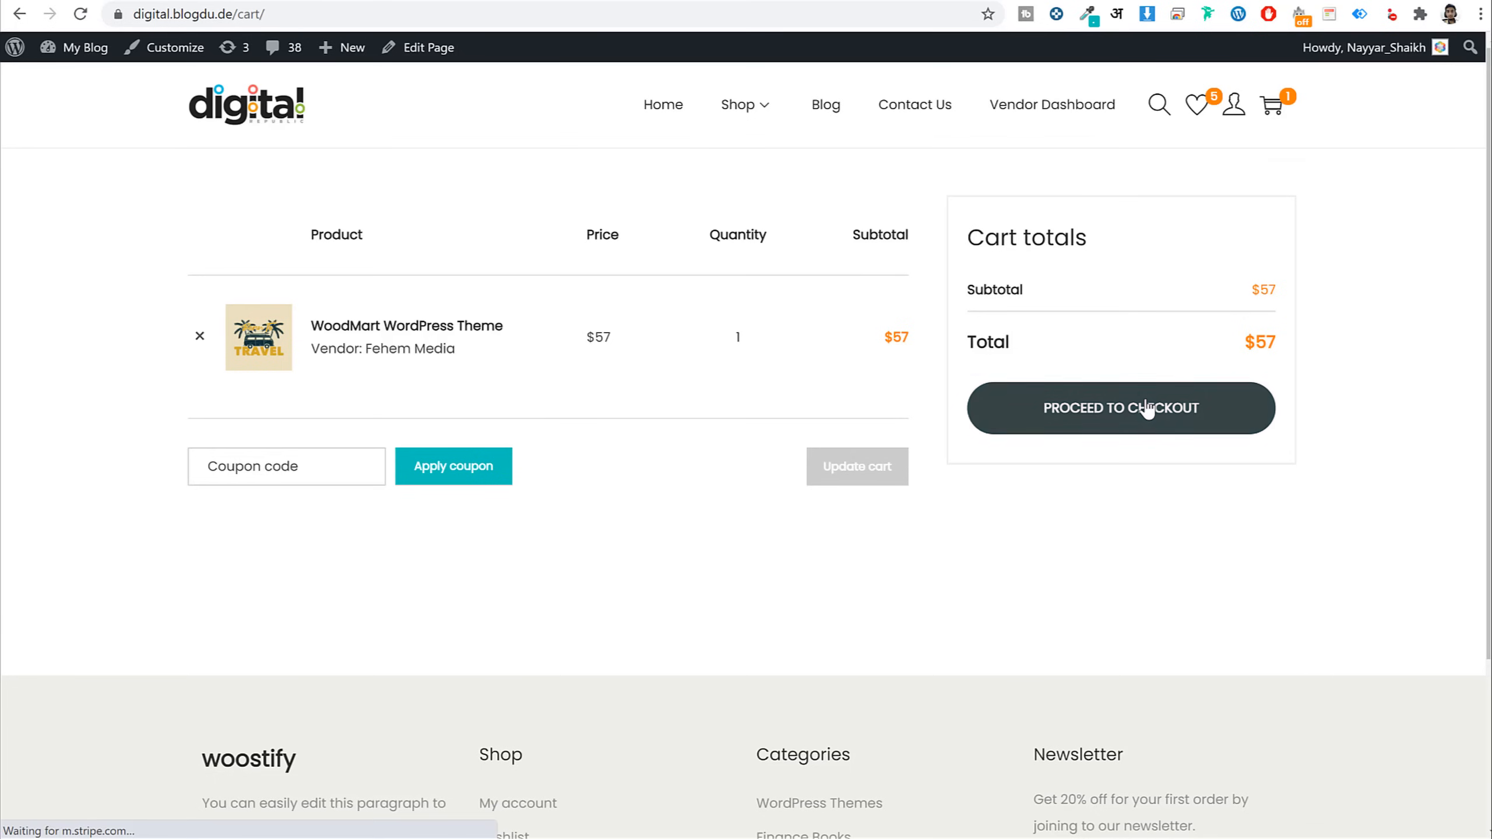
Check out the $57 WoodMart theme order, settling on cash on delivery after trying PayPal and Stripe
click(1146, 409)
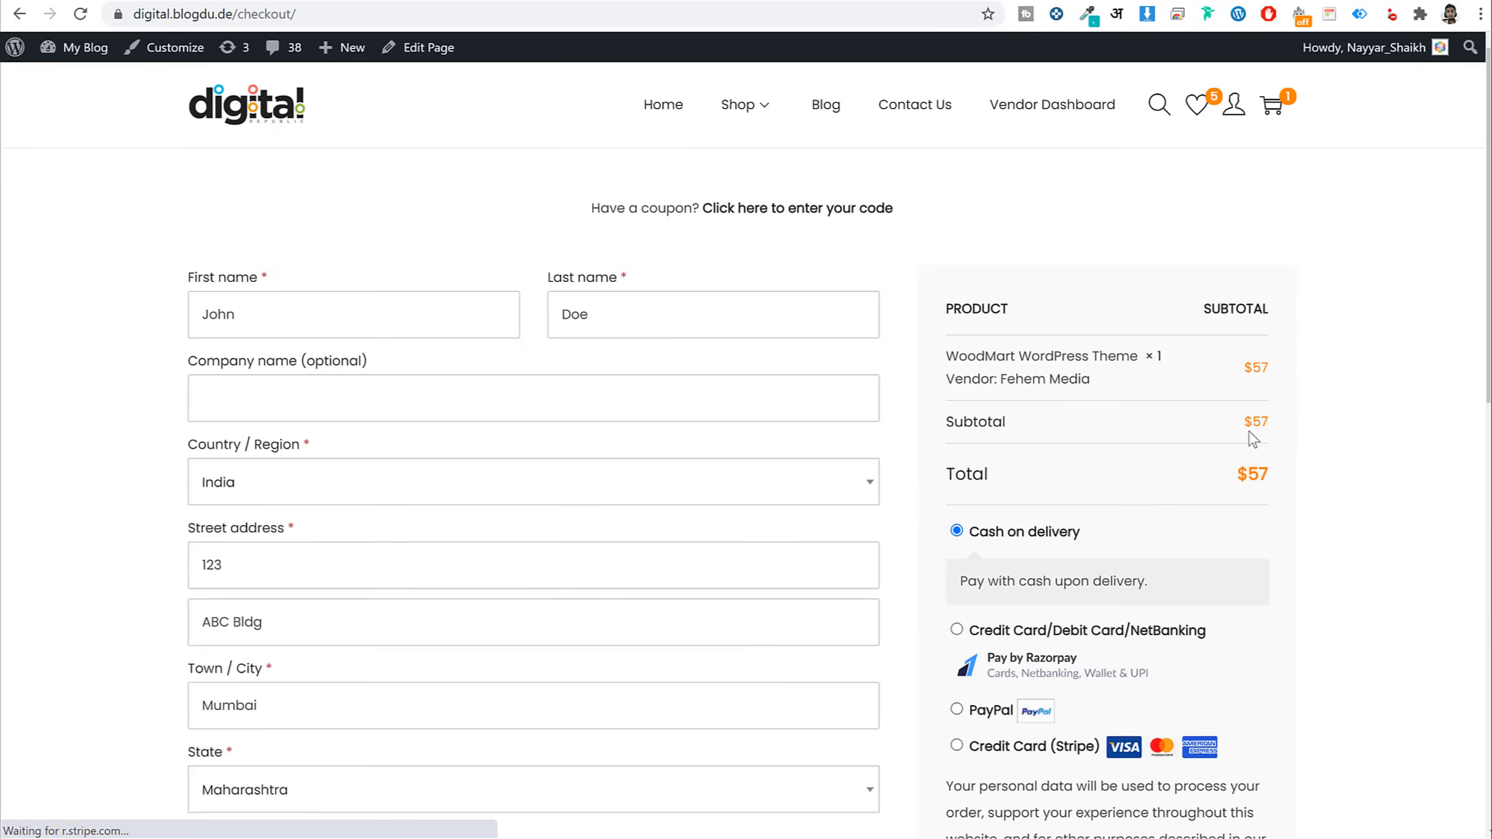
scroll(1272, 429, down, 5)
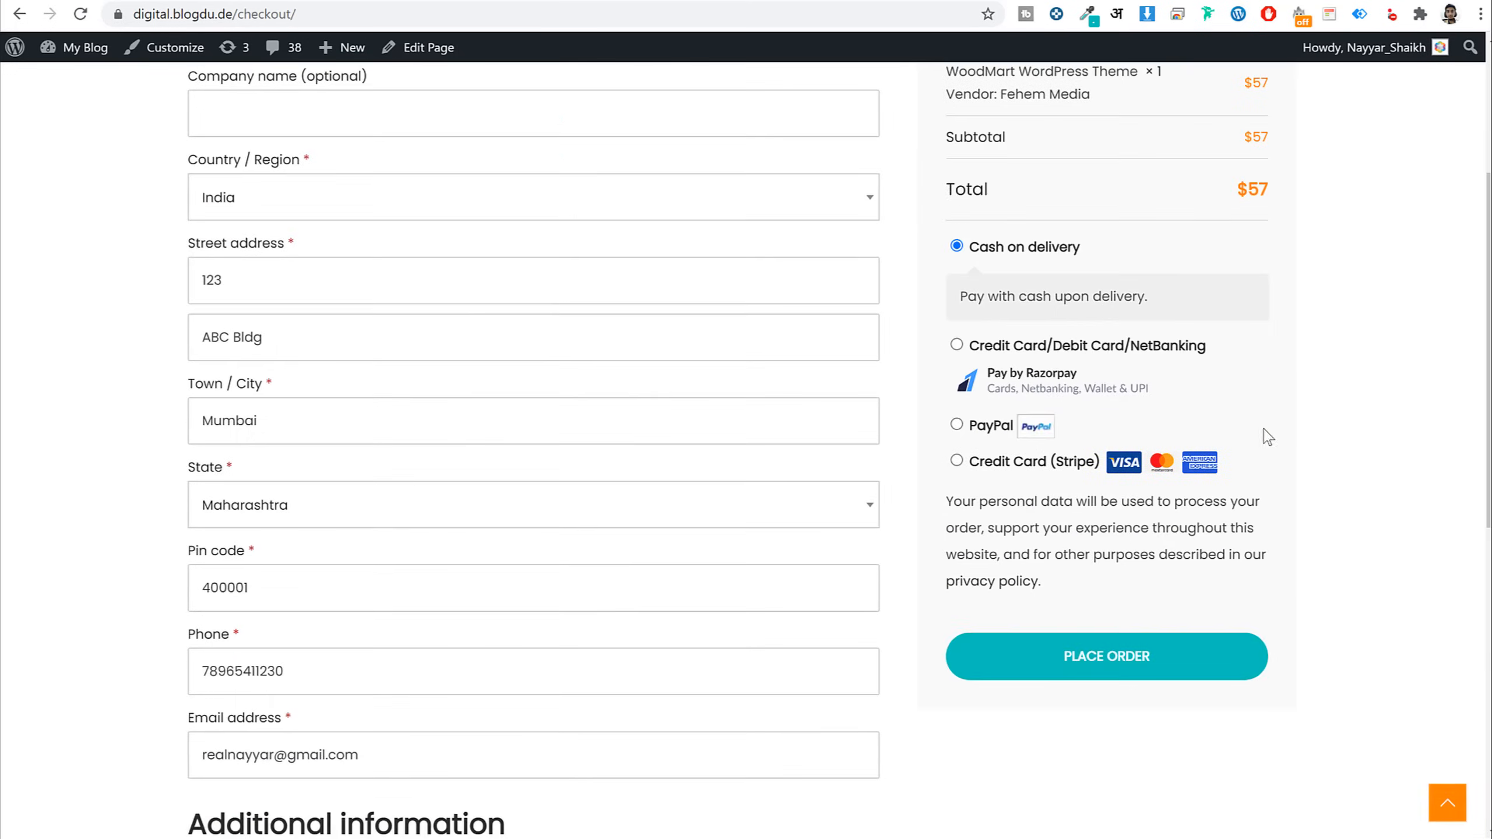
click(957, 424)
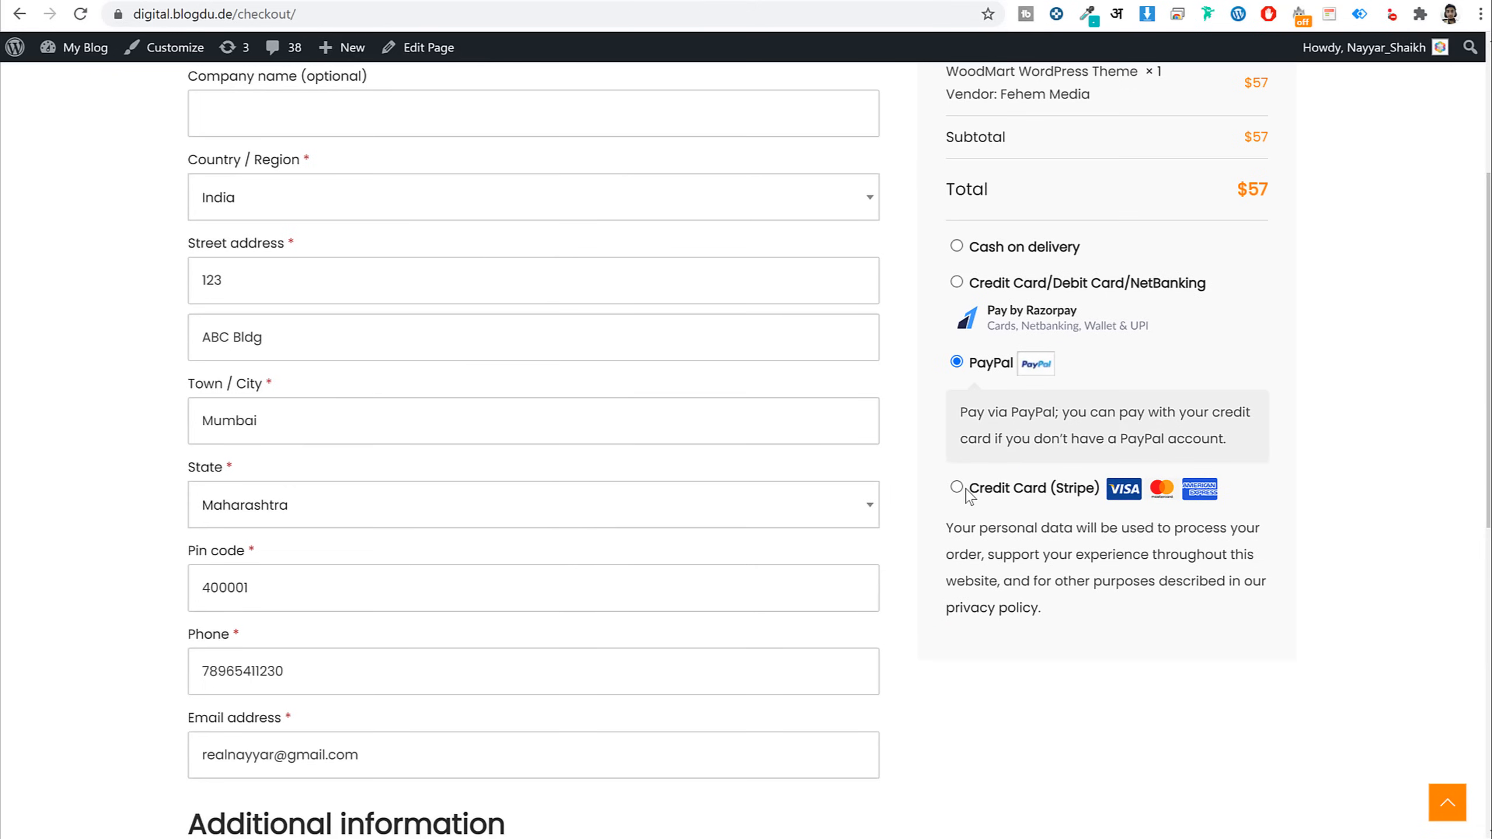
click(956, 487)
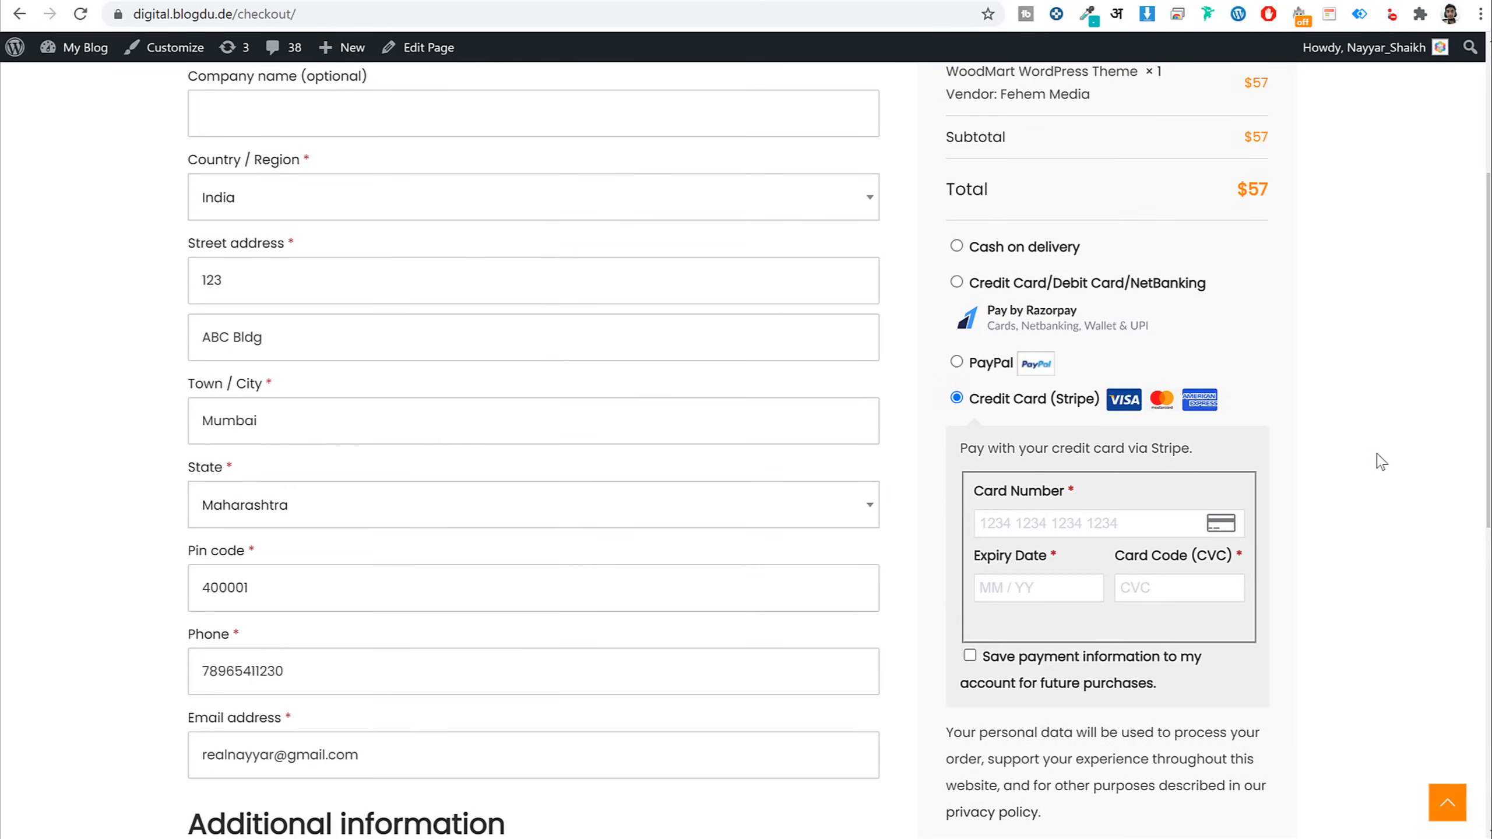
click(956, 247)
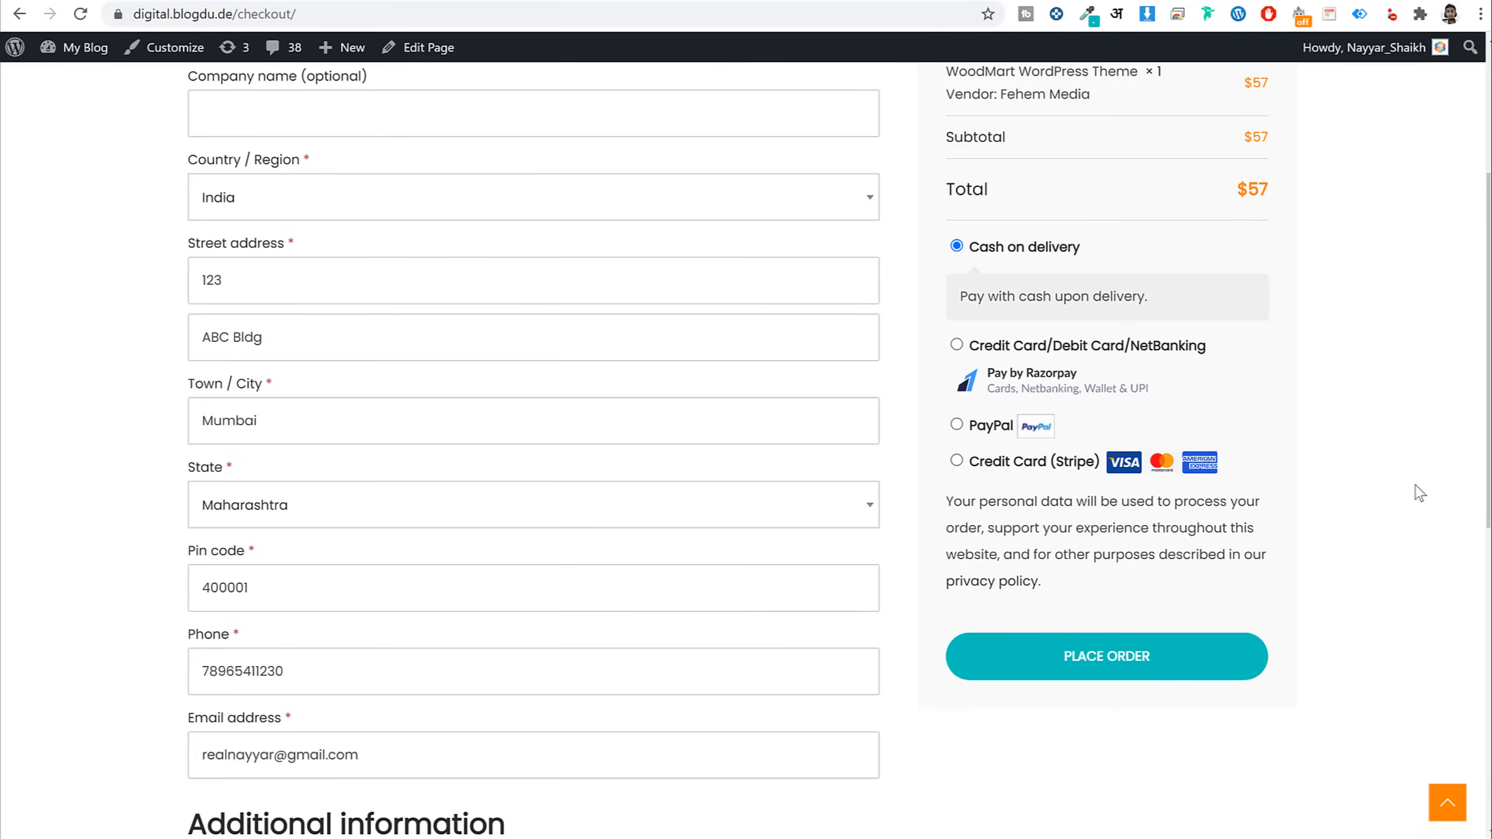
click(1176, 670)
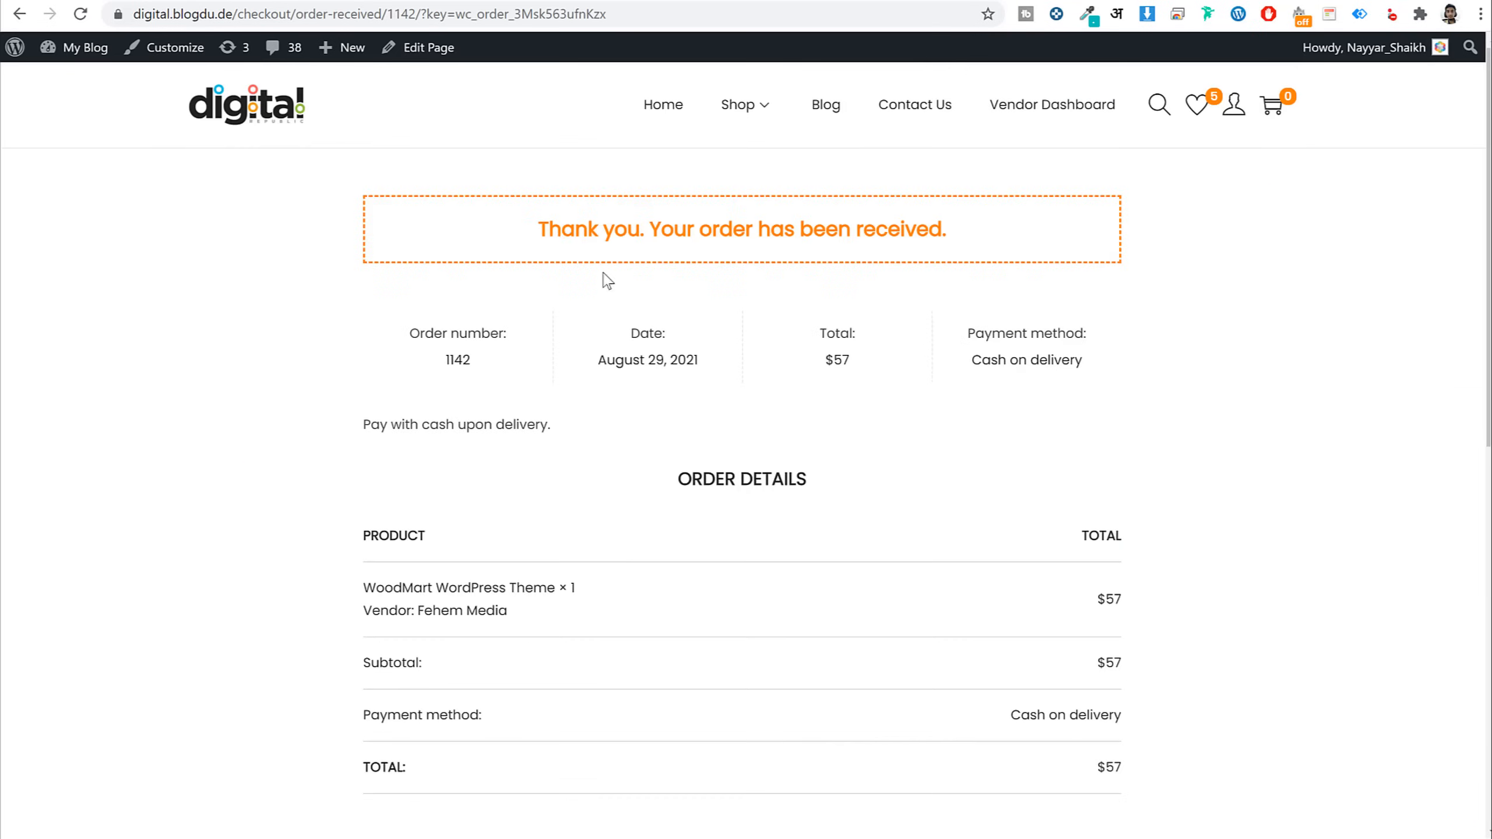
Review the order-received confirmation, then go to the My Account dashboard
drag(536, 228, 1075, 257)
click(1122, 290)
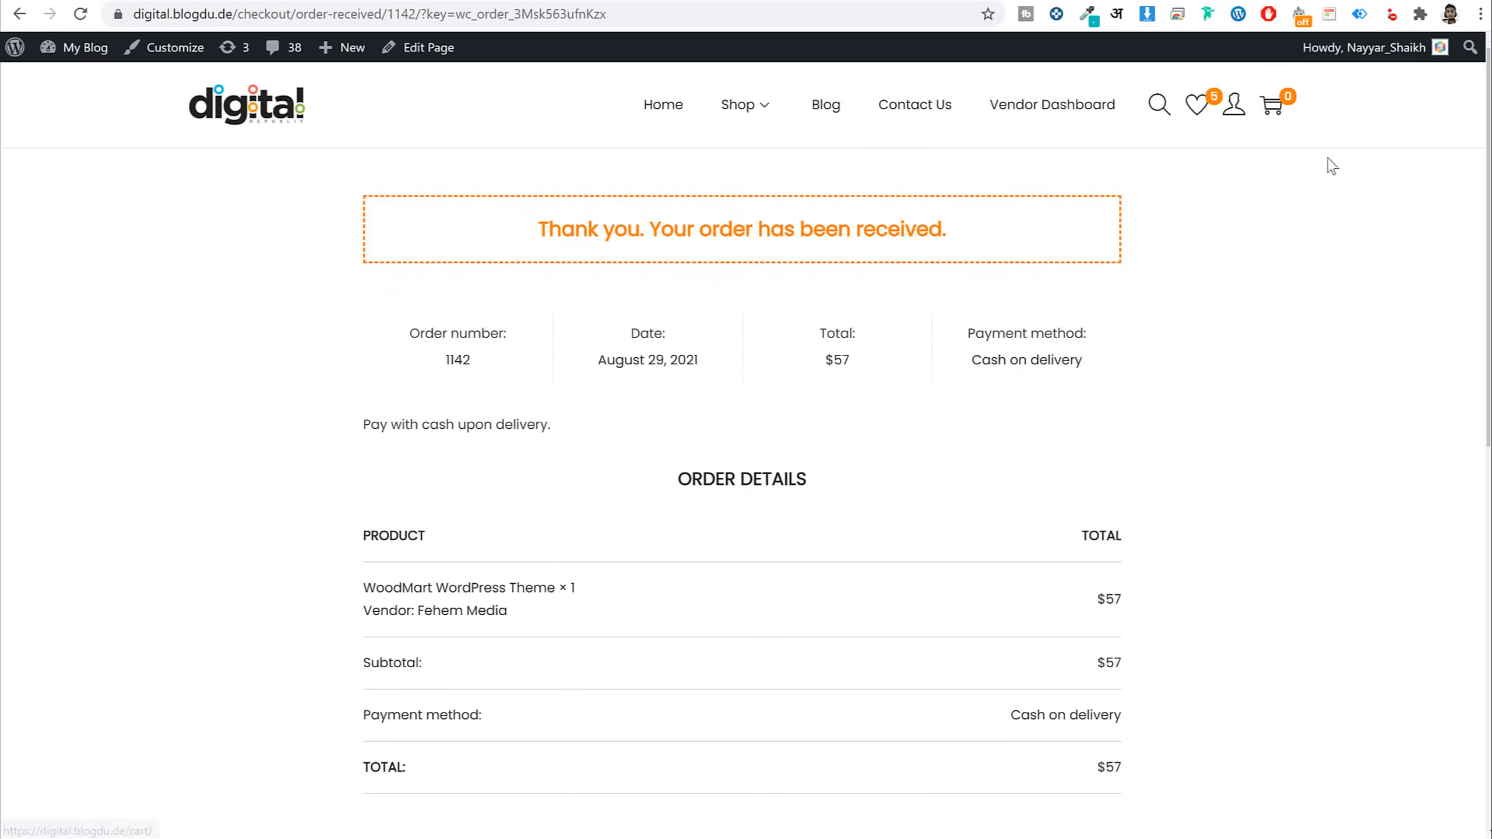
click(1234, 119)
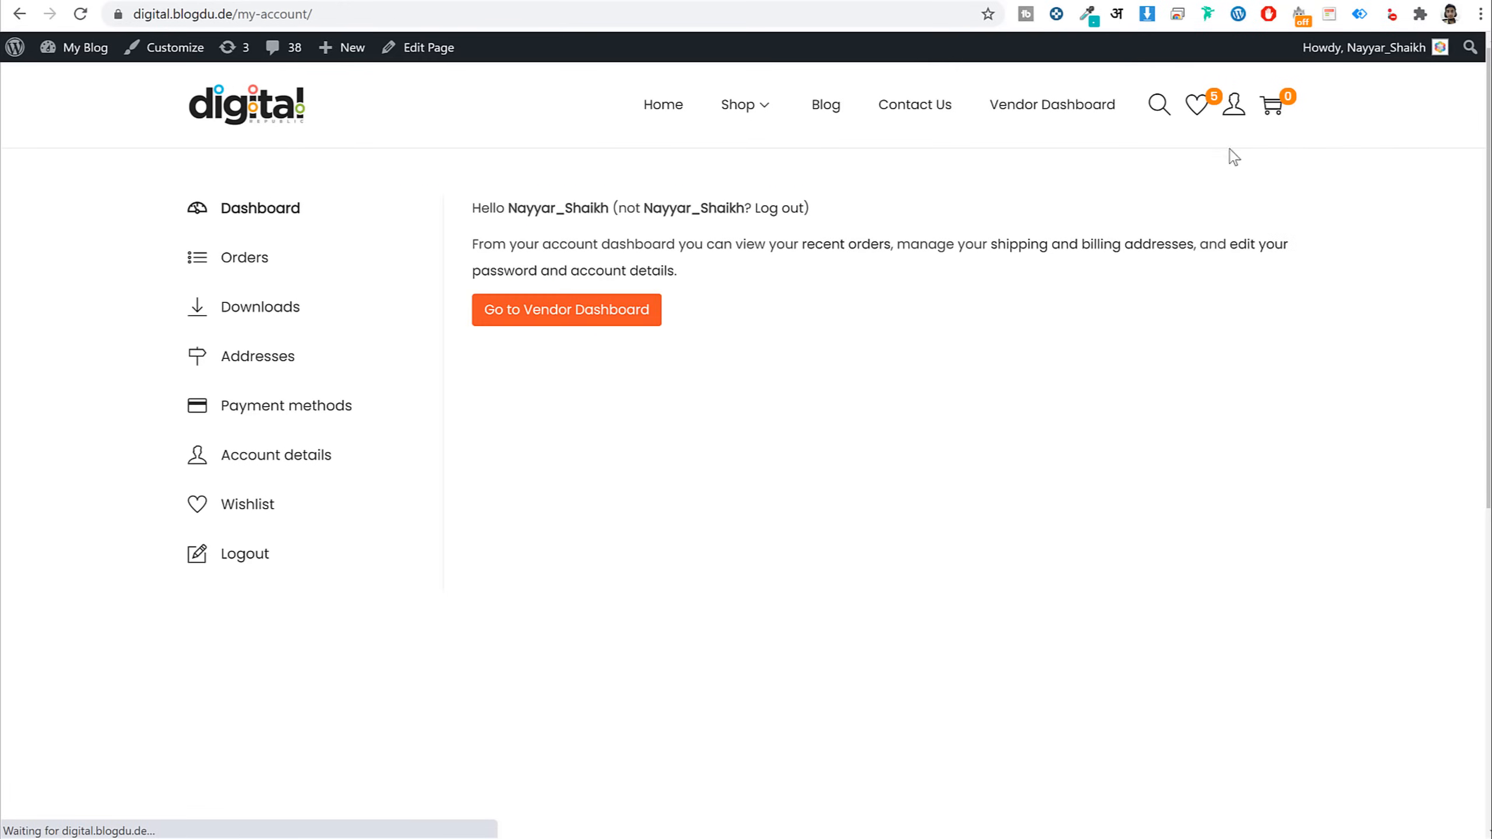
Download the woostify-1.9.6 zip from the first row of the account's Downloads list
click(258, 312)
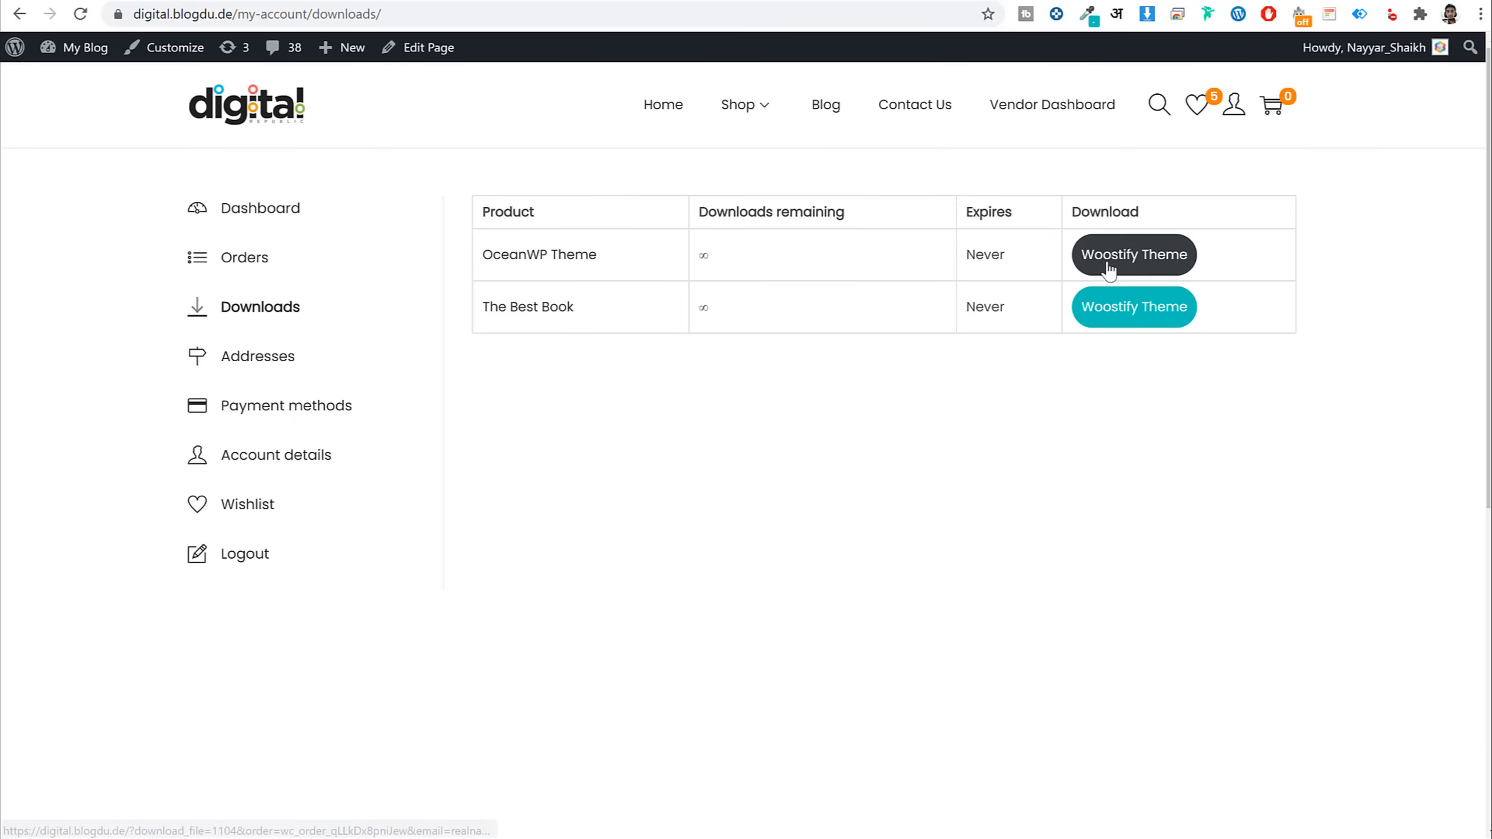
click(1110, 268)
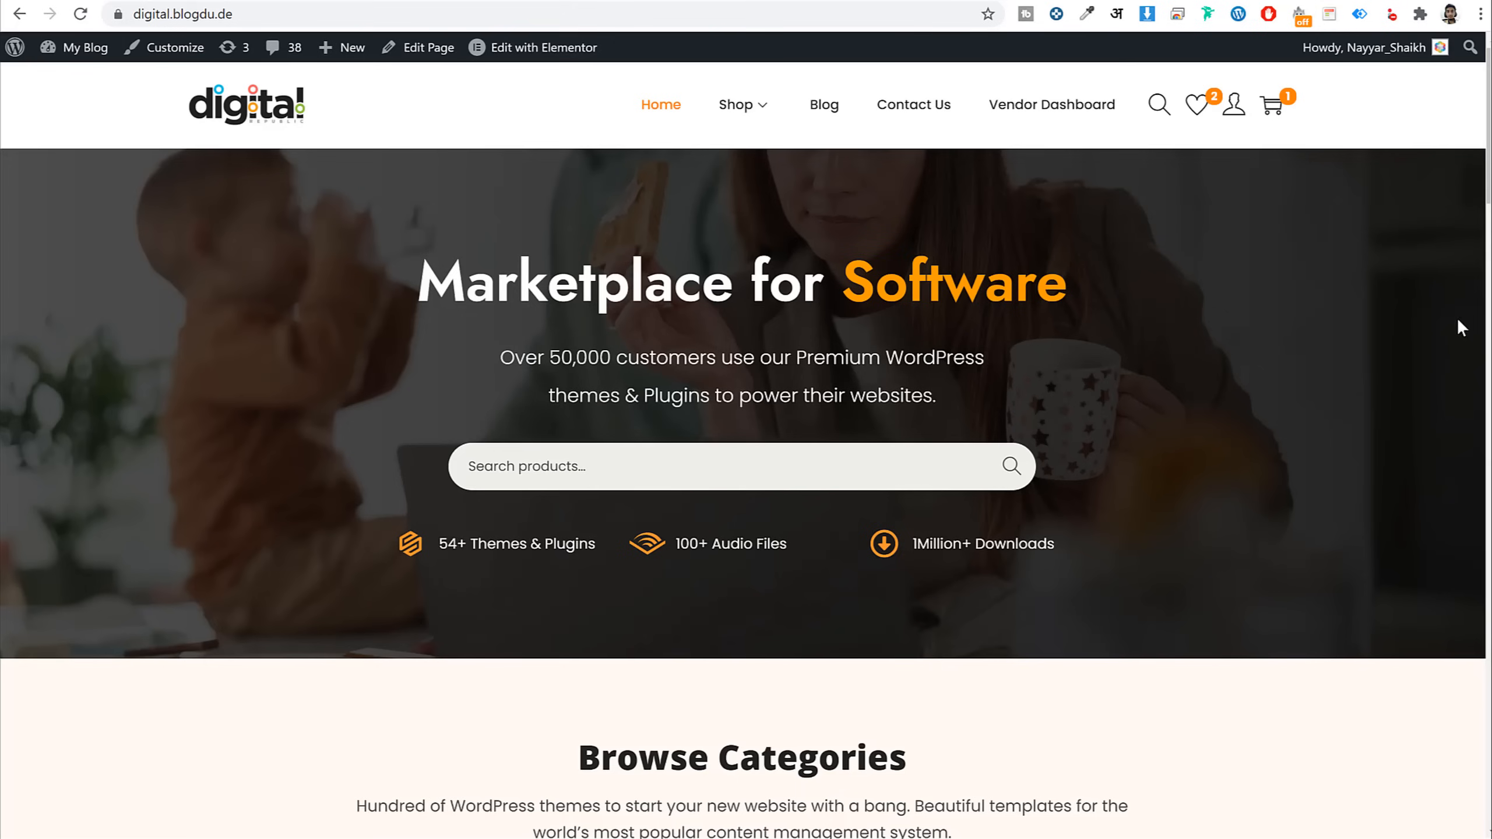
scroll(1485, 198, down, 8)
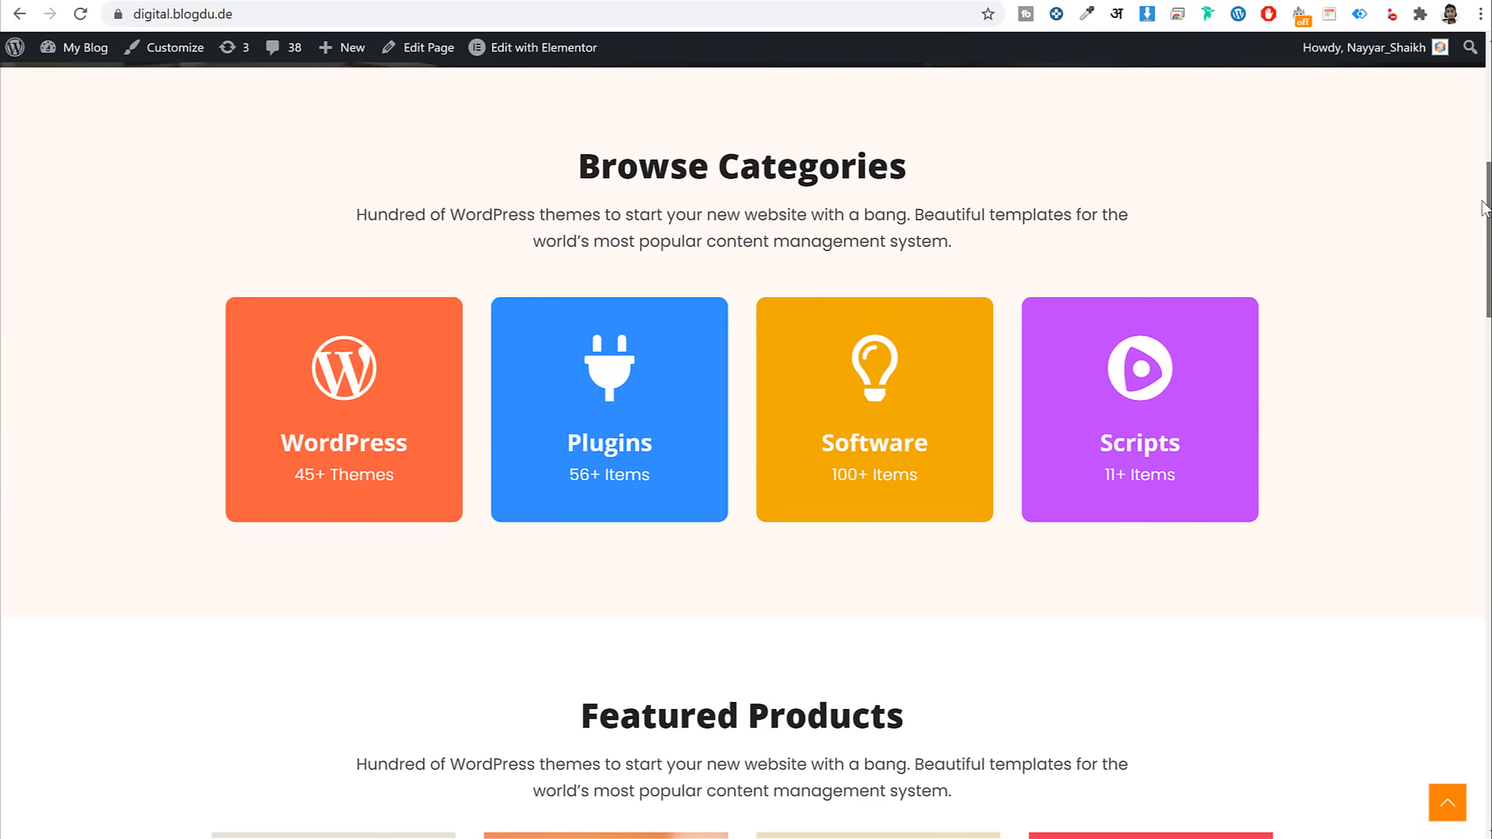
drag(1485, 206, 1488, 84)
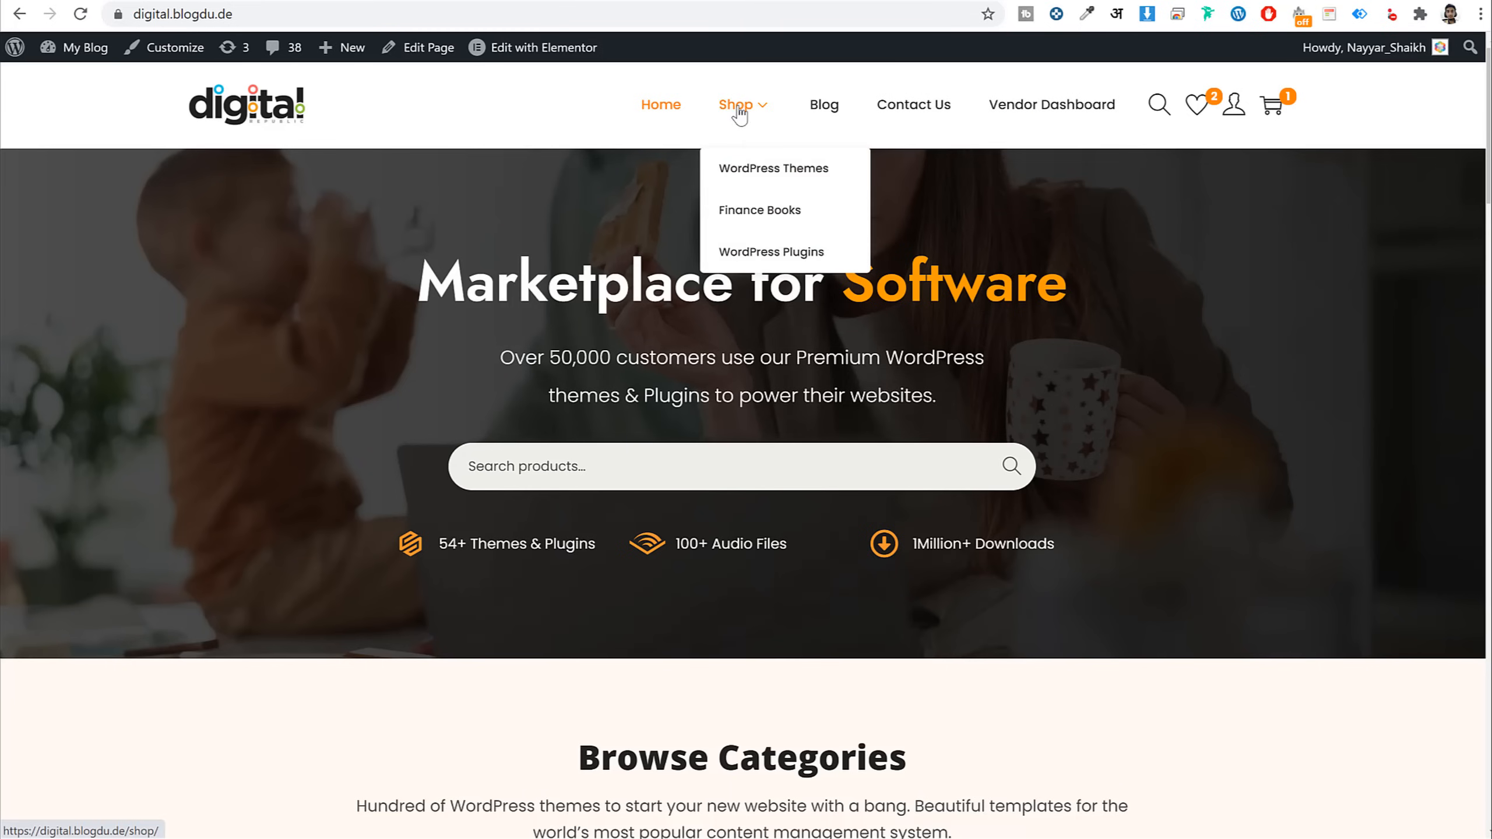
mouse_move(728, 112)
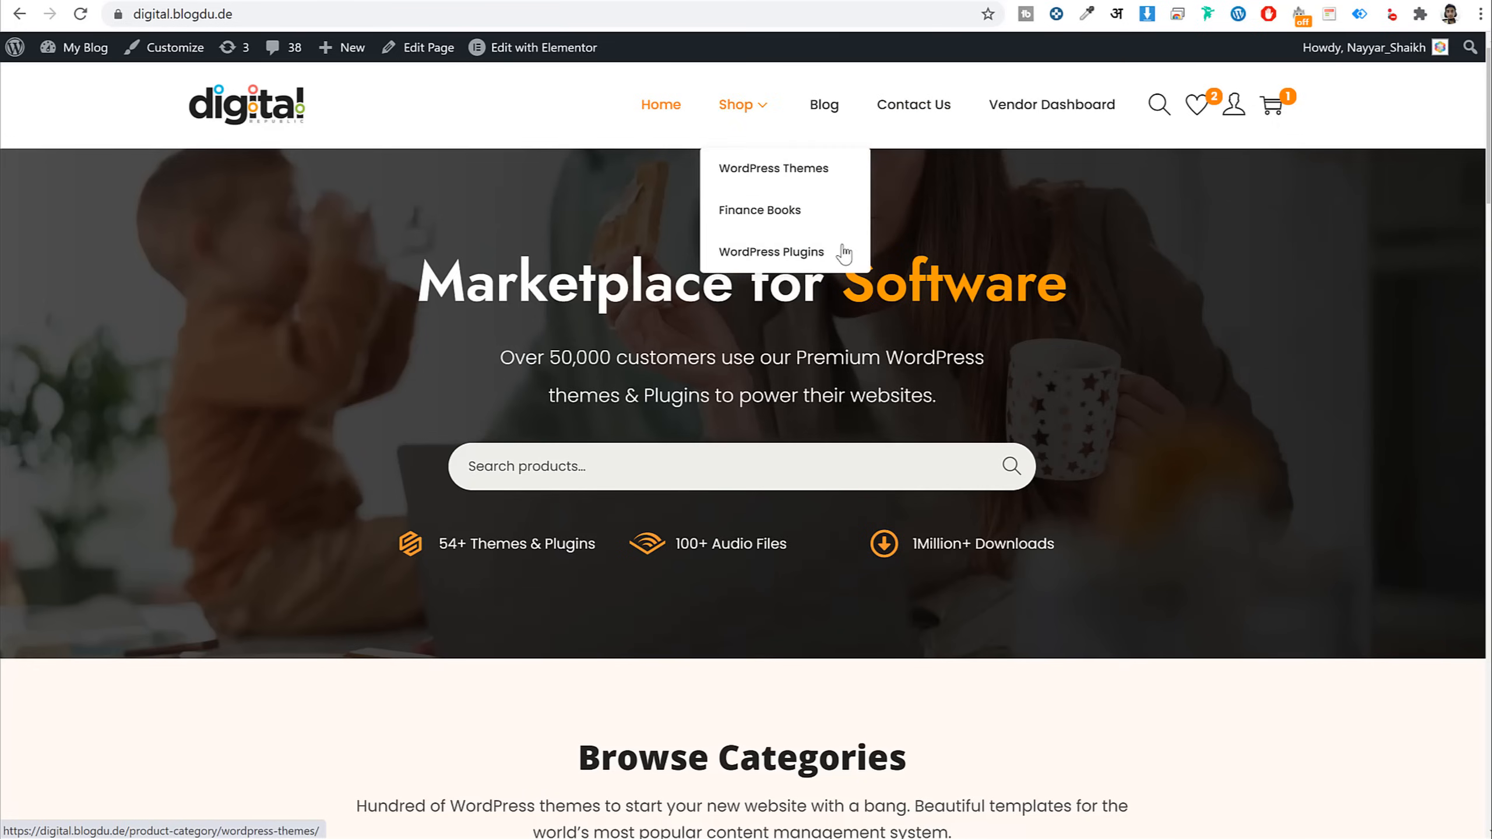
Open the Dokan vendor dashboard and highlight $148 sales, $118 earnings, 3 pageviews and 3 orders
click(1045, 116)
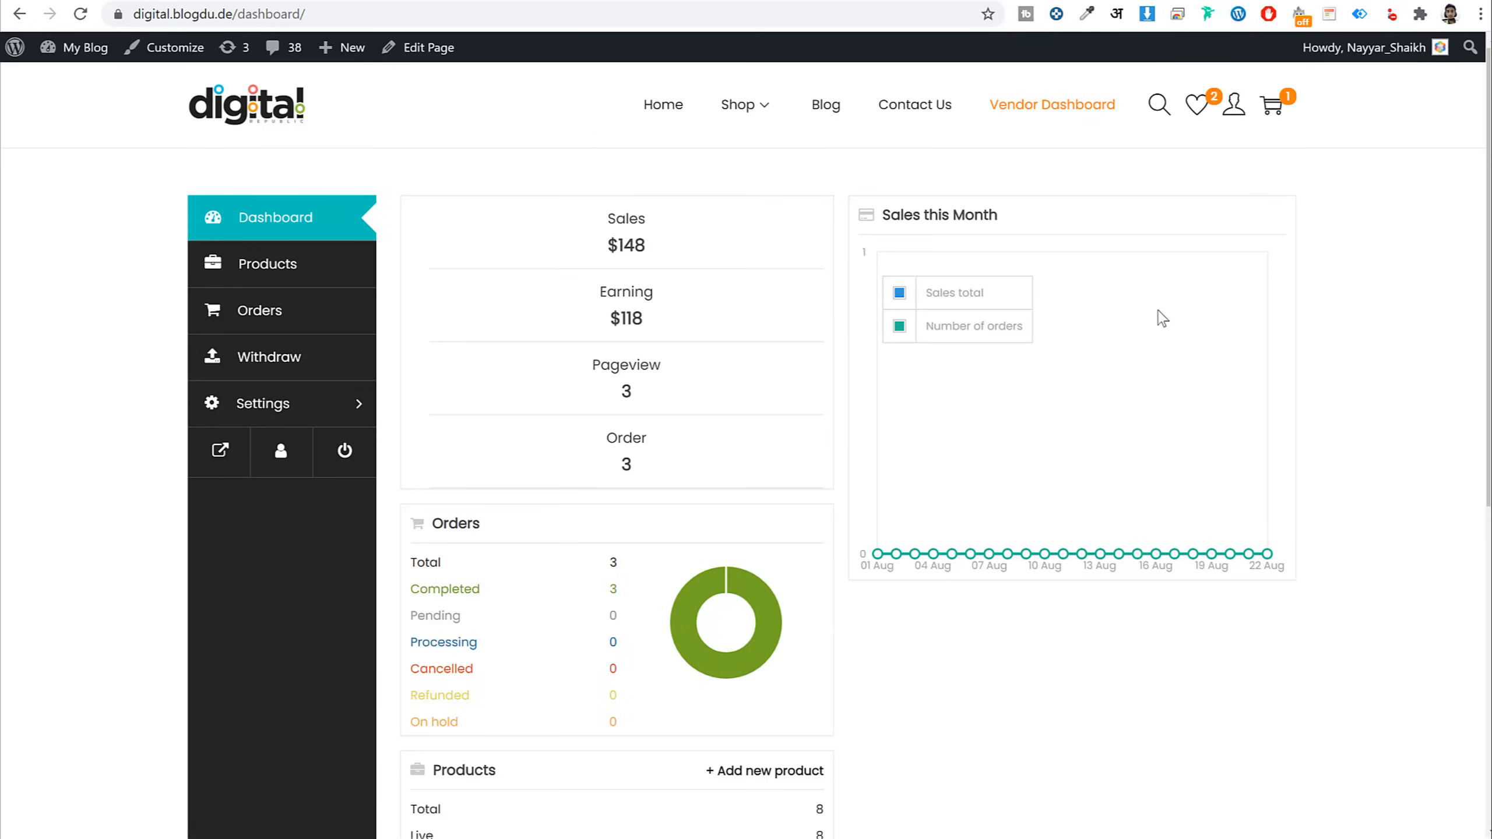
scroll(1190, 455, down, 5)
scroll(1190, 456, up, 5)
drag(673, 253, 557, 224)
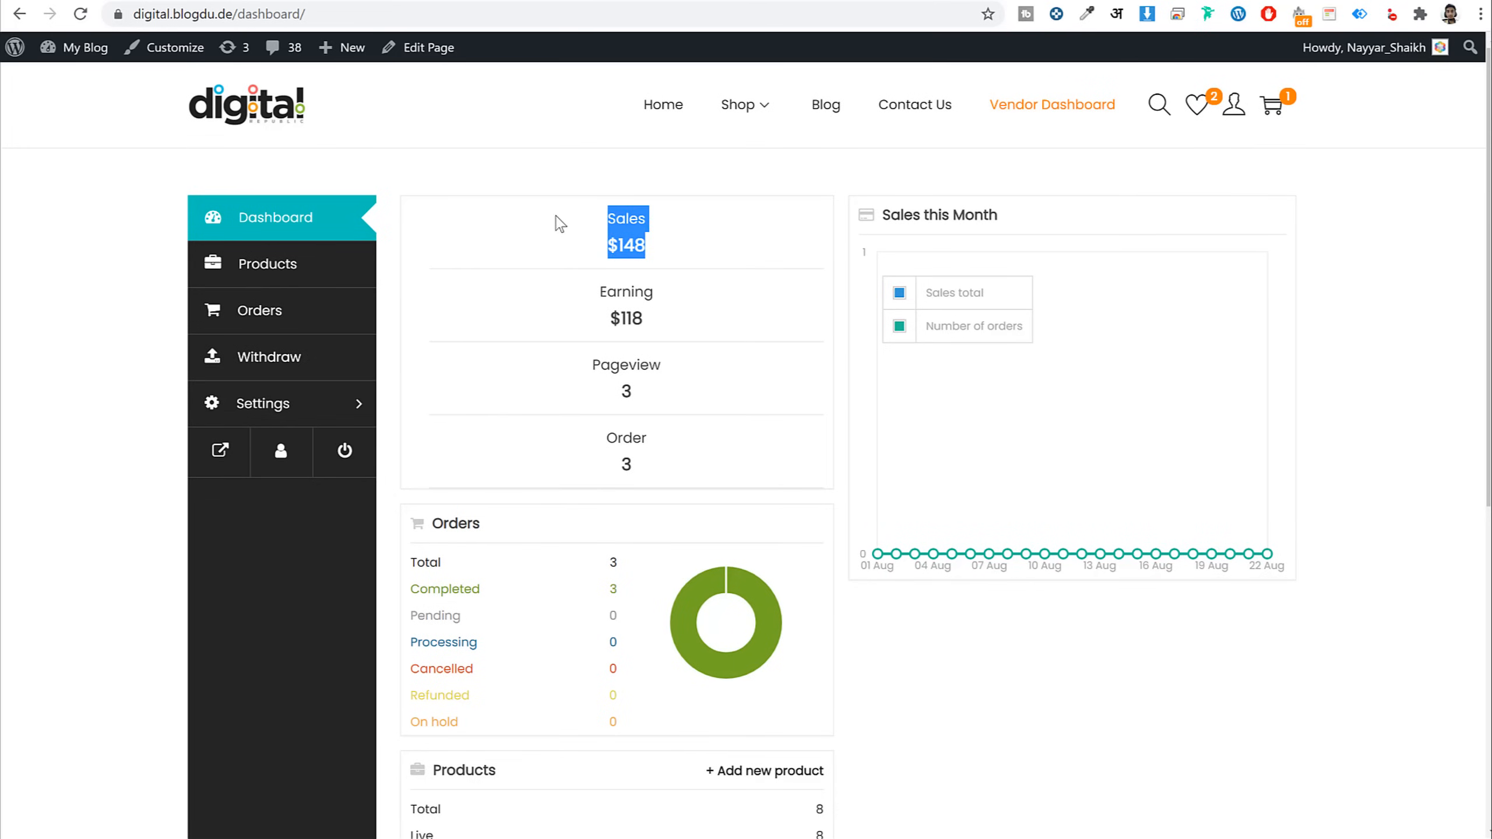
drag(623, 288, 606, 344)
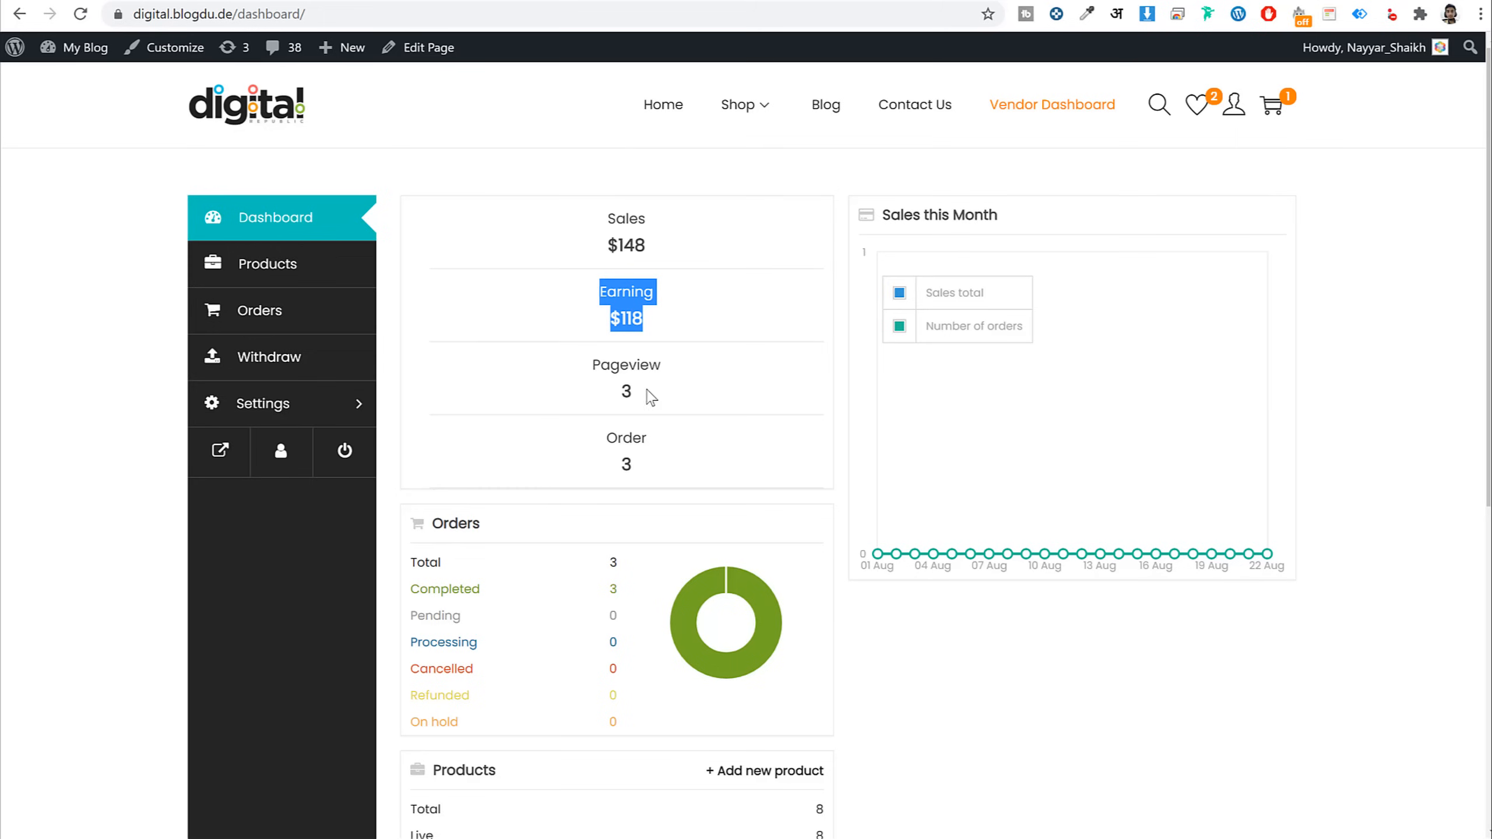
drag(647, 391, 585, 370)
drag(668, 482, 589, 440)
click(693, 441)
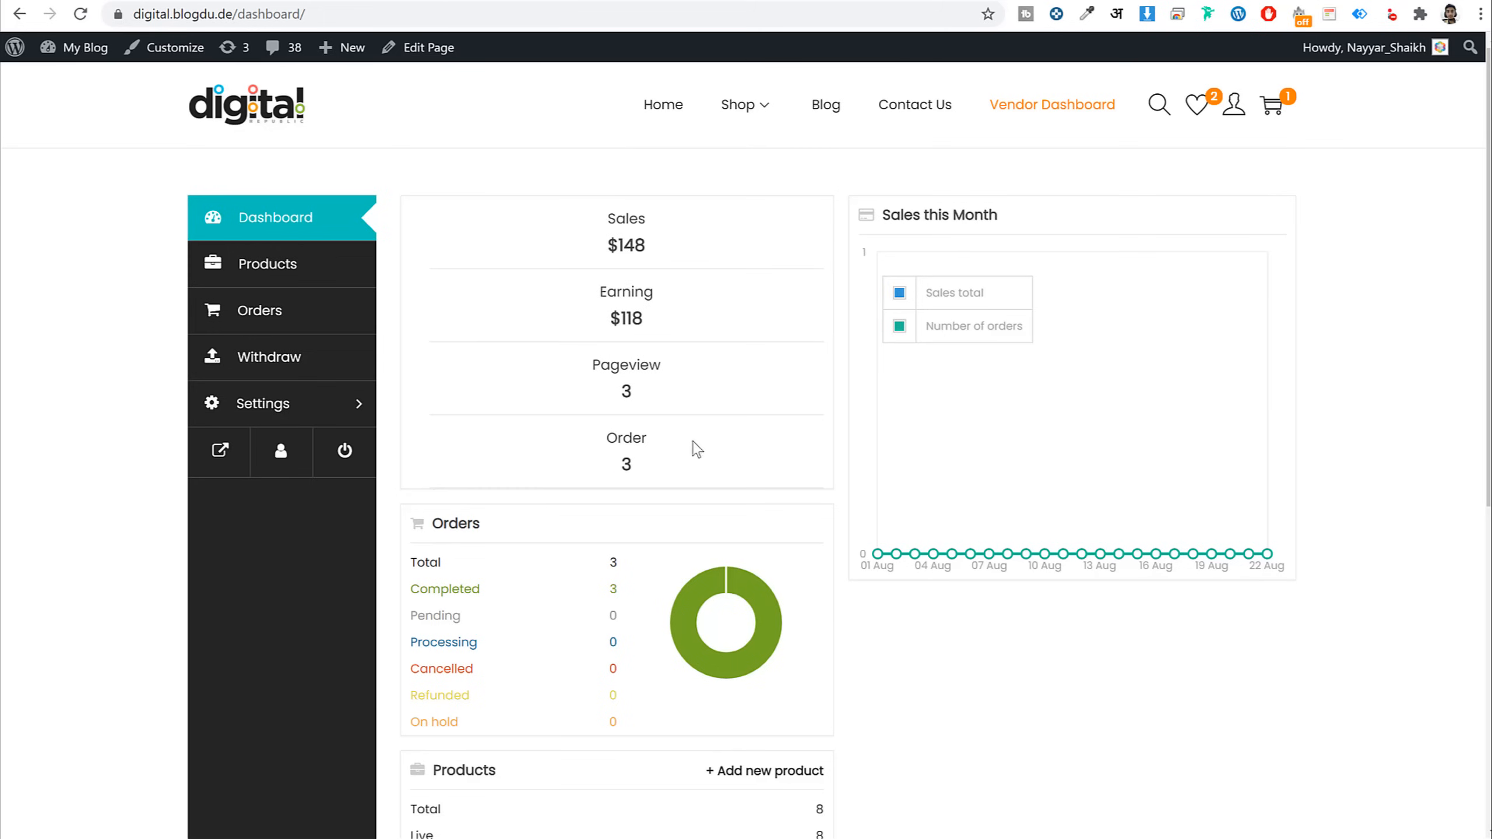
scroll(1035, 423, down, 5)
scroll(646, 524, up, 5)
Open the vendor's product list and check The Best Book's $9 price and $7 earning
click(276, 277)
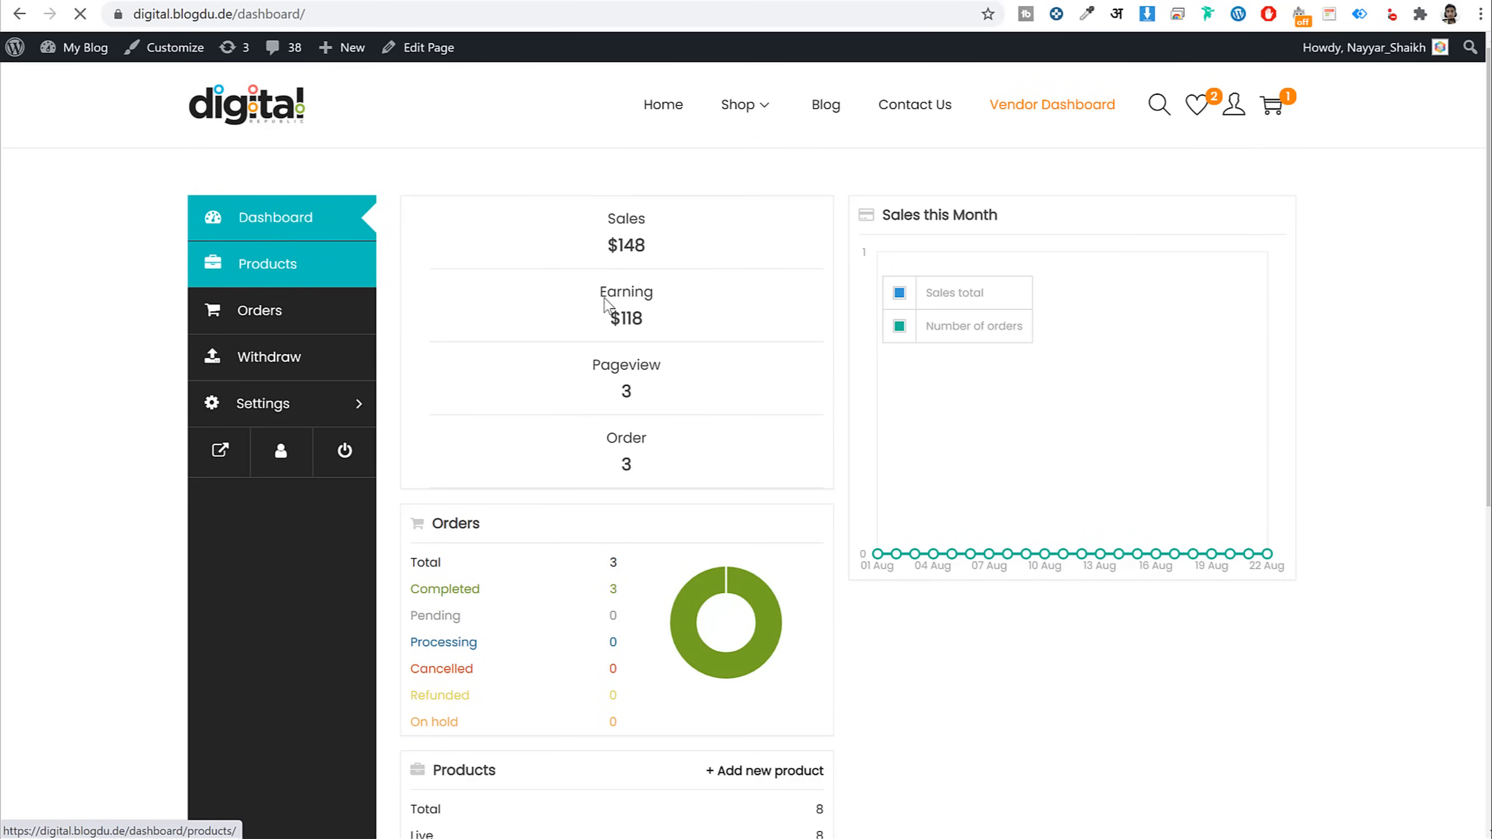
scroll(1093, 461, down, 7)
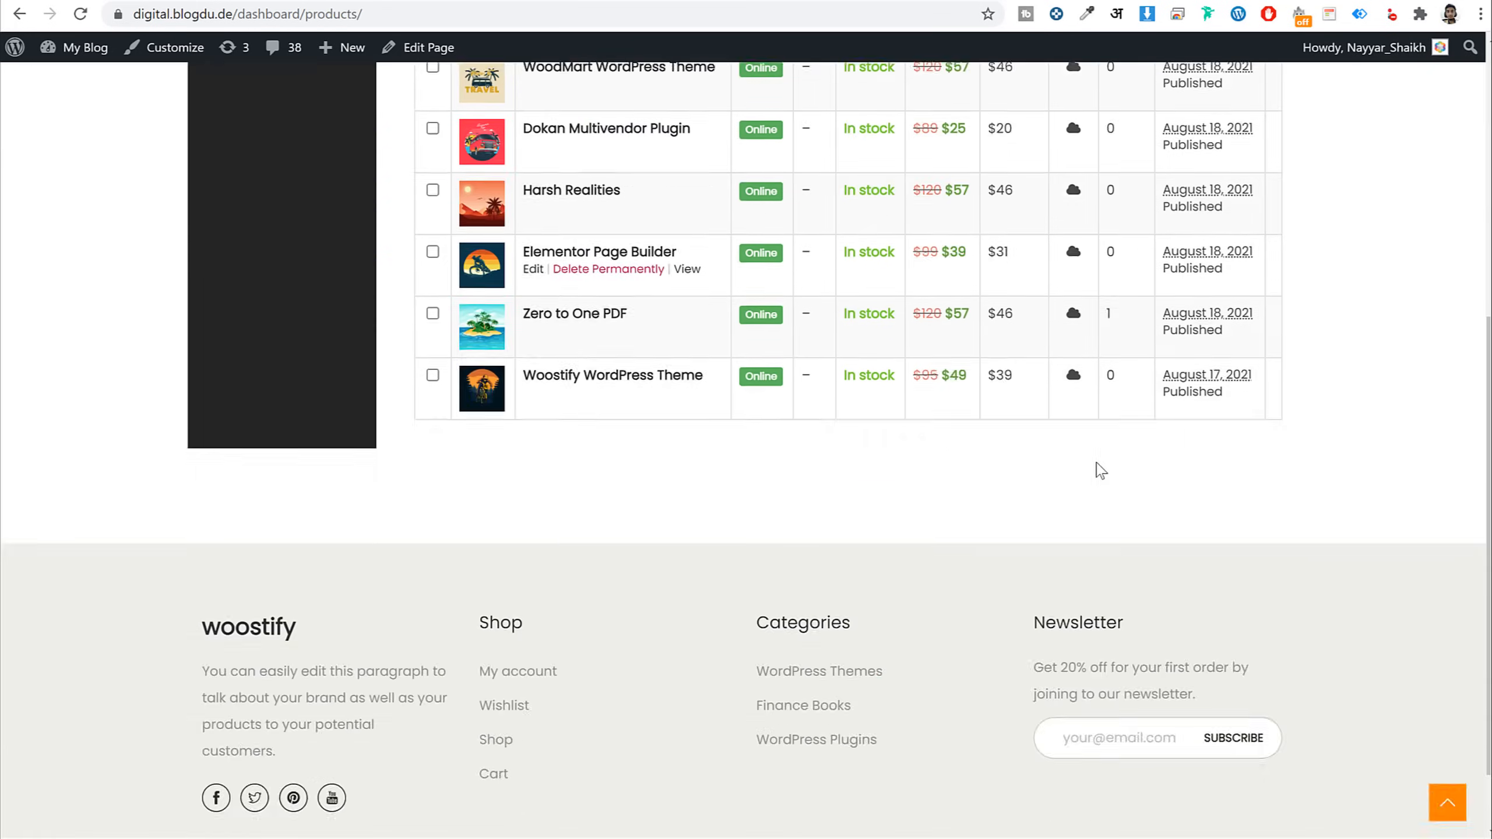
scroll(1100, 471, up, 7)
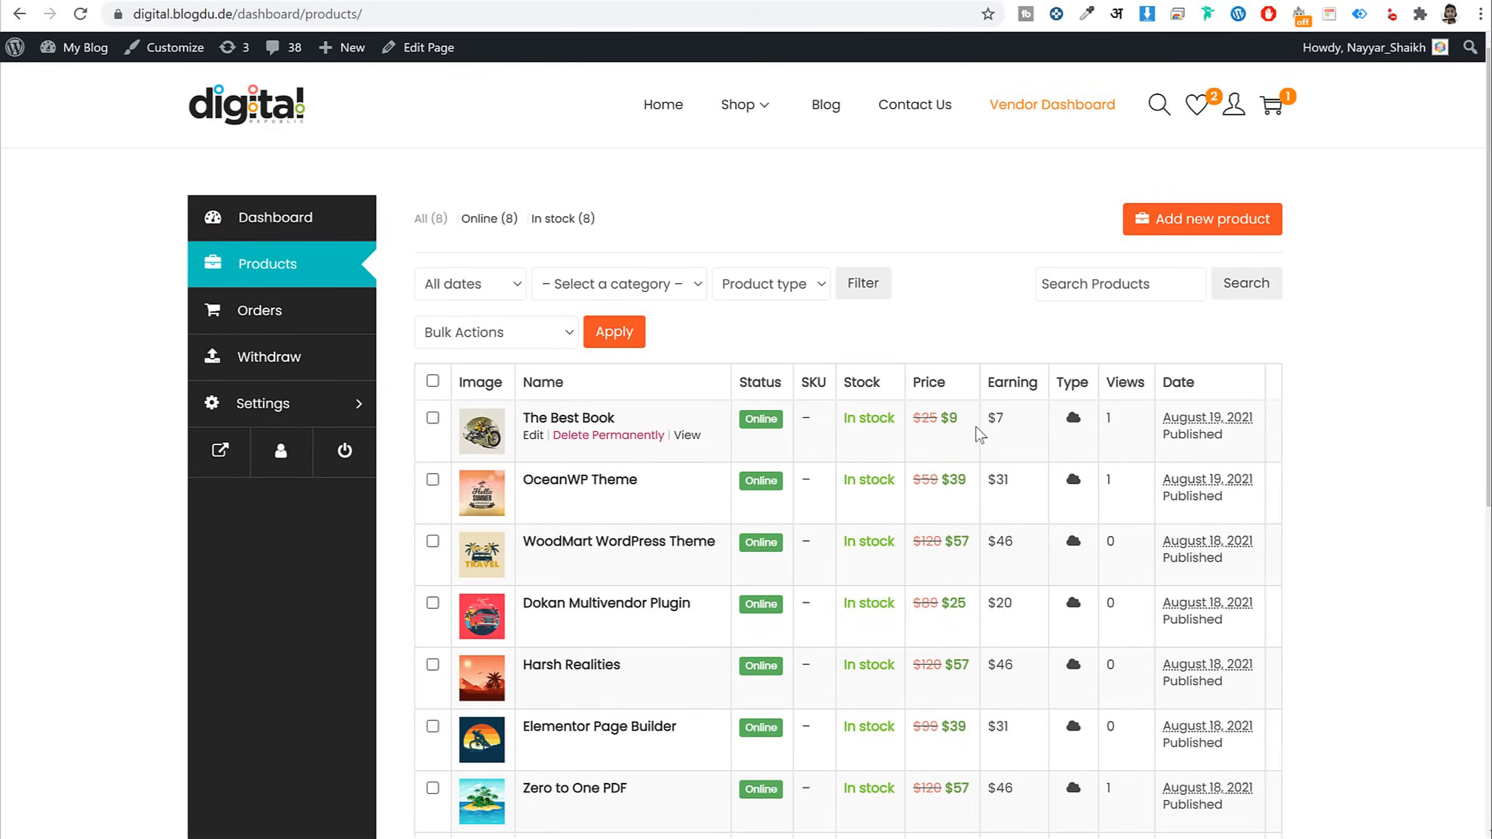
drag(959, 420, 941, 421)
drag(1016, 422, 986, 419)
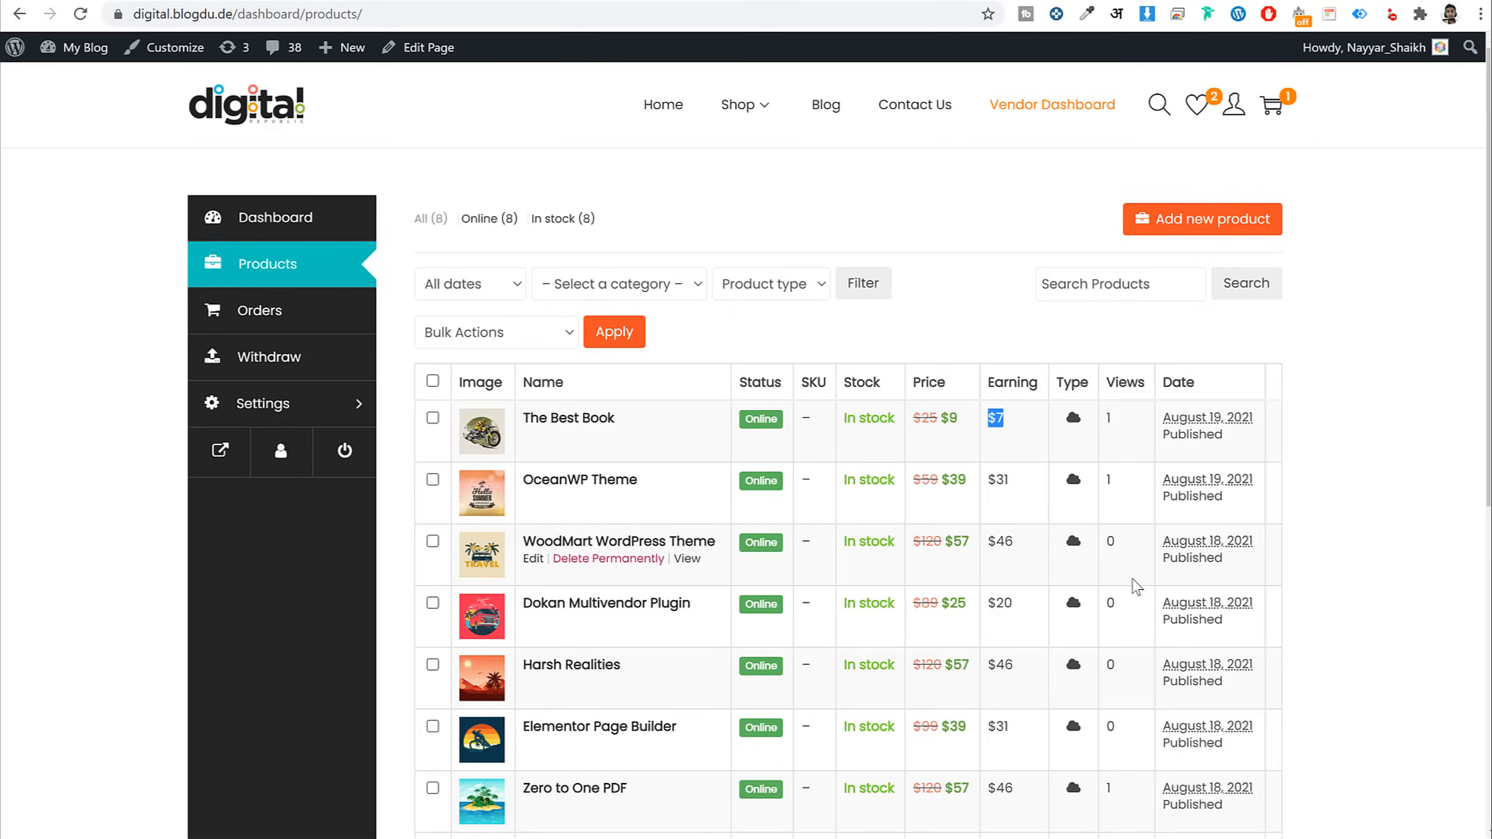
Open and discard the Add new product form, then show the vendor's orders list
click(1210, 231)
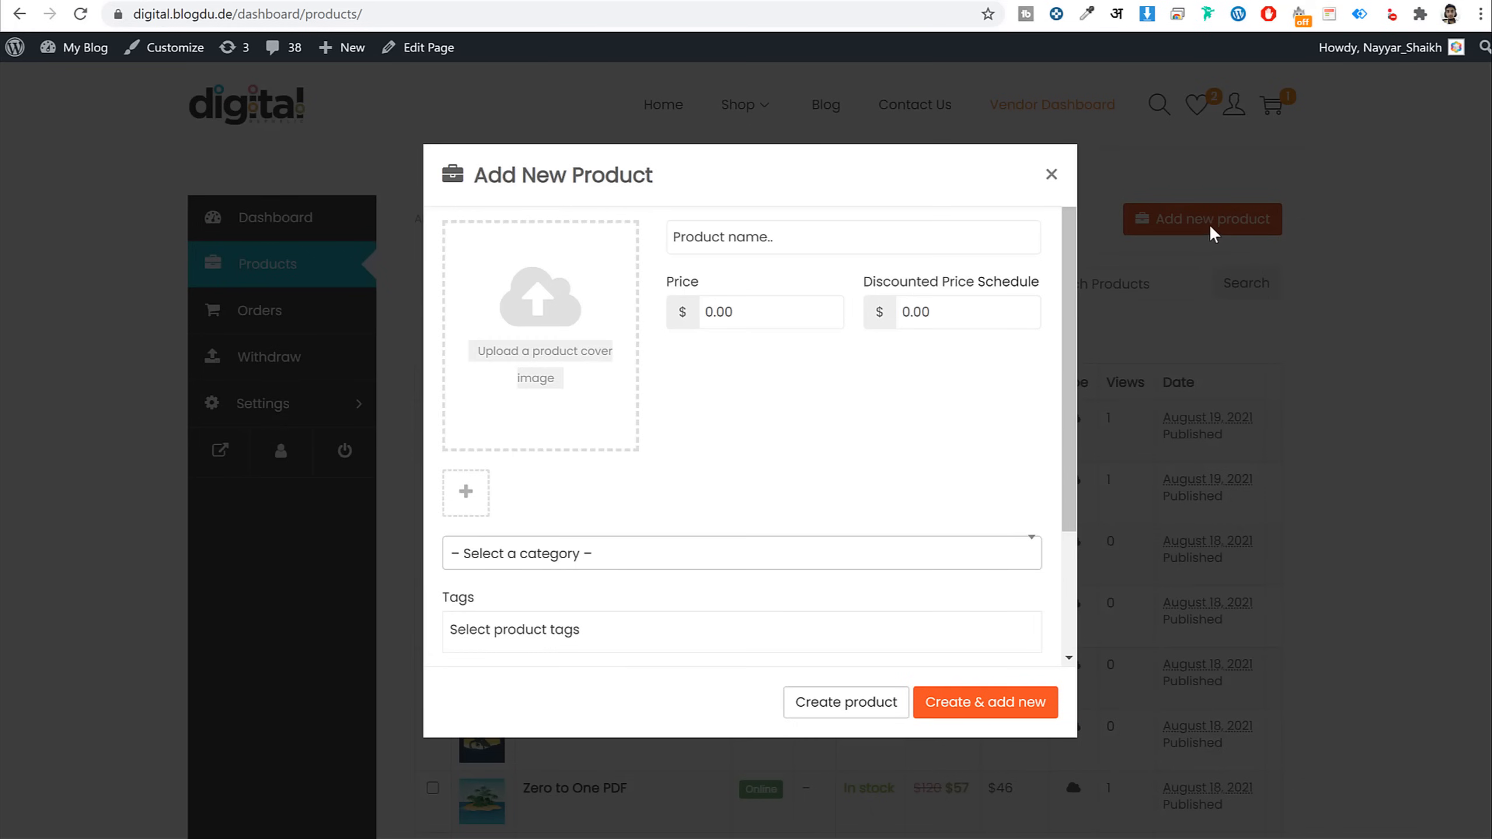
scroll(810, 539, down, 3)
scroll(802, 583, up, 3)
click(1050, 176)
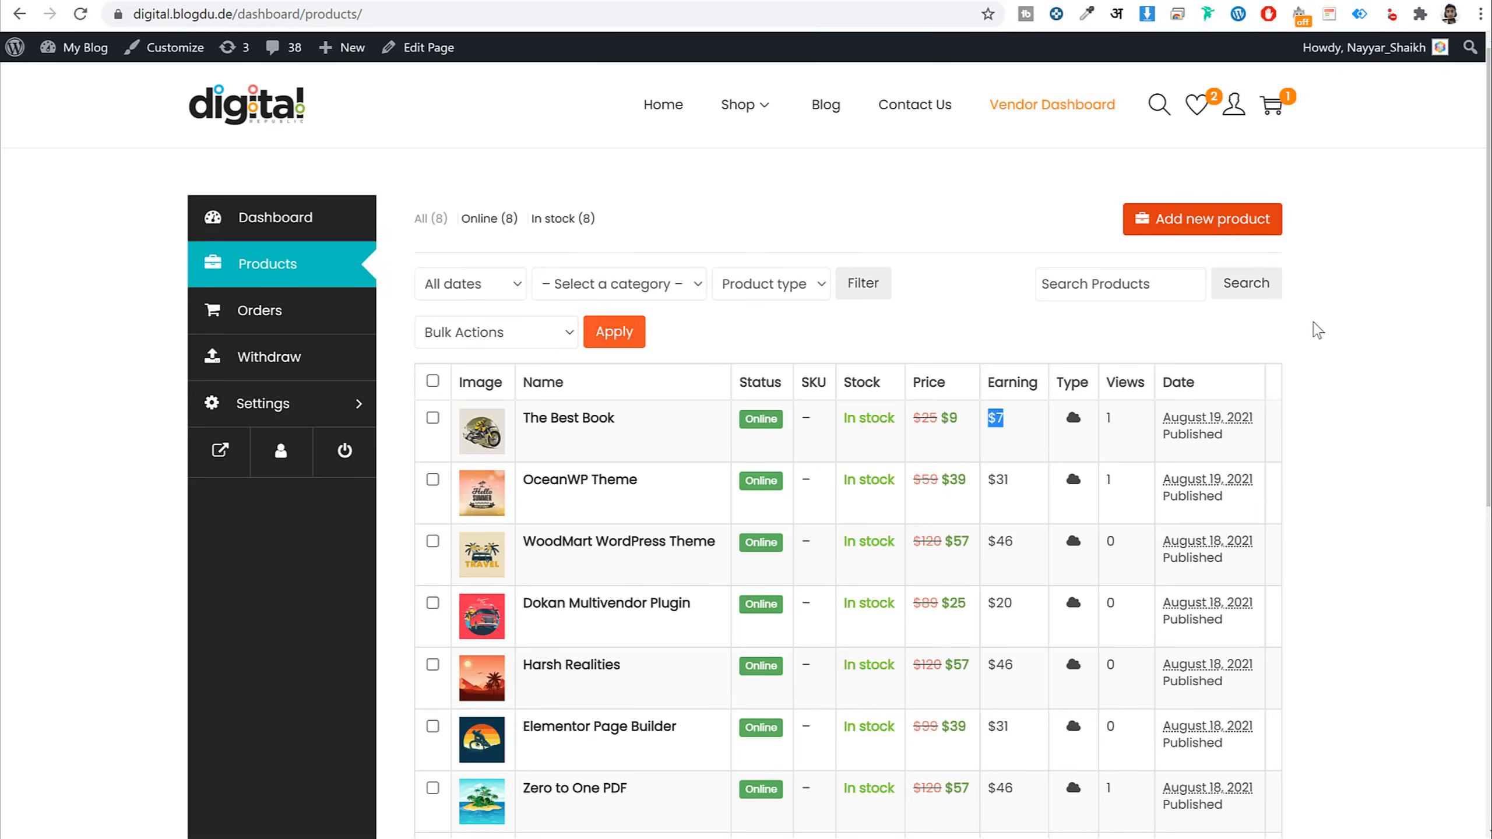
click(300, 327)
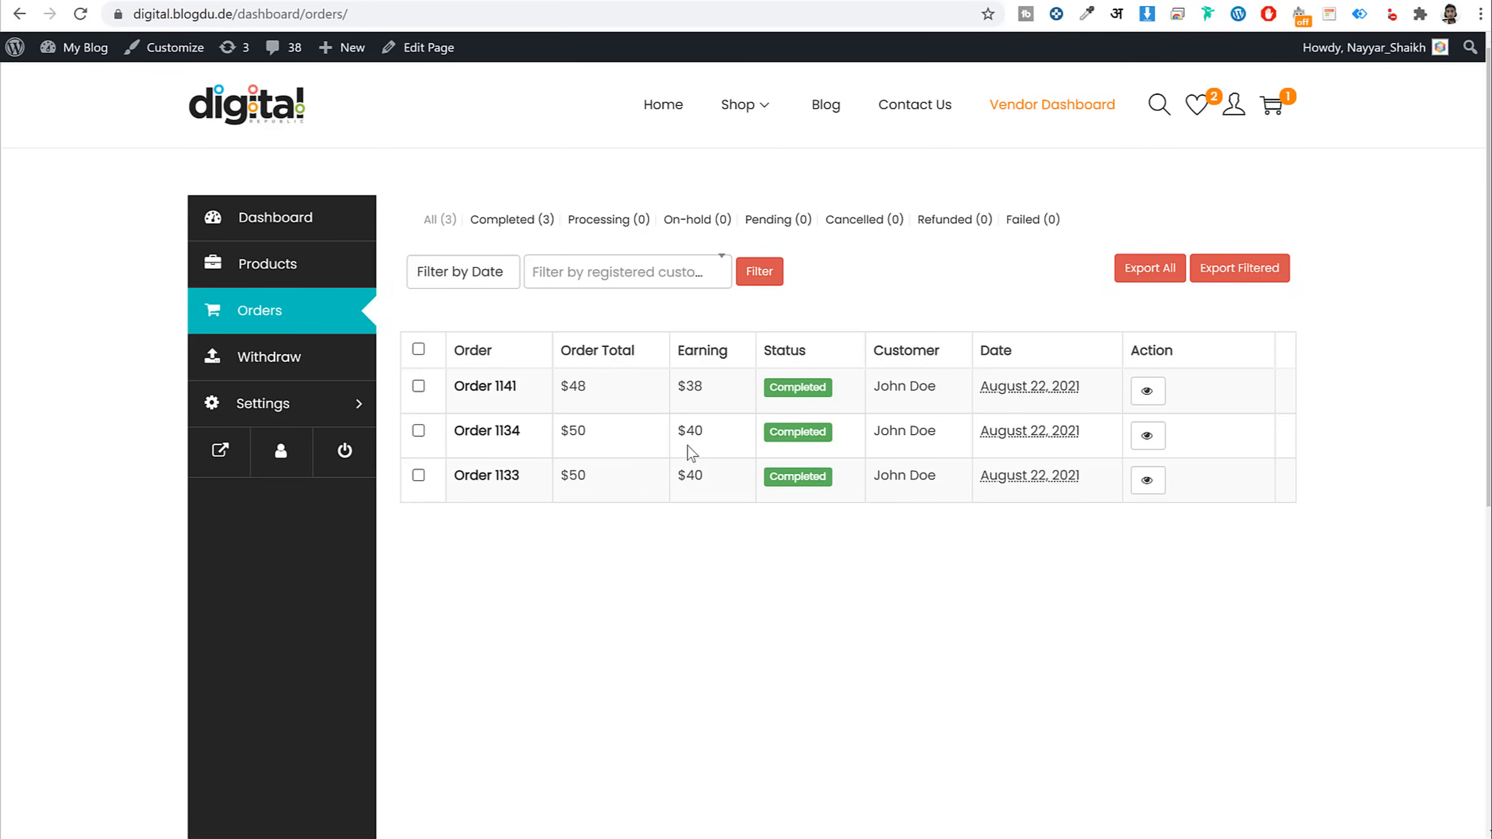
Open the Withdraw page and check the $68.40 balance and $50 minimum withdraw amount
drag(834, 388, 768, 388)
click(333, 368)
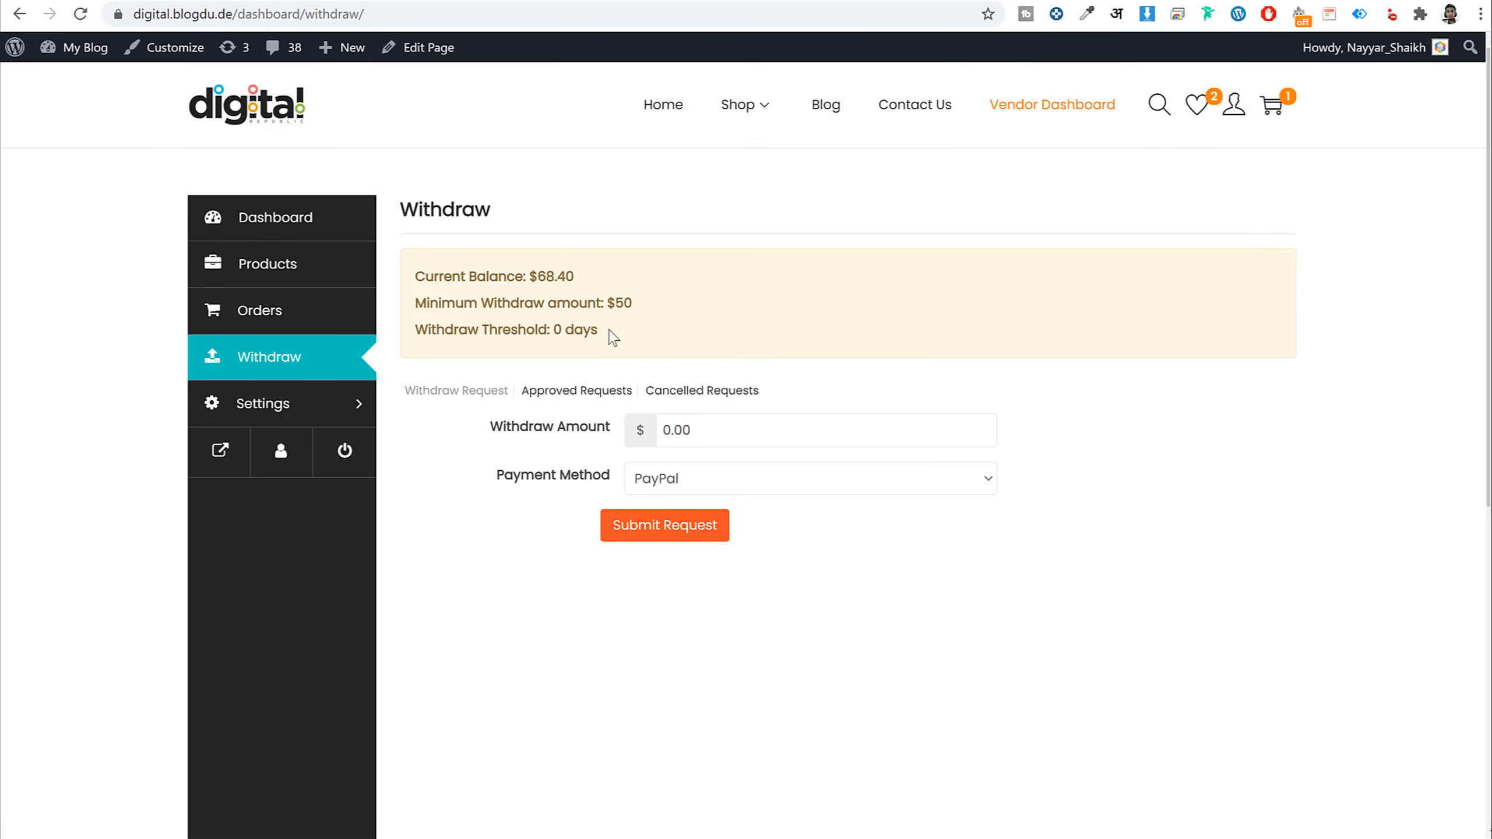
drag(574, 276, 537, 277)
drag(635, 303, 607, 302)
click(739, 316)
drag(633, 303, 607, 308)
drag(575, 277, 535, 276)
Enter a 68 withdraw amount with PayPal, view Approved Requests, and open product search
click(743, 428)
text(68.40)
click(712, 483)
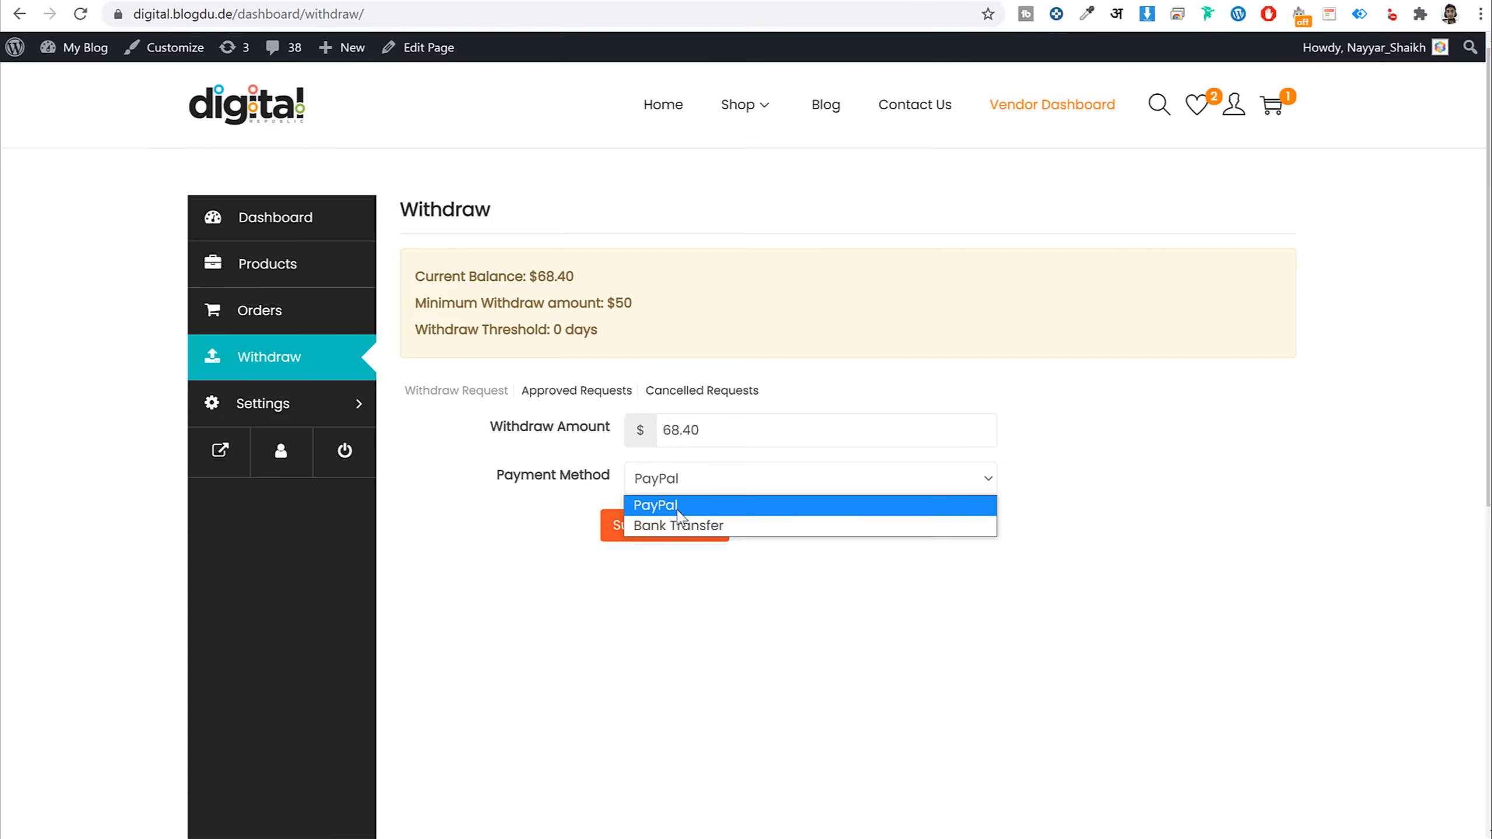
click(673, 577)
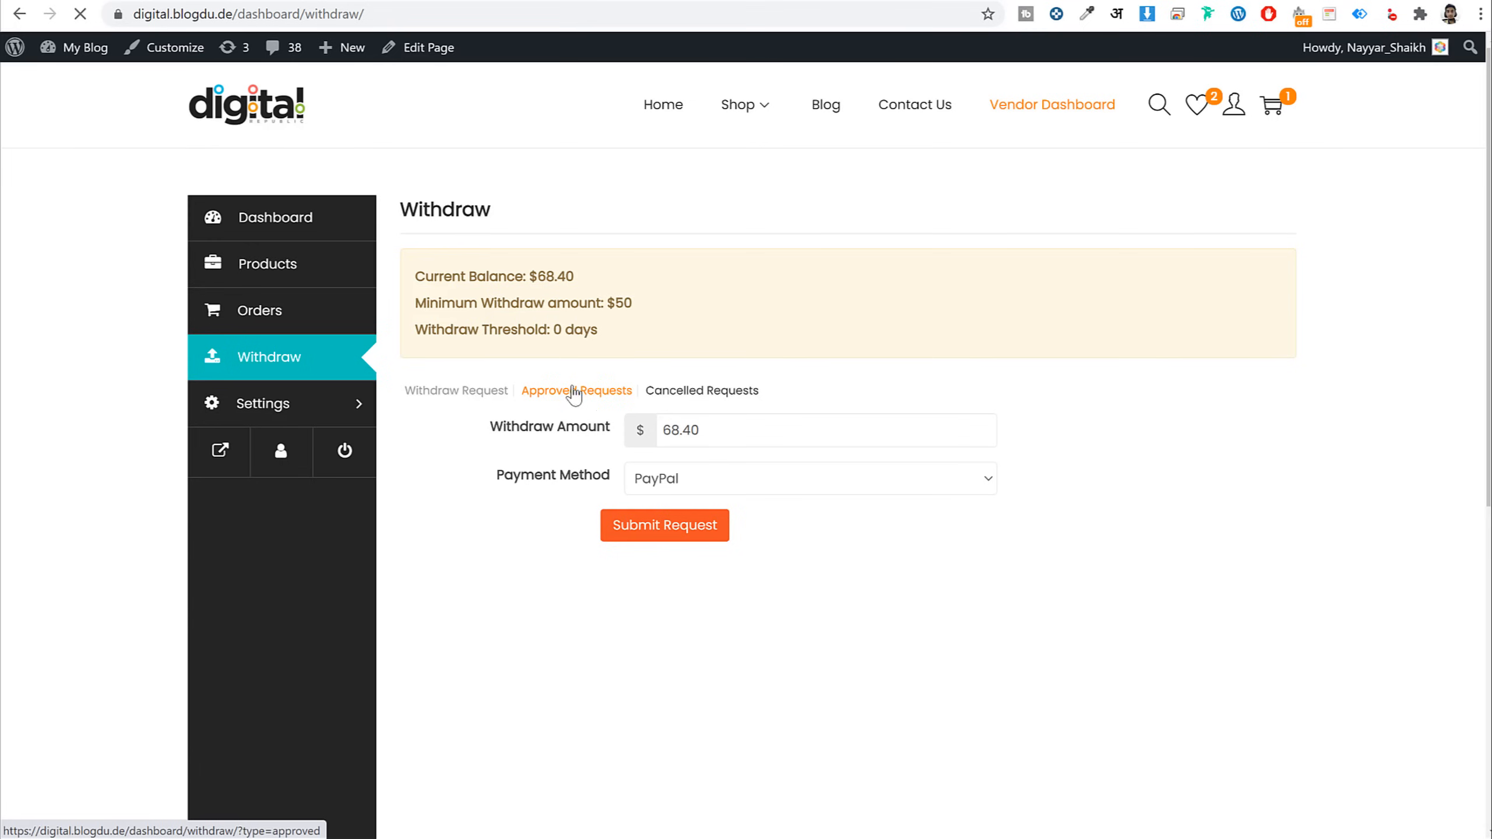
click(591, 400)
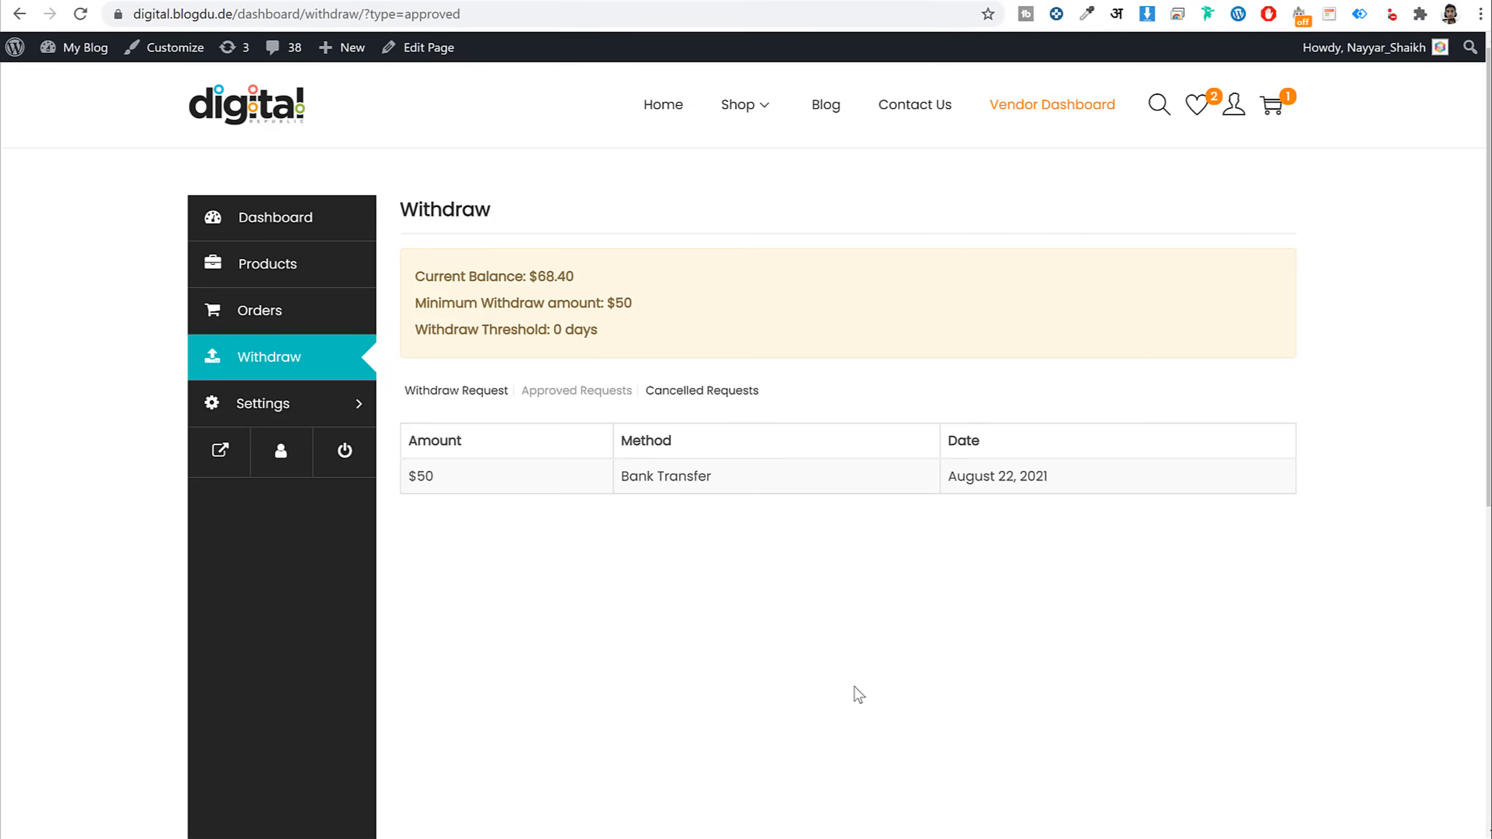
click(1157, 109)
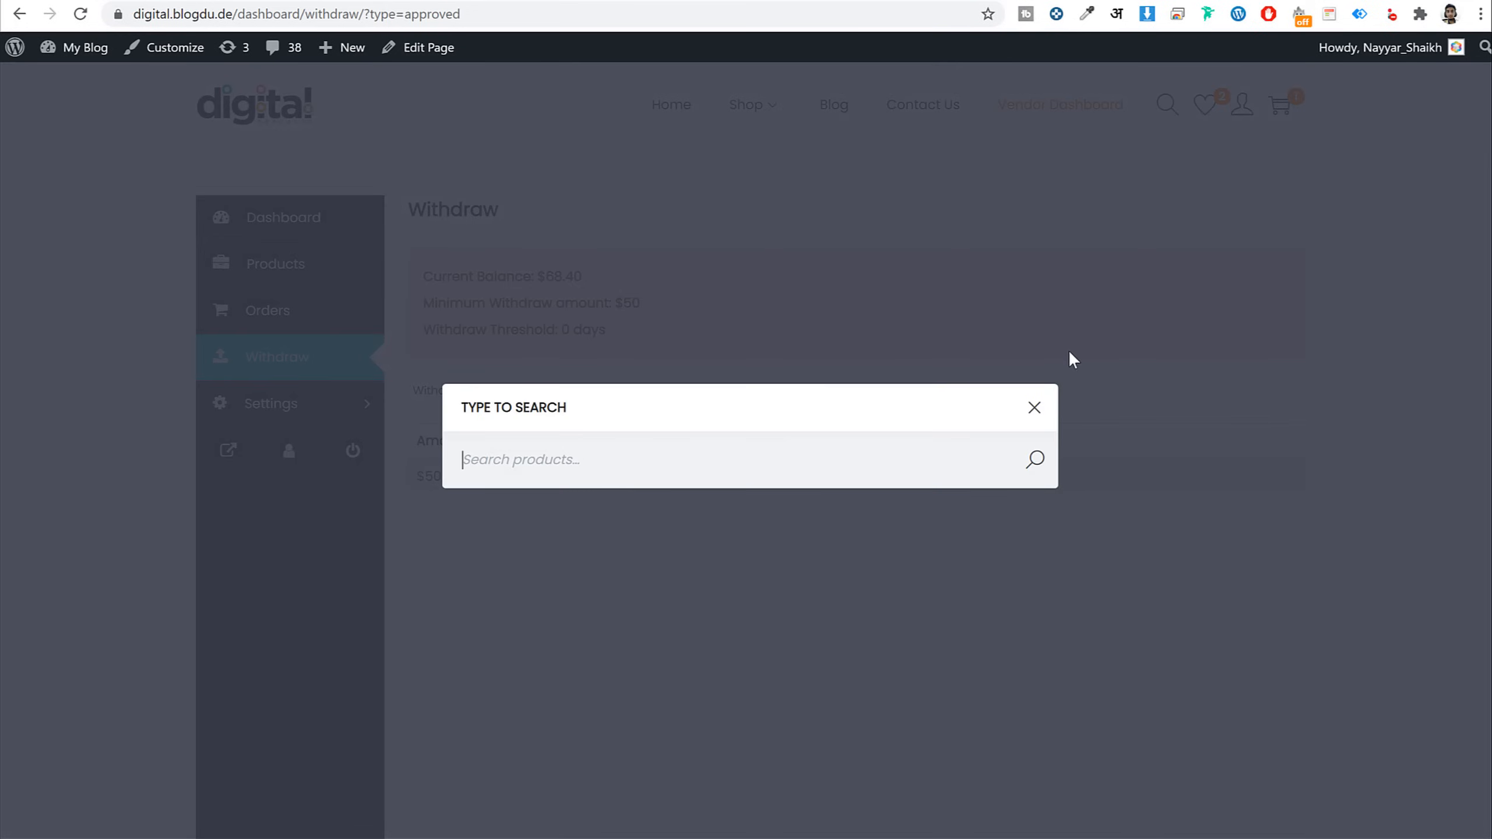
Close the search, view the two-item Default wishlist, then go to My Account
click(1035, 409)
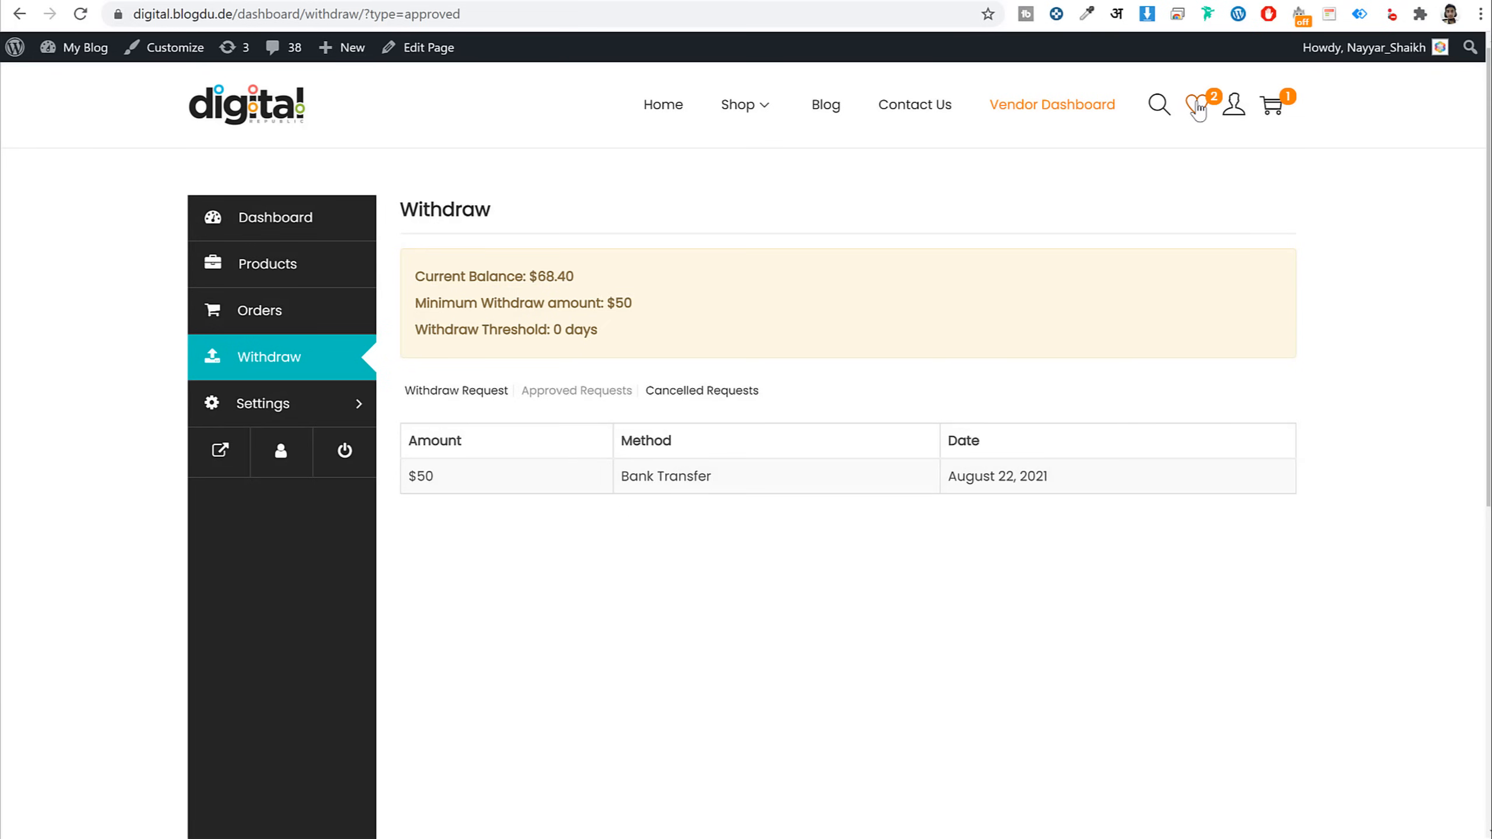
click(1198, 109)
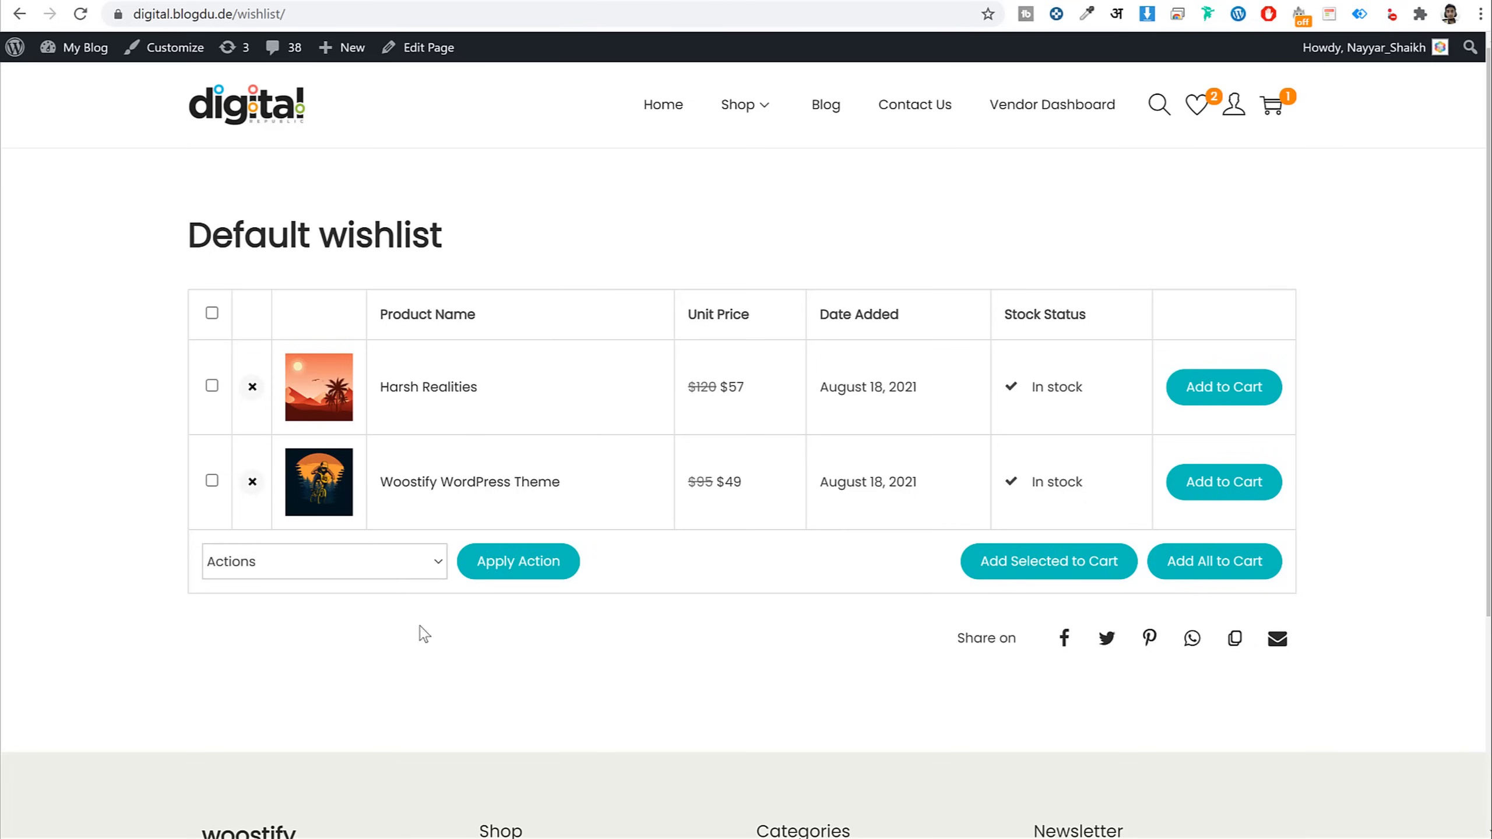
click(1235, 113)
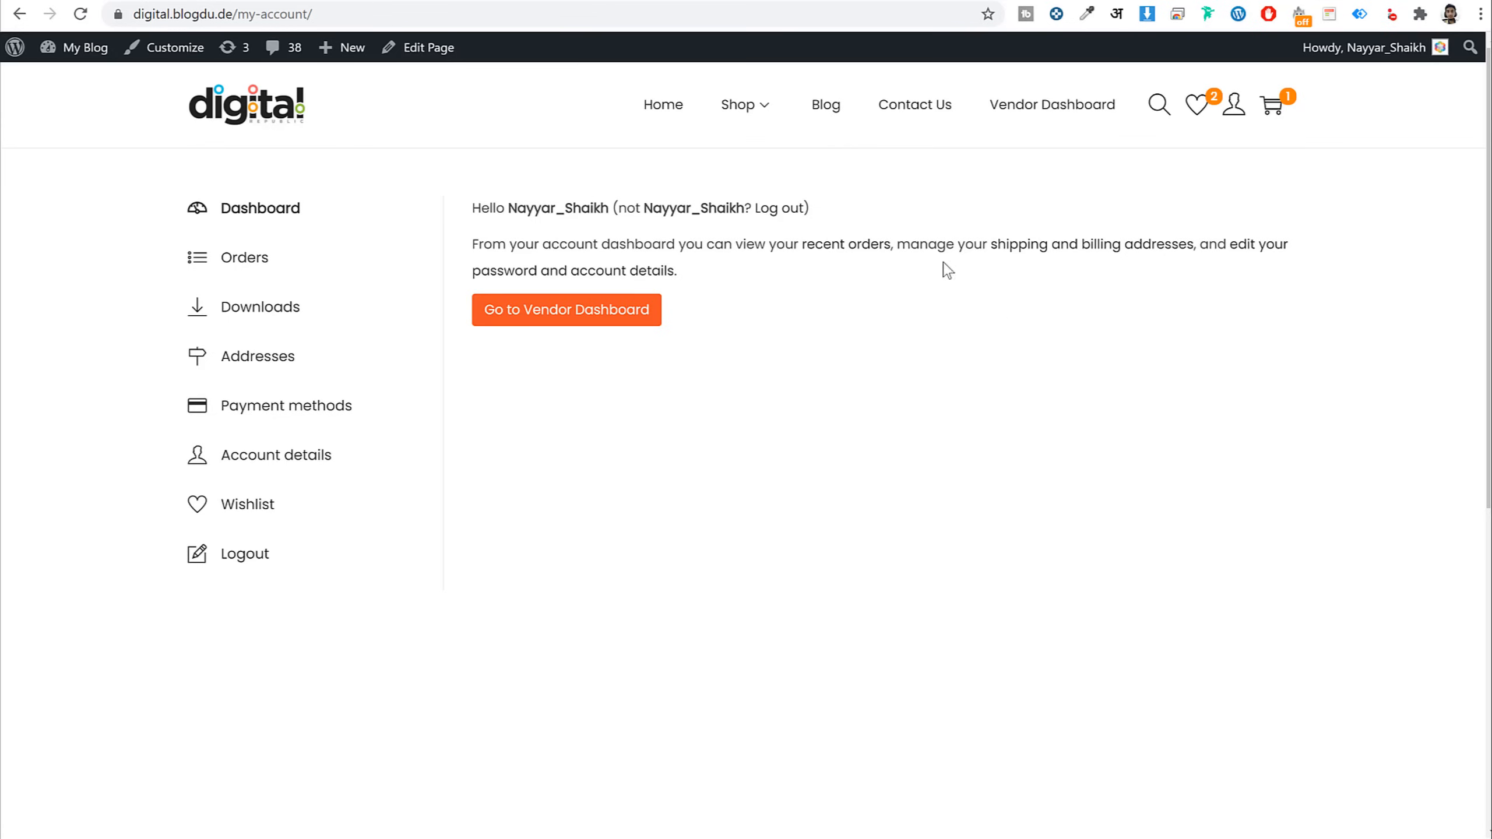
Download the OceanWP Theme file from Downloads, dismiss the download bar, and return to the homepage
click(281, 304)
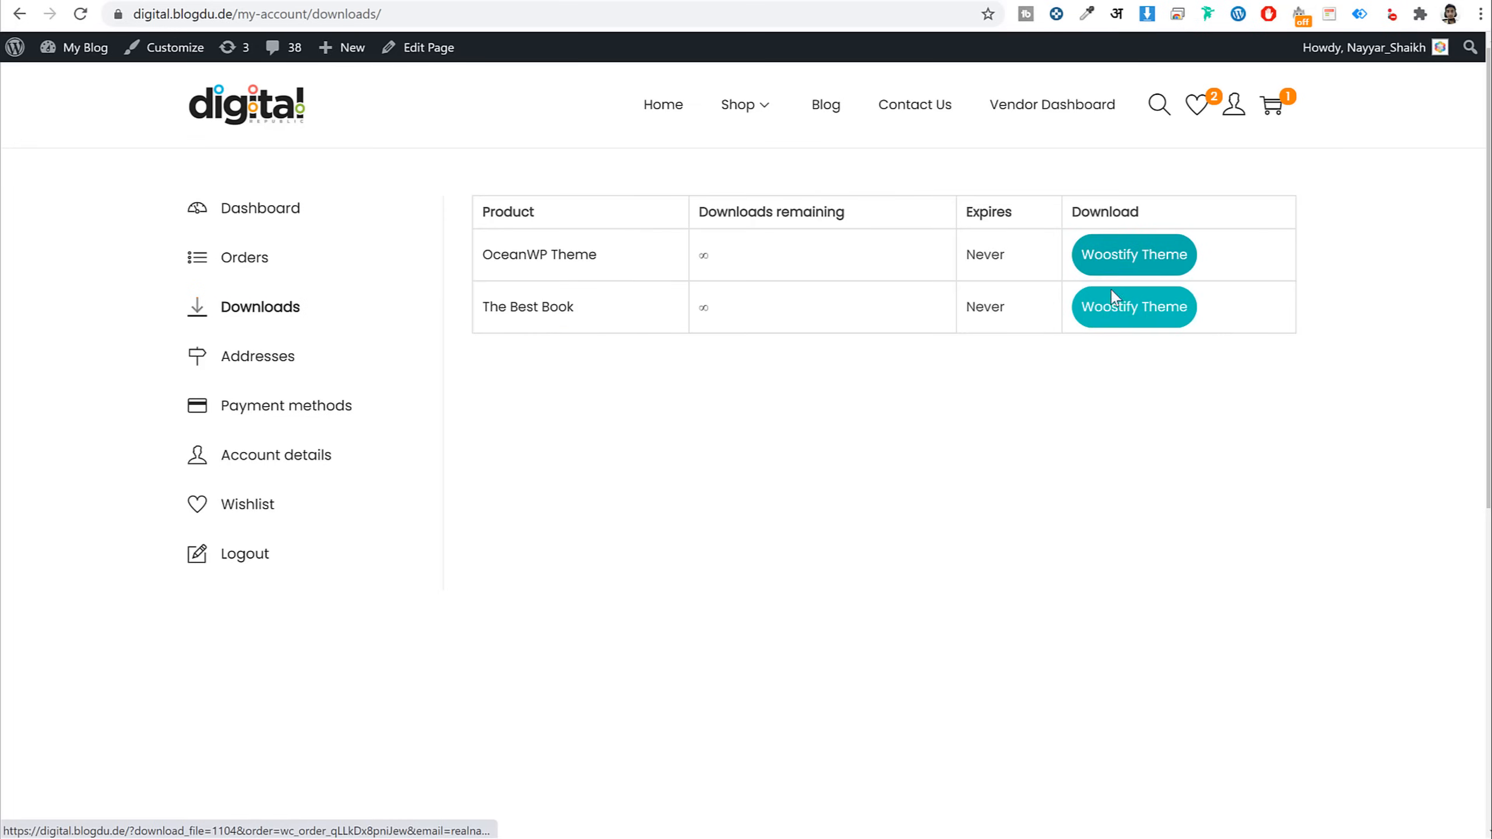
drag(608, 259, 481, 257)
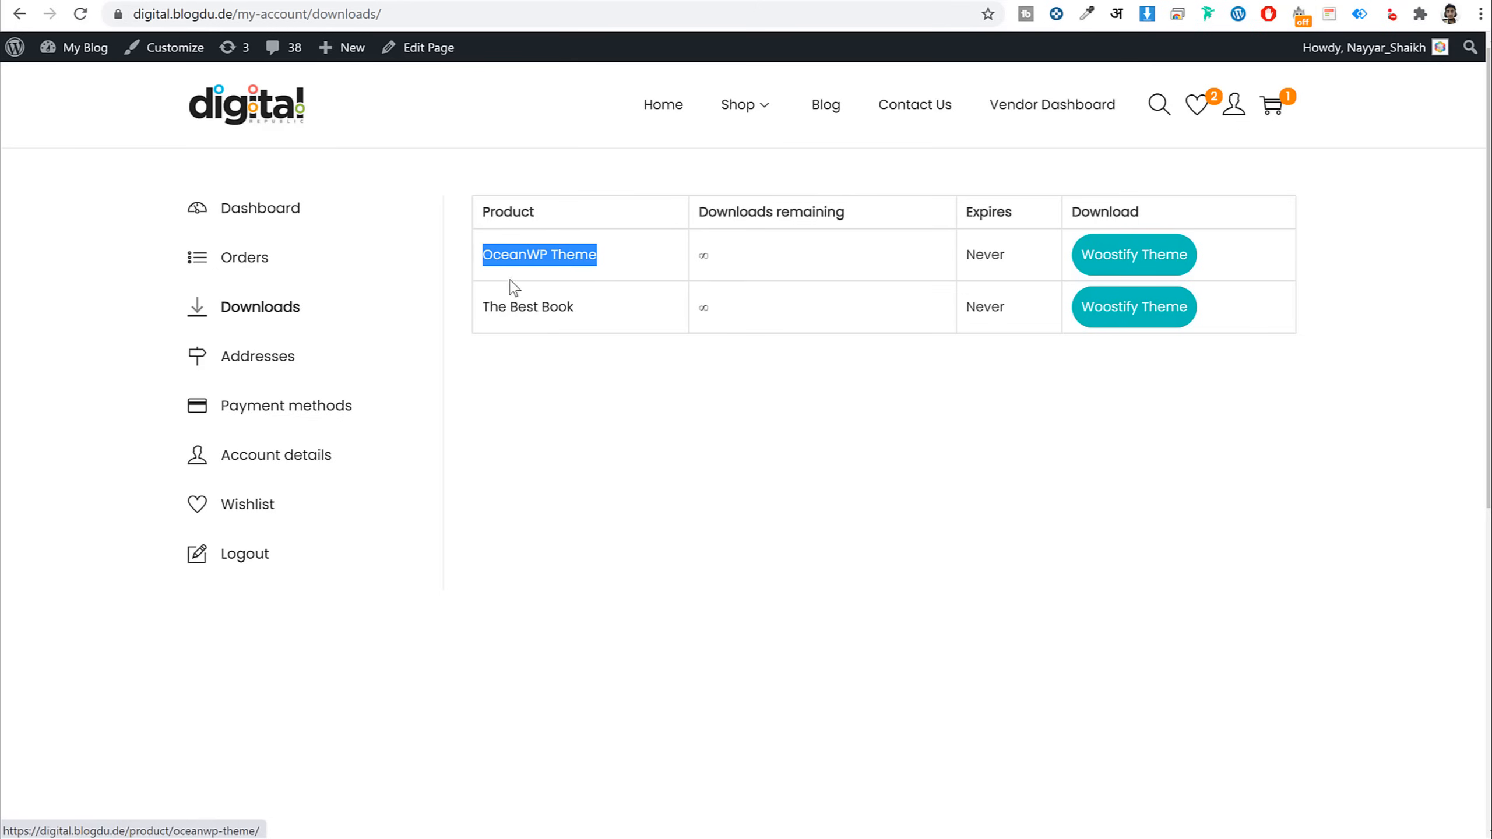
drag(624, 322, 490, 248)
click(656, 380)
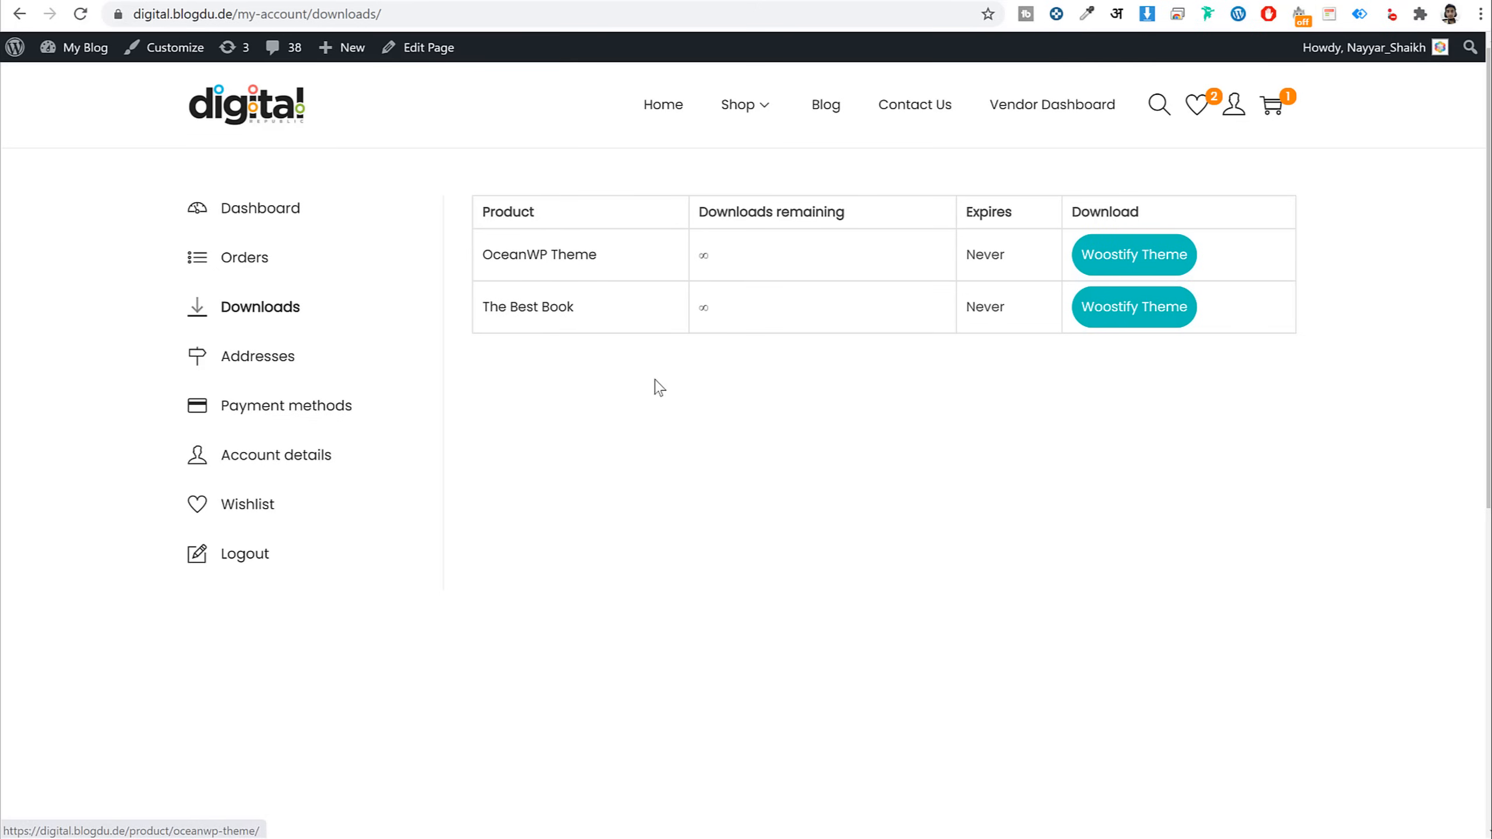
click(1161, 266)
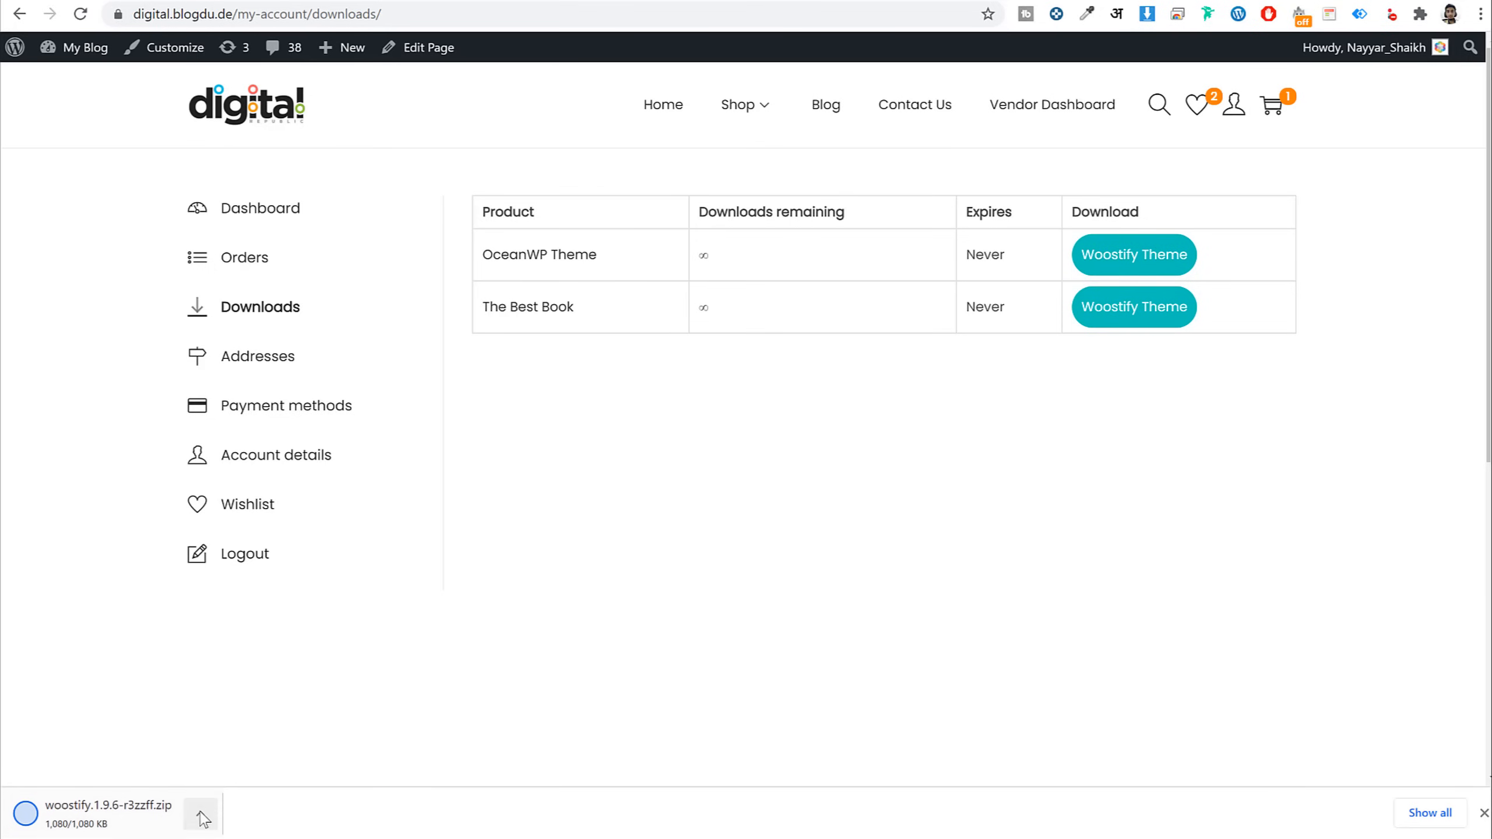
click(1483, 813)
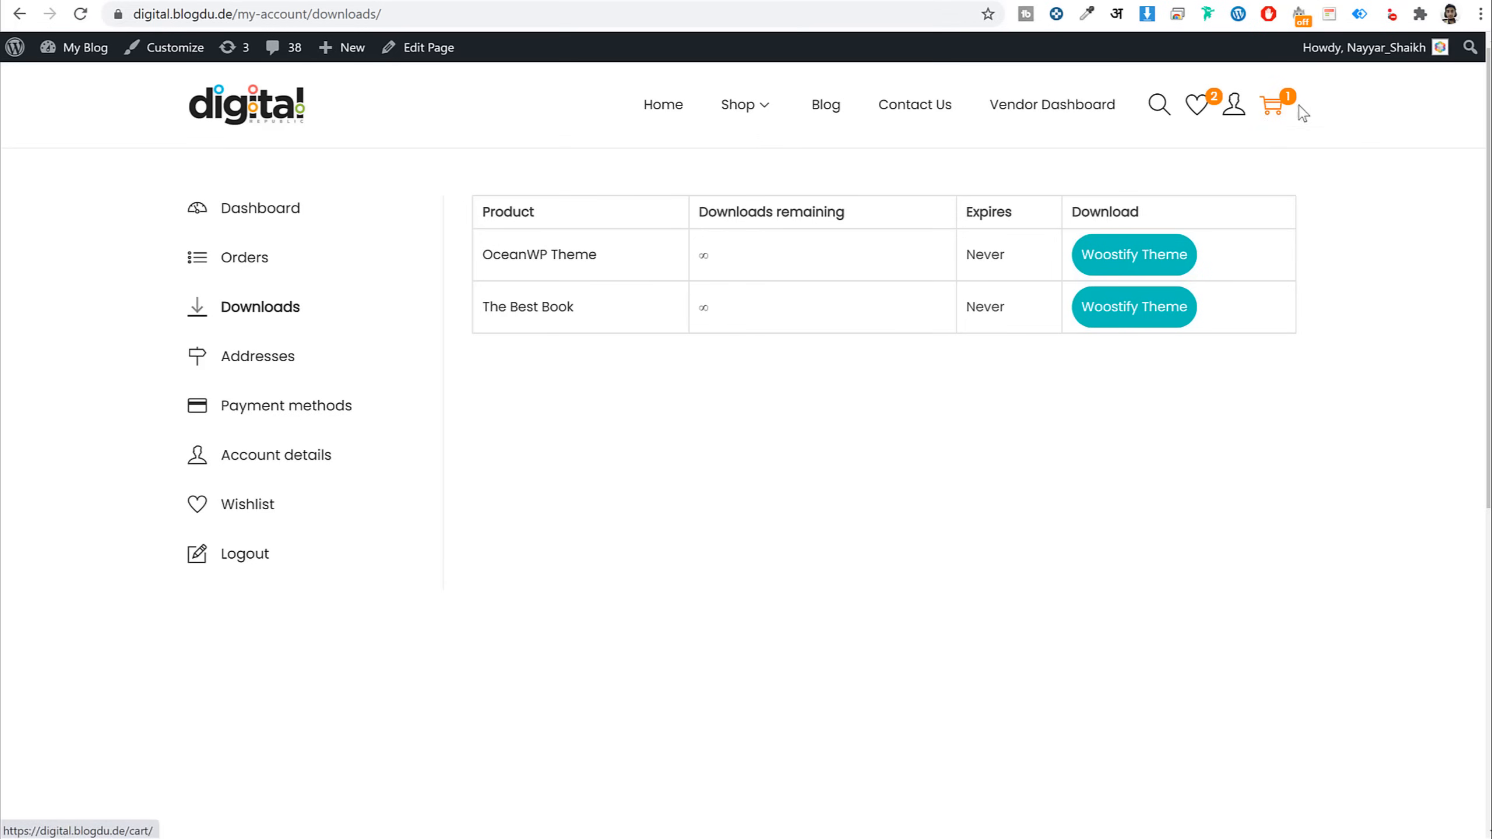
click(248, 110)
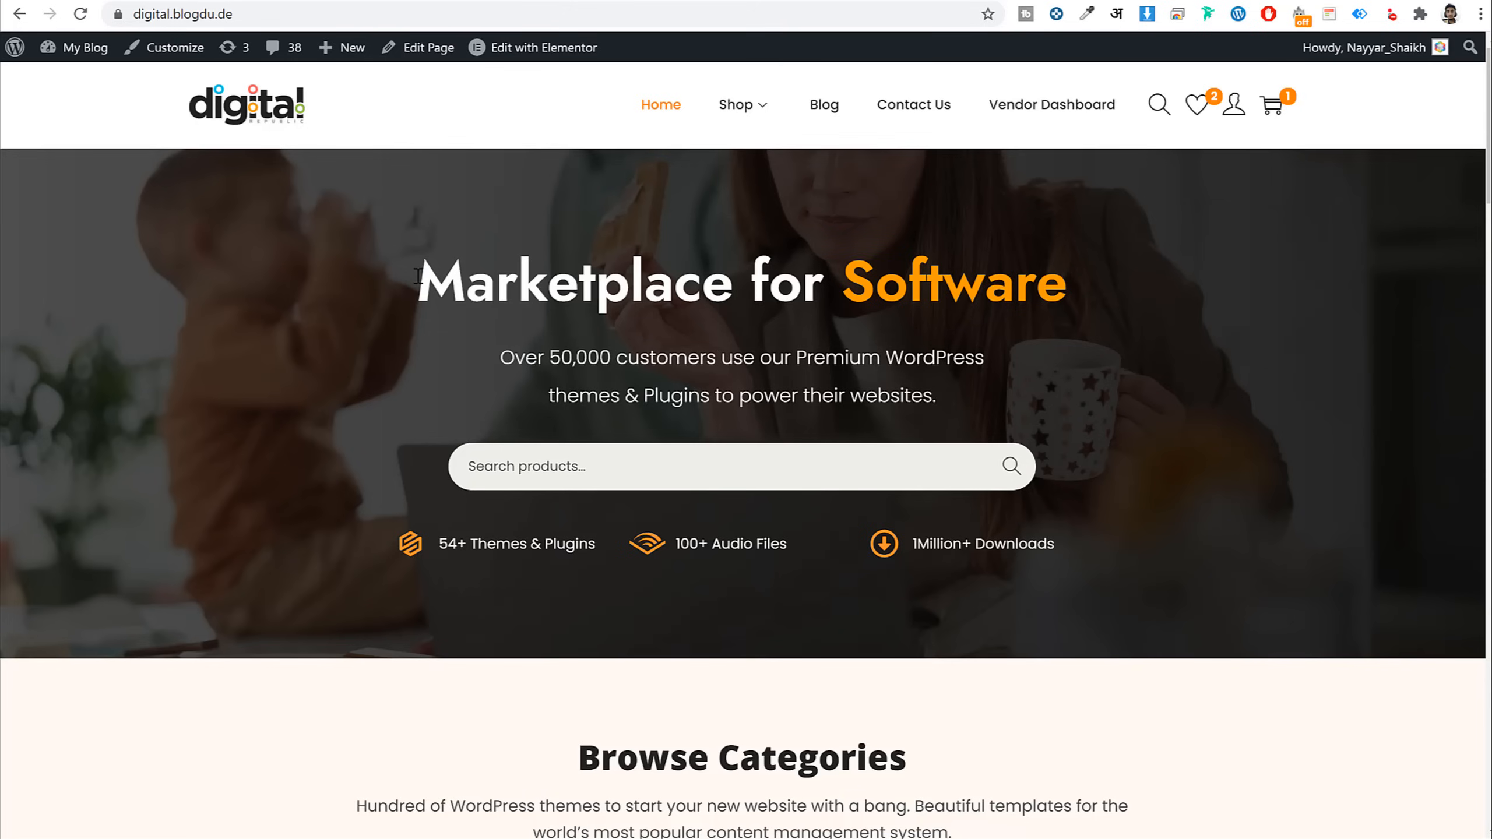
drag(418, 276, 1120, 282)
click(899, 304)
drag(489, 356, 966, 413)
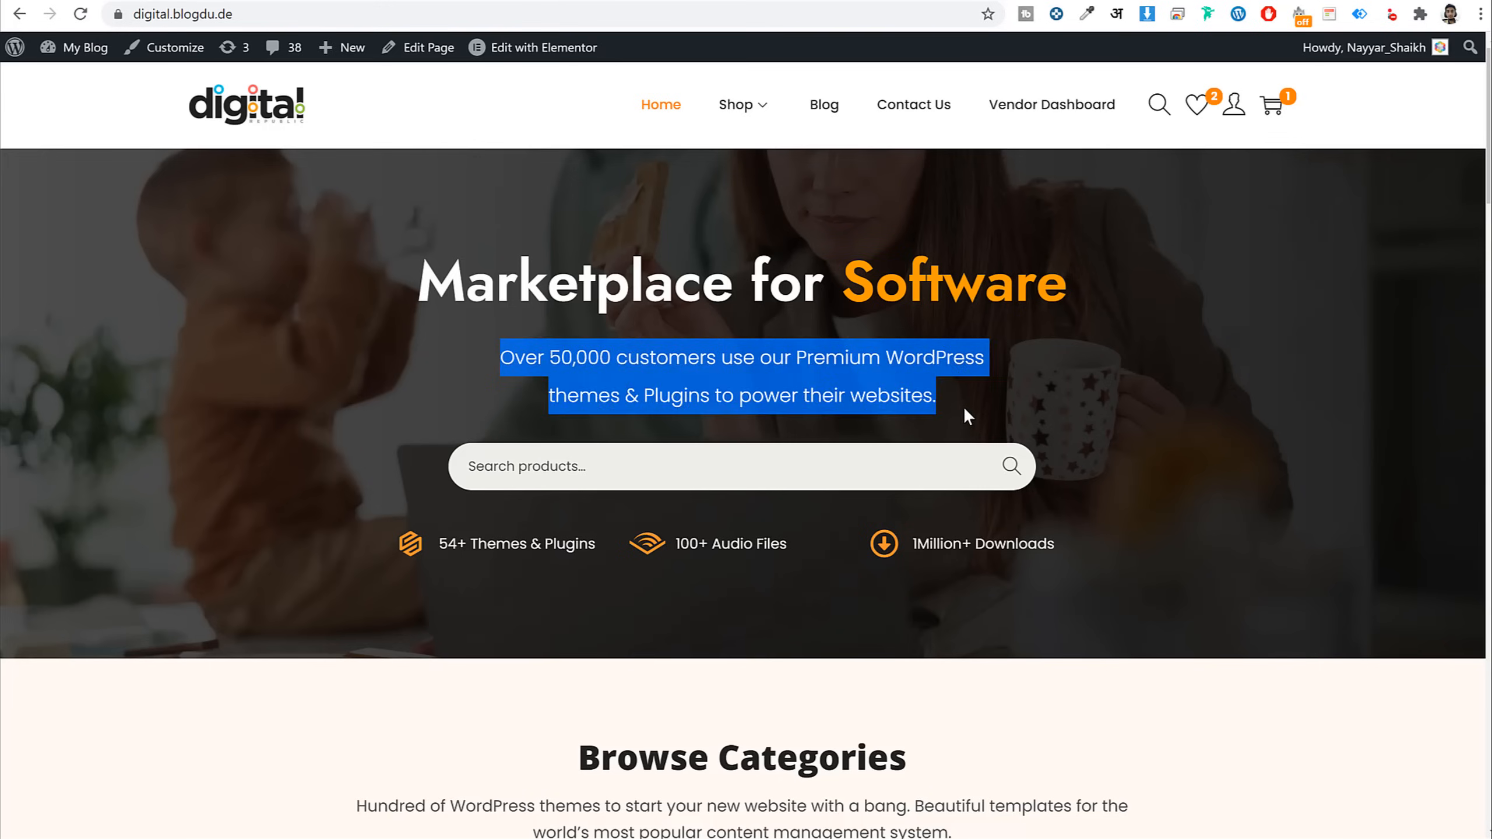
click(968, 414)
click(763, 464)
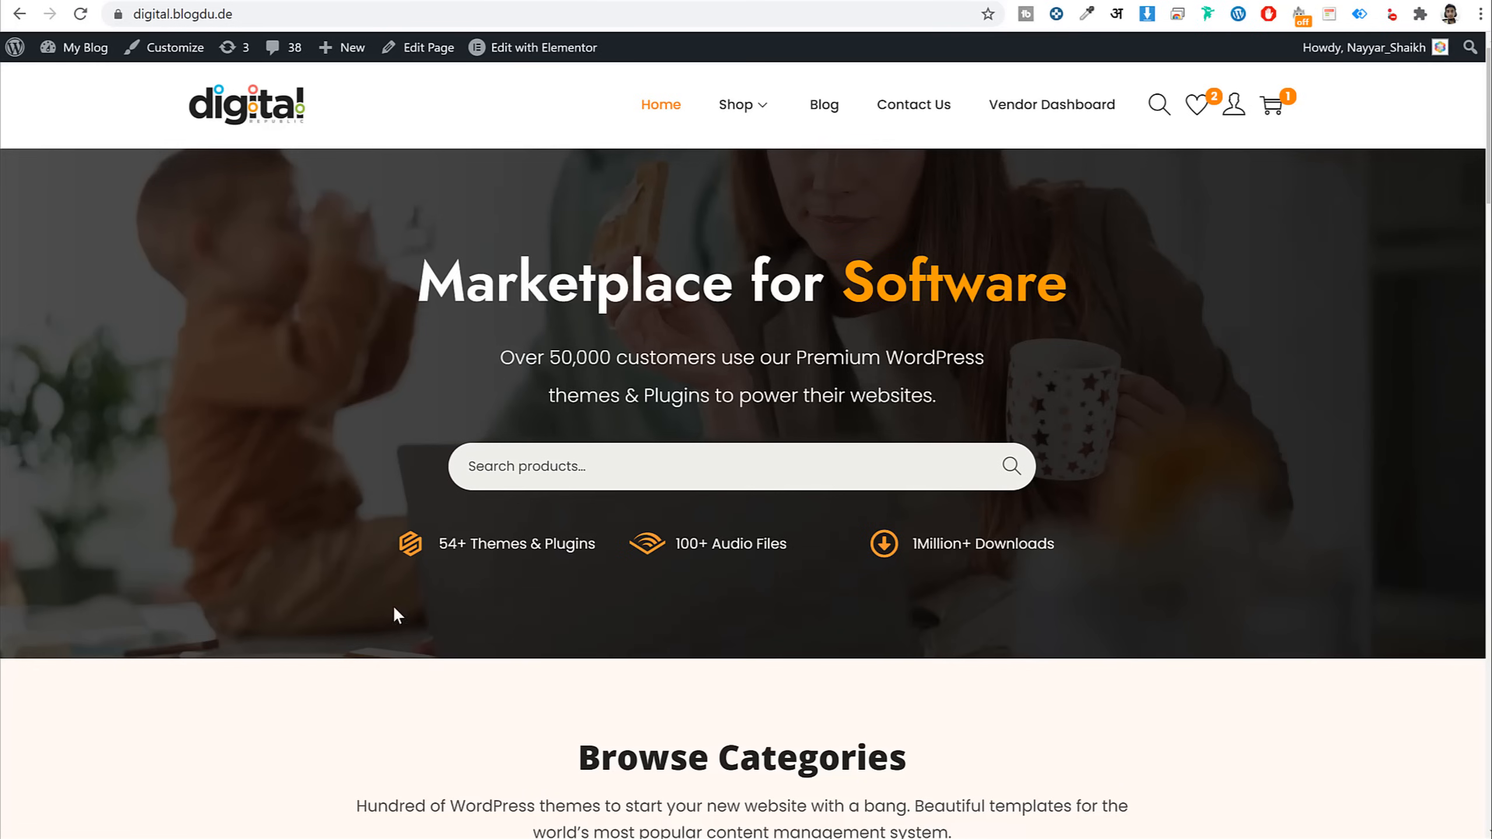
drag(1093, 559, 871, 561)
click(701, 567)
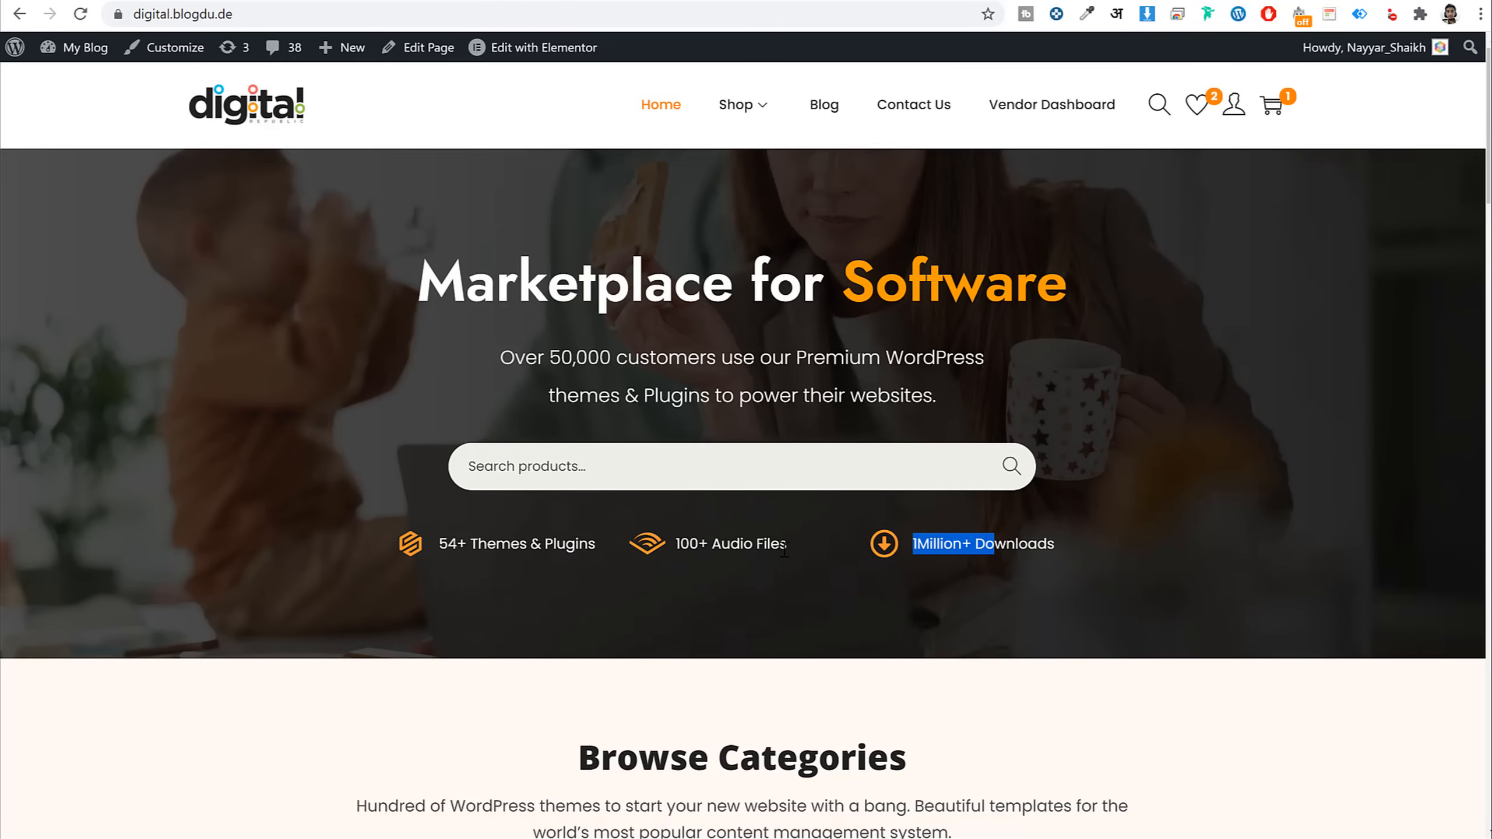
scroll(1182, 545, down, 8)
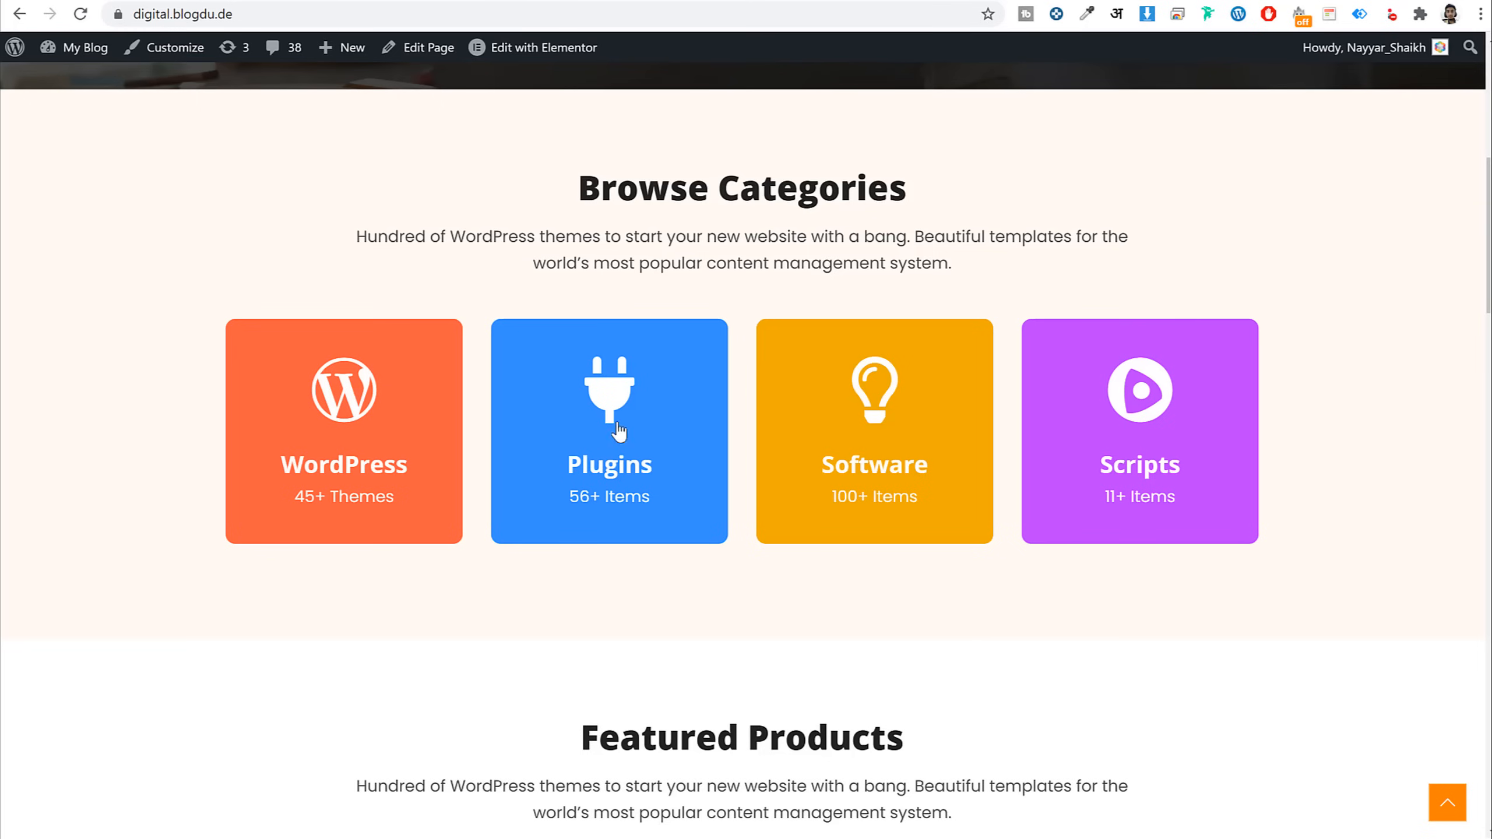
scroll(1243, 582, down, 10)
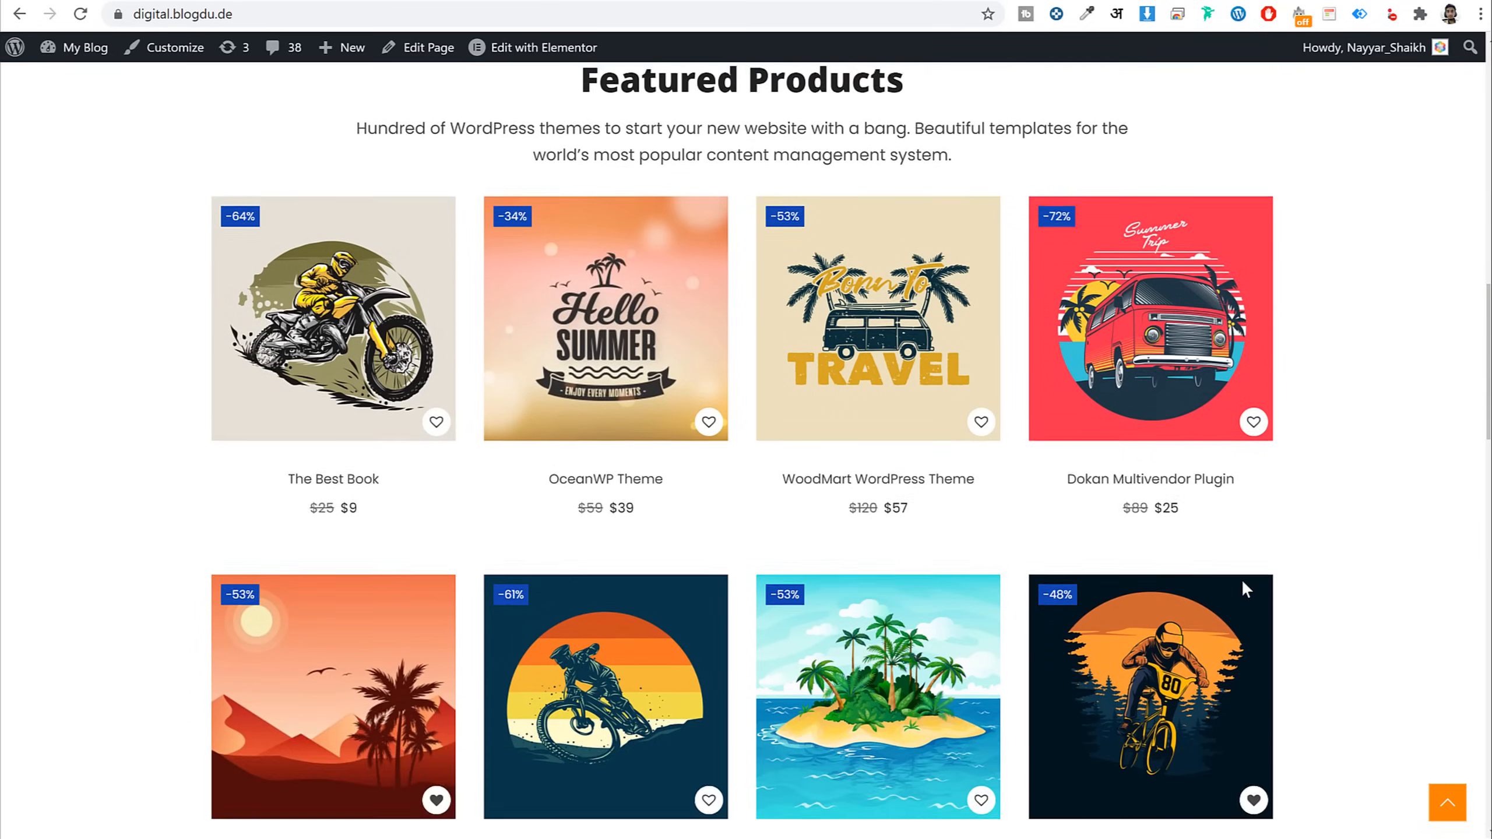
scroll(1241, 578, up, 1)
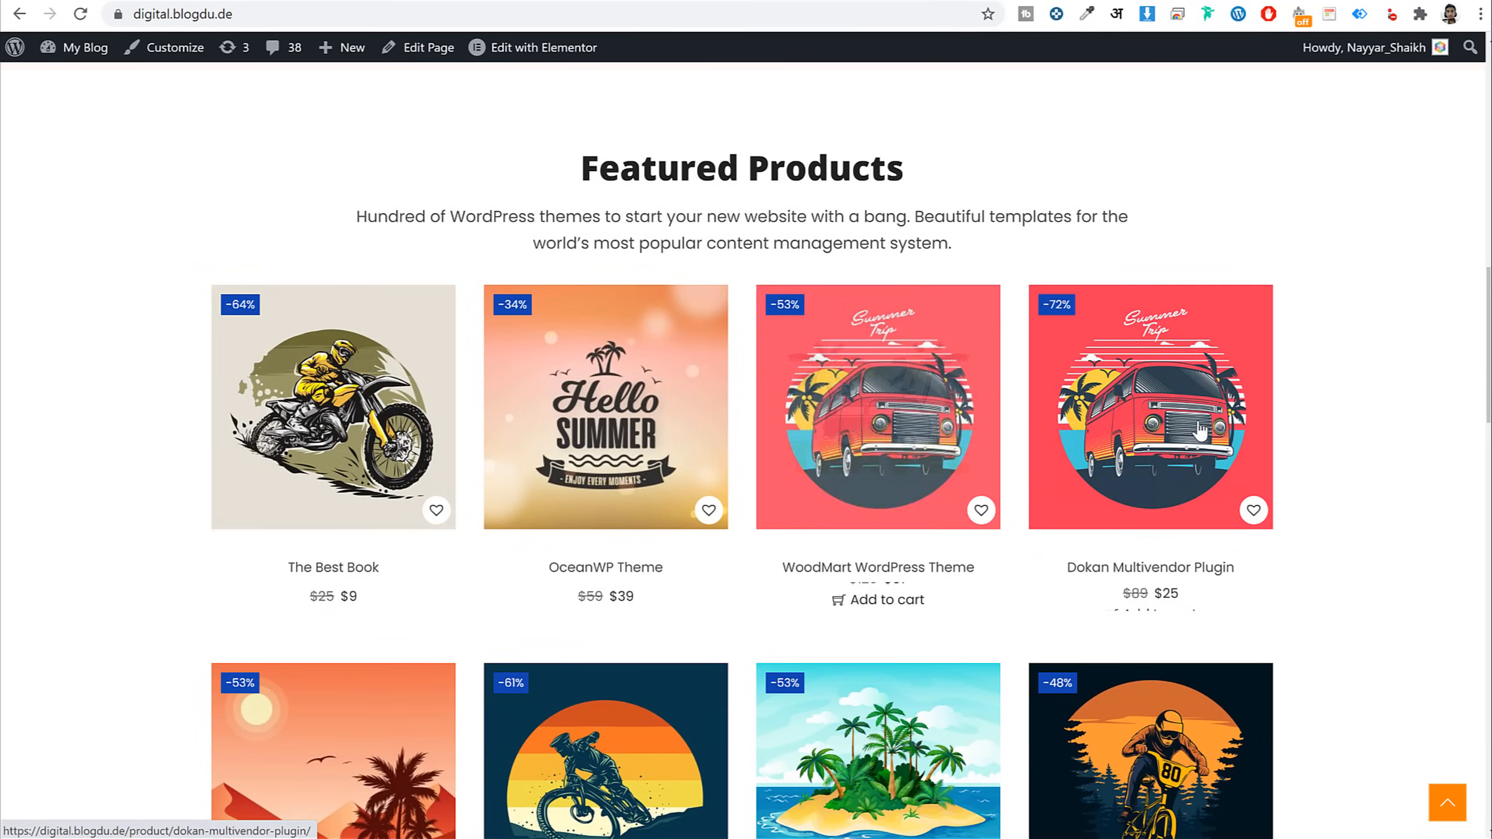
scroll(1401, 486, down, 6)
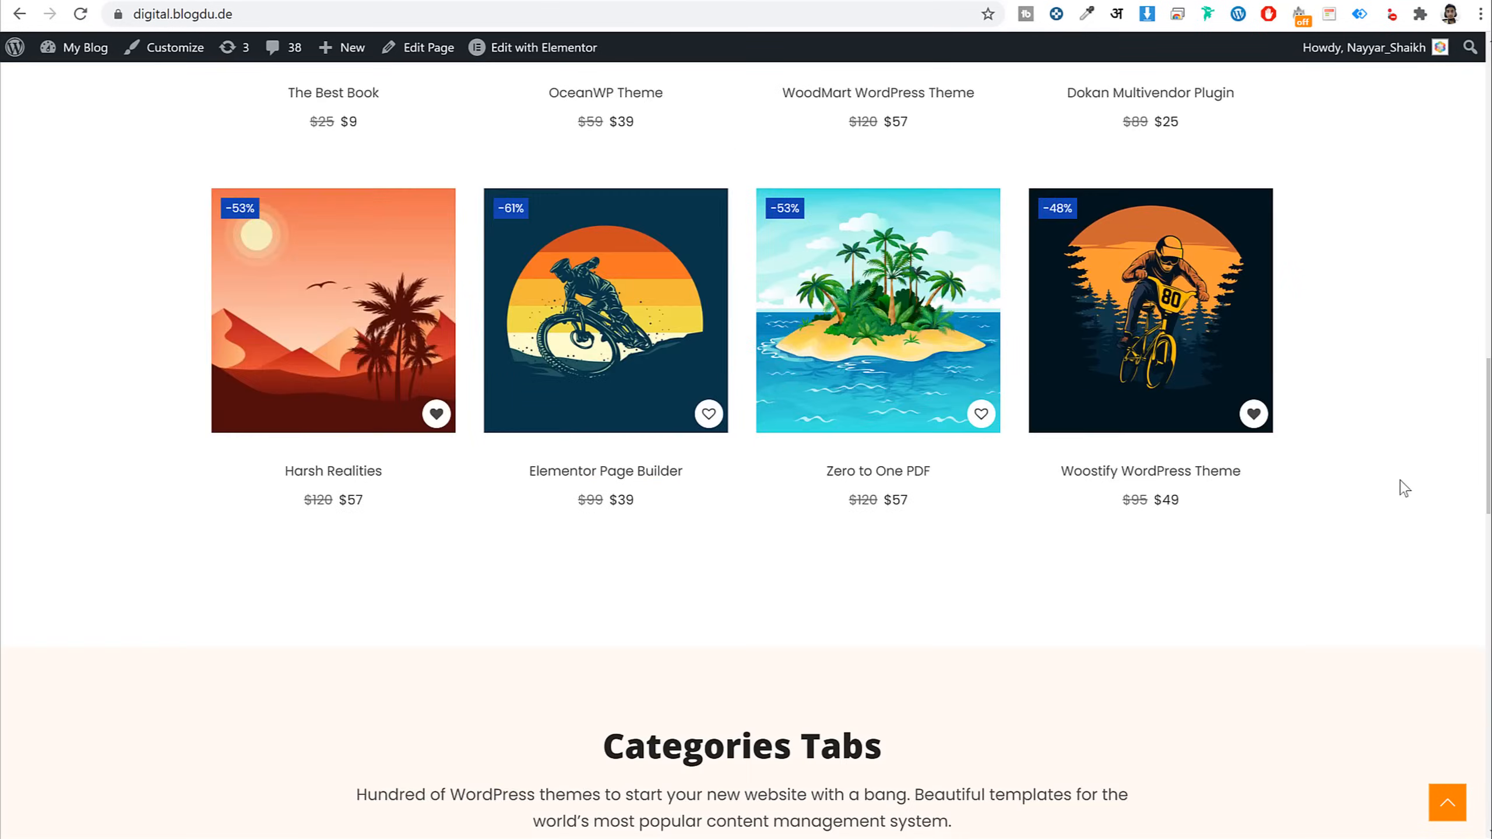
scroll(1402, 487, down, 8)
scroll(855, 373, up, 1)
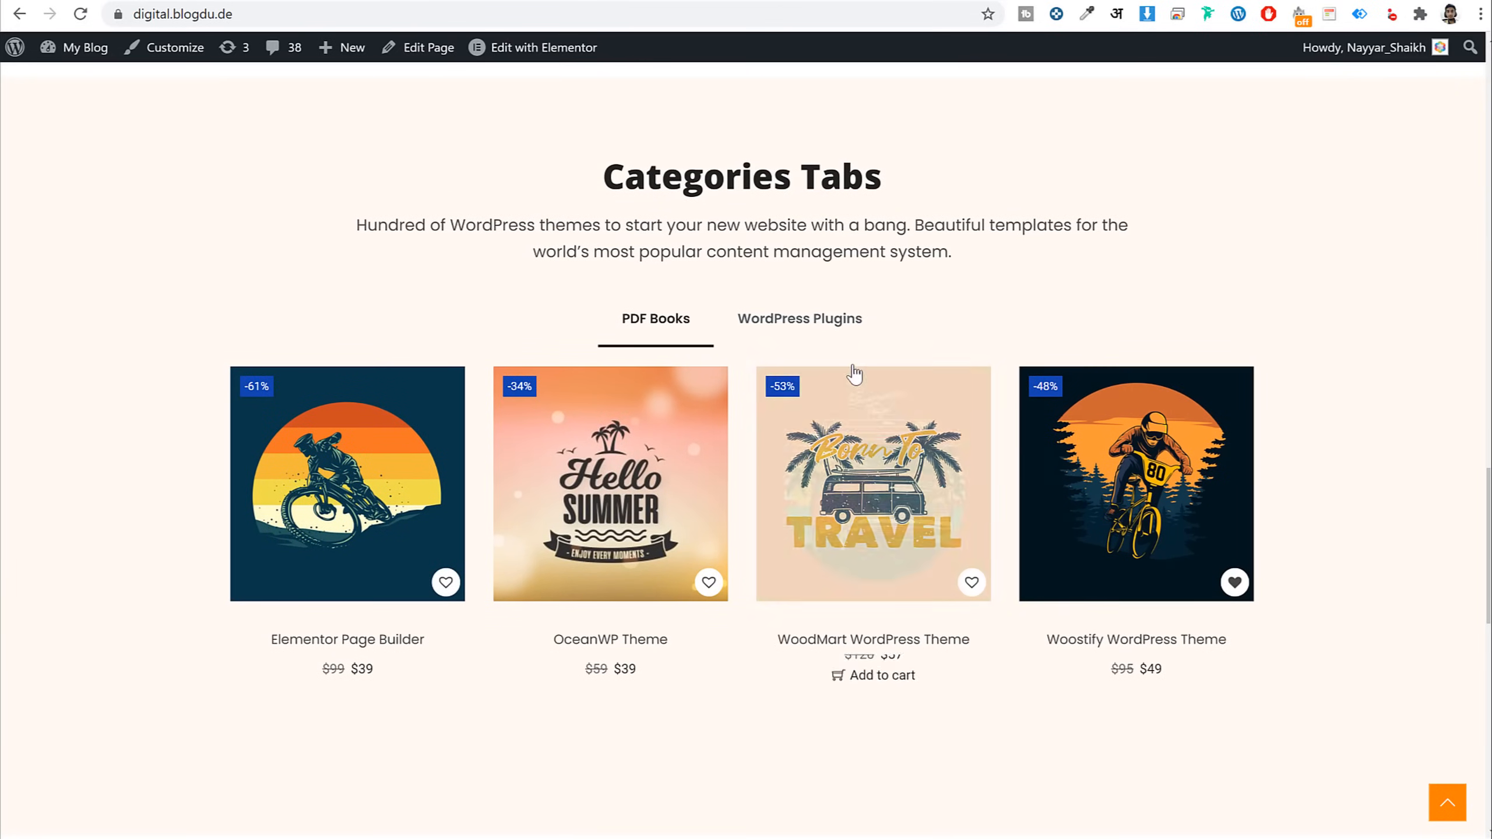
click(832, 325)
click(681, 329)
click(799, 327)
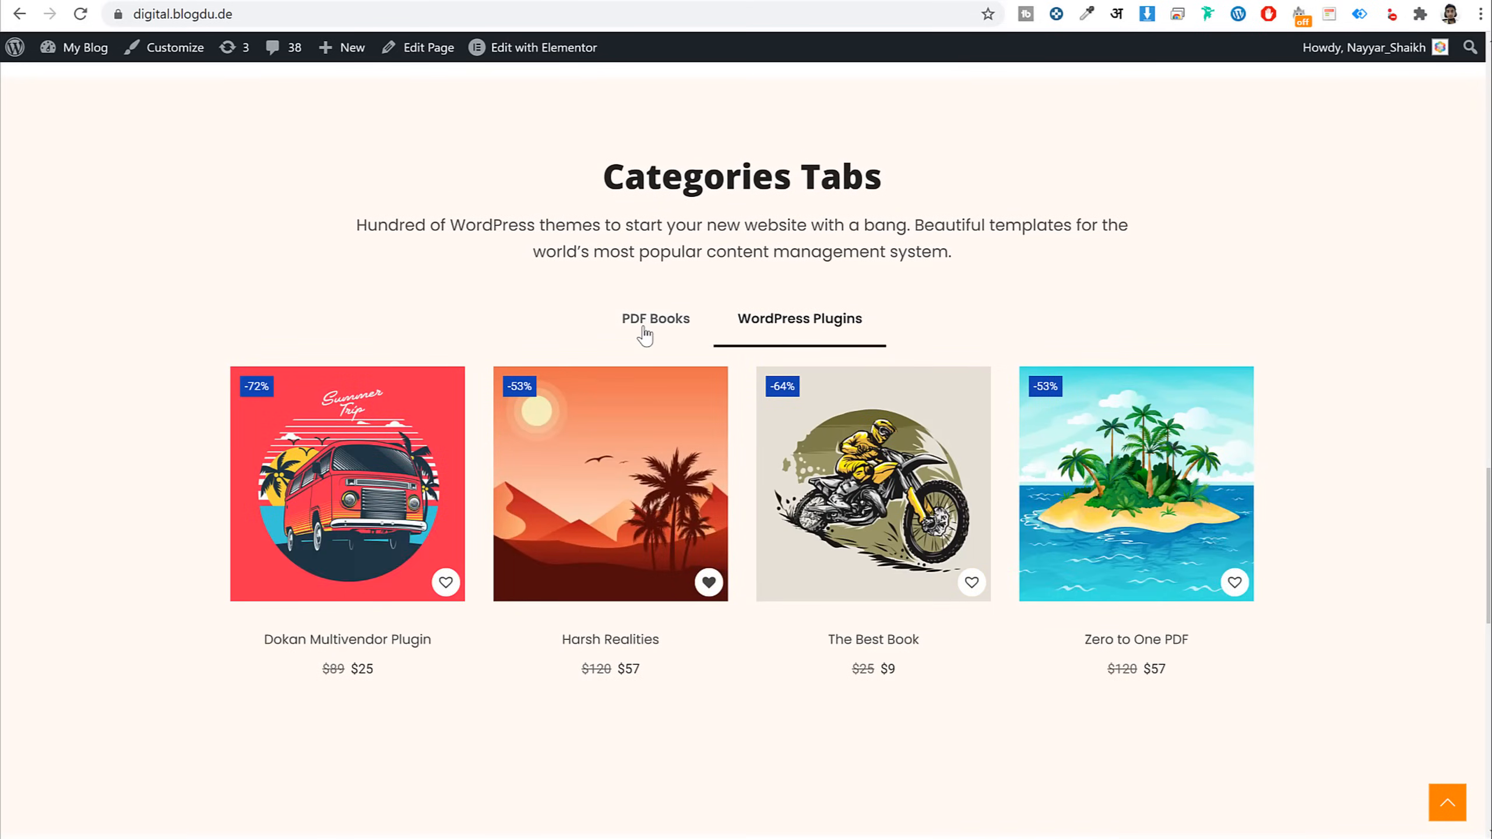
click(645, 334)
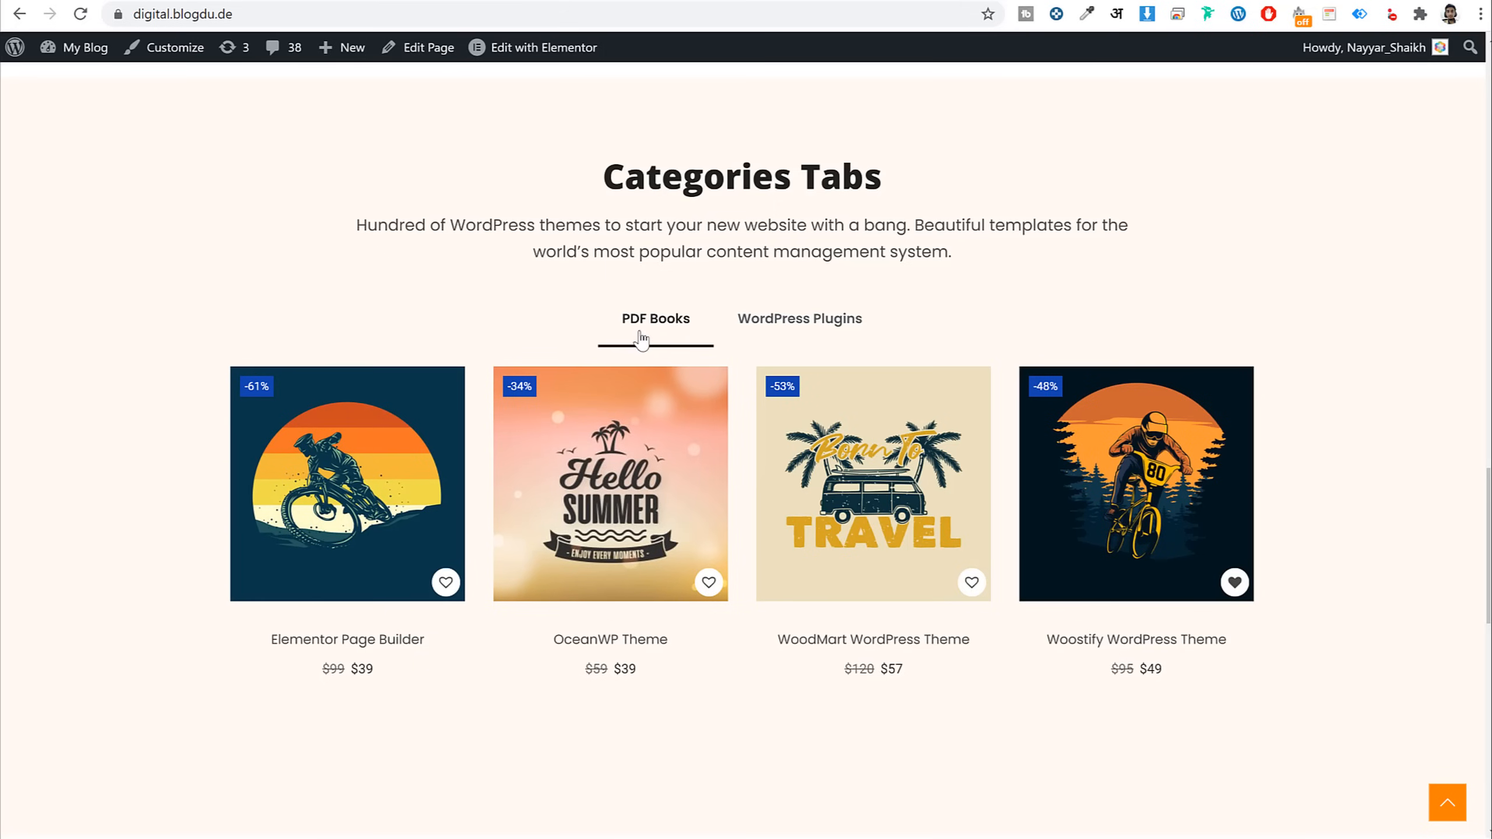
click(799, 327)
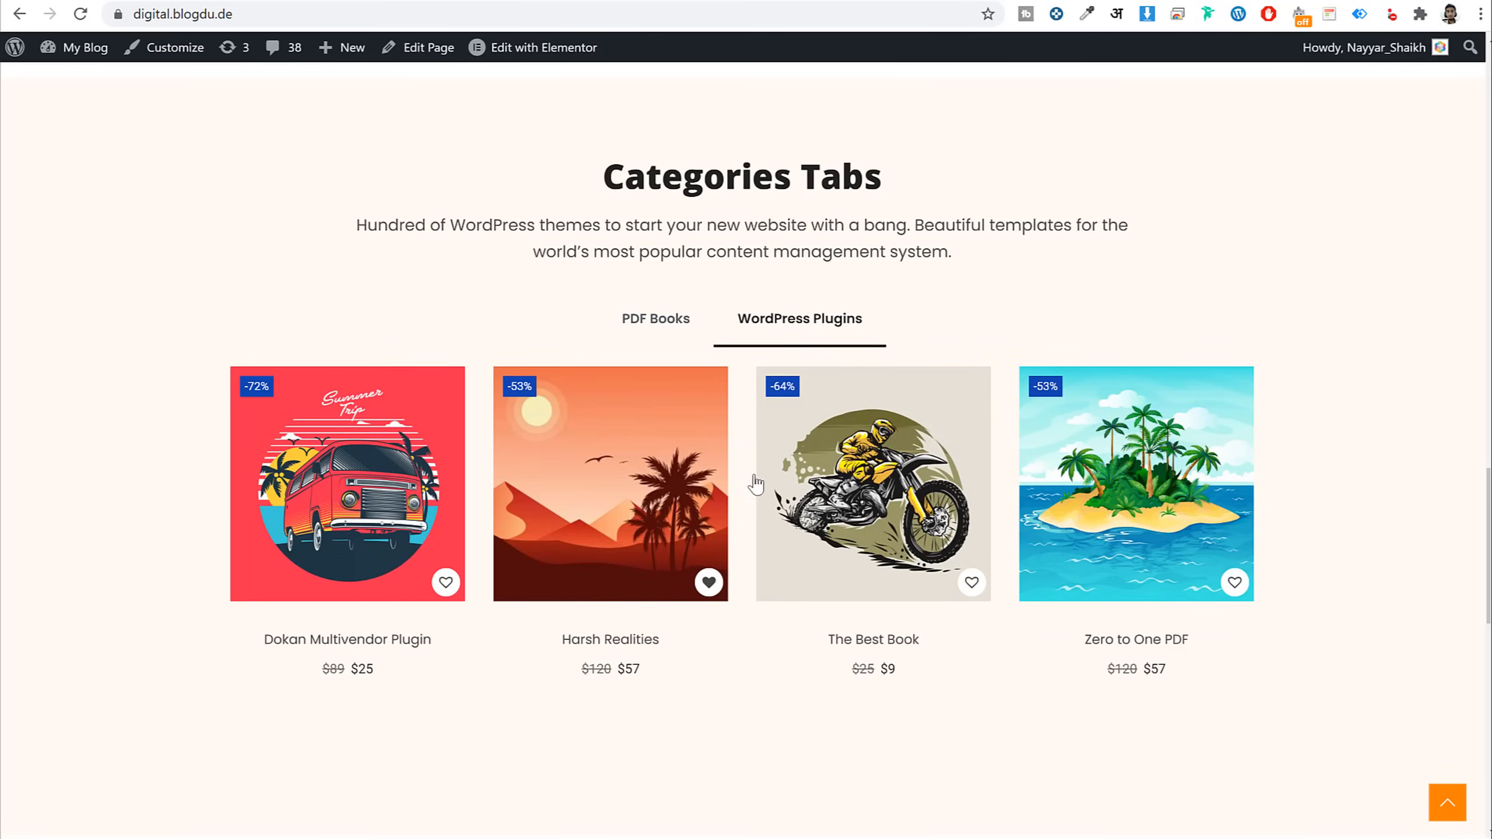
scroll(1379, 480, down, 10)
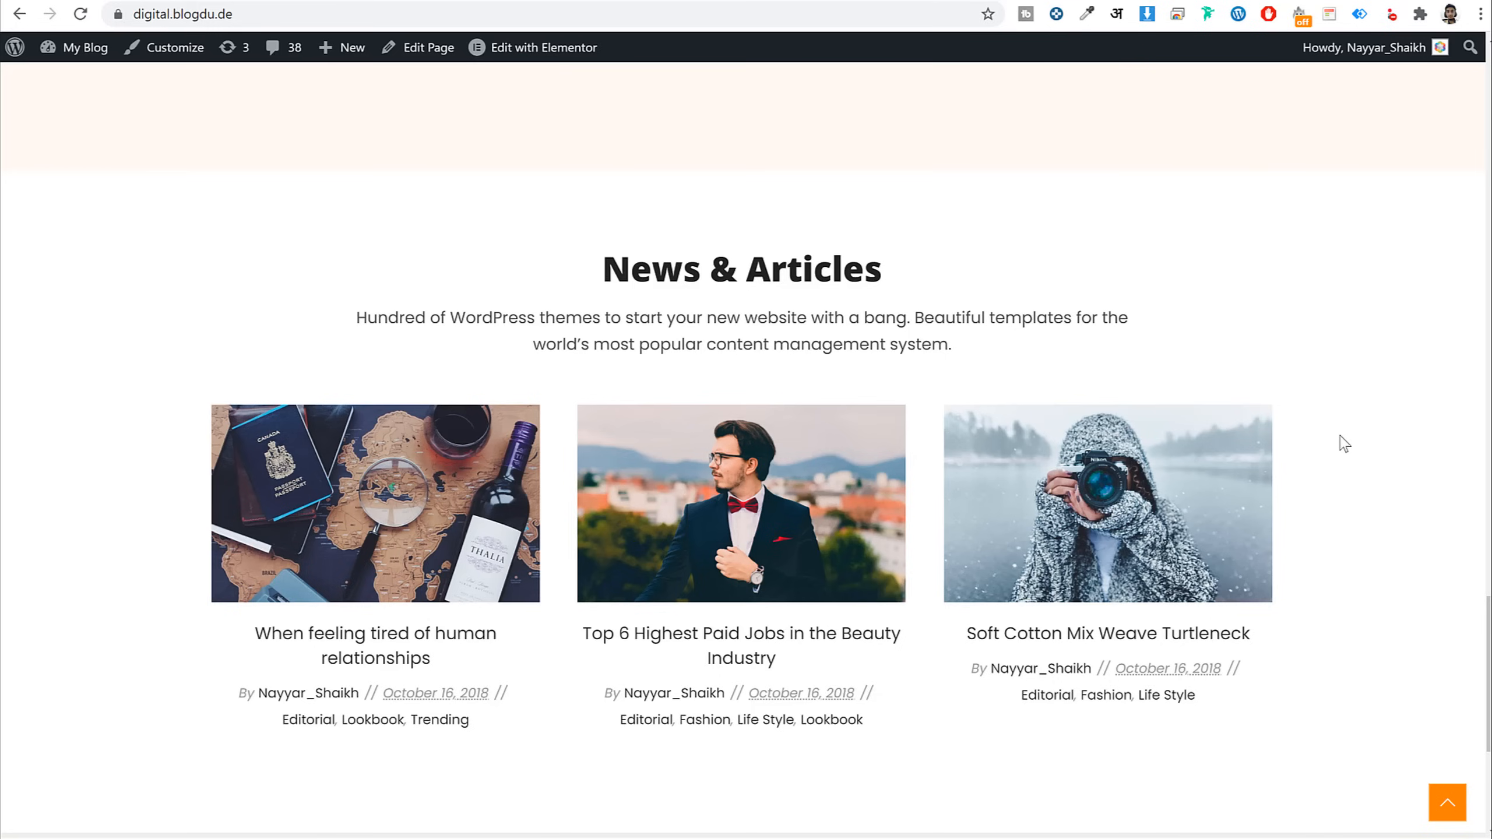
scroll(1344, 444, down, 5)
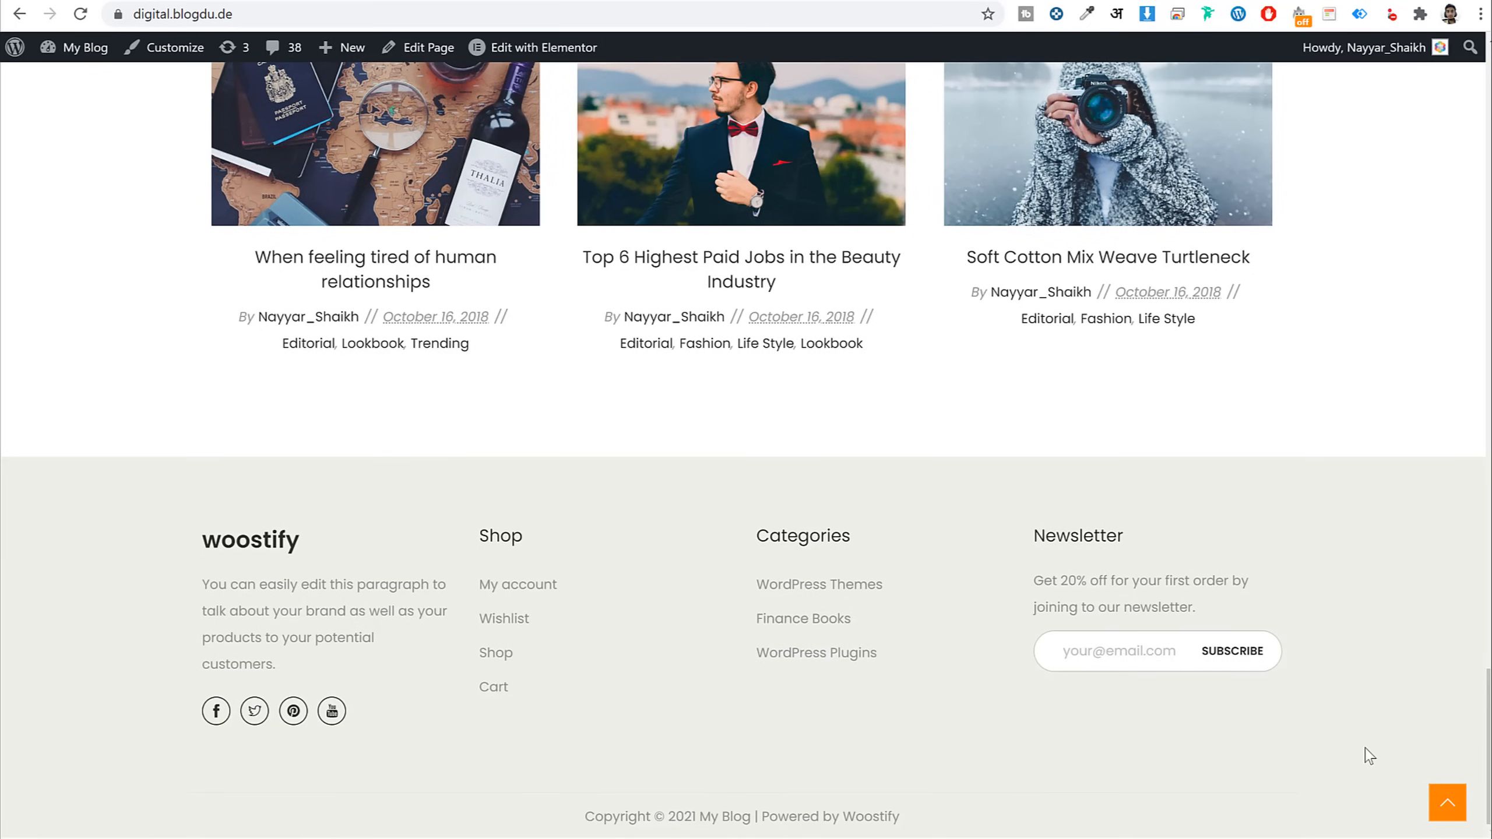
scroll(1369, 756, up, 15)
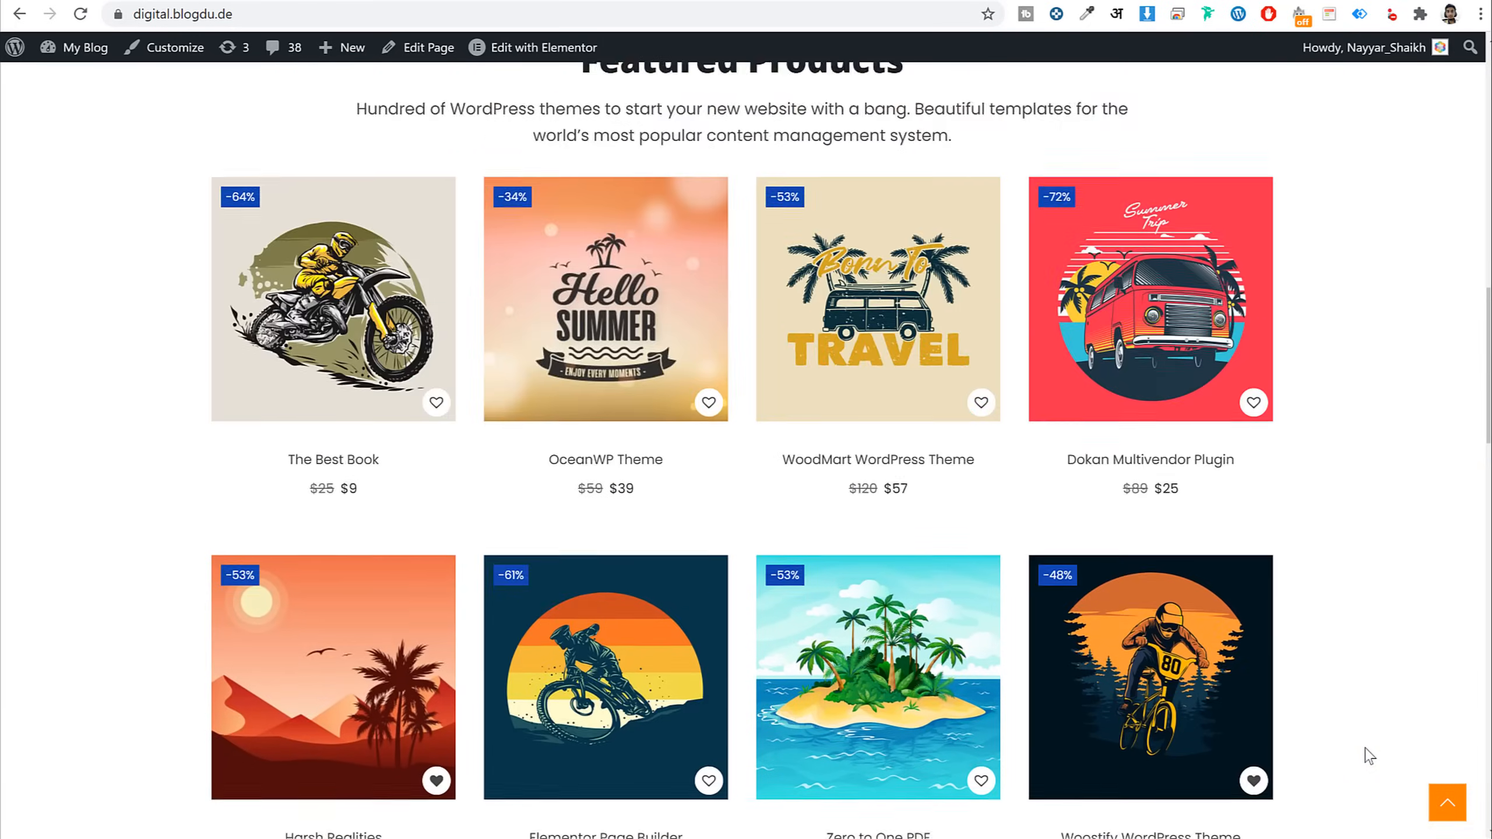
scroll(1369, 755, up, 7)
scroll(1366, 756, down, 7)
Open the OceanWP Theme page, enlarge the motorcycle gallery image, and note the $39 price
click(590, 330)
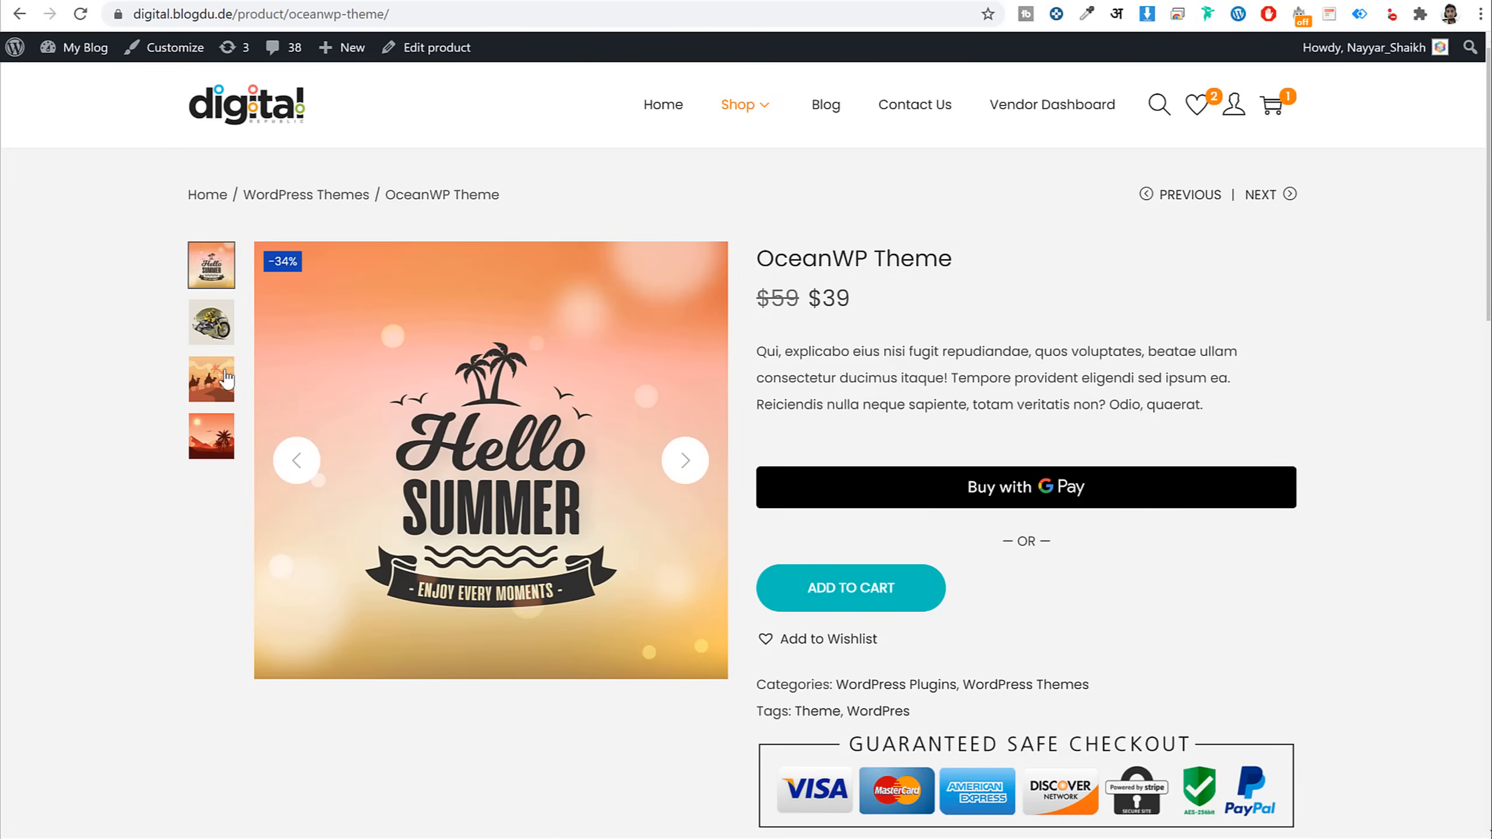
click(673, 460)
click(674, 460)
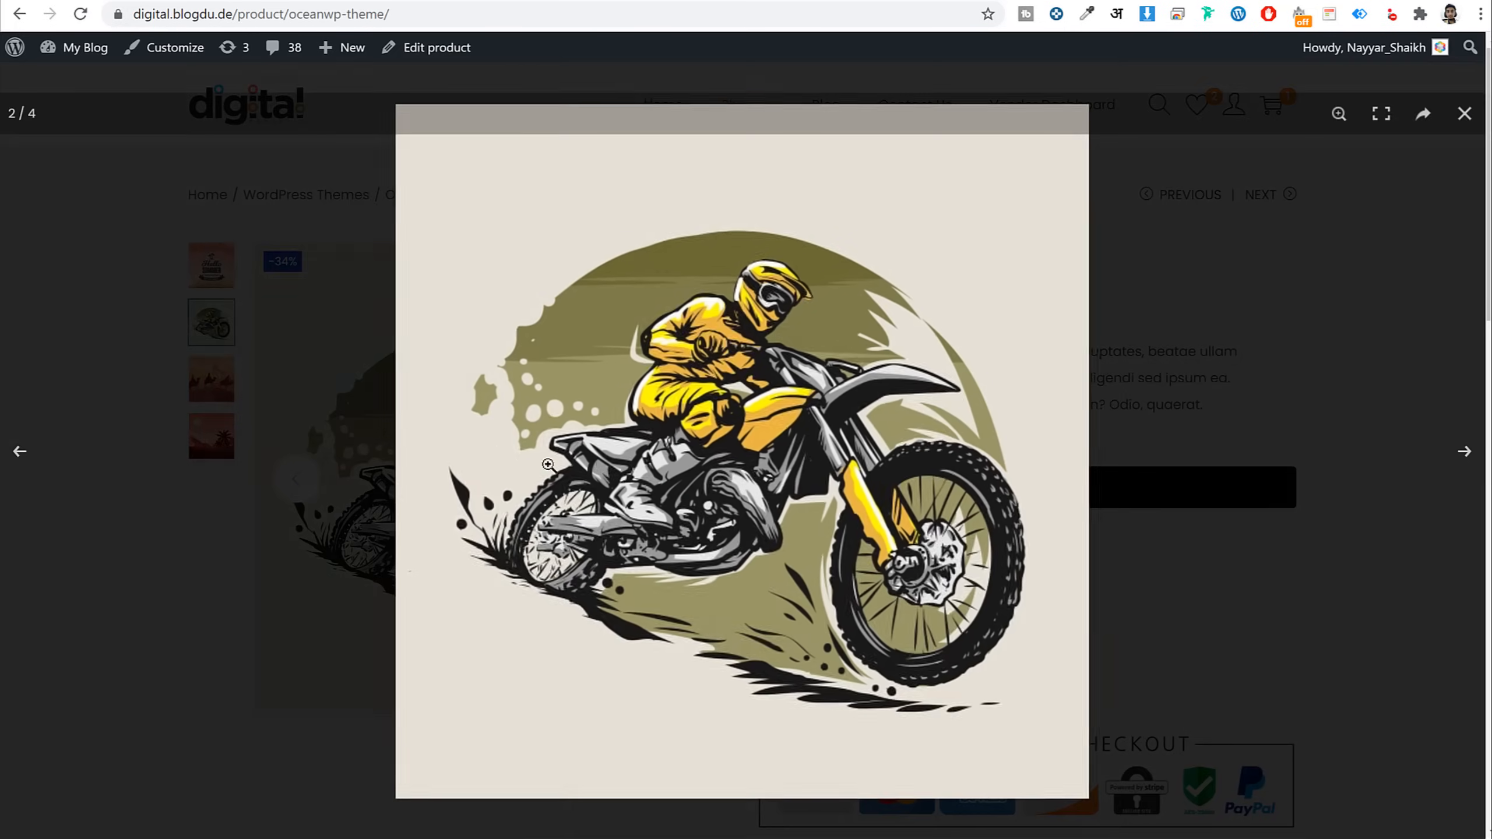
click(317, 440)
drag(966, 257, 756, 259)
drag(851, 298, 813, 298)
click(793, 375)
drag(758, 353, 1158, 410)
click(1173, 416)
Browse the Reviews, Vendor Info, More Products and Description tabs below the product
scroll(1174, 417, down, 1)
scroll(1177, 424, down, 4)
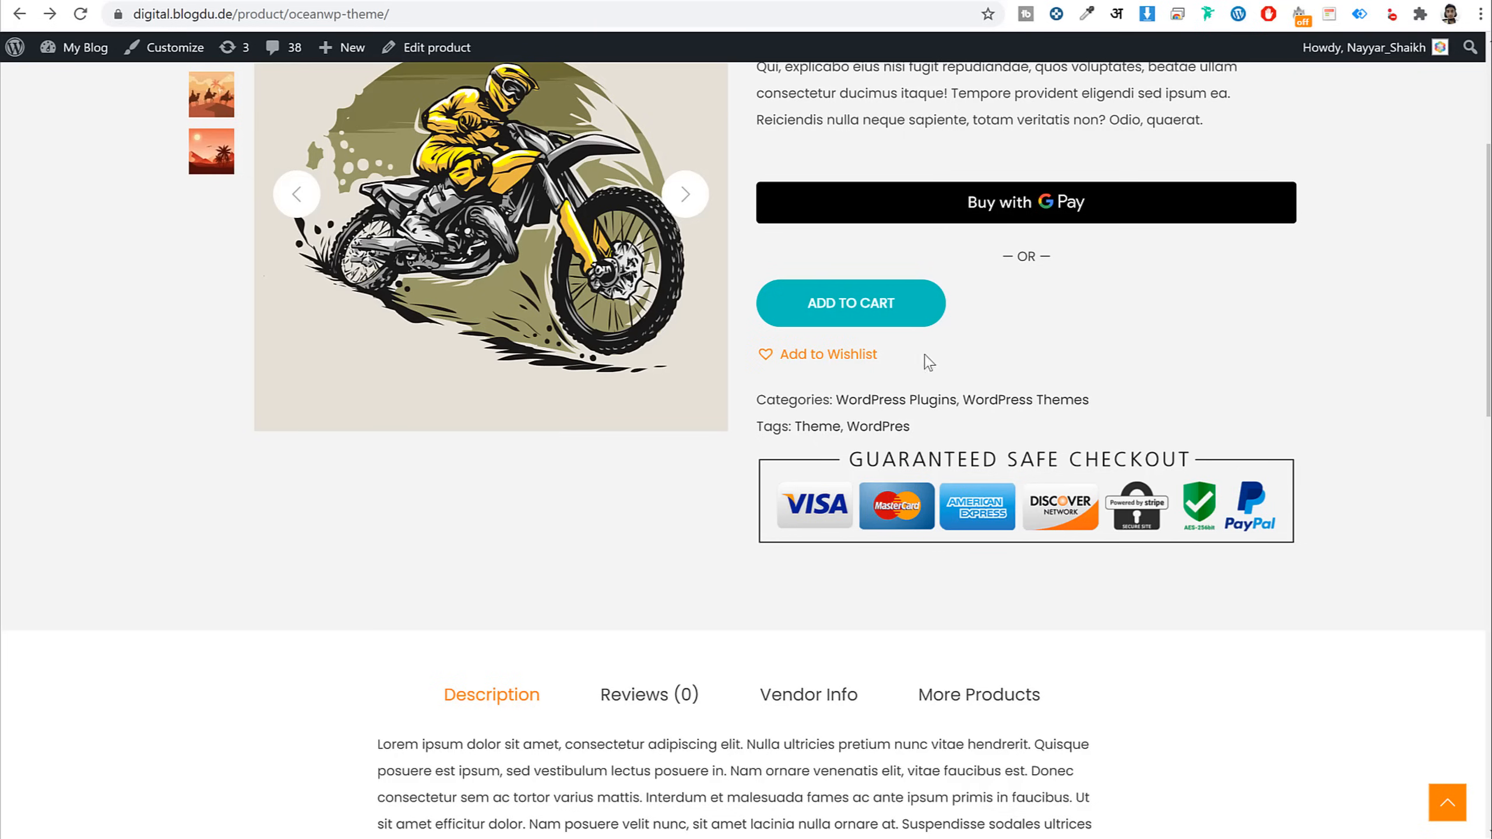
scroll(1015, 423, down, 6)
click(611, 316)
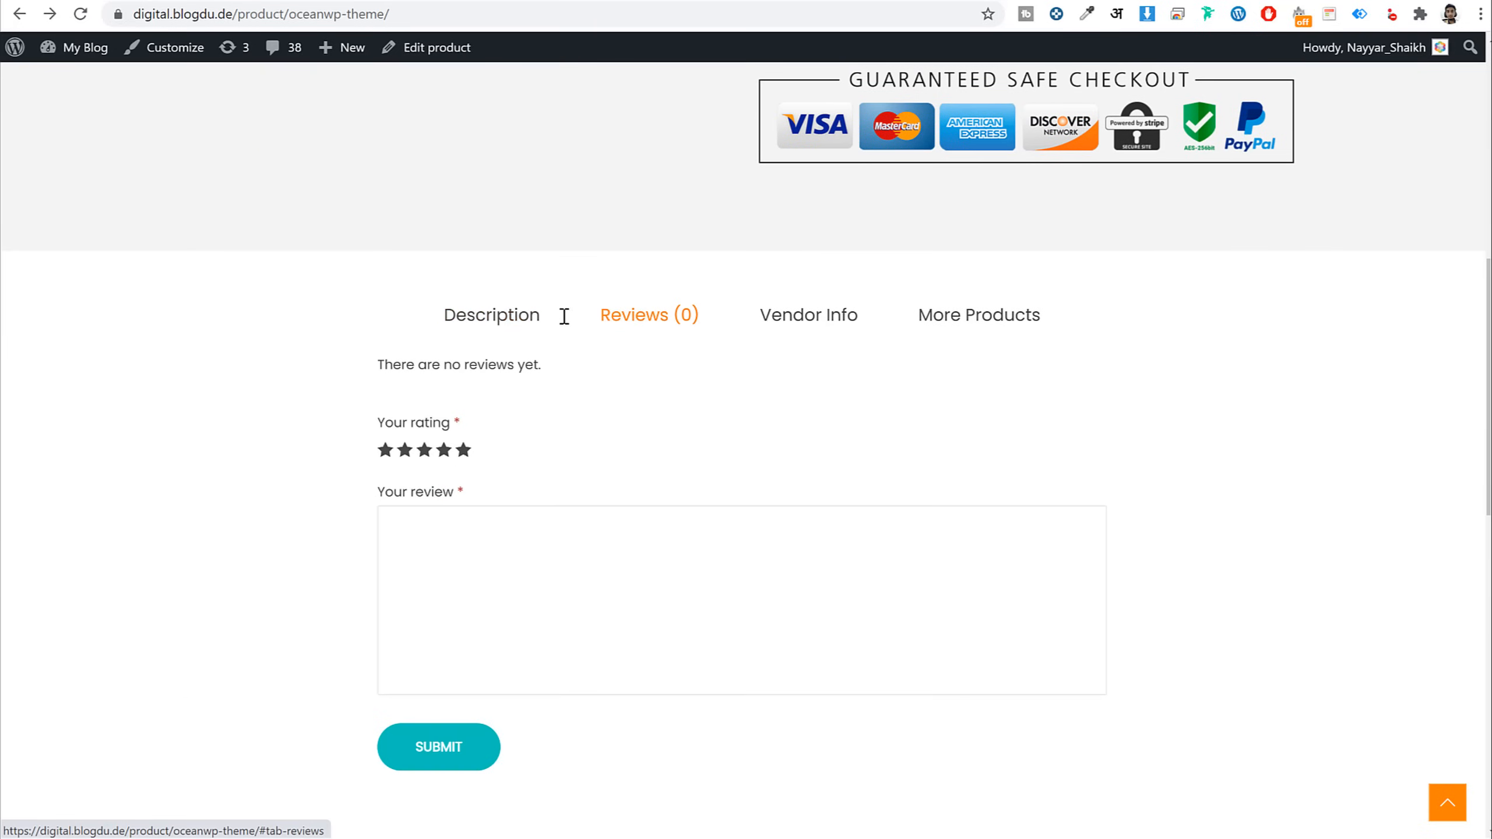
click(508, 317)
click(820, 321)
click(980, 322)
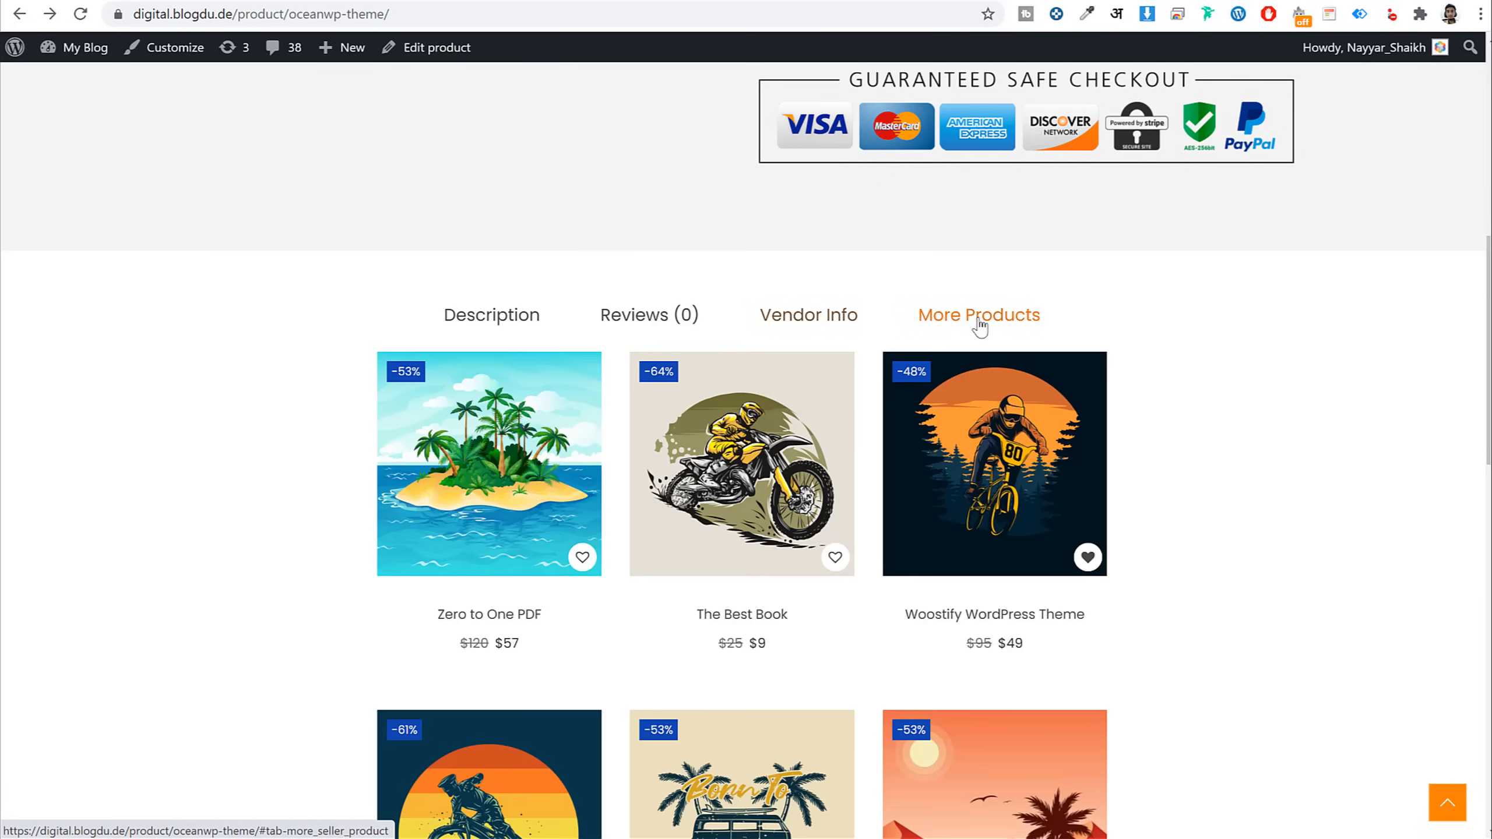
click(492, 321)
scroll(1228, 487, down, 3)
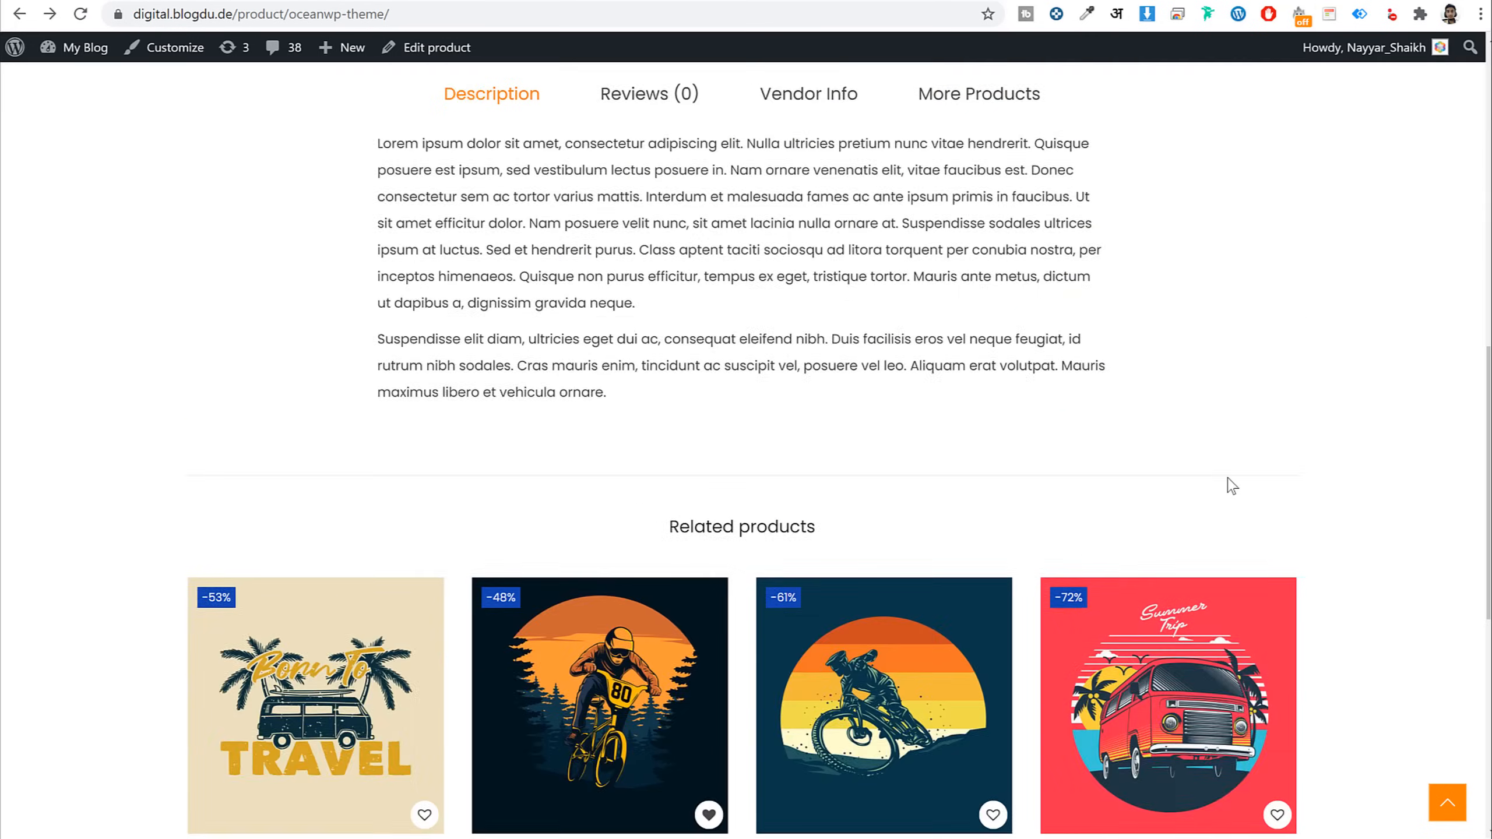
scroll(1229, 487, up, 6)
scroll(1233, 486, up, 3)
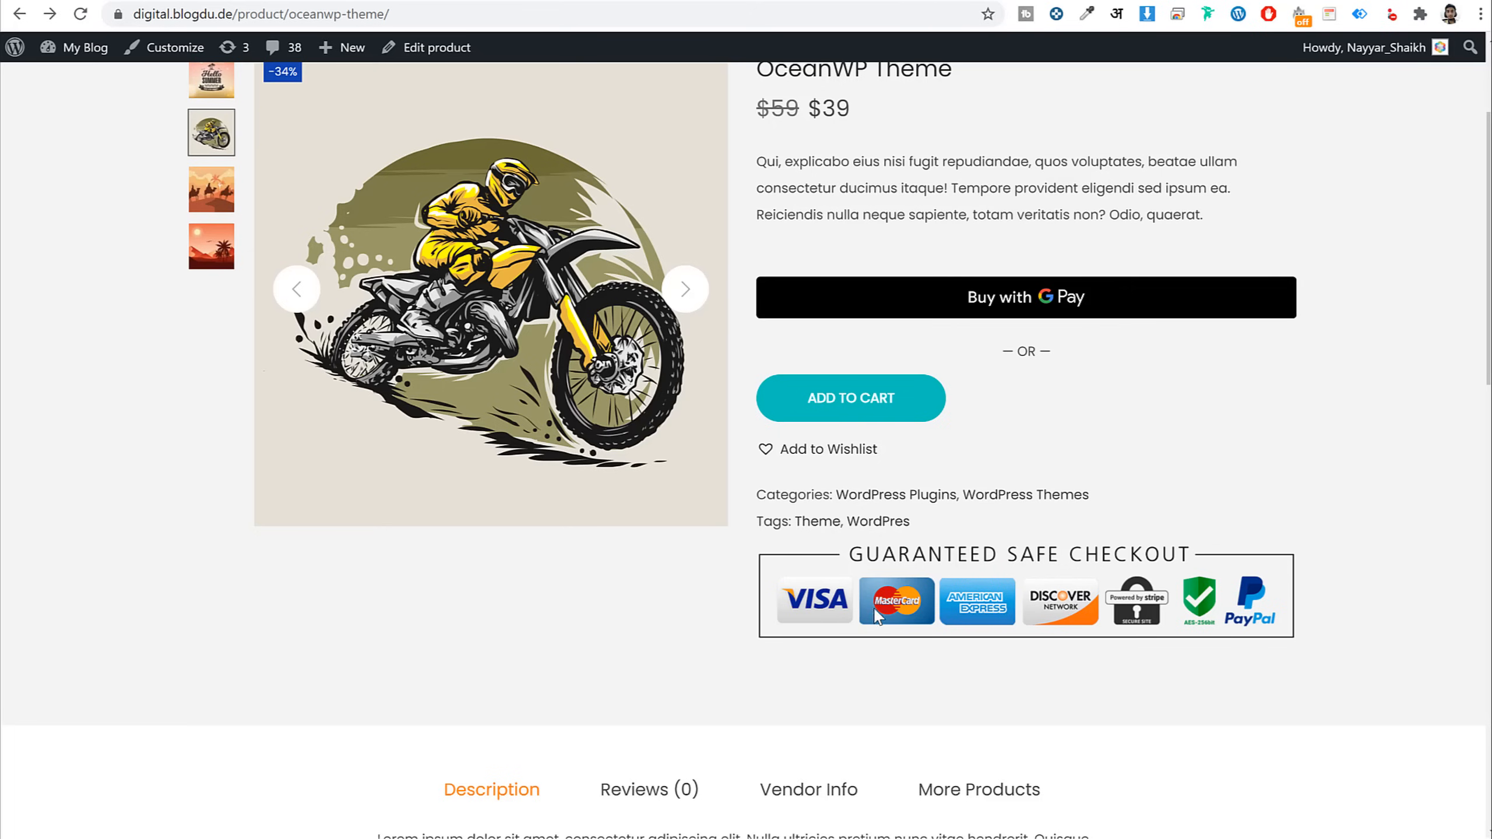
scroll(1398, 586, up, 3)
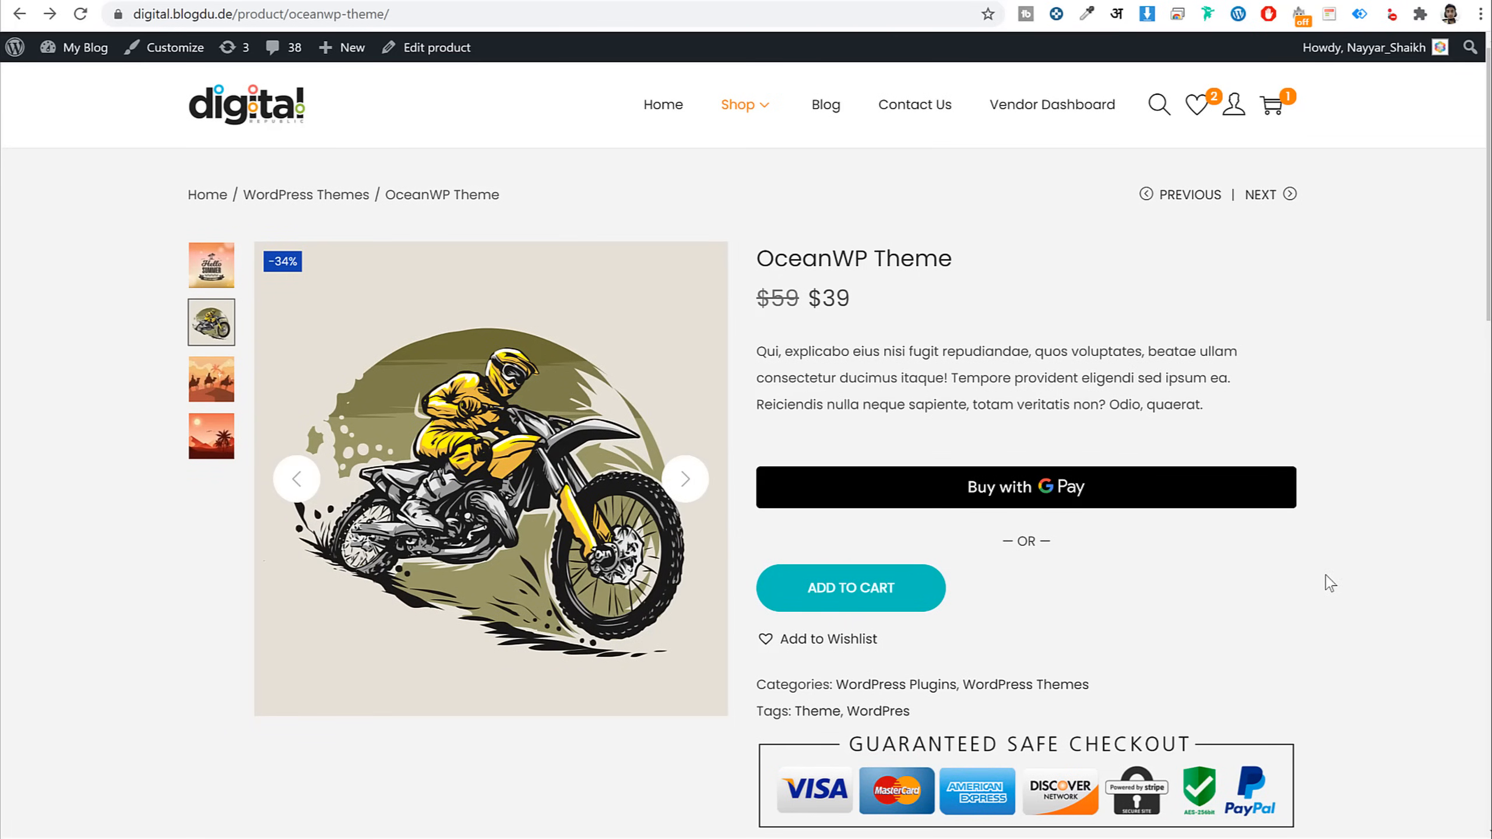
Add the OceanWP Theme to the wishlist and cart, then view the $39 cart
click(827, 641)
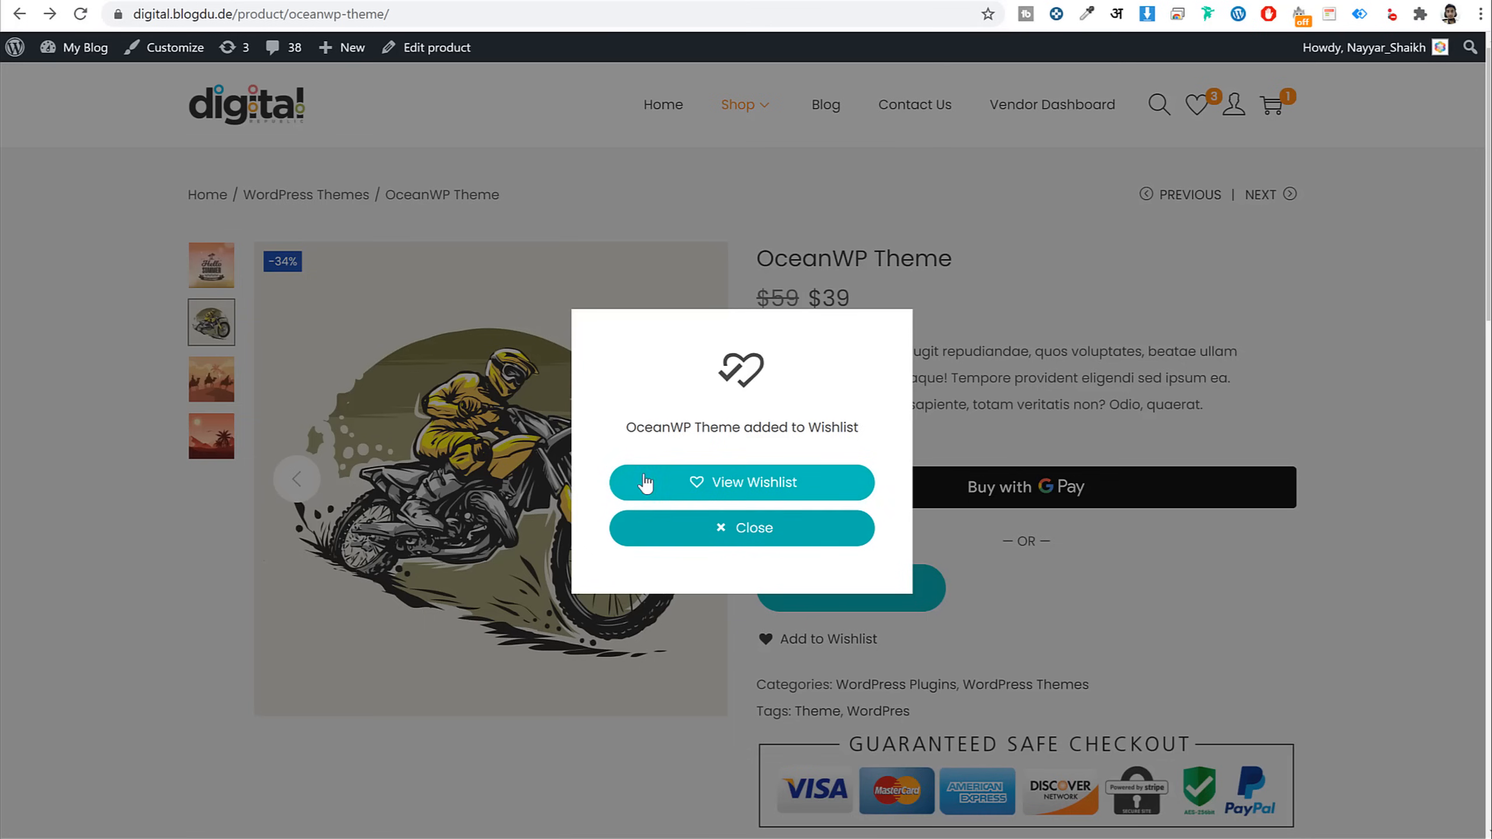
click(778, 525)
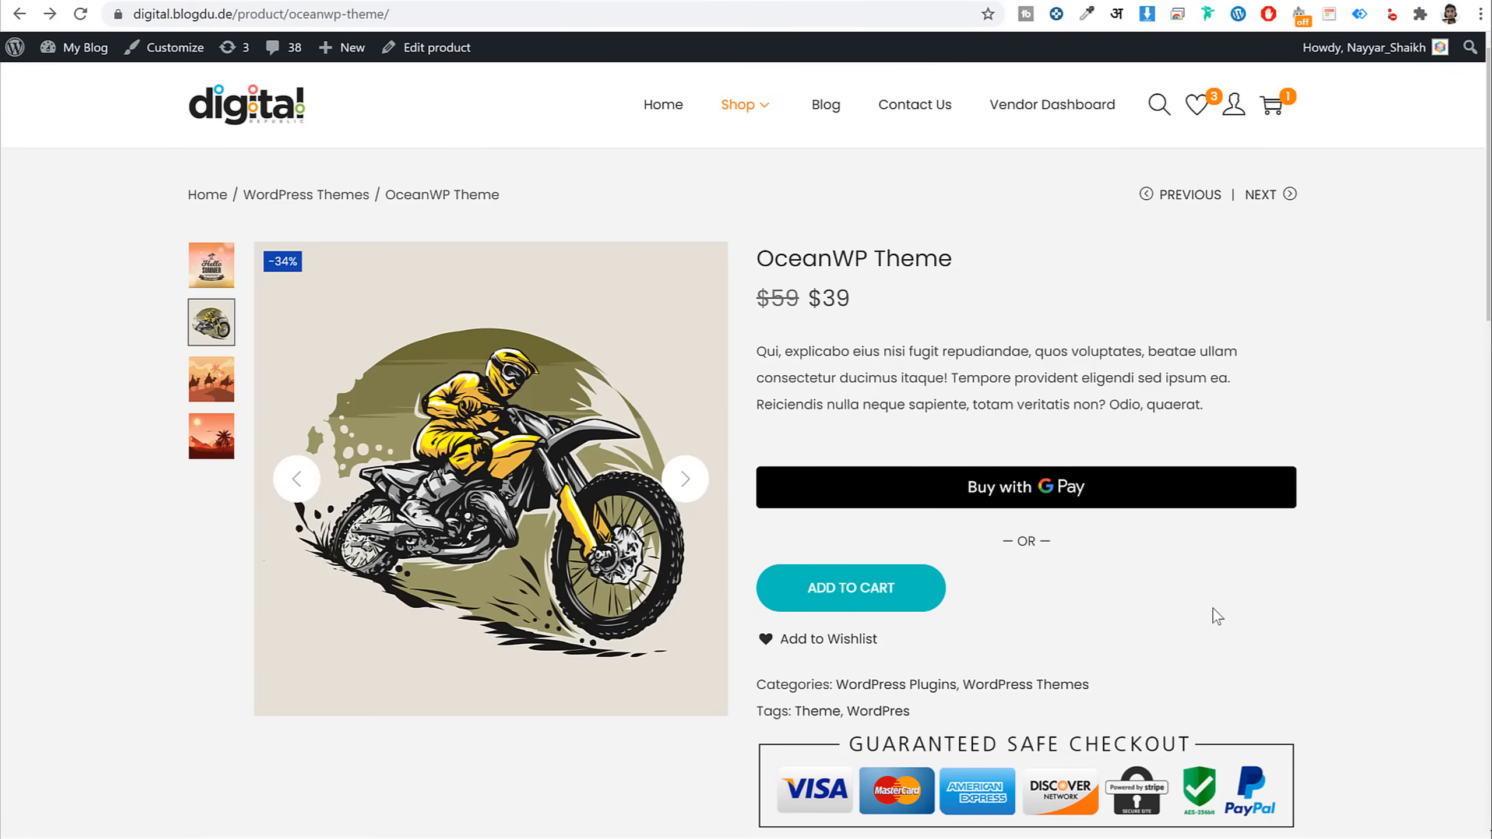
click(845, 588)
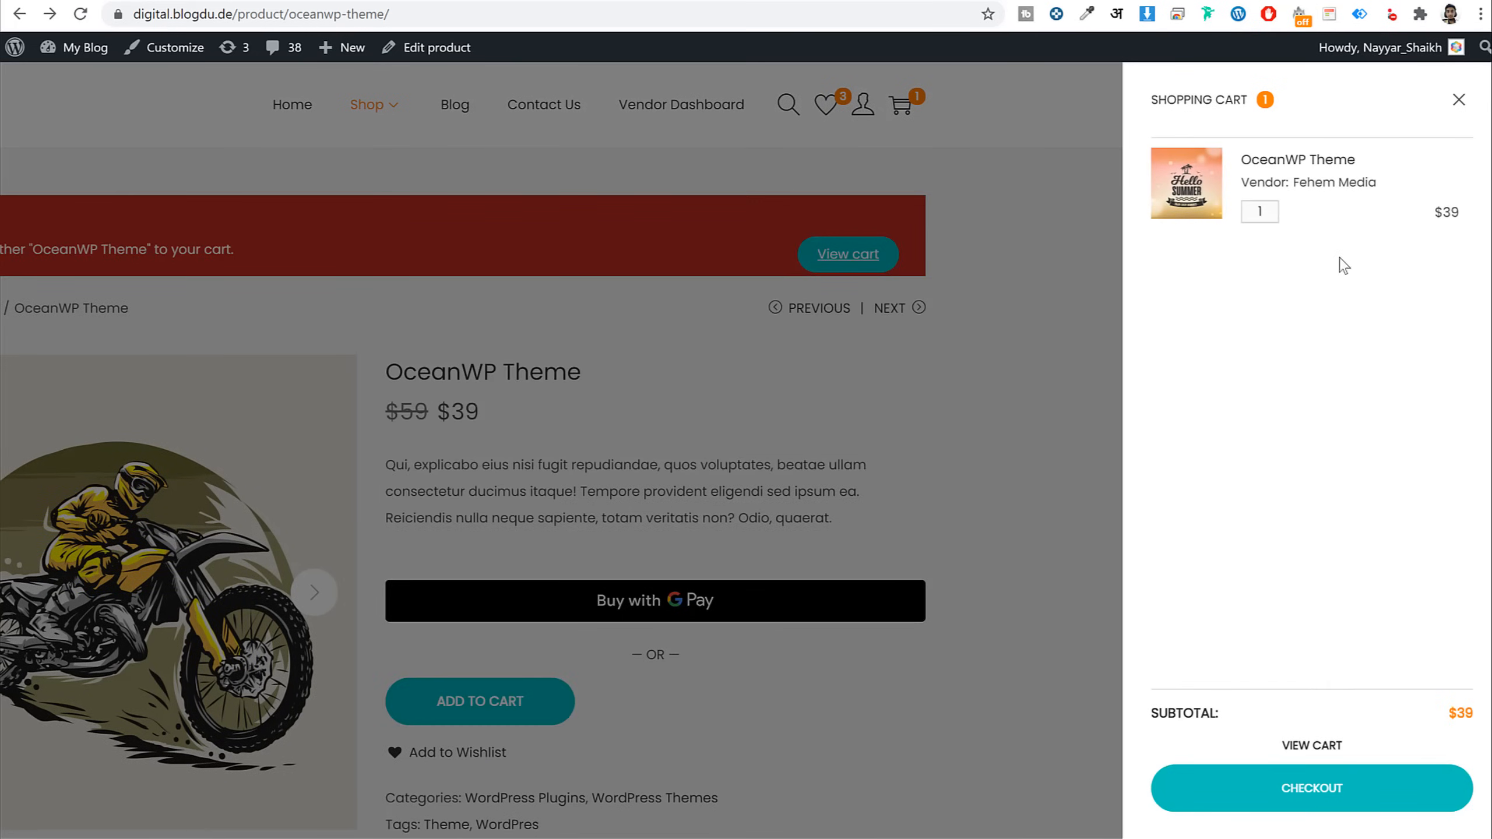
click(1316, 747)
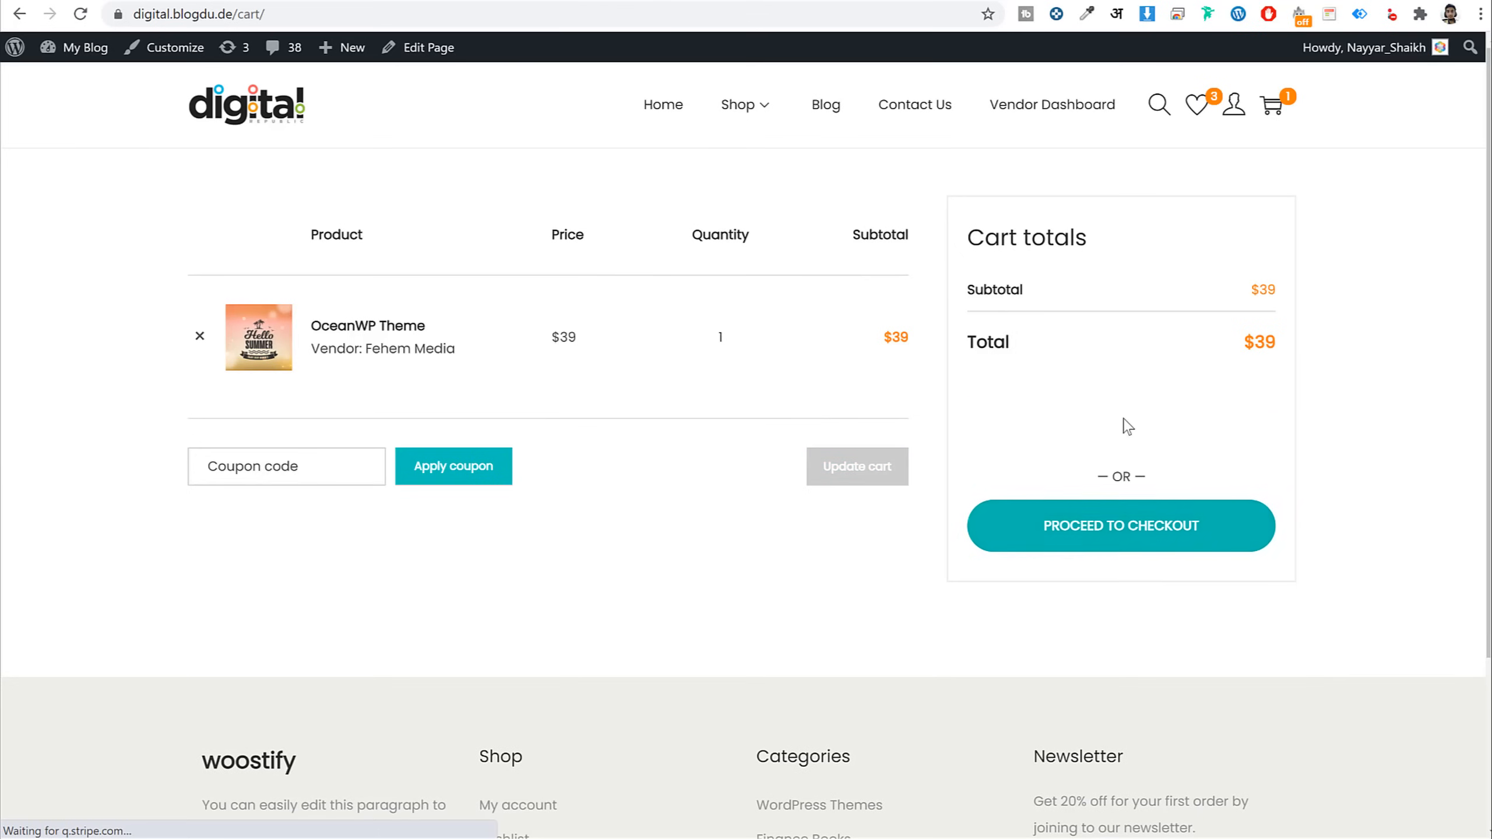
Check out the $39 OceanWP Theme, choosing Razorpay Credit Card/Debit Card/NetBanking after trying PayPal and Stripe
click(1130, 529)
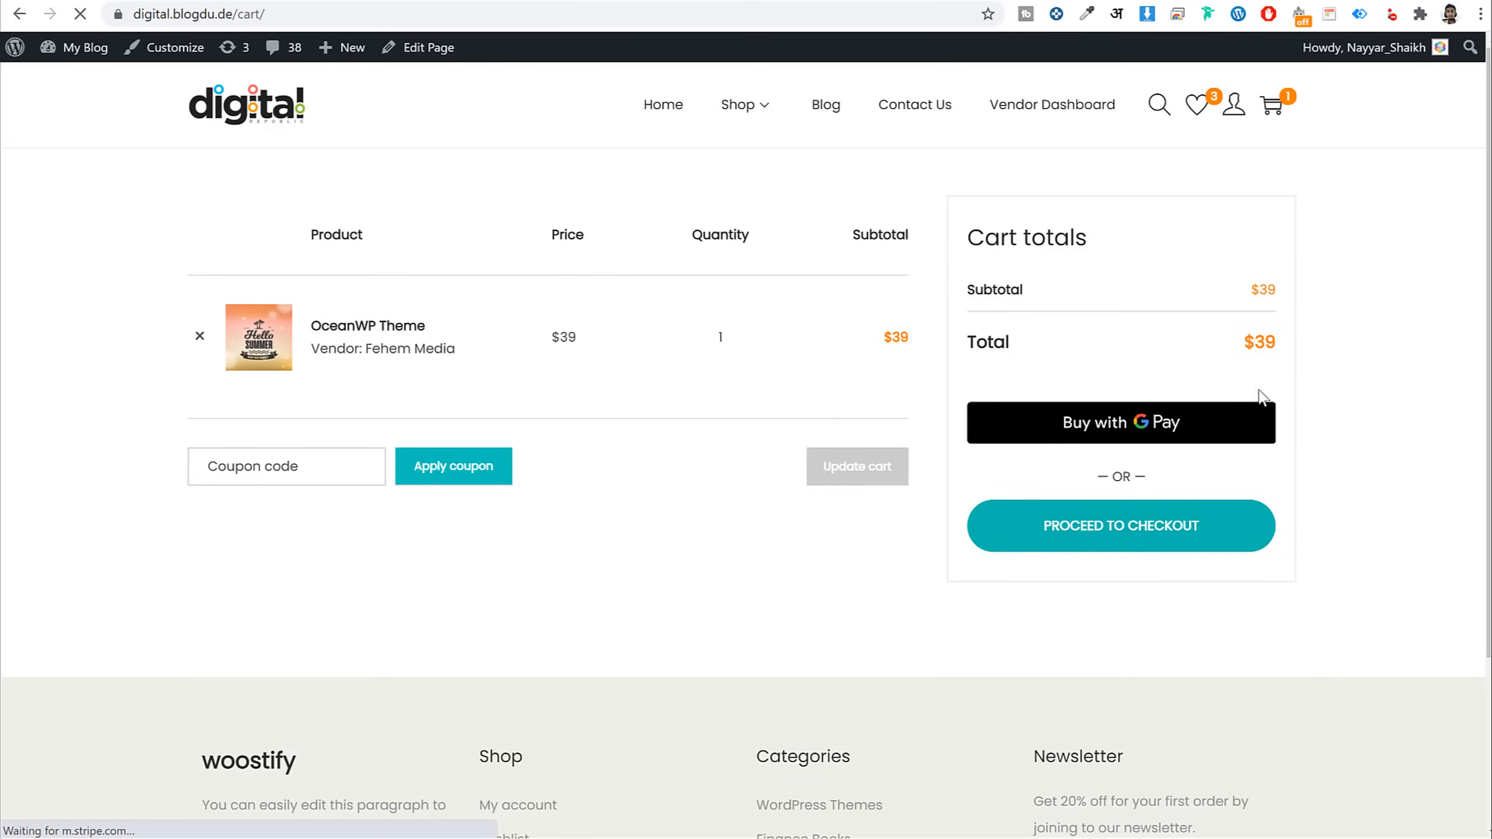
scroll(555, 494, down, 5)
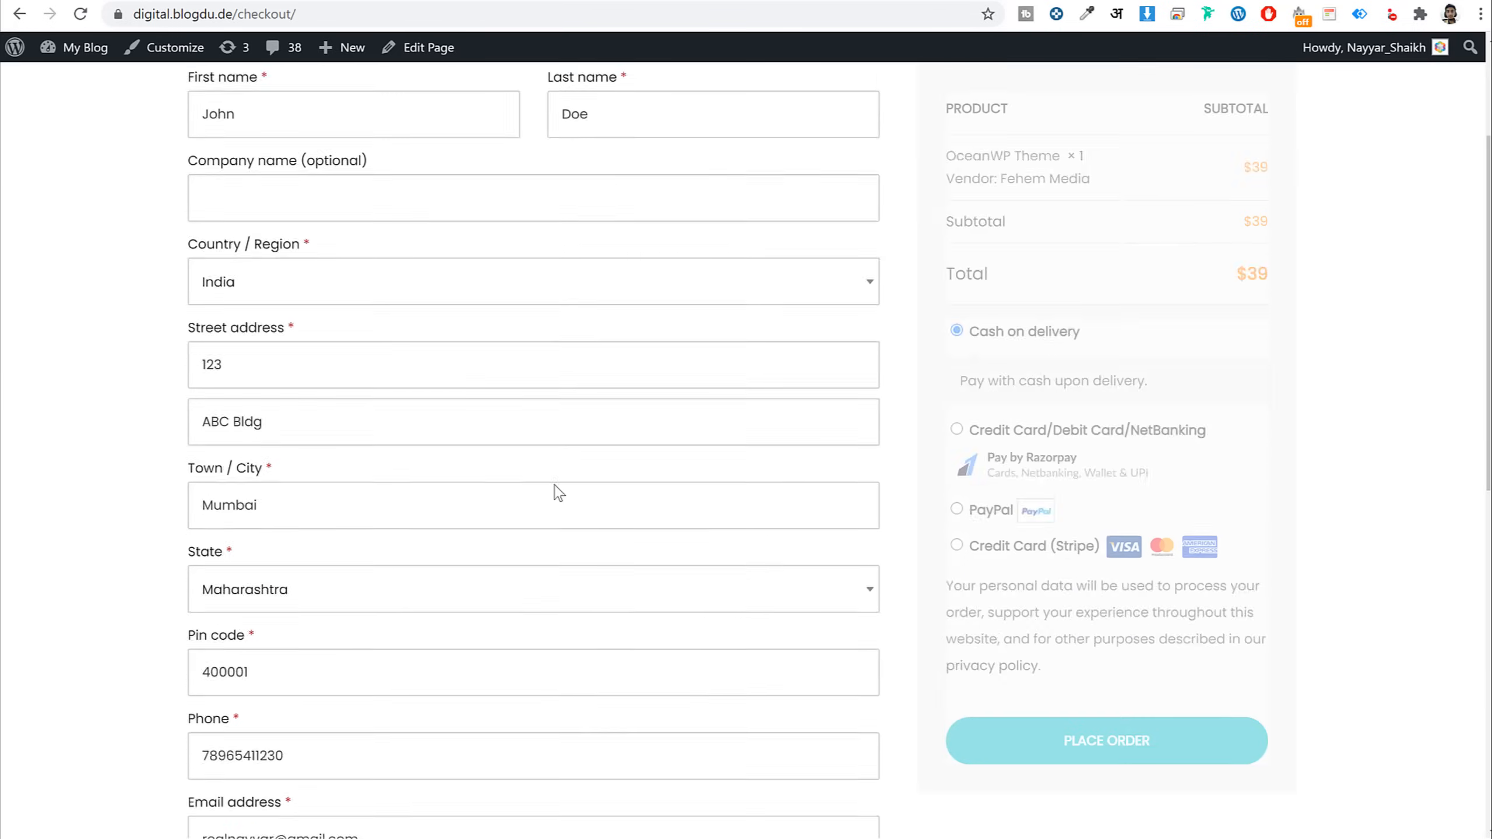
scroll(551, 506, up, 5)
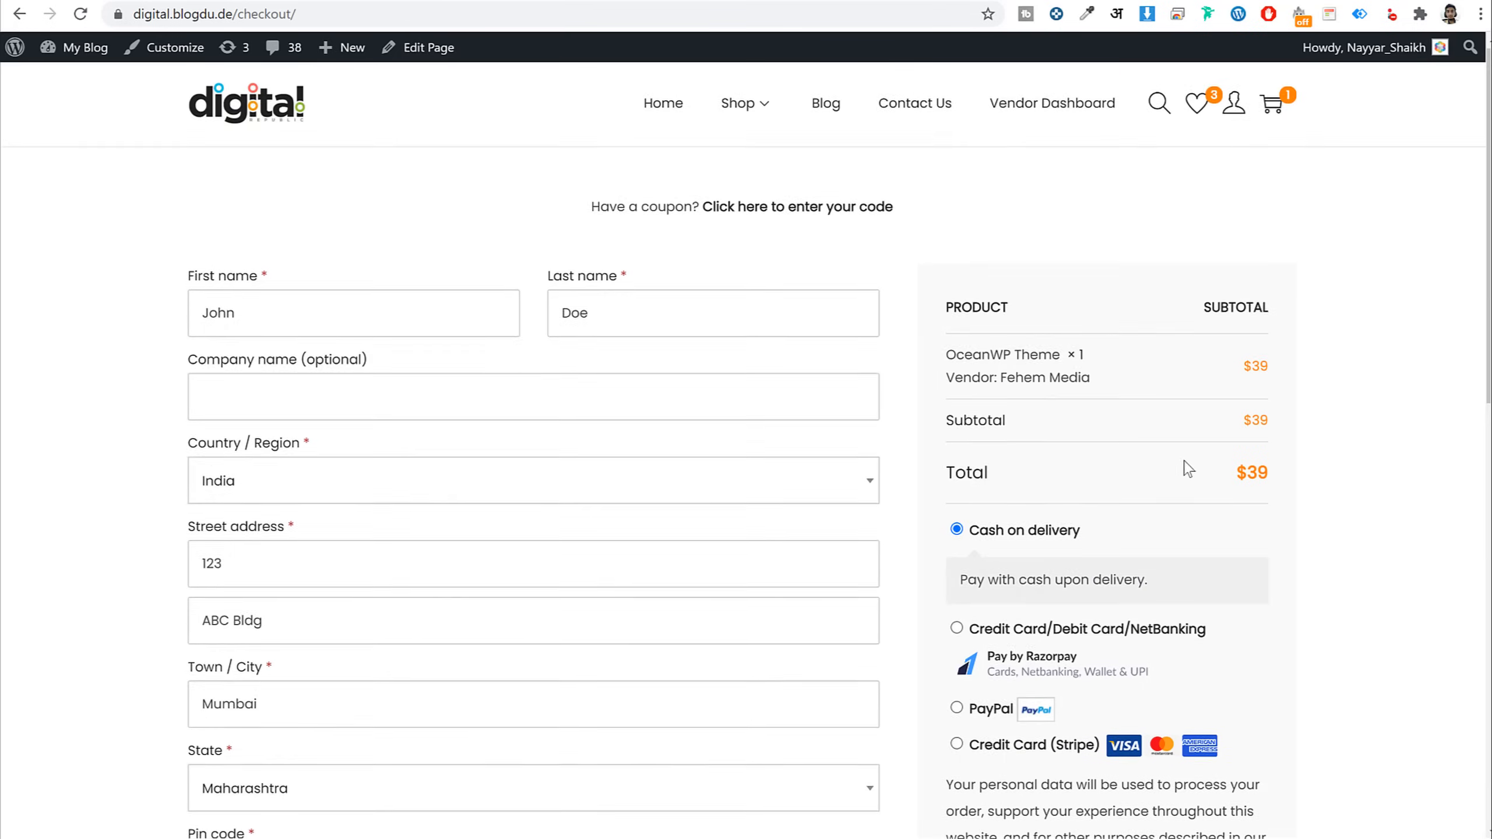
scroll(1234, 465, down, 4)
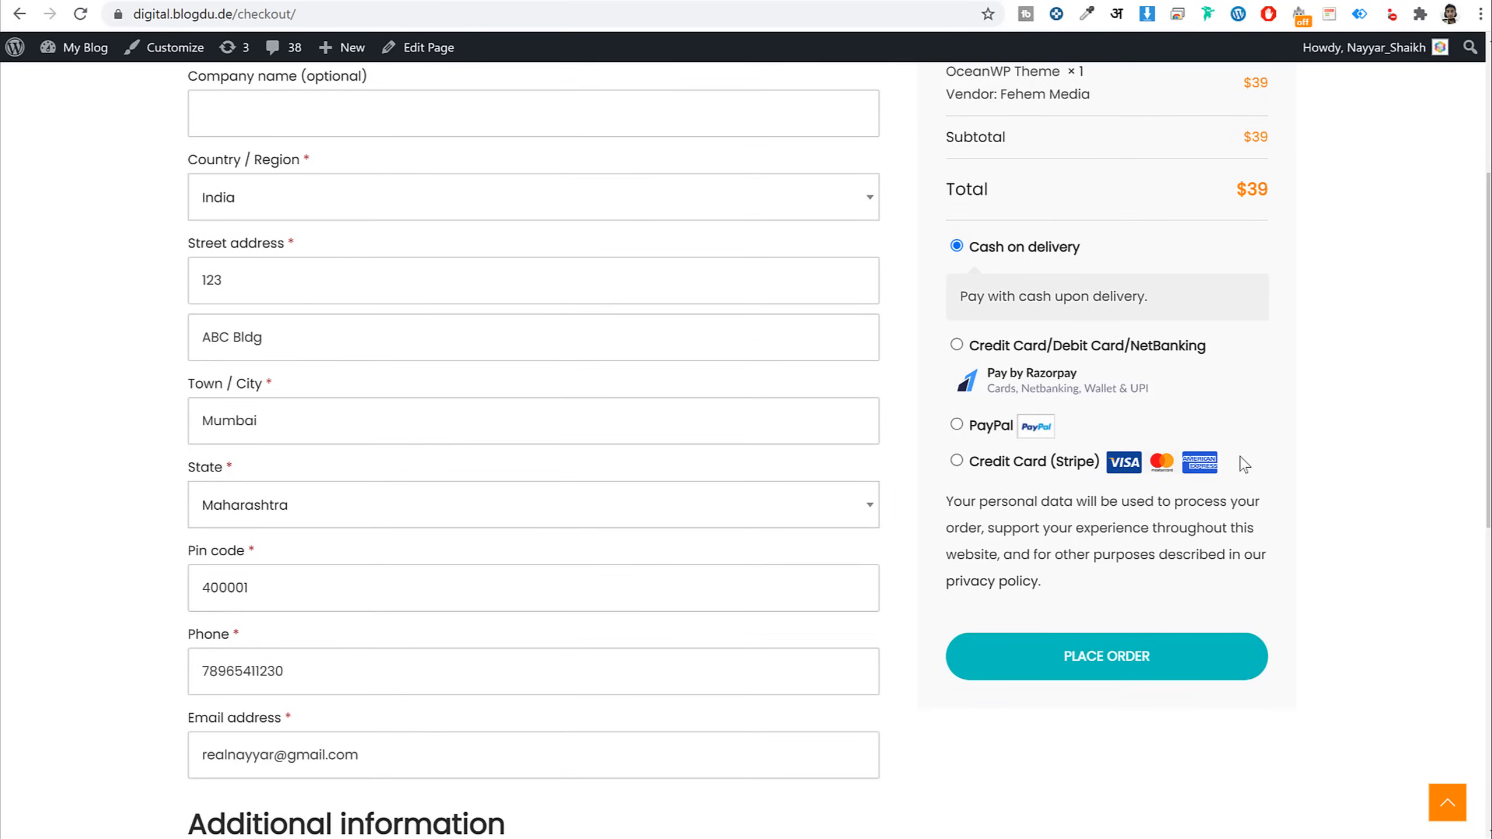
click(957, 424)
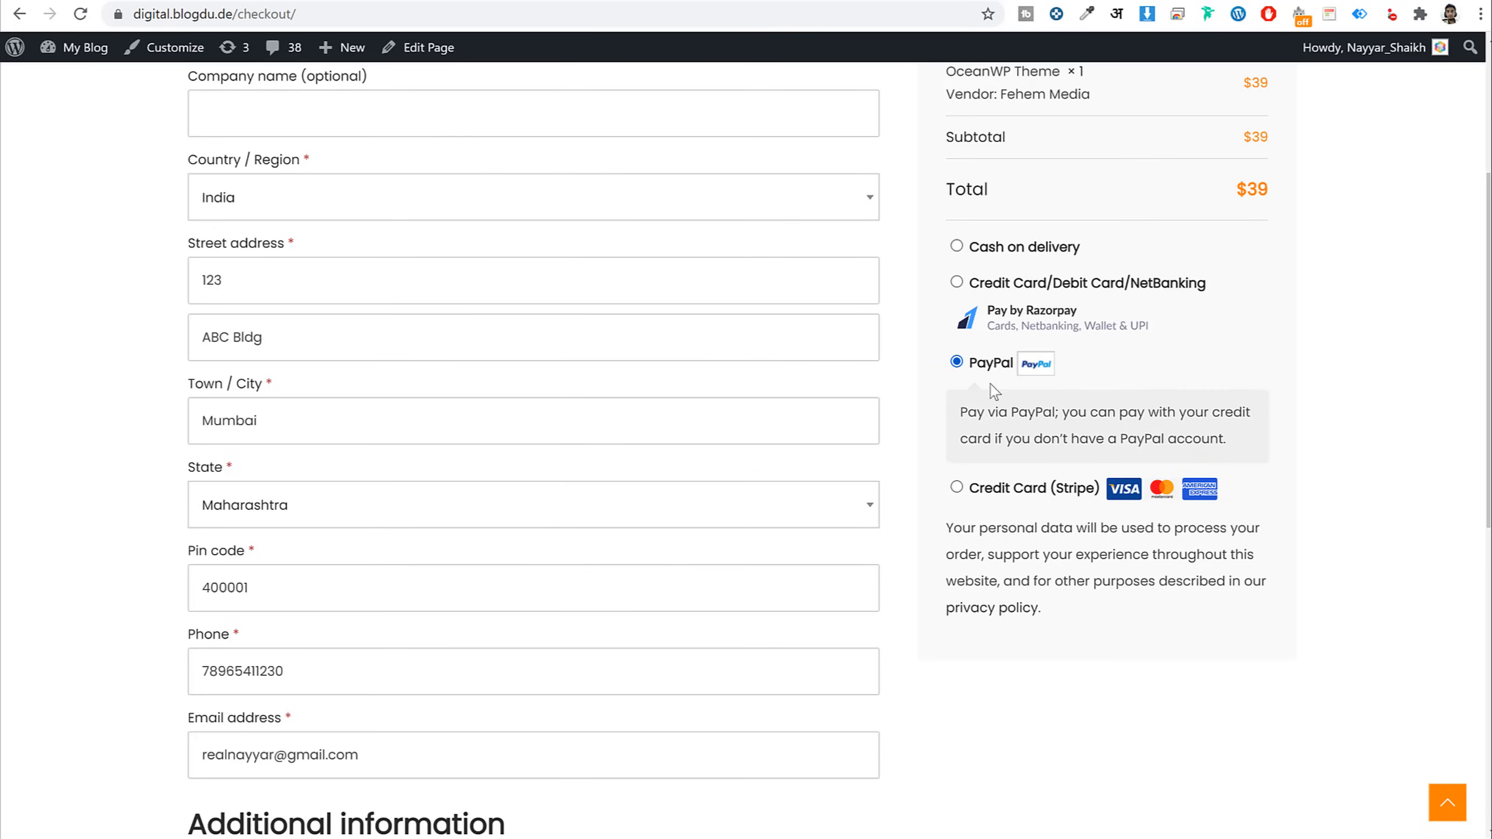
click(957, 488)
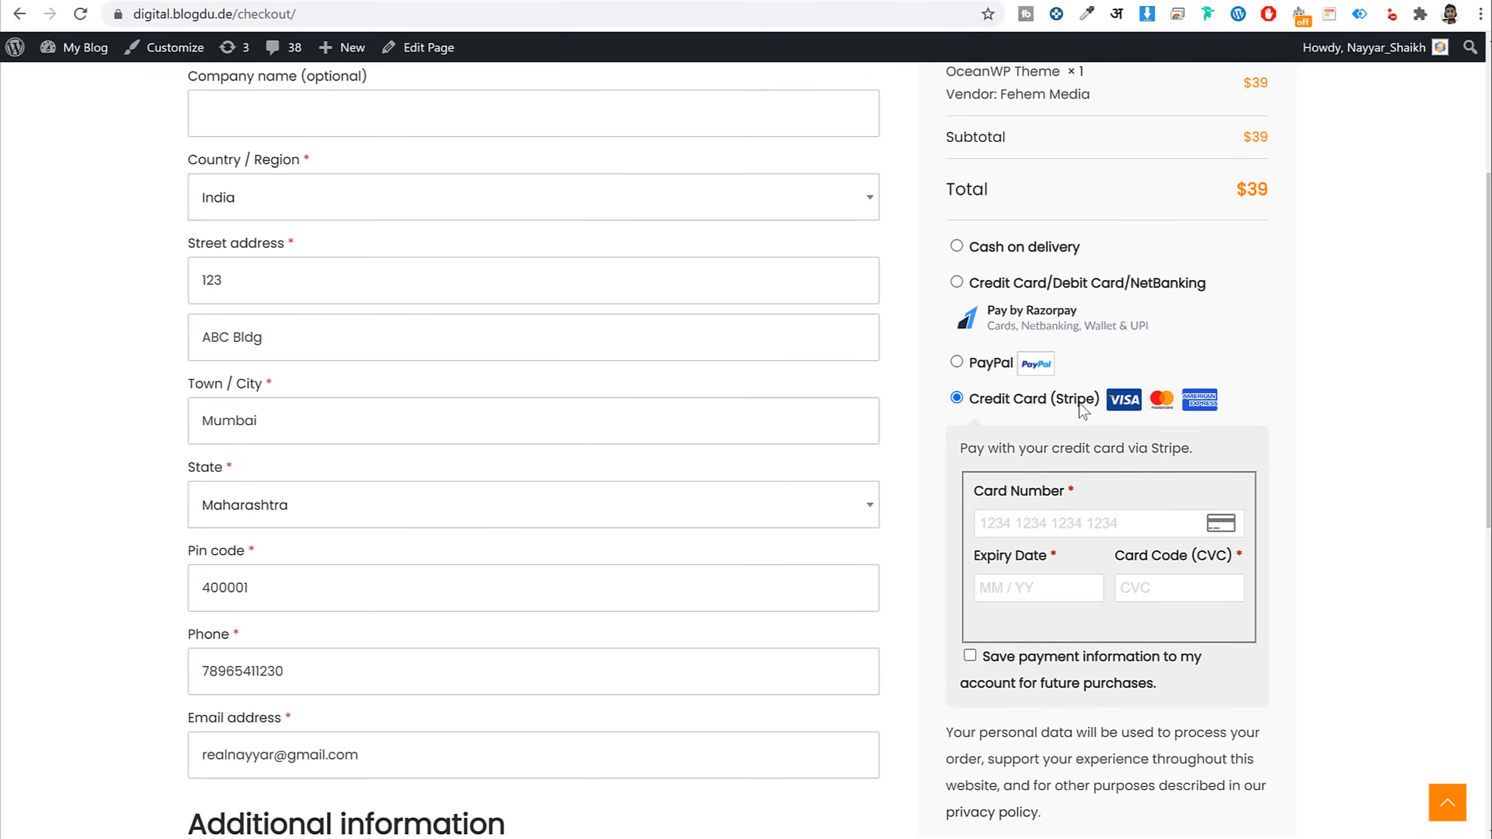
drag(1061, 403, 1096, 405)
click(956, 283)
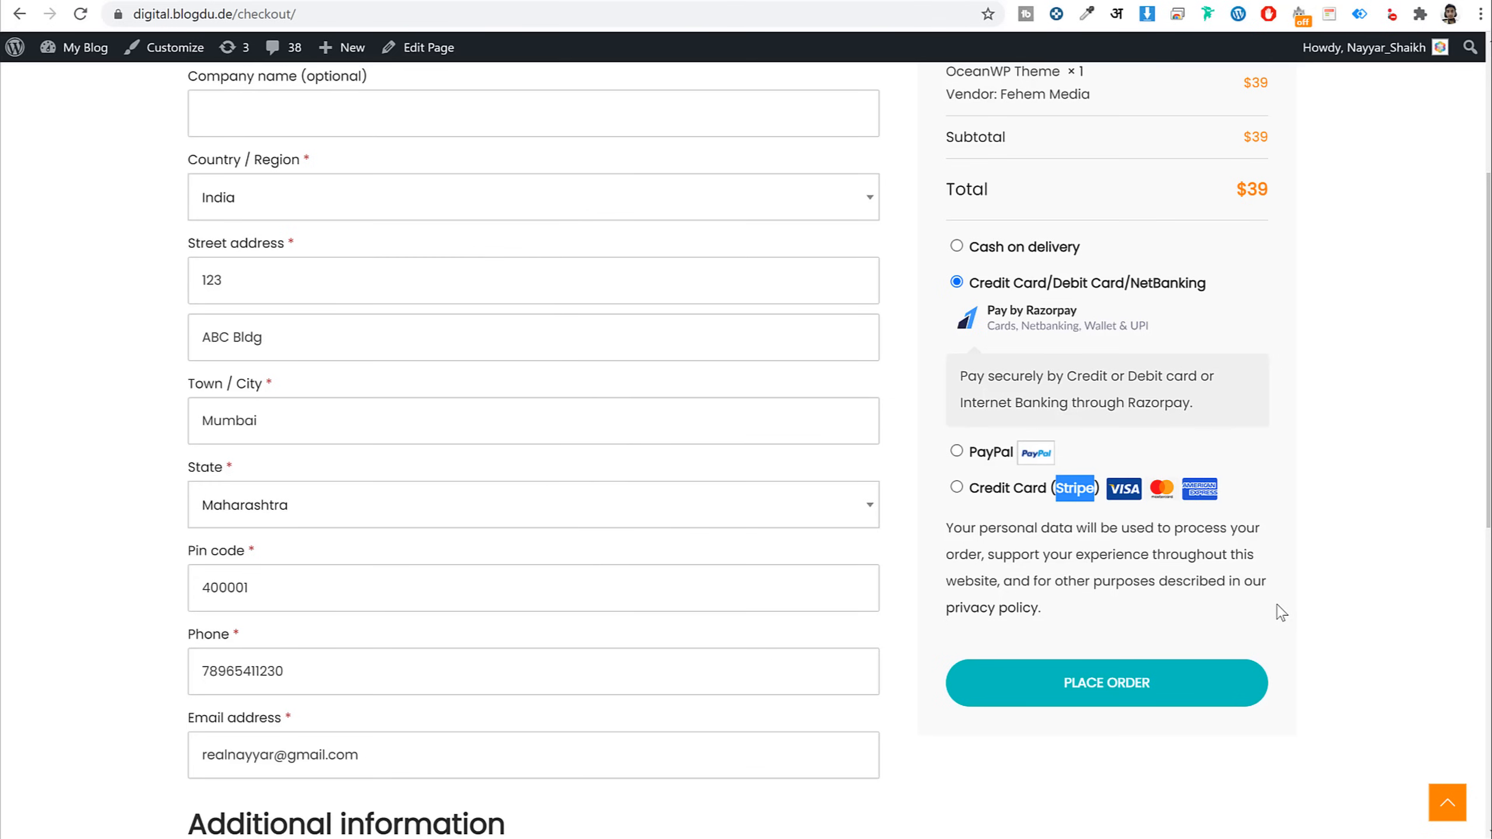
scroll(1288, 610, up, 5)
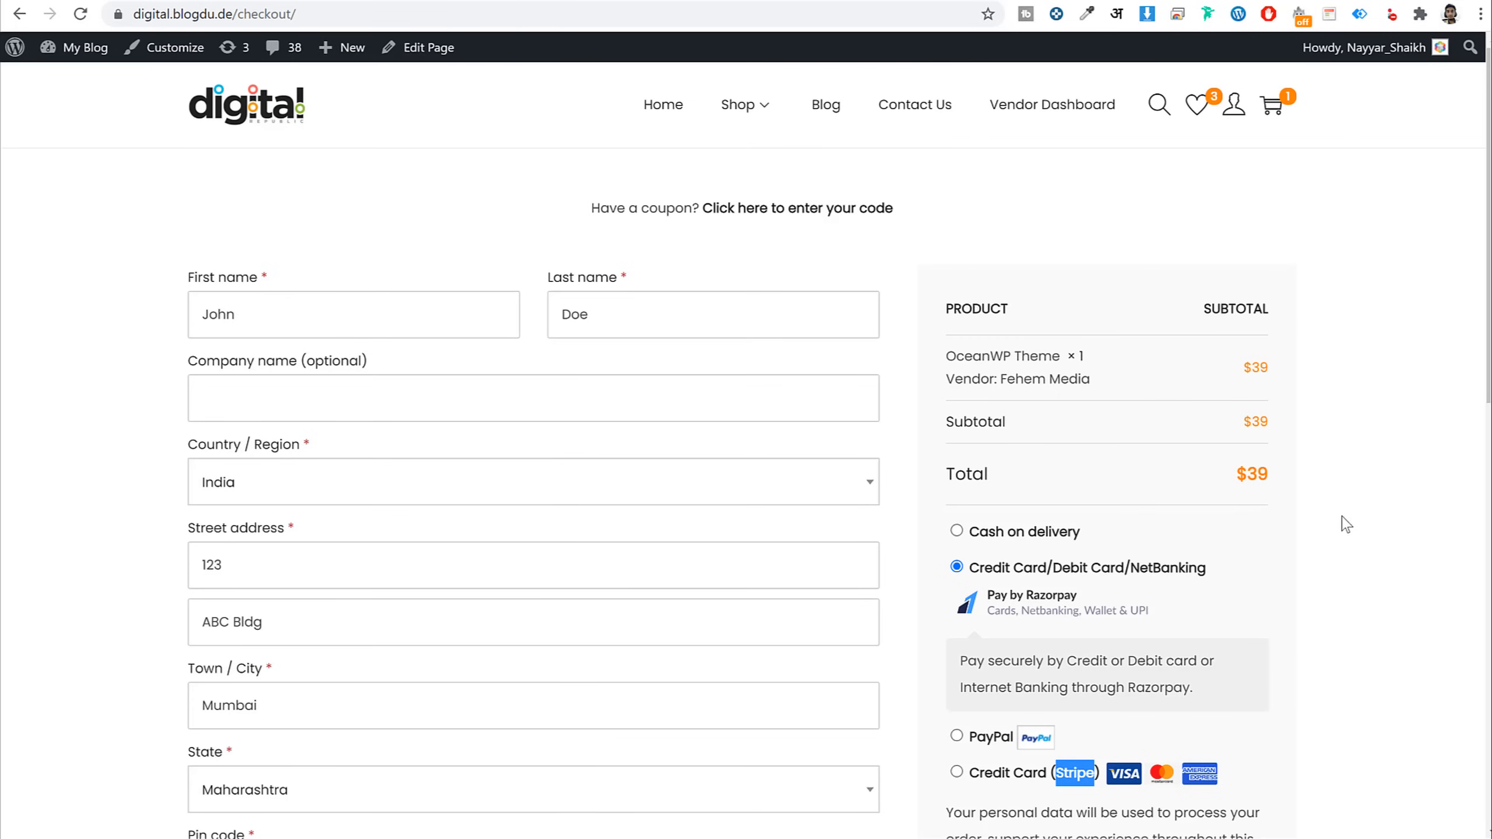
Browse the Shop page's 8 products, trying the search box and a $0–$40 price filter
click(754, 108)
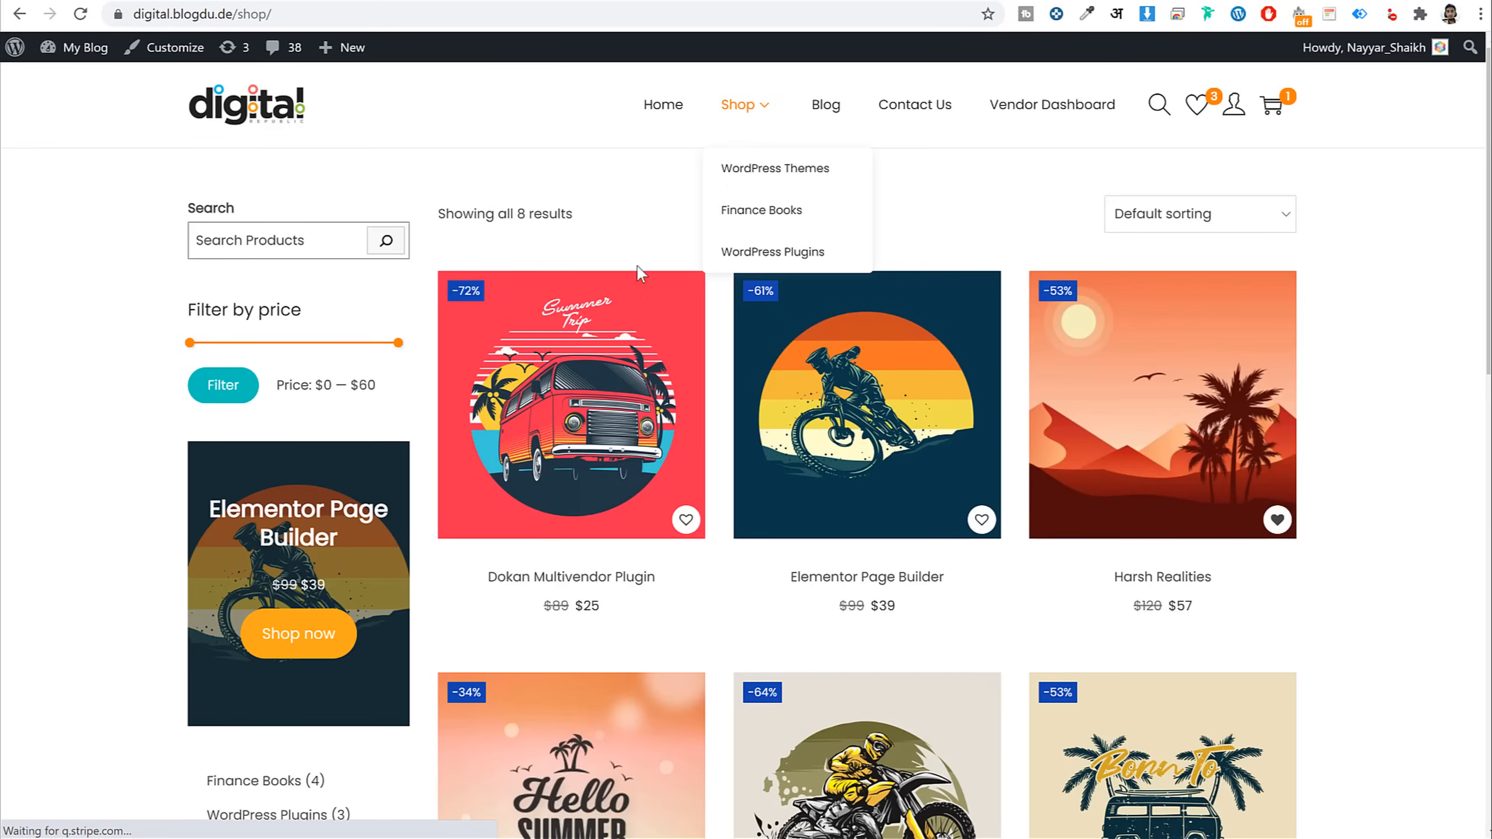
scroll(1377, 328, down, 12)
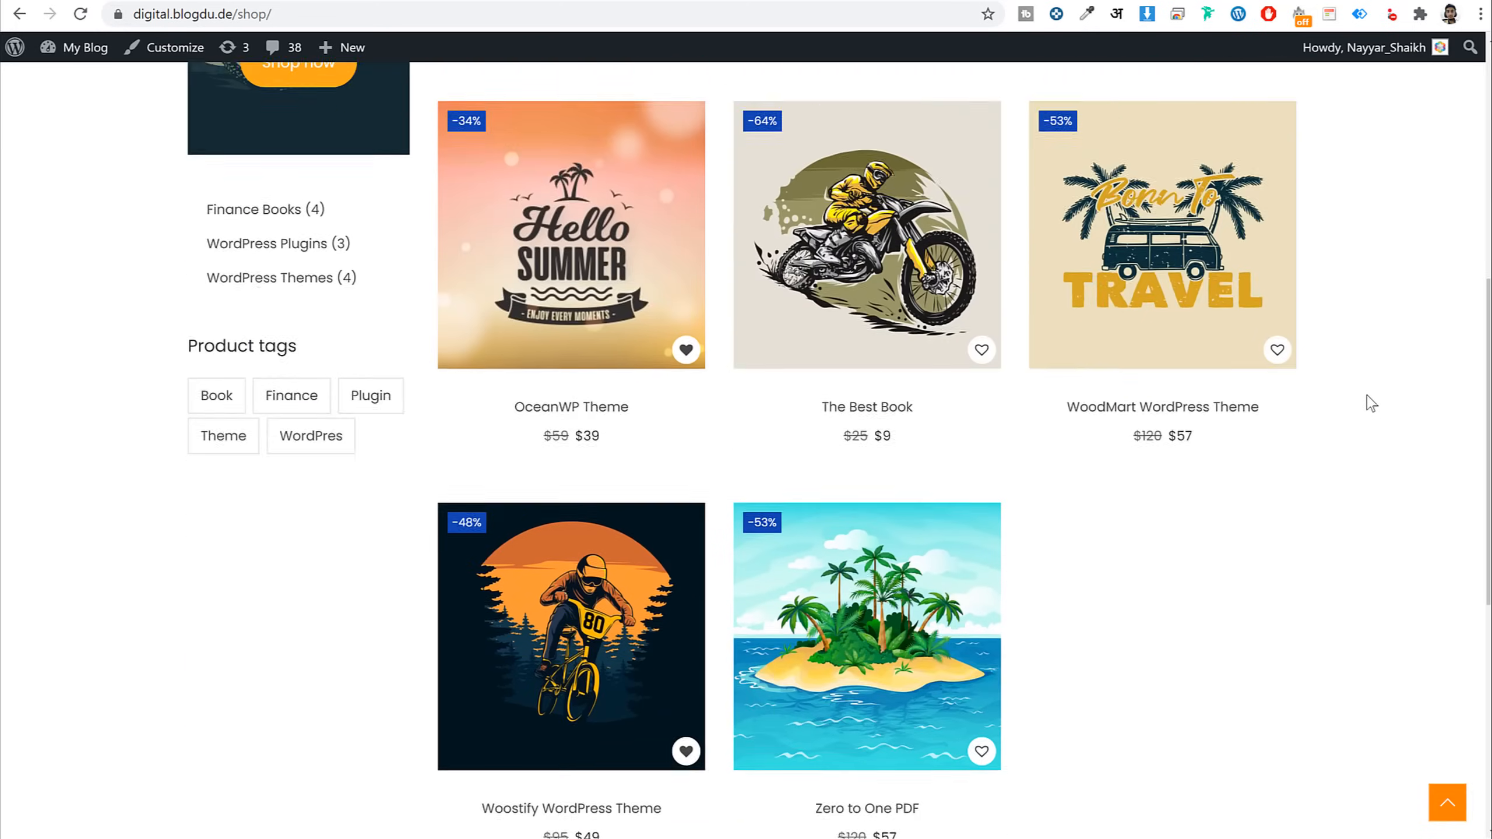
scroll(1368, 403, up, 11)
scroll(1371, 404, up, 1)
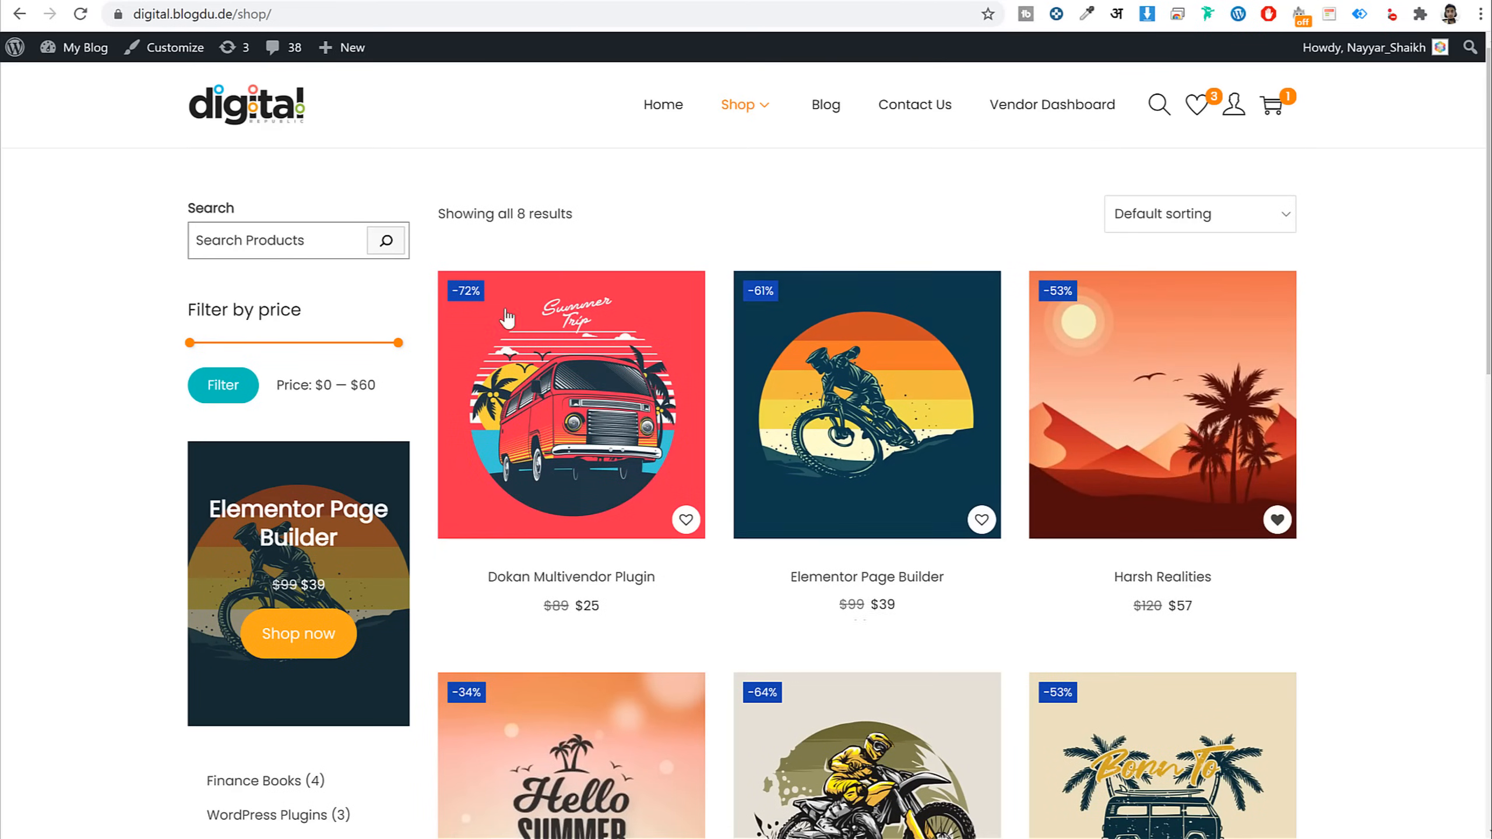
click(270, 242)
mouse_move(398, 343)
mouse_down()
mouse_move(329, 343)
mouse_move(417, 354)
mouse_up()
scroll(412, 403, down, 3)
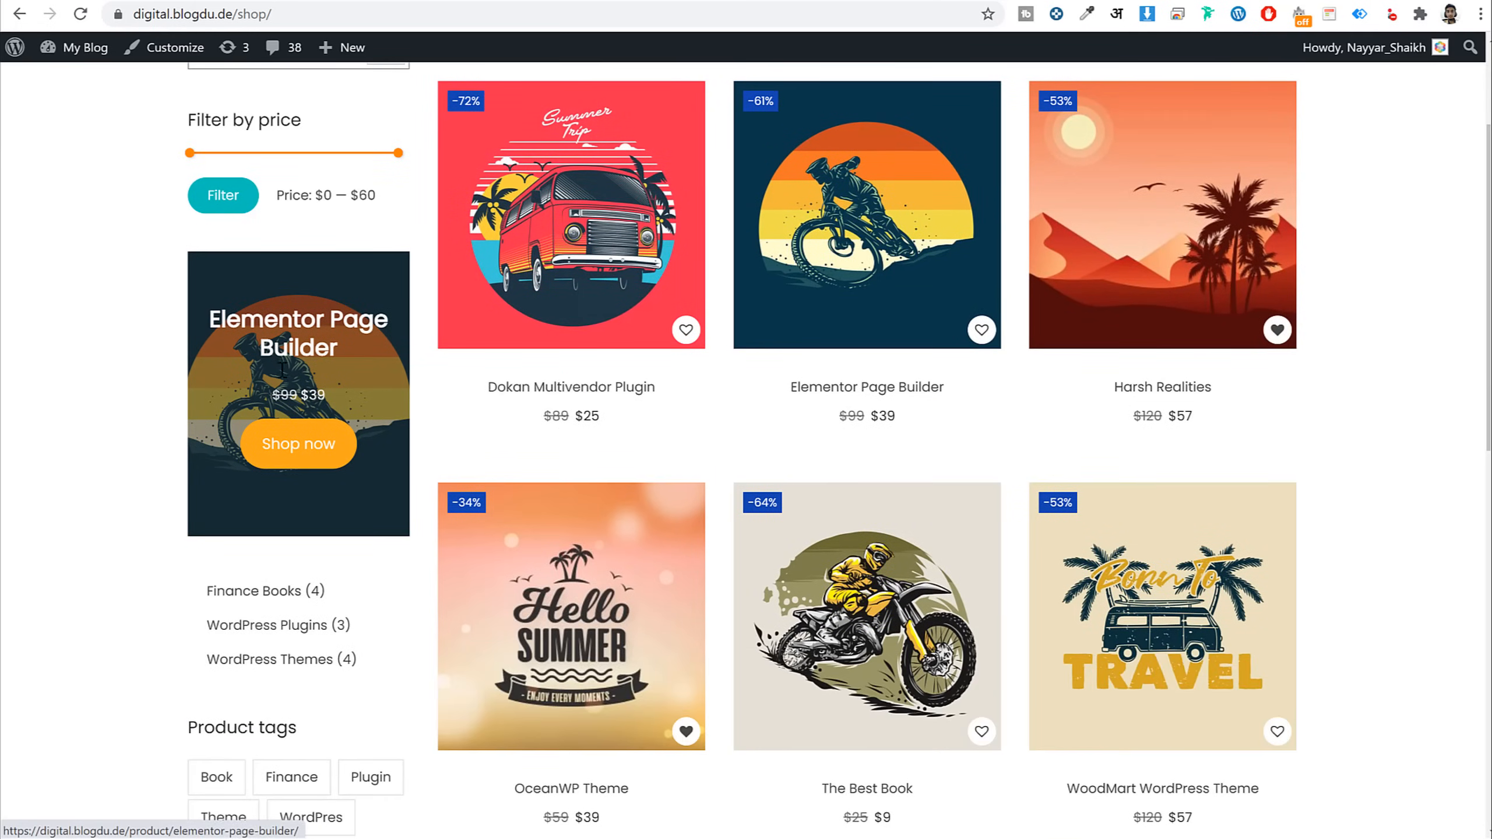
drag(218, 327, 348, 362)
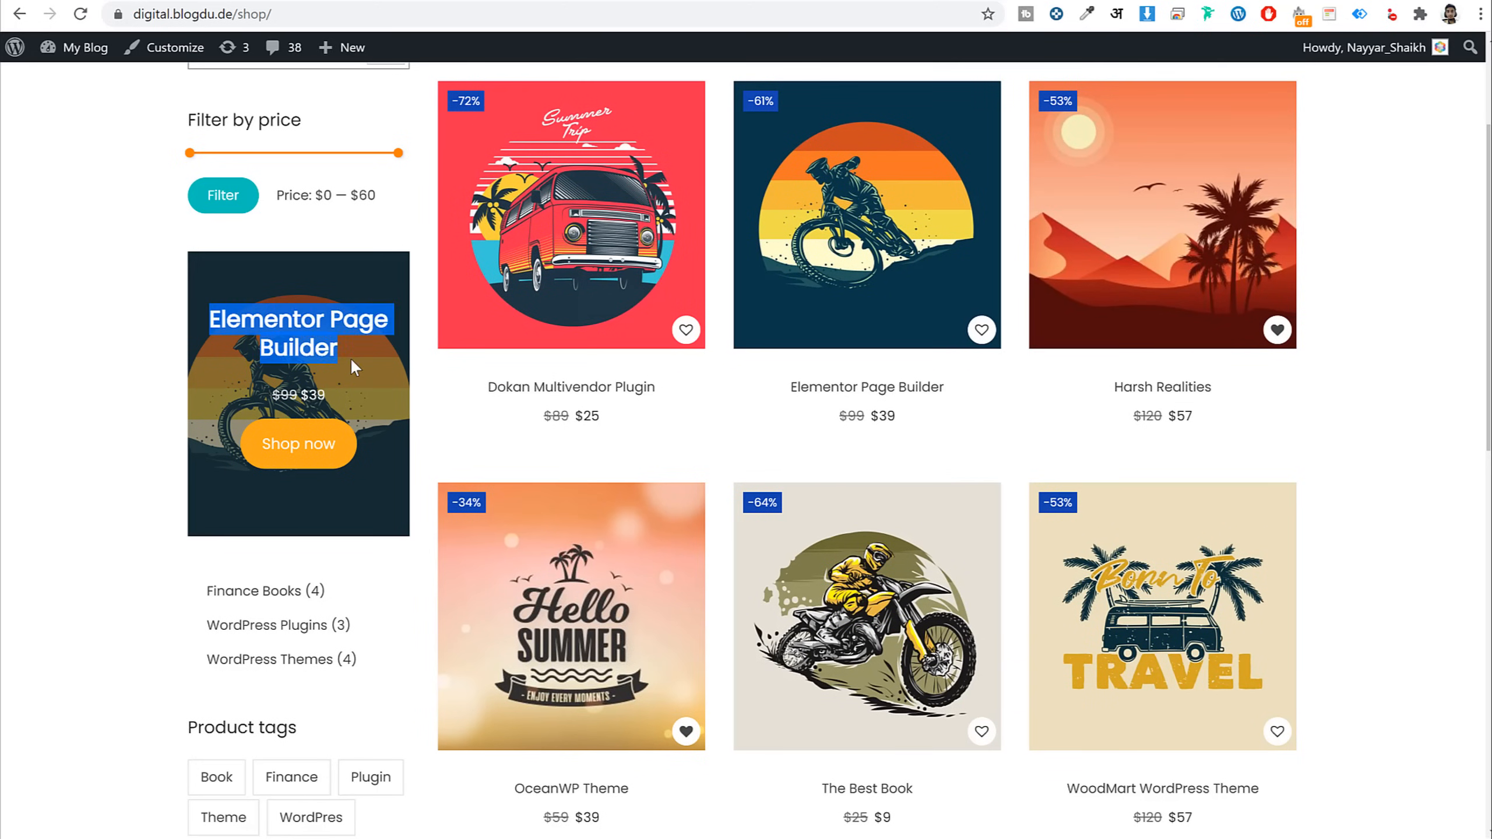
click(354, 367)
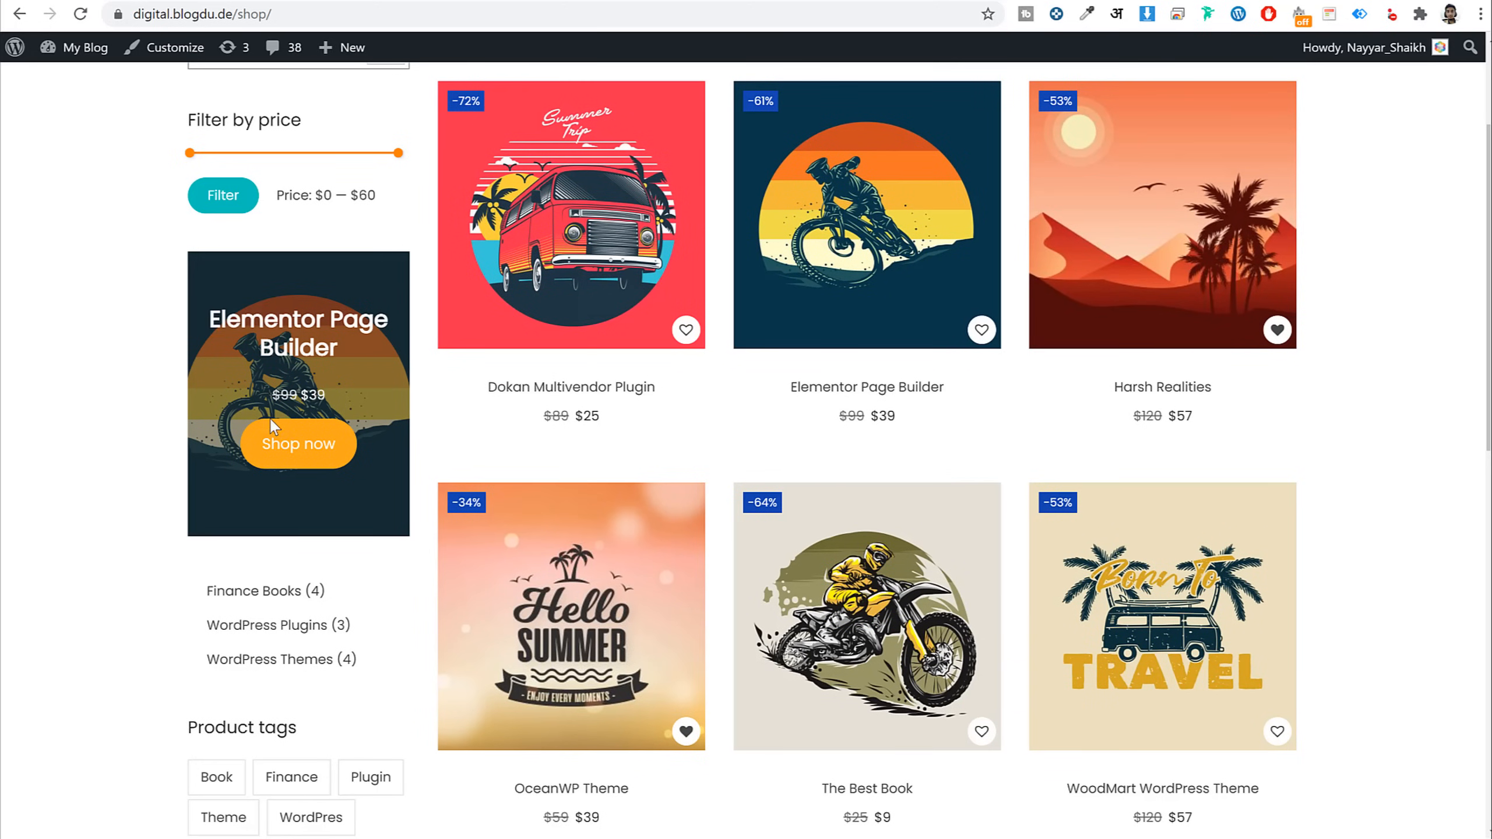
scroll(272, 426, down, 5)
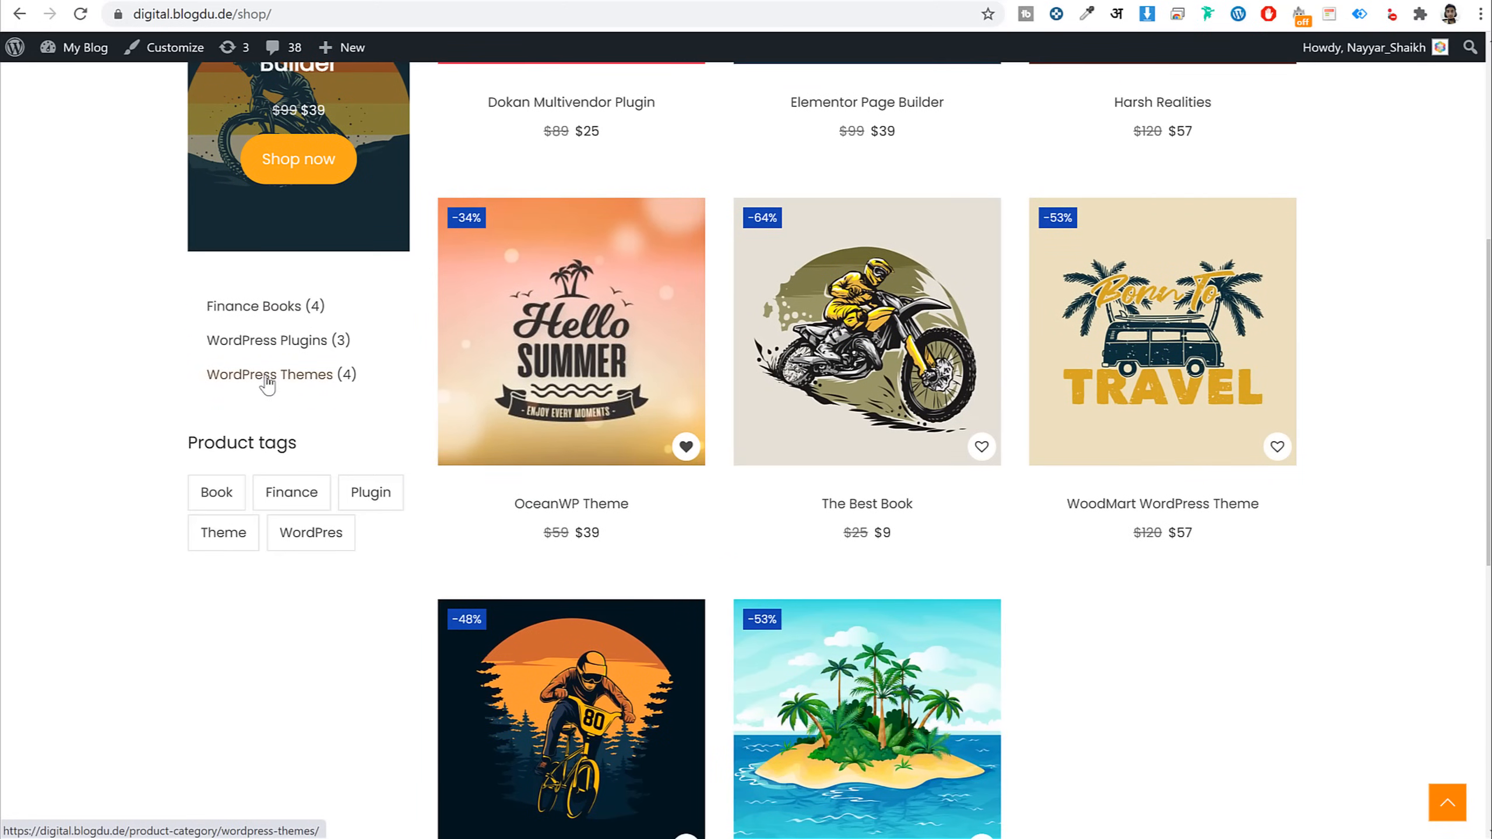
scroll(288, 547, up, 8)
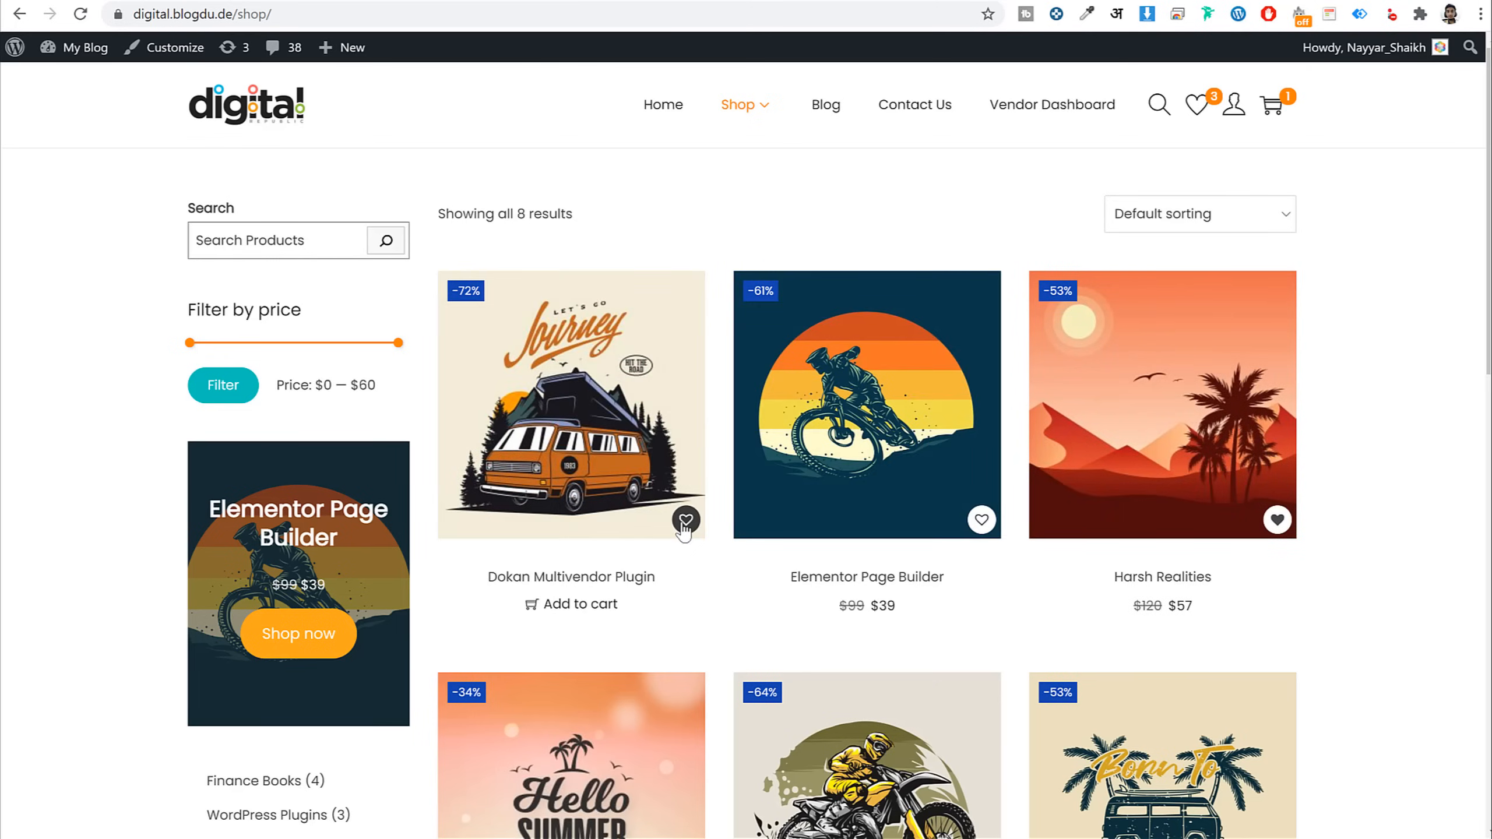
Add the Dokan Multivendor Plugin to the wishlist, bringing it to 4 items
click(687, 521)
click(745, 544)
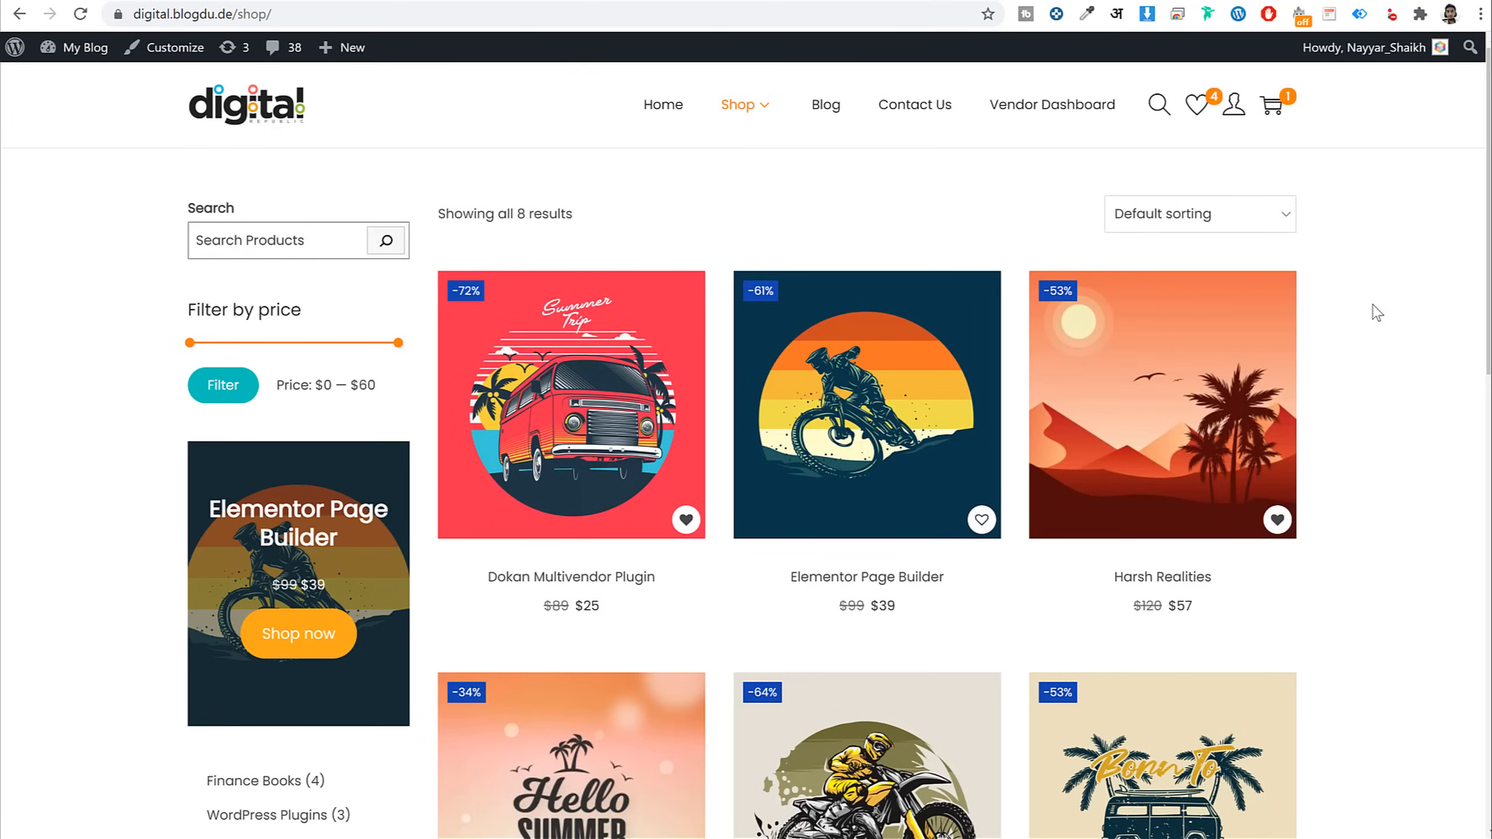
click(833, 114)
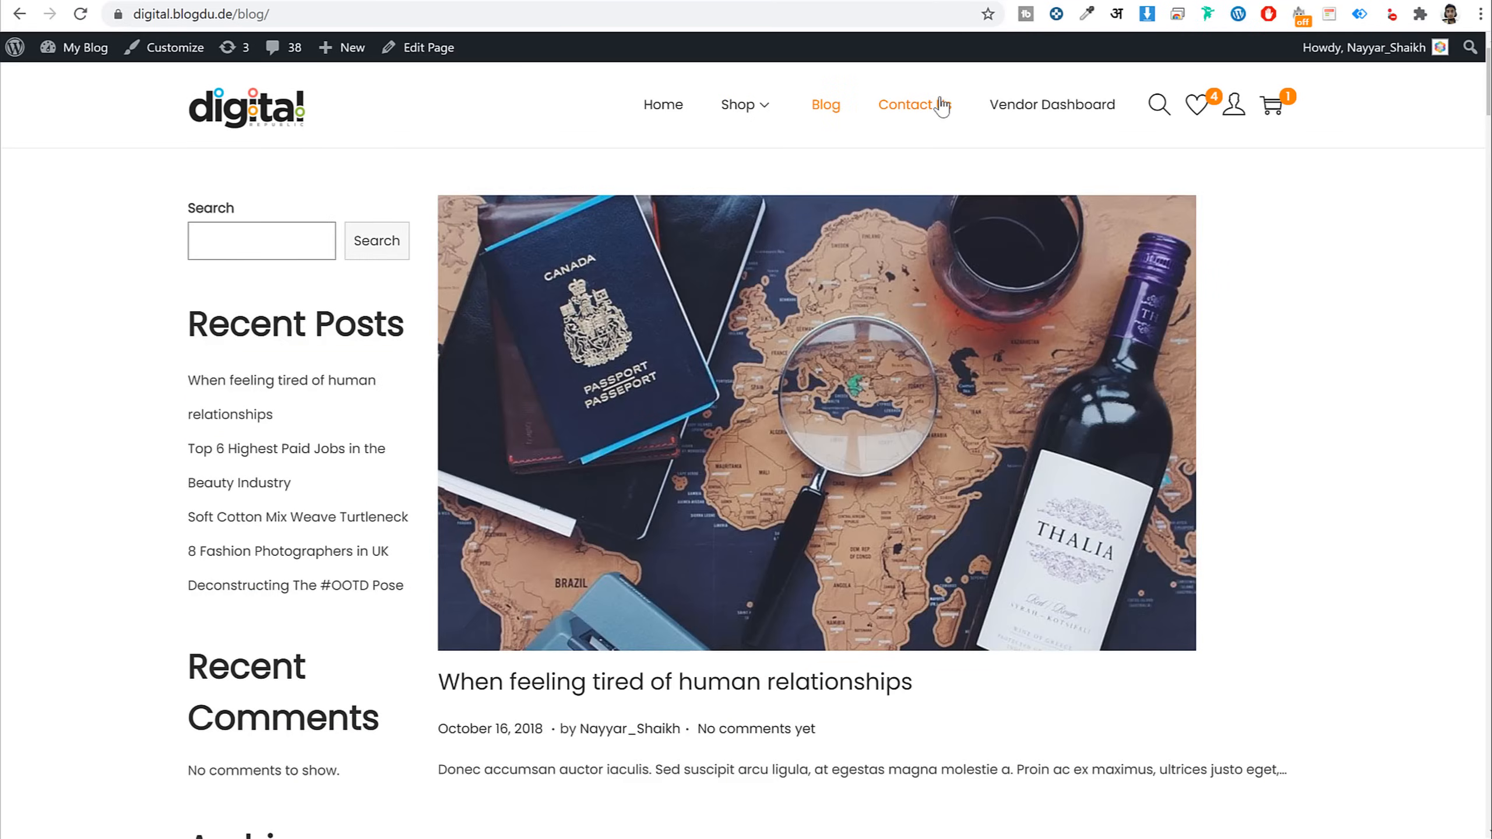
Look over the Contact Us page's London map and message form, then return to the home page
click(942, 107)
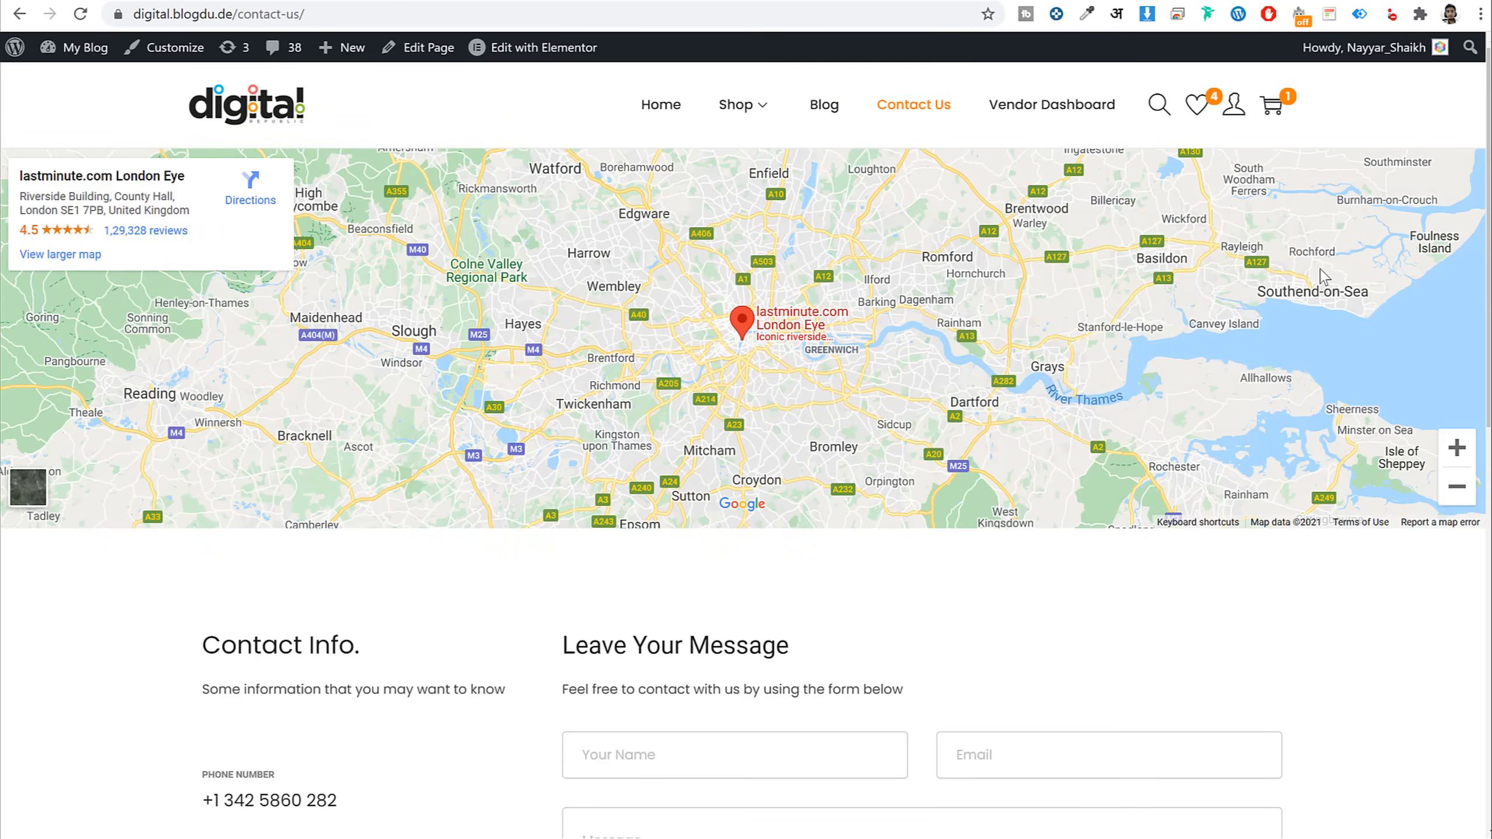
scroll(1319, 274, down, 8)
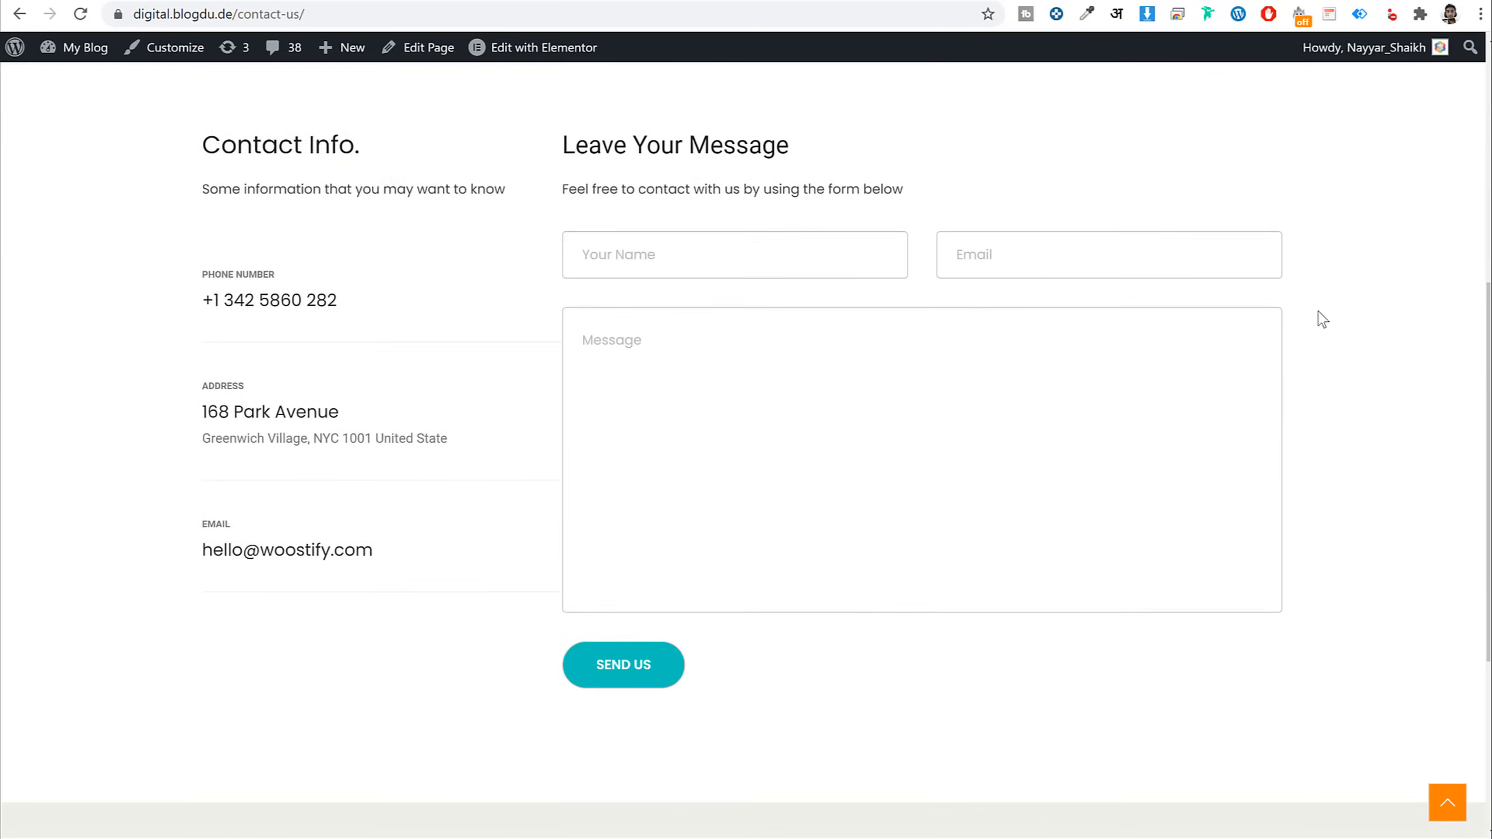
scroll(1322, 317, up, 2)
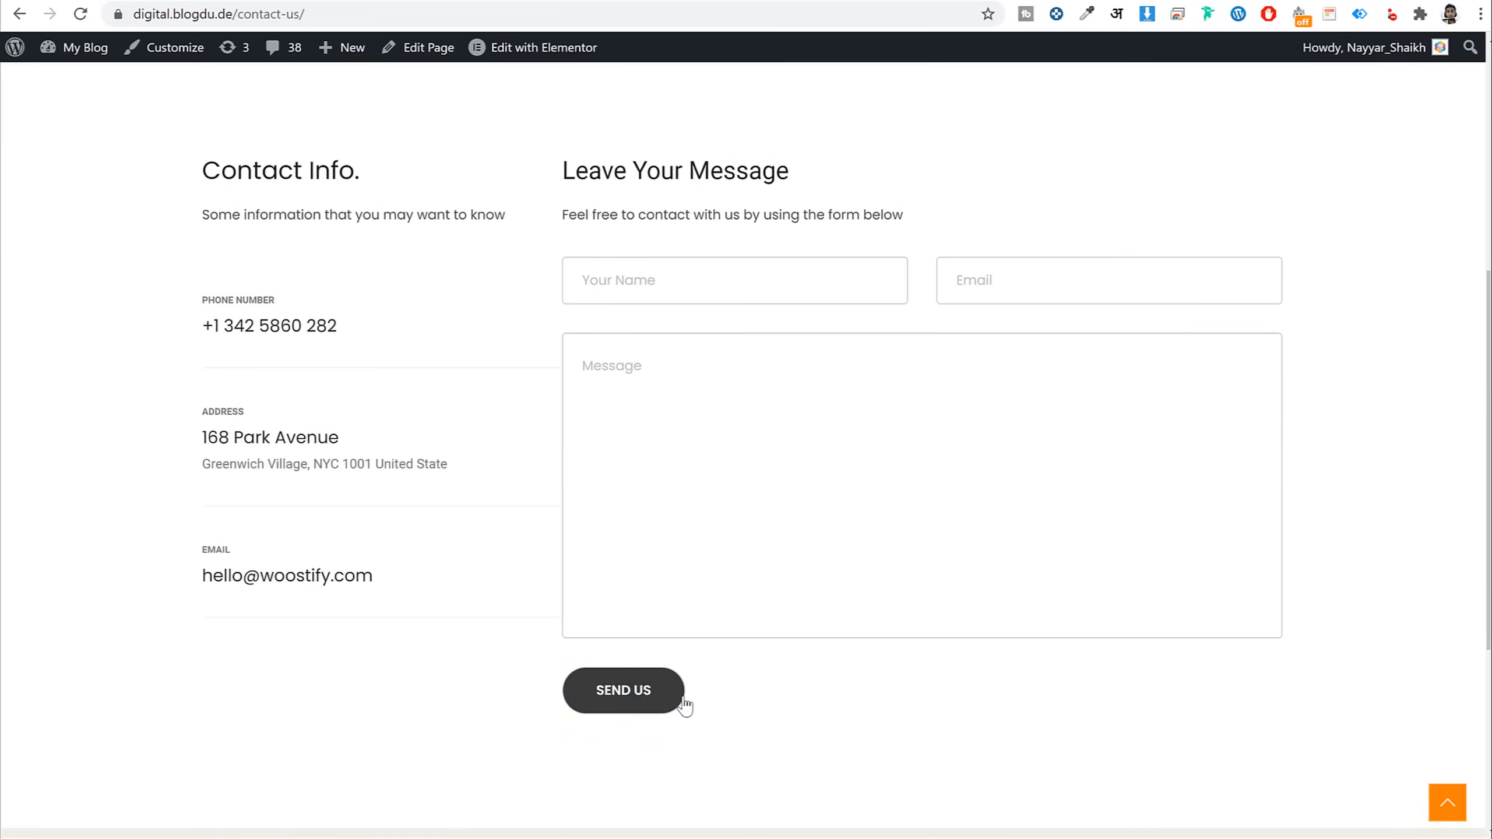
scroll(688, 702, up, 6)
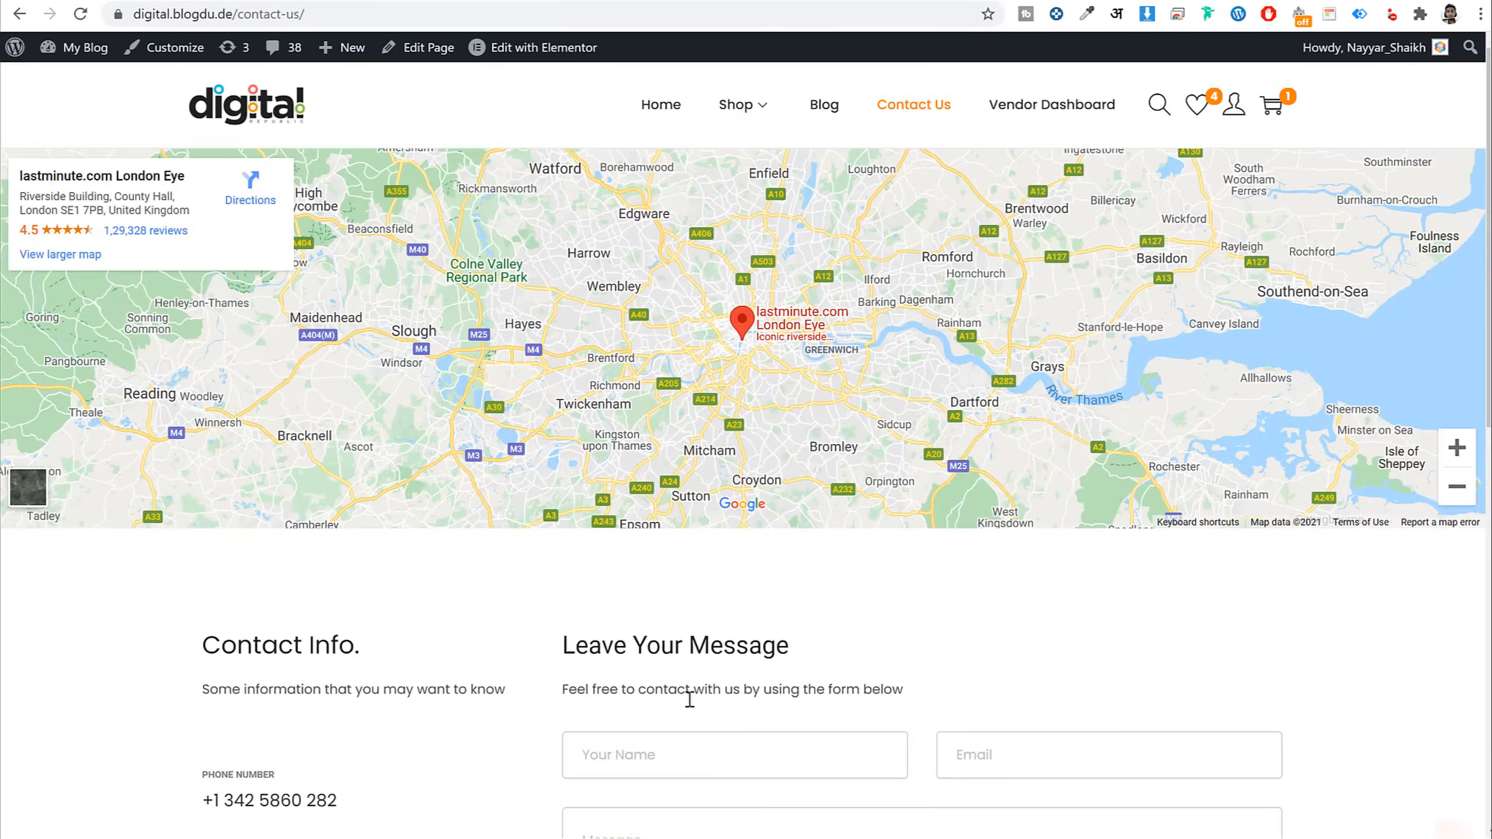
click(258, 115)
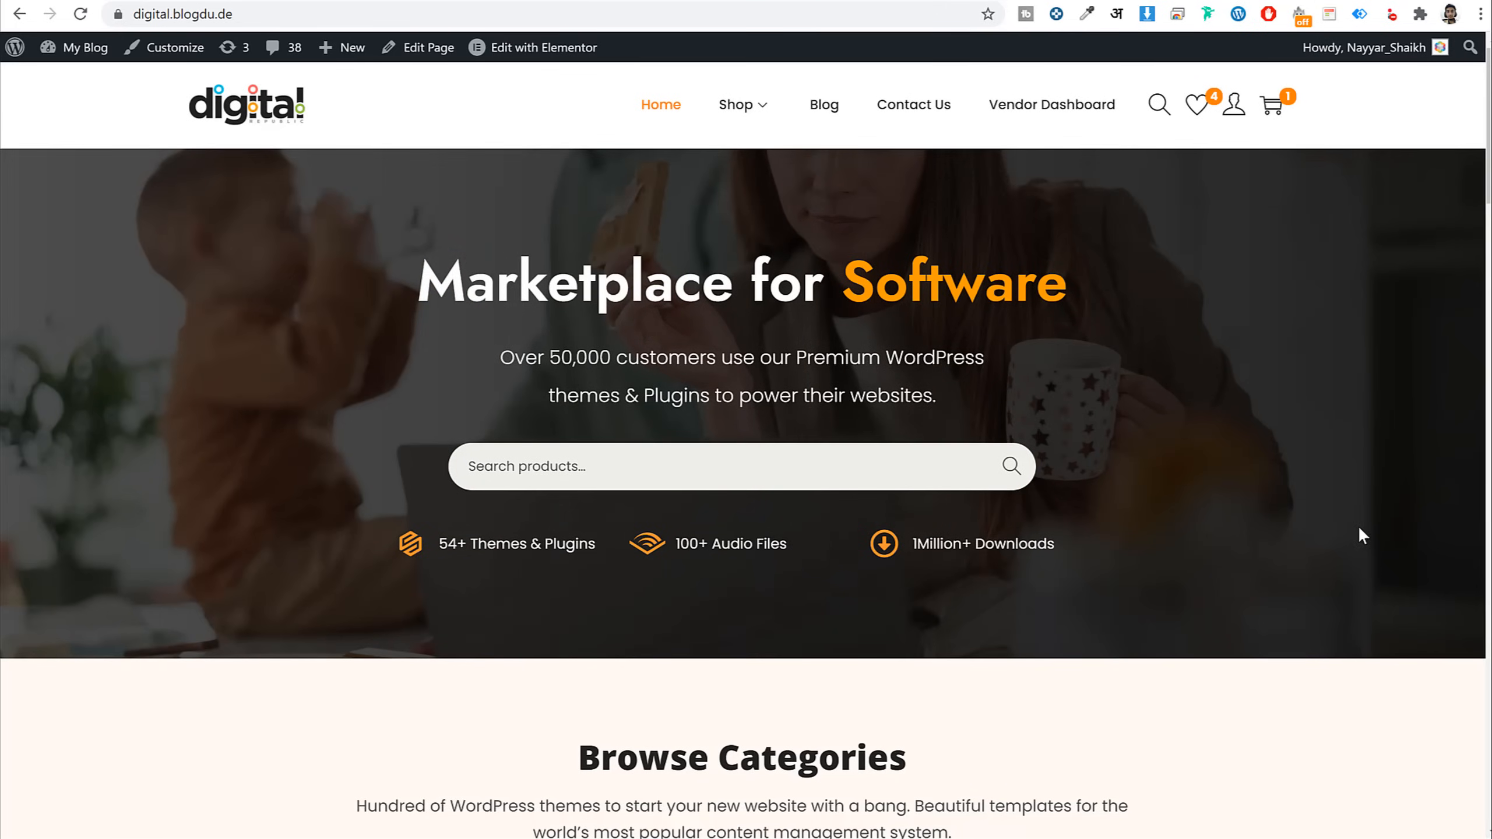
key(ctrl+shift+i)
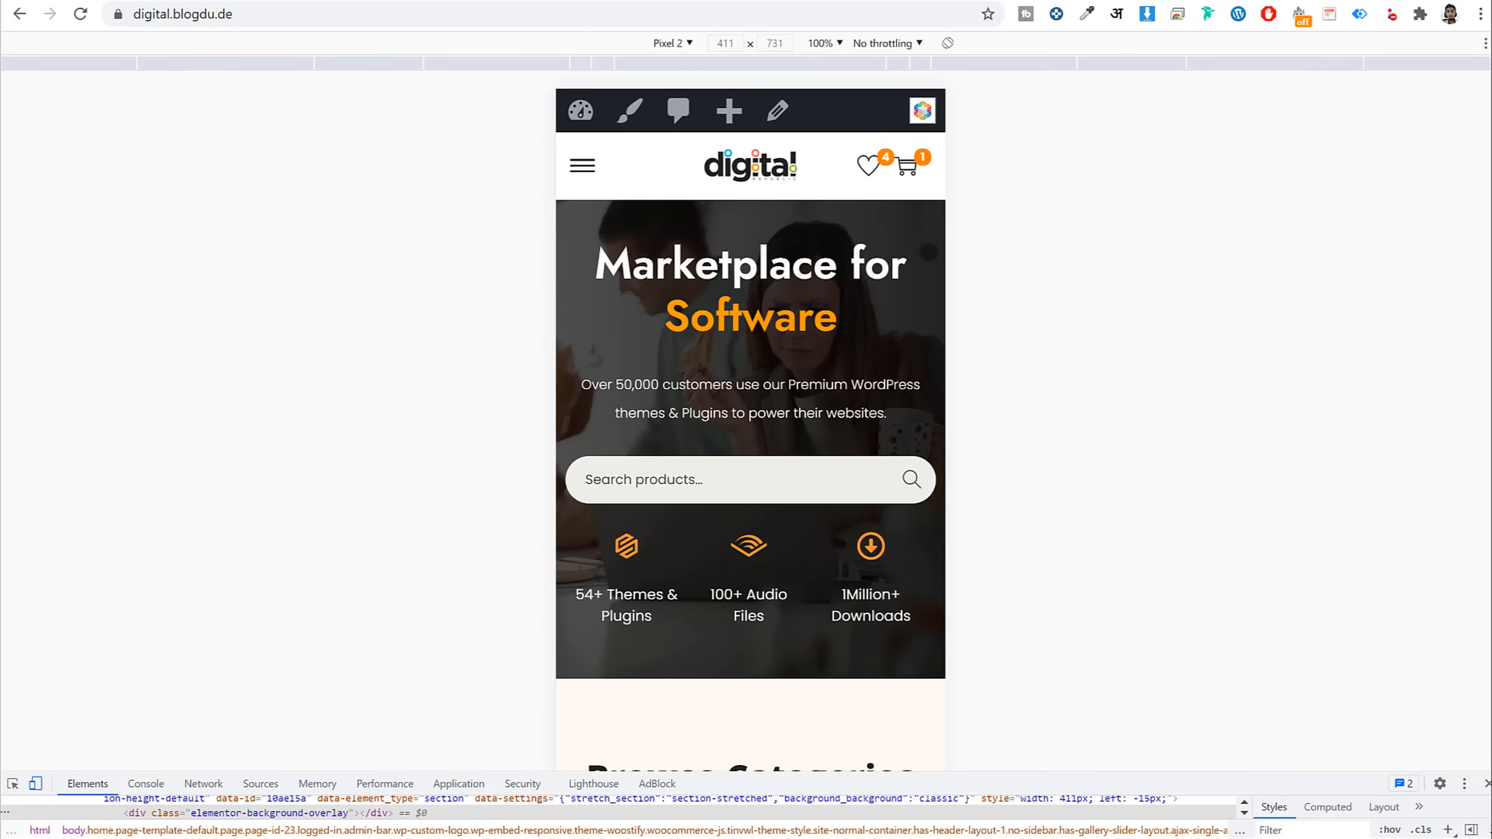
scroll(929, 259, down, 3)
scroll(929, 270, up, 3)
scroll(777, 367, down, 10)
scroll(776, 368, down, 15)
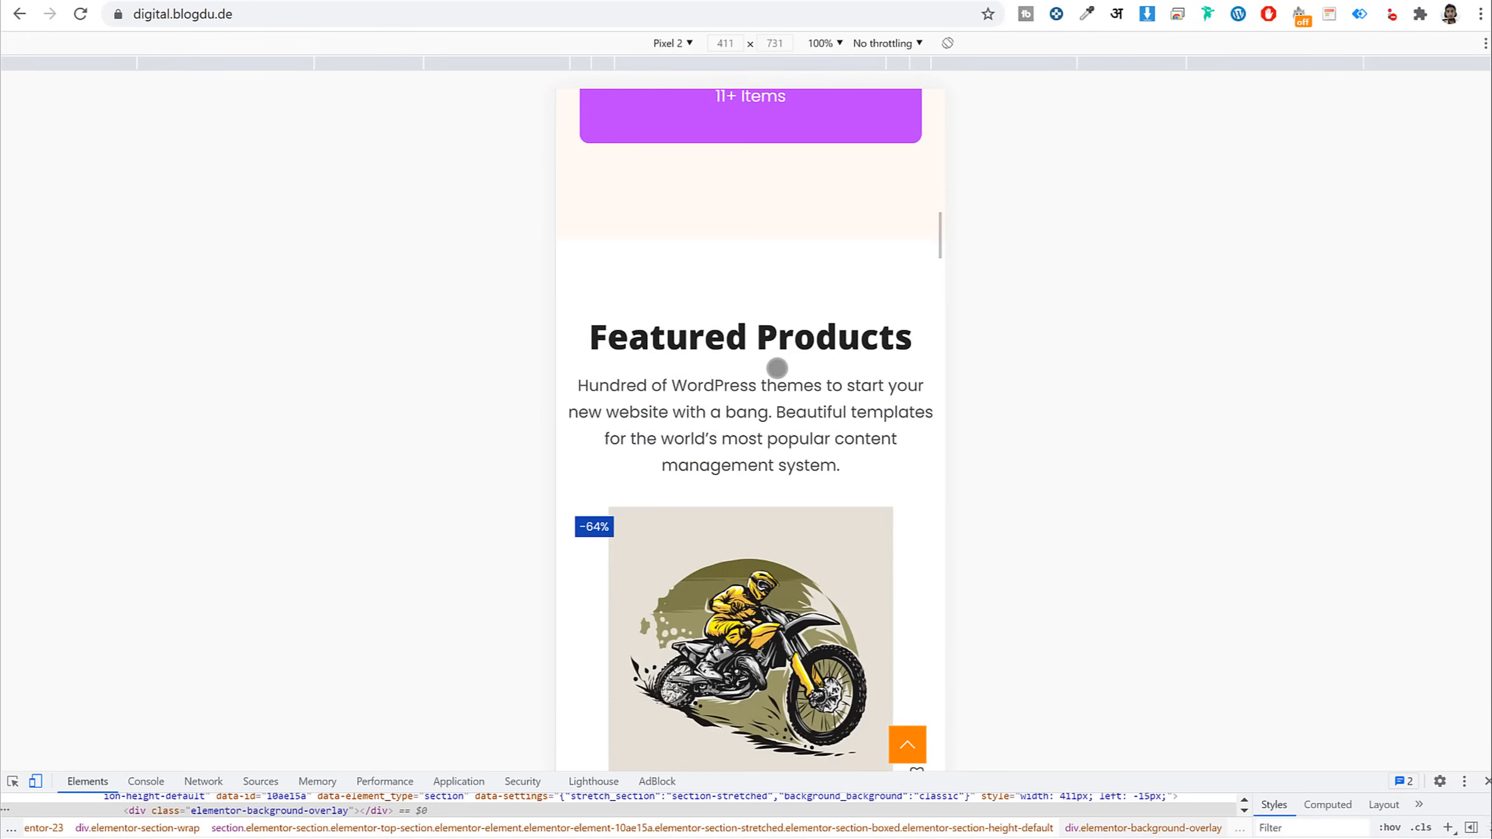
scroll(836, 412, down, 20)
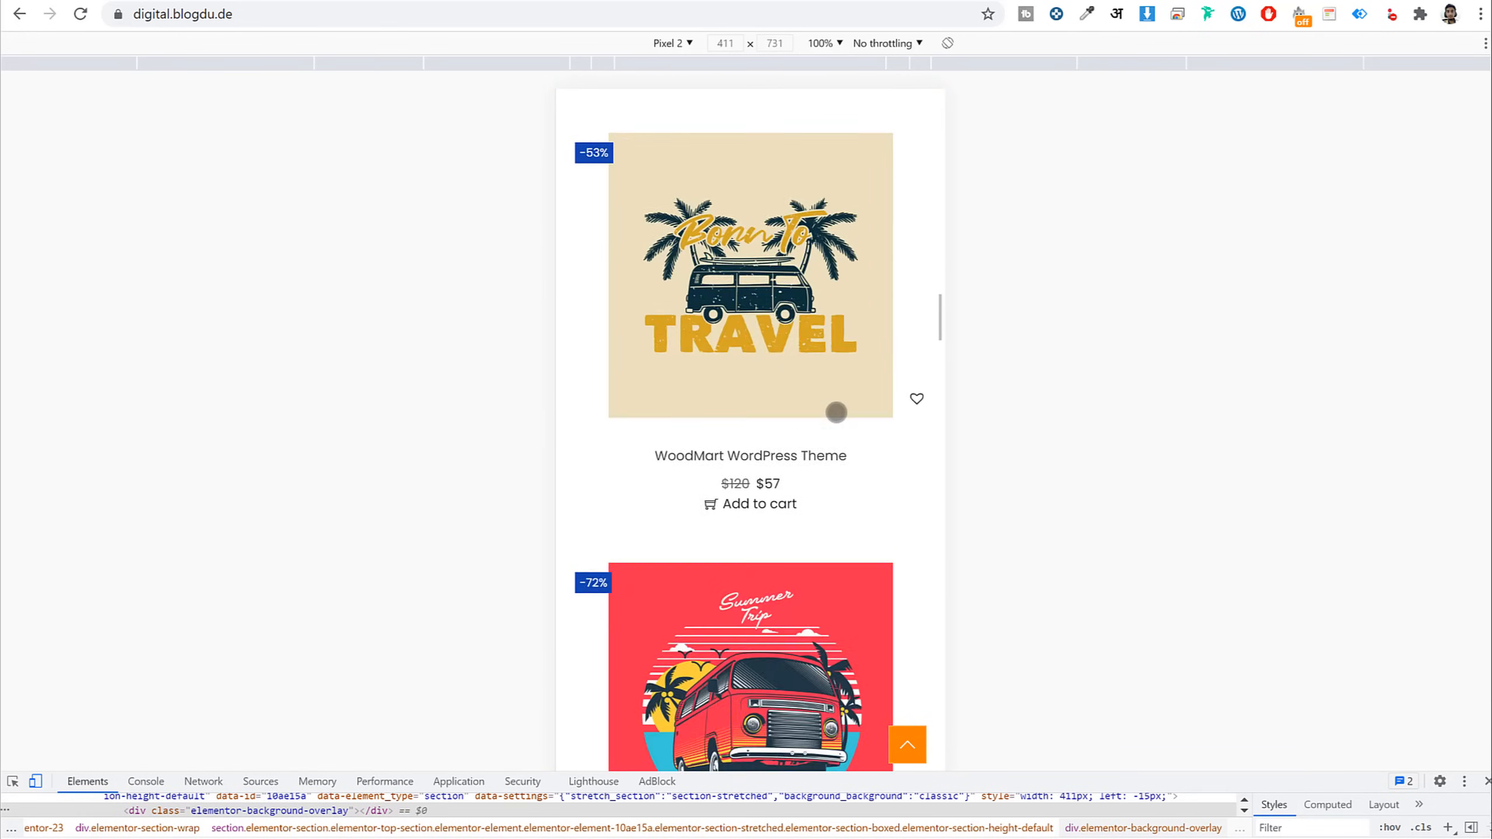
scroll(836, 412, down, 20)
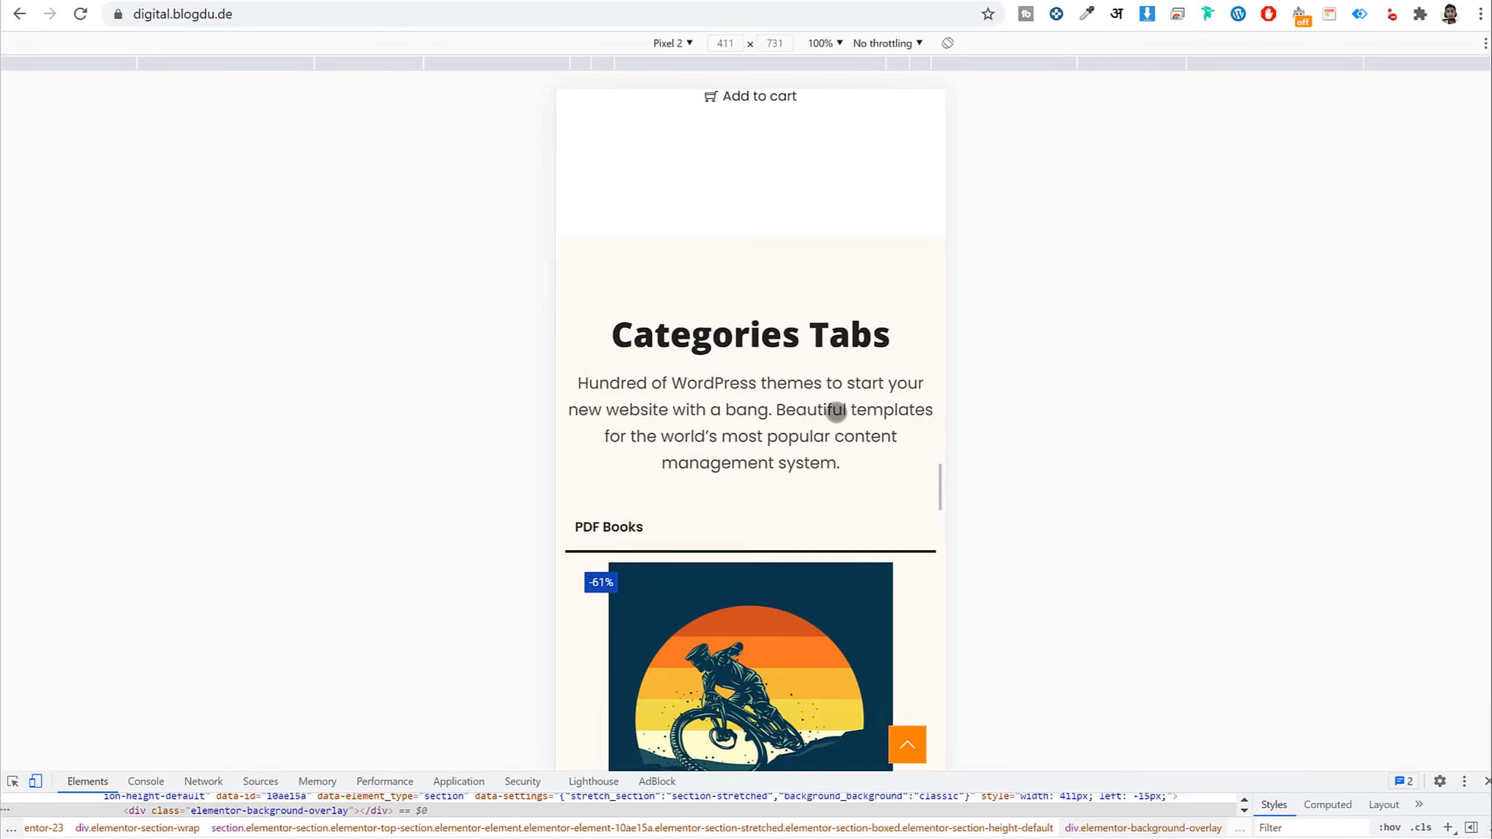
scroll(836, 412, down, 15)
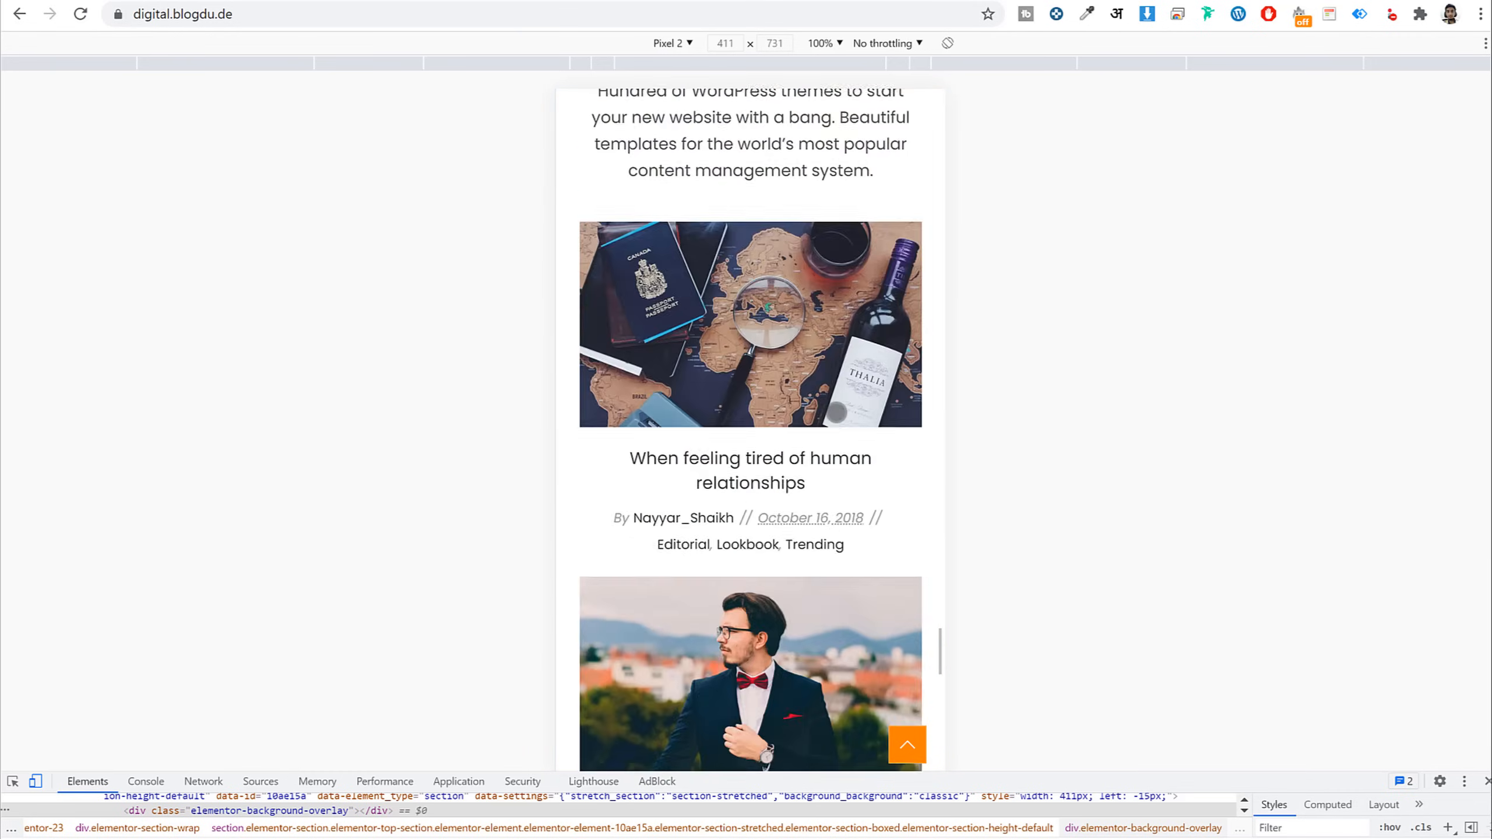
scroll(834, 473, up, 20)
scroll(835, 473, up, 3)
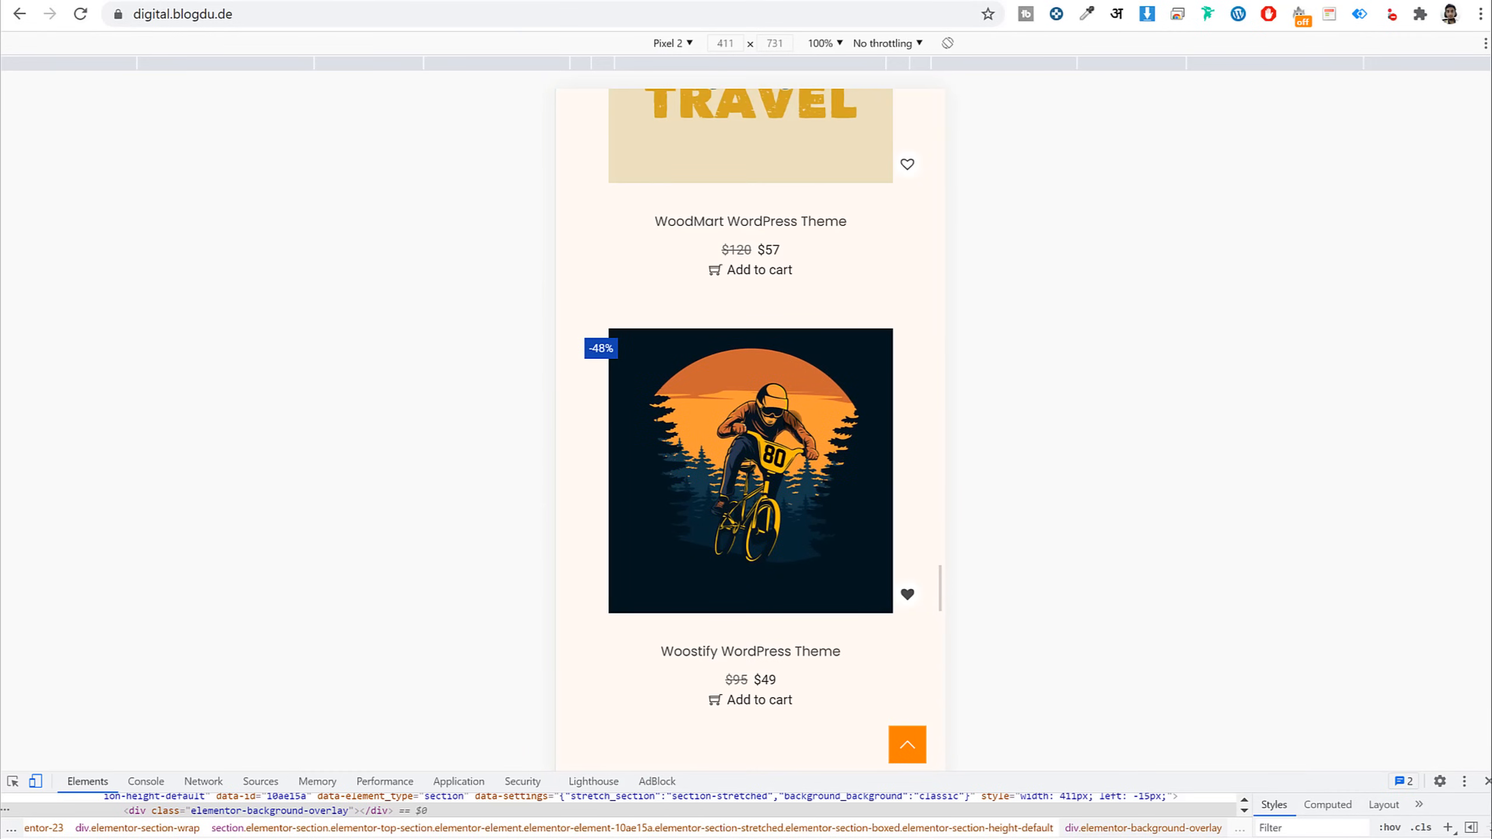
click(818, 445)
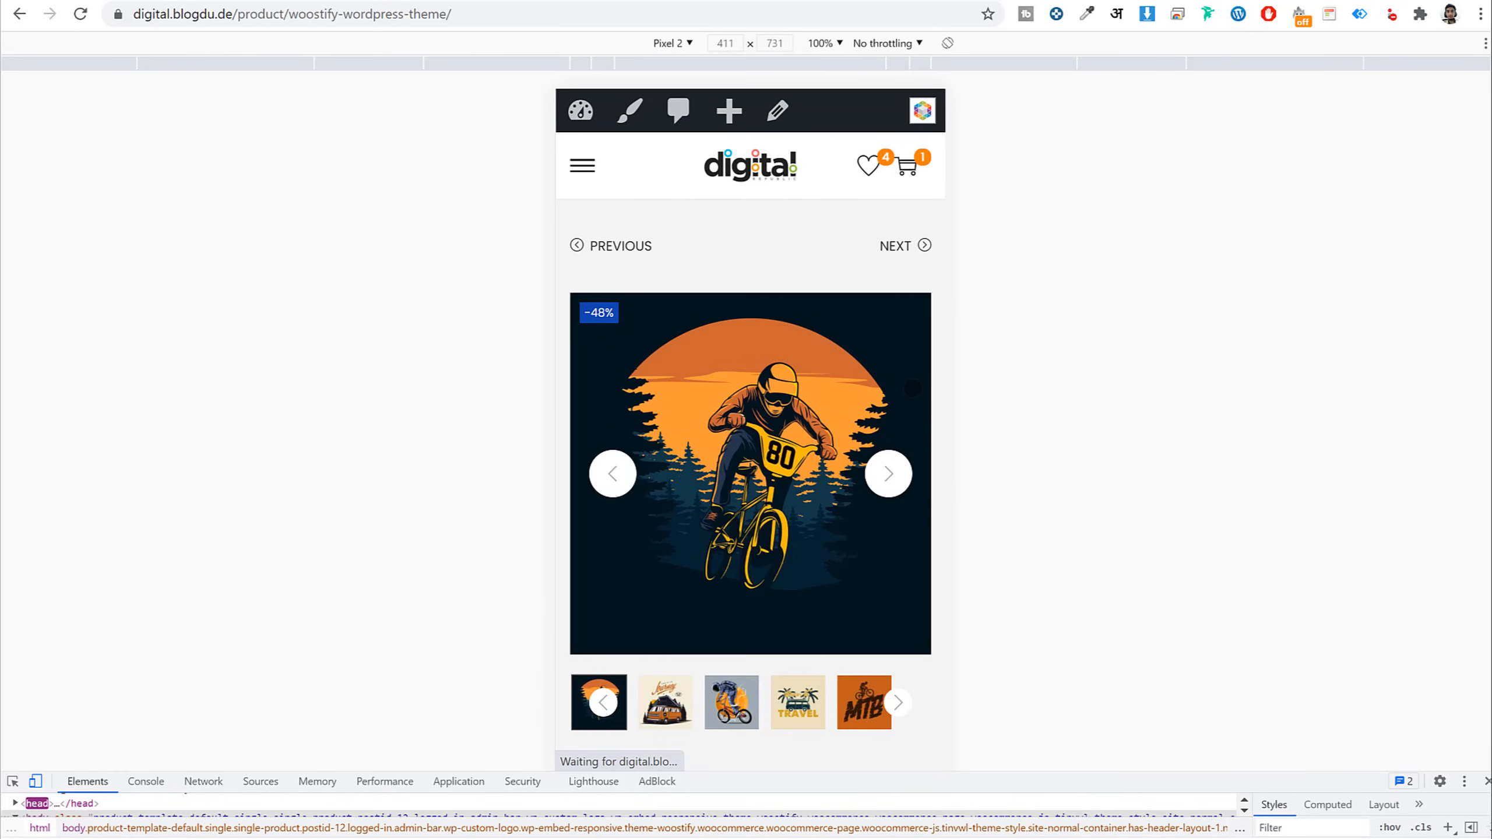
scroll(885, 432, down, 6)
scroll(884, 431, down, 20)
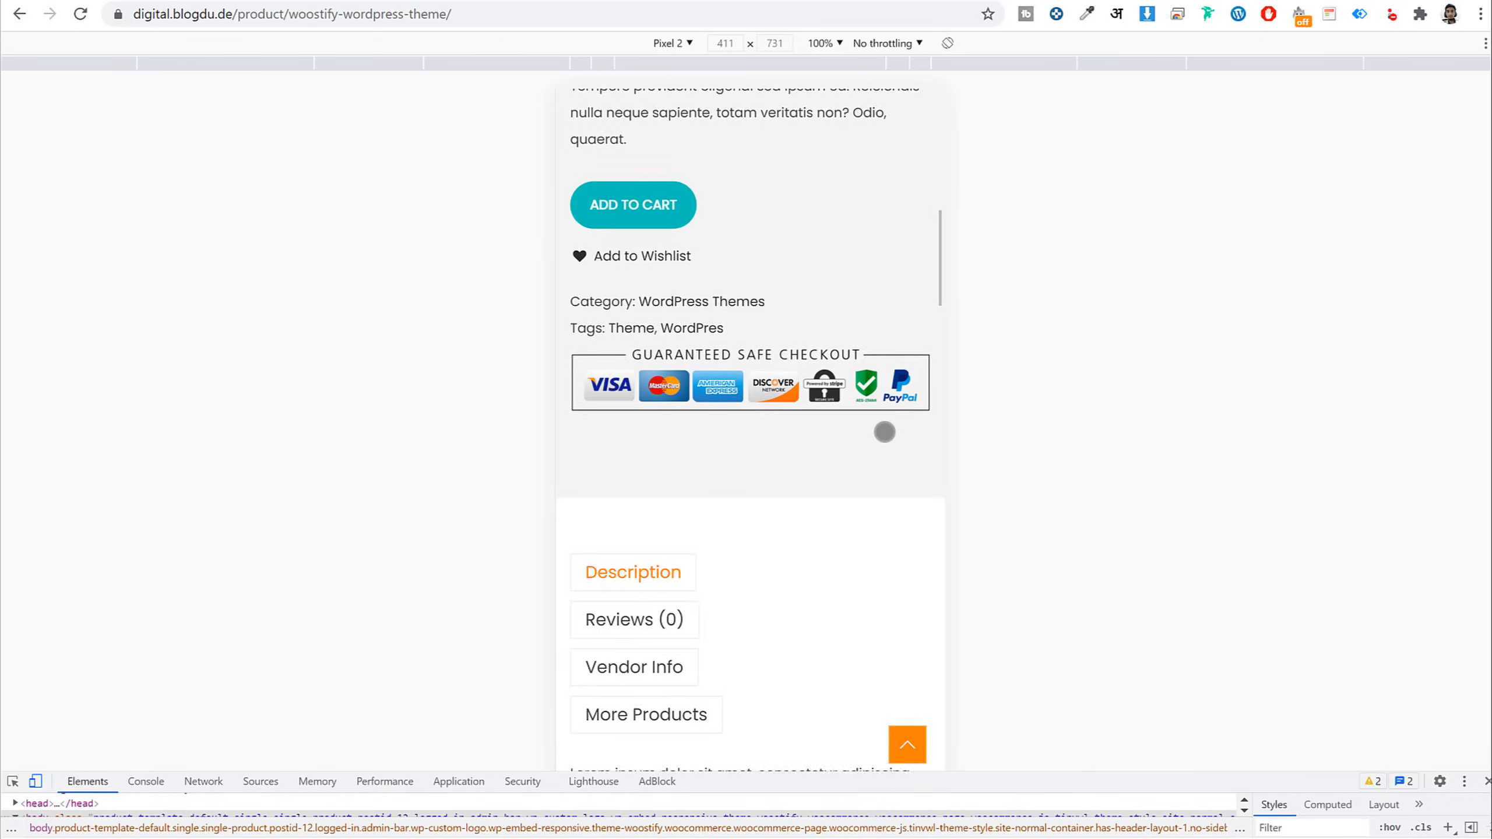
scroll(884, 432, up, 20)
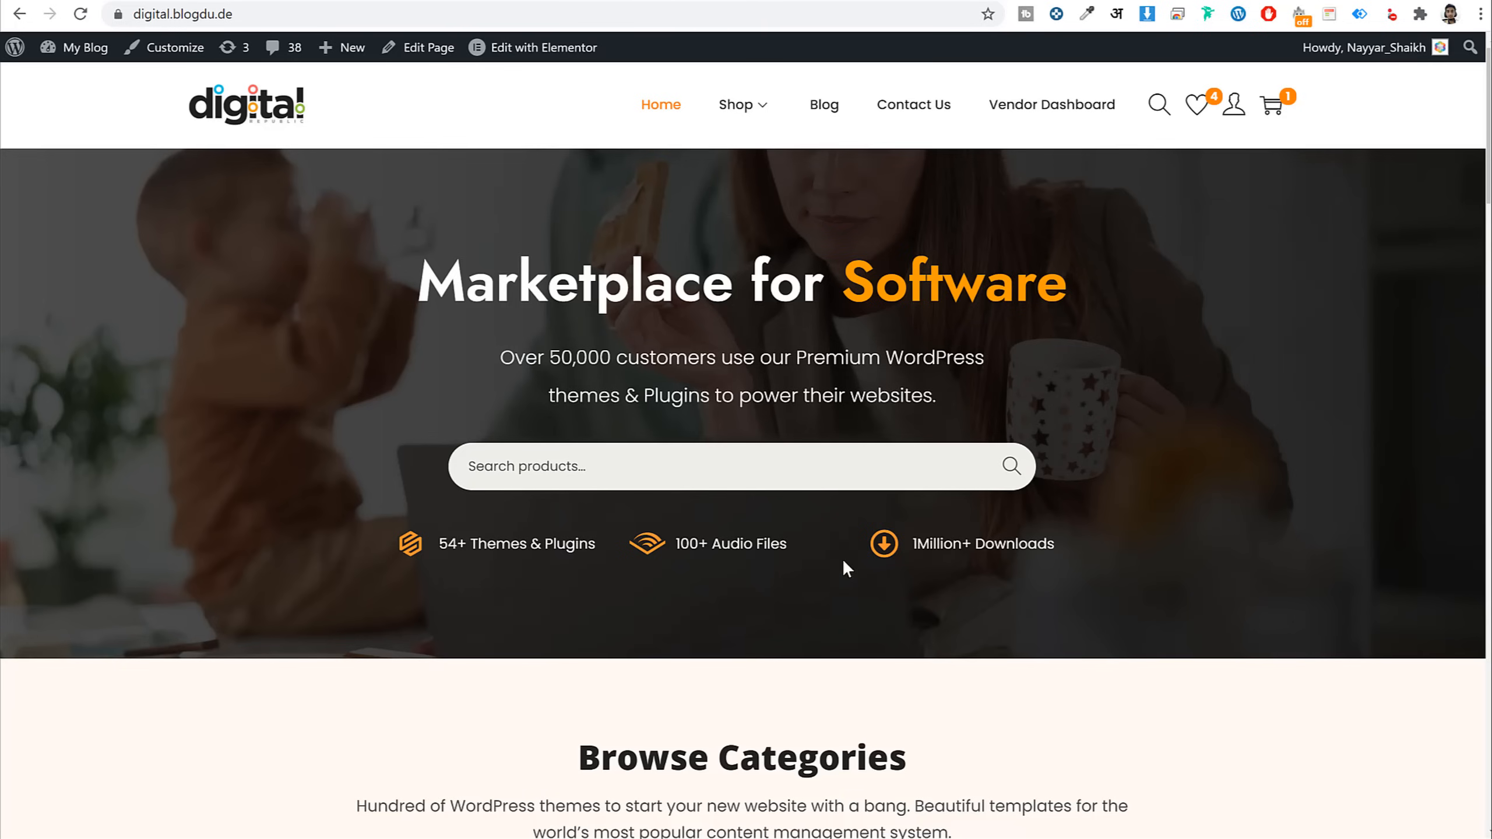
In Elementor, change the hero heading from 'Marketplace for Software' to 'Marketplace for PDFs'
scroll(844, 563, down, 5)
scroll(840, 561, up, 5)
click(516, 51)
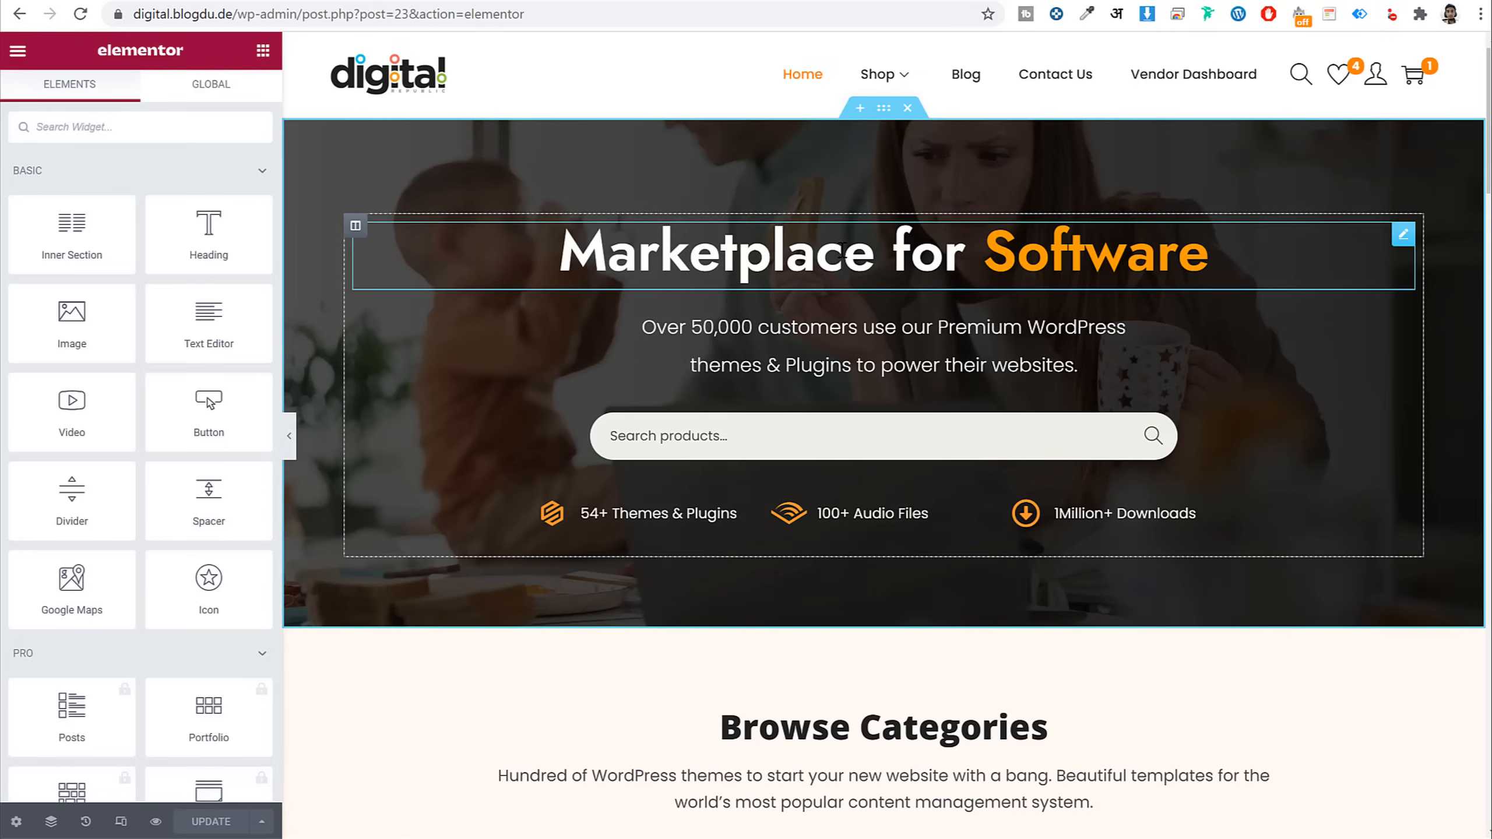
click(841, 259)
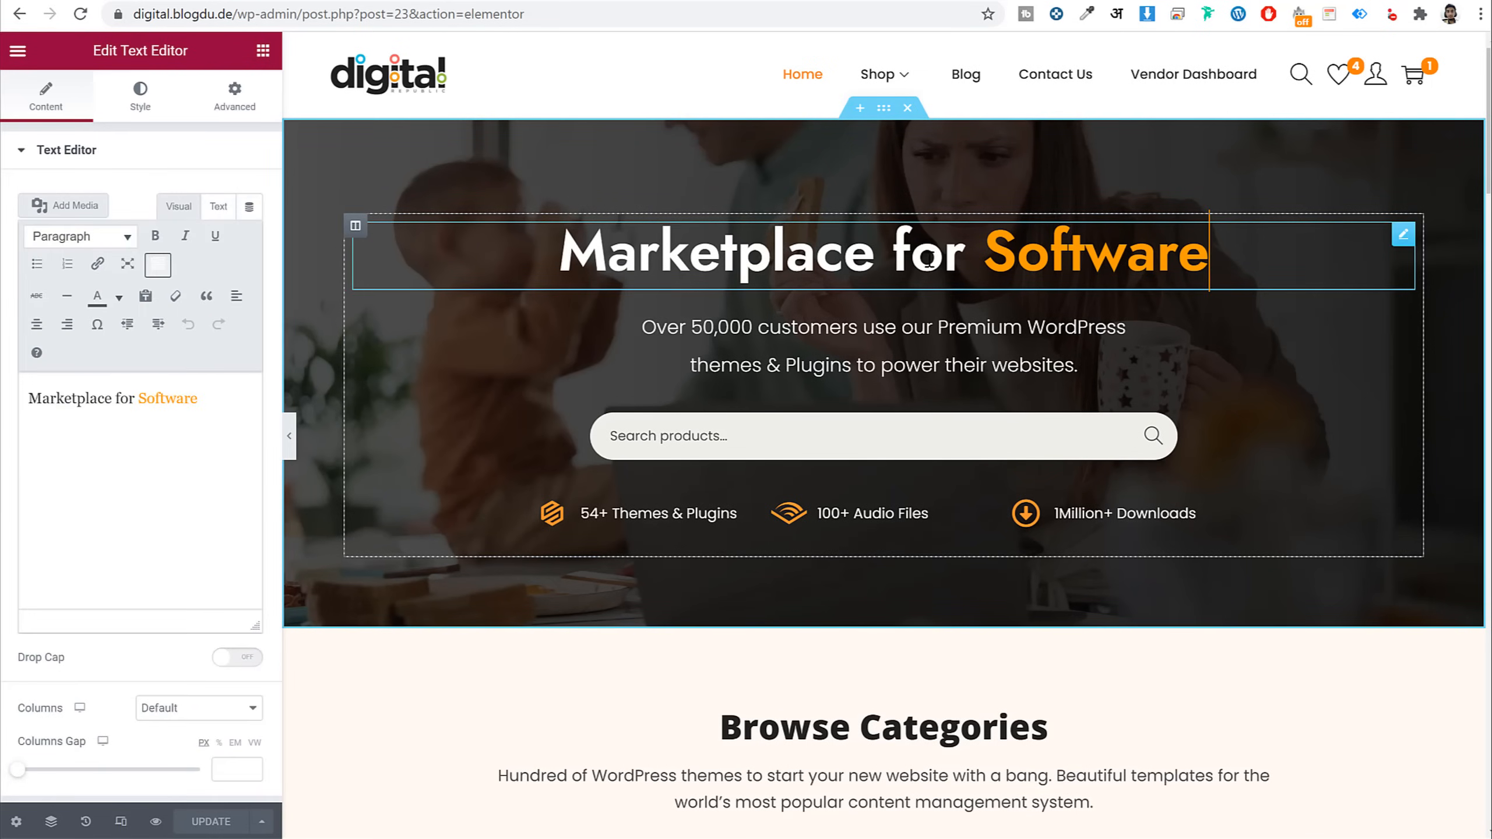
drag(991, 247, 1219, 251)
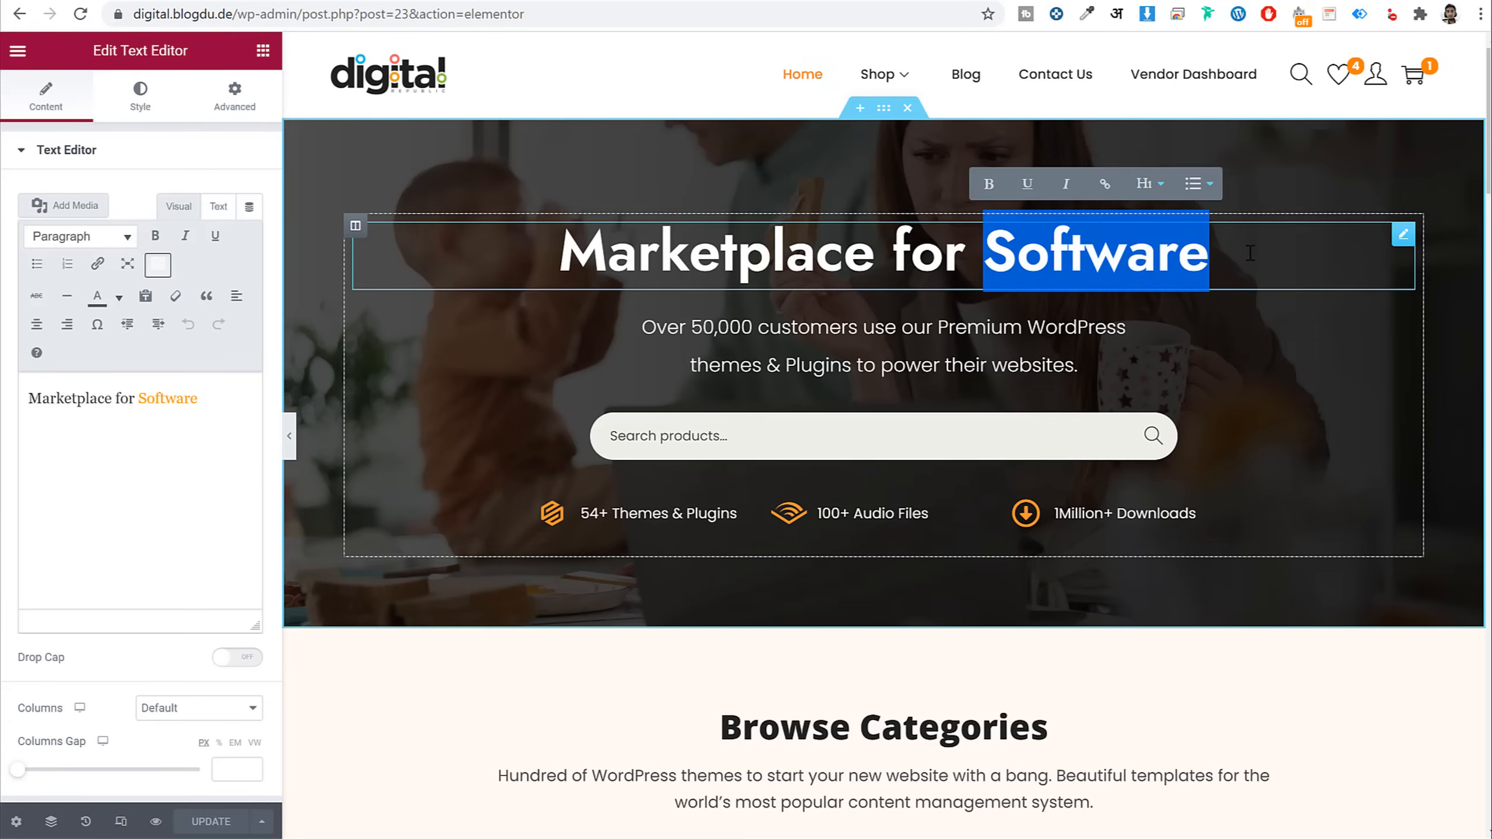
text(PDFs)
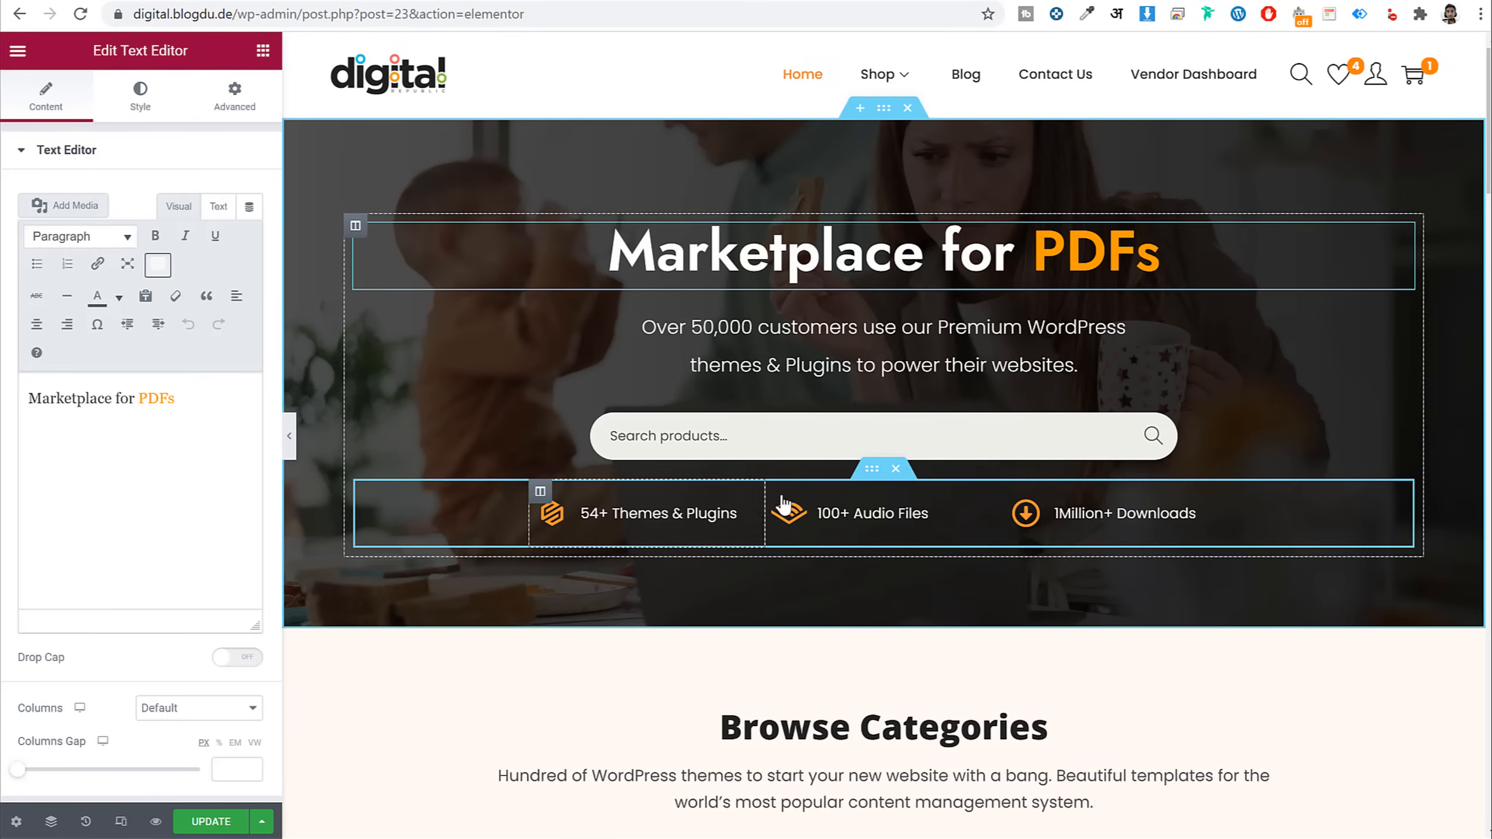
drag(774, 491, 560, 510)
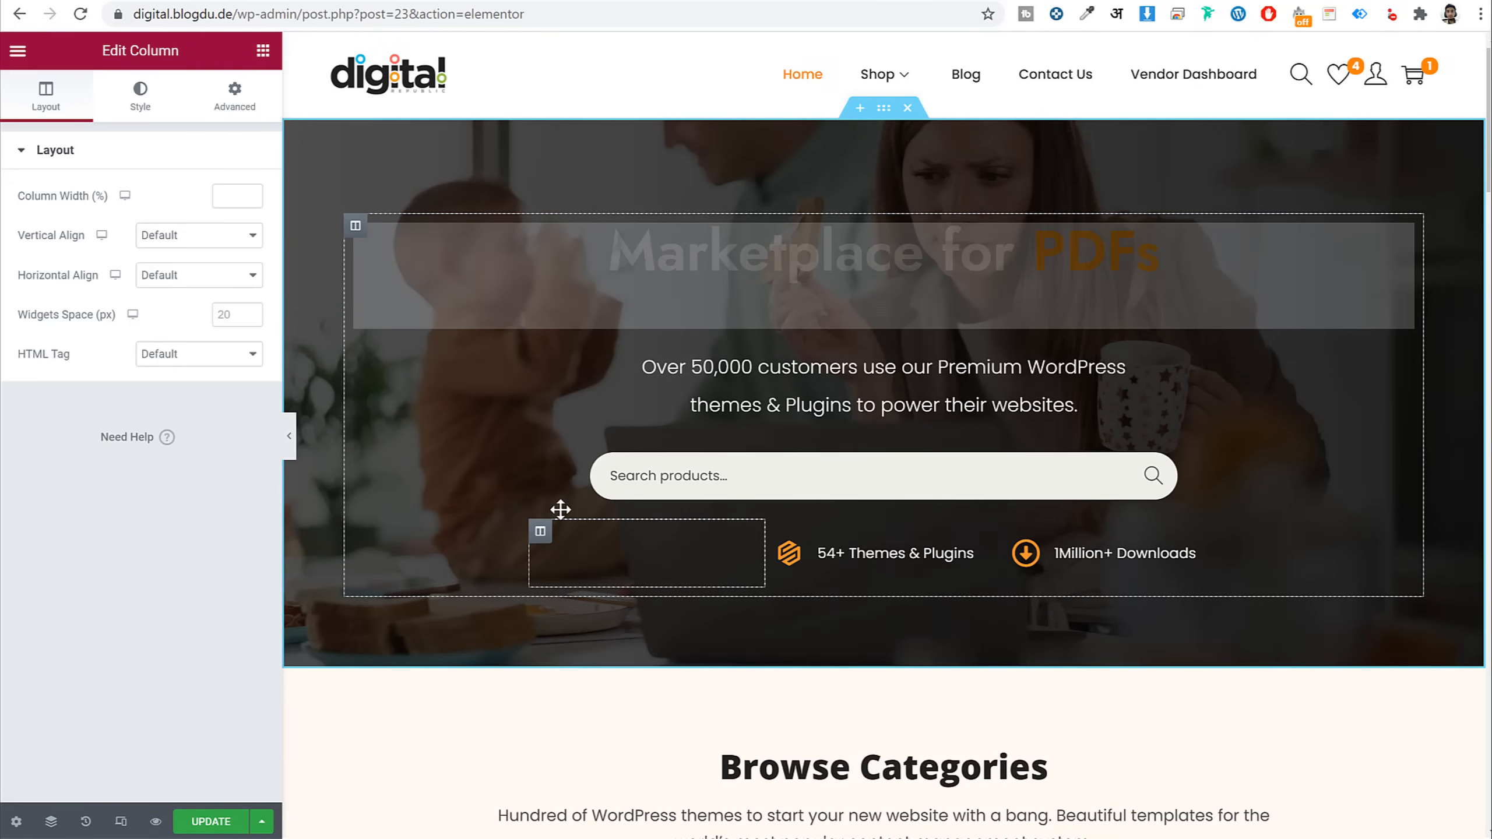
Move the Plugins card before WordPress and give it the Pray icon from the Icon Library
scroll(965, 578, down, 8)
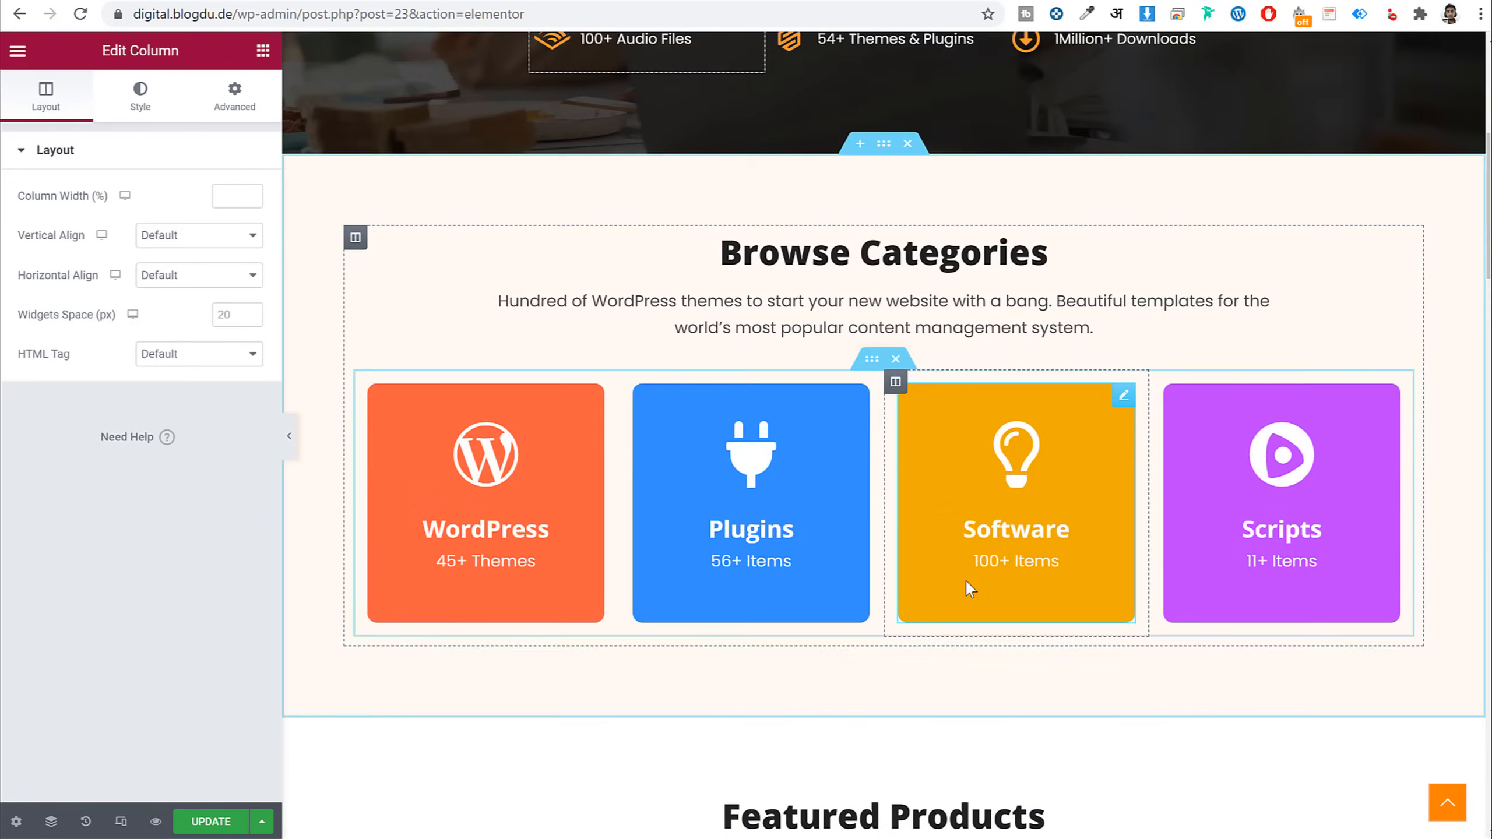
drag(626, 284, 370, 345)
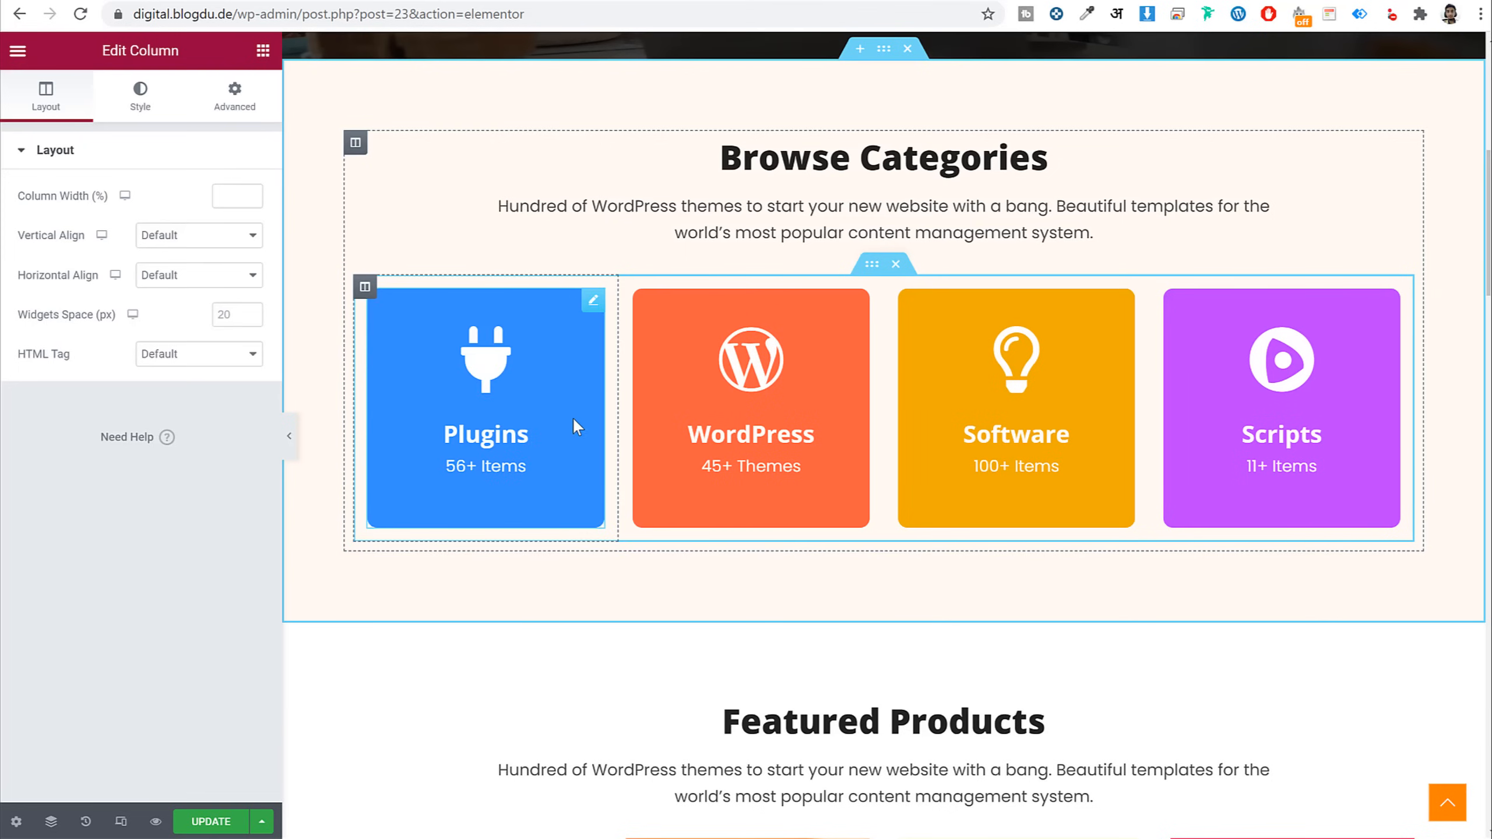
click(496, 368)
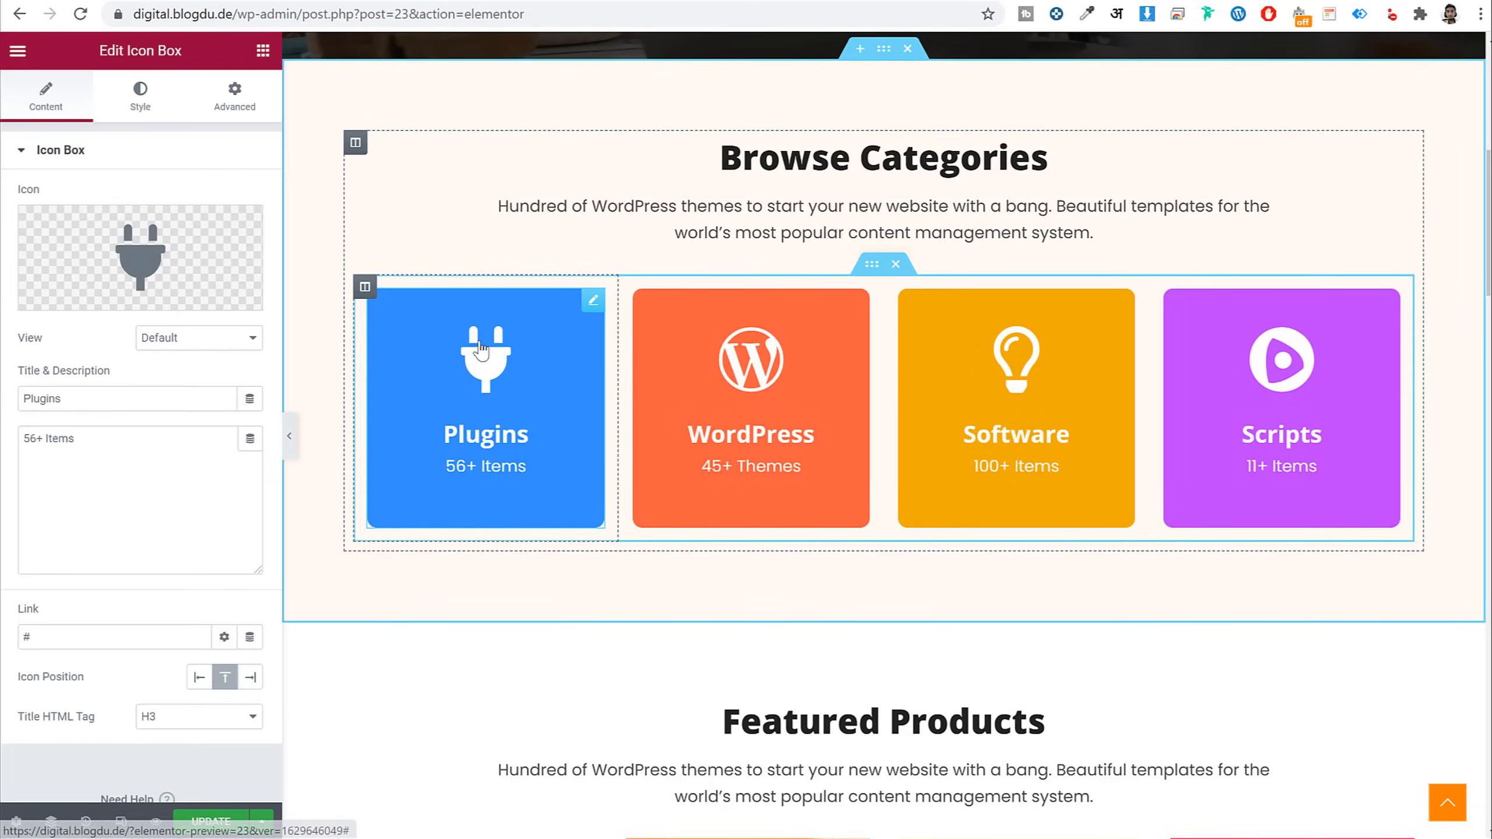
click(160, 275)
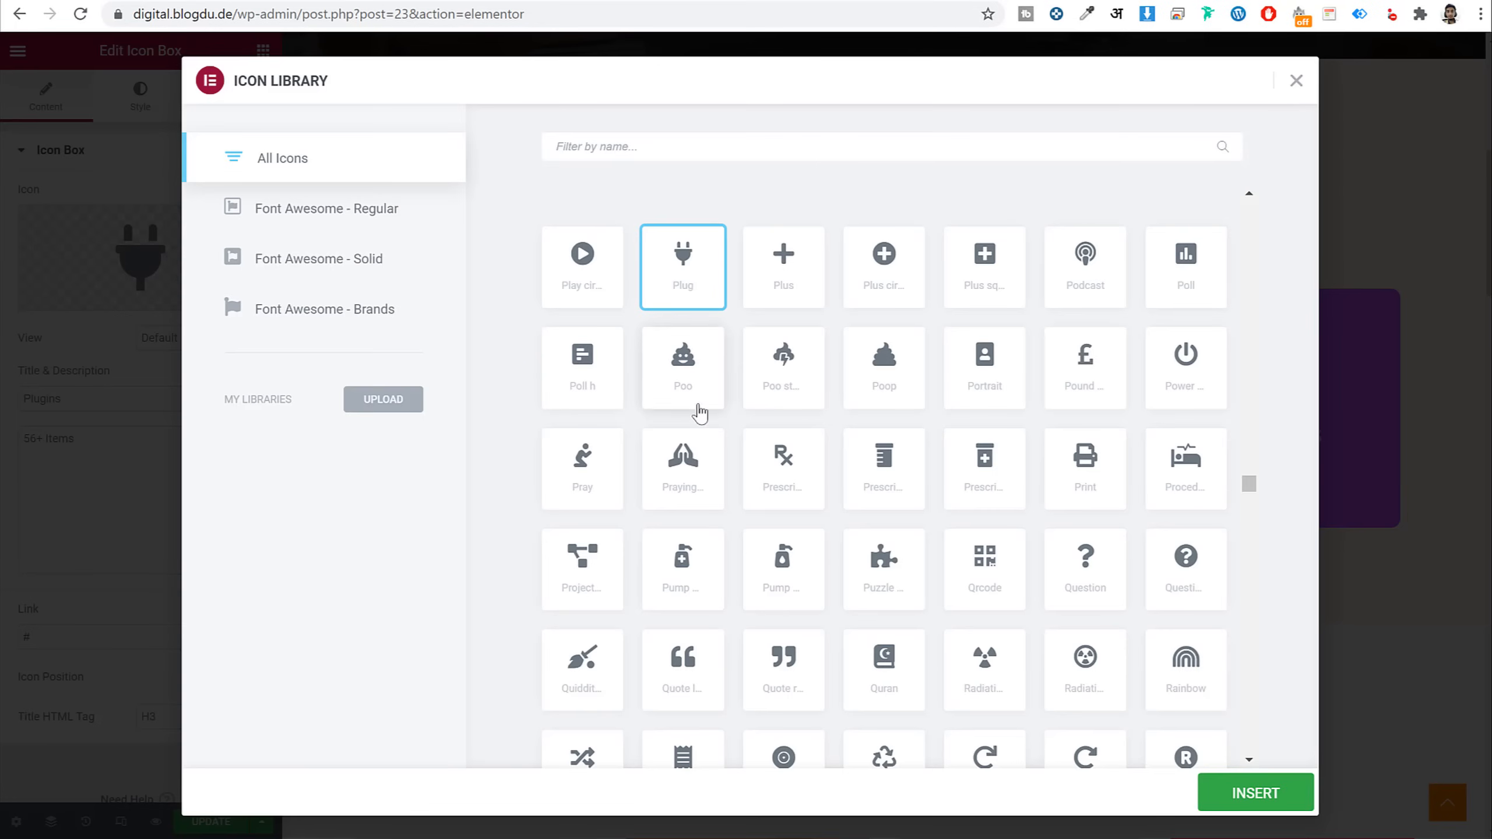
click(602, 470)
click(1295, 805)
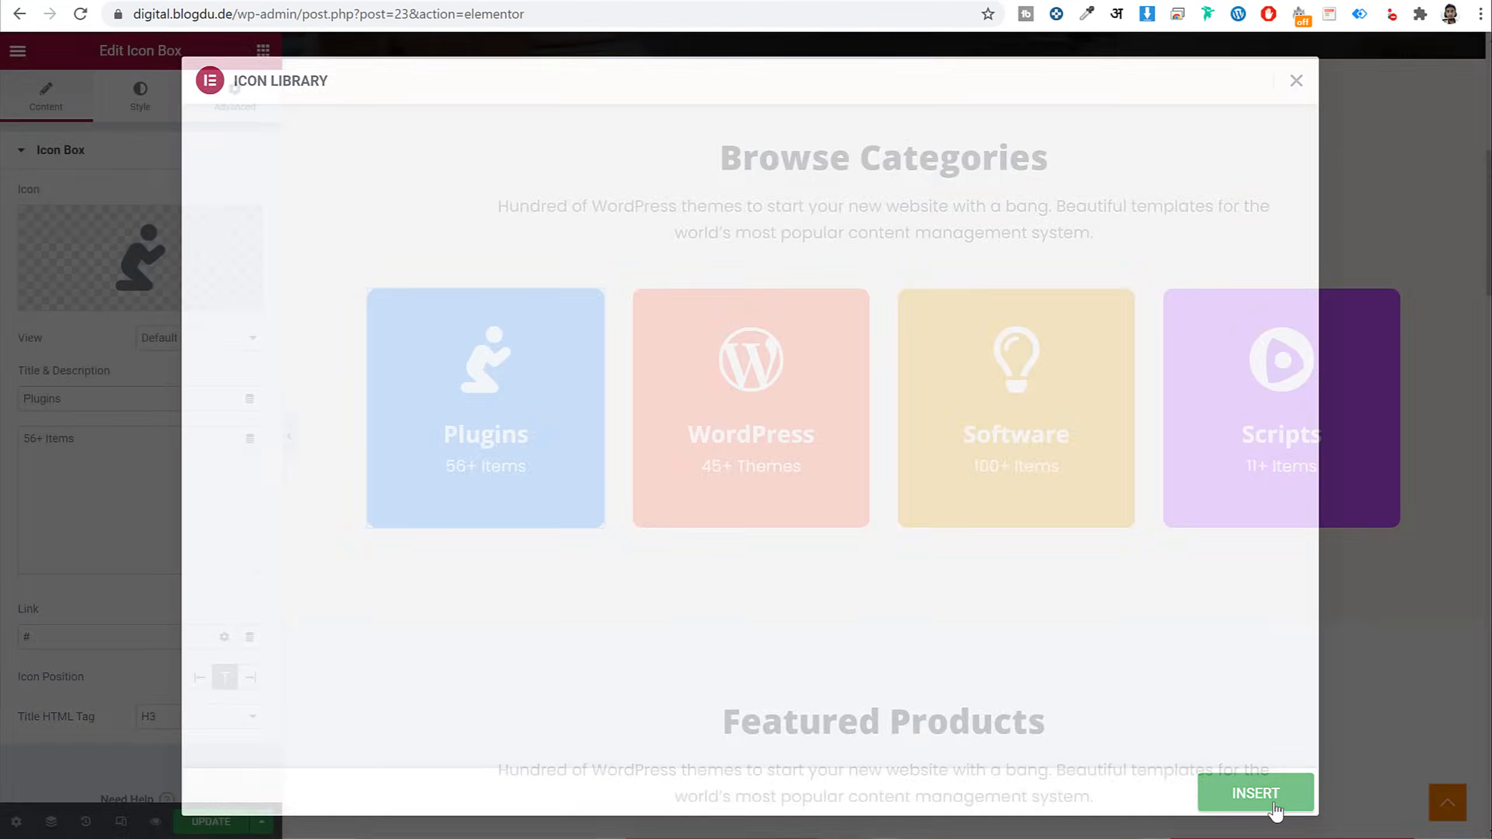
Return to the top of the page and select the editor path in the address bar
scroll(974, 613, down, 10)
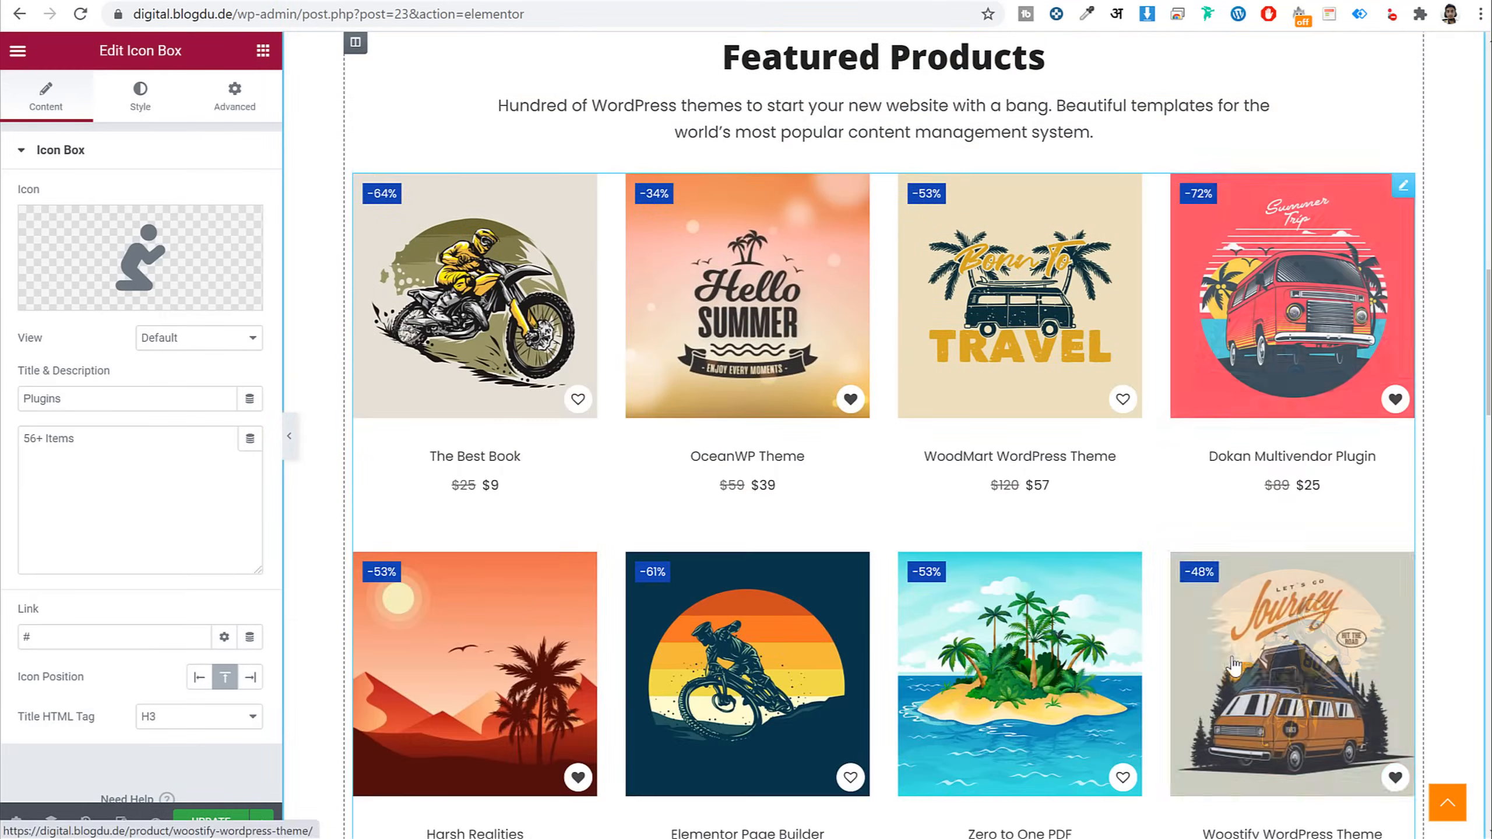
scroll(973, 613, down, 20)
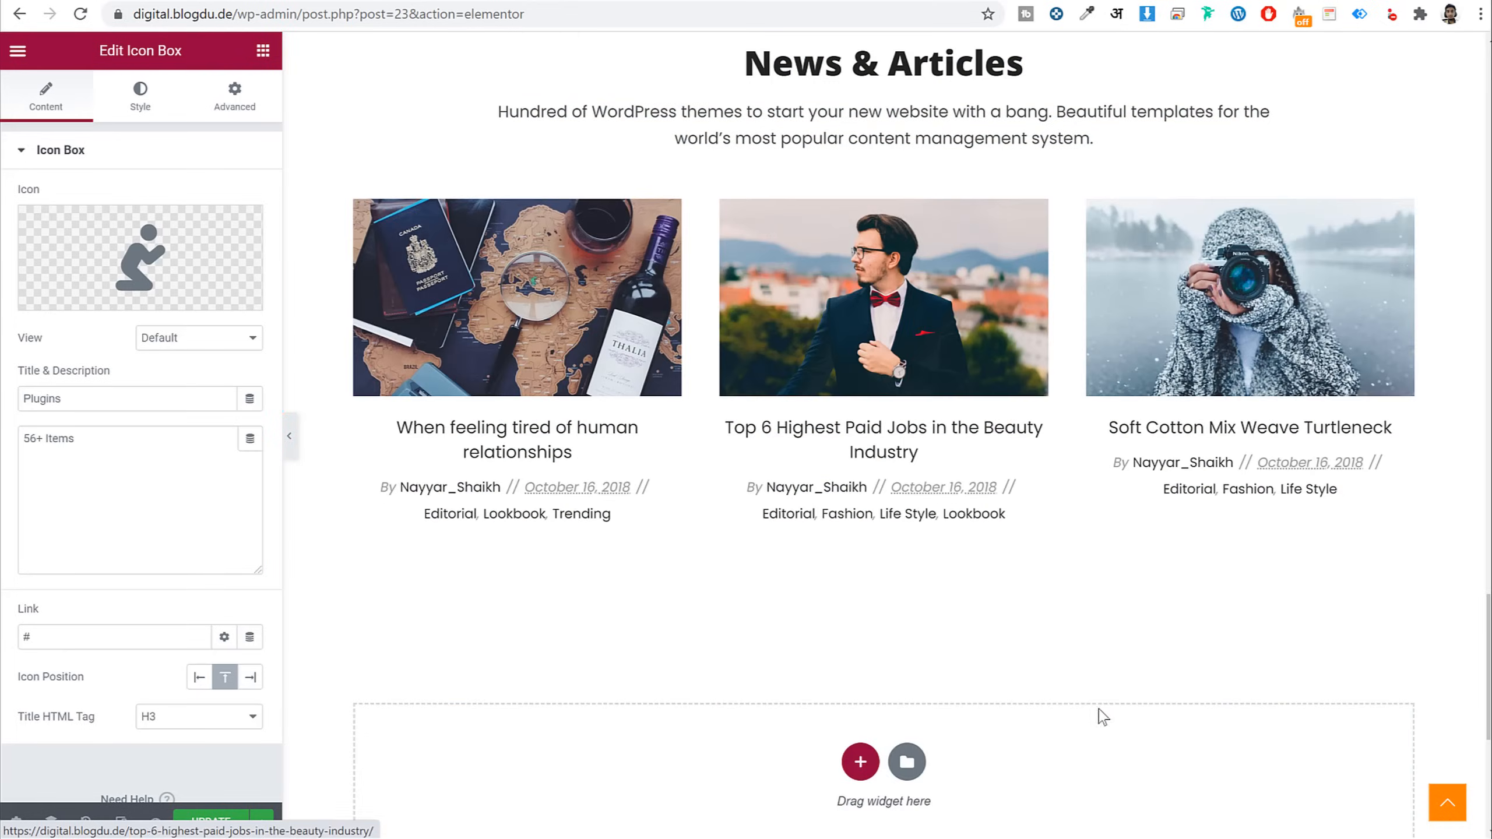
click(1448, 803)
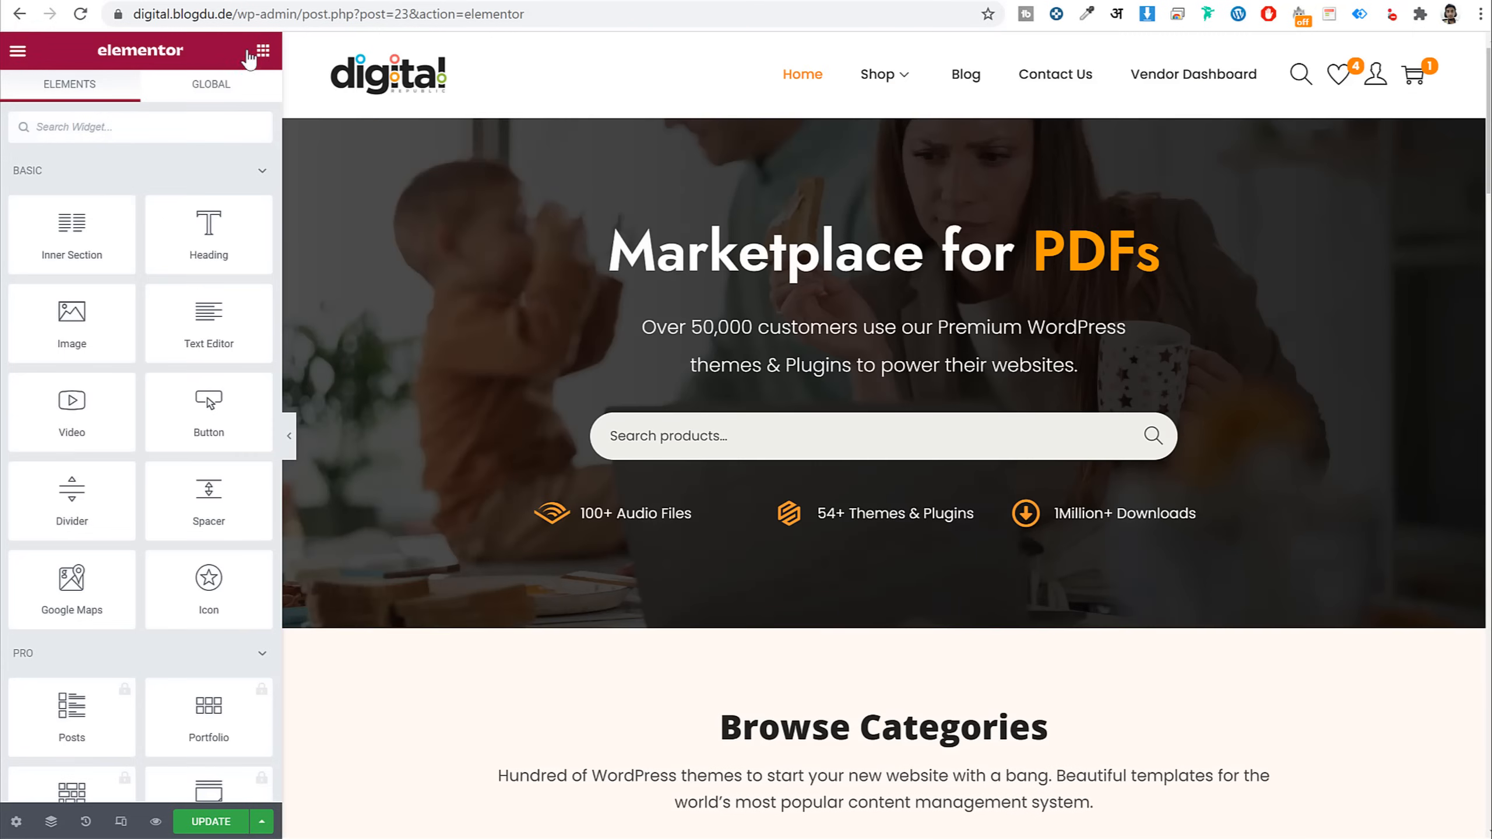
drag(275, 13, 711, 19)
Remove the wp-admin path from the address and load the live digital.blogdu.de front page
key(BackSpace)
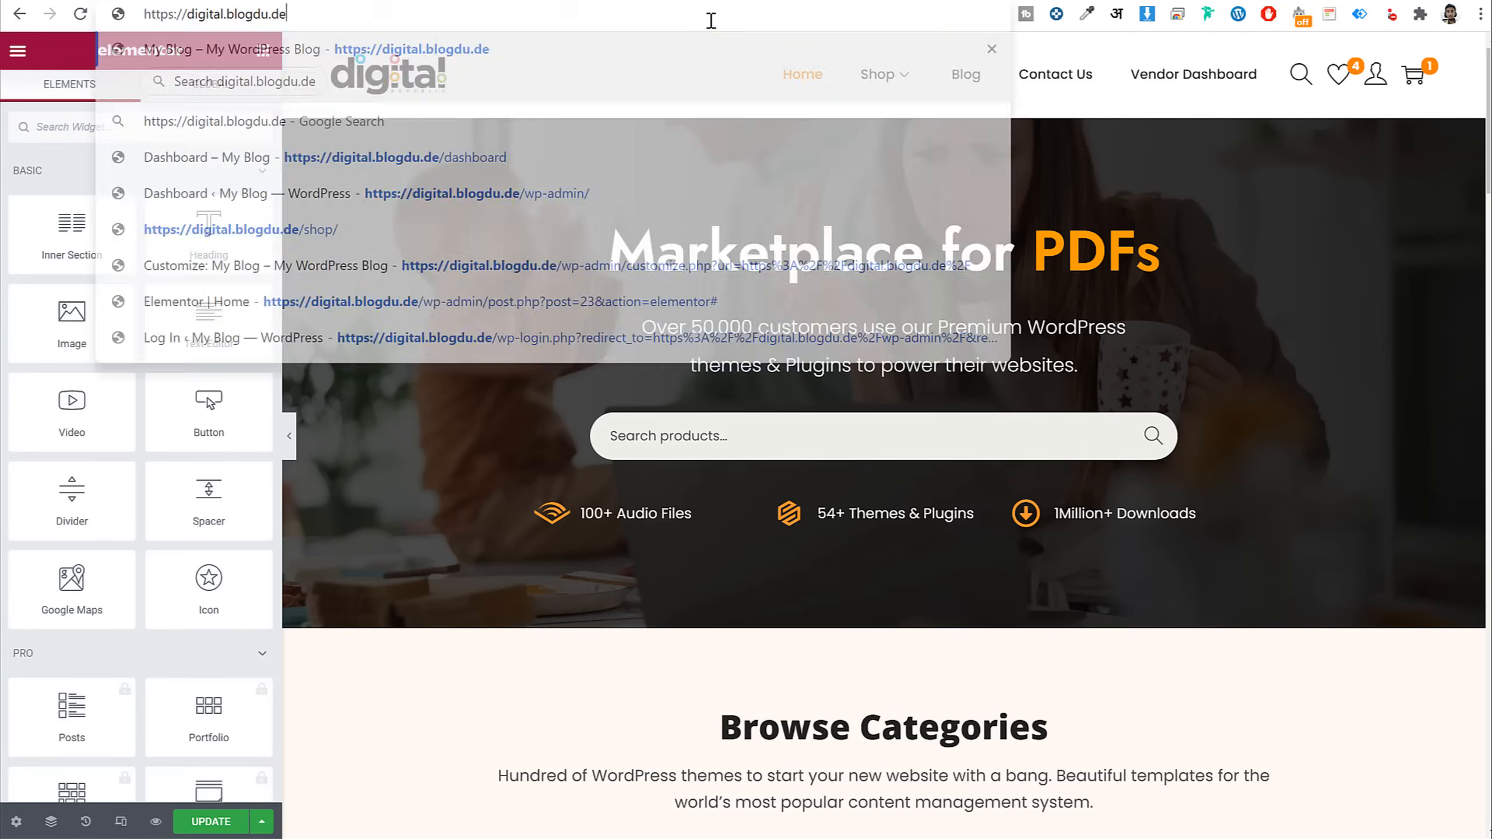
key(Return)
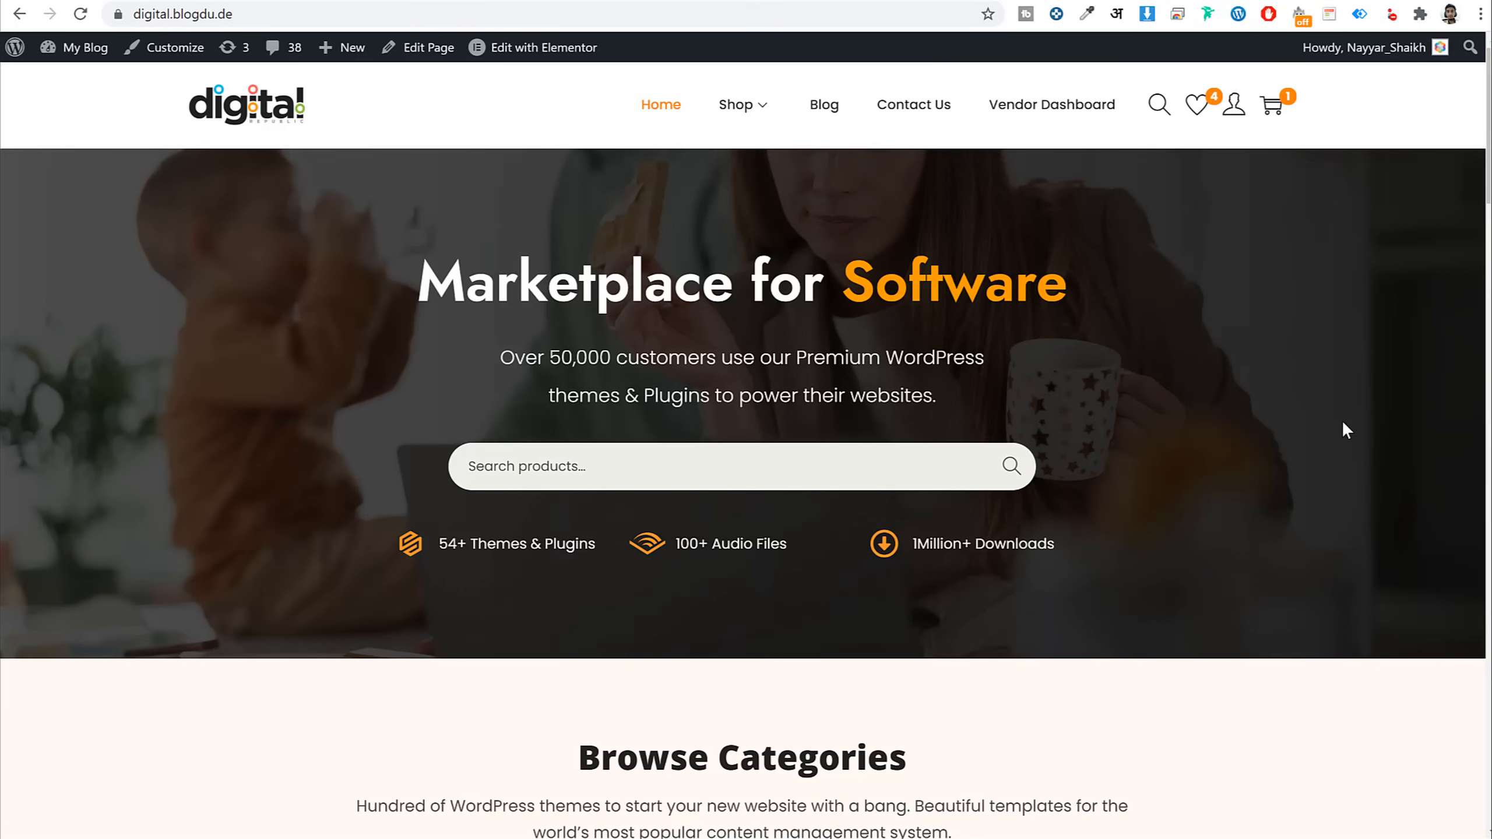
scroll(1359, 456, down, 10)
scroll(1363, 461, down, 20)
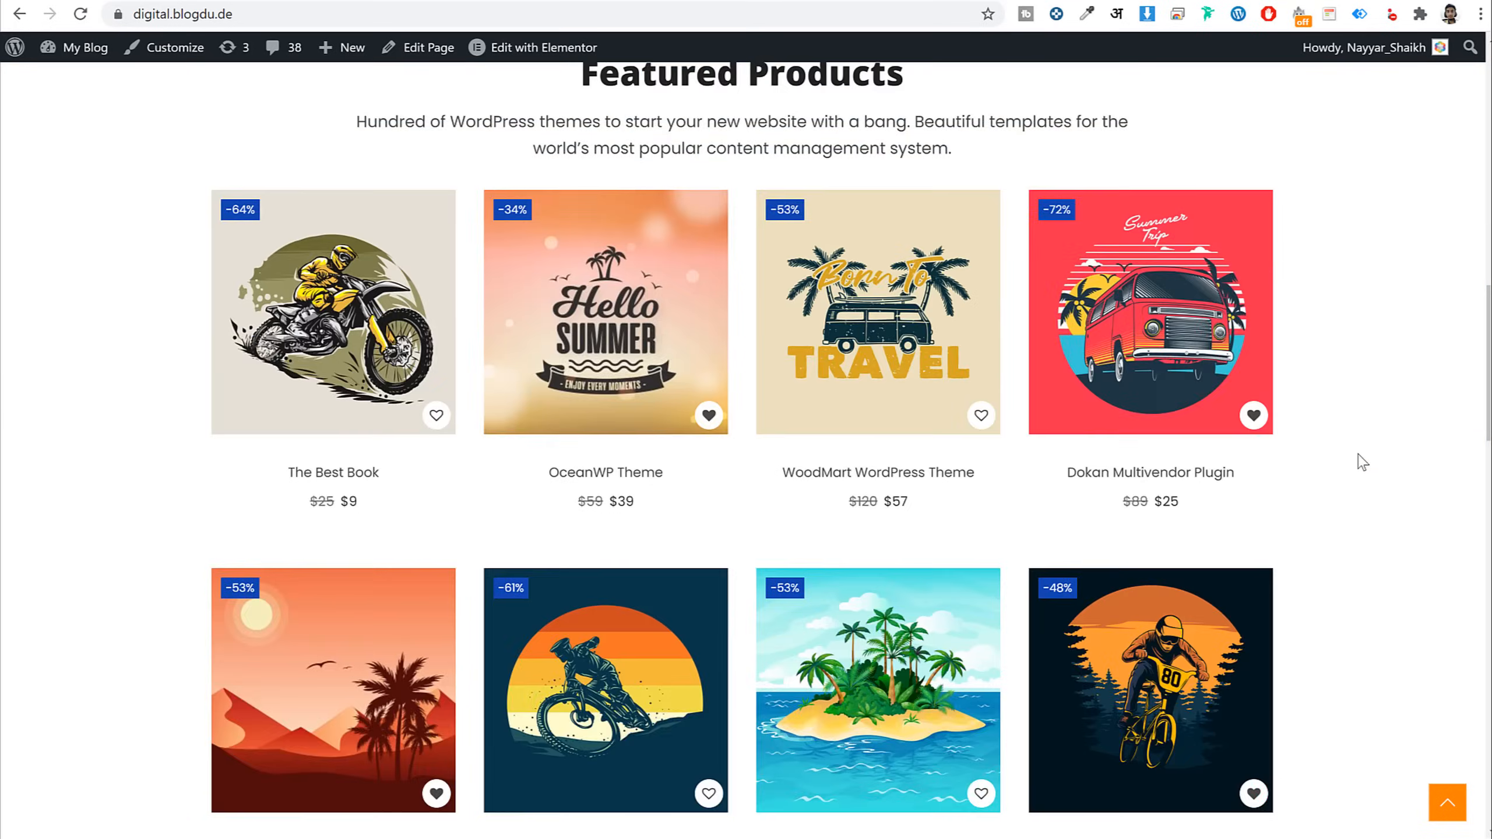
scroll(1361, 461, down, 10)
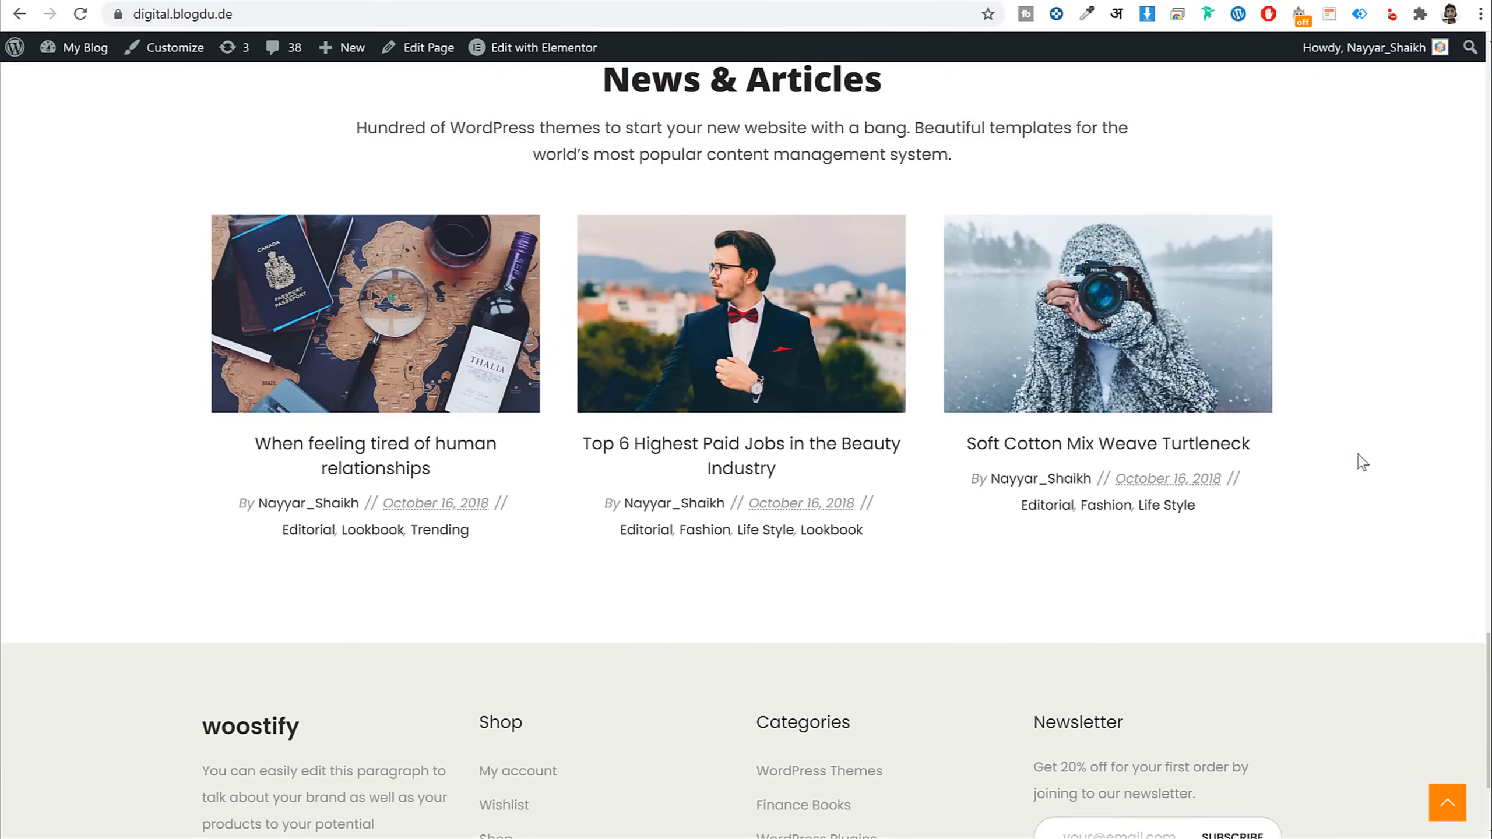
click(1449, 806)
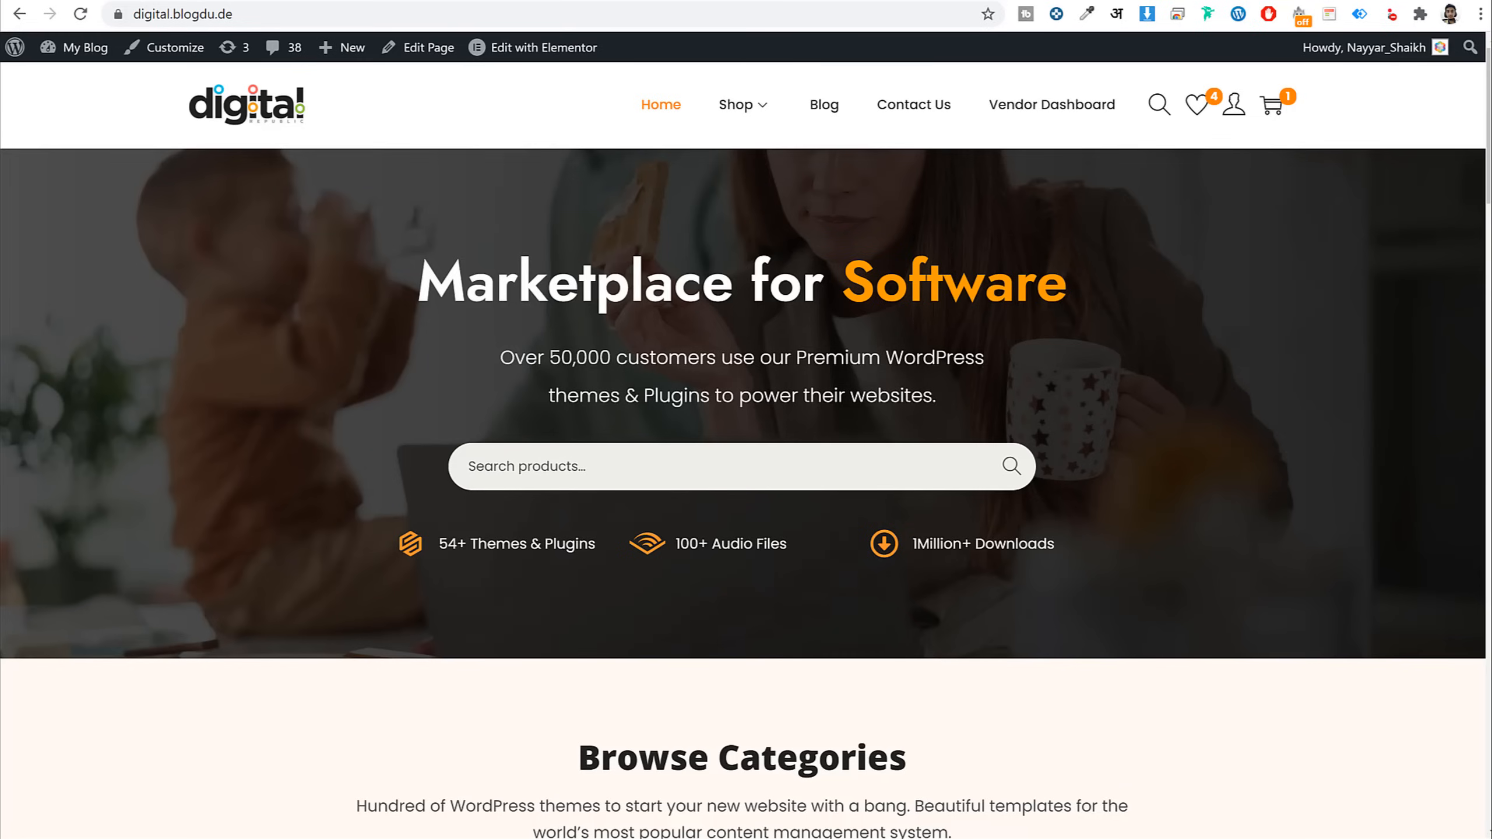
Go to bloggdude.com/nh in a new tab to reach NameHero
key(ctrl+t)
text(bloggdude.com)
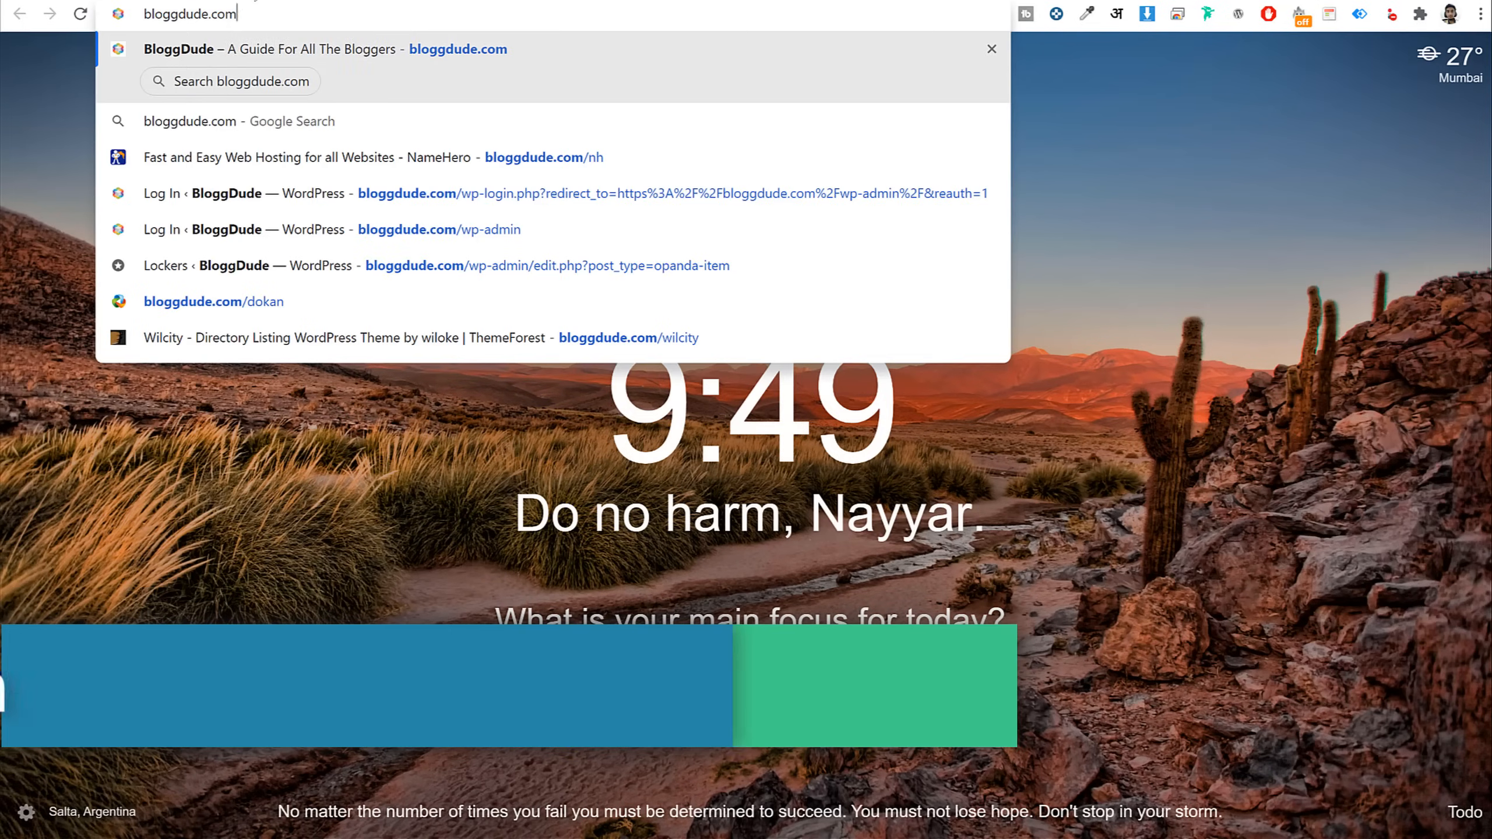
text(/nh)
key(Return)
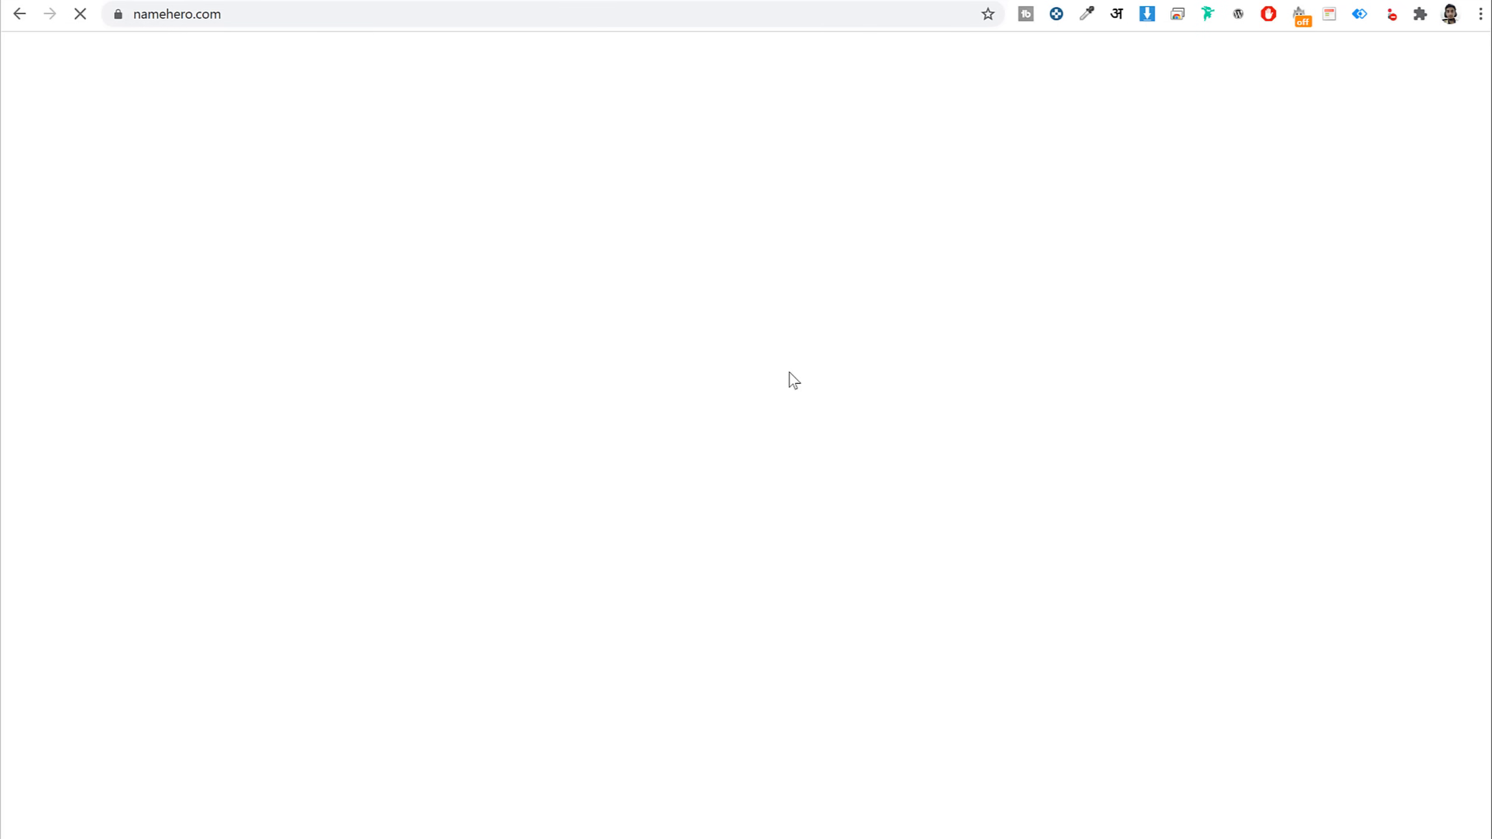
Review NameHero's Web Hosting cloud plans, priced from $3.13 to $12.58/mo
scroll(1012, 401, down, 15)
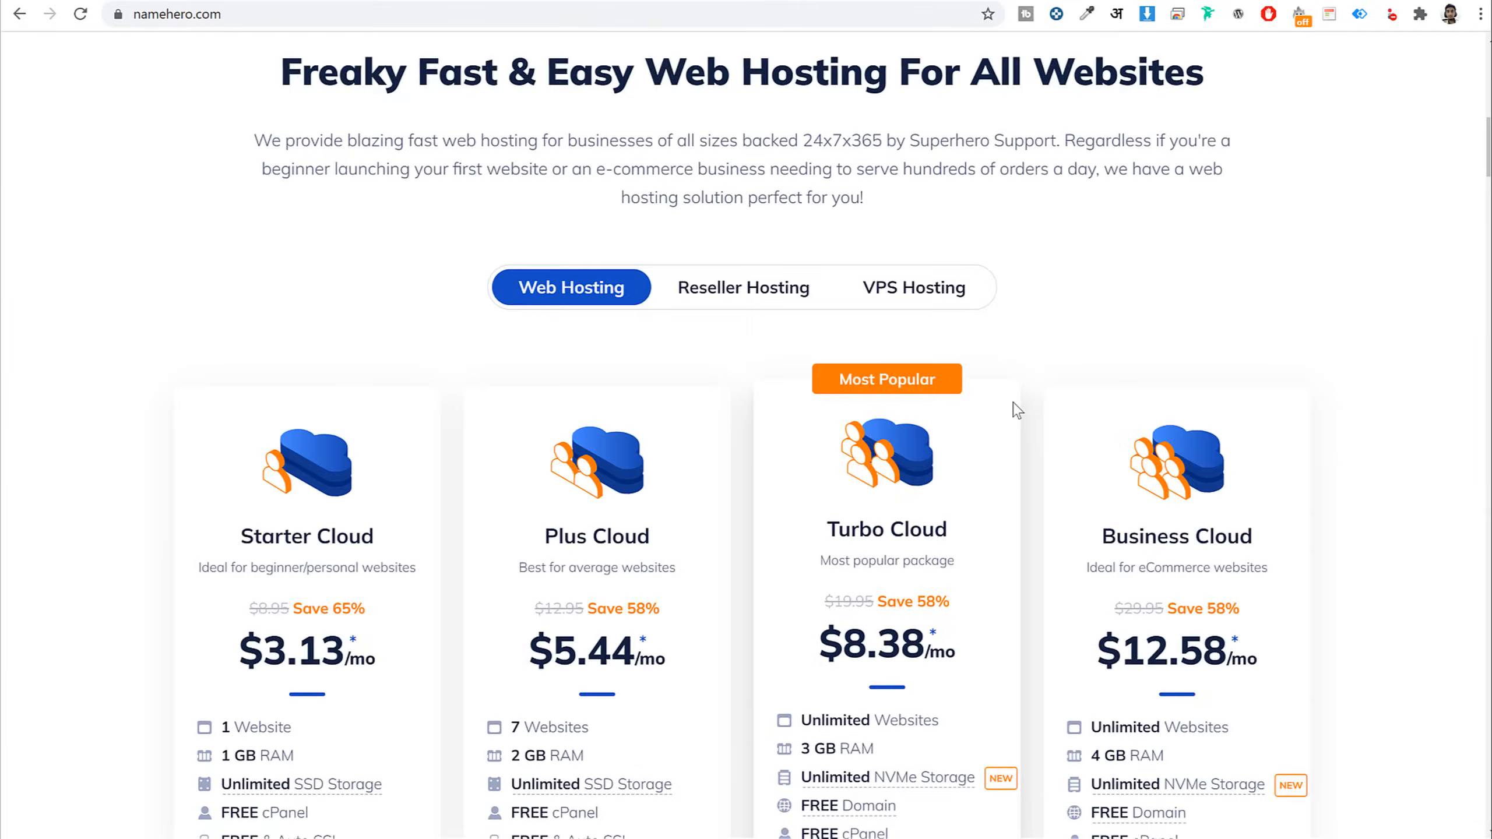
scroll(488, 276, down, 2)
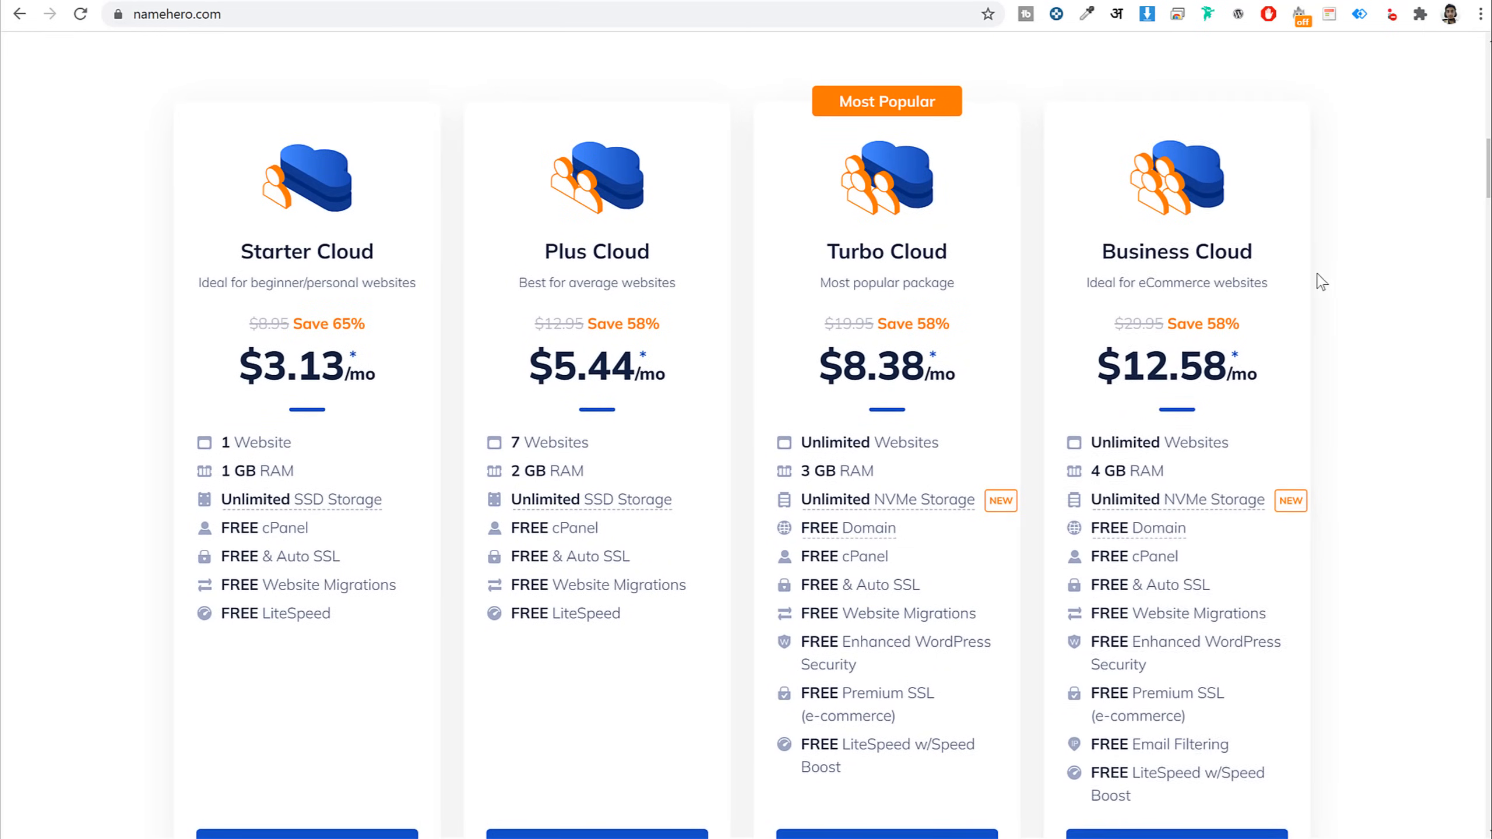
scroll(340, 228, up, 15)
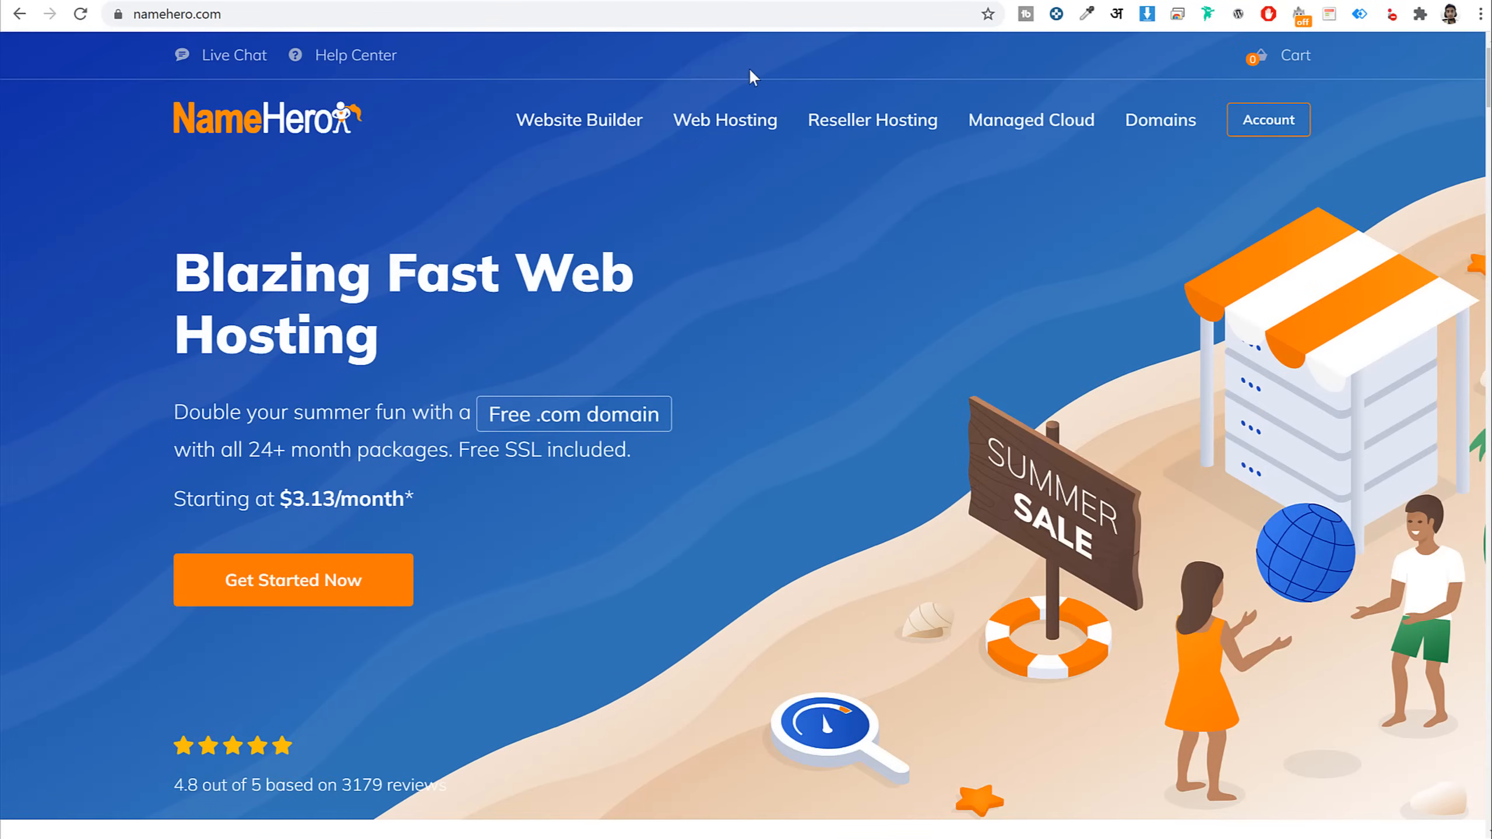
click(726, 143)
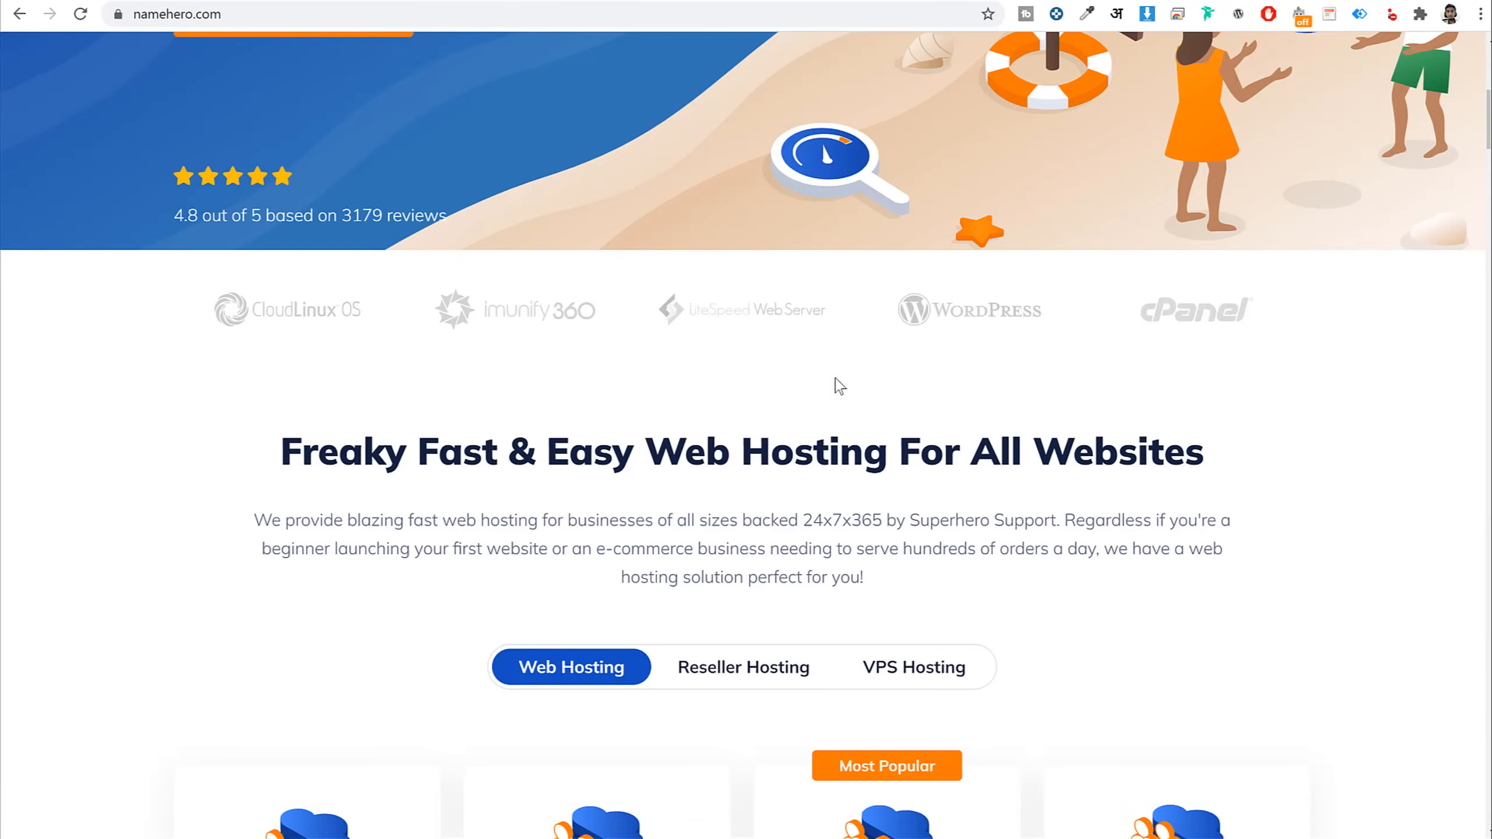
scroll(1352, 367, down, 1)
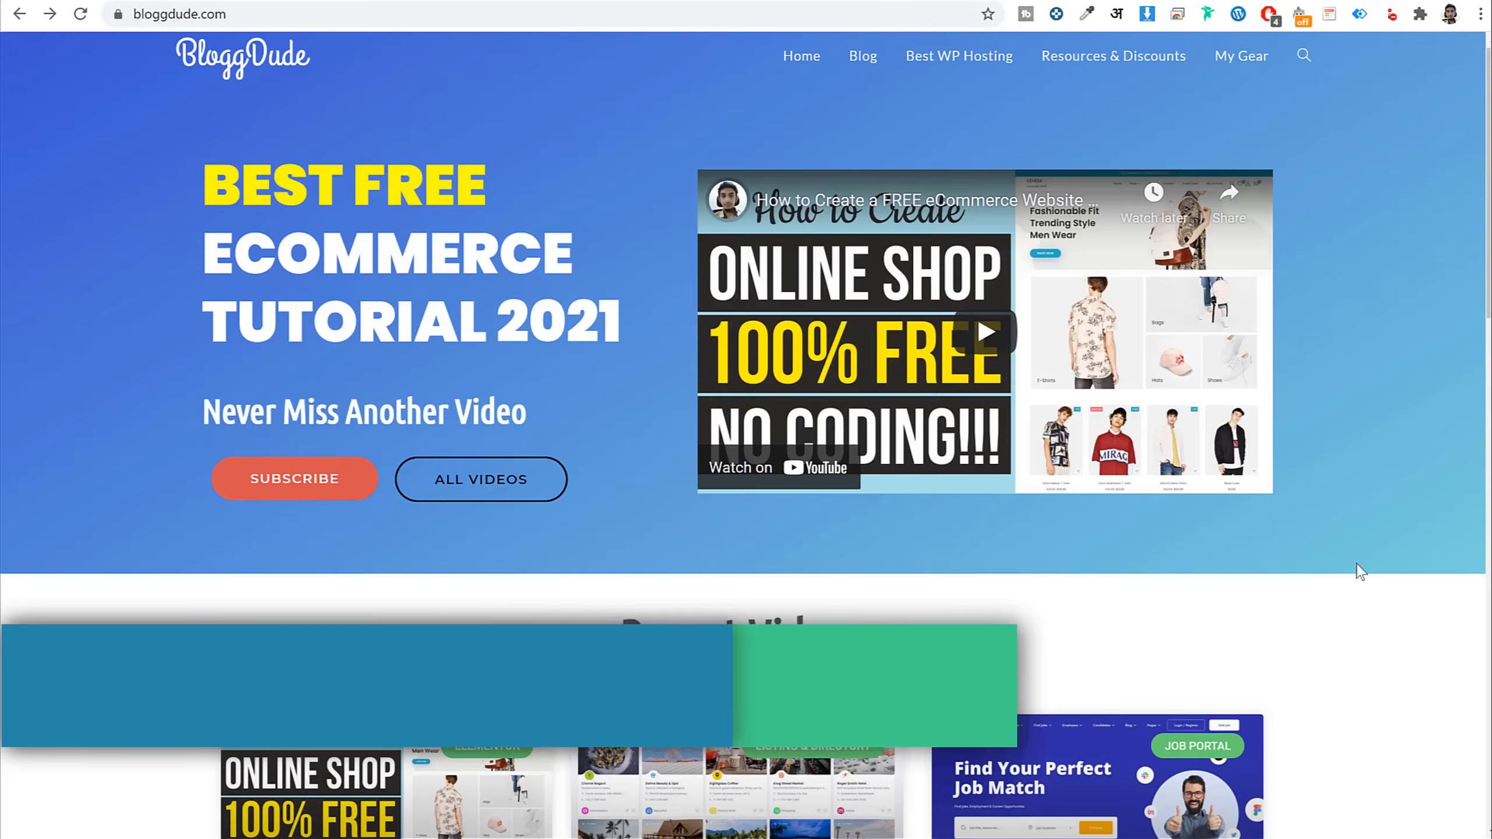
Go through BloggDude's 'Best - Top 8 WordPress Hosting' list back to NameHero's cloud pricing page
click(955, 57)
scroll(1298, 457, down, 6)
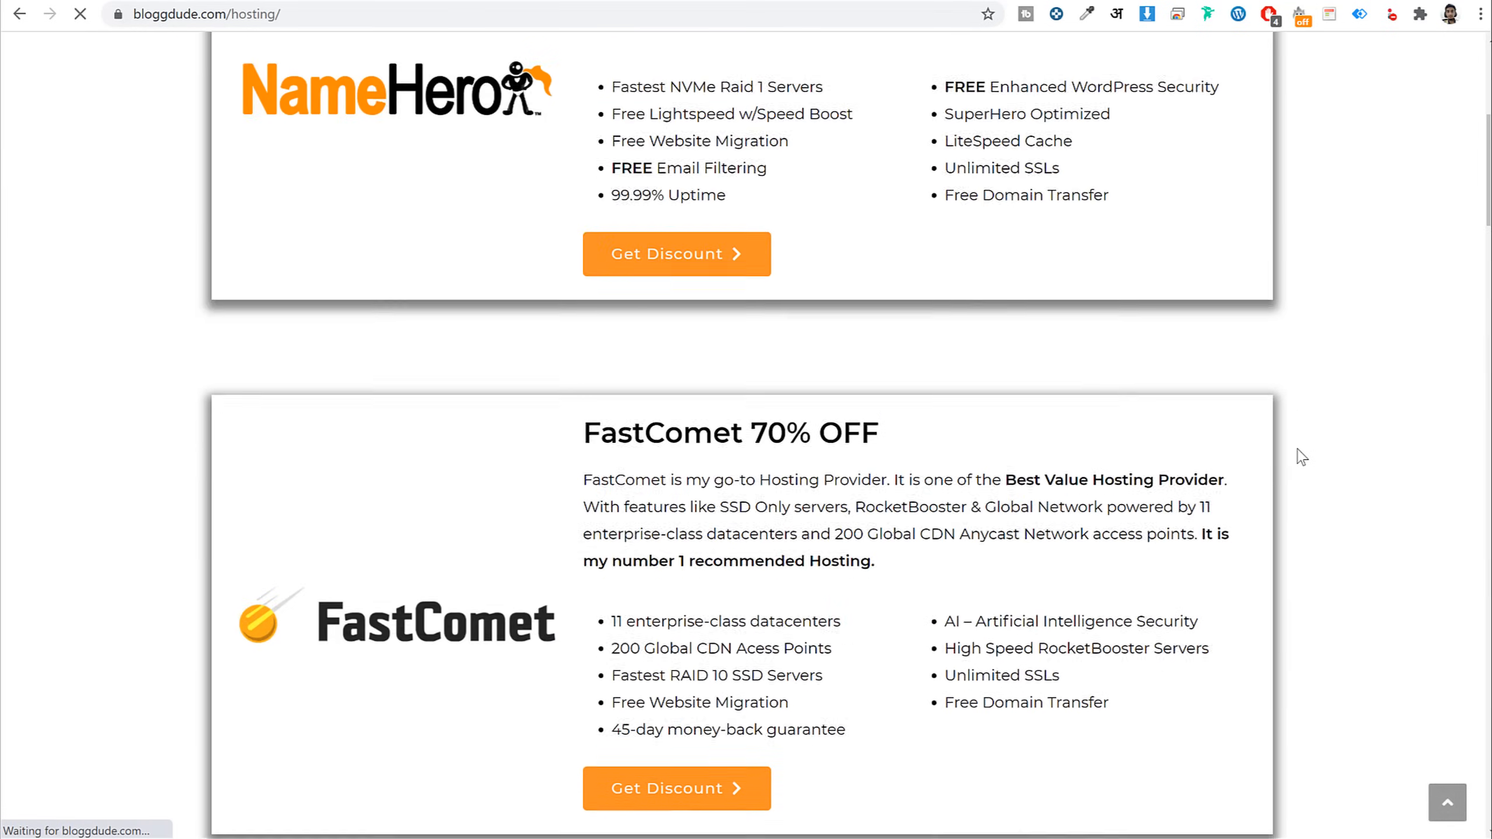
scroll(1302, 457, up, 1)
scroll(1302, 458, up, 6)
scroll(1302, 457, down, 15)
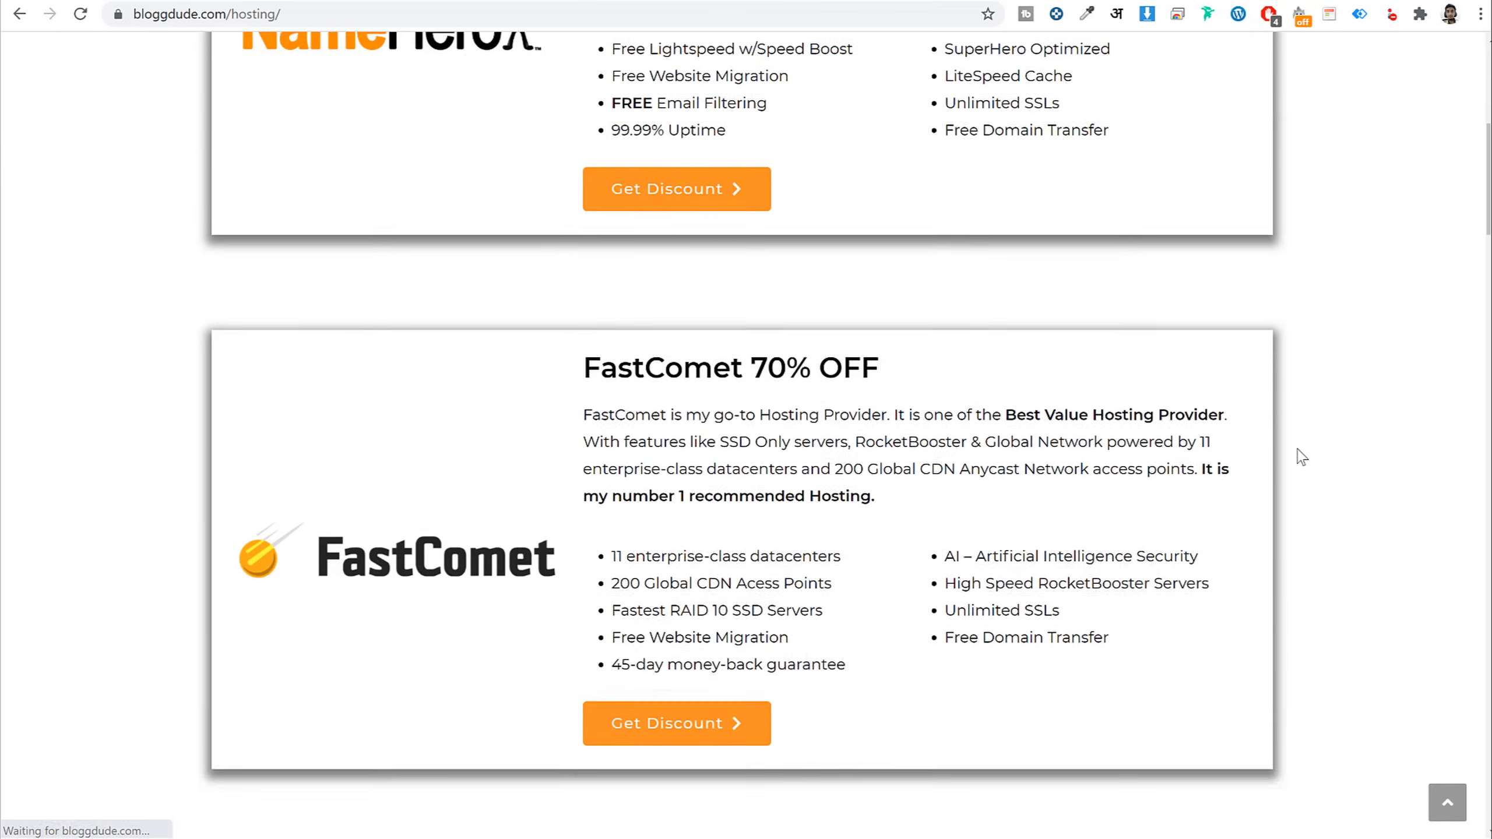
scroll(1302, 457, down, 6)
scroll(1298, 457, up, 20)
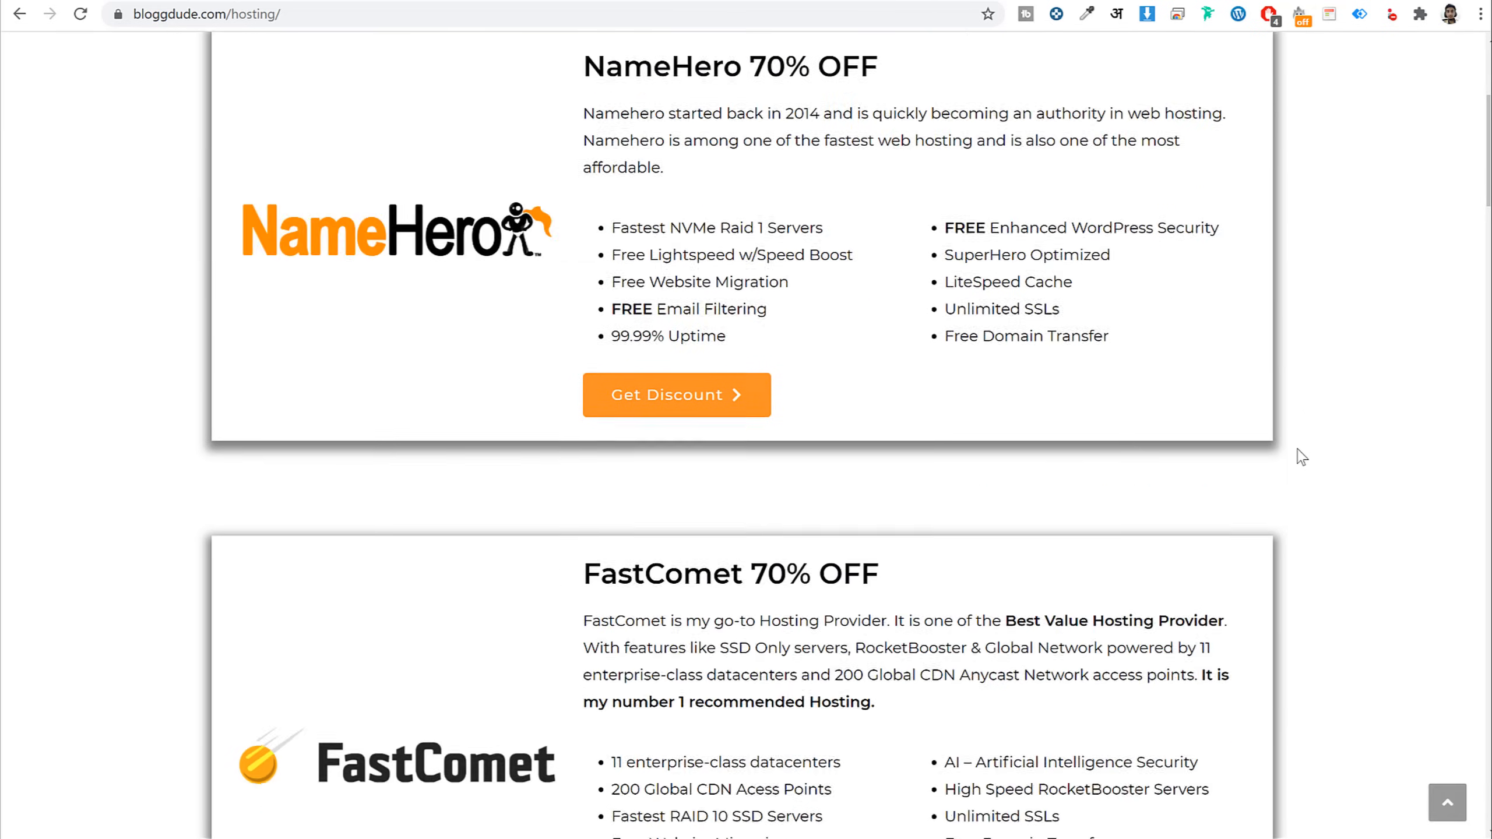
scroll(743, 424, down, 15)
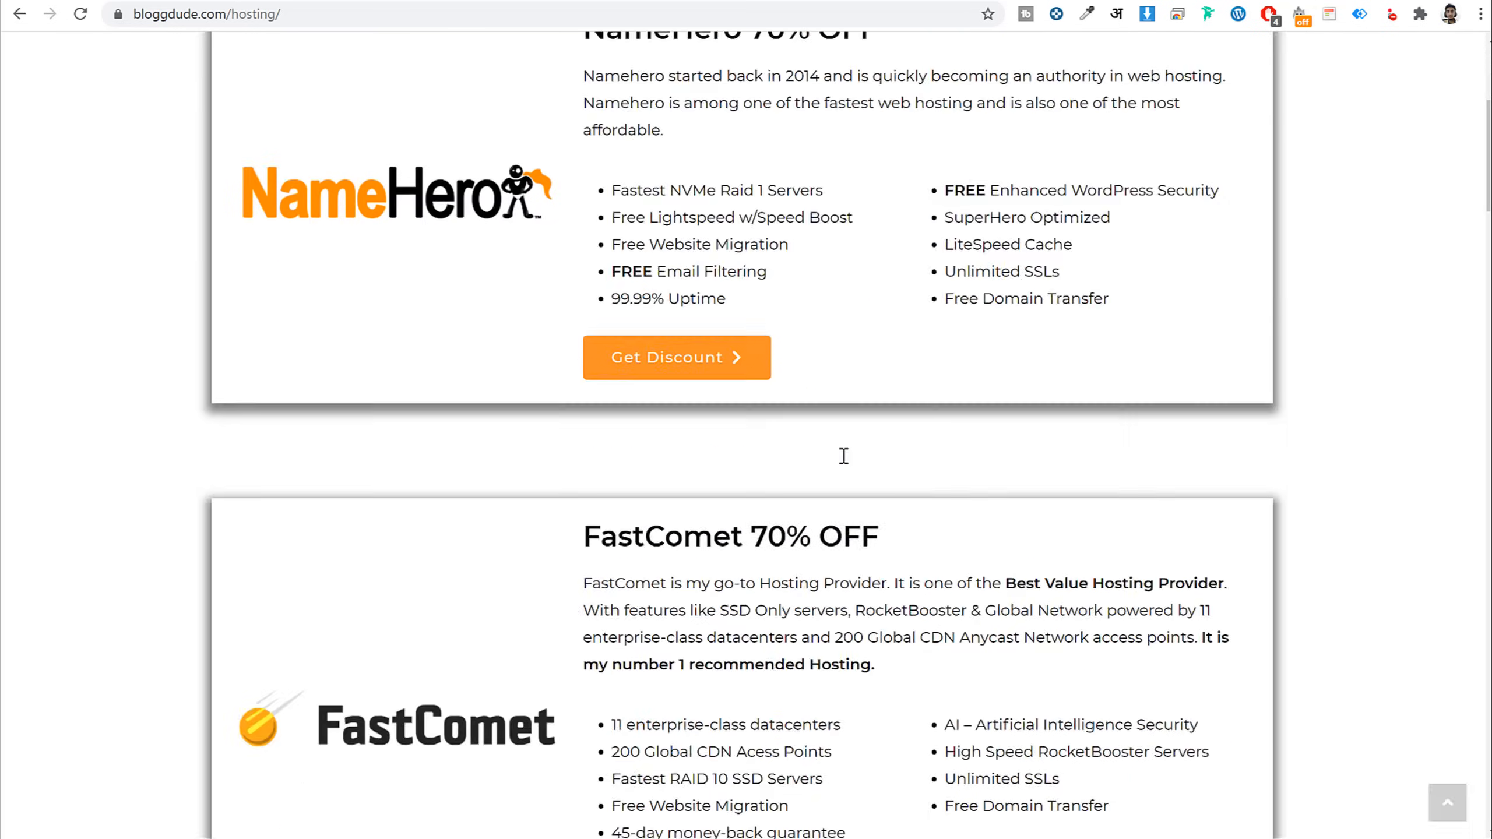
scroll(617, 535, down, 5)
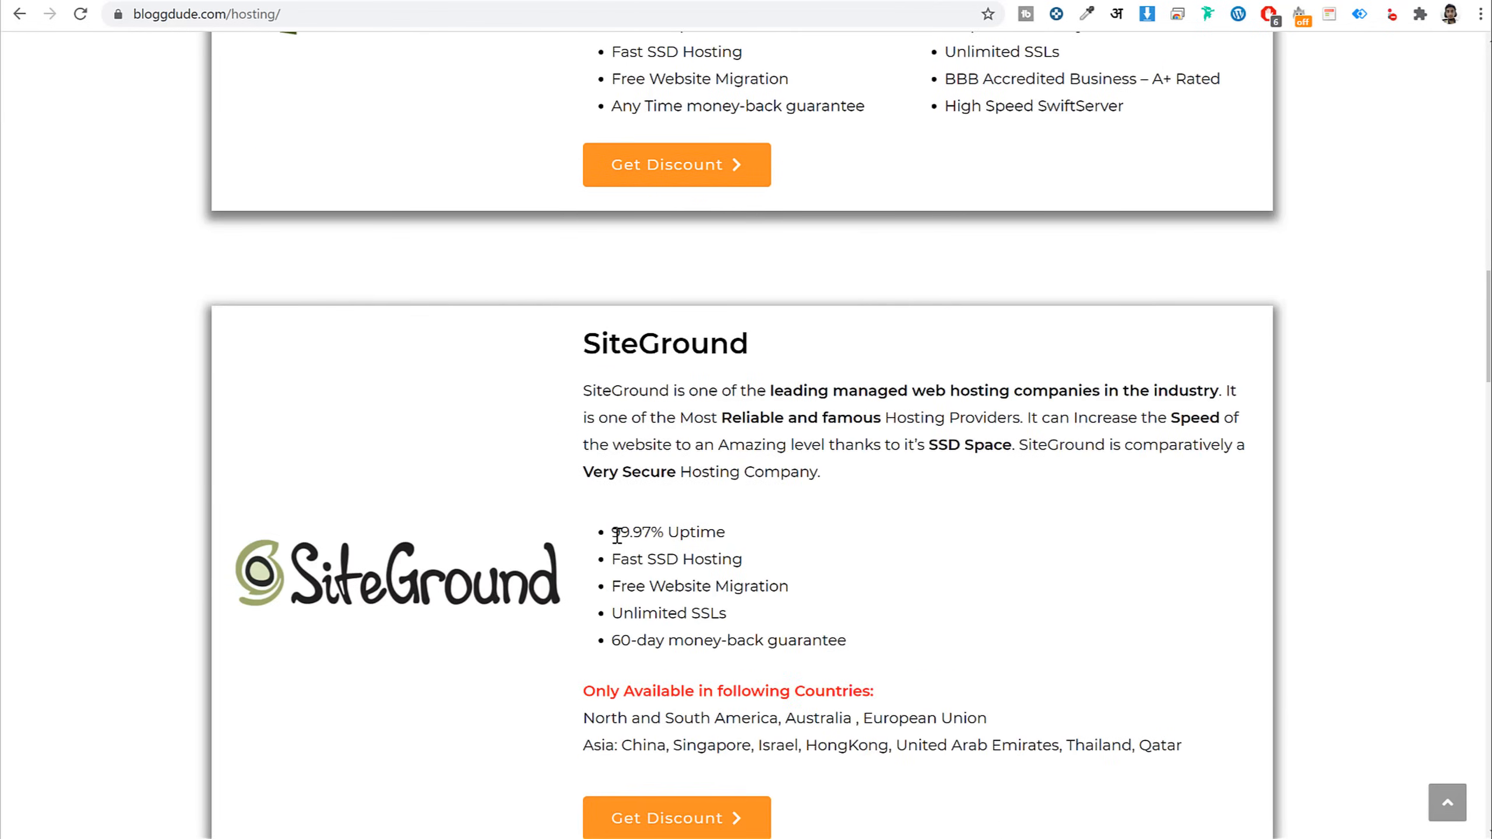
scroll(617, 536, up, 20)
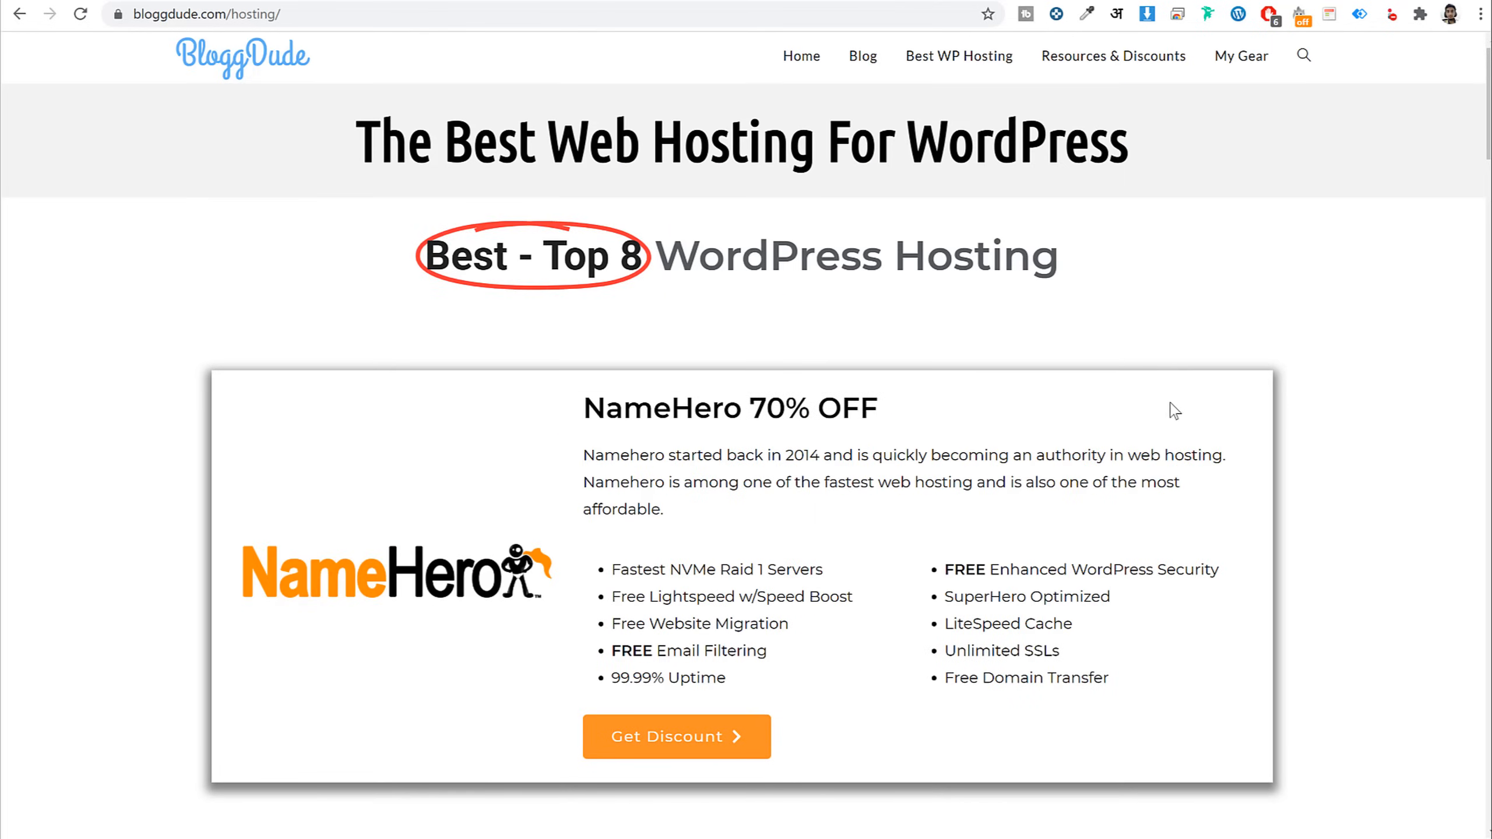
scroll(1169, 412, down, 20)
scroll(493, 463, down, 10)
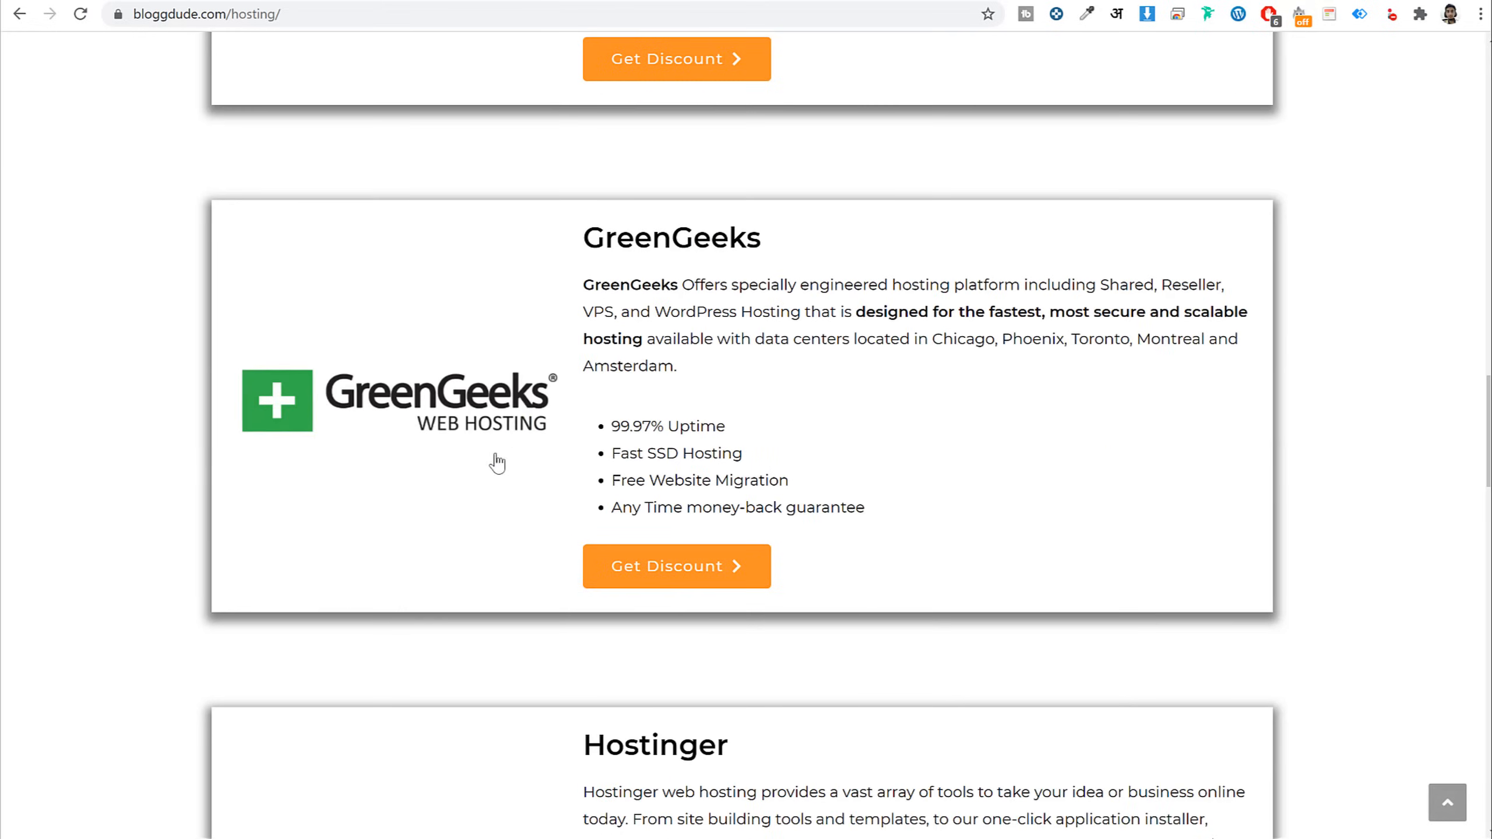
scroll(533, 527, up, 18)
scroll(533, 527, up, 15)
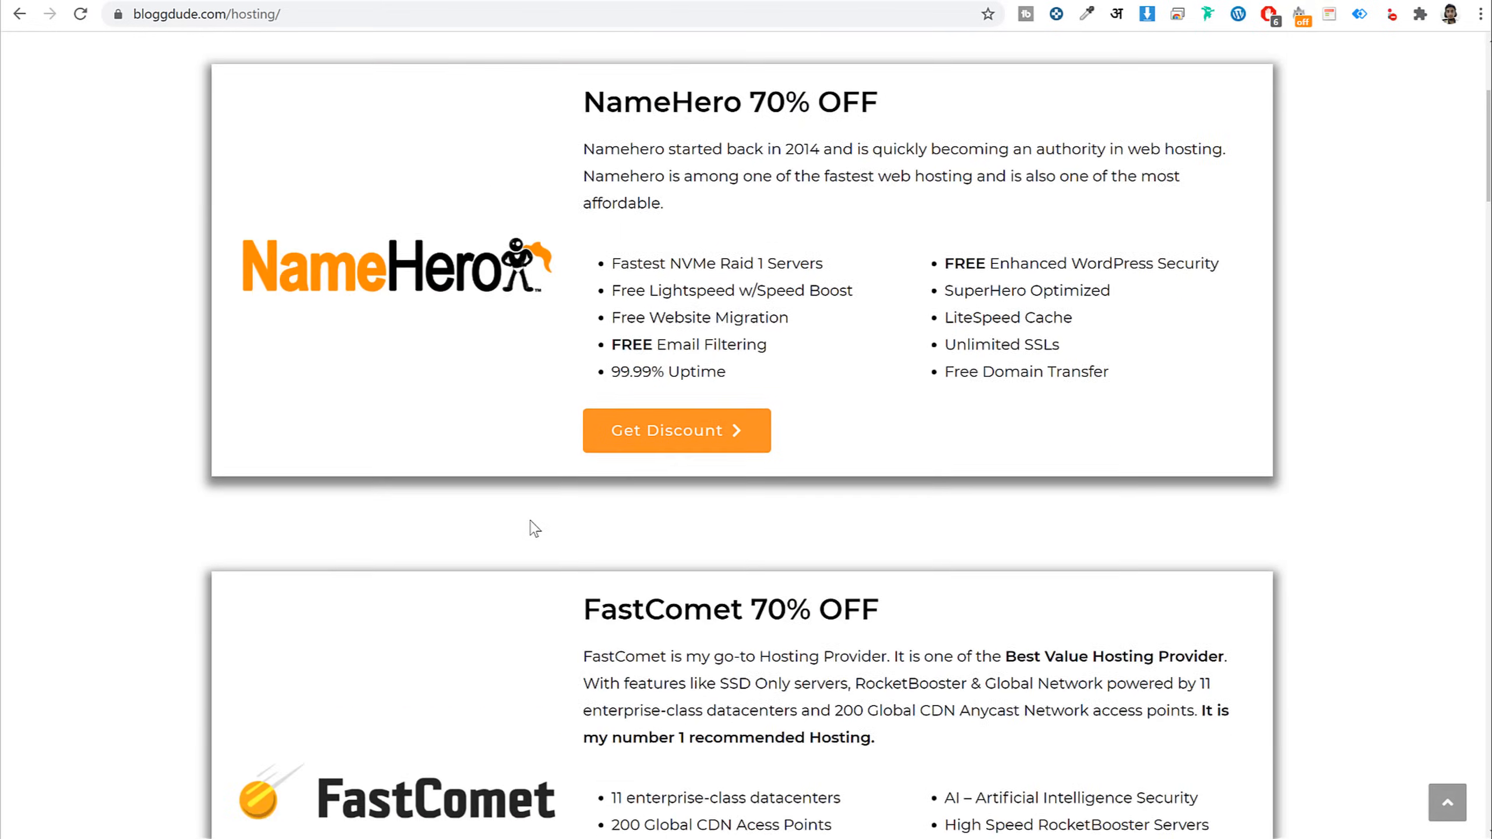
scroll(592, 439, down, 8)
scroll(591, 441, down, 10)
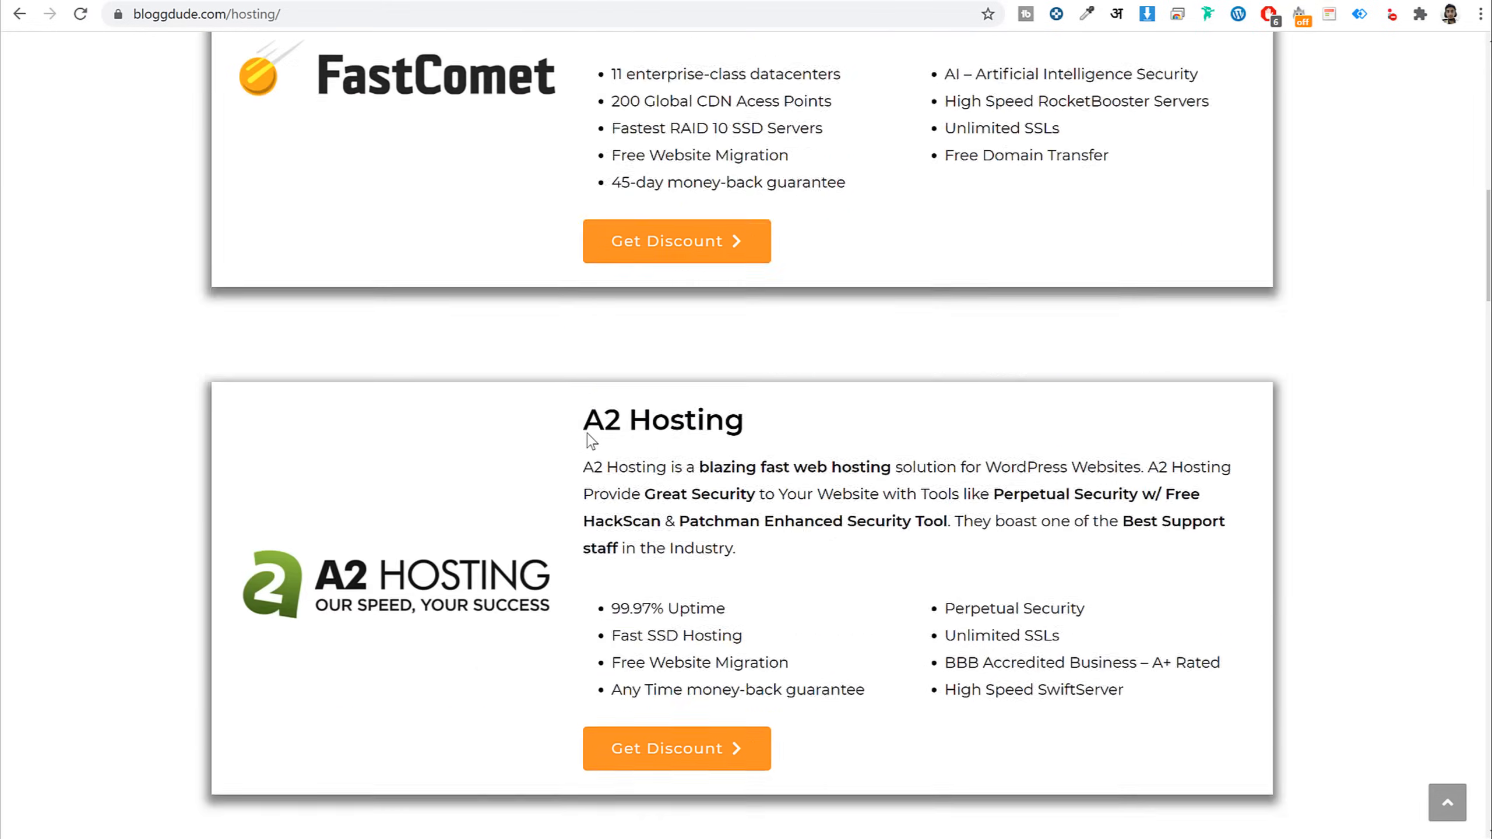
scroll(588, 476, up, 20)
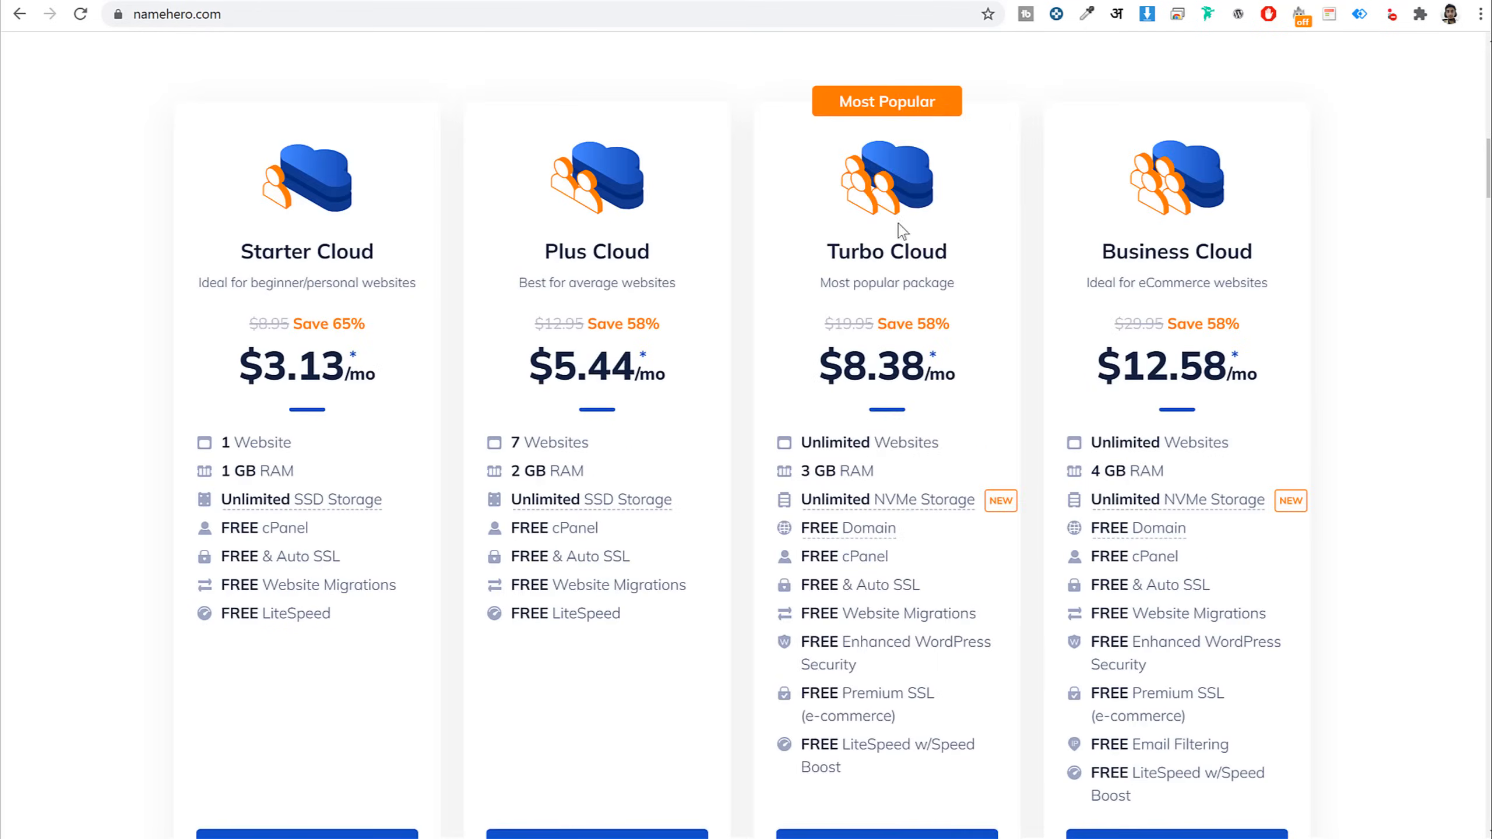
scroll(1412, 509, down, 2)
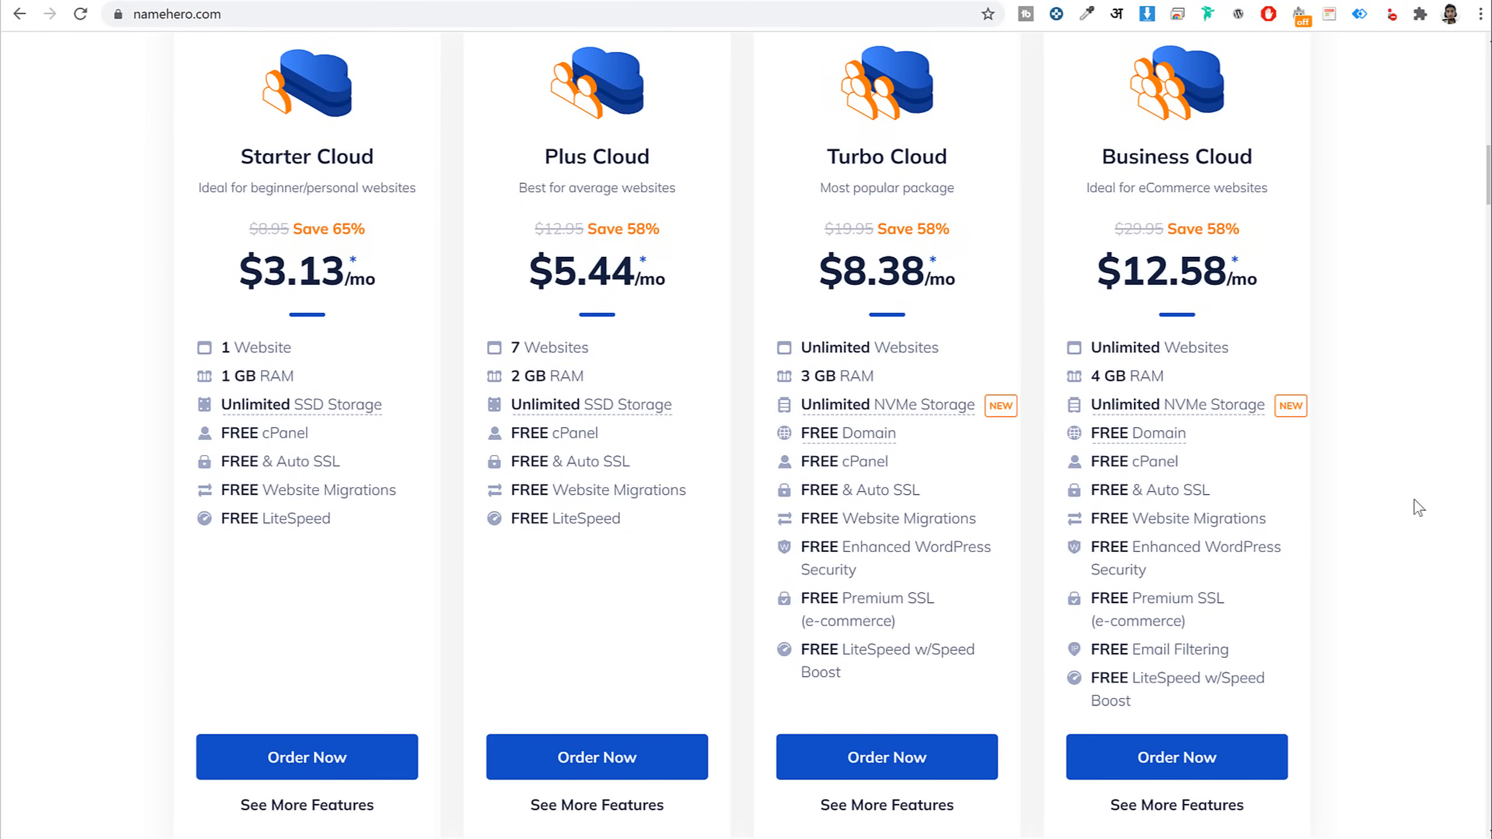
Compare the Plus Cloud and Starter Cloud plans, noting Starter Cloud's one-website limit
scroll(958, 321, up, 2)
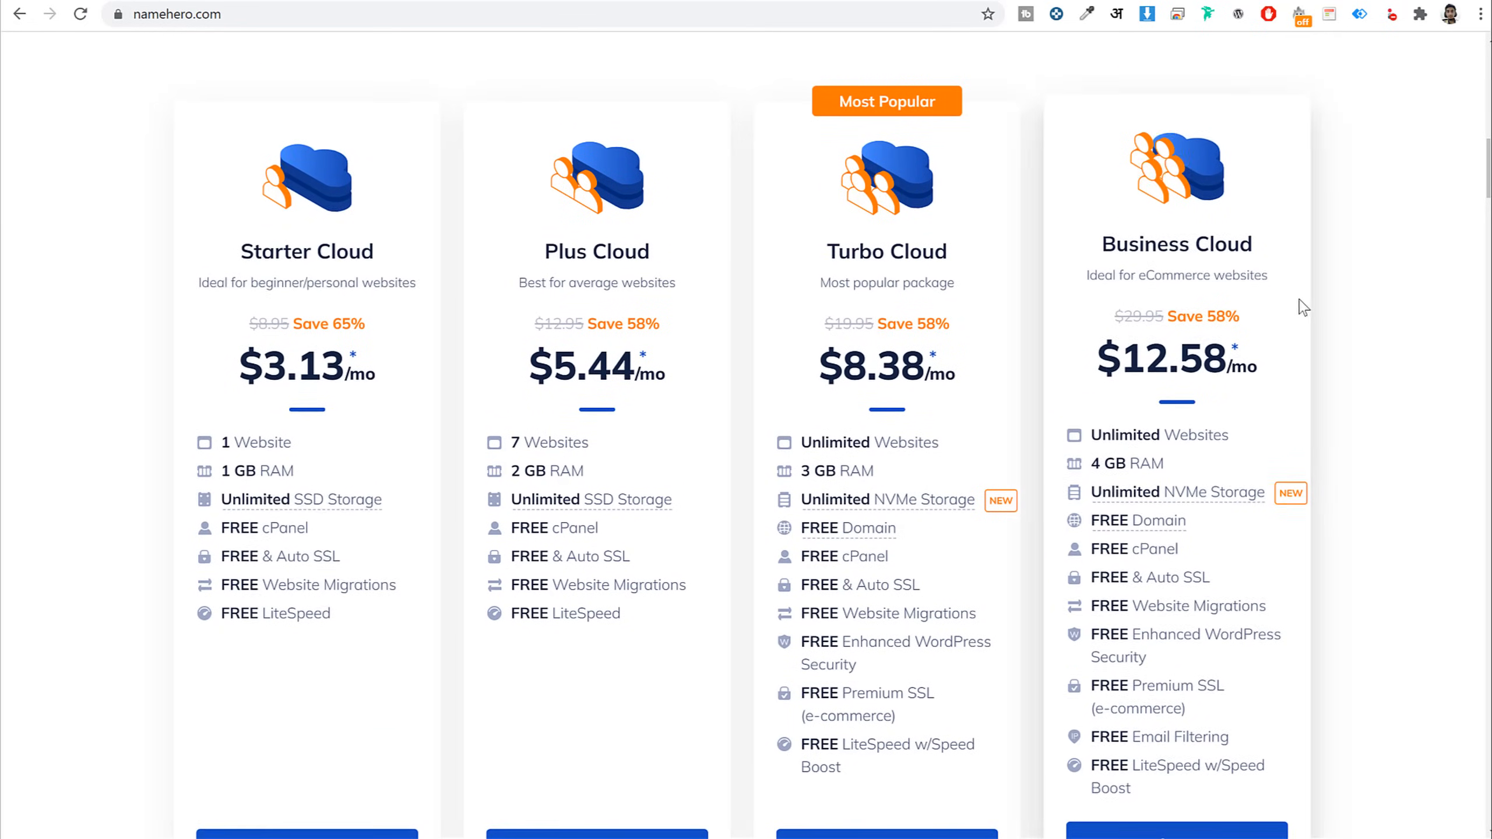
triple_click(613, 245)
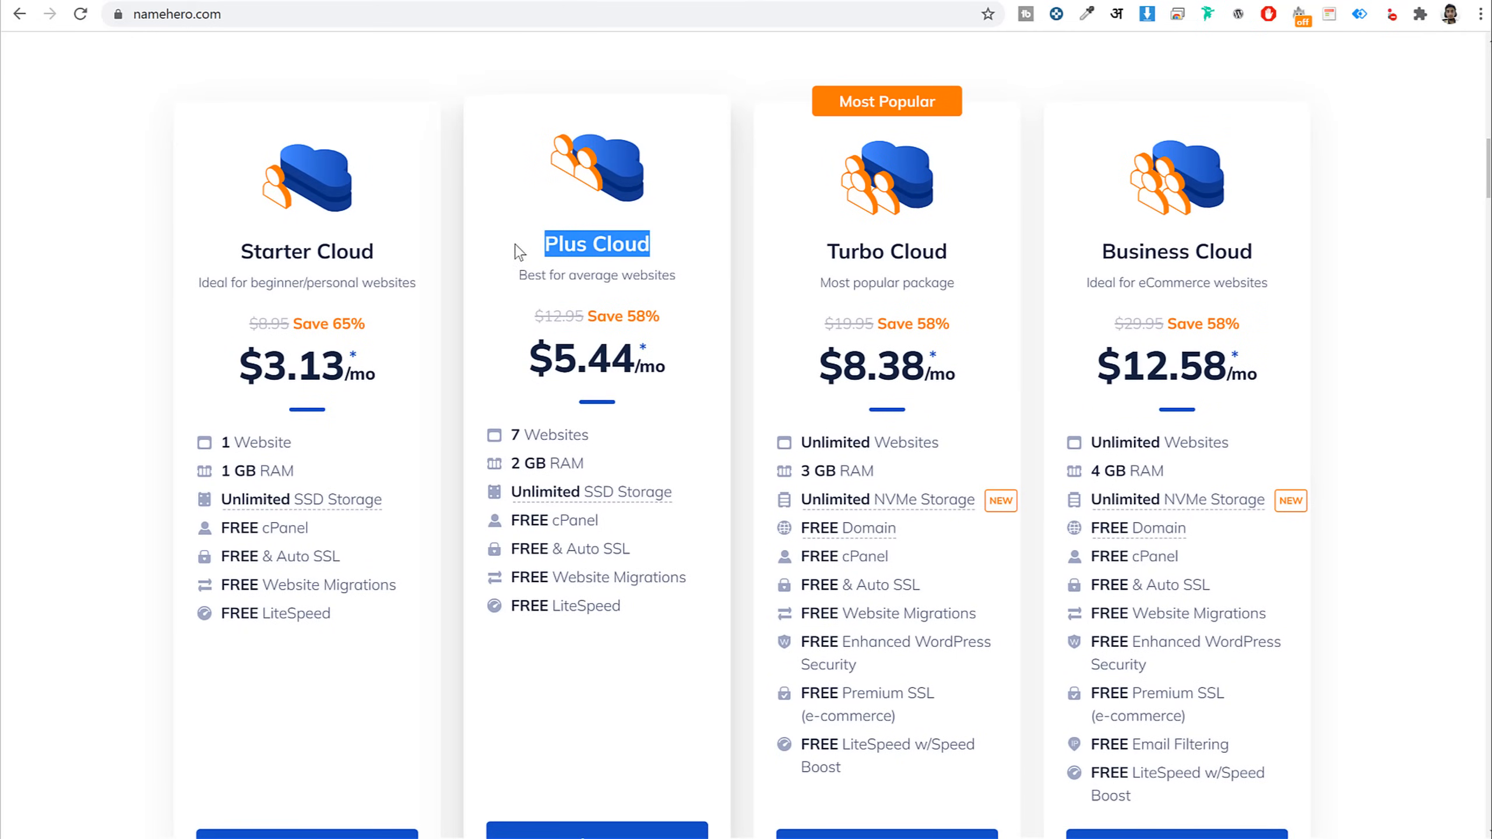
click(616, 277)
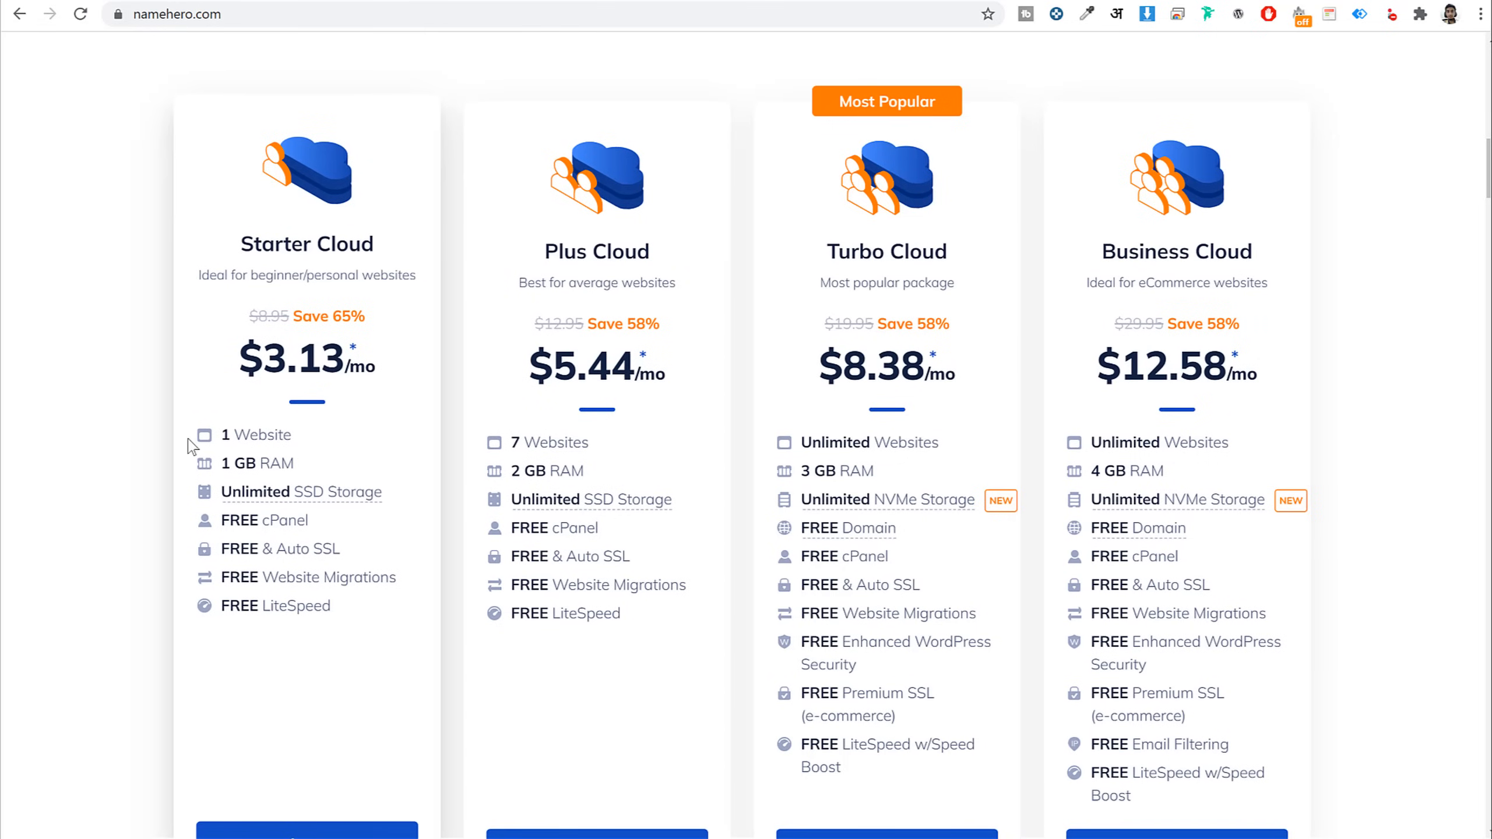
drag(220, 436, 258, 434)
click(636, 430)
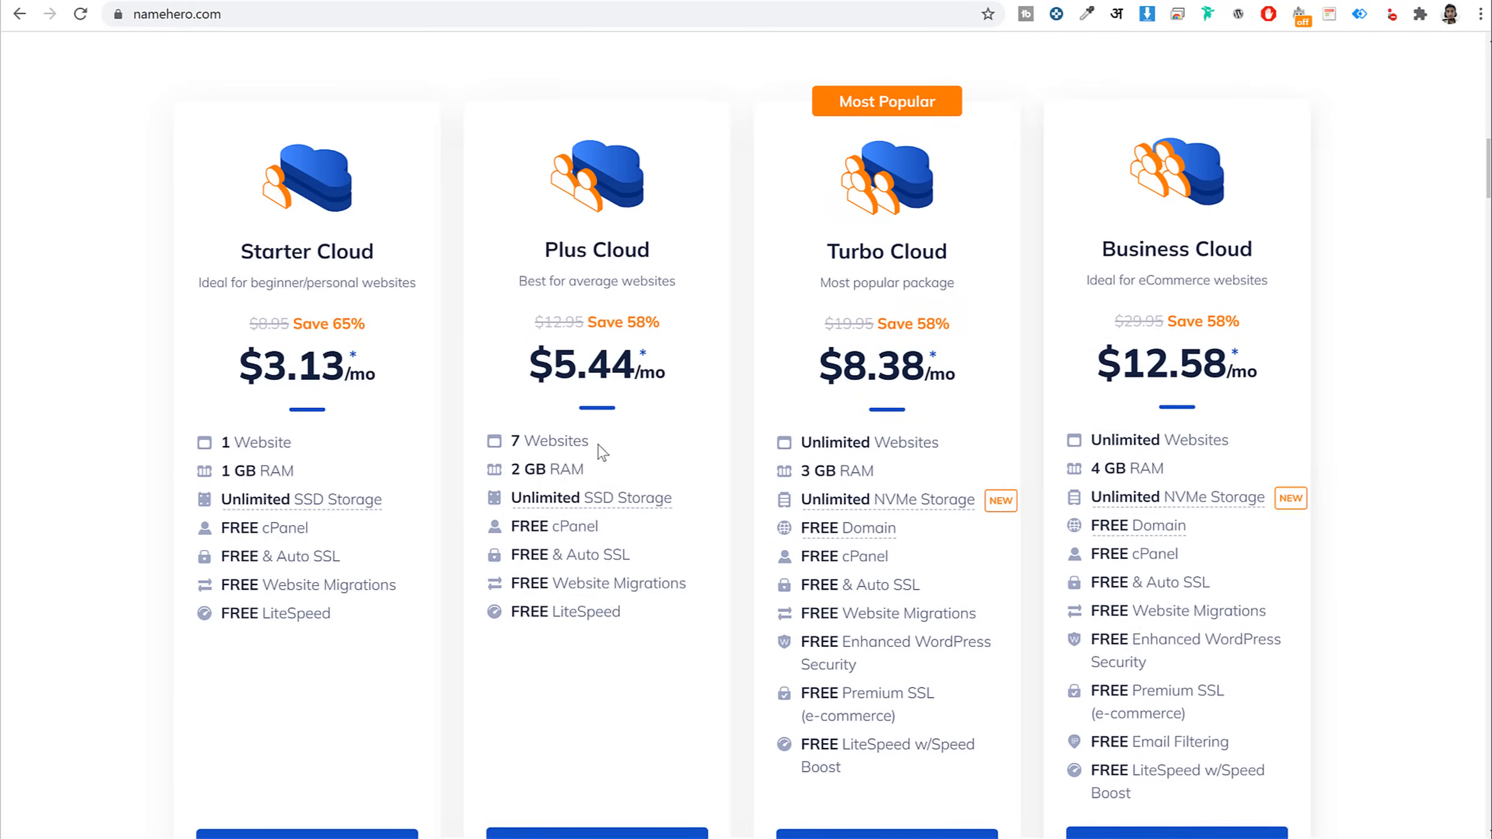
drag(651, 243, 544, 243)
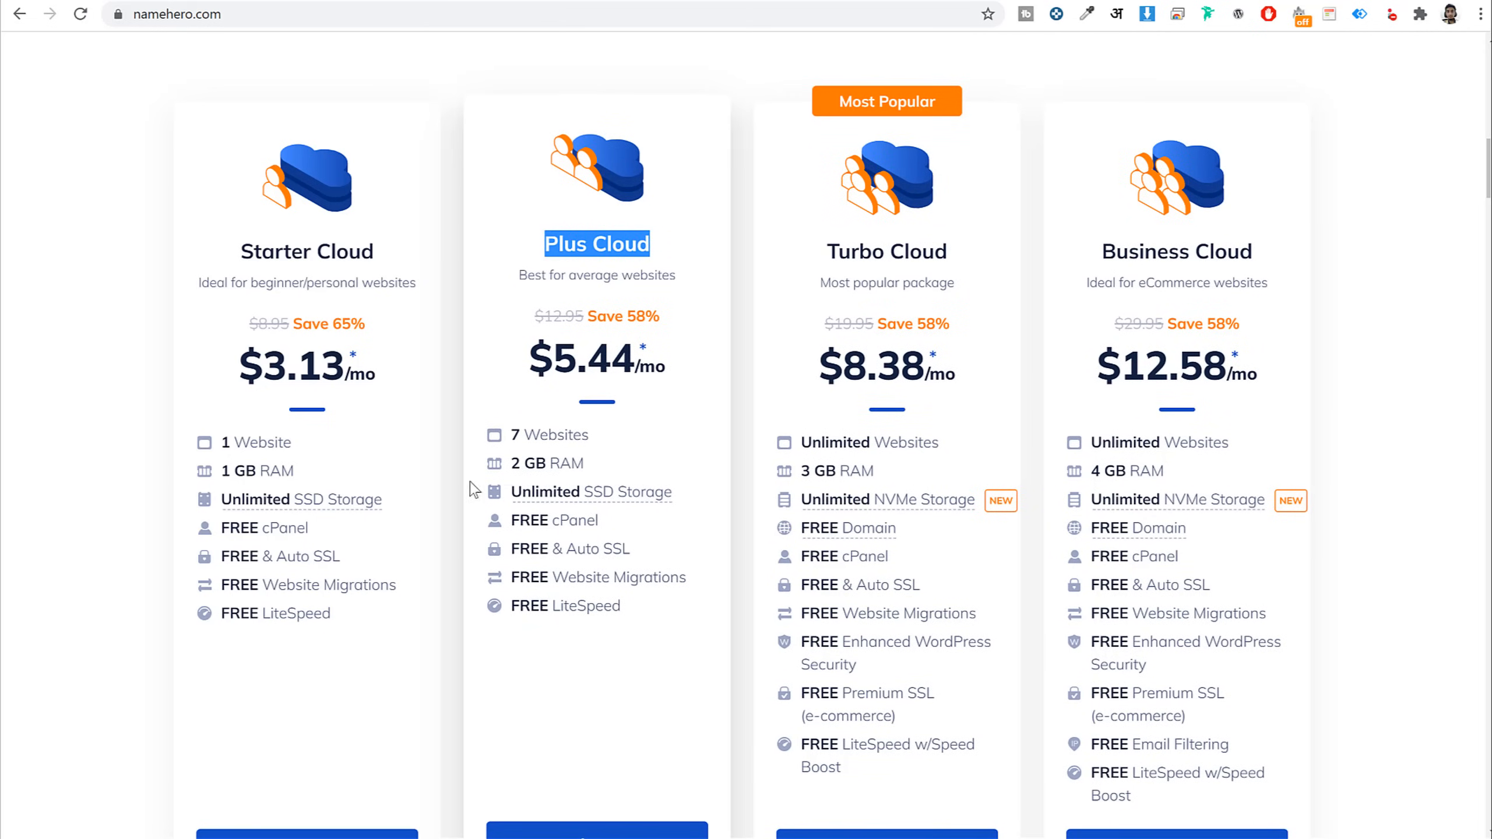
drag(237, 243, 406, 250)
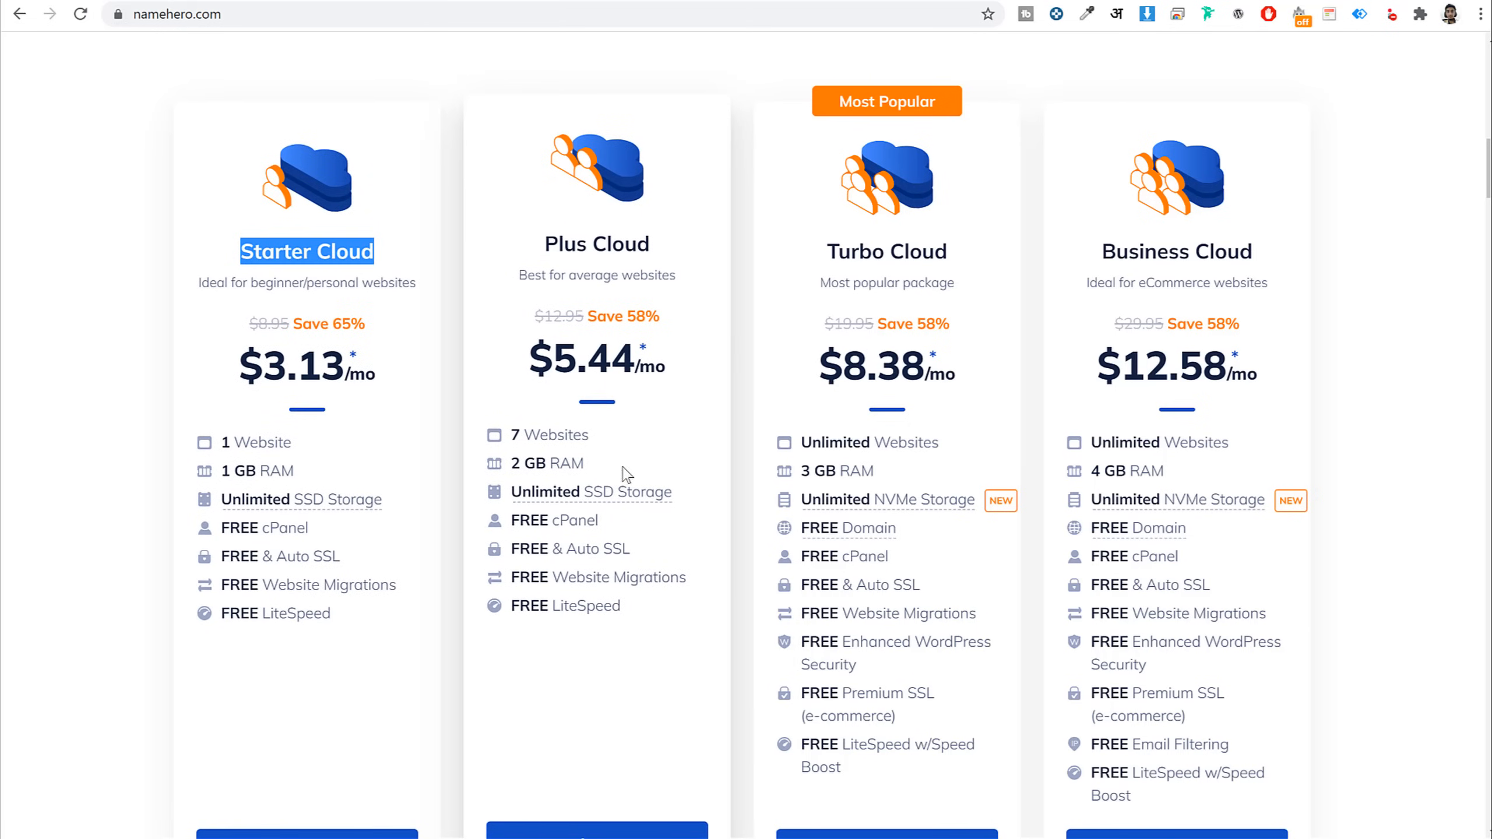
Weigh Turbo Cloud against Plus Cloud, then order the Plus Cloud plan at $5.44/mo
scroll(658, 470, down, 2)
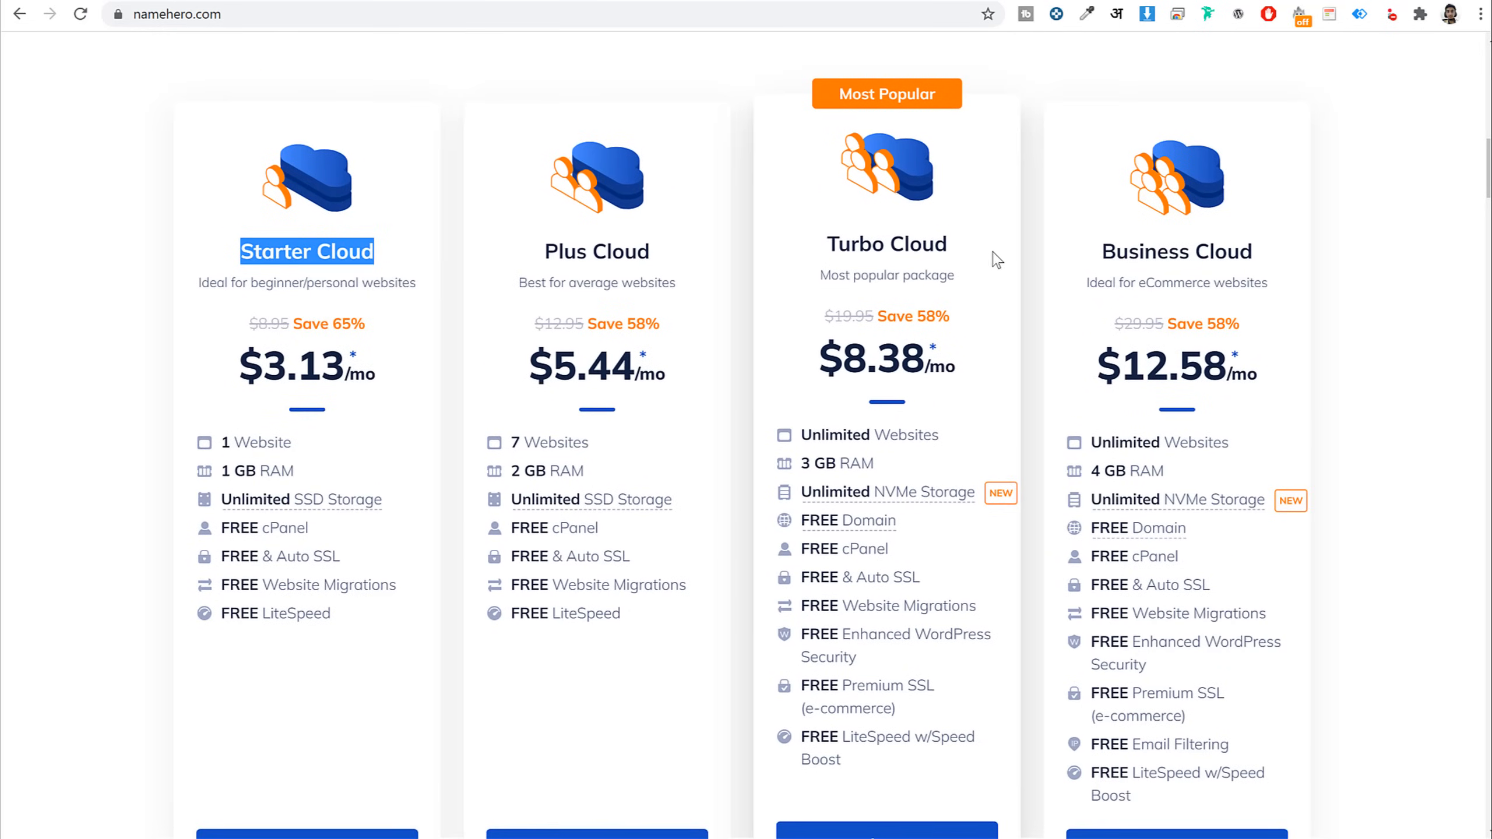
drag(949, 243, 816, 247)
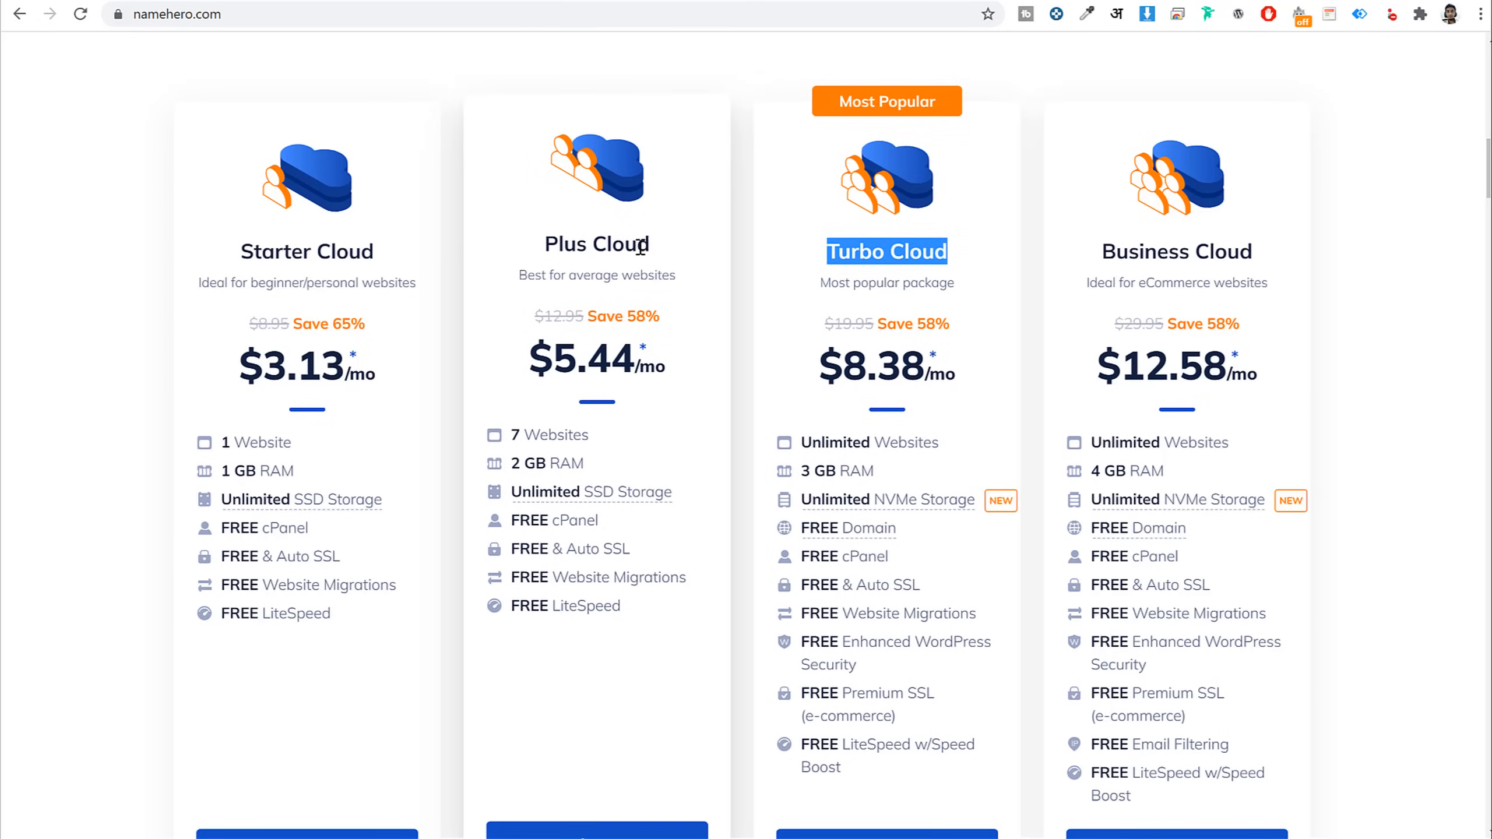
drag(651, 246, 544, 250)
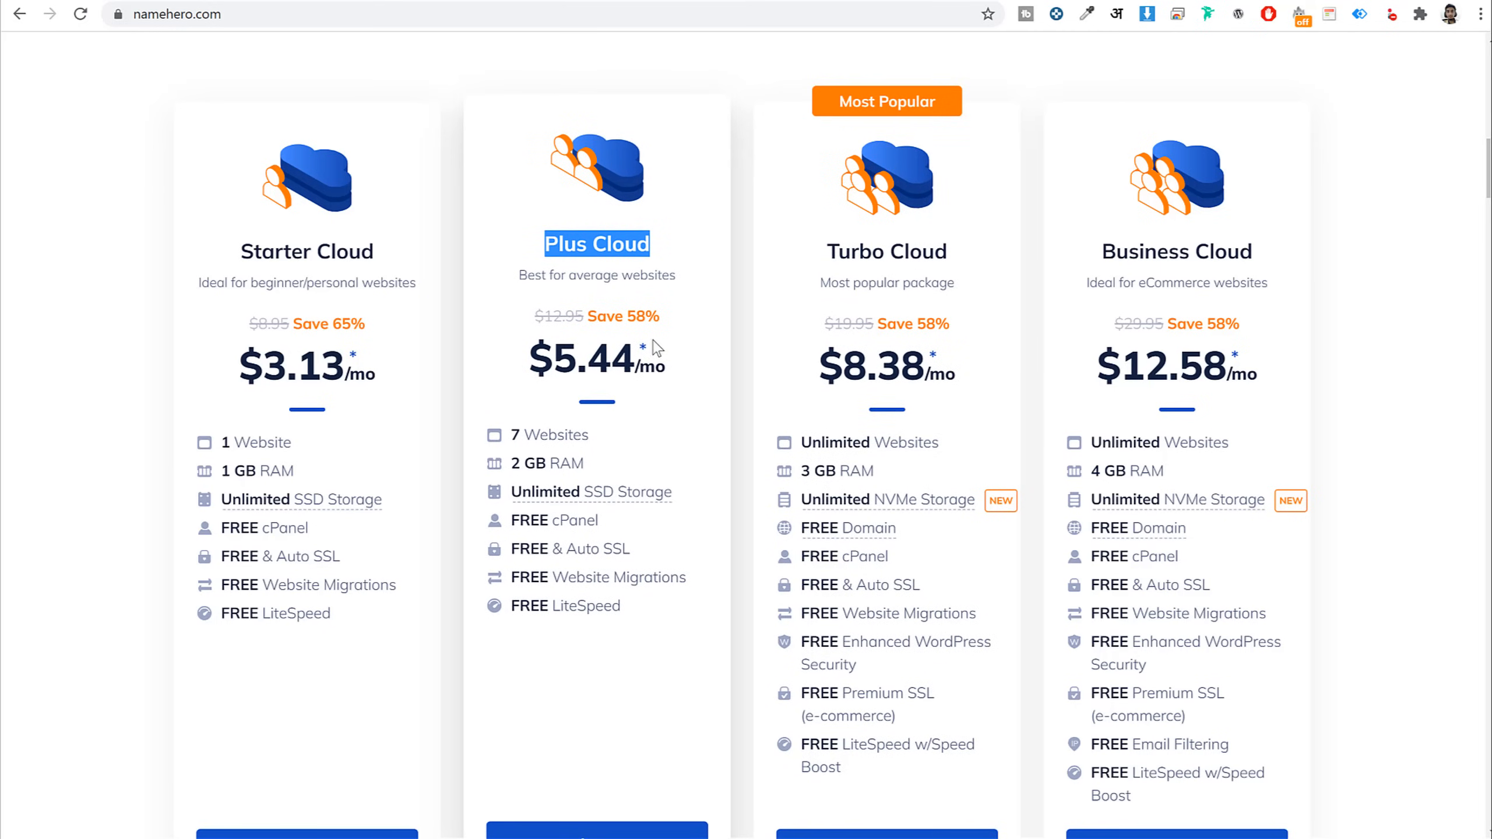
scroll(649, 764, down, 1)
click(622, 758)
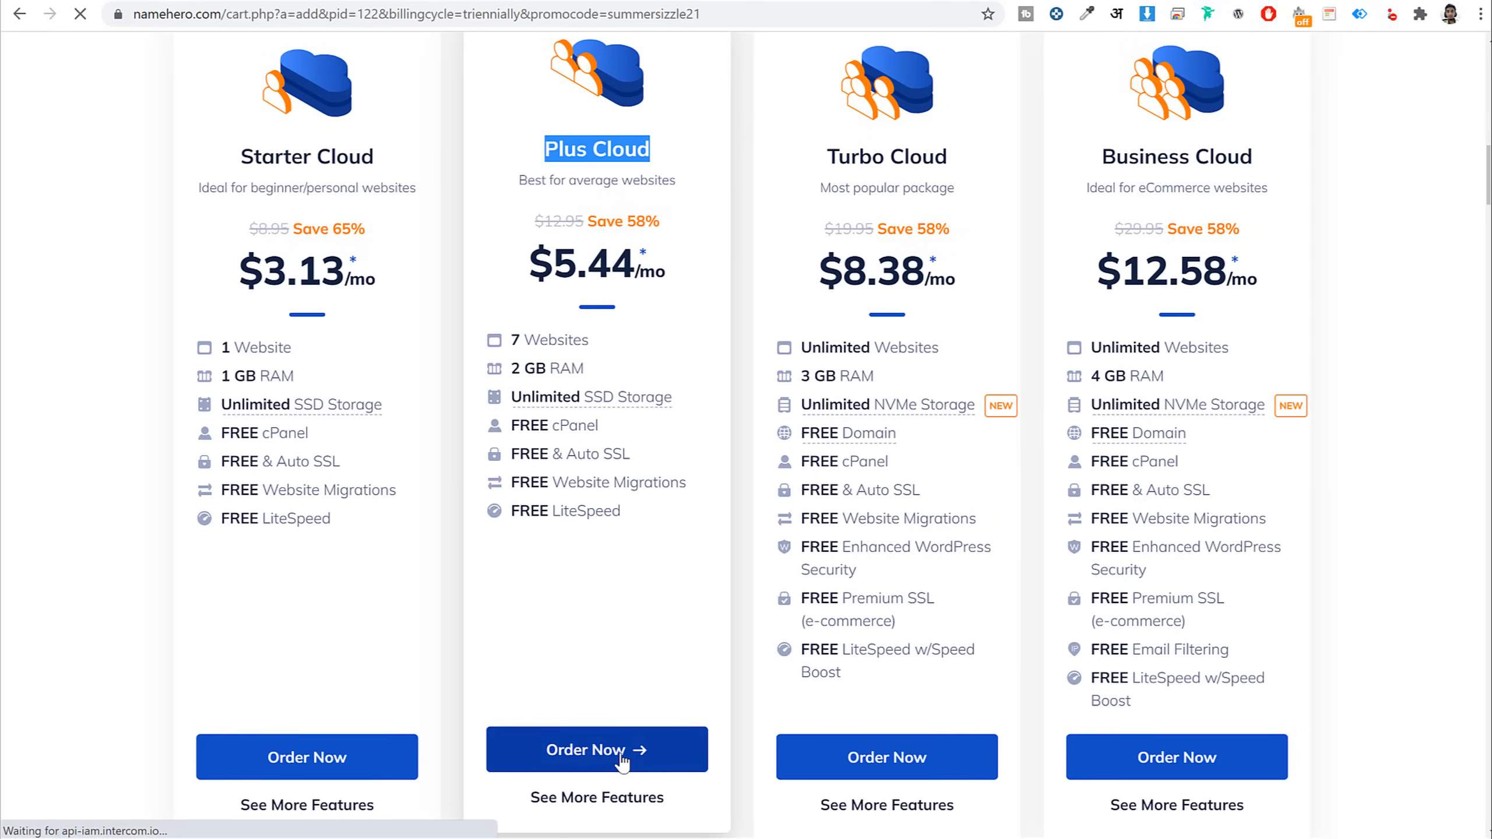
Choose registering a new domain and enter the wanted domain name in the search field
scroll(598, 471, up, 2)
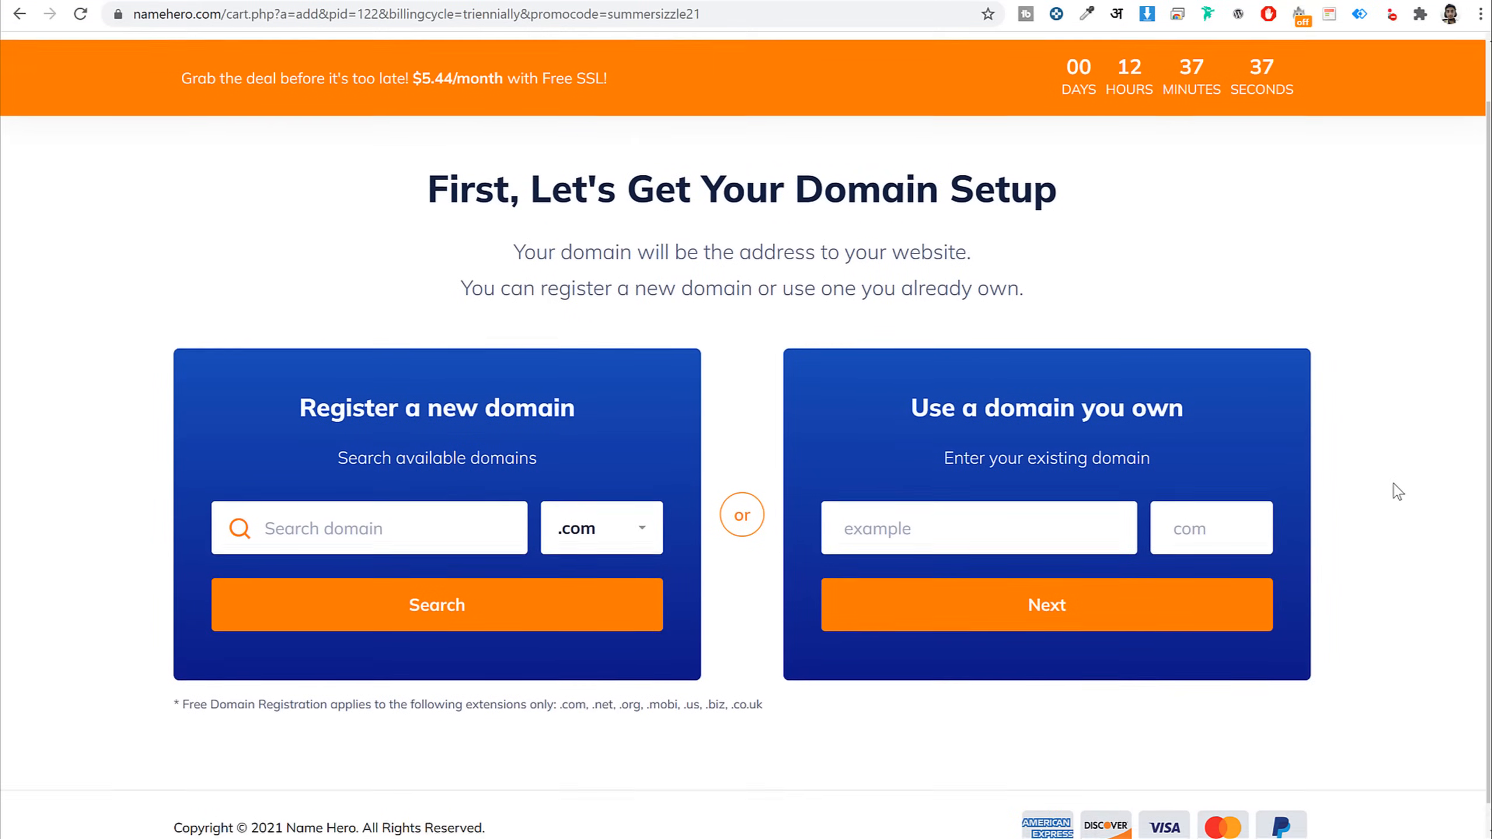
drag(577, 469, 279, 476)
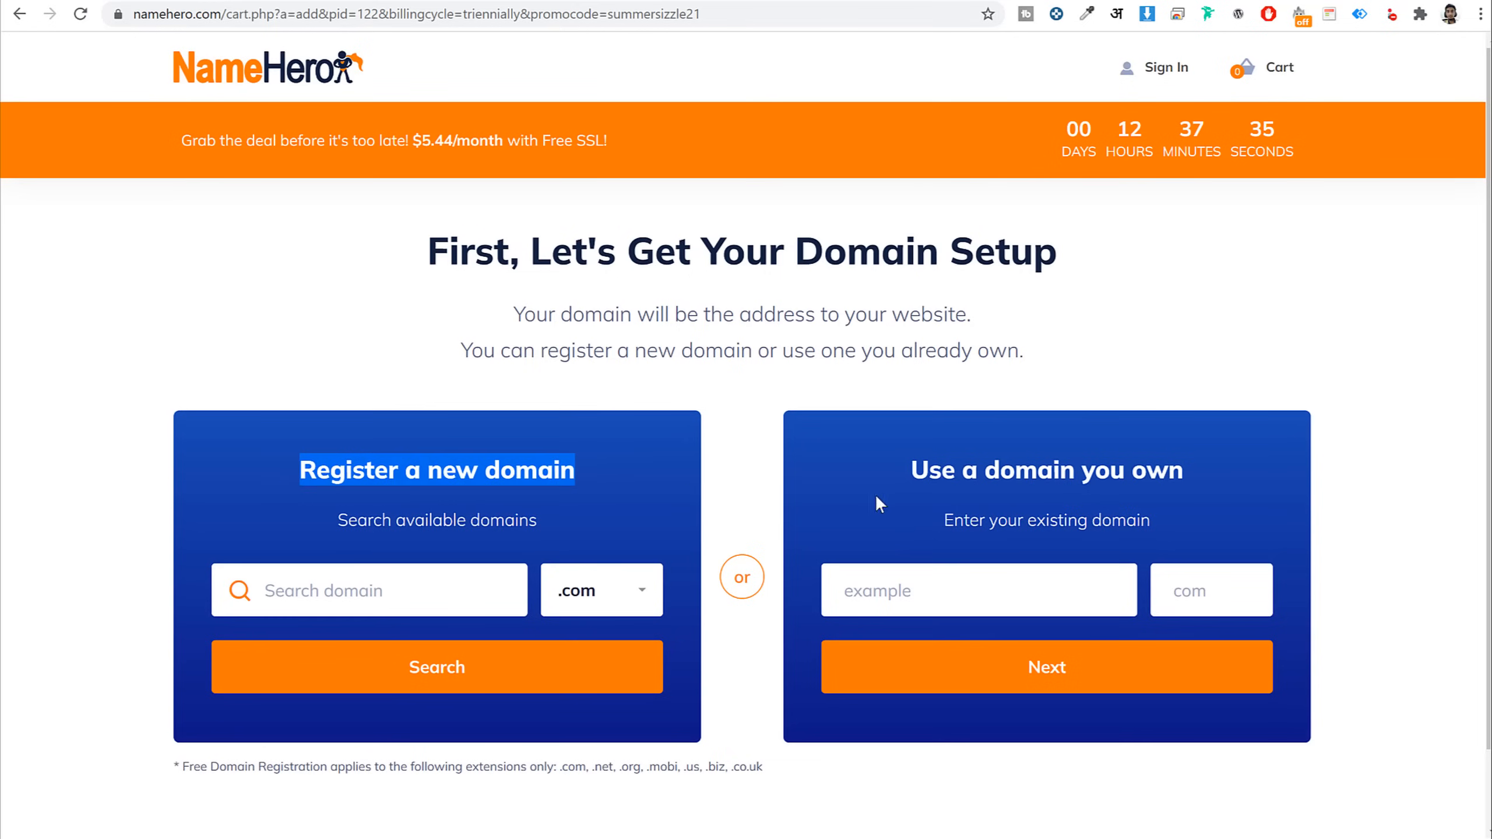
drag(1196, 472, 909, 477)
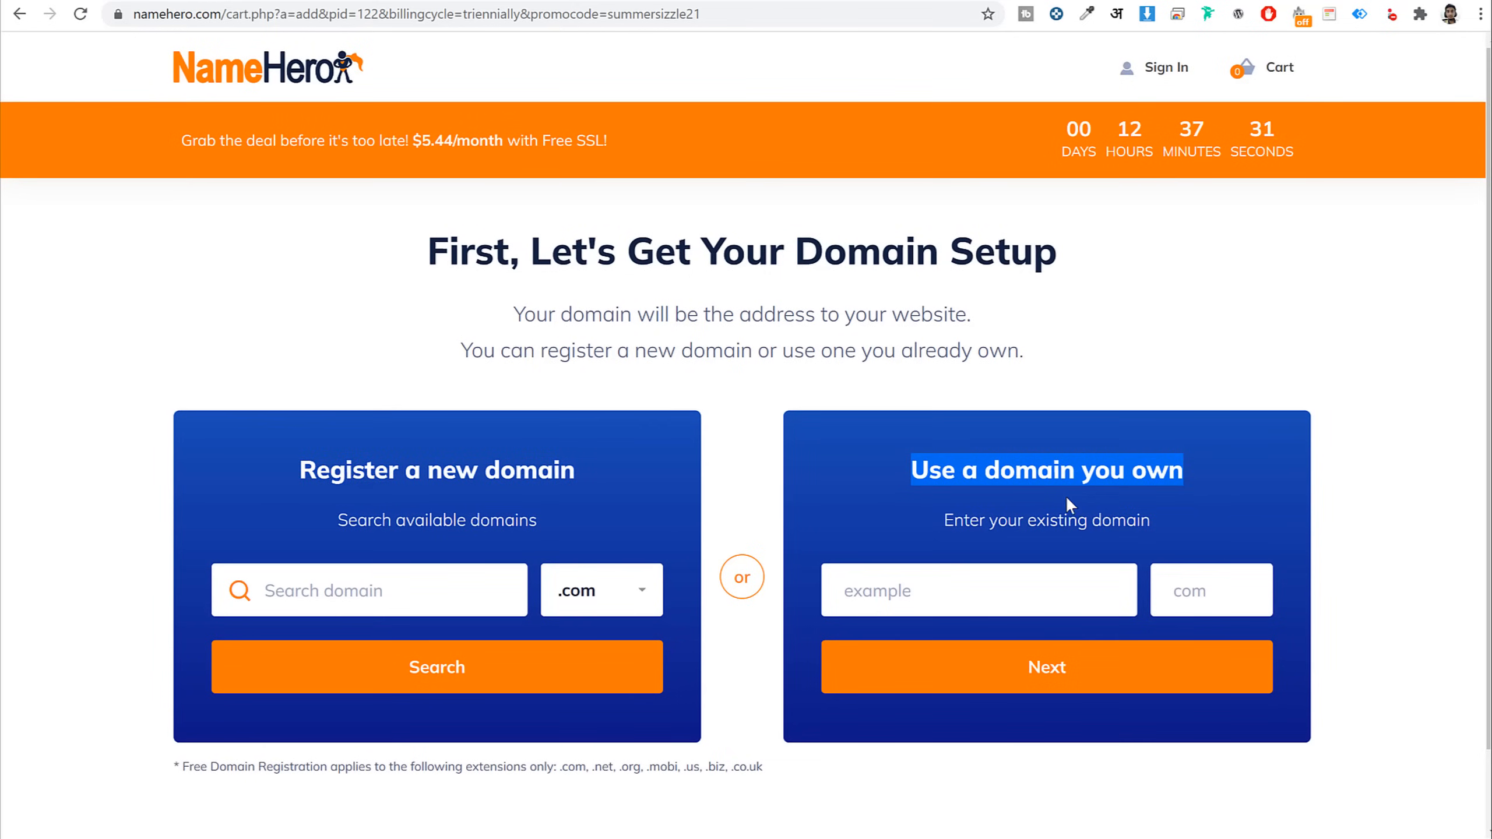
click(603, 476)
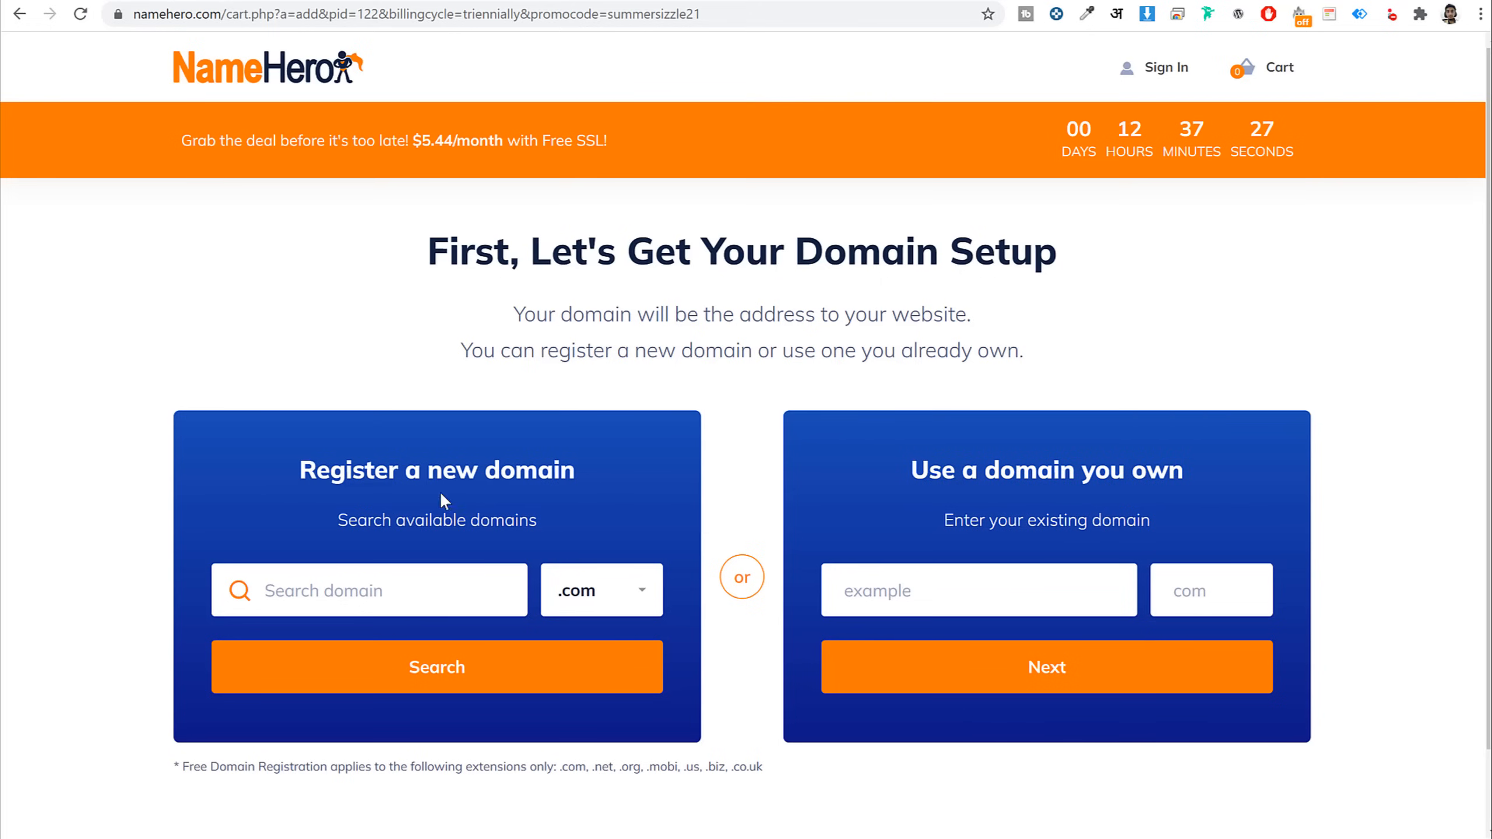
click(377, 599)
scroll(879, 694, down, 1)
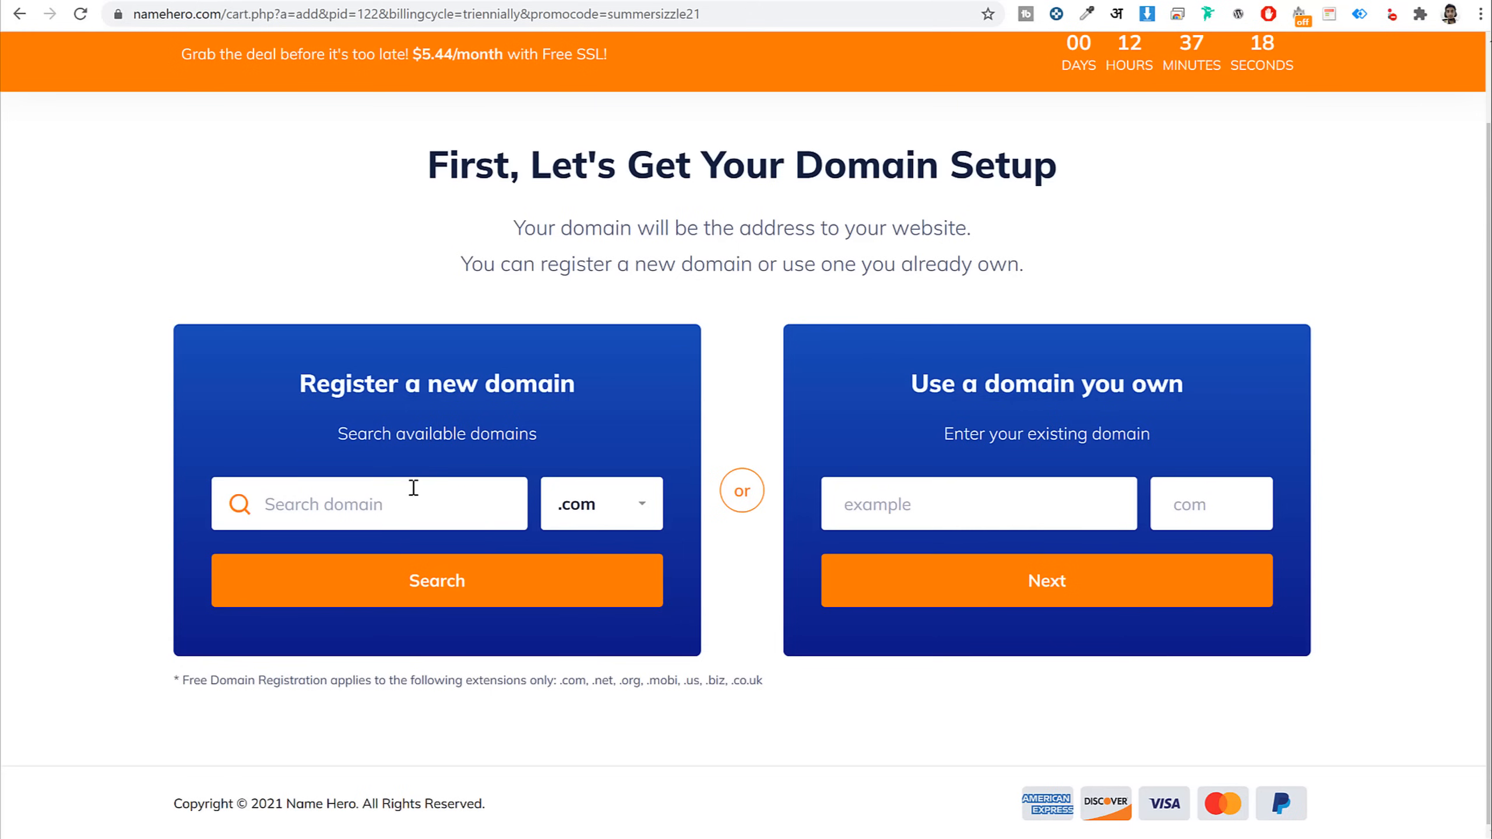
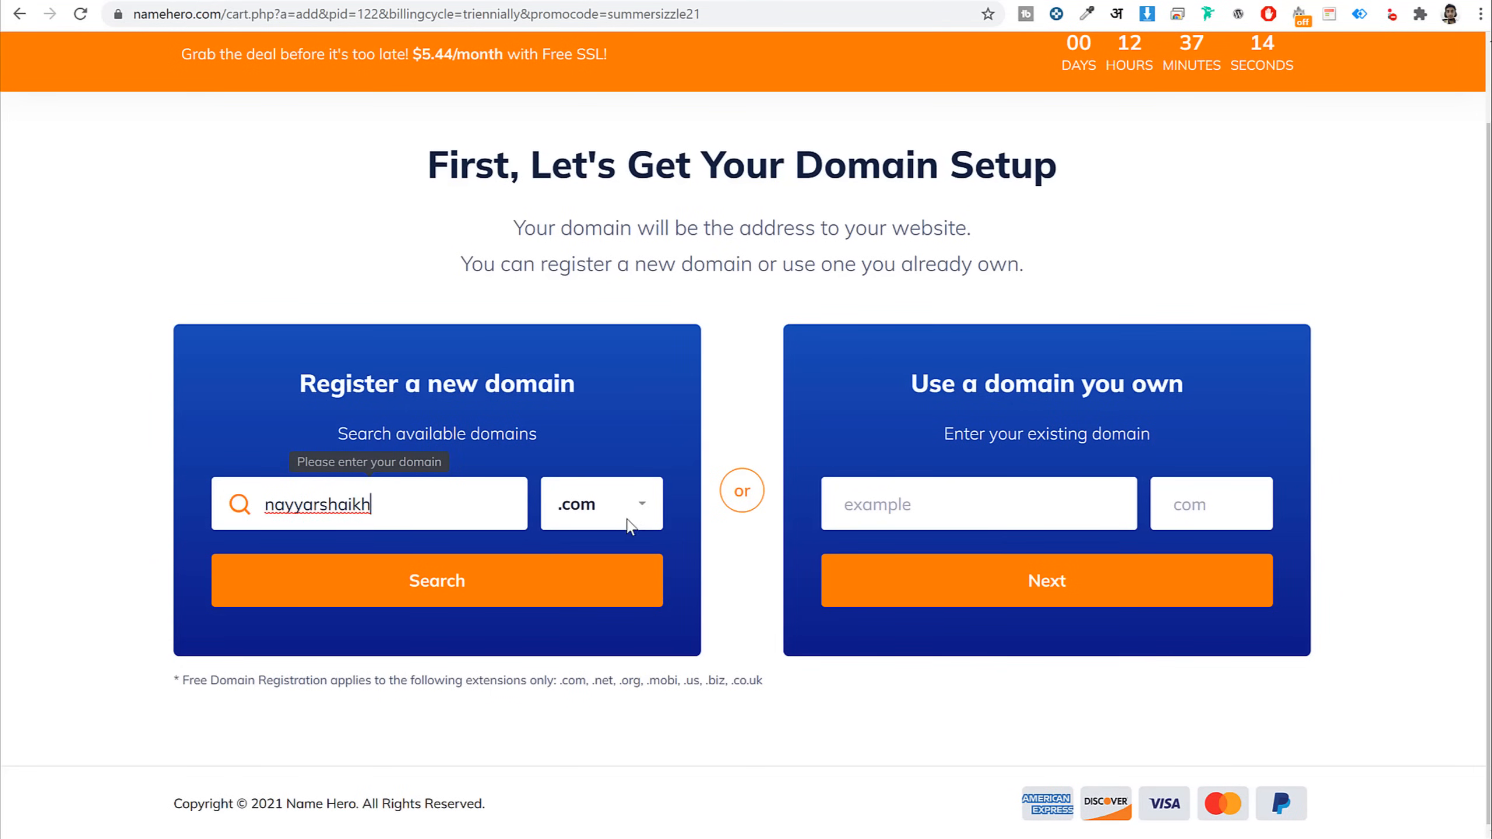
Browse the domain extensions, searching for '.in', but keep .com as the extension
click(605, 507)
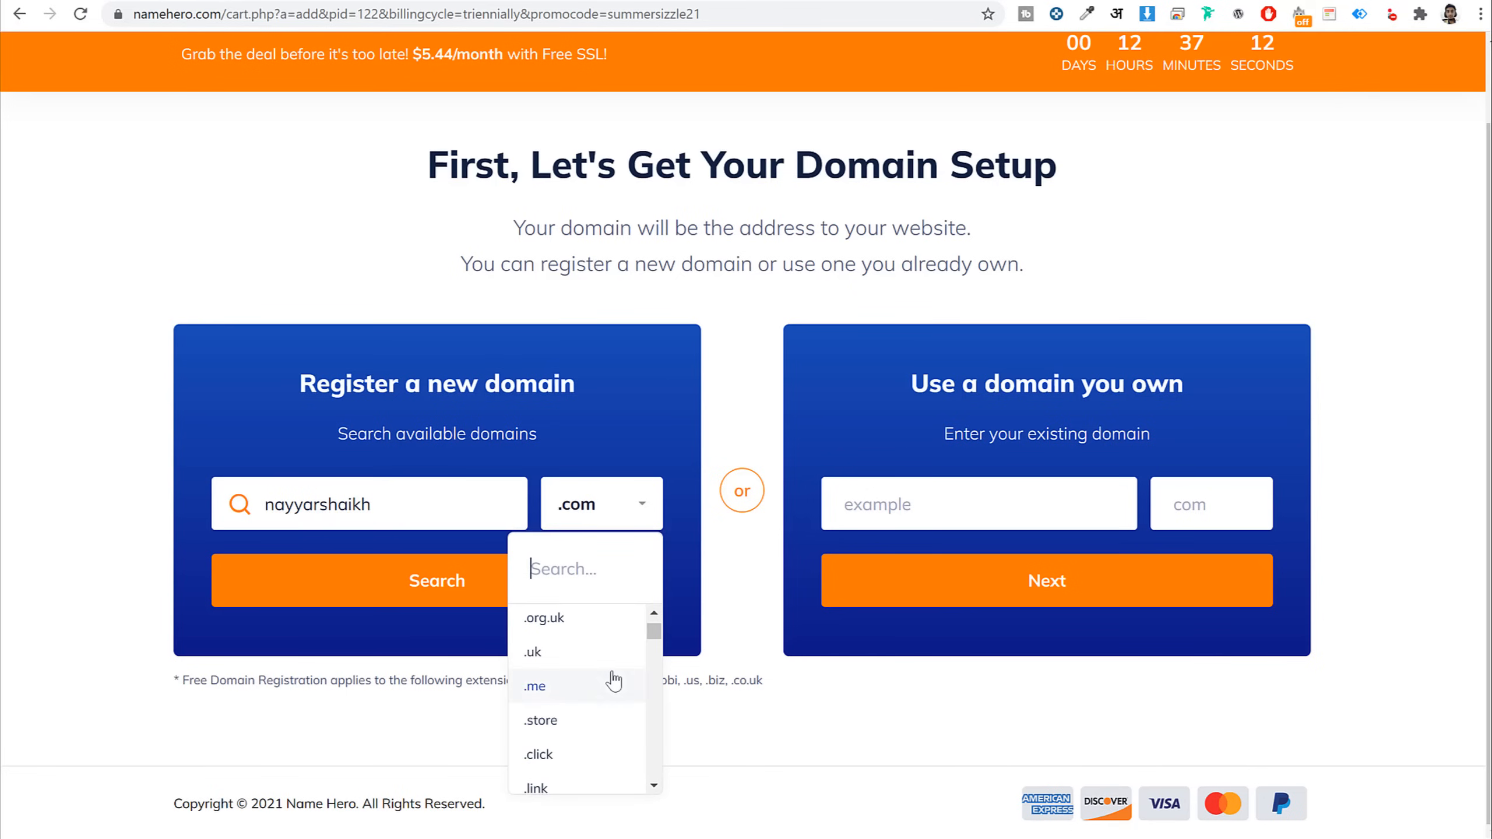
scroll(611, 699, down, 5)
scroll(604, 707, down, 10)
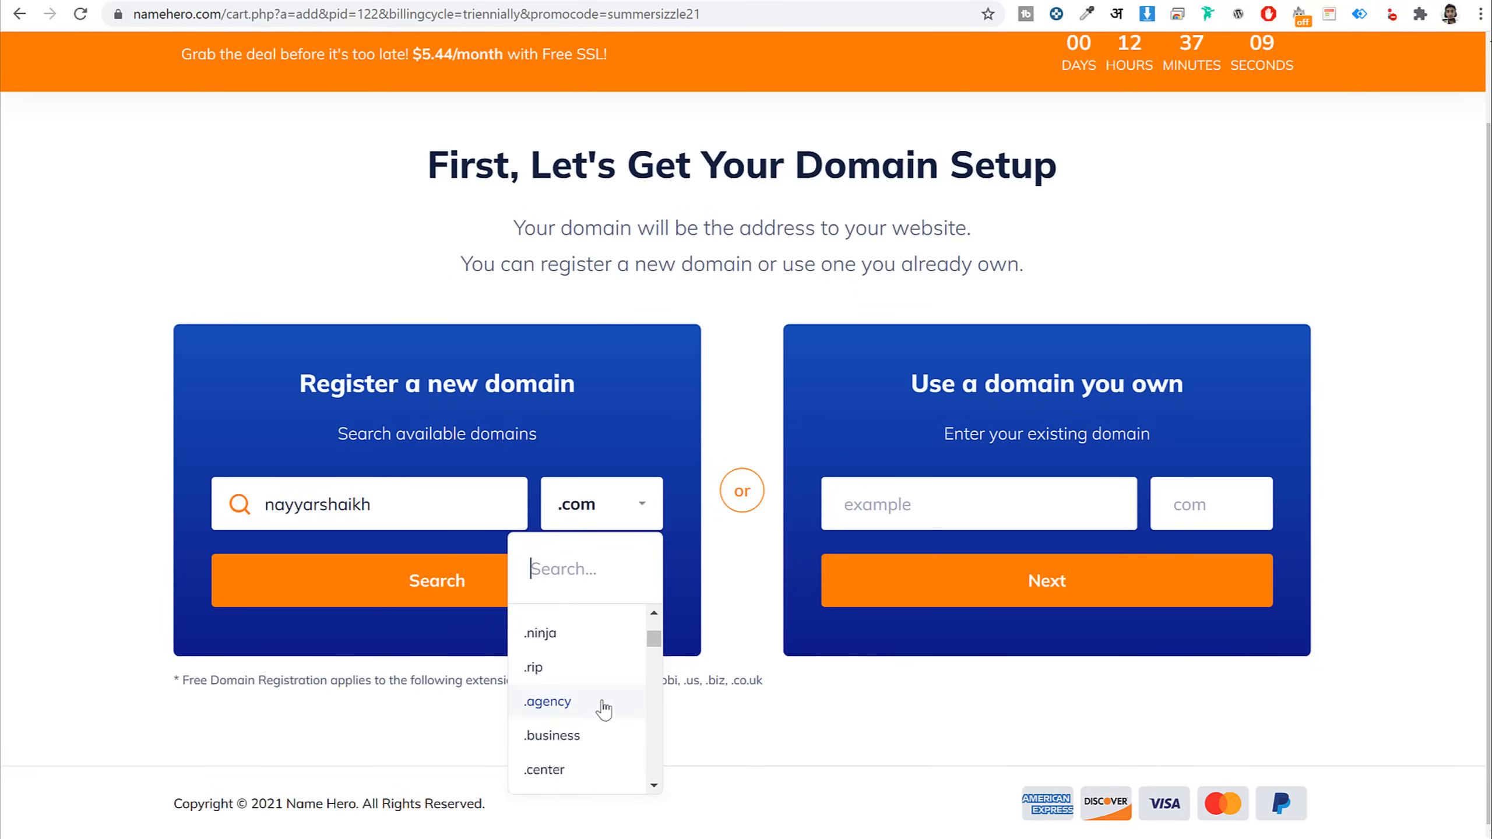
scroll(603, 713, up, 15)
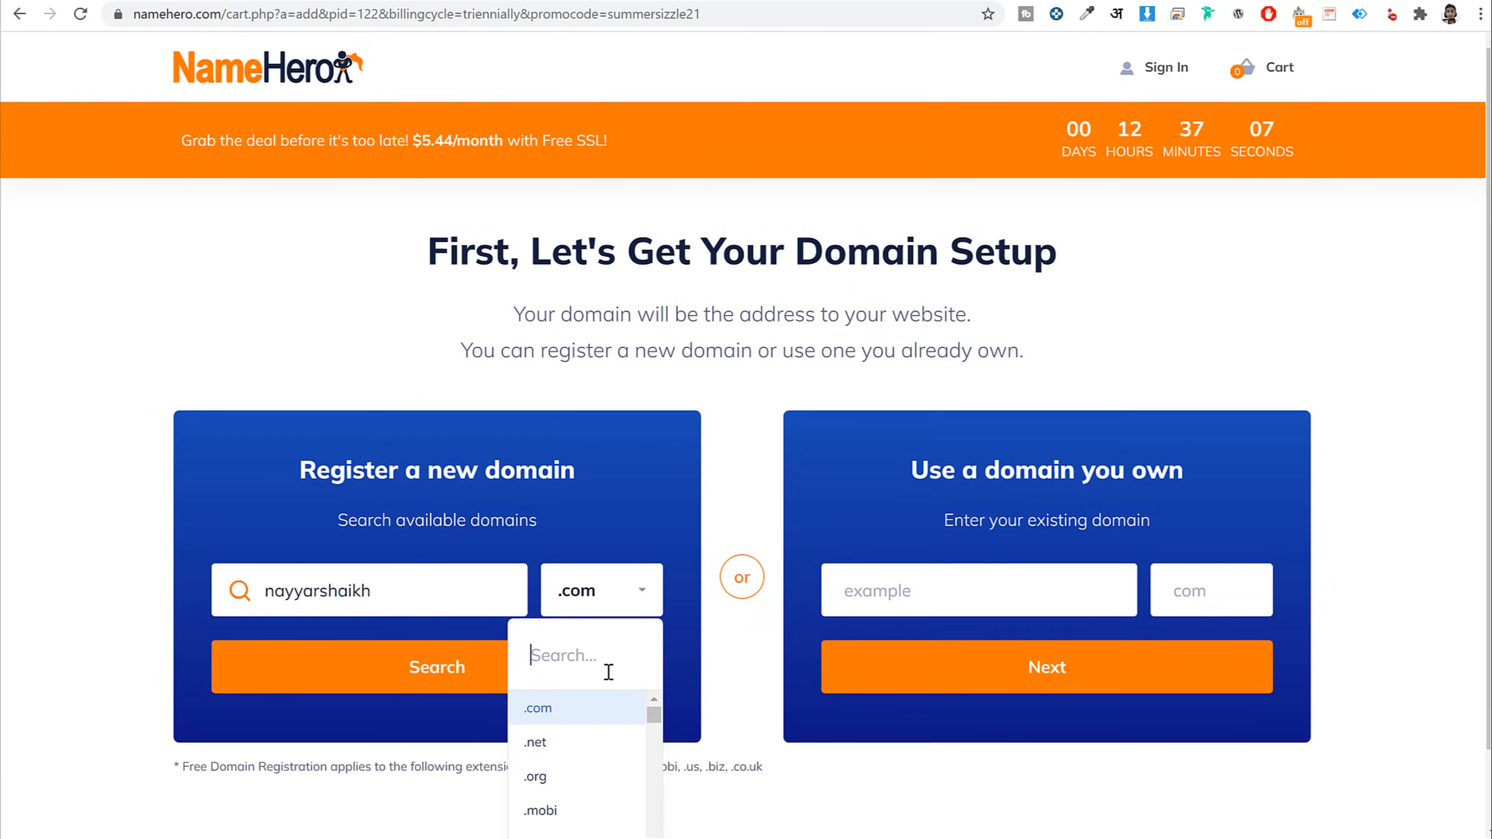
text(.ijn)
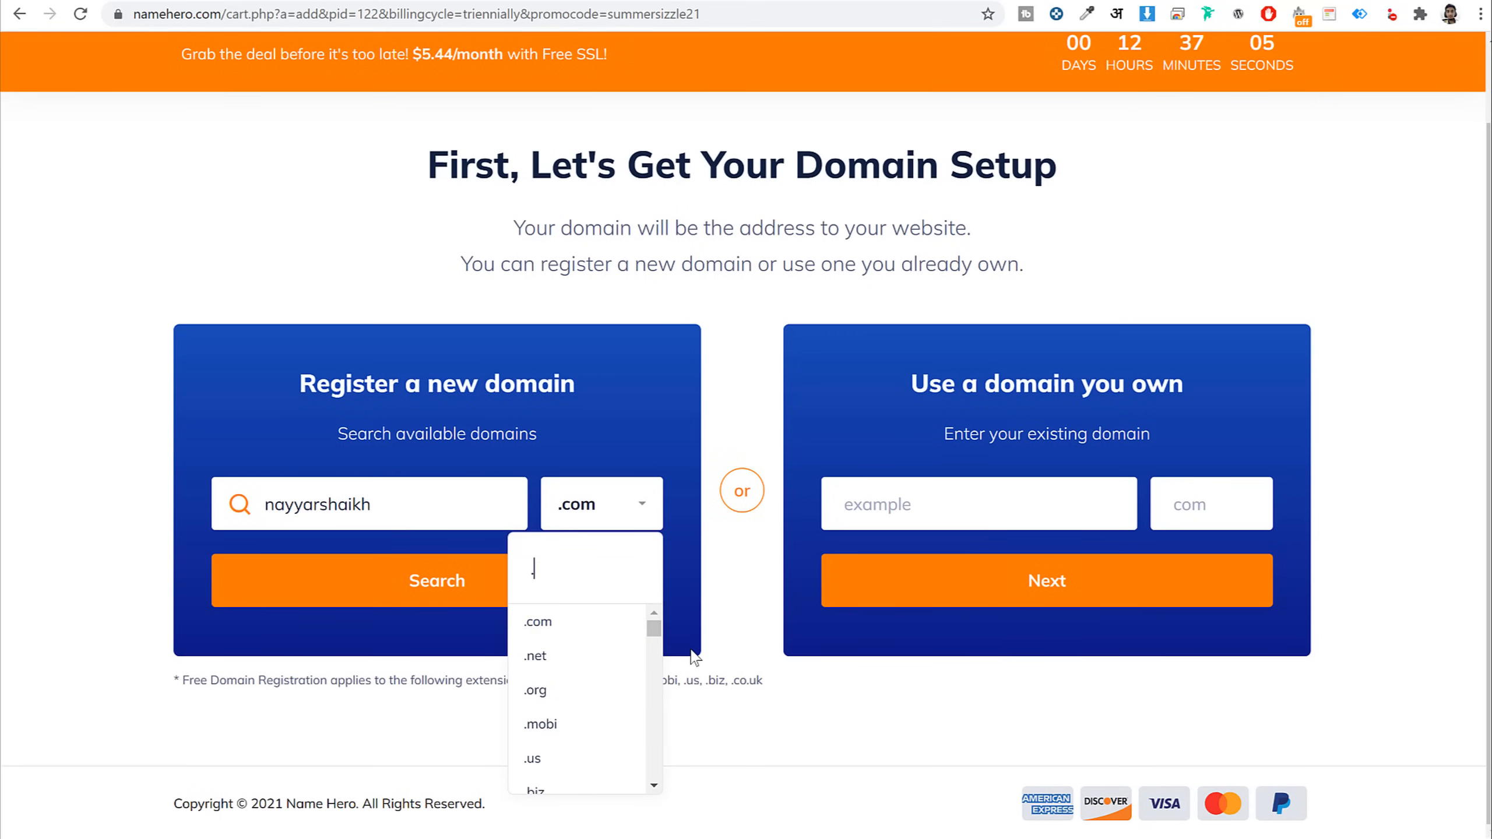
key(BackSpace)
key(BackSpace)
text(n)
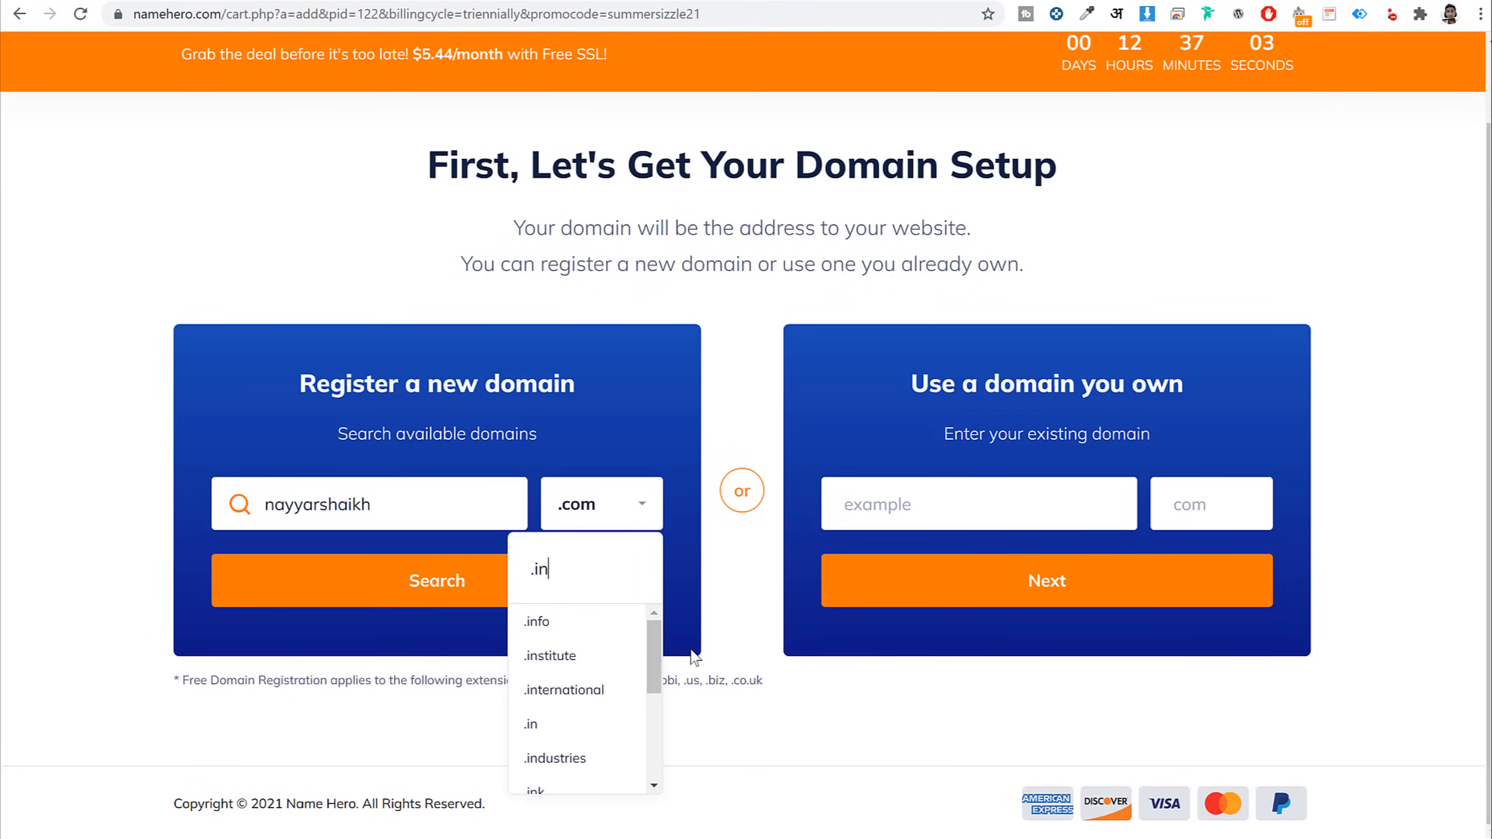
scroll(610, 746, down, 3)
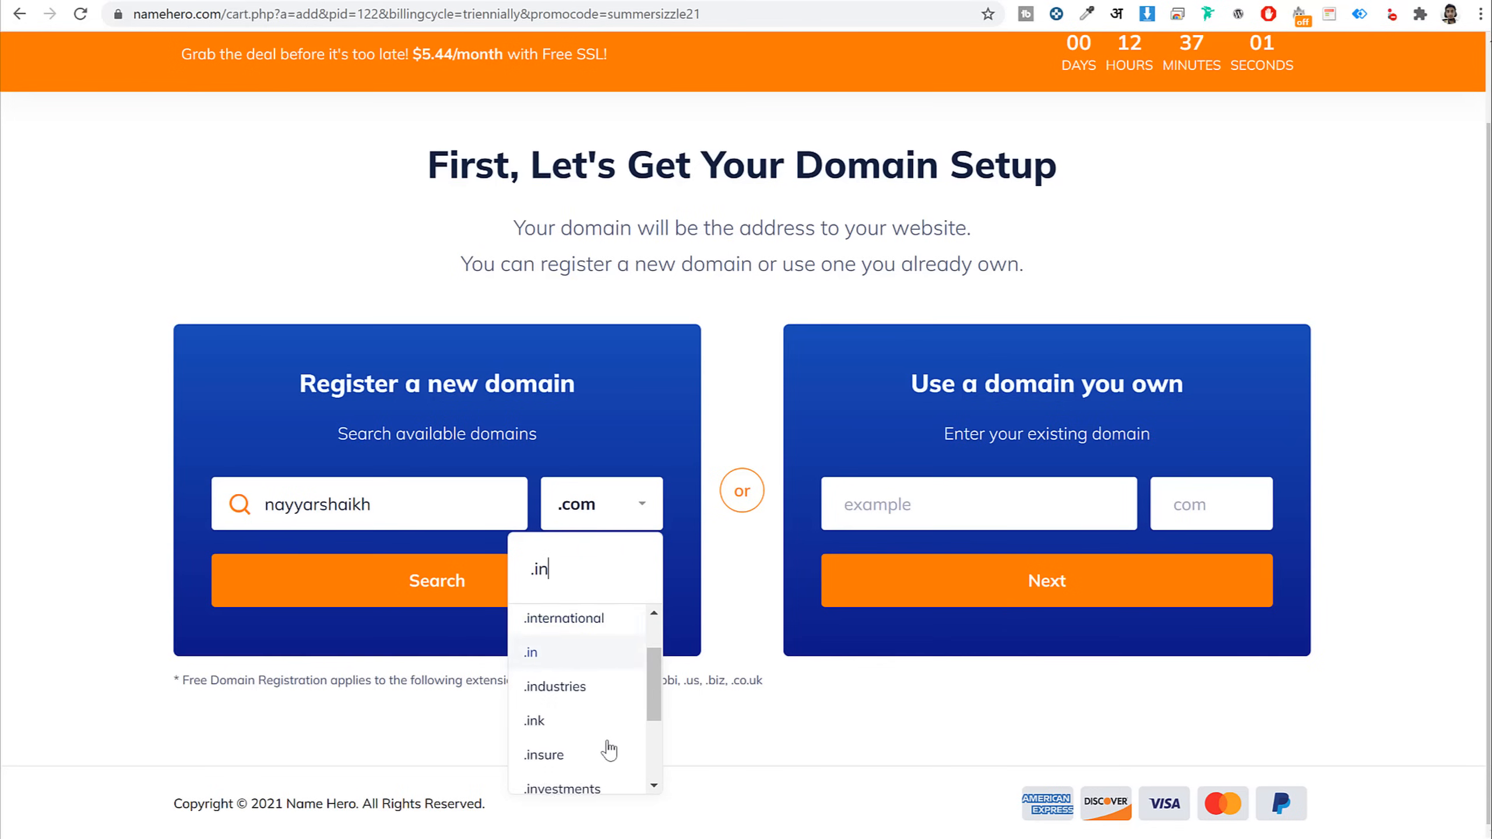
scroll(612, 668, up, 3)
click(711, 573)
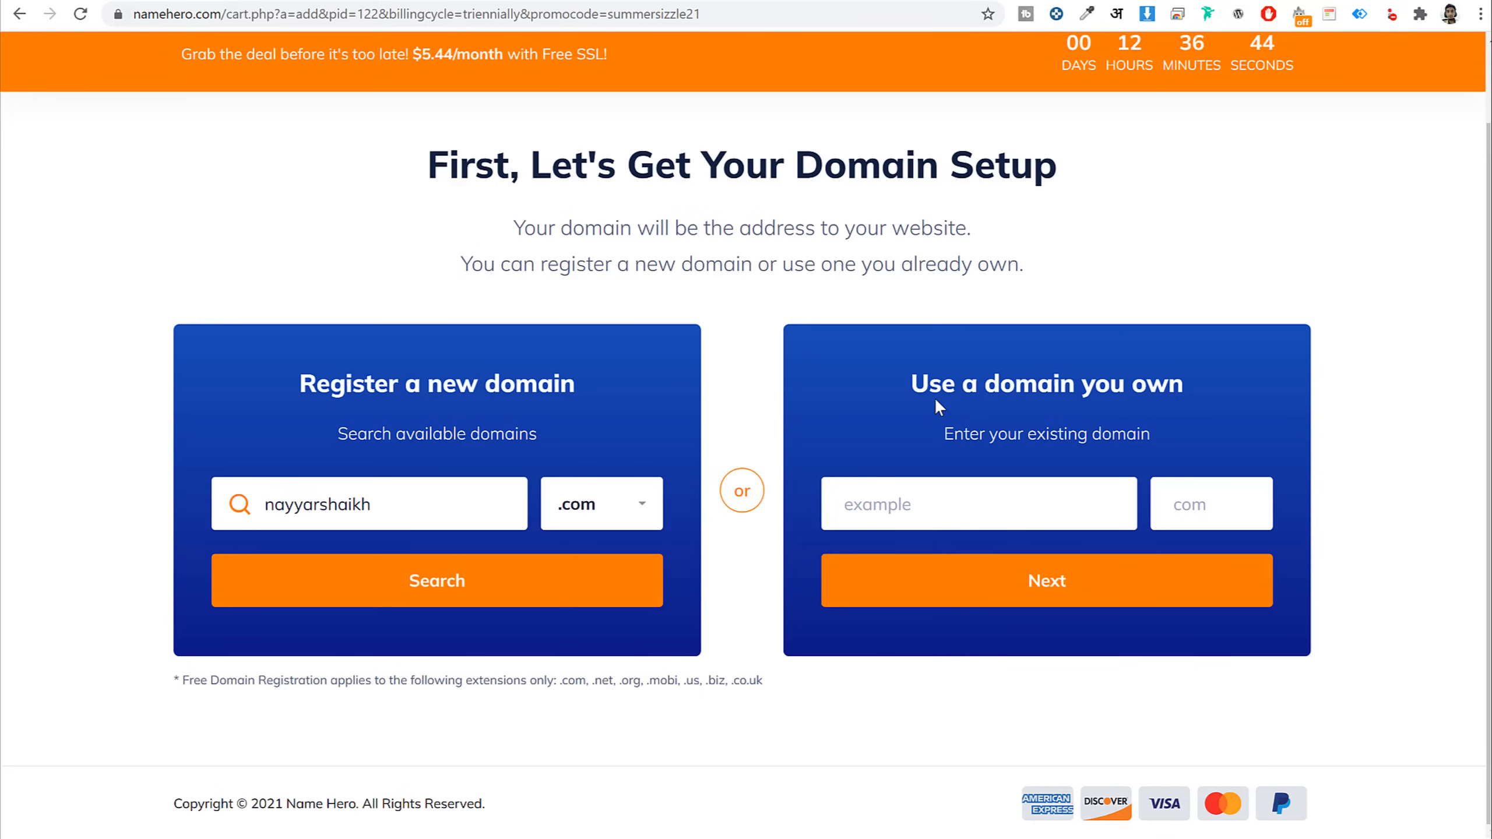
Enter an already-owned domain name with the com extension in the use-your-own-domain fields
drag(930, 385, 1182, 385)
click(1043, 382)
click(987, 496)
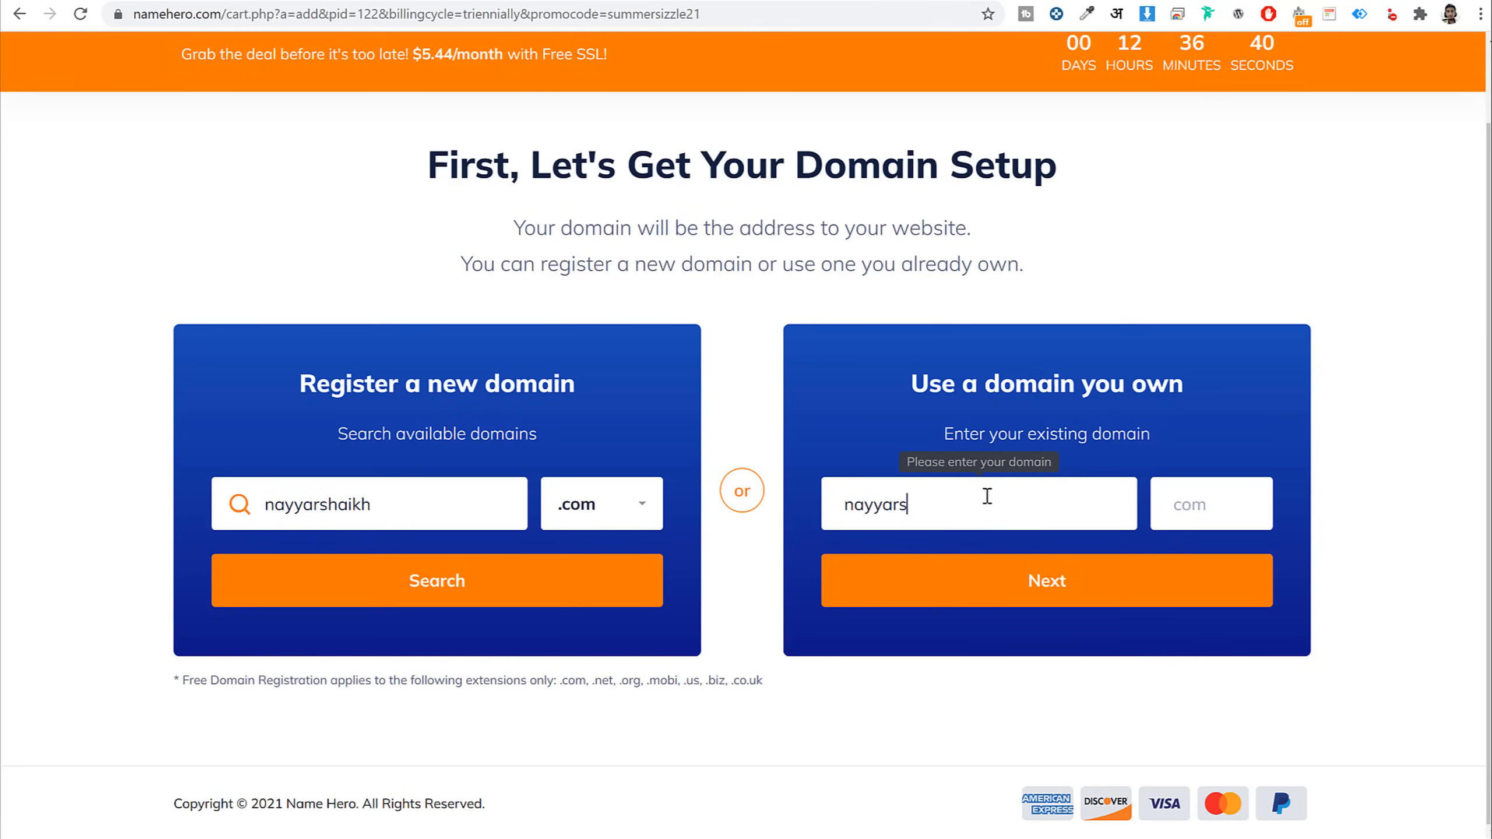
click(1191, 504)
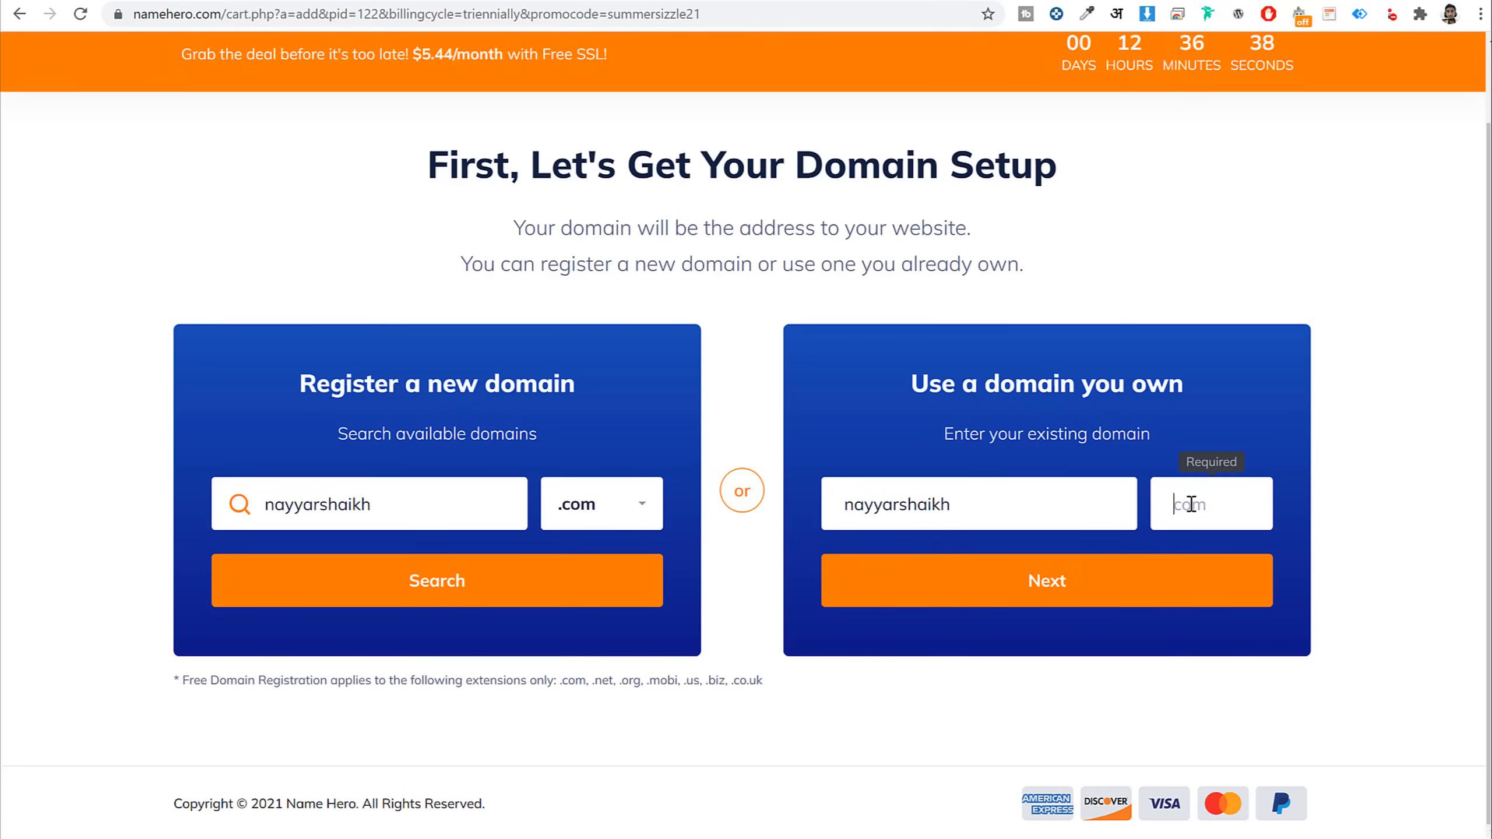
text(com)
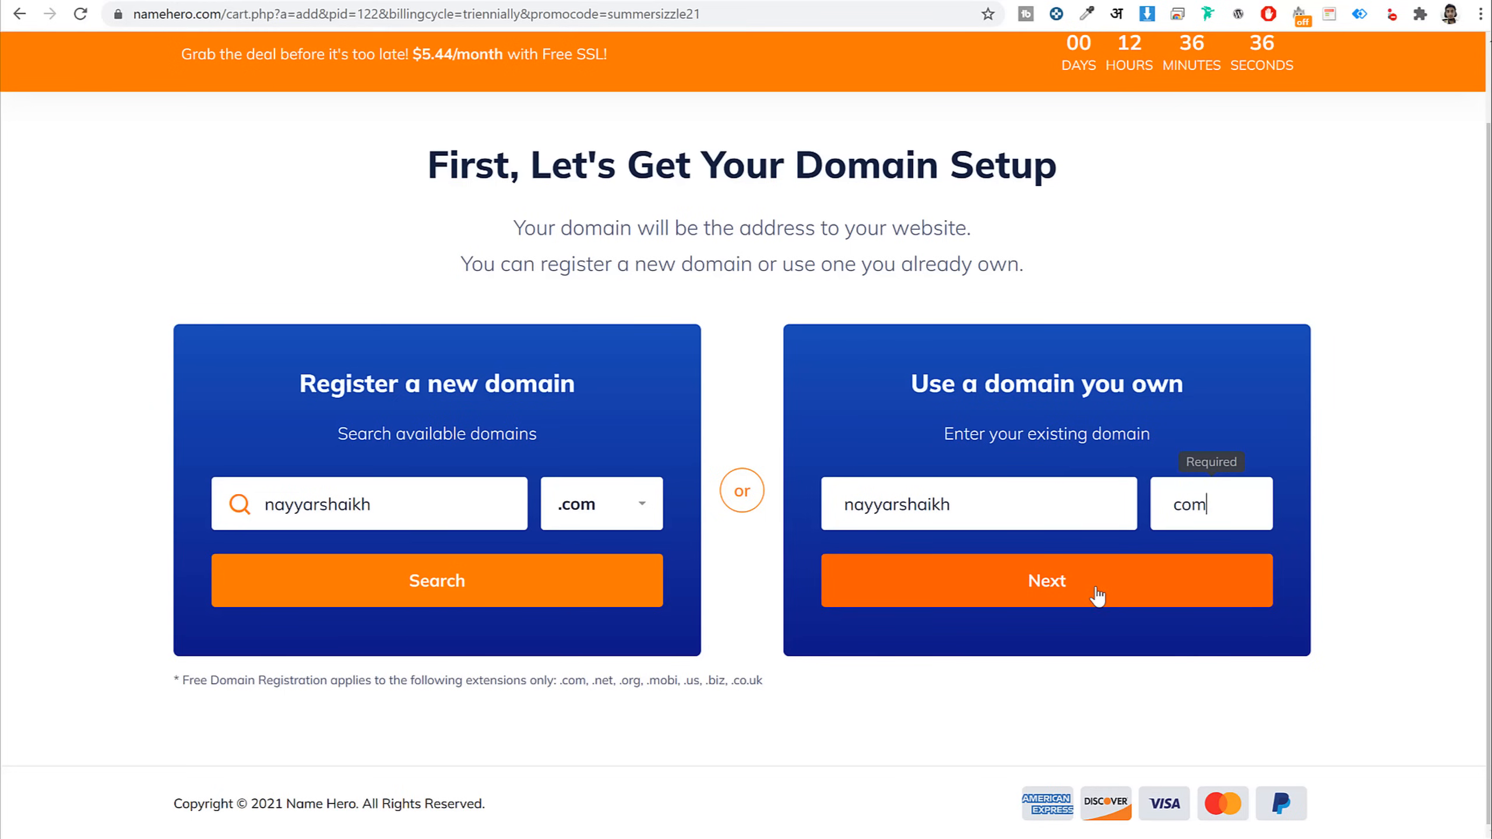
Complete the new .com domain name, confirm it's available free, and continue with it
click(409, 505)
text(s)
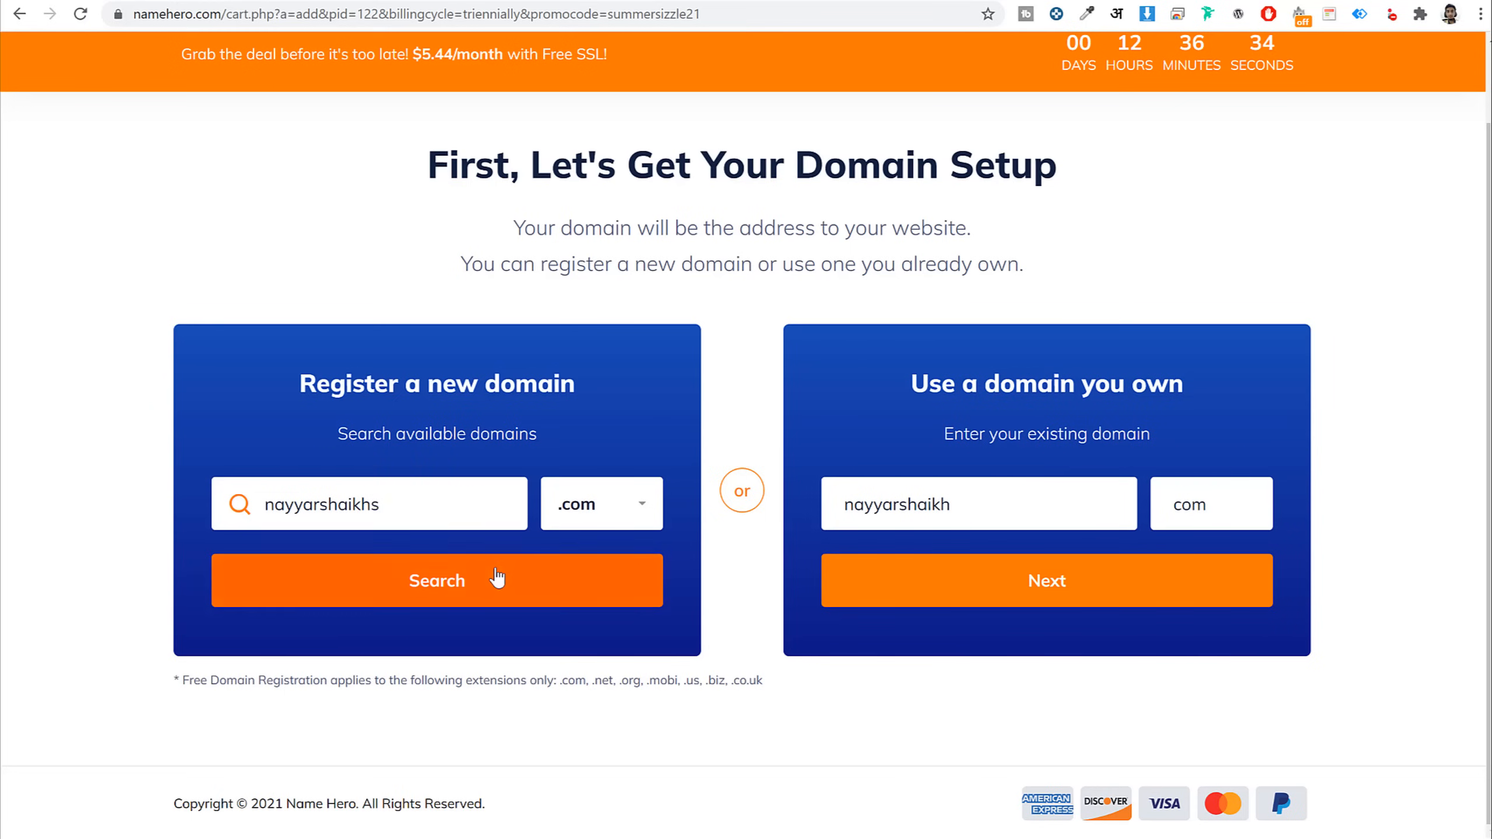
click(493, 573)
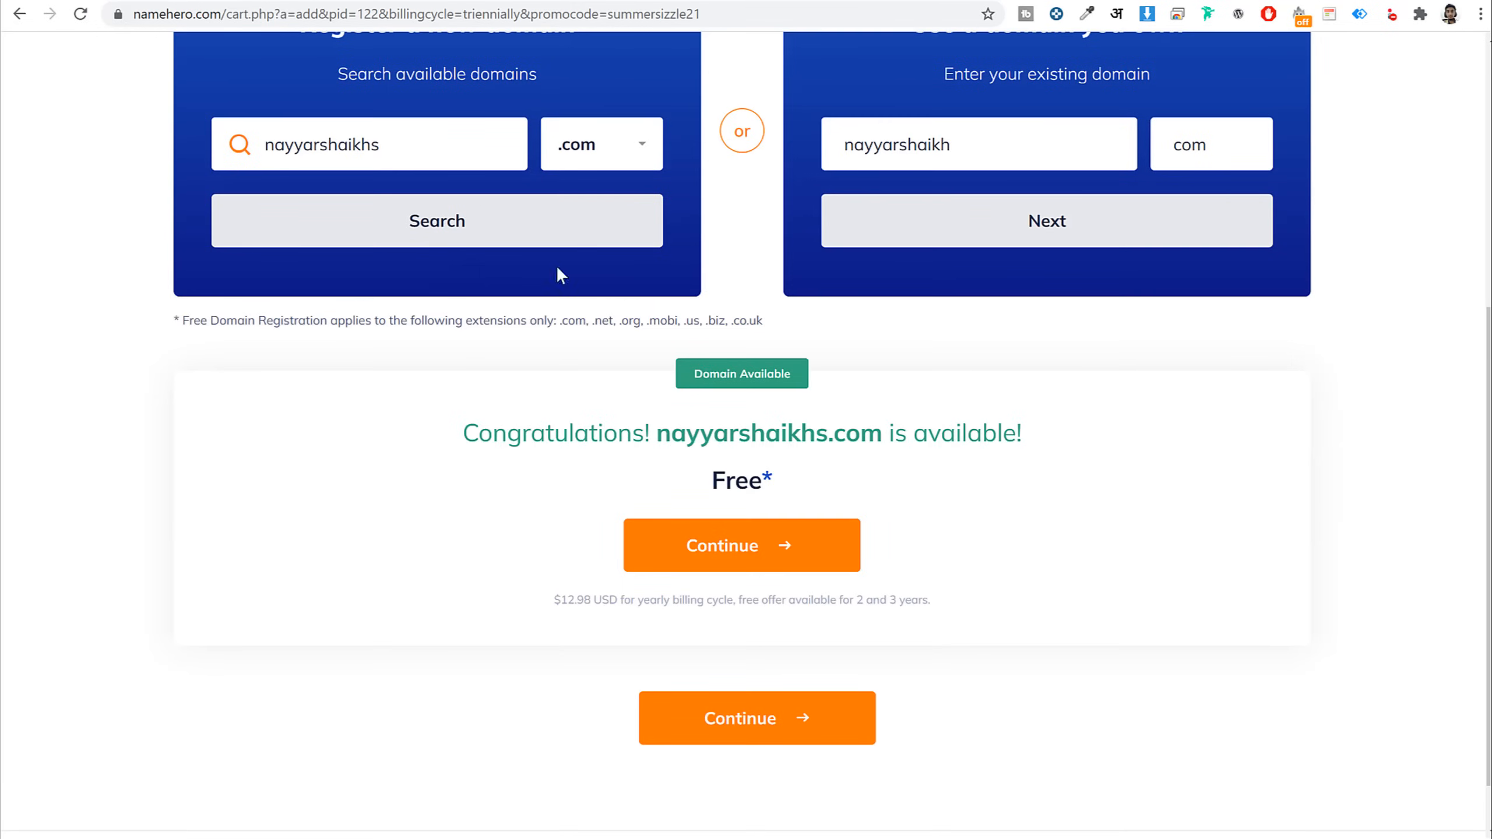
drag(647, 453, 916, 463)
click(867, 462)
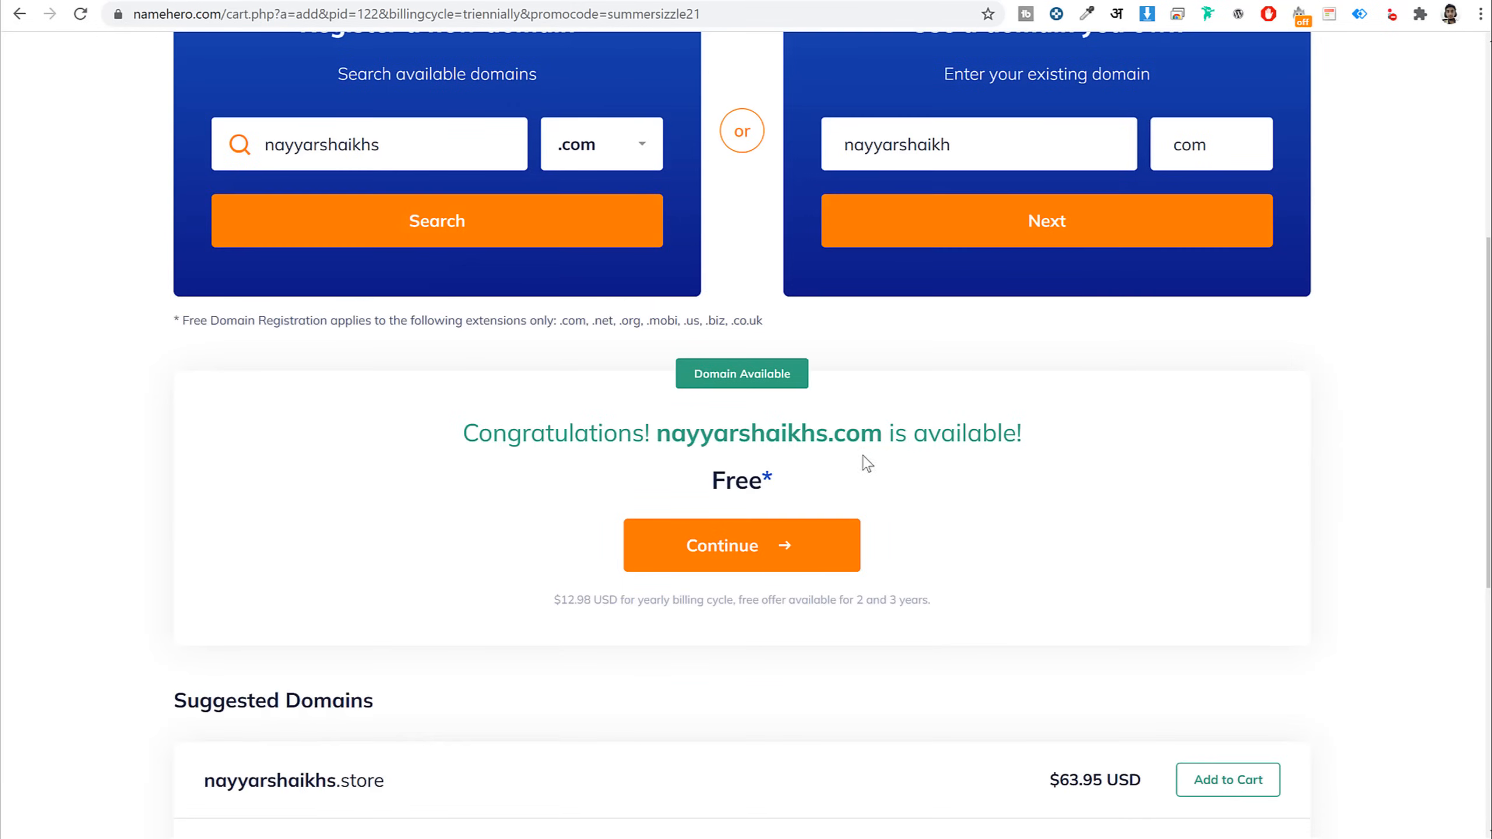
click(796, 555)
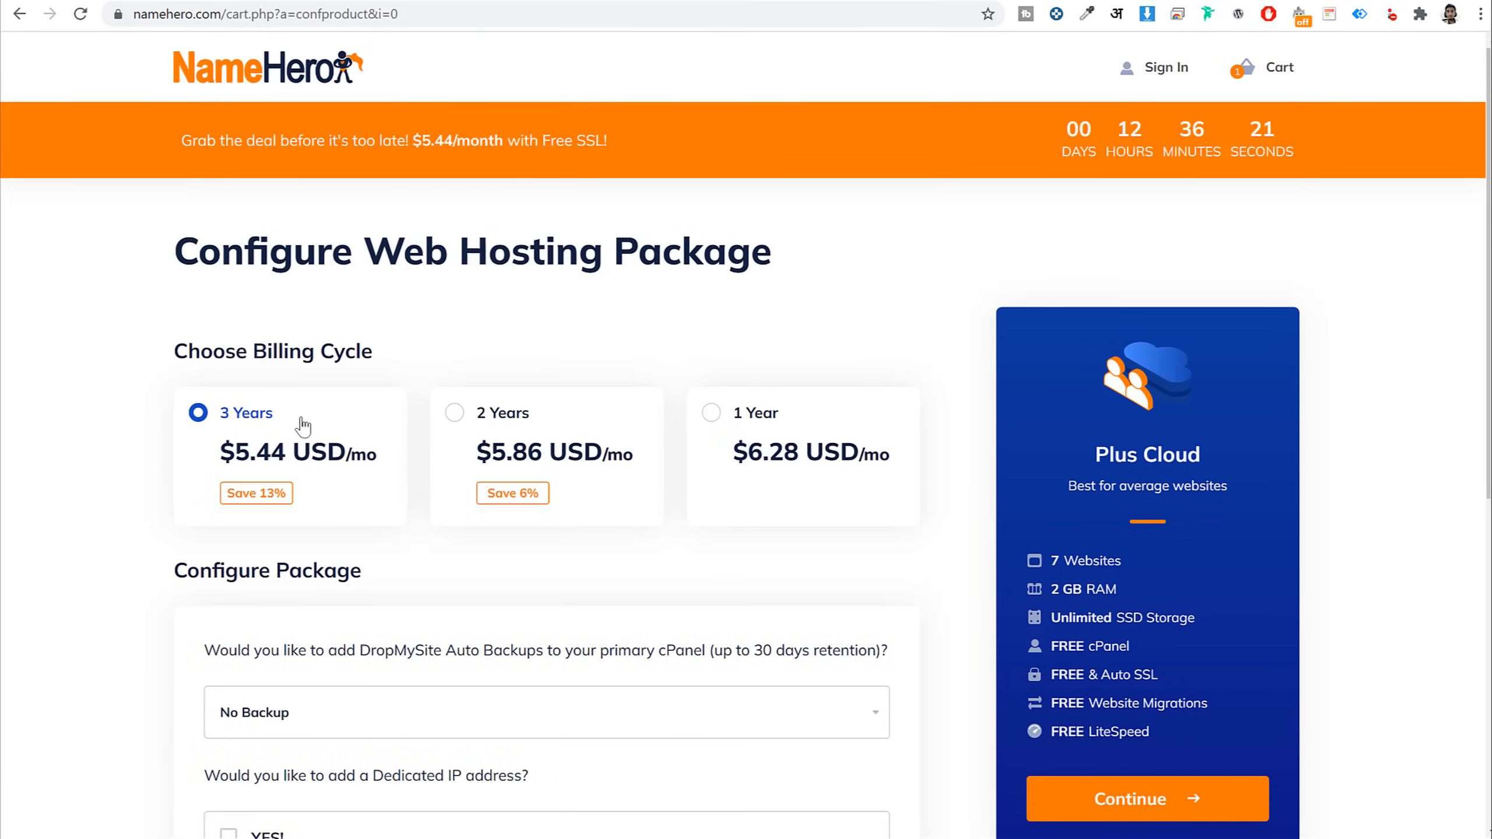
Put the Plus Cloud plan on the 1 Year billing cycle and continue
drag(297, 418, 209, 419)
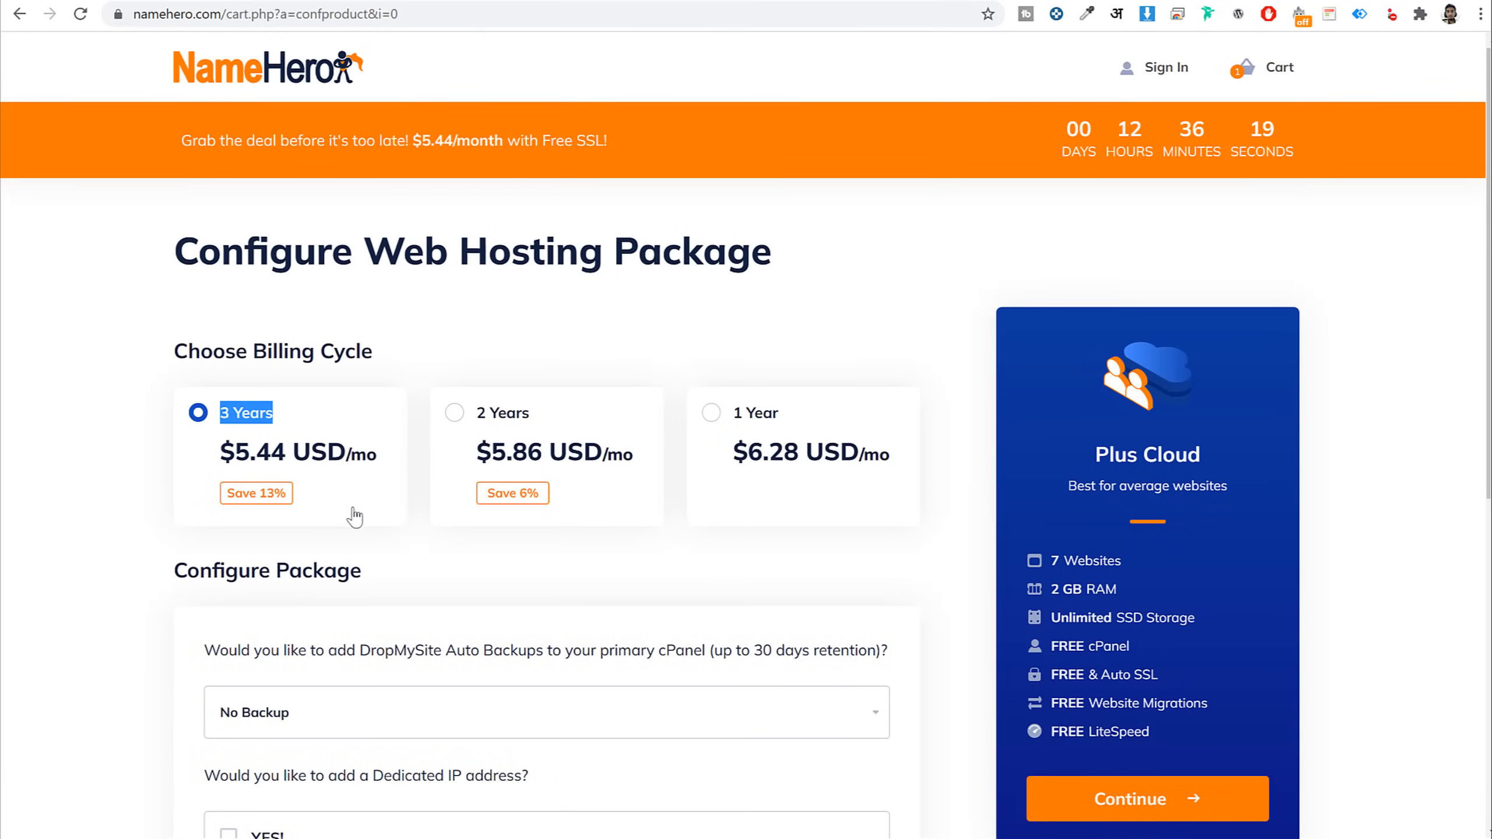
click(736, 419)
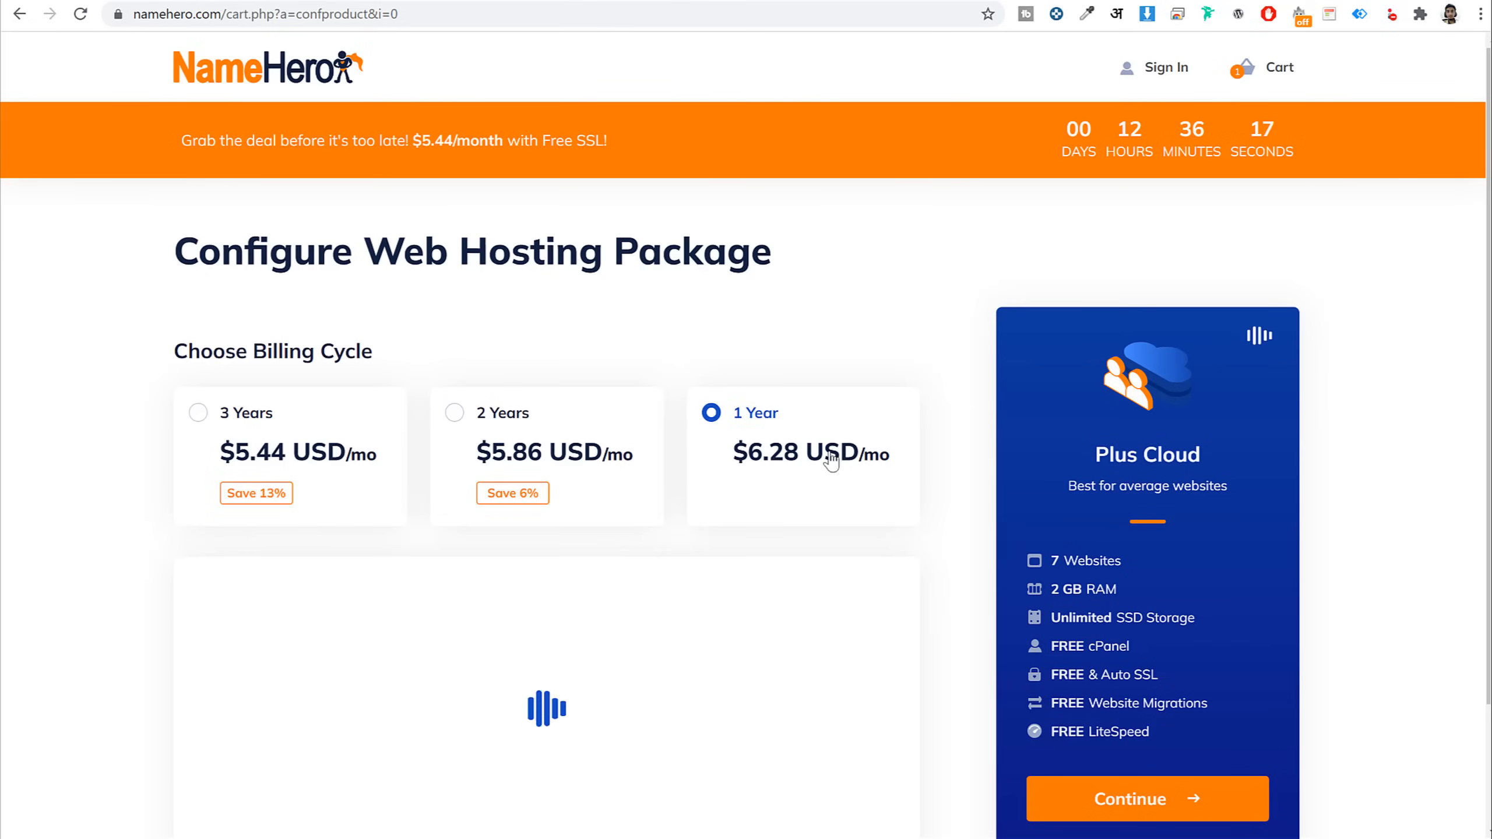
click(271, 414)
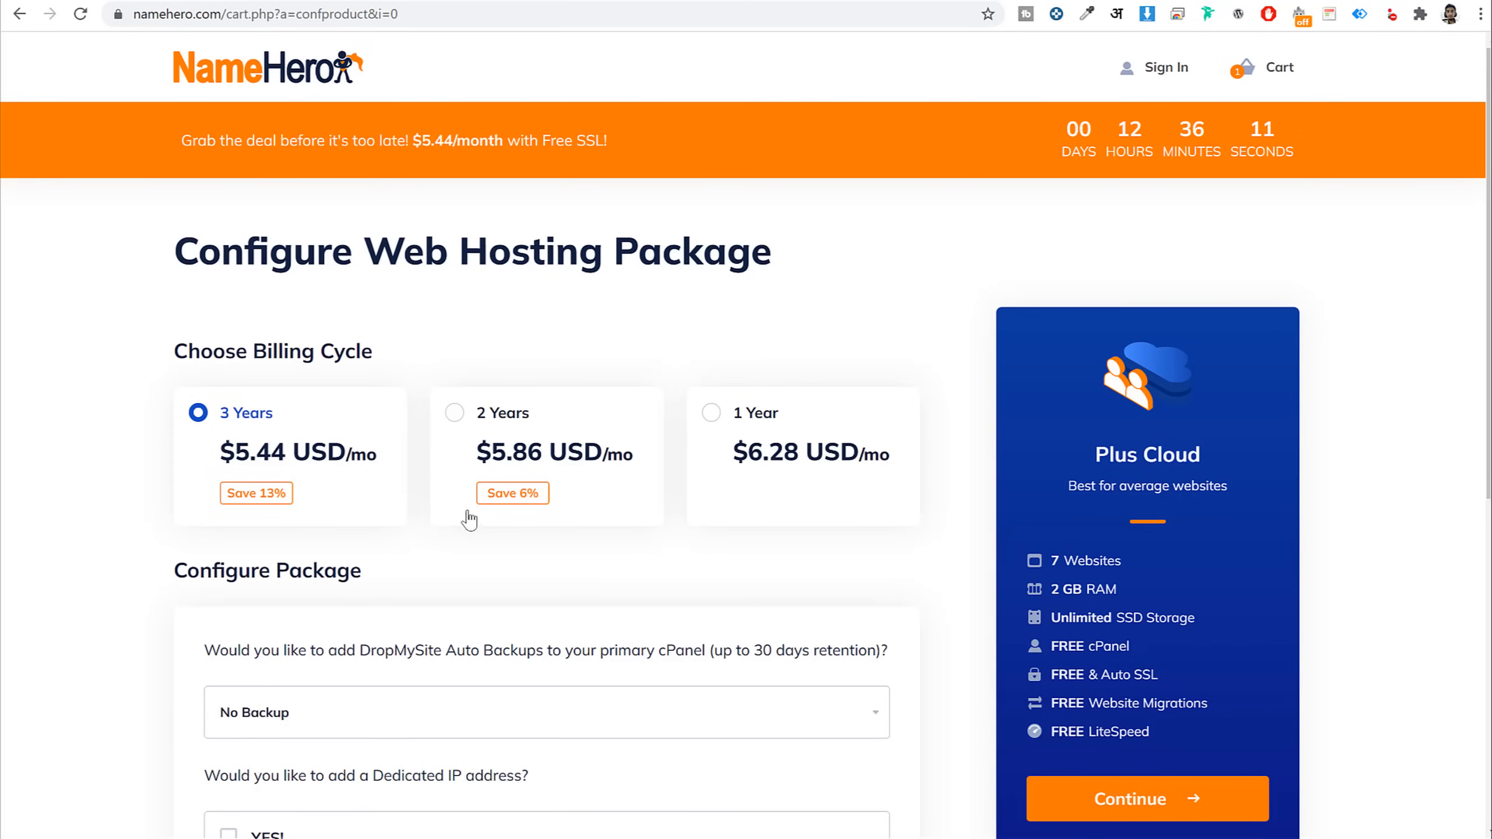
click(781, 448)
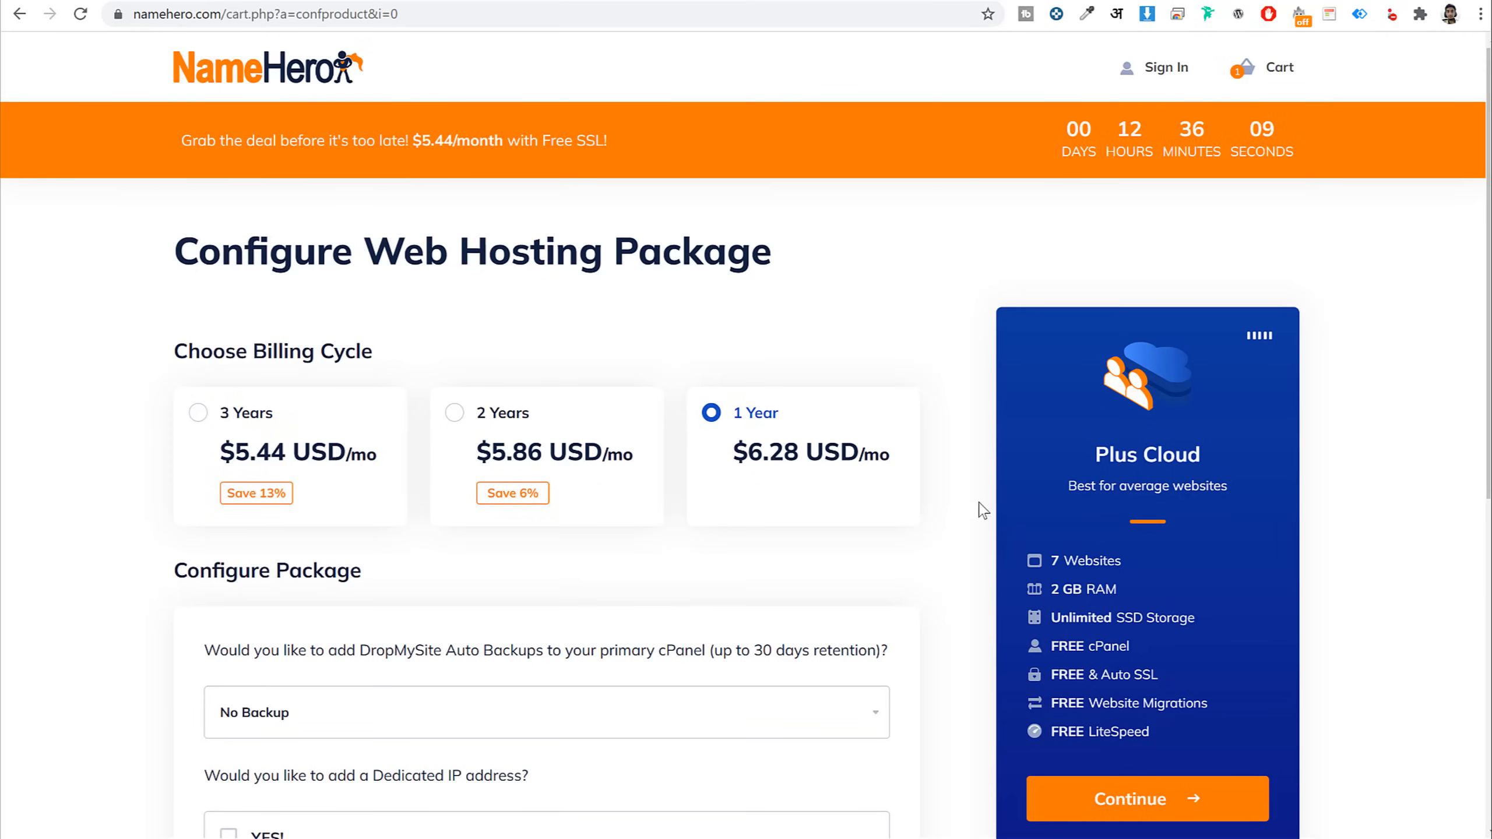
scroll(977, 587, down, 4)
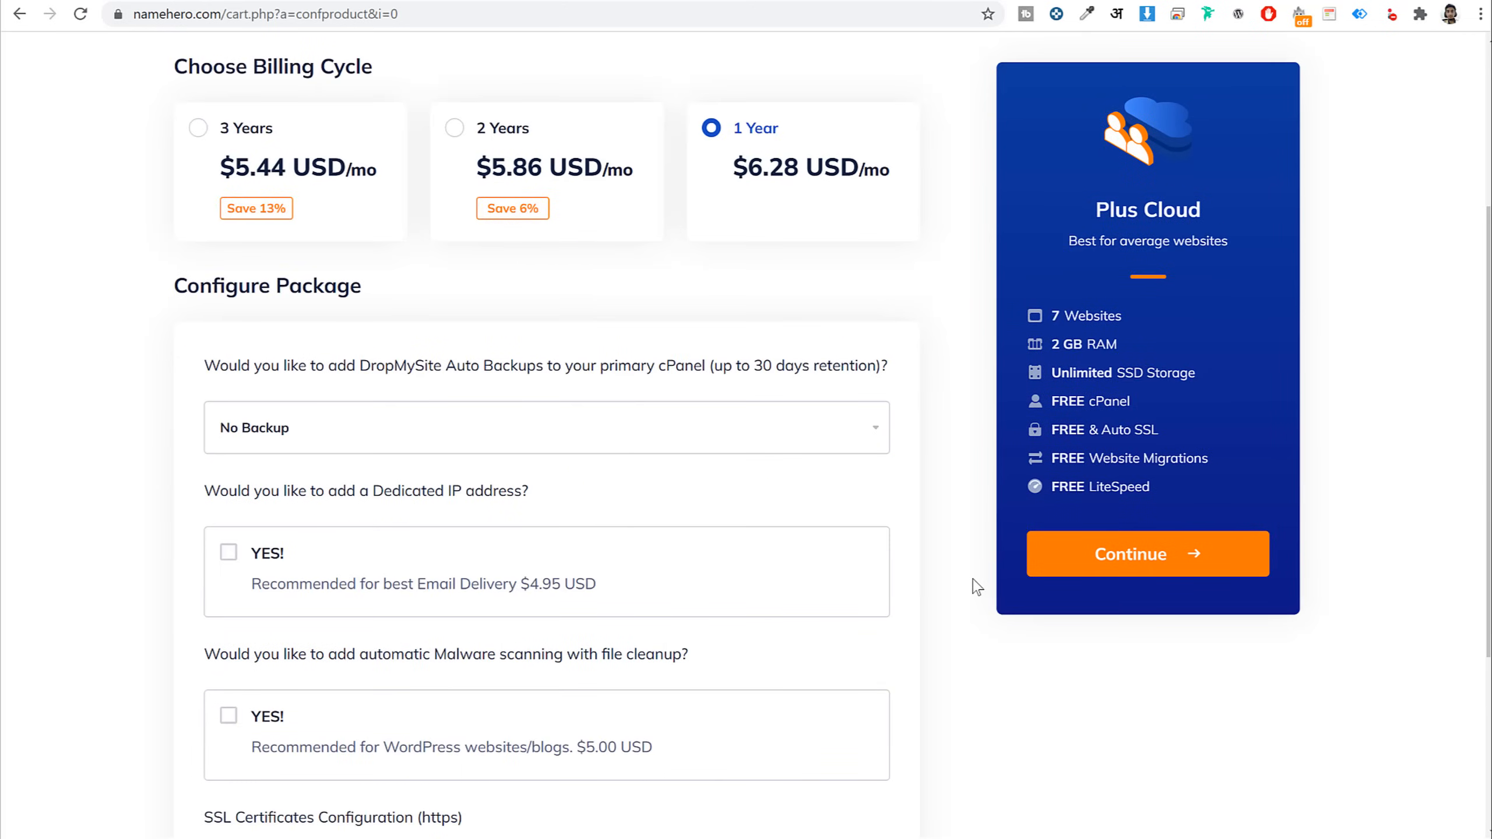
scroll(977, 586, down, 5)
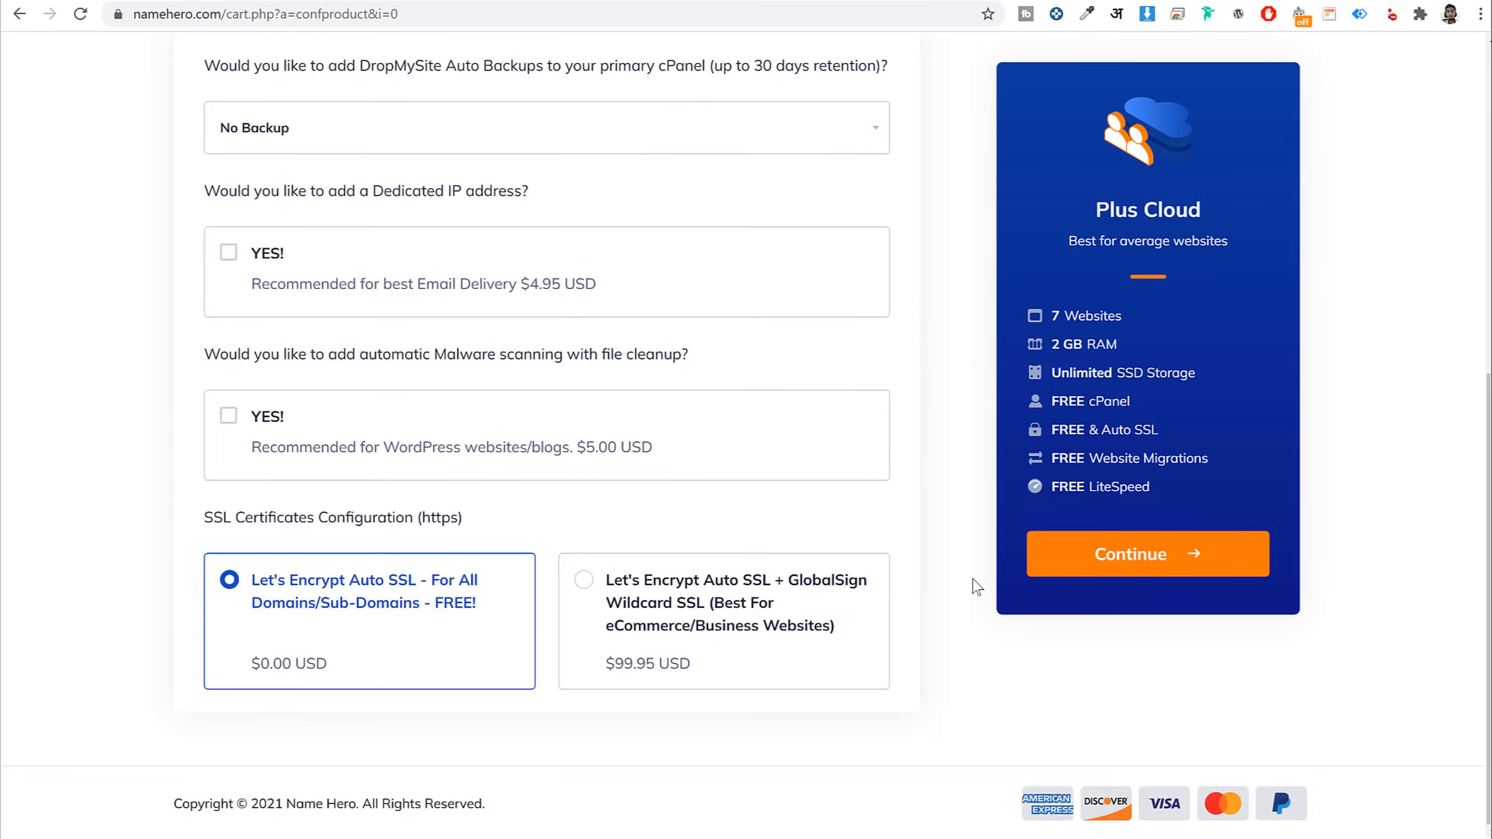
click(1129, 568)
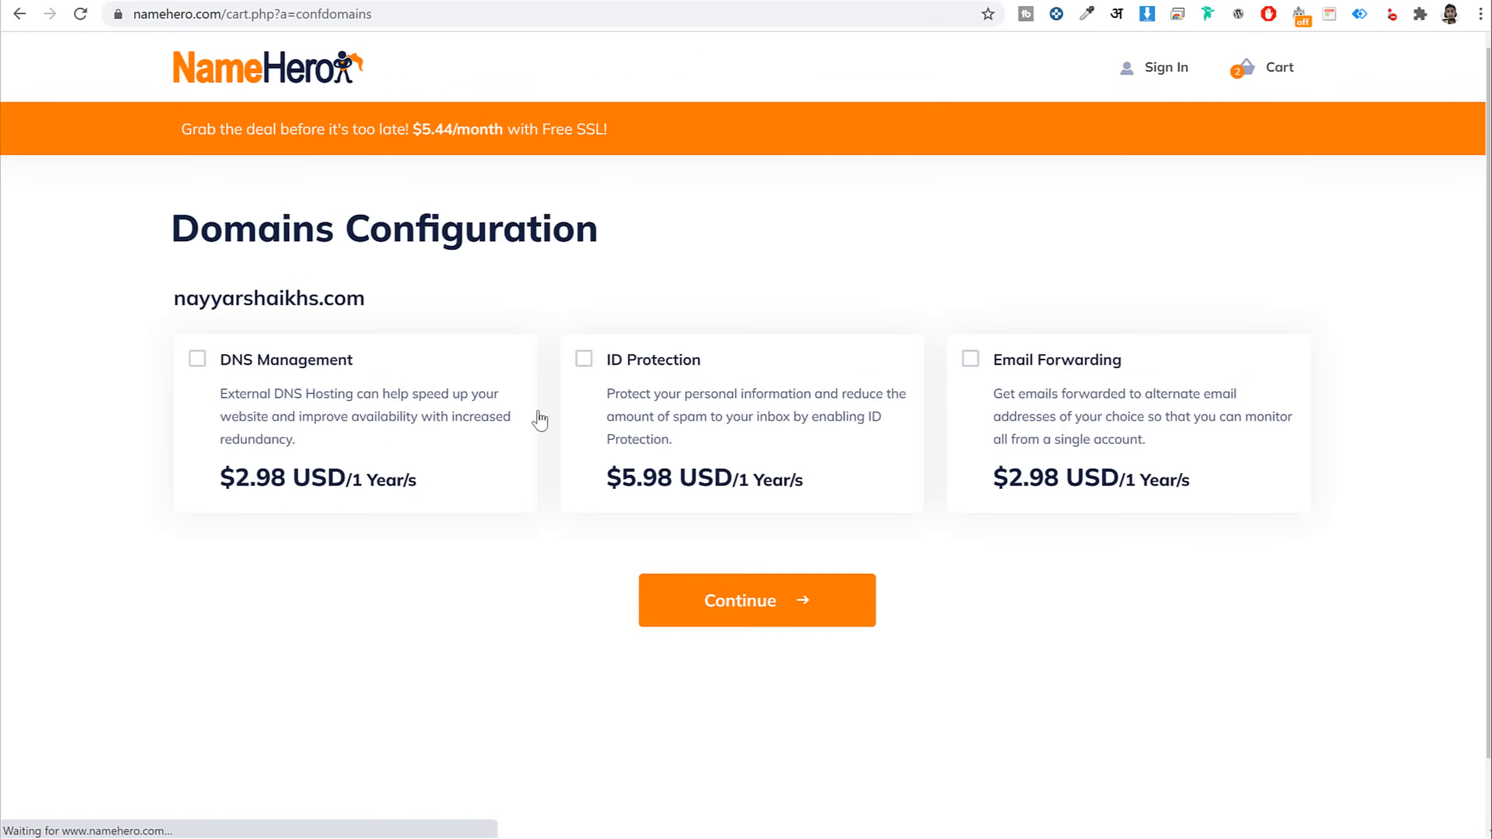
Leave the domain add-ons unchecked and proceed to Review & Checkout
drag(171, 255, 628, 255)
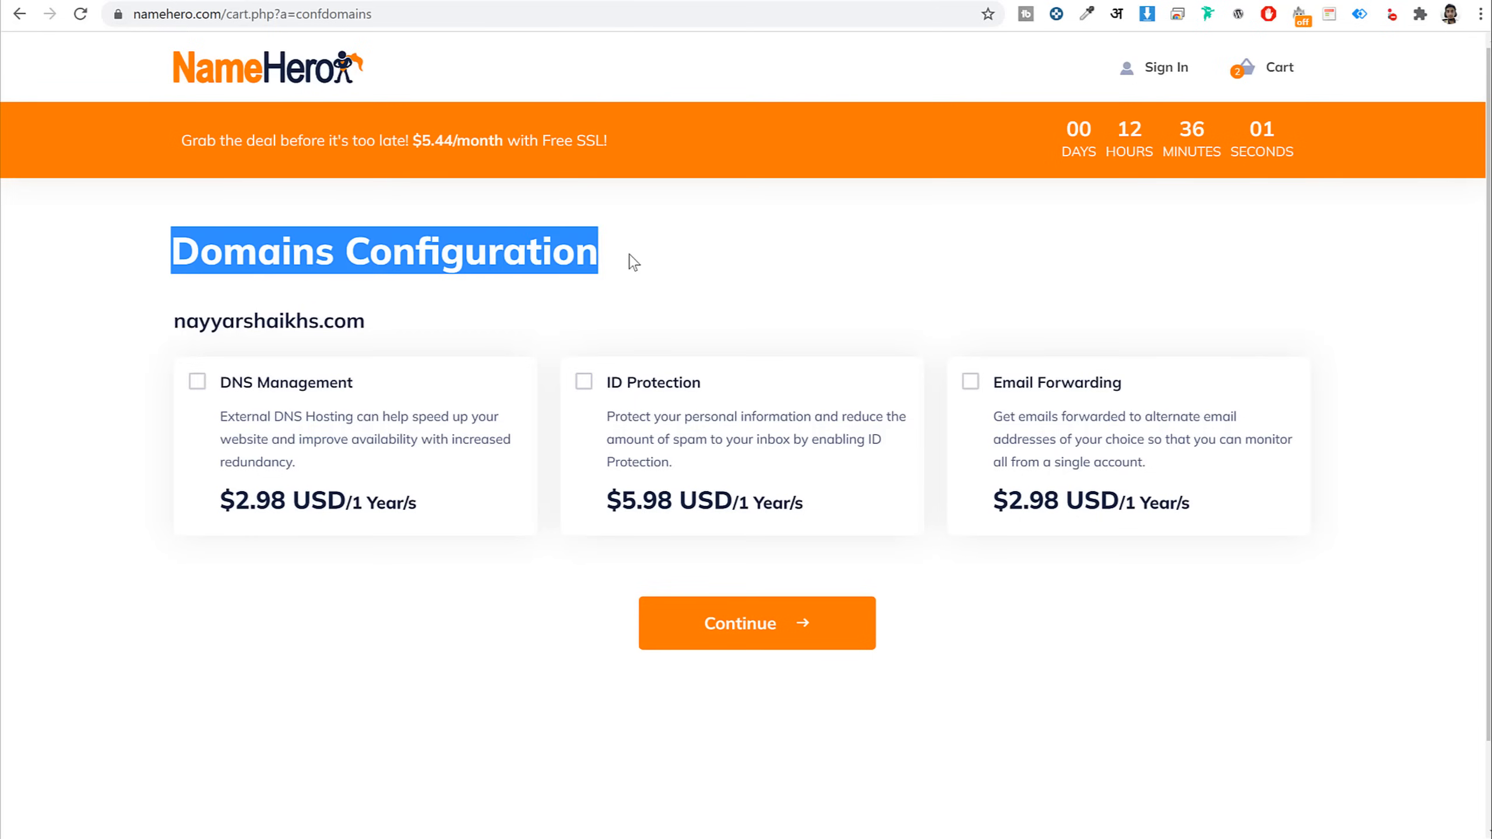
click(628, 255)
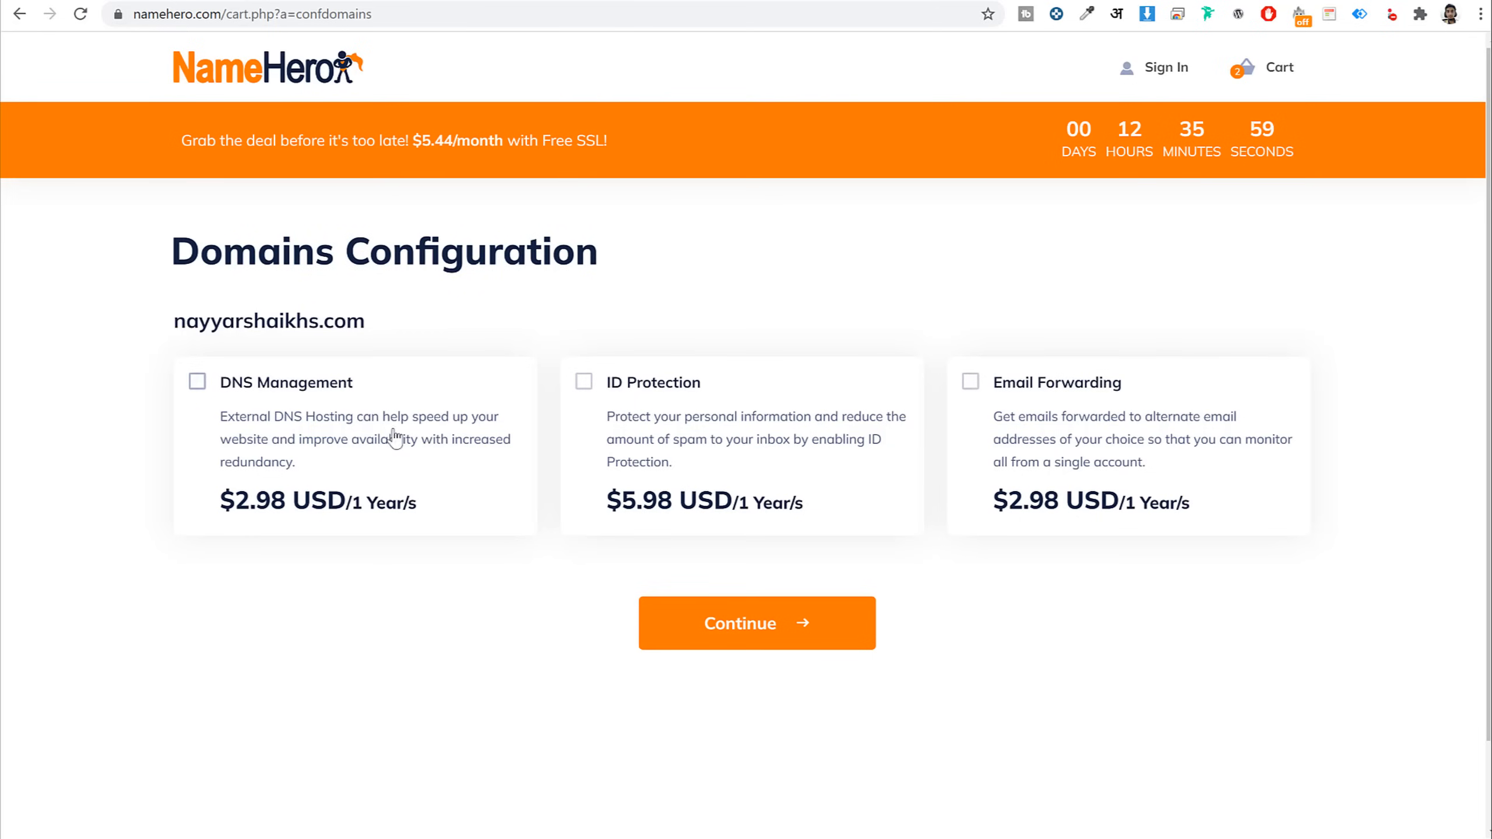
click(726, 626)
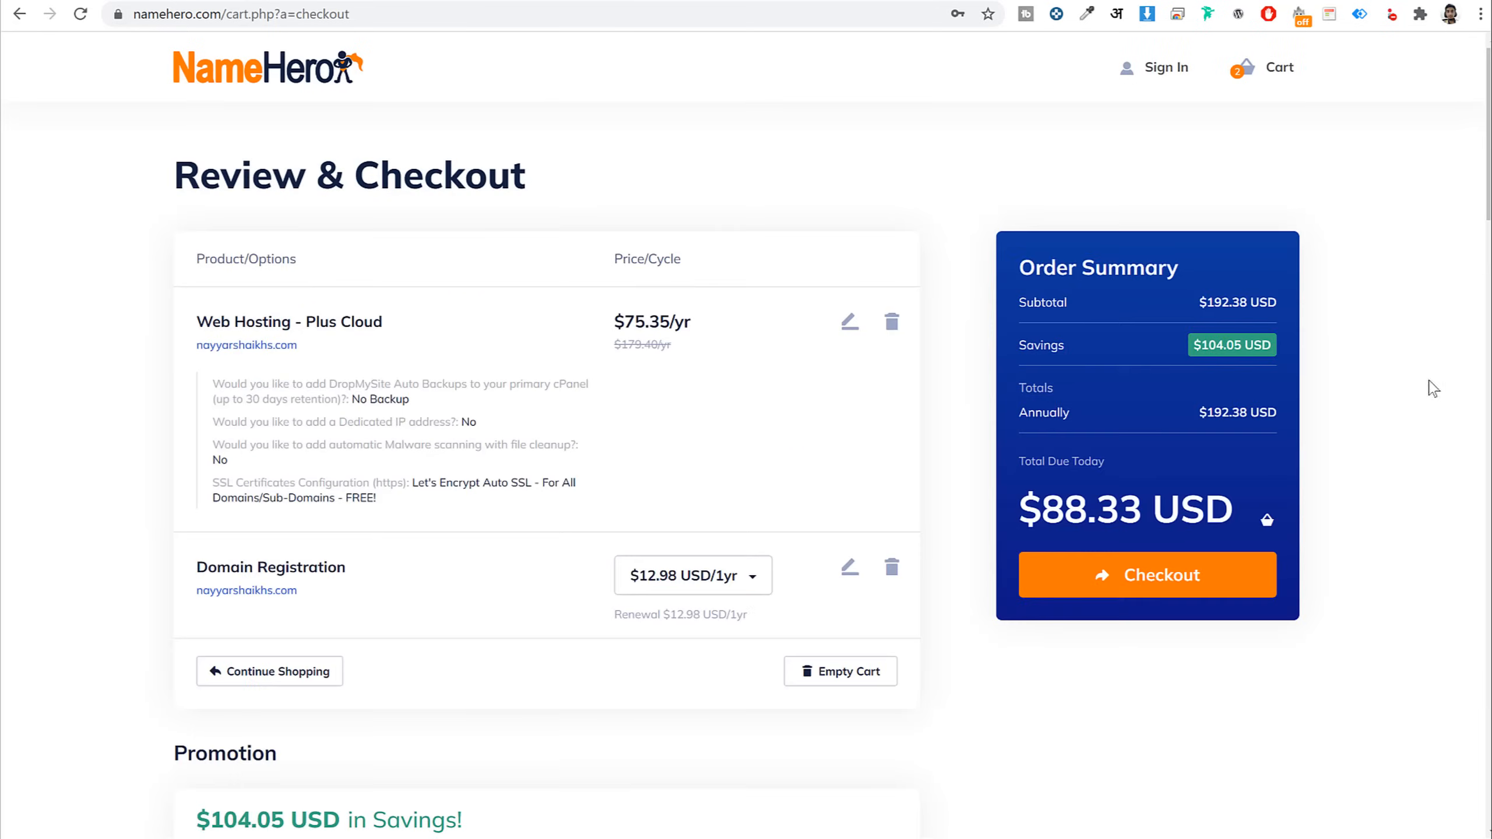
scroll(1365, 353, down, 6)
scroll(1366, 353, down, 6)
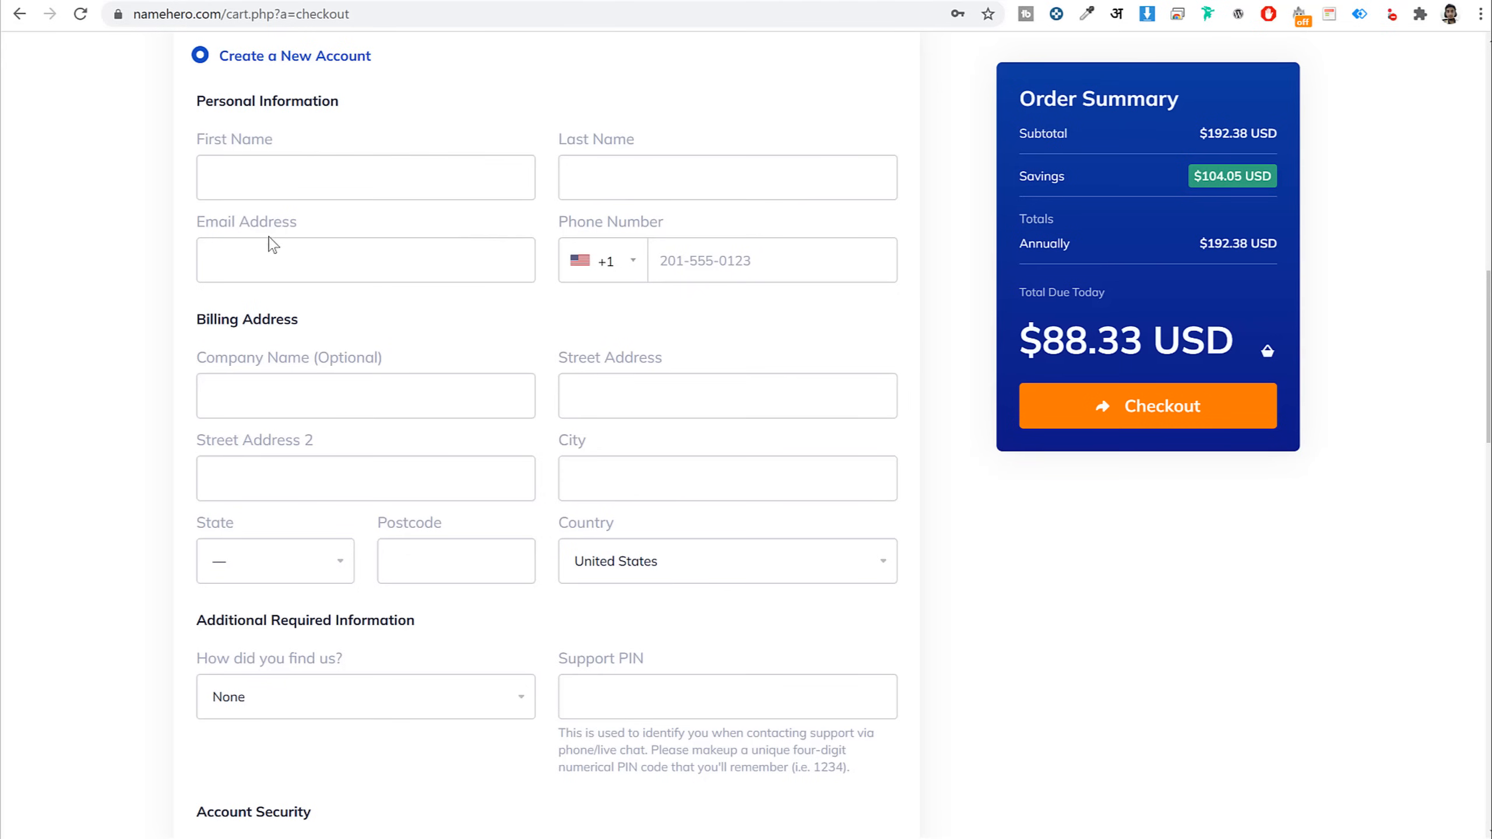
scroll(376, 377, down, 3)
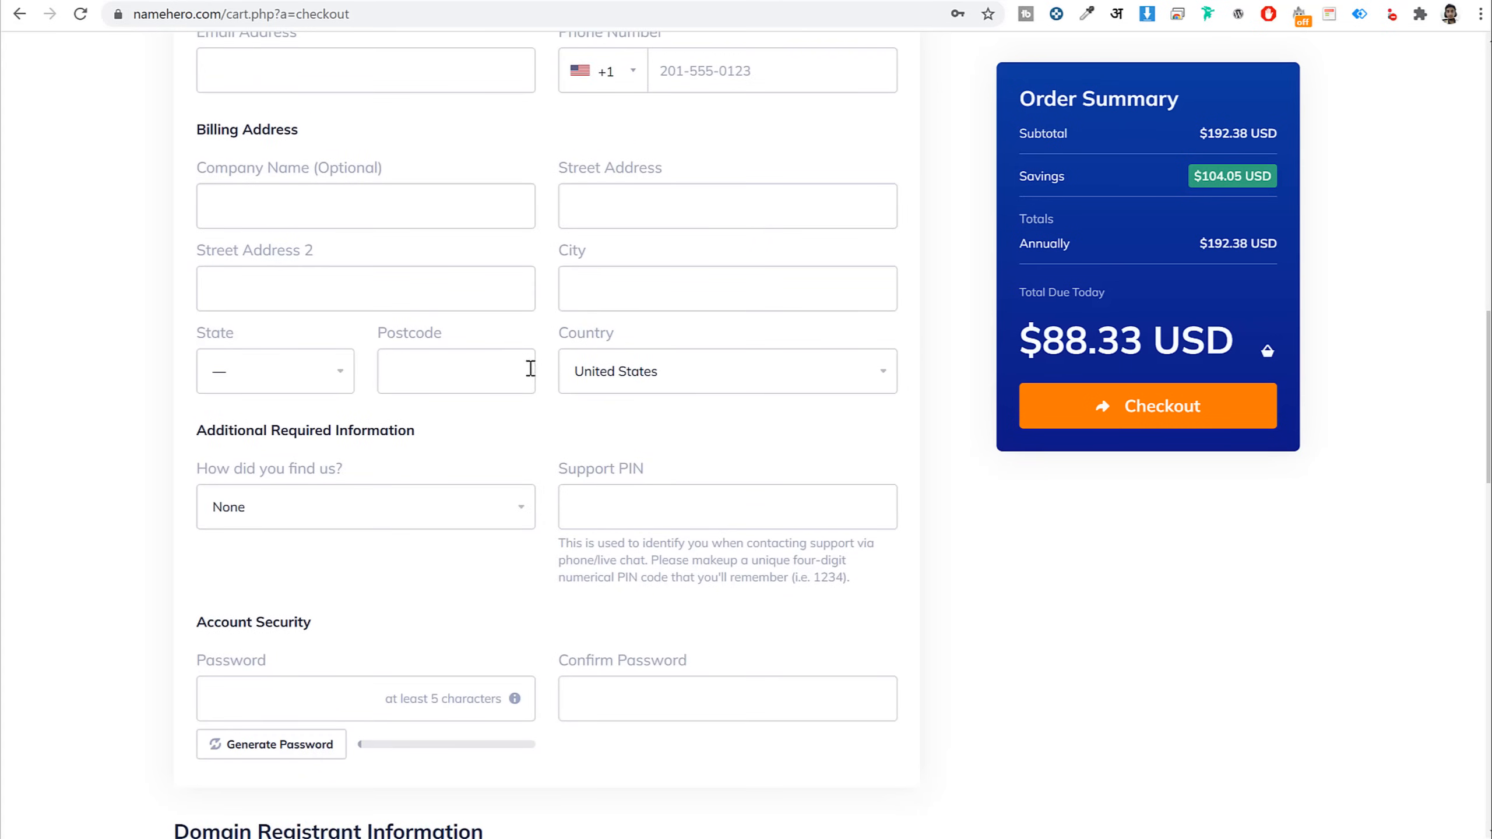
scroll(781, 371, down, 3)
click(286, 322)
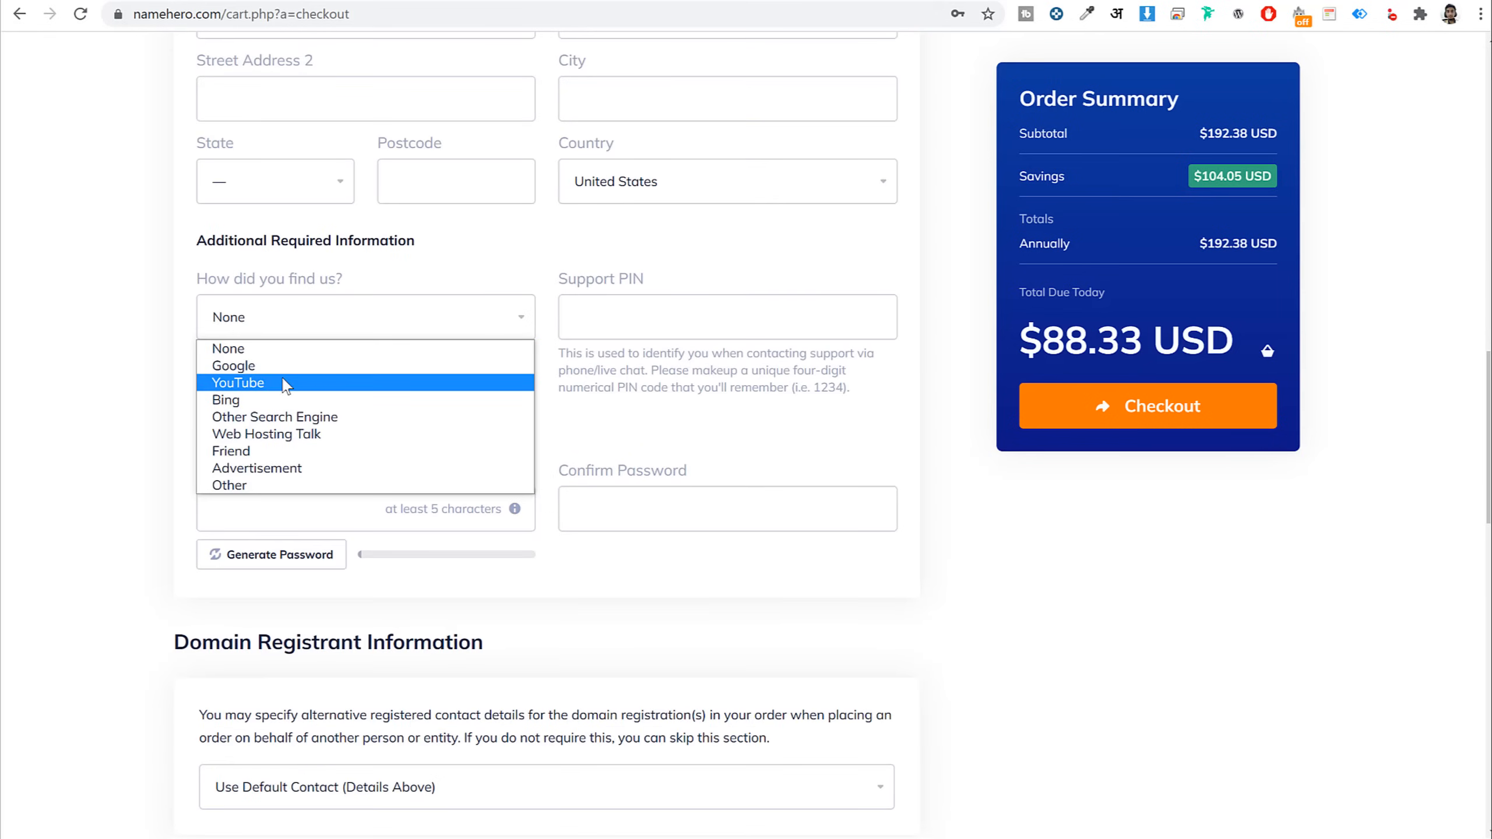
click(762, 390)
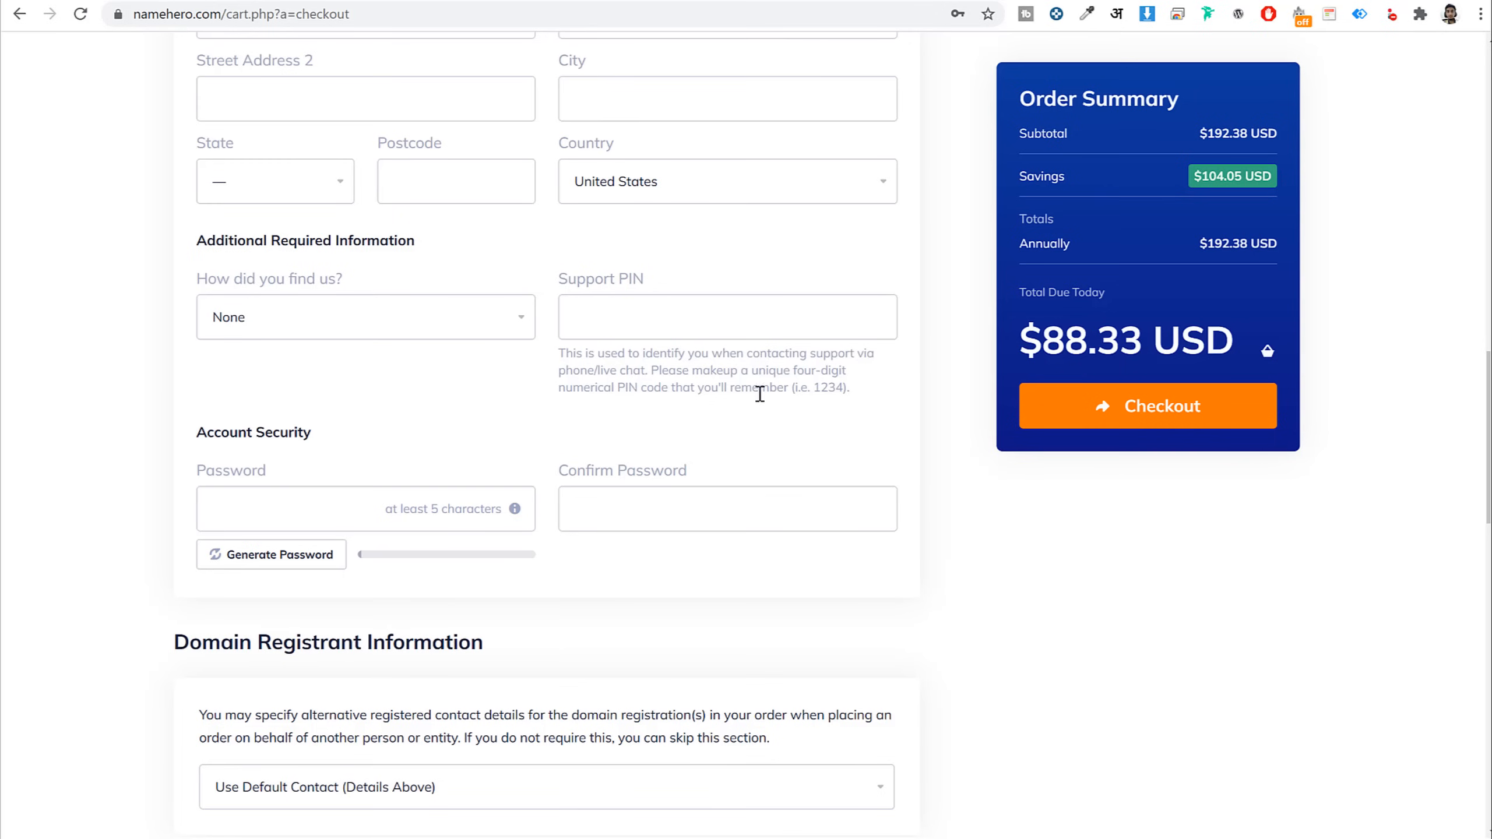
triple_click(632, 283)
click(821, 405)
double_click(830, 389)
click(933, 475)
scroll(367, 390, down, 2)
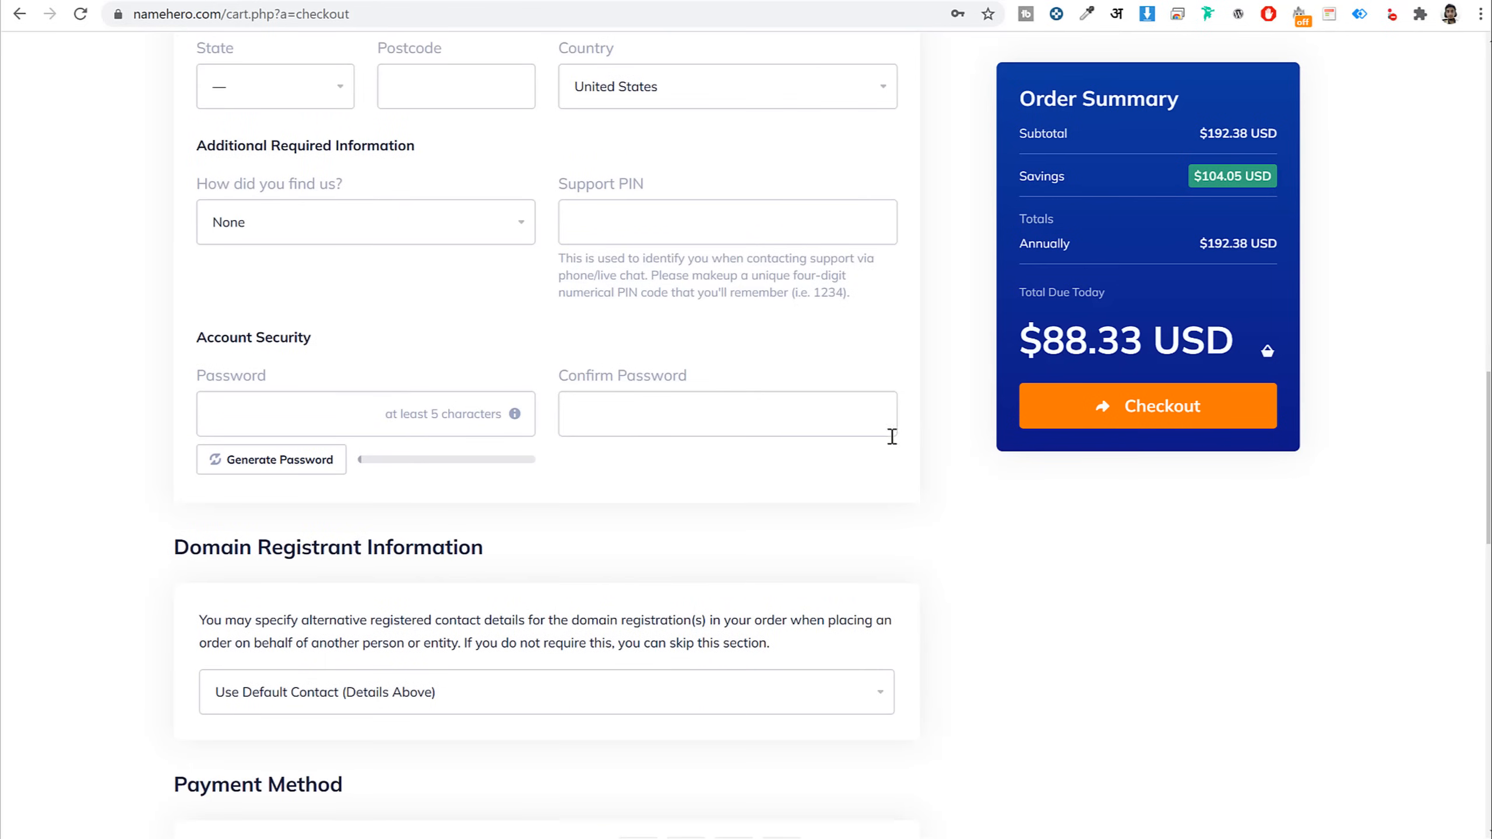
scroll(898, 500, up, 5)
scroll(899, 500, up, 5)
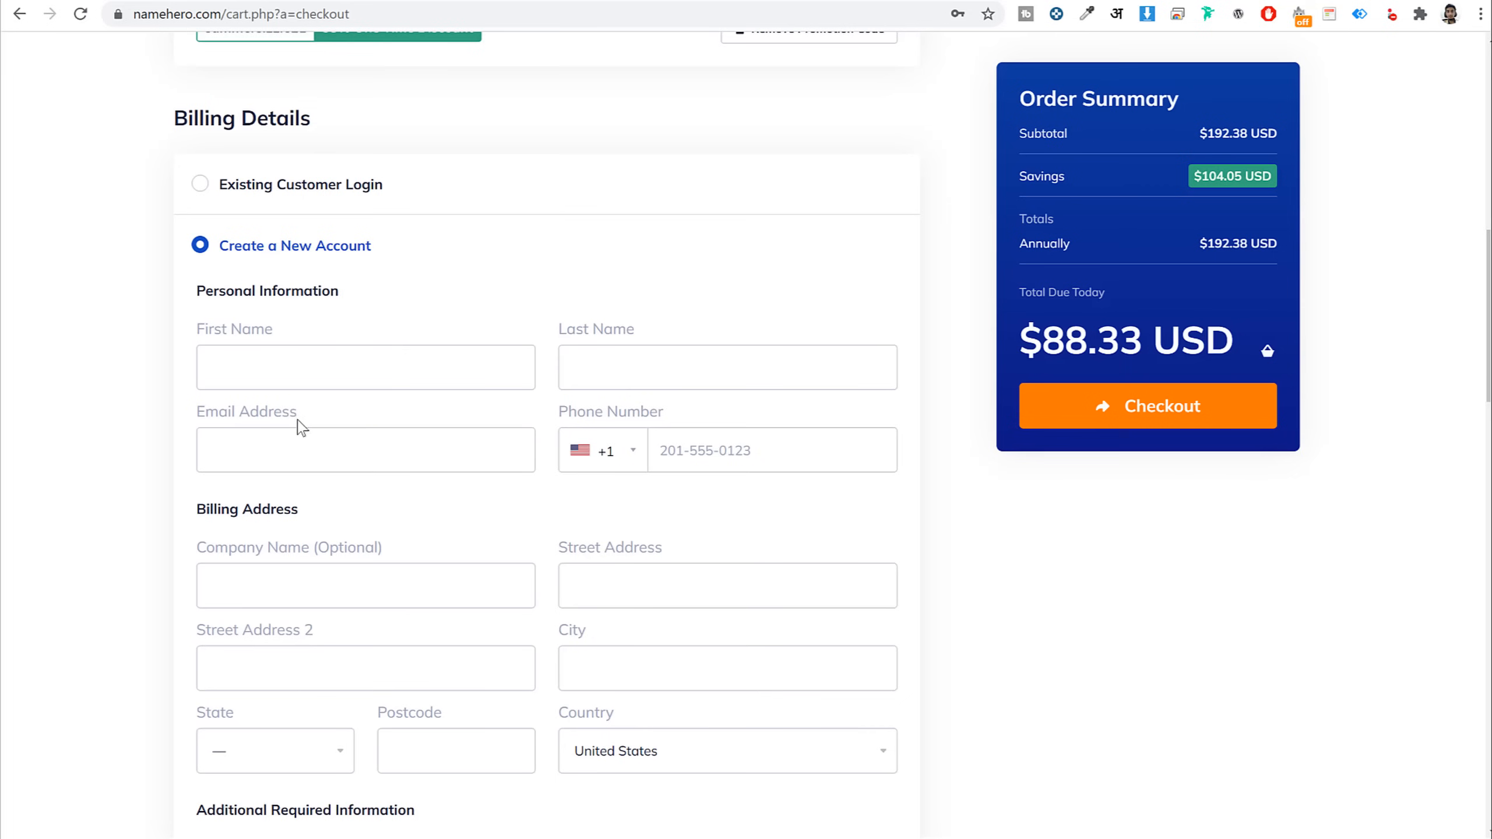
drag(299, 422, 176, 424)
scroll(372, 522, down, 1)
scroll(373, 521, down, 10)
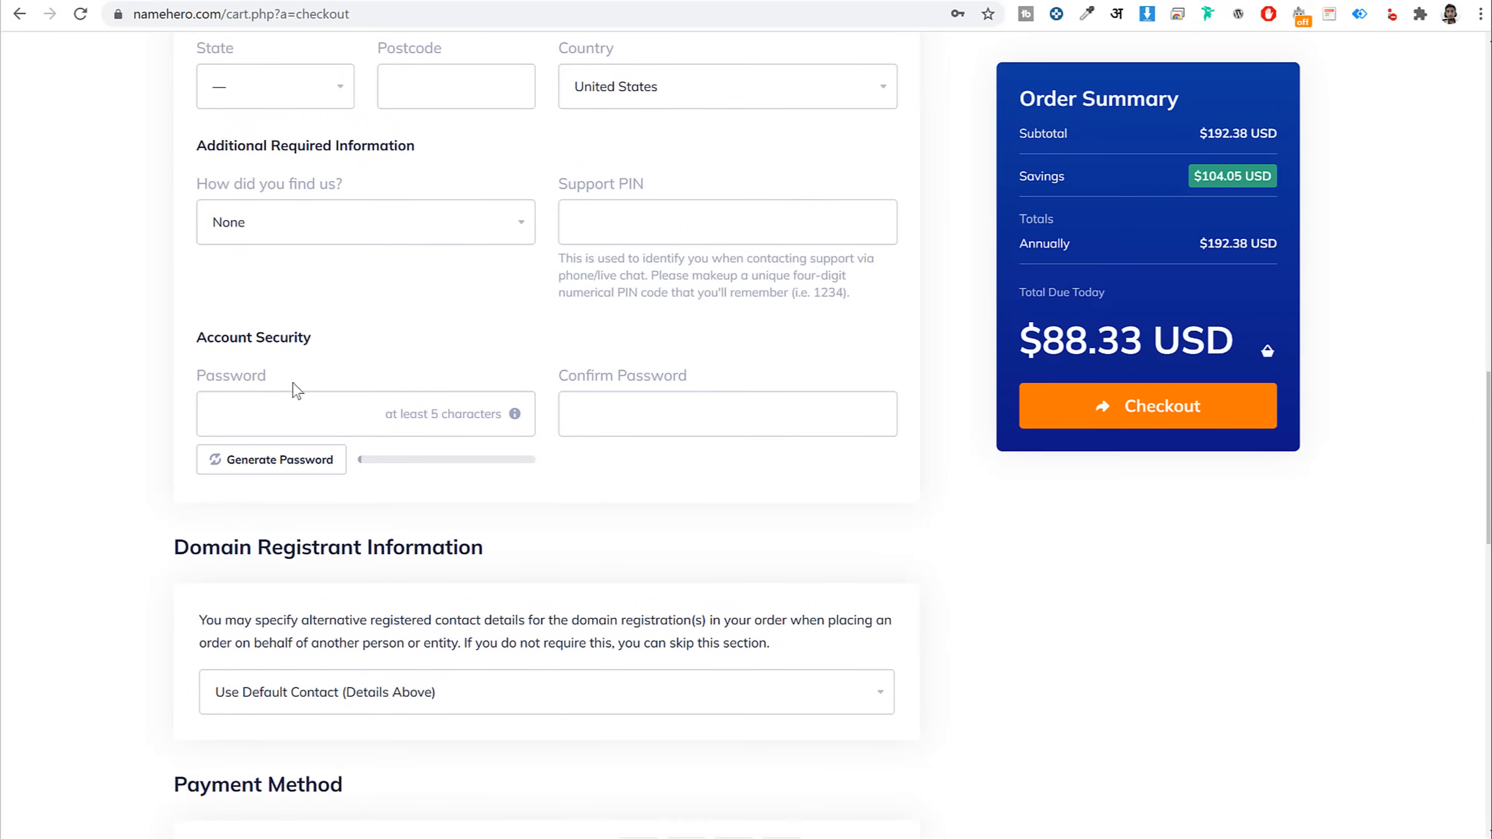
drag(299, 392, 192, 387)
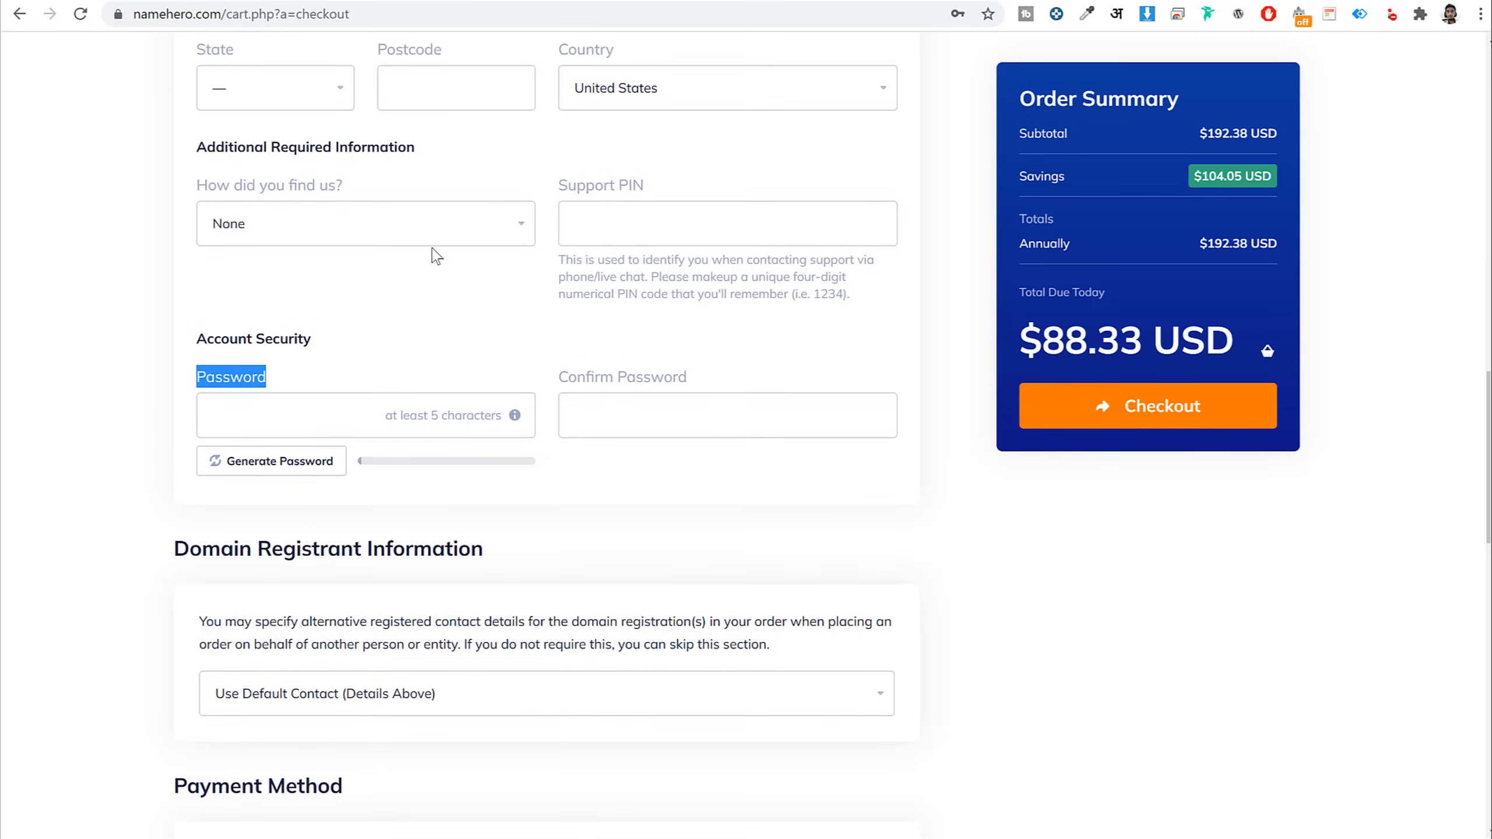
scroll(286, 233, up, 6)
scroll(377, 449, down, 2)
scroll(1119, 506, down, 7)
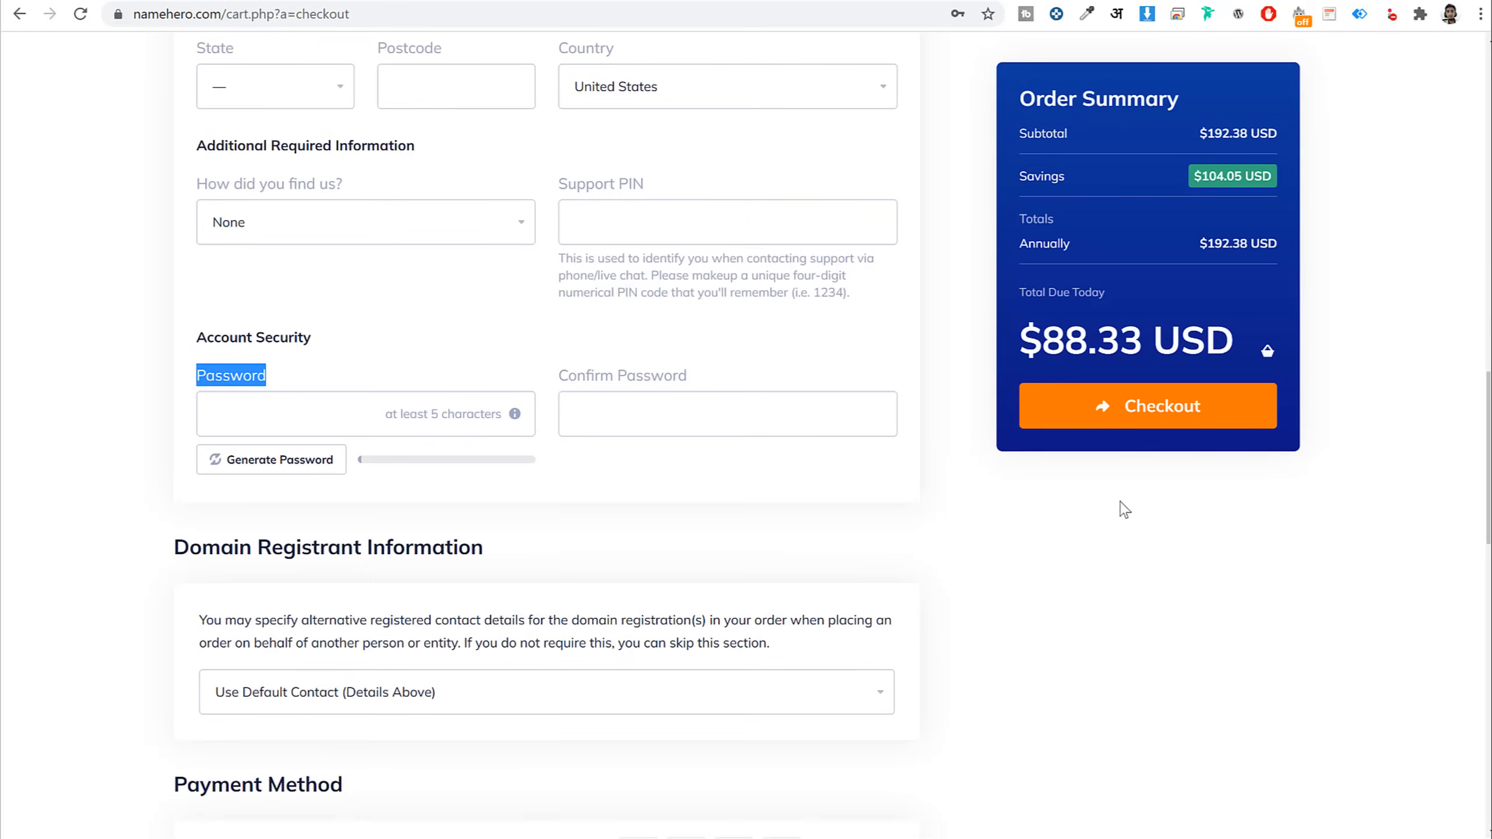
scroll(1203, 527, down, 6)
Try the PayPal, Coinbase and Stripe options, settle on Credit Card, and accept the Terms of Service
scroll(1206, 529, down, 2)
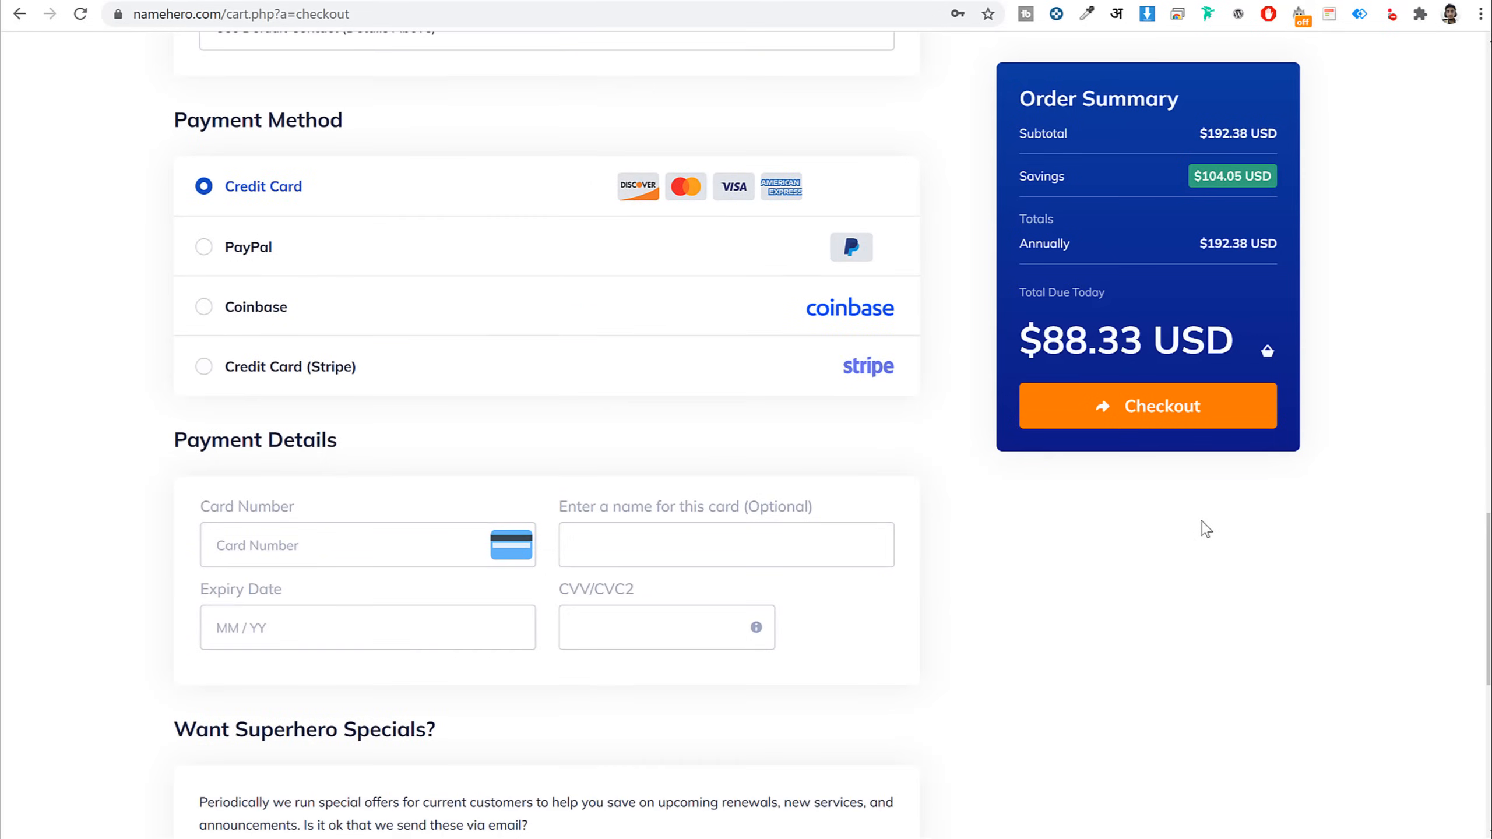
click(303, 246)
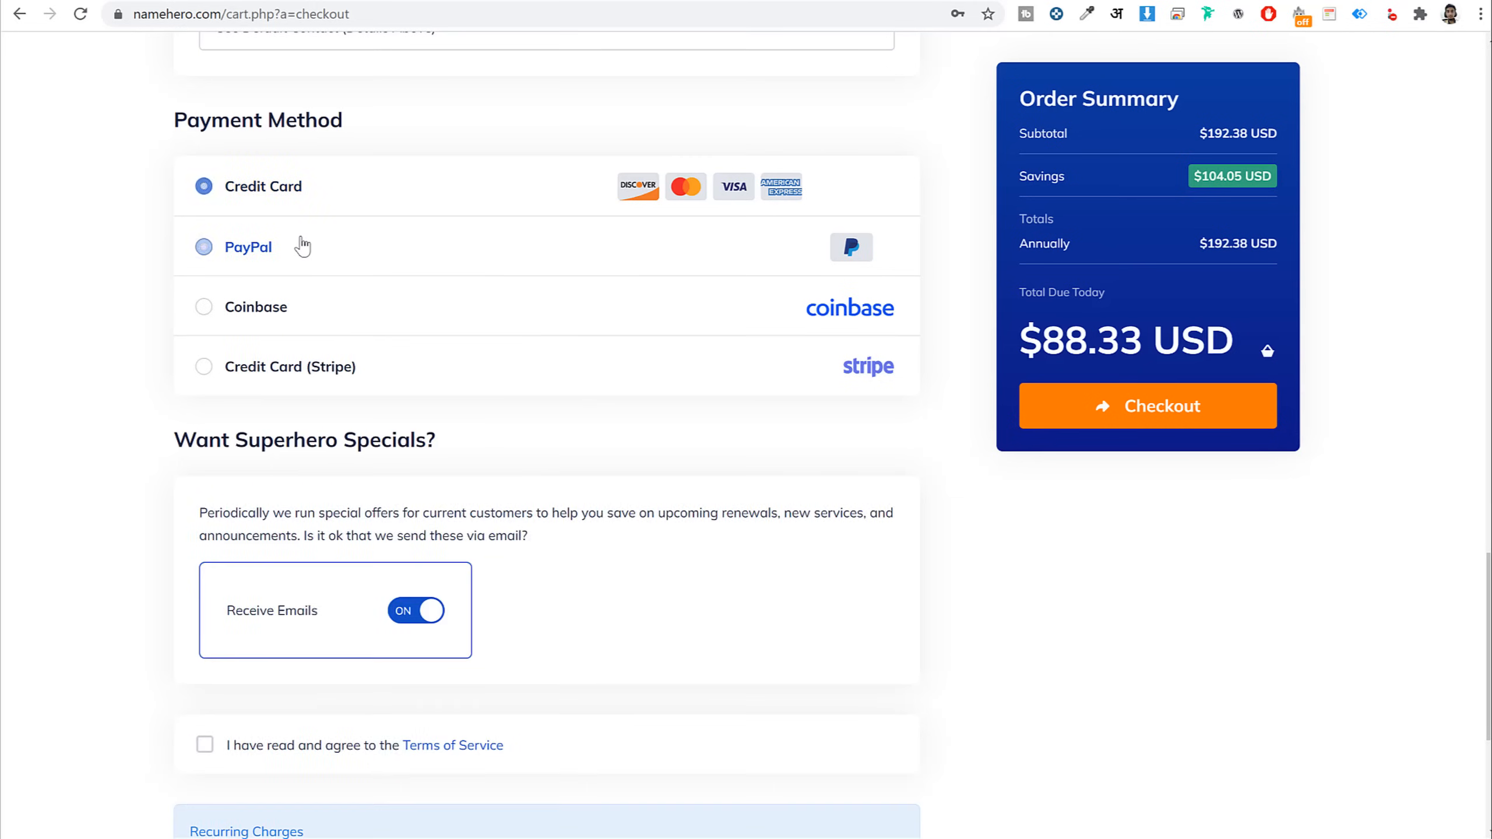
click(293, 306)
click(316, 371)
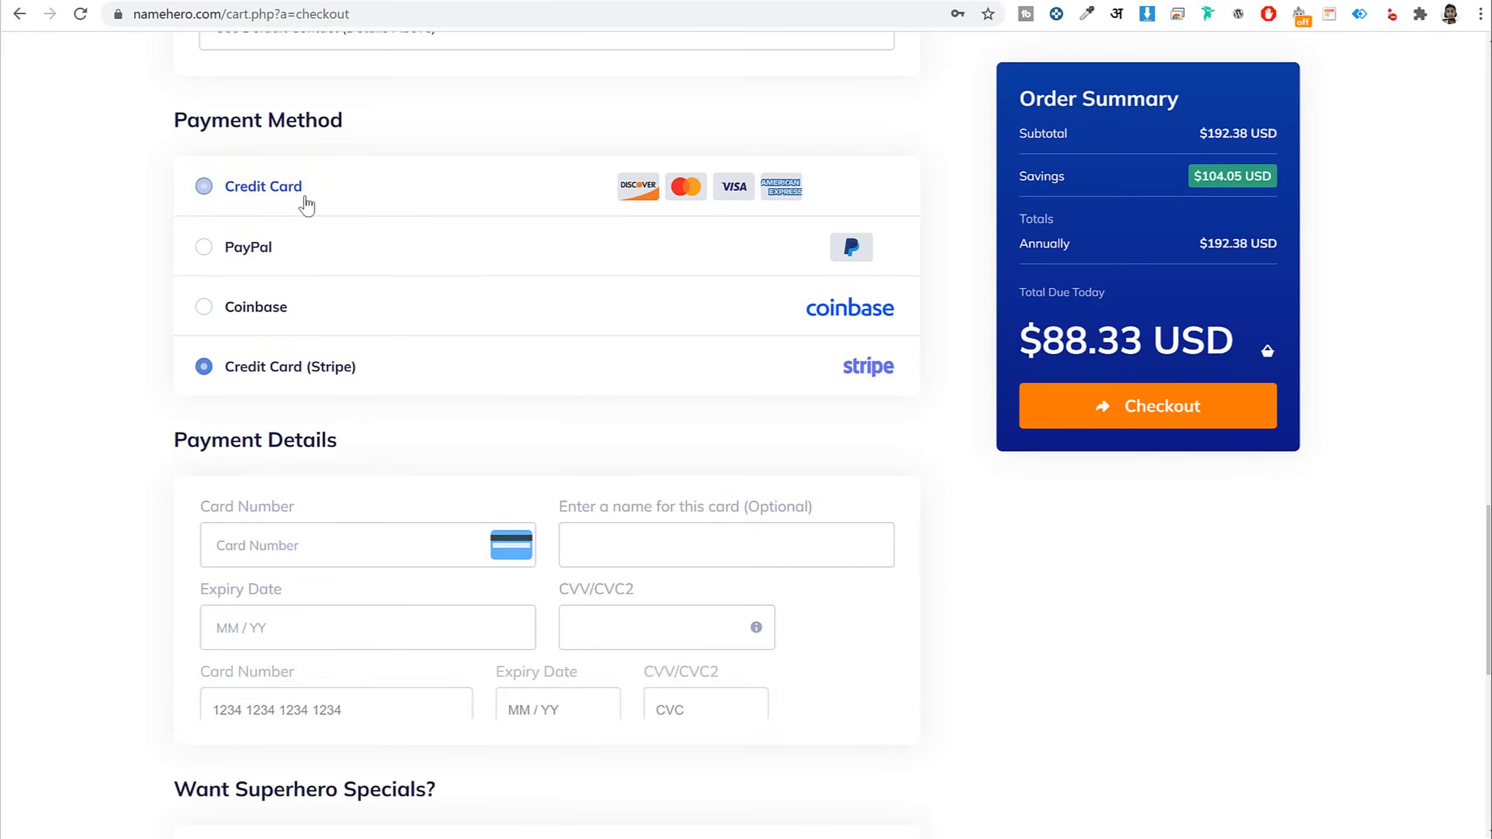
click(390, 176)
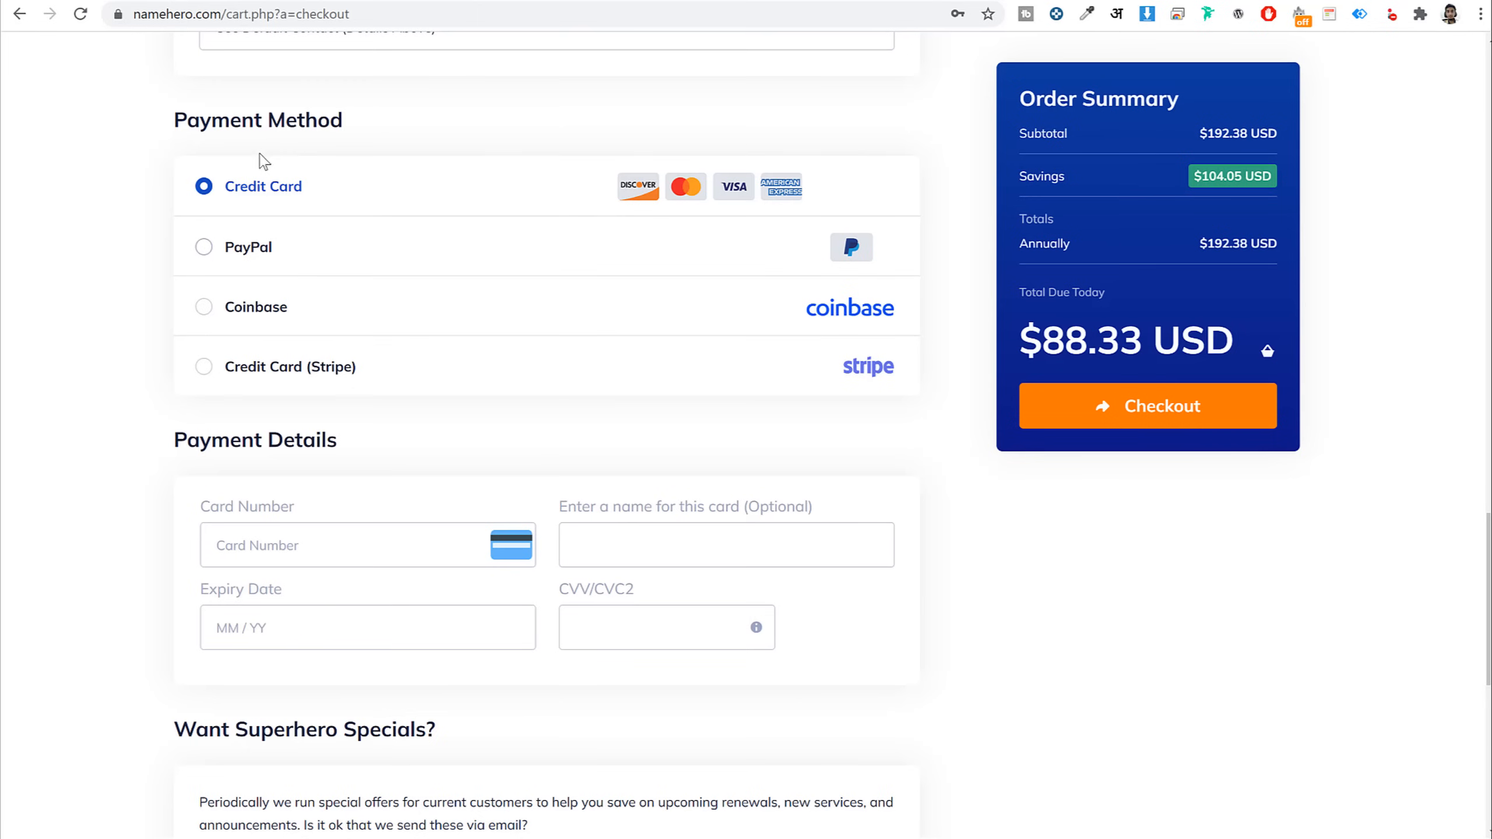
click(293, 253)
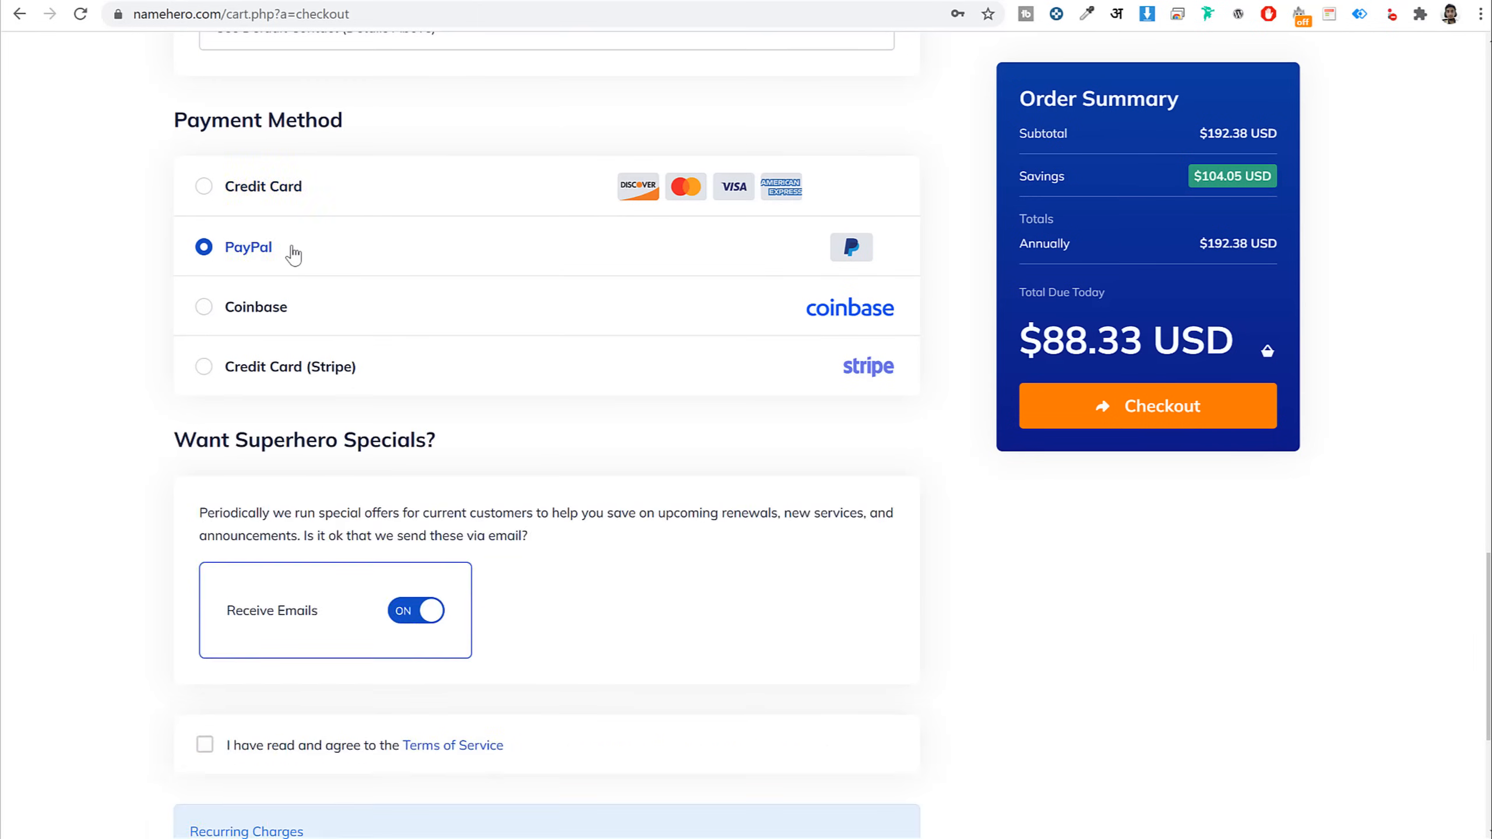
click(296, 317)
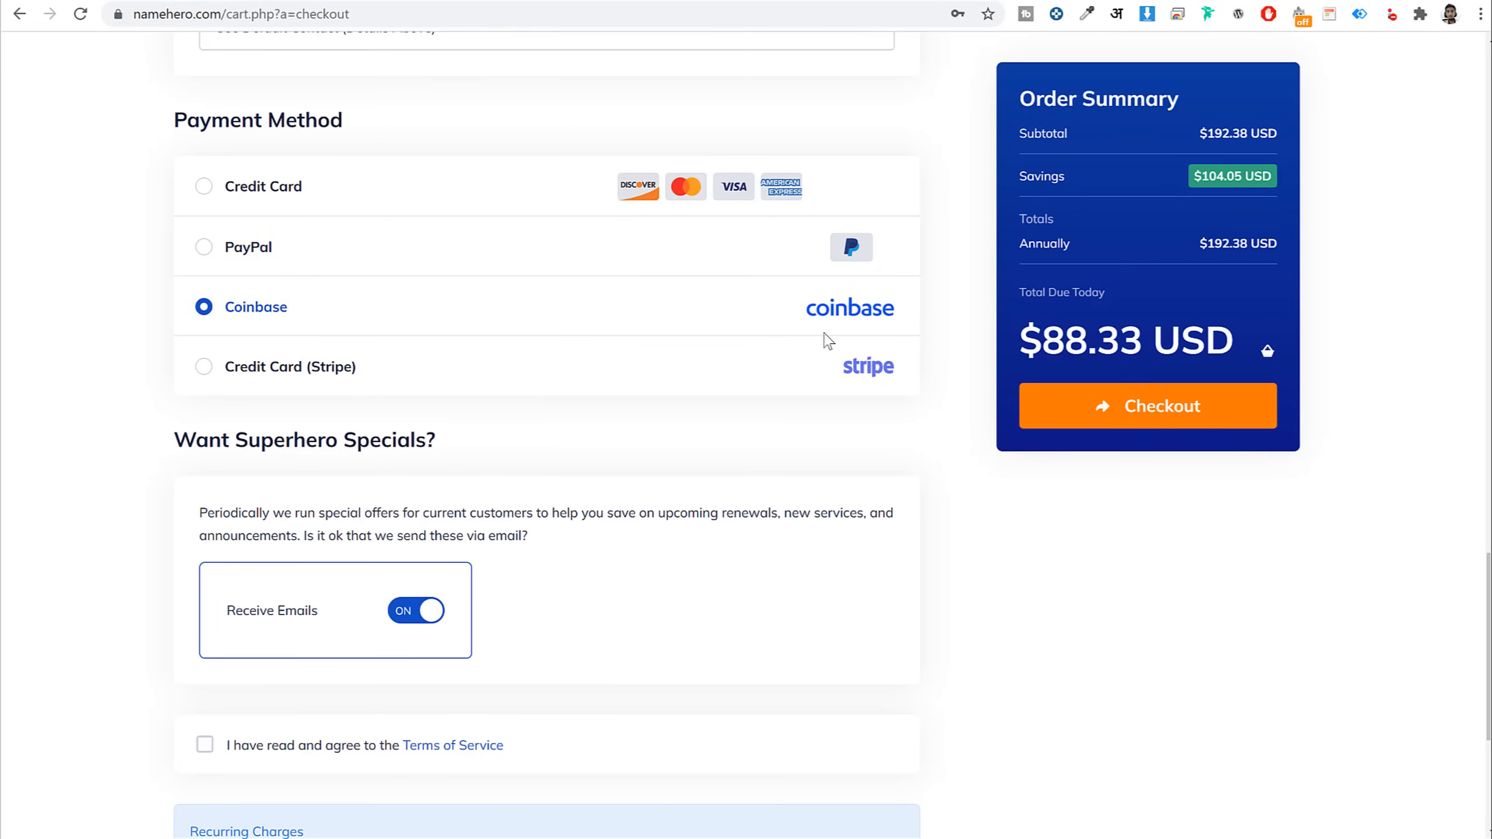
click(293, 369)
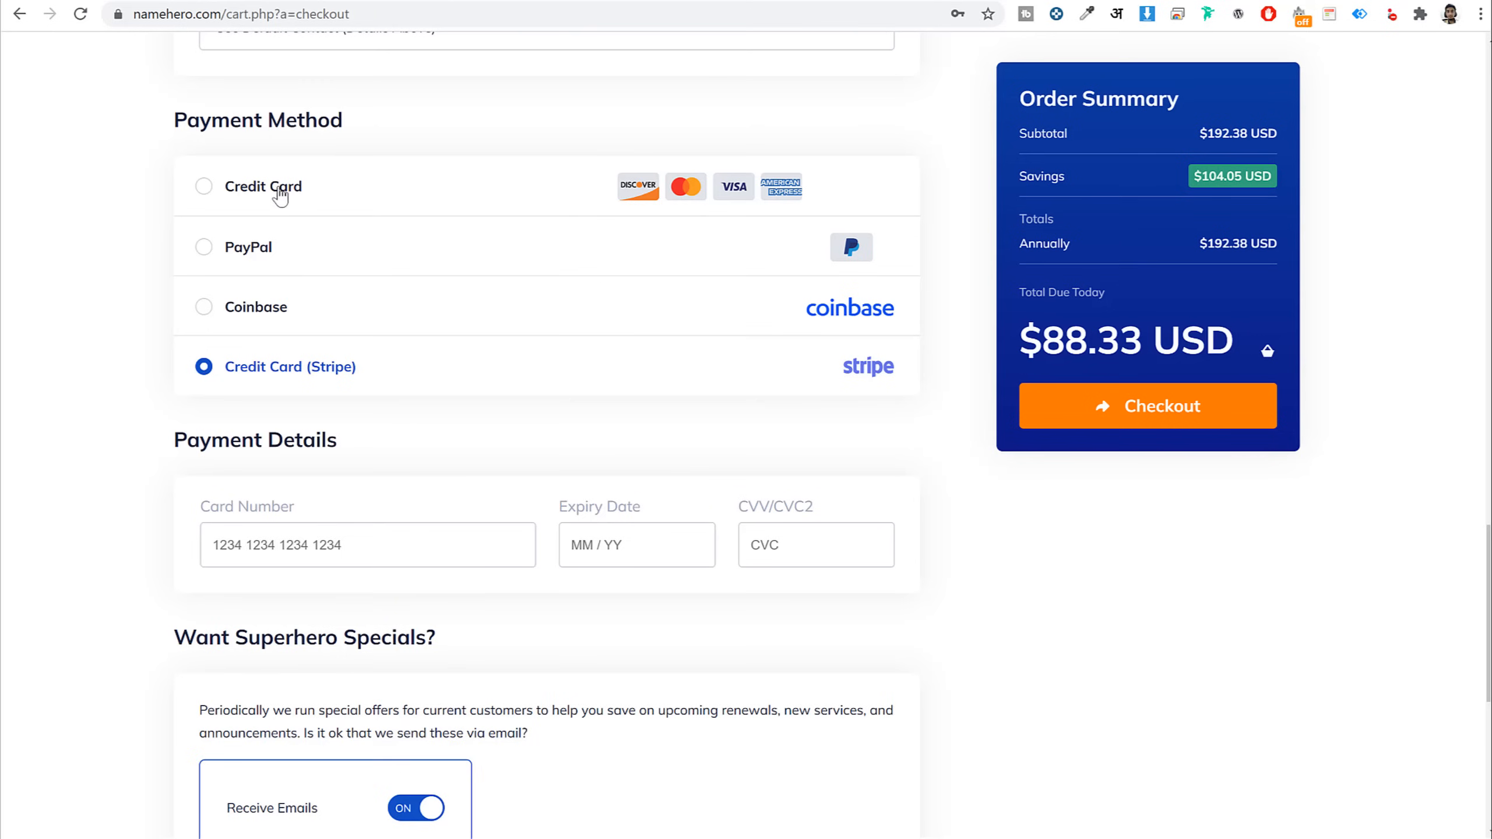
click(246, 191)
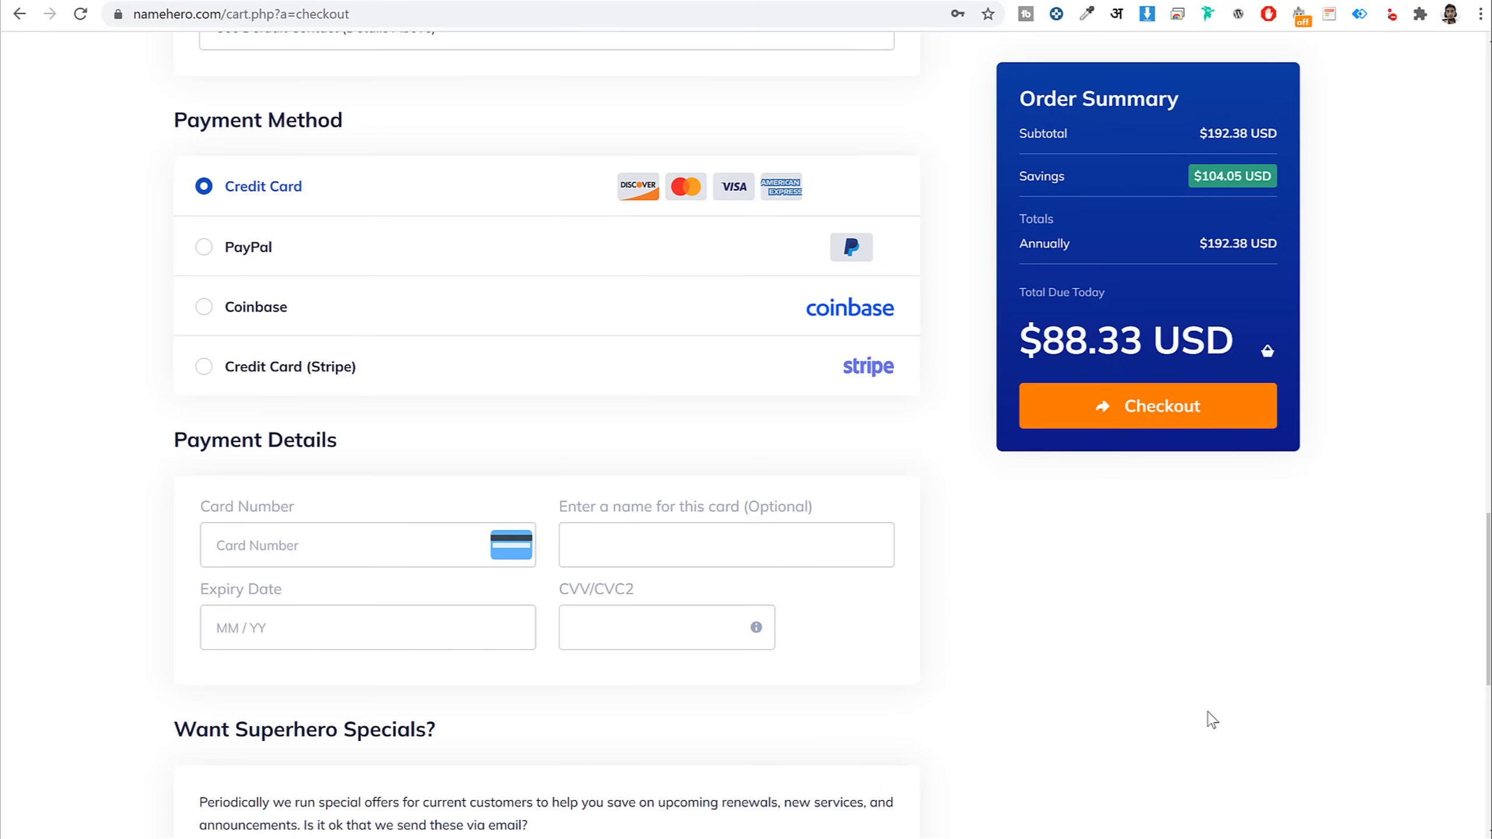
scroll(1211, 719, down, 10)
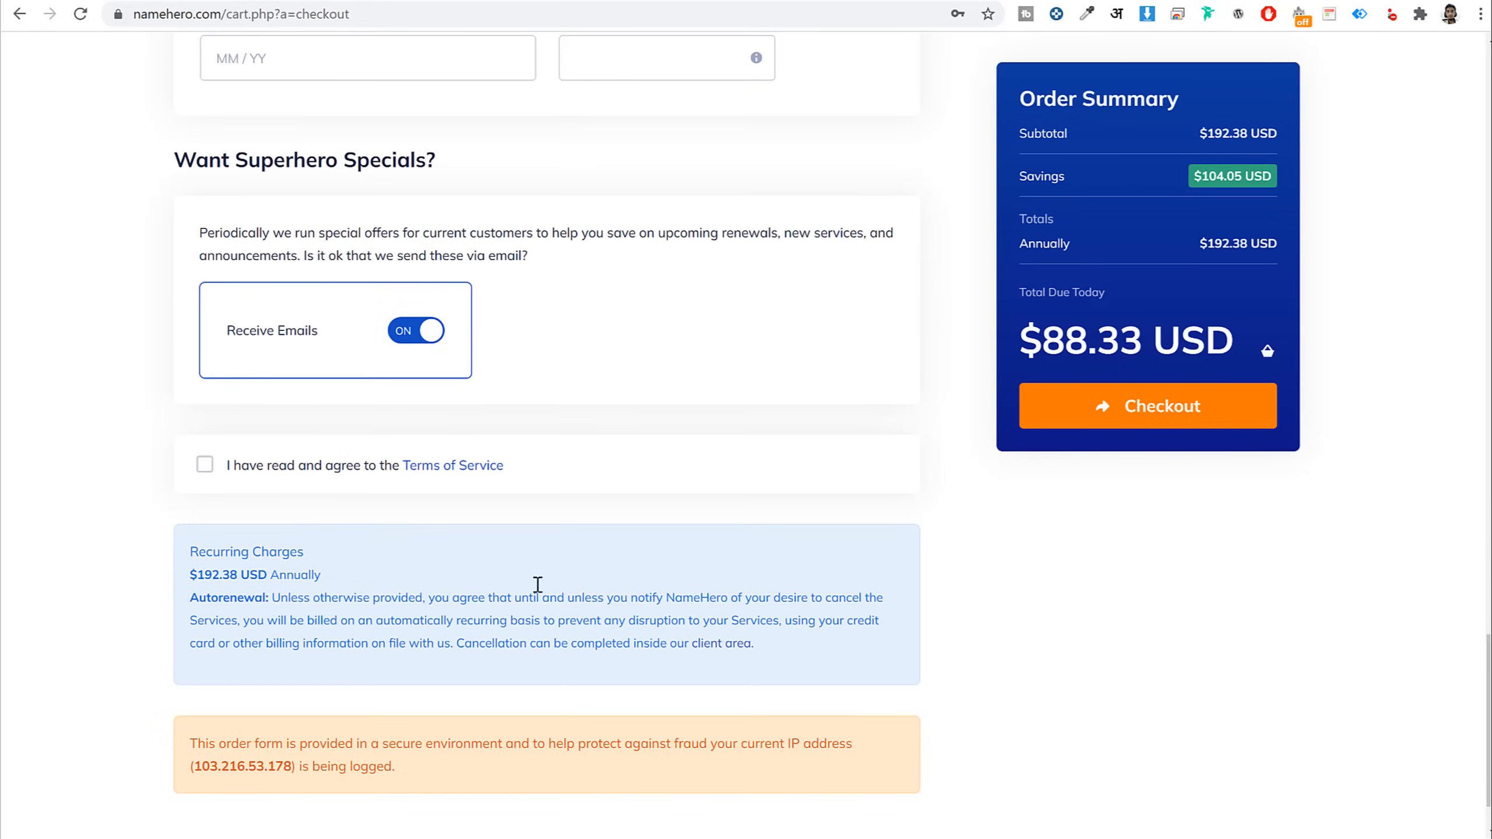
click(204, 465)
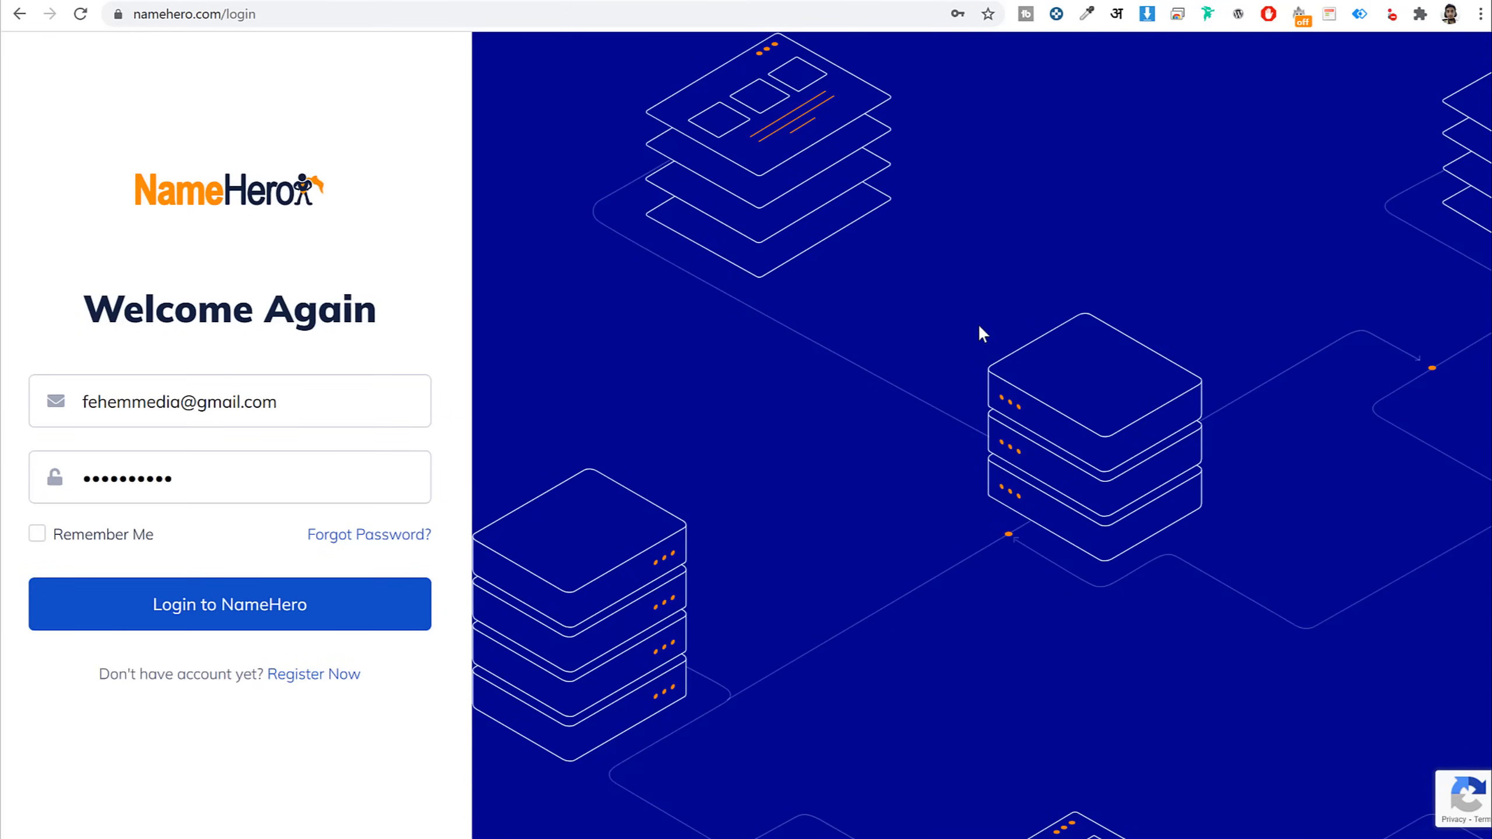
Log in to the NameHero client area and open the Turbo Cloud details for blogdu.de from My Cloud
click(262, 14)
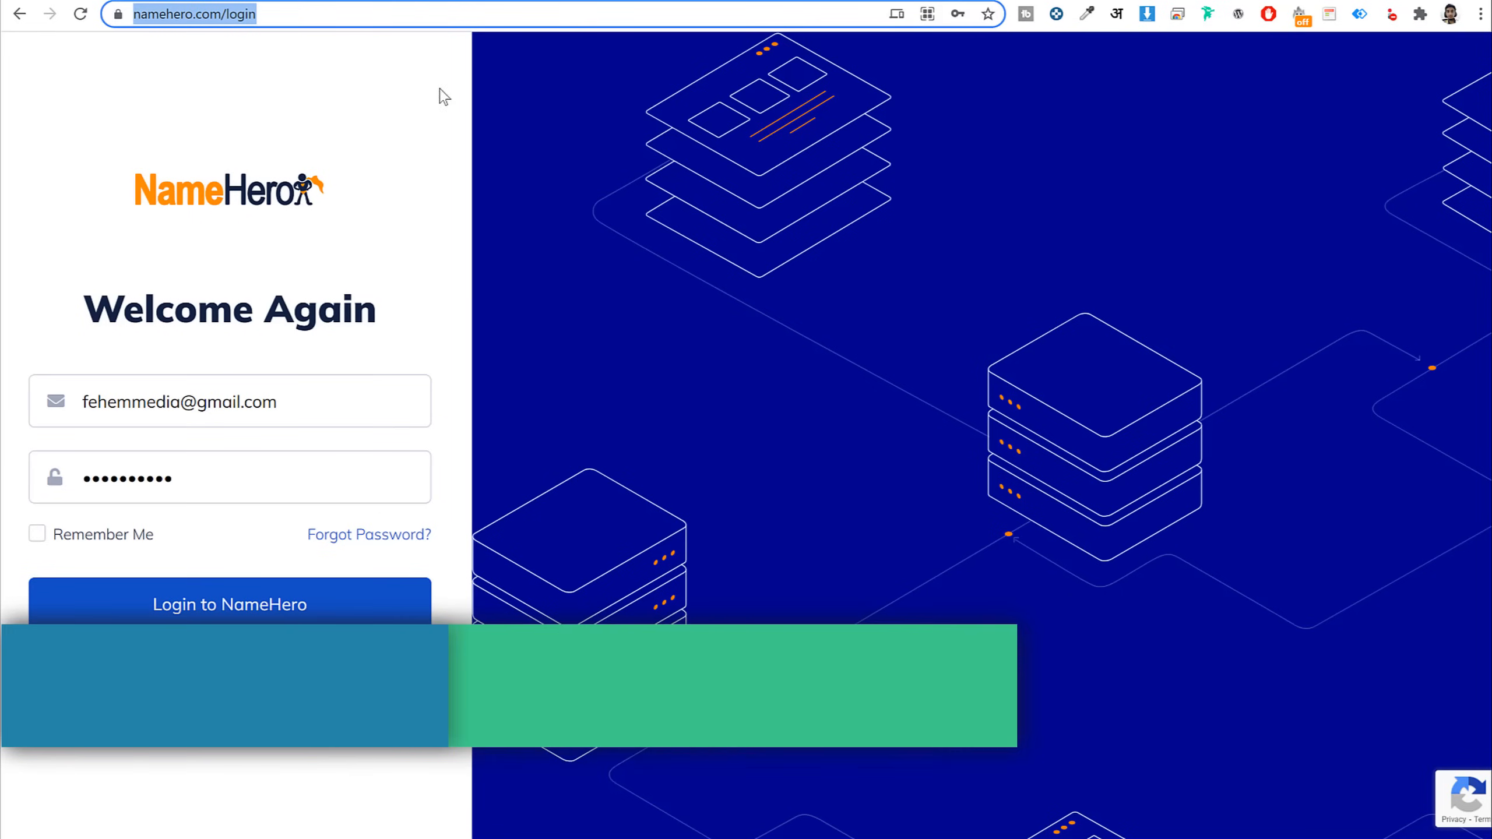
click(438, 336)
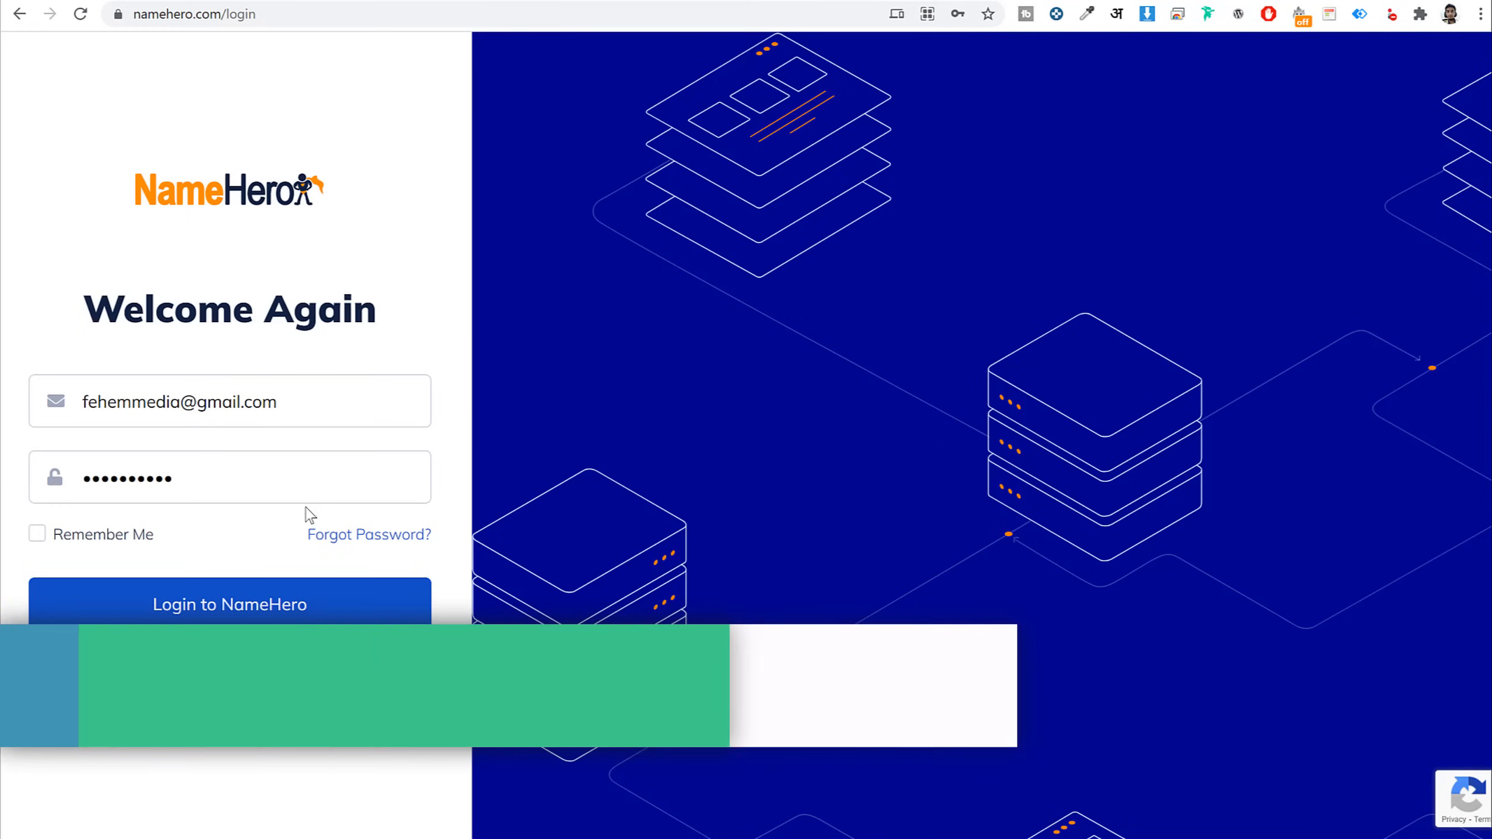
click(272, 623)
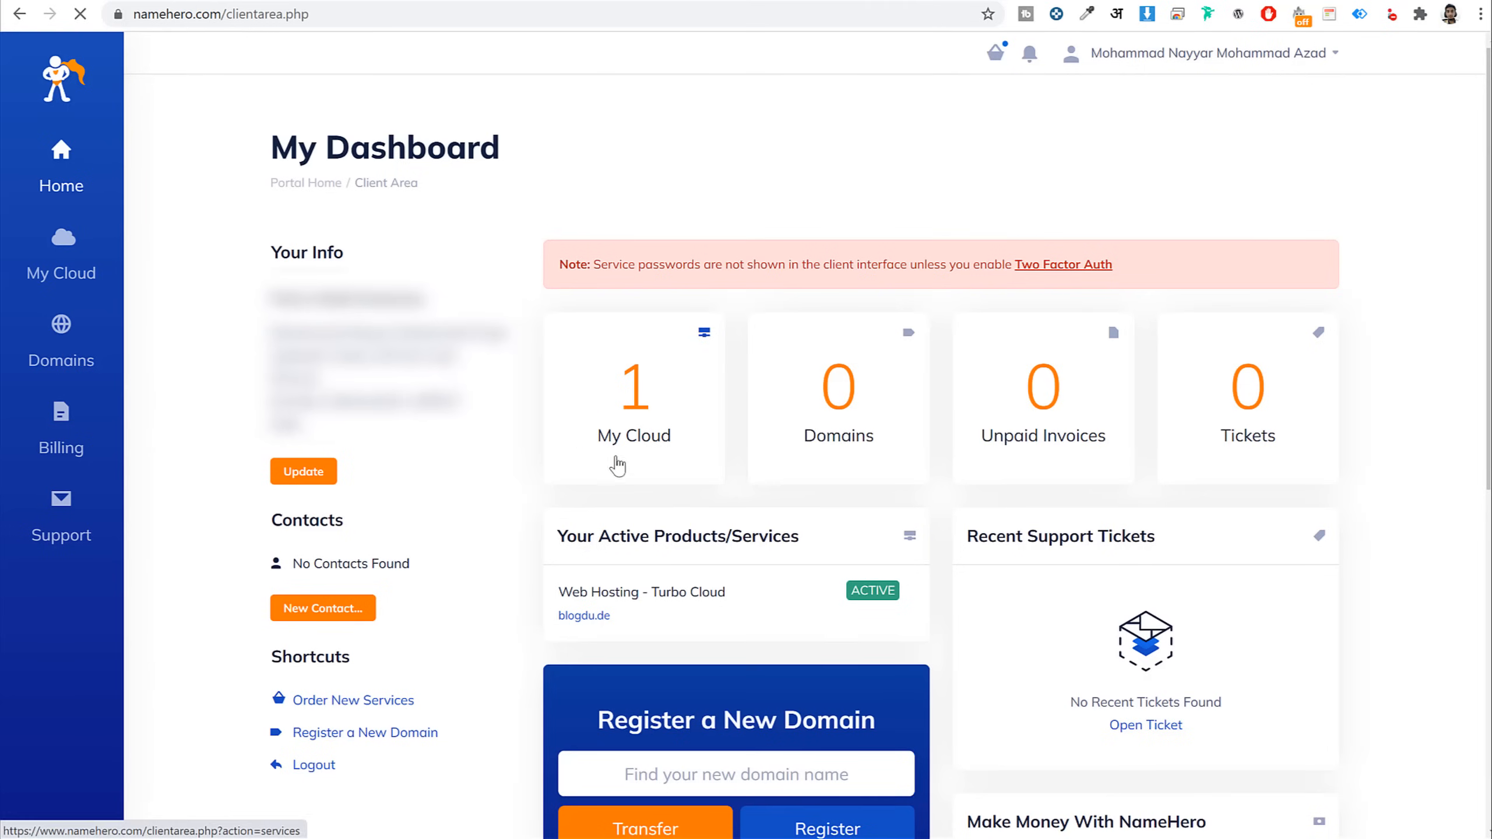
click(633, 452)
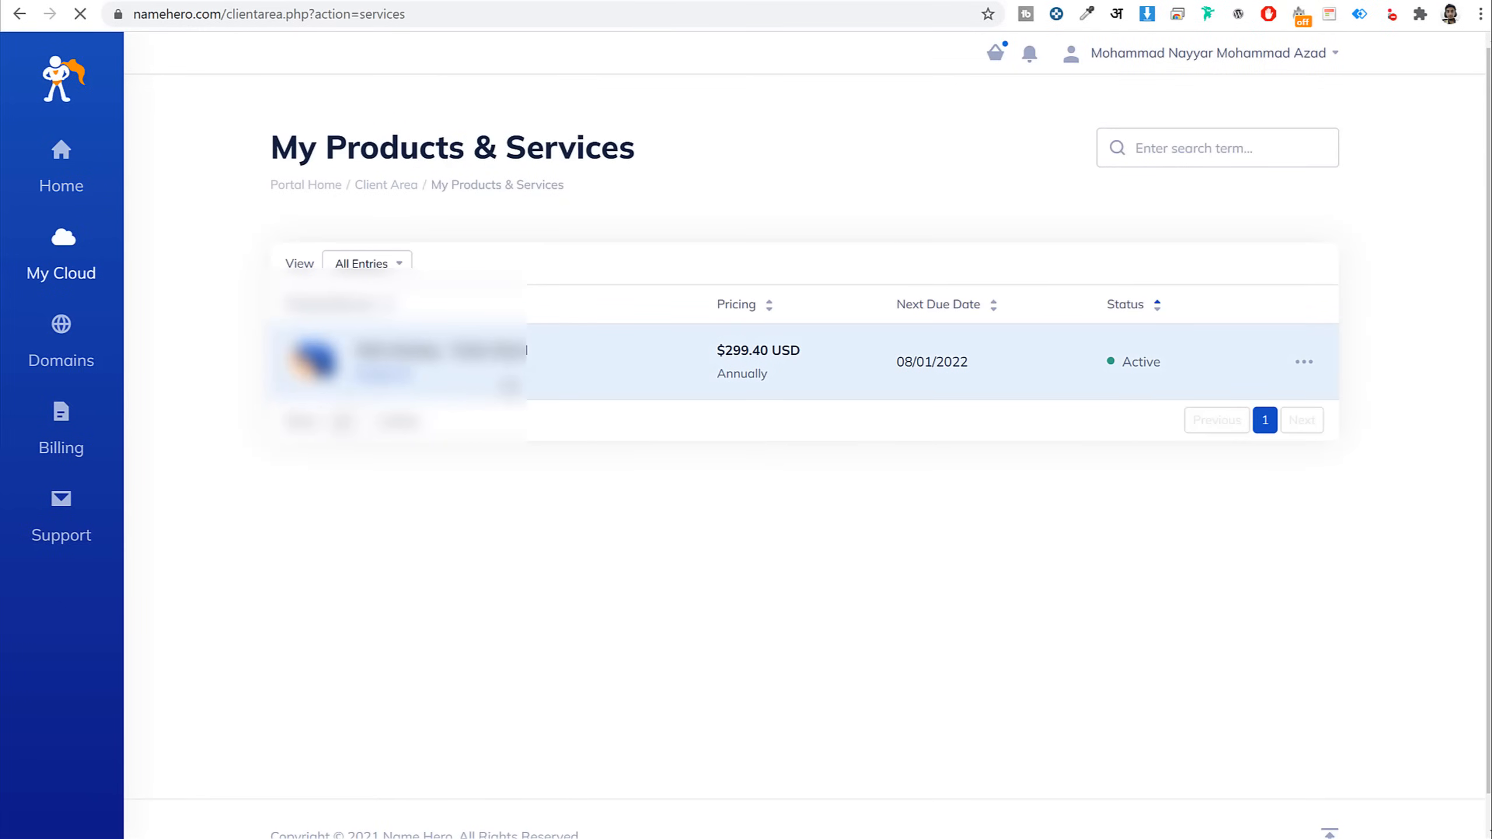
click(530, 371)
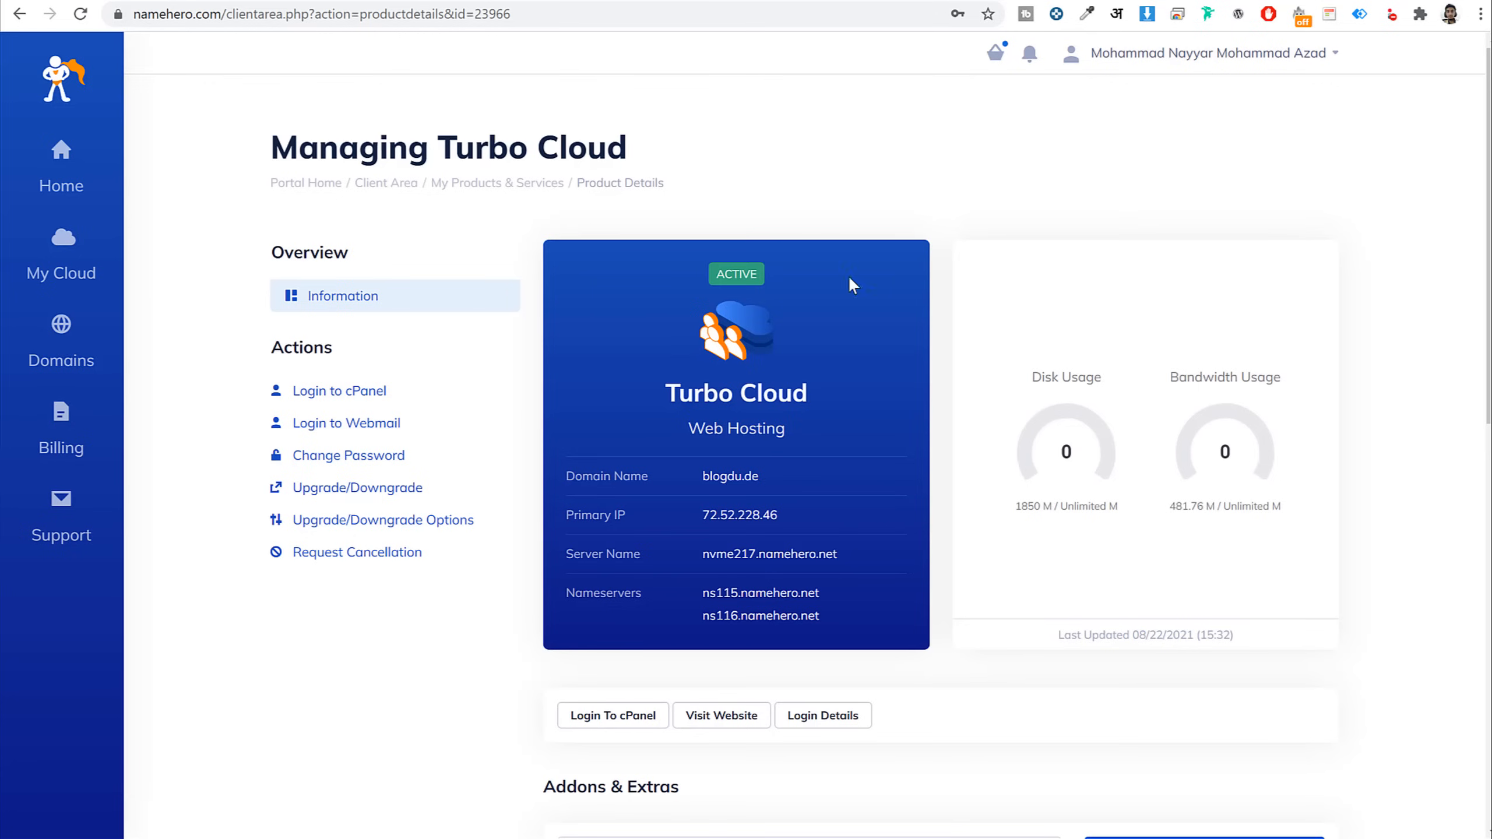
key(ctrl+t)
Load godaddy.com and open the DNS settings for privilegebags.com from My Products
text(go)
key(Return)
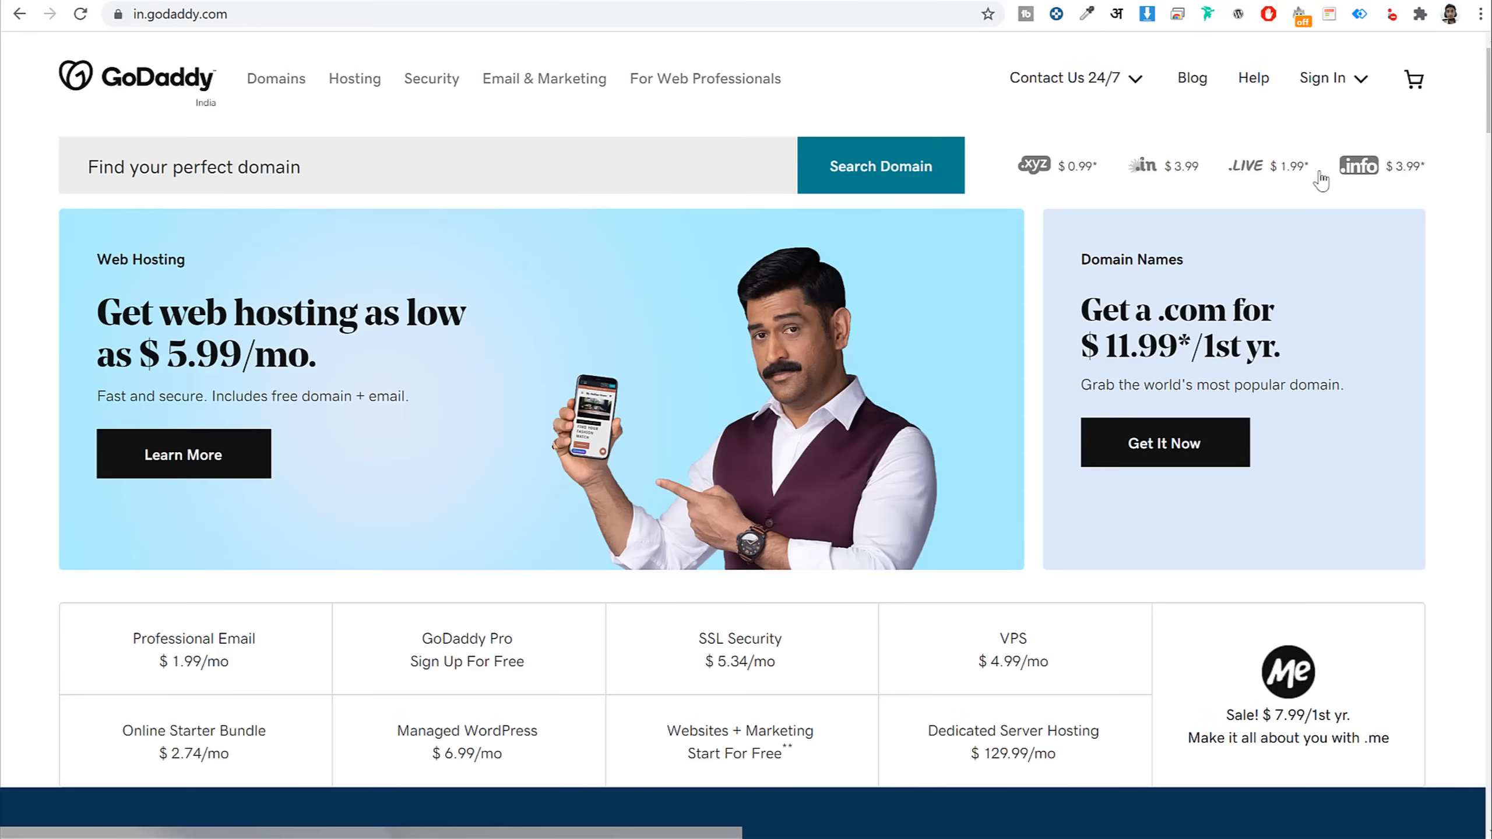
click(1249, 83)
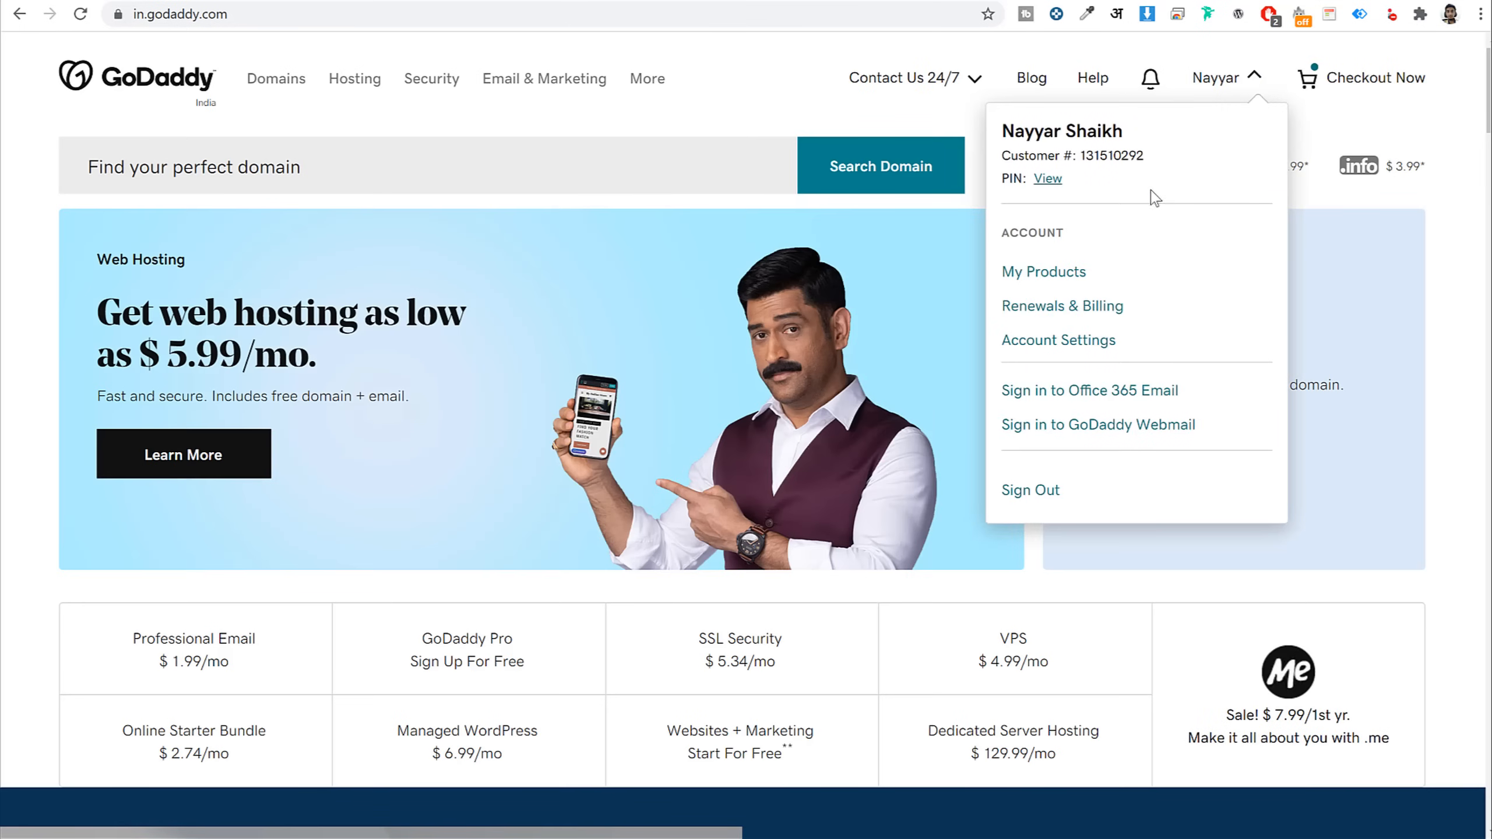
click(1077, 277)
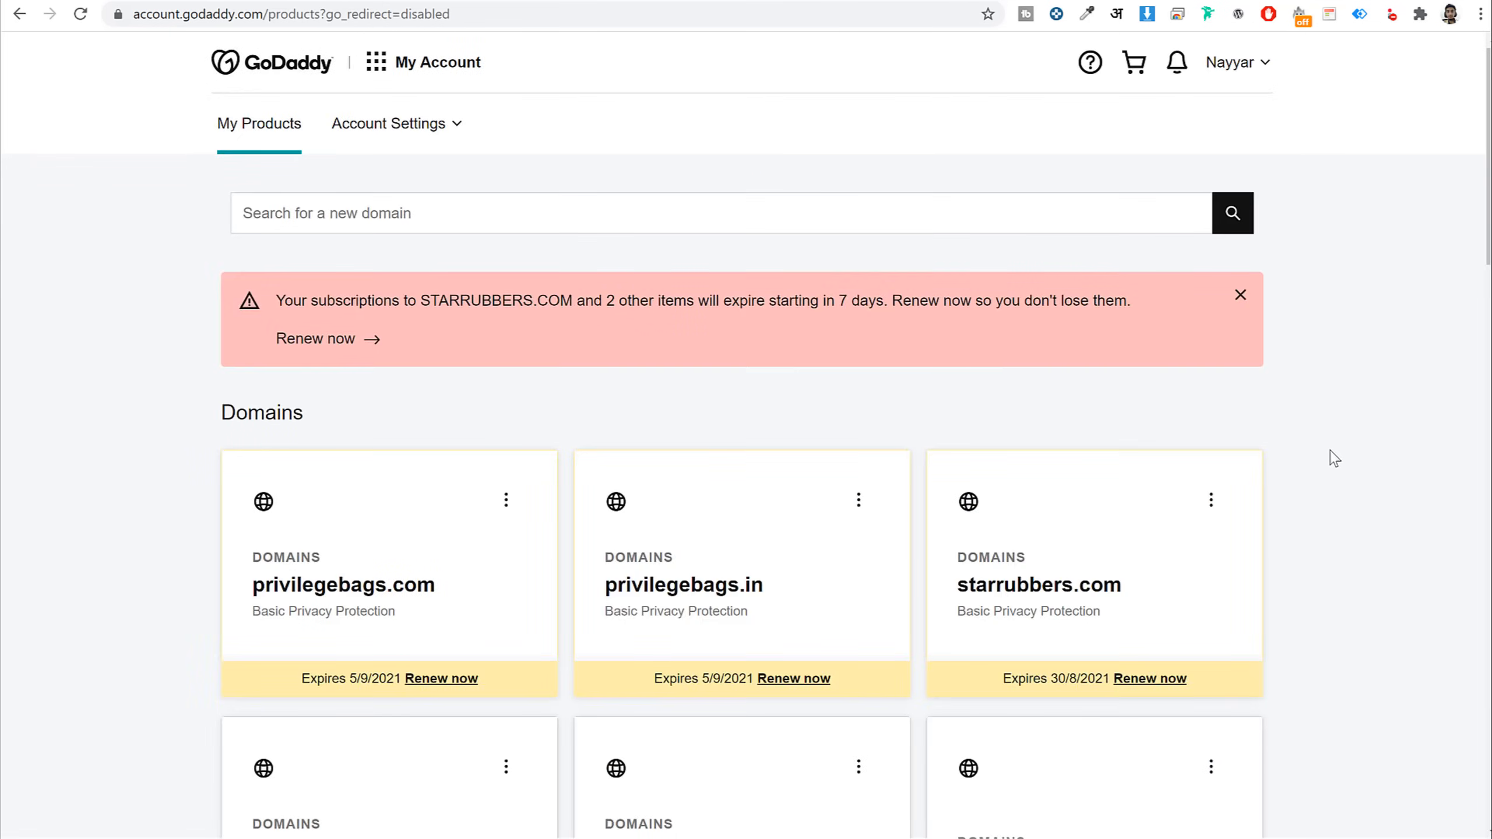
scroll(1334, 458, down, 15)
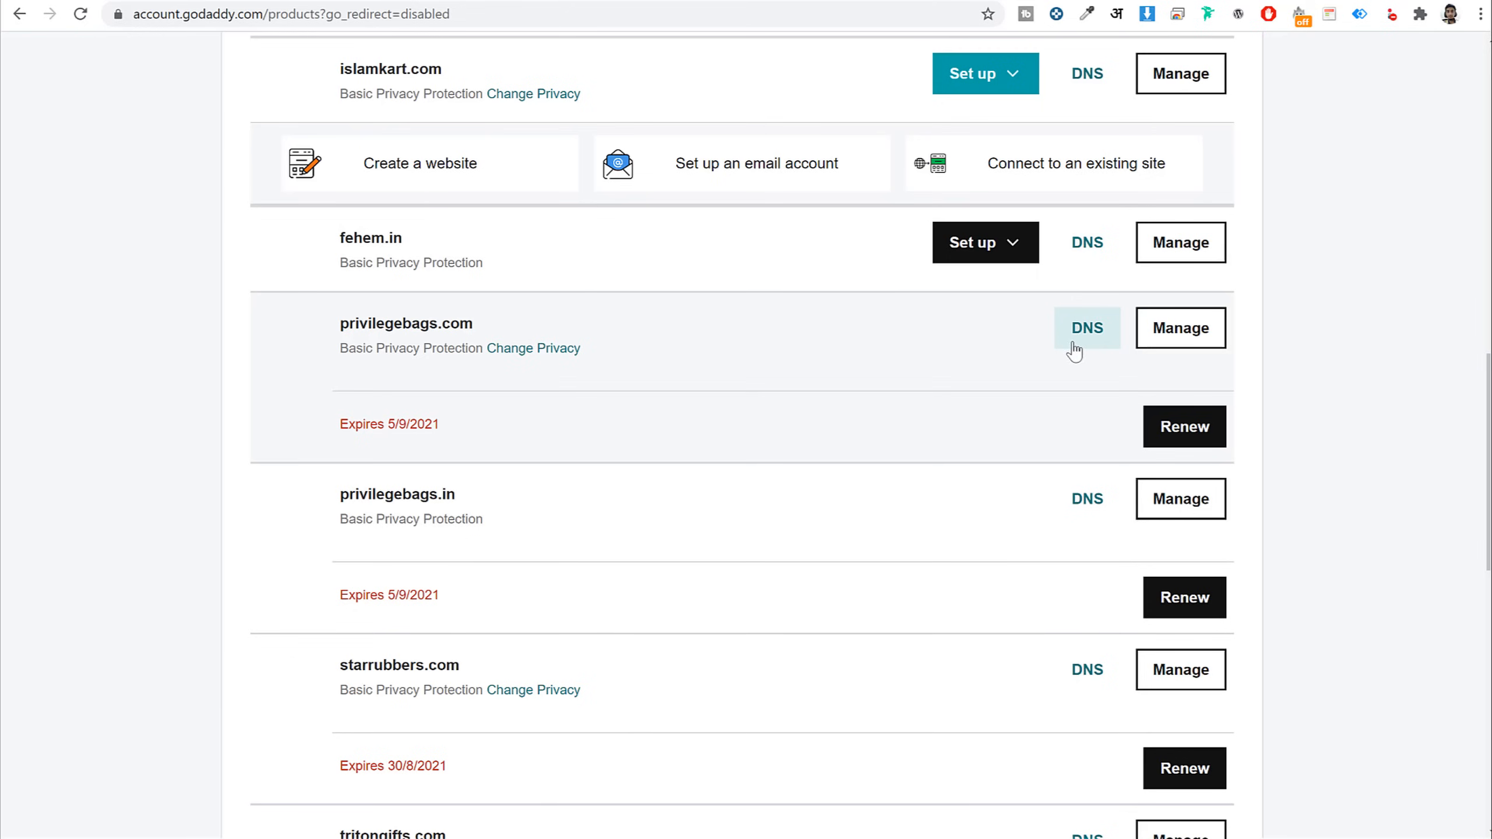
drag(476, 329, 337, 335)
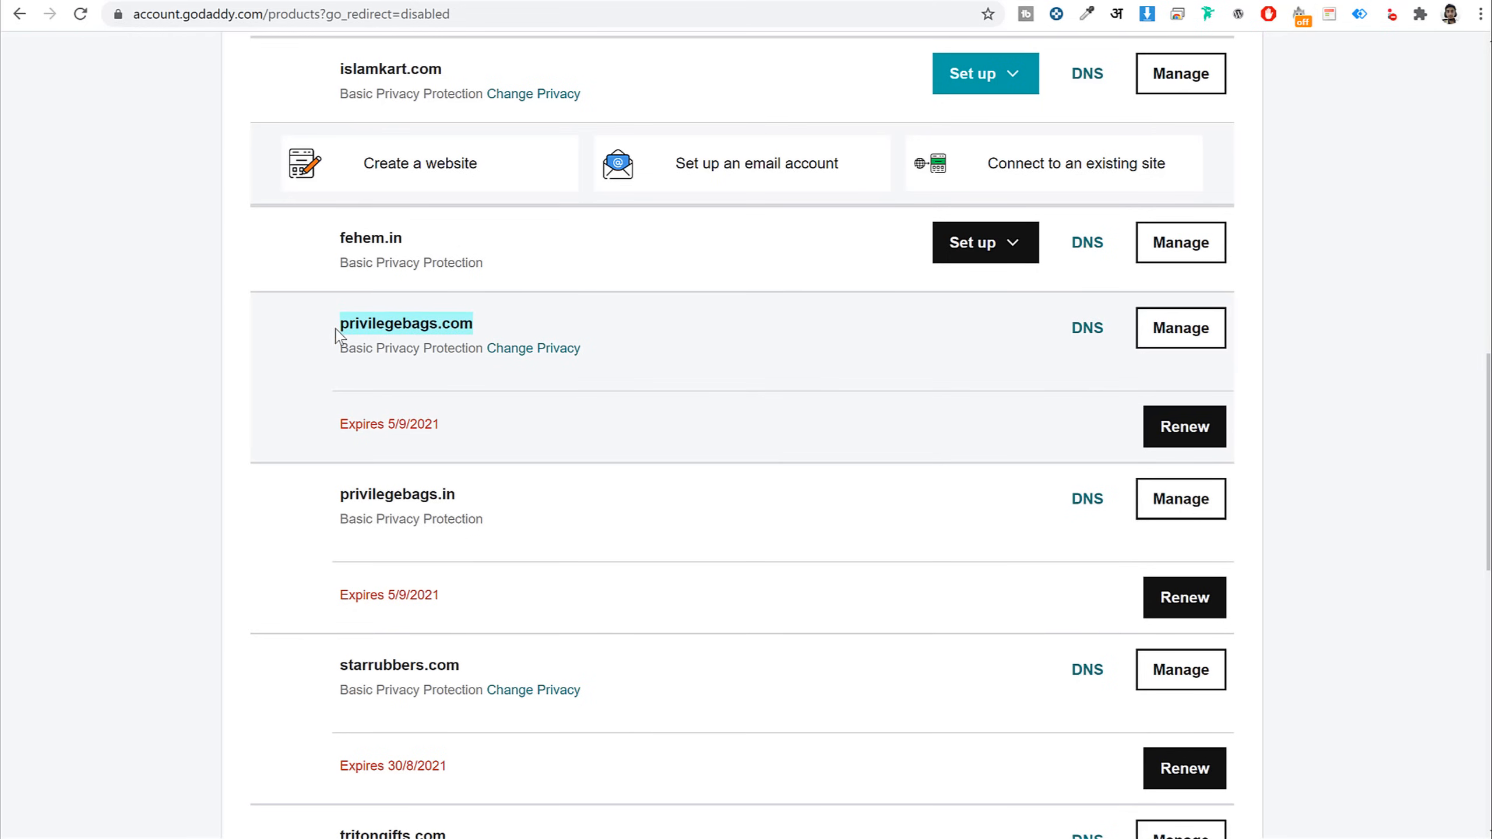
click(1086, 332)
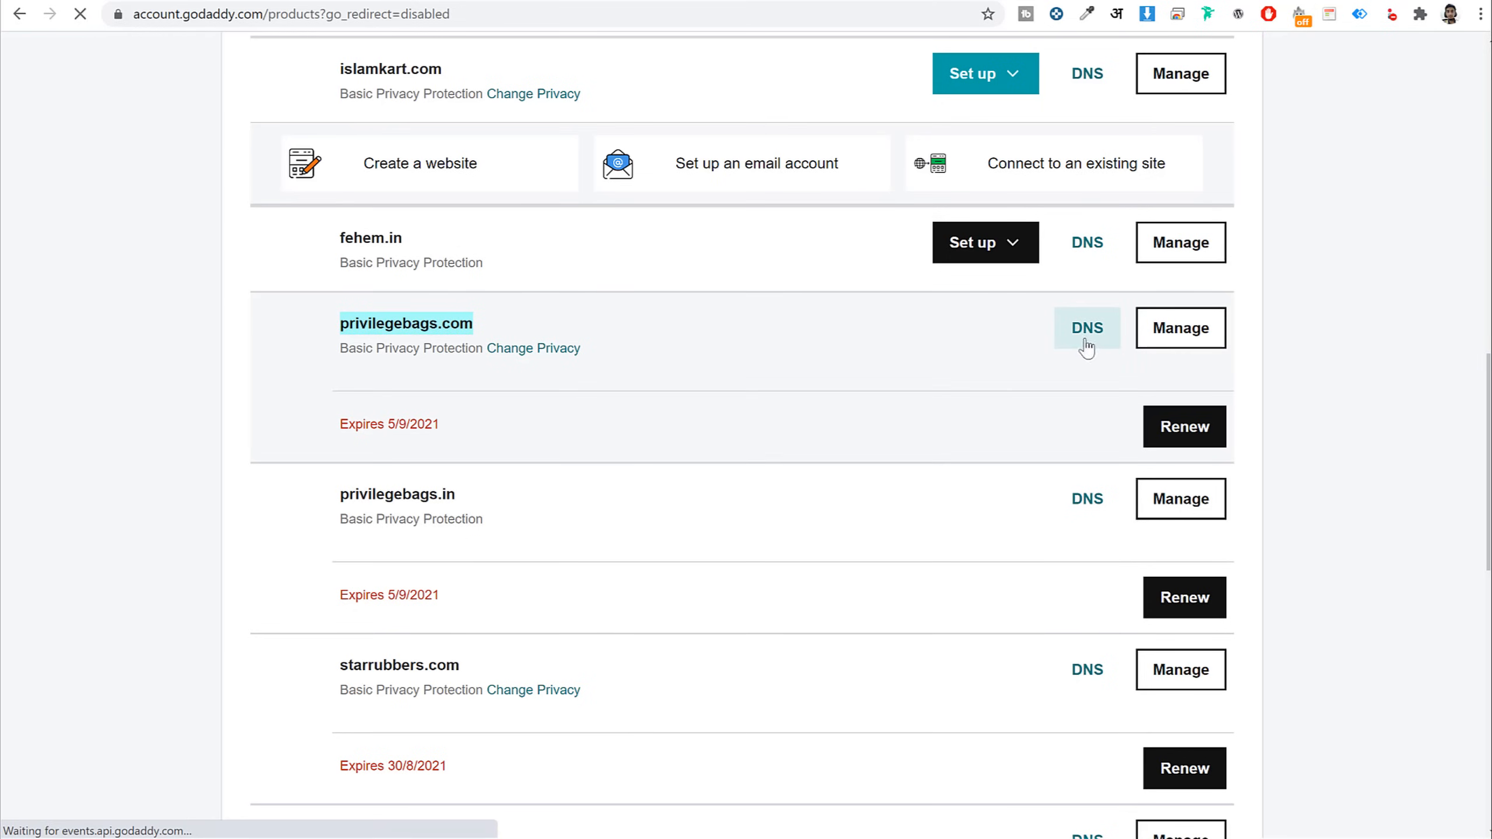
Start changing the nameservers and delete both old SiteGround entries
scroll(1058, 417, down, 4)
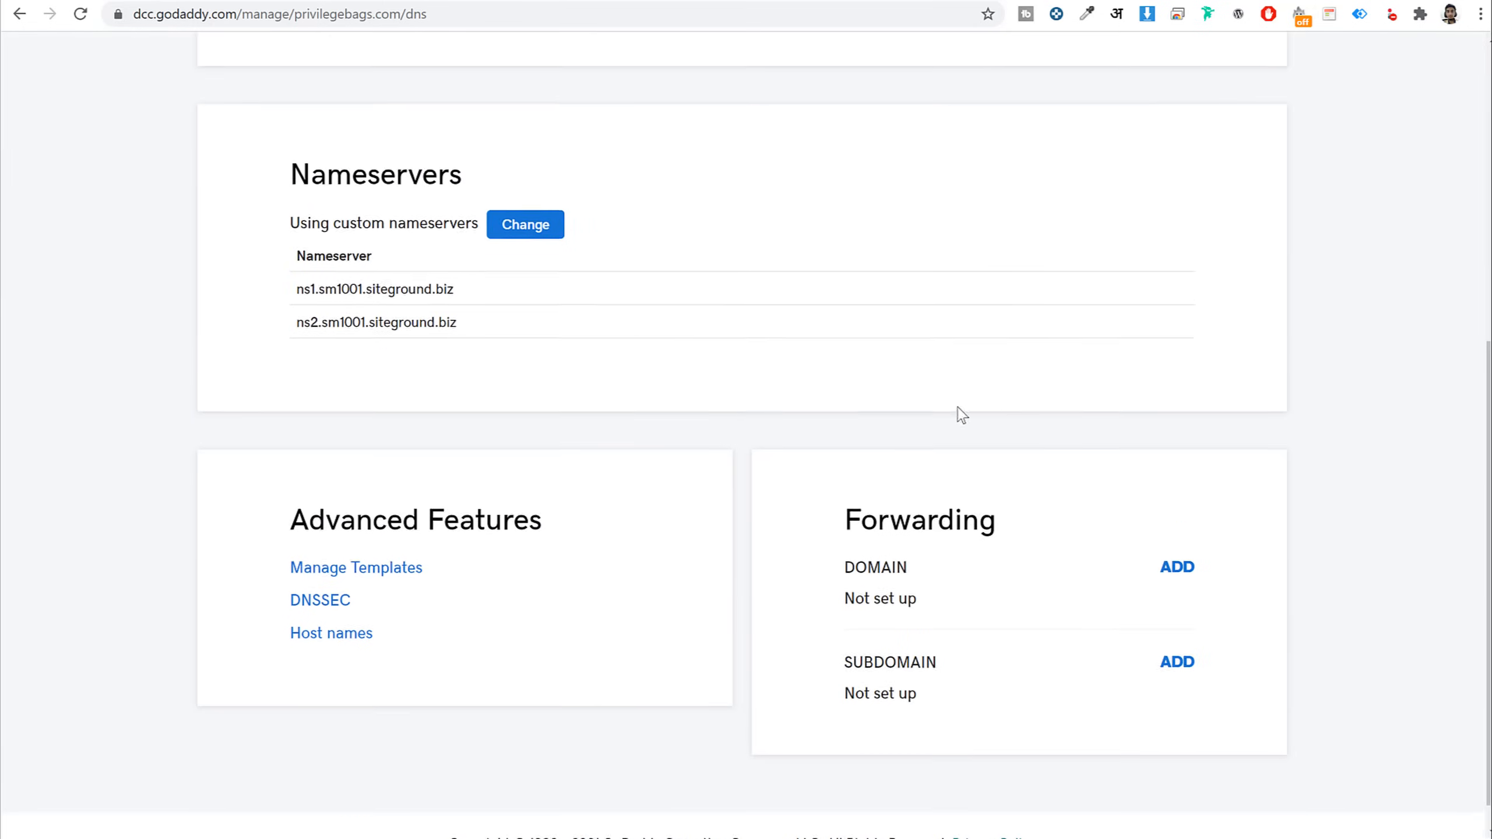
click(525, 193)
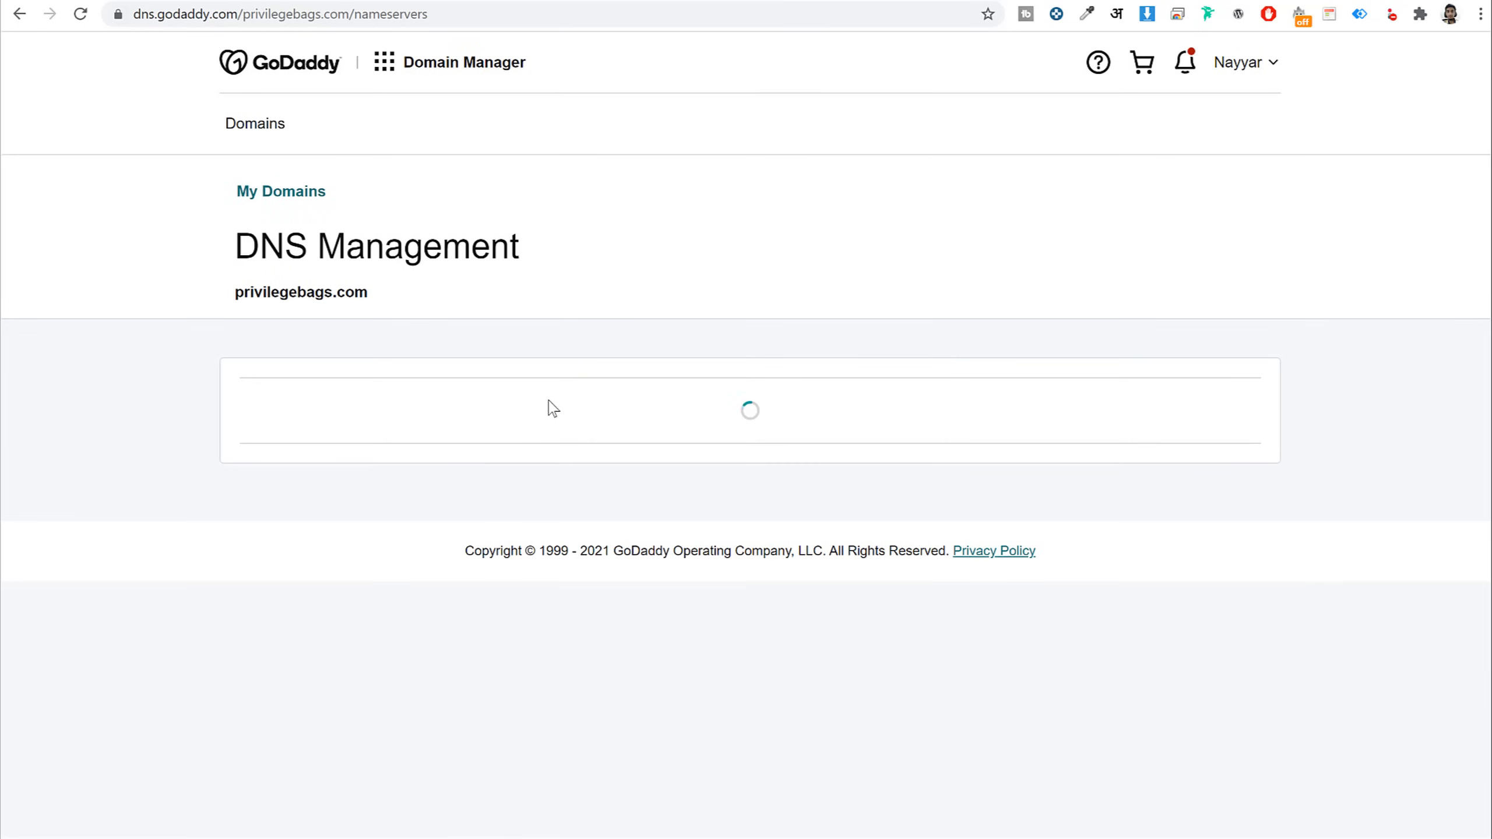
scroll(550, 417, down, 1)
triple_click(483, 522)
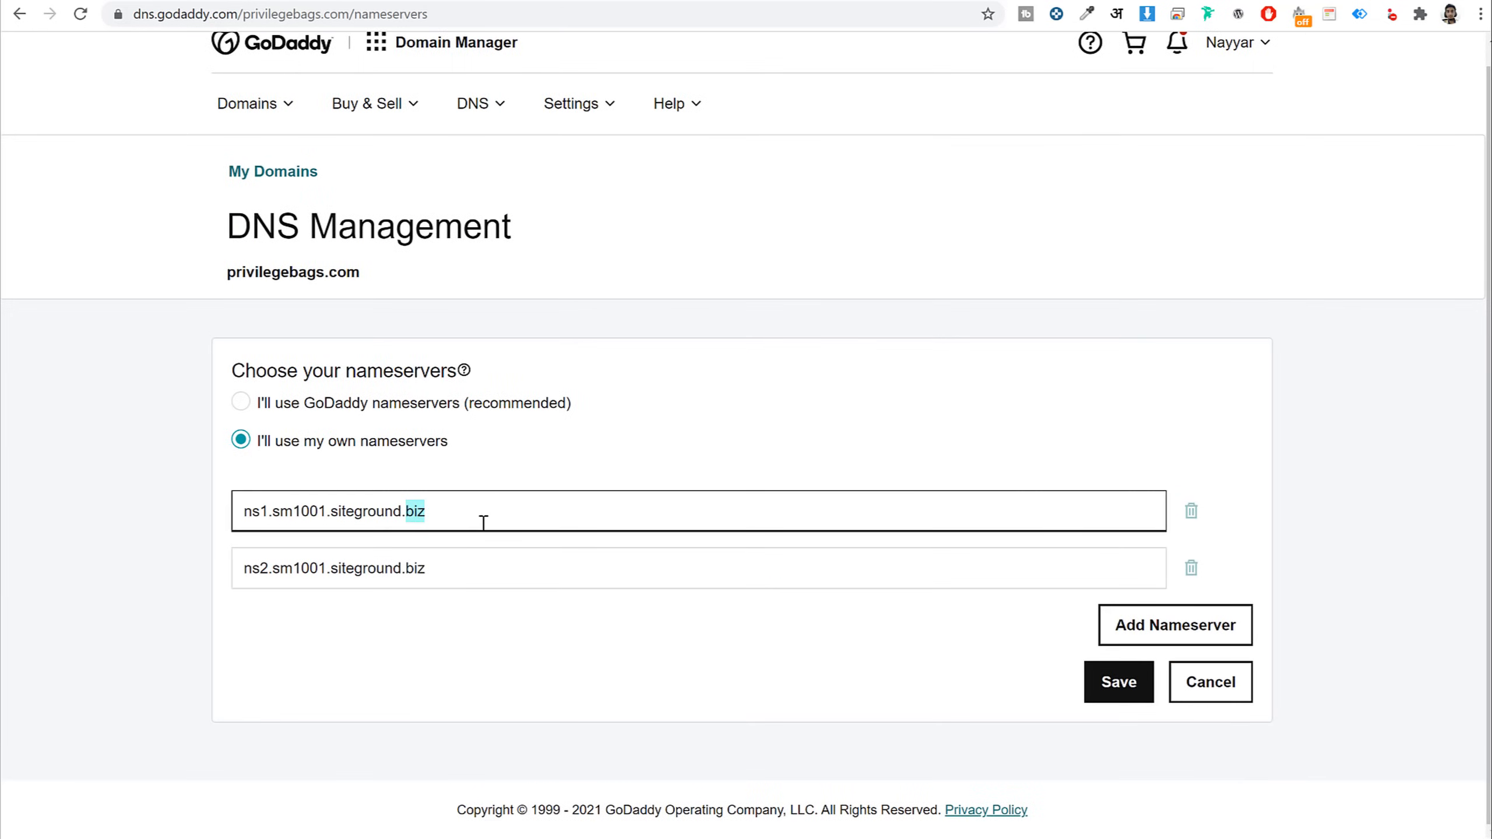
key(BackSpace)
triple_click(463, 573)
key(BackSpace)
Copy ns115.namehero.net from NameHero into GoDaddy's Nameserver 1 field
click(346, 0)
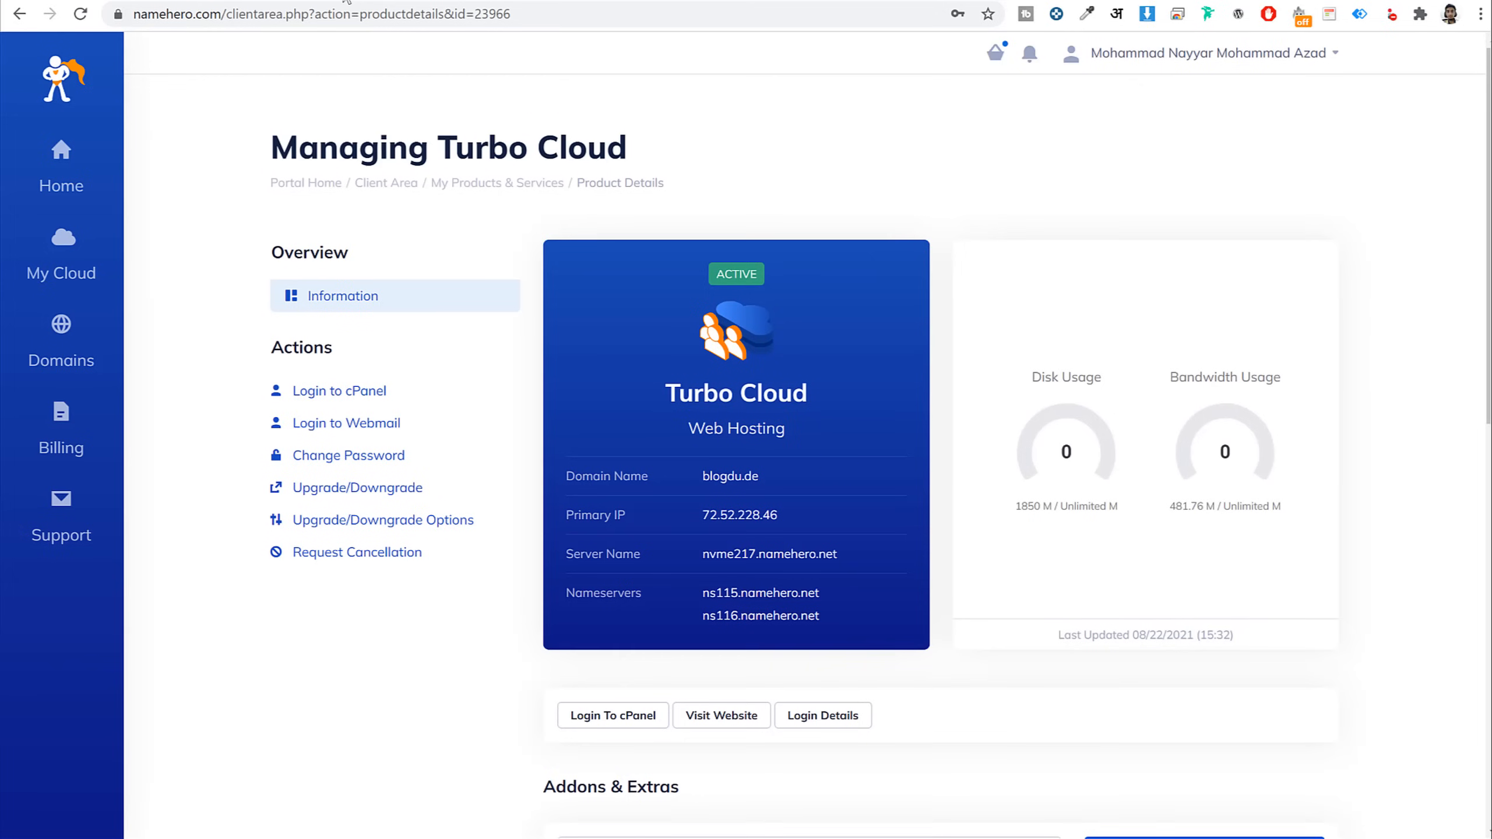
double_click(758, 595)
key(ctrl+c)
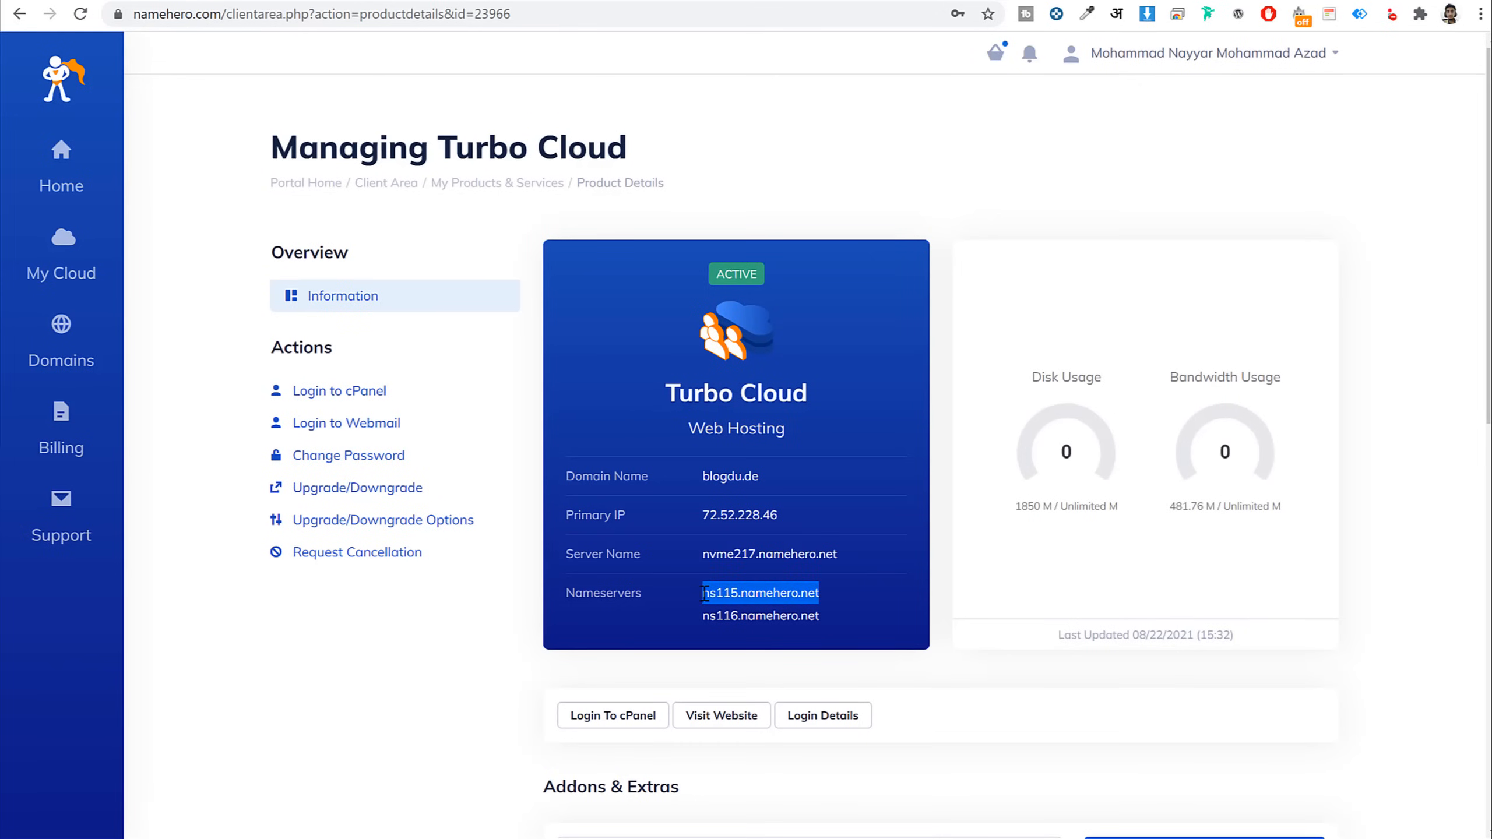
click(774, 2)
click(504, 520)
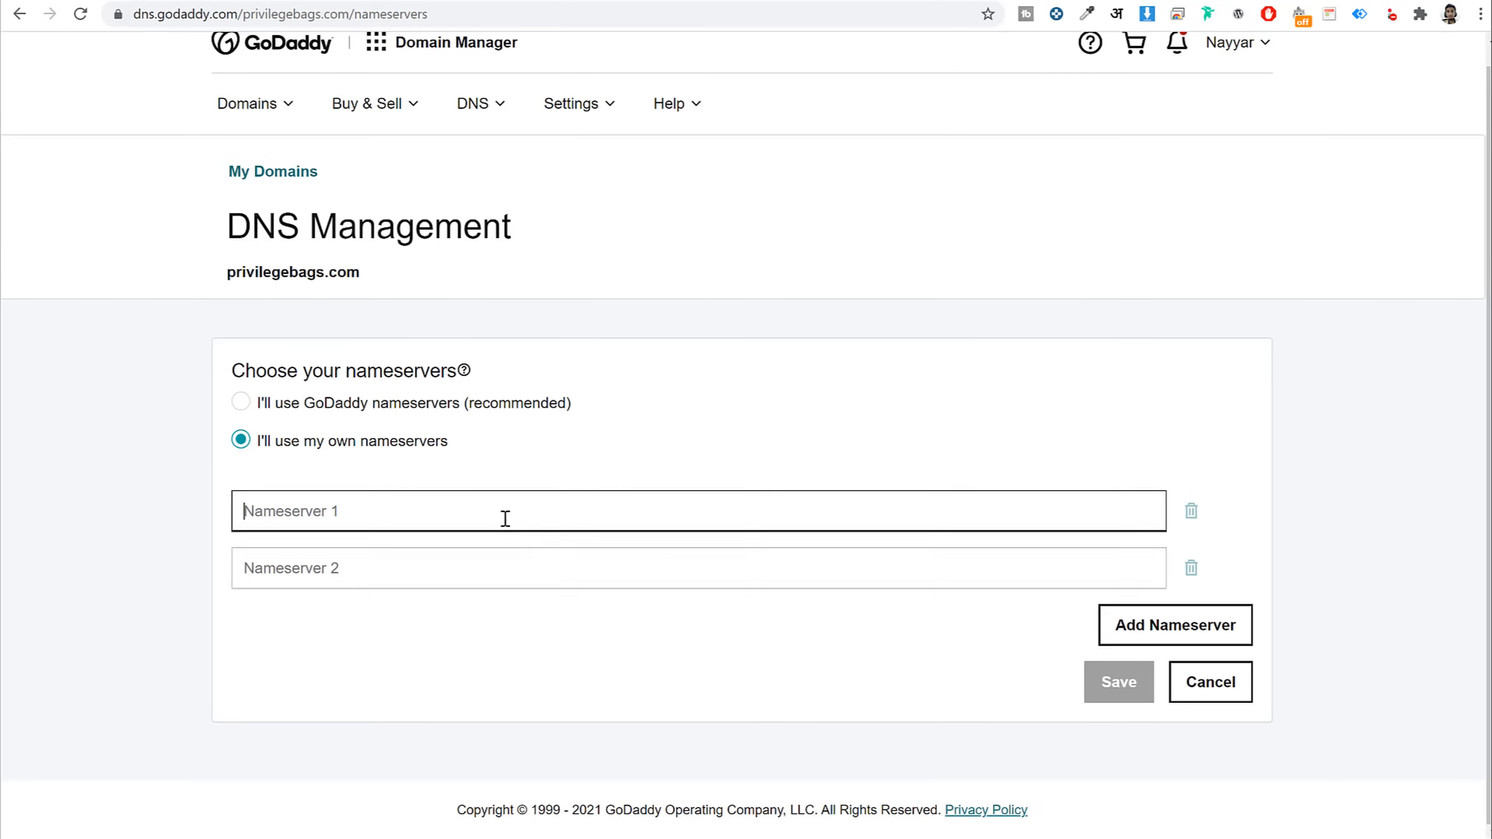
key(ctrl+v)
Copy ns116.namehero.net into Nameserver 2, leave the form, and return to NameHero
click(346, 0)
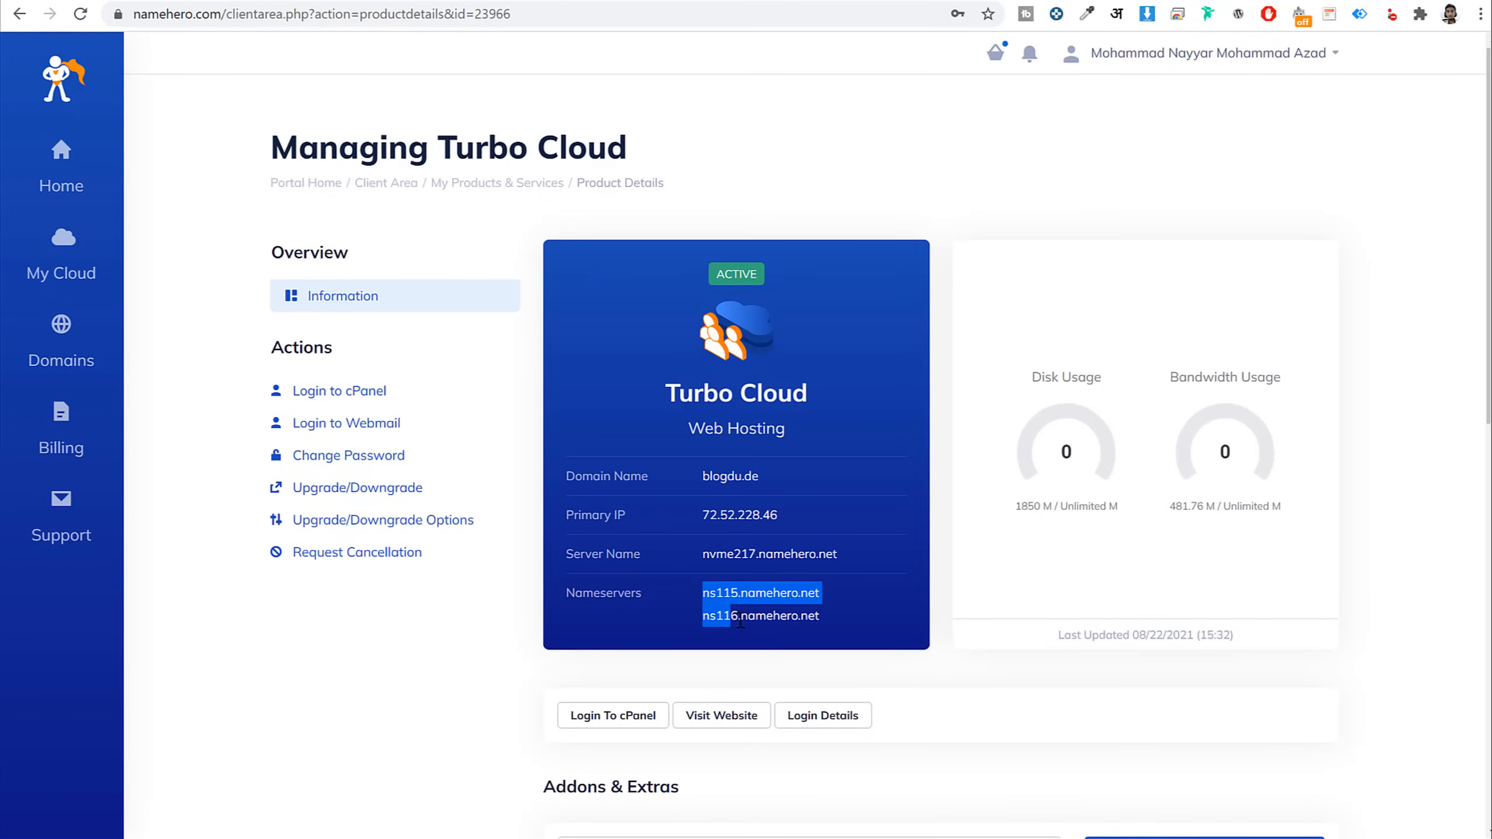
double_click(741, 618)
key(ctrl+c)
click(833, 2)
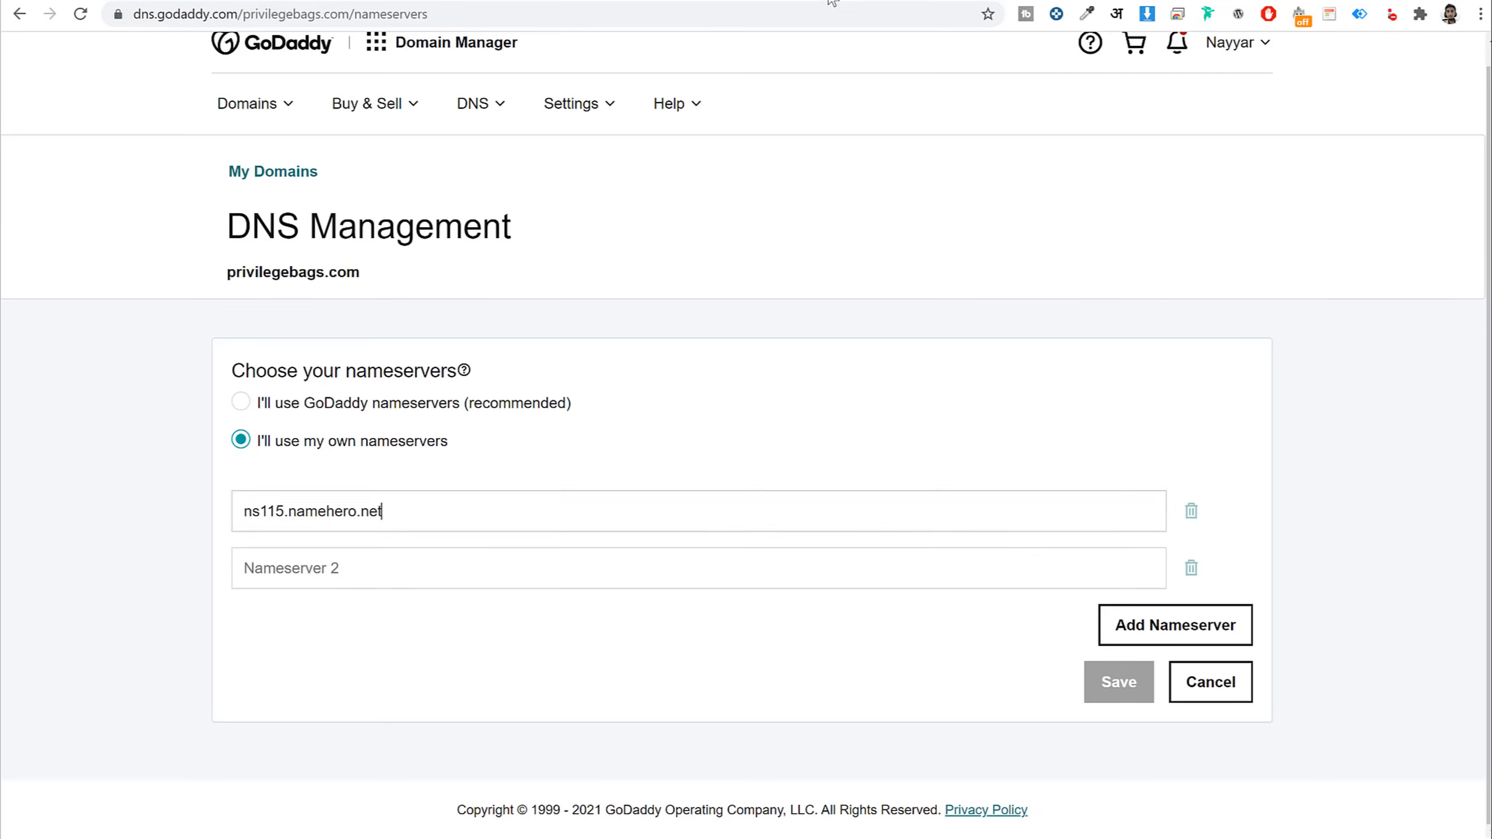
click(477, 562)
key(ctrl+v)
click(509, 655)
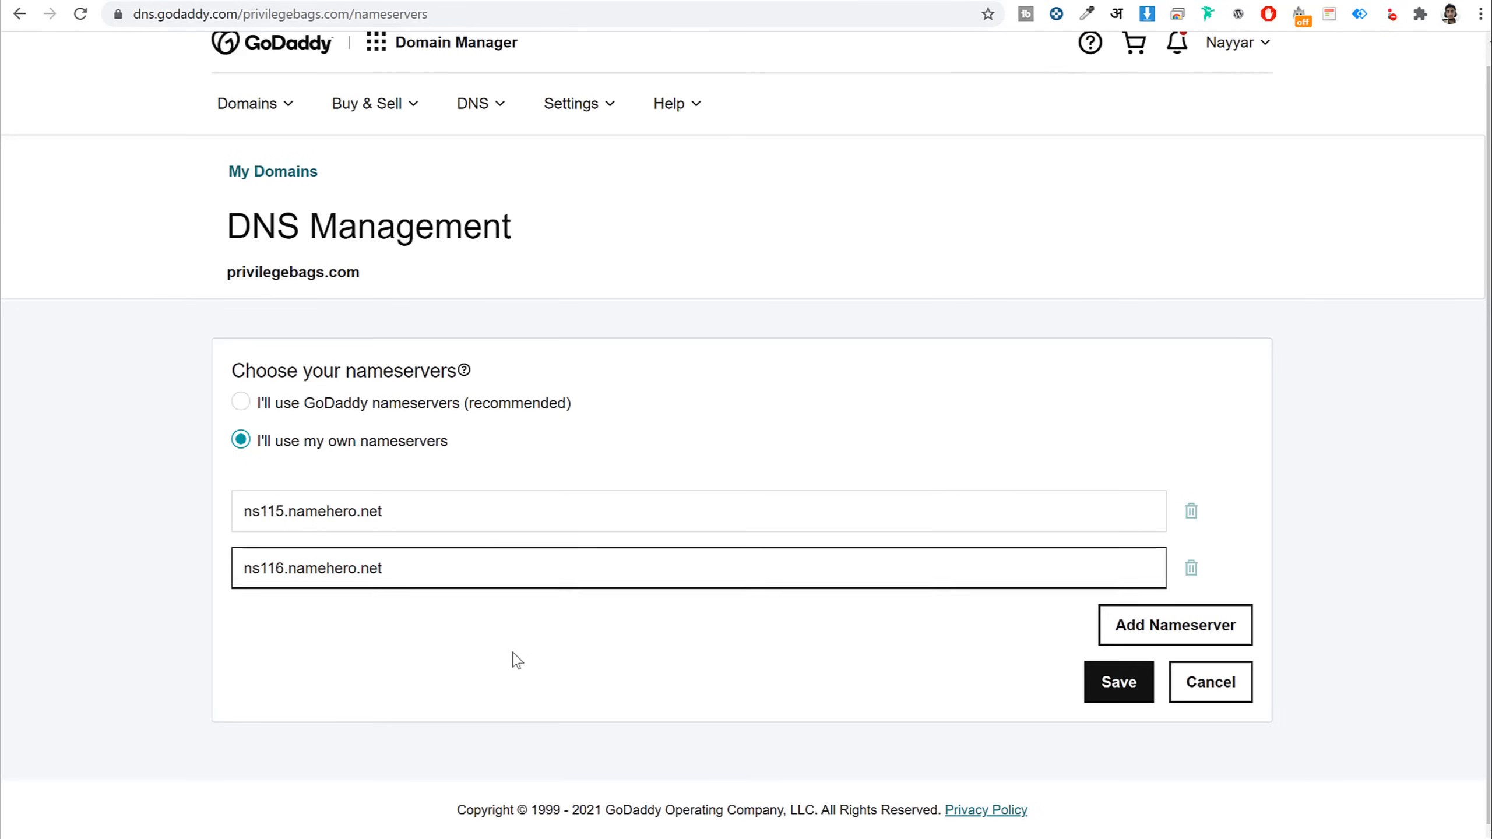
click(1187, 699)
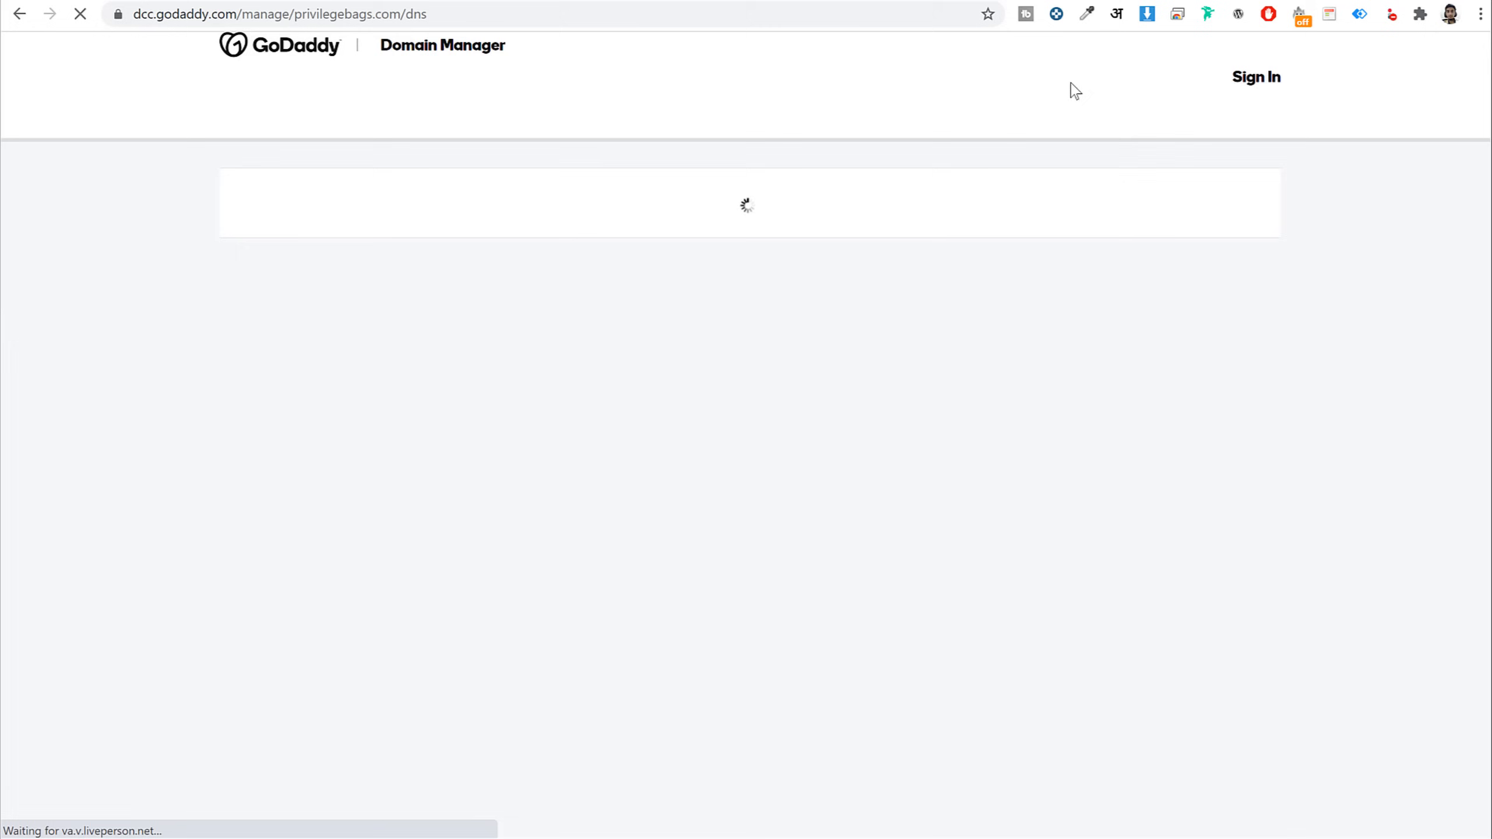
click(999, 1)
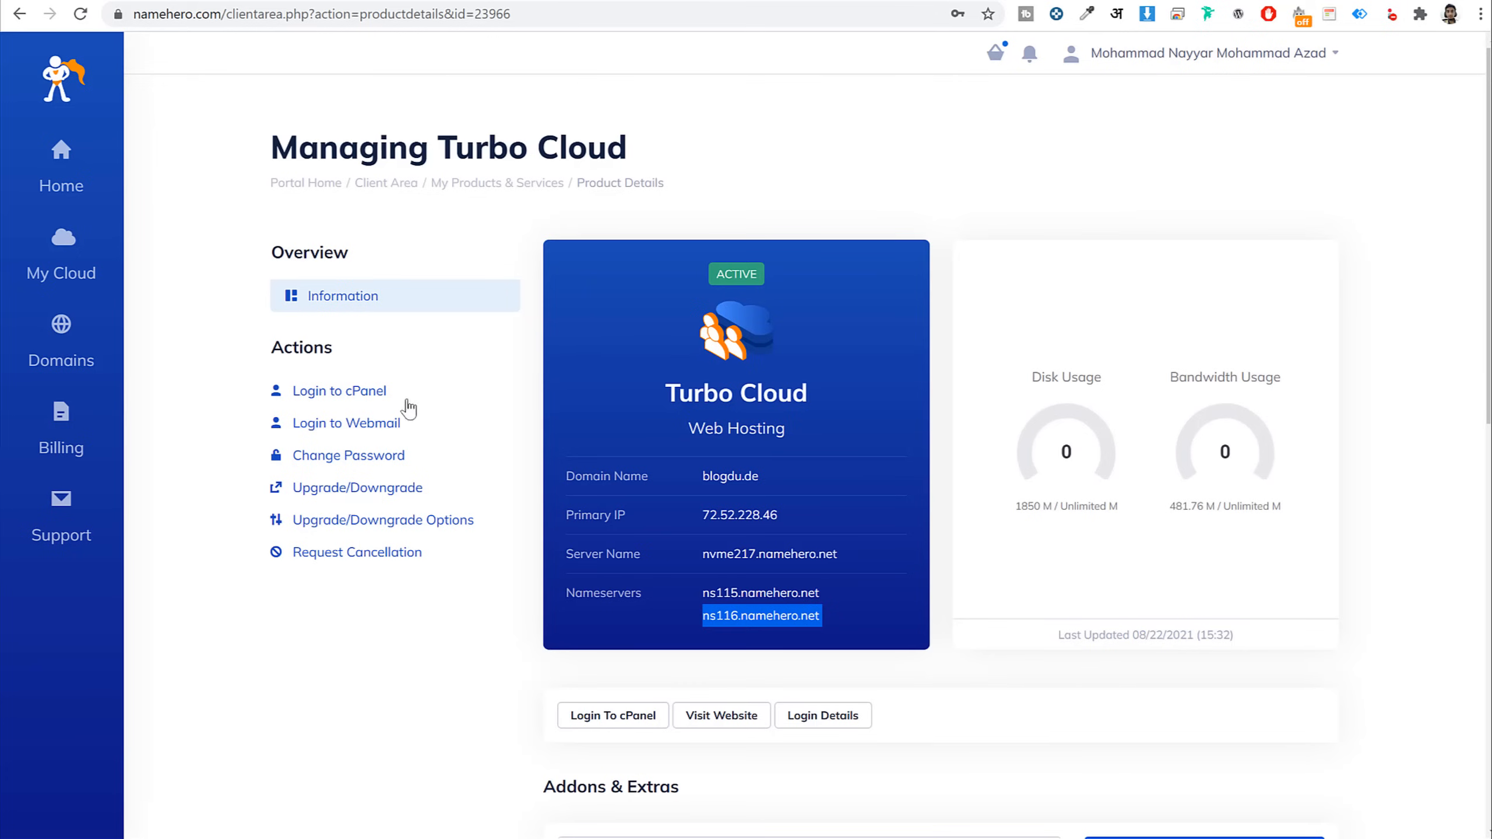
Log in to cPanel, search 'php', open Select PHP Version and list the available PHP versions
click(332, 393)
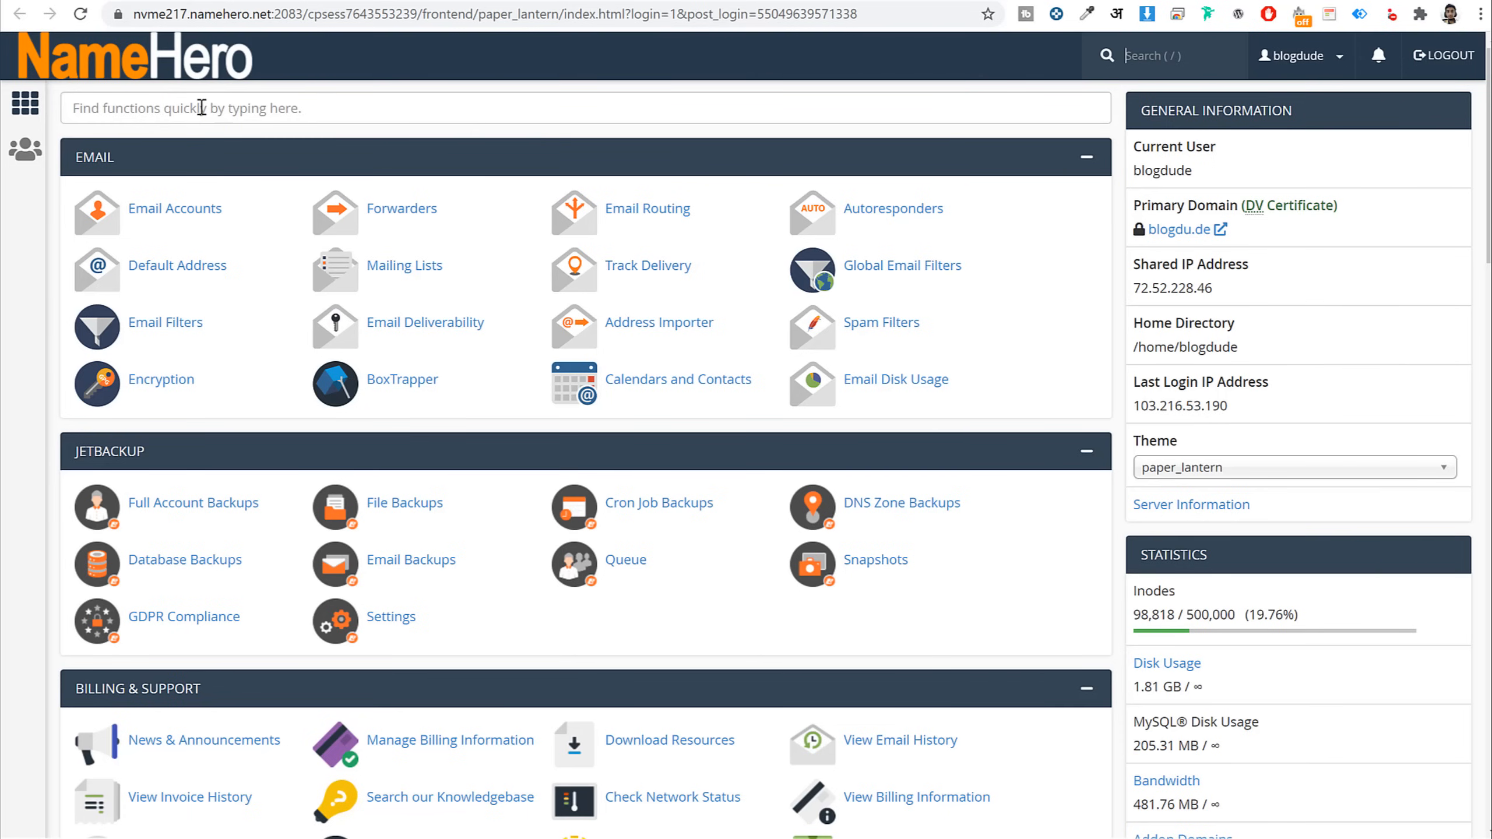
click(247, 110)
text(php)
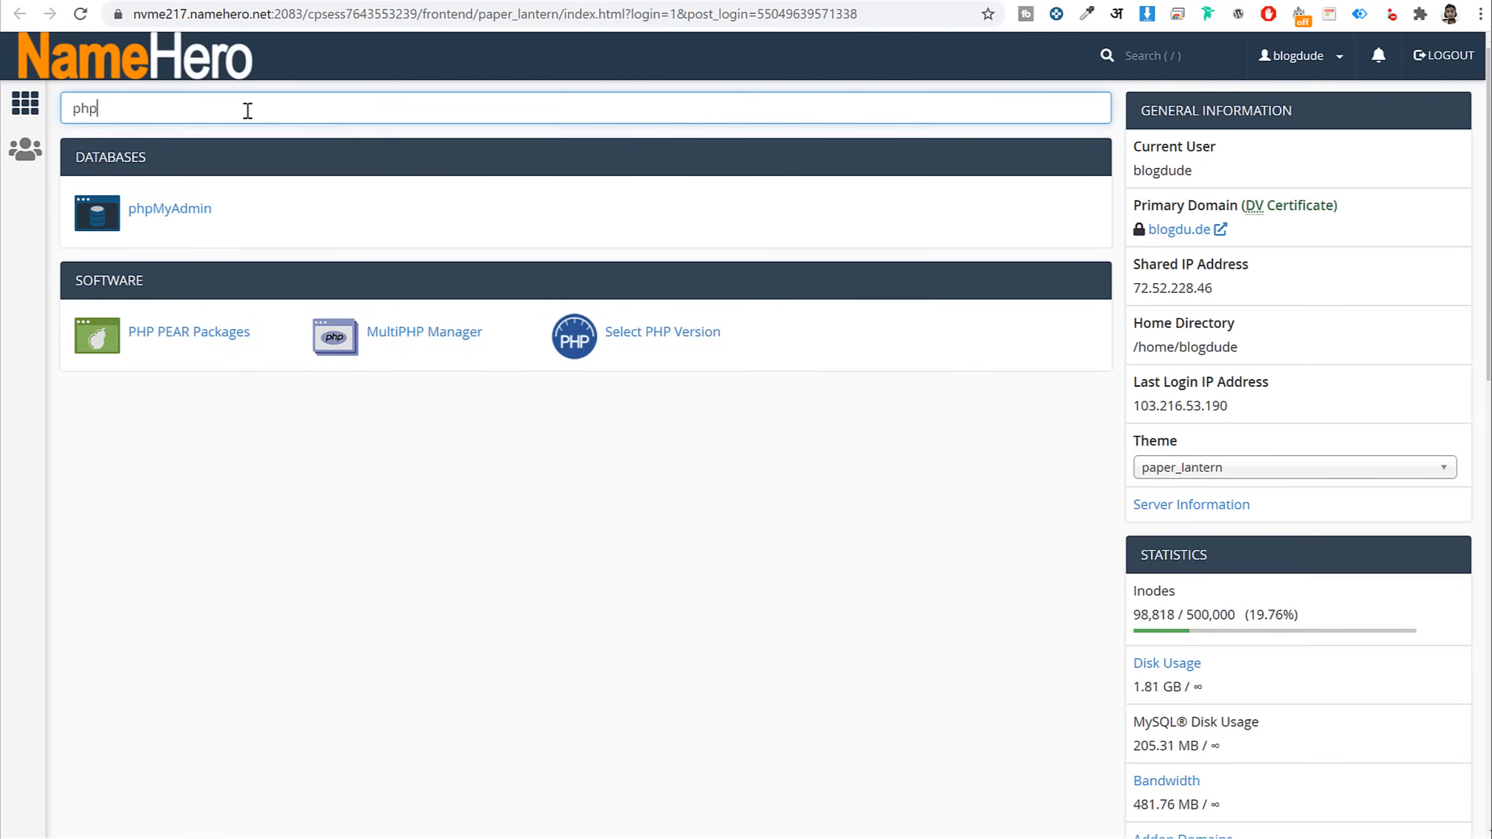
double_click(200, 108)
click(667, 341)
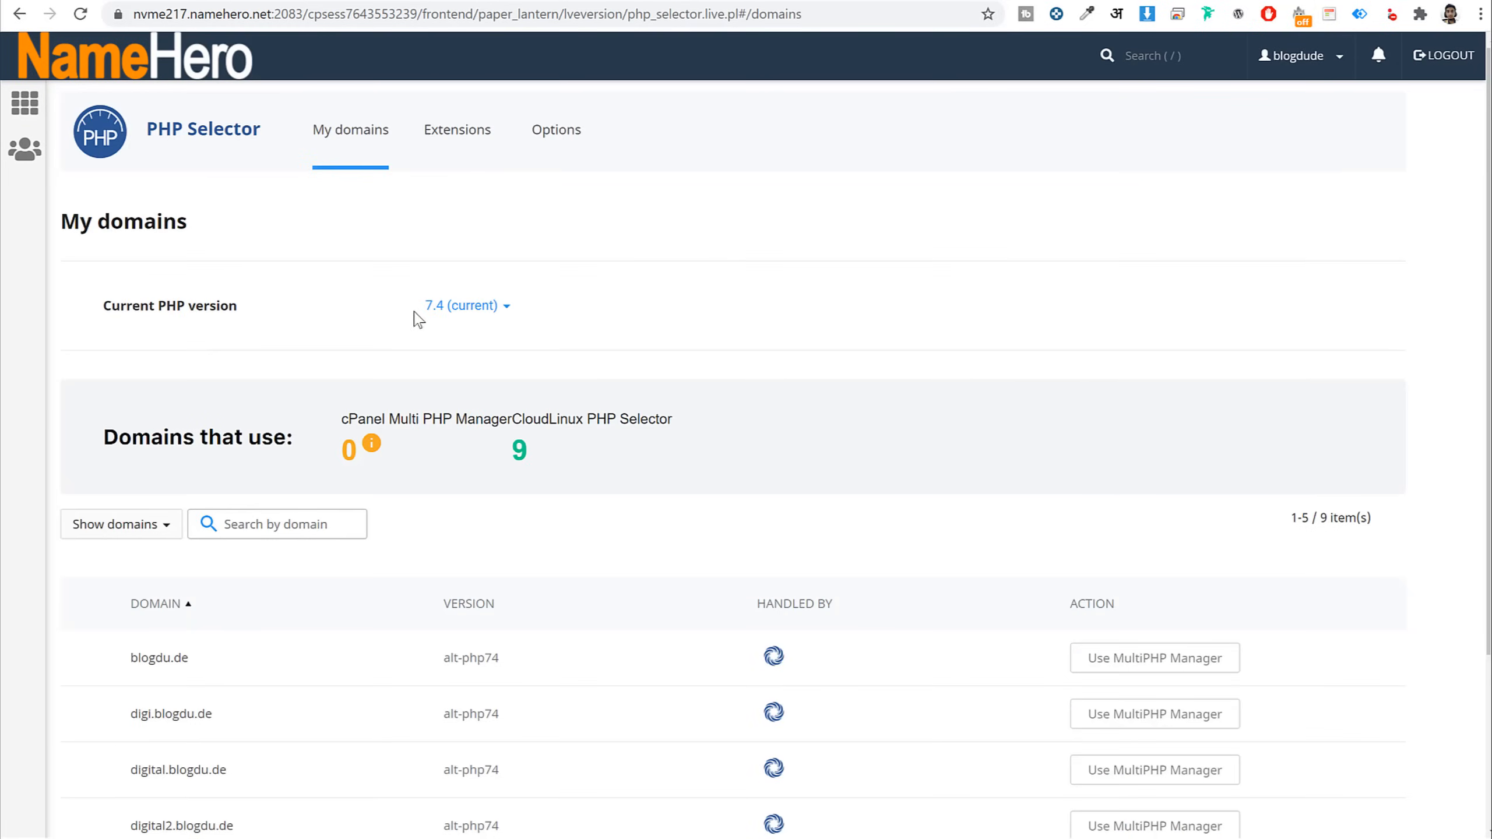
click(505, 305)
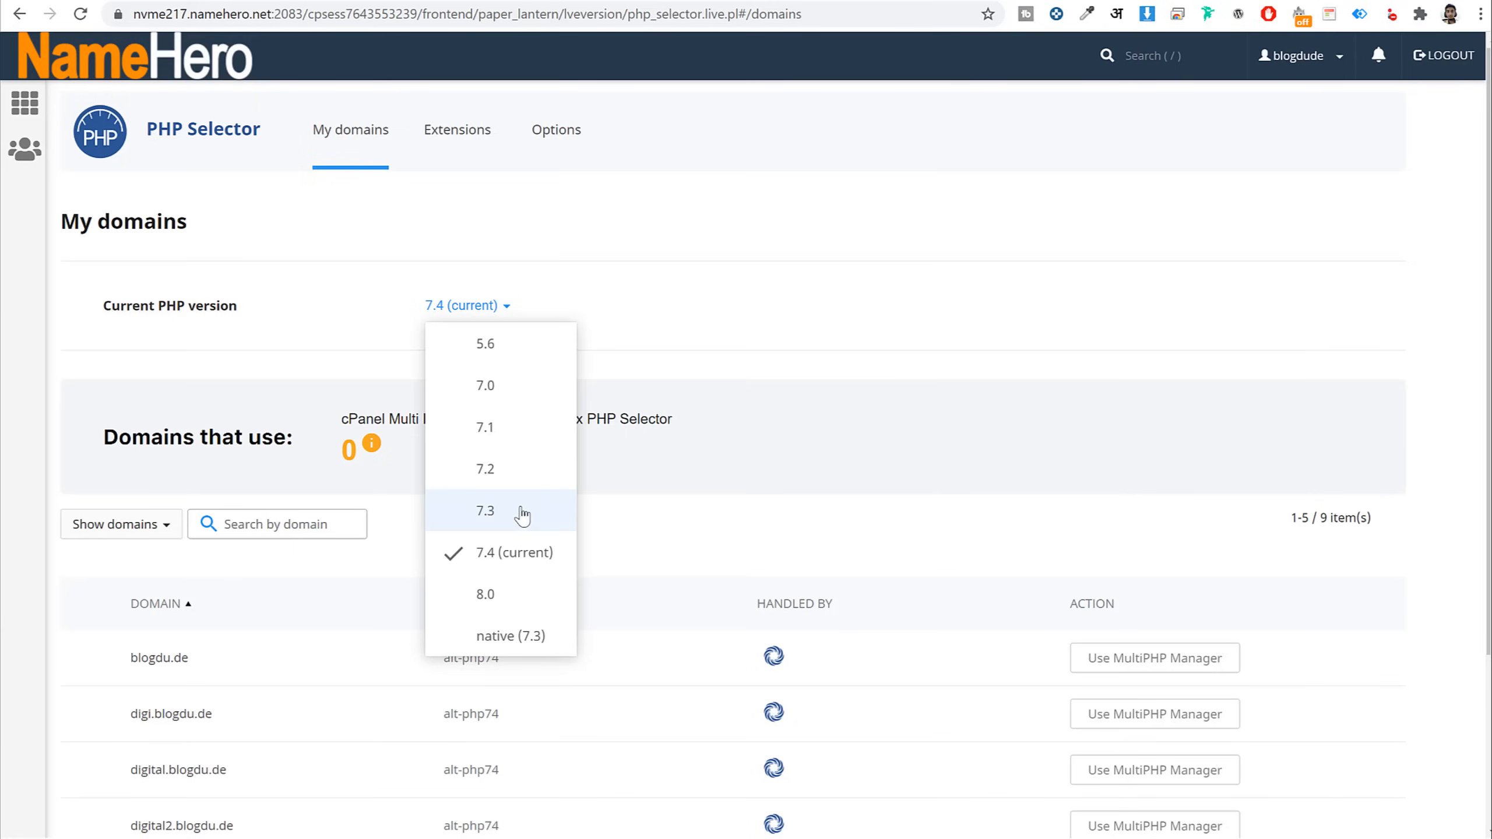
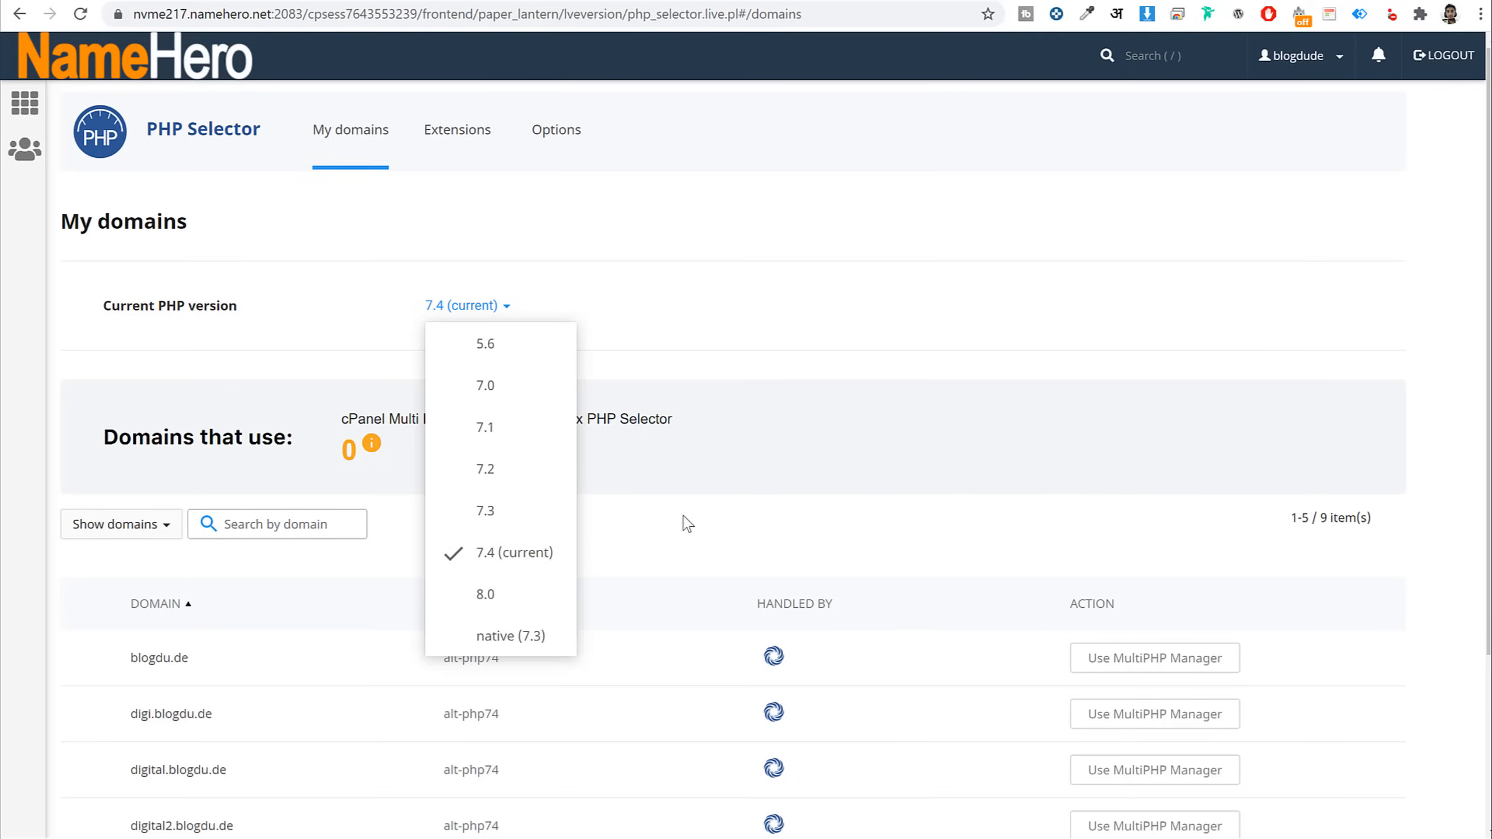
Open the PHP 7.4 Options and check that max_execution_time is 600
click(728, 516)
click(576, 153)
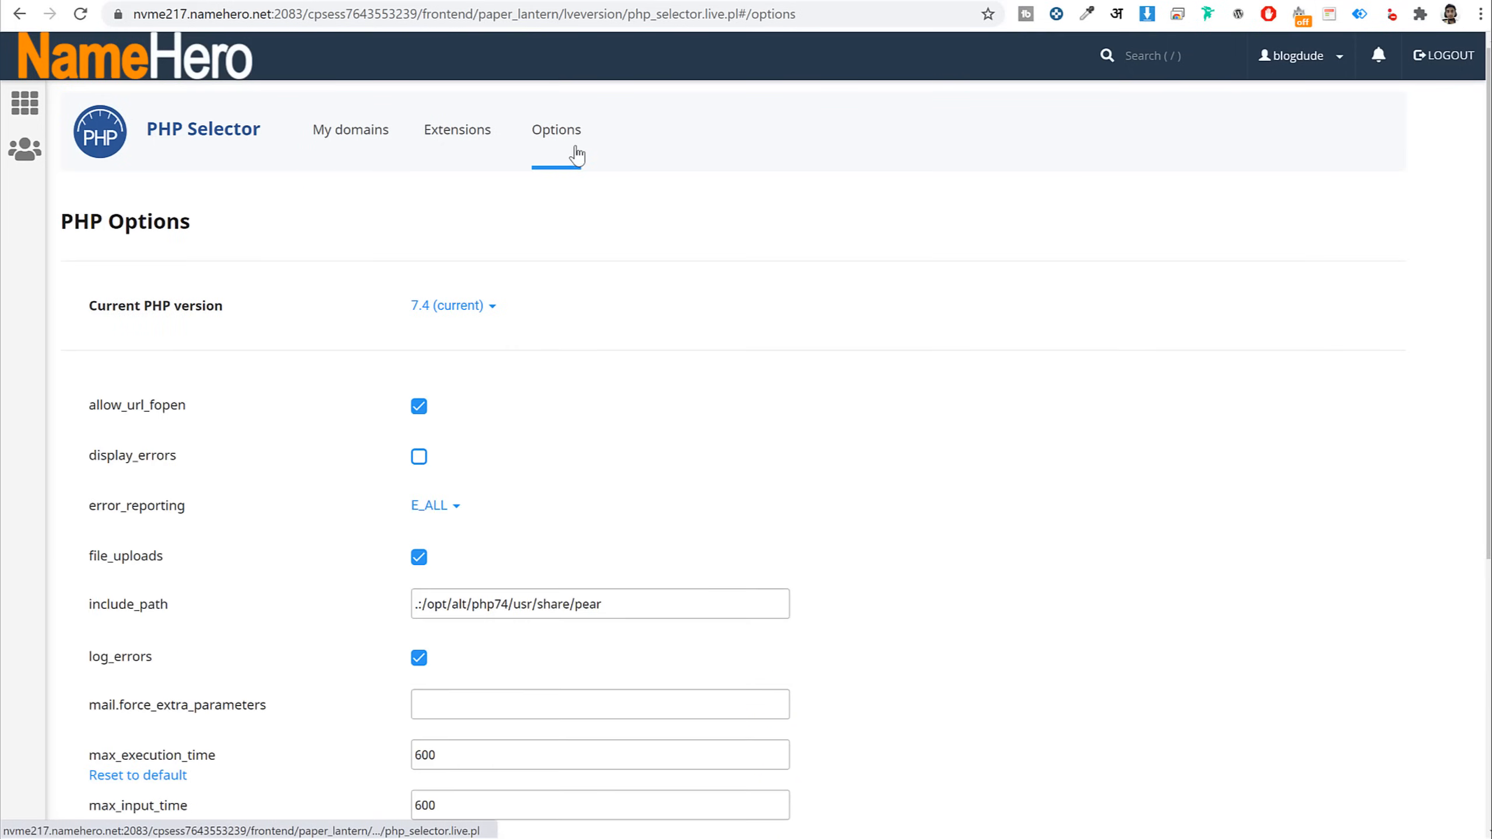
scroll(1023, 473, down, 7)
mouse_move(131, 335)
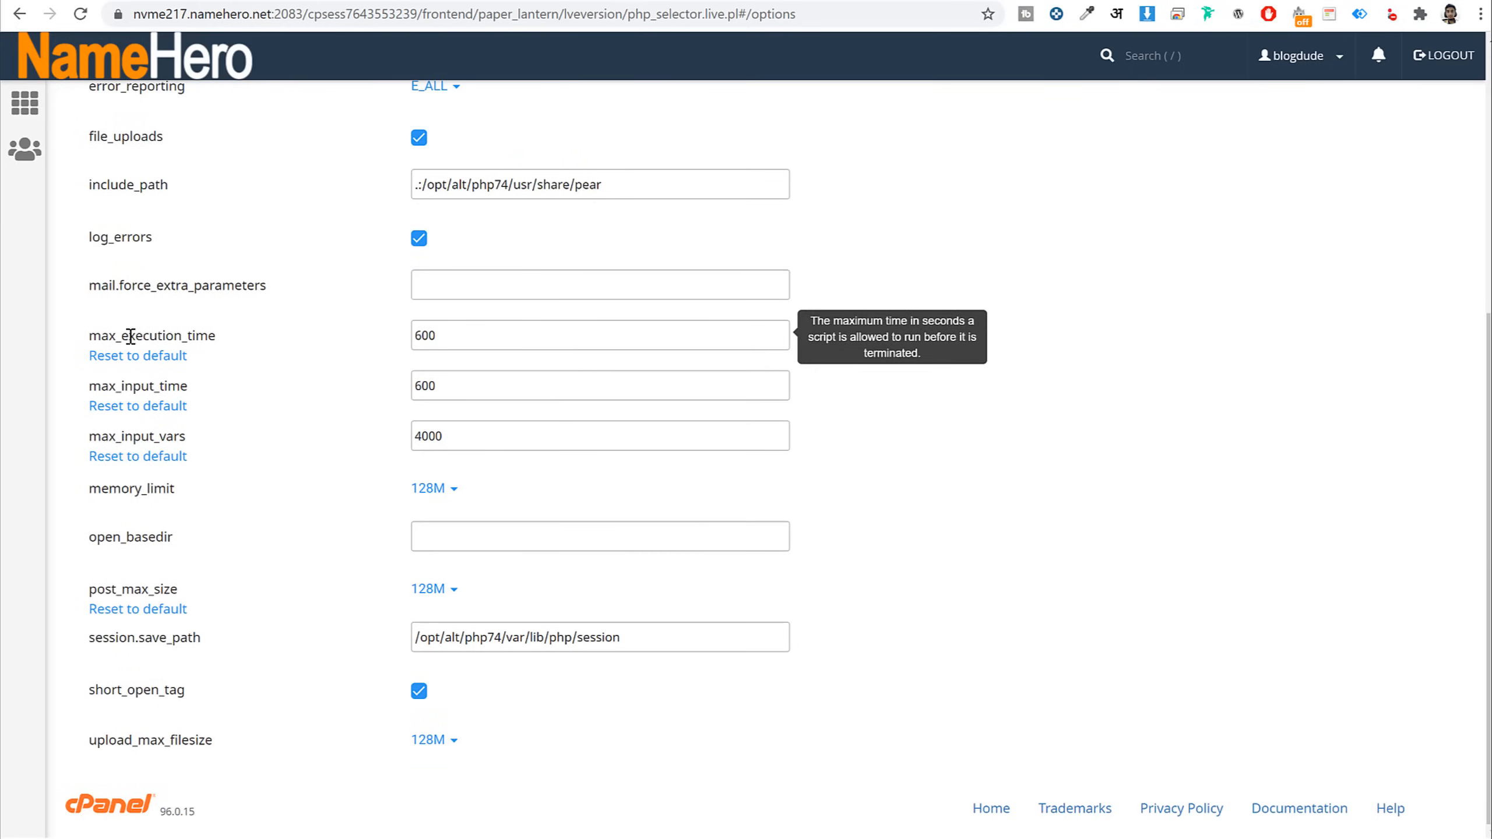
drag(86, 337, 271, 347)
double_click(454, 341)
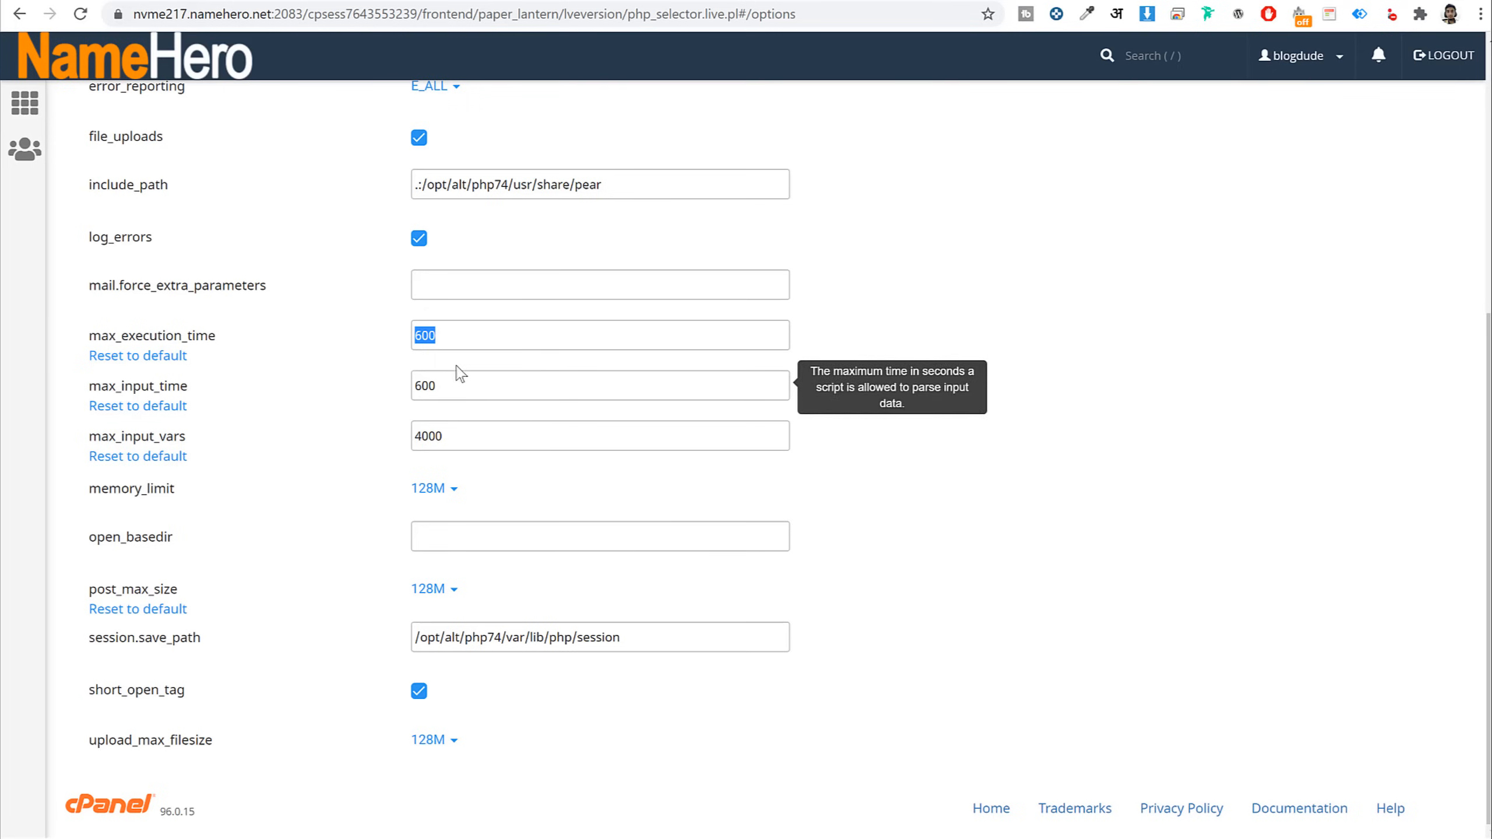
click(110, 383)
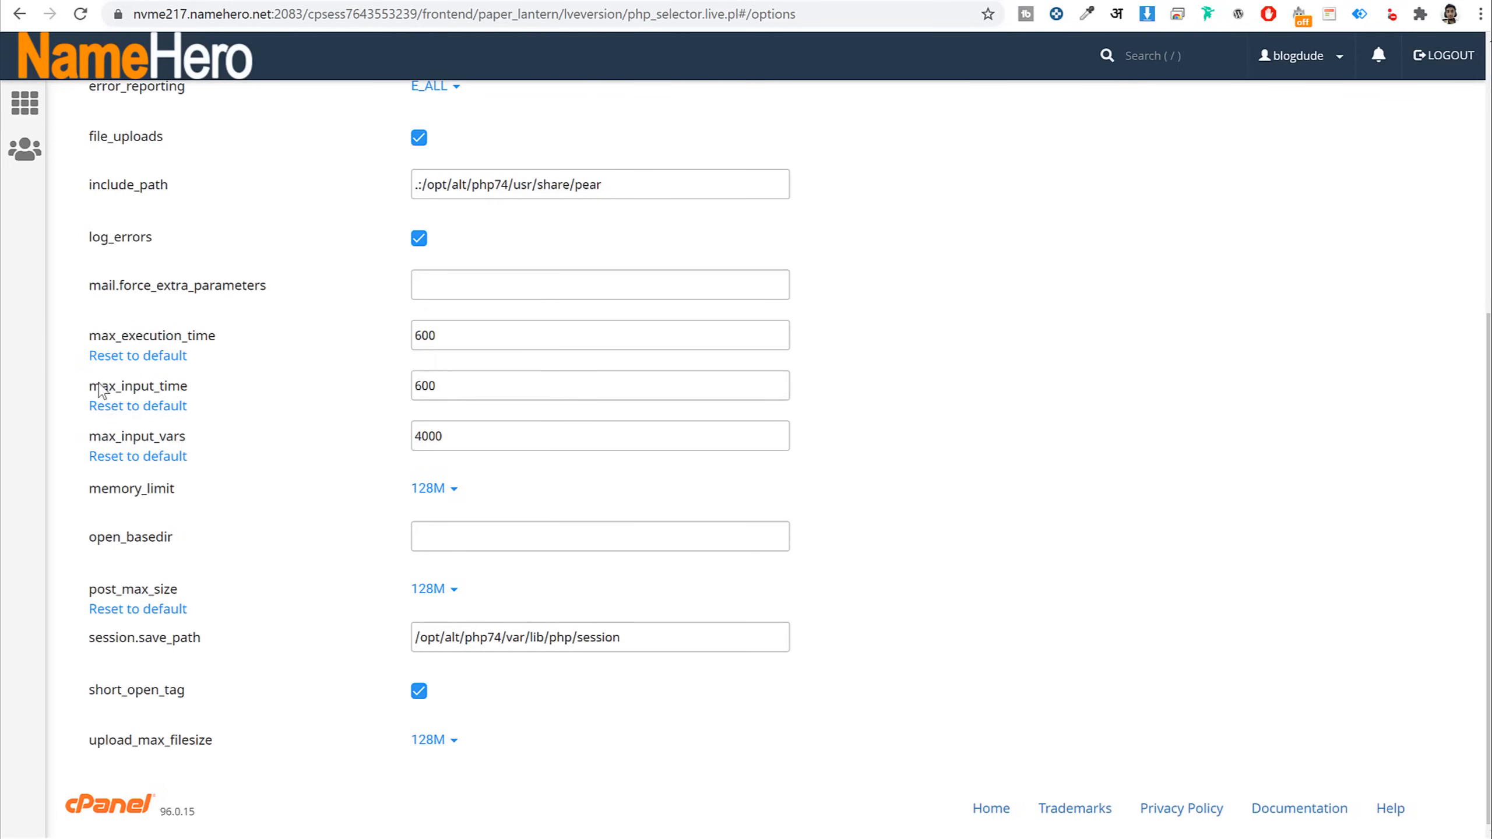
Check max_input_time 600, max_input_vars 4000 and memory_limit 128M, leaving them unchanged
drag(104, 389, 296, 394)
double_click(439, 389)
click(129, 439)
double_click(130, 439)
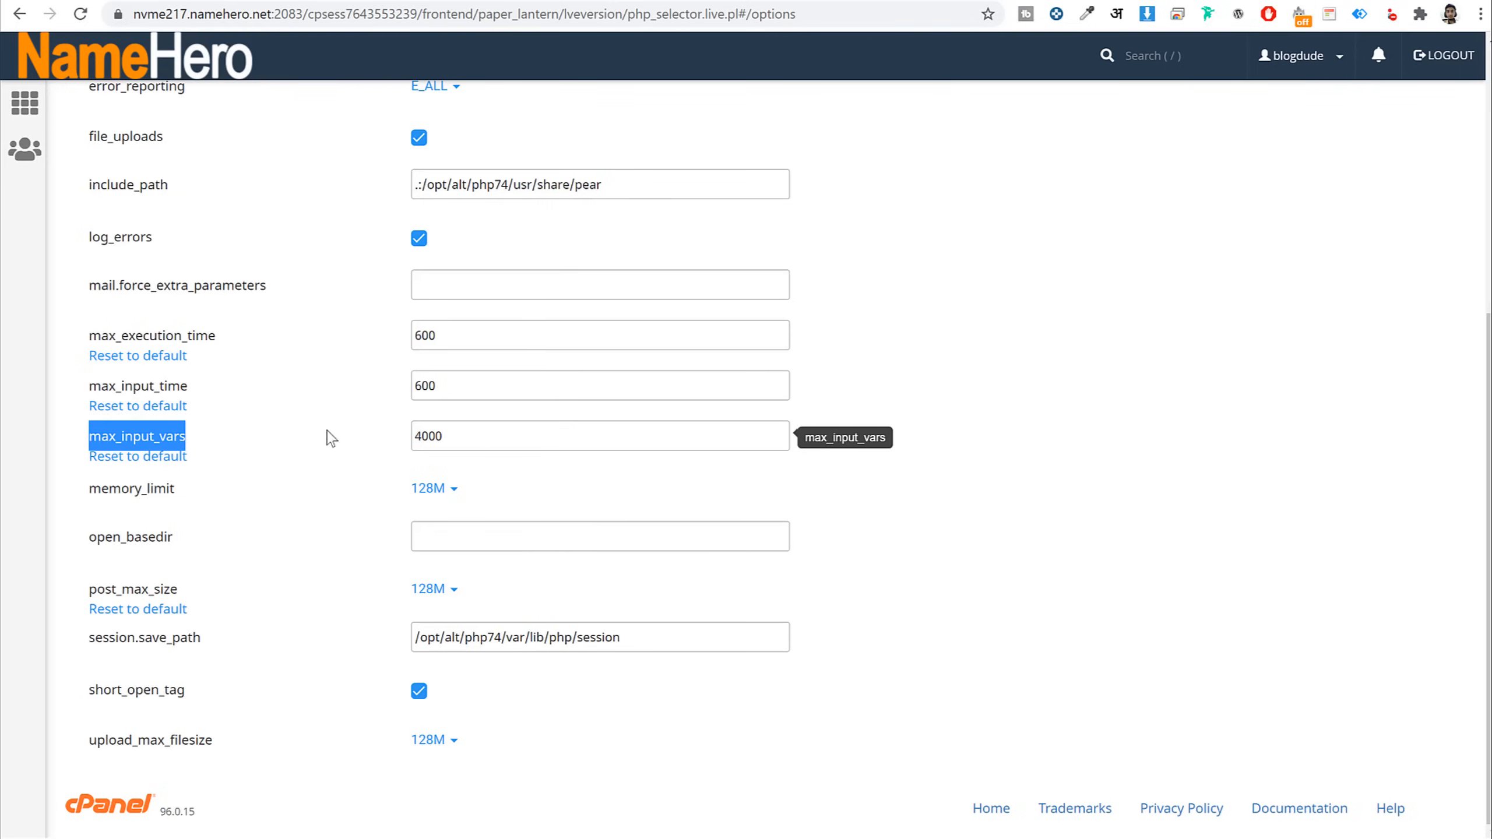
double_click(513, 442)
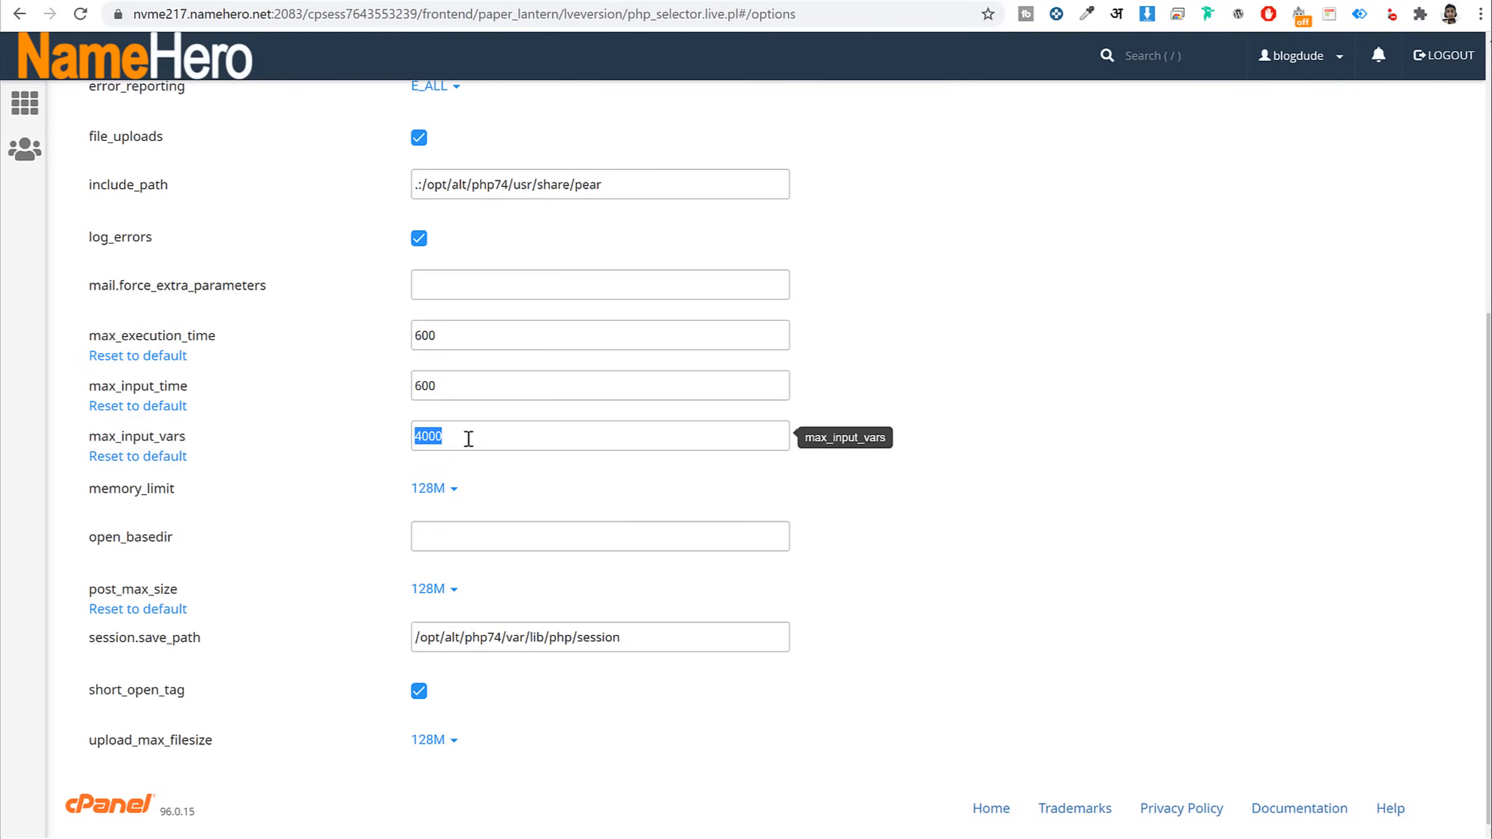
mouse_move(120, 488)
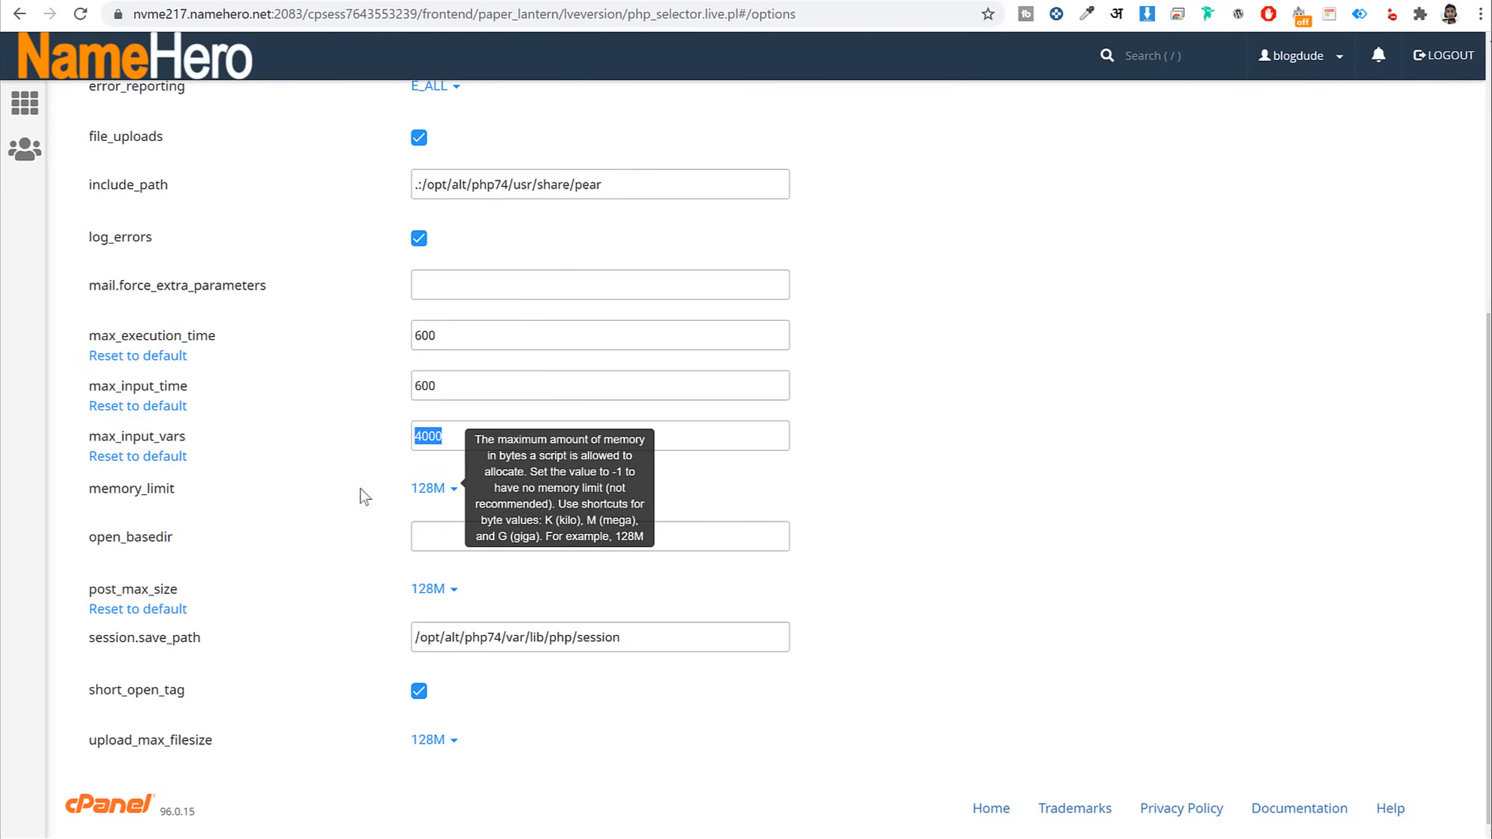
click(433, 488)
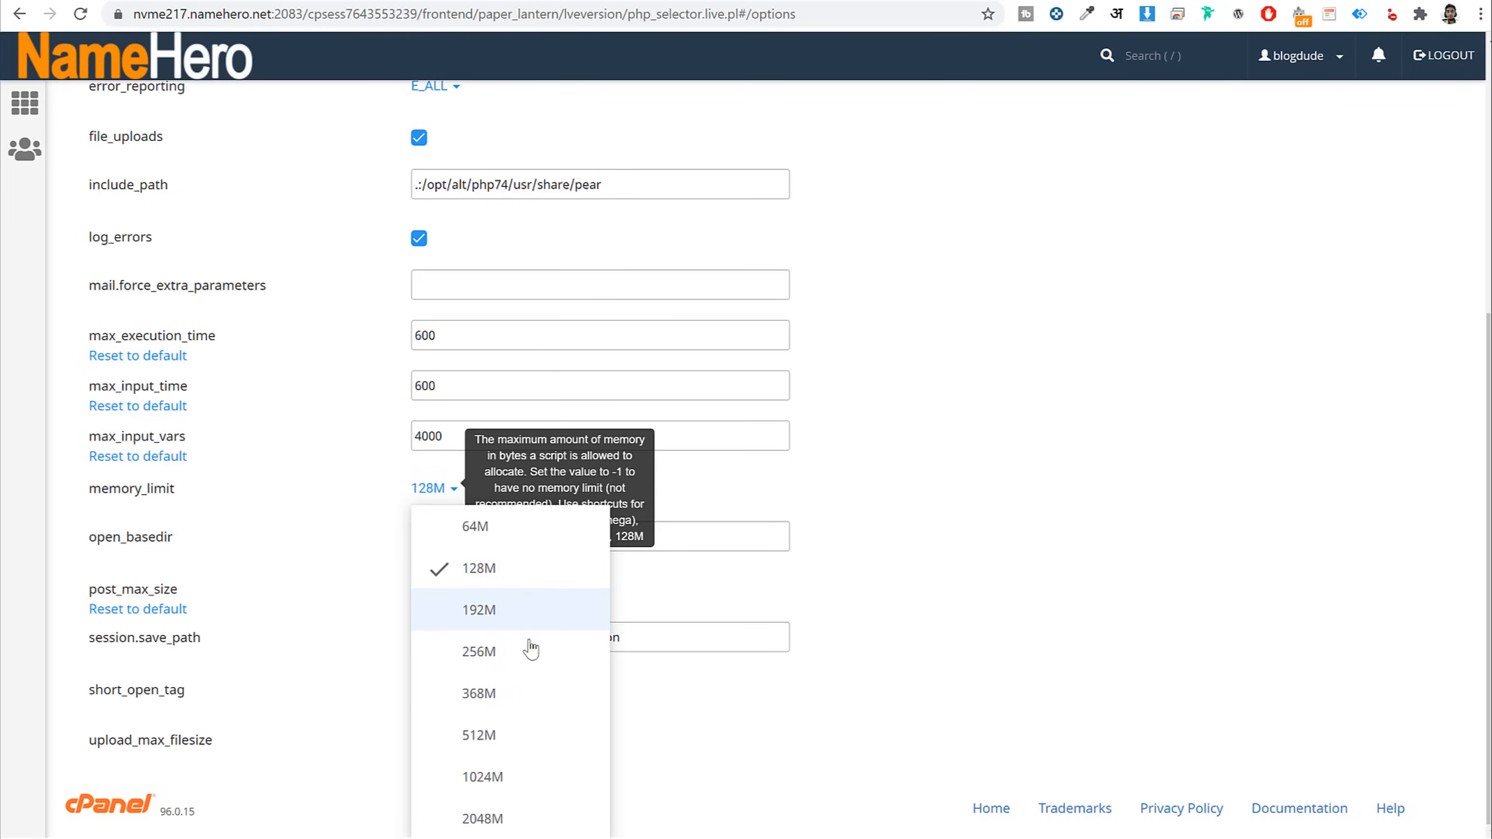
click(1051, 537)
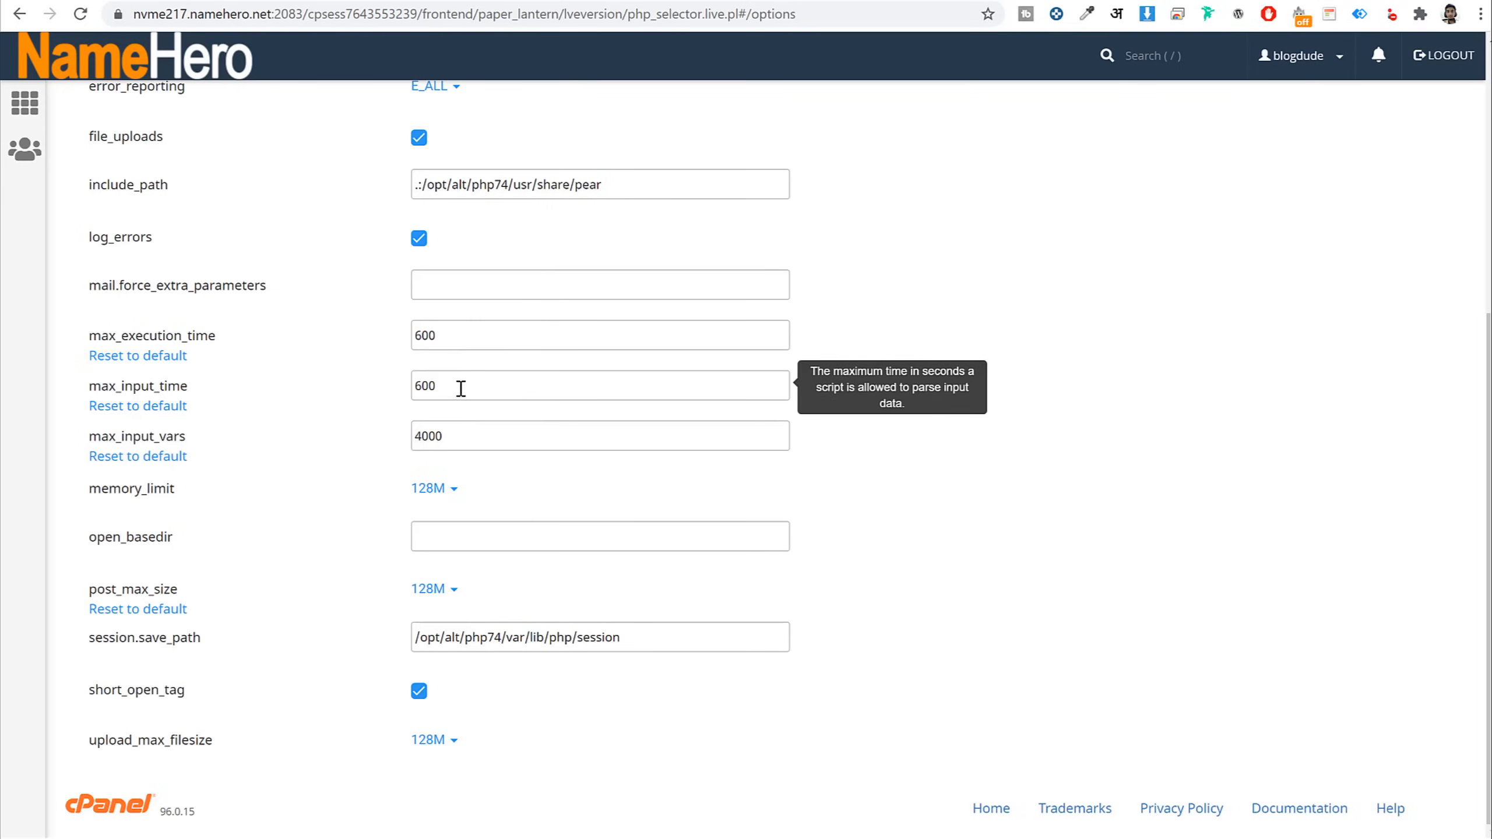
key(ctrl+a)
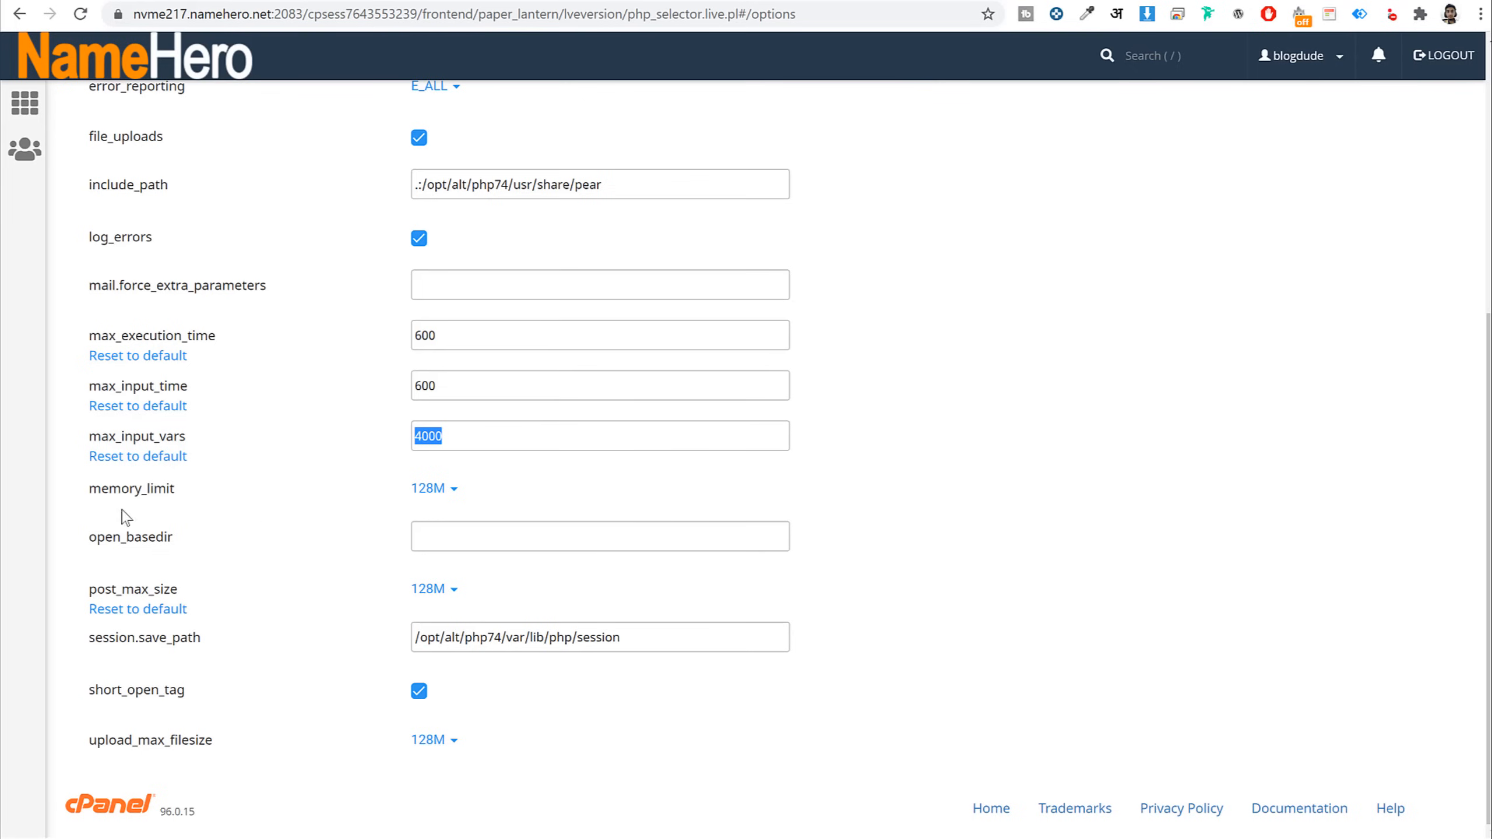
scroll(1126, 544, up, 5)
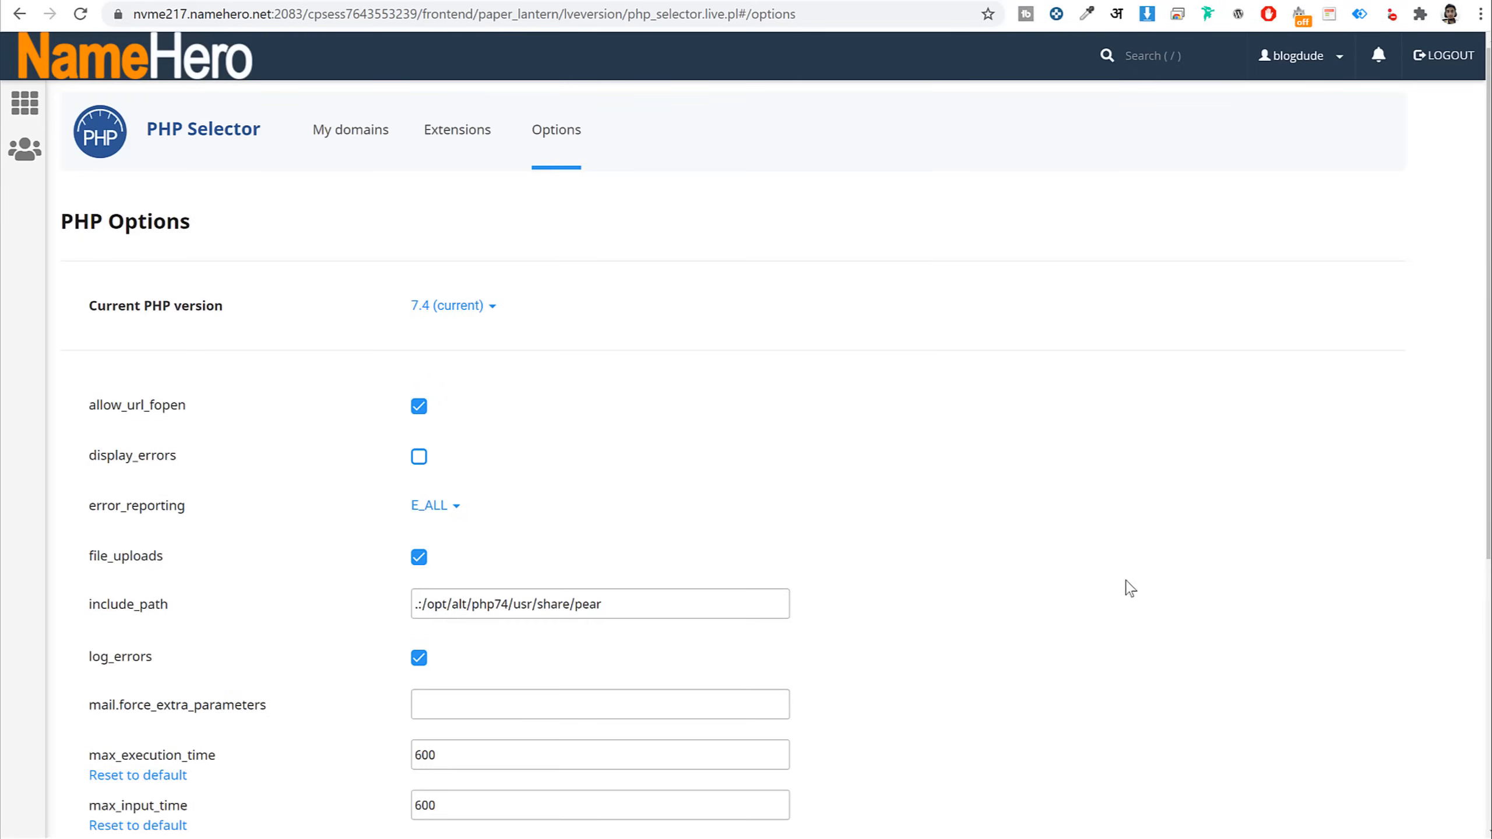
From the cPanel home, search 'sof' and open Softaculous Apps Installer
click(179, 62)
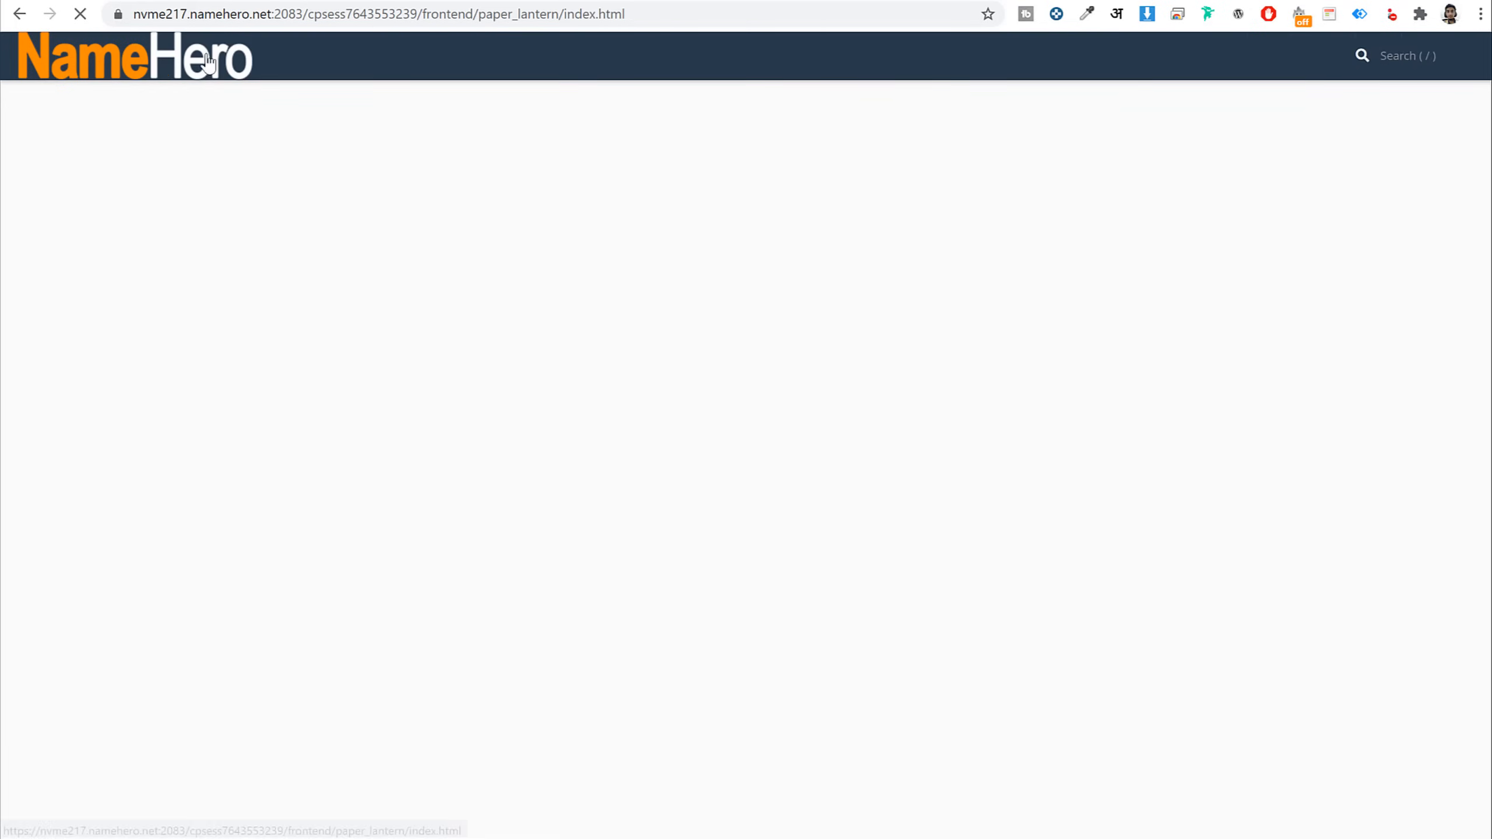
click(536, 113)
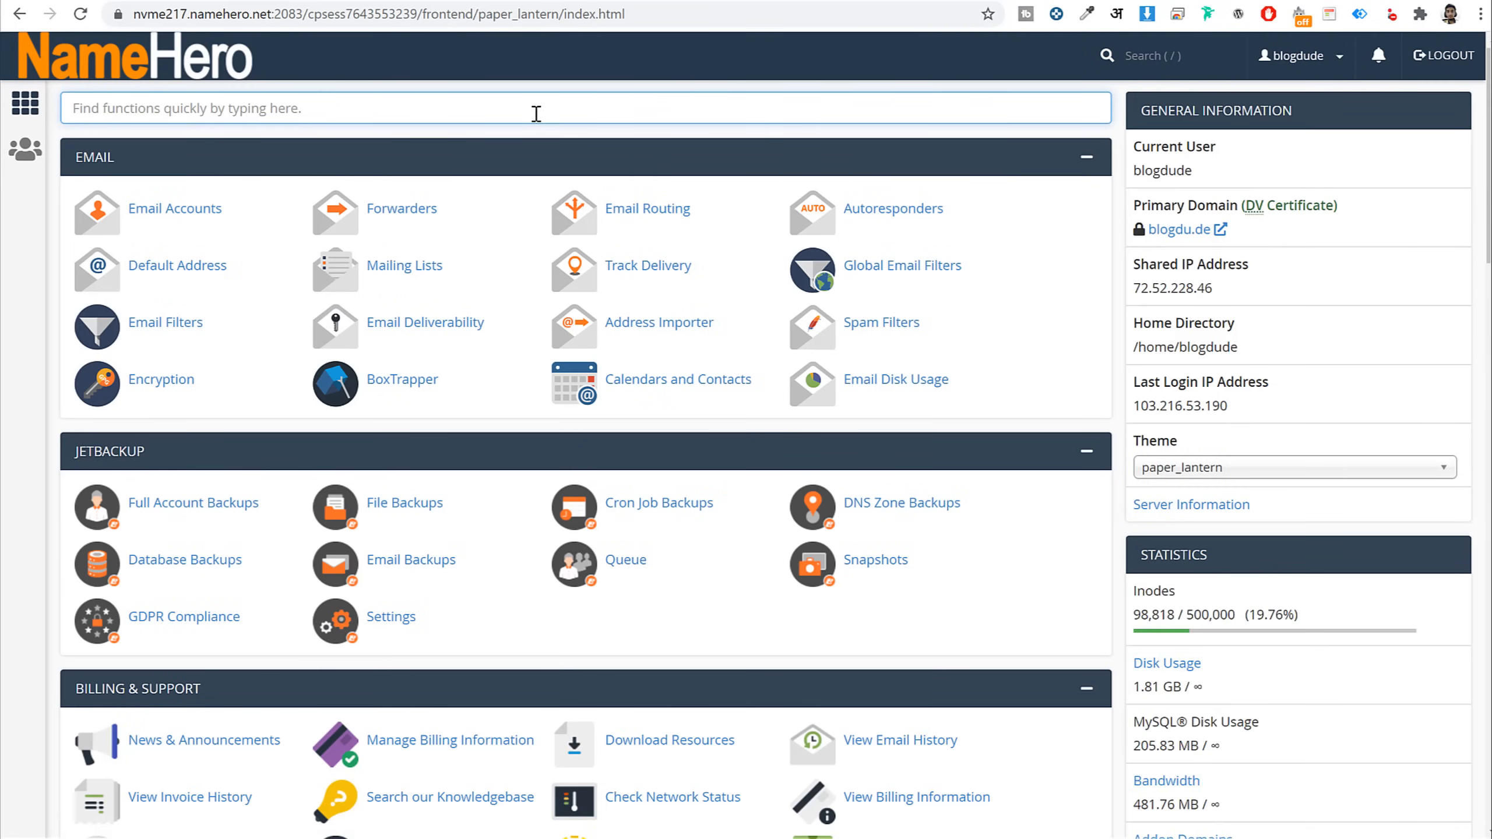
text(sof)
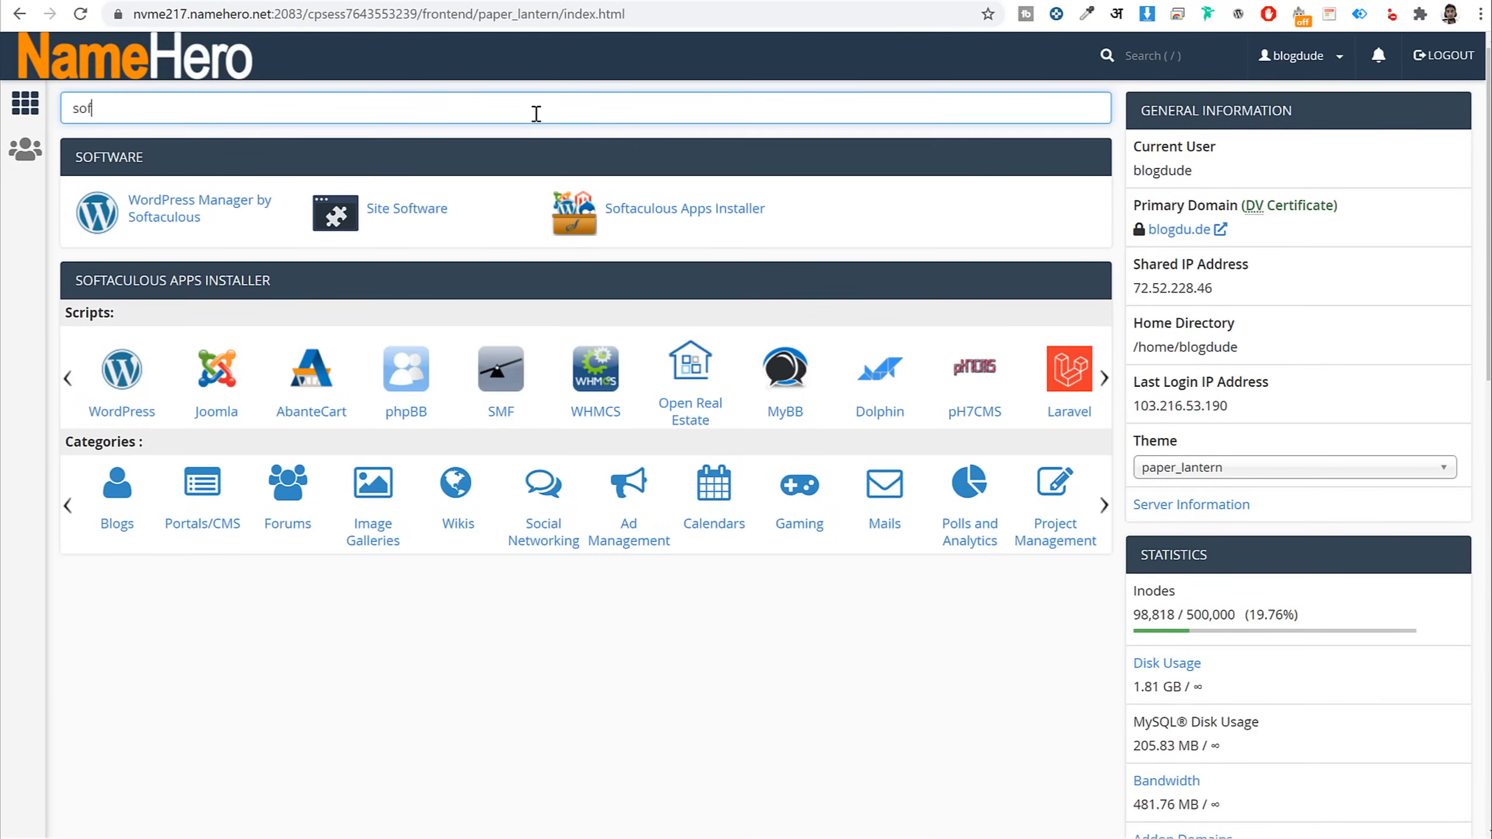
click(696, 220)
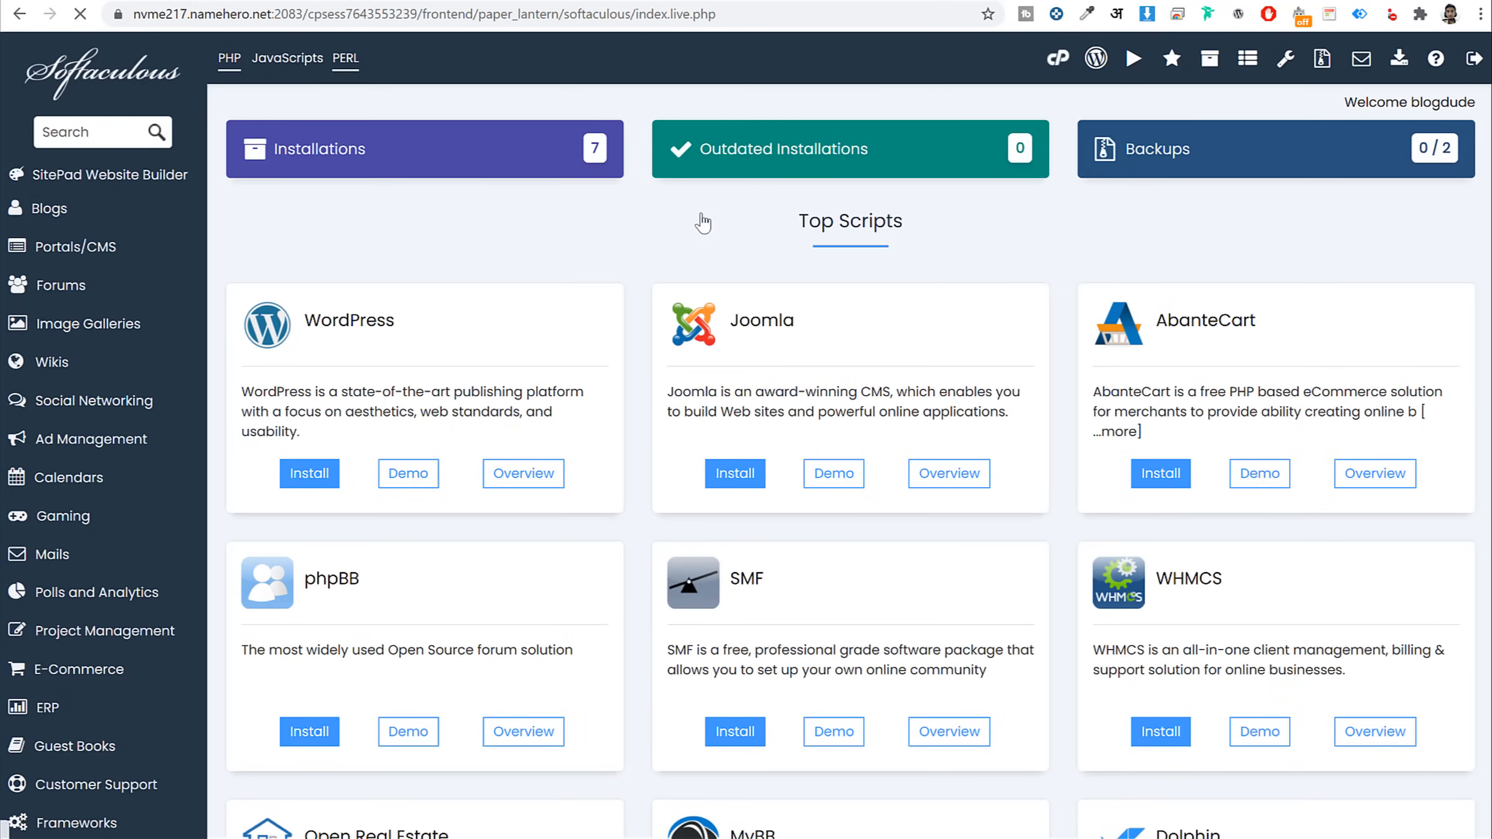
Start a WordPress install in Softaculous and show the domain choices
scroll(941, 385, down, 5)
scroll(940, 385, down, 5)
scroll(950, 483, up, 10)
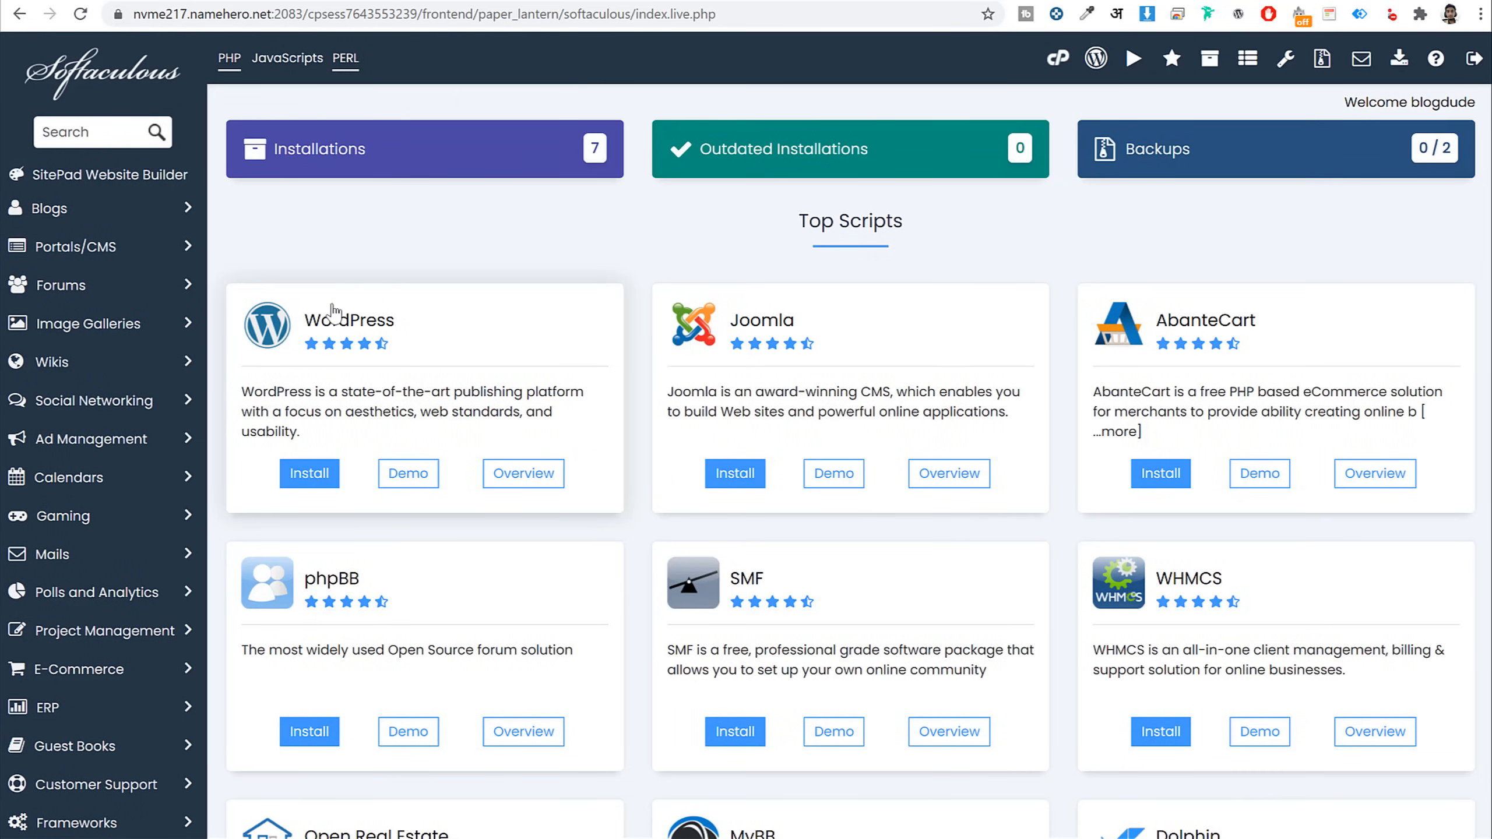
click(311, 480)
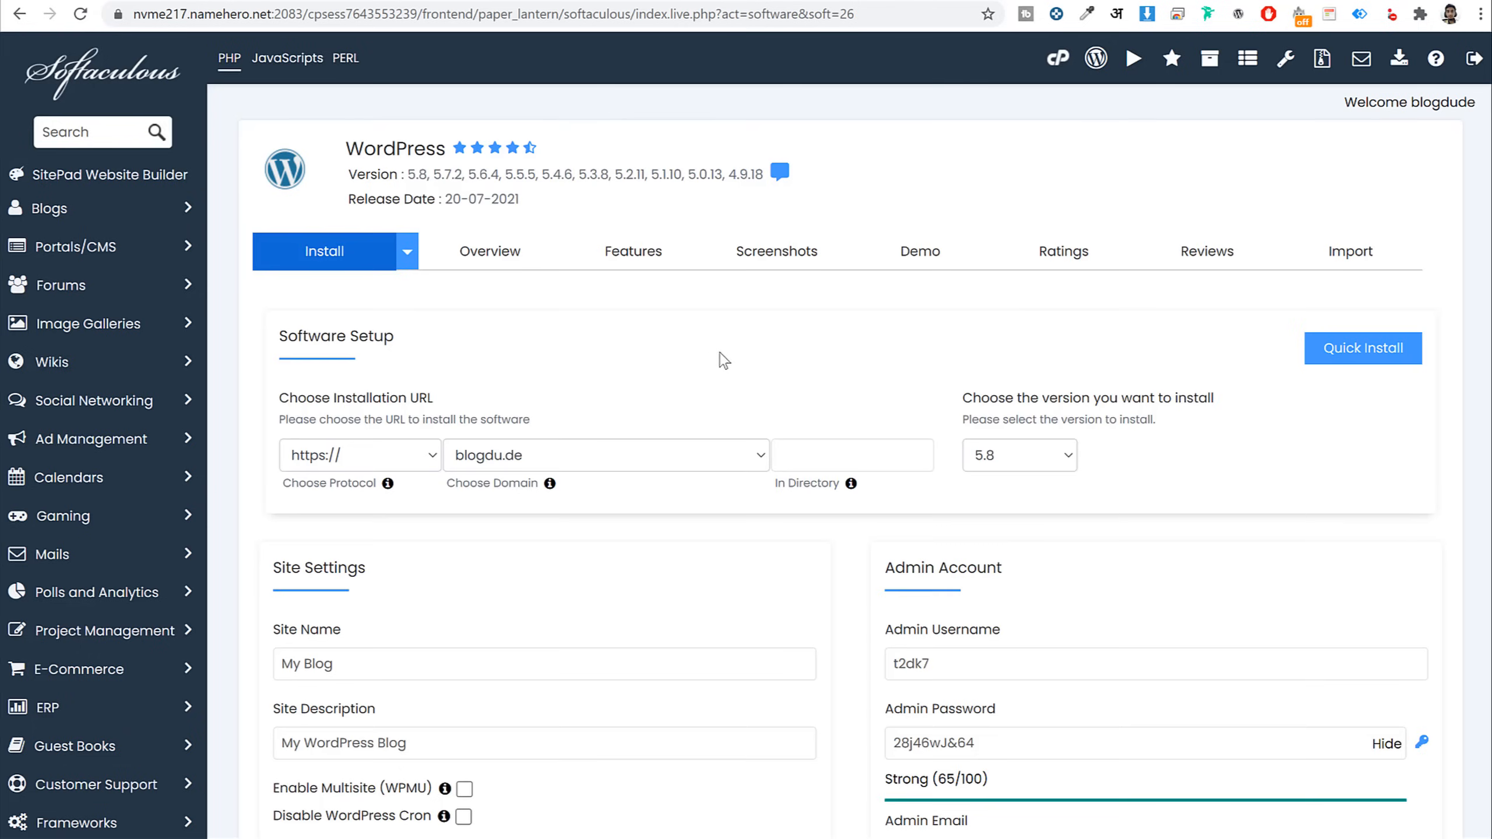
scroll(729, 358, down, 3)
click(548, 275)
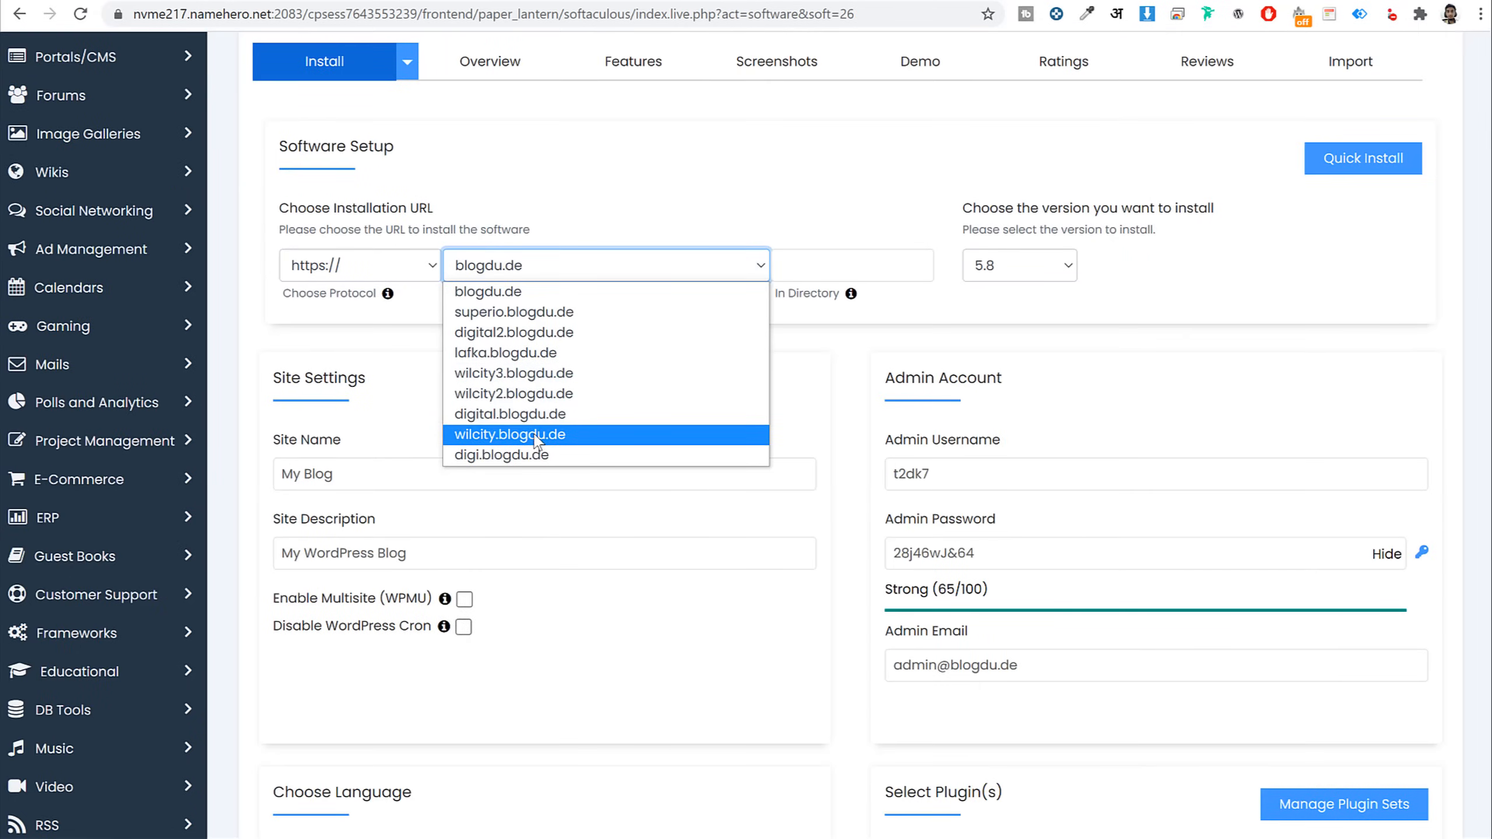
click(517, 333)
click(518, 318)
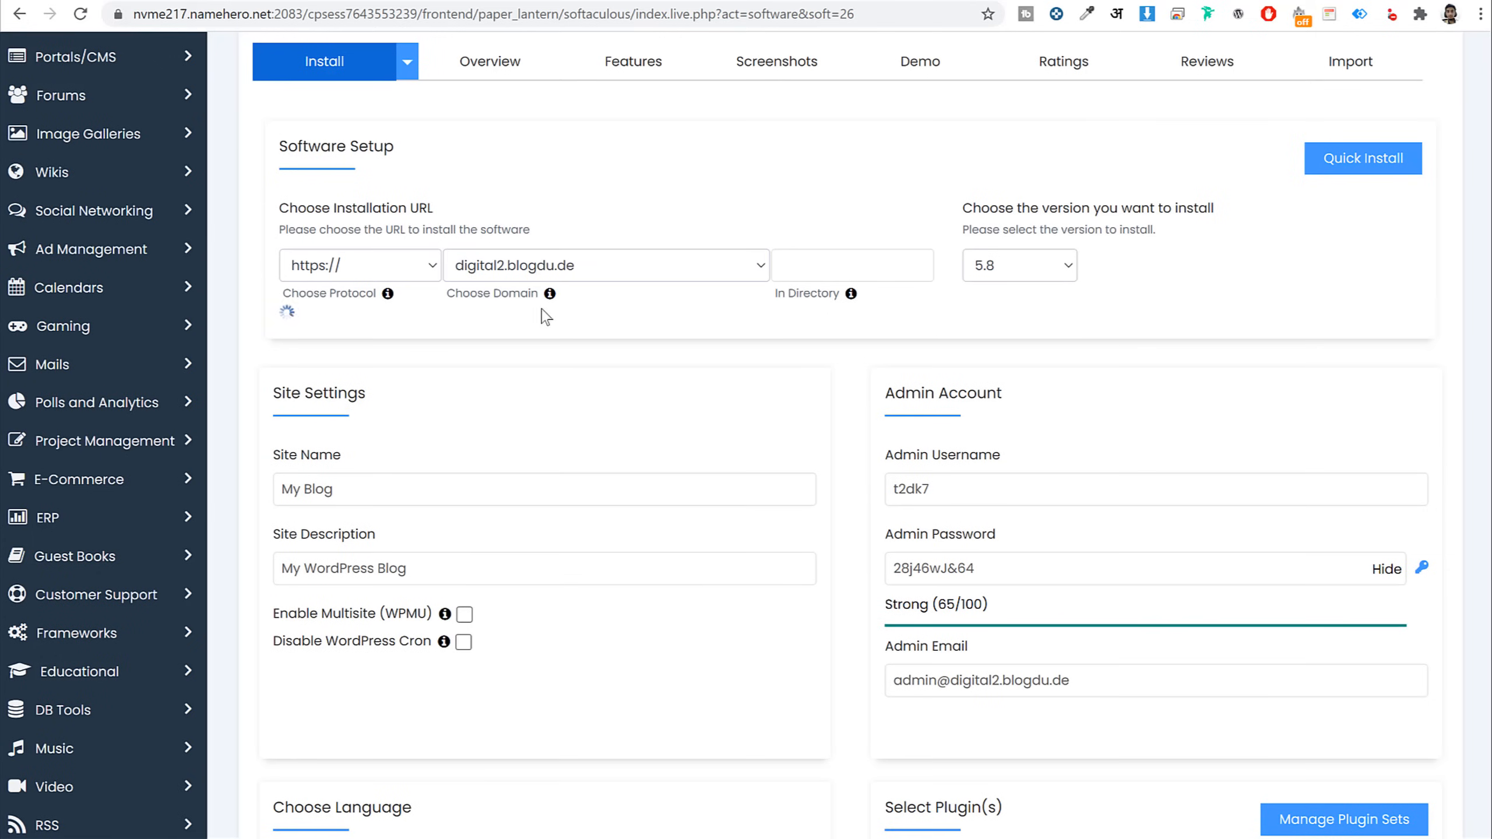
click(375, 278)
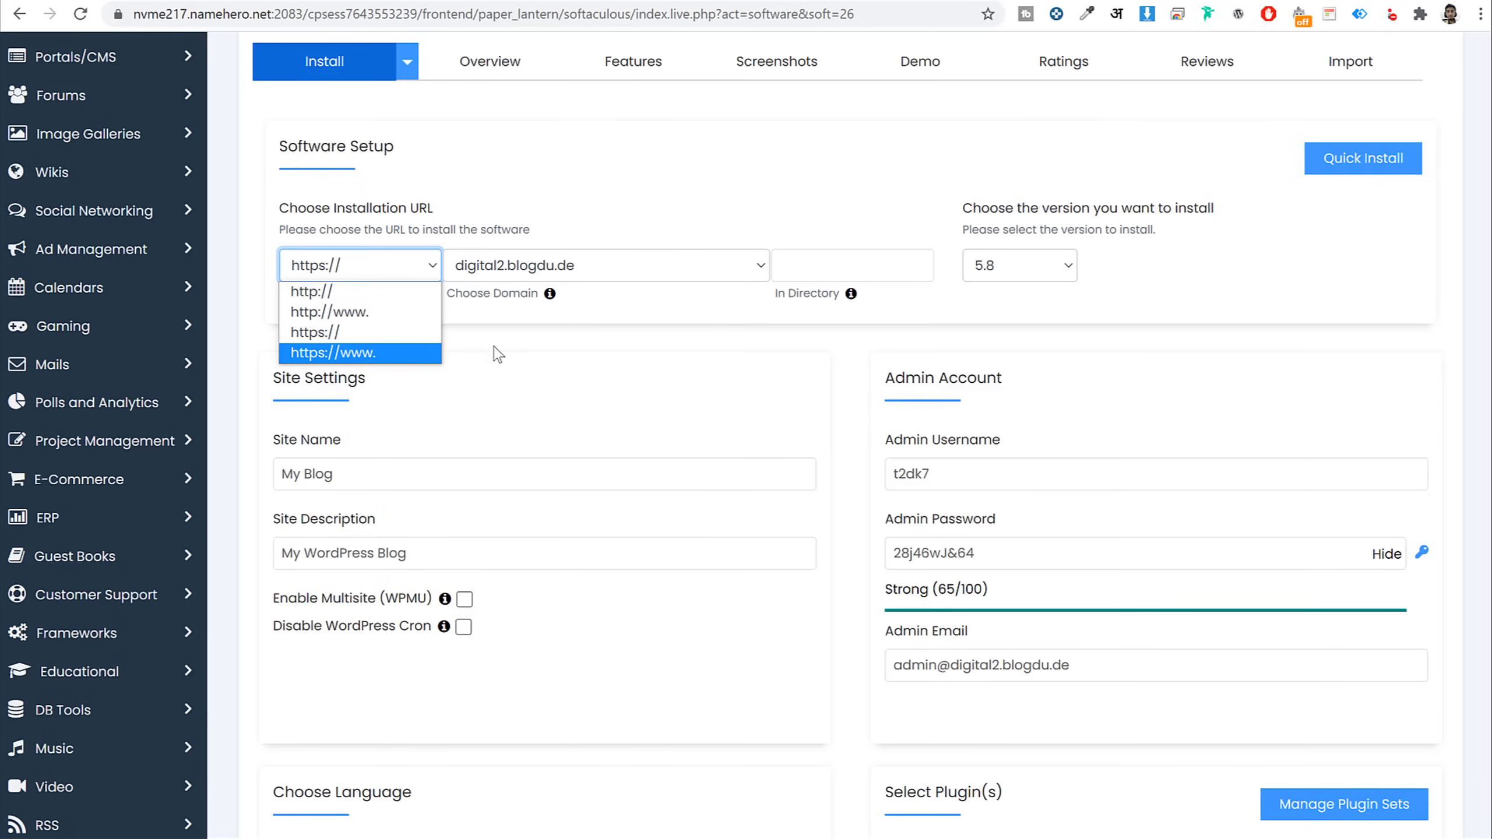
click(793, 329)
drag(774, 297, 840, 314)
click(812, 259)
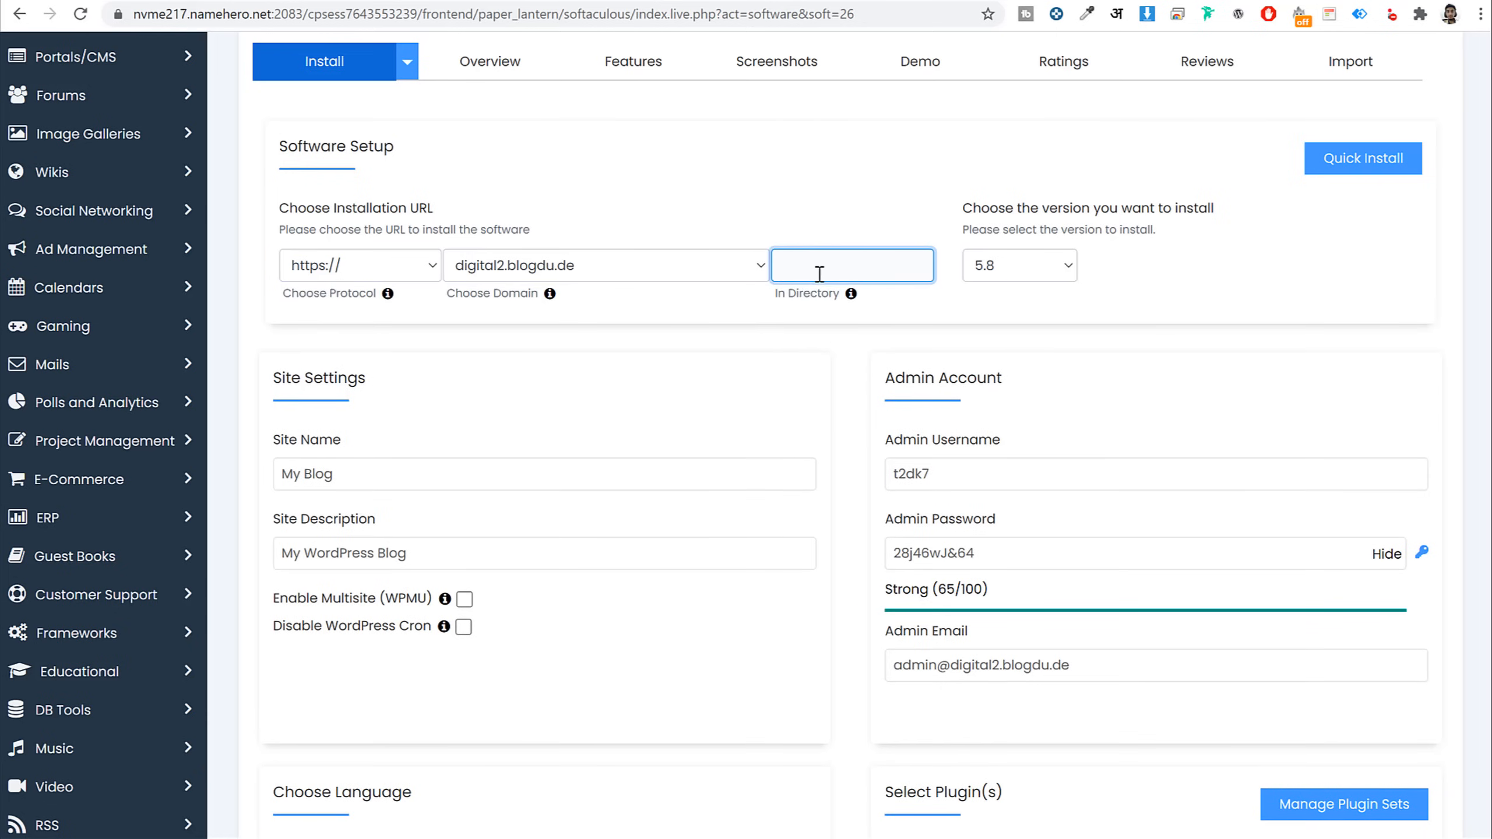
text(ss)
drag(852, 264, 743, 288)
key(BackSpace)
Name the site 'BloggDude' with the description 'Digital Products'
scroll(749, 303, down, 3)
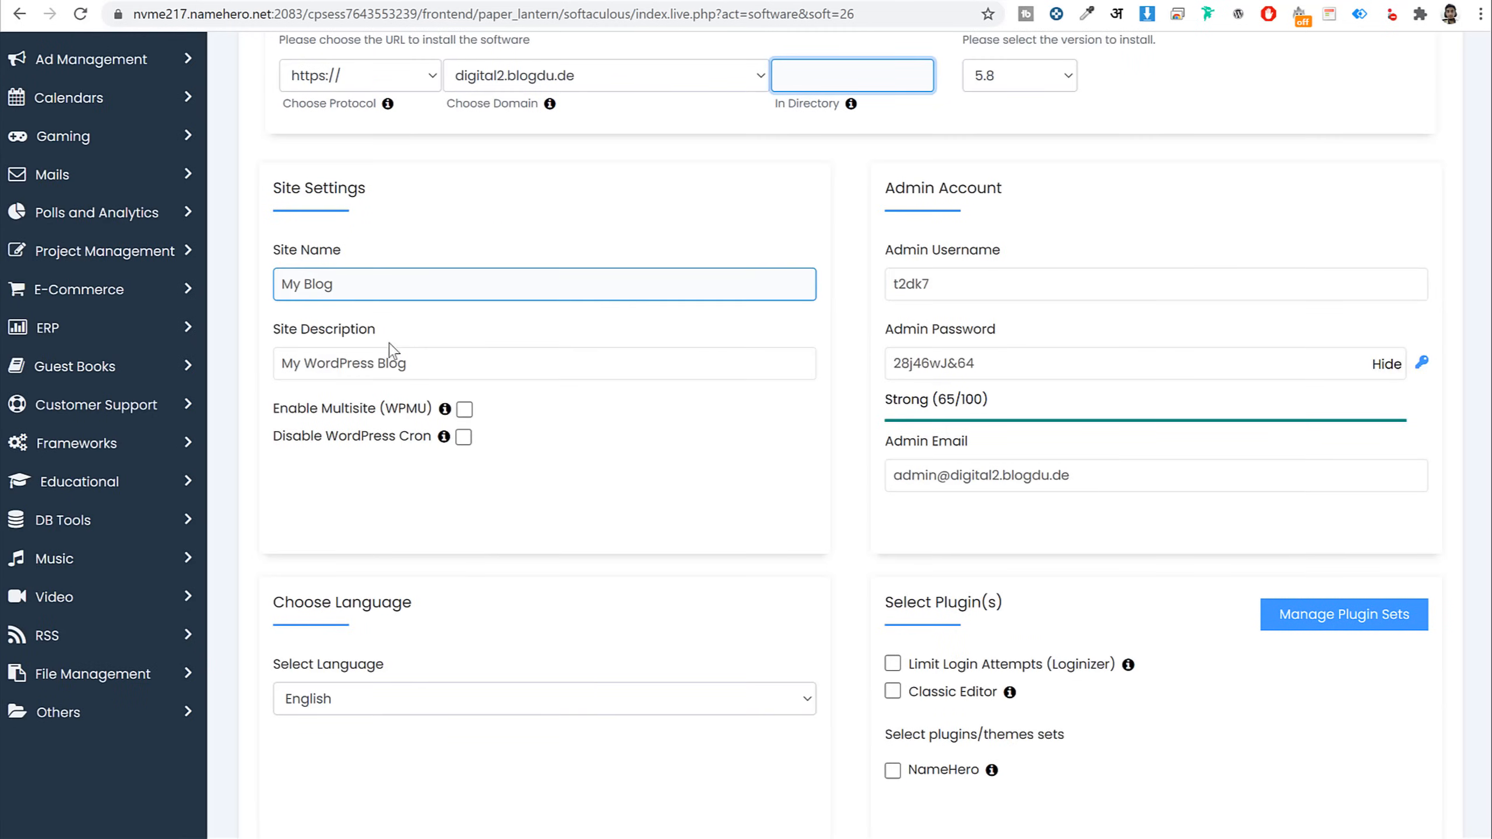
triple_click(413, 283)
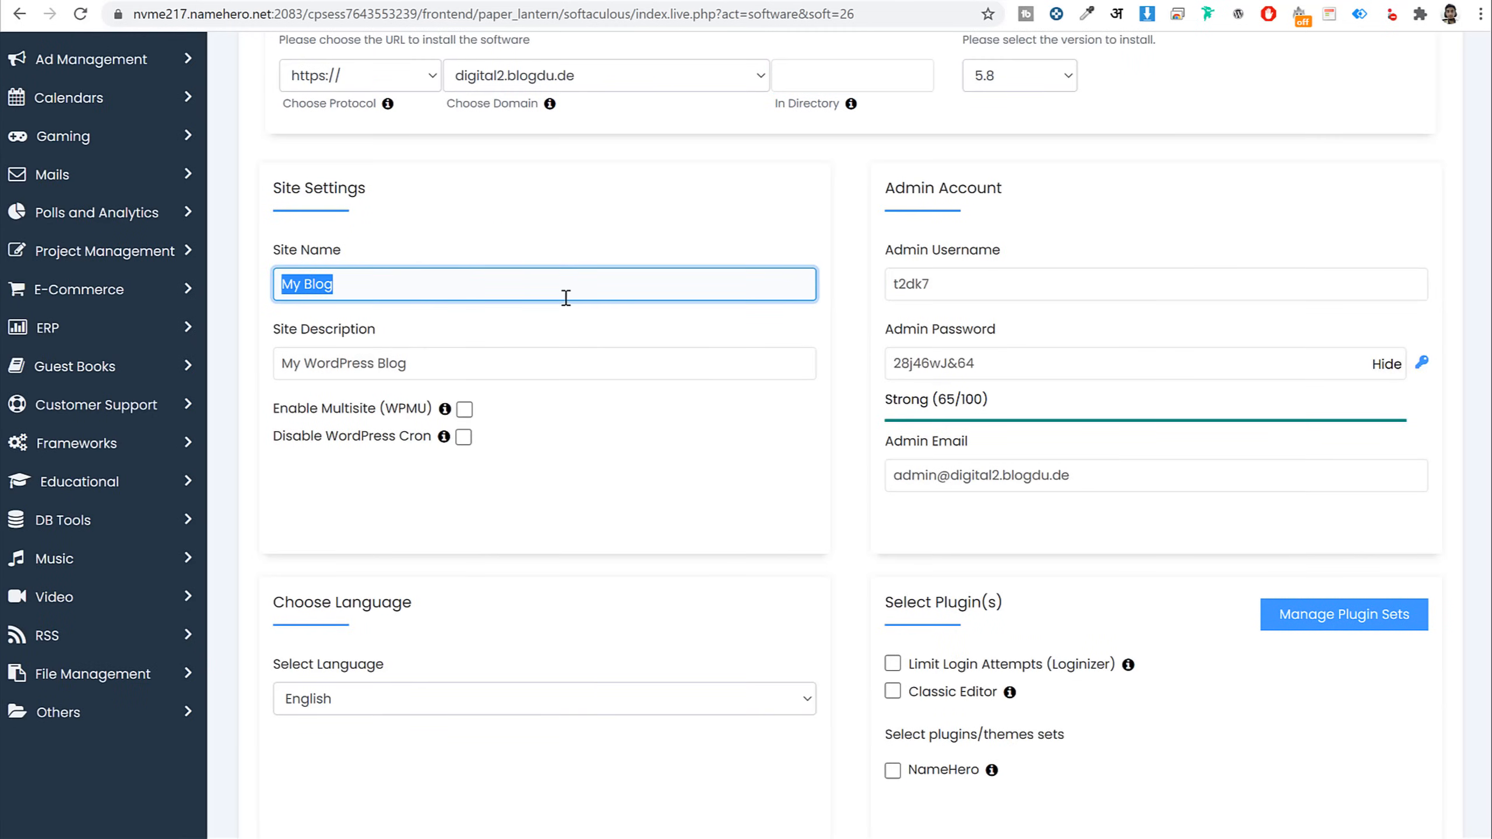
text(BloggDude)
triple_click(451, 350)
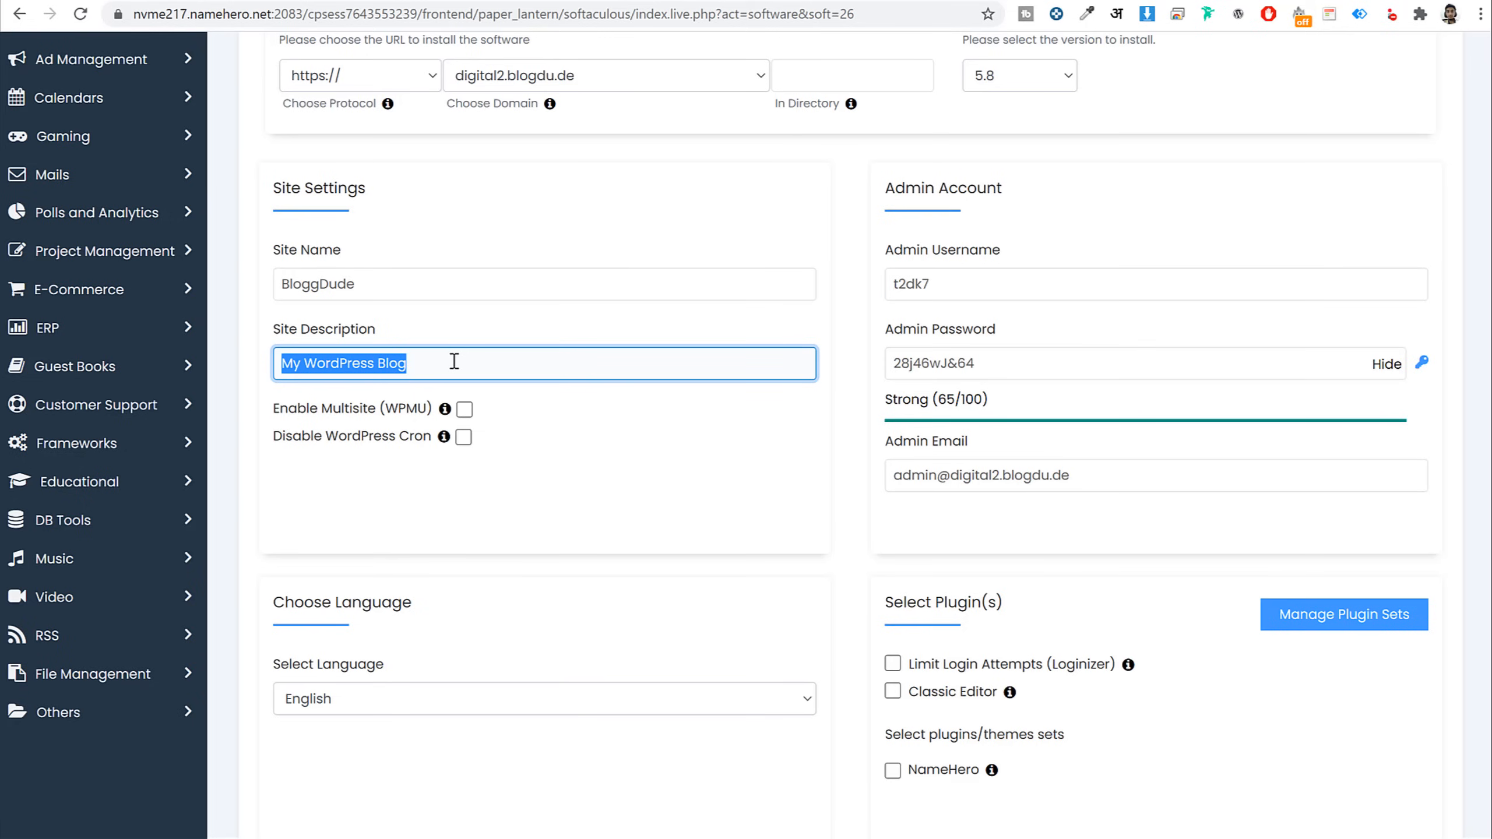
text(Digi)
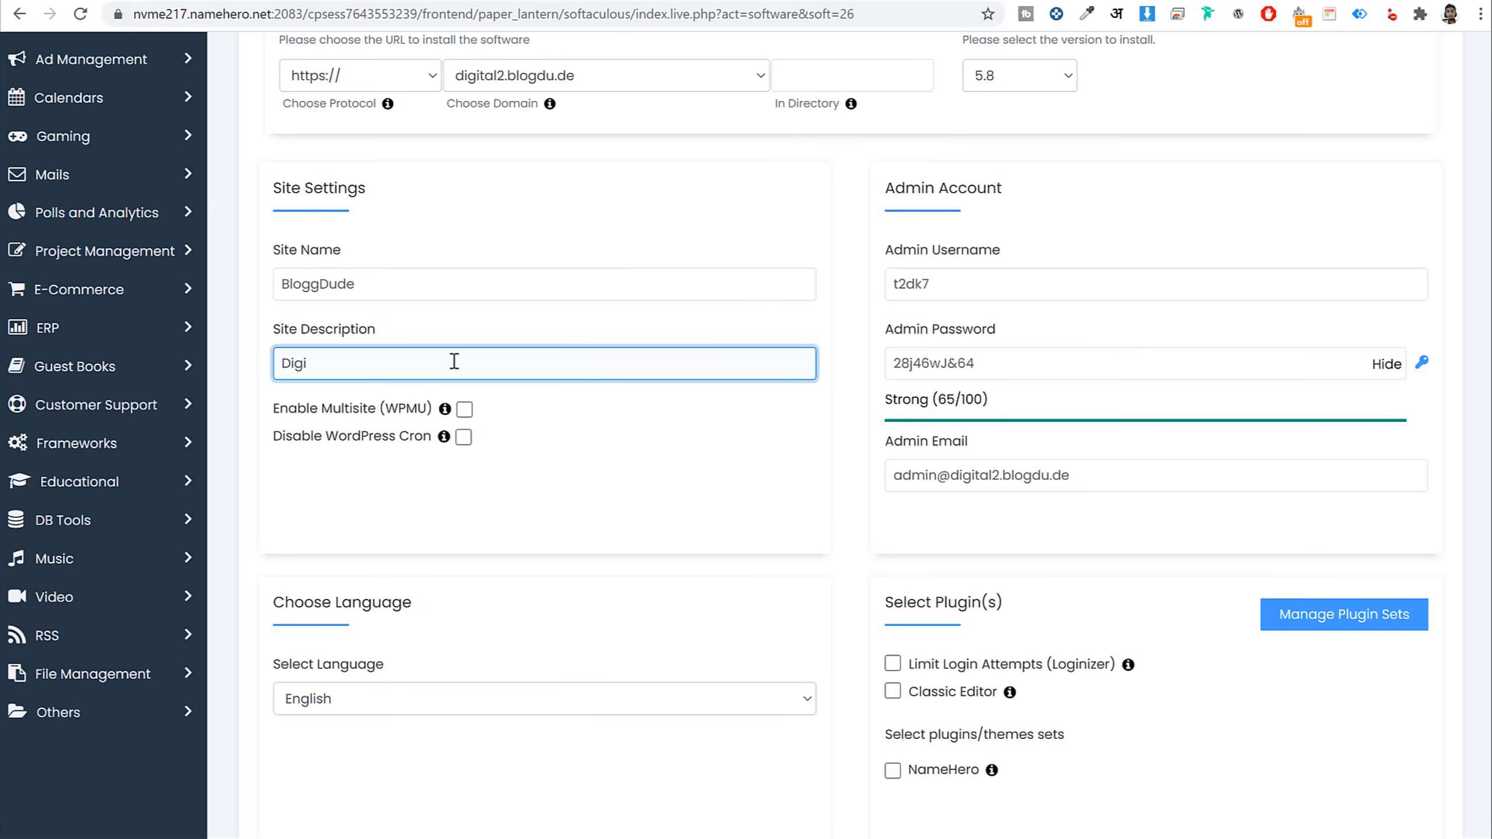
text(tal Prodyucts)
key(Tab)
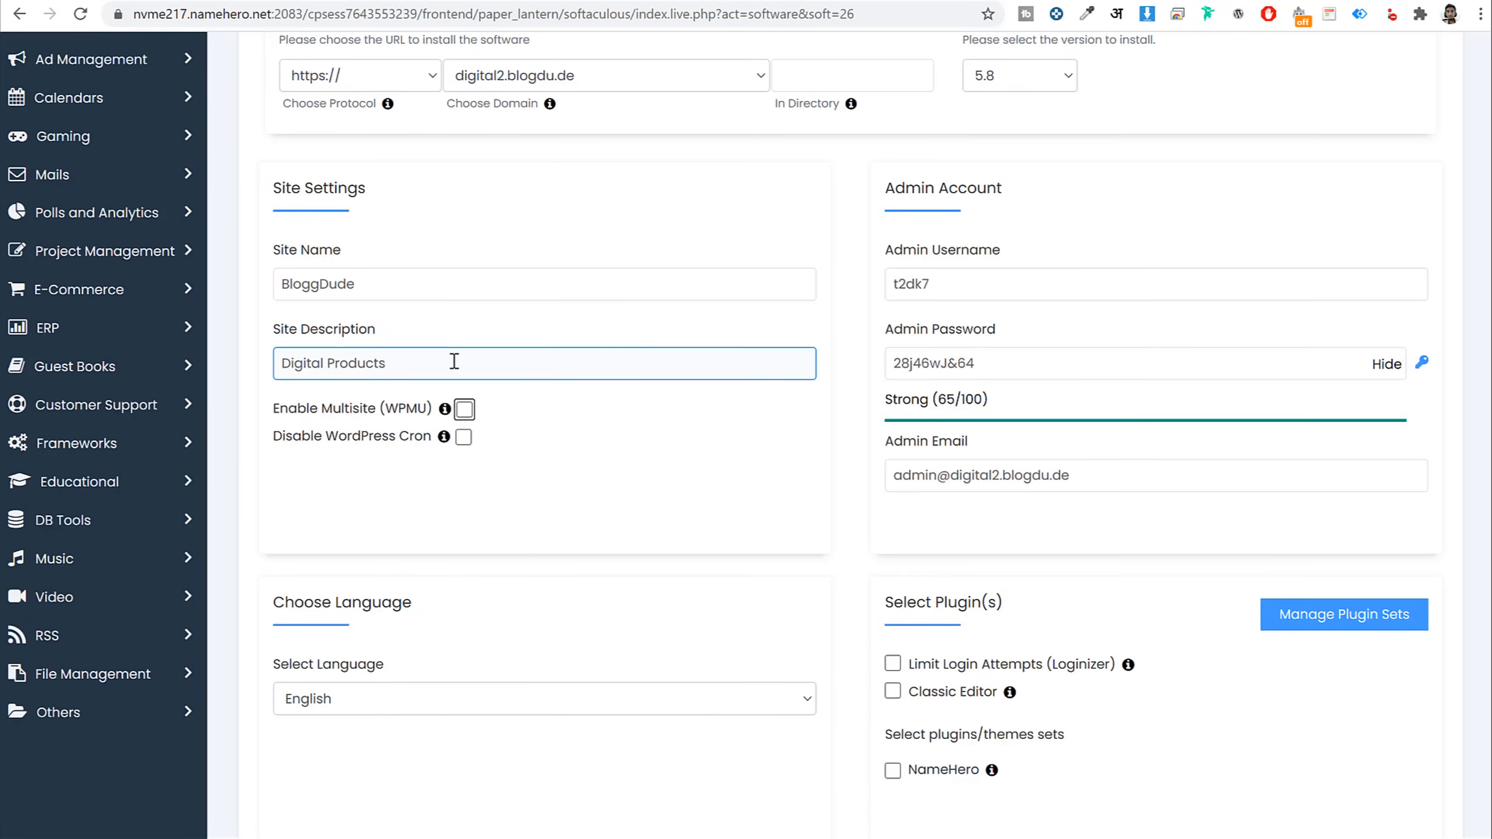
Replace the default admin username with the owner's own username
triple_click(1007, 200)
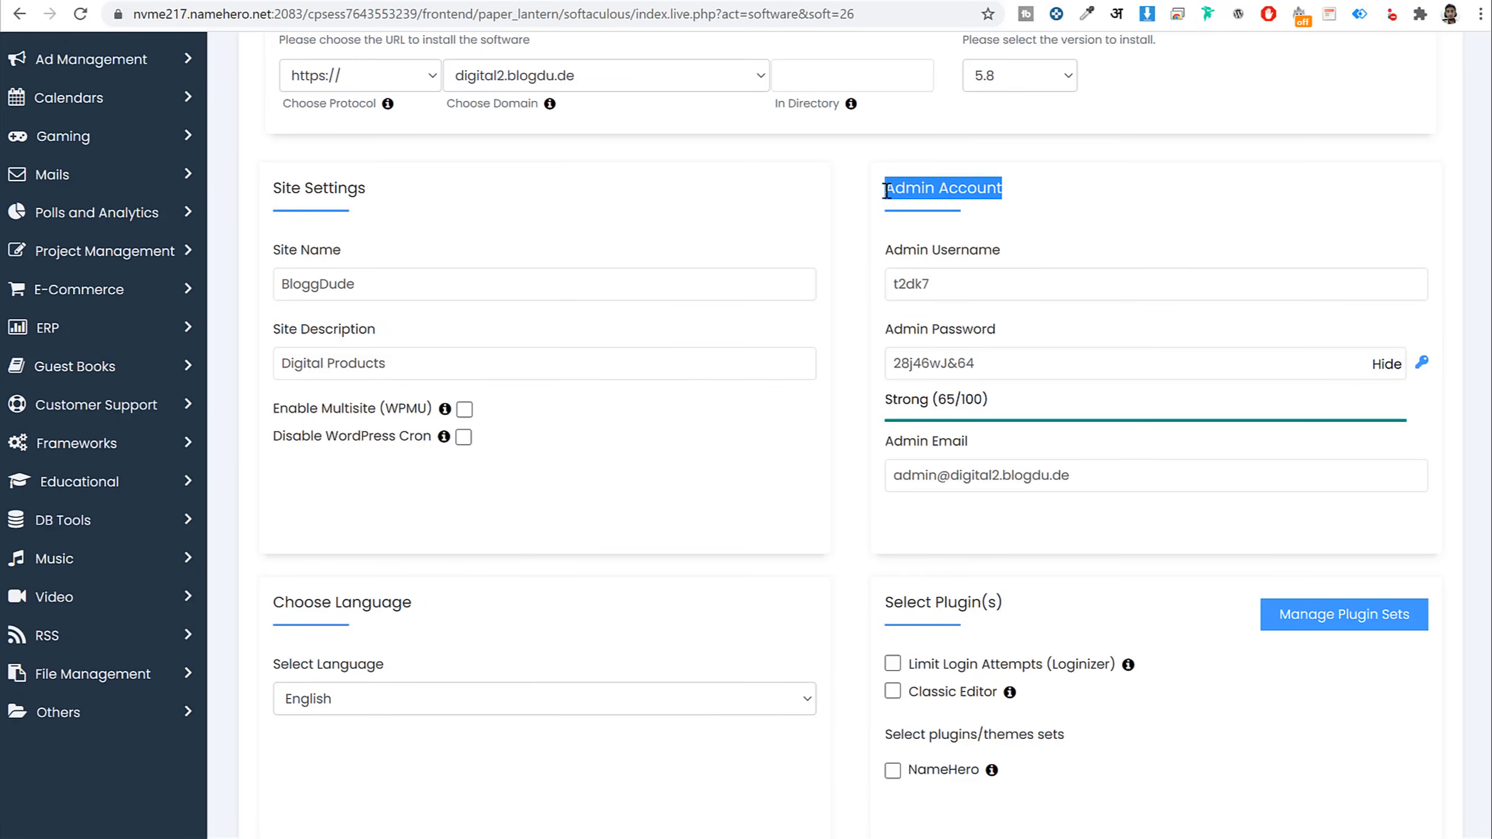
double_click(1025, 281)
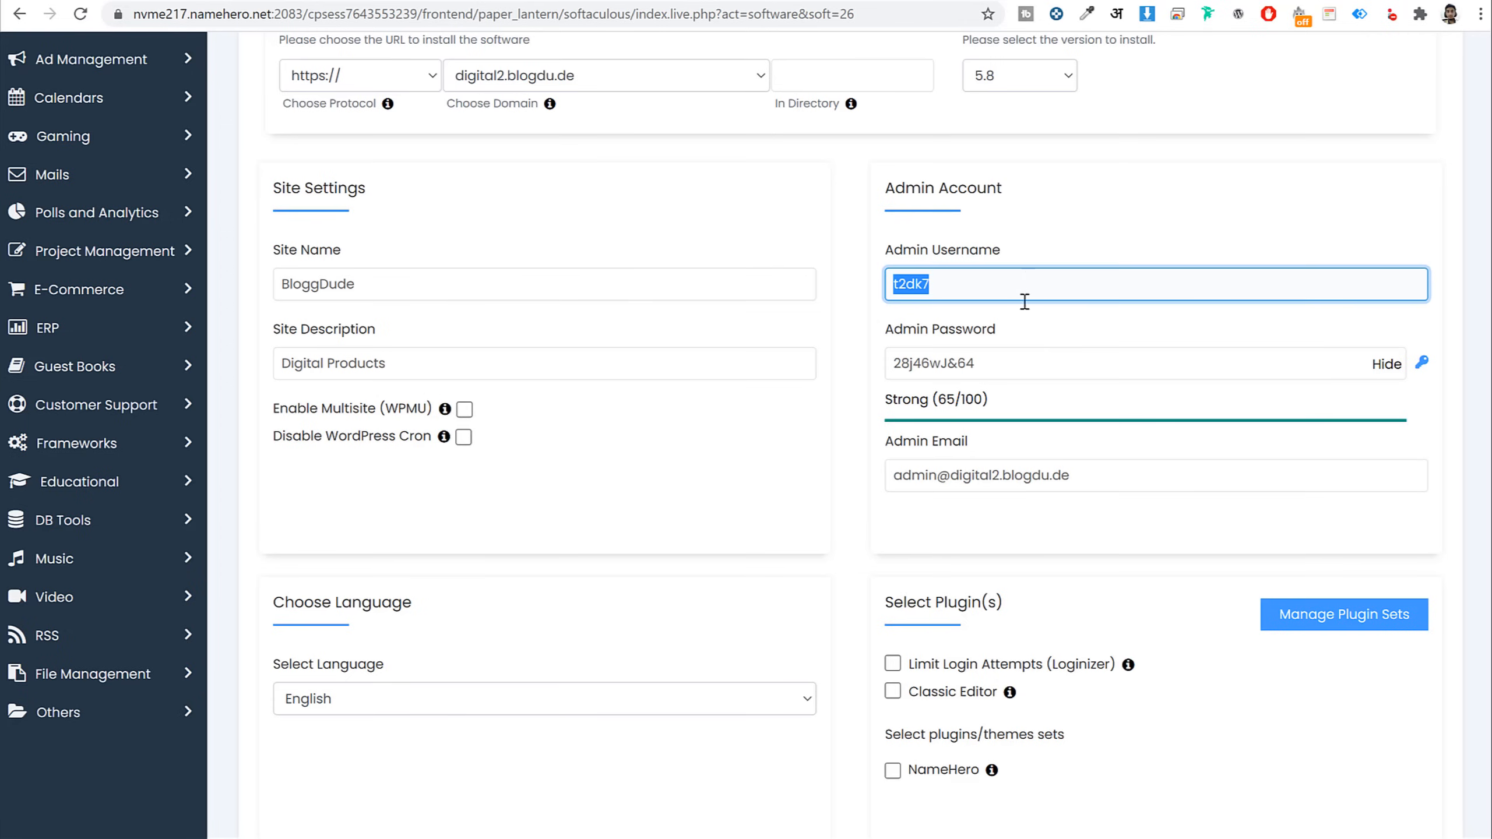
triple_click(1020, 364)
double_click(998, 283)
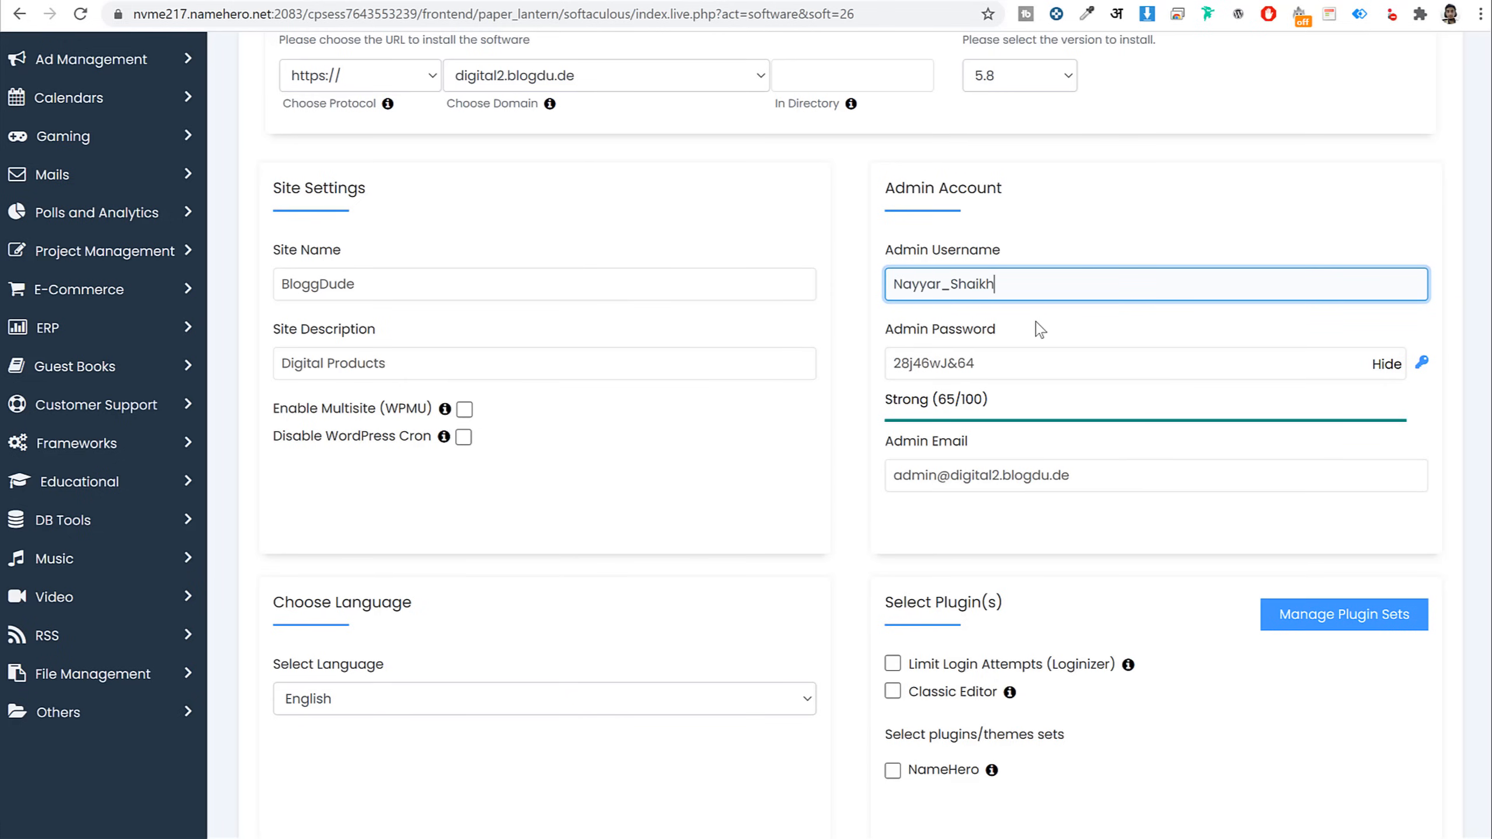
key(Tab)
Apply a stronger 91/100 admin password and enter the owner's e-mail address
click(1386, 364)
double_click(1136, 365)
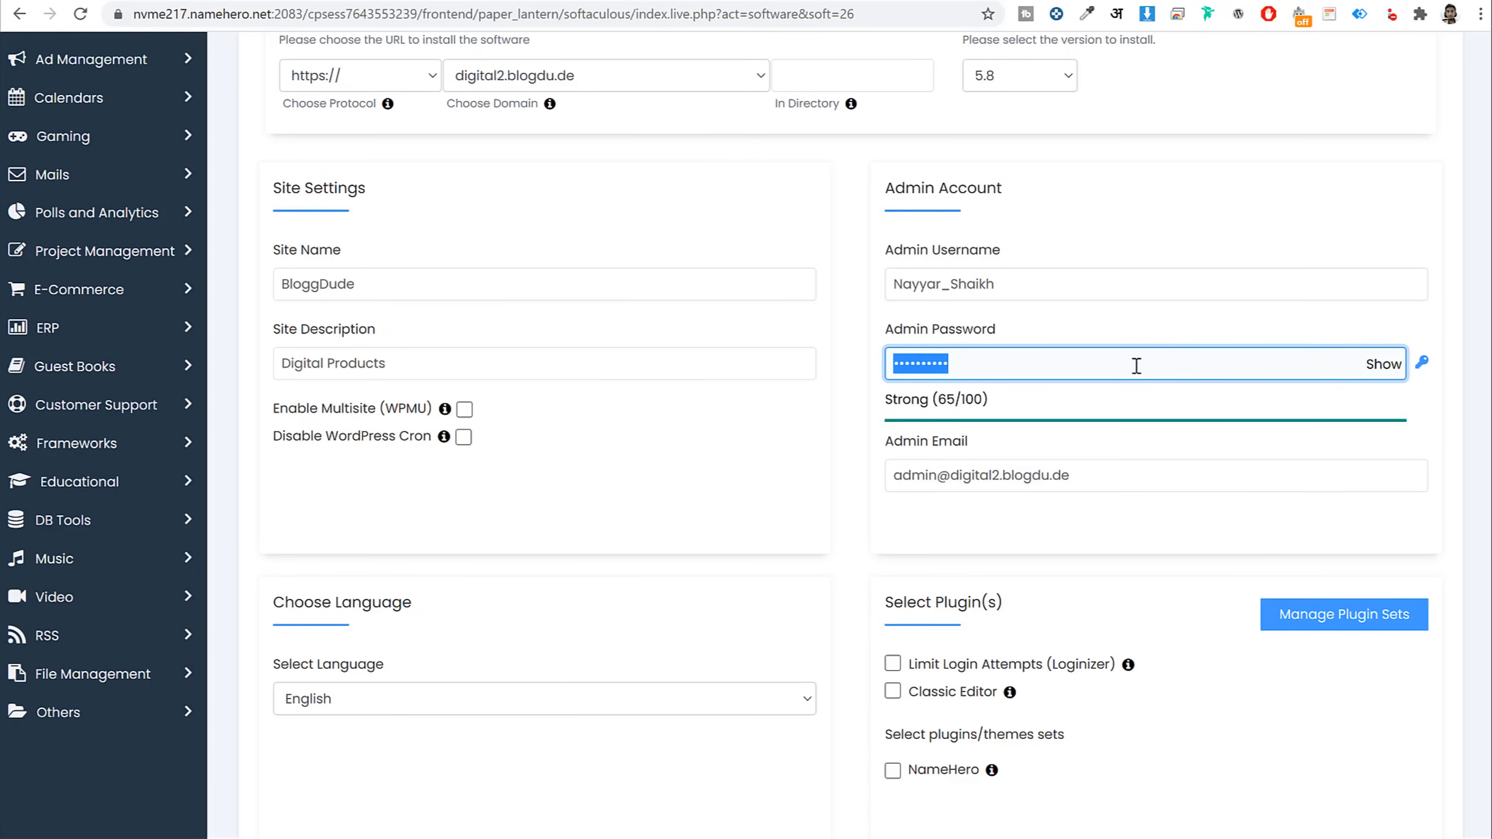
key(ctrl+v)
click(998, 465)
key(ctrl+a)
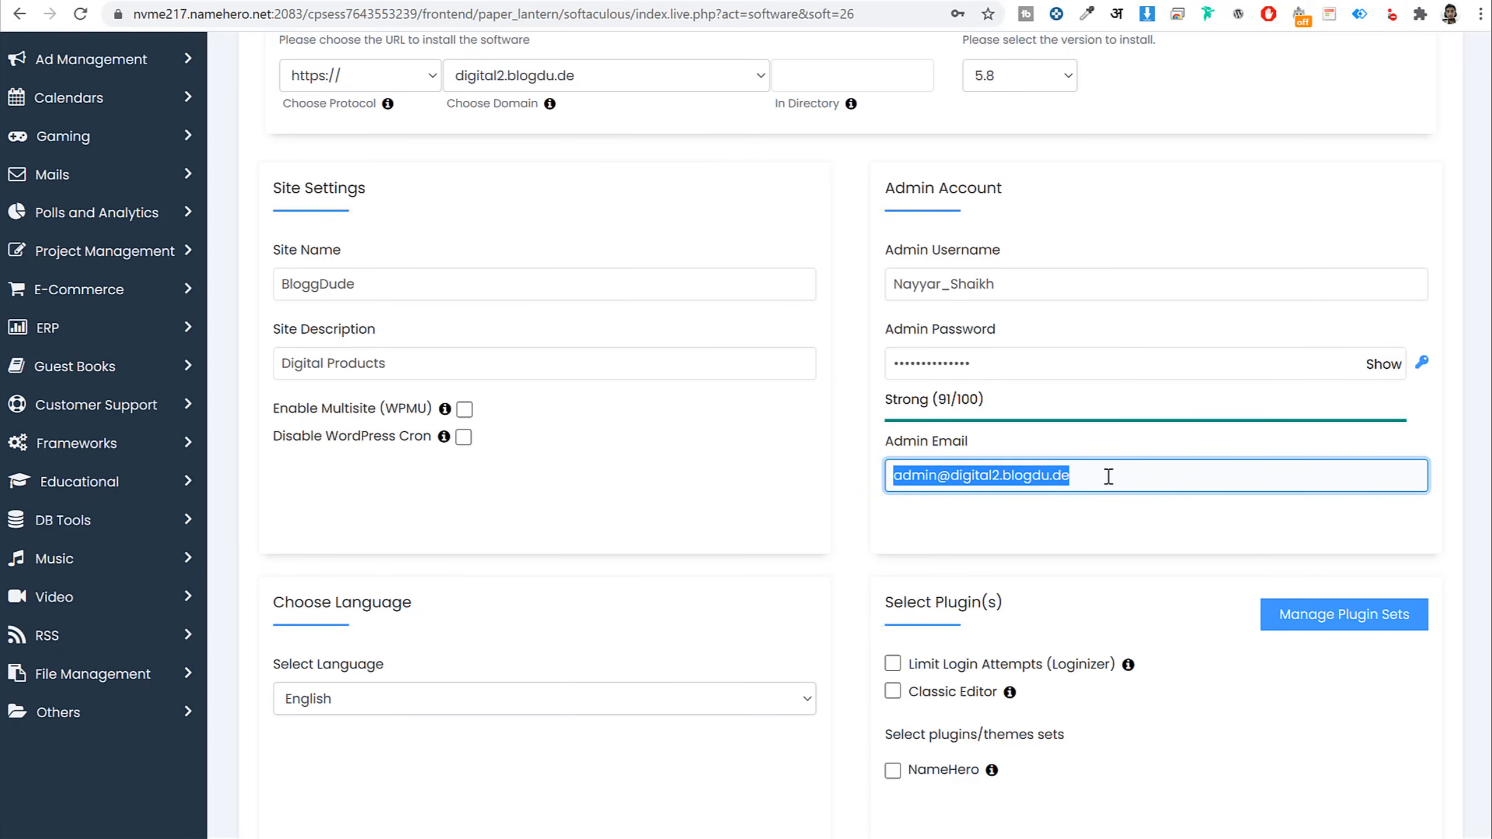
key(BackSpace)
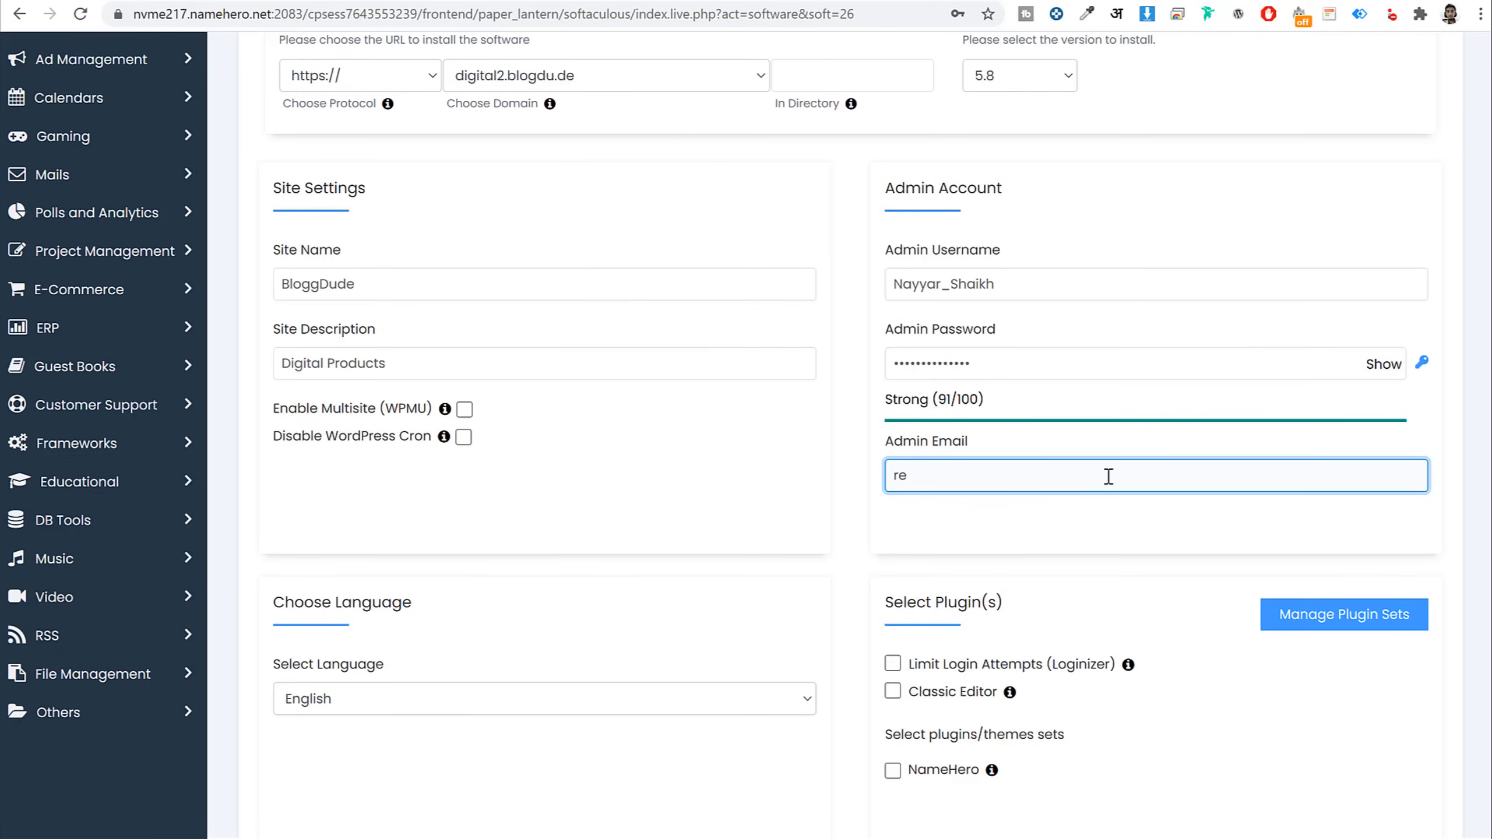
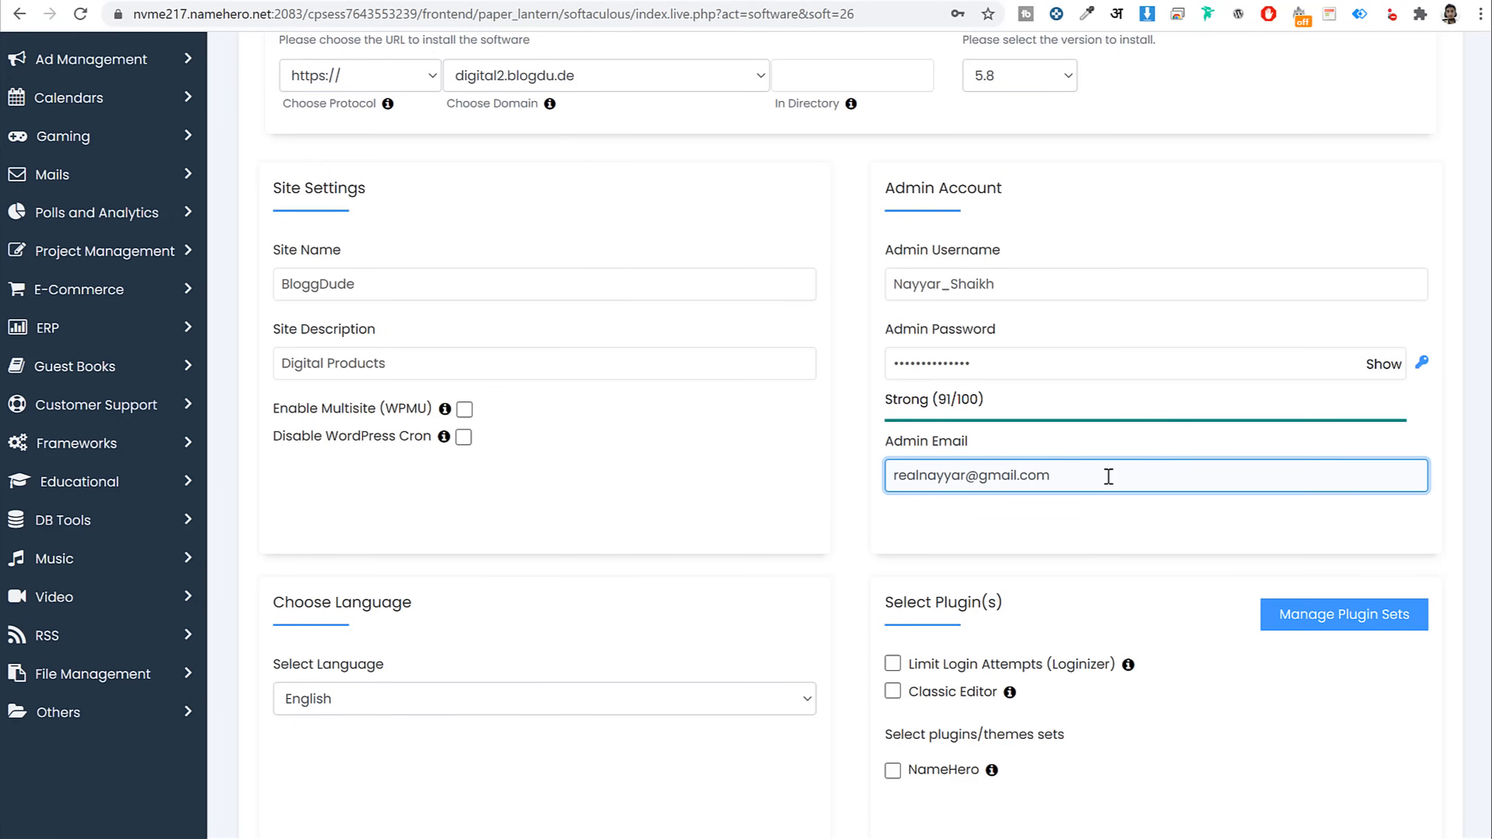
Install WordPress, view the live BloggDude site, then open its wp-admin dashboard
scroll(1108, 482, down, 15)
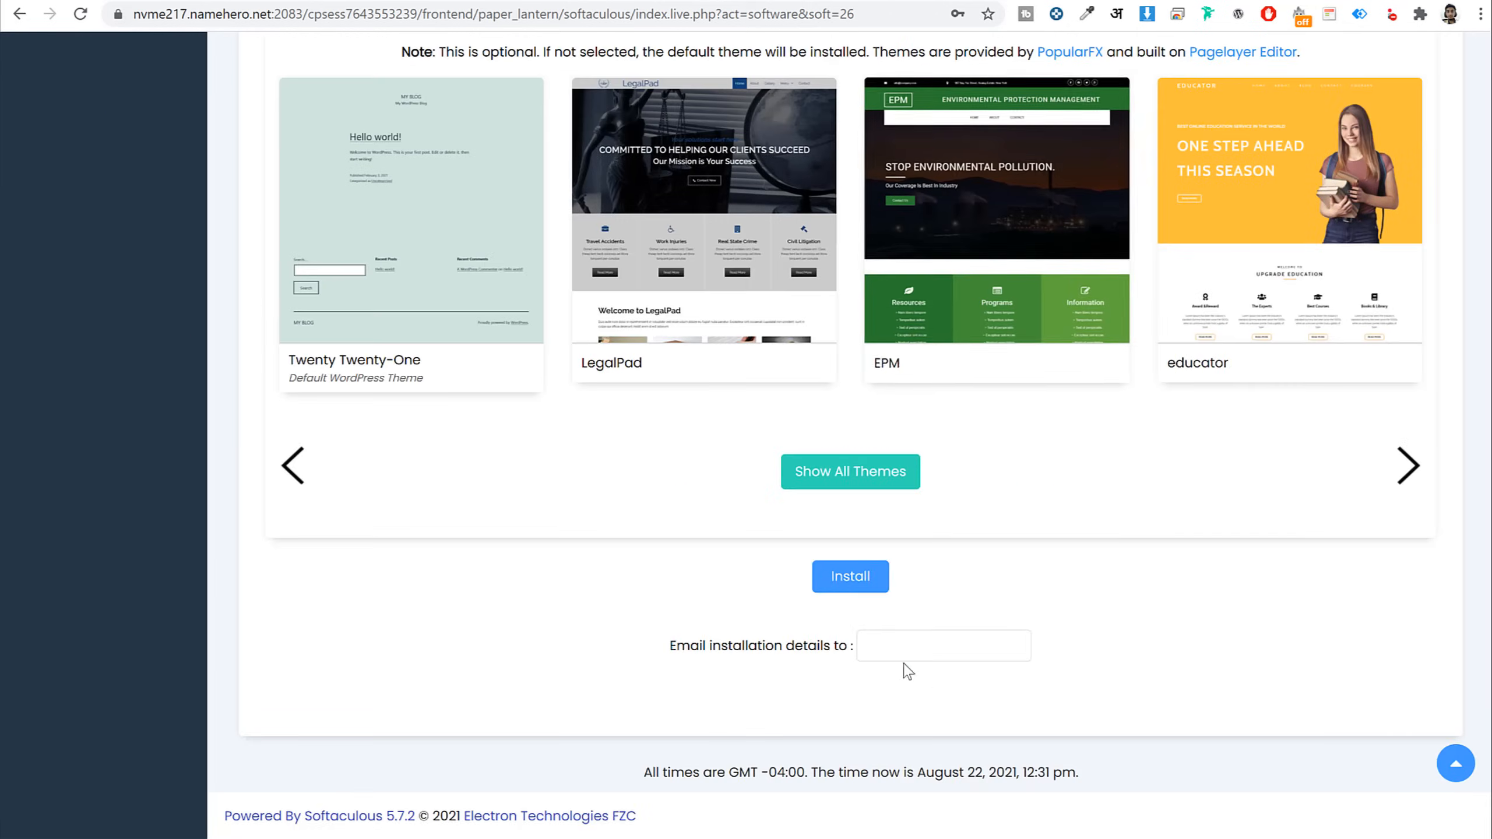
click(844, 573)
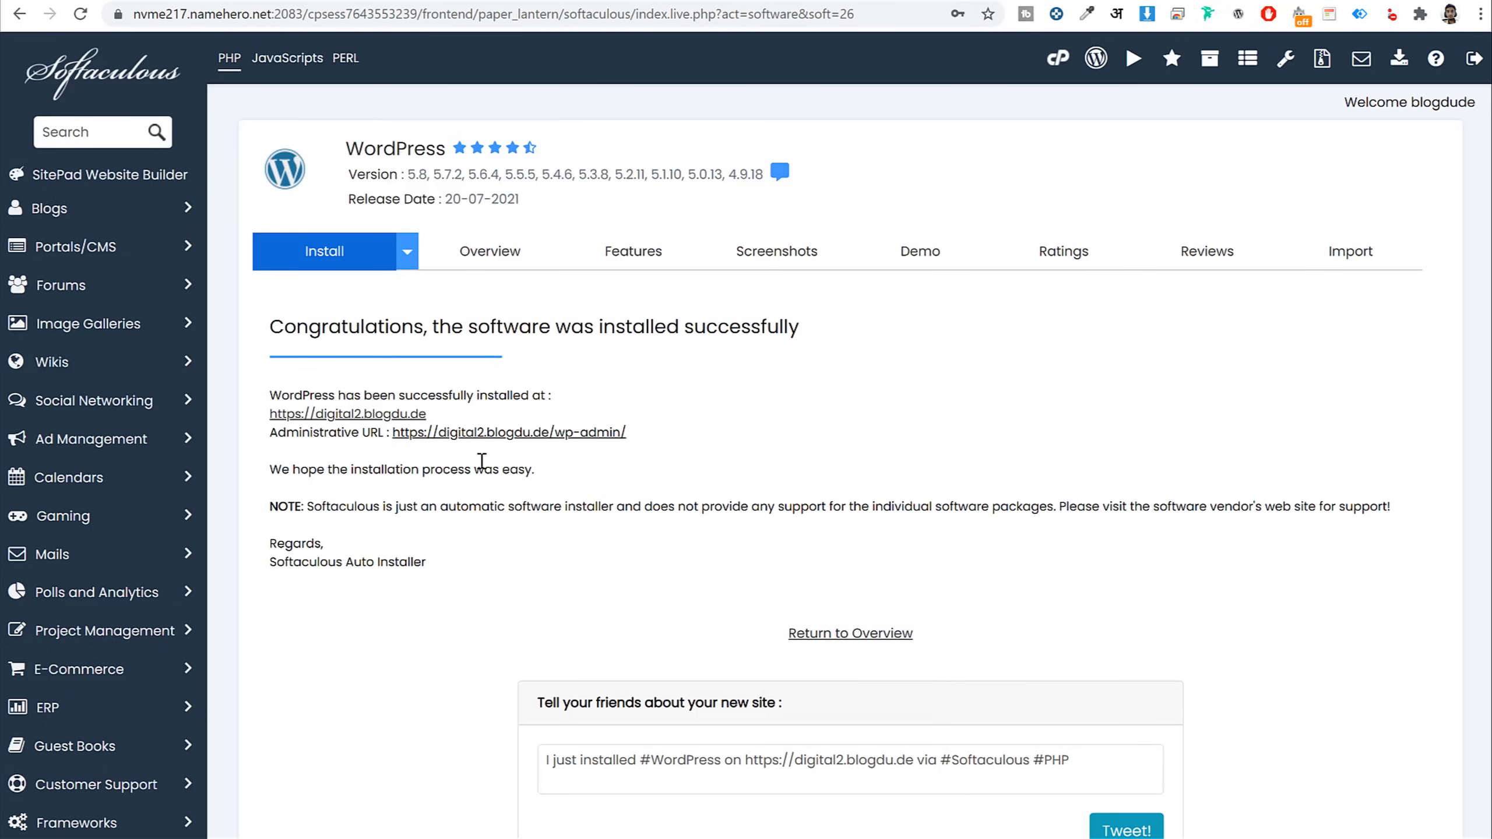
click(365, 414)
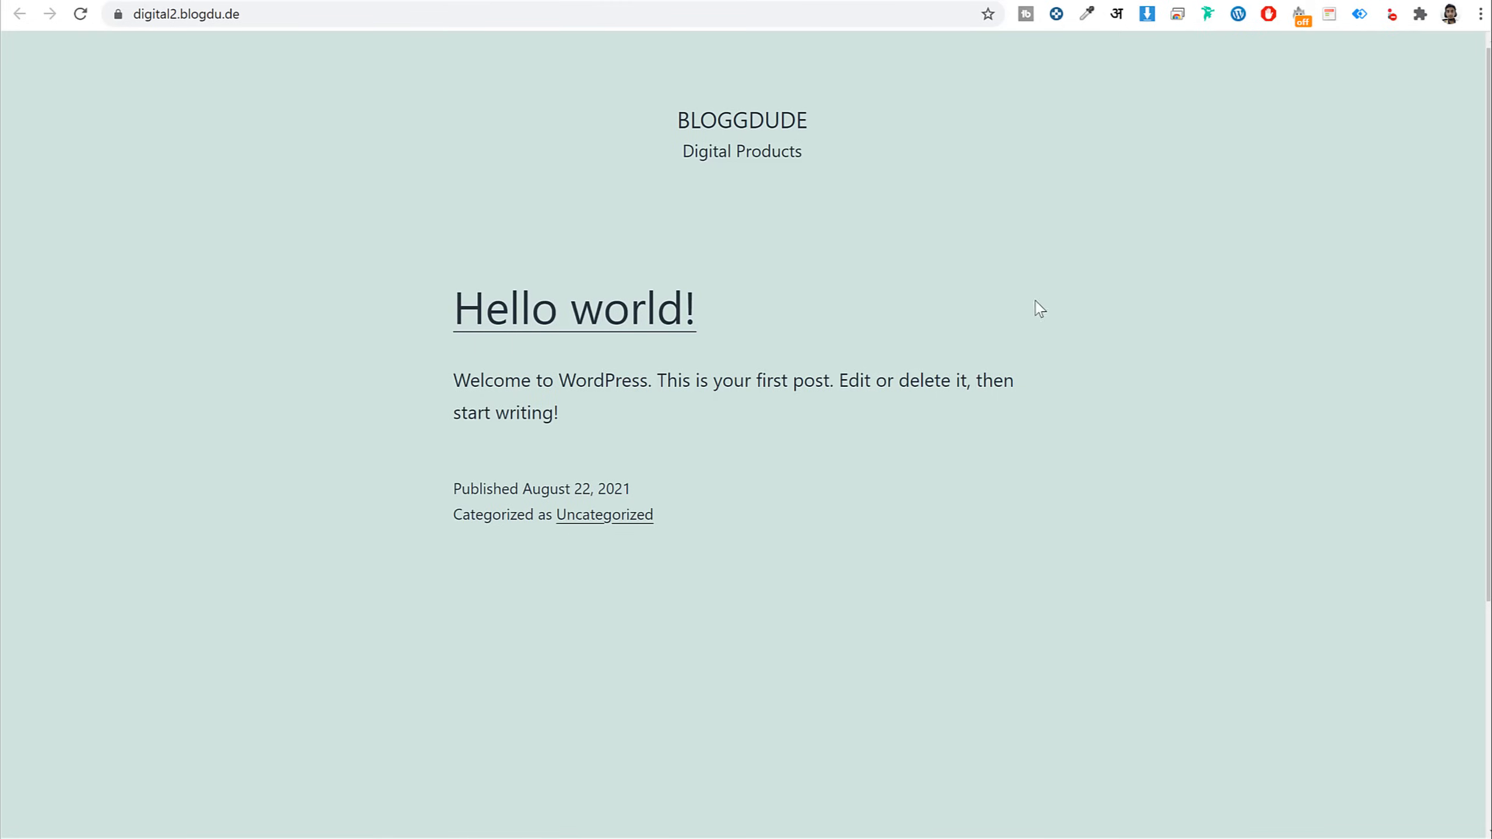
scroll(1045, 412, down, 5)
scroll(1052, 487, up, 5)
click(554, 0)
click(593, 433)
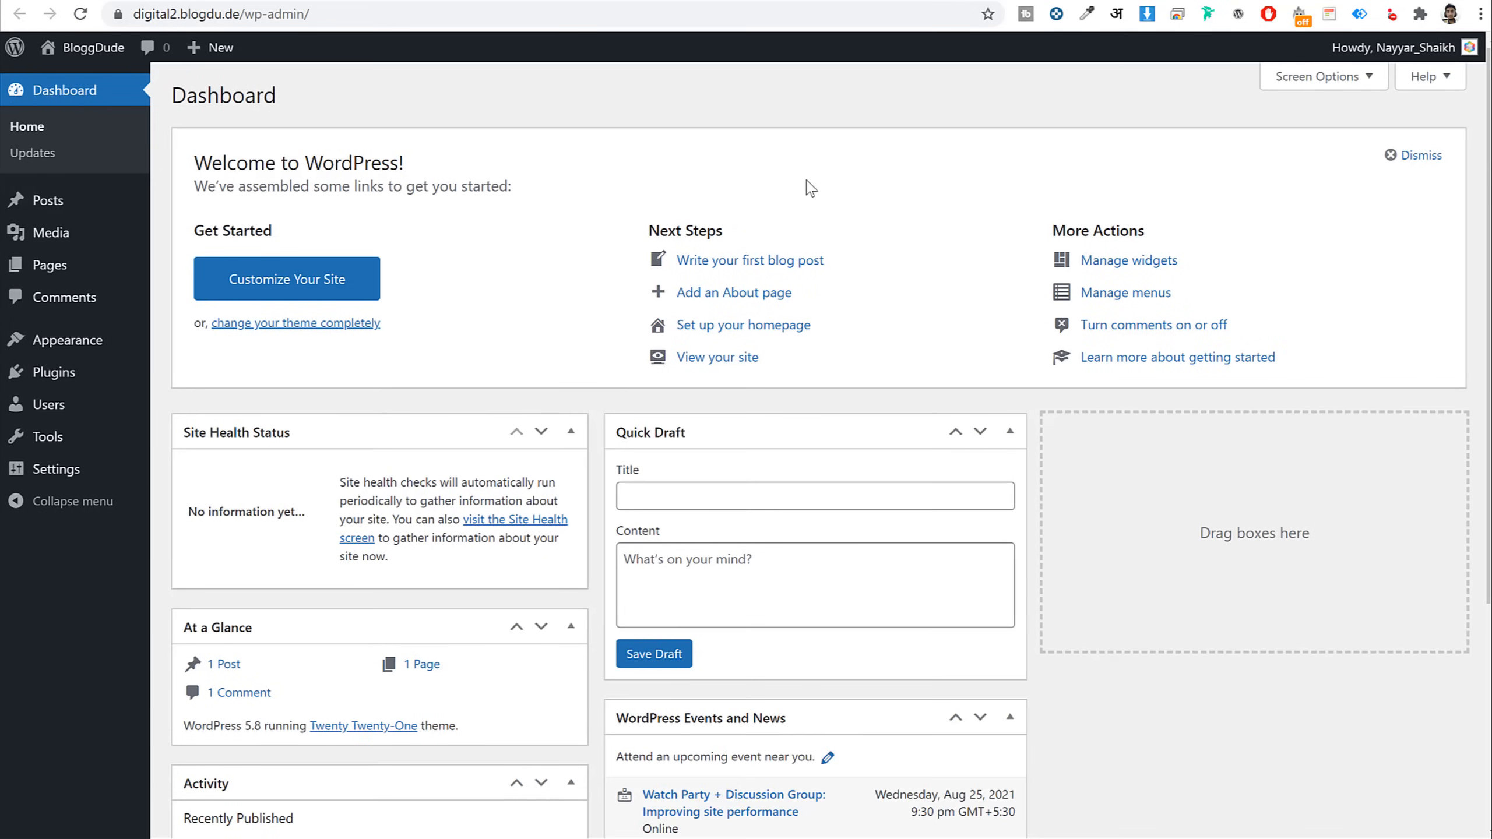
scroll(892, 433, down, 5)
scroll(866, 383, up, 5)
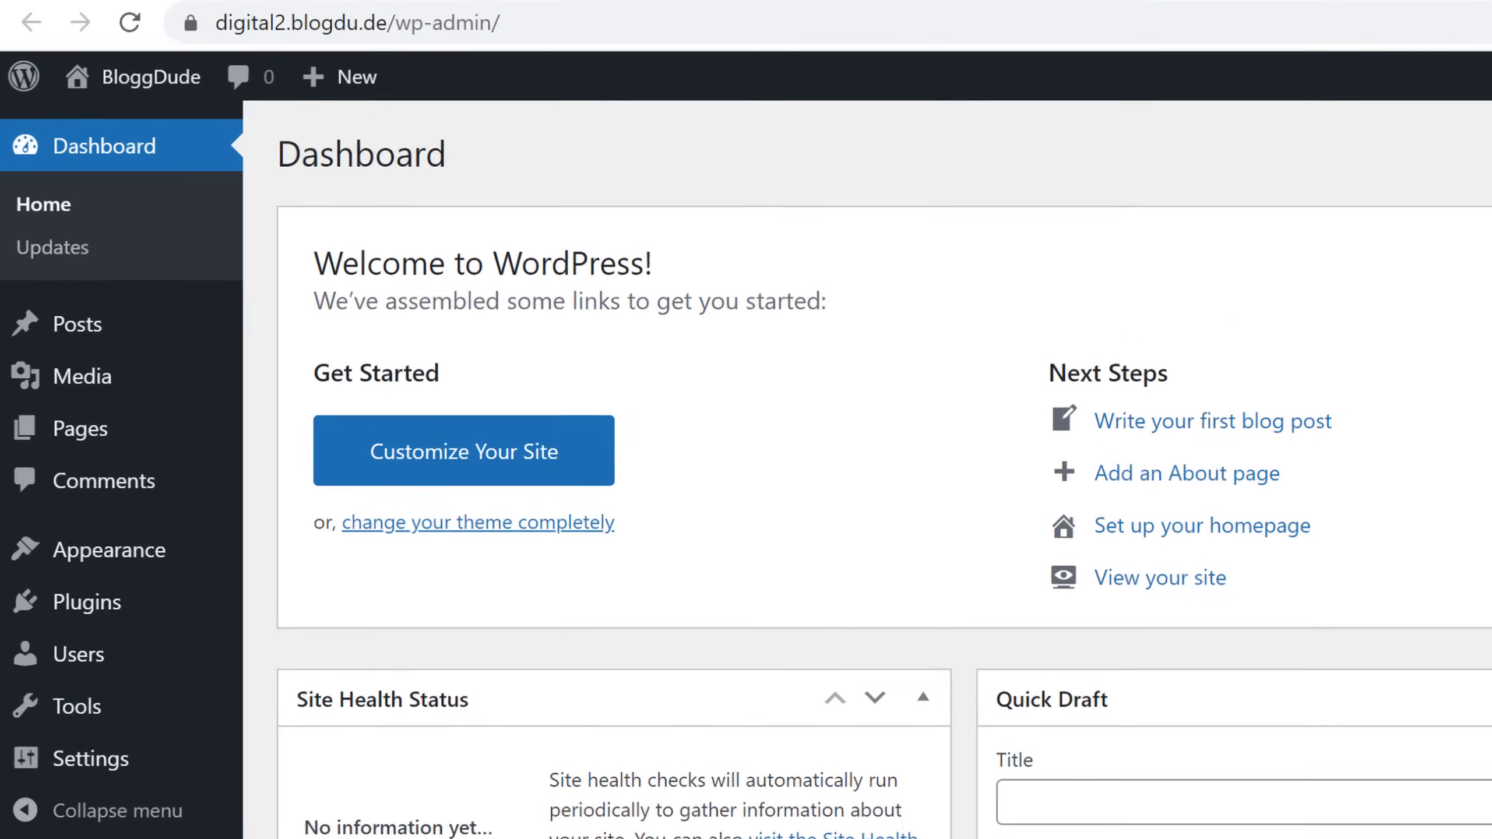
click(532, 26)
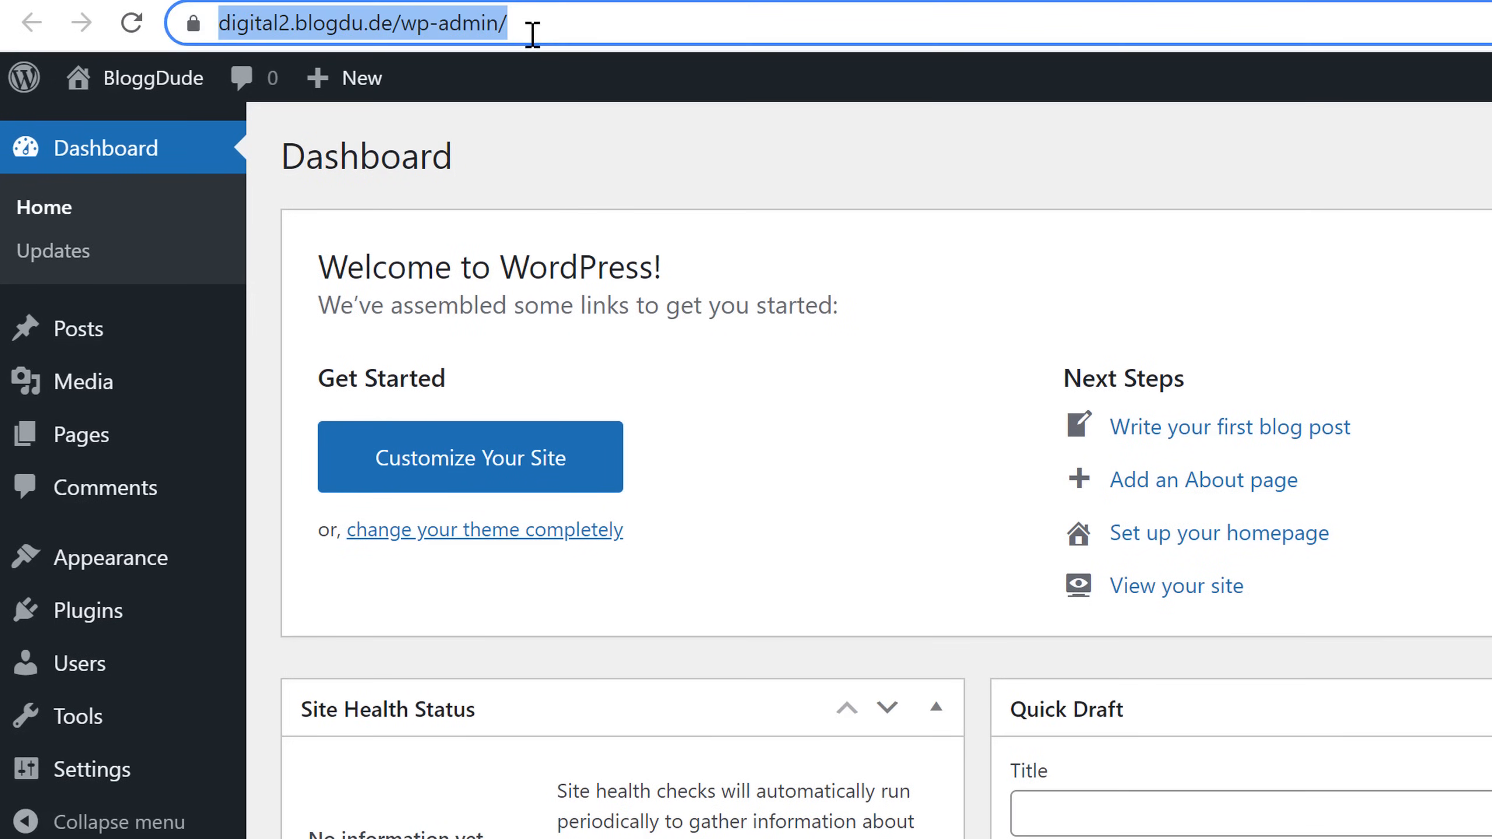
click(666, 22)
shift+click(442, 35)
mouse_move(442, 36)
mouse_down()
mouse_move(487, 40)
mouse_move(465, 39)
mouse_up()
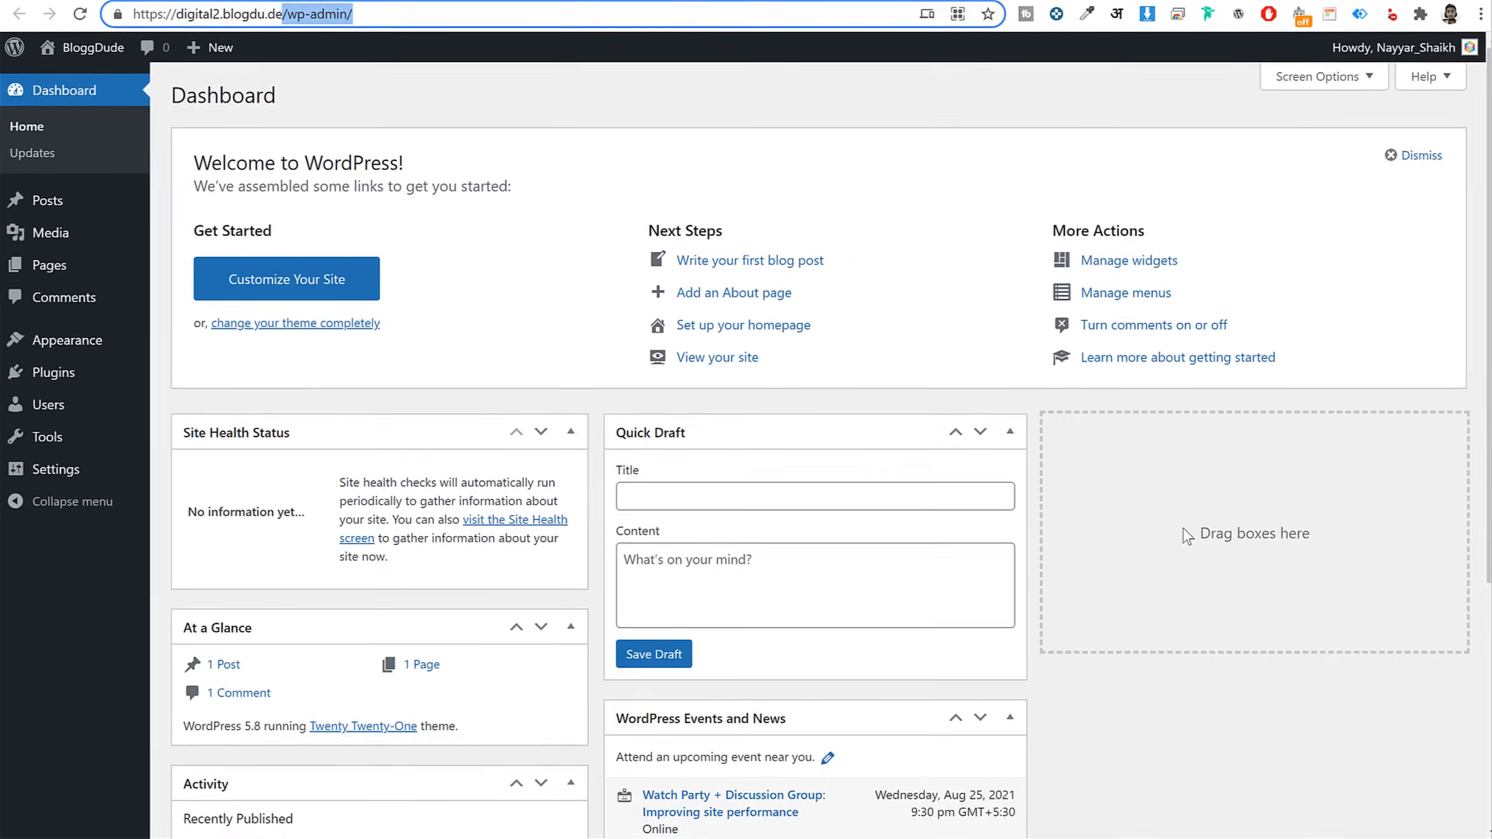
click(1181, 528)
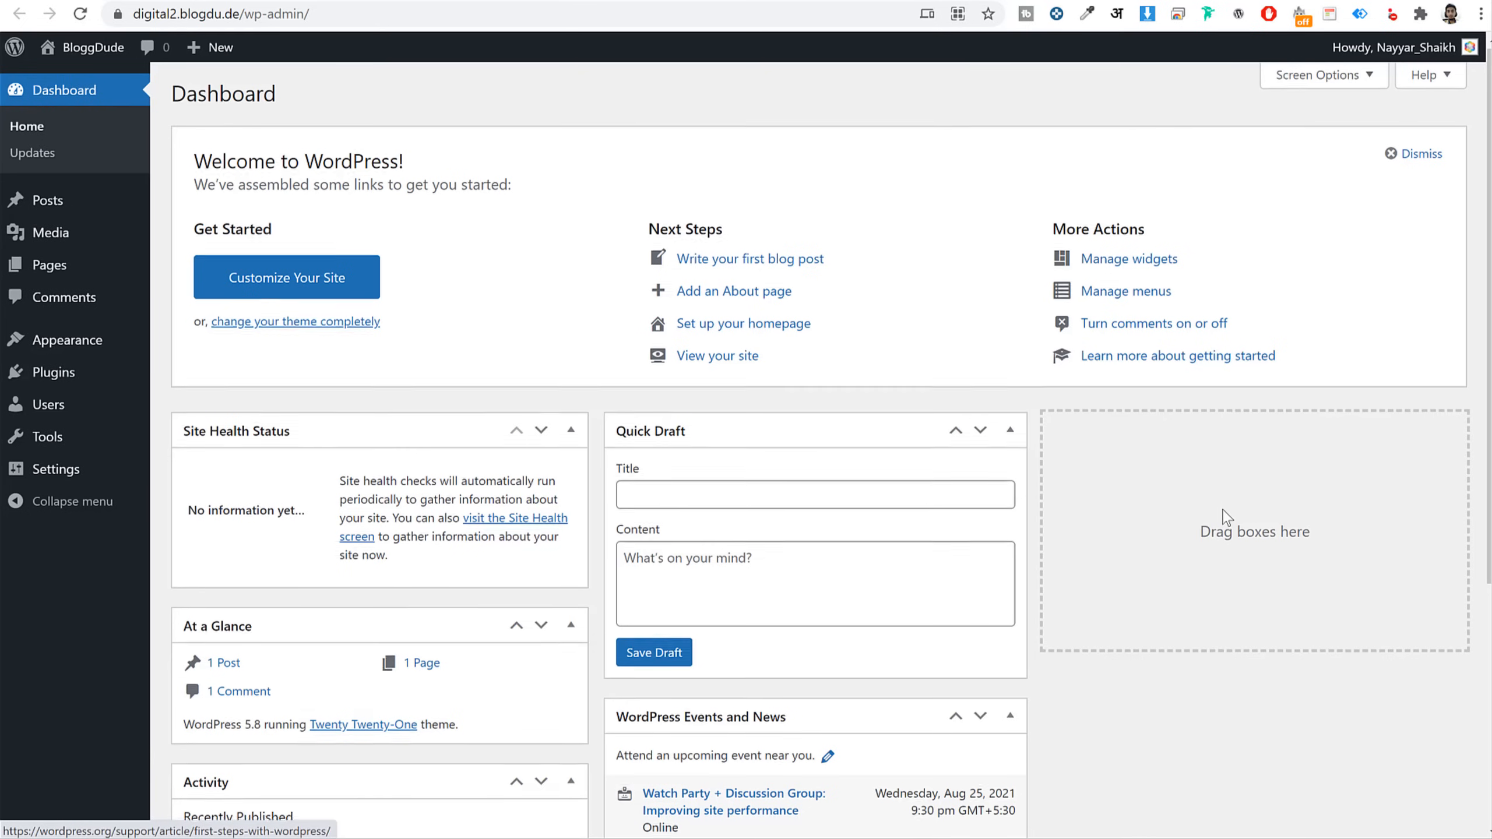
scroll(1222, 523, down, 8)
scroll(1221, 529, up, 8)
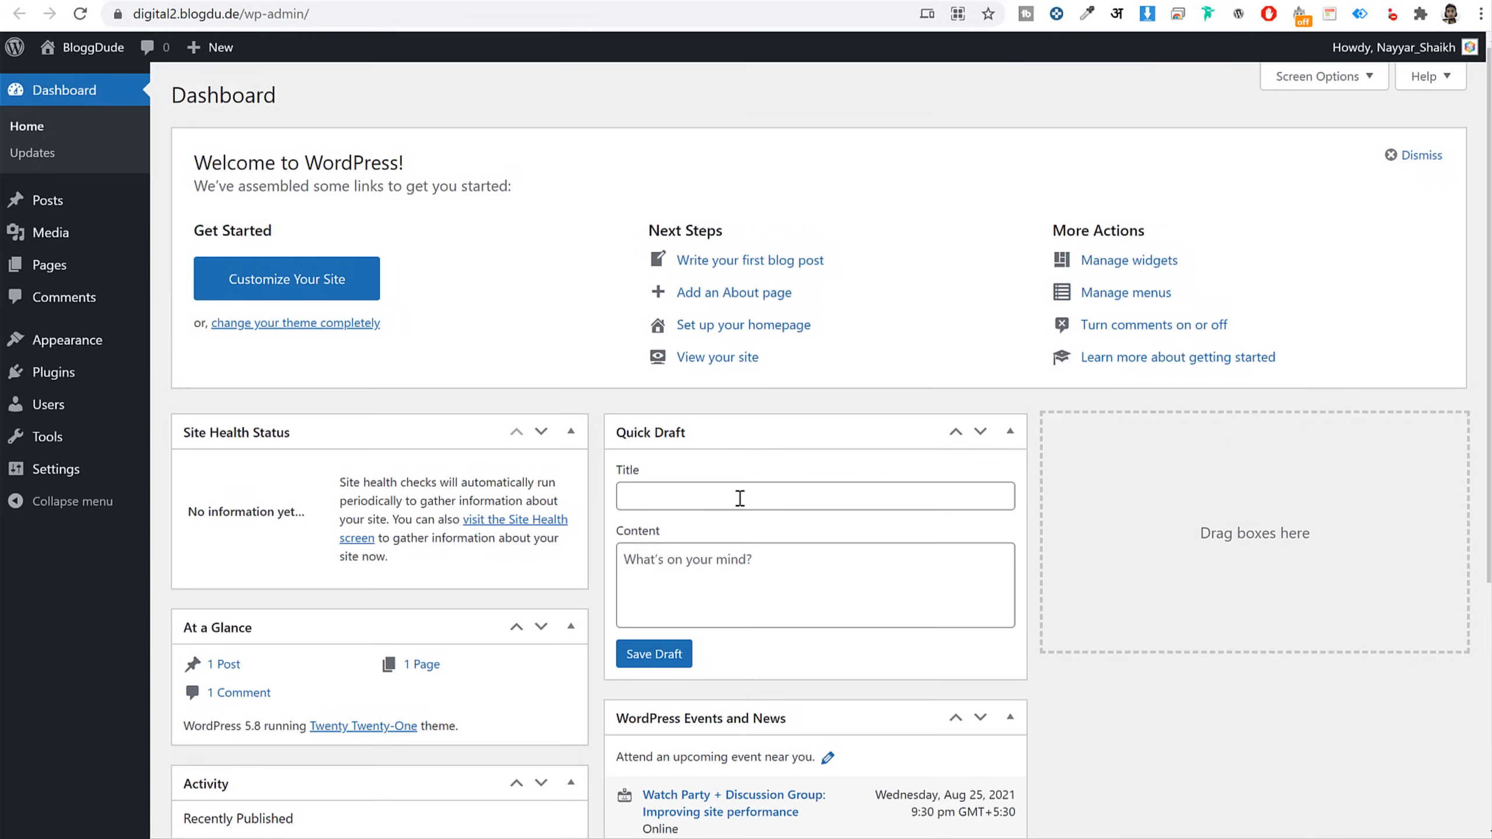
scroll(1052, 470, down, 5)
scroll(870, 483, up, 5)
Hide all six dashboard widgets, including Site Health, At a Glance and Welcome
click(1318, 78)
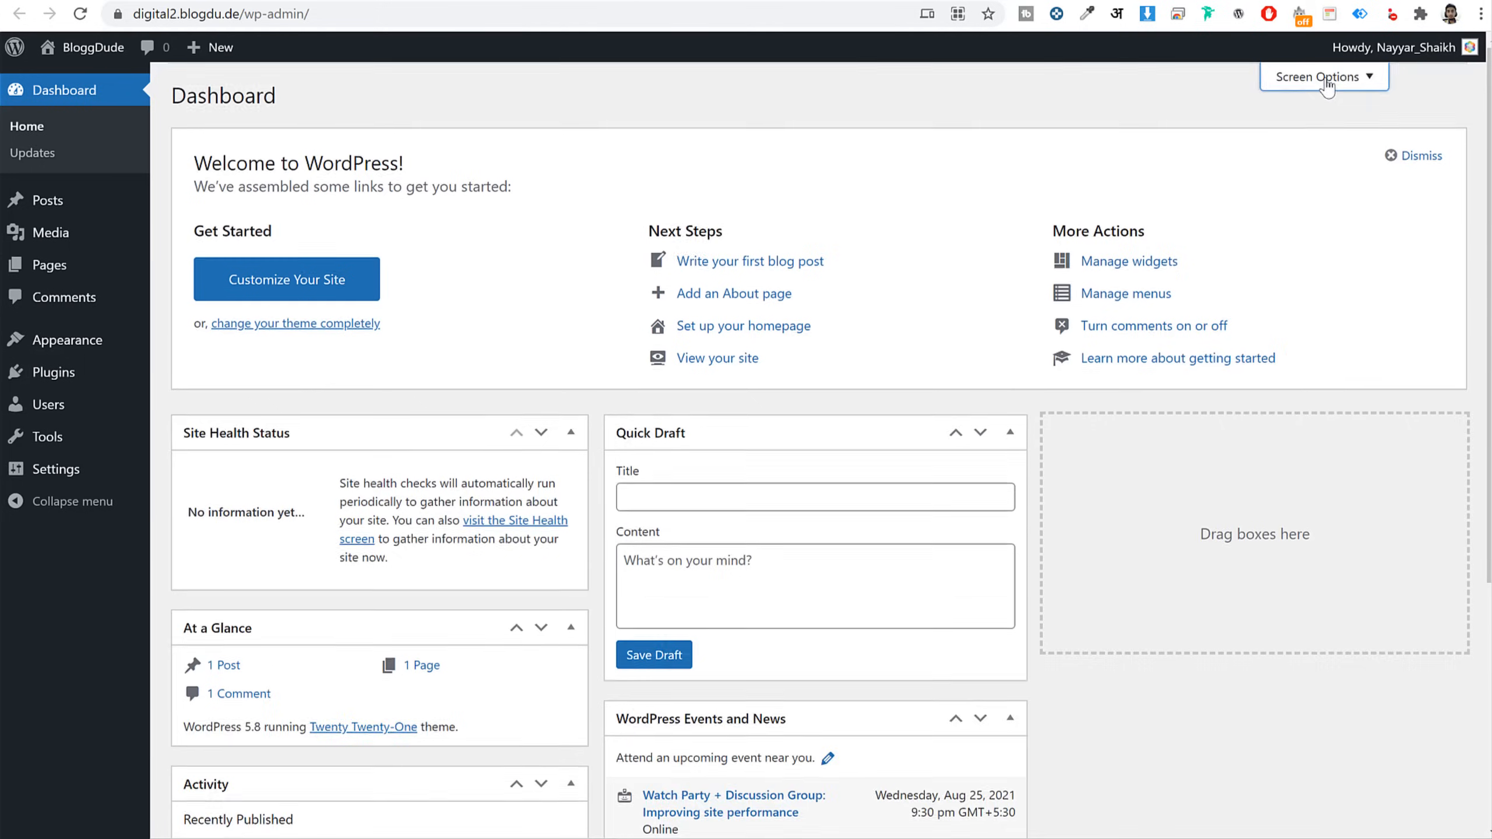
click(235, 163)
click(361, 166)
click(422, 162)
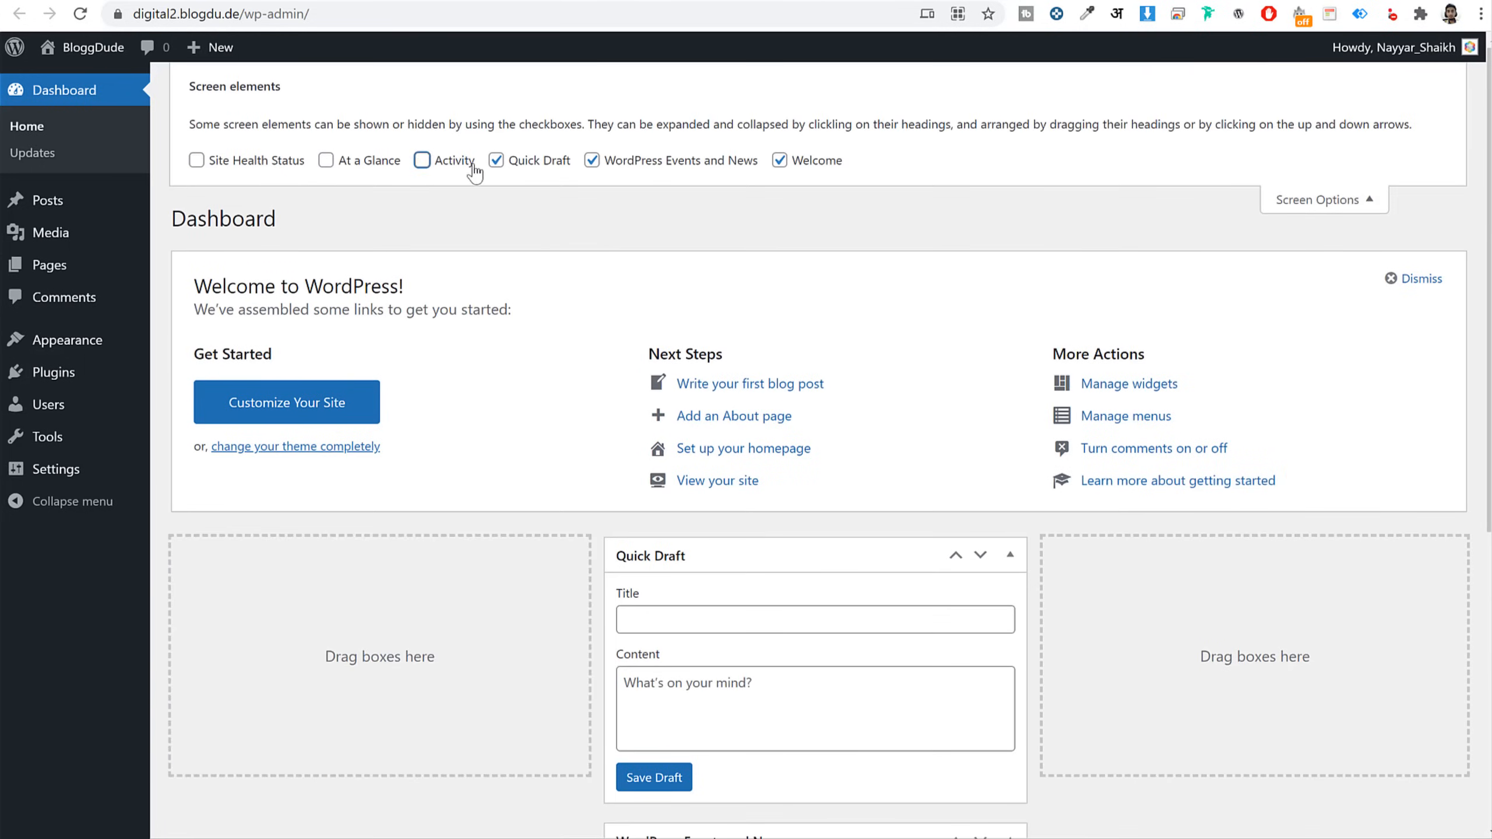
click(557, 168)
click(591, 161)
click(799, 164)
click(1360, 202)
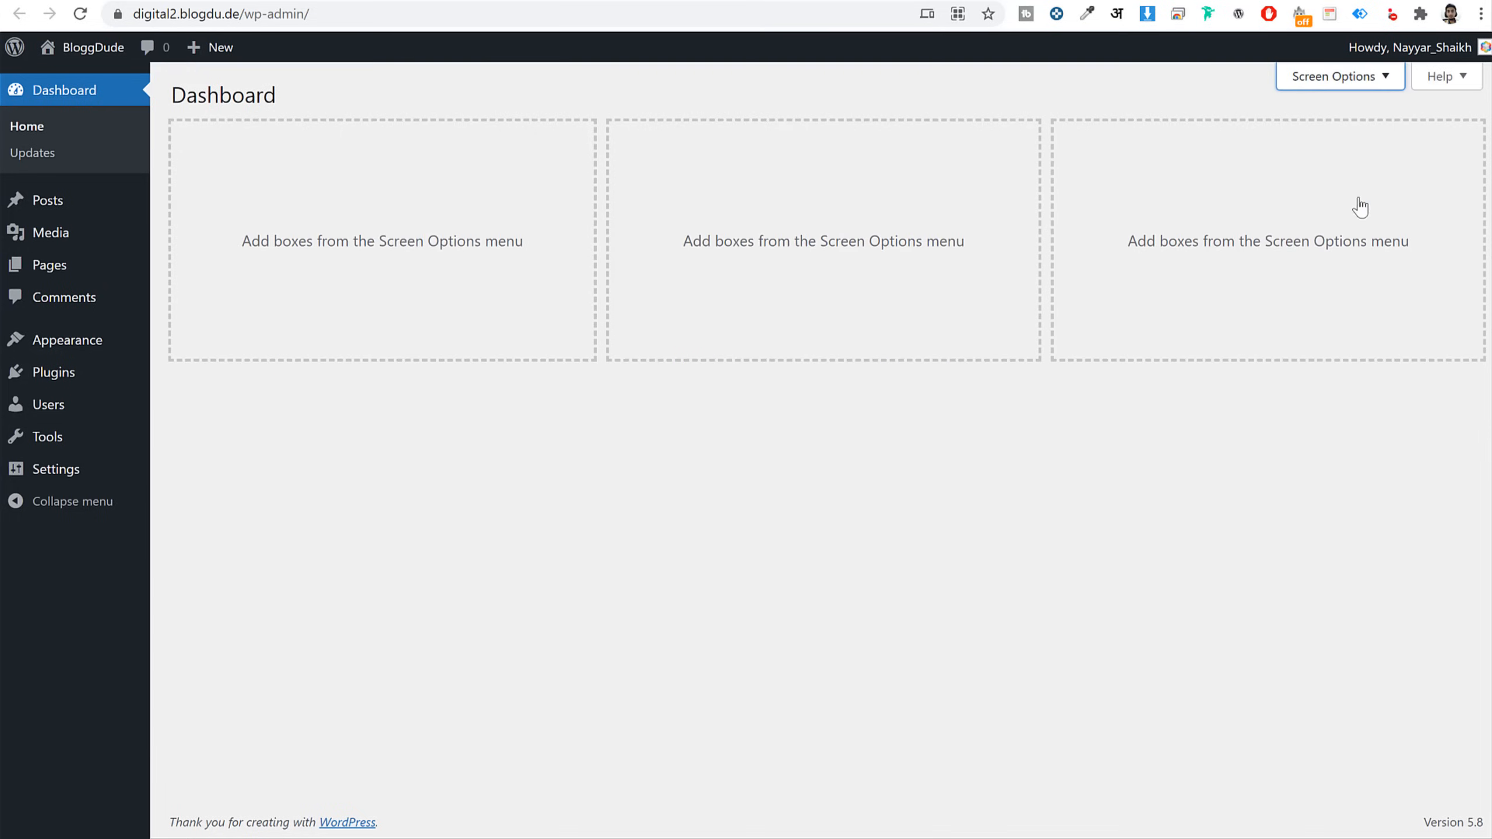
Browse the Posts, Media Library, Pages and Comments lists
click(76, 209)
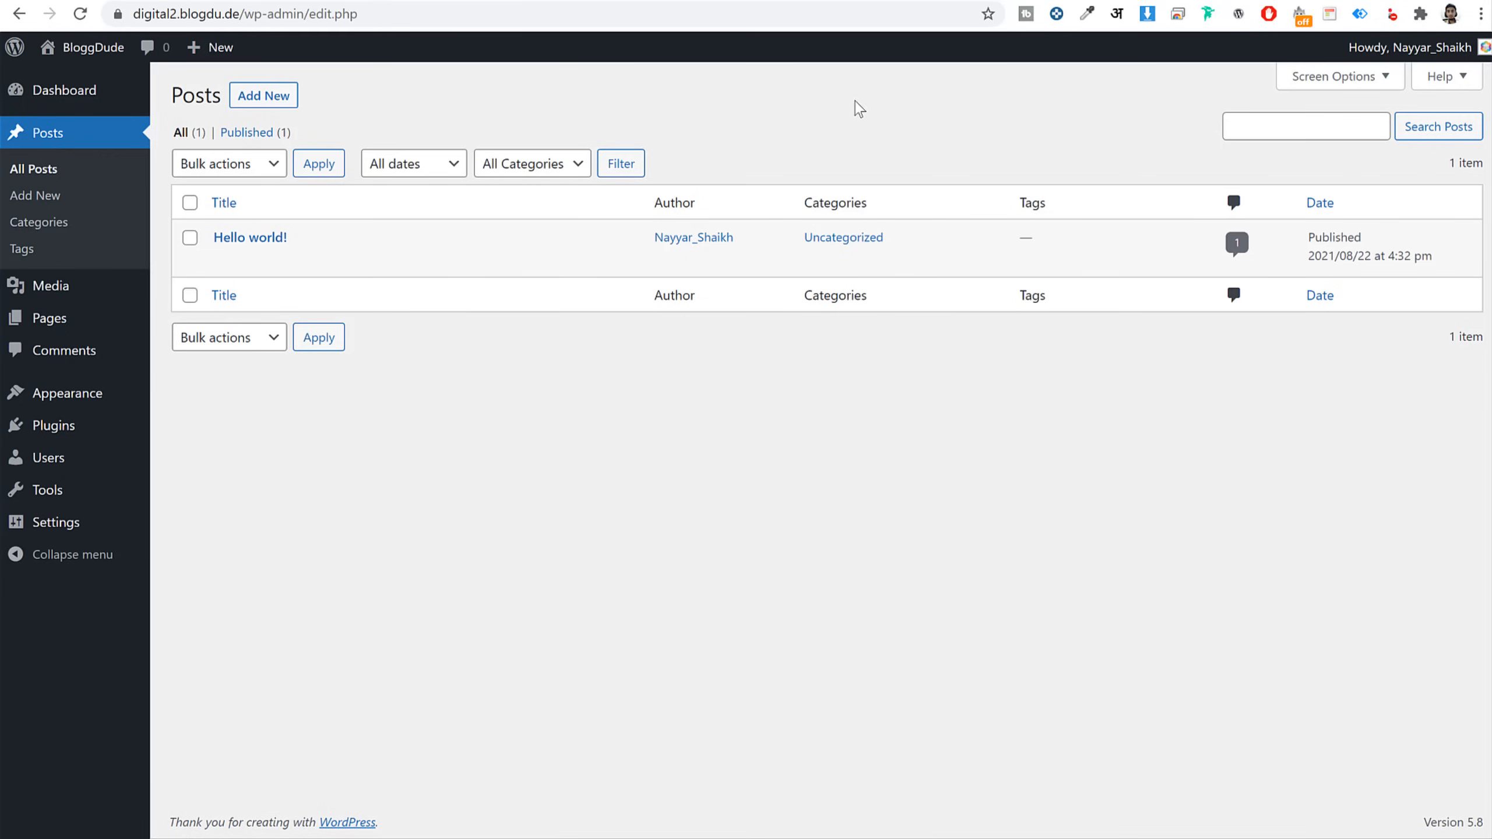
click(47, 285)
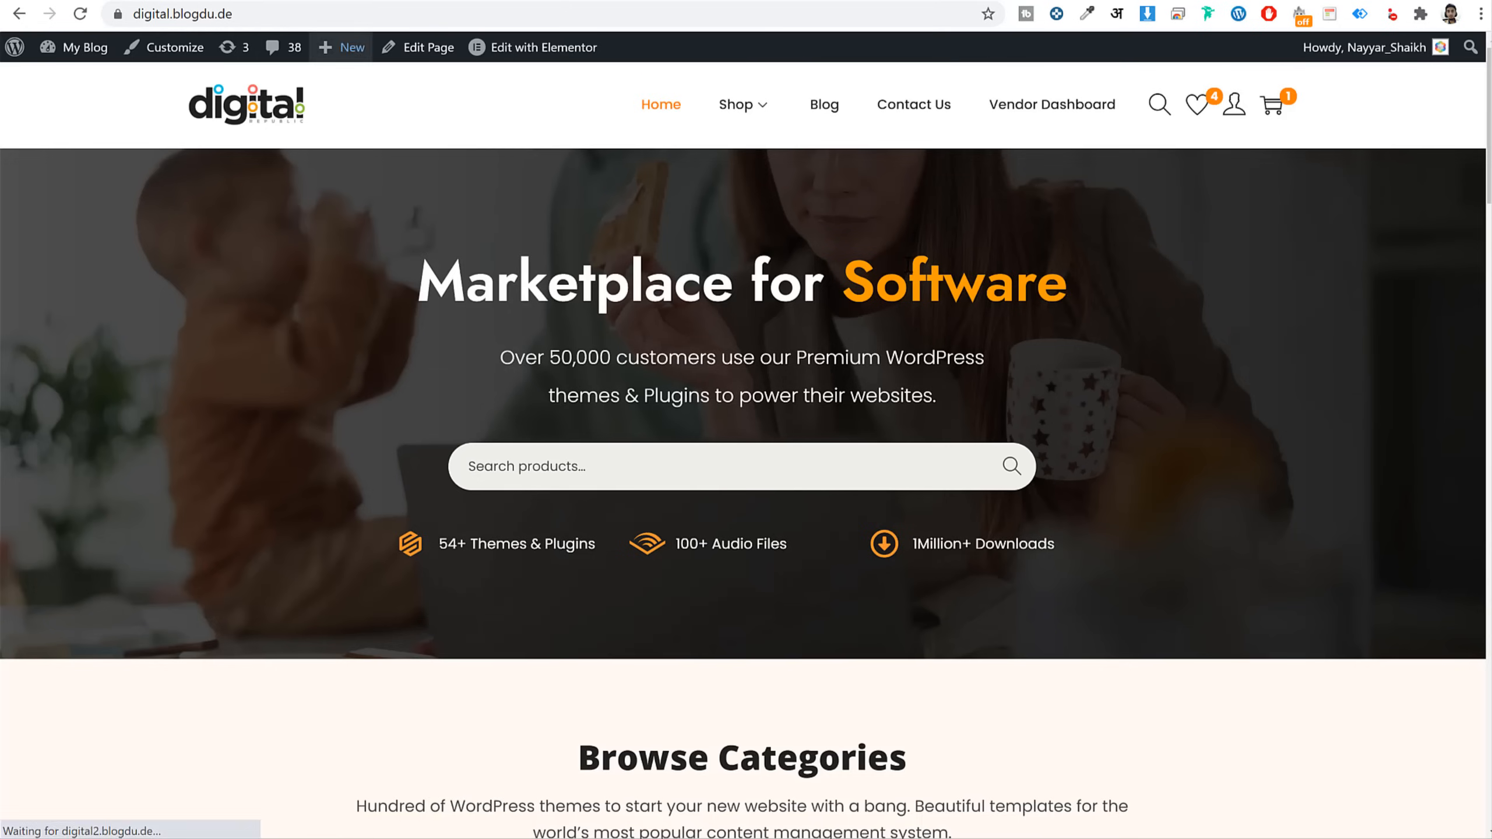
scroll(1016, 451, down, 5)
scroll(1015, 451, down, 20)
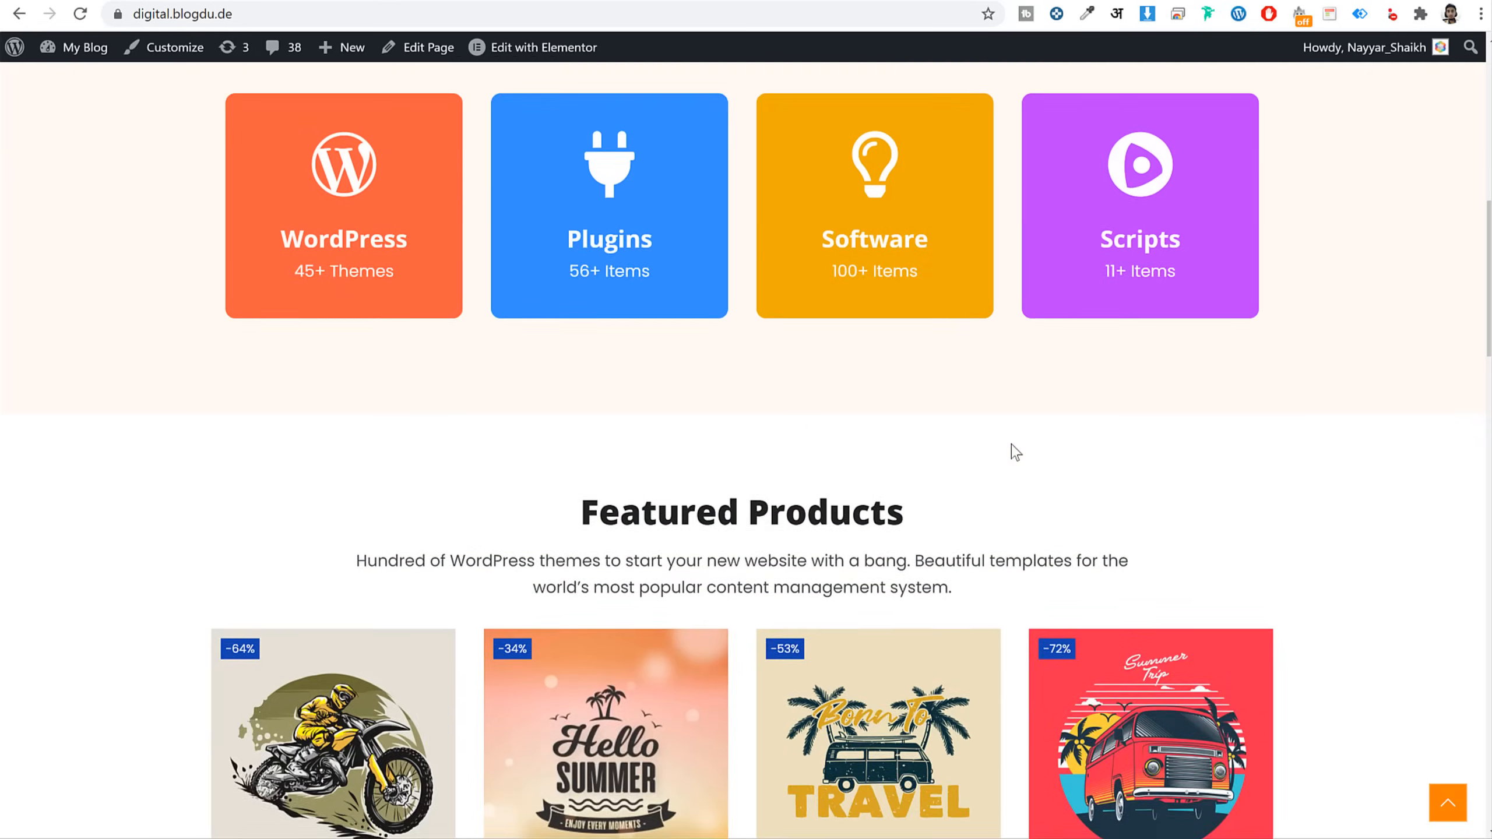
scroll(978, 475, down, 12)
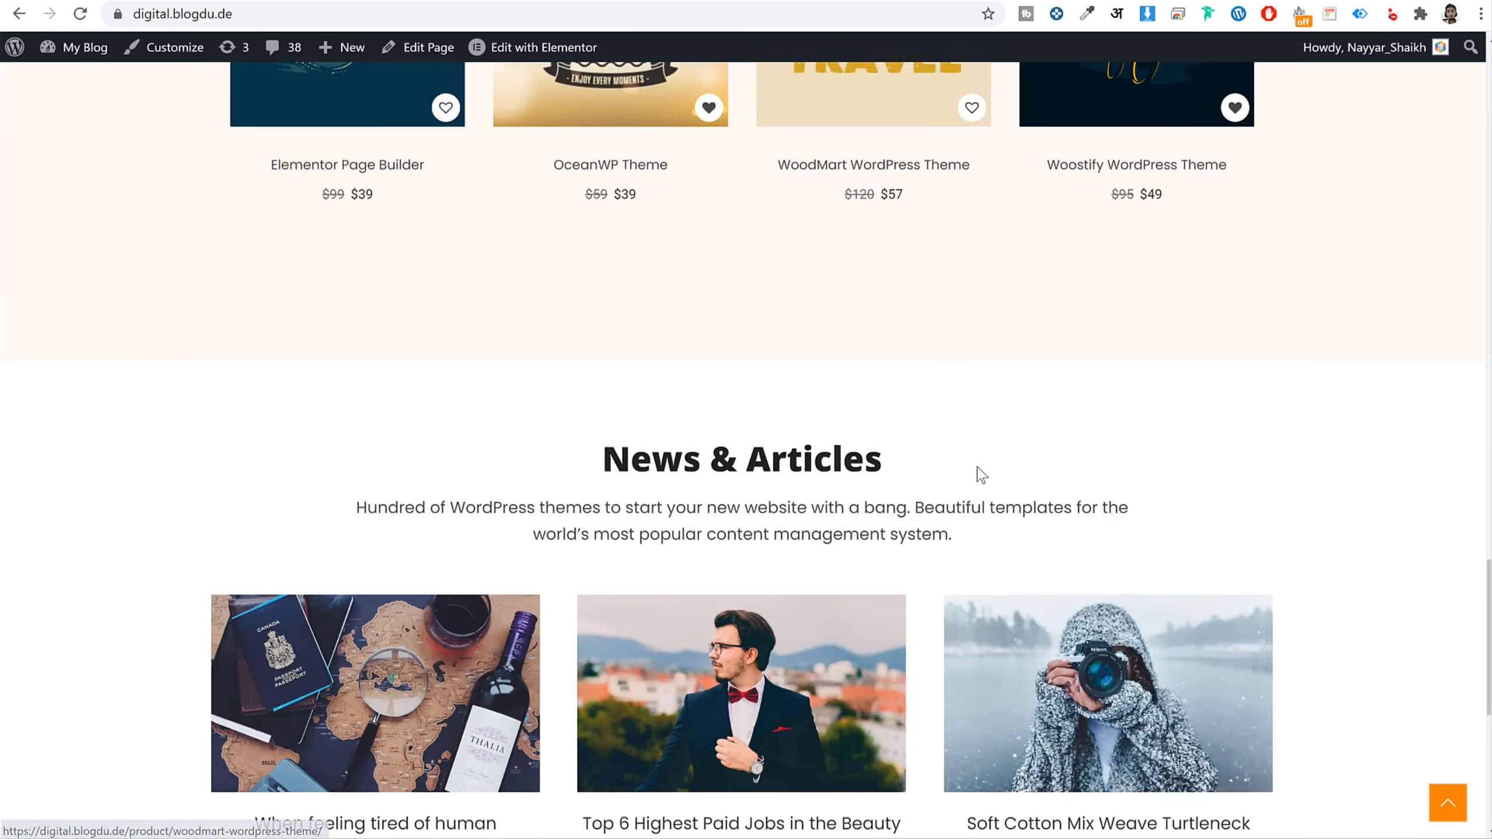
click(1448, 803)
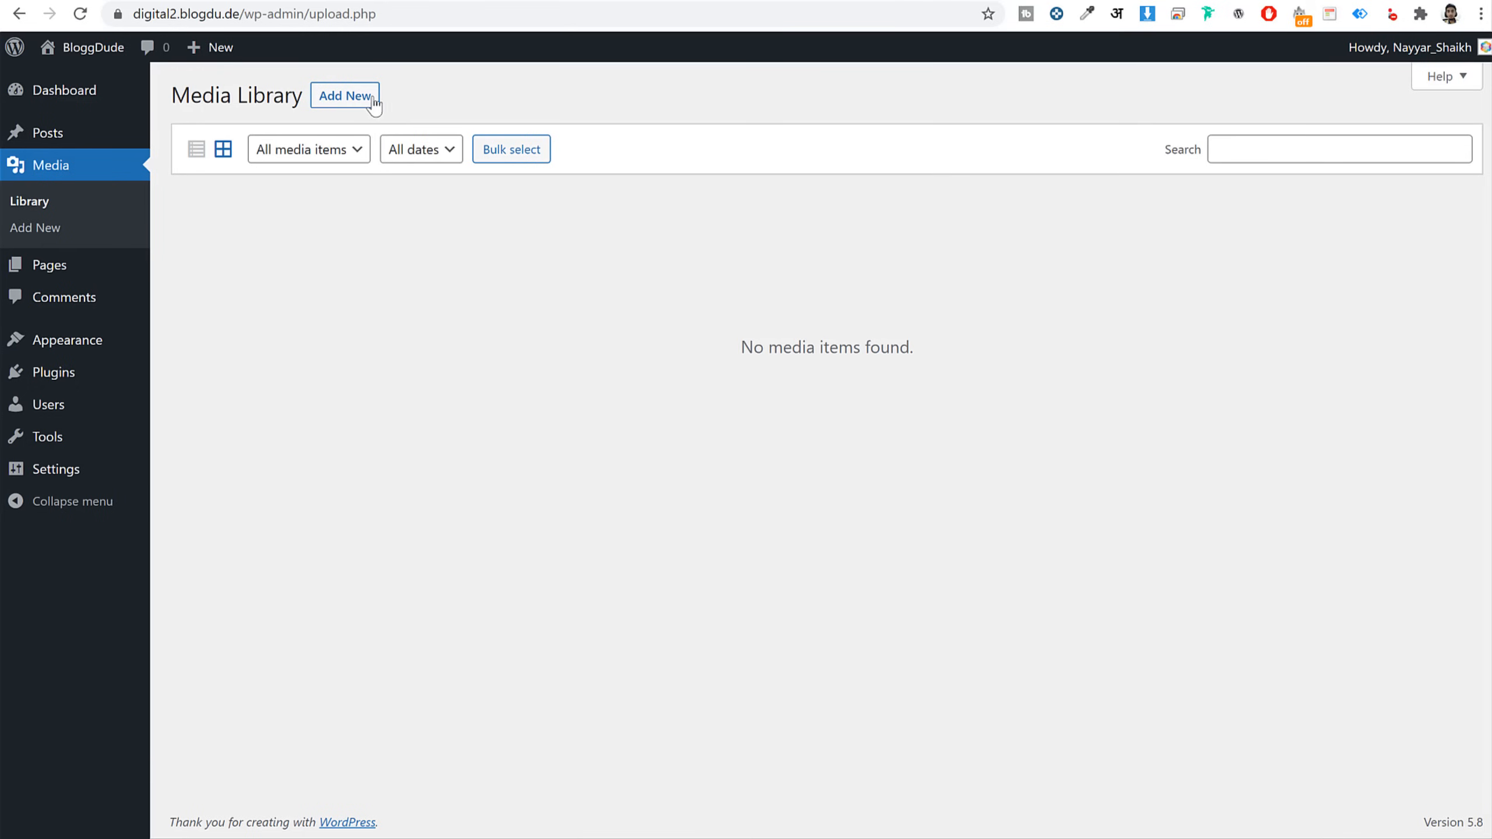
click(56, 268)
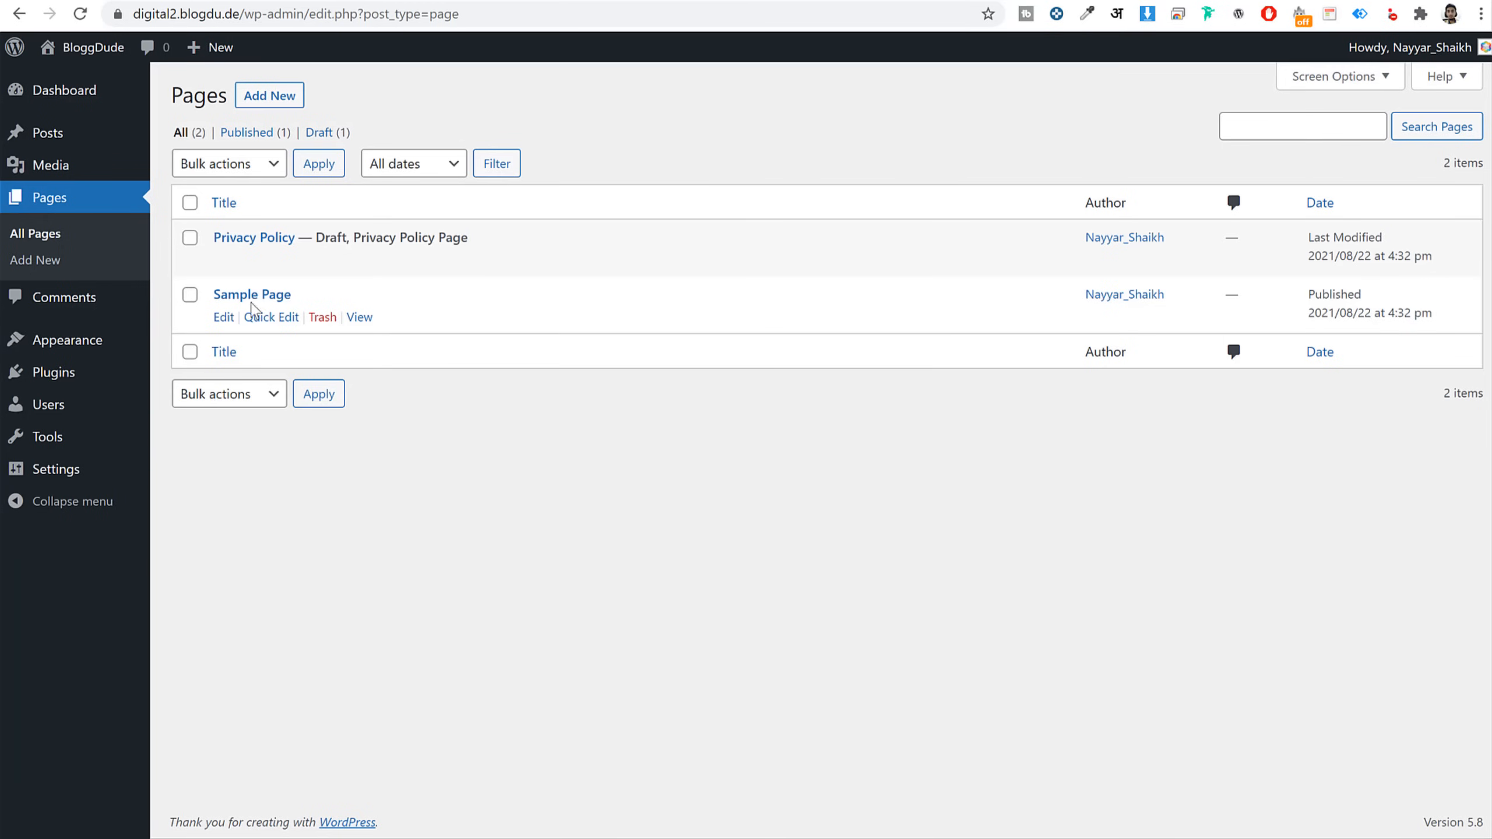
click(134, 298)
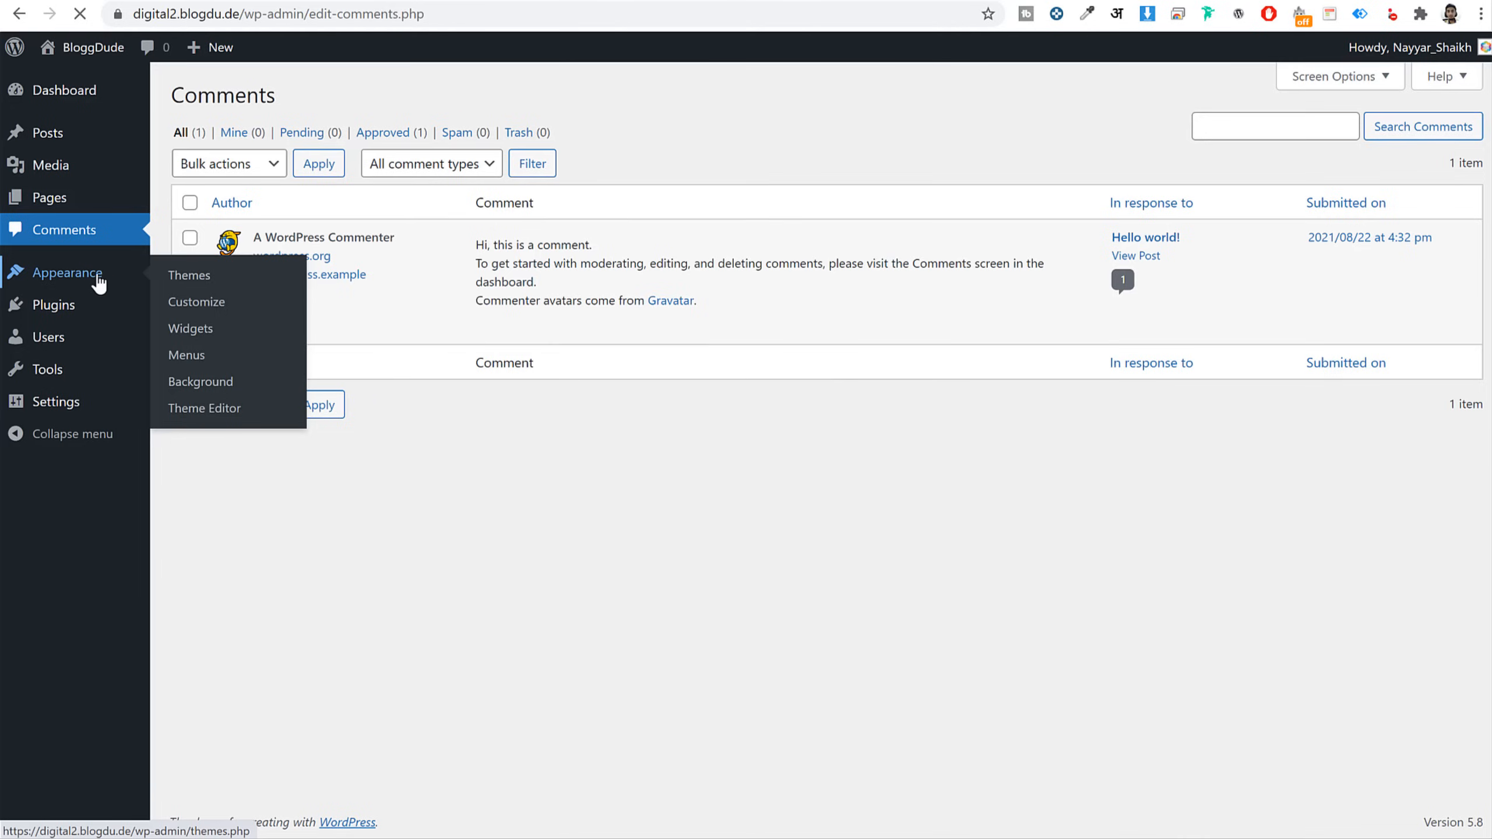
Activate the Twenty Nineteen theme and check it on the public site
click(78, 281)
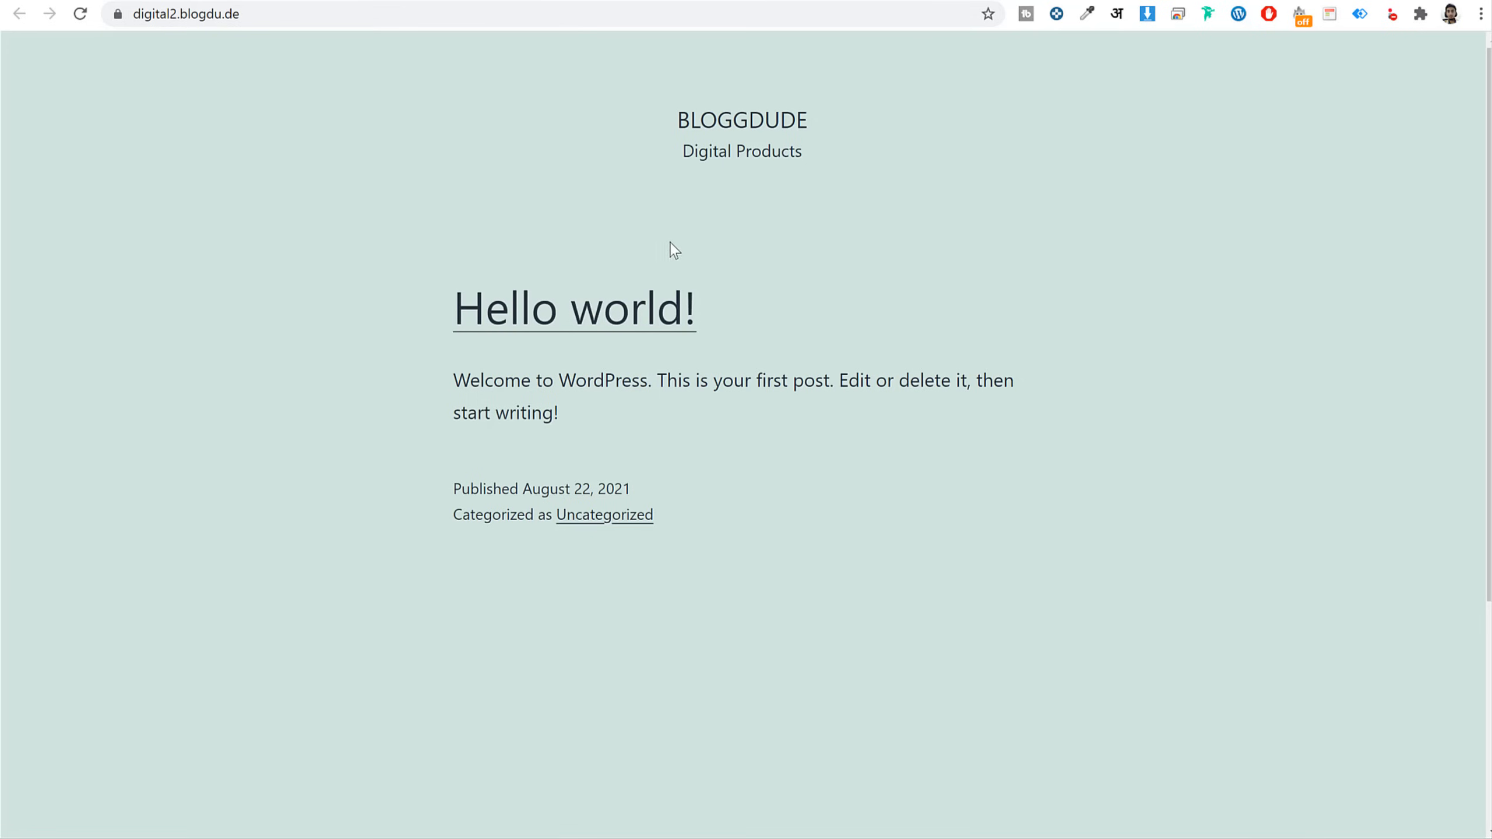
scroll(955, 533, down, 5)
scroll(706, 189, up, 5)
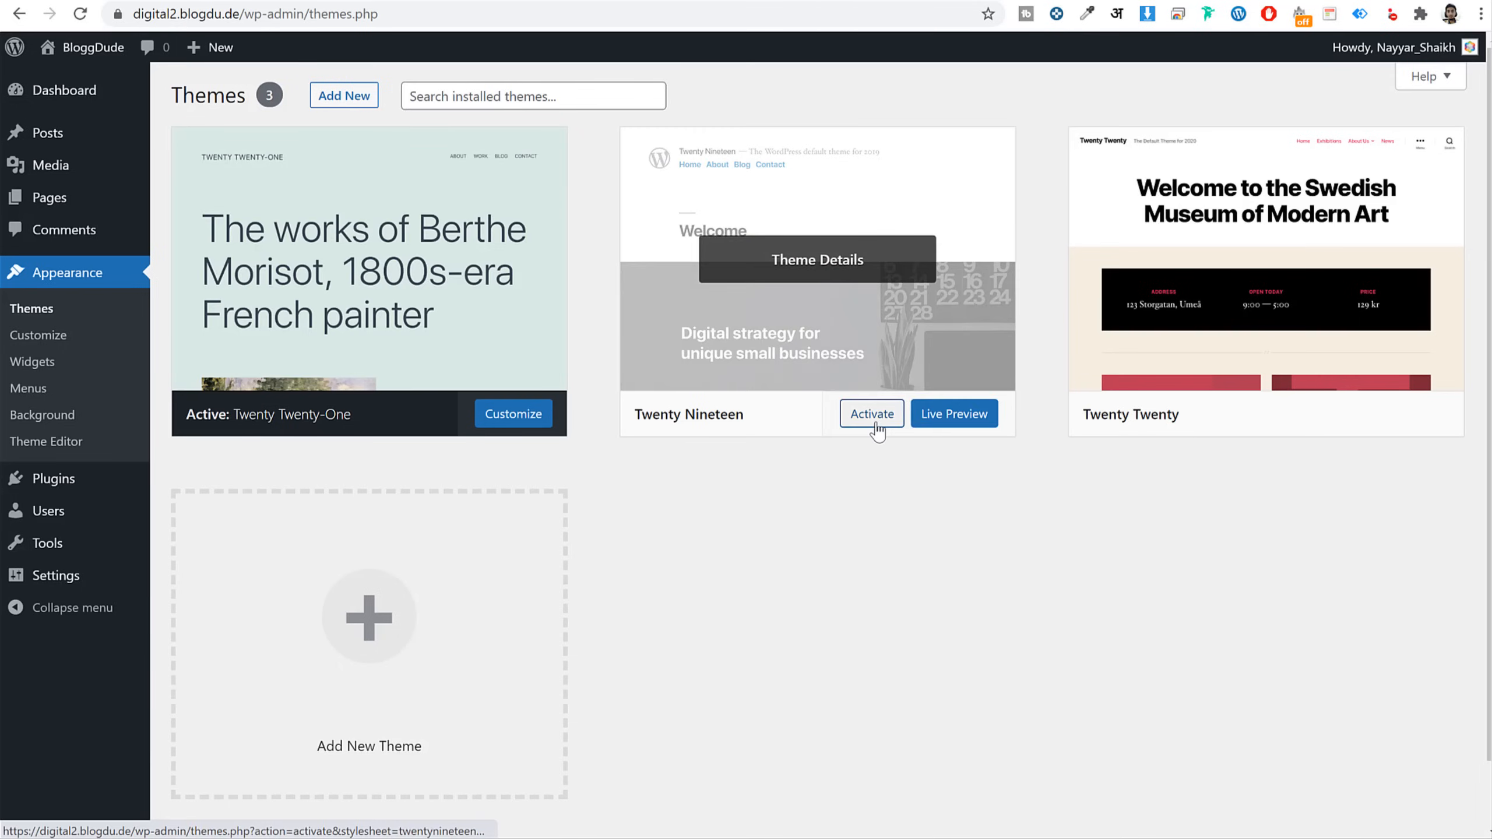
click(877, 426)
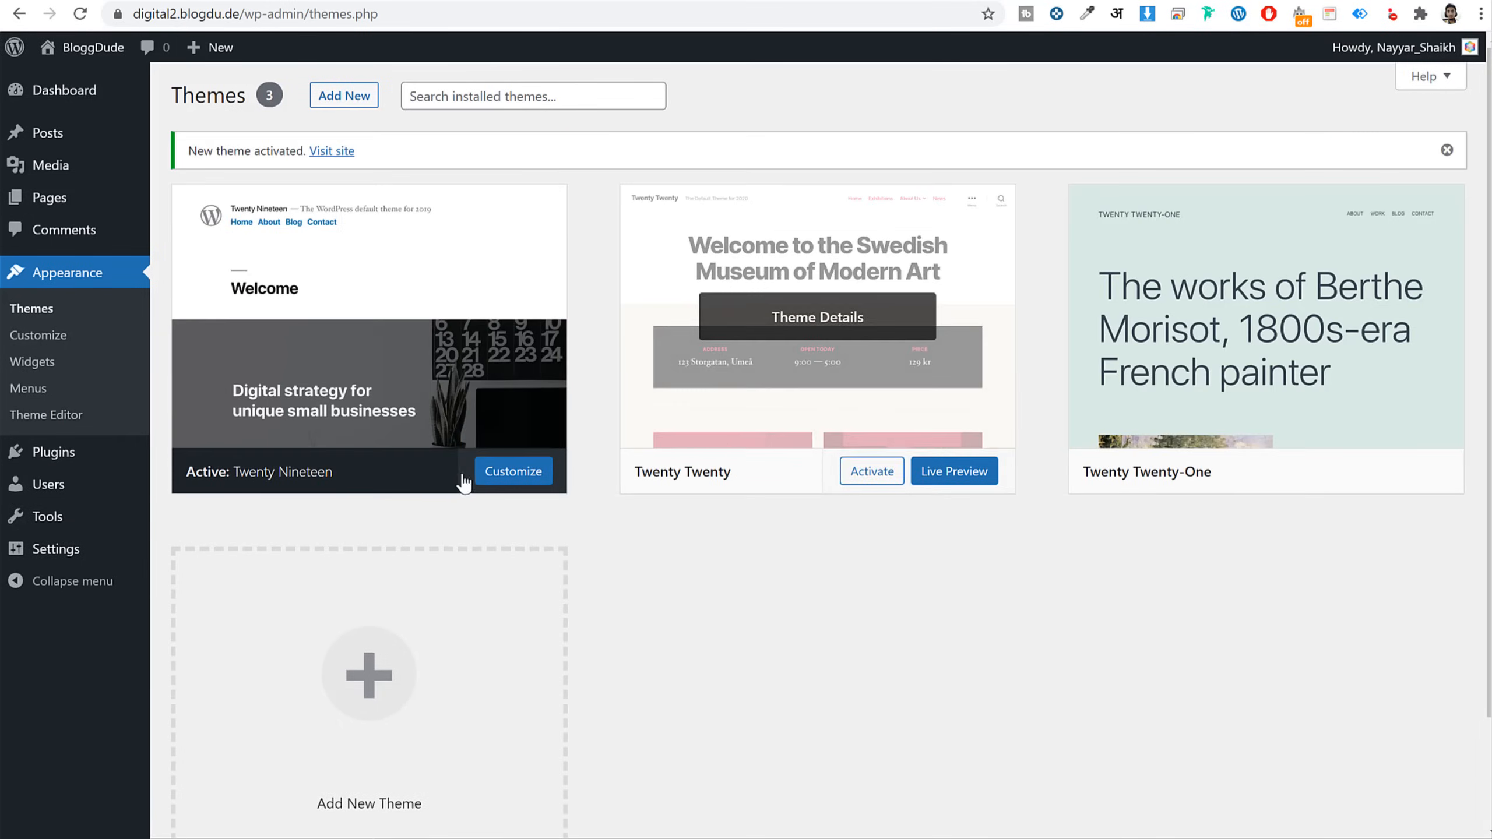
click(689, 3)
key(F5)
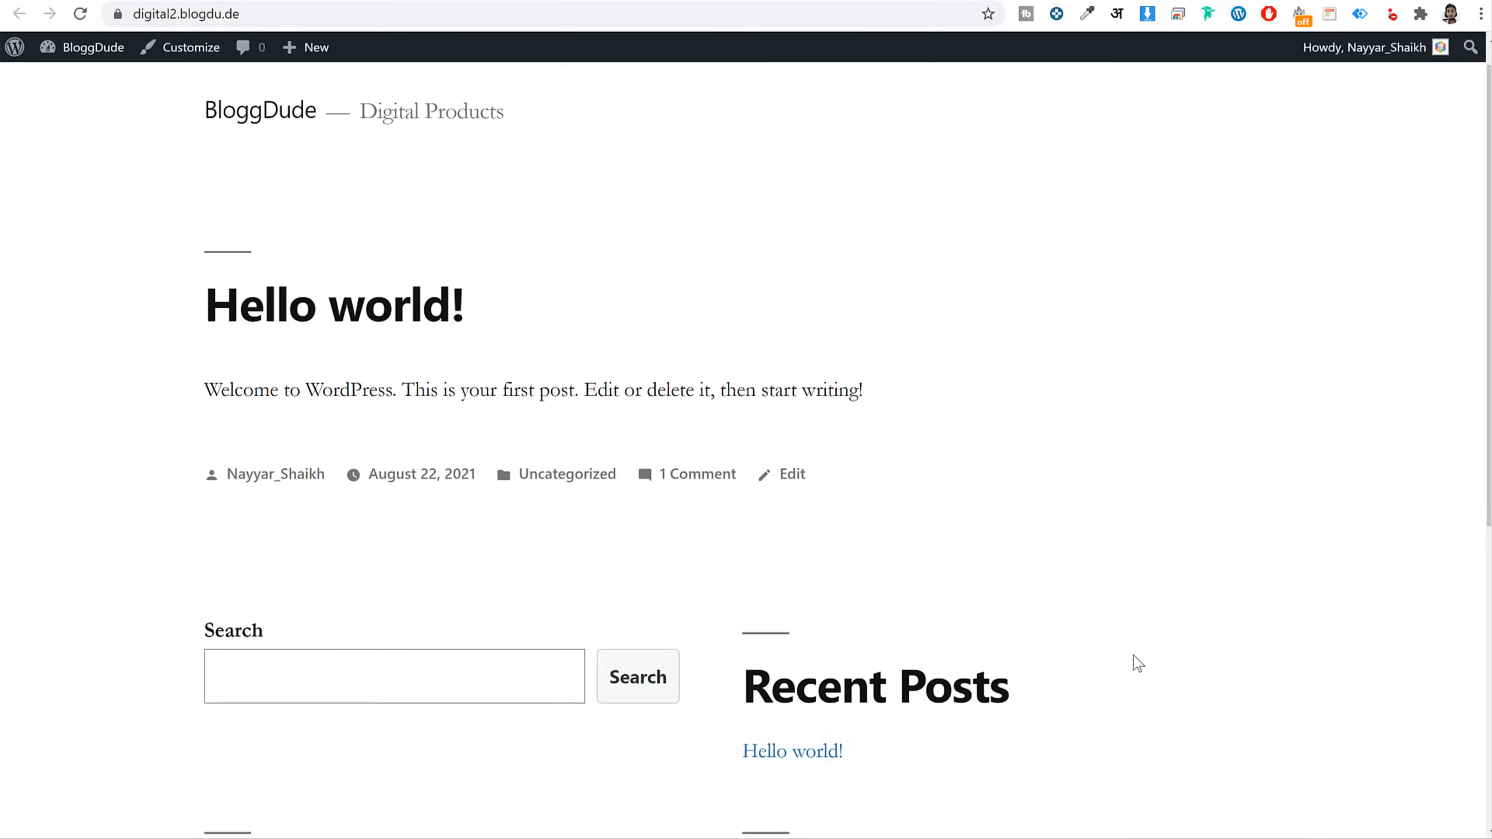
scroll(1136, 662, down, 5)
scroll(1135, 668, up, 6)
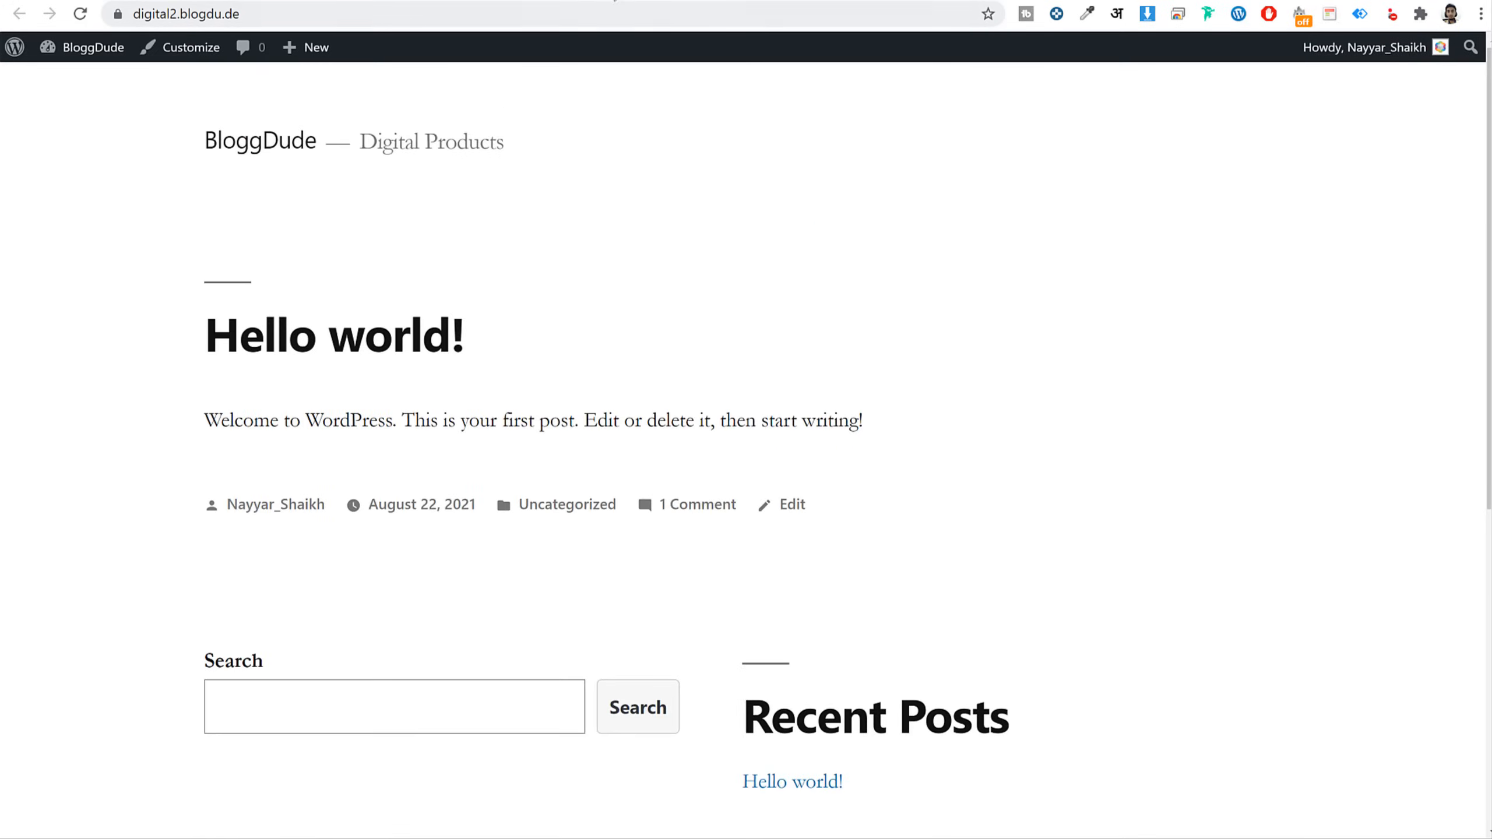
click(549, 3)
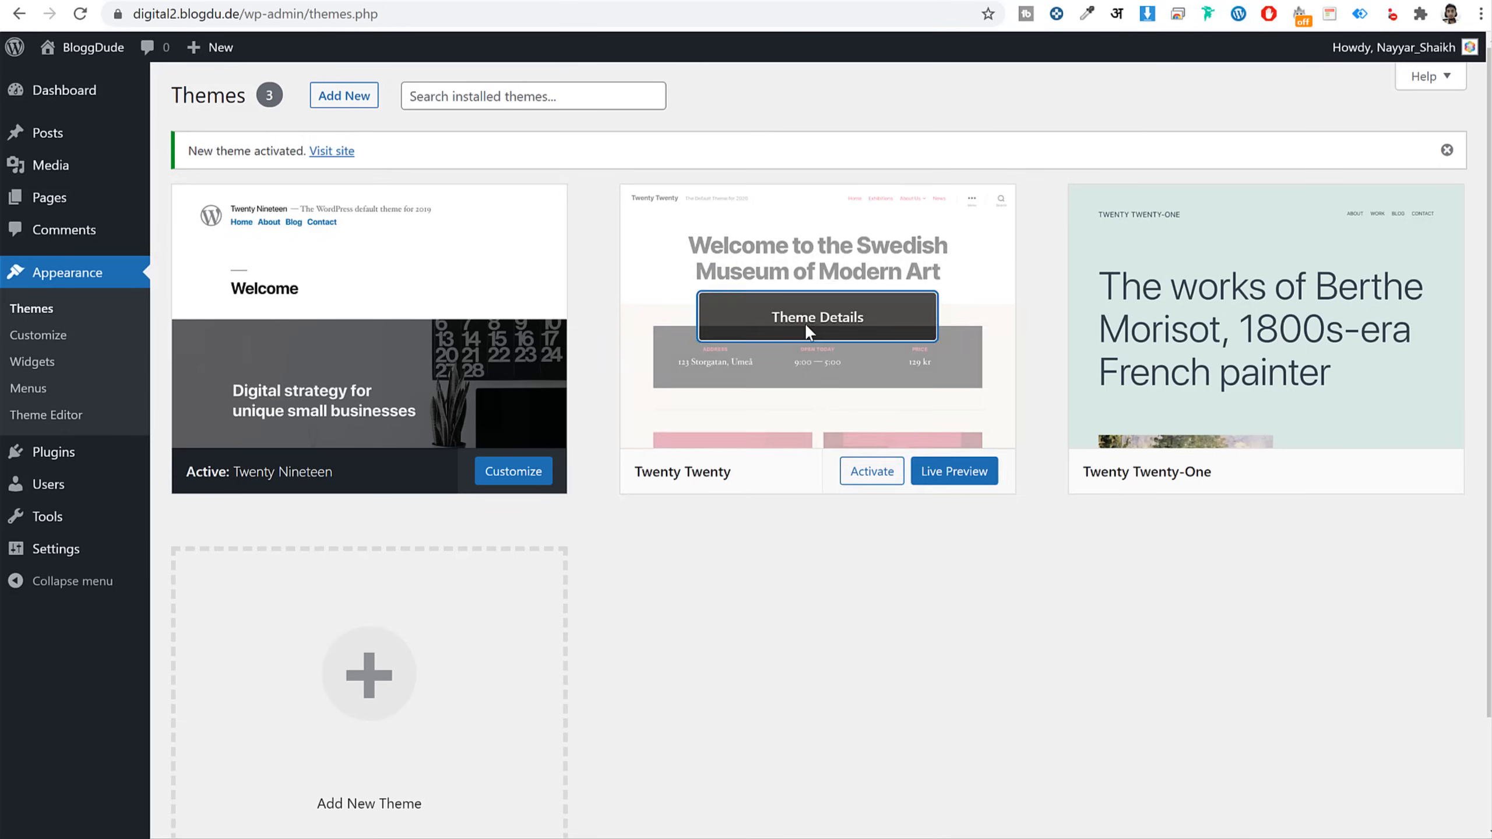
Delete the Twenty Twenty and Twenty Twenty-One themes
click(805, 322)
click(1425, 794)
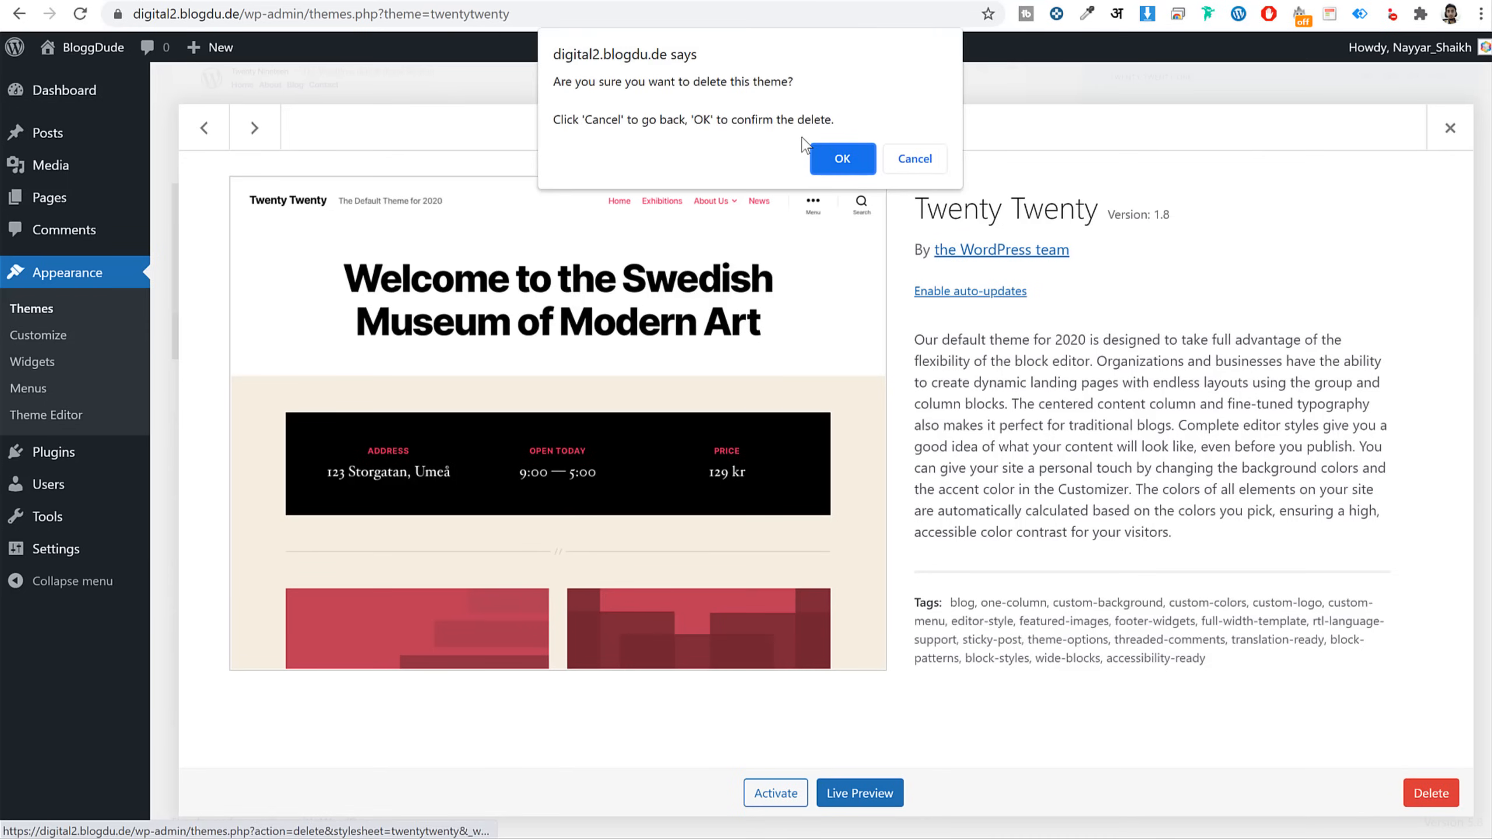
click(836, 165)
click(776, 307)
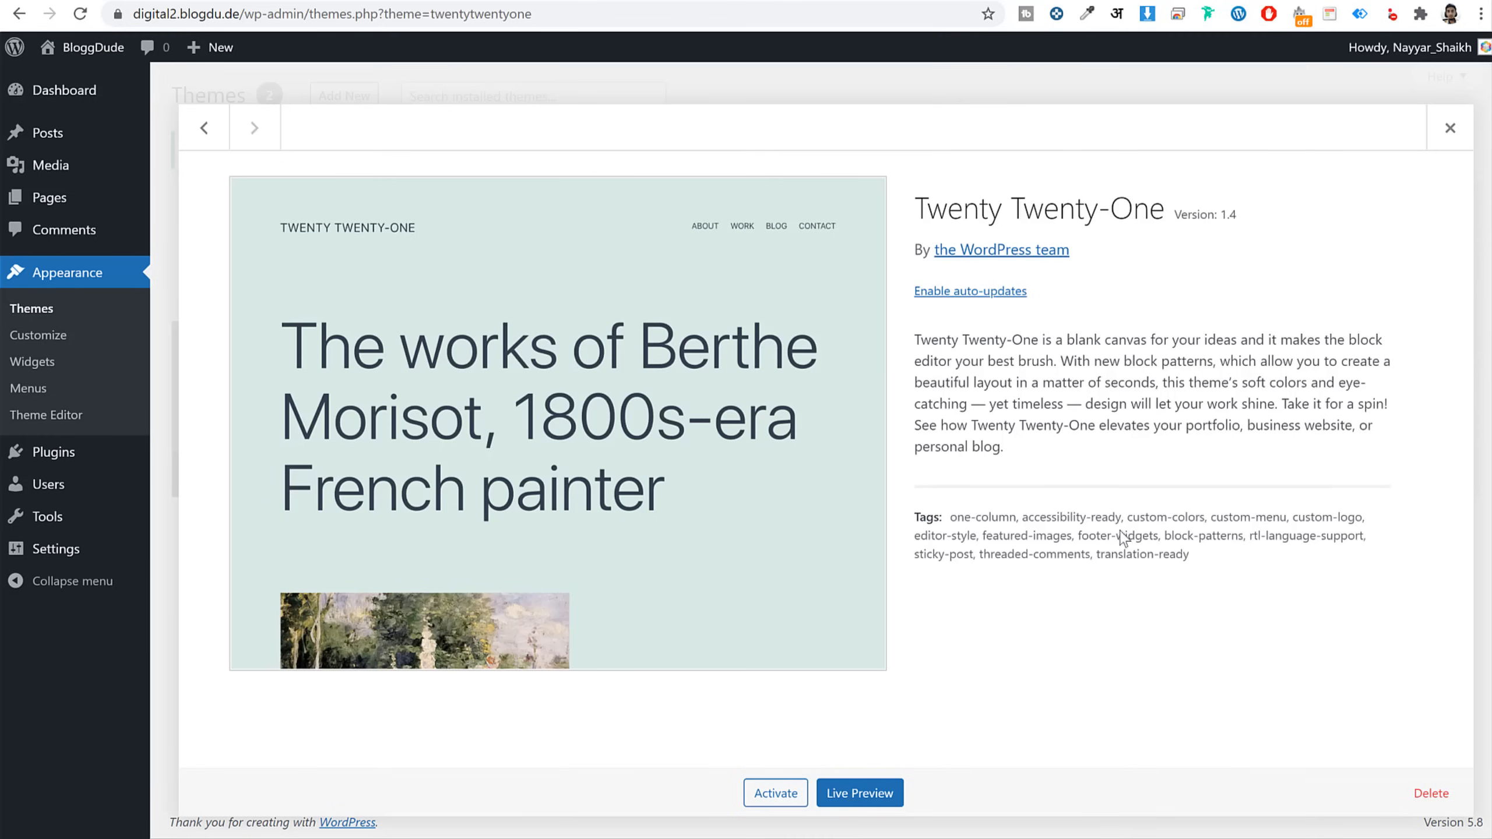
click(1451, 799)
click(839, 158)
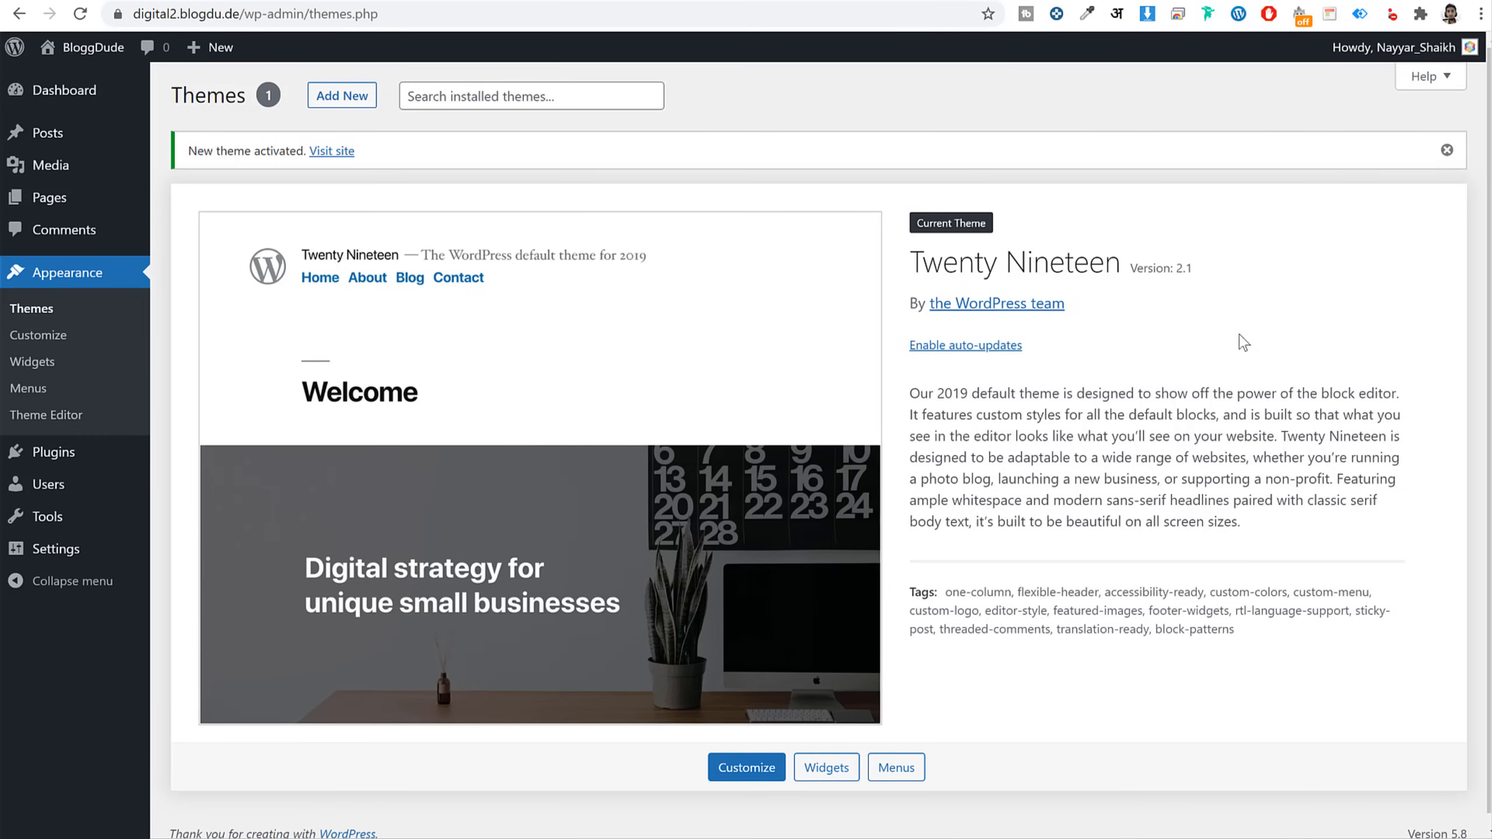
click(75, 459)
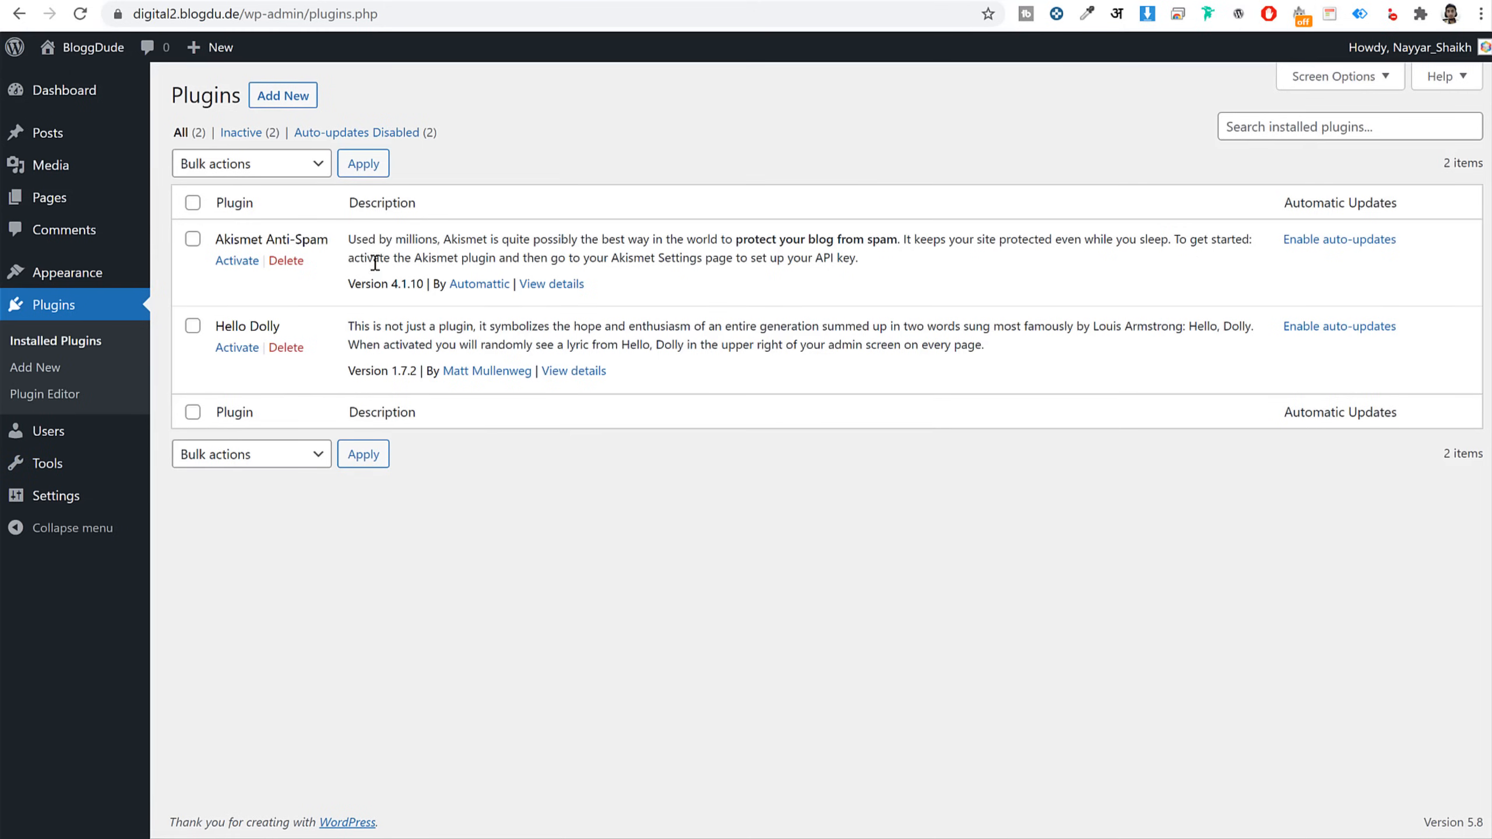
Delete Akismet Anti-Spam and Hello Dolly, confirming each, leaving no plugins
click(288, 262)
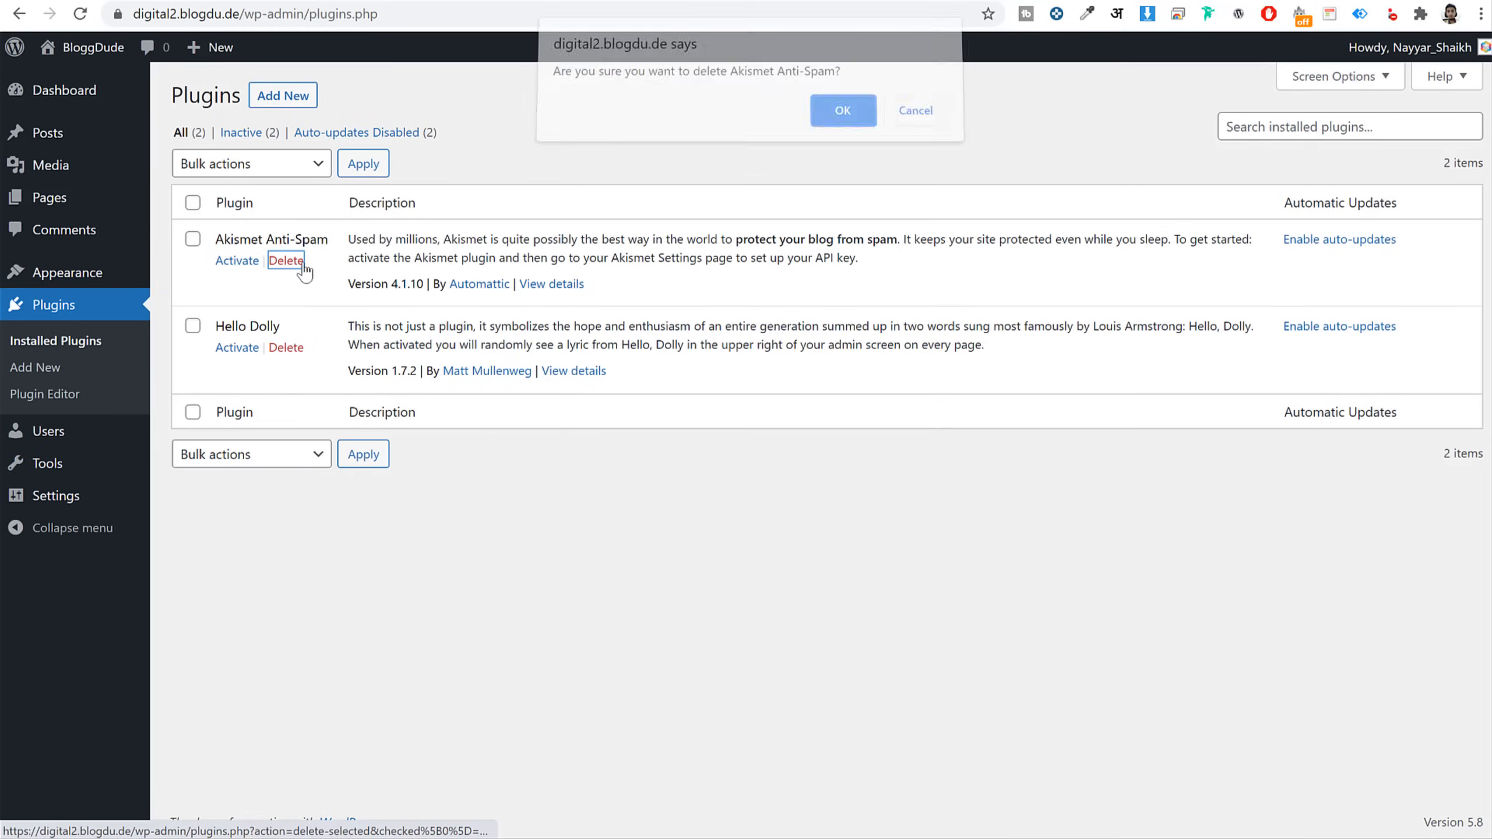
click(842, 122)
click(286, 347)
click(856, 119)
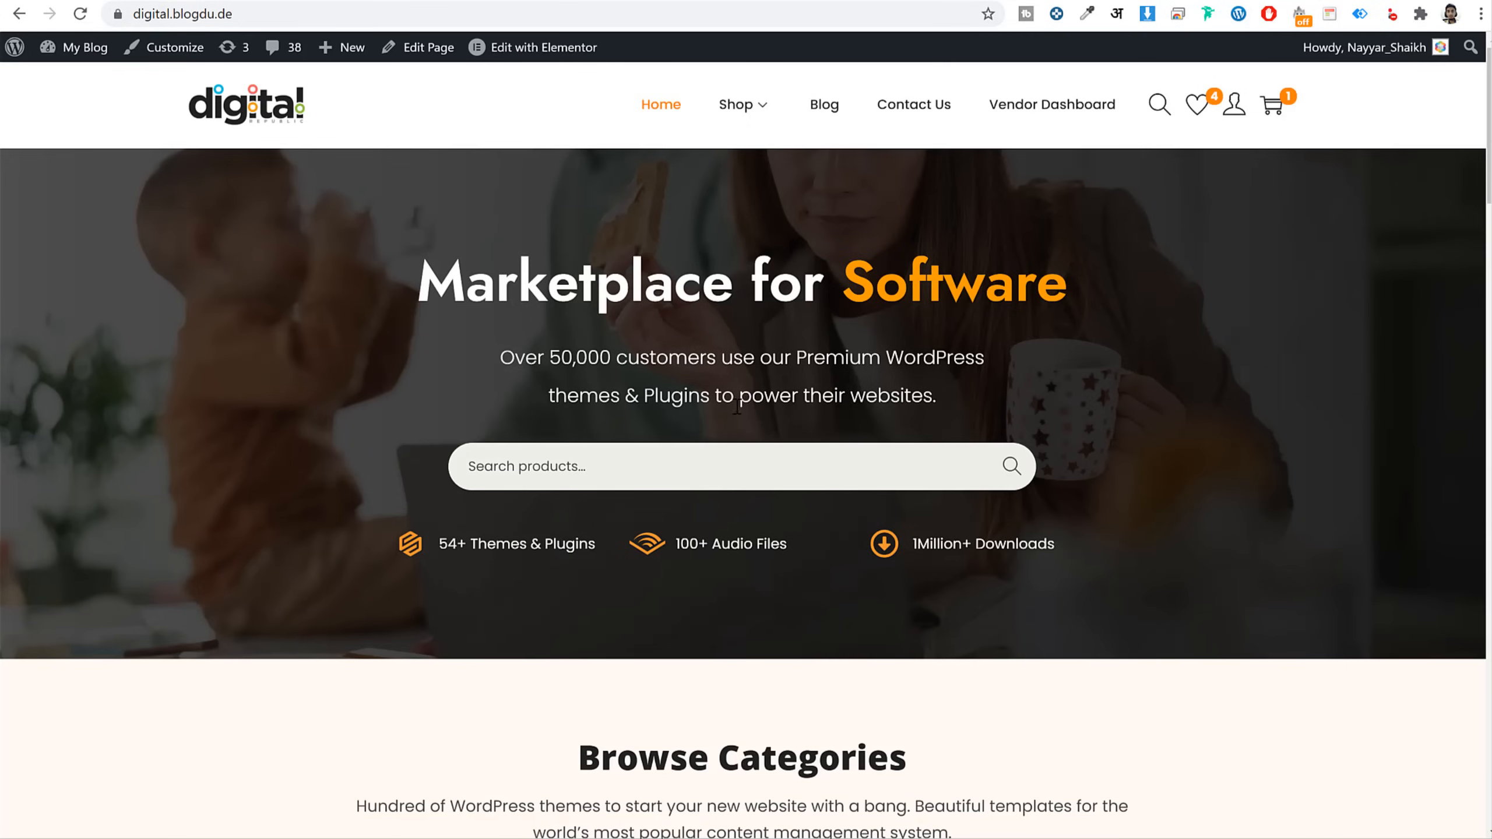
scroll(743, 423, down, 8)
scroll(742, 467, up, 8)
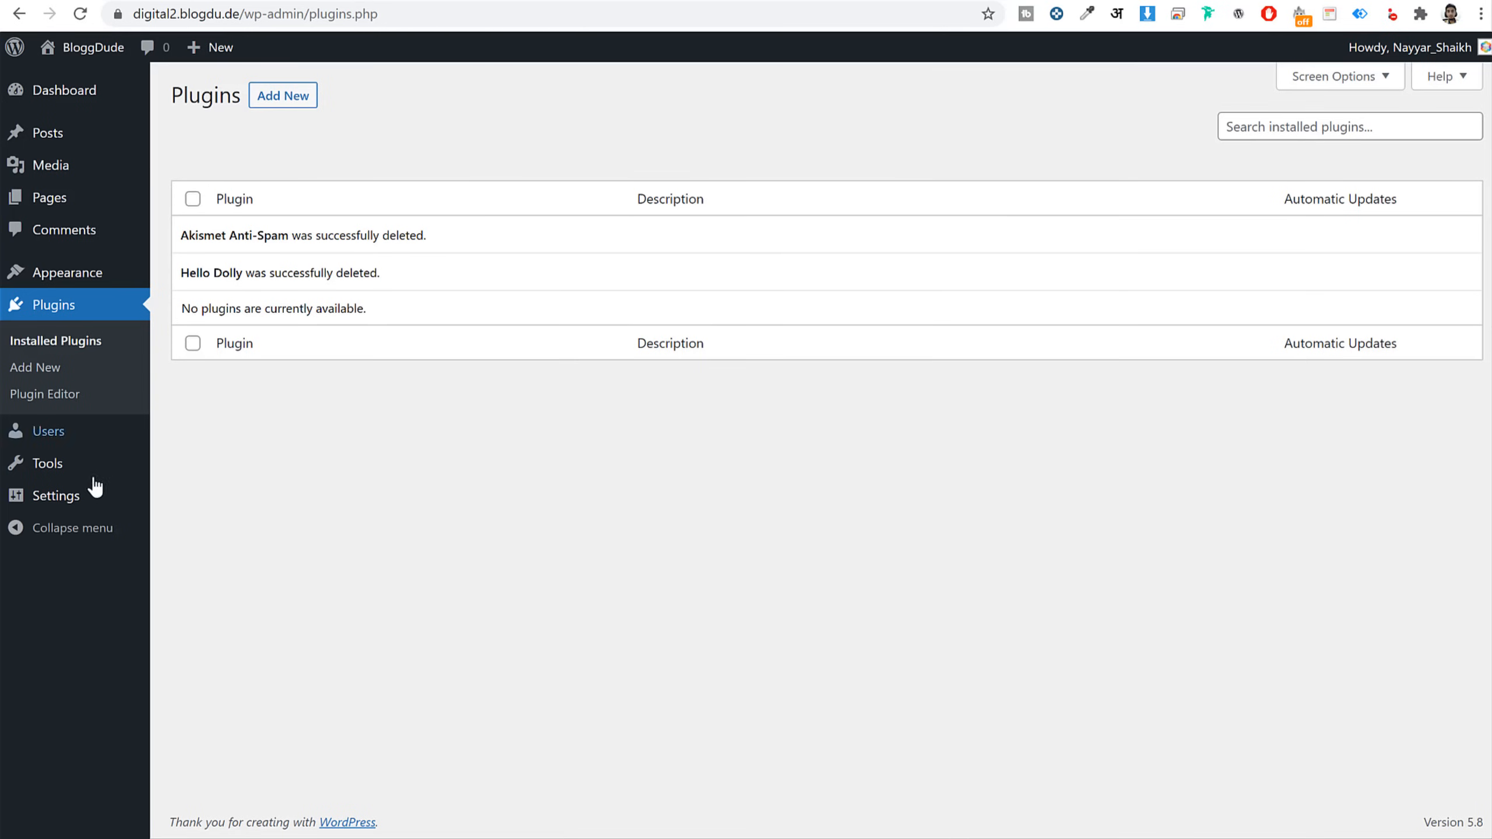
Review General Settings: site title BloggDude, tagline Digital Products and admin email
click(66, 499)
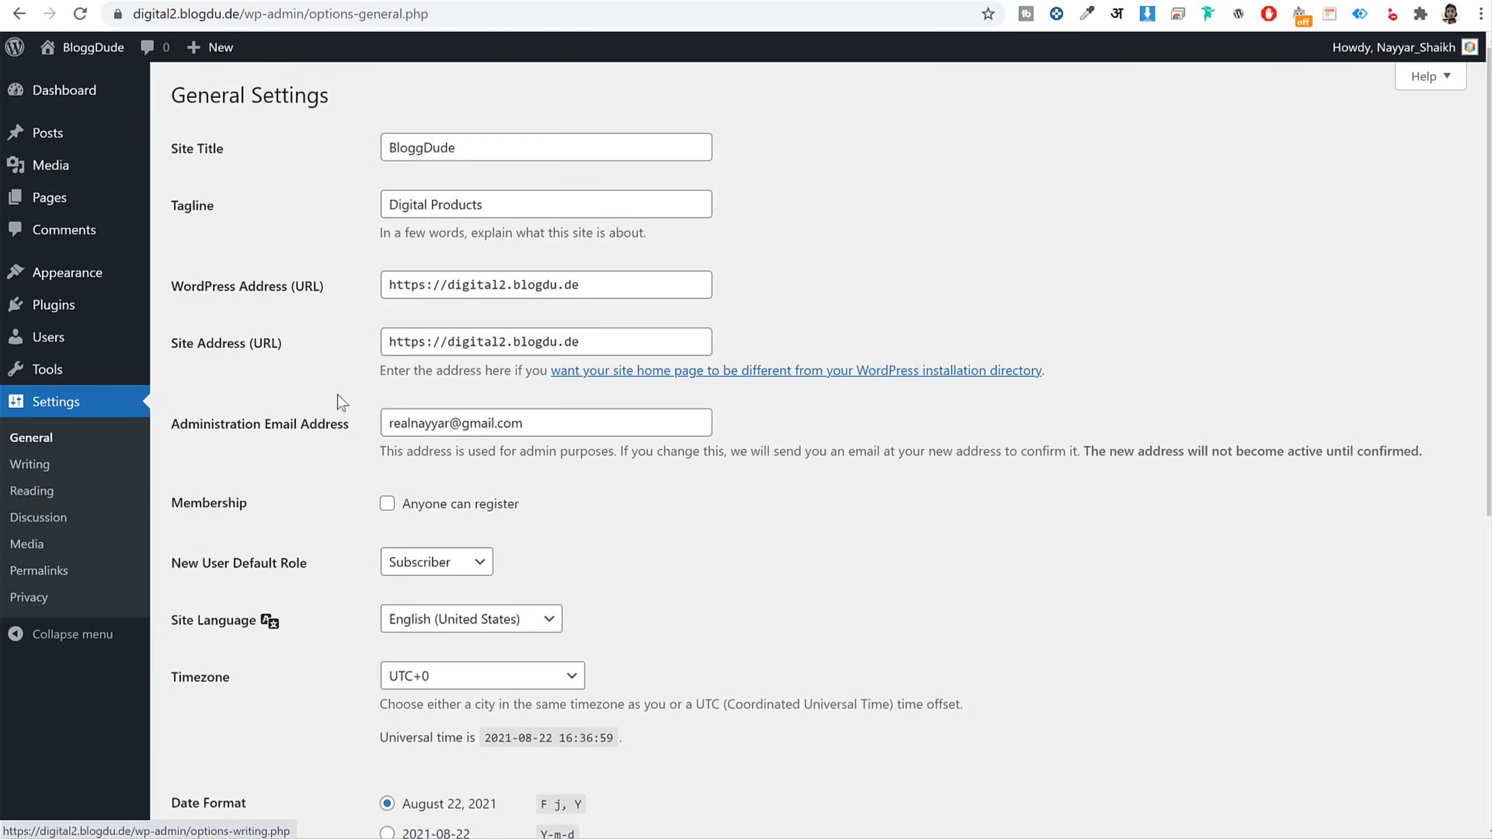
drag(235, 154, 173, 156)
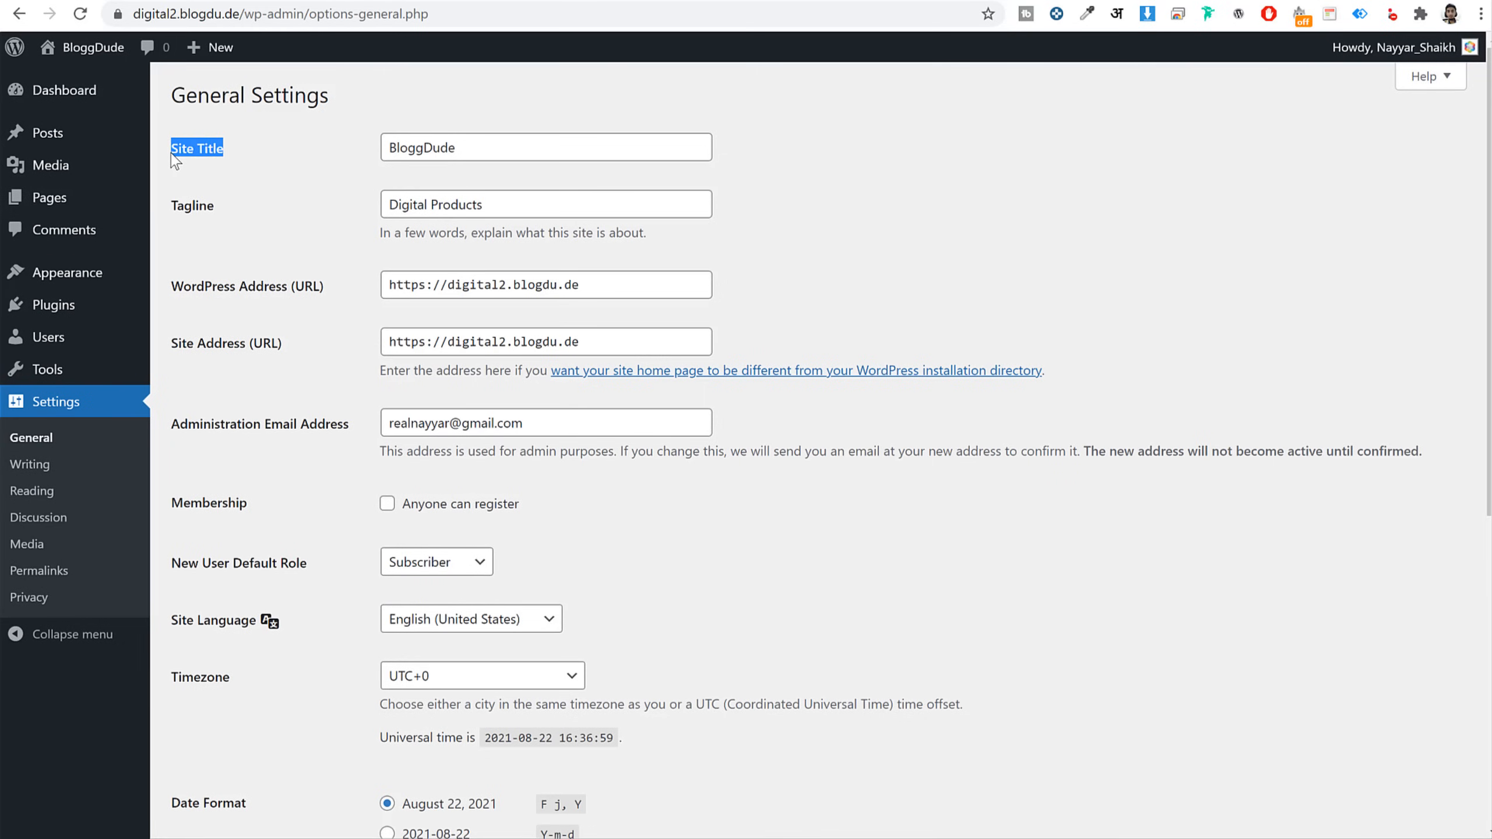
drag(224, 212, 173, 211)
click(502, 147)
double_click(503, 146)
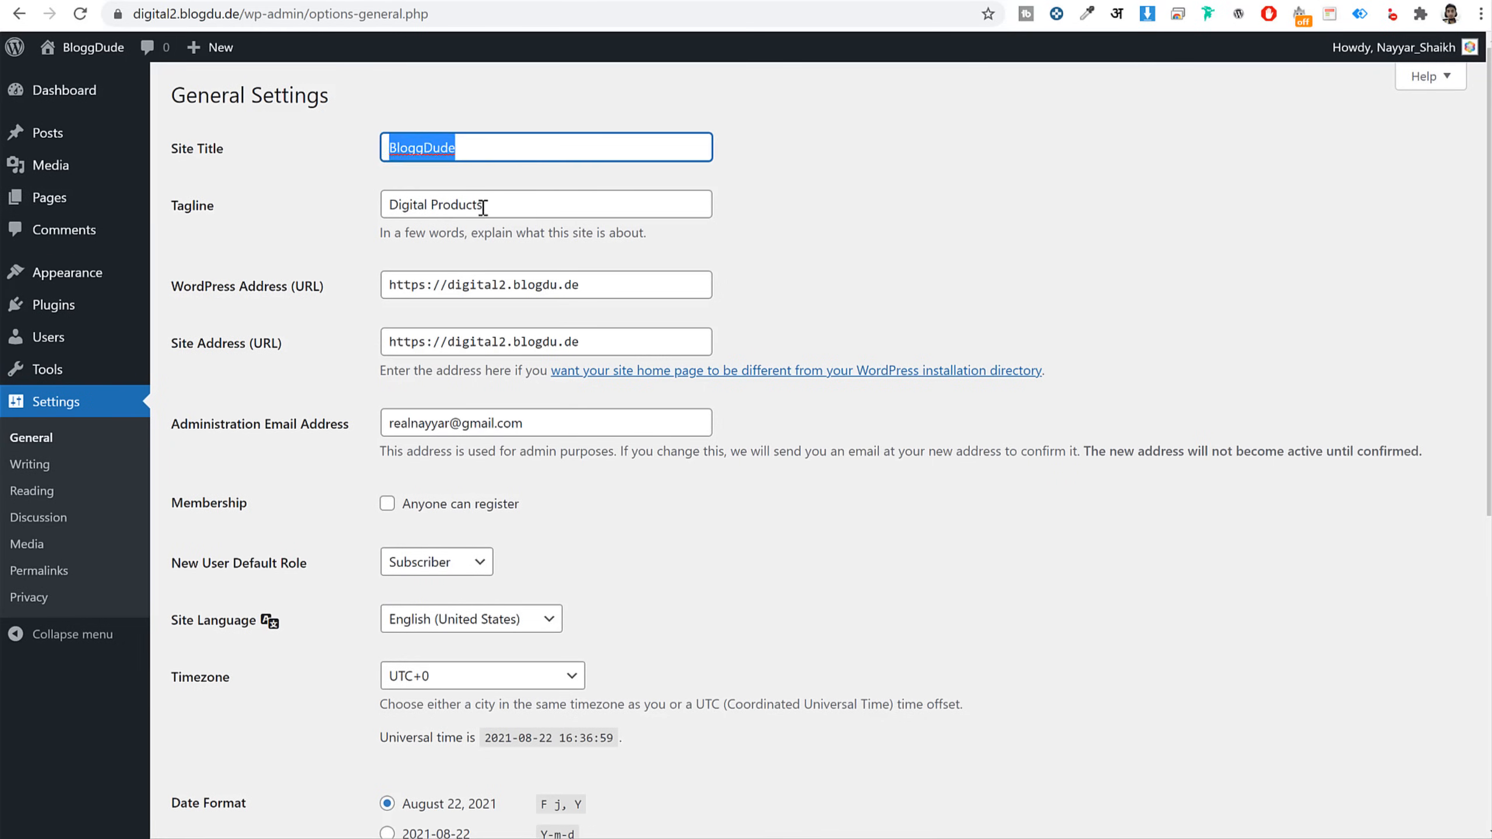
triple_click(483, 206)
scroll(619, 271, down, 3)
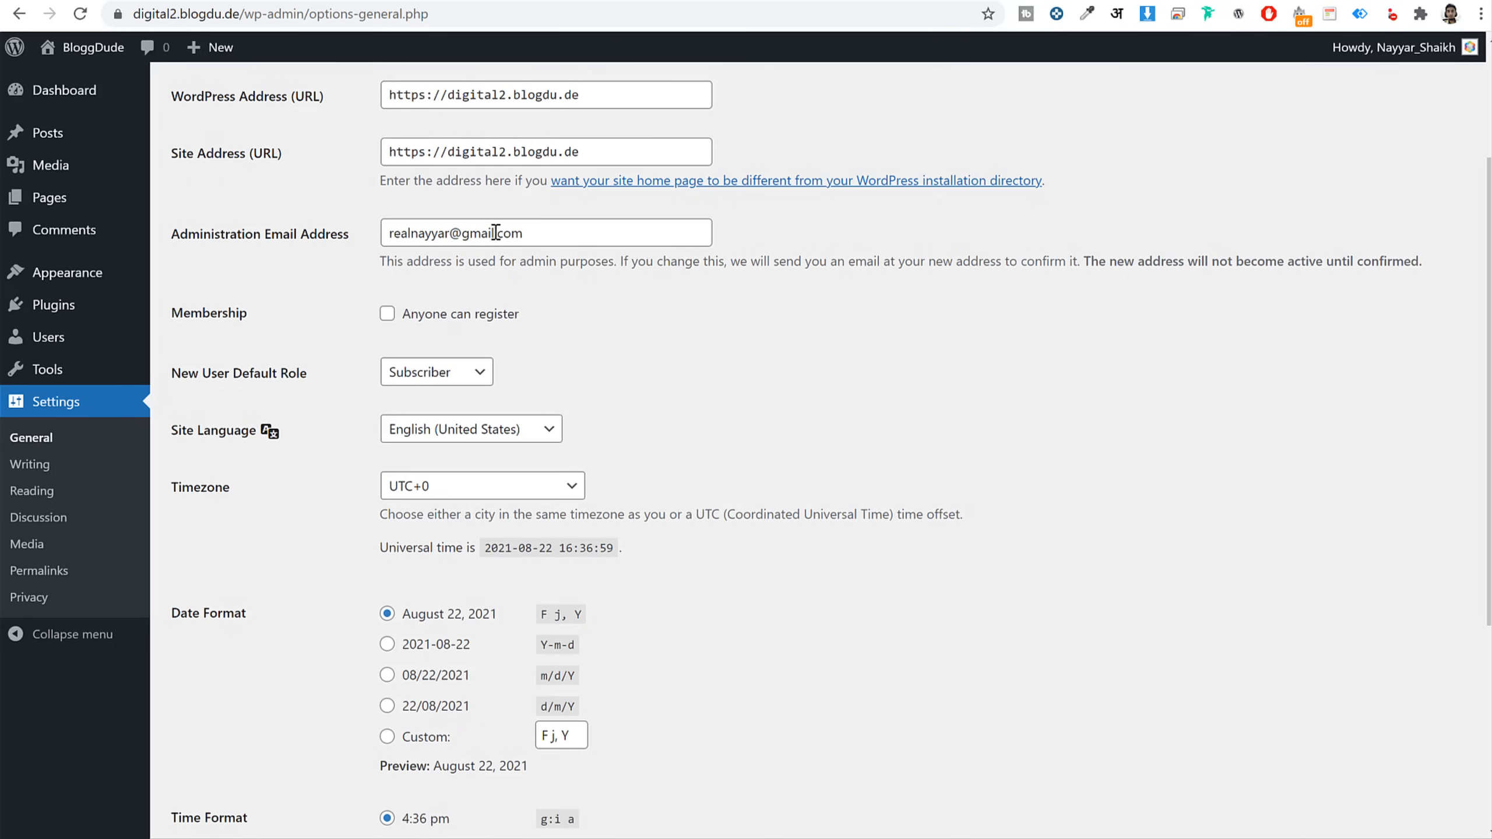
triple_click(517, 234)
scroll(683, 273, down, 1)
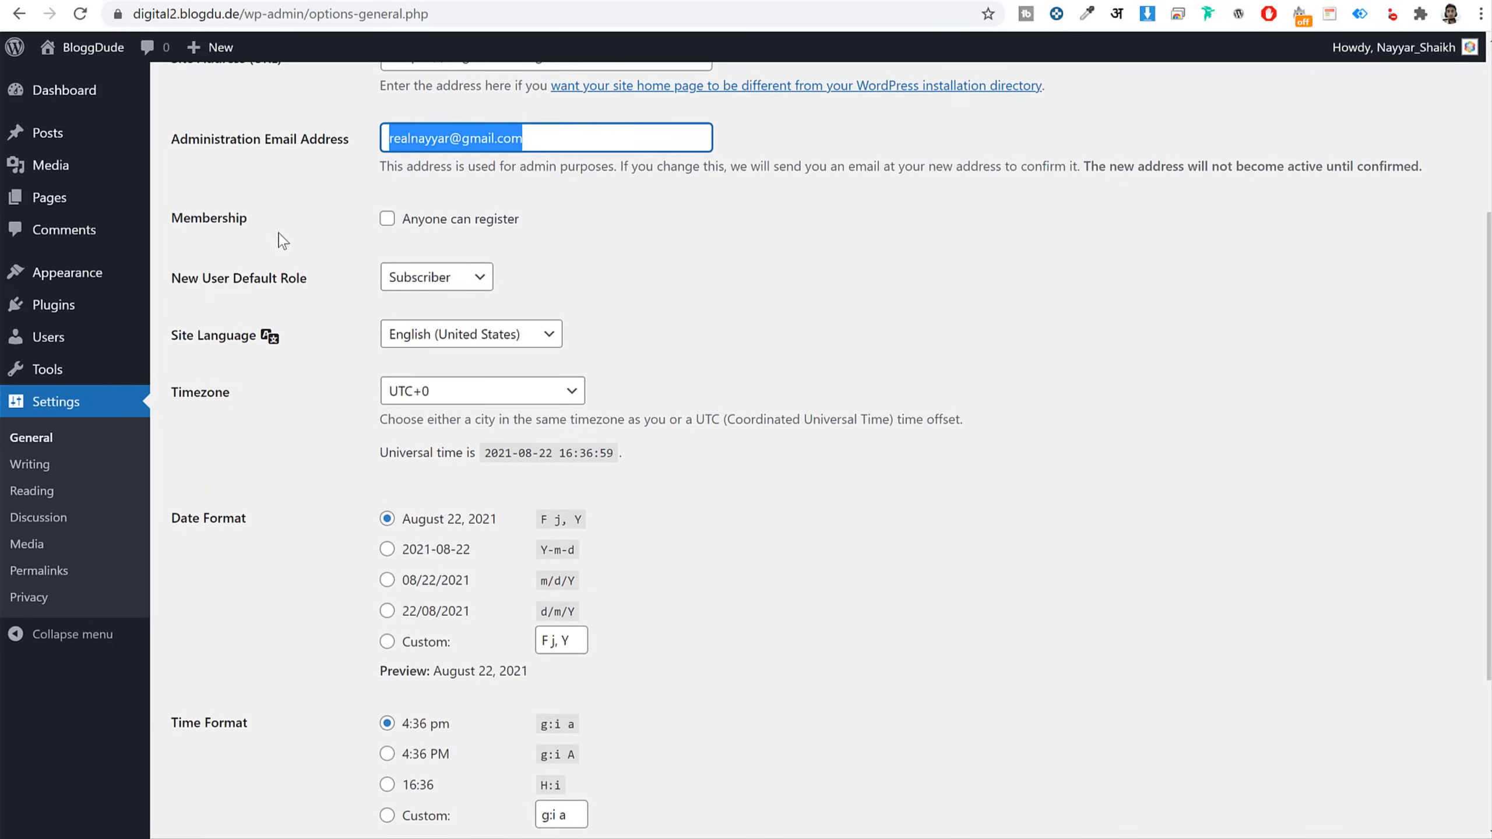
Enable Membership so anyone can register
drag(243, 217, 275, 232)
click(271, 224)
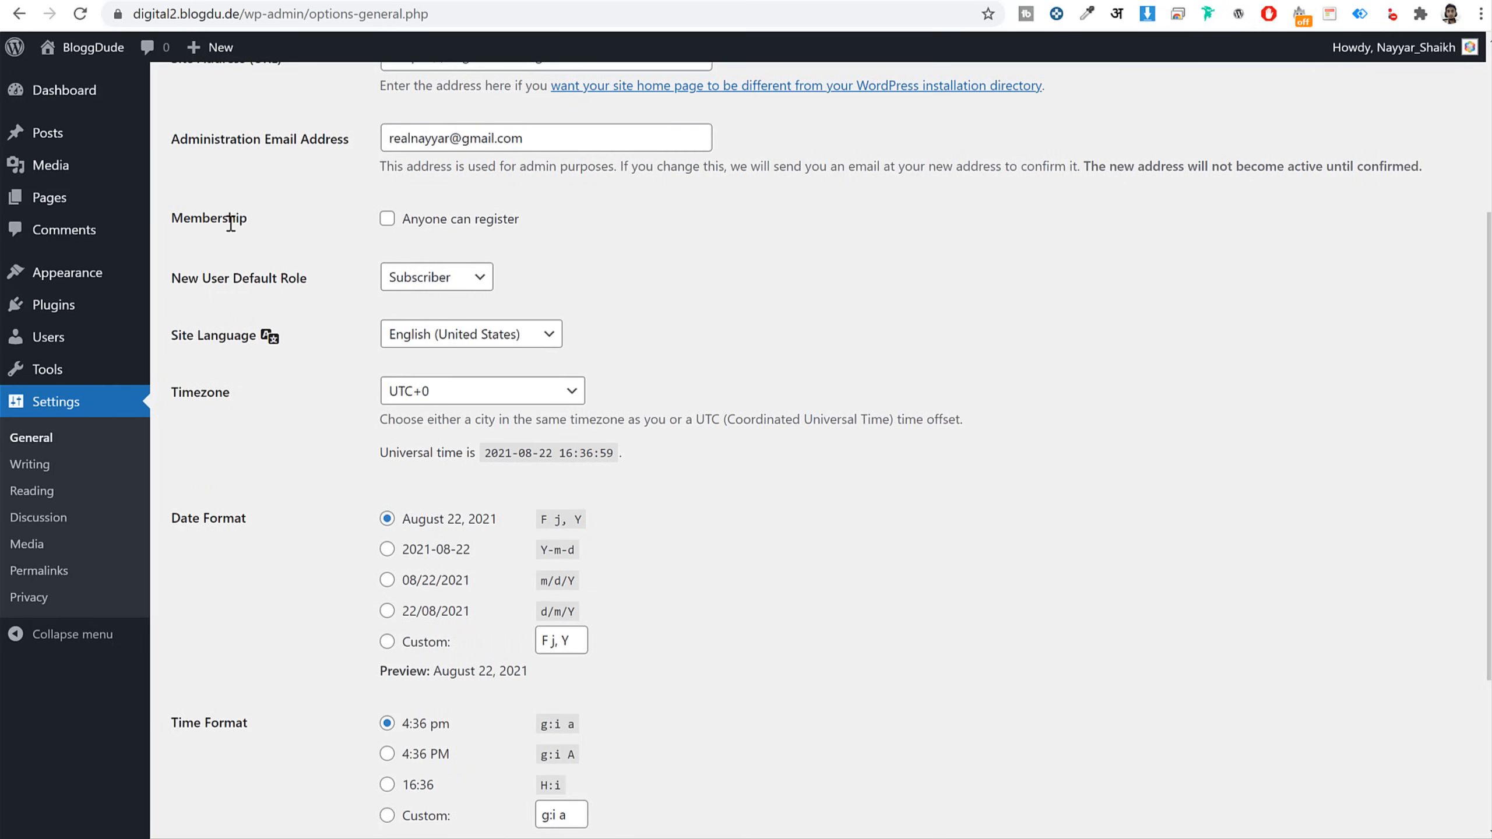
click(402, 221)
drag(550, 226, 396, 233)
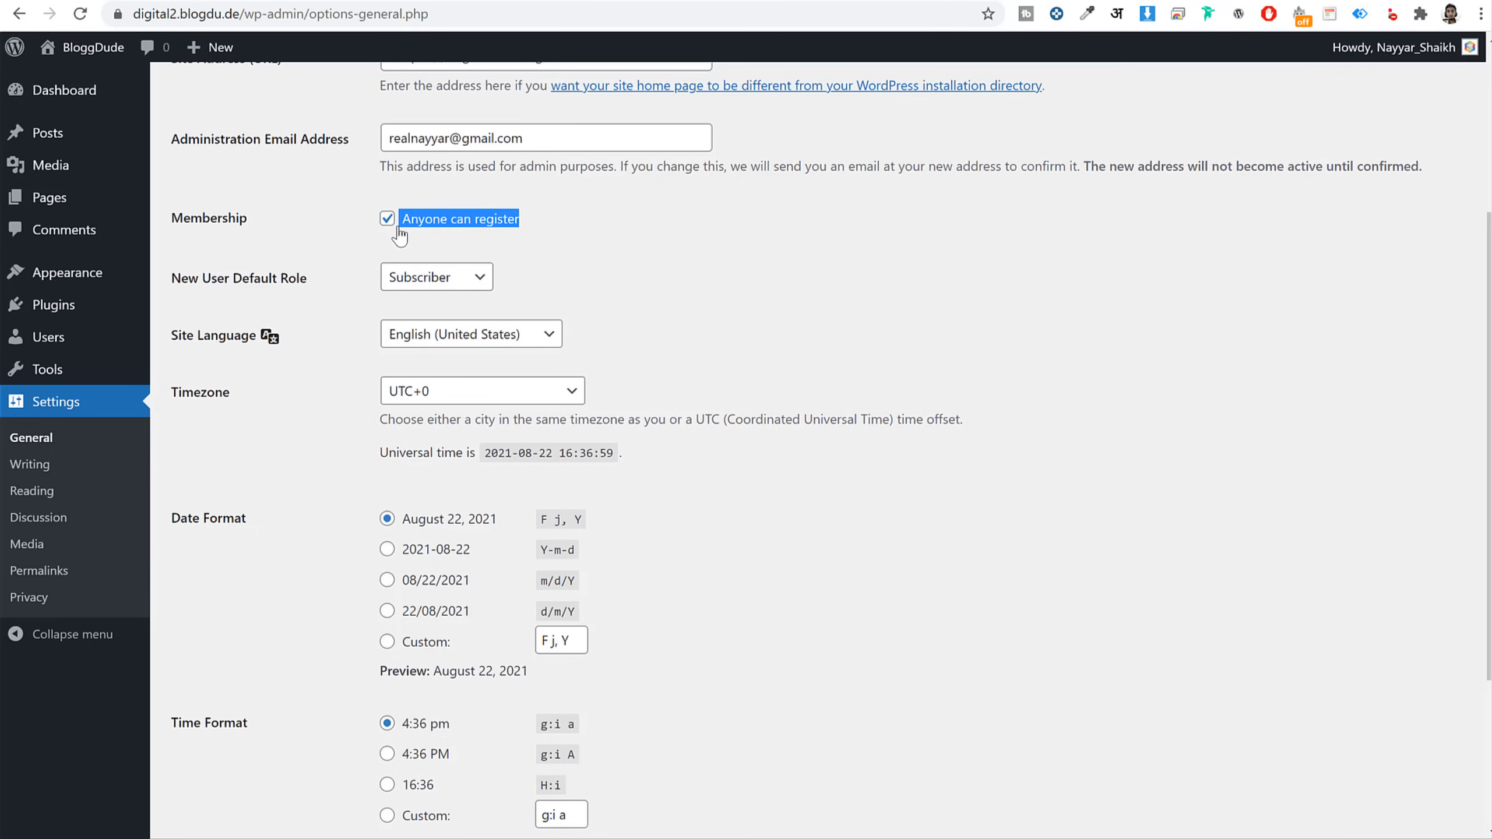
click(785, 271)
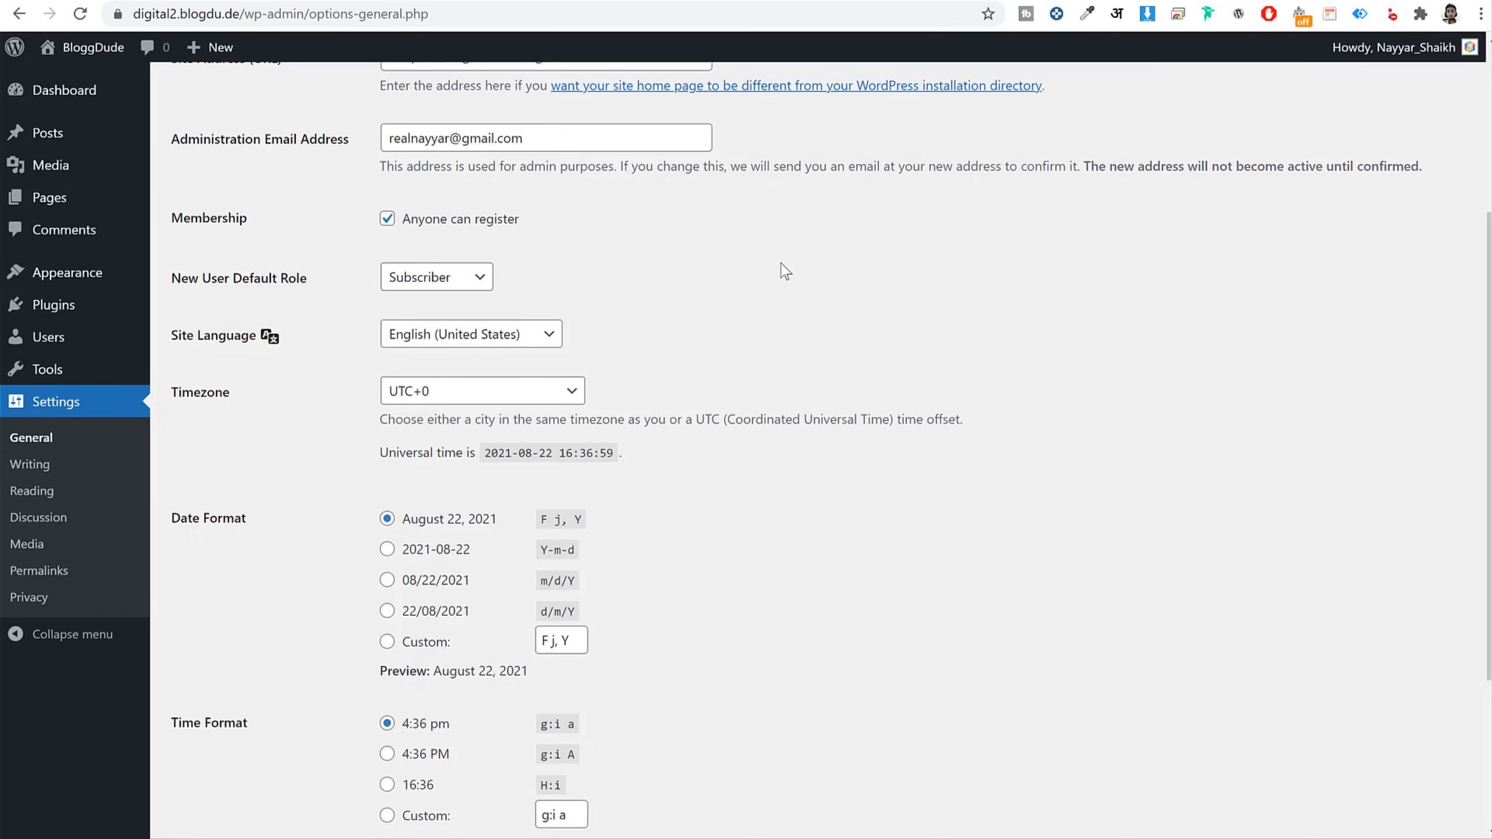
Set the timezone to Kolkata and save the general settings
scroll(785, 271, down, 3)
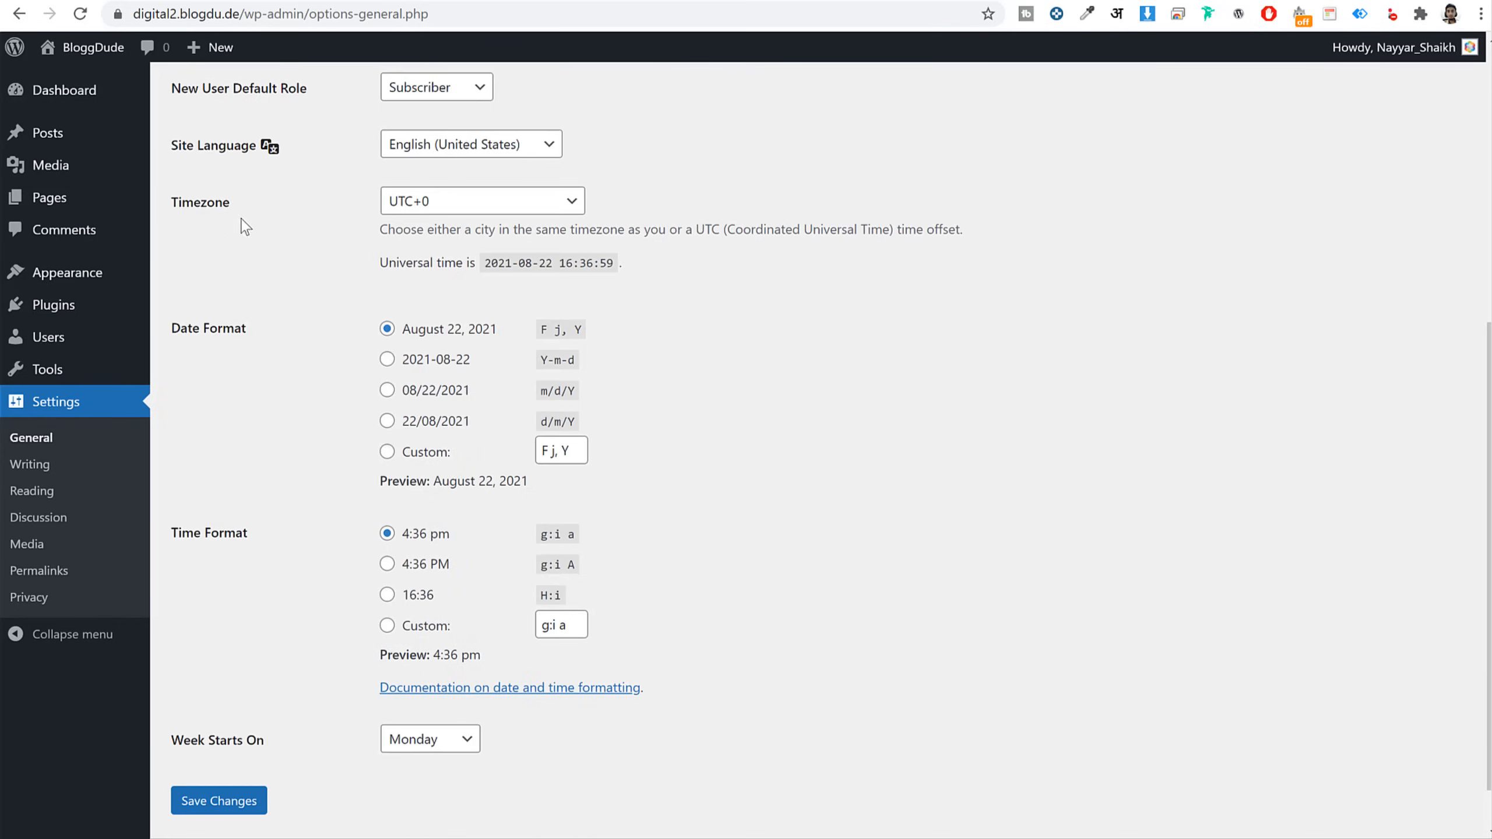
click(400, 203)
text(kol)
key(Return)
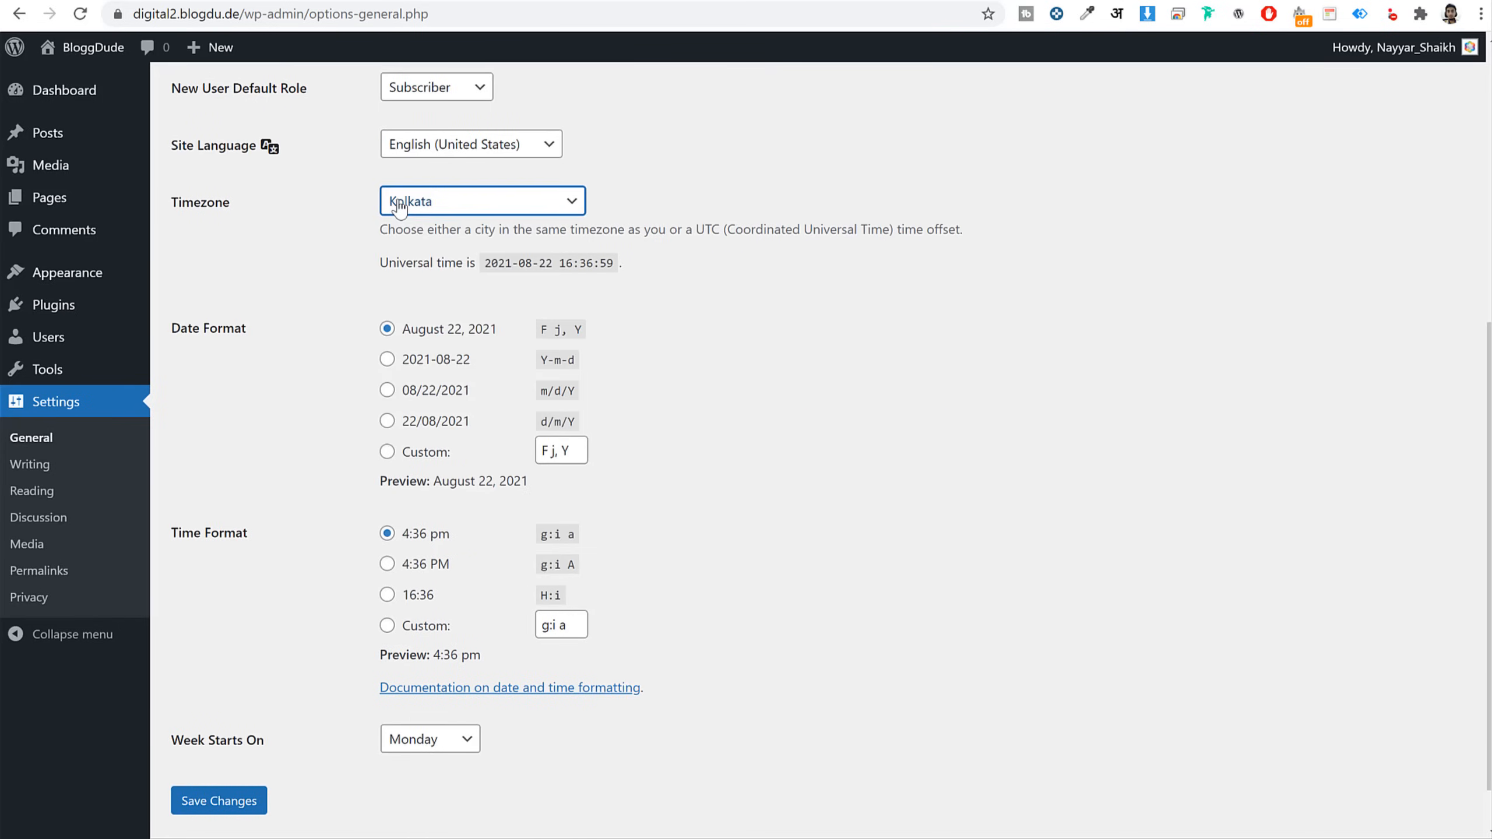
click(866, 448)
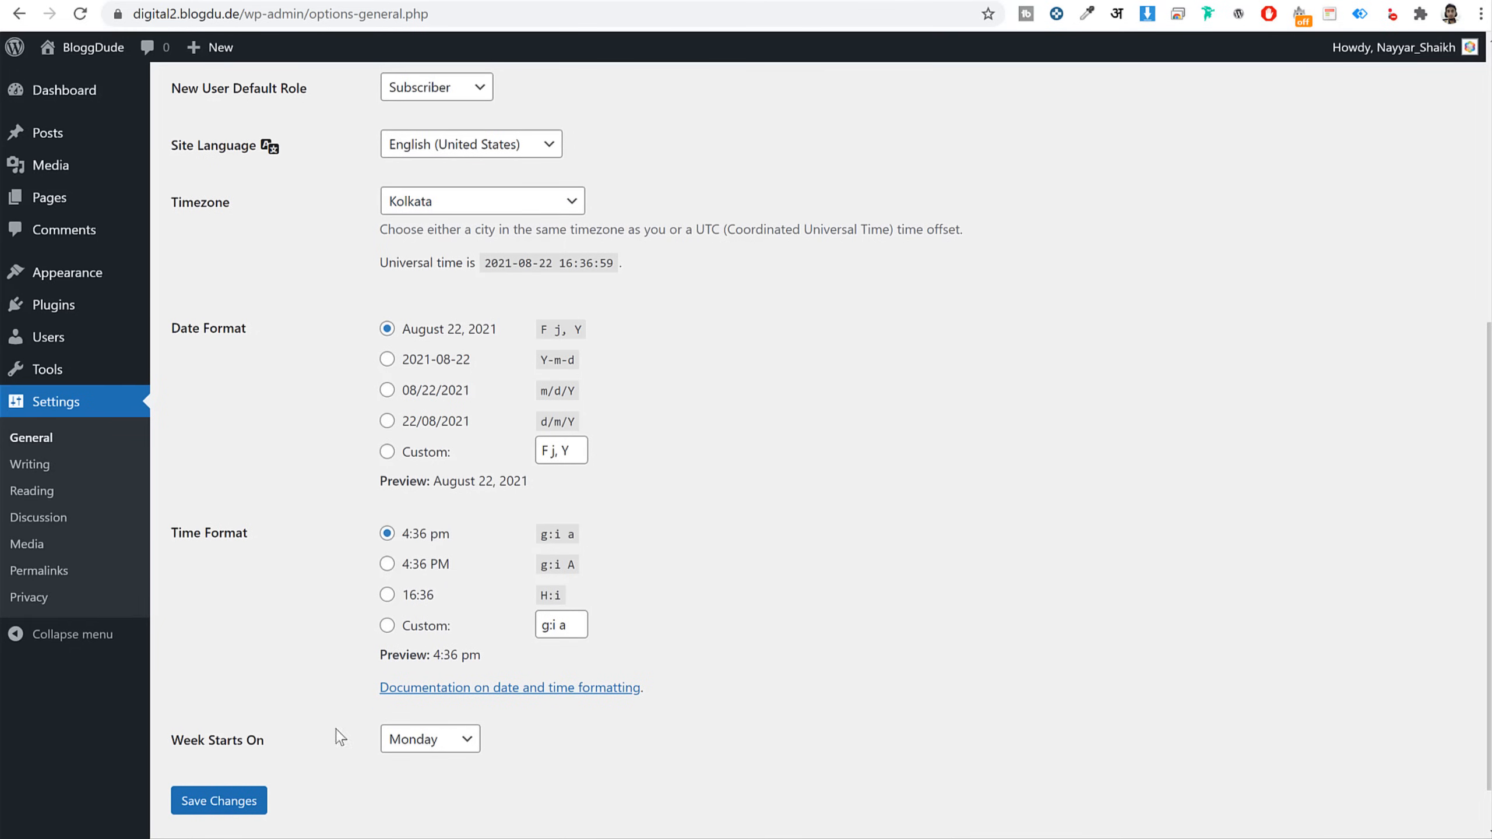
click(252, 796)
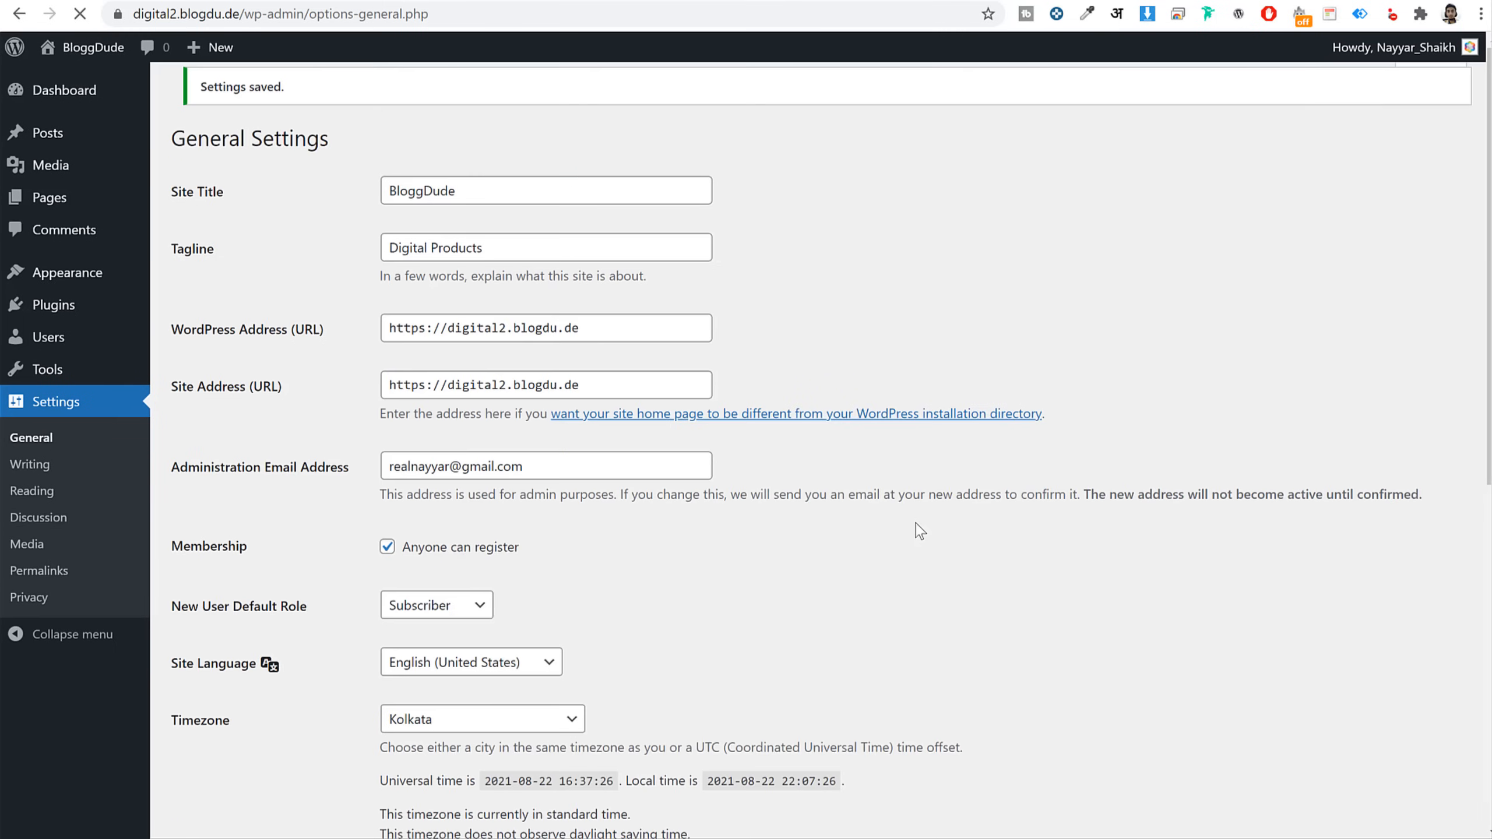
click(51, 571)
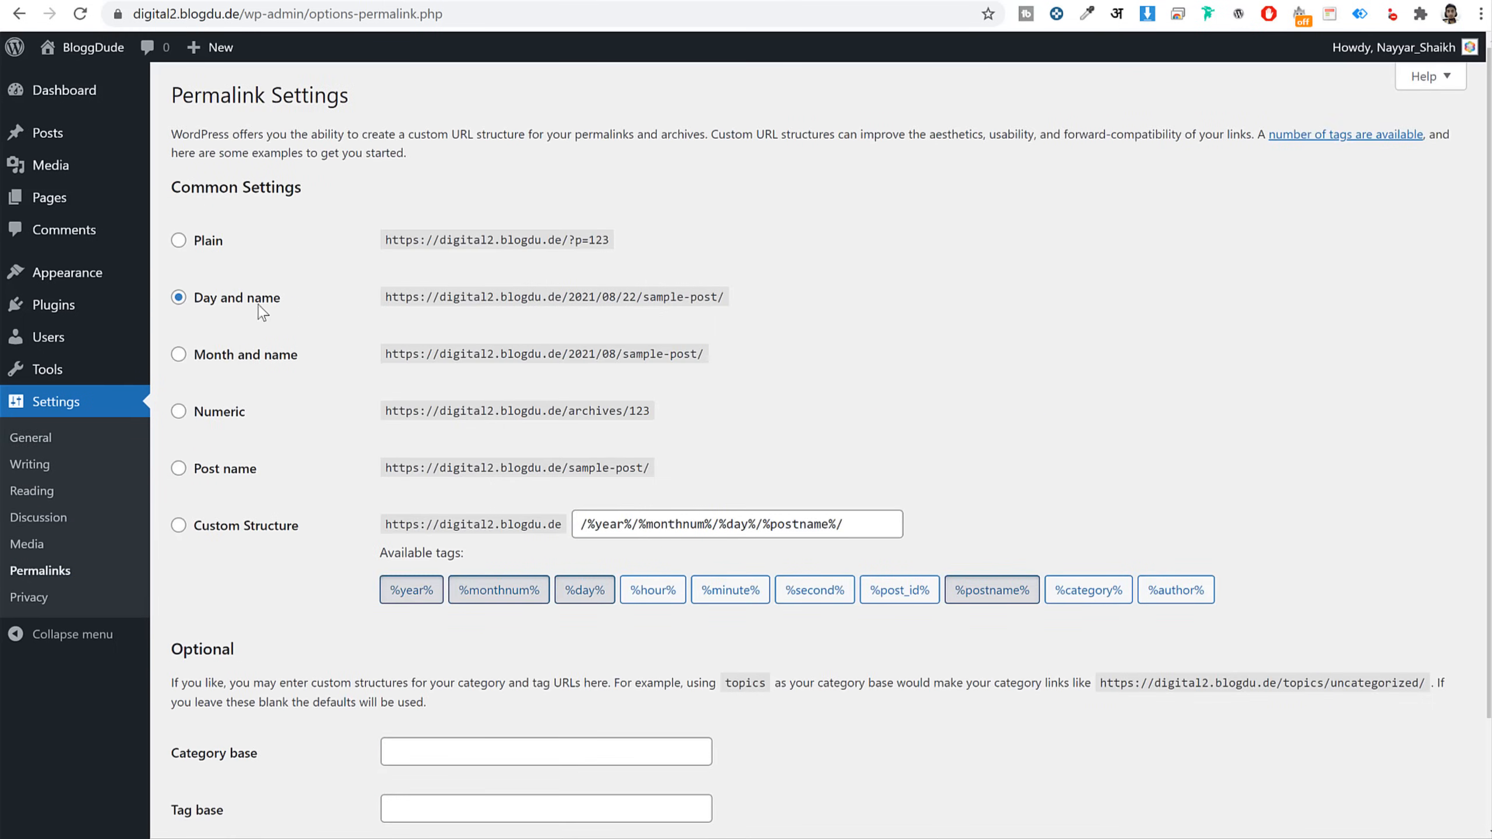
Change permalinks from Day and name to Post name, save, and go to the Dashboard
drag(282, 300, 200, 310)
click(876, 296)
click(241, 470)
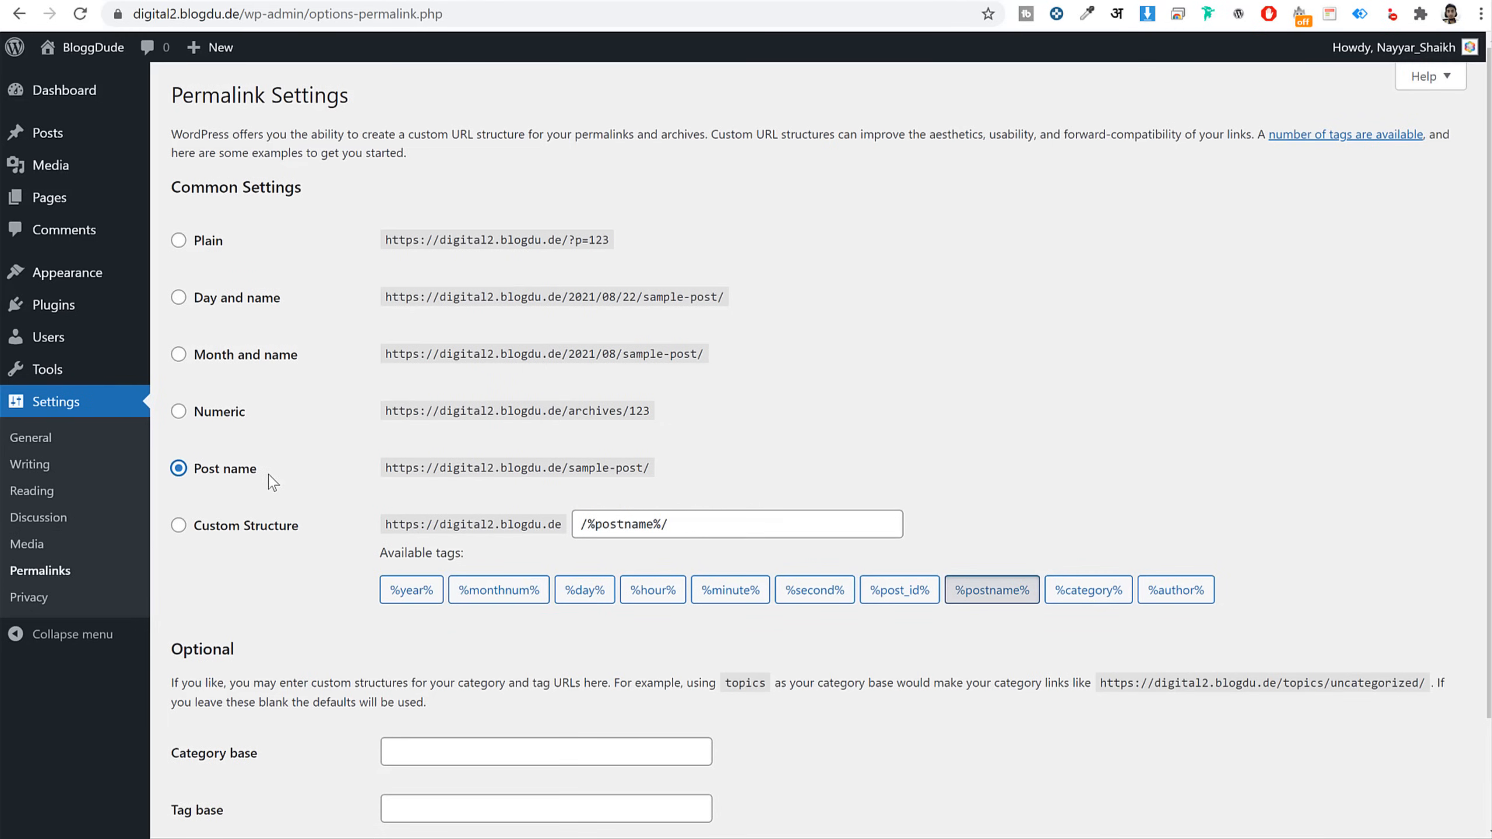
scroll(265, 489, down, 2)
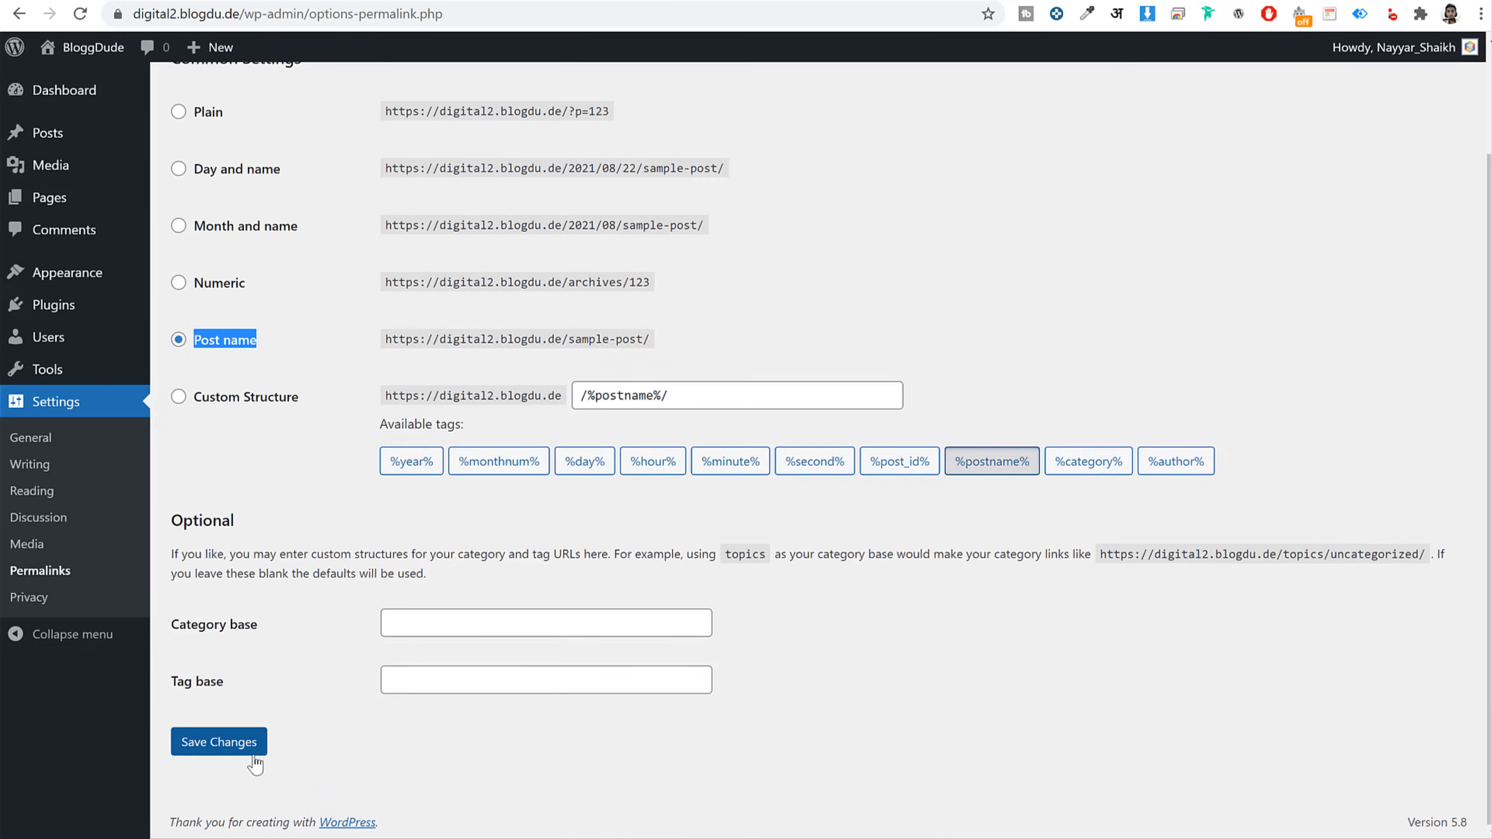
click(234, 745)
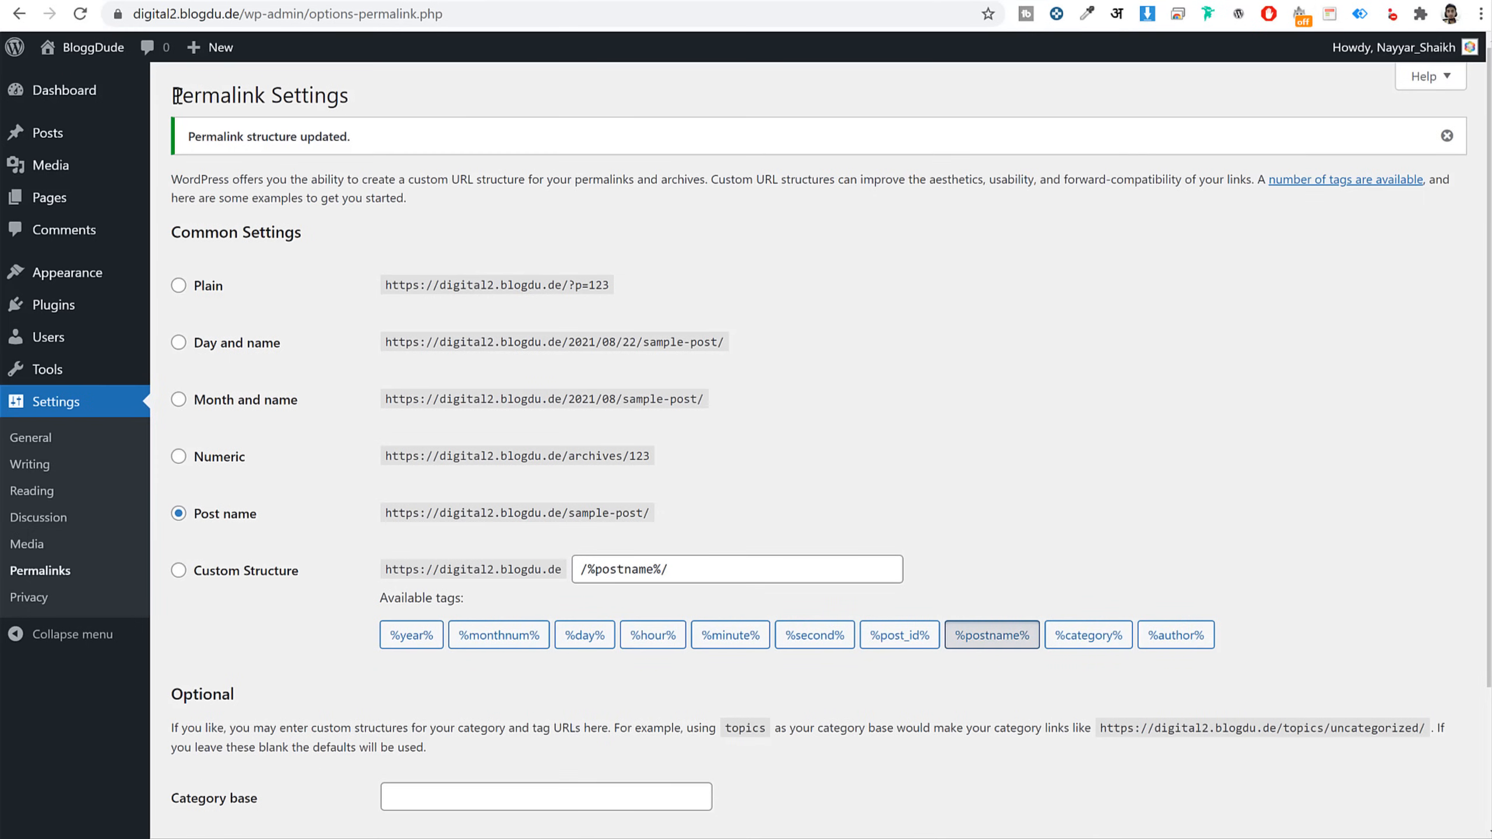
click(64, 90)
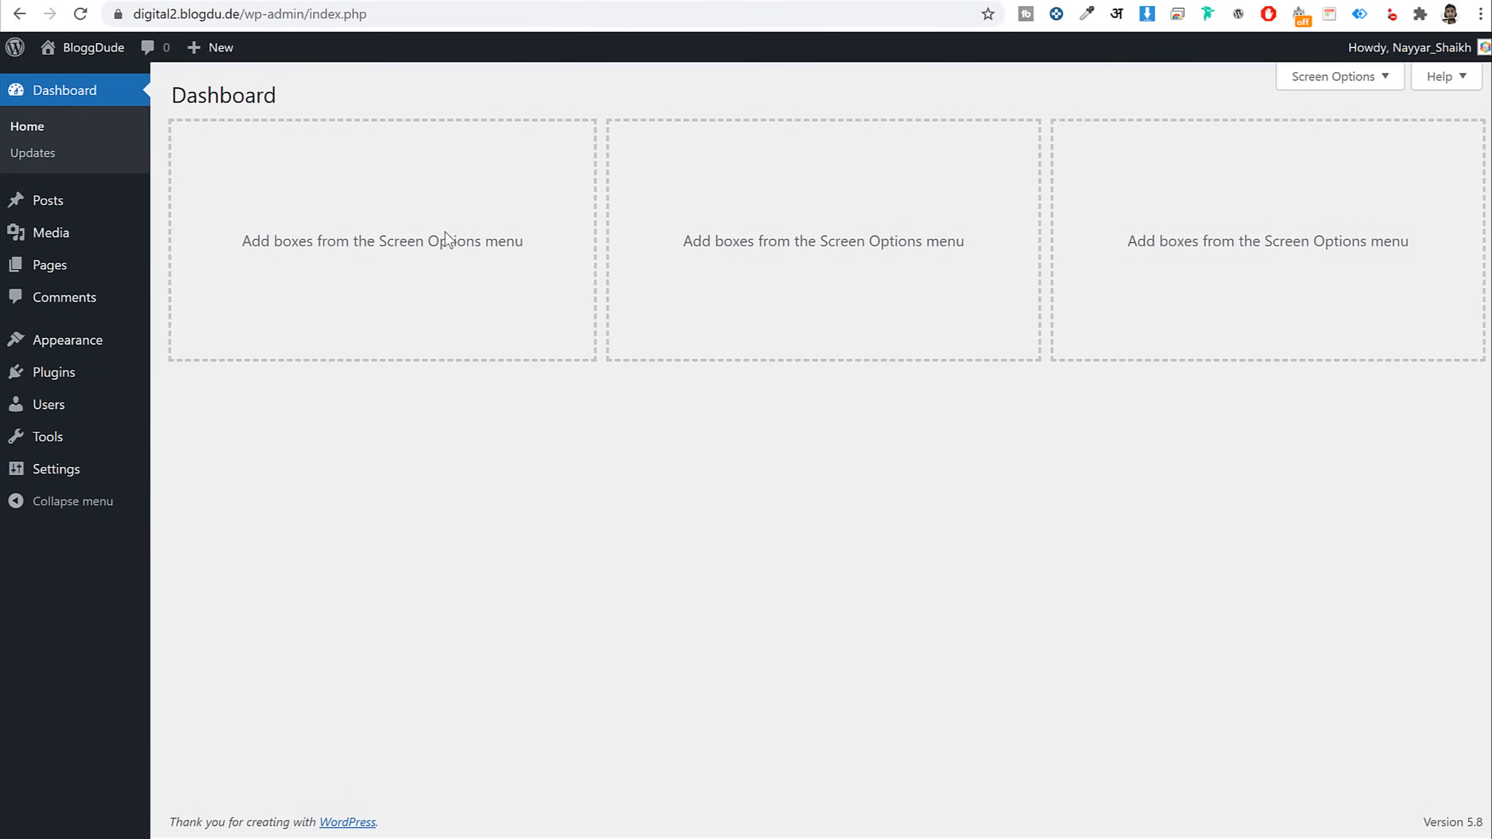
click(555, 0)
scroll(912, 495, down, 5)
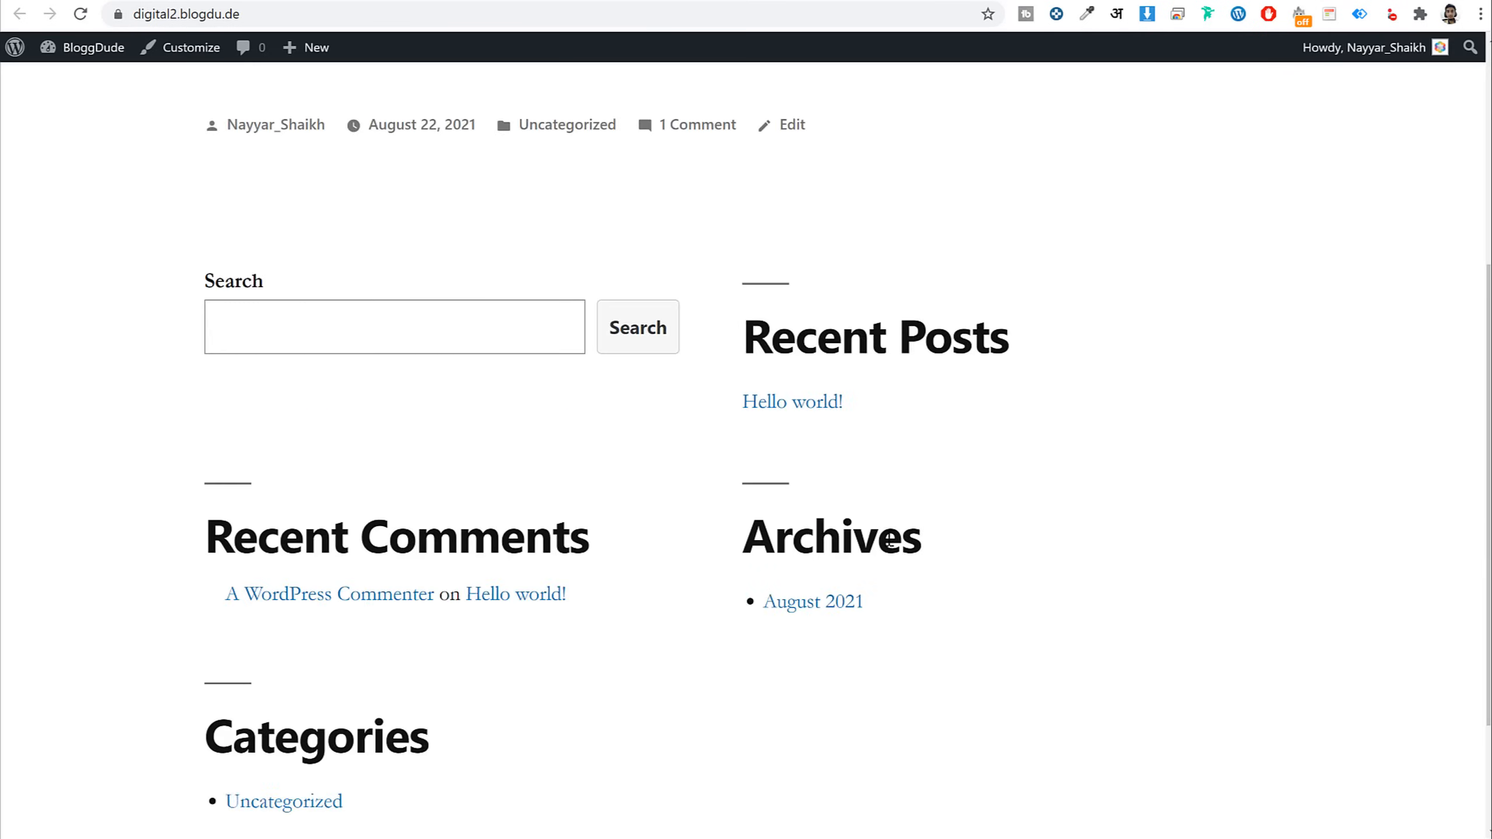
scroll(886, 549, up, 5)
scroll(919, 534, down, 3)
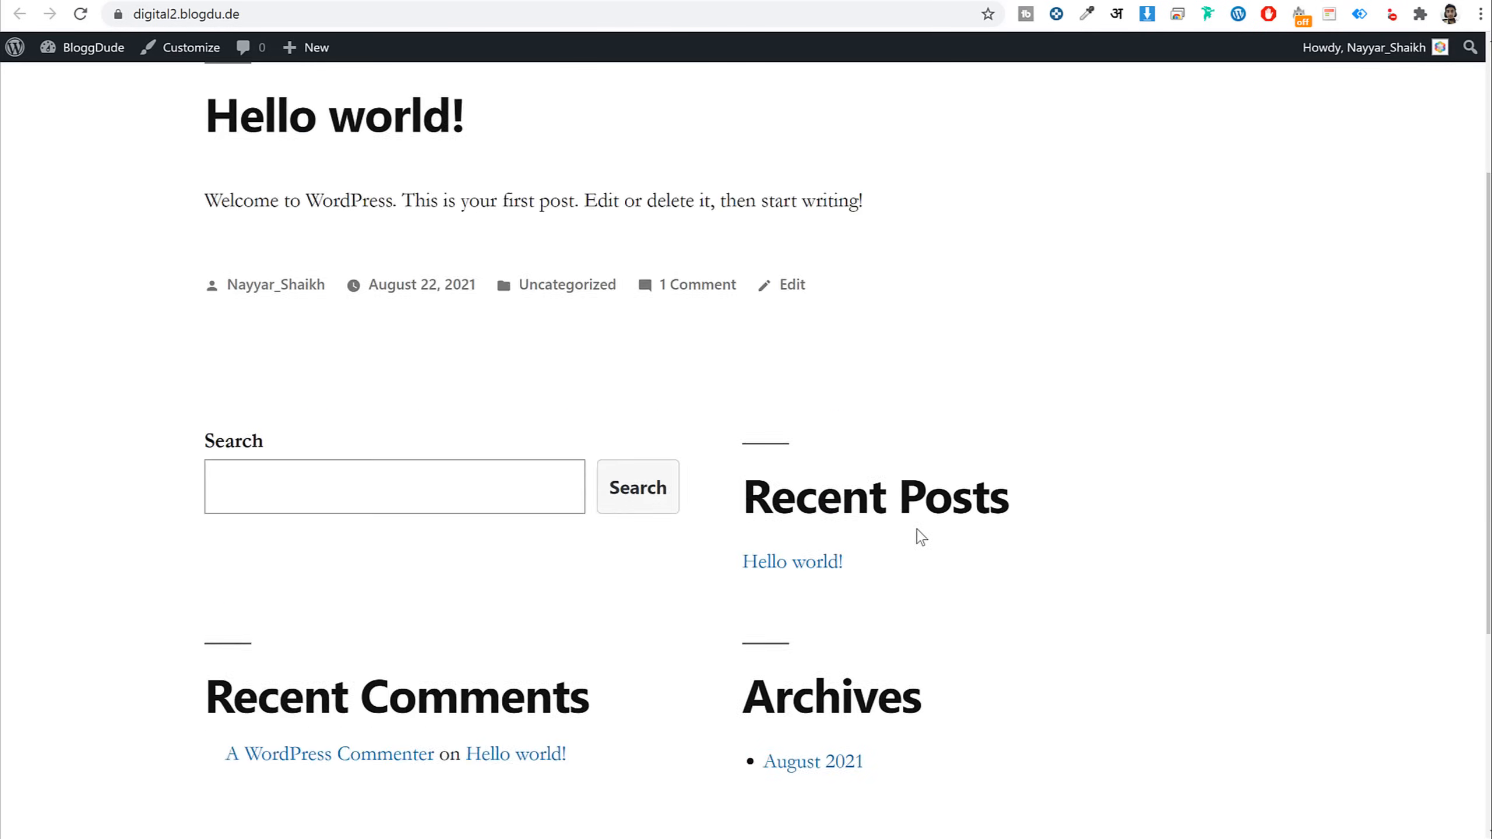
scroll(919, 547, up, 3)
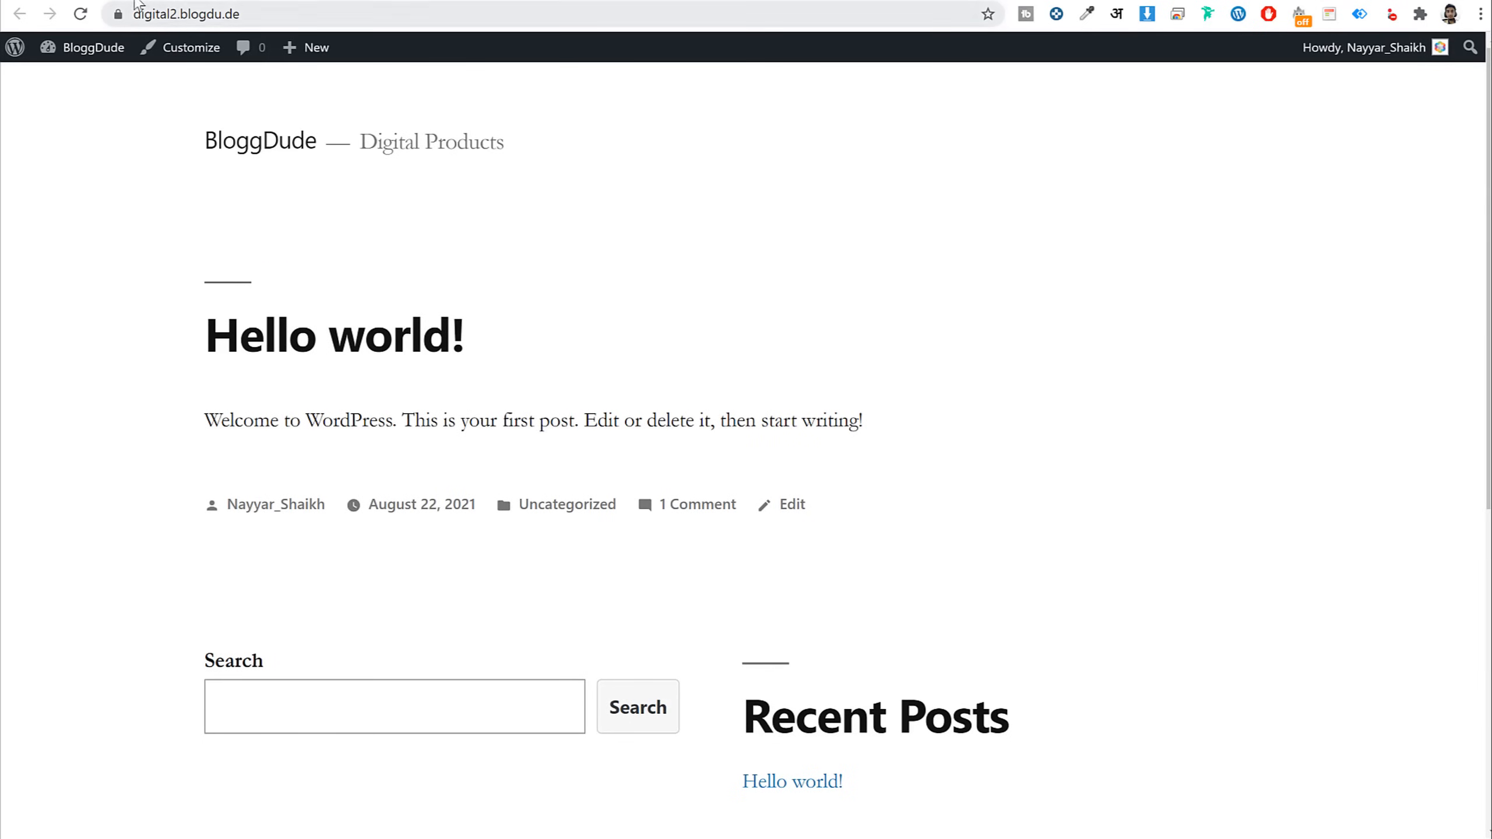
click(401, 5)
scroll(651, 574, down, 5)
scroll(652, 585, down, 10)
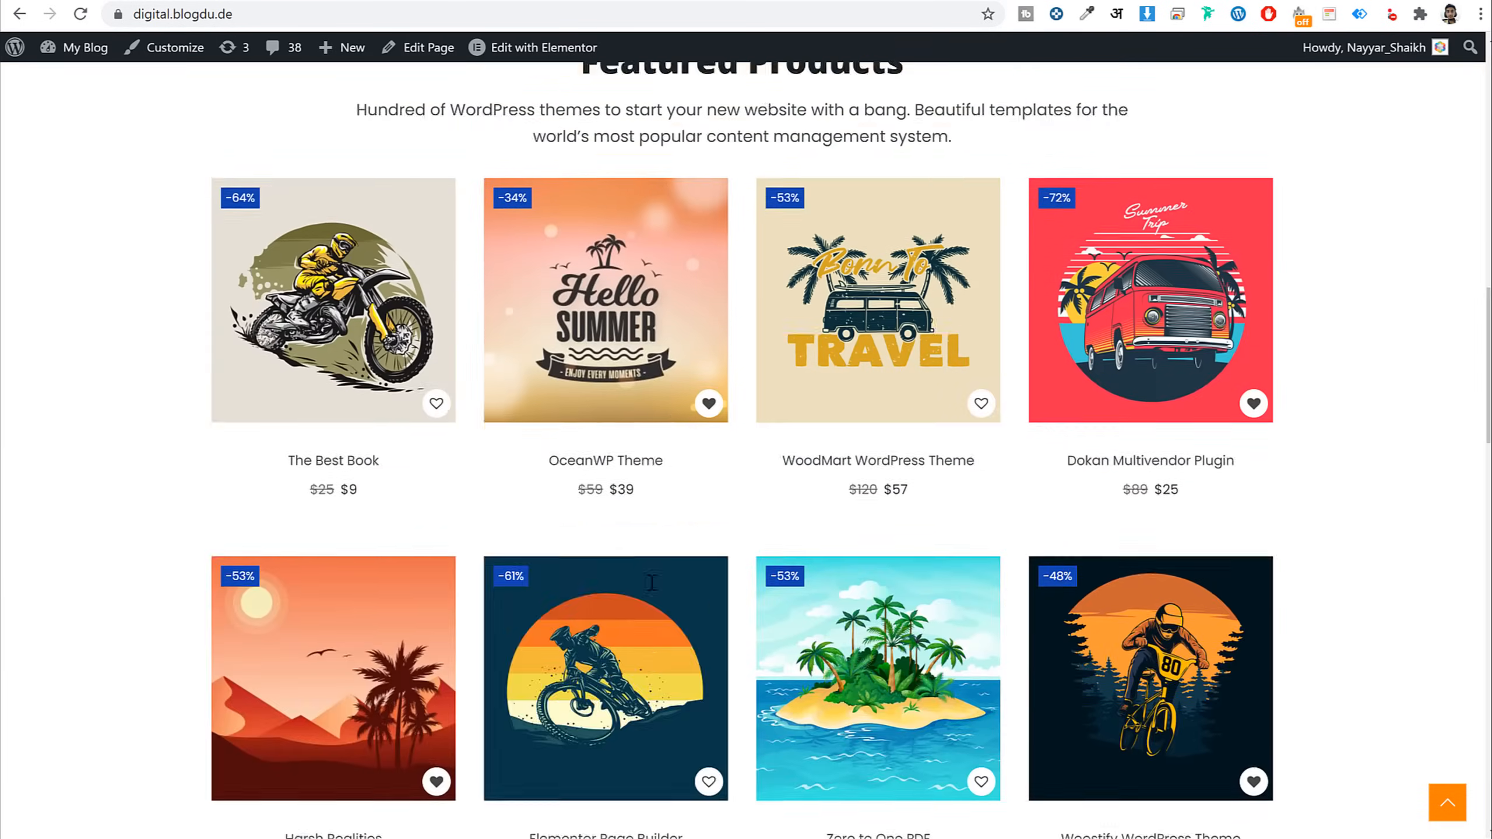
scroll(649, 593, up, 15)
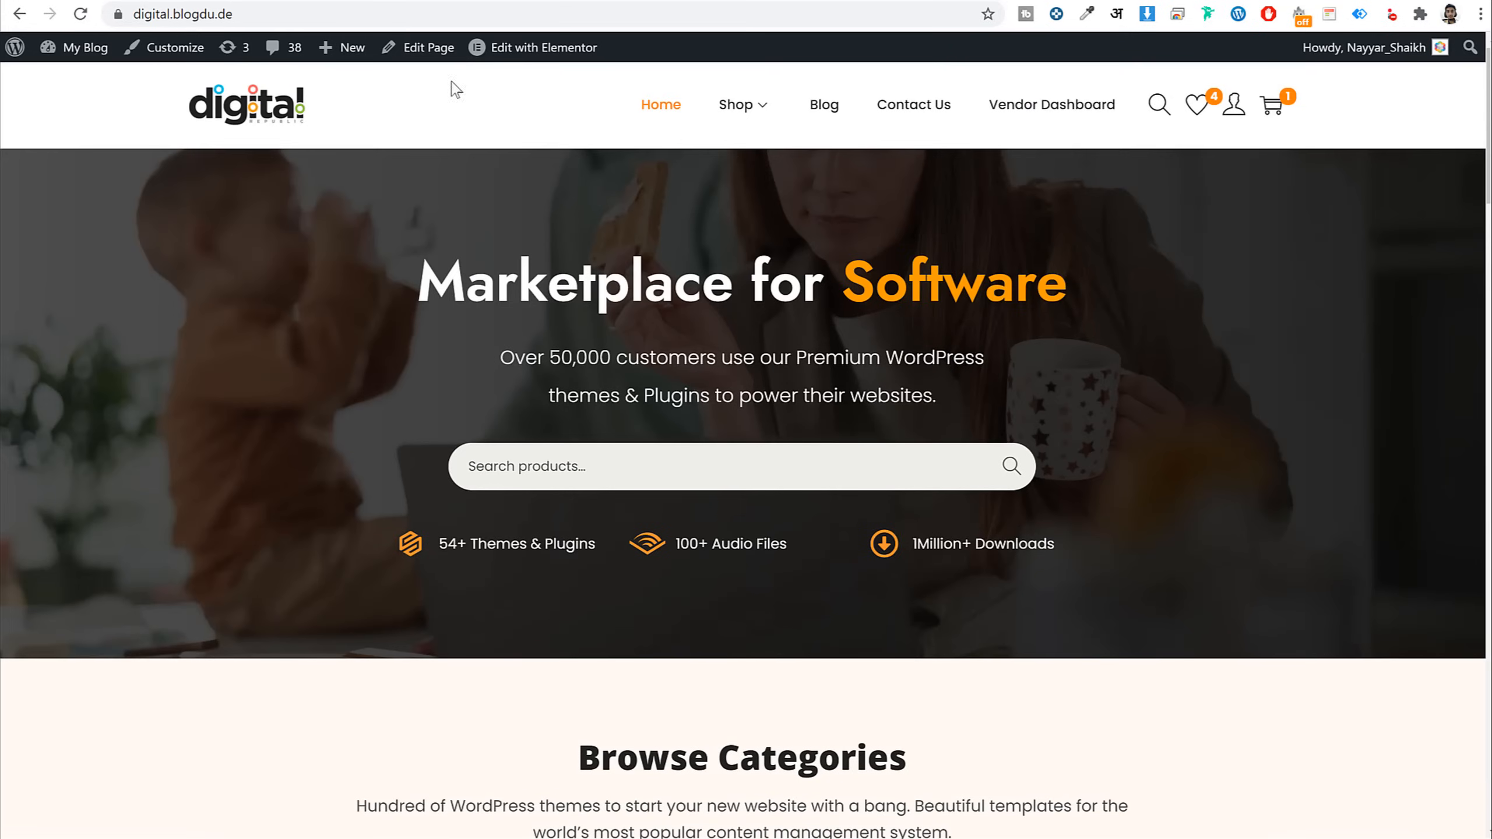
click(351, 4)
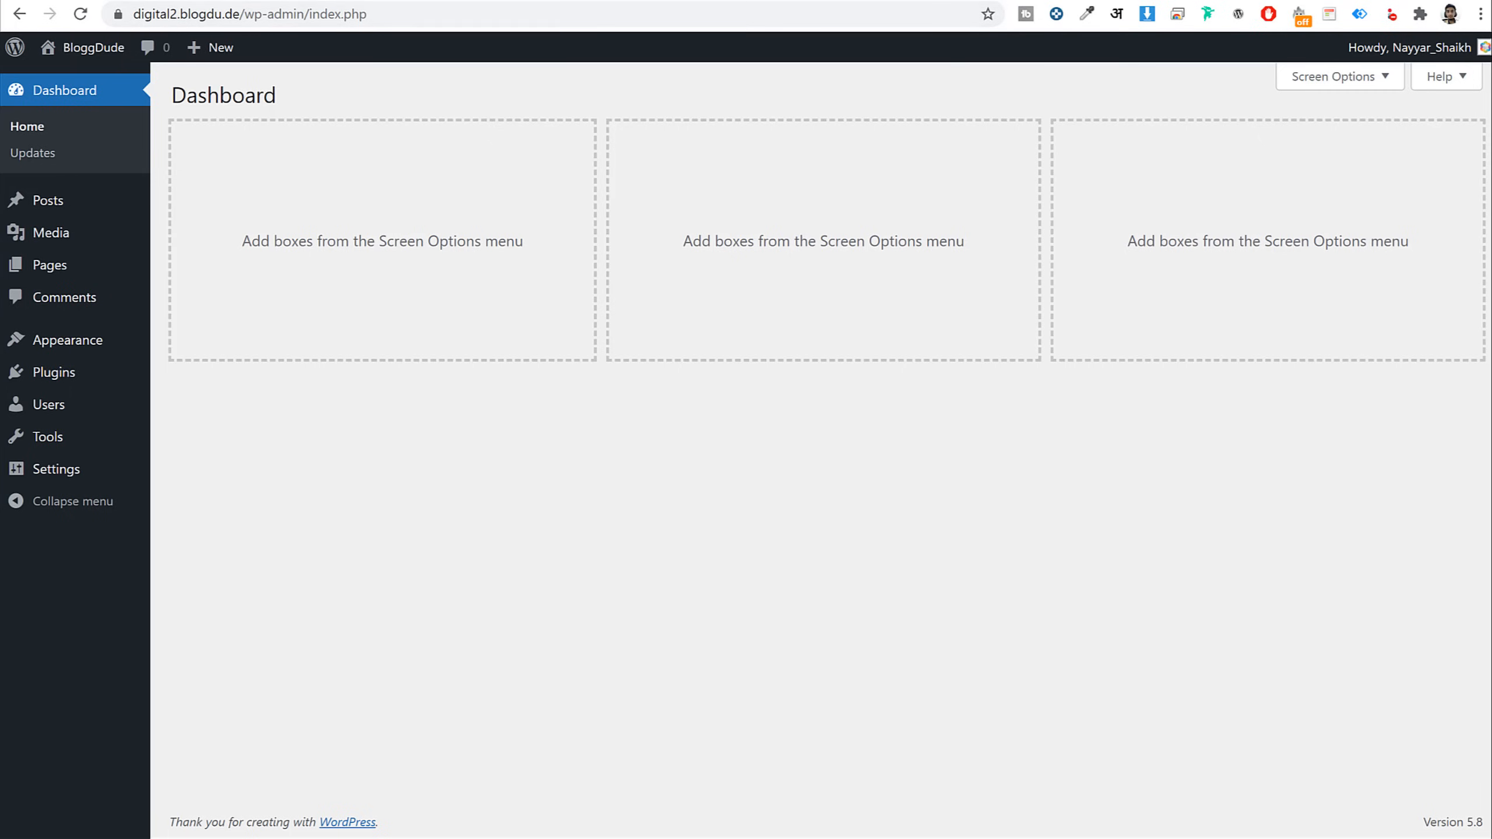
Load the Woostify site at bloggdude.com/woo in a new browser tab
key(ctrl+t)
text(bloggdude.com/)
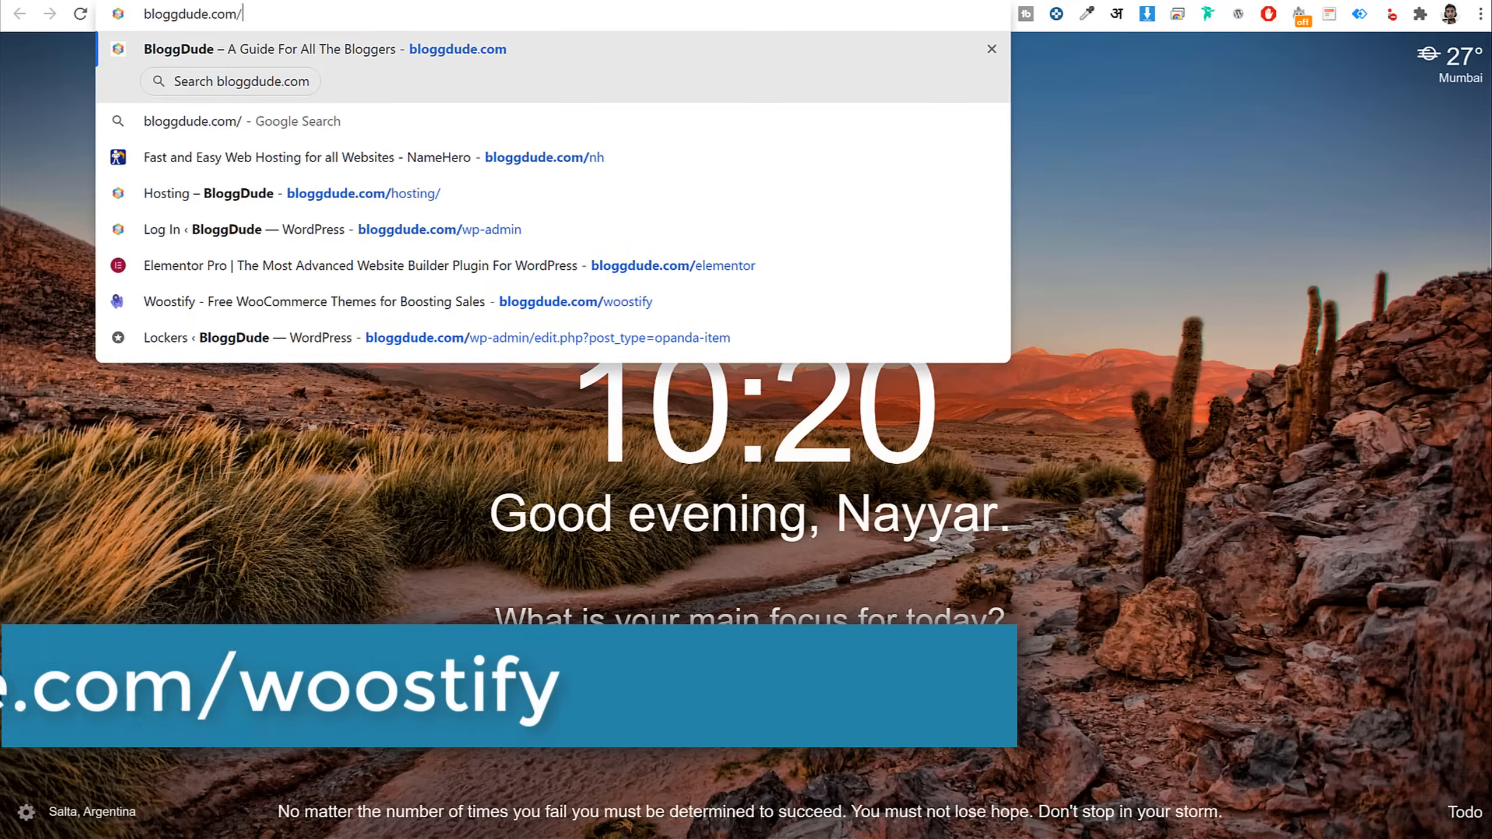
text(woo)
key(Return)
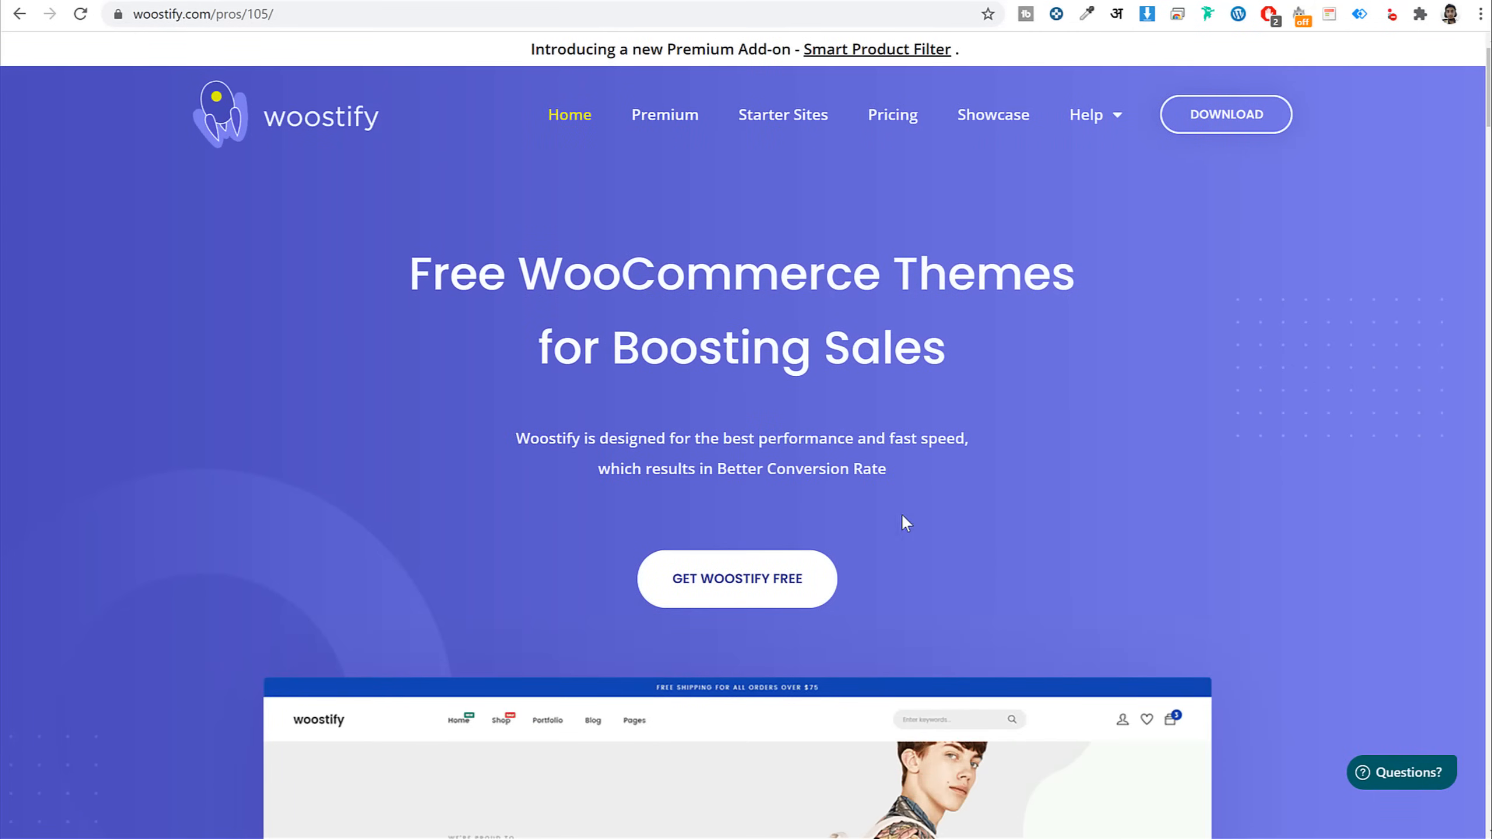
scroll(1215, 439, down, 10)
scroll(1206, 473, up, 10)
Browse through the Woostify Pro add-ons page
click(663, 120)
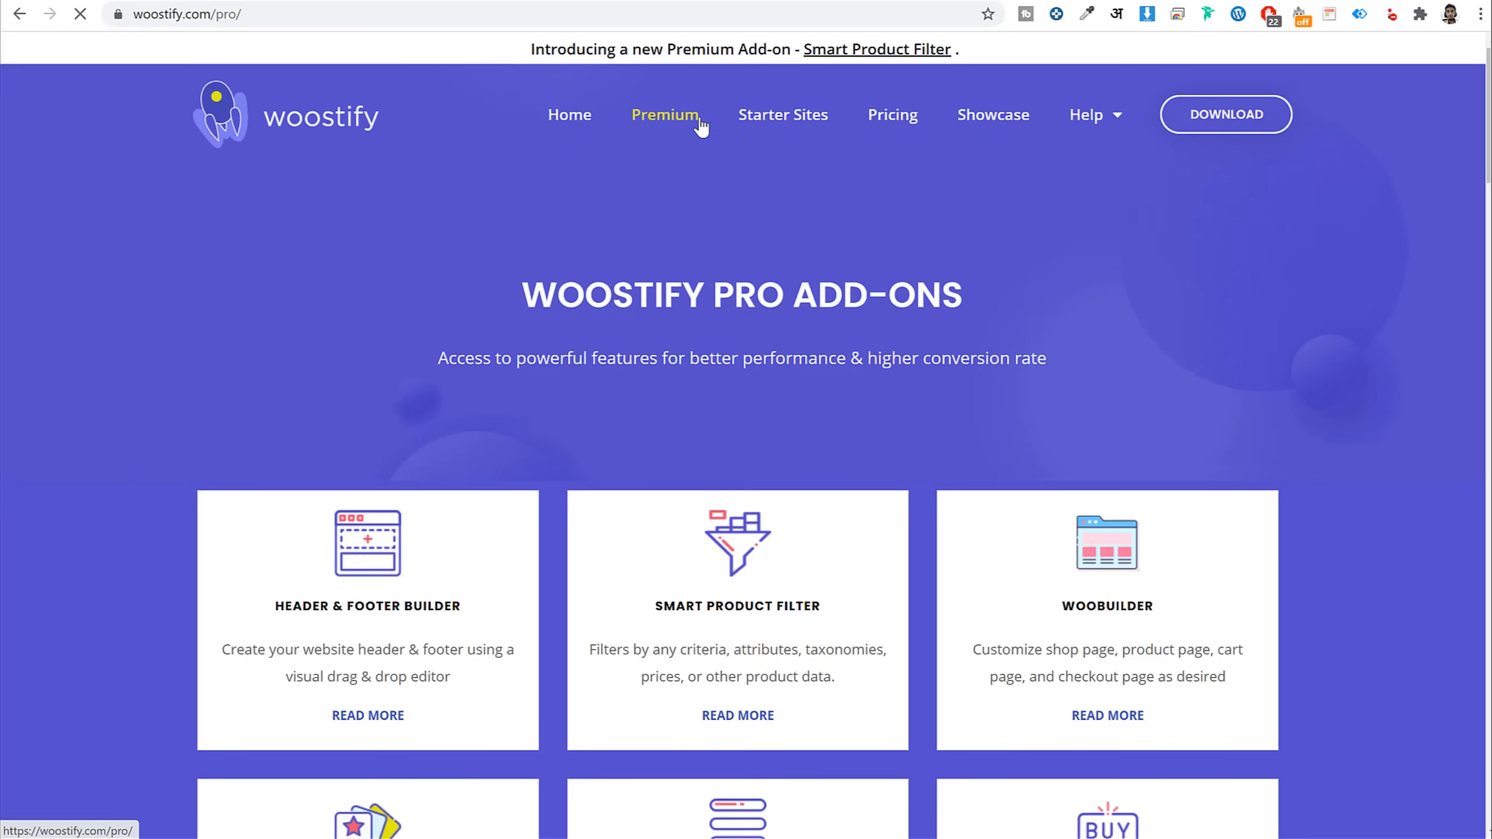
scroll(856, 443, down, 1)
scroll(856, 444, down, 10)
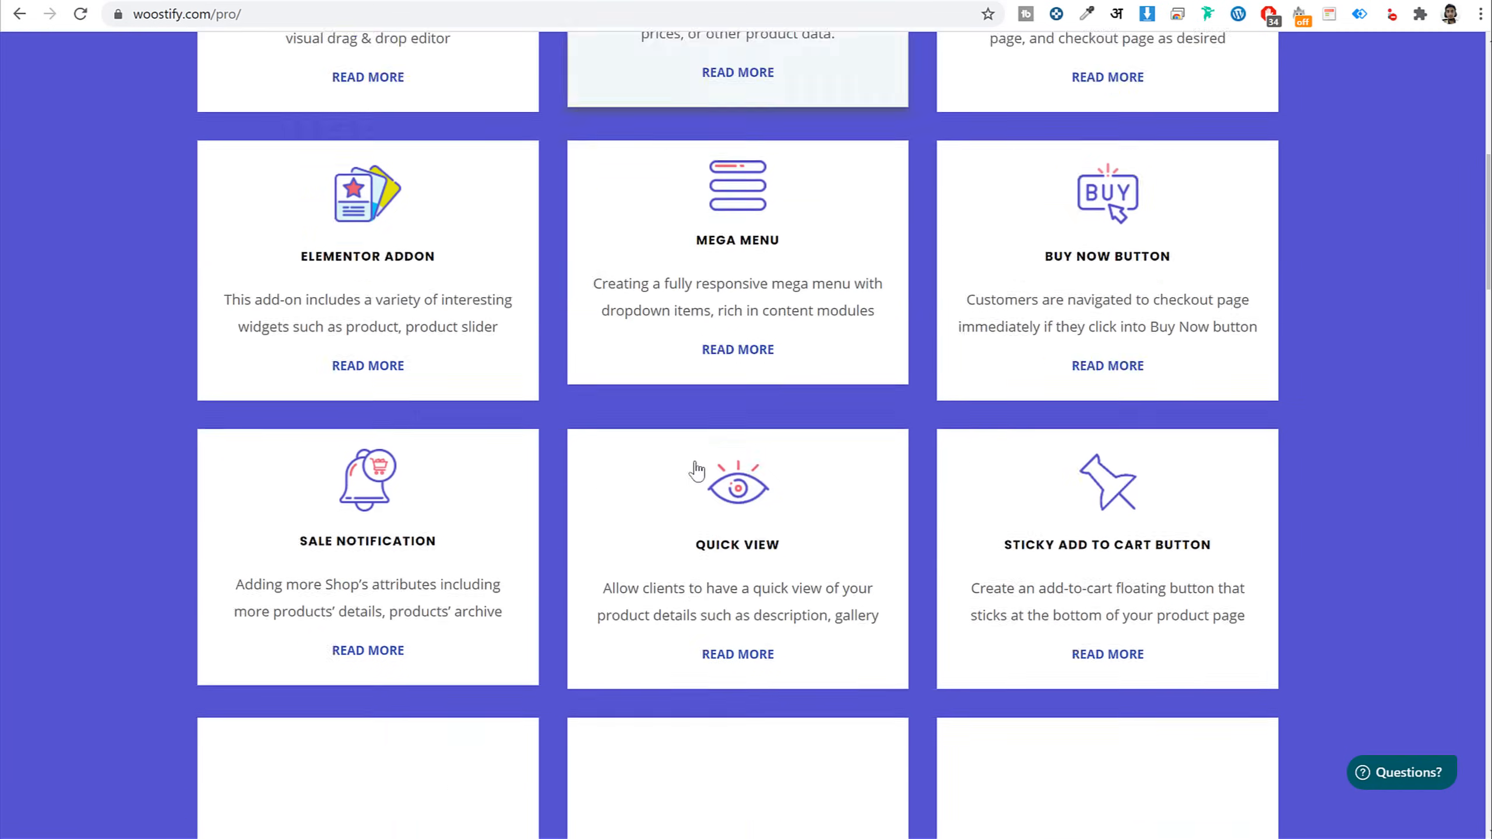
scroll(657, 373, up, 6)
scroll(1327, 489, down, 7)
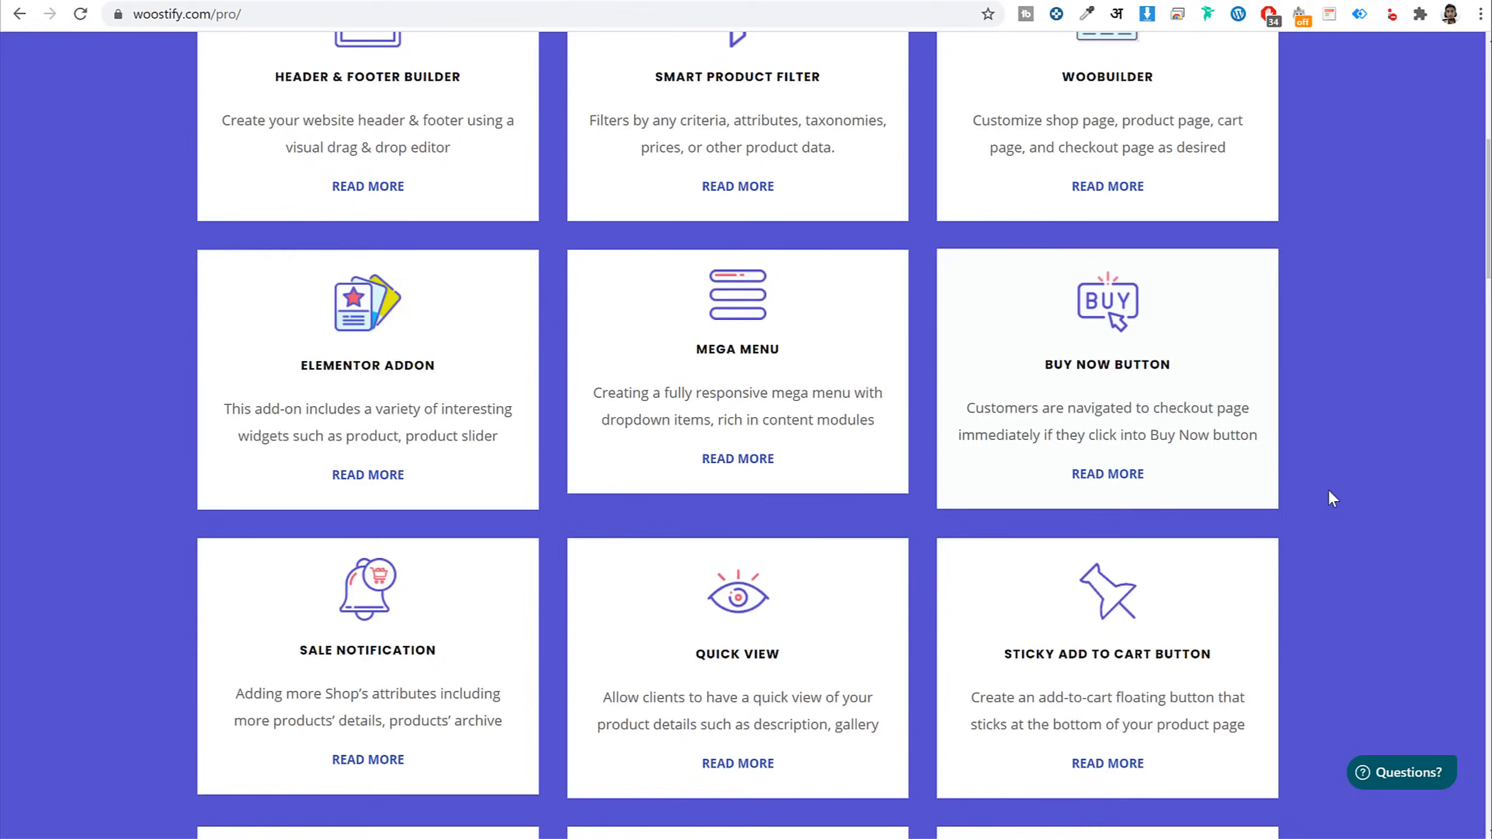
scroll(1328, 488, up, 6)
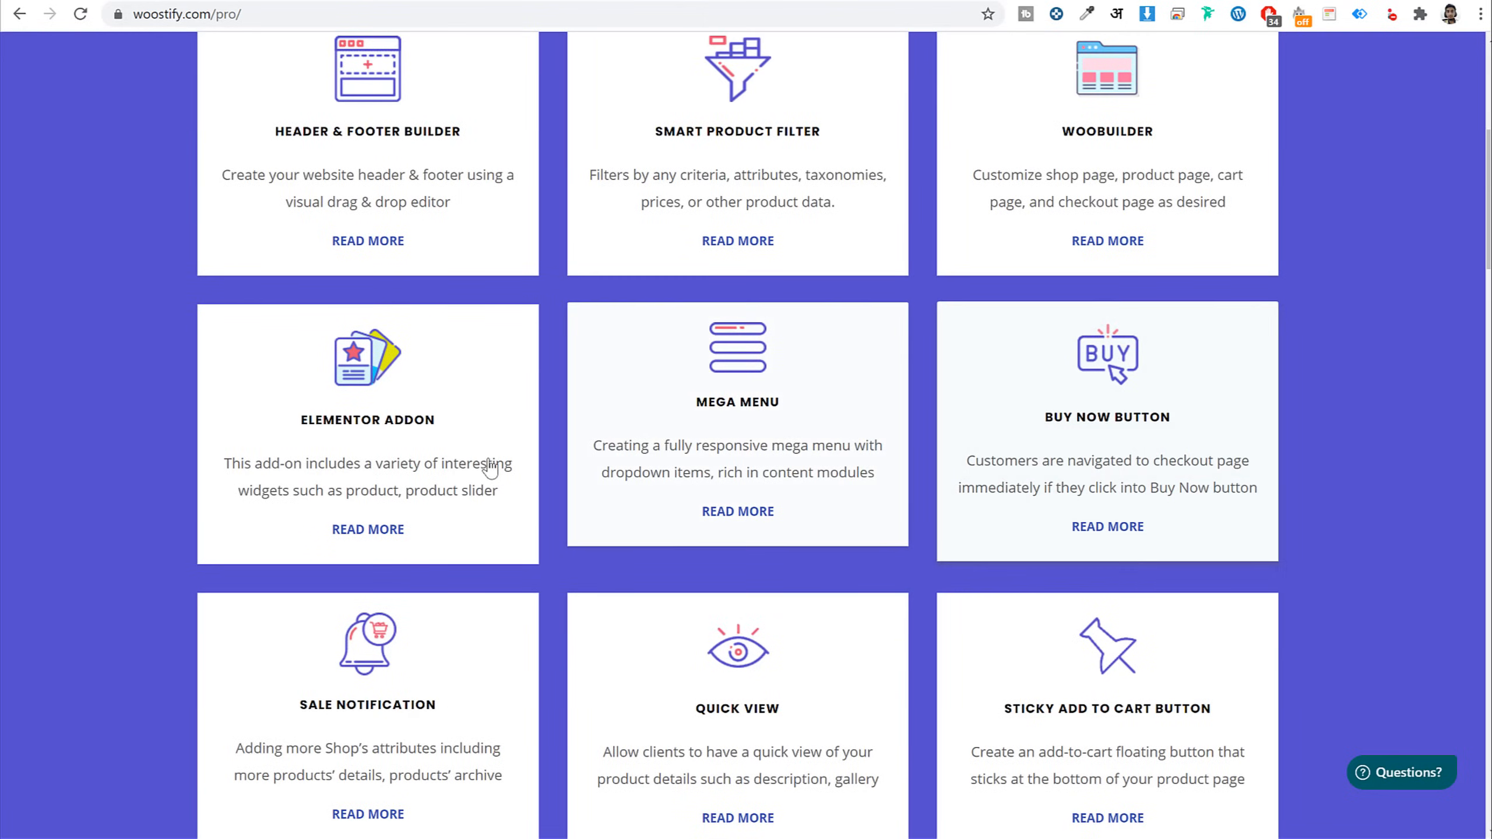
scroll(365, 447, down, 6)
scroll(373, 380, down, 3)
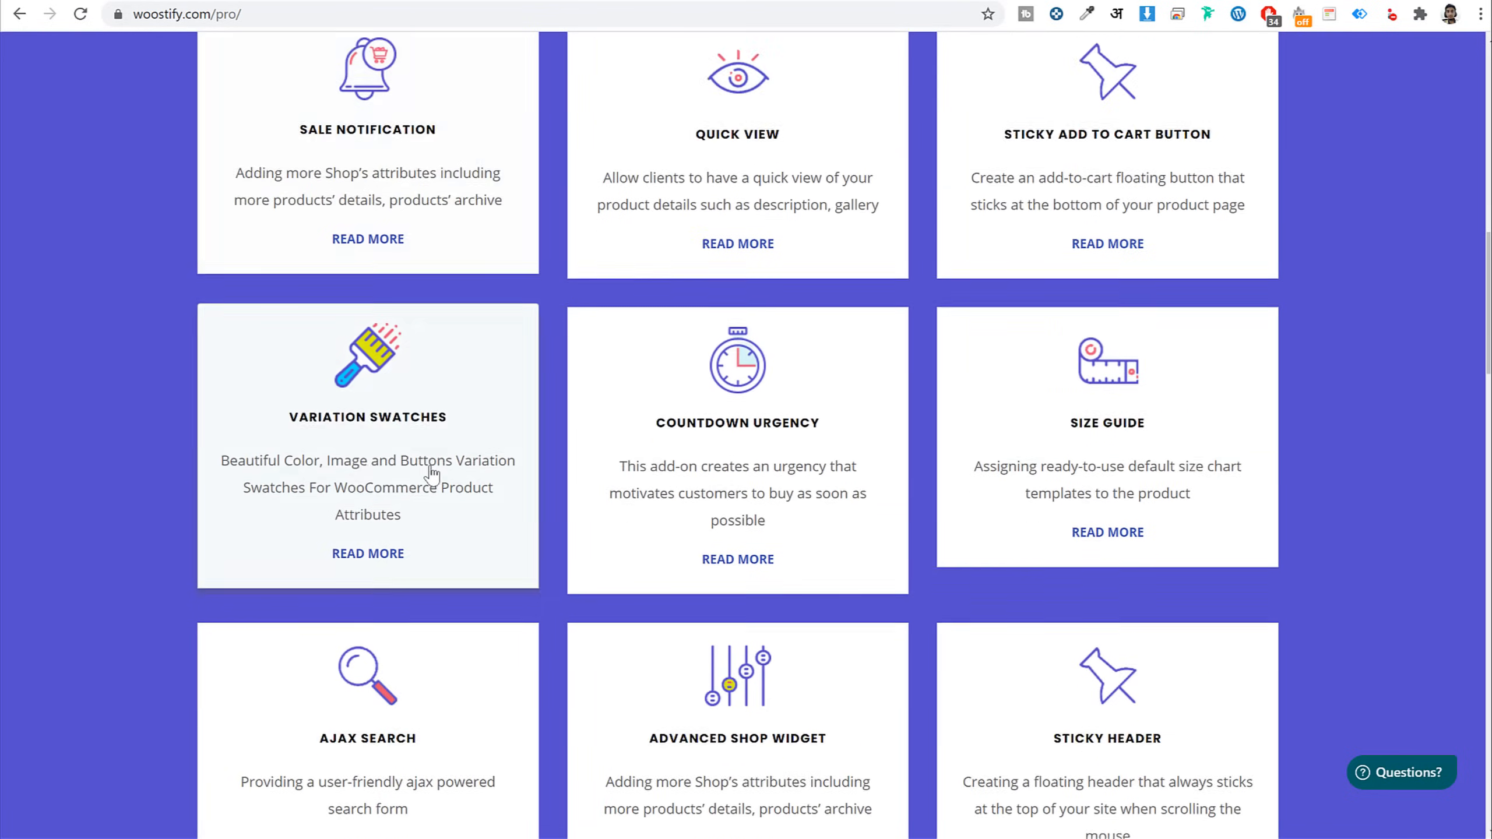
scroll(1187, 530, down, 5)
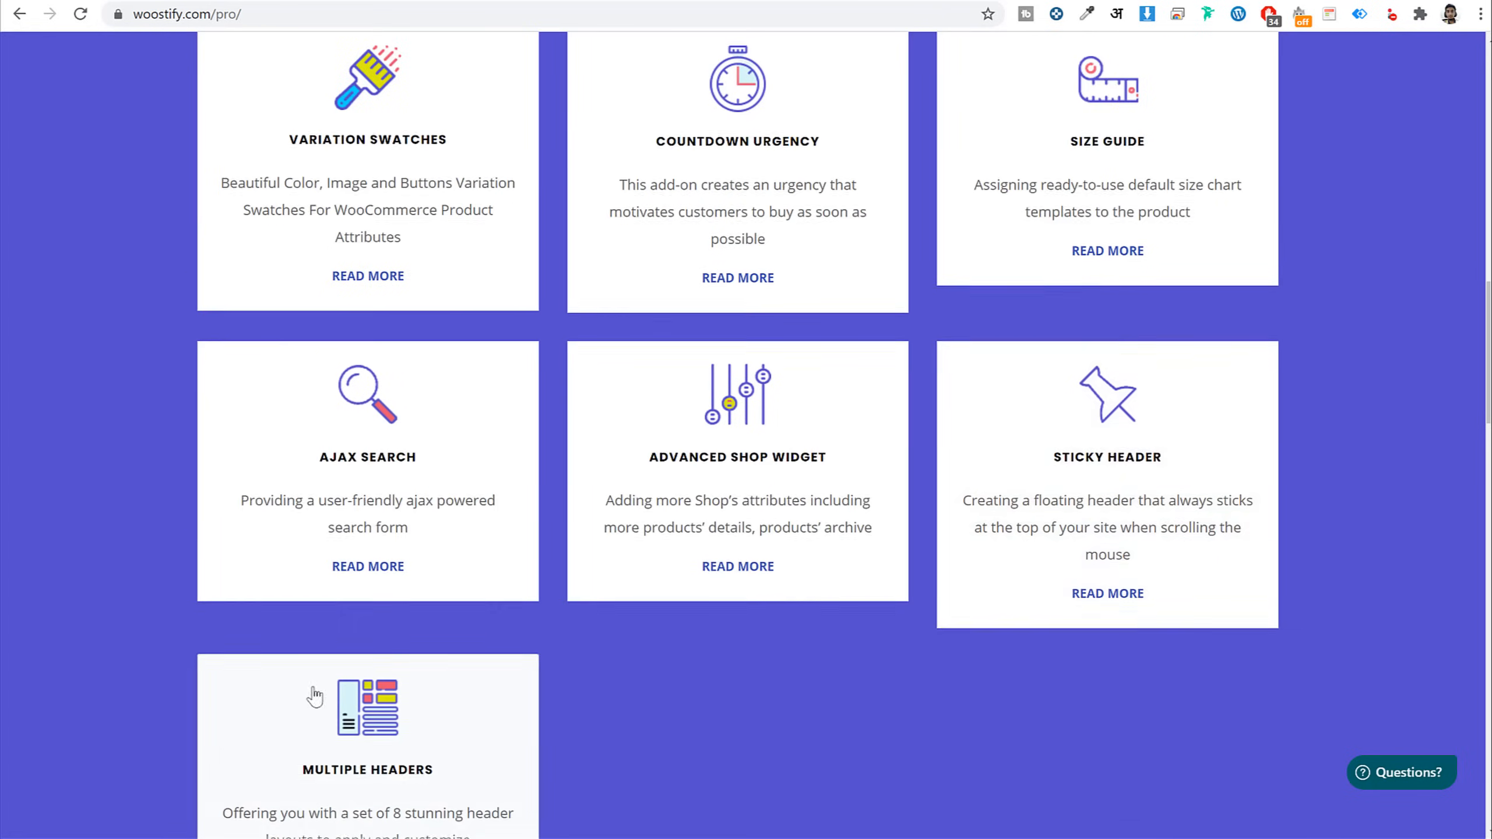
scroll(400, 699, down, 3)
scroll(405, 698, up, 15)
scroll(406, 696, up, 7)
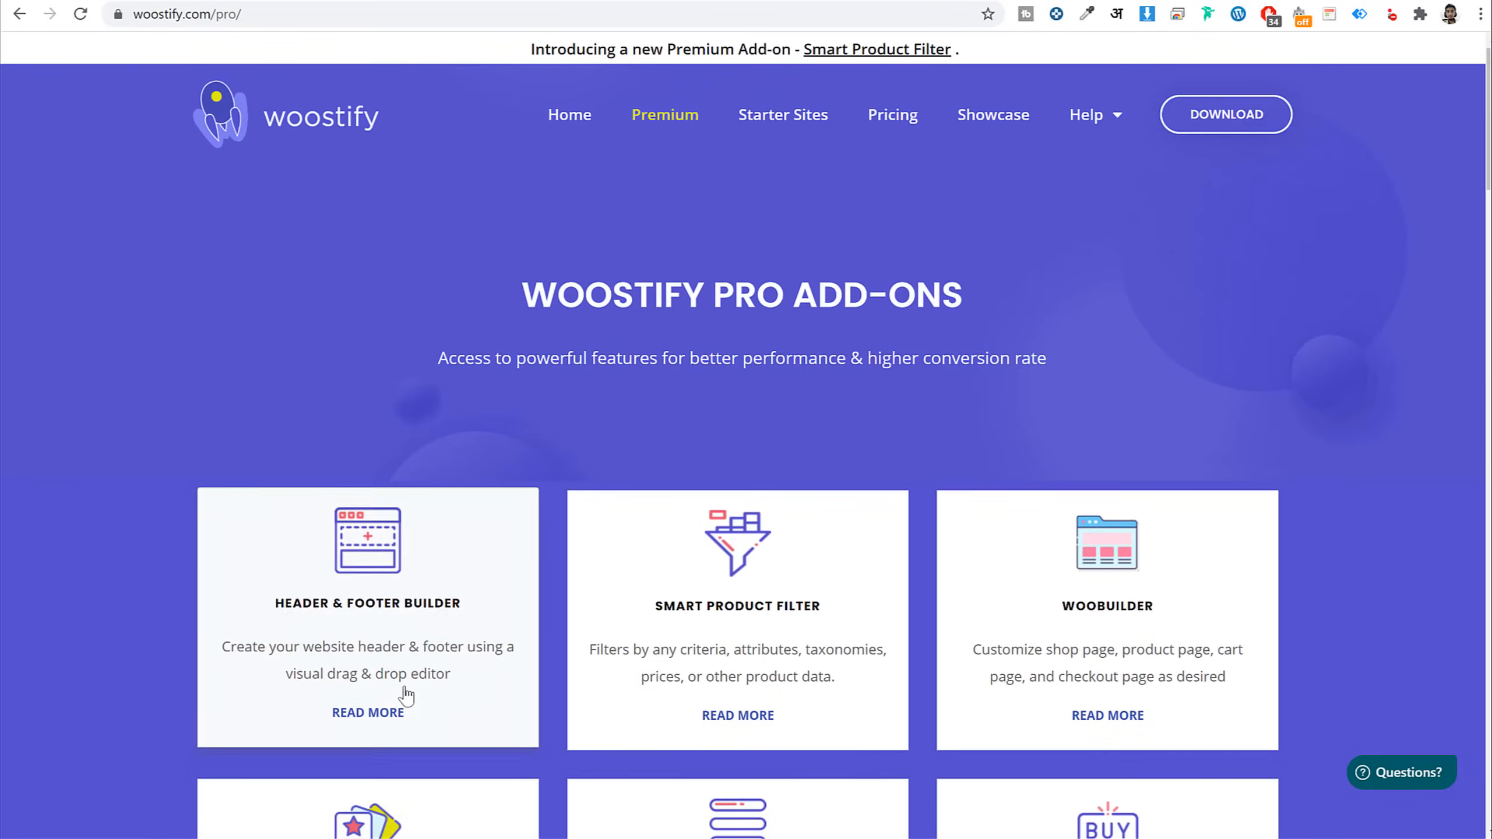
scroll(1142, 407, down, 3)
scroll(1148, 431, up, 5)
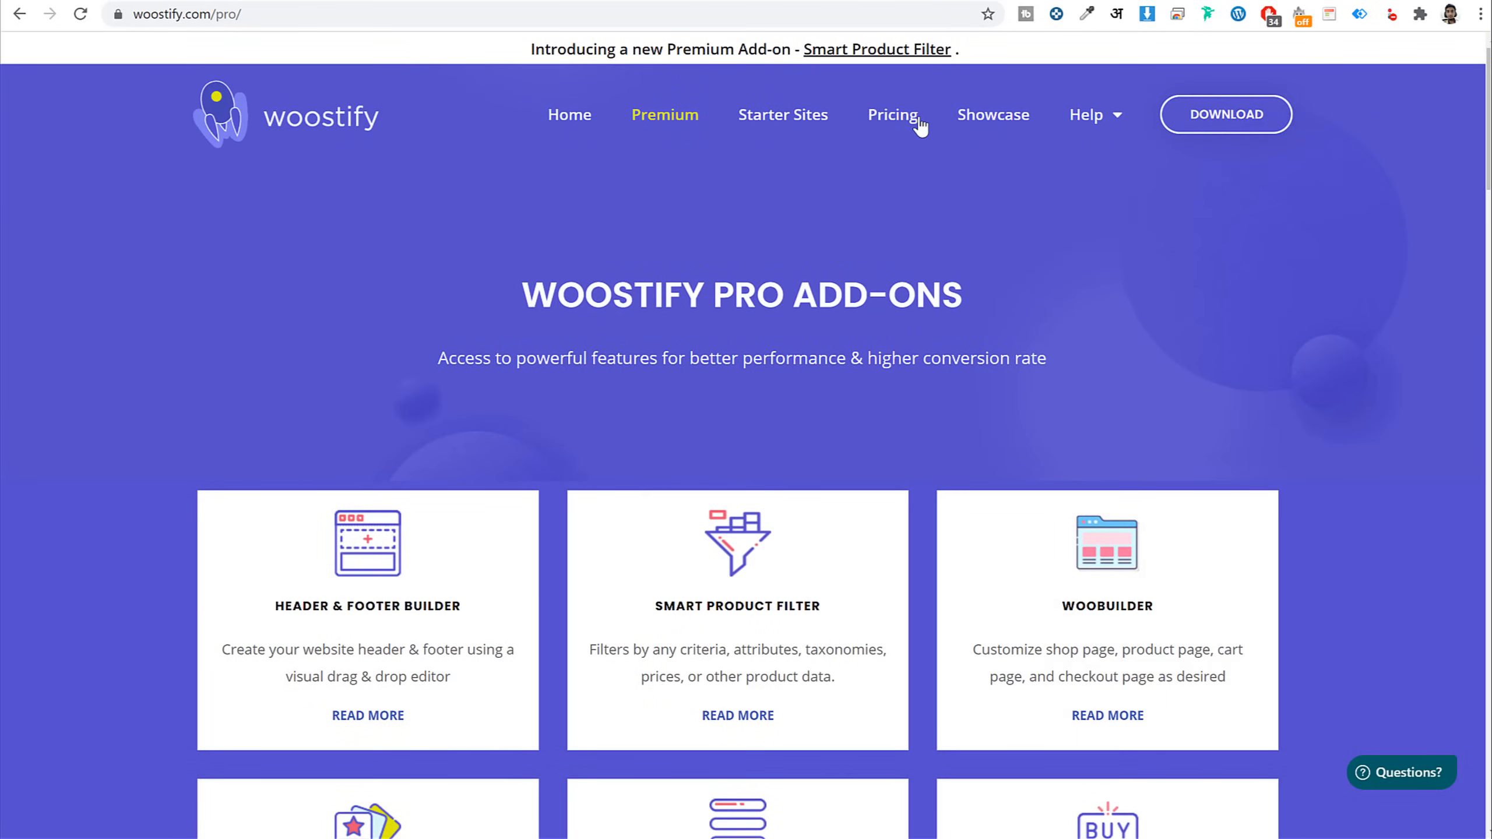
Show the Woostify Pro yearly plans: Personal $49, Professional $79, Agency $129
click(915, 118)
scroll(976, 284, down, 3)
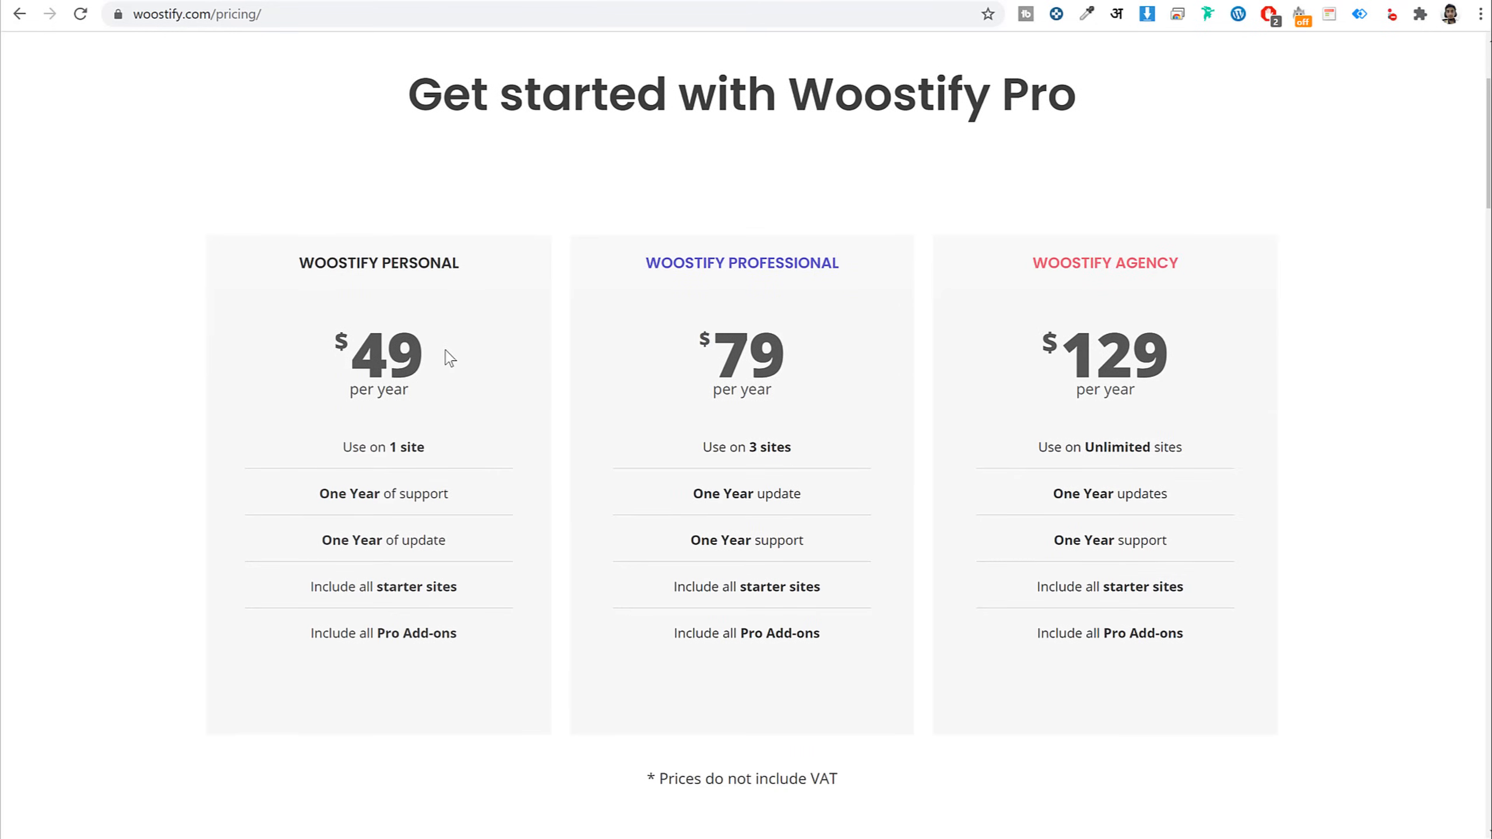
scroll(467, 385, up, 3)
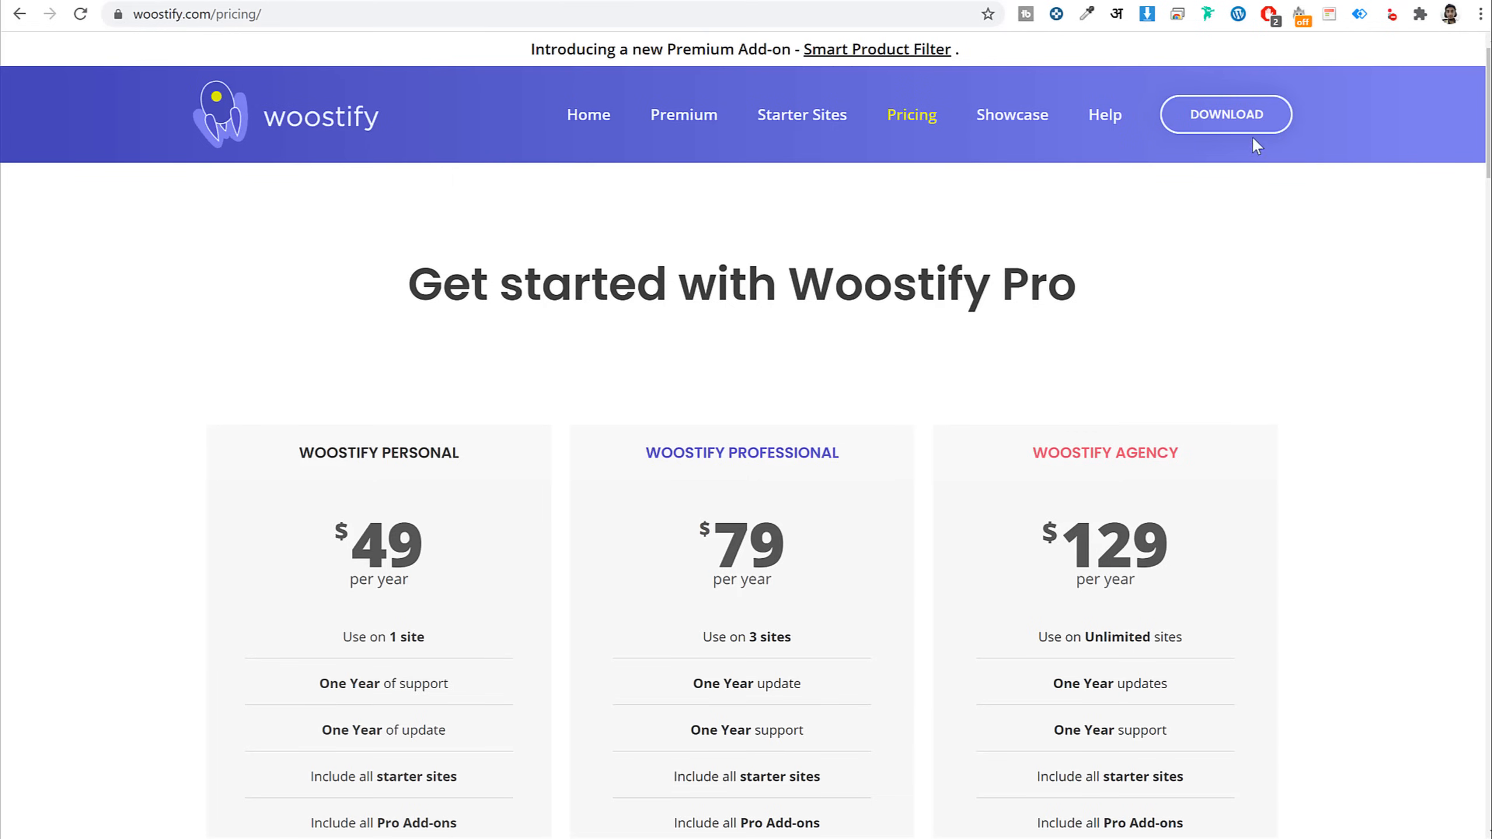
Download woostify.1.9.7.zip without the e-mail signup and return to the WordPress Dashboard
click(1236, 130)
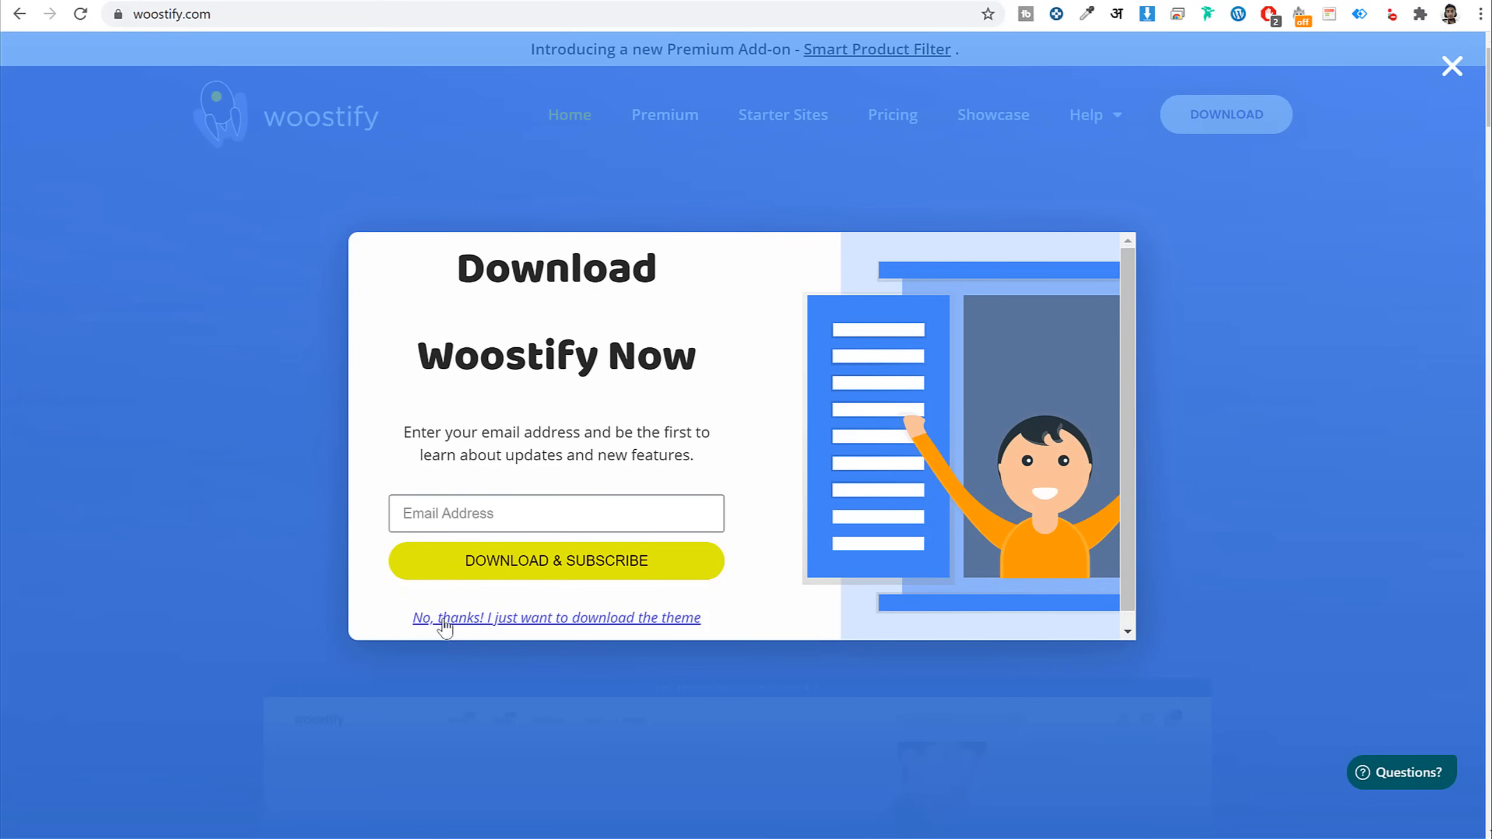
click(586, 624)
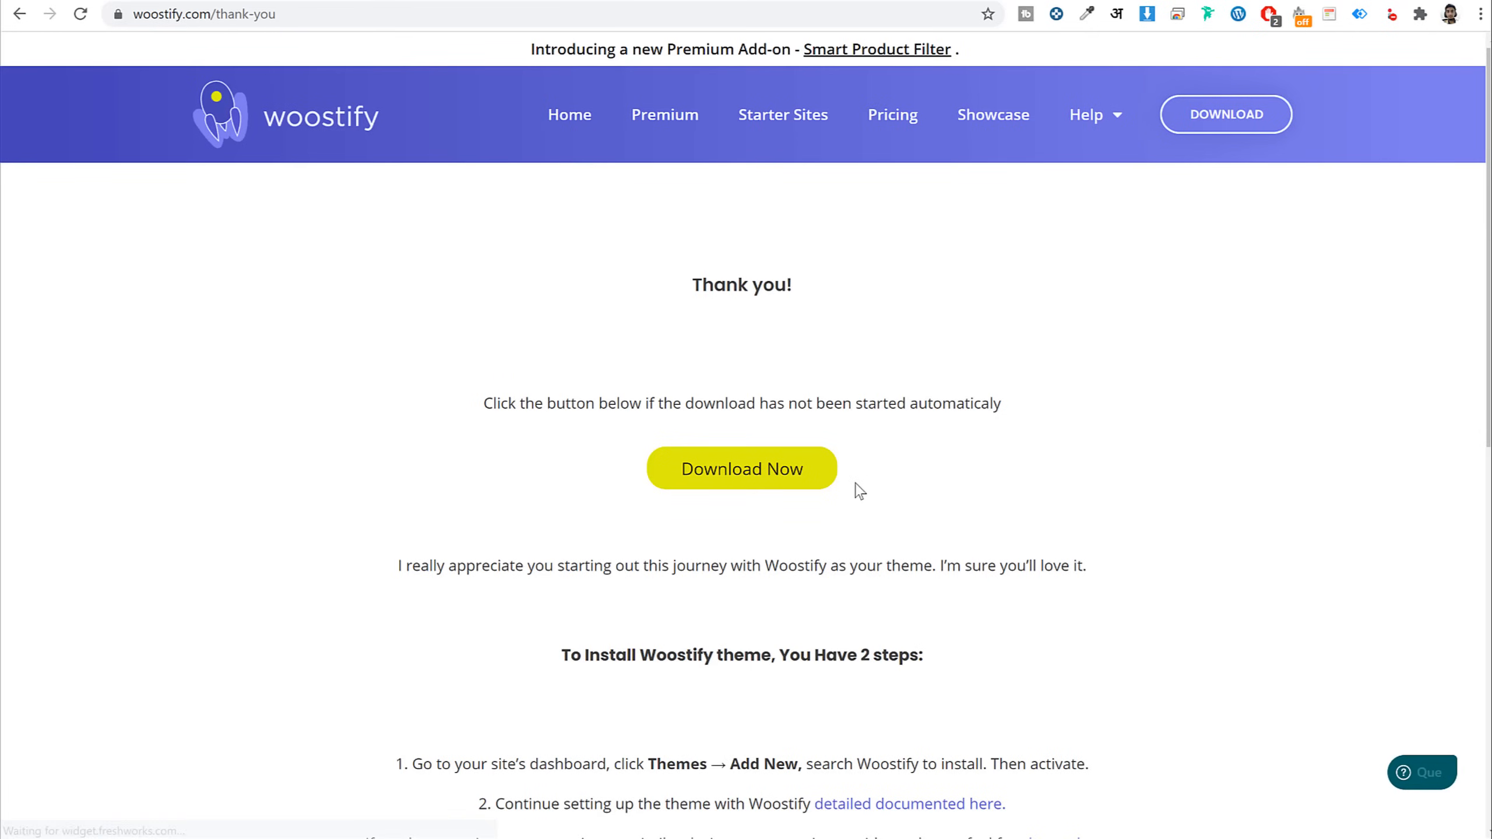
click(730, 481)
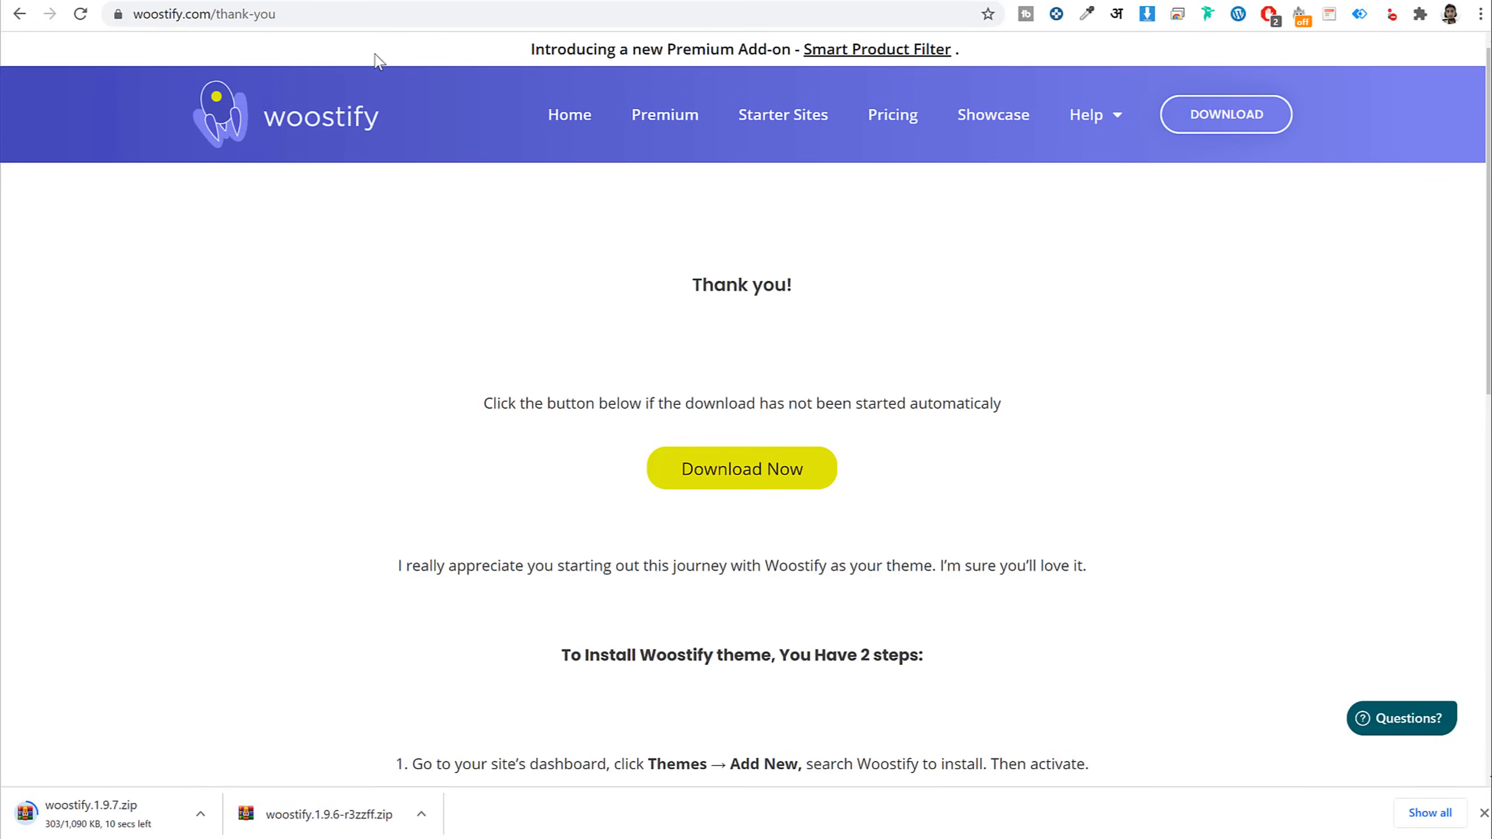
click(320, 2)
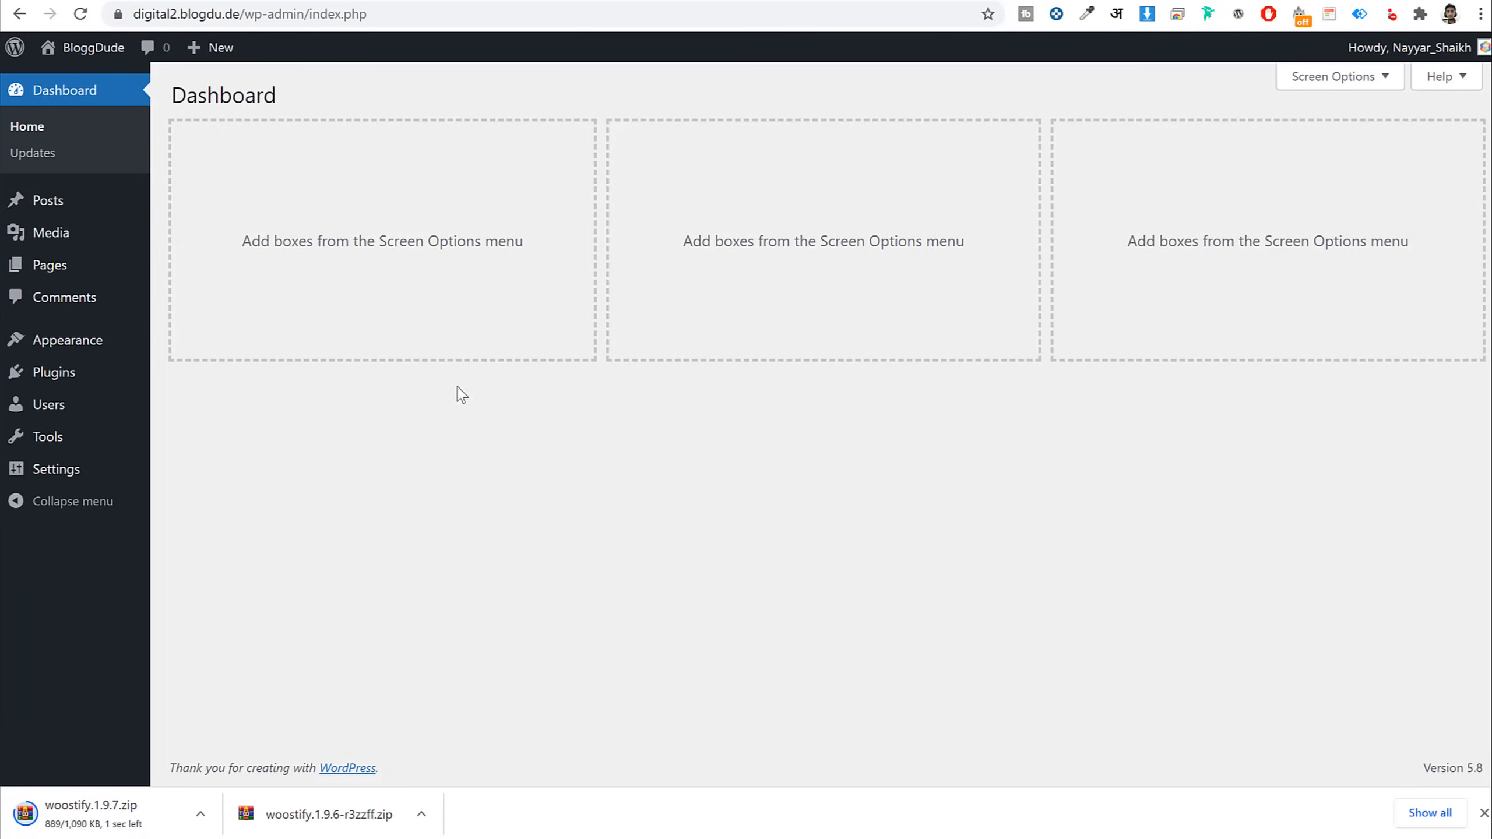
Upload woostify.1.9.7.zip as a new theme, install it and activate Woostify
click(62, 343)
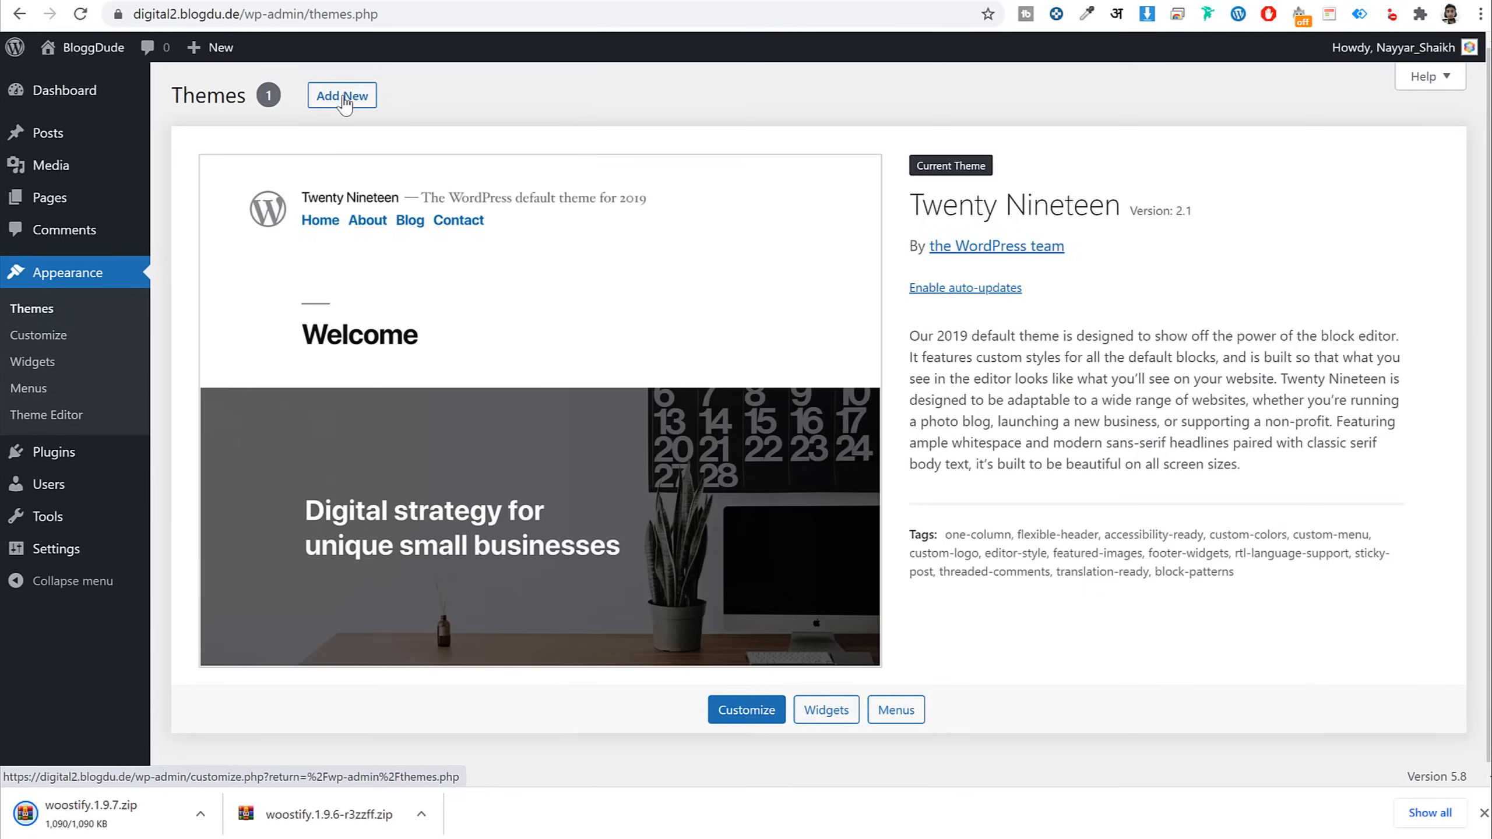
click(342, 96)
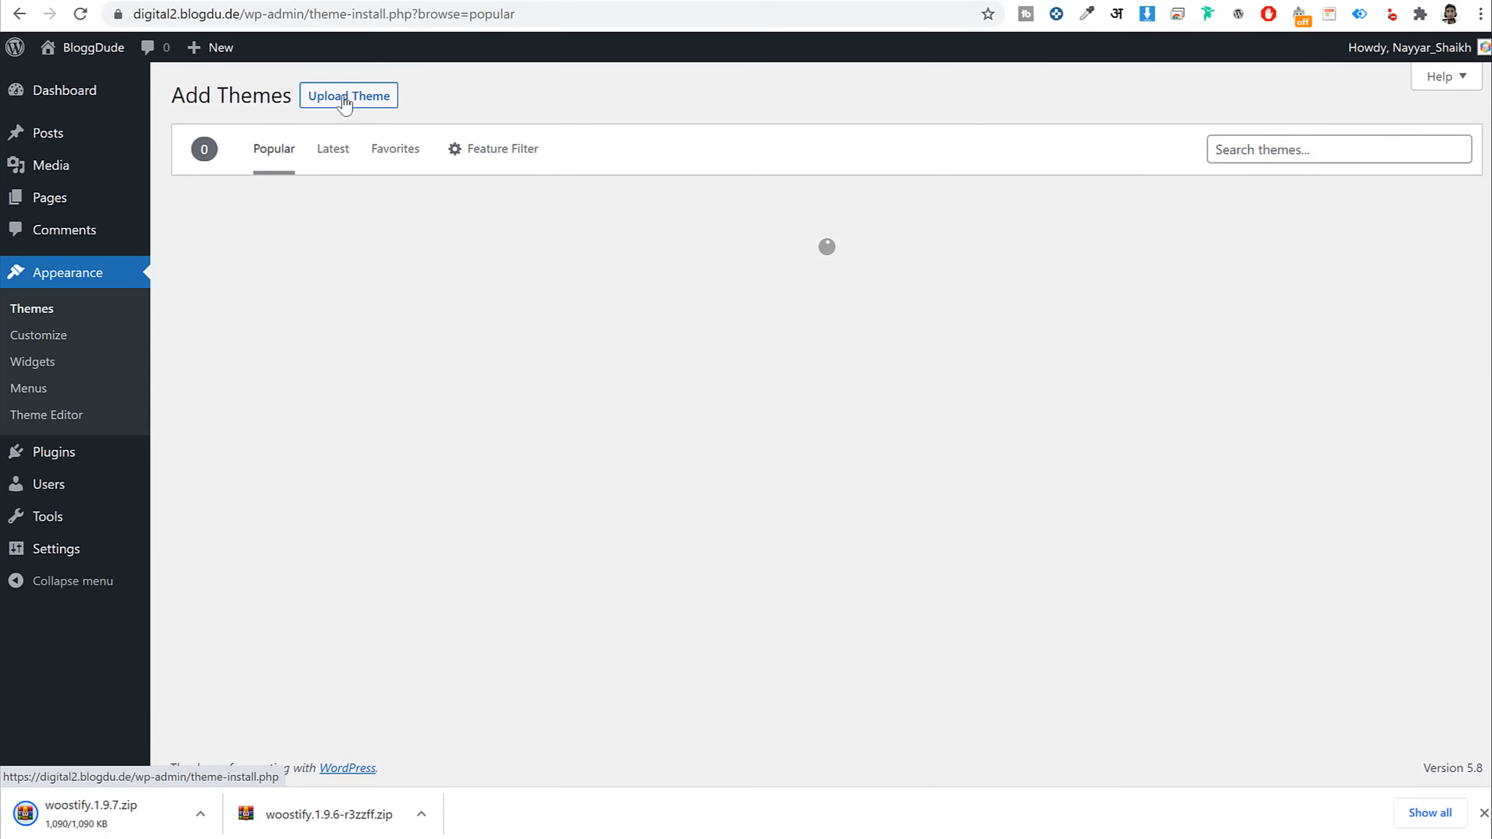
click(348, 97)
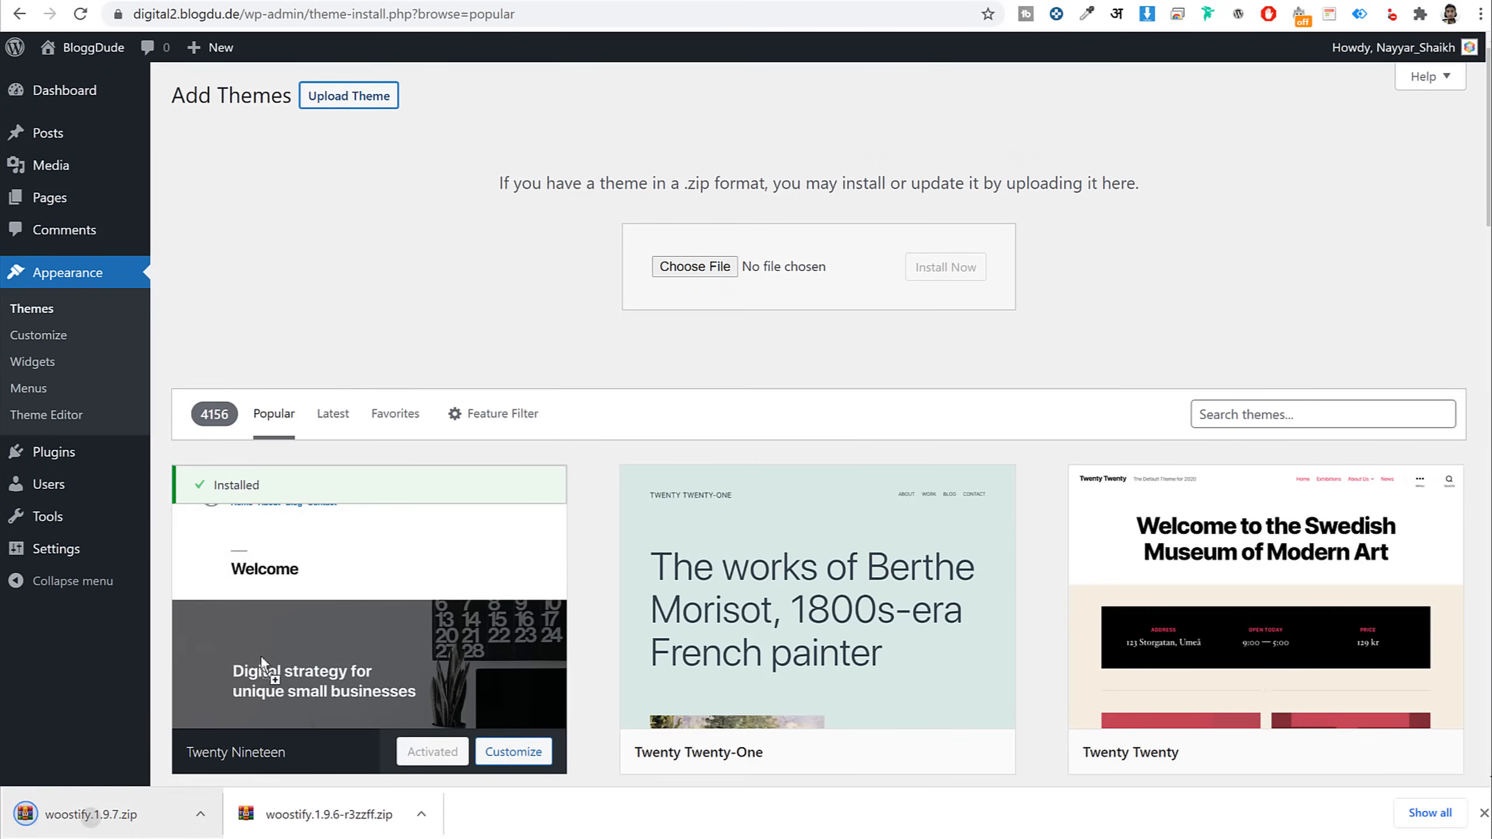
drag(88, 814, 705, 276)
click(948, 267)
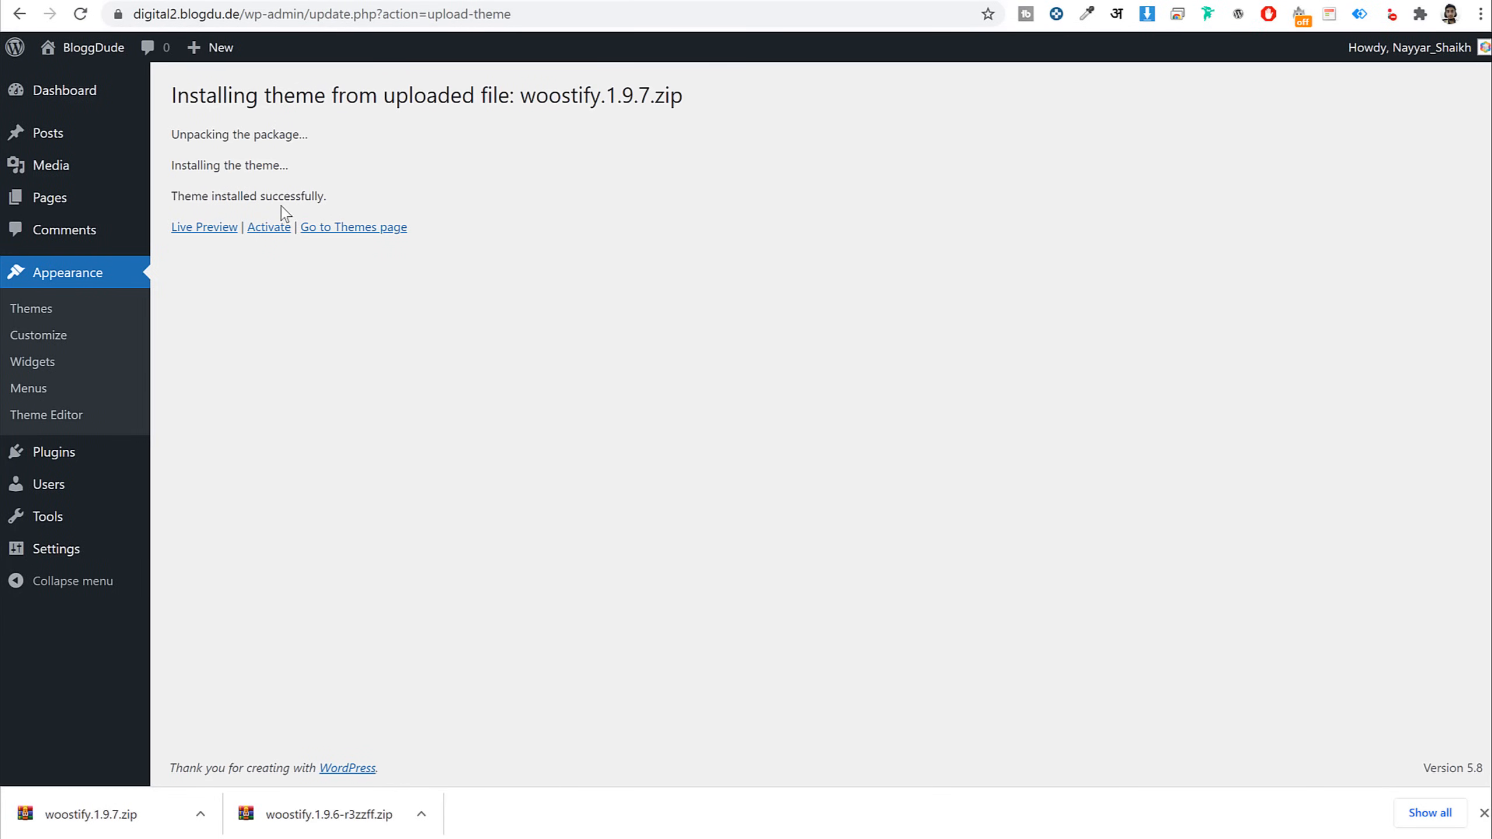
click(261, 236)
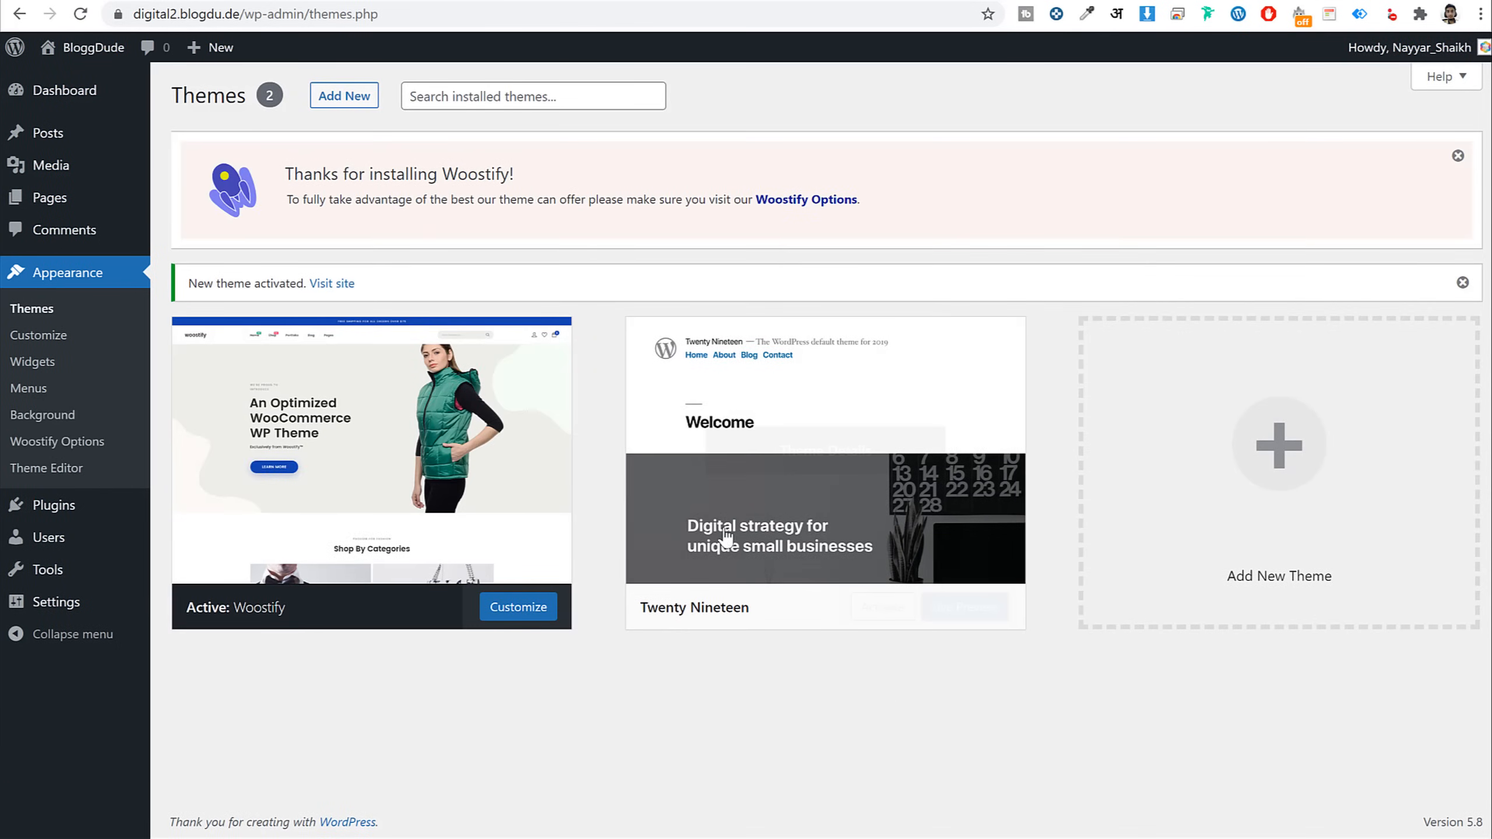
Delete the Twenty Nineteen theme from its Theme Details
click(731, 460)
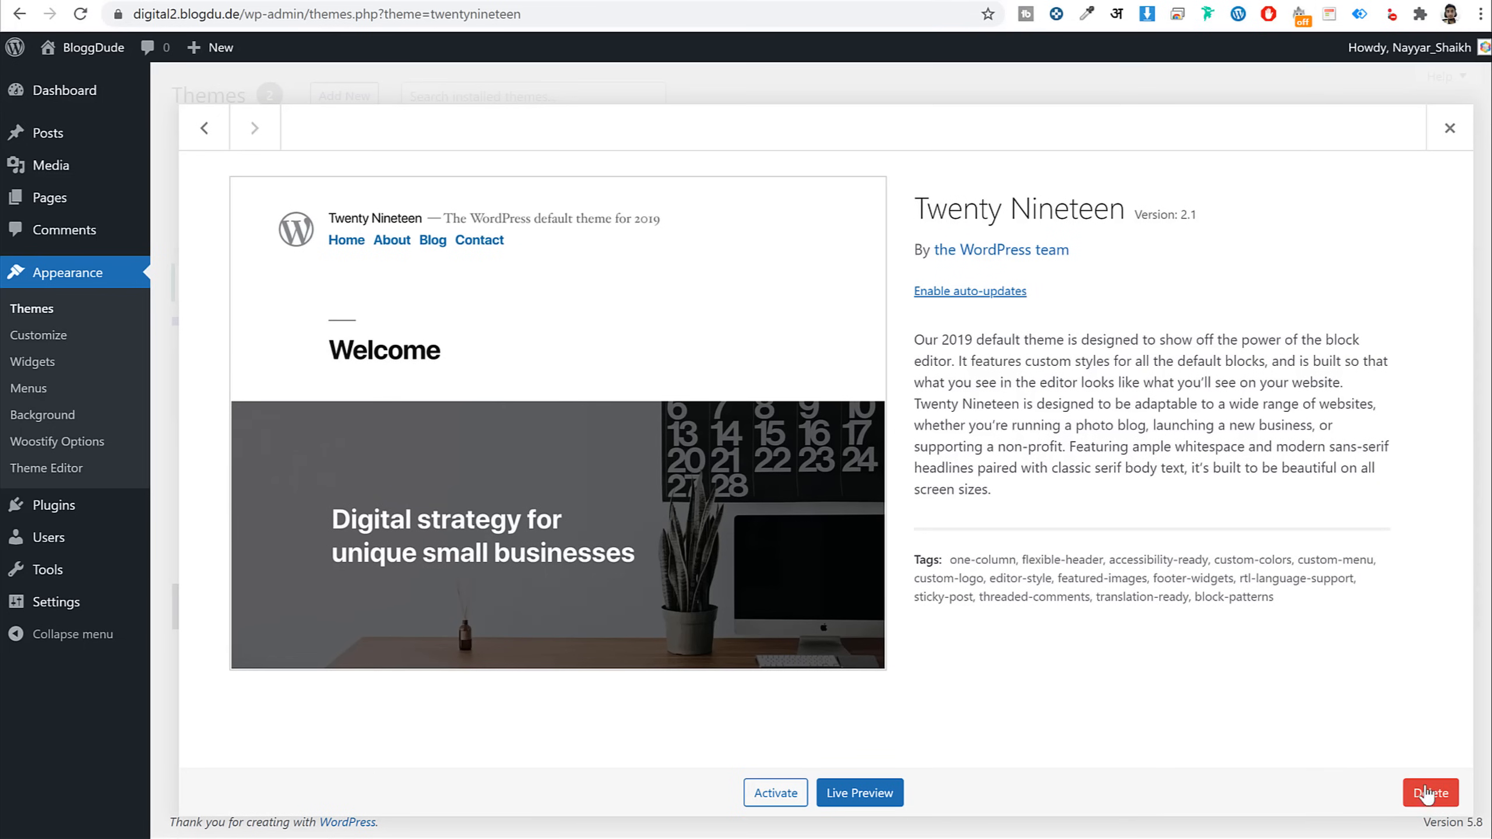
click(1427, 793)
click(837, 157)
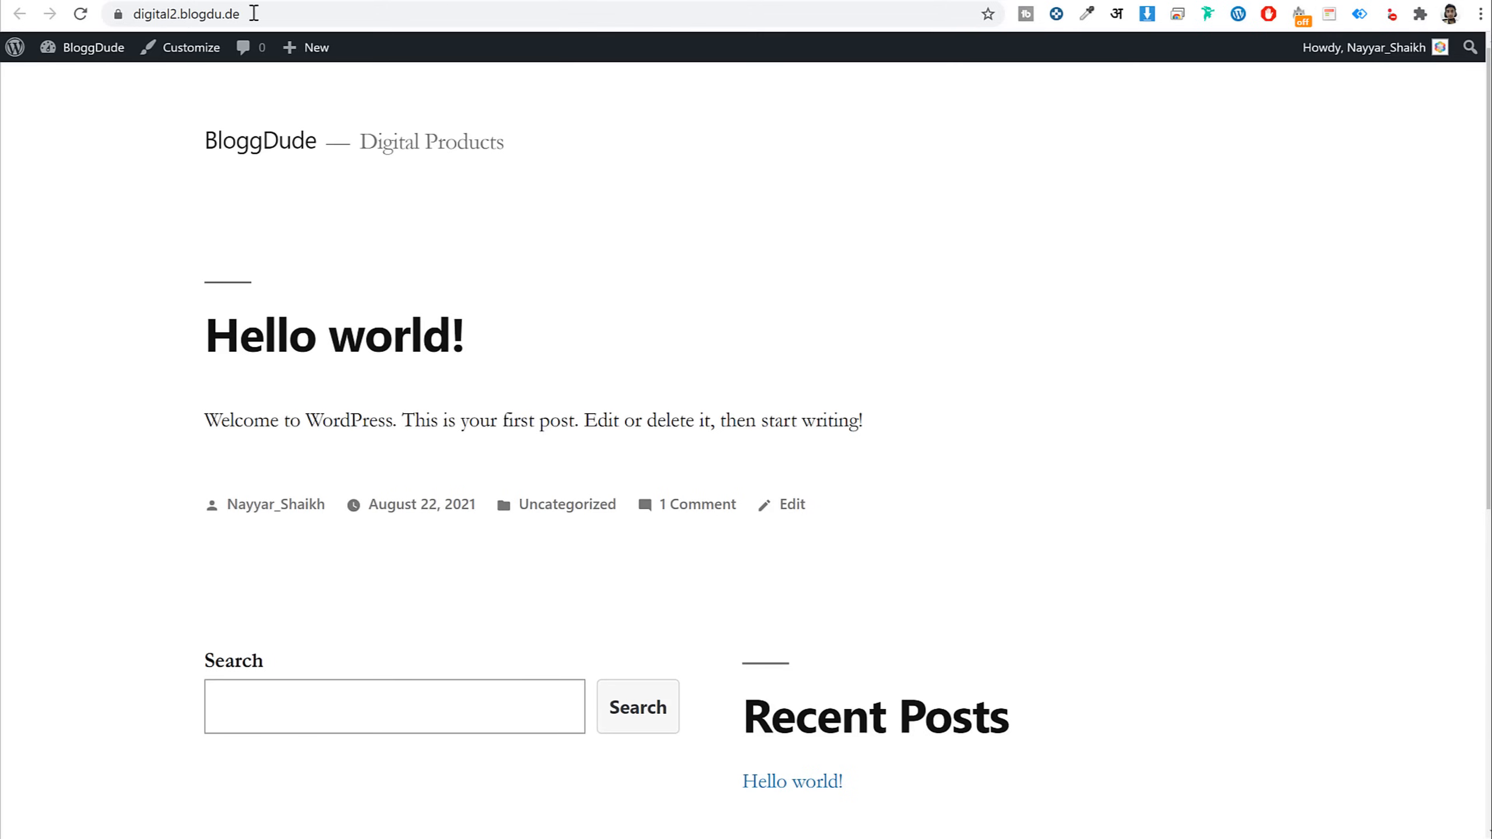
Reload the BloggDude front page to check it renders with Woostify
click(82, 16)
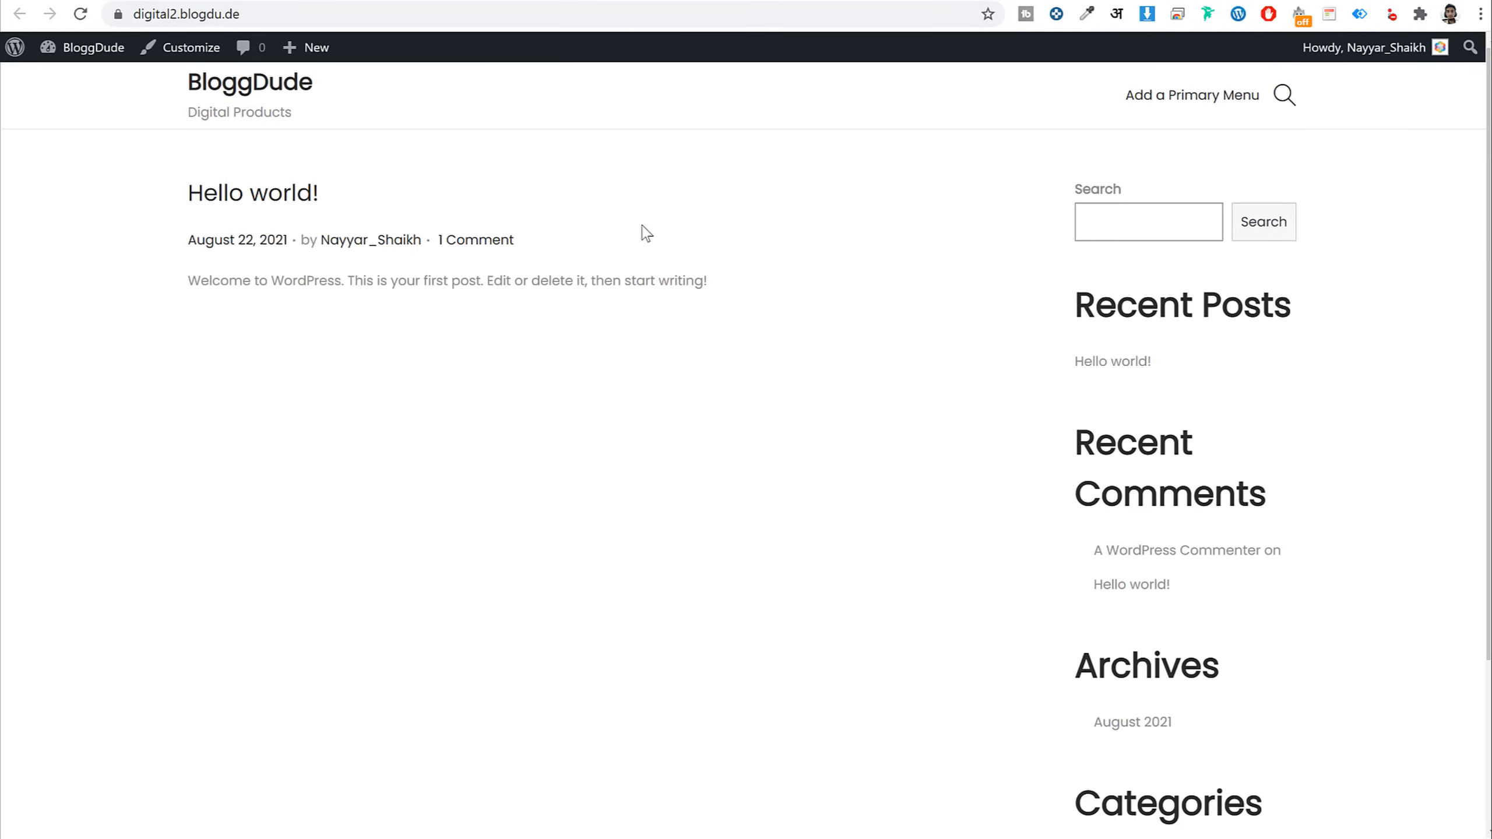
scroll(1040, 594, down, 3)
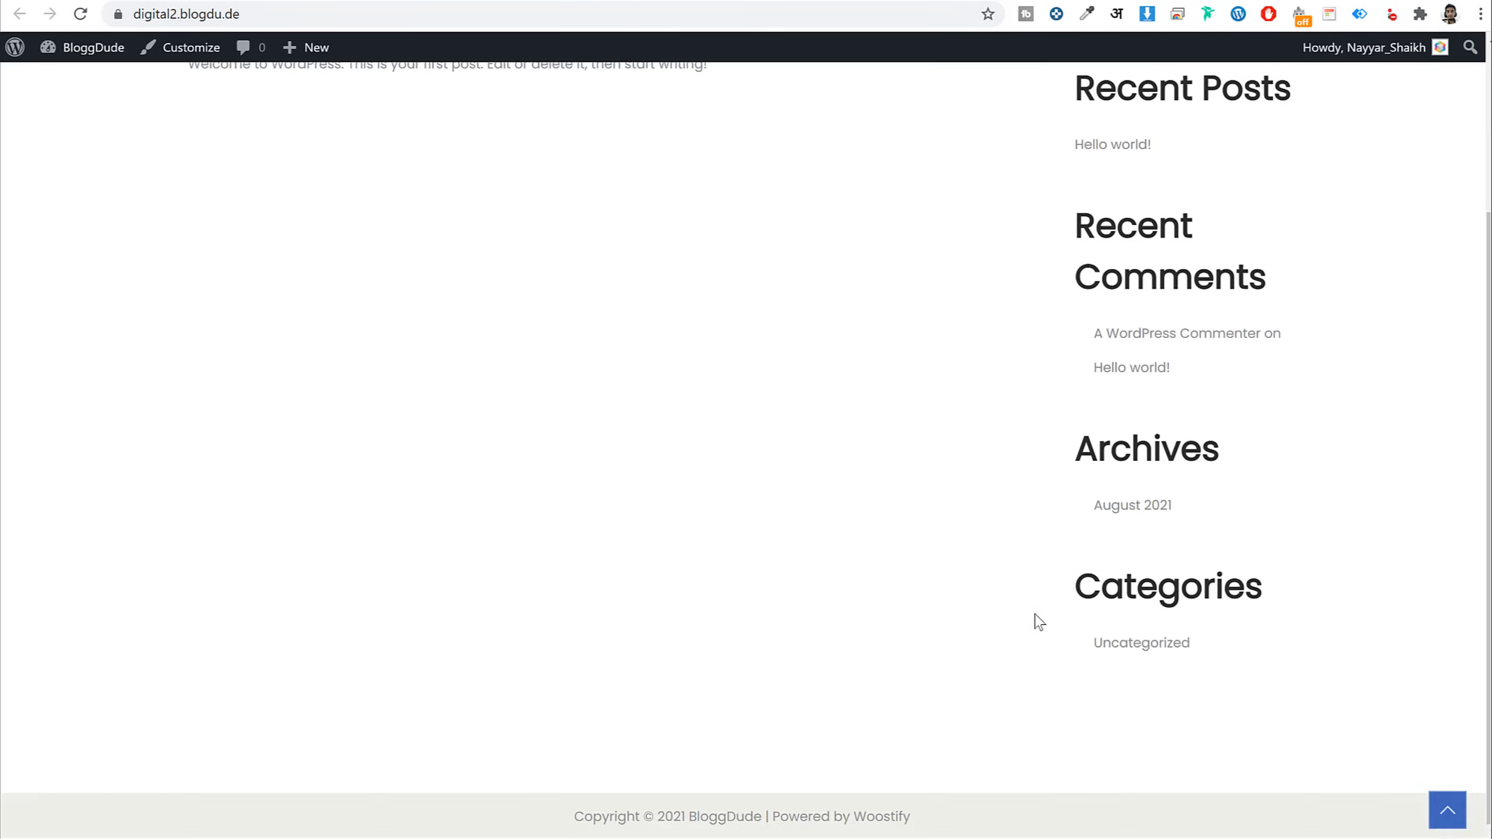
scroll(1035, 623, up, 3)
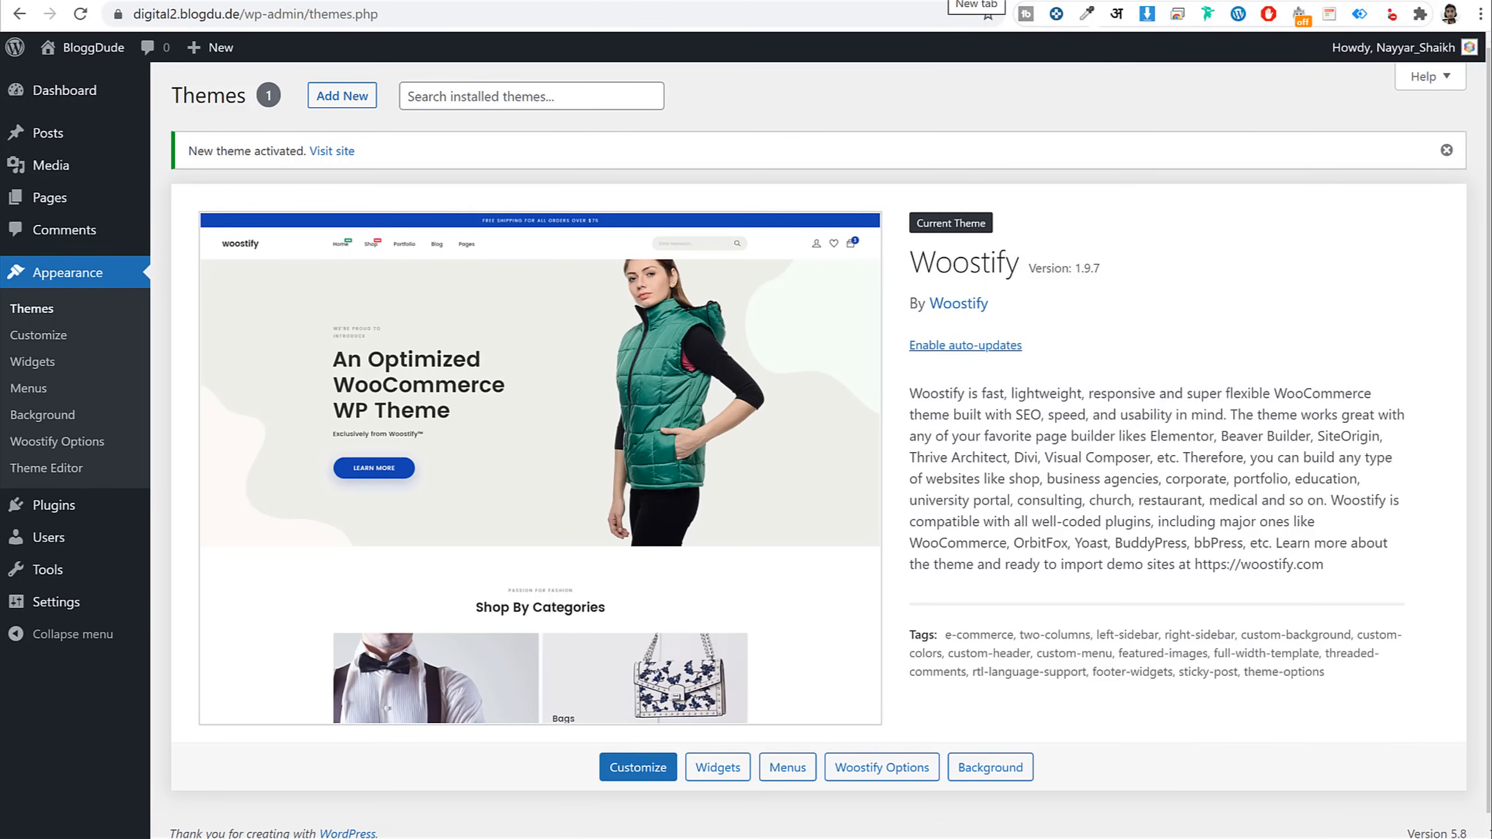
Open bloggdude.com/el, review the Elementor Pro plans, then start Getting Started
key(ctrl+t)
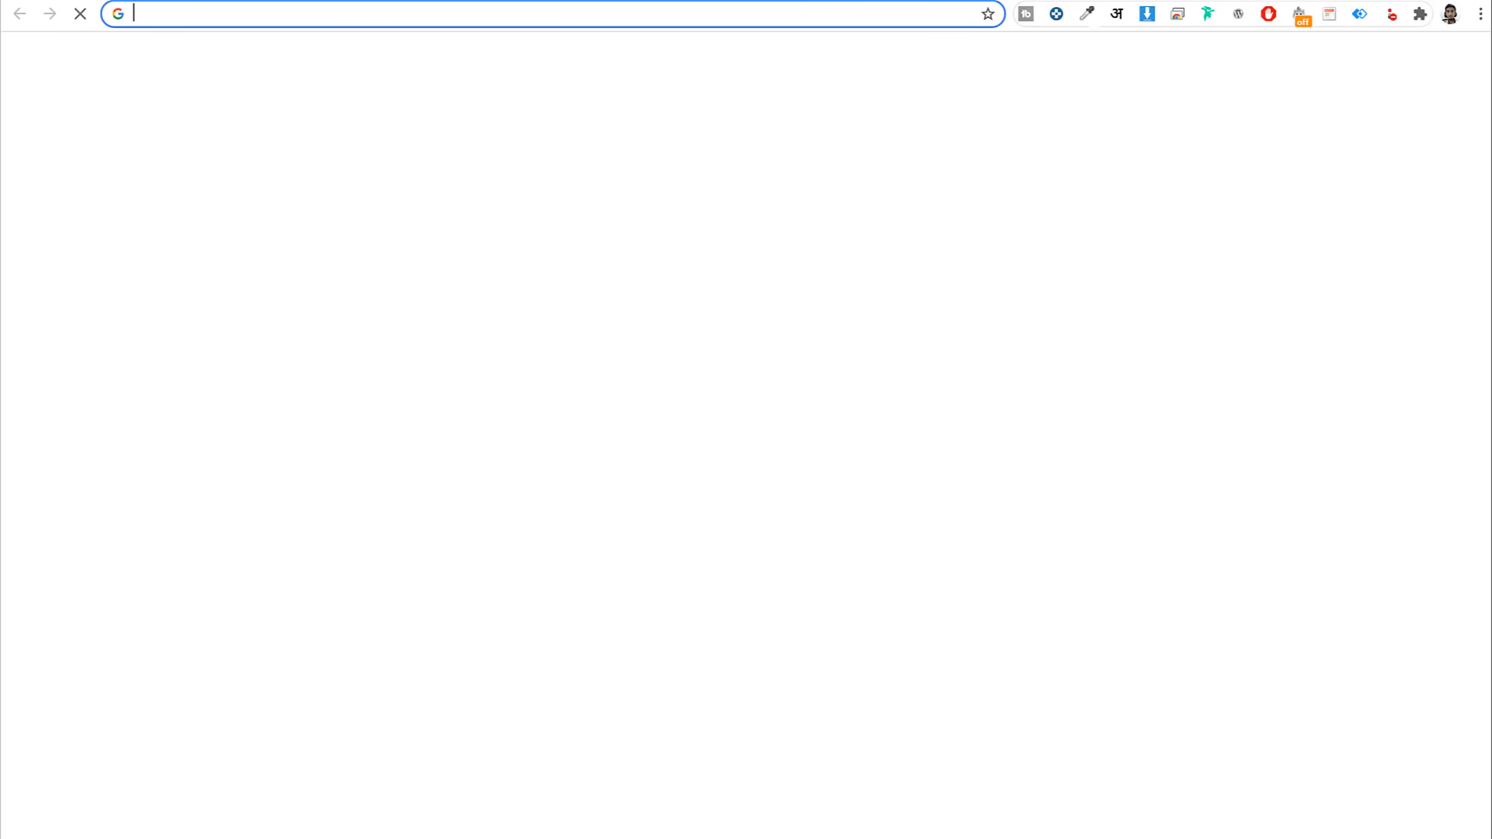
text(bloggdude.com/elementor)
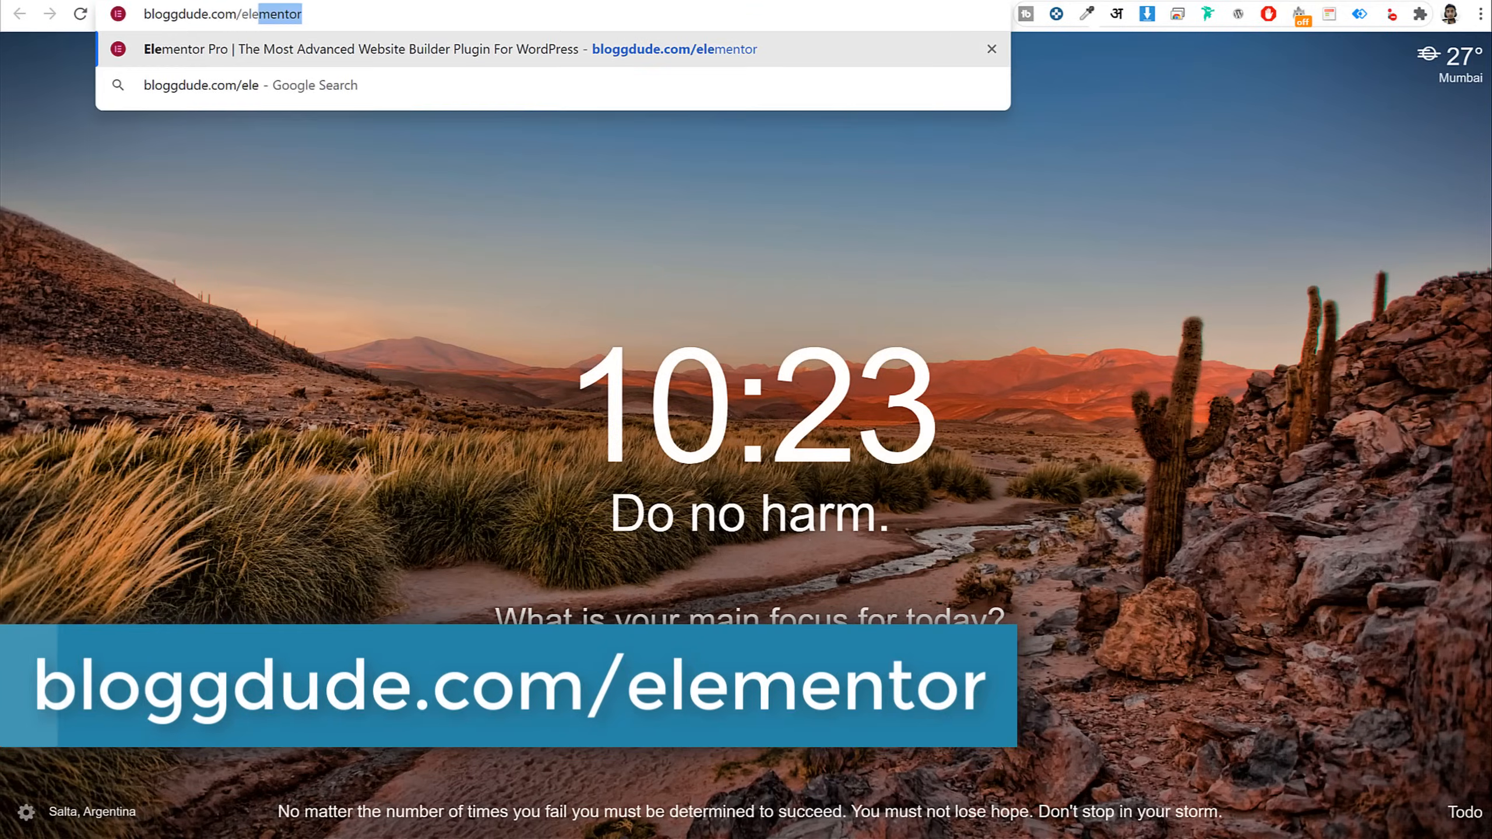
key(Return)
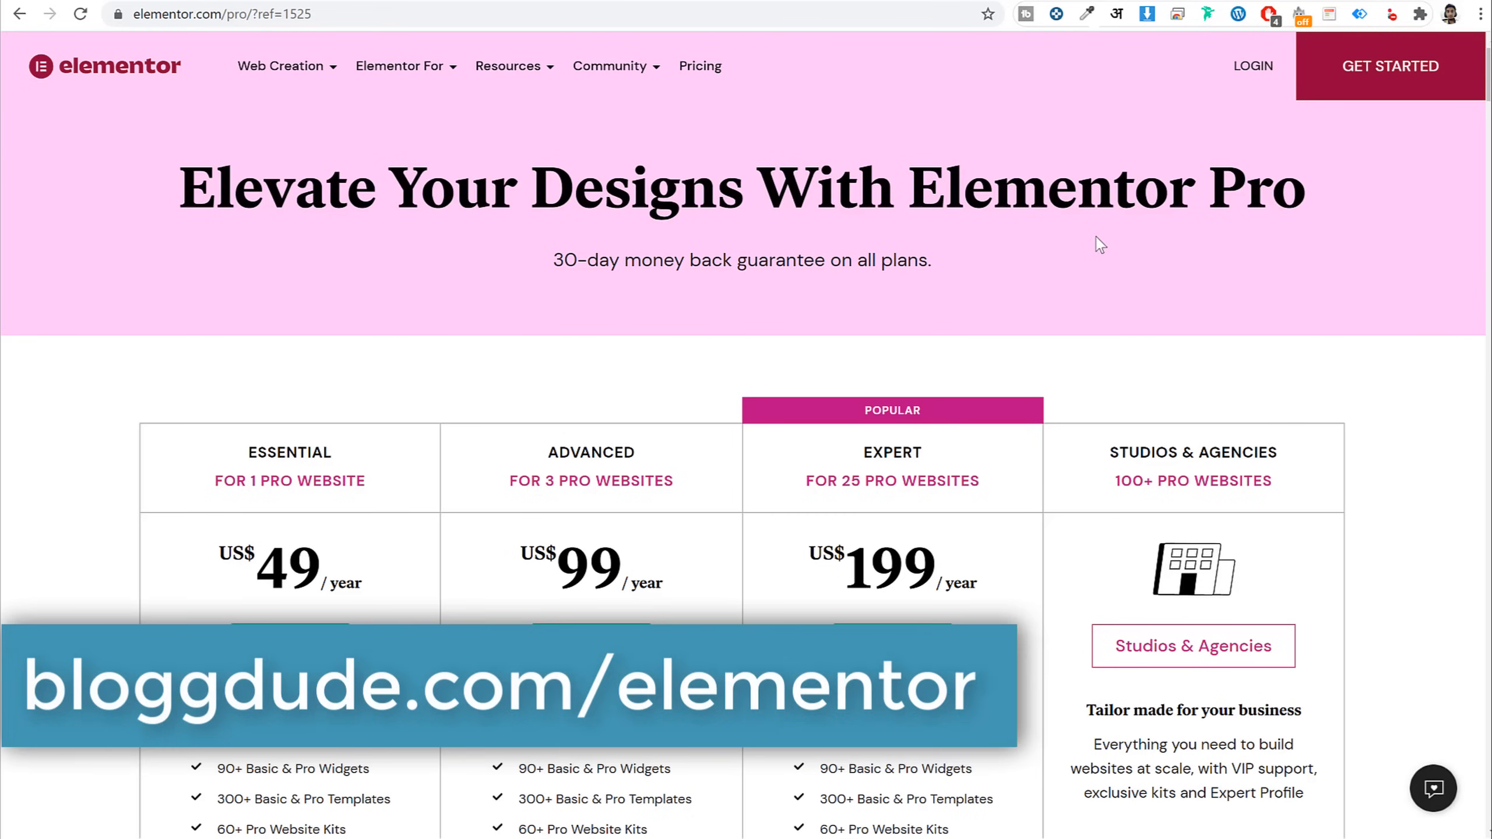
scroll(1266, 316, down, 3)
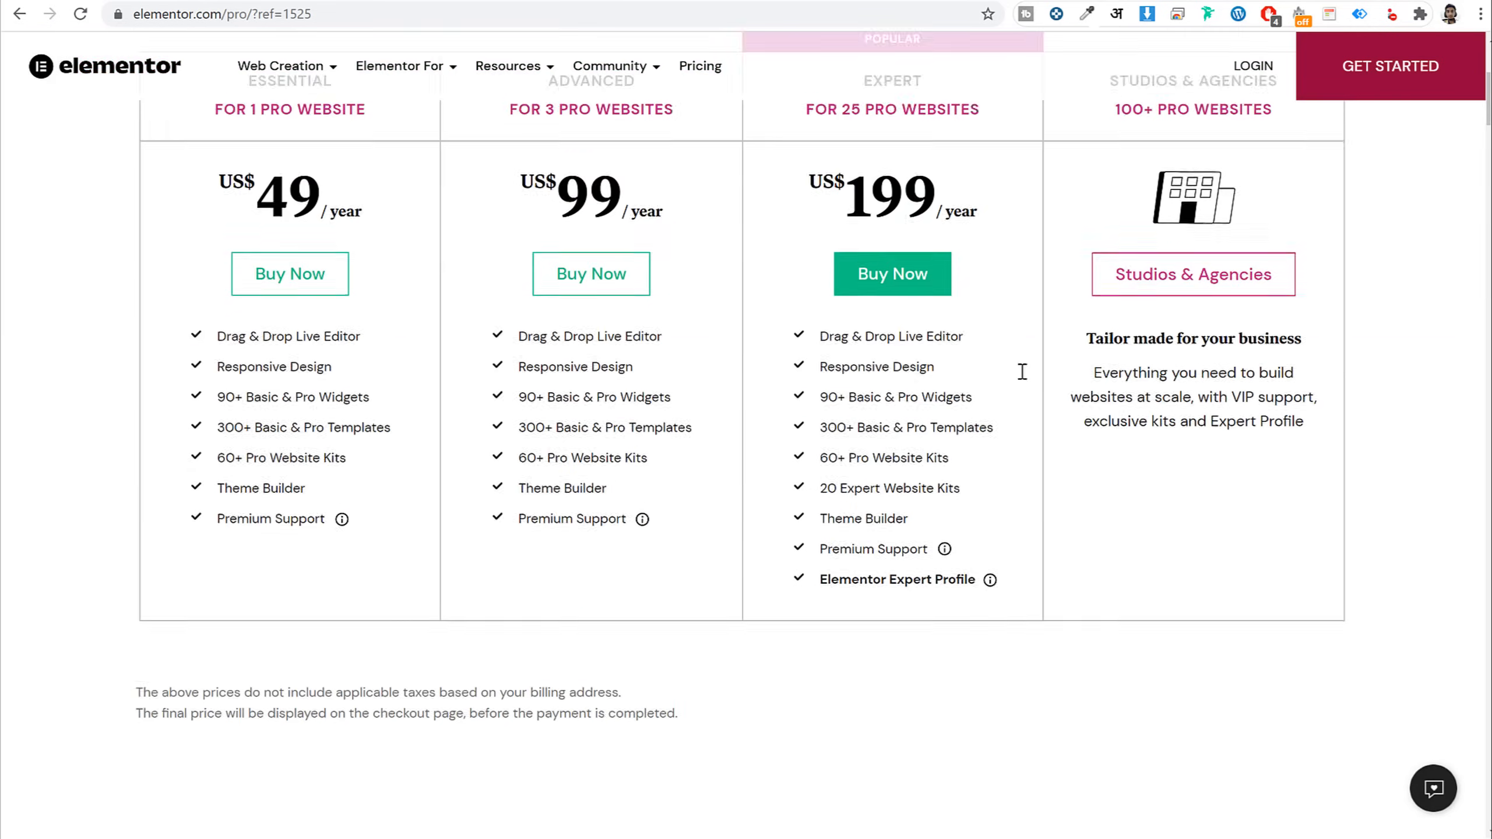
scroll(620, 266, up, 1)
scroll(1310, 312, up, 3)
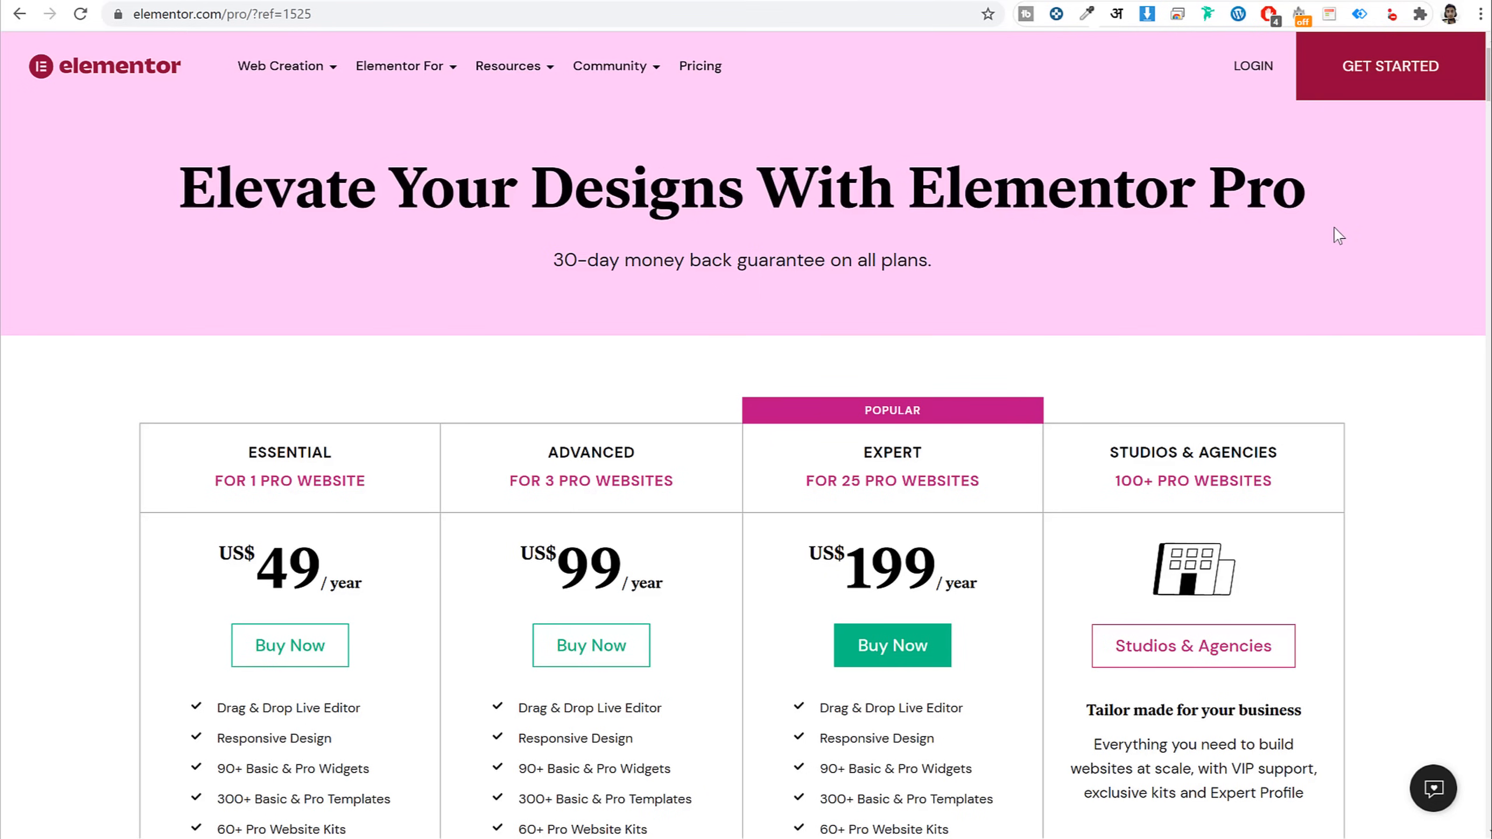
scroll(1334, 264, down, 5)
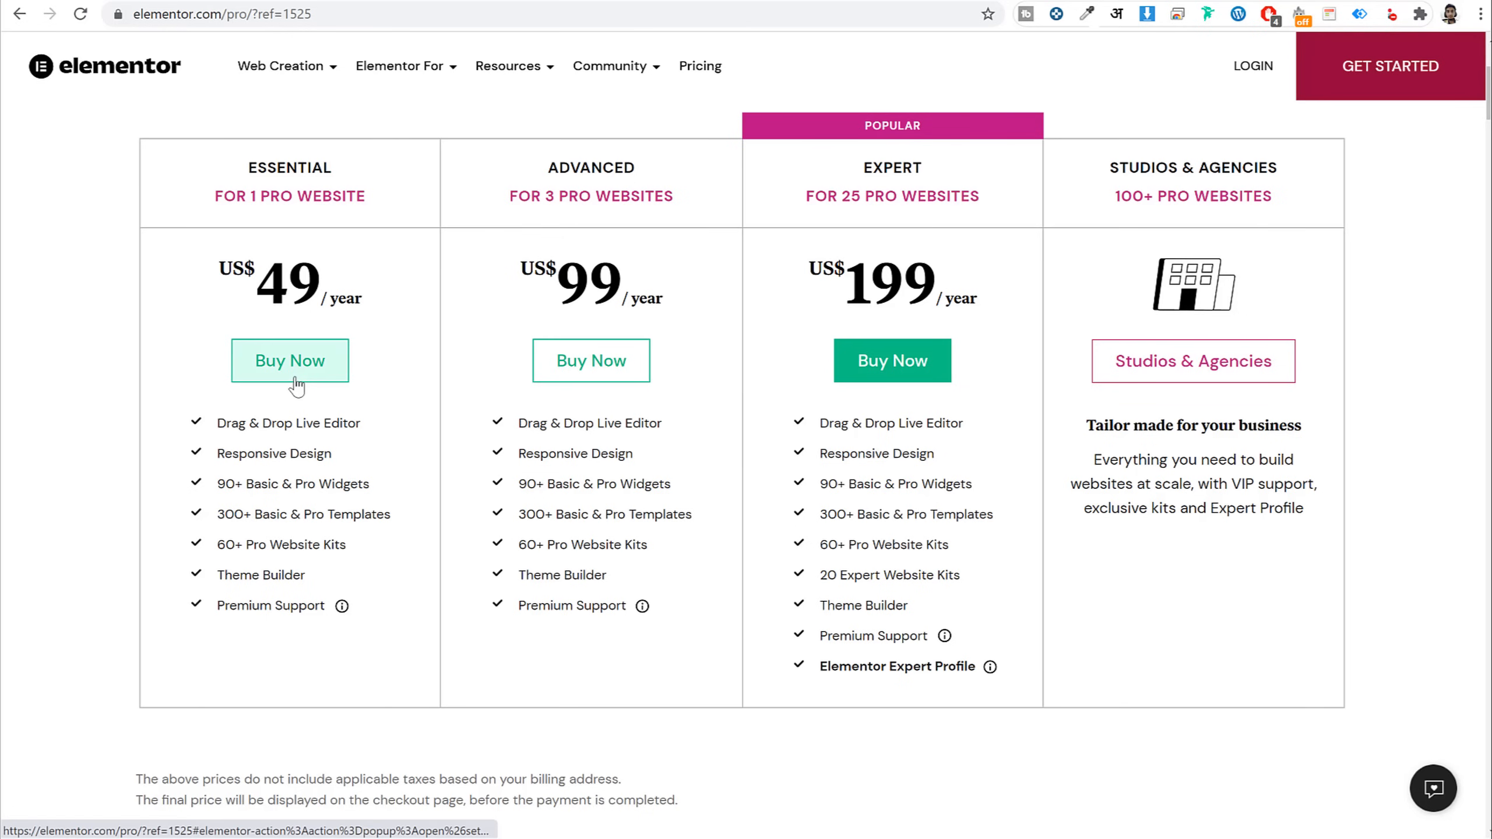
scroll(346, 433, up, 5)
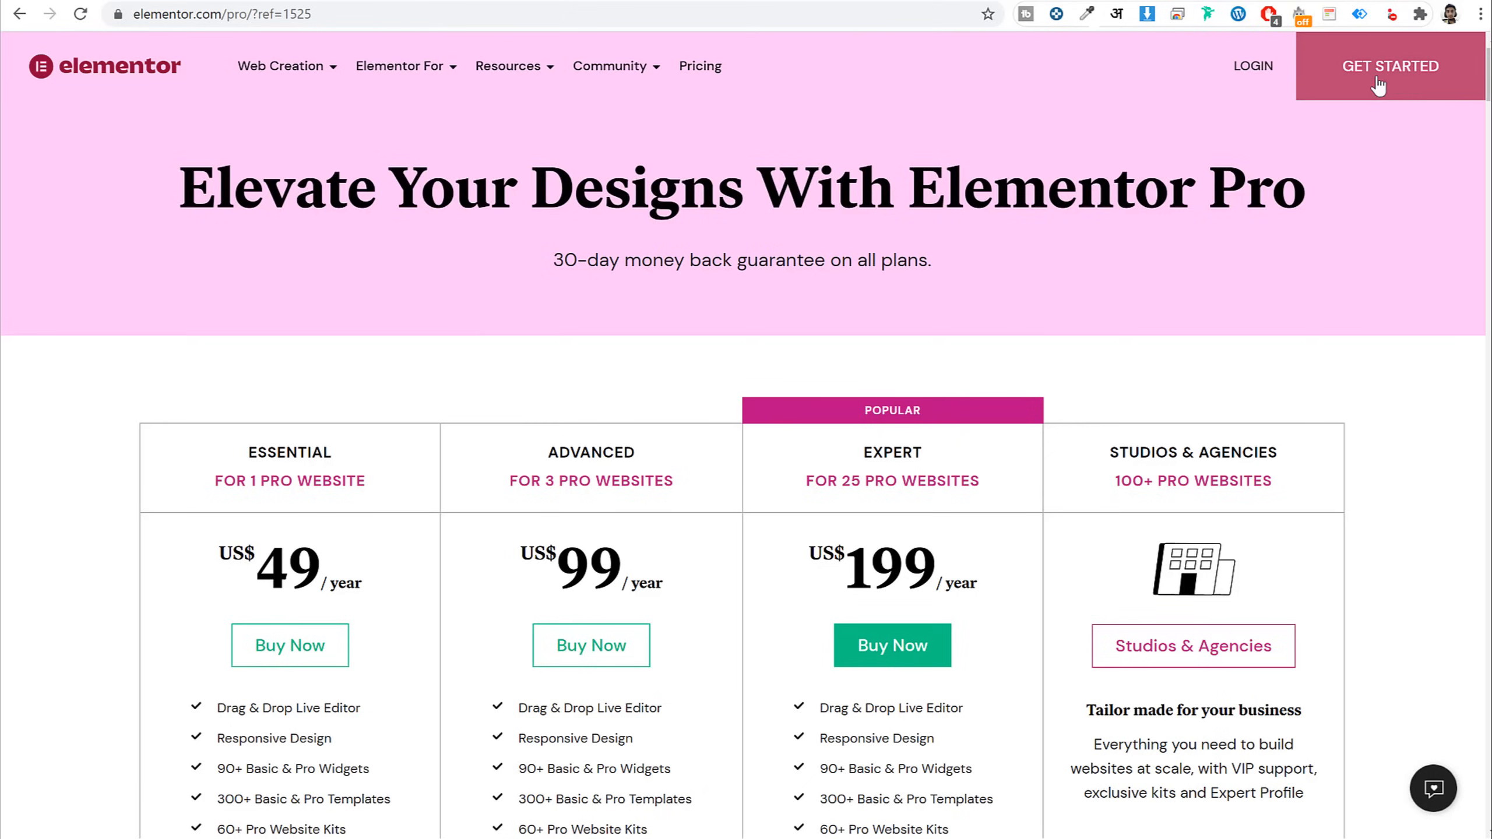
click(1402, 69)
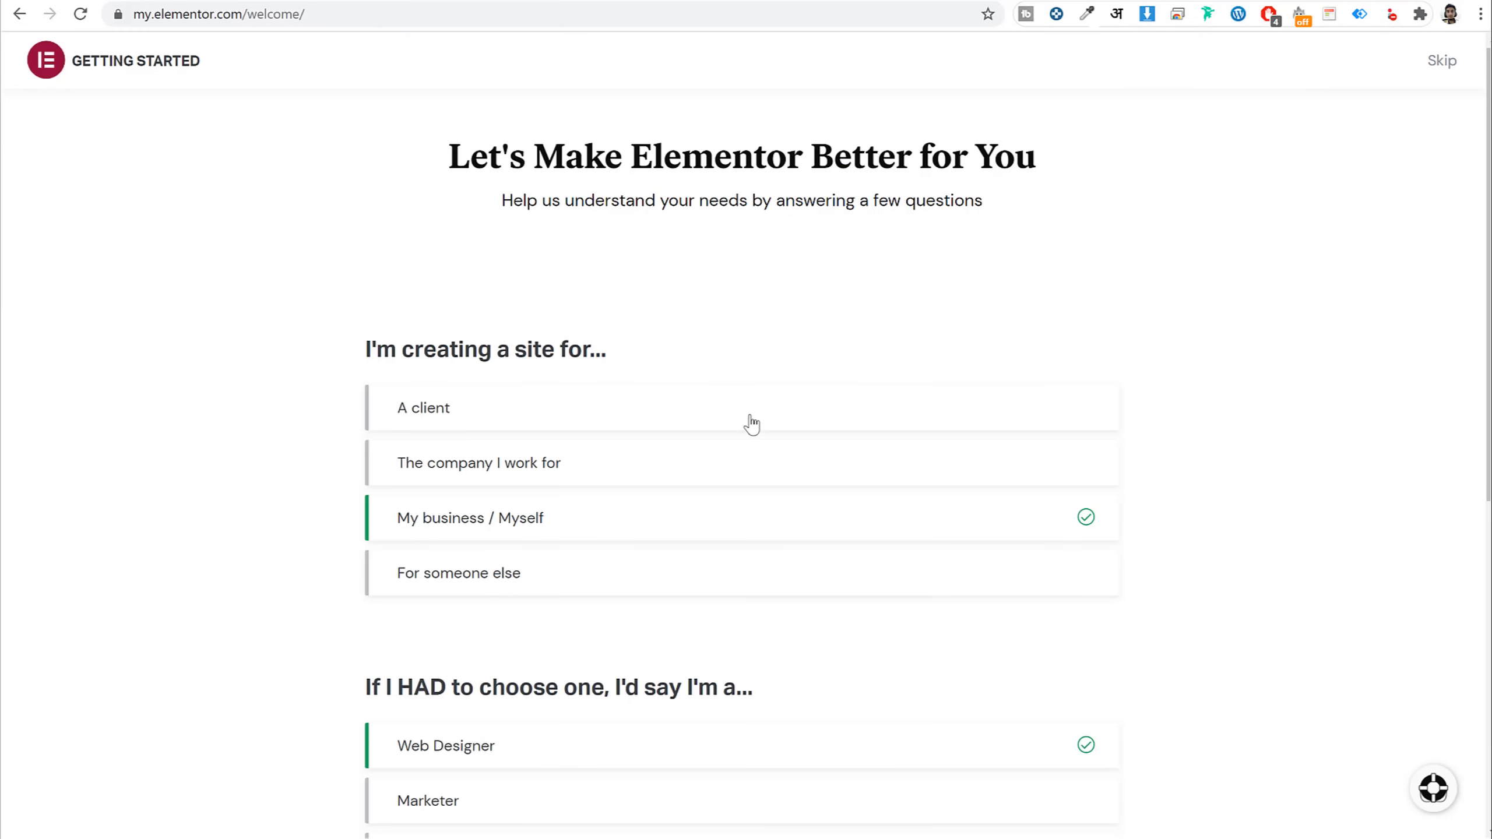
Skip Elementor's needs questionnaire
scroll(749, 424, down, 5)
scroll(738, 449, up, 5)
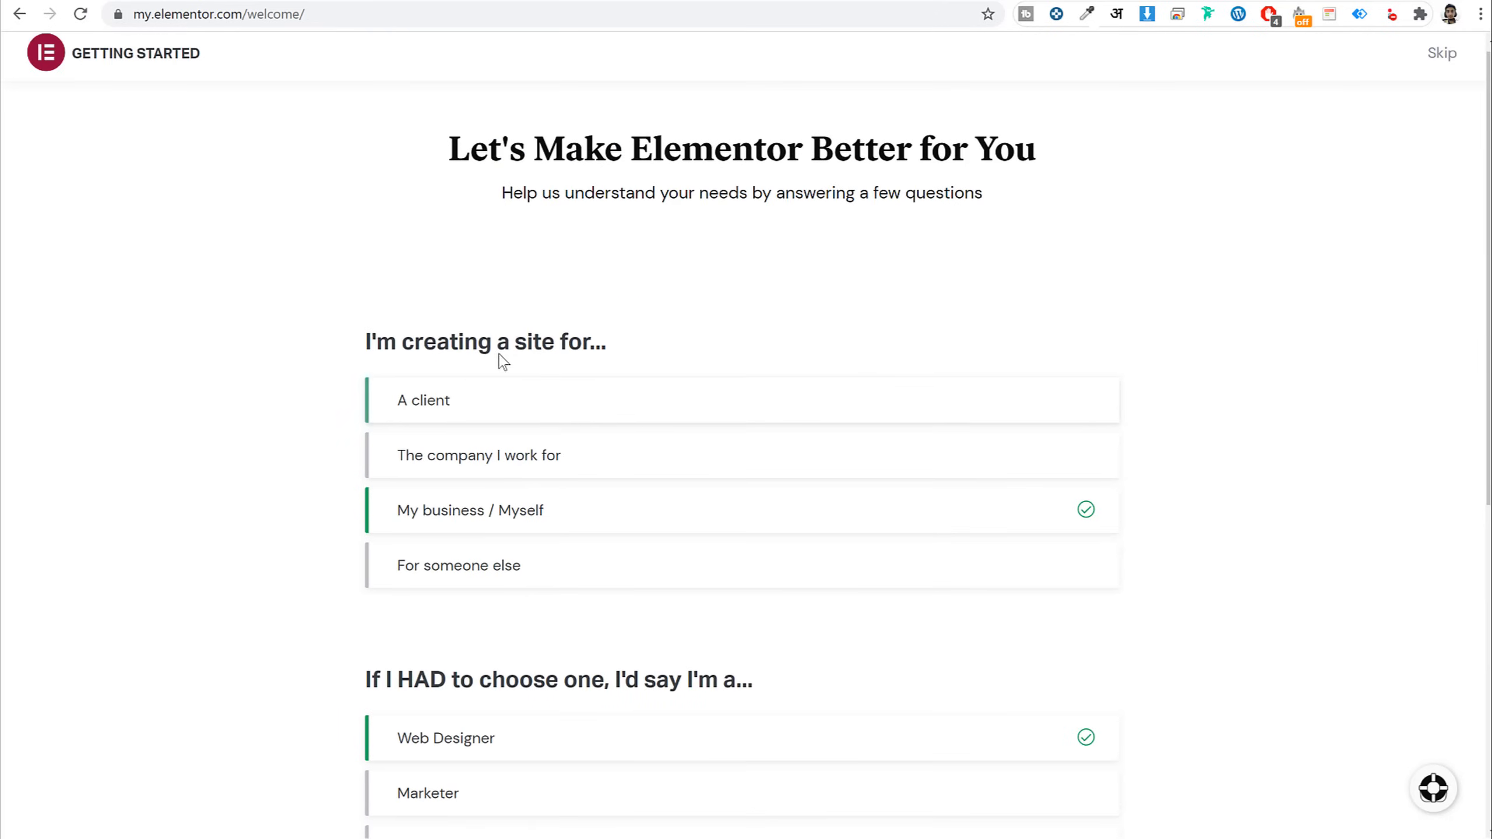
drag(371, 344, 659, 348)
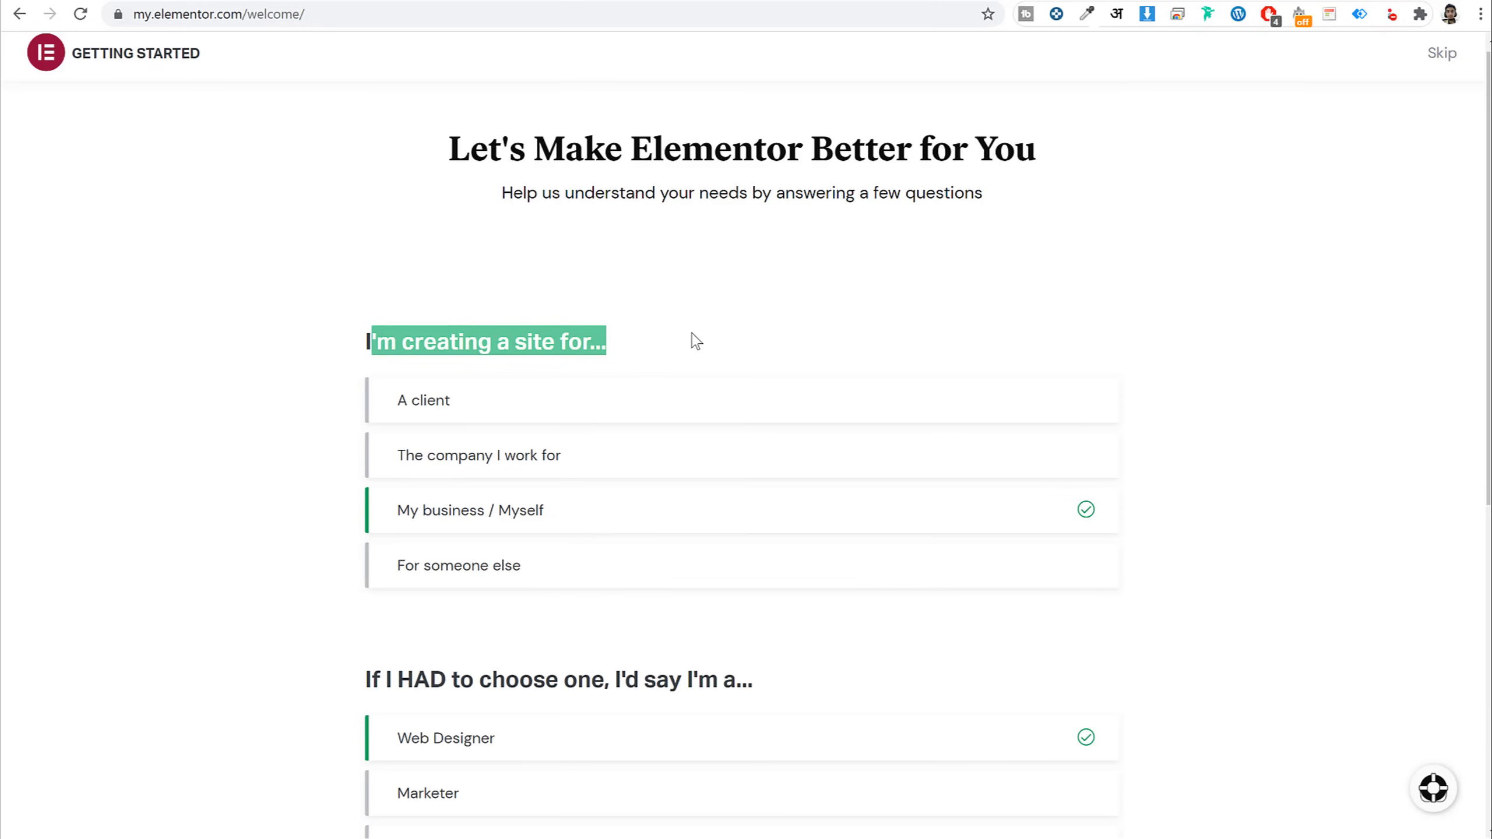
click(449, 352)
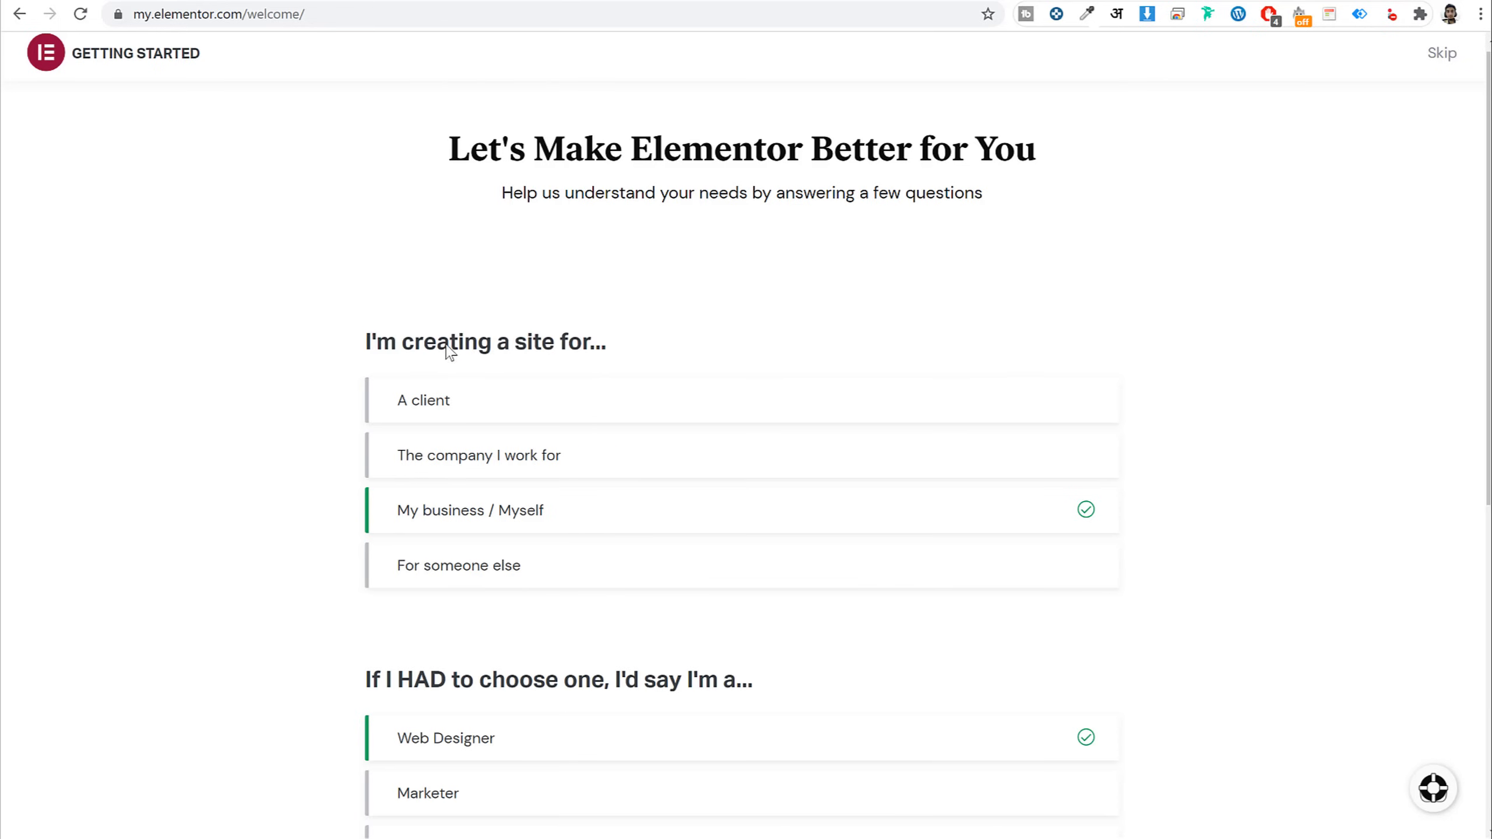
scroll(533, 500, down, 5)
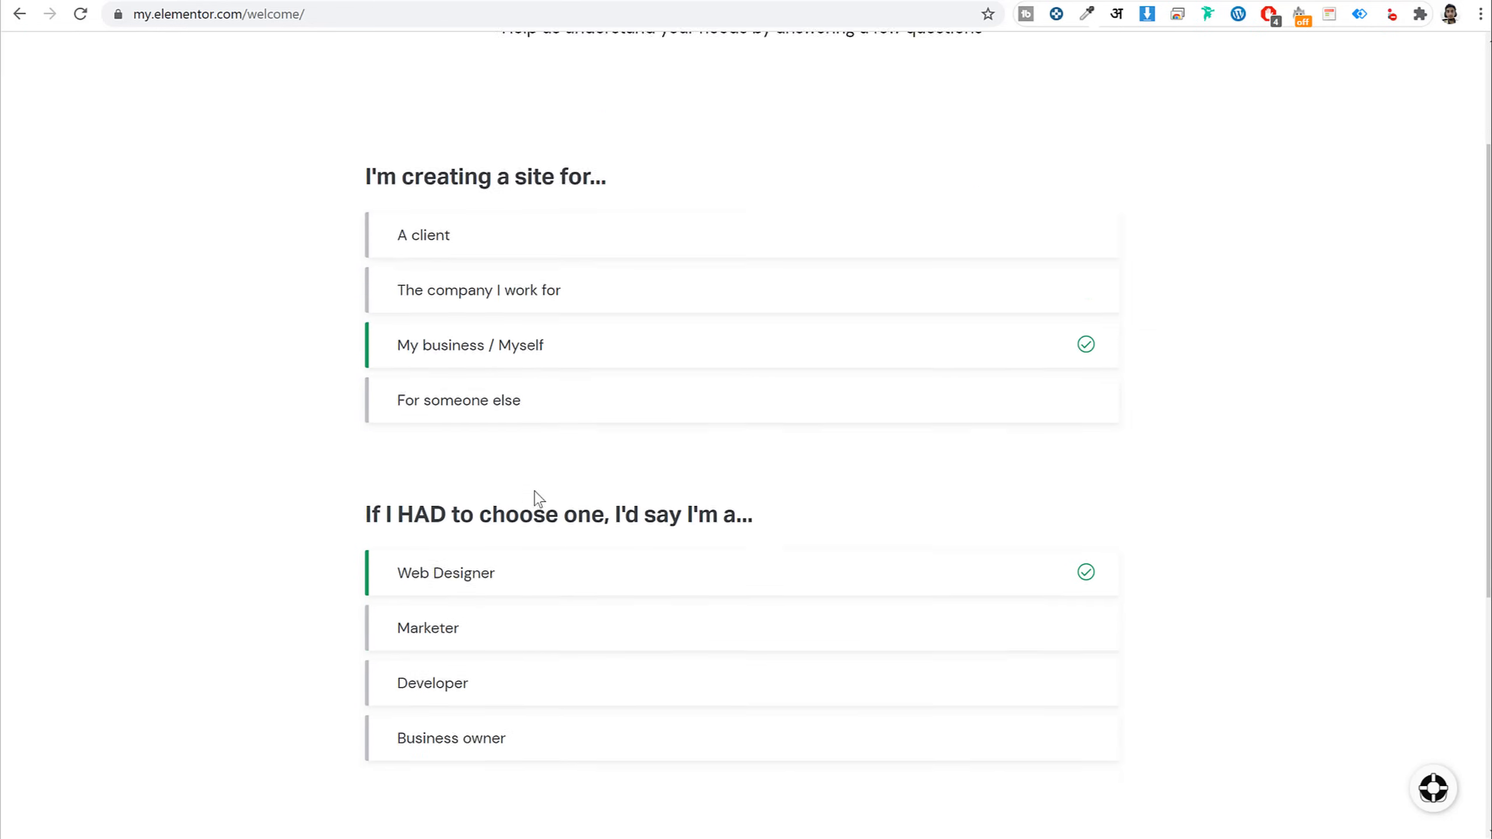
scroll(539, 499, down, 2)
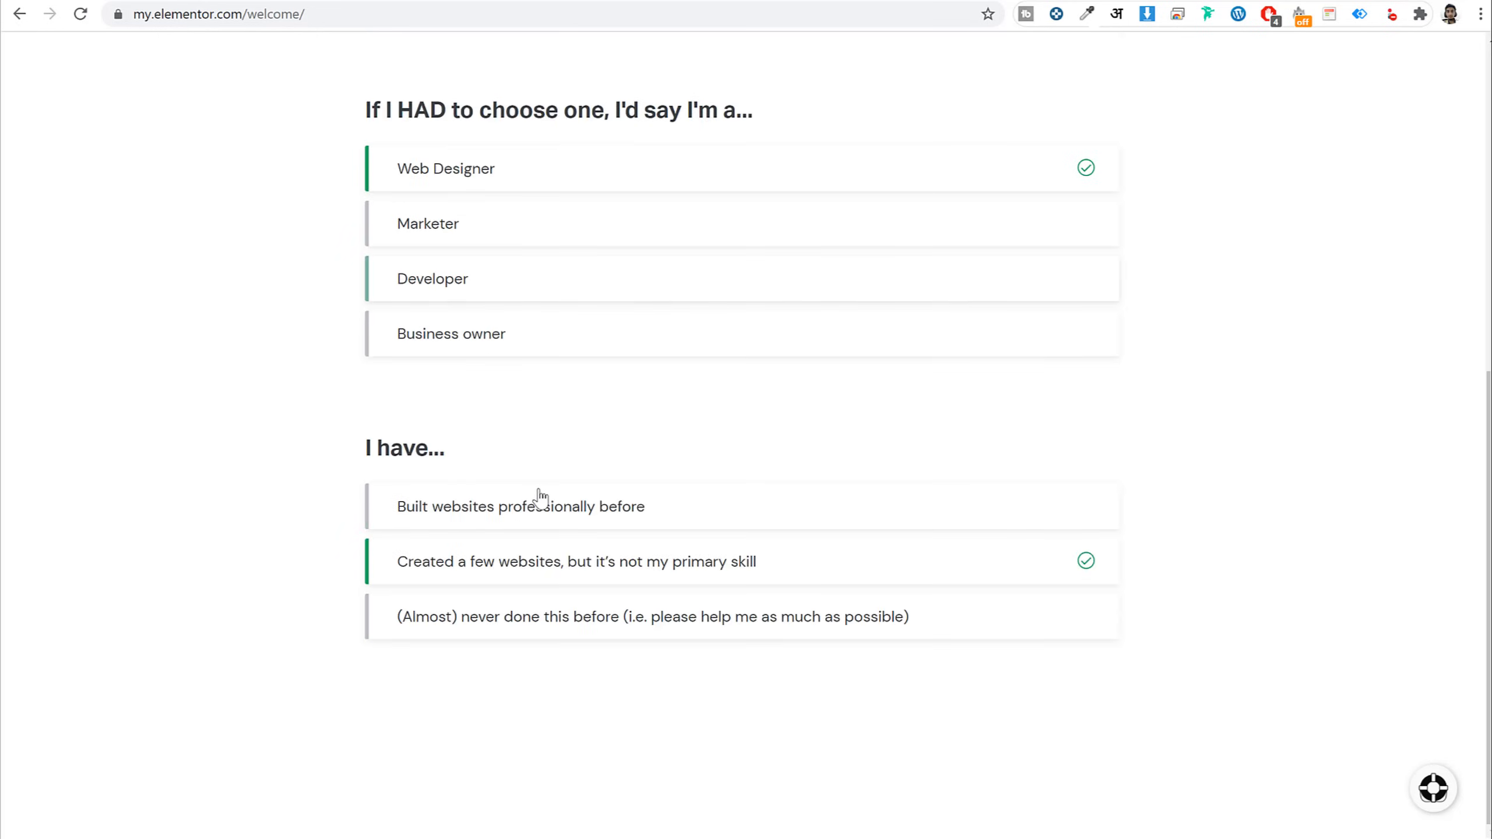
scroll(540, 500, up, 7)
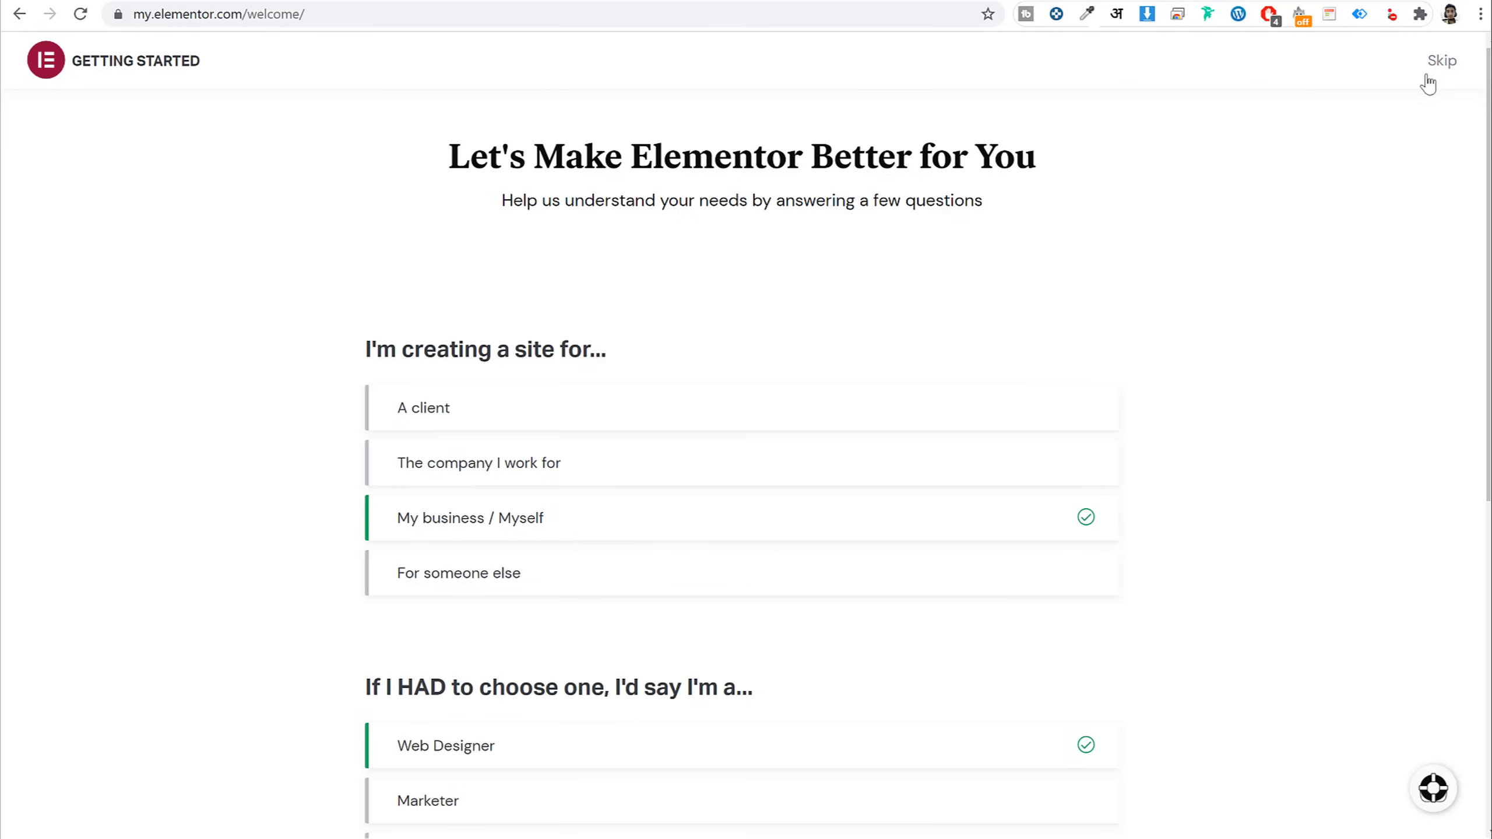
click(1442, 61)
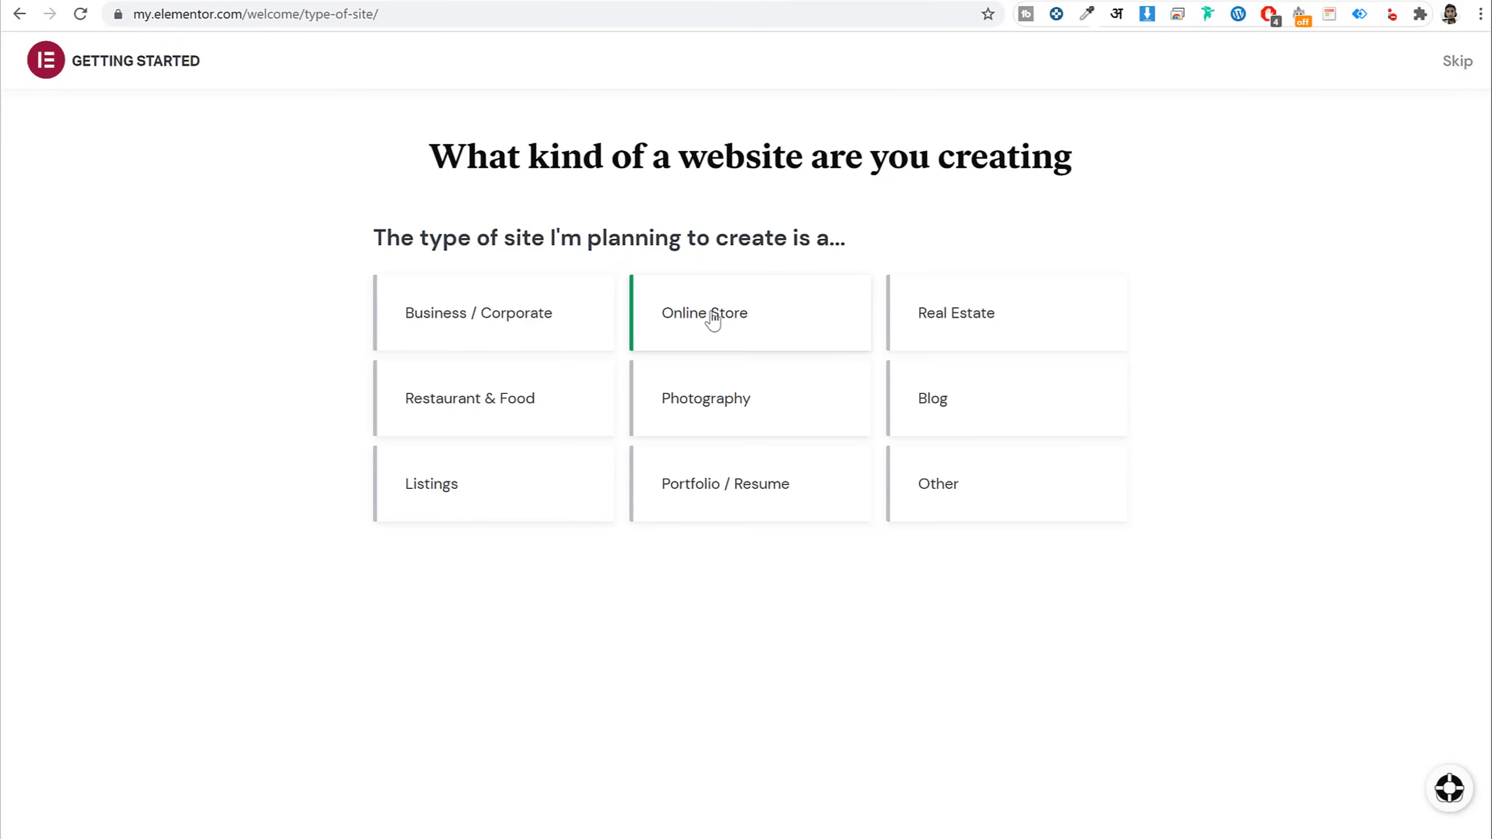
Choose Online Store and confirm the site already runs WordPress
click(711, 321)
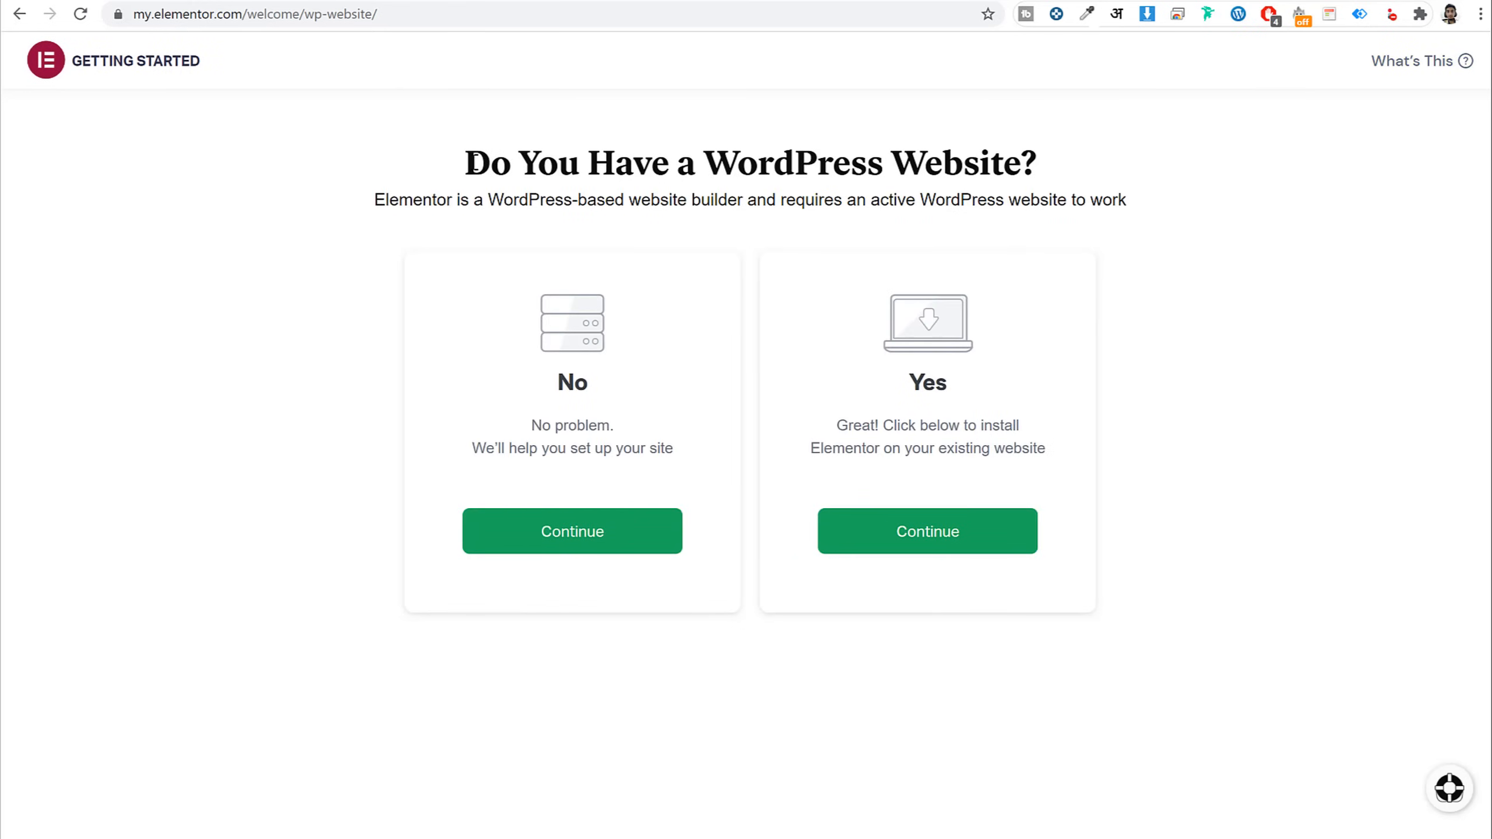
drag(474, 163, 1056, 166)
click(1054, 166)
click(941, 544)
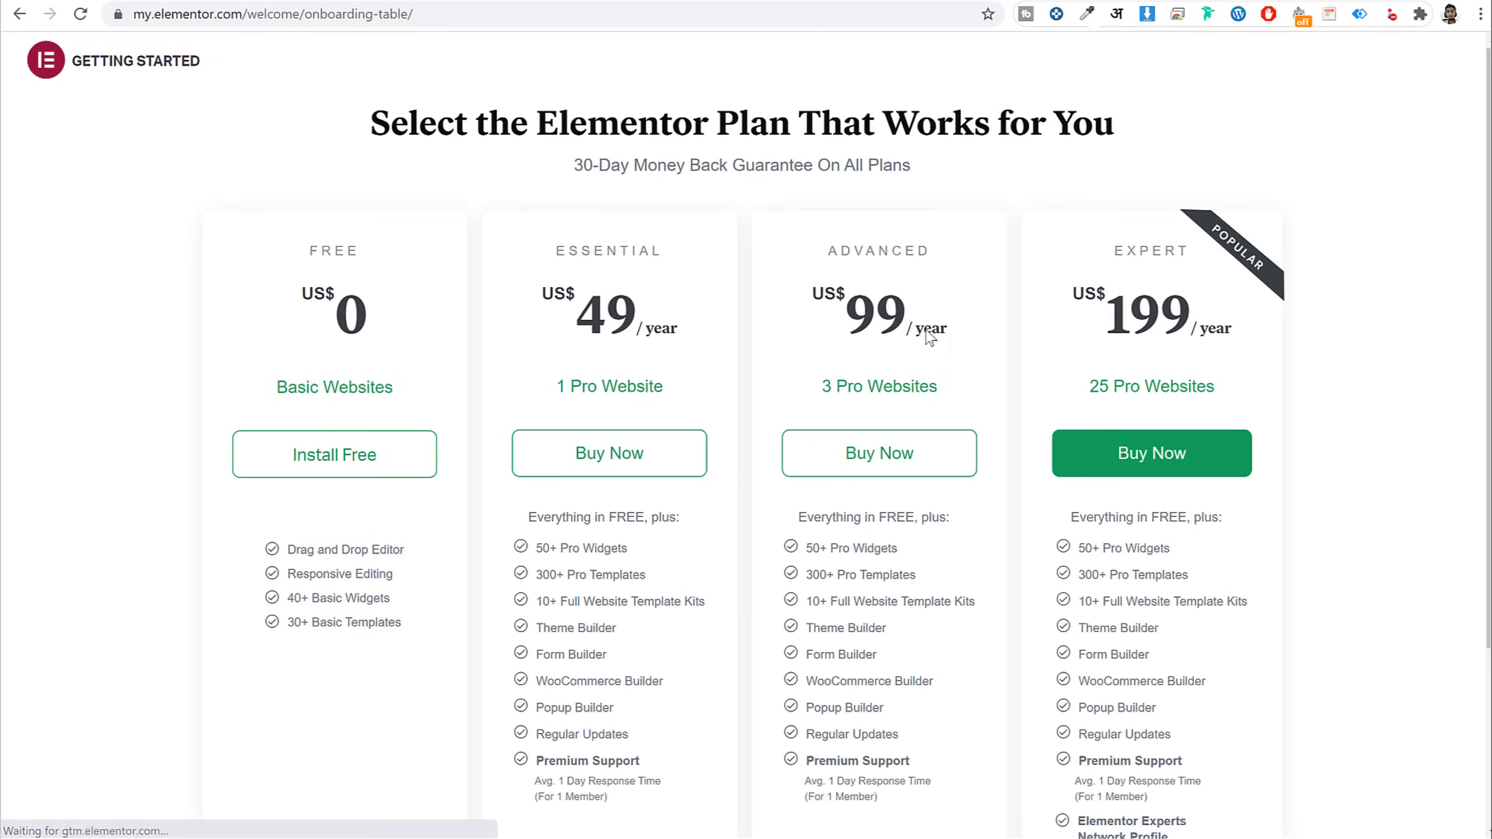
Choose the free Elementor plan and copy the WordPress site address
drag(308, 259, 377, 377)
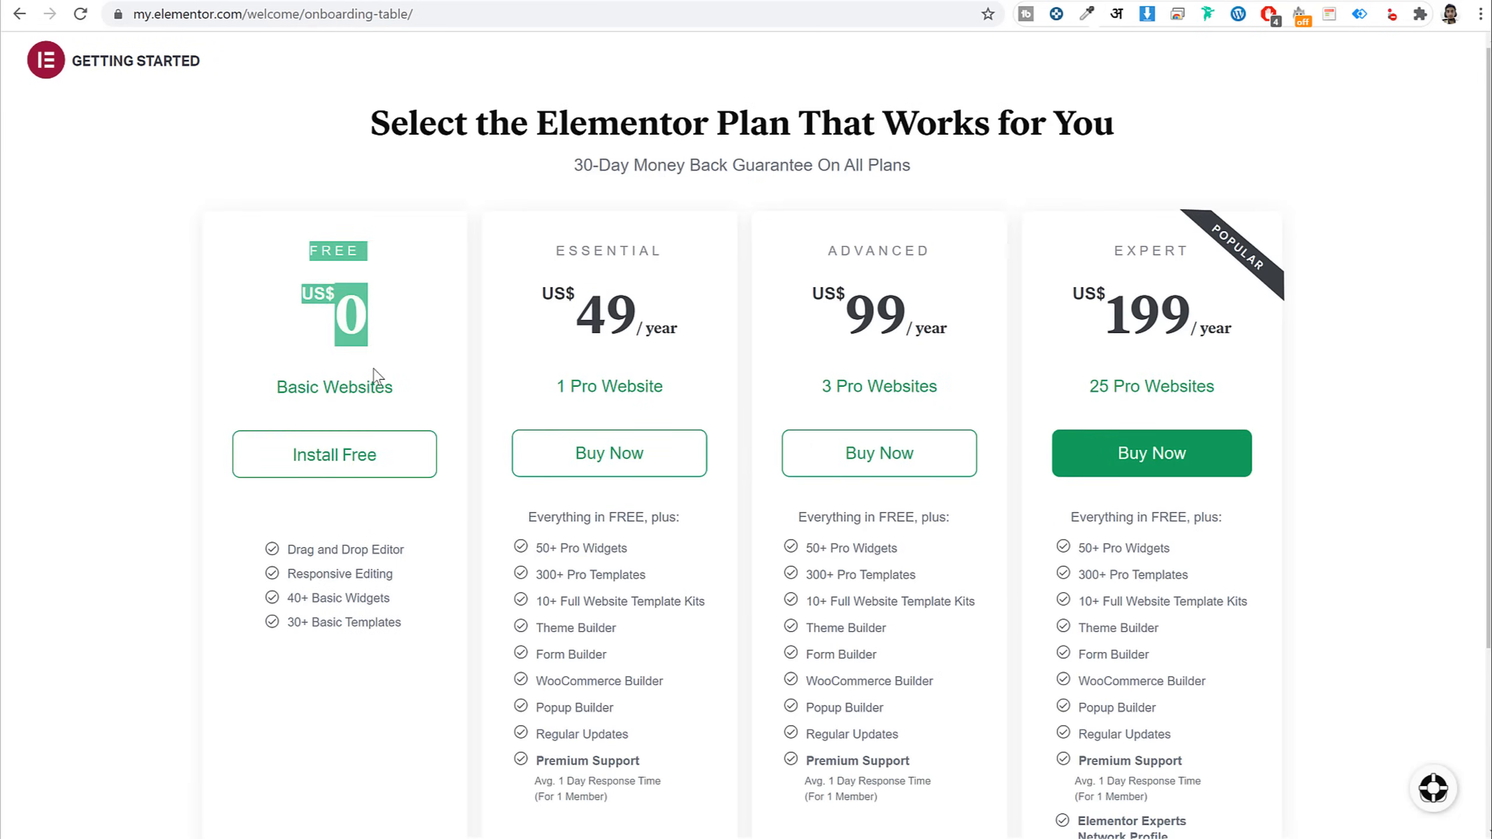
click(334, 470)
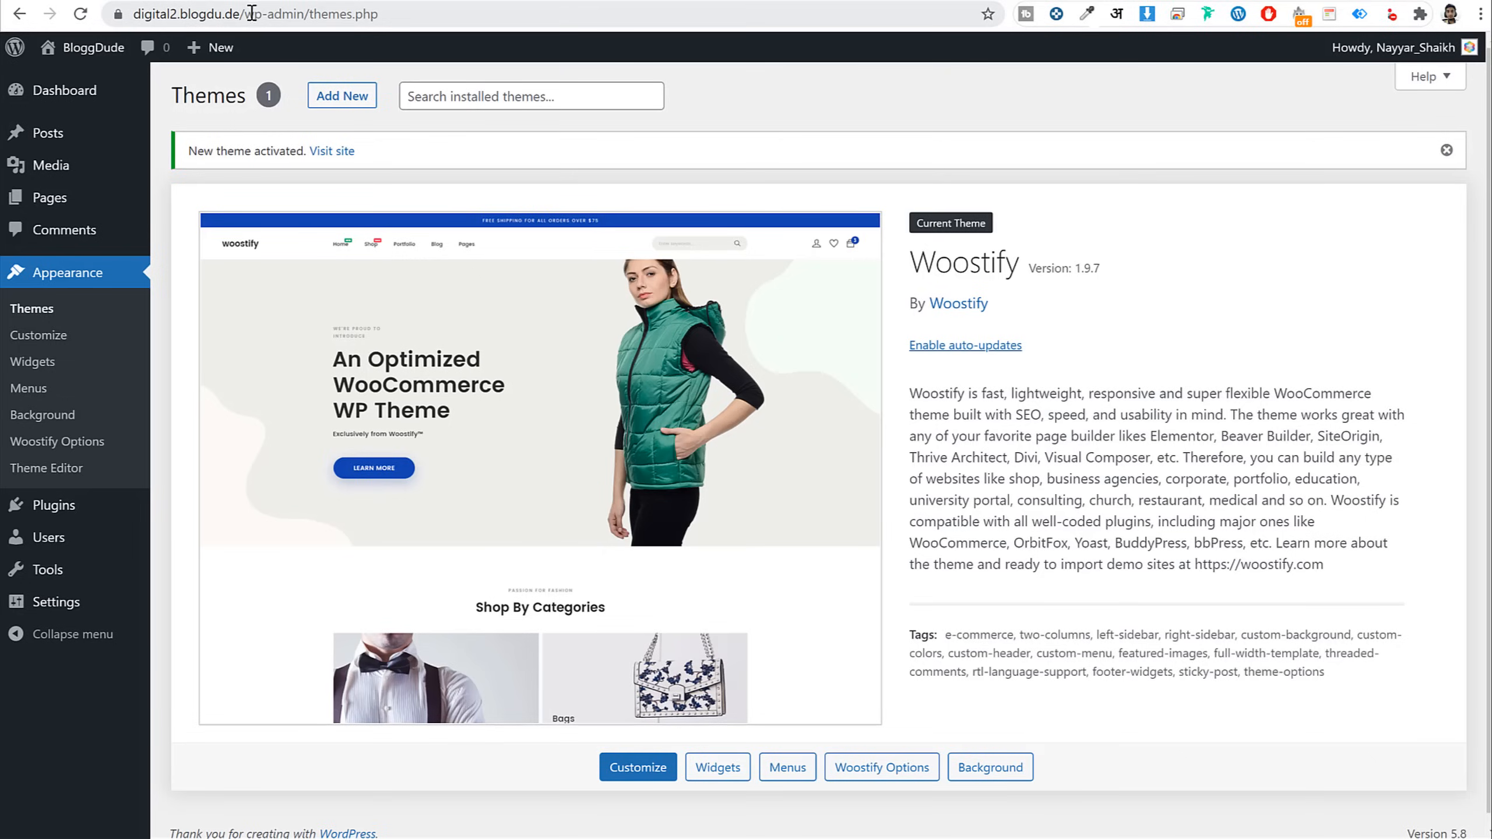
drag(247, 13, 98, 20)
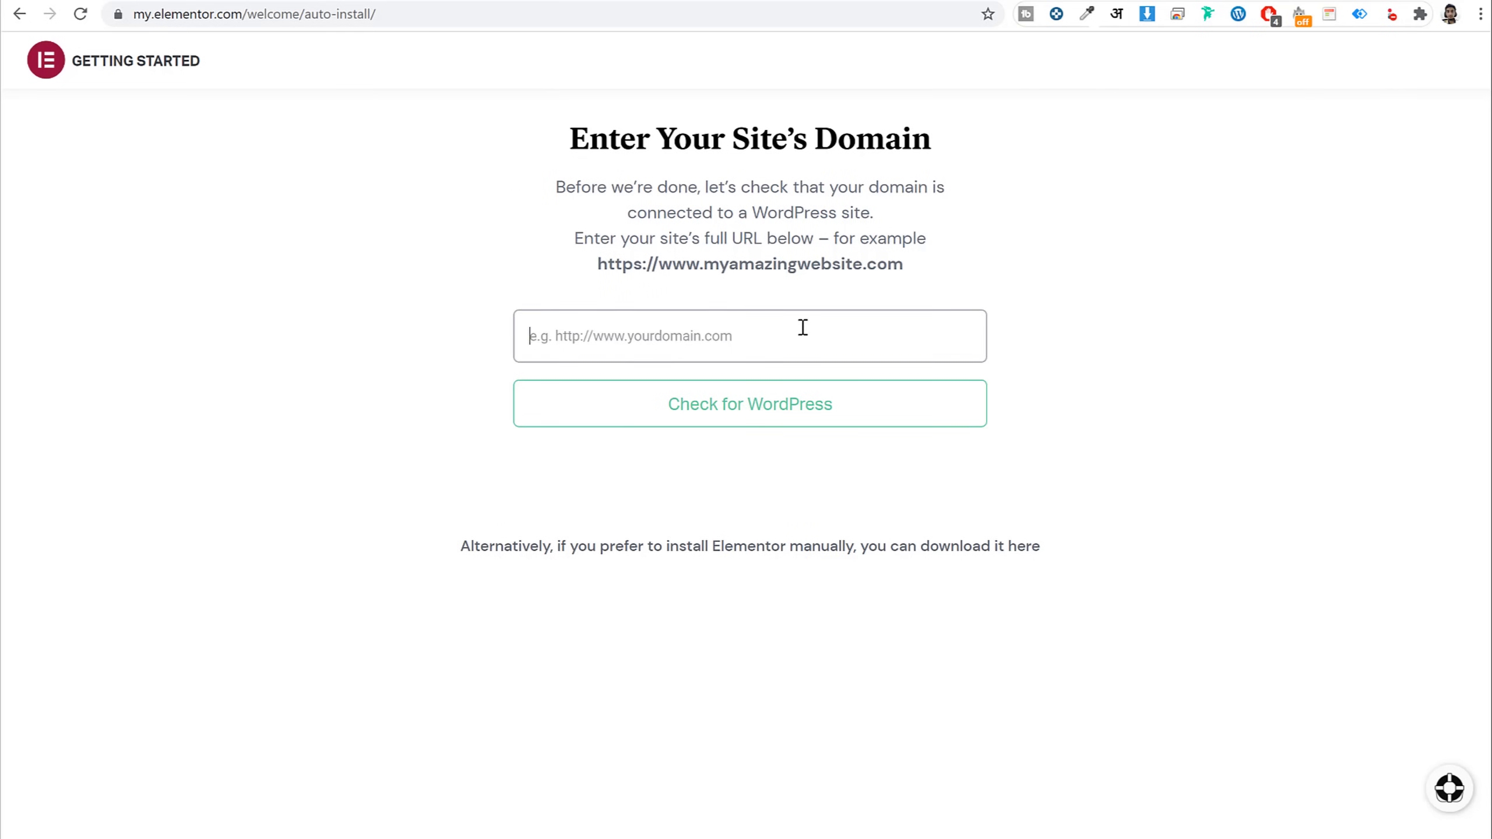
Paste digital2.blogdu.de, pass the WordPress check, and open the Install Elementor page
text(https://digital2.blogdu.de/)
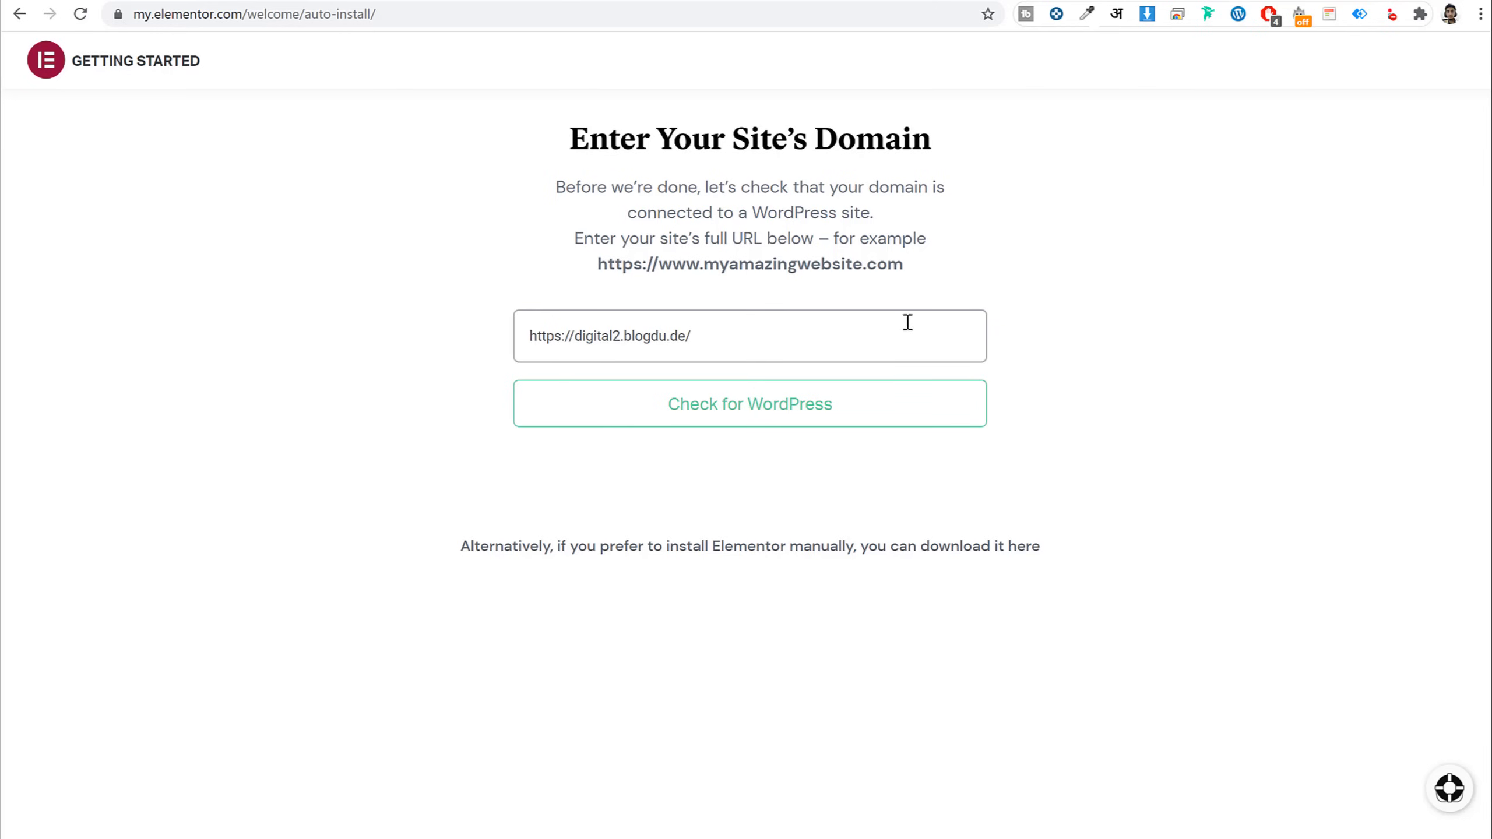
click(759, 412)
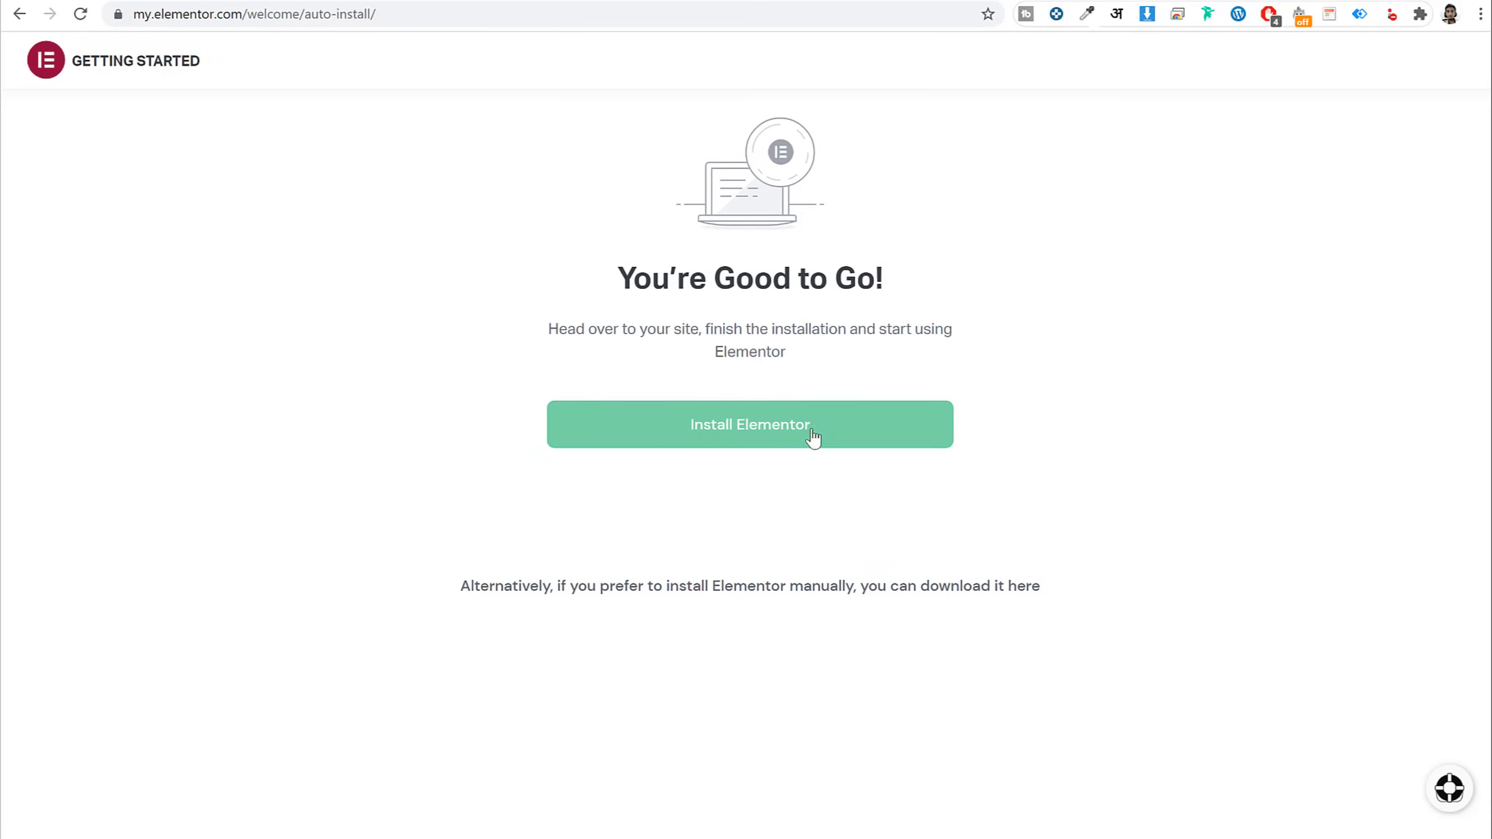
click(758, 446)
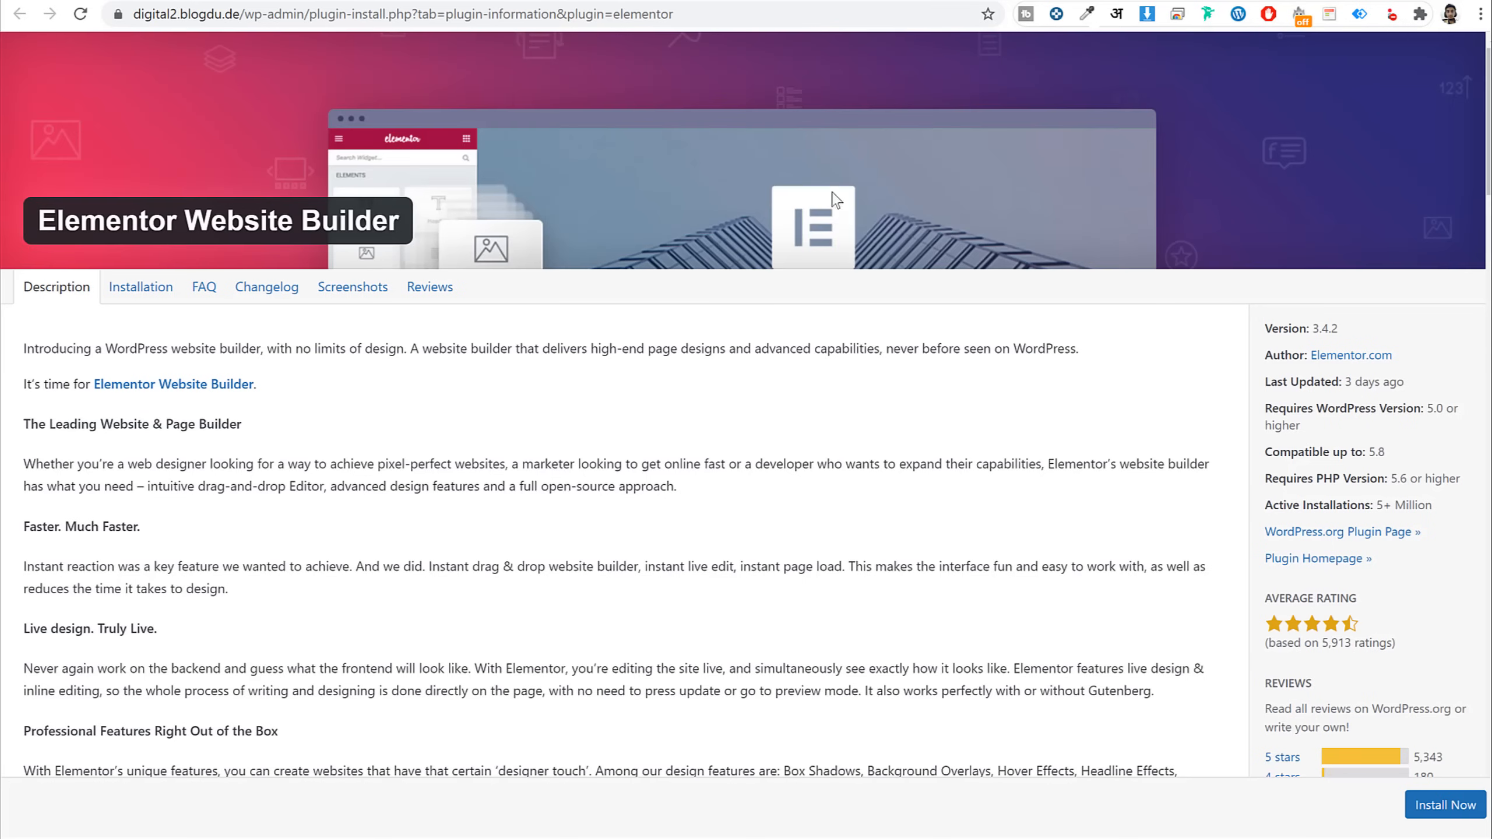
Install Elementor Website Builder 3.4.2 from its plugin information page
scroll(1426, 627, down, 3)
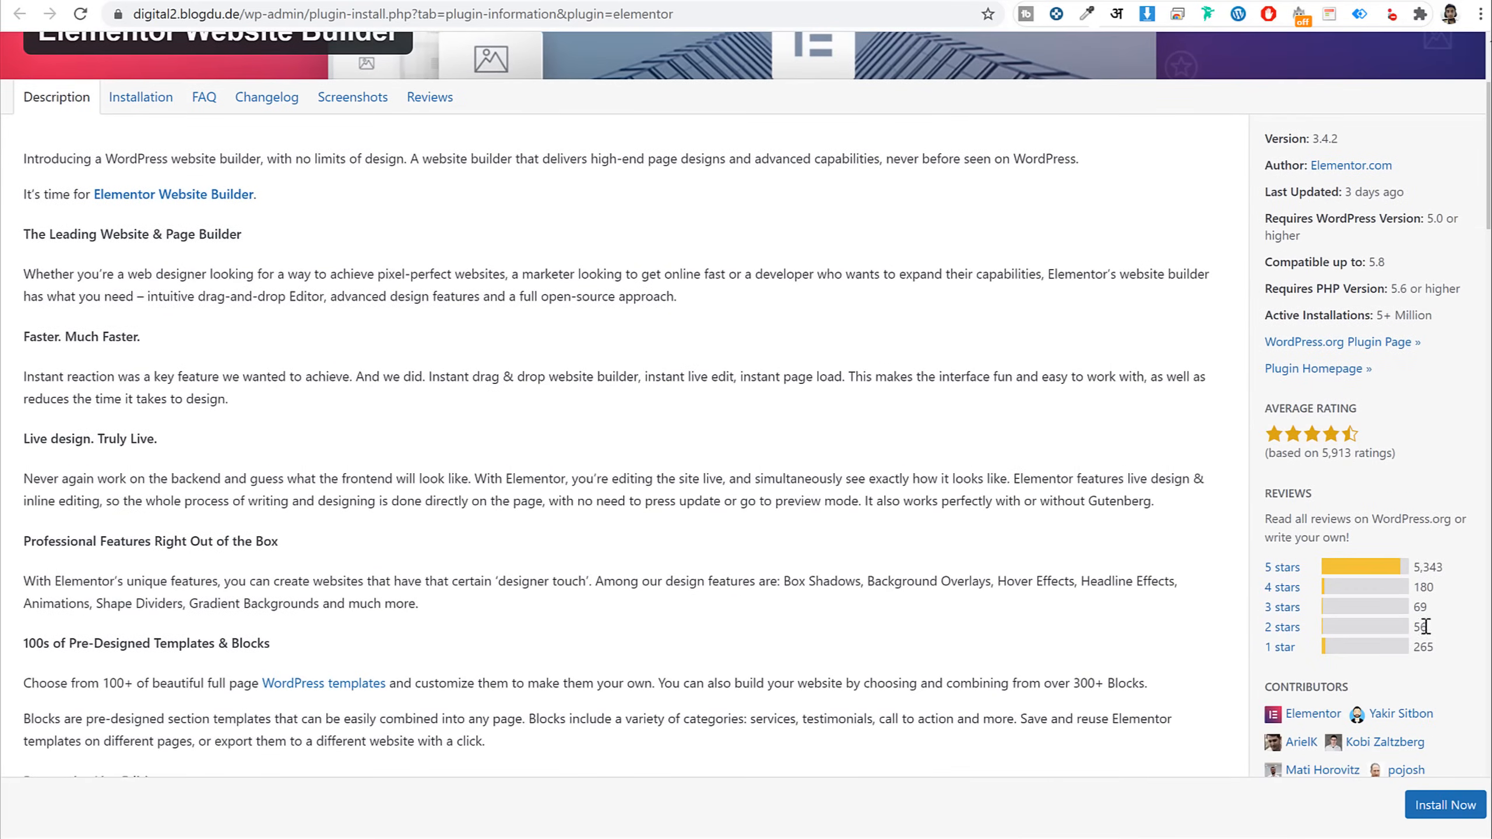
scroll(1433, 680, up, 3)
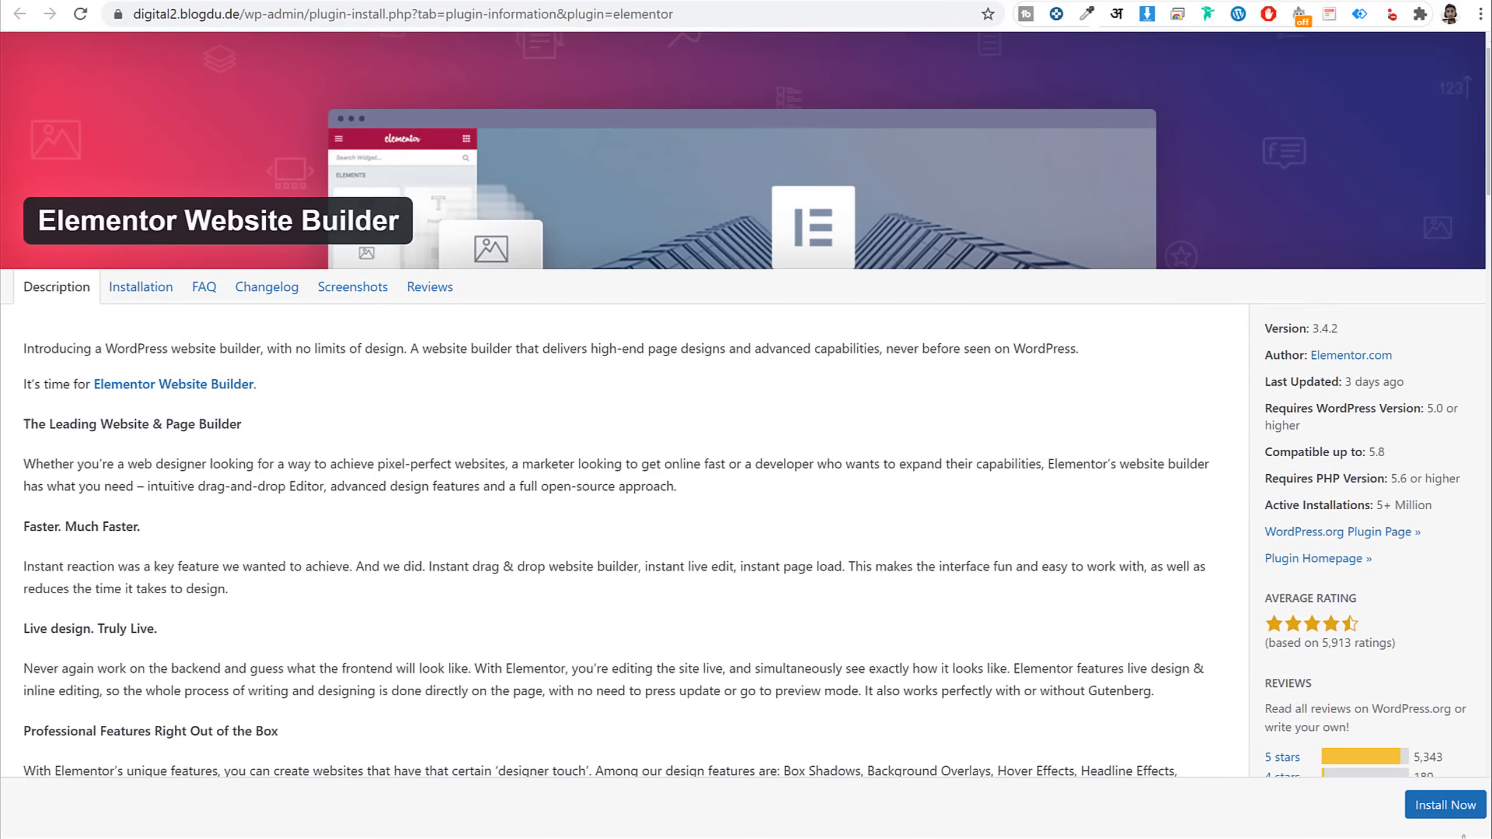
click(1436, 807)
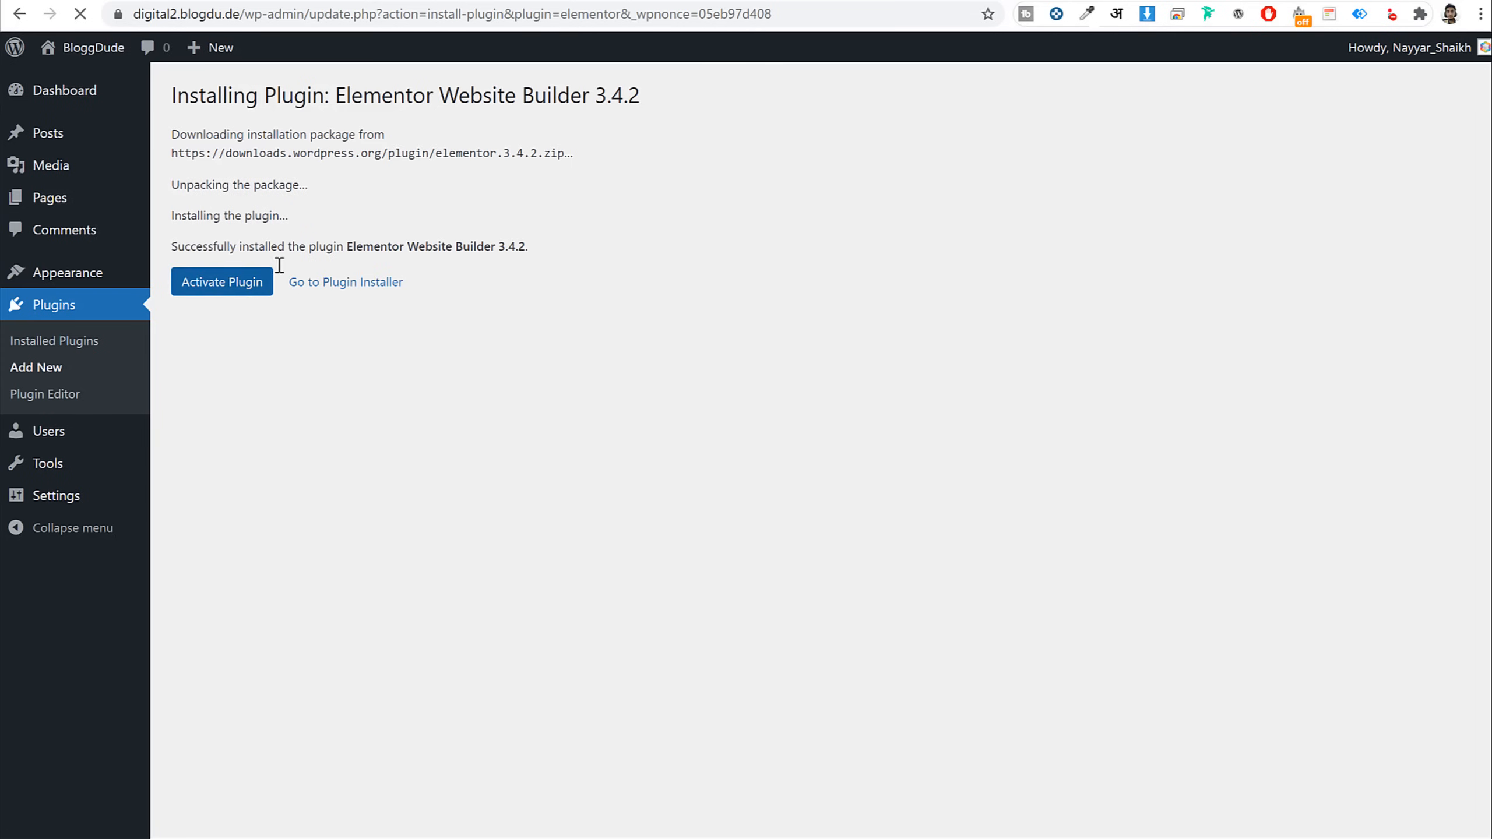
Search Add Plugins for 'woocommerce' and install the WooCommerce plugin
click(70, 315)
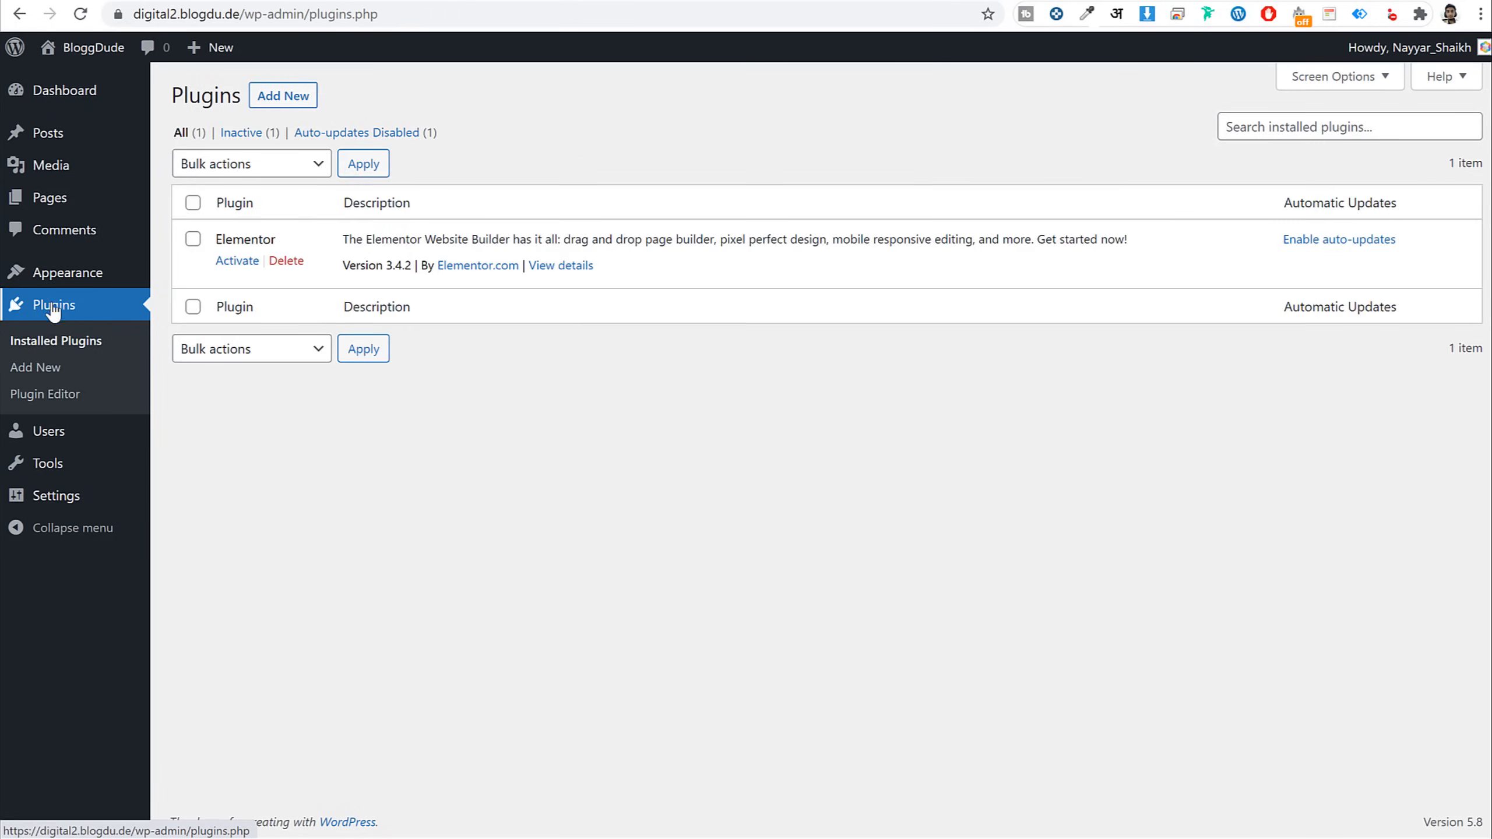
click(282, 96)
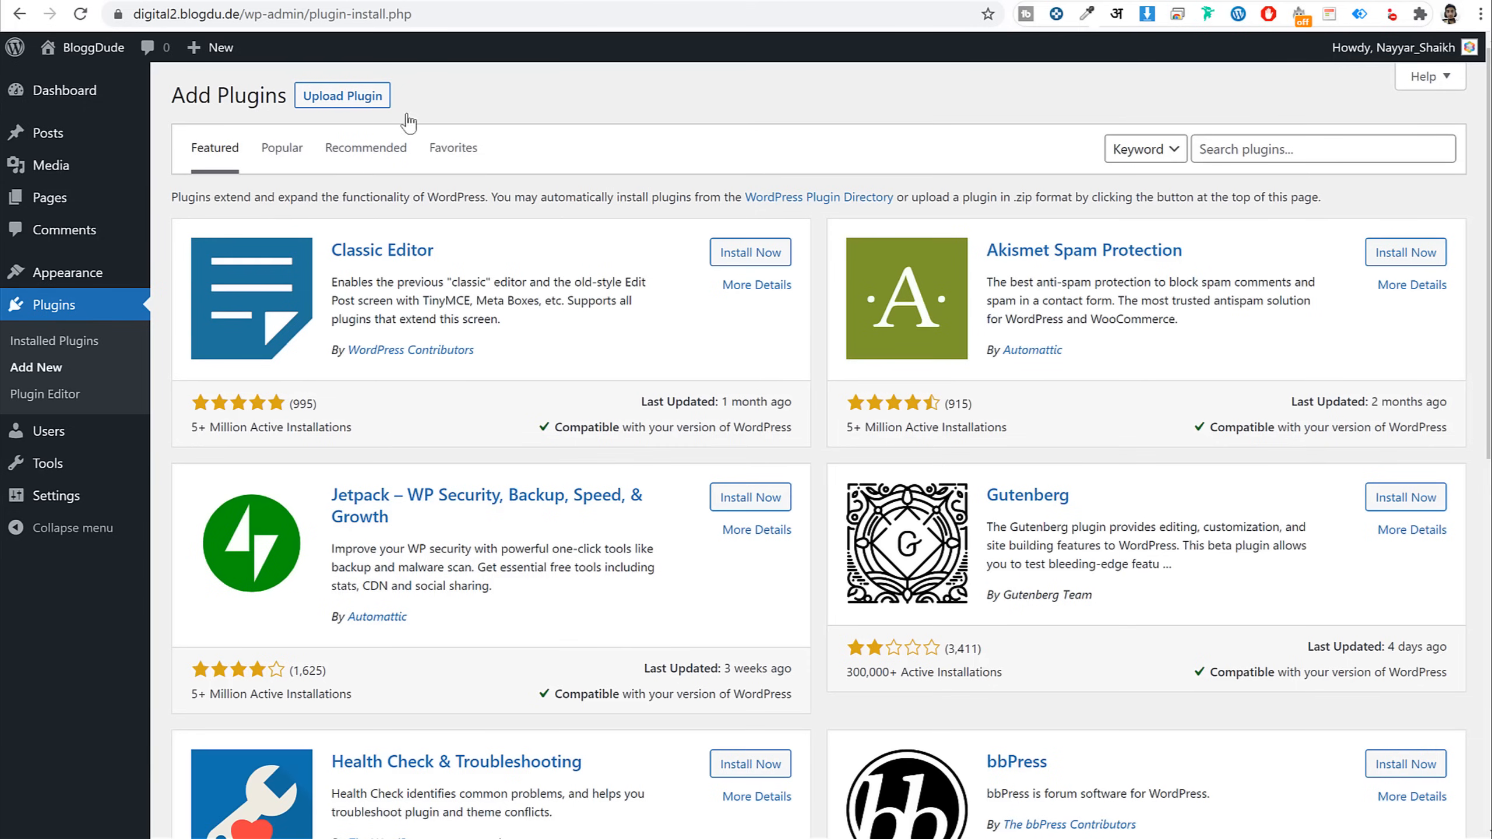
click(1252, 151)
text(w)
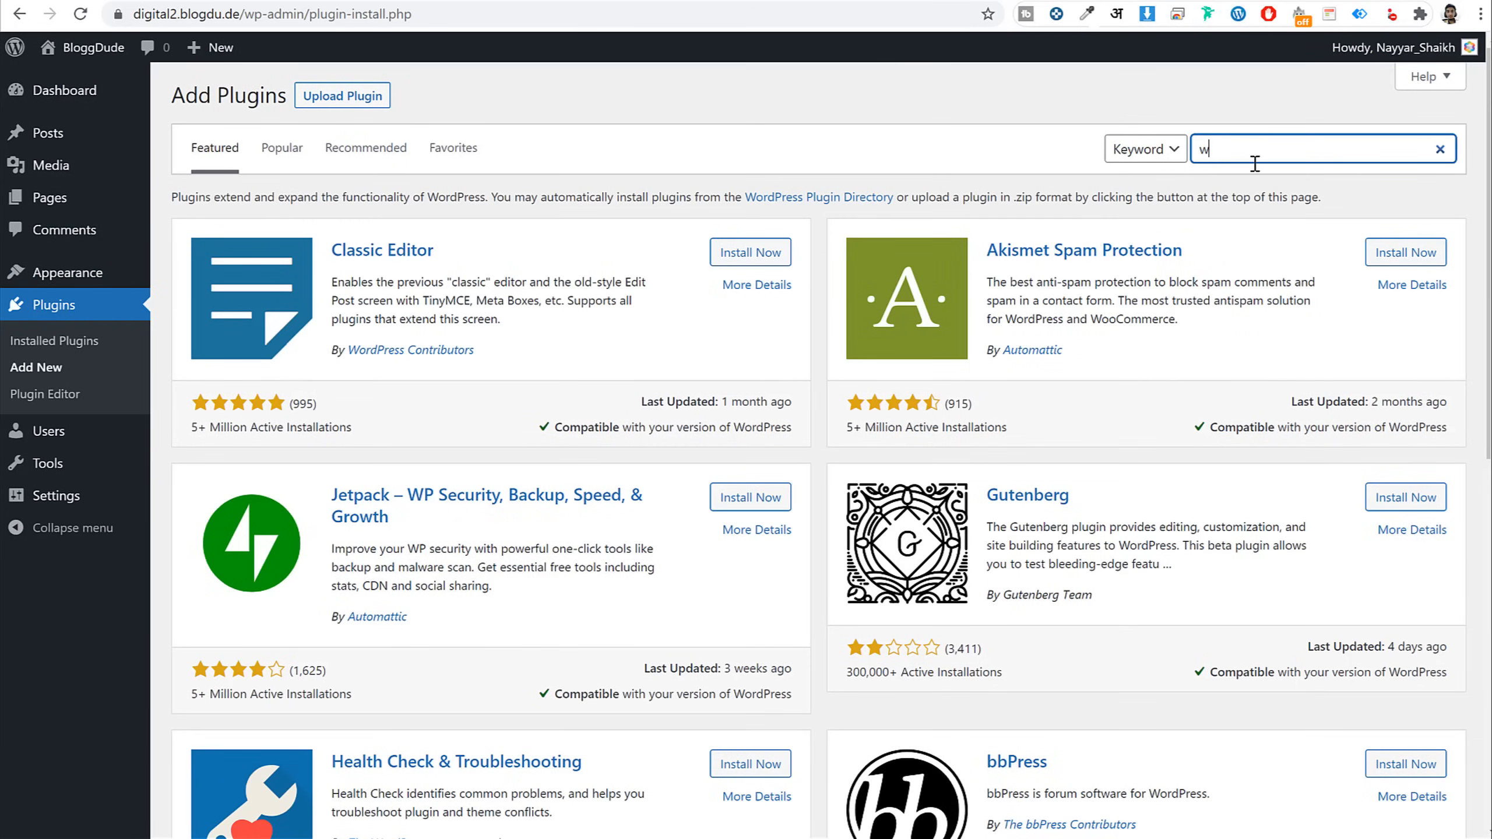
text(ooc)
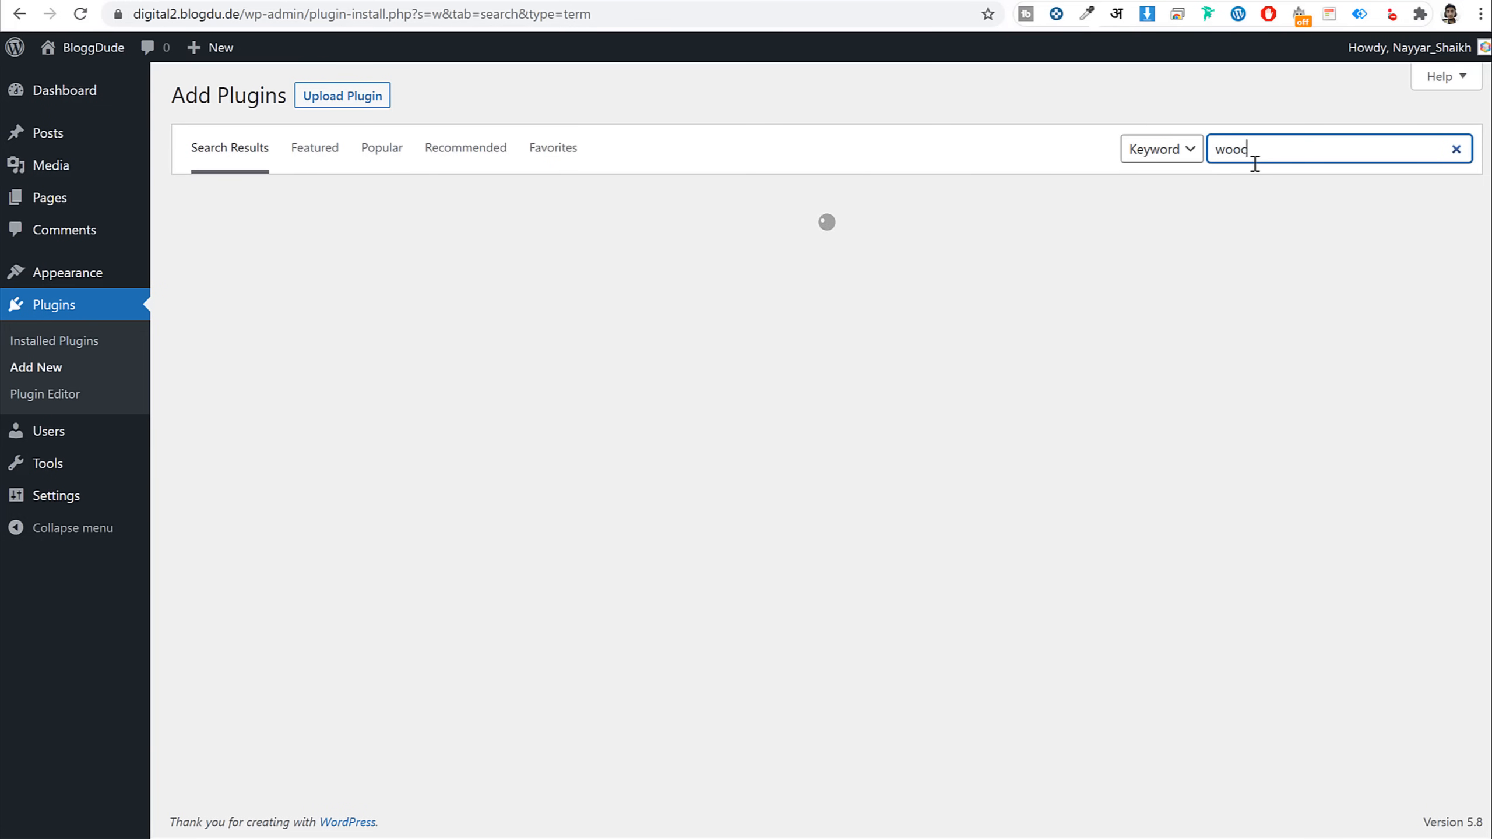
text(ommerce)
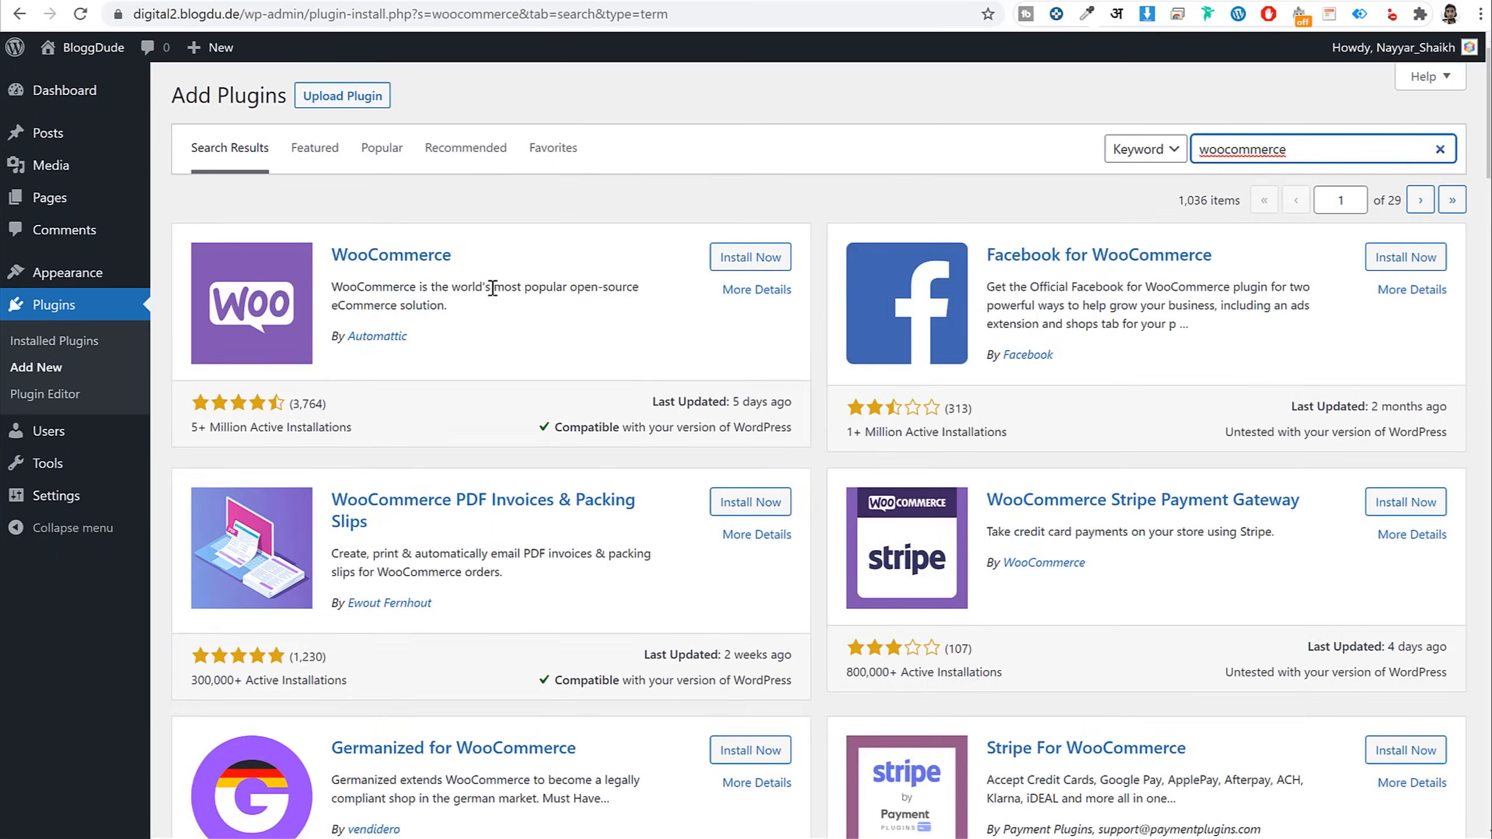
drag(470, 316, 337, 285)
click(376, 297)
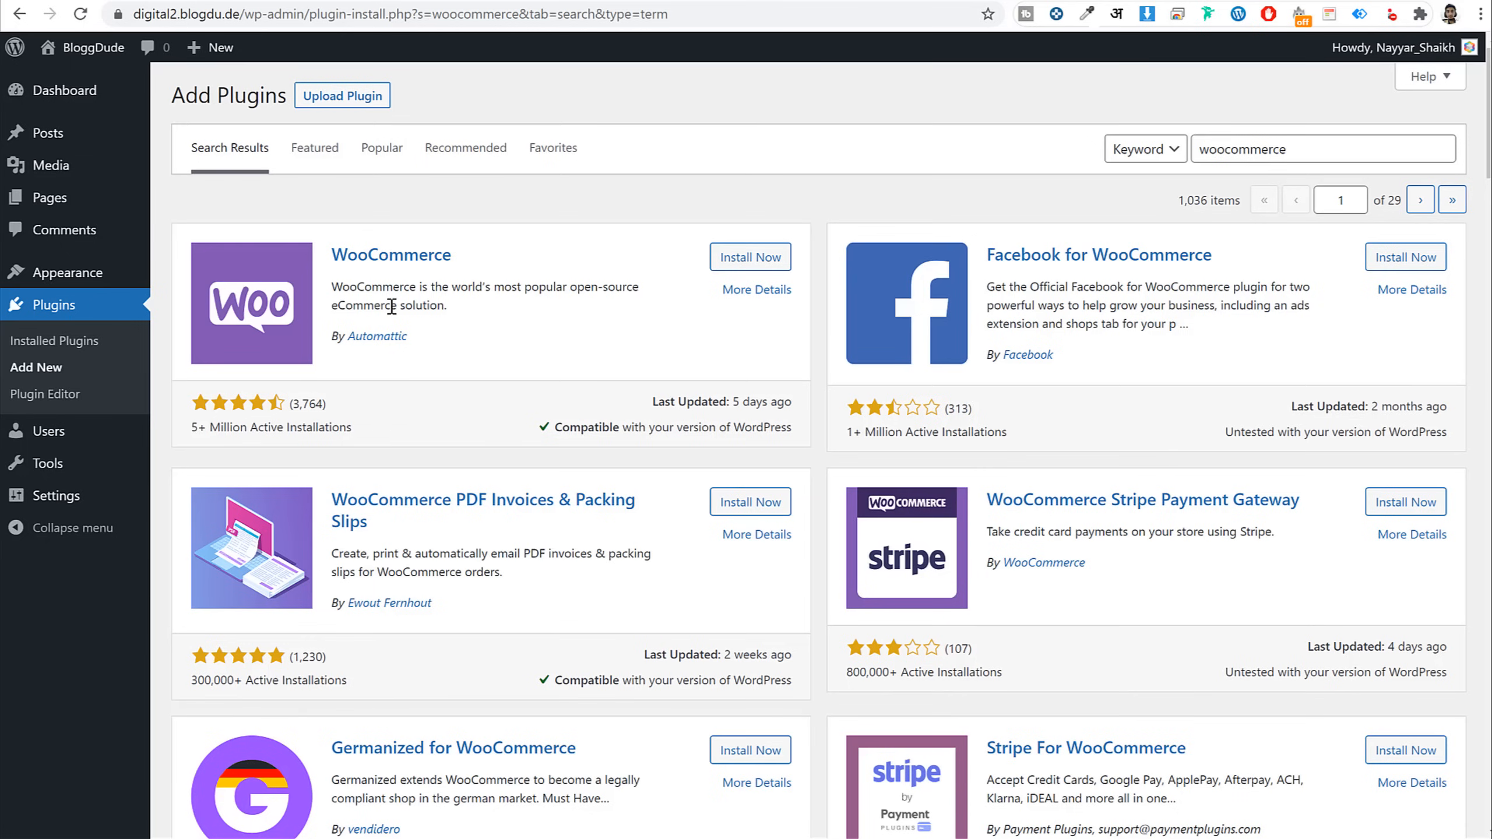
click(751, 257)
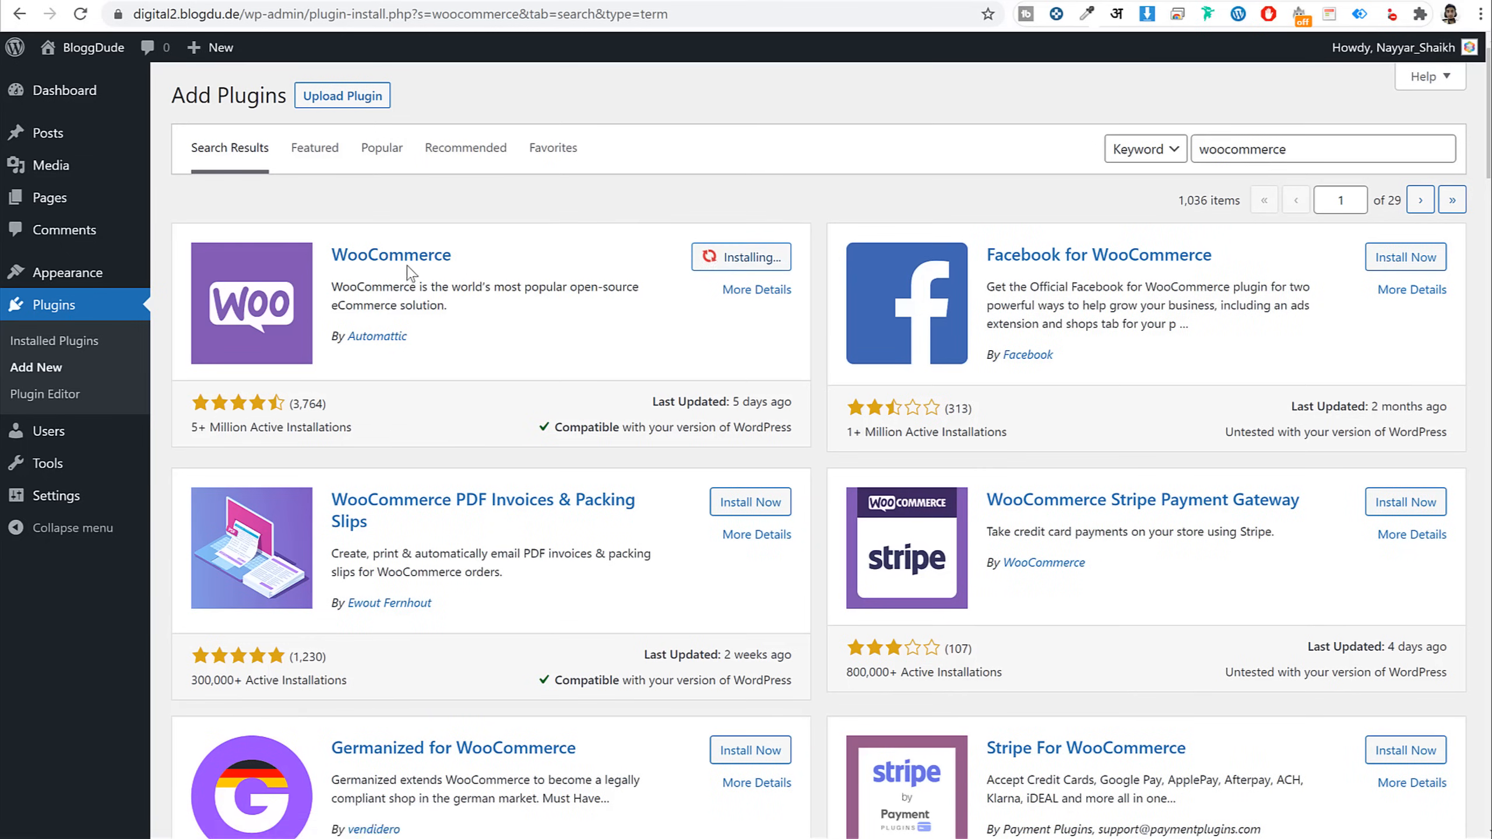
drag(506, 264, 332, 256)
drag(436, 350, 333, 341)
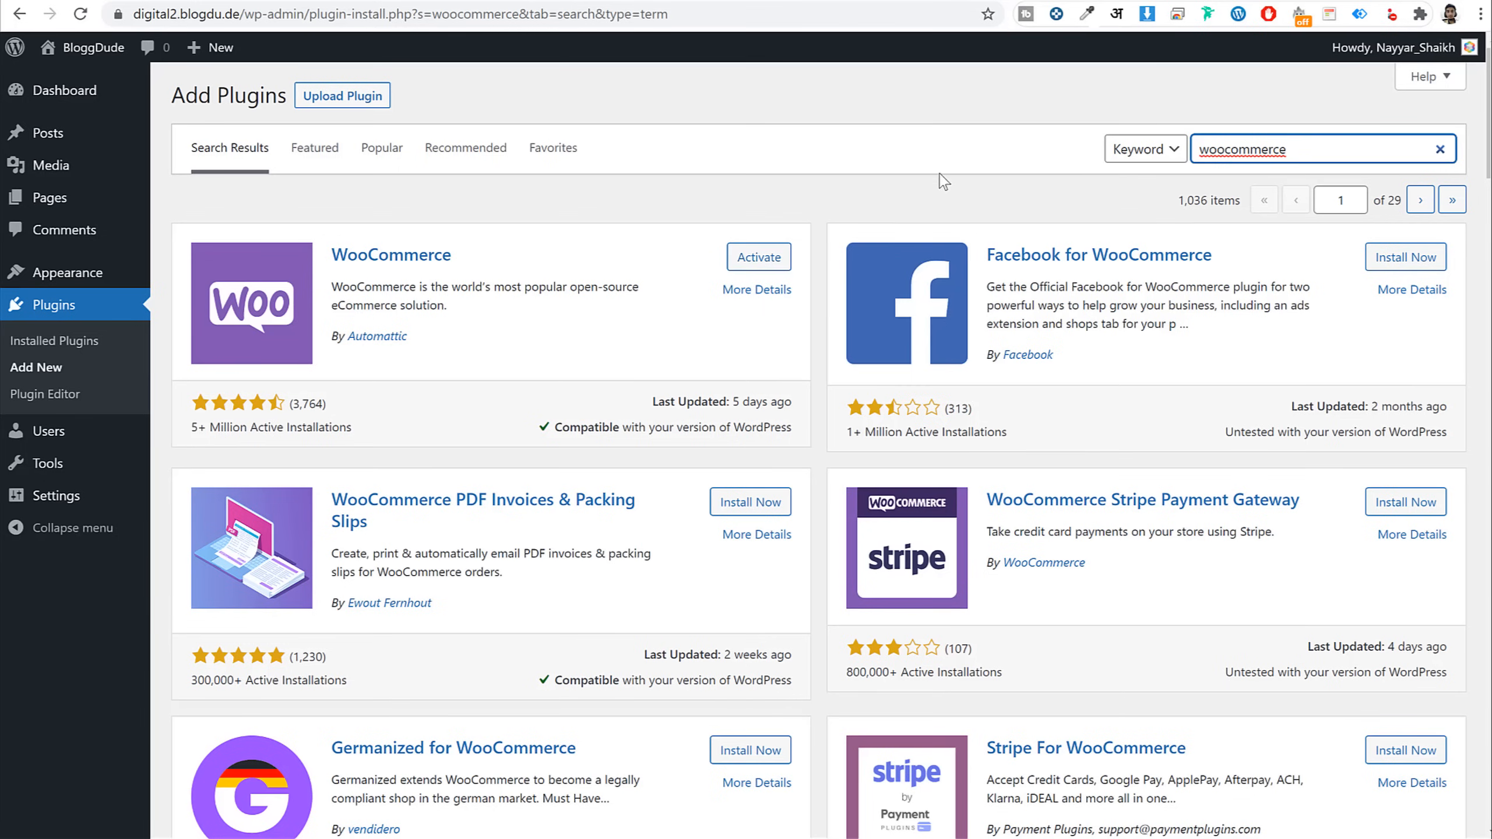
double_click(1325, 150)
Search 'wishlist' and install TI WooCommerce Wishlist
text(wishlist)
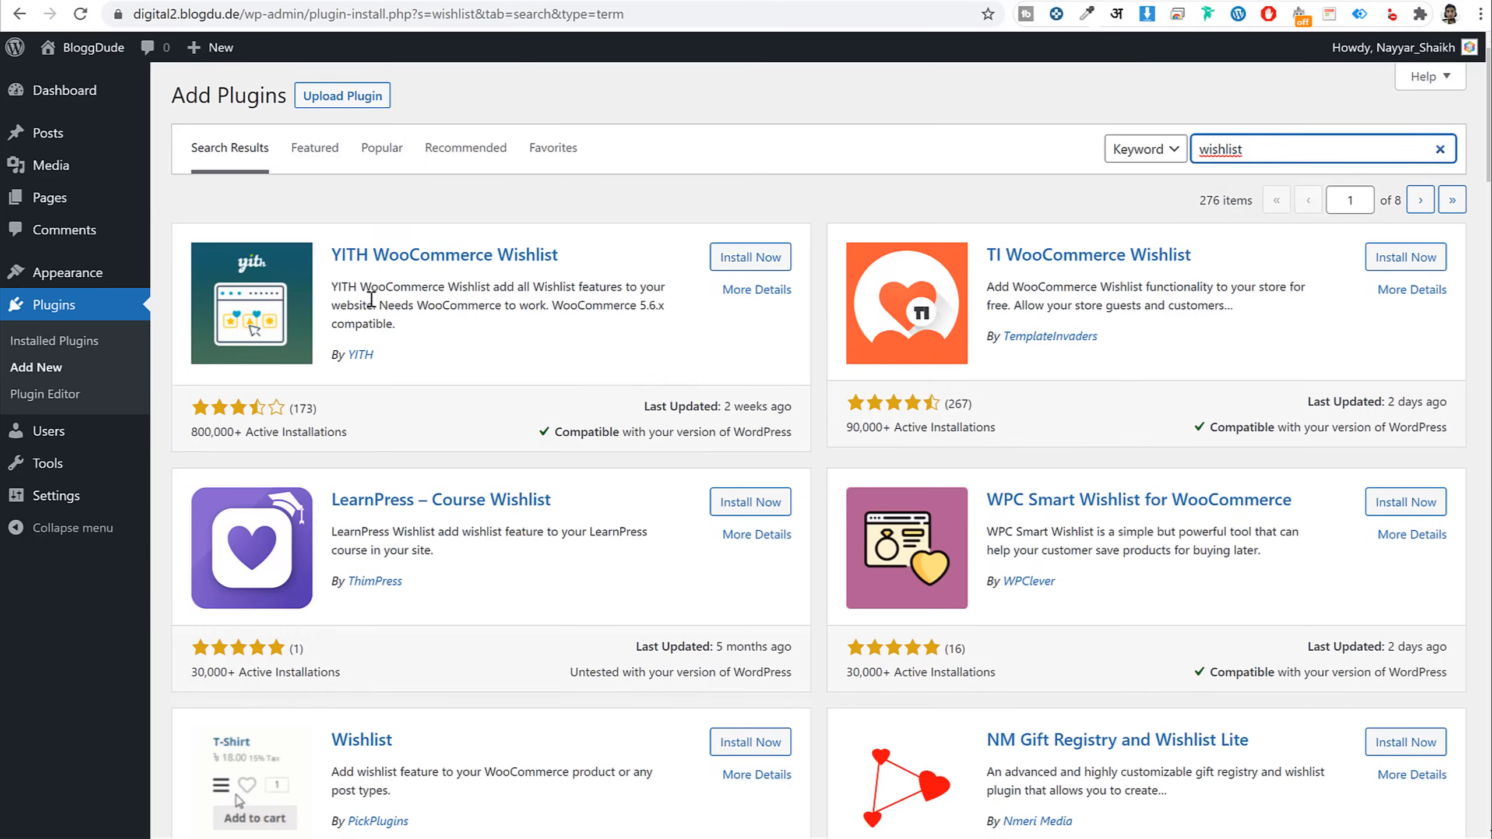
drag(585, 259, 330, 257)
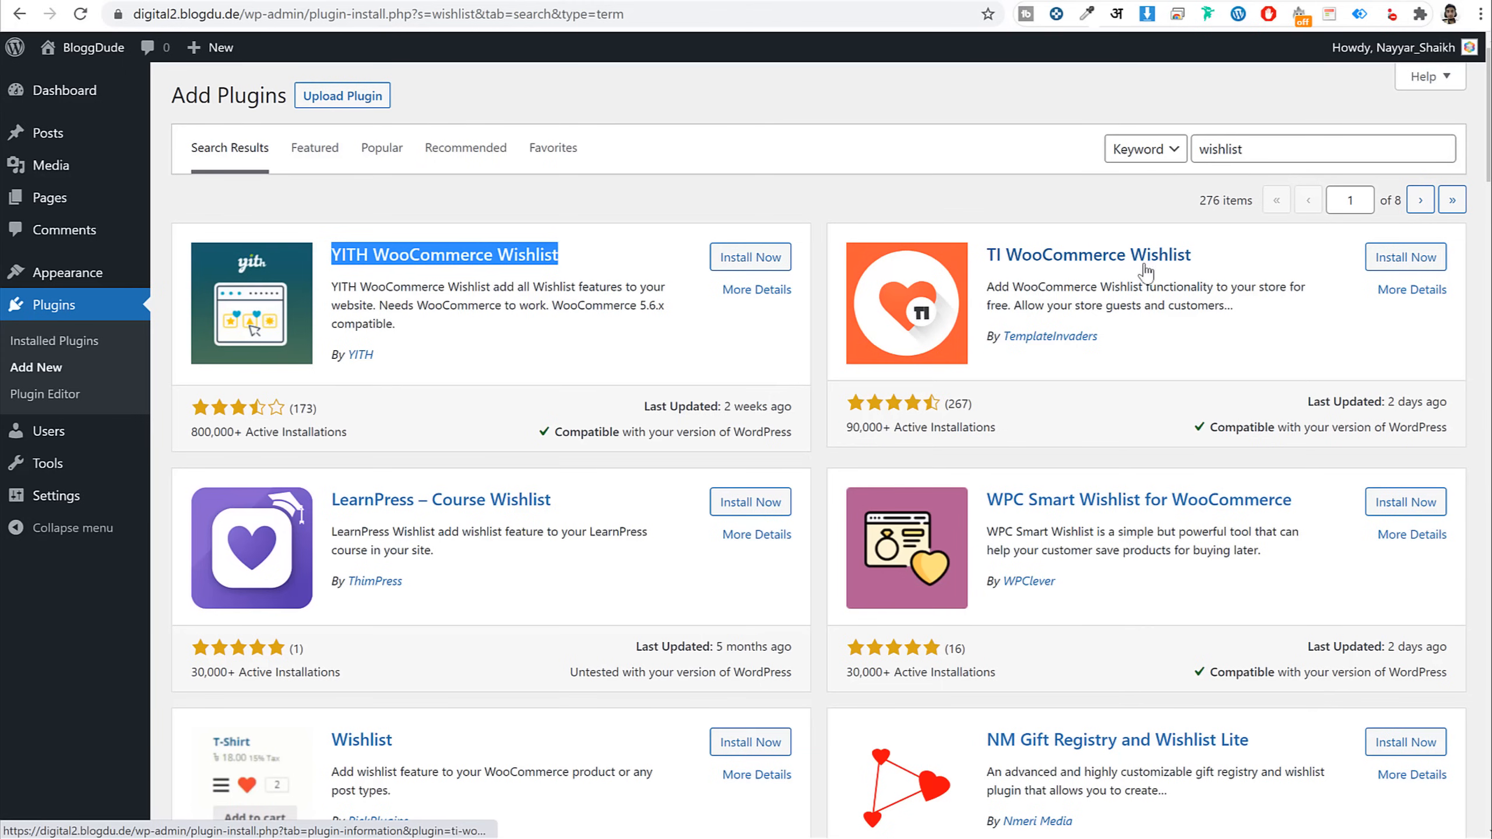
click(1337, 267)
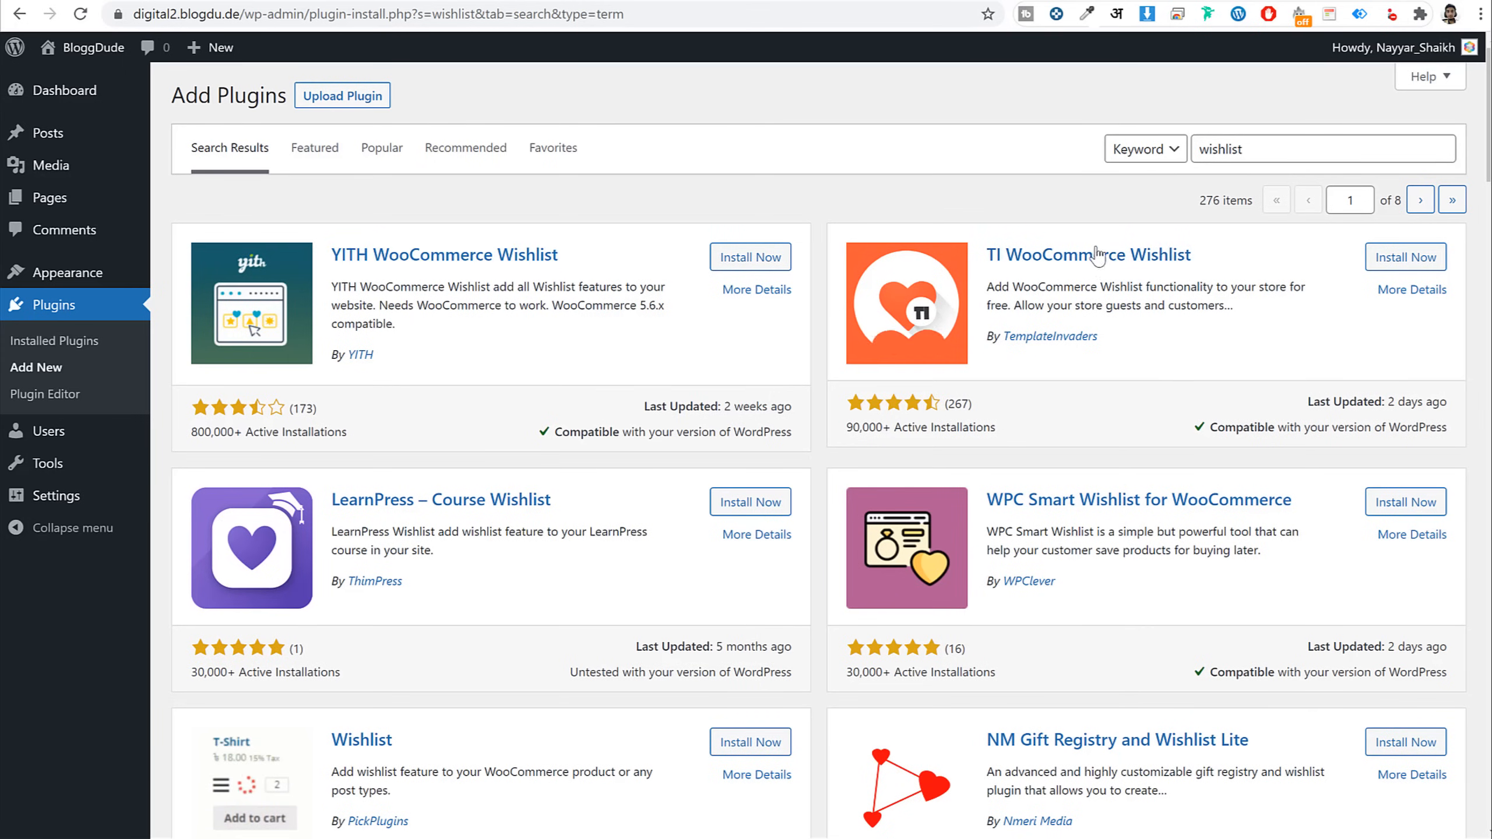
click(1416, 259)
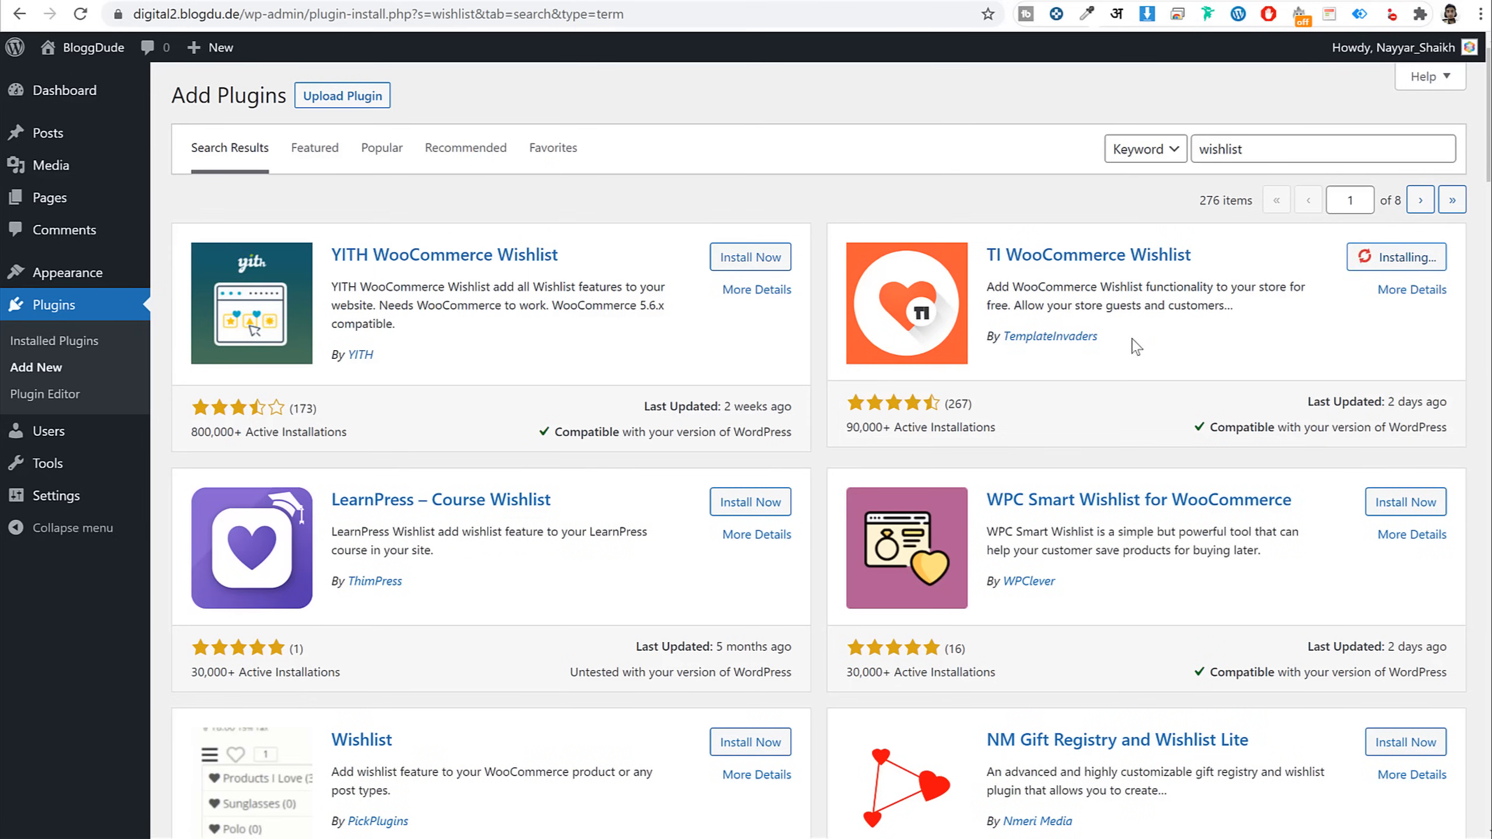
drag(1098, 340, 1000, 344)
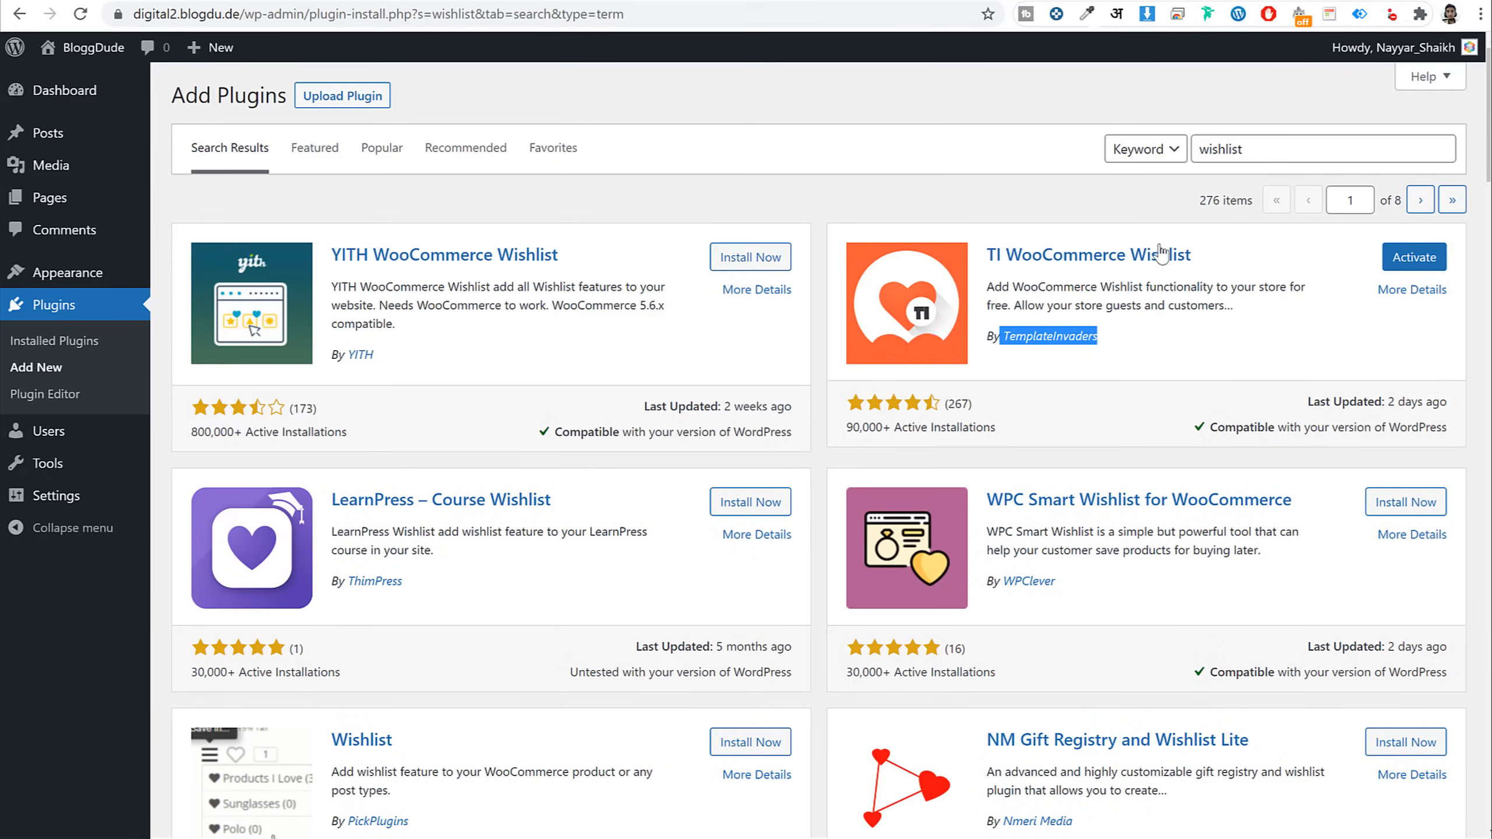
Search 'contact', install Contact Form 7, and view the Installed Plugins list
drag(1201, 151, 1256, 152)
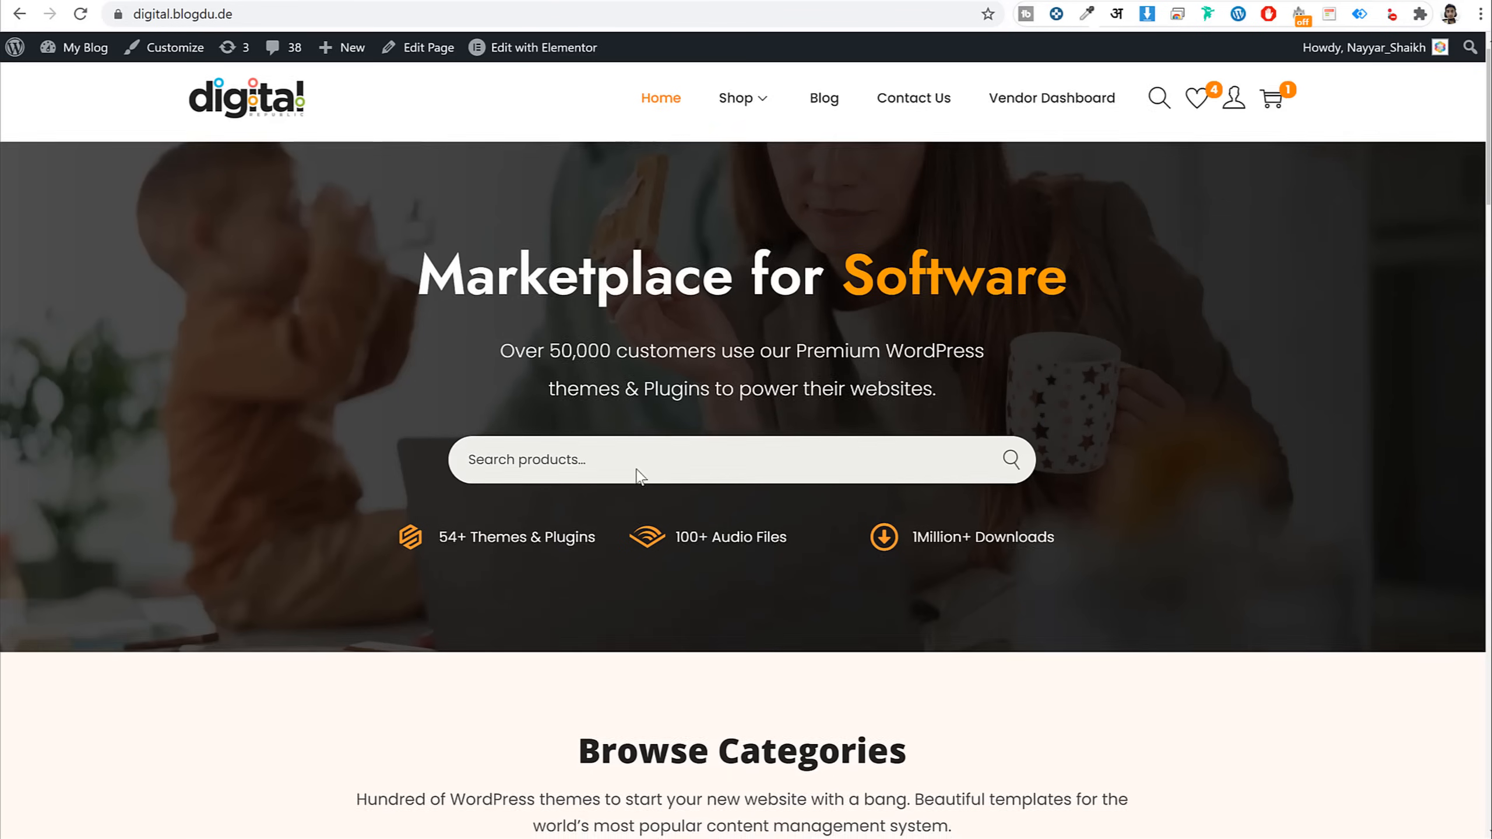
scroll(635, 469, down, 8)
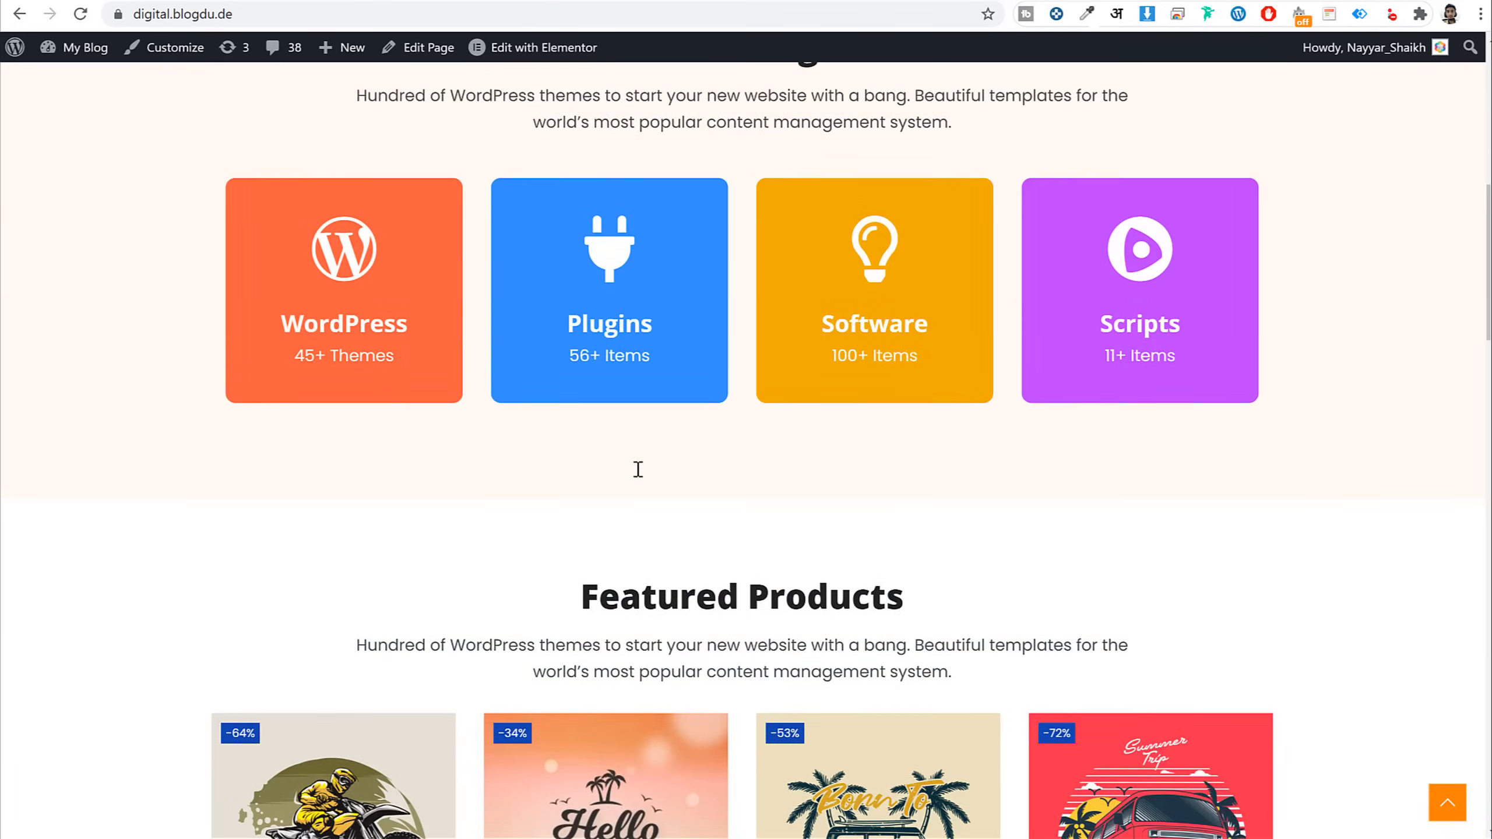
scroll(638, 470, down, 6)
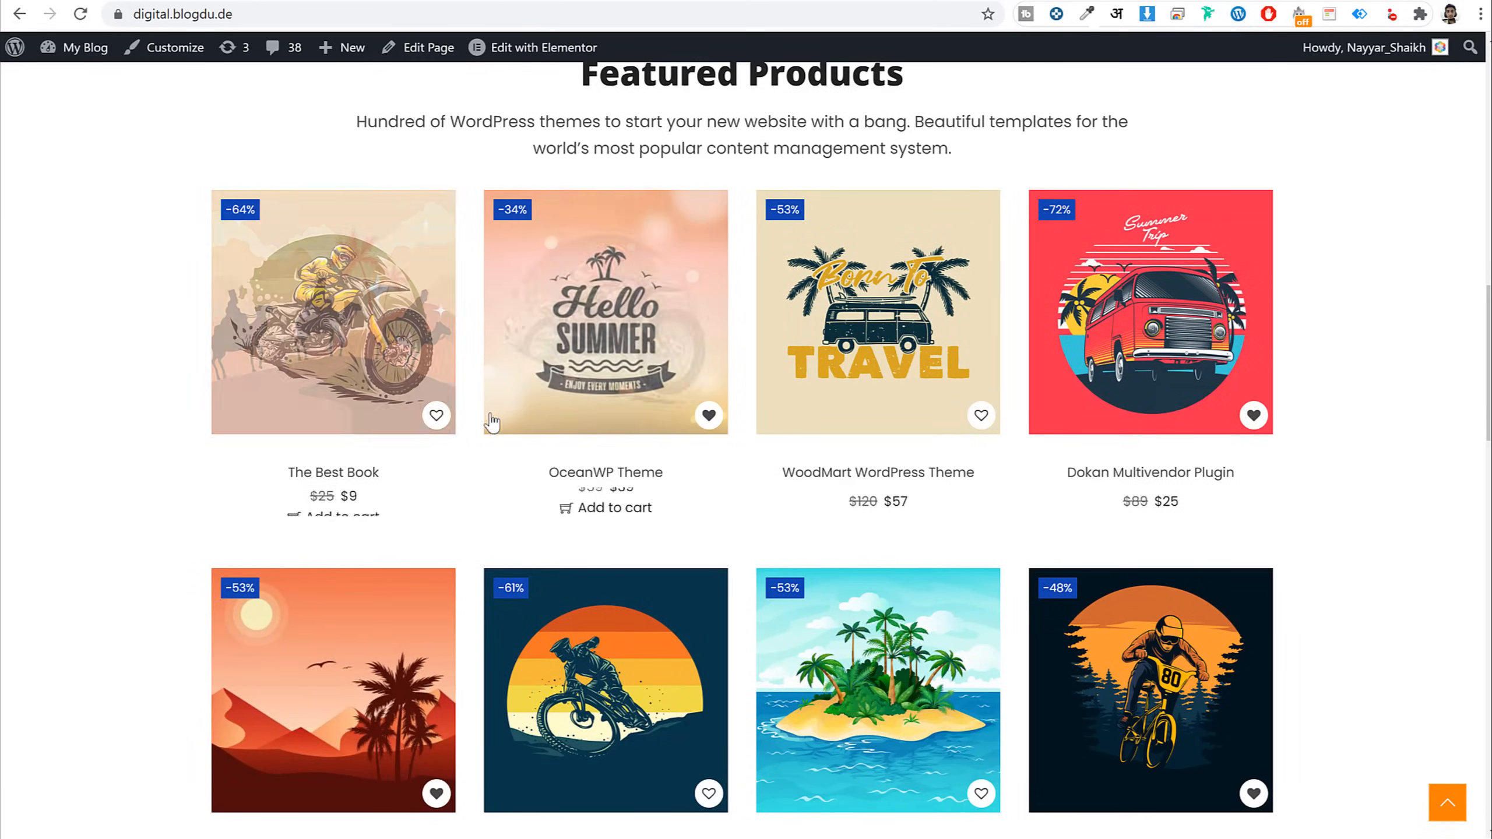
scroll(687, 505, up, 12)
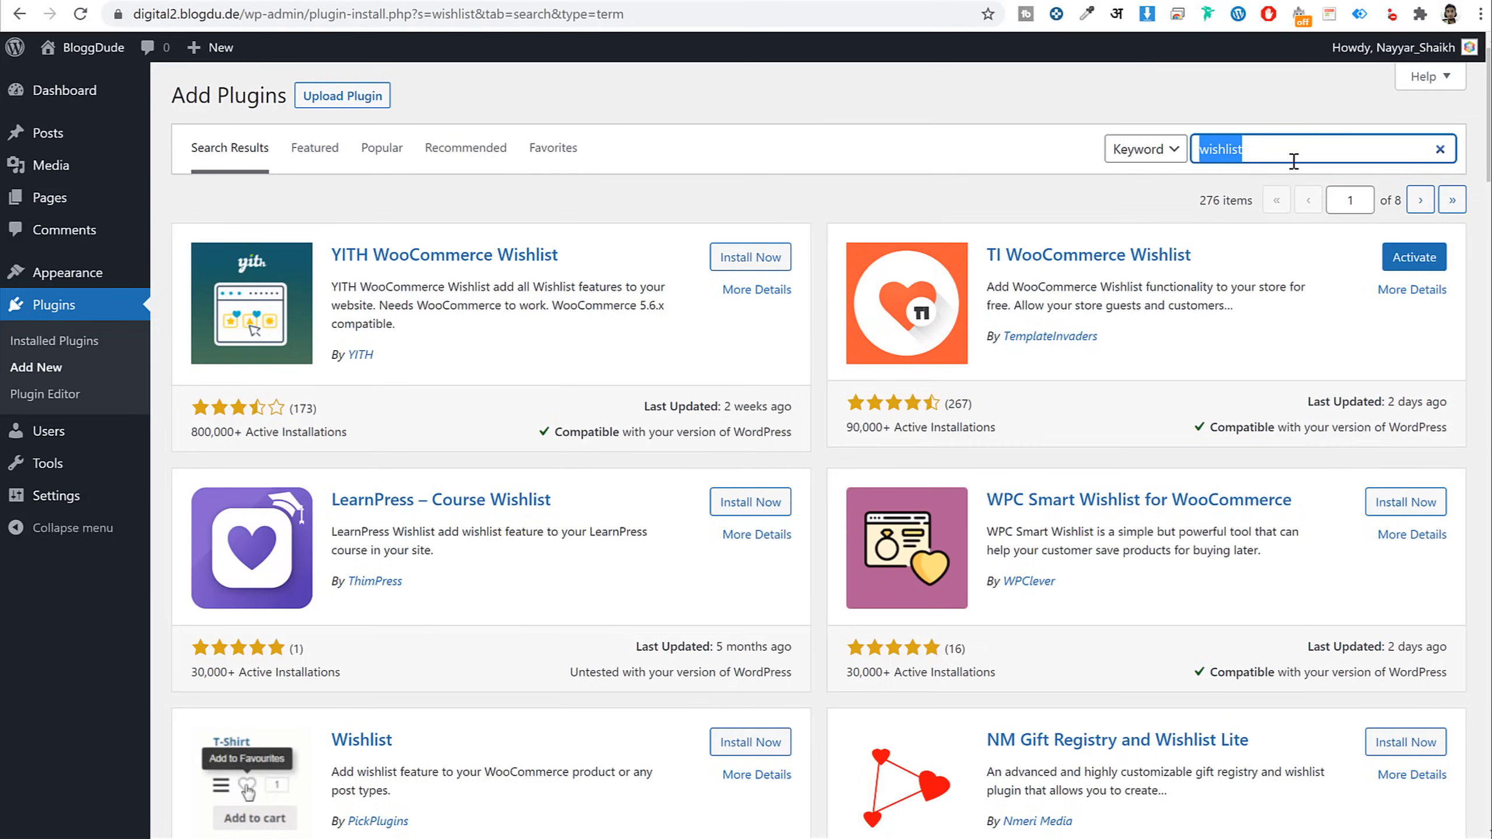
text(contact)
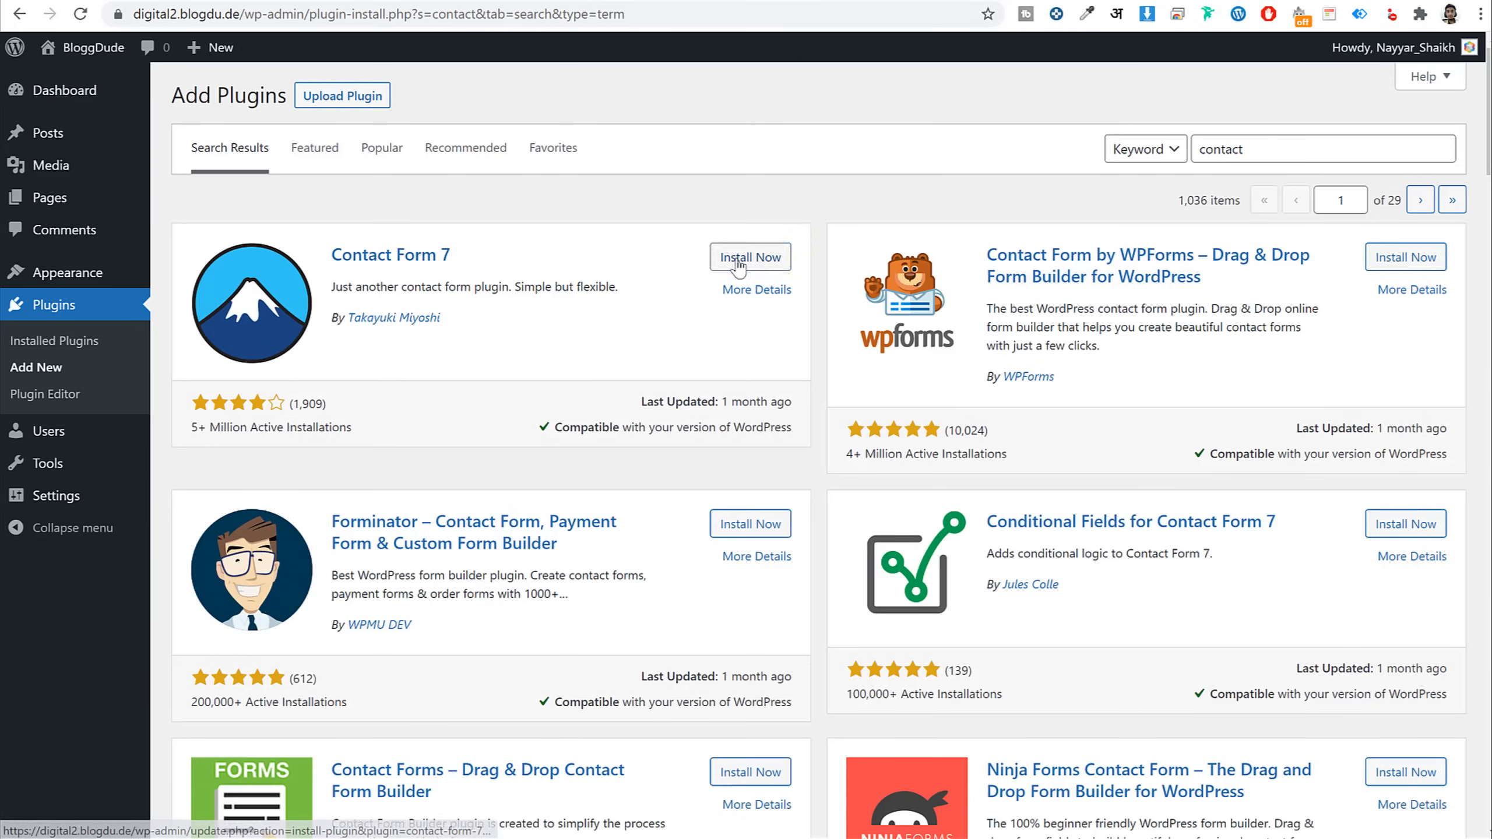
click(741, 257)
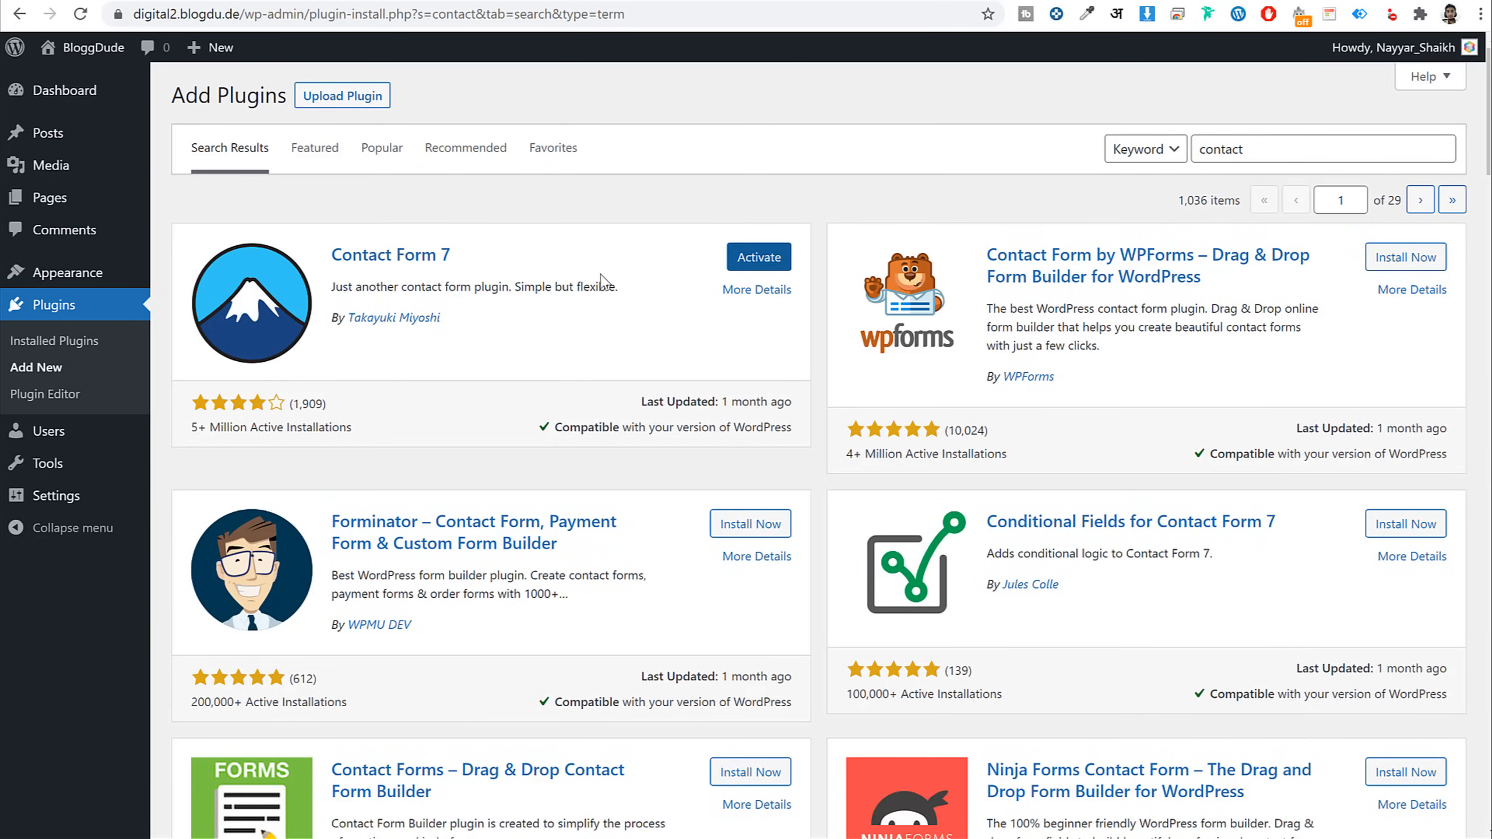
click(59, 340)
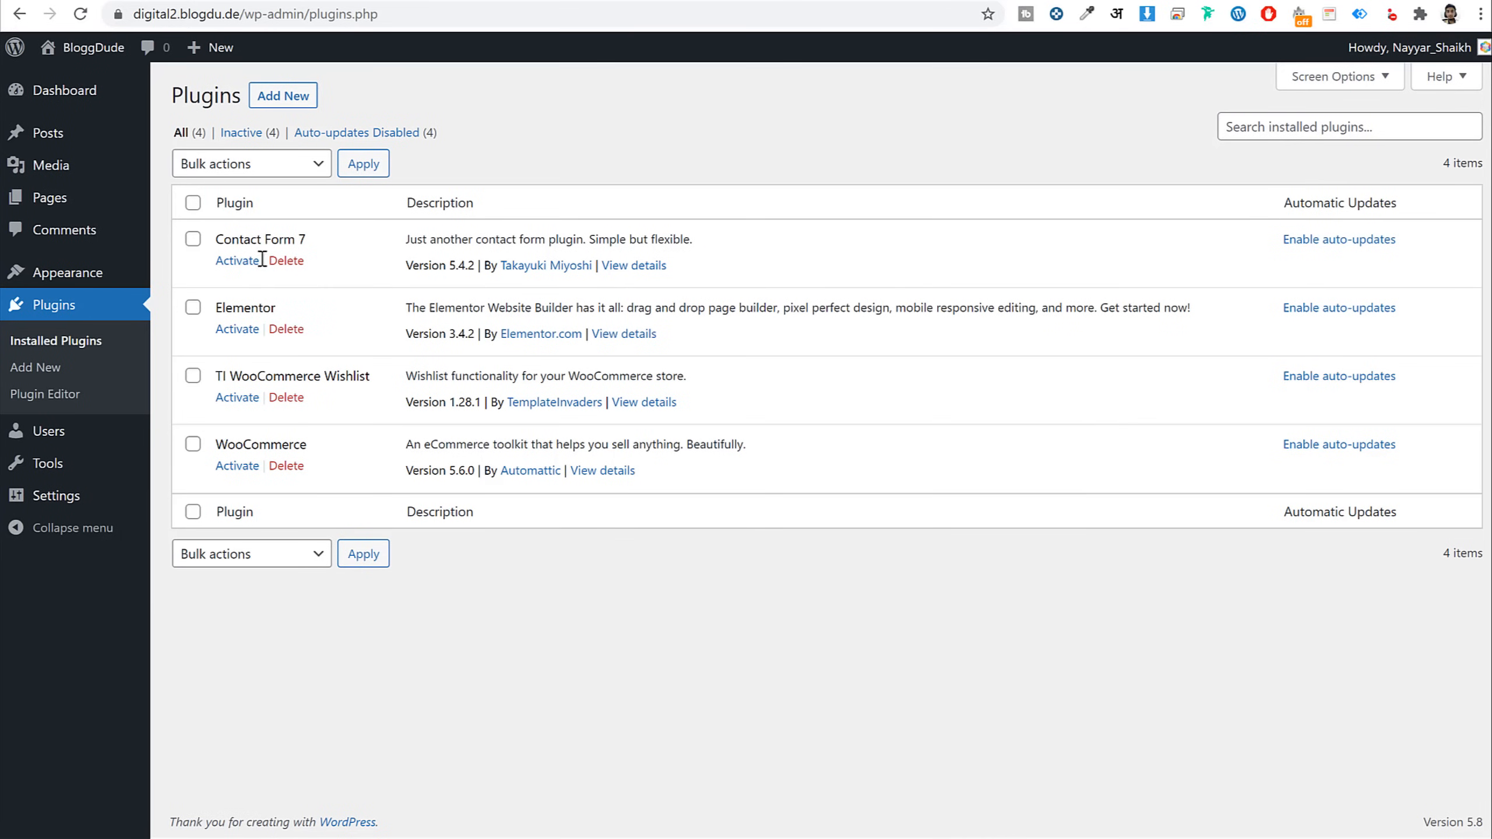
Bulk-activate all four installed plugins, then launch the TI Wishlist setup wizard
click(195, 203)
click(241, 171)
click(243, 204)
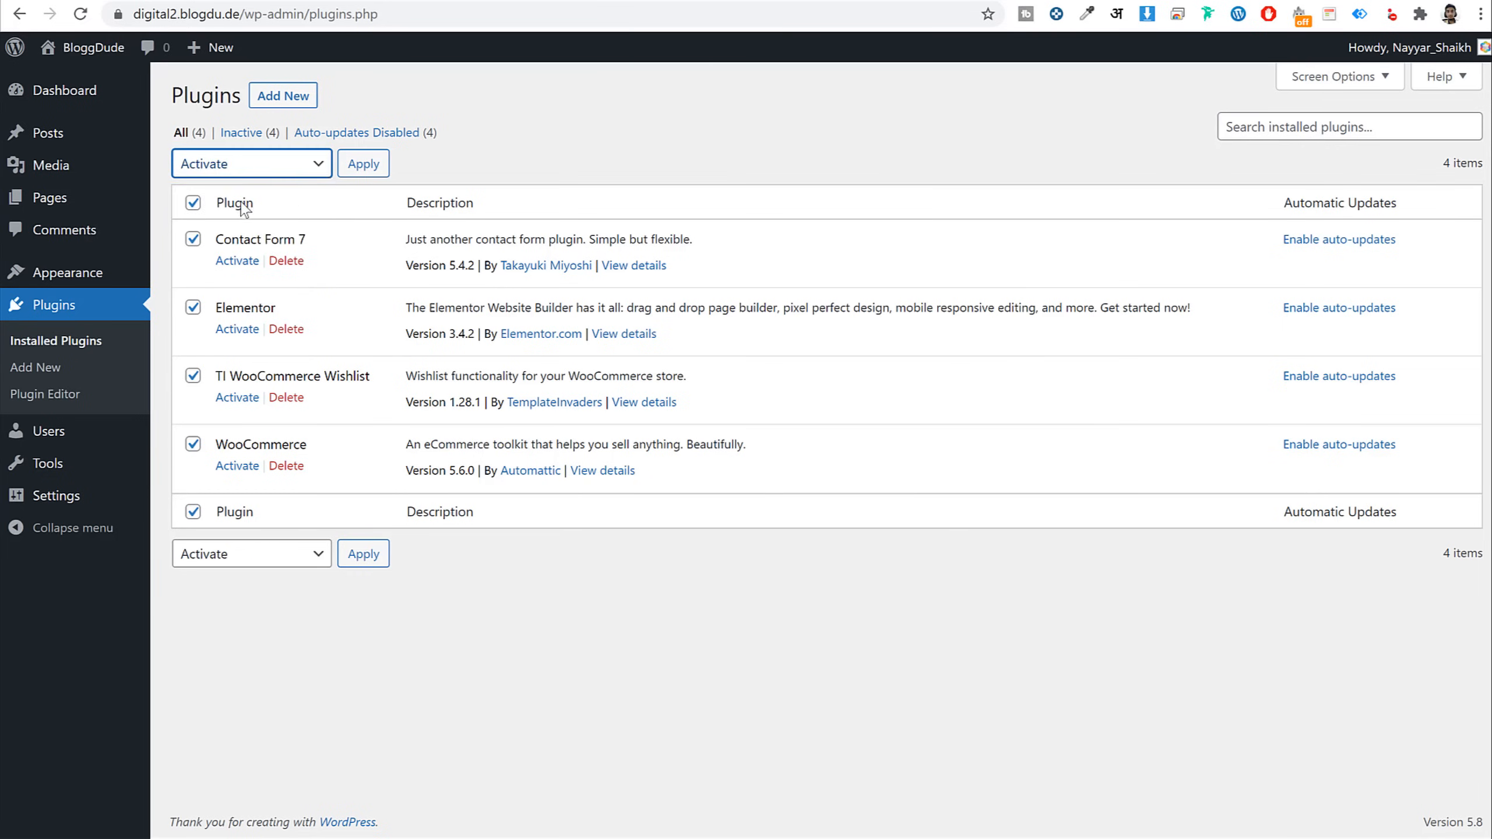
click(345, 170)
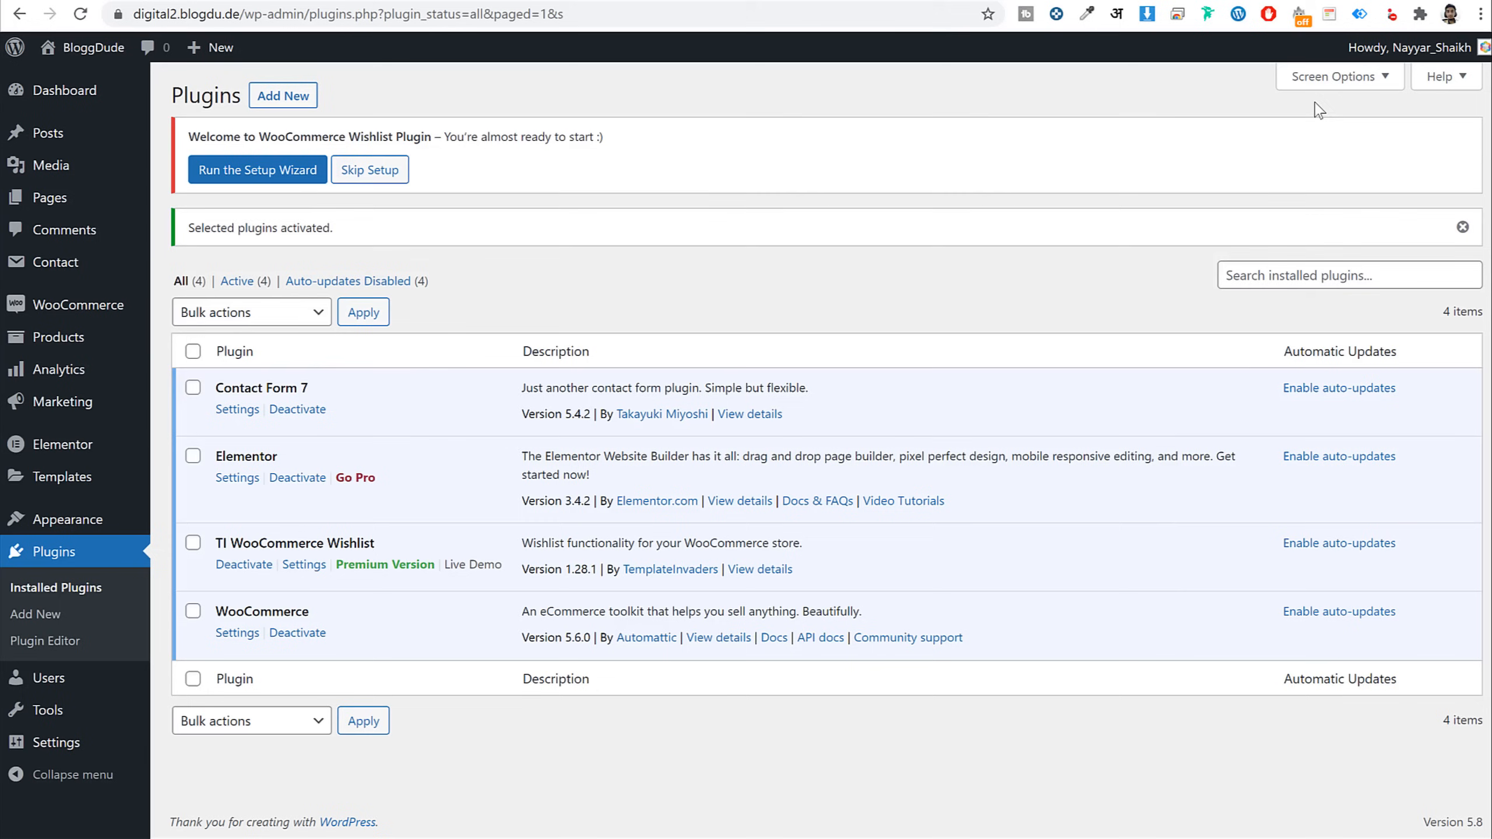
drag(191, 135, 438, 137)
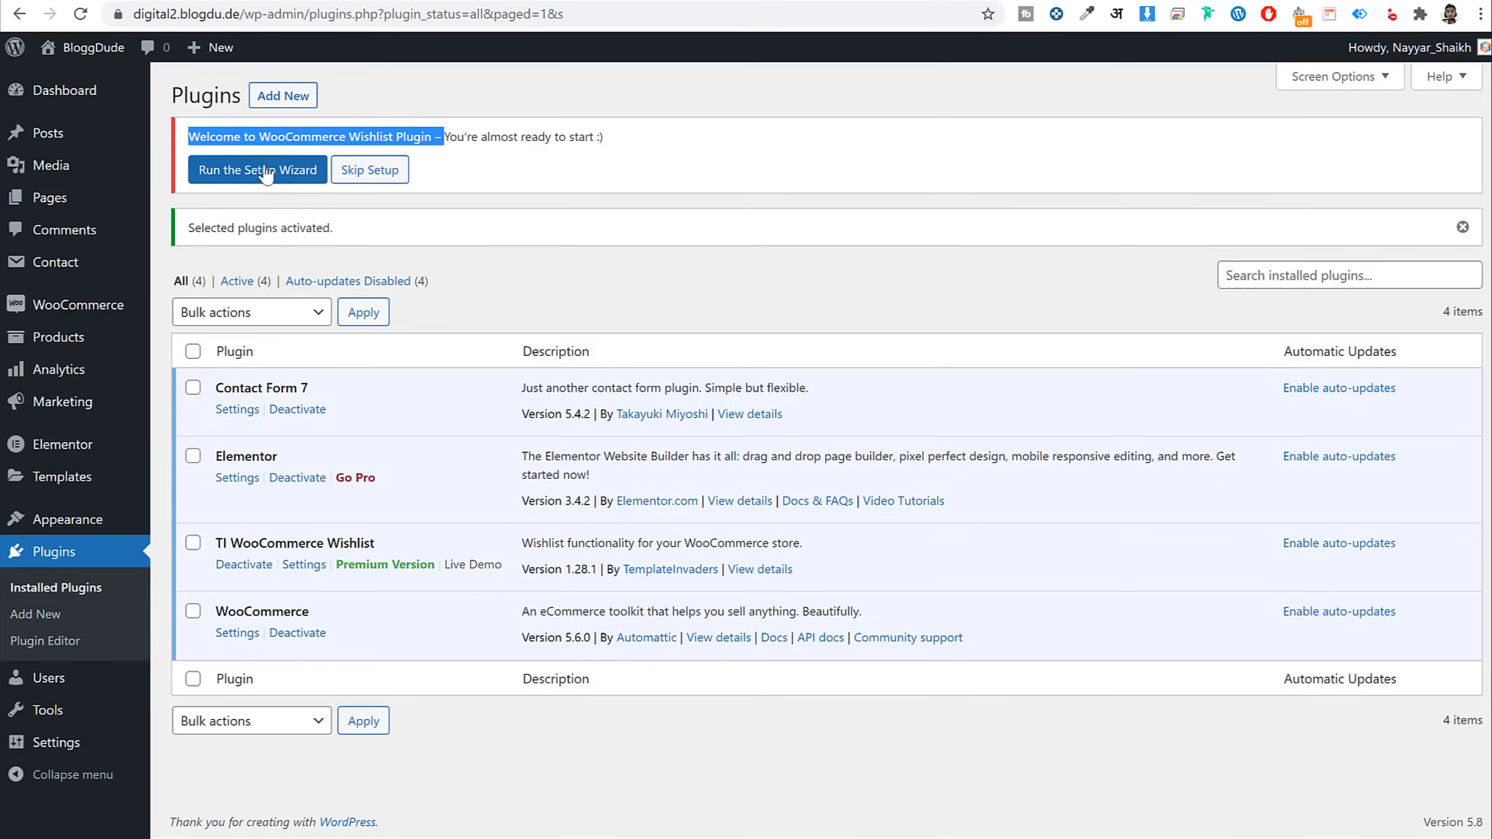
click(266, 172)
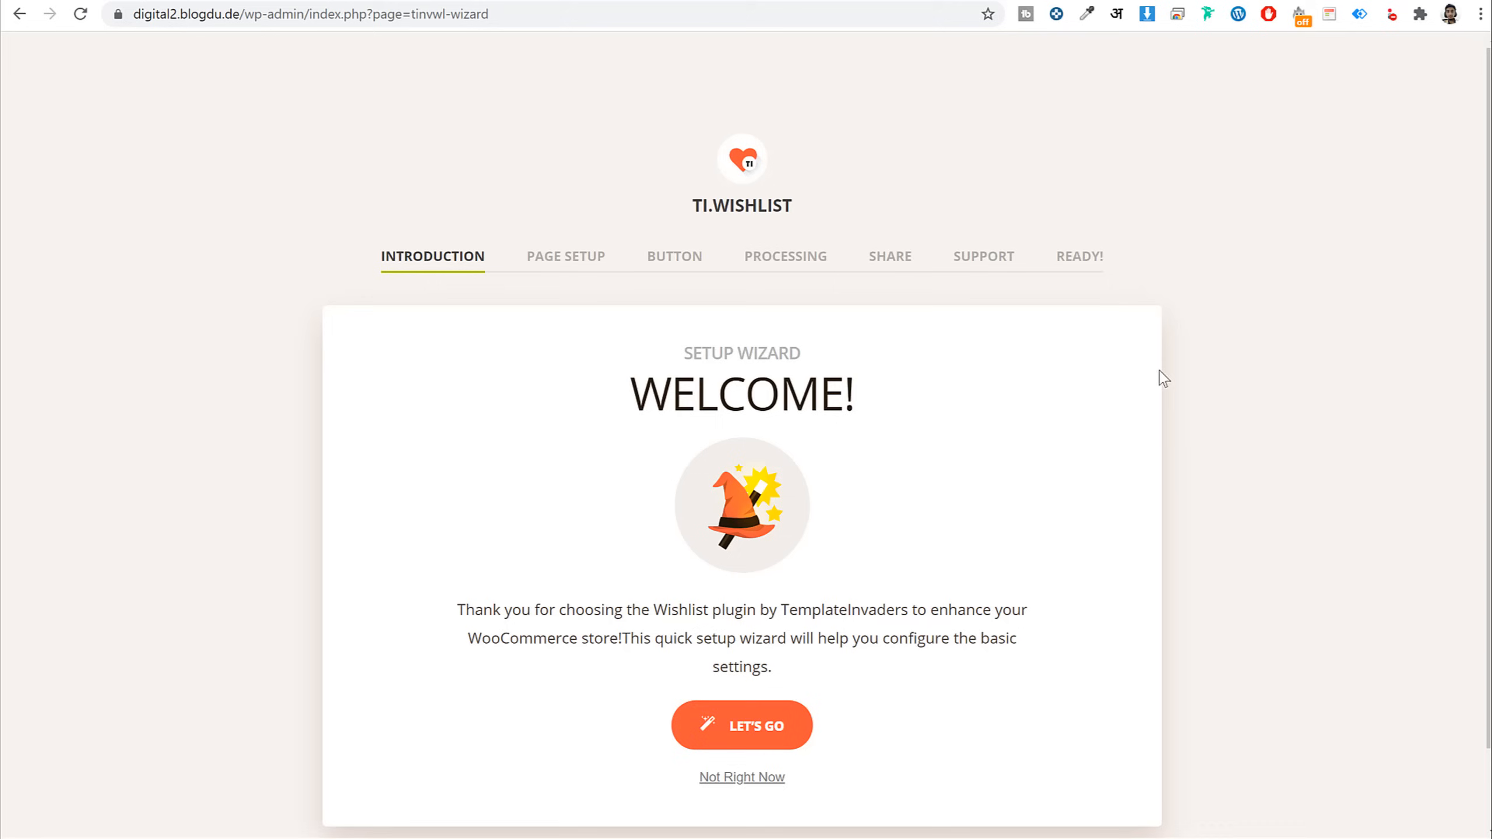
Step through the TI Wishlist wizard keeping default page, button and share settings, then return to Dashboard
scroll(1169, 352, down, 1)
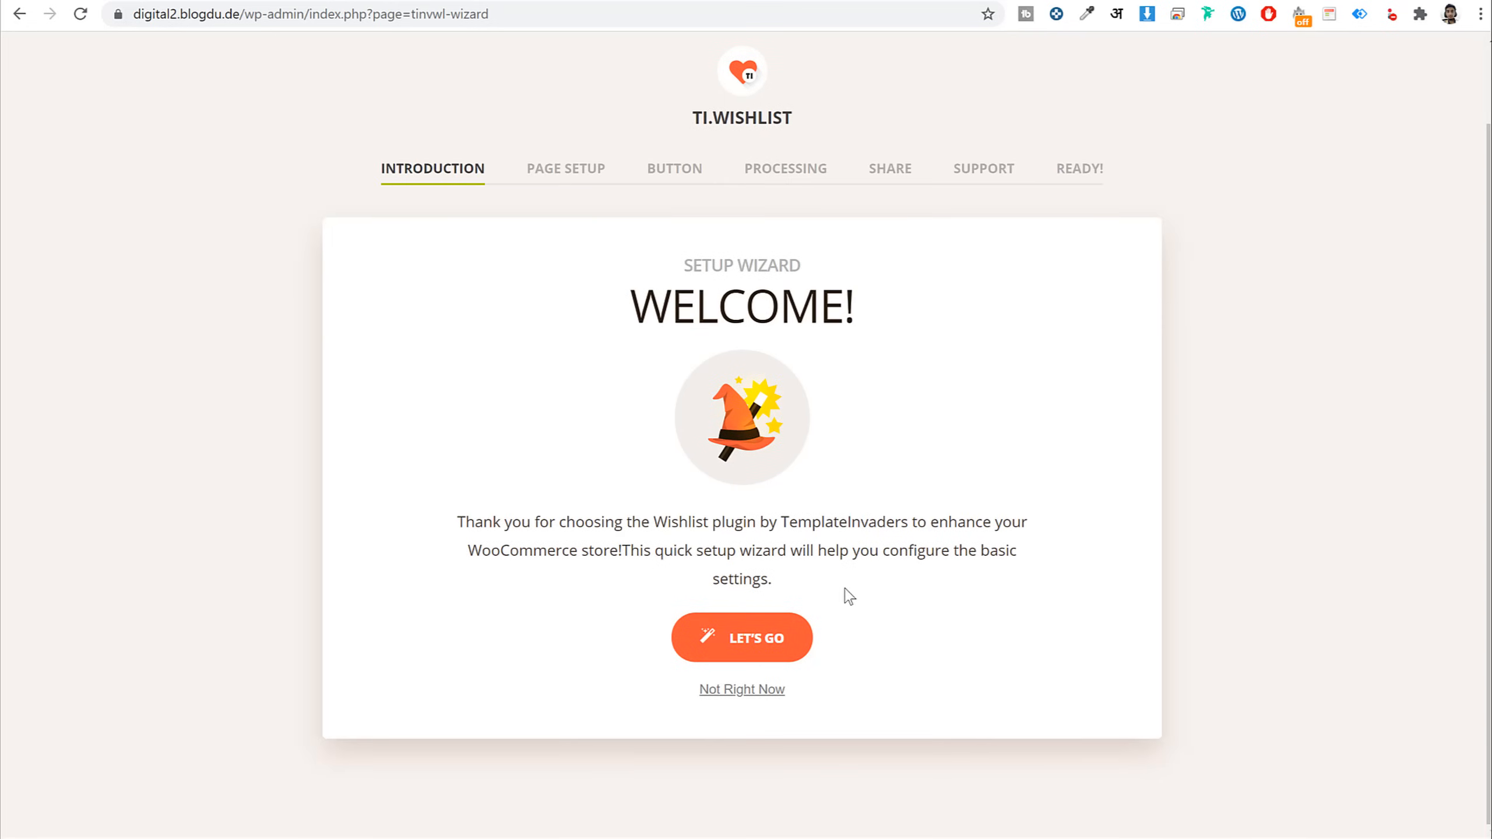
click(733, 638)
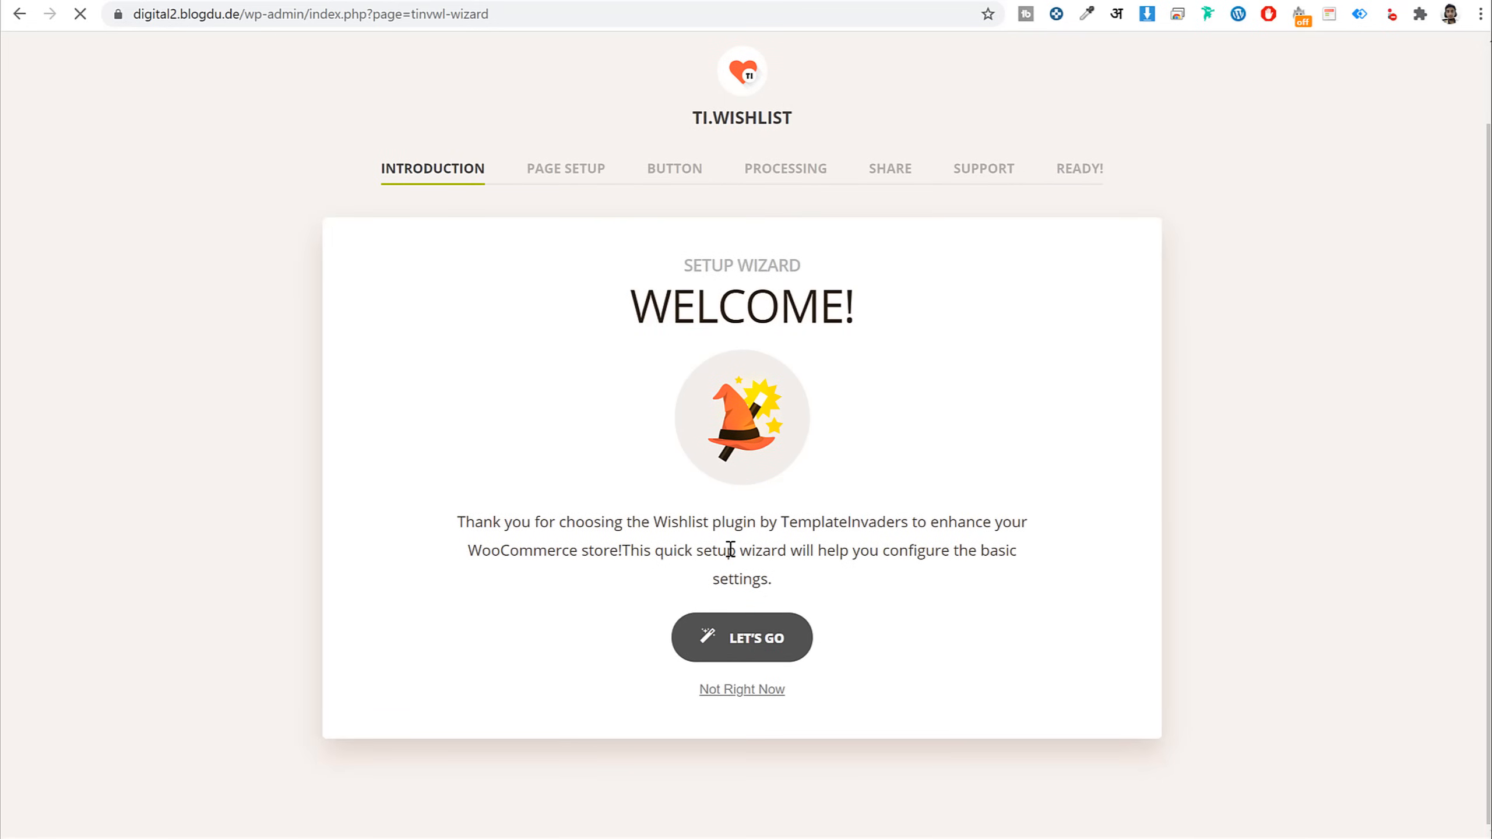
scroll(657, 388, down, 2)
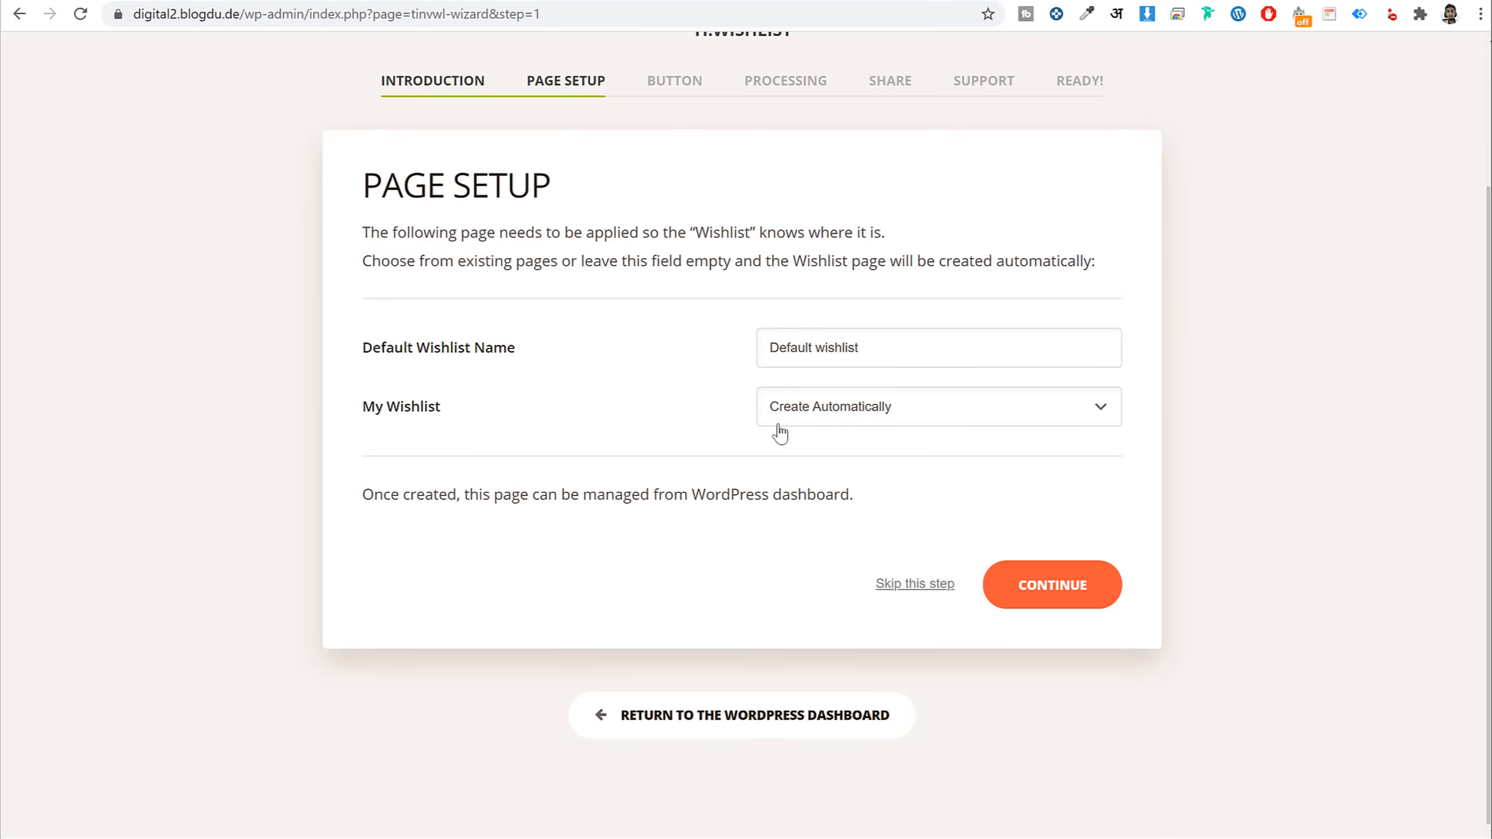
drag(455, 408, 358, 412)
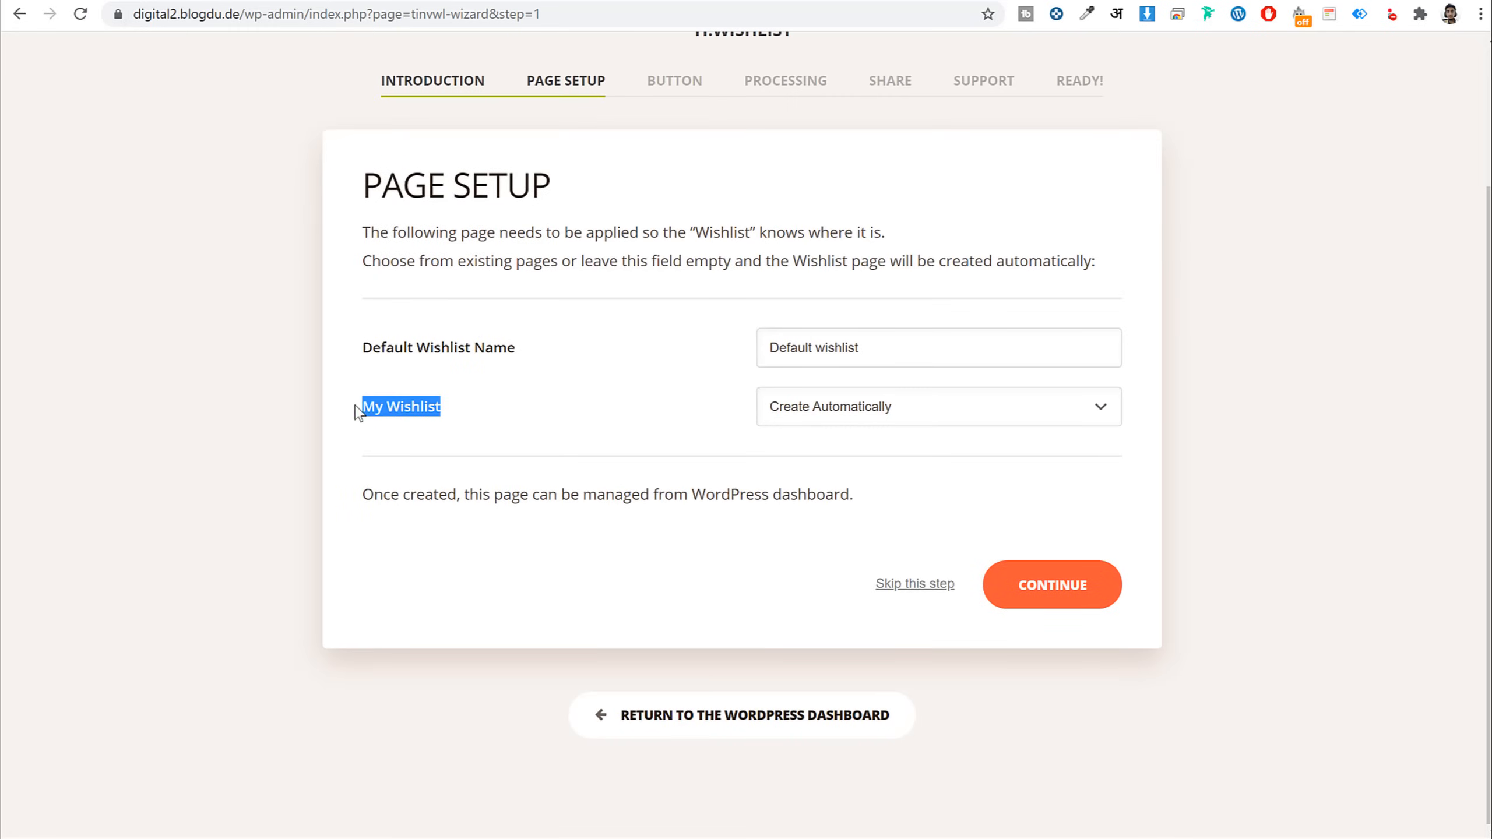
click(1060, 595)
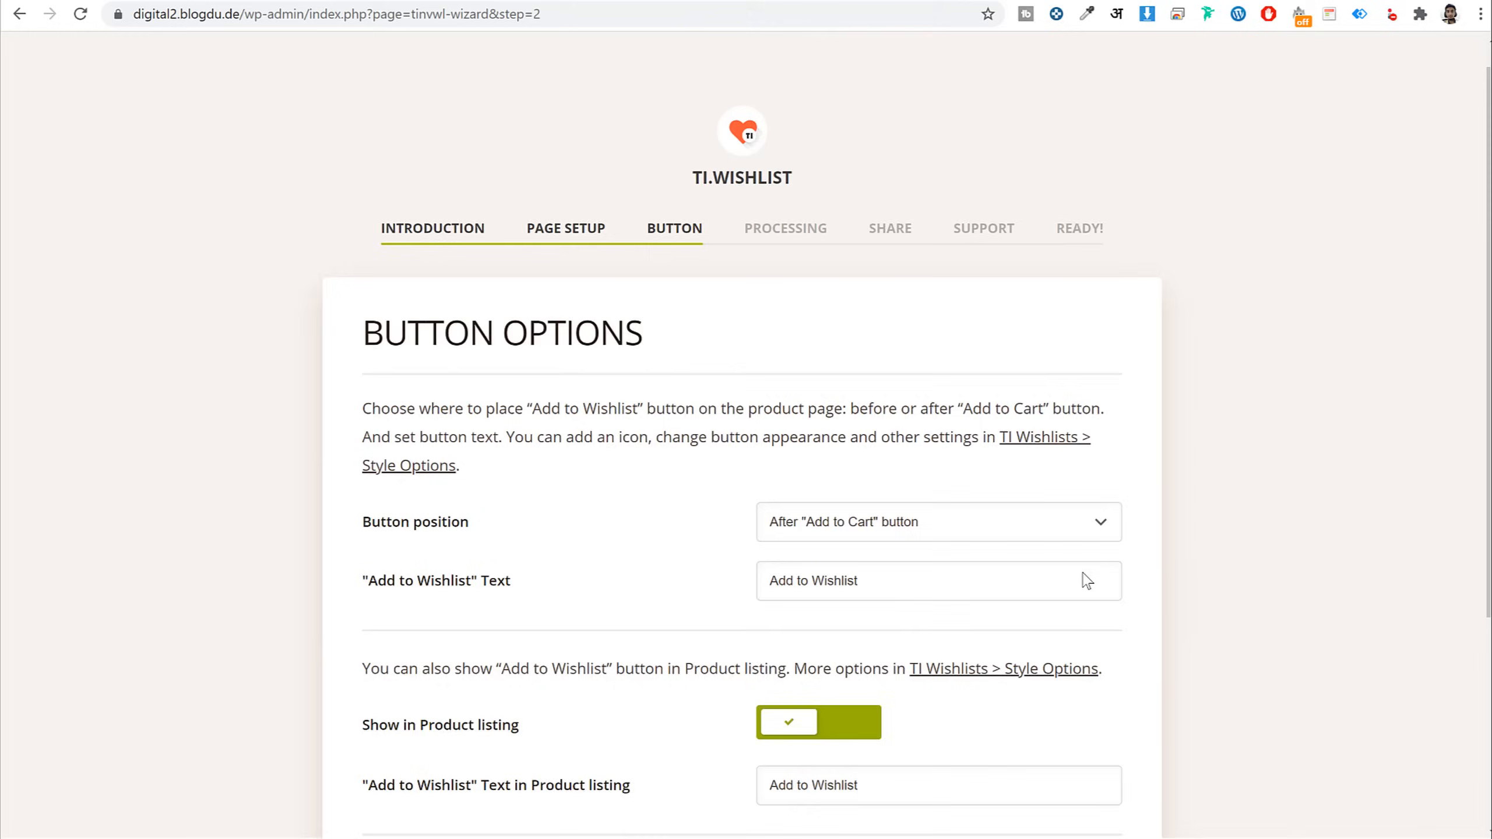
scroll(939, 448, down, 3)
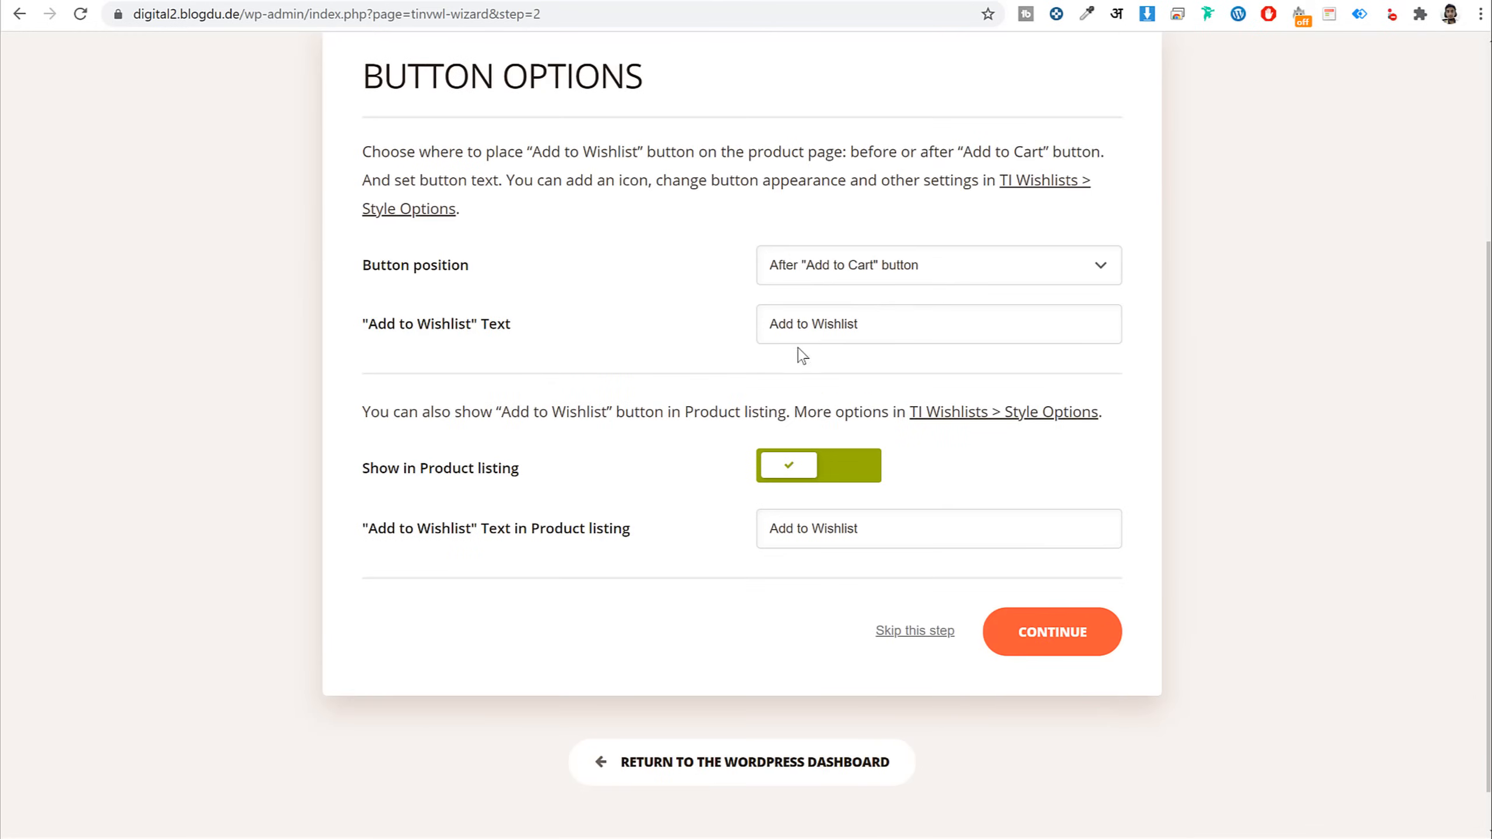
click(1054, 631)
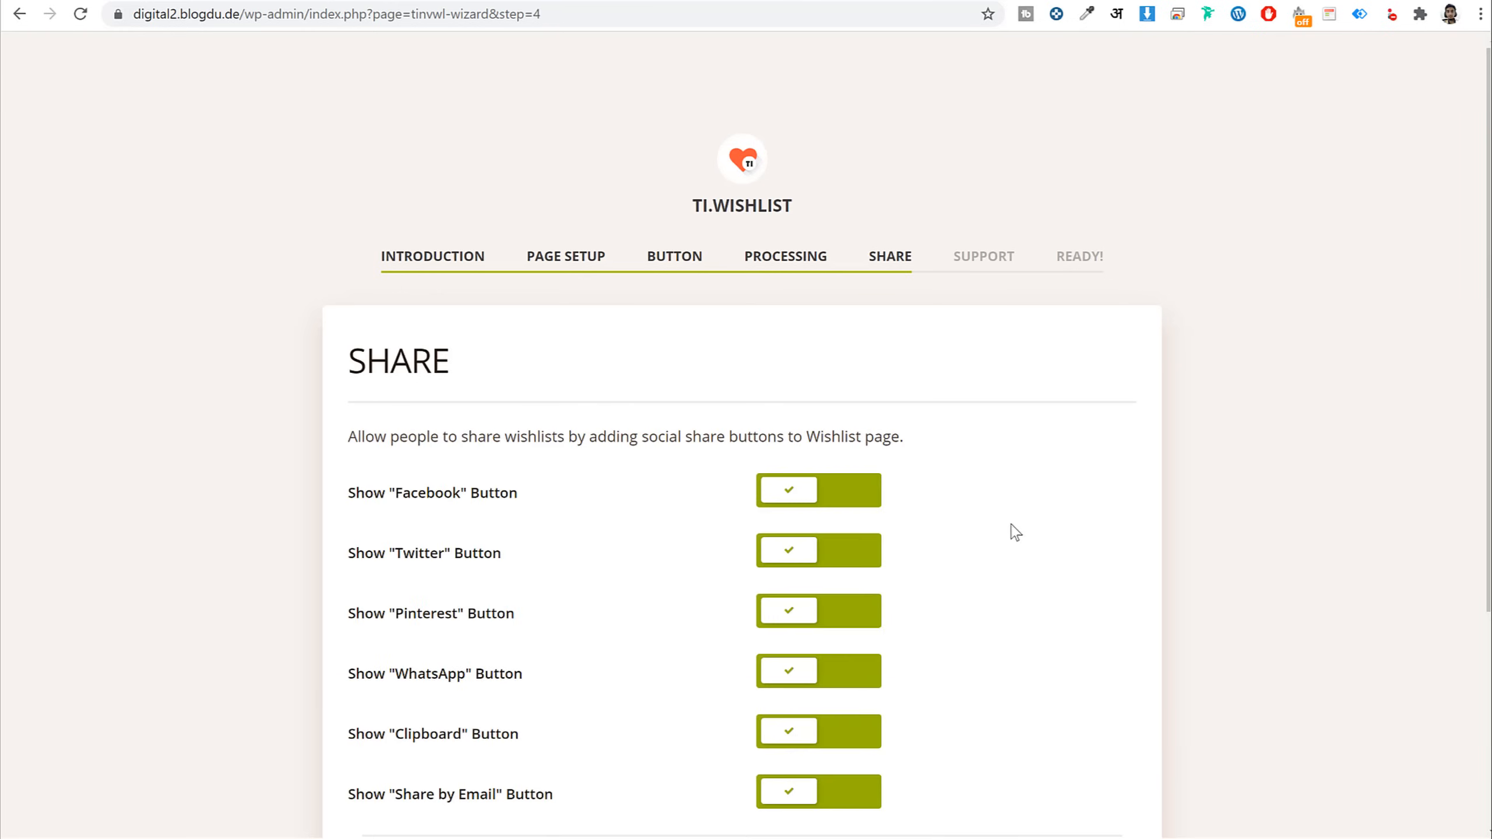
scroll(901, 486, down, 5)
click(1029, 610)
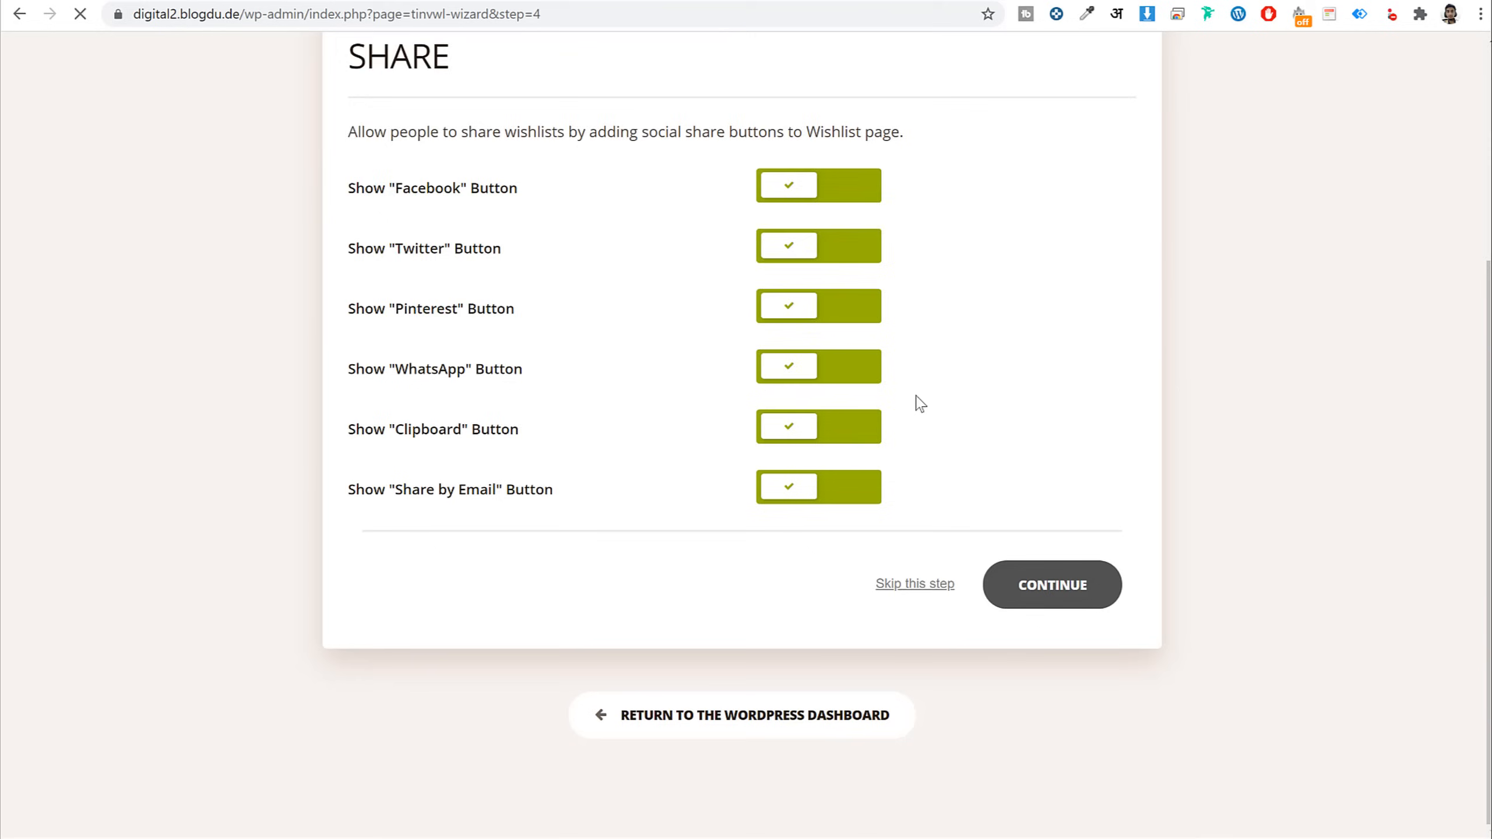
click(1068, 579)
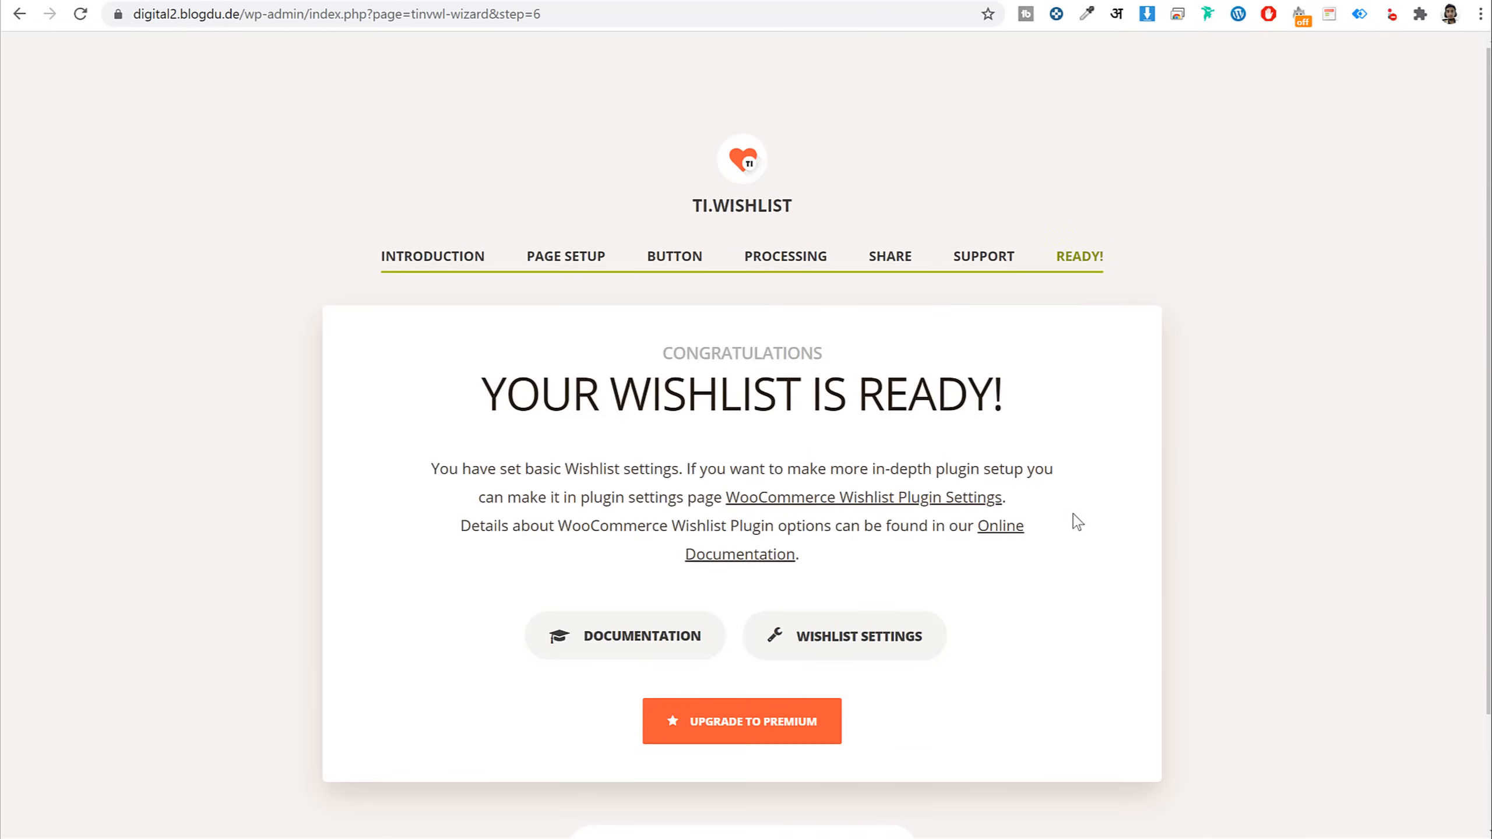
scroll(794, 747, down, 2)
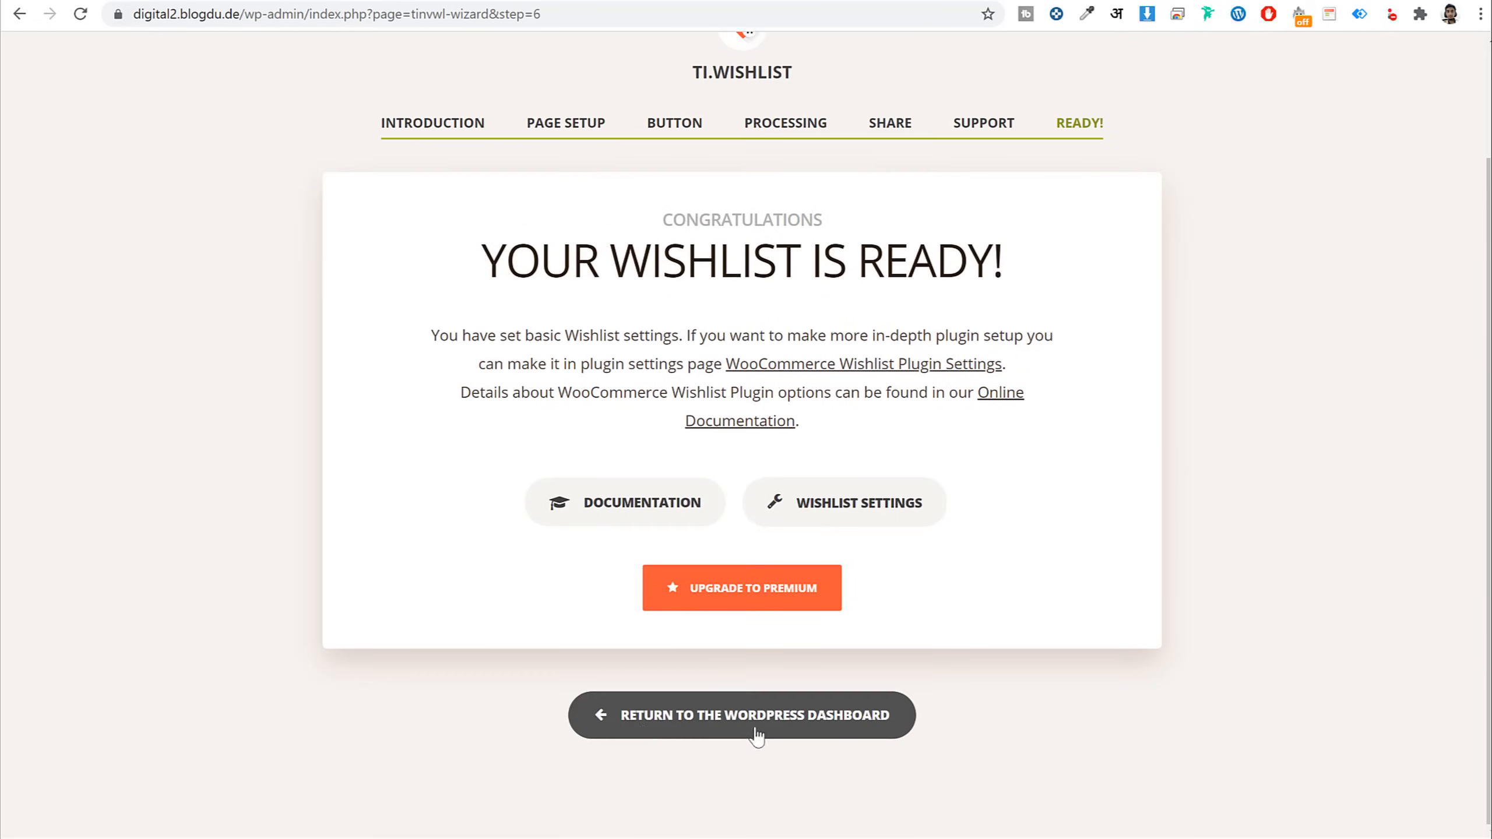
click(725, 727)
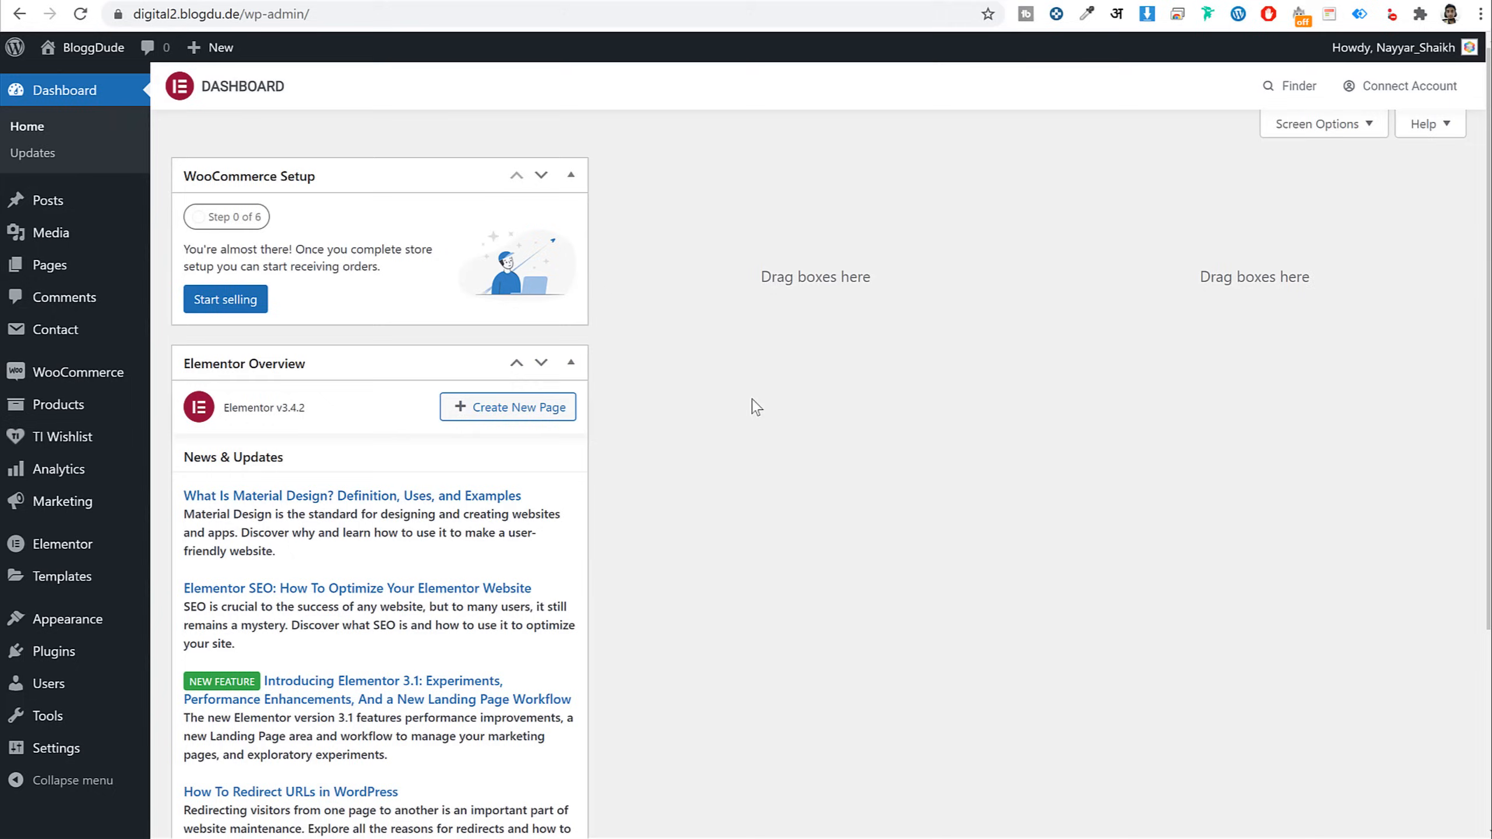
Hide the Elementor Overview widget via Screen Options, then open WooCommerce's store setup
click(1322, 123)
click(360, 206)
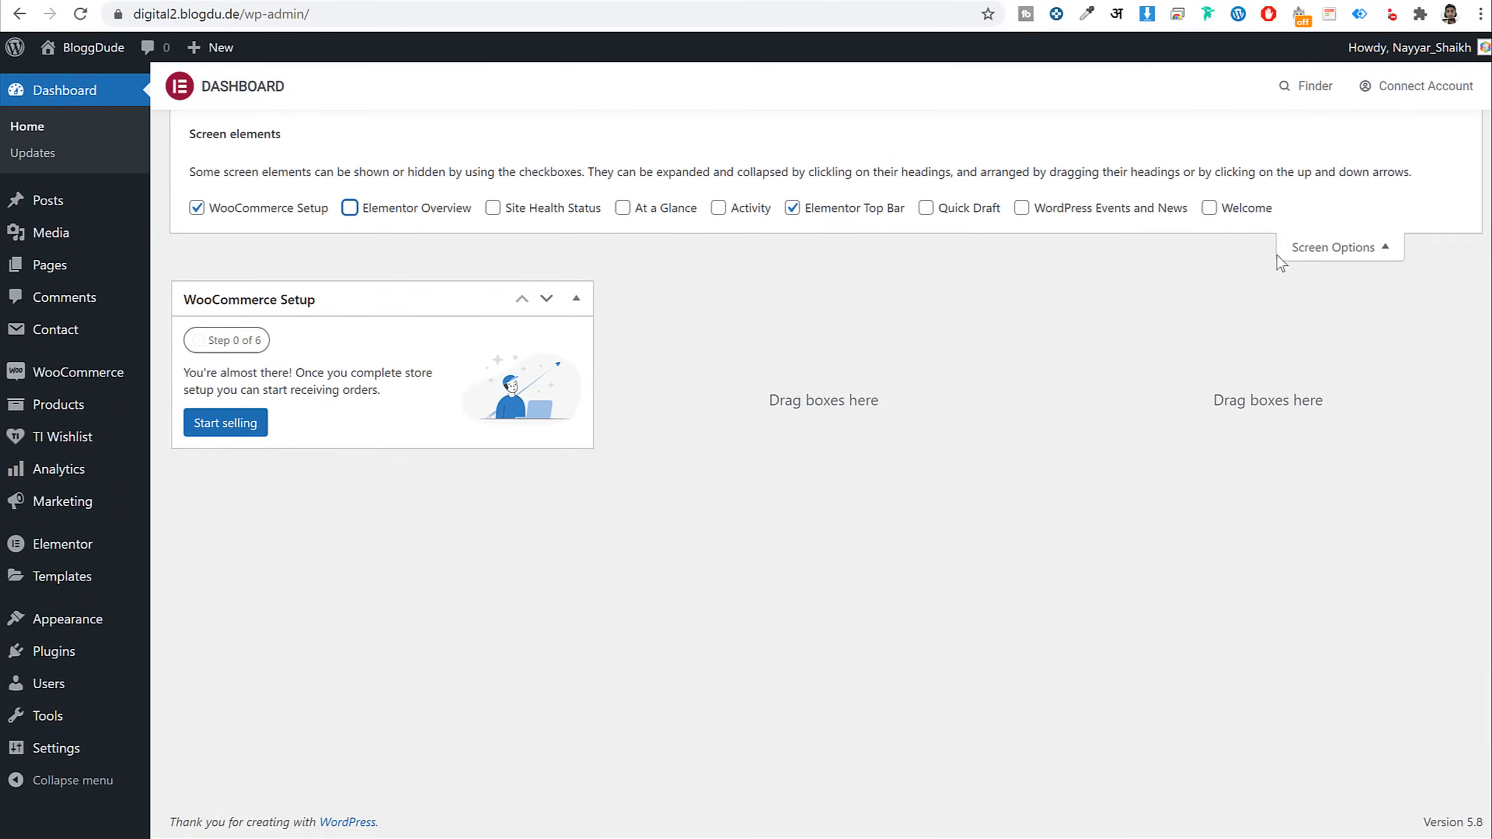
click(1298, 252)
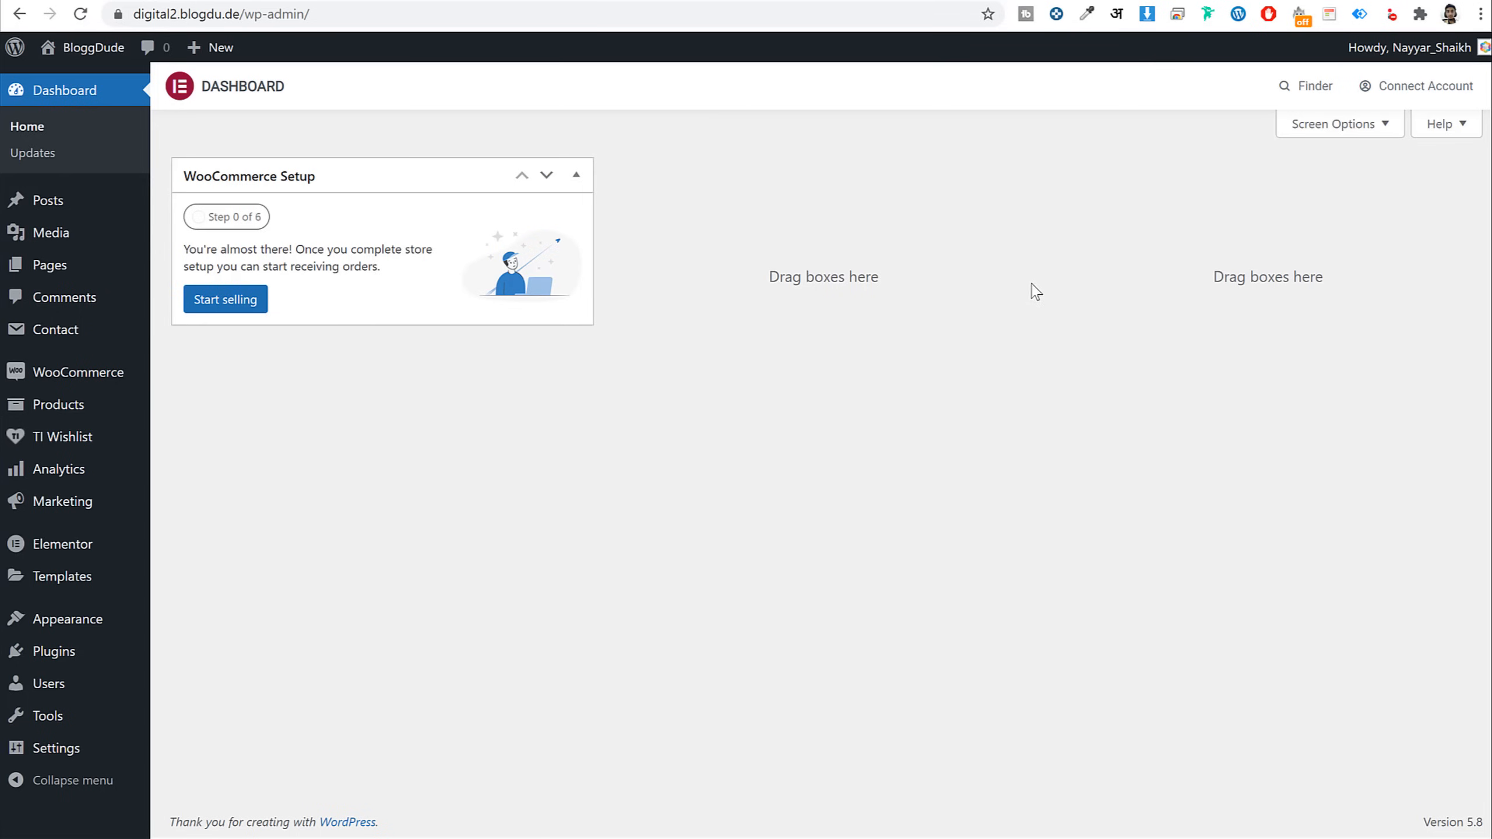
click(75, 376)
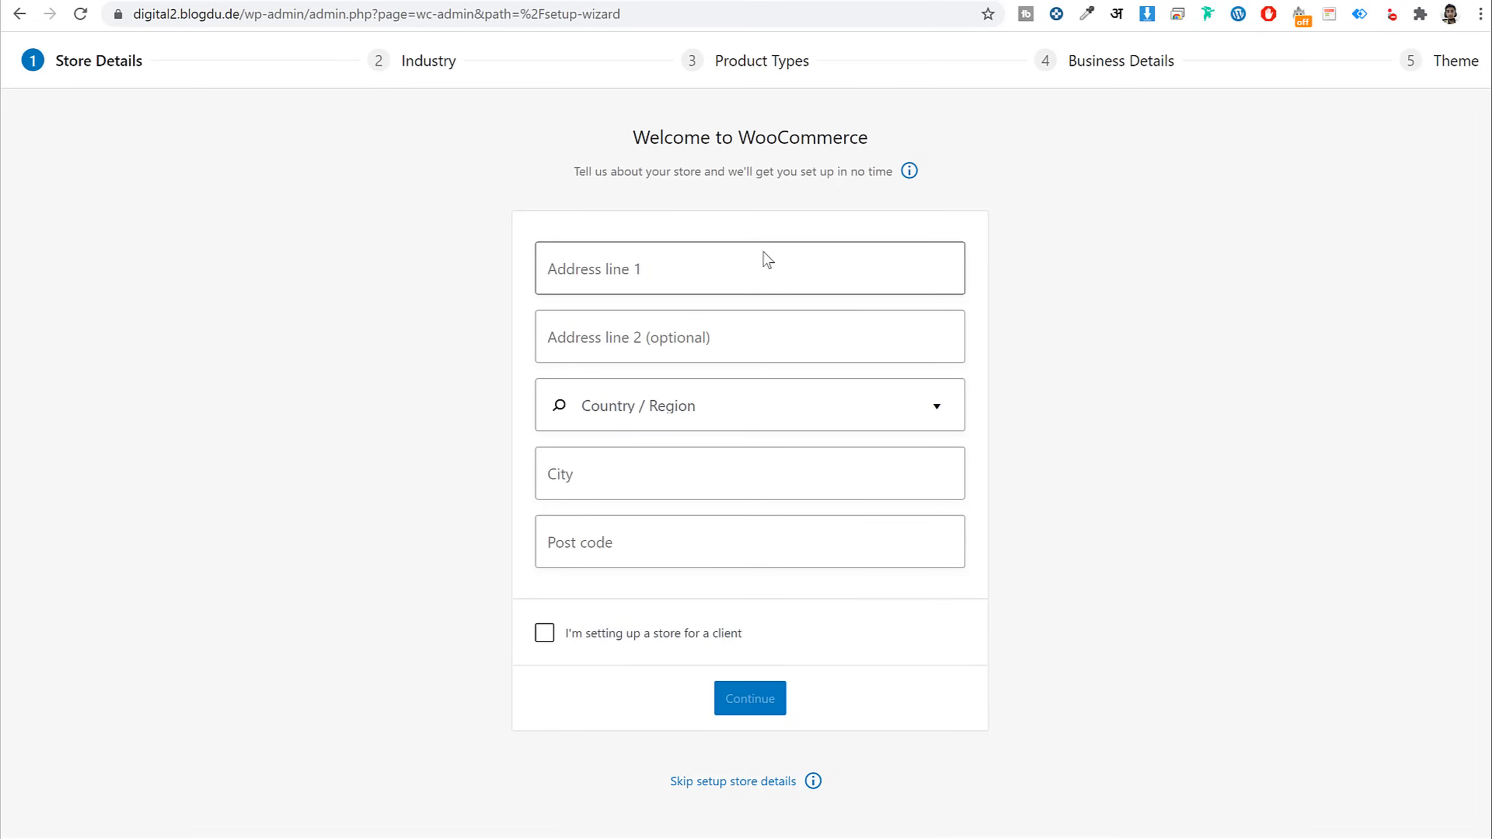
Enter the store address 123, India — Maharashtra, Mumbai, 400000, and decline usage tracking
click(672, 265)
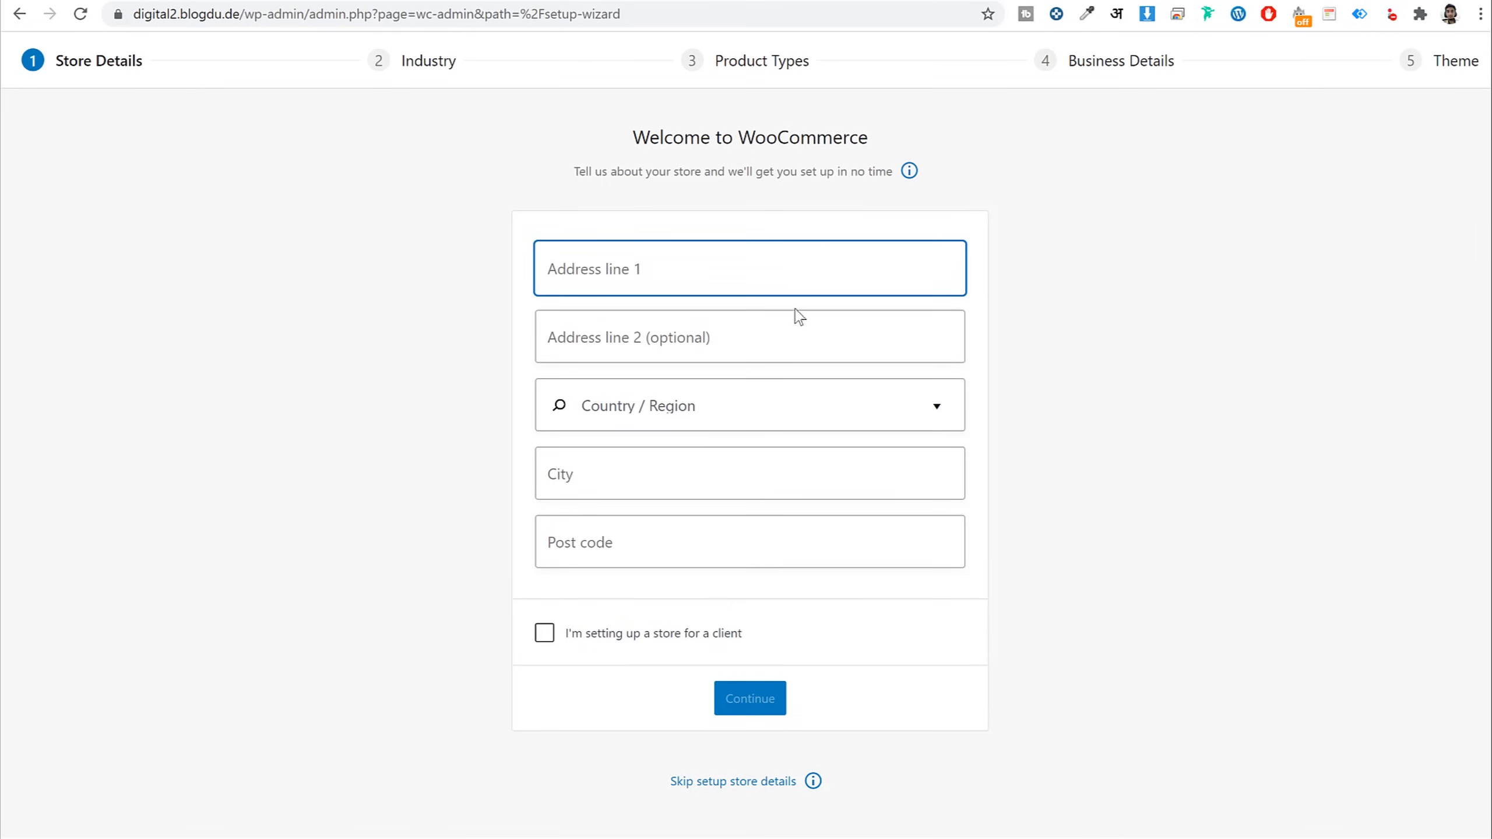
text(123)
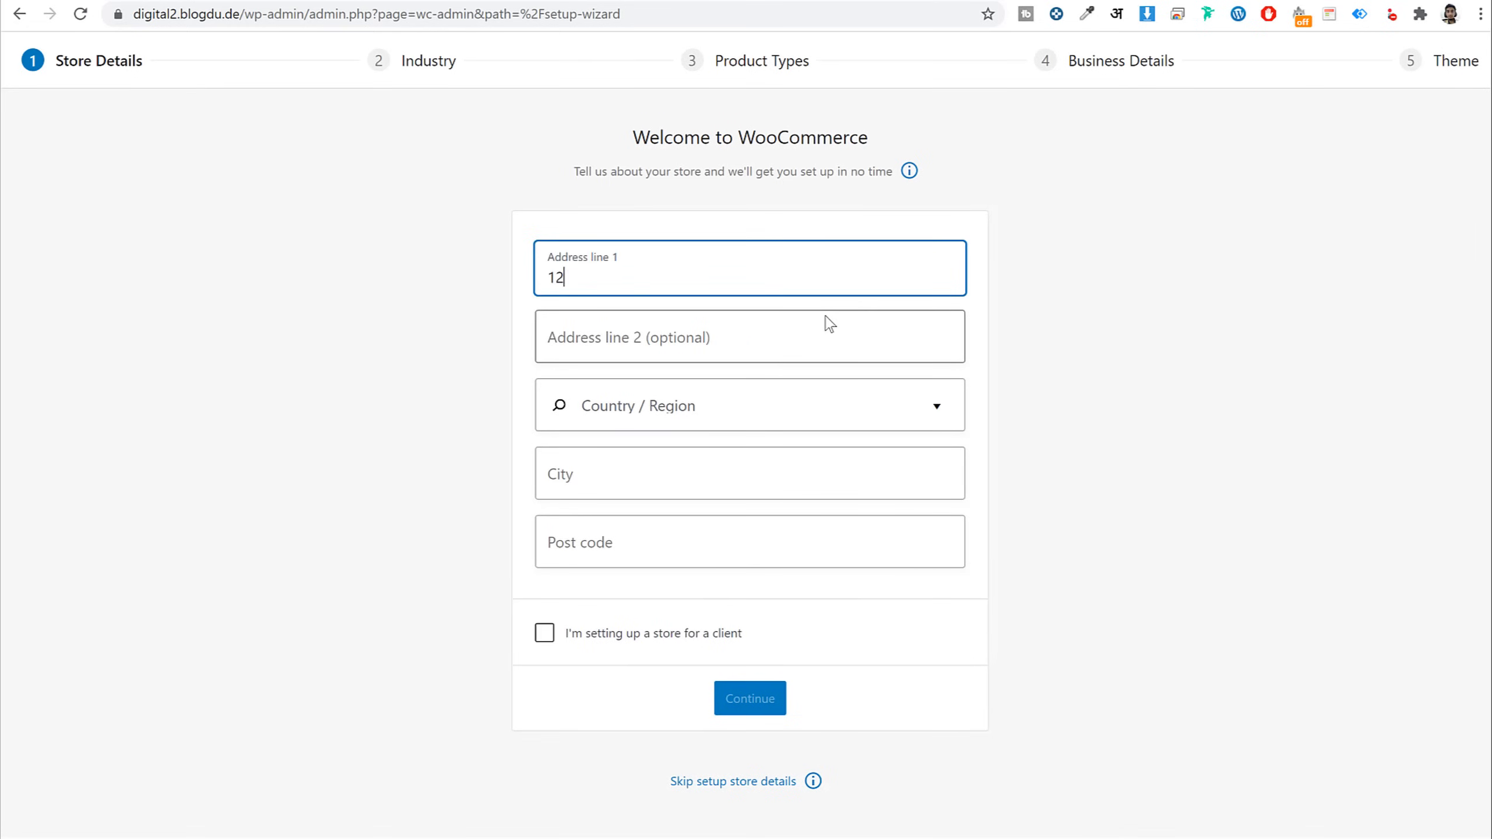
key(Tab)
key(Tab)
text(mha)
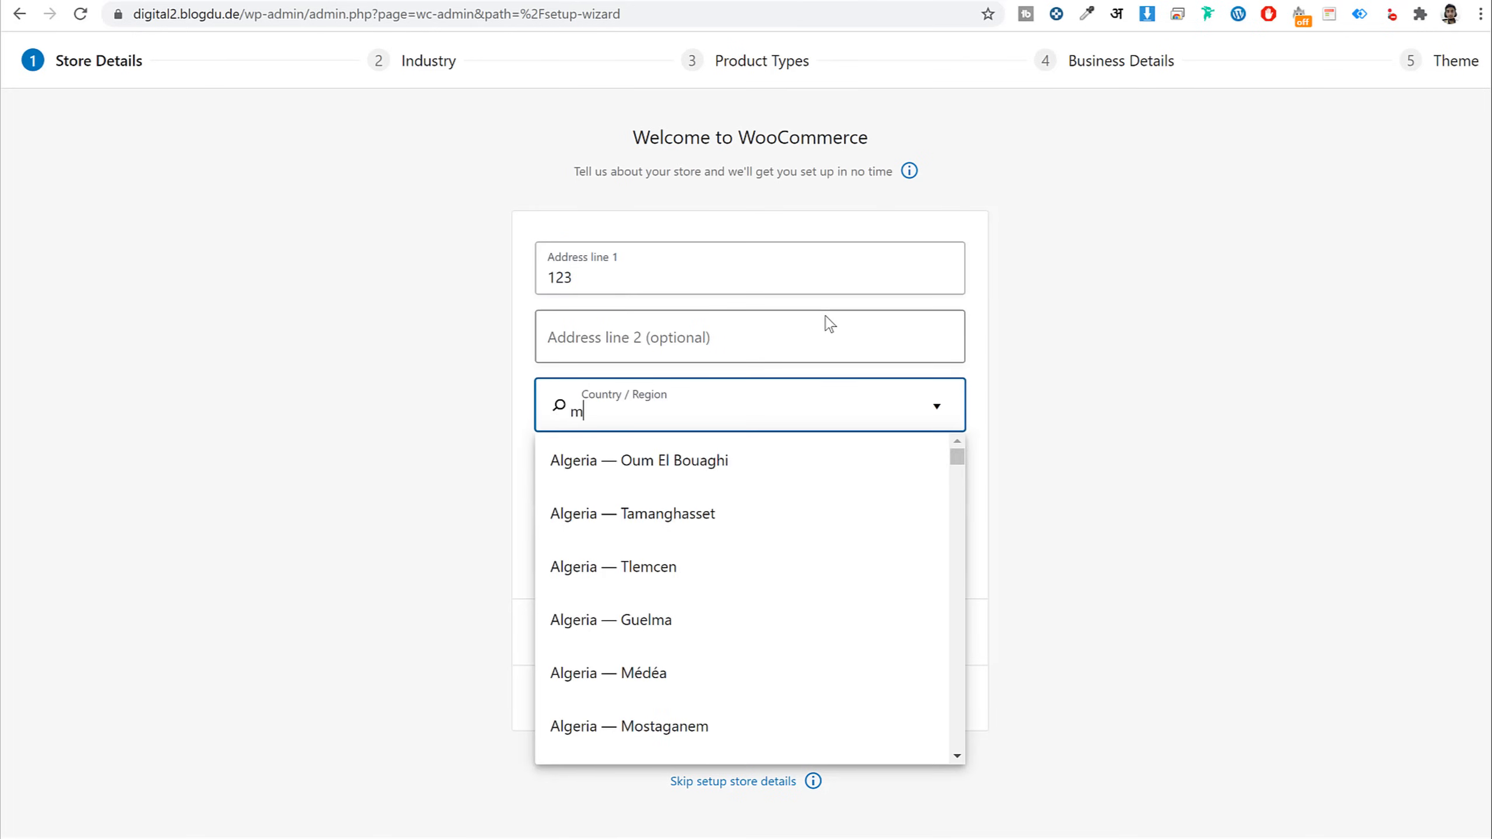
key(BackSpace)
text(ahar)
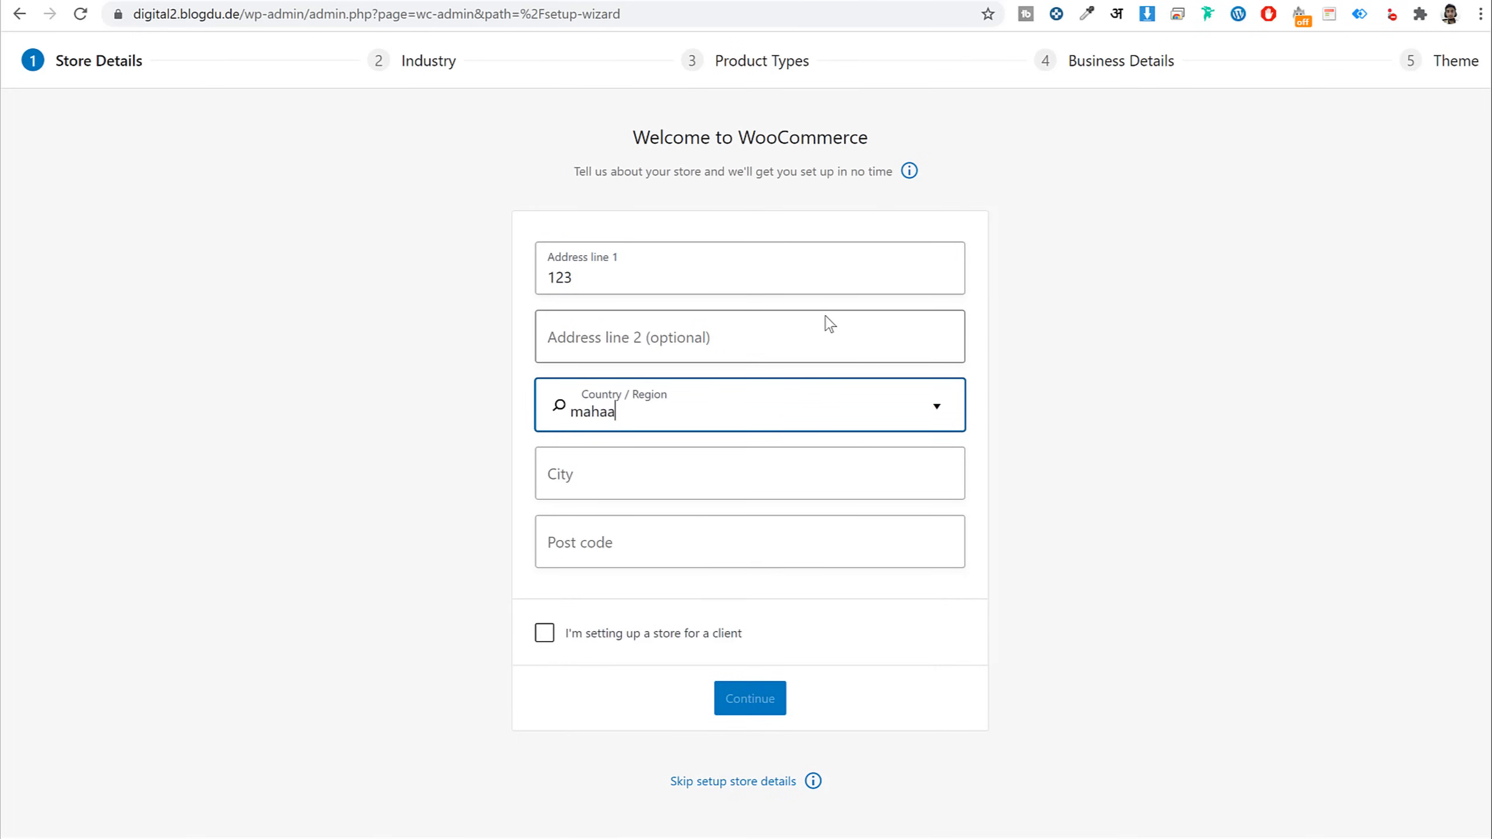
key(Return)
key(Tab)
text(Mu)
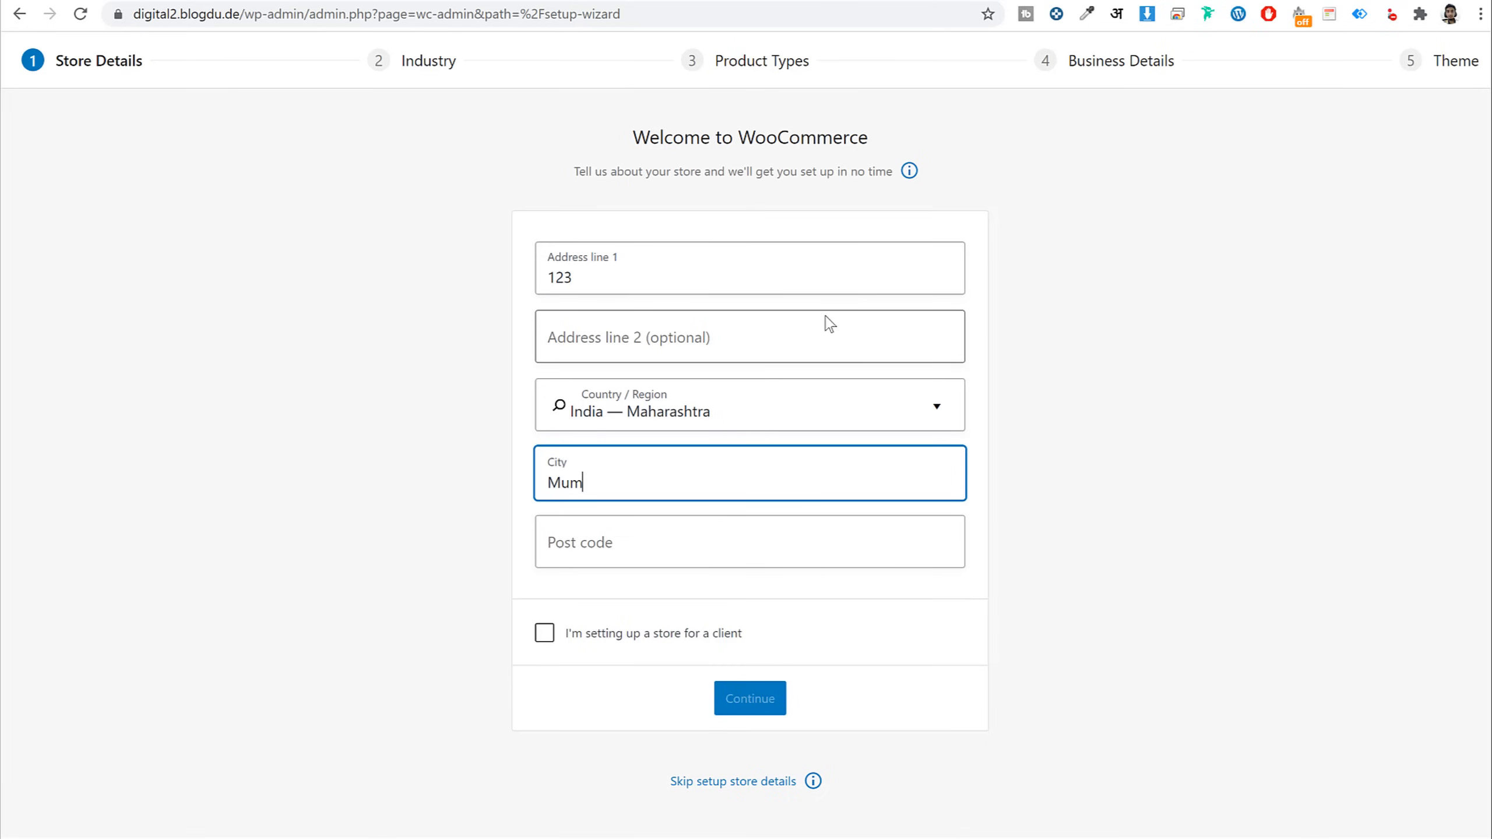
text(mbai)
key(Tab)
text(400)
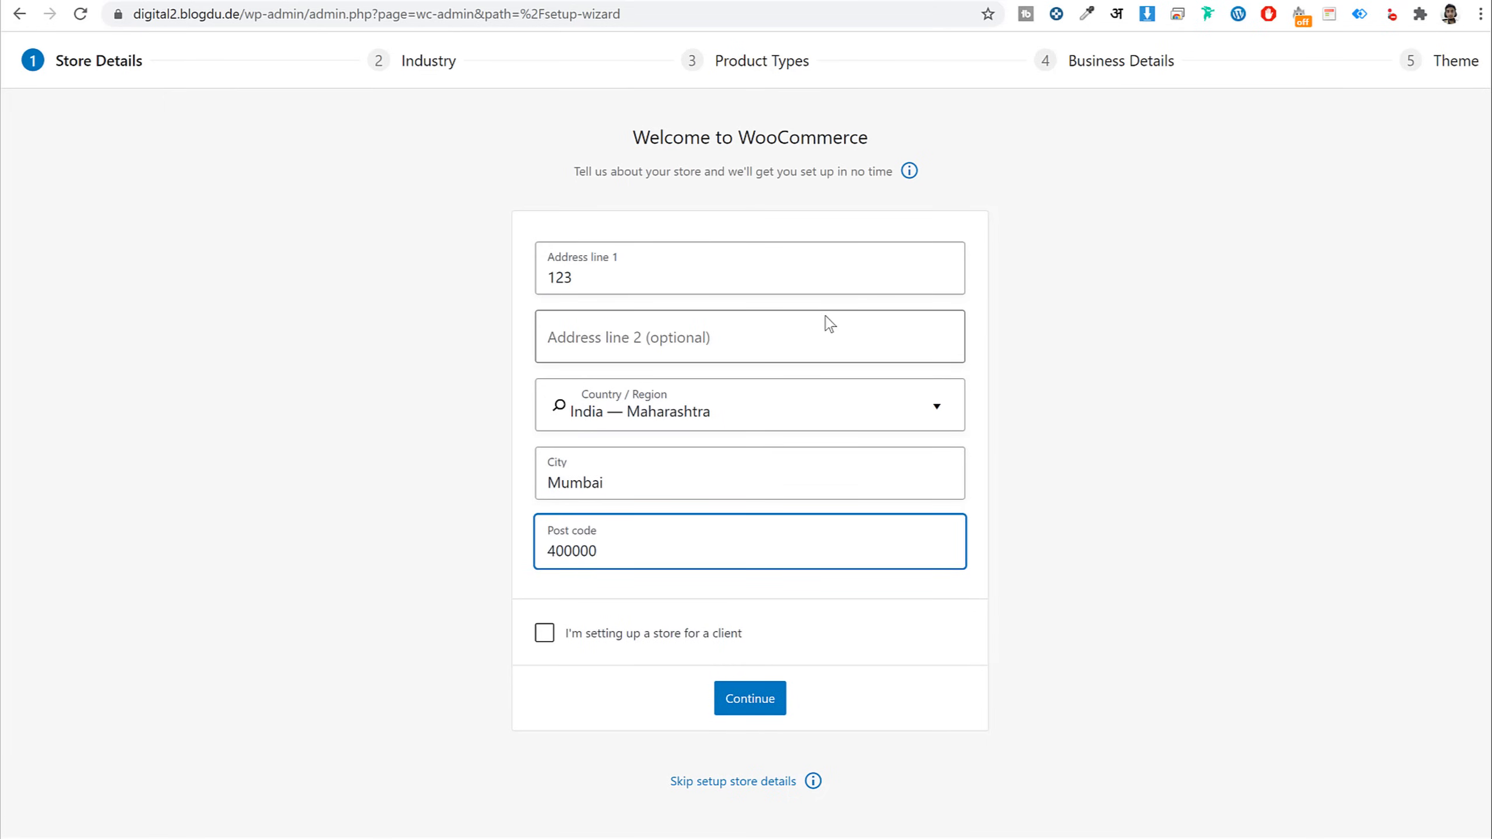
click(758, 700)
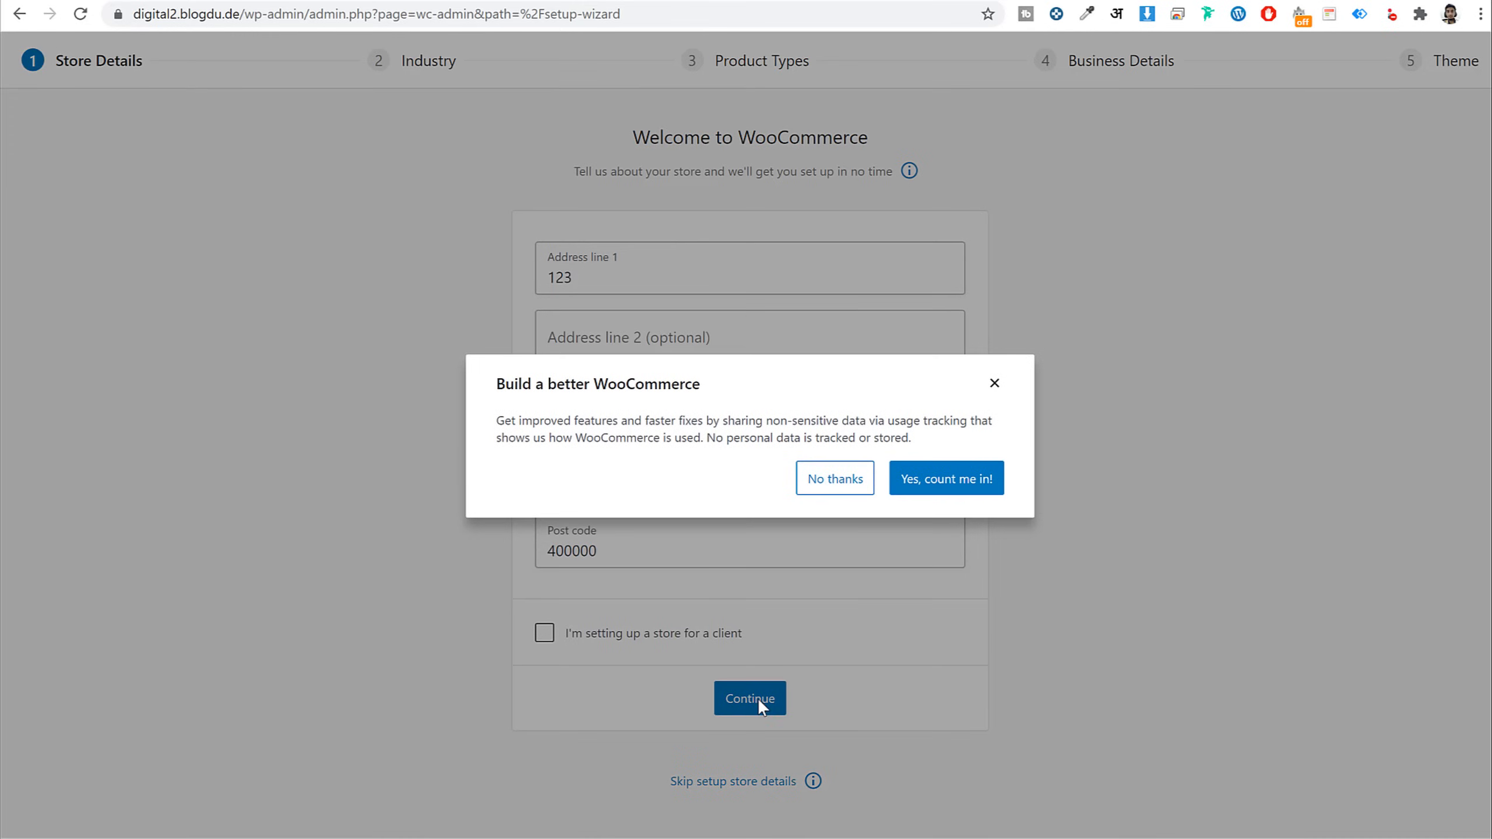
click(867, 479)
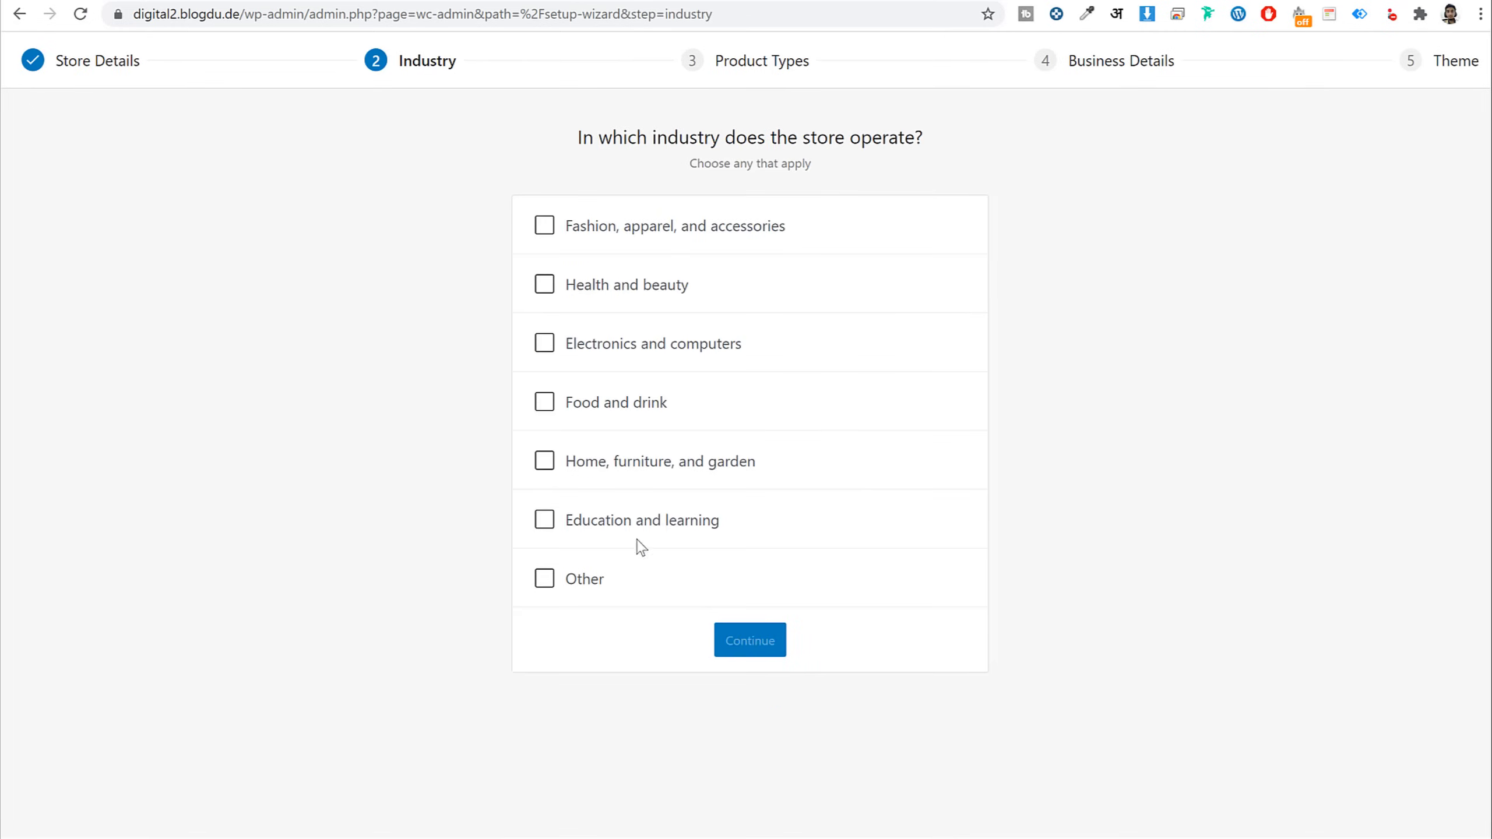
Choose Electronics and computers and Other as the store's industries
click(661, 521)
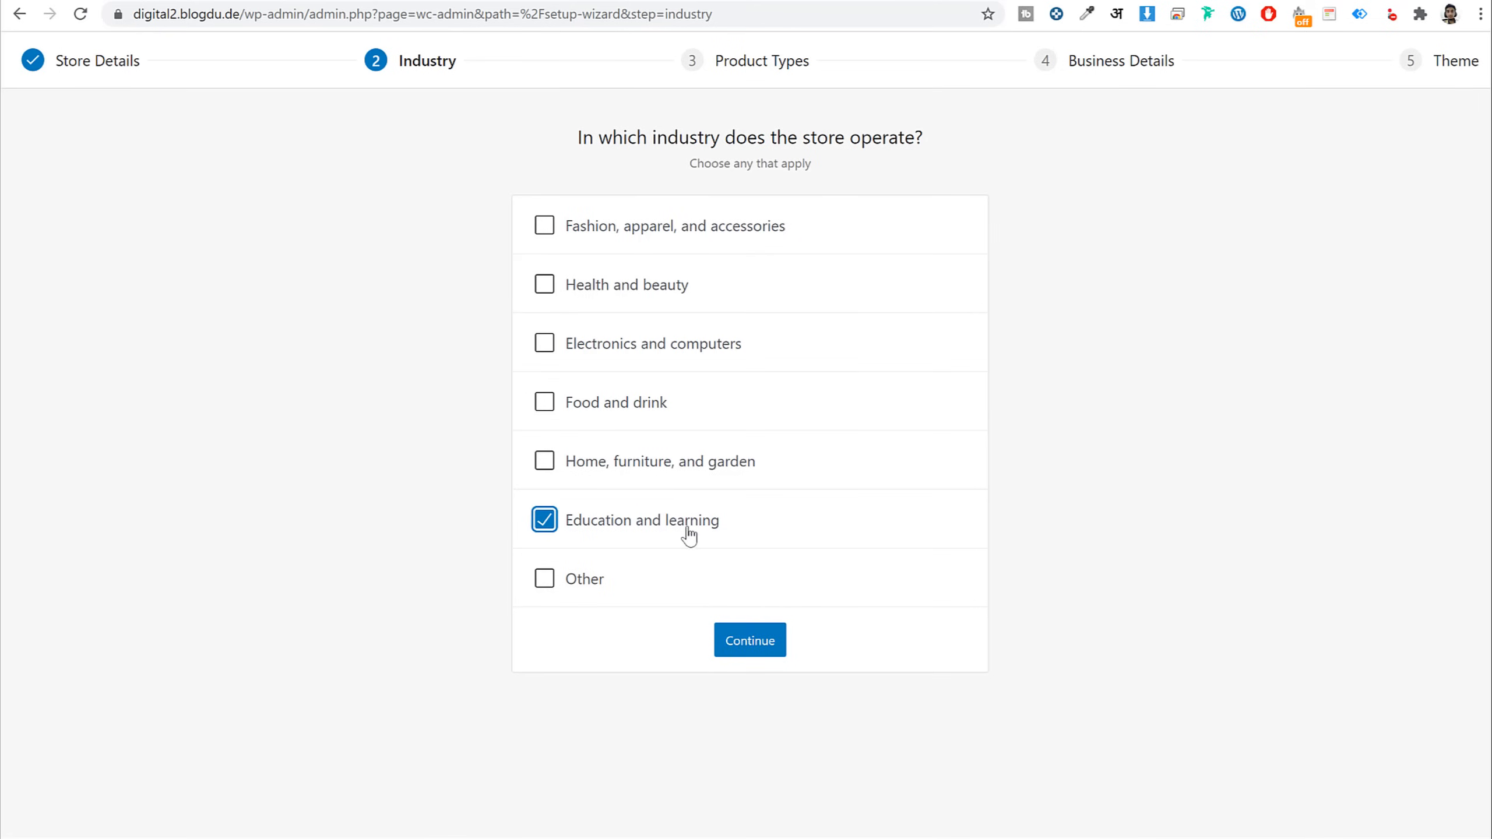
click(650, 519)
click(628, 364)
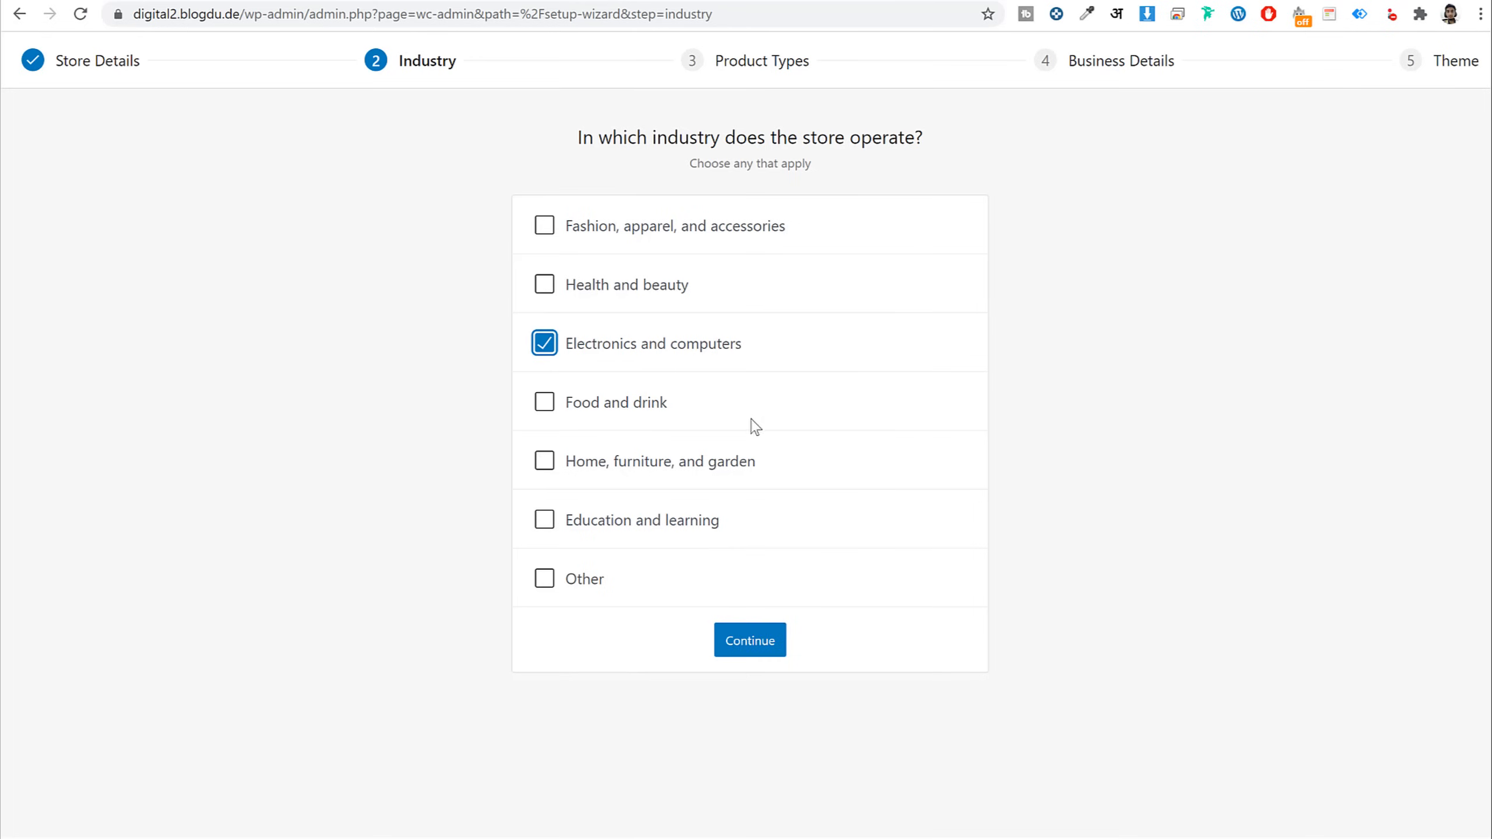
click(579, 573)
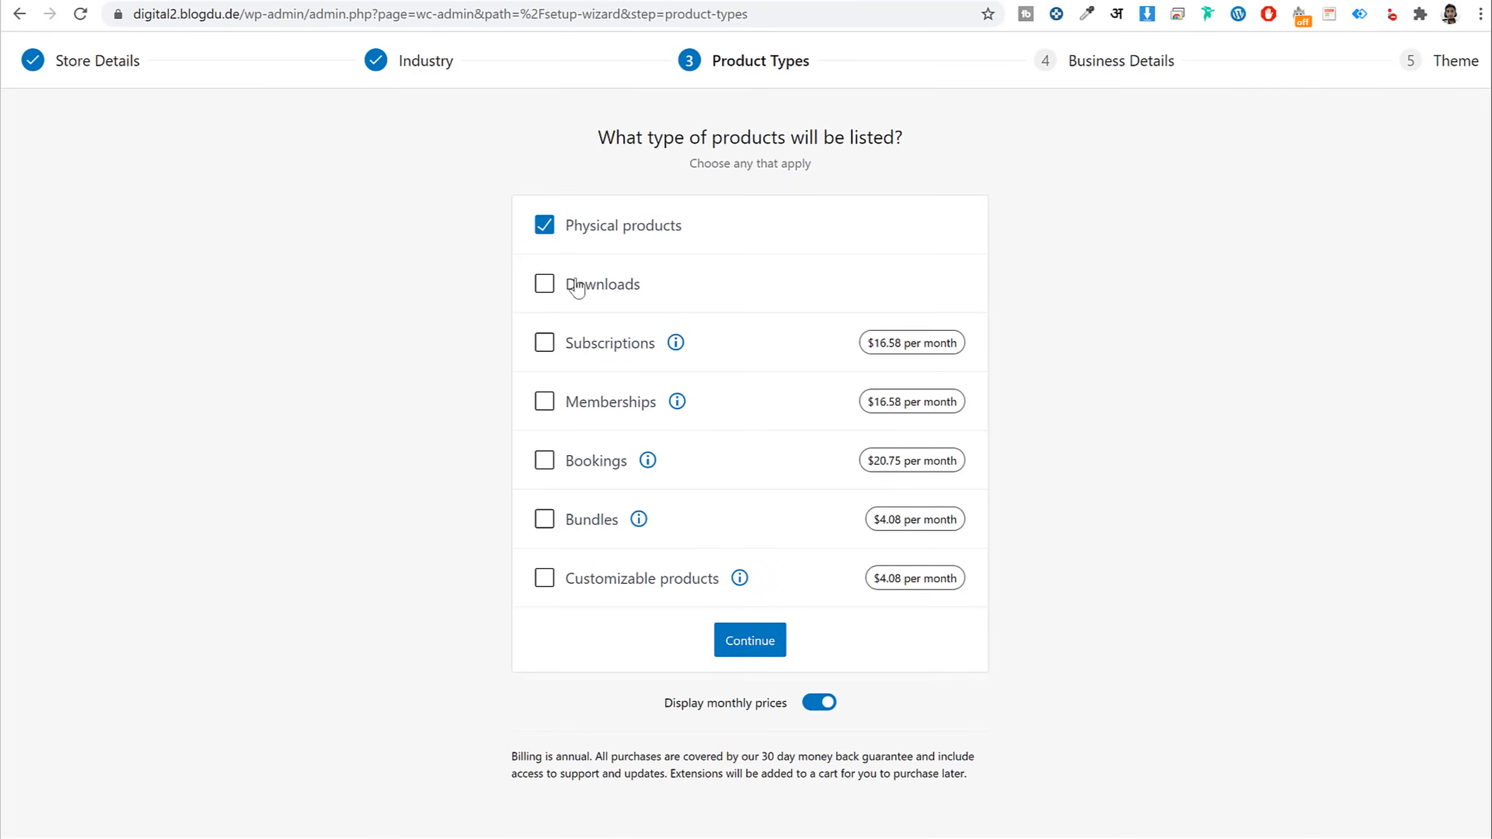
Add Downloads to the product types and advance to business details
click(580, 284)
drag(692, 236, 600, 267)
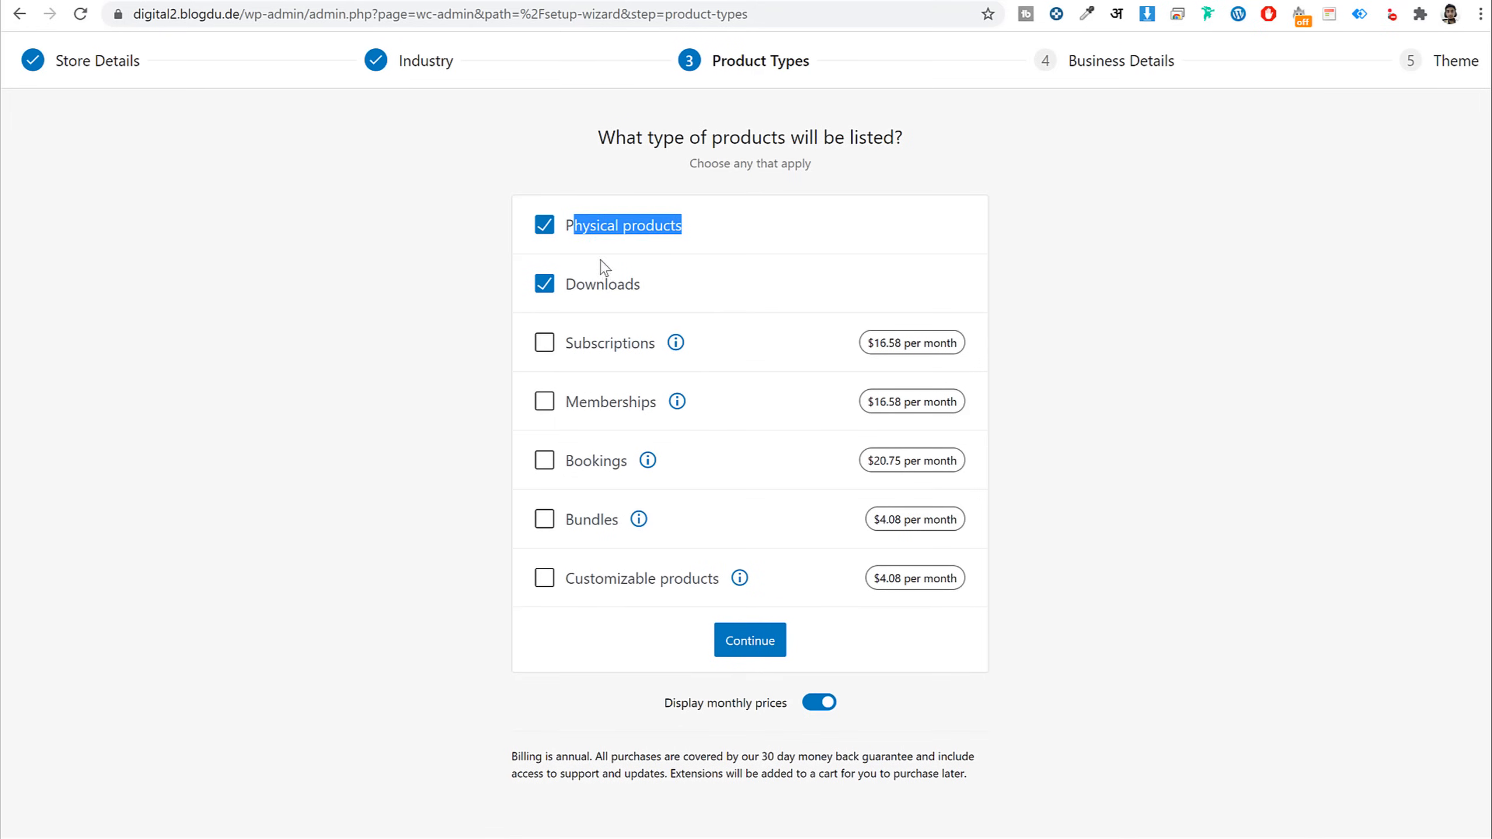
double_click(583, 293)
click(746, 654)
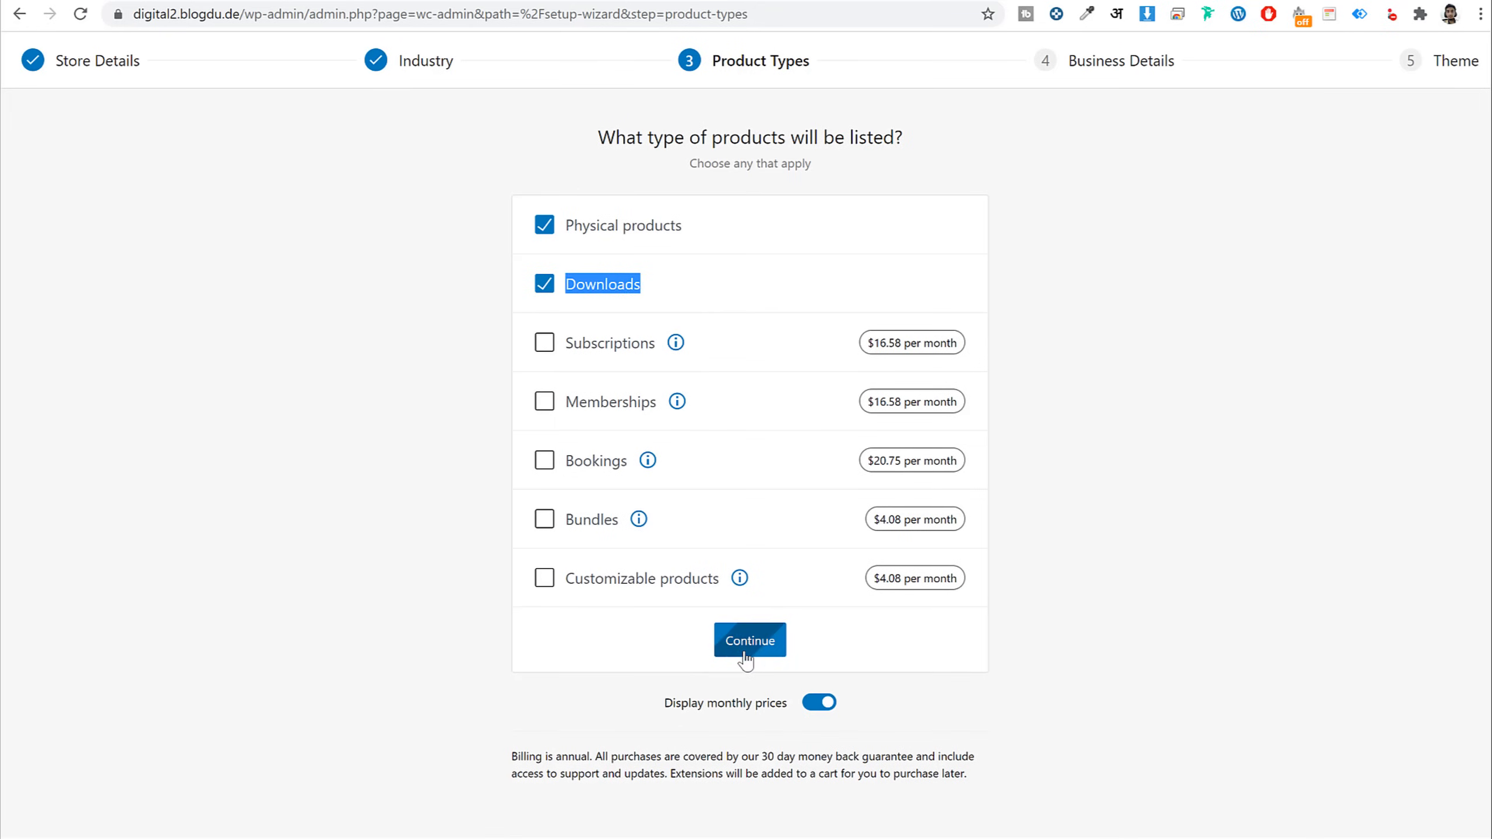
Set planned product count to 11 - 100 and answer No to selling elsewhere
click(724, 370)
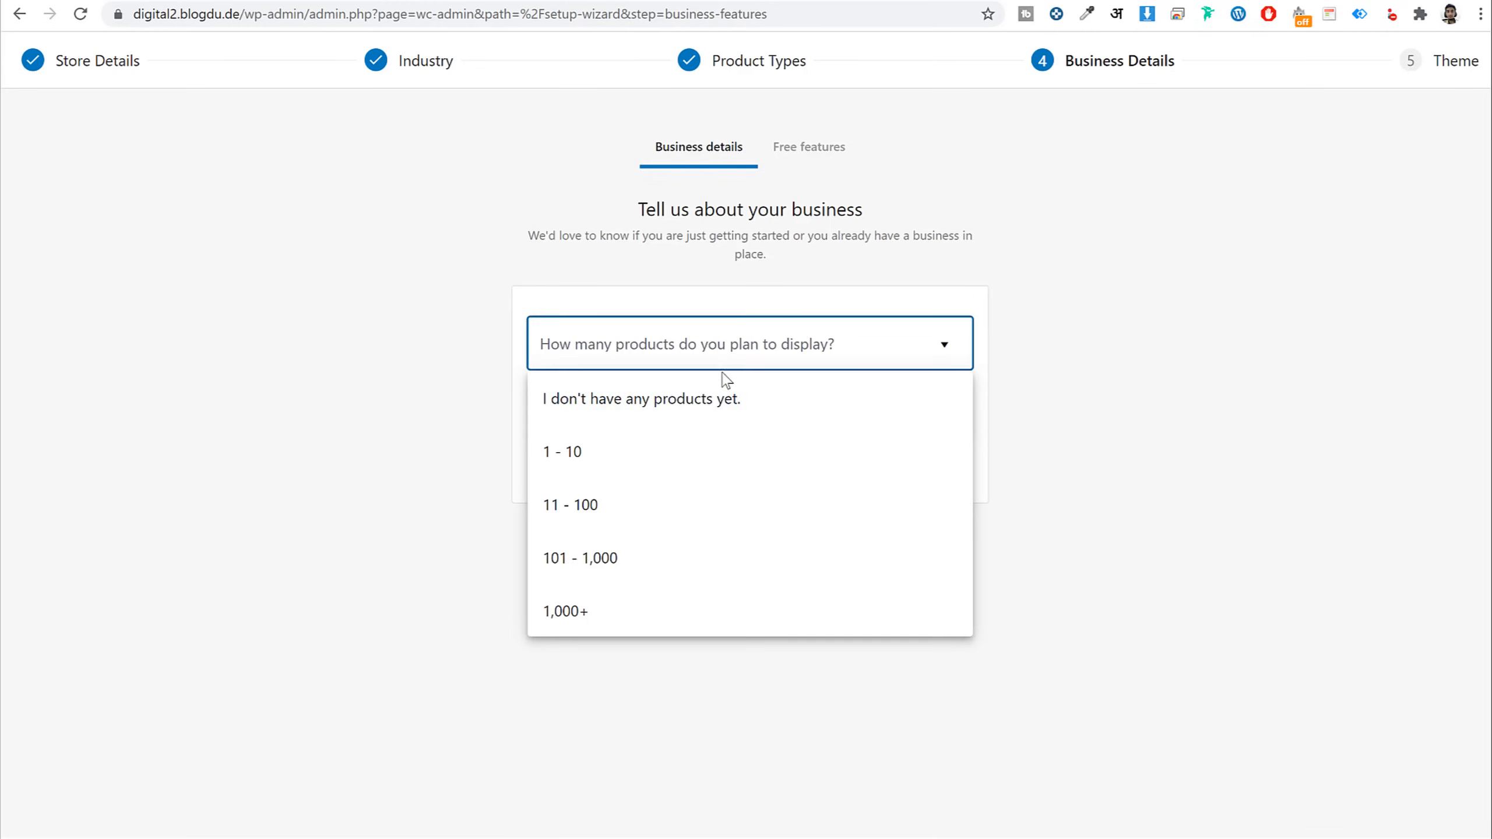
click(644, 522)
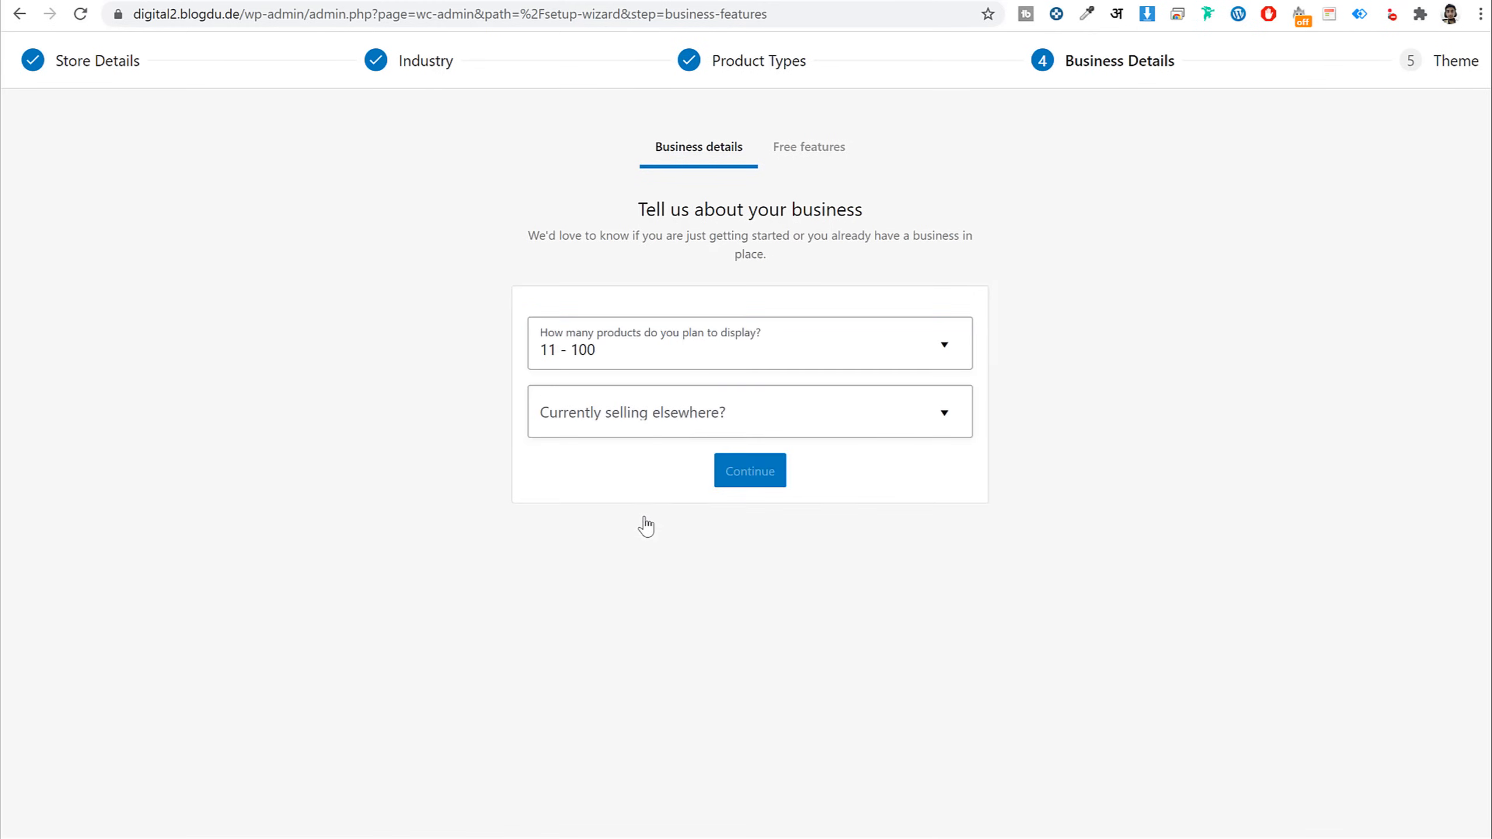
click(660, 420)
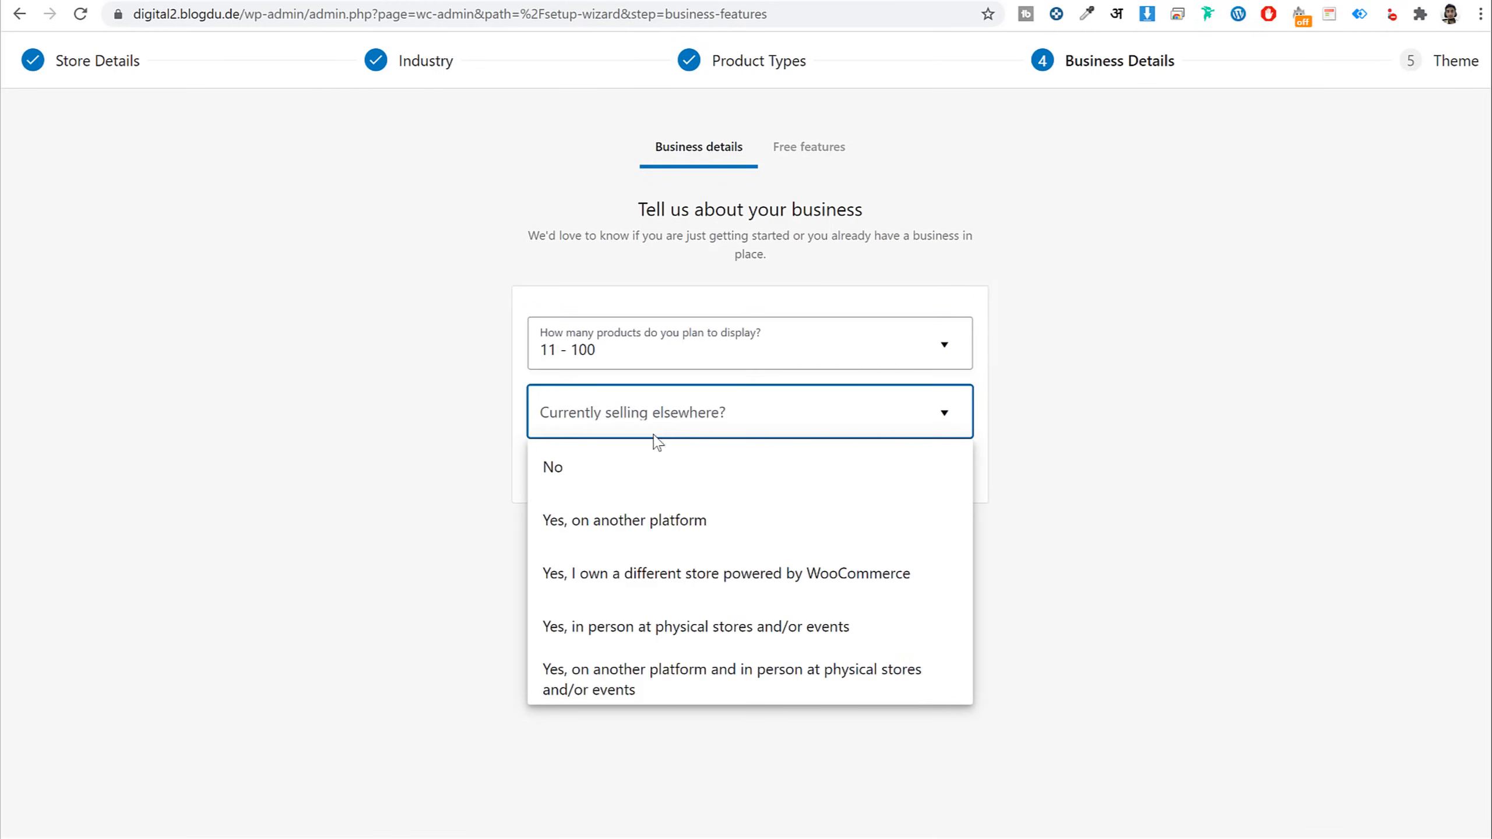
click(631, 470)
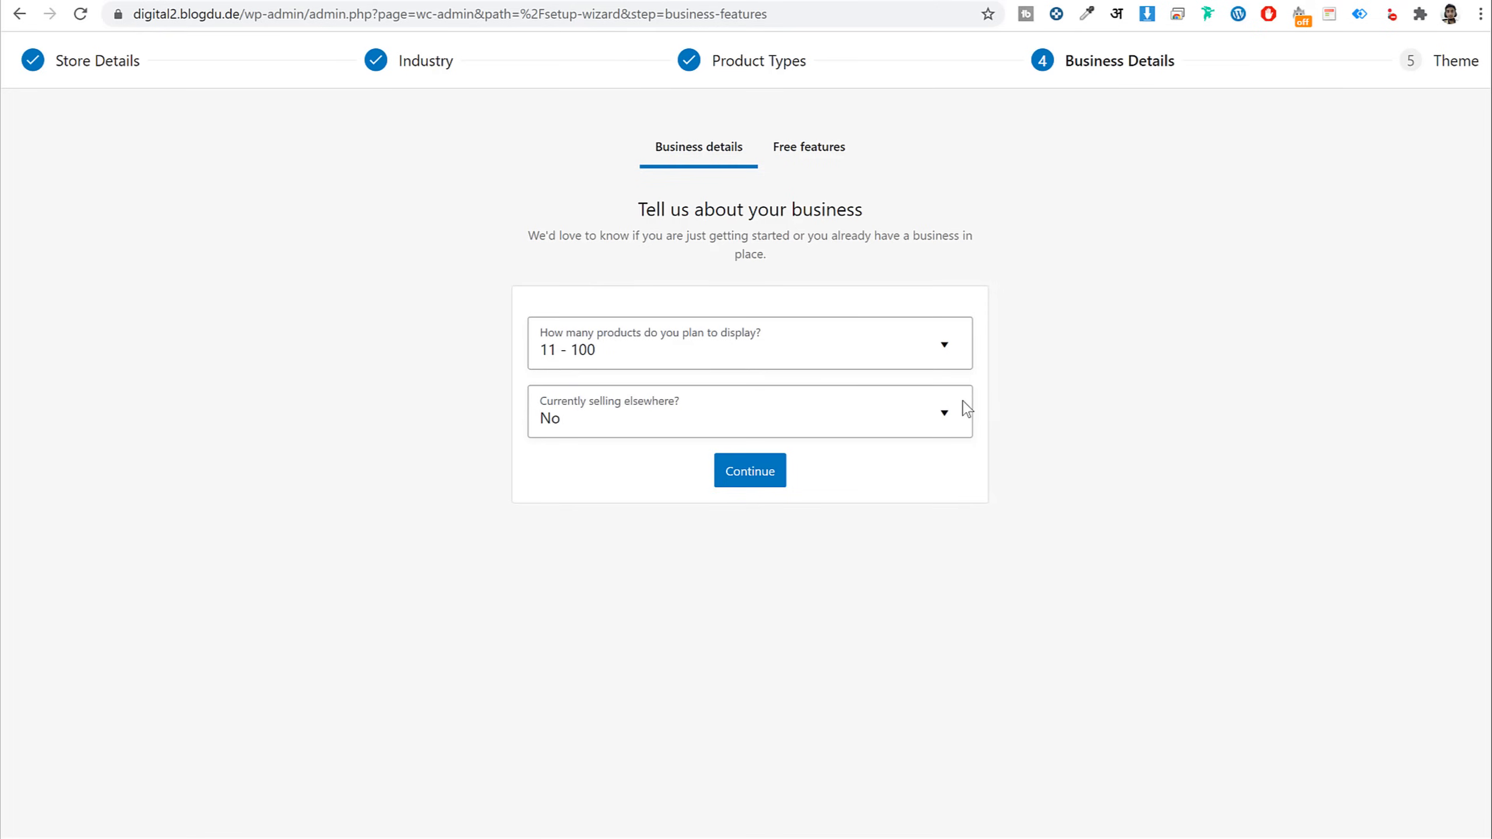
click(751, 474)
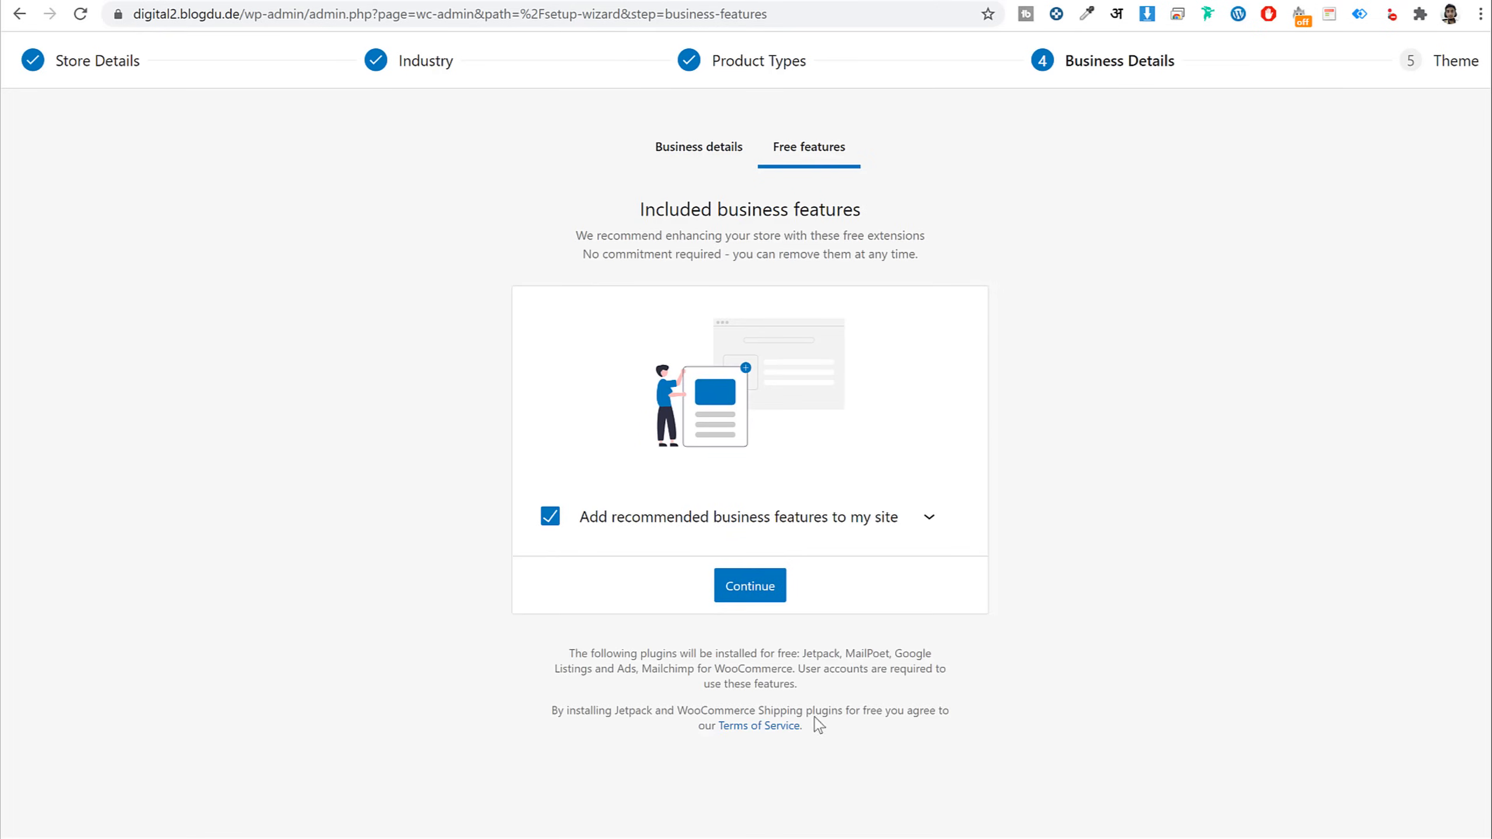
Decline the recommended free business features and keep the active Woostify theme
drag(804, 653, 670, 663)
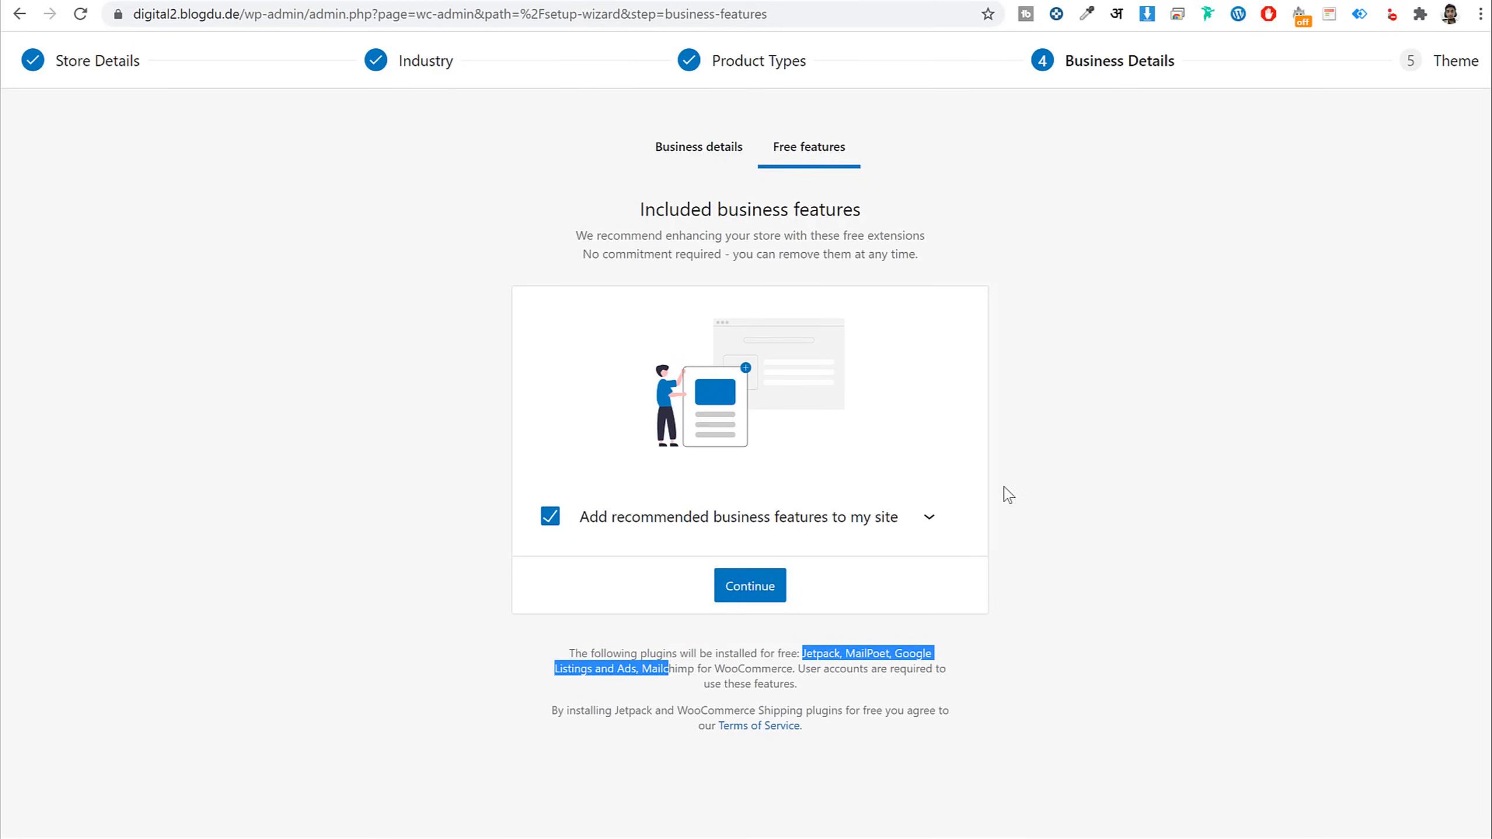
click(550, 518)
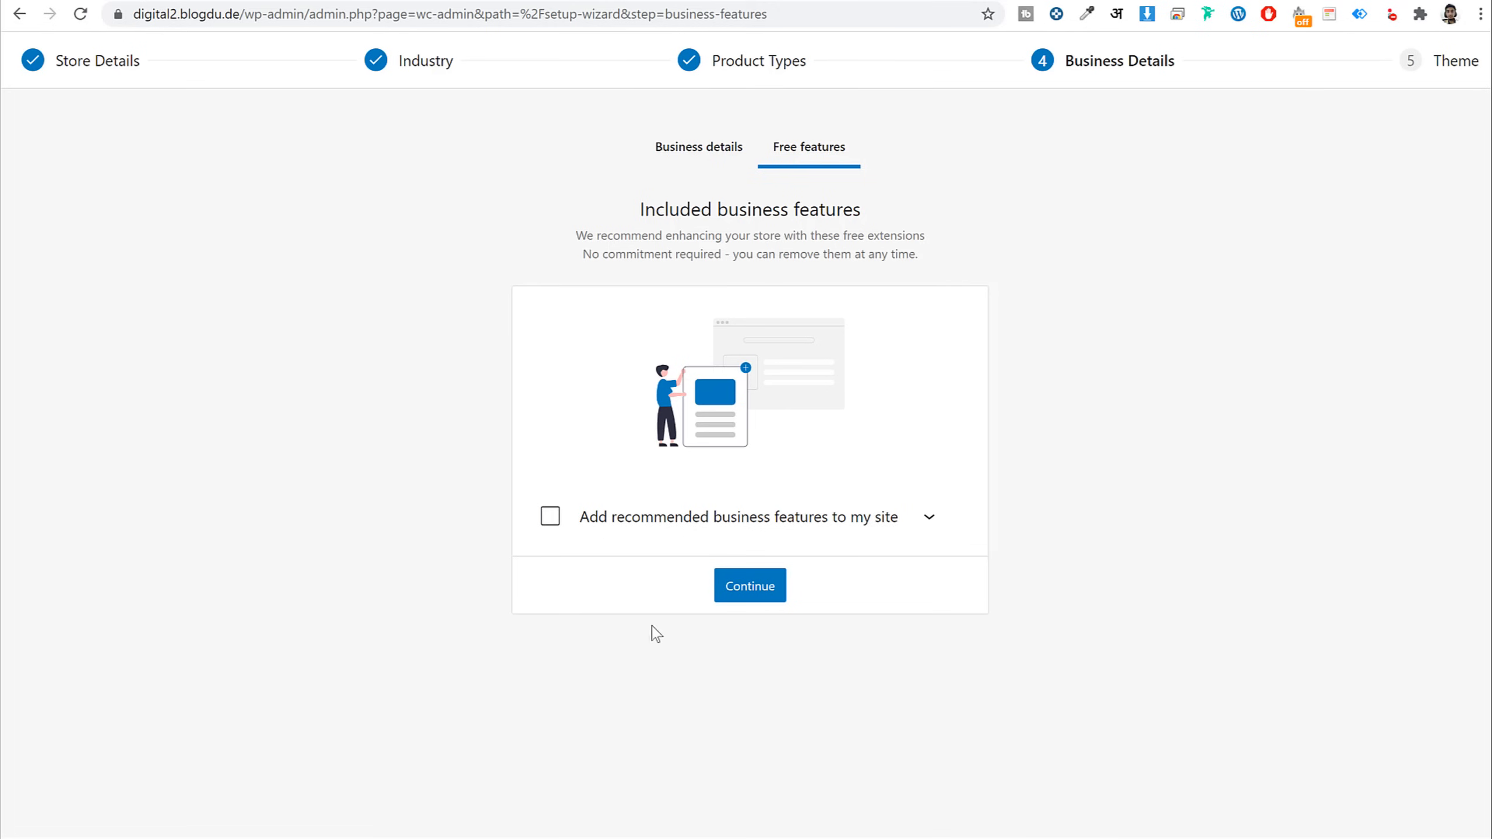
click(753, 587)
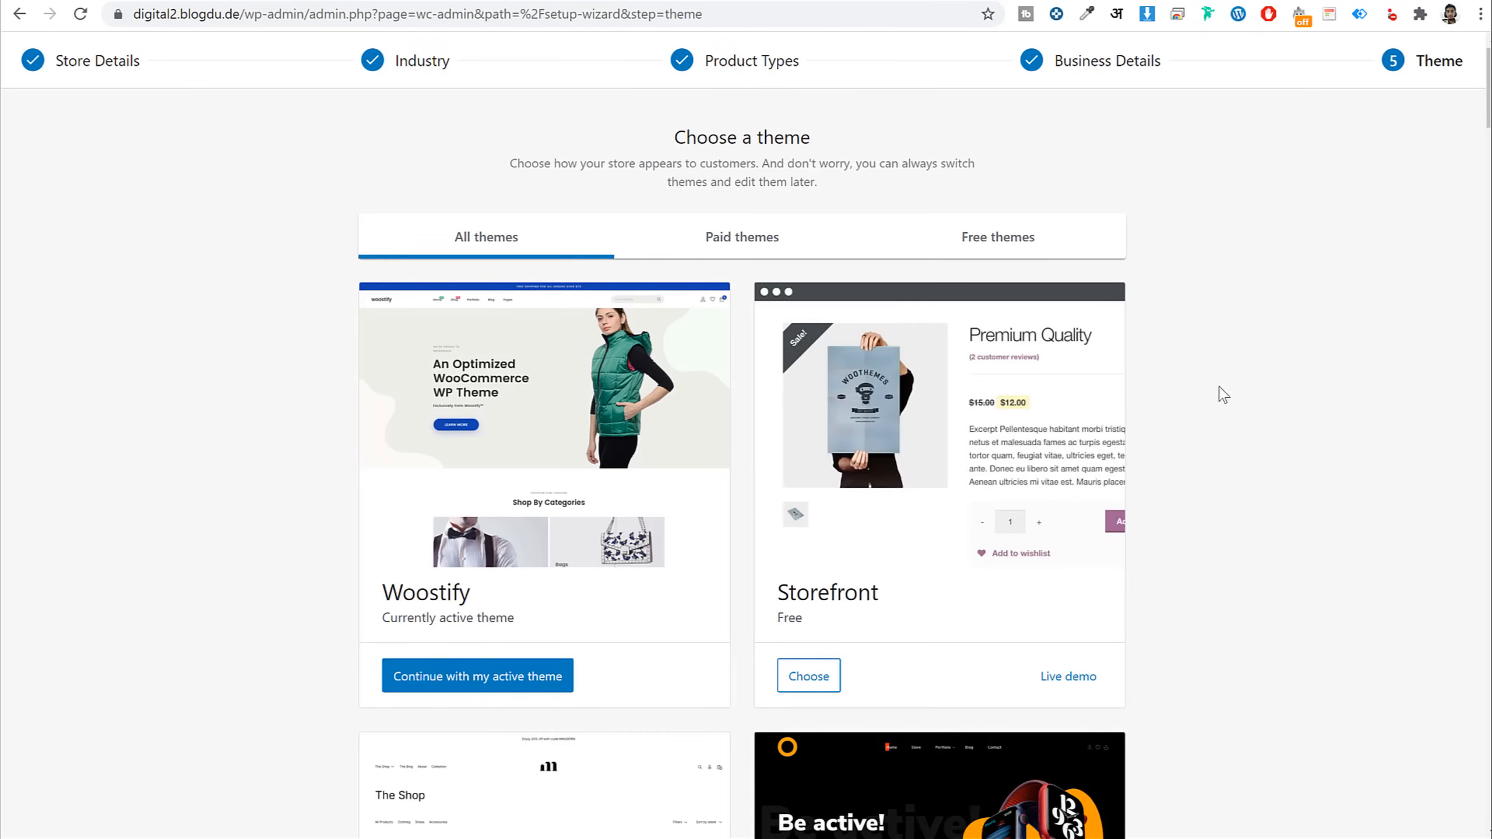
click(517, 679)
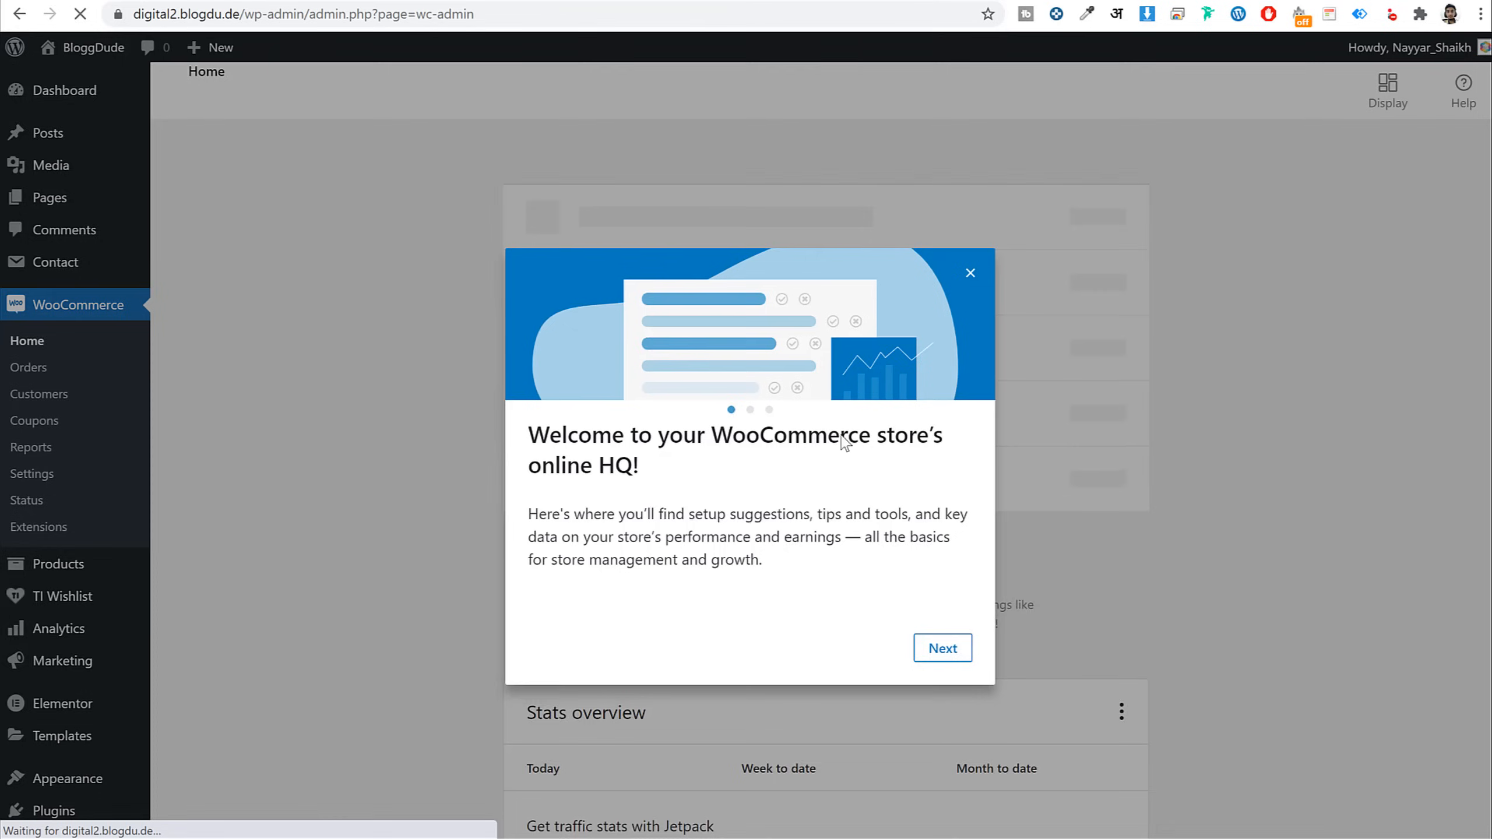
Close the WooCommerce welcome tour and go to the site's Pages list
click(970, 243)
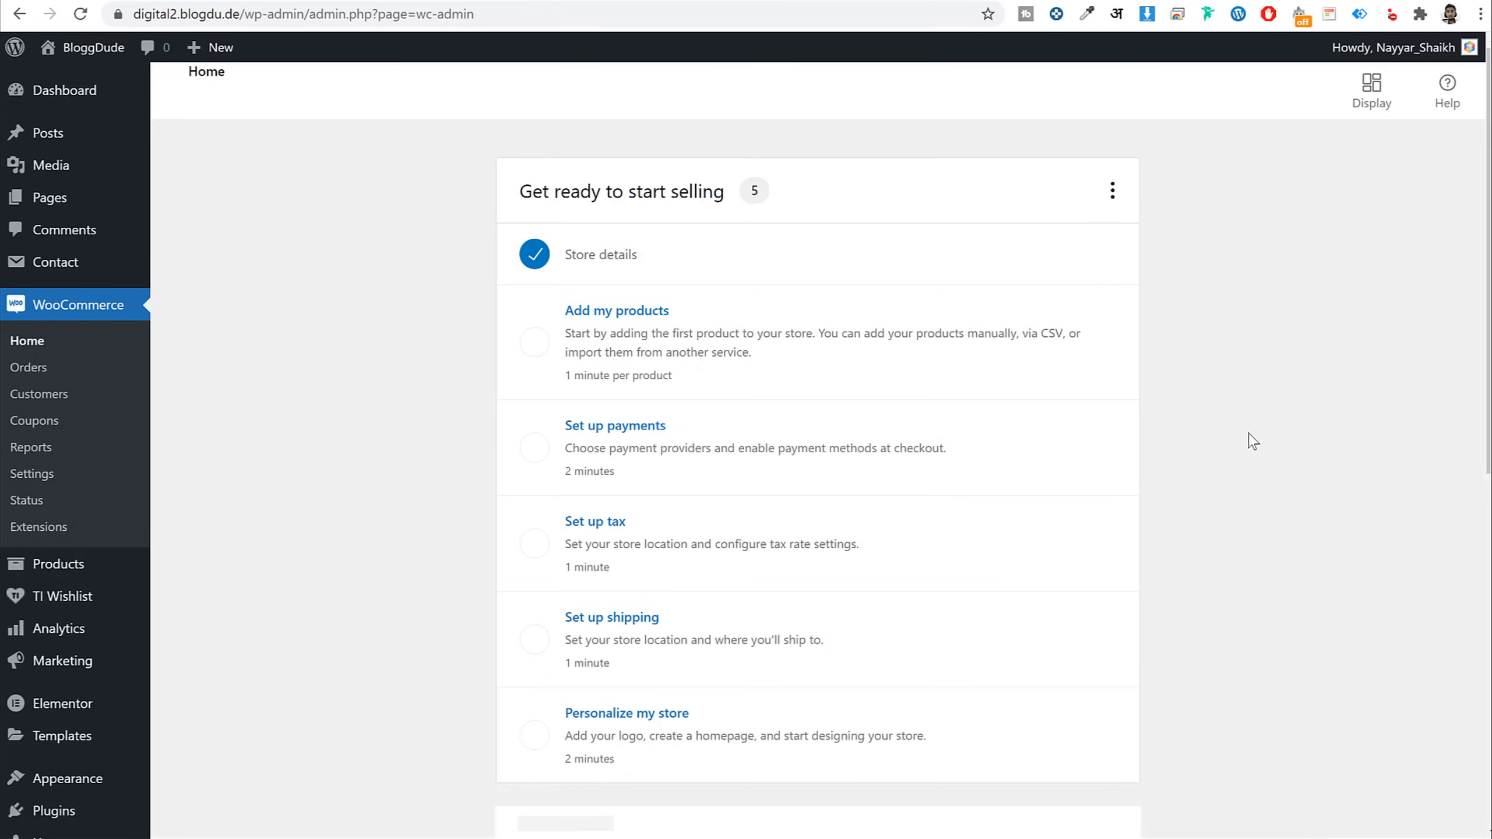
click(57, 202)
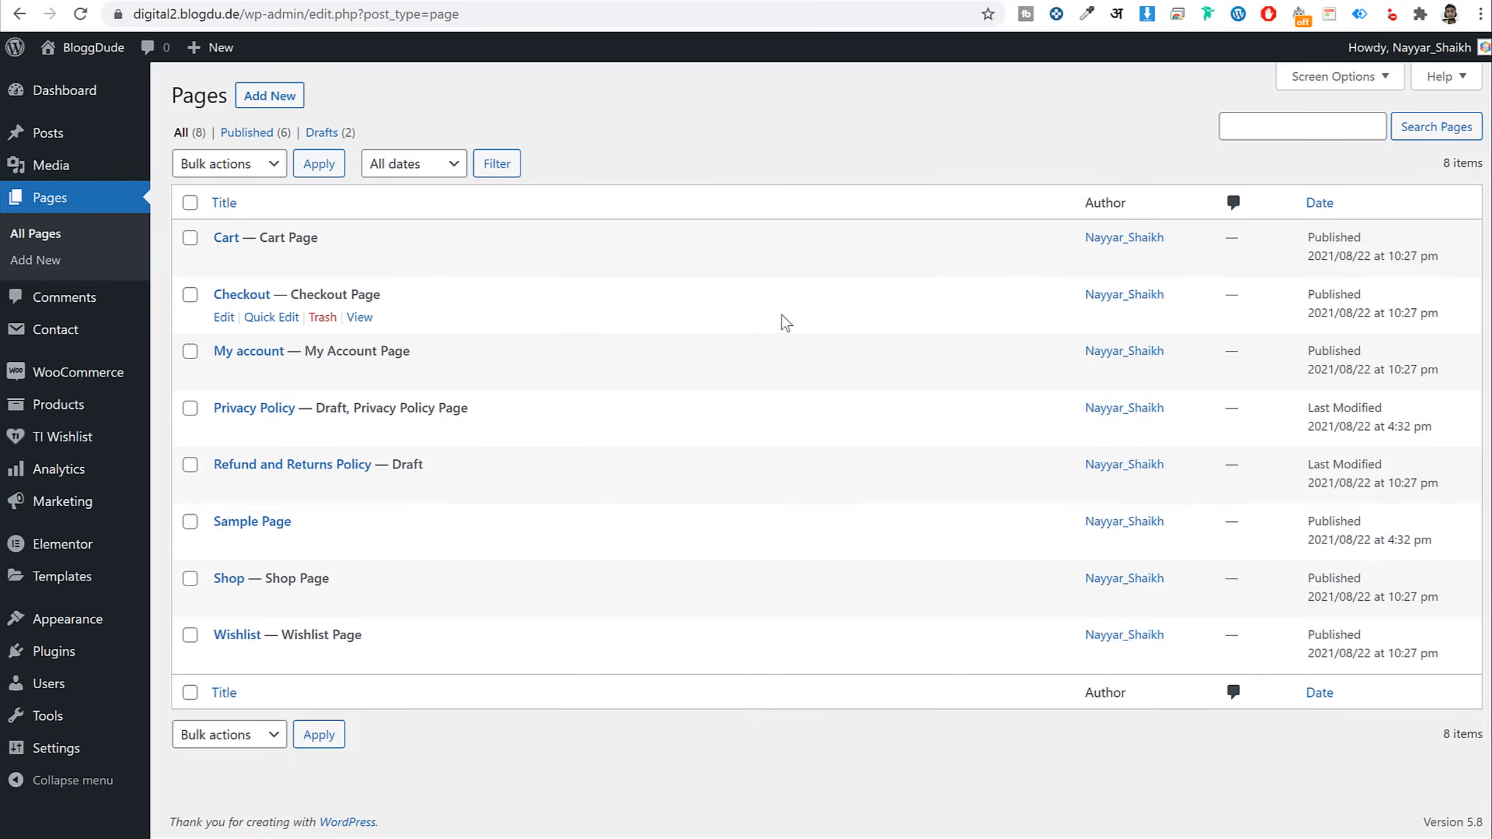
In WooCommerce General settings, tick Enable tax rates and calculations
mouse_move(88, 381)
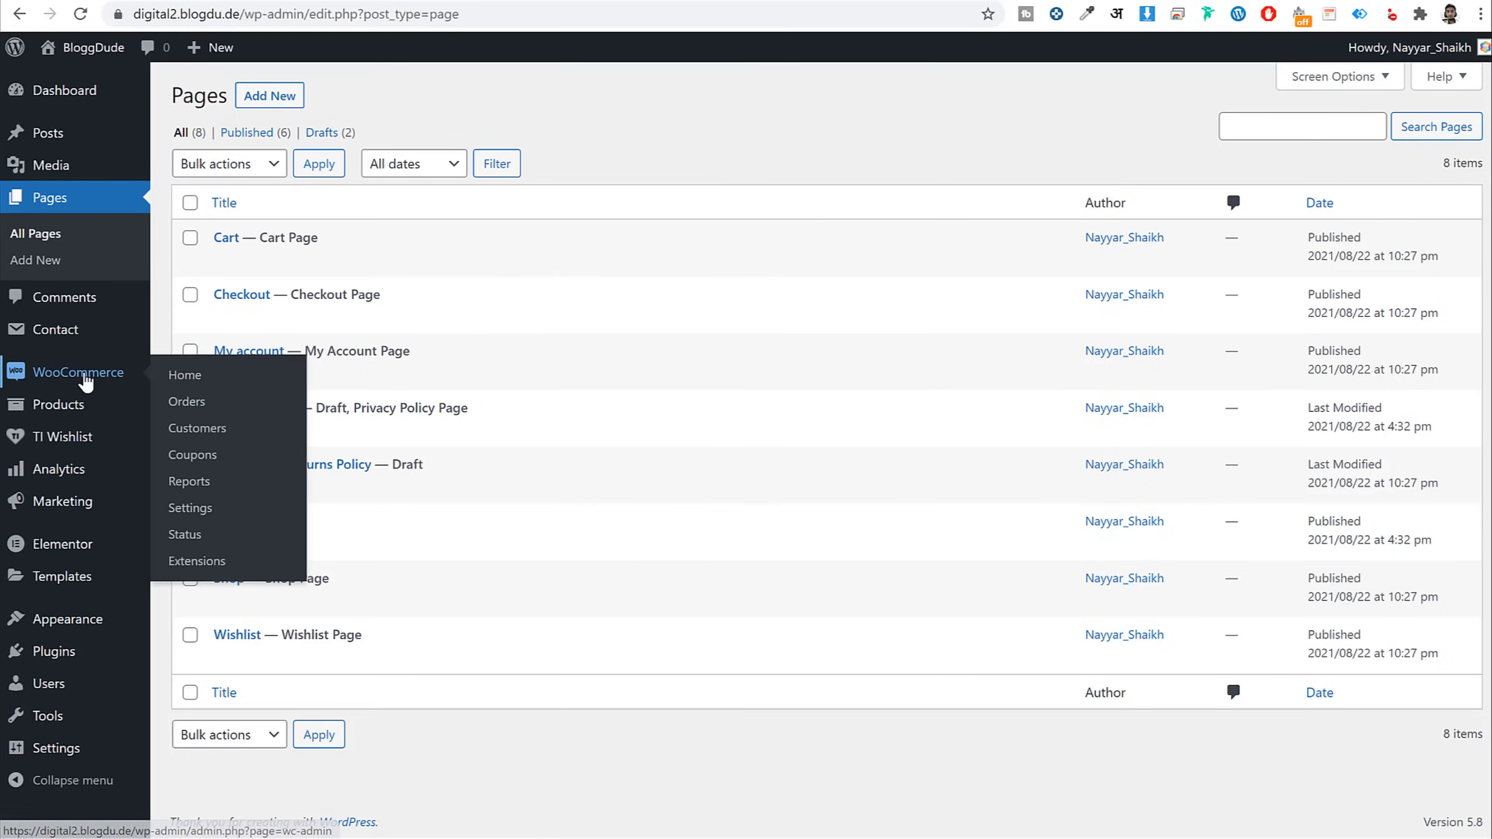
click(207, 510)
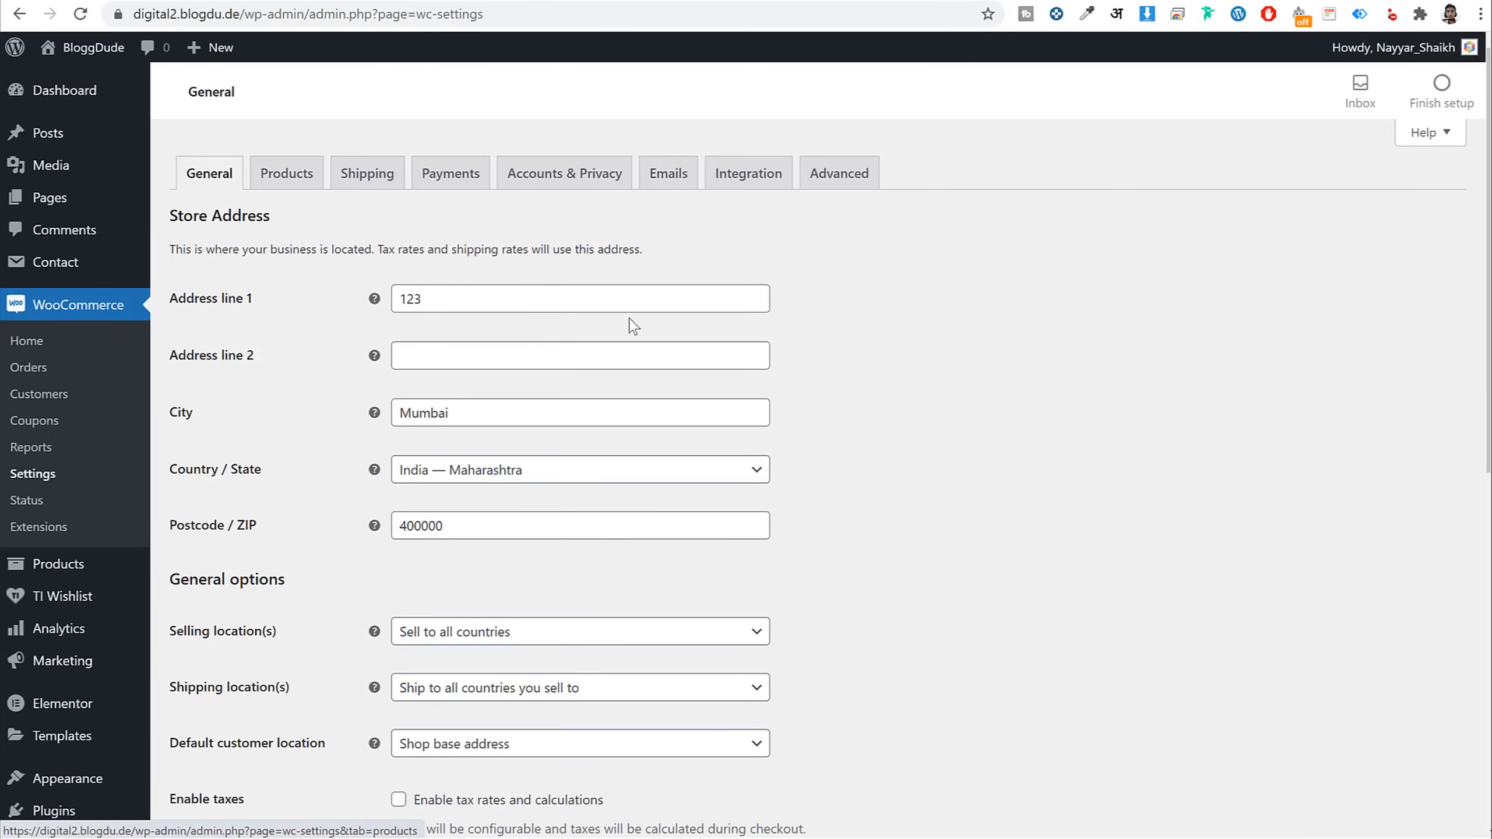
drag(541, 298, 351, 304)
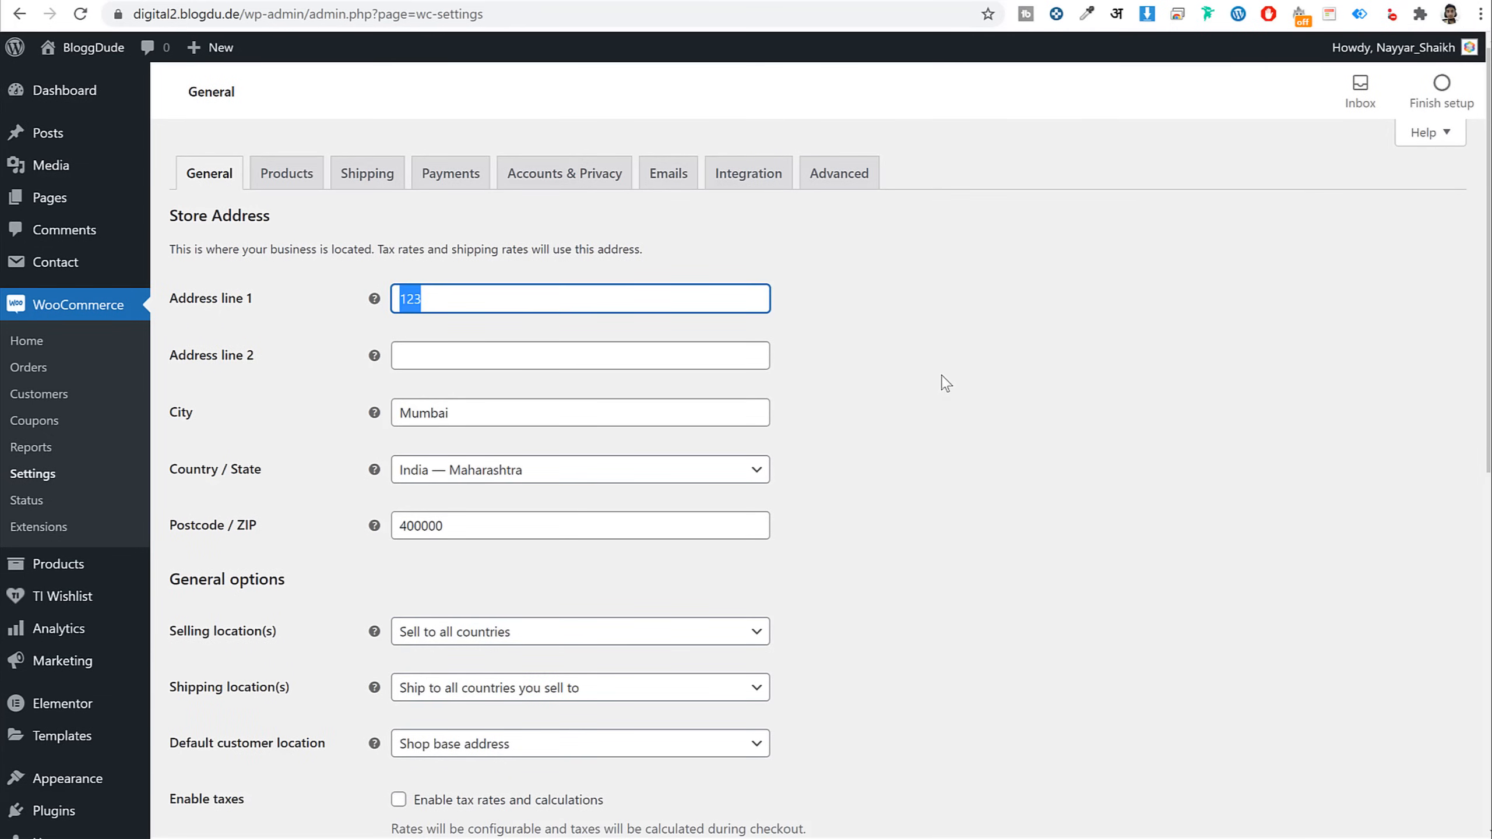
scroll(603, 366, down, 1)
scroll(500, 335, down, 1)
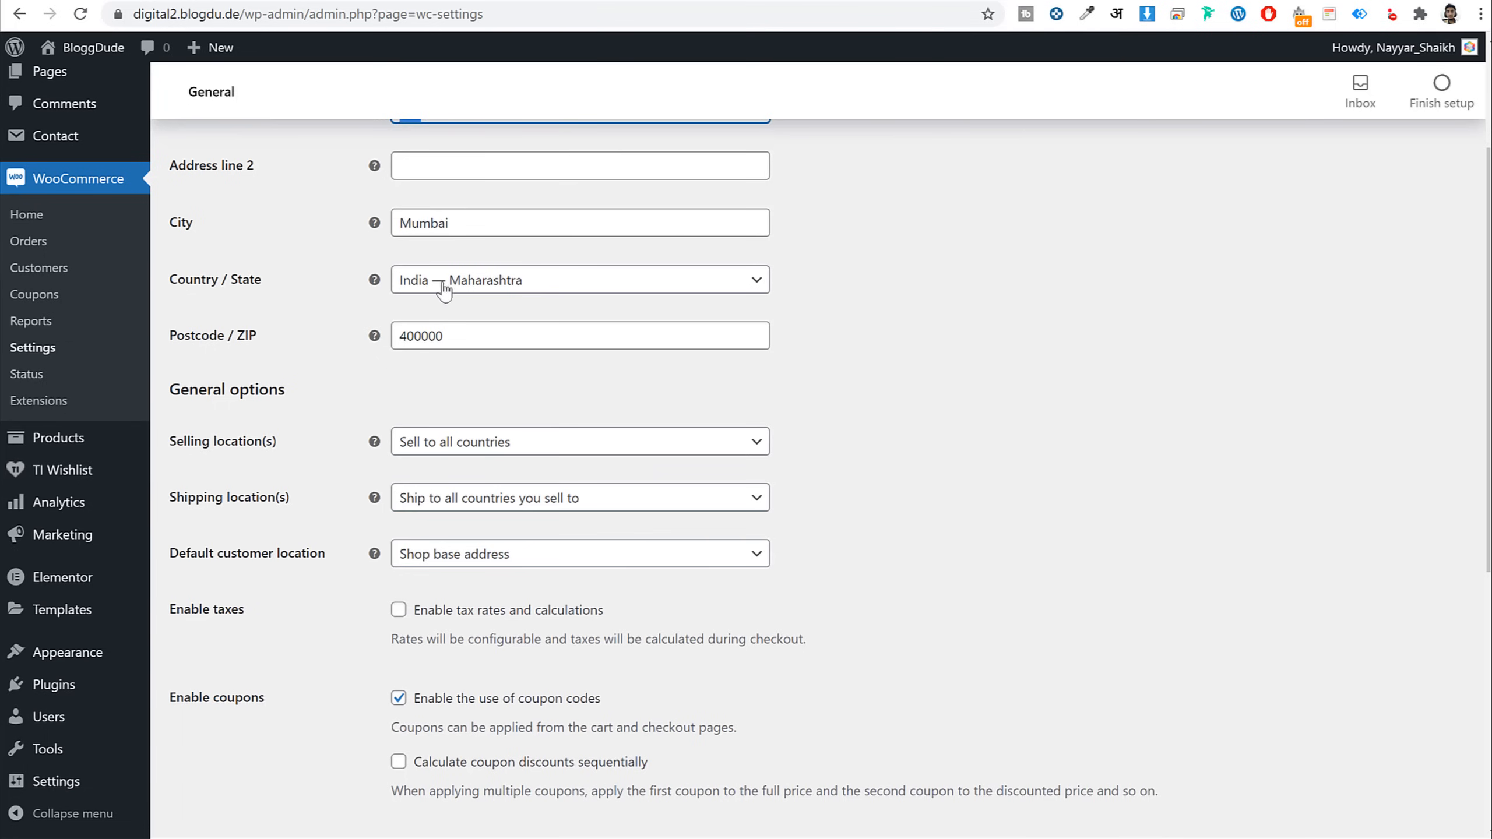
scroll(992, 403, down, 5)
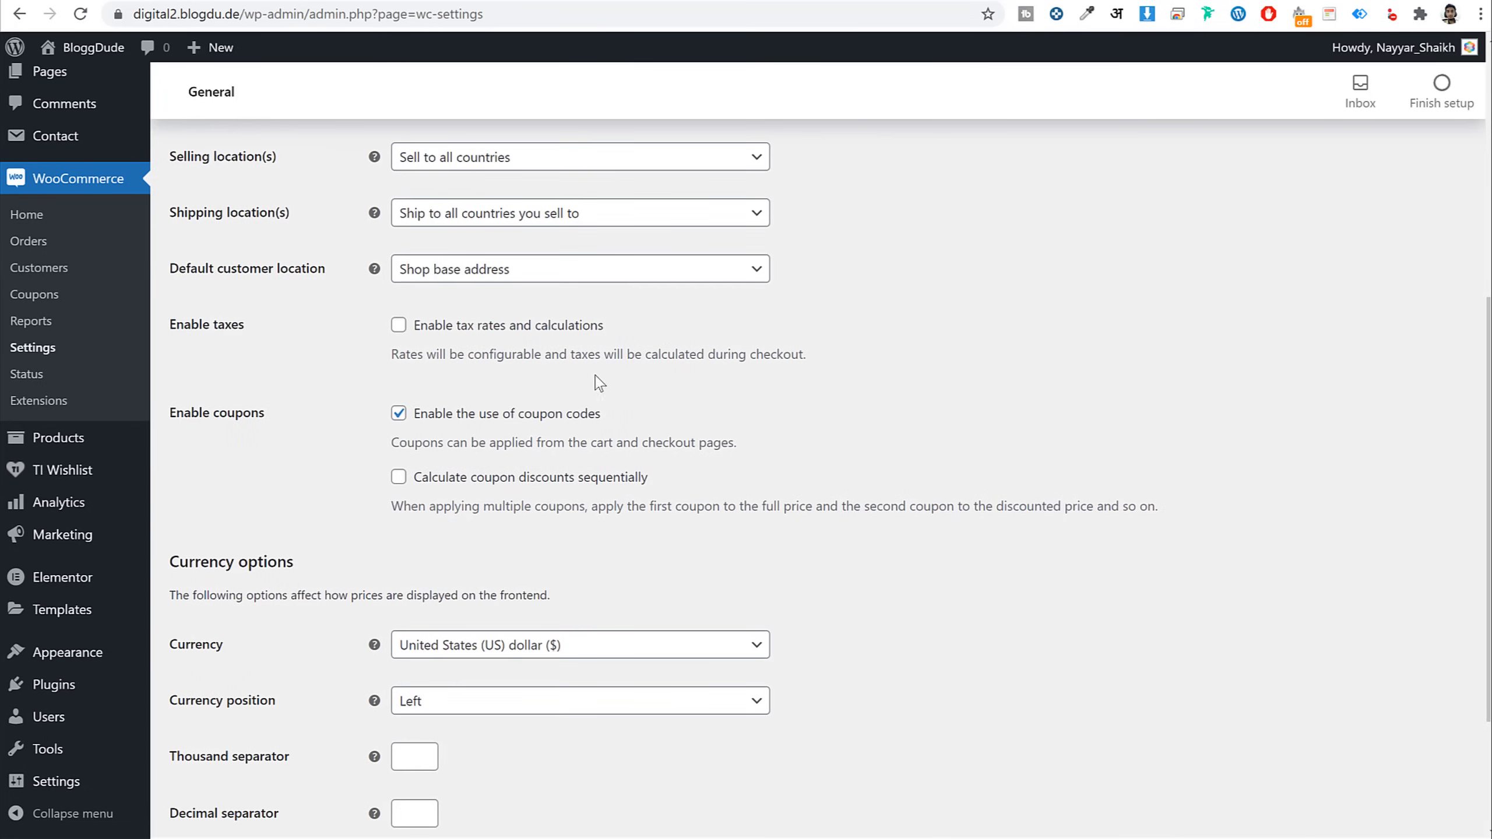
click(487, 334)
Leave the currency as US dollar and save the general settings
scroll(1116, 407, down, 1)
scroll(1116, 407, down, 3)
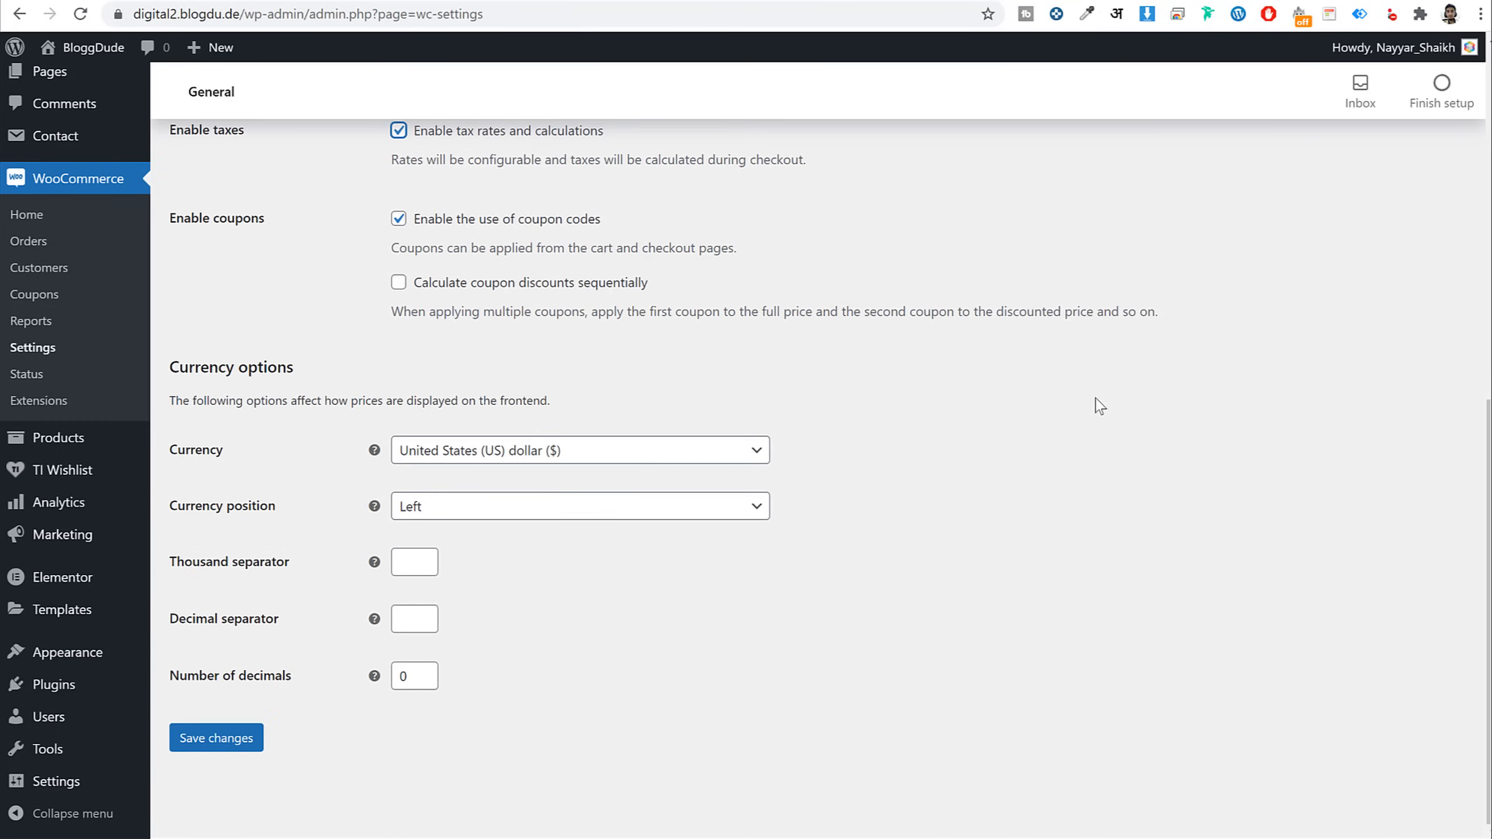
click(515, 460)
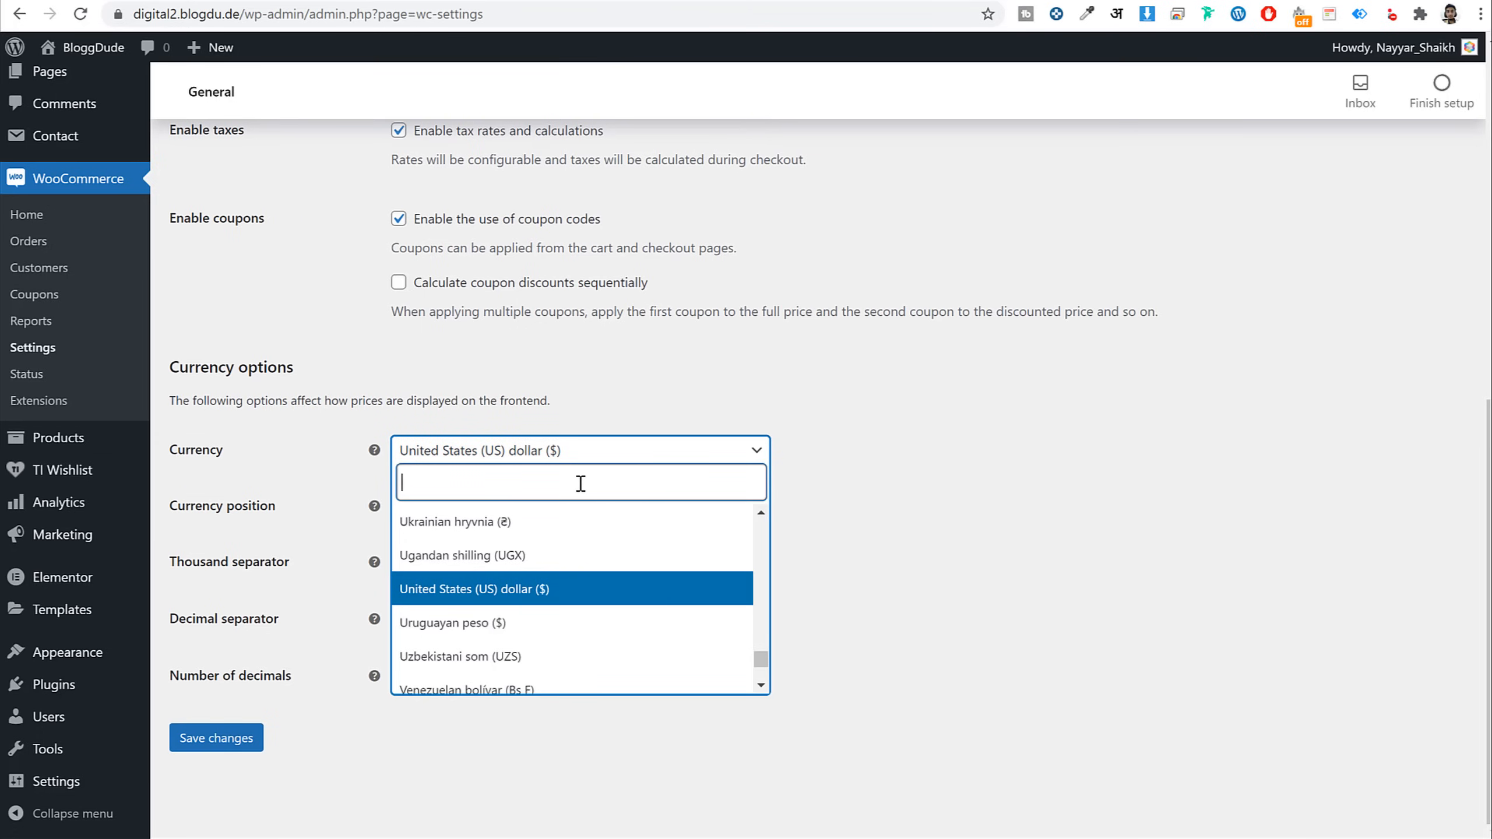
text(indi)
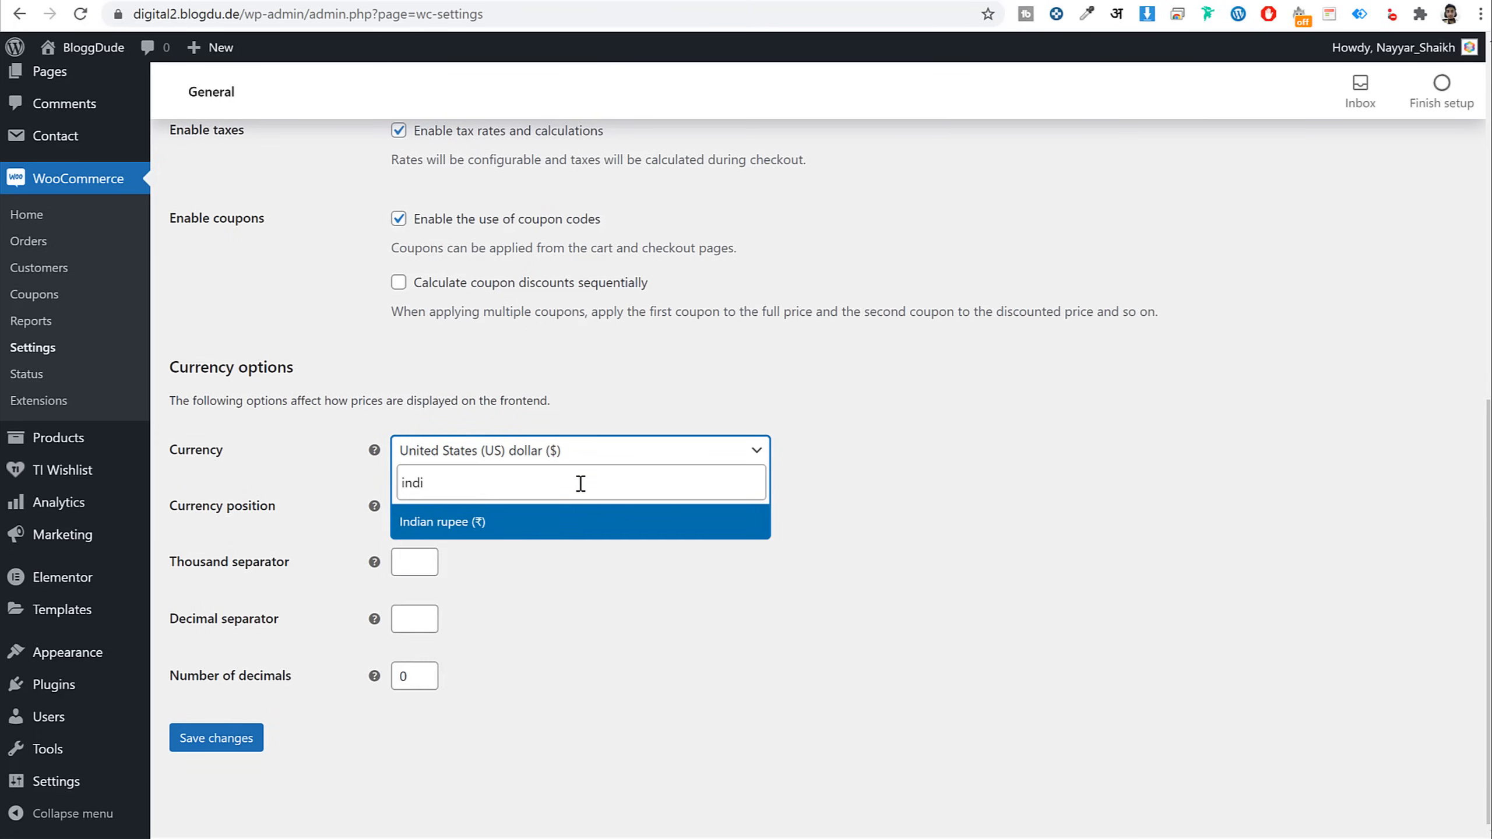
click(860, 561)
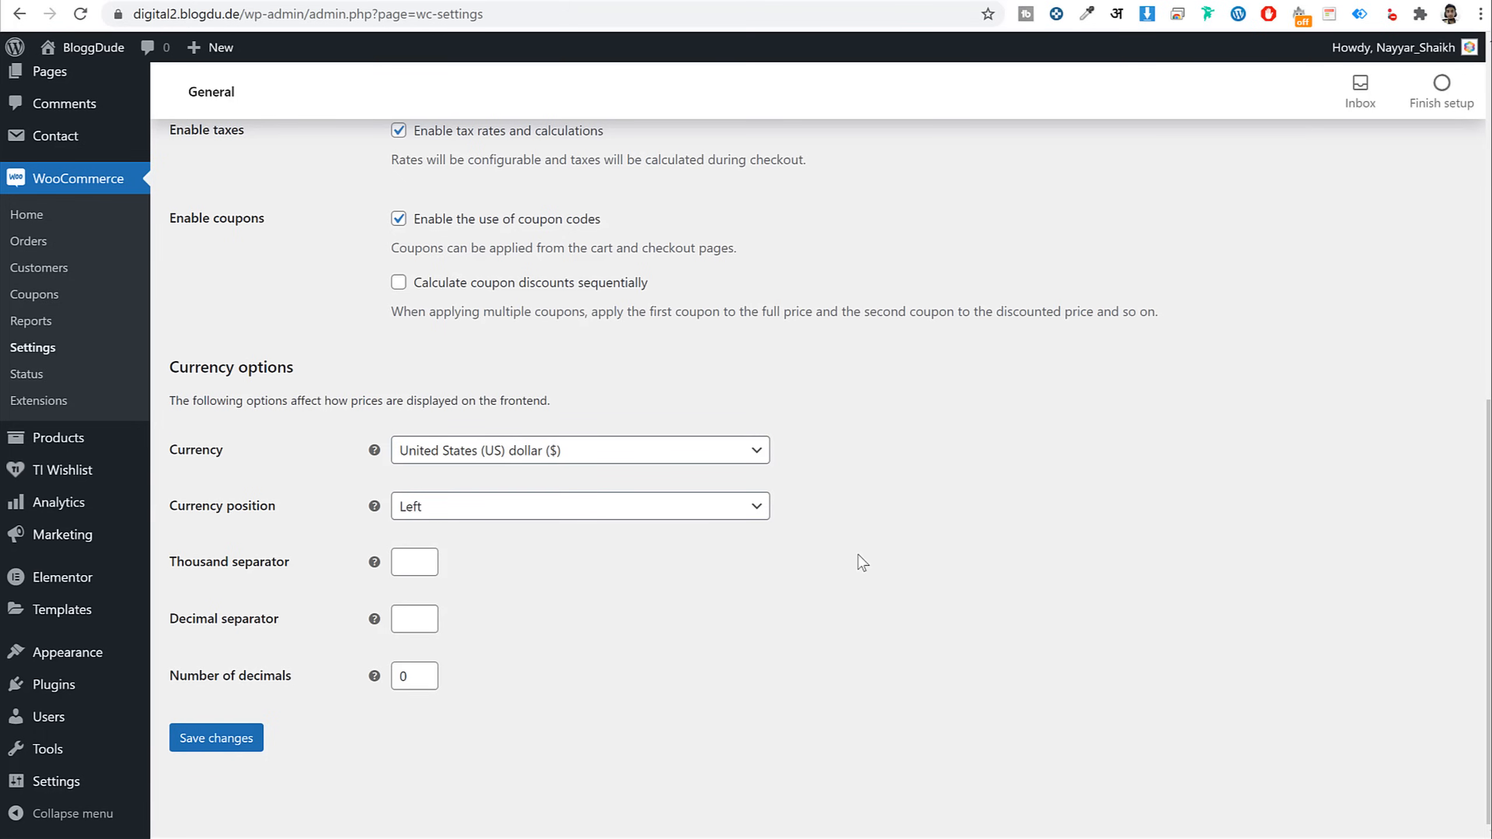
click(224, 746)
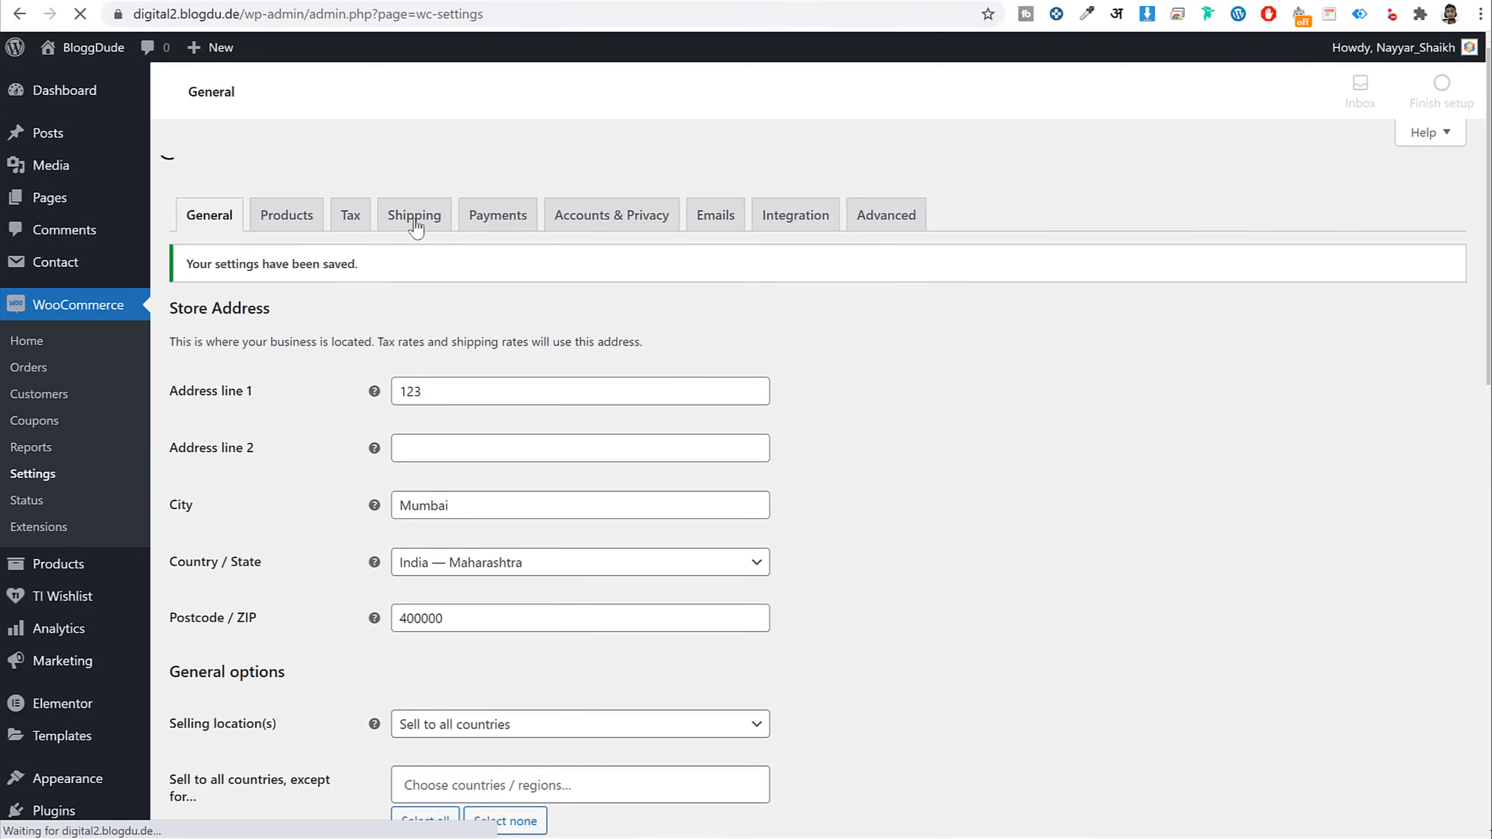
Change the product weight unit from kg to g and save
click(297, 190)
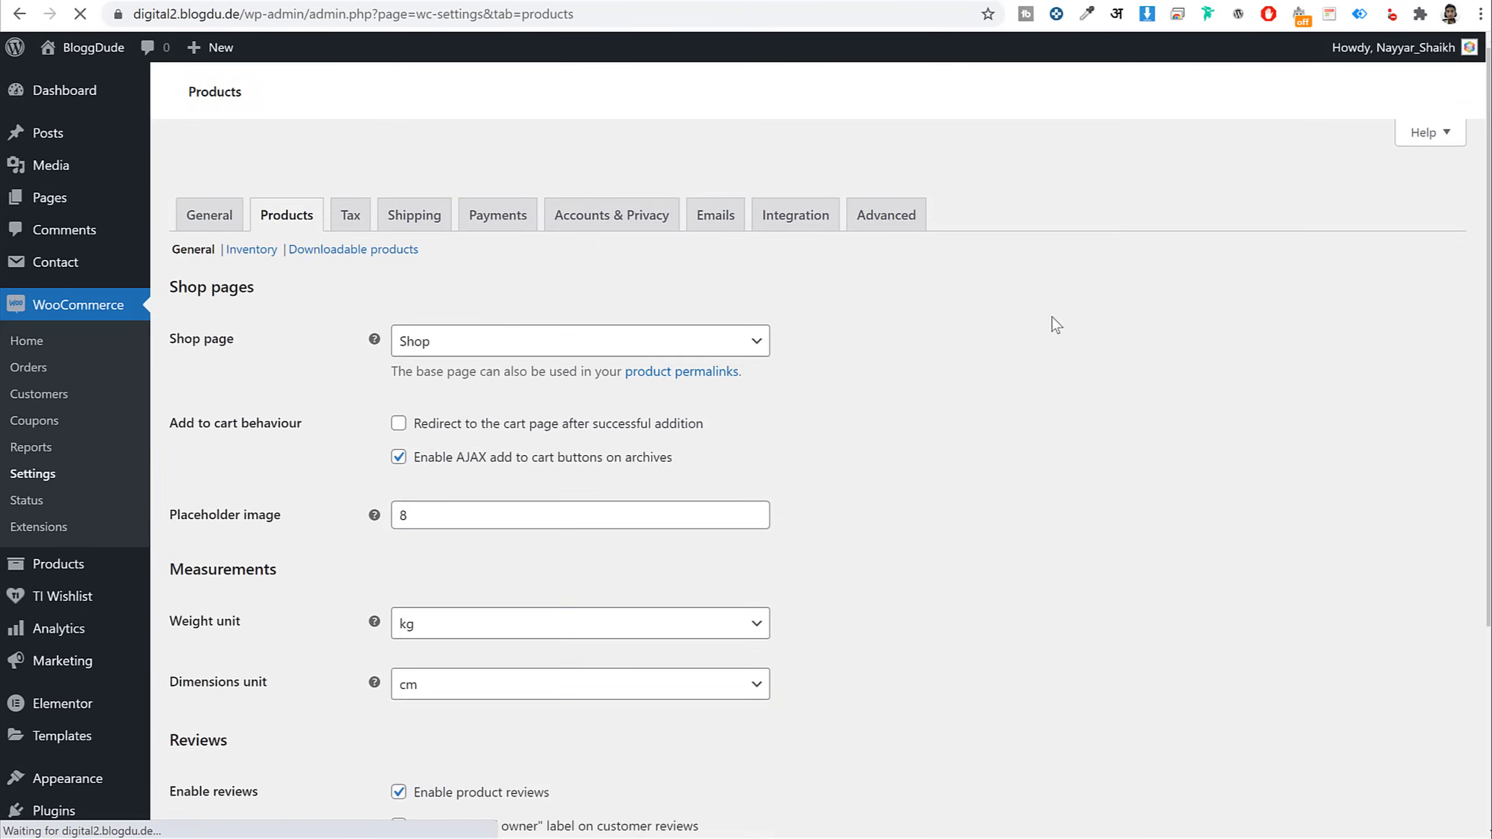
scroll(1087, 382, down, 3)
click(471, 354)
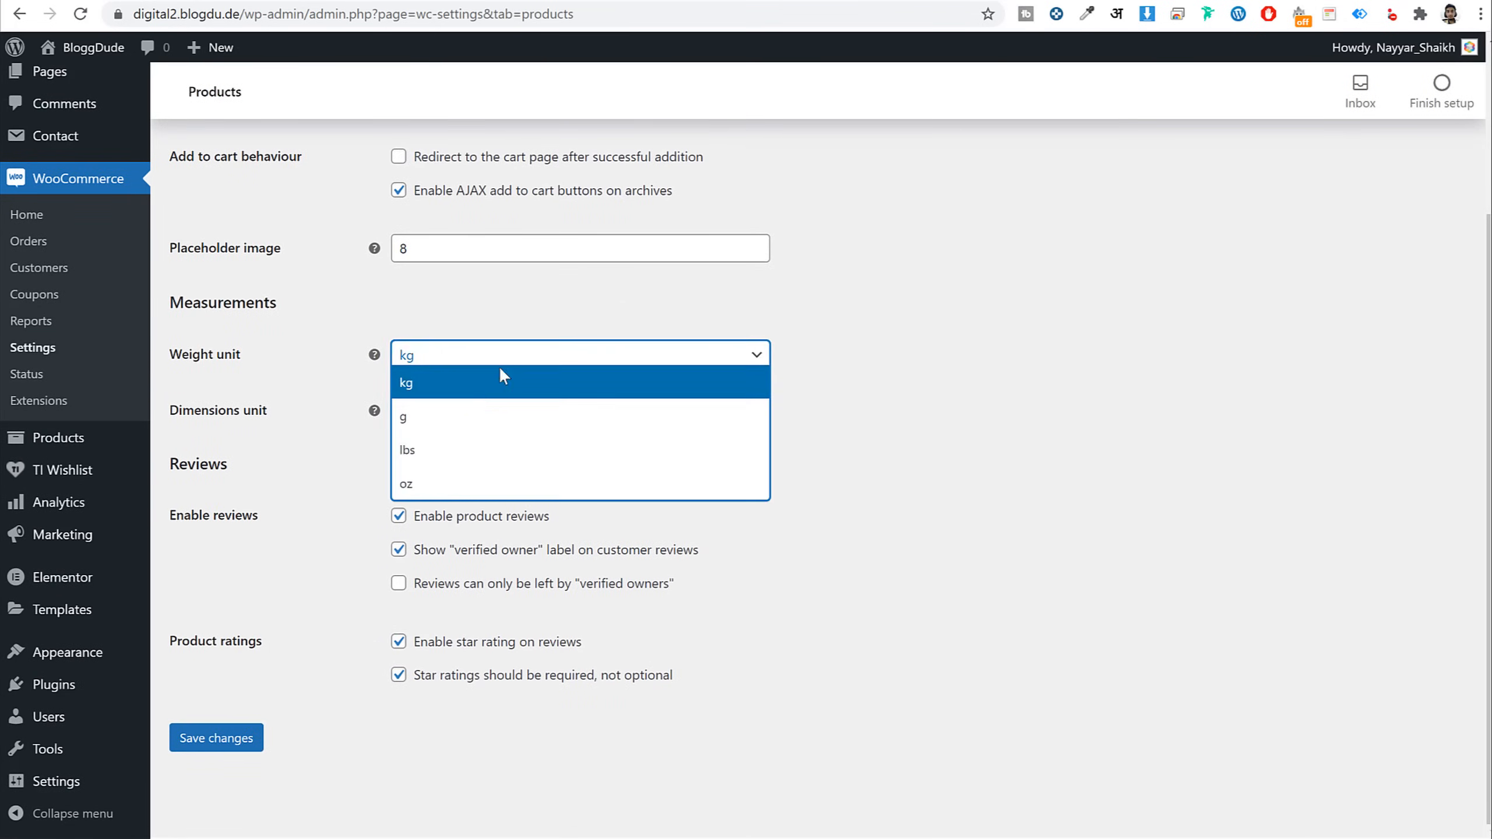
click(466, 423)
click(203, 742)
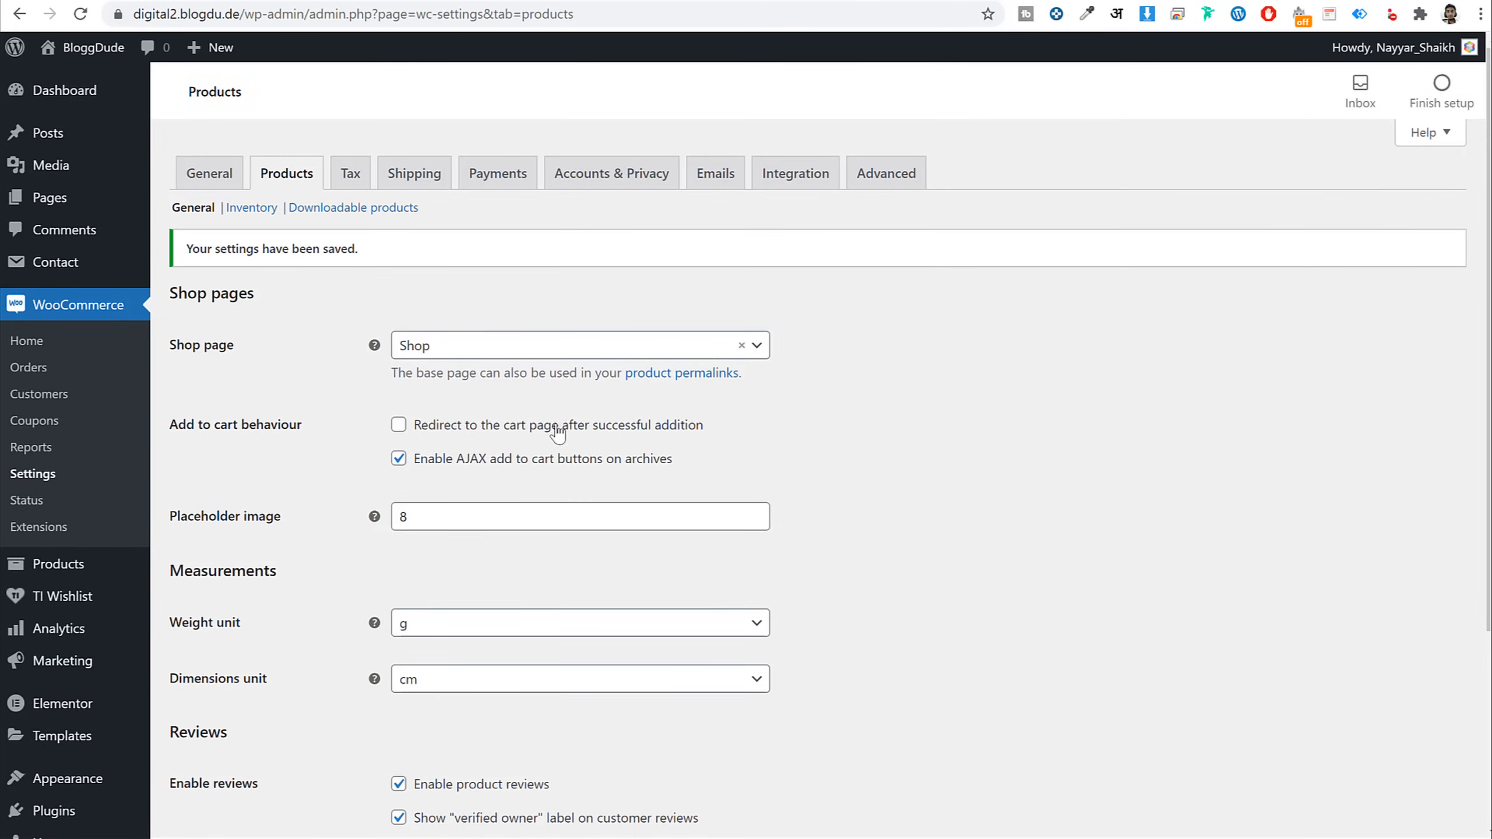
Test redirect-to-cart after adding, then leave it off and save the product settings again
click(507, 436)
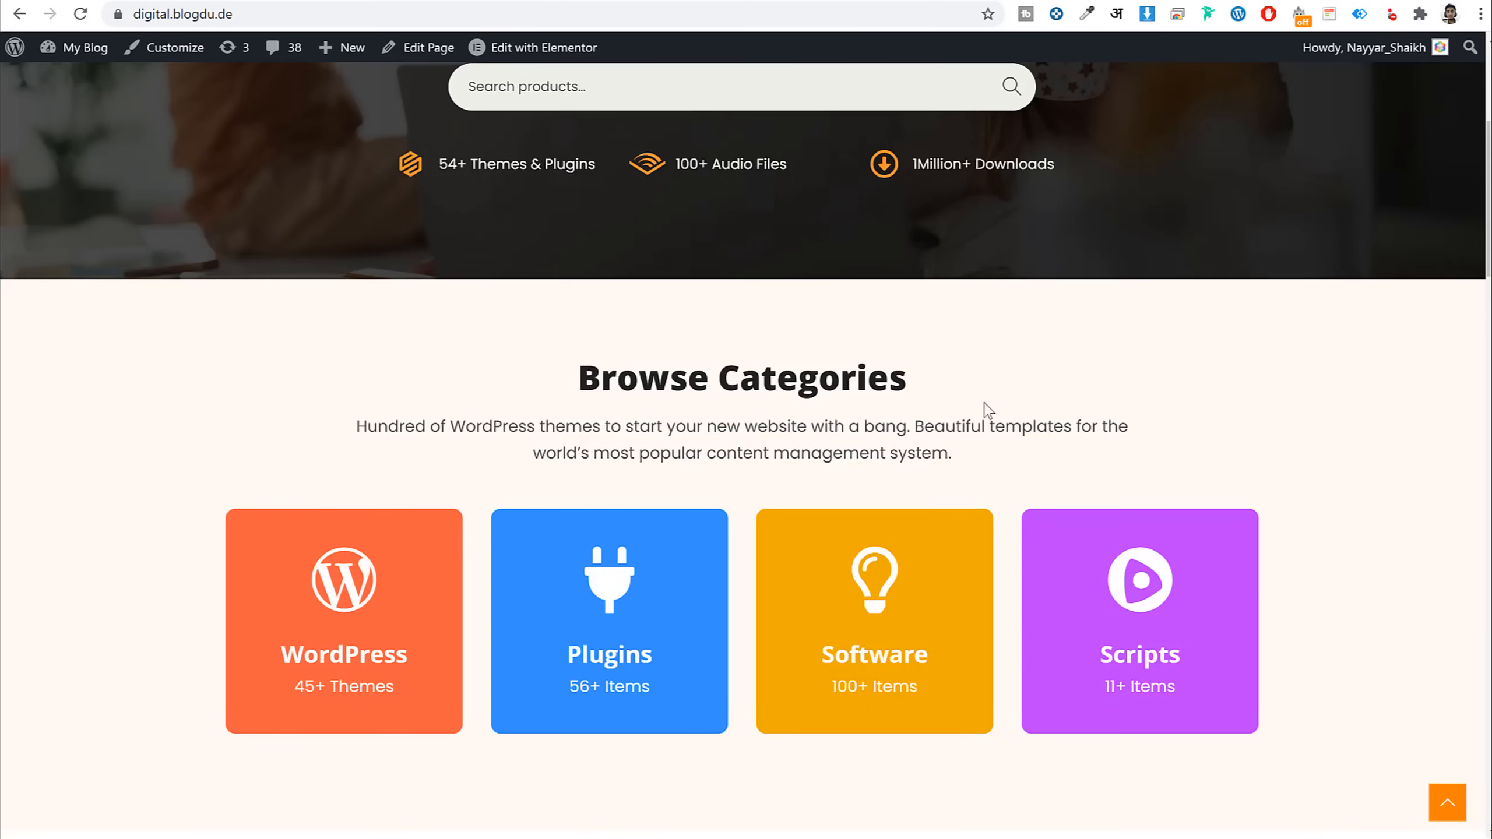
scroll(993, 429, down, 10)
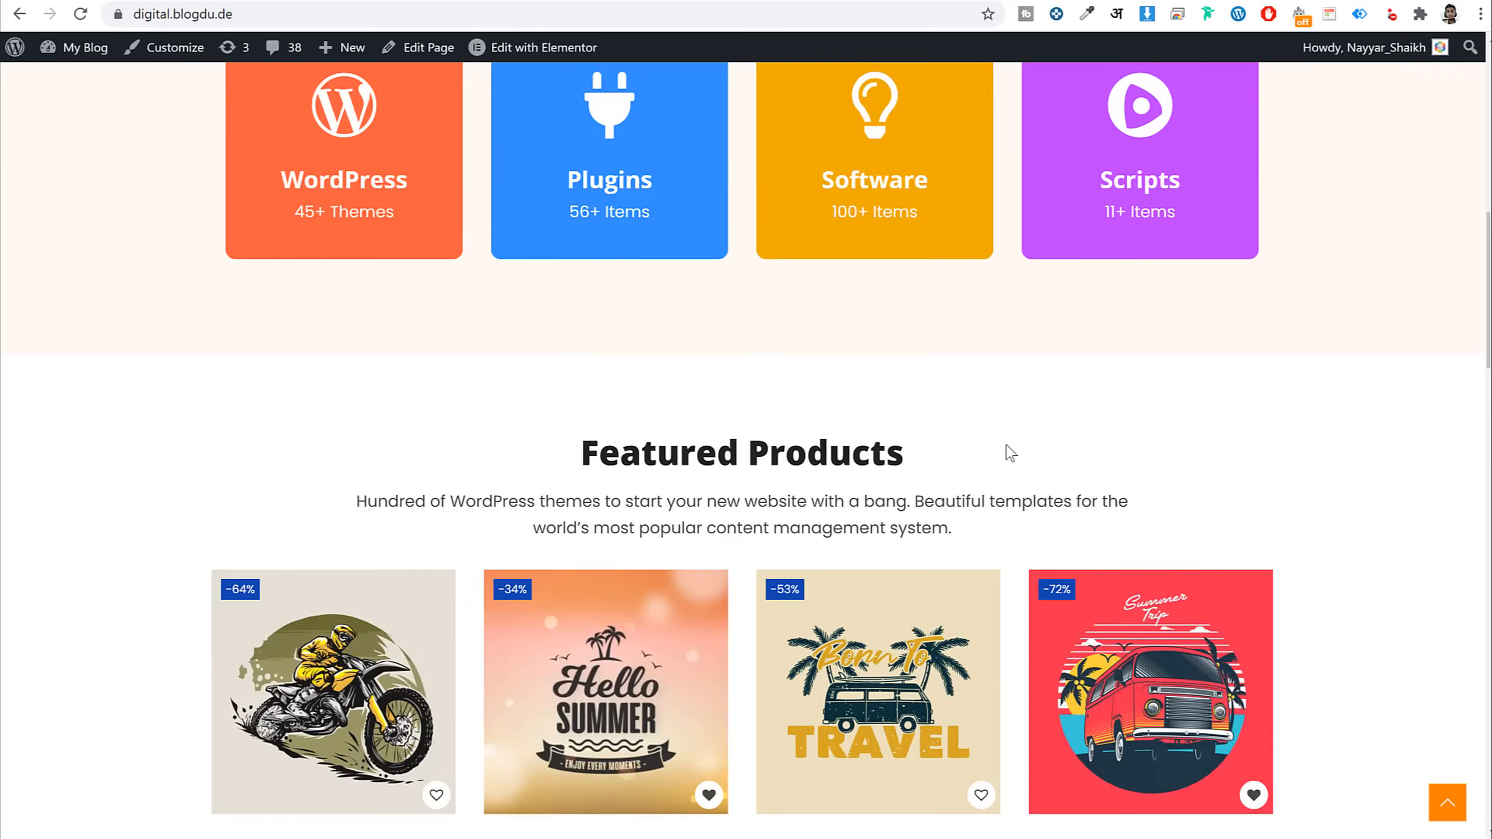
click(611, 404)
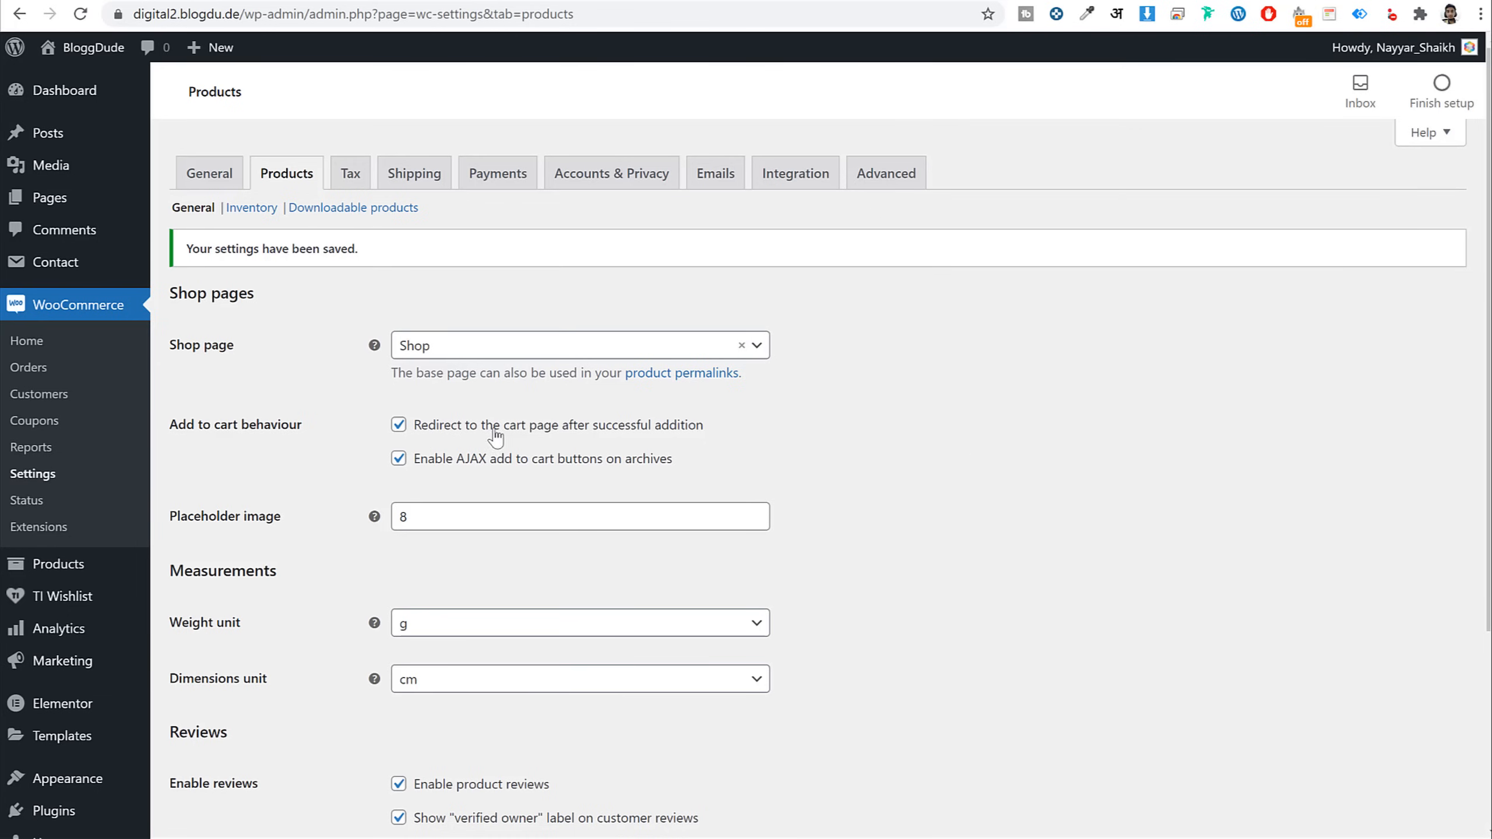
click(406, 429)
scroll(542, 556, down, 5)
click(247, 740)
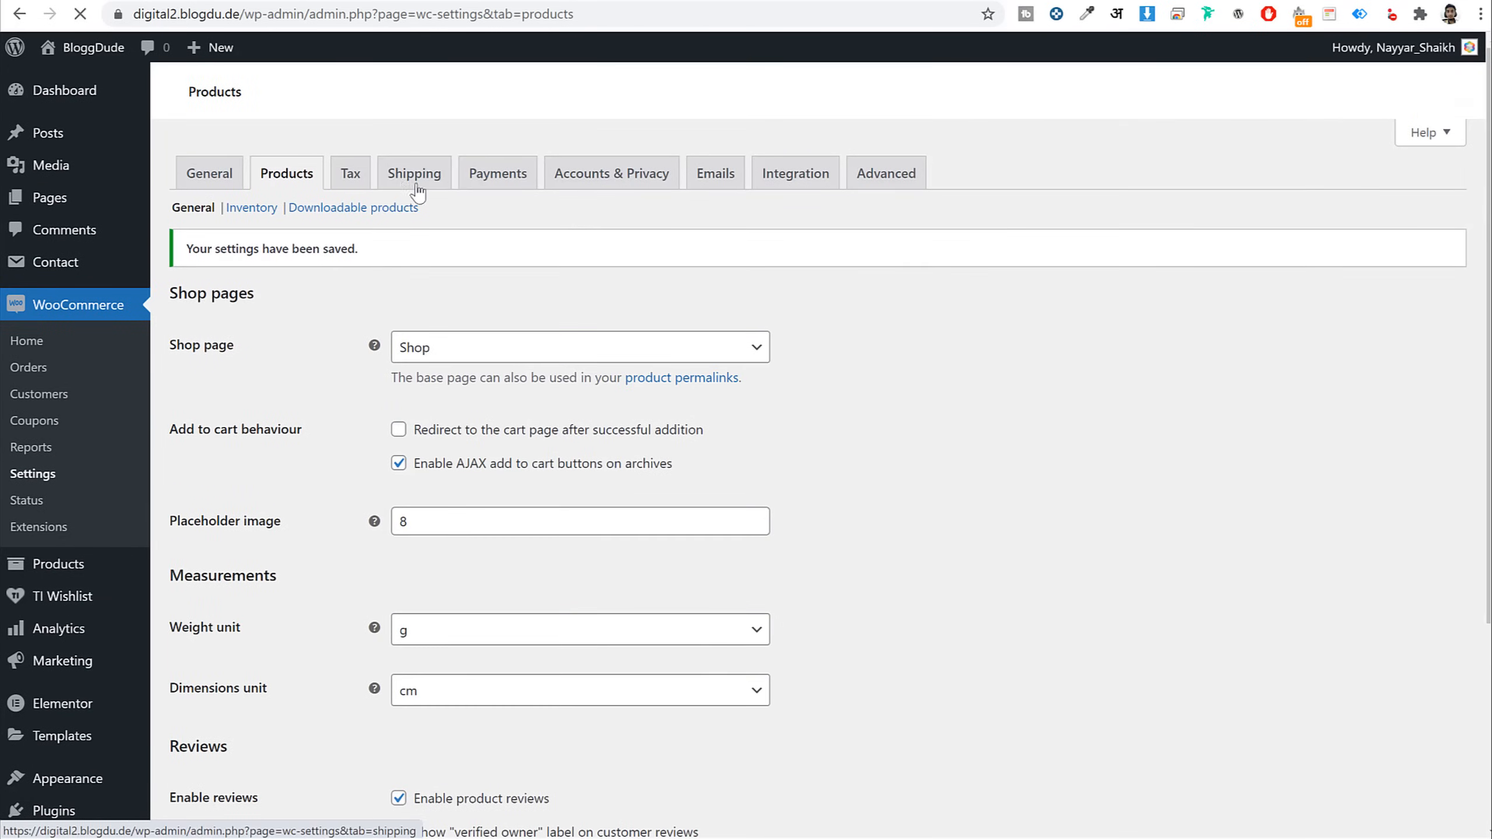
Add 'GST 10' to the additional tax classes and save the tax options
click(359, 176)
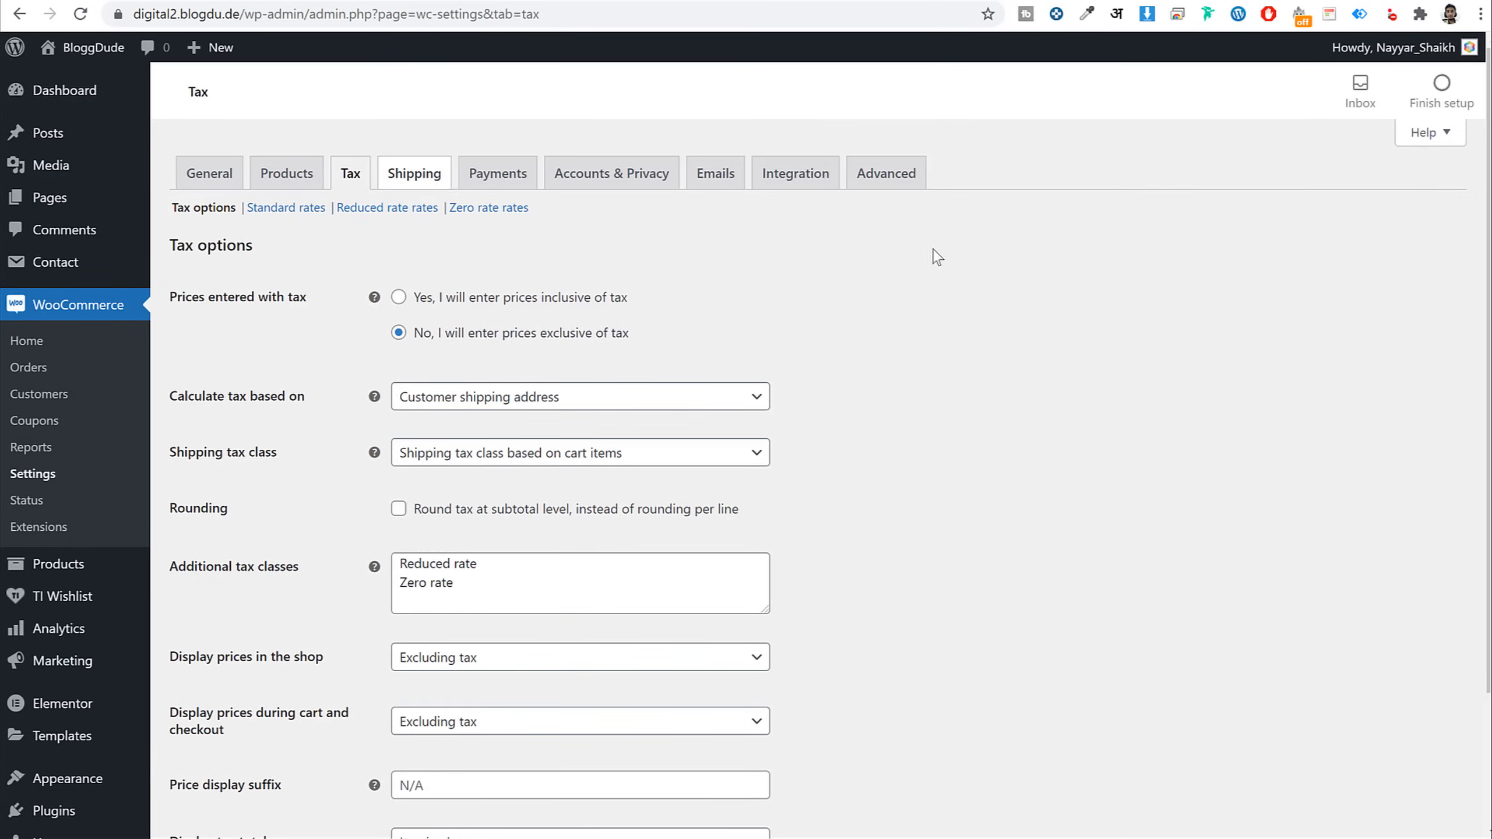
scroll(999, 365, down, 3)
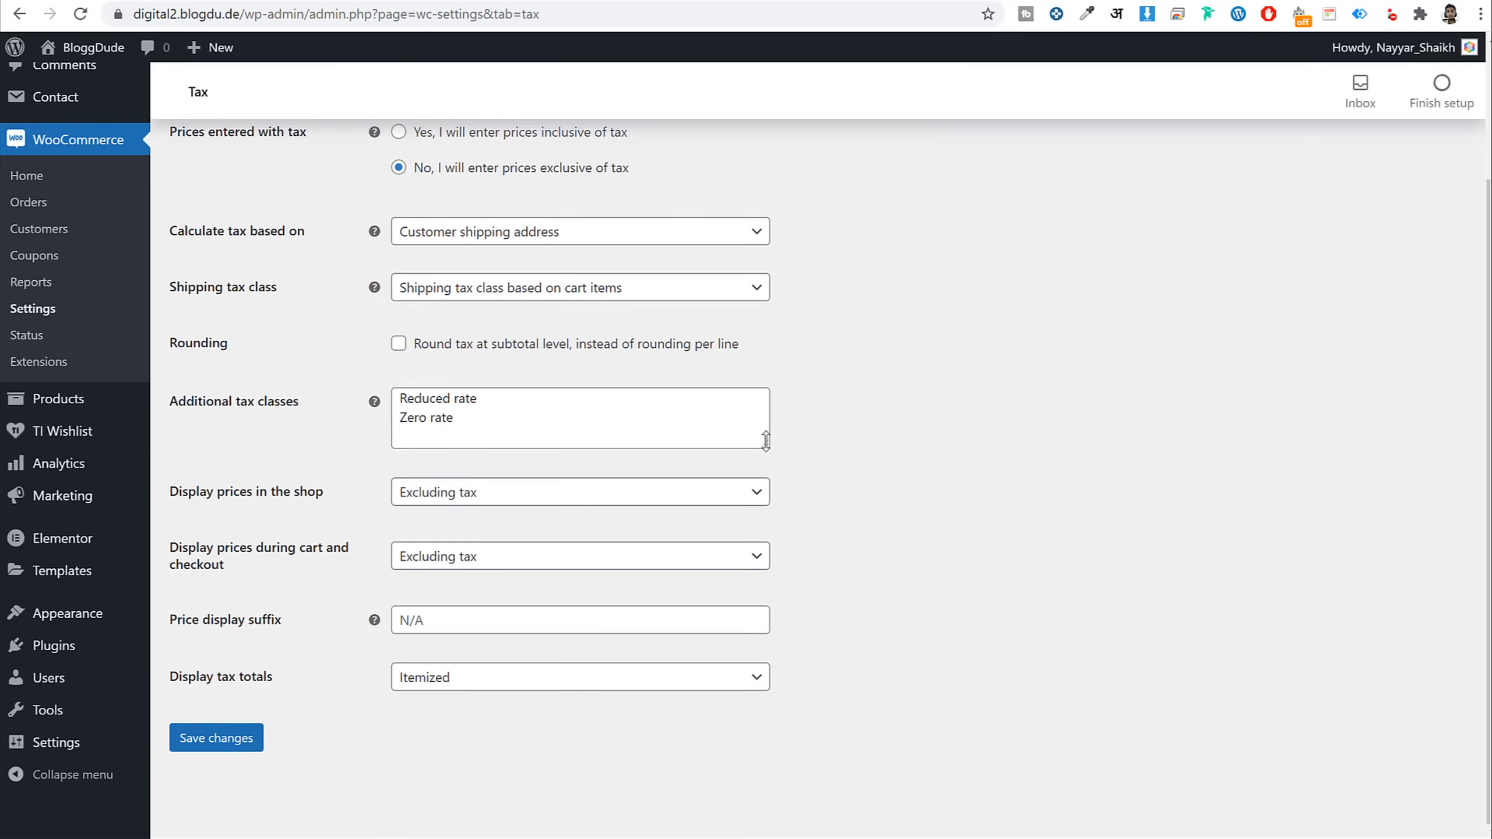
drag(765, 445, 766, 531)
click(472, 421)
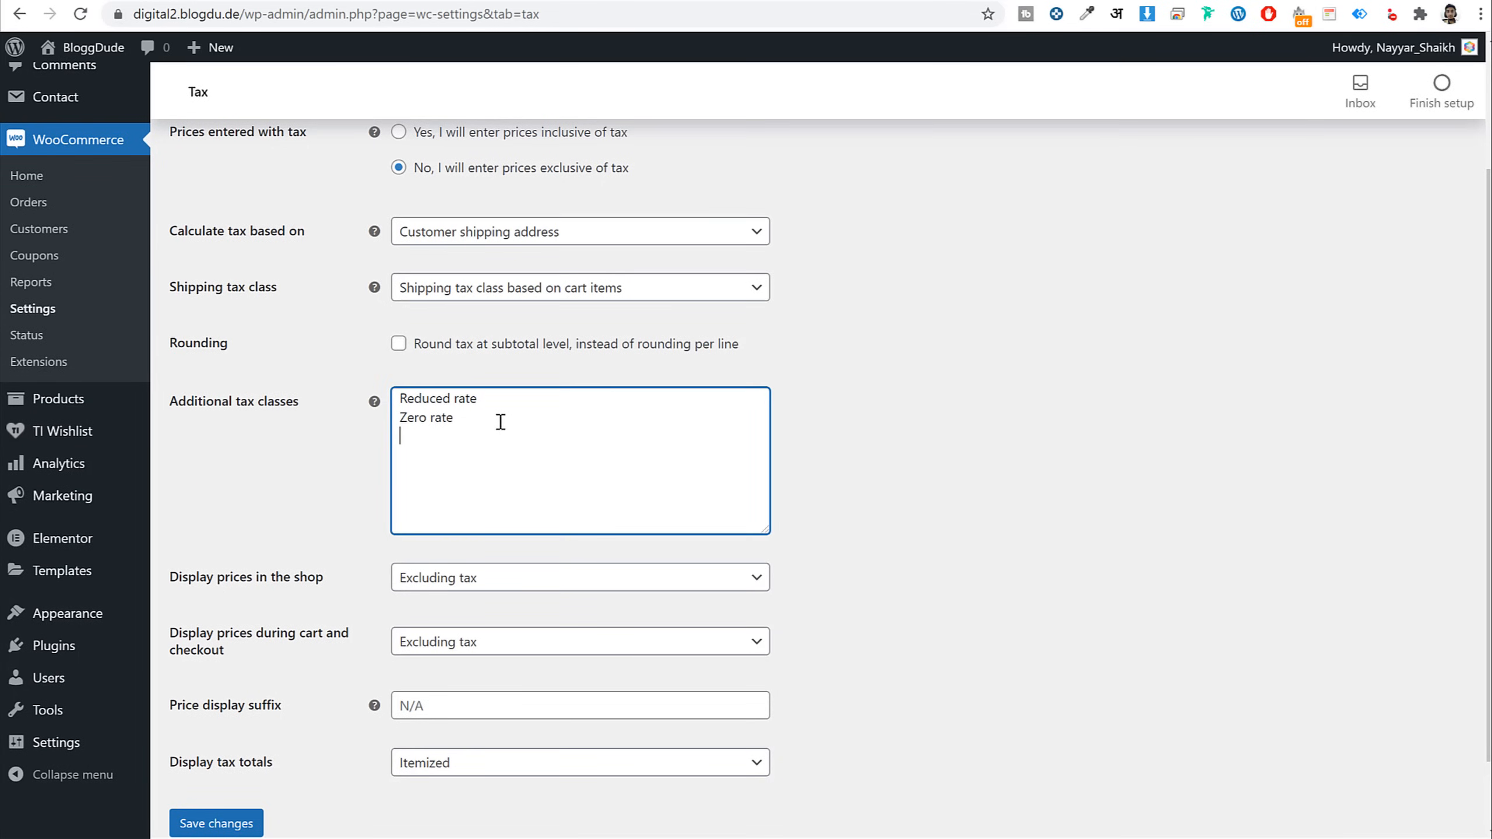
text(GSTR)
click(229, 830)
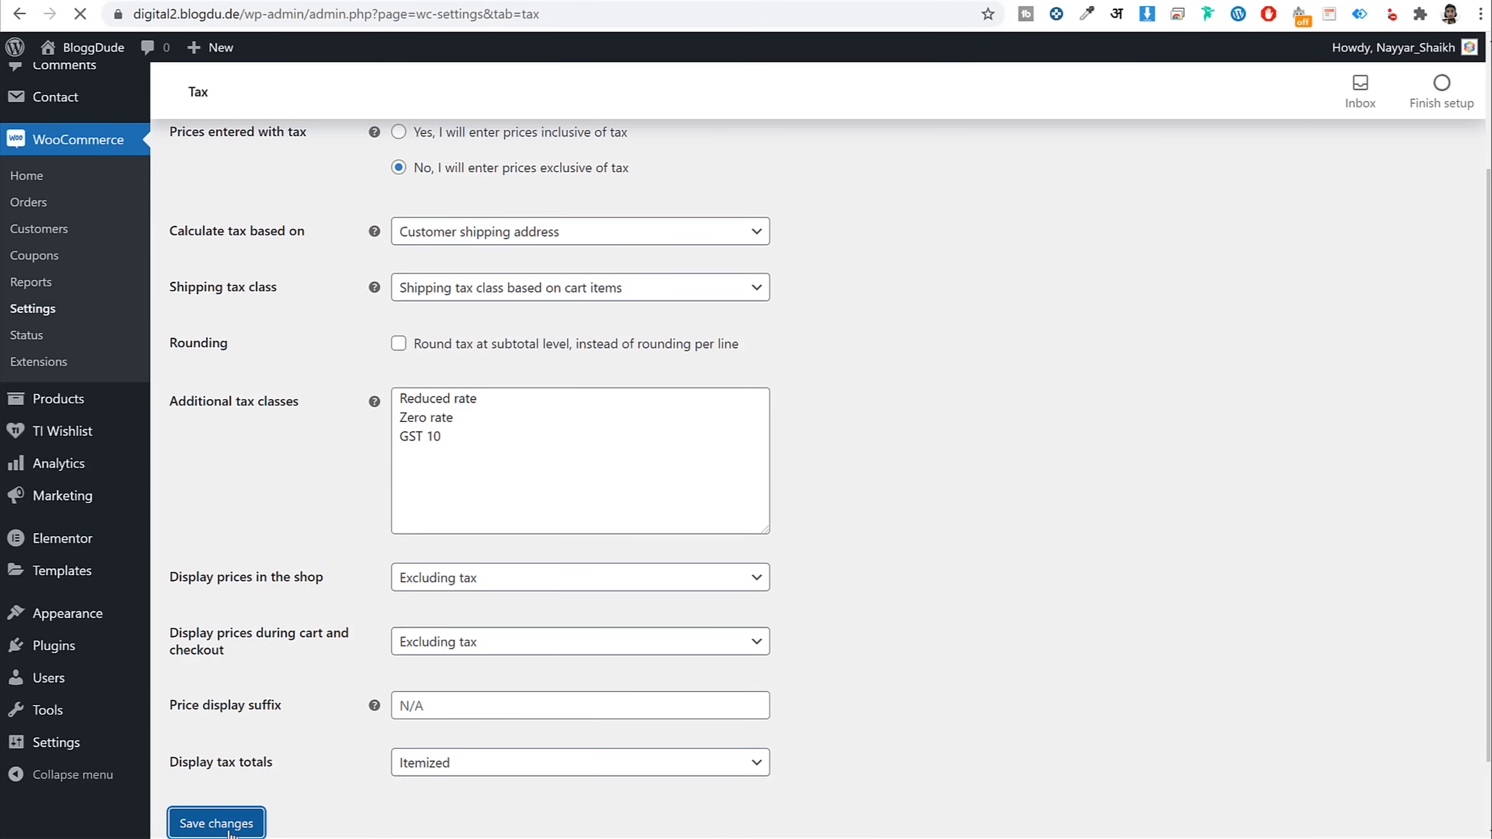
Open the empty GST 10 tax-rates table
scroll(477, 610, down, 2)
drag(478, 559, 393, 517)
click(451, 517)
scroll(509, 553, up, 2)
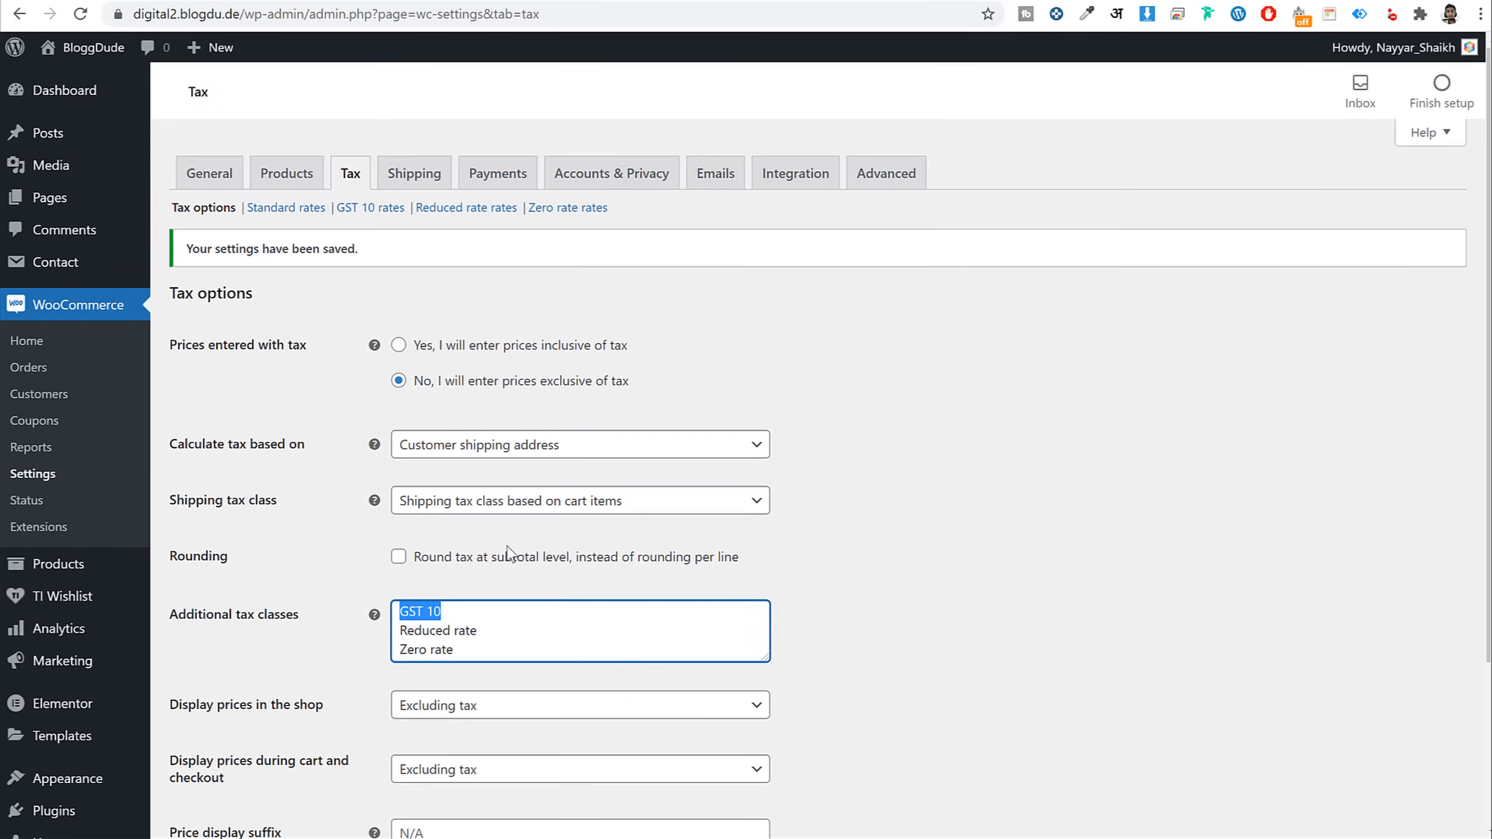
click(342, 199)
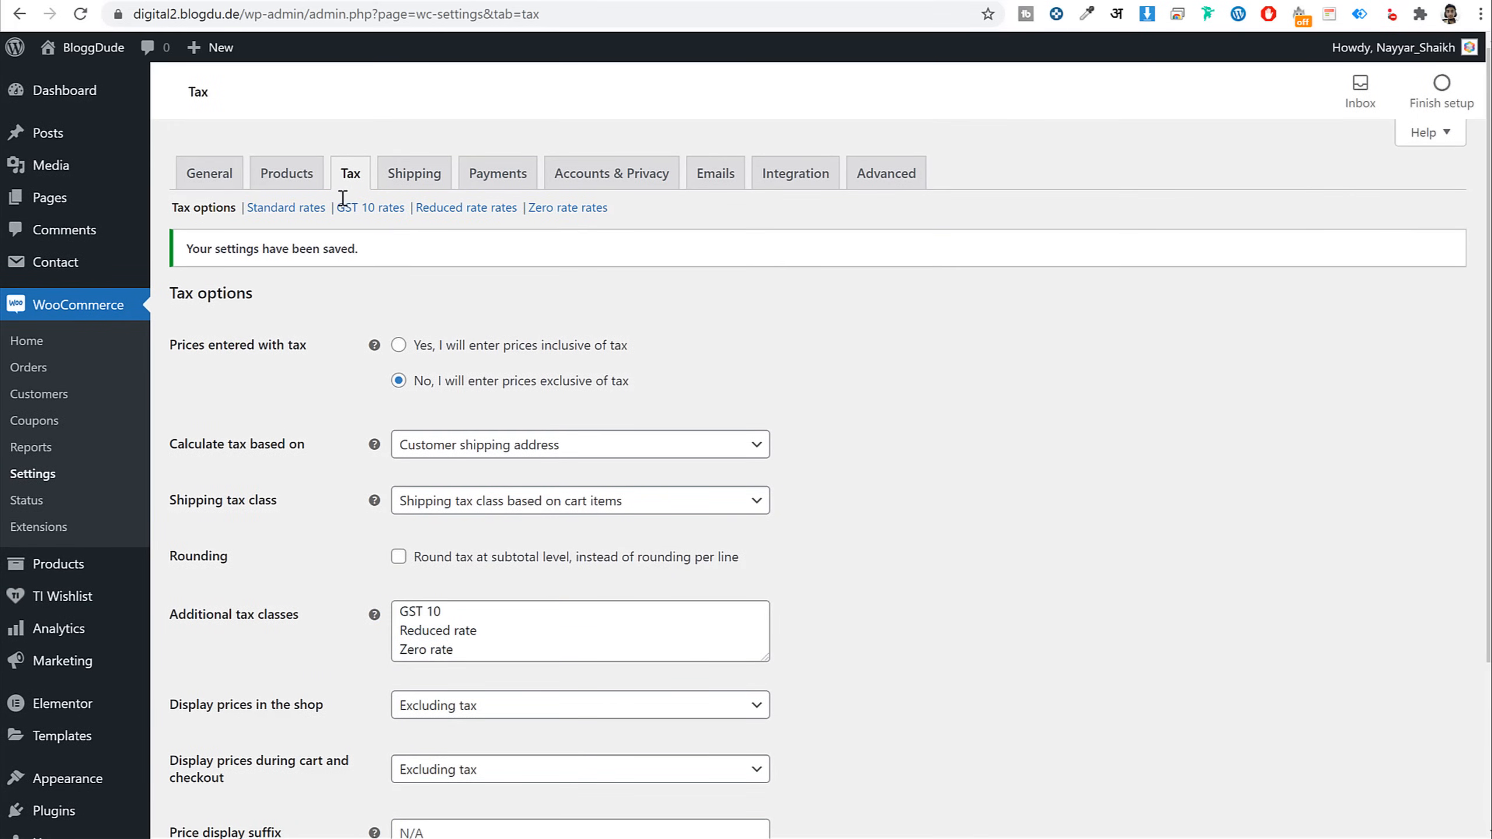
drag(343, 198, 404, 209)
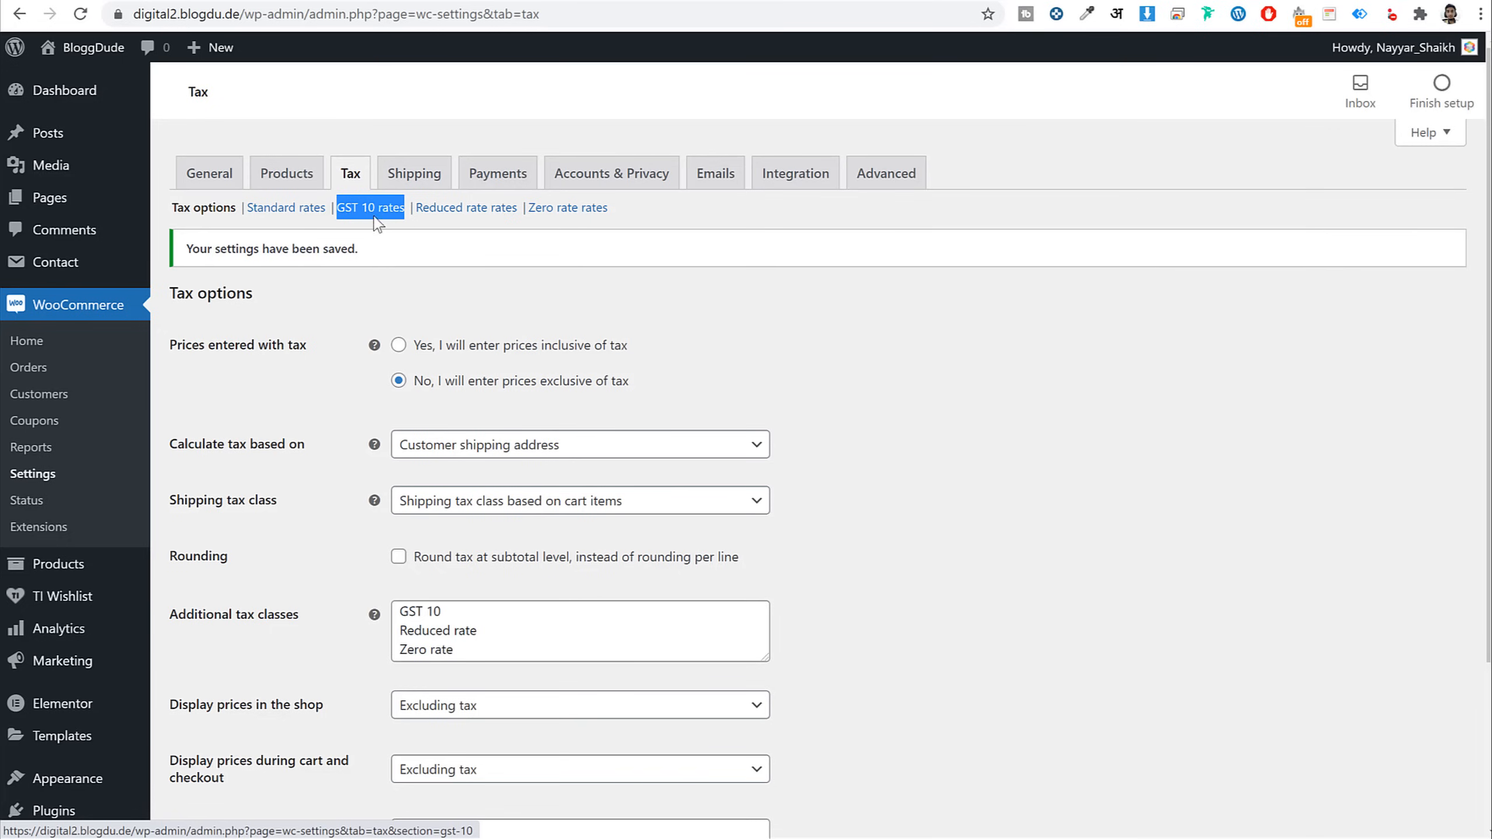
click(370, 213)
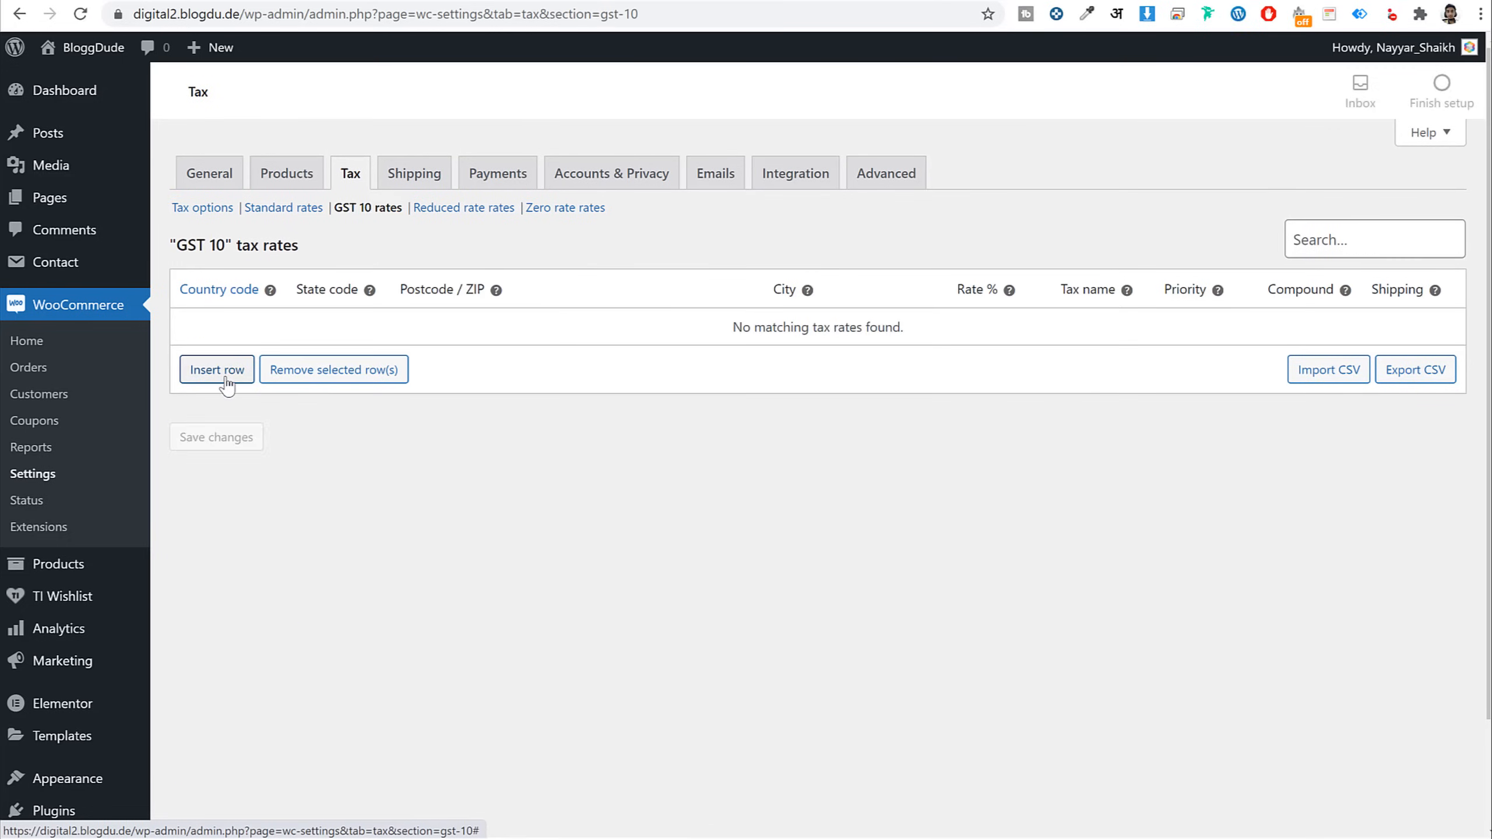
Insert a new tax rate row with country code IN
click(227, 377)
click(227, 330)
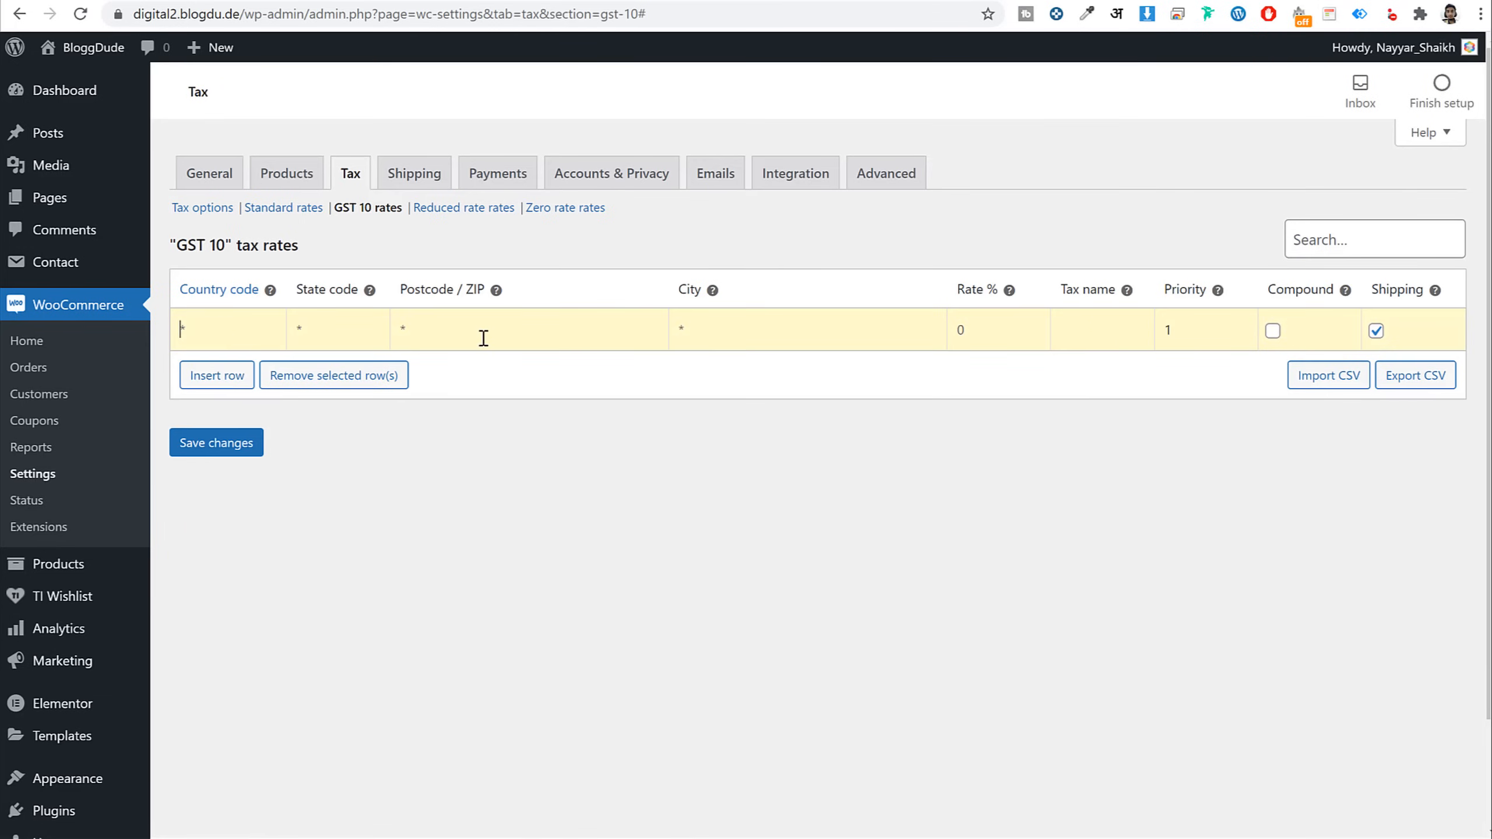
text(IN)
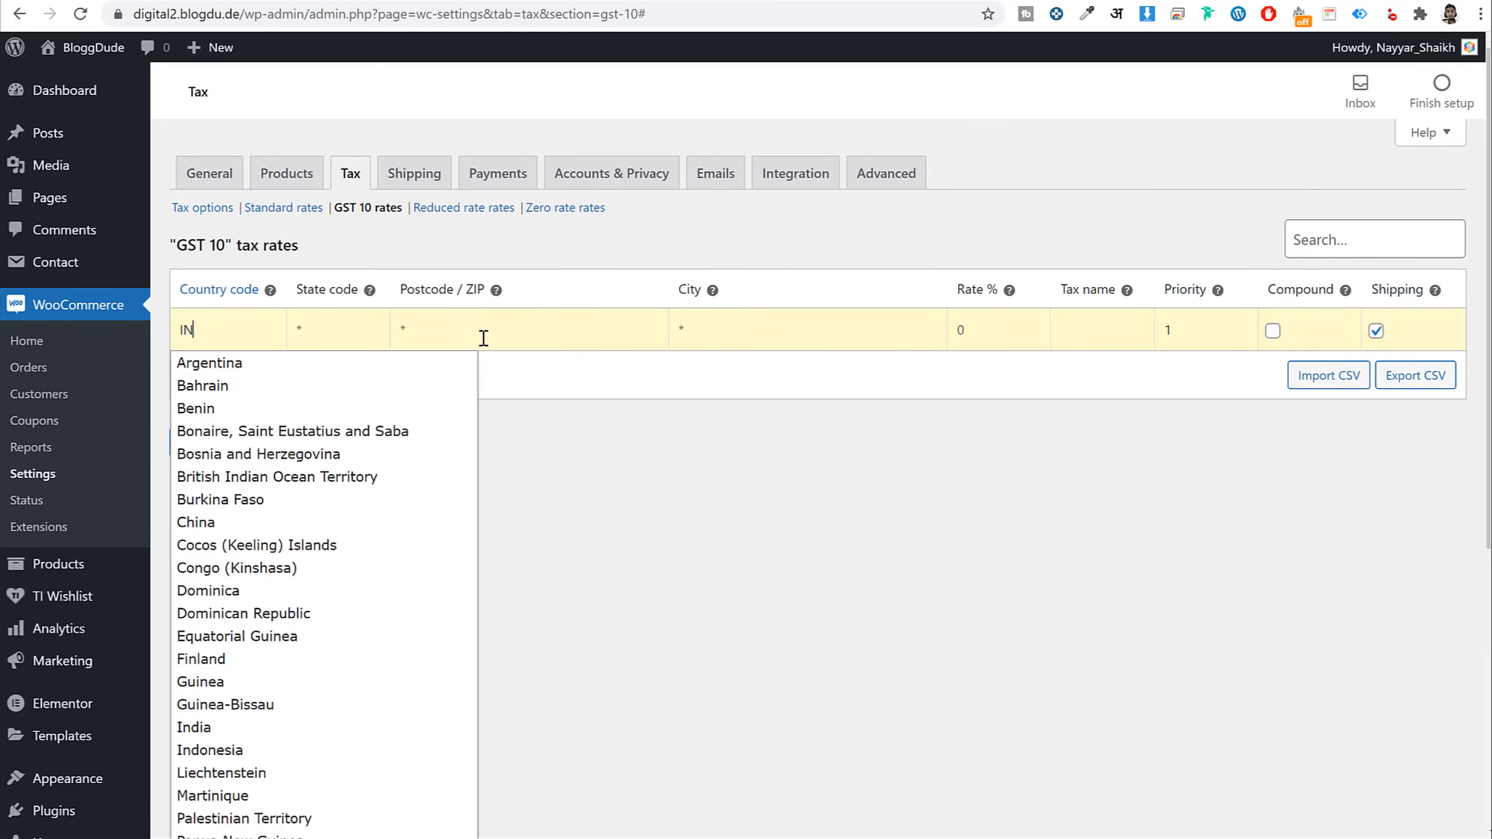
scroll(450, 589, down, 7)
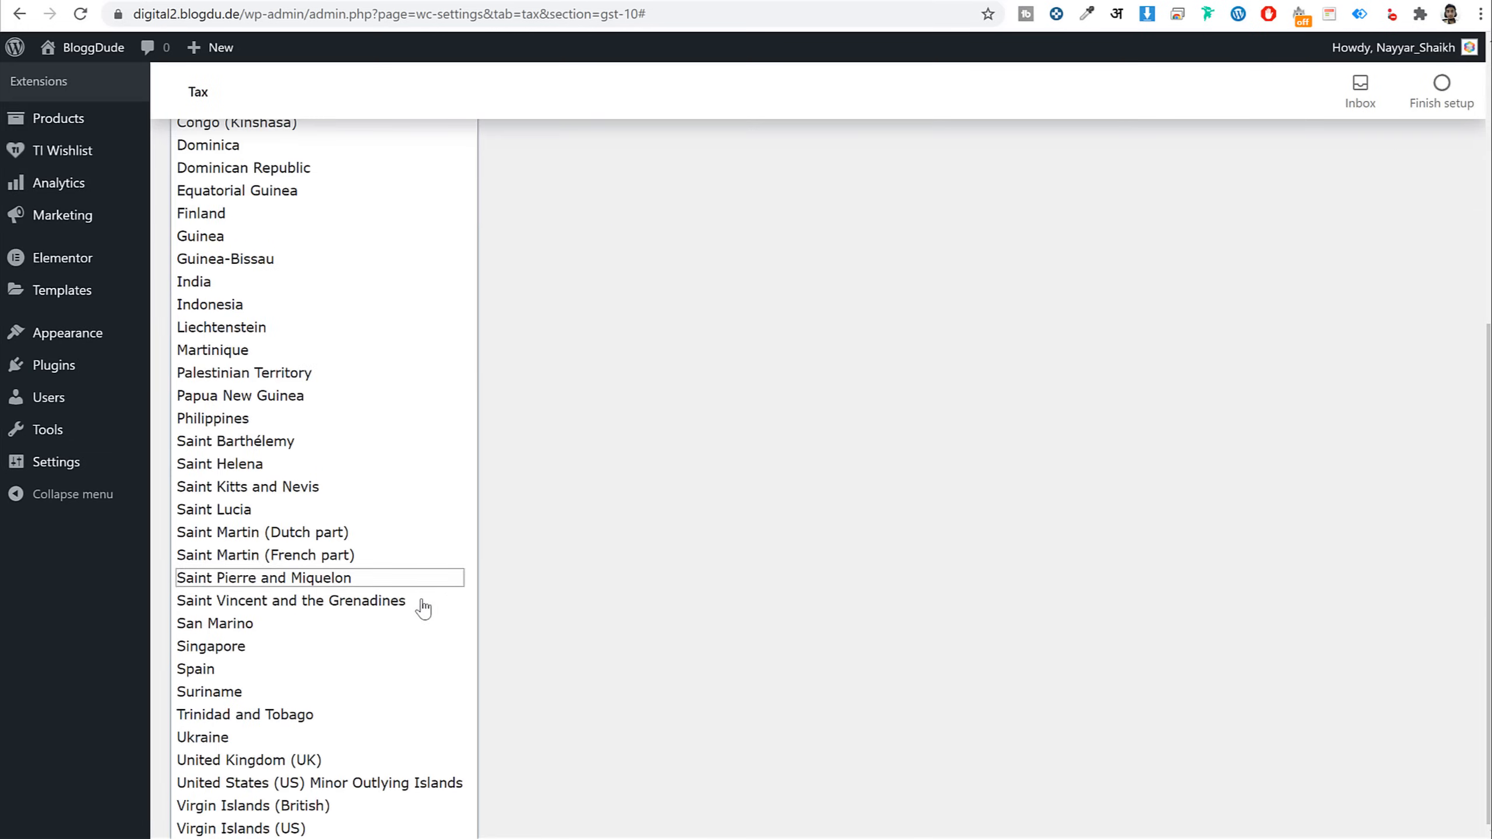
scroll(311, 658, up, 2)
scroll(282, 636, up, 3)
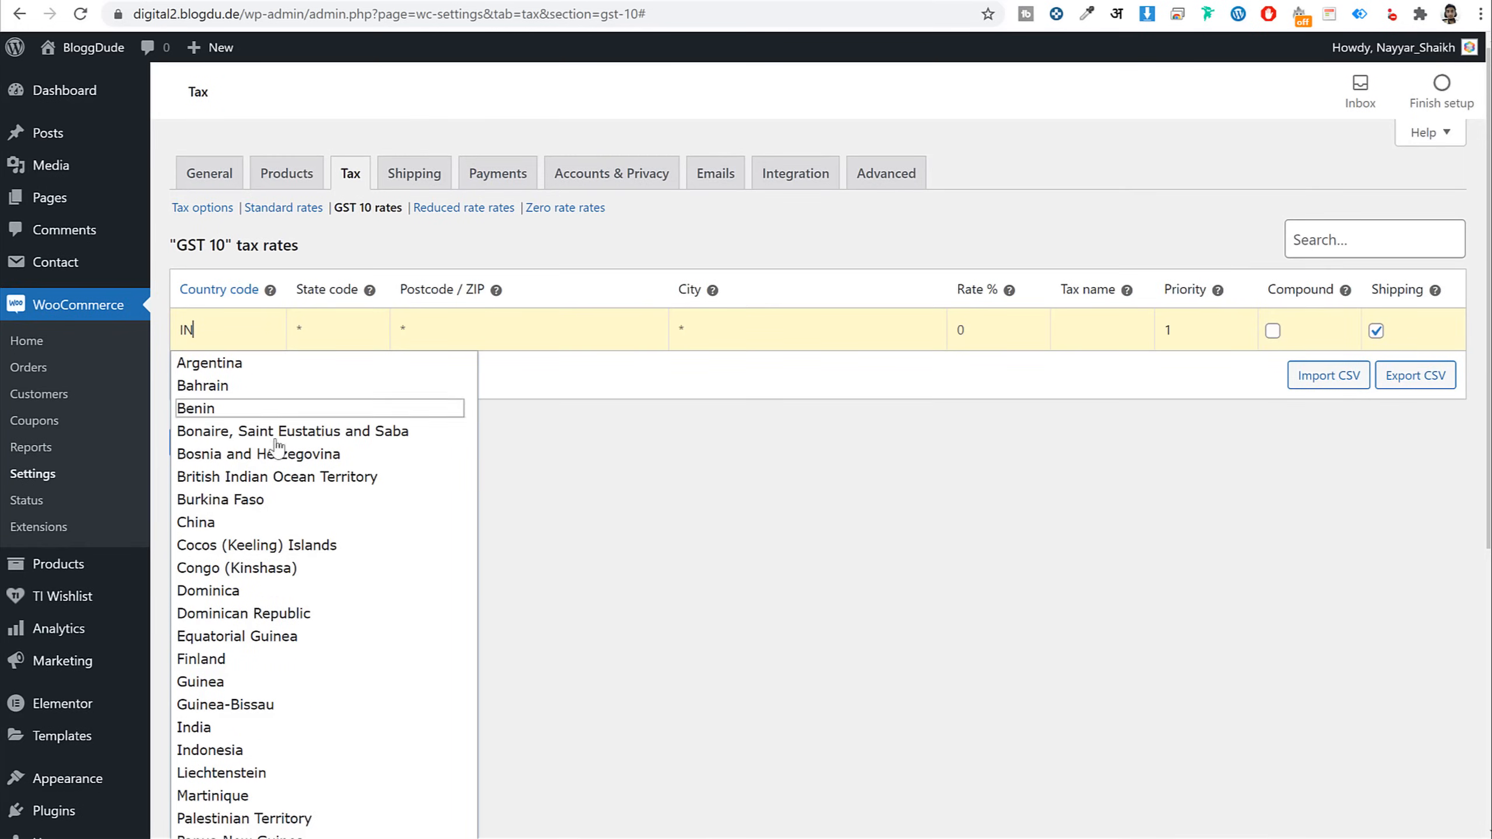
click(383, 325)
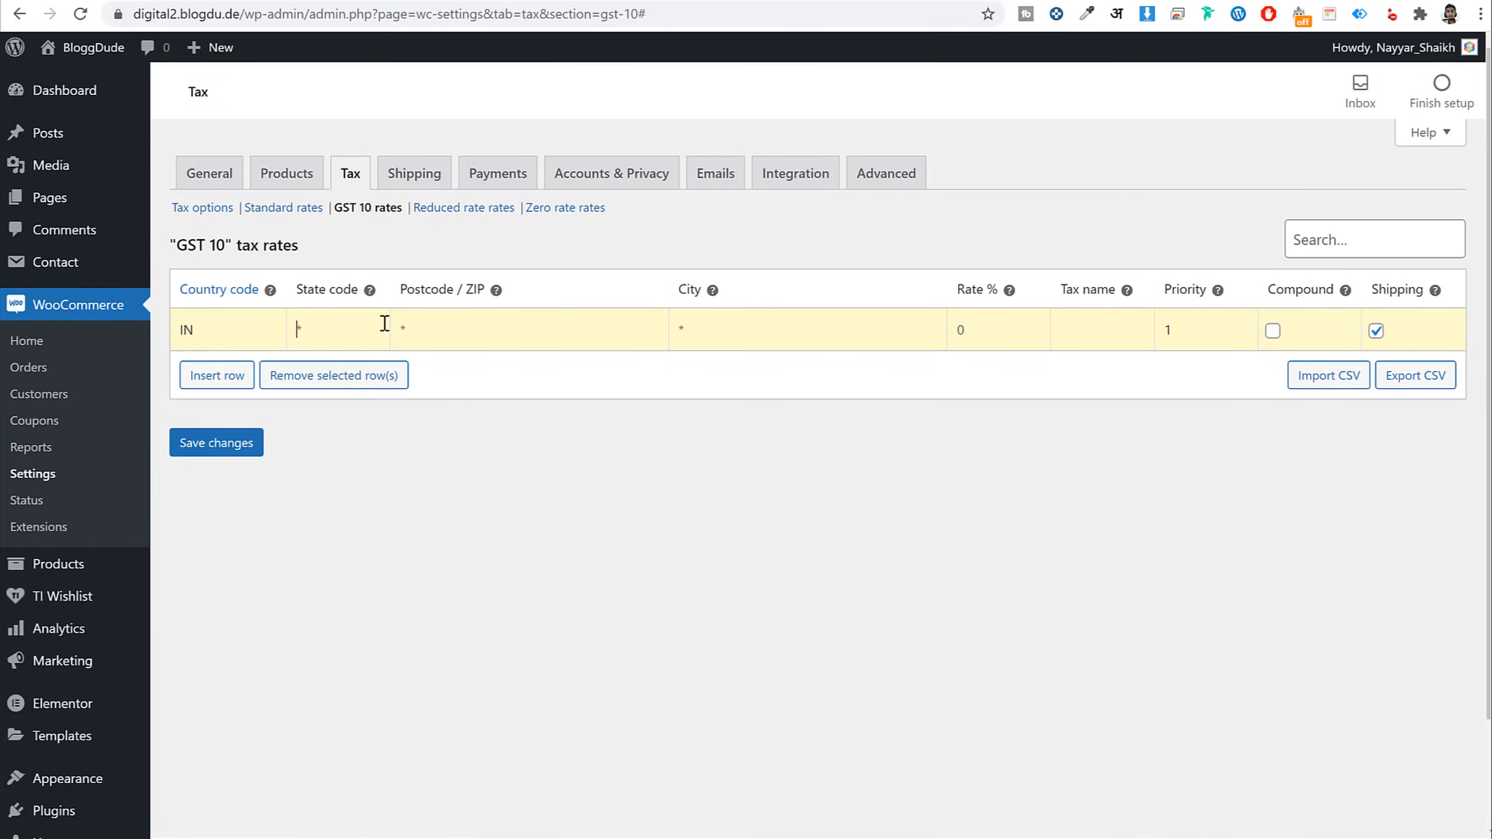
Give the rate 10% and tax name 'GST 10', save it, and open Payments settings
click(698, 329)
click(988, 327)
click(1123, 340)
text(GST 10)
click(195, 451)
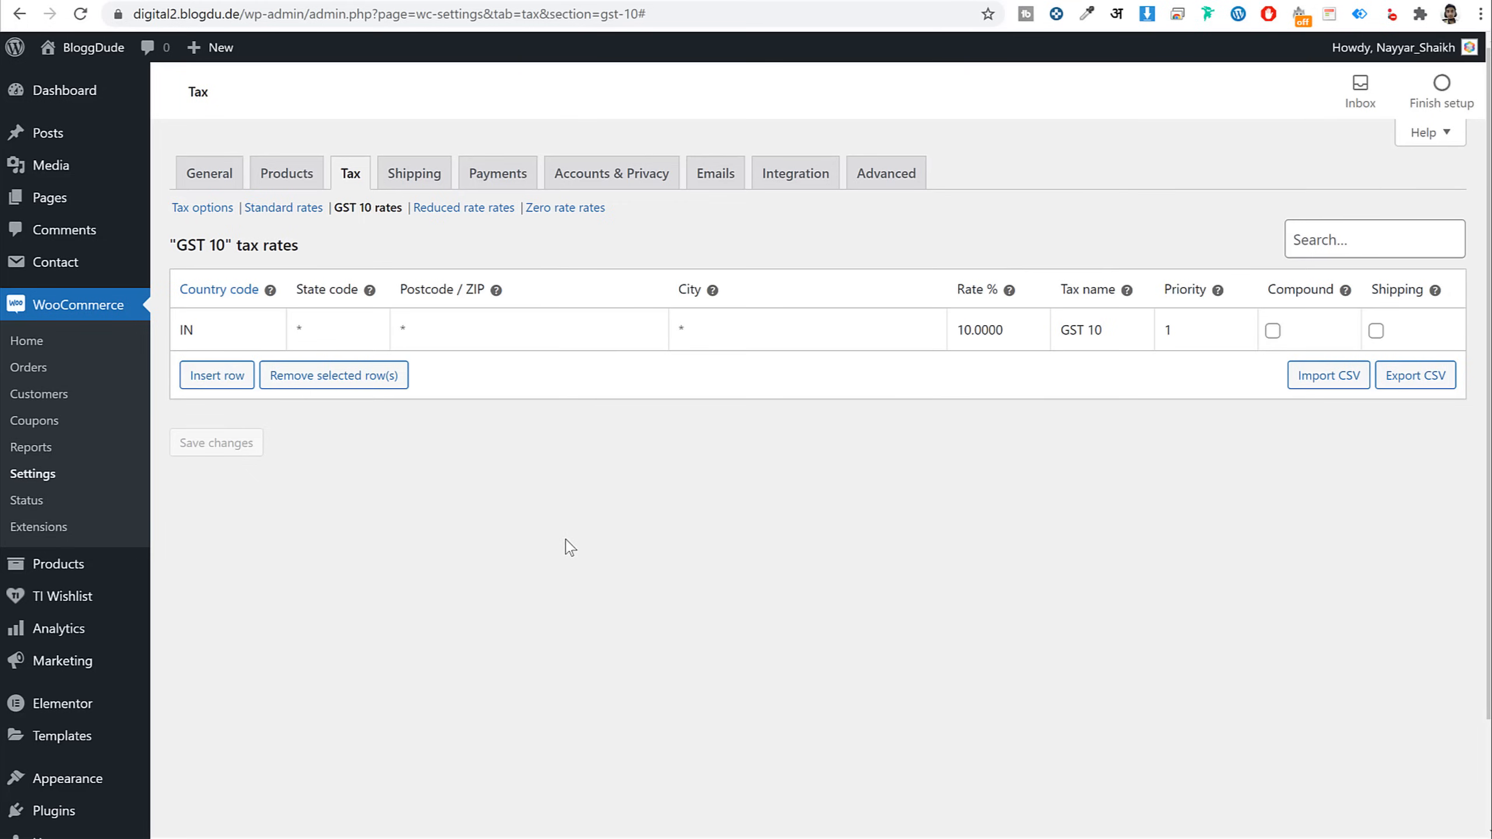
click(498, 192)
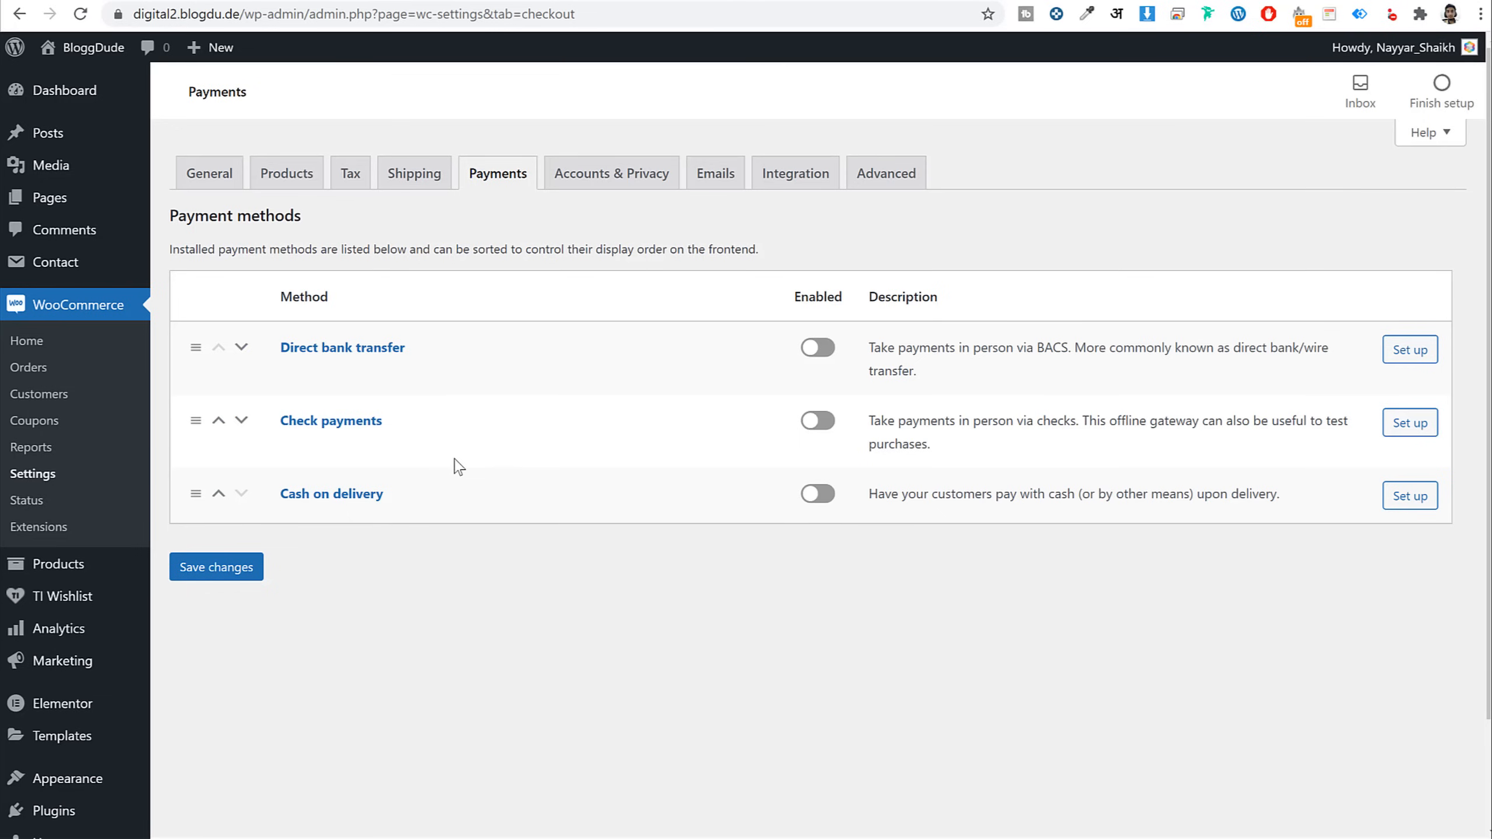
Go to Installed Plugins, then on to the Add New plugins page
scroll(493, 509, down, 2)
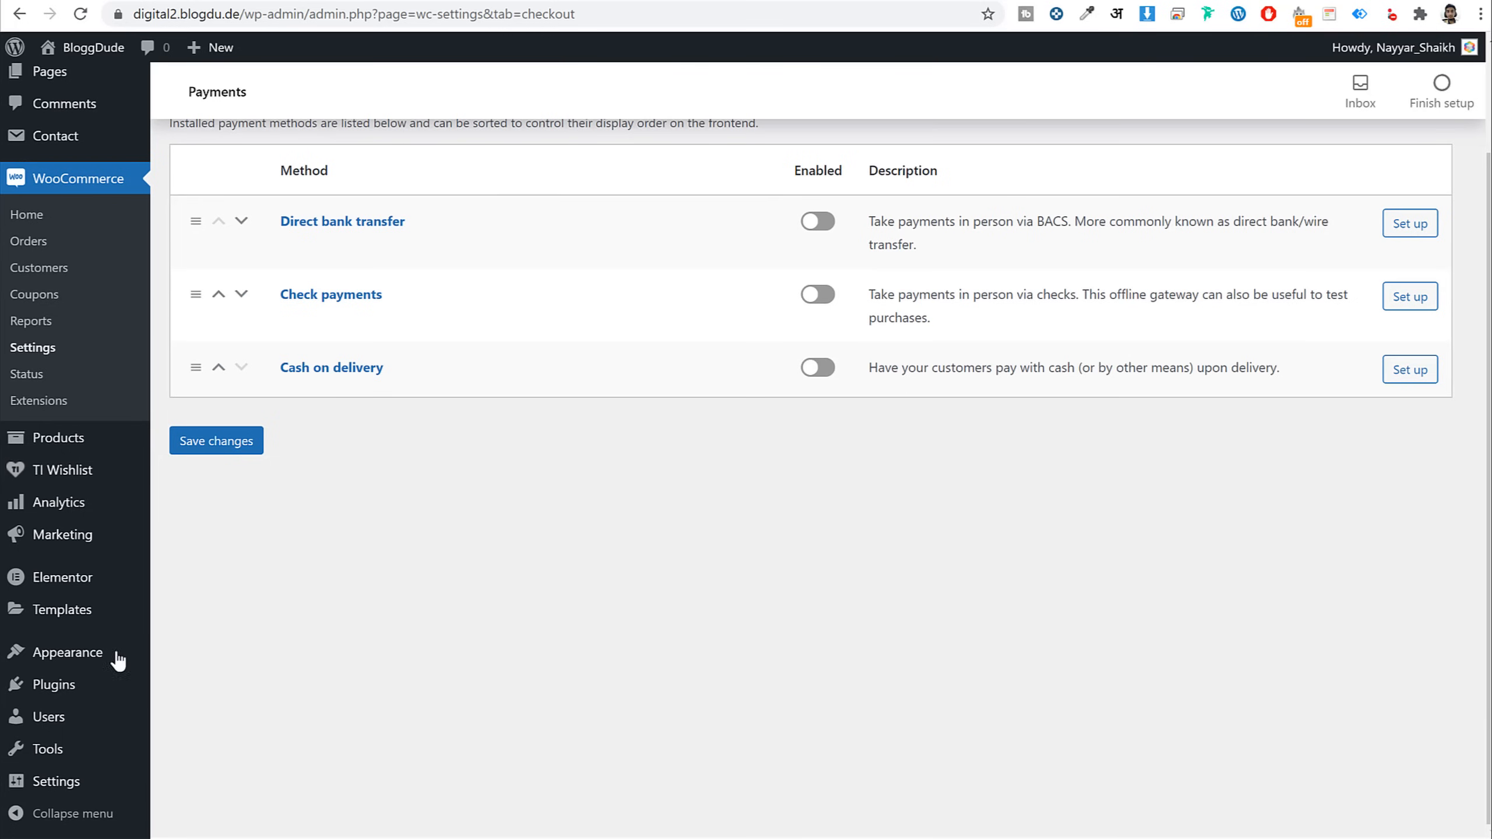
right_click(63, 694)
key(Escape)
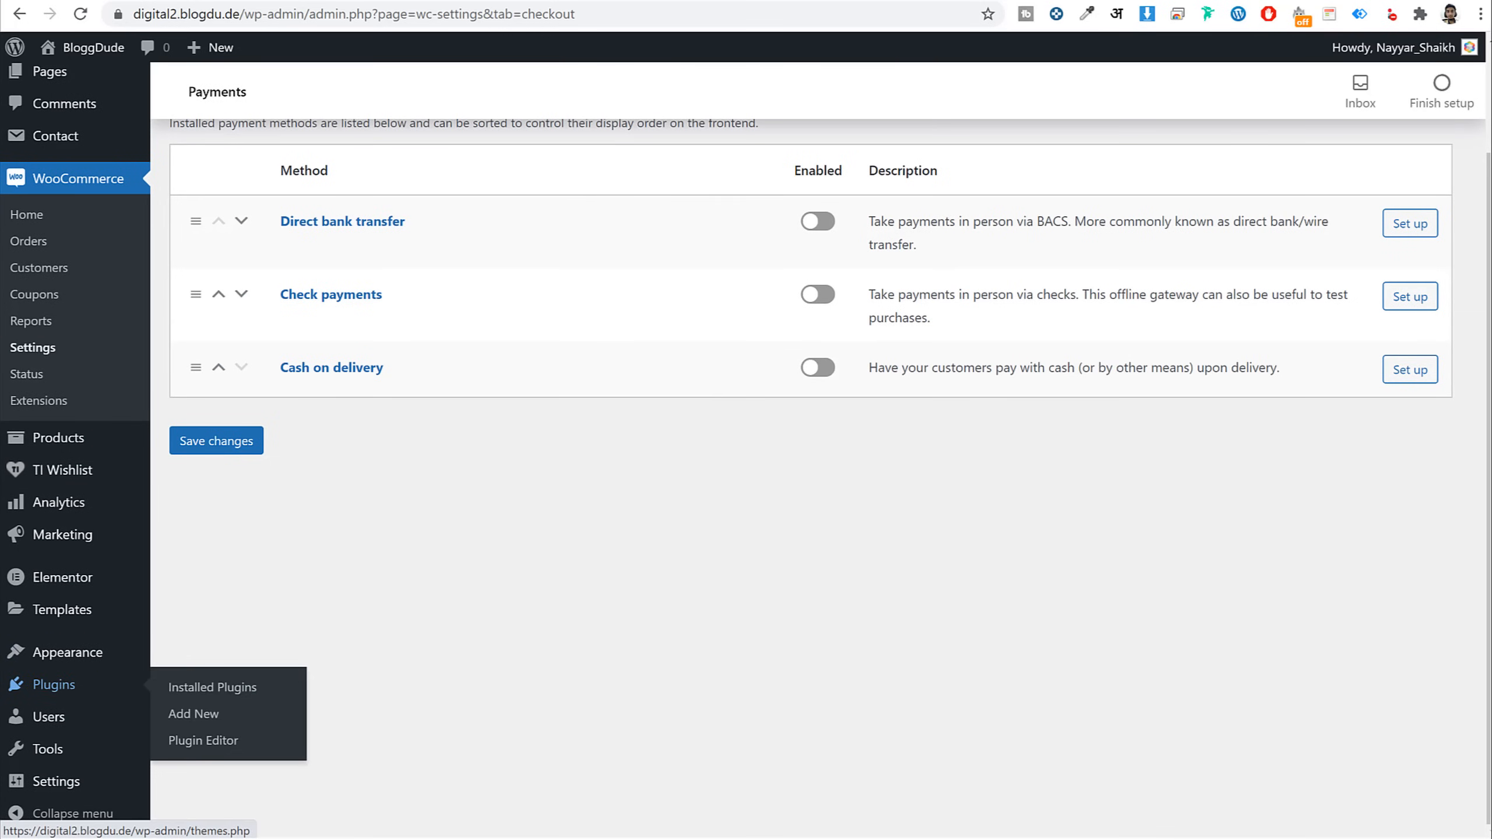
key(ctrl+Tab)
click(313, 97)
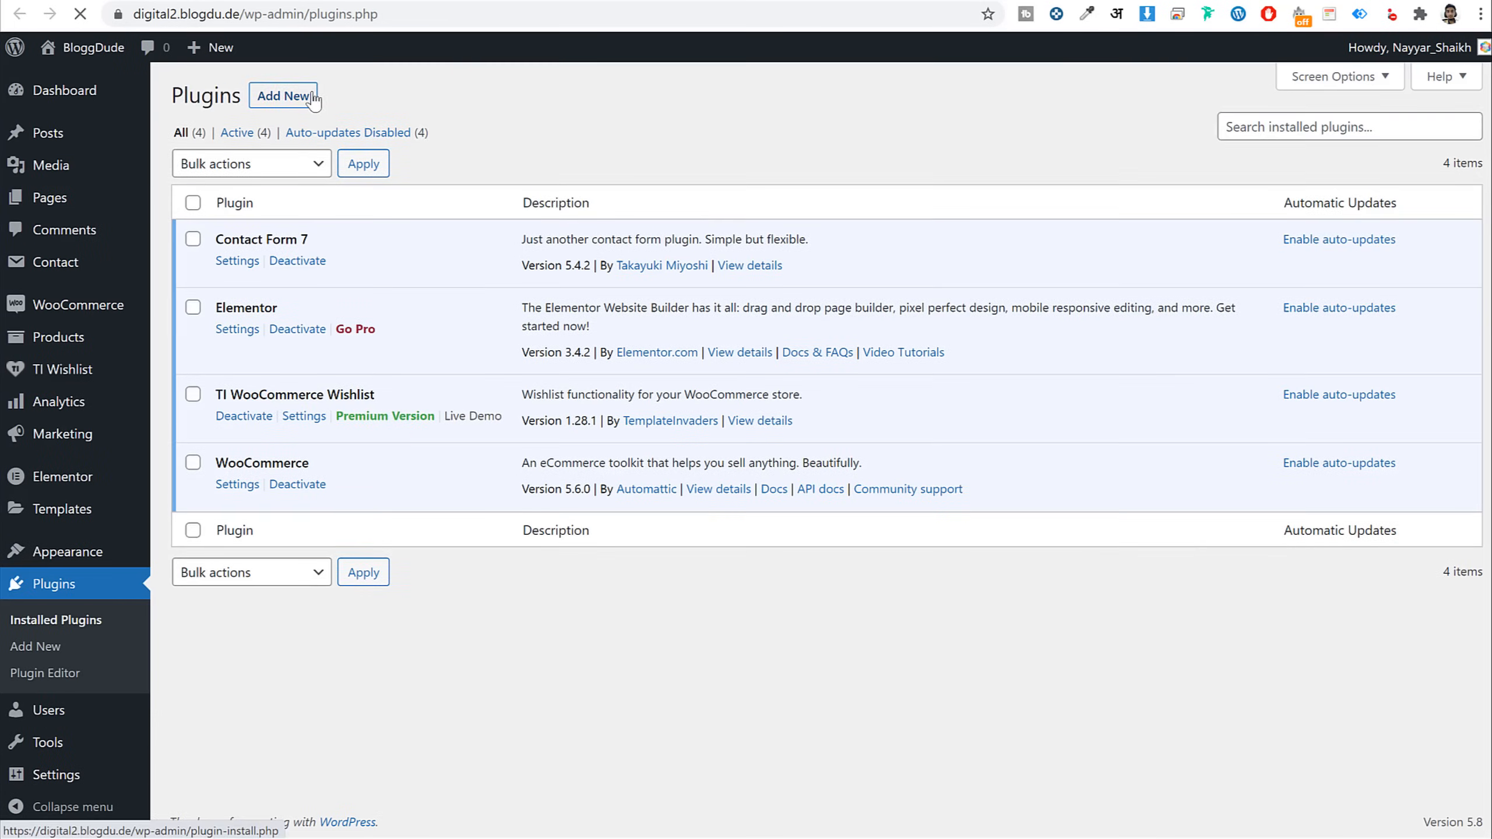
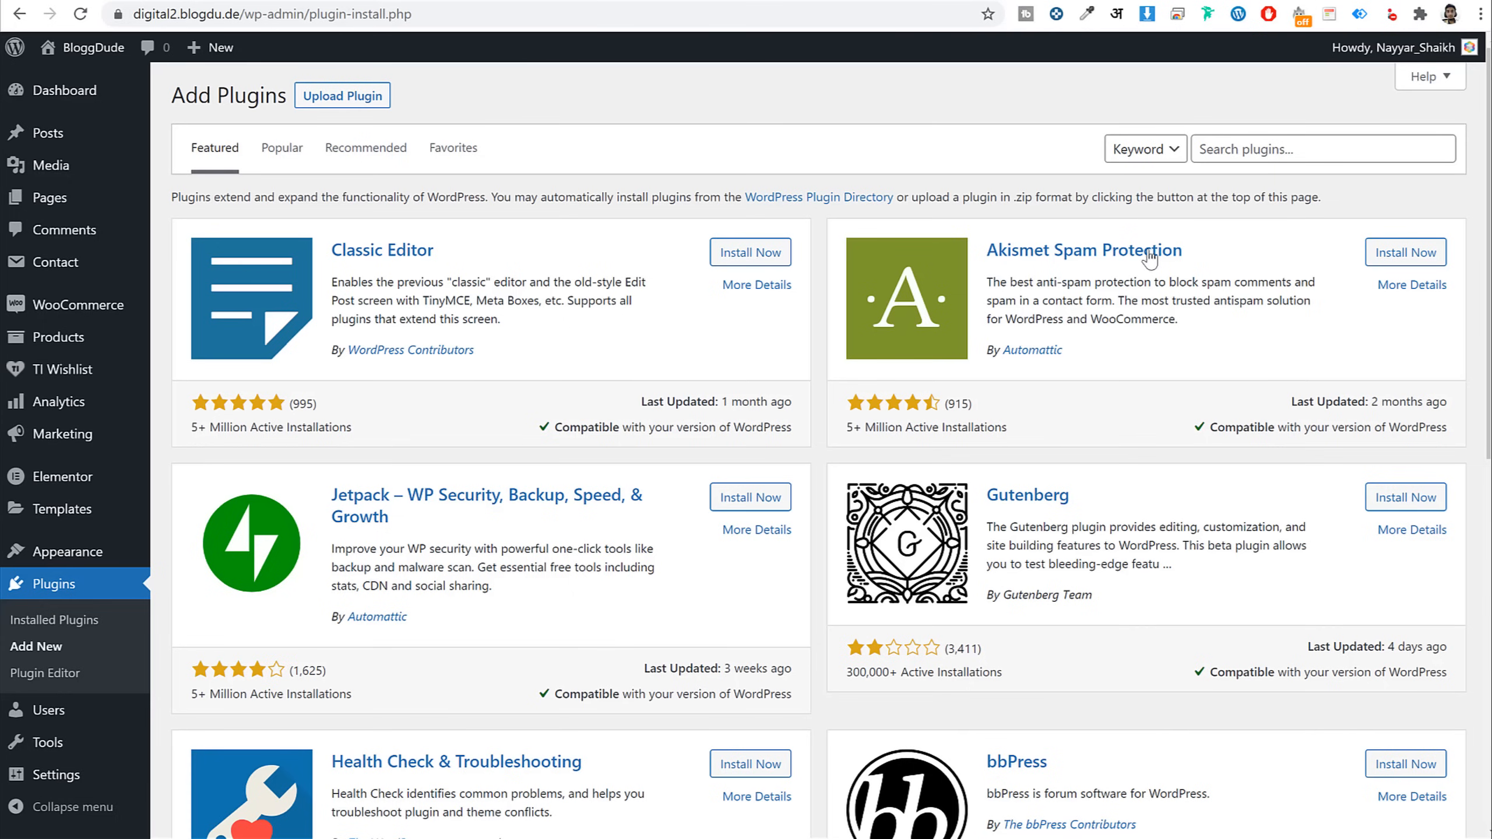
Search the plugin directory and install the WooCommerce PayPal Checkout and WooCommerce Stripe gateways
click(1266, 152)
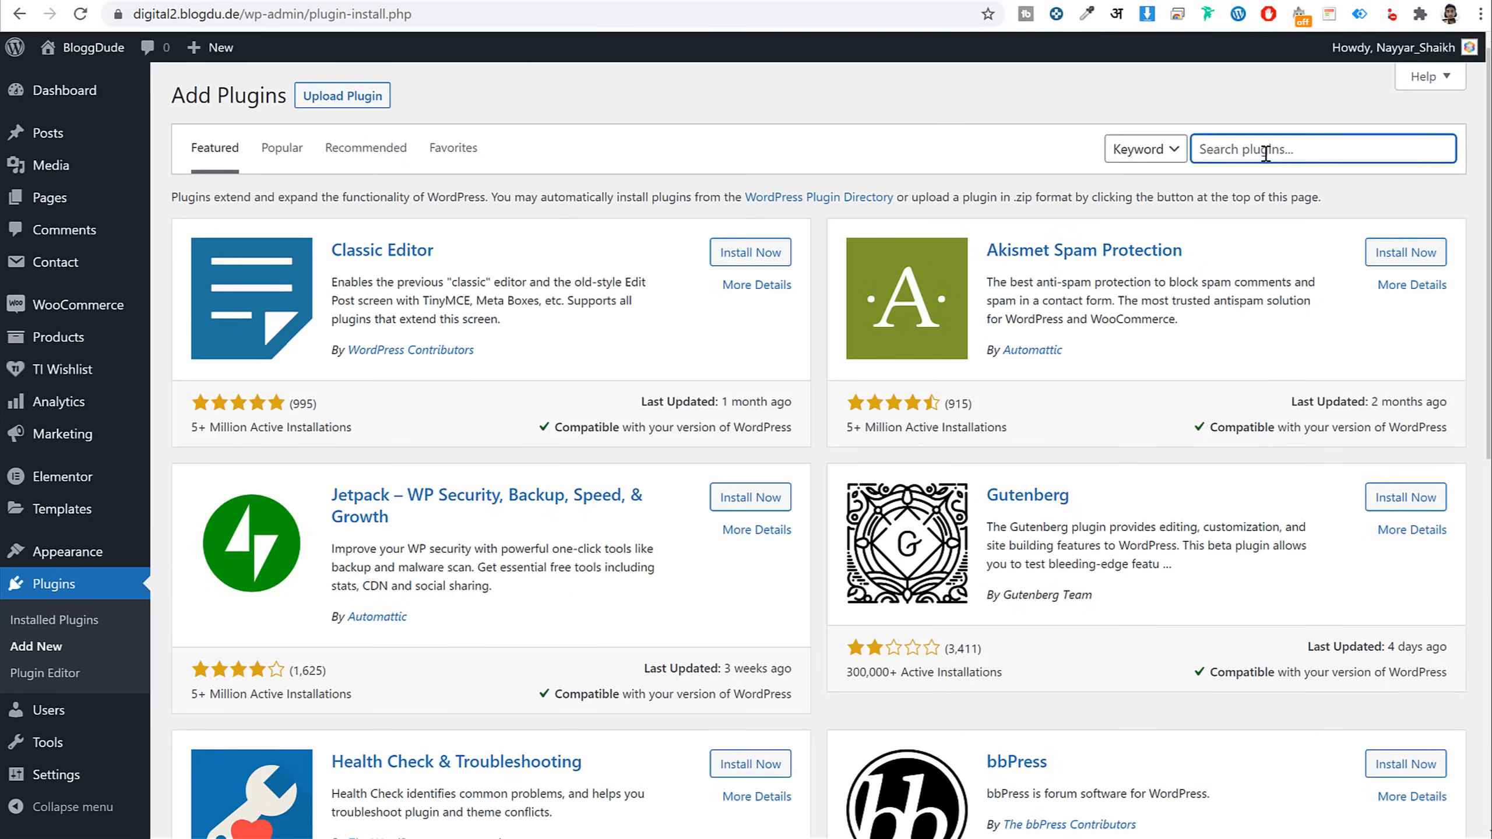
text(paypal)
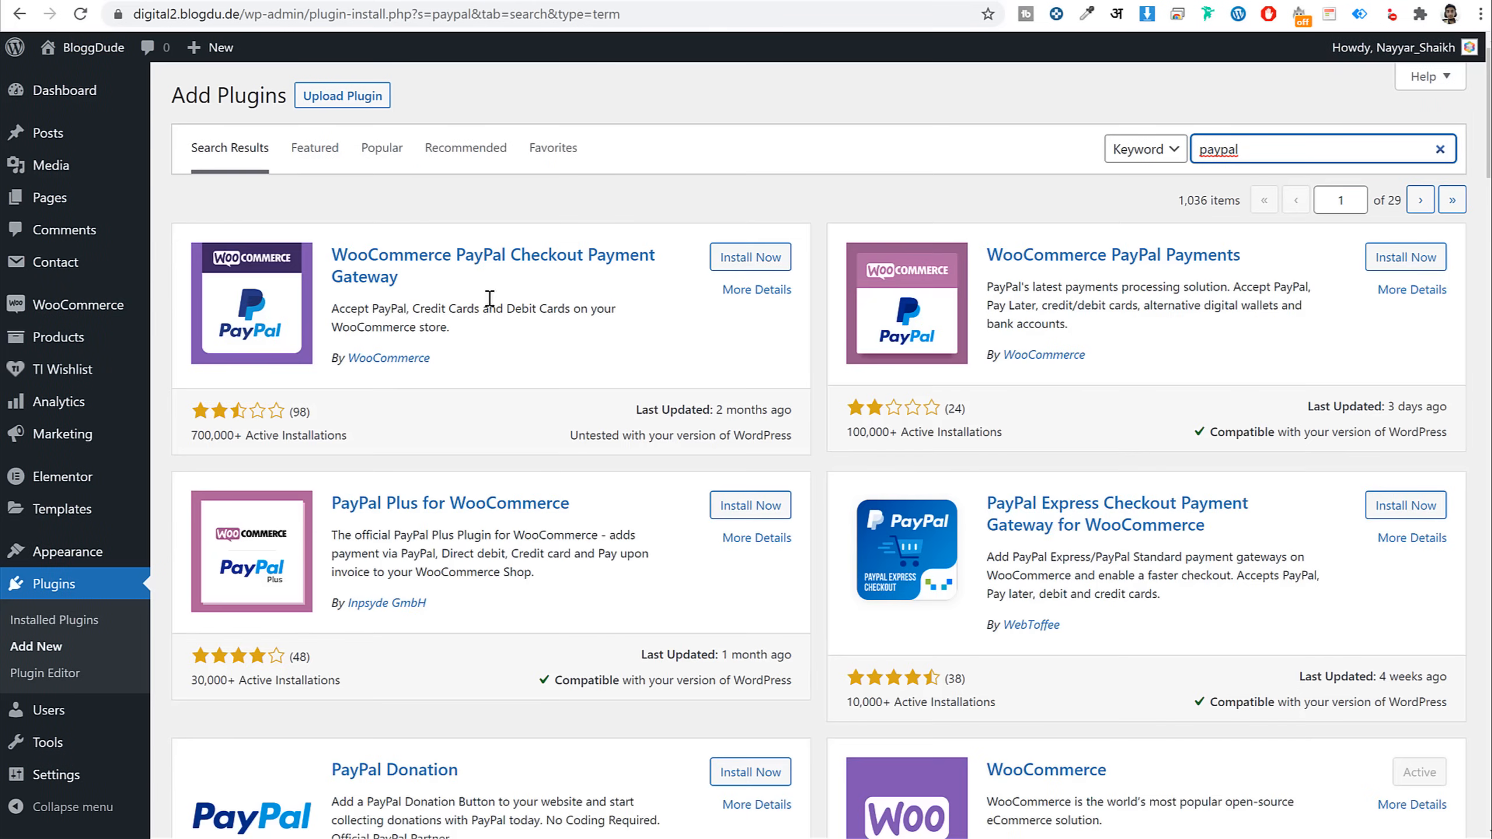
click(750, 257)
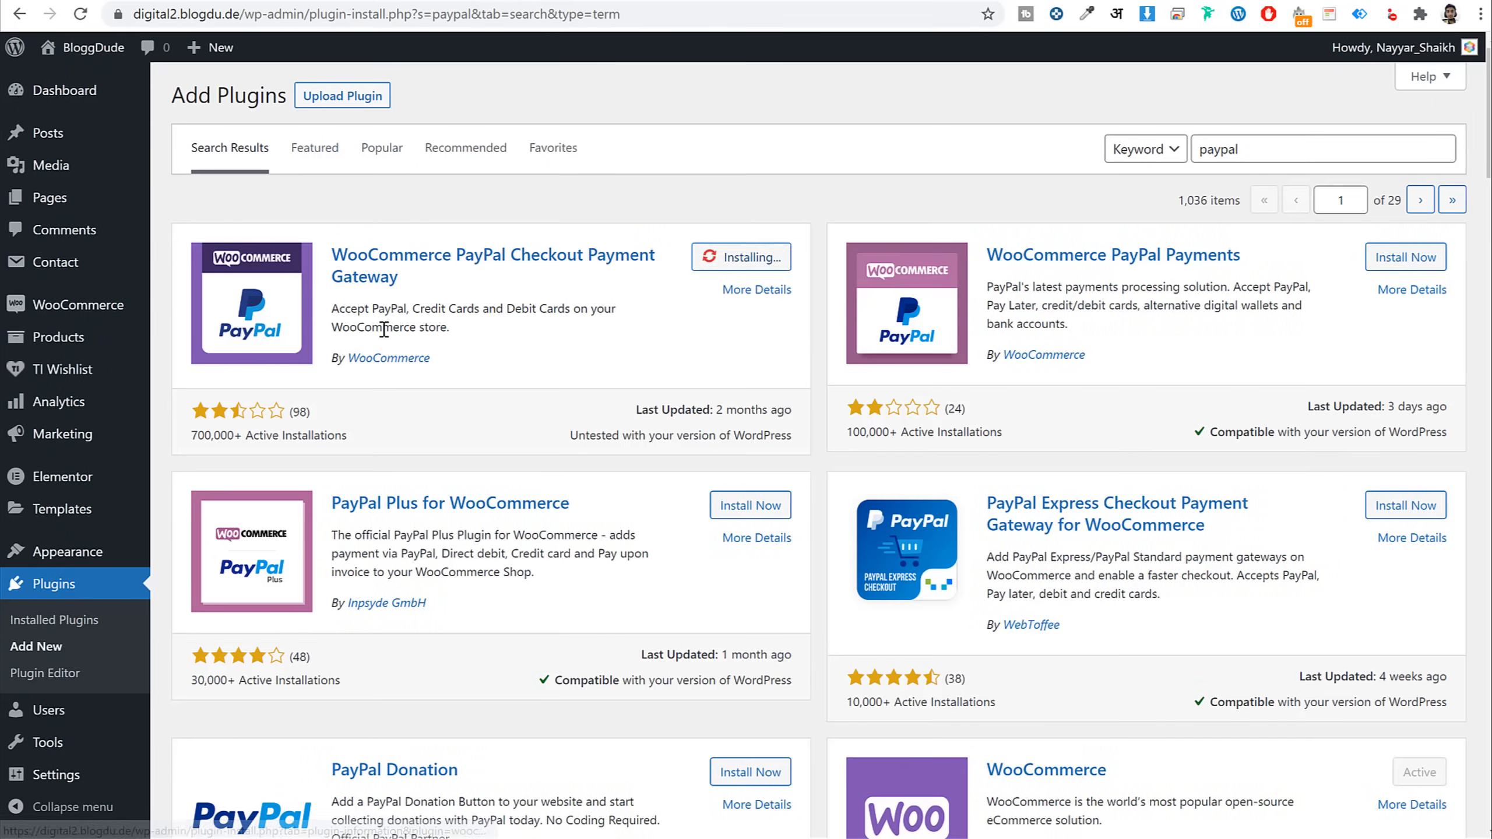
drag(432, 359, 332, 367)
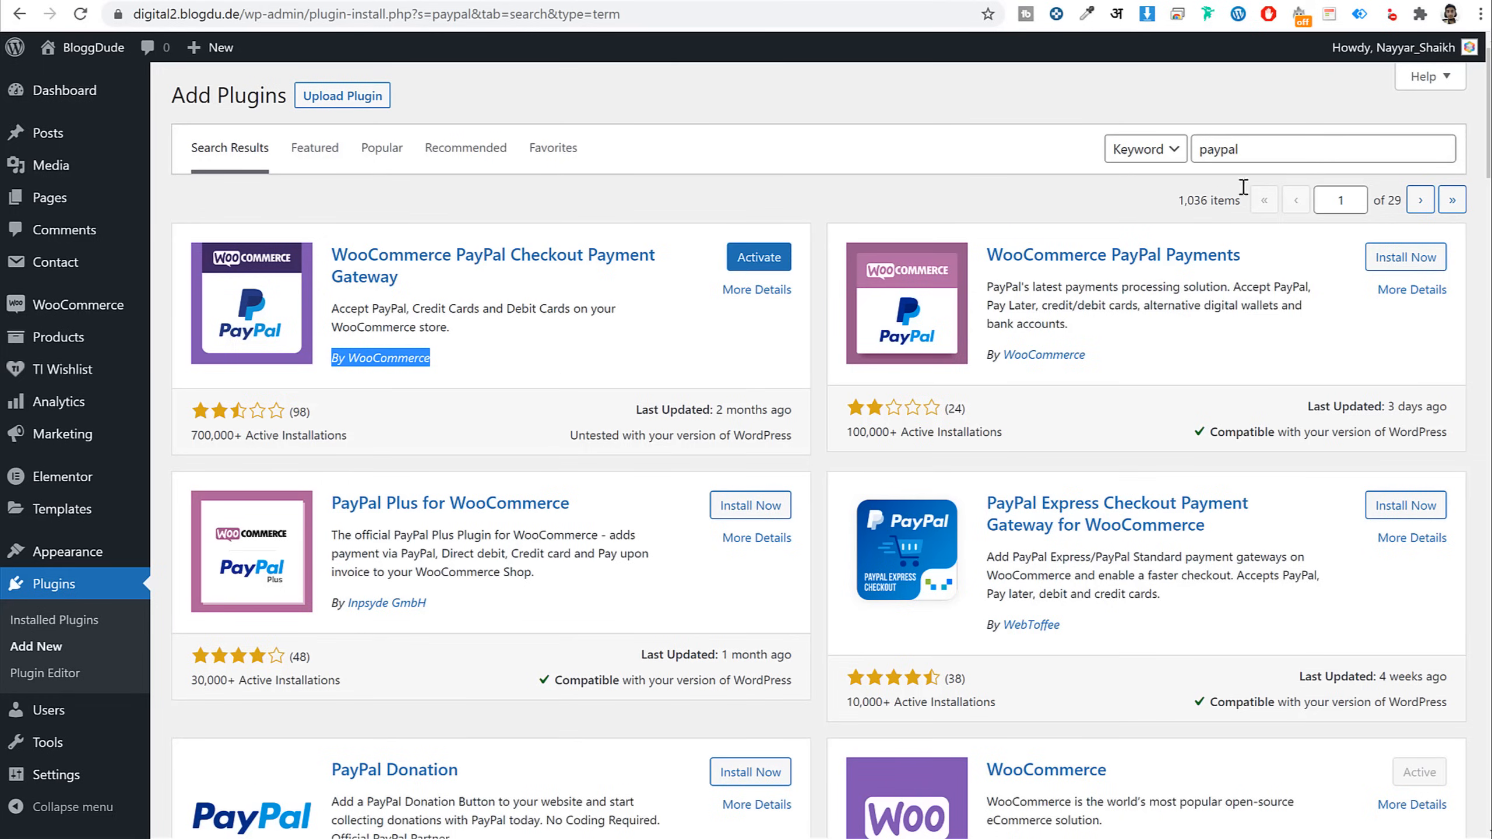
click(1294, 151)
double_click(1293, 150)
text(stripe)
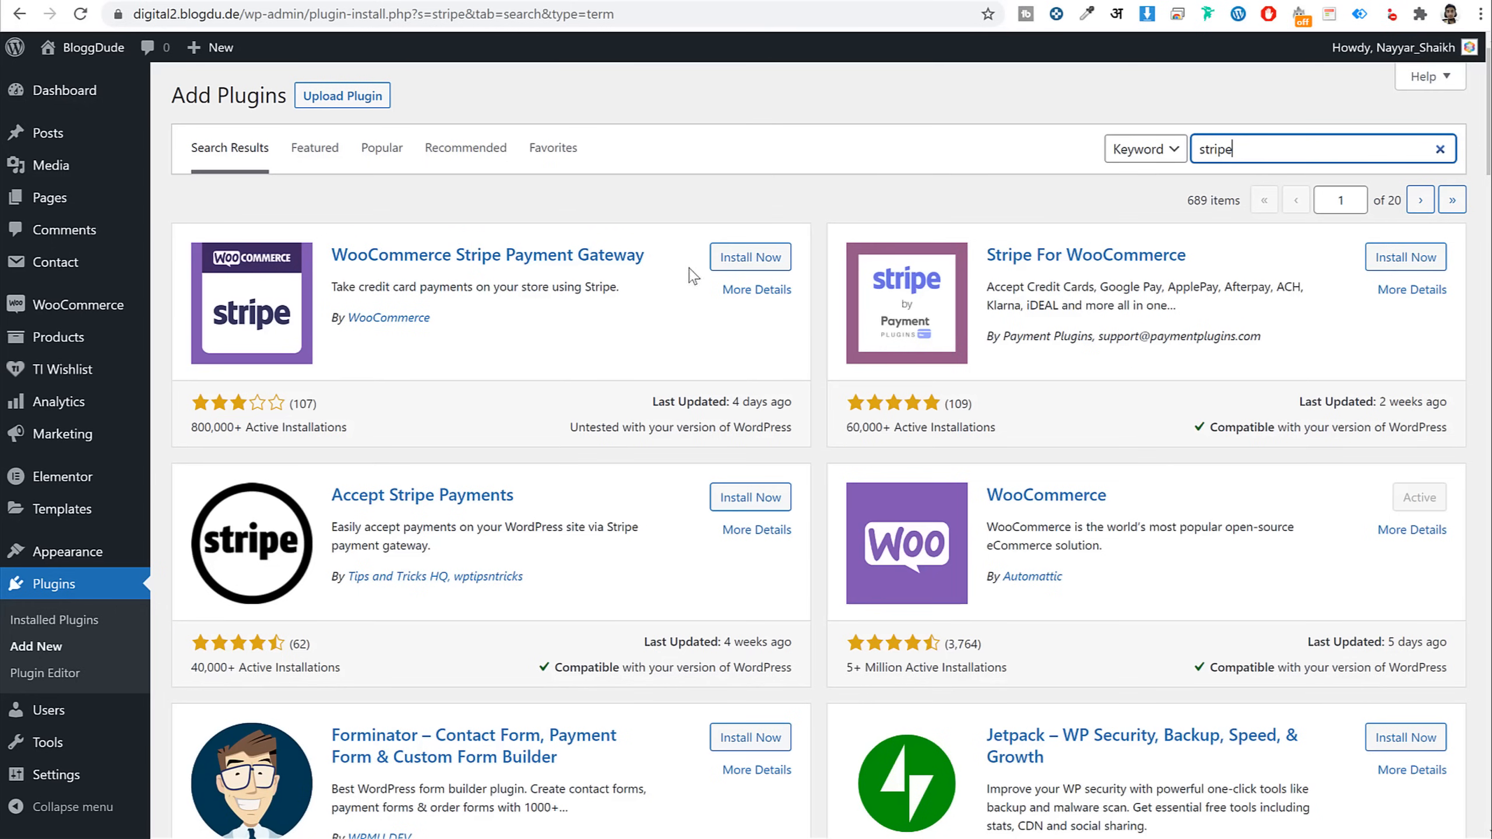
click(714, 261)
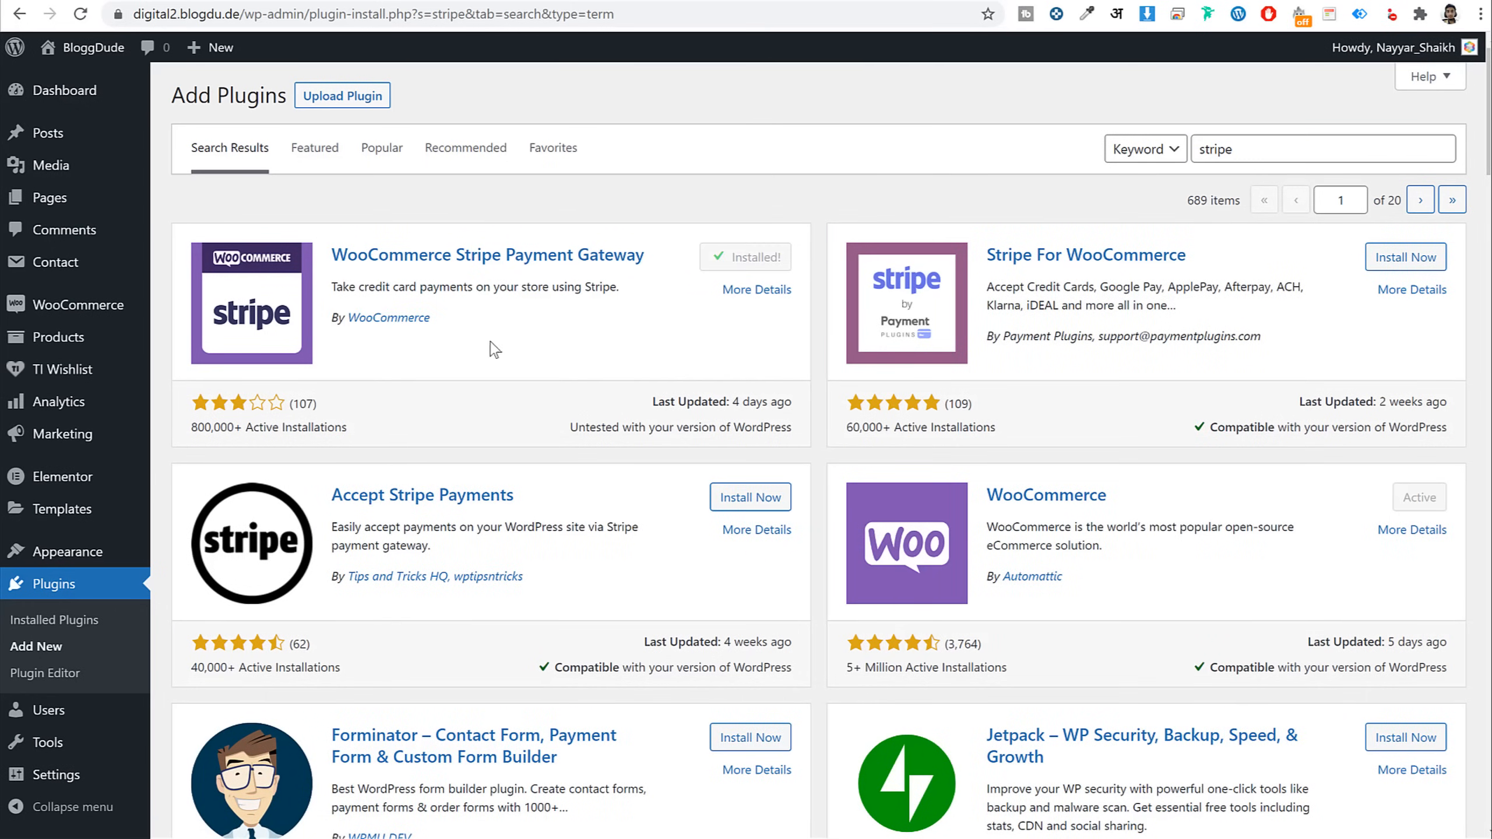
Search 'razorpa', install Razorpay for WooCommerce, and go to the installed plugins list
double_click(1248, 146)
text(razorpay)
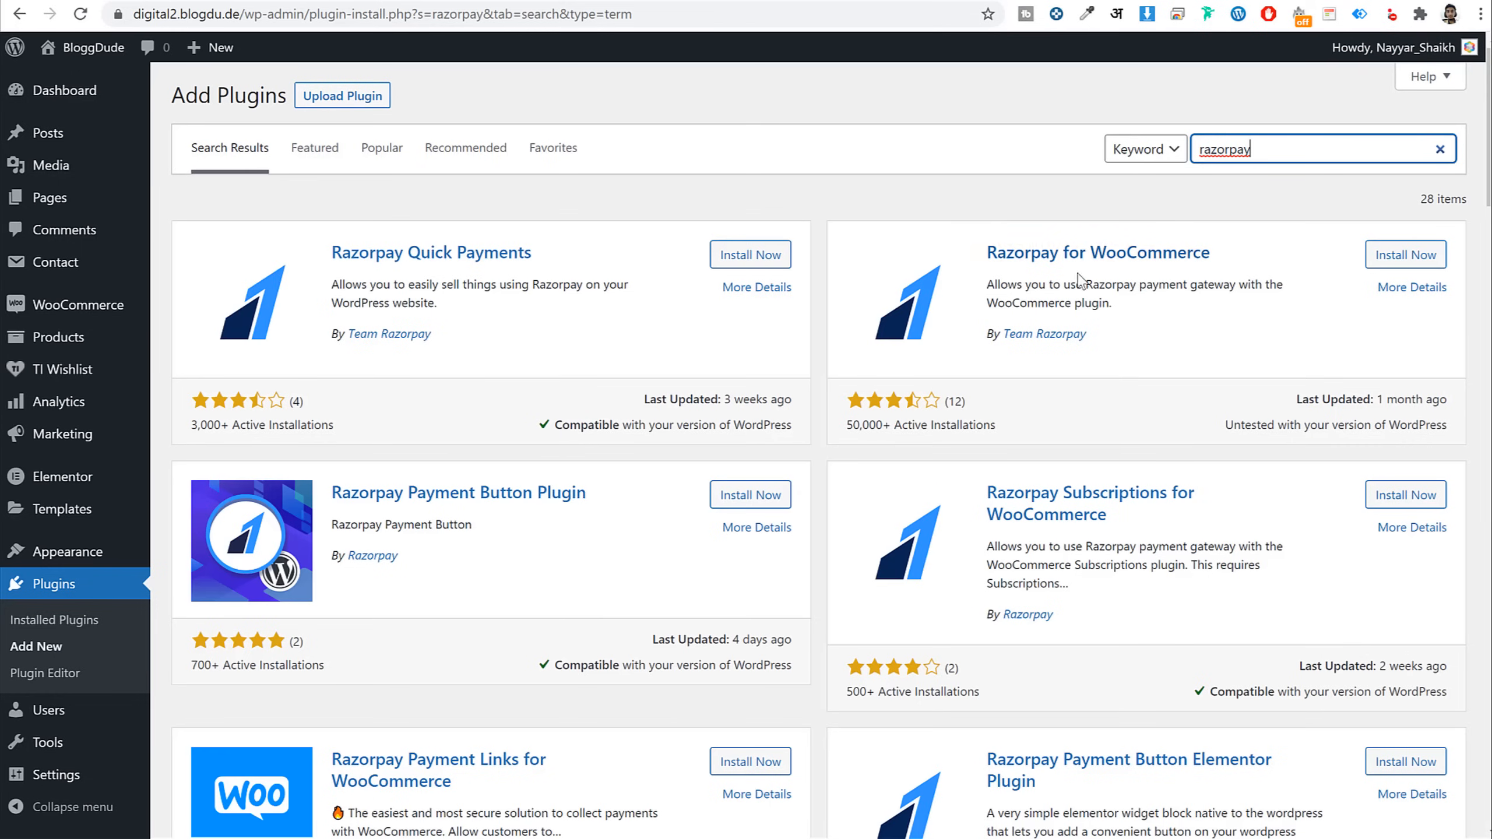
drag(969, 238, 1239, 290)
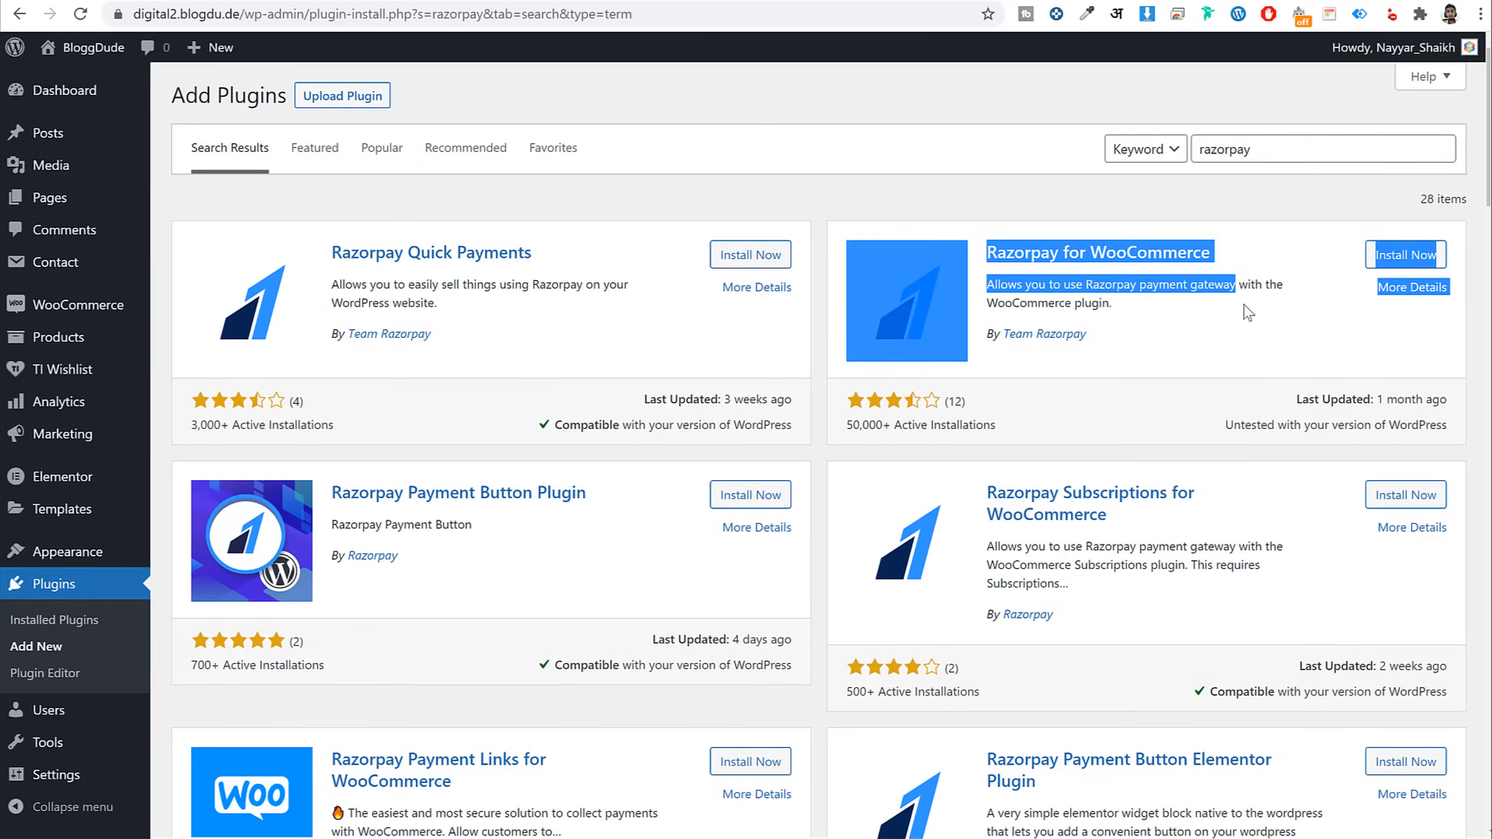
click(1401, 255)
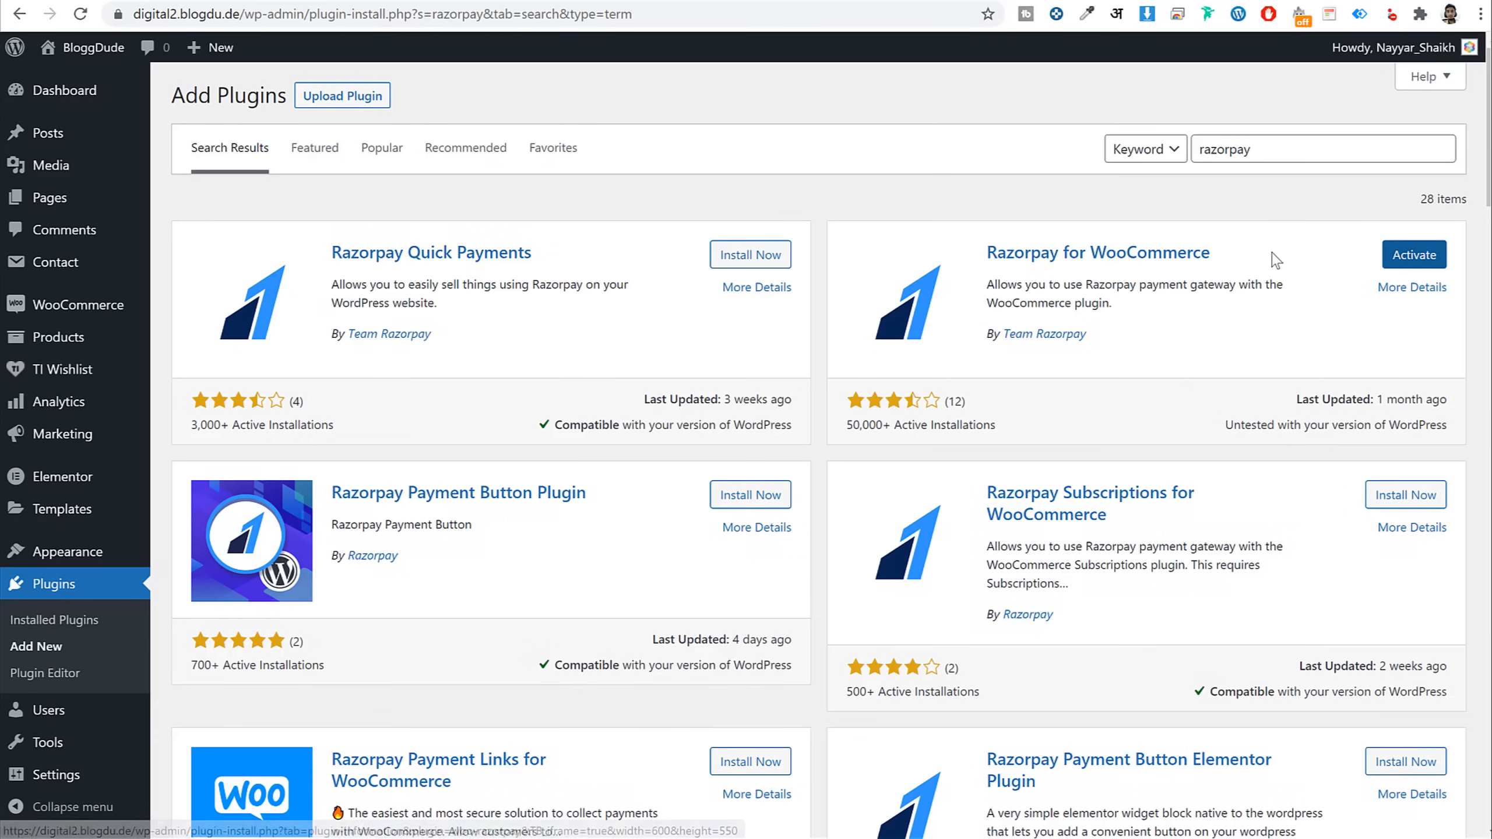
drag(1269, 257, 985, 257)
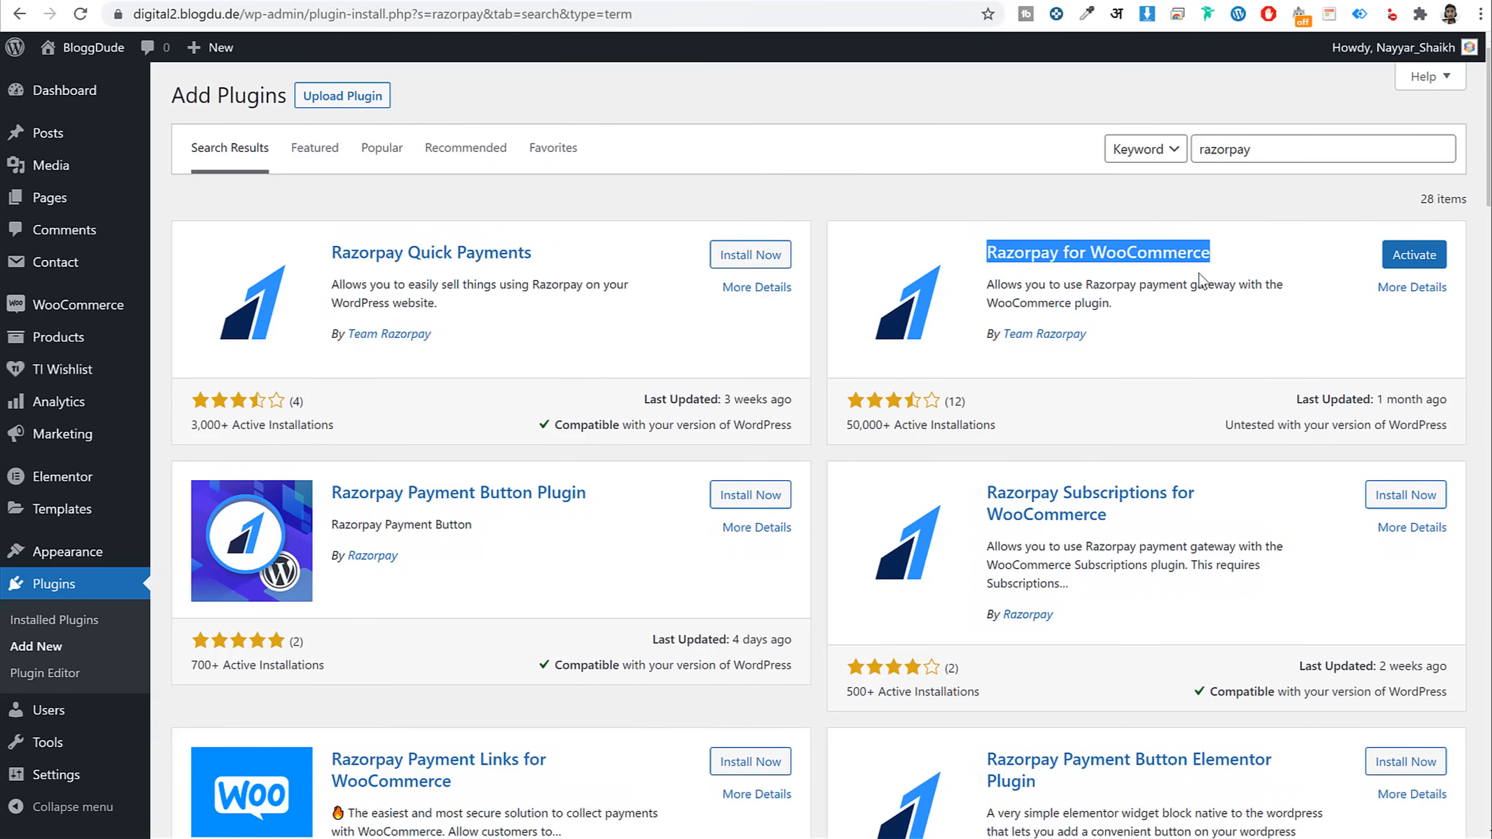
click(1271, 292)
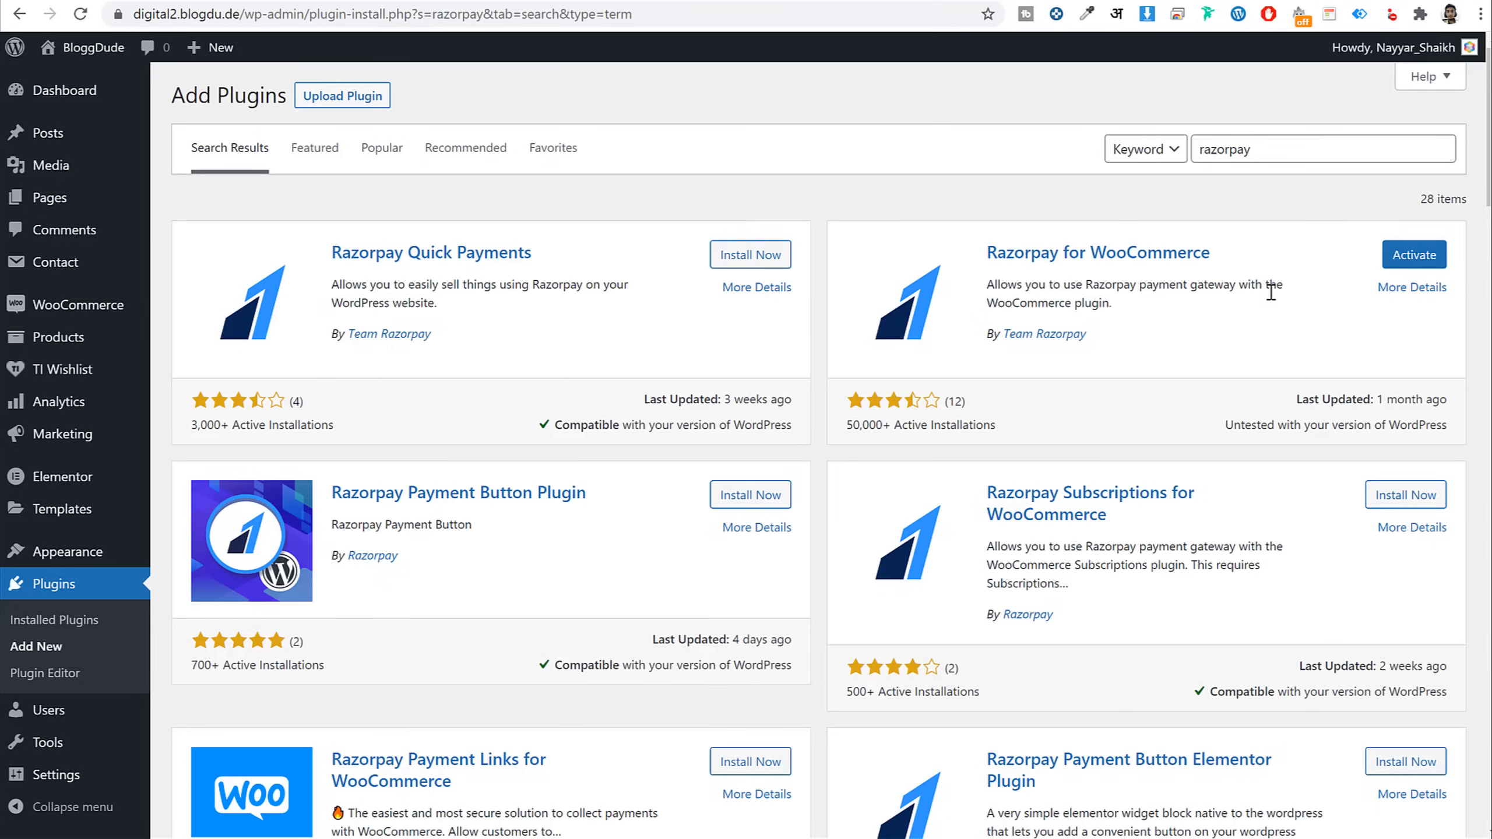
click(84, 592)
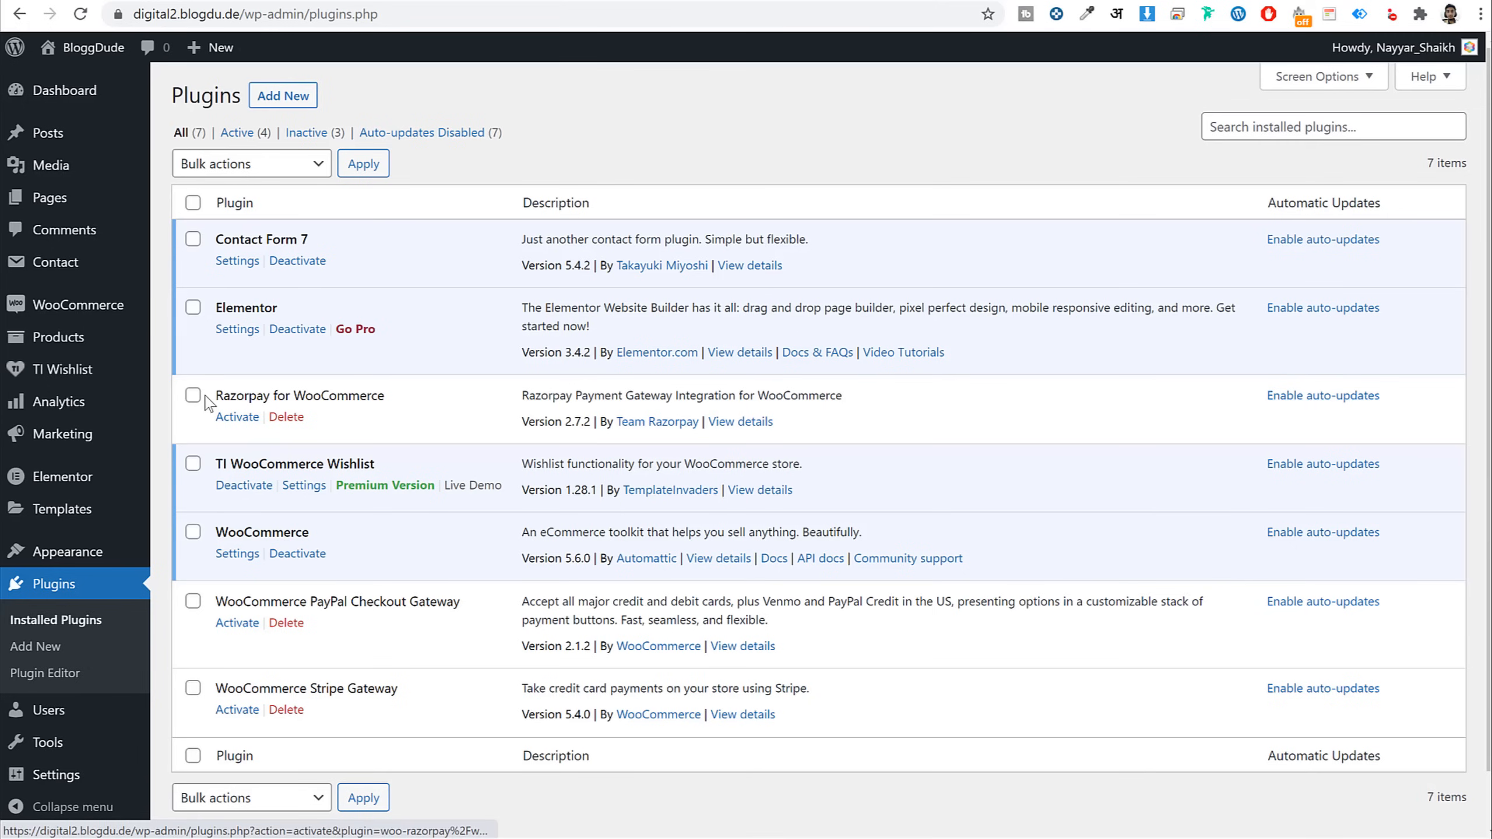
Bulk-activate the Razorpay, PayPal Checkout and Stripe gateway plugins
click(193, 395)
click(193, 601)
click(193, 688)
scroll(193, 688, down, 1)
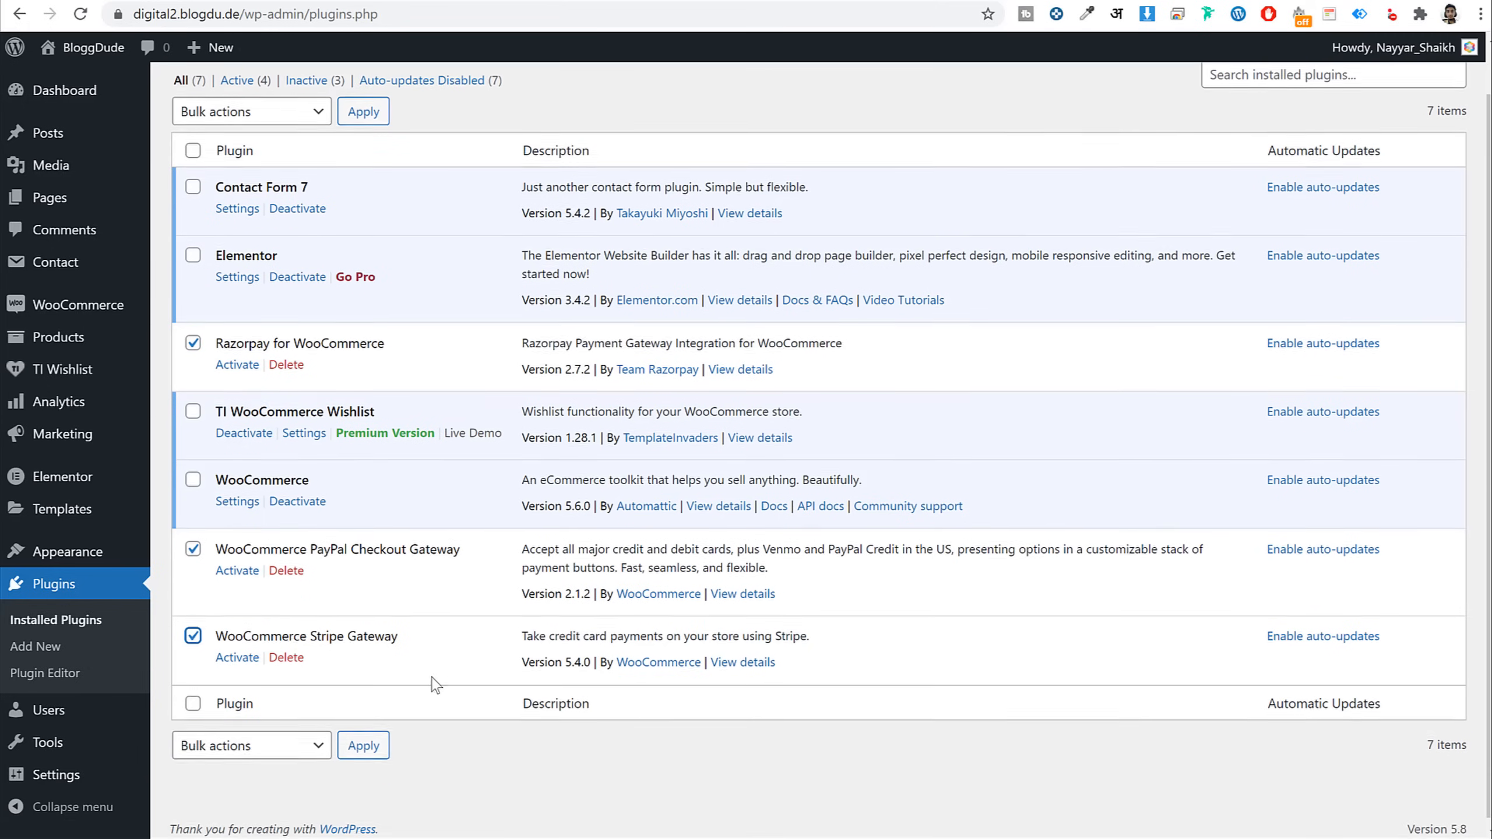
click(270, 742)
click(321, 780)
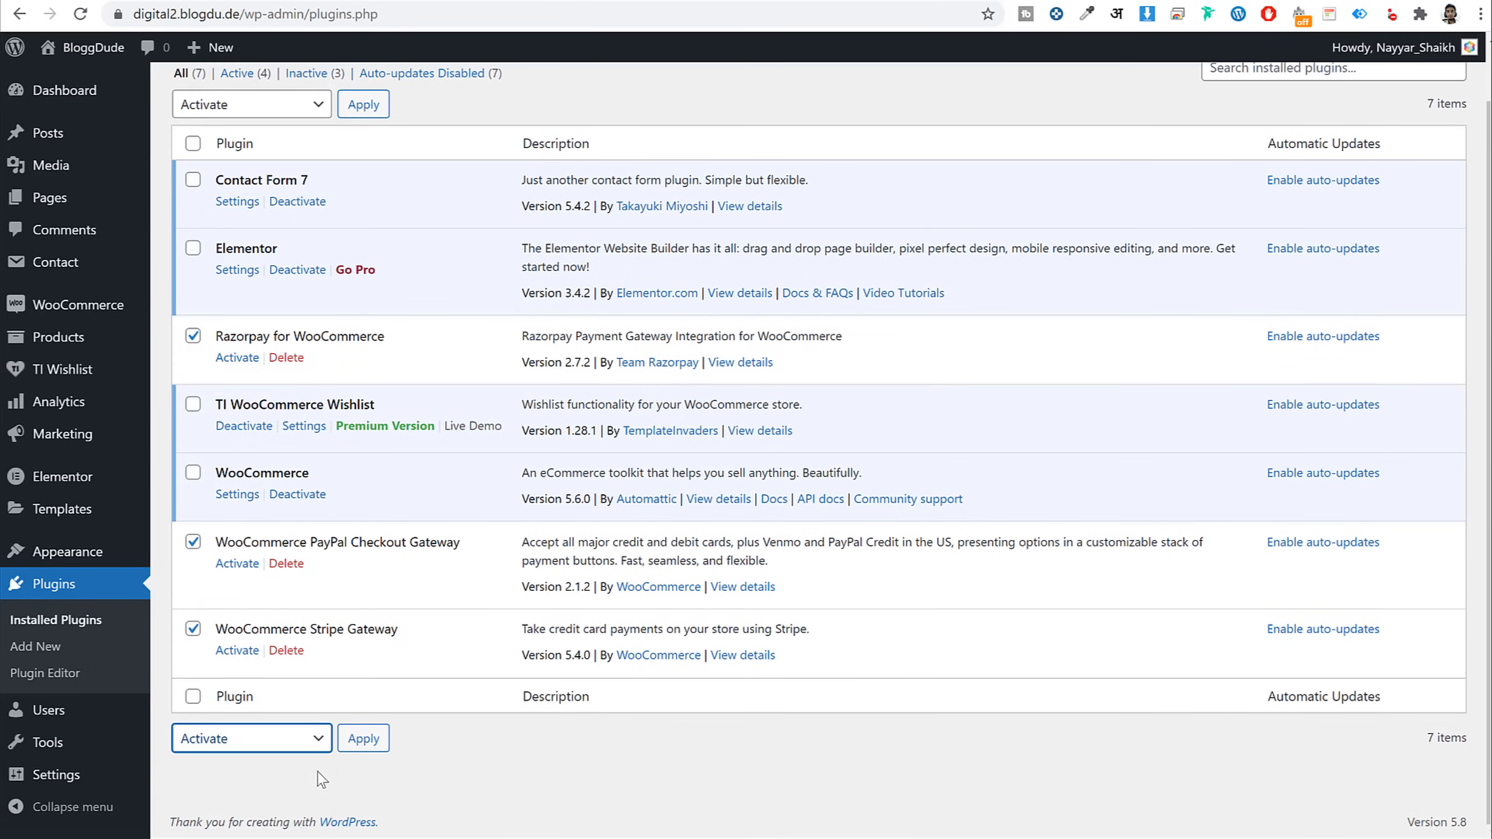
click(367, 745)
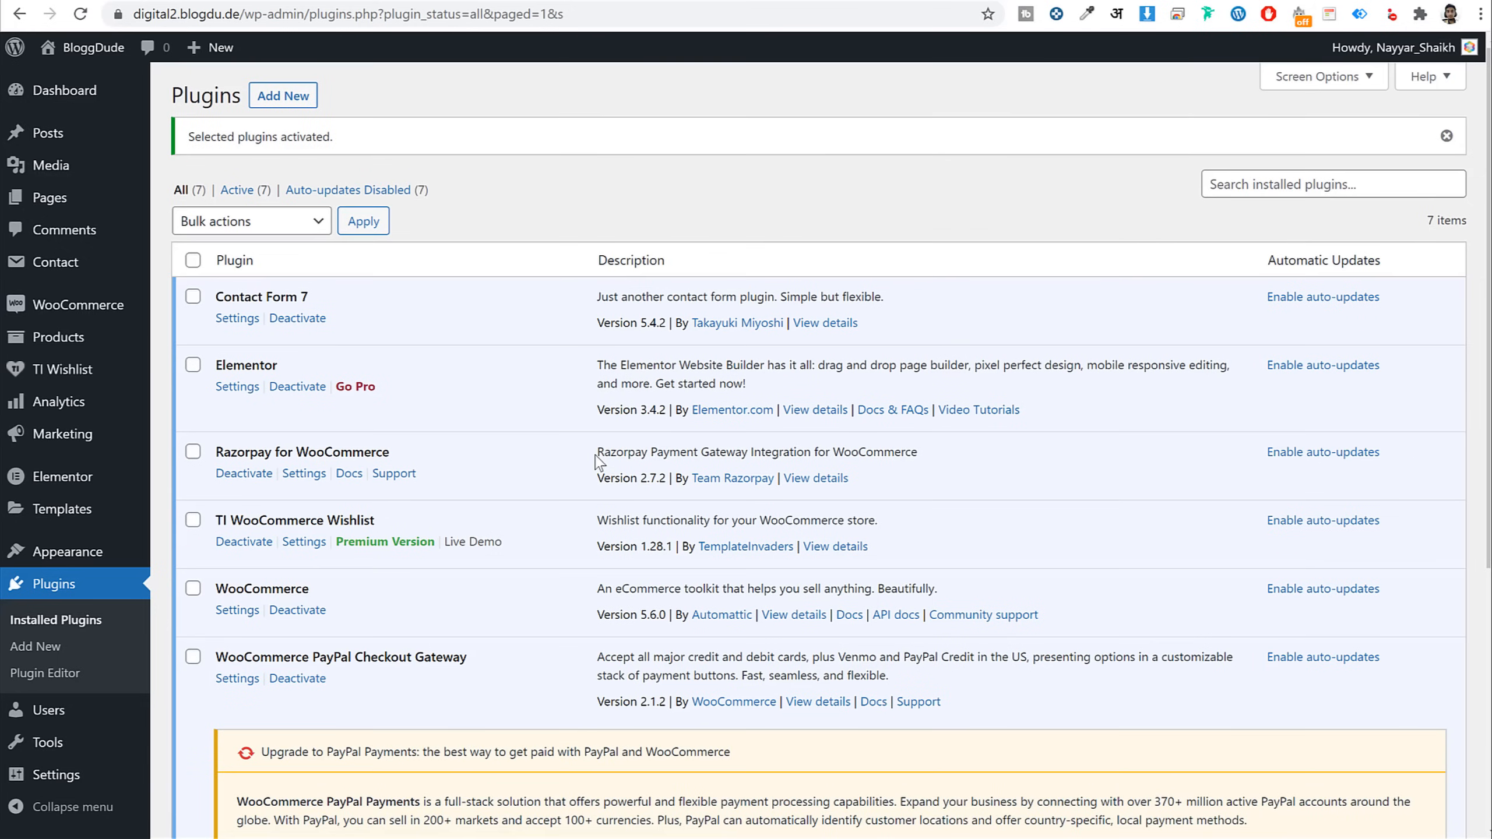
scroll(598, 462, down, 5)
scroll(556, 539, up, 5)
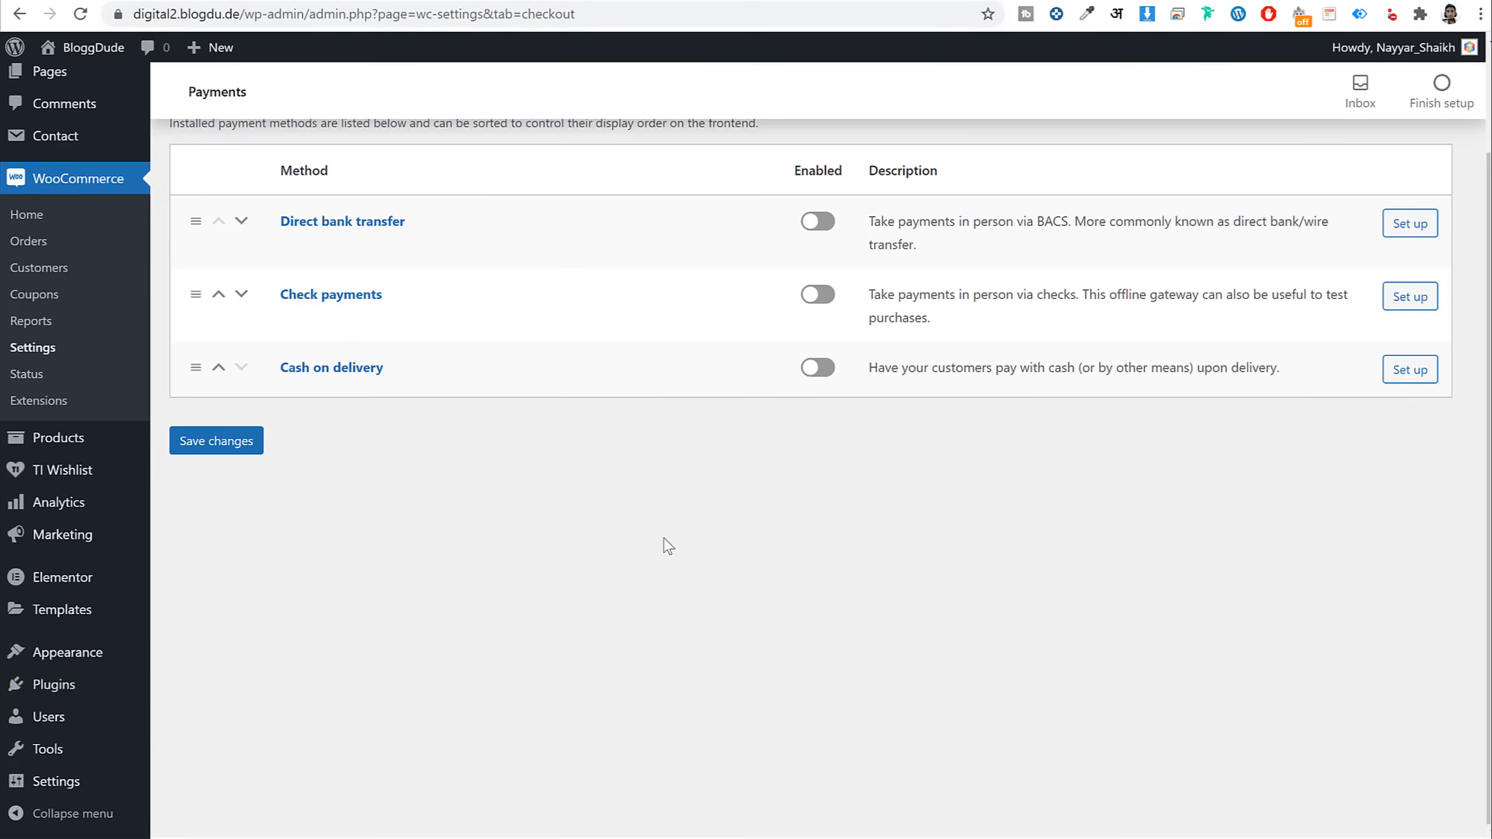
scroll(662, 544, up, 2)
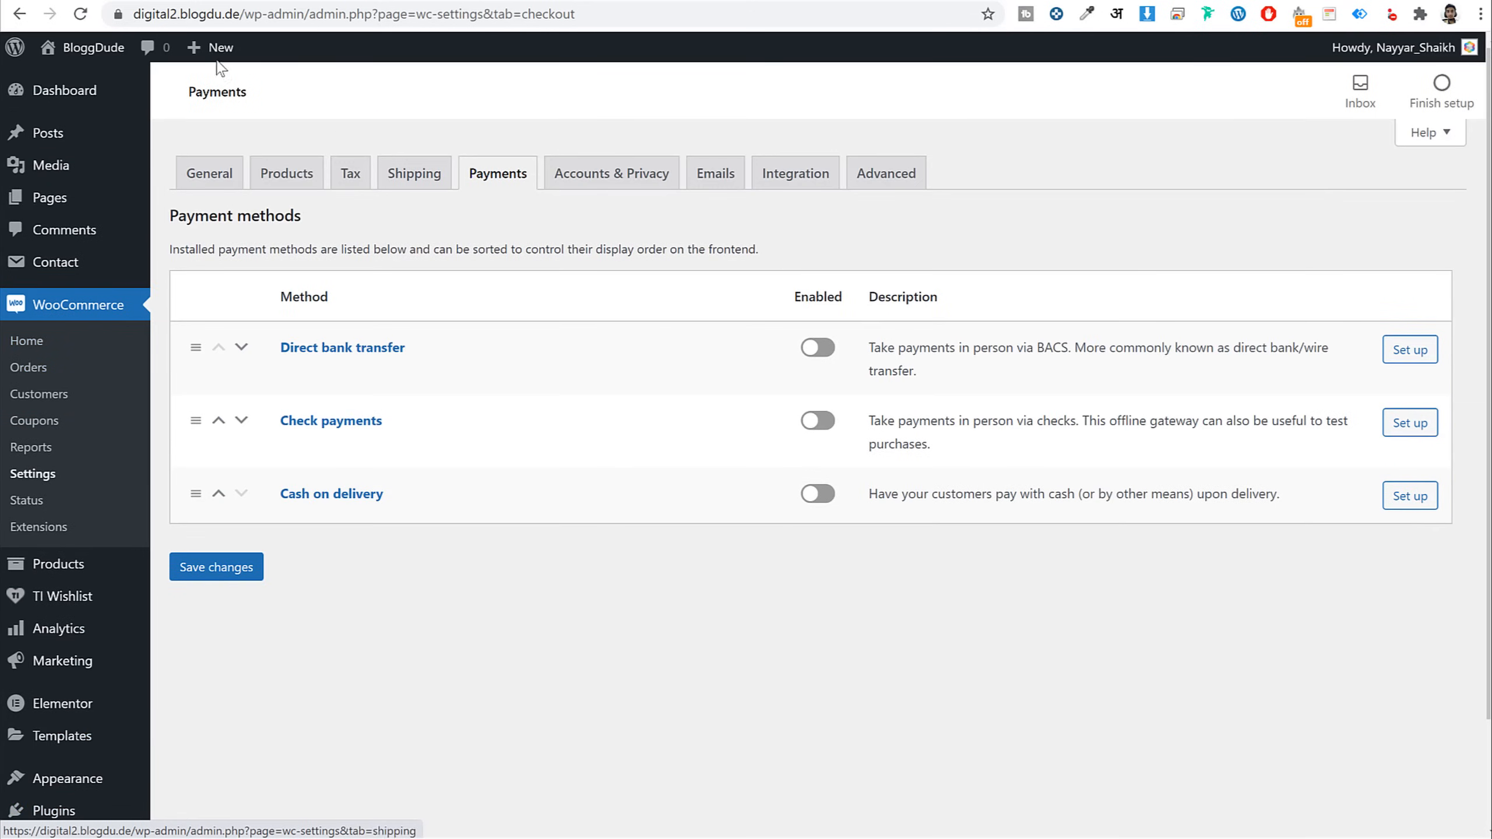
Enable the Stripe credit card payment method and save the Payments settings
click(80, 14)
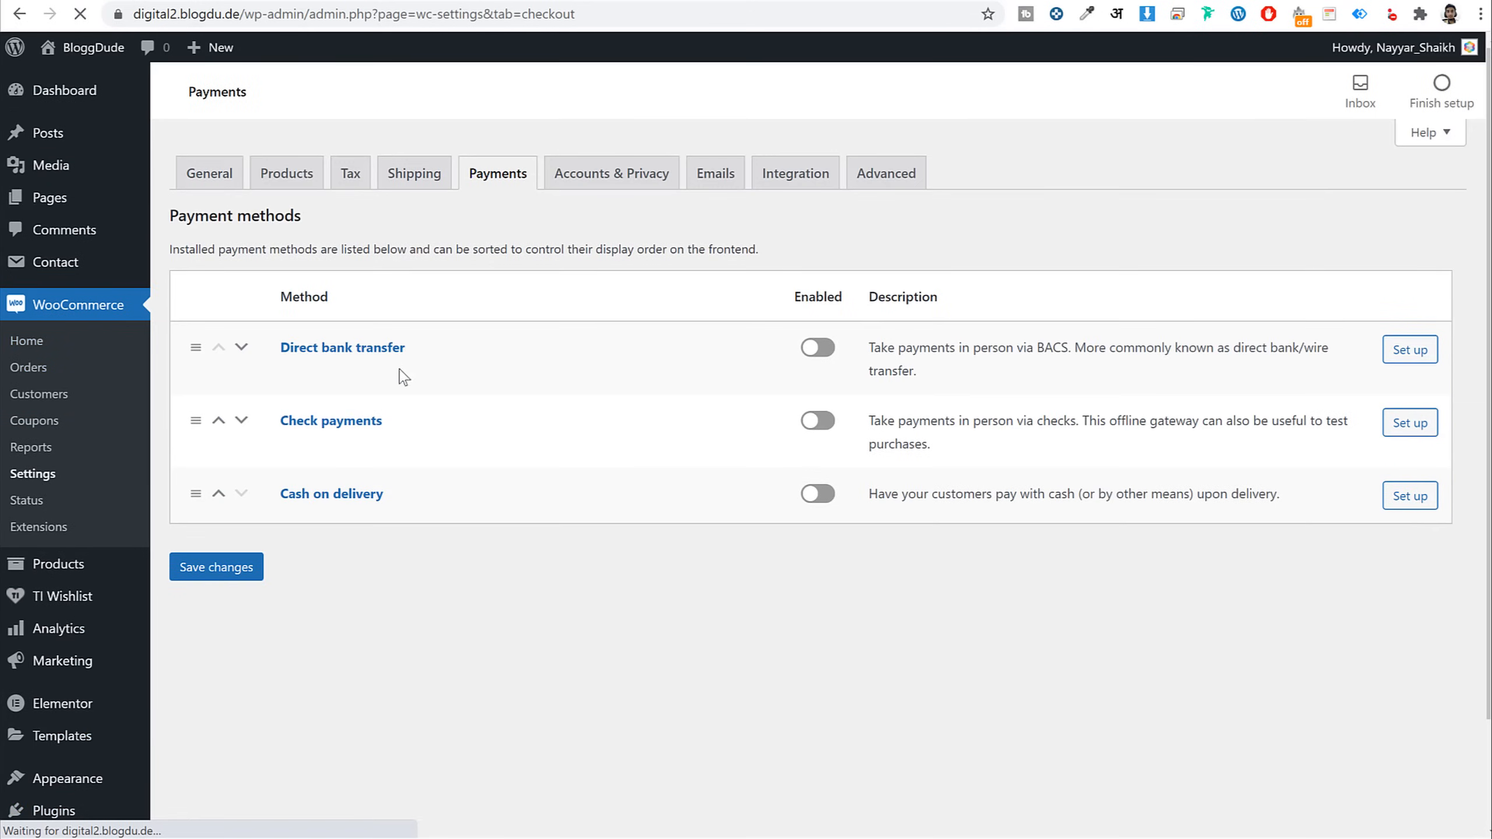
scroll(517, 470, down, 4)
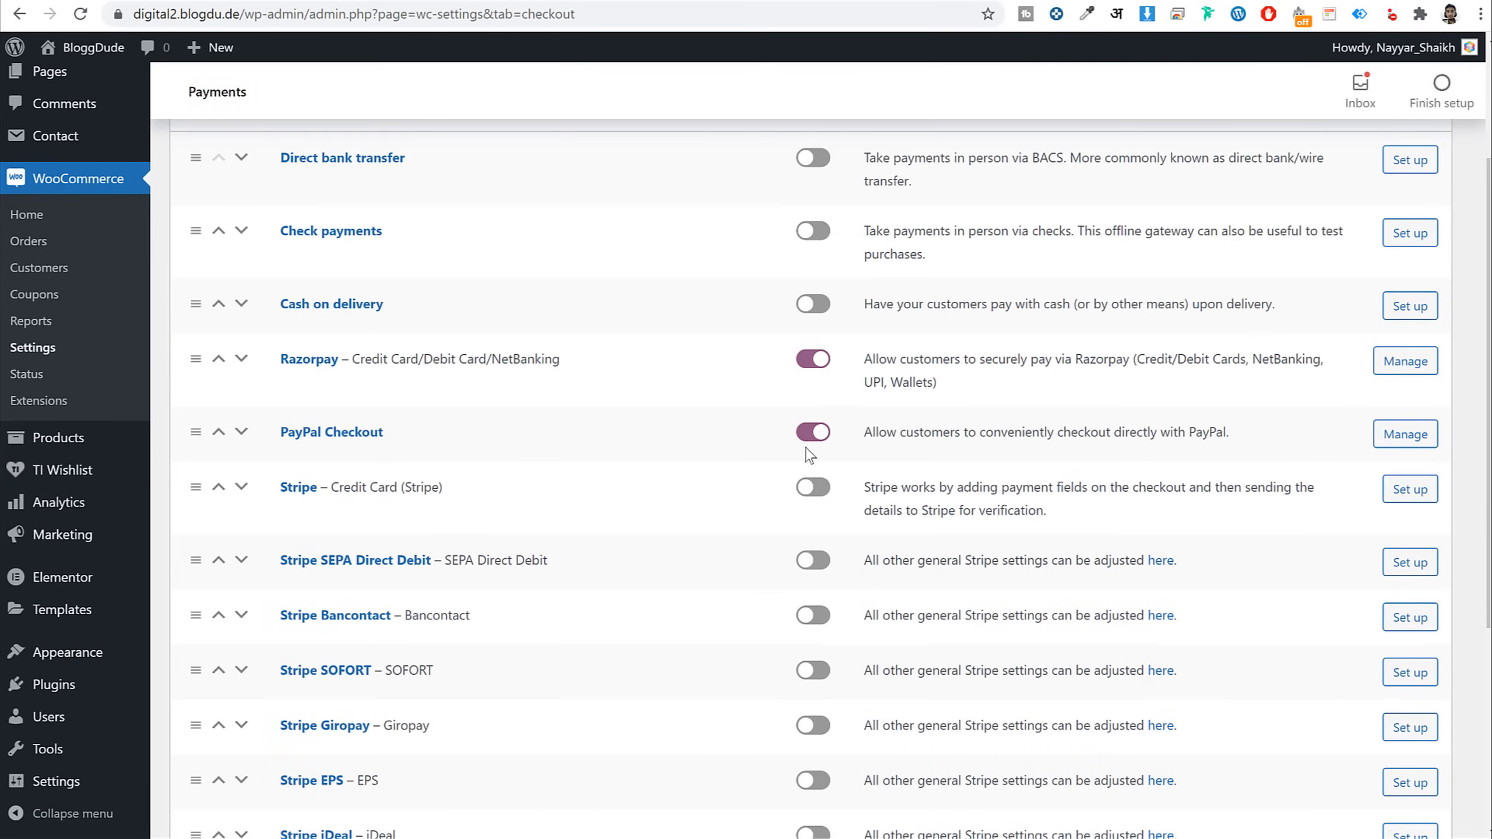
scroll(578, 460, down, 2)
click(816, 394)
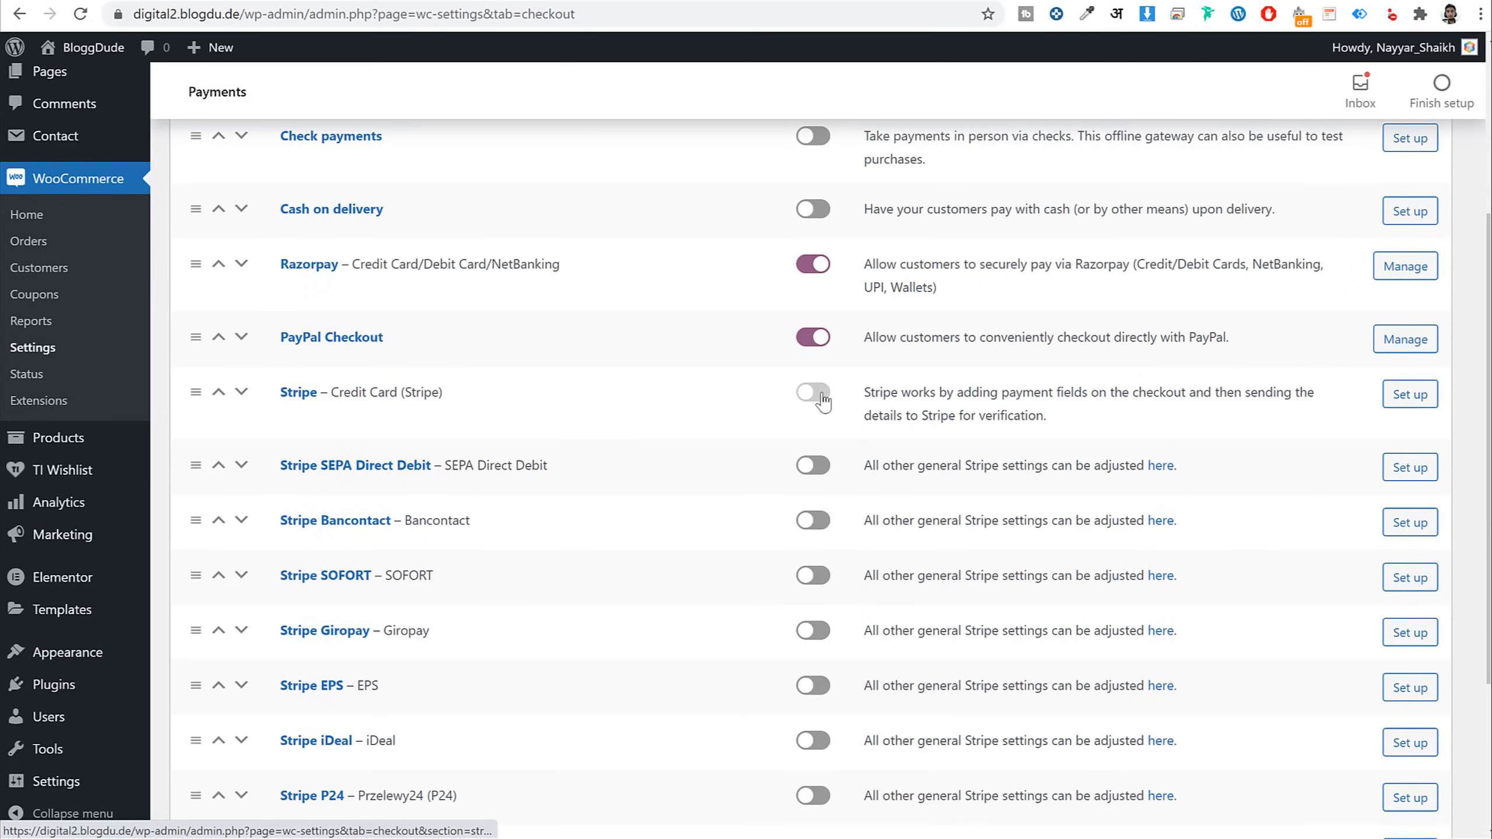
scroll(411, 587, down, 4)
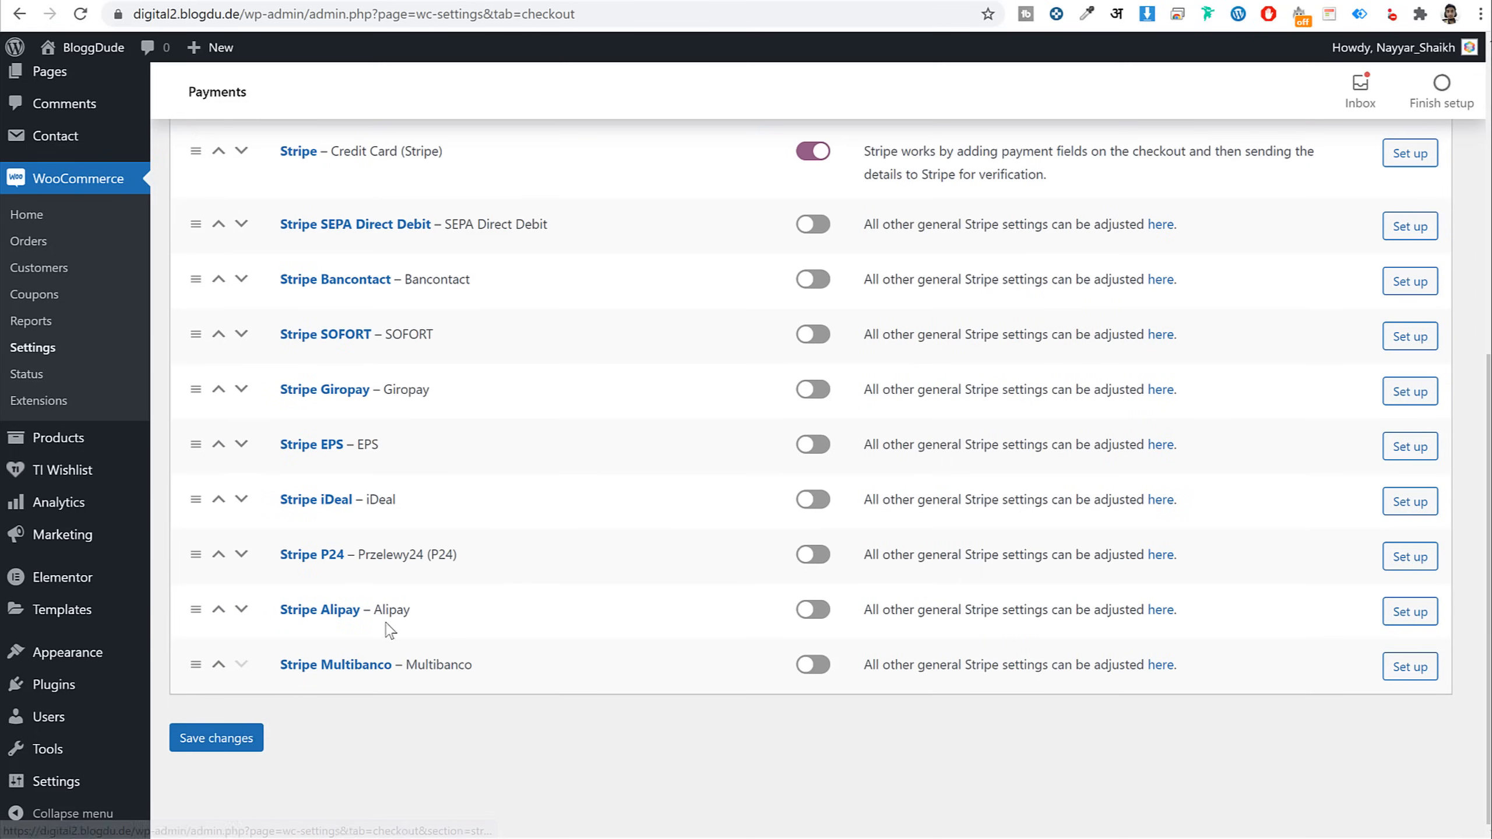
click(241, 738)
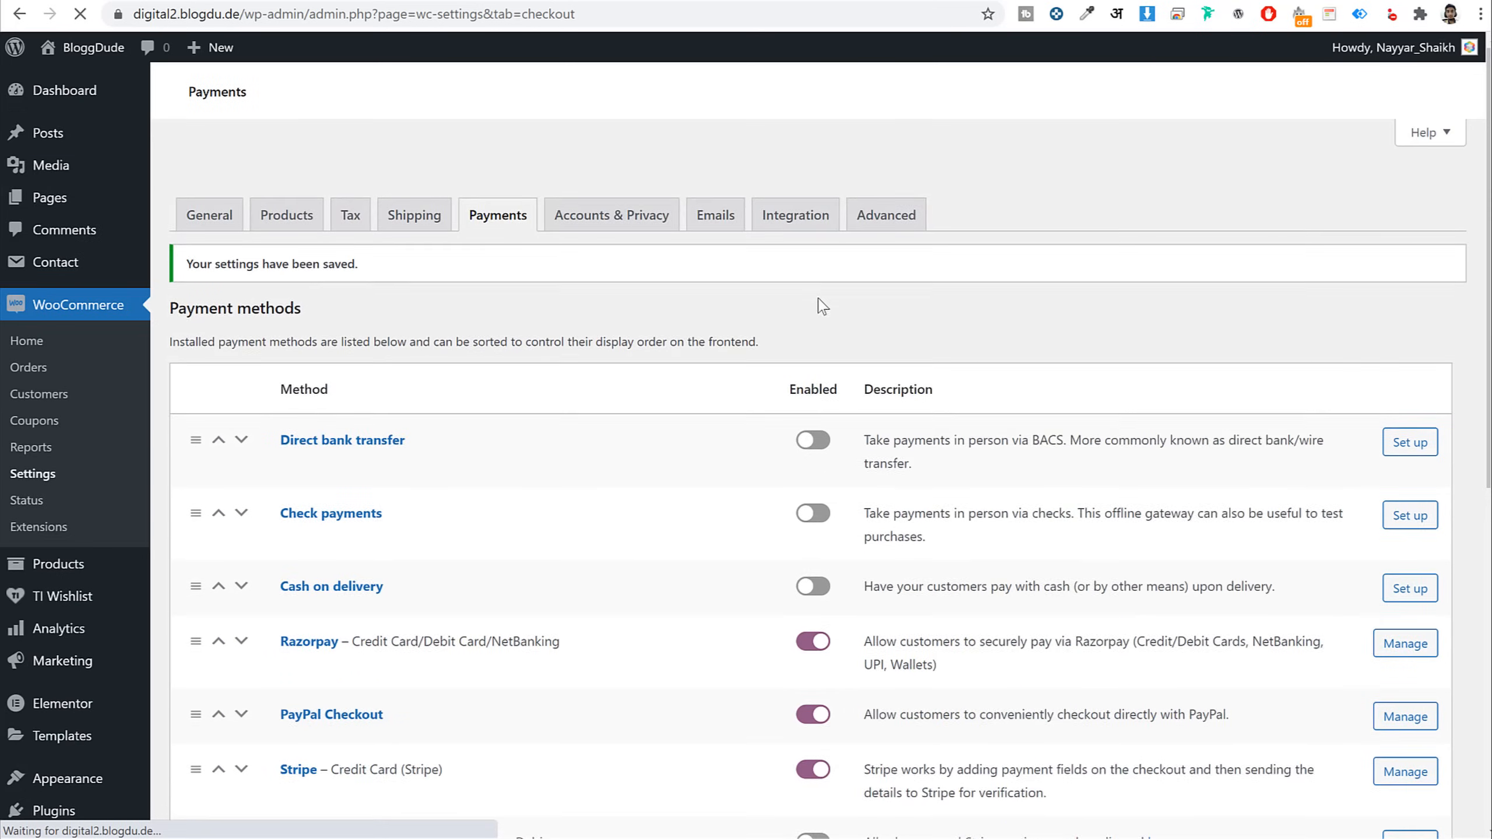
scroll(846, 308, down, 6)
scroll(847, 310, down, 3)
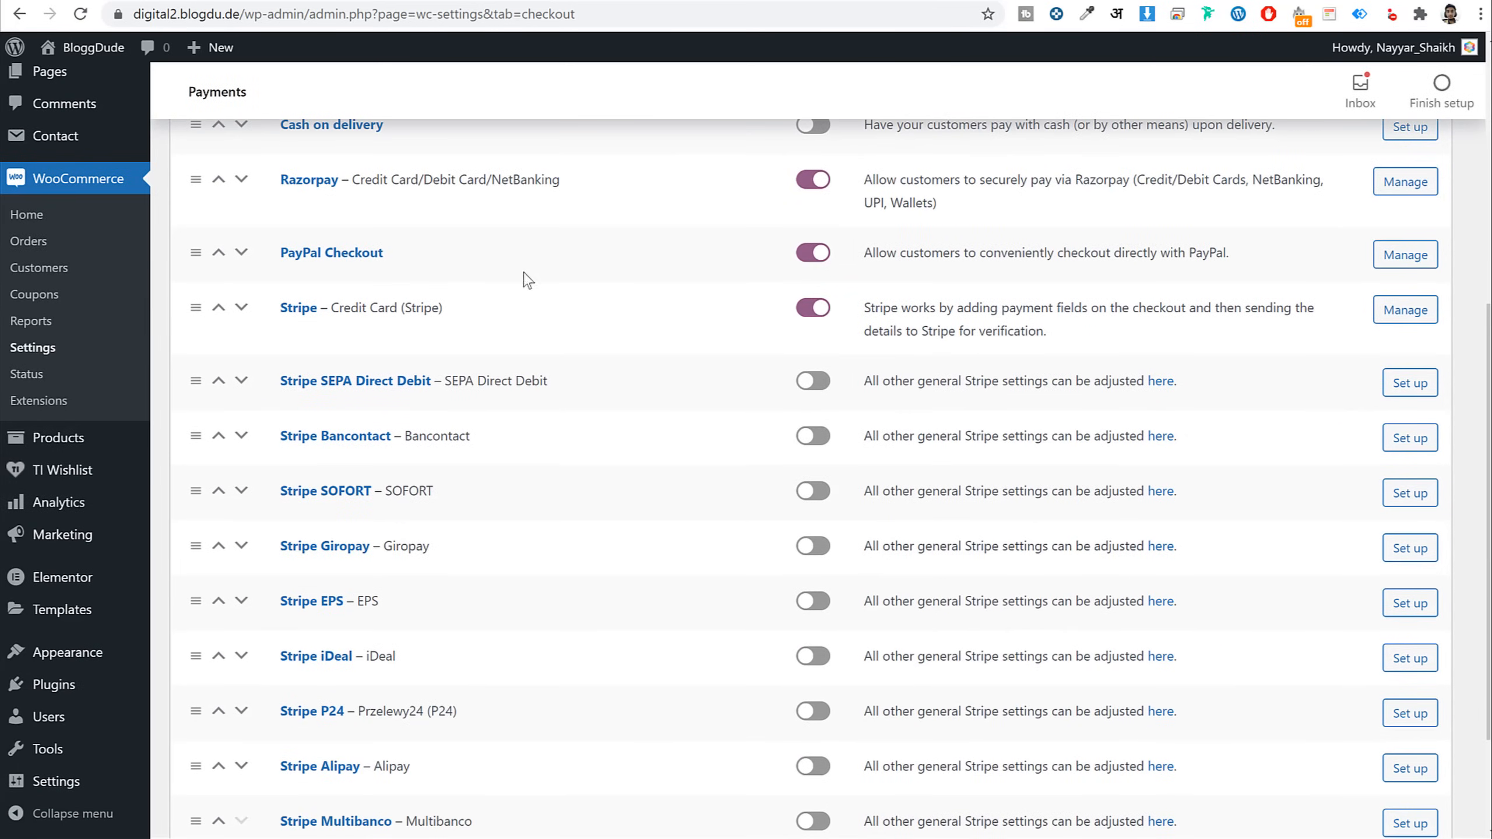
Check the empty Live API Username, Password and Signature fields in PayPal Checkout settings
click(355, 258)
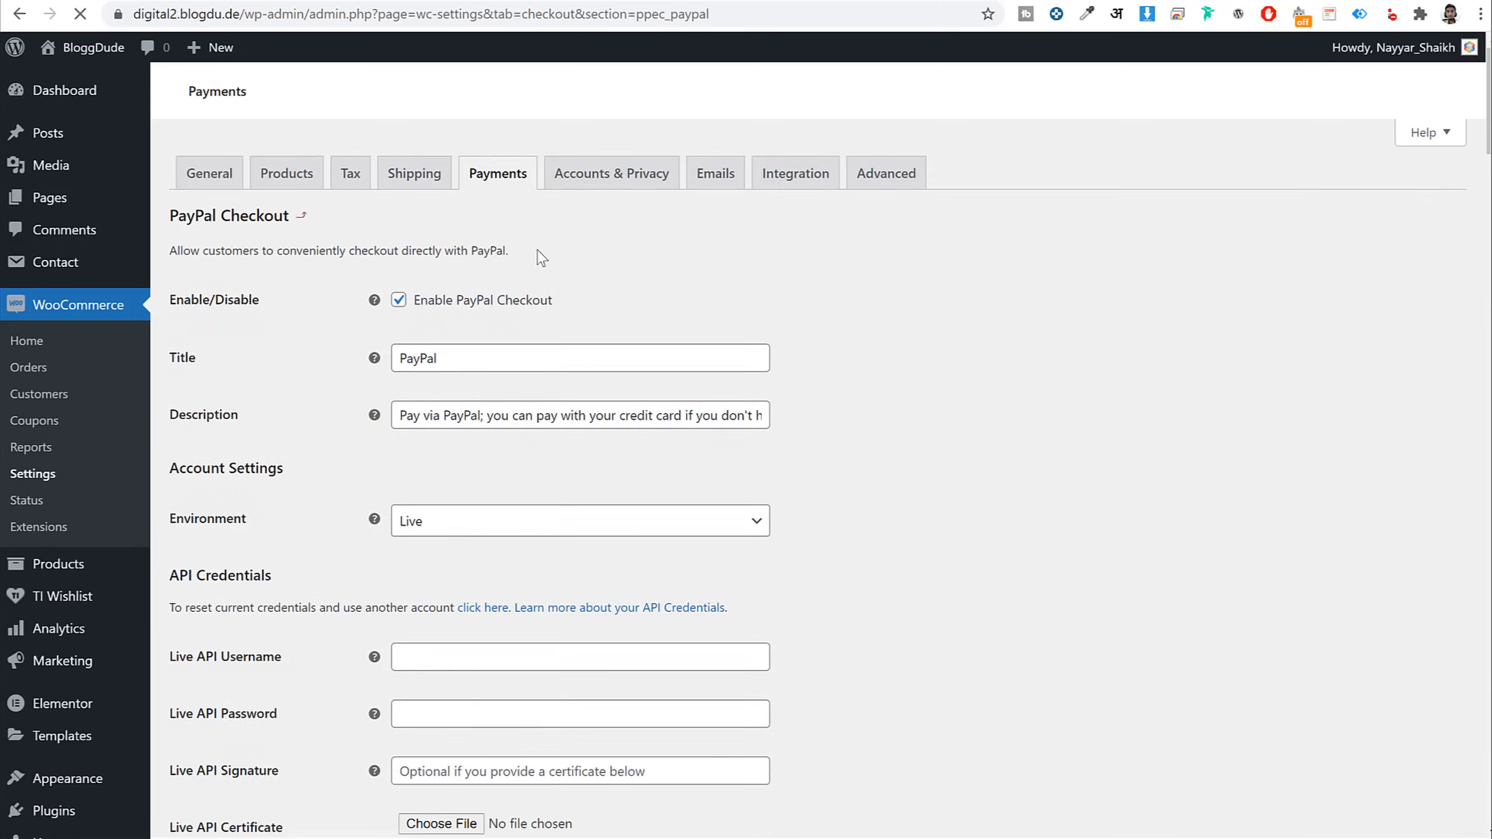
scroll(1084, 294, down, 6)
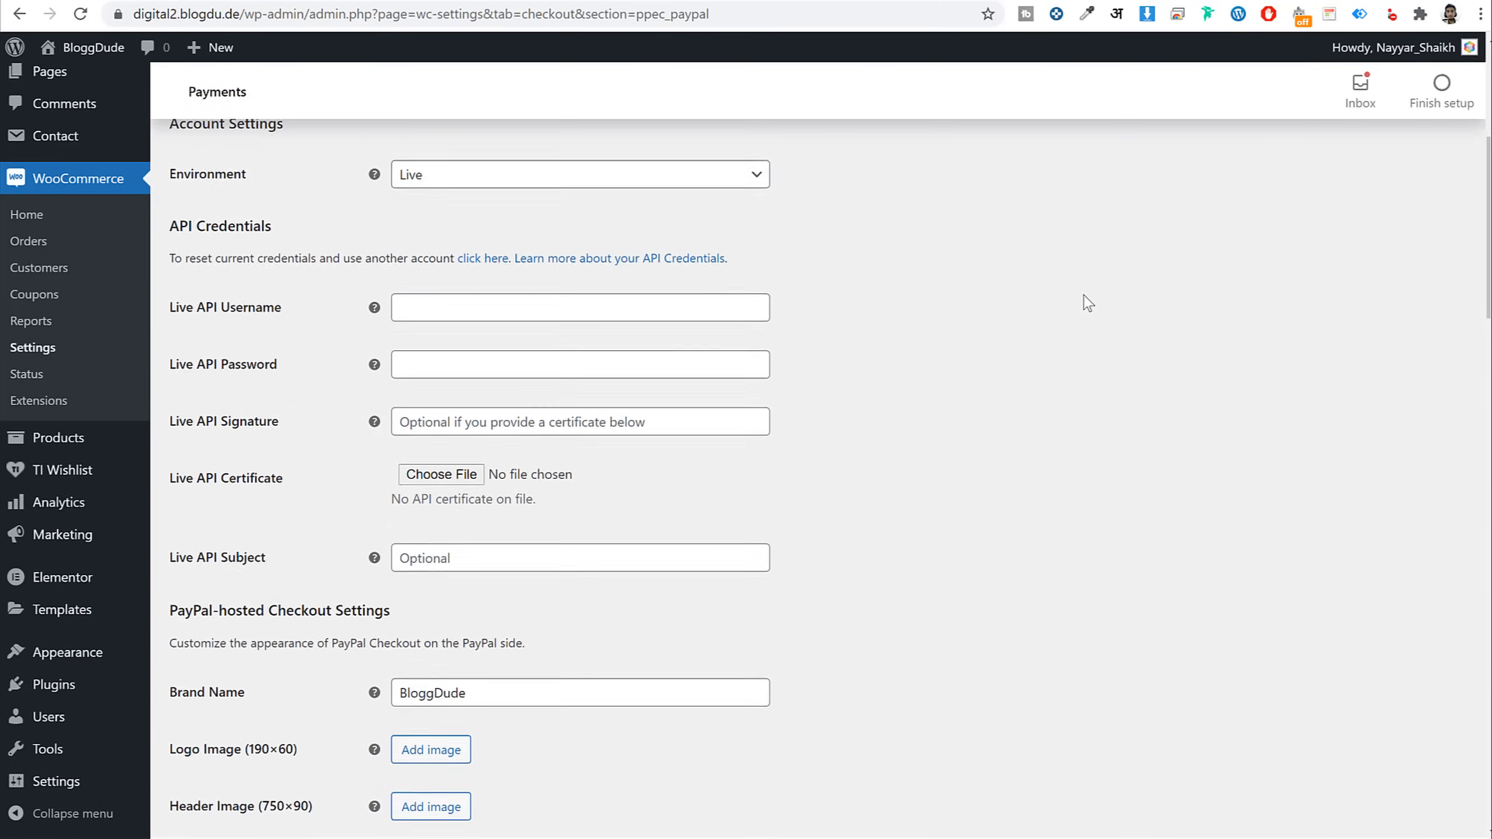
scroll(1084, 296, down, 1)
drag(291, 233, 197, 238)
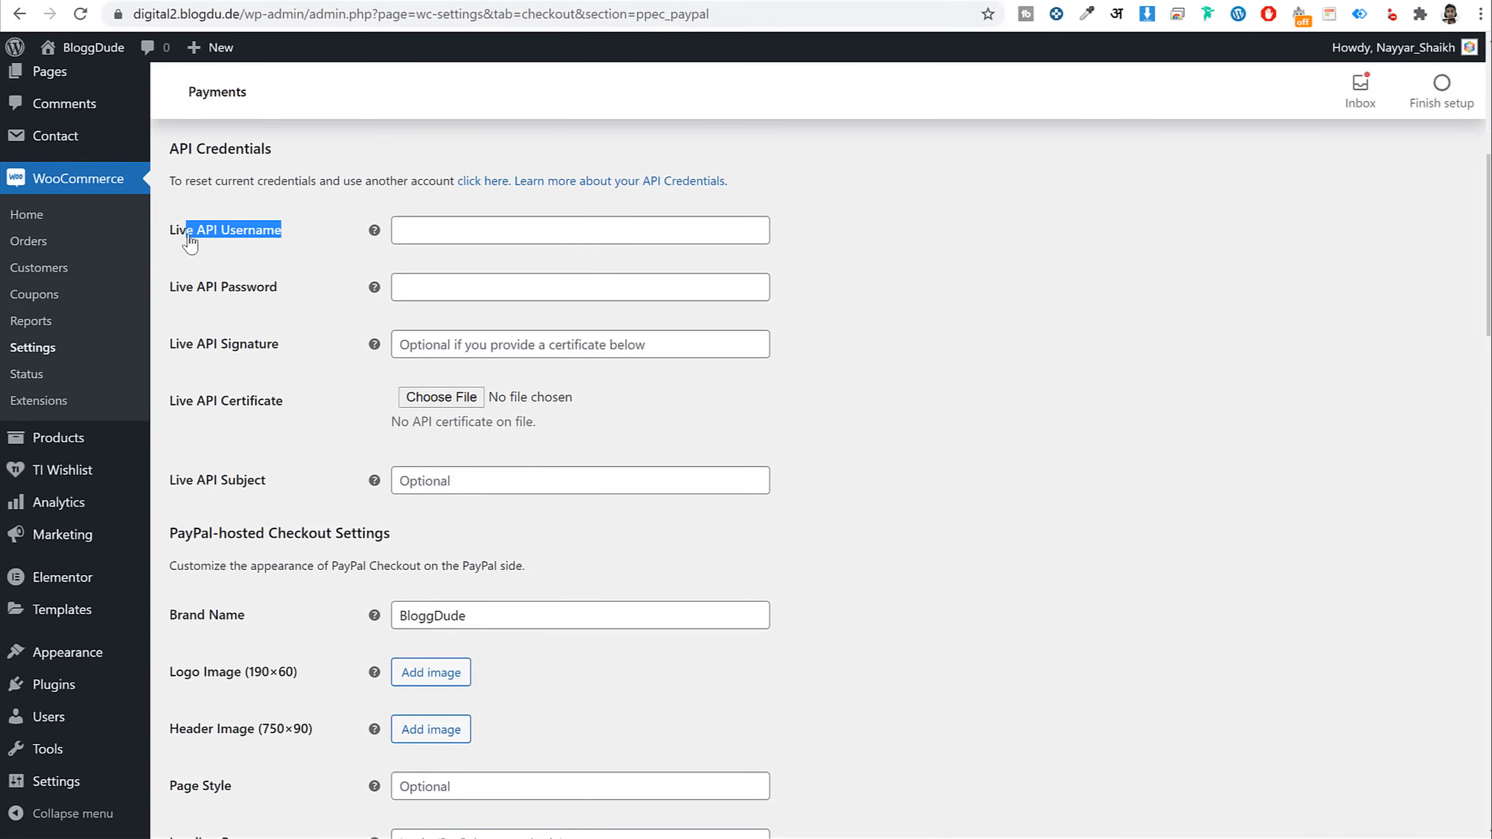
drag(291, 293, 190, 293)
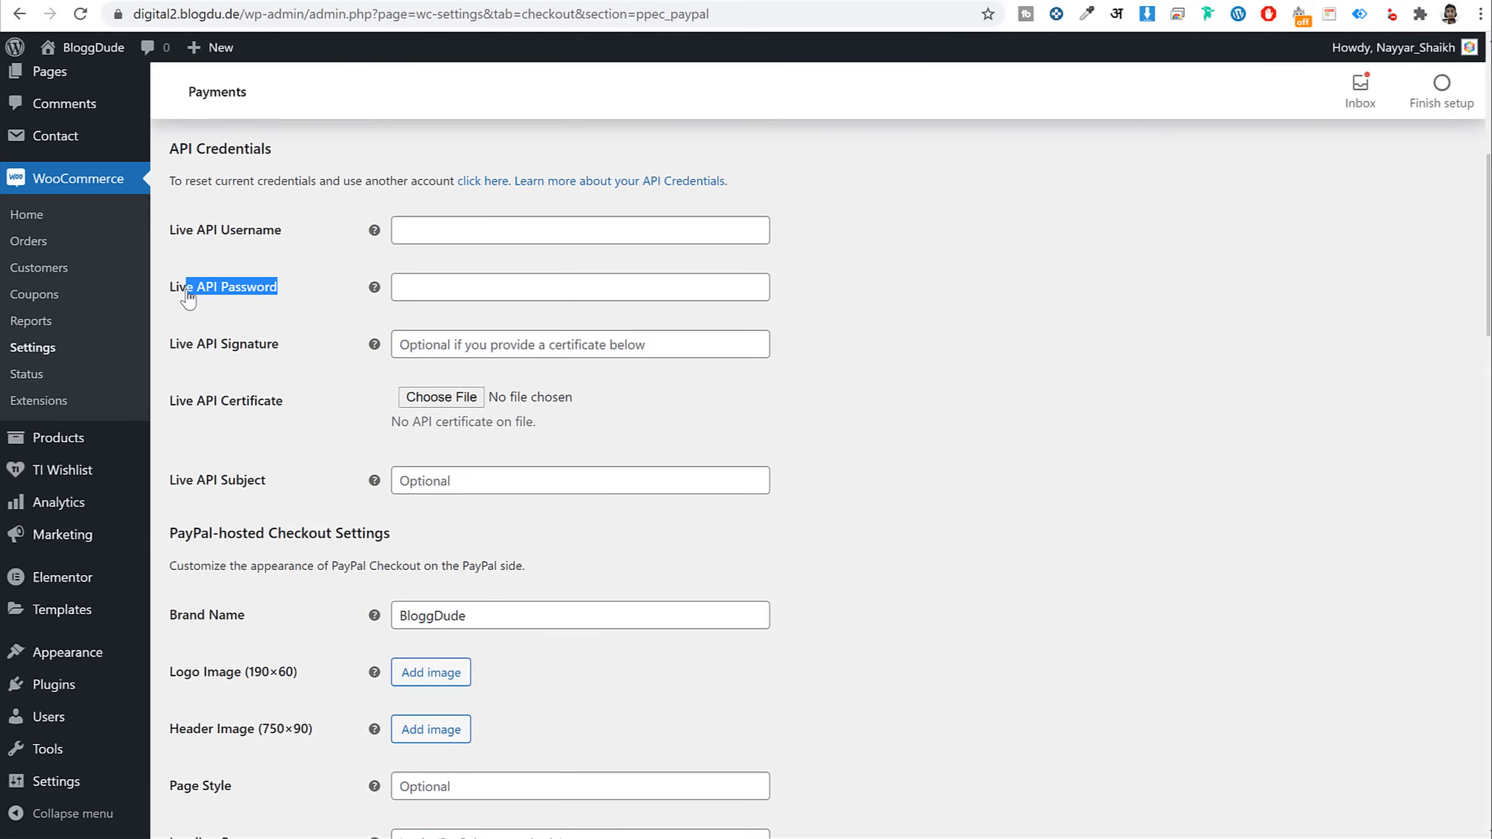
drag(281, 345, 195, 352)
click(1021, 339)
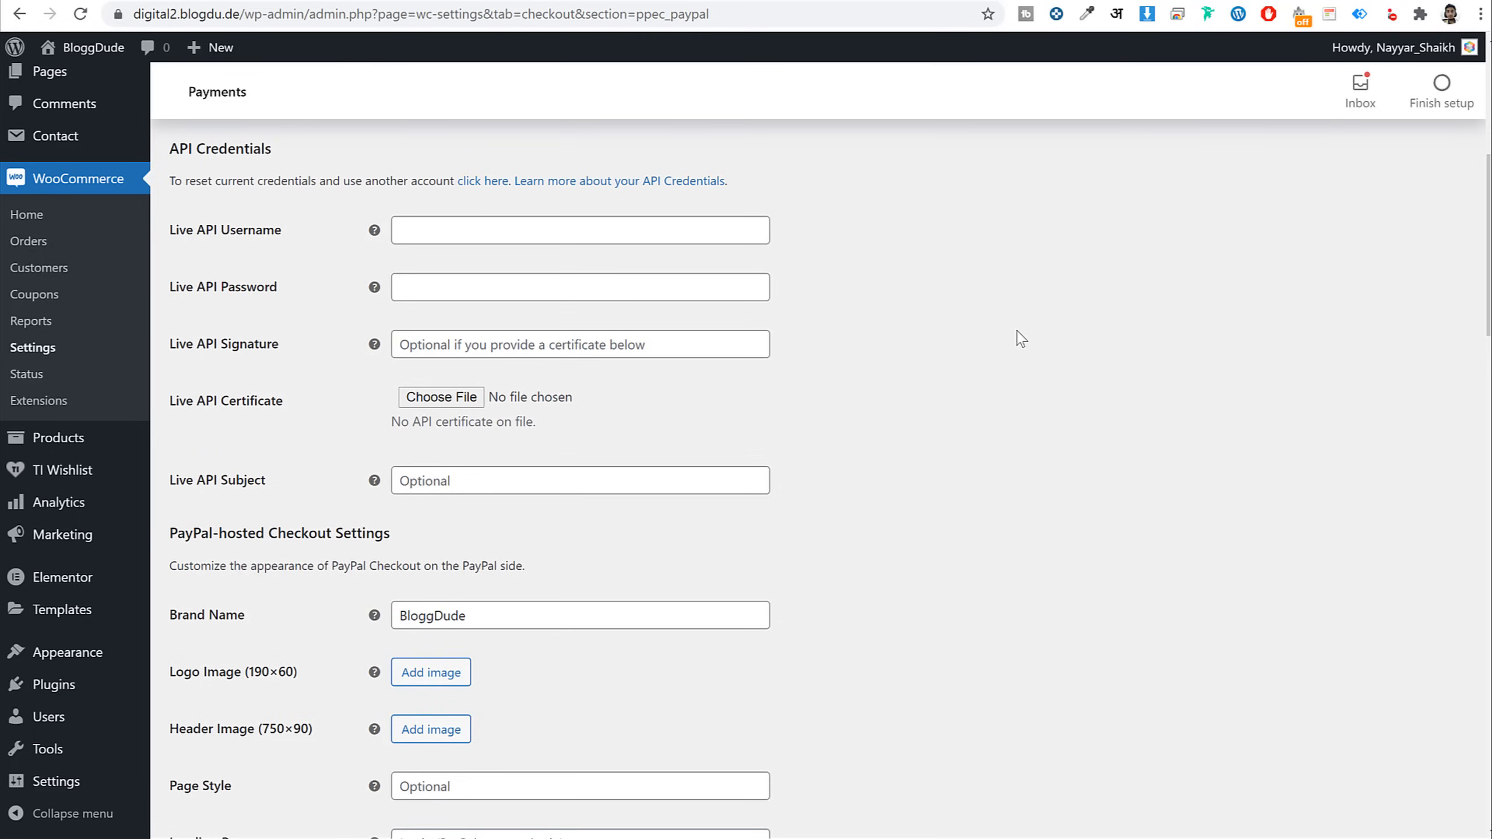
click(942, 1)
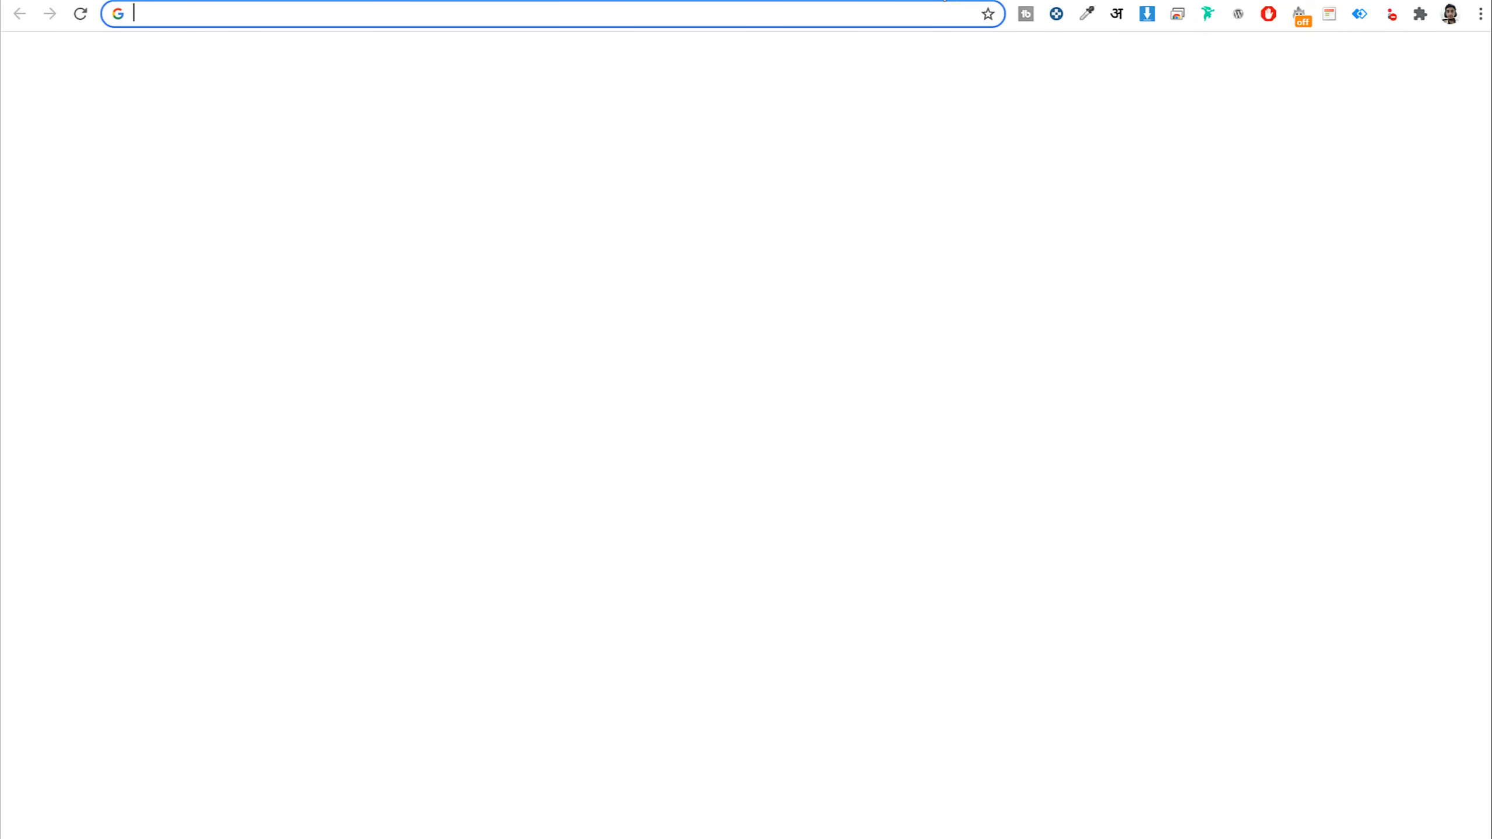
Go to paypal.com and sign in with the saved account login
text(paypal.com)
key(Return)
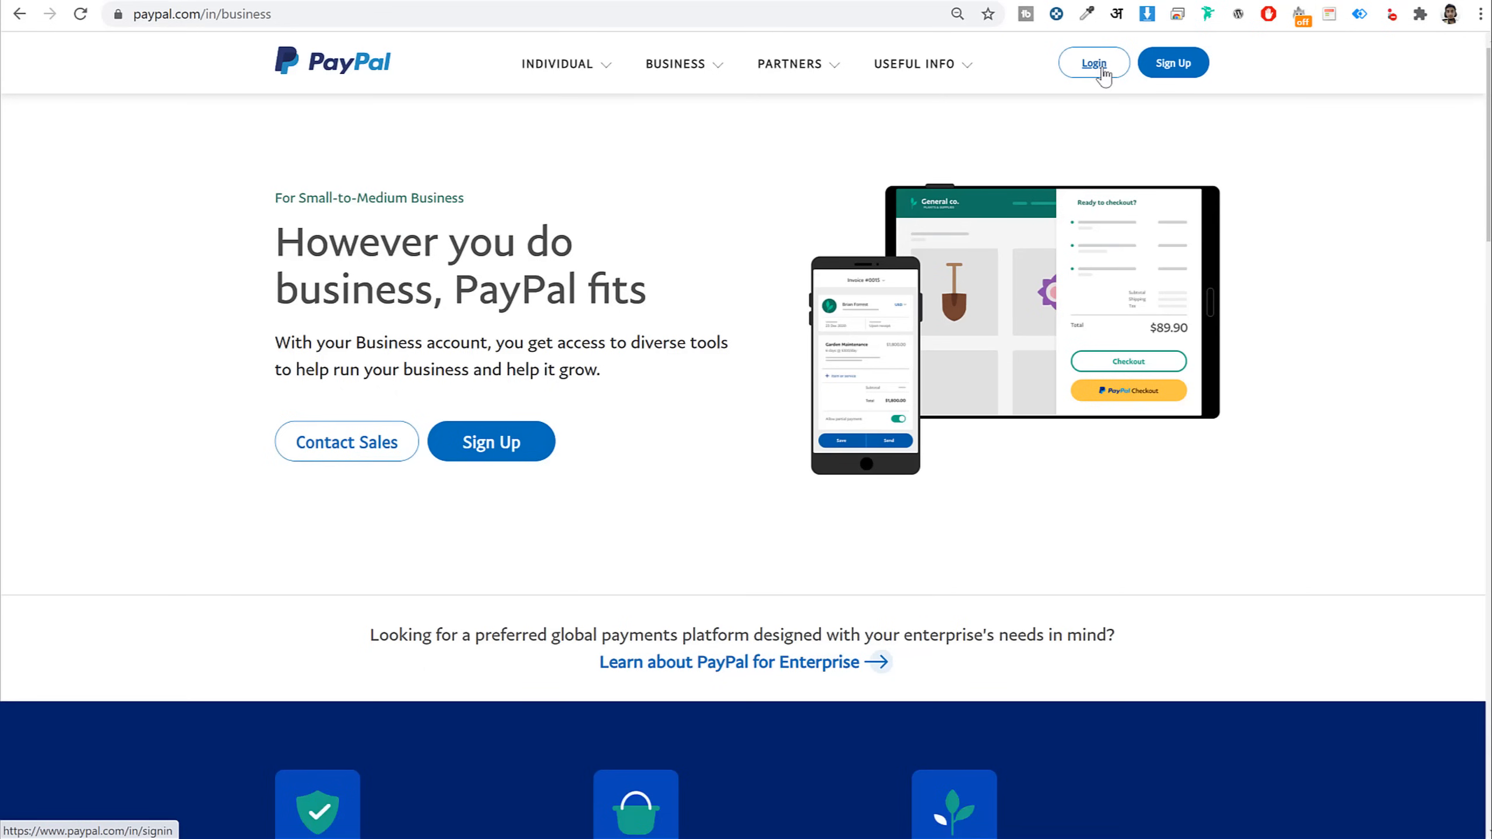
click(1090, 64)
click(814, 230)
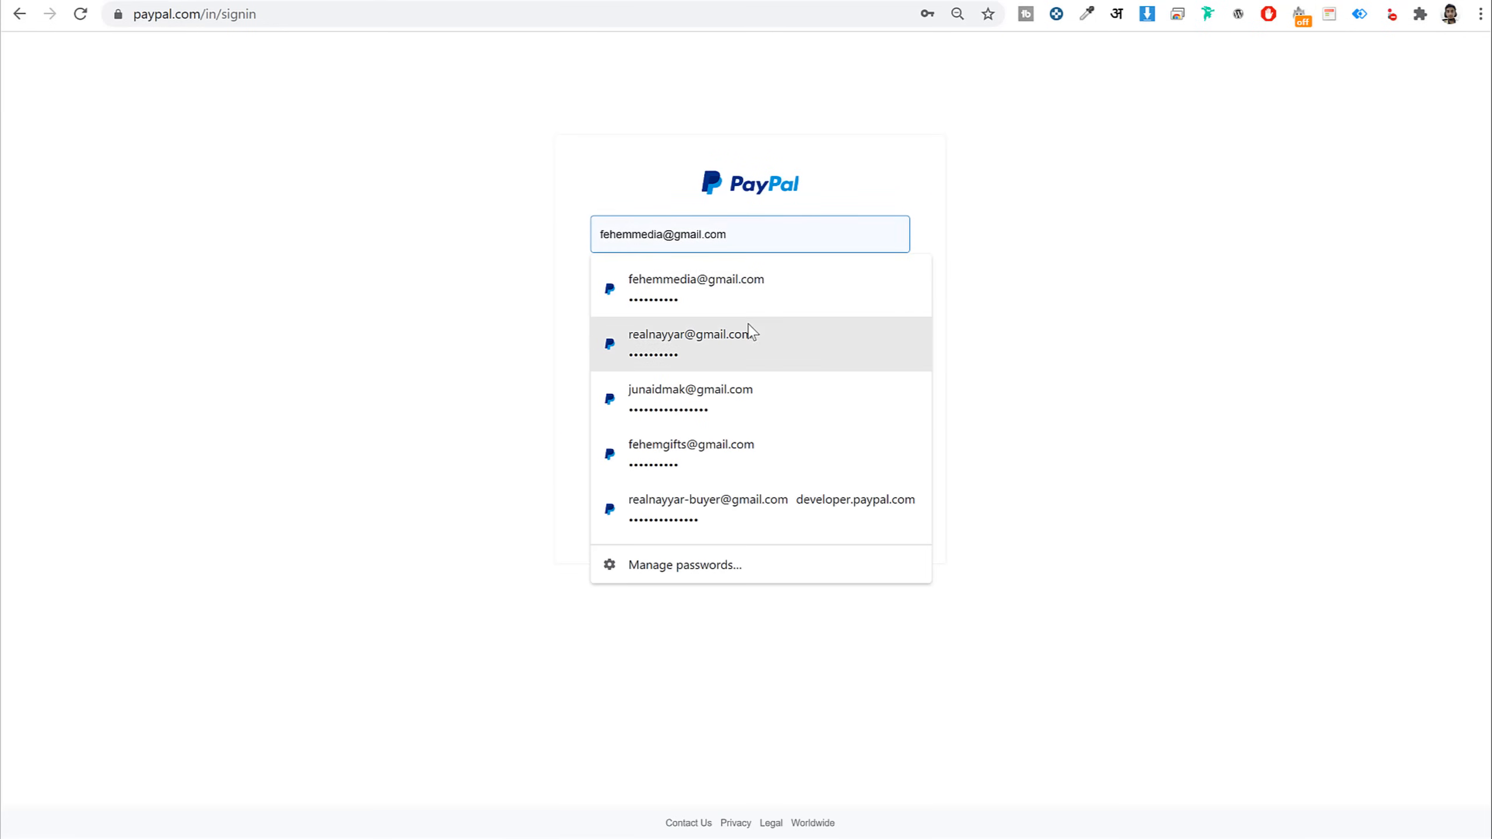
click(749, 334)
click(846, 367)
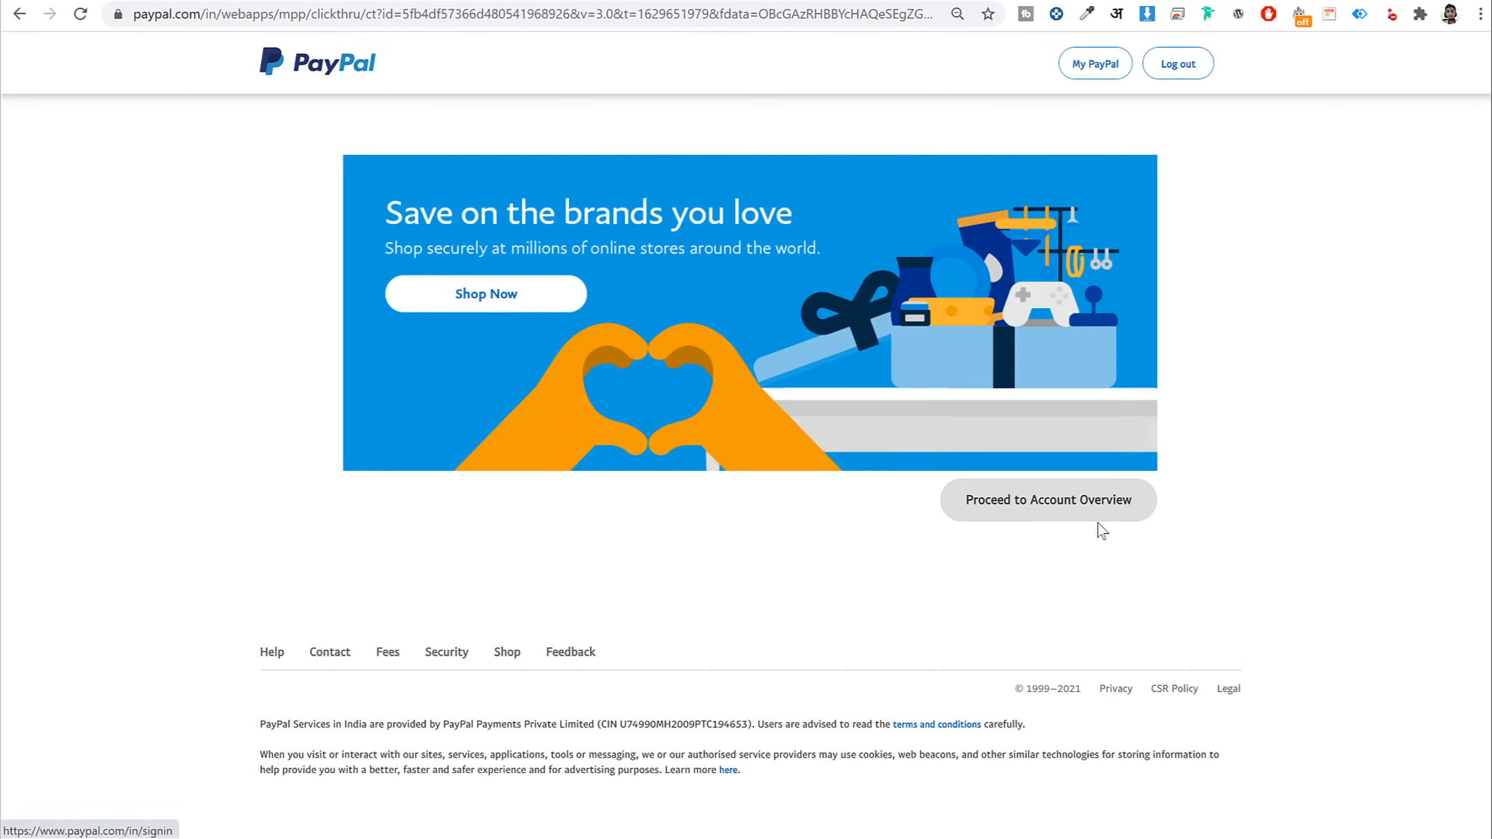
click(1182, 489)
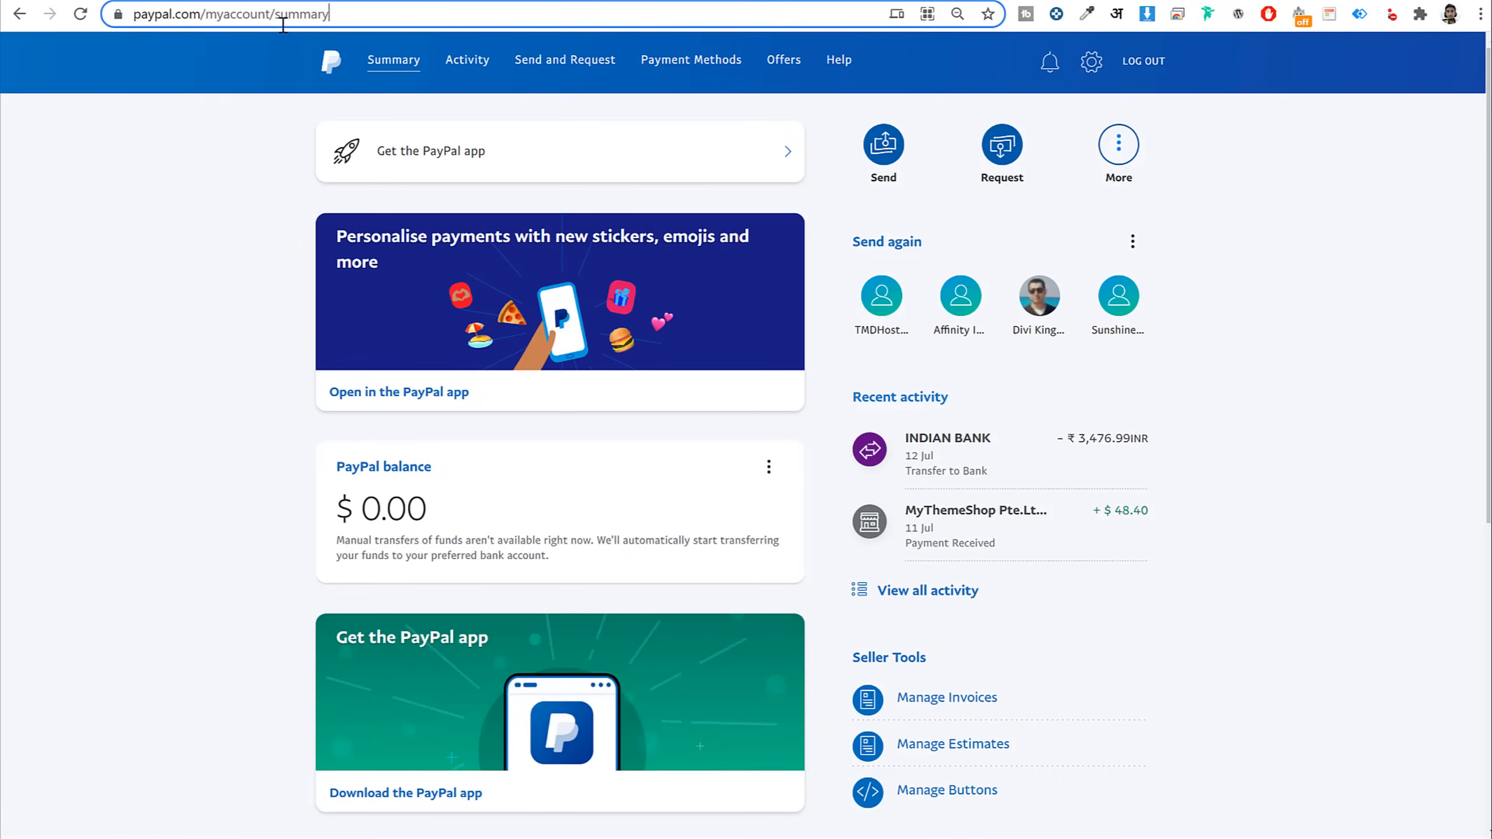
Navigate to PayPal's API credentials page via the address bar
drag(333, 14, 206, 14)
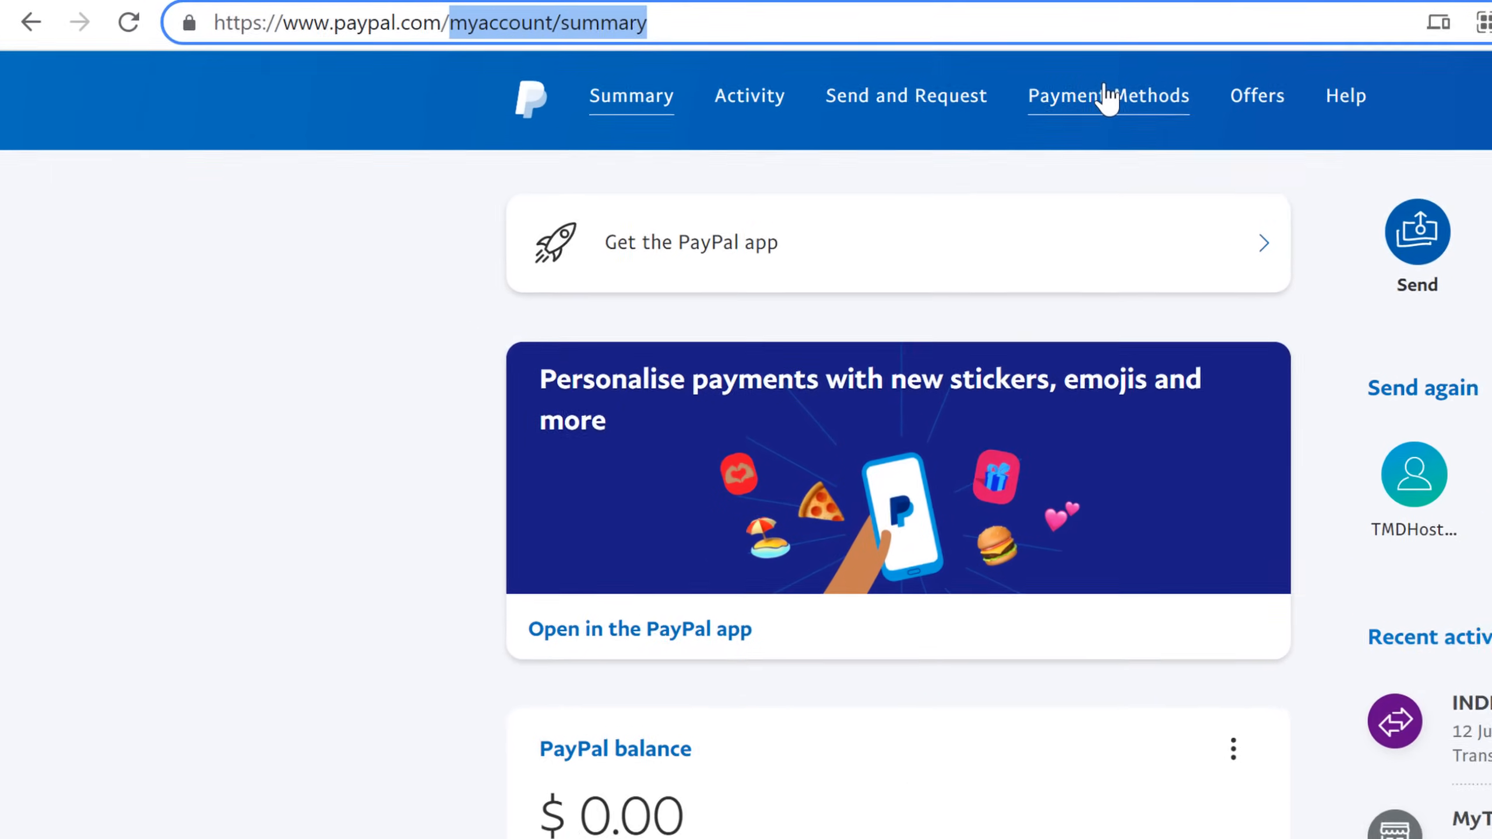
key(BackSpace)
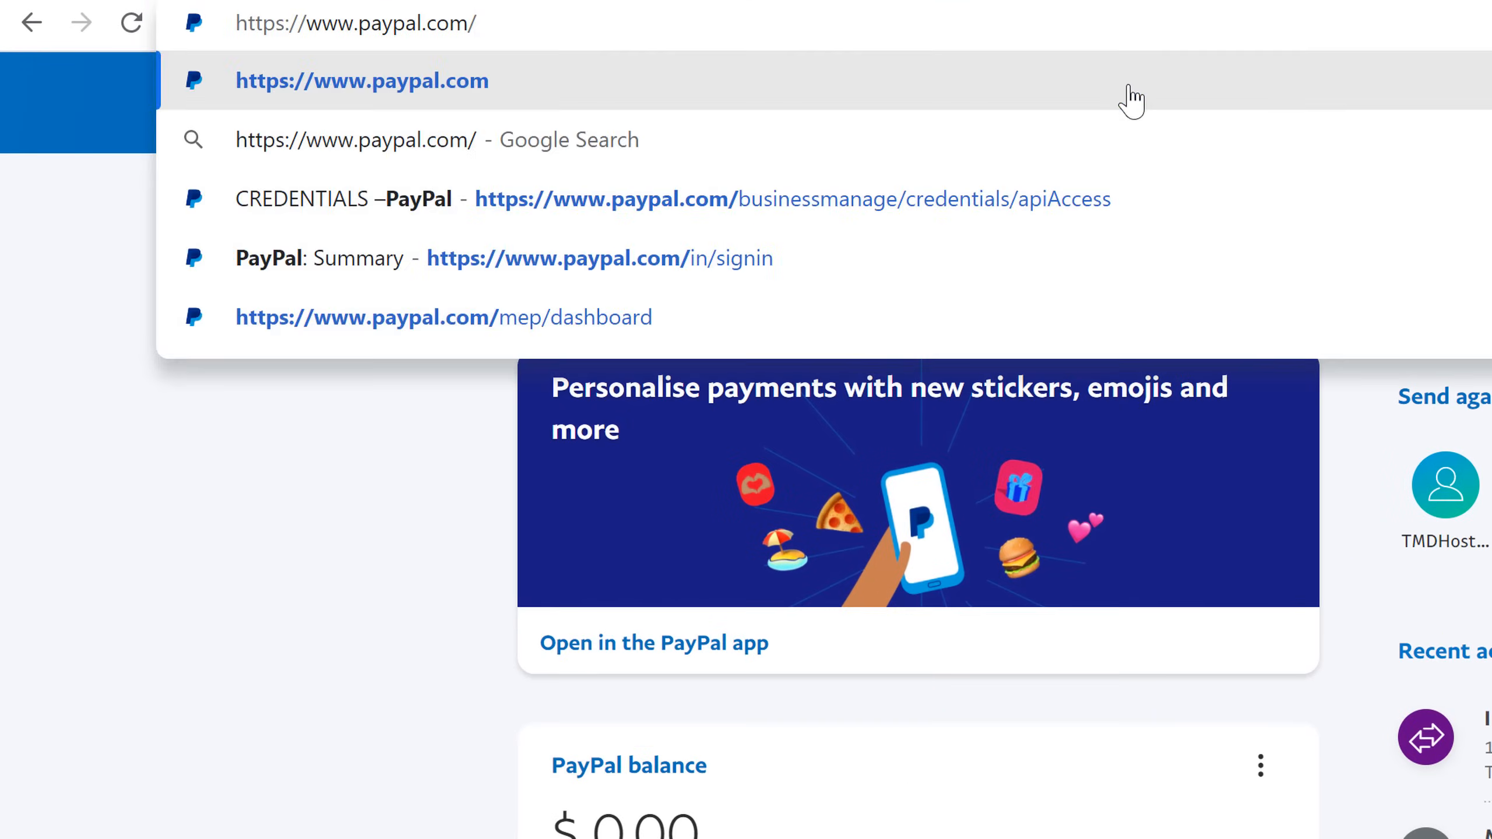
key(Down)
key(Down)
key(Return)
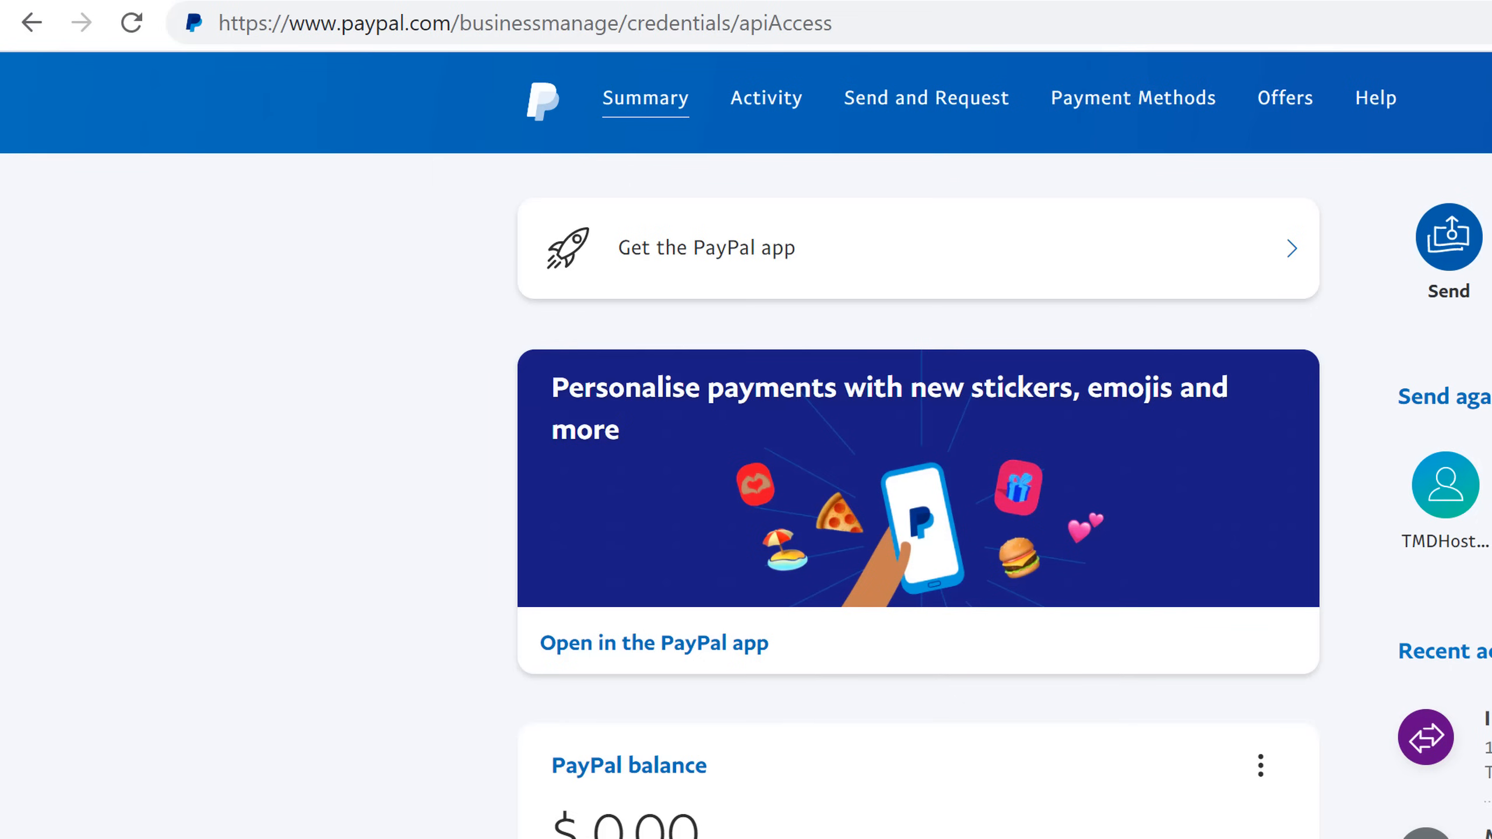
click(781, 17)
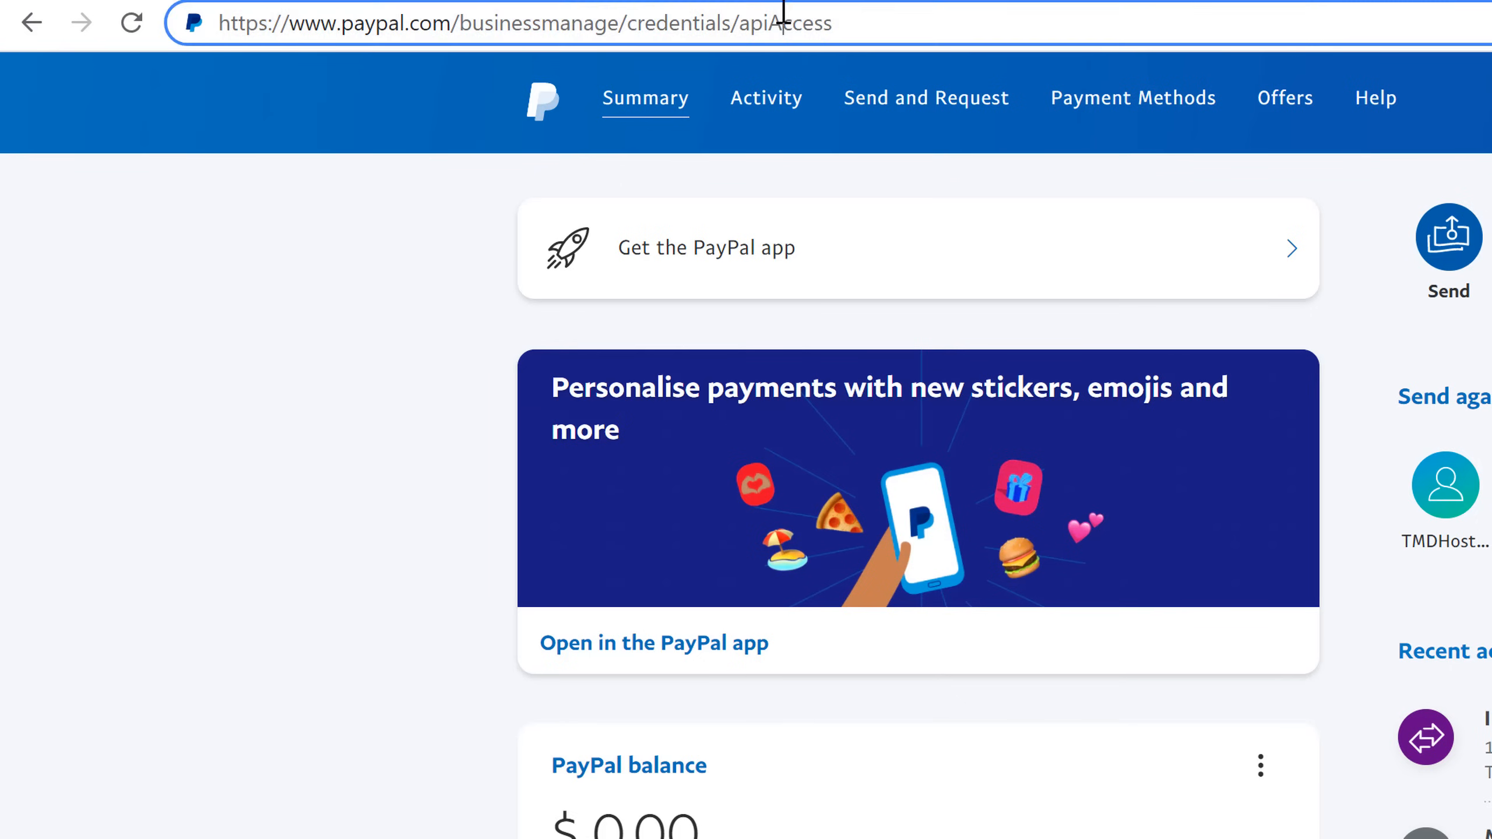
key(Return)
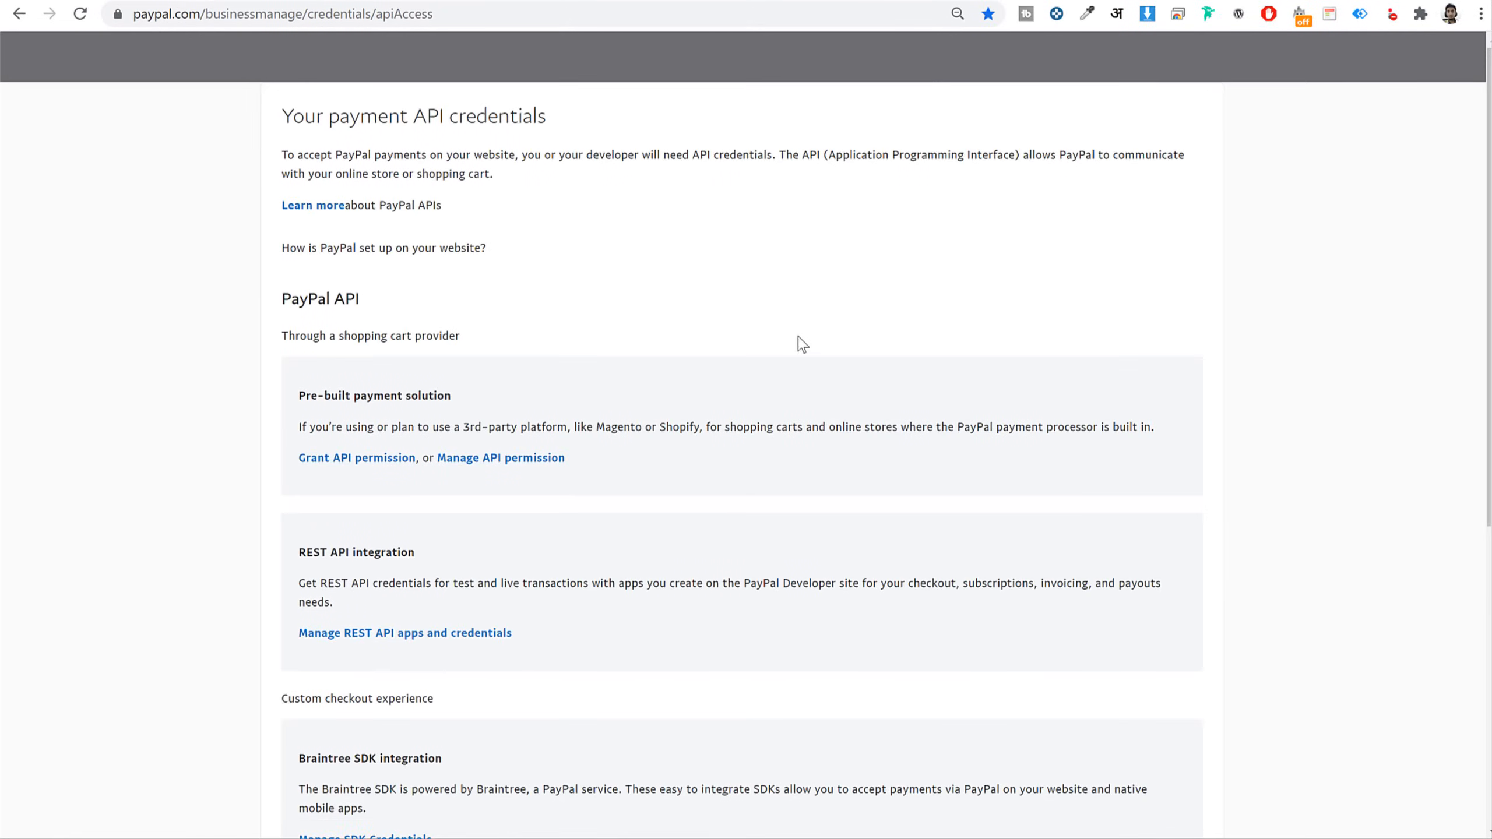
Reveal the classic NVP/SOAP API username and paste it into WooCommerce's Live API Username
scroll(800, 340, down, 6)
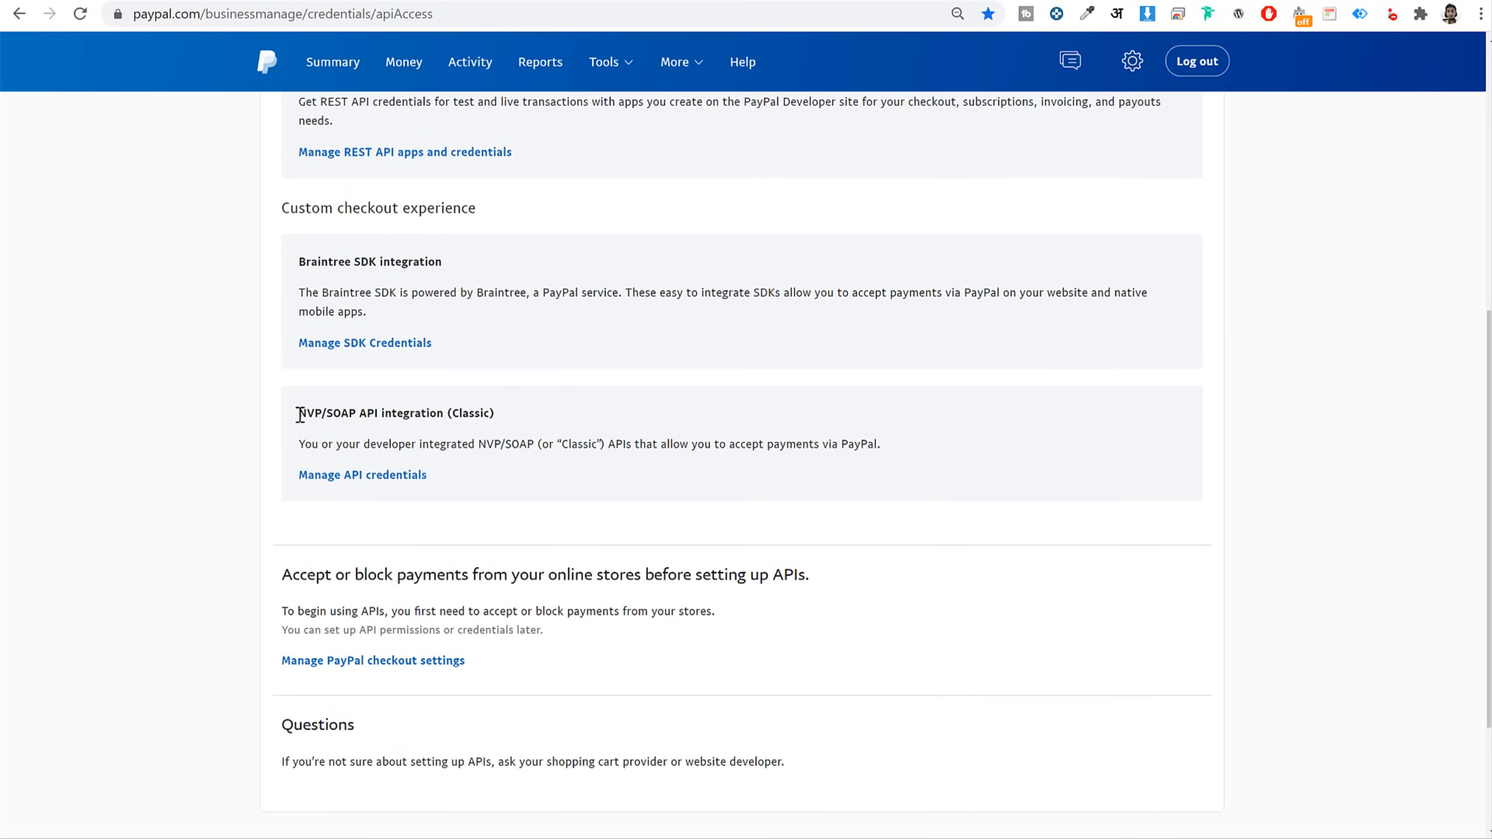
drag(299, 415, 513, 419)
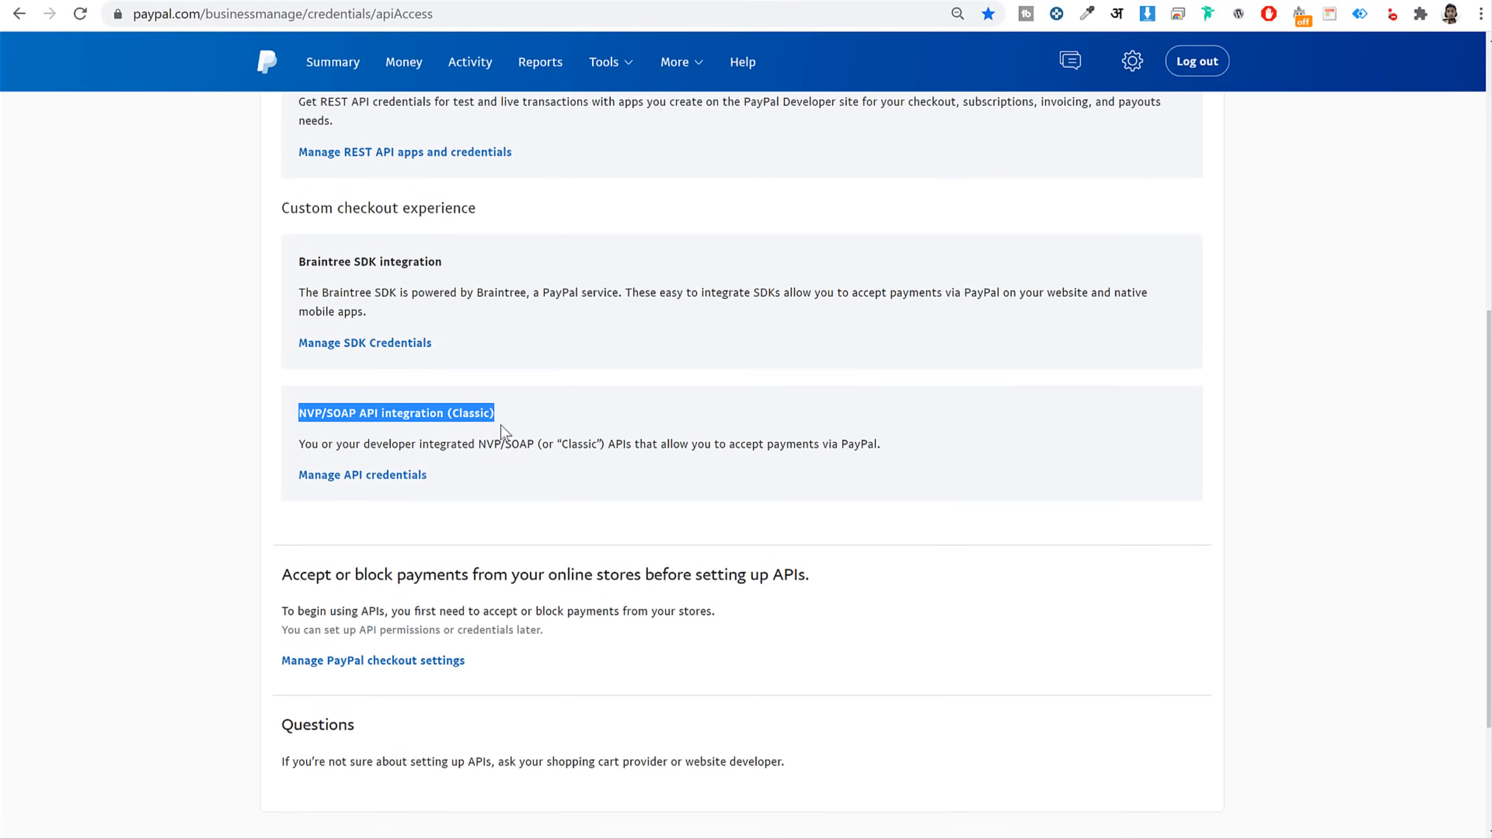
click(379, 476)
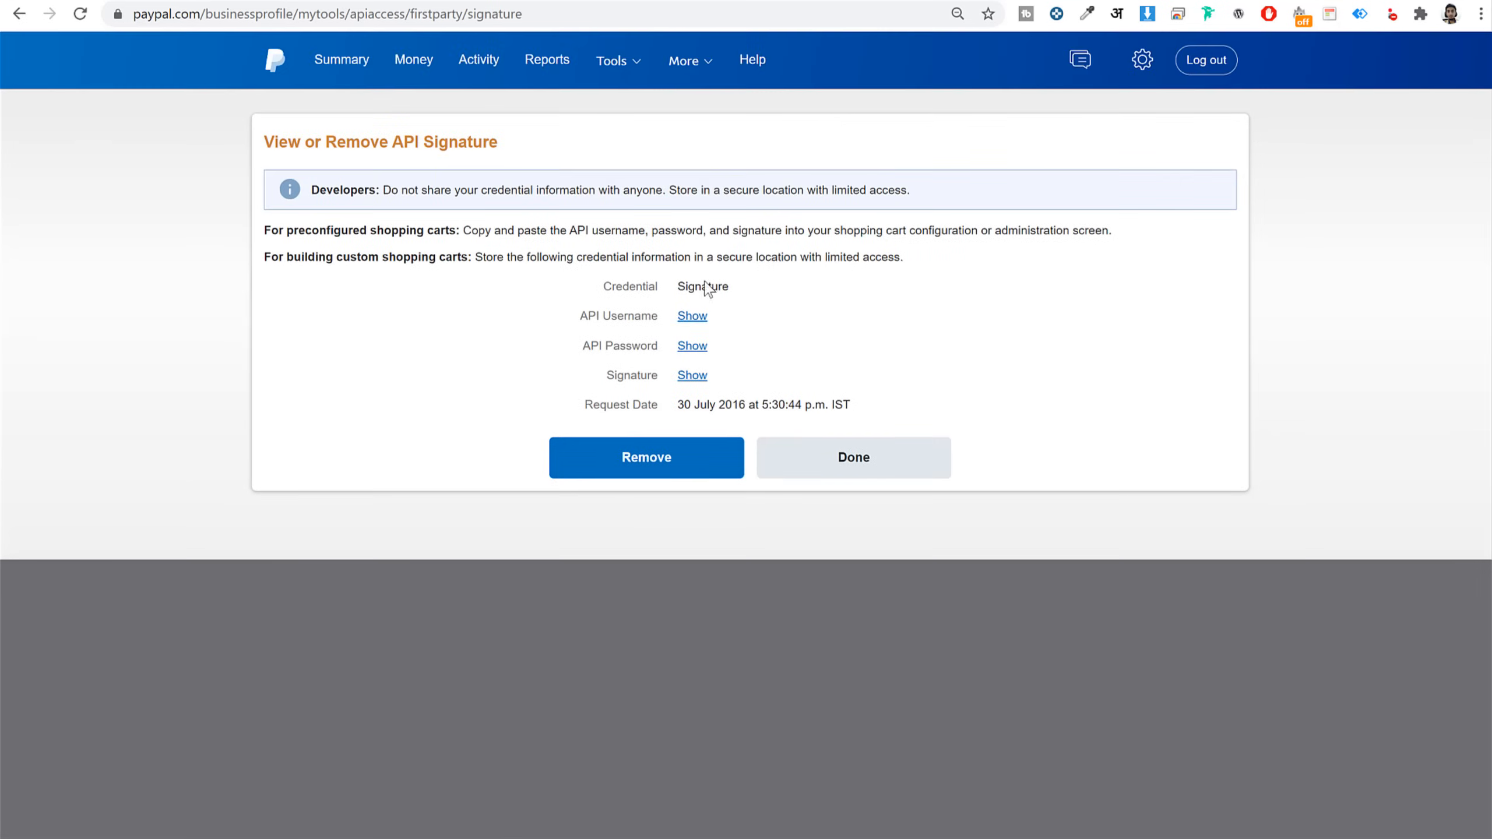
click(692, 316)
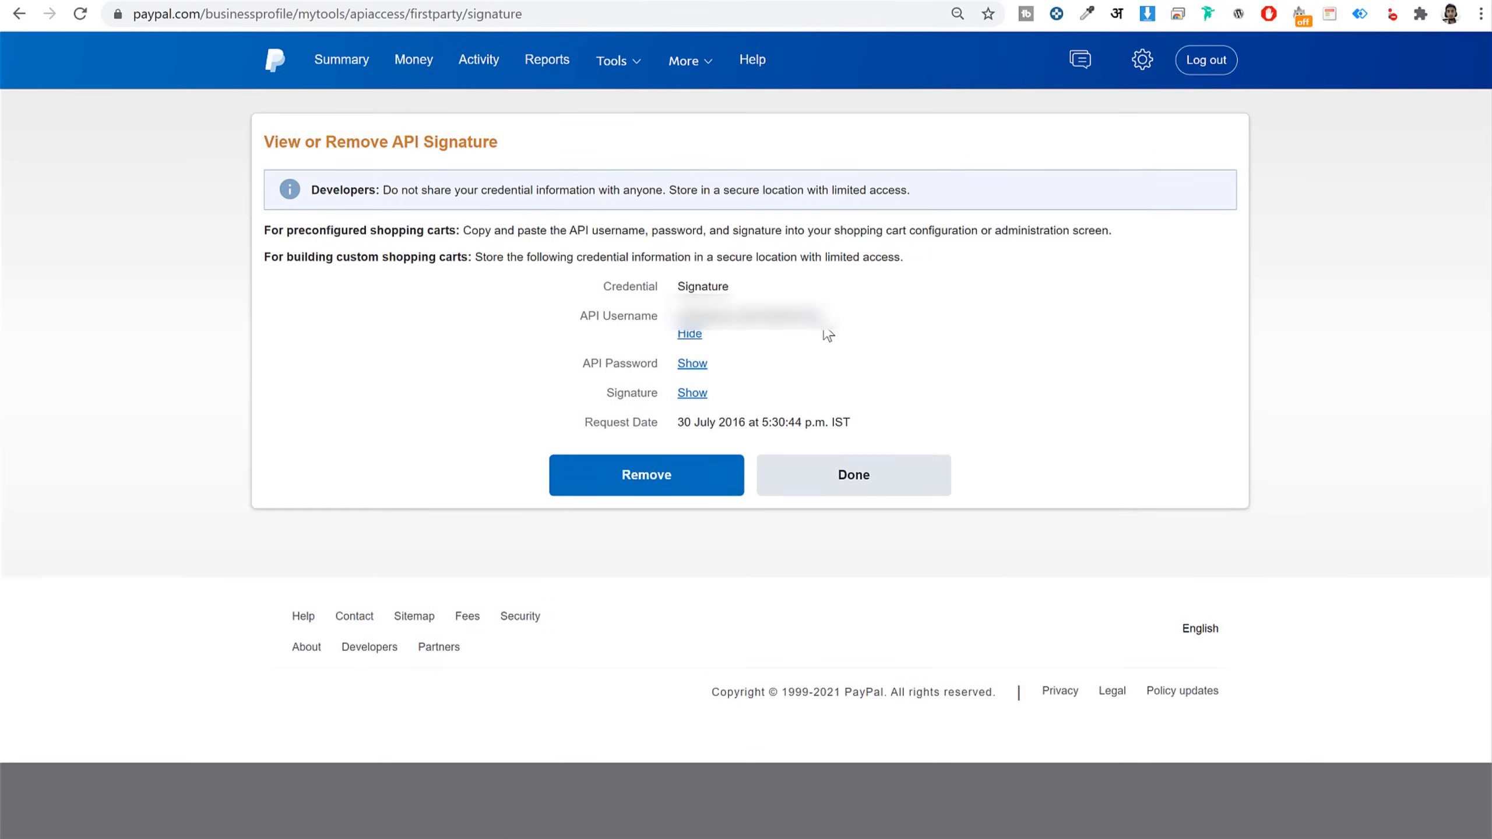
drag(826, 325, 635, 318)
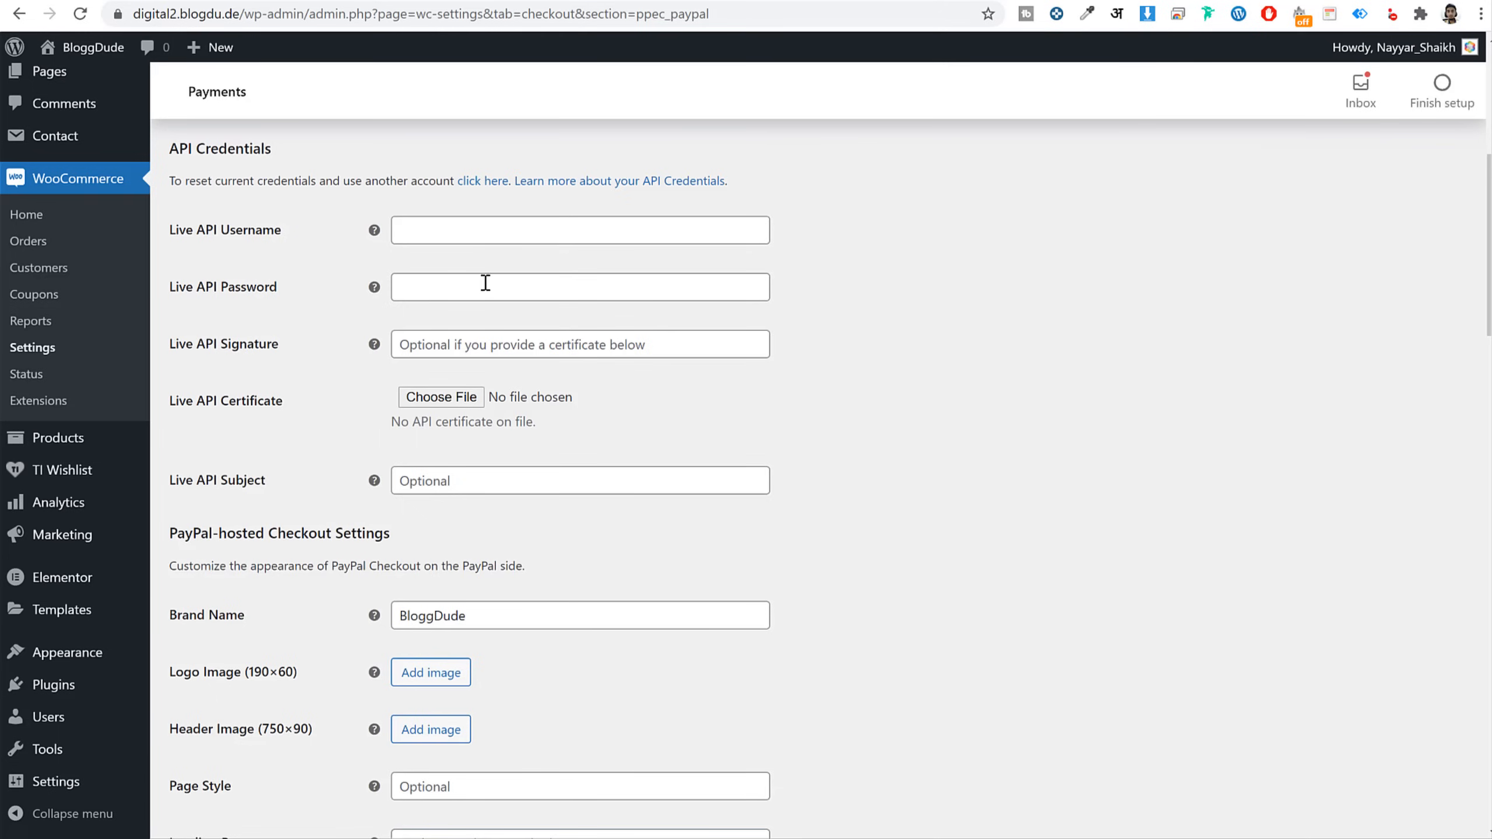
click(467, 232)
key(ctrl+v)
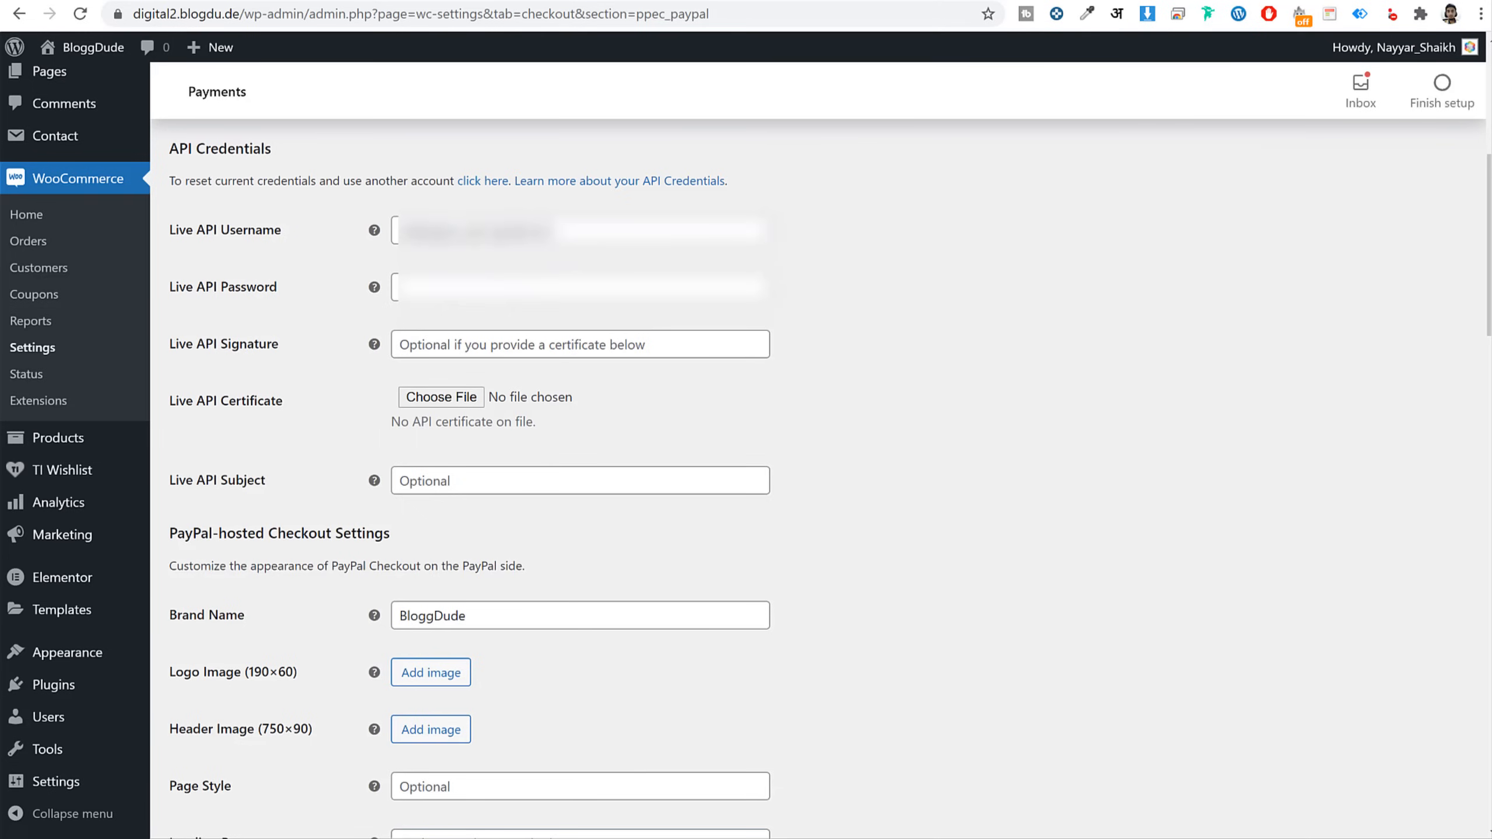
Copy the API password and signature into the Live fields and save PayPal Checkout settings
key(ctrl+Tab)
click(692, 338)
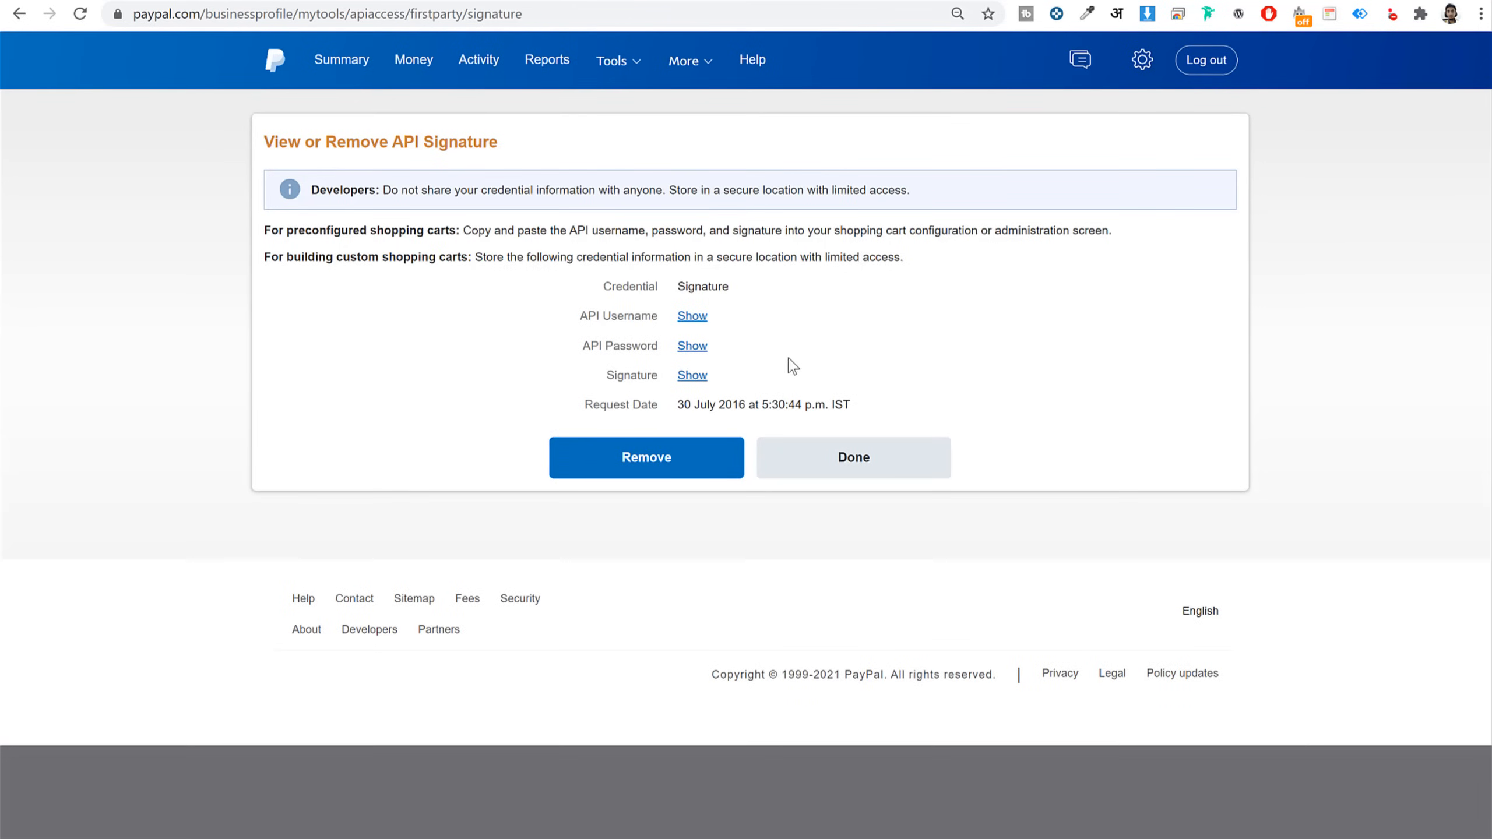
key(ctrl+Tab)
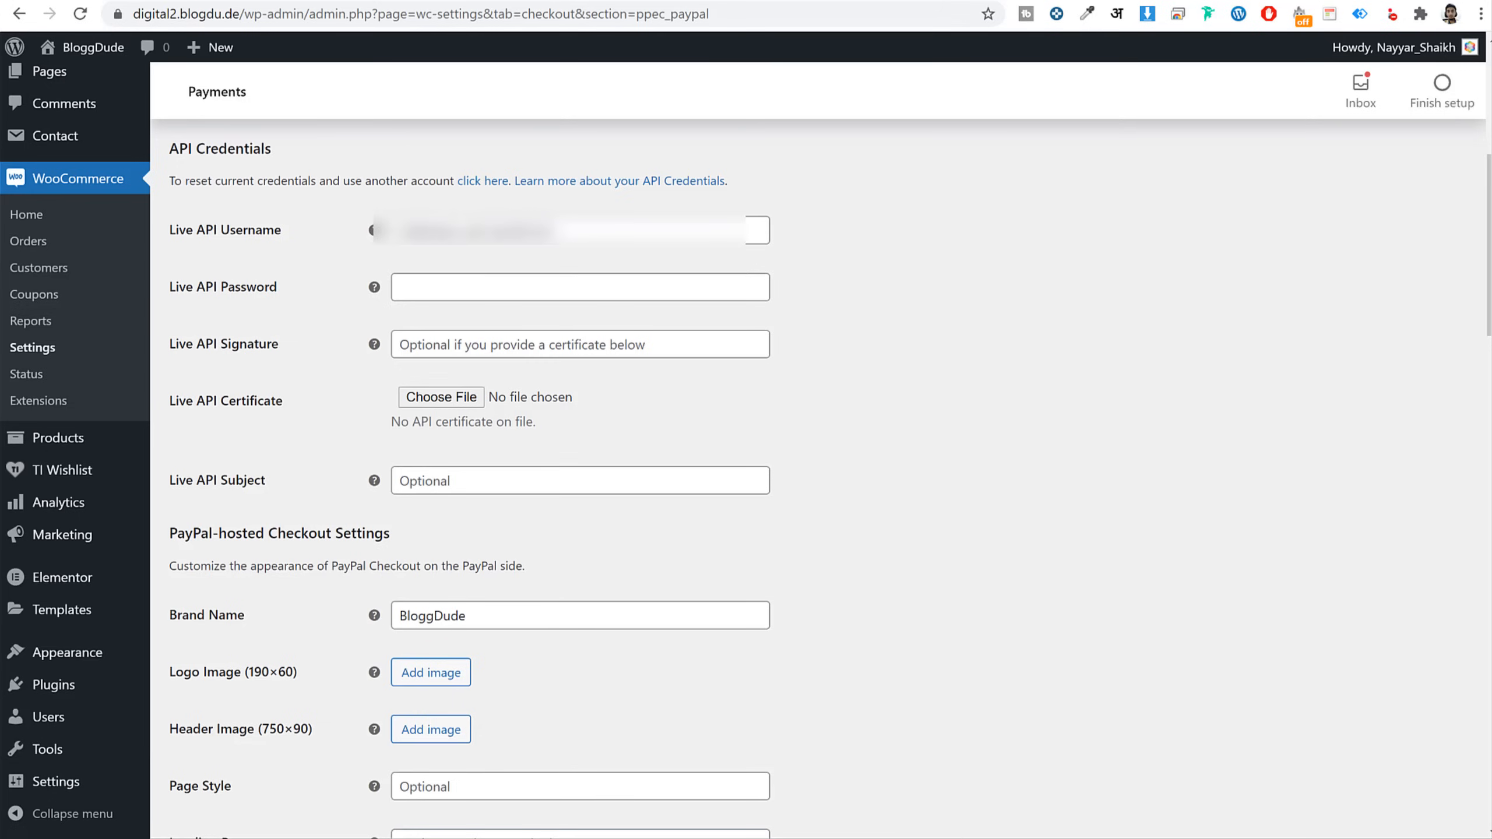
key(ctrl+Tab)
key(ctrl+Tab)
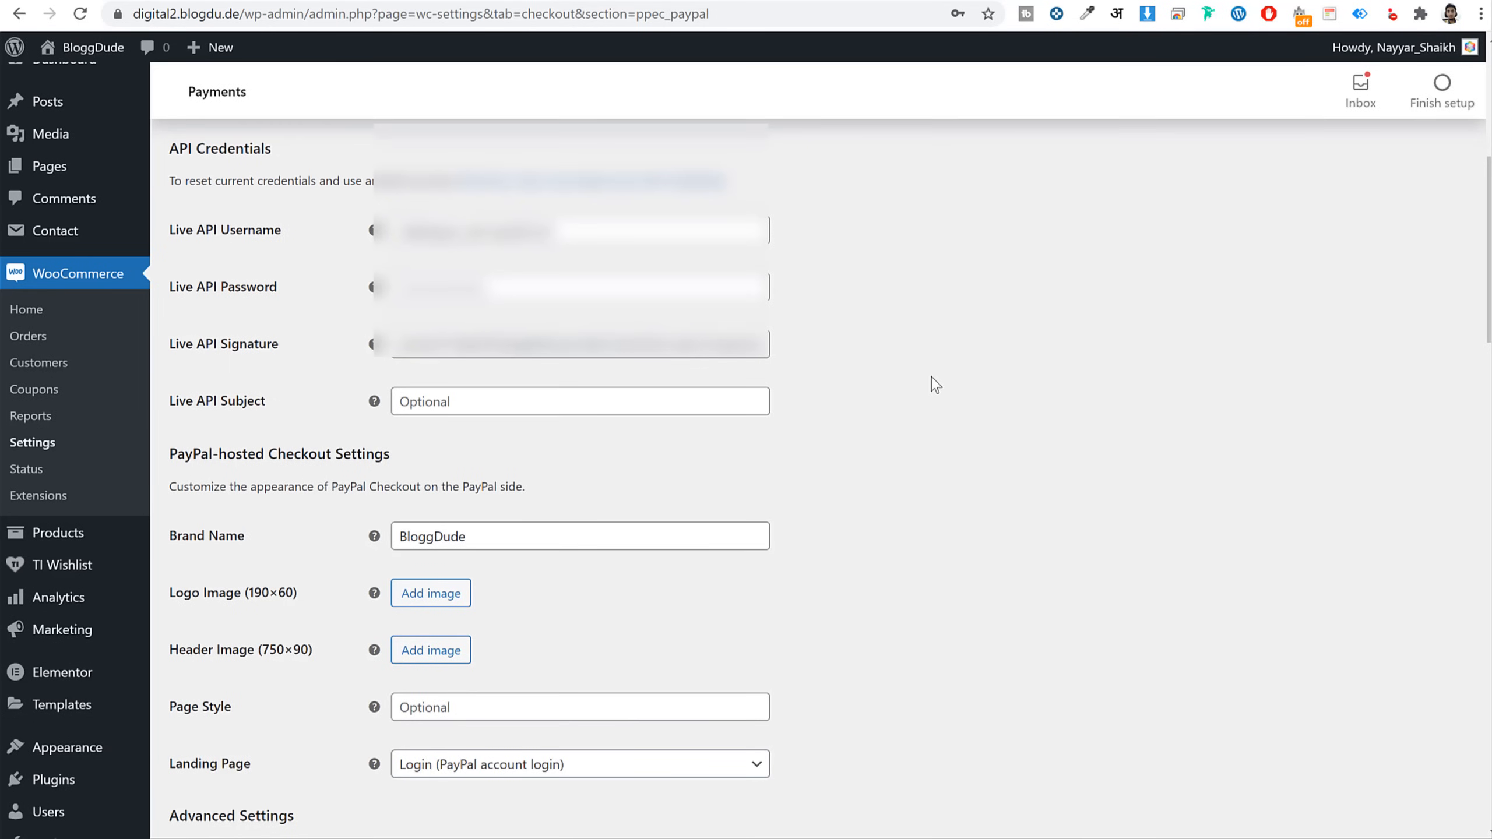
scroll(935, 385, down, 20)
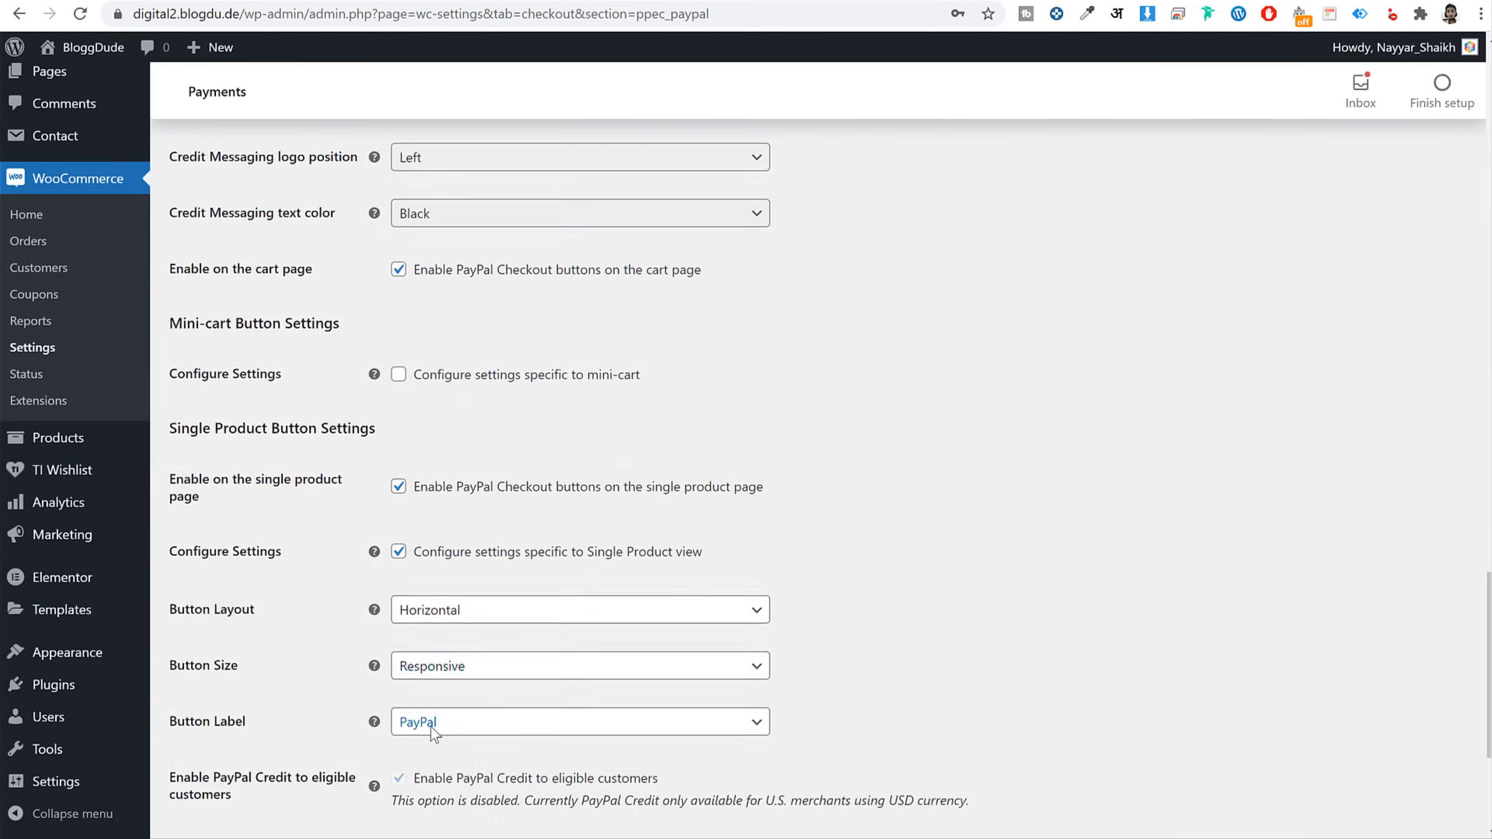
scroll(433, 735, down, 5)
click(216, 739)
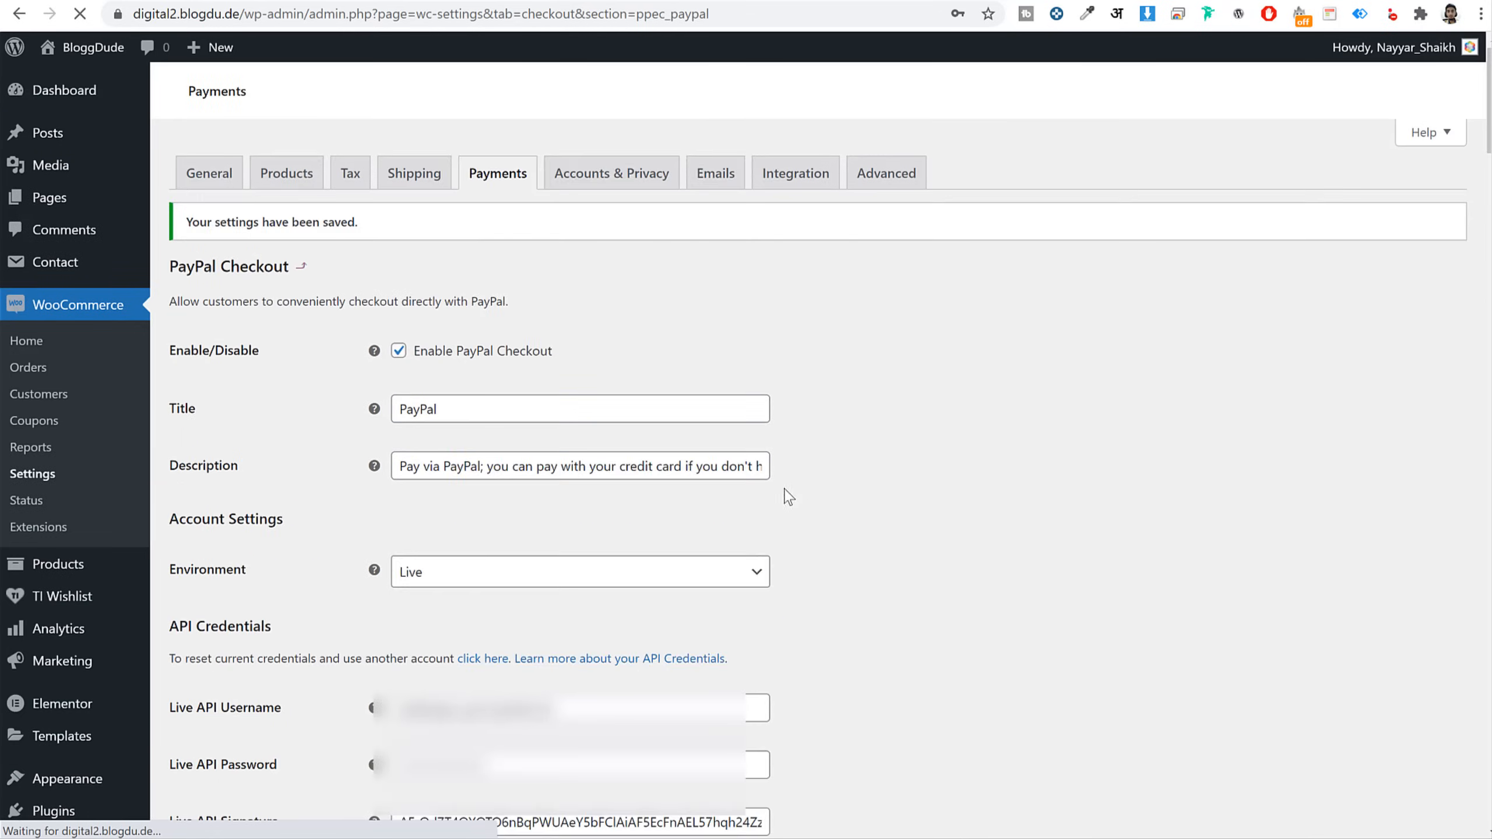
click(506, 185)
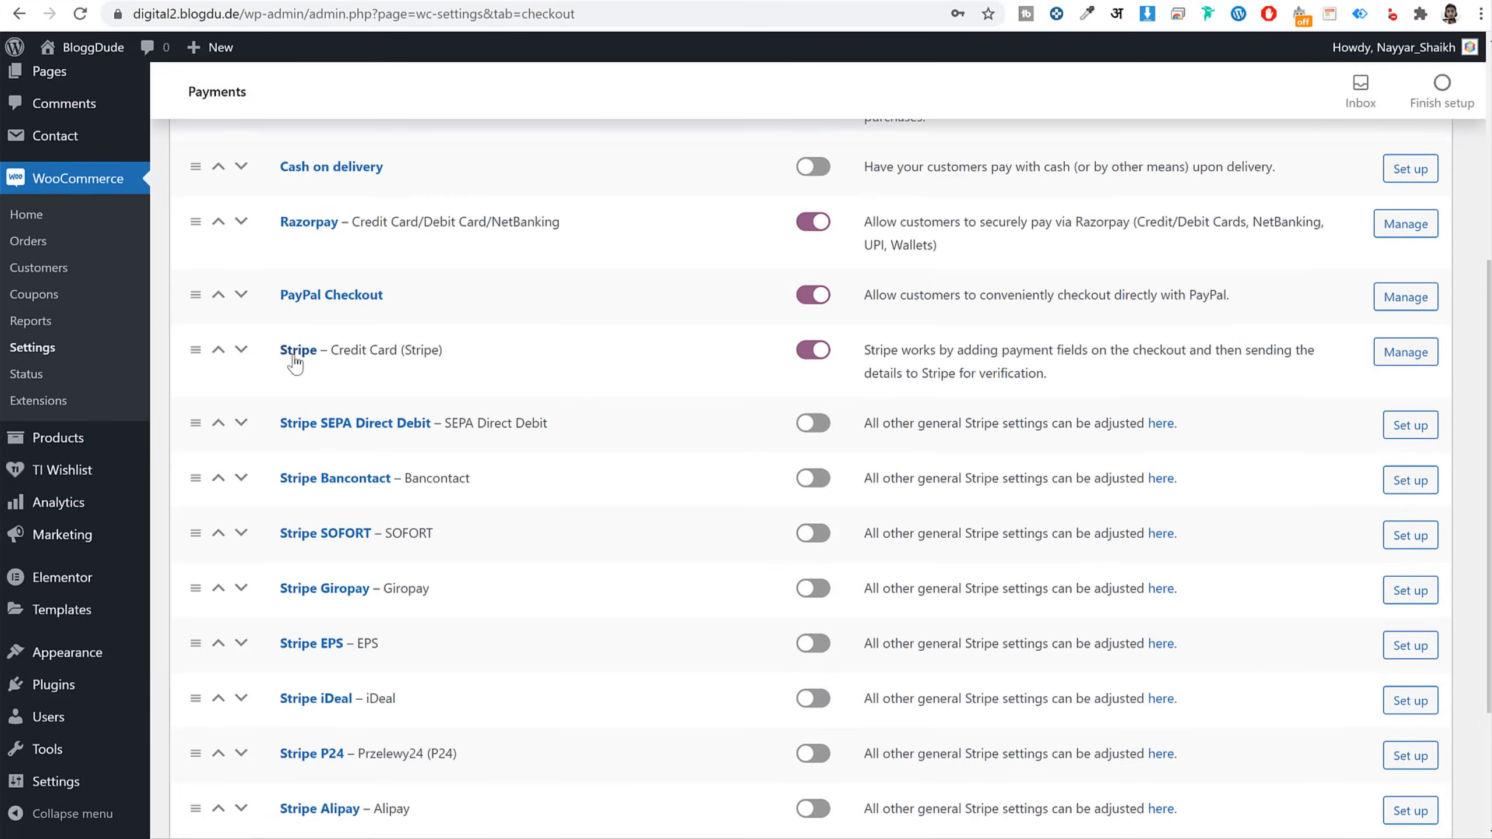
Open the Stripe payment settings and turn off test mode
click(301, 348)
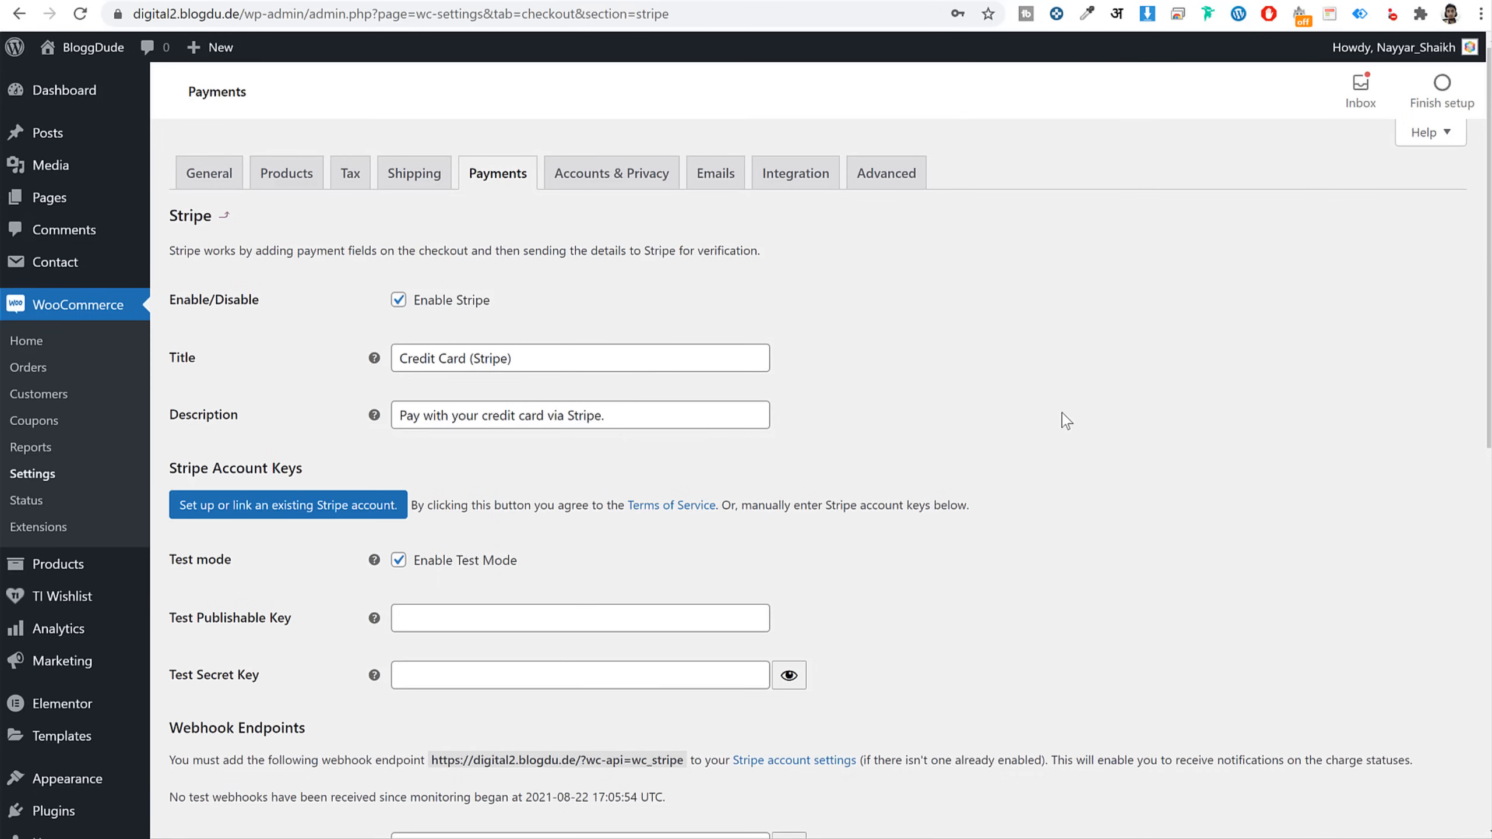
scroll(1066, 421, down, 3)
click(461, 373)
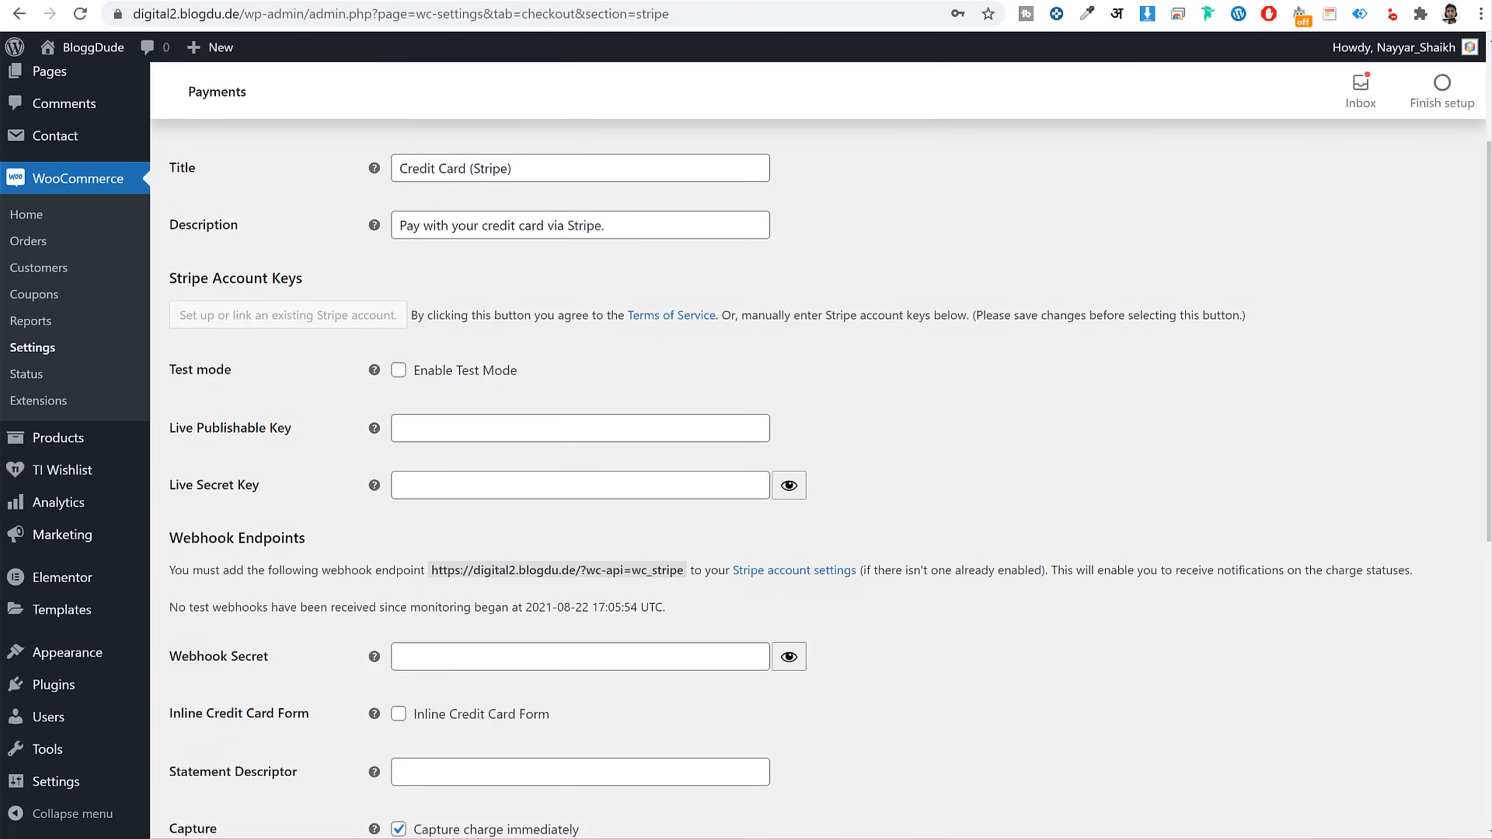
scroll(874, 428, up, 3)
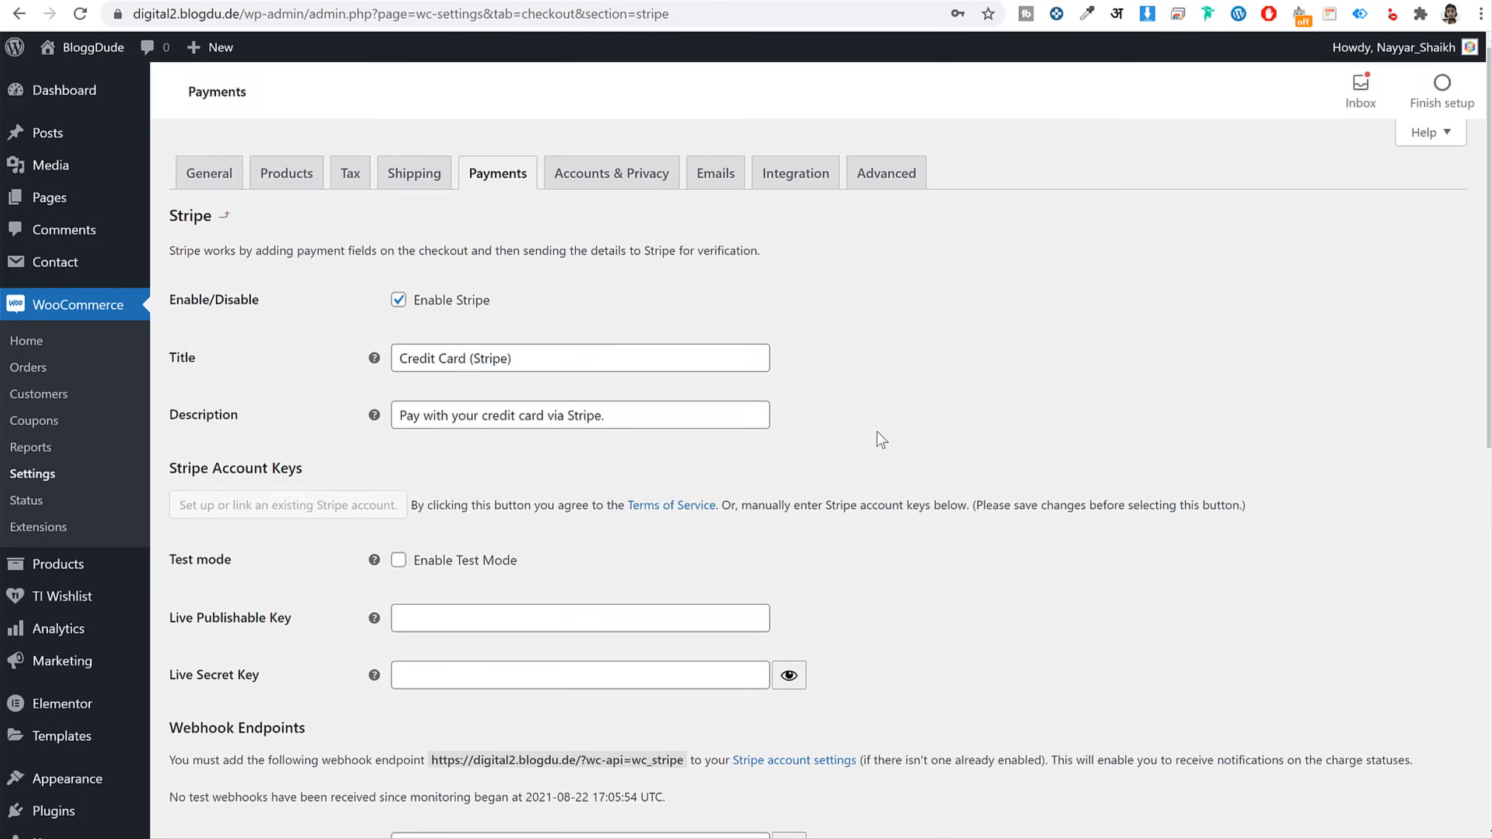
scroll(878, 431, down, 3)
Copy the live publishable key from Stripe Developers > API keys into Live Publishable Key
click(573, 1)
click(561, 18)
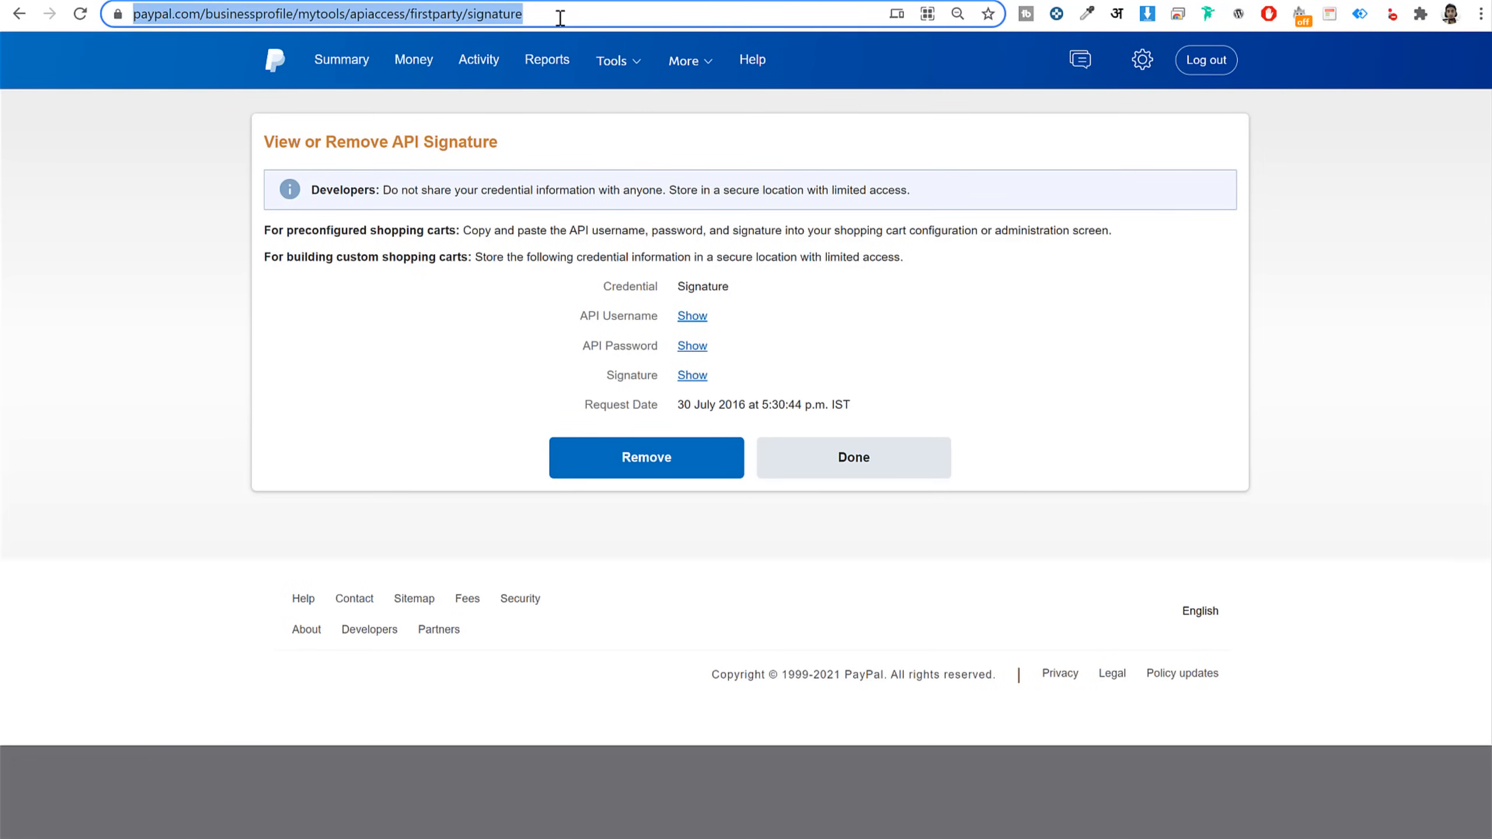
text(da)
key(Return)
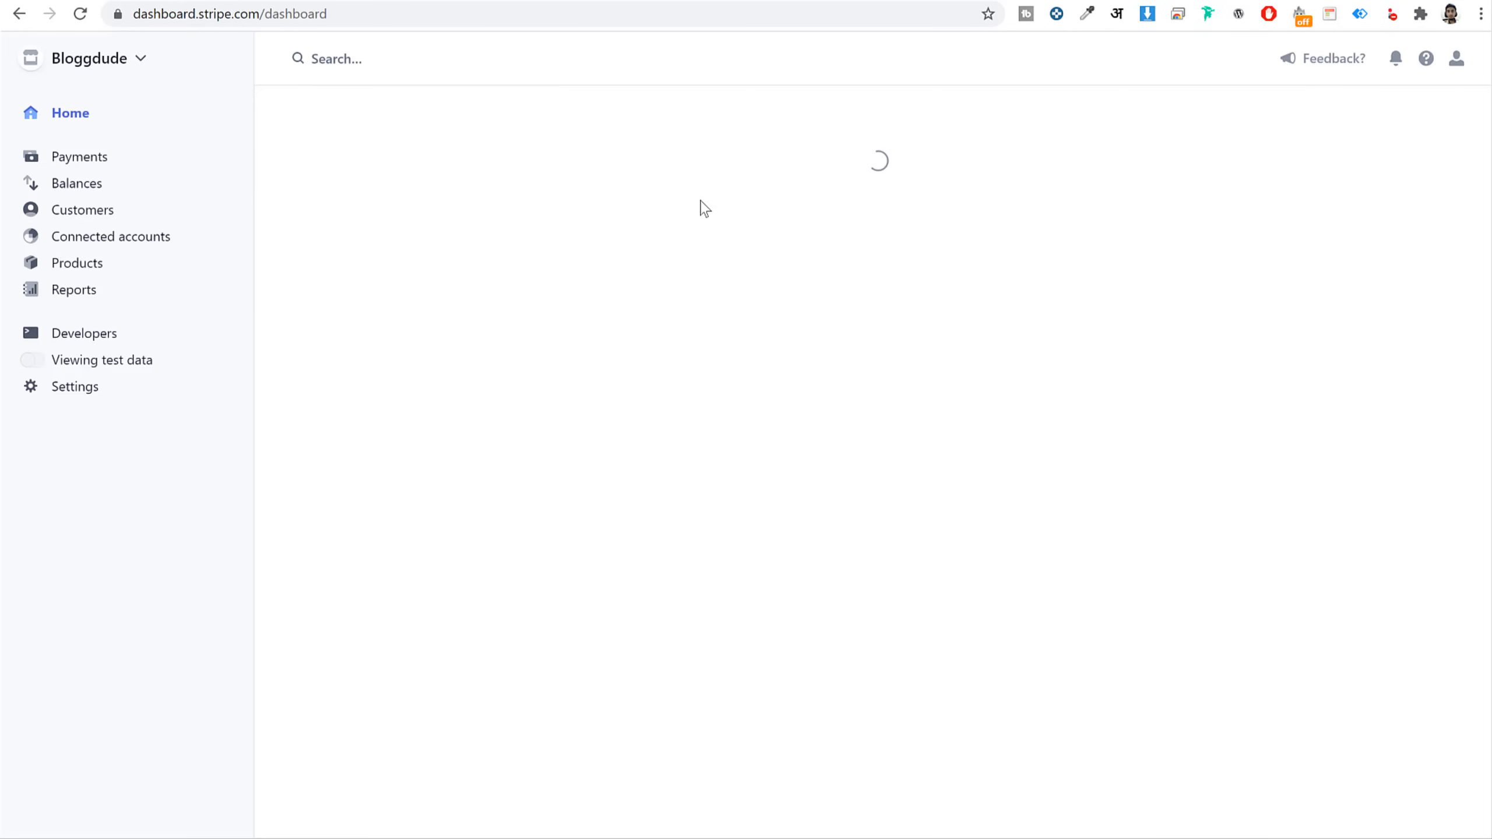
click(115, 344)
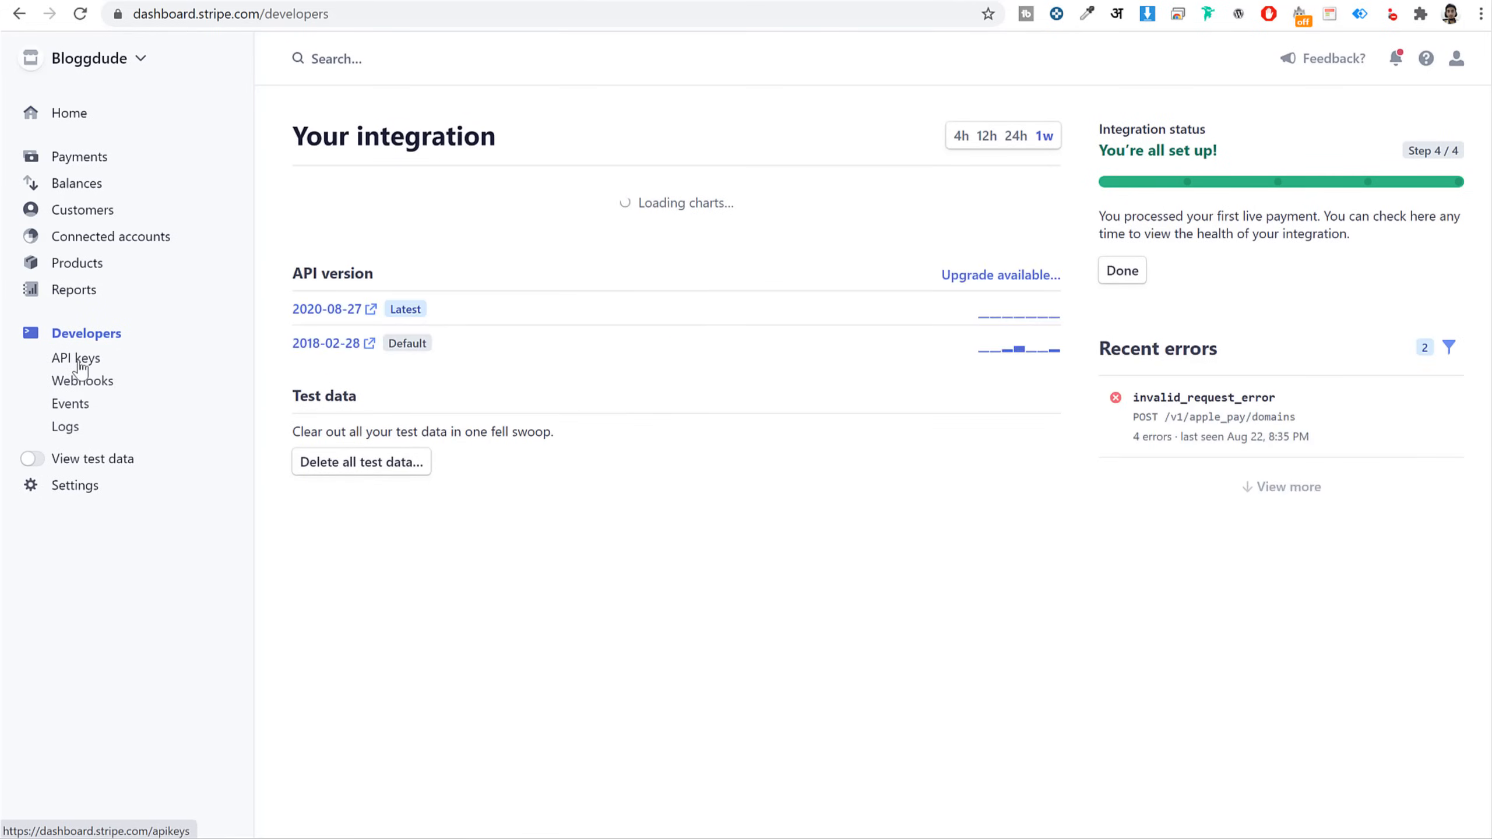
click(79, 362)
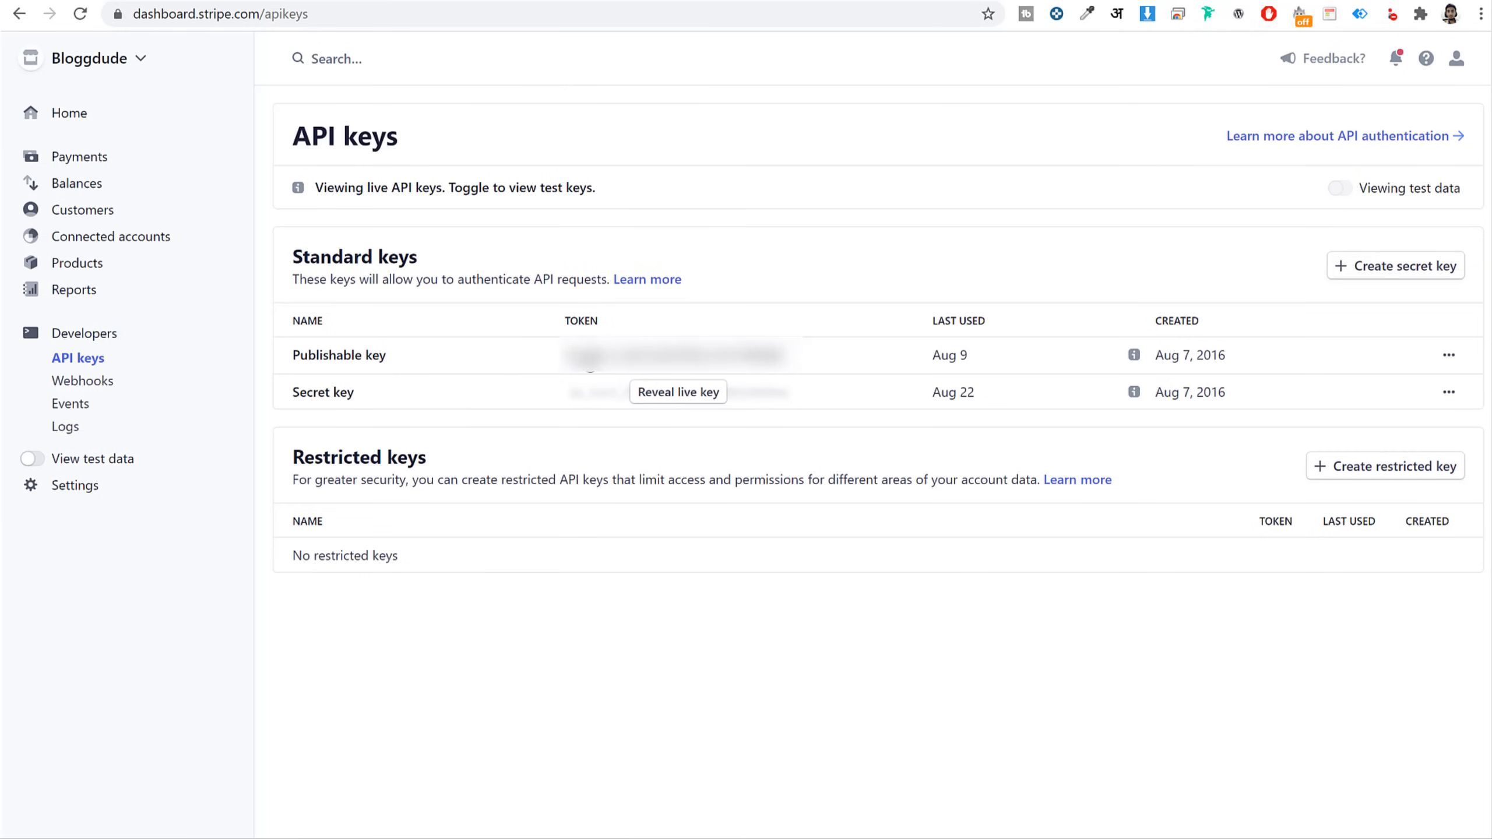
click(632, 364)
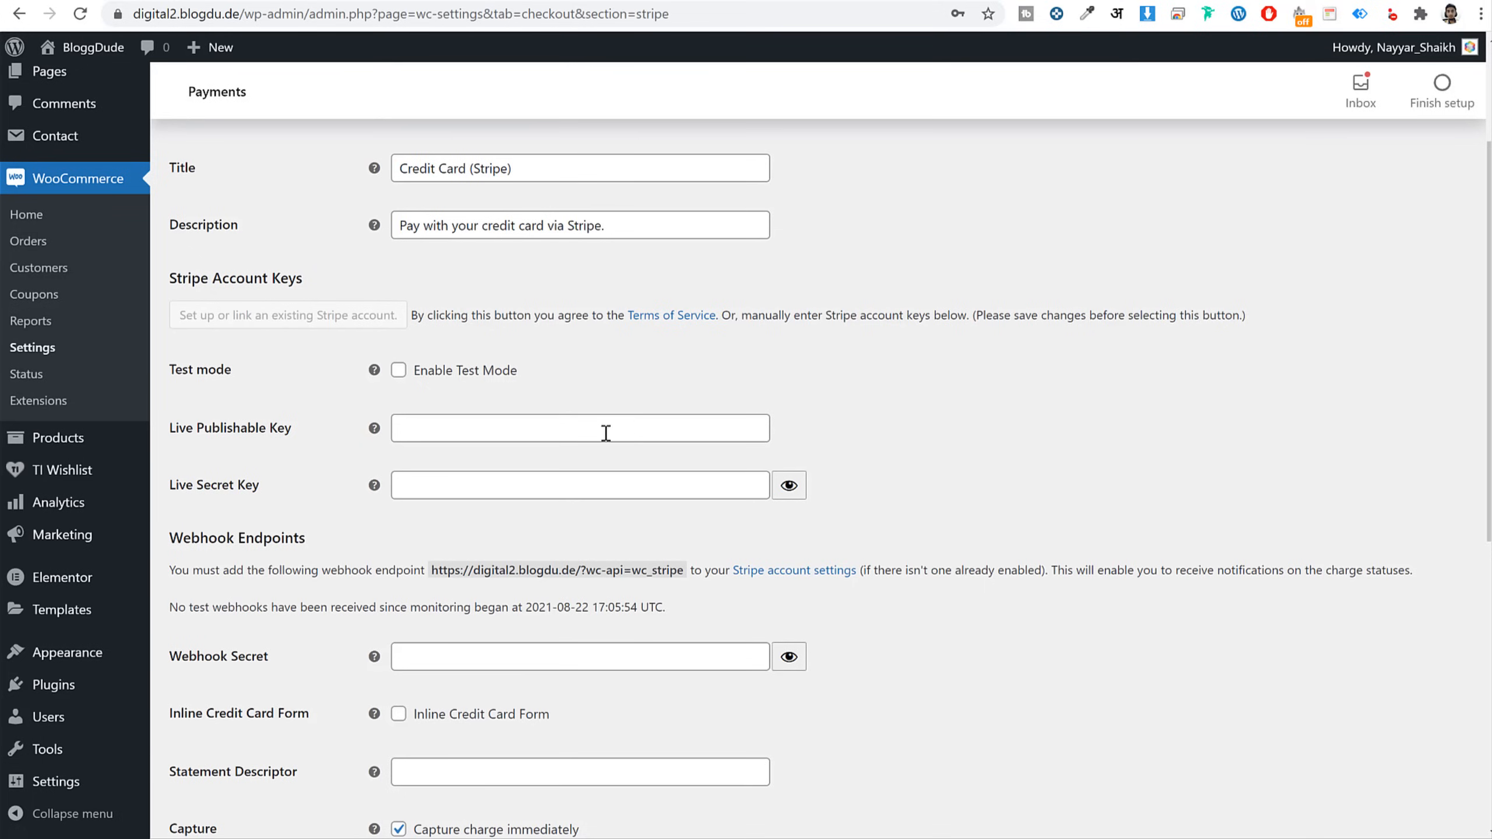
click(602, 433)
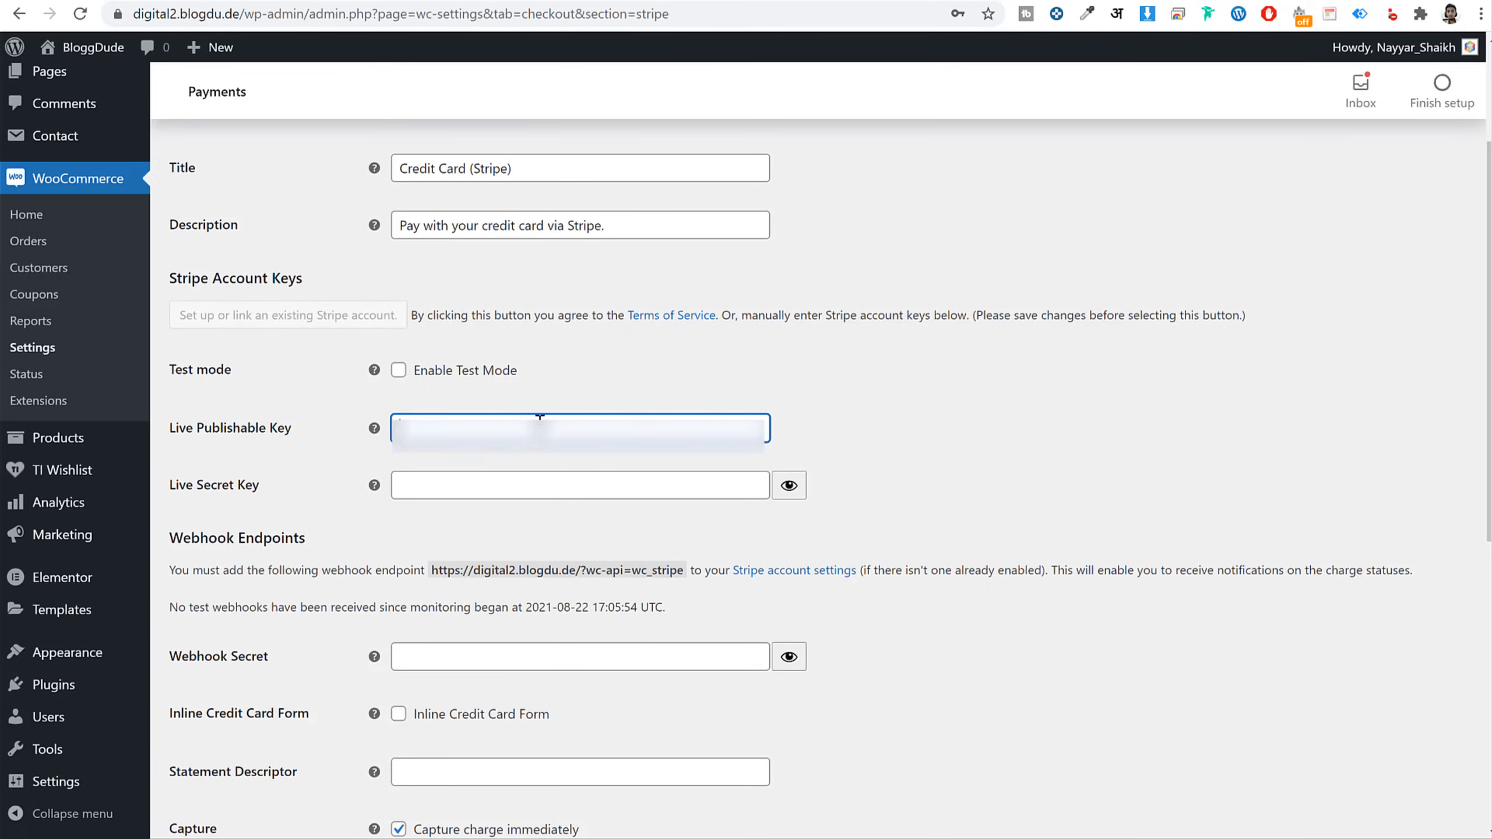
key(ctrl+v)
Fill the Live Secret Key with the saved suggestion and save the Stripe settings
click(533, 0)
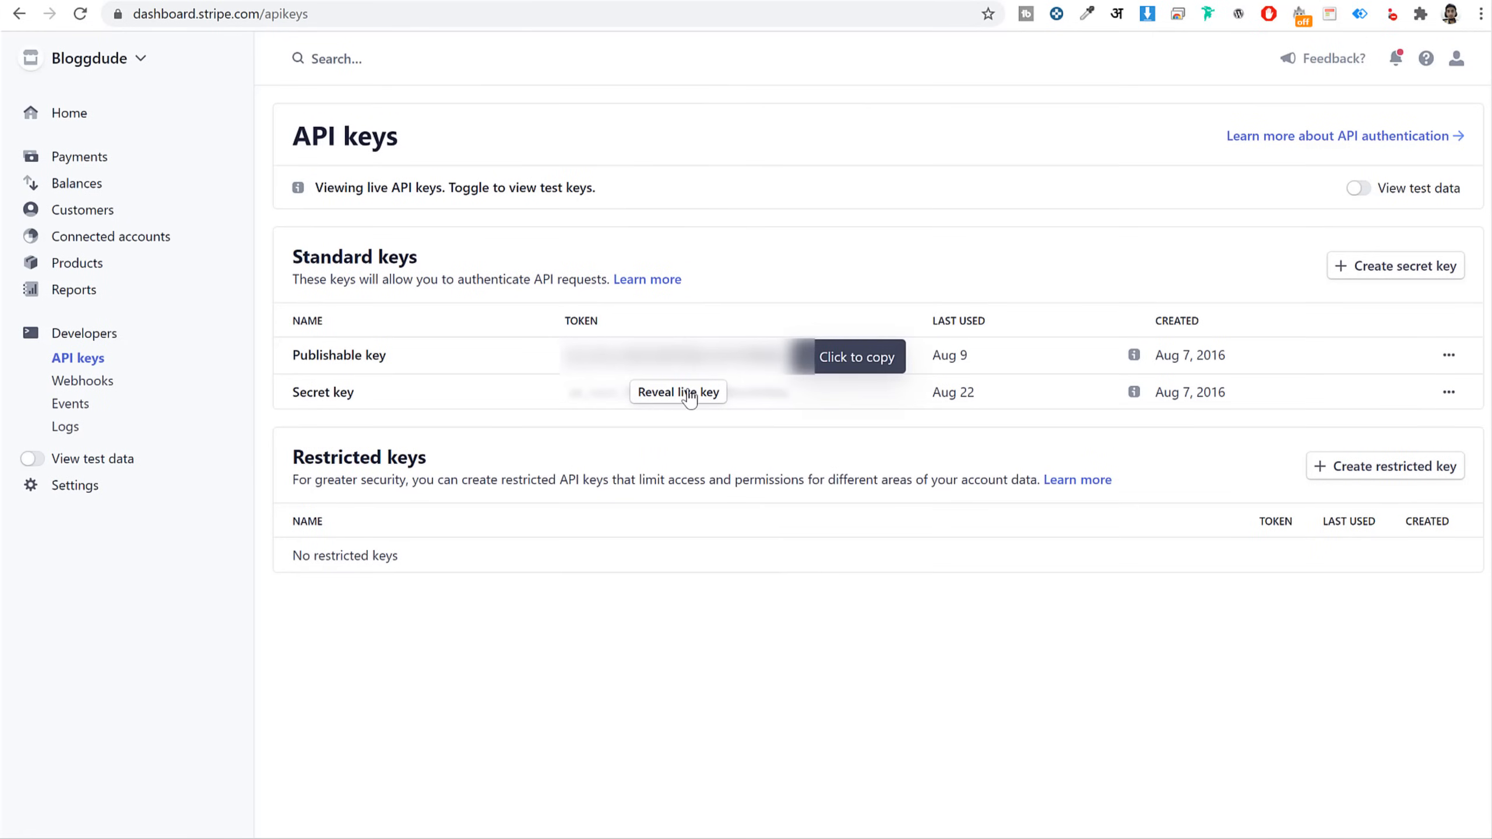
click(307, 1)
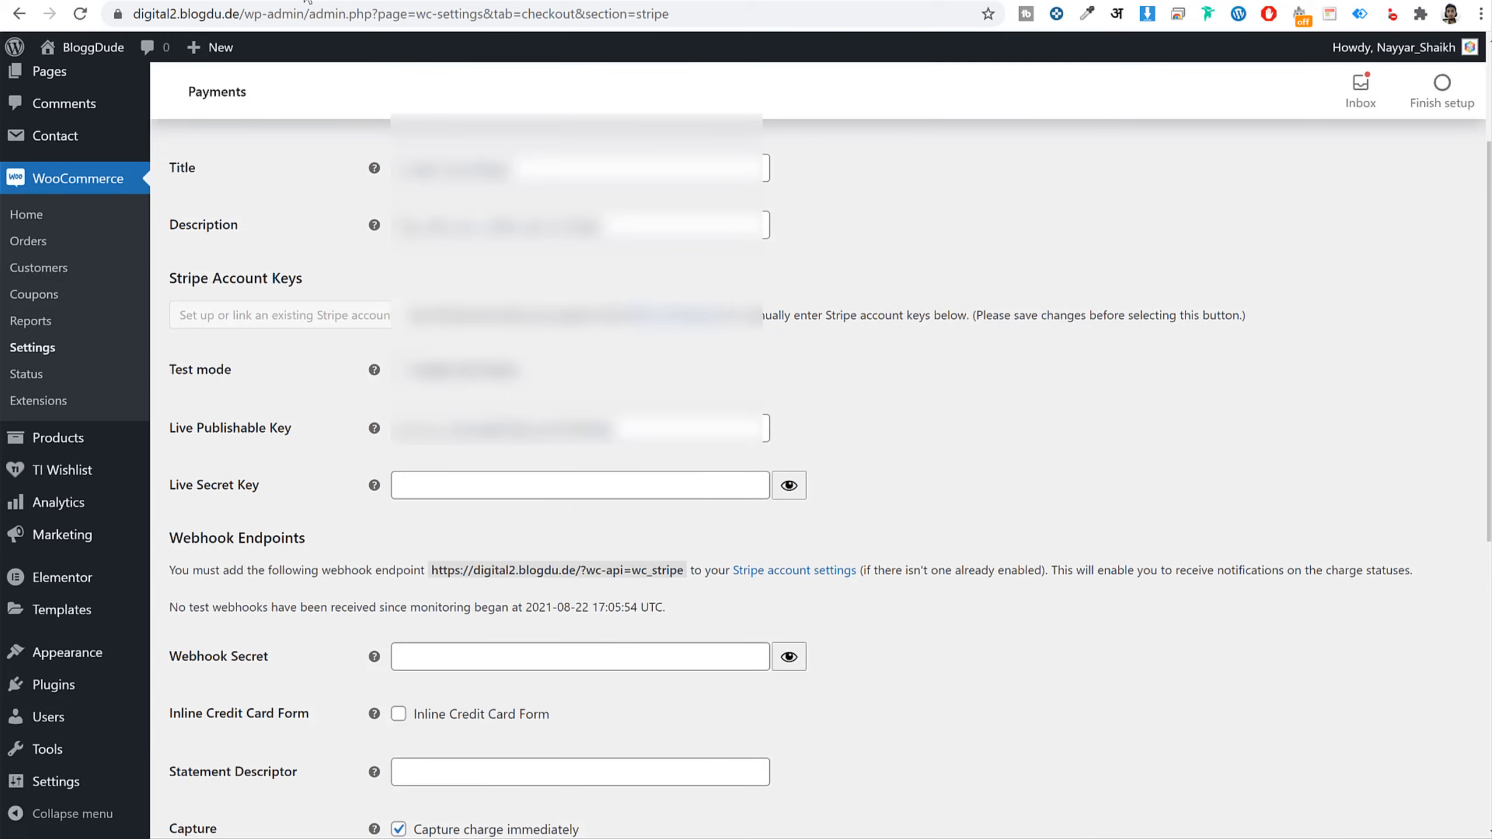
click(471, 498)
key(ctrl+v)
scroll(932, 442, down, 8)
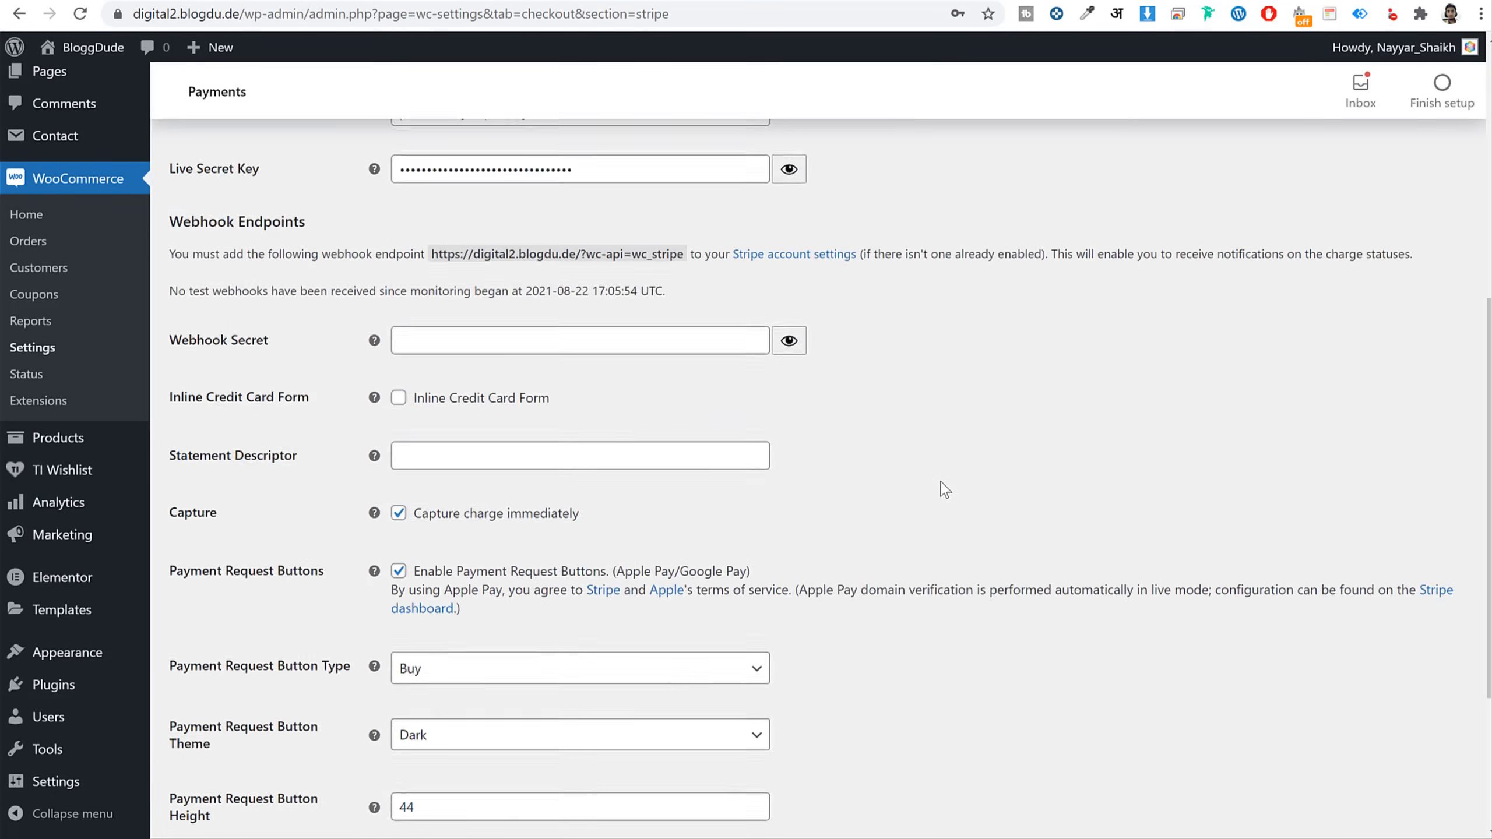
click(246, 736)
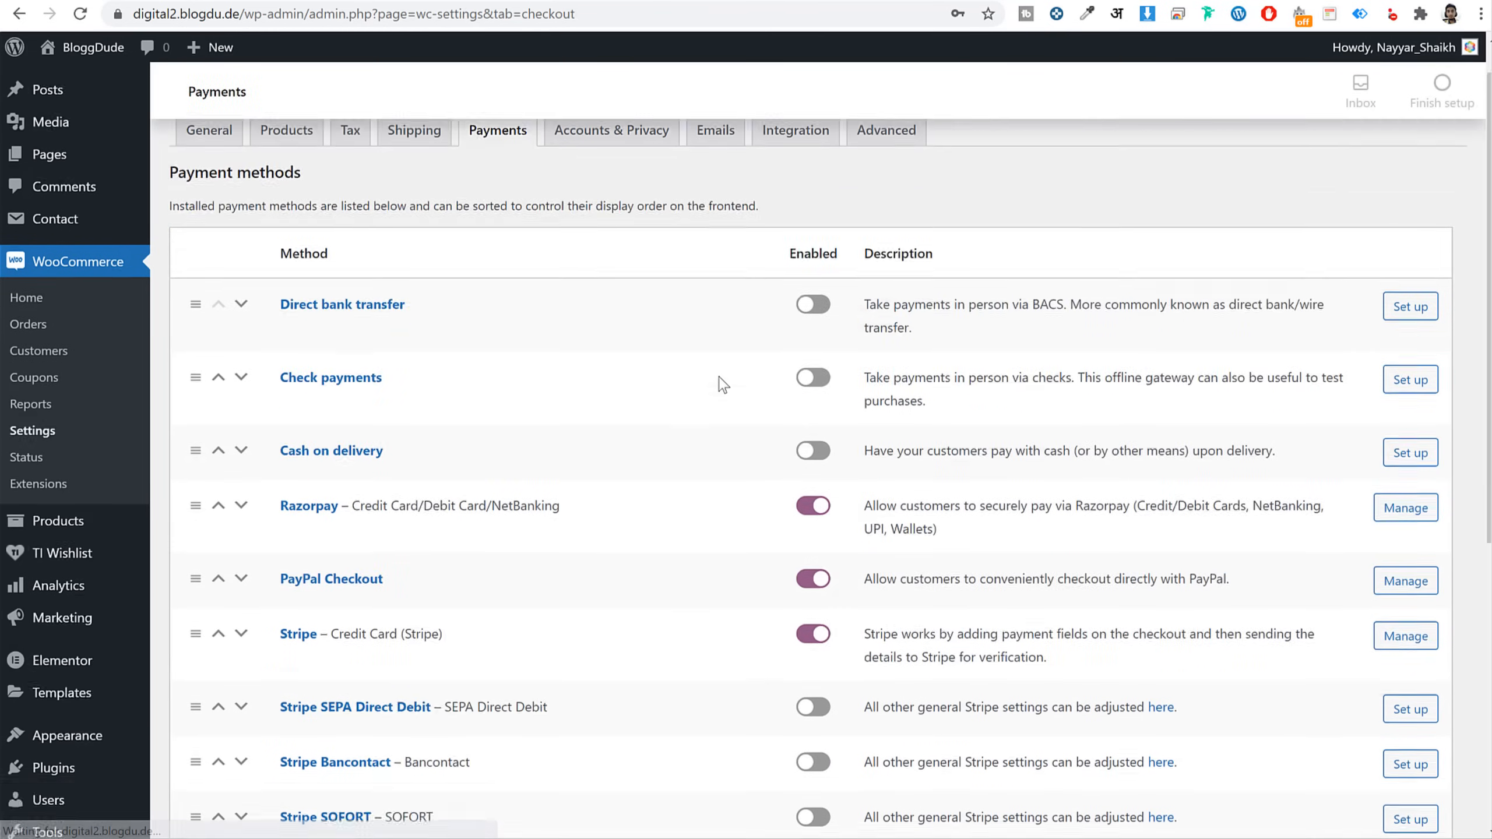
Open the Razorpay gateway settings from the payment methods list
scroll(718, 376, down, 7)
click(315, 172)
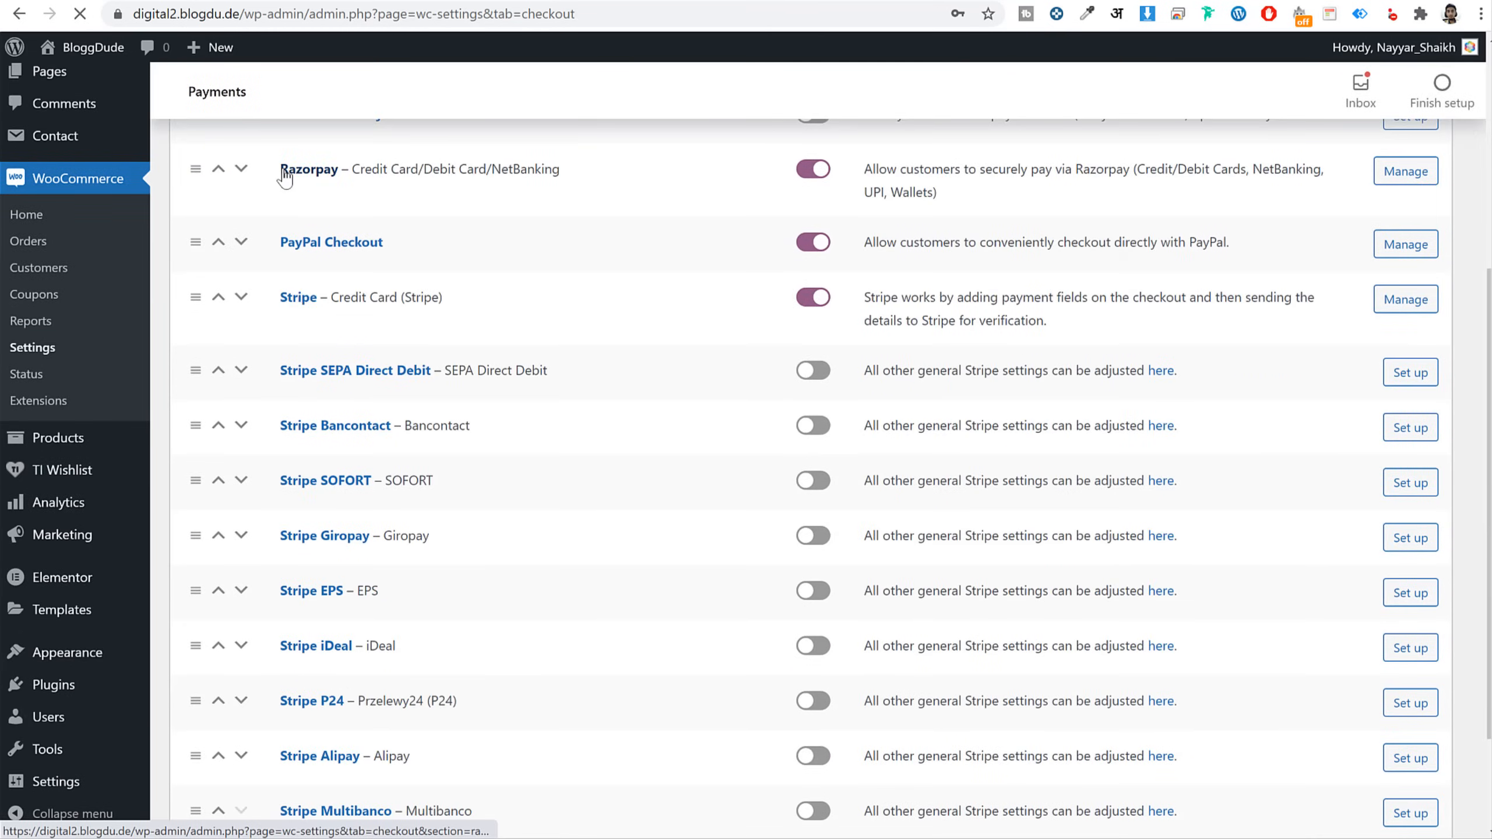
scroll(943, 430, down, 2)
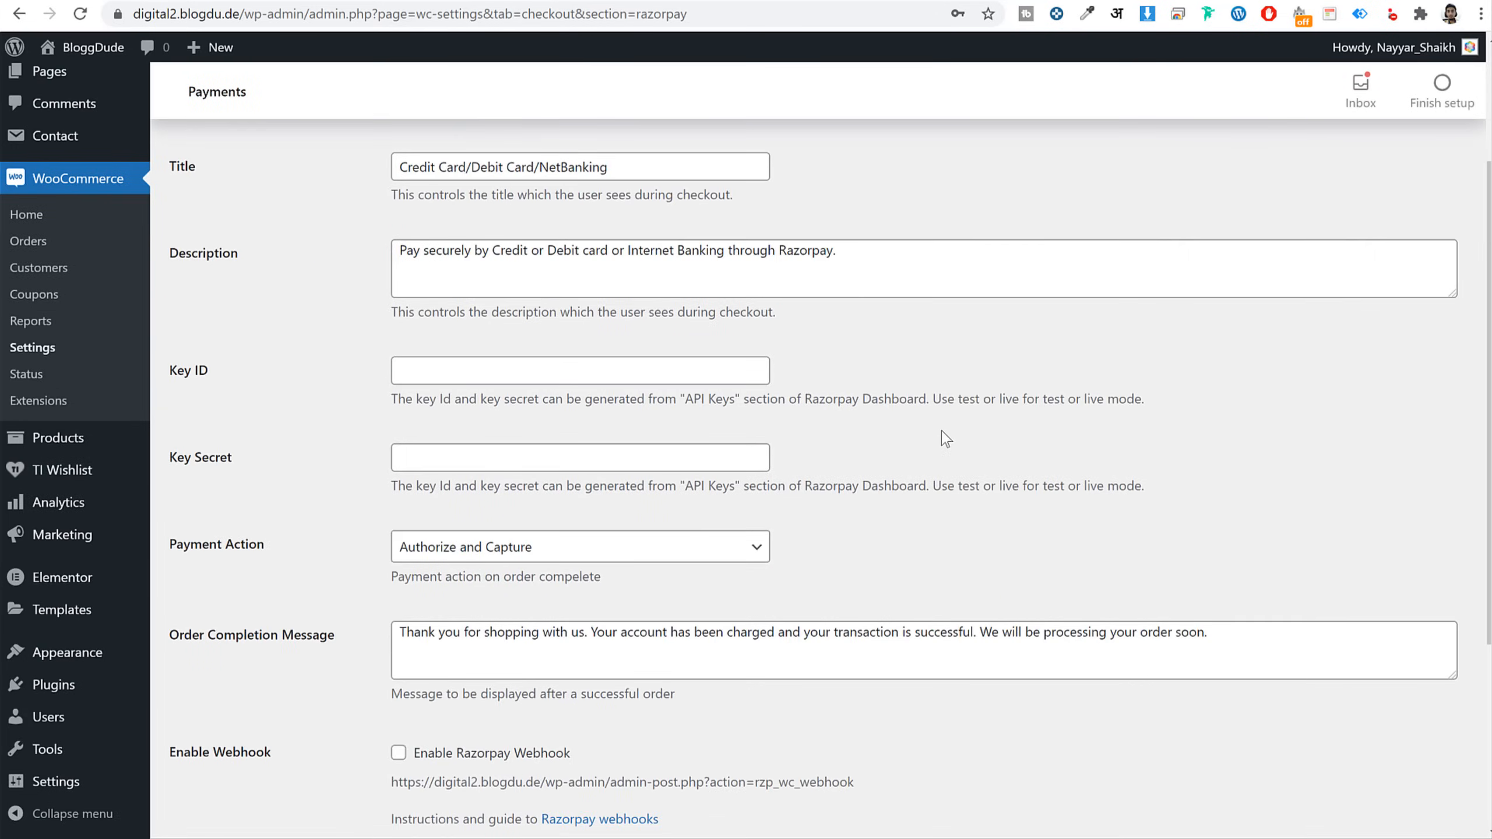
scroll(931, 435, up, 3)
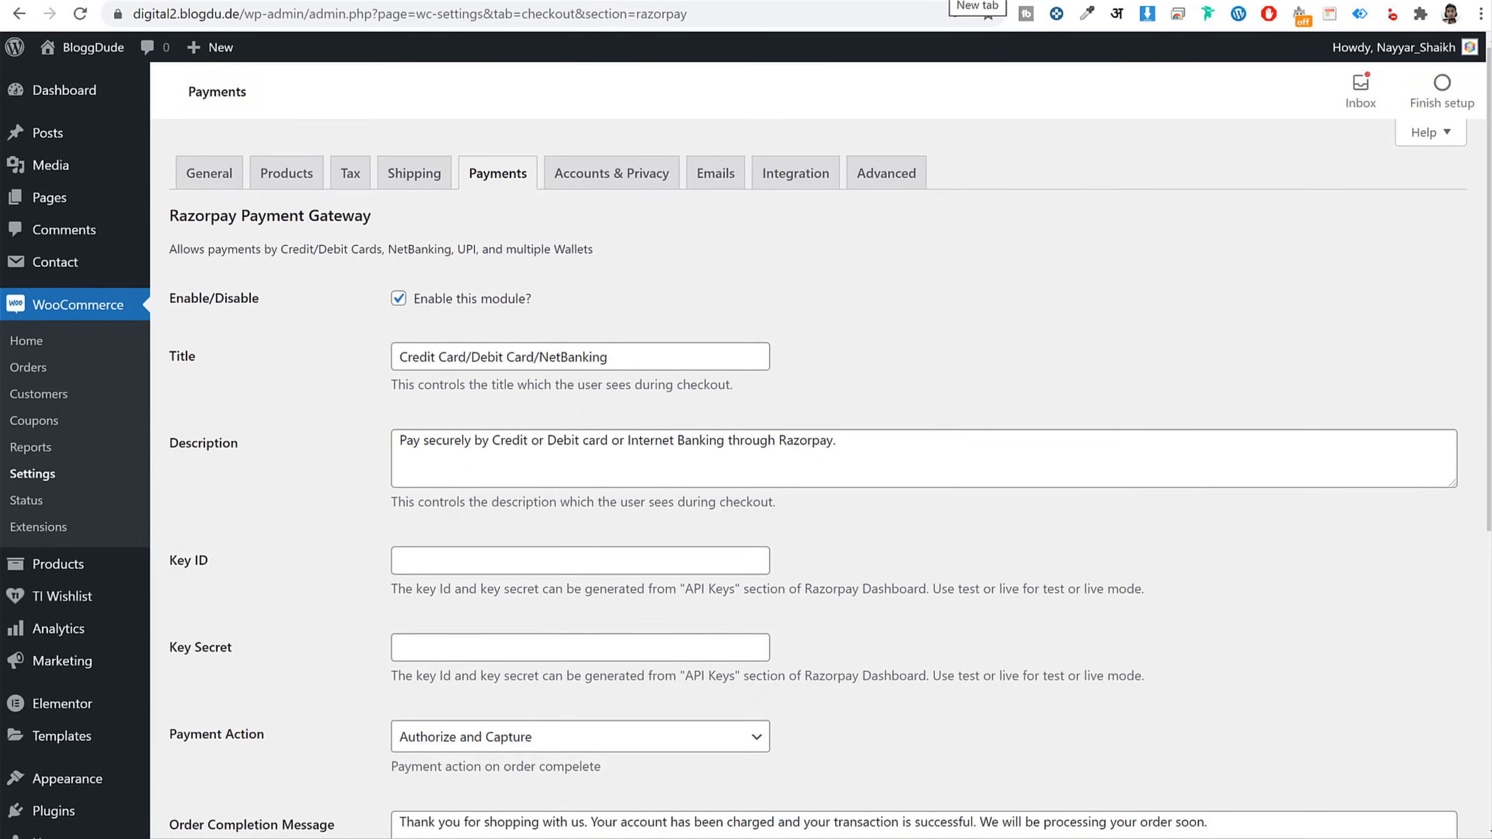
View the live API Keys under Settings in the Razorpay Dashboard, then return to WooCommerce
key(ctrl+t)
text(das)
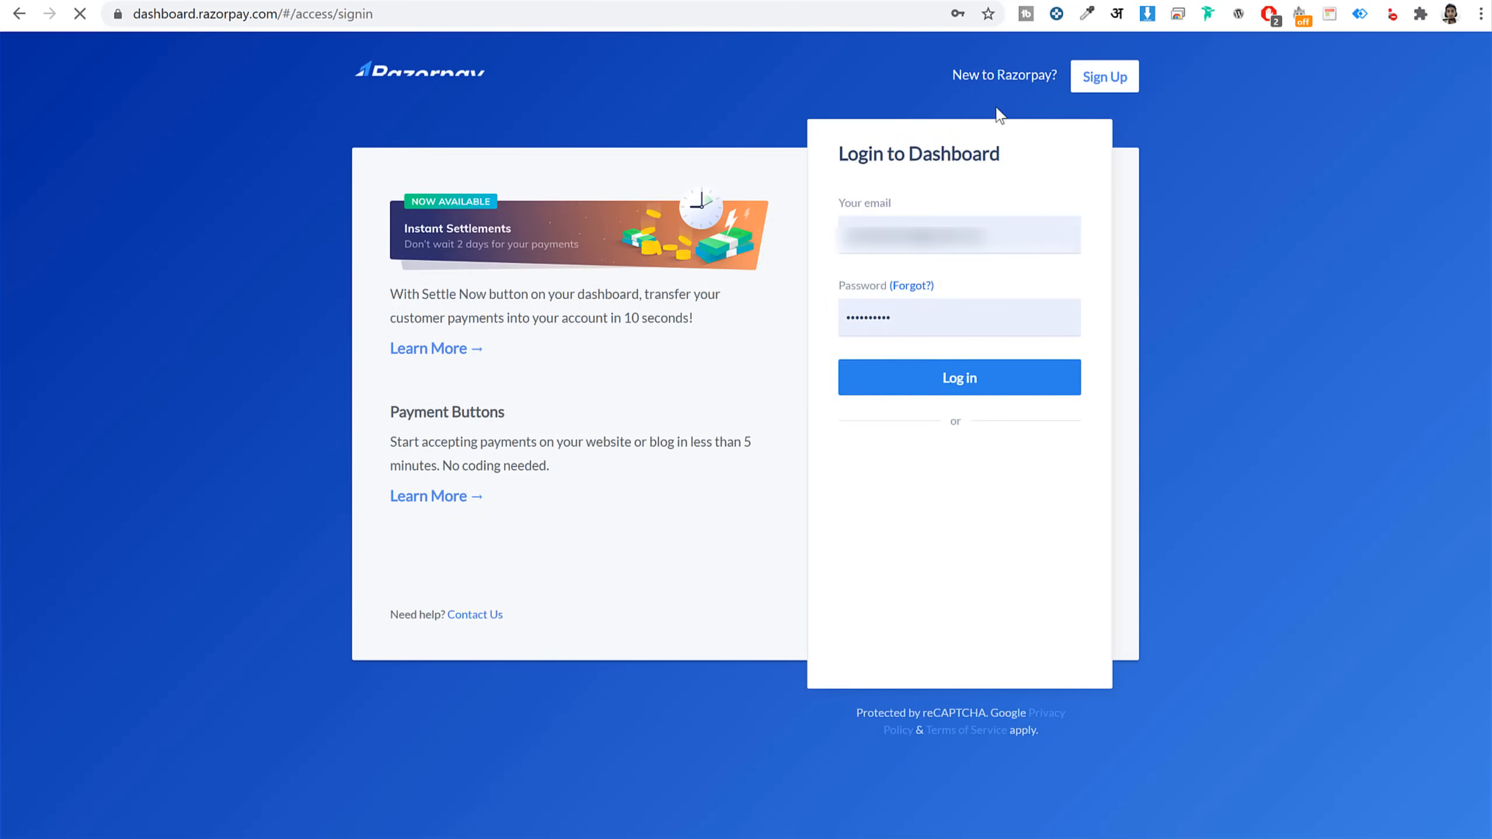
click(881, 376)
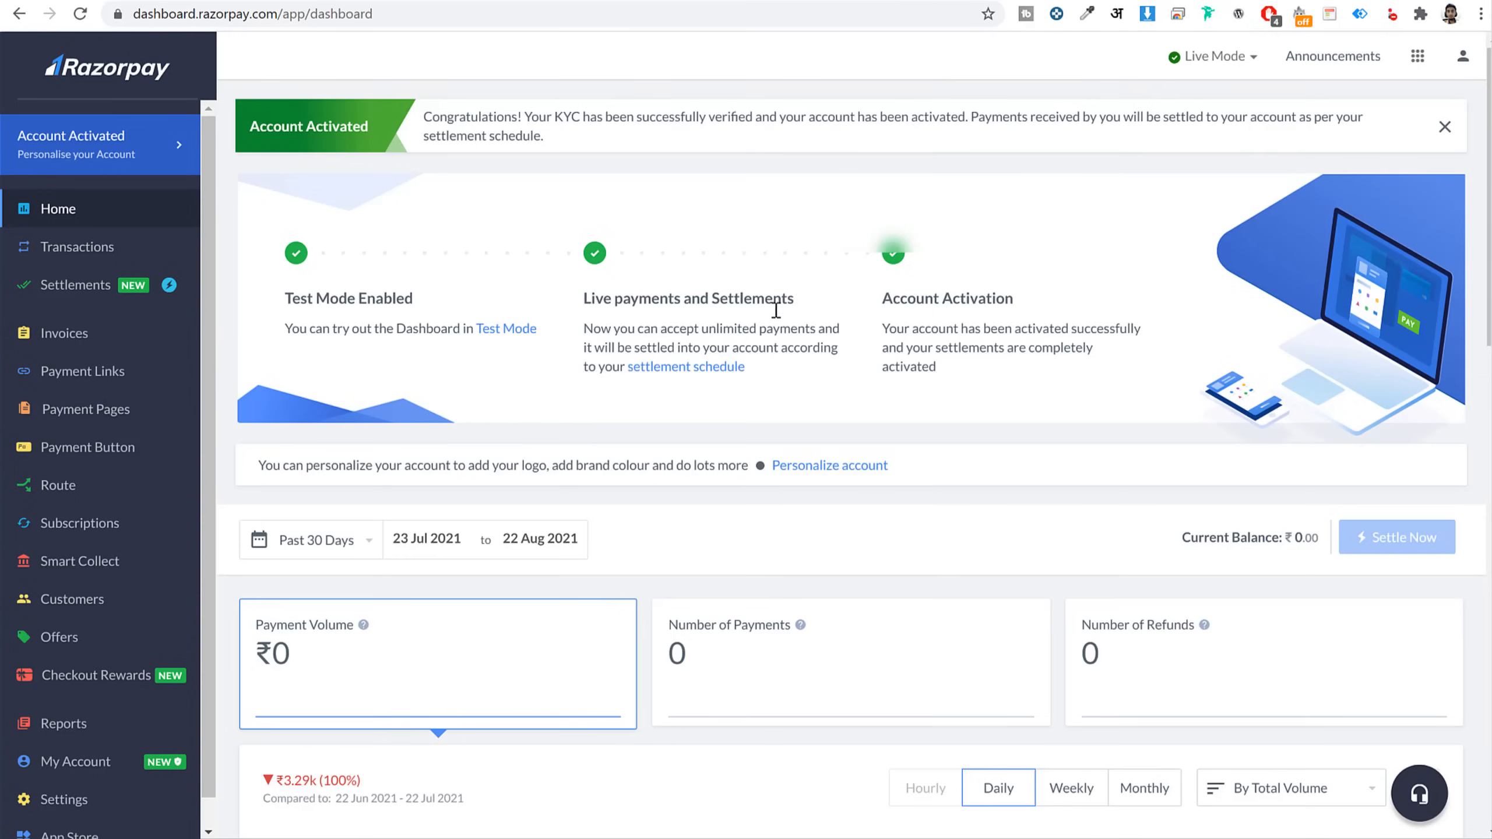
click(71, 808)
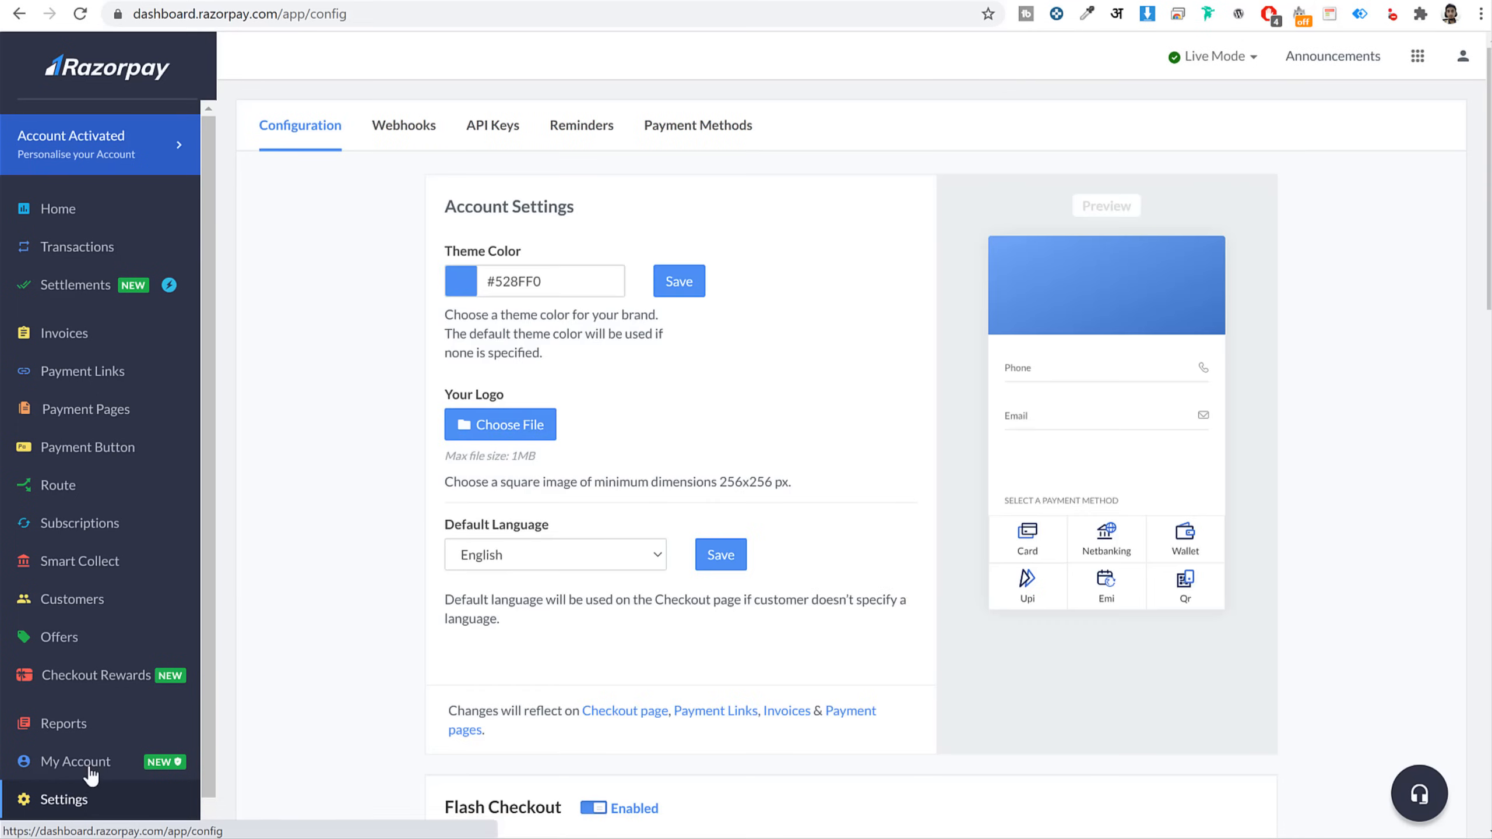
click(490, 138)
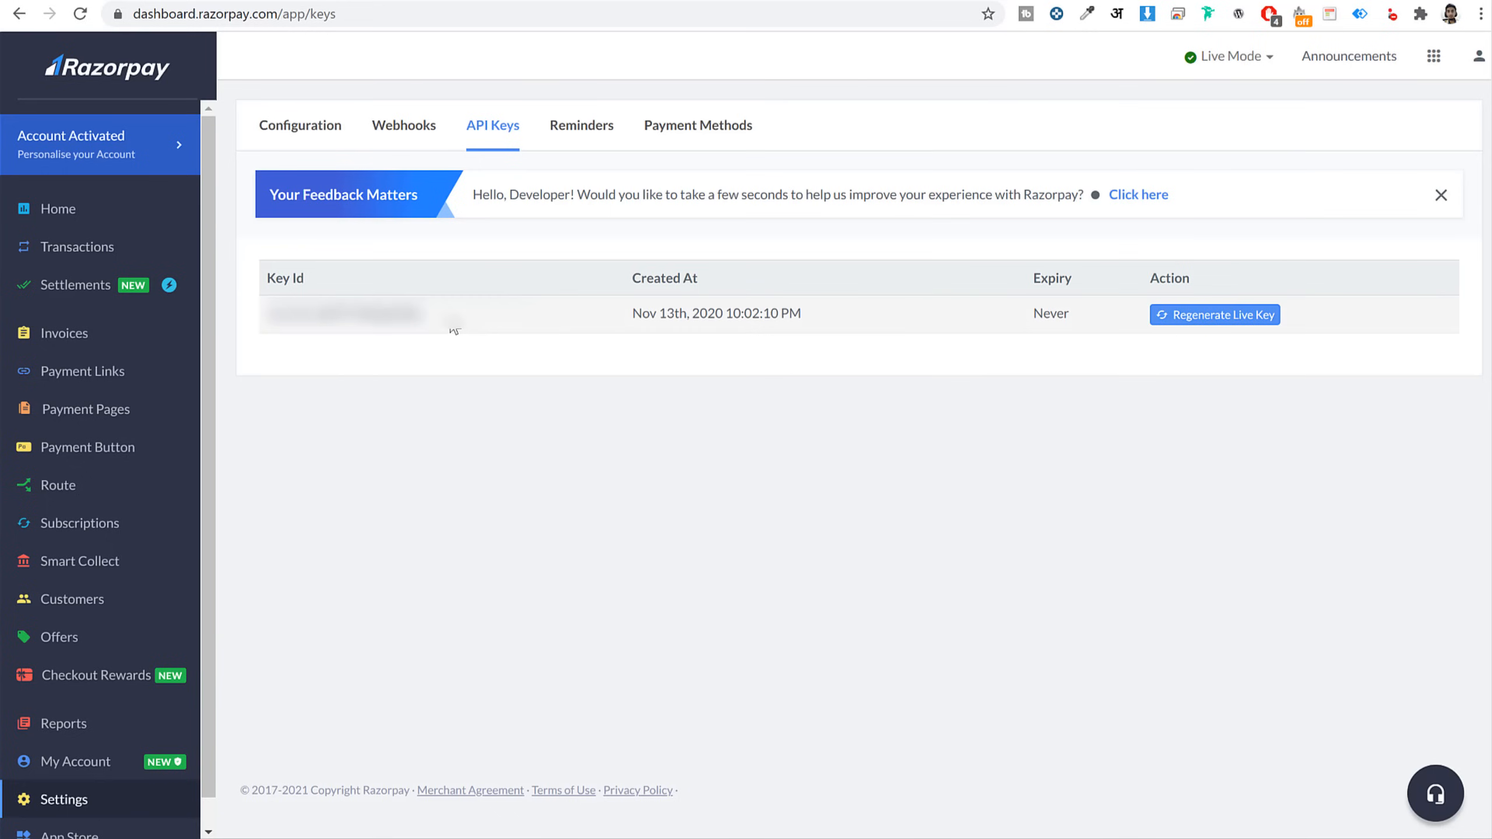
click(366, 1)
Save Razorpay settings with empty Key ID and Key Secret, producing the required-keys warning
click(465, 555)
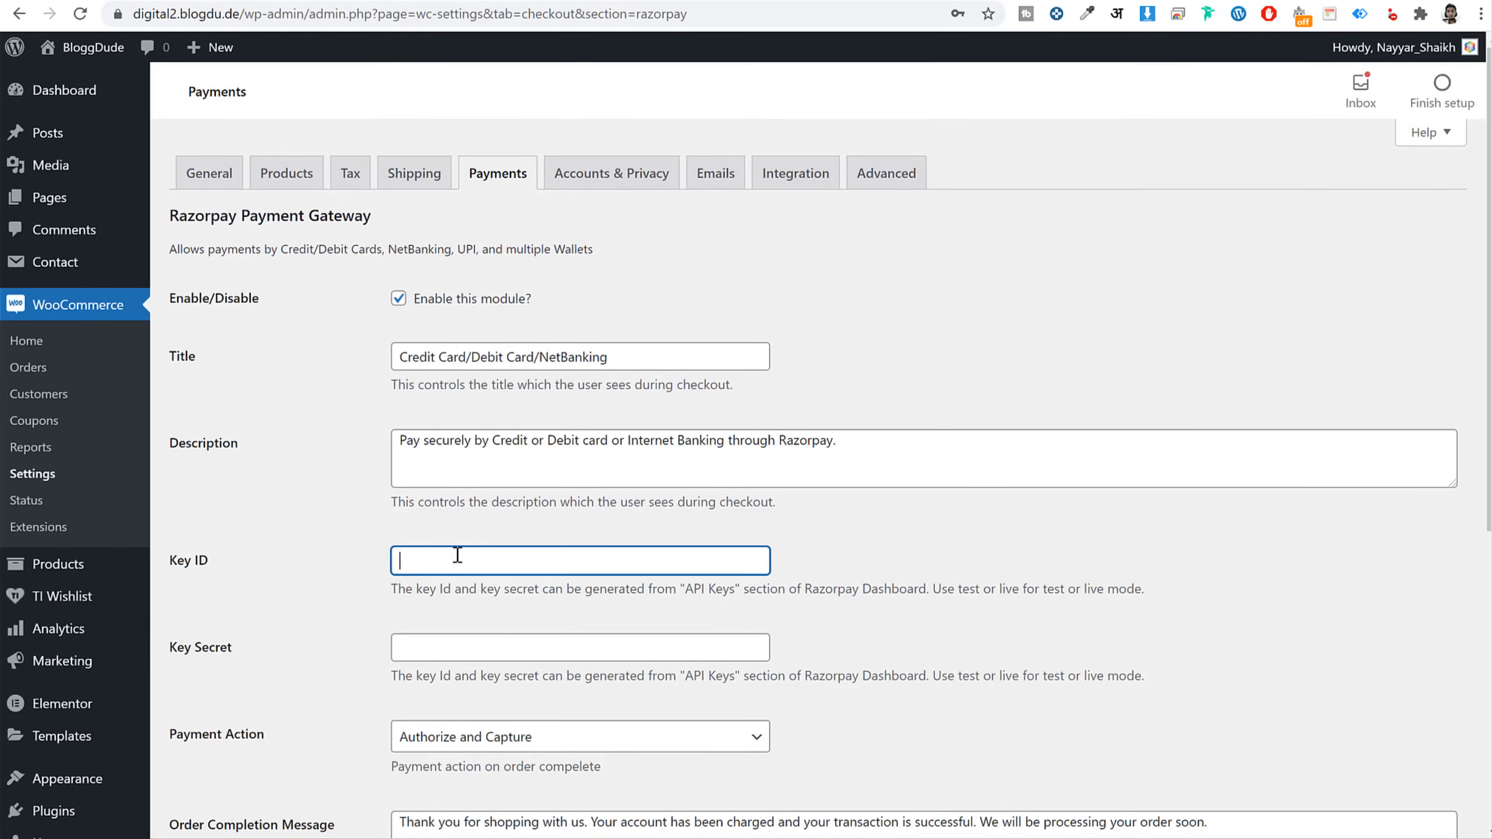
click(475, 648)
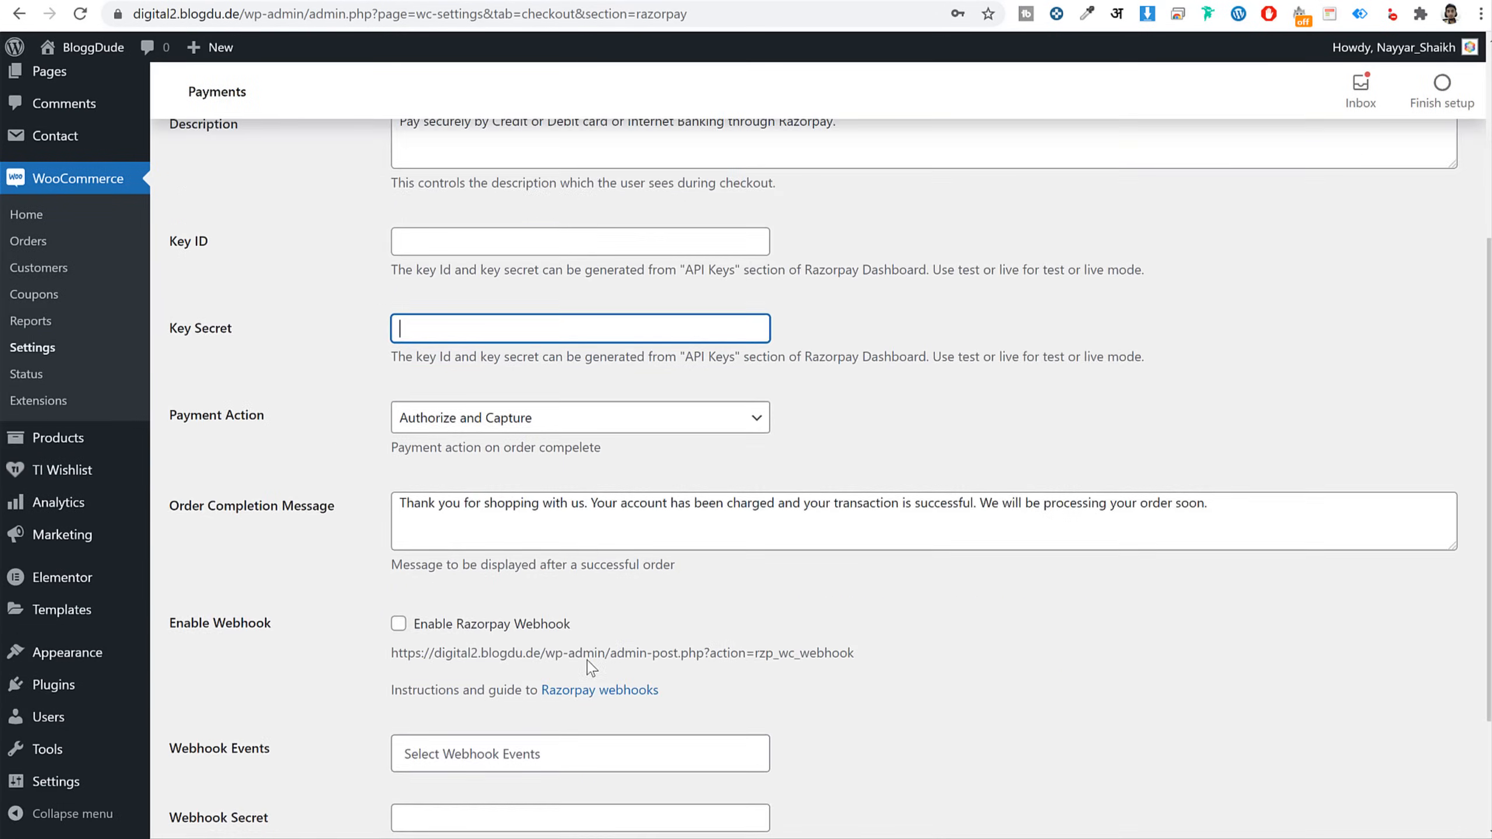
scroll(428, 706, down, 8)
click(249, 736)
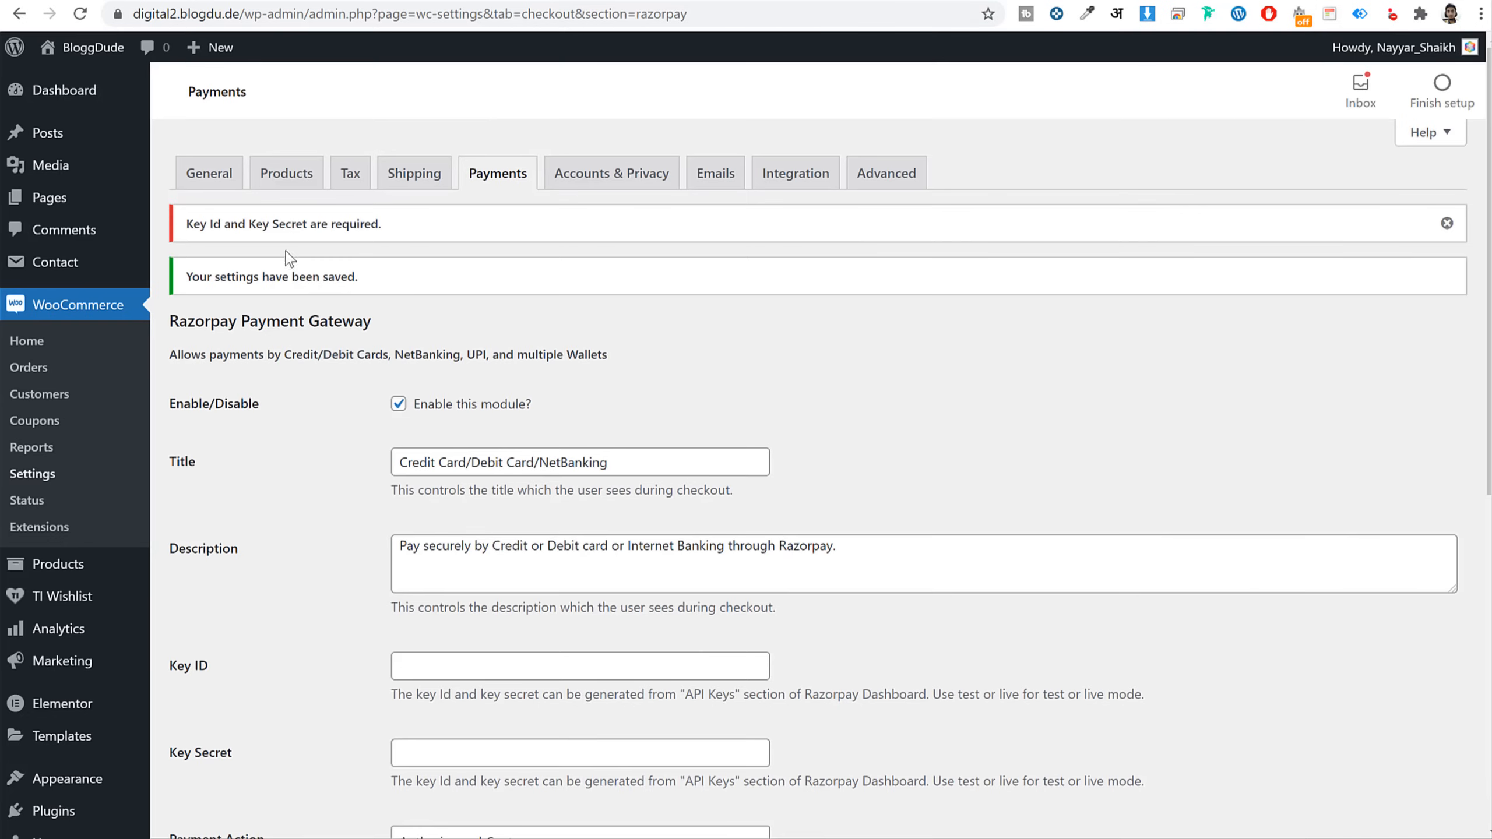
drag(187, 223, 437, 229)
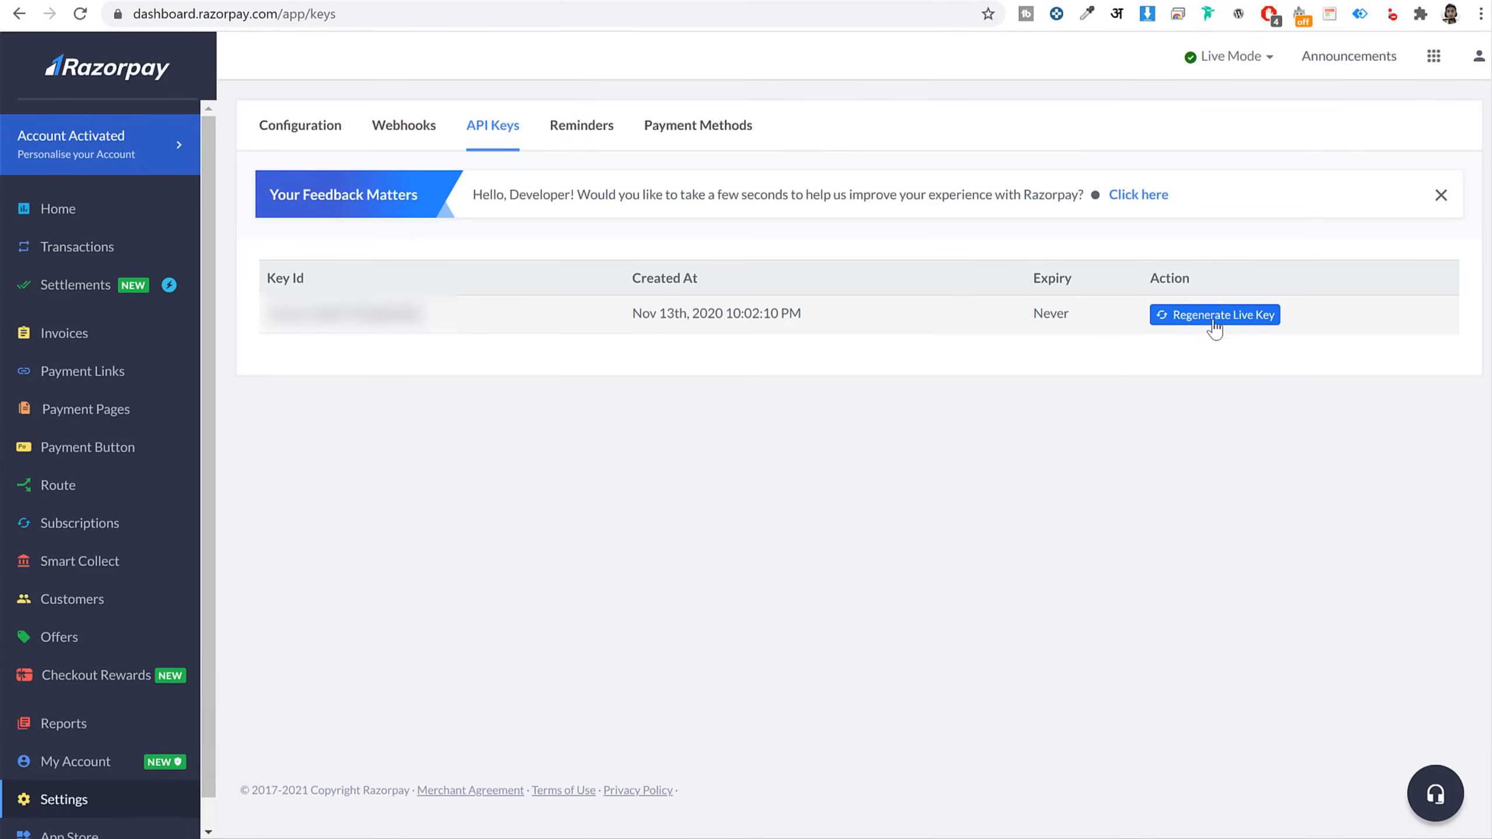
key(alt+Tab)
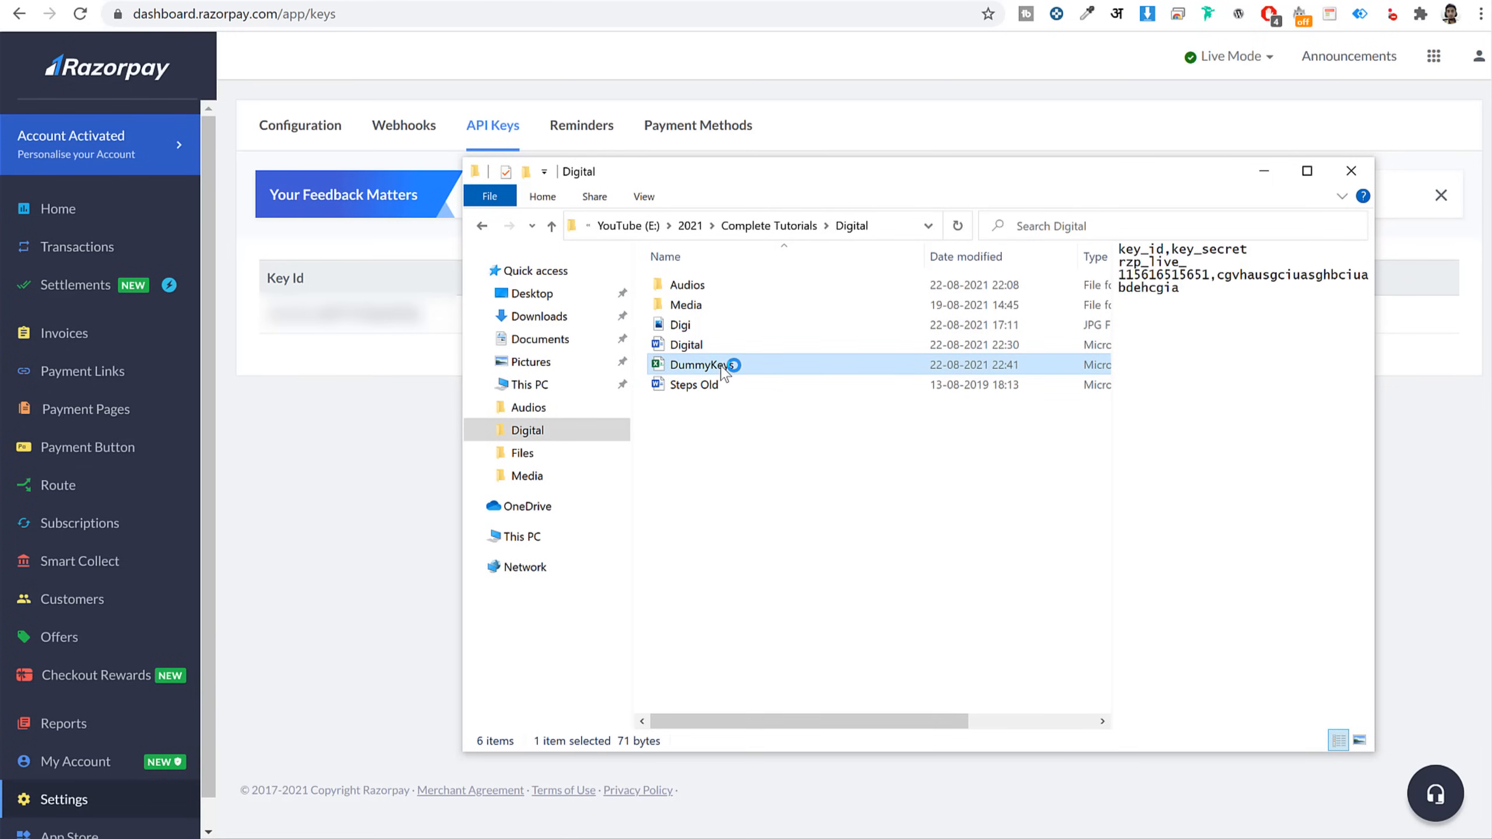
Open DummyKeys.xlsx and paste the key ID from A2 into Razorpay's Key ID field
double_click(723, 365)
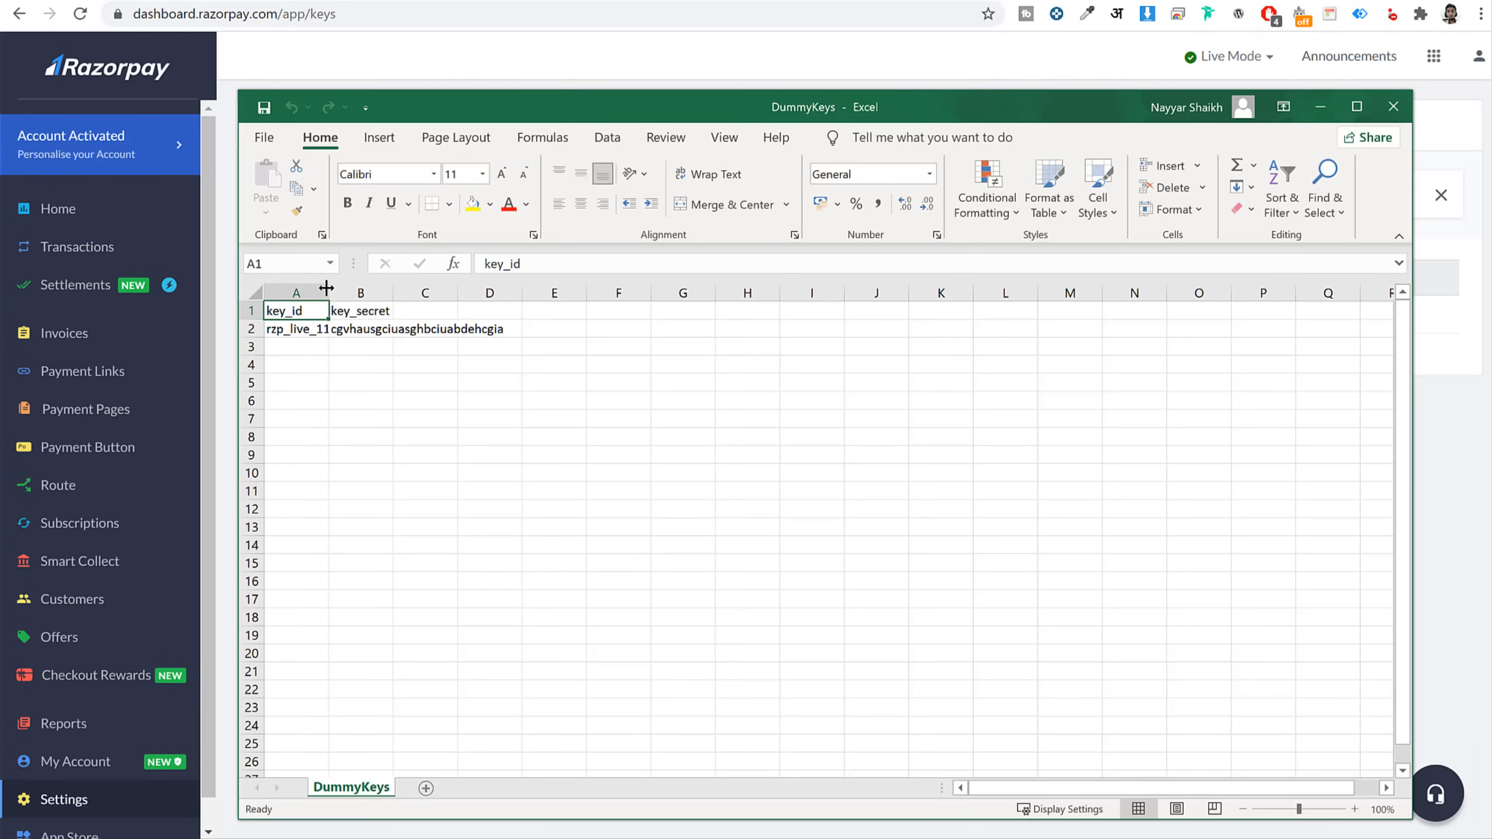
double_click(328, 292)
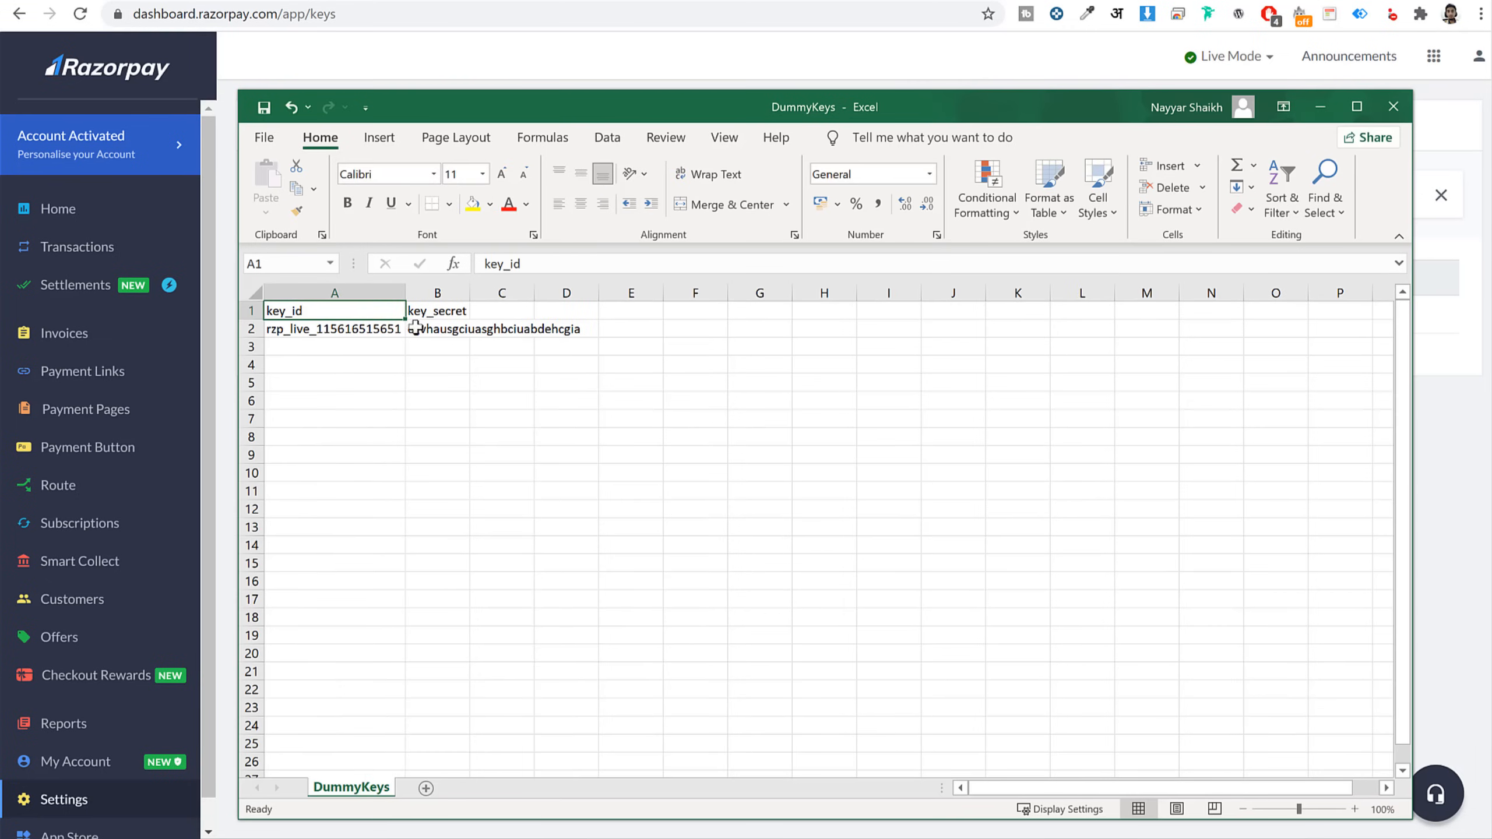
double_click(331, 330)
double_click(333, 331)
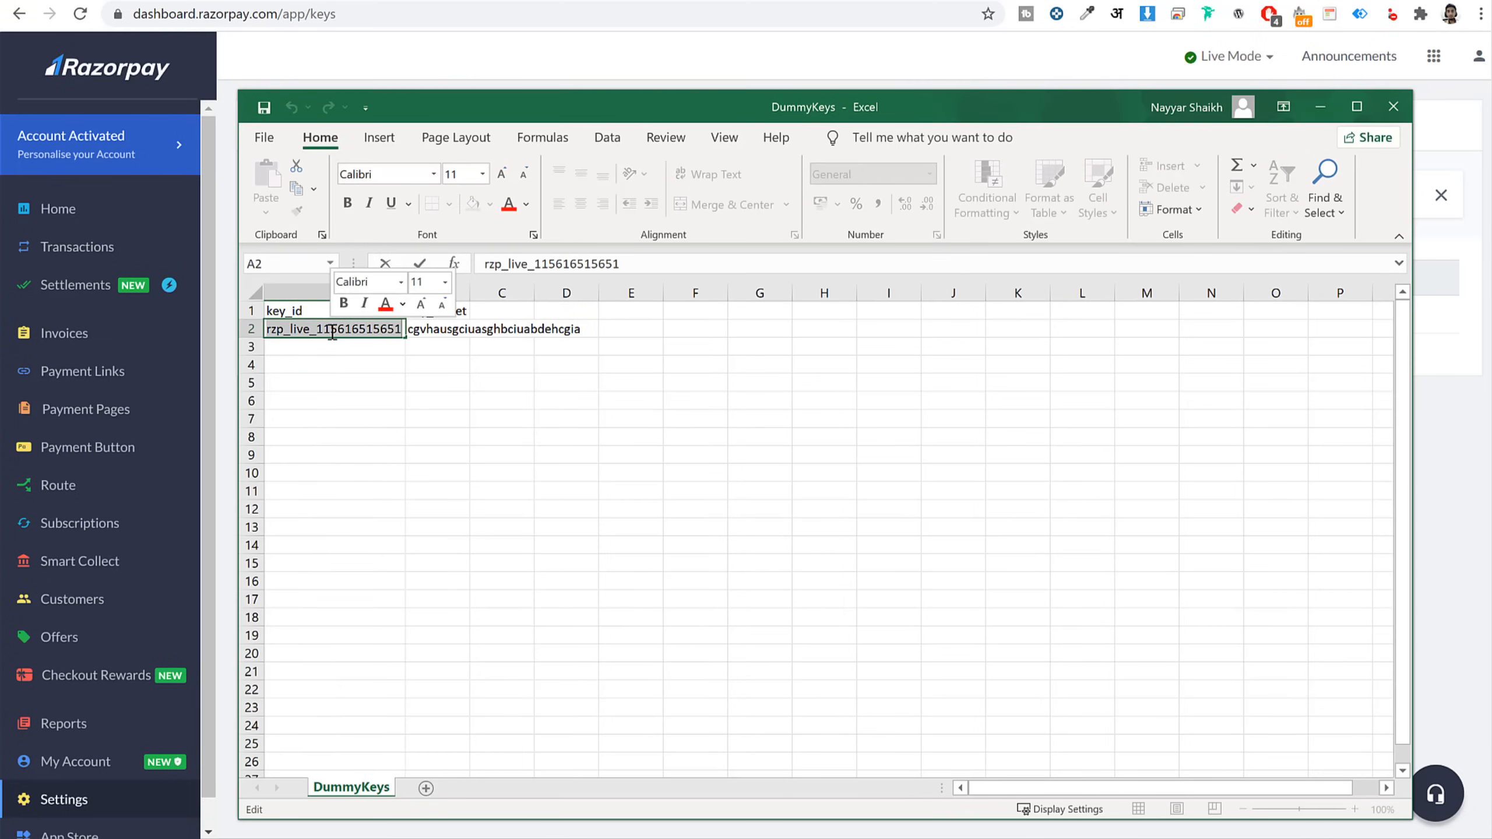
key(ctrl+c)
key(alt+Tab)
click(465, 1)
click(487, 663)
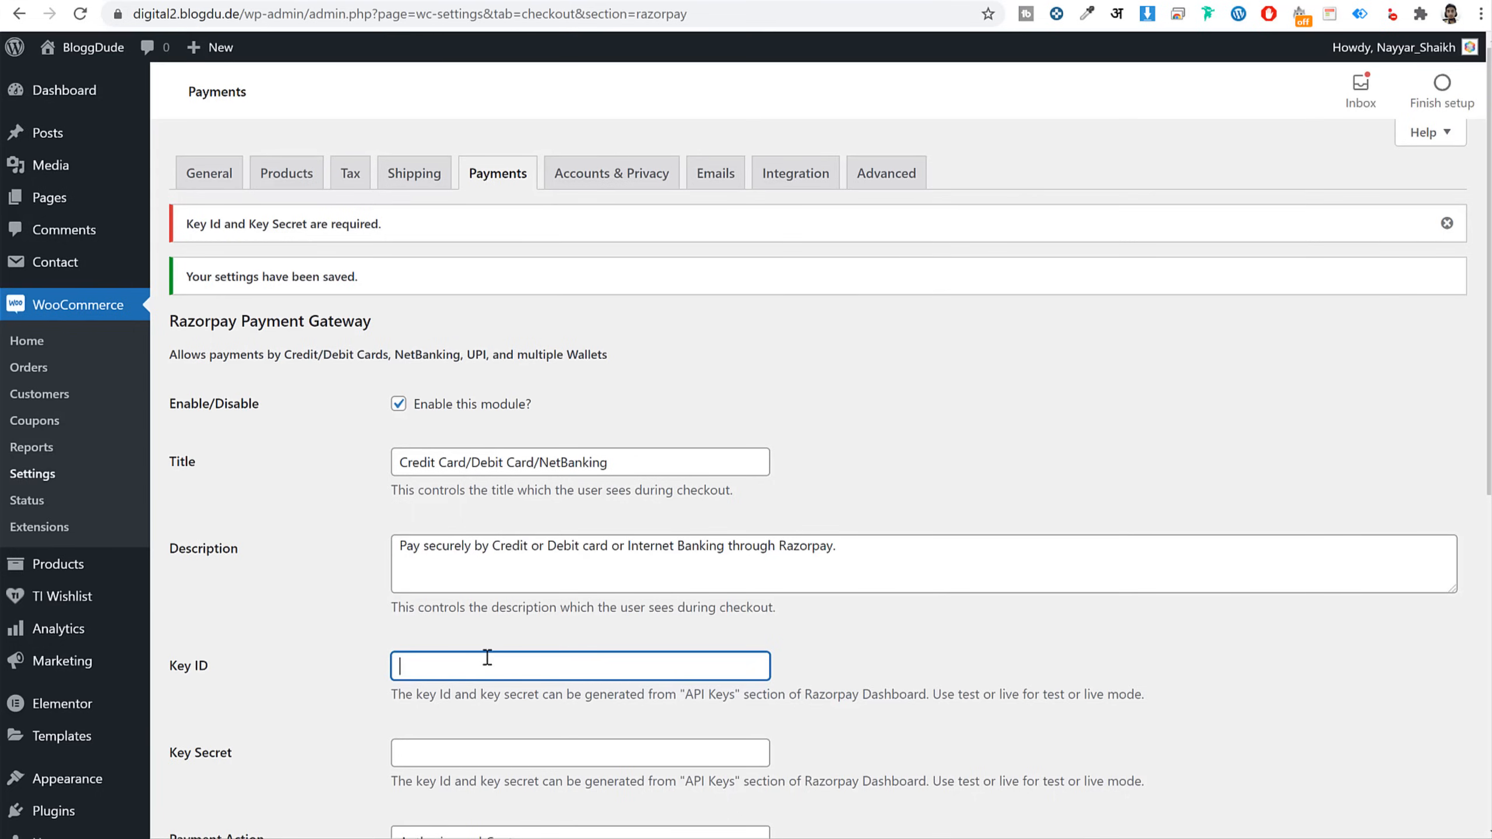
key(ctrl+v)
scroll(506, 667, down, 3)
Copy the key secret from B2 and paste it into the Key Secret field
click(447, 564)
key(alt+Tab)
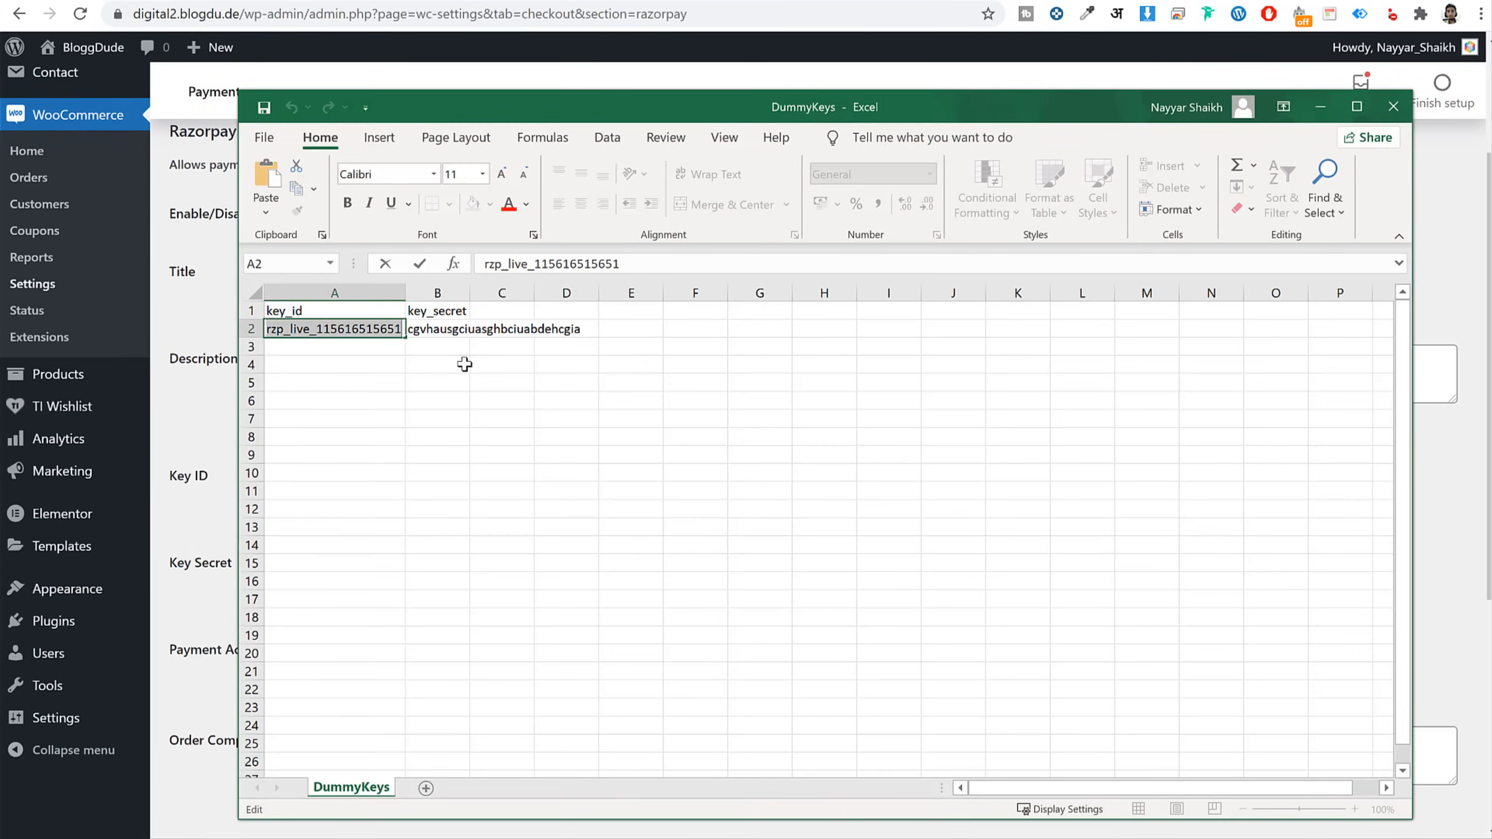
double_click(426, 329)
double_click(426, 328)
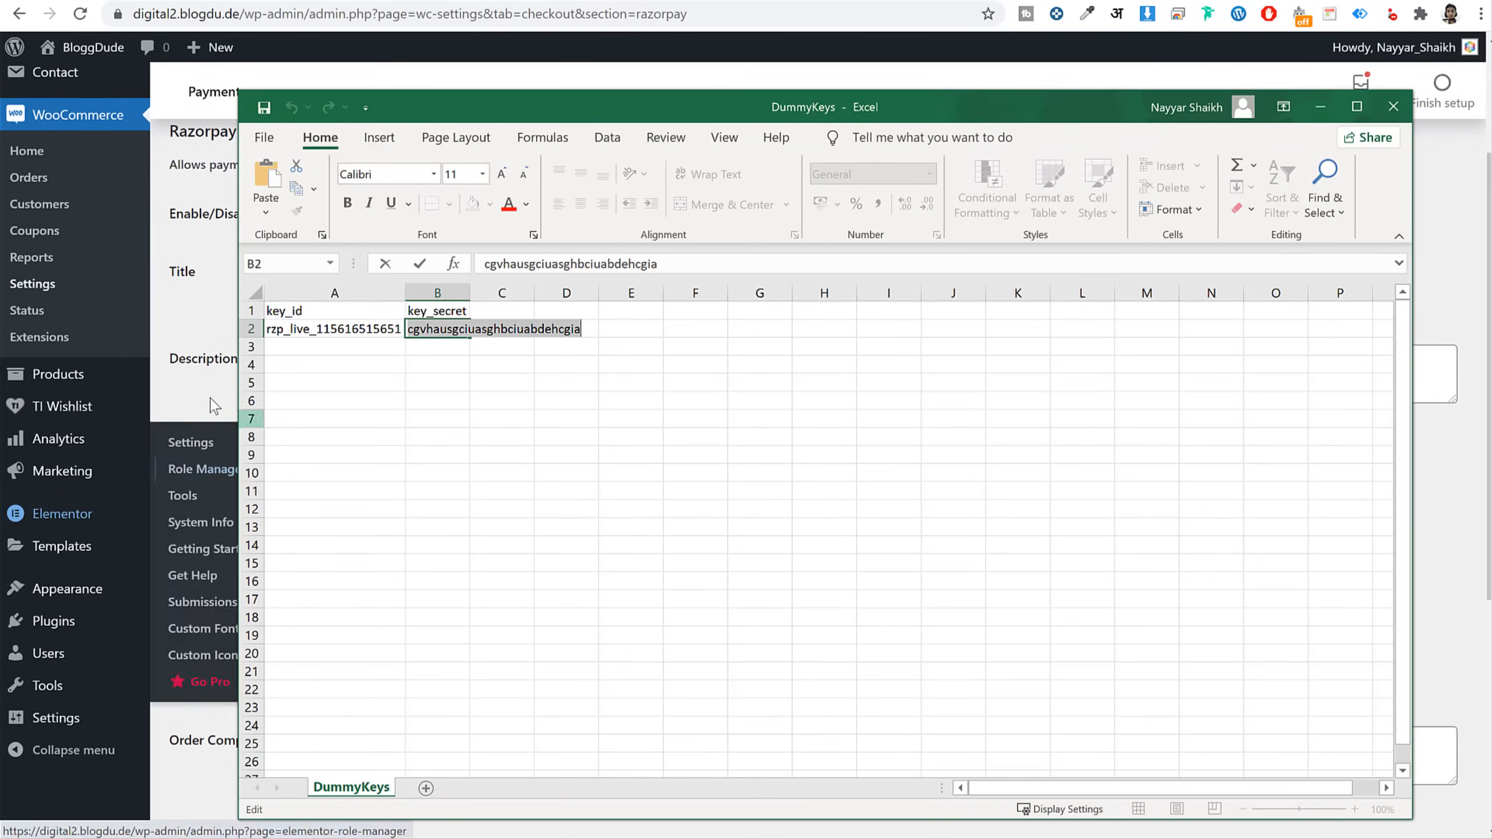
key(ctrl+c)
key(alt+Tab)
click(524, 570)
key(ctrl+v)
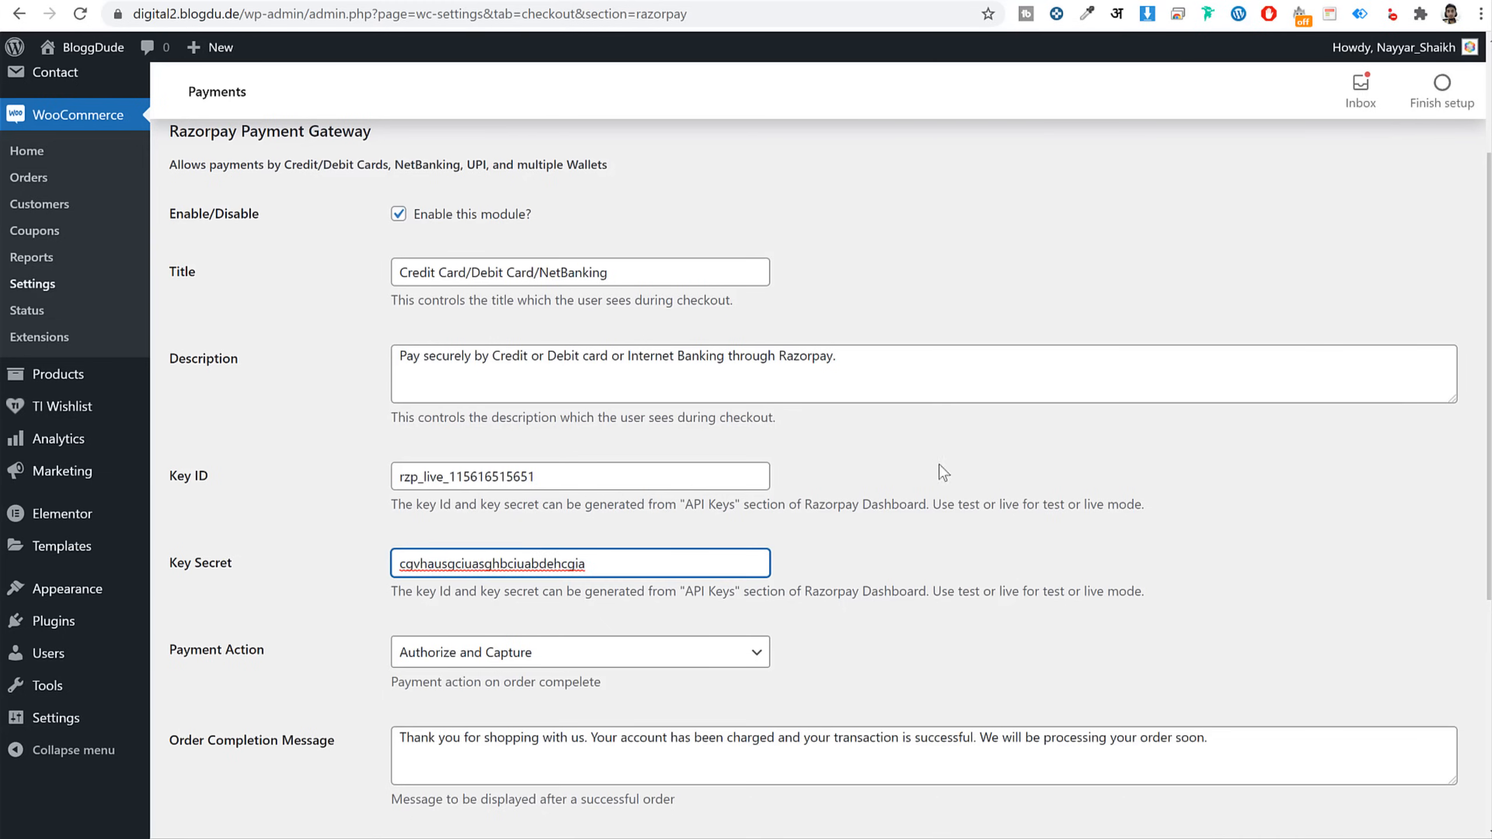
Save the Razorpay settings with the key ID and secret and check the saved notice
scroll(635, 558, down, 7)
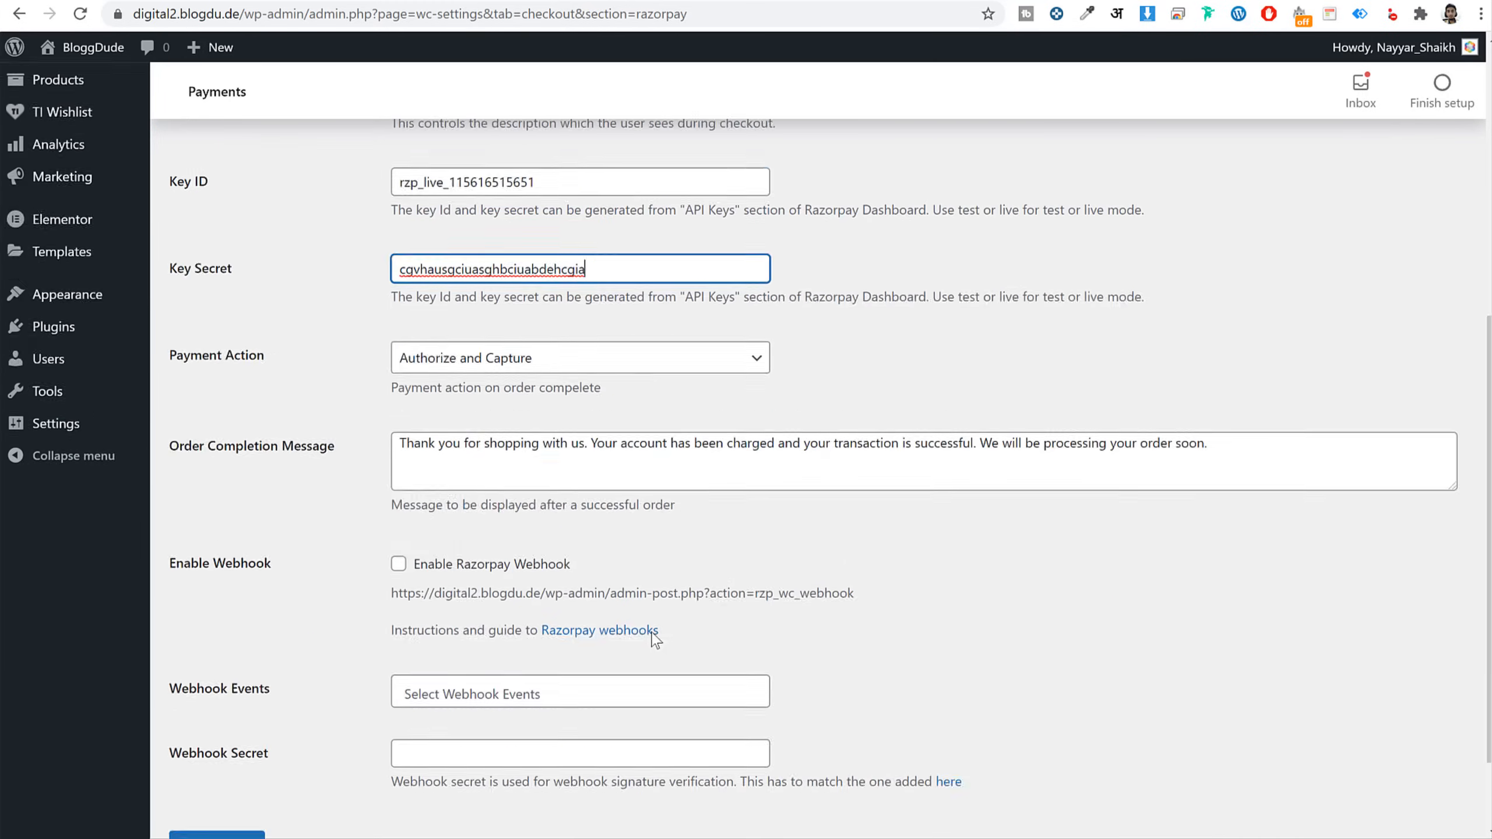
click(223, 737)
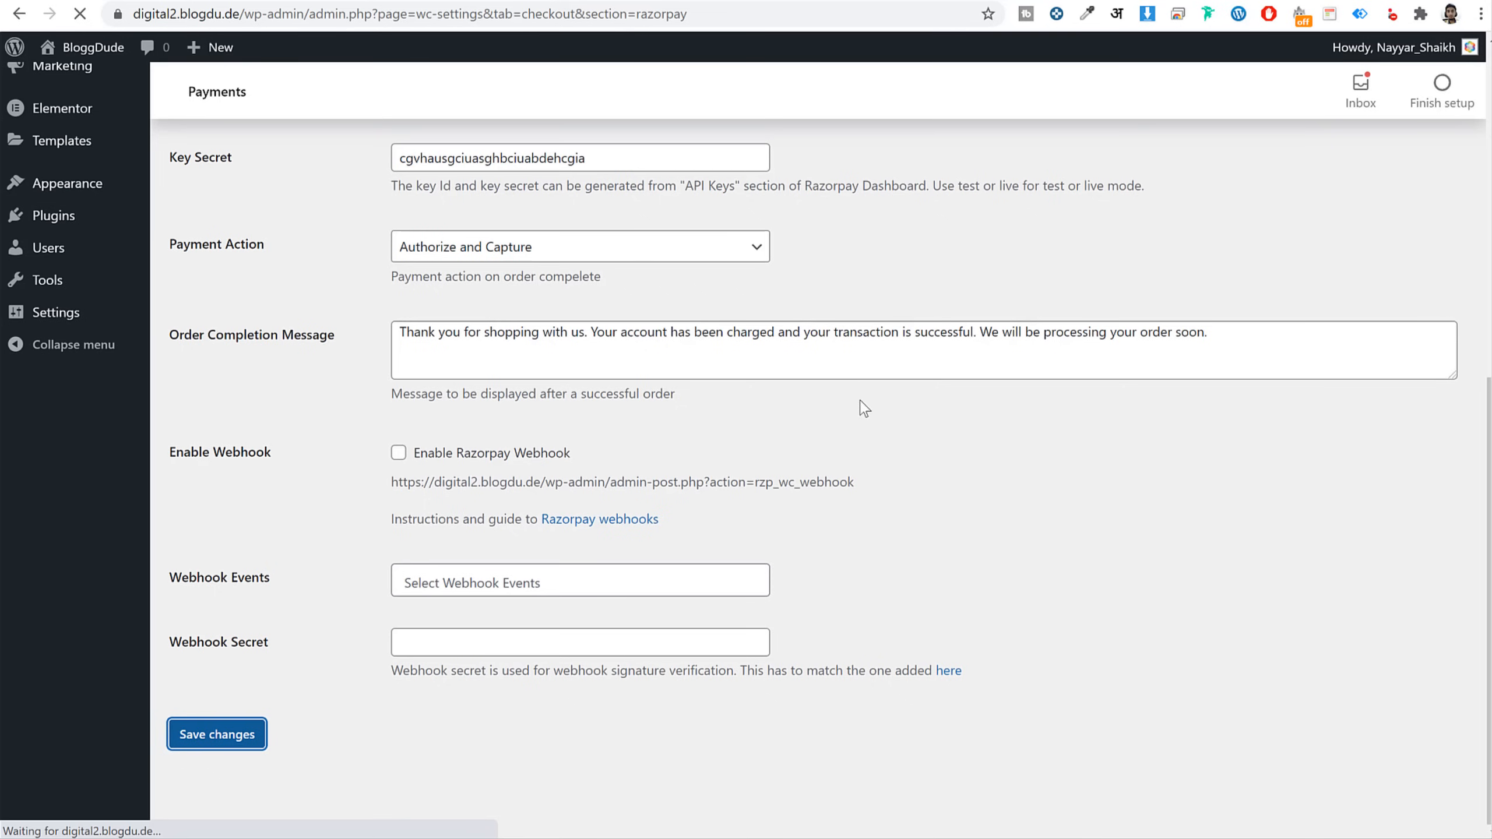
scroll(443, 517, up, 3)
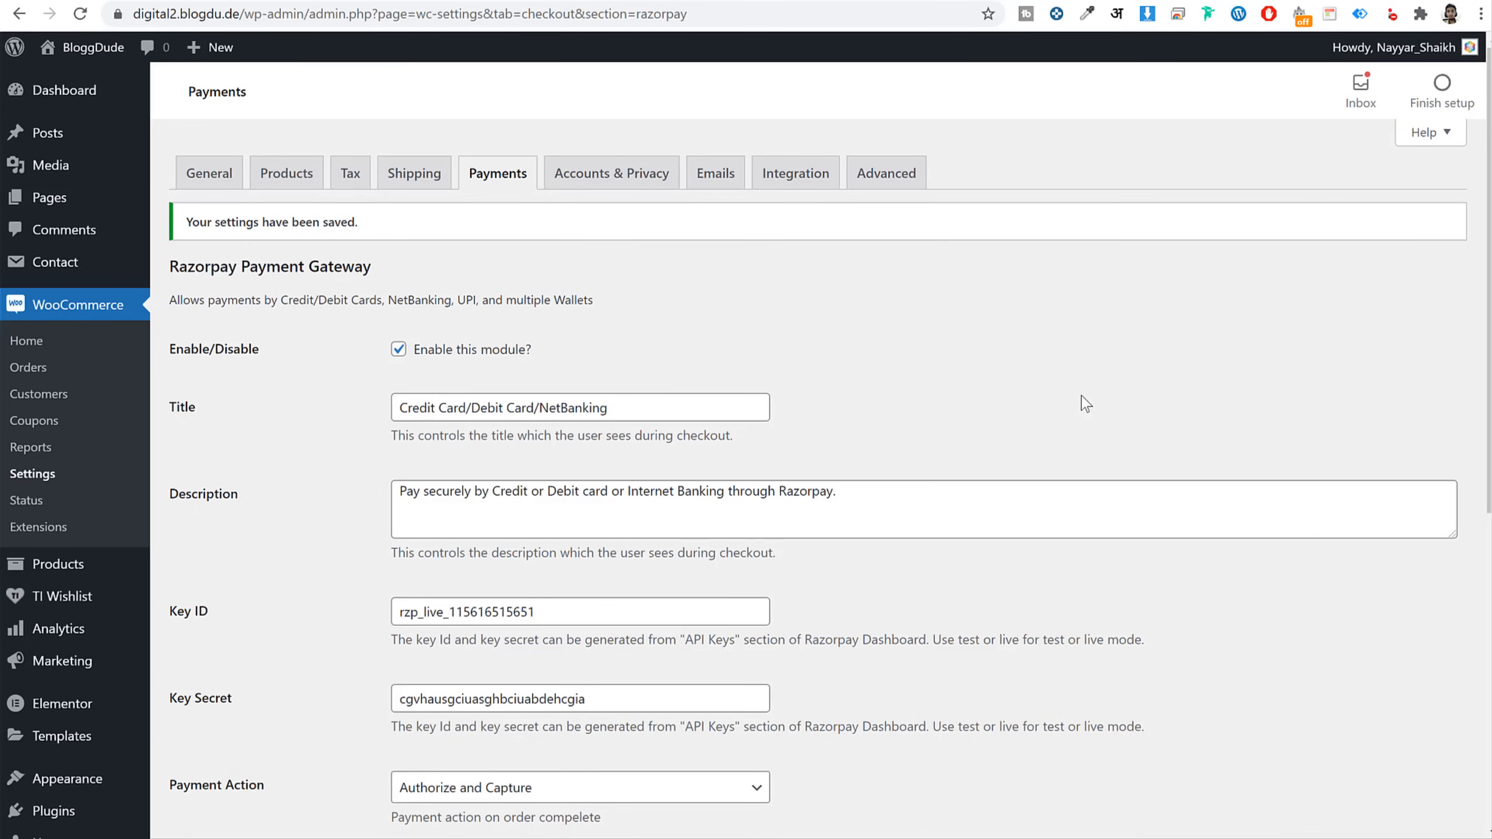
Let customers log in and create accounts at checkout and on the My account page
click(589, 192)
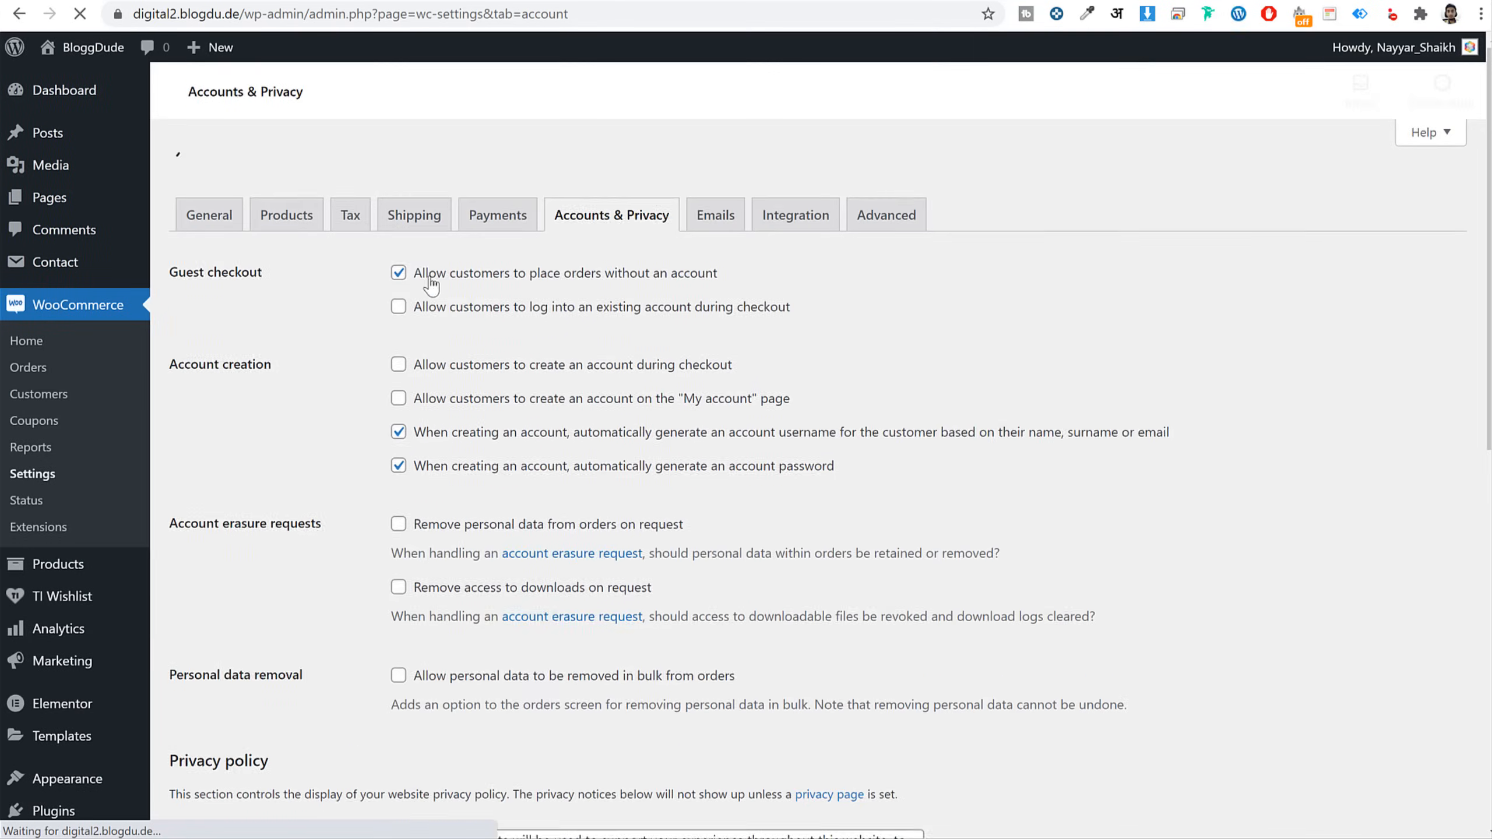
click(436, 272)
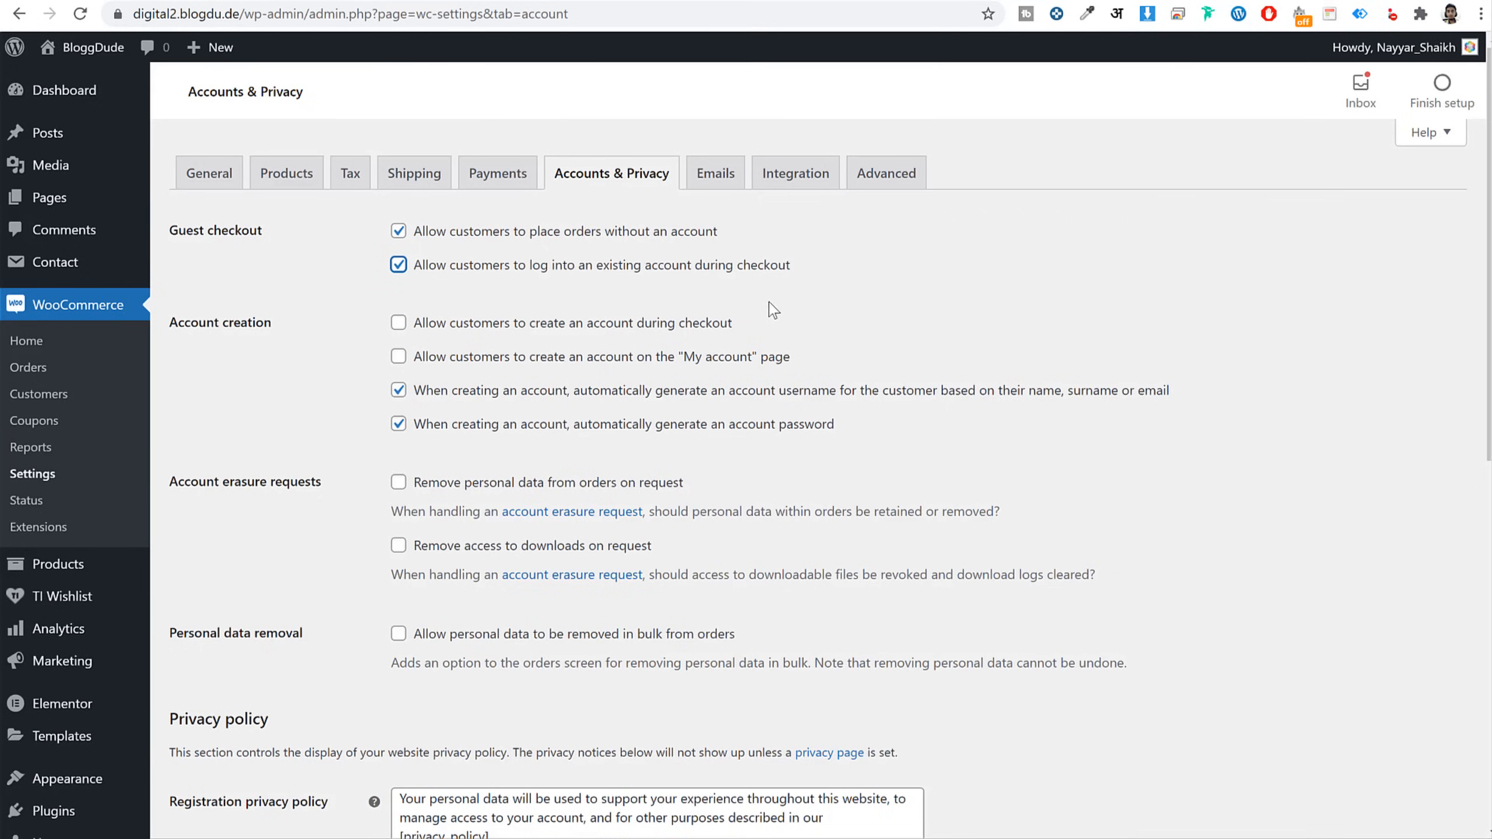
drag(651, 265, 790, 268)
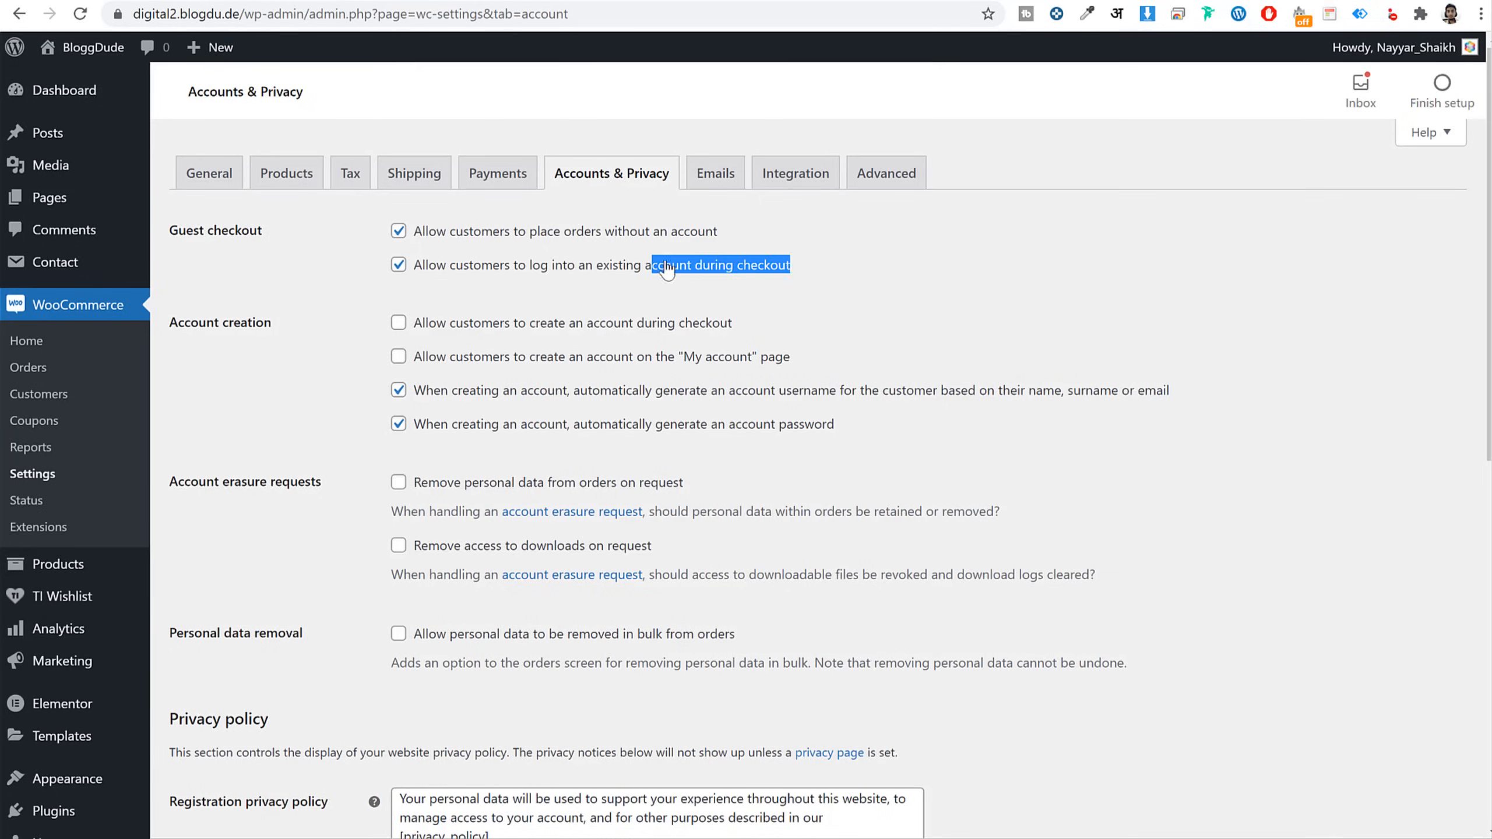
click(507, 334)
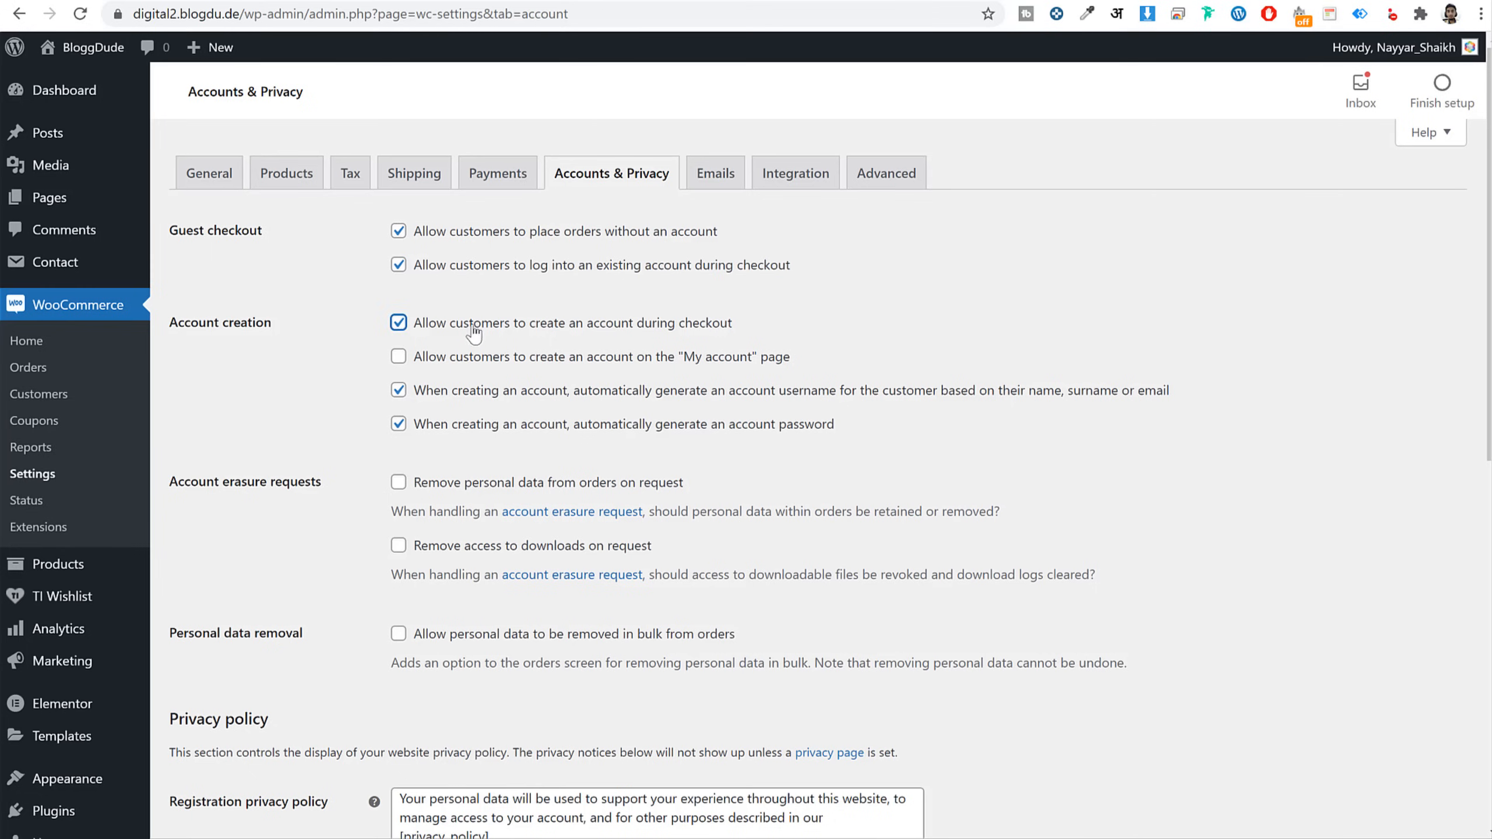
drag(447, 334, 719, 332)
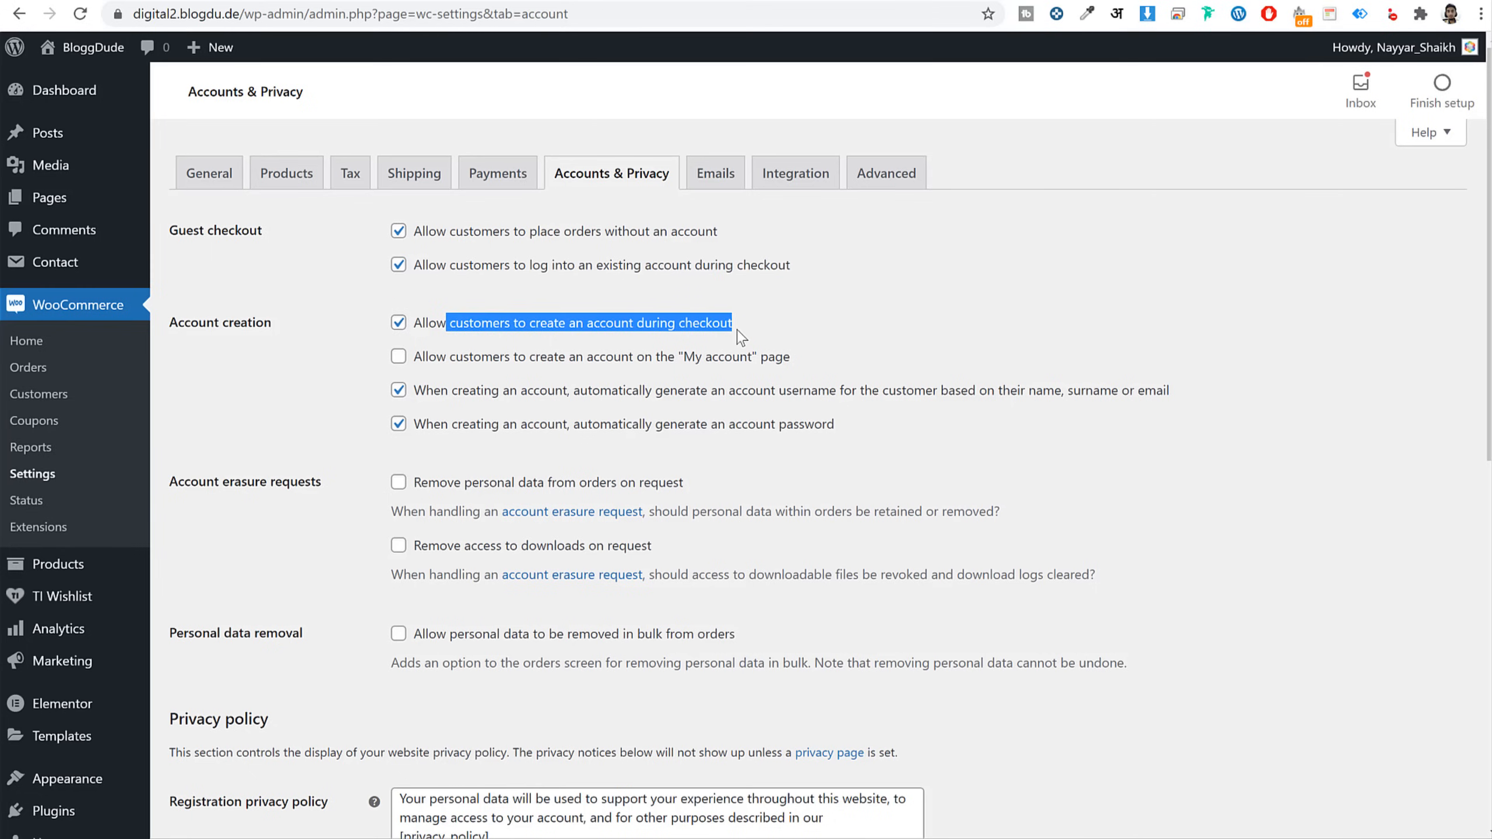
click(470, 356)
drag(427, 359, 782, 371)
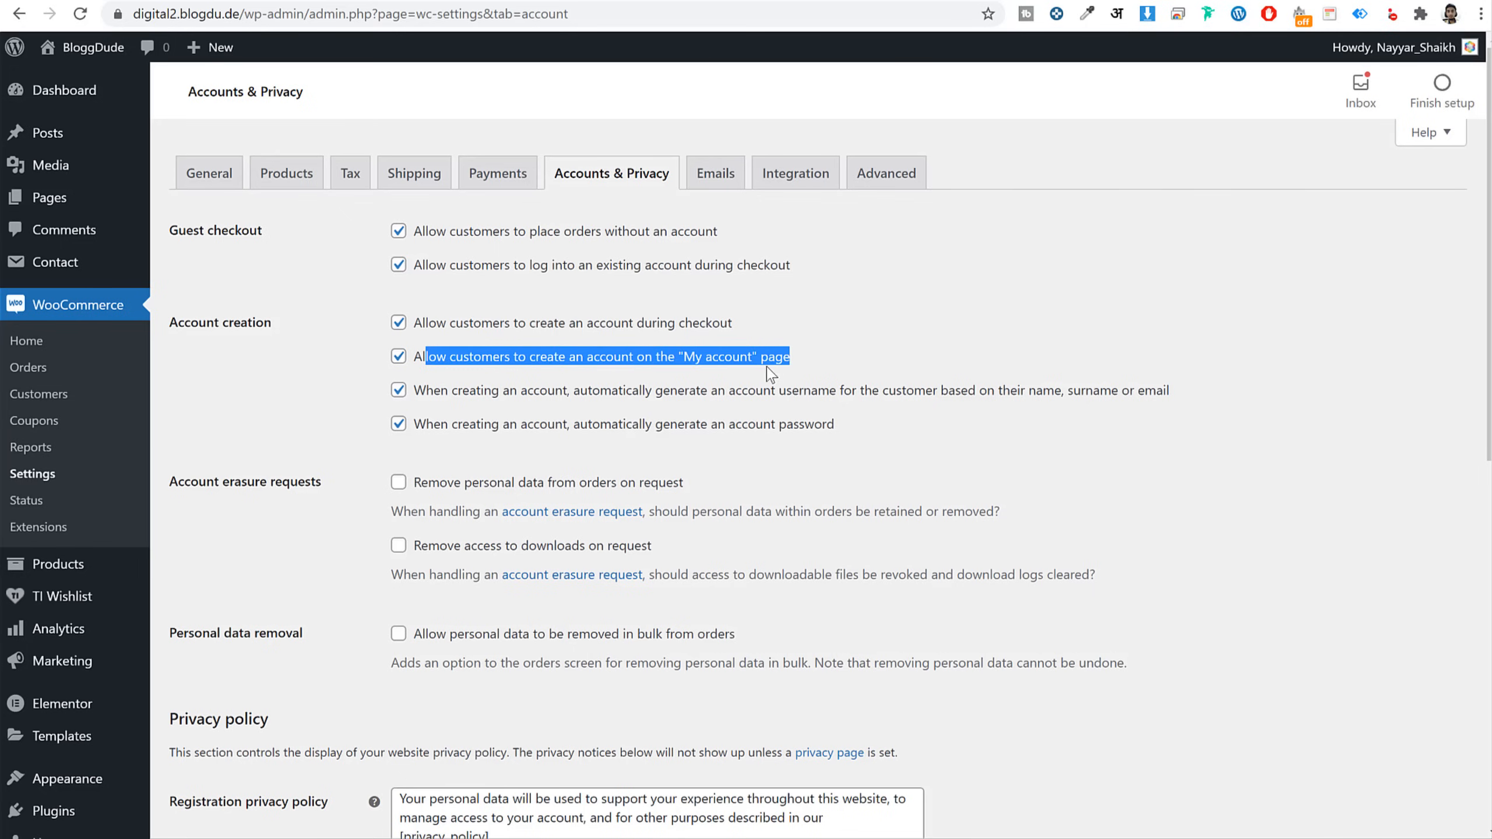
drag(456, 266, 543, 357)
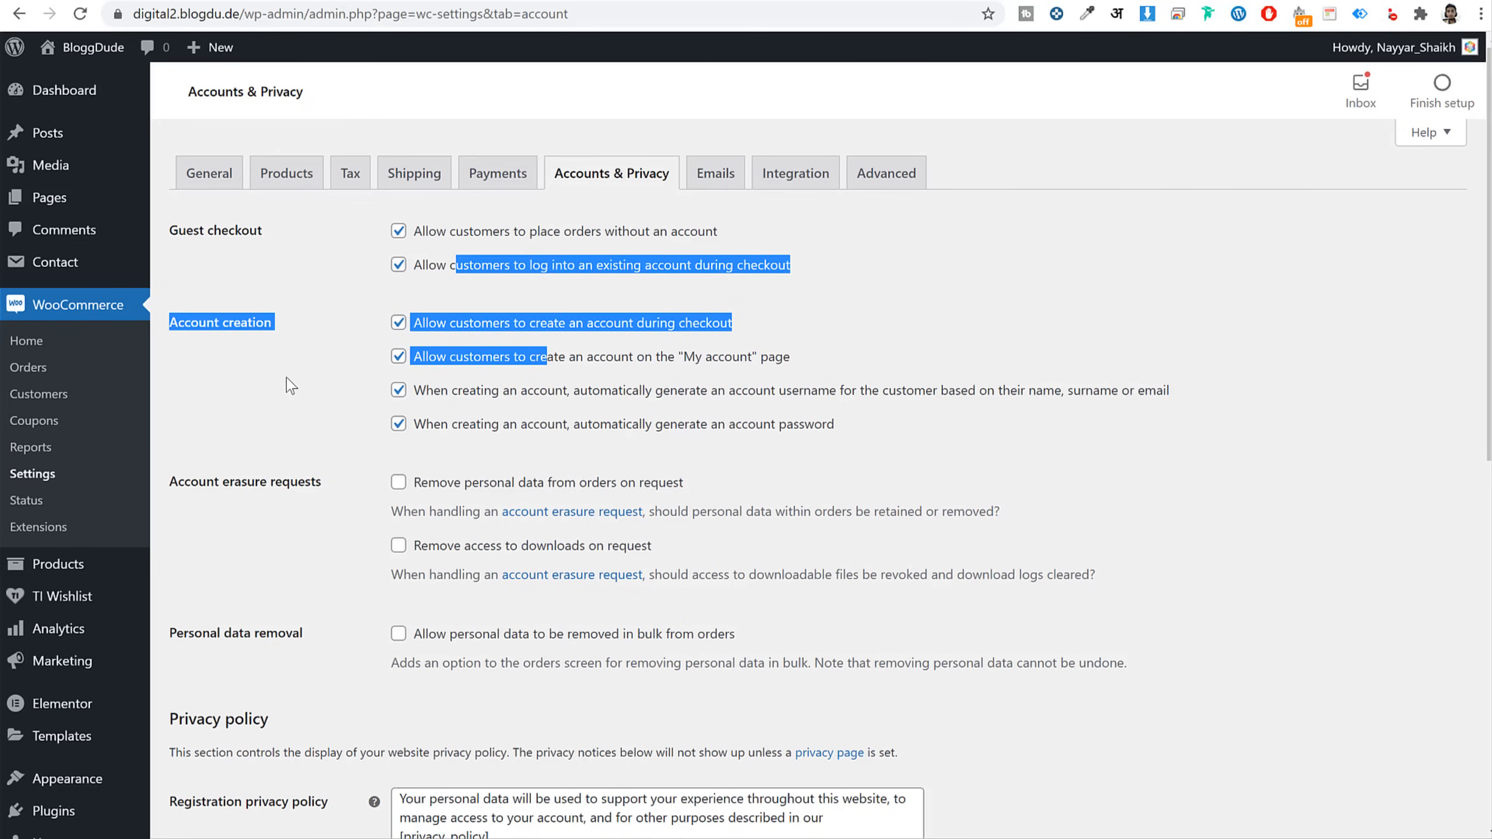
Turn off automatic username and password generation for new accounts
click(305, 394)
click(398, 391)
click(398, 423)
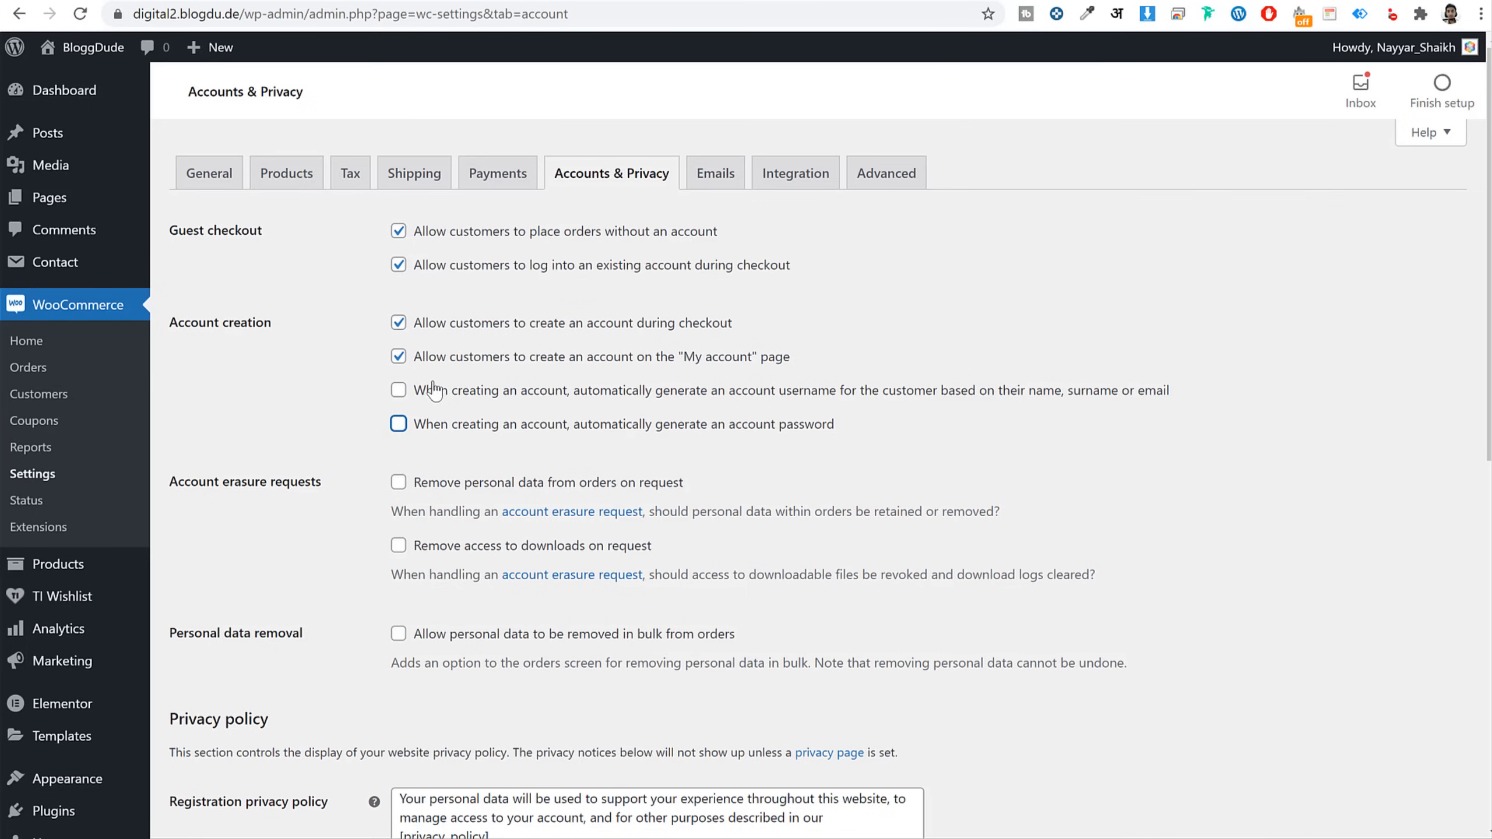
drag(433, 391, 578, 435)
click(616, 459)
click(398, 391)
click(398, 424)
click(399, 391)
click(398, 423)
Save the Accounts & Privacy settings and go to the Advanced settings
scroll(572, 564, down, 5)
scroll(572, 565, down, 5)
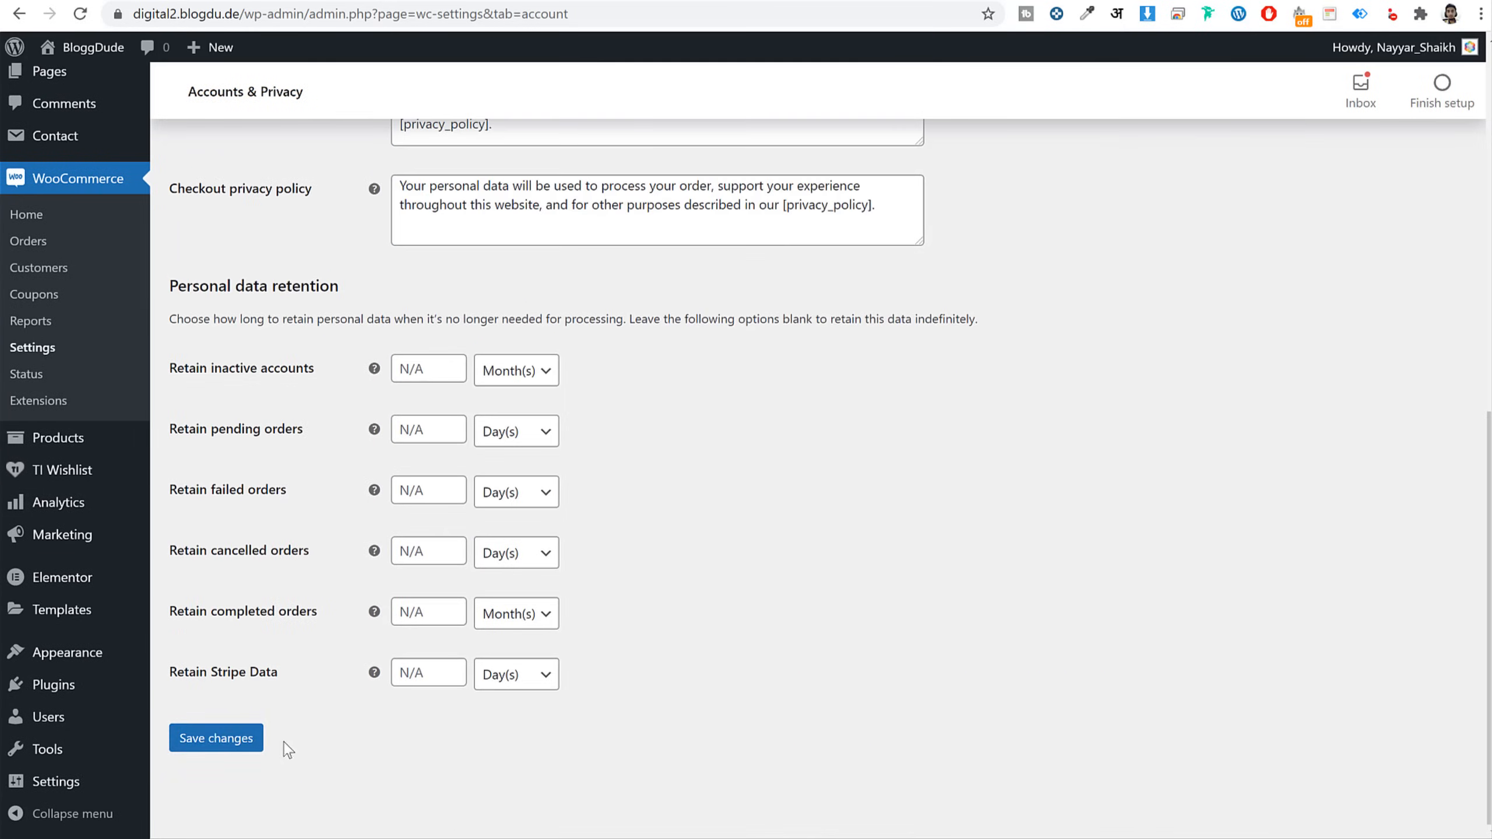
click(214, 742)
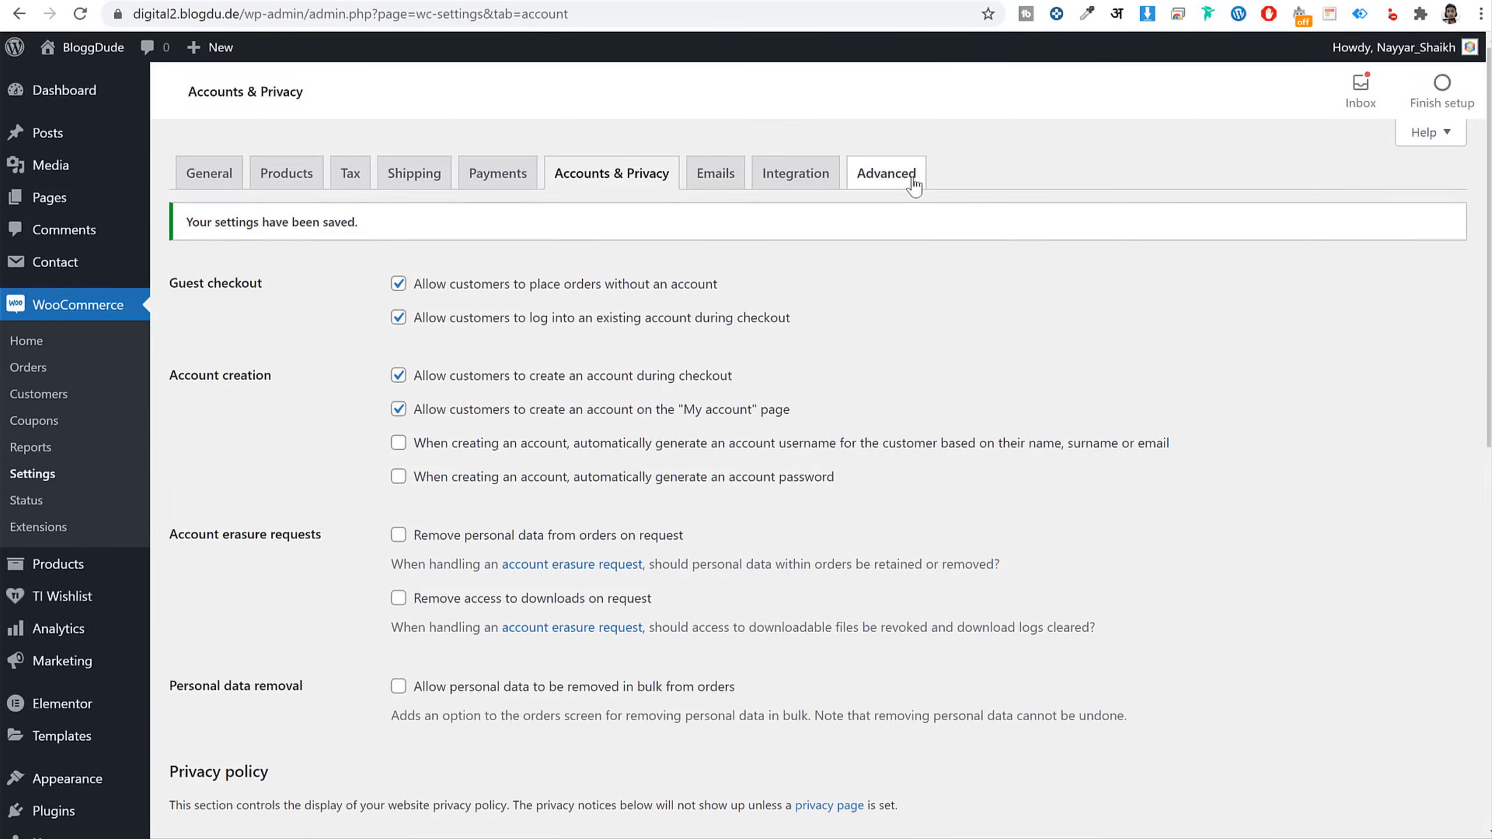
click(912, 179)
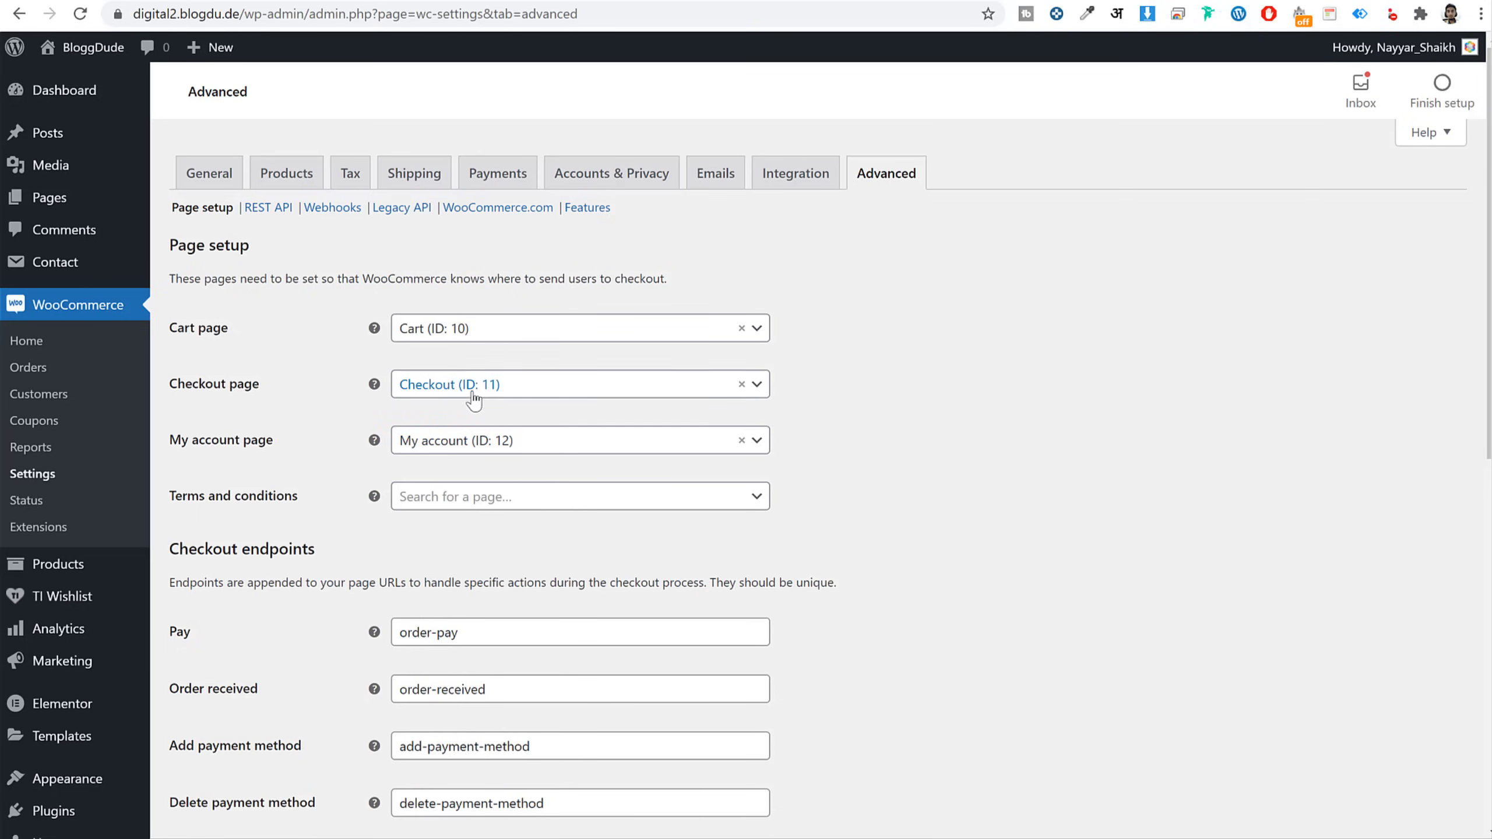
Assign Checkout (ID: 11) as the checkout page and save the Advanced settings
click(452, 388)
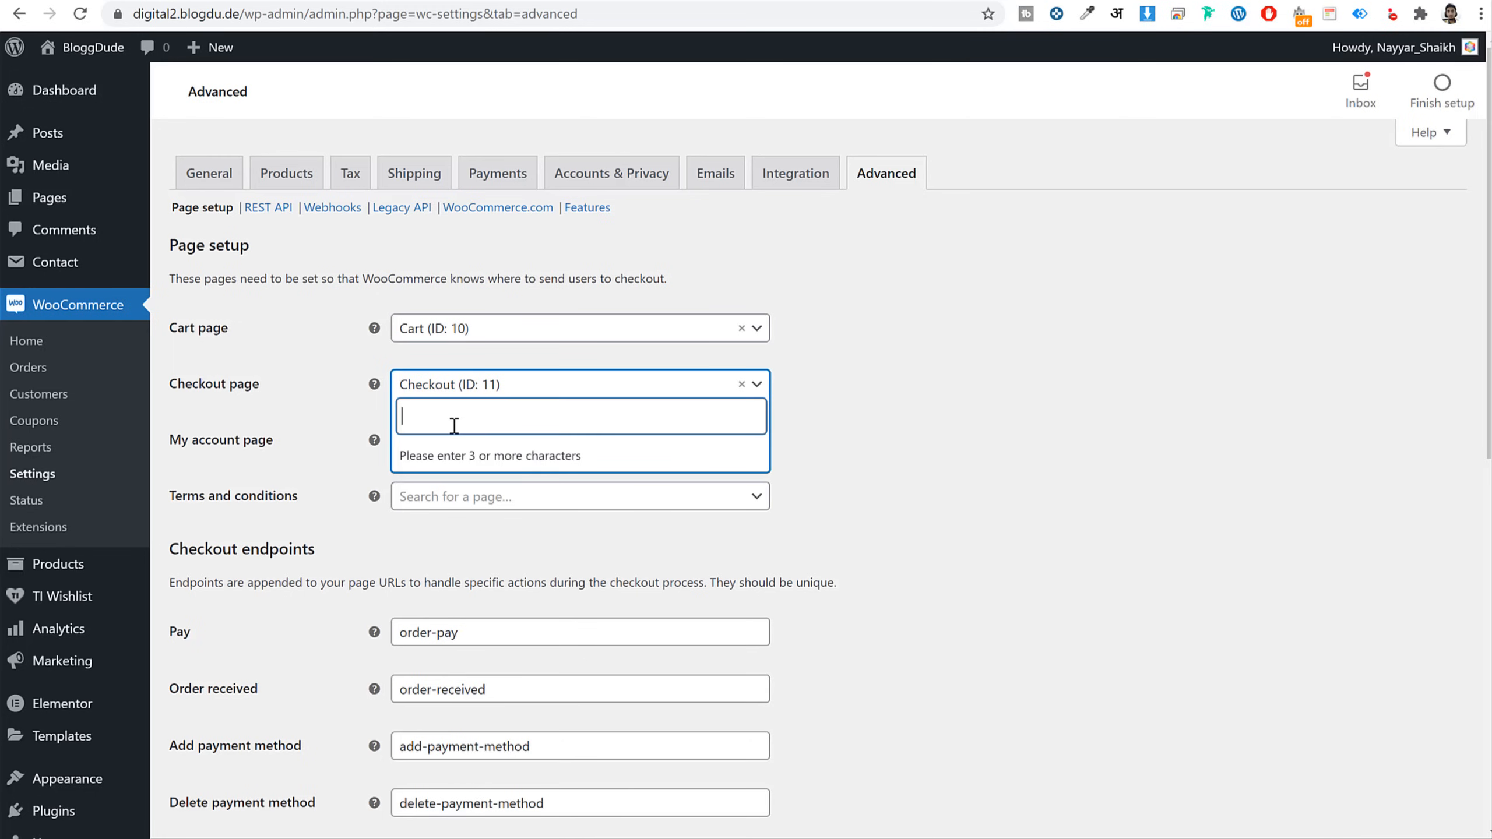
text(che)
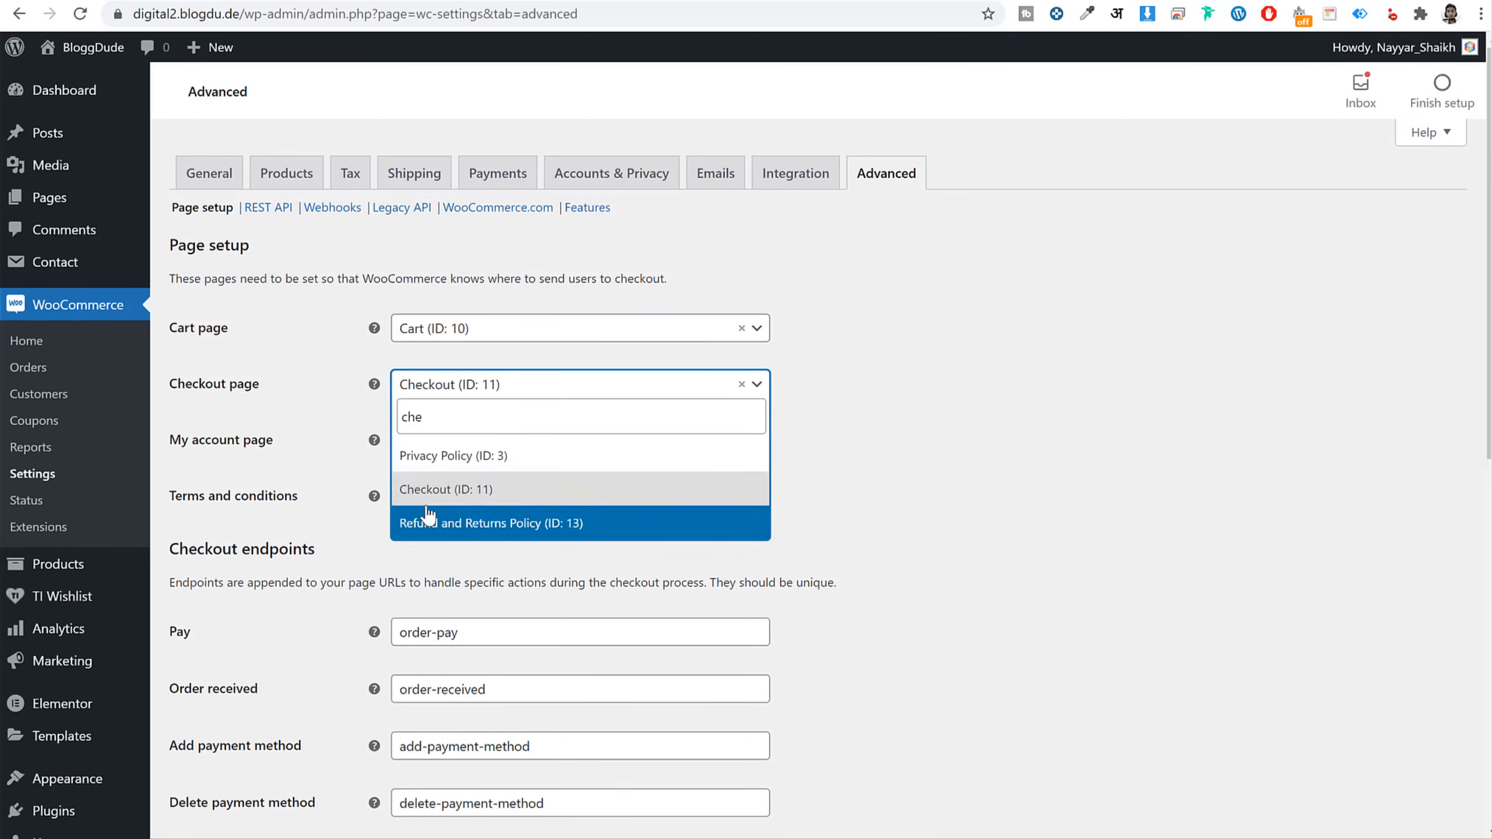
click(450, 488)
scroll(878, 522, down, 2)
scroll(878, 521, down, 8)
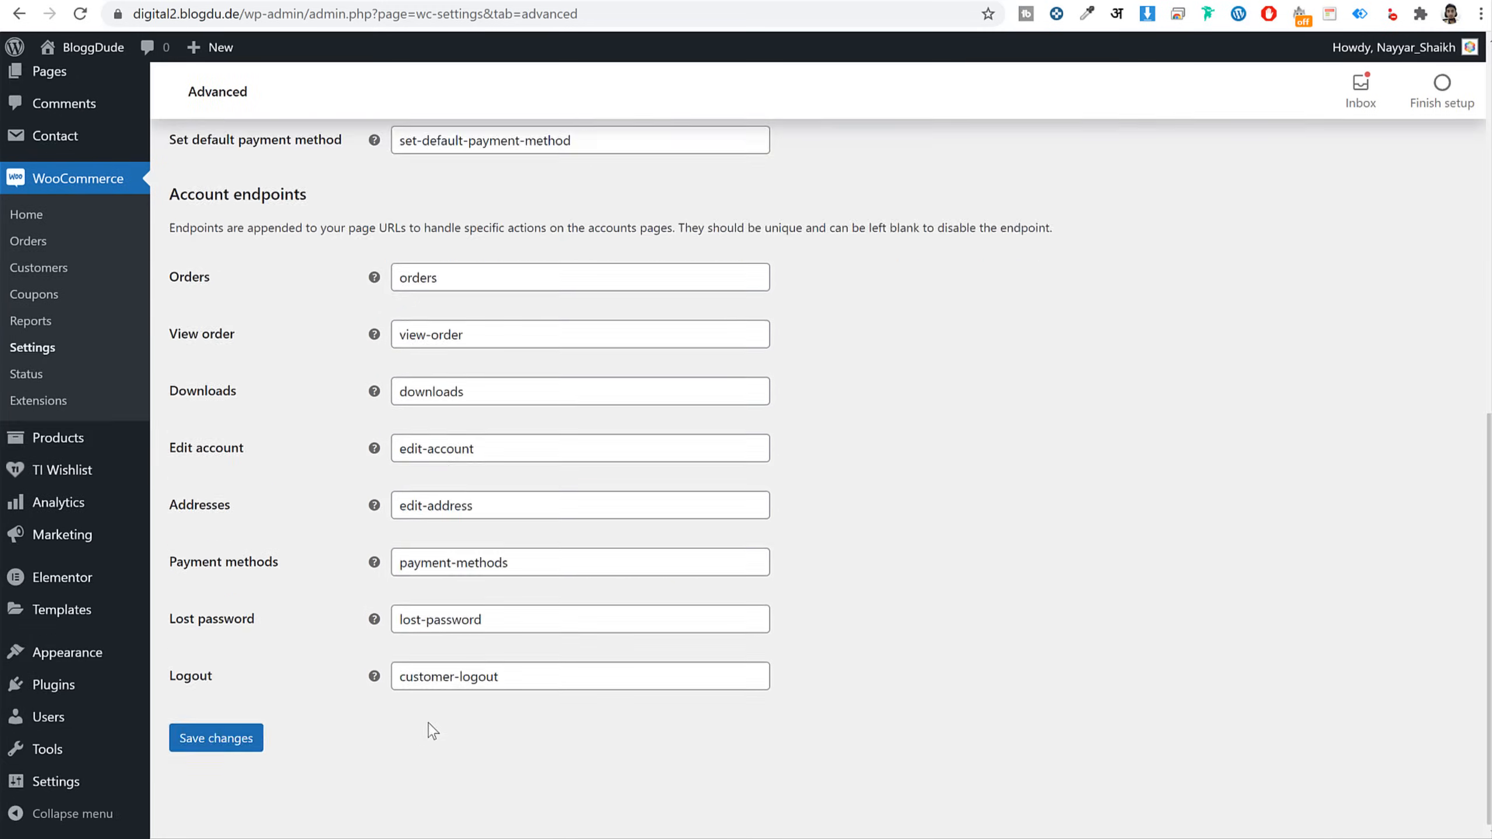
click(217, 741)
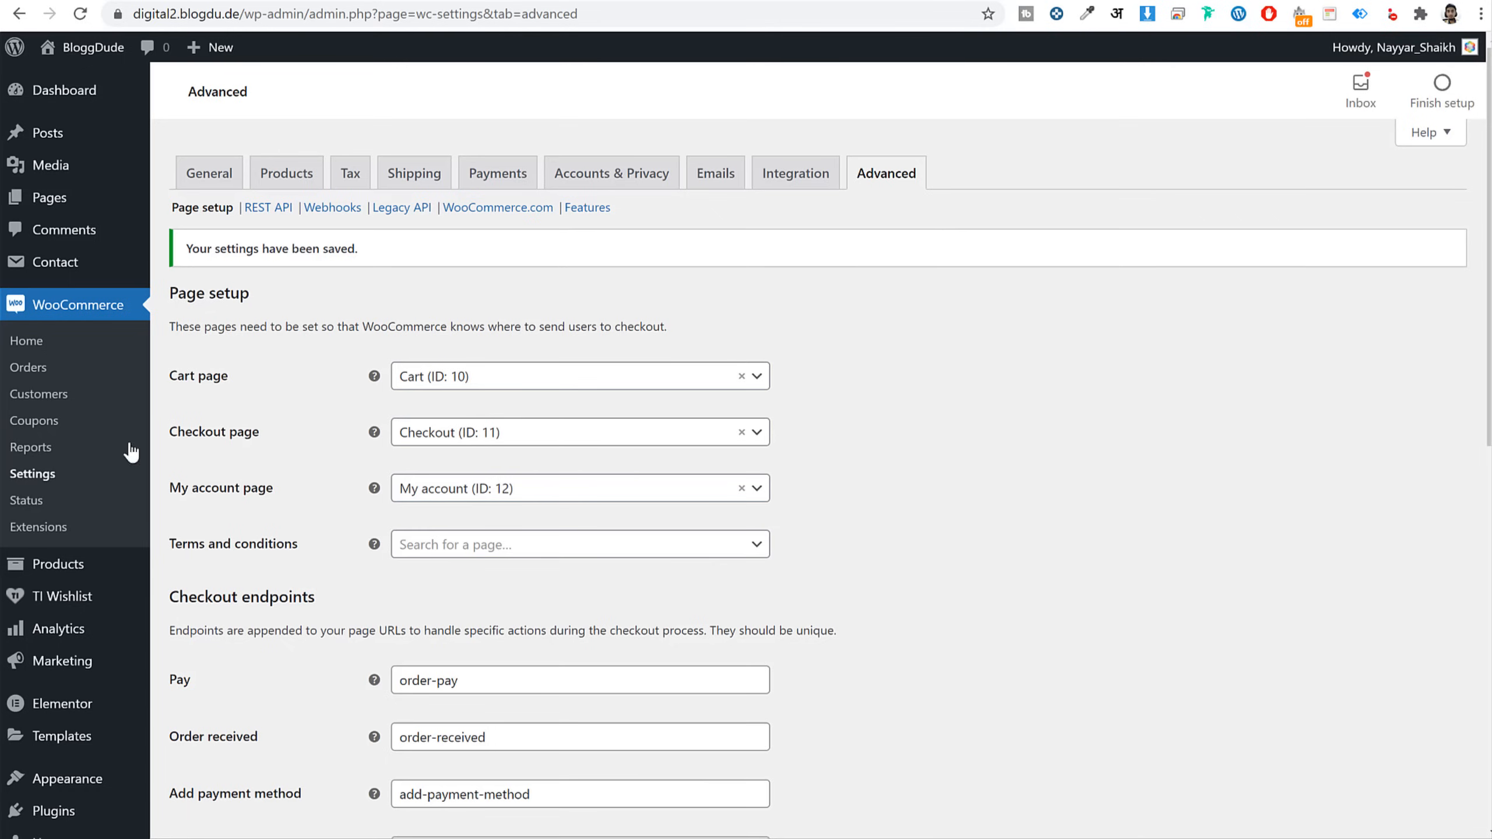
Open the empty Products list and start adding a new product
click(59, 569)
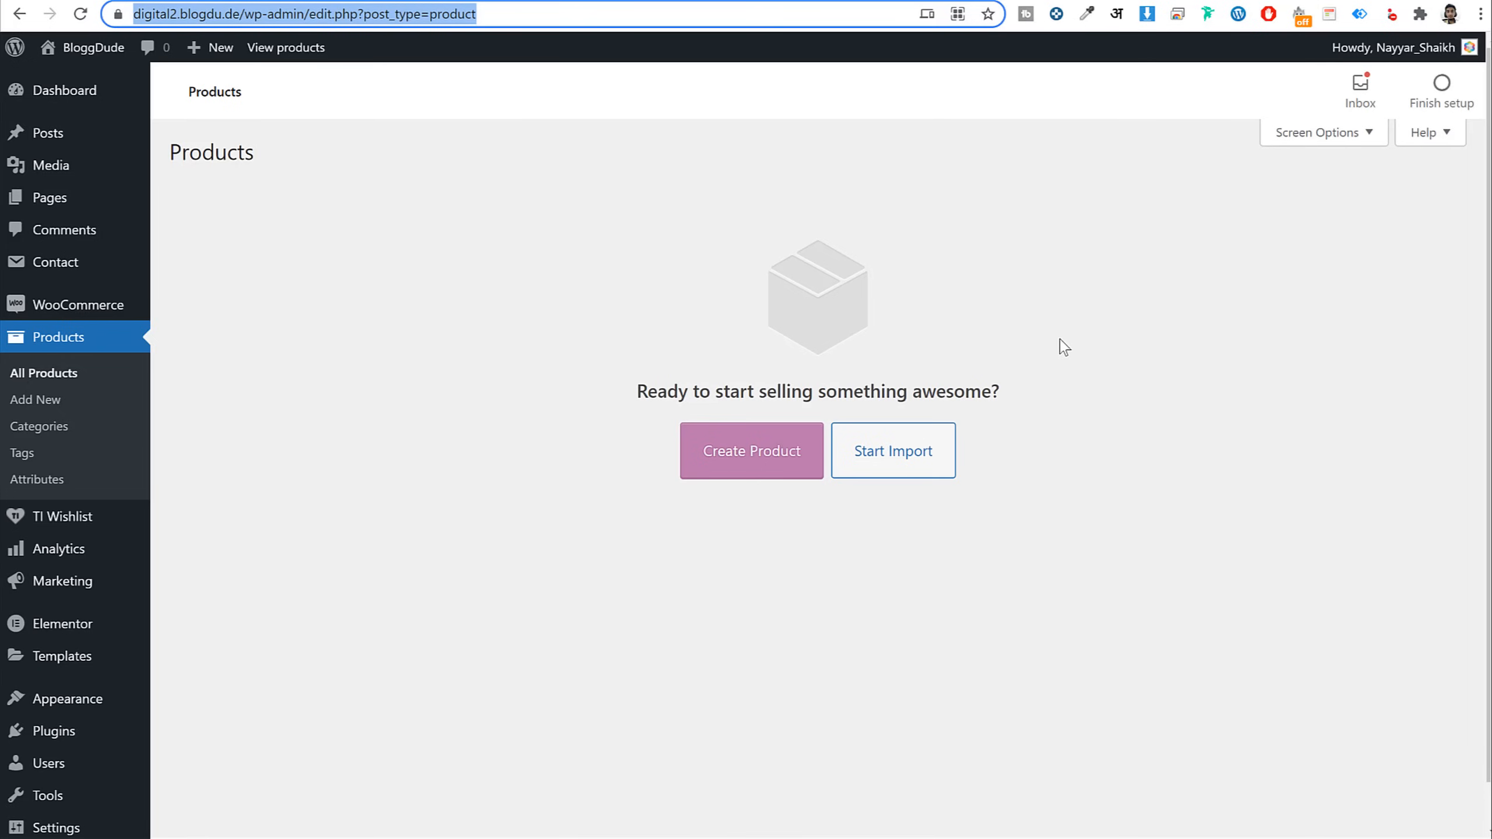
click(1065, 346)
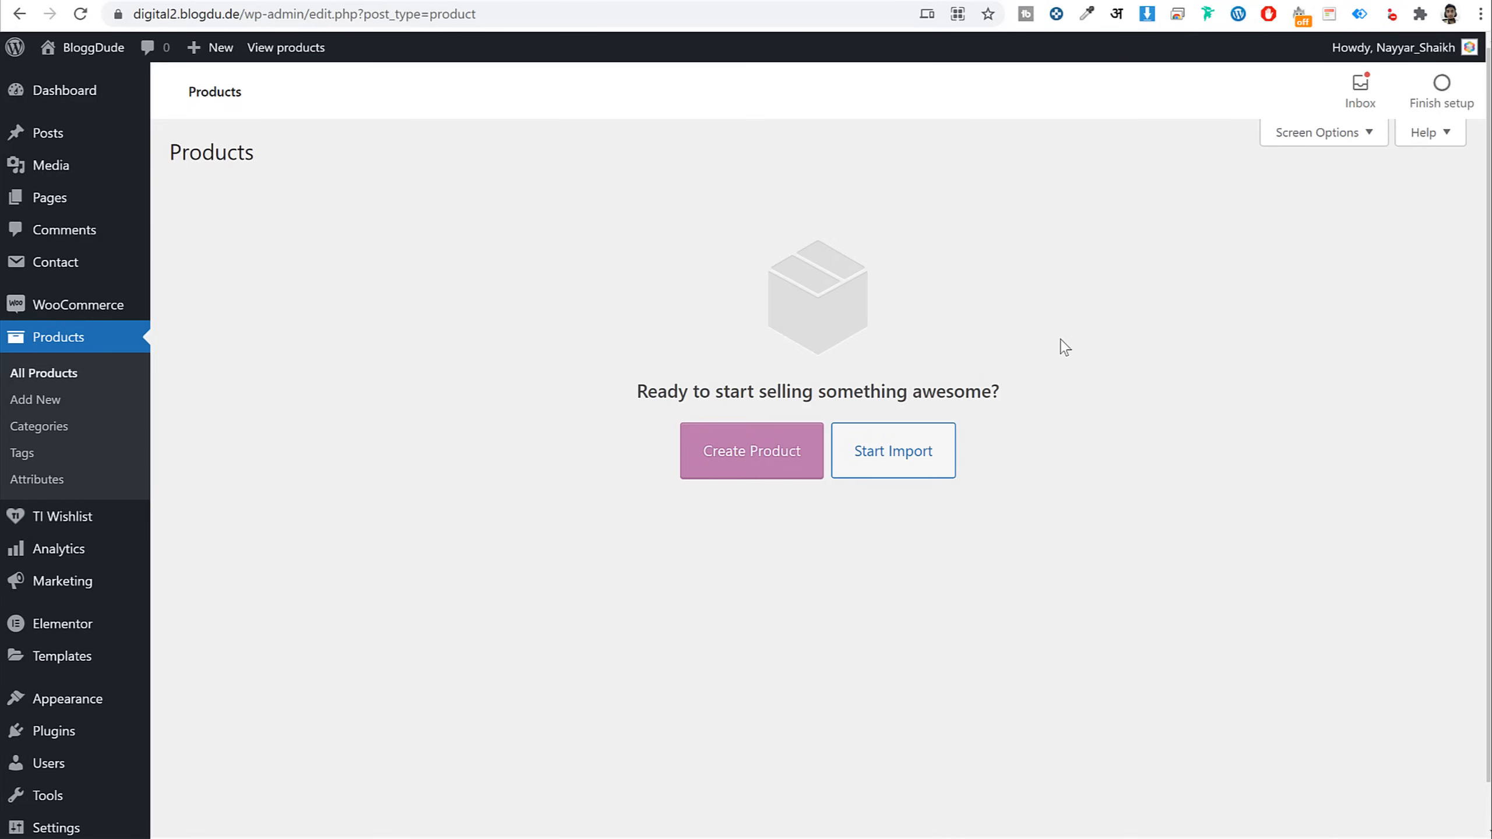
click(710, 454)
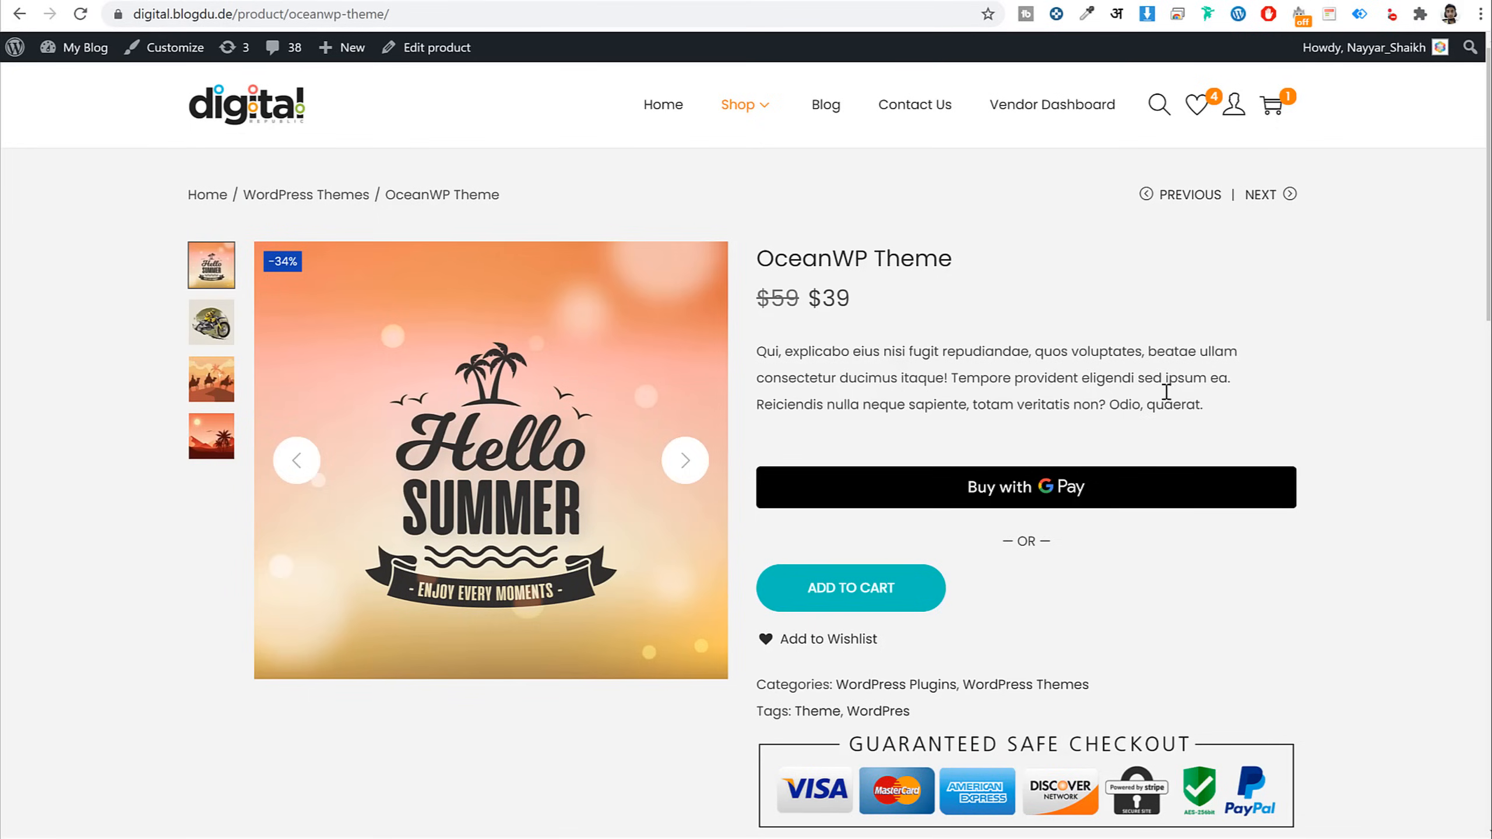
Name the new product 'Zero to One PDF', replacing the initial 'Woostify Theme' entry
scroll(1176, 513, down, 15)
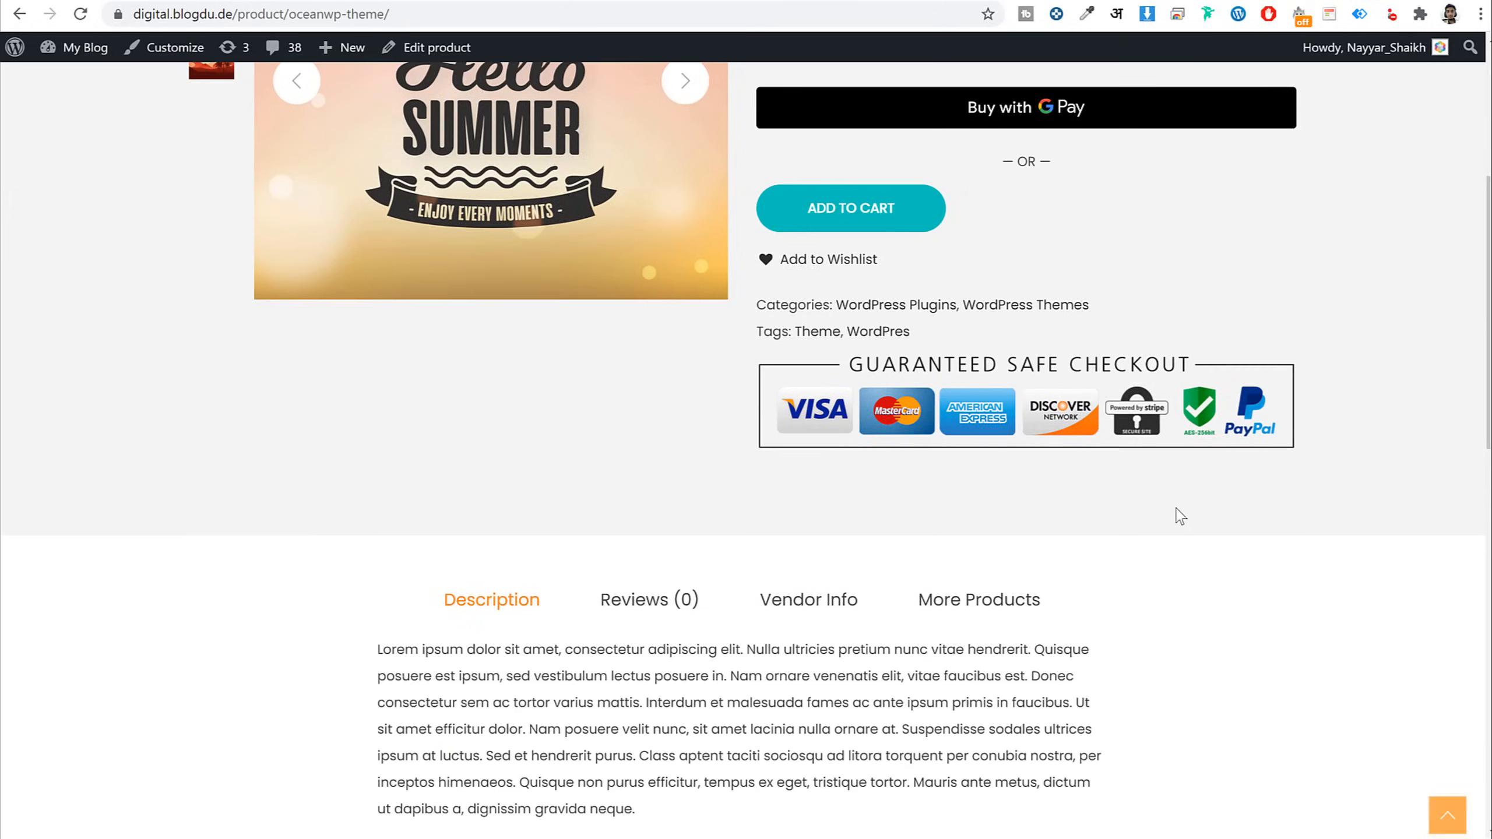
scroll(1178, 516, up, 15)
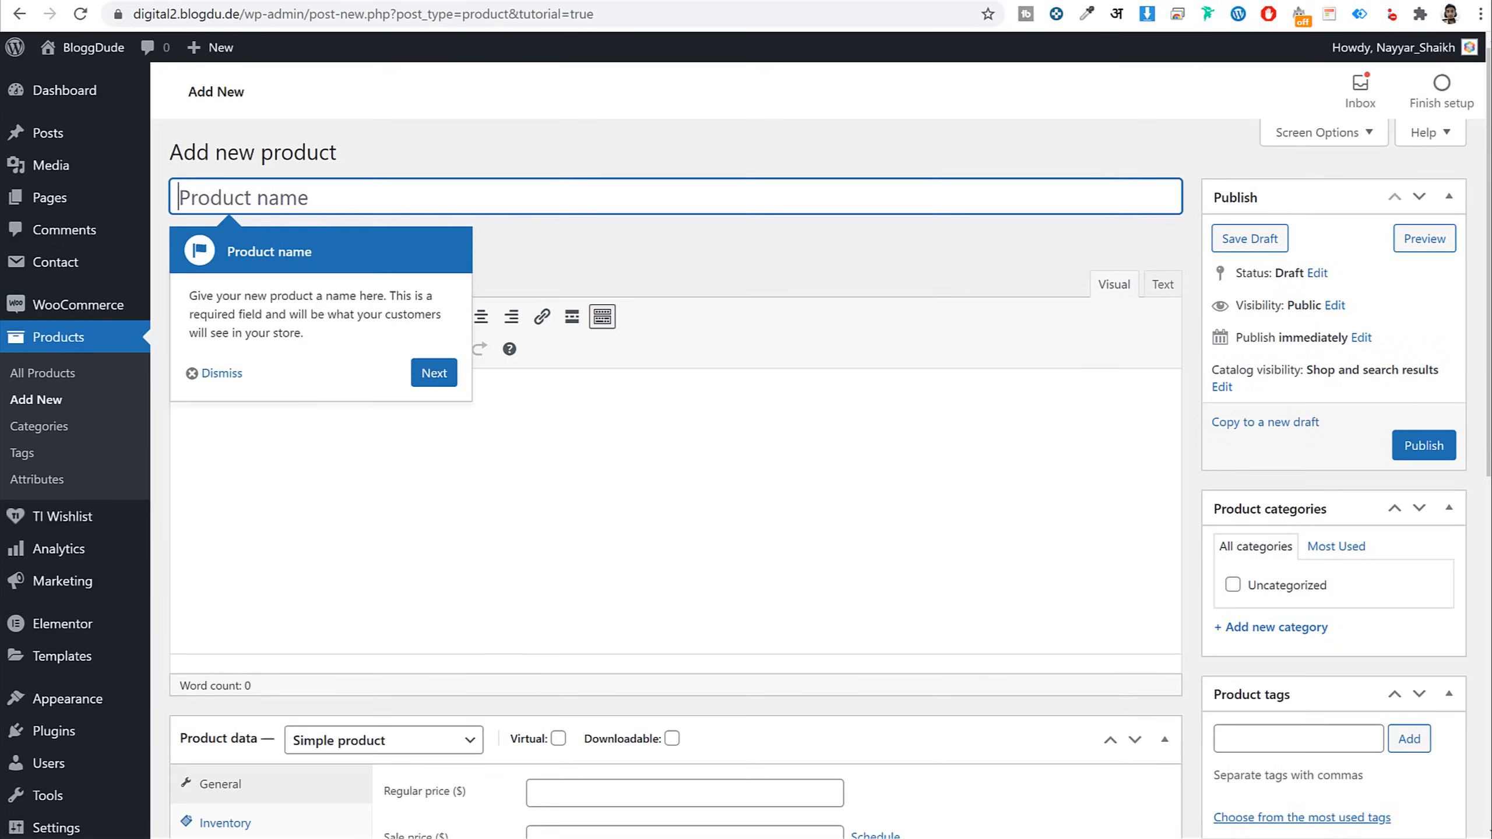
click(373, 233)
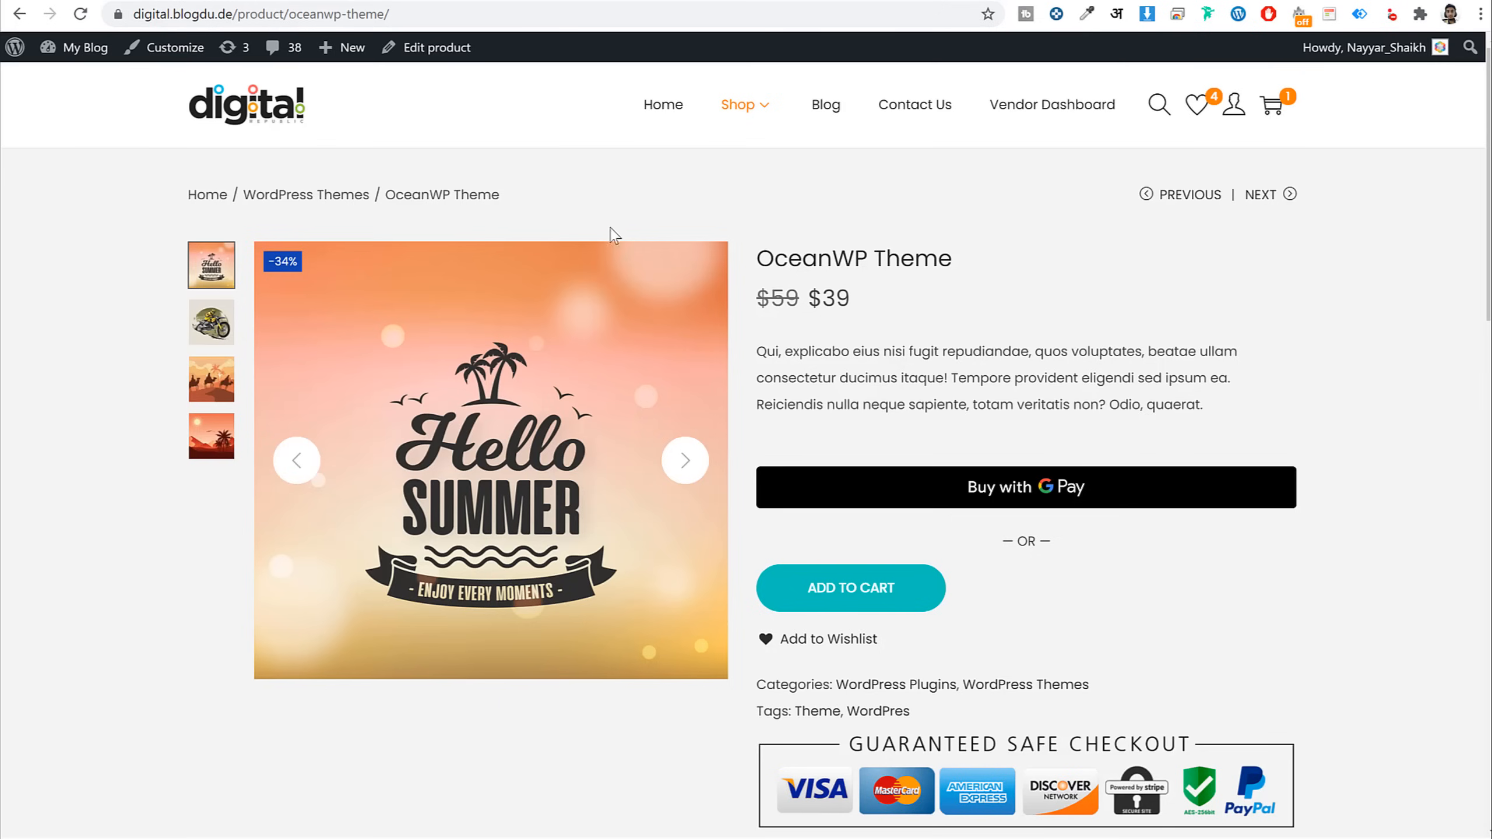
triple_click(746, 260)
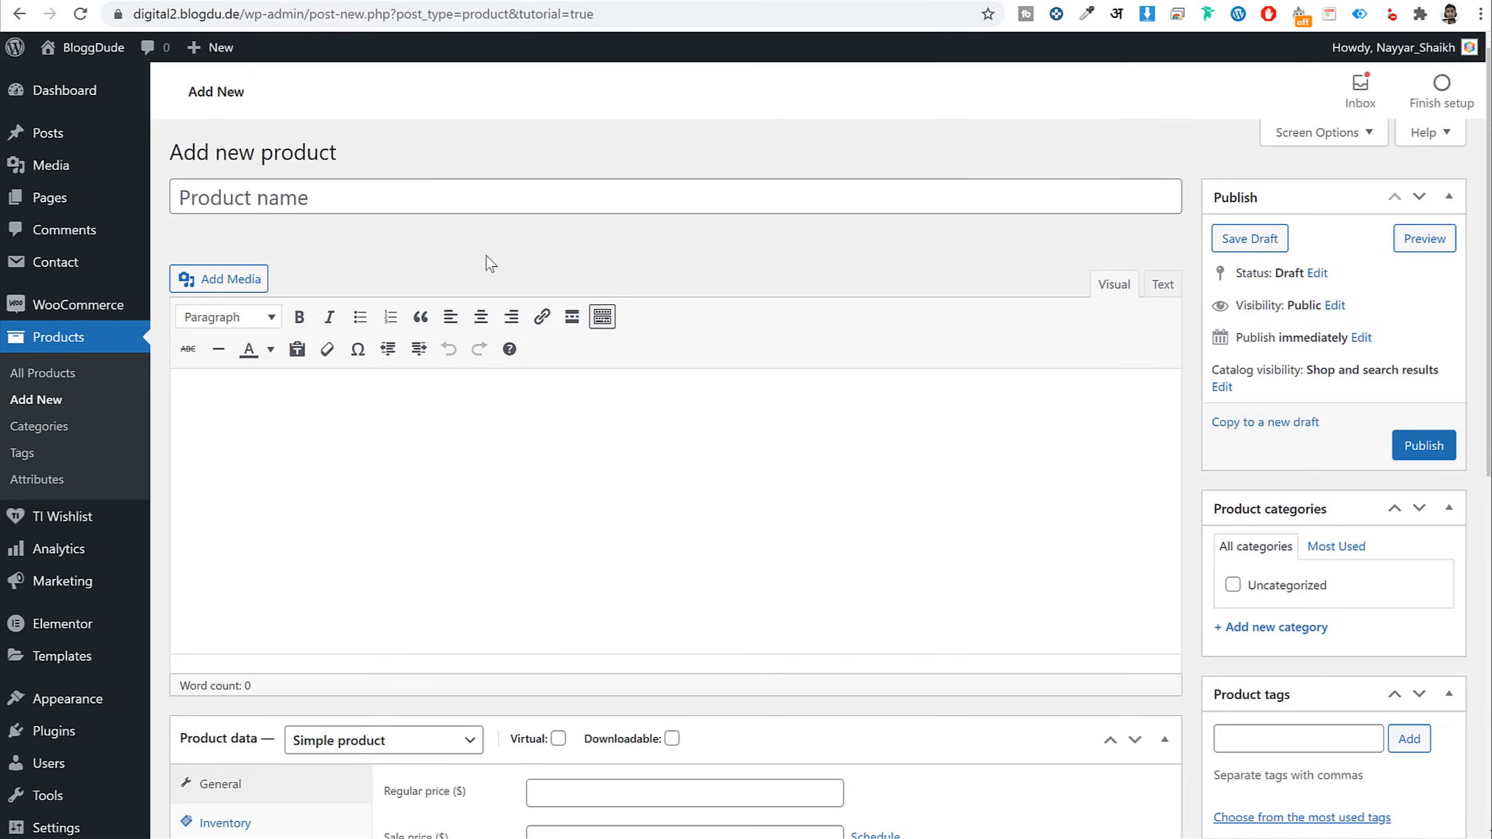
click(491, 212)
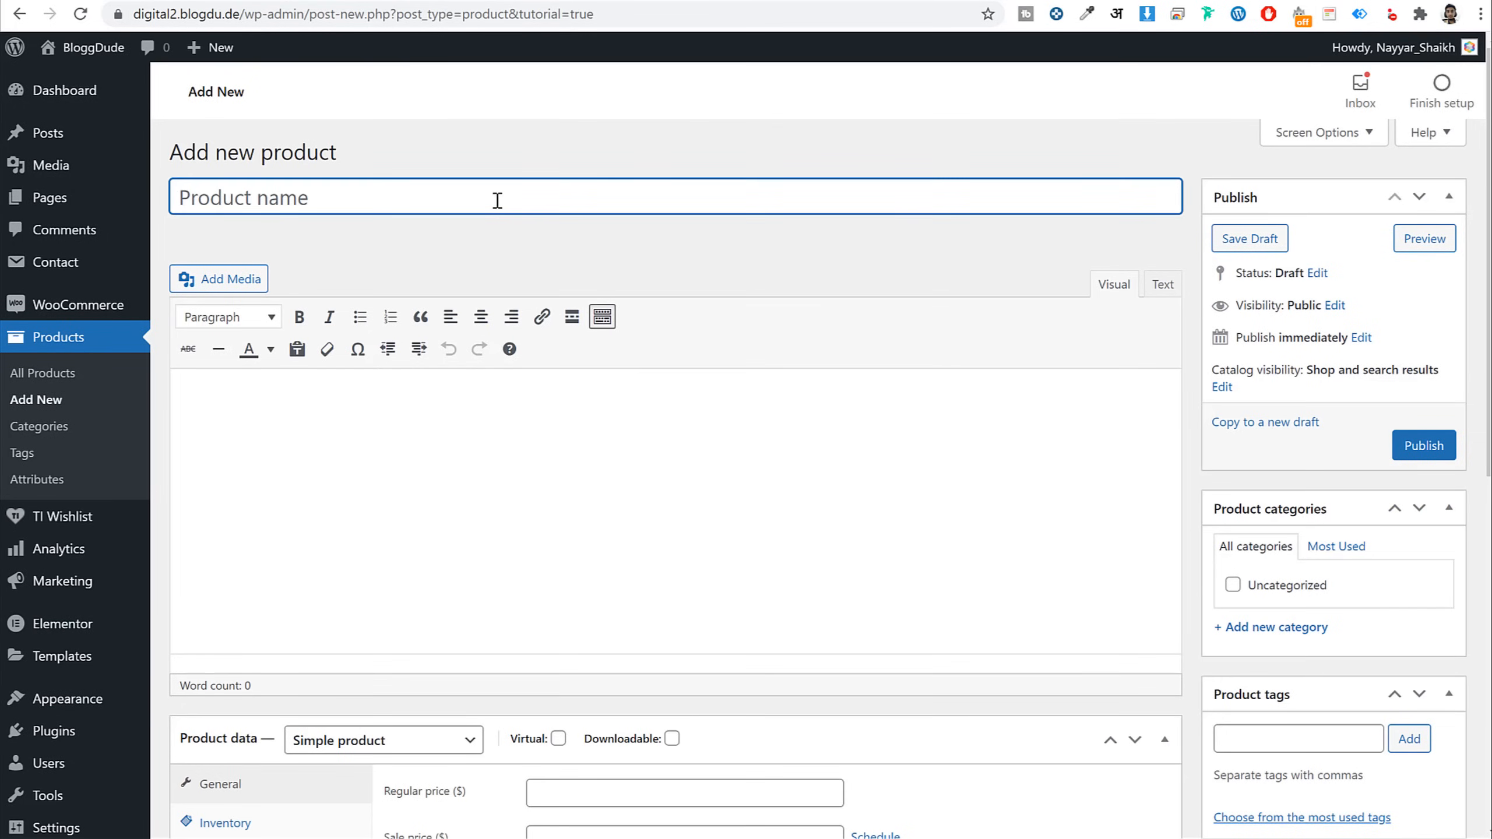
text(Woostify T)
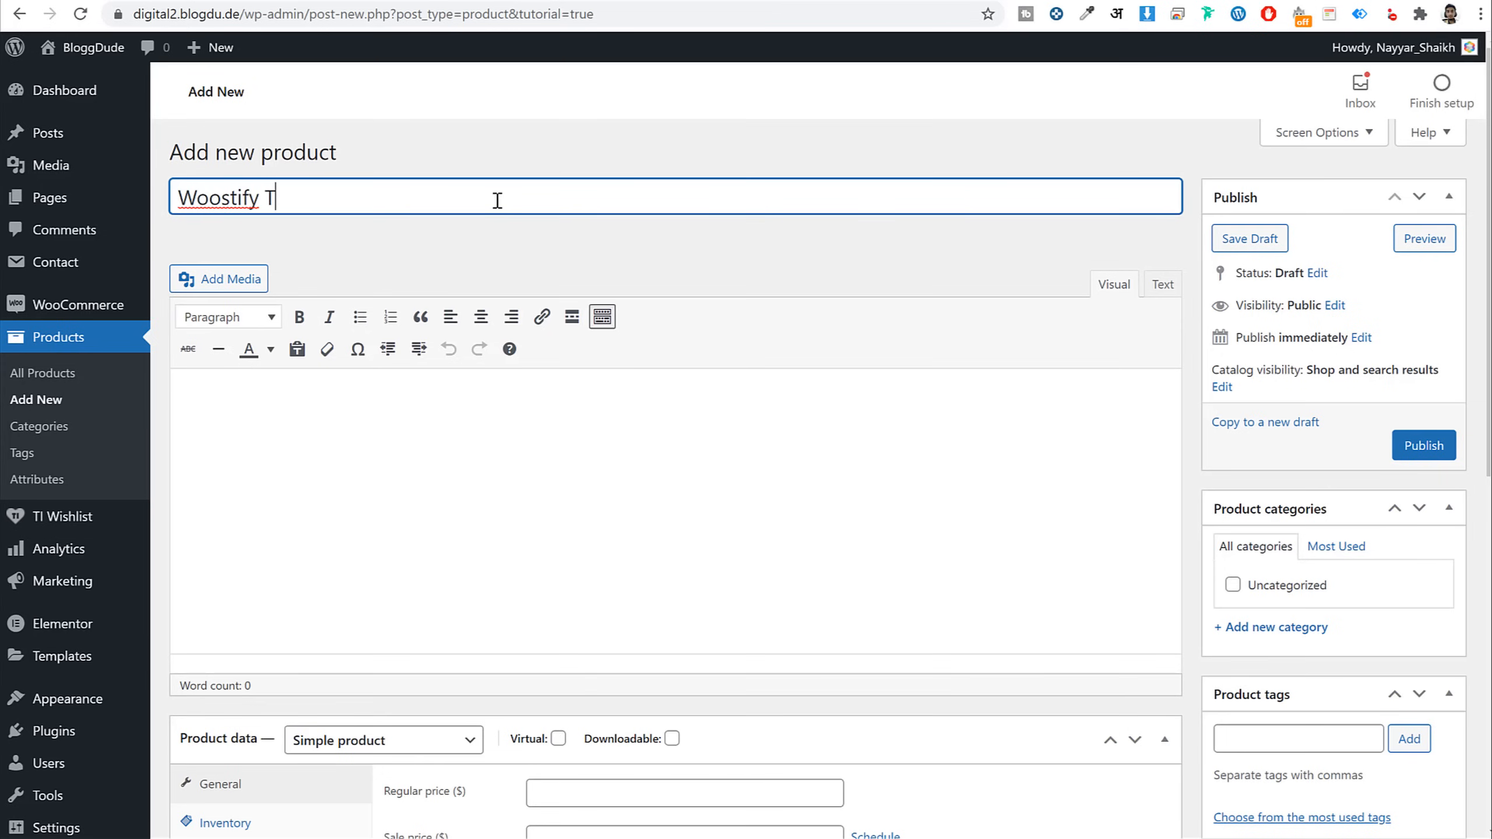
text(heme)
key(ctrl+shift+Left)
key(ctrl+shift+Left)
text(Zer)
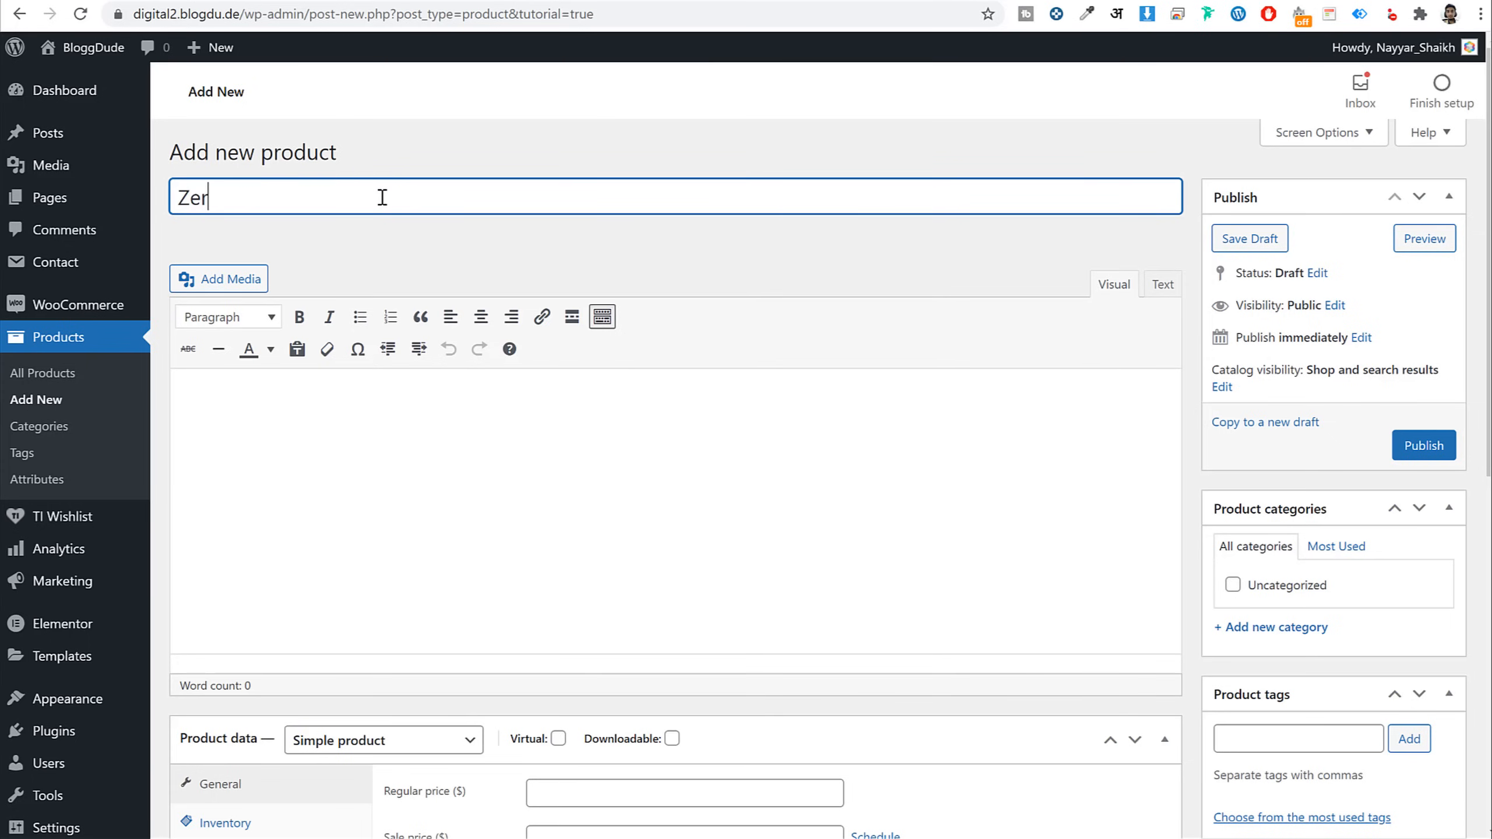
text(o to One Pdf)
key(BackSpace)
key(BackSpace)
text(DF)
triple_click(398, 189)
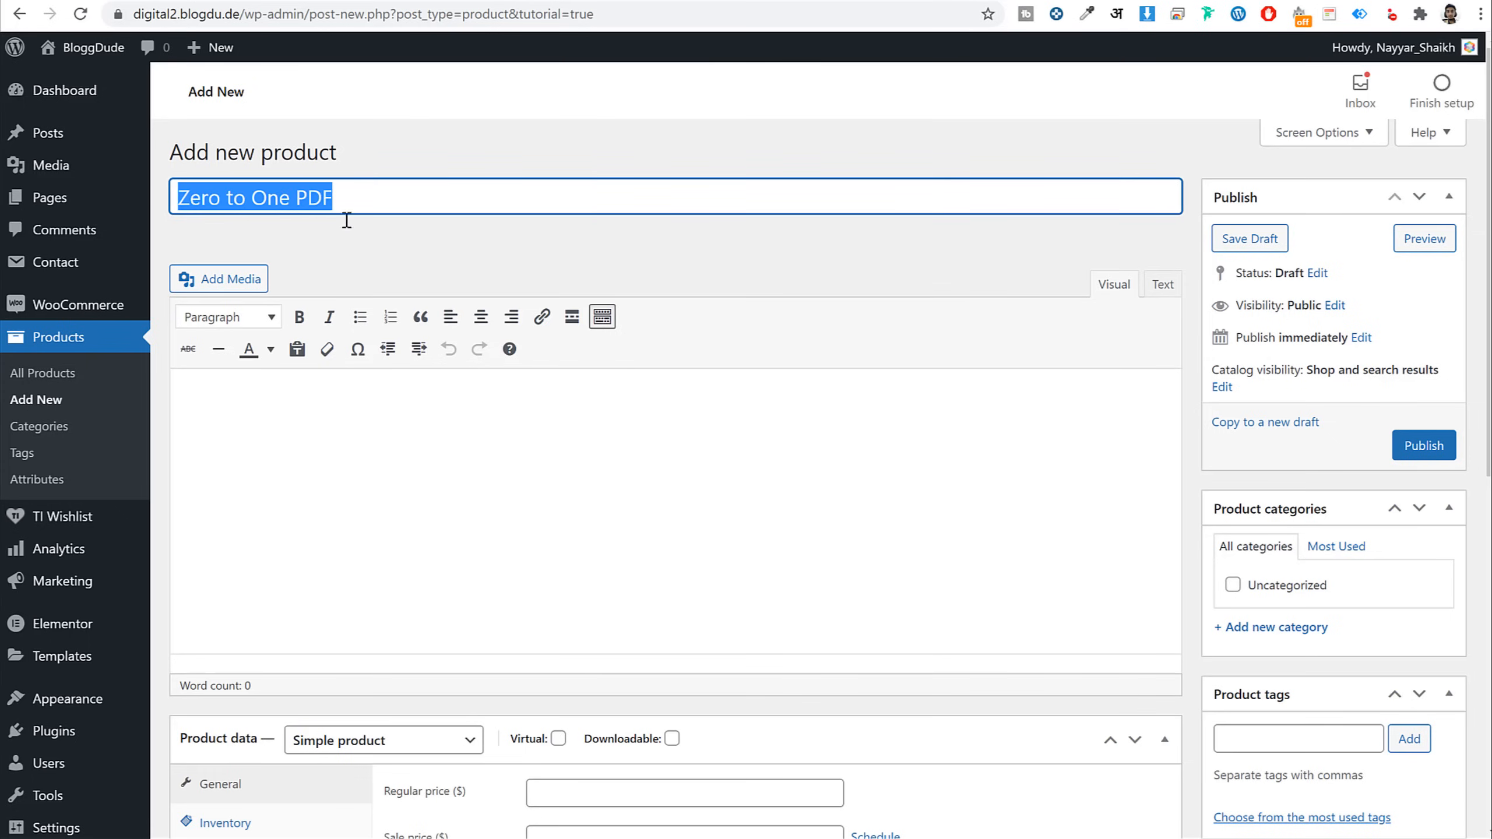
click(549, 468)
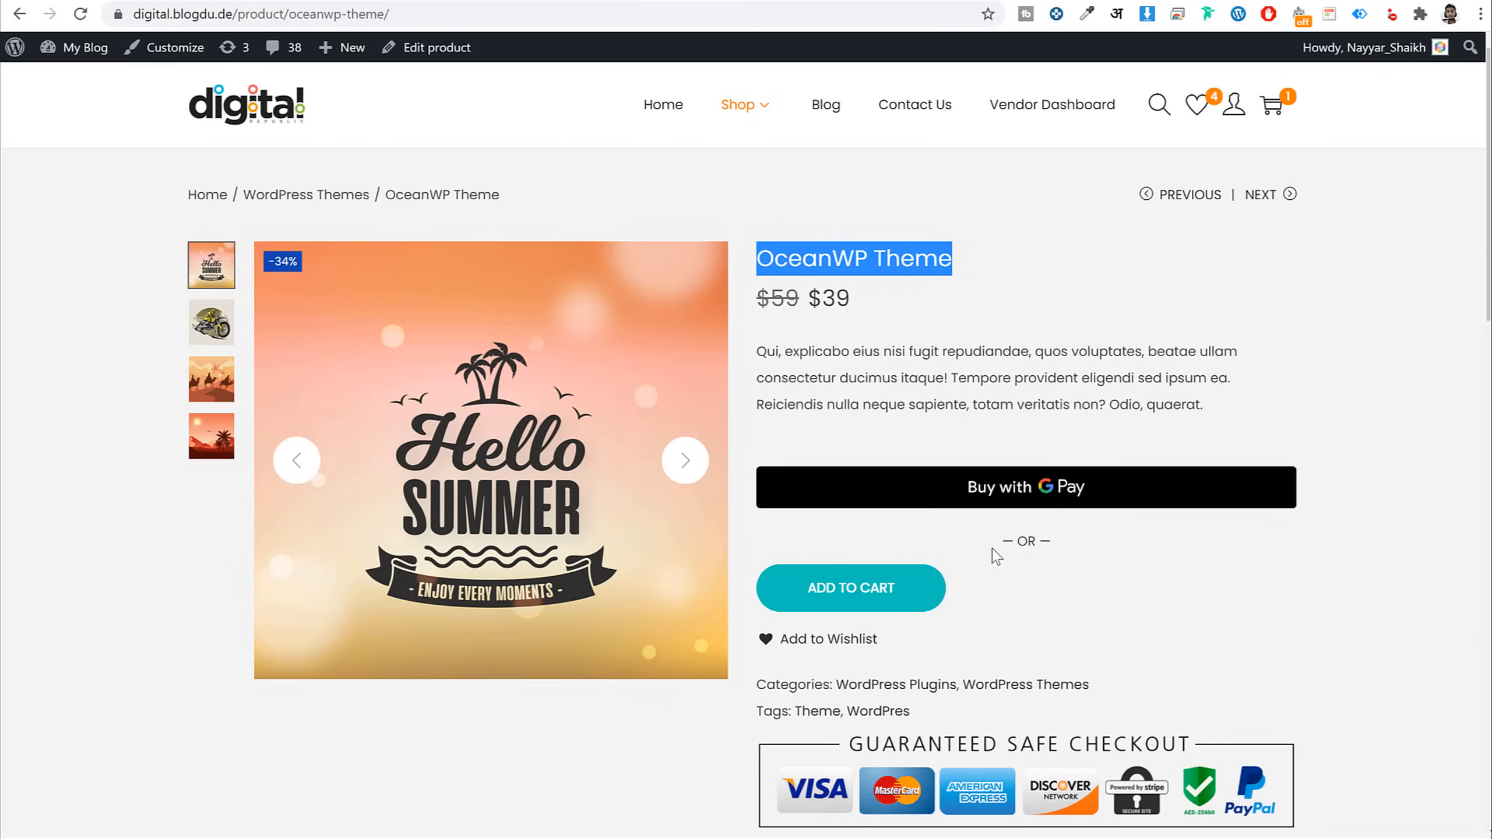
Paste the two Lorem ipsum demo paragraphs into the product description
scroll(998, 564, down, 8)
scroll(952, 564, down, 4)
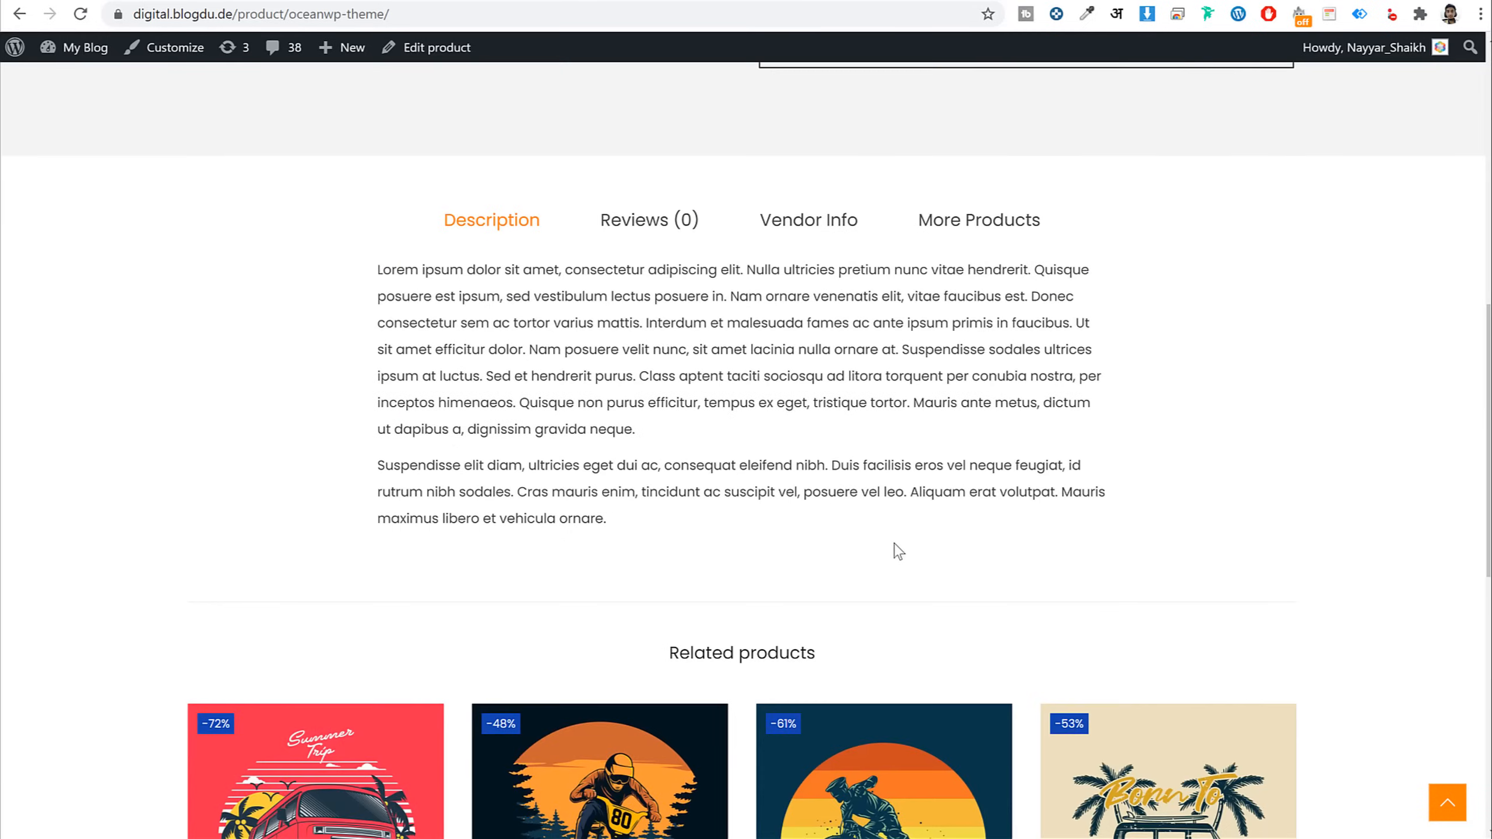
drag(379, 263, 651, 517)
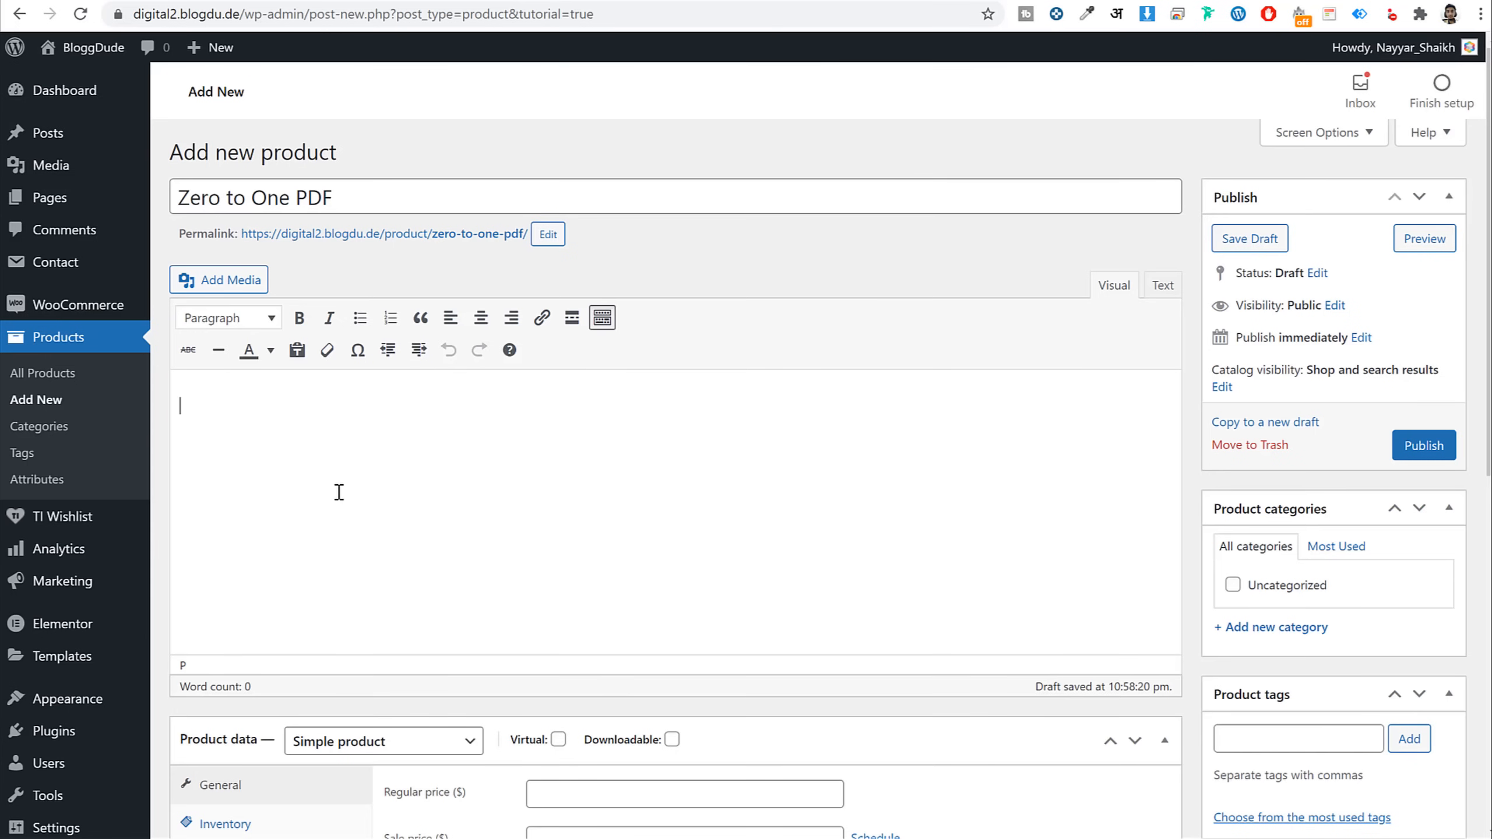
text(Lorem ipsum dolor sit amet, consectetur adipiscing elit. Nulla ultricies pretium nunc vitae hendrerit. Quisque posuere est ipsum, sed vestibulum lectus posuere in. Nam ornare venenatis elit, vitae faucibus est. Donec consectetur sem ac tortor varius mattis. Interdum et malesuada fames ac ante ipsum primis in faucibus. Ut sit amet efficitur dolor. Nam posuere velit nunc, sit amet lacinia nulla ornare at. Suspendisse sodales ultrices ipsum at luctus. Sed et hendrerit purus. Class aptent taciti sociosqu ad litora torquent per conubia nostra, per inceptos himenaeos. Quisque non purus efficitur, tempus ex eget, tristique tortor. Mauris ante metus, dictum ut dapibus a, dignissim gravida neque. Suspendisse elit diam, ultricies eget dui ac, consequat eleifend nibh. Duis facilisis eros vel neque feugiat, id rutrum nibh sodales. Cras mauris enim, tincidunt ac suscipit vel, posuere vel leo. Aliquam erat volutpat. Mauris maximus libero et vehicula ornare.)
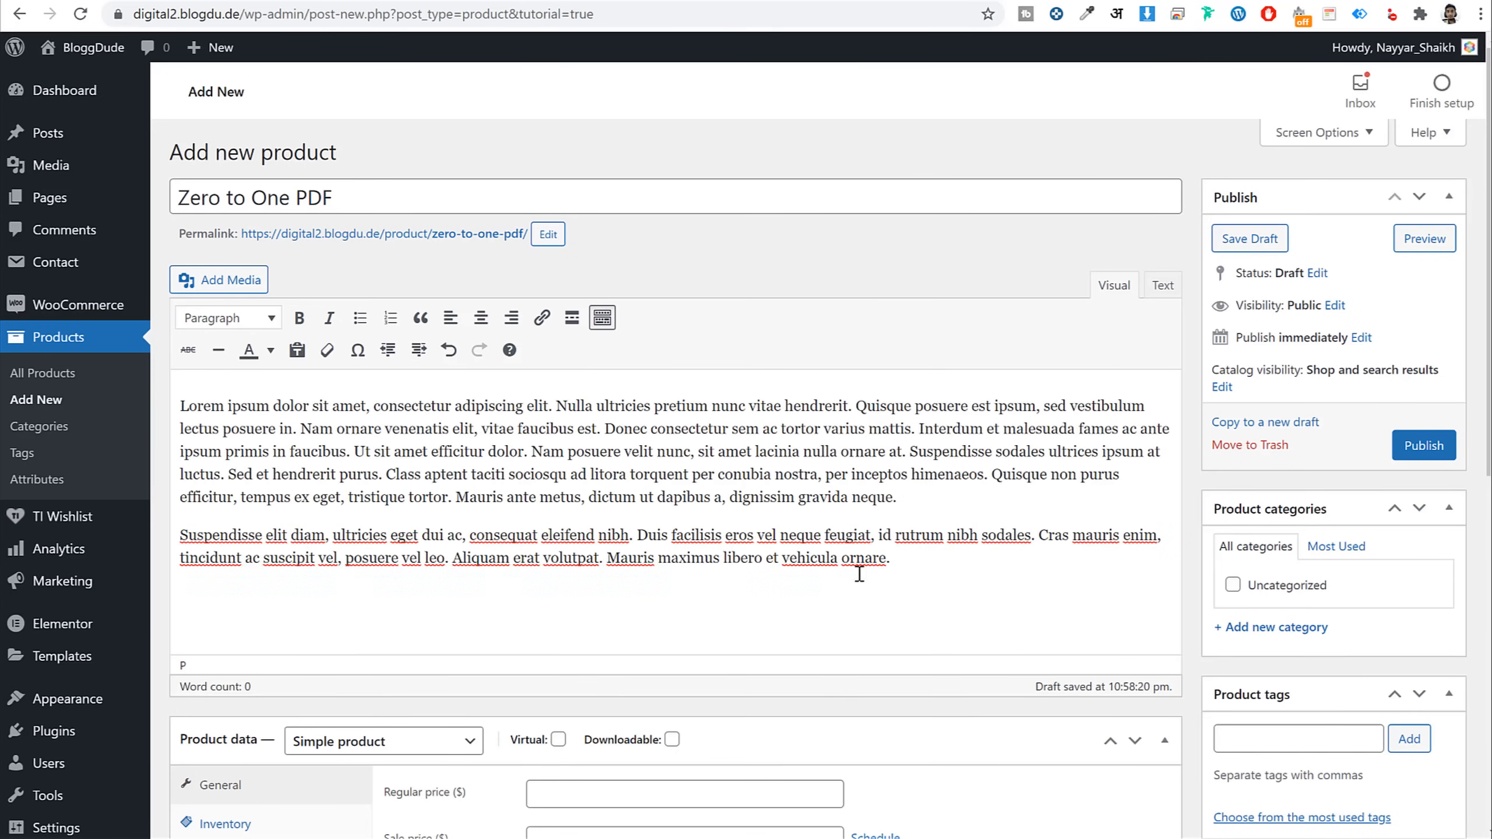
drag(898, 558, 269, 386)
click(305, 425)
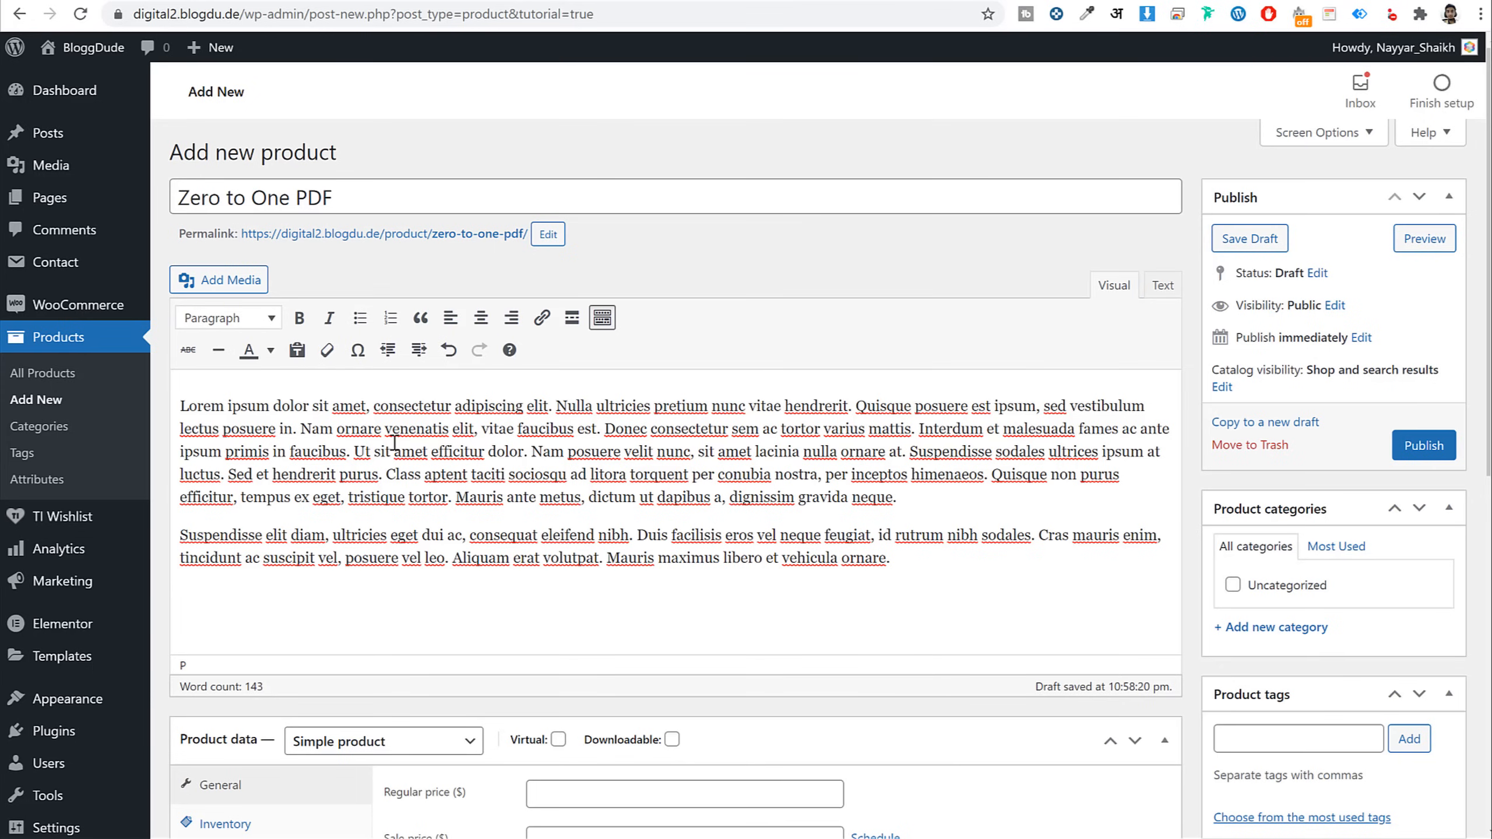
Make the passage from 'Class aptent' onward bold, italic and red
drag(392, 479, 906, 499)
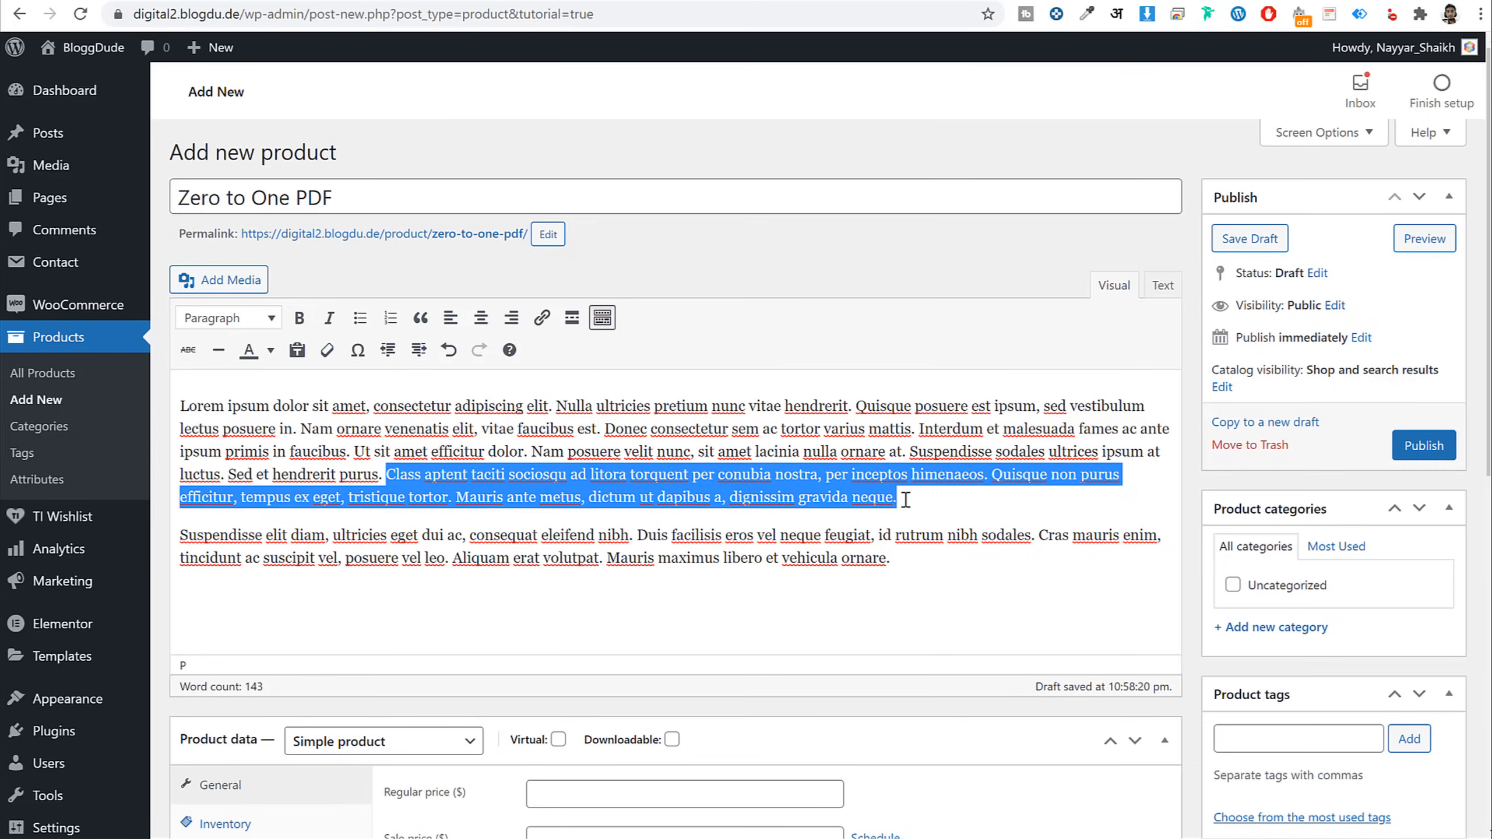
click(299, 318)
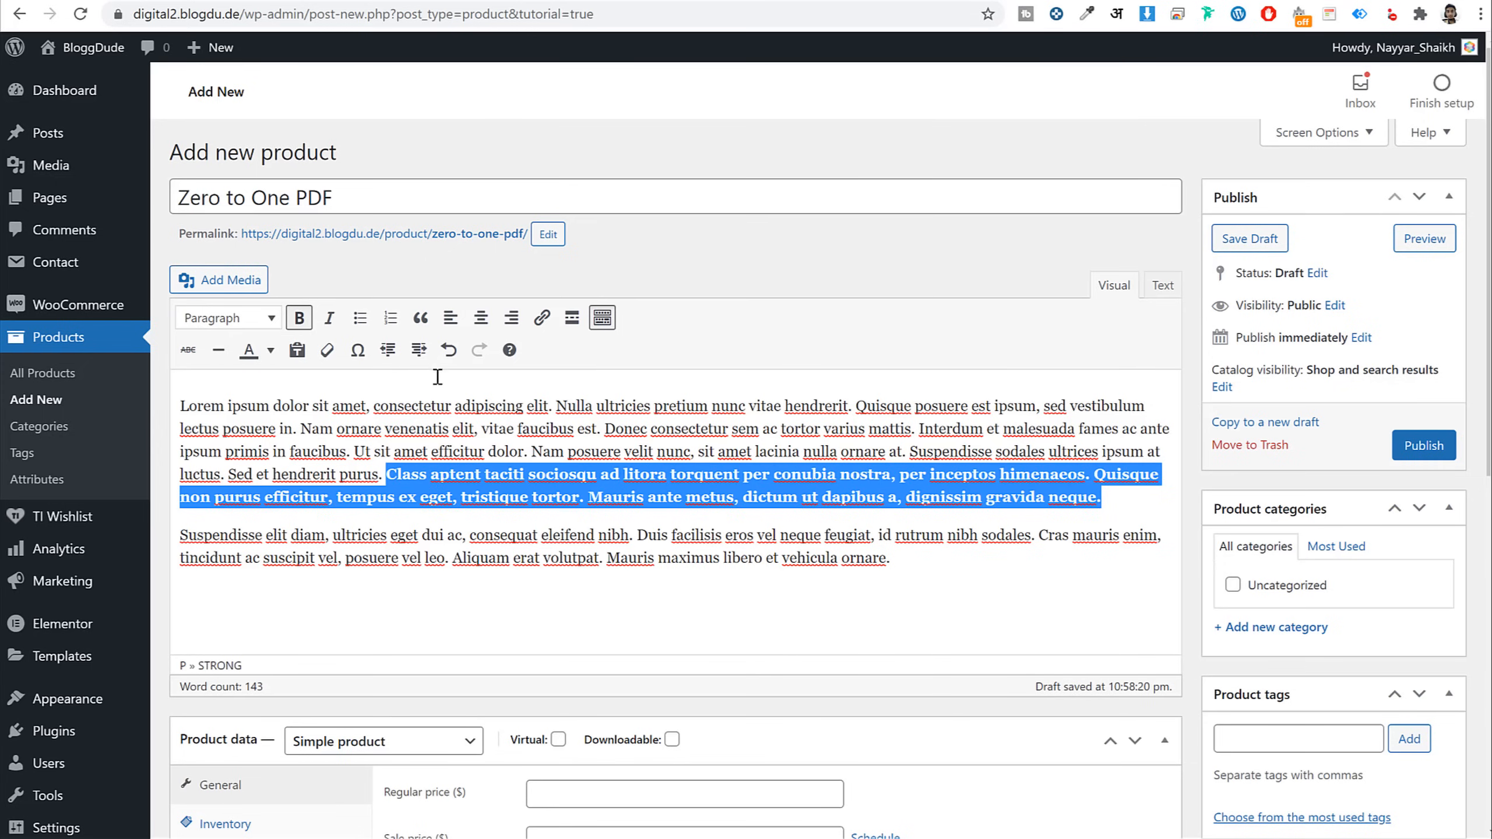
click(329, 320)
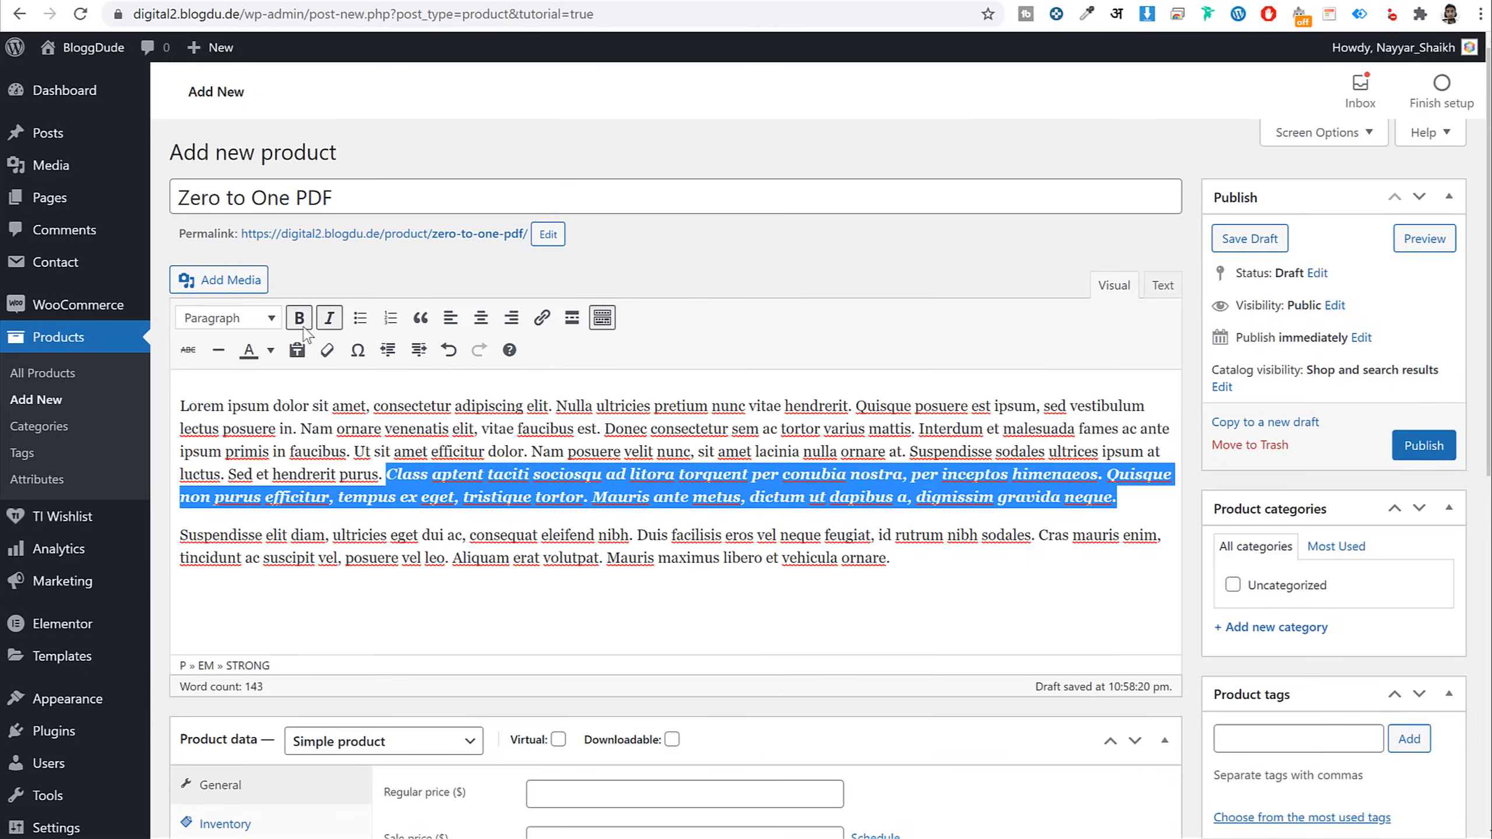
click(271, 351)
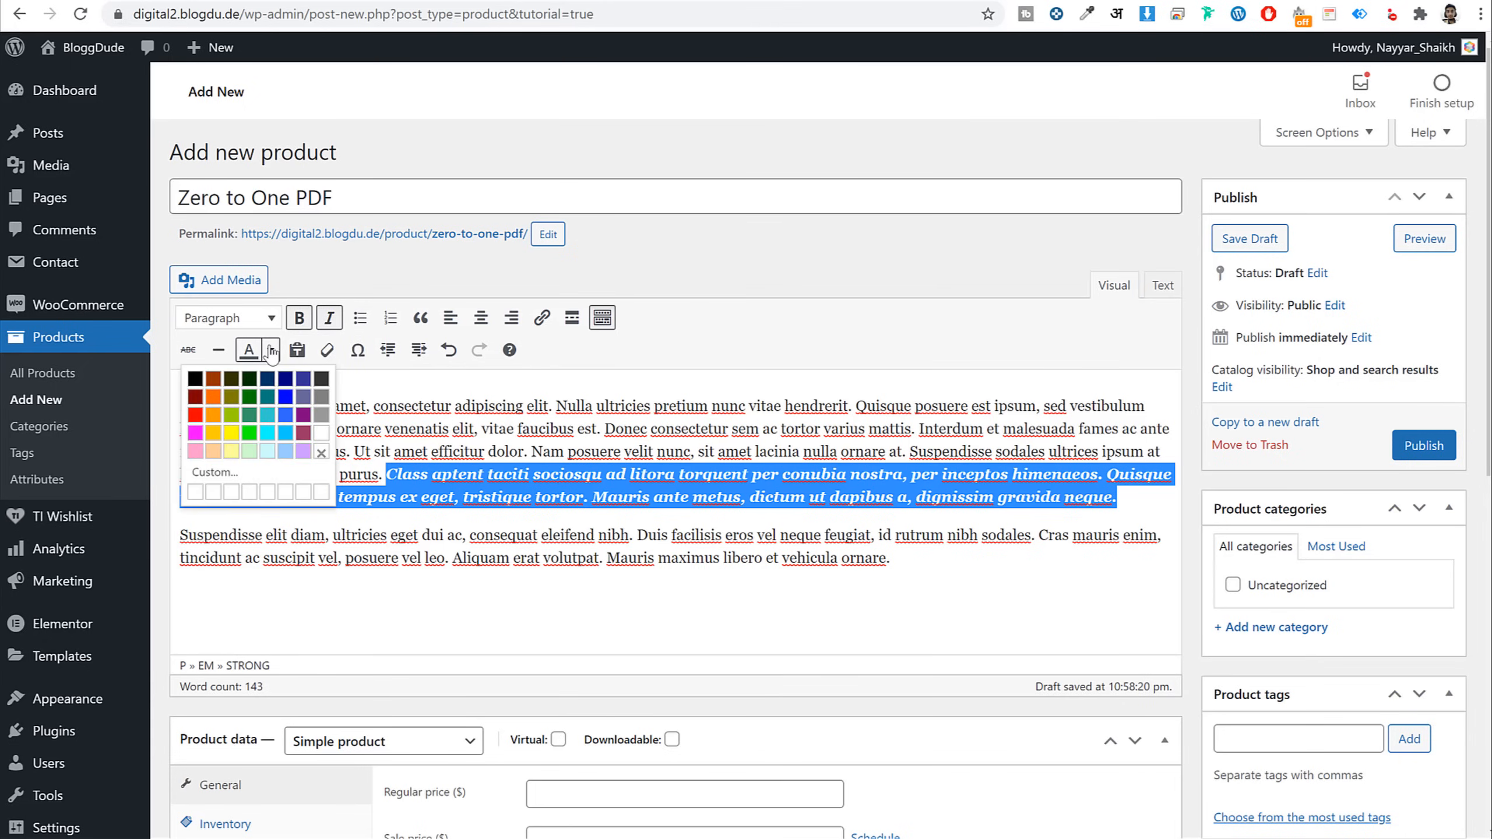
click(195, 416)
click(629, 501)
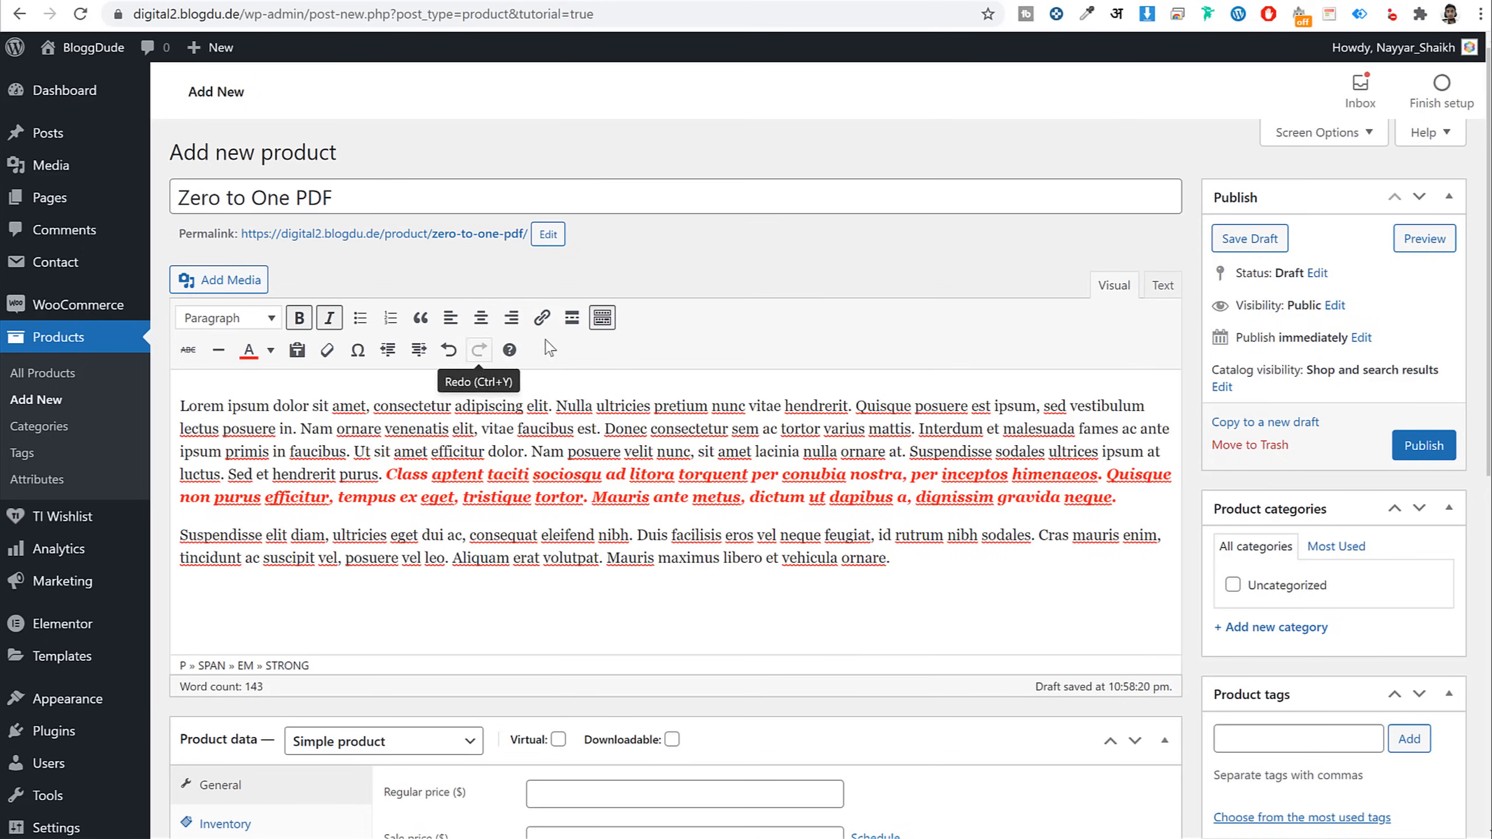
scroll(881, 494, down, 7)
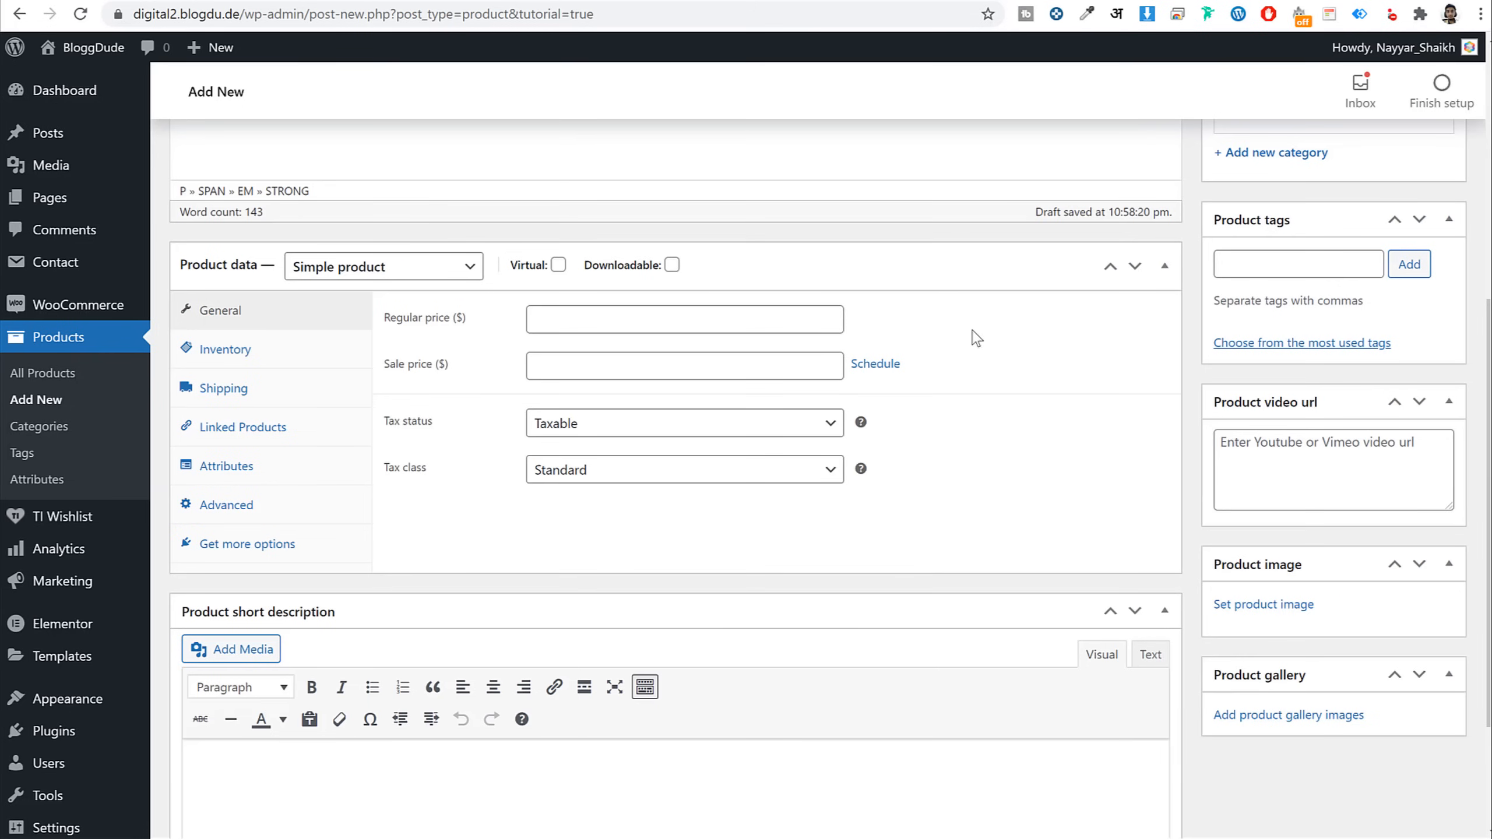
Make the product virtual and downloadable, priced 59 with a 39 sale price, plus a file row
click(558, 265)
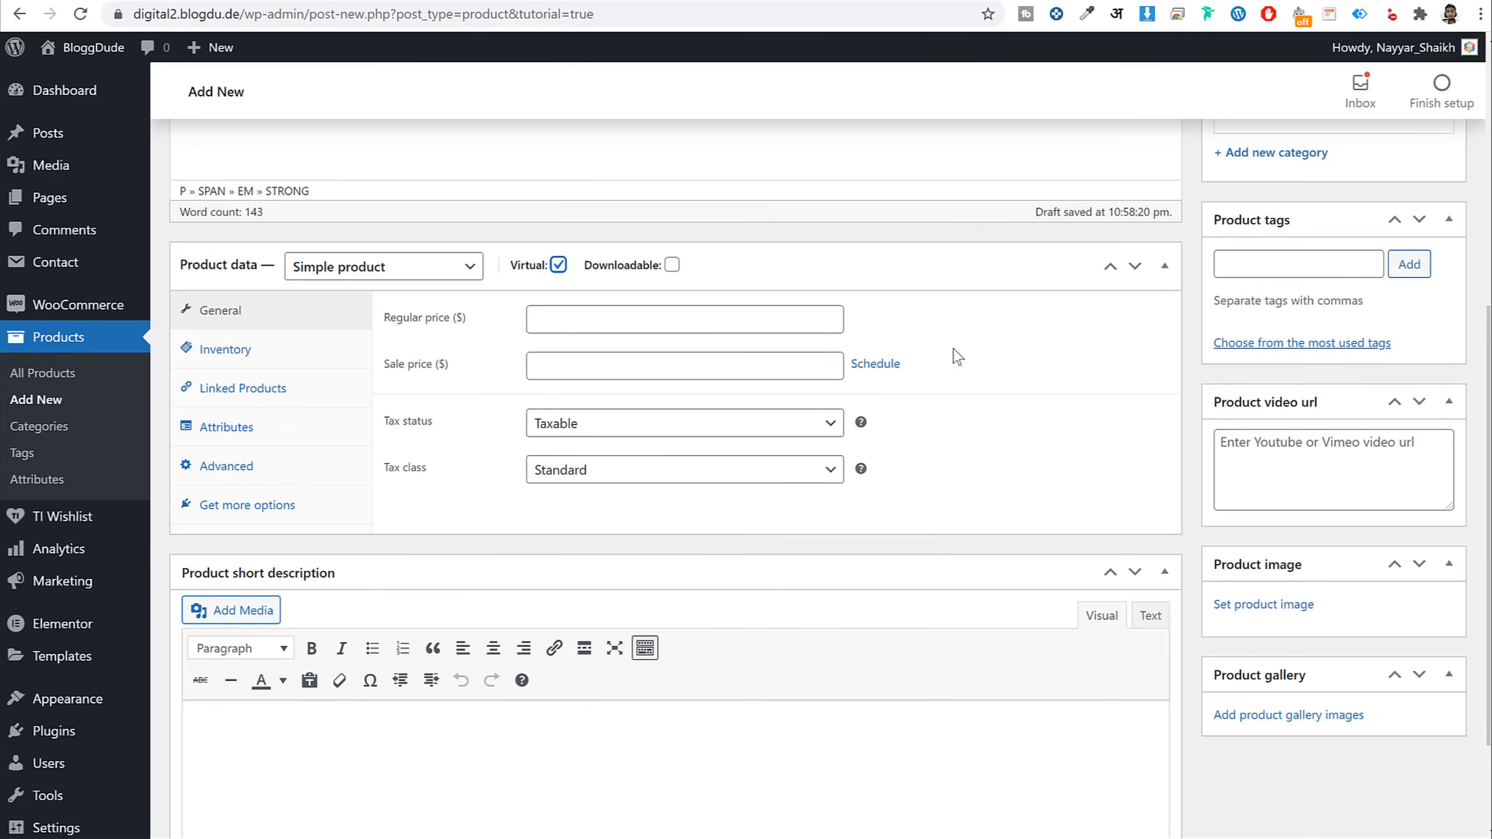
click(671, 265)
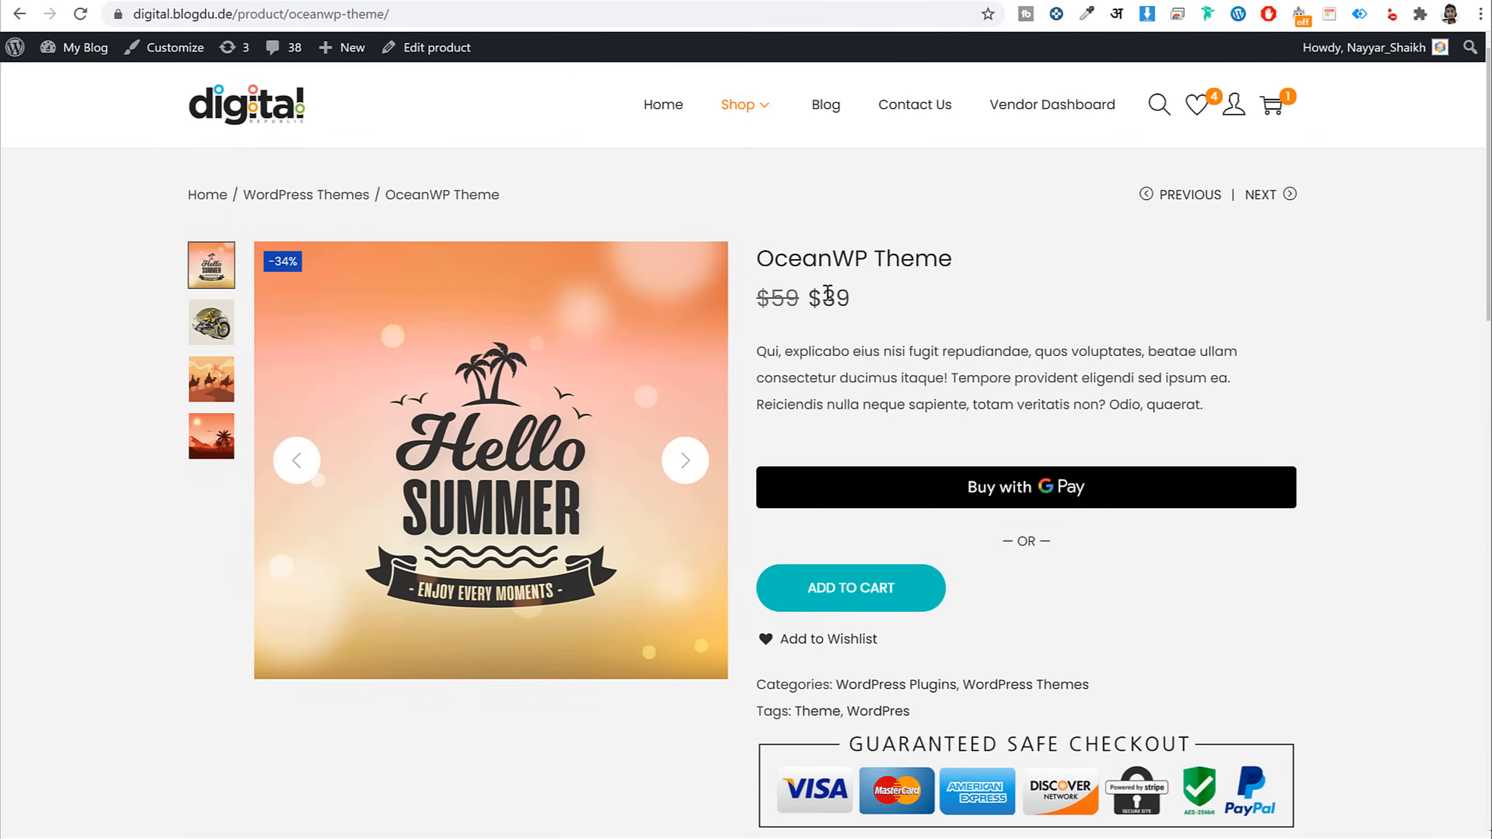
drag(800, 299, 757, 298)
click(899, 306)
drag(851, 299, 807, 300)
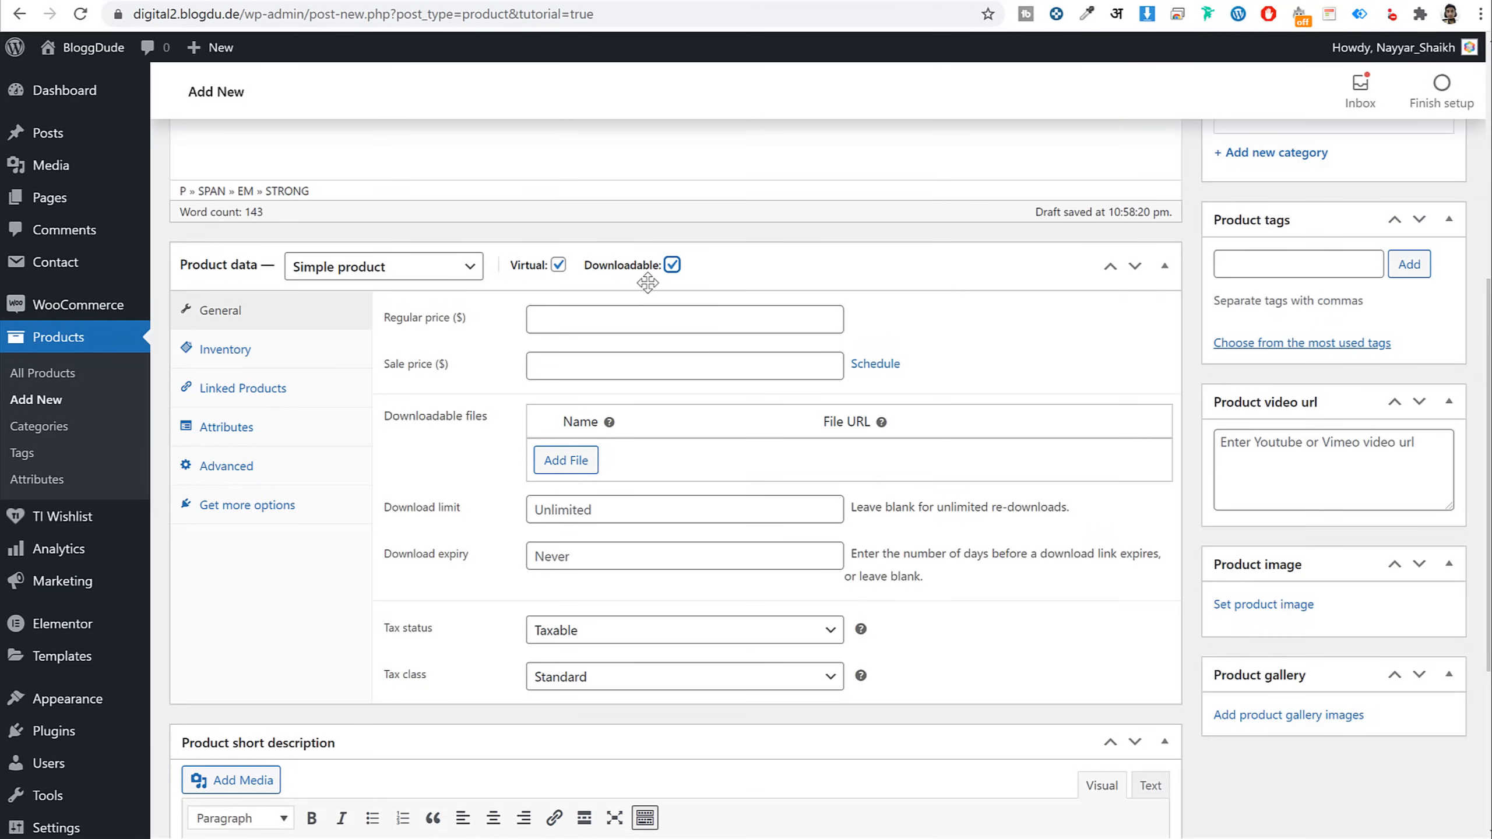
click(644, 310)
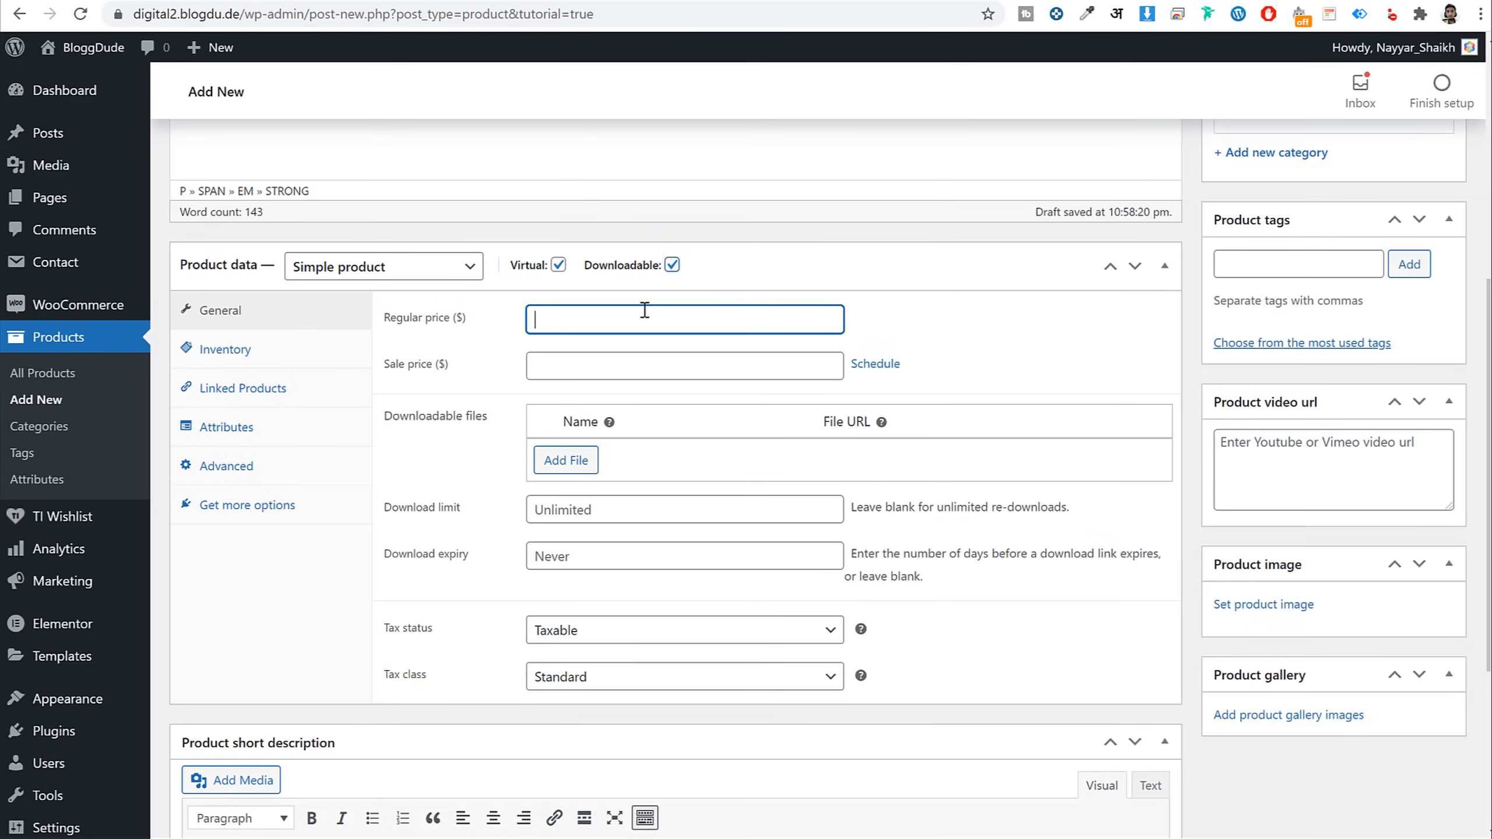
key(Tab)
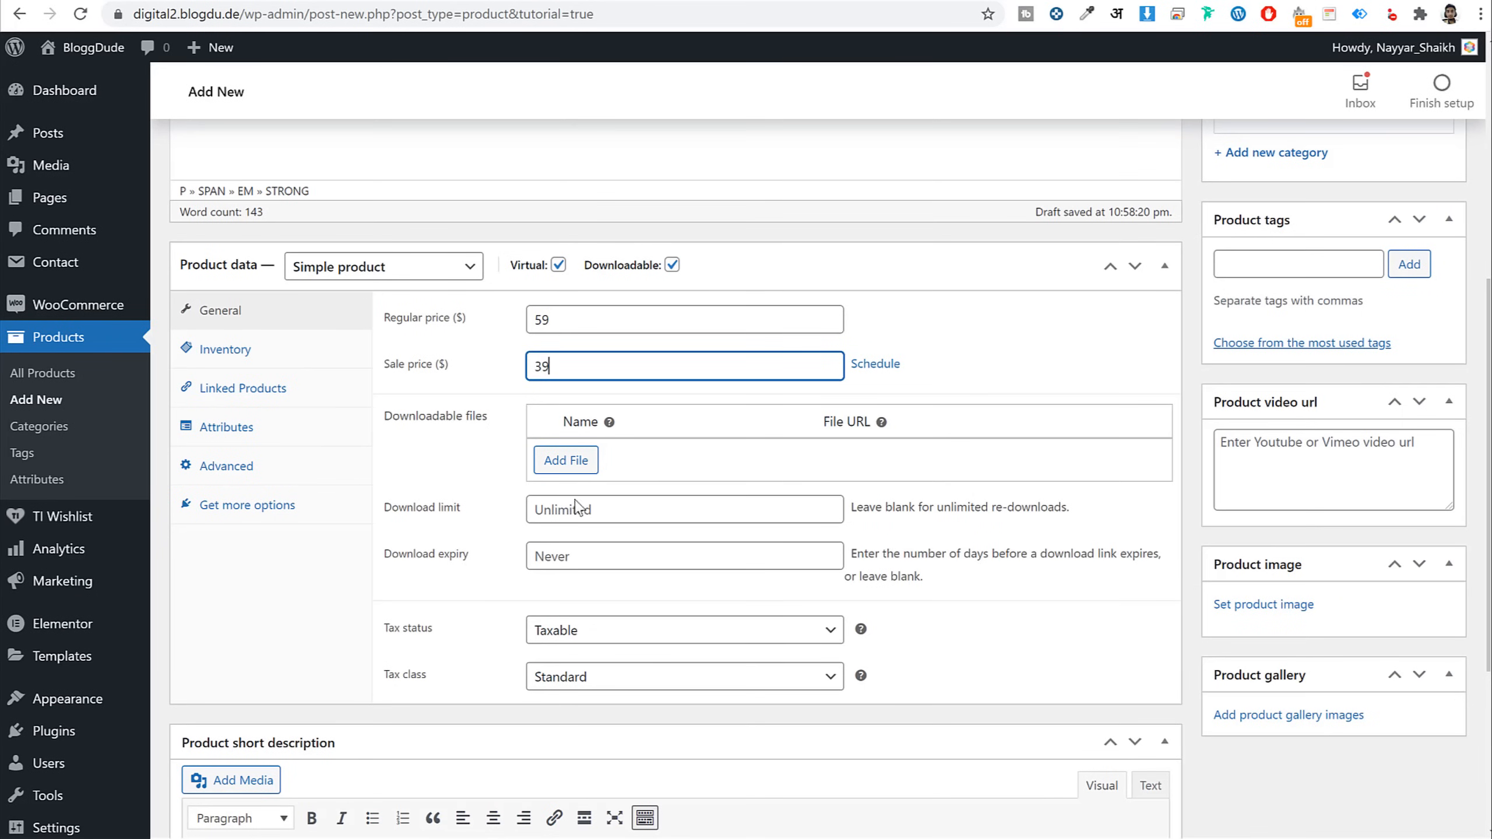
click(566, 461)
Name the download 'Zero to One PDF File' and link it to the uploaded Dummy File zip
click(624, 463)
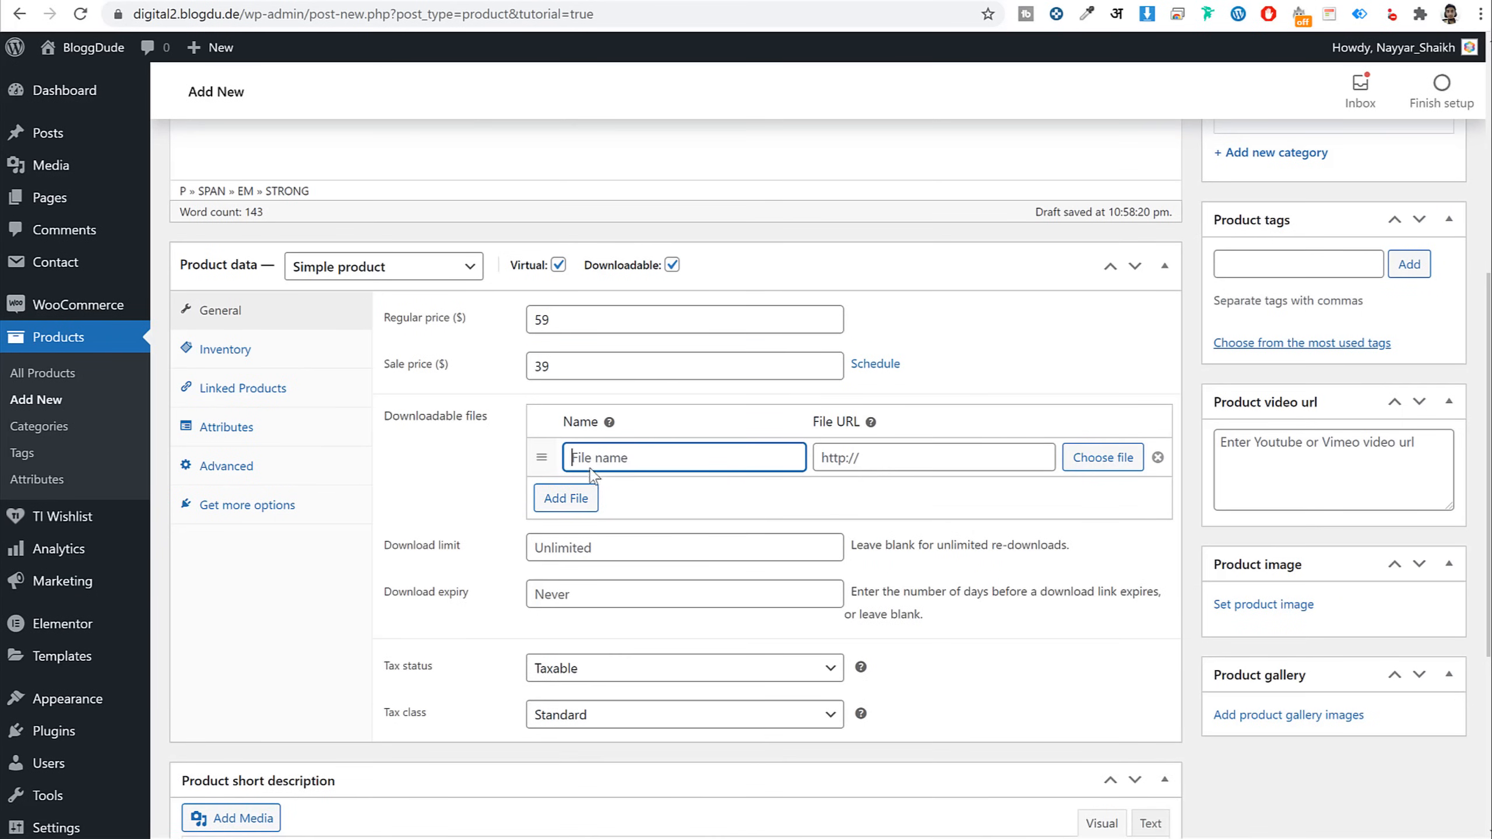
text(Zero to One PDF File)
click(1066, 465)
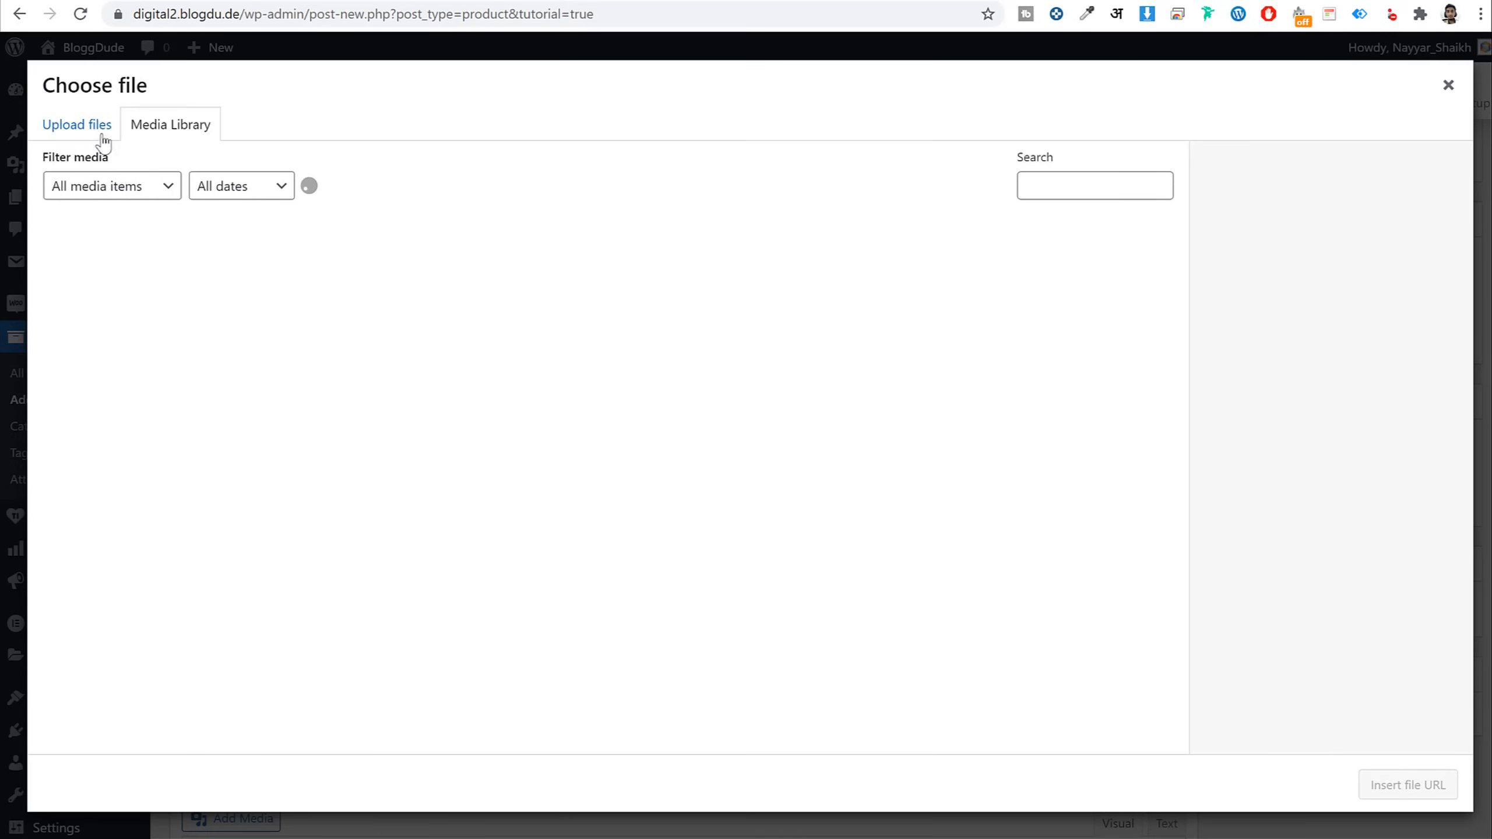
click(796, 417)
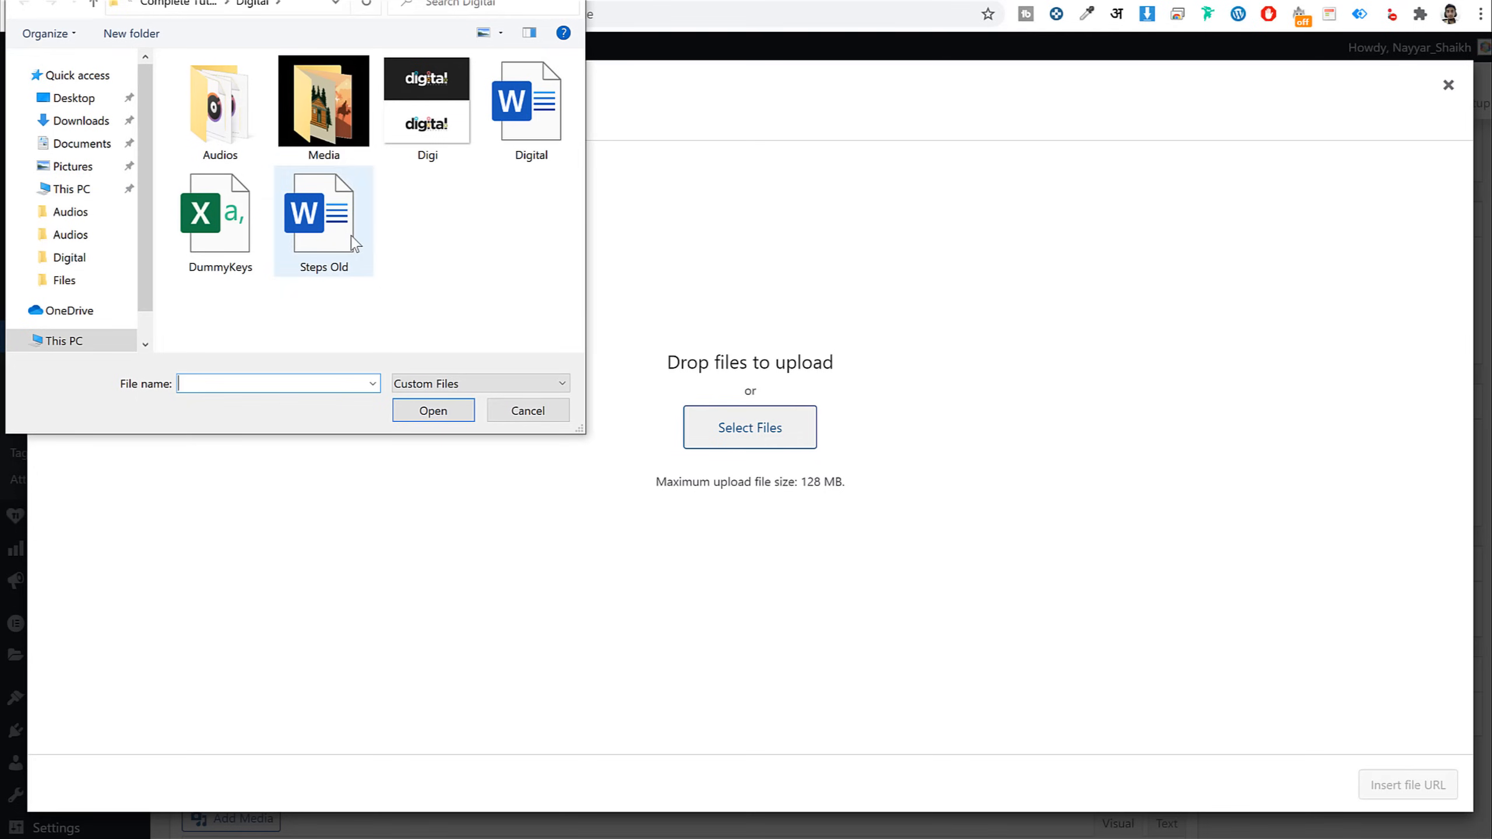
text(Dummy File)
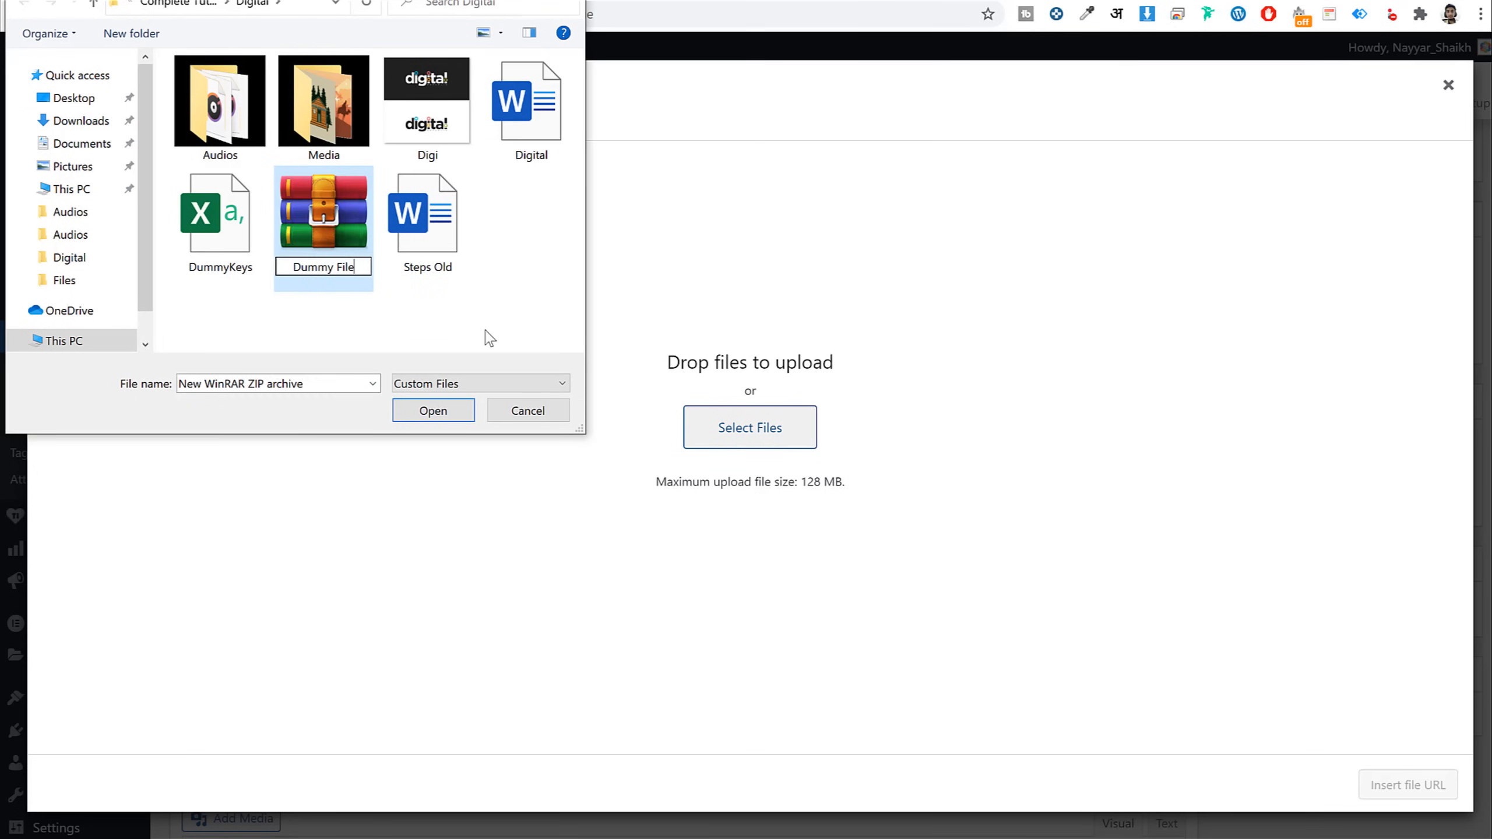
key(Return)
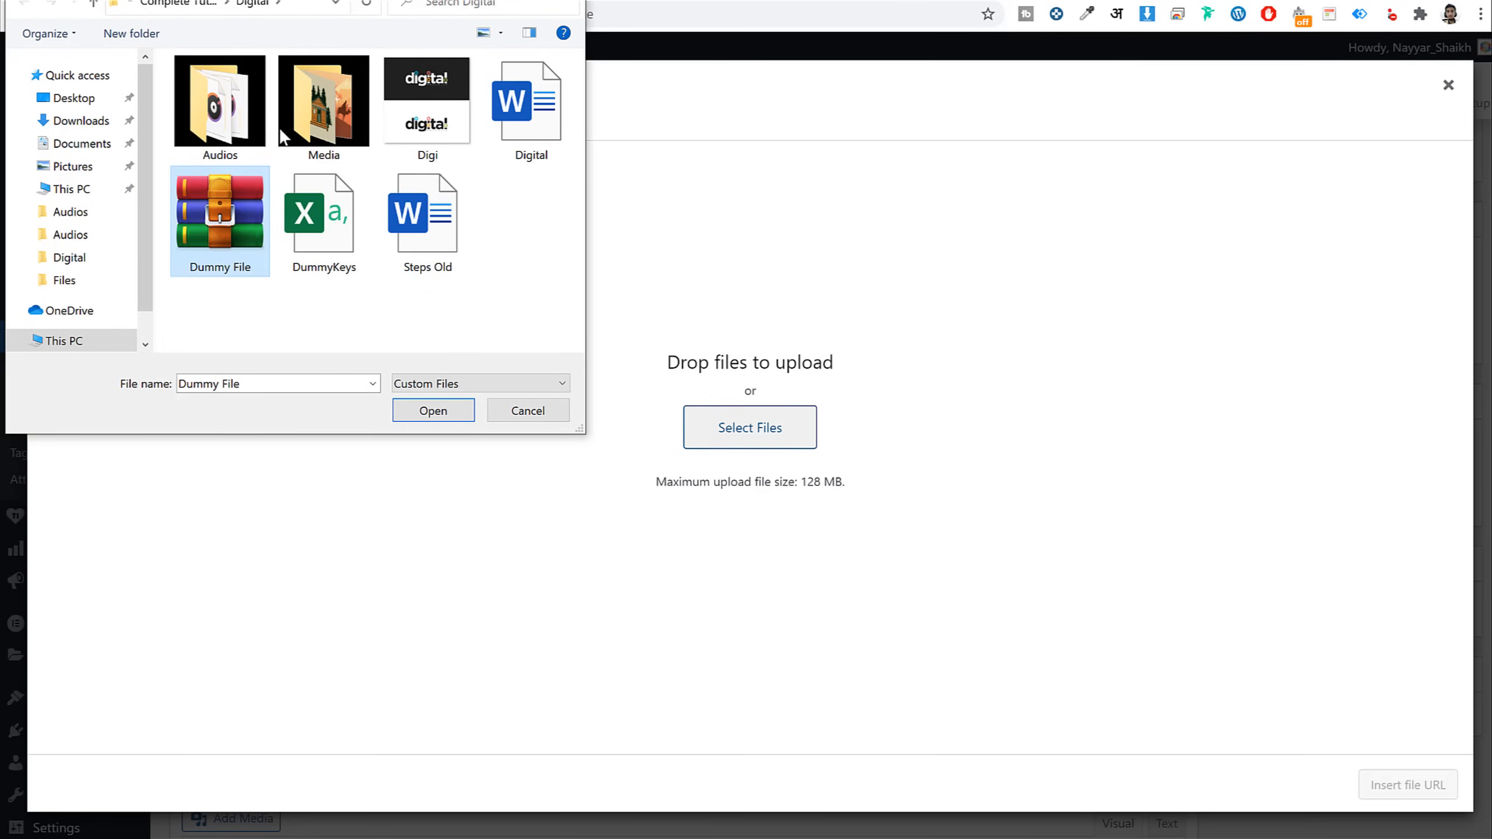
click(440, 416)
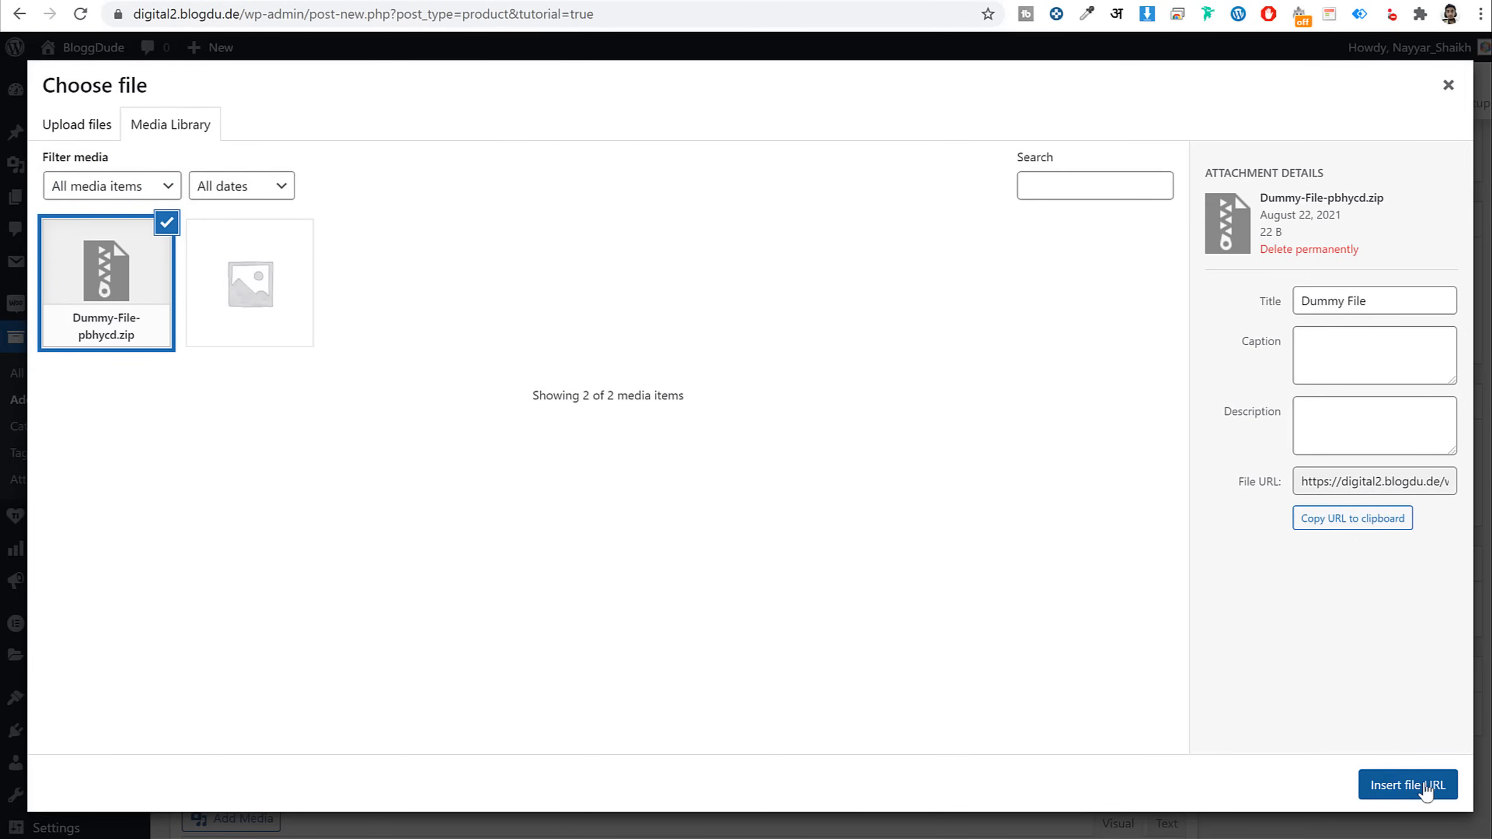
click(1451, 783)
triple_click(958, 458)
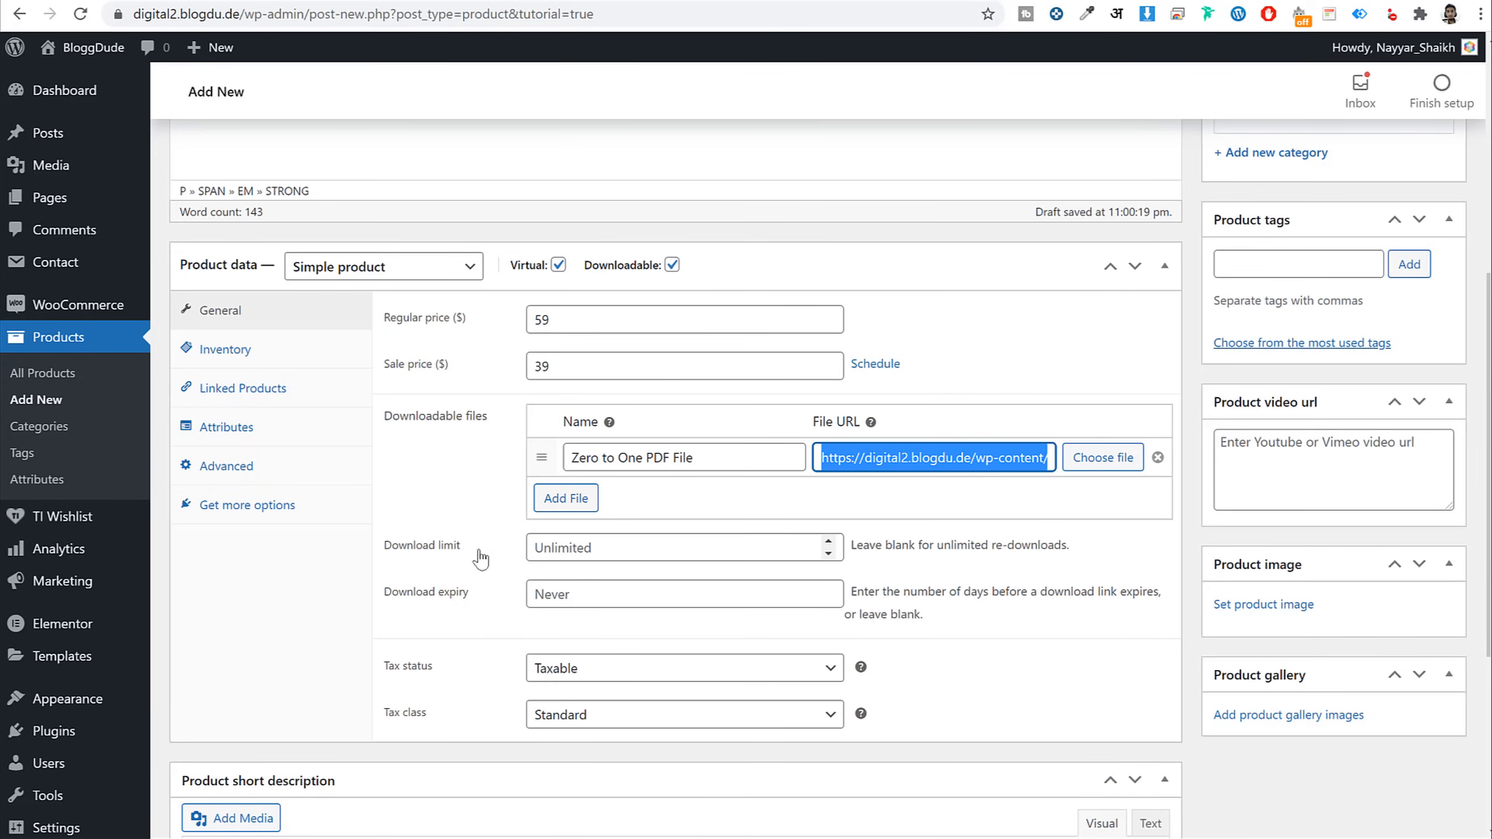
Keep the download limit unlimited and tax as Taxable with the Standard class
click(604, 552)
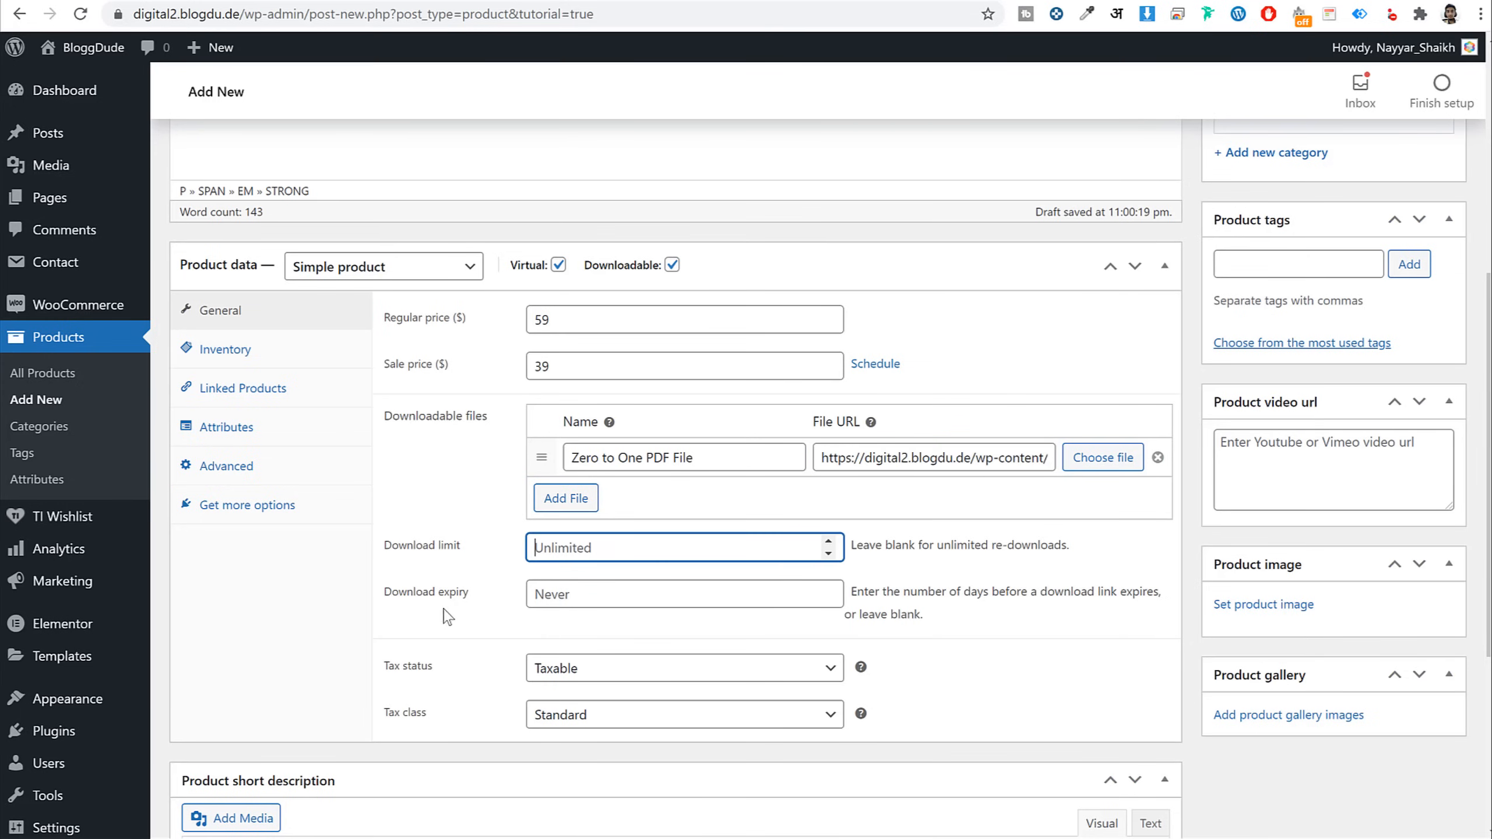
click(1026, 588)
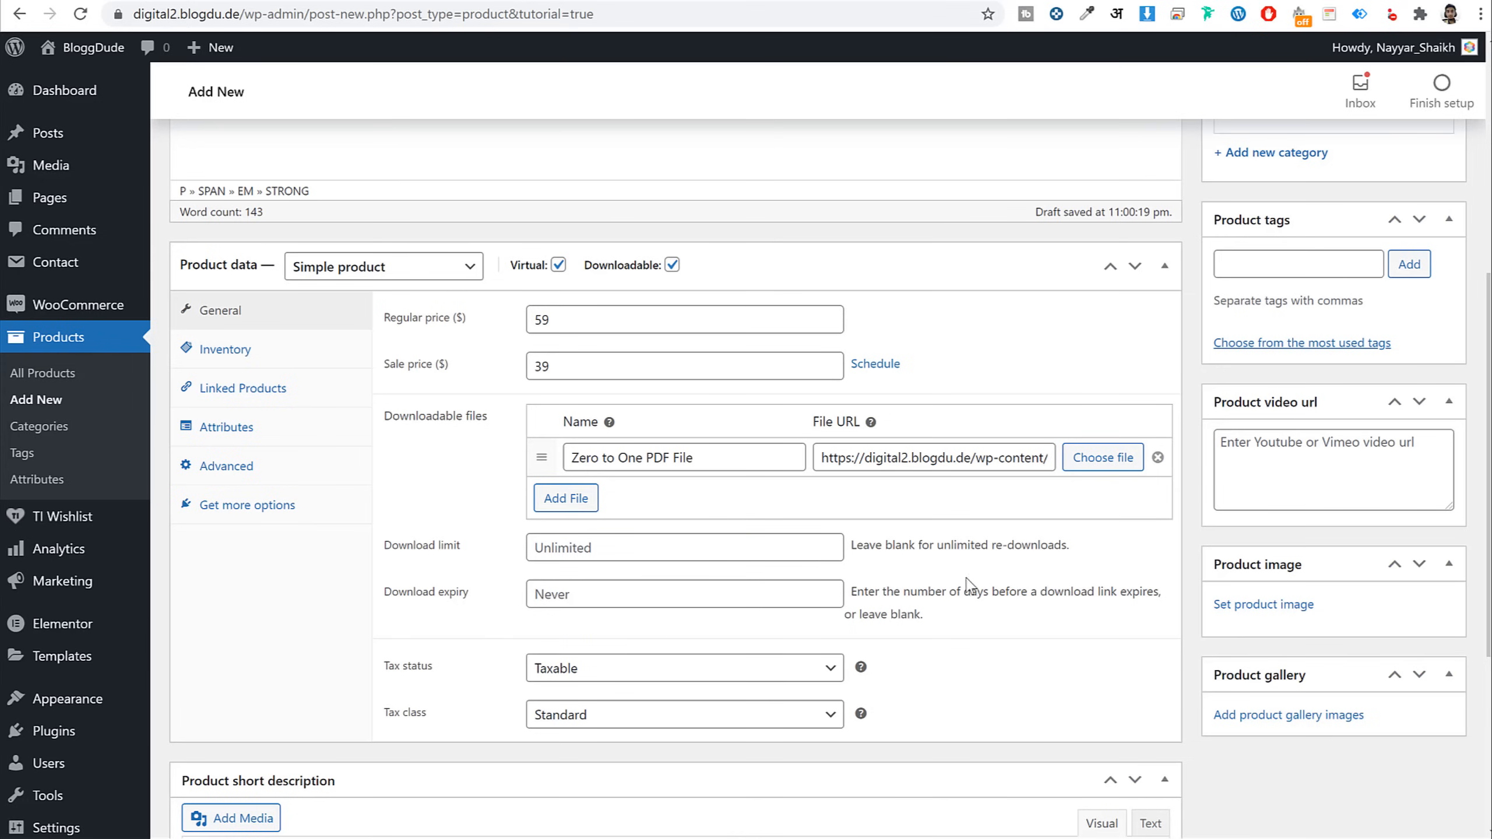
scroll(1052, 609, down, 2)
click(608, 573)
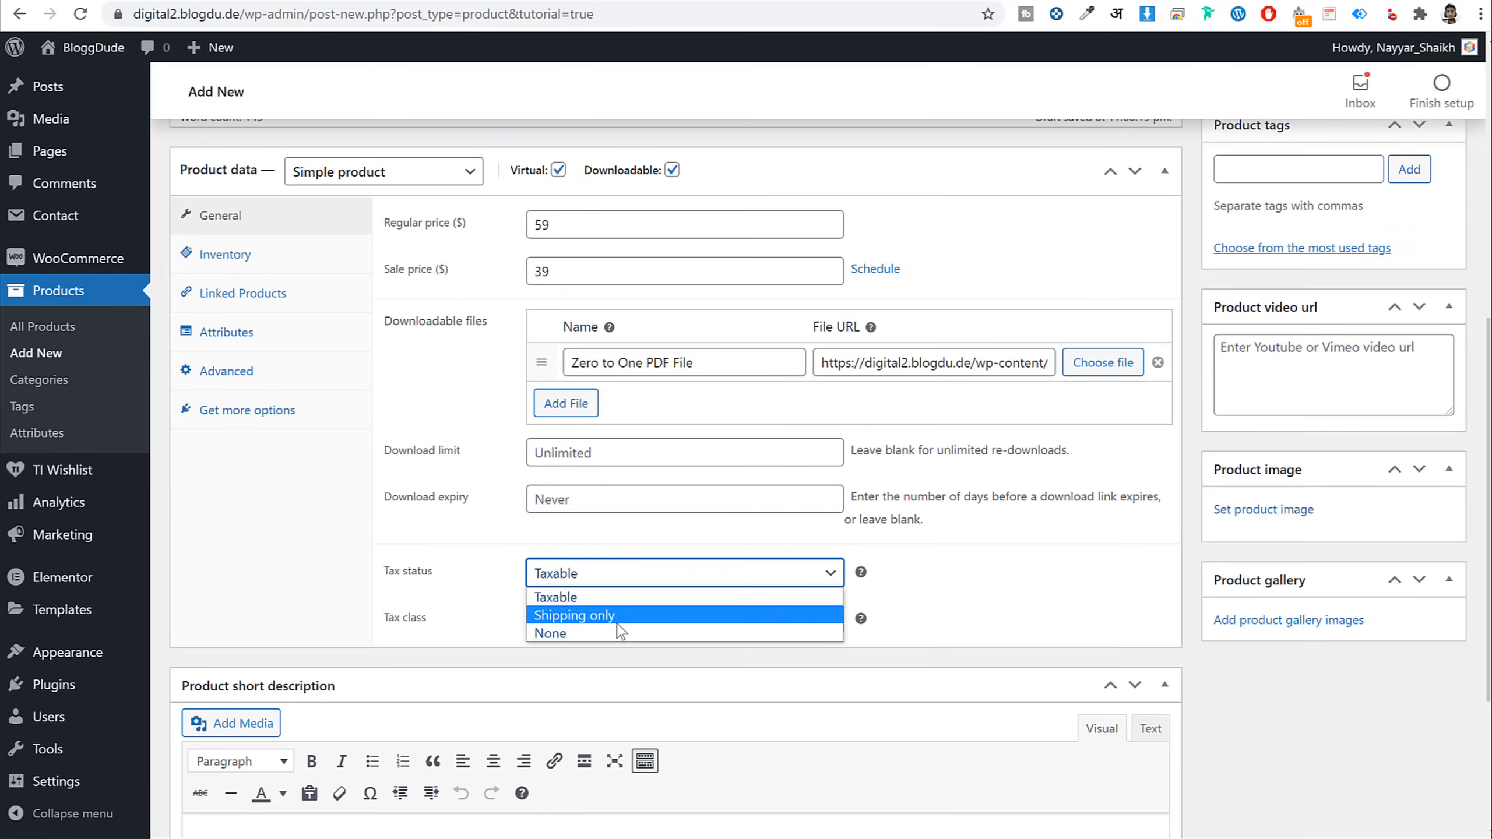
click(599, 597)
click(587, 619)
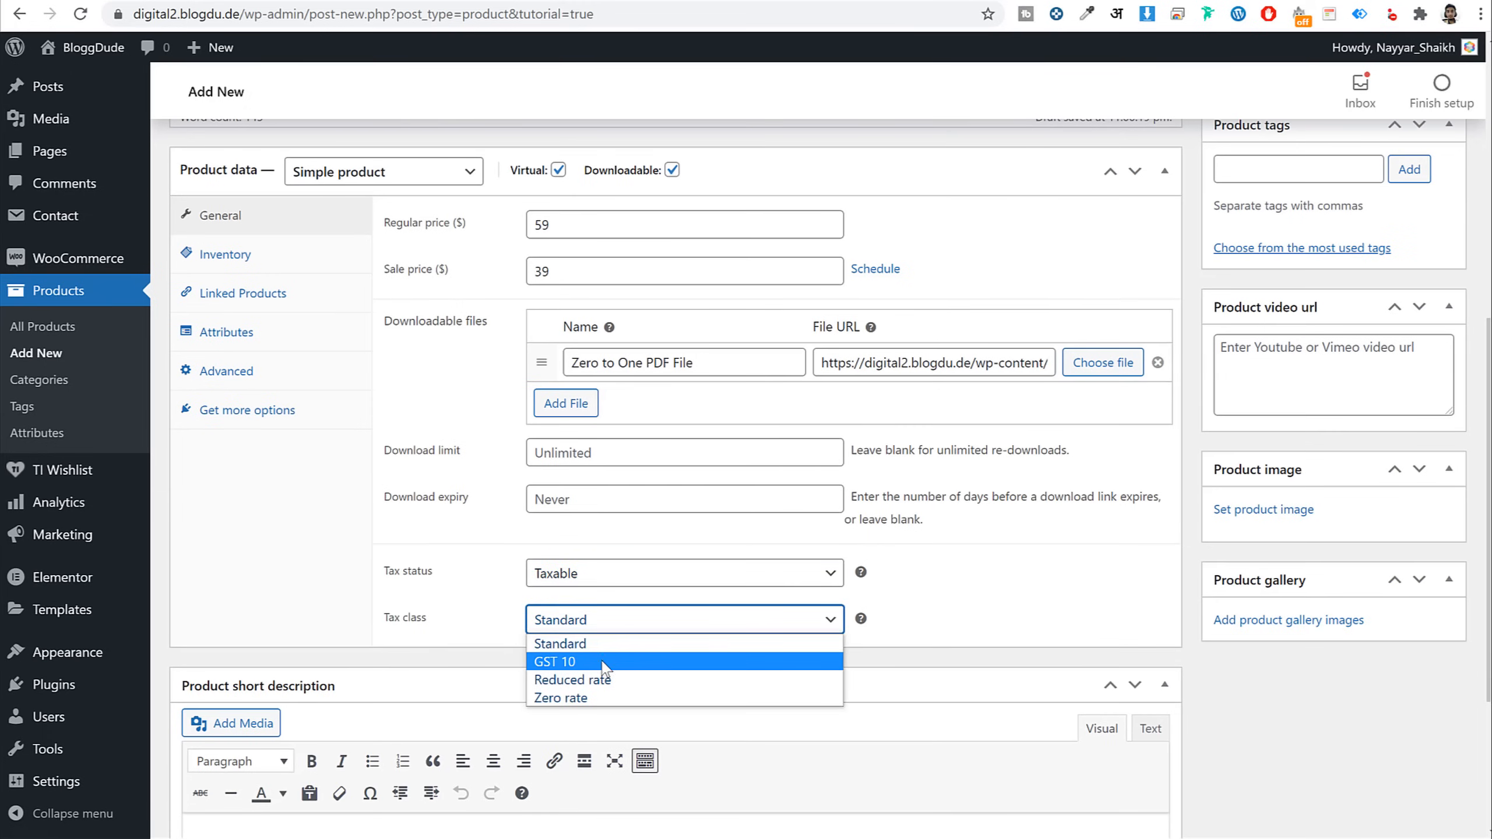
click(983, 595)
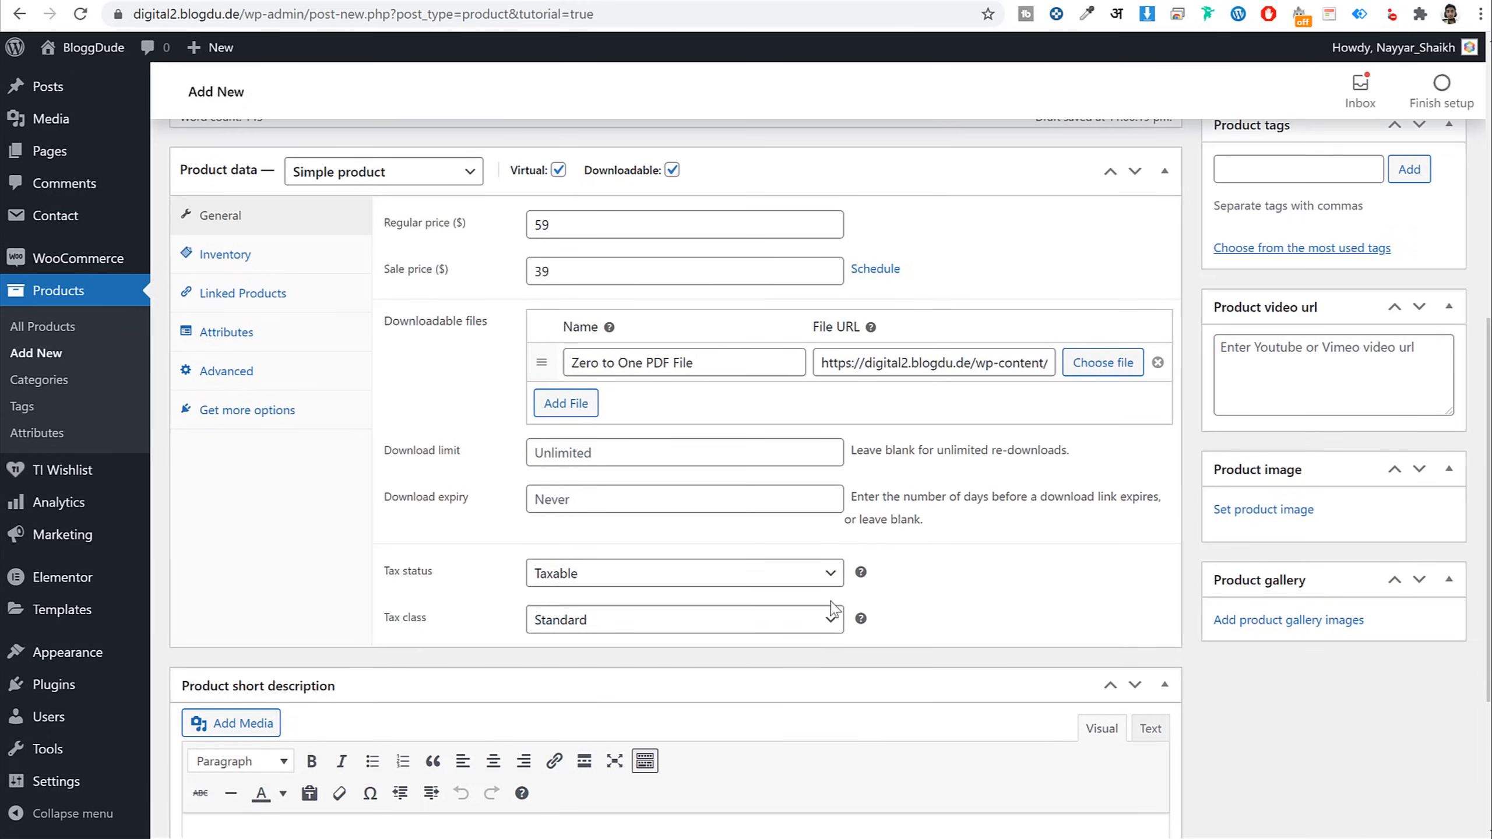
scroll(1014, 636, up, 3)
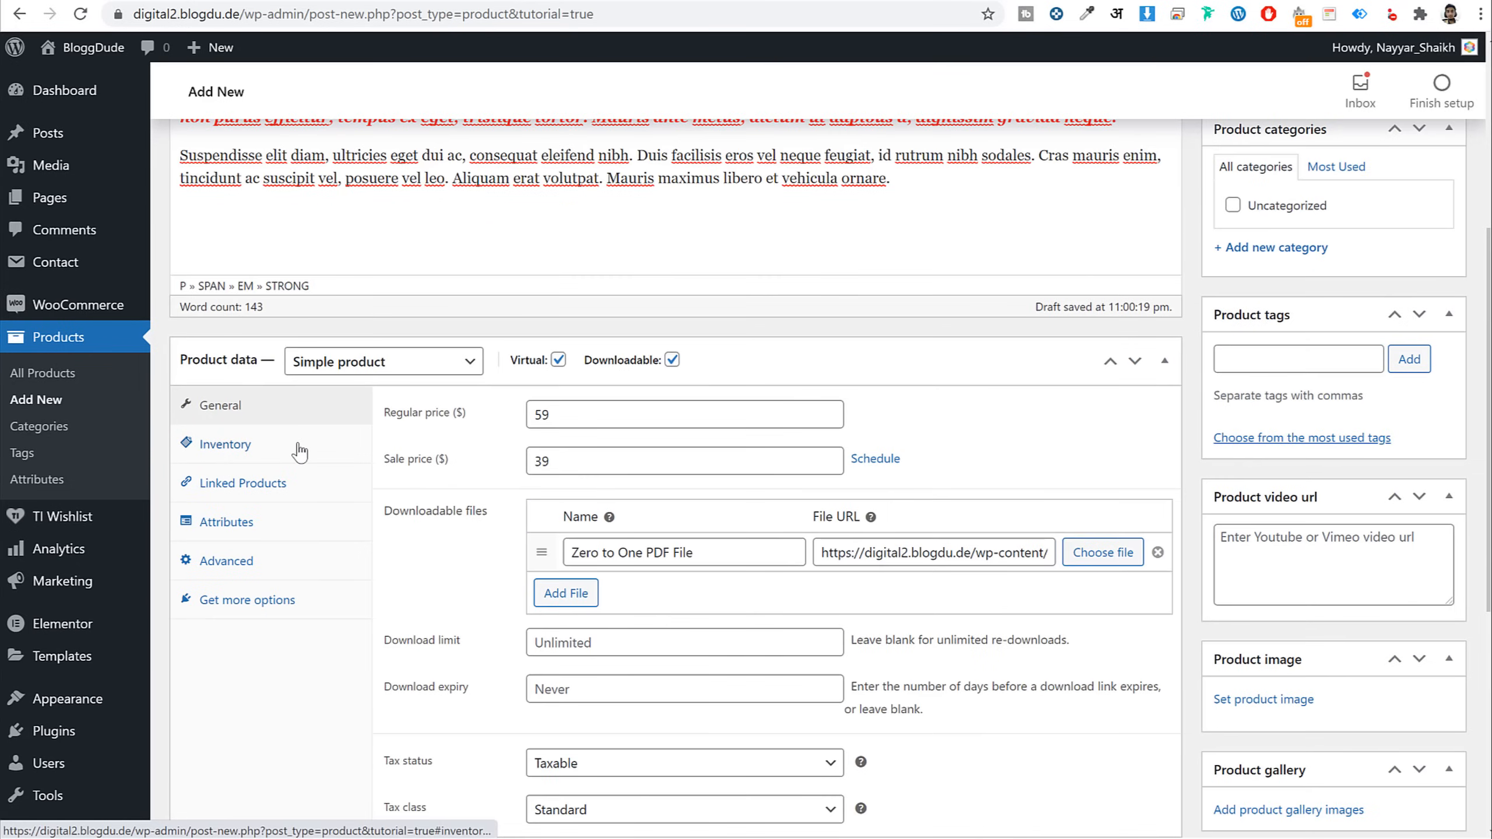
Enable Sold individually in Inventory, comparing with the demo store's cannot-add-another notice
click(298, 448)
click(533, 555)
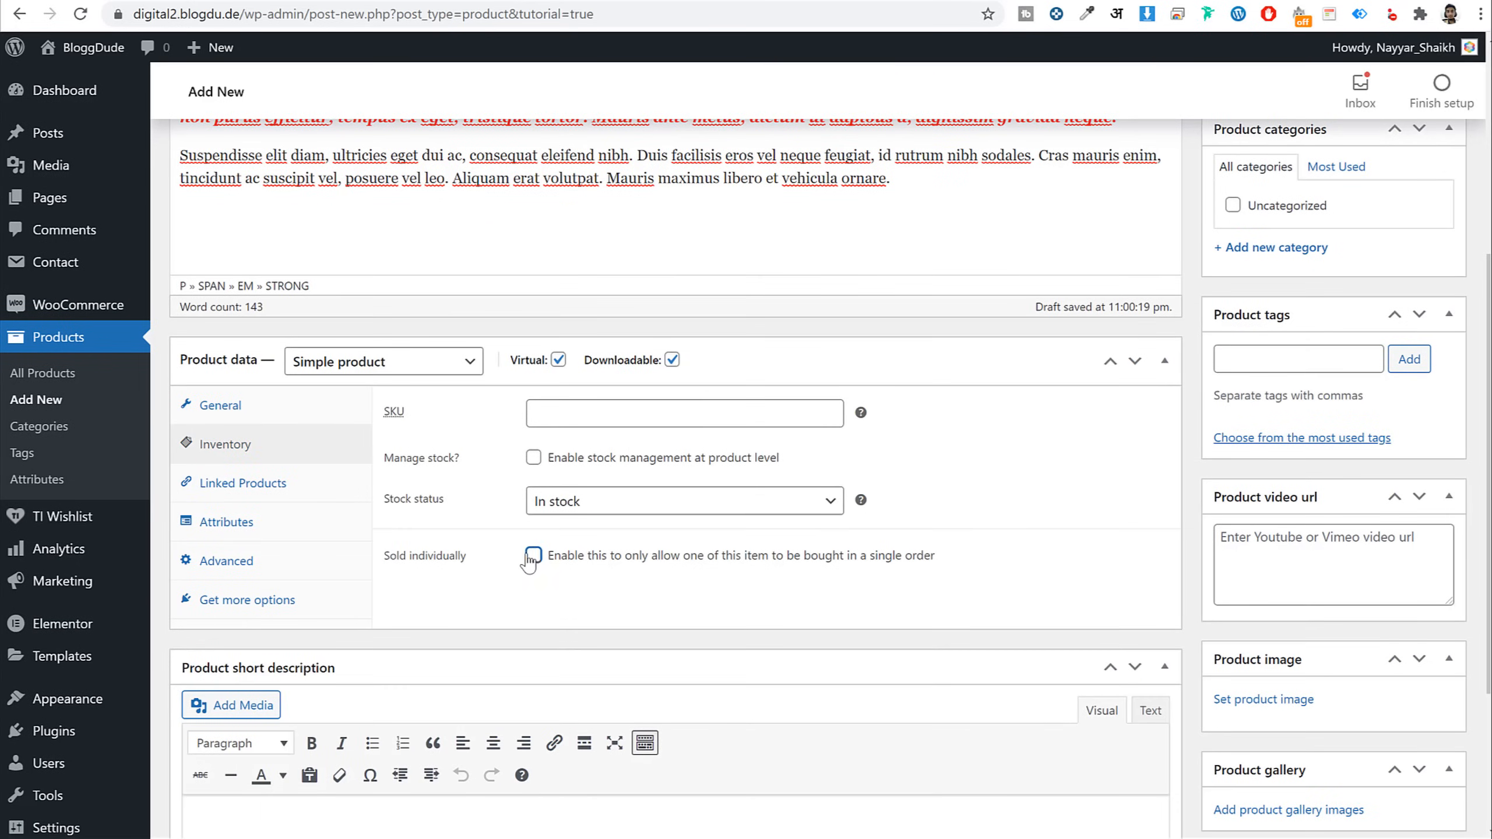
drag(468, 558, 383, 559)
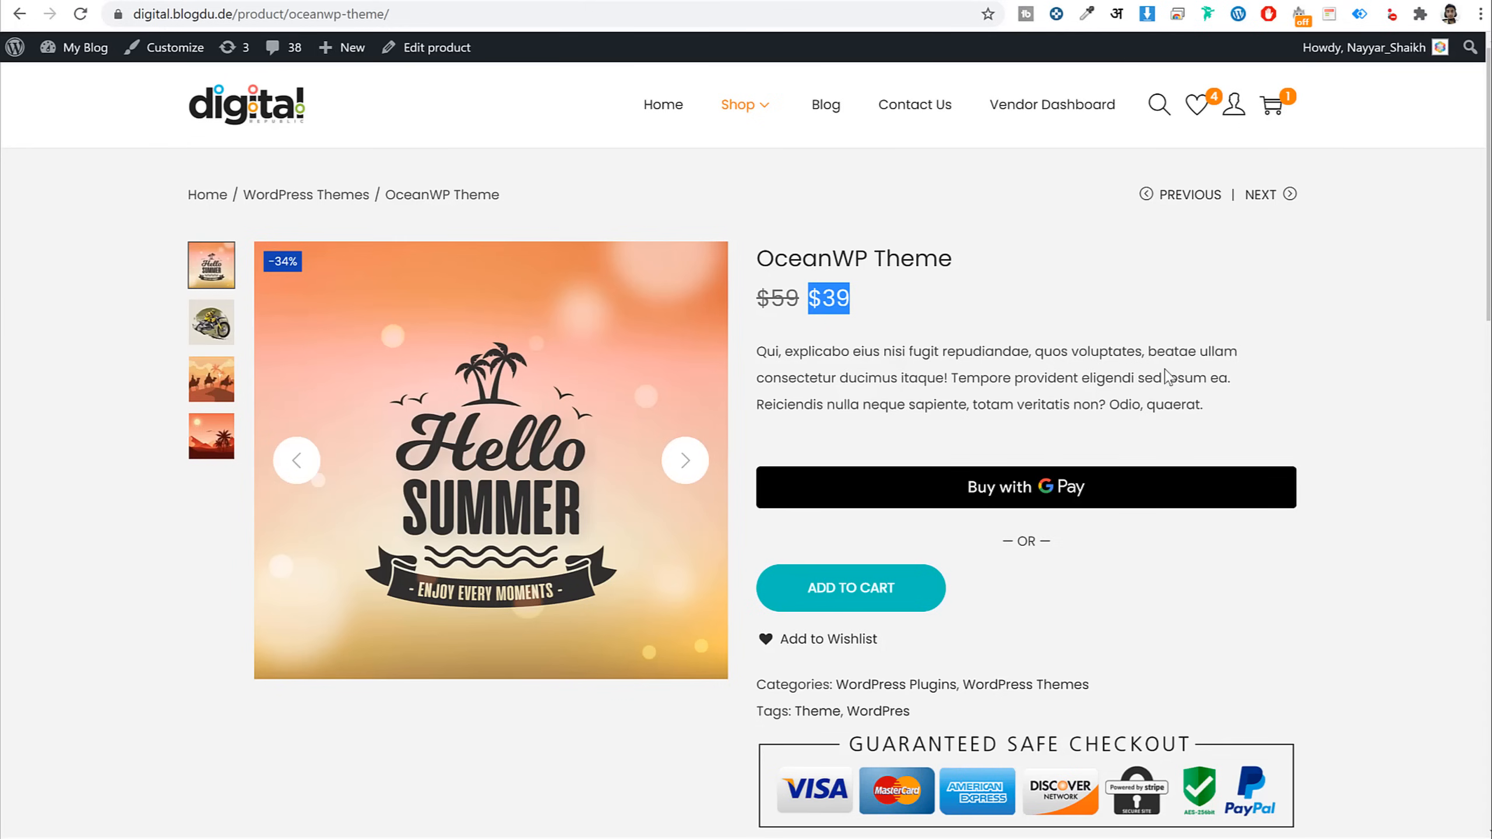
scroll(1225, 510, down, 2)
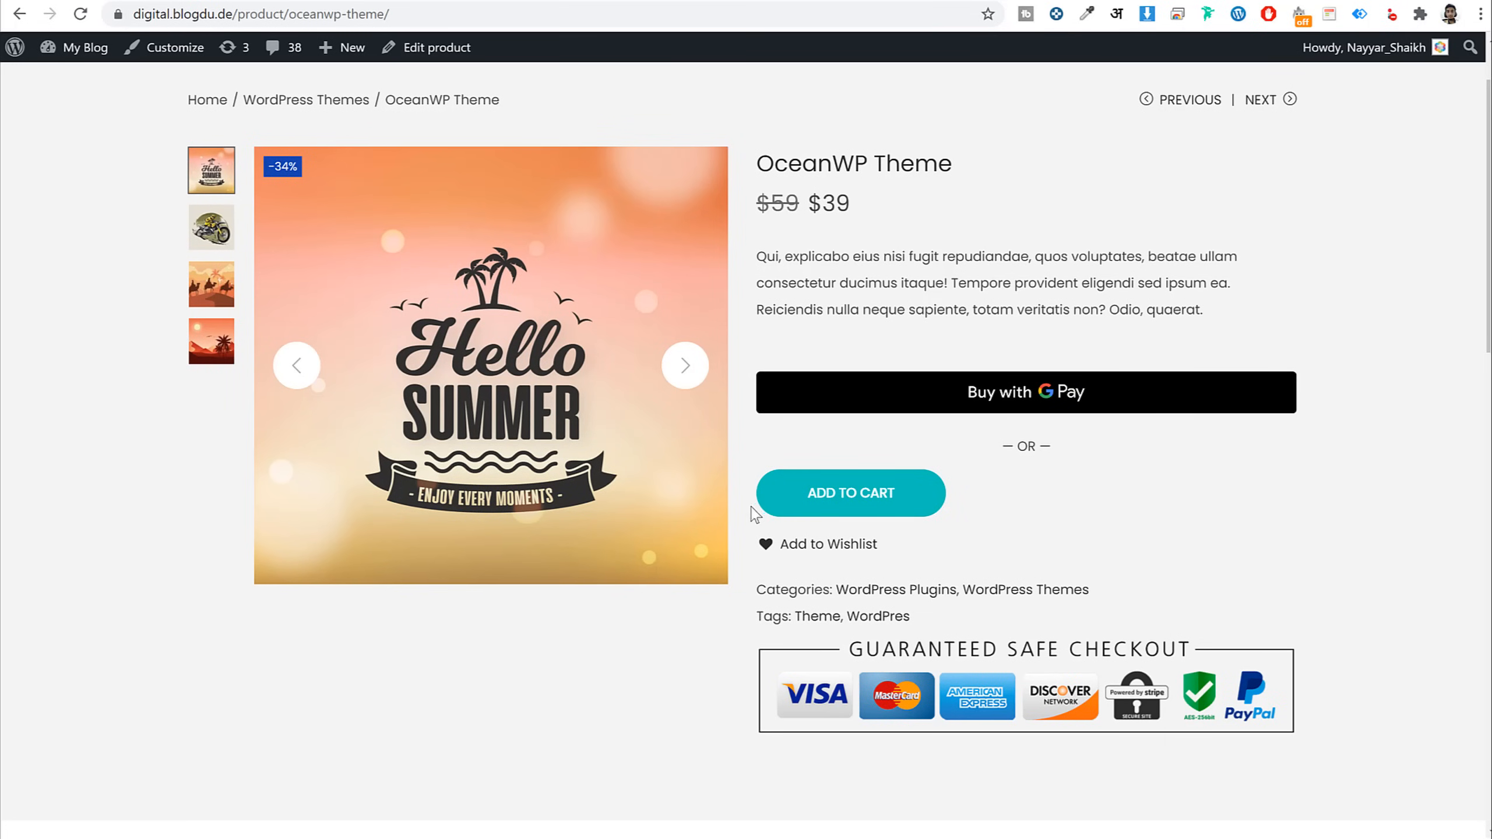
scroll(1011, 523, up, 2)
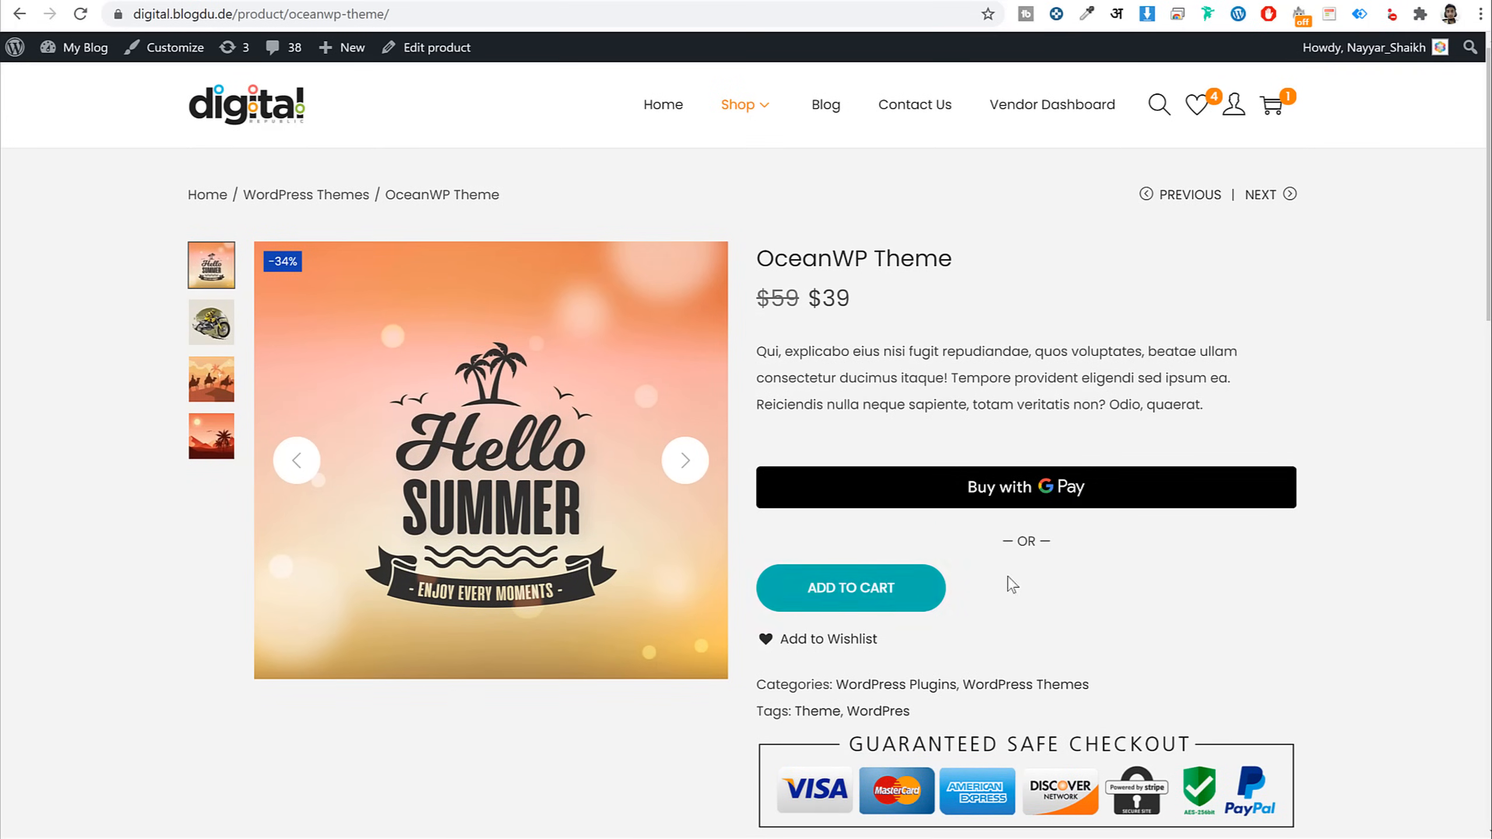
click(904, 589)
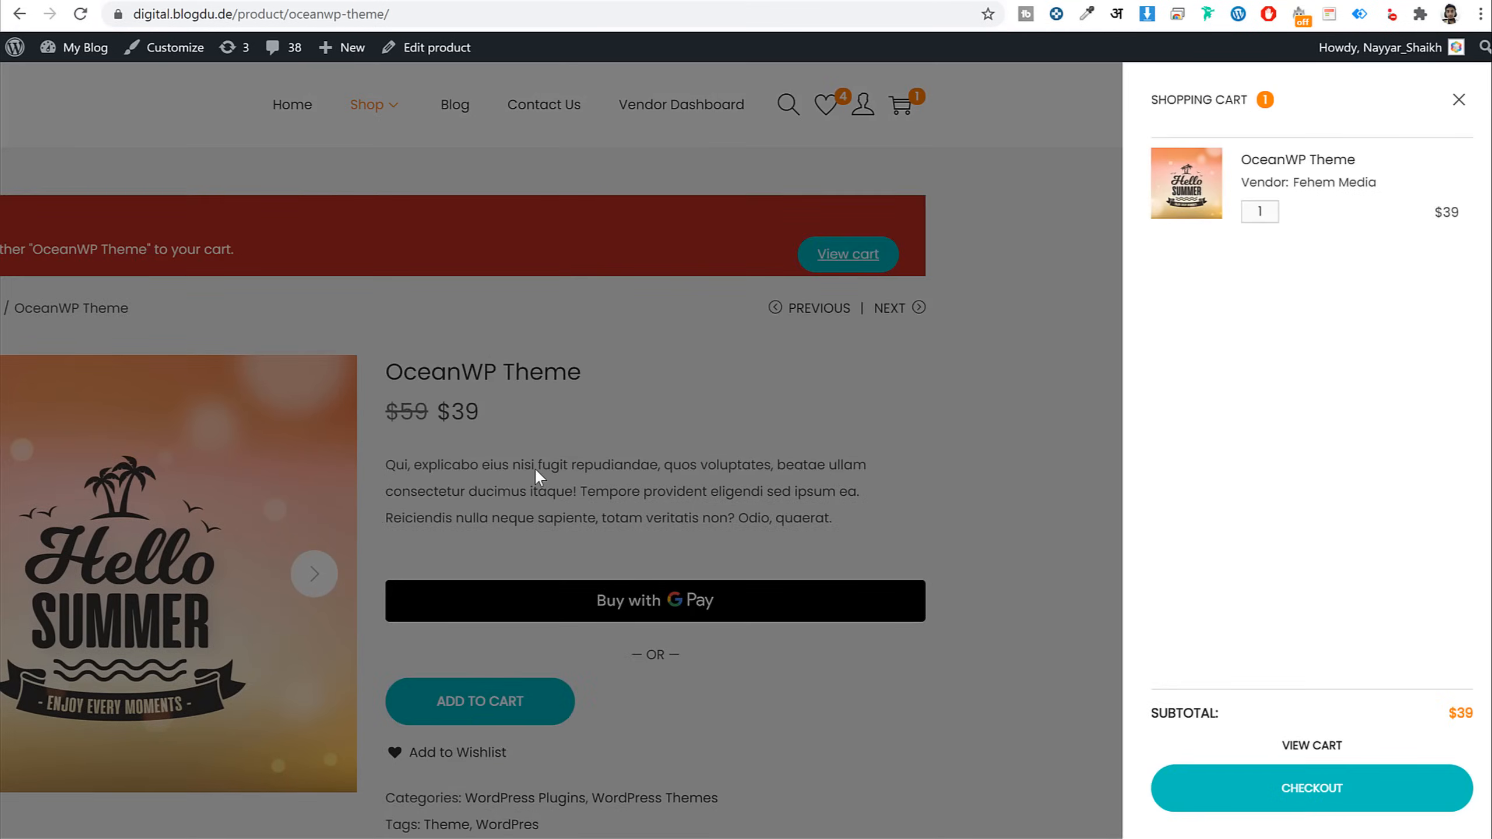
click(534, 468)
drag(256, 244, 631, 259)
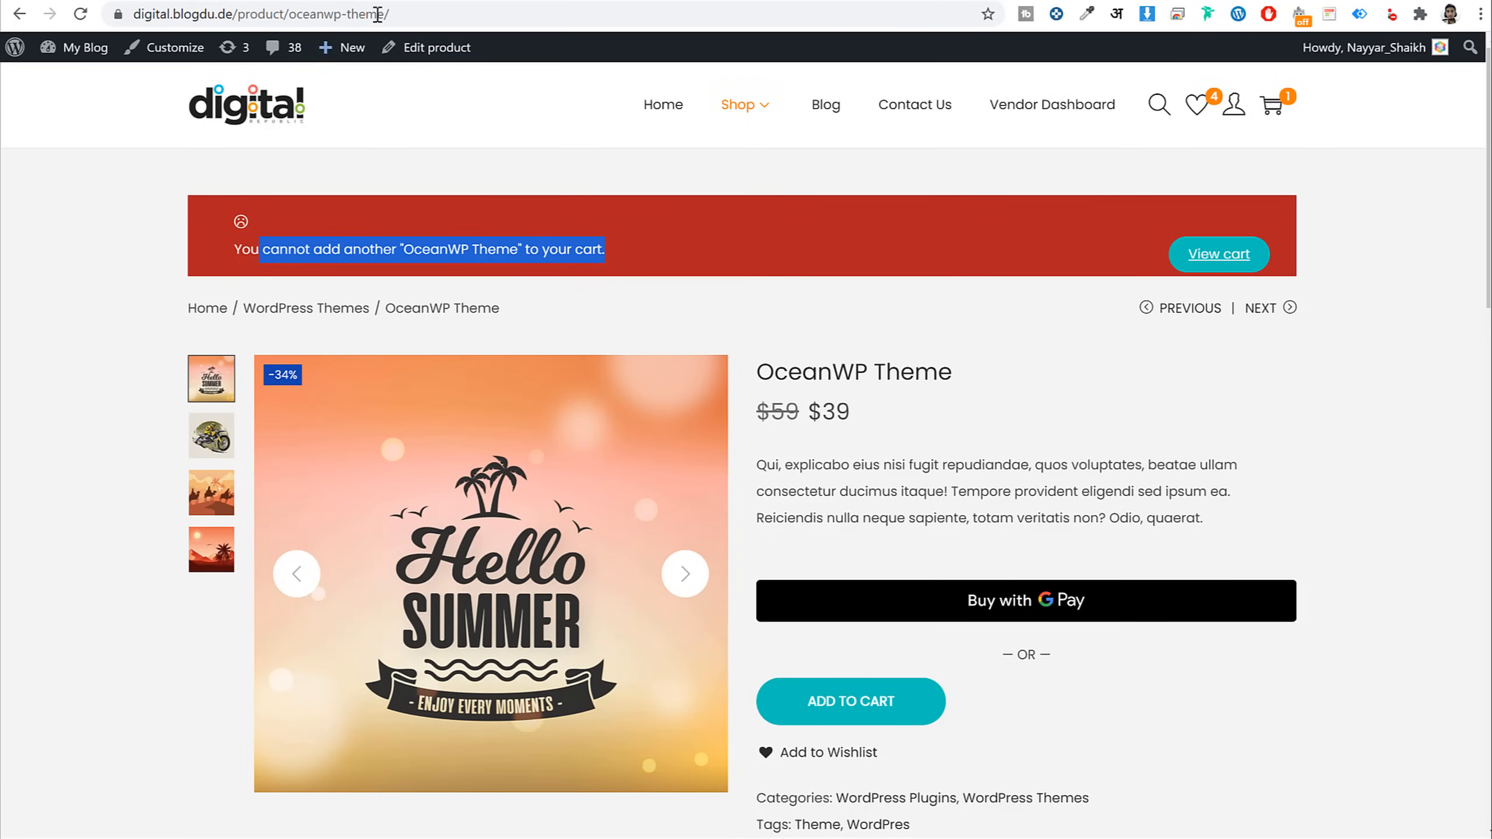
click(1122, 371)
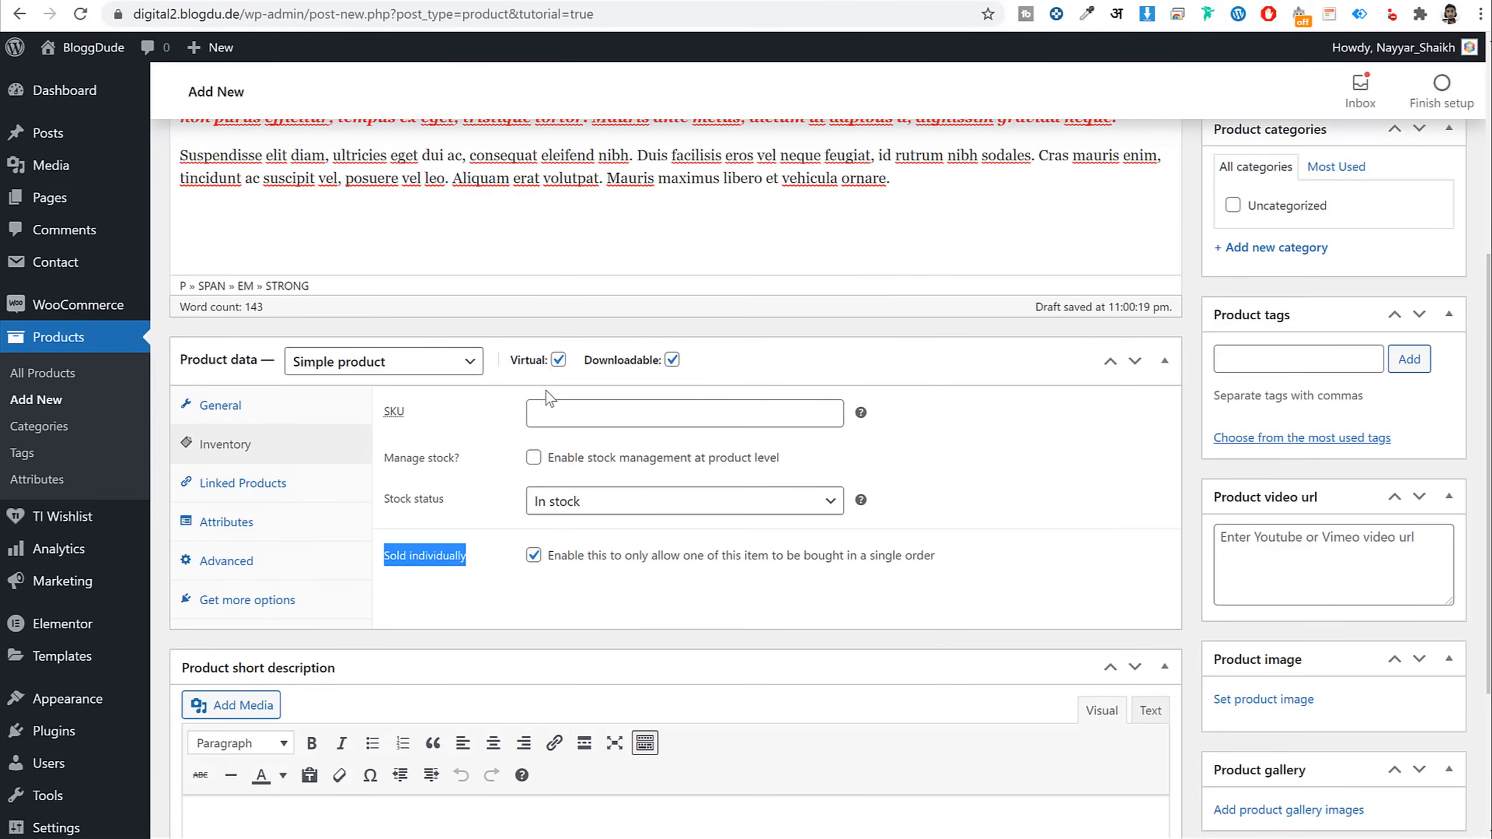
scroll(905, 549, down, 4)
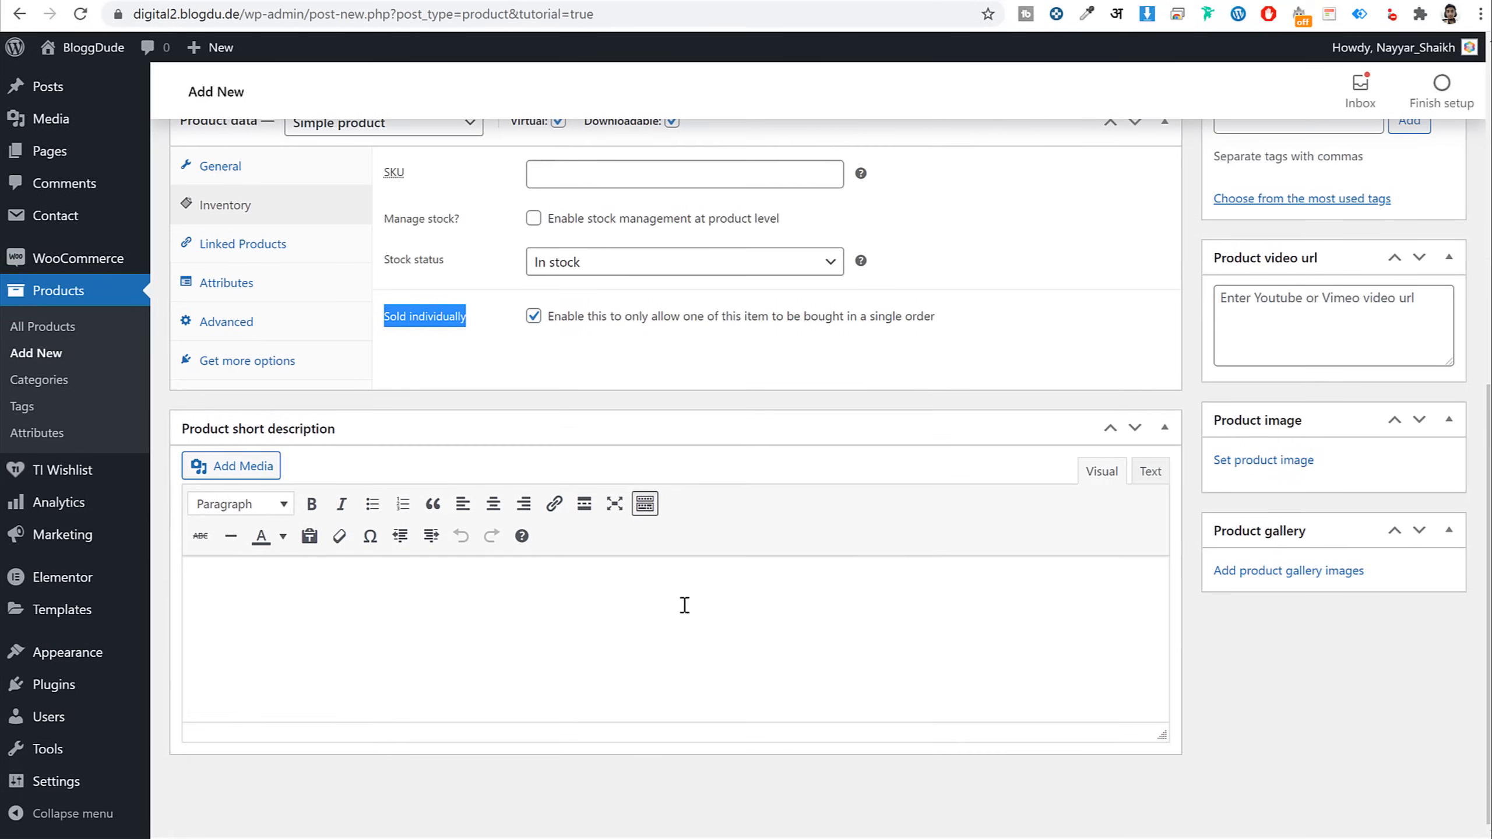
Paste the demo product's paragraph as the product short description
click(676, 620)
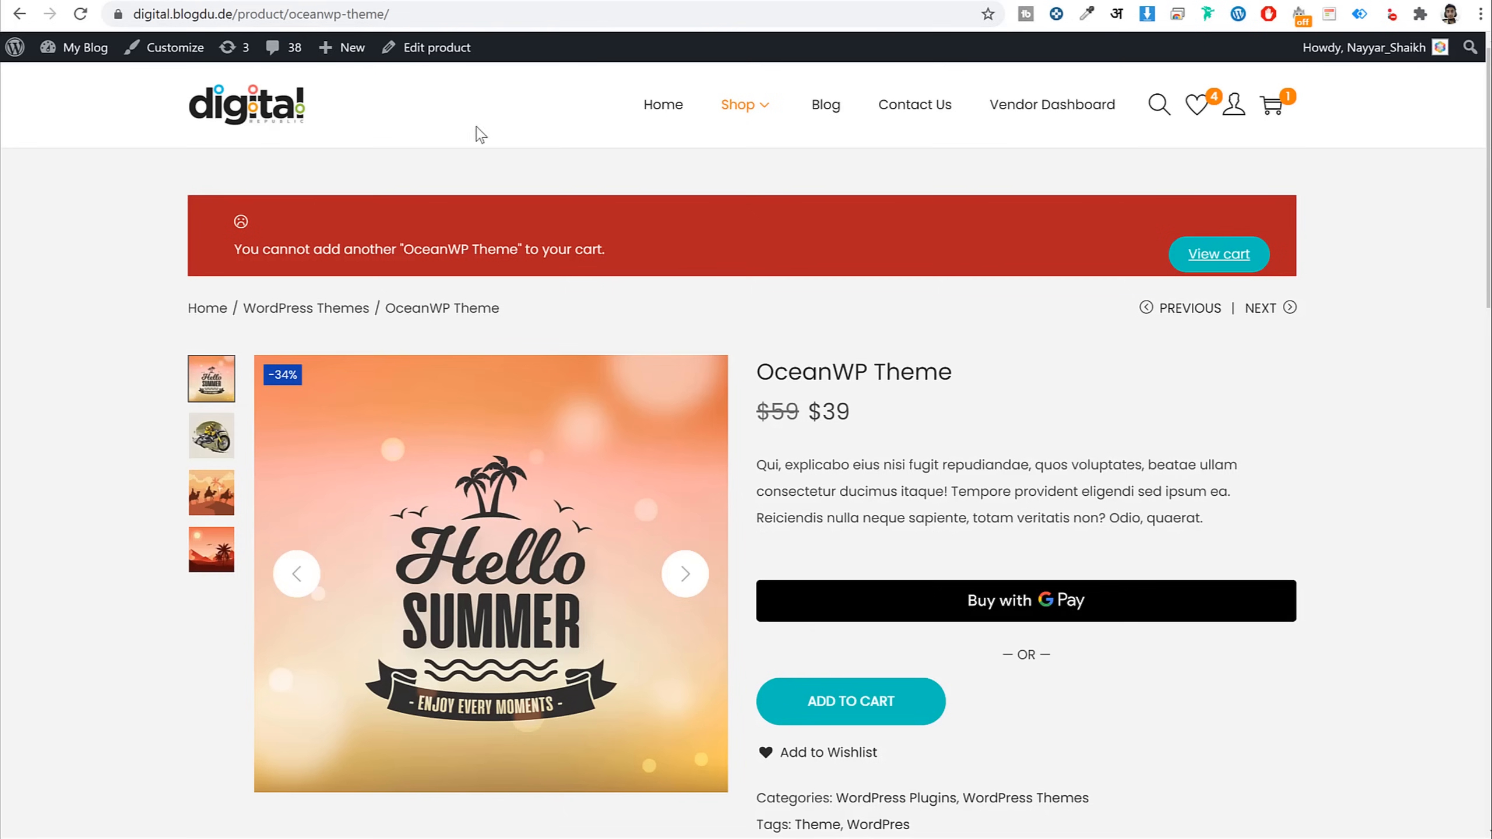
triple_click(759, 464)
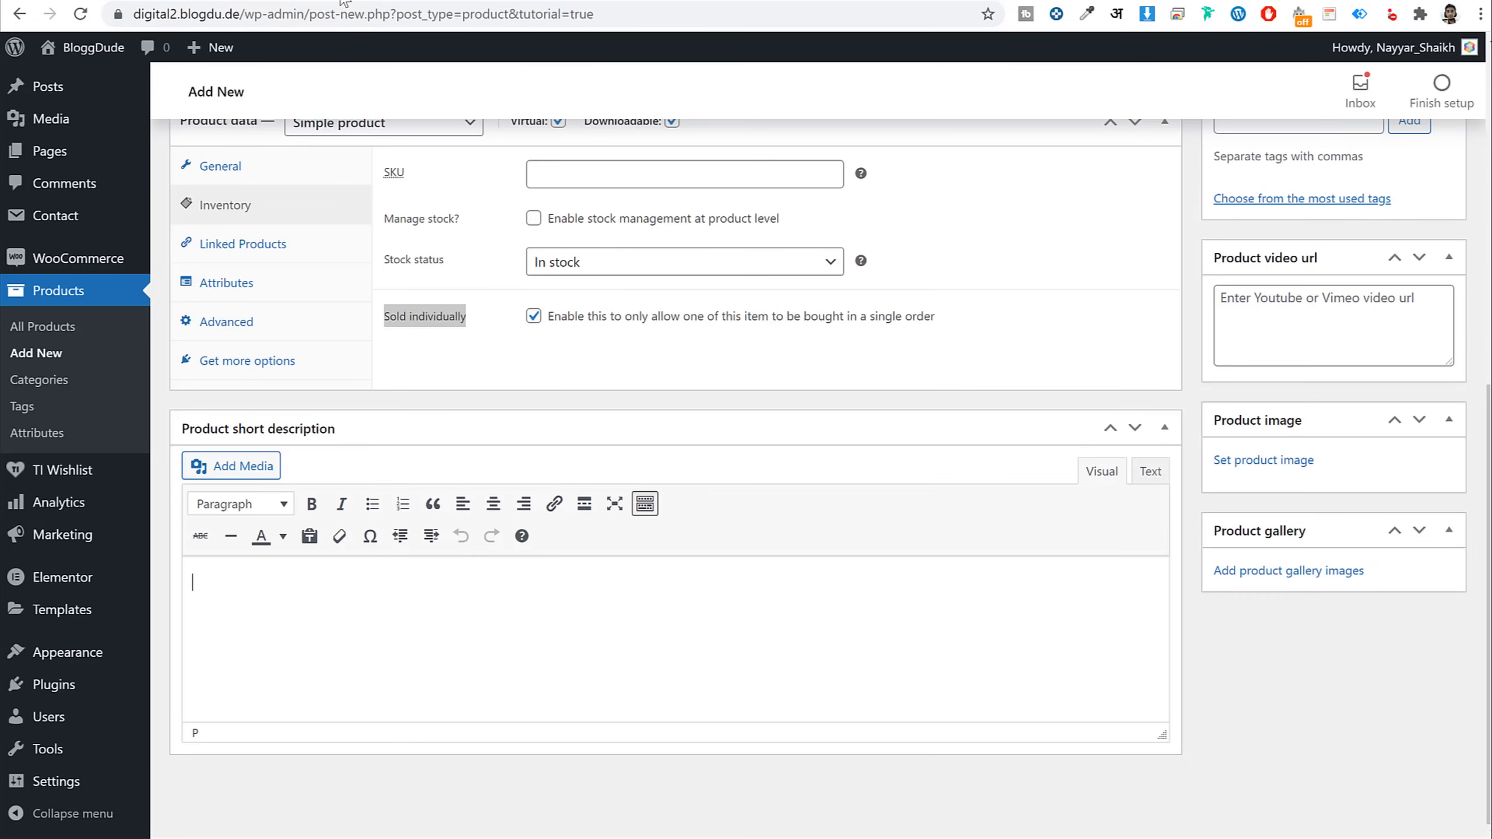
text(Qui, explicabo eius nisi fugit repudiandae, quos voluptates, beatae ullam consectetur ducimus itaque! Tempore provident eligendi sed ipsum ea. Reiciendis nulla neque sapiente, totam veritatis non? Odio, quaerat.)
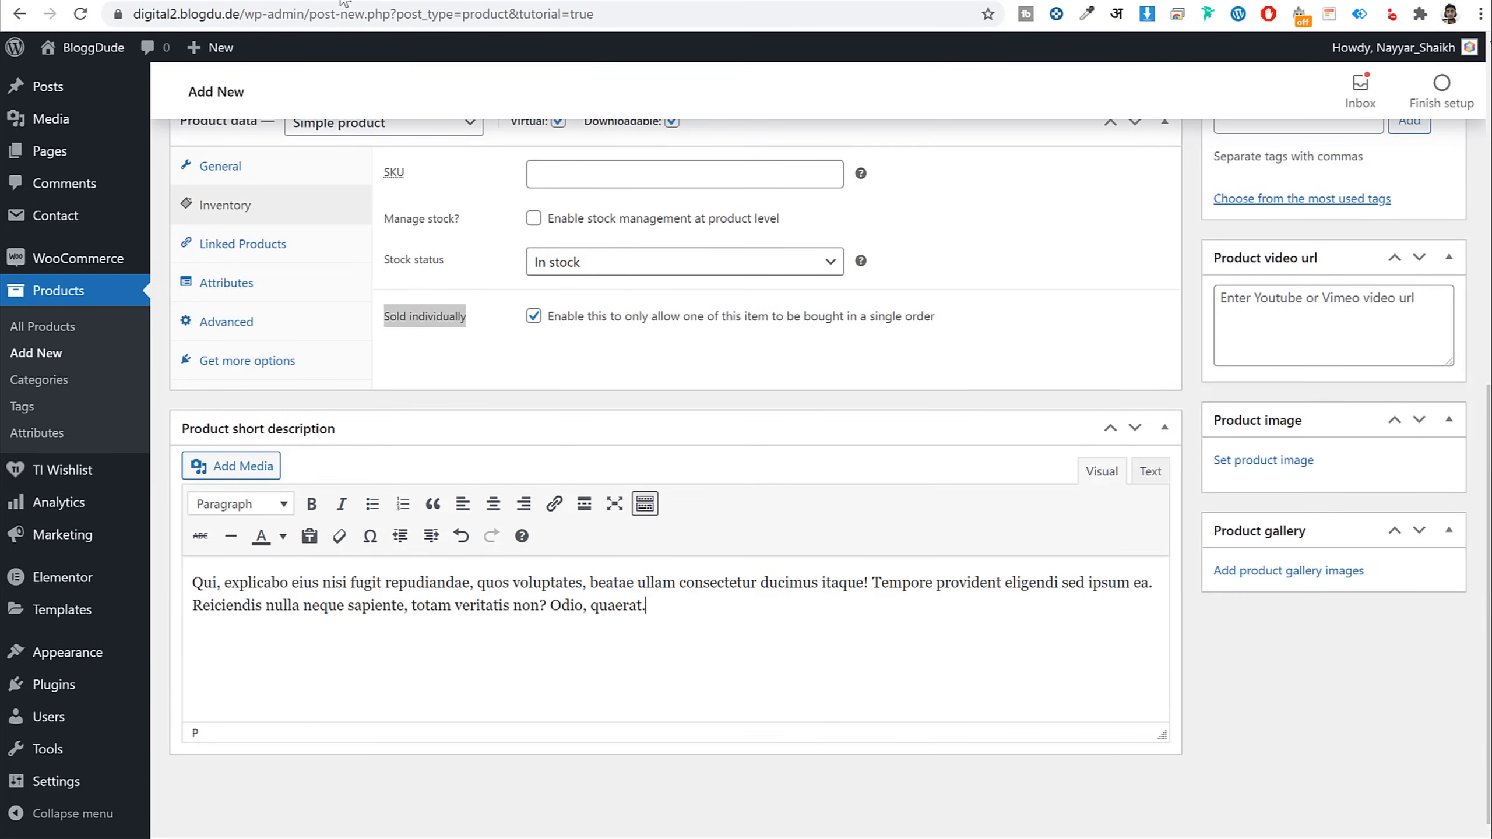
scroll(934, 300, up, 10)
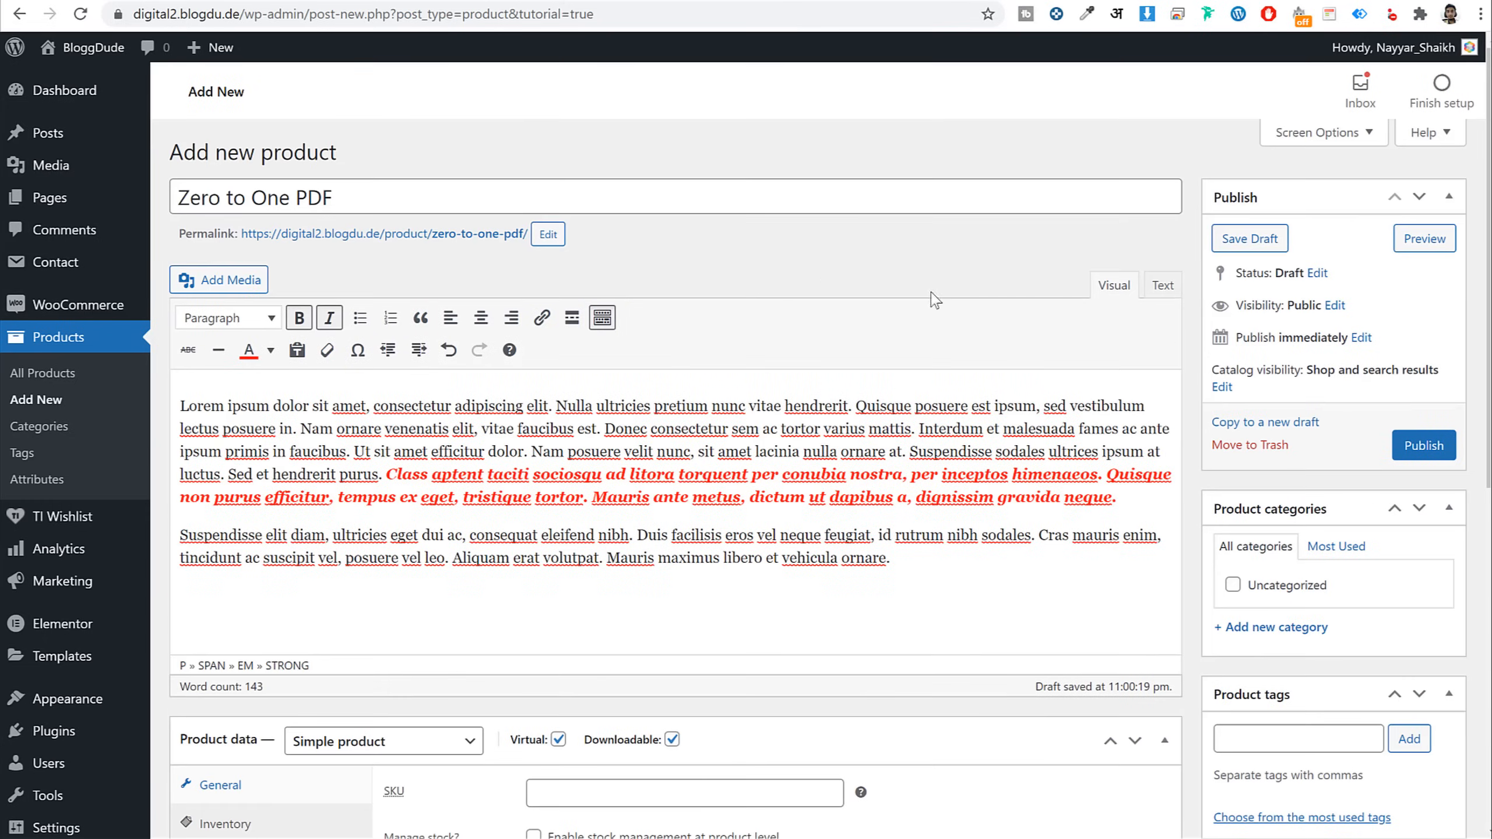
Create the Books category, plus a WordPress Theme category that is left unticked
click(1301, 629)
drag(346, 199, 250, 198)
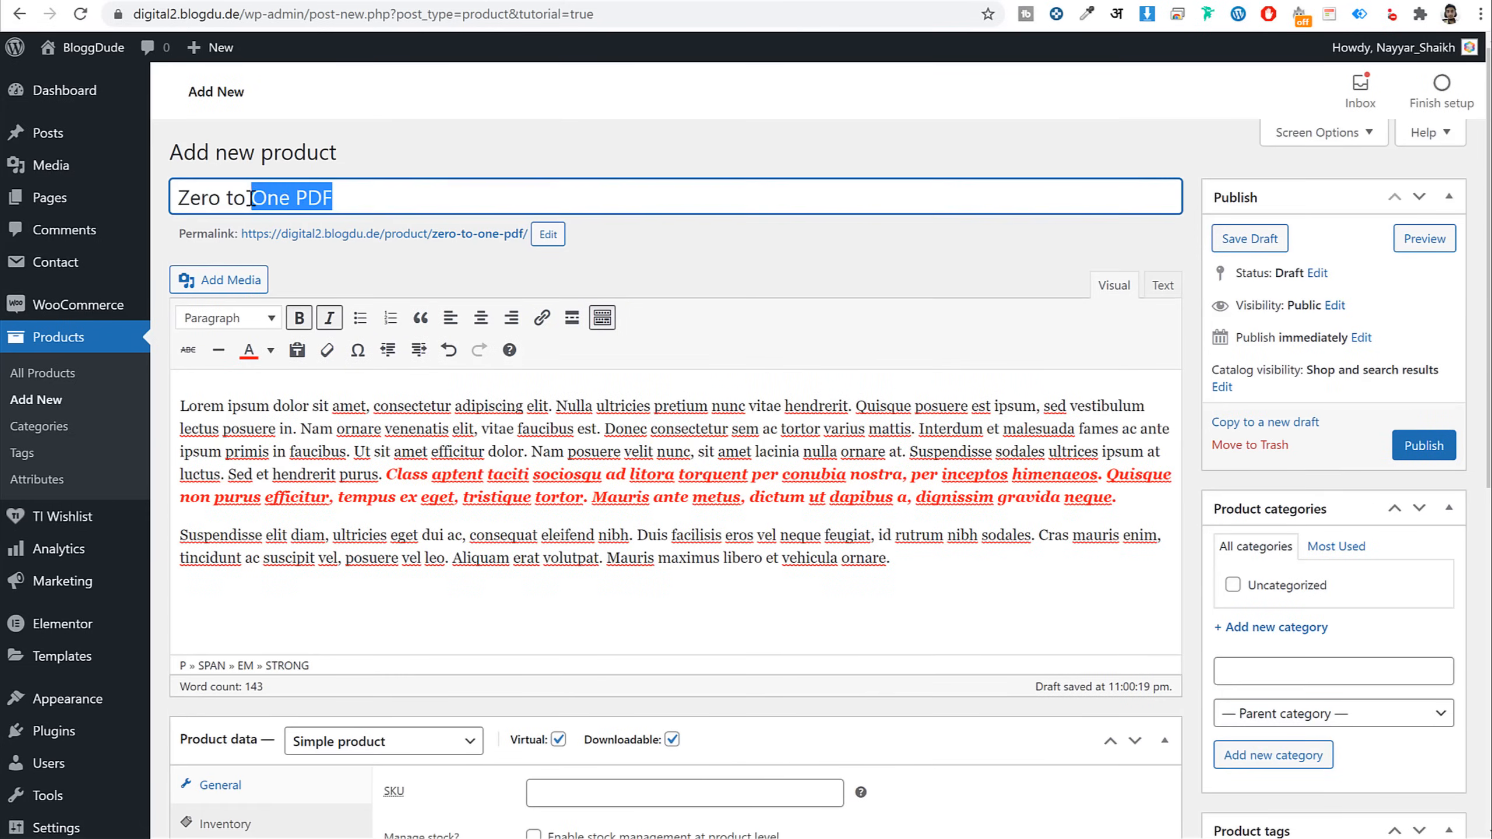
scroll(1252, 444, down, 3)
click(1324, 670)
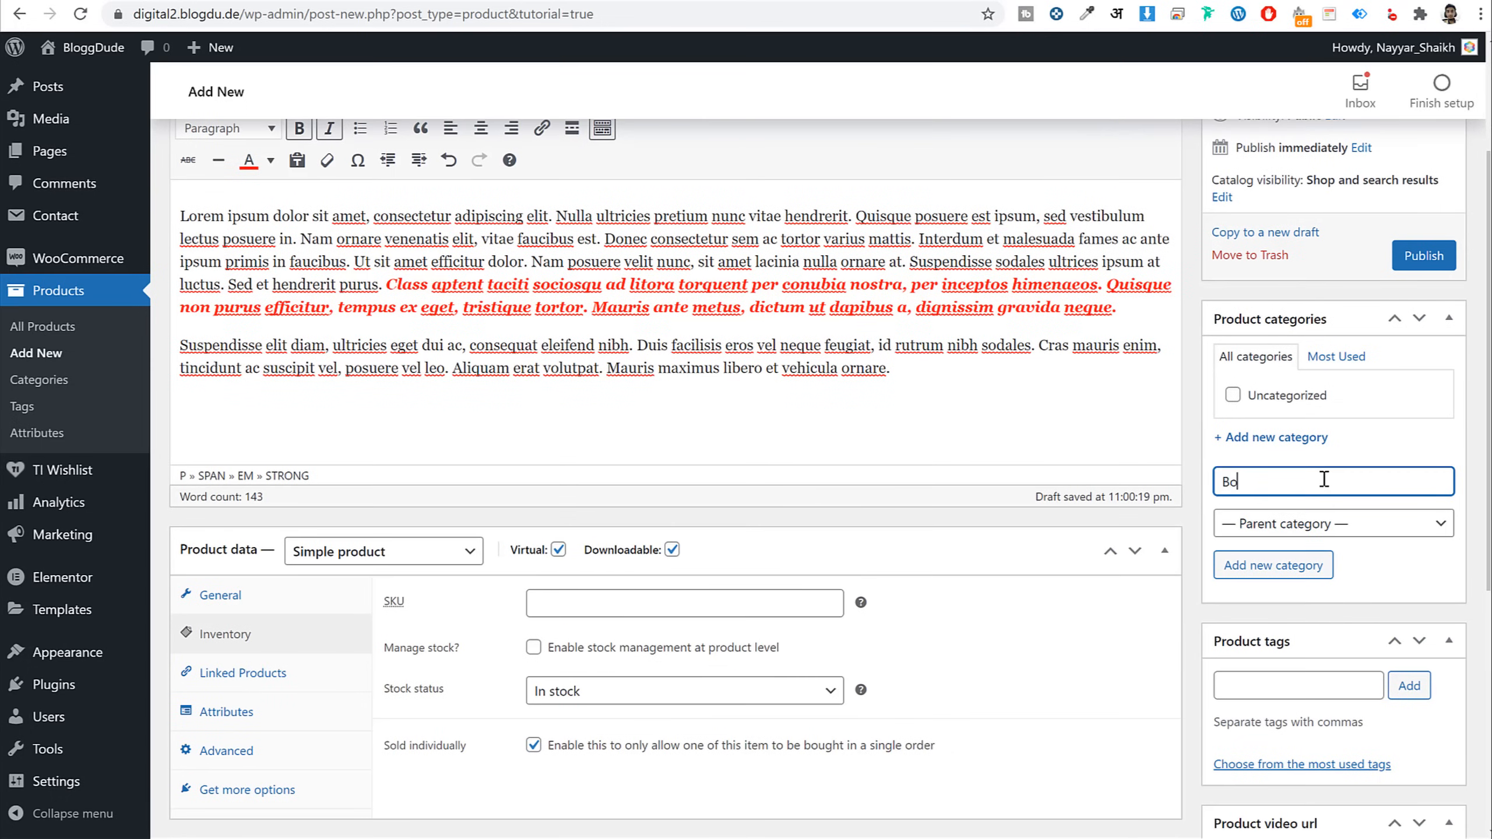
click(1292, 566)
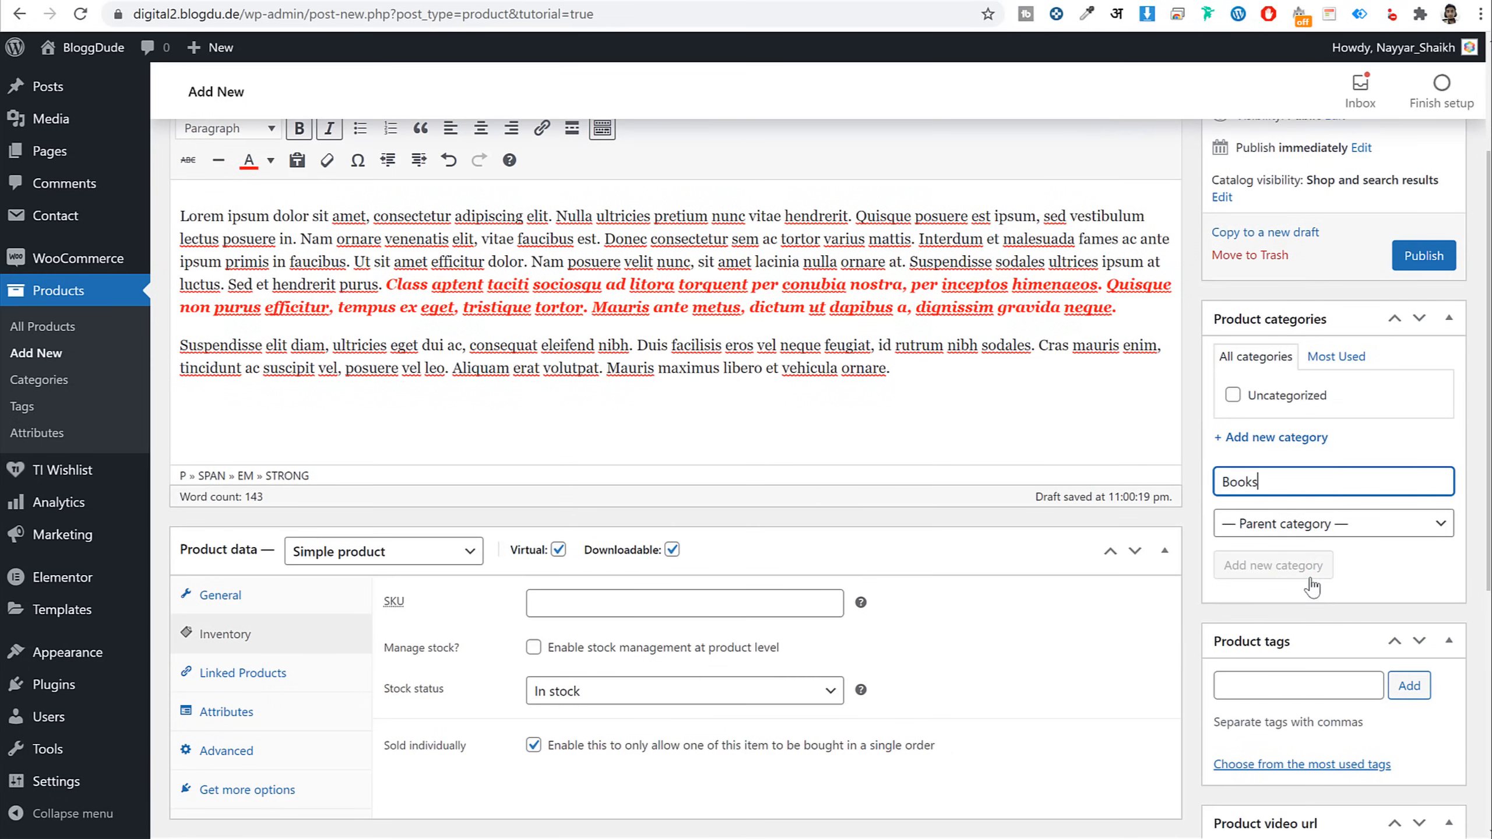
click(1279, 501)
text(WordPress Th)
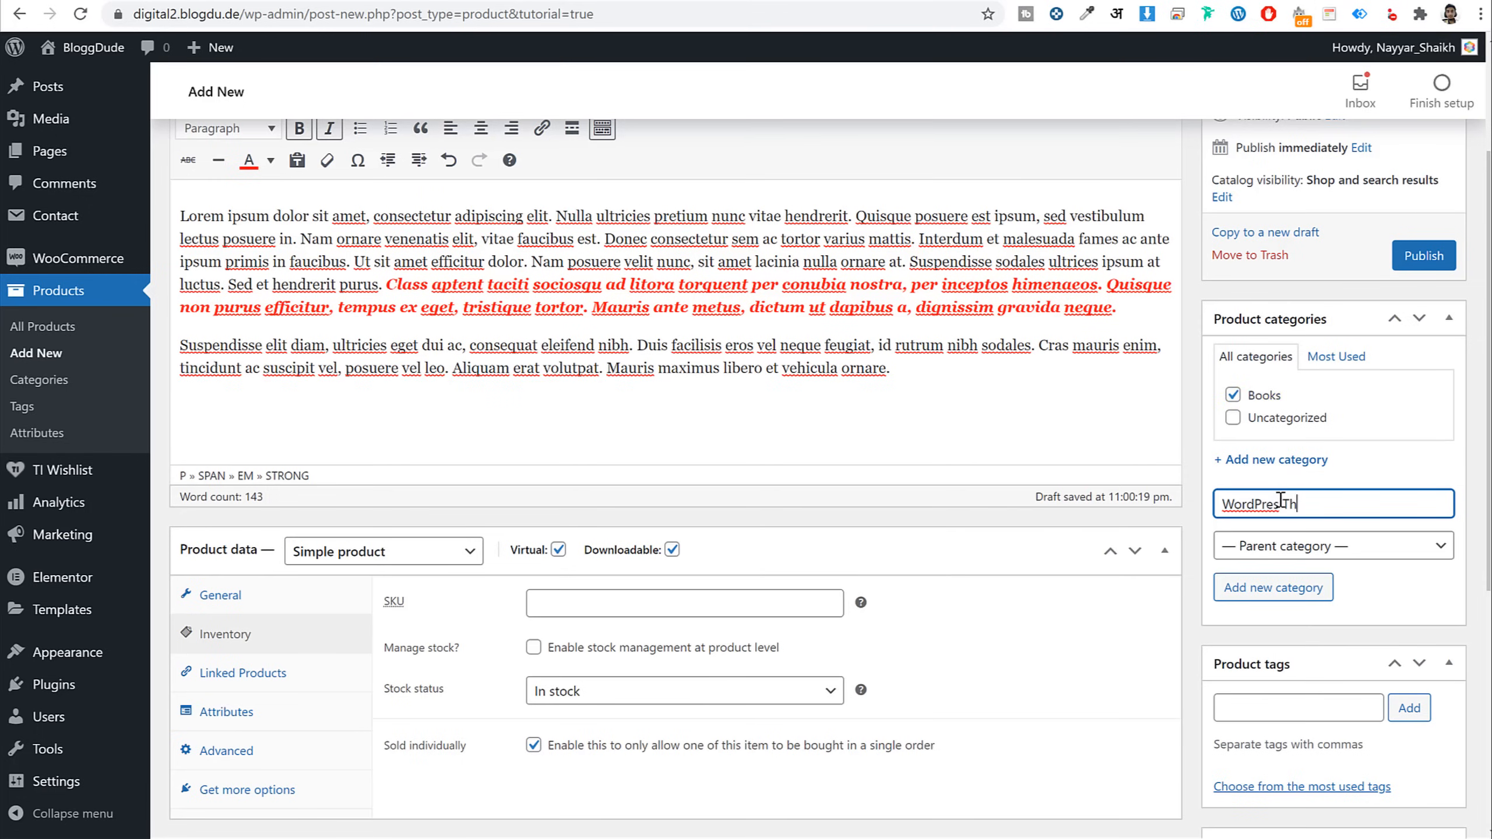
text(s)
key(Return)
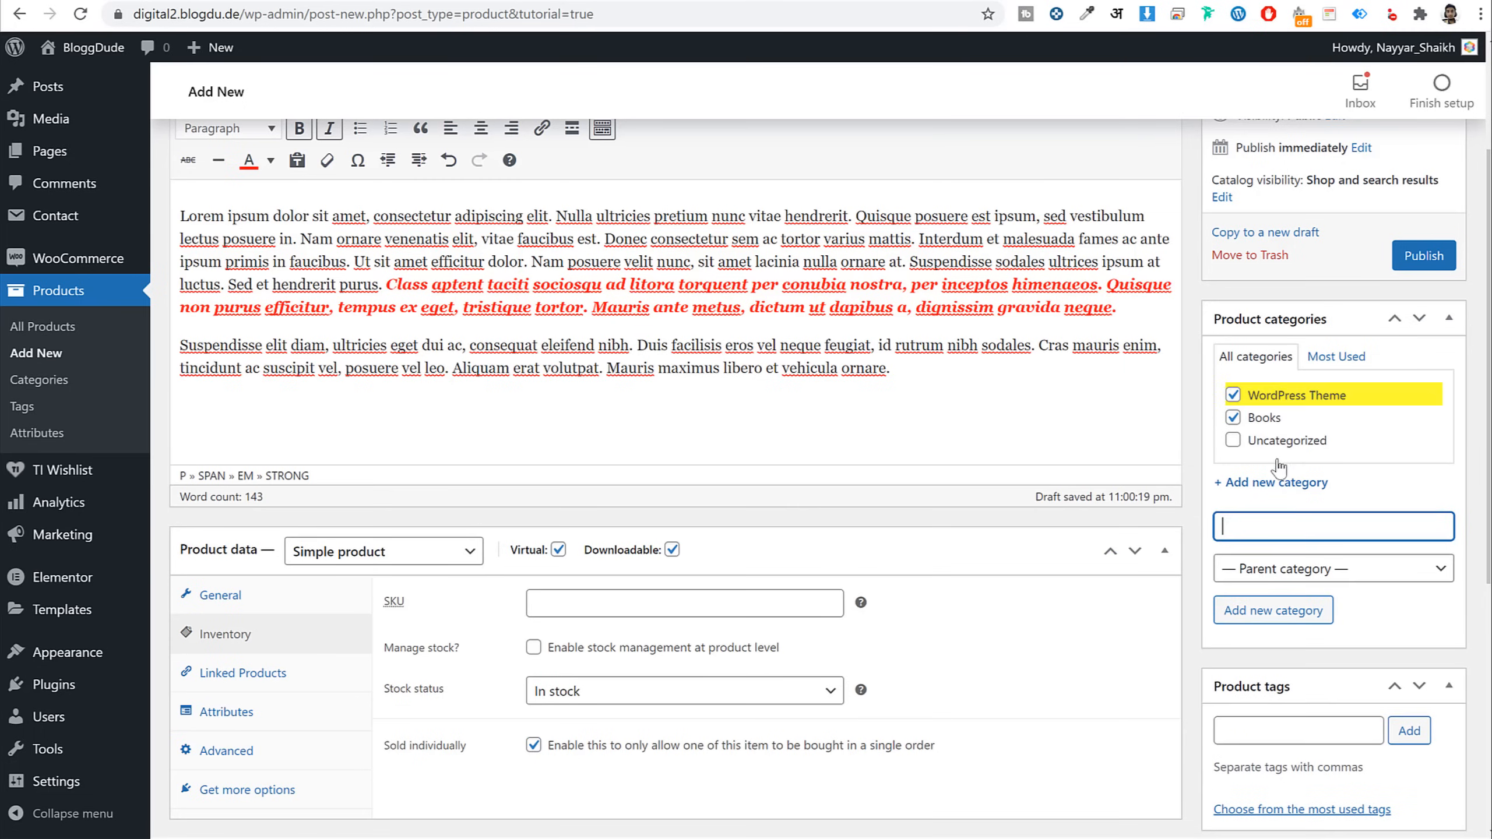
click(1234, 396)
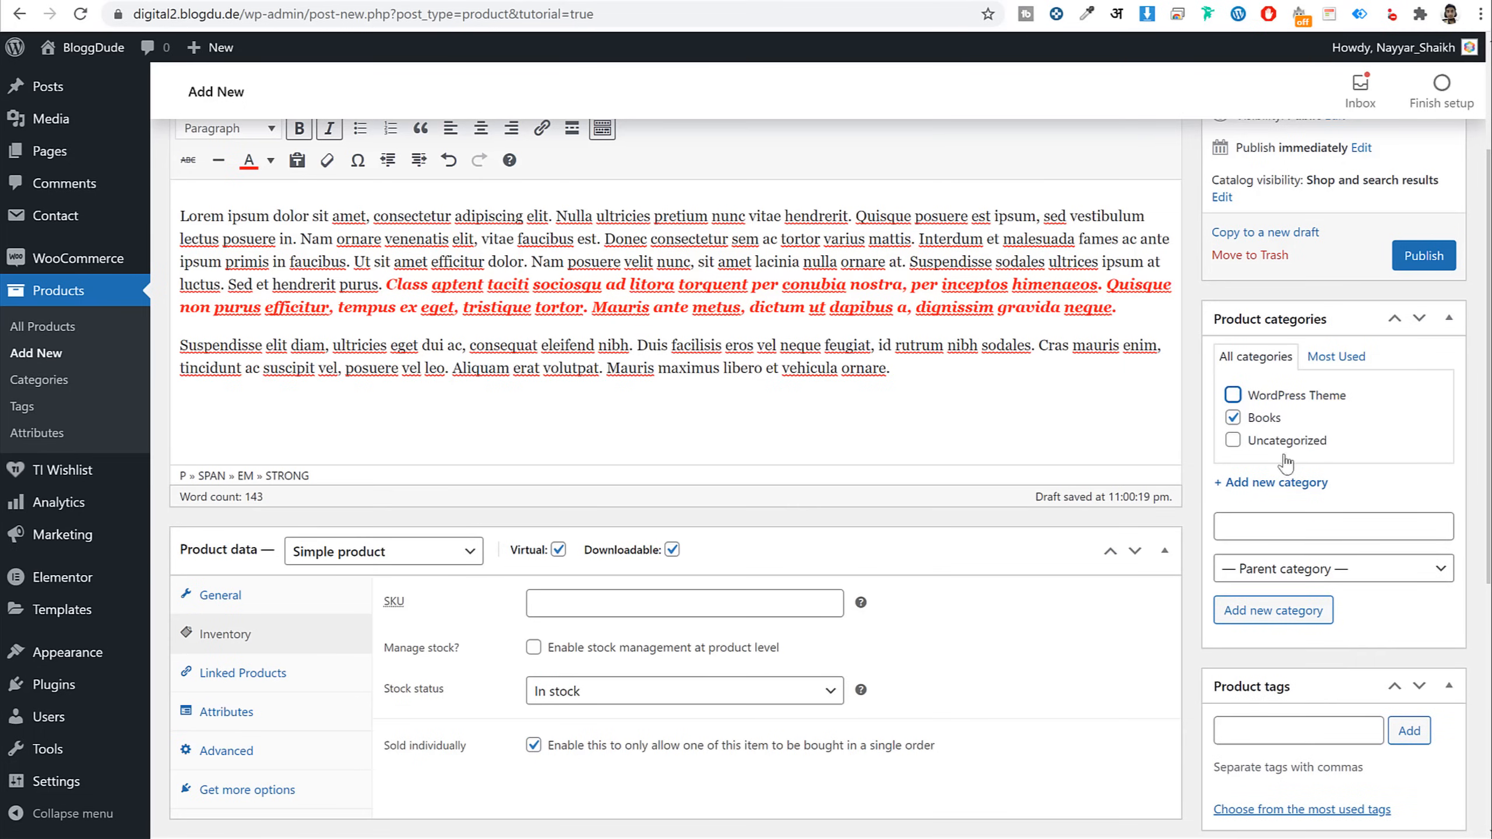
Add the product tags Finance and Book
scroll(1286, 465, down, 7)
click(1299, 283)
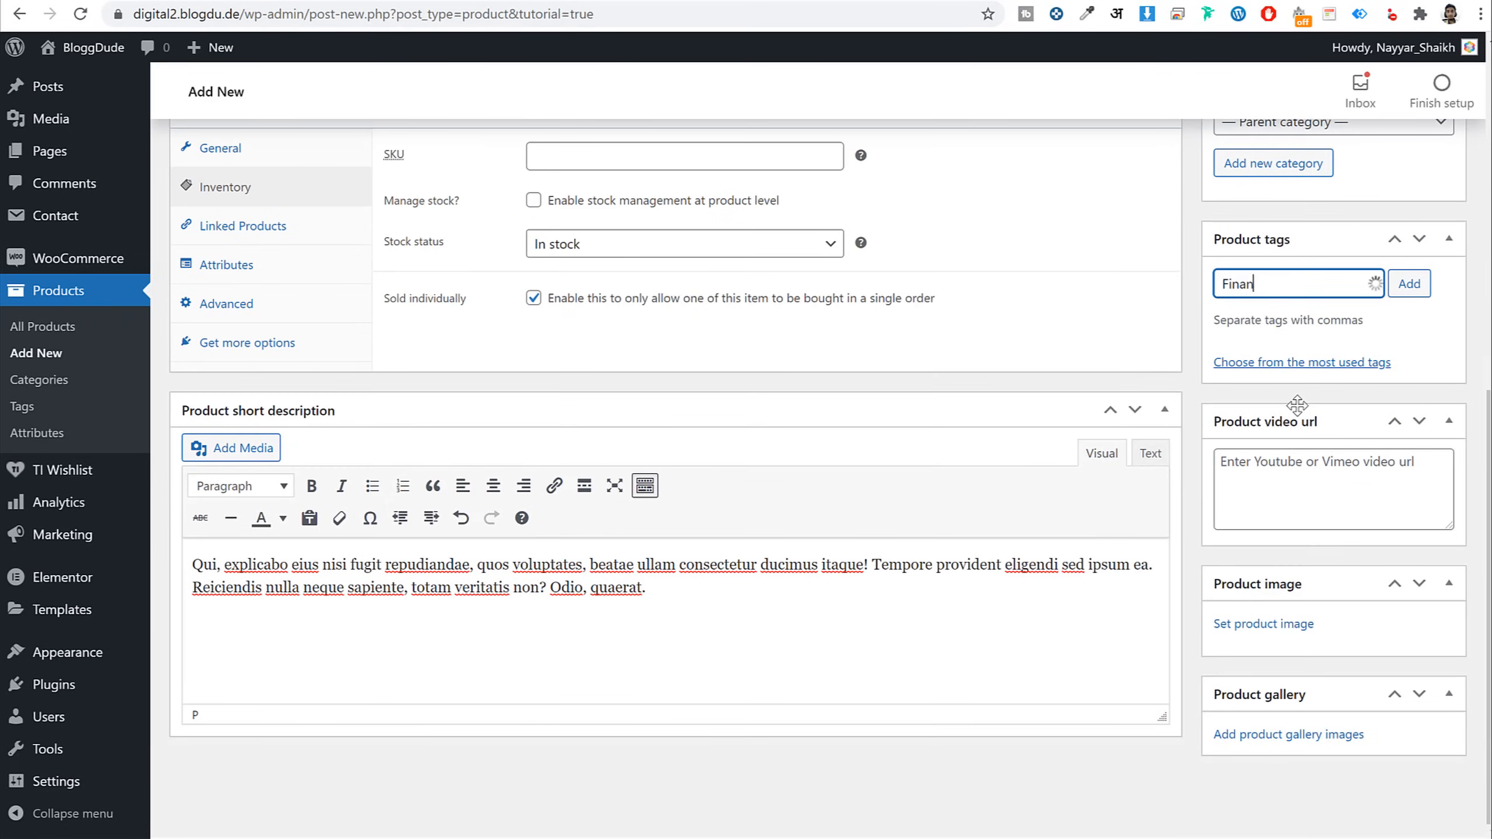
key(Return)
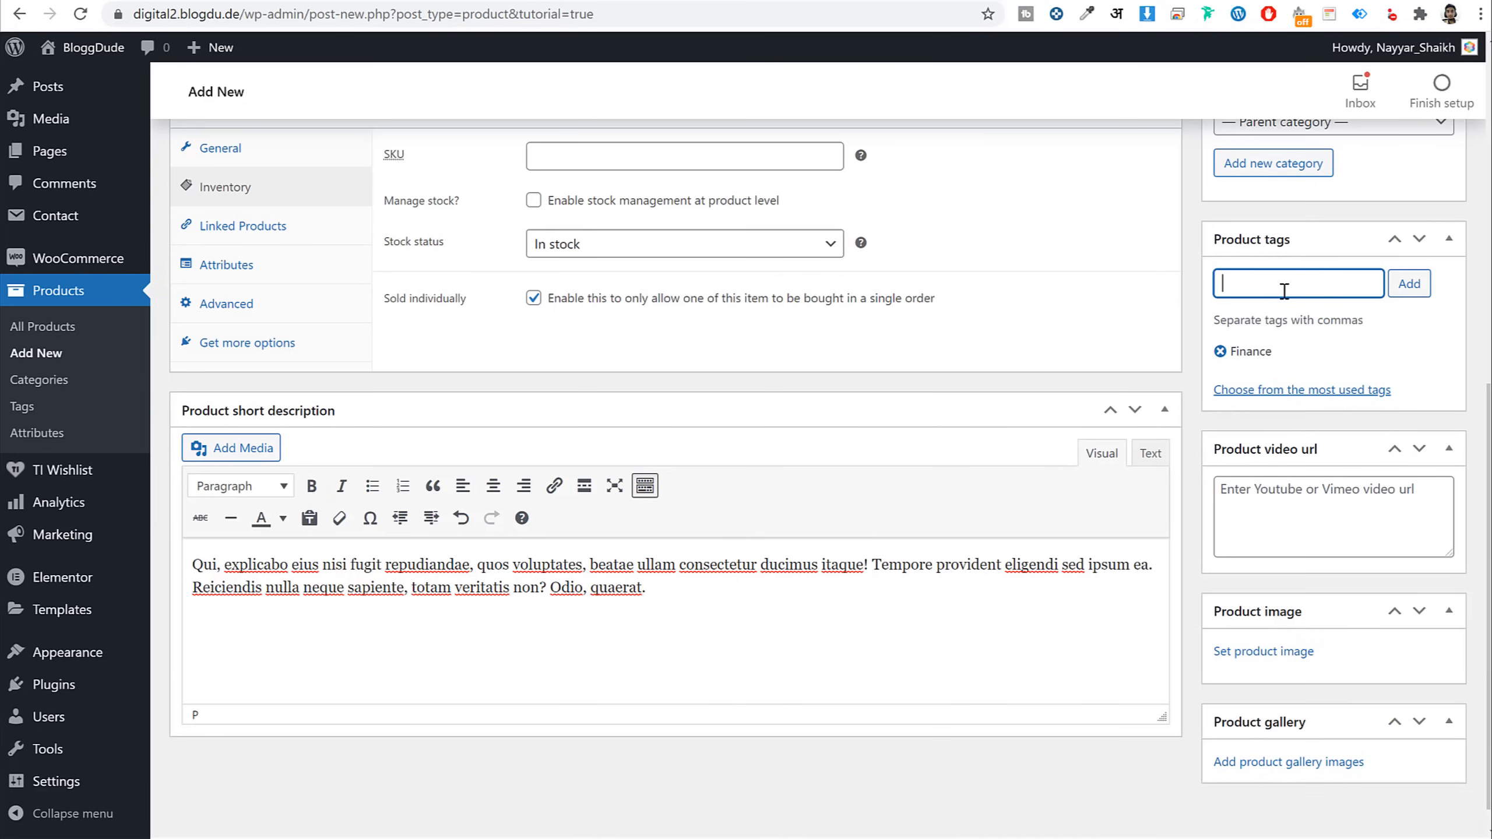
text(Book)
key(Return)
scroll(1249, 508, down, 1)
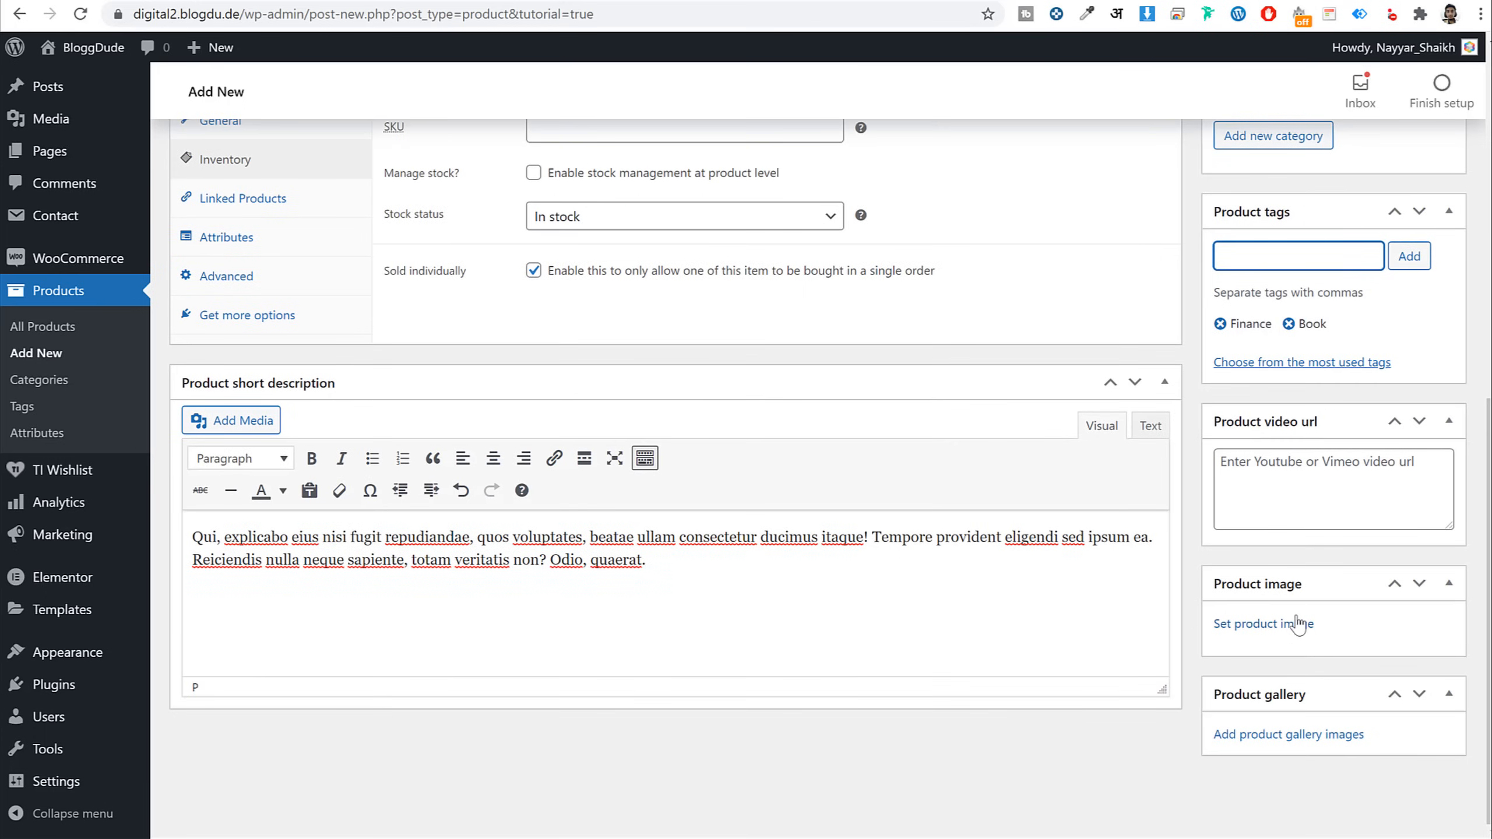
click(1316, 486)
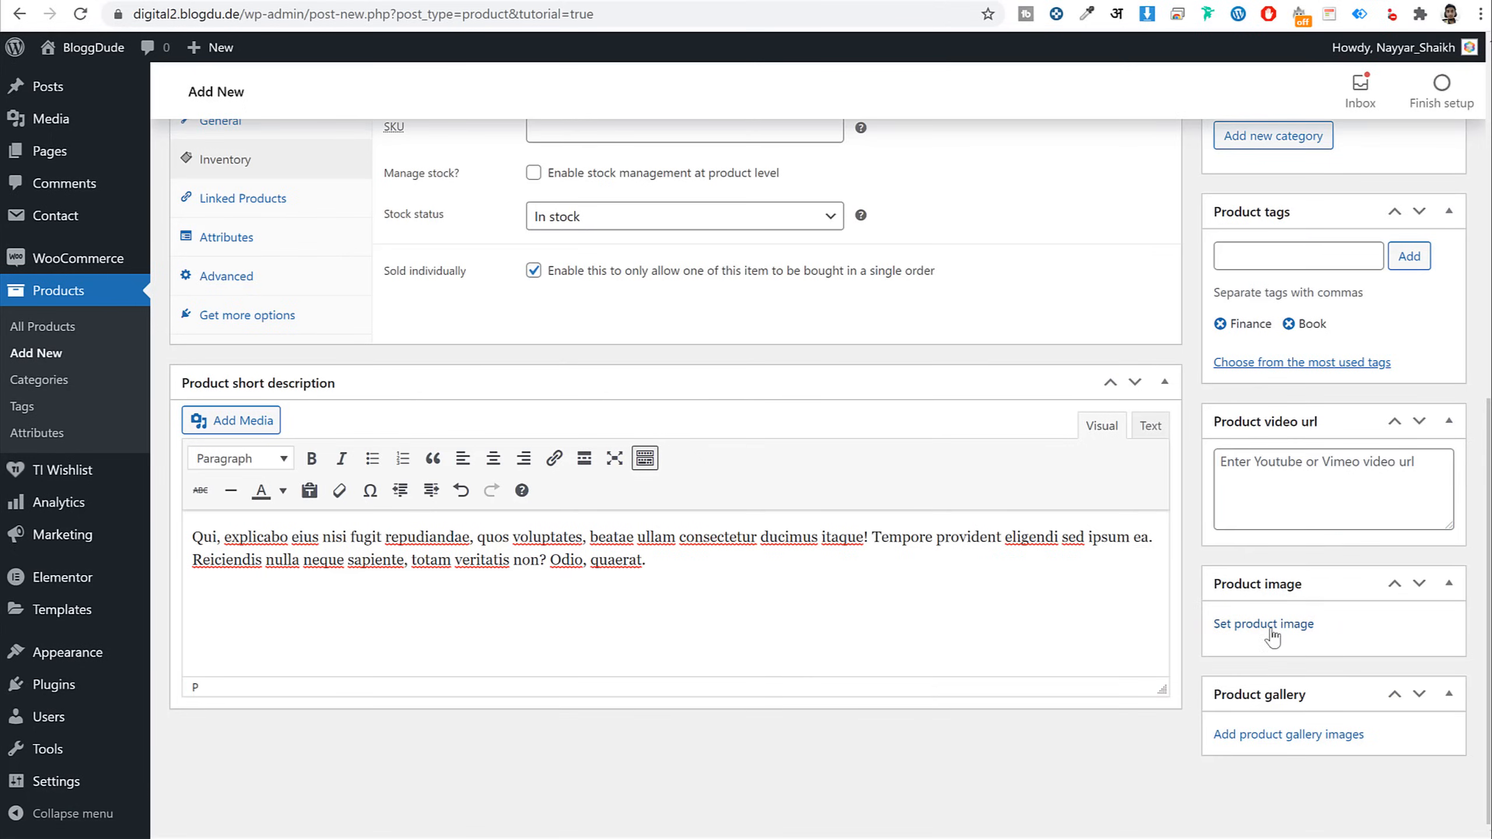
Open the product image chooser and browse the demo product's image gallery
click(1227, 626)
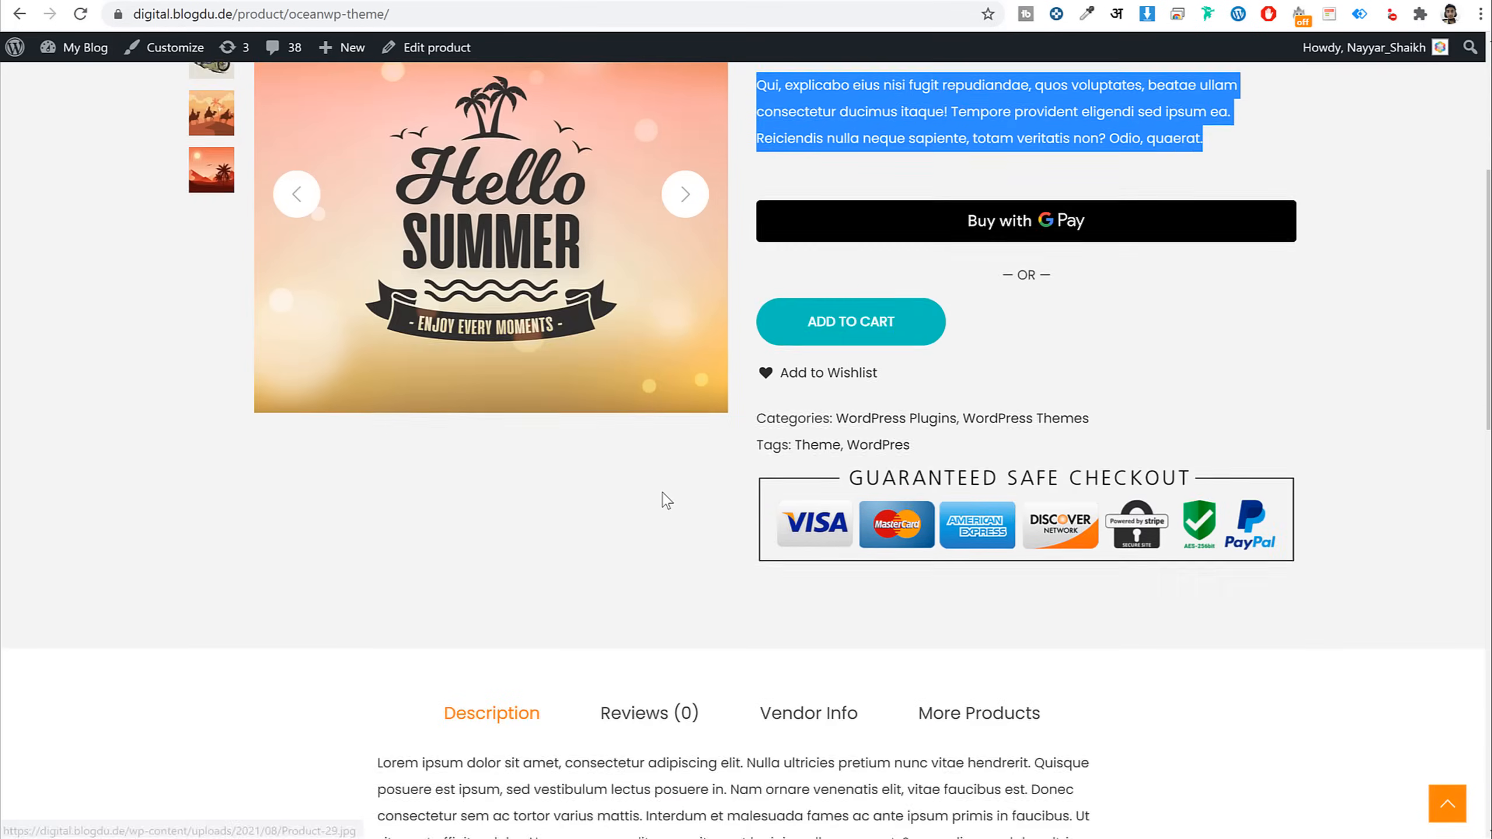
scroll(663, 503, down, 15)
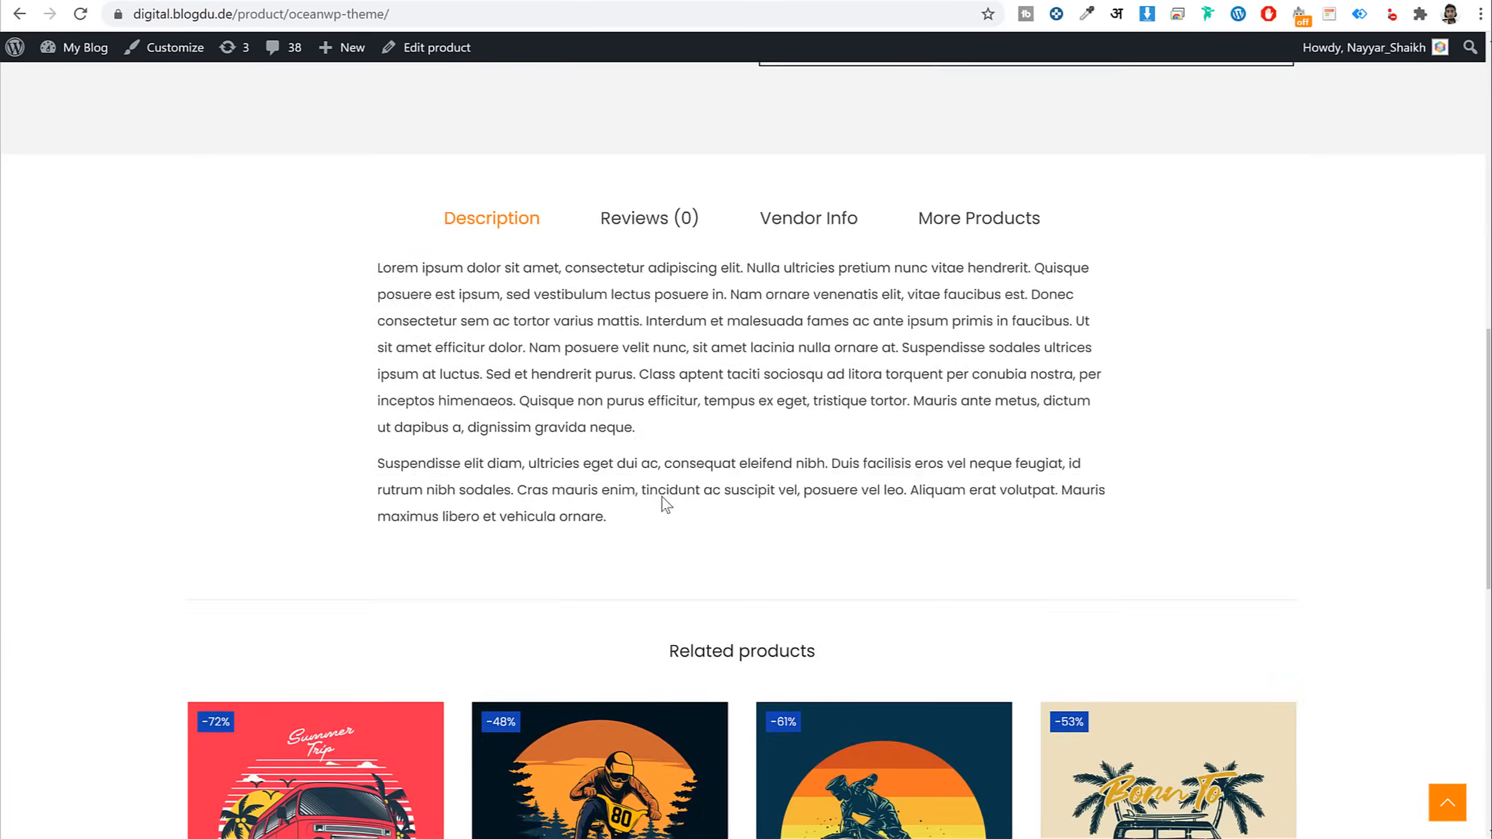
scroll(681, 588, up, 13)
scroll(691, 611, up, 8)
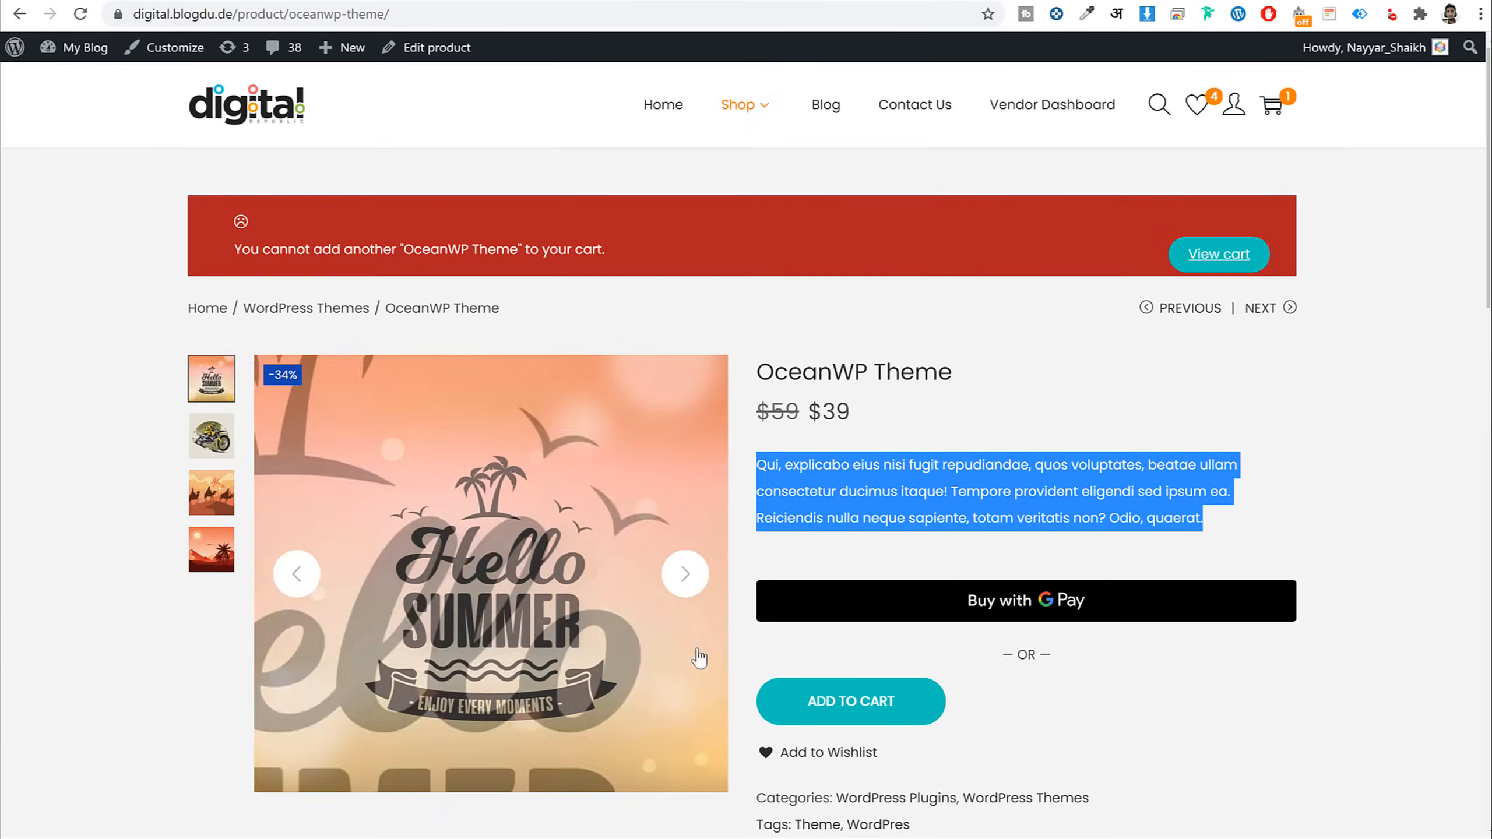
click(686, 586)
click(686, 590)
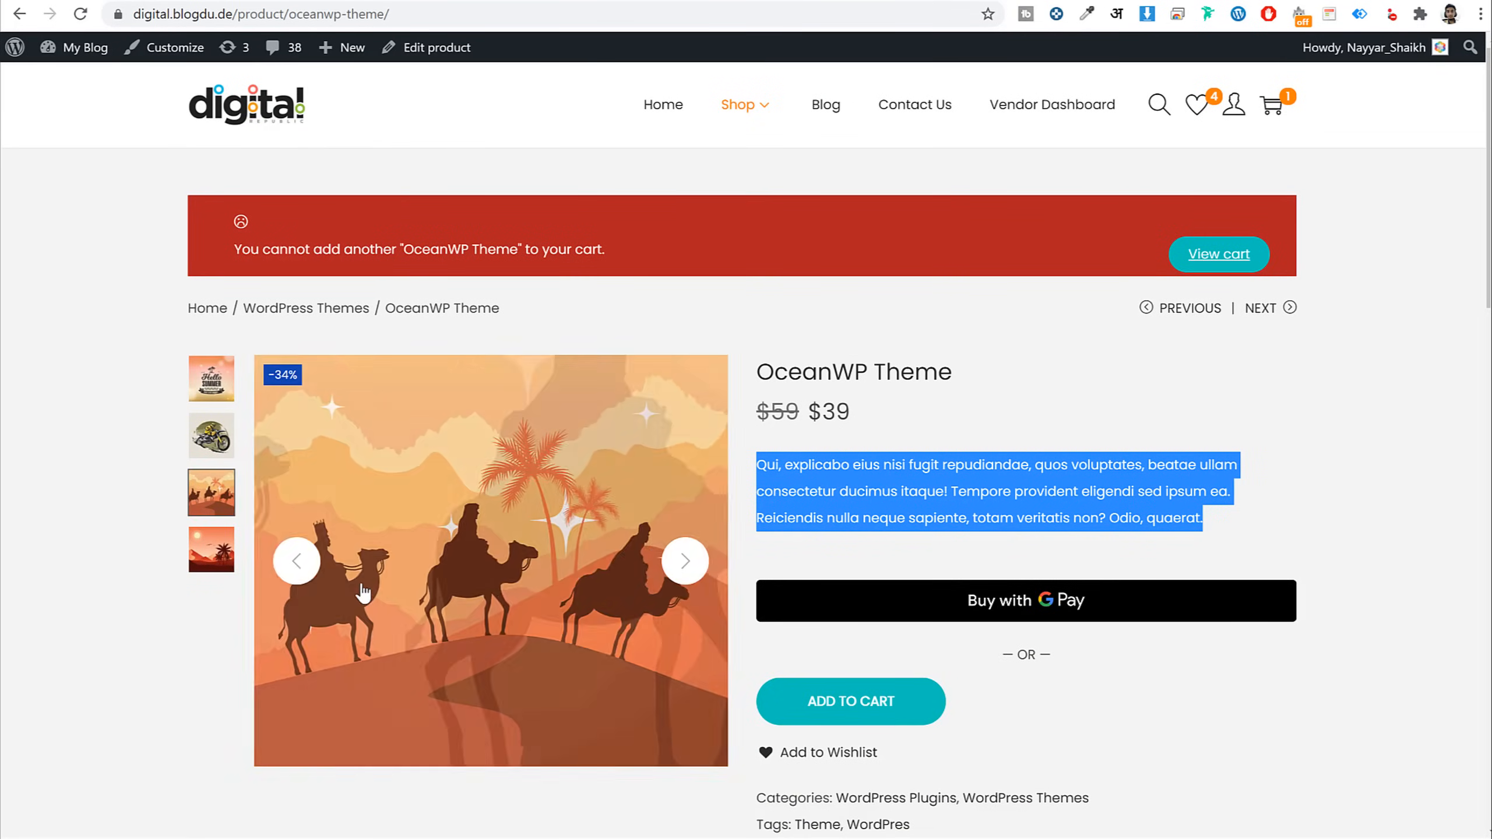
click(297, 591)
click(473, 405)
click(1177, 302)
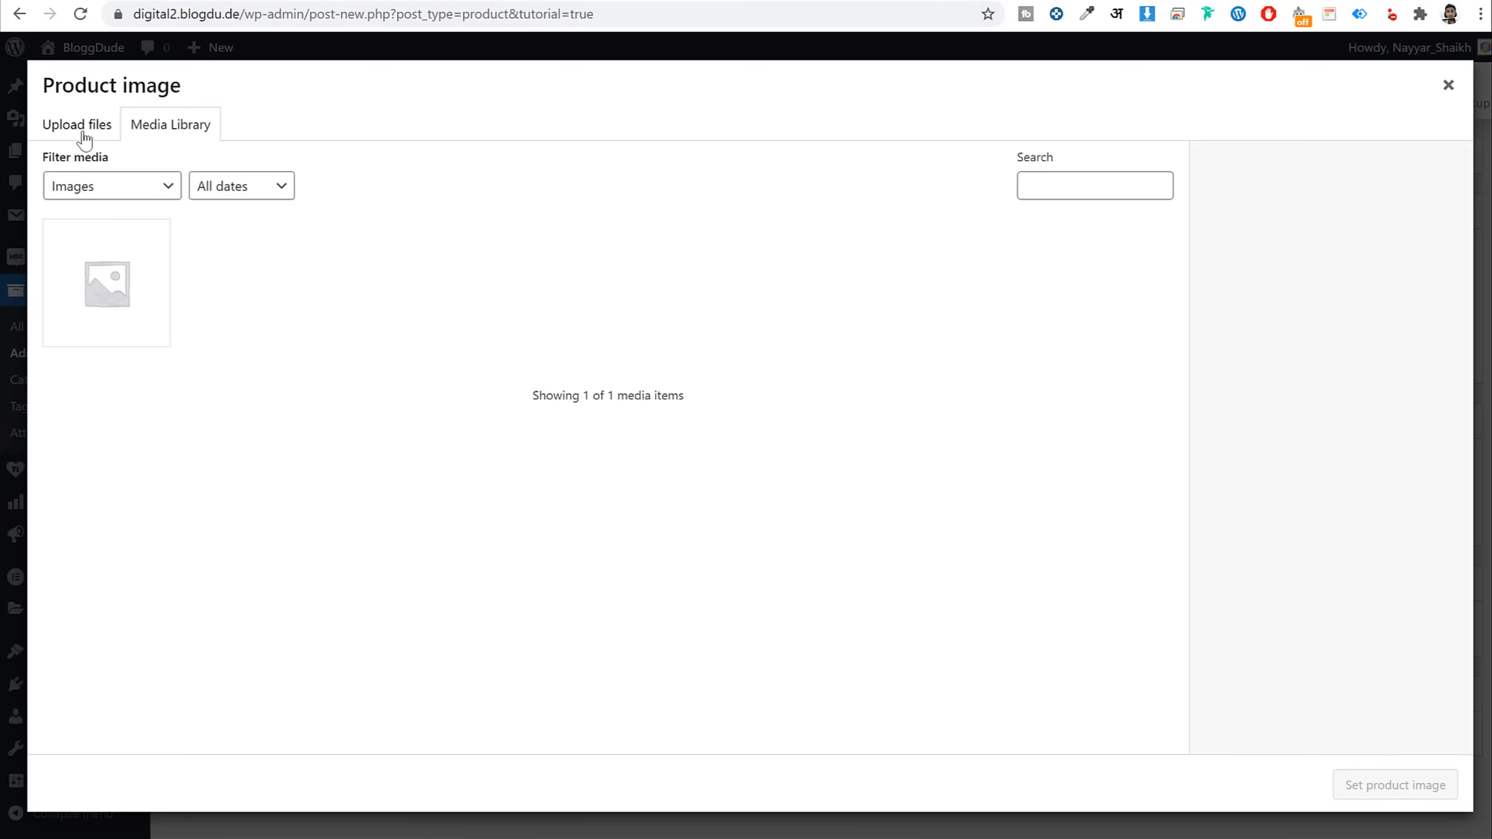
Upload Product-1, 2, 4, 8, 12, blog_1-8-scaled and fashion-4 from the Media folder
click(84, 140)
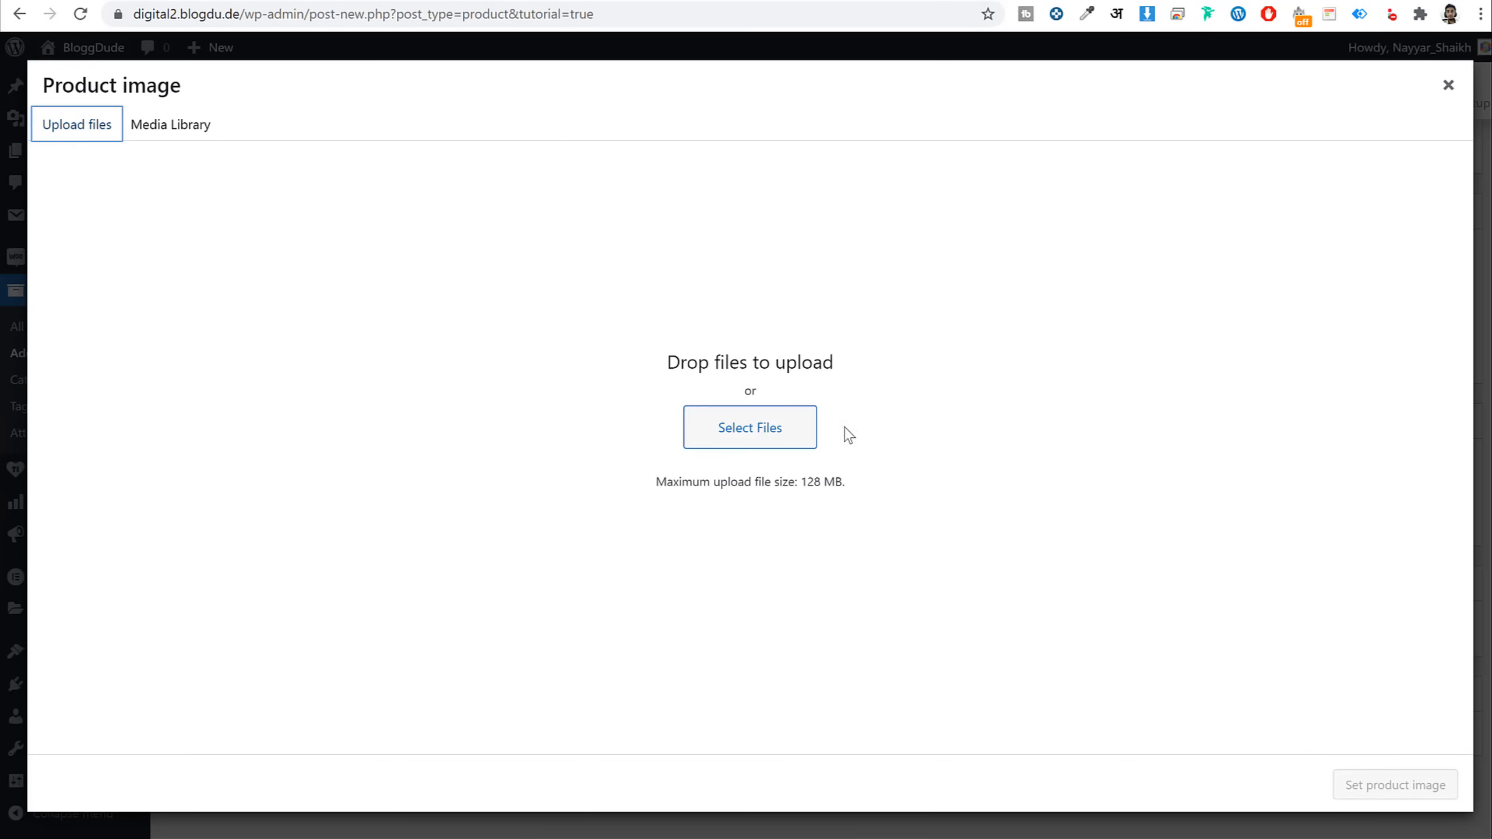
click(769, 423)
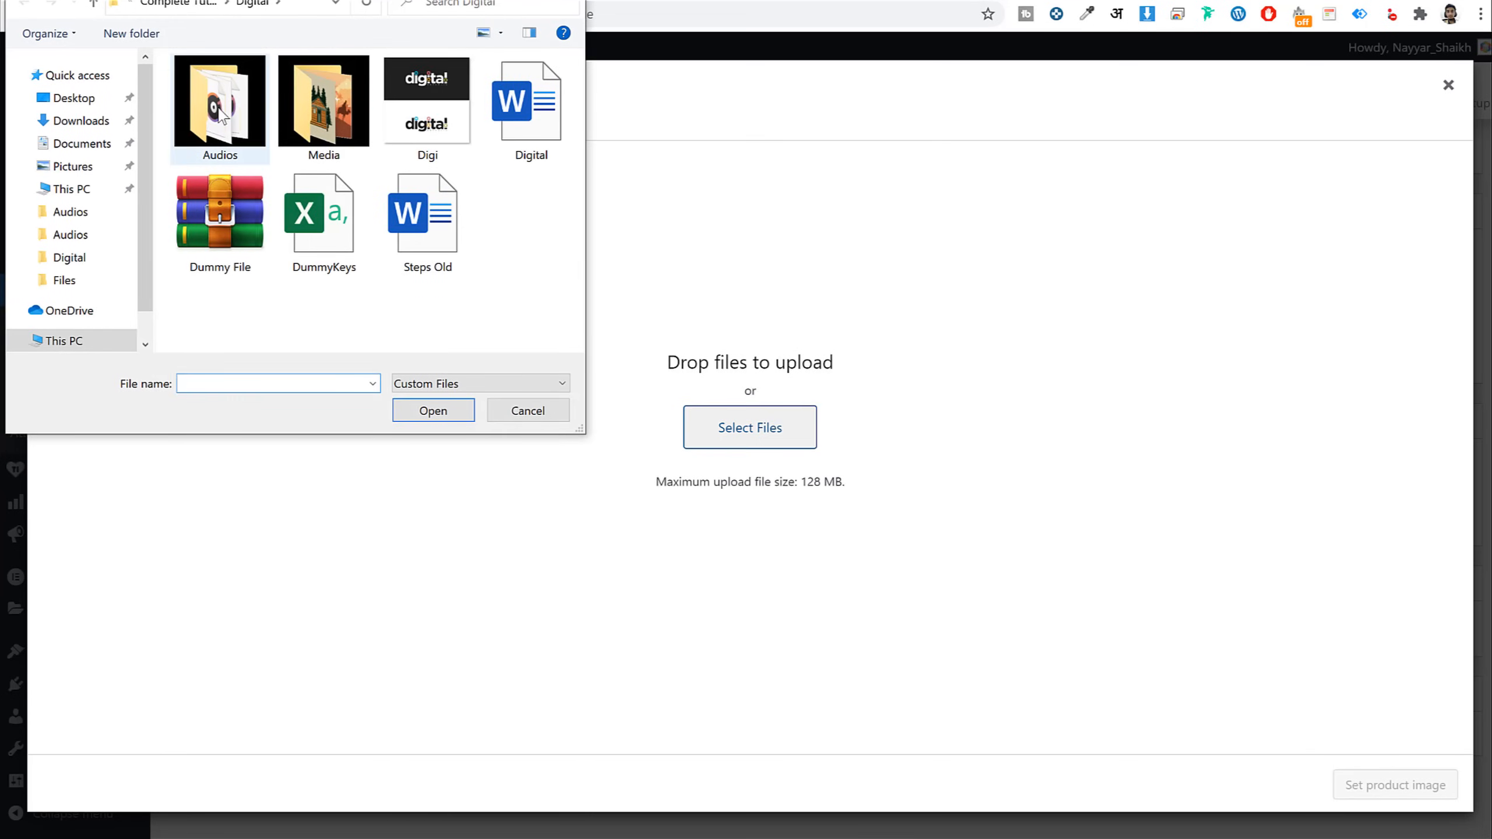
double_click(332, 124)
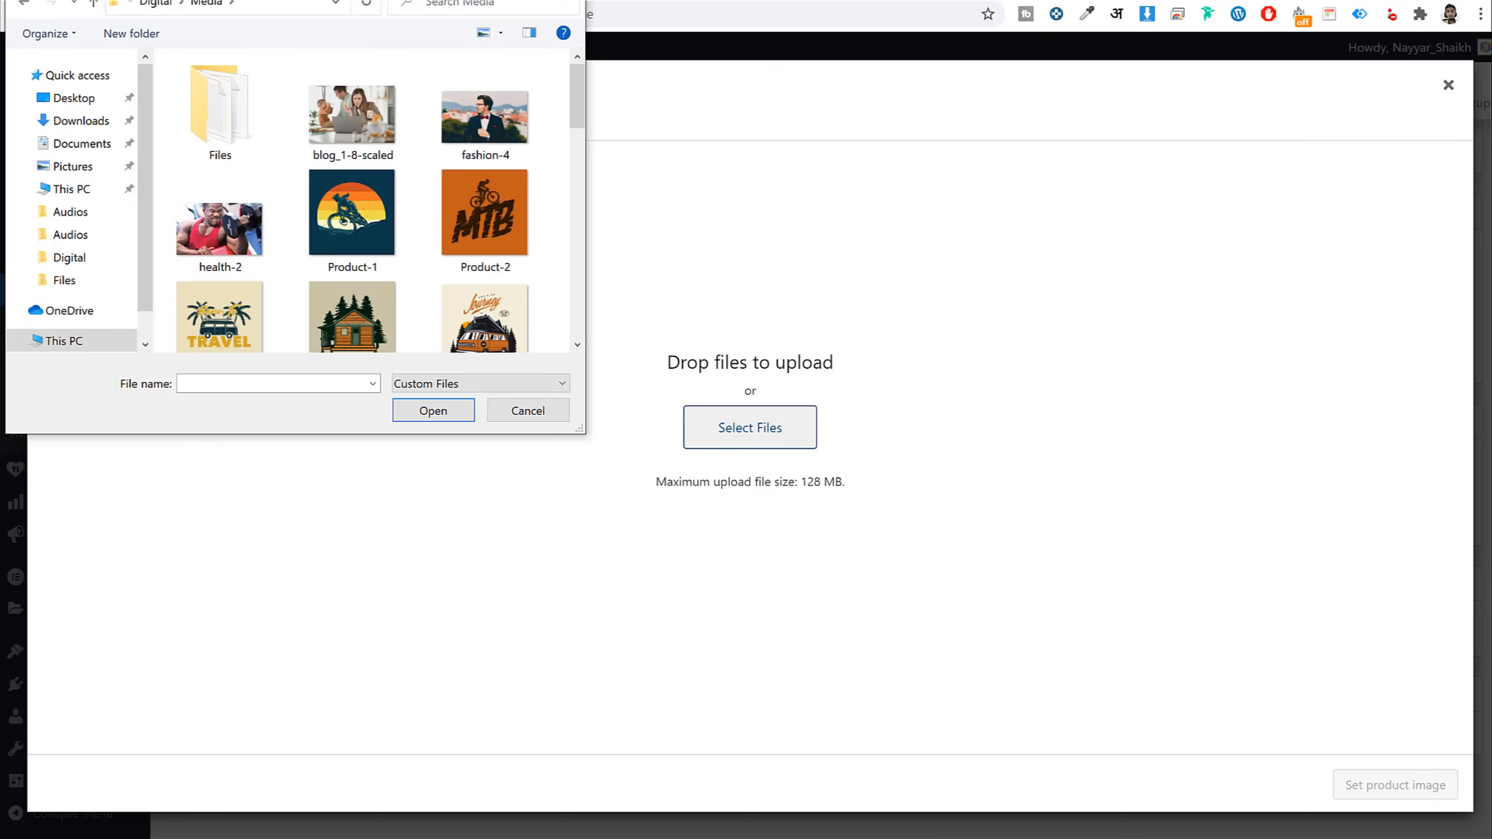
click(379, 183)
ctrl+click(477, 200)
ctrl+click(221, 320)
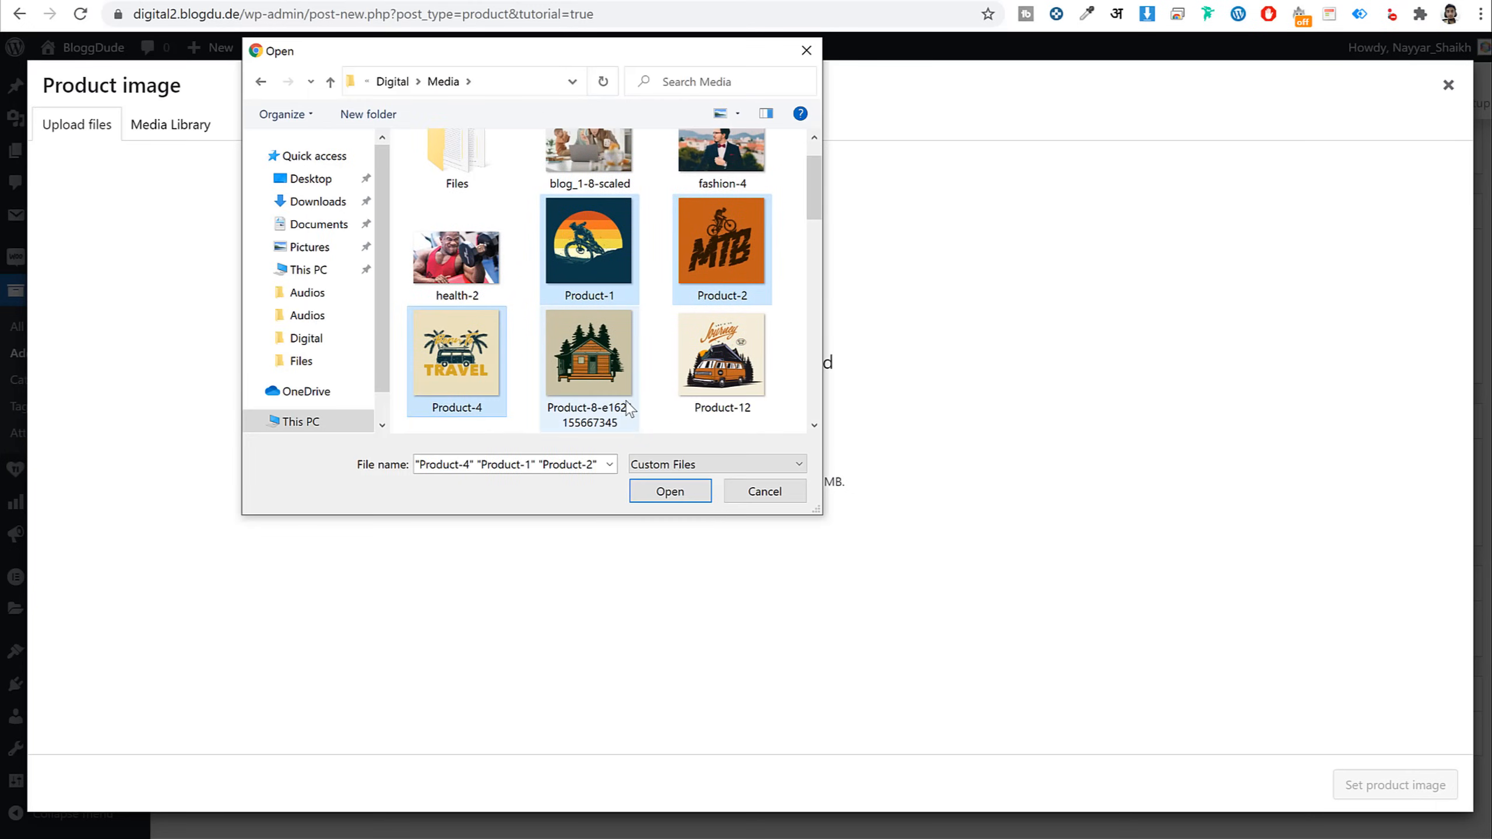
ctrl+click(588, 364)
ctrl+click(727, 370)
scroll(727, 370, up, 1)
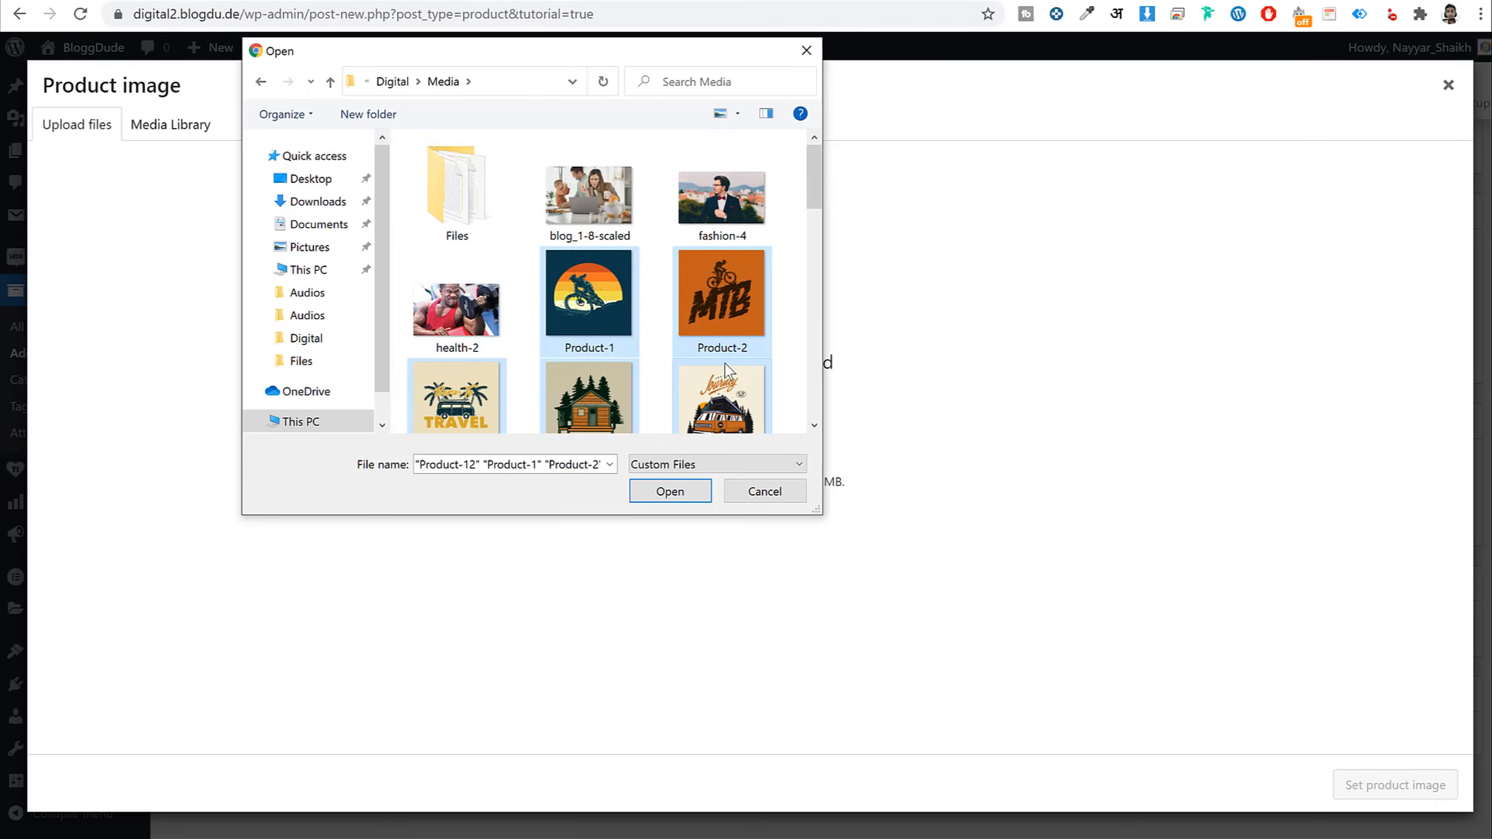
ctrl+click(634, 203)
ctrl+click(709, 211)
scroll(656, 363, down, 12)
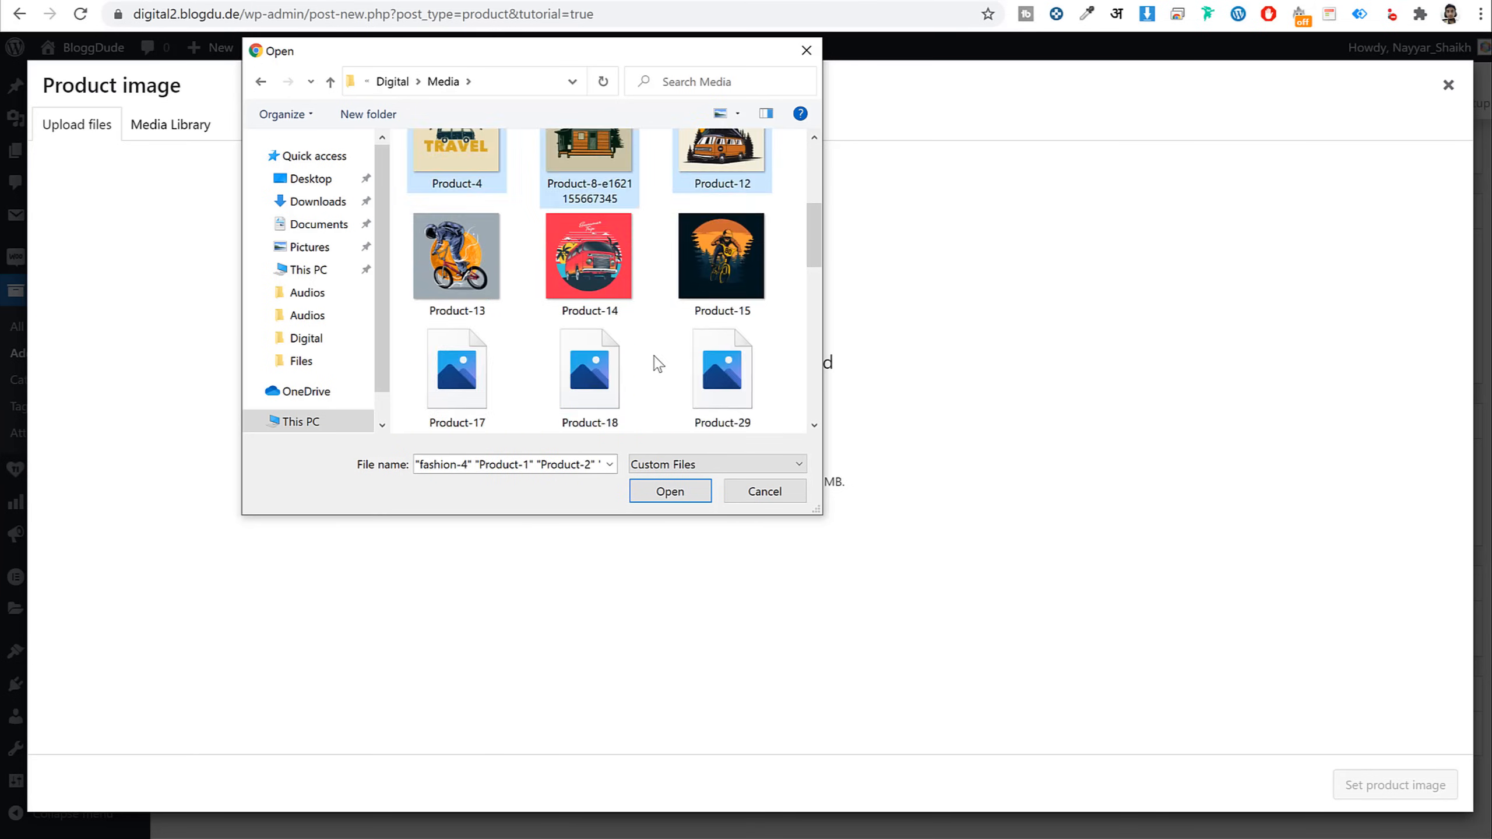
ctrl+click(488, 302)
ctrl+click(460, 305)
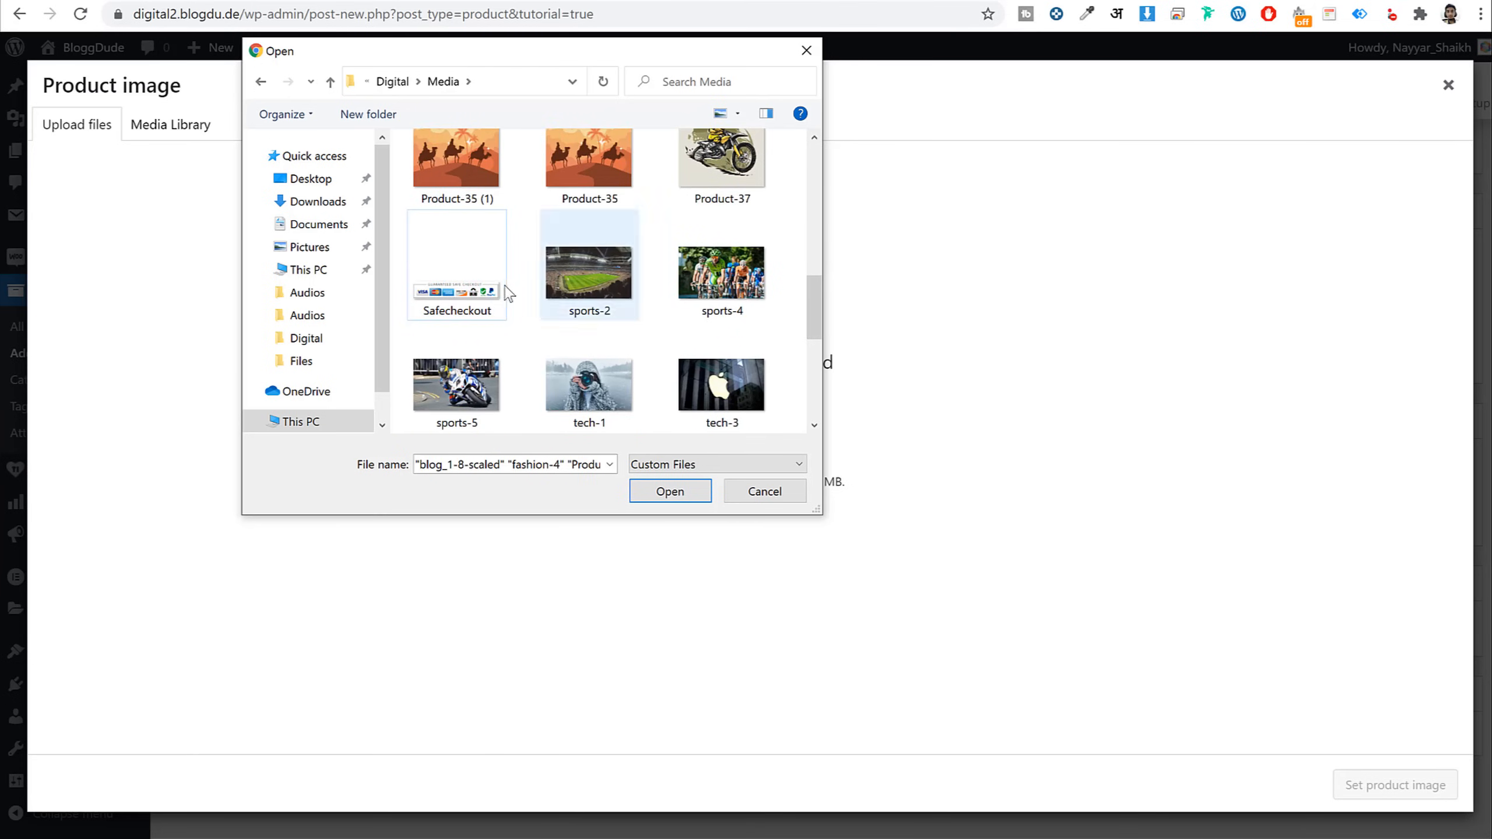
scroll(597, 309, up, 12)
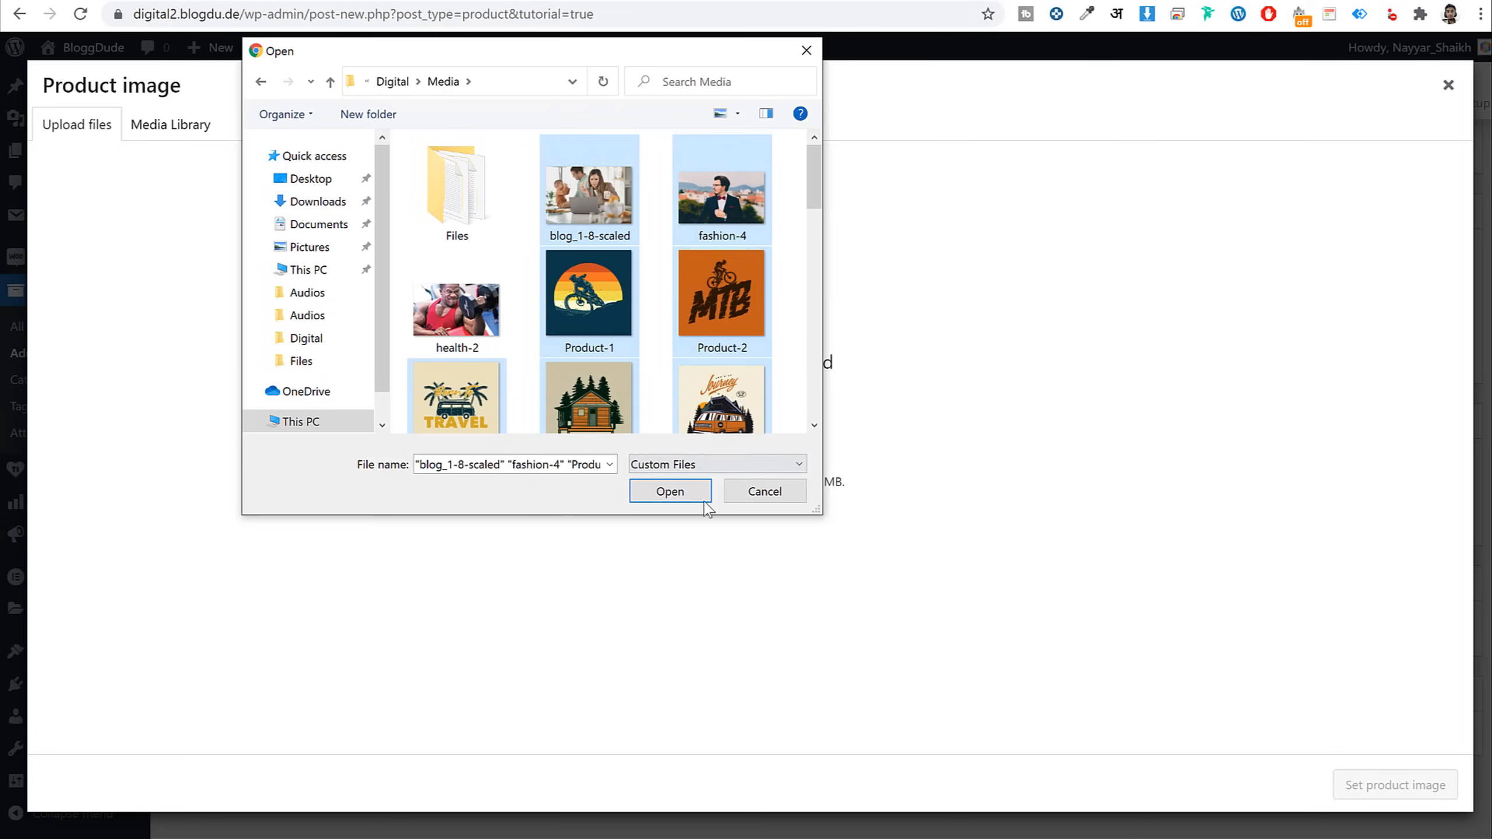
click(684, 498)
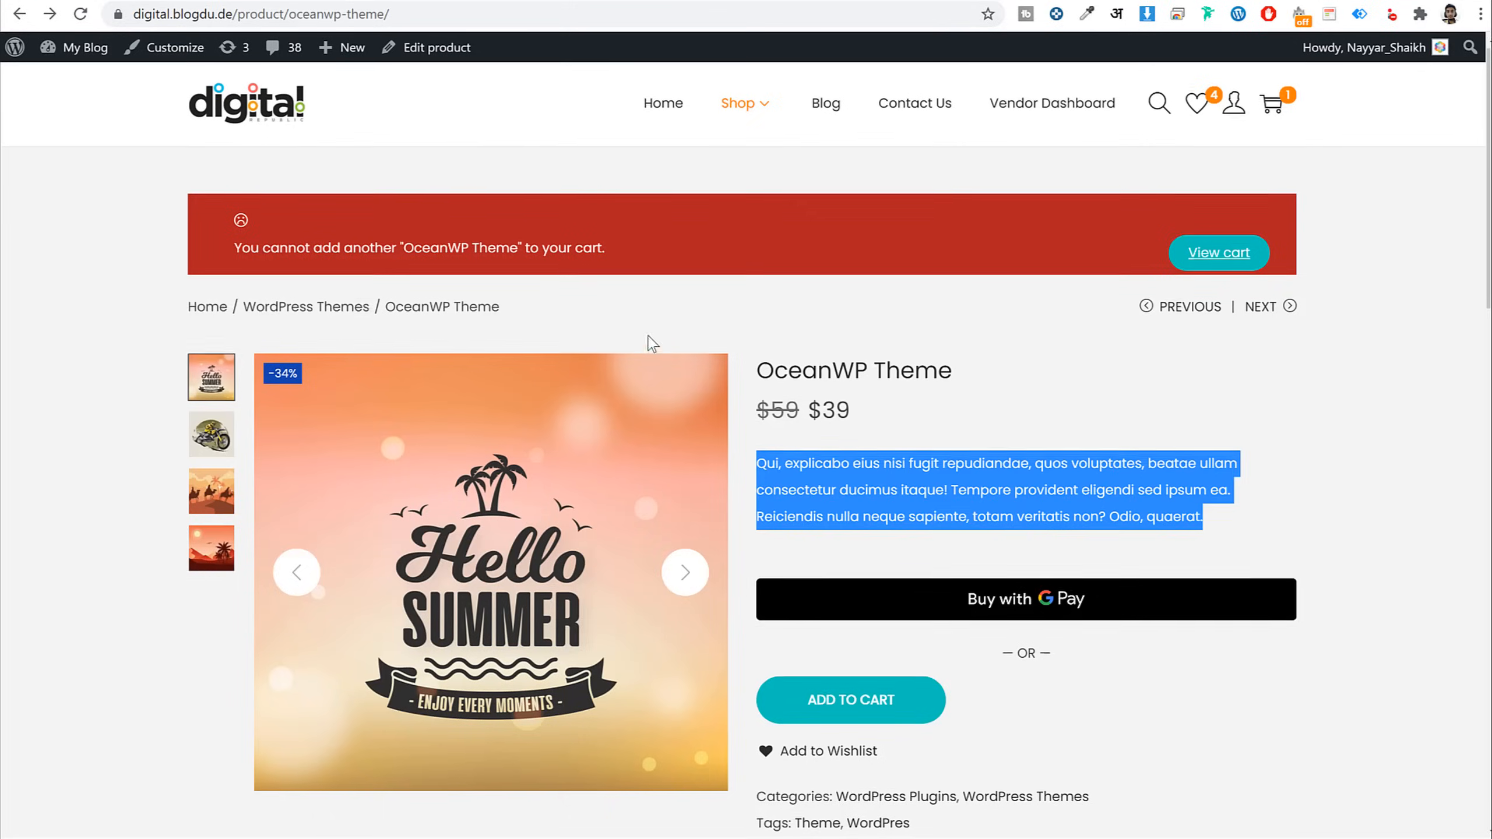
Review the gallery images and the OceanWP Theme product page on the reference demo
scroll(484, 302, down, 3)
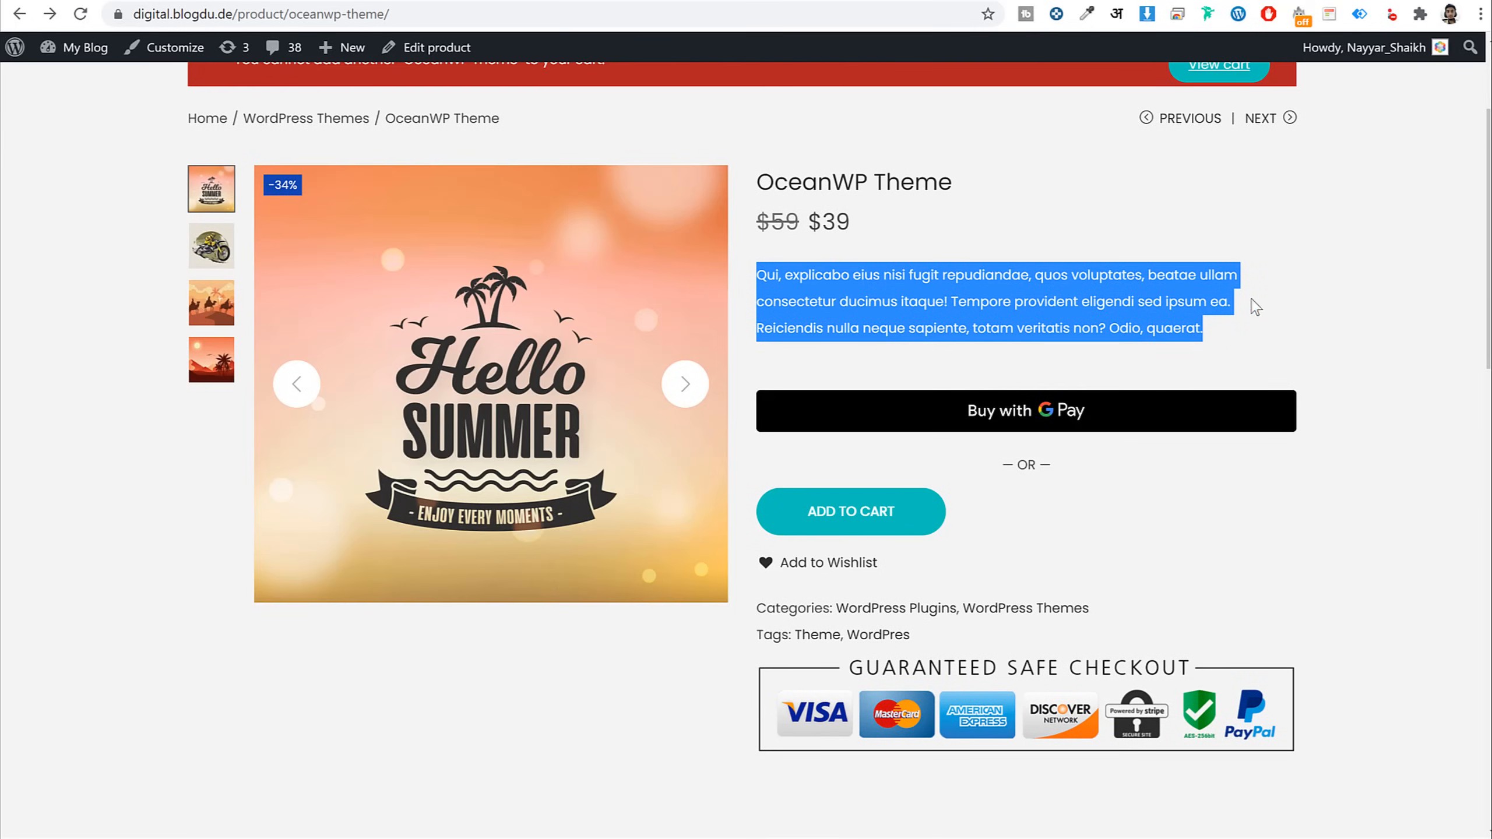
click(220, 252)
click(215, 300)
click(217, 361)
scroll(233, 433, up, 1)
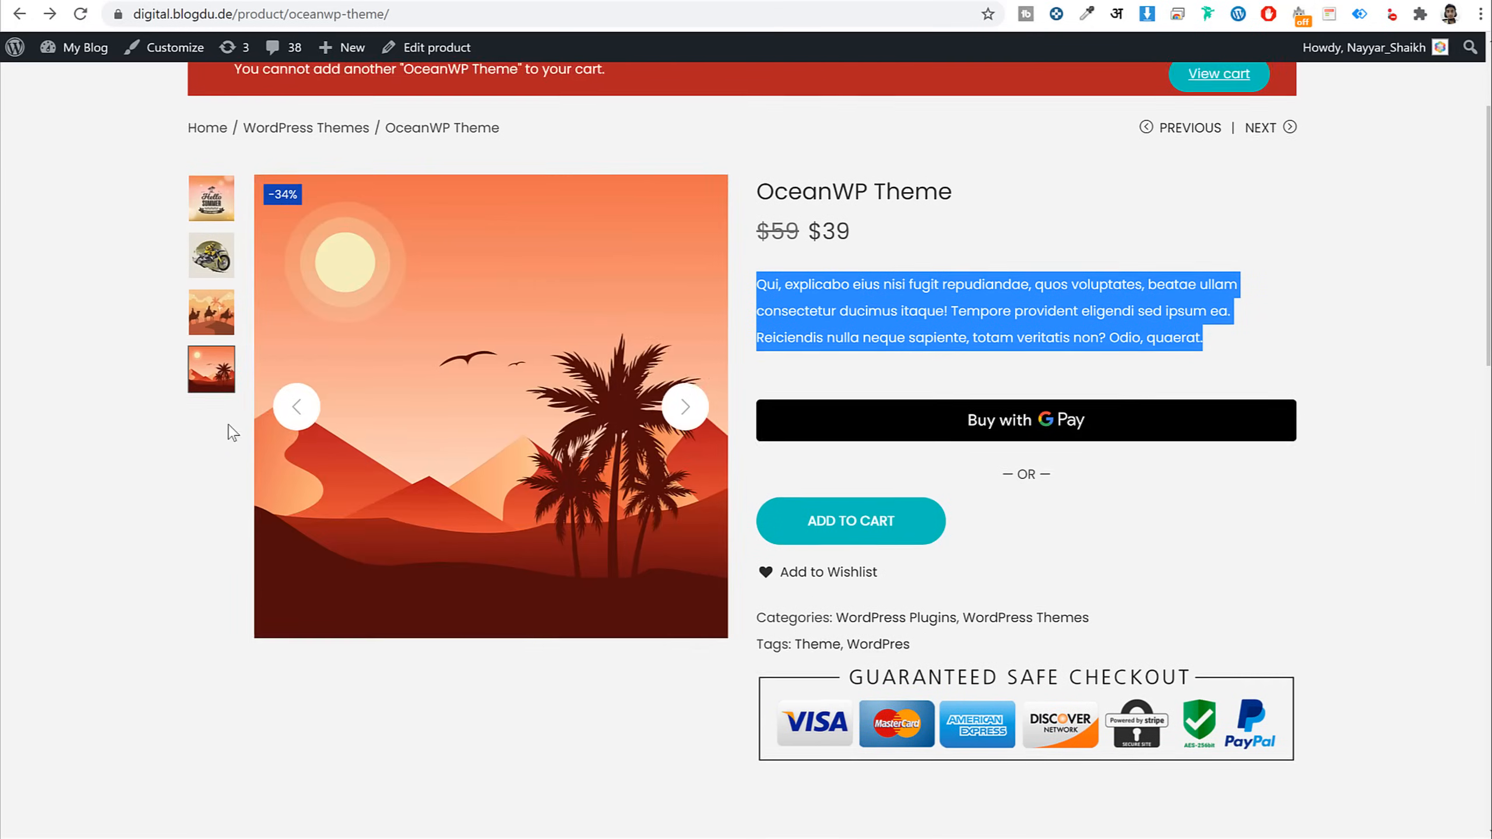
scroll(233, 433, up, 3)
mouse_move(743, 104)
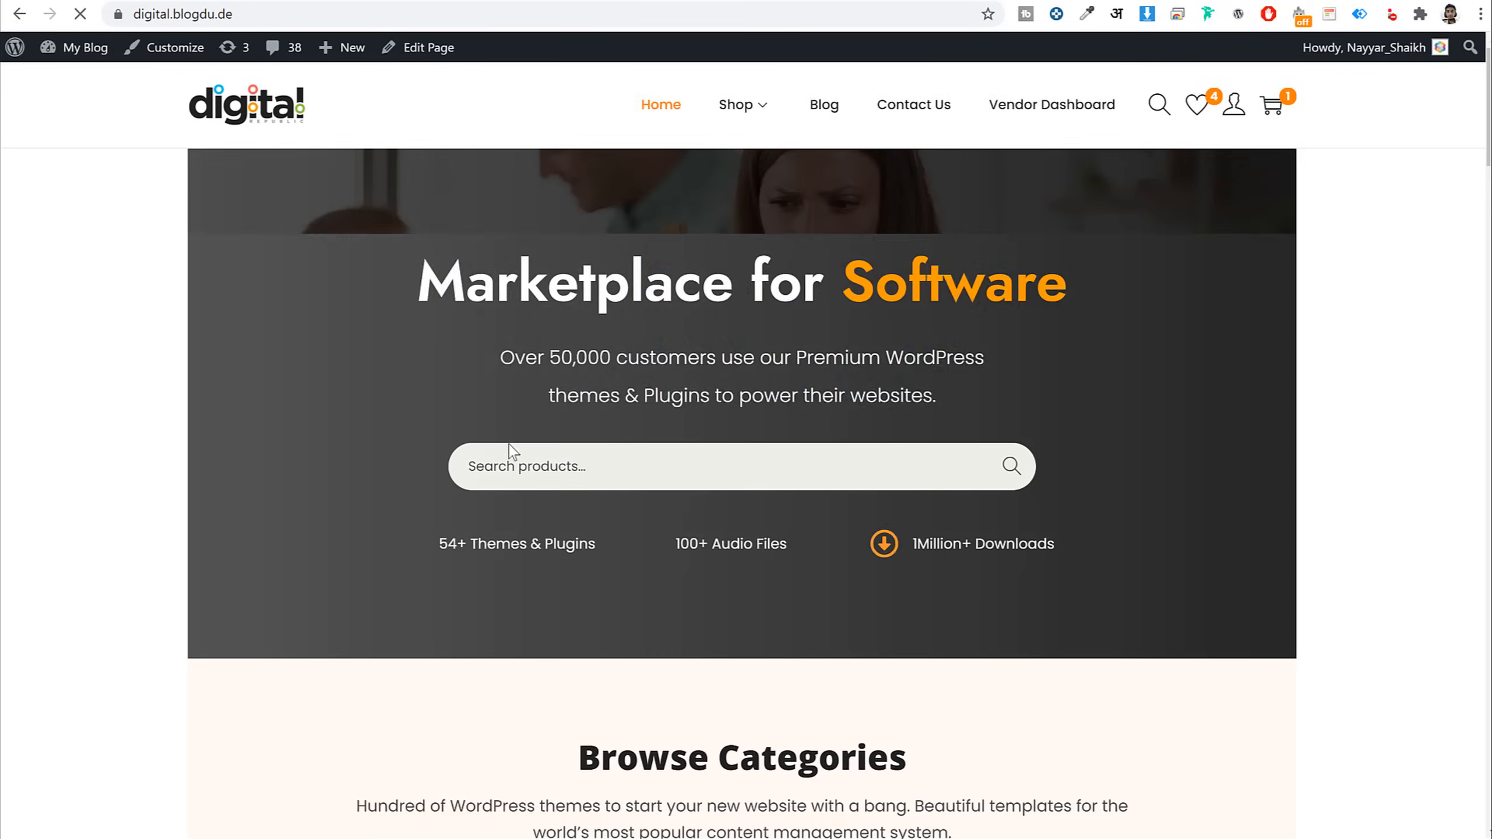
scroll(511, 450, down, 15)
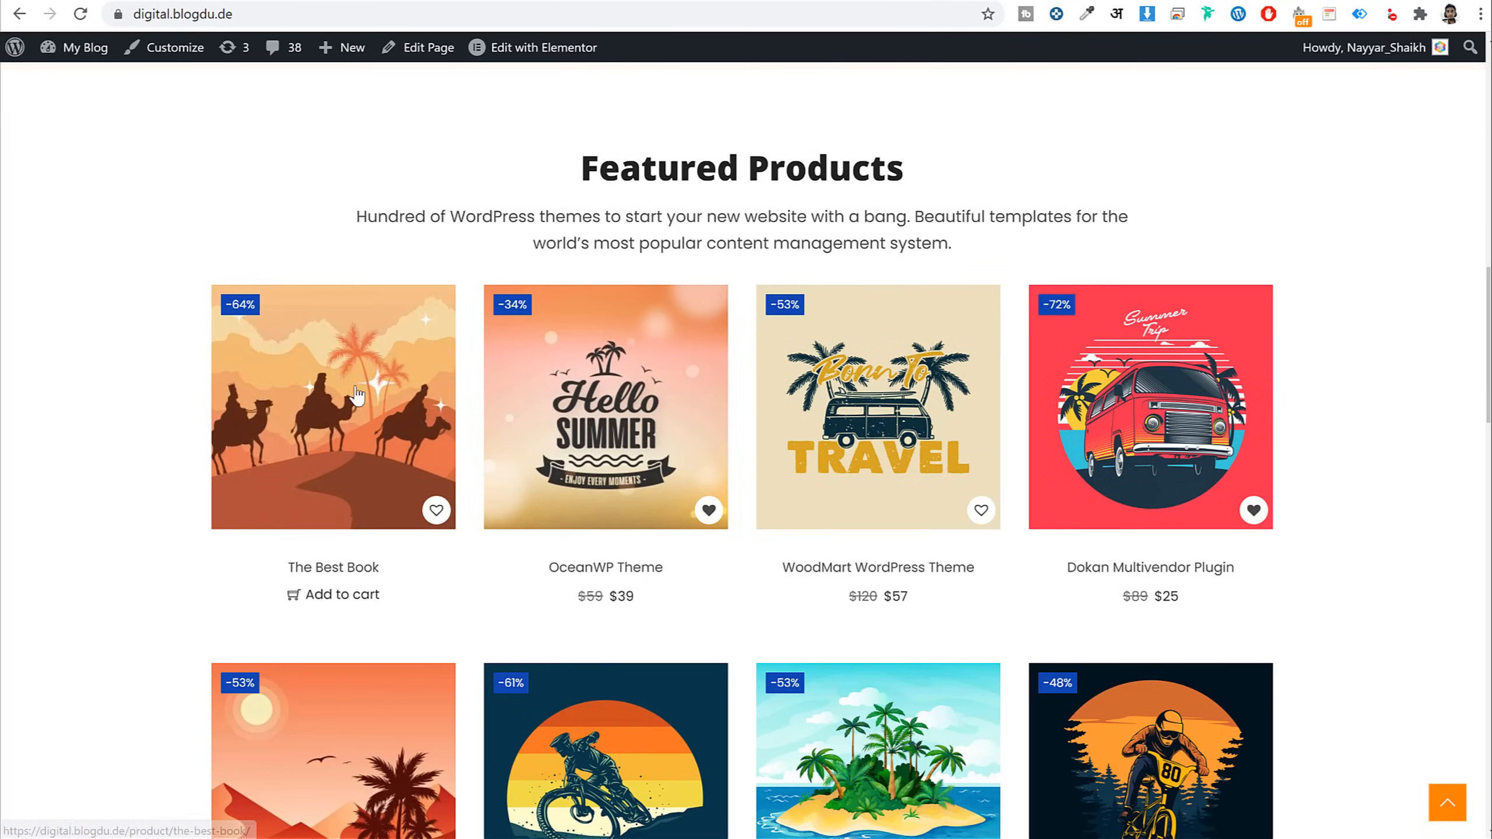
click(629, 452)
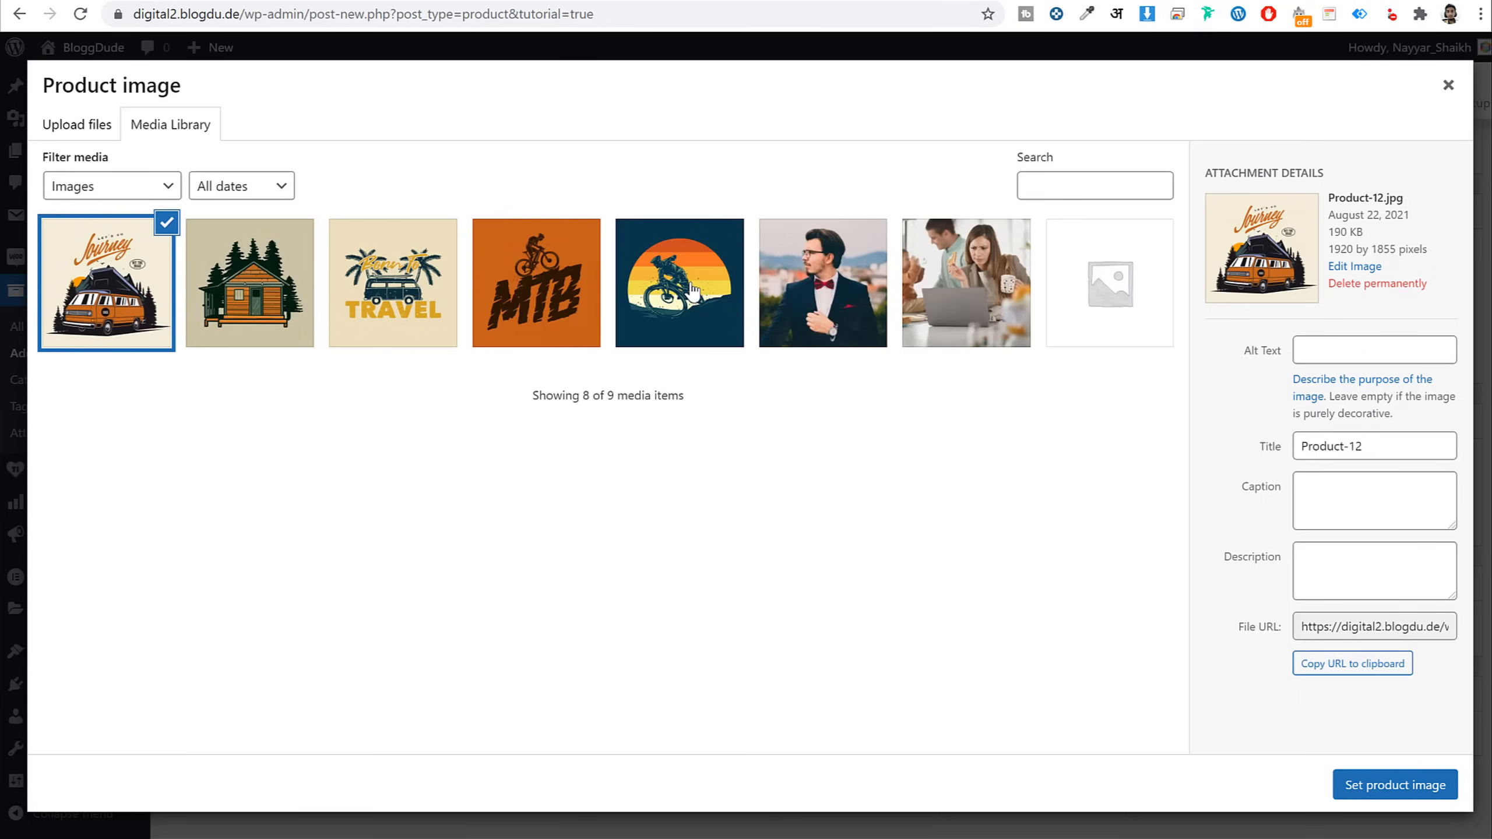
Set the bike-sunset picture as the product image
click(694, 297)
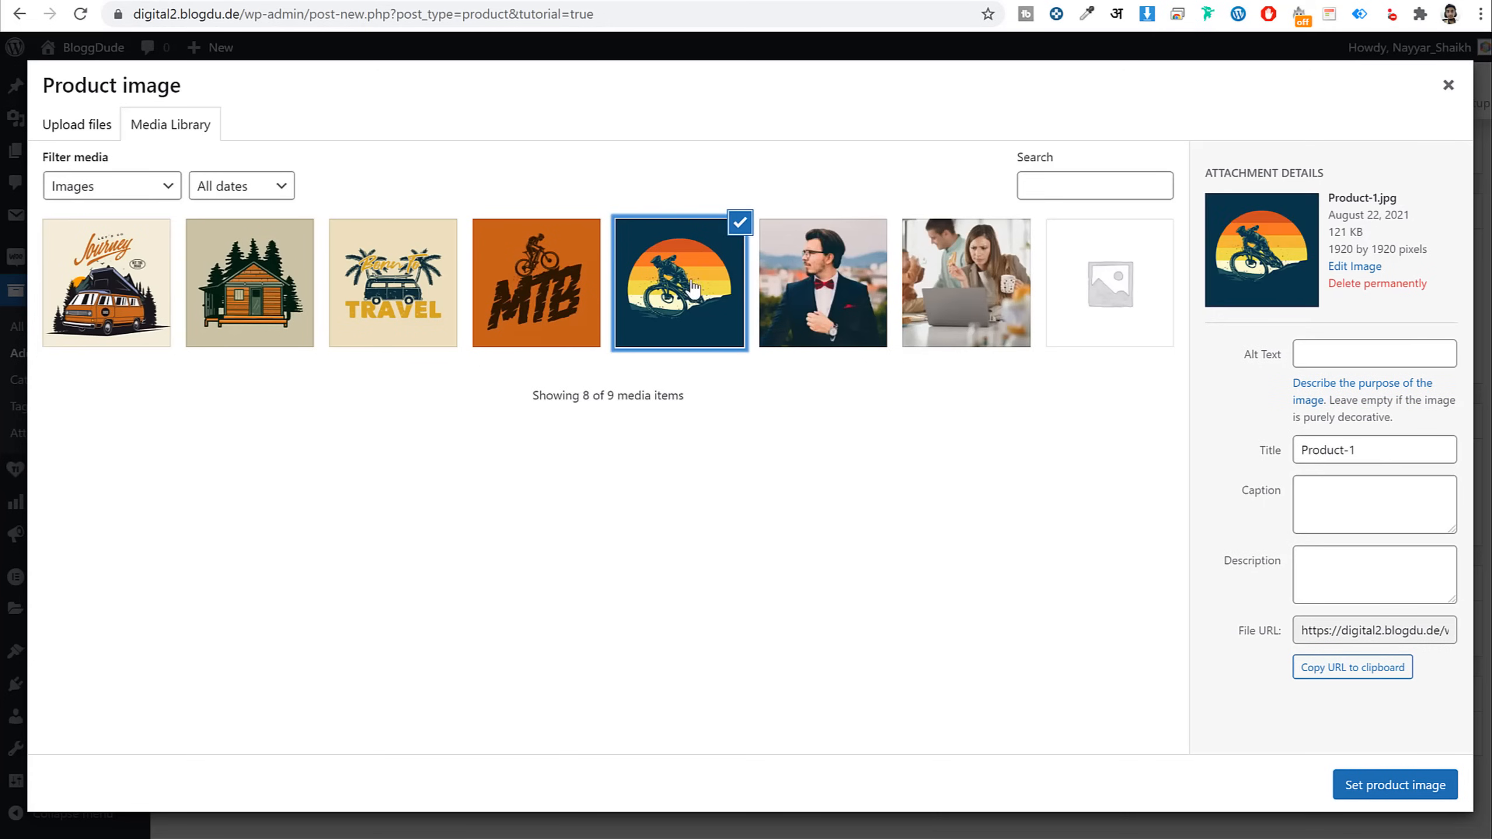
click(1427, 806)
scroll(1350, 691, down, 5)
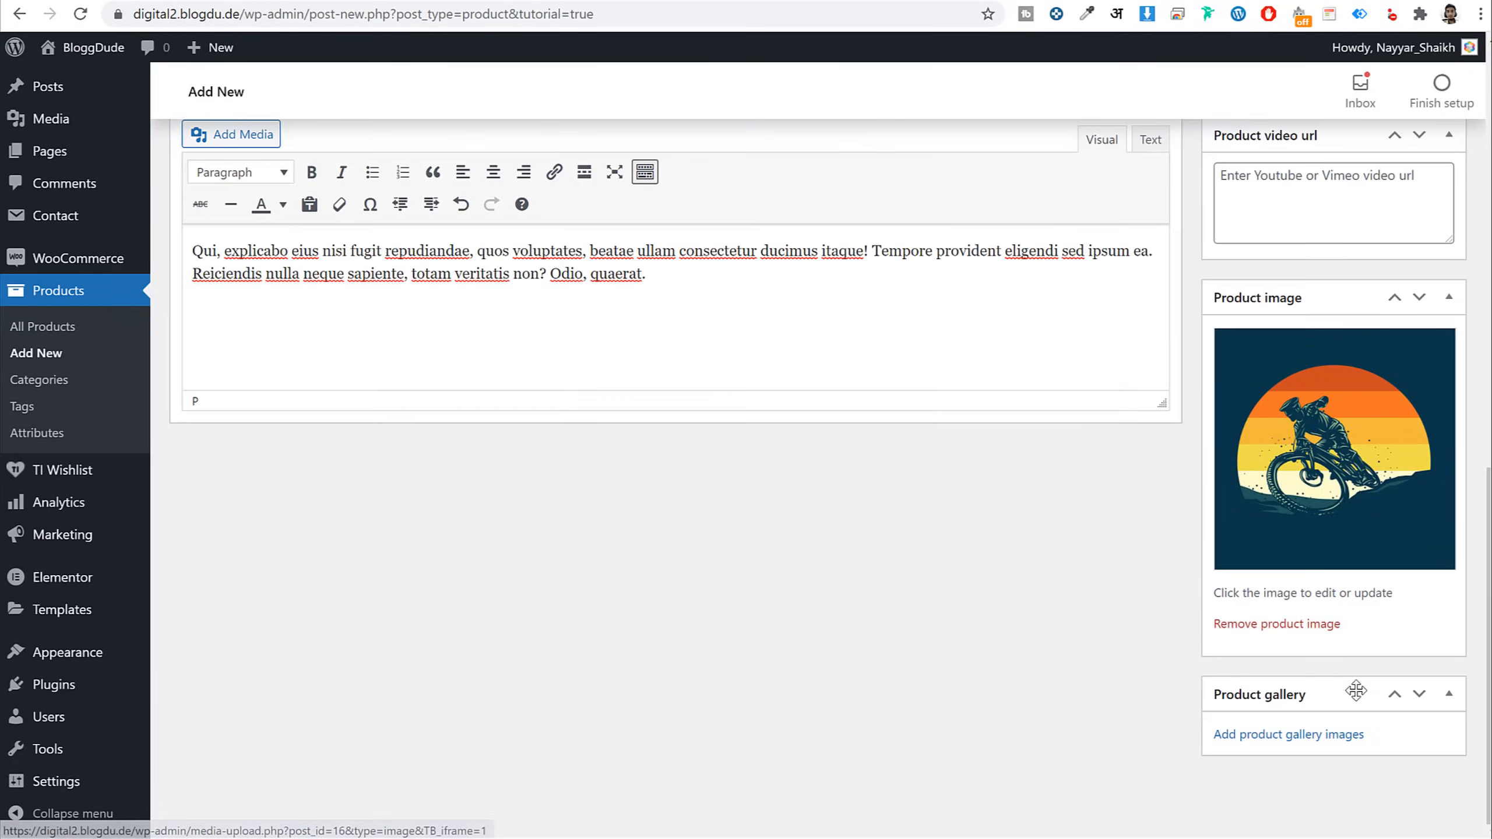
Add the Journey, cabin, Travel and MTB images to the product gallery
click(1334, 736)
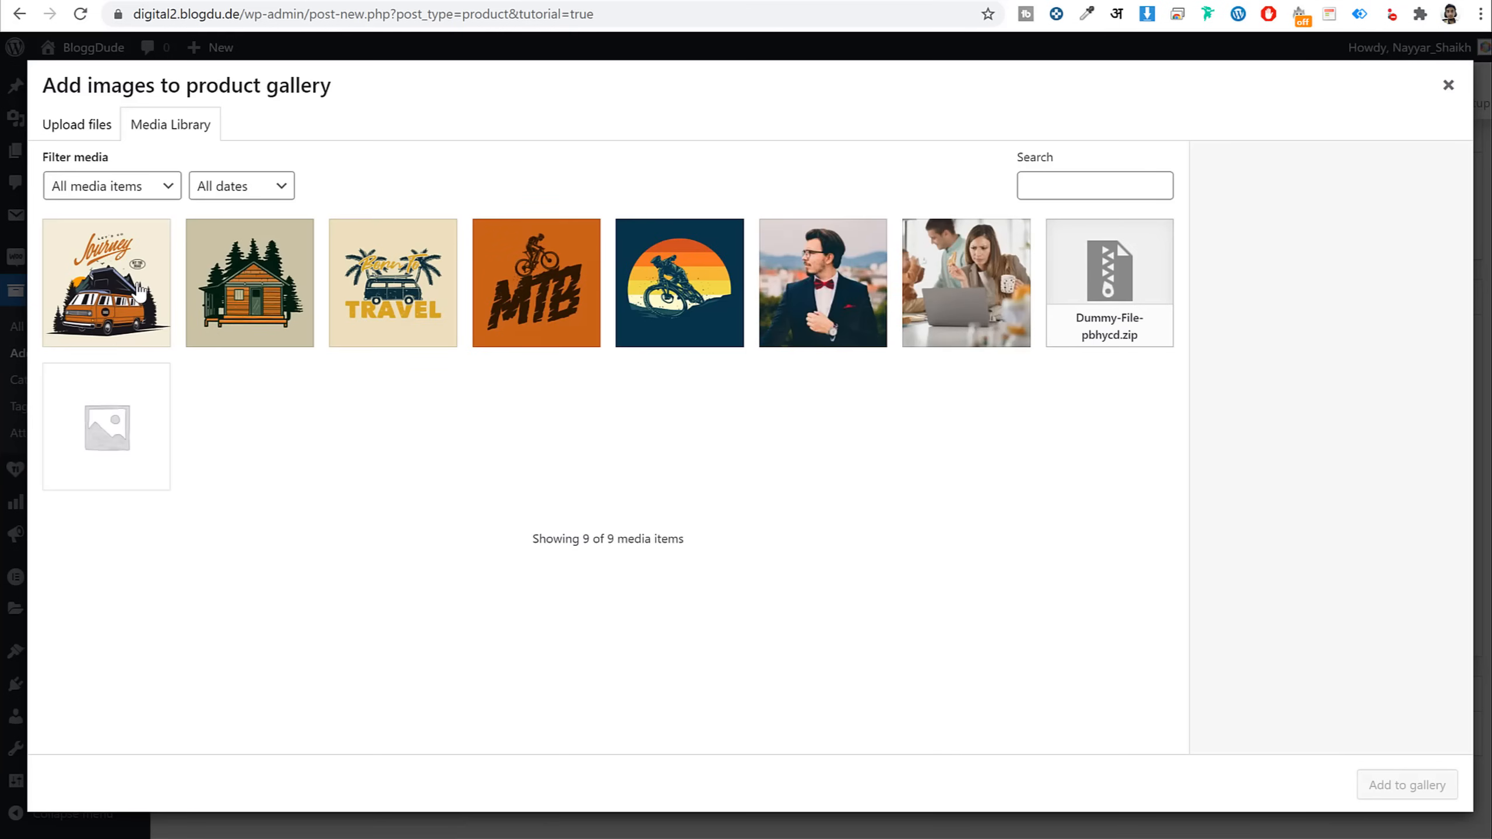
click(139, 292)
click(250, 282)
click(393, 283)
click(537, 282)
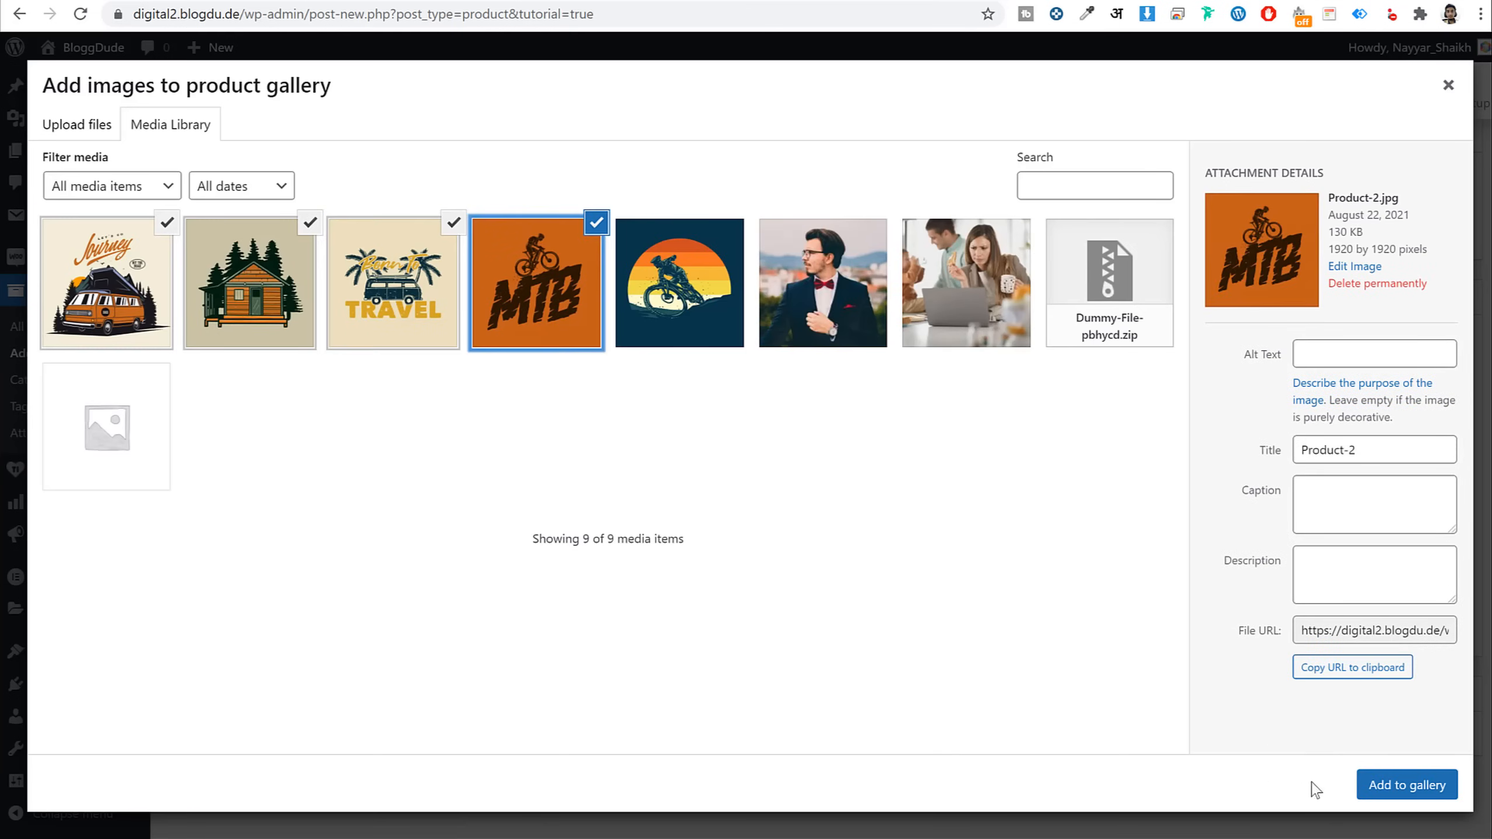
click(1407, 785)
scroll(1322, 735, up, 10)
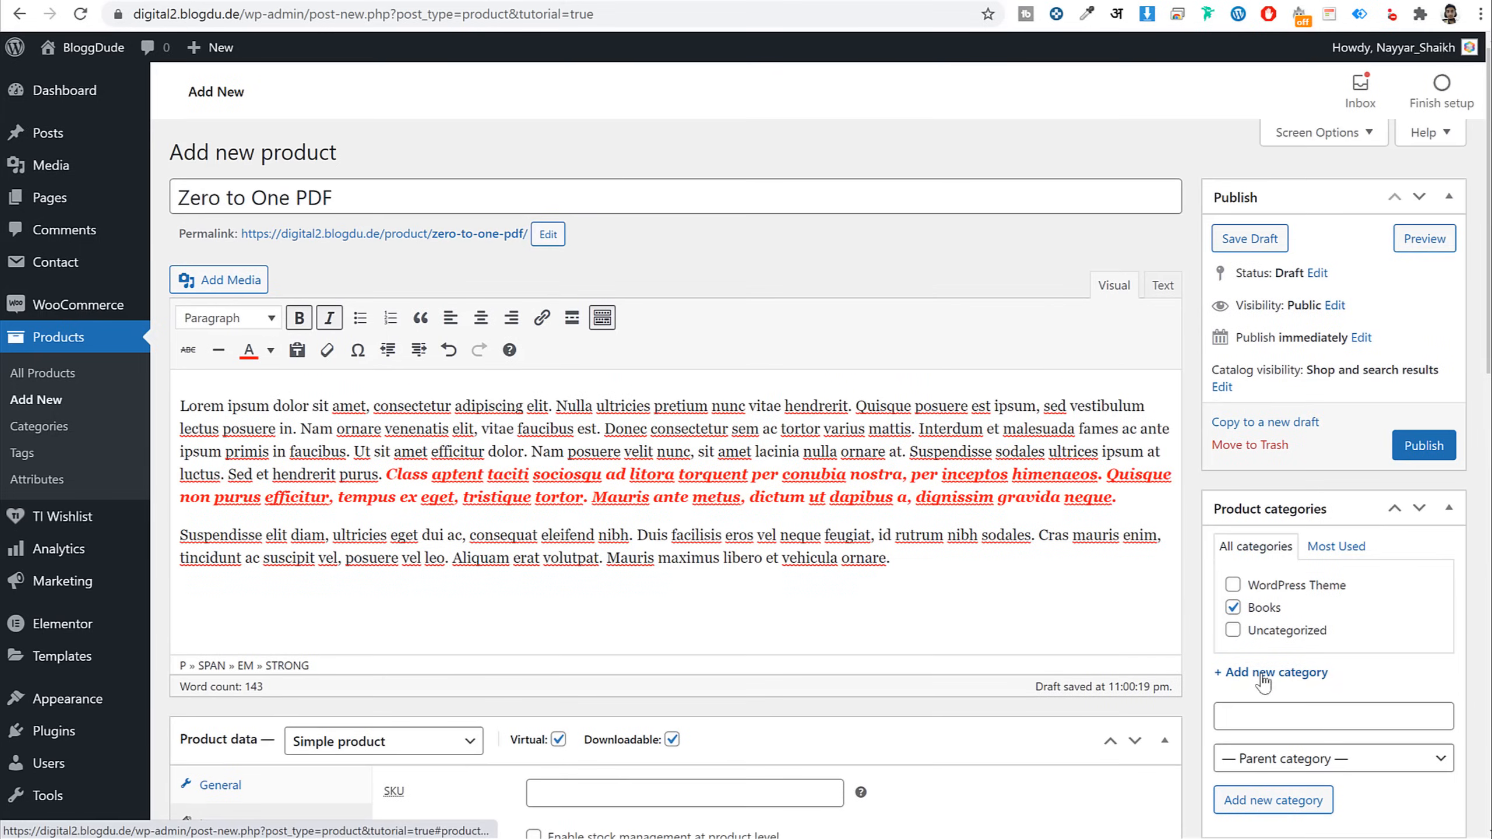
Publish the product, then compare its live page ($39, PayPal checkout) with the demo's
click(1417, 449)
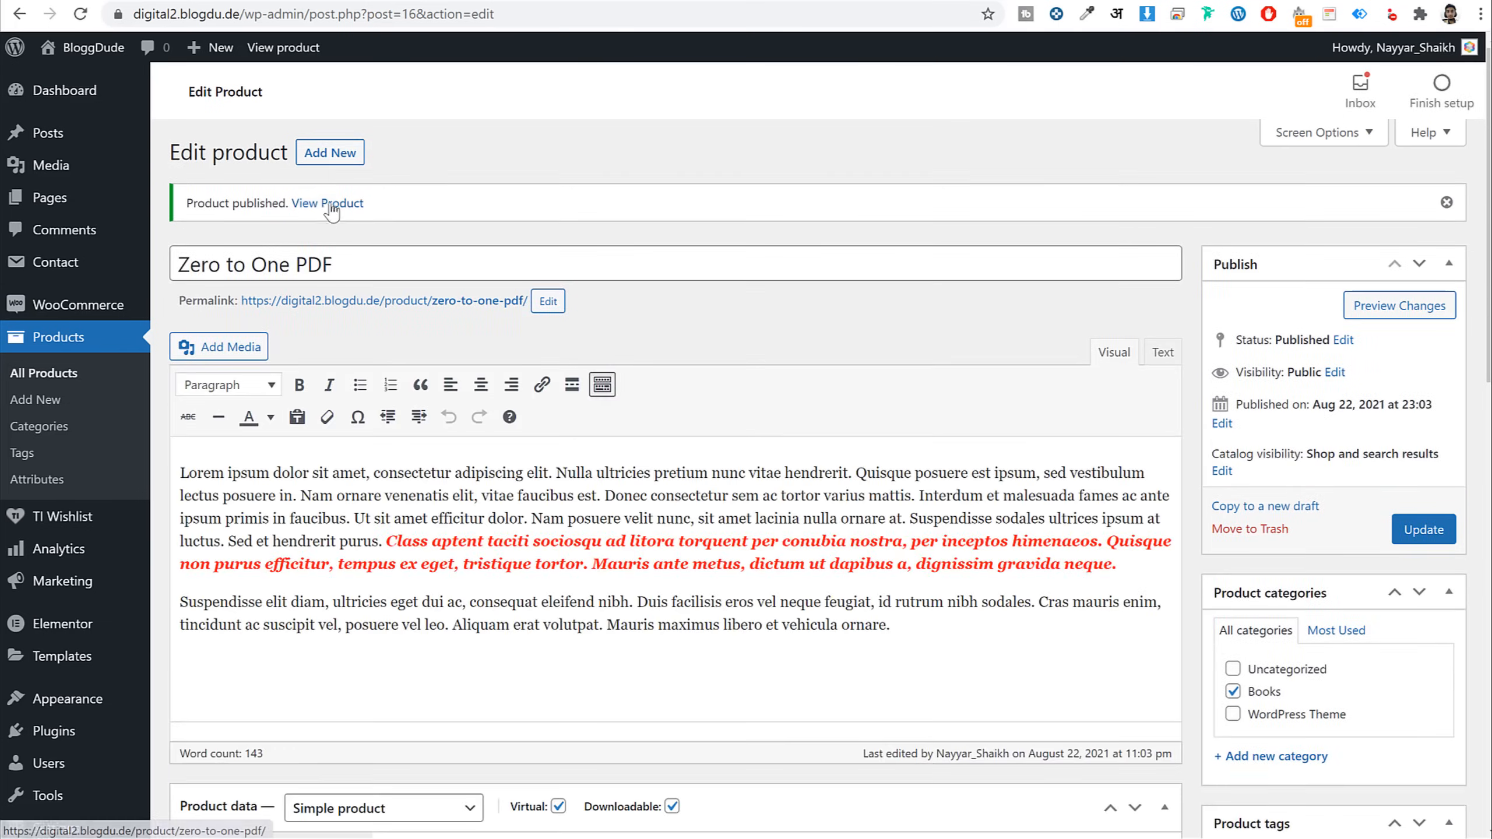
click(540, 1)
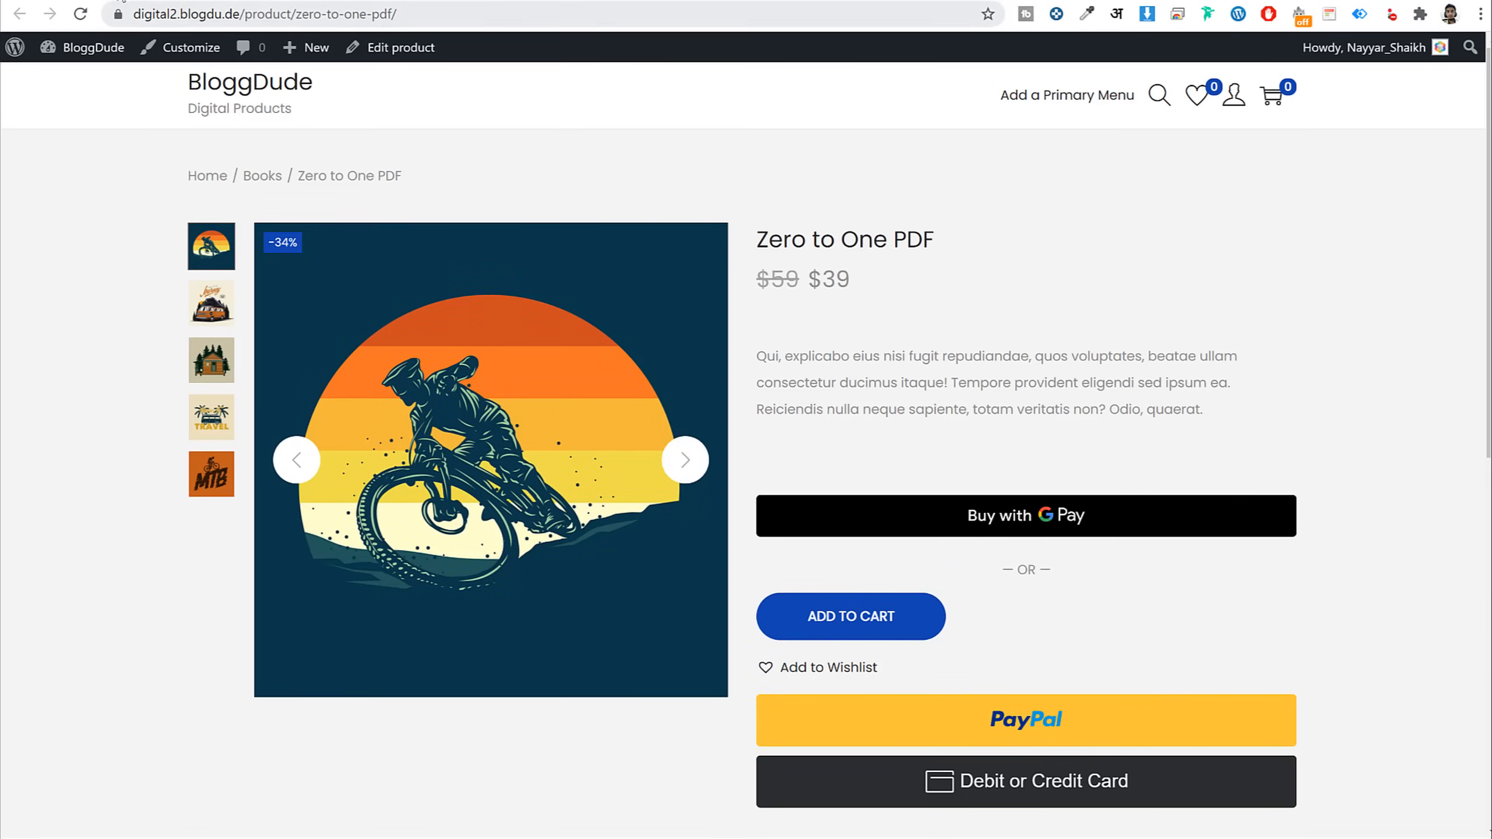
click(122, 1)
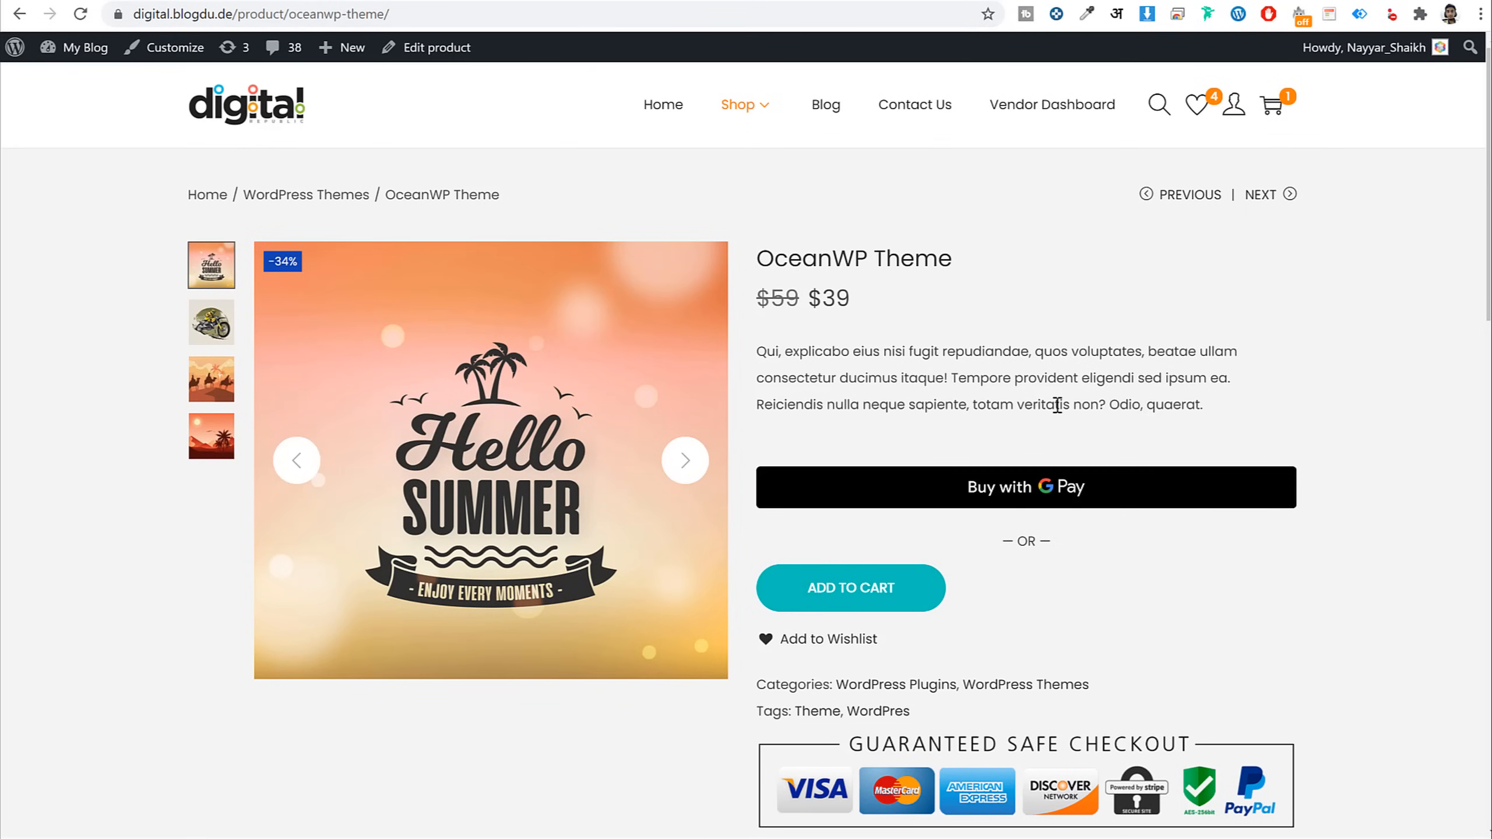
click(265, 1)
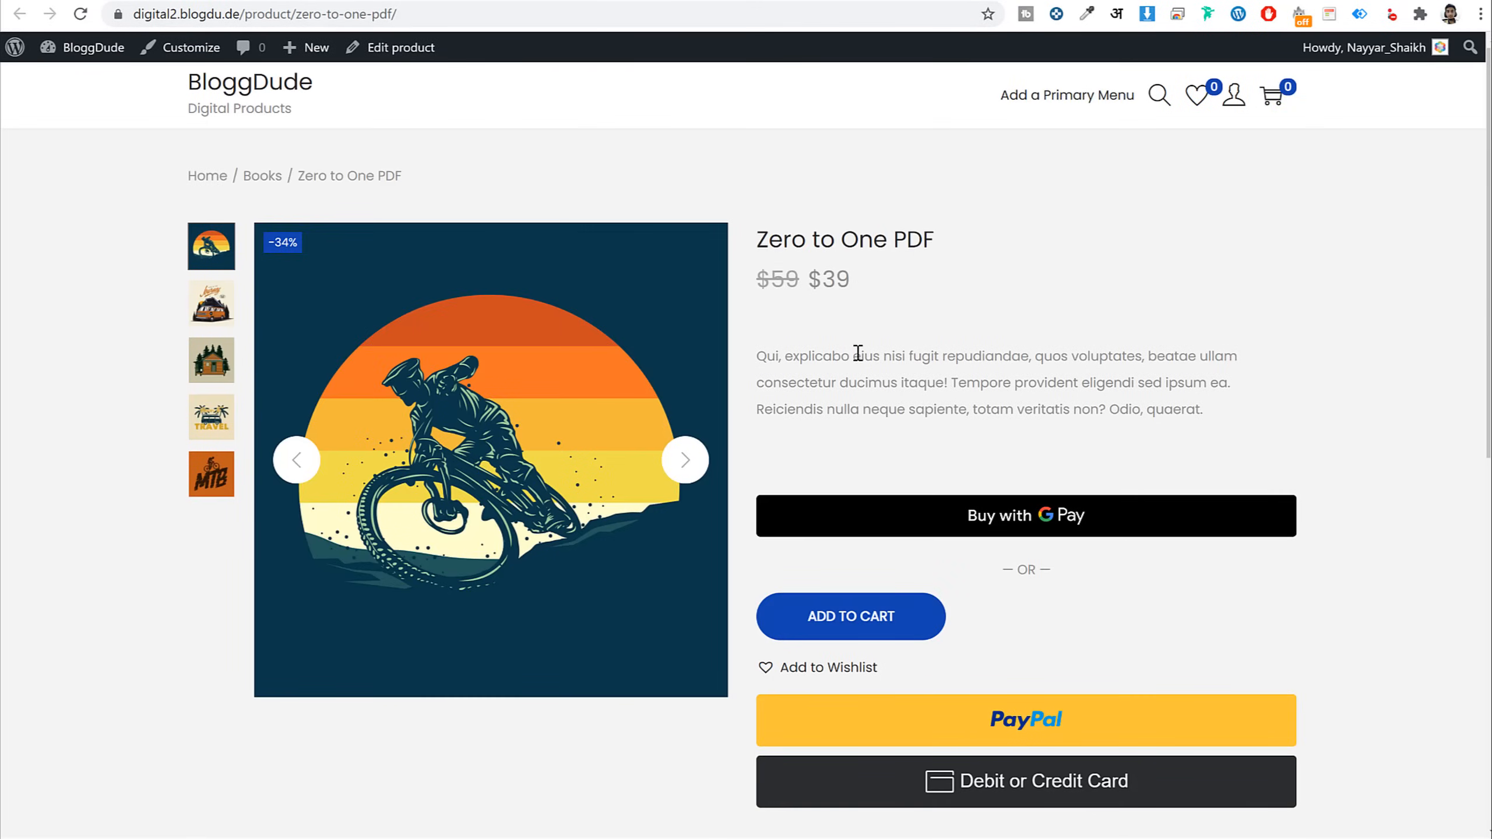
scroll(1331, 544, down, 10)
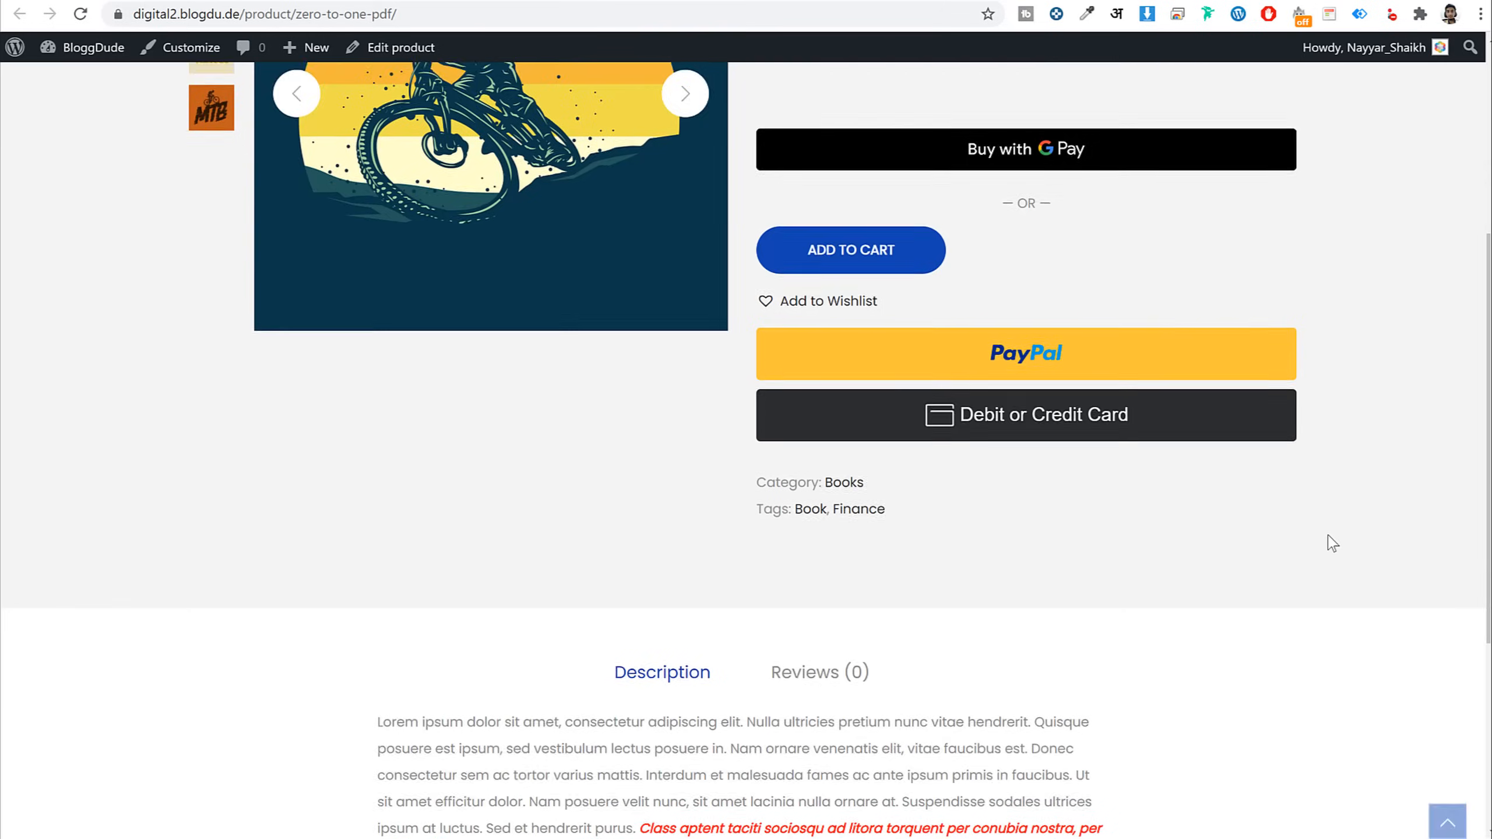
scroll(1333, 543, up, 3)
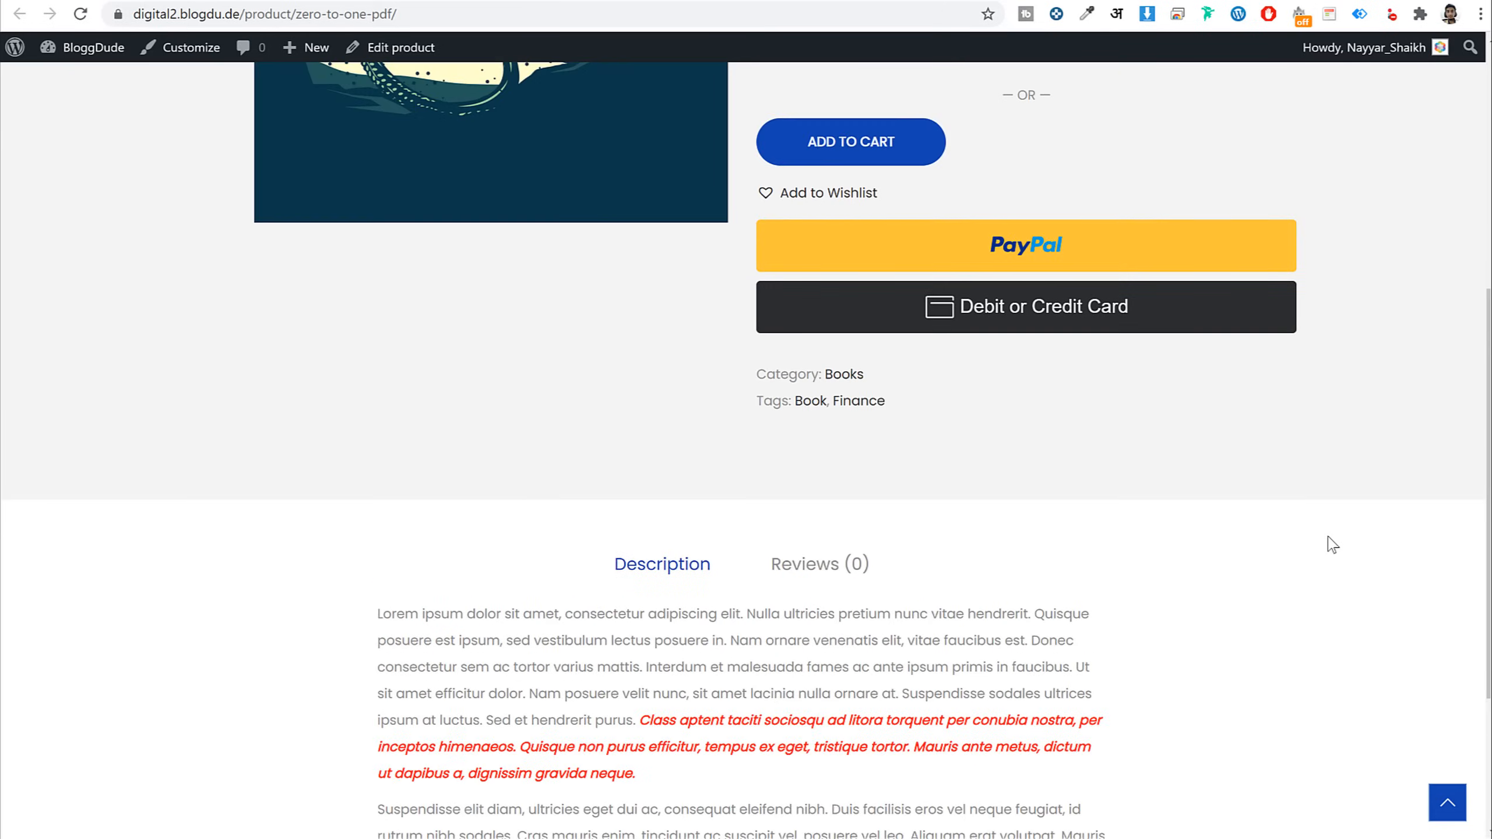
scroll(1332, 544, down, 4)
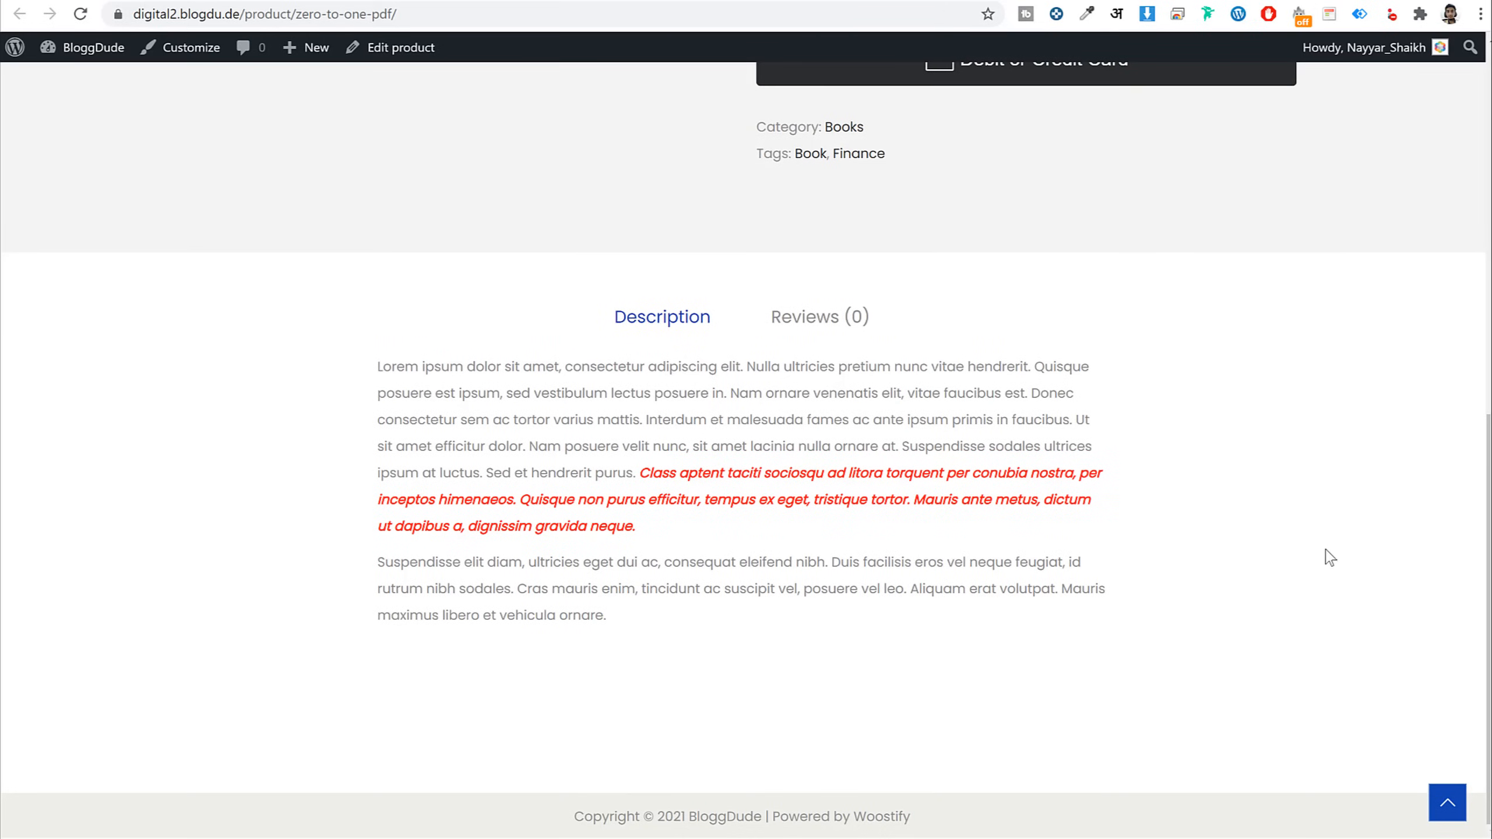
In All Products, star Zero to One PDF as featured, then open it for editing
scroll(1307, 555, up, 12)
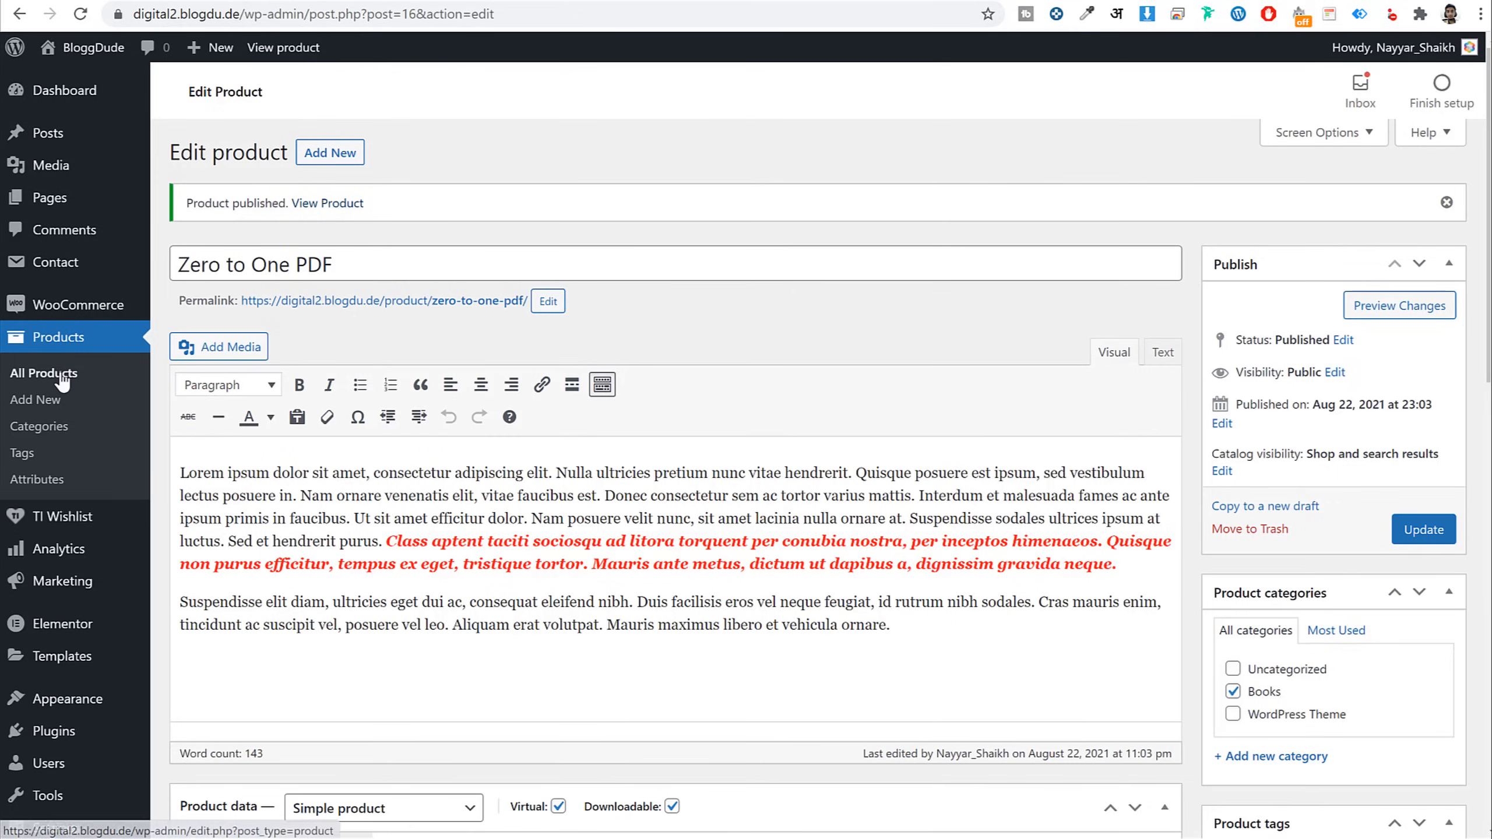
click(62, 377)
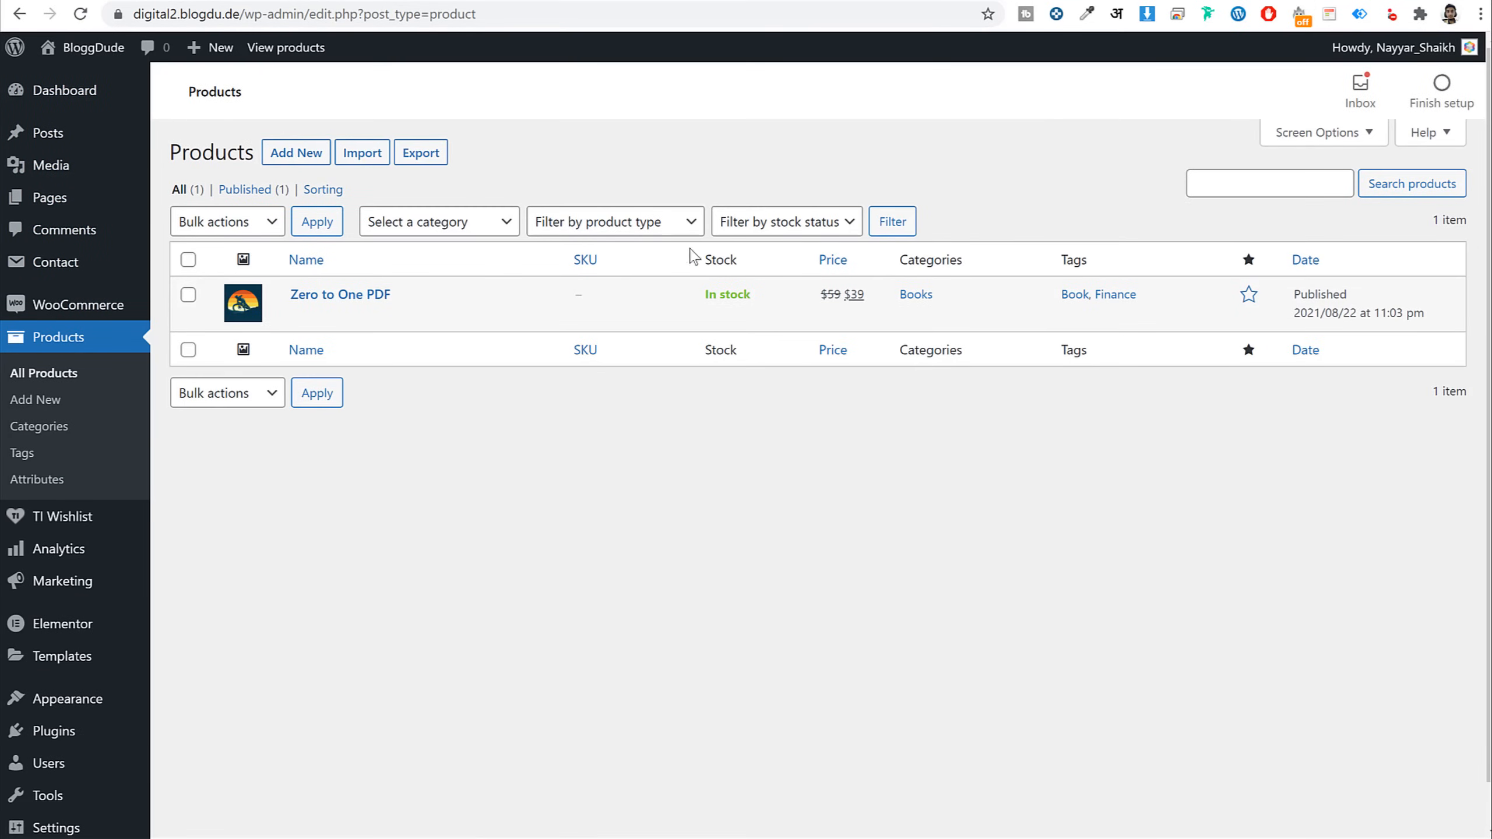
mouse_move(359, 314)
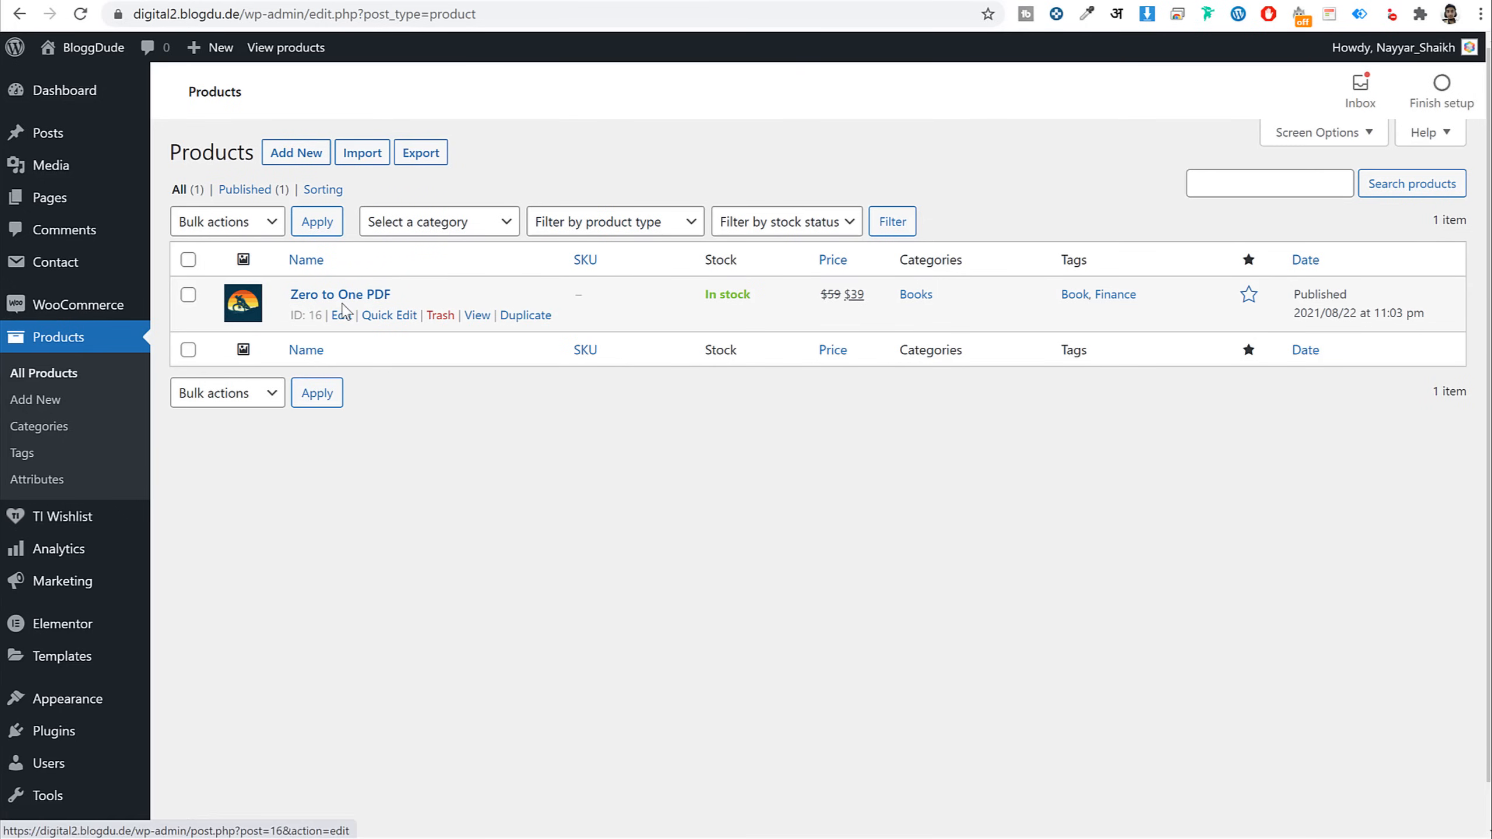
click(1249, 297)
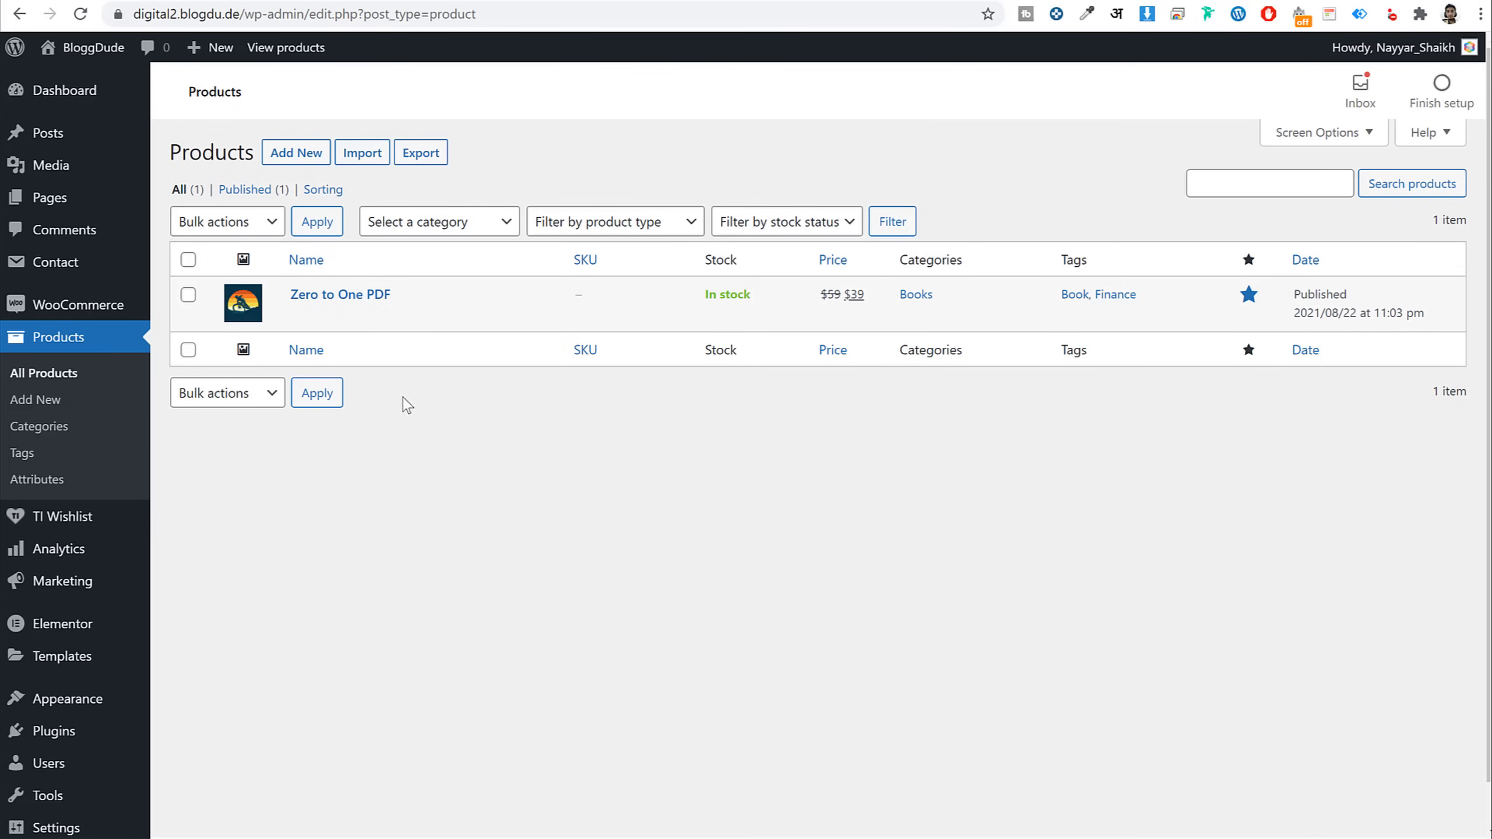
click(340, 316)
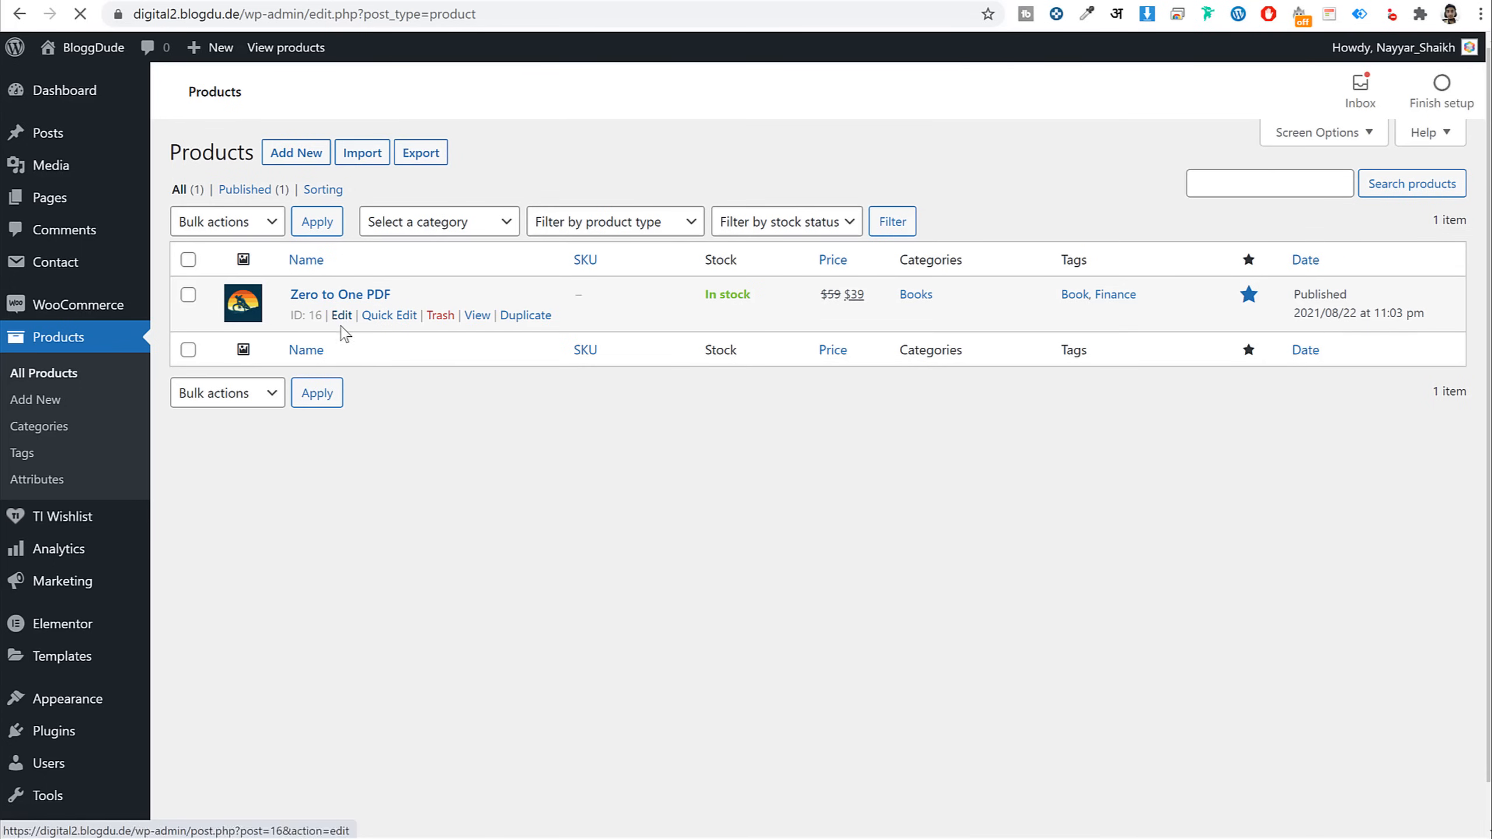
Inspect the download file's name, URL and file chooser without changes, then go back
scroll(699, 511, down, 10)
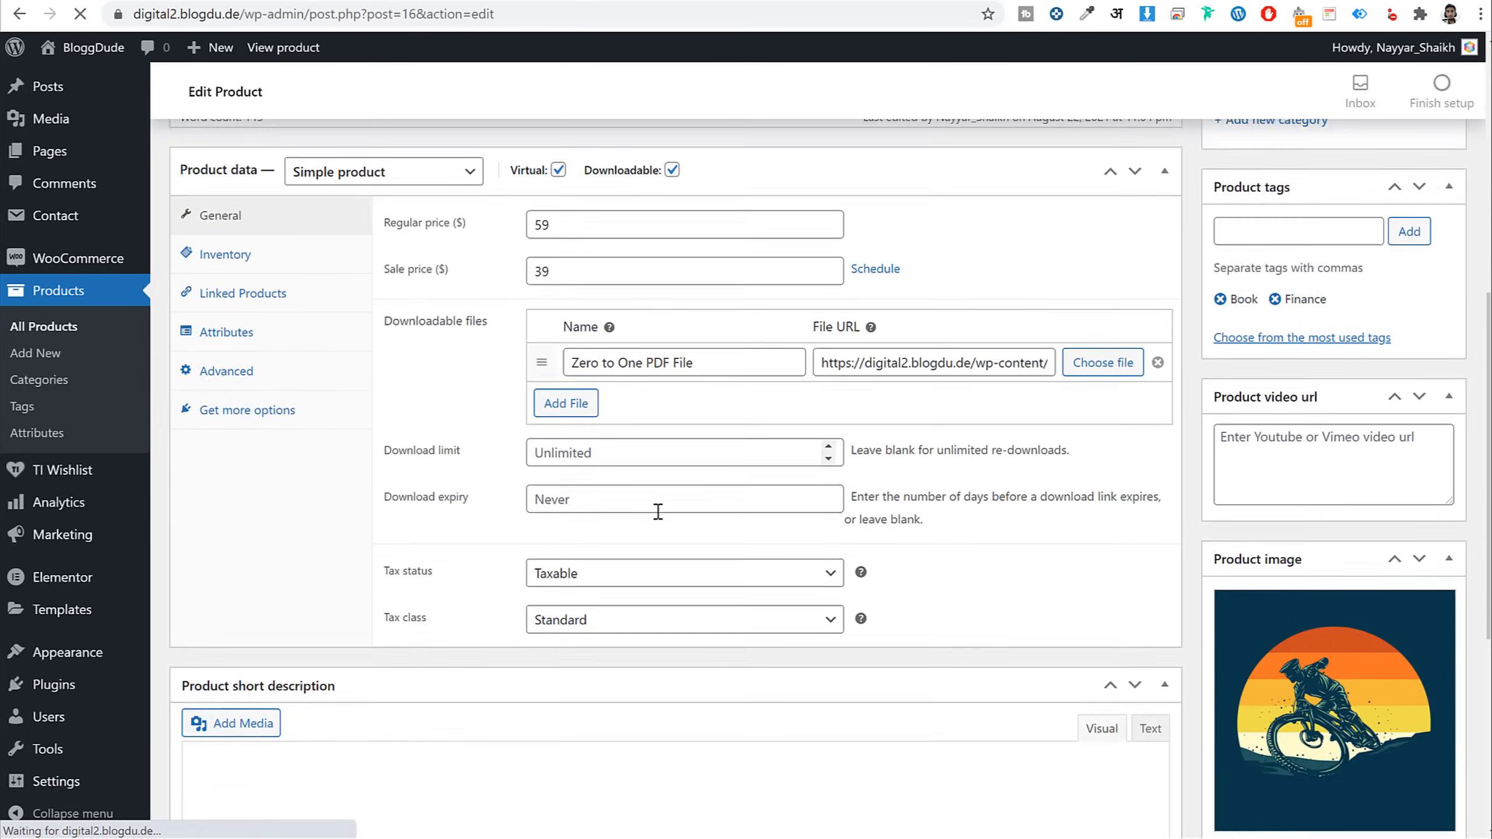
triple_click(677, 487)
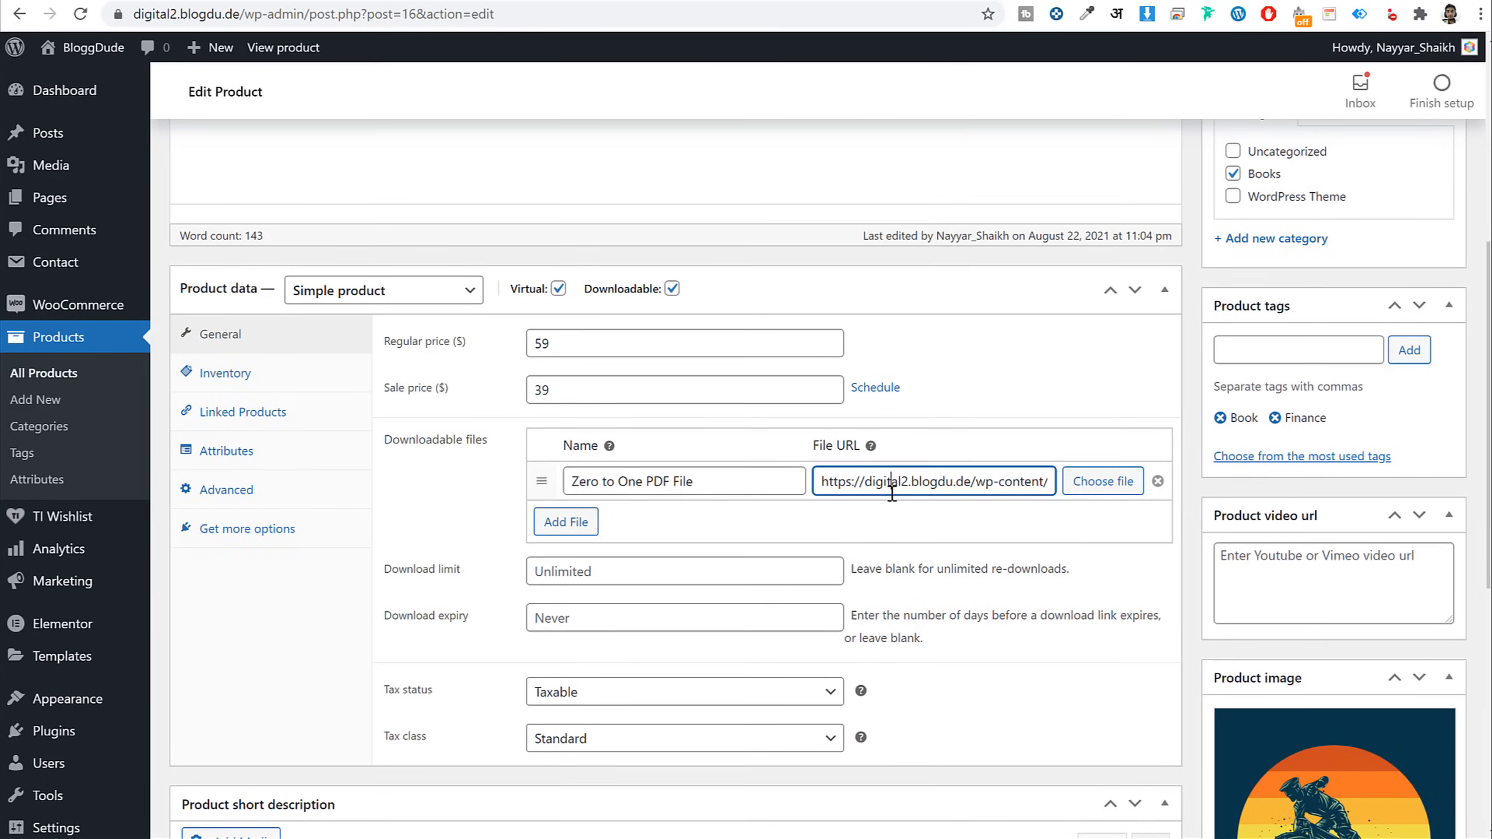
triple_click(861, 481)
click(1103, 480)
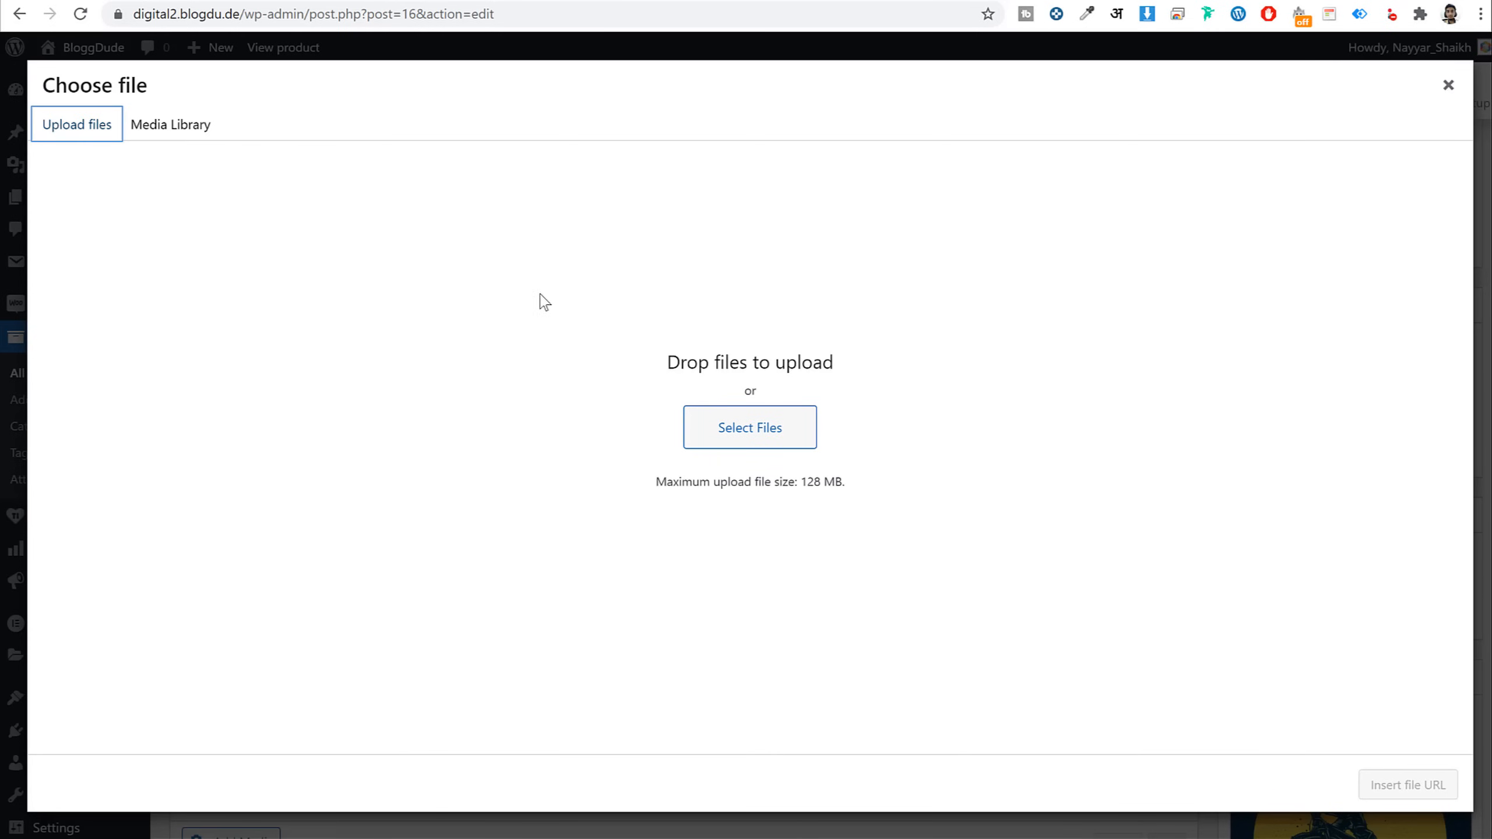
click(1447, 85)
key(alt+Left)
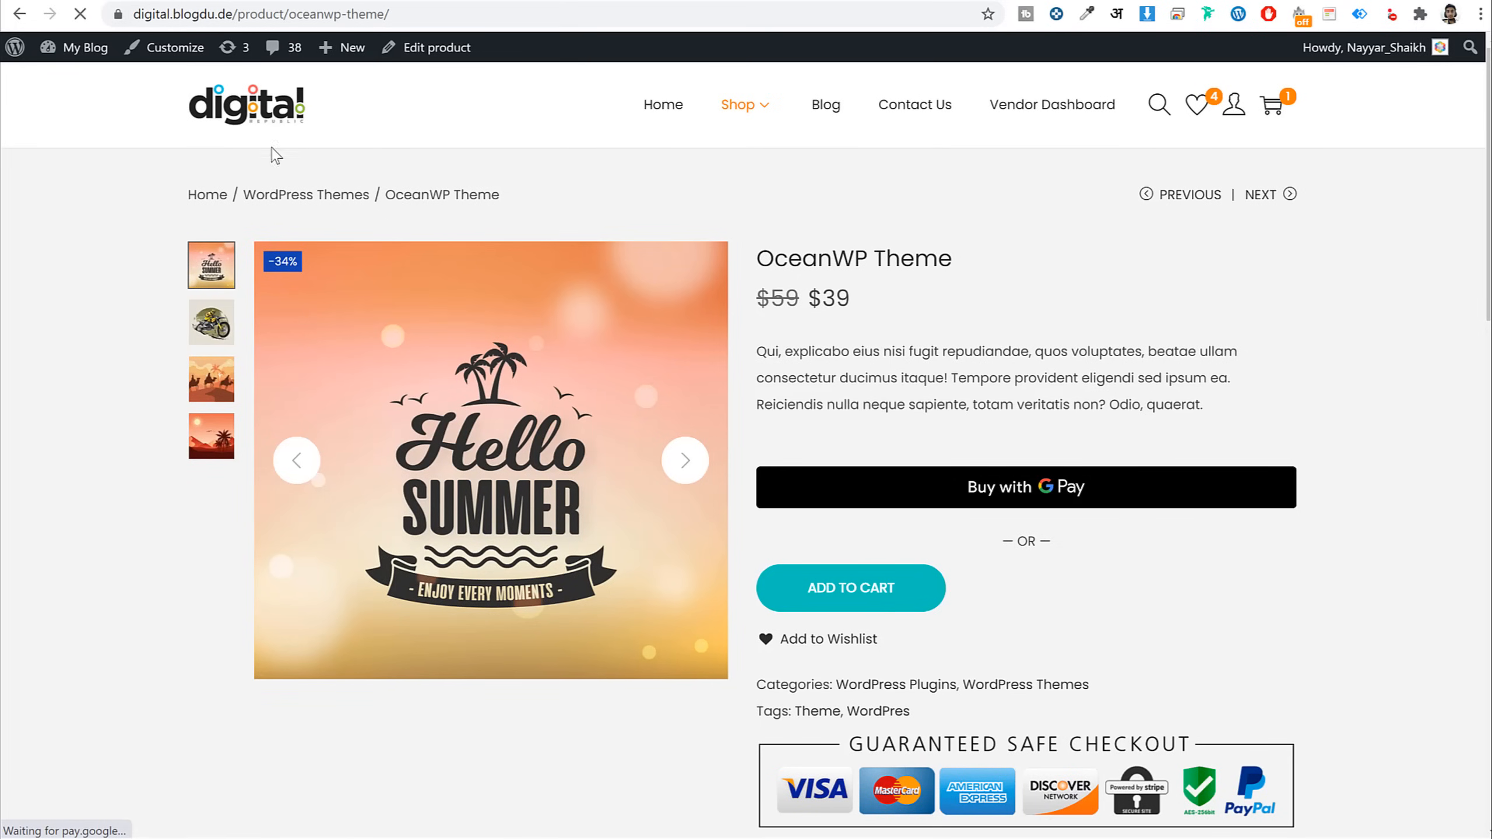
Check the Featured Products section on the reference demo's home page
click(291, 114)
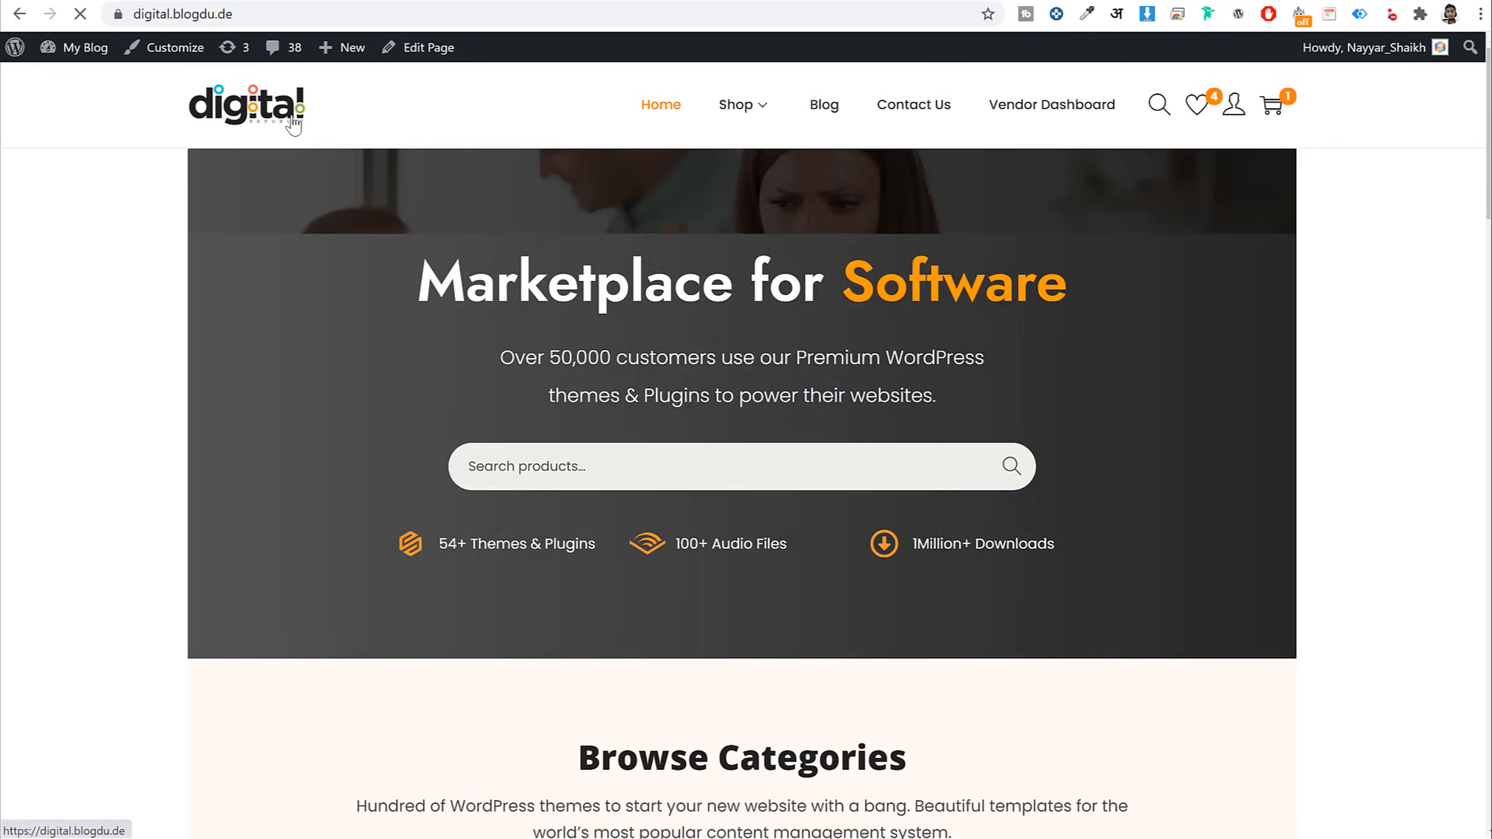
scroll(766, 482, down, 10)
scroll(767, 485, up, 10)
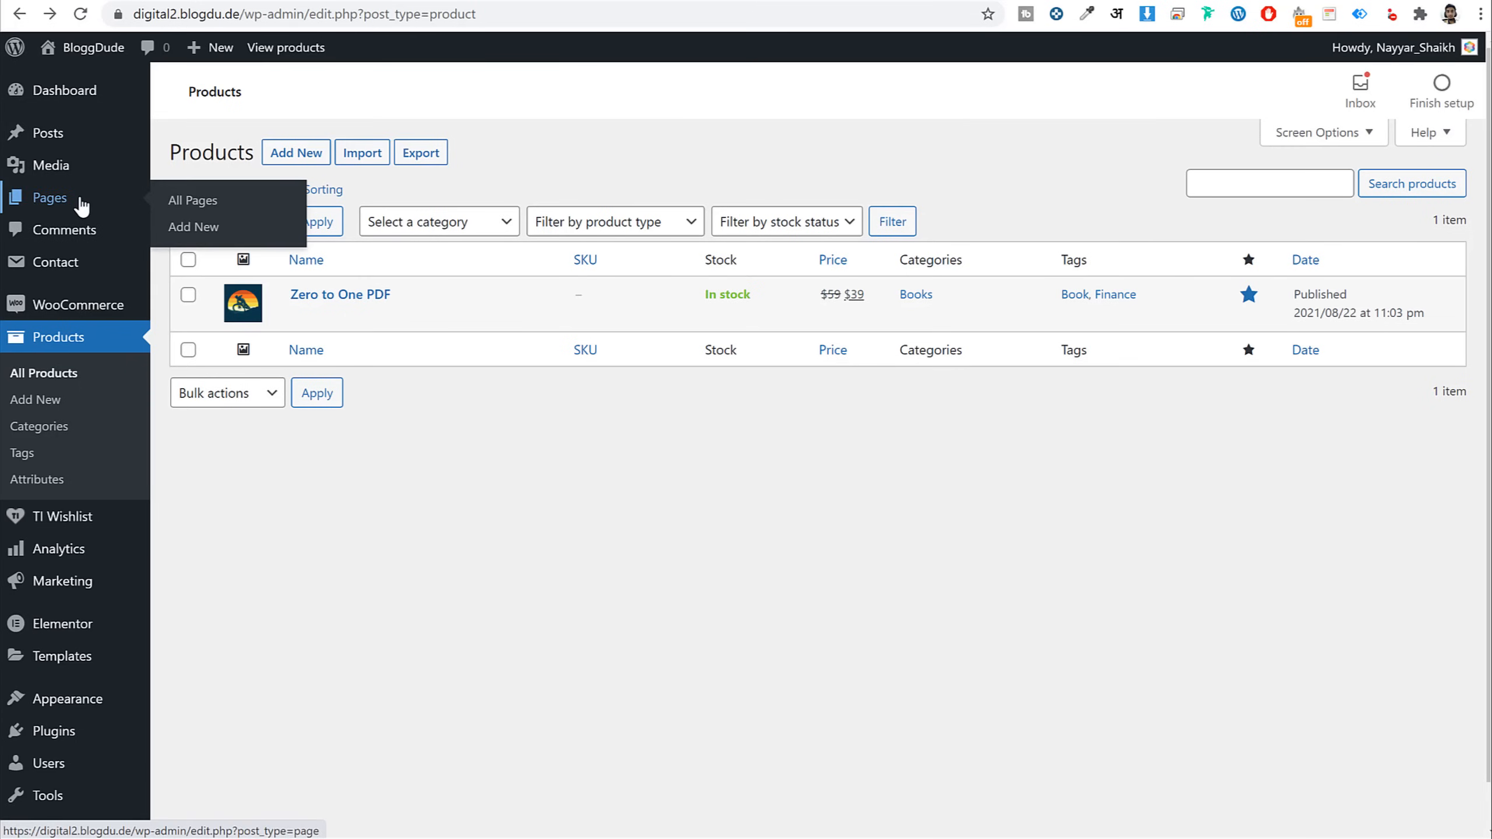
Create a new page titled 'Home' and publish it
click(66, 206)
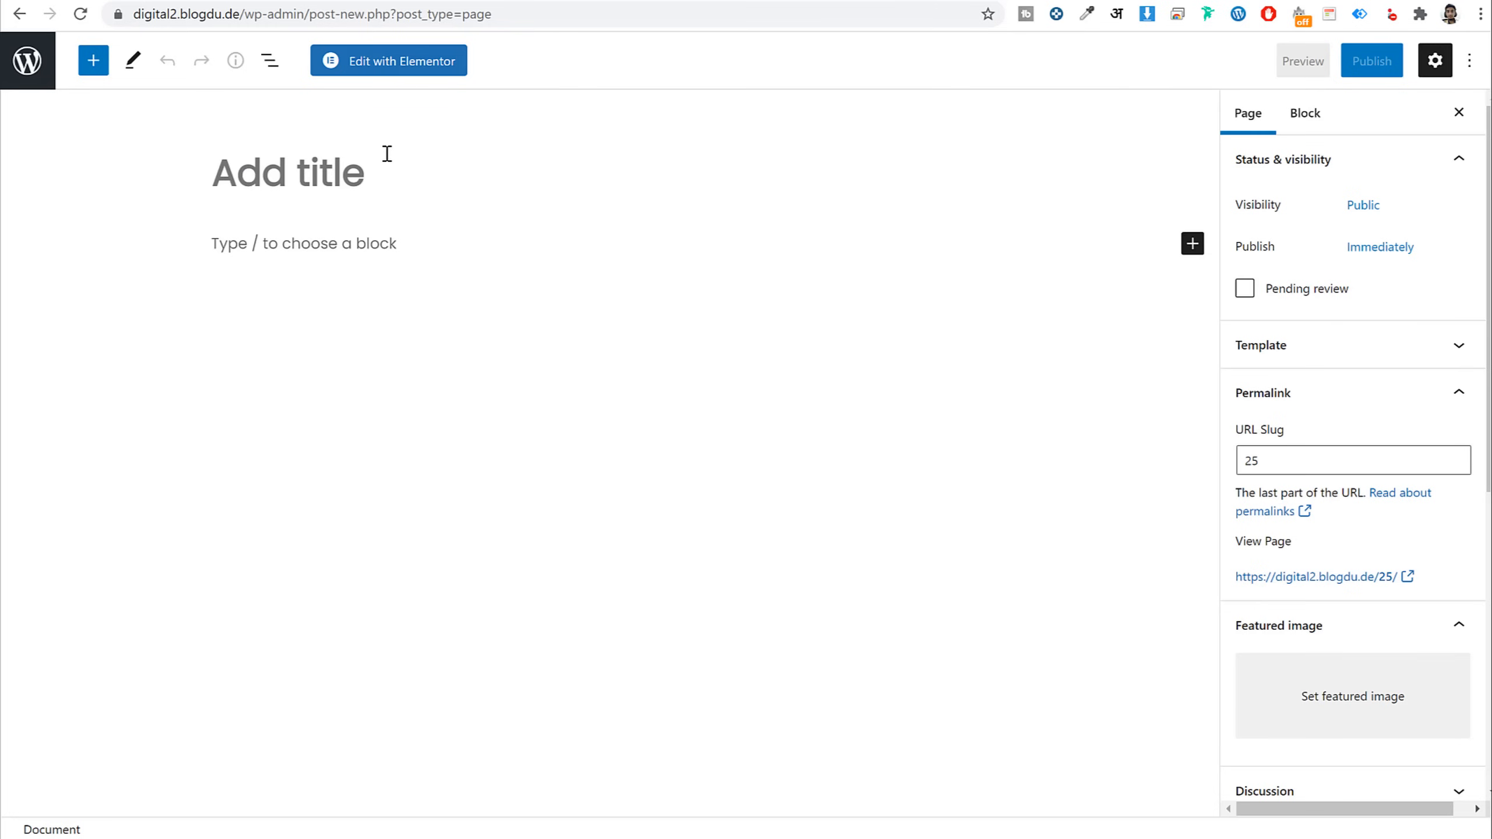
text(Home)
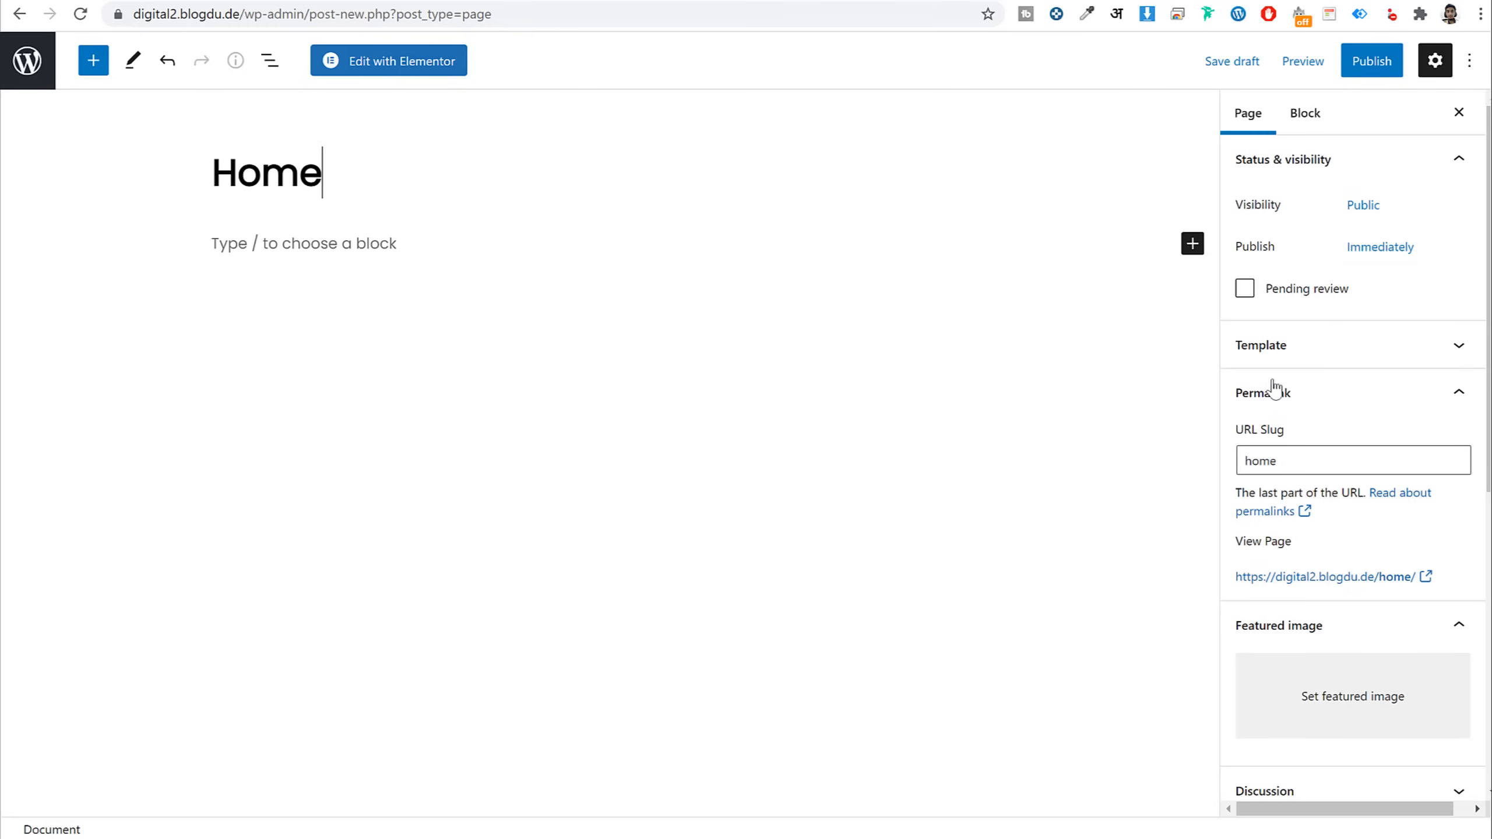
click(1371, 61)
click(1300, 61)
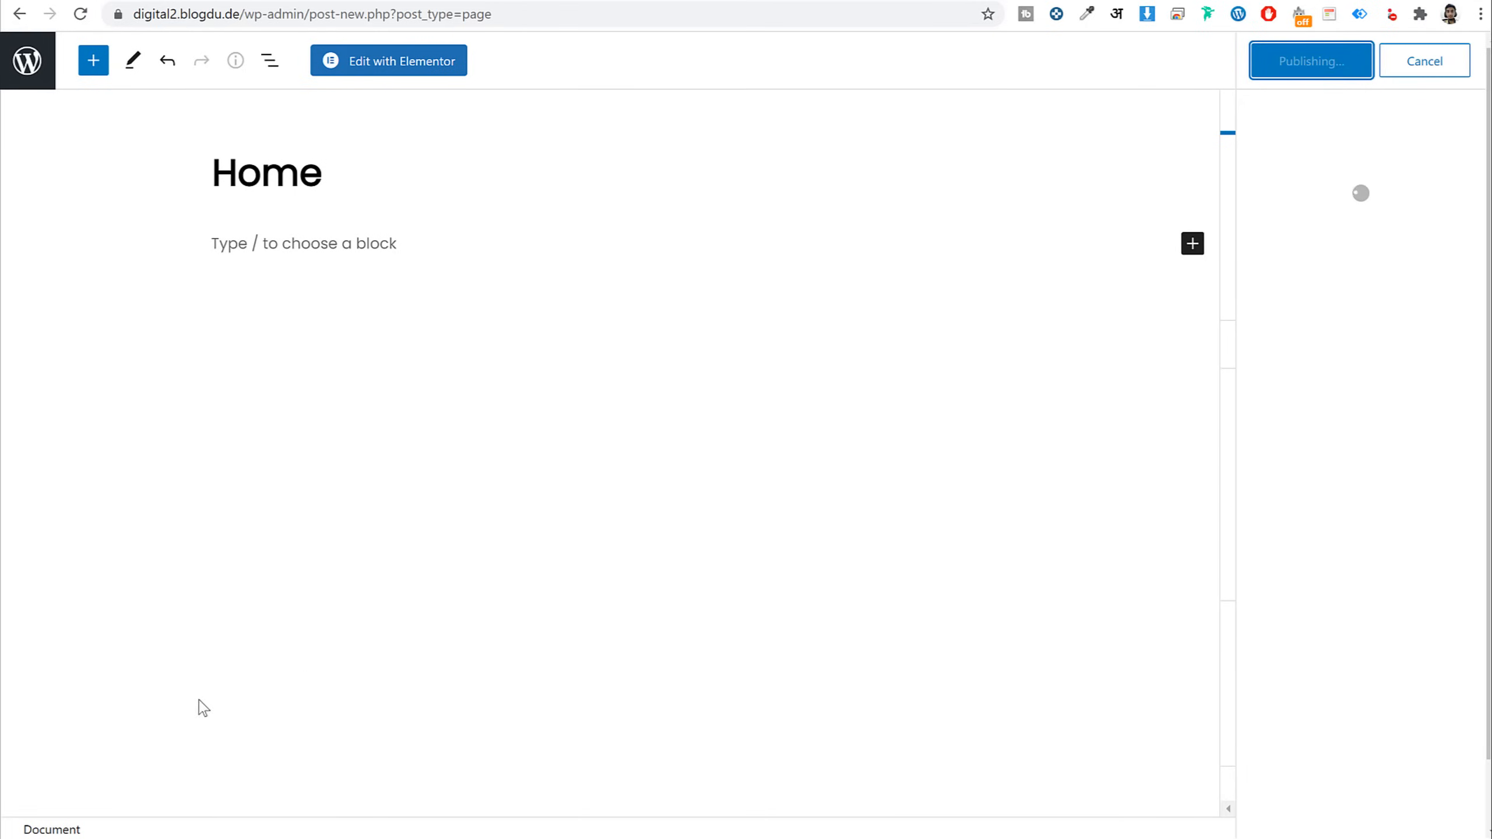
View the live /home/ page and the site's front page in a new tab, then return to the editor
right_click(186, 784)
click(326, 547)
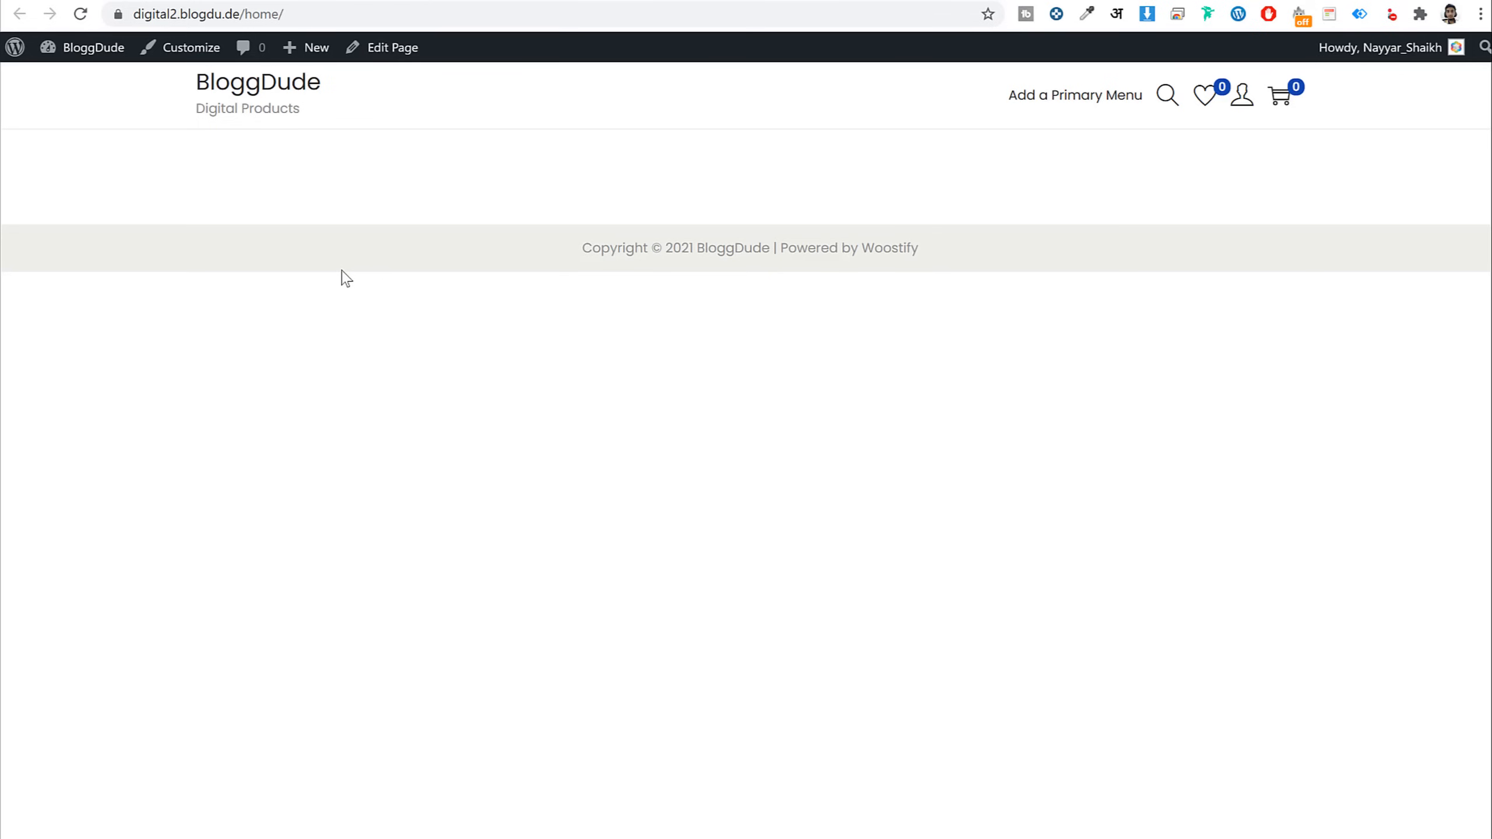
click(245, 14)
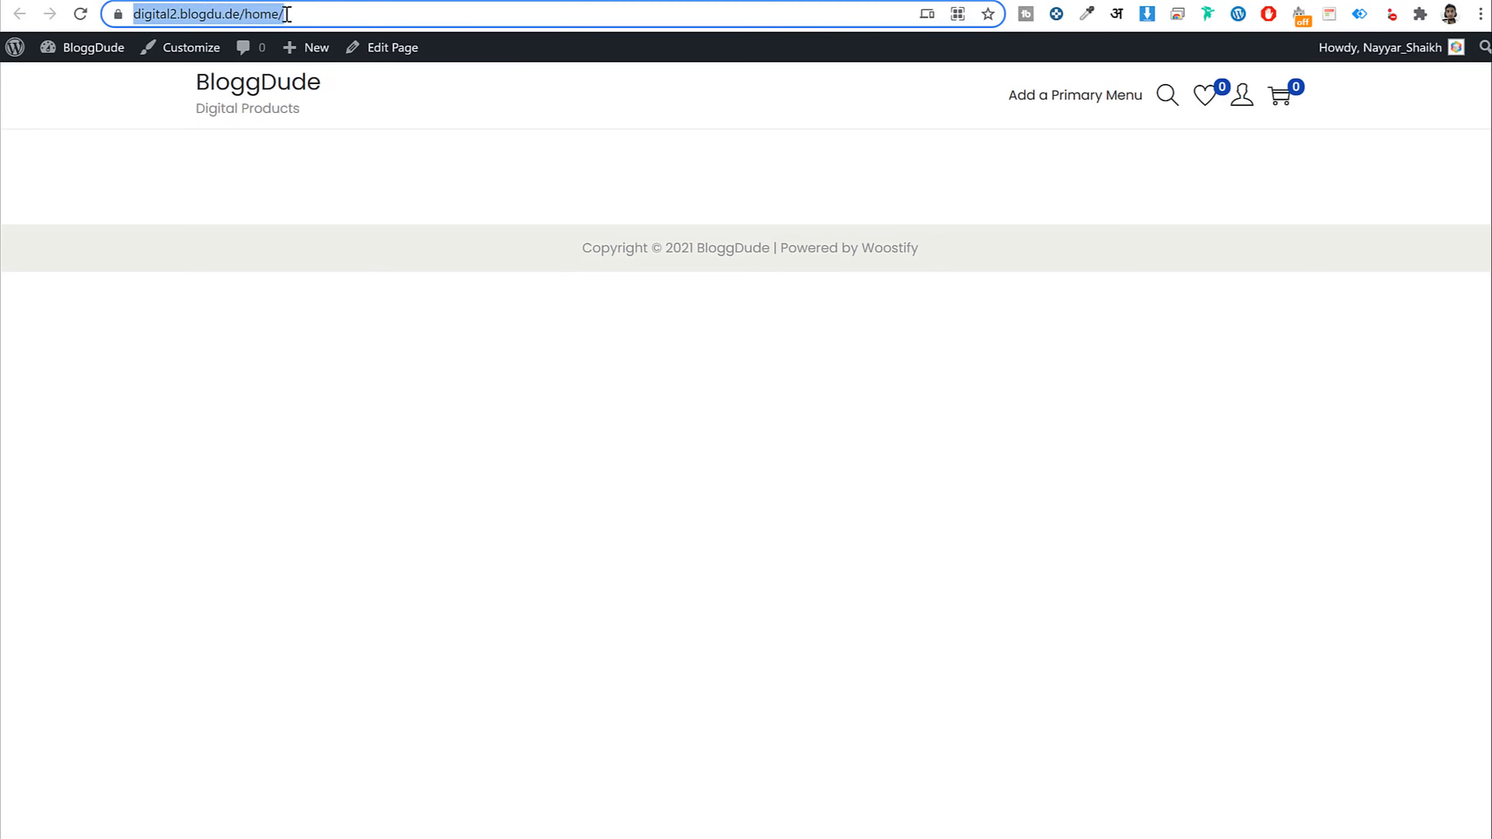
key(End)
drag(284, 12, 416, 7)
click(252, 83)
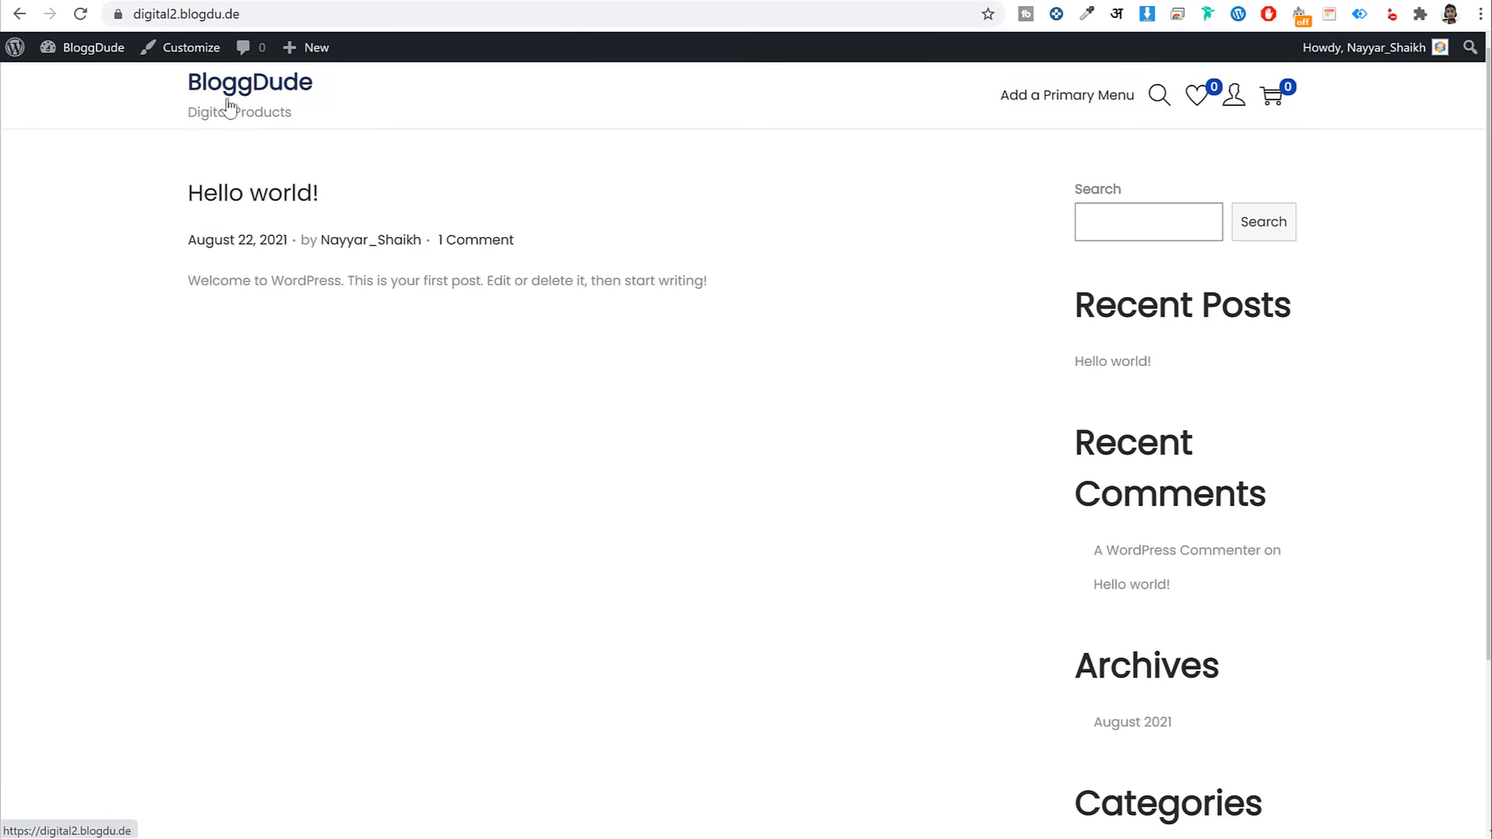
scroll(339, 435, down, 3)
scroll(317, 417, up, 3)
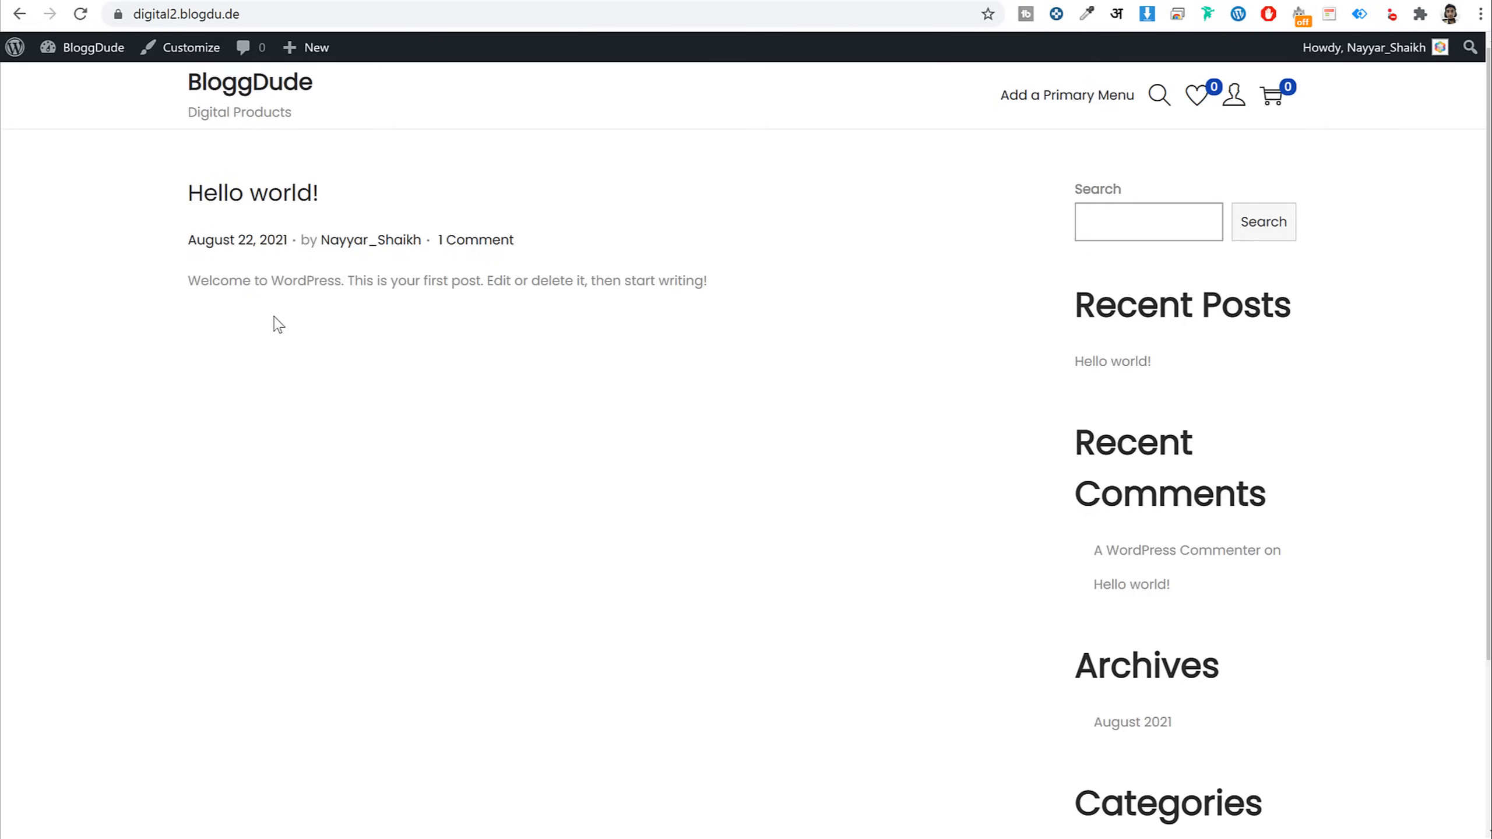
key(alt+Left)
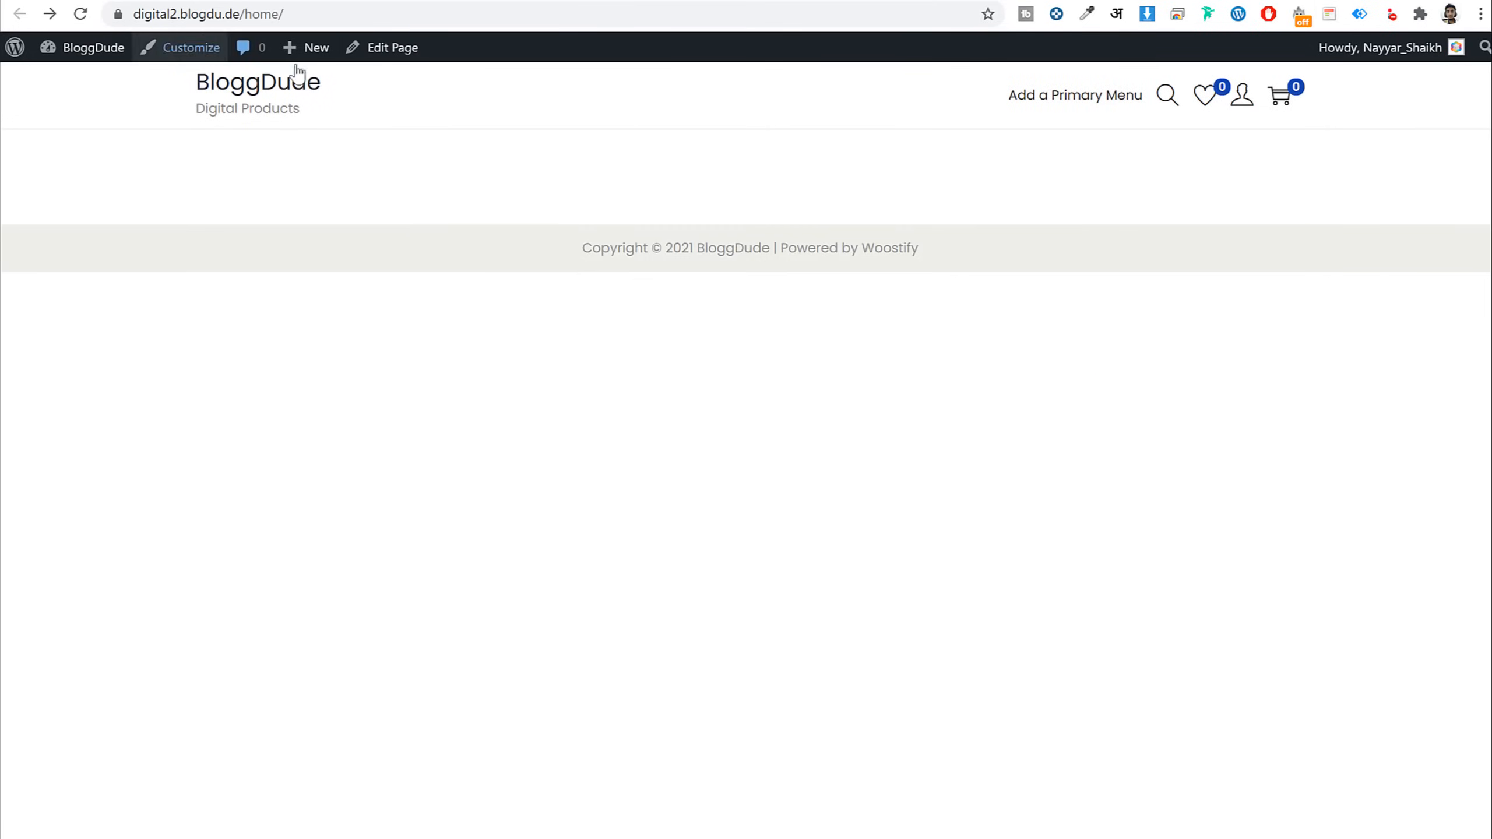
key(alt+Right)
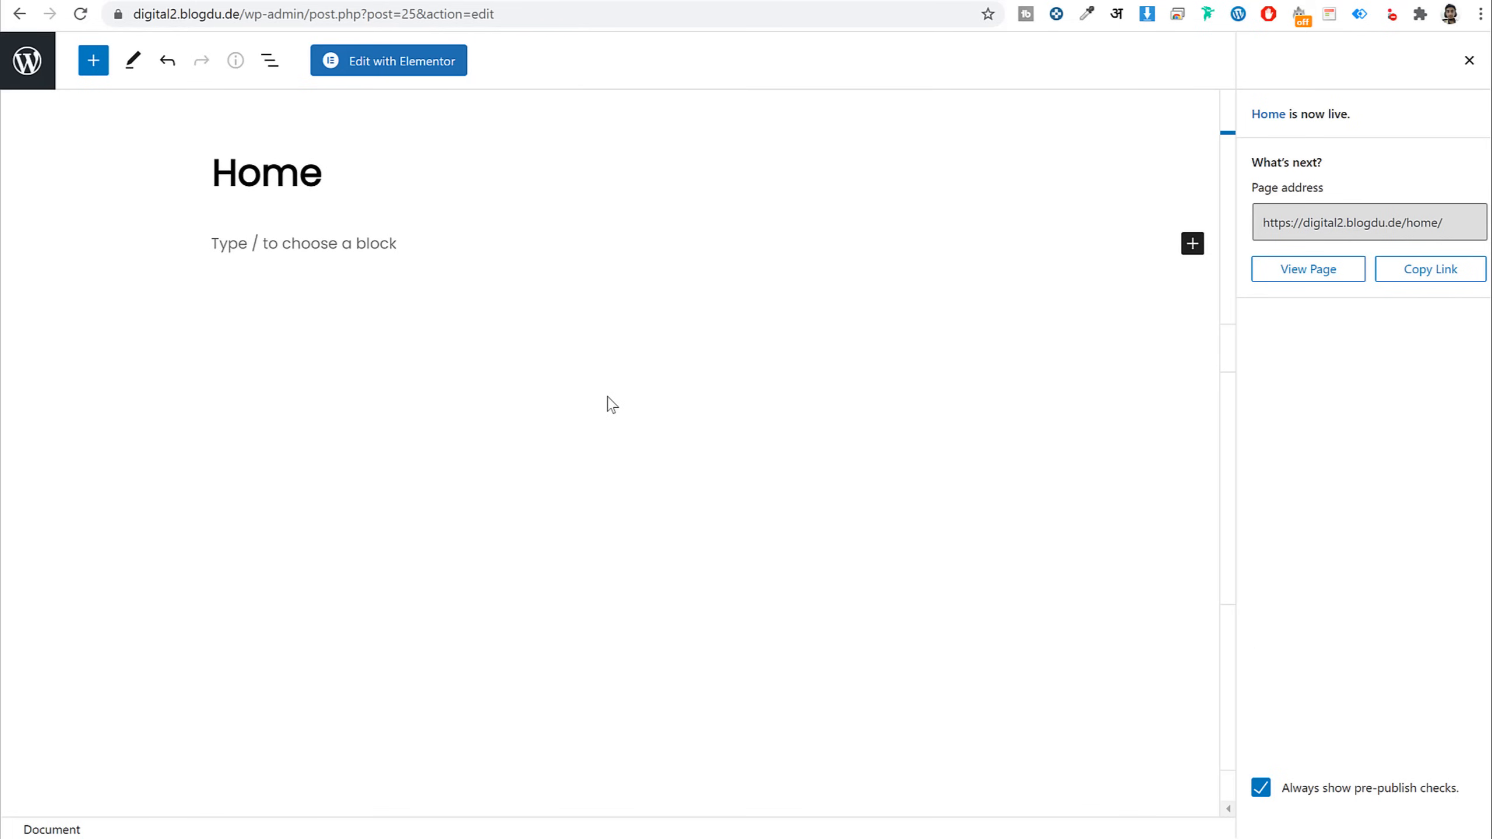
In Reading settings, set the homepage to a static page, Home, and save
click(26, 62)
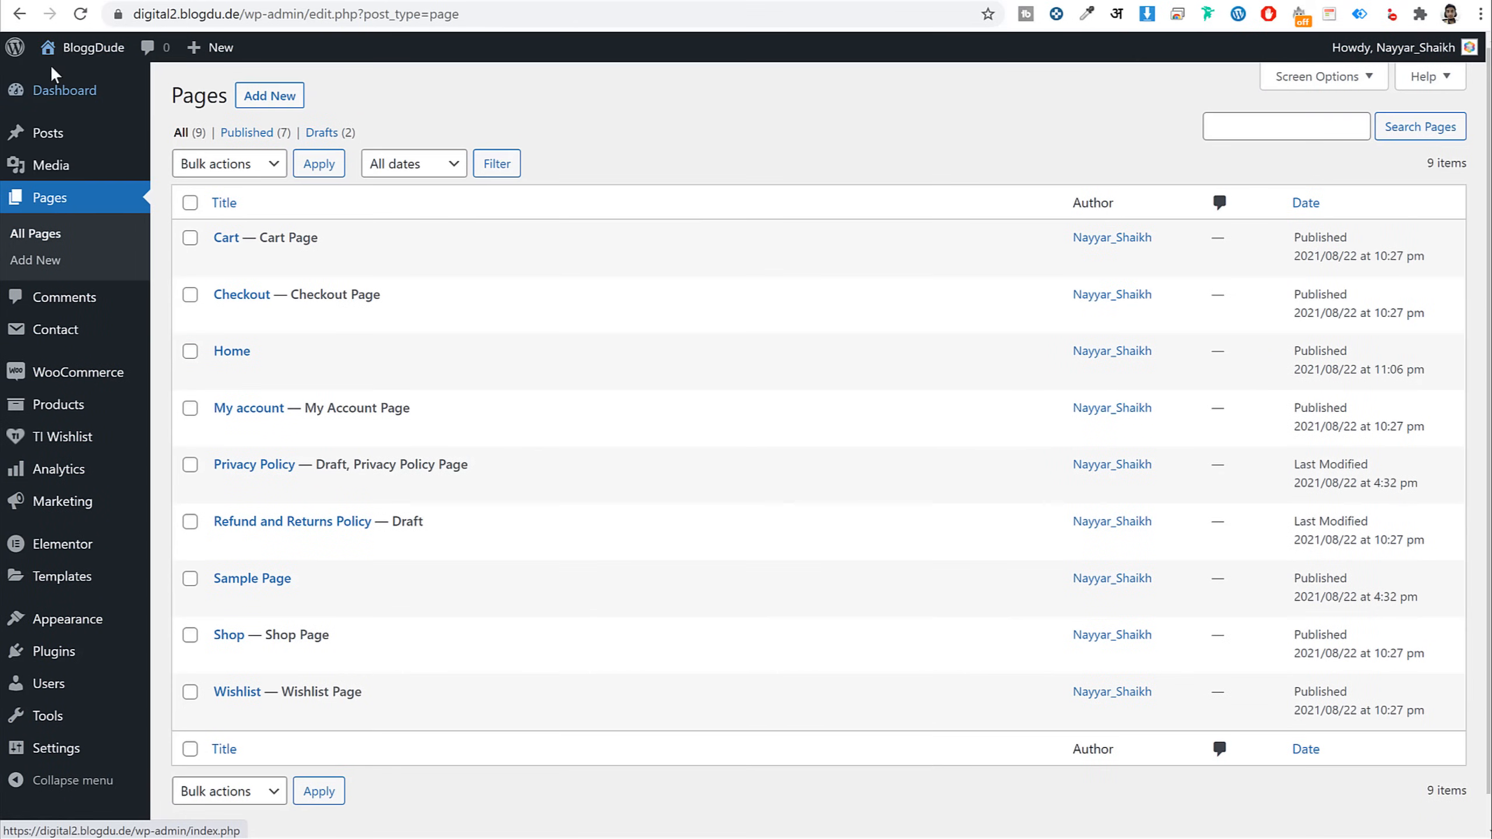
scroll(674, 420, down, 1)
mouse_move(56, 752)
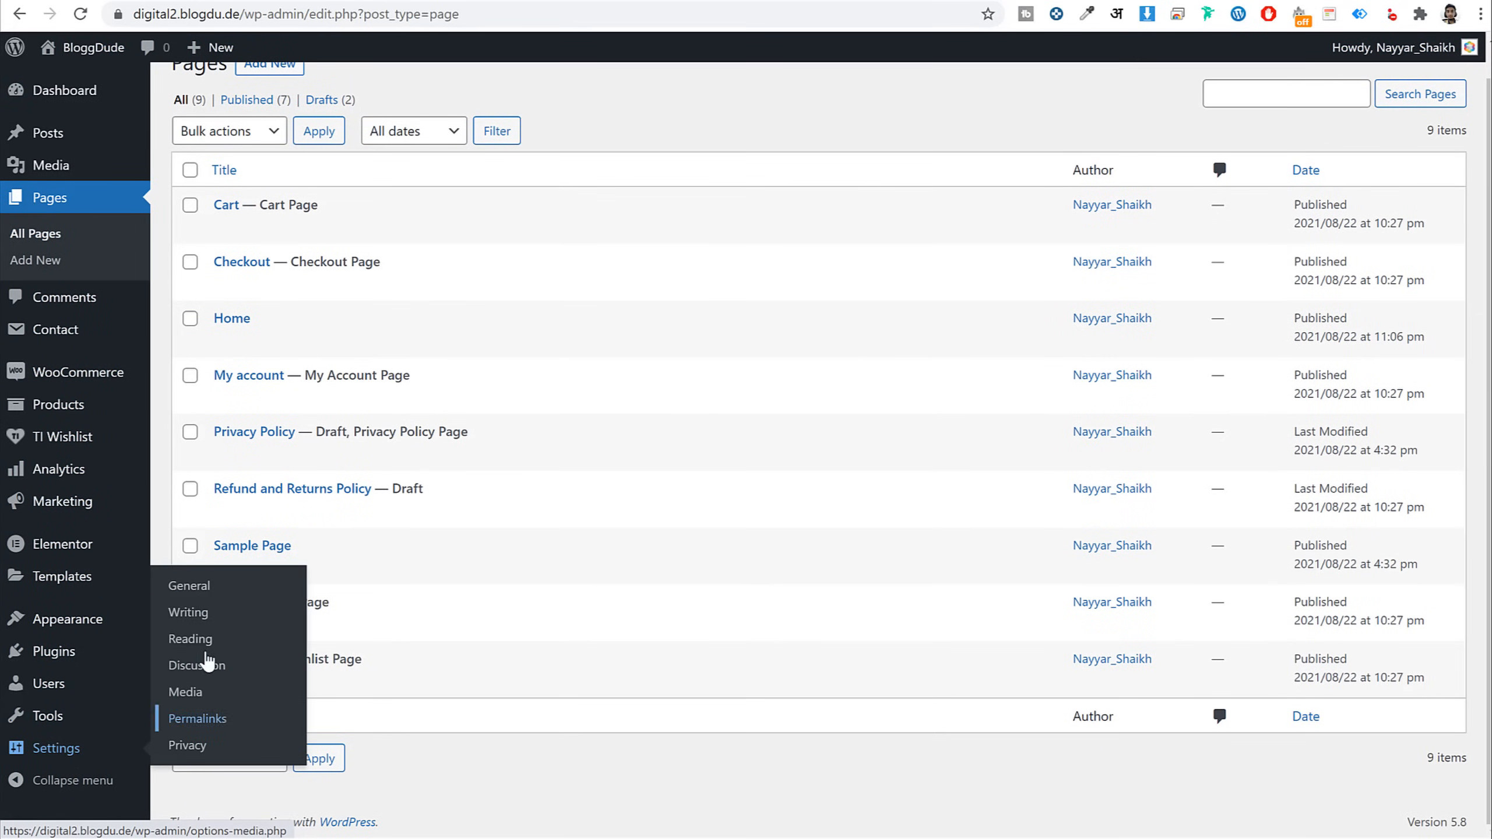
click(202, 643)
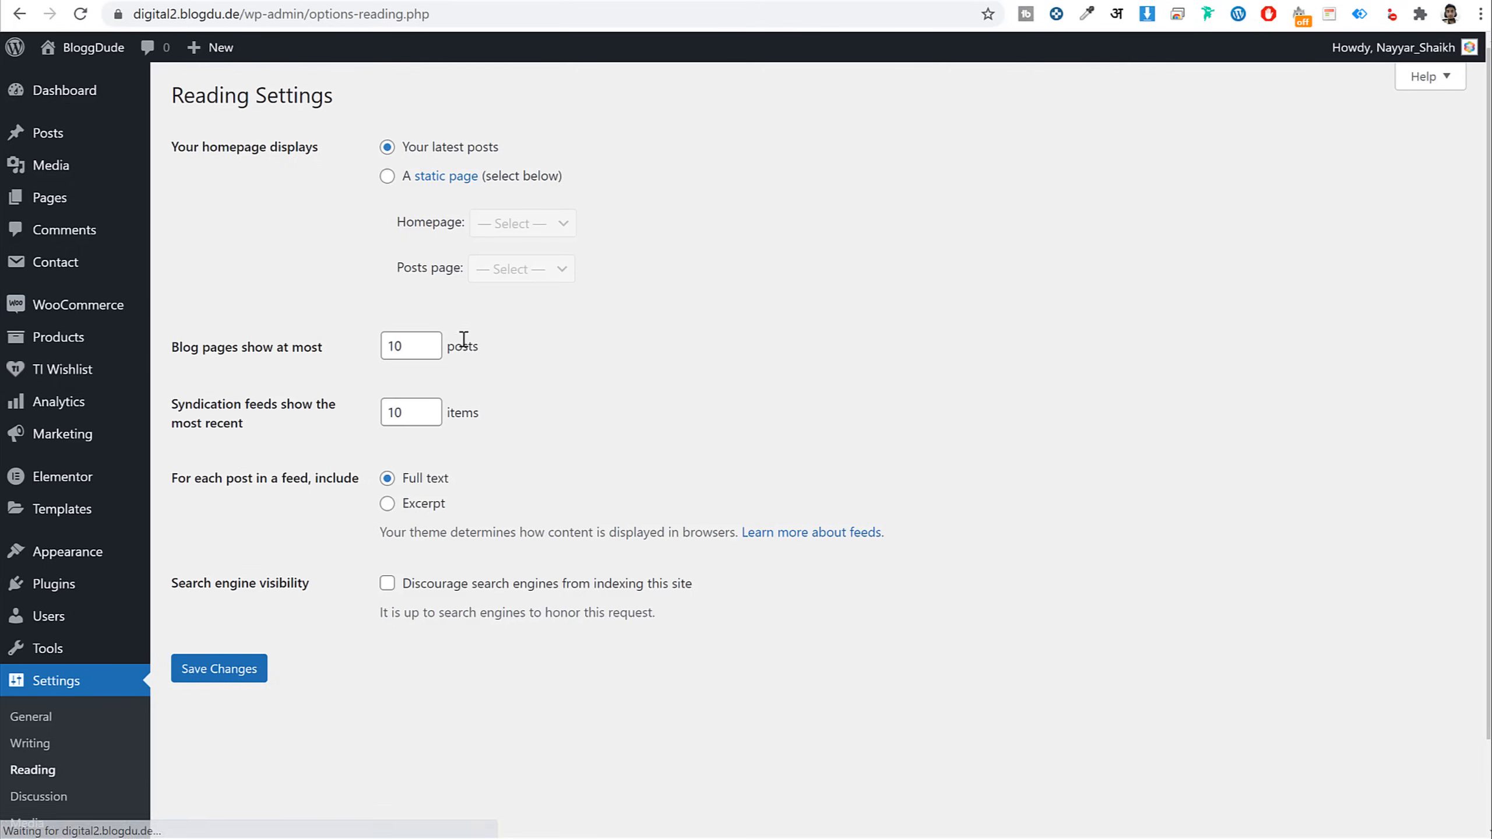
drag(181, 147, 376, 153)
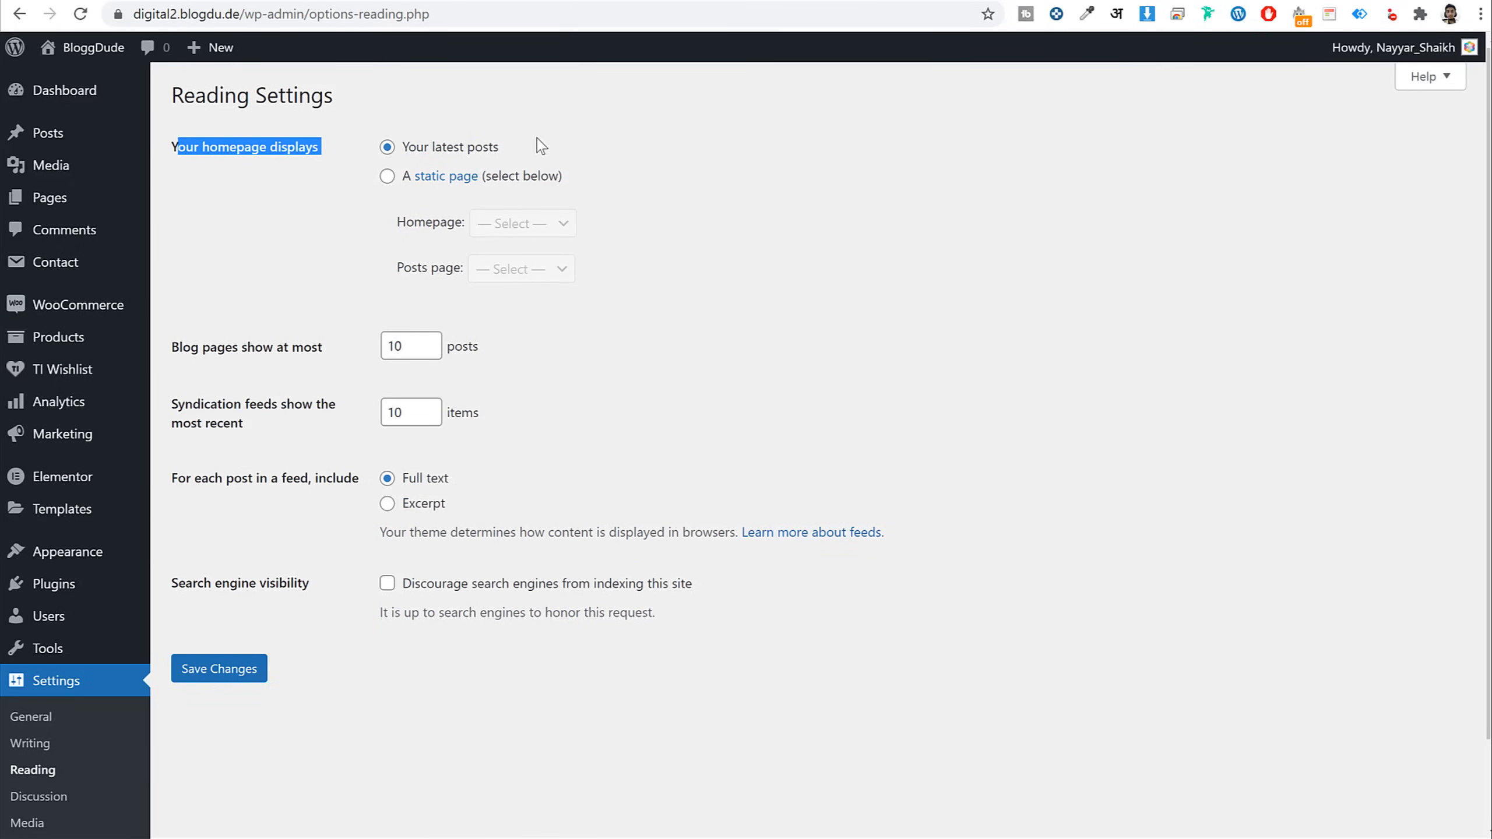
drag(541, 146, 401, 147)
click(387, 176)
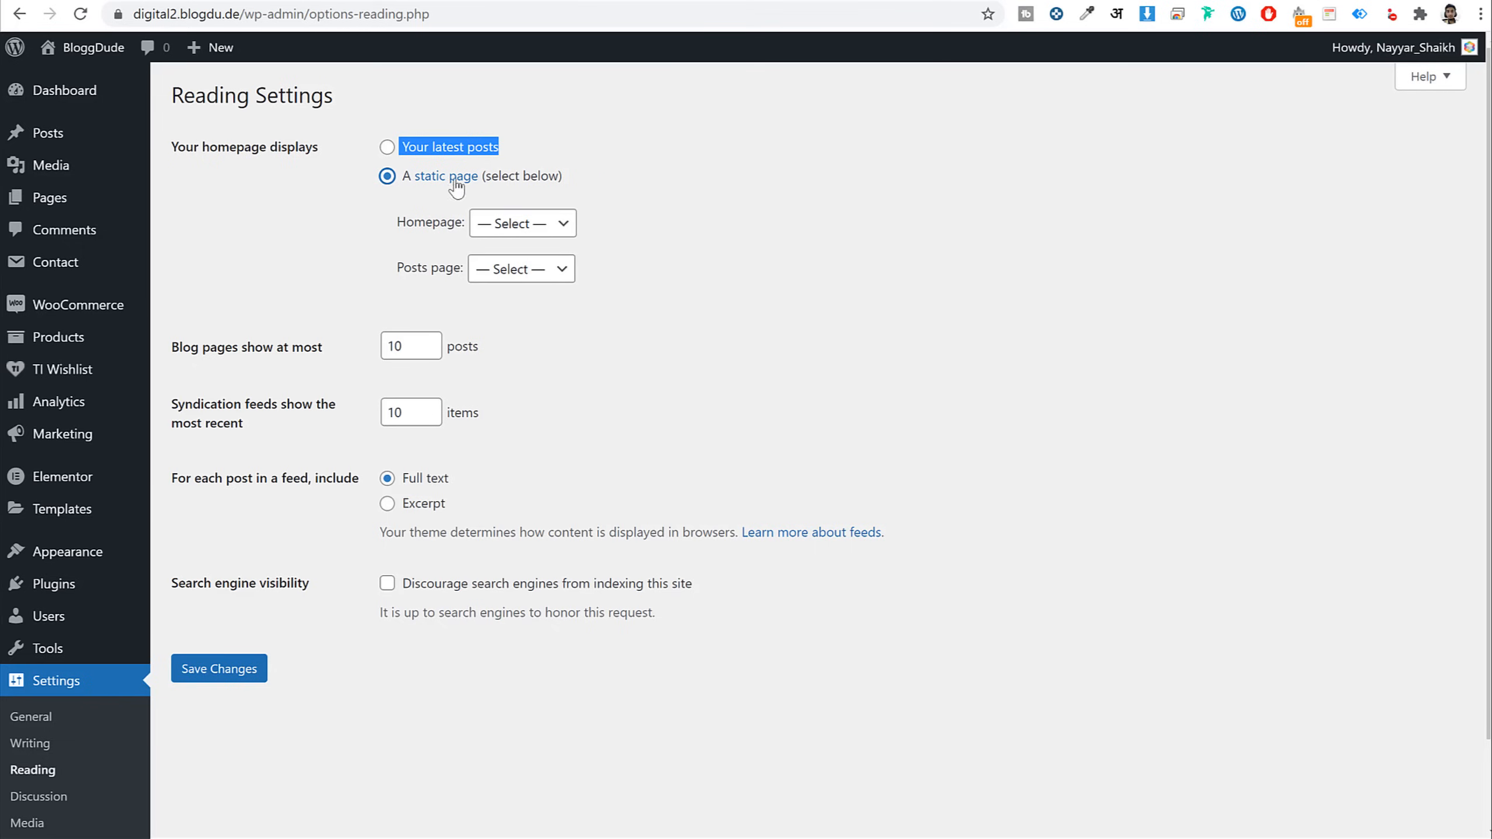
click(536, 226)
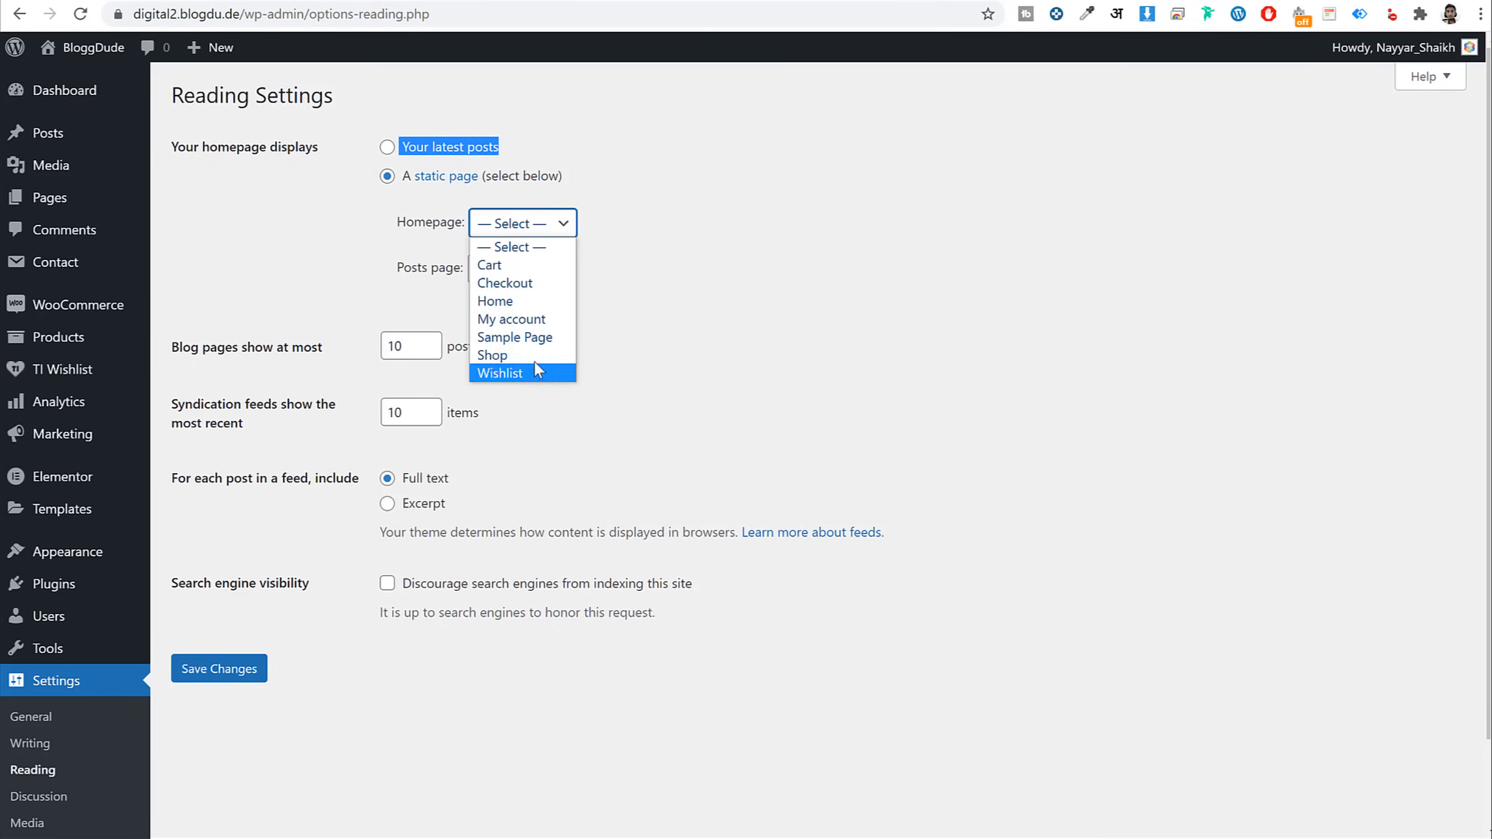
click(505, 301)
click(230, 666)
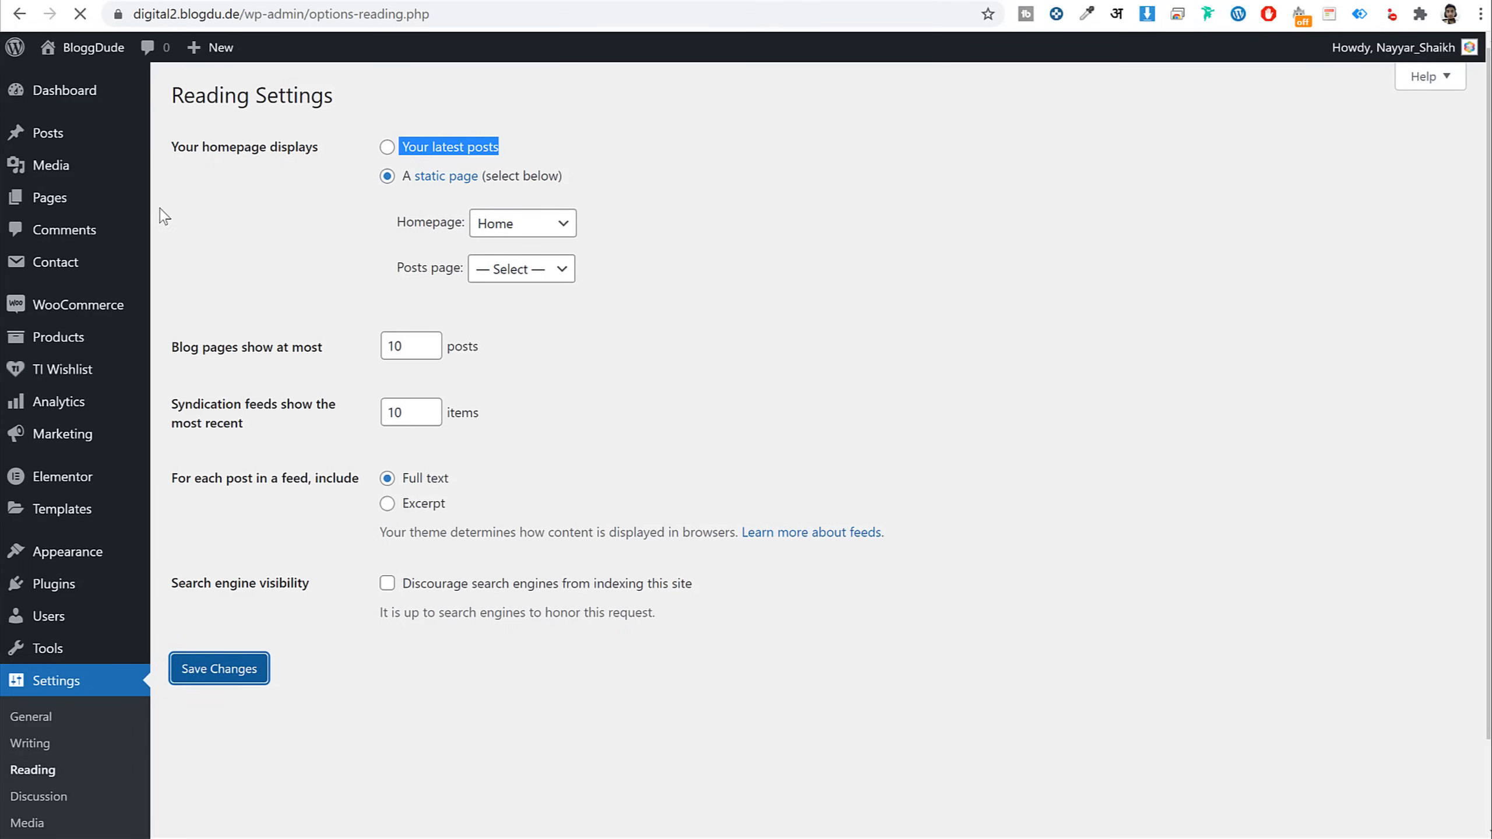
Confirm Home is labelled Front Page in the pages list and view it live
click(67, 205)
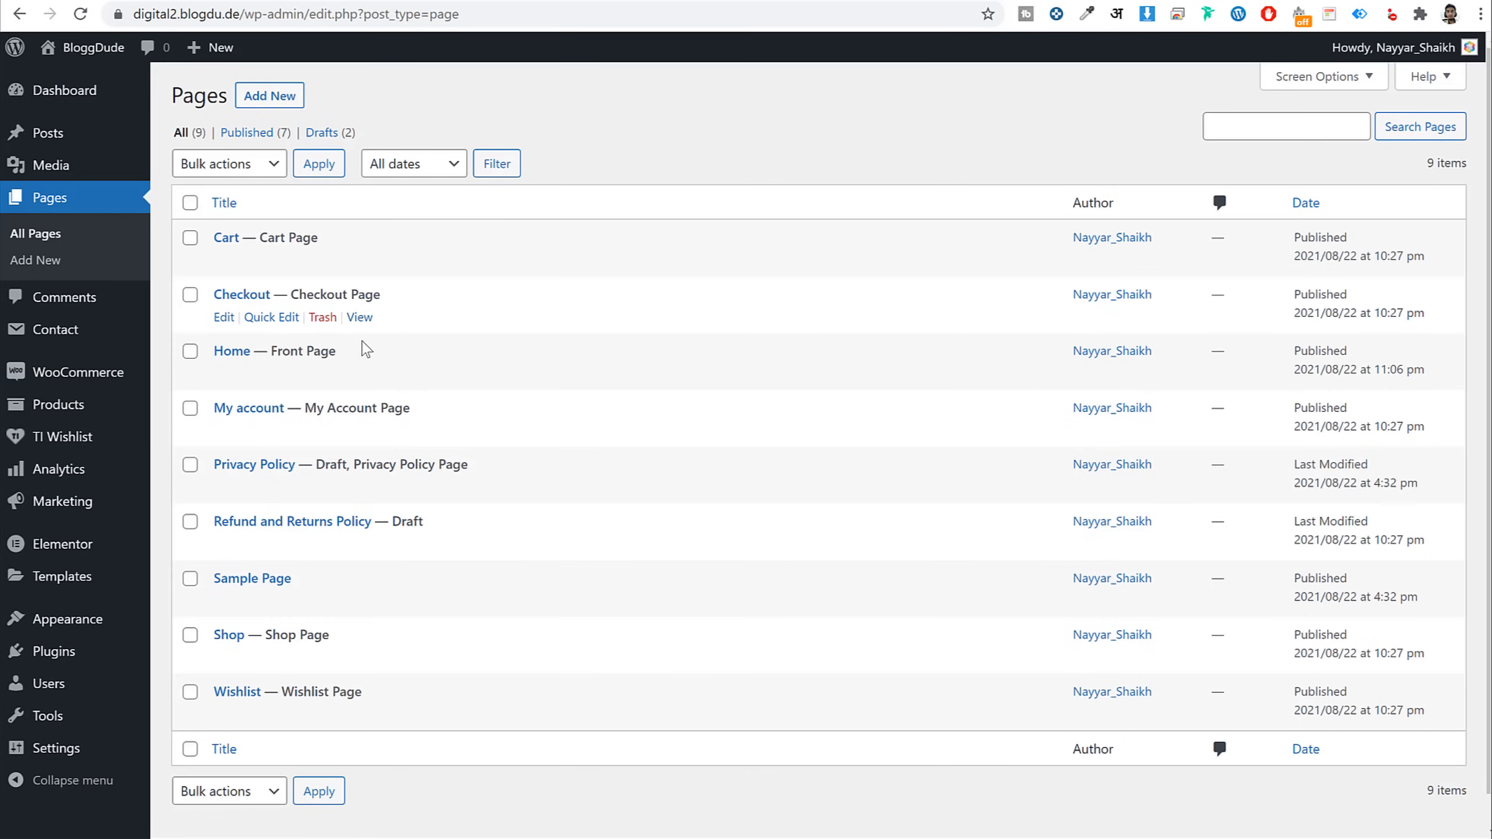
drag(341, 350, 269, 351)
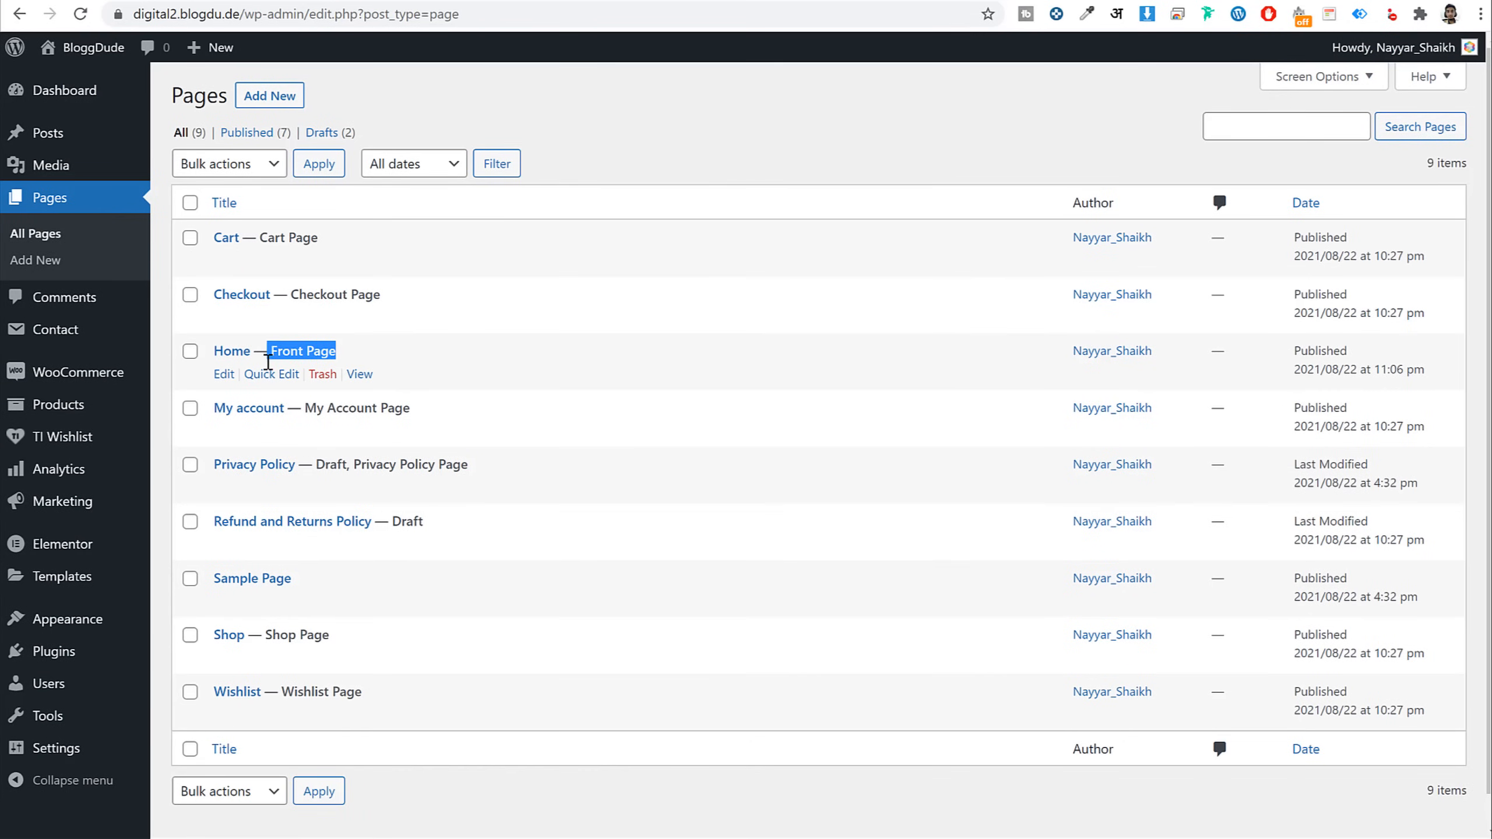
click(223, 376)
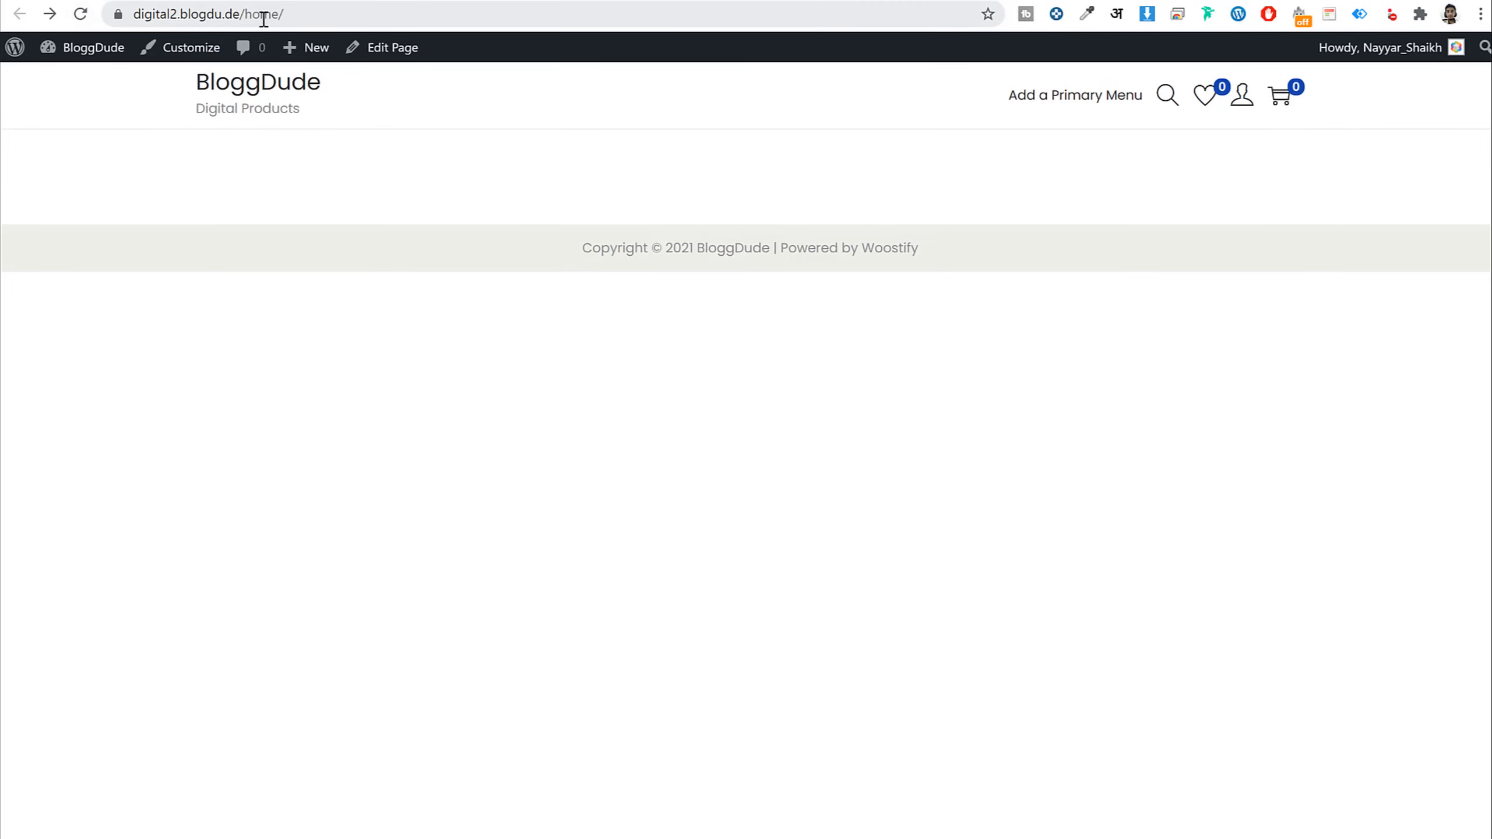
Load the site's root address to confirm it shows the empty Home page, then launch Elementor
drag(234, 14, 399, 13)
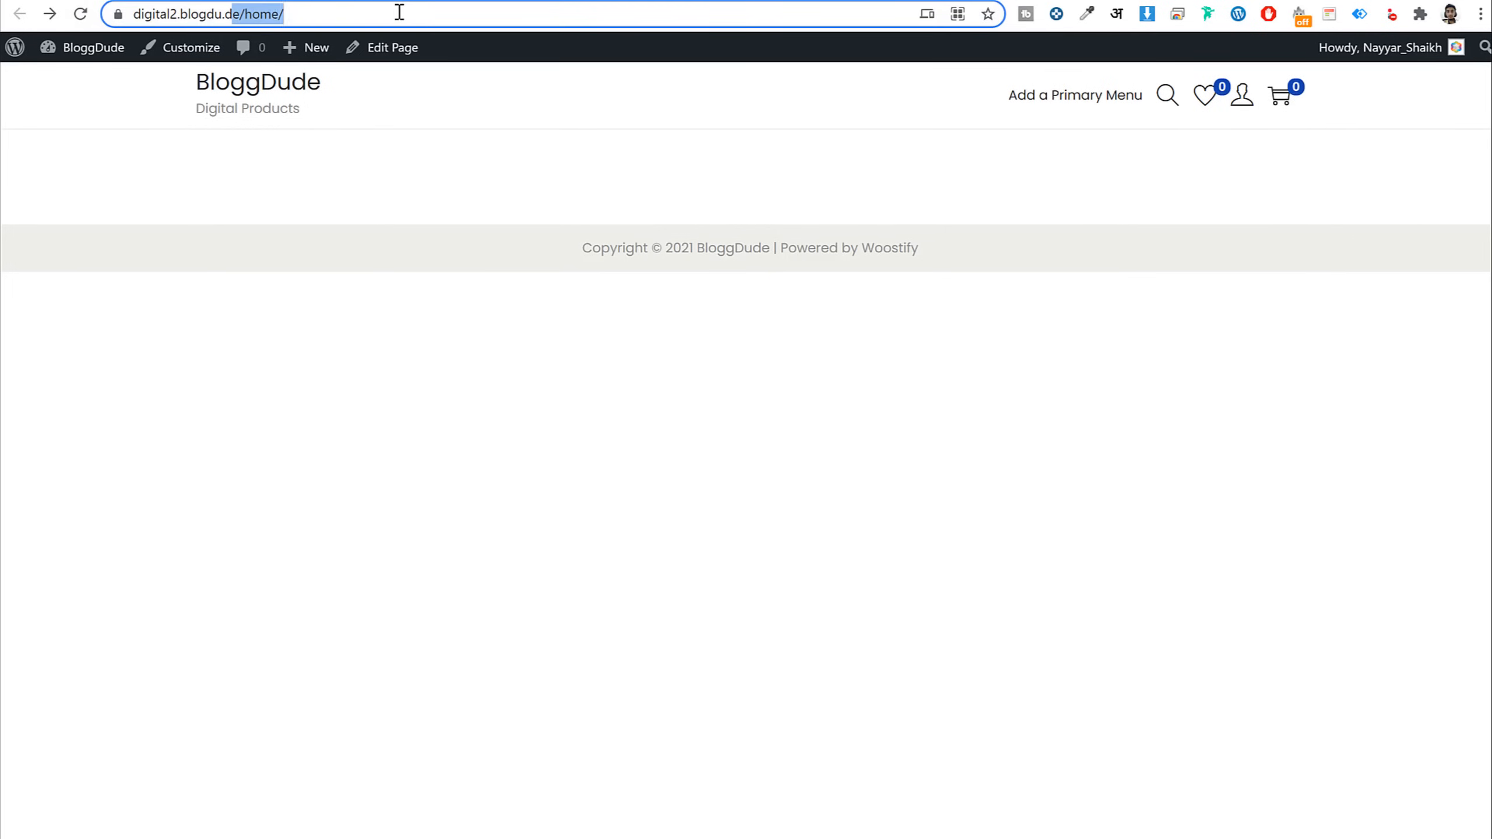
click(81, 14)
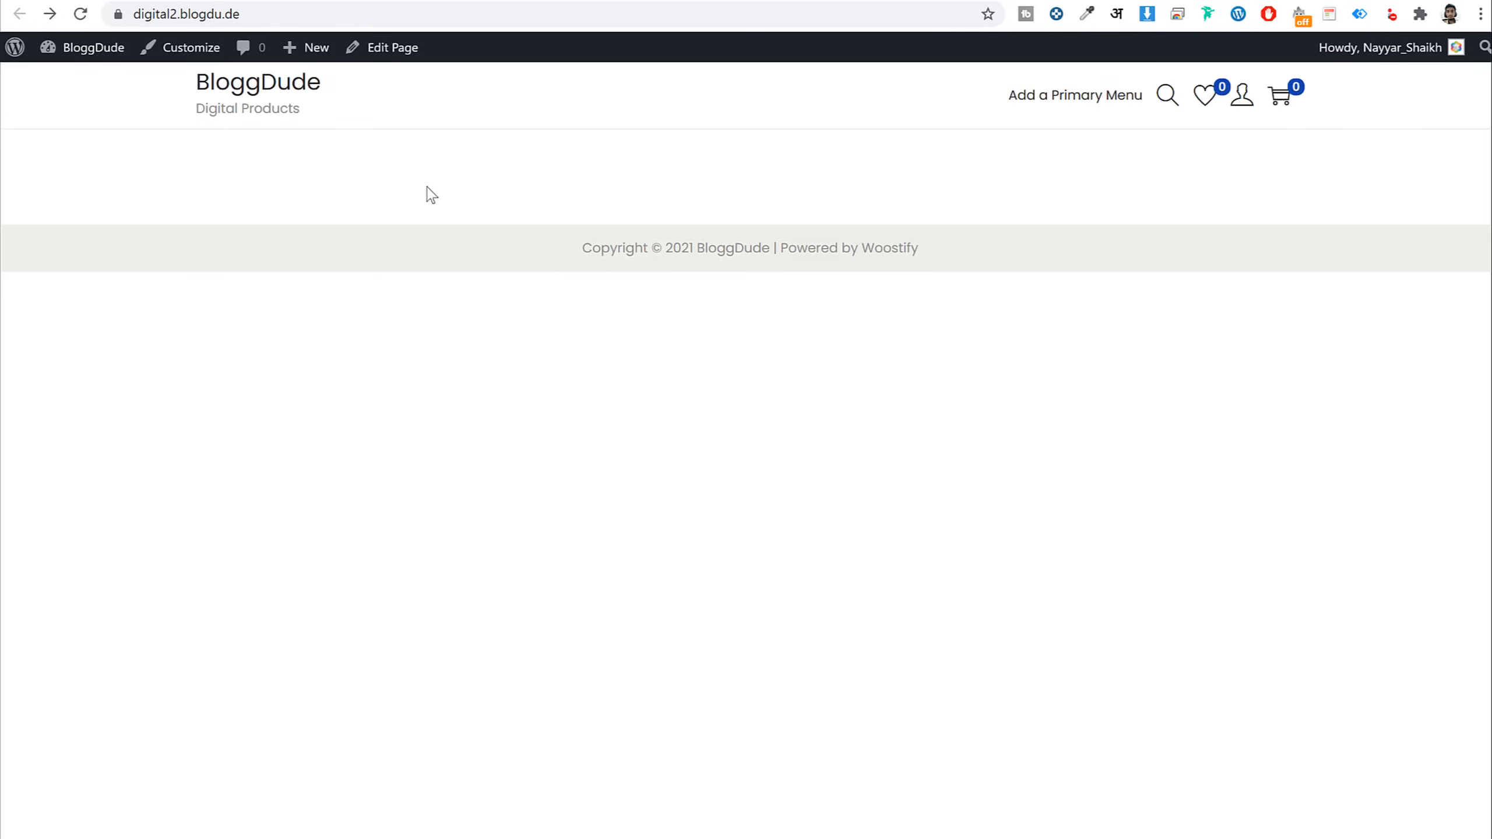
click(247, 87)
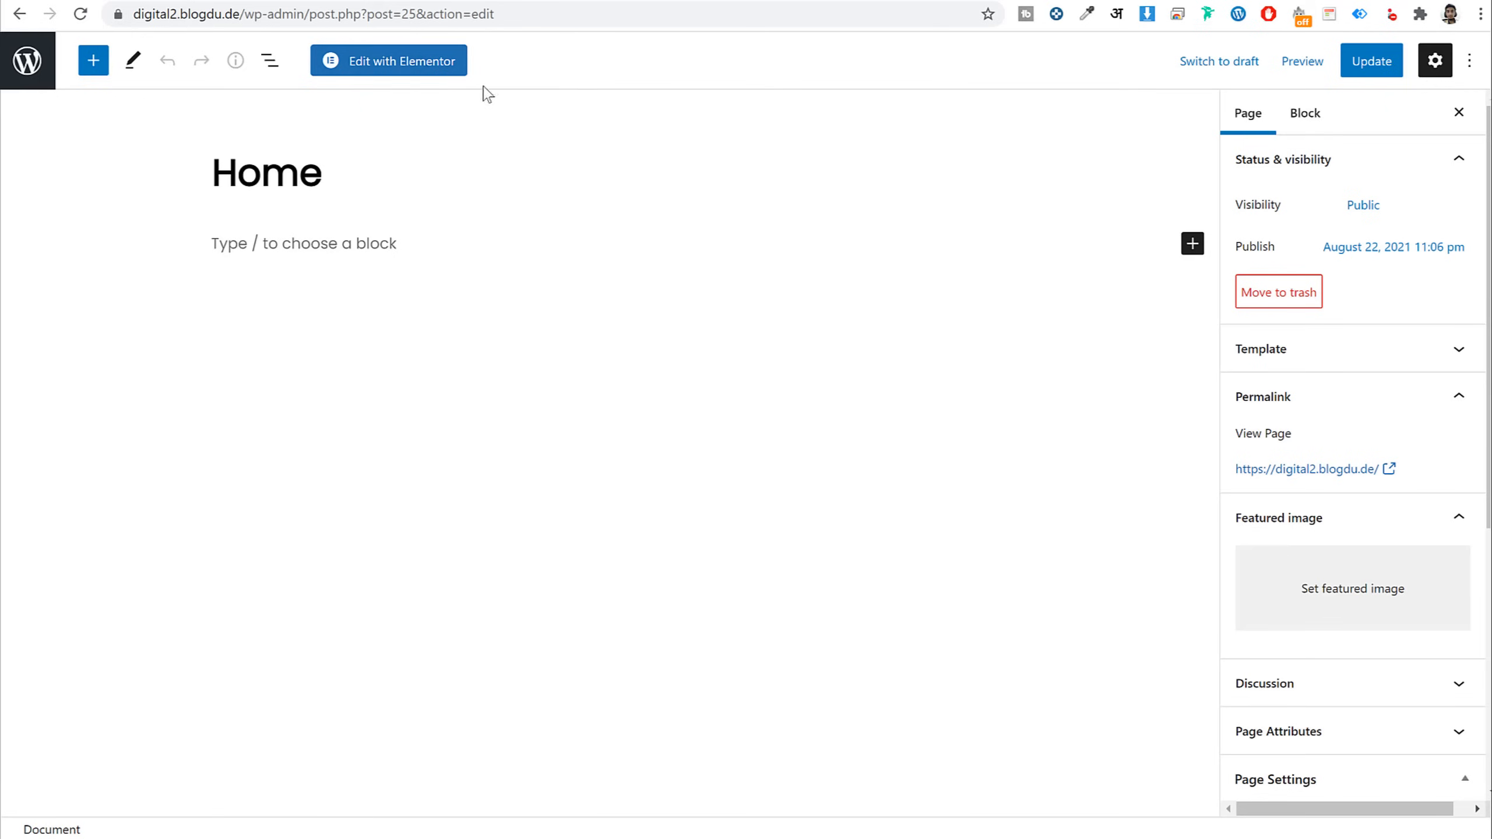
click(404, 70)
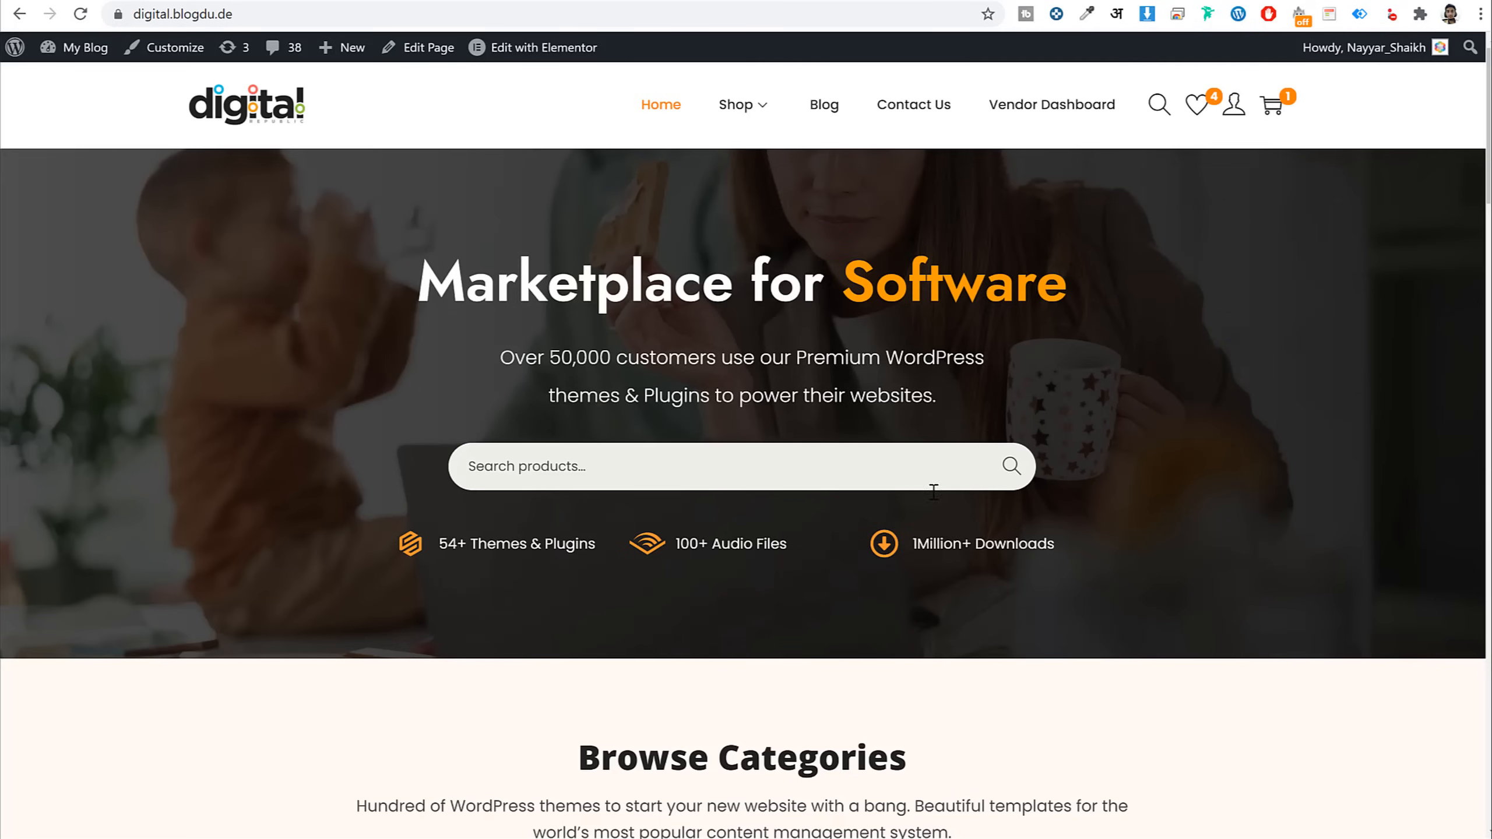
scroll(953, 577, down, 10)
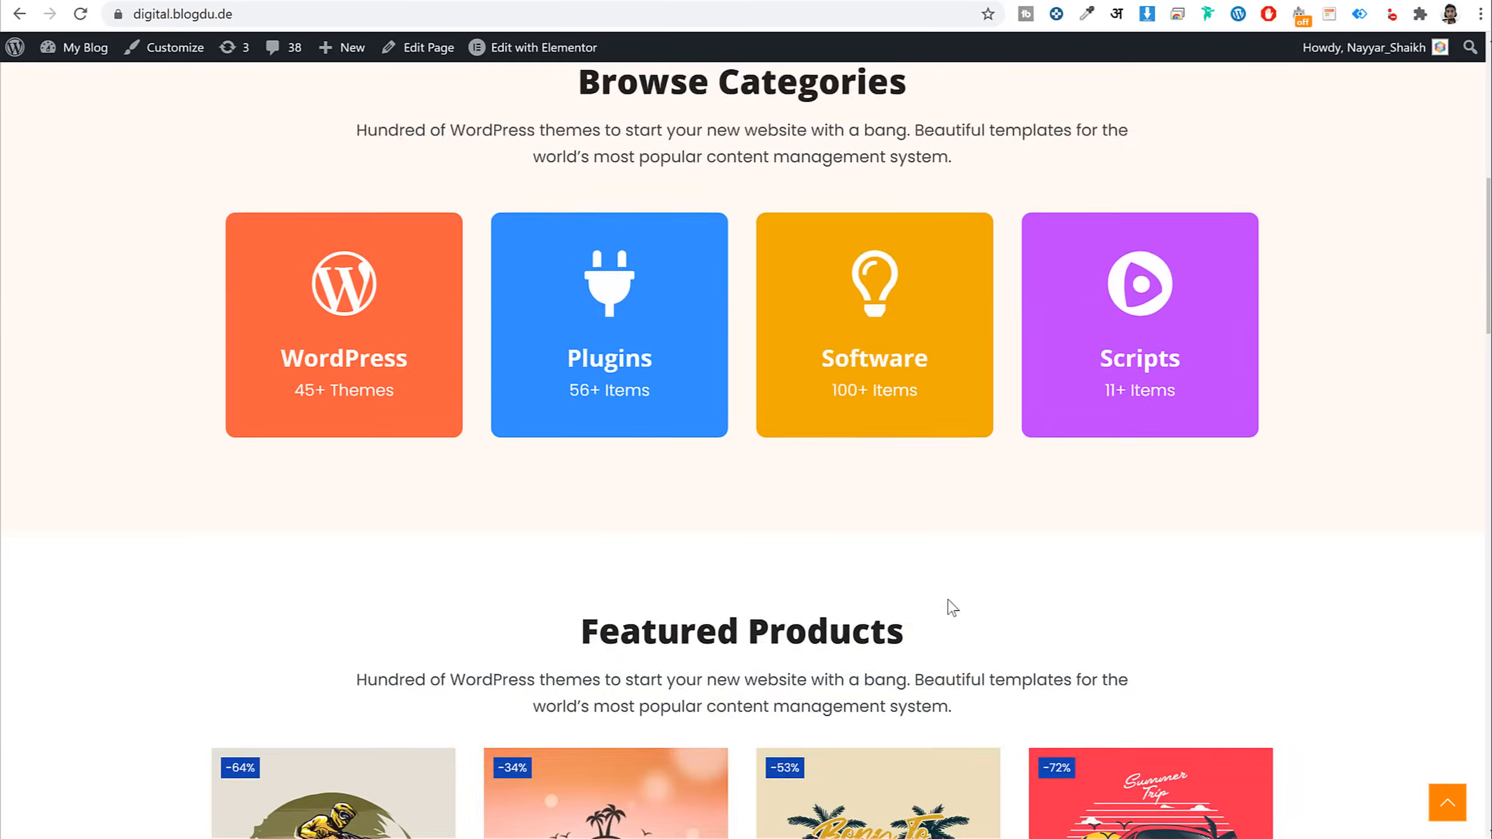
scroll(952, 609, up, 10)
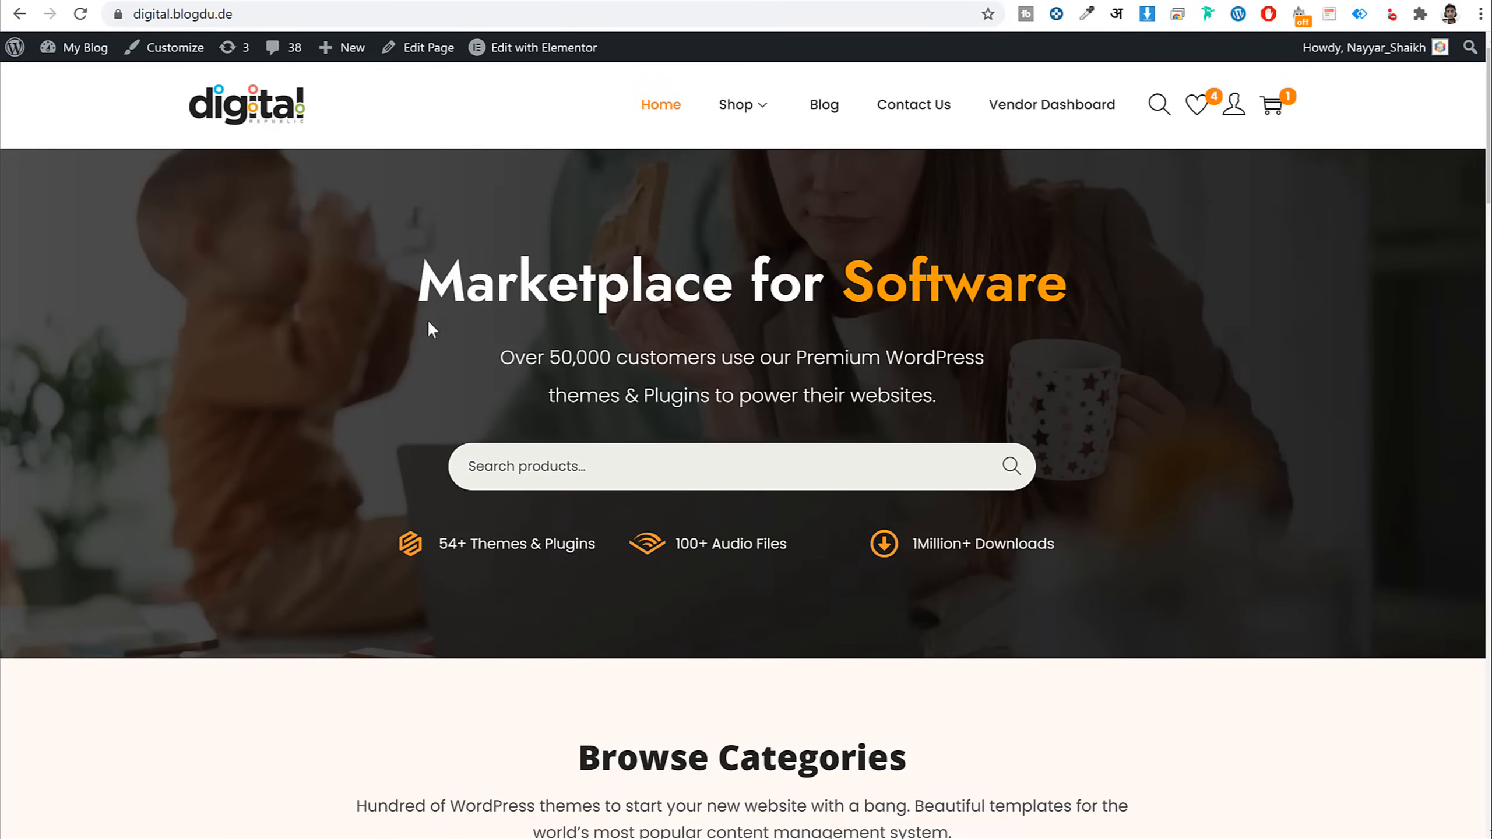
drag(361, 271, 1123, 578)
click(1123, 578)
scroll(1122, 579, down, 7)
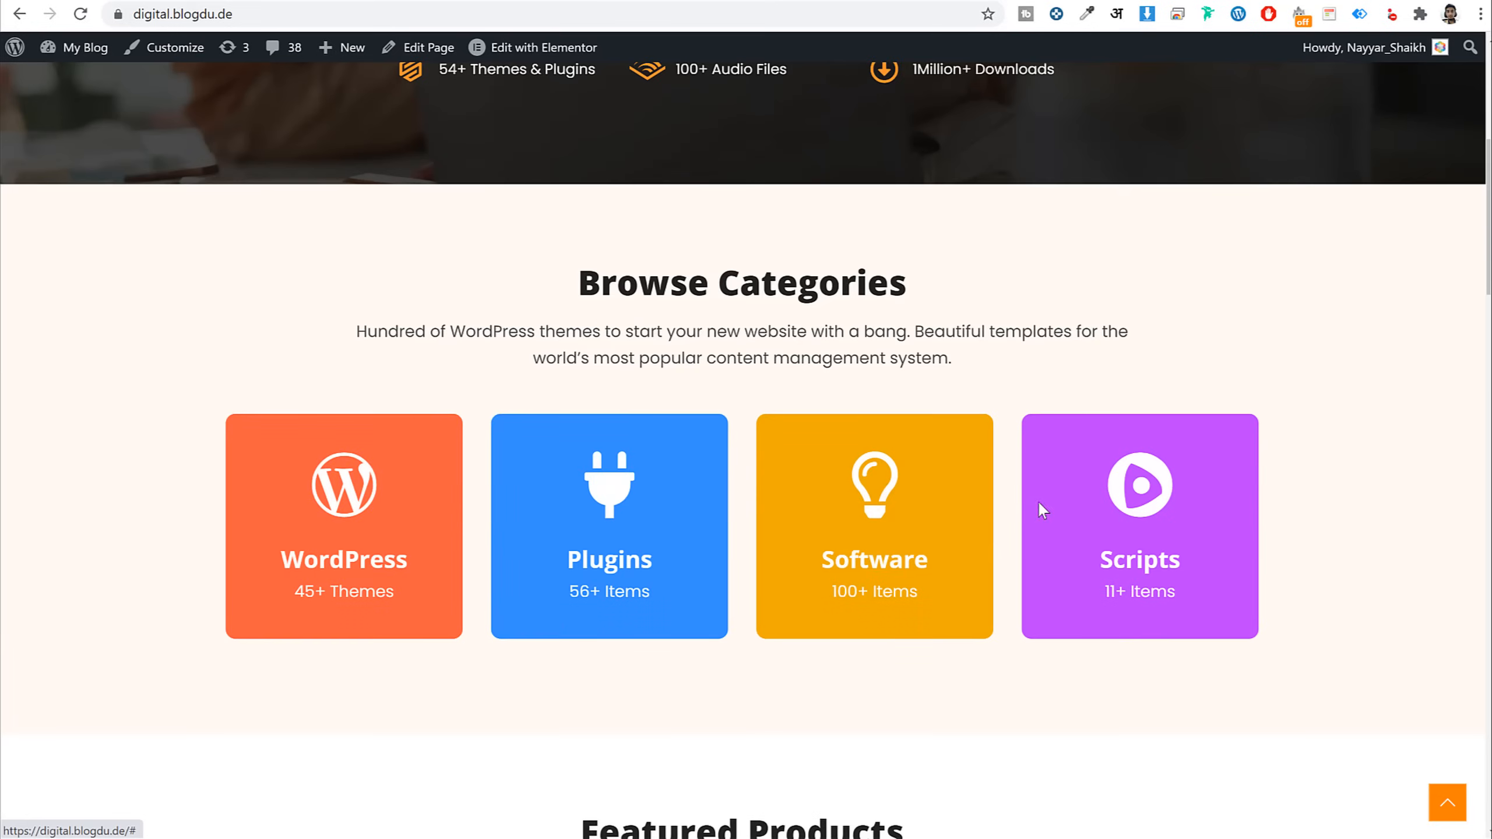
scroll(953, 466, down, 10)
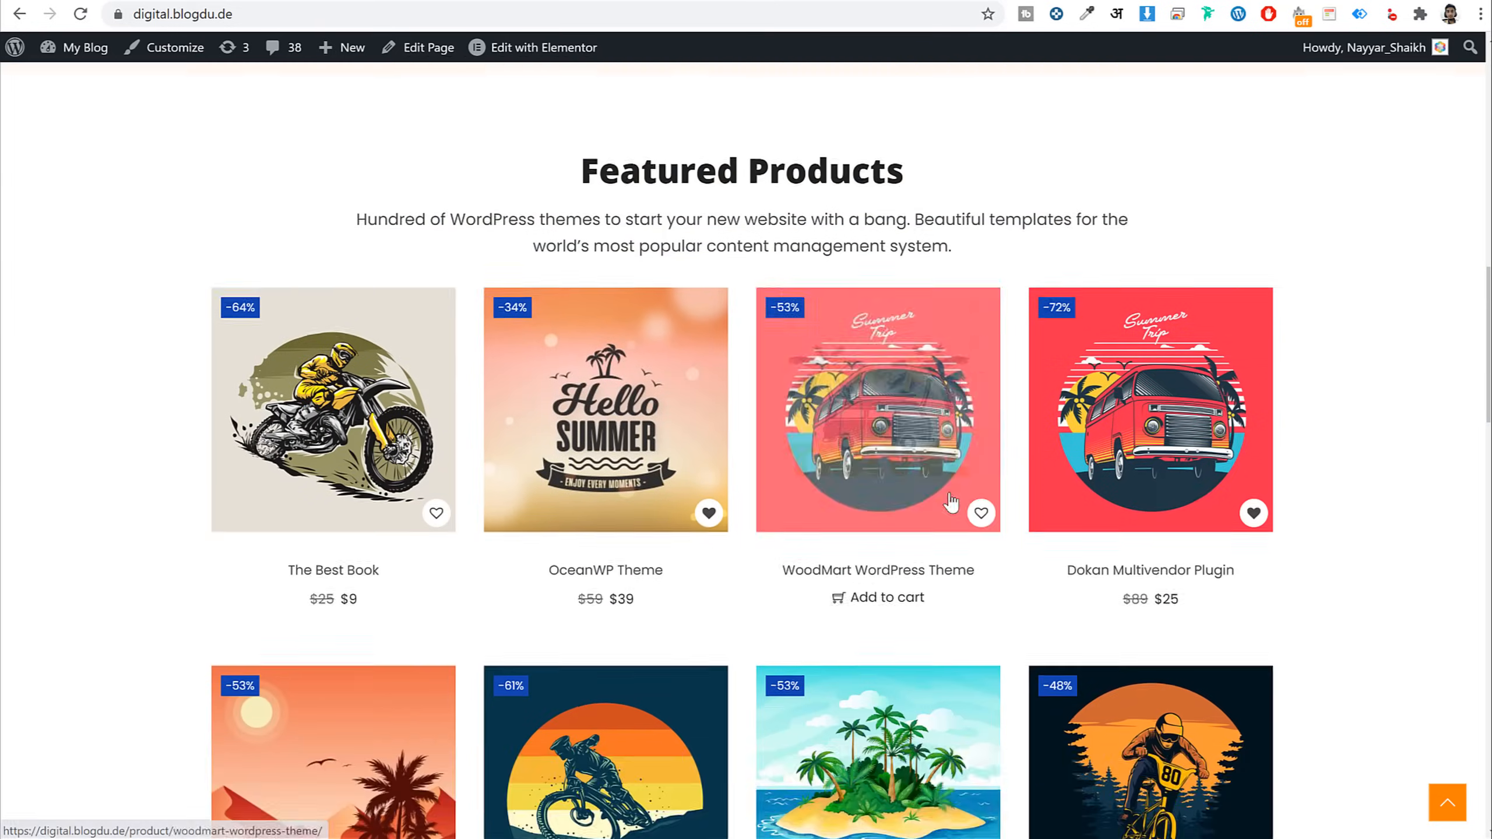
scroll(950, 500, down, 15)
scroll(875, 544, up, 20)
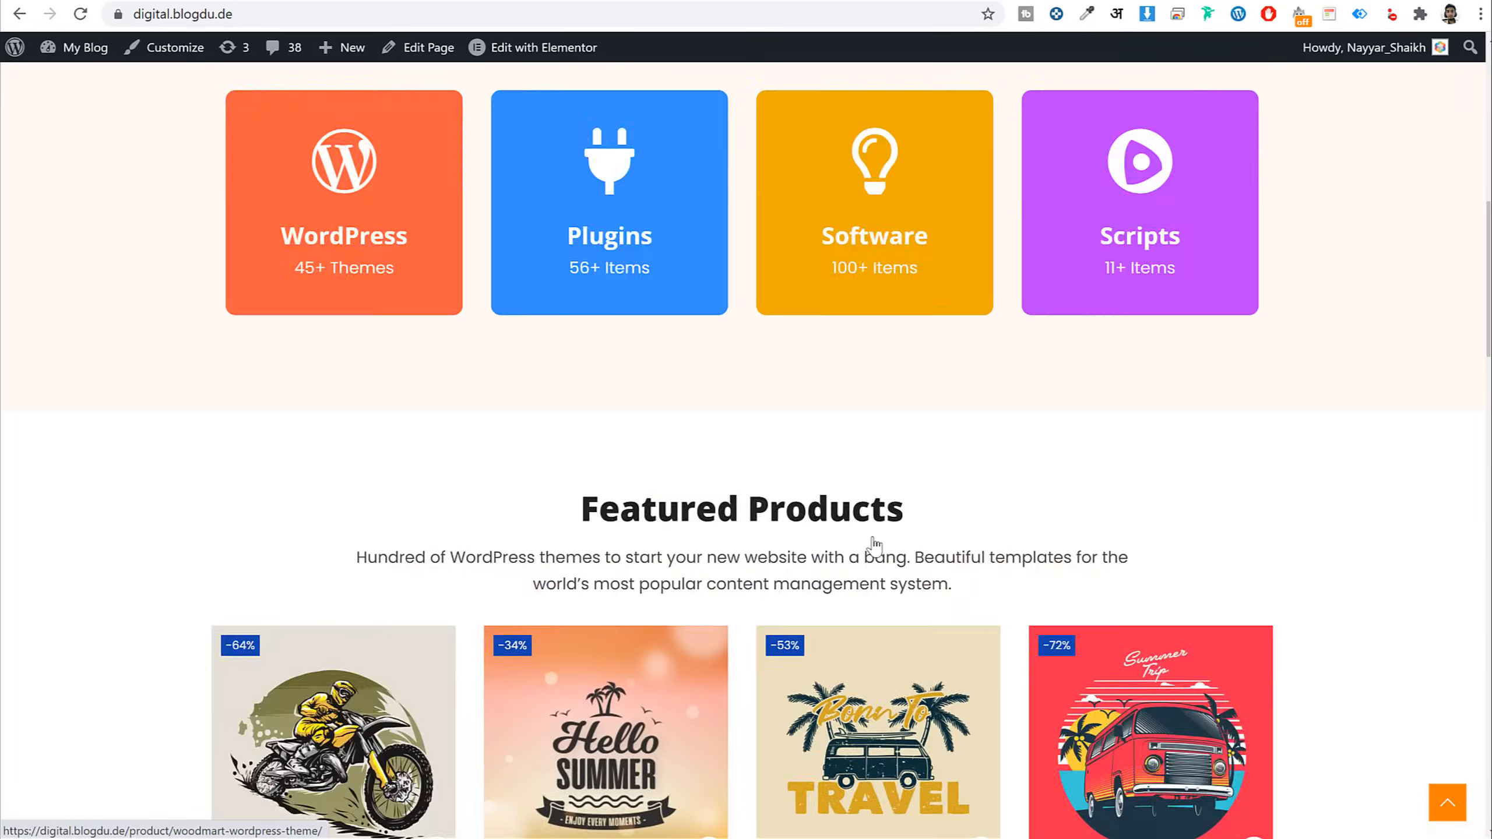
scroll(875, 544, up, 10)
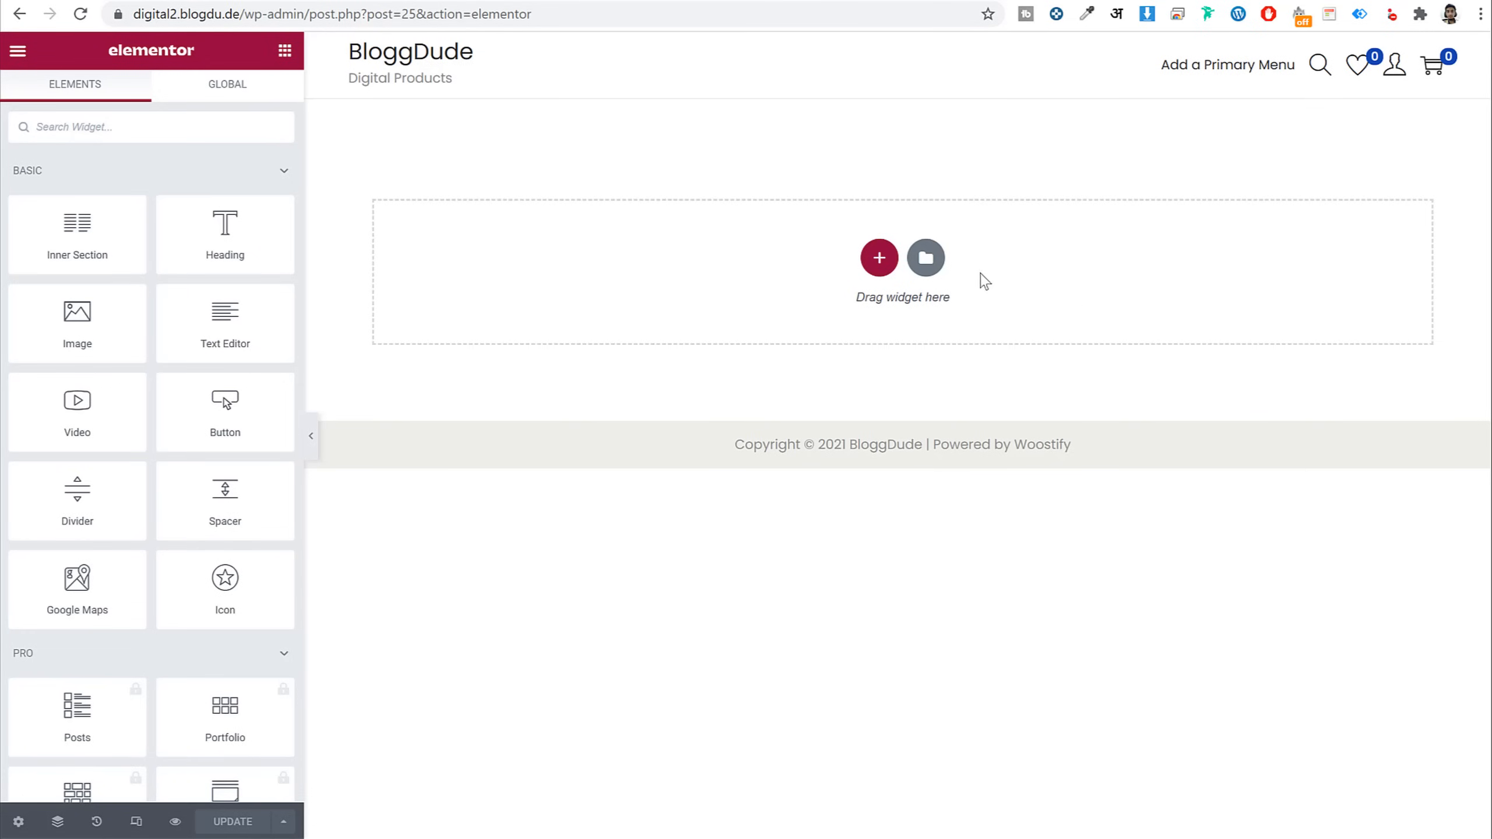
scroll(186, 553, down, 15)
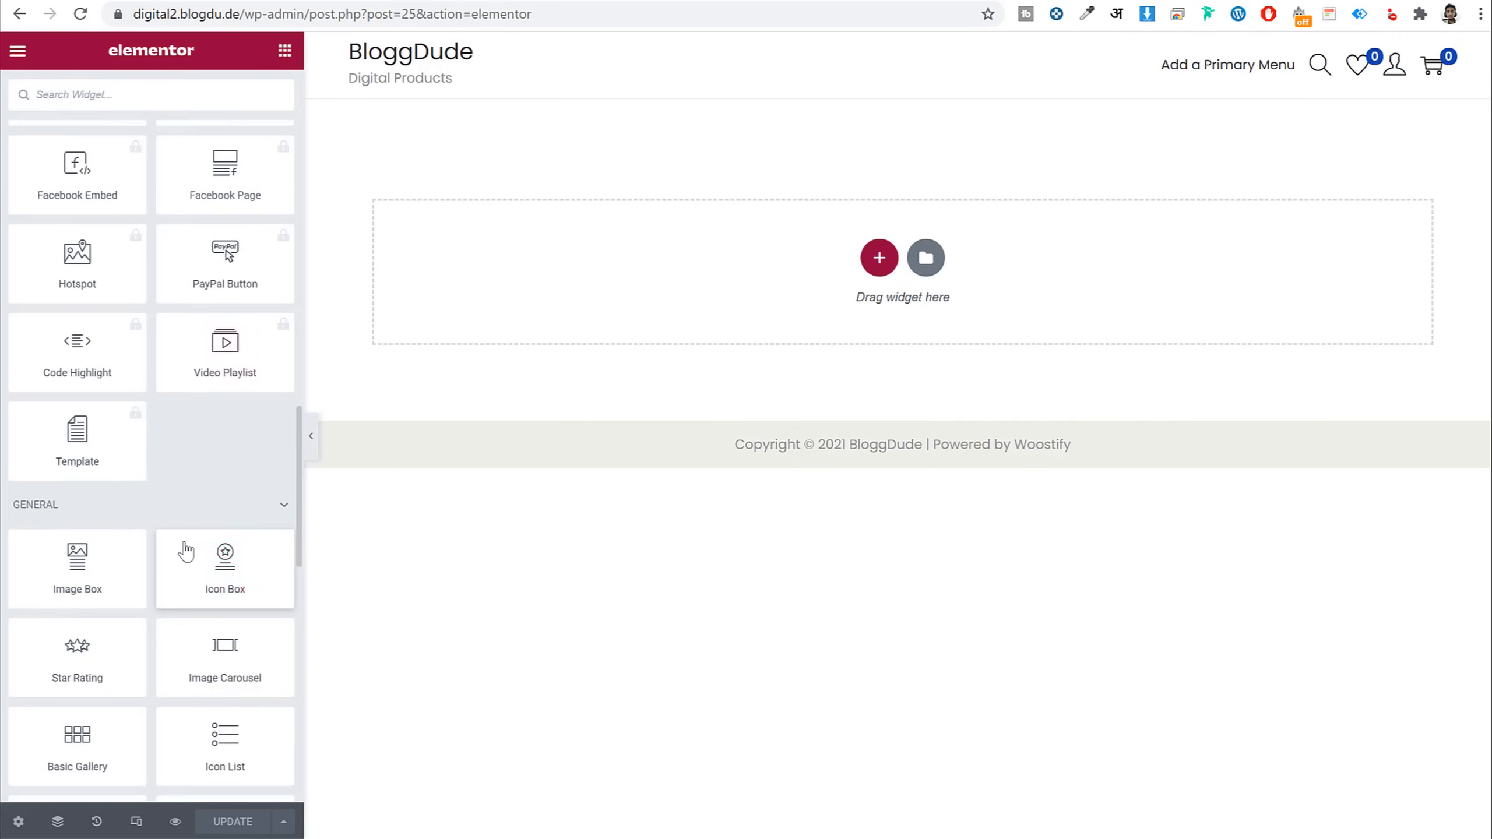
scroll(185, 552, up, 15)
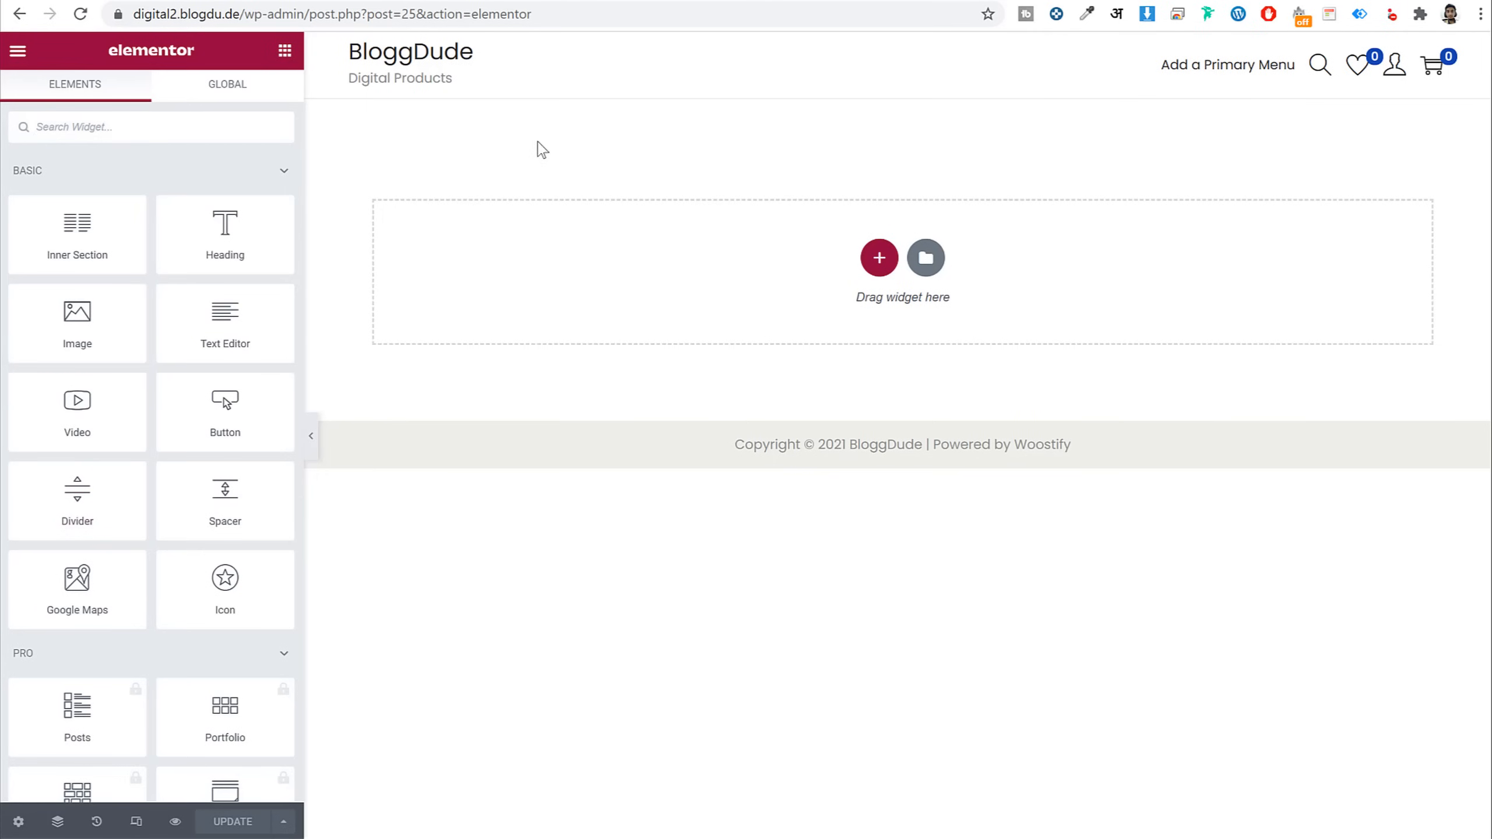
Add a new three-column section to the Home page
click(879, 258)
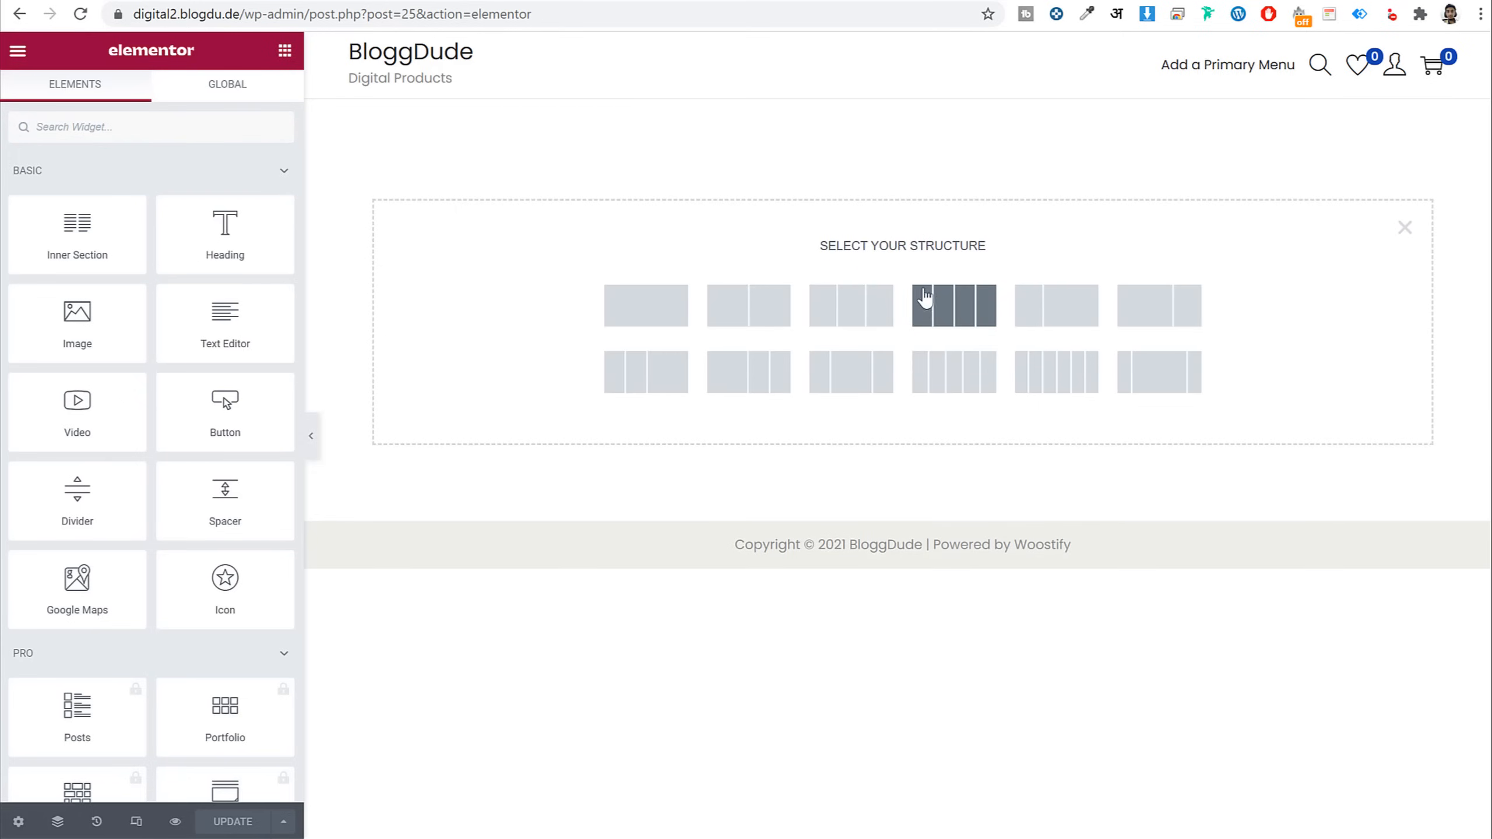
click(874, 321)
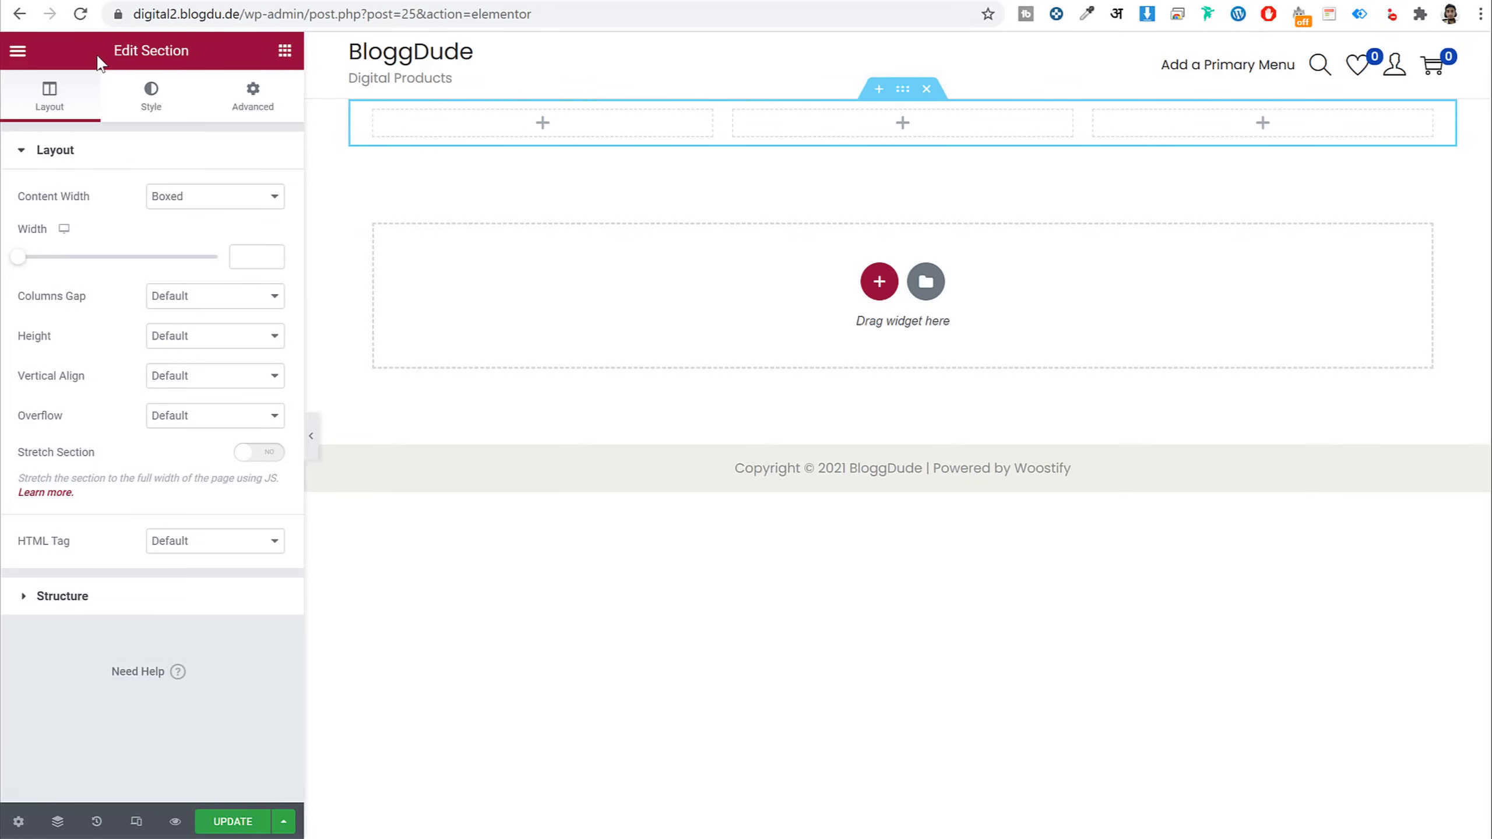
drag(98, 58, 201, 57)
click(202, 59)
Drag a Button widget into the first column and begin editing its 'Click here' text
click(288, 58)
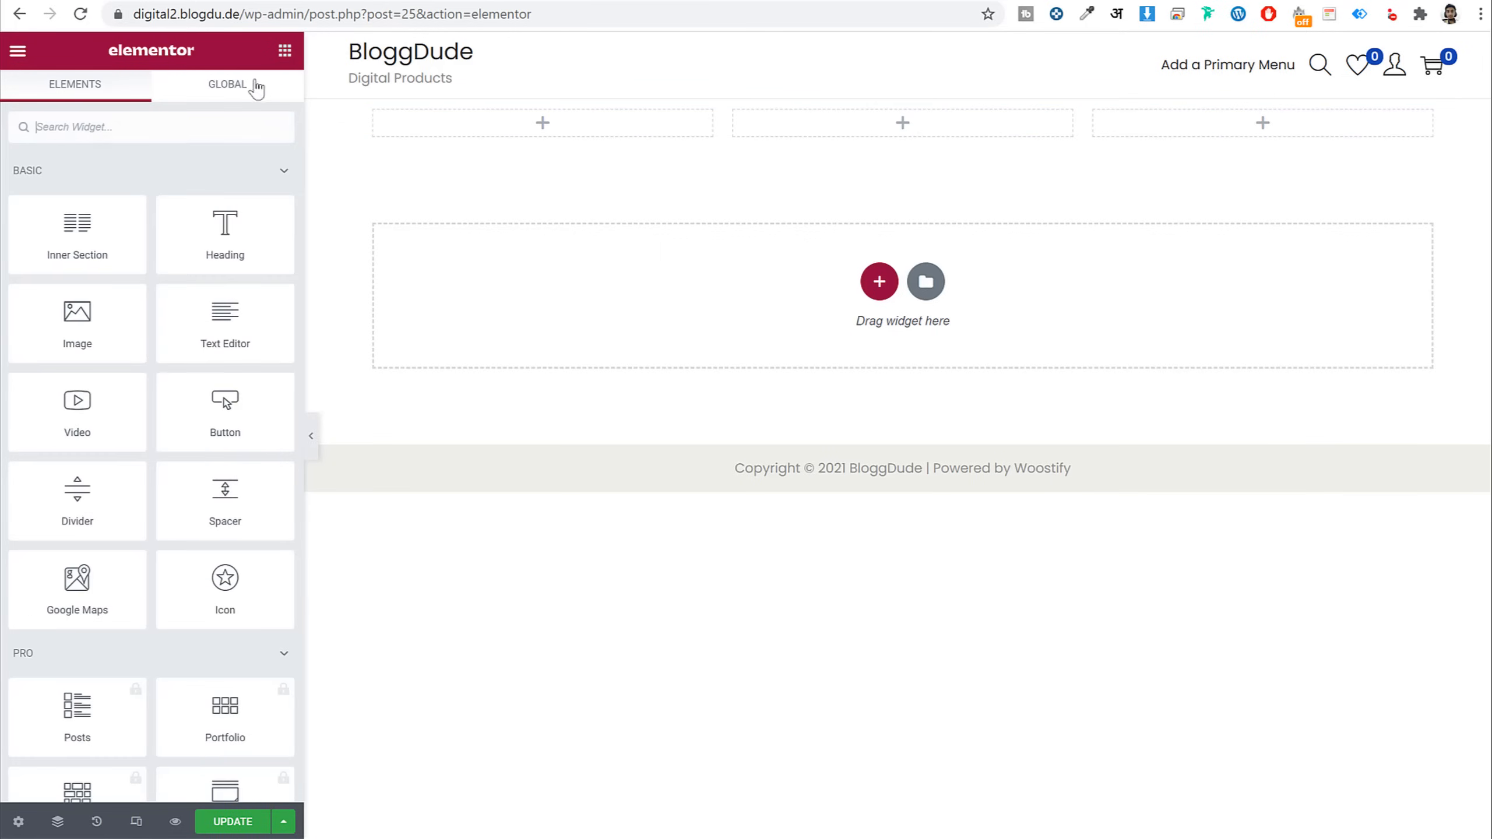
scroll(155, 522, down, 12)
scroll(155, 521, up, 12)
drag(229, 432, 492, 127)
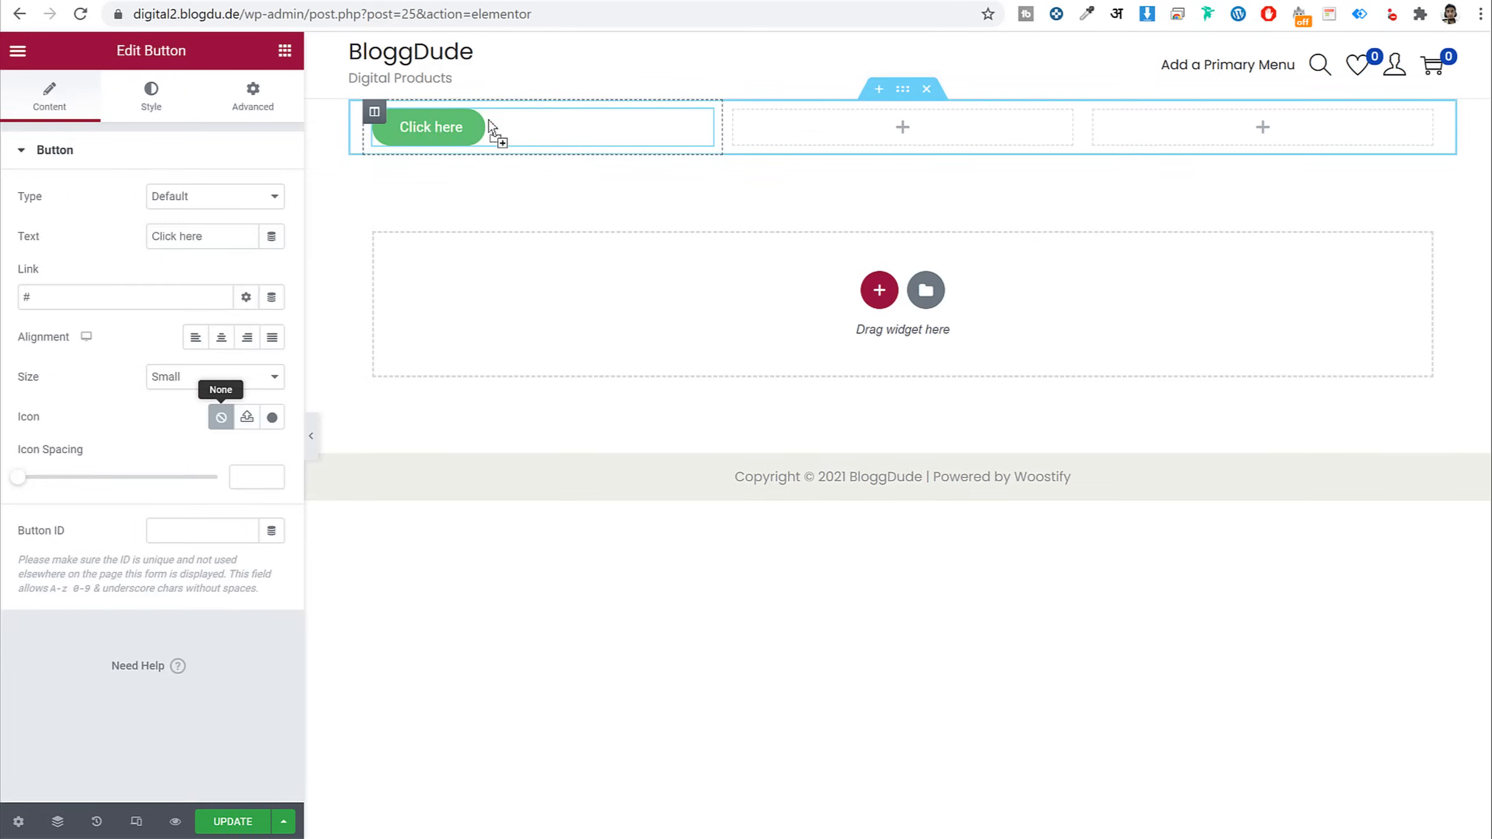
click(459, 131)
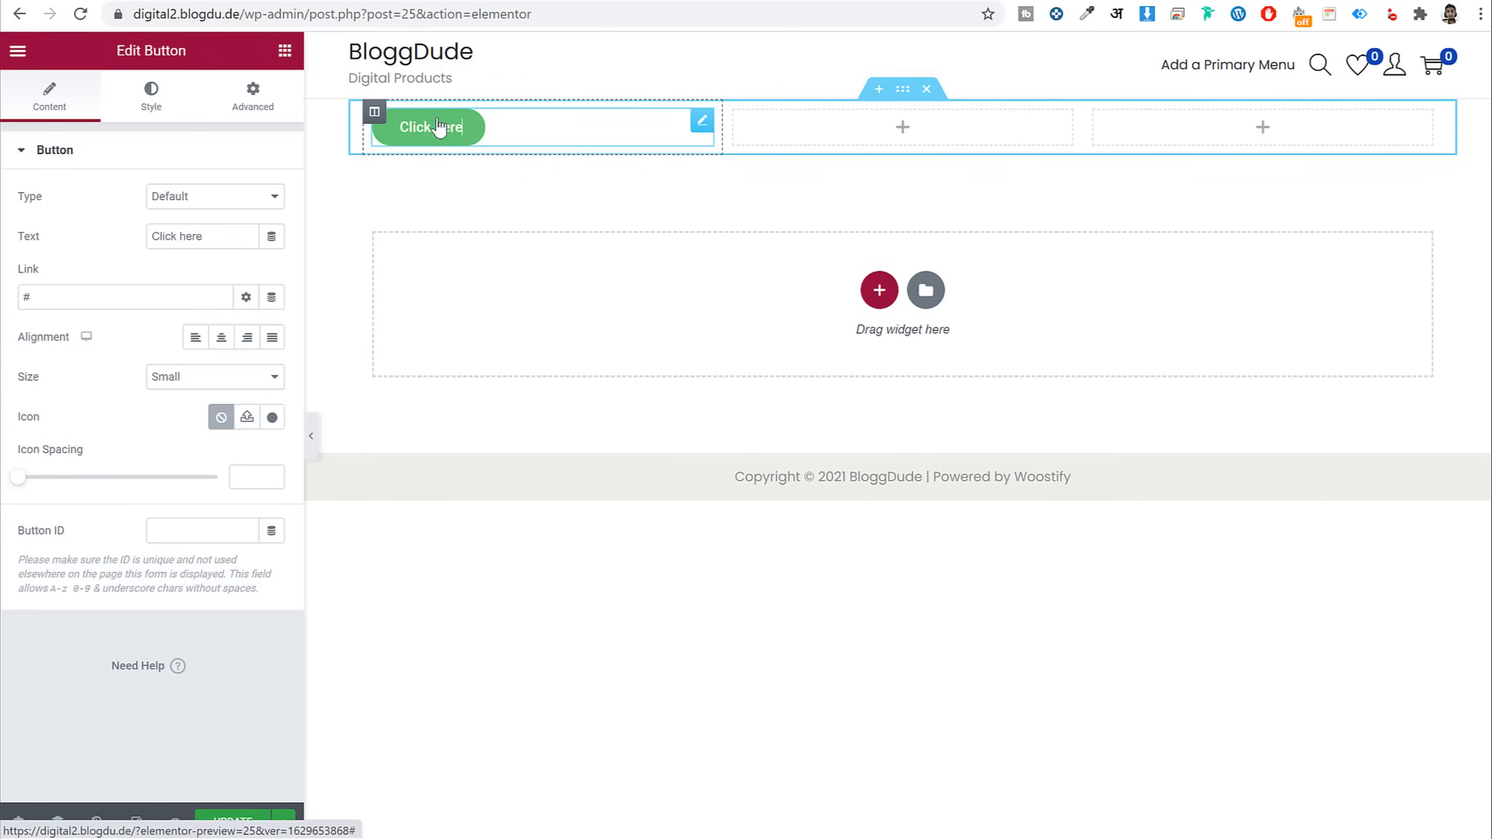
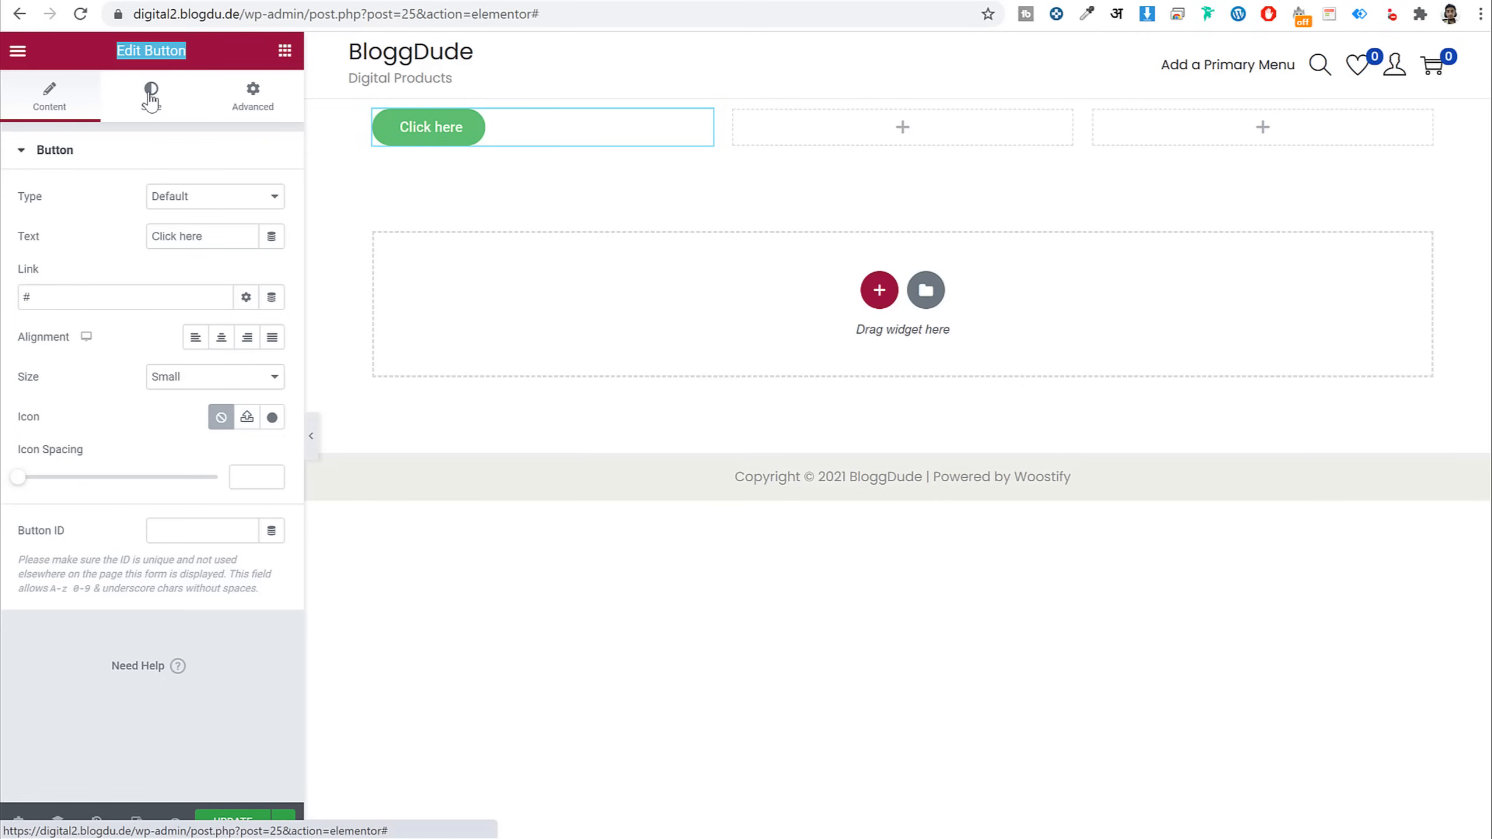
Change the button label to 'Text Button'
click(249, 101)
click(68, 109)
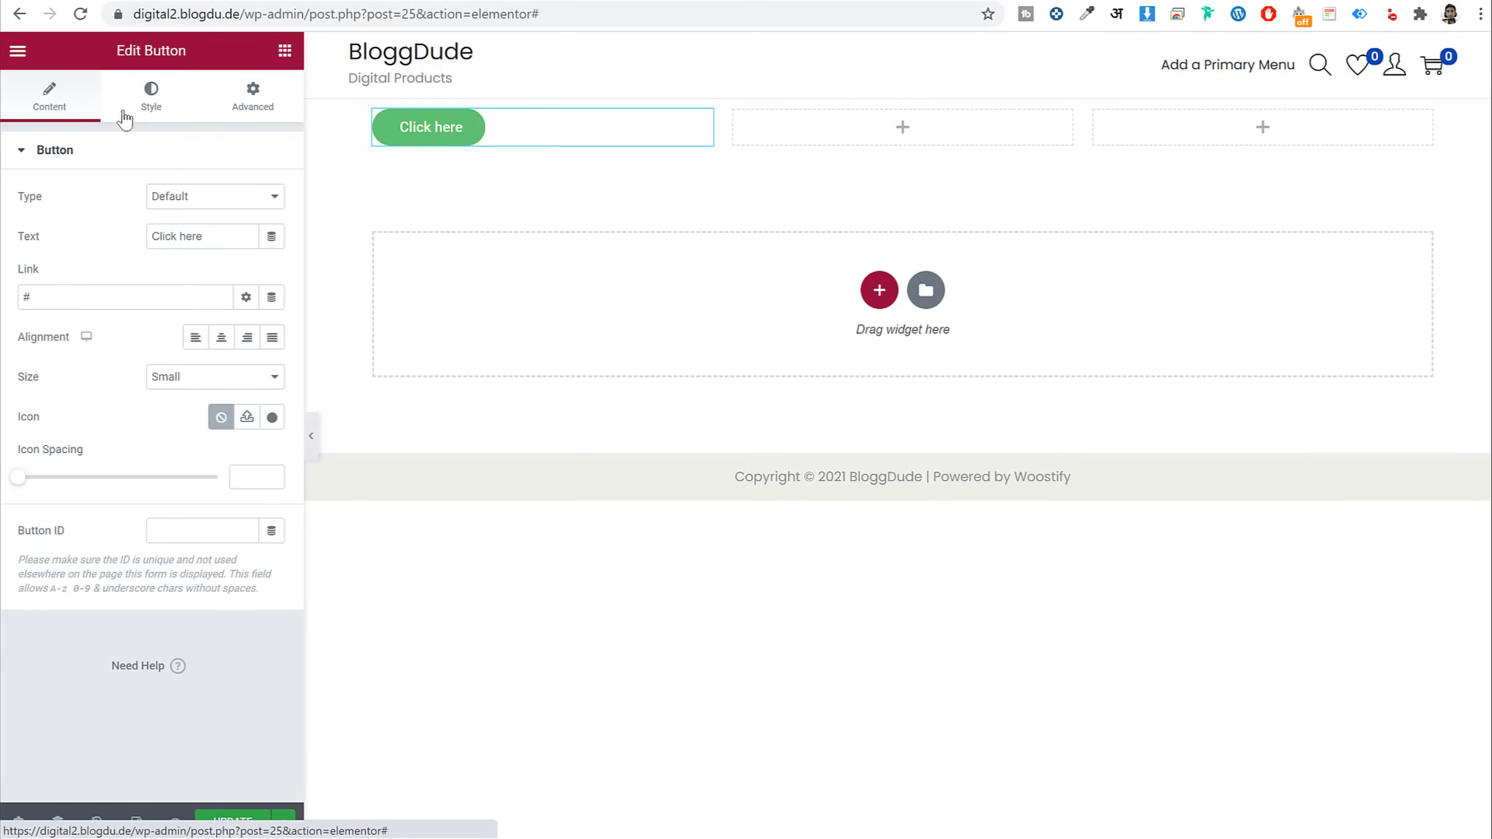
triple_click(234, 238)
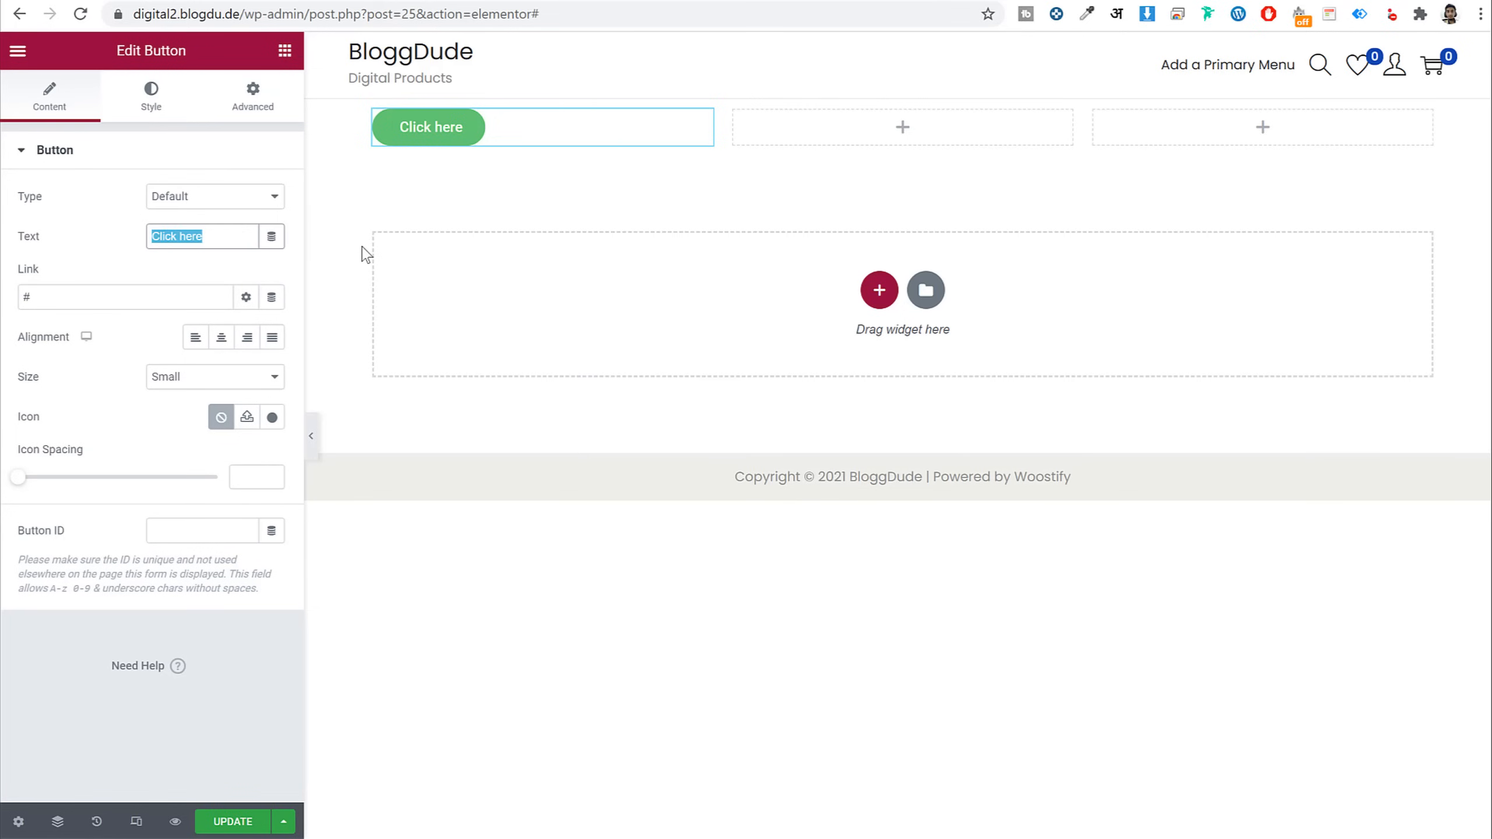
text(Text Button)
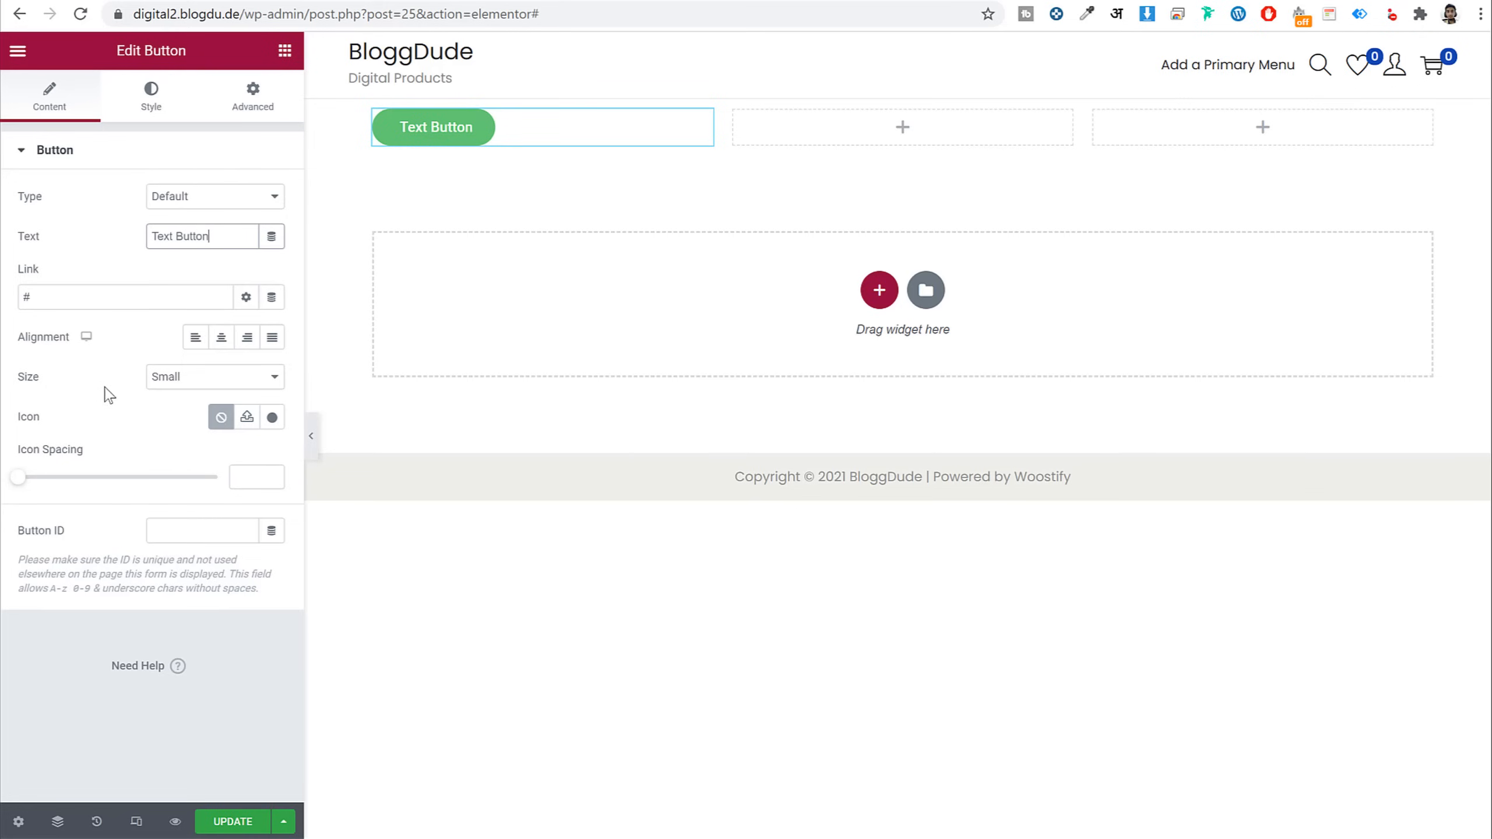
Give the button a light pink background and #FF2020 red text
click(151, 97)
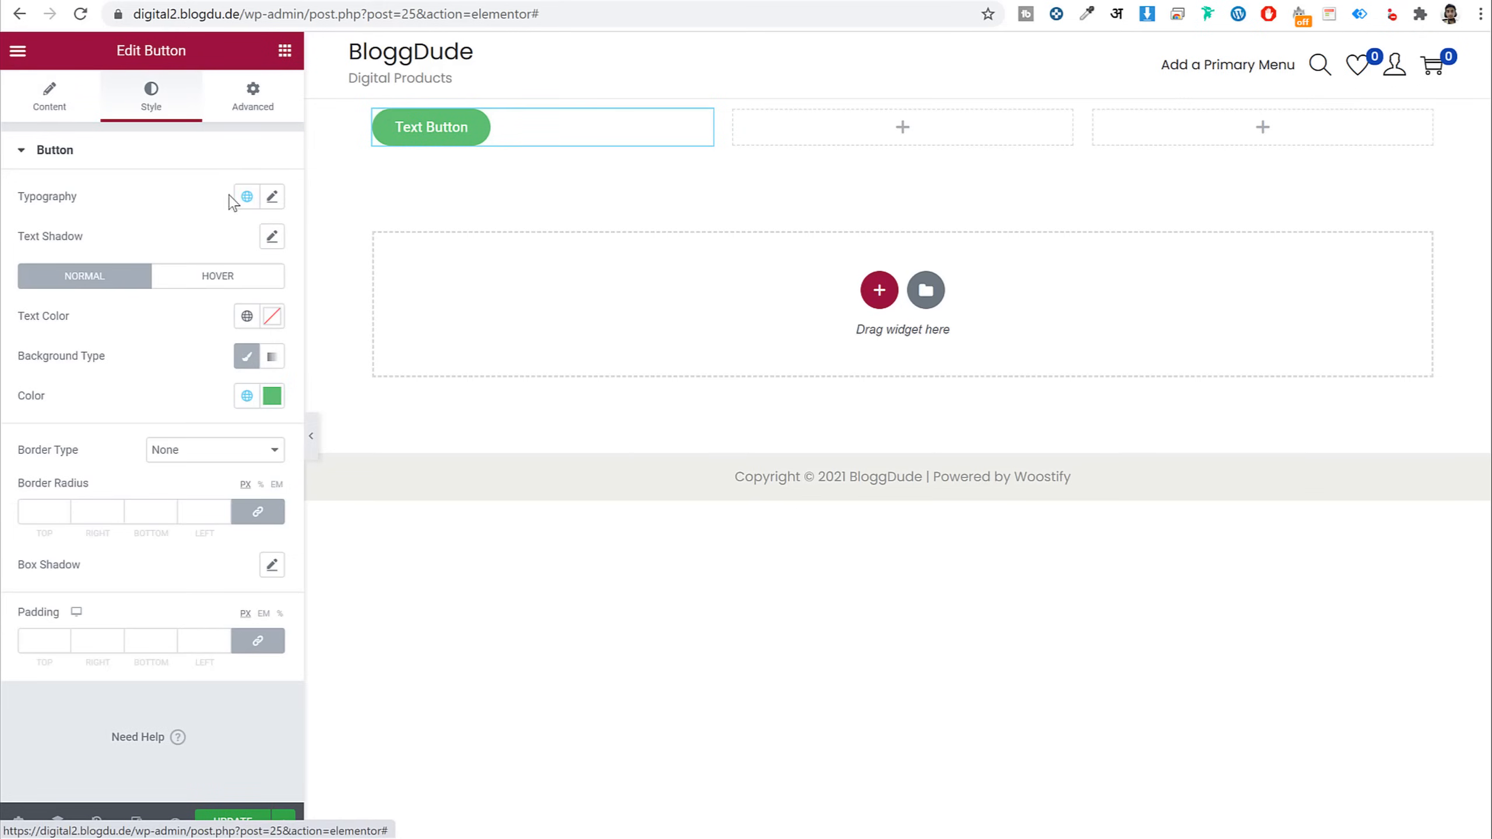
click(272, 395)
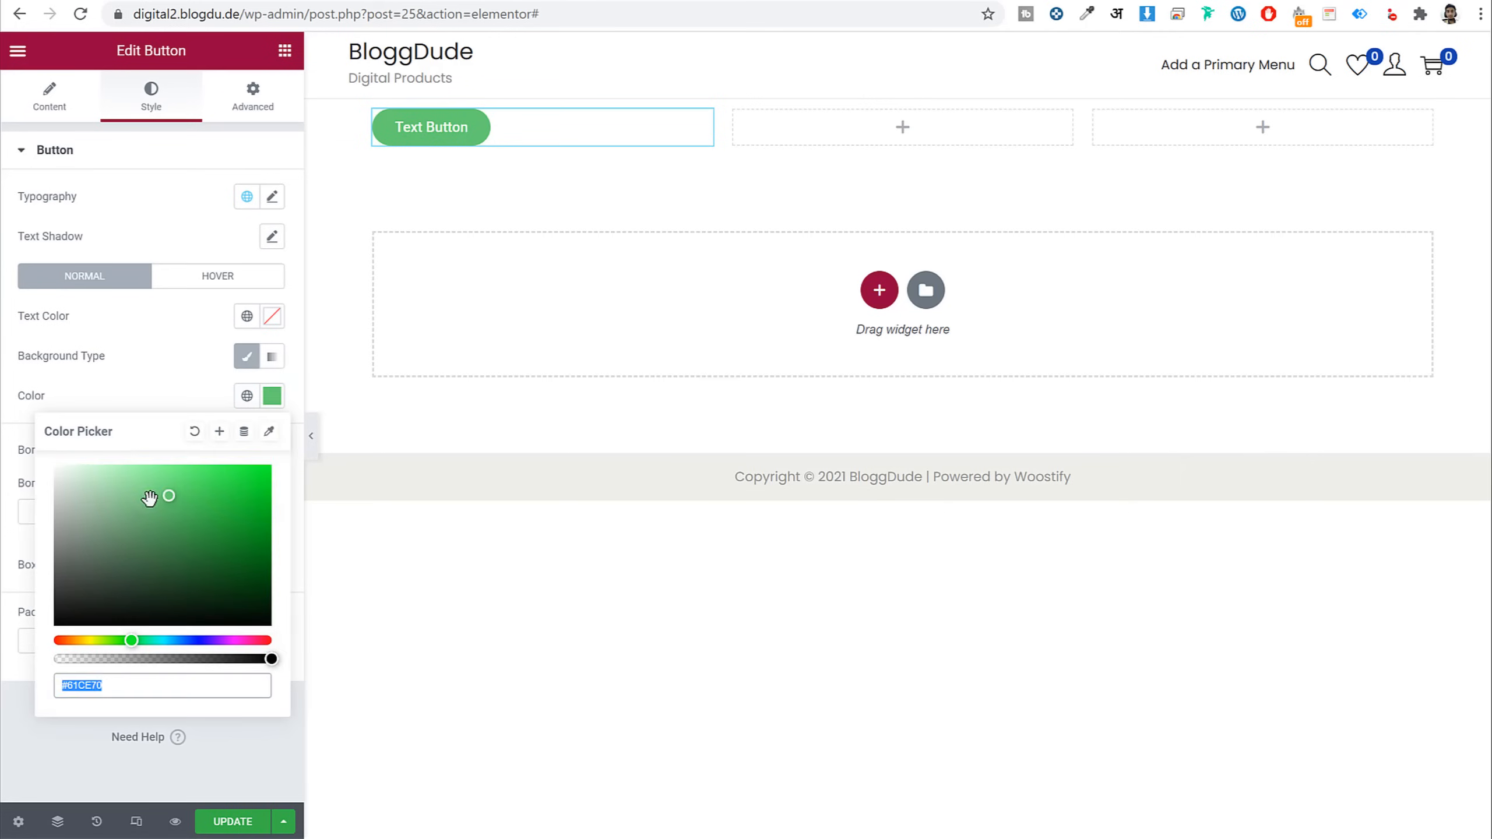
text(#0CE42A)
click(243, 546)
drag(188, 641, 254, 640)
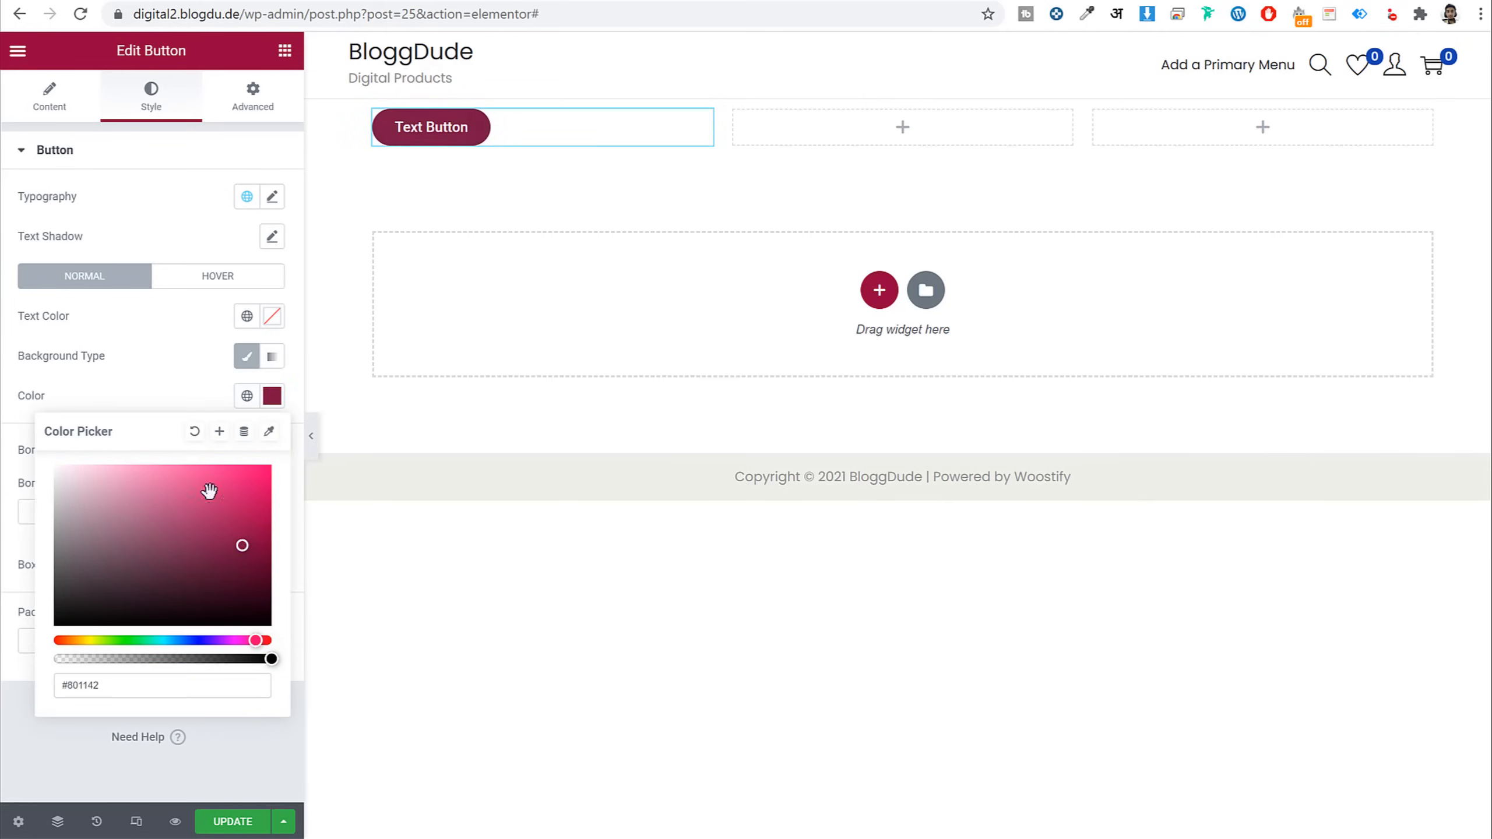
drag(209, 491, 173, 443)
click(207, 328)
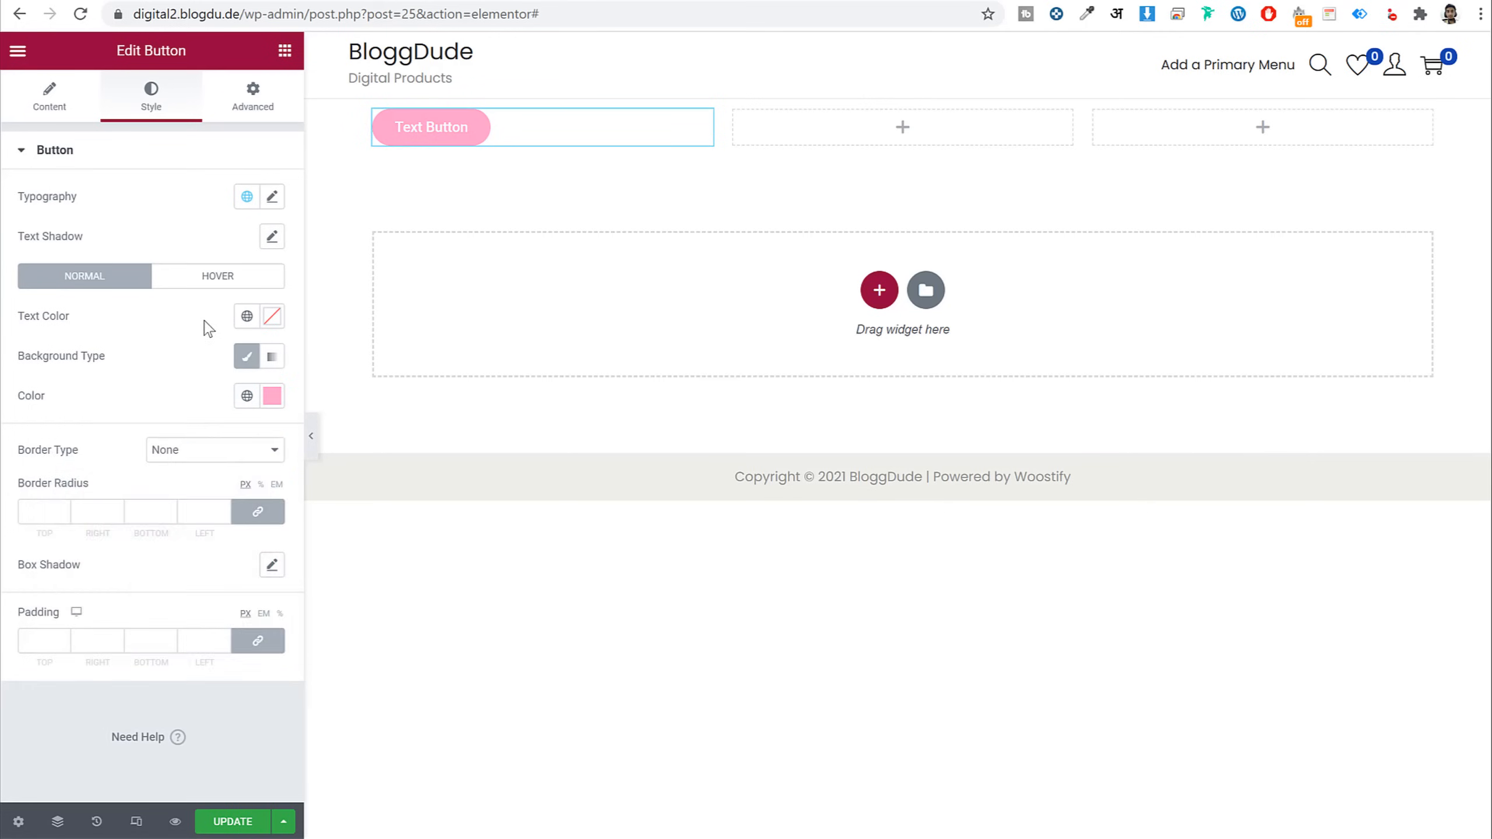
click(272, 315)
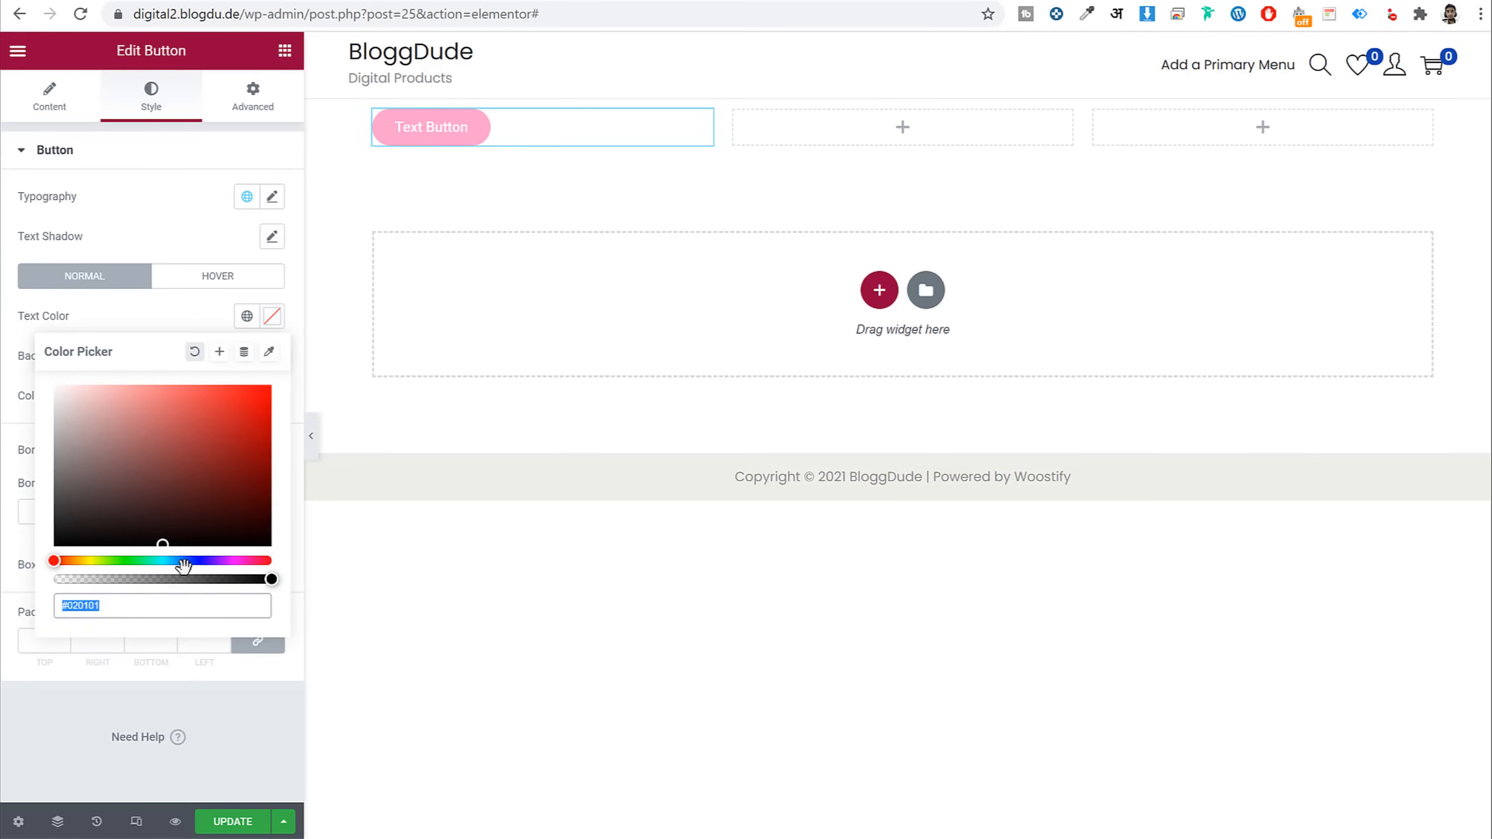
text(#FF2020)
click(197, 319)
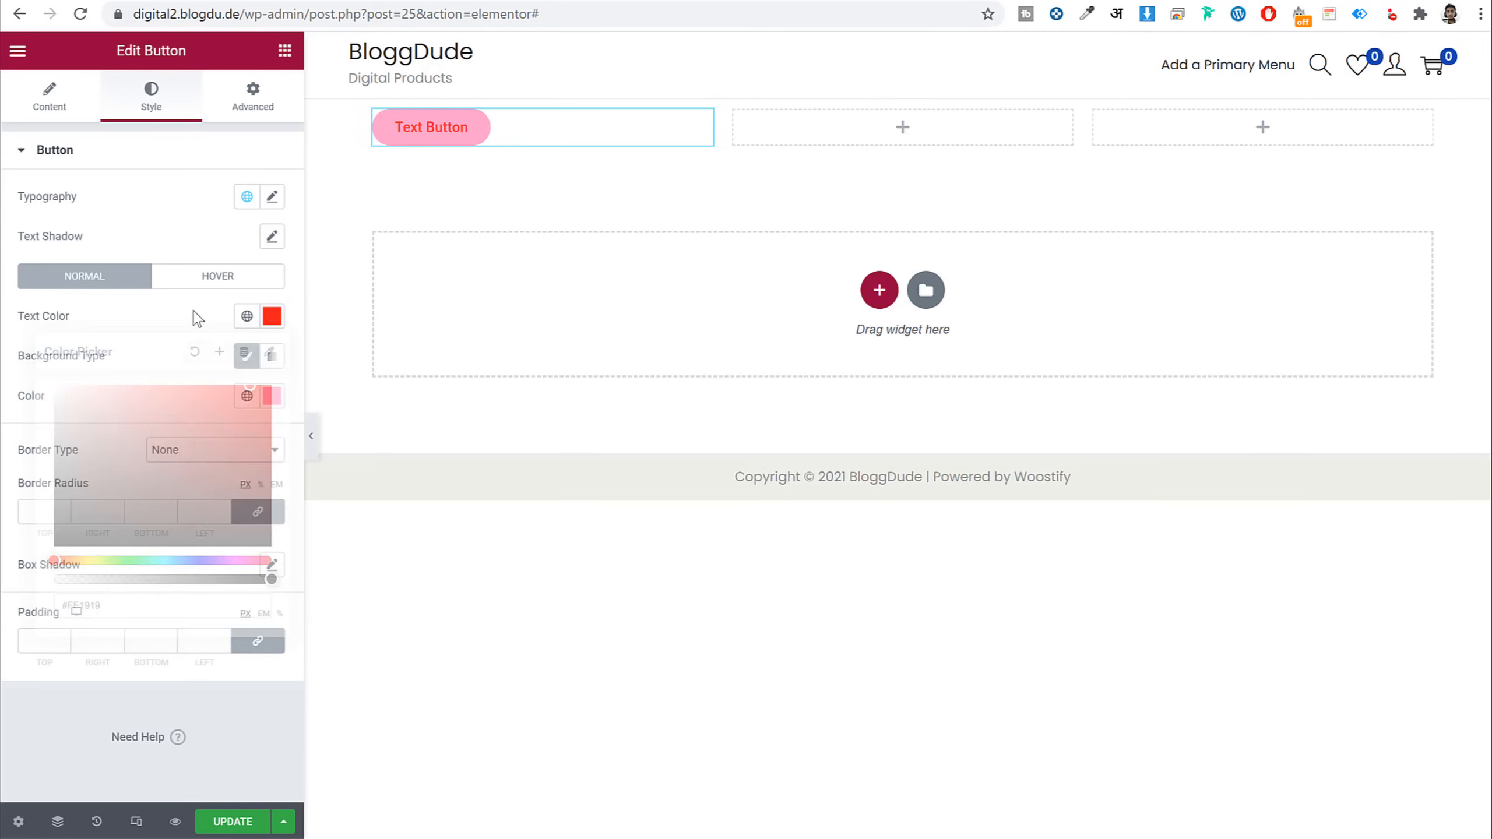
Set the button's entrance animation to Fade In Down
click(263, 94)
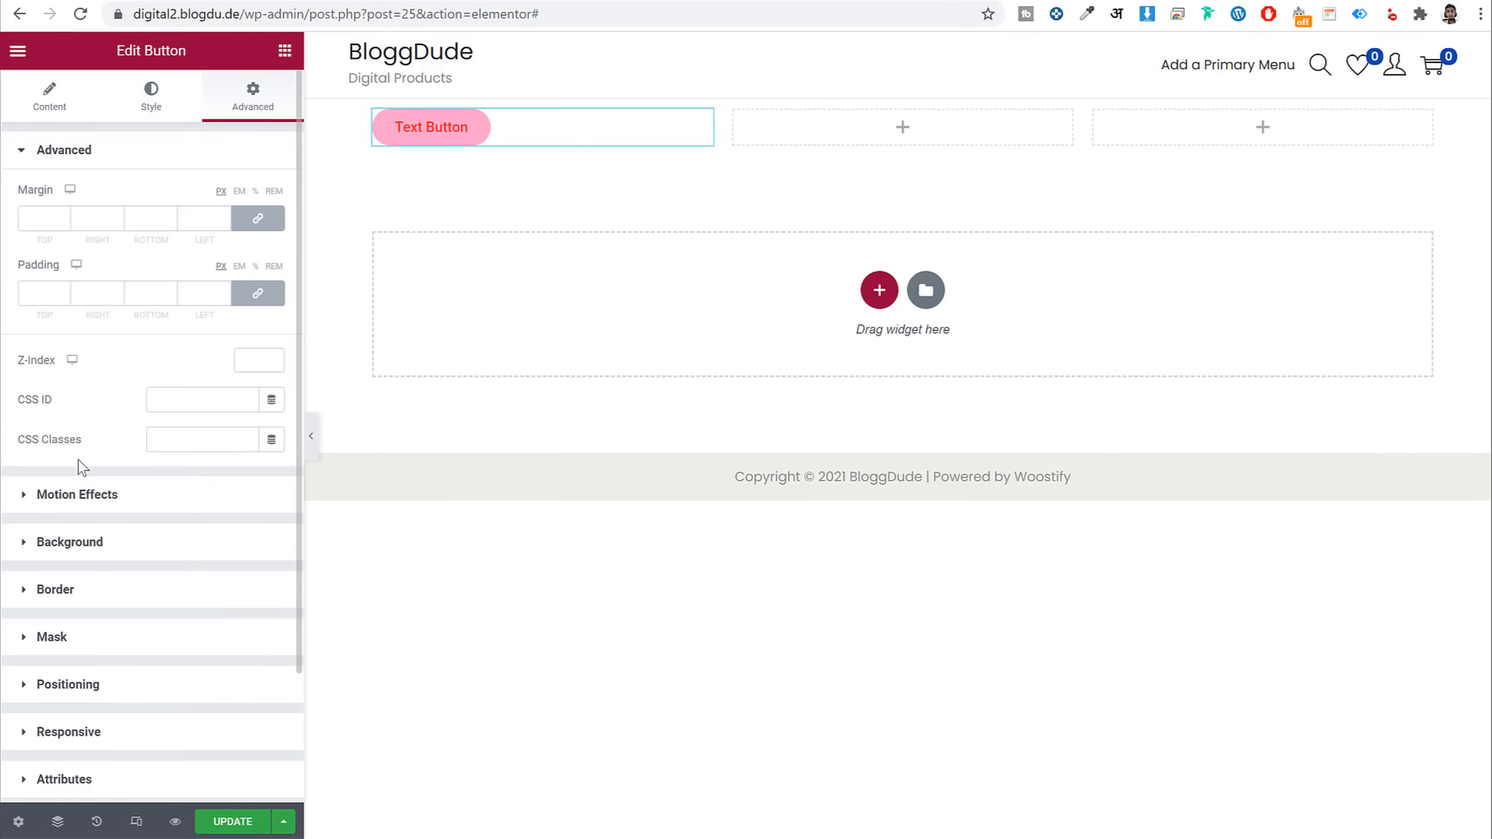
click(105, 504)
click(126, 266)
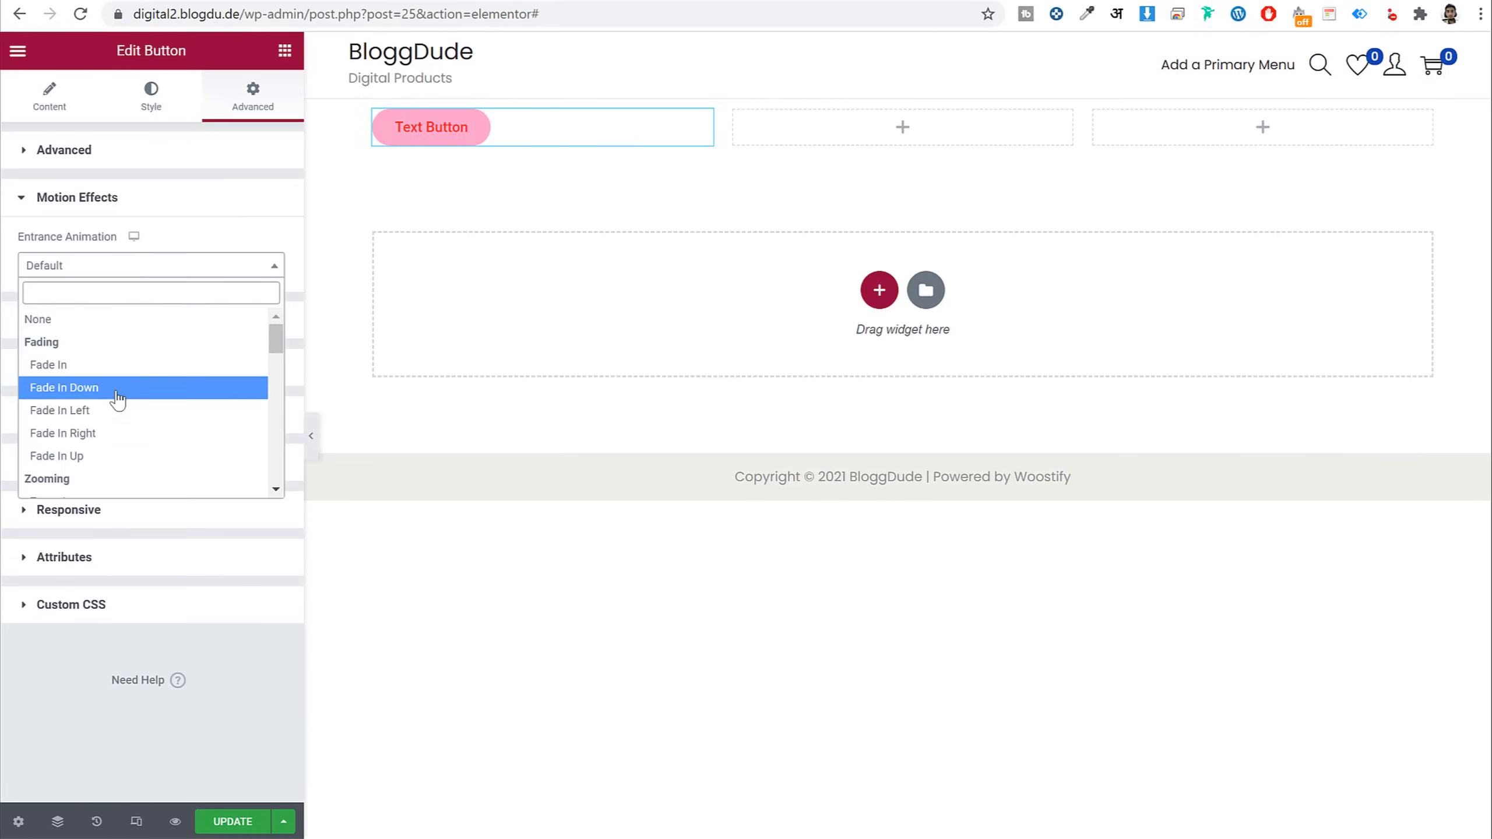
click(117, 388)
click(117, 266)
click(110, 388)
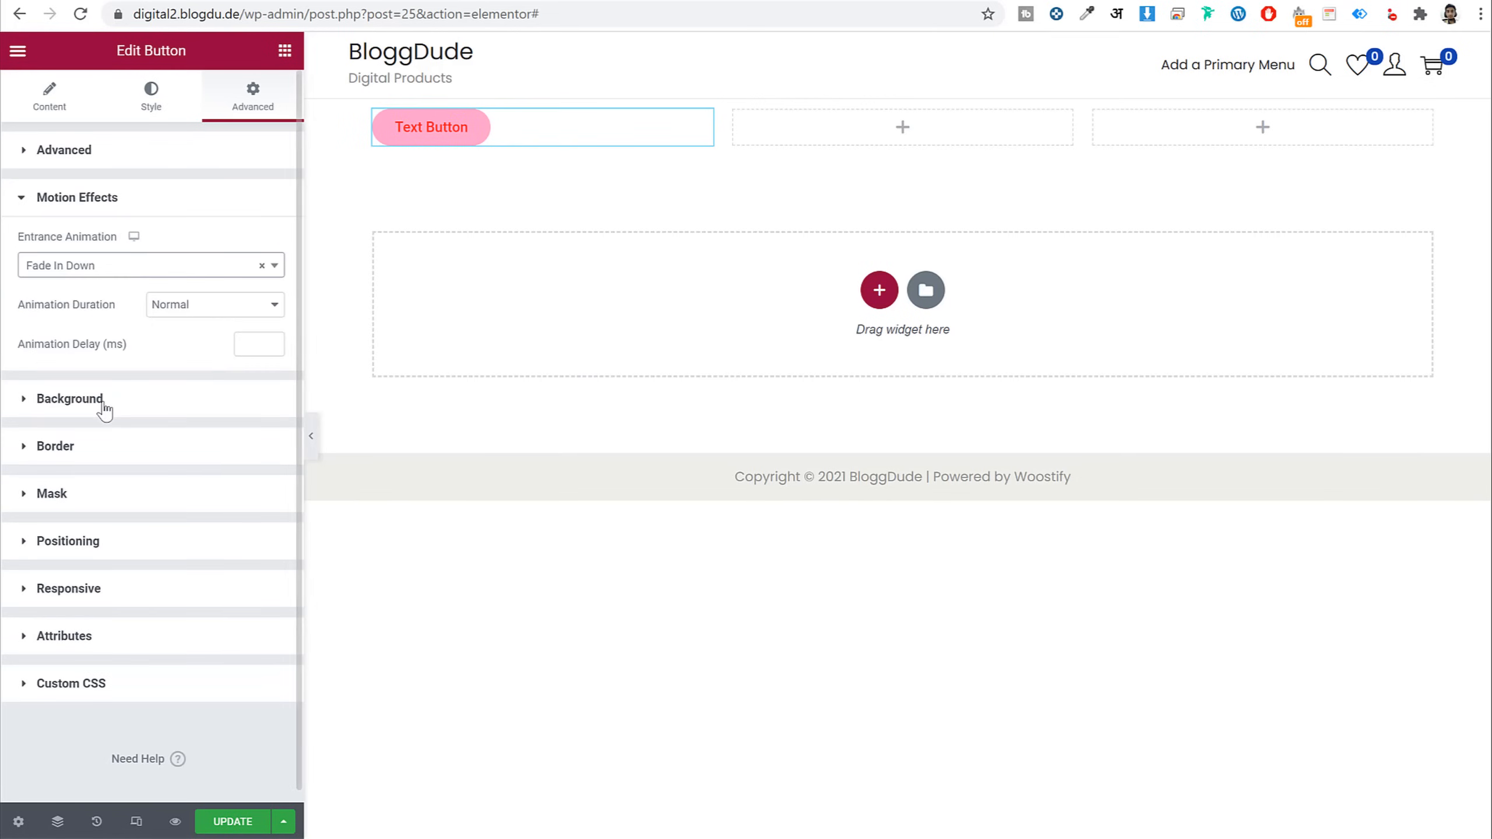
click(88, 201)
click(106, 261)
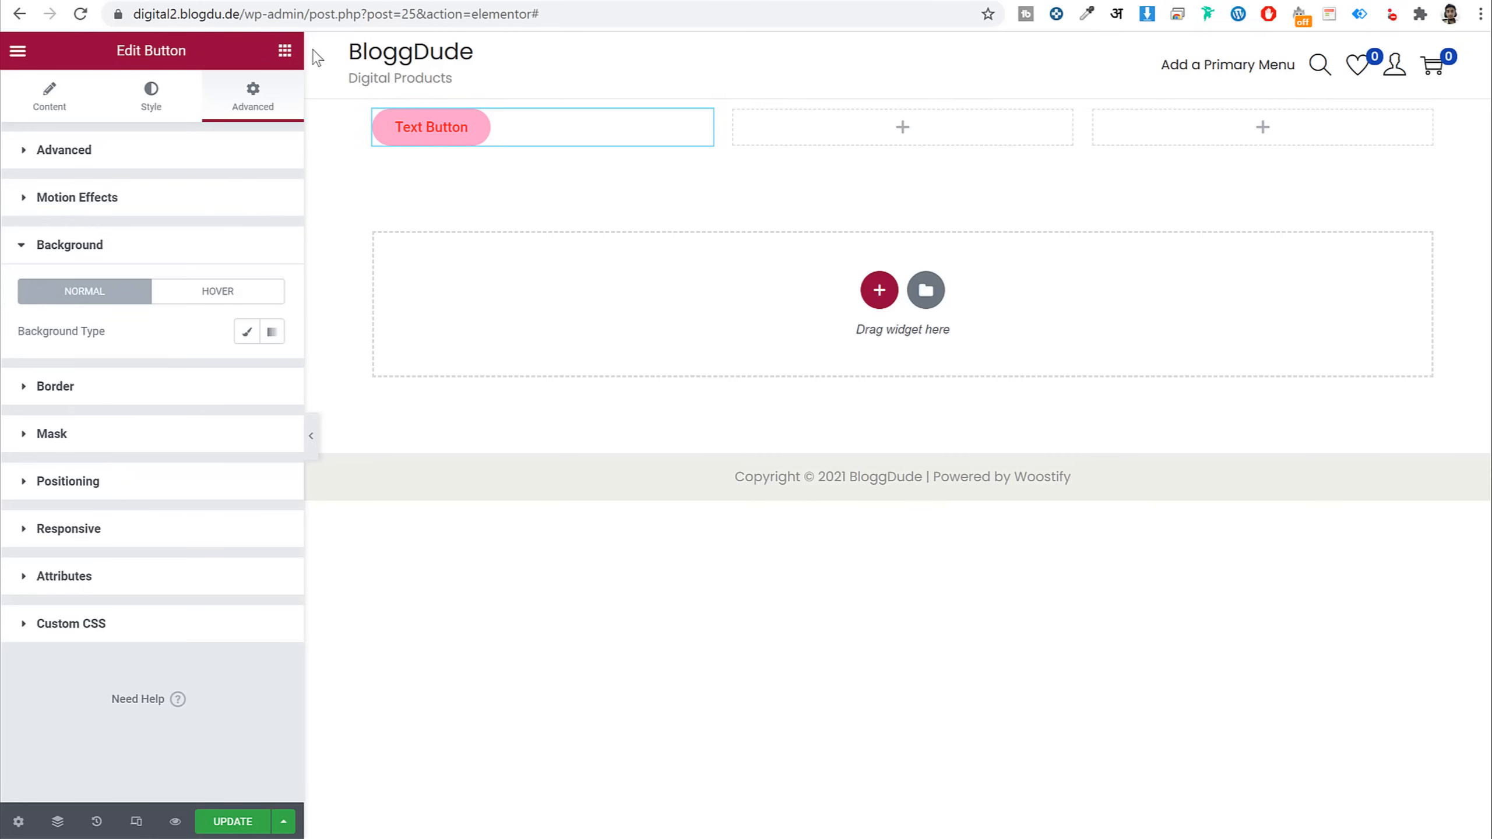
click(284, 52)
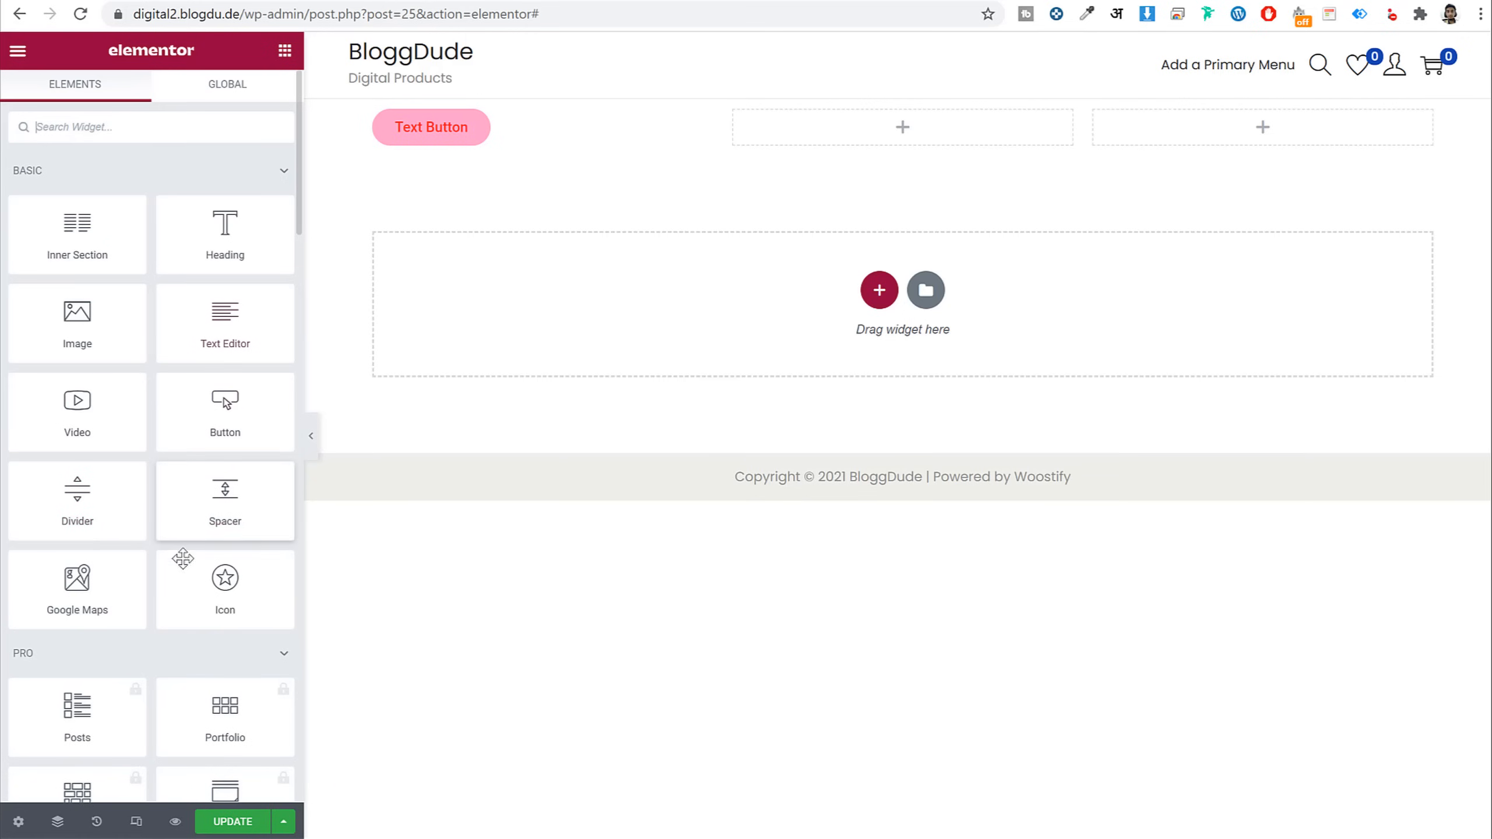
Place a star Icon widget in the middle column, then delete the whole row
drag(225, 579, 834, 128)
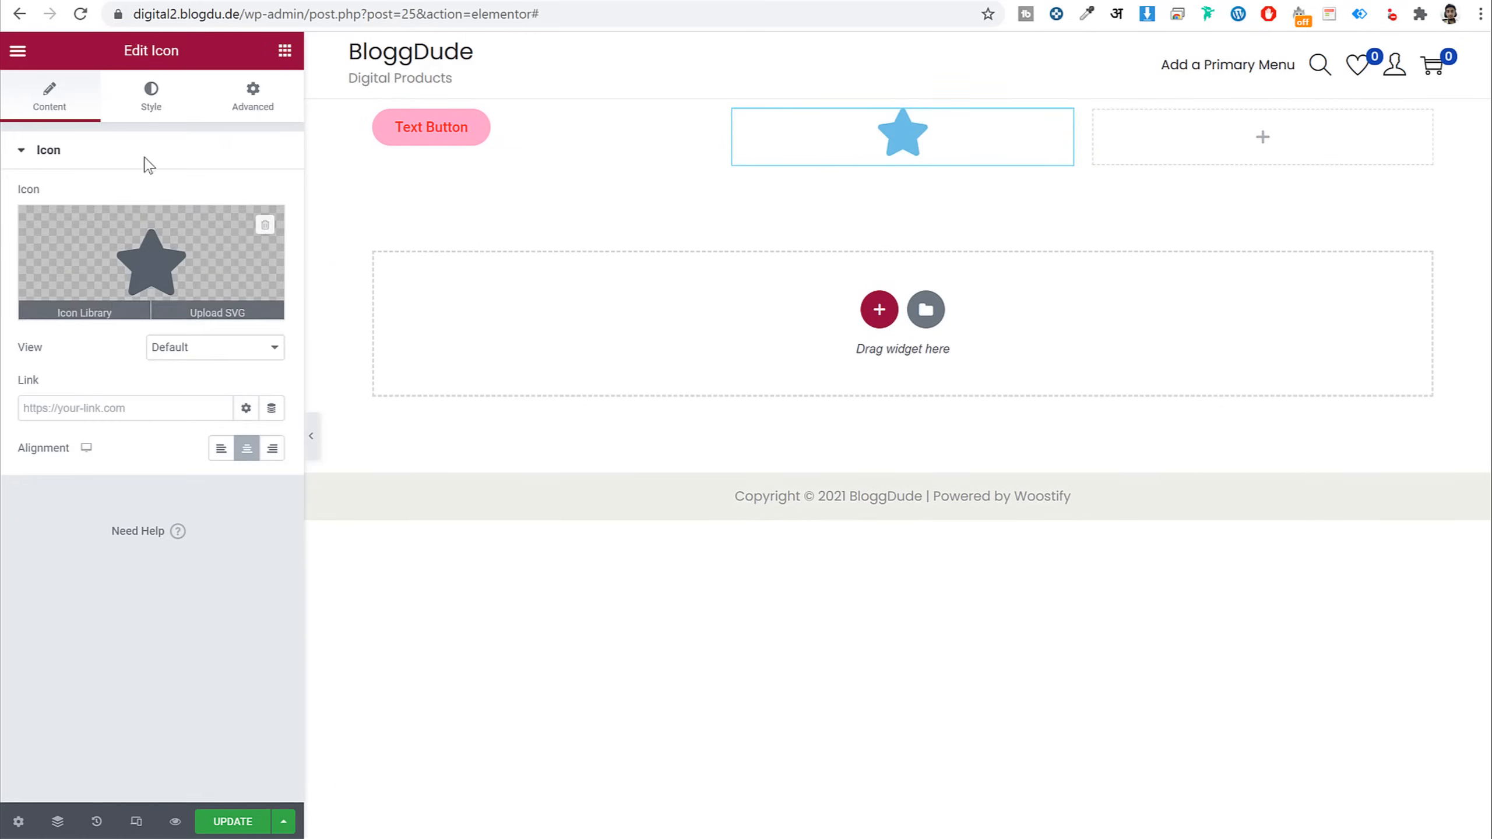
click(151, 94)
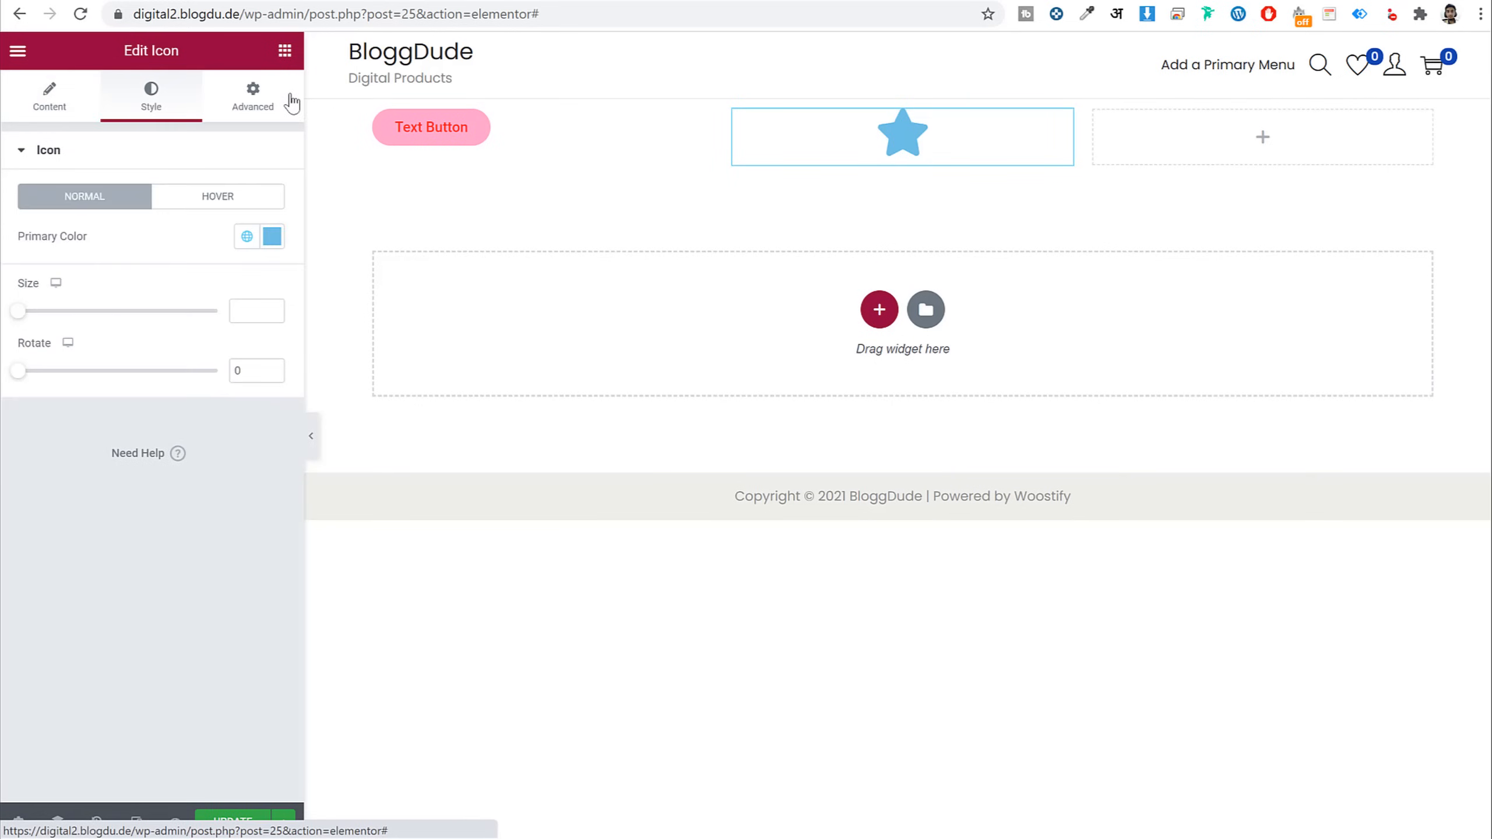
click(289, 101)
click(47, 98)
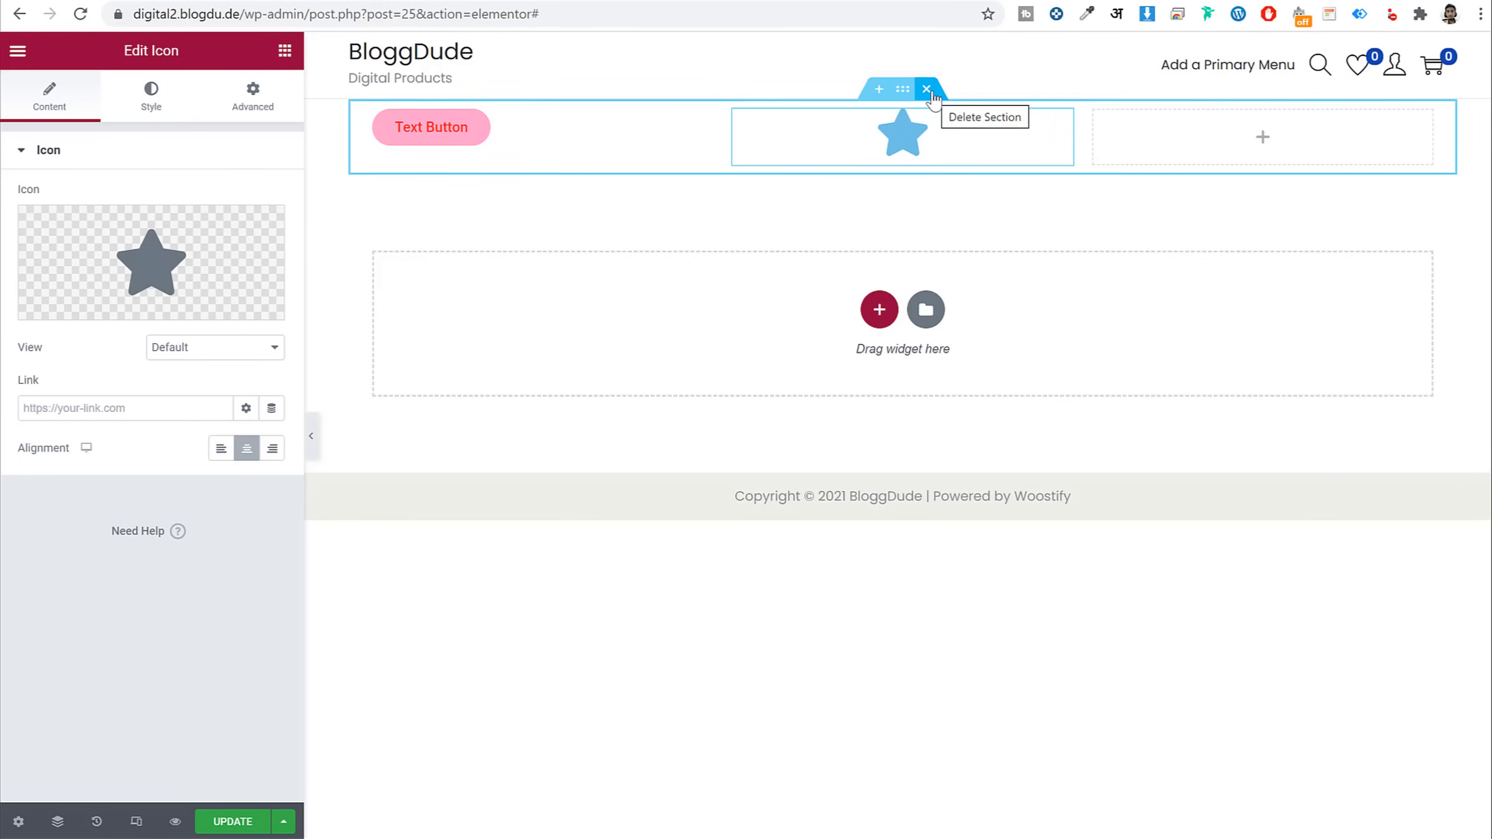
click(927, 89)
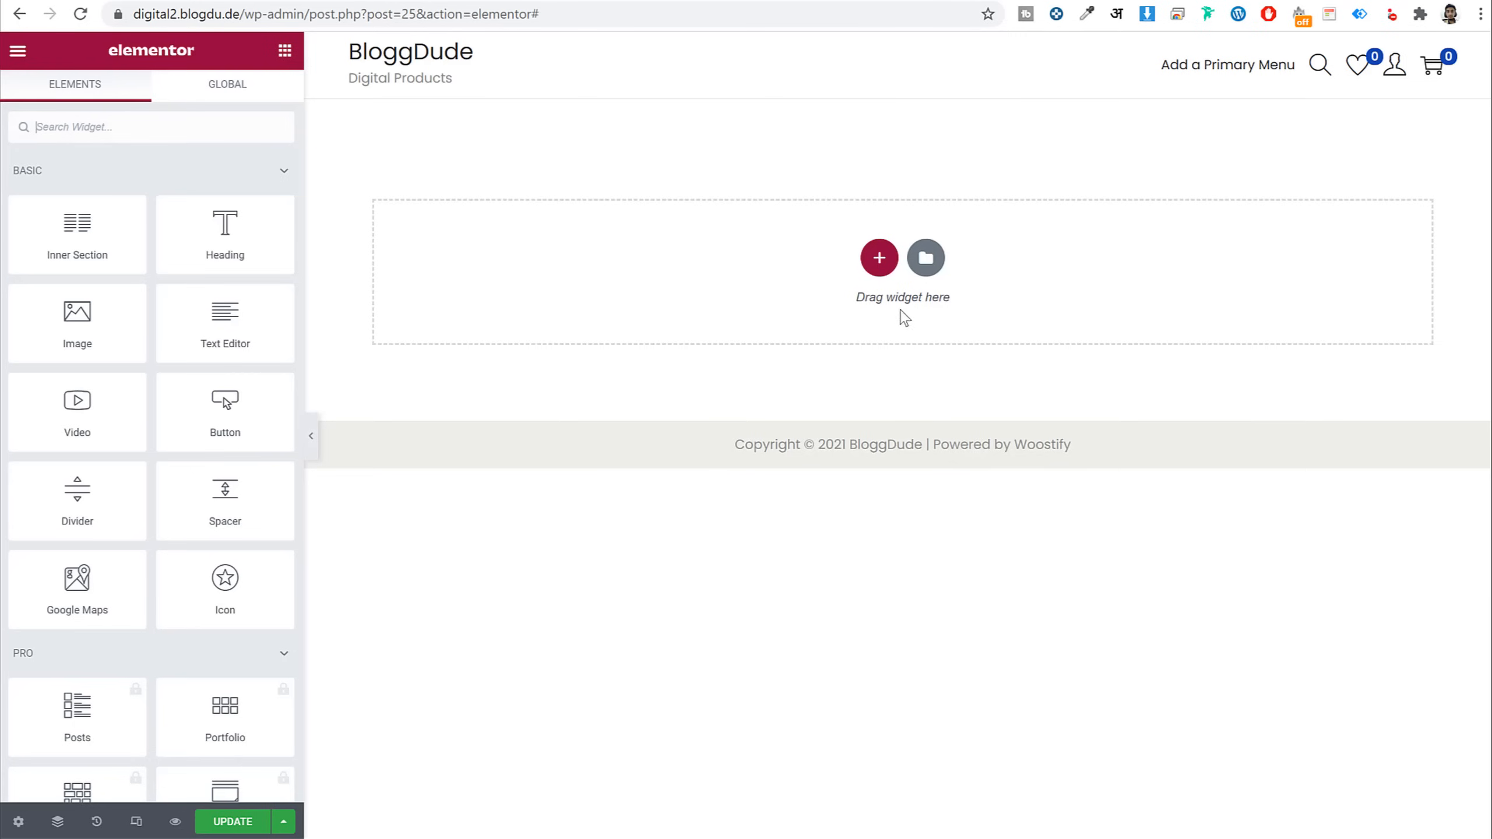
click(876, 257)
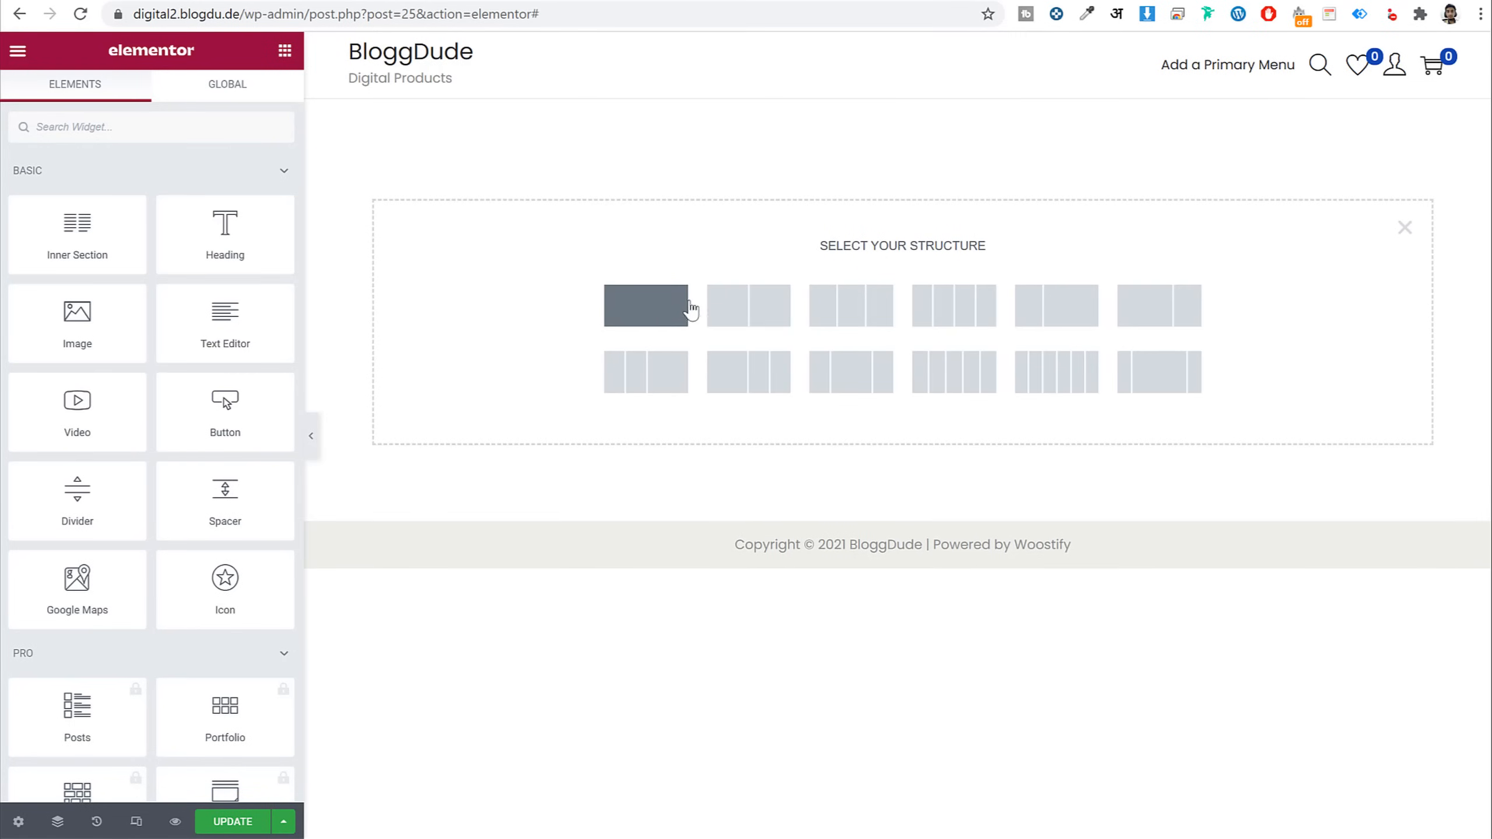
Add a one-column section and copy the 'Marketplace for Software' heading from the live homepage
click(660, 299)
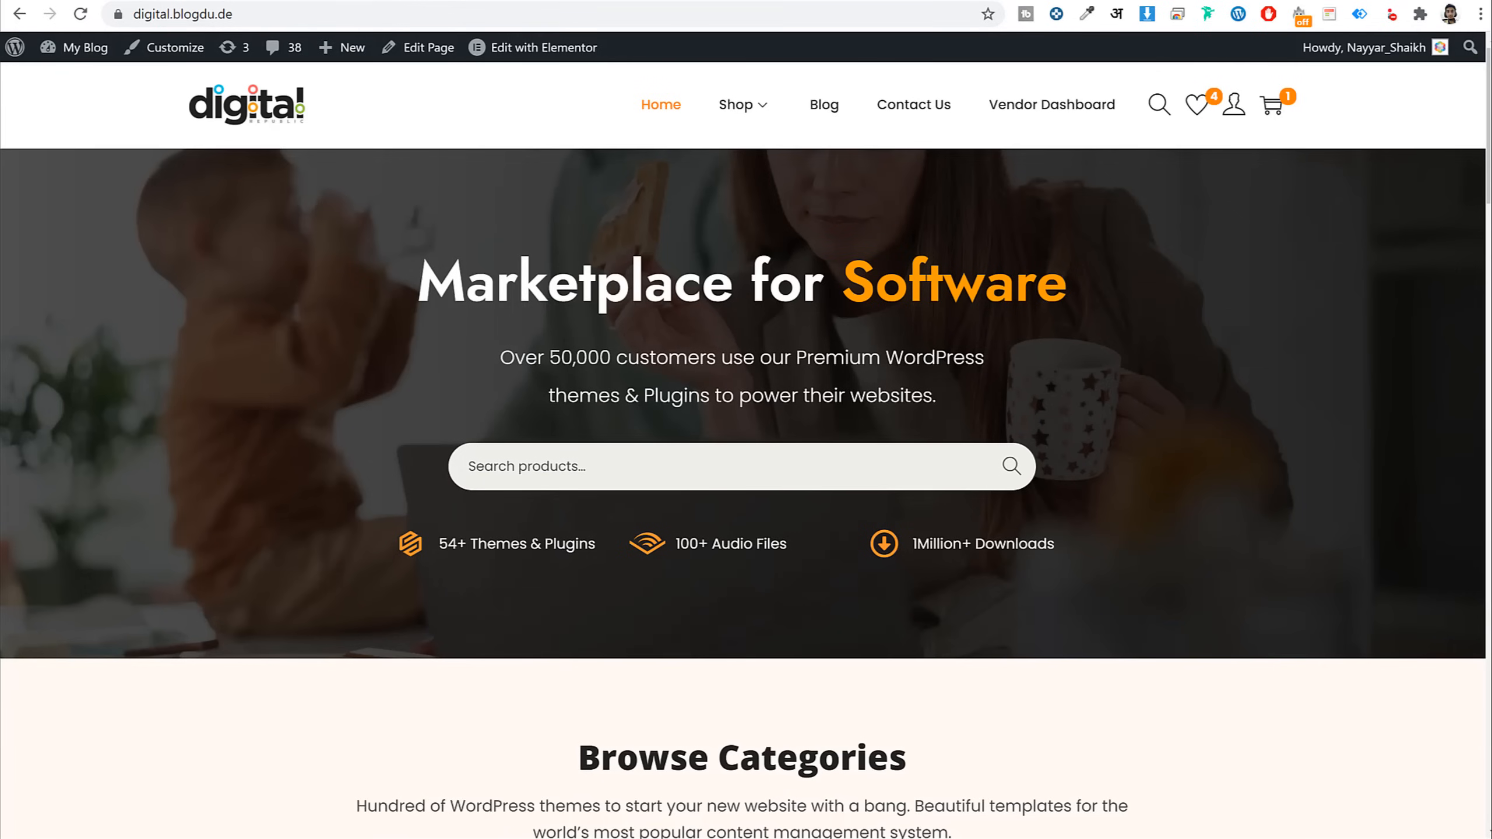
drag(426, 273, 1104, 284)
key(ctrl+c)
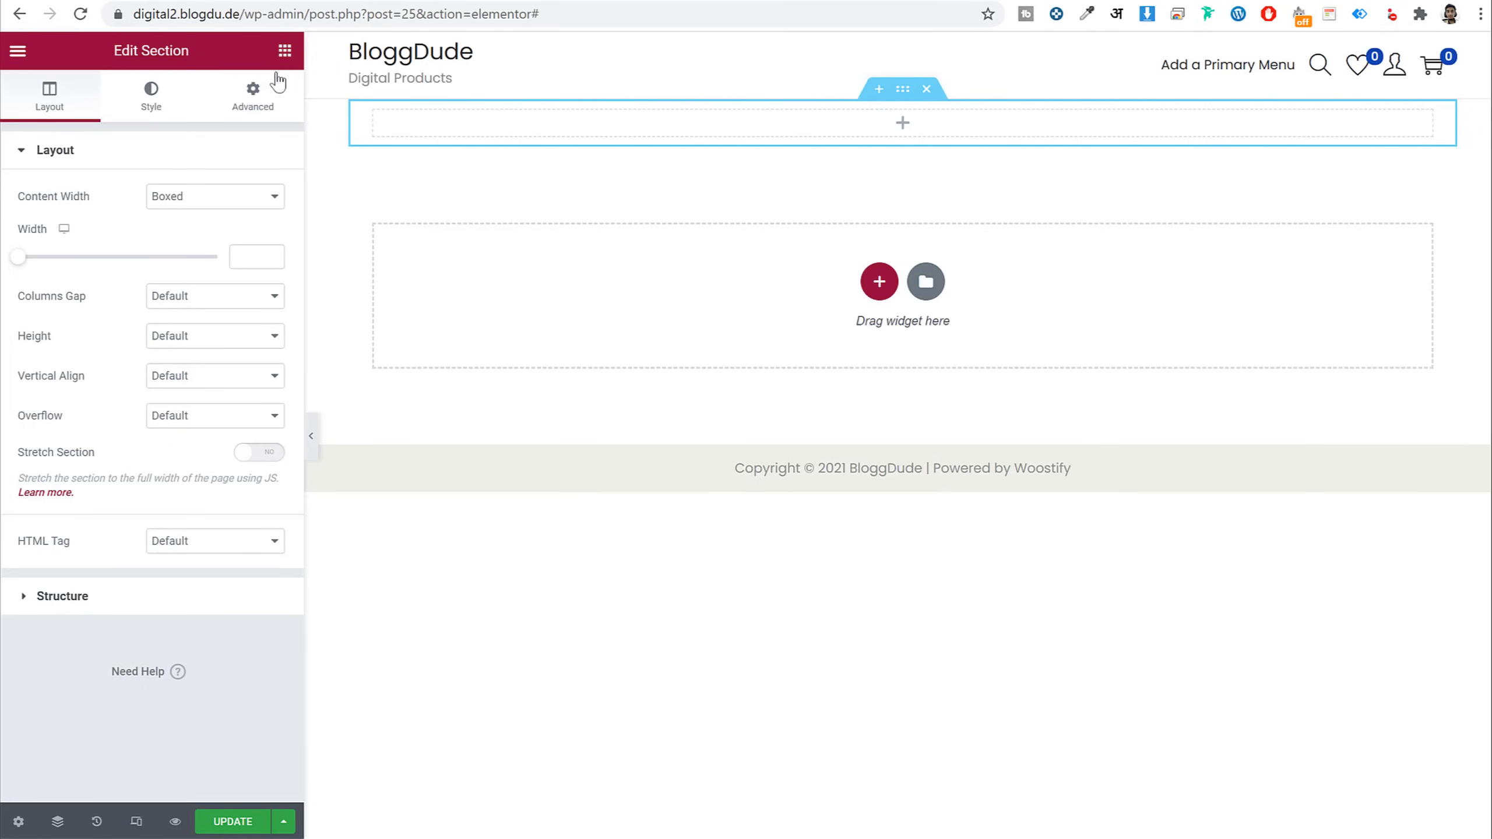
click(285, 50)
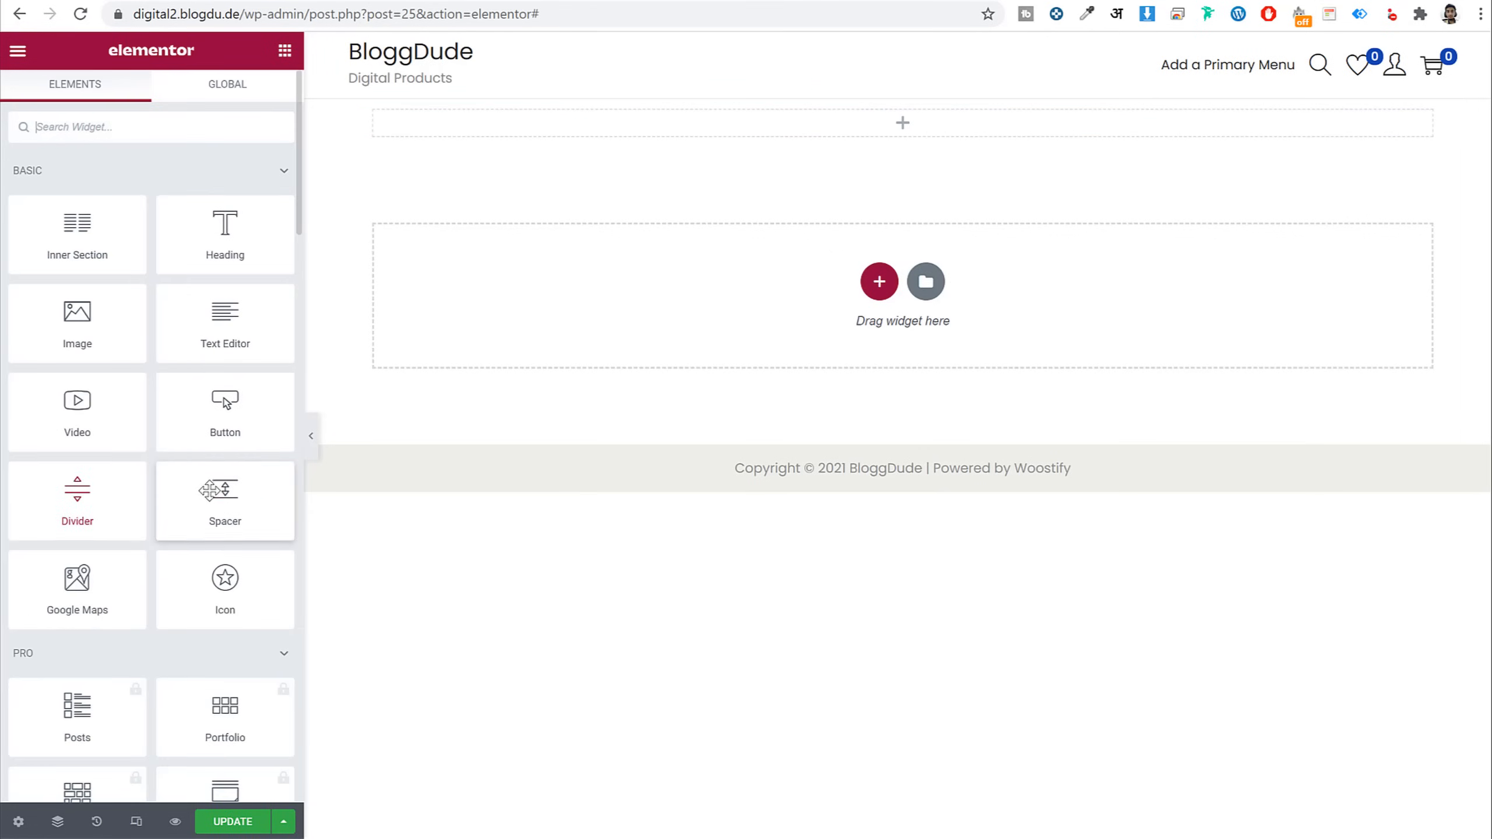
drag(225, 241, 194, 259)
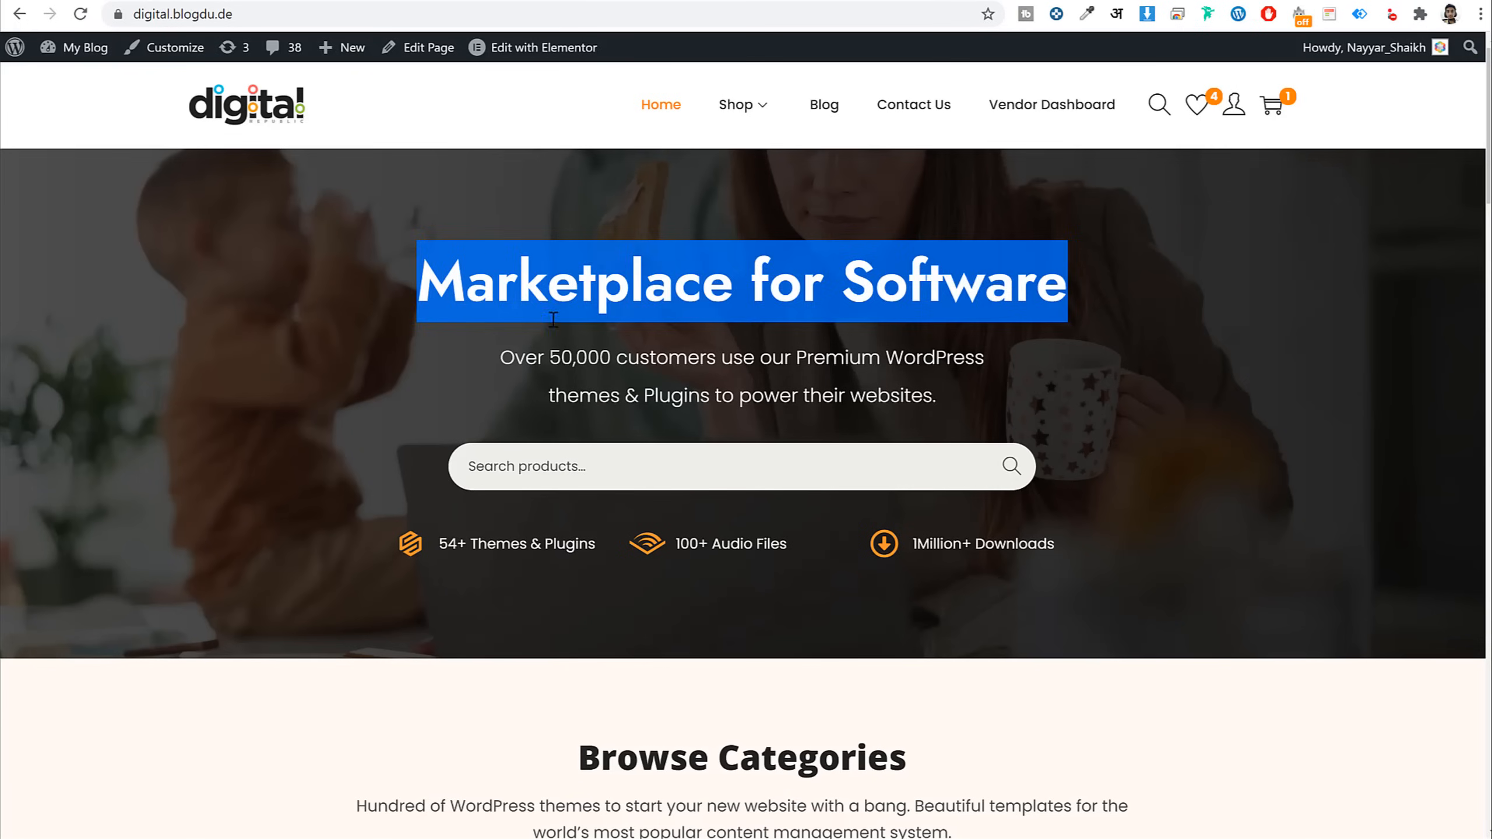
click(1313, 345)
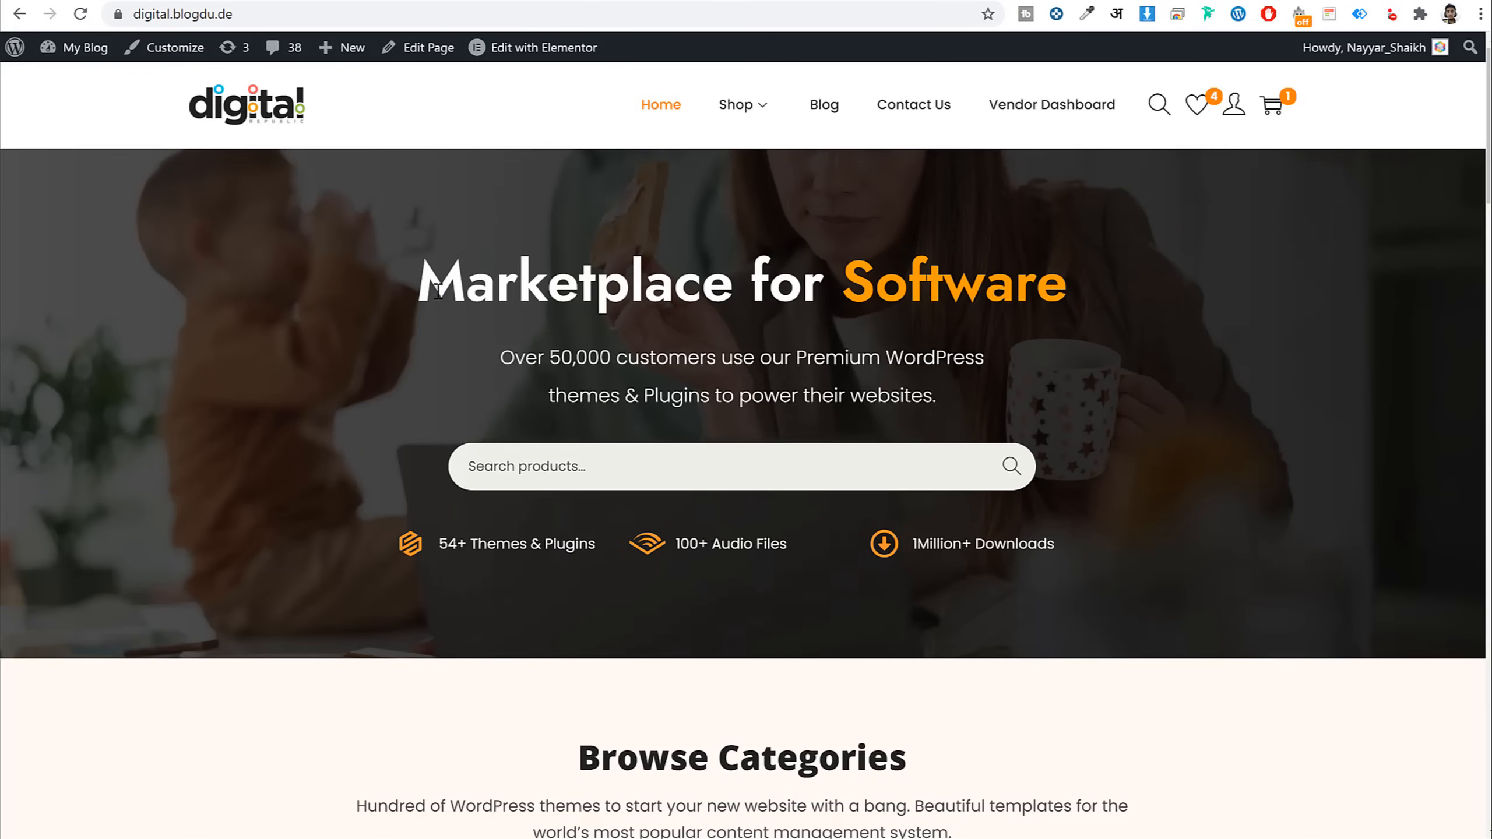
drag(416, 281, 816, 284)
click(818, 284)
drag(1108, 289, 841, 289)
click(967, 287)
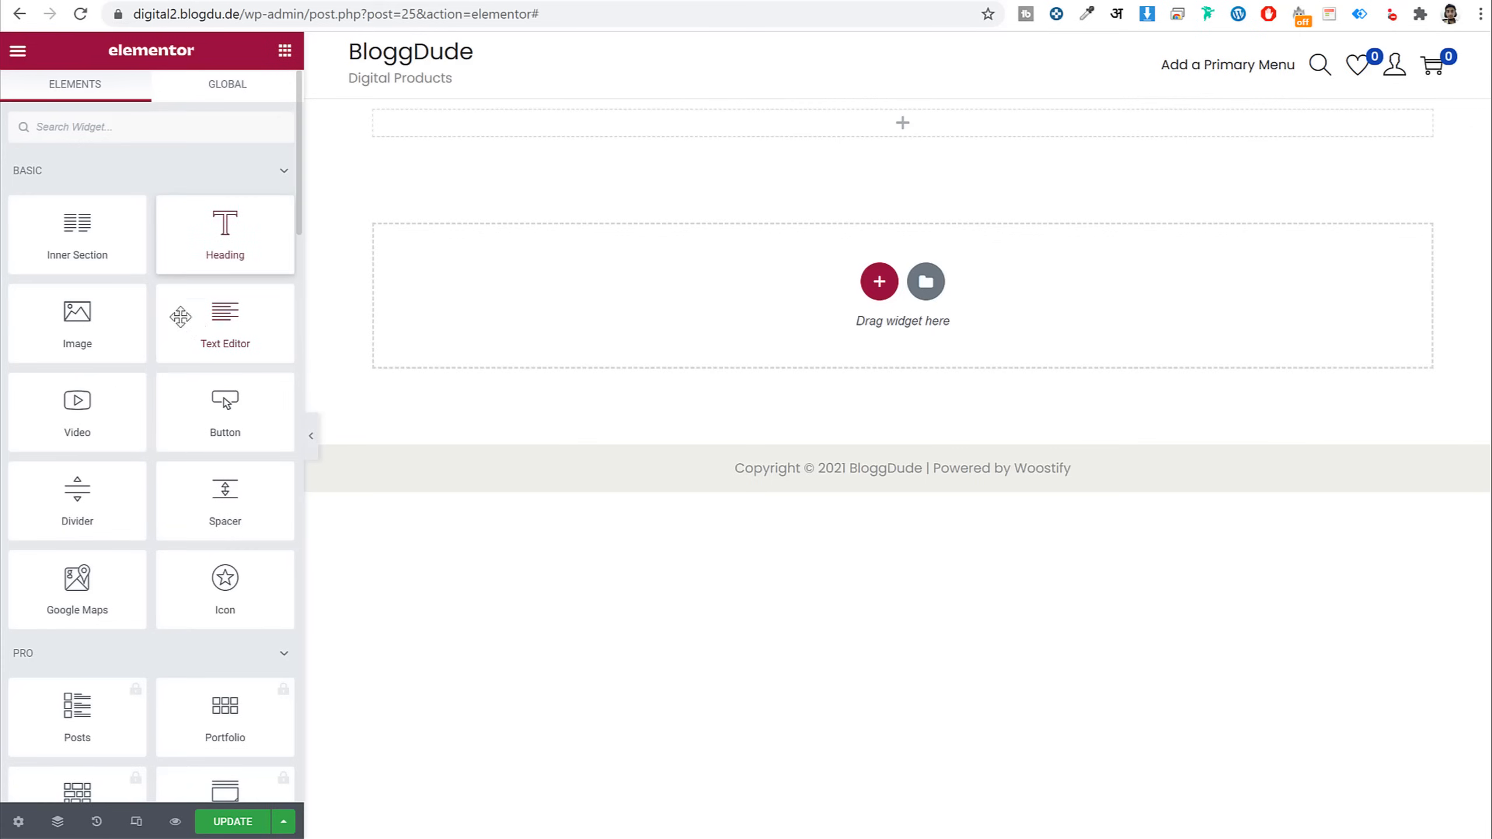
Add a Text Editor widget whose text is the pasted 'Marketplace for Software'
drag(190, 320, 775, 121)
triple_click(203, 439)
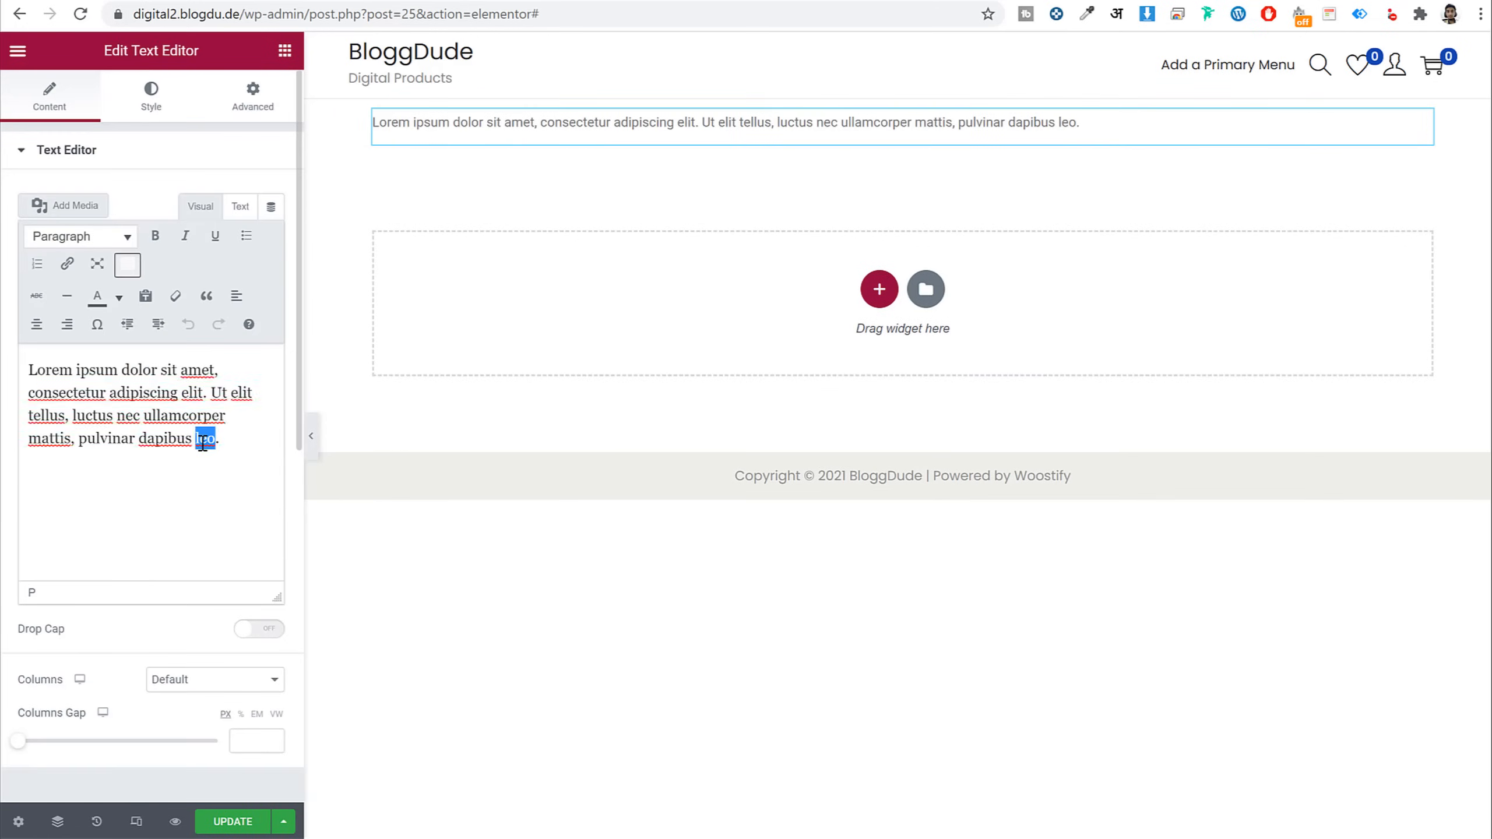
key(ctrl+v)
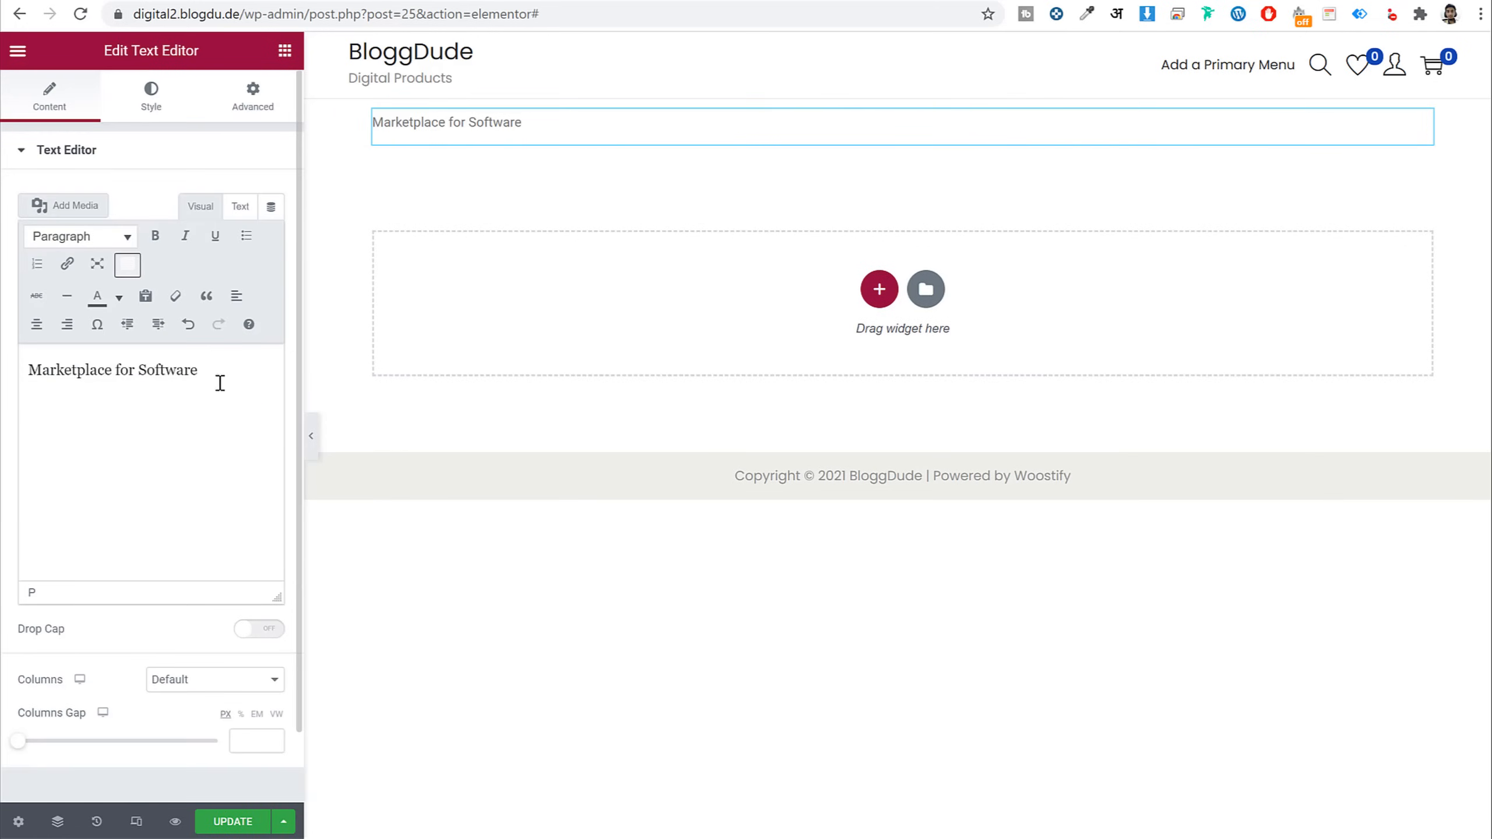
triple_click(114, 372)
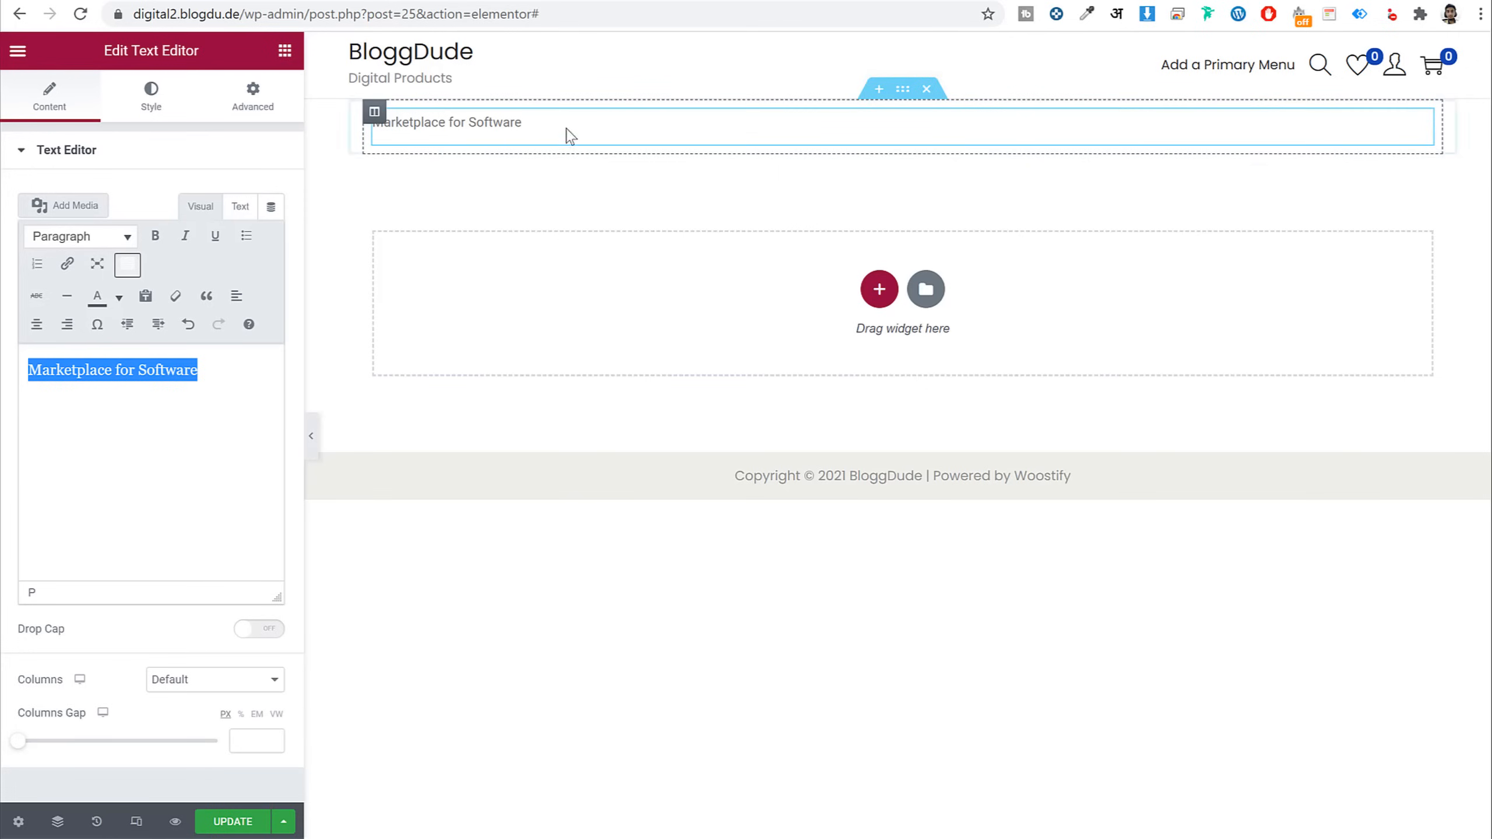
Centre the text and reset its colour to the default instead of white
click(150, 111)
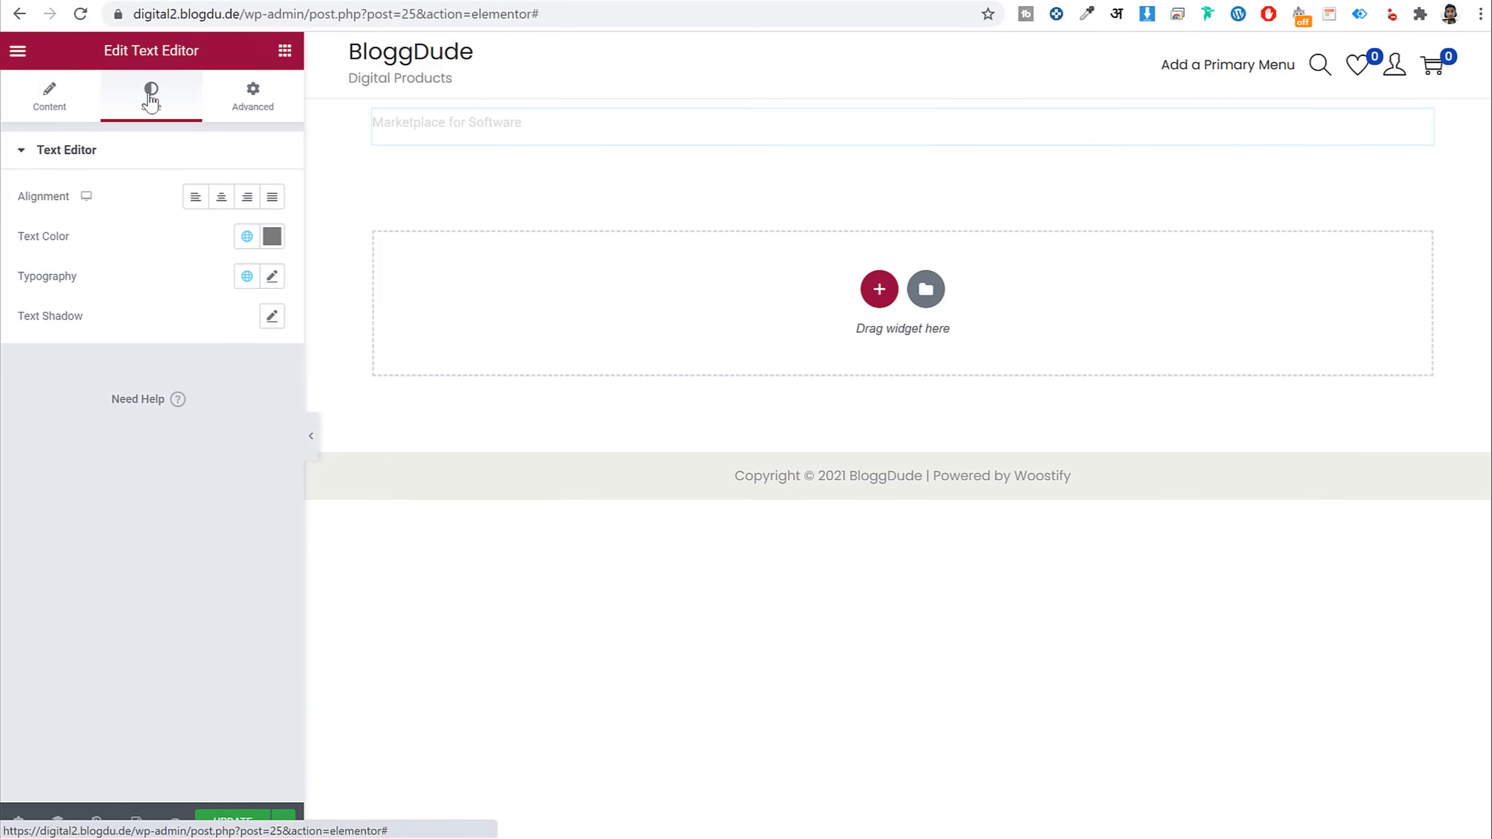
click(227, 203)
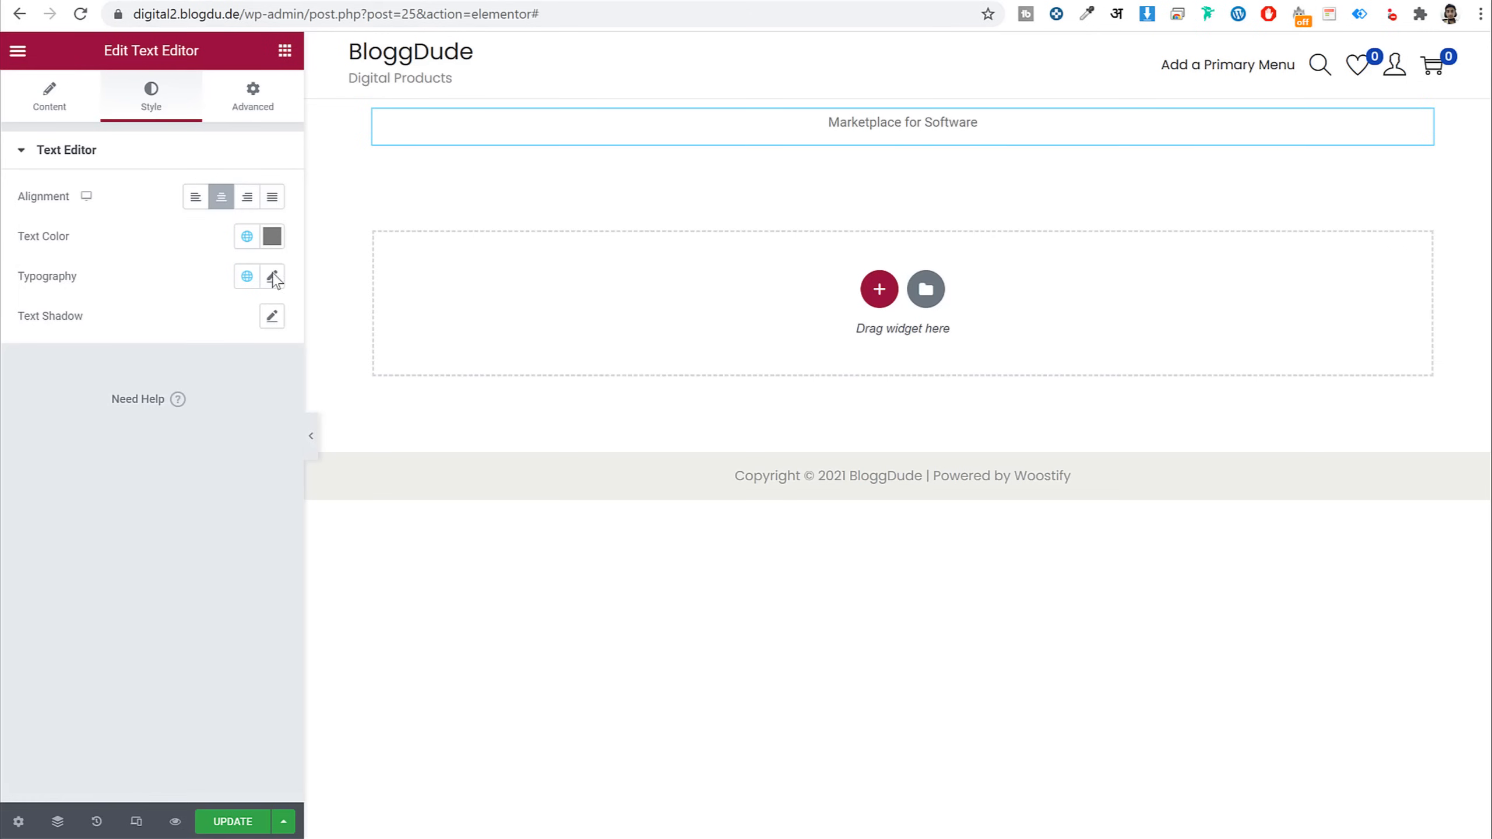
click(272, 236)
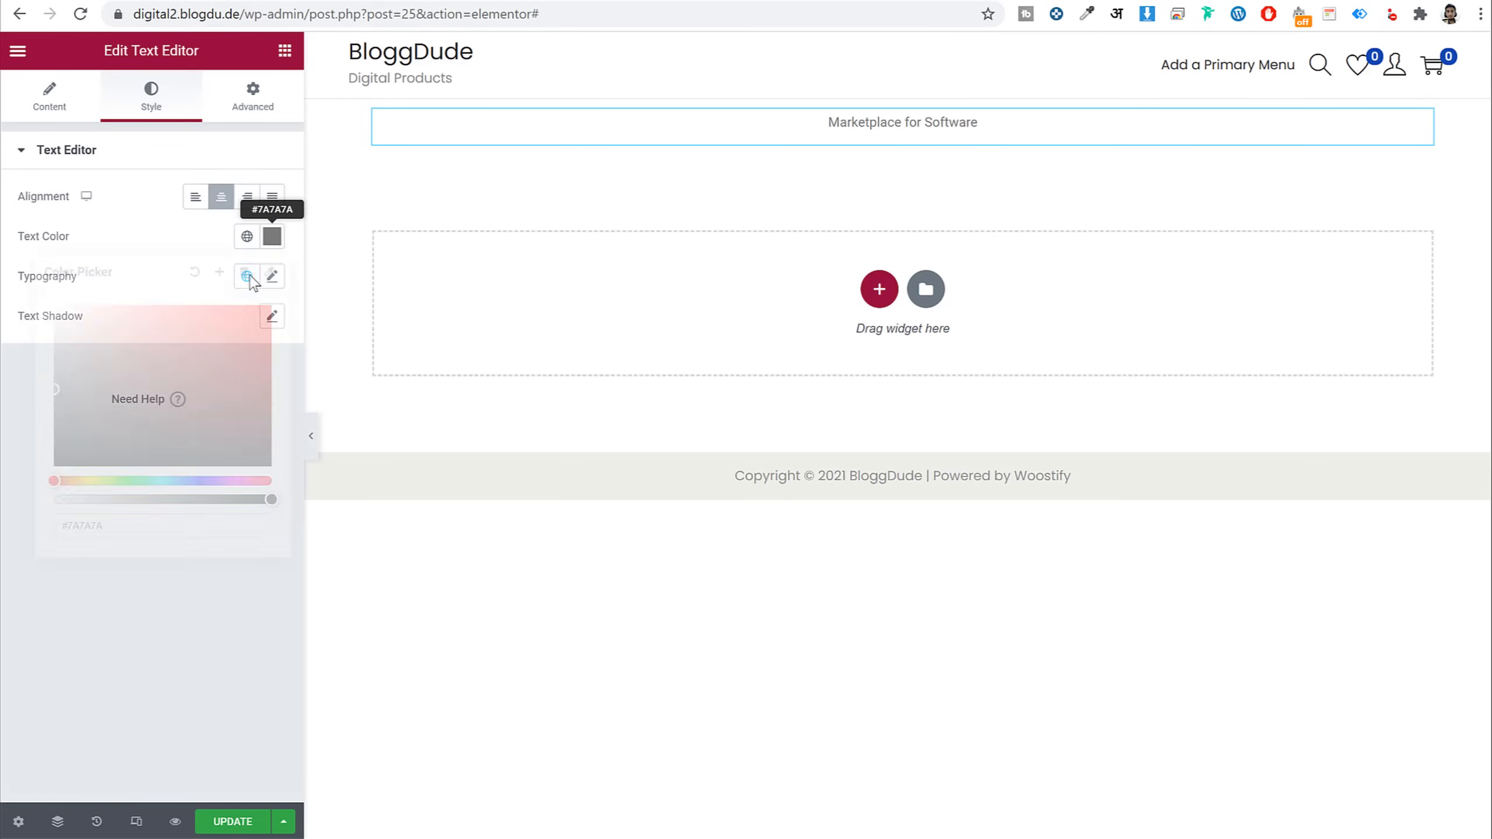
drag(28, 262, 21, 257)
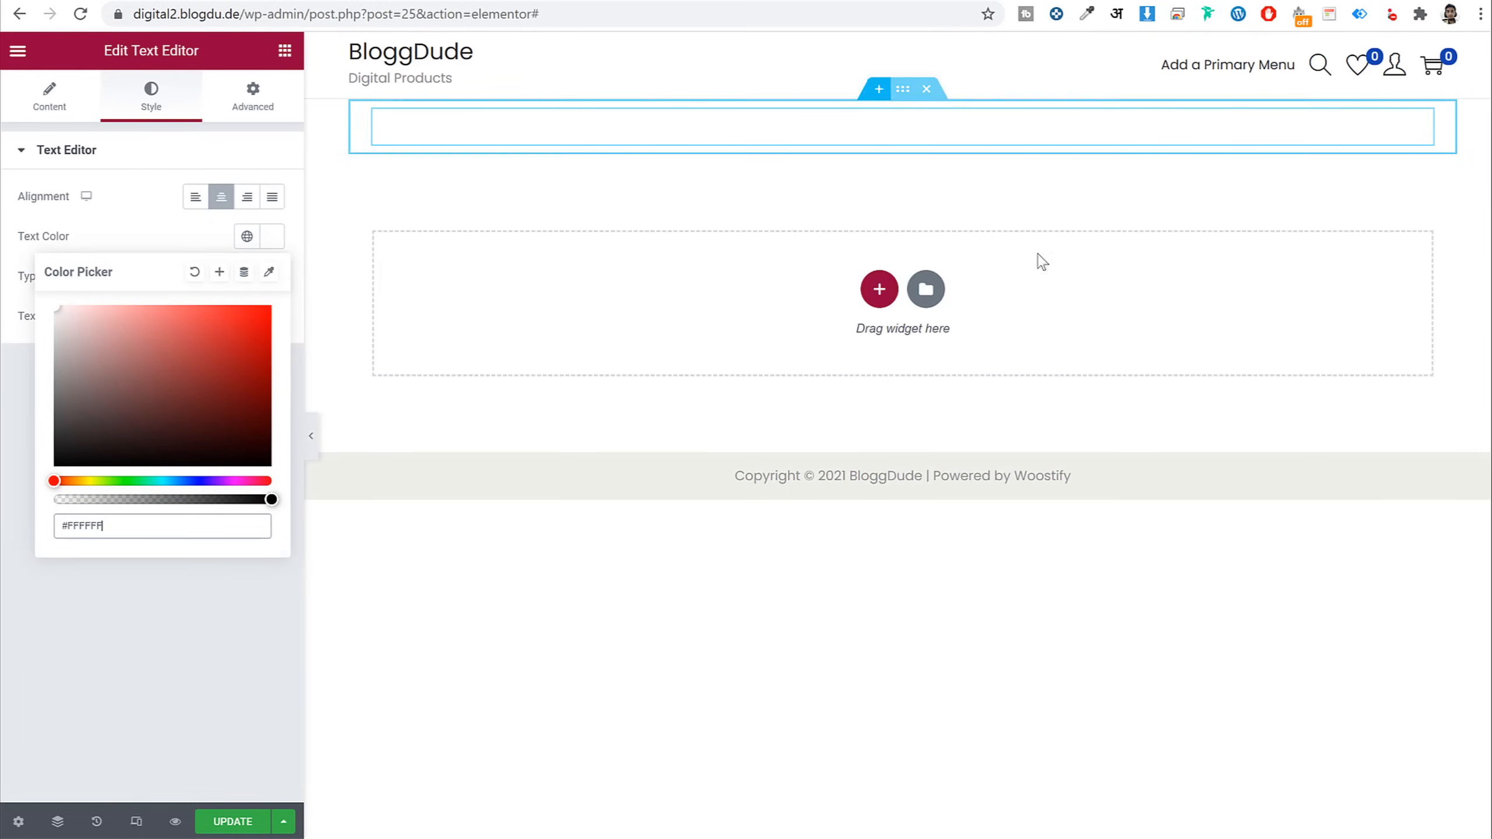
click(195, 271)
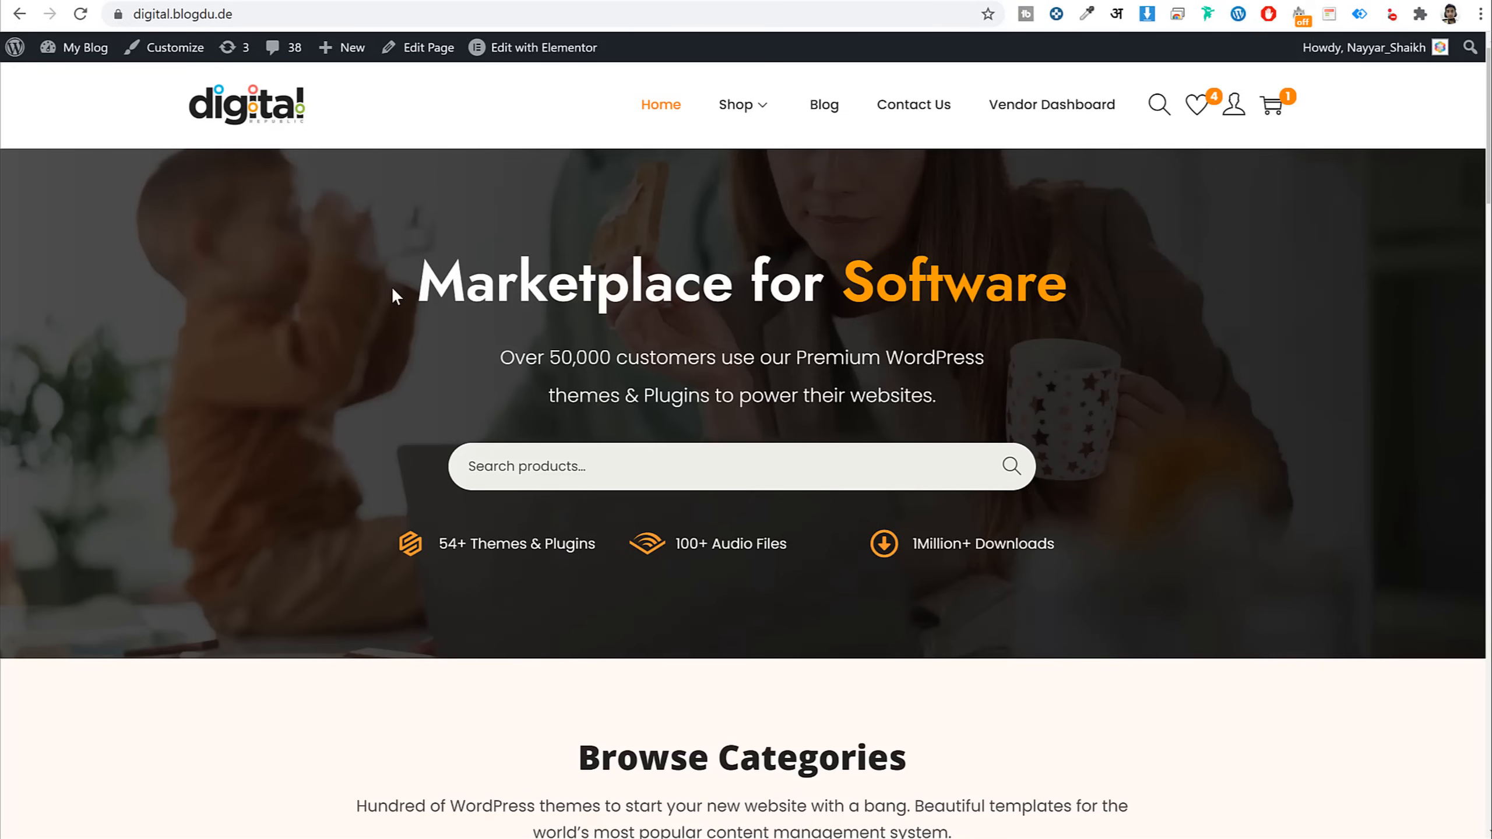
drag(392, 288, 1067, 286)
click(1093, 279)
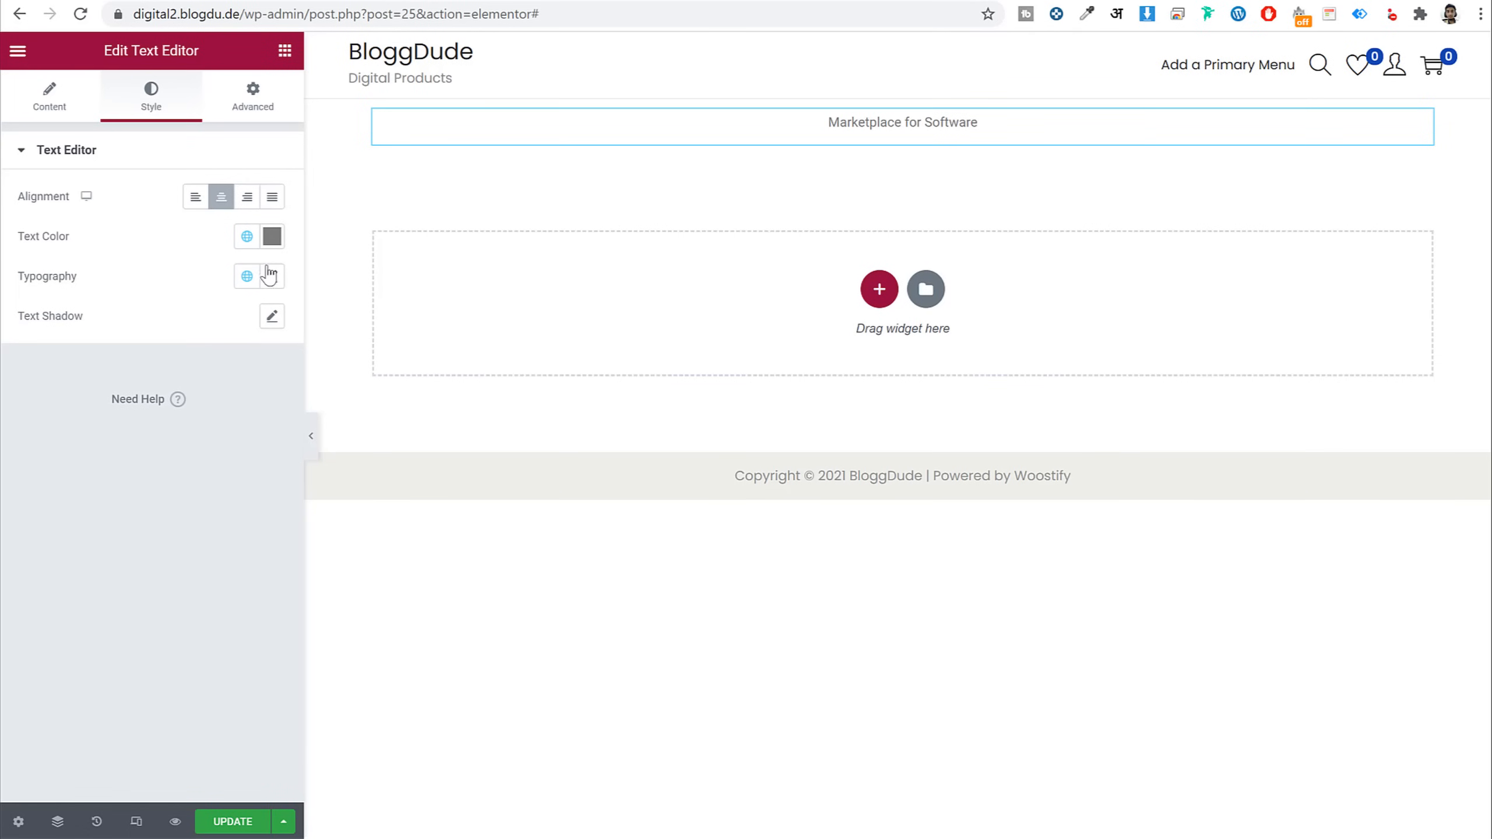
click(270, 275)
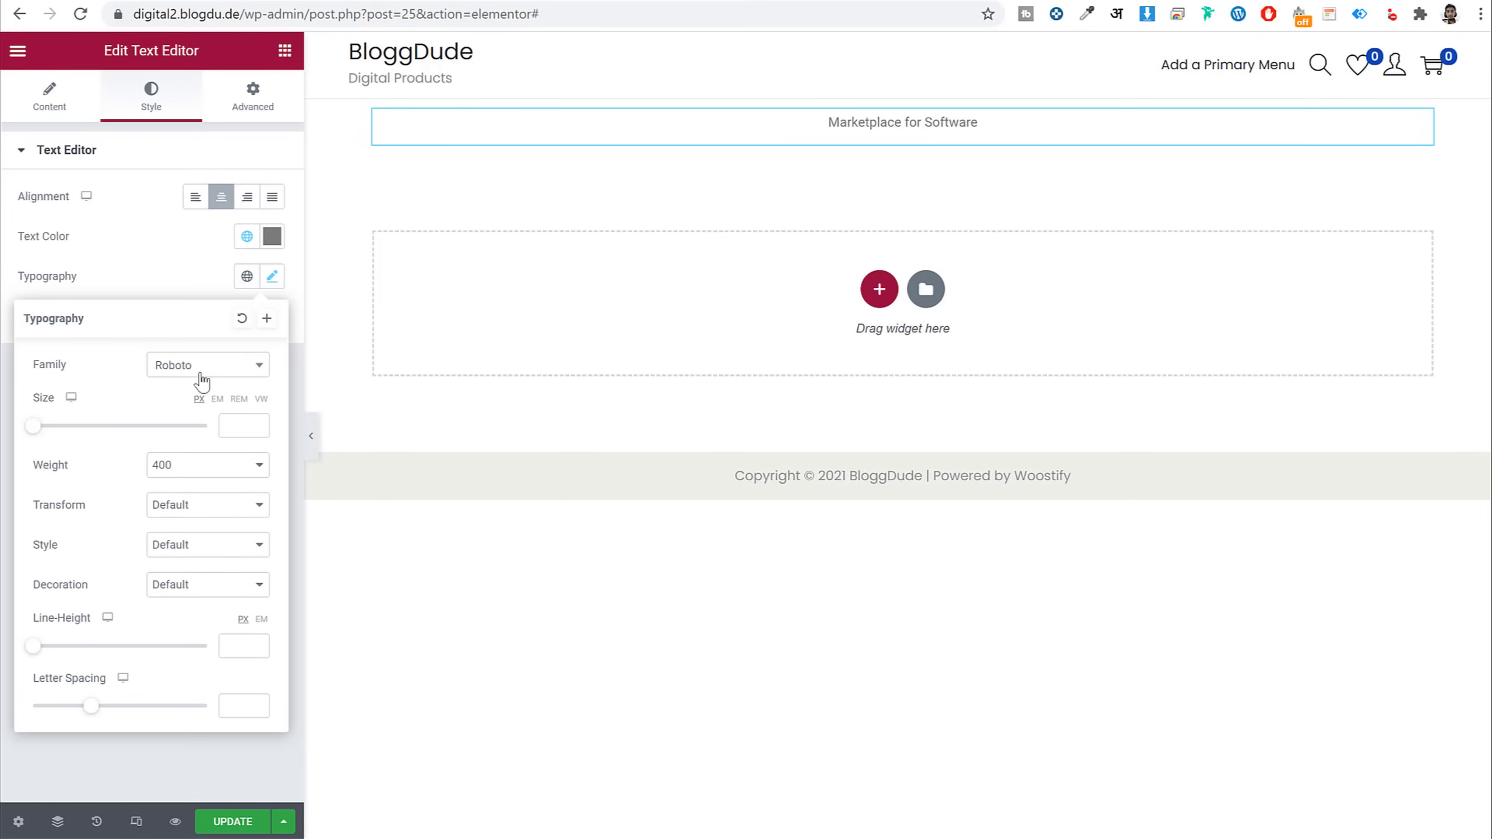
Set the heading font to Jost, size 60, weight 600
click(232, 368)
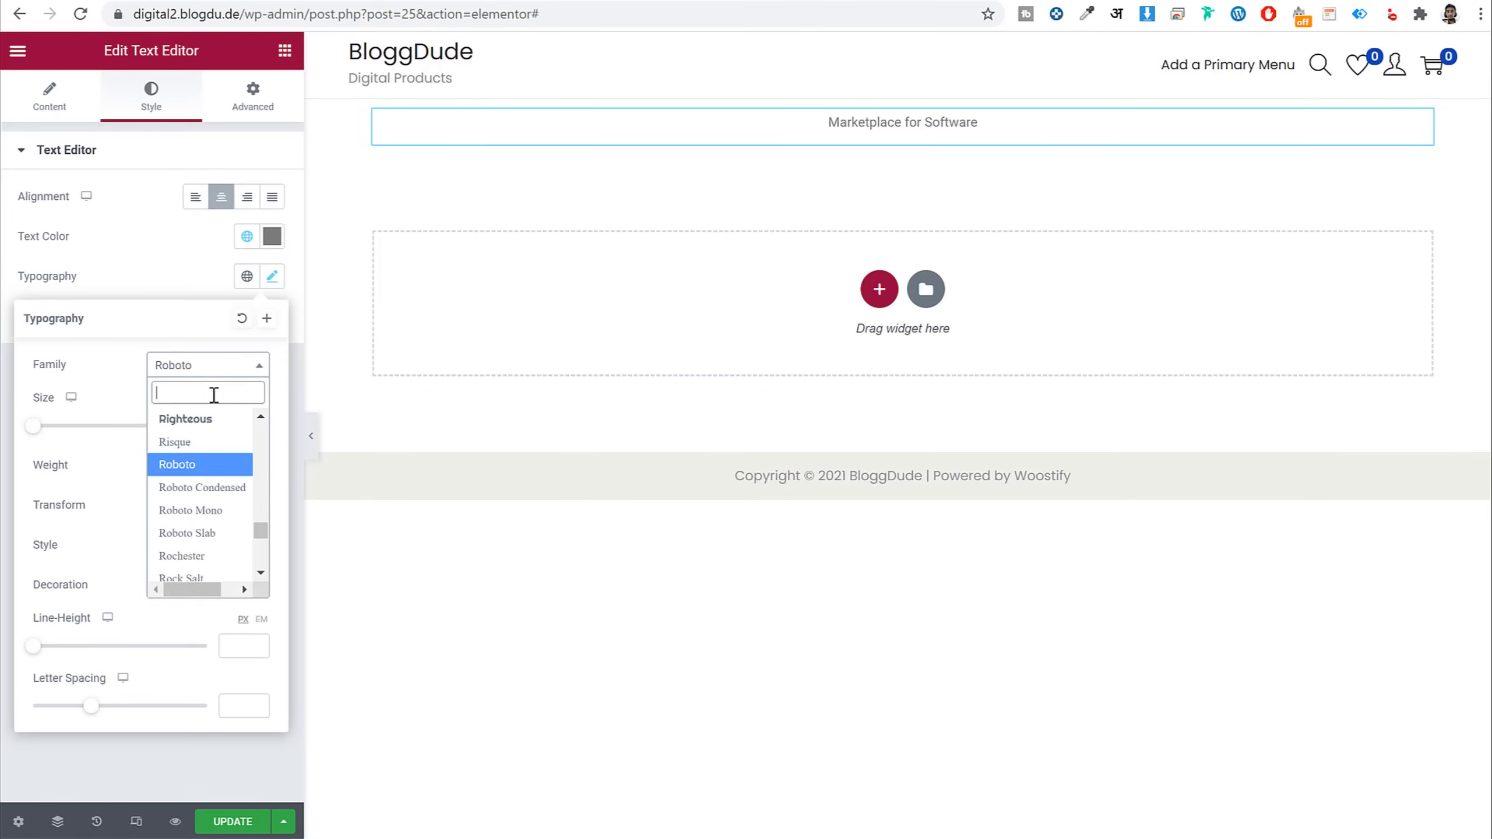
text(jost)
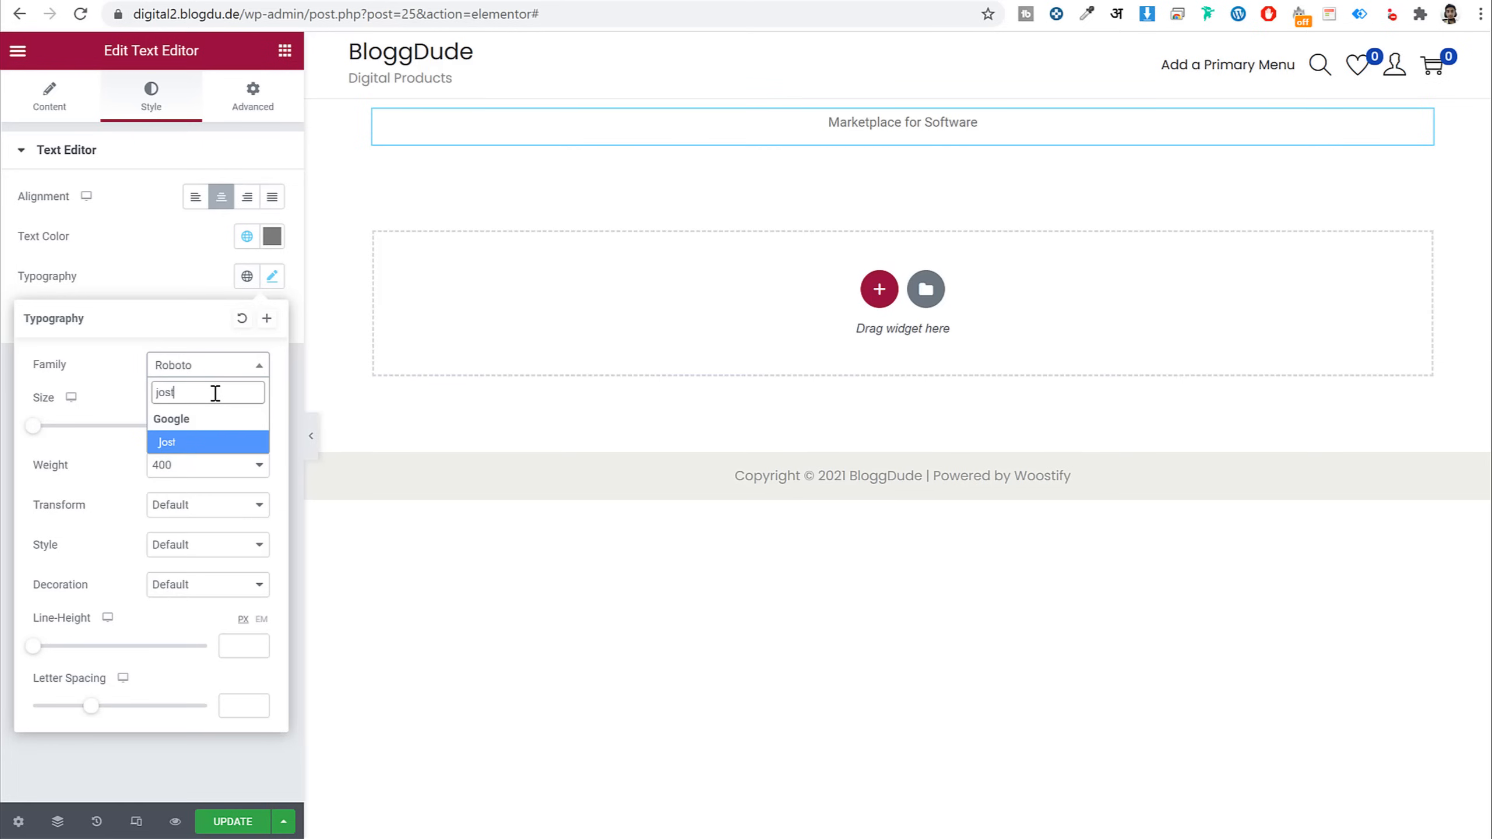
key(Return)
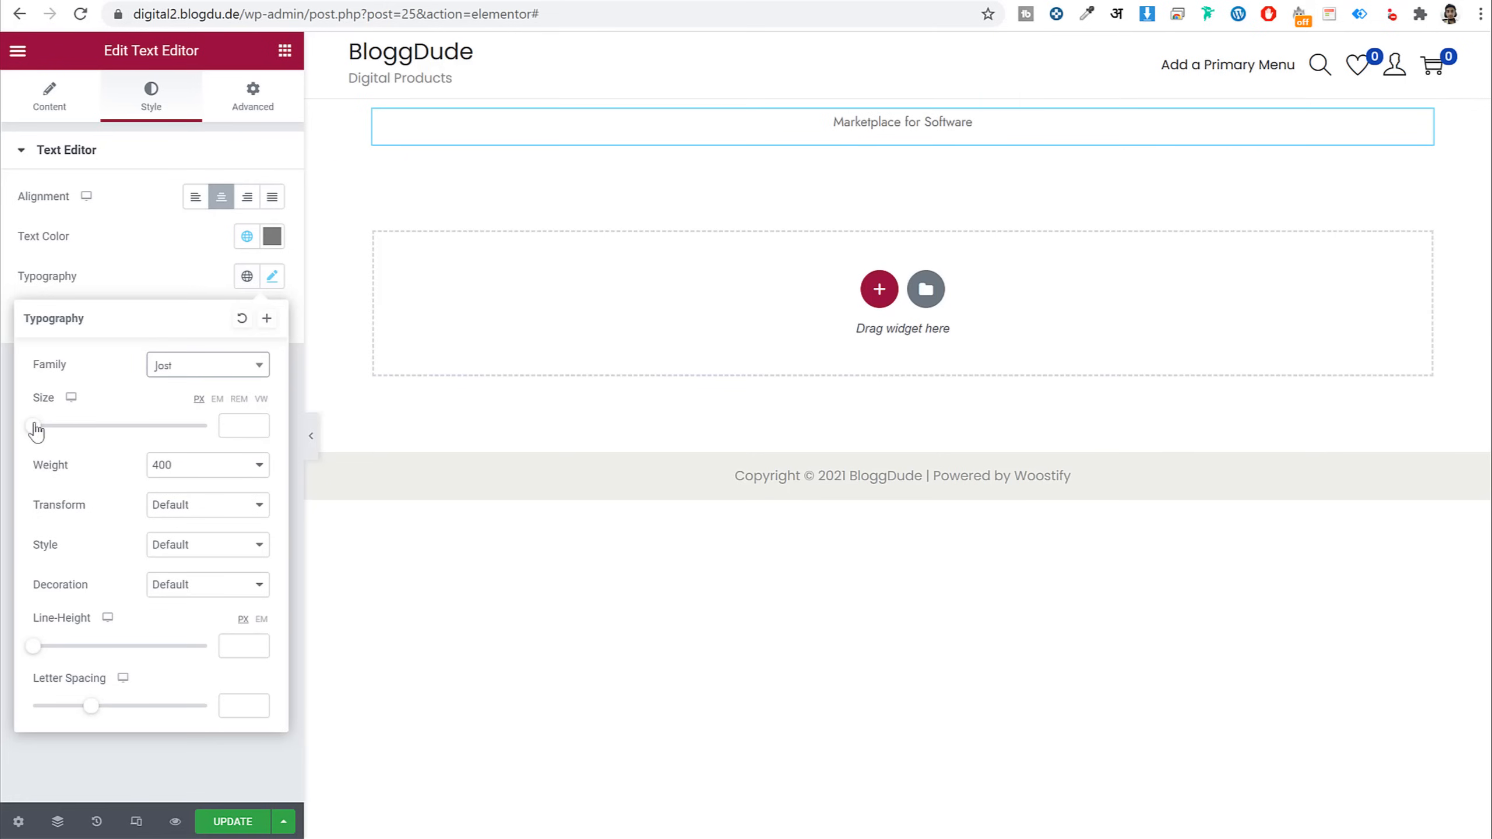
drag(35, 426, 86, 442)
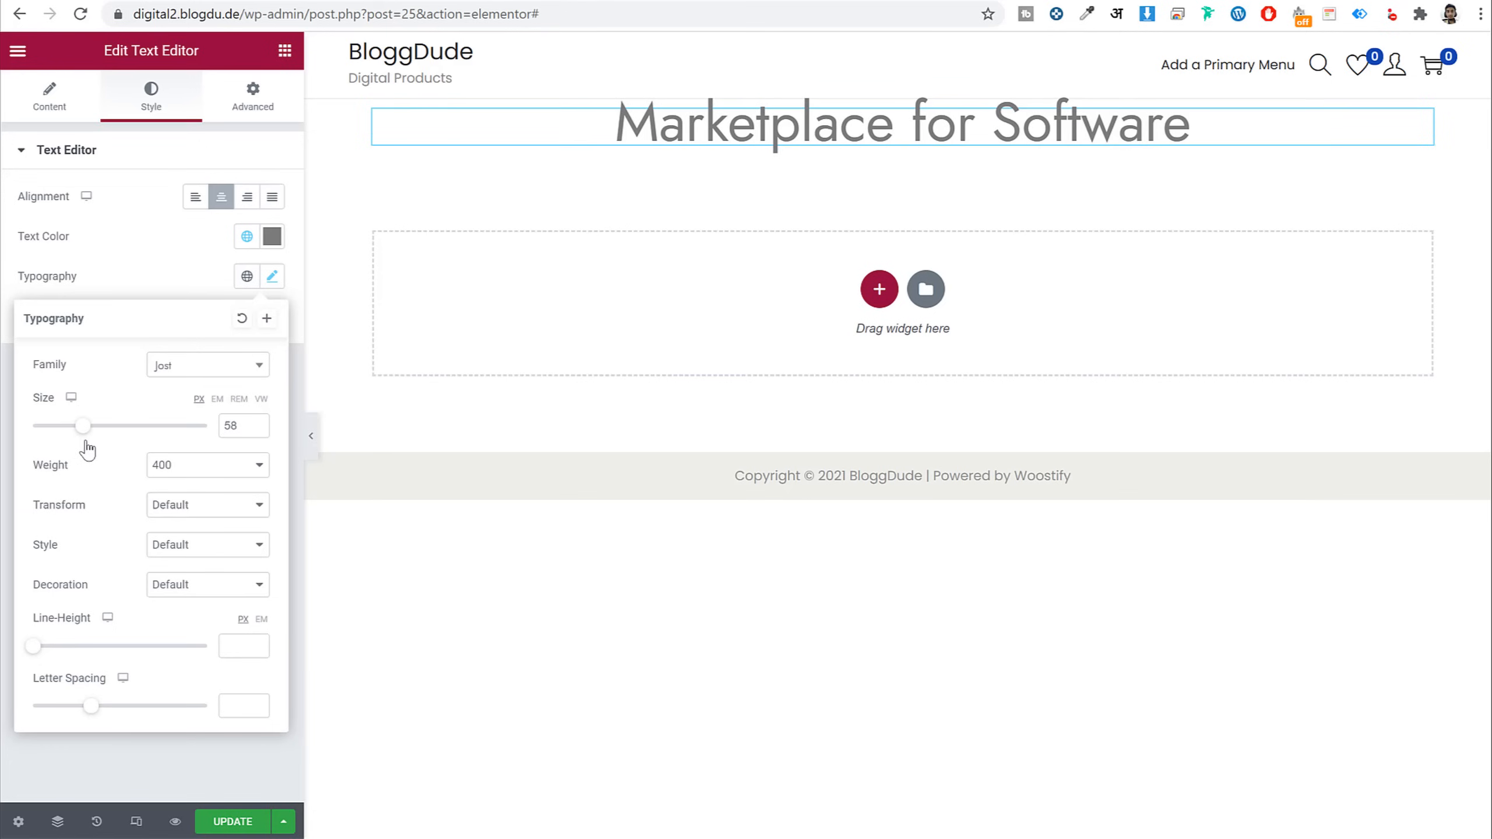
click(256, 422)
click(256, 422)
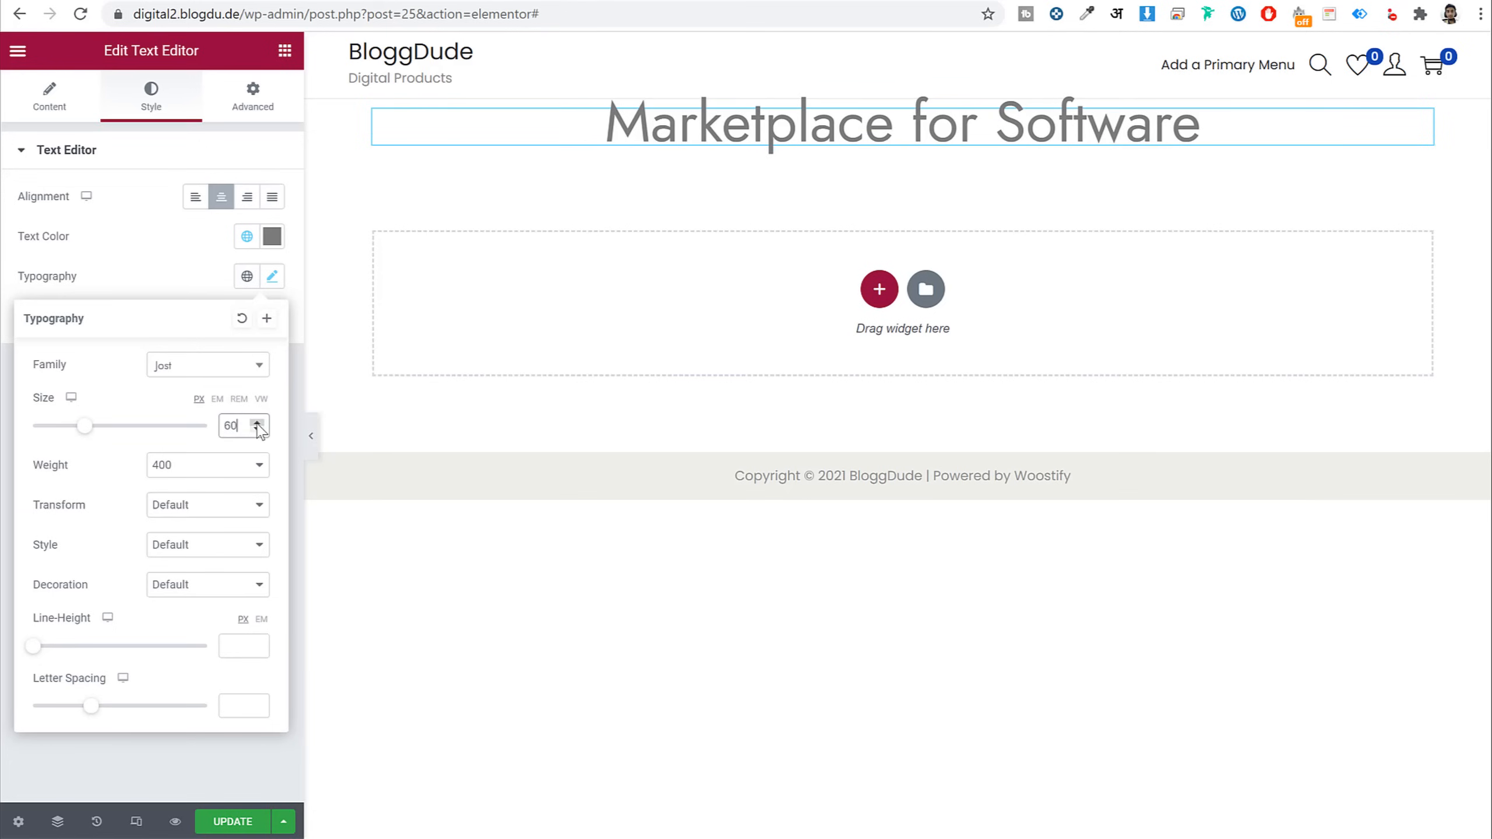
click(218, 467)
click(189, 599)
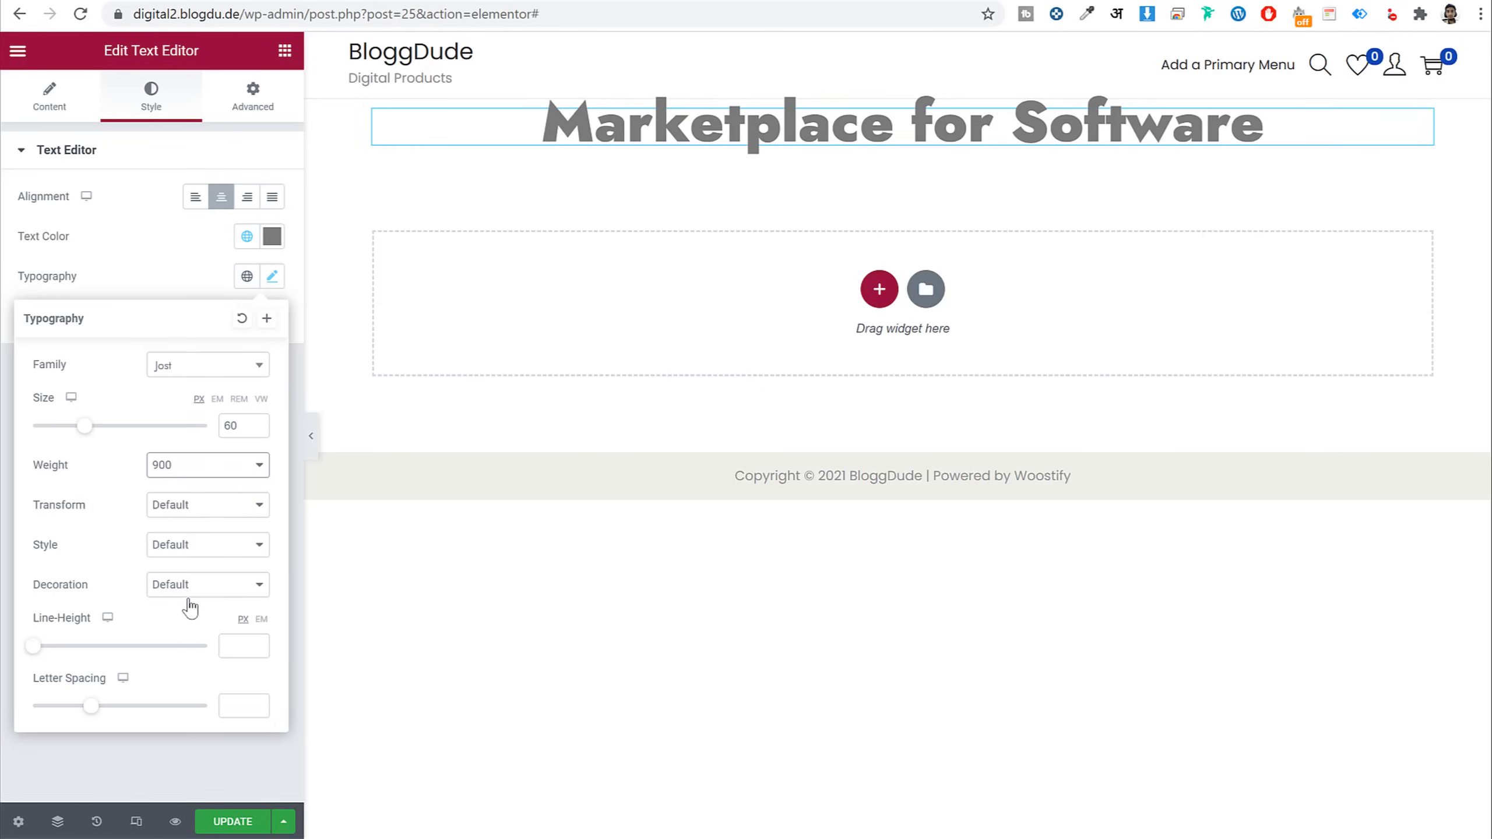
click(215, 467)
click(210, 487)
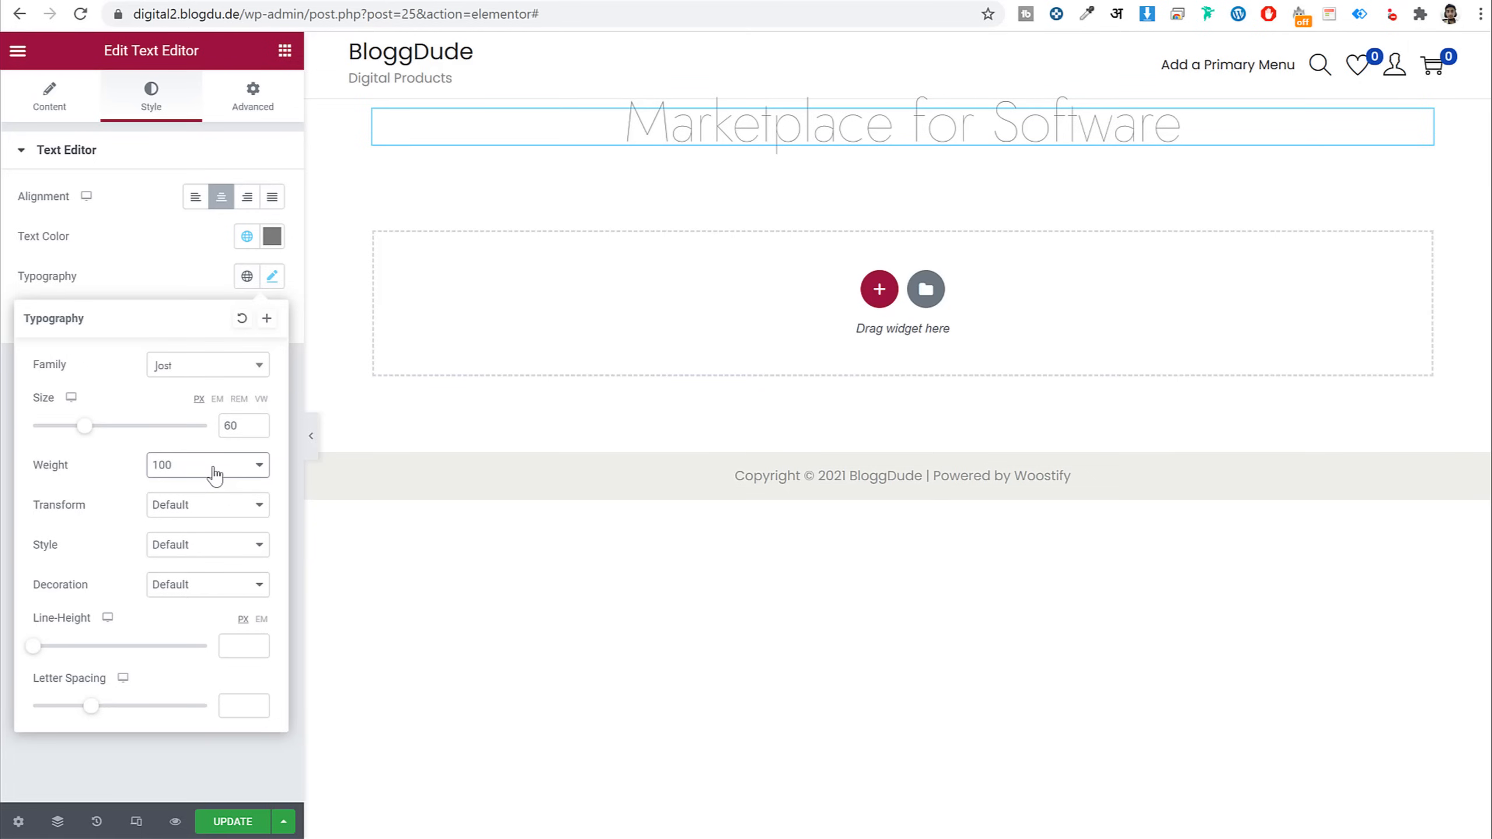
click(215, 475)
click(209, 558)
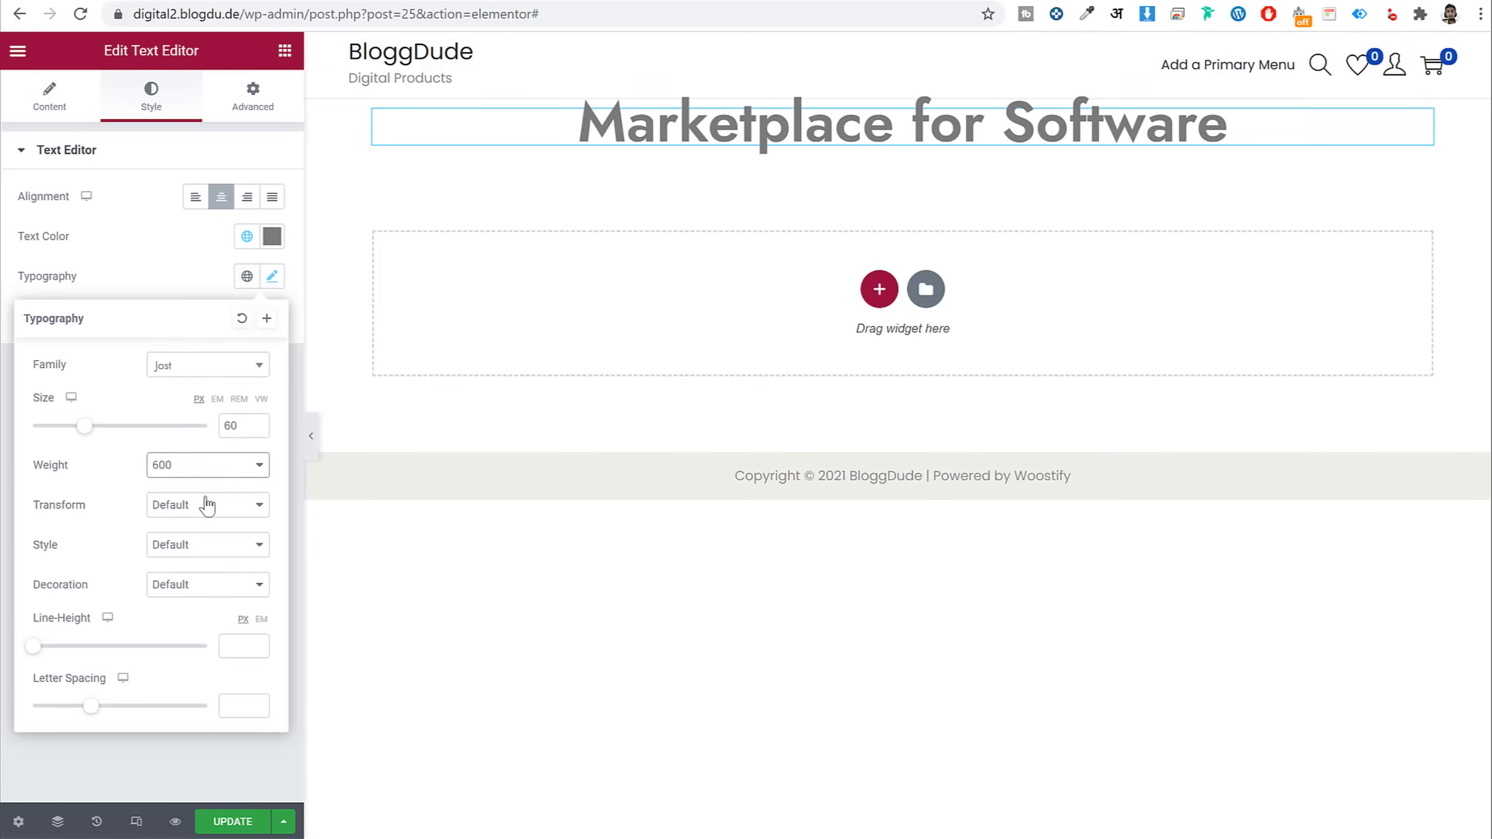
Set the heading line height to 60 and copy the live homepage's subtitle text
drag(85, 427, 143, 433)
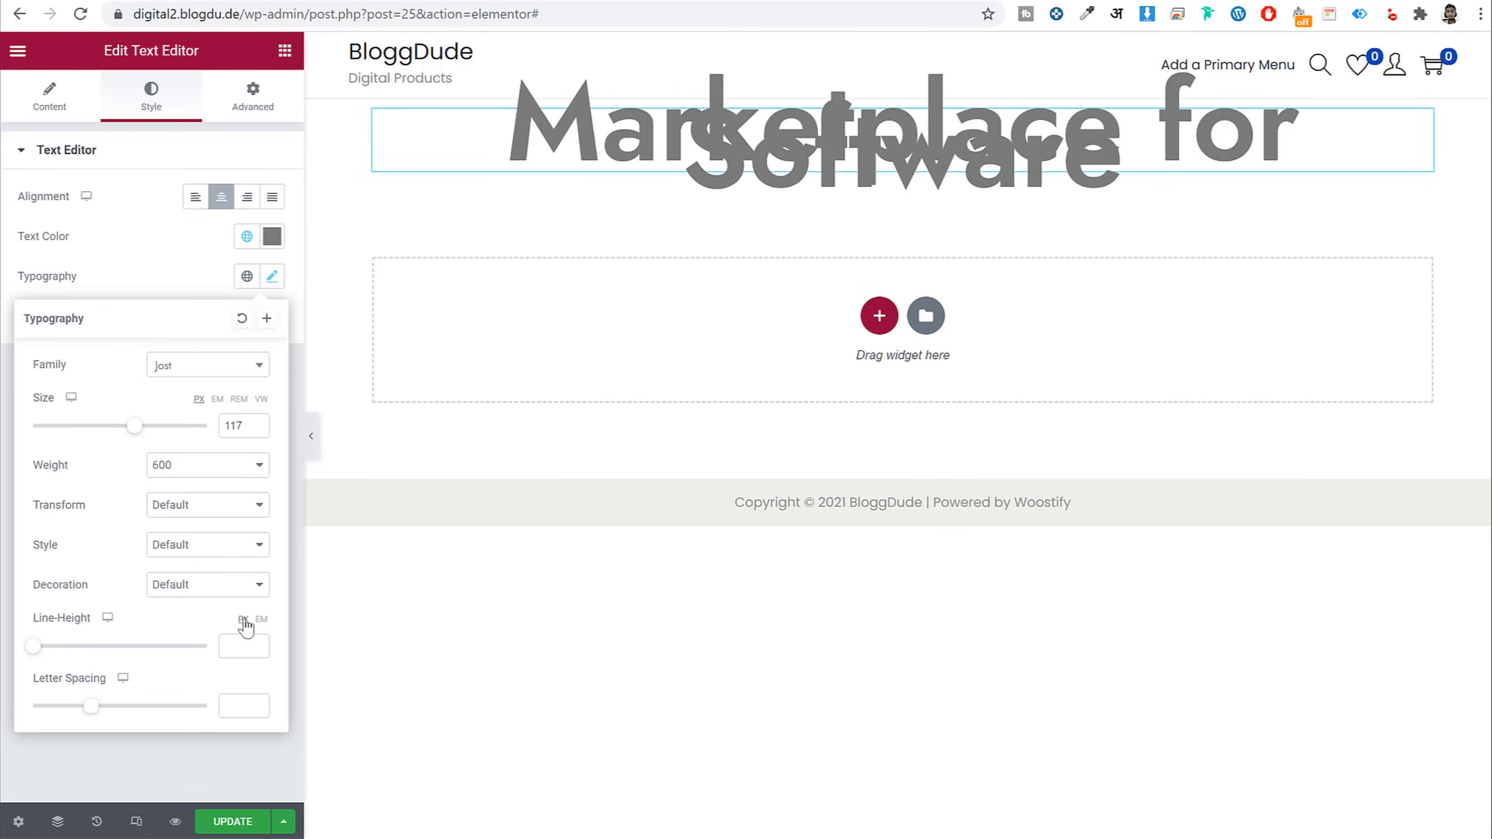
click(237, 648)
text(100)
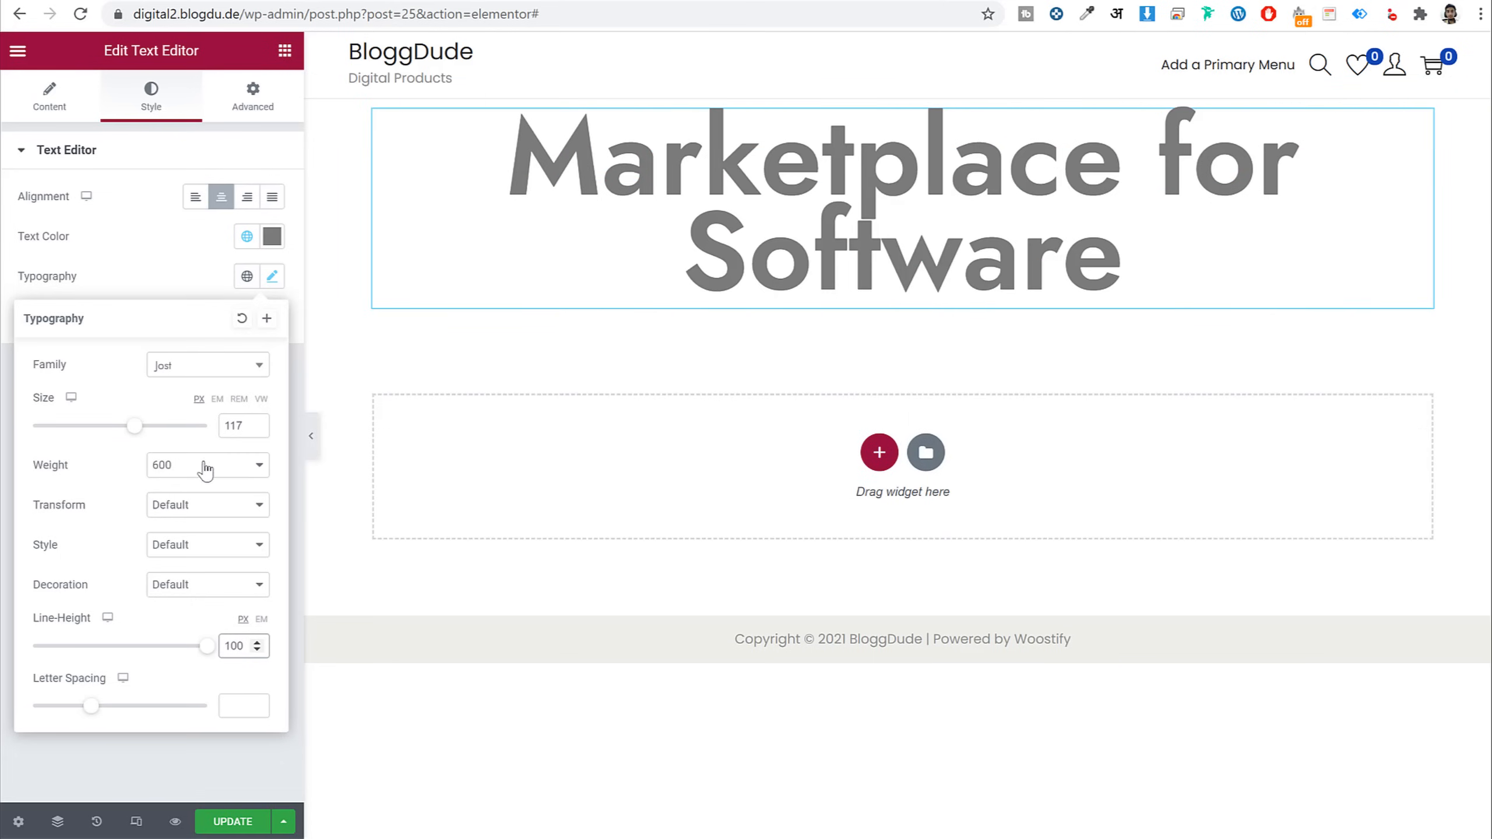
drag(137, 437, 88, 441)
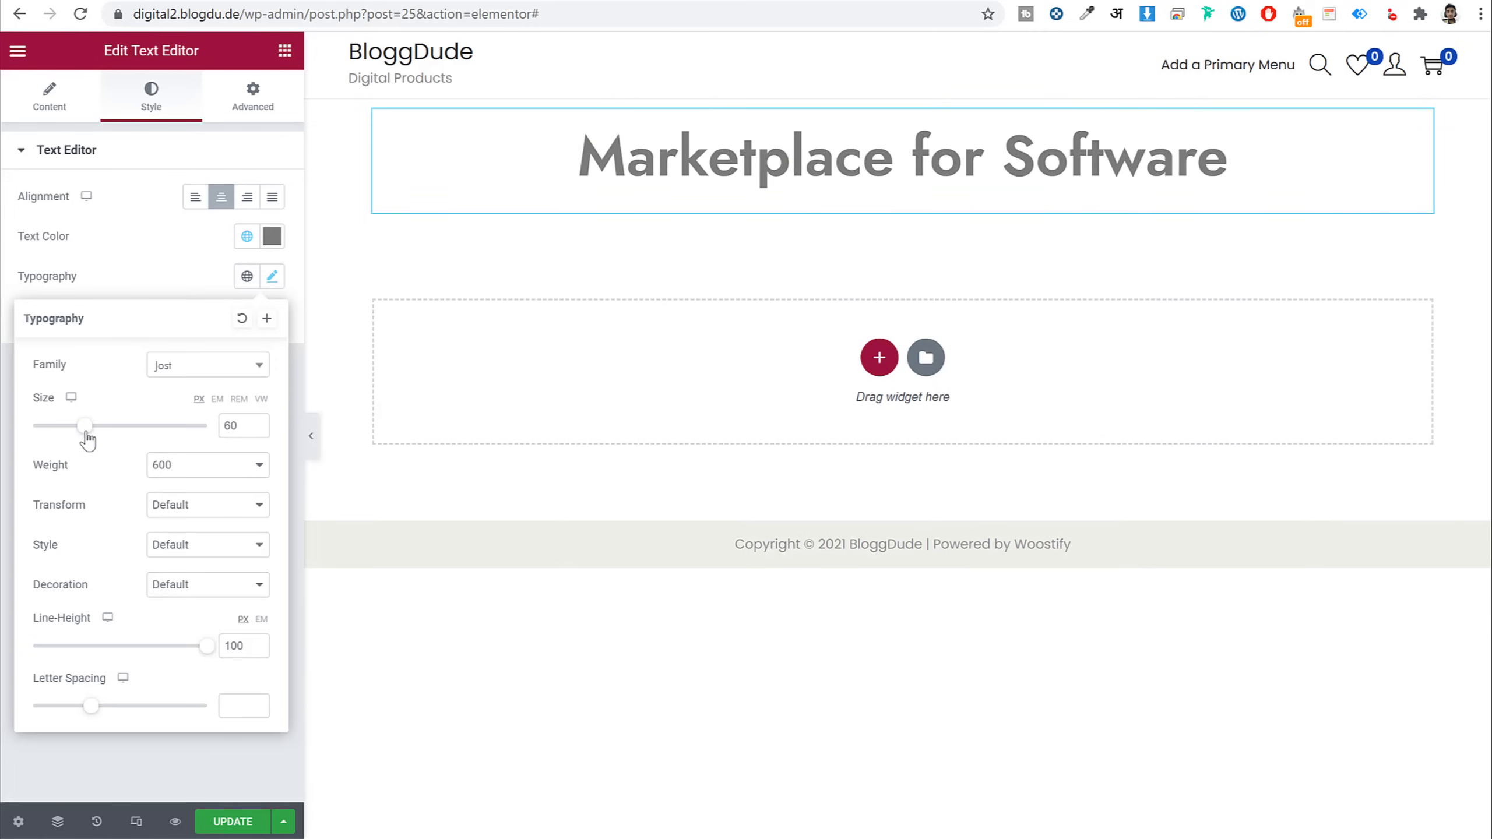
double_click(235, 644)
text(60)
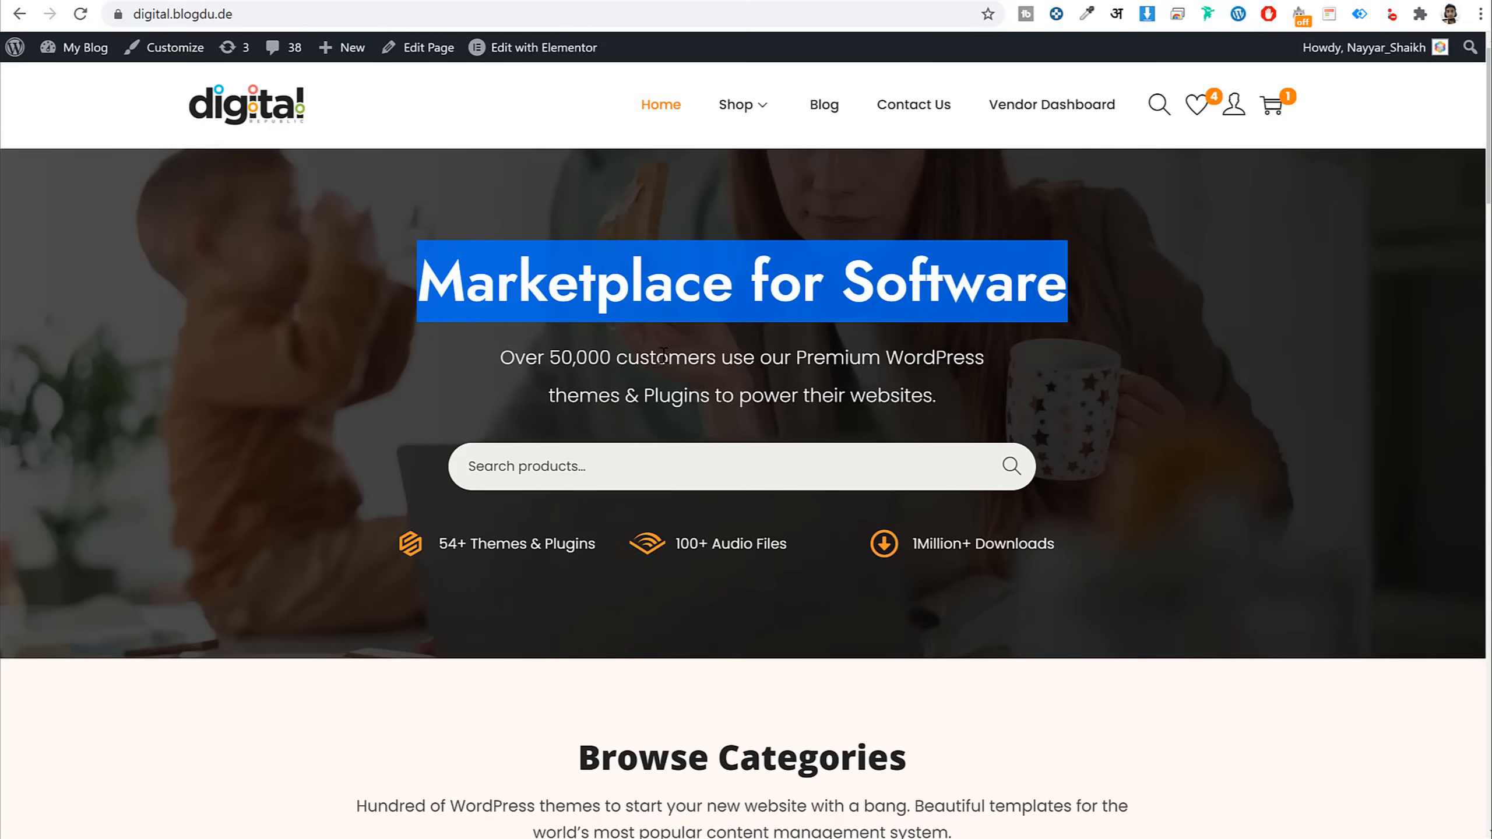
triple_click(664, 356)
drag(945, 413, 502, 358)
key(ctrl+c)
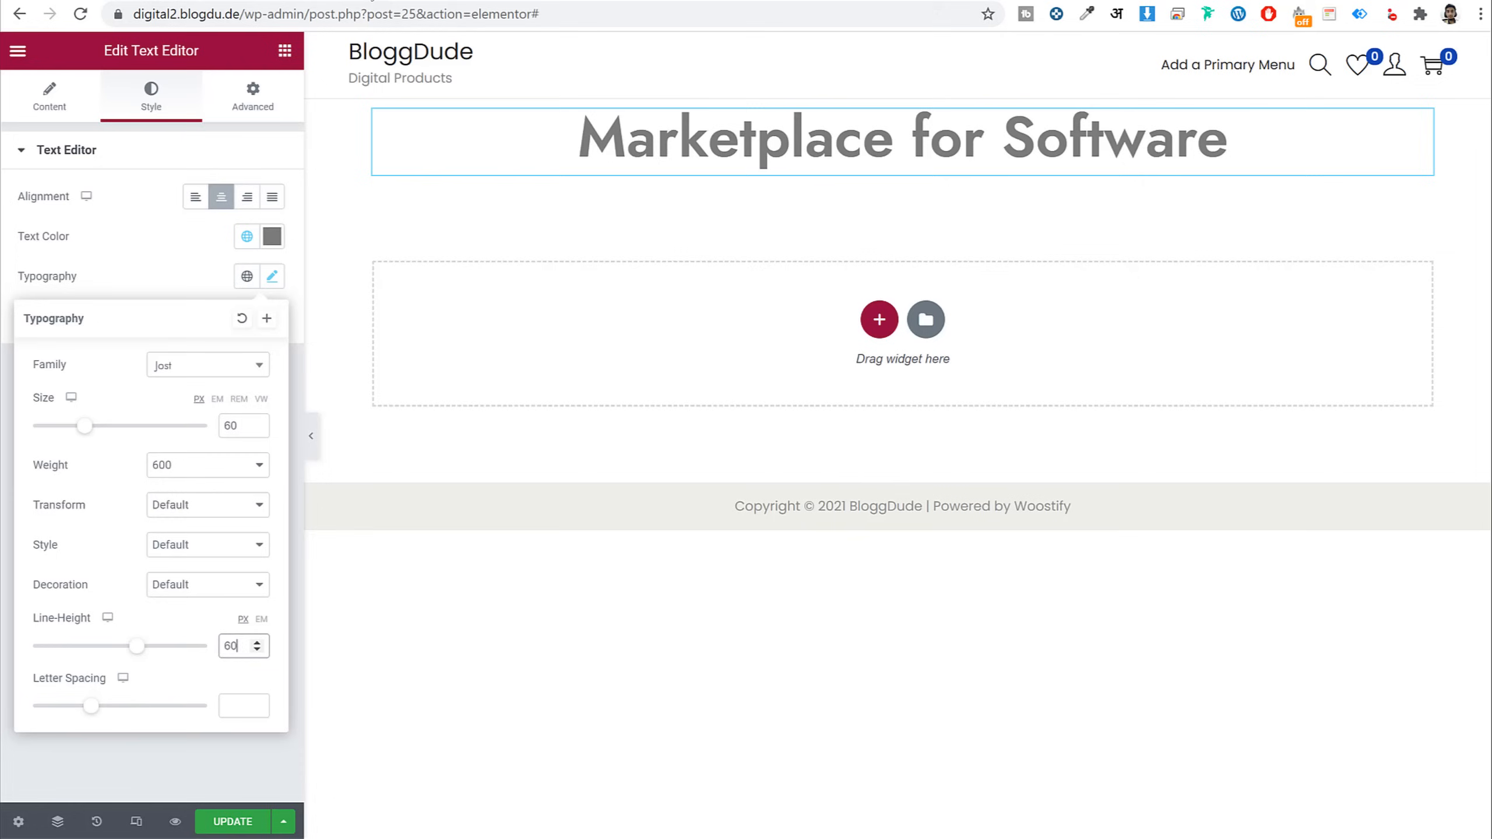
click(285, 51)
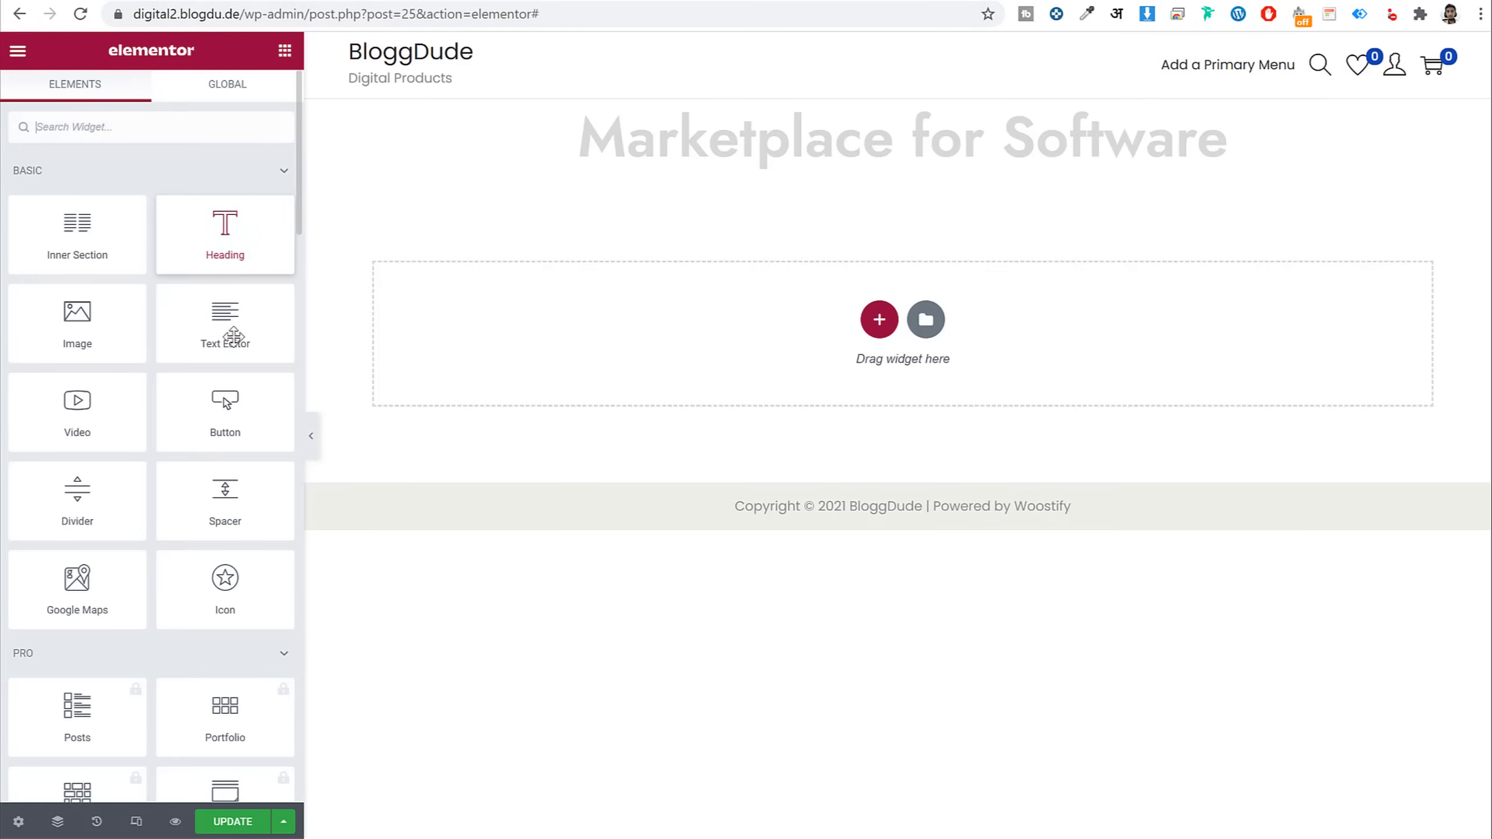
Add a Text Editor below the heading with the pasted subtitle, centre-aligned
drag(225, 333, 841, 166)
click(210, 422)
key(ctrl+a)
key(ctrl+v)
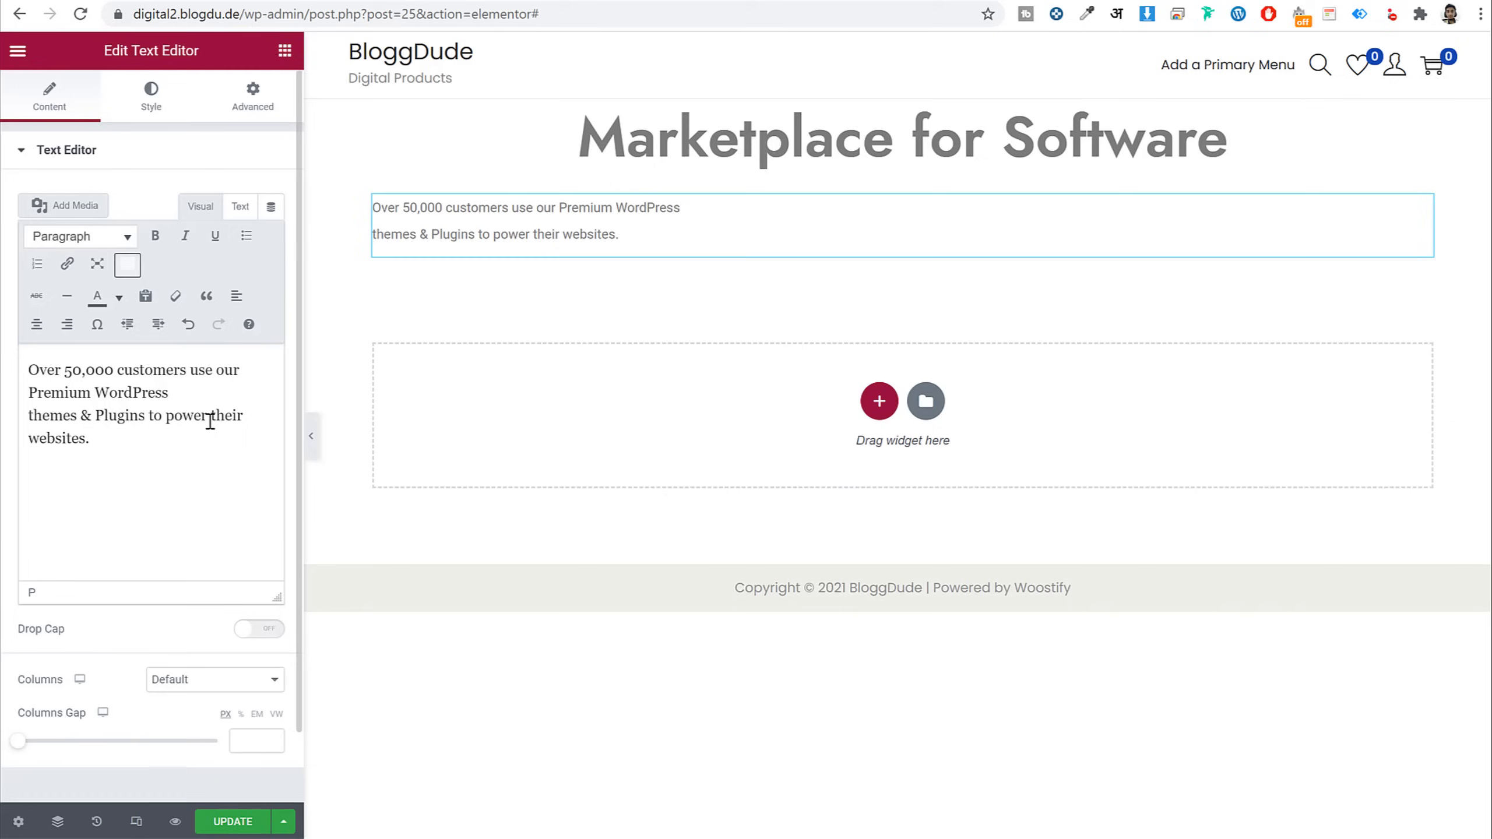
click(151, 97)
click(247, 197)
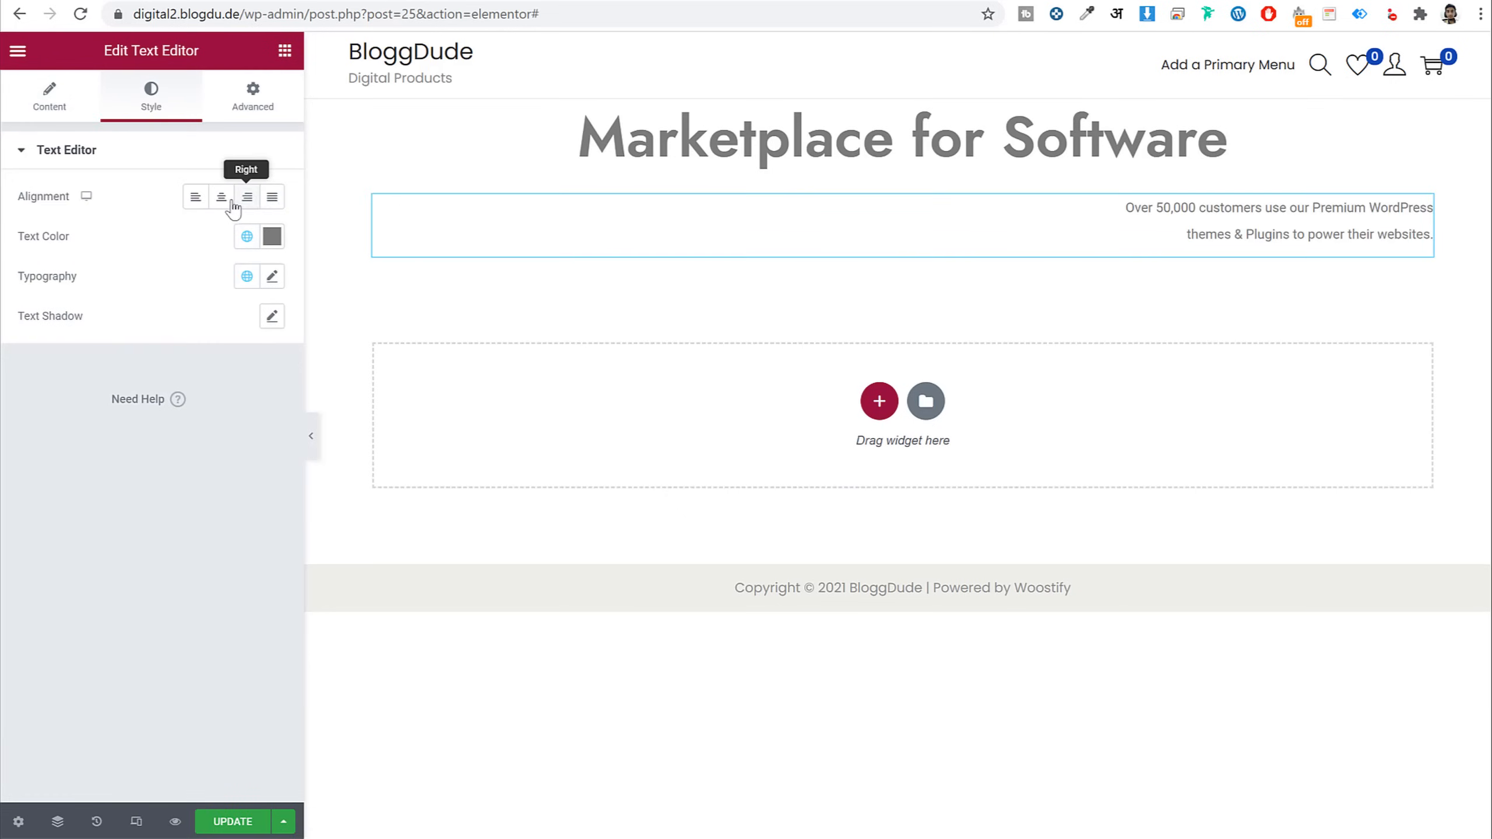
click(222, 200)
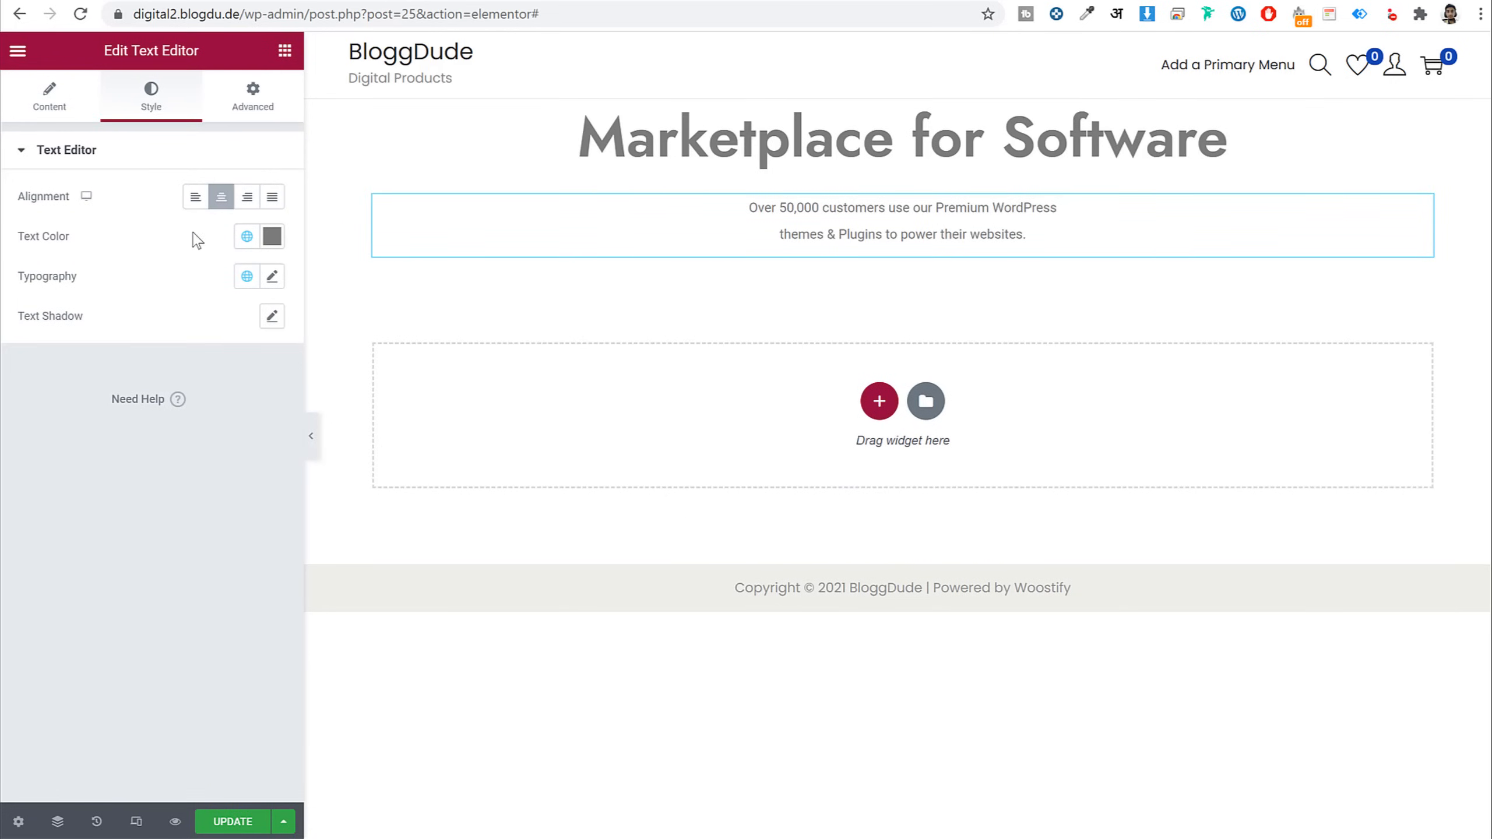
Style the subtitle in Poppins, size 20, weight 300, line height 40
click(273, 278)
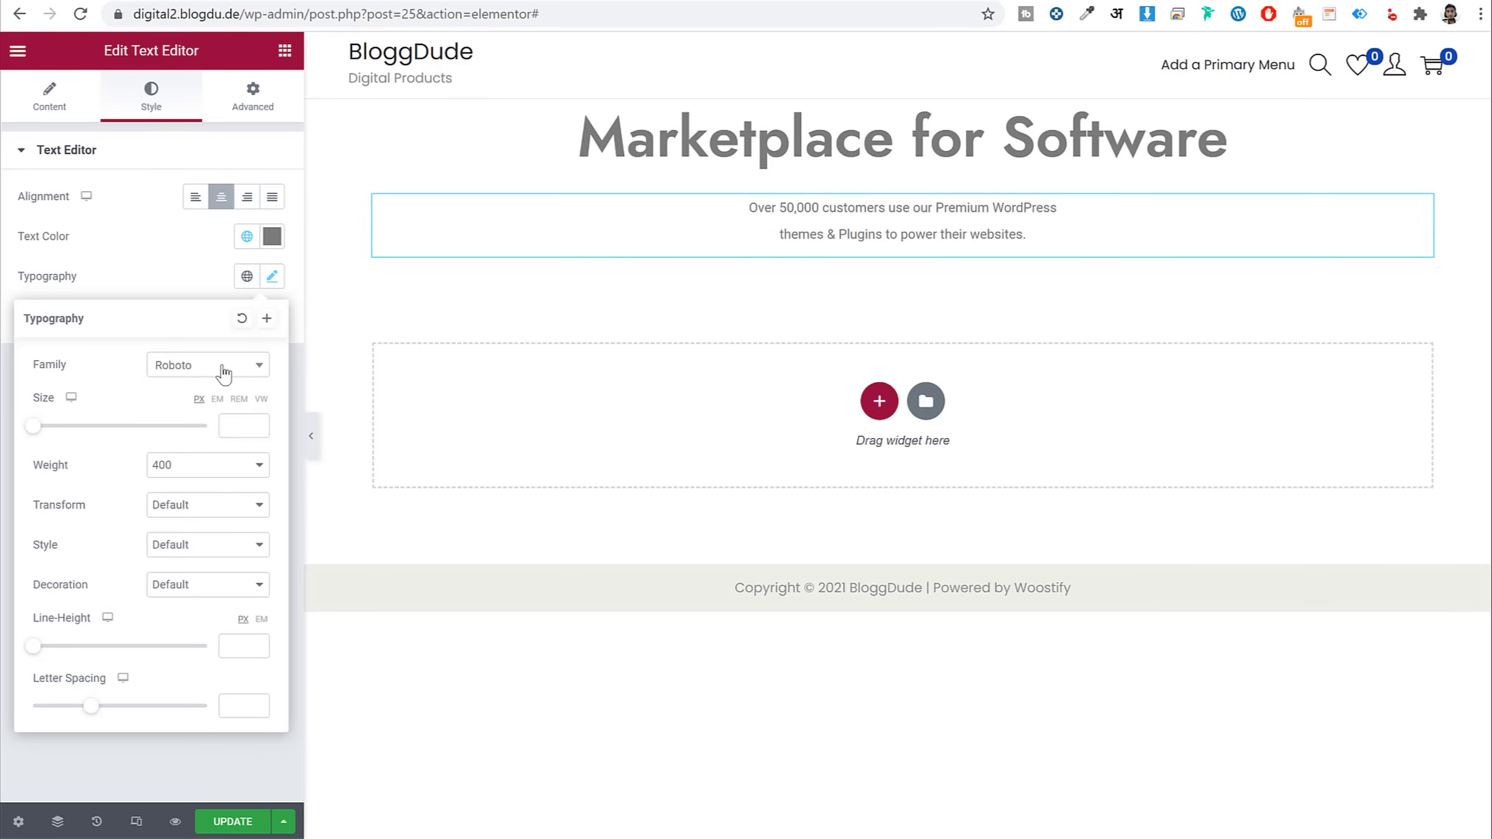
click(207, 377)
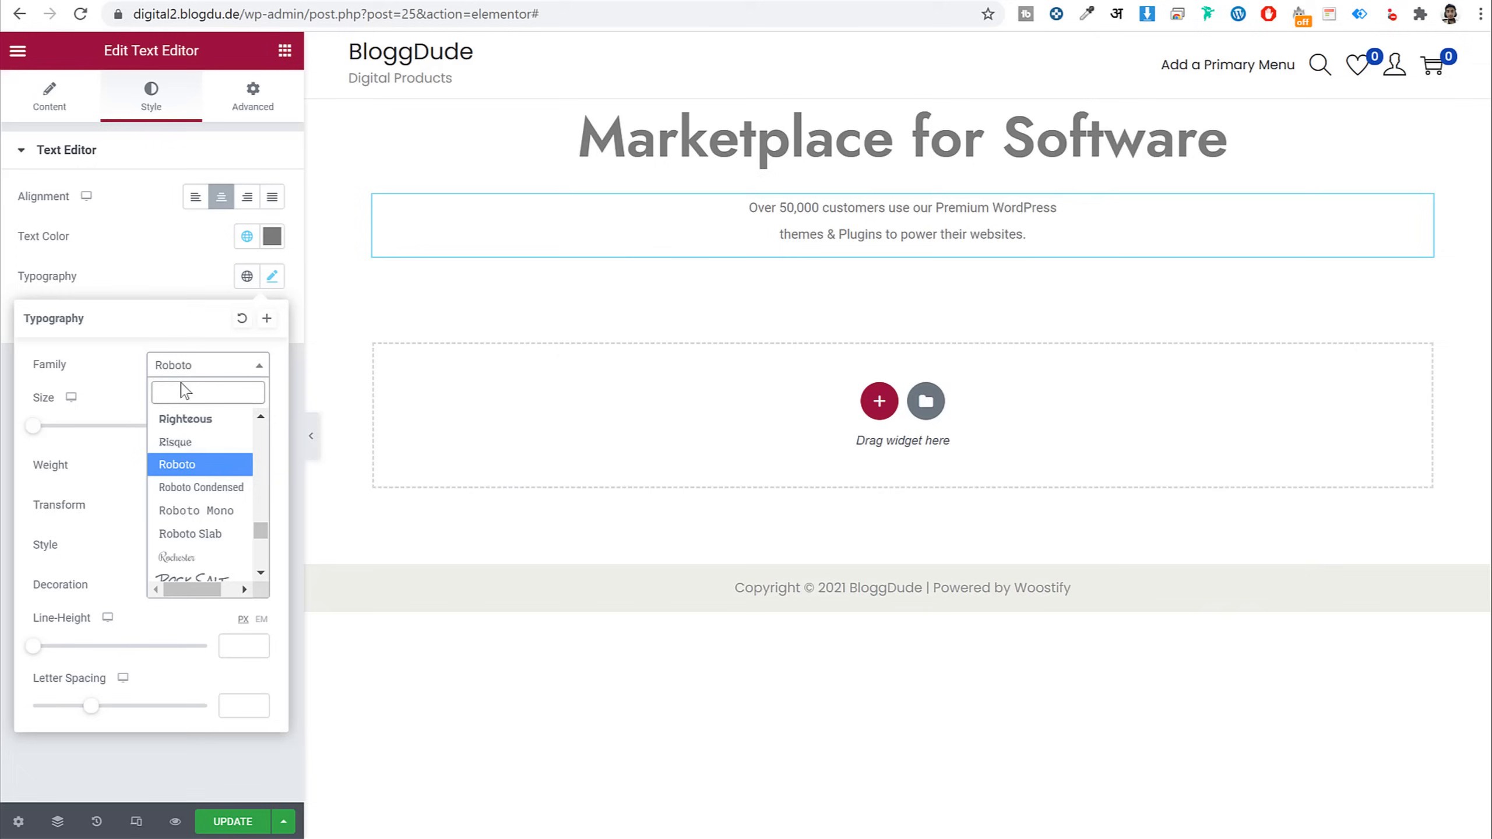
text(poppins)
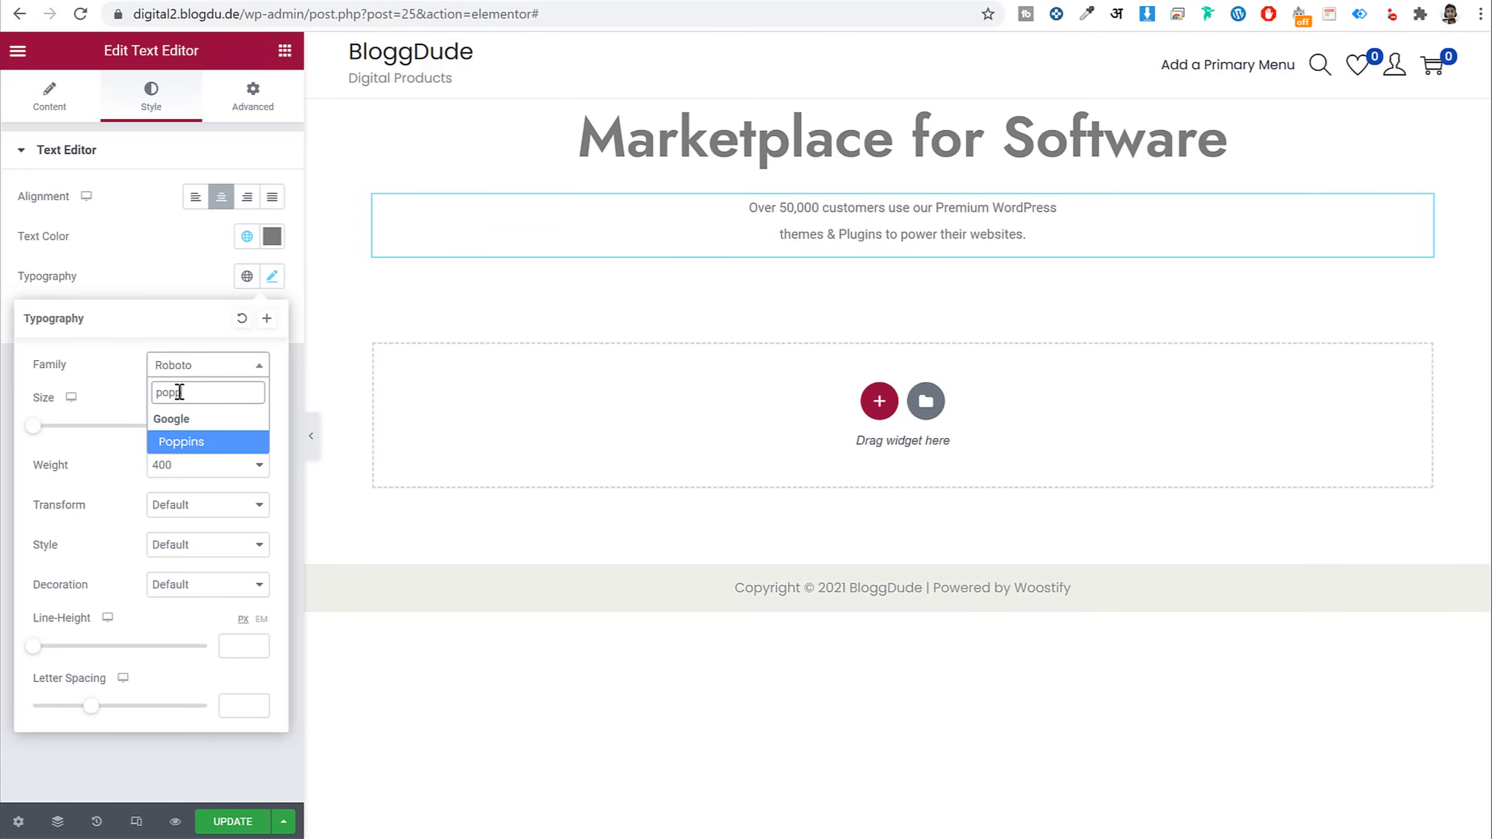
key(Return)
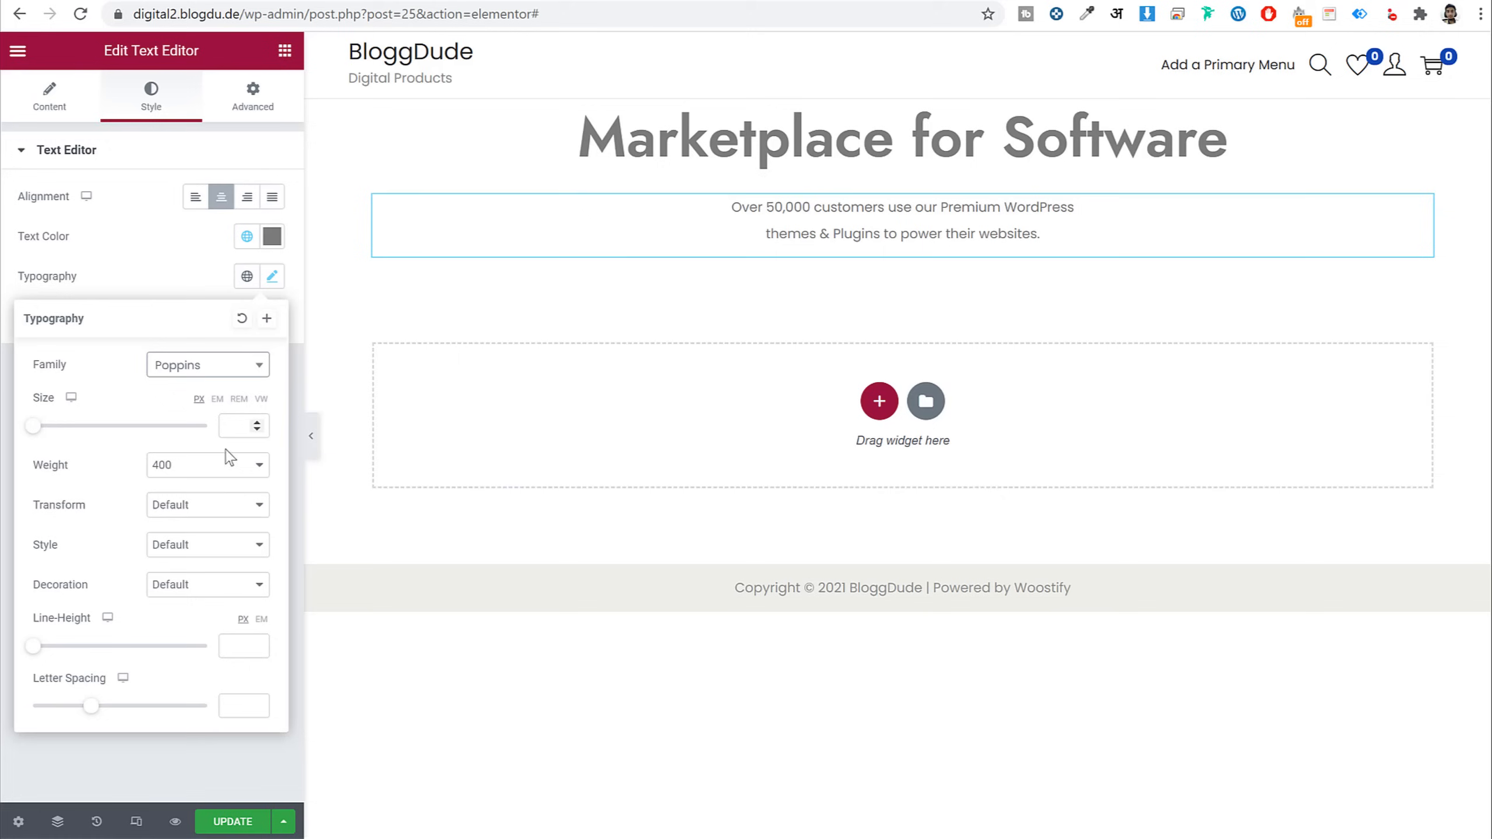
click(234, 424)
text(20)
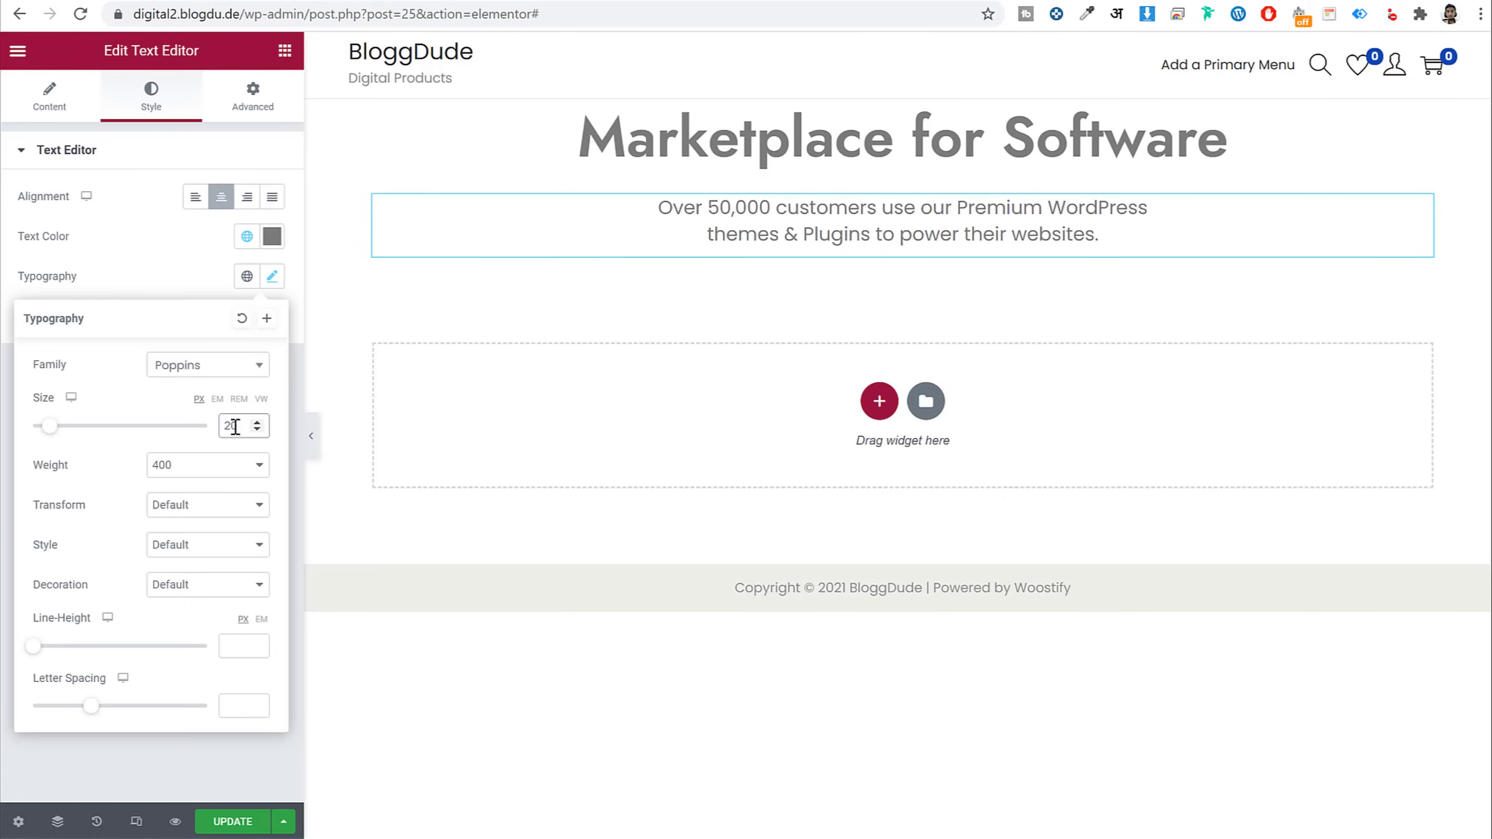
click(205, 473)
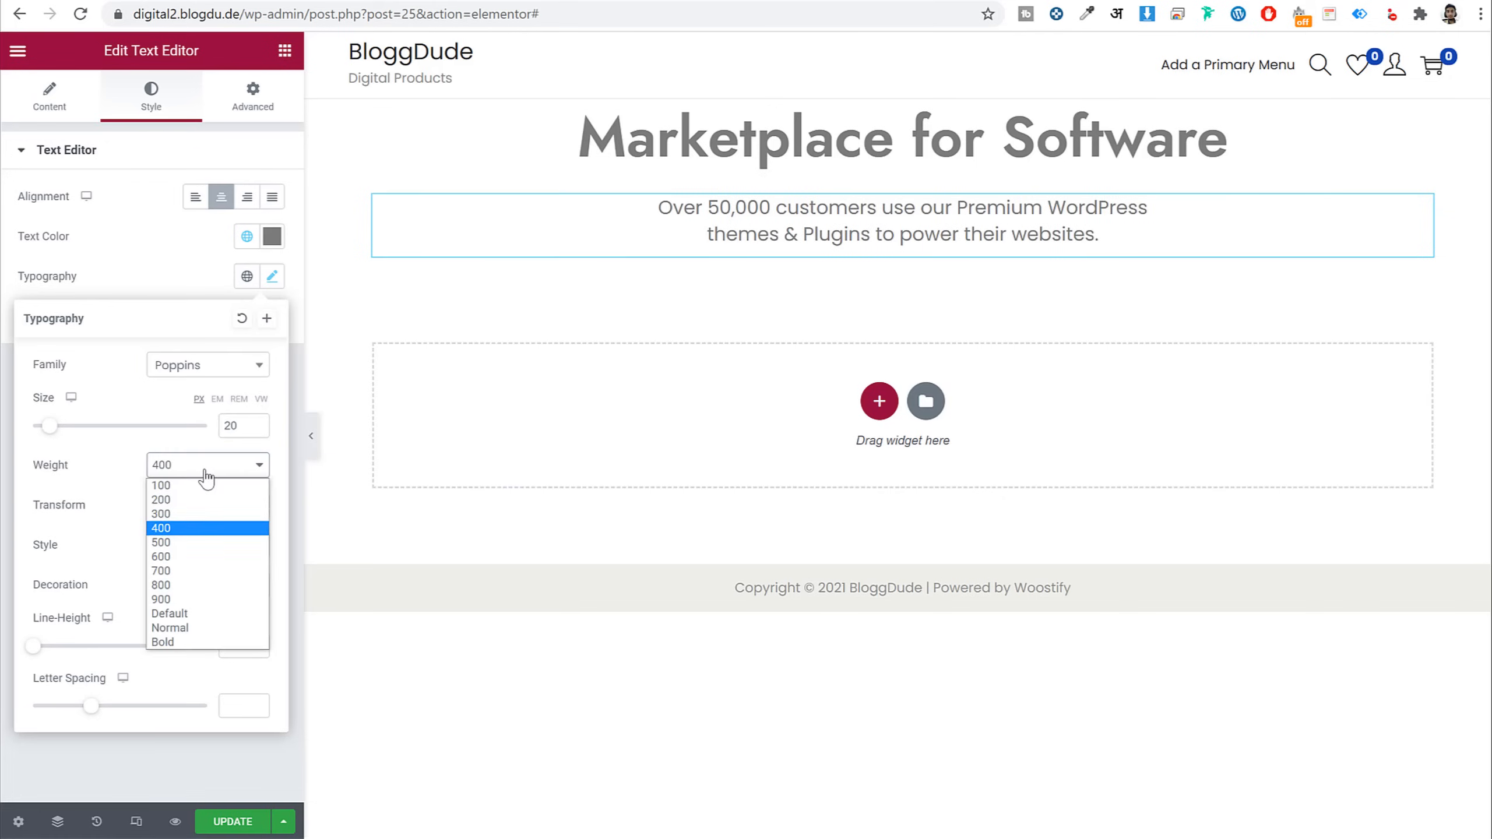
click(197, 515)
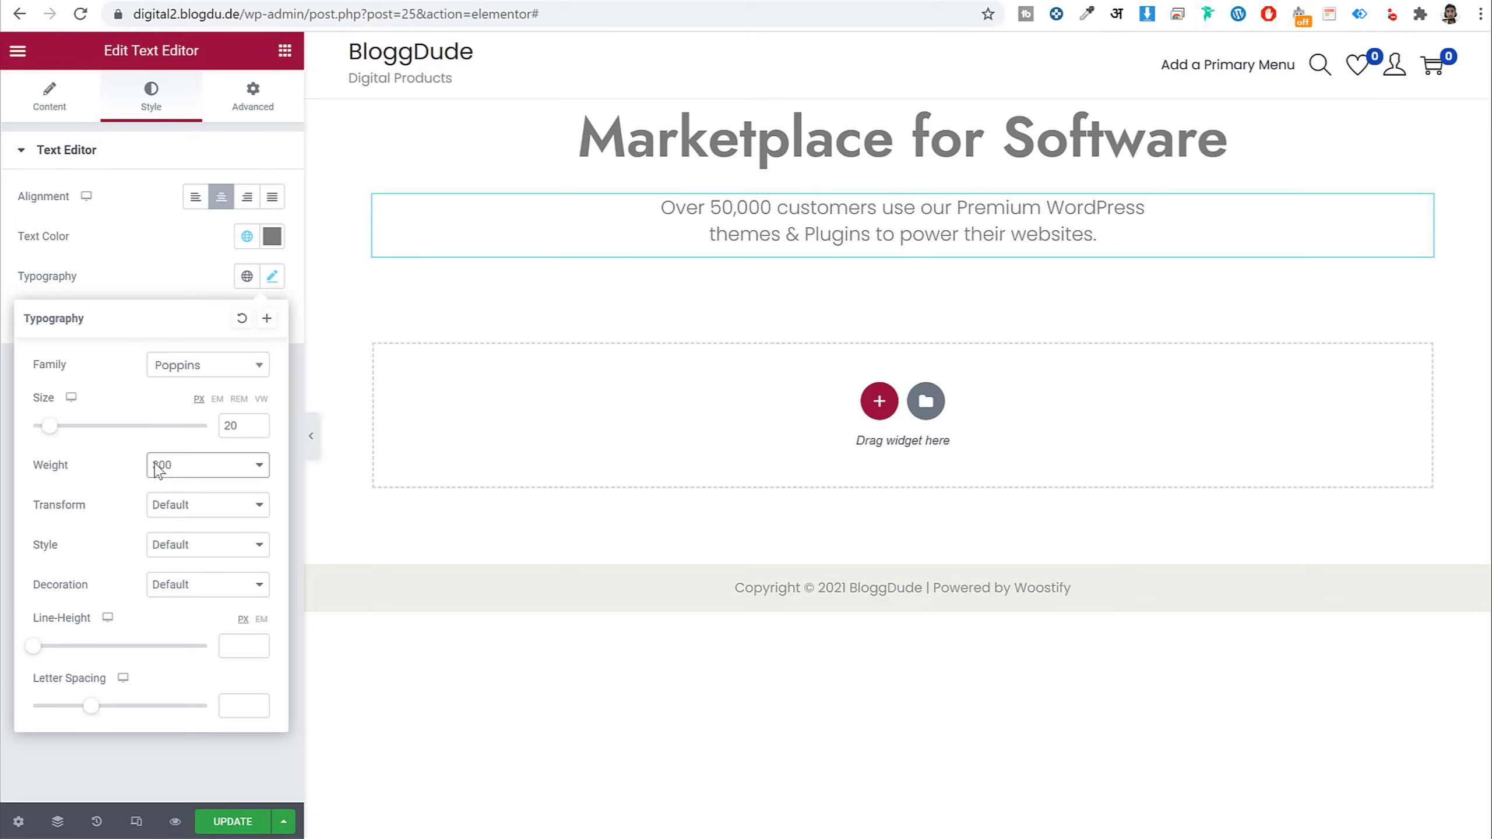
click(248, 646)
text(40)
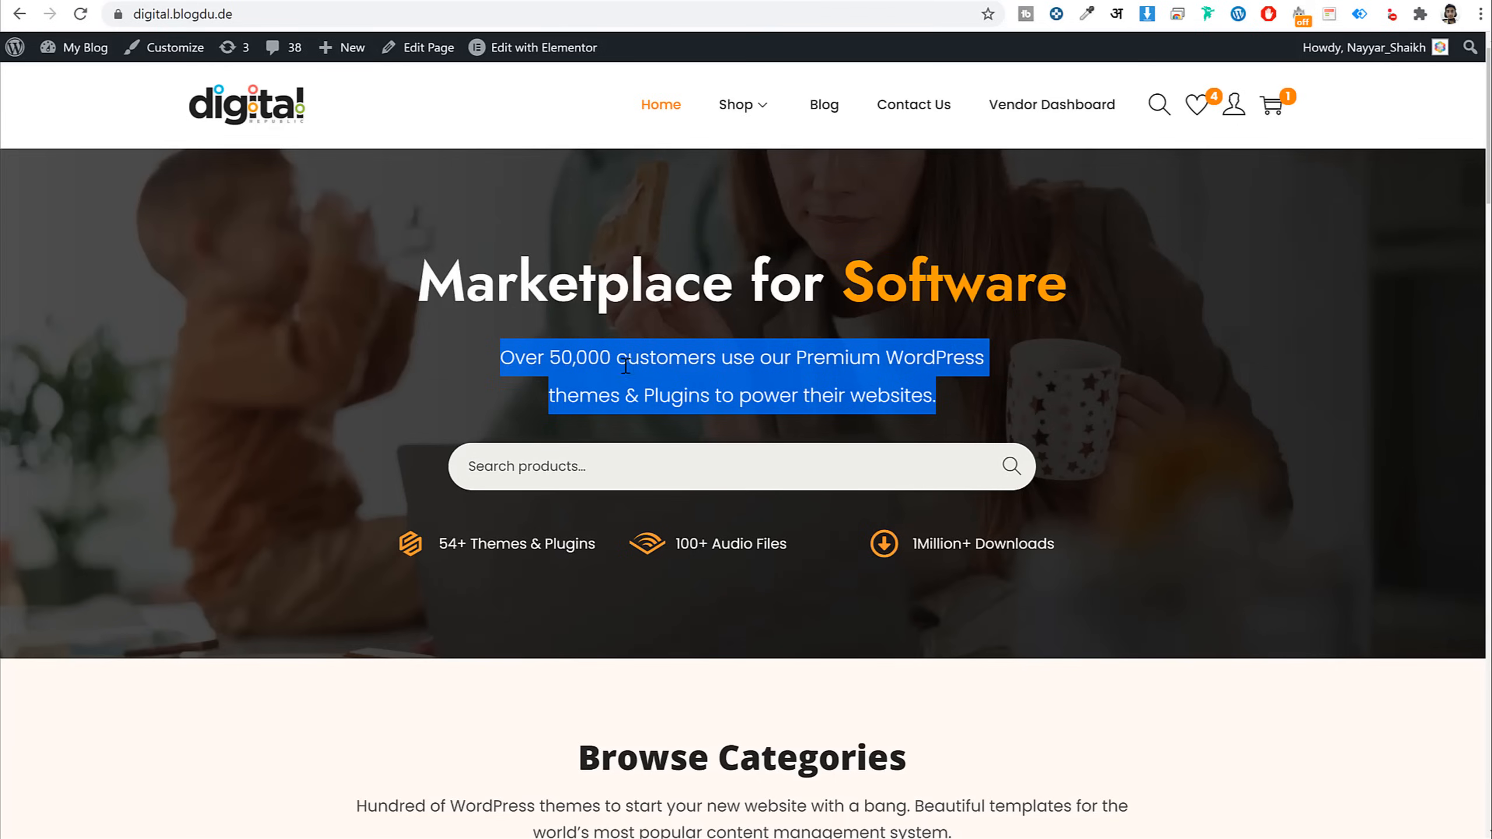
Compare with the live homepage and search the widget list for 'sea'
click(655, 400)
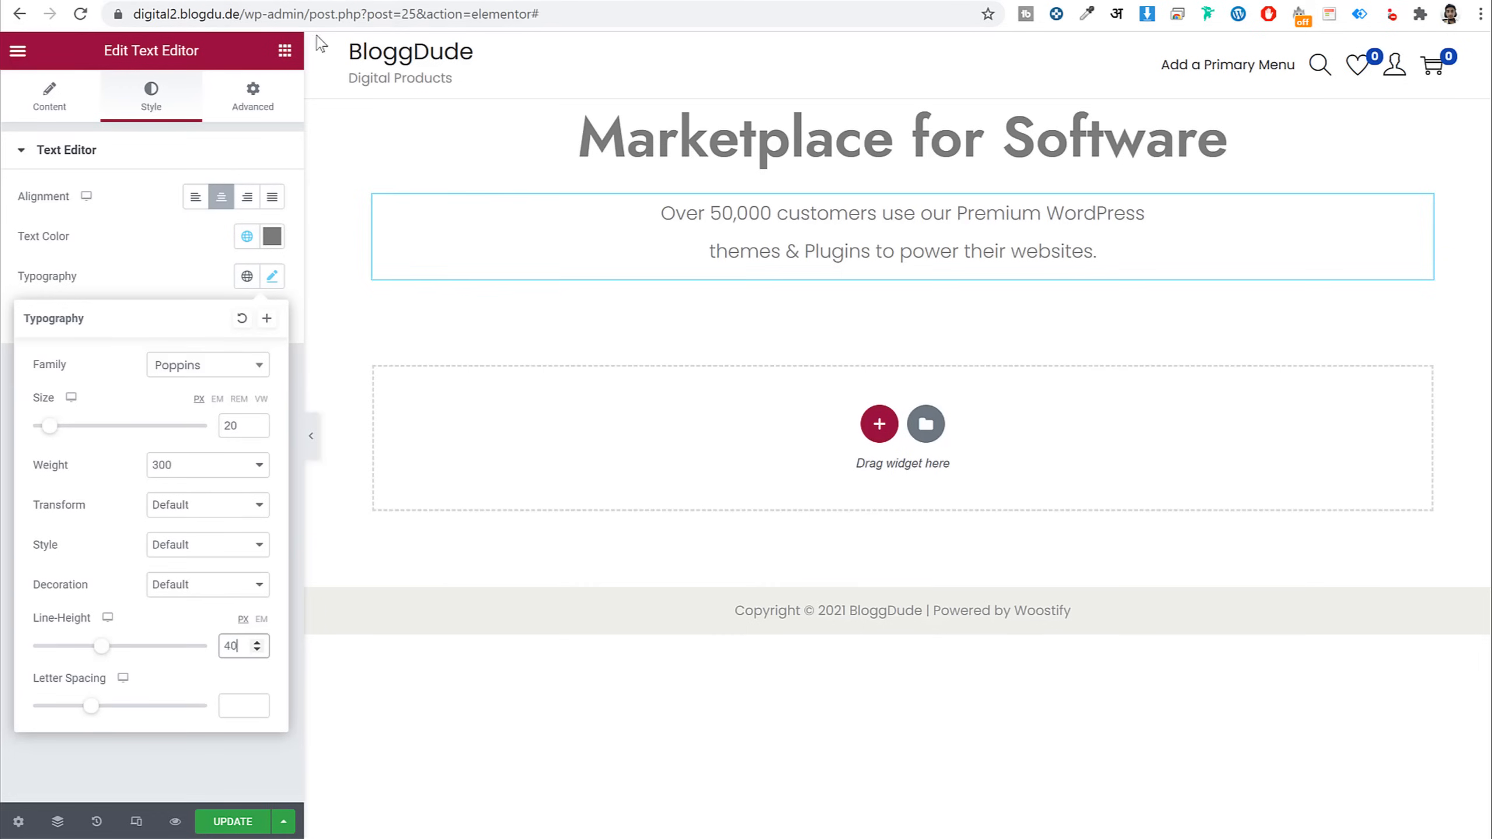
click(285, 51)
text(sea)
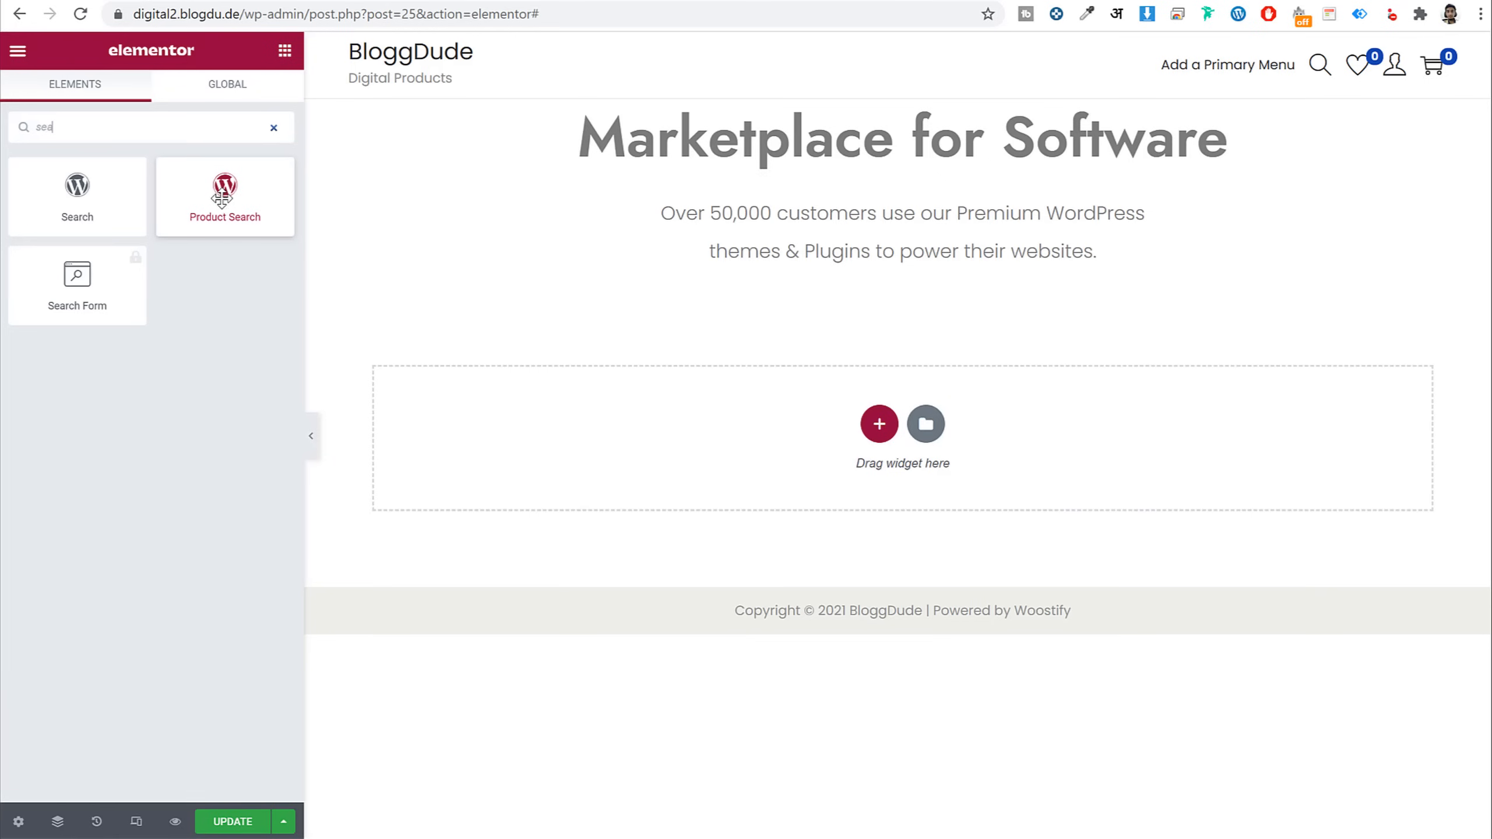
Add a Product Search widget below the subtitle and set its padding to 0
drag(223, 195, 833, 279)
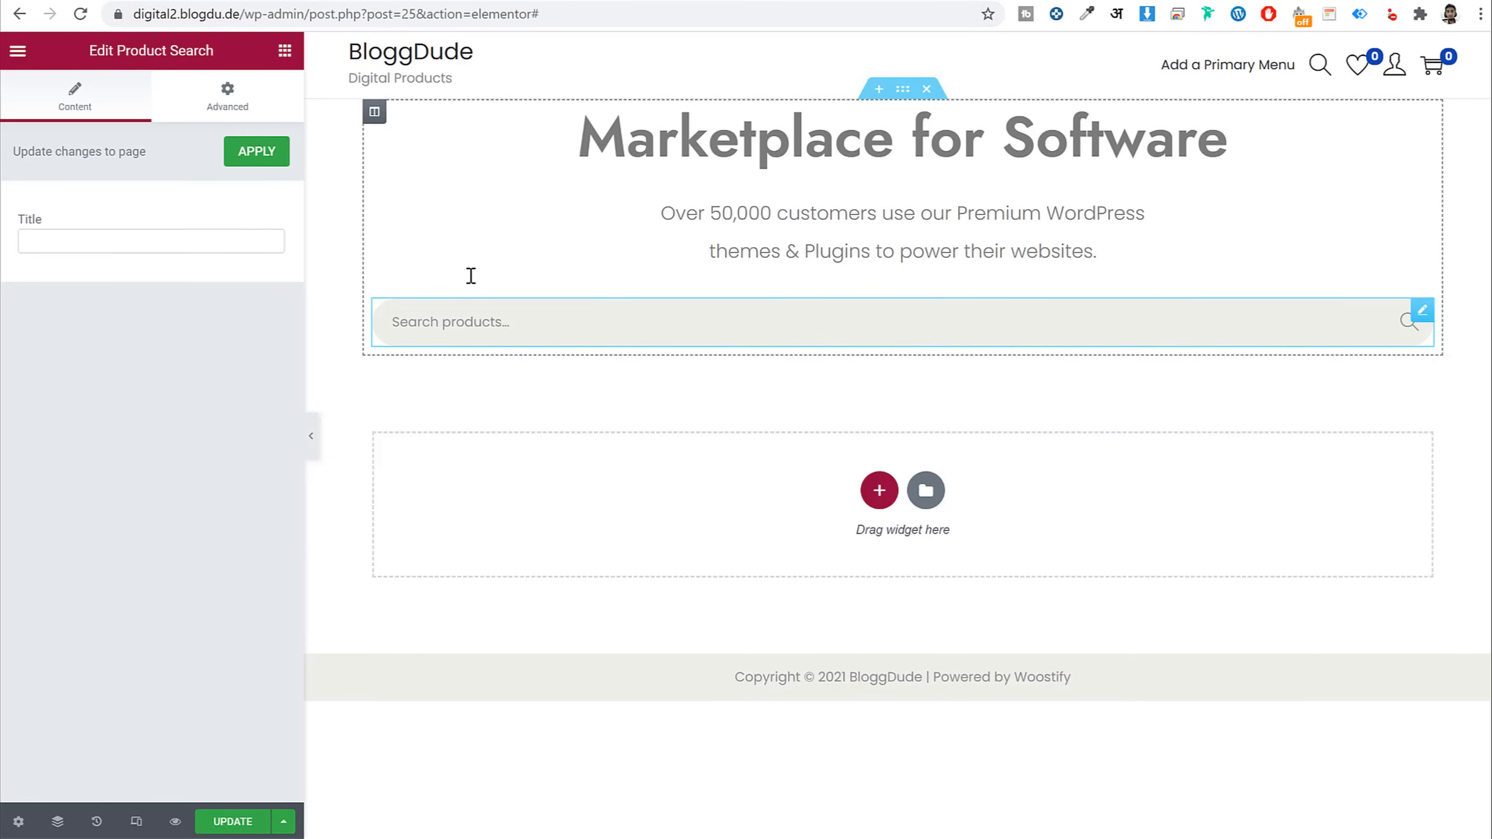
click(235, 108)
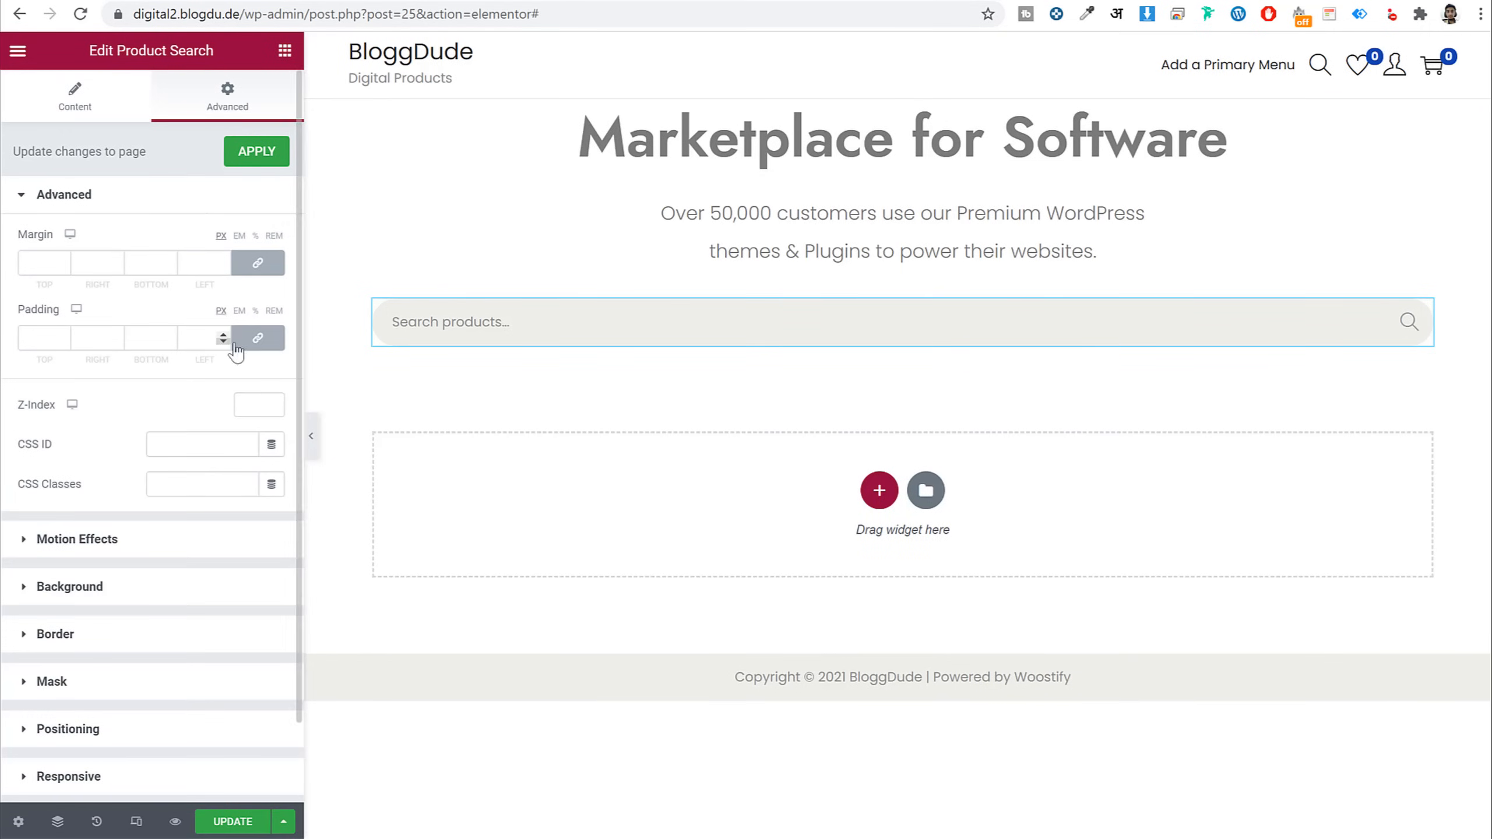
click(34, 341)
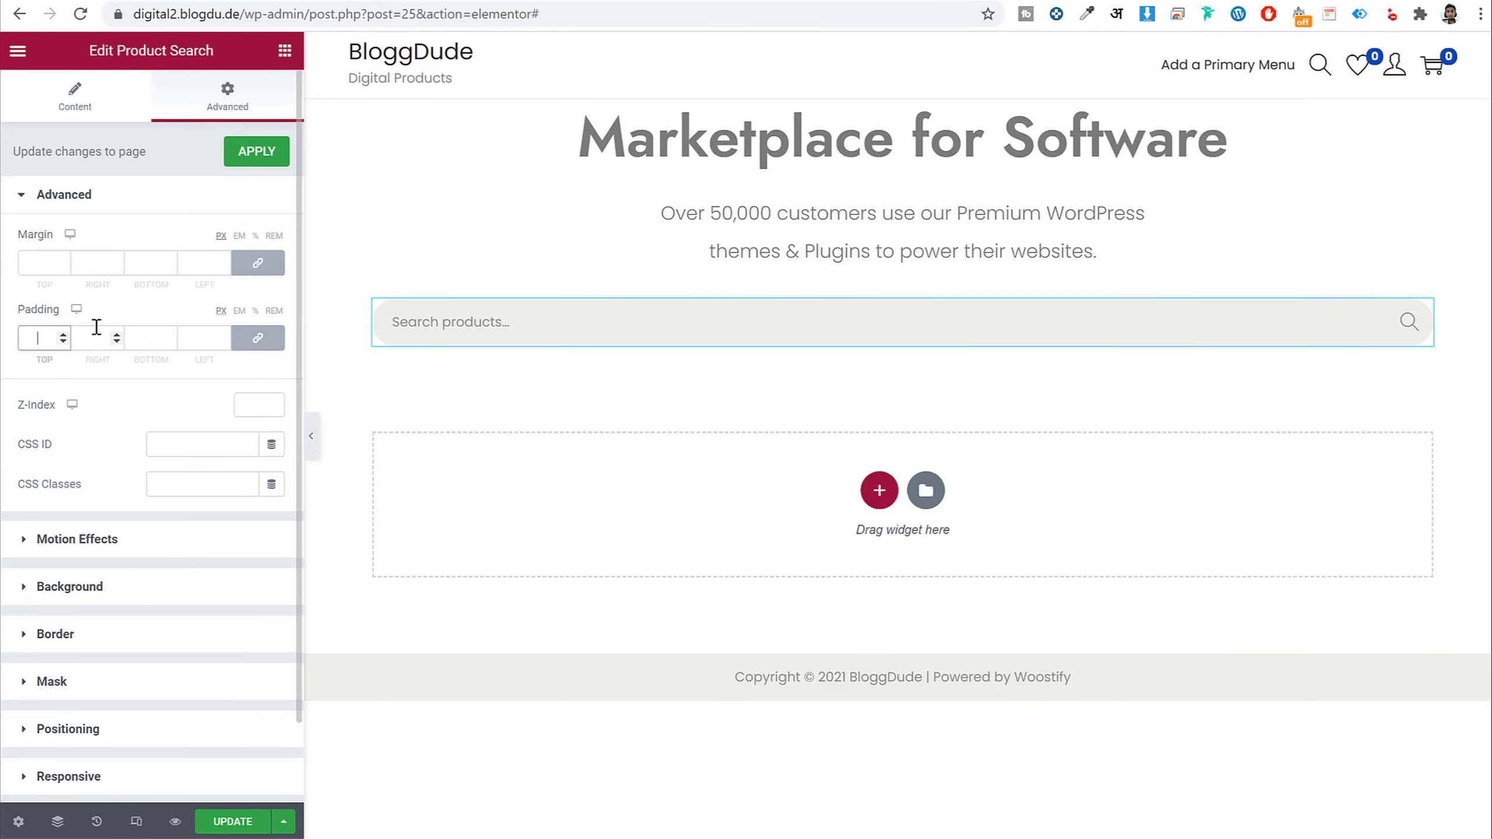
text(100)
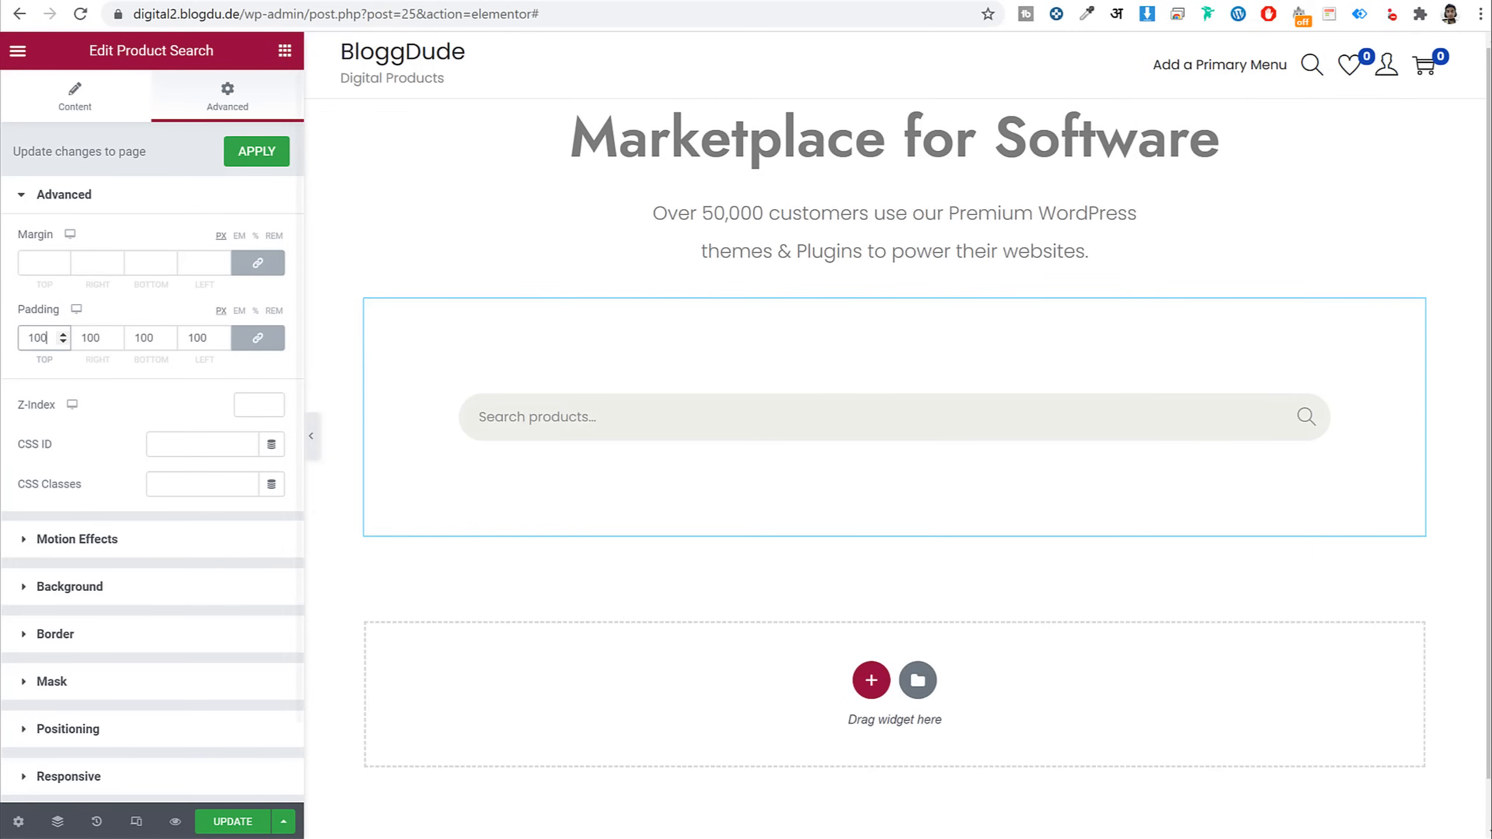
double_click(28, 338)
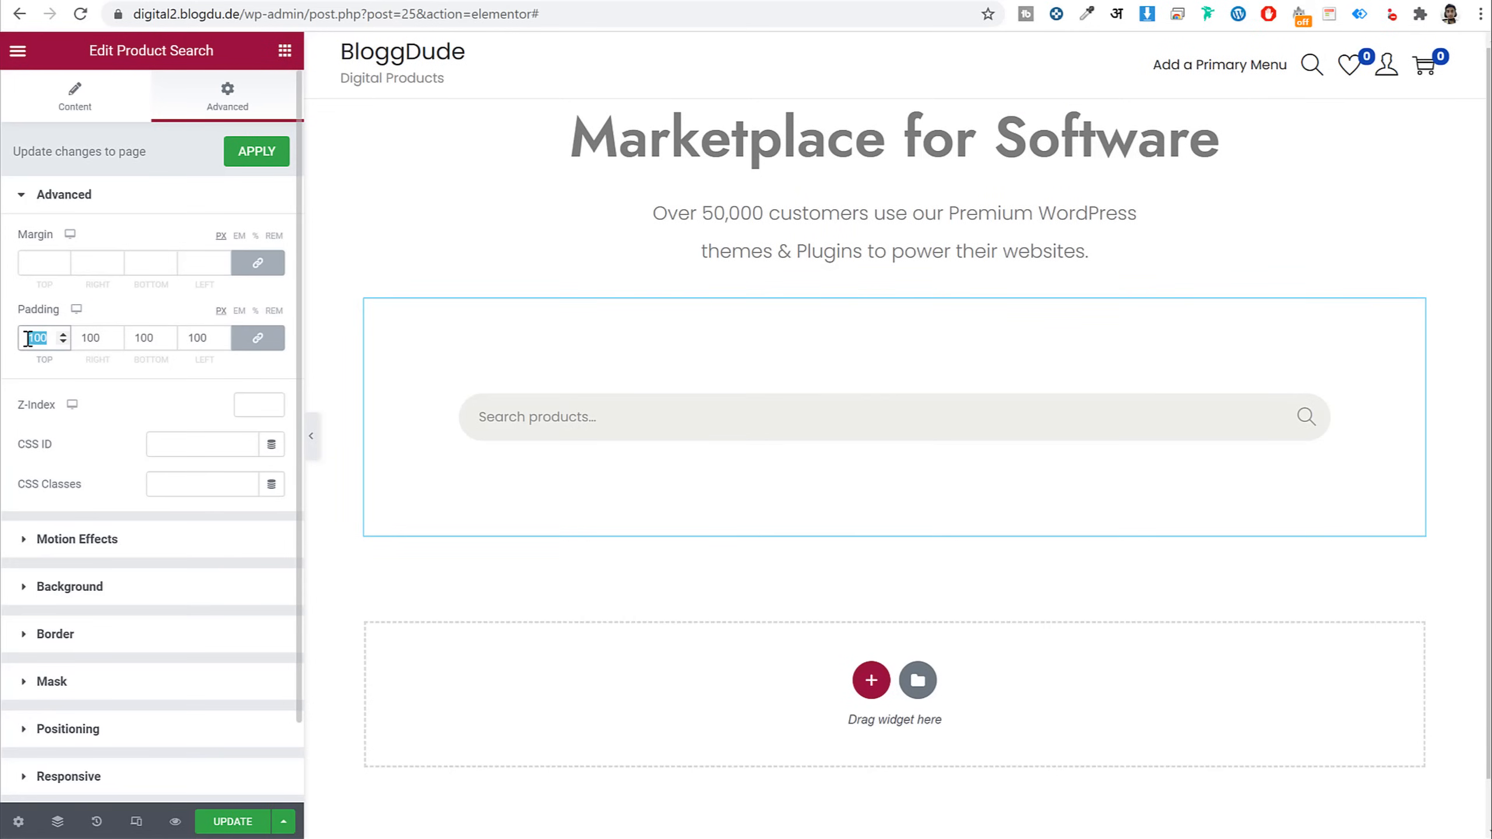
text(0)
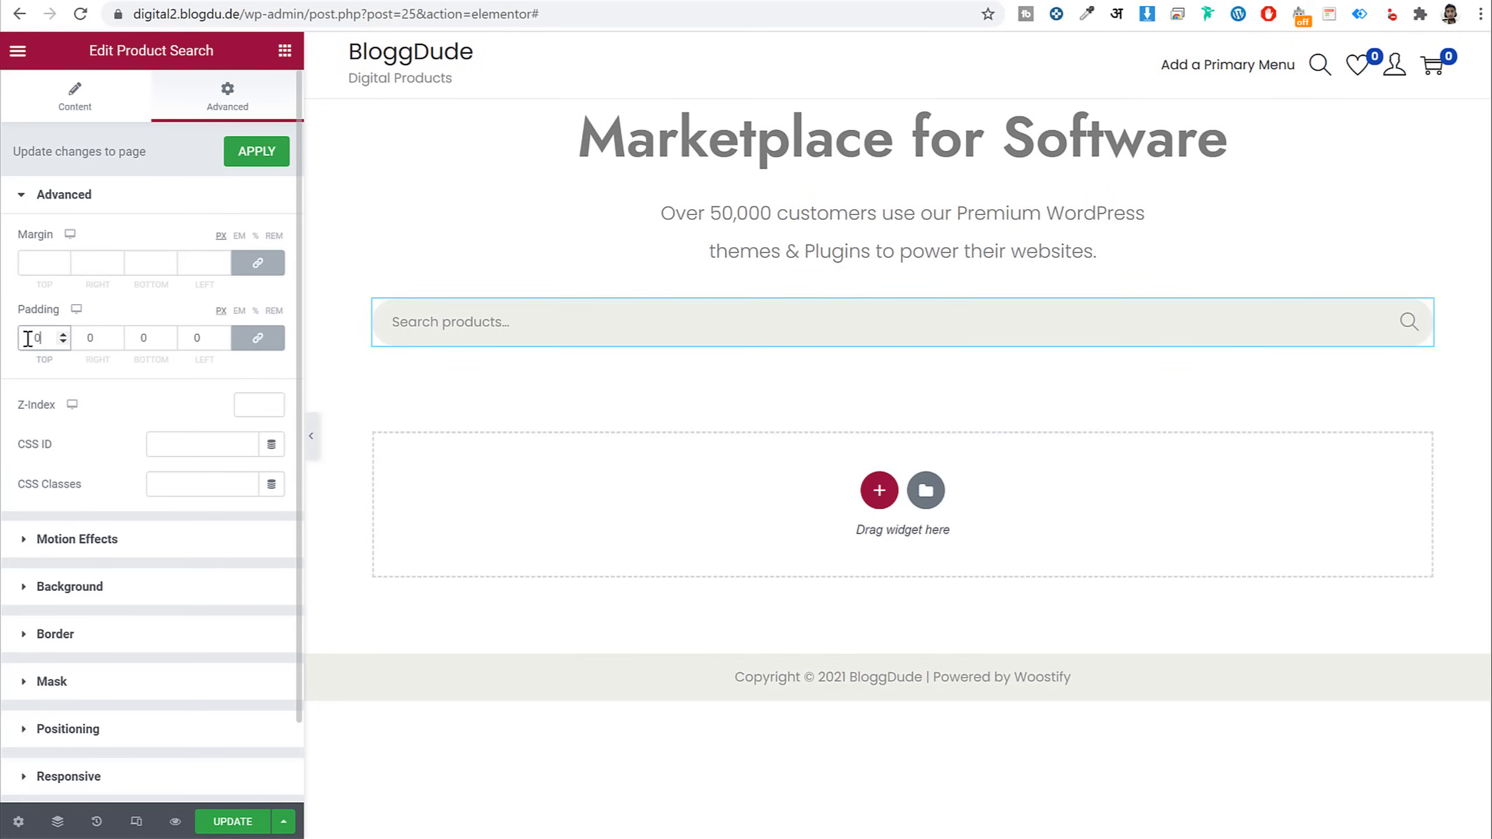
Unlink the padding values and set right and left padding to 250
click(262, 343)
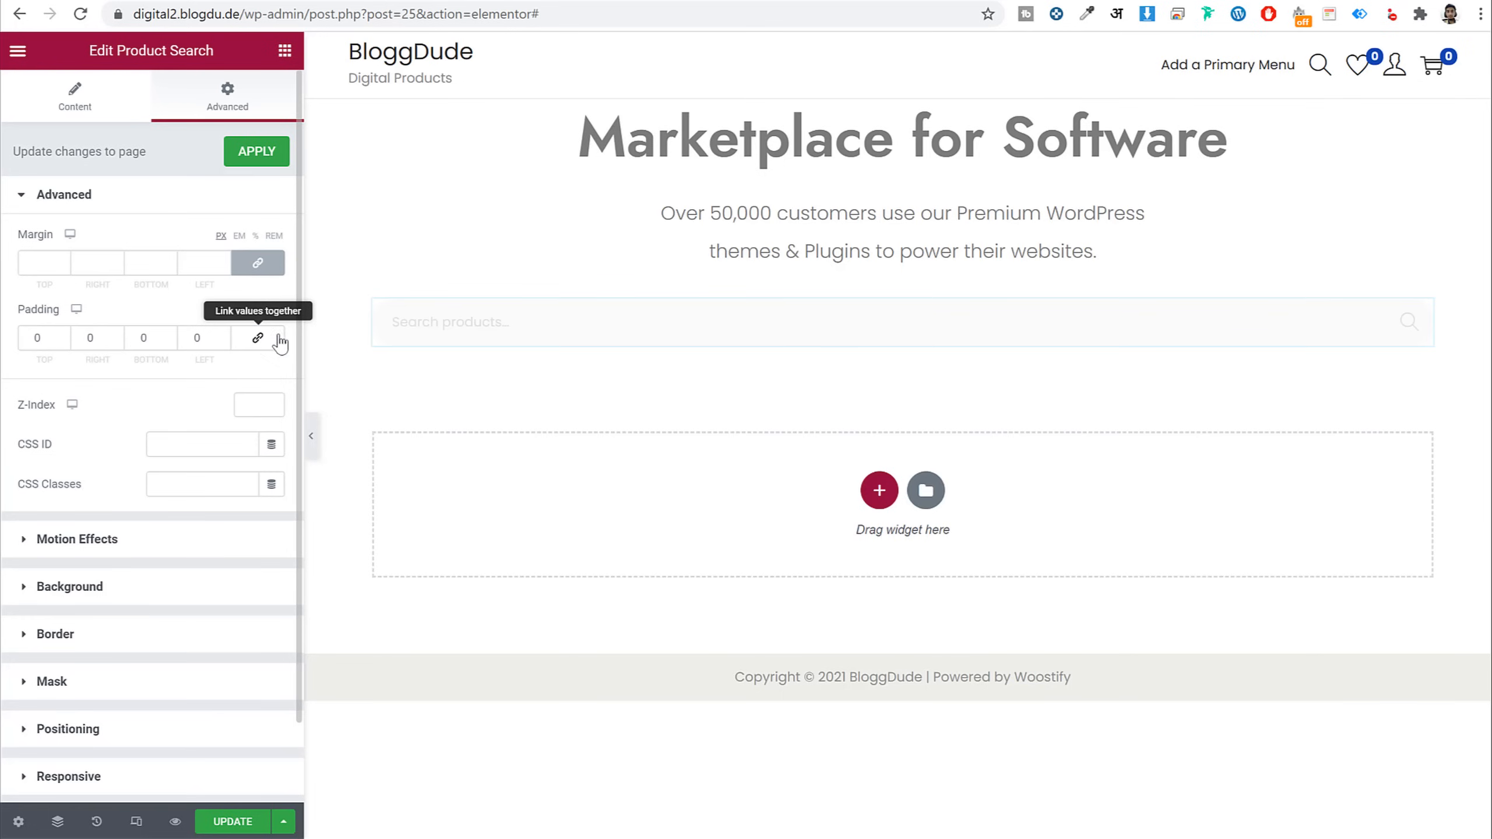
click(47, 343)
double_click(93, 340)
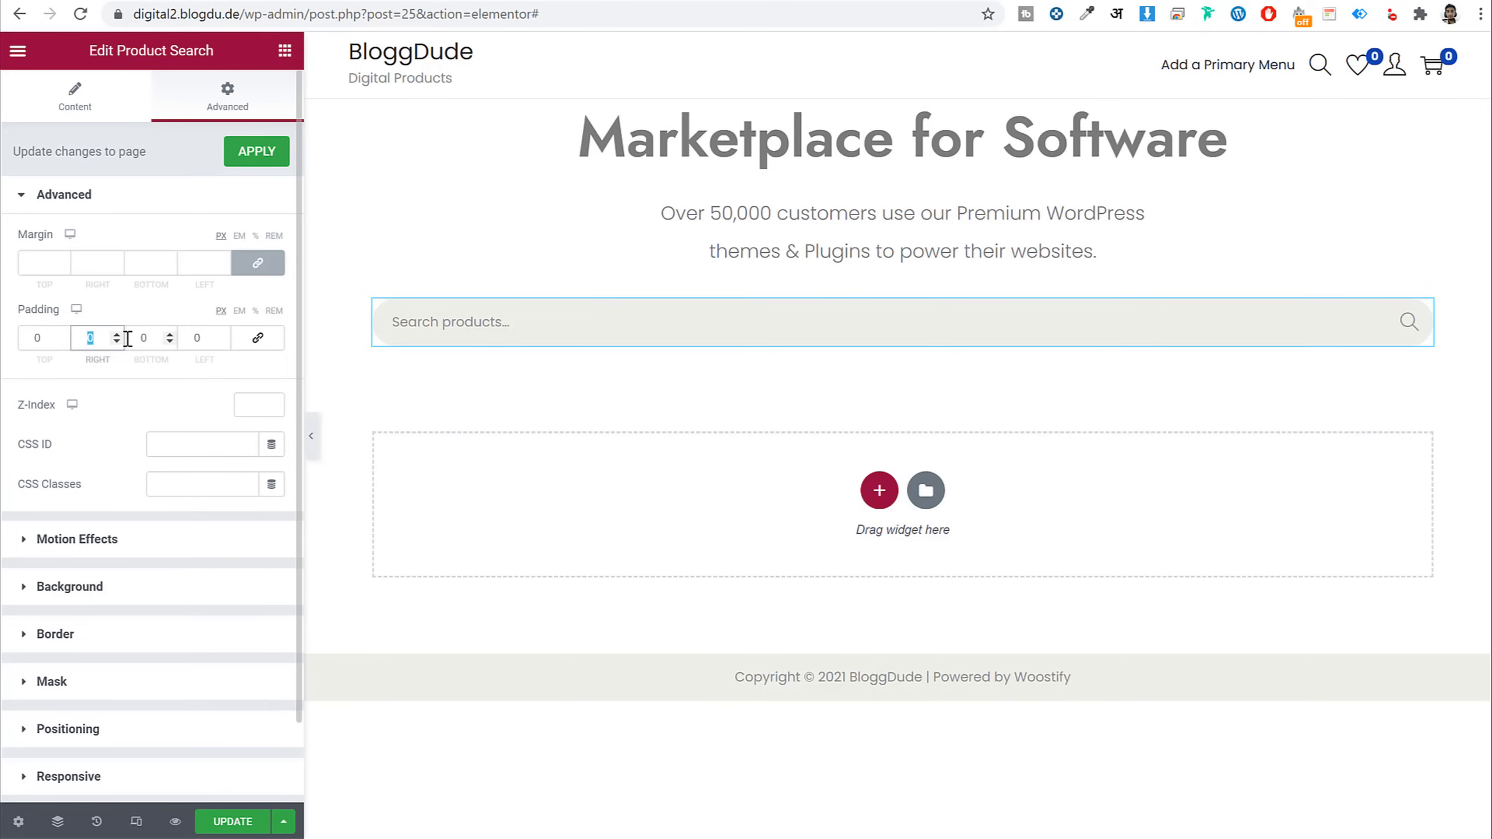
text(250)
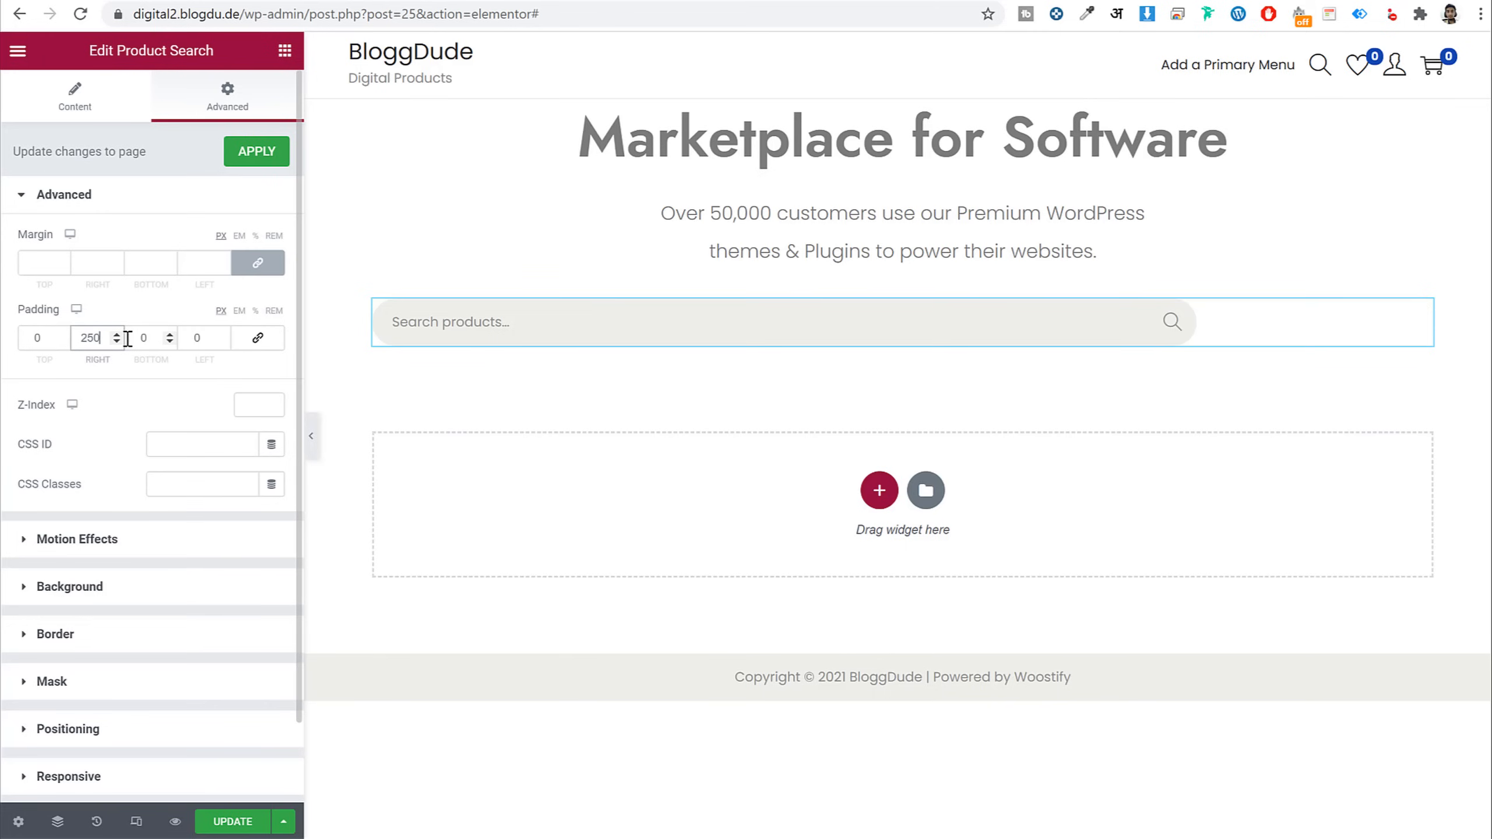
key(Tab)
key(Tab)
text(250)
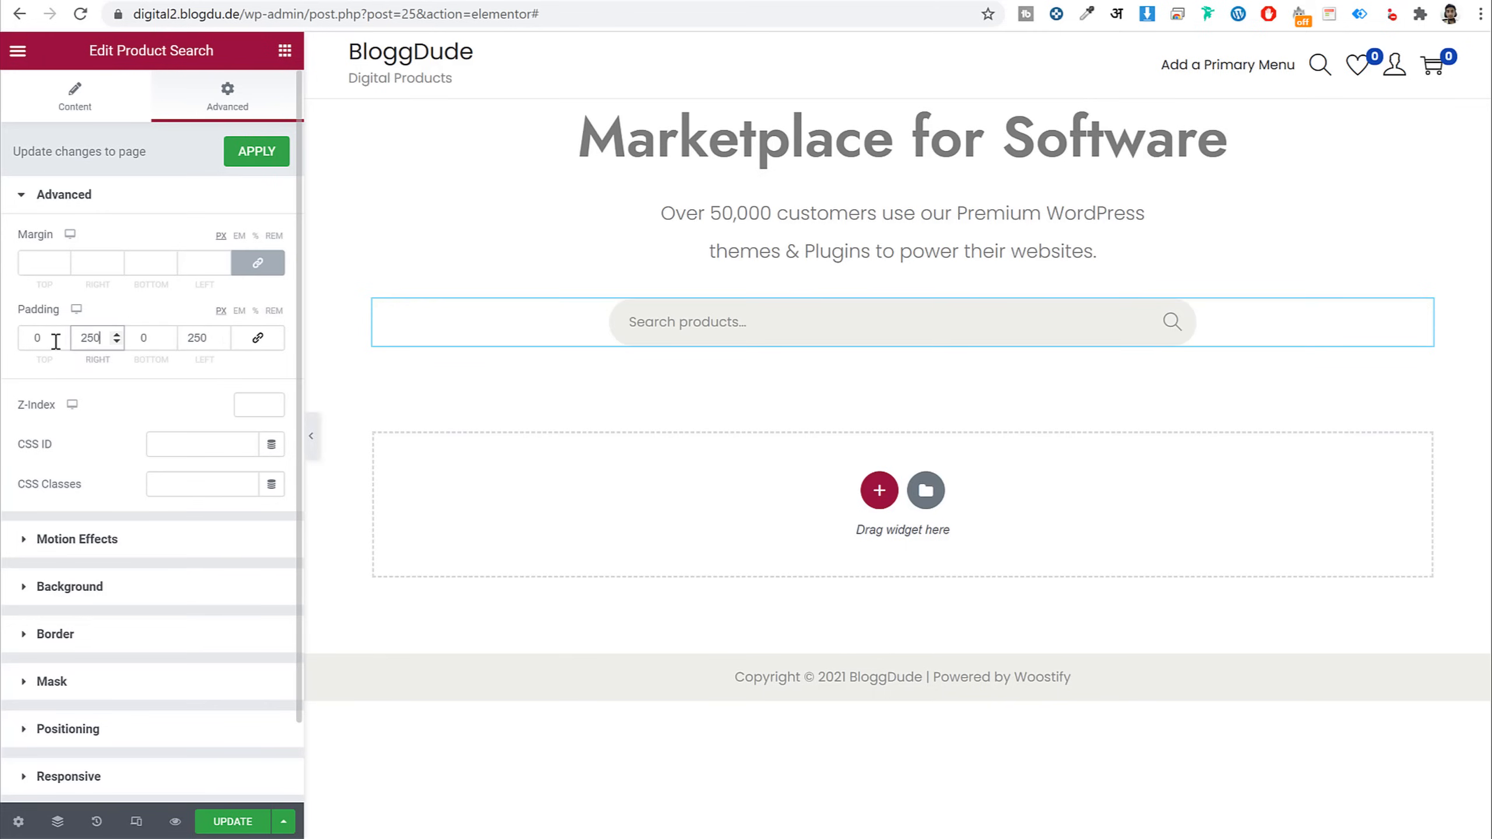
double_click(207, 340)
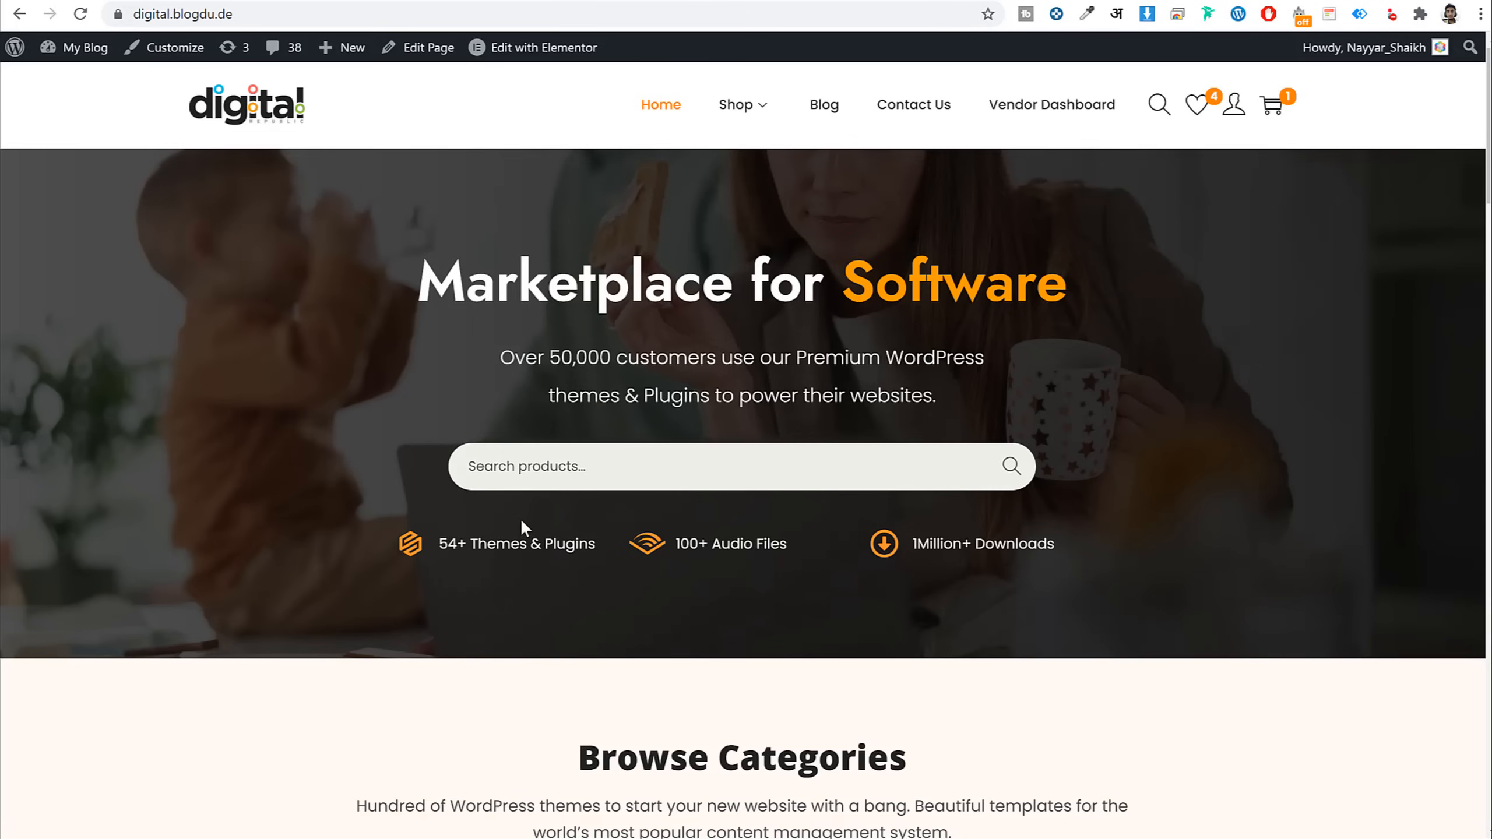
Select the hero section using its section handle
drag(607, 545, 448, 545)
click(543, 486)
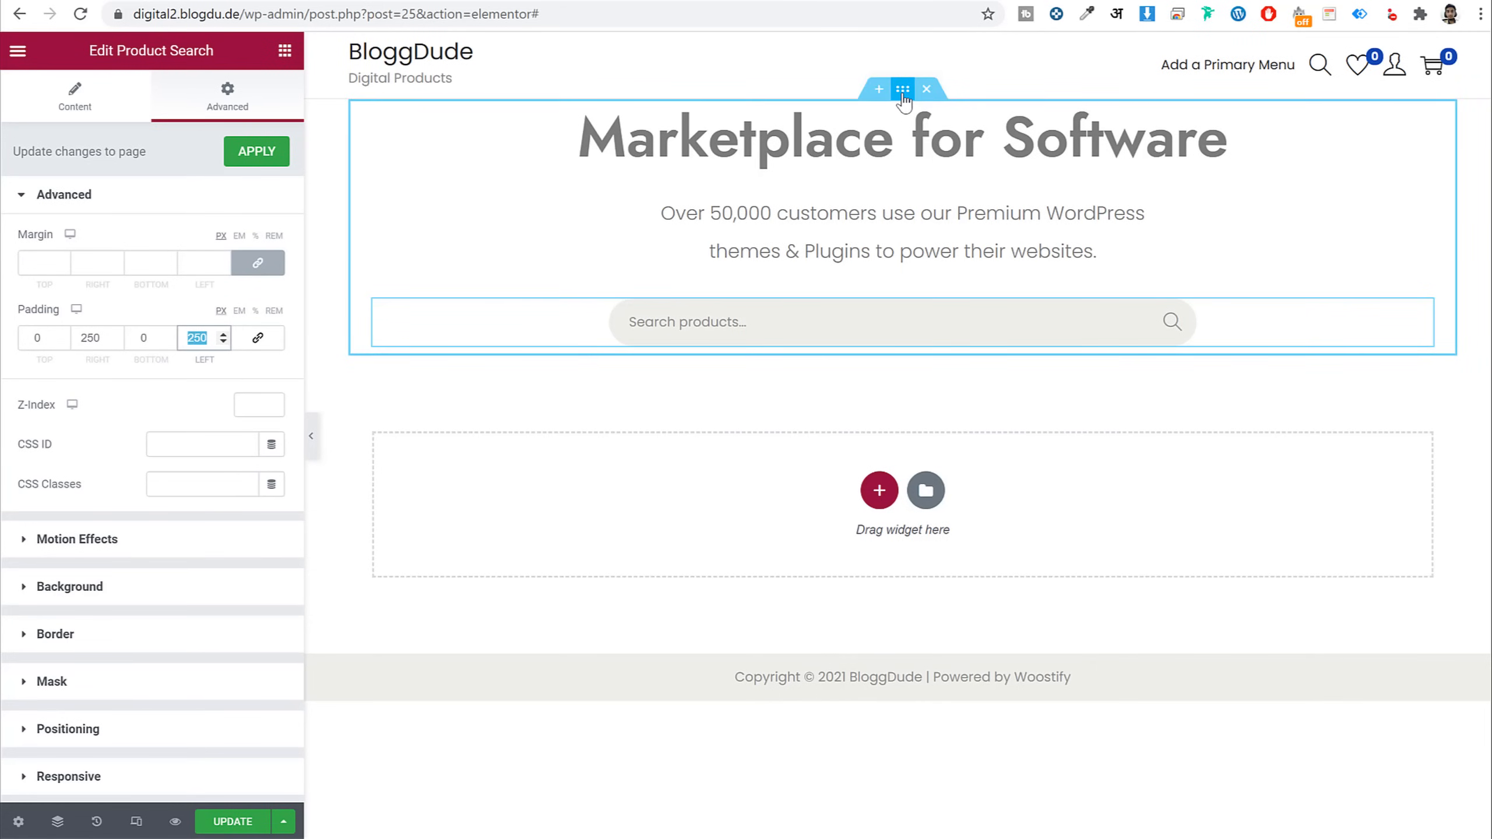
click(902, 95)
drag(102, 59, 227, 60)
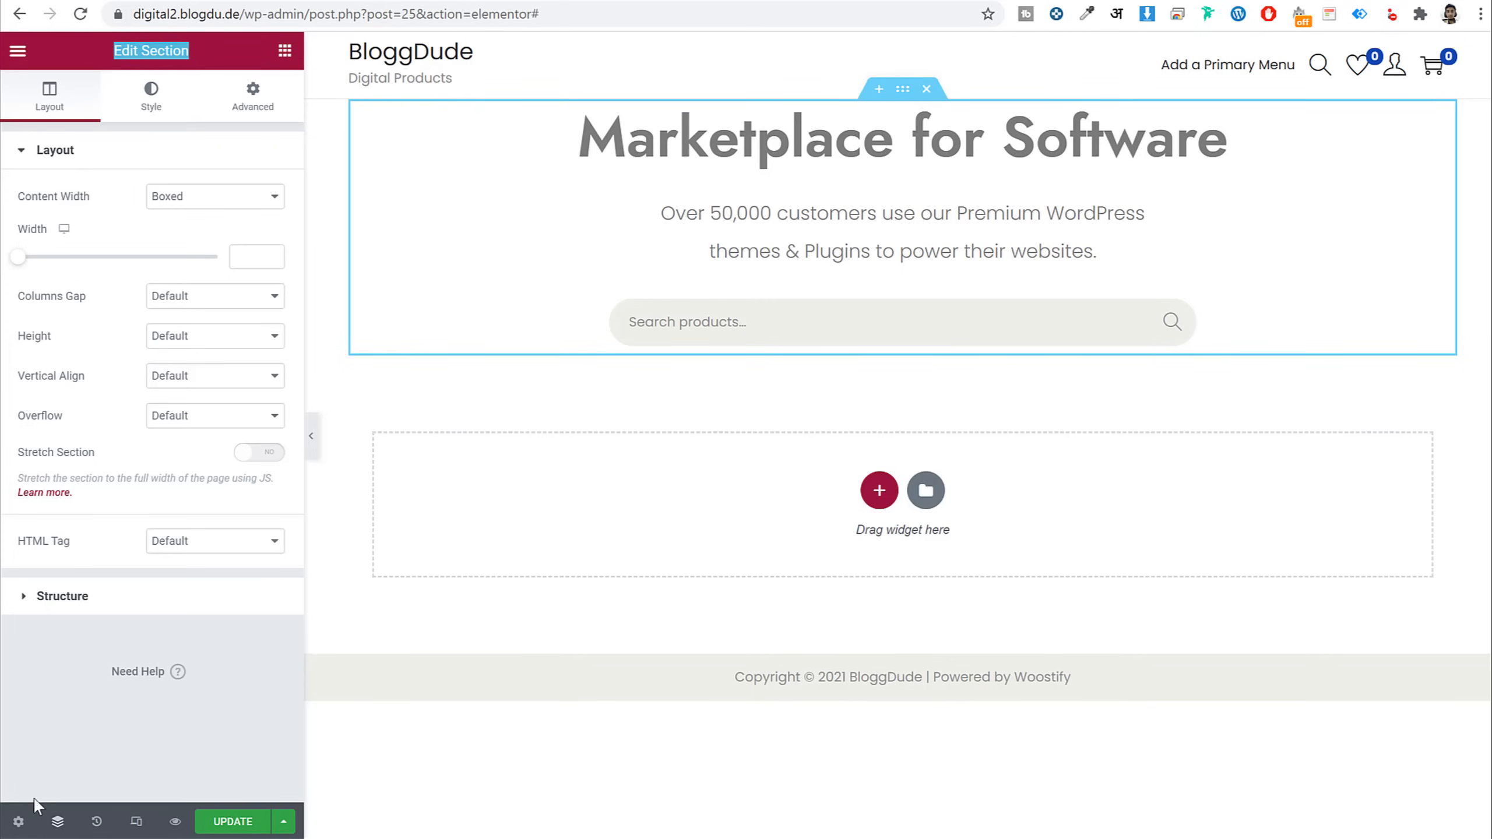
In the Navigator, check the heading, subtitle and Product Search widgets, then select the Section
click(59, 822)
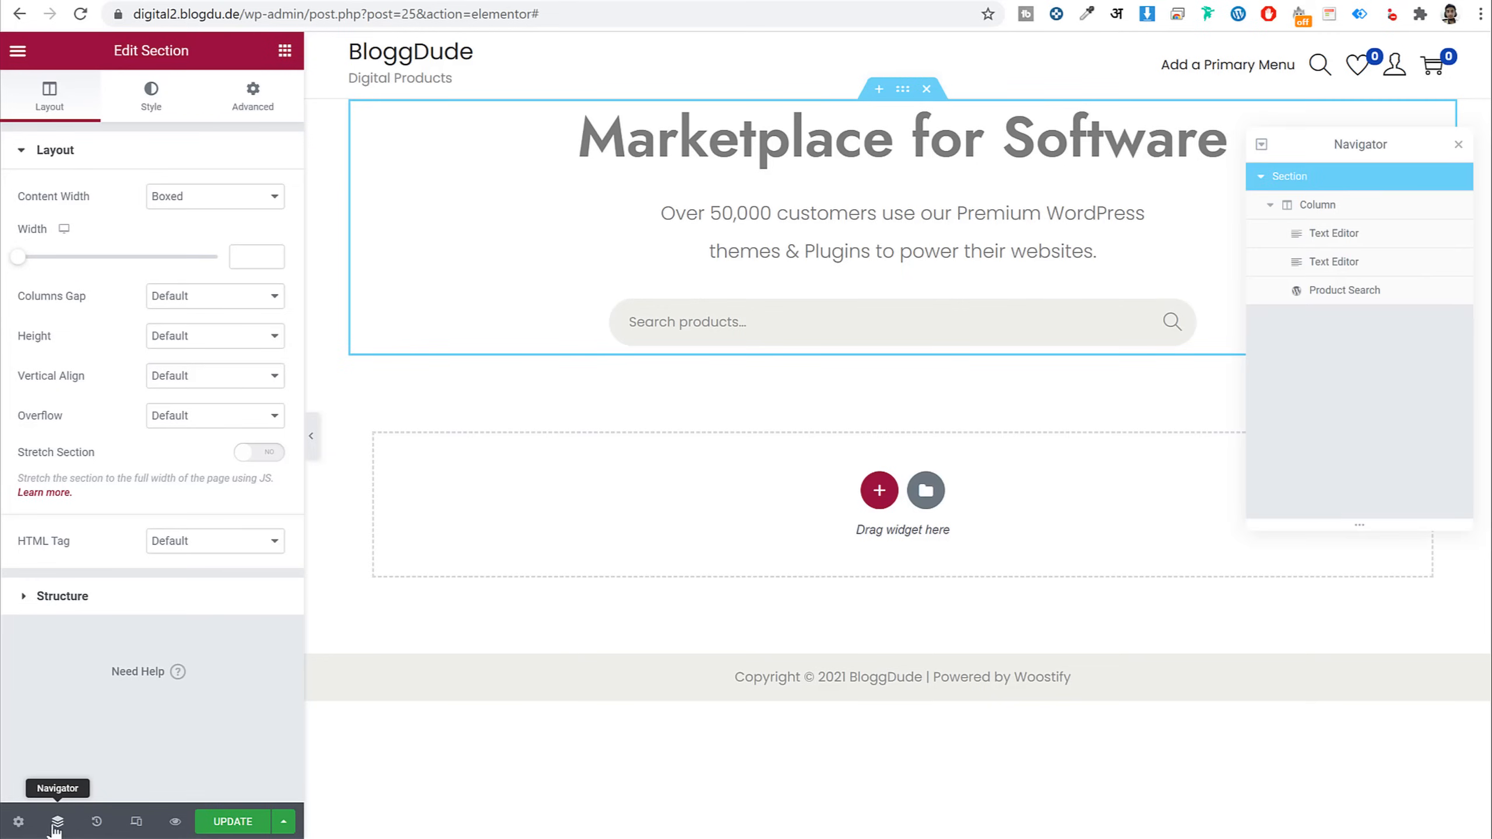
drag(1354, 138, 752, 225)
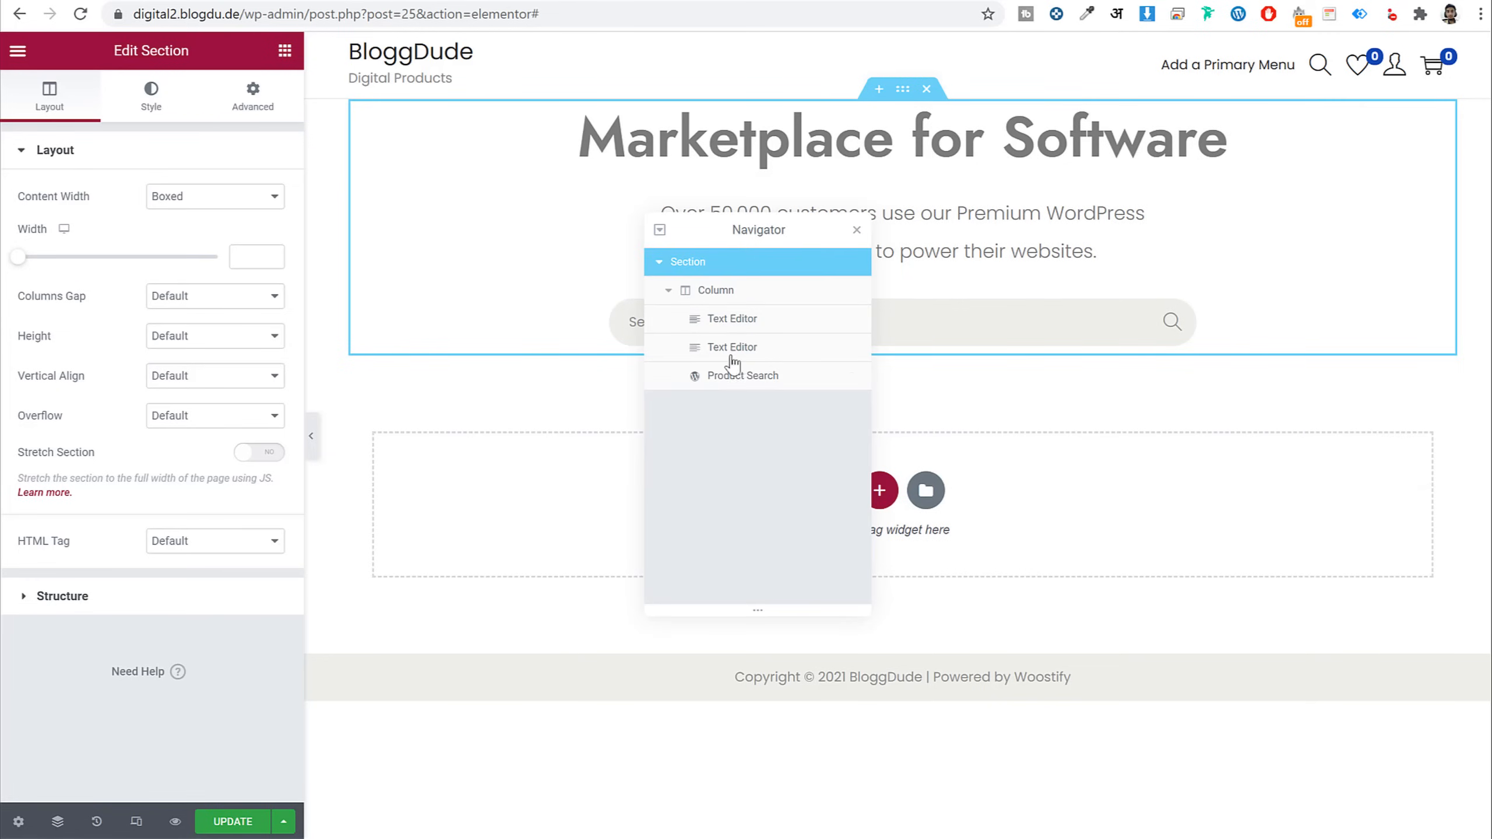
click(743, 376)
click(759, 322)
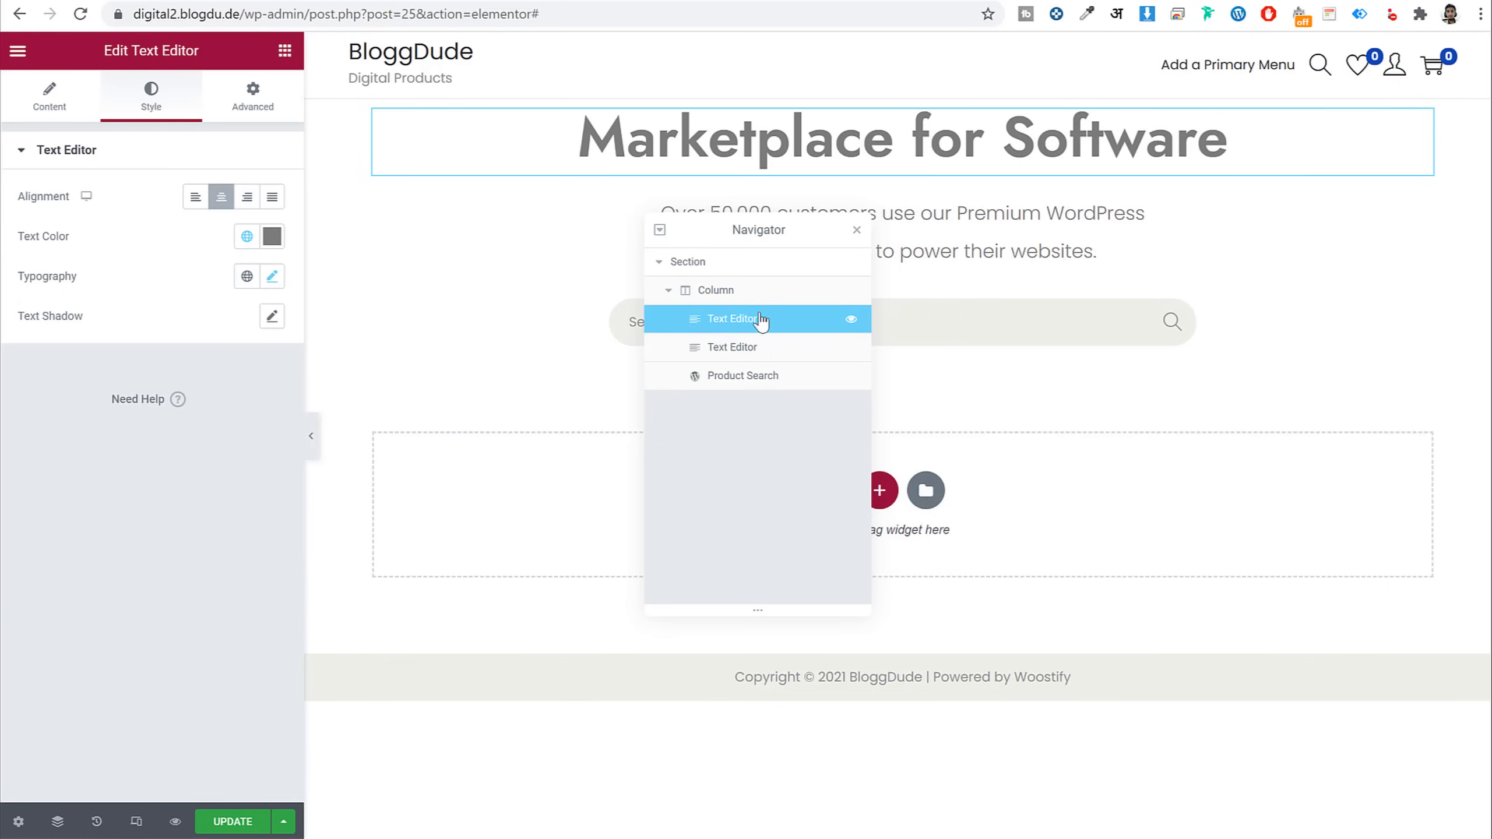
click(759, 350)
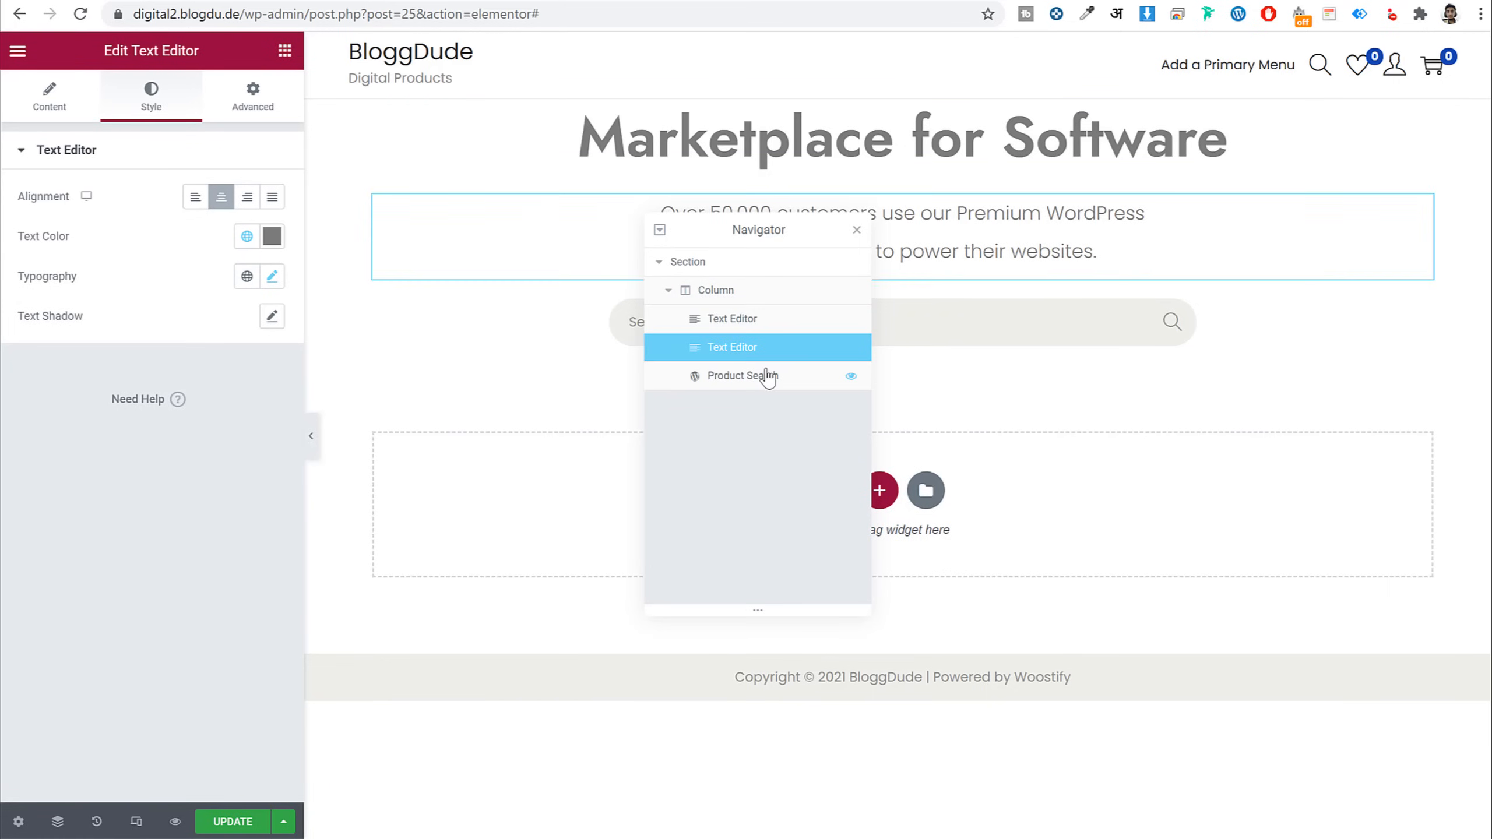
click(765, 377)
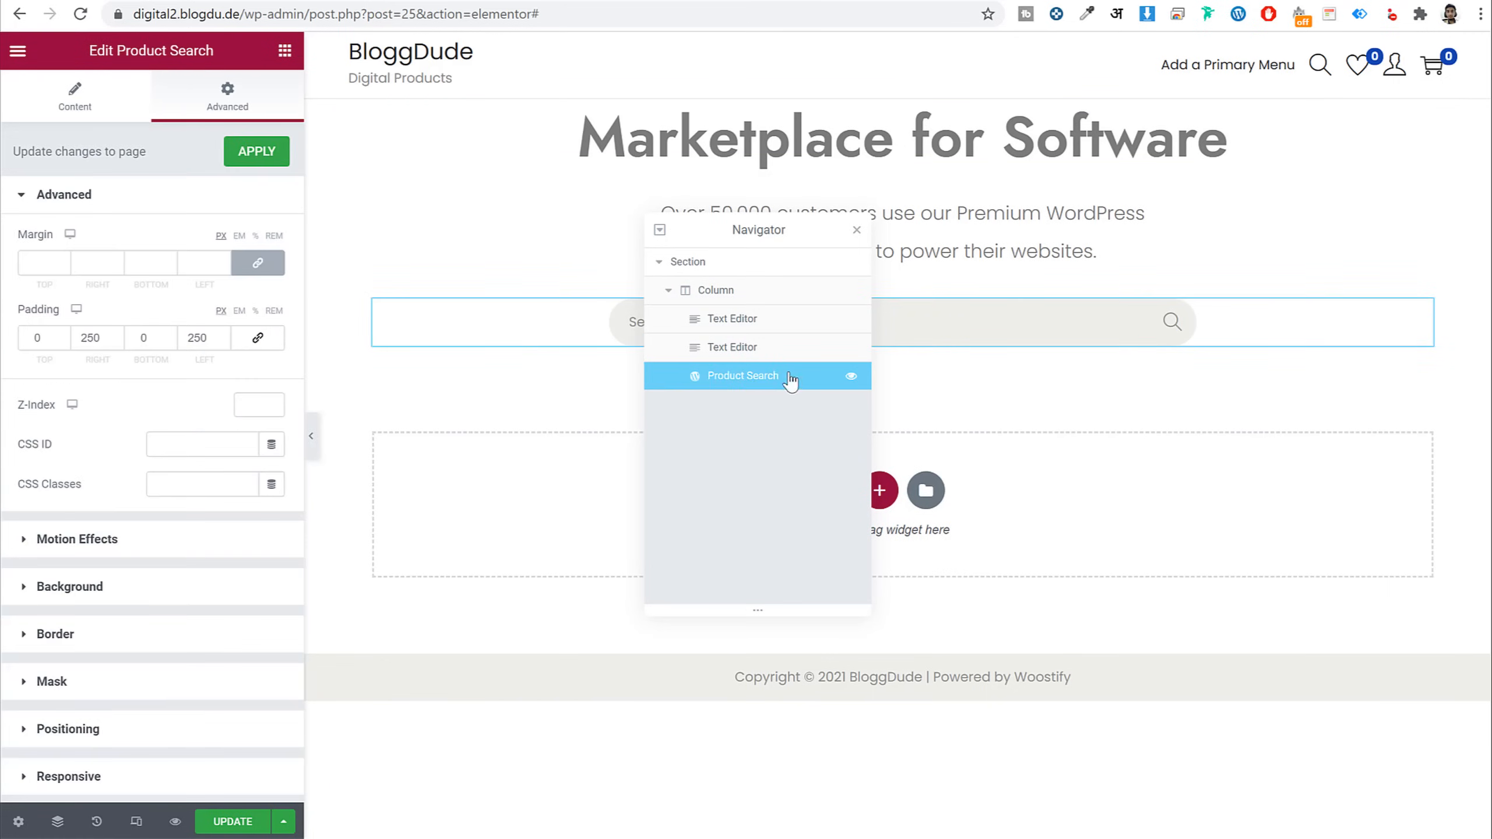
click(711, 268)
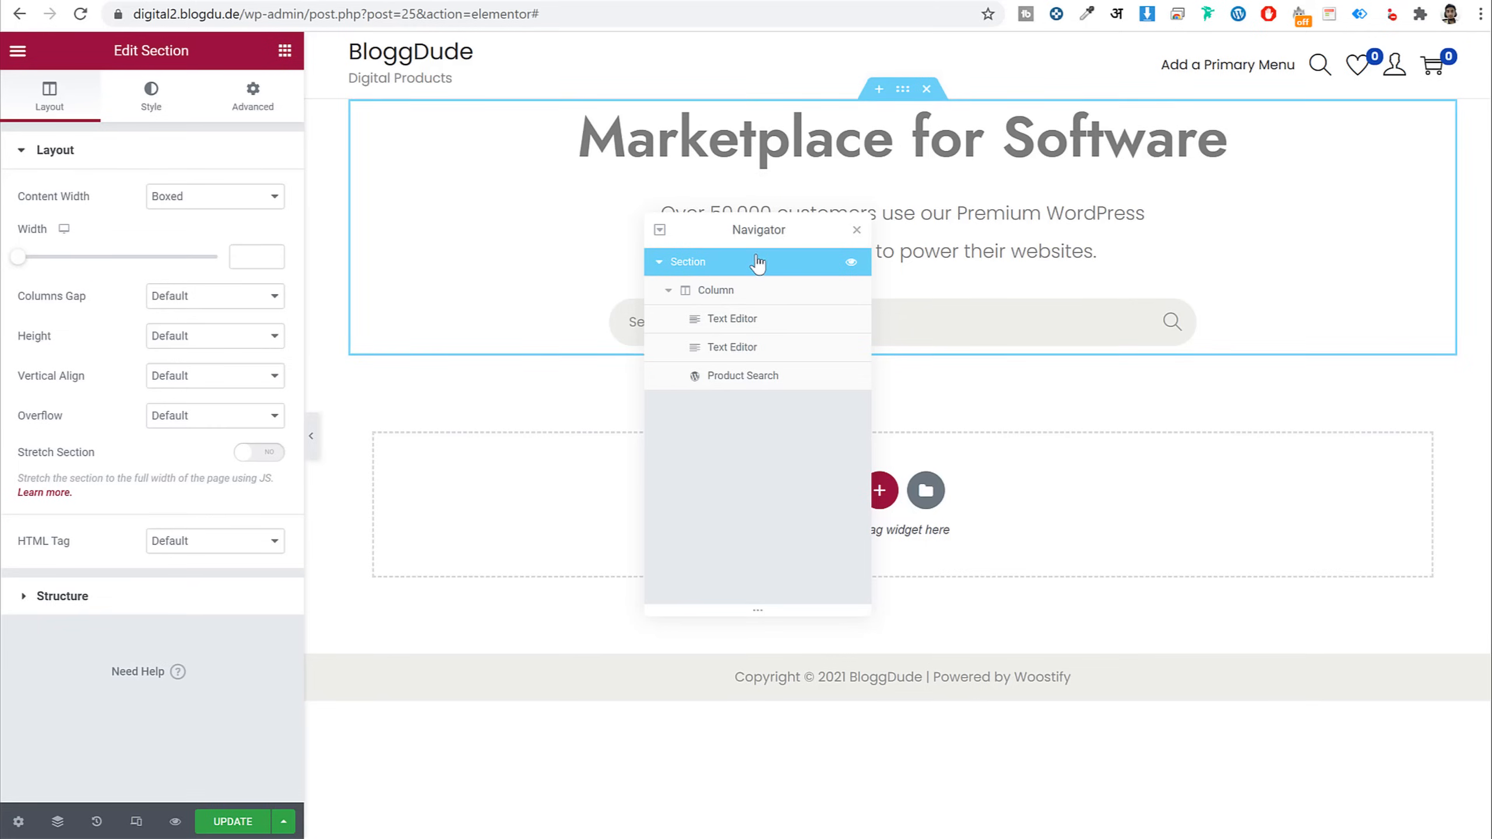
click(856, 229)
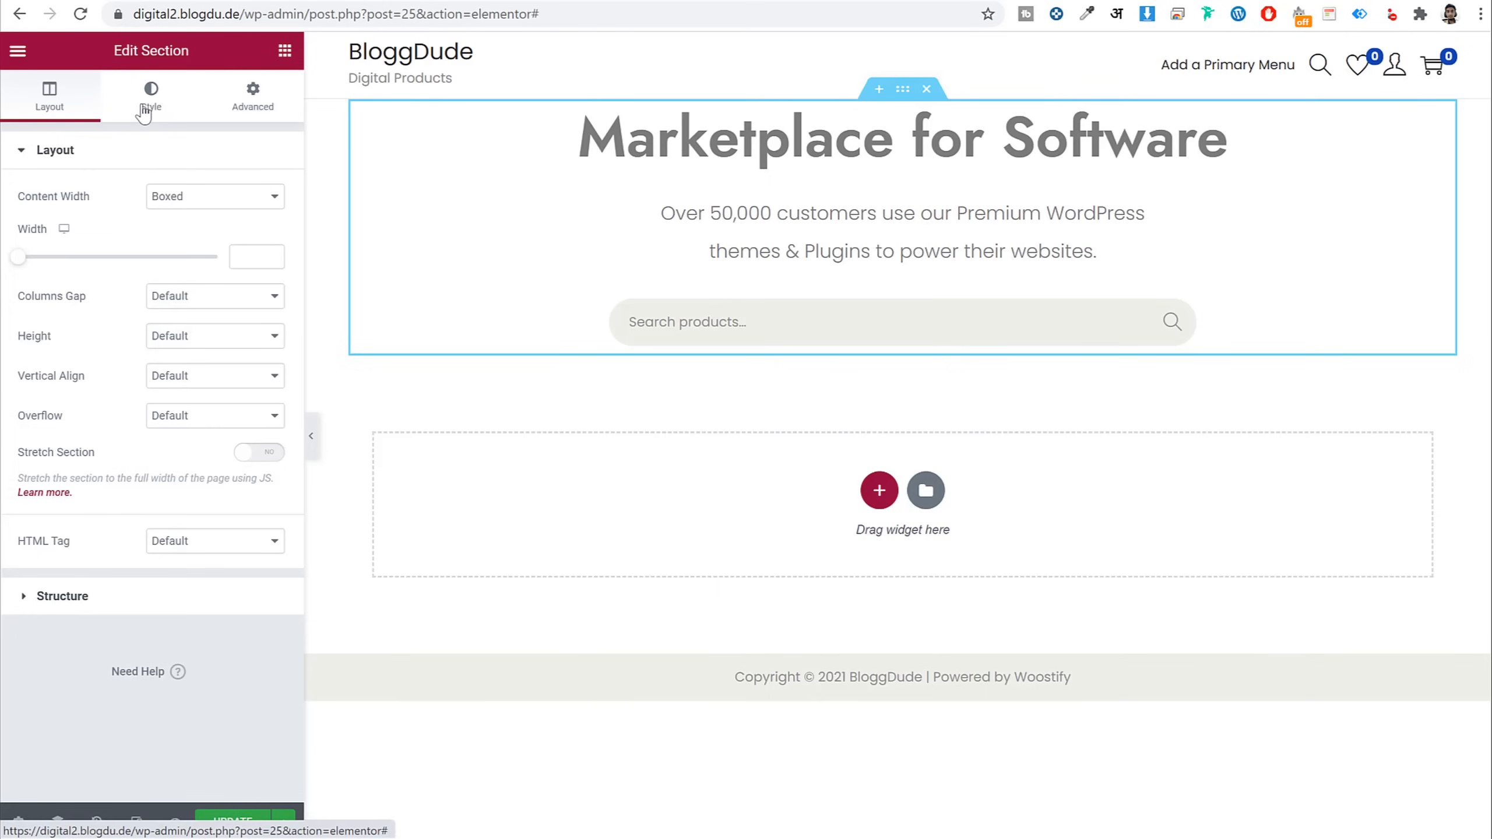
Set the section's classic background to the woman-with-laptop photo from the Media Library
click(151, 95)
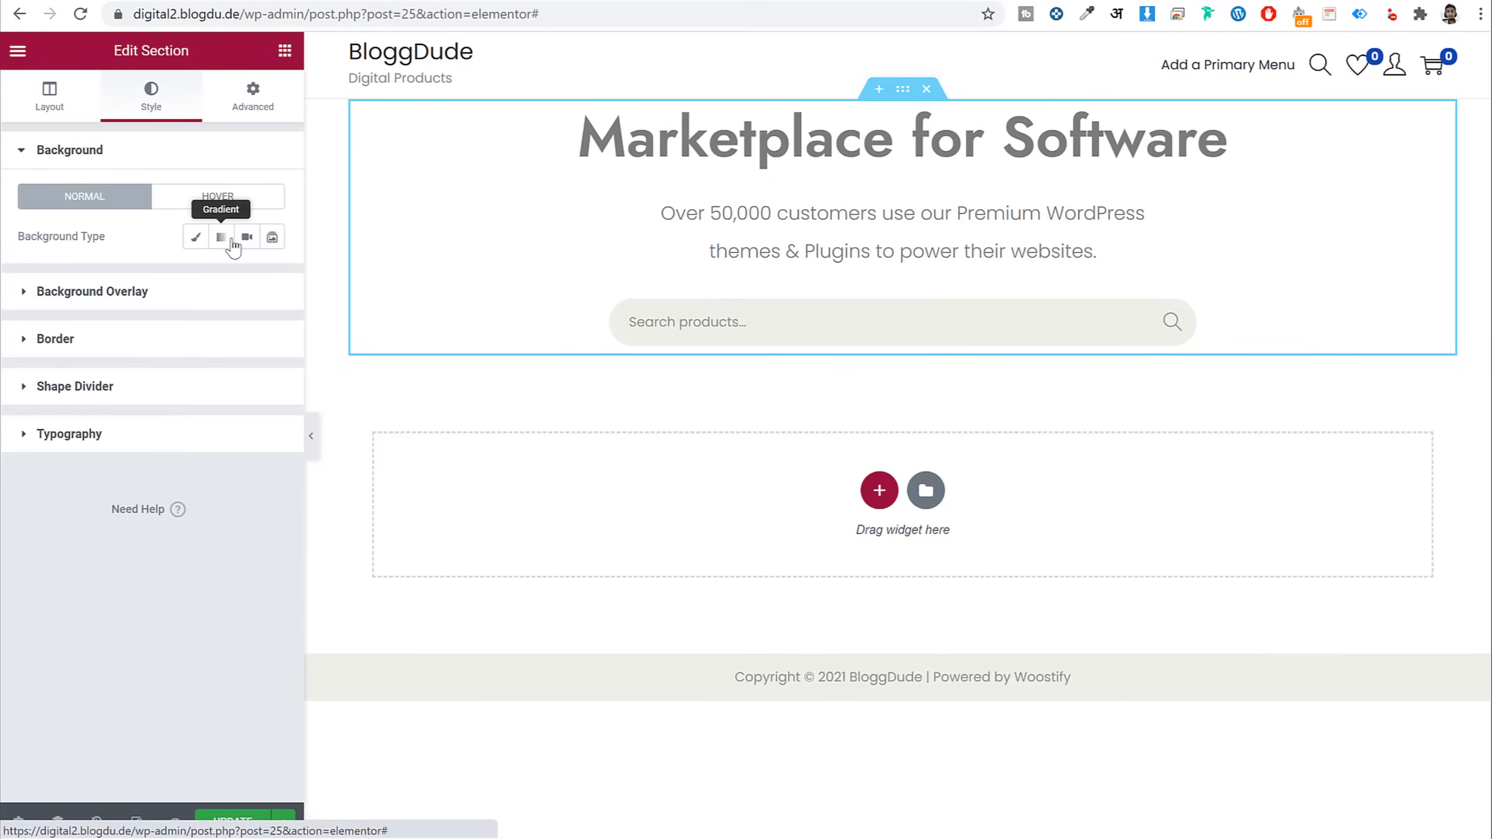
click(198, 238)
click(202, 367)
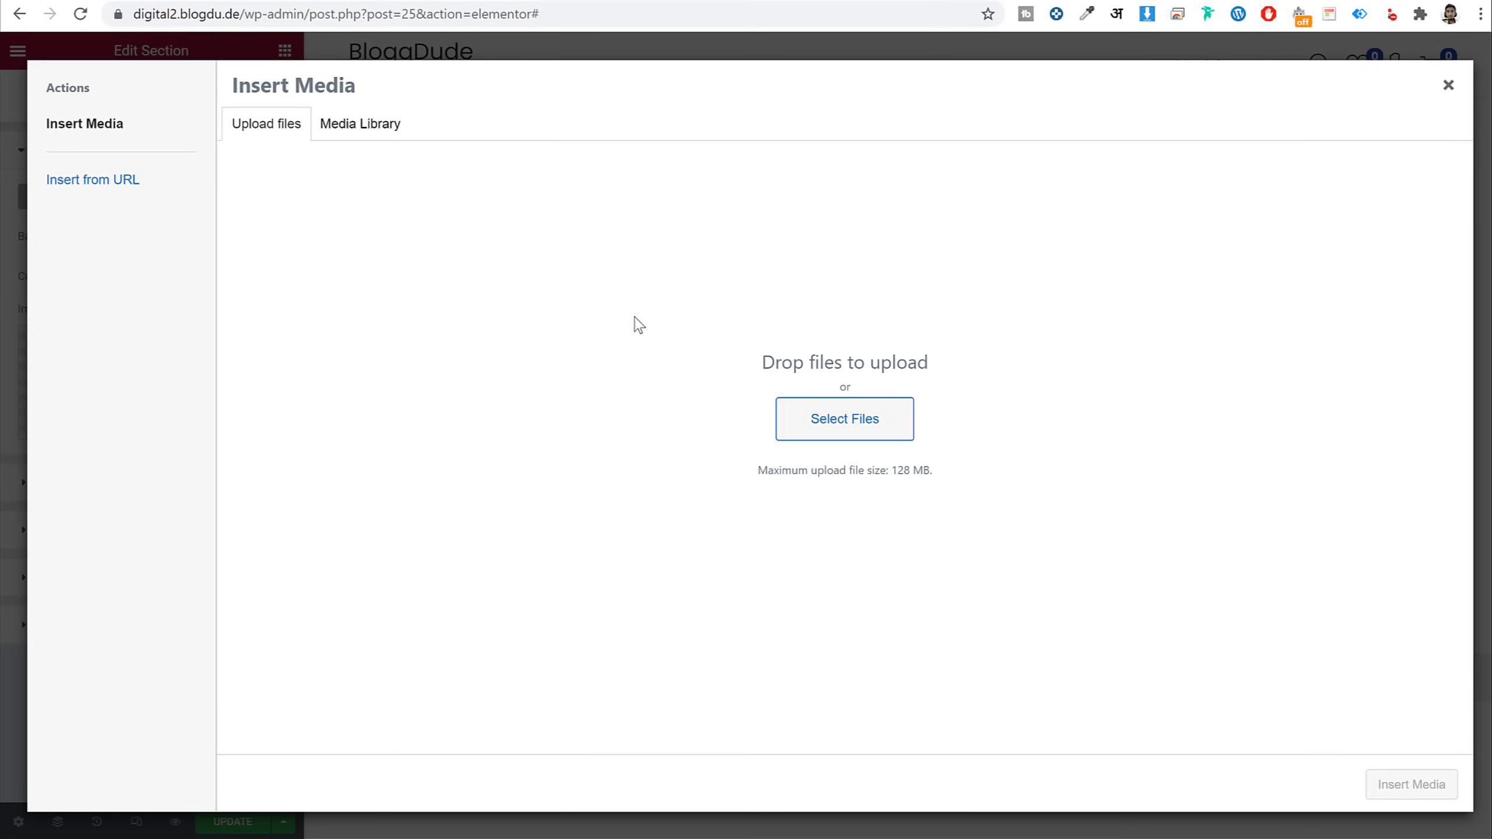
click(365, 138)
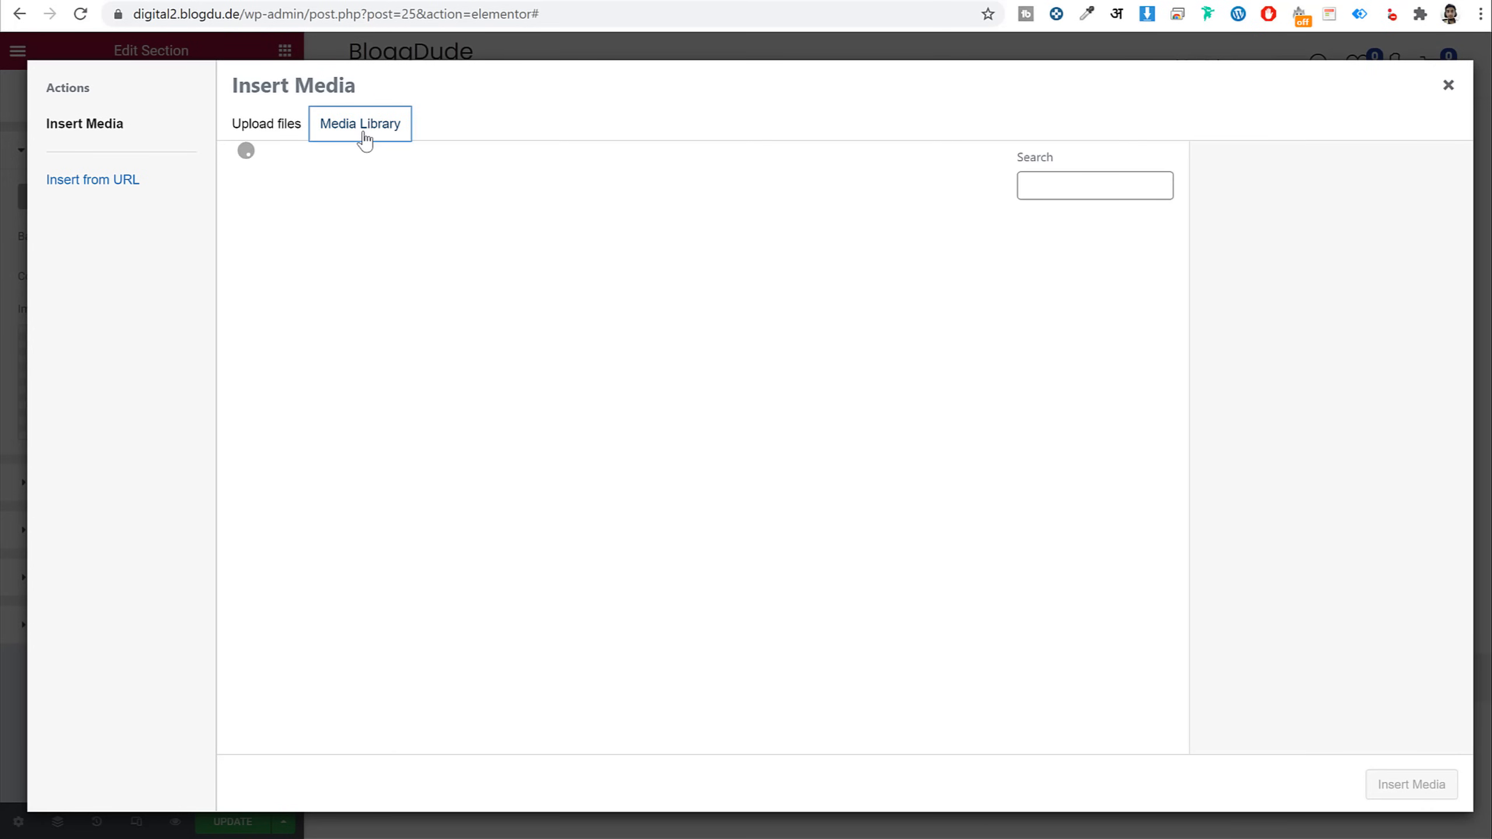
click(1106, 289)
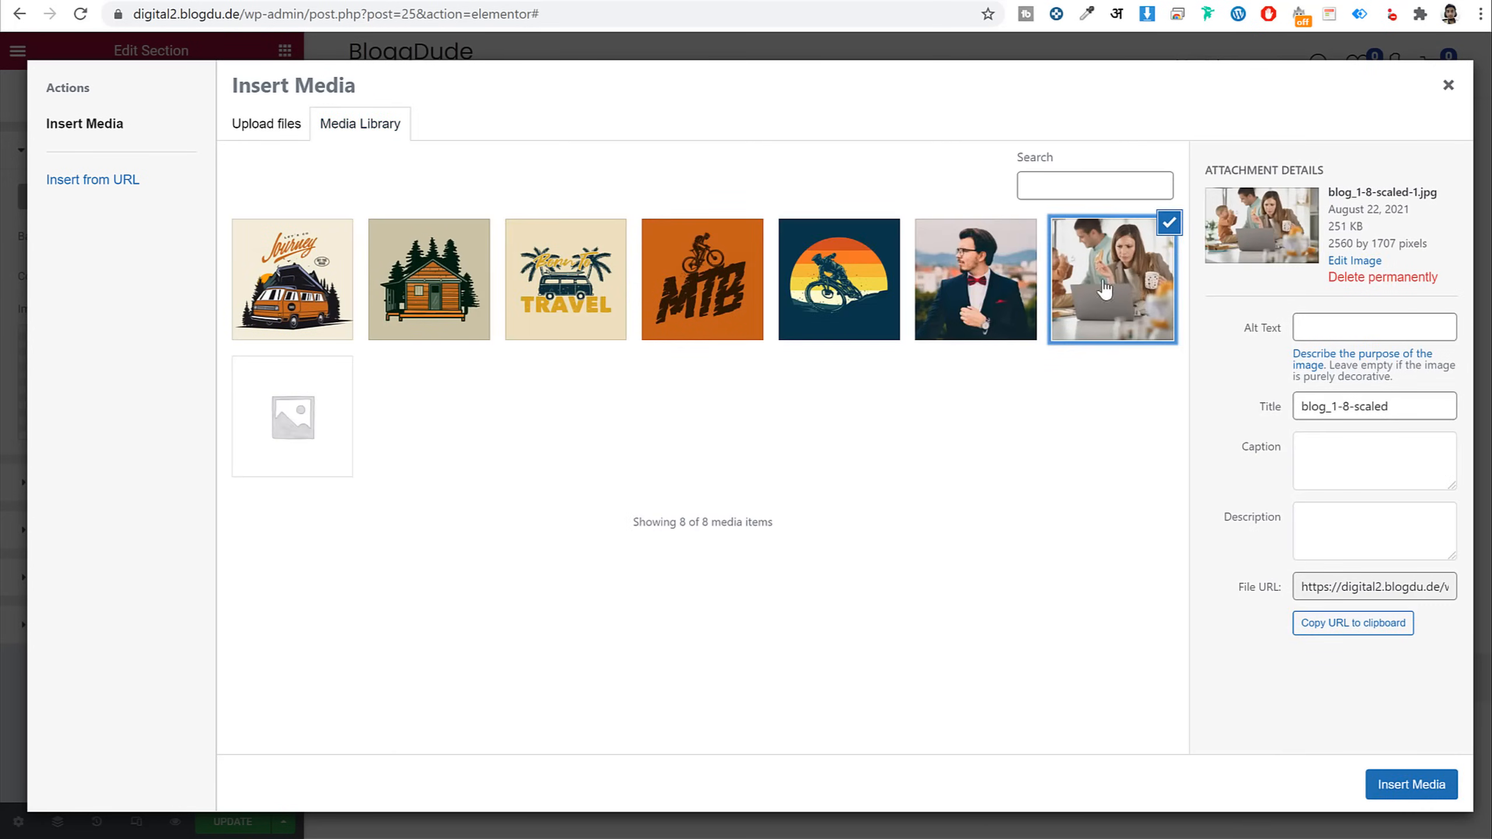
click(1413, 785)
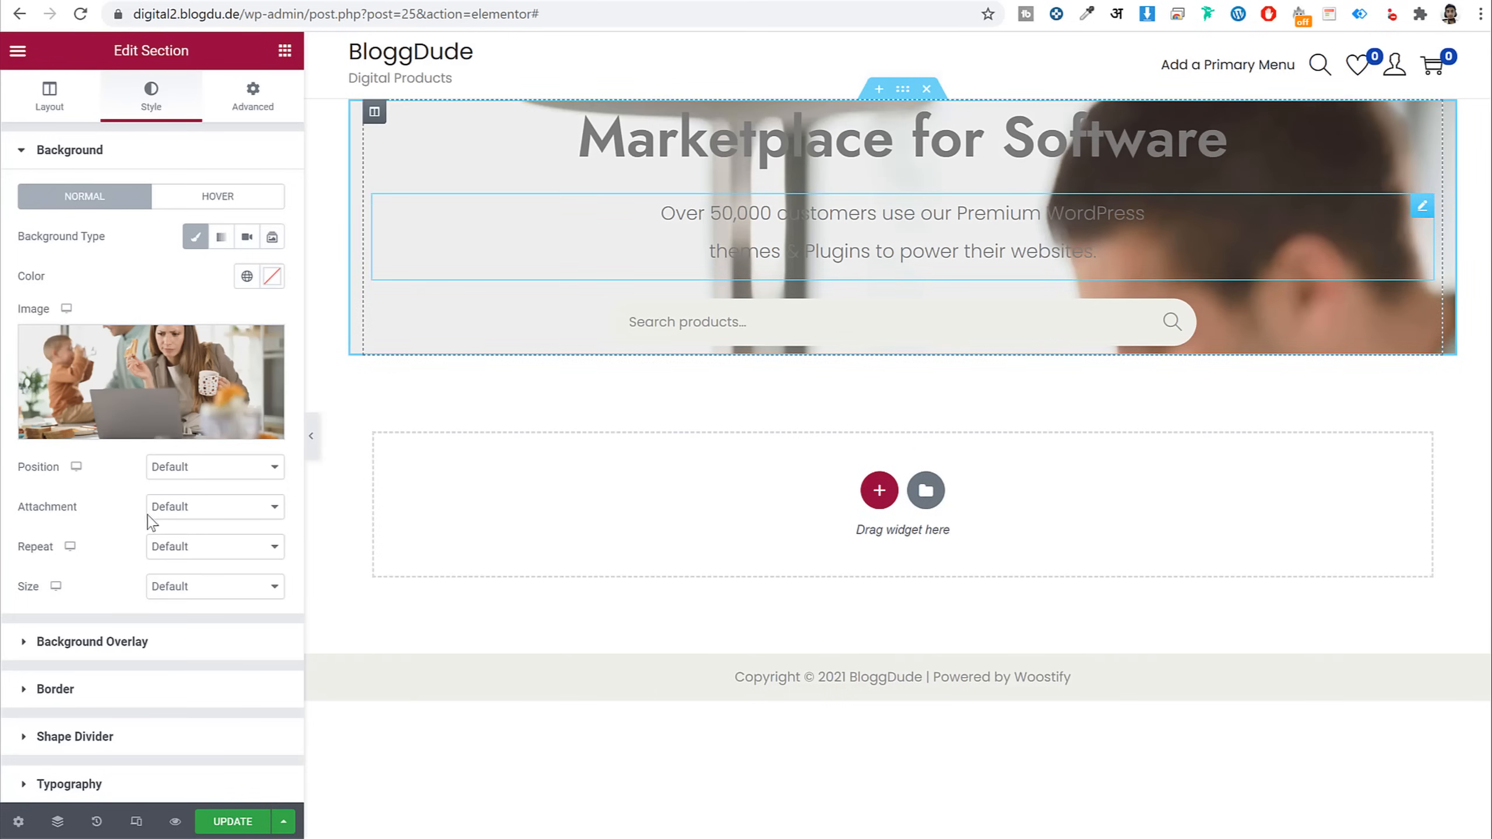
Size the background image to Cover and position it Center Center
click(207, 586)
click(203, 634)
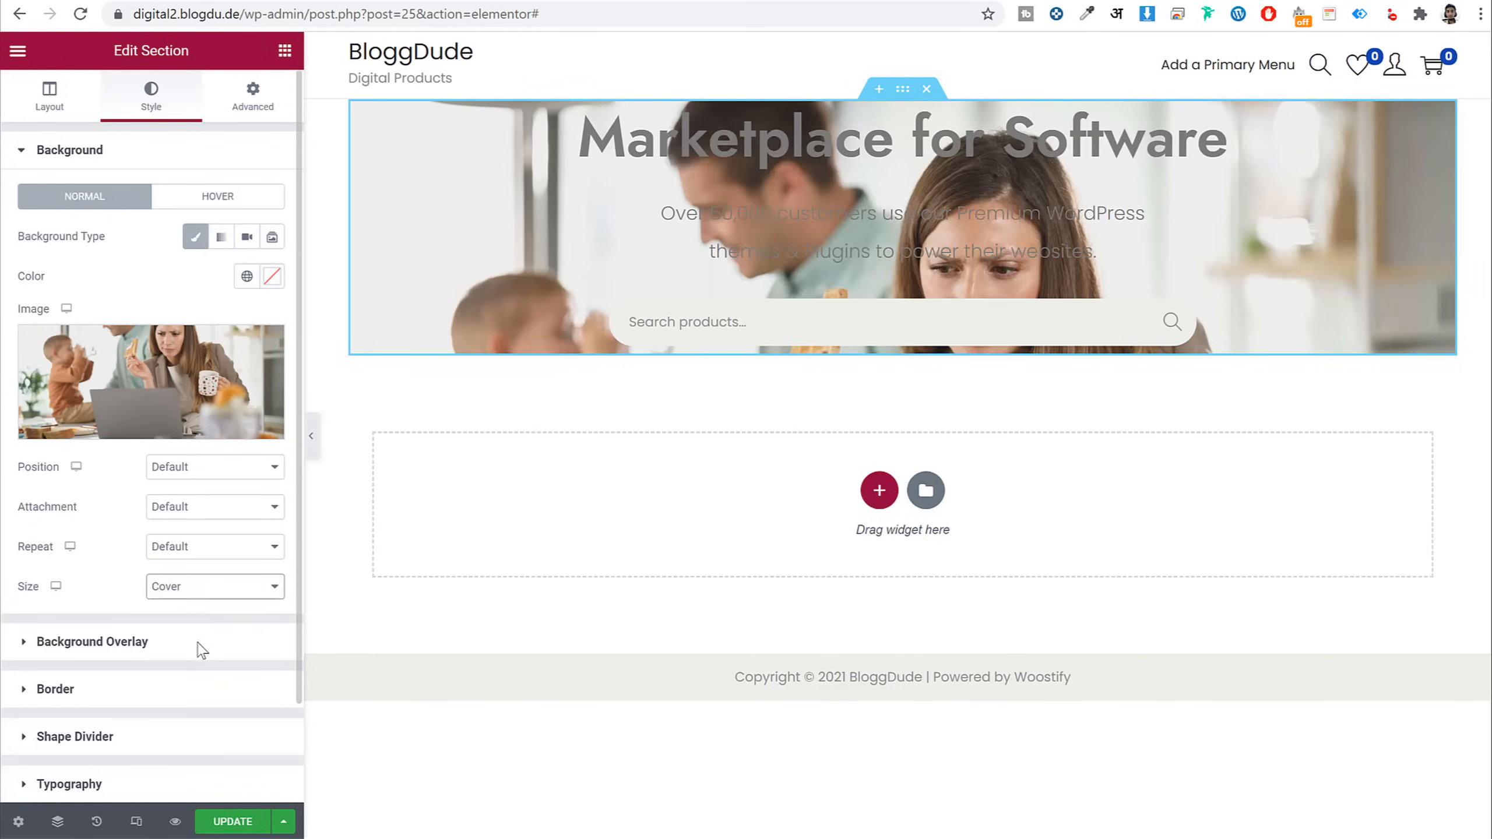
click(221, 468)
click(210, 500)
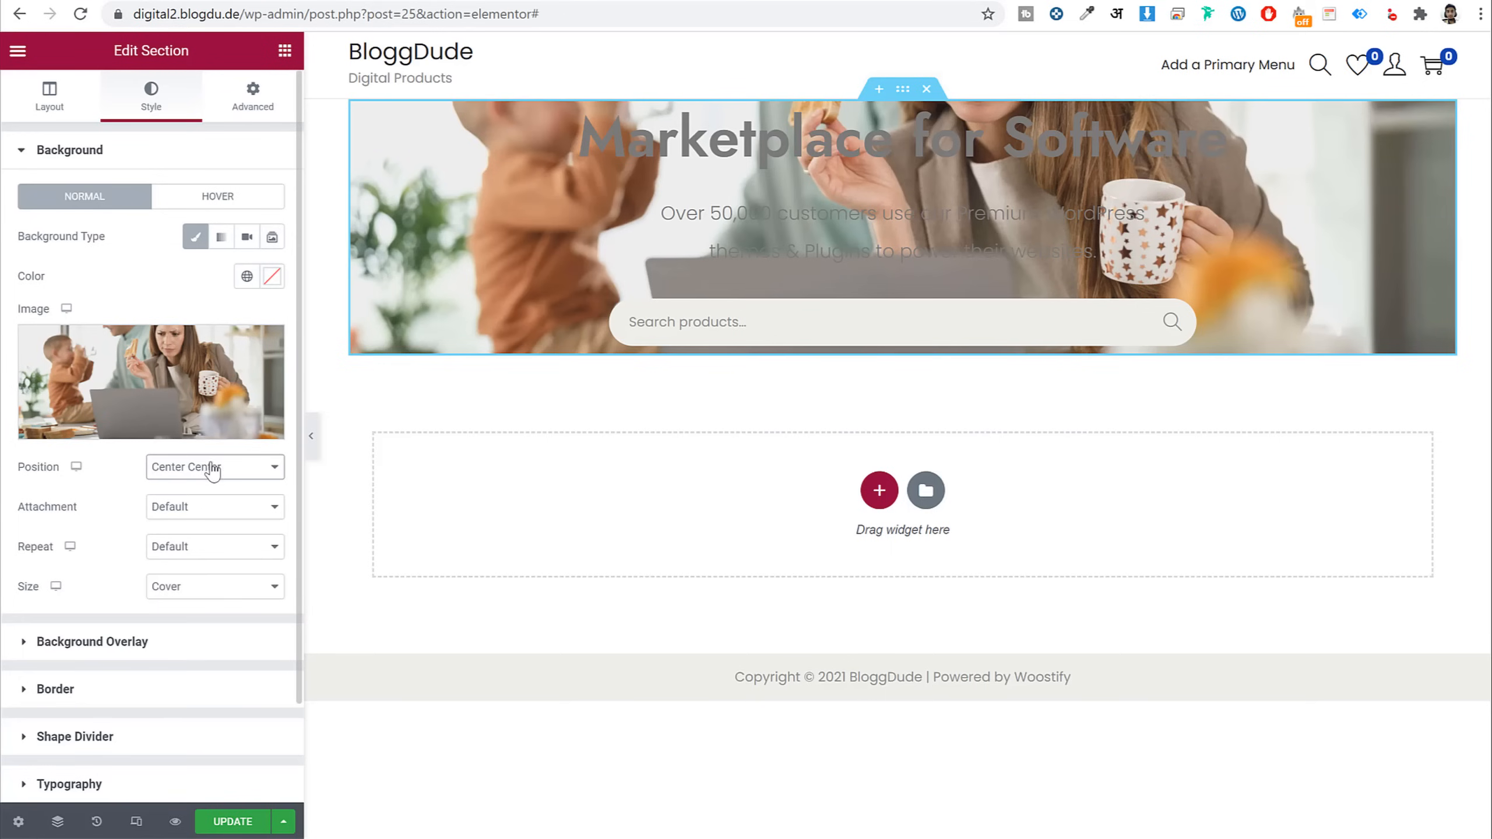
click(217, 469)
click(120, 485)
Try a solid classic overlay in red (#FF4545) at 0.87 opacity
click(92, 642)
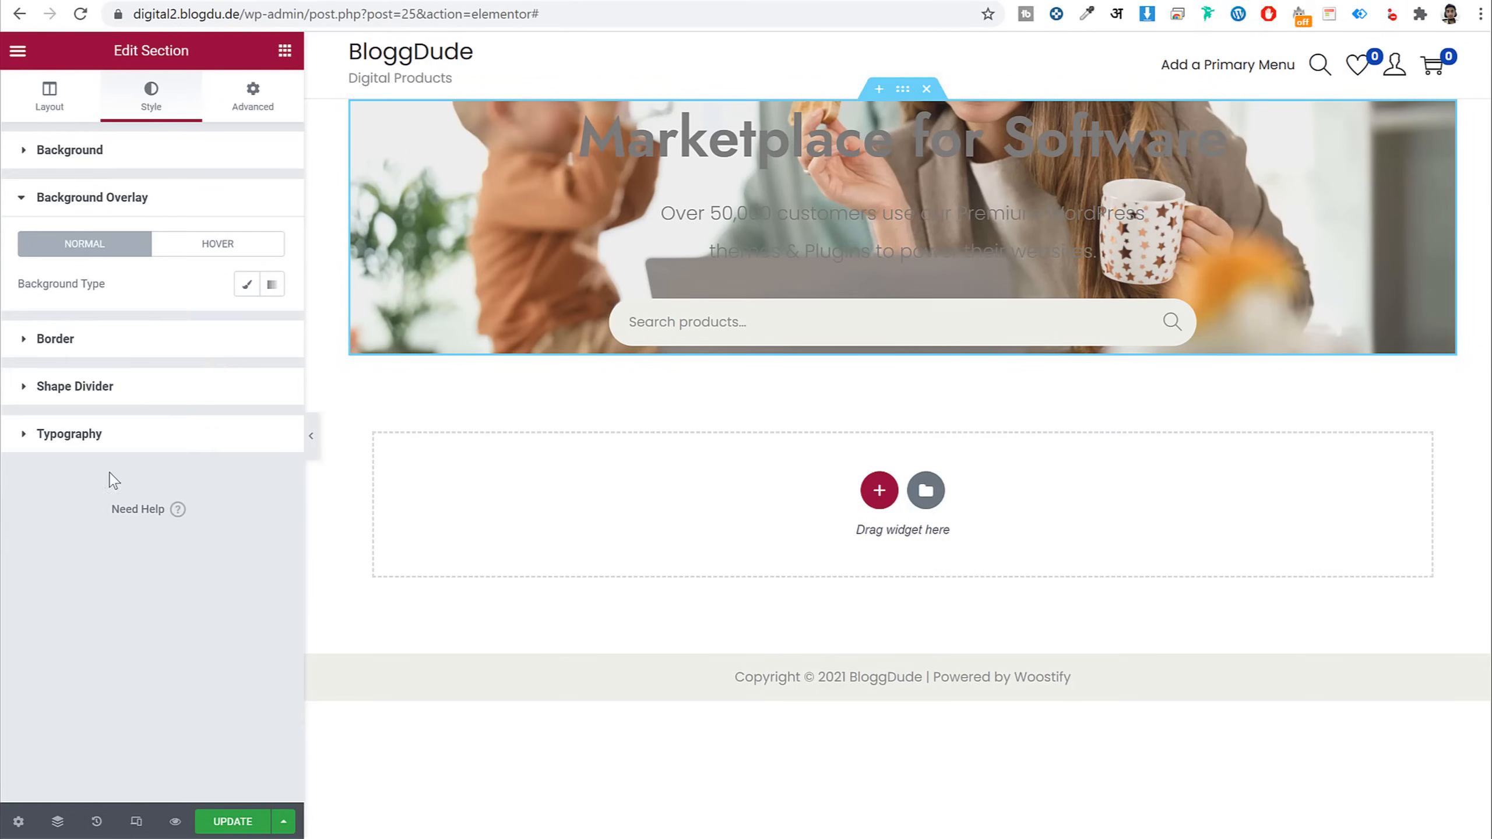
click(245, 287)
click(272, 325)
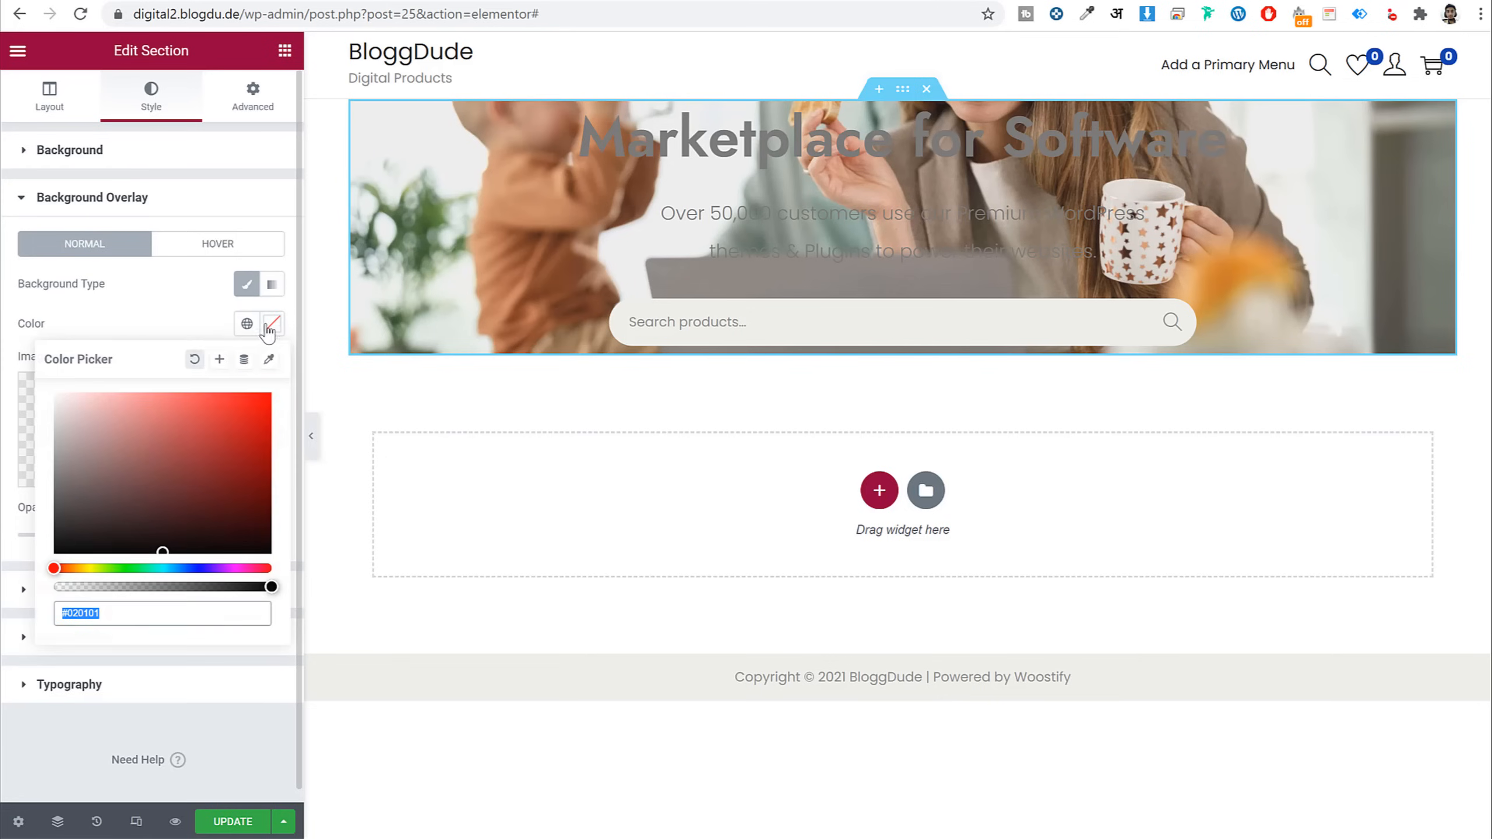
click(241, 394)
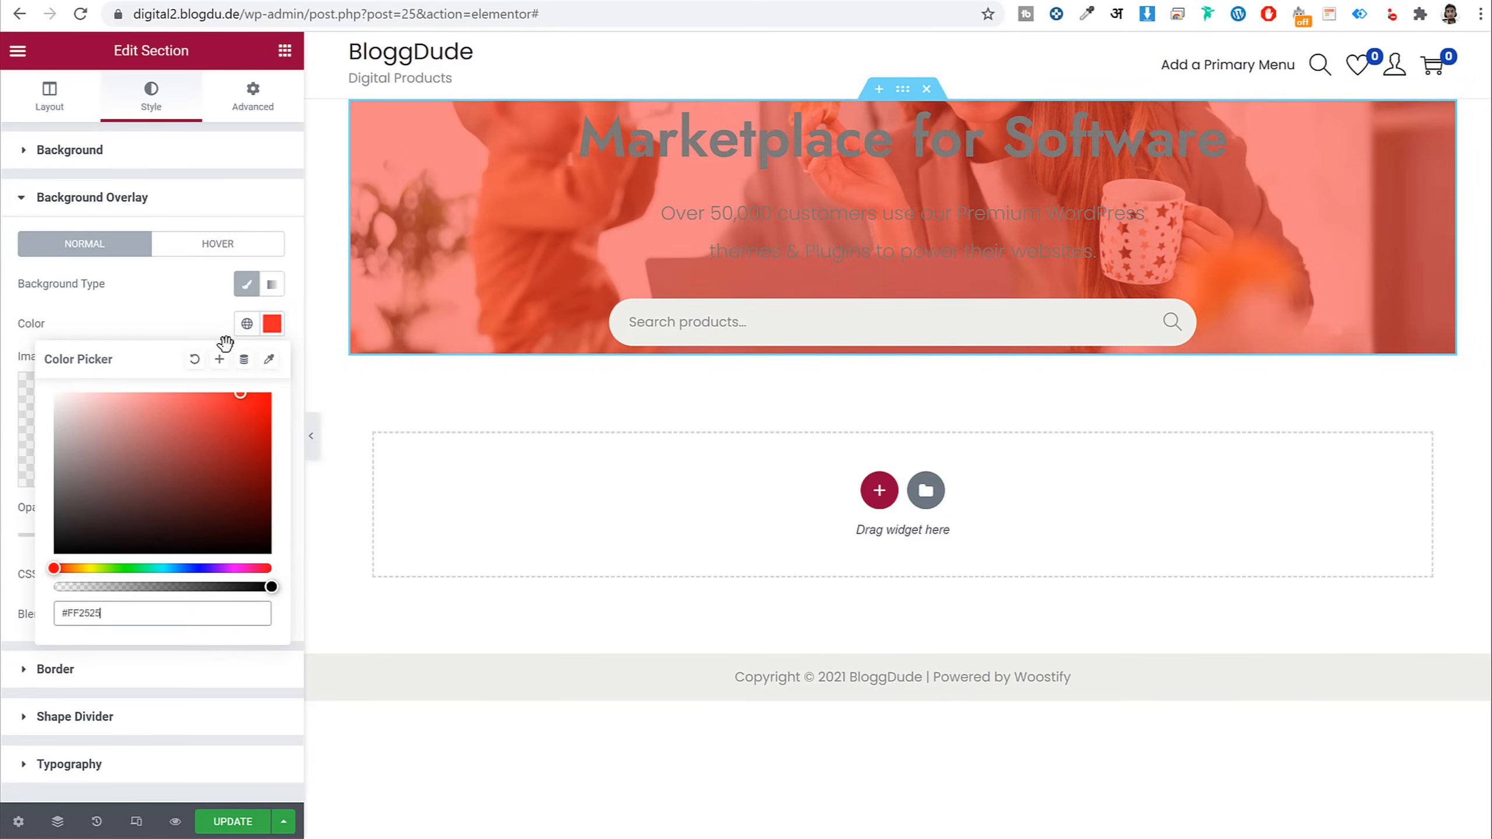
drag(225, 344, 213, 345)
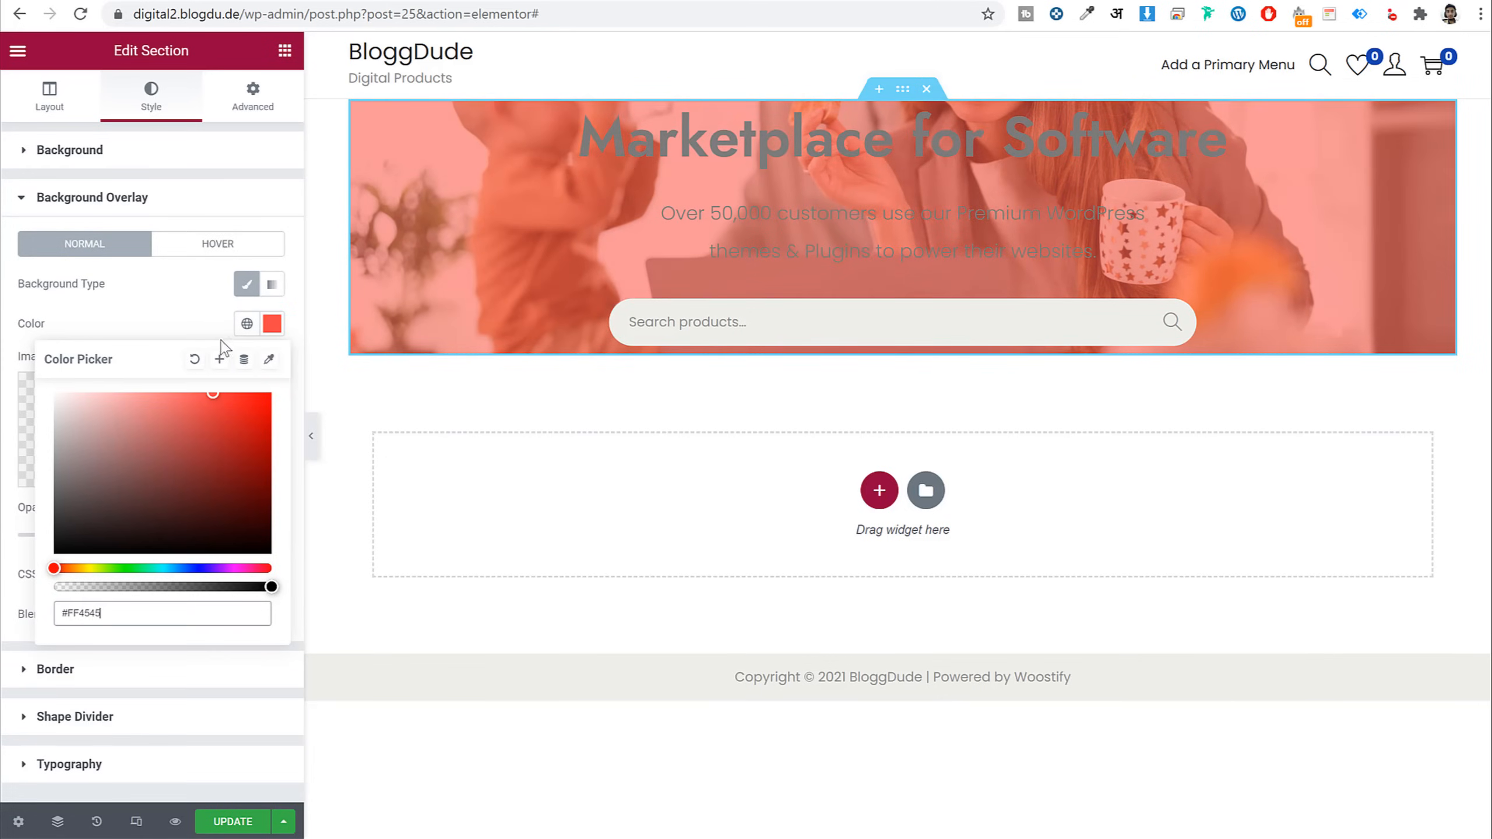
click(170, 310)
drag(133, 536, 198, 545)
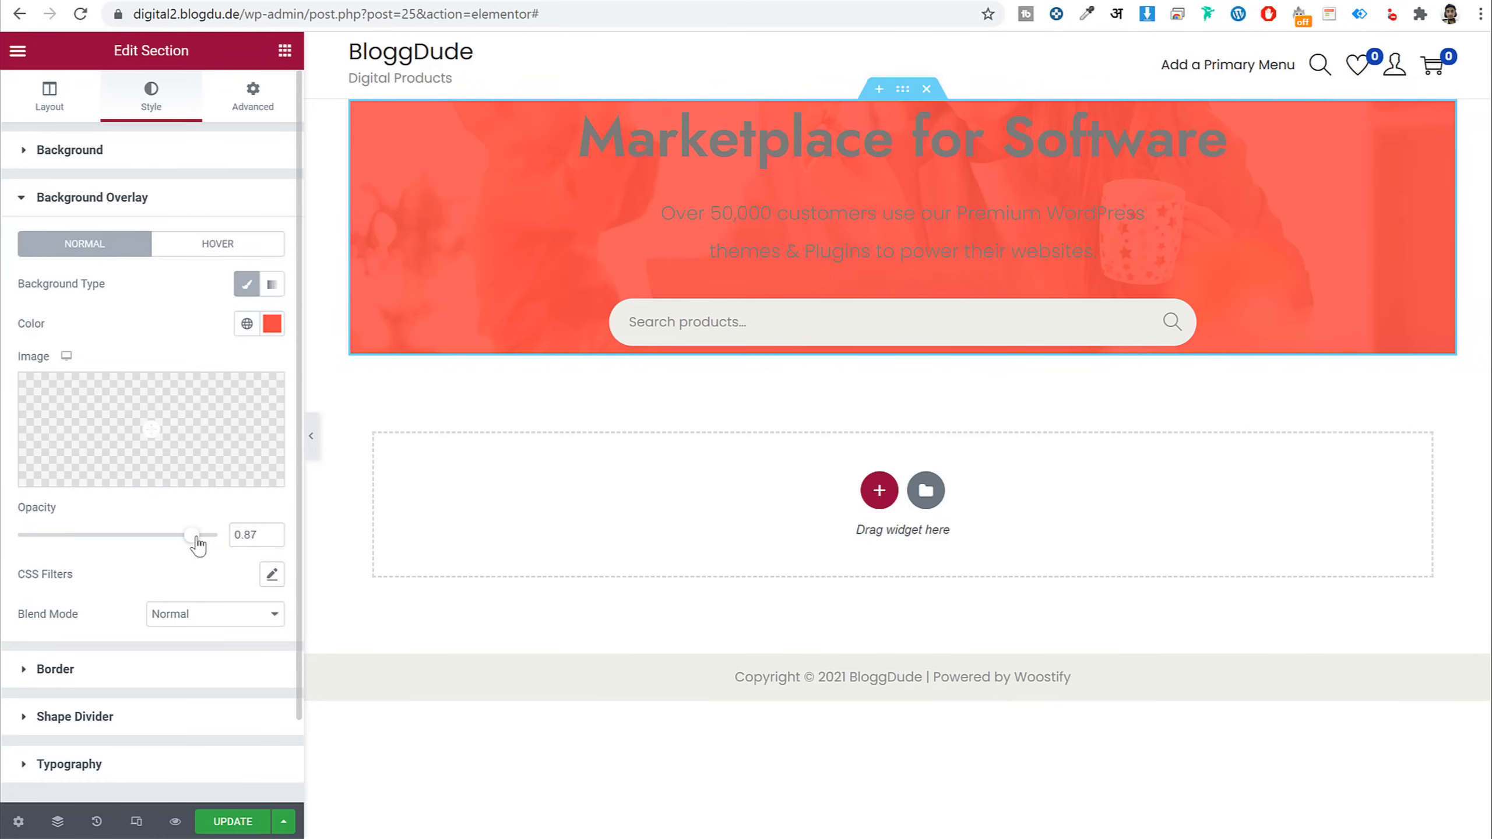
Switch the overlay to a gradient whose first colour is #353535
click(271, 286)
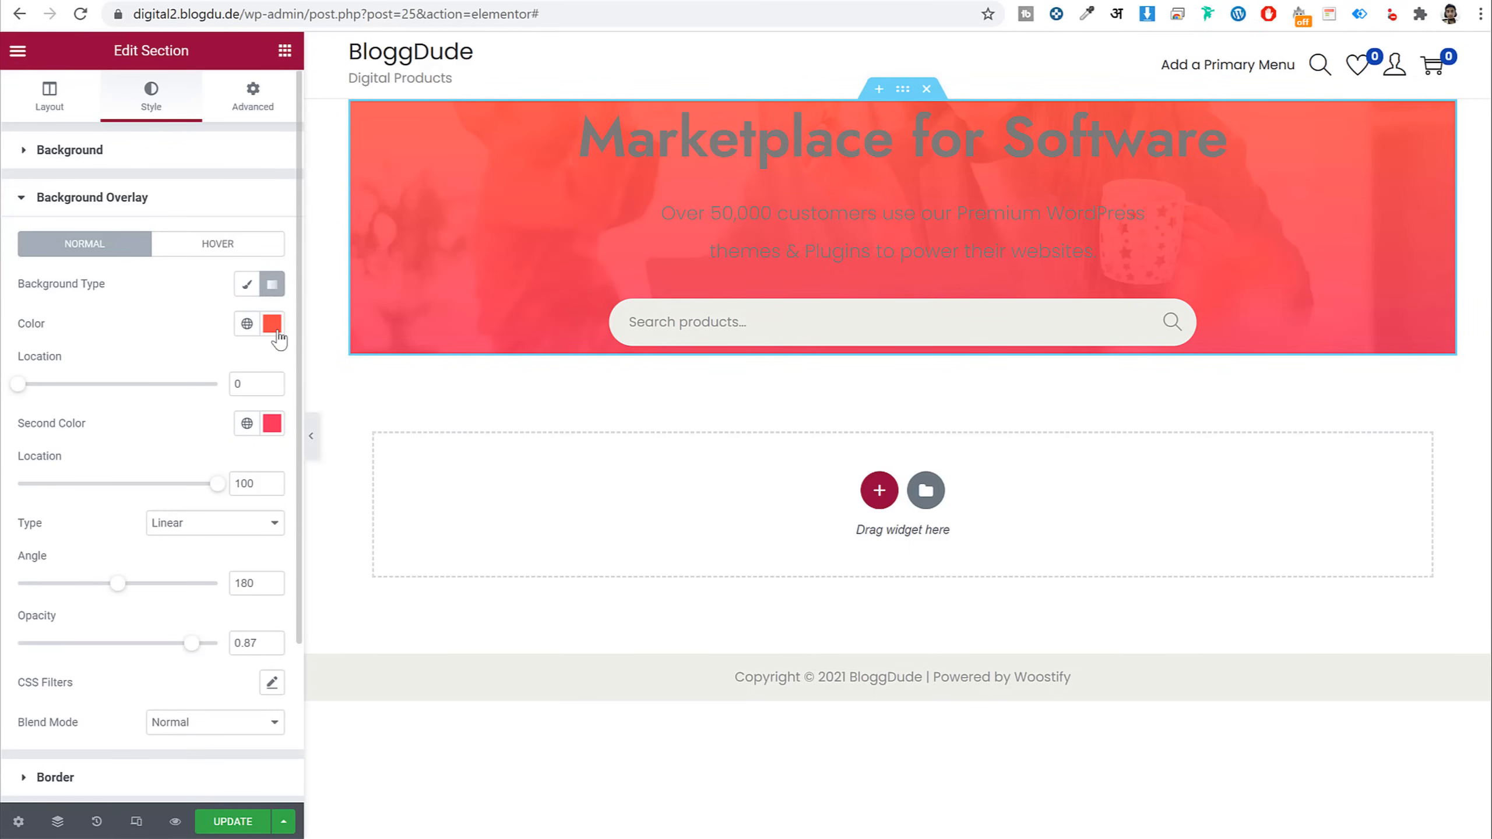
click(272, 323)
drag(172, 563, 147, 567)
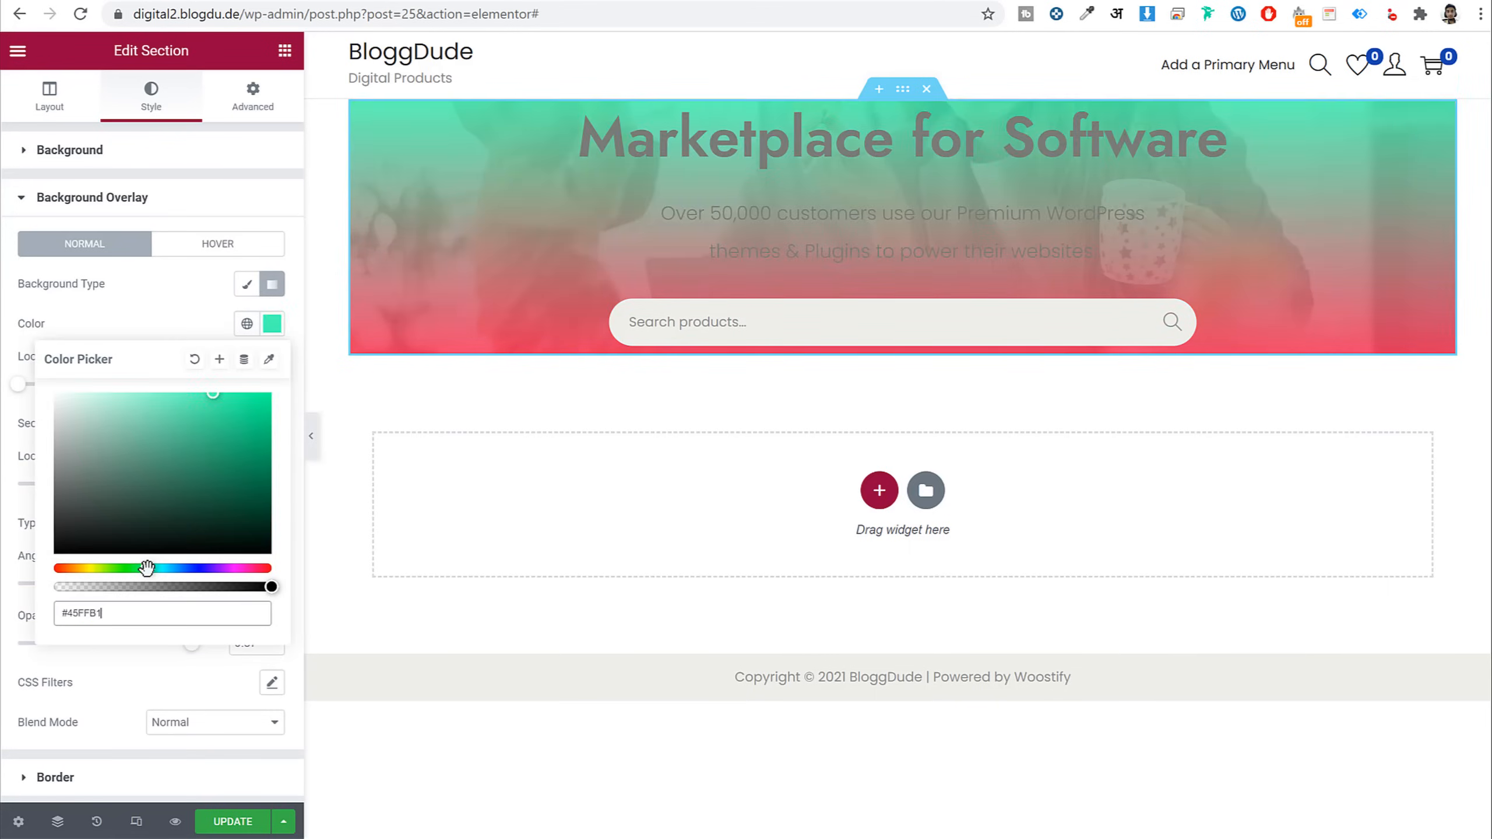
click(292, 355)
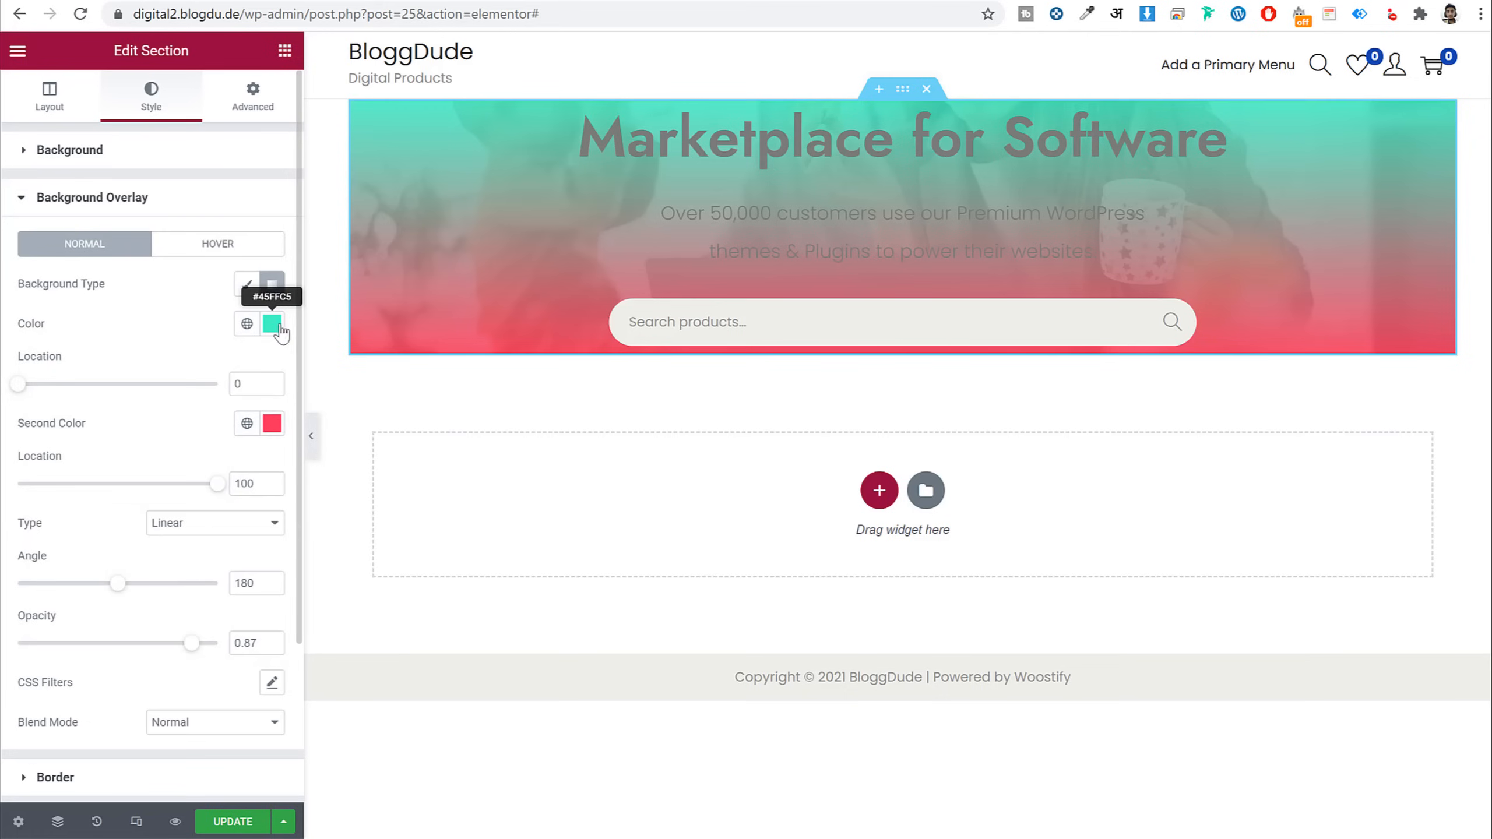
click(272, 324)
drag(146, 504, 21, 504)
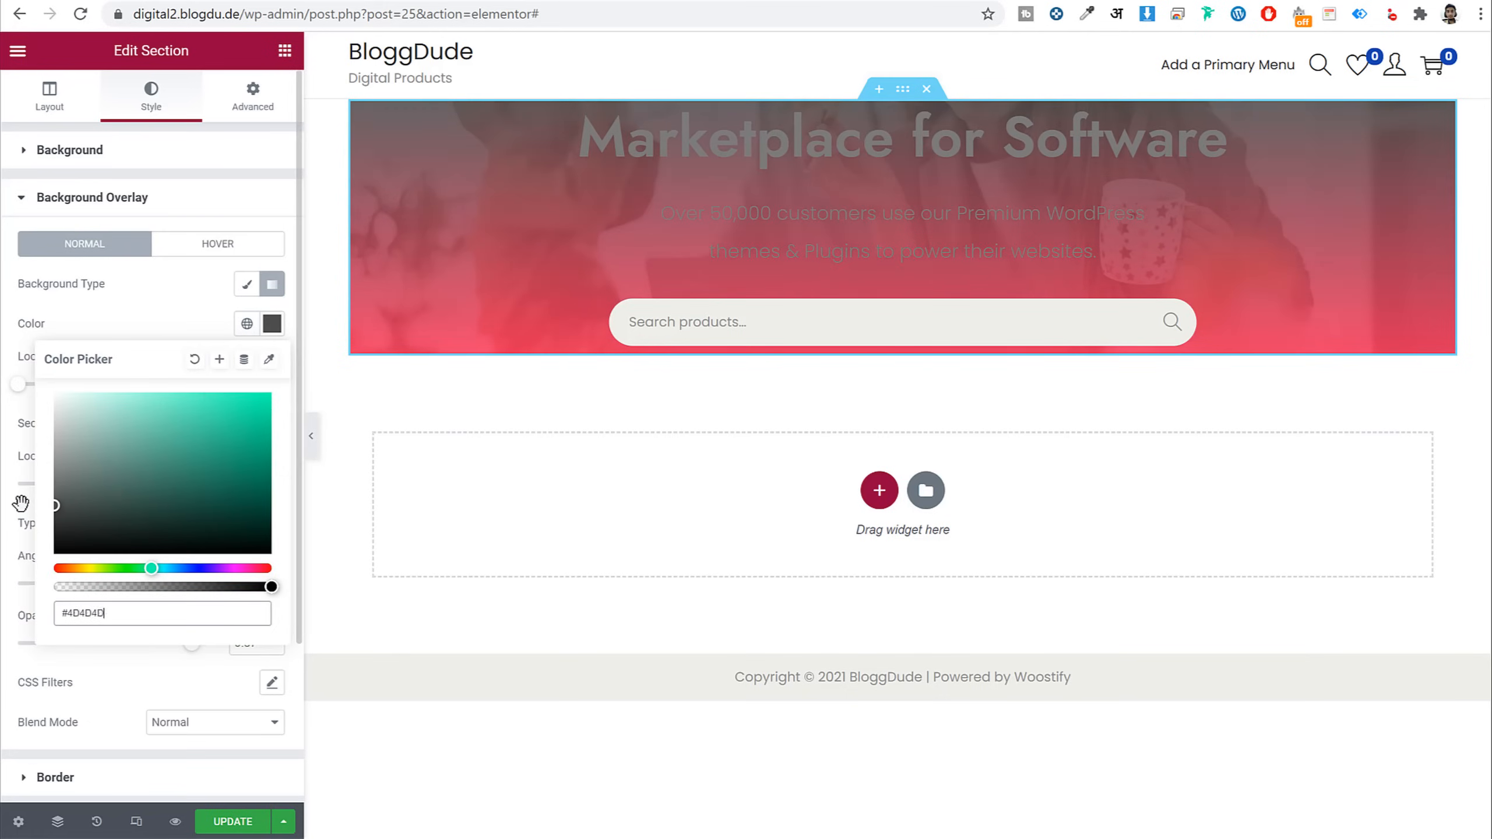
triple_click(118, 617)
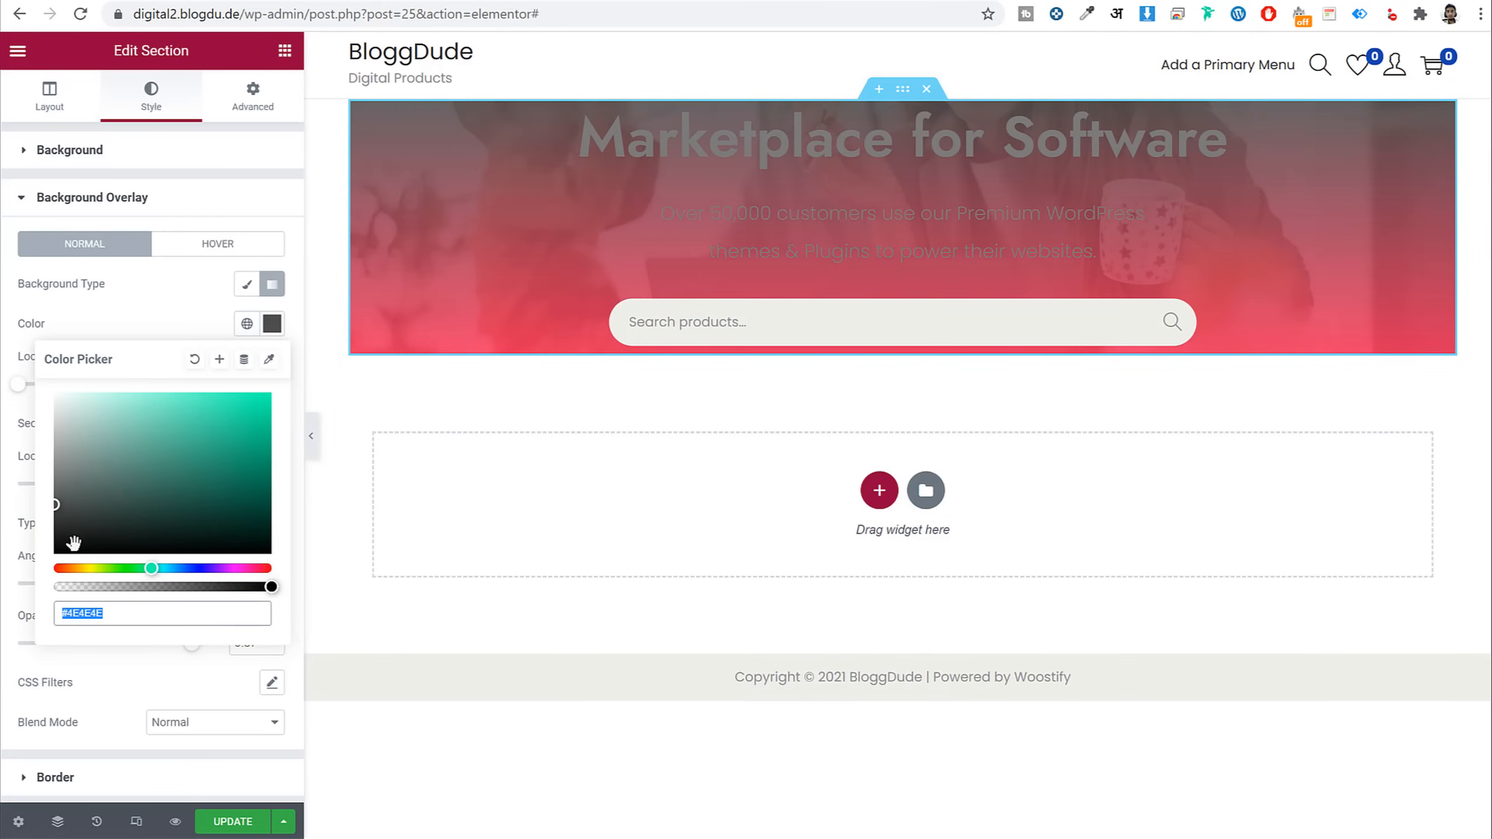
triple_click(101, 621)
text(353535)
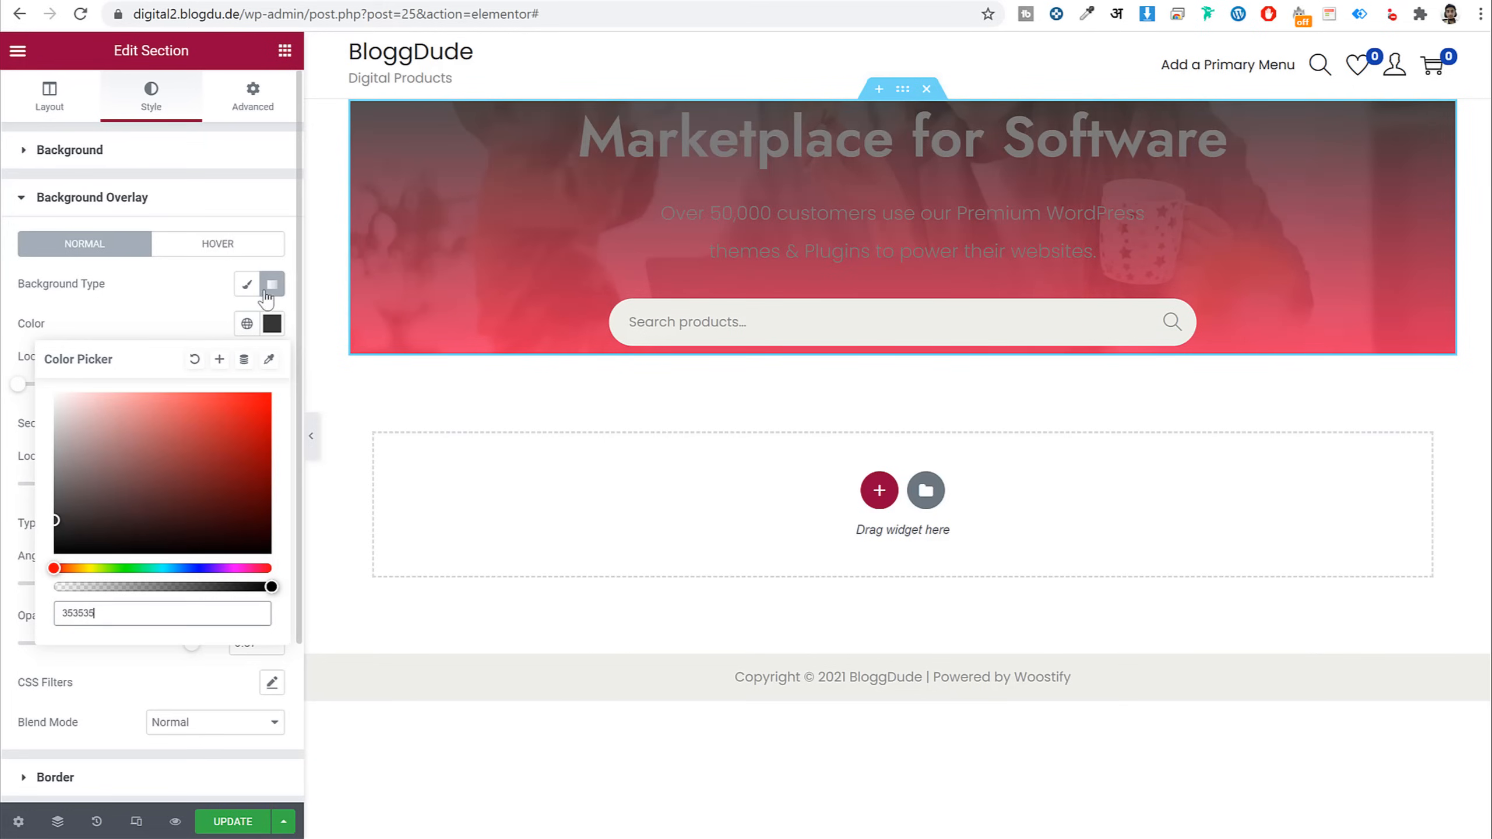
click(273, 329)
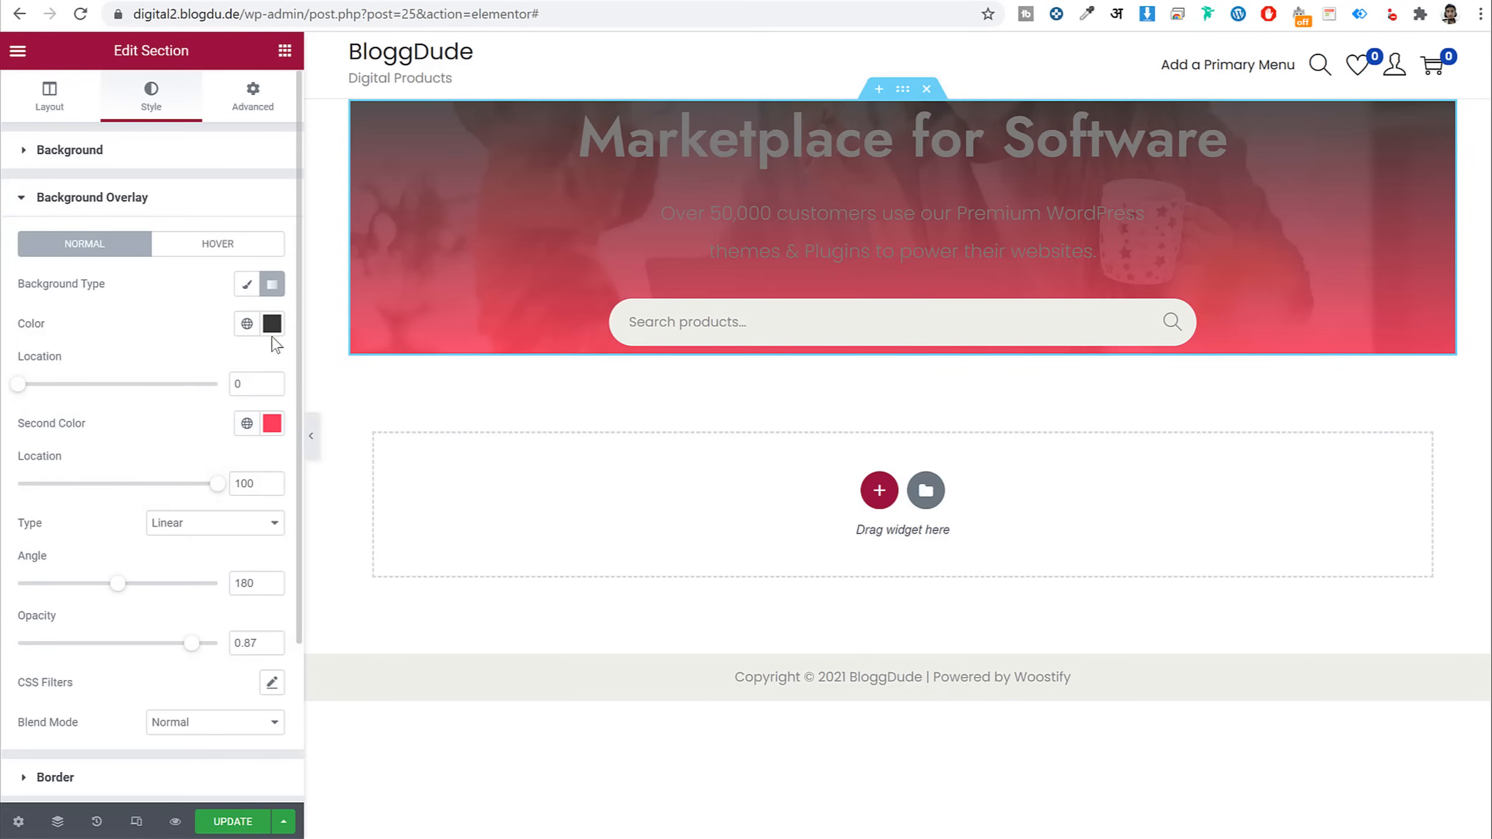
Set the gradient's second colour to #000000, angle 90, and opacity to 0.85
click(273, 424)
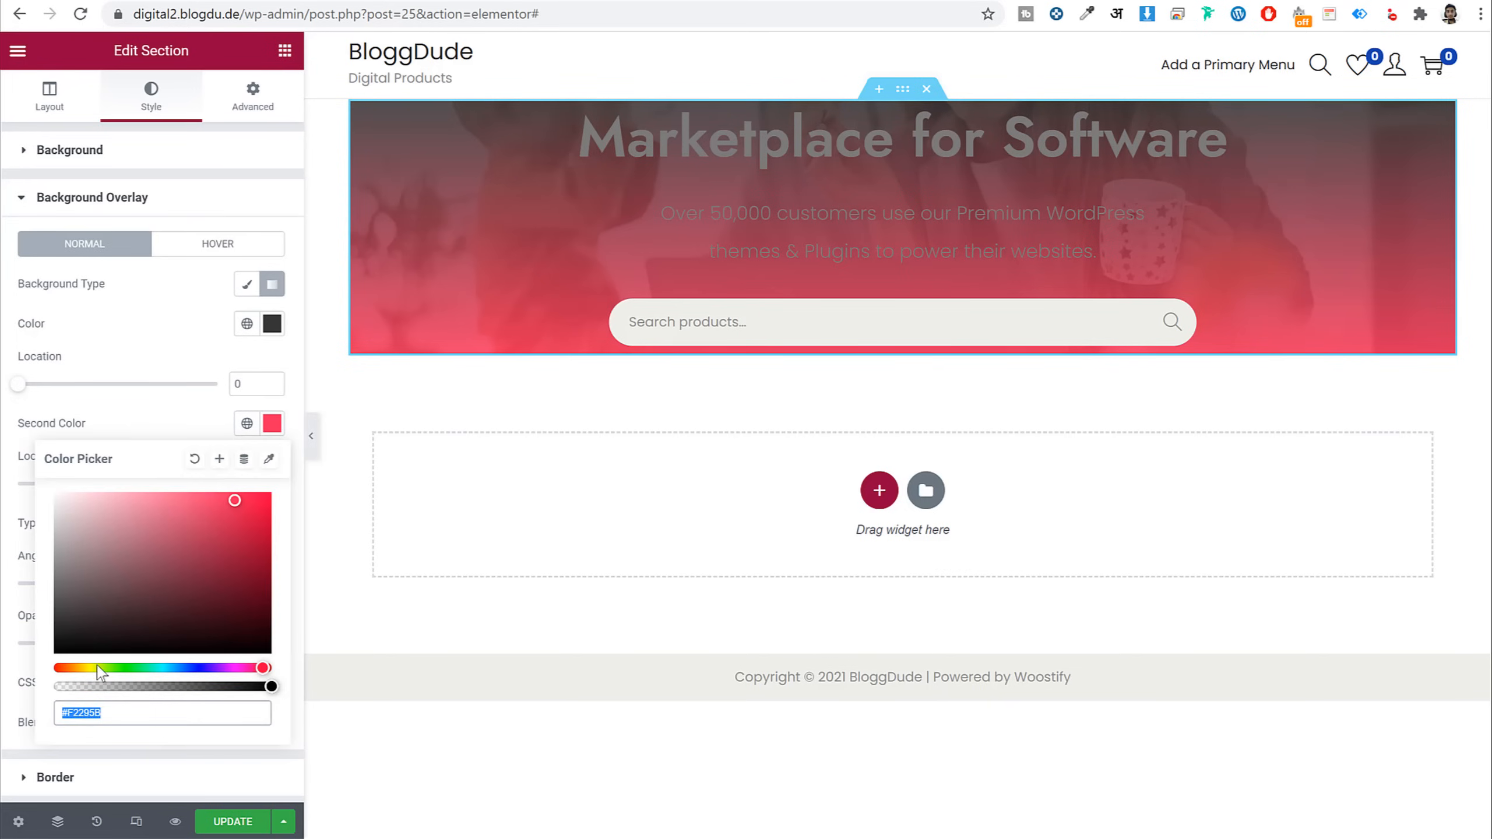
text(000)
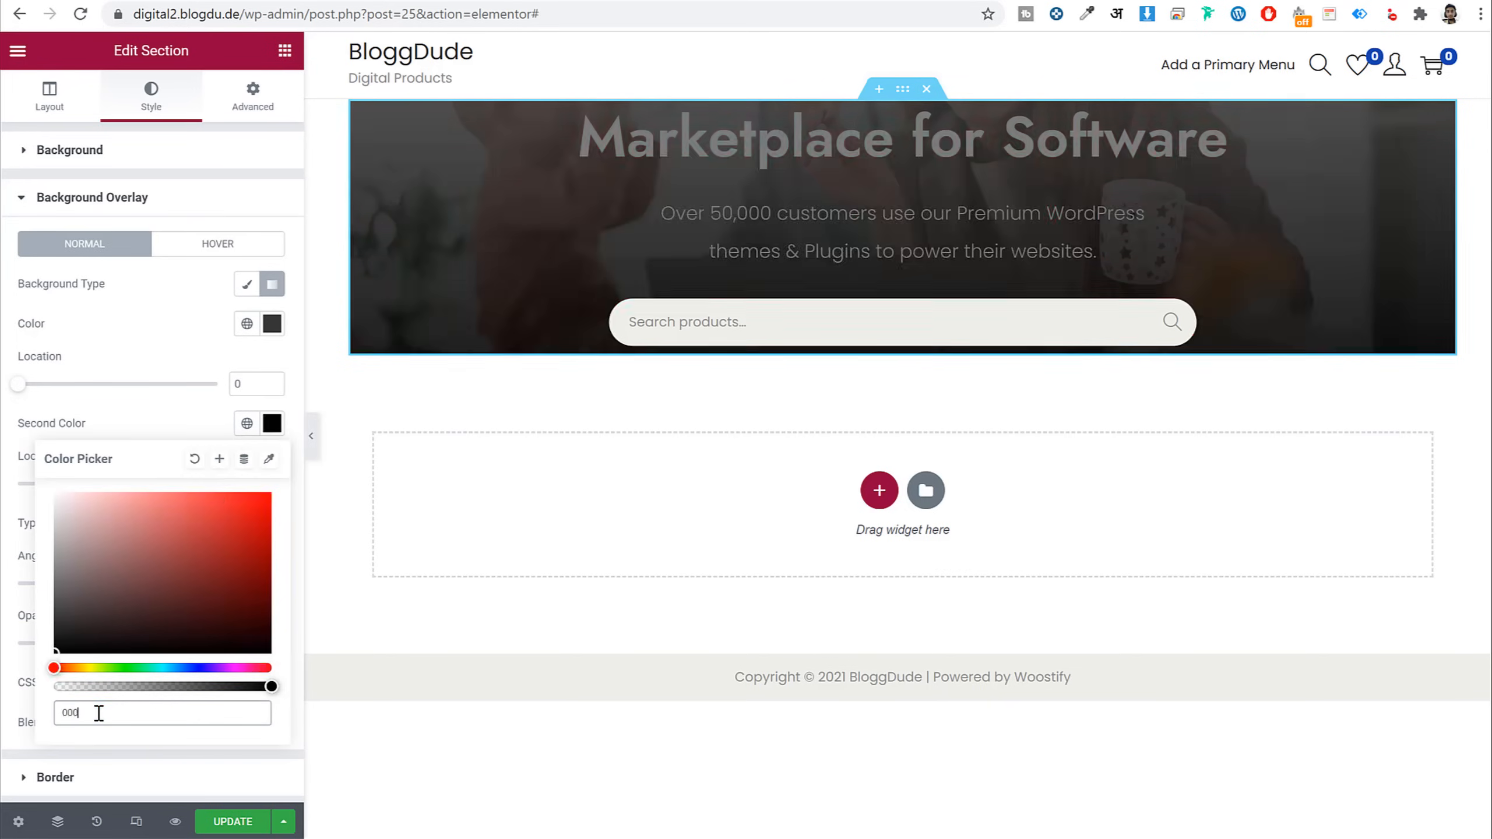
text(000)
mouse_move(166, 615)
mouse_down()
mouse_move(68, 726)
mouse_move(13, 730)
mouse_up()
click(146, 427)
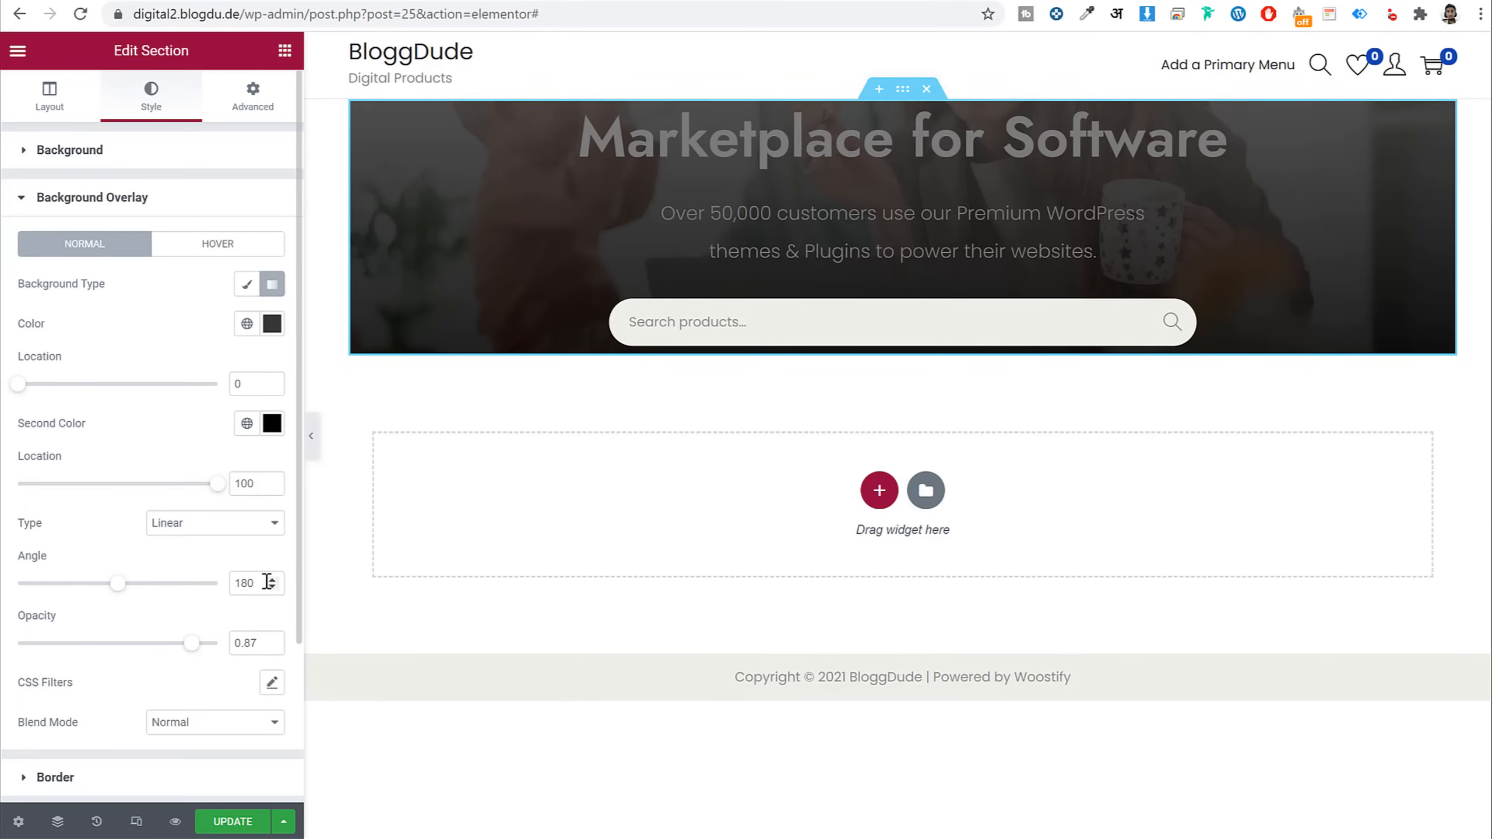
double_click(249, 584)
text(90)
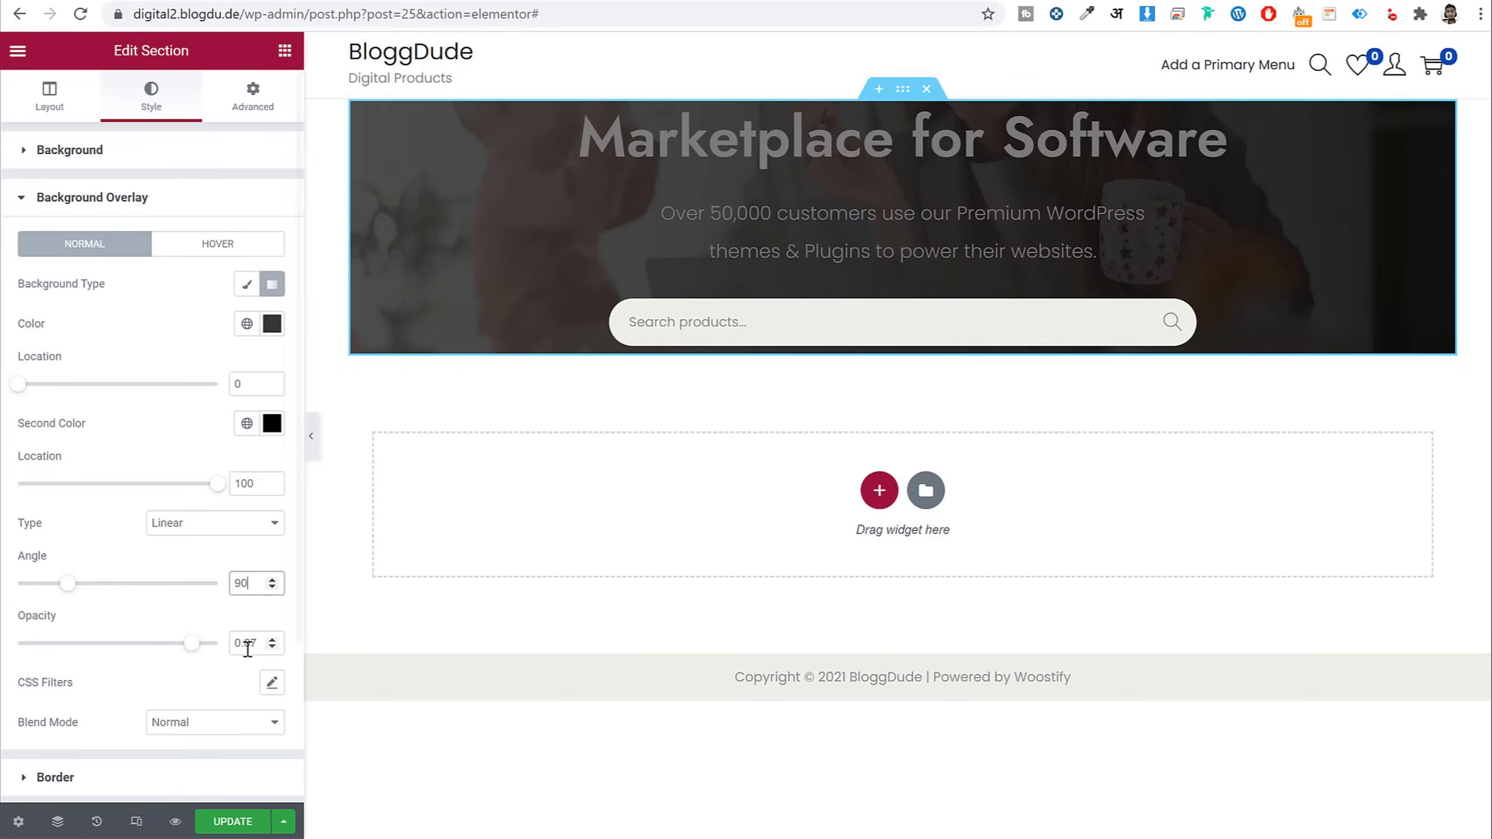
mouse_move(193, 642)
mouse_down()
mouse_move(56, 656)
mouse_move(190, 649)
mouse_up()
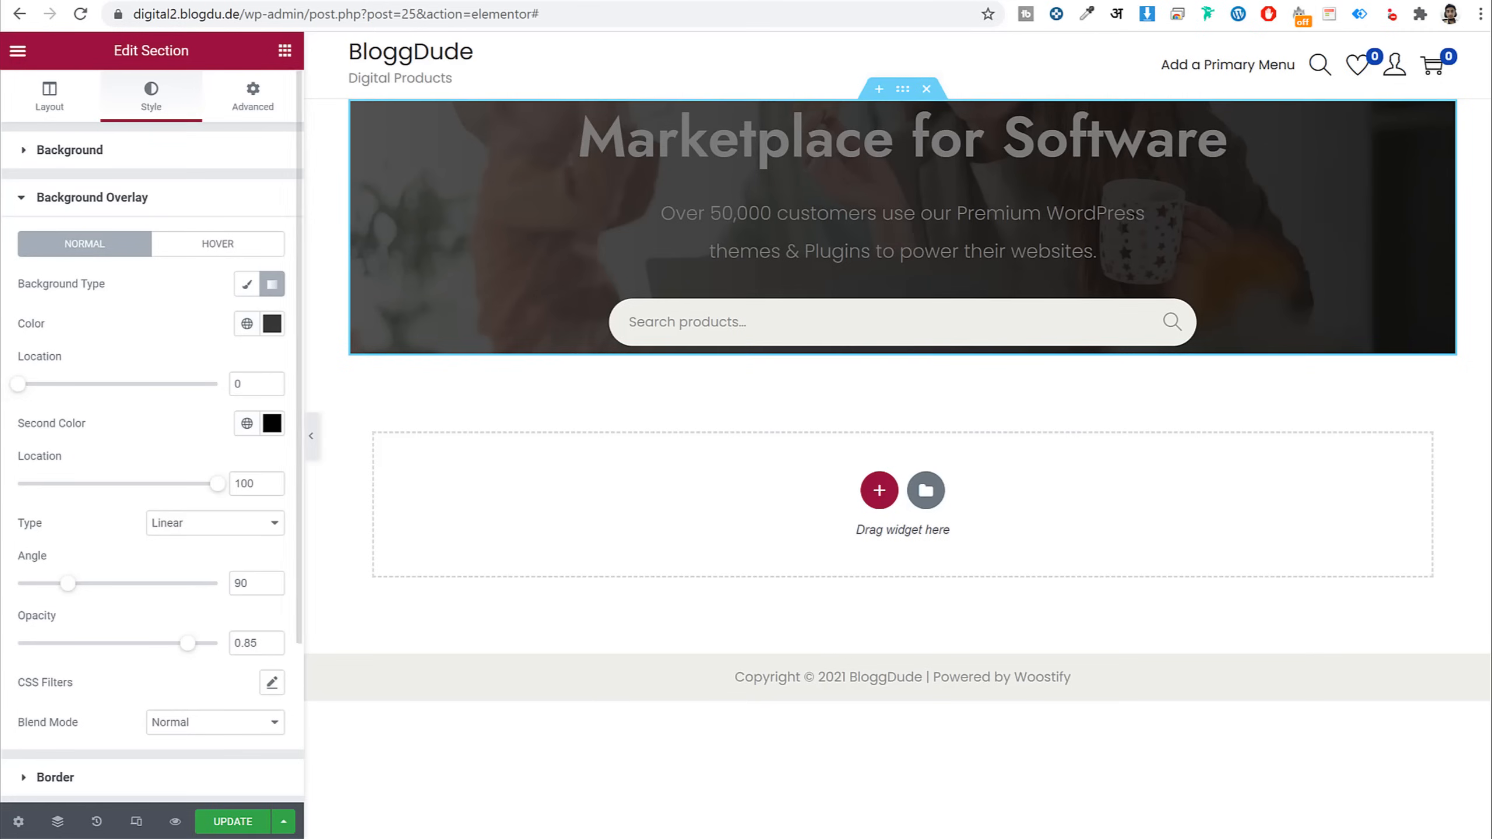
Set the overlay blend mode to Multiply and preview the page
scroll(139, 676, down, 3)
click(167, 521)
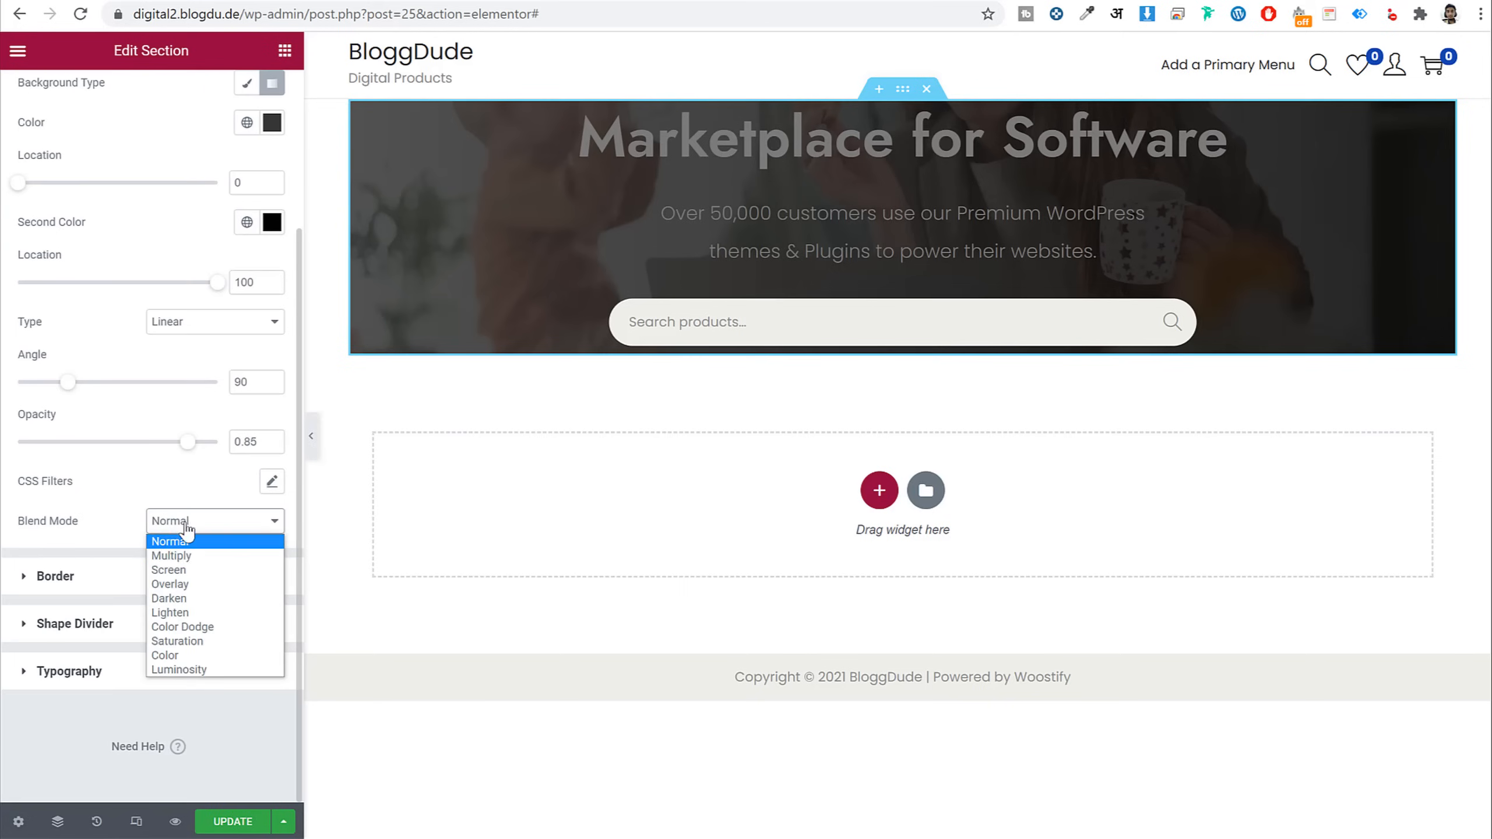
click(207, 556)
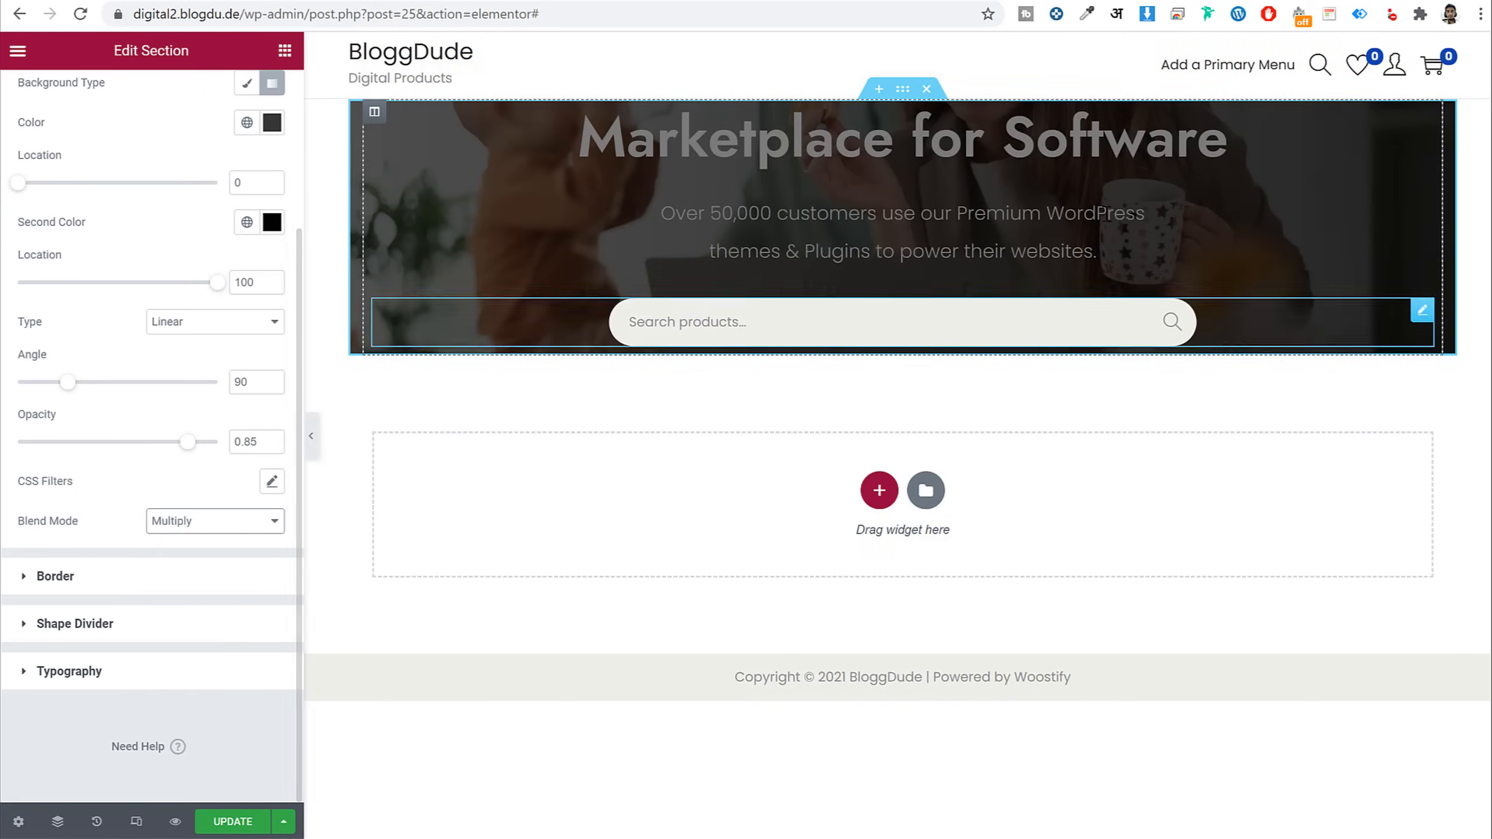
click(311, 436)
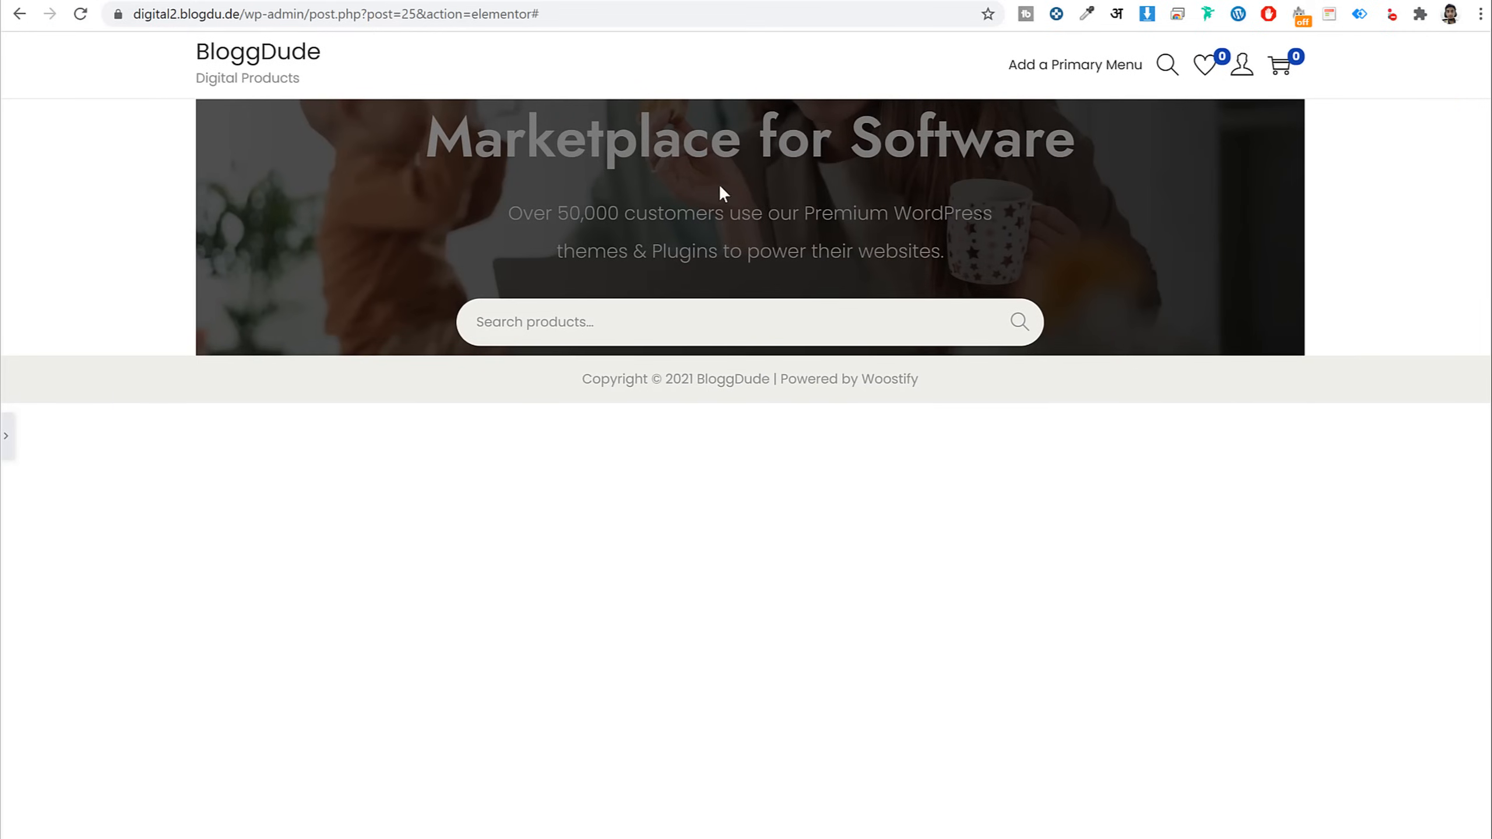
Turn on Stretch Section so the hero spans the full page width
click(6, 435)
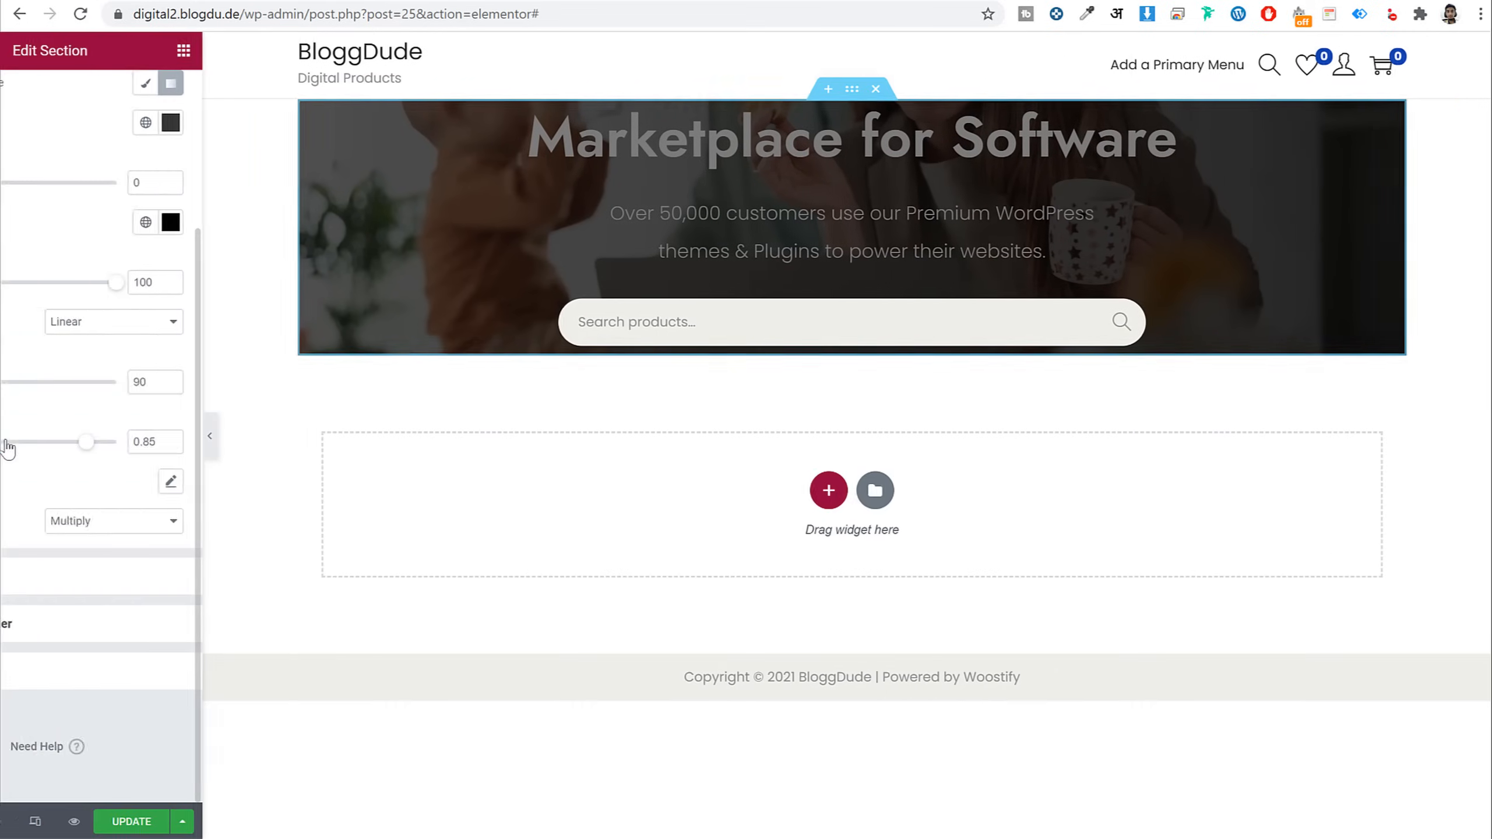
click(57, 106)
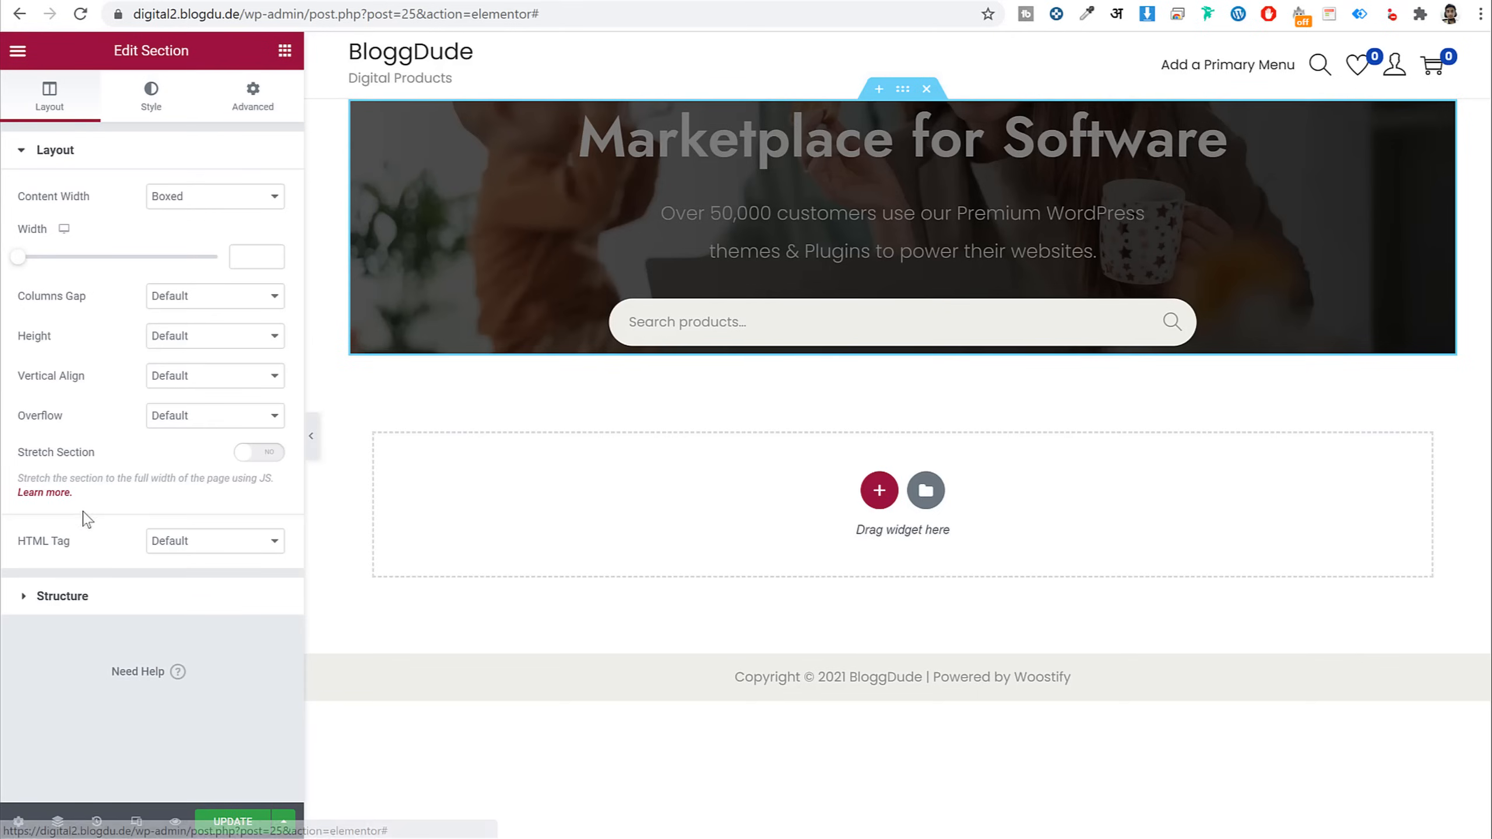
drag(109, 456, 22, 462)
click(258, 452)
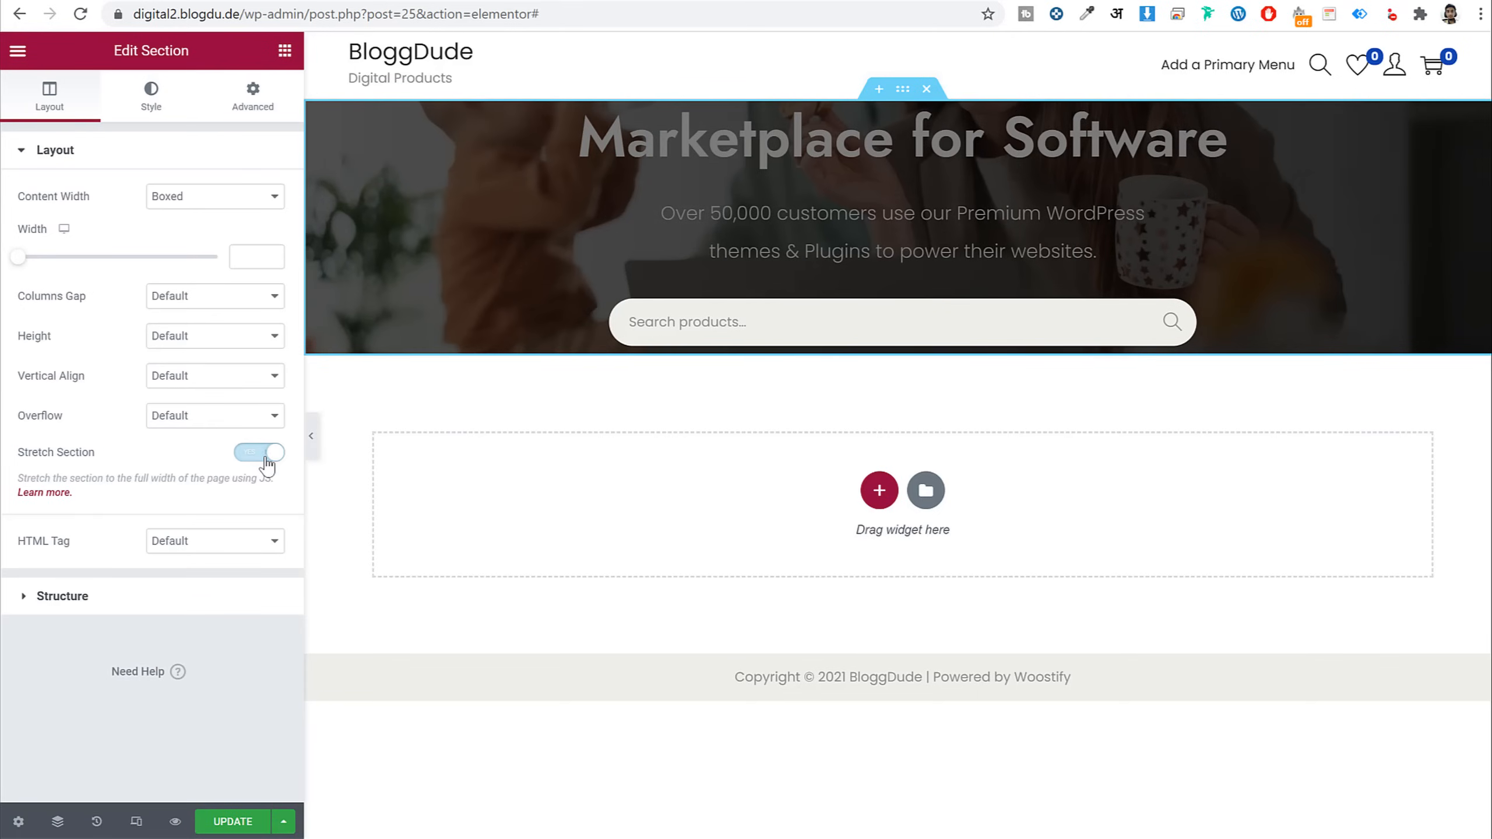
click(311, 436)
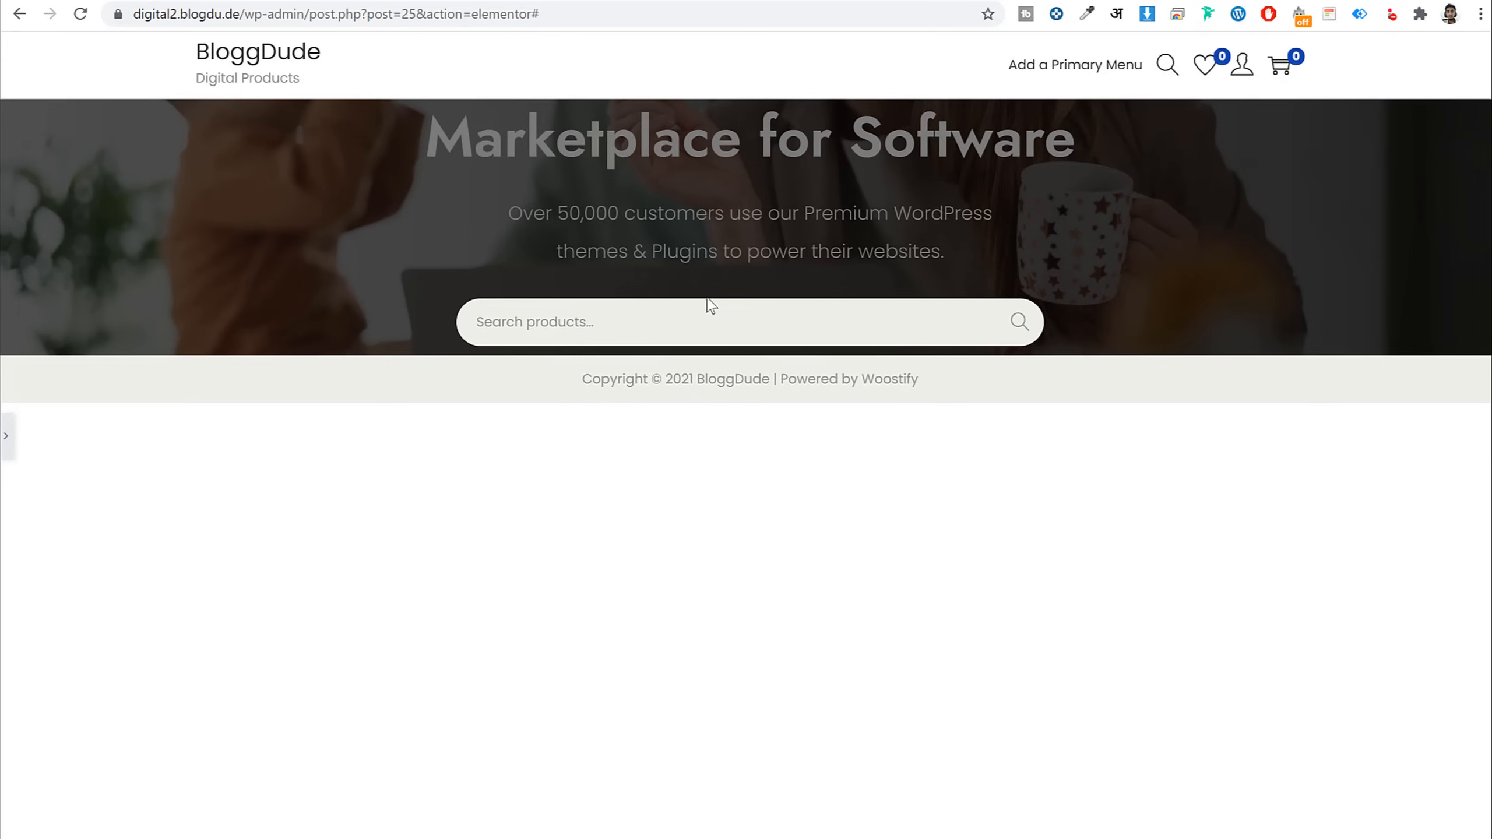
Give the hero section 100 px top padding and 75 px bottom padding
click(7, 447)
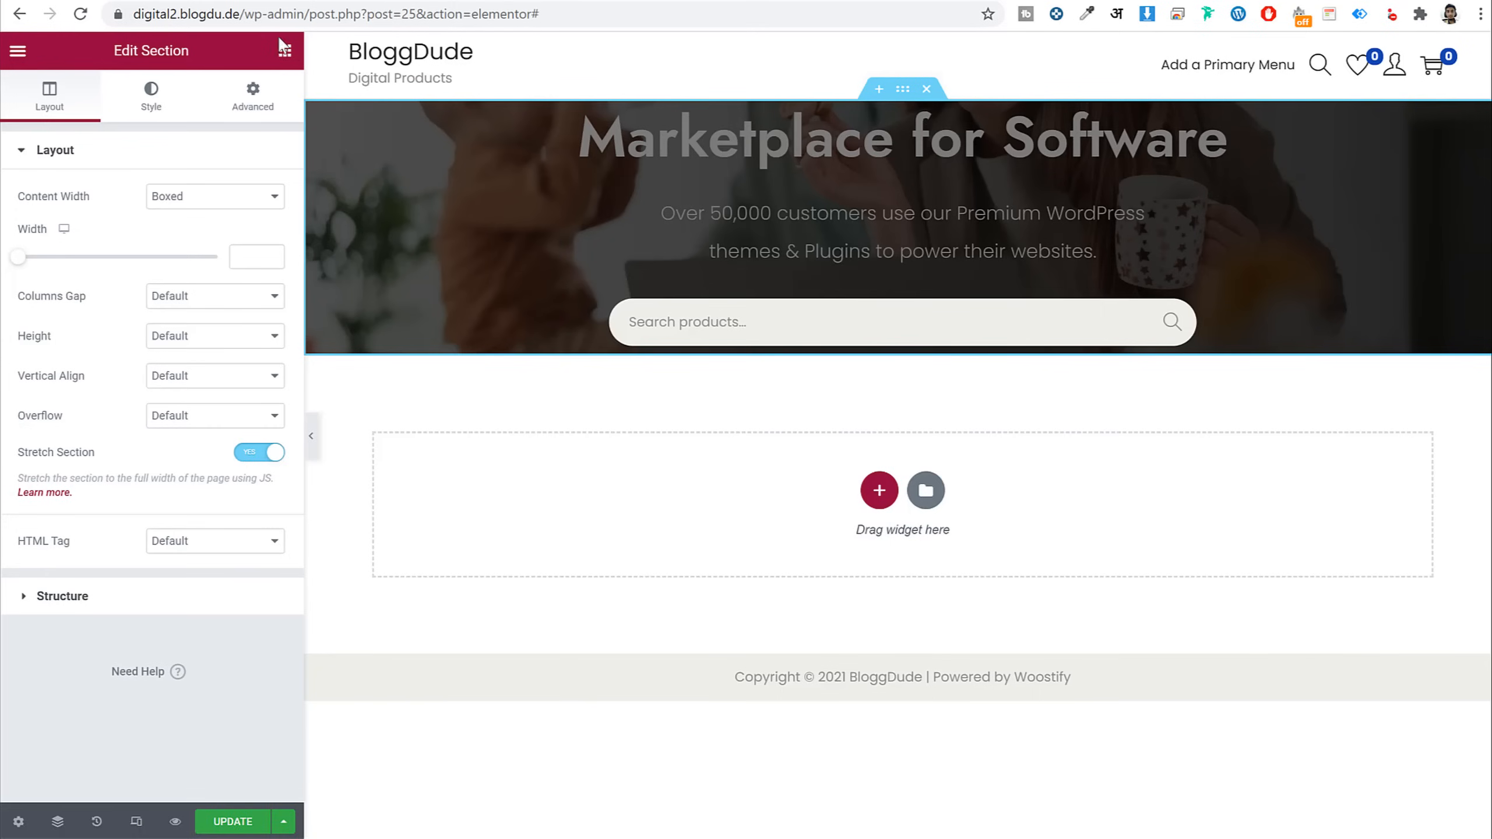
click(249, 110)
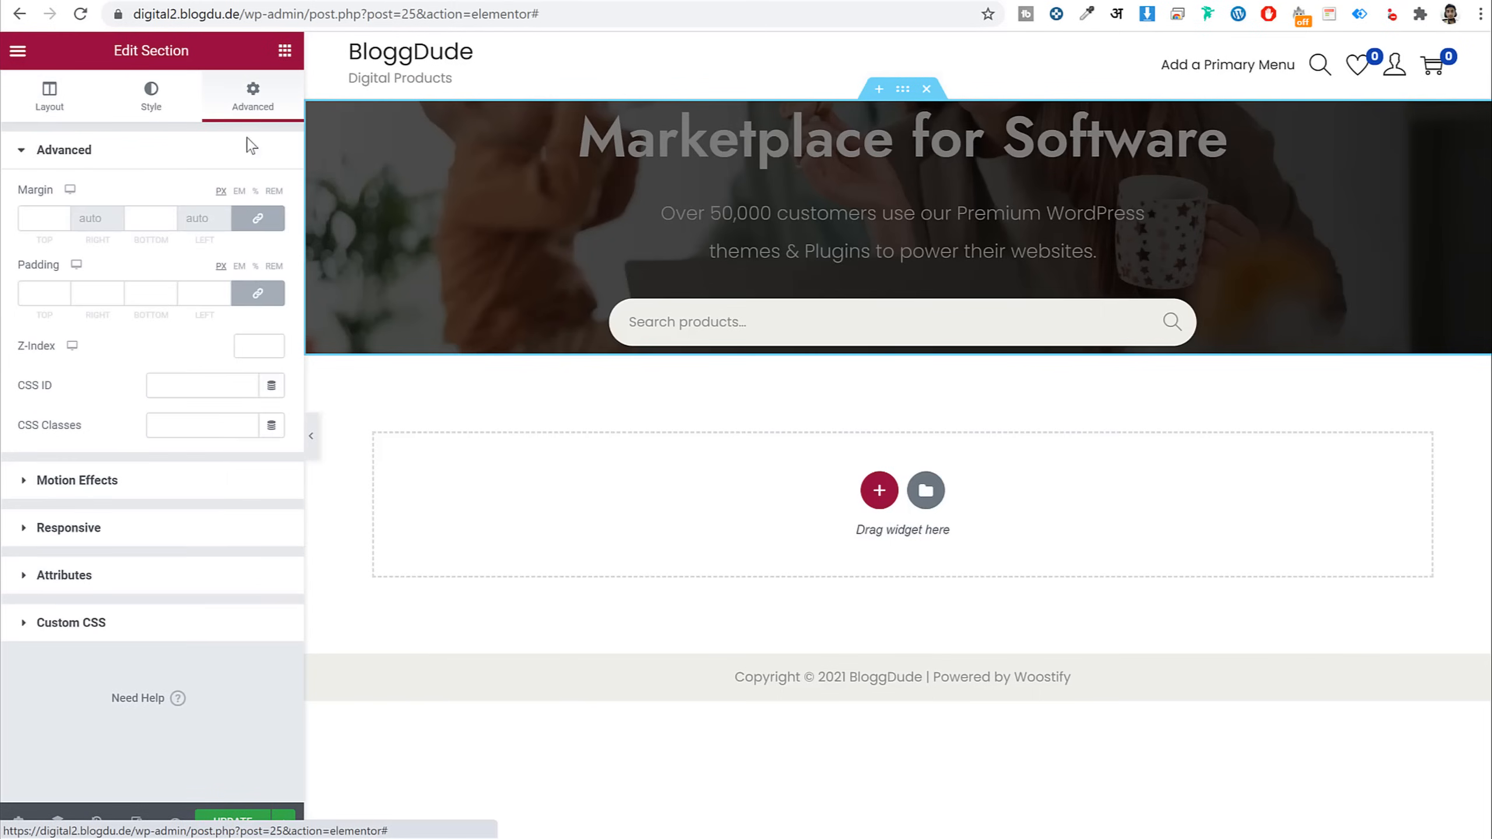
double_click(37, 293)
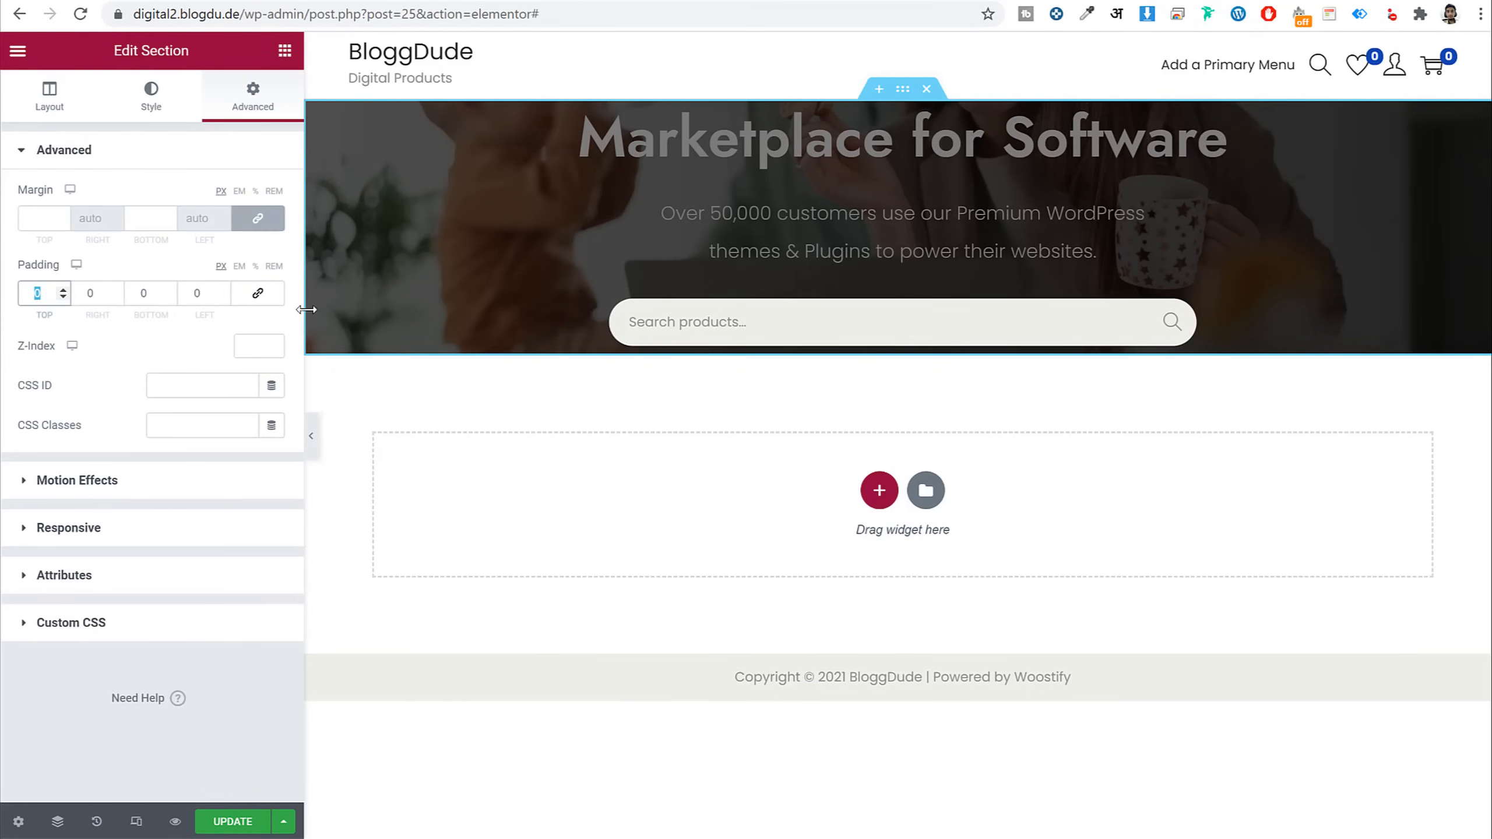
text(100)
key(Tab)
key(Tab)
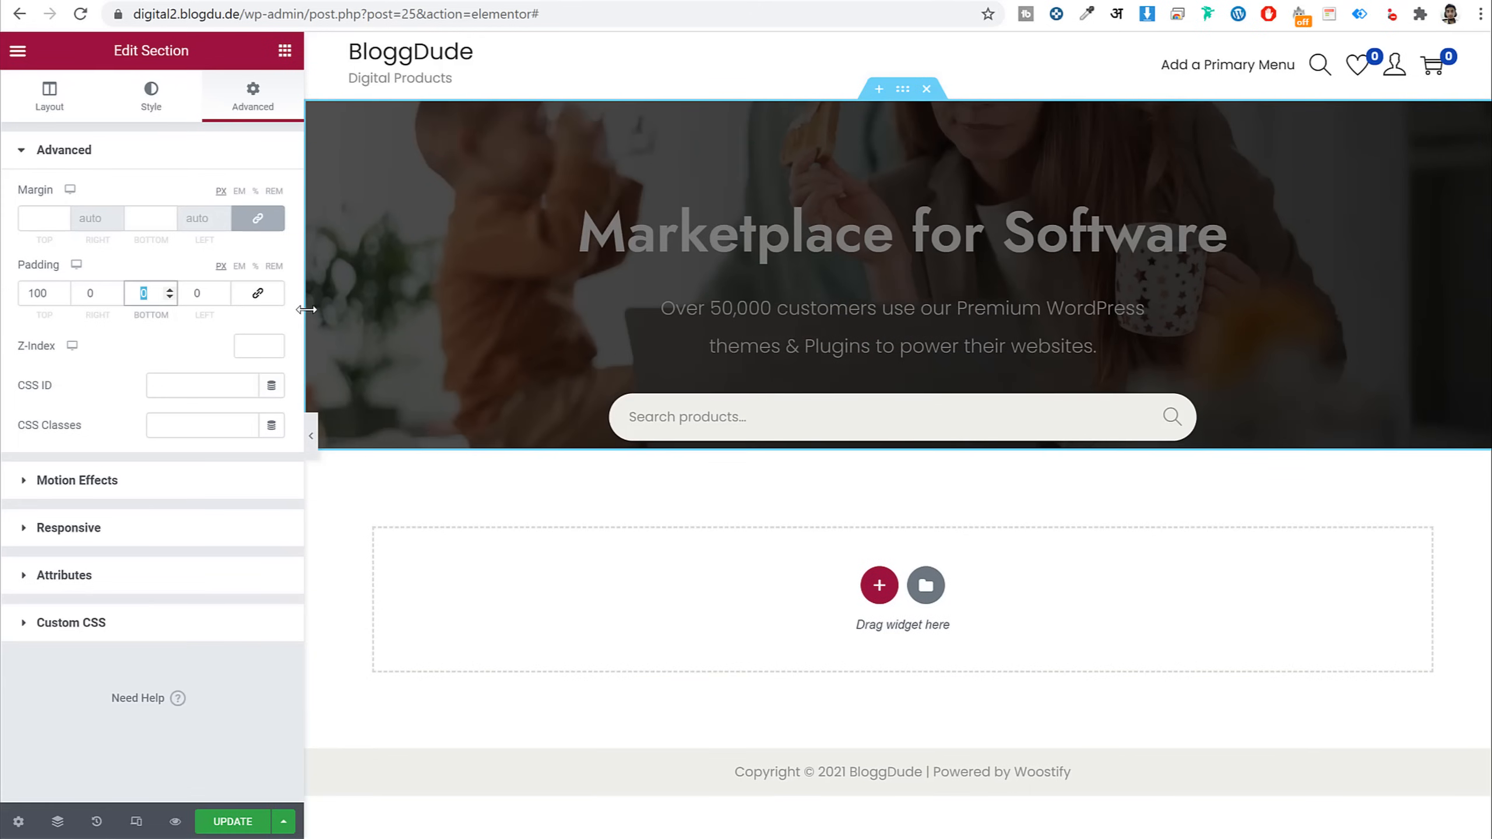
text(75)
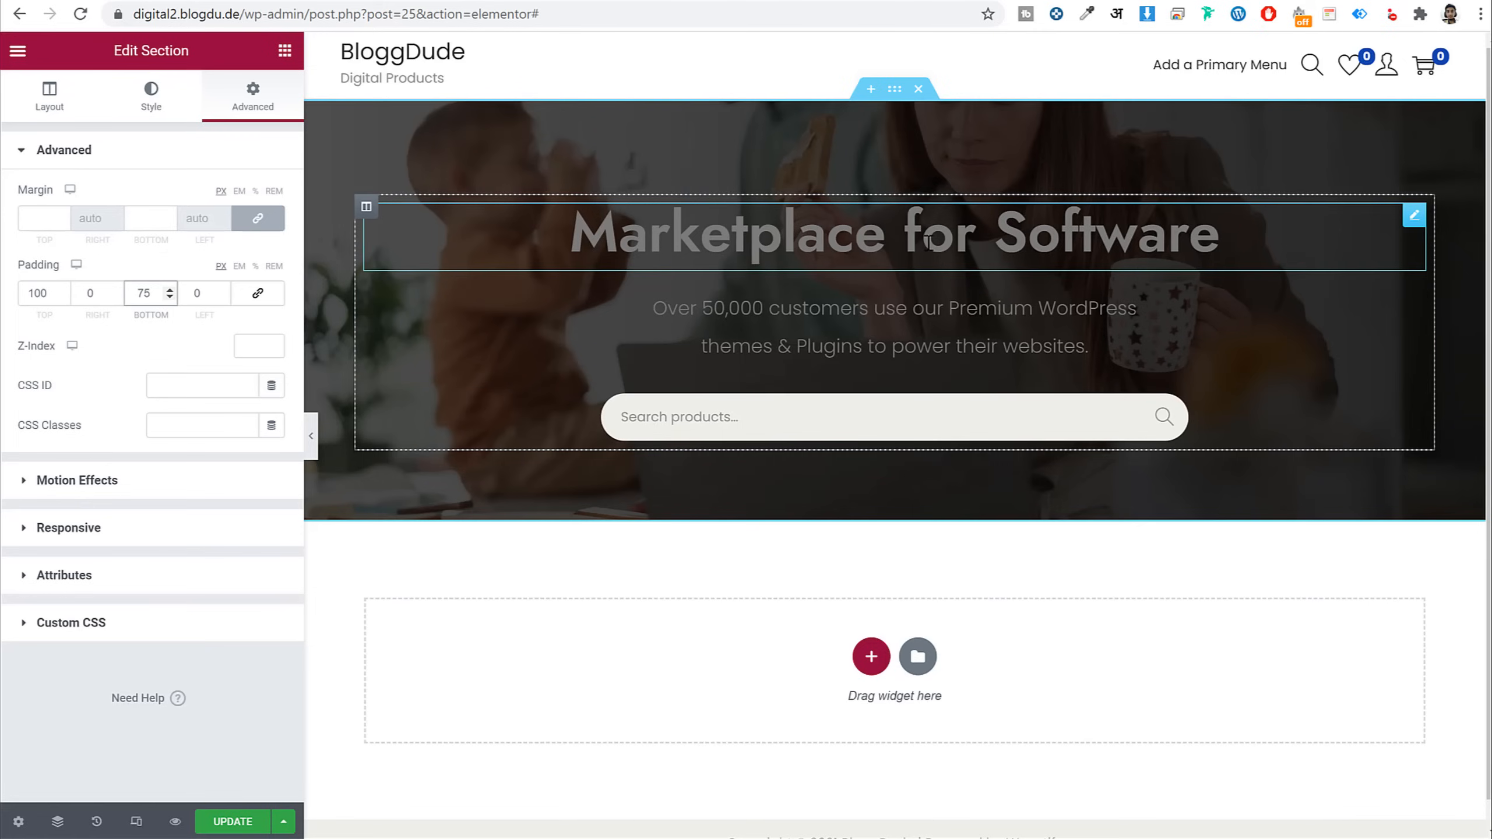
Make the heading text white and colour the word 'Software' orange
click(895, 238)
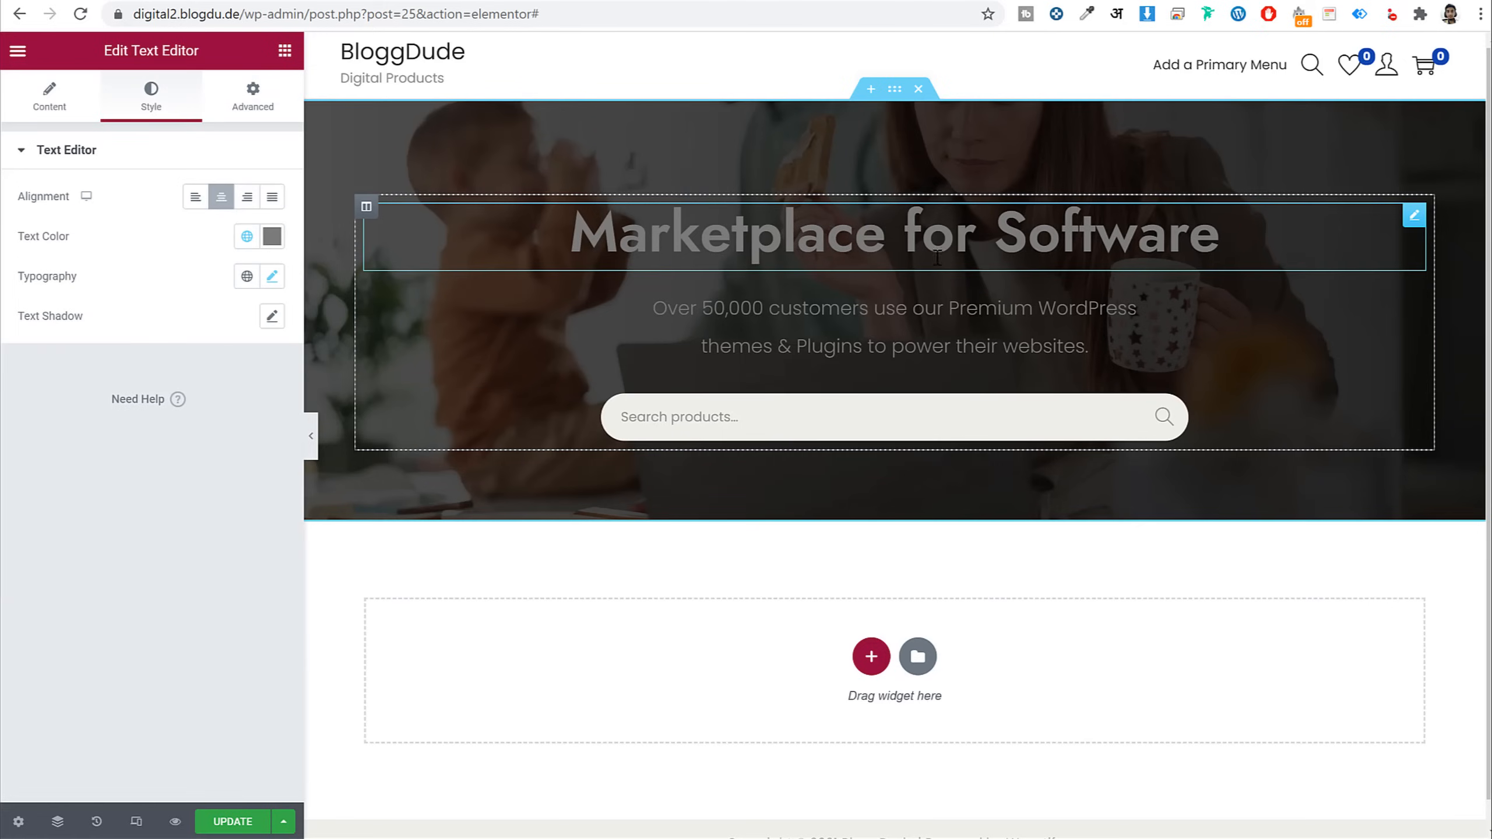
click(272, 236)
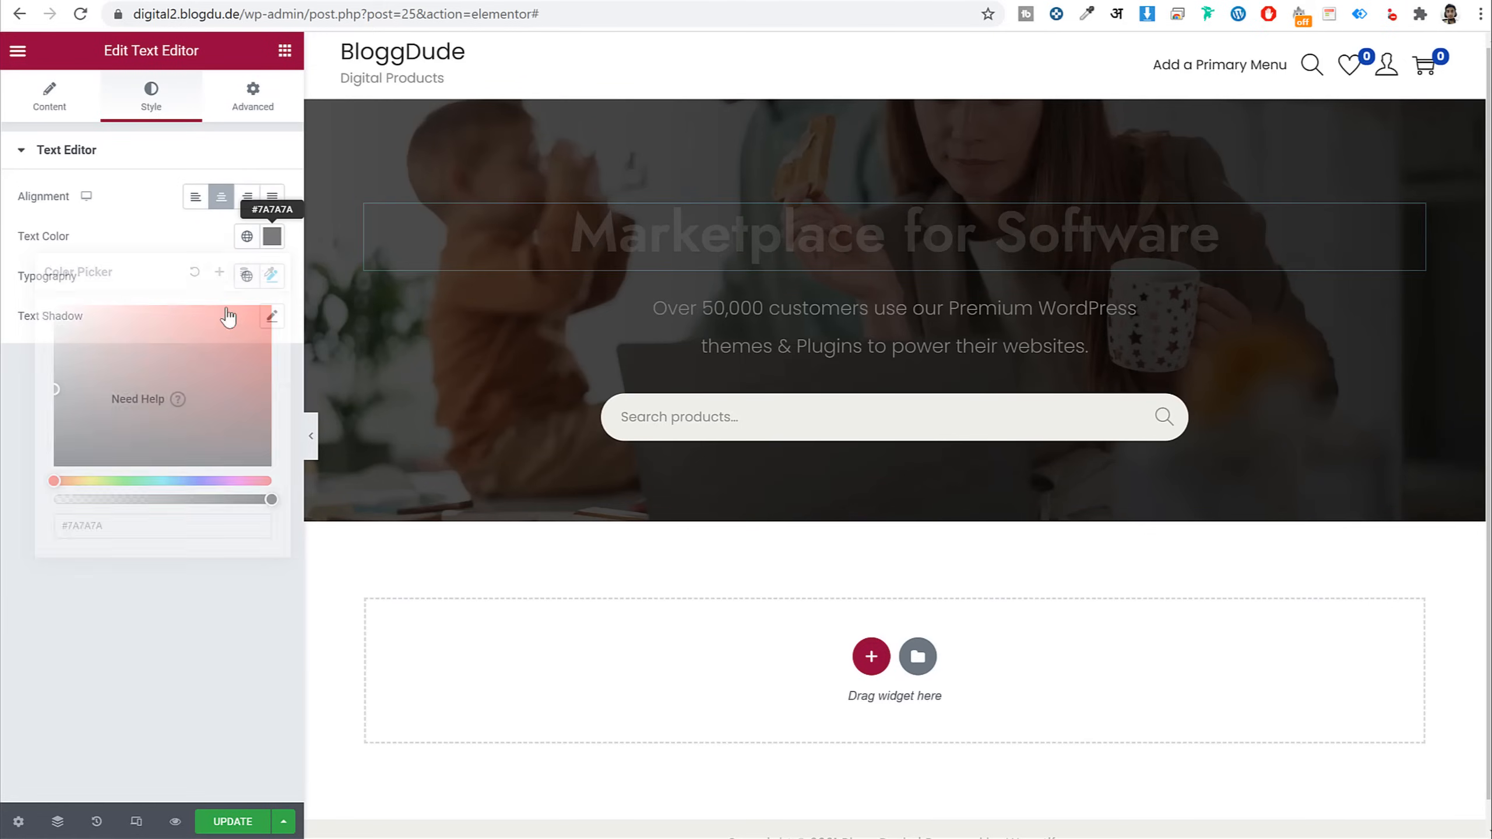
drag(74, 309, 0, 229)
click(151, 242)
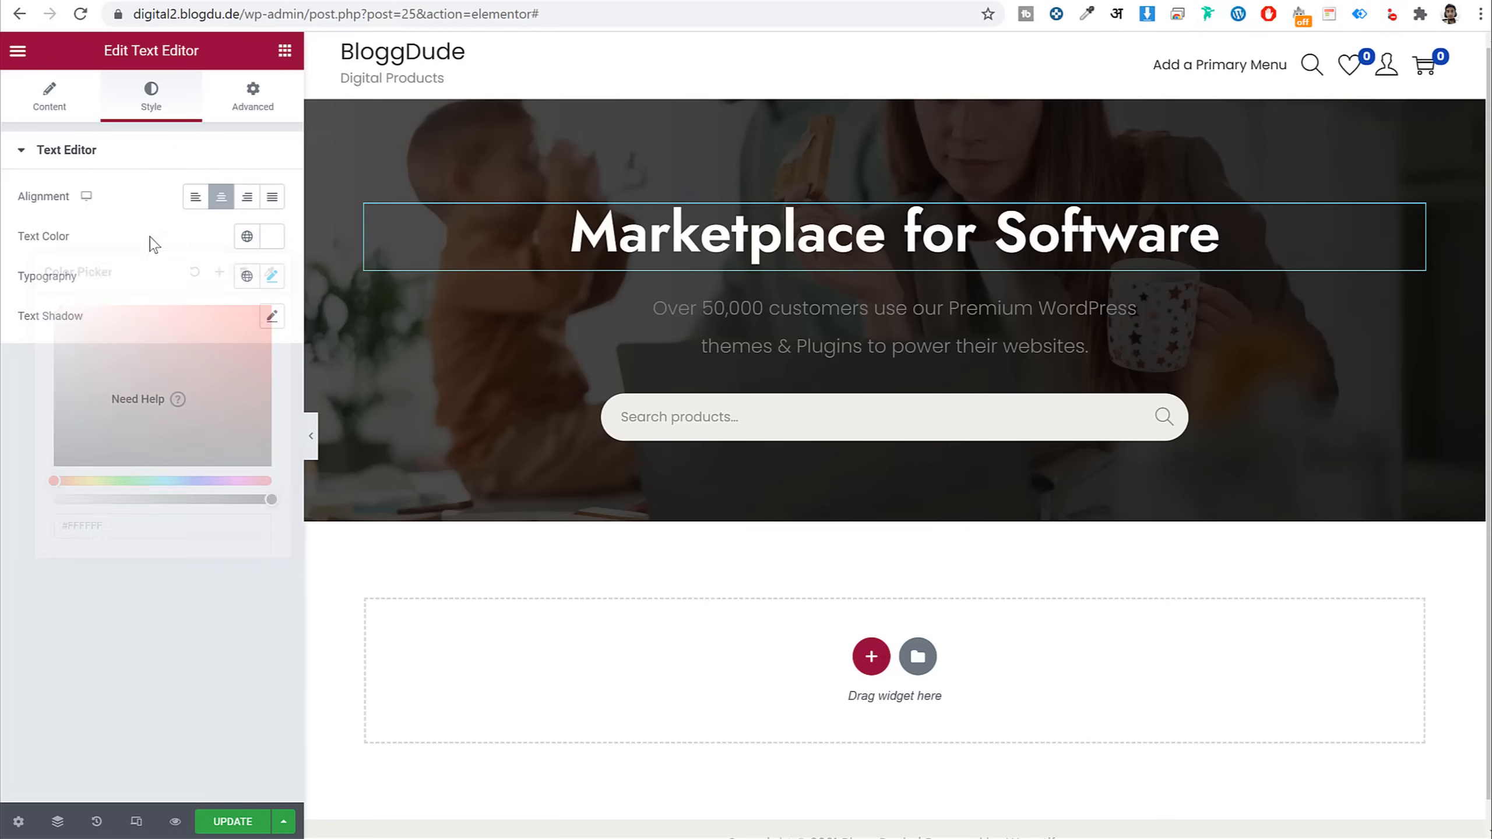
click(71, 104)
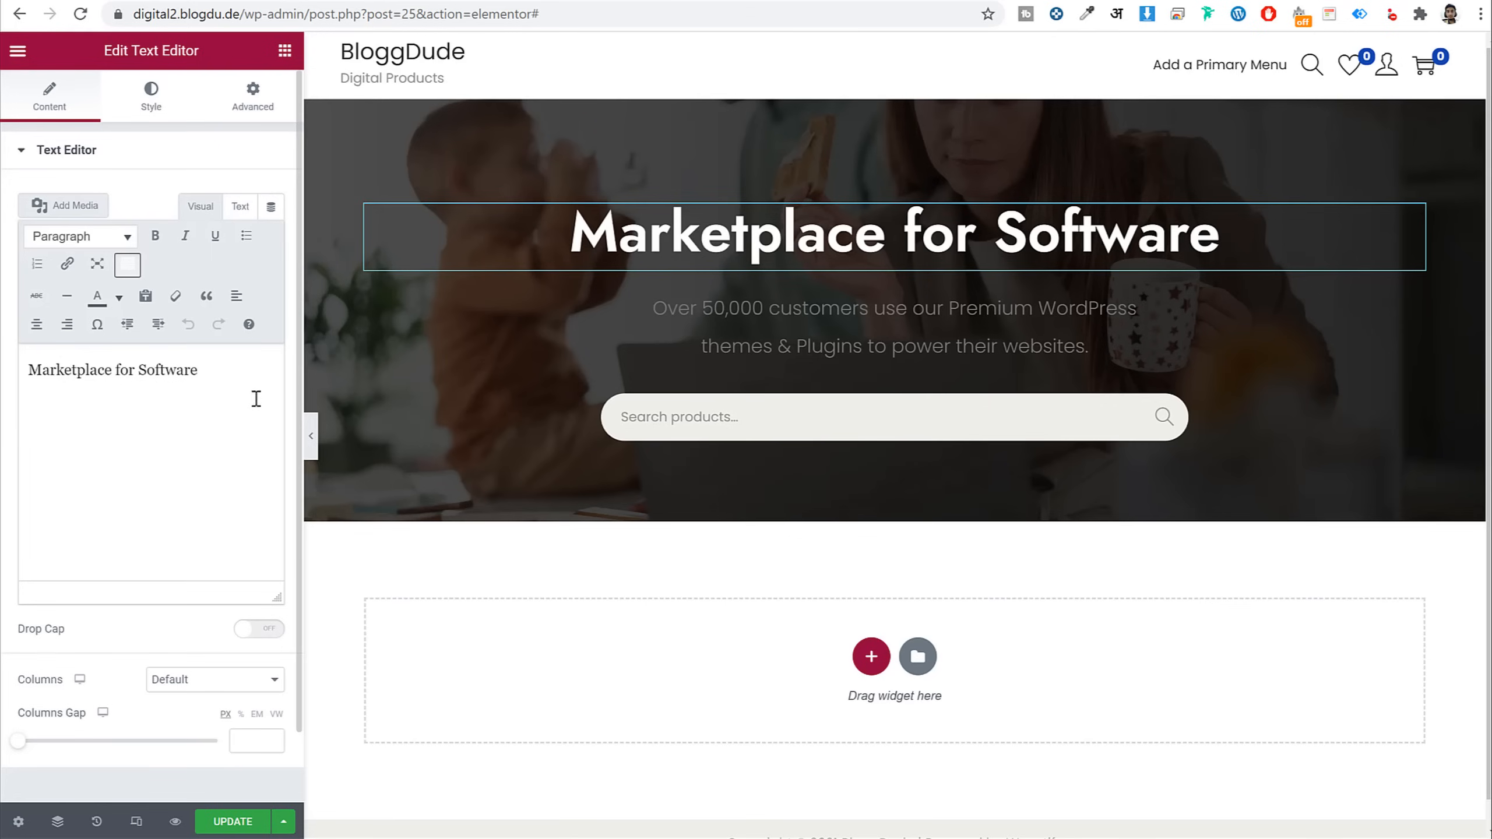
drag(199, 371, 138, 378)
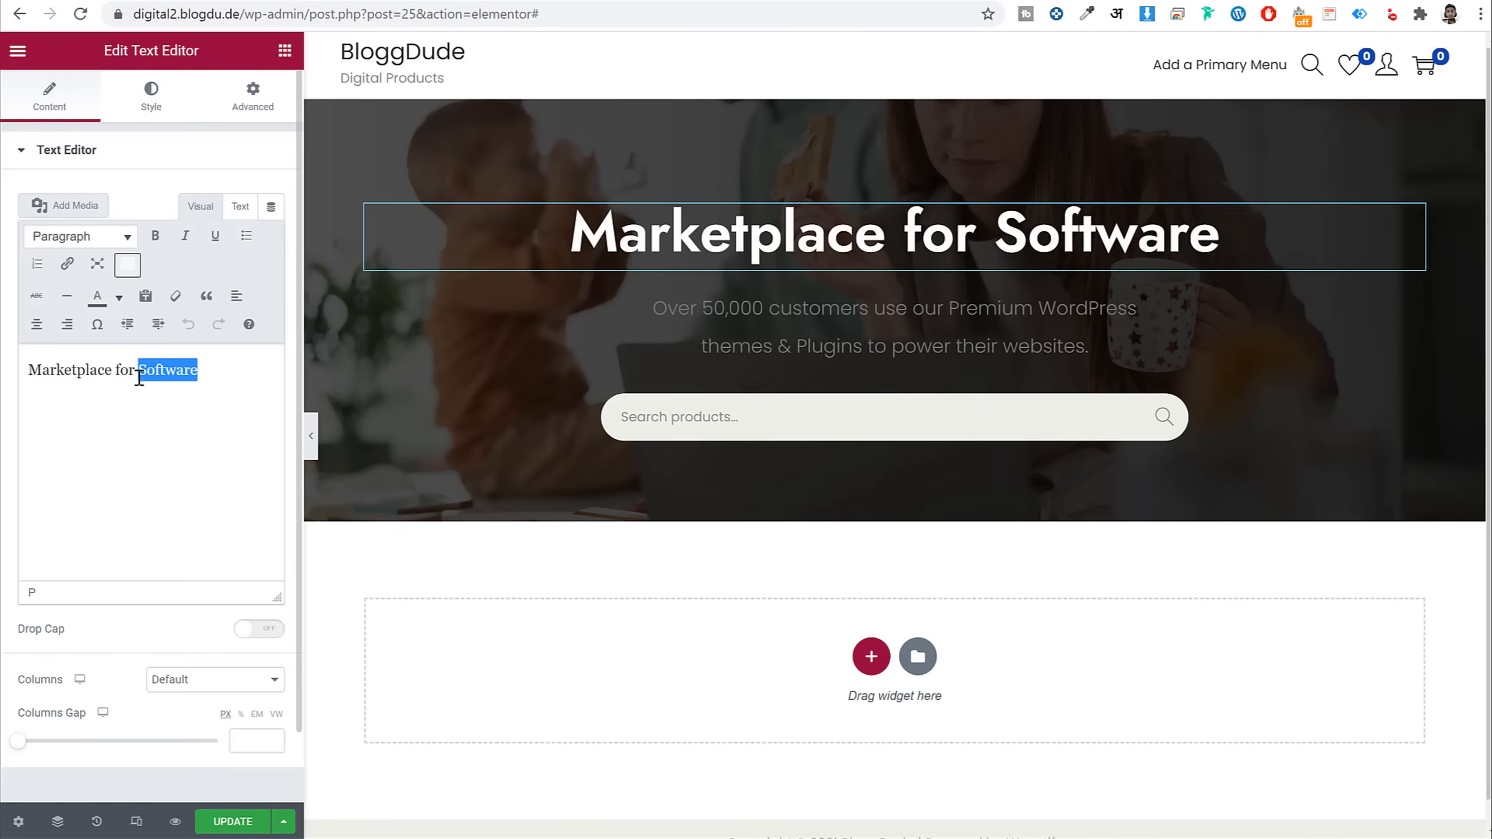
click(119, 296)
click(77, 386)
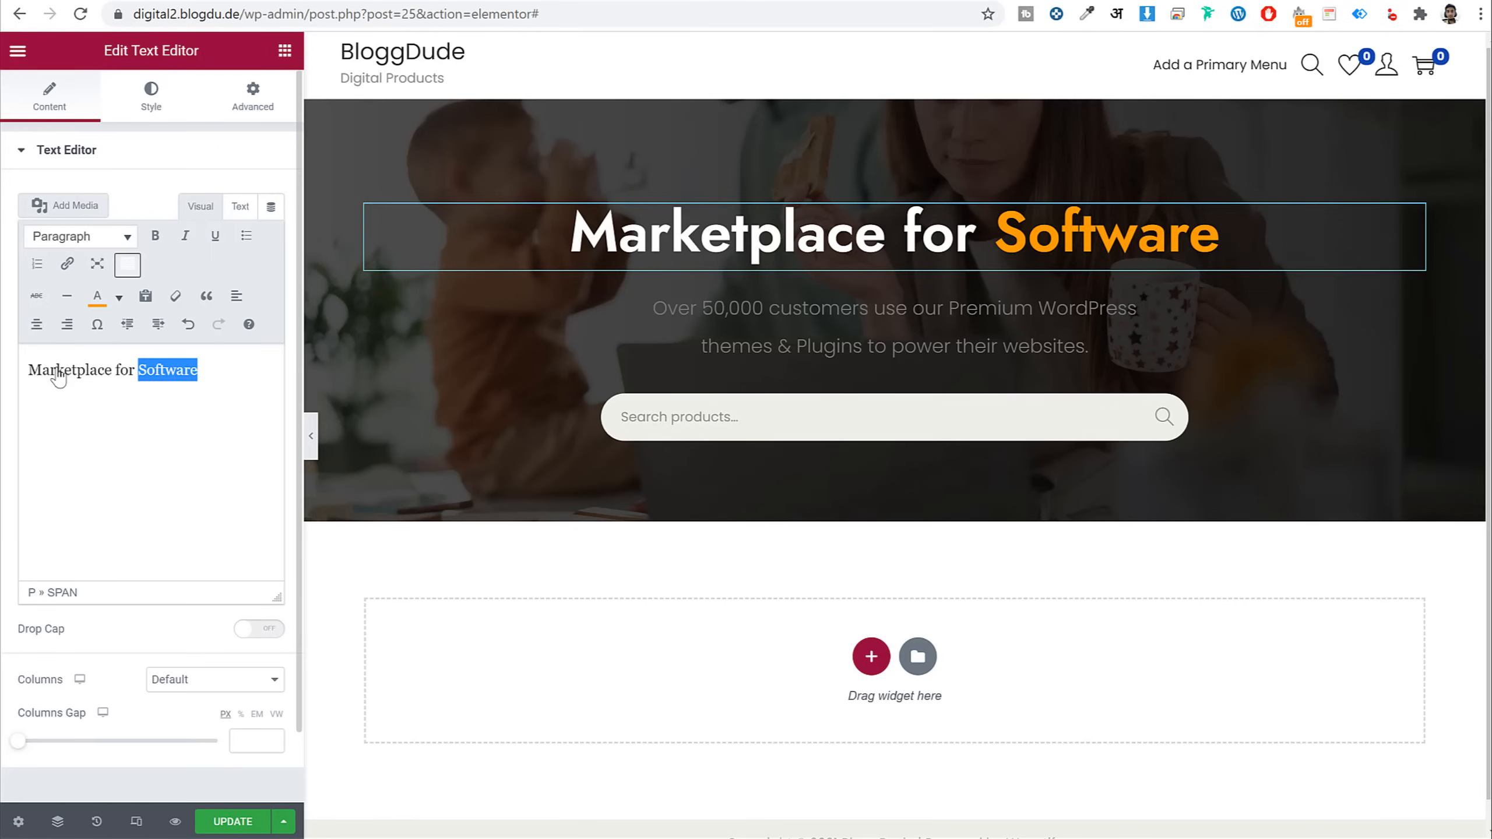
Set the subtitle's text colour to #FFFFFF
click(151, 97)
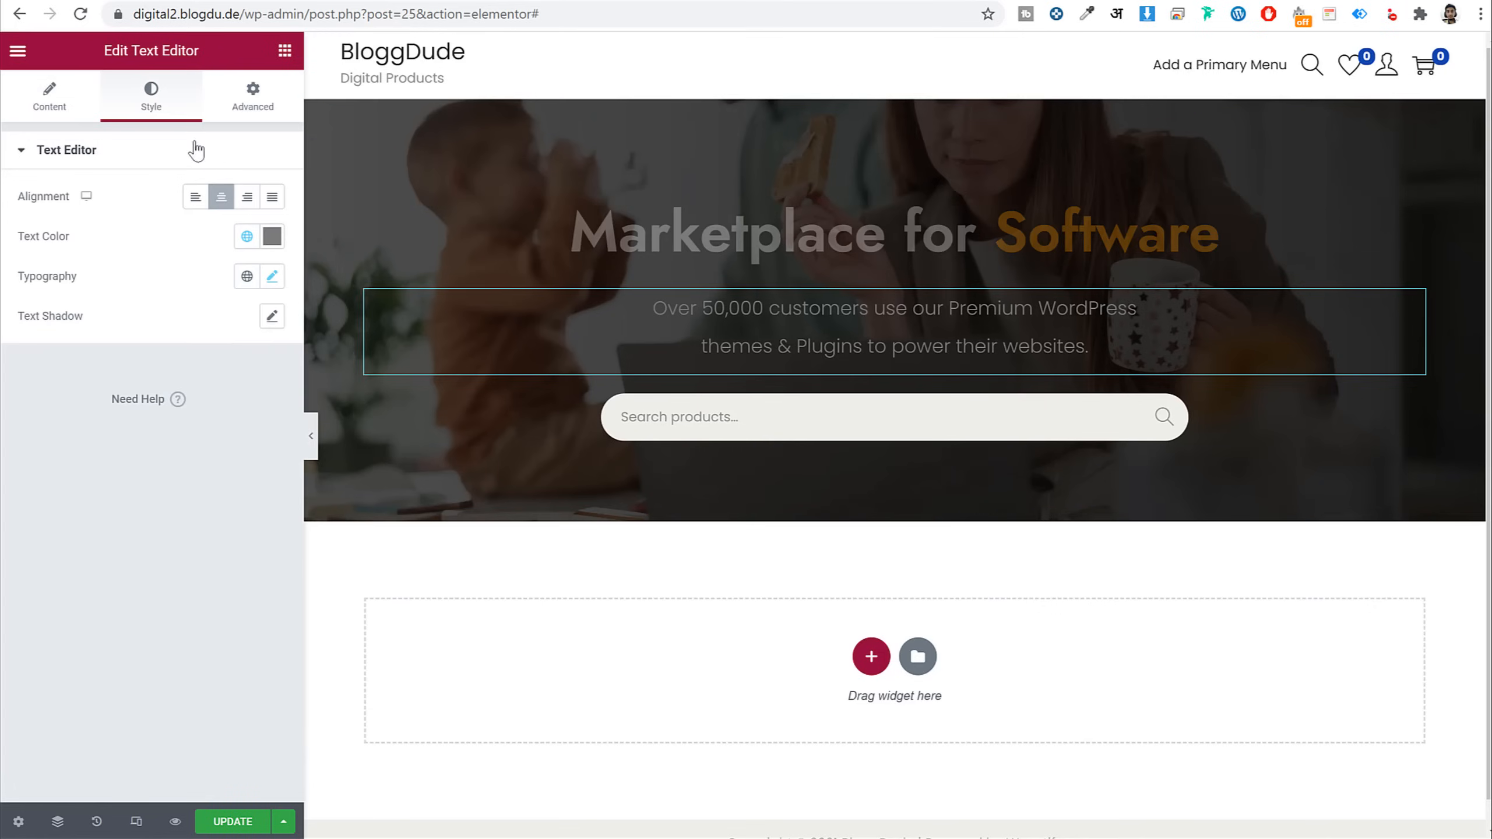
click(272, 236)
text(#FFFFFF)
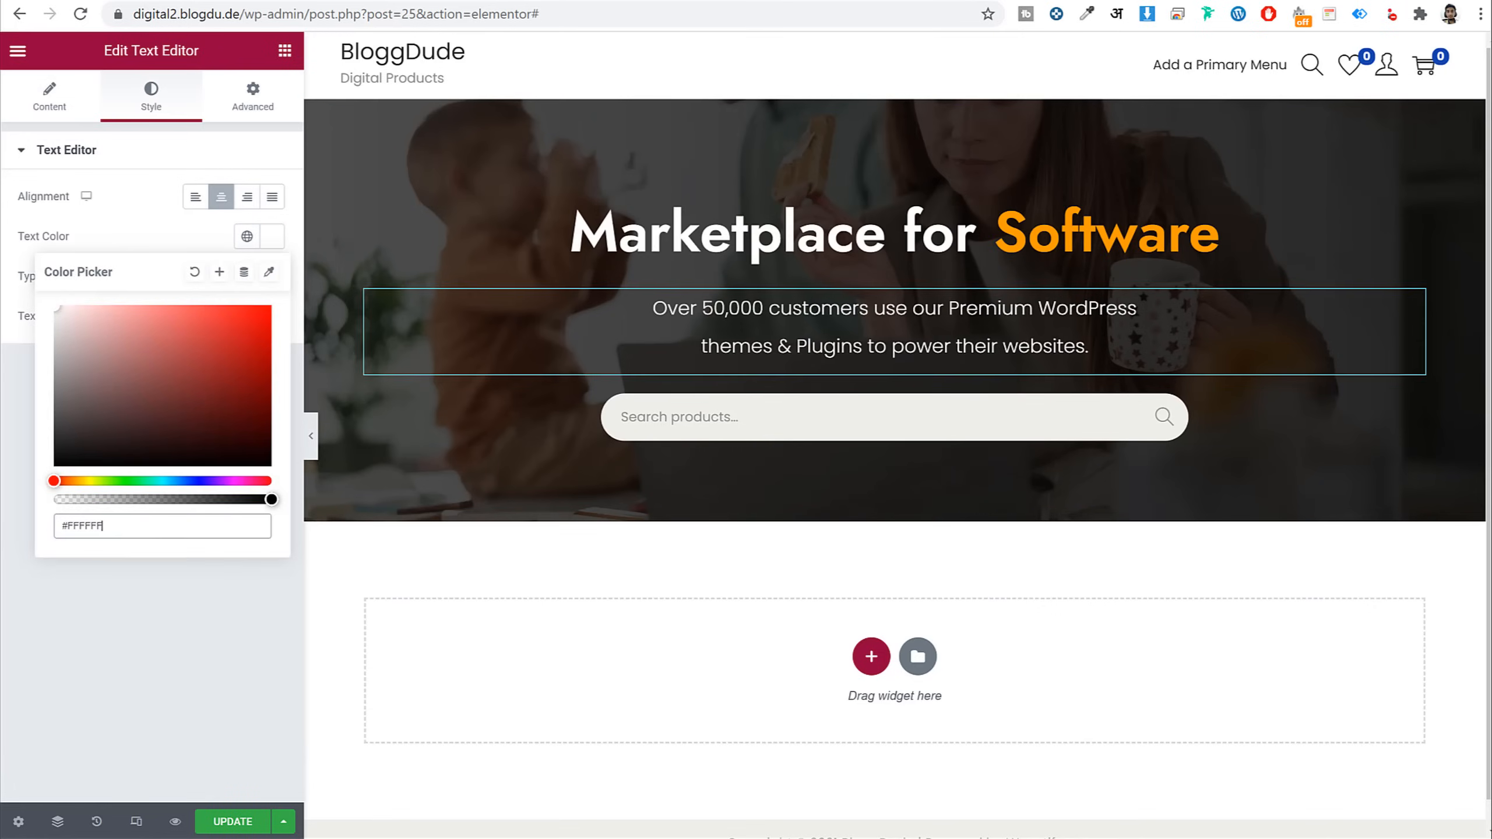
click(340, 227)
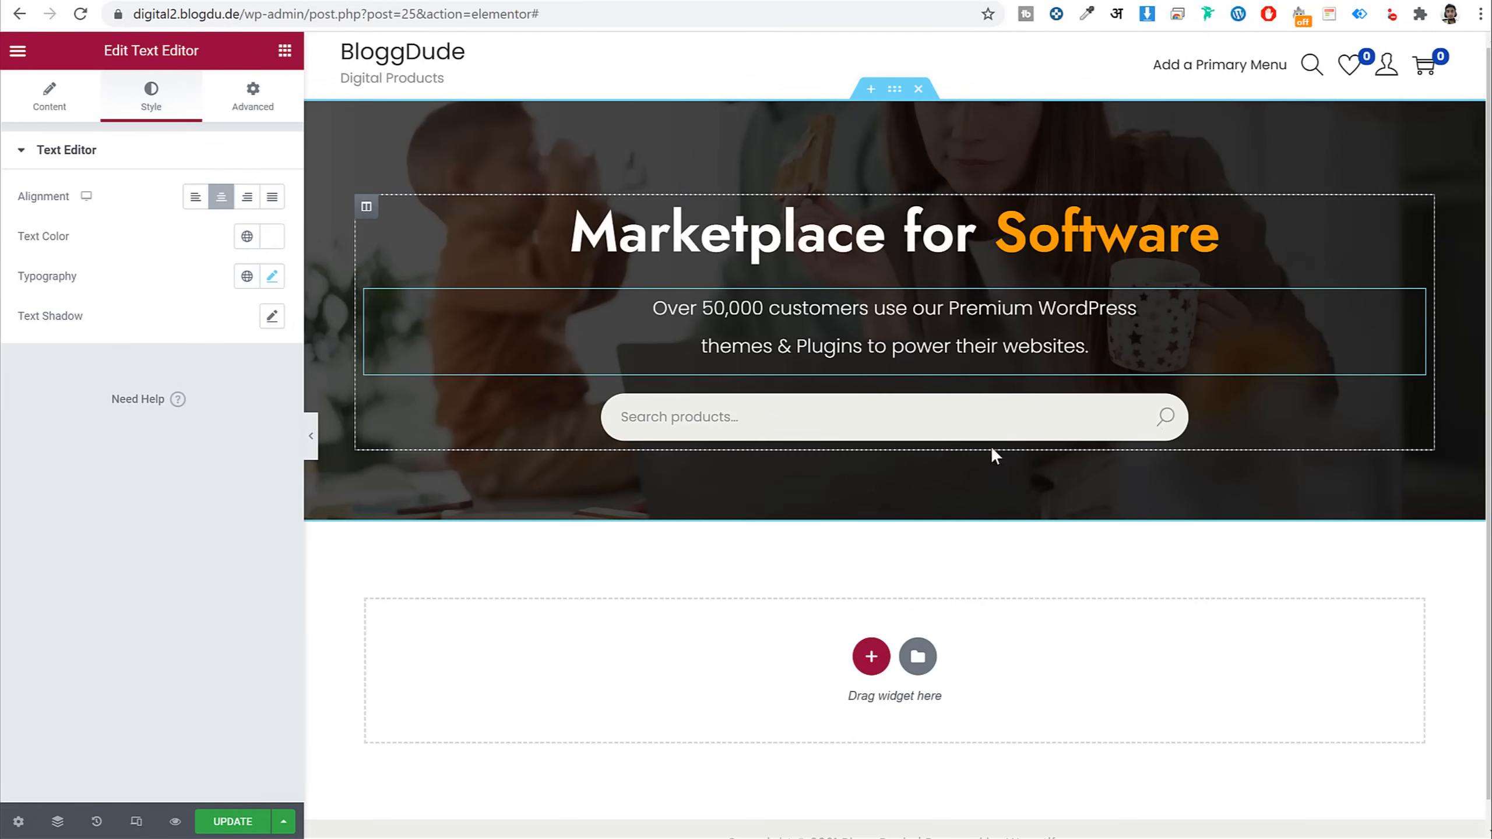
Place an inner section below the search bar and give it a third column
click(285, 54)
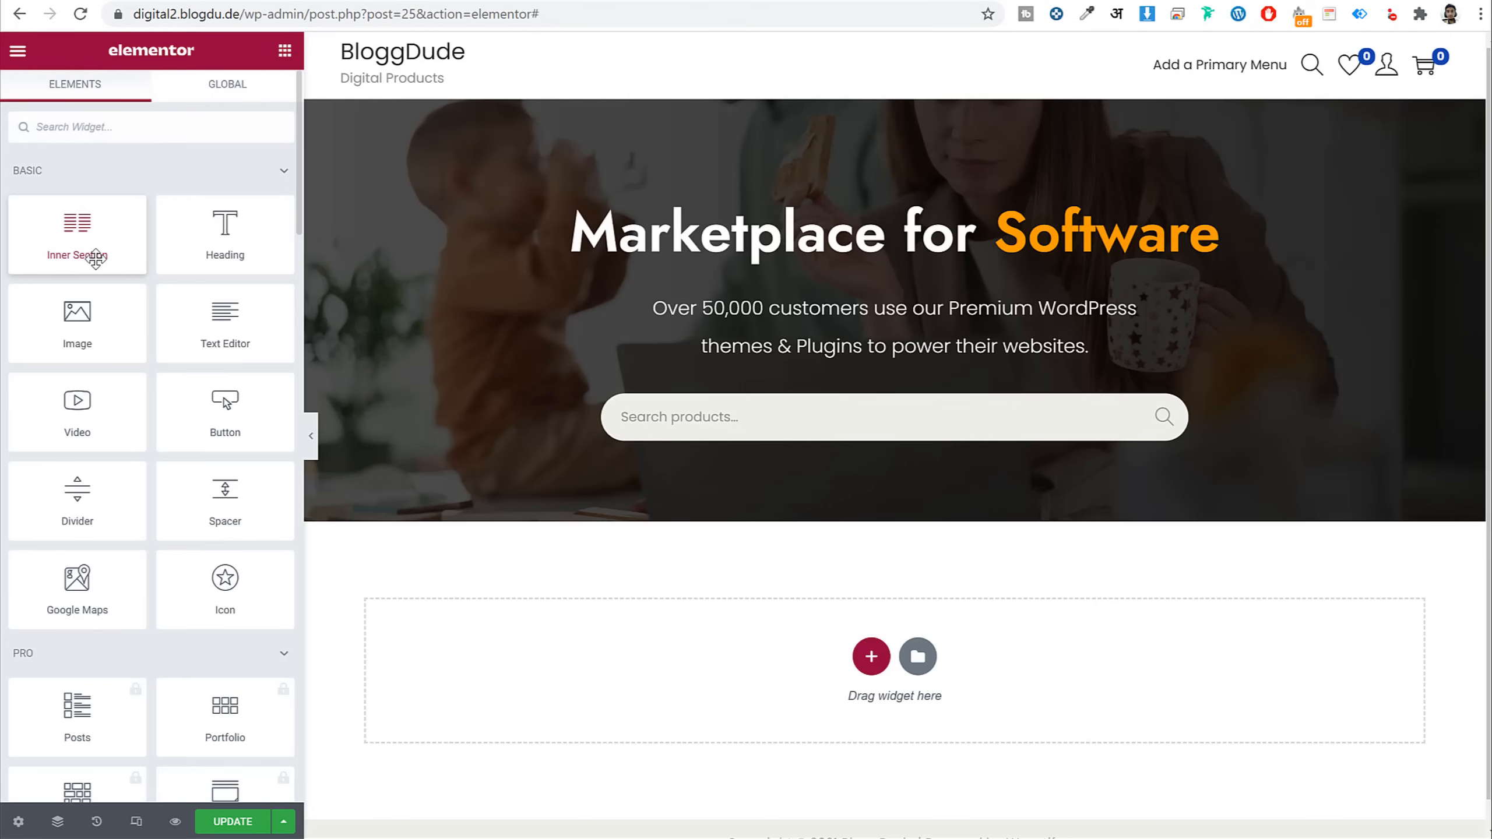
drag(61, 250, 758, 447)
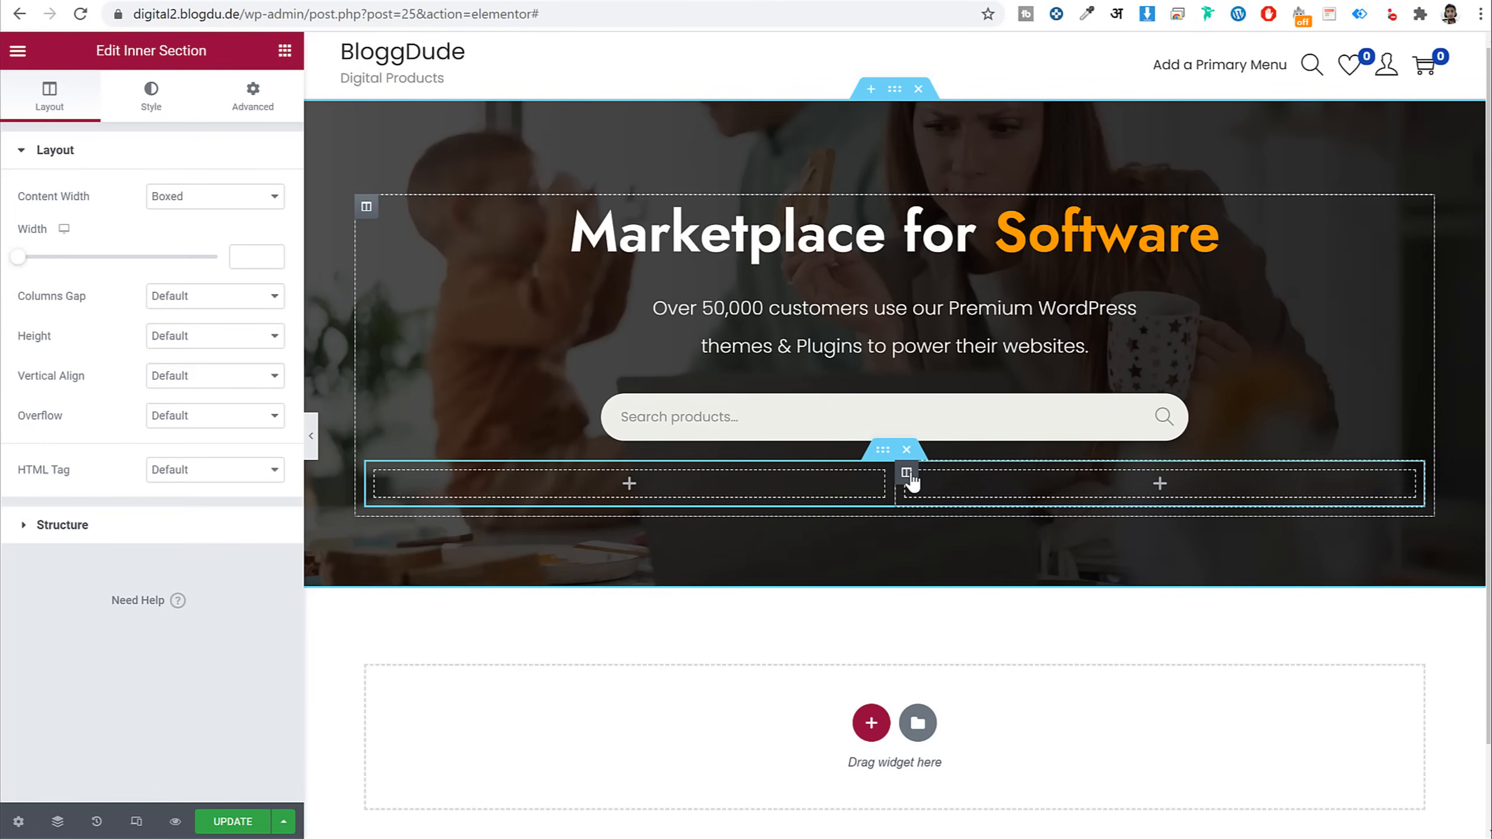
right_click(910, 478)
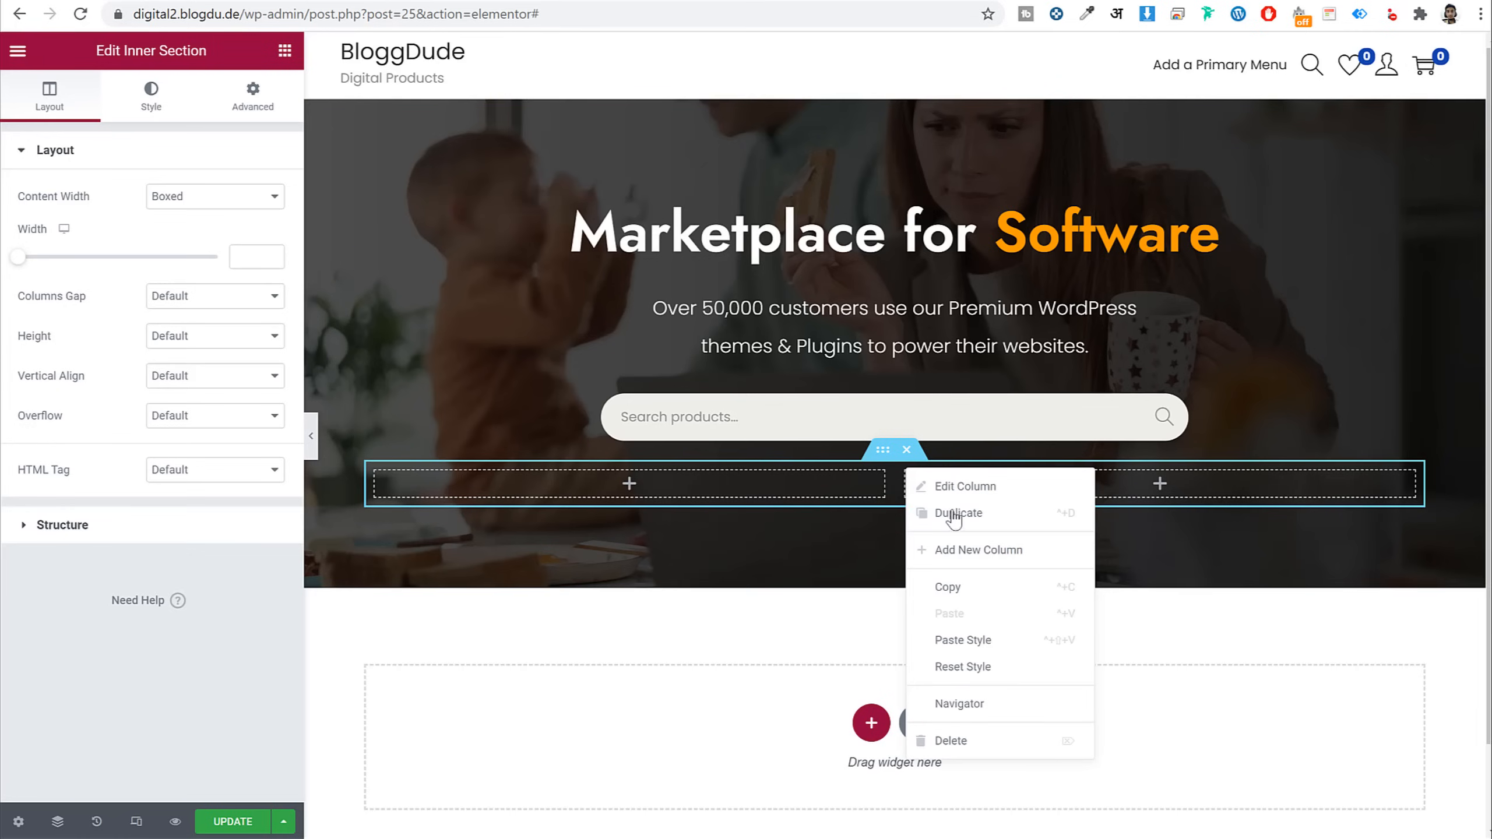
click(983, 550)
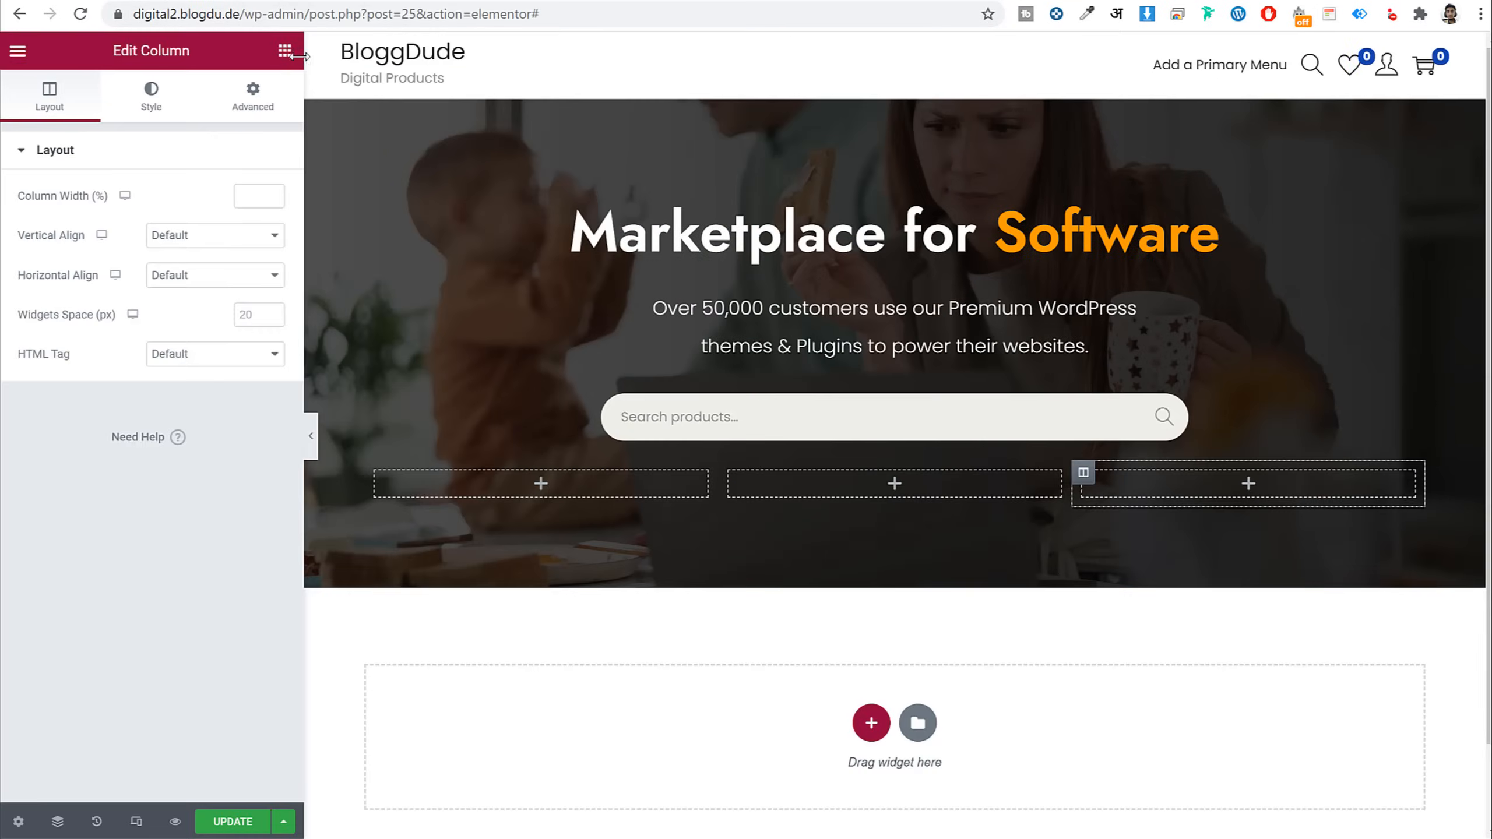
Add an Icon Box to the first column with the Tripadvisor icon
click(284, 50)
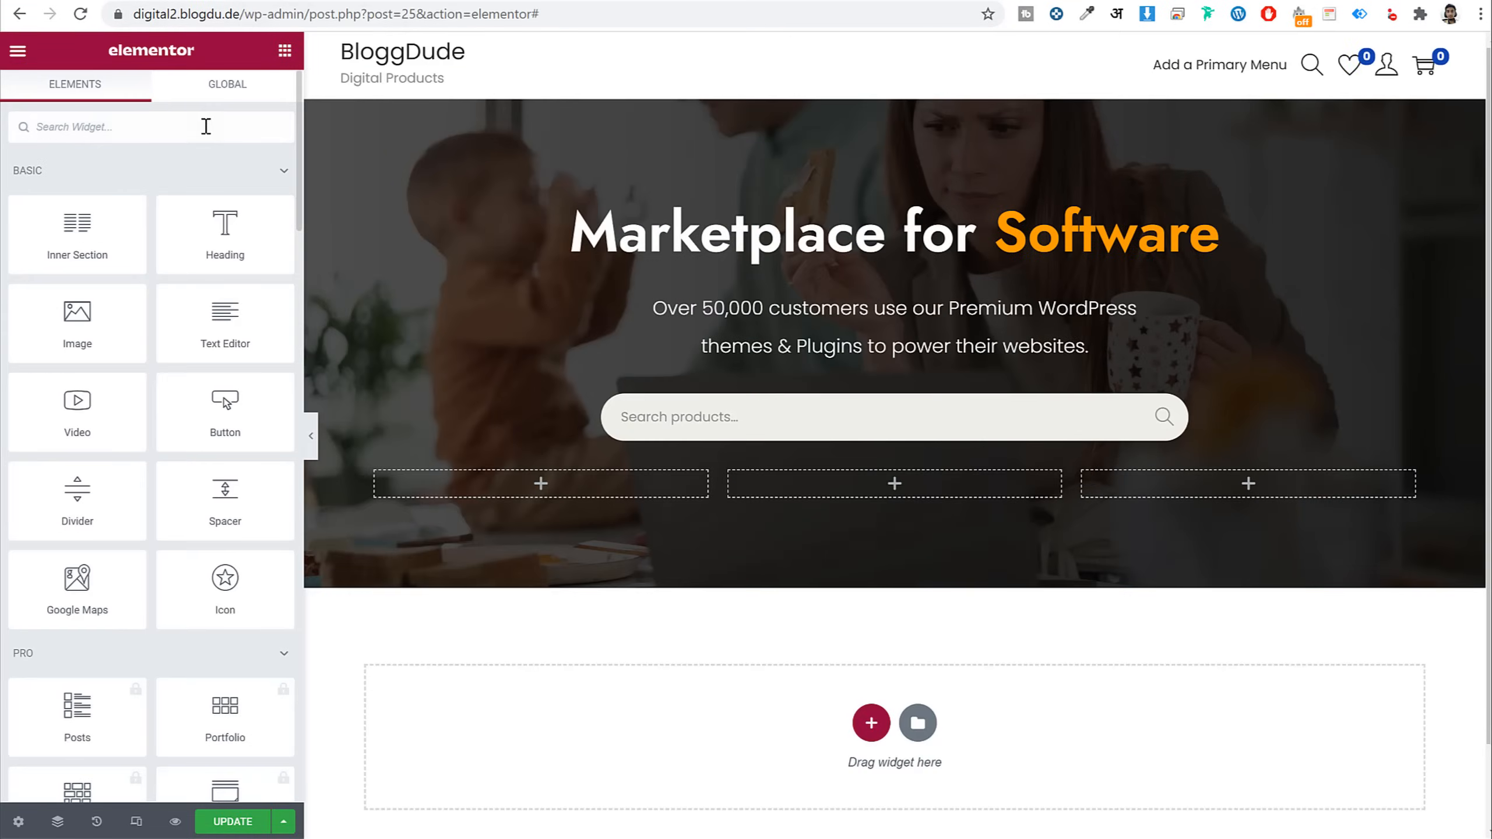
text(icon)
drag(225, 197, 501, 494)
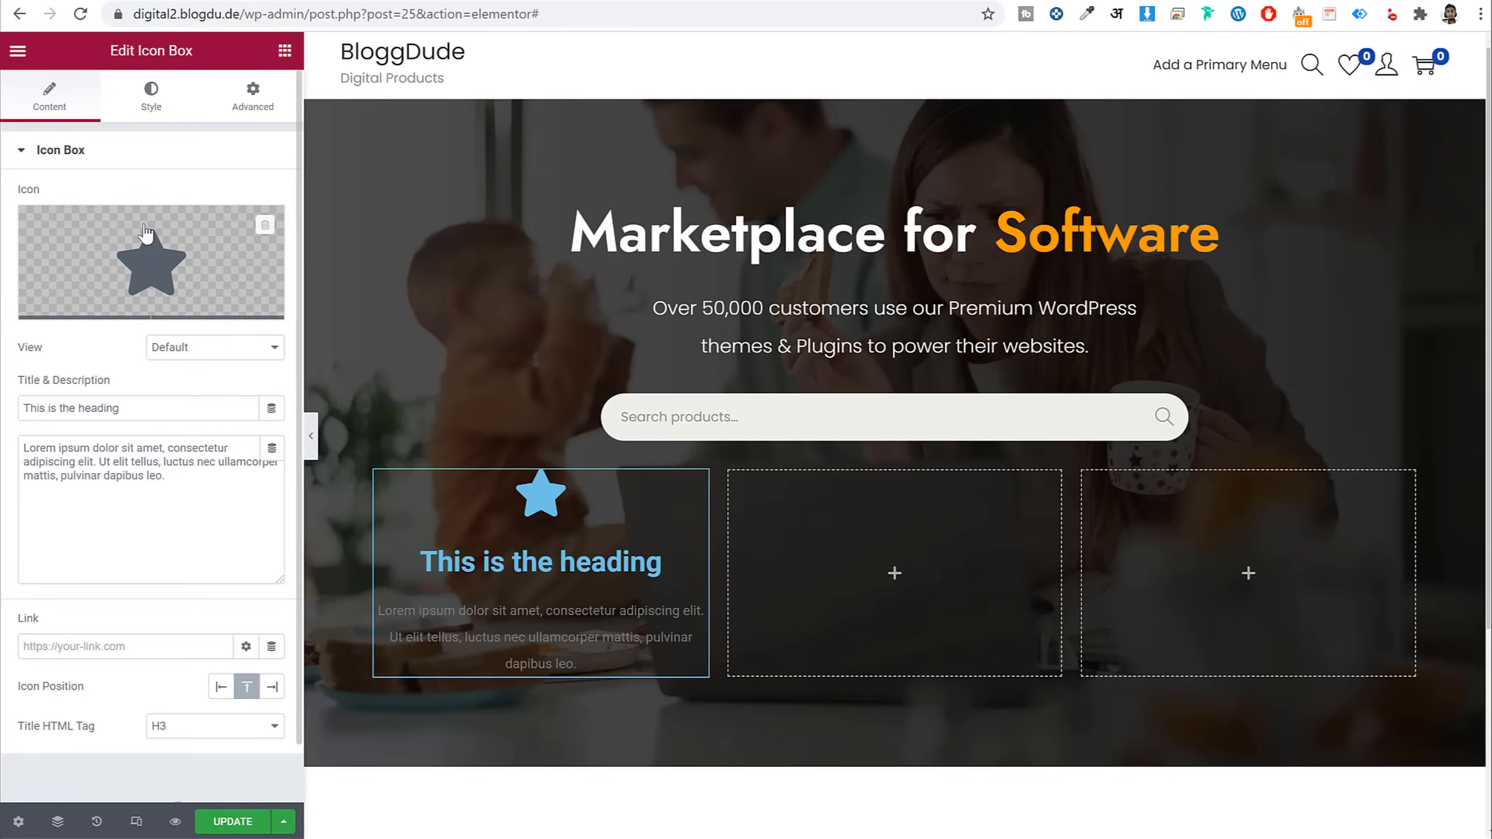
click(150, 261)
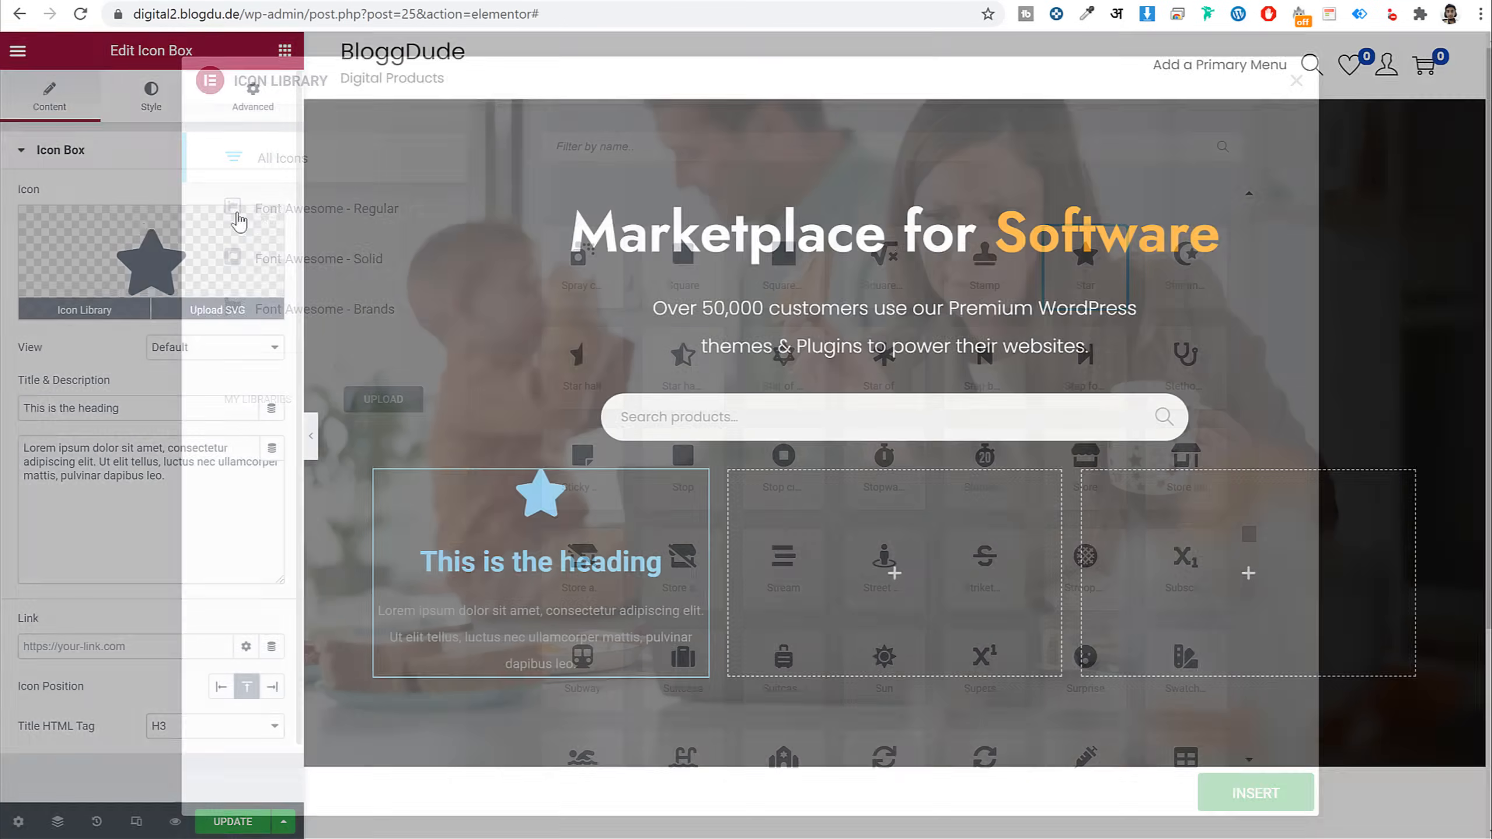
click(695, 157)
text(s)
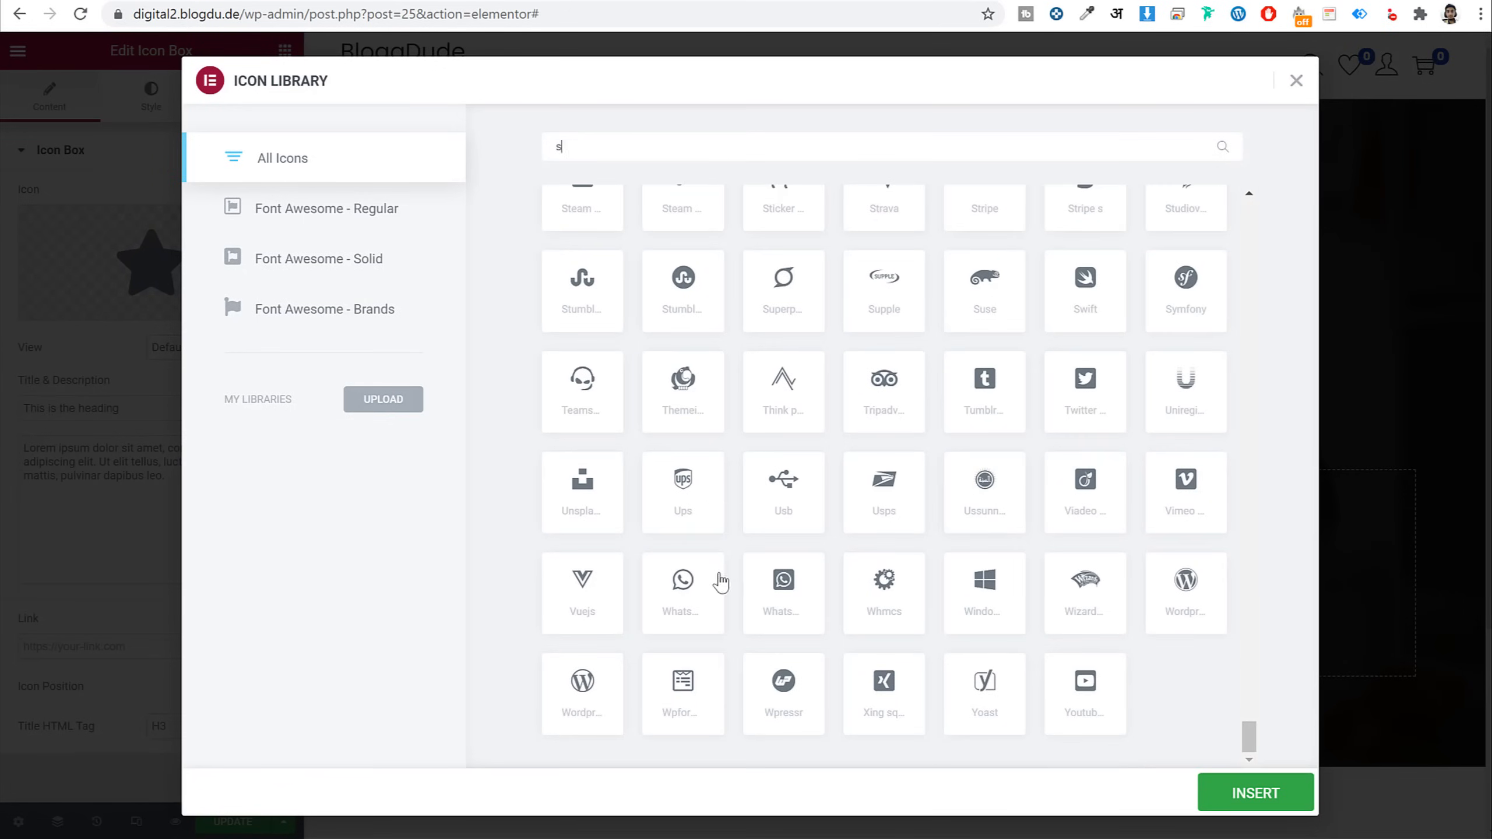
click(898, 389)
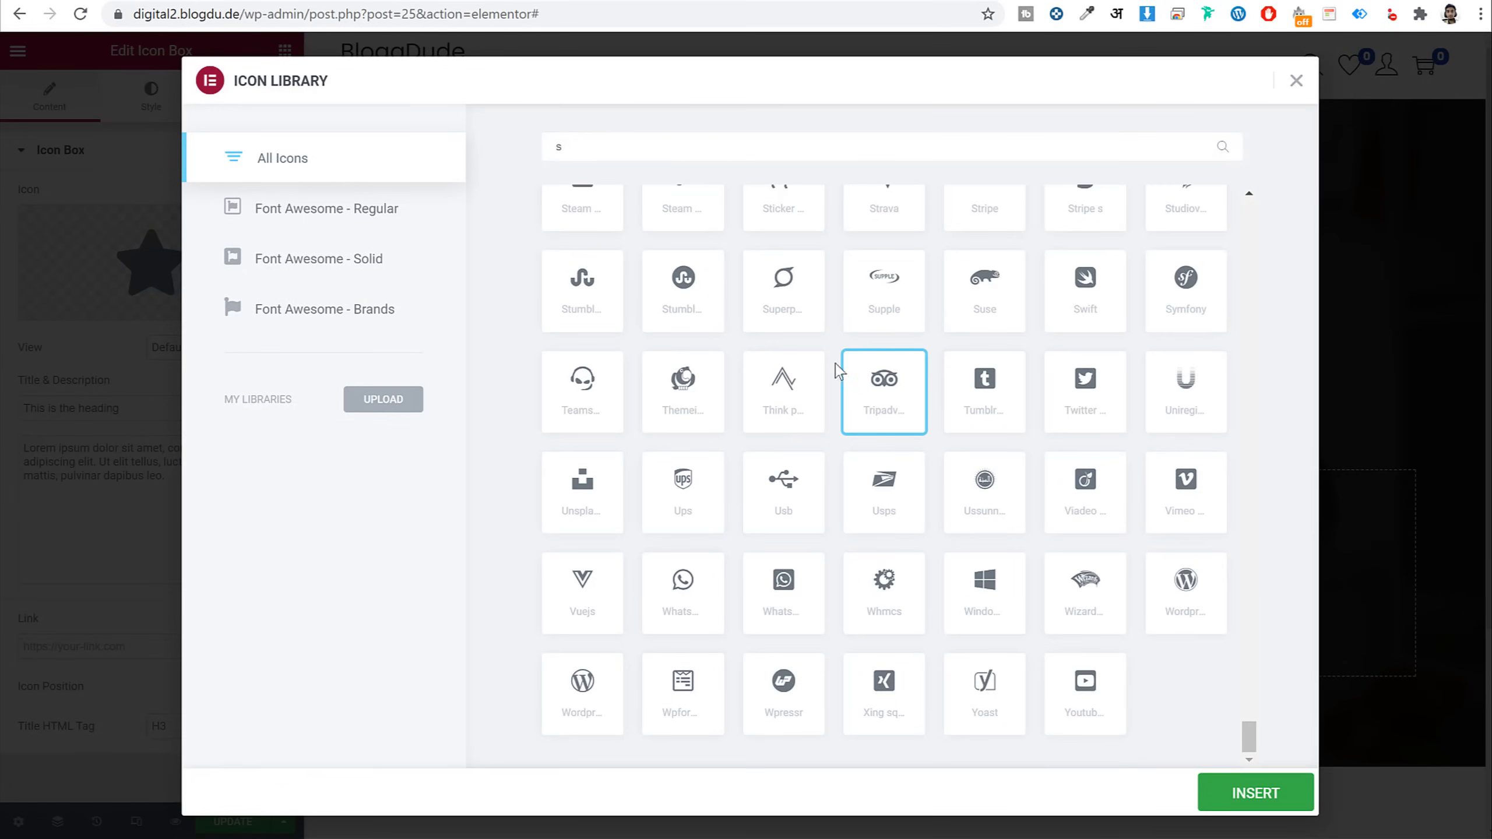
click(1257, 793)
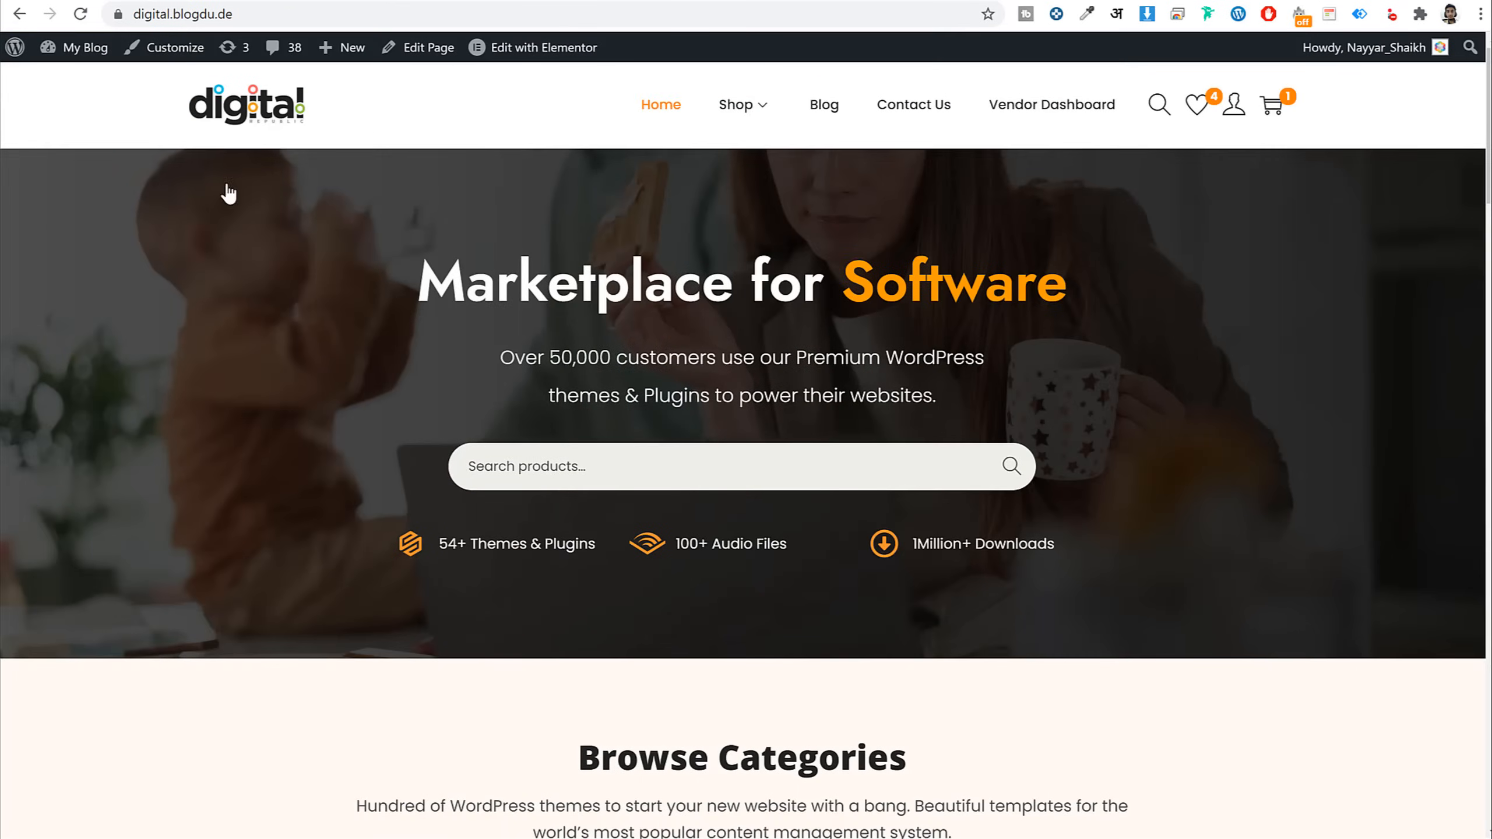
Title the icon box '54+ Themes & Plugins', clear its description, and put the icon left
drag(584, 548, 437, 544)
key(ctrl+c)
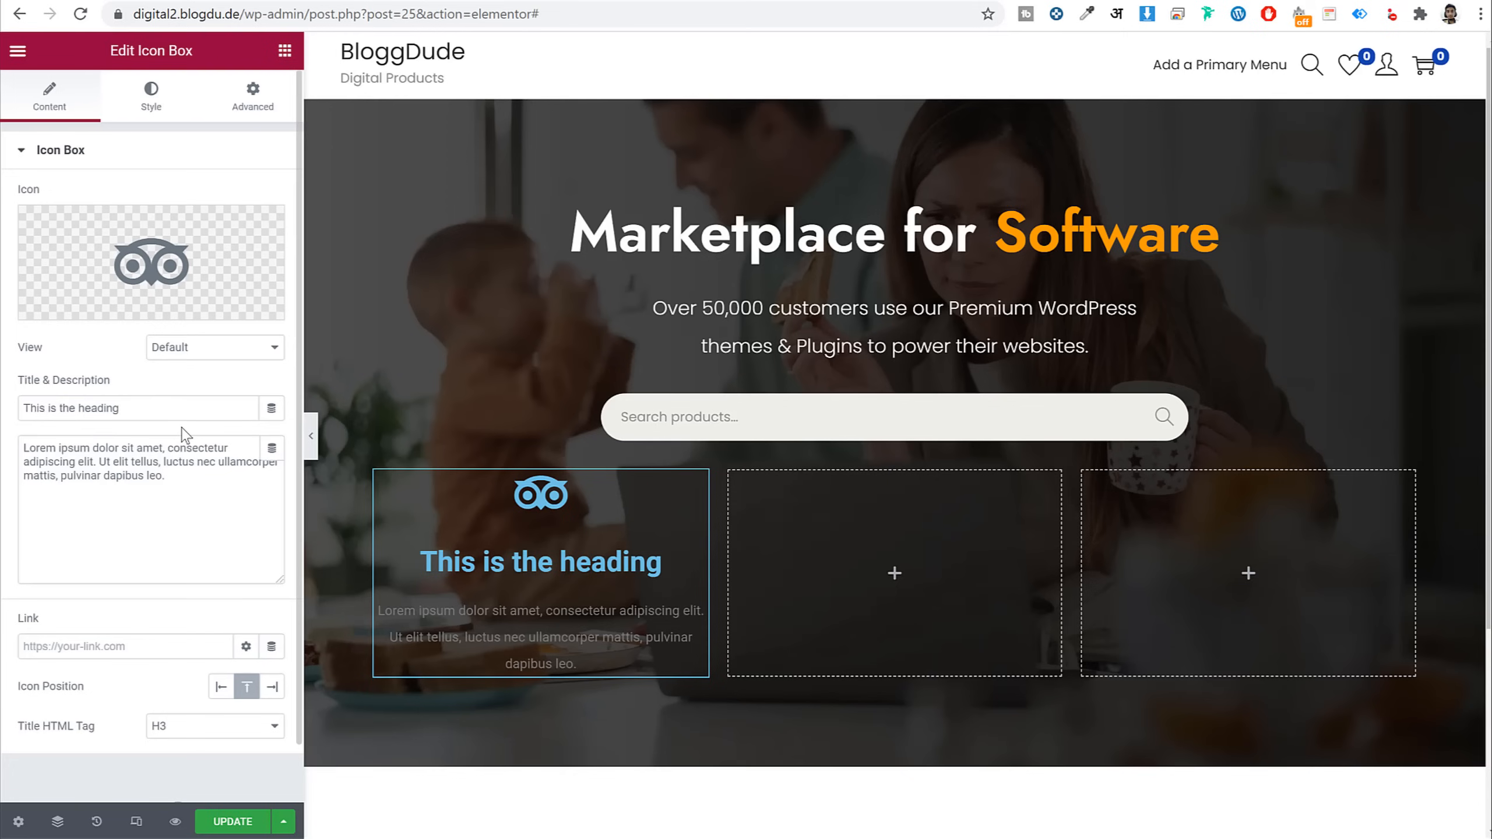
drag(183, 408, 23, 408)
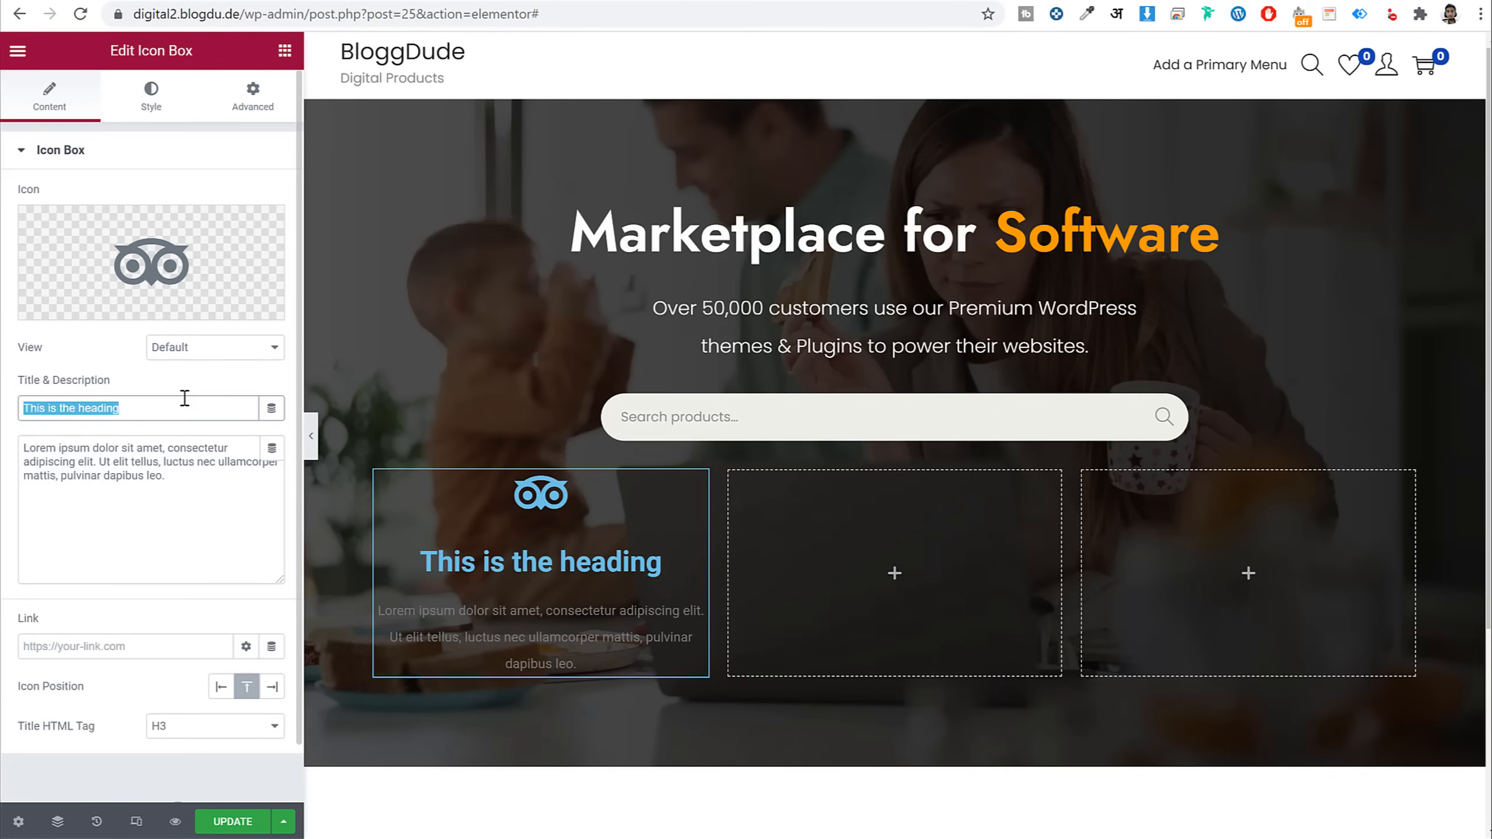
key(ctrl+v)
click(206, 490)
key(ctrl+a)
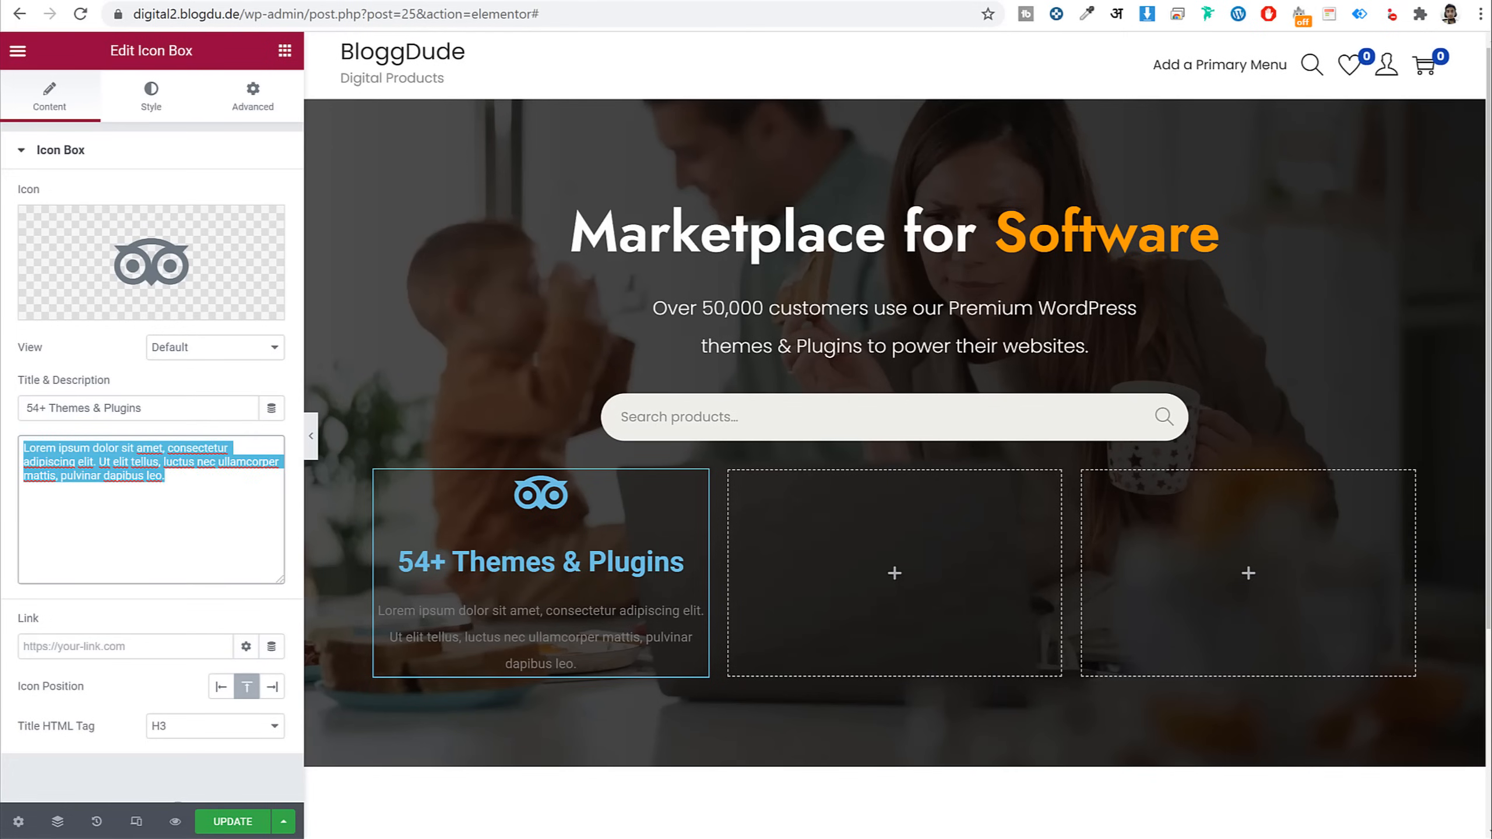
key(BackSpace)
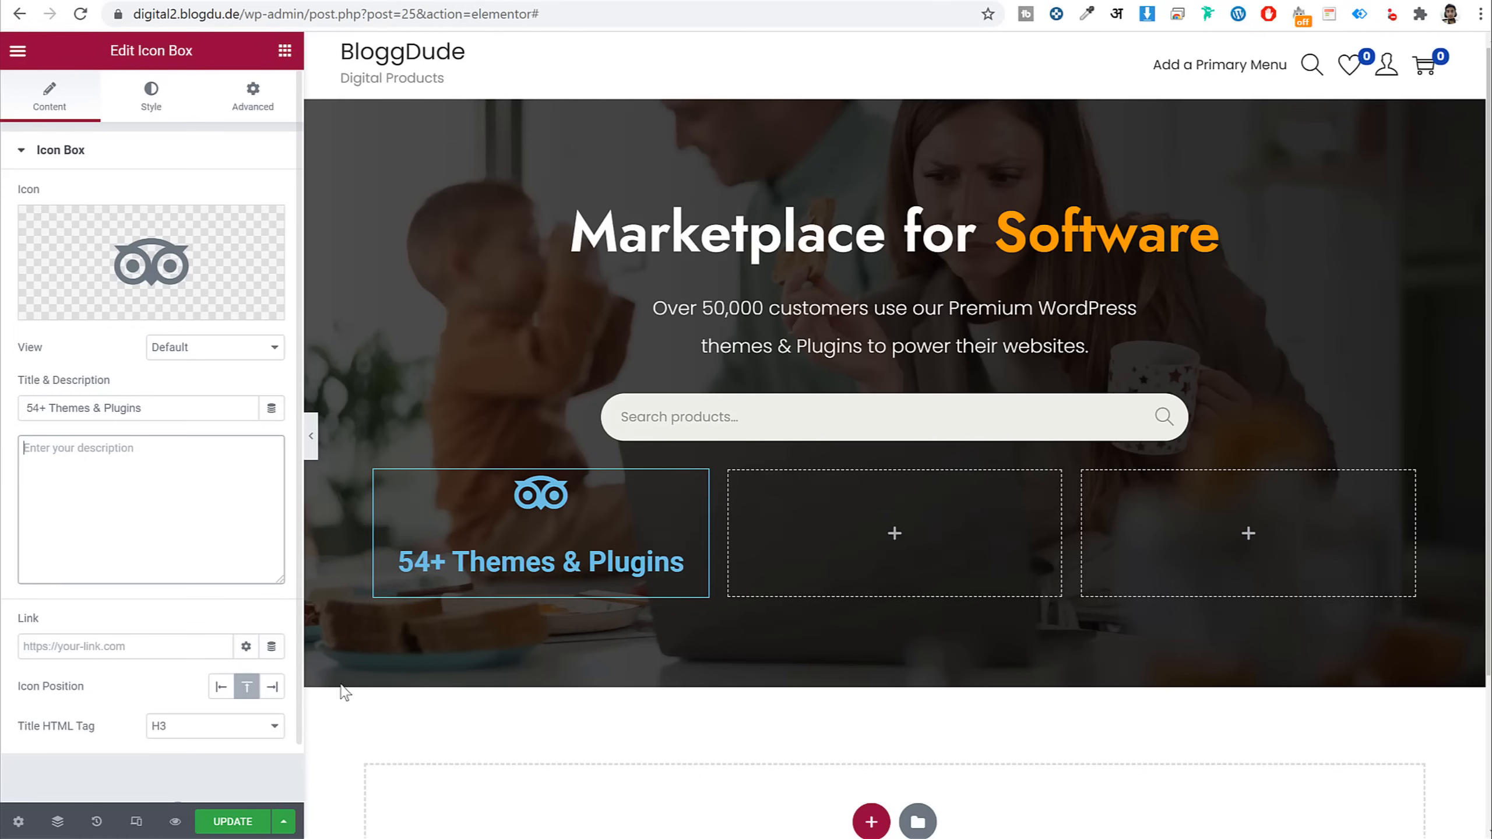
drag(88, 693, 16, 698)
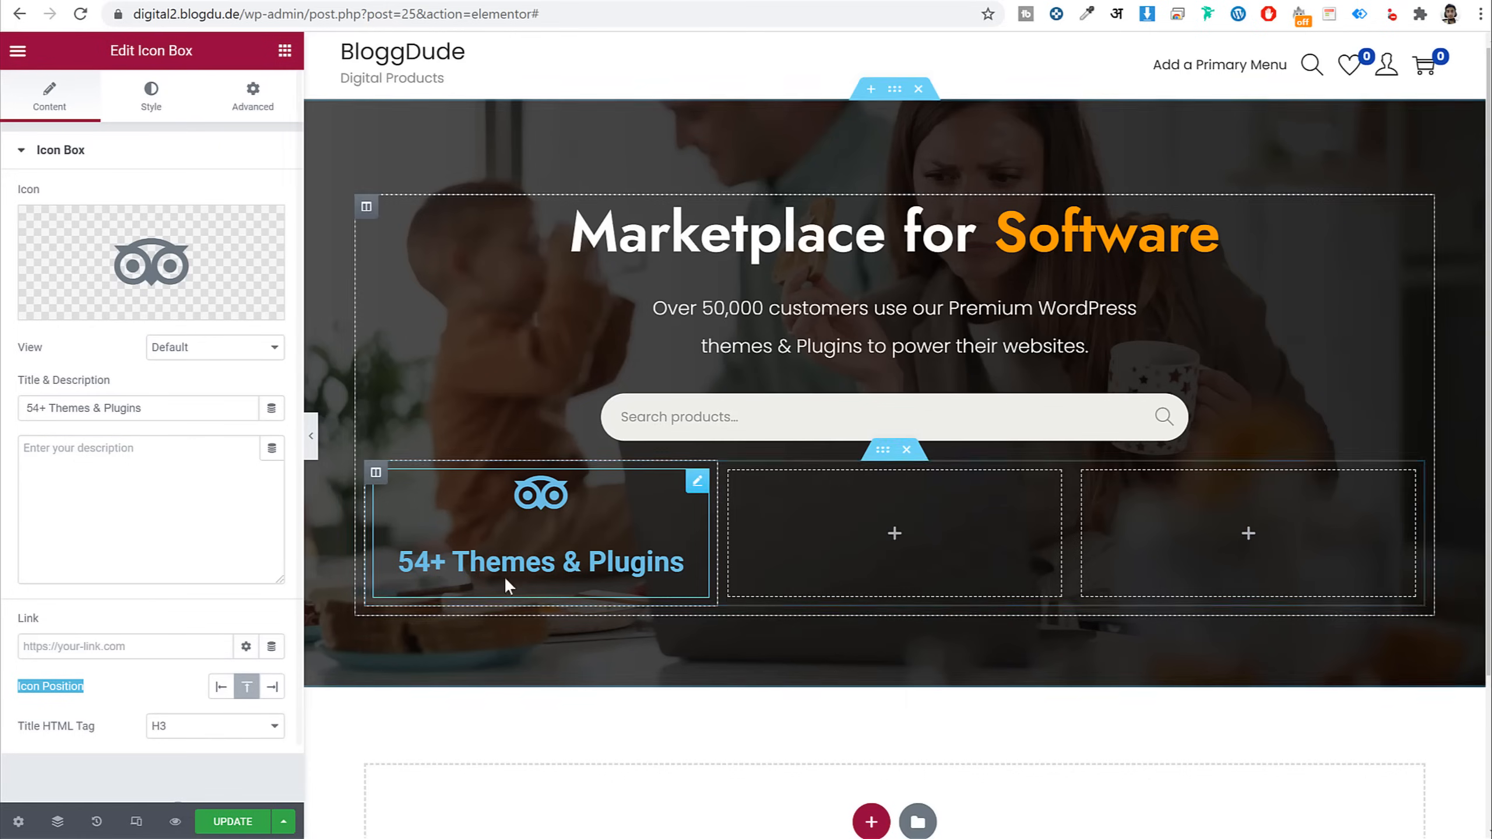
click(221, 686)
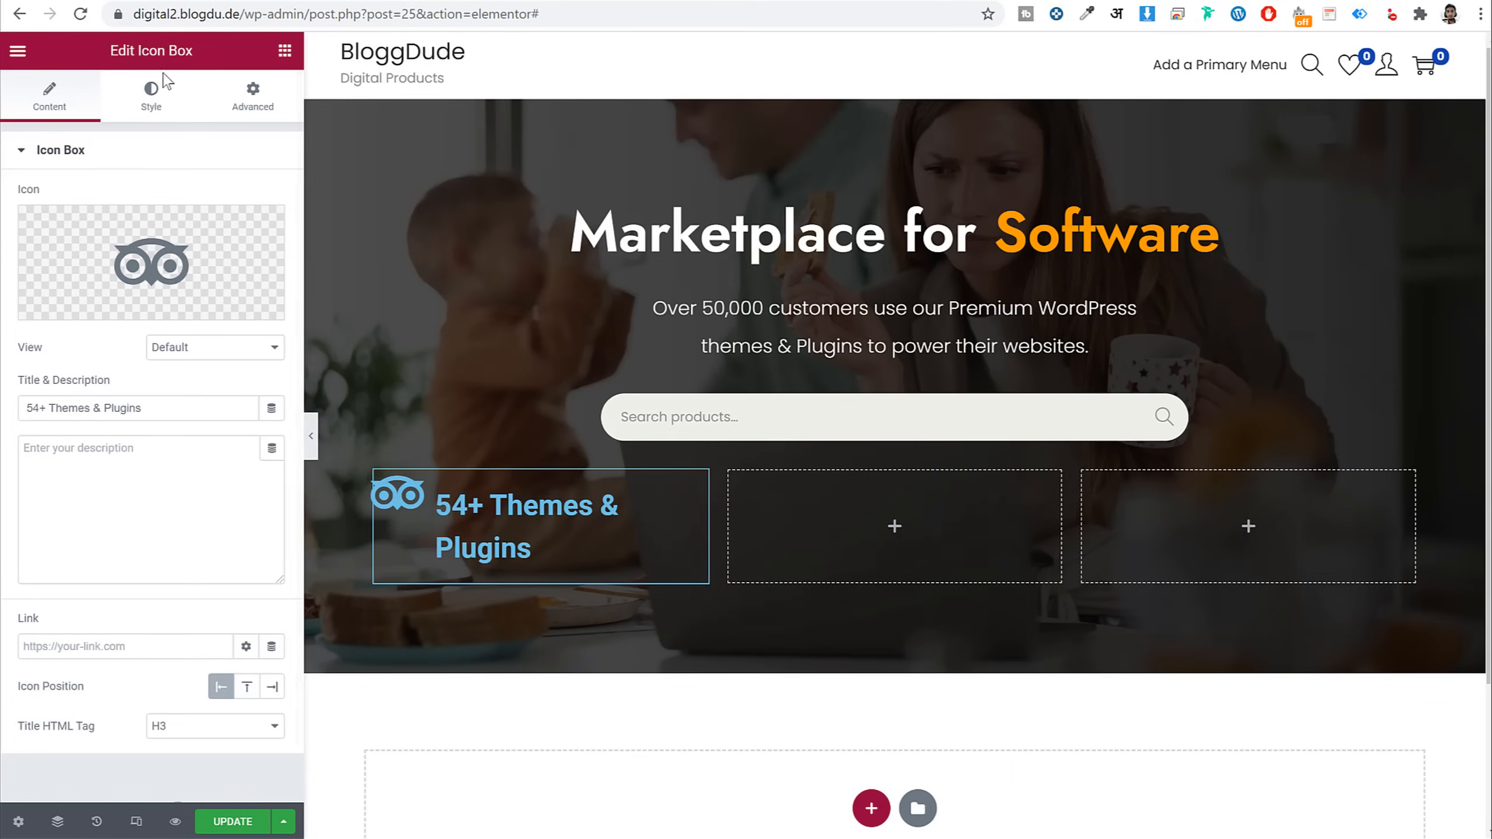
Colour the icon orange and set its size to 30
click(151, 104)
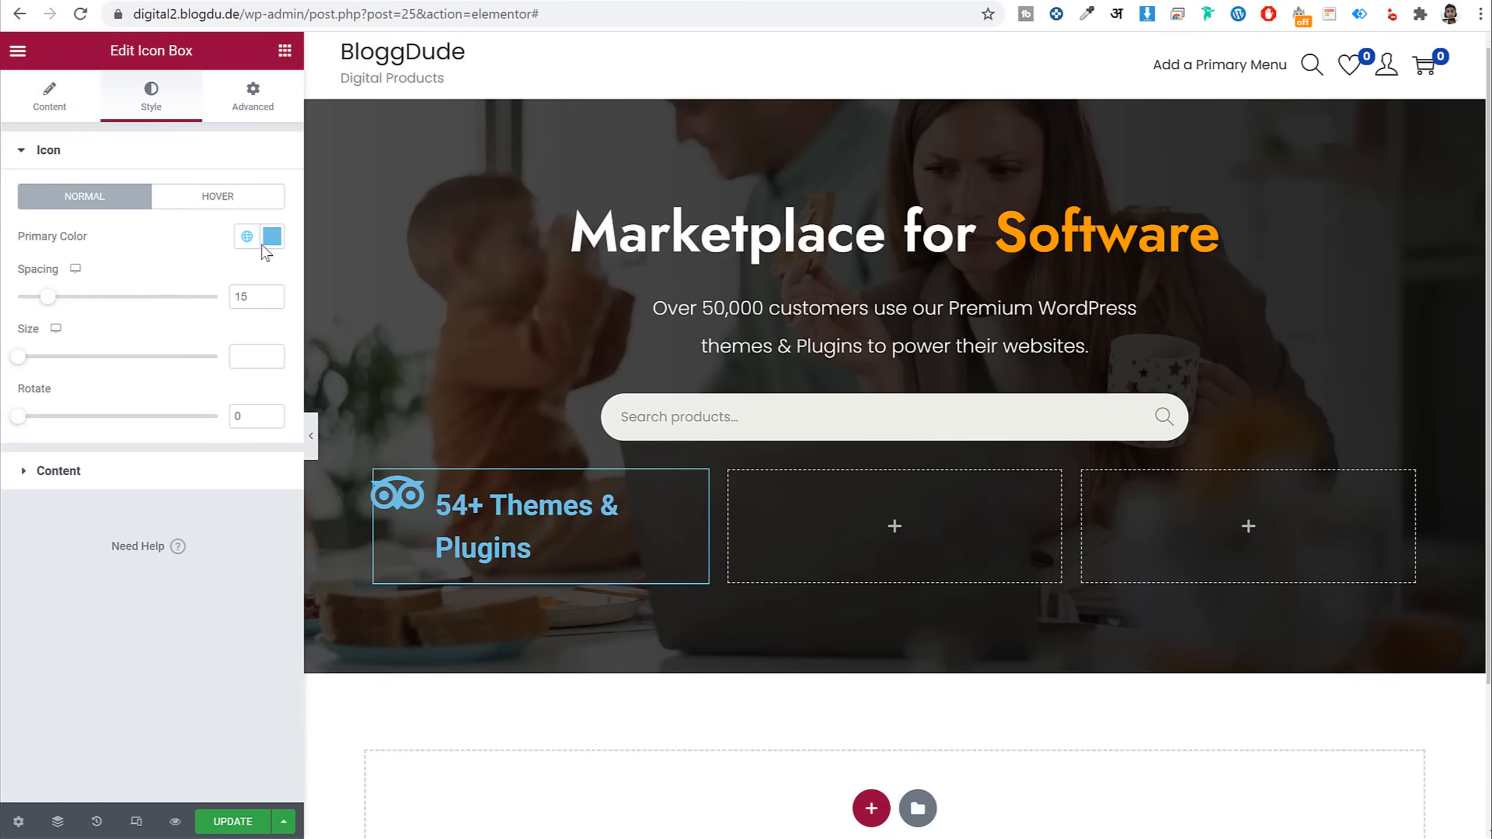
click(270, 236)
text(#FF942A)
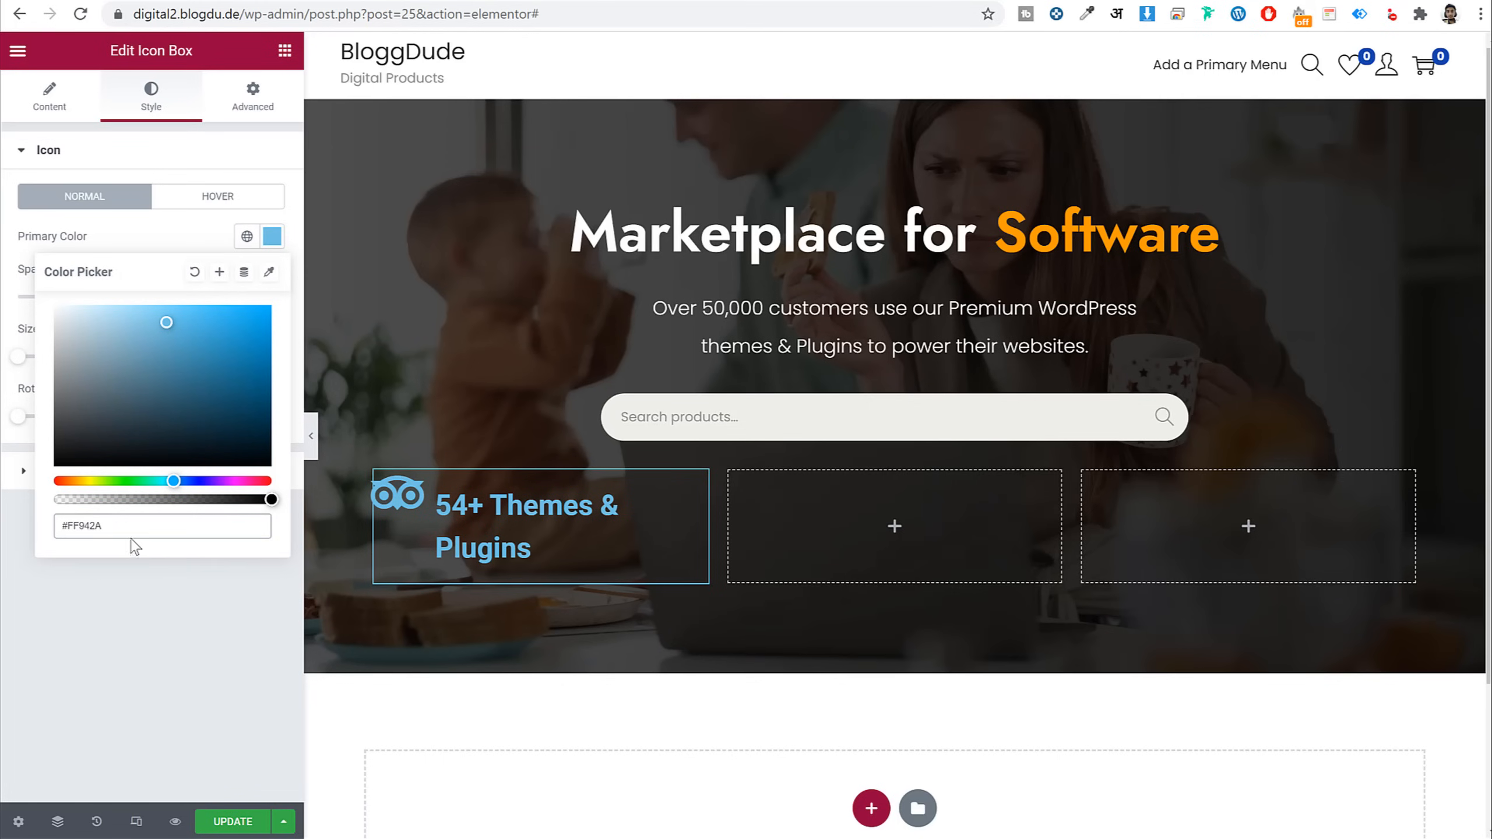
key(Return)
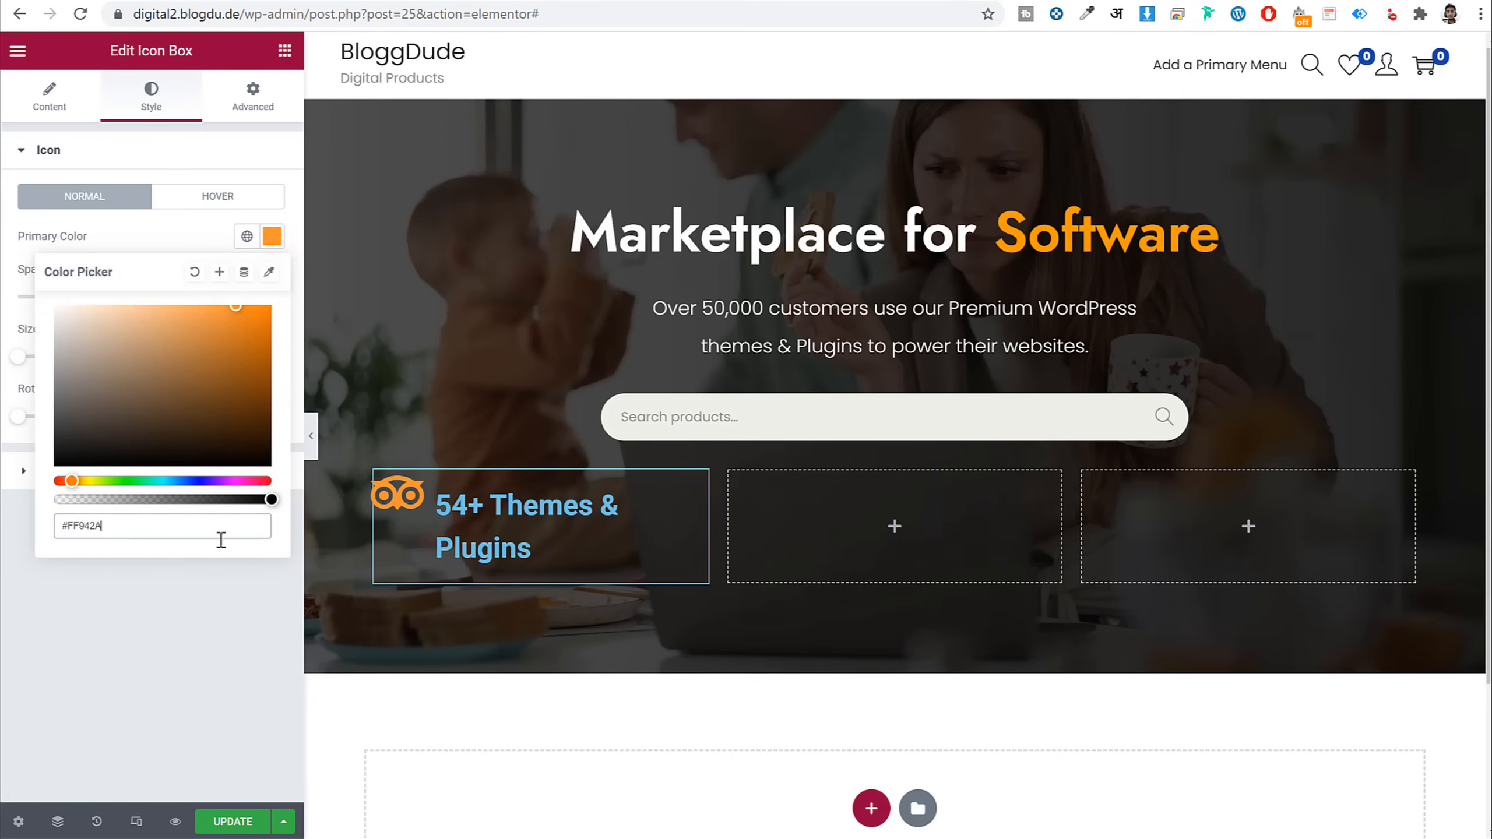
triple_click(180, 528)
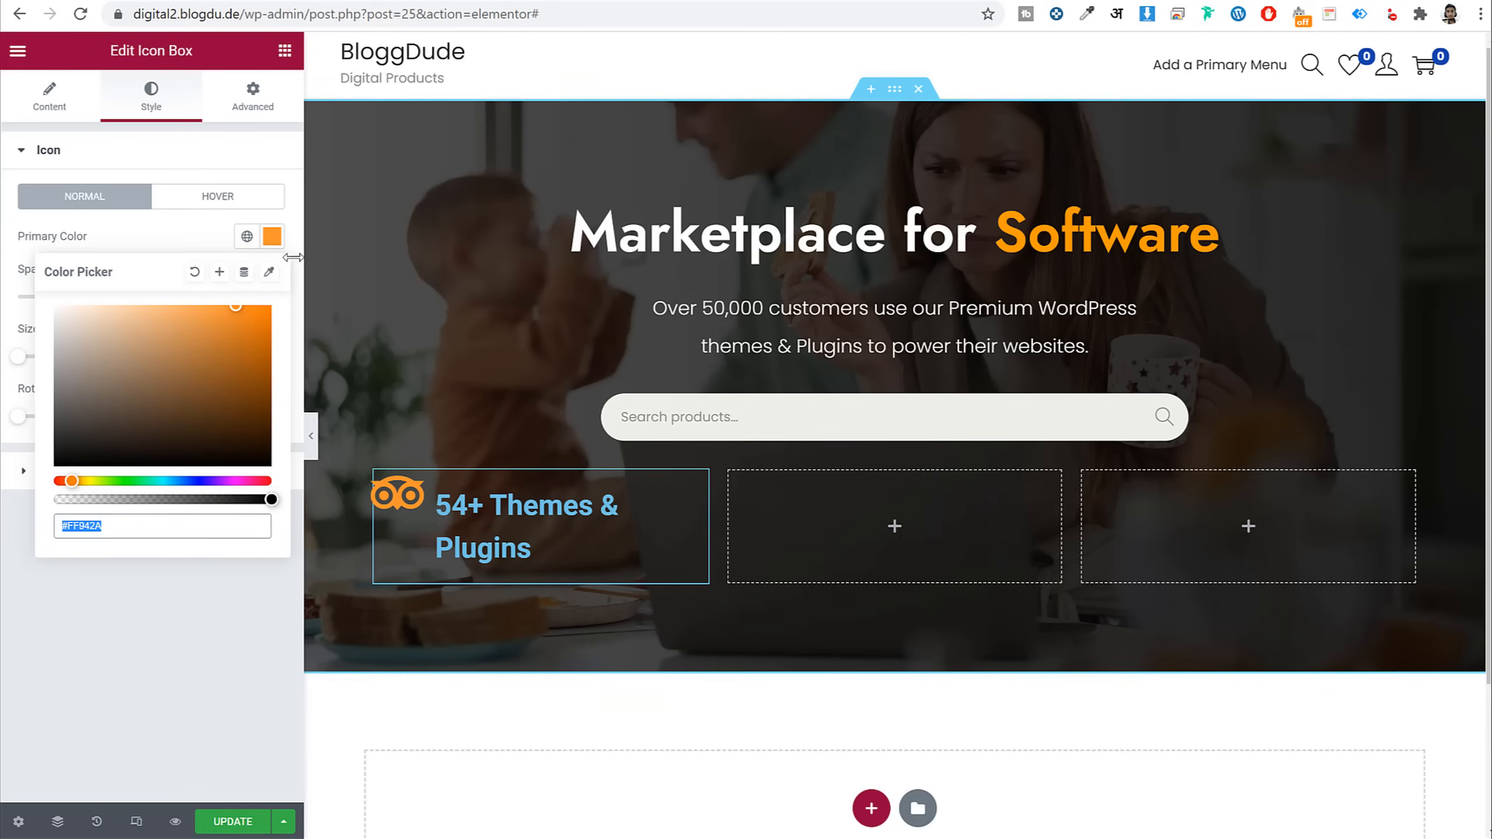
click(273, 238)
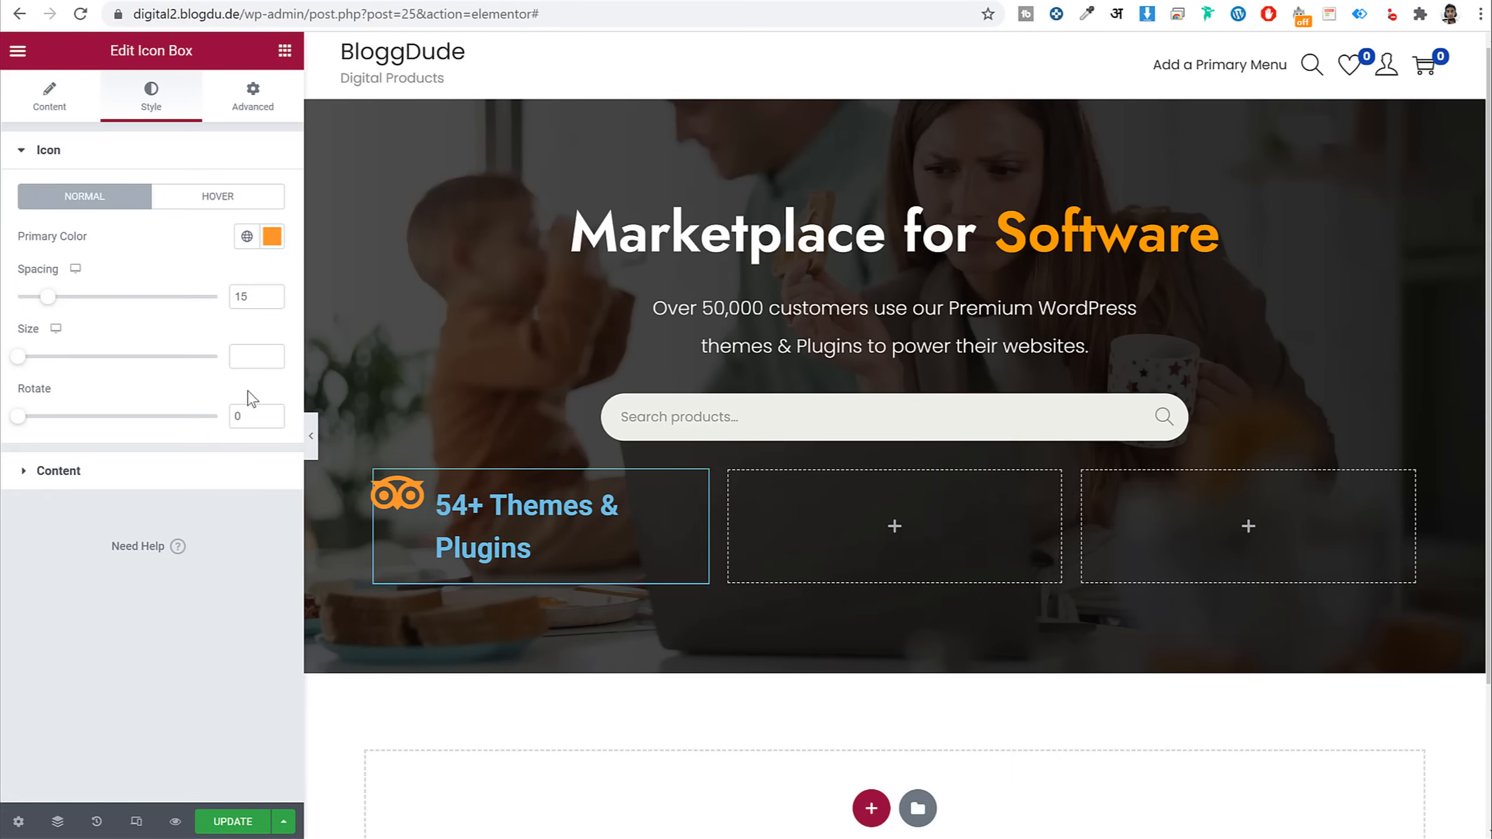
click(244, 360)
text(30)
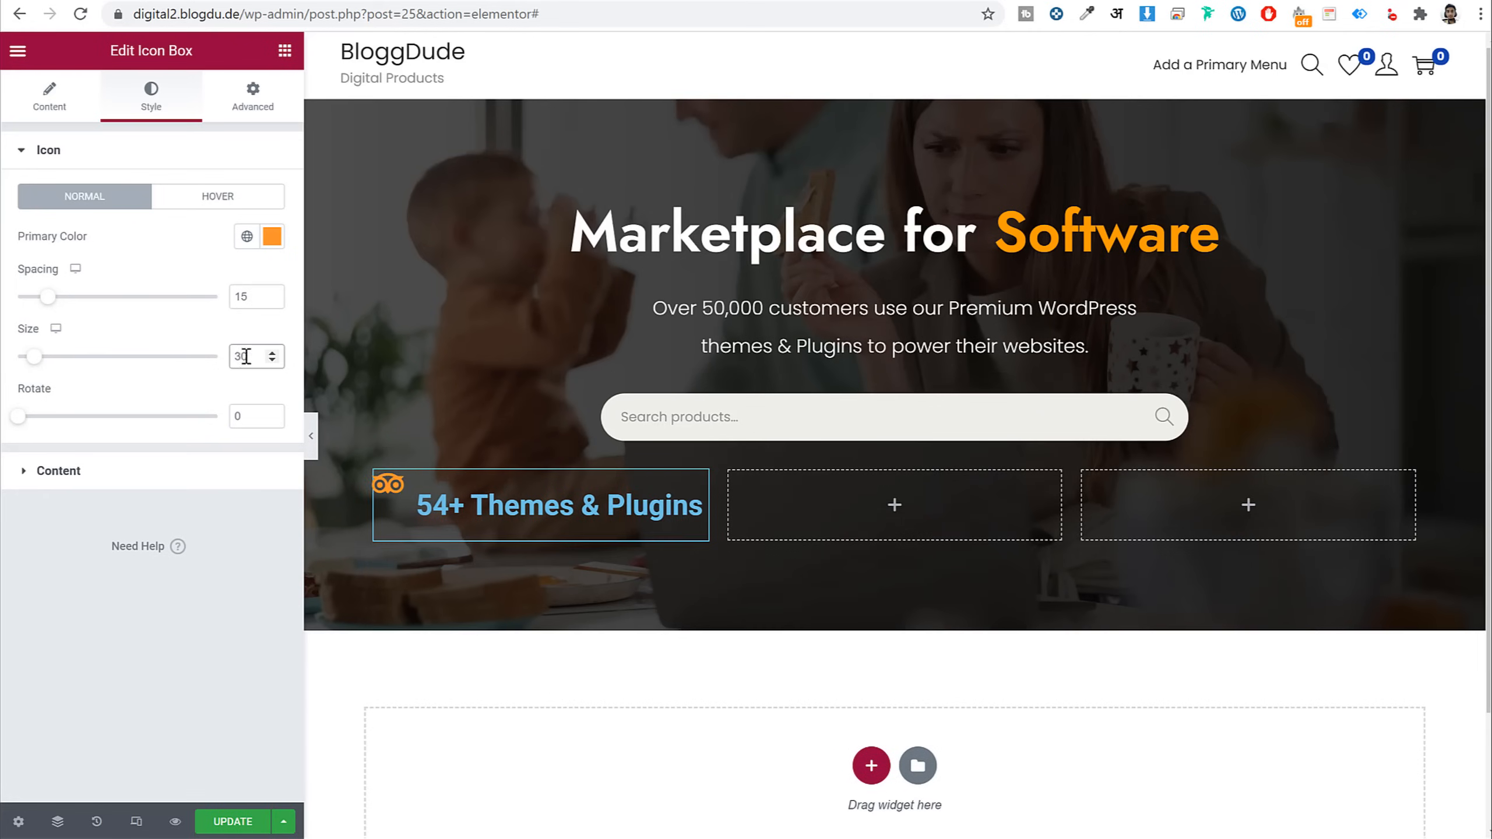
Centre the icon vertically beside the title, checking the result in preview
click(147, 477)
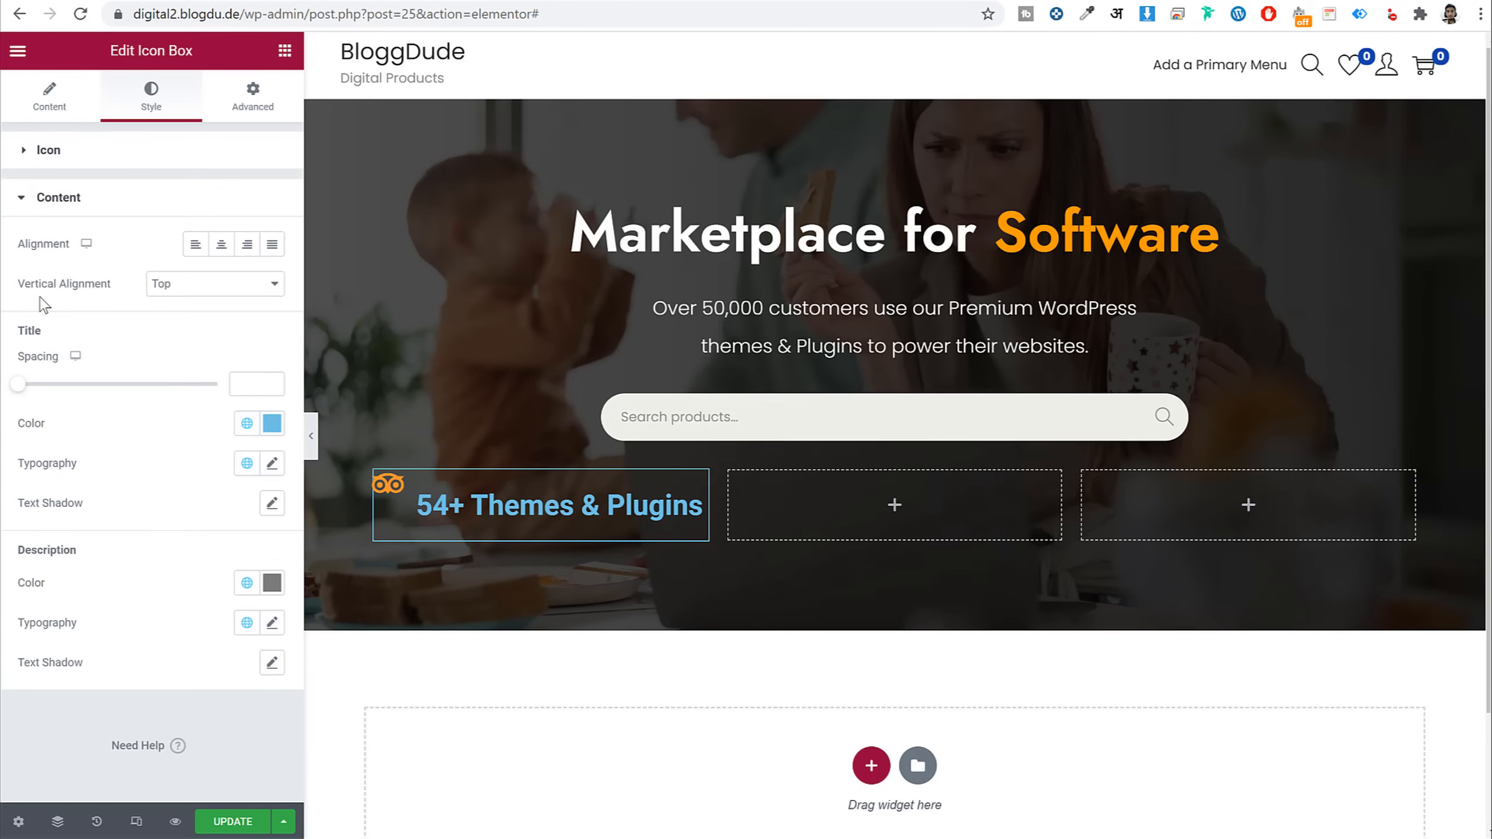
drag(24, 283, 94, 283)
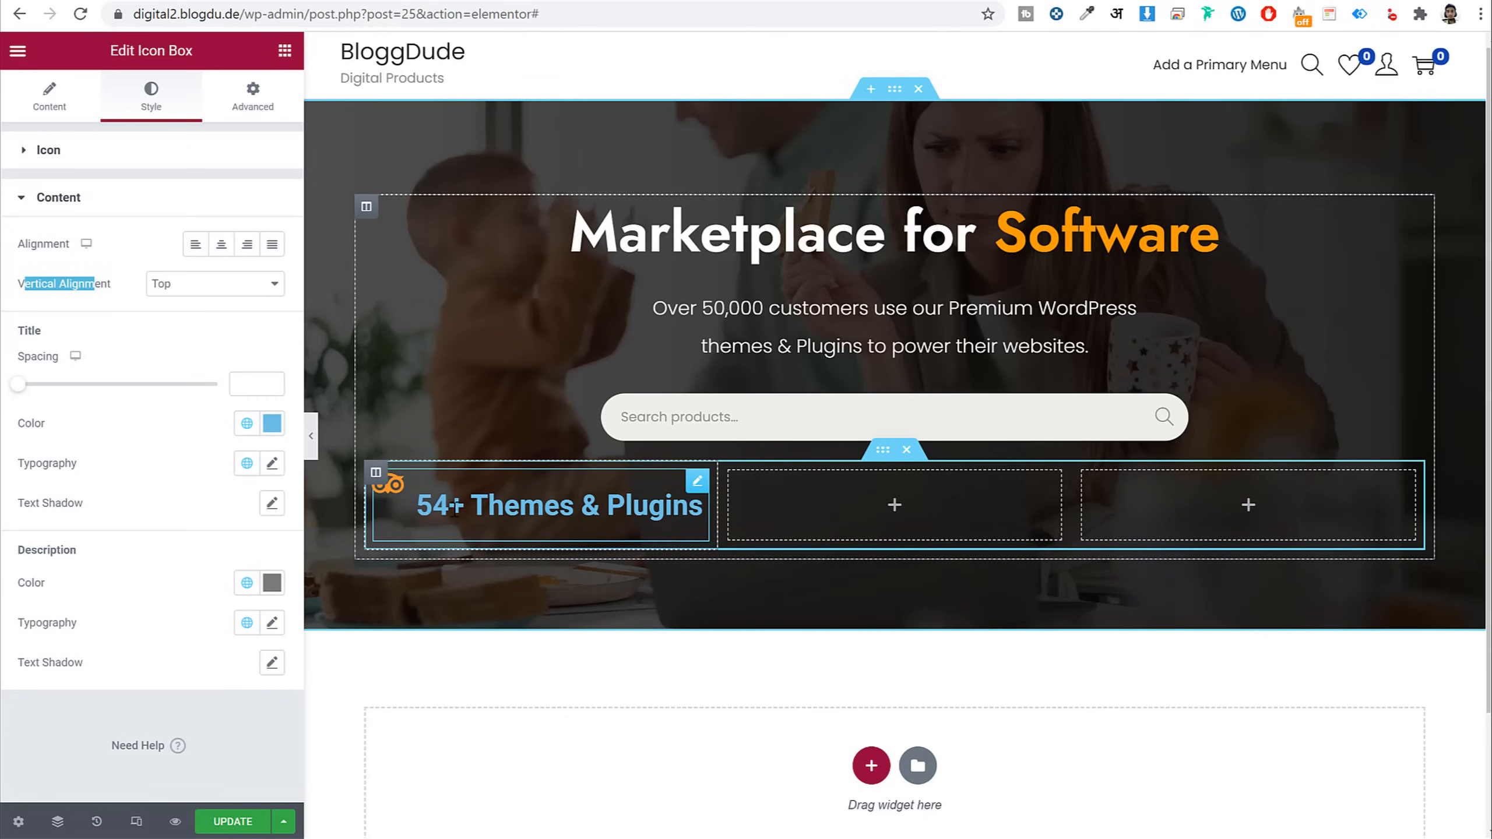
click(311, 436)
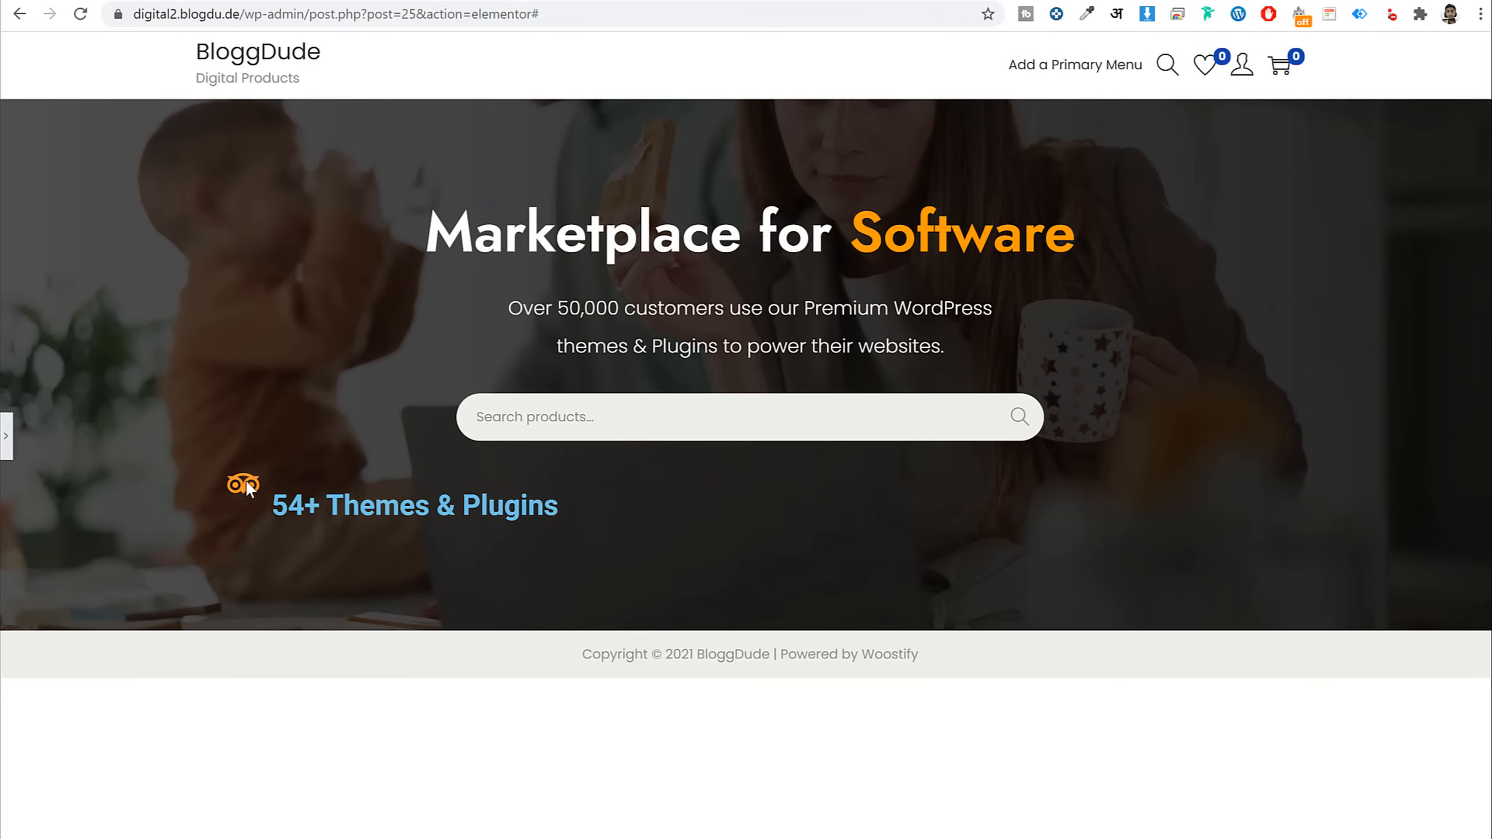
click(6, 436)
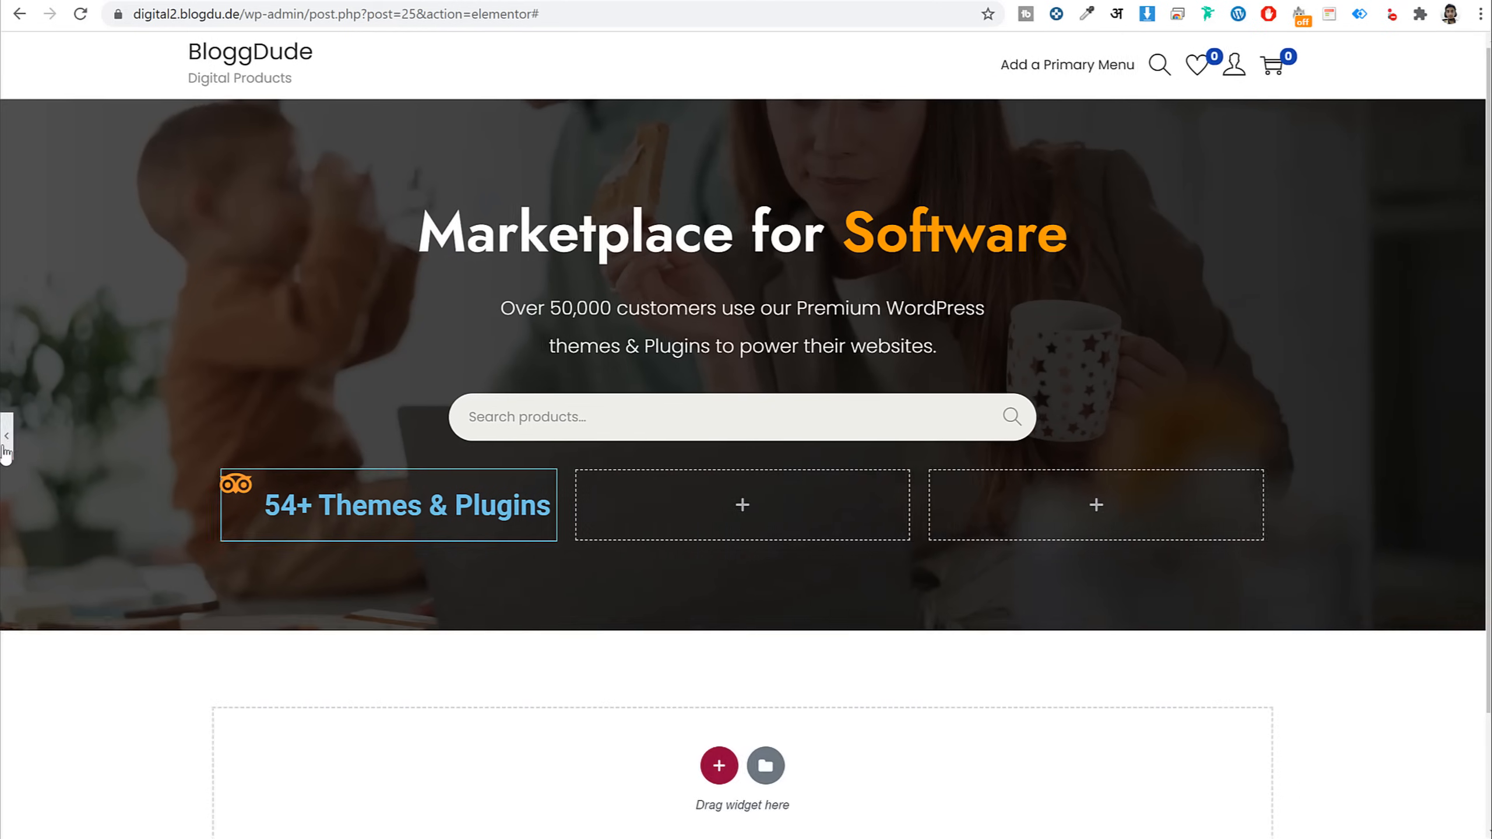
click(182, 288)
click(188, 317)
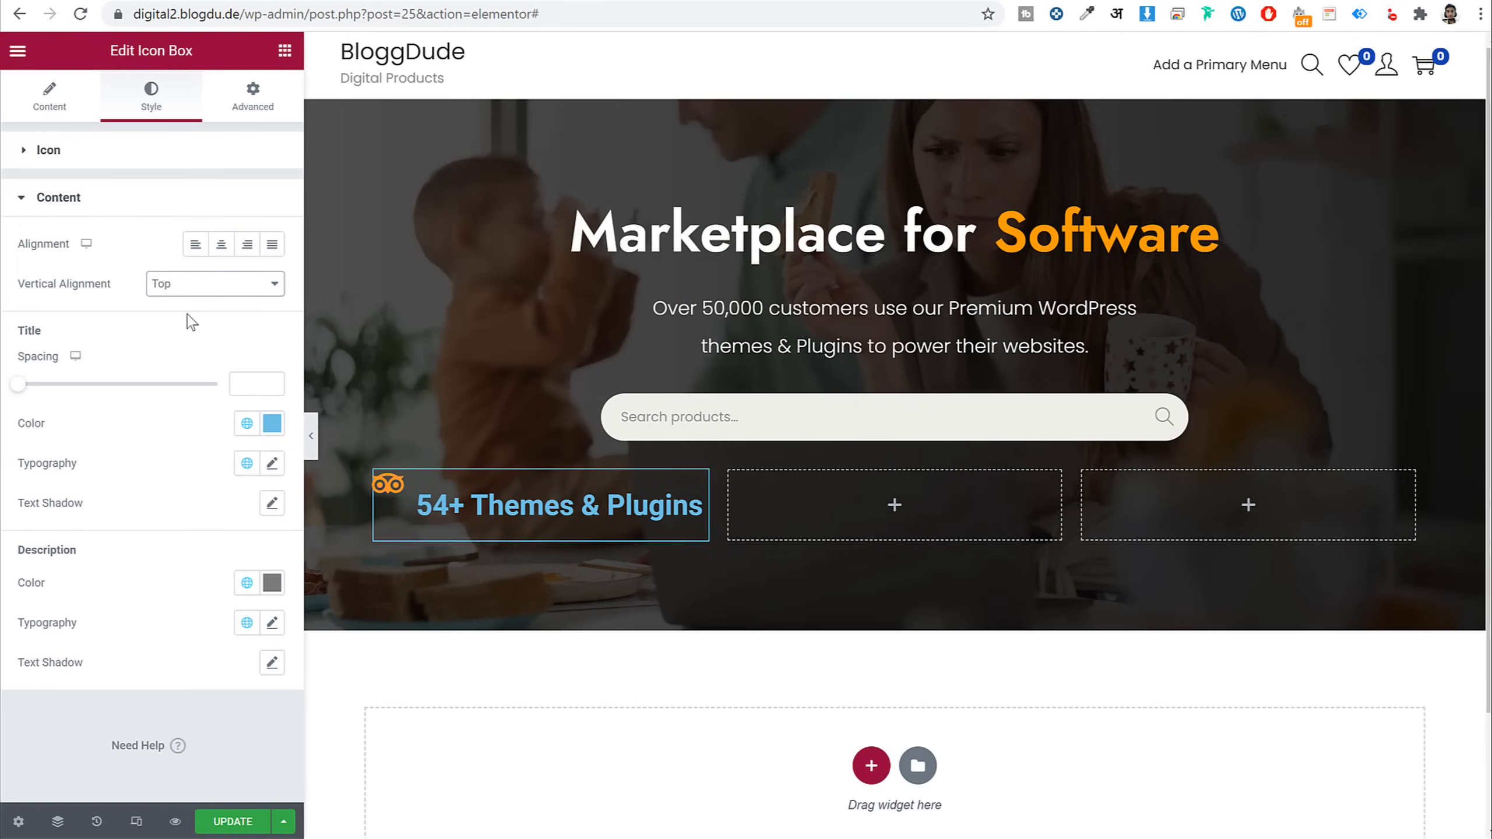
click(310, 436)
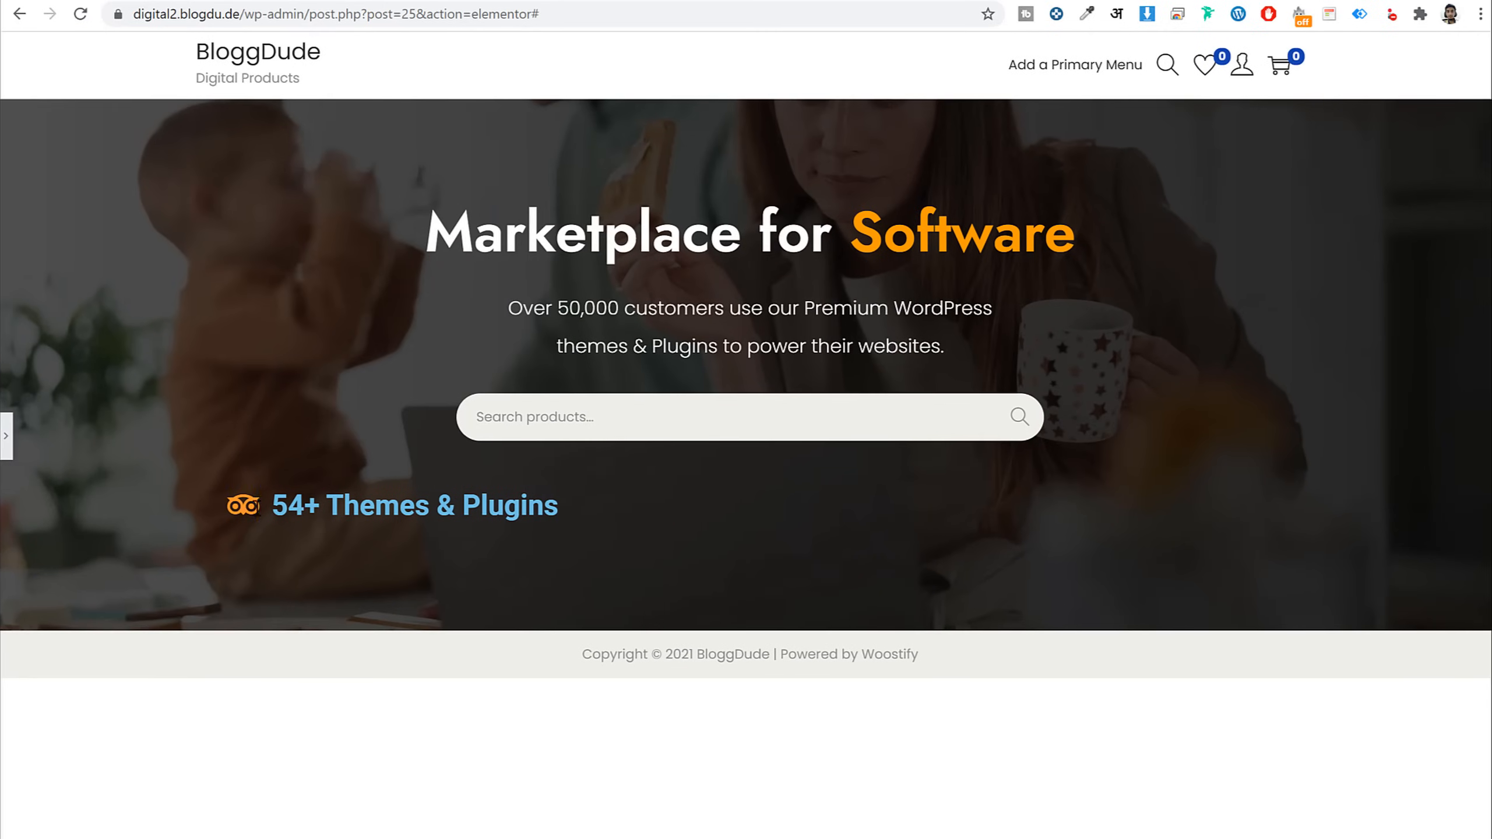
click(5, 436)
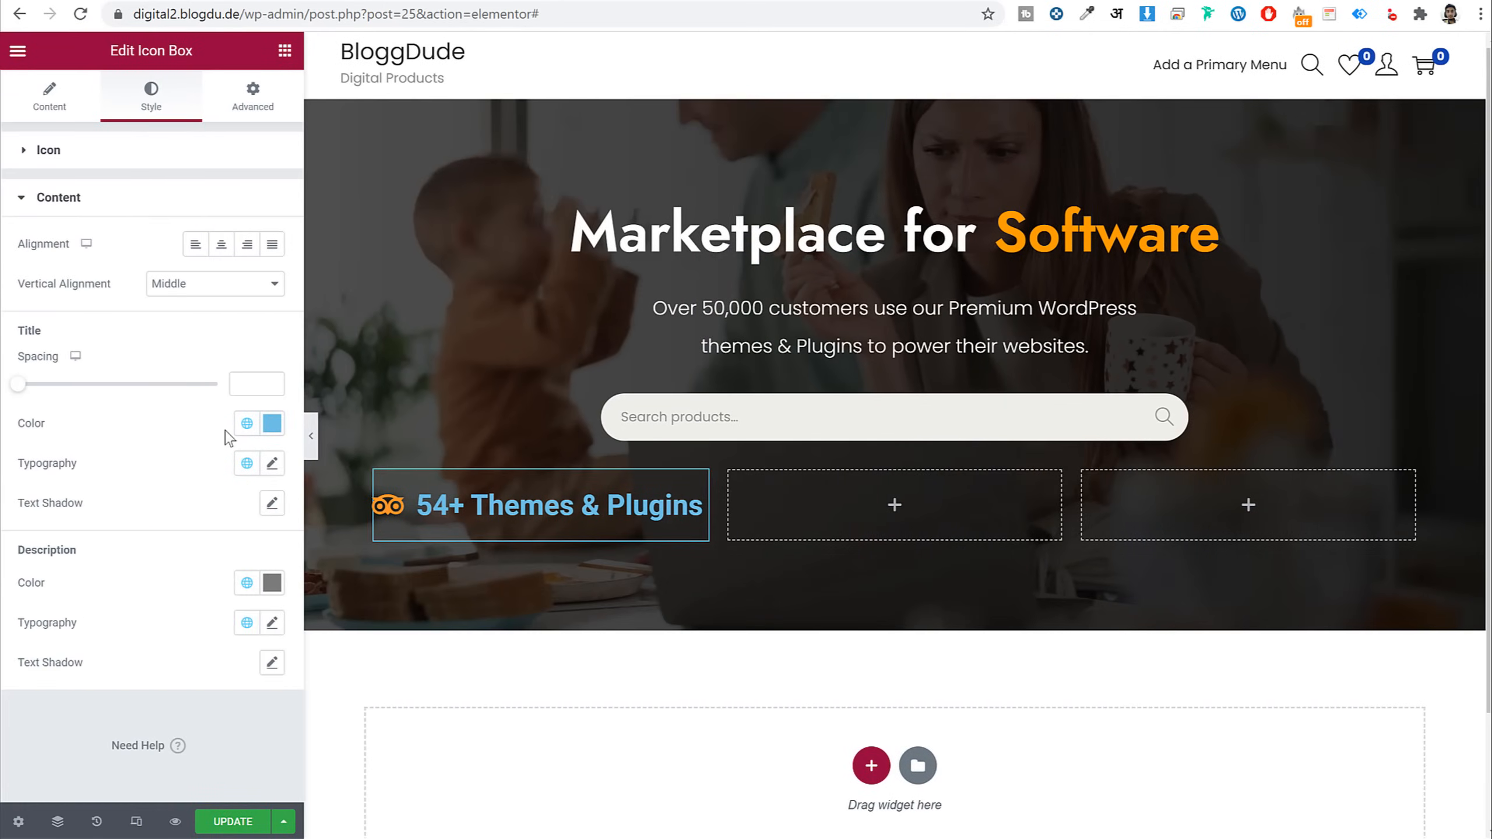
Make the icon box title white and set its font to Poppins
click(272, 423)
drag(180, 516, 40, 443)
click(179, 429)
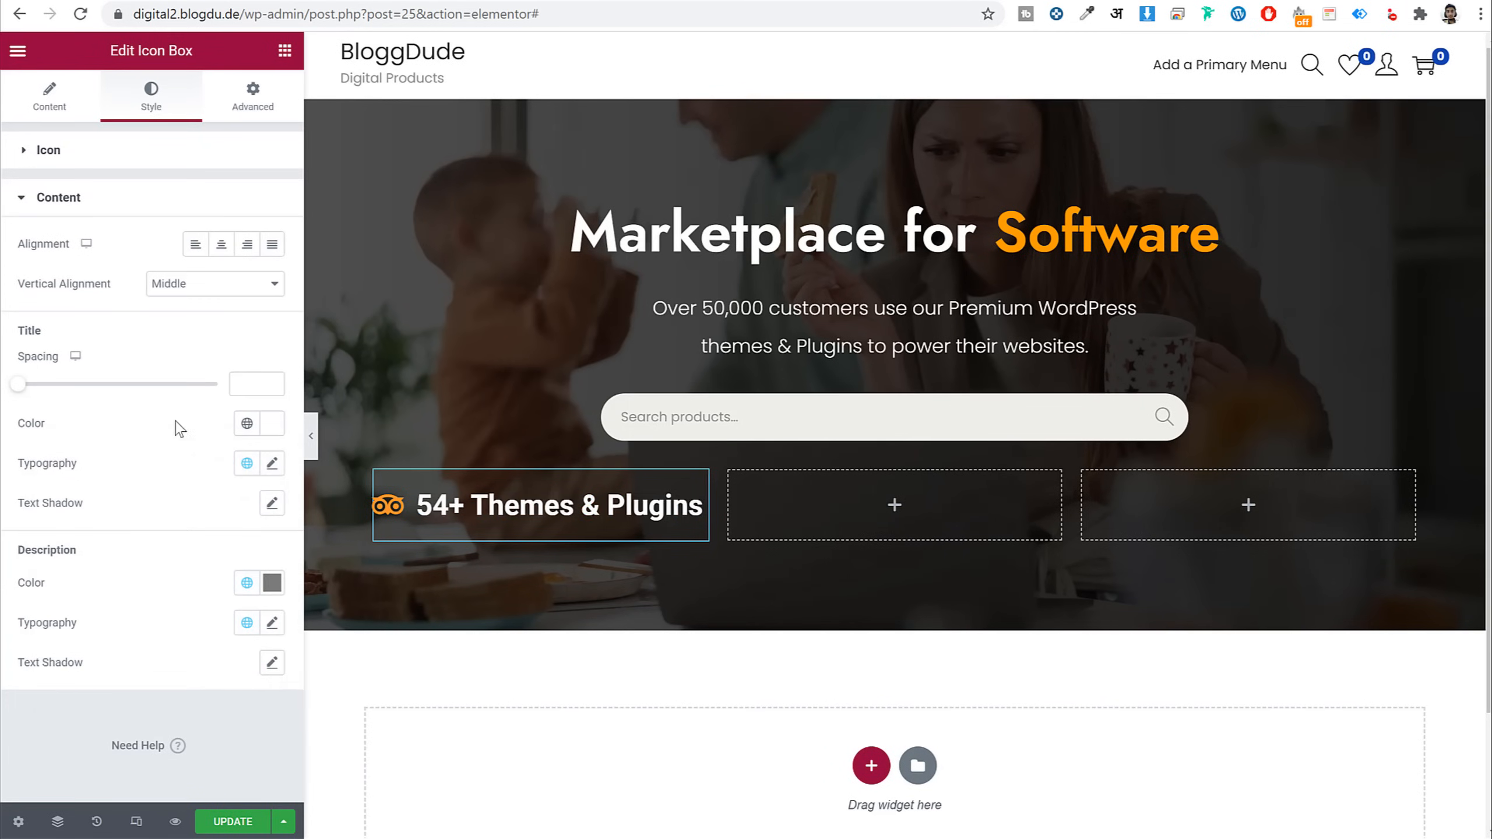
click(272, 465)
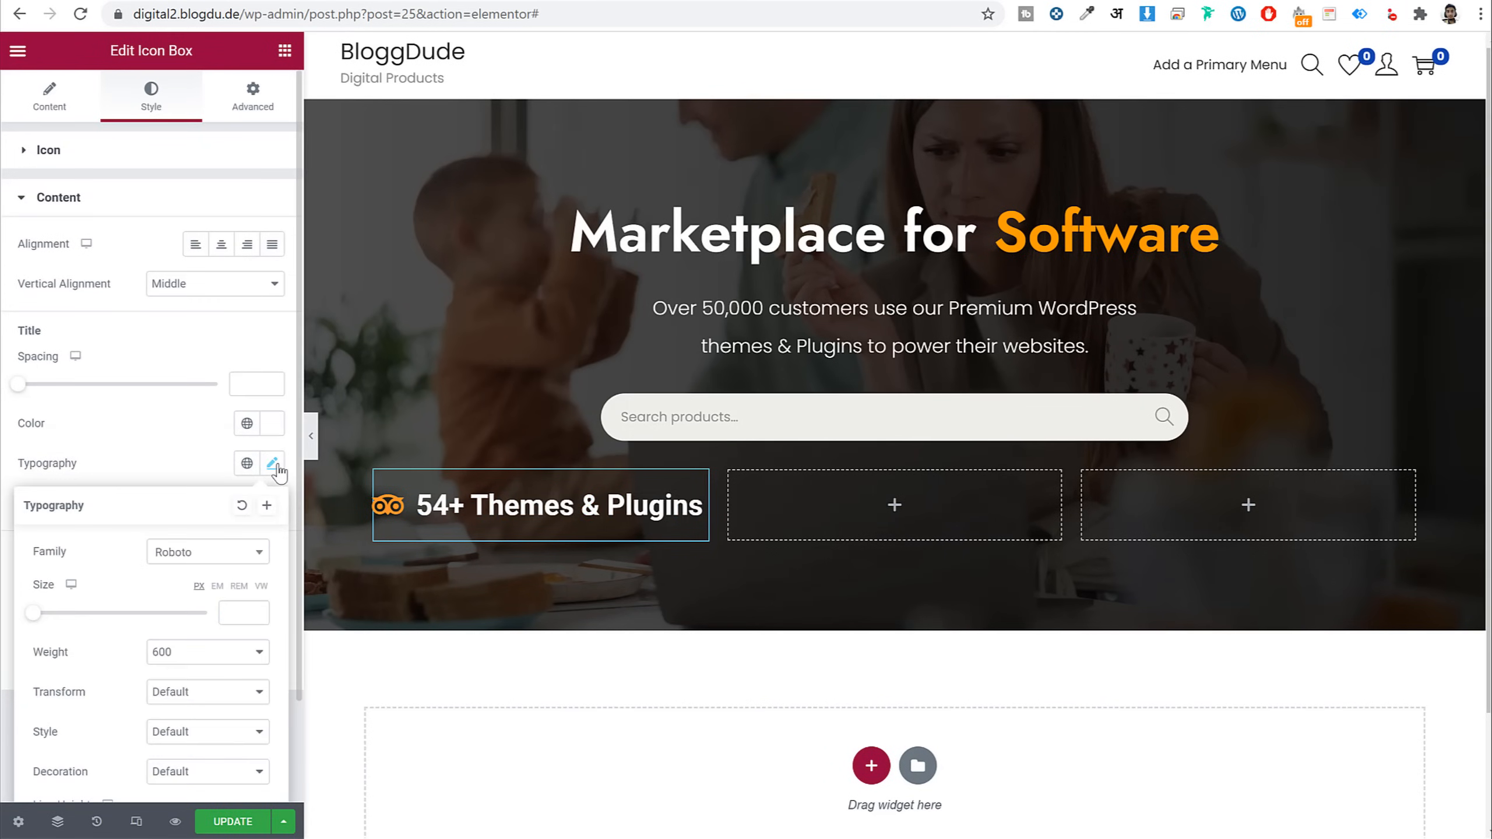
click(189, 563)
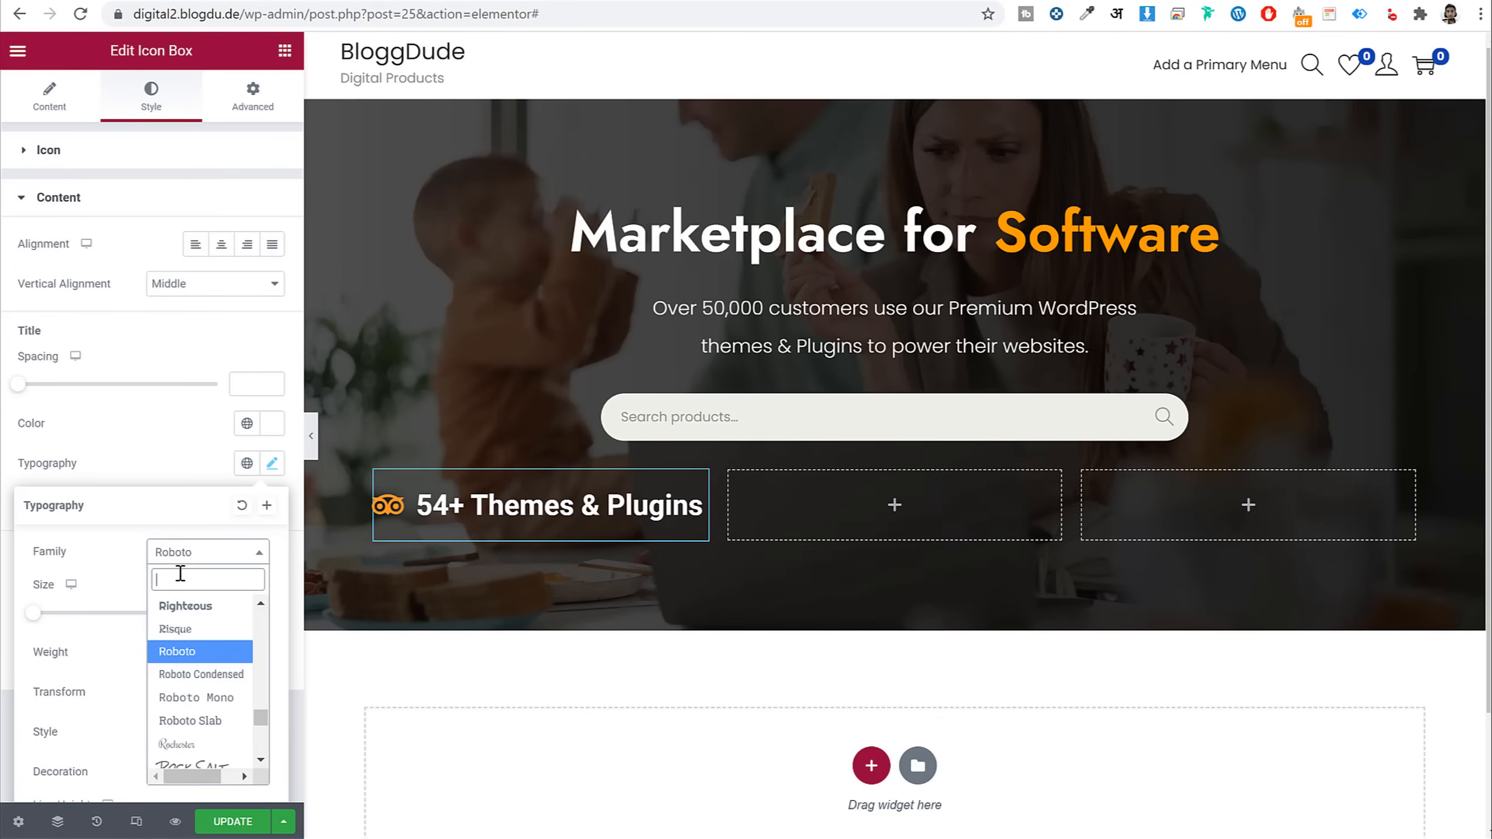
text(popp)
key(Return)
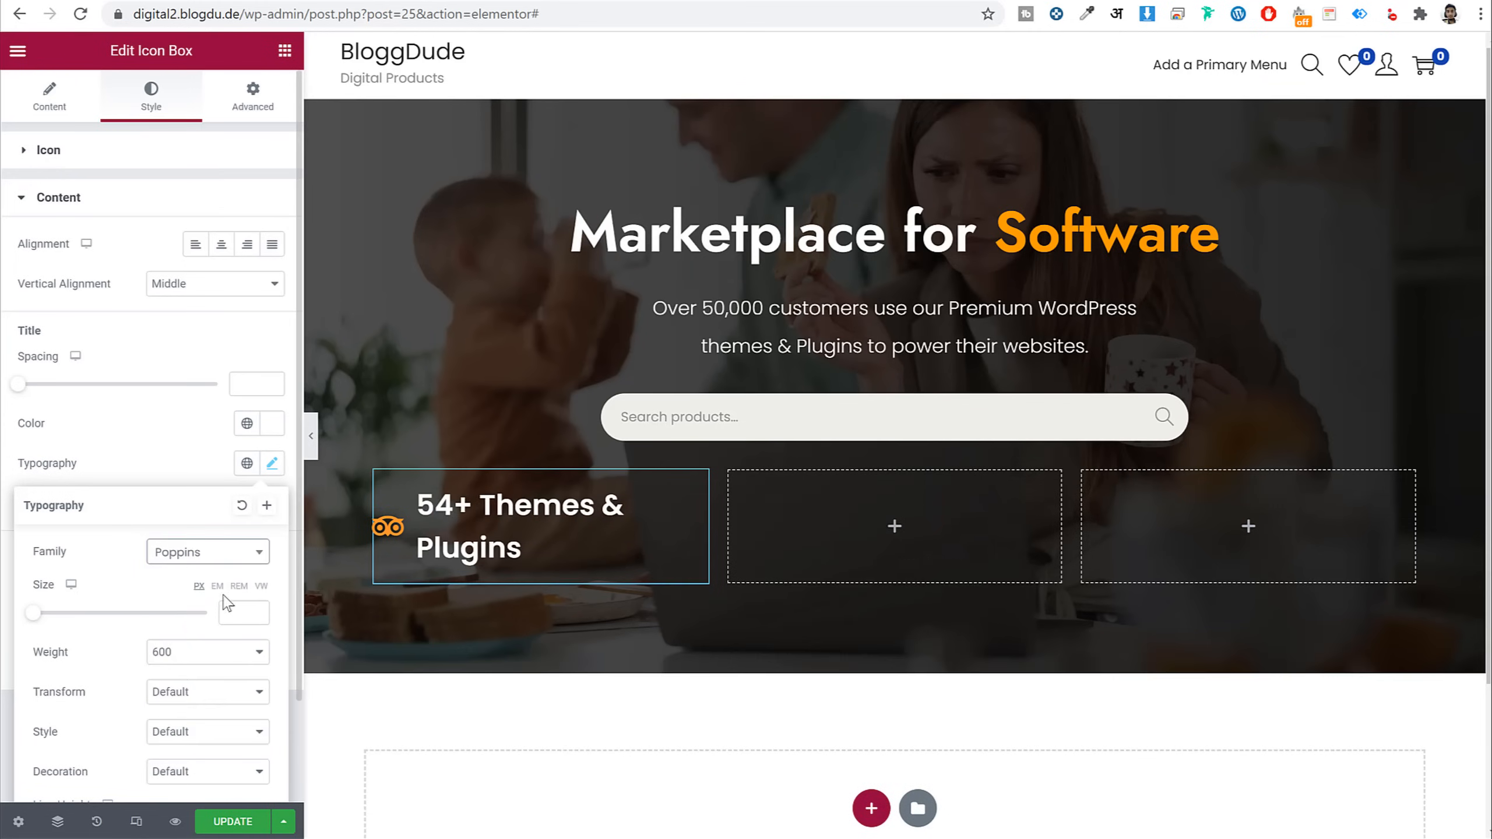
Set the title font size to 16 and its weight to 400
click(230, 610)
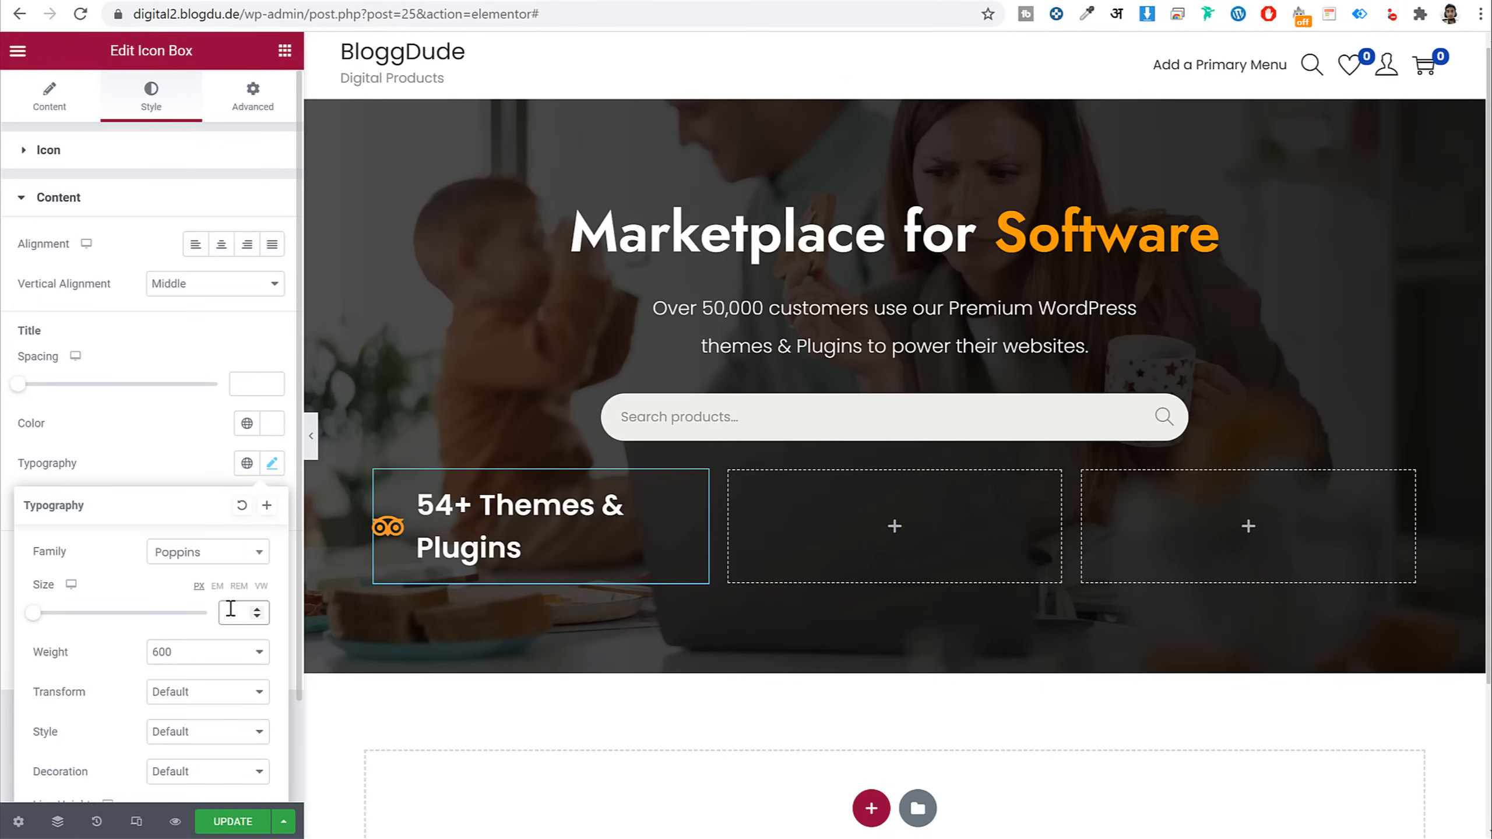
text(16)
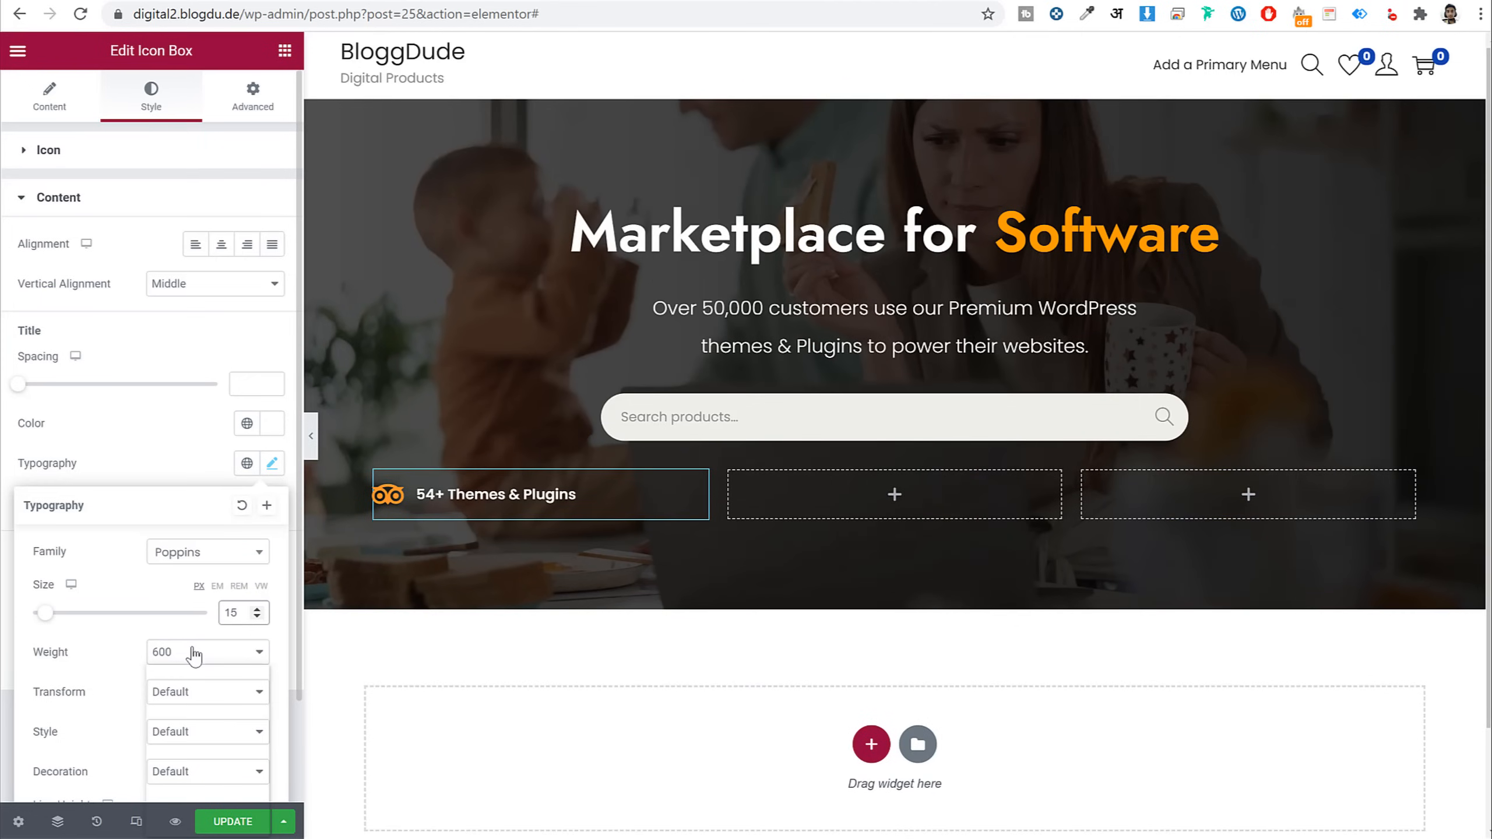
click(198, 652)
click(198, 706)
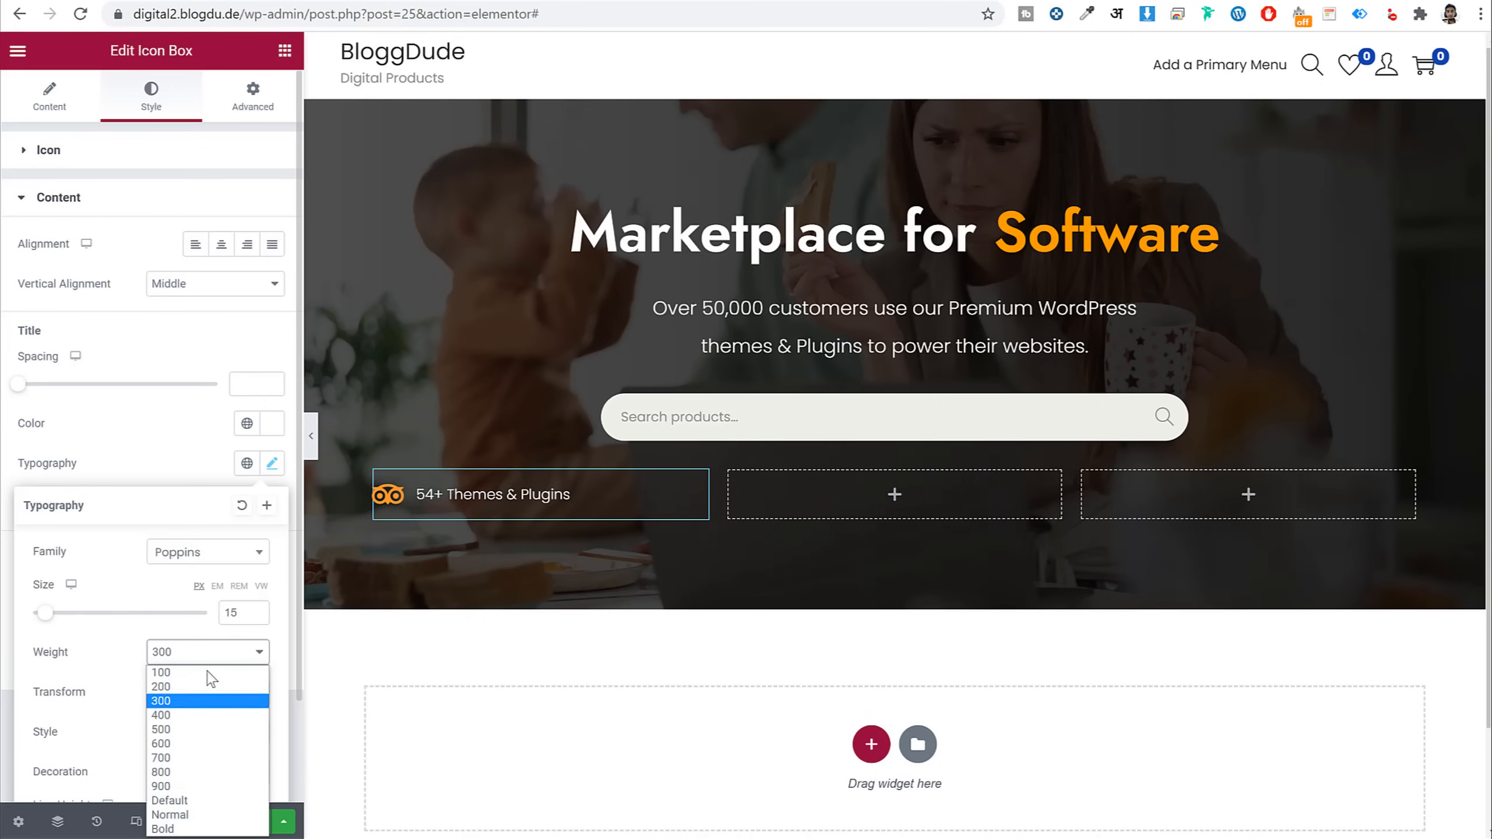
click(212, 661)
click(200, 715)
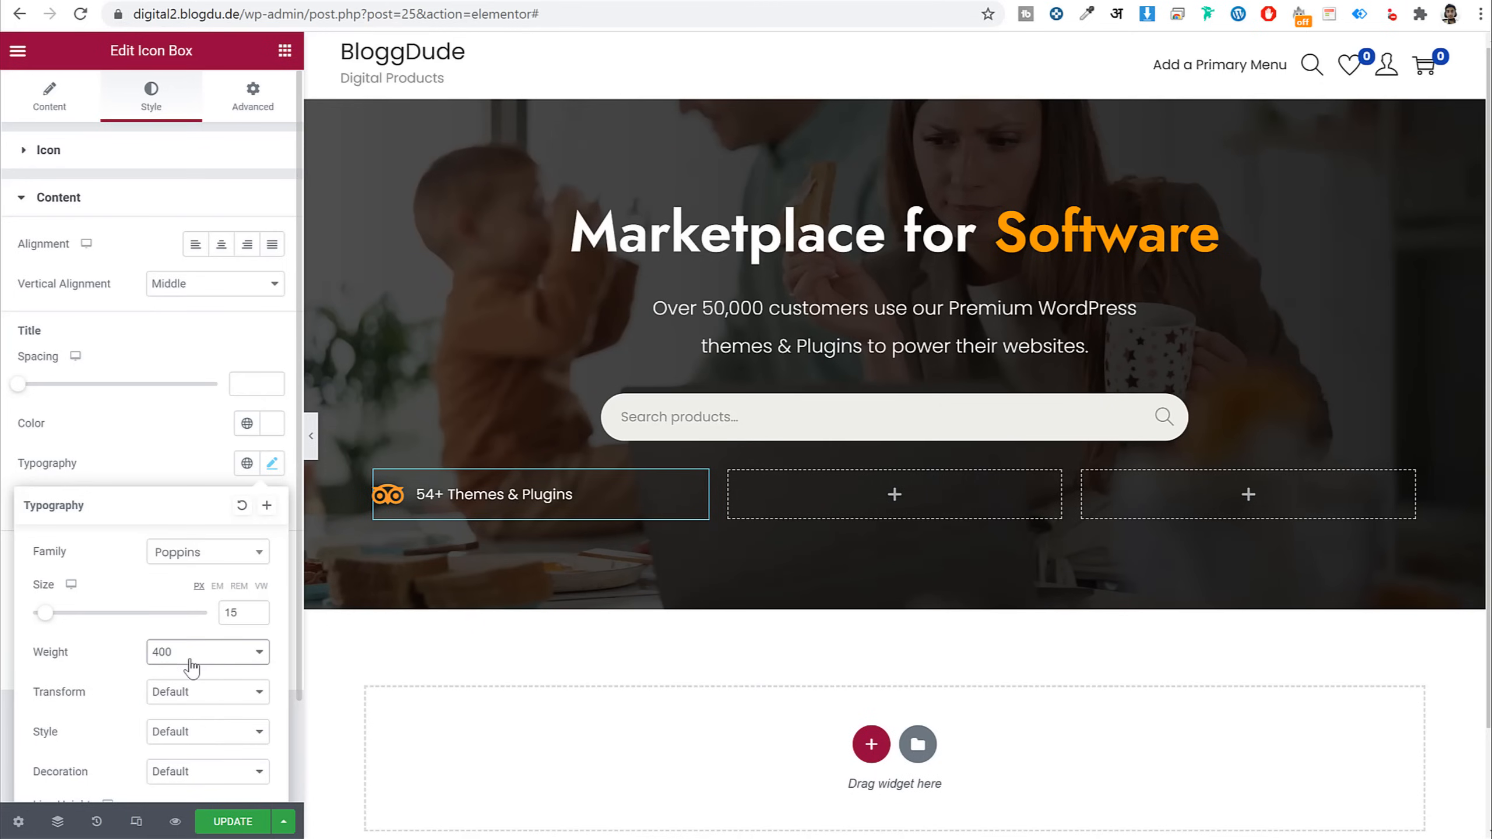
click(177, 467)
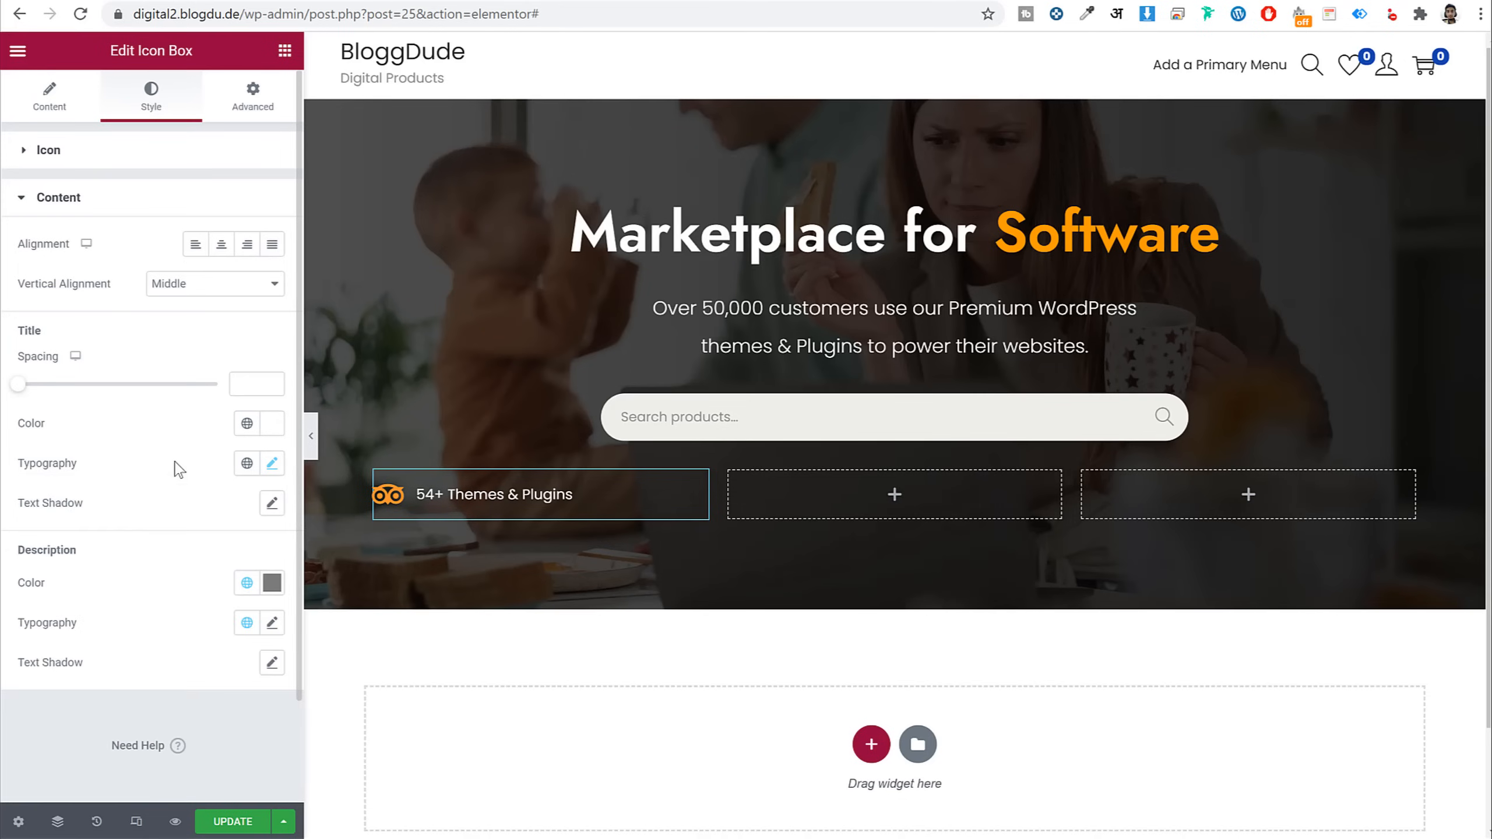
Copy the icon box and paste it into the middle and right columns
right_click(476, 496)
click(517, 568)
right_click(839, 489)
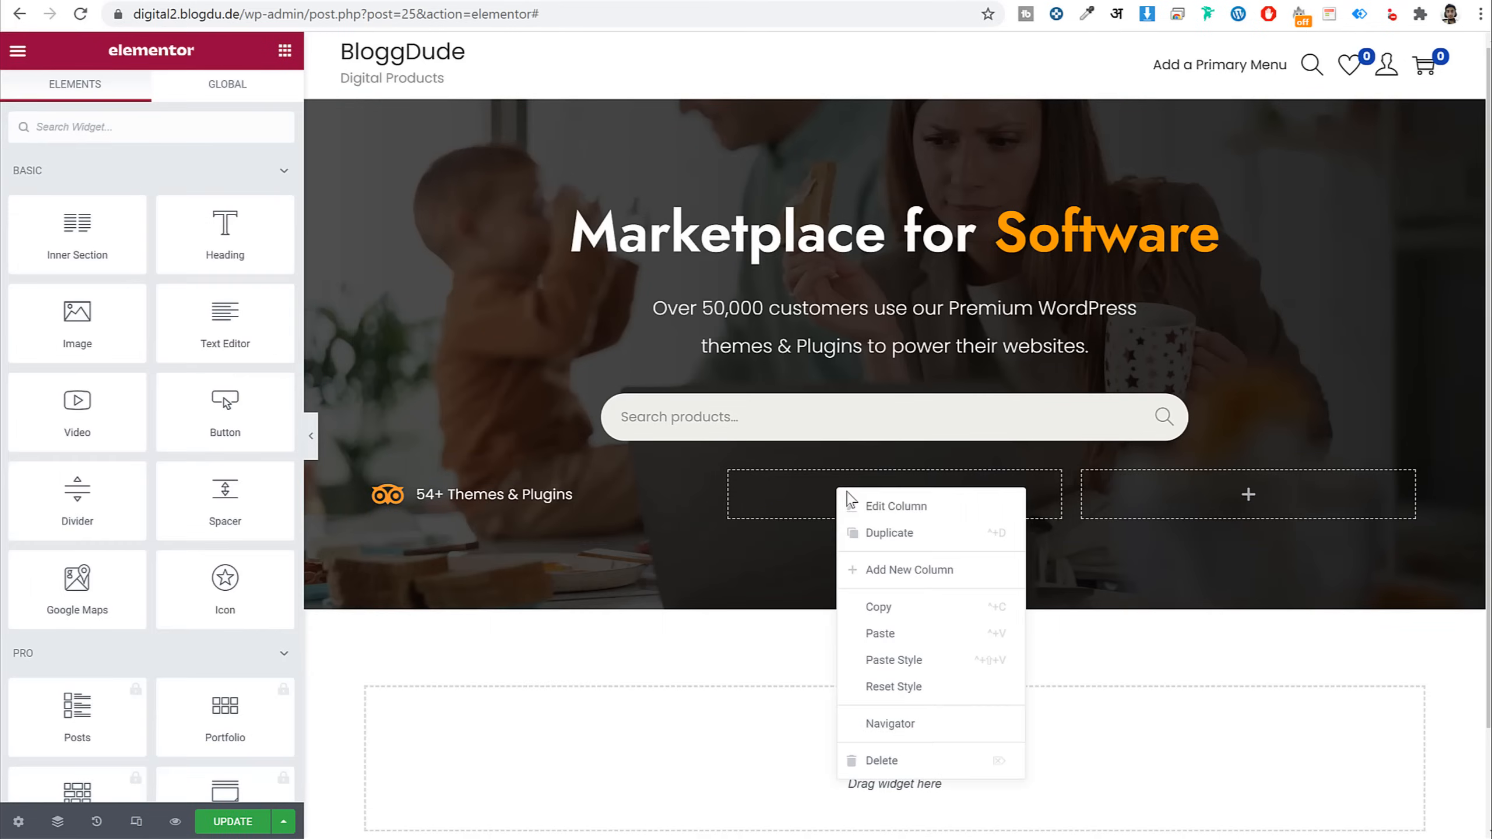
click(910, 635)
right_click(1200, 483)
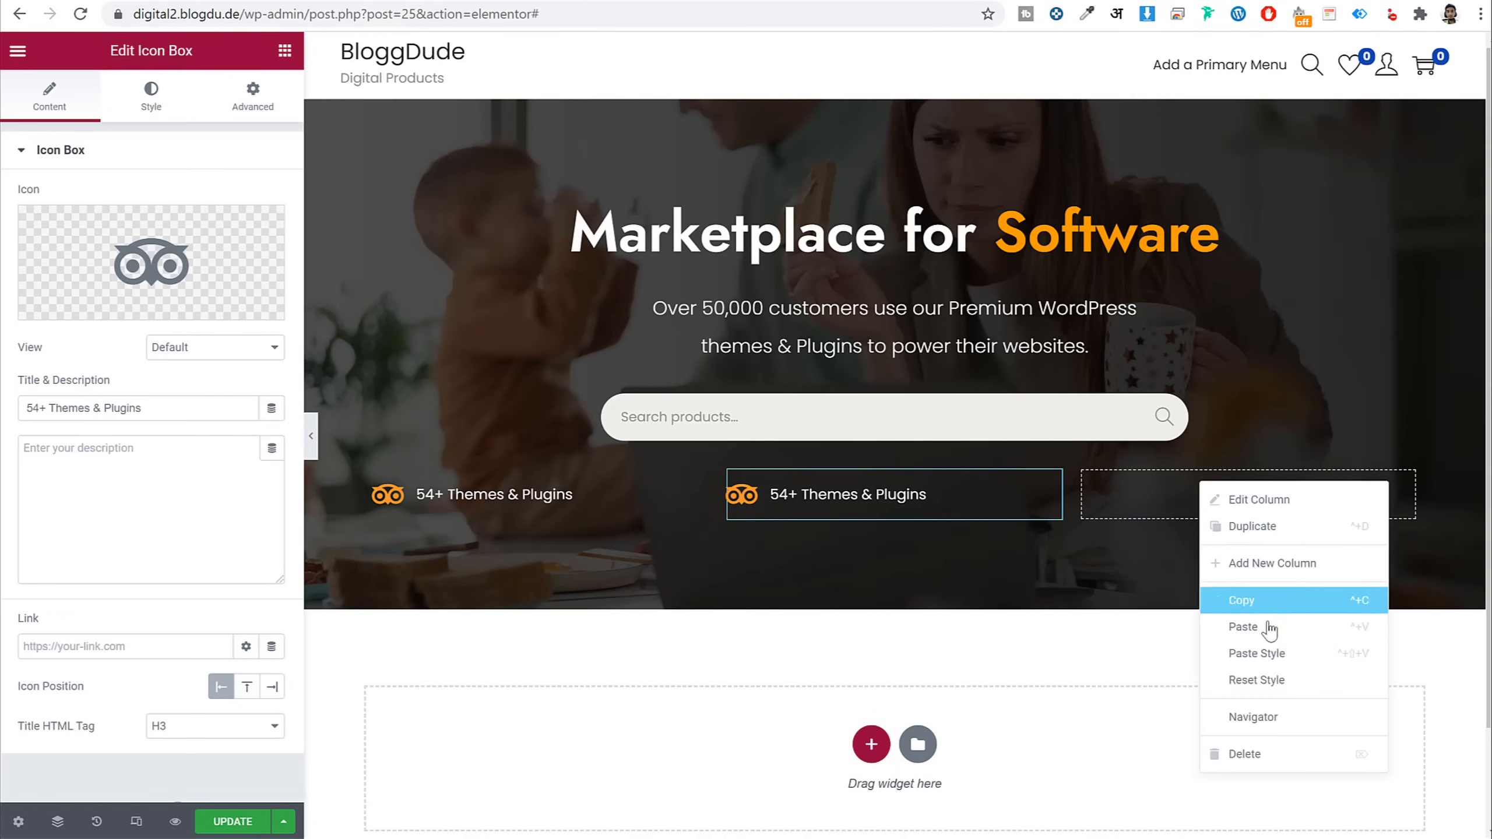
click(1239, 632)
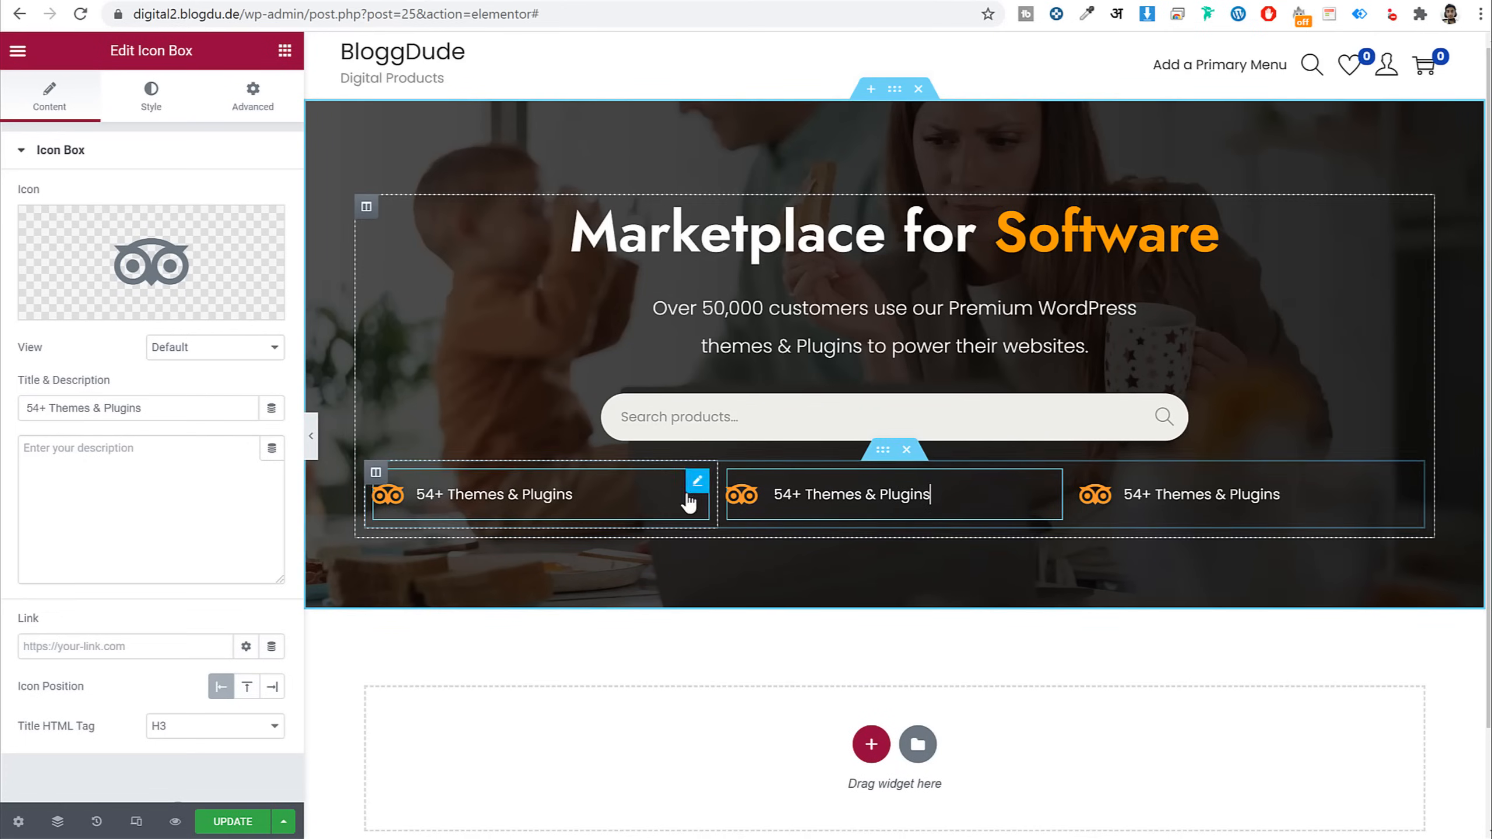
Give the middle box the Viber icon and the title '100+ Audio Files'
click(162, 242)
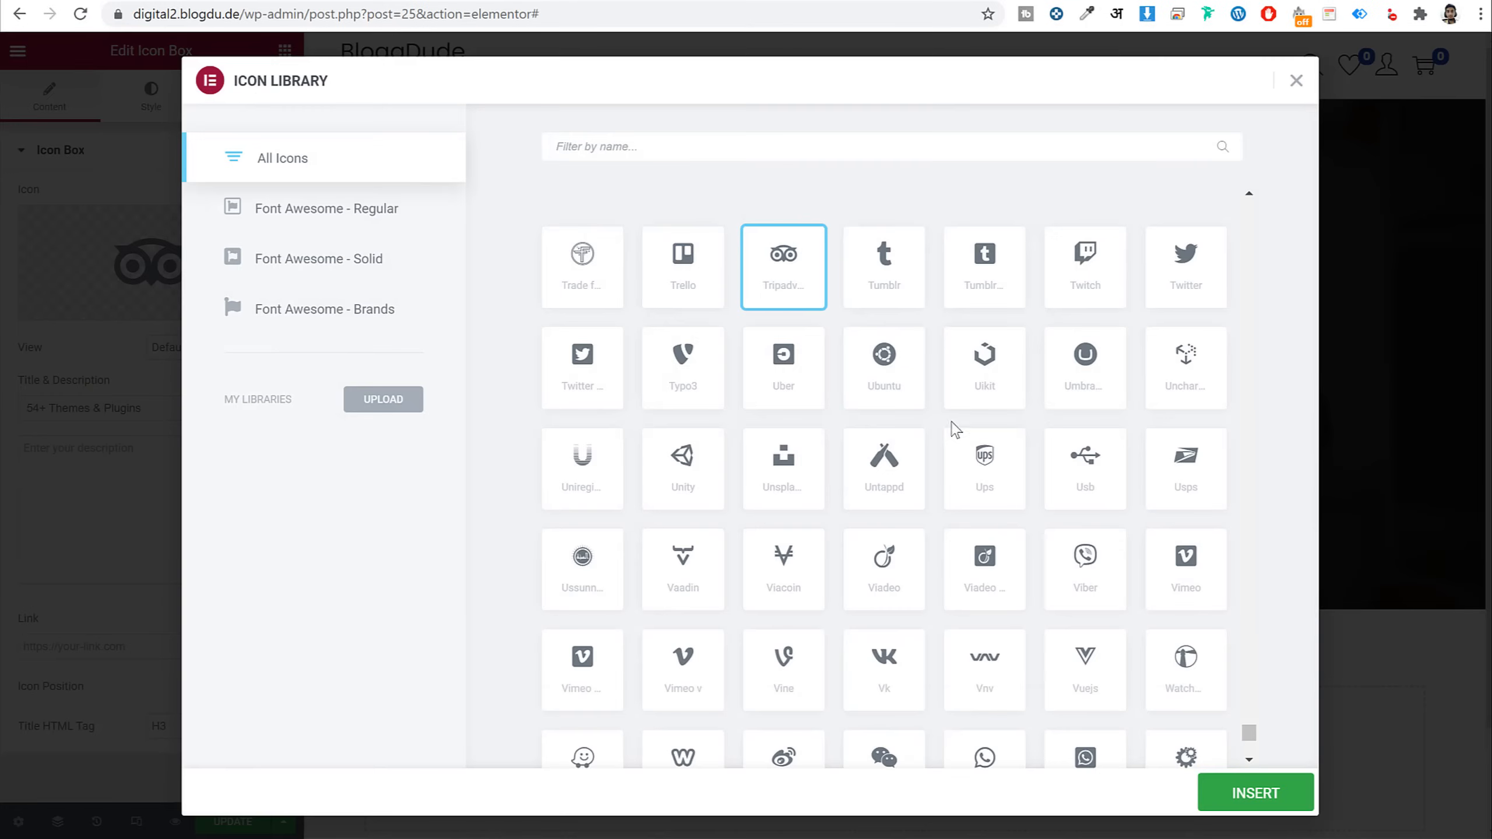
scroll(946, 433, down, 4)
scroll(942, 449, up, 1)
click(879, 386)
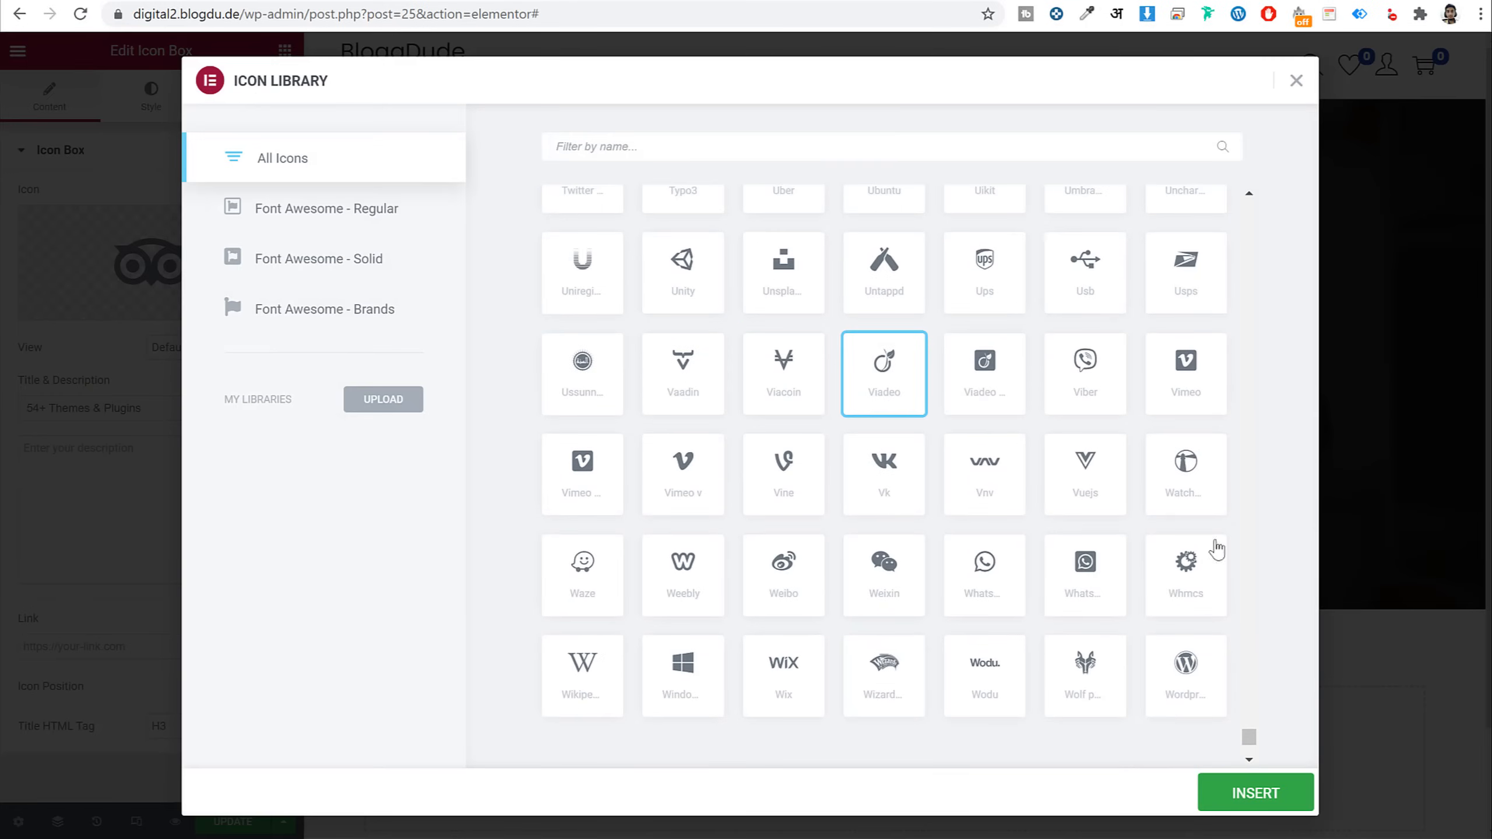
click(1093, 379)
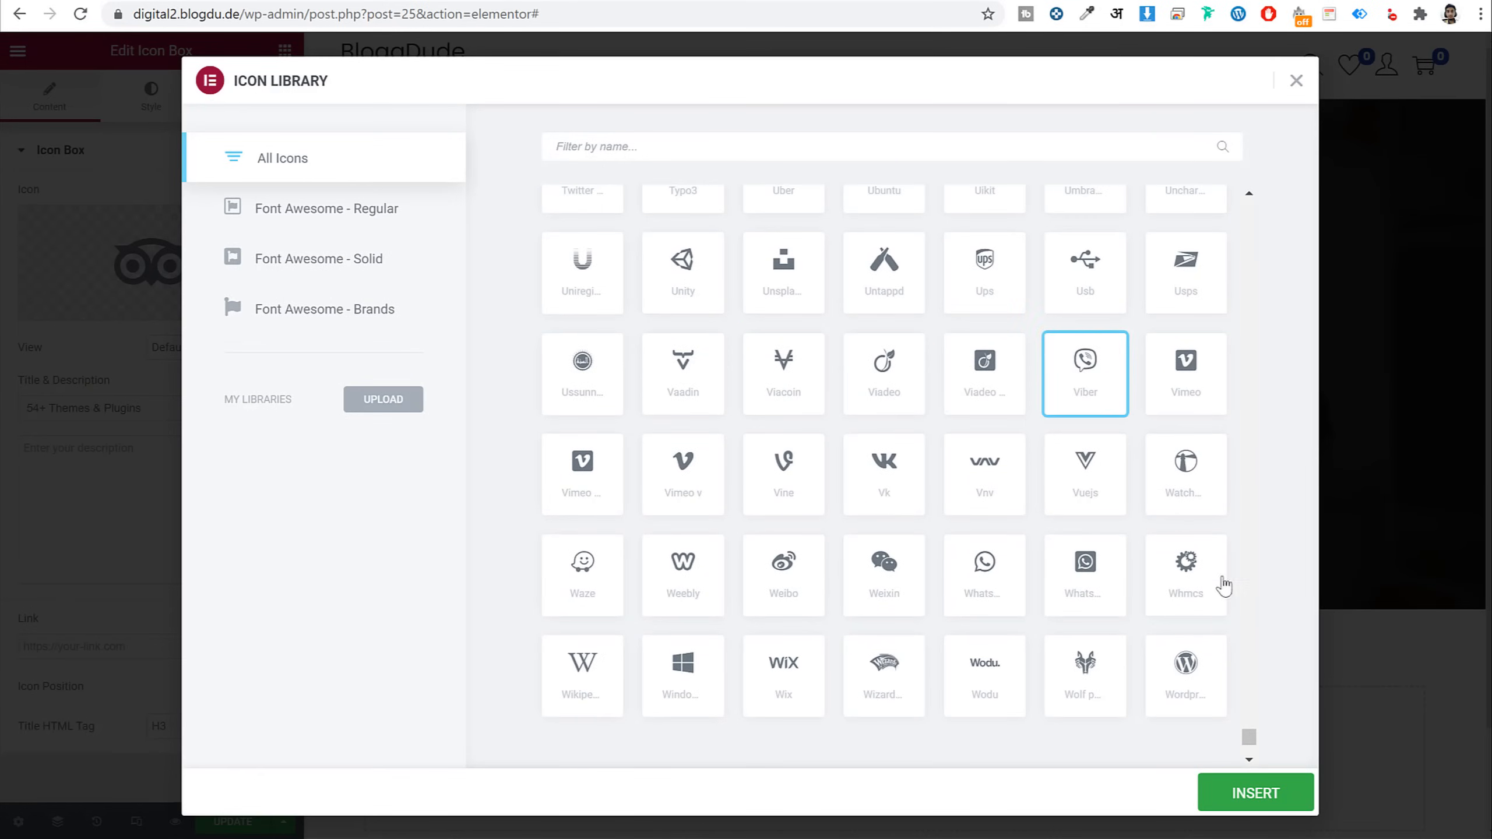
click(1259, 798)
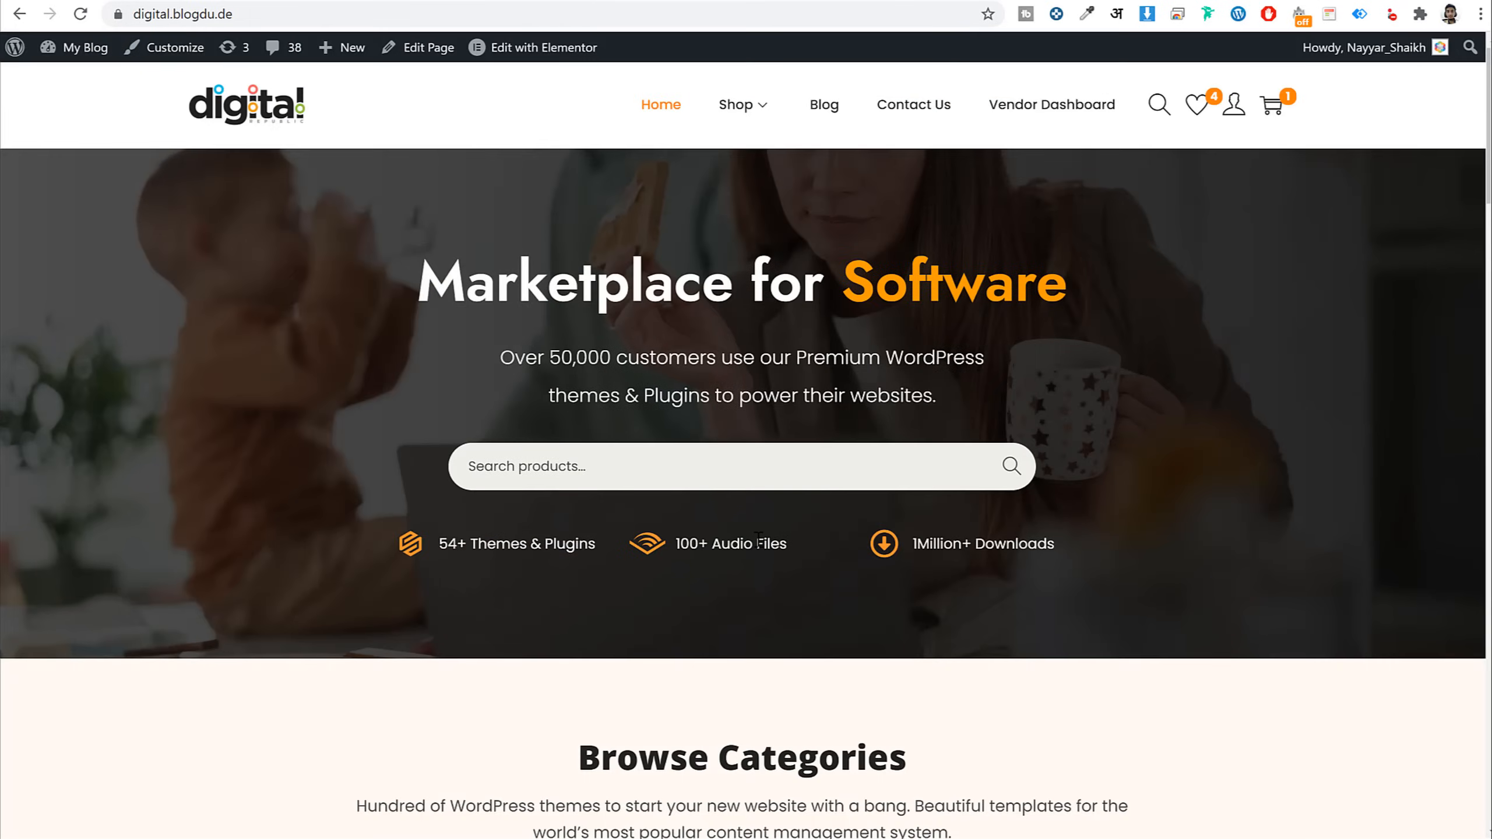
drag(787, 542, 680, 539)
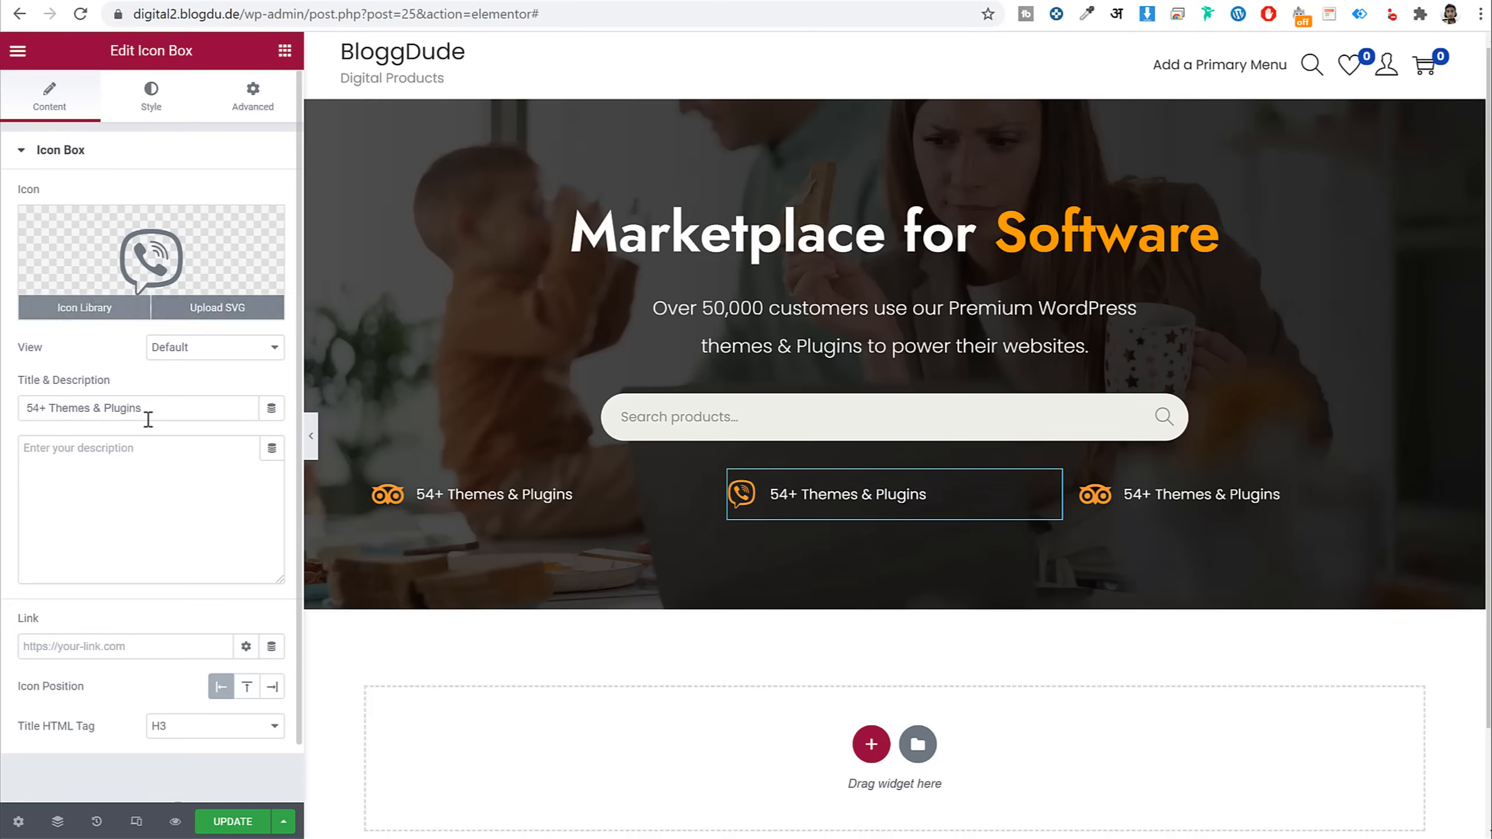
triple_click(146, 417)
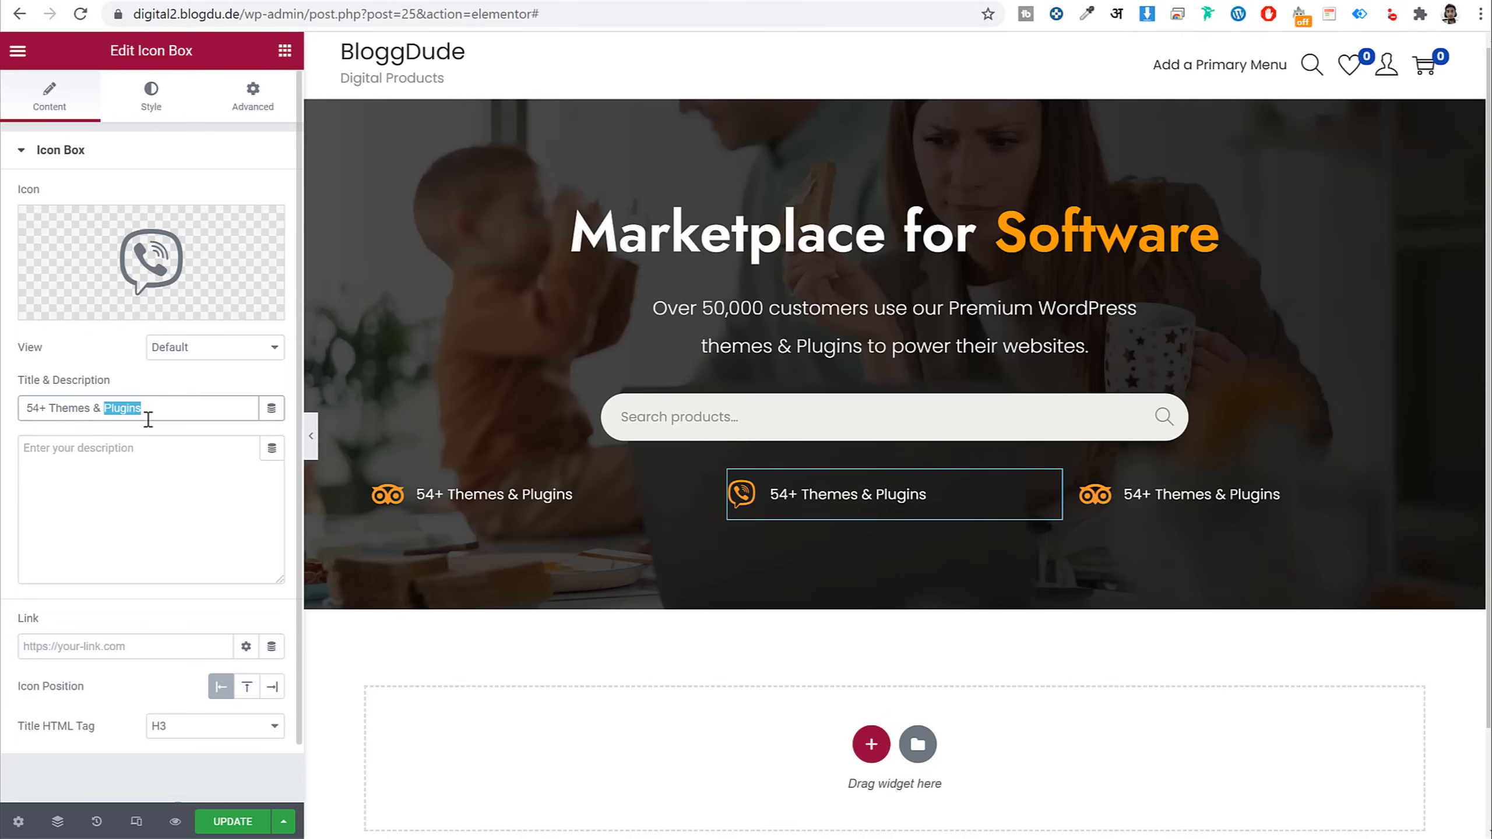
key(ctrl+v)
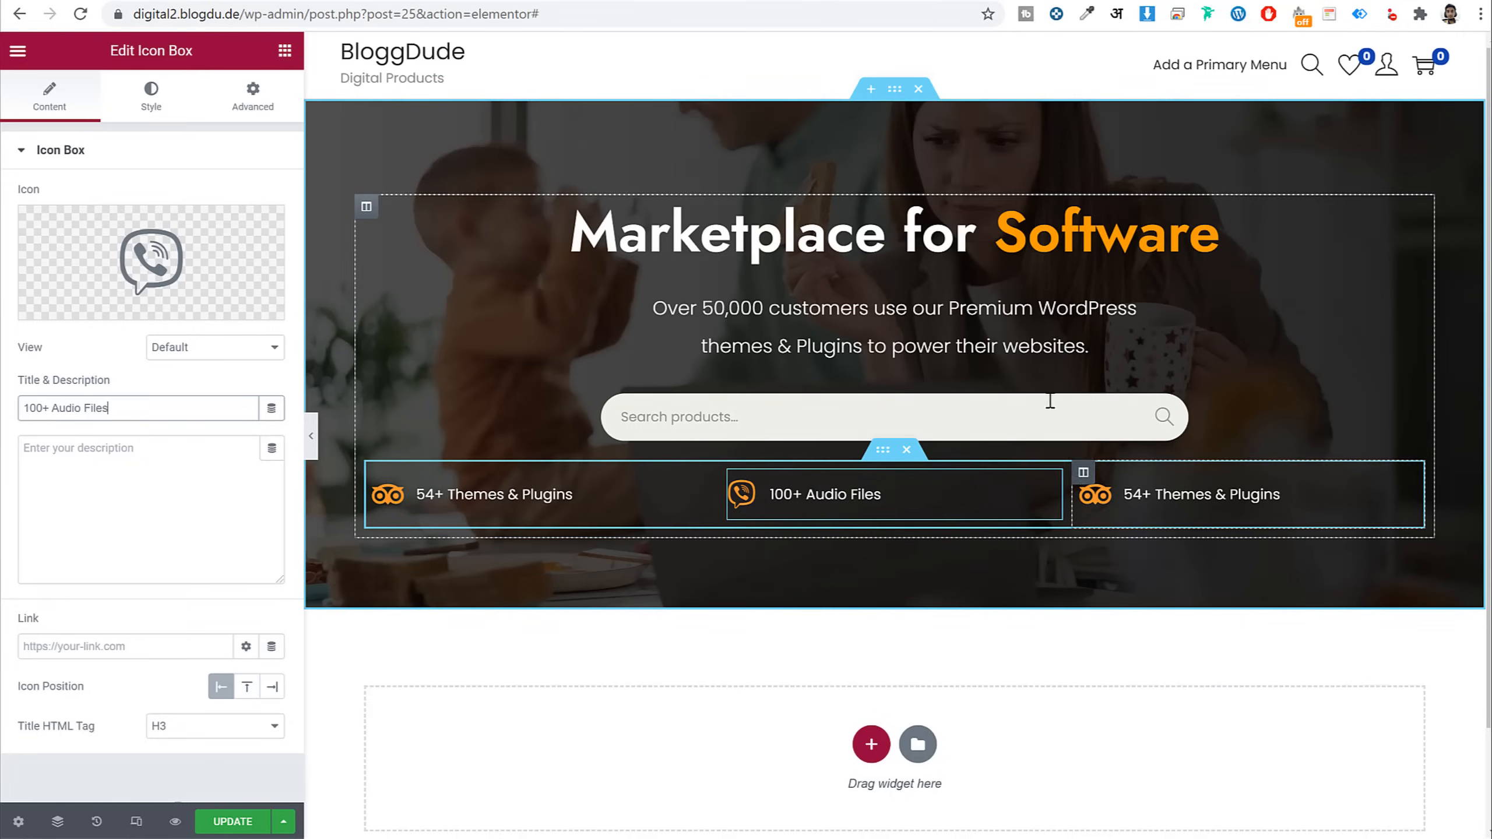
Set the inner section's width to 750 and update the page
click(888, 459)
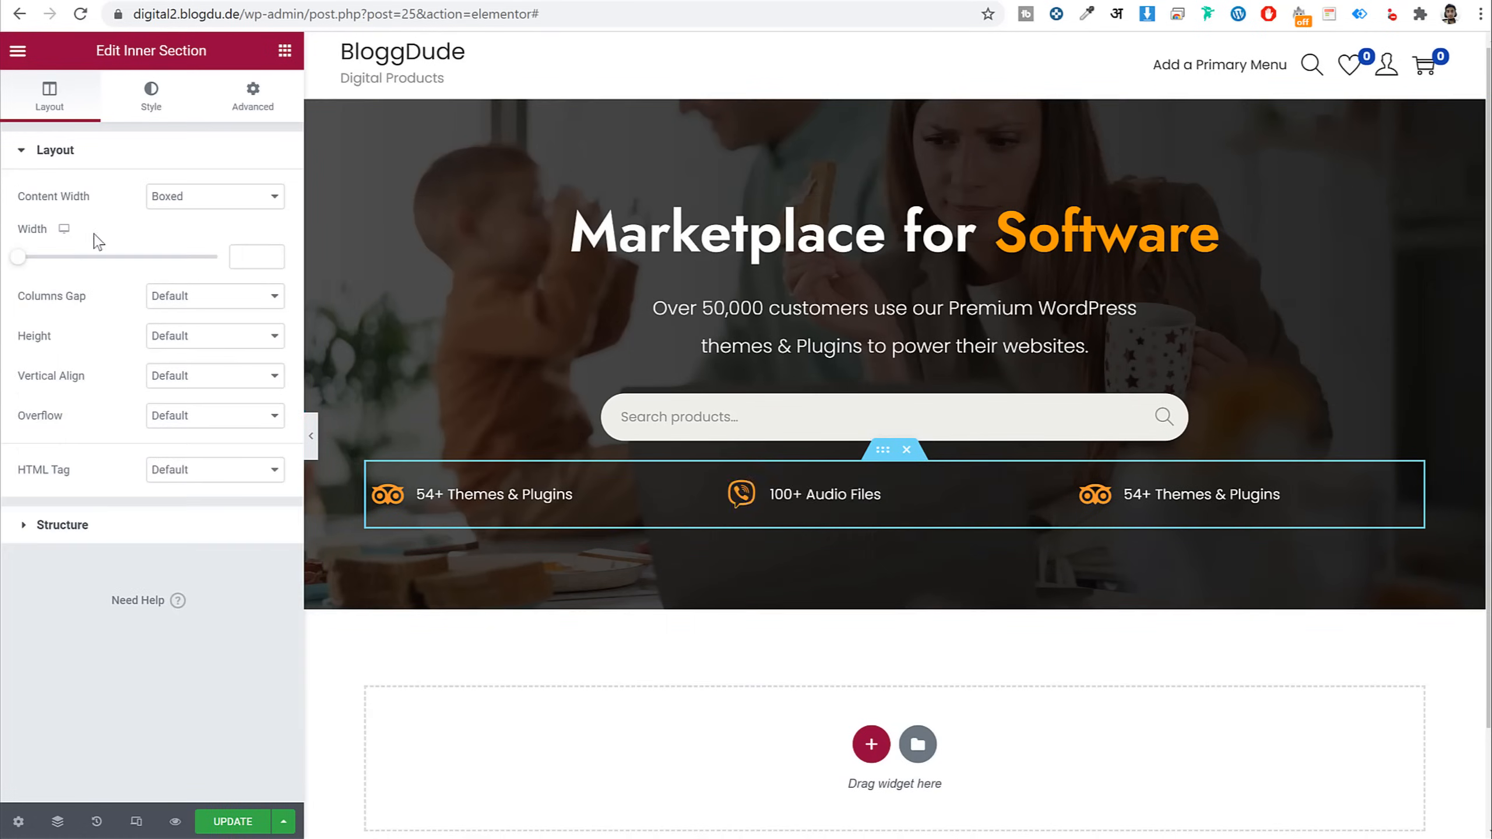
click(248, 254)
text(750)
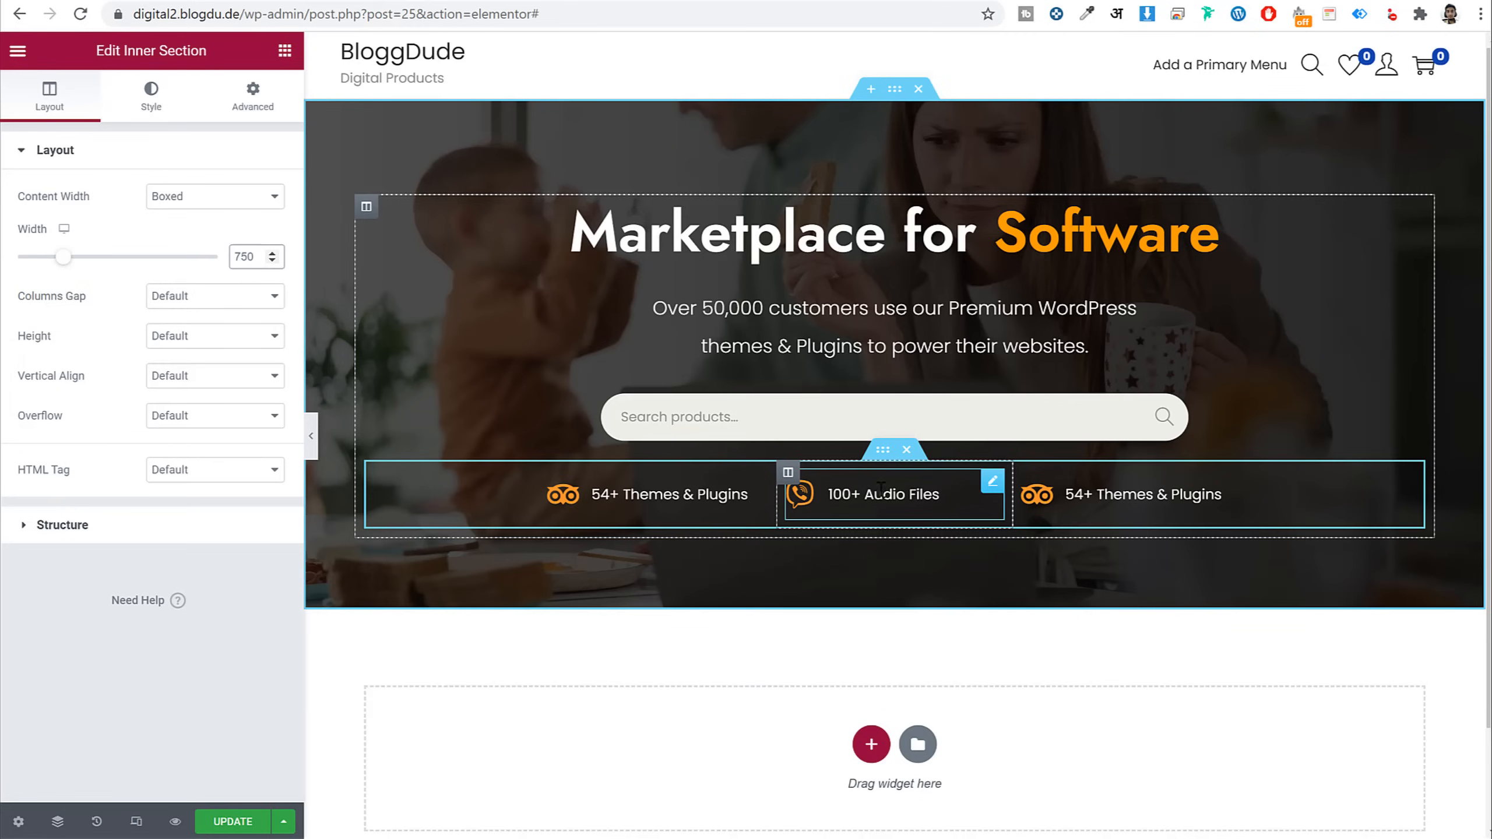
click(229, 823)
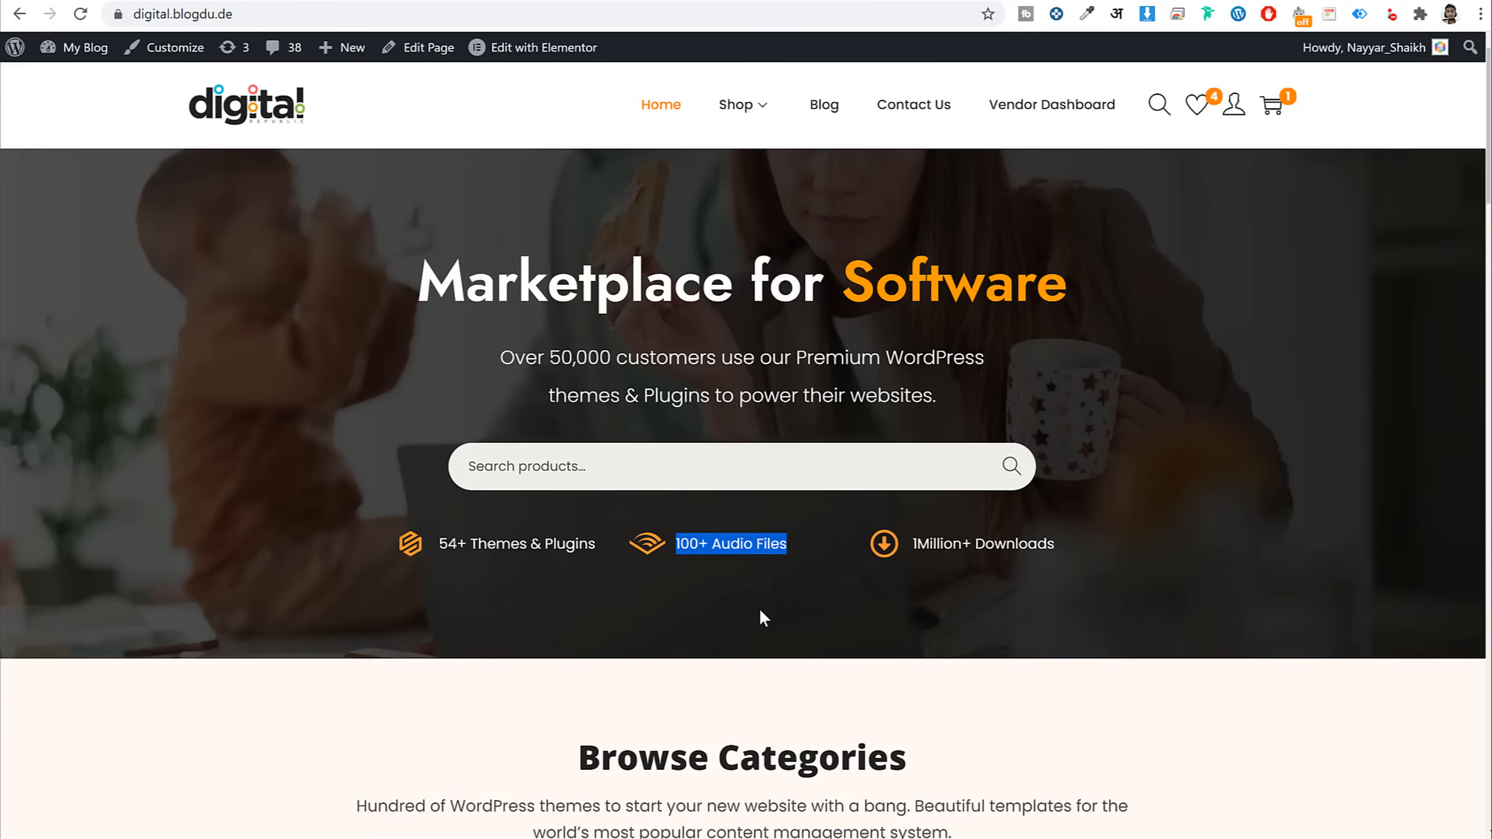
click(761, 613)
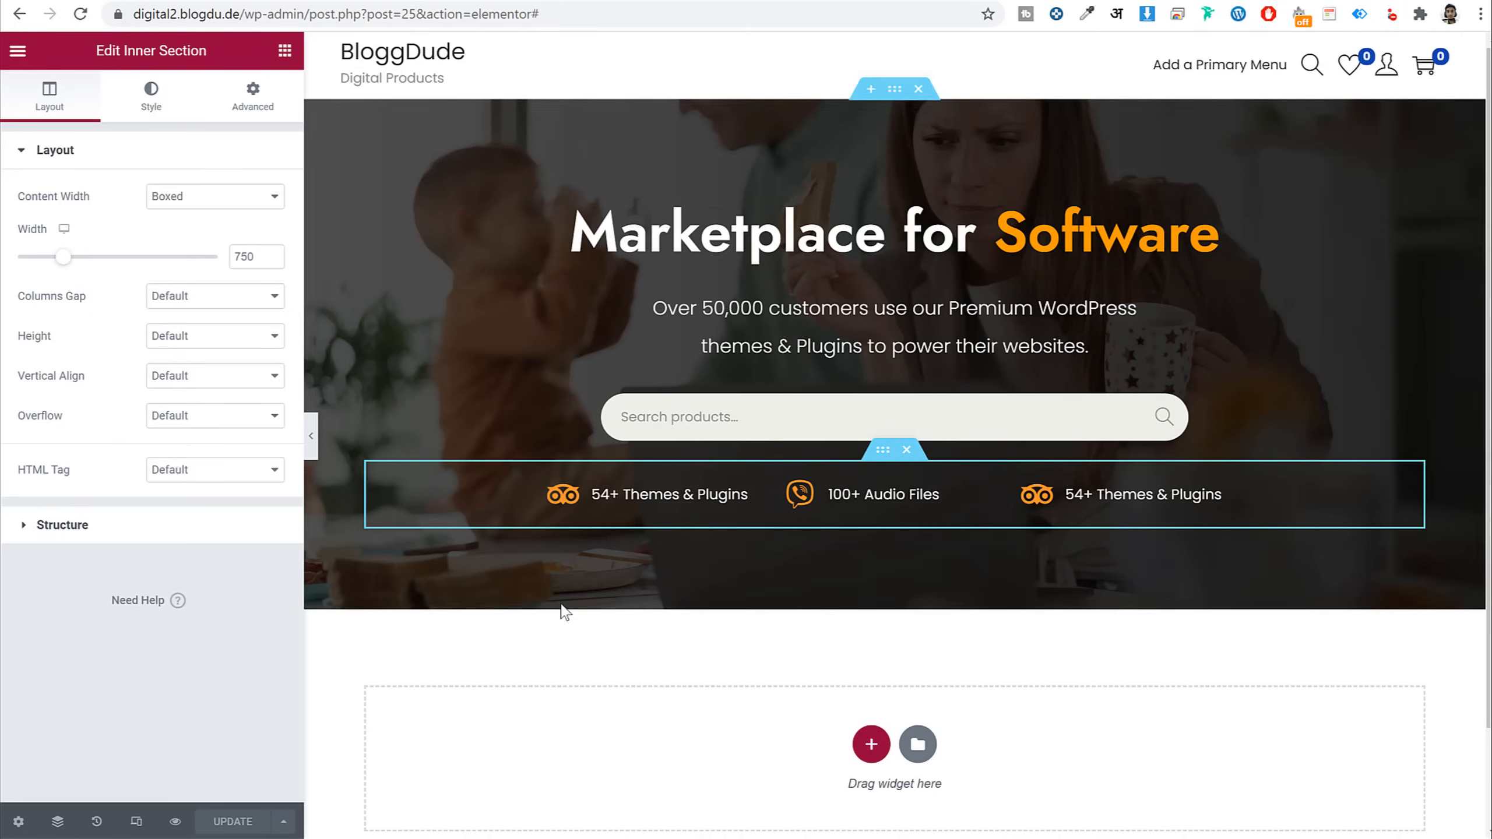
Switch to Mobile responsive preview at a width of 400
click(136, 822)
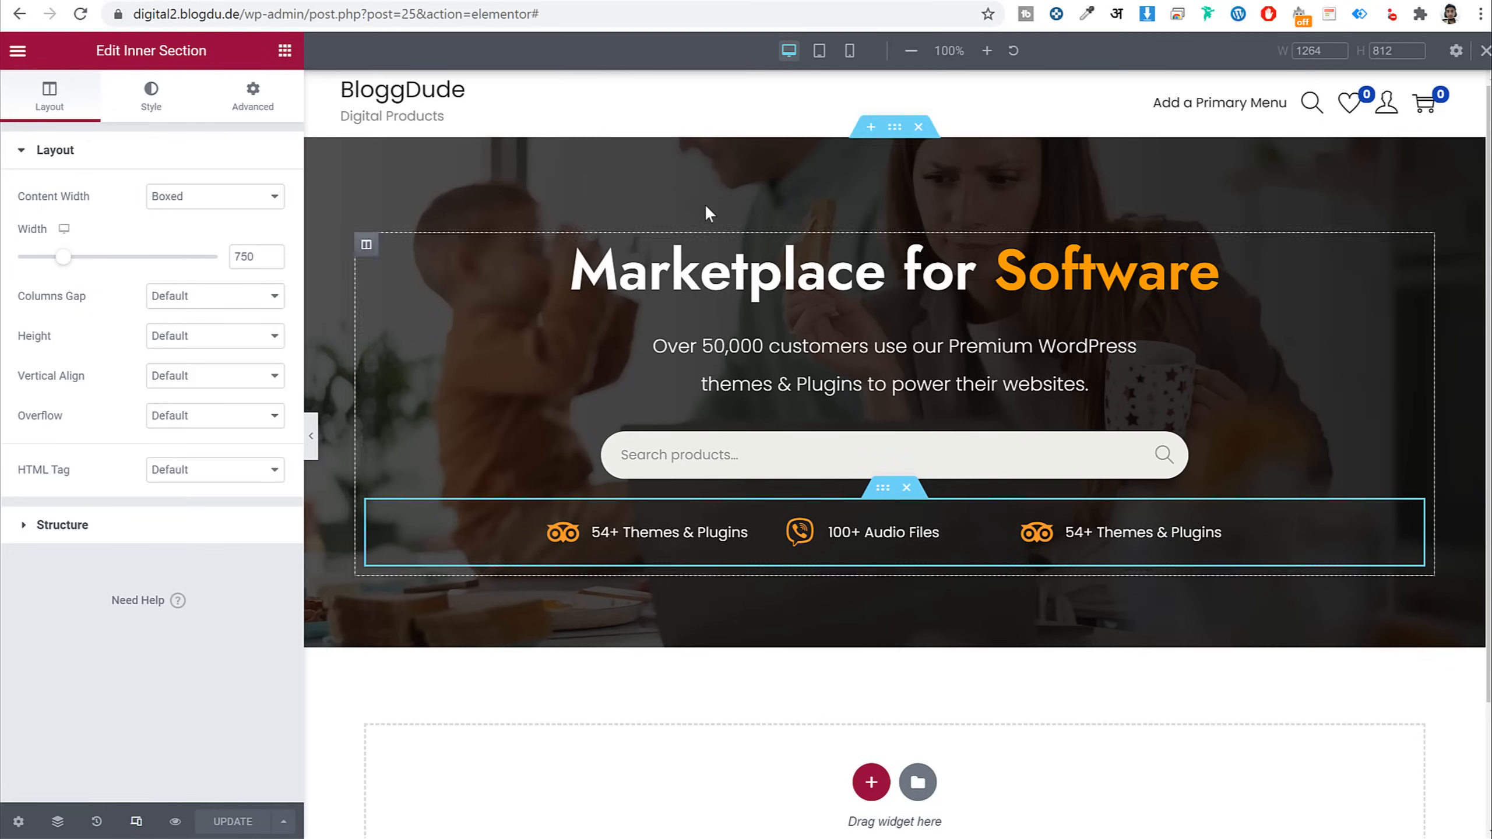
click(849, 51)
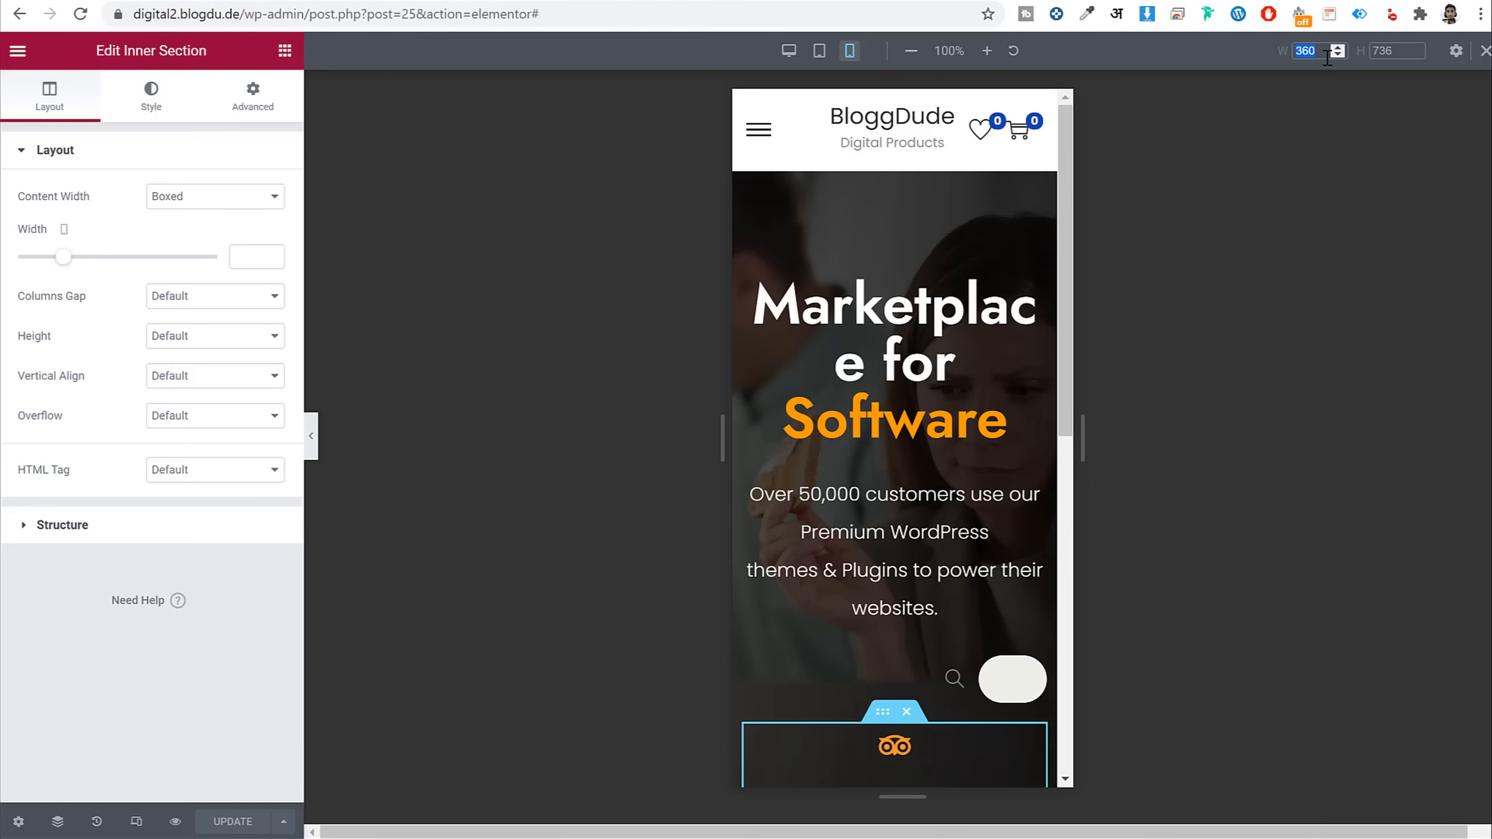
click(1326, 57)
text(400)
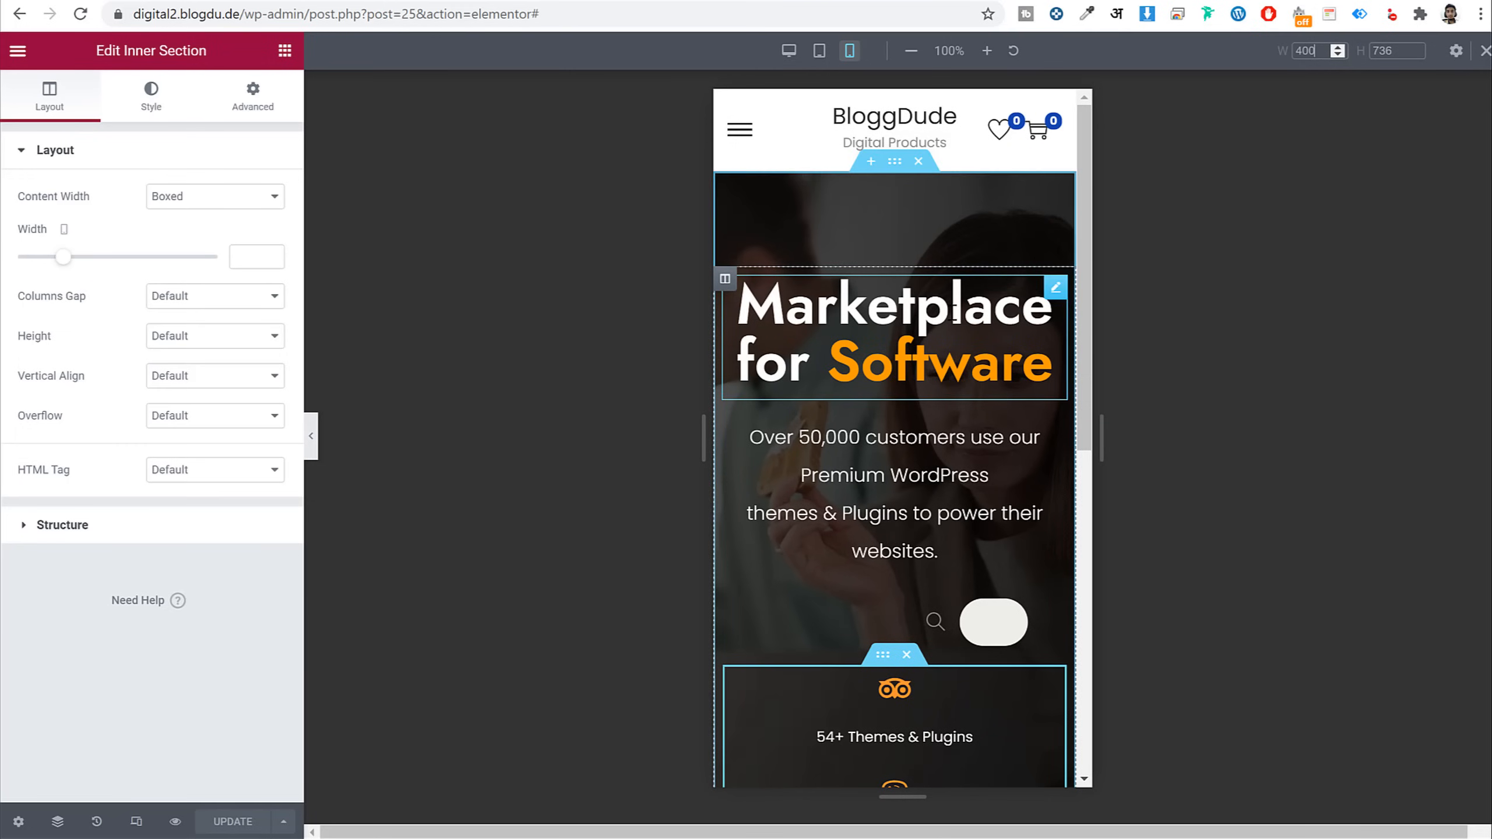
scroll(993, 350, down, 10)
scroll(992, 350, up, 7)
scroll(992, 346, up, 3)
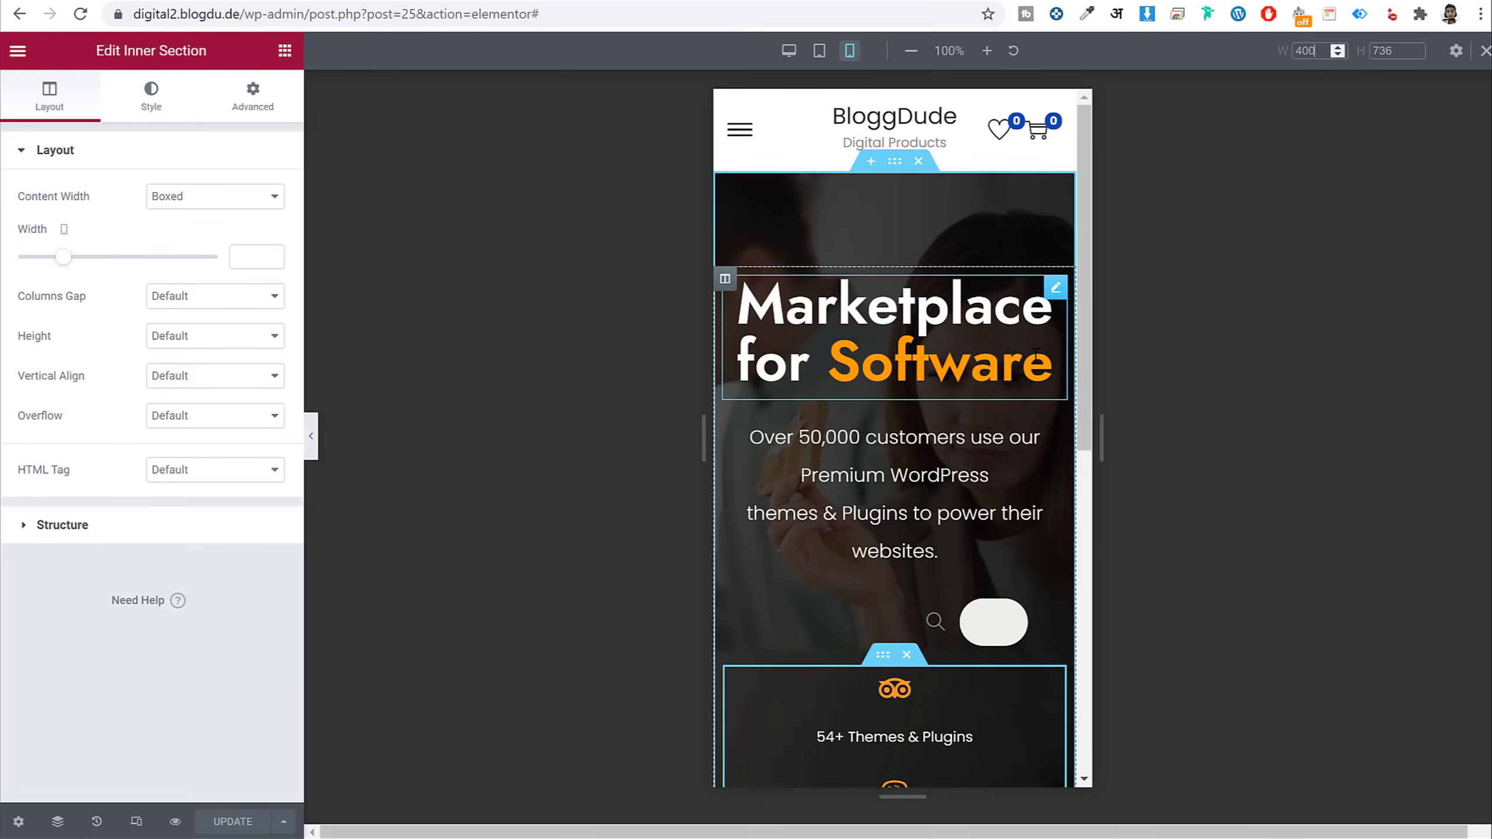
scroll(999, 312, down, 2)
Set the mobile subtitle paragraph to font size 14 with 24 px line height
click(902, 388)
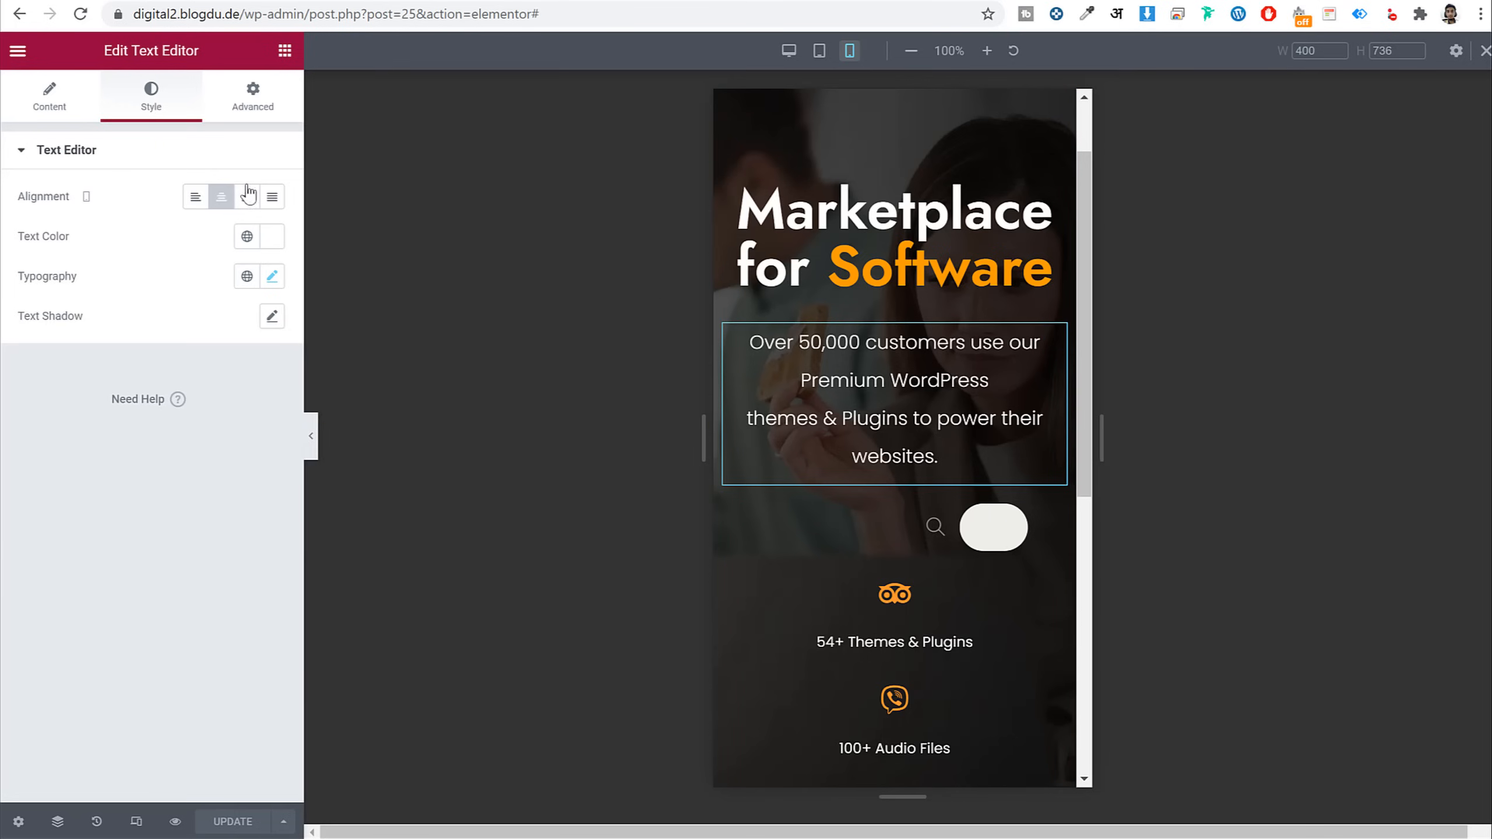
click(272, 276)
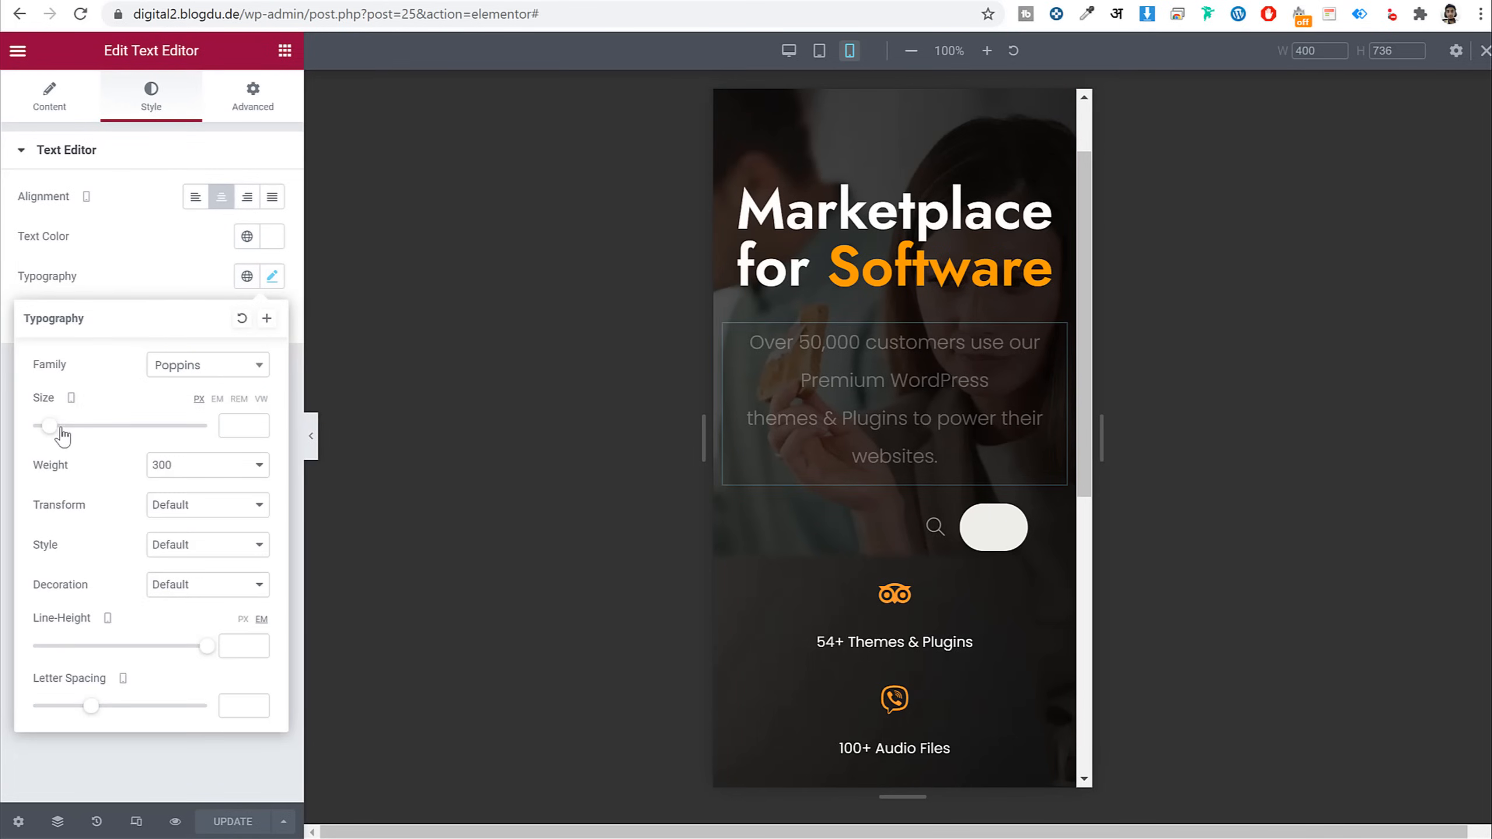
drag(47, 427, 40, 433)
click(256, 429)
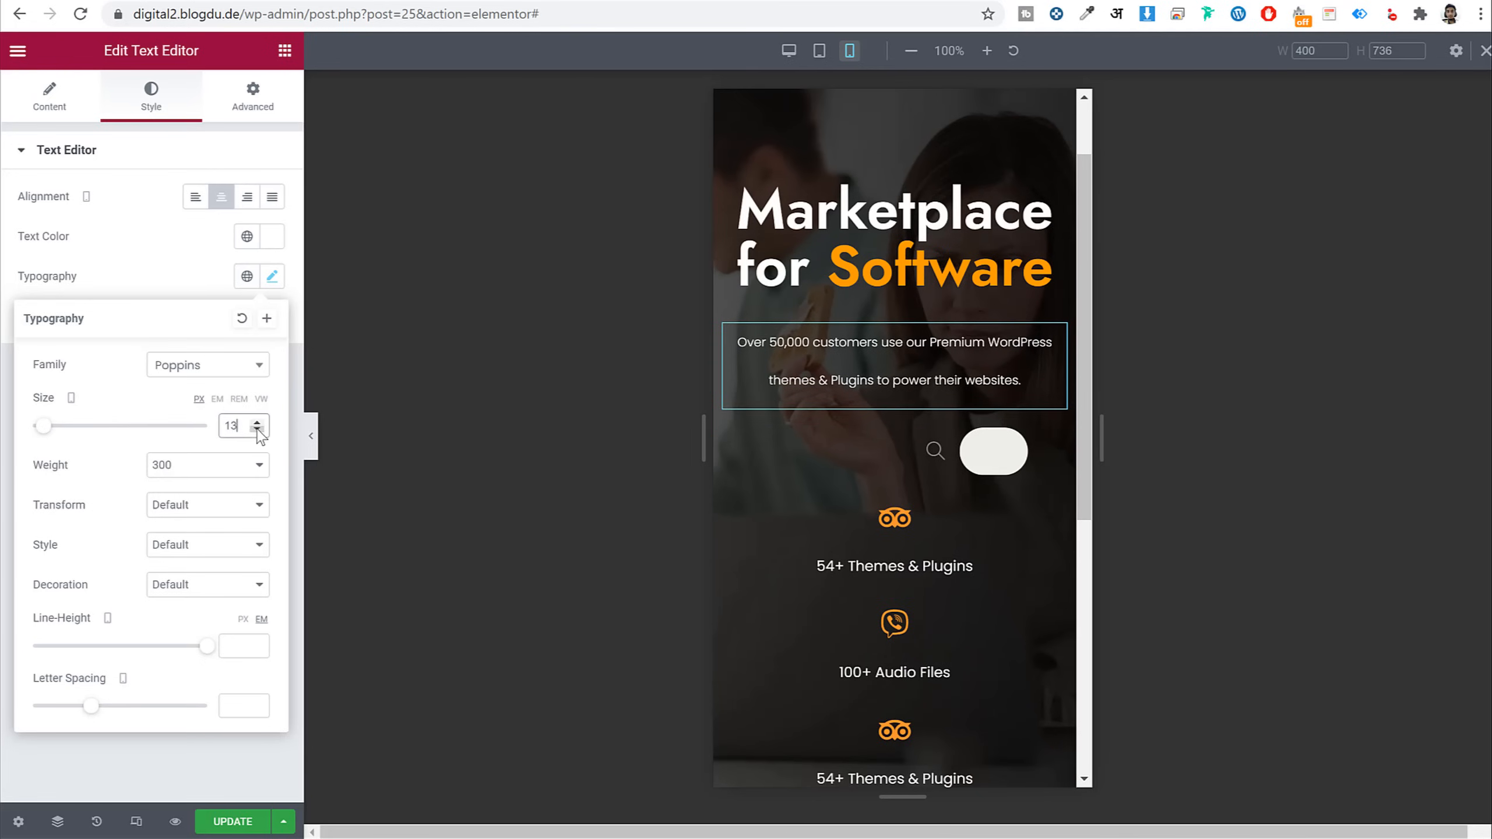
click(257, 422)
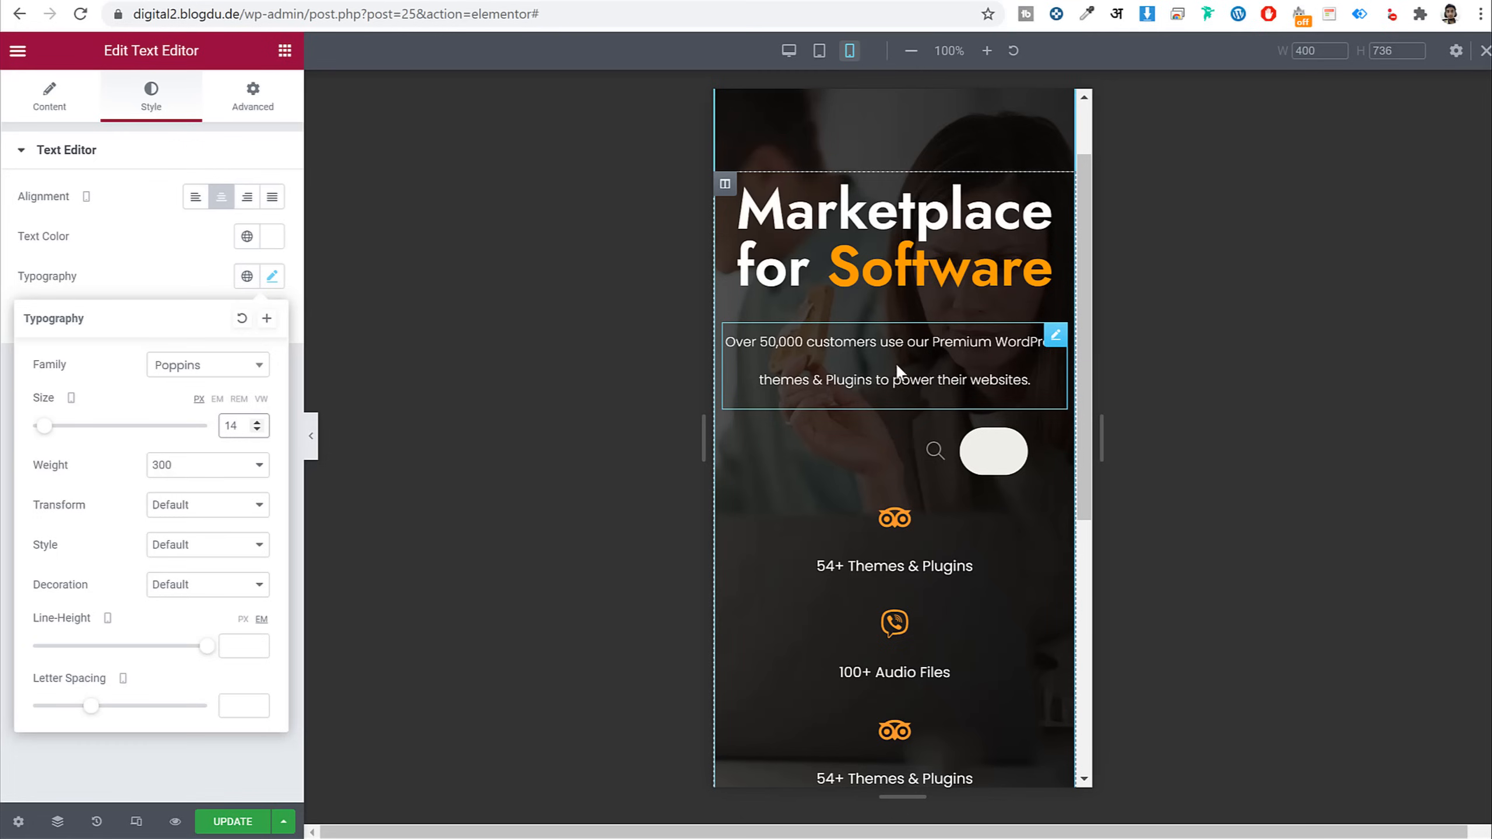
click(243, 619)
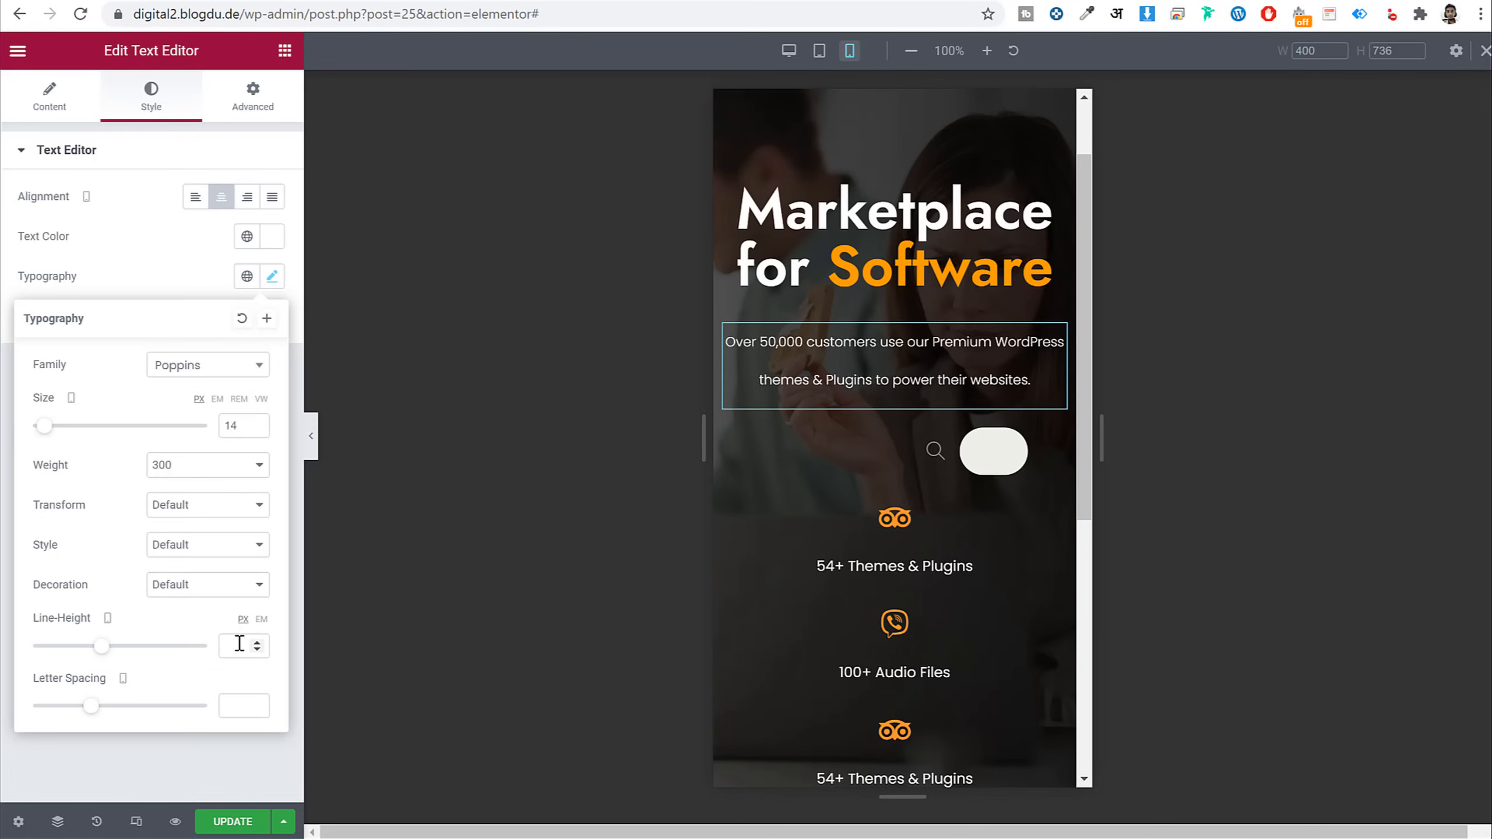
click(239, 643)
text(20)
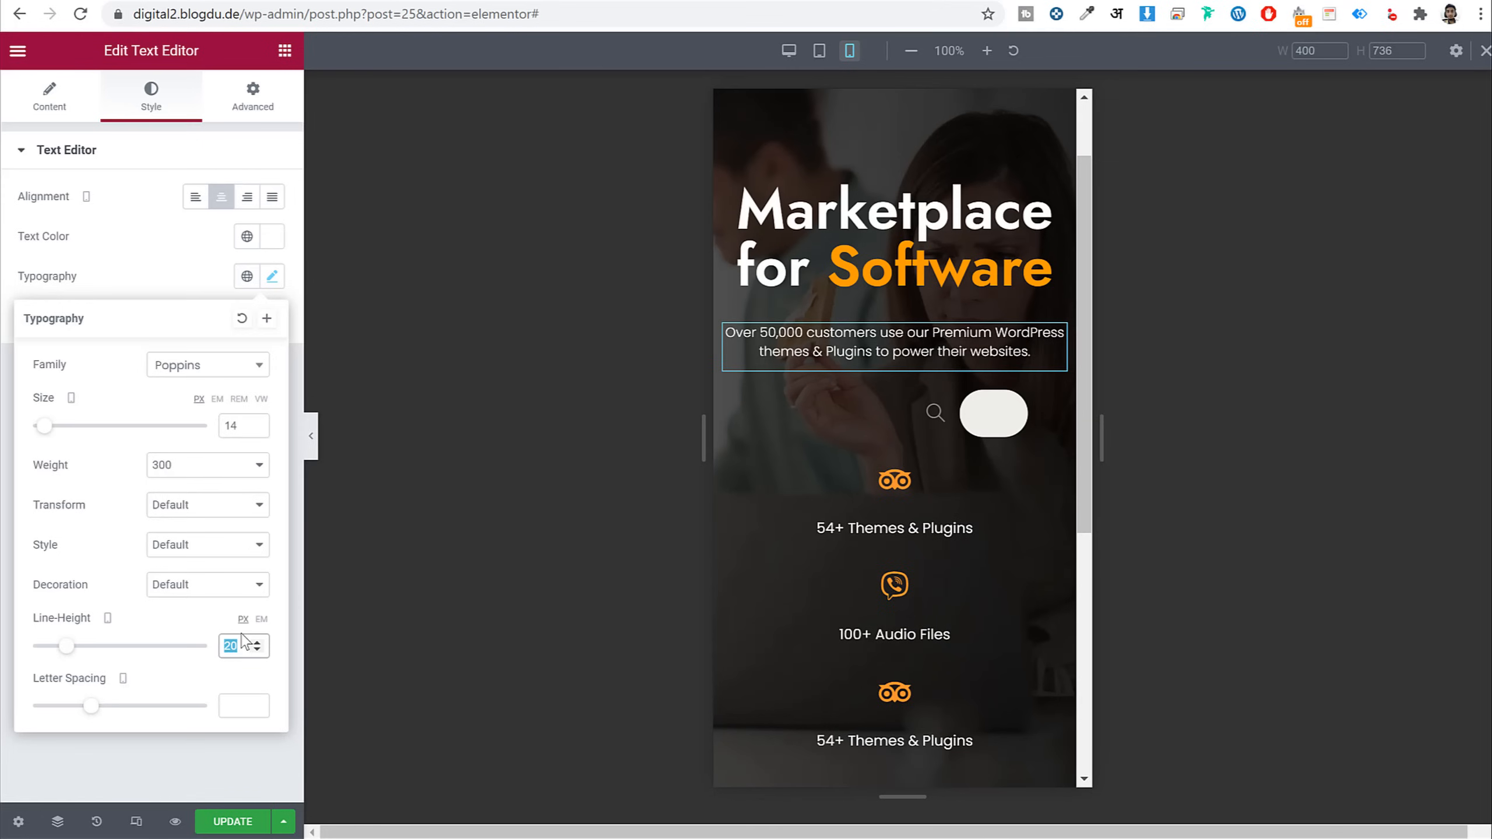
text(24)
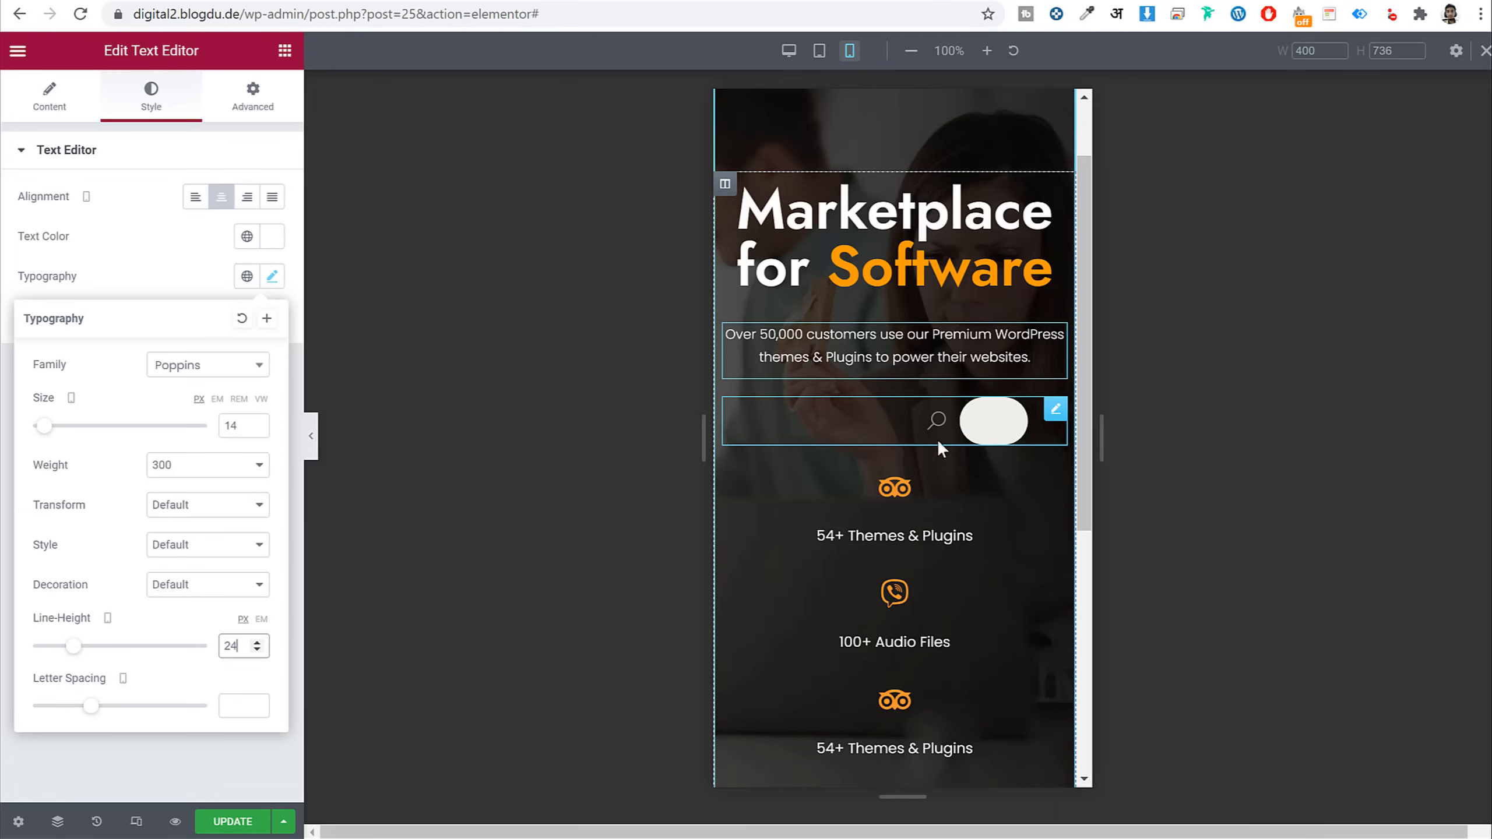
Remove the search bar's 250 side padding by setting it to 0
click(969, 423)
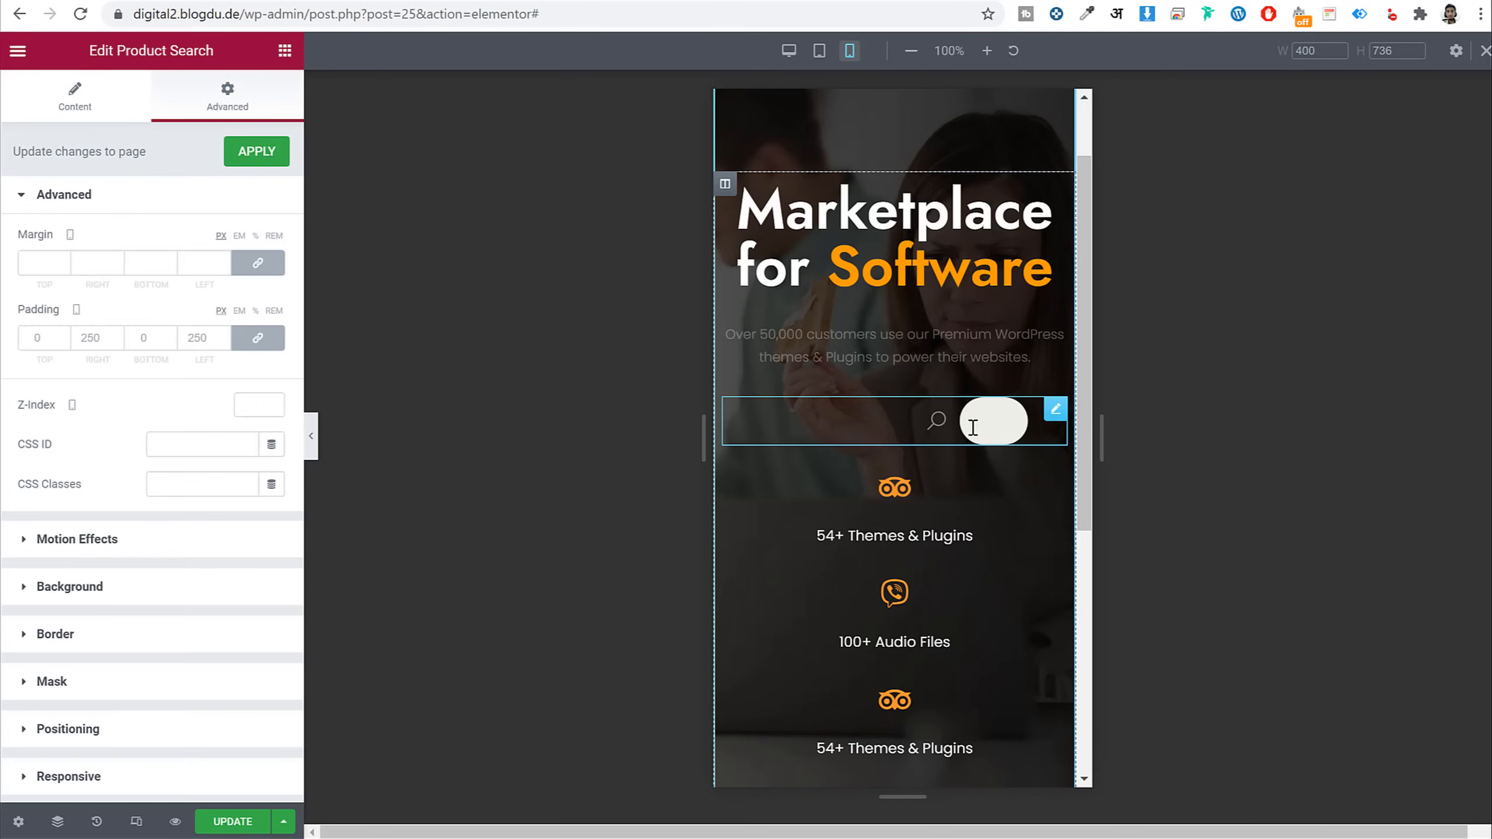
click(85, 332)
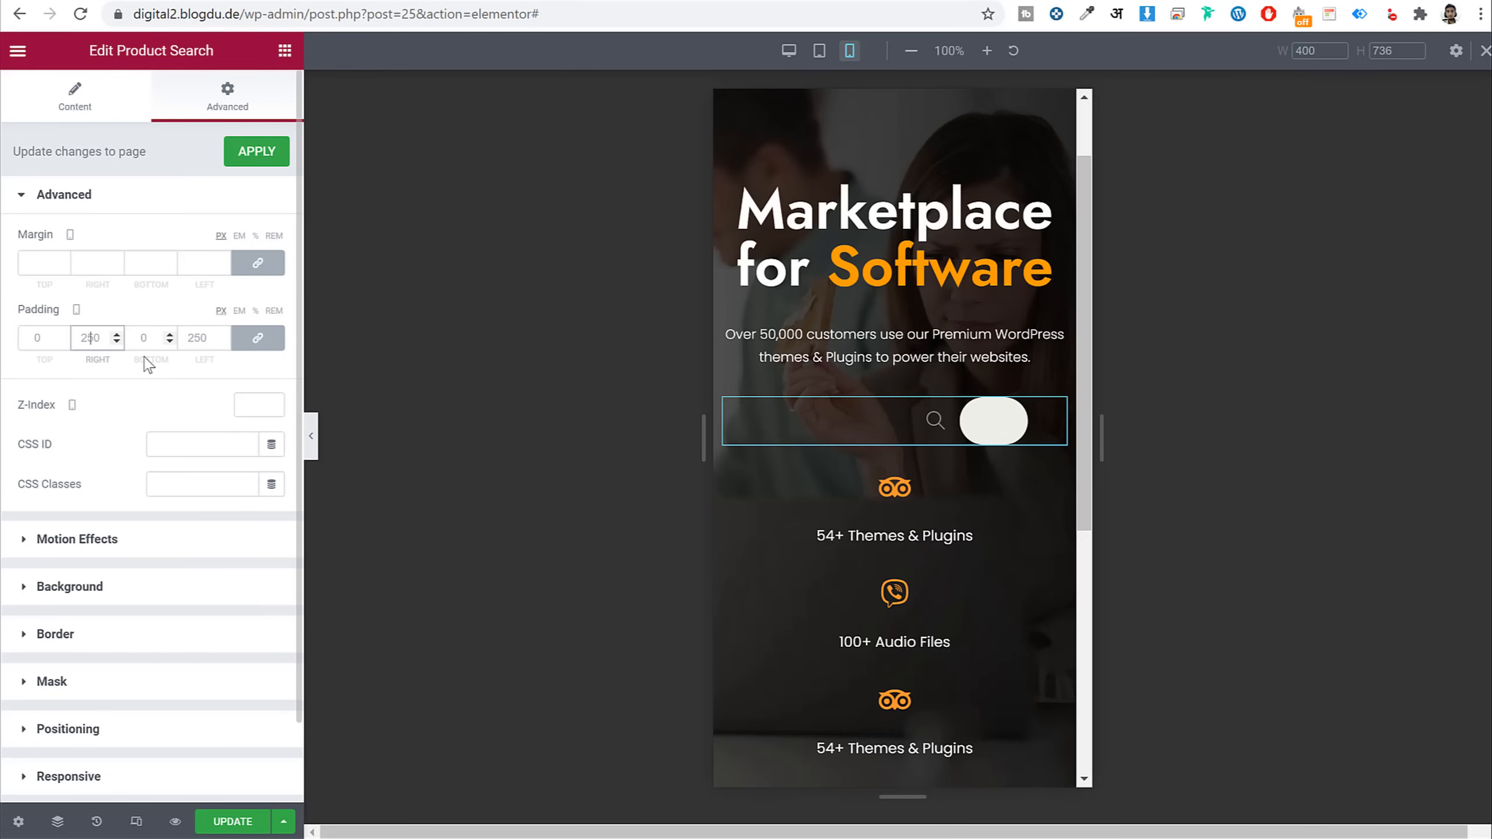
key(ctrl+a)
text(0)
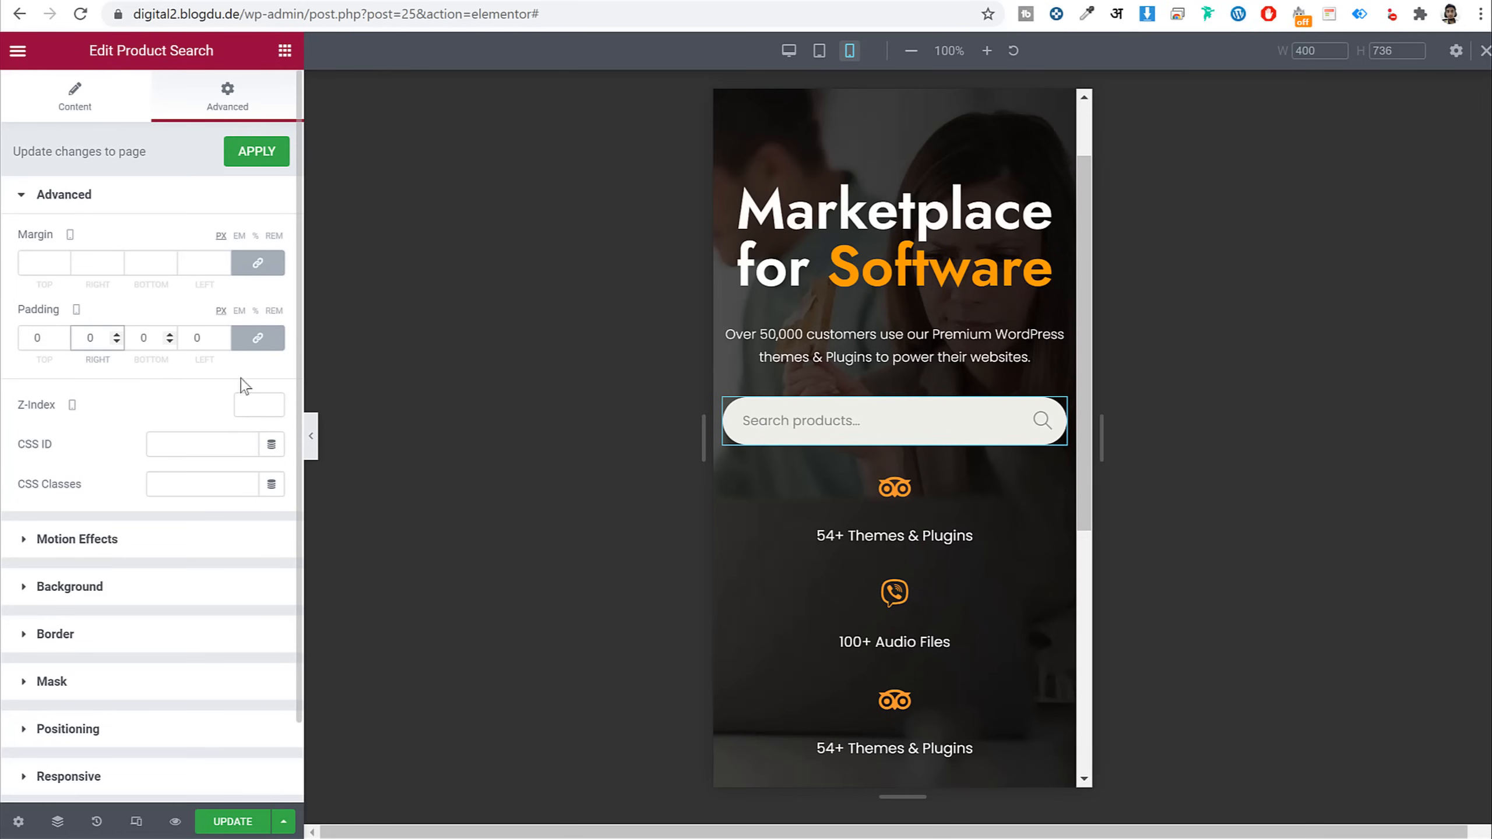
scroll(919, 414, down, 3)
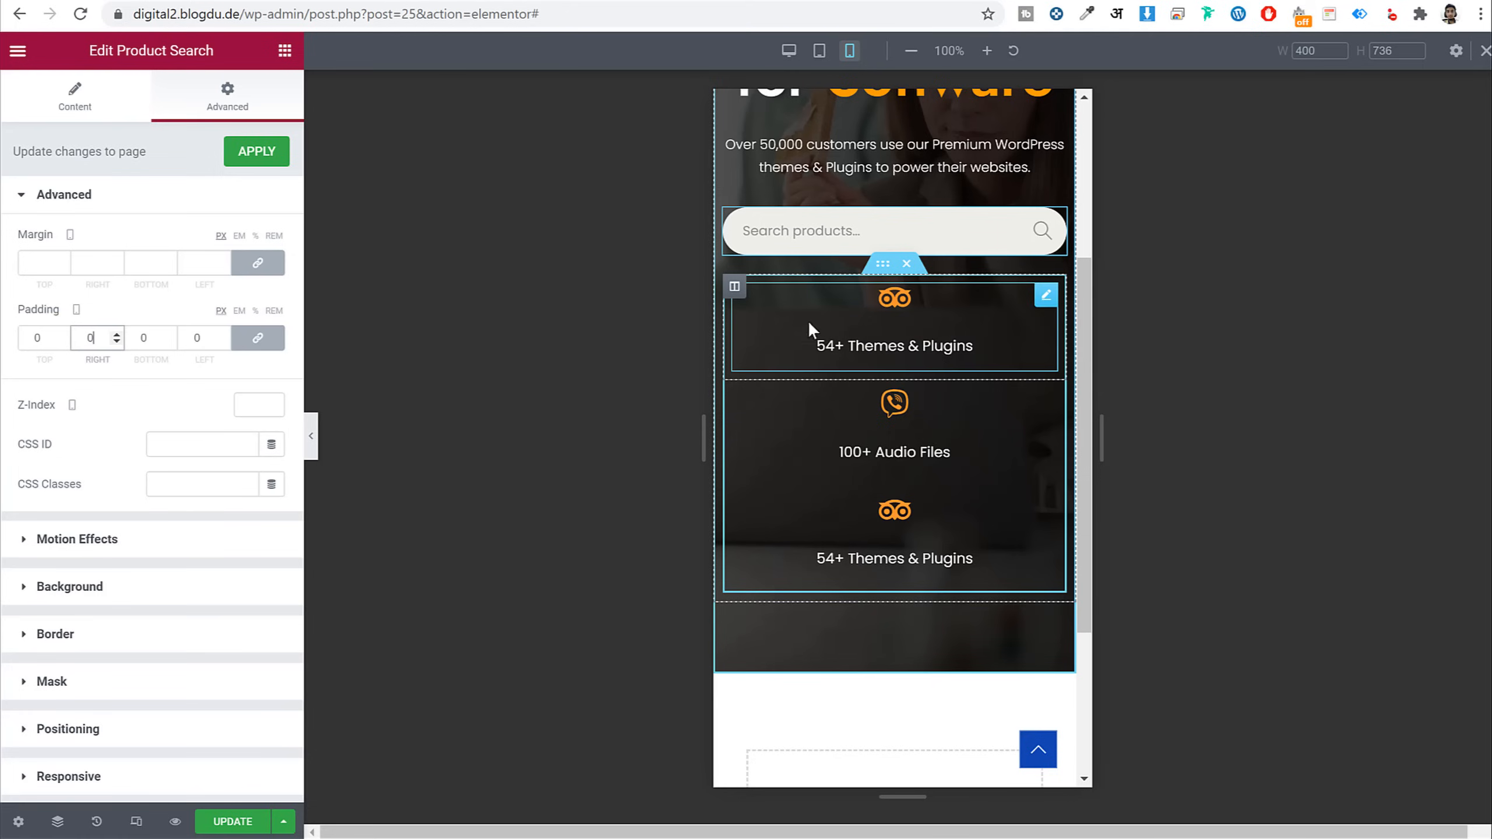
Set each of the three icon-box columns to 33% width on mobile
click(735, 287)
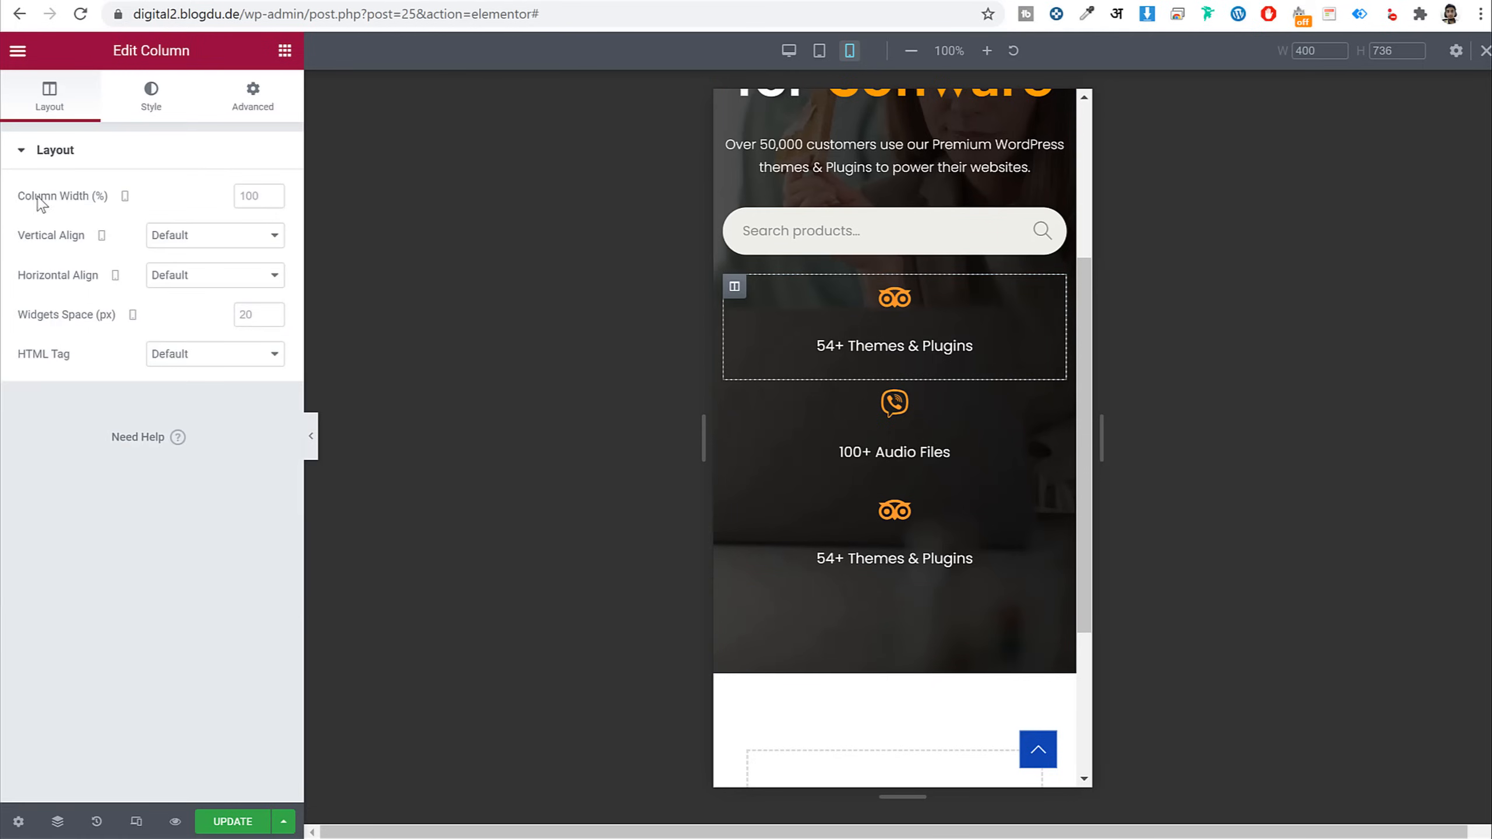
click(256, 196)
text(33)
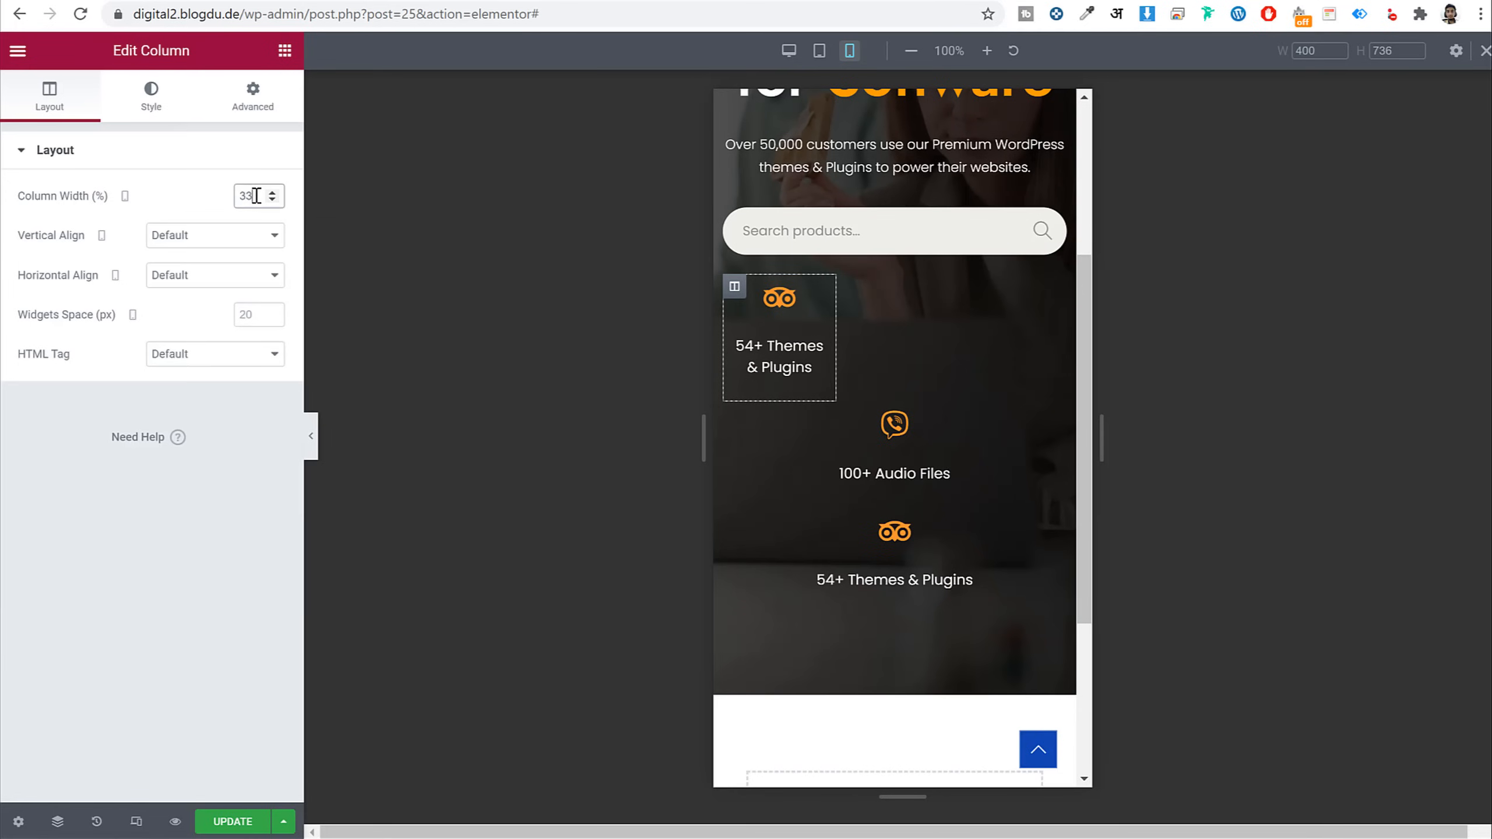
click(734, 414)
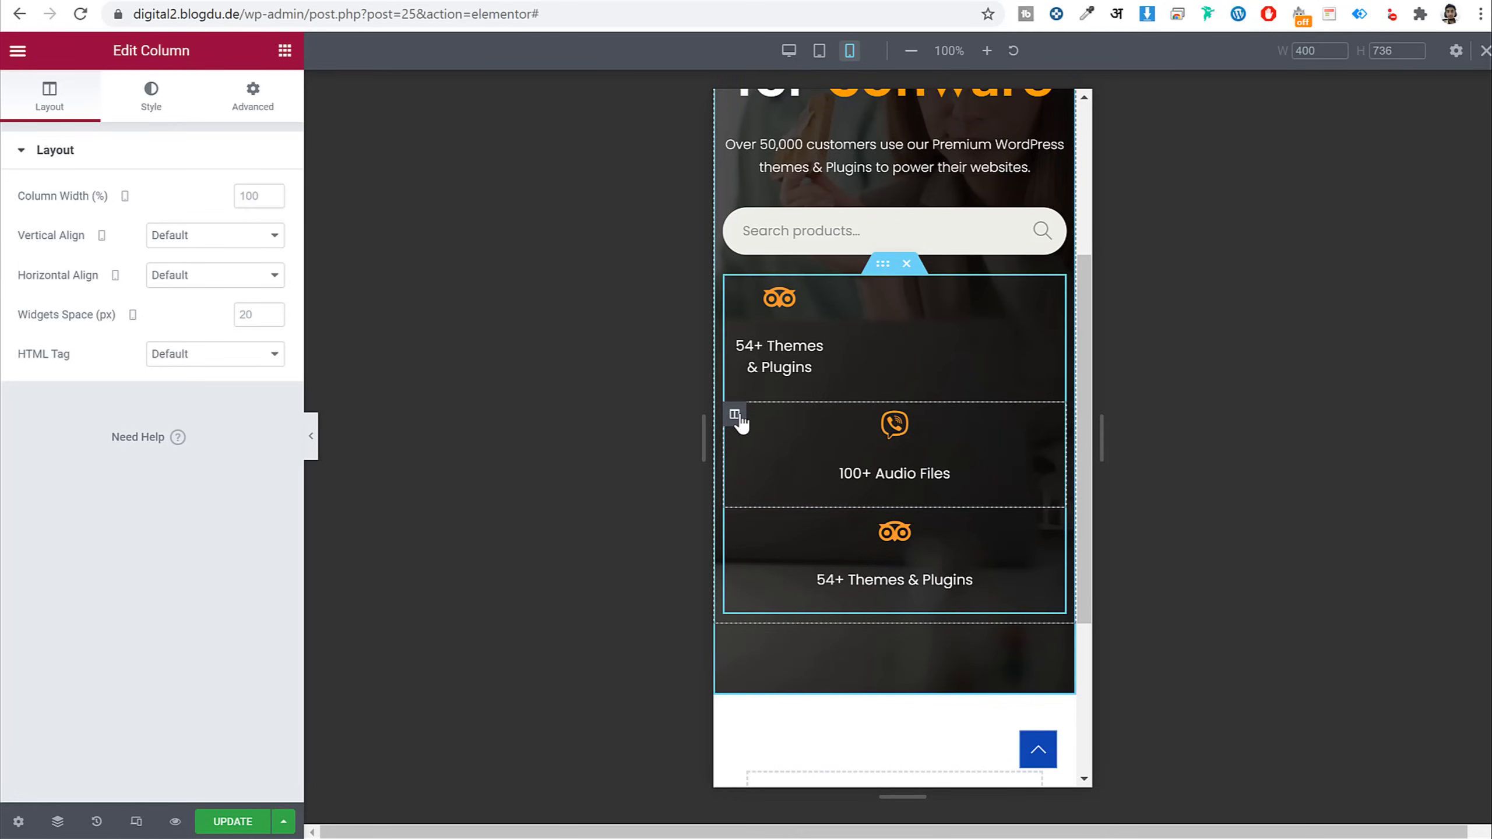
click(250, 187)
text(33)
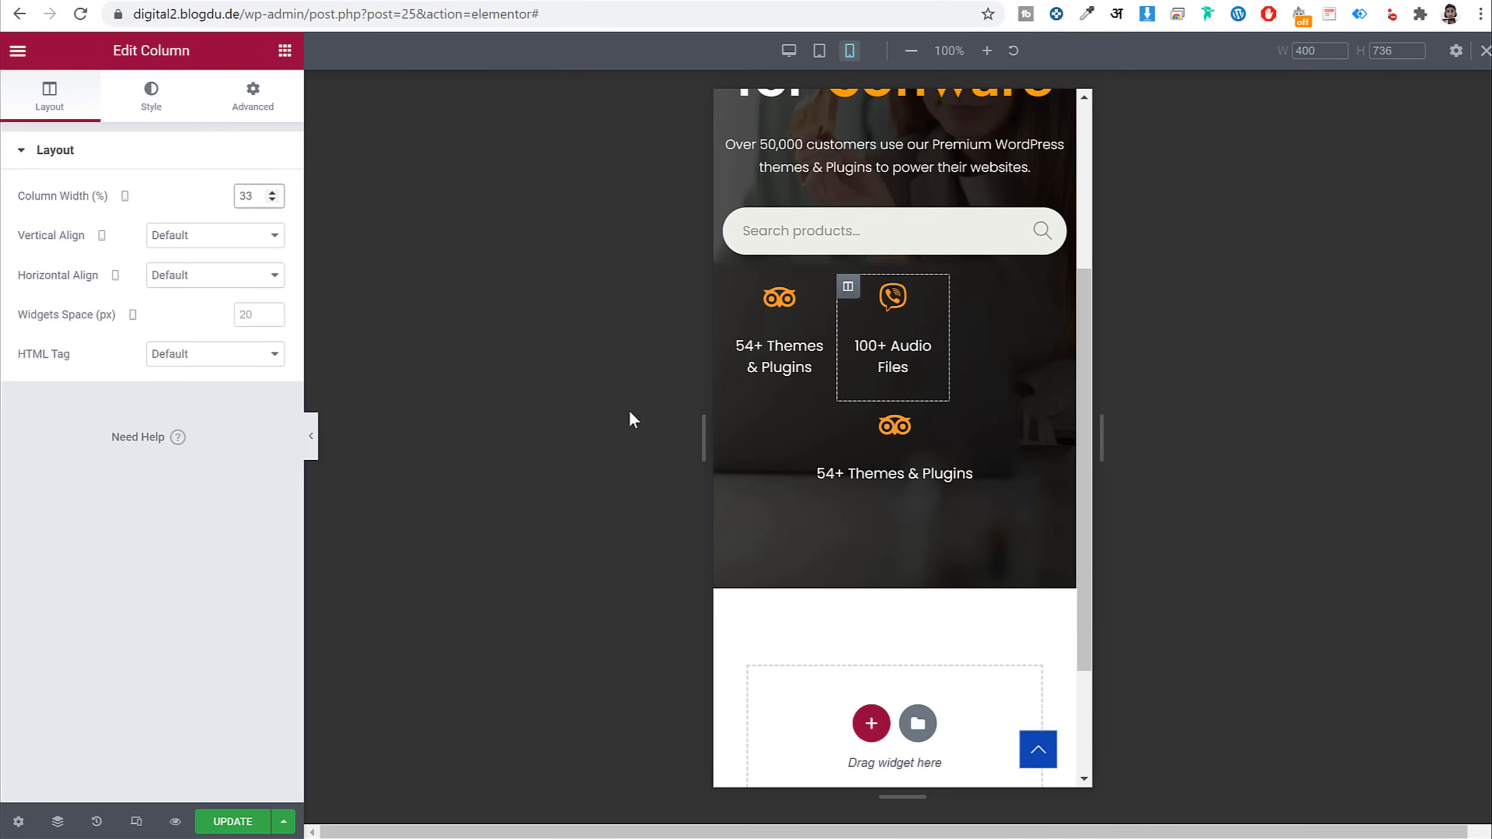
click(734, 414)
click(256, 204)
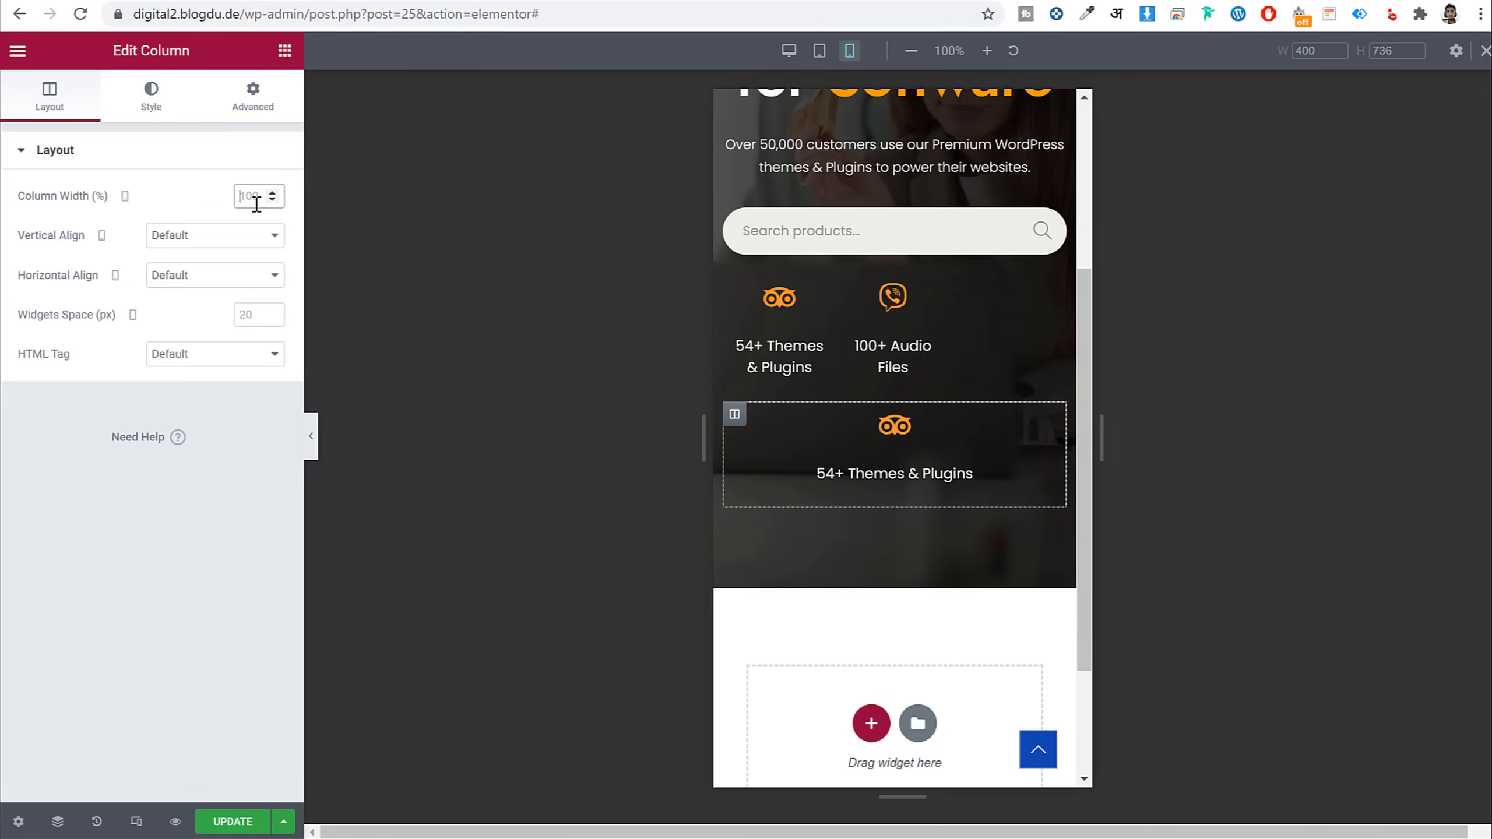
text(33)
scroll(730, 346, up, 5)
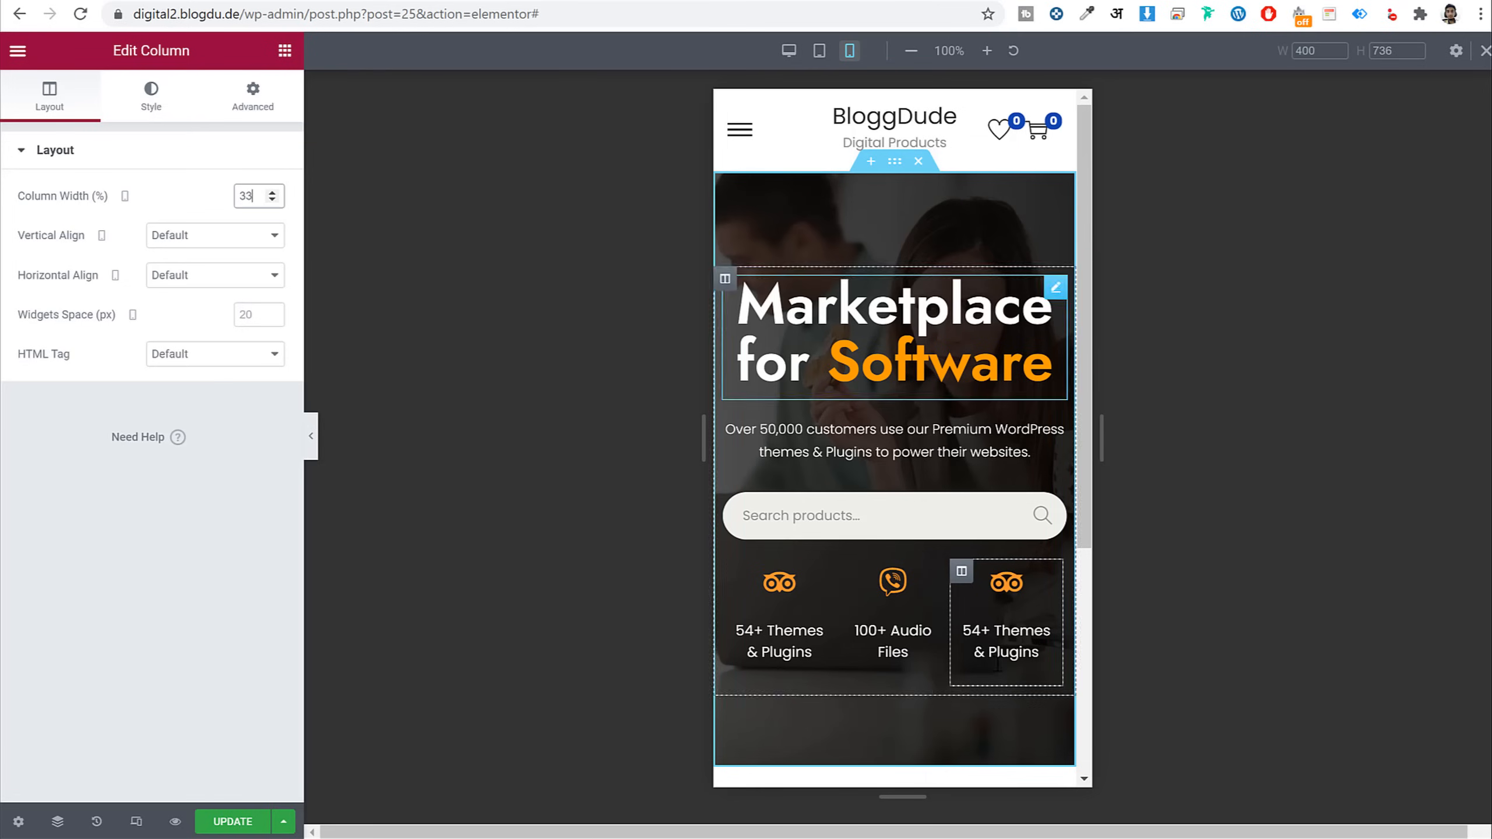
Give the hero section unlinked mobile padding of 50 top, 0 sides, 25 bottom, and update the page
click(898, 164)
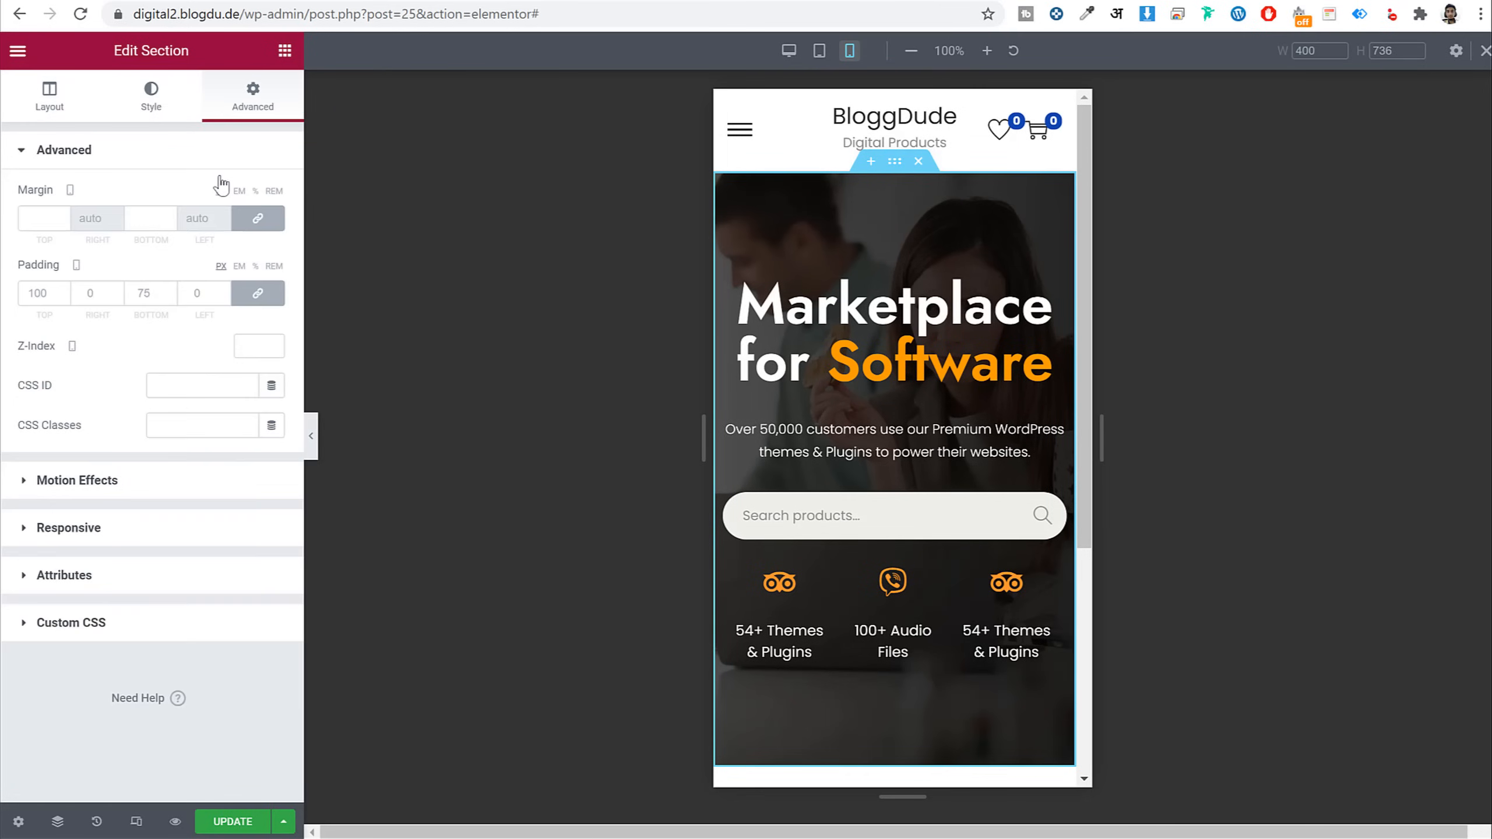
click(38, 292)
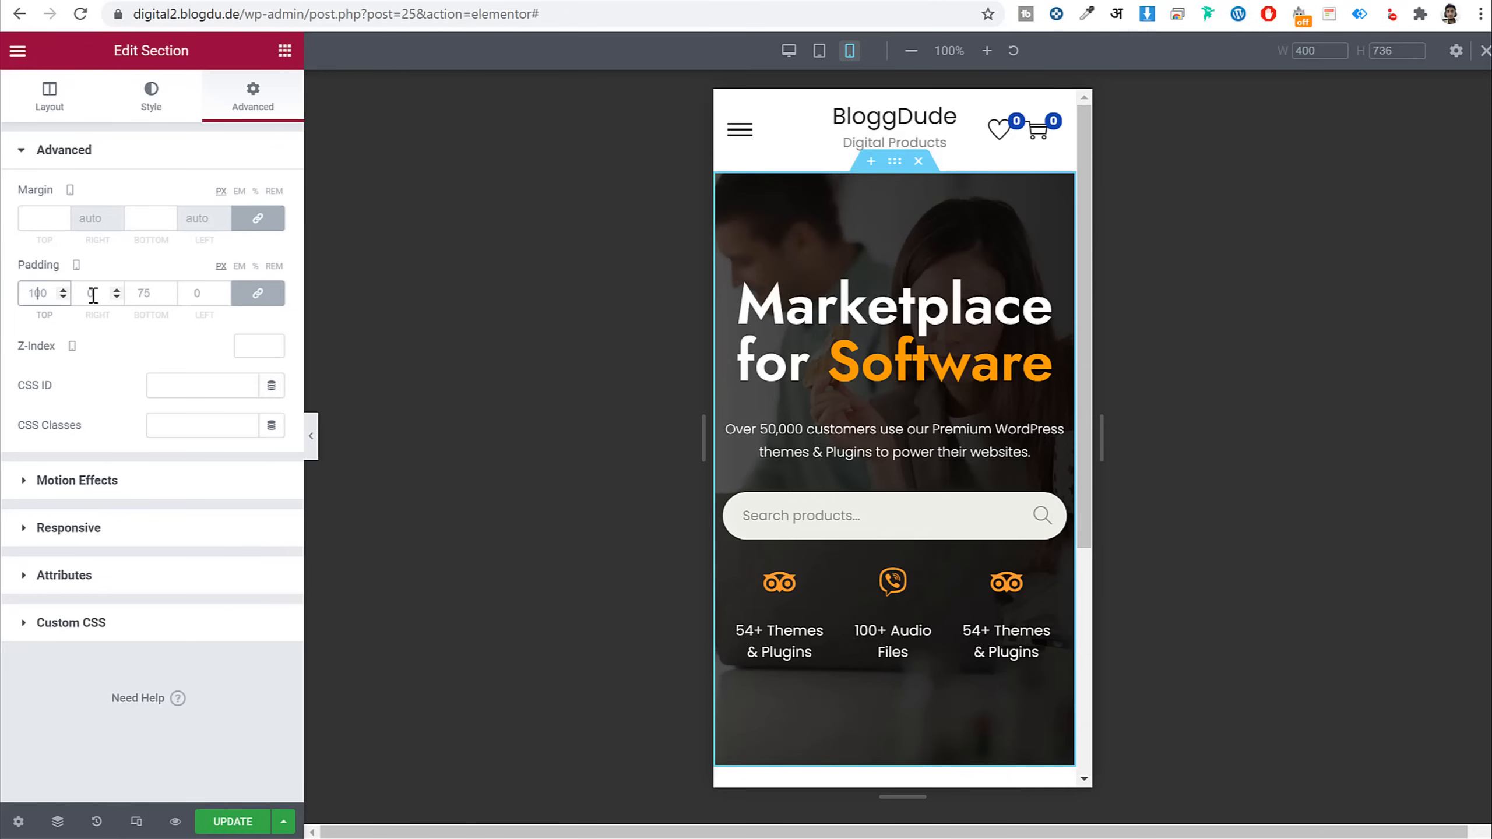
key(ctrl+a)
text(50)
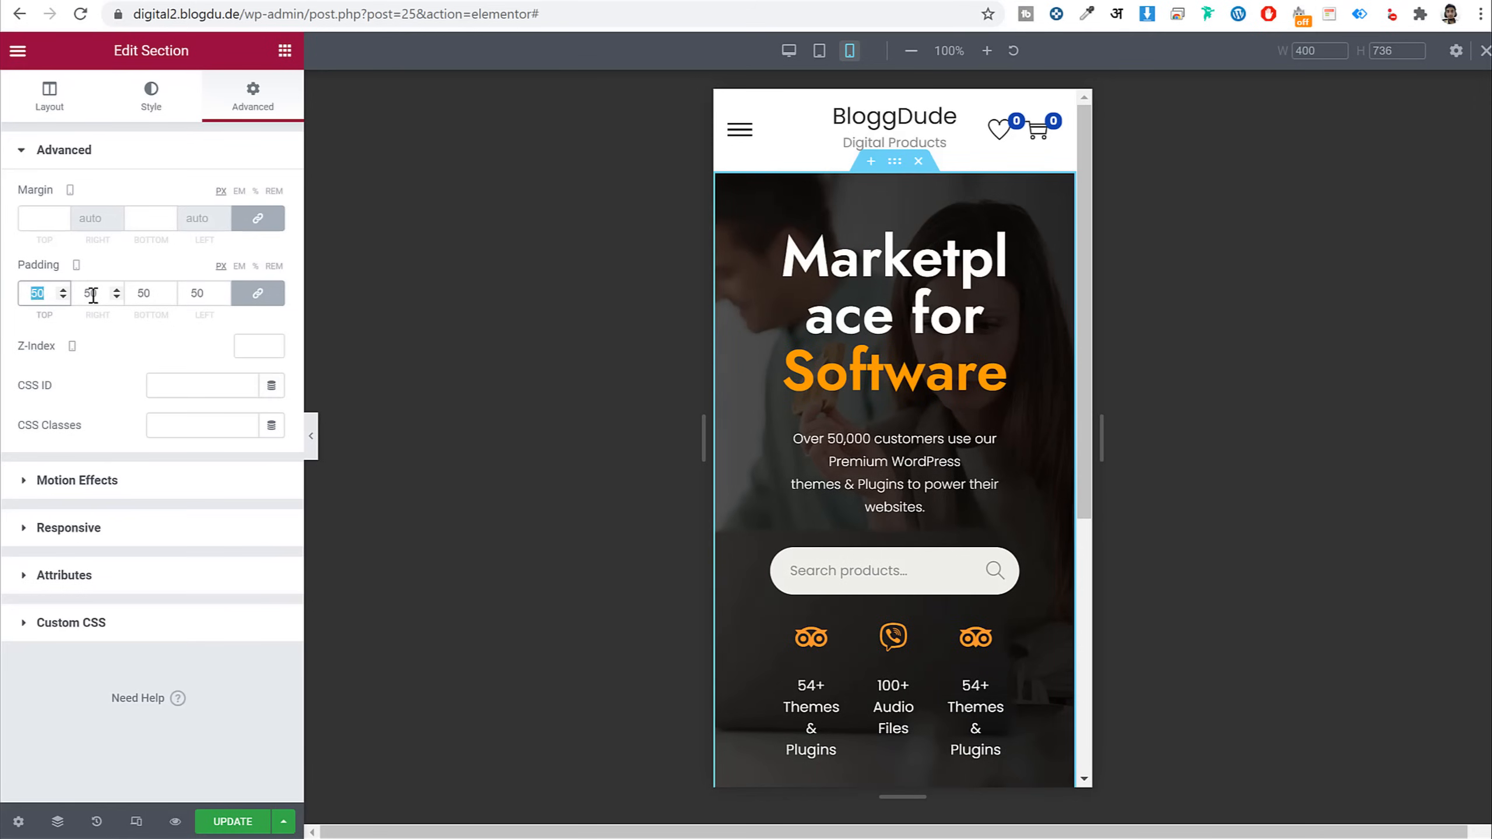
text(0)
click(257, 292)
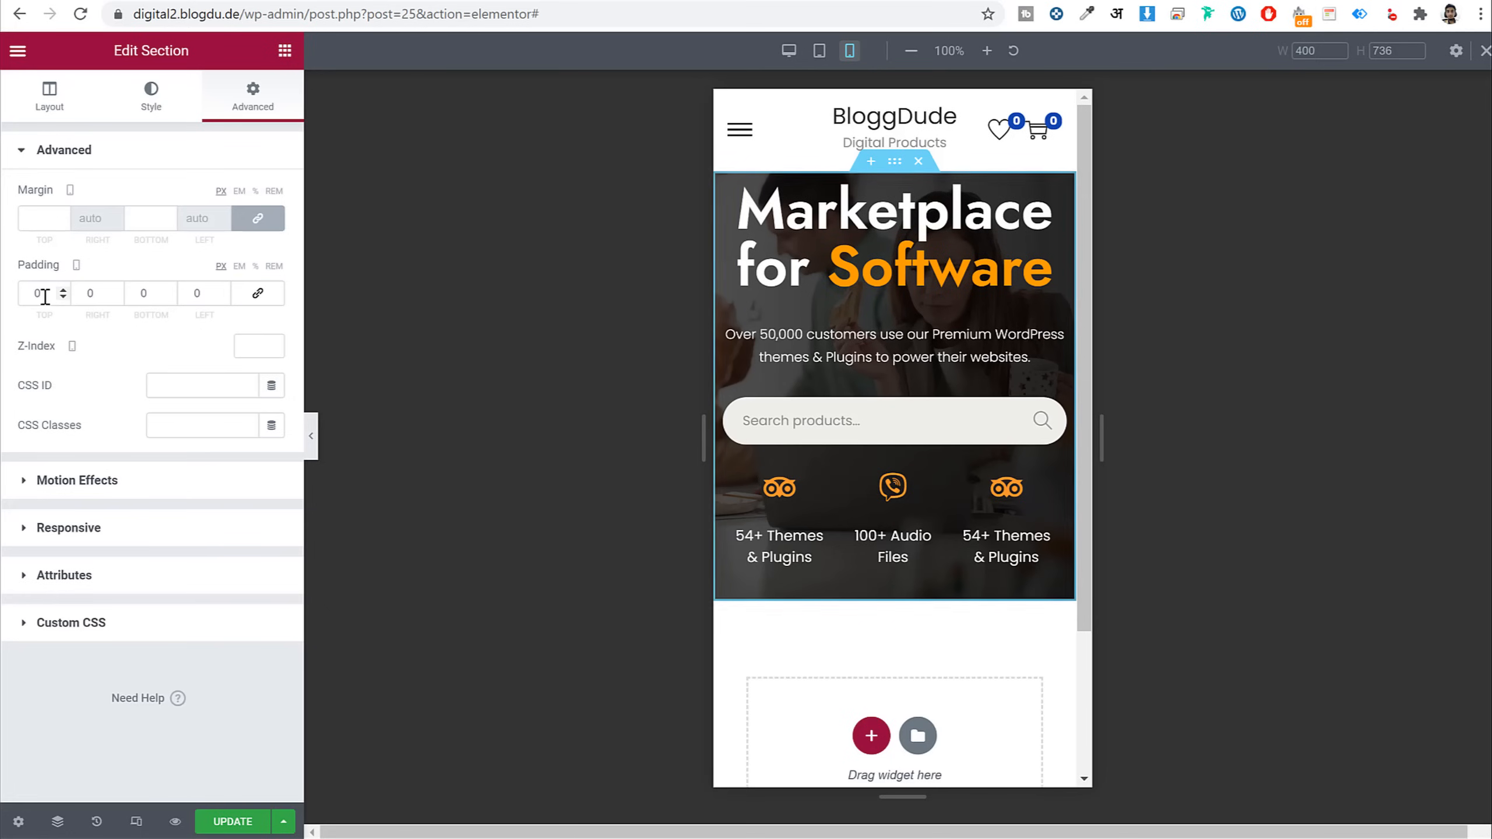
click(44, 296)
key(ctrl+a)
text(50)
key(Tab)
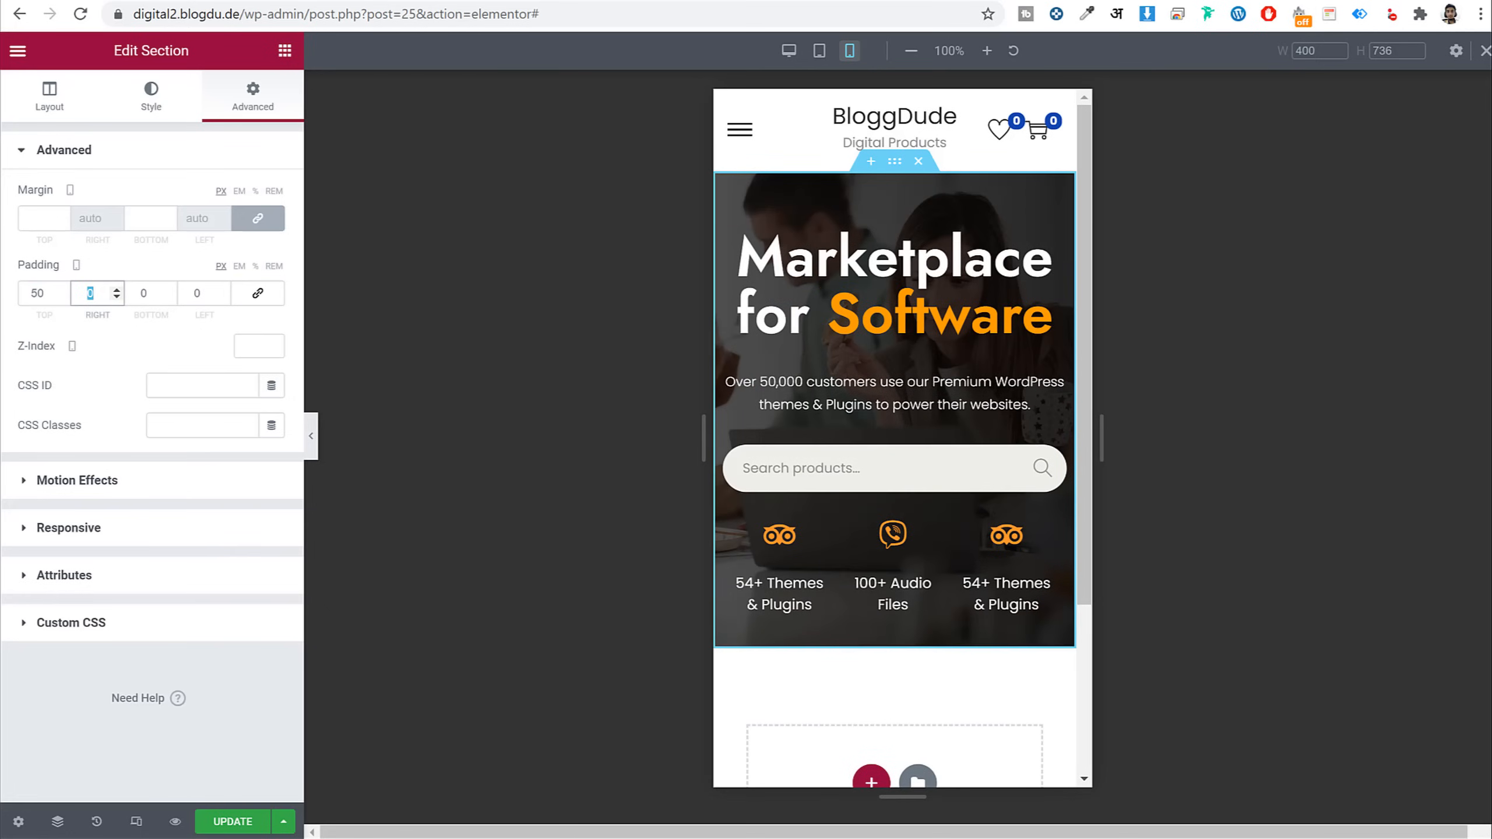
key(Tab)
text(25)
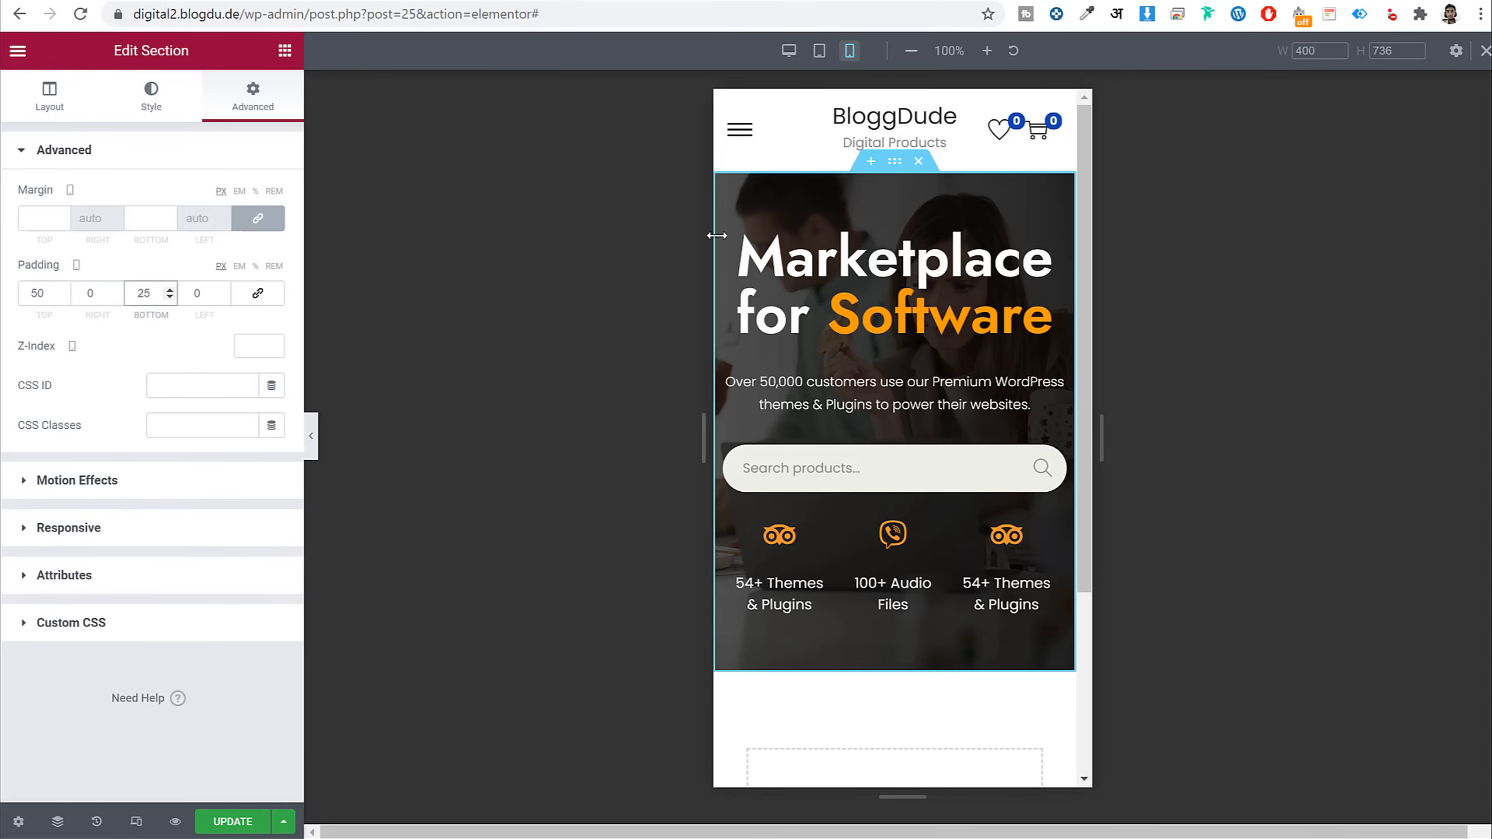
click(253, 821)
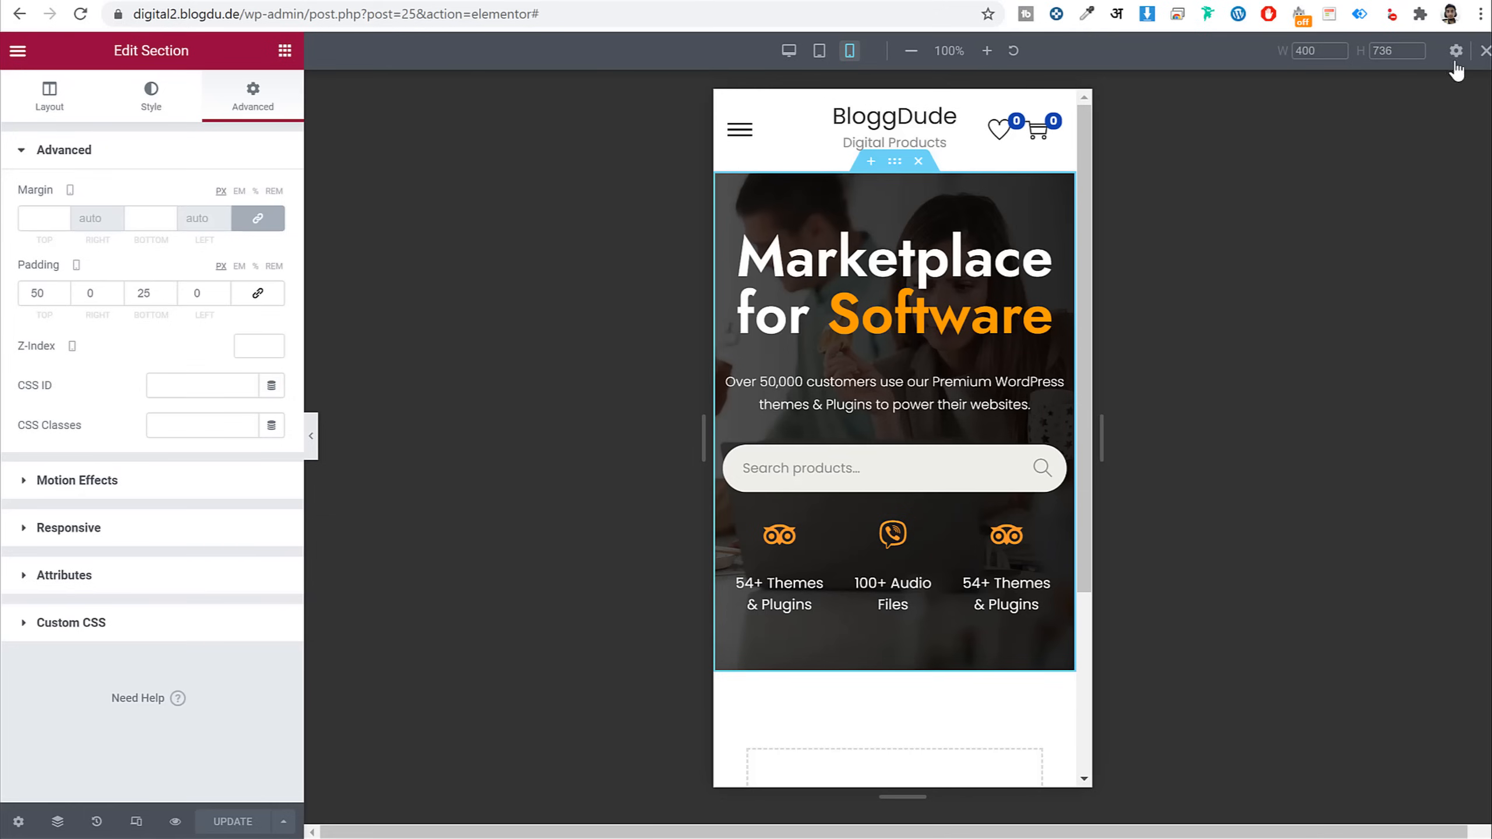
Return to desktop view and add a single-column section below the hero
click(1485, 51)
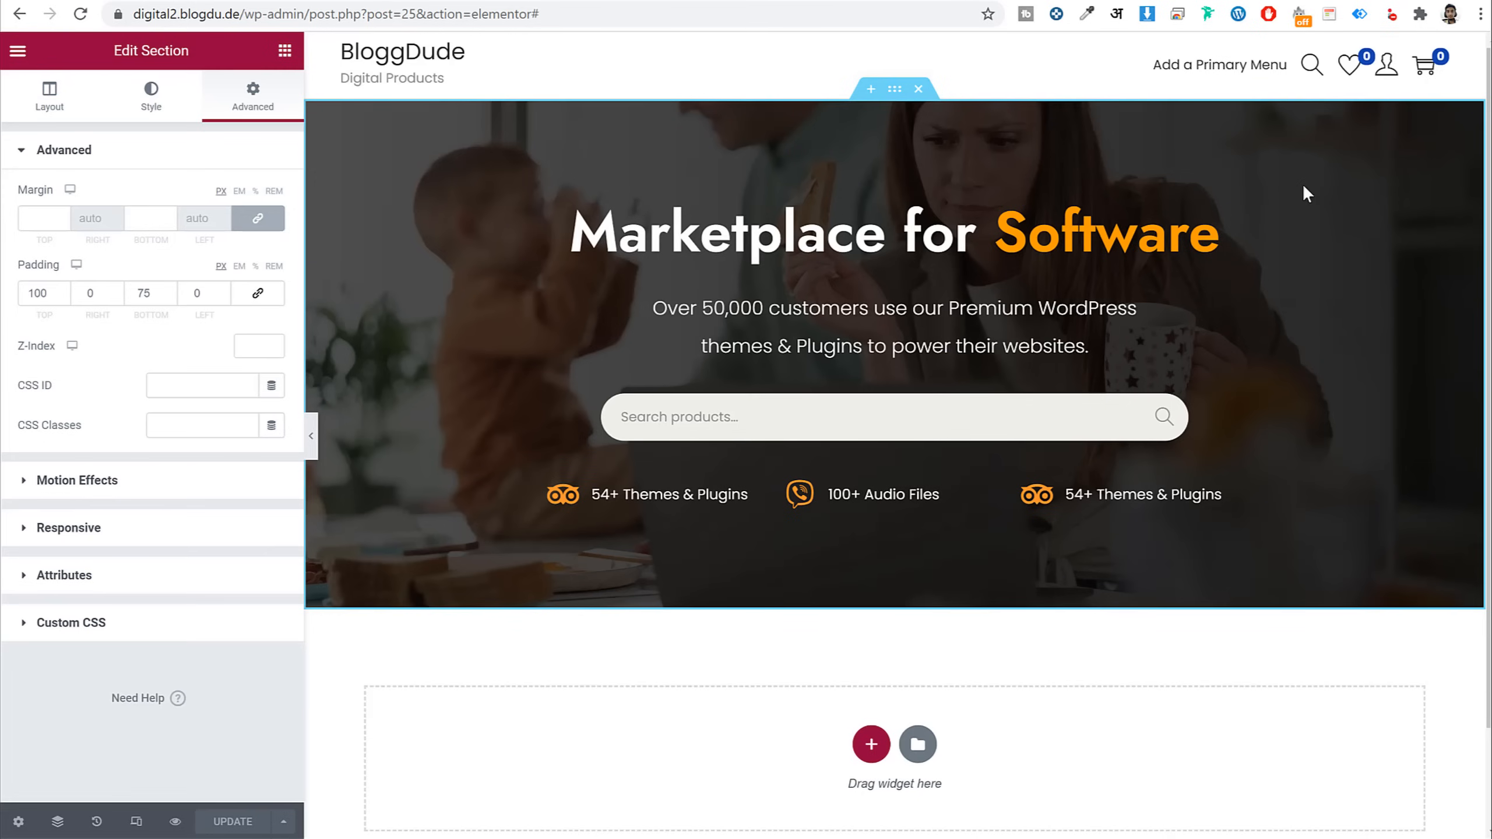
click(285, 52)
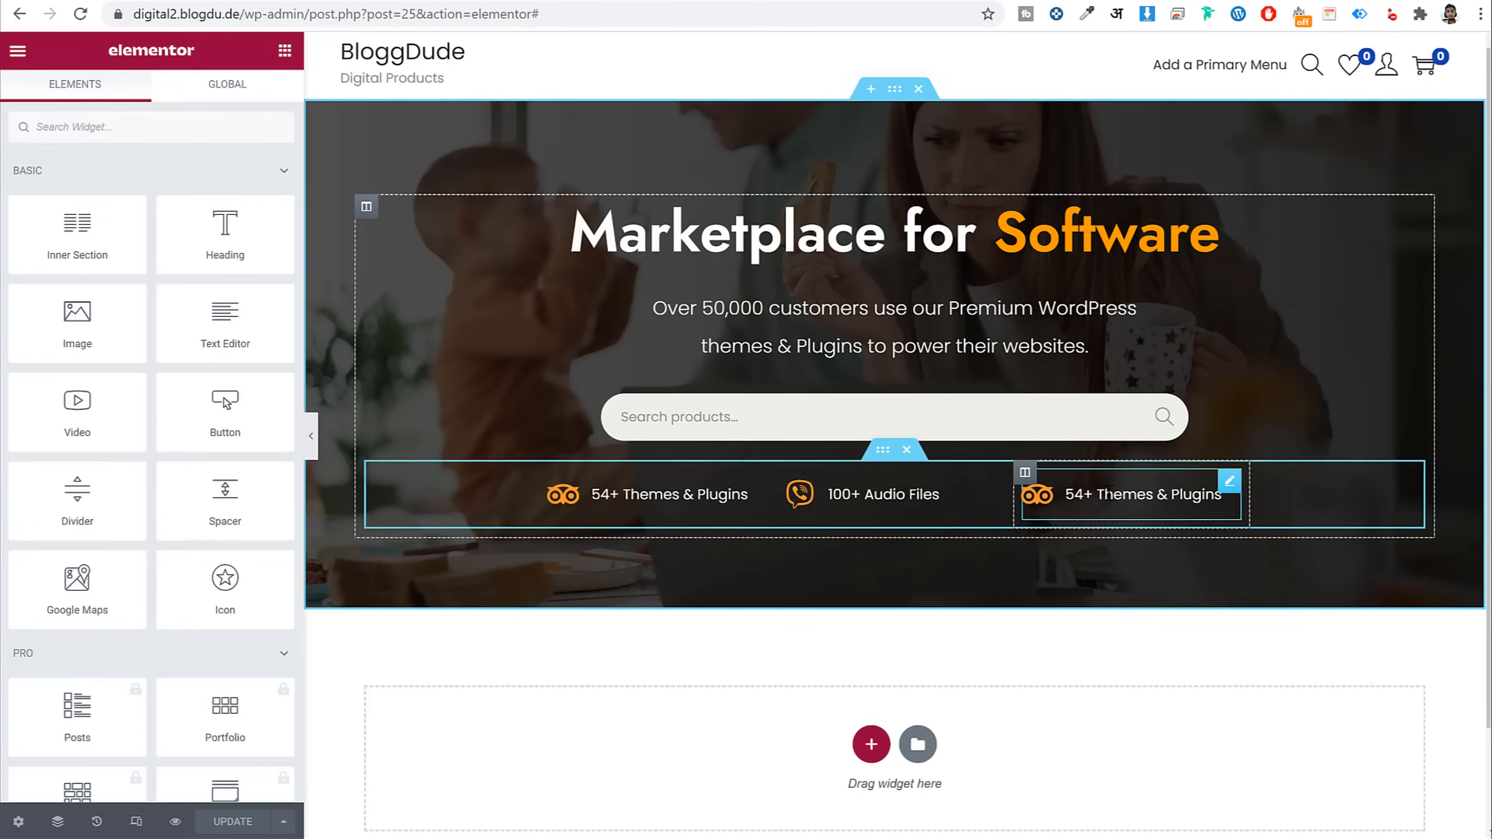
scroll(1126, 630, down, 2)
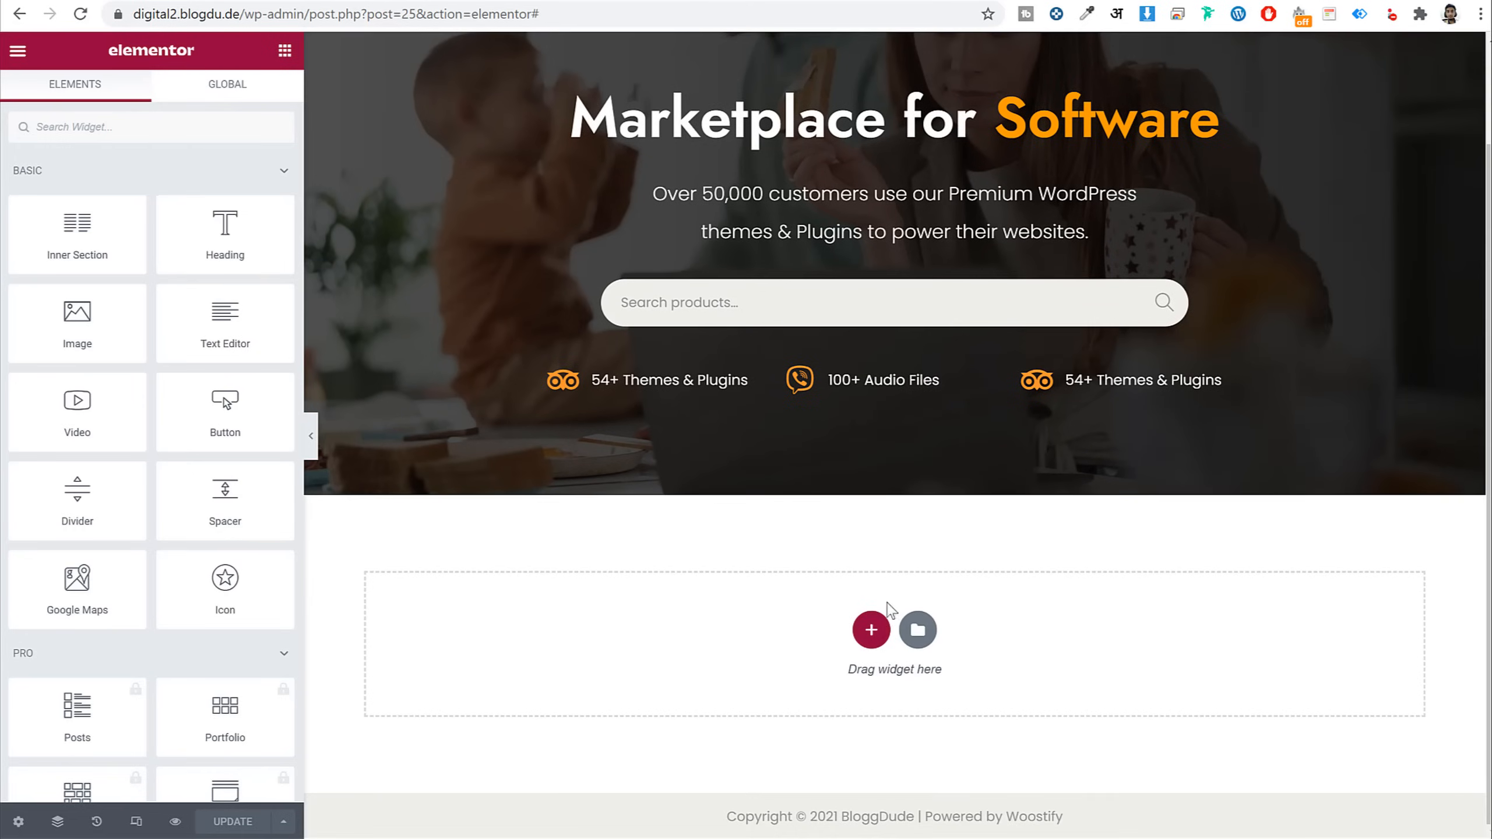
click(871, 630)
scroll(693, 674, down, 2)
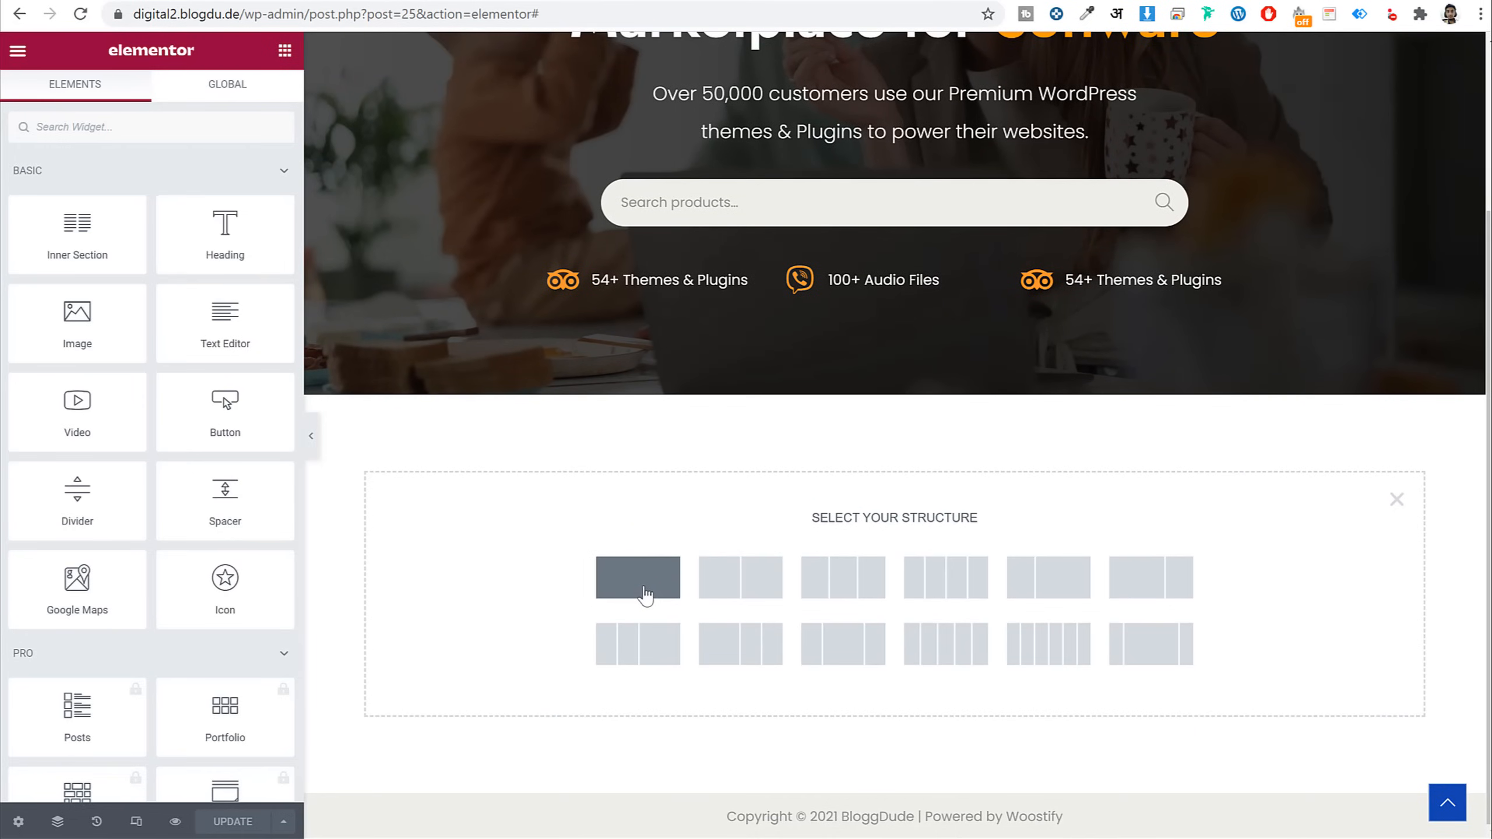
click(645, 595)
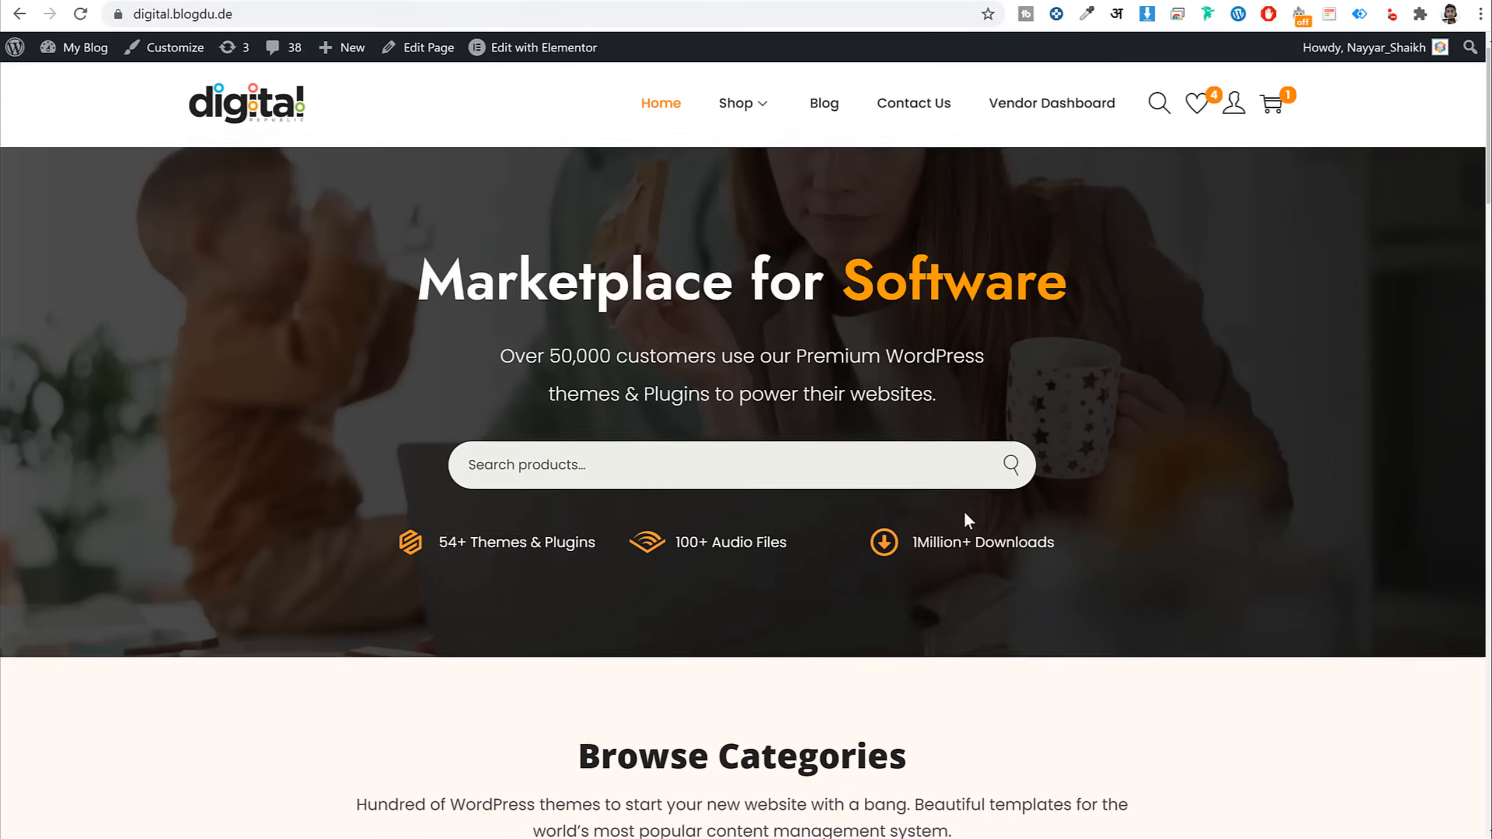
Select the 'Browse Categories' heading text to copy it
scroll(963, 511, down, 5)
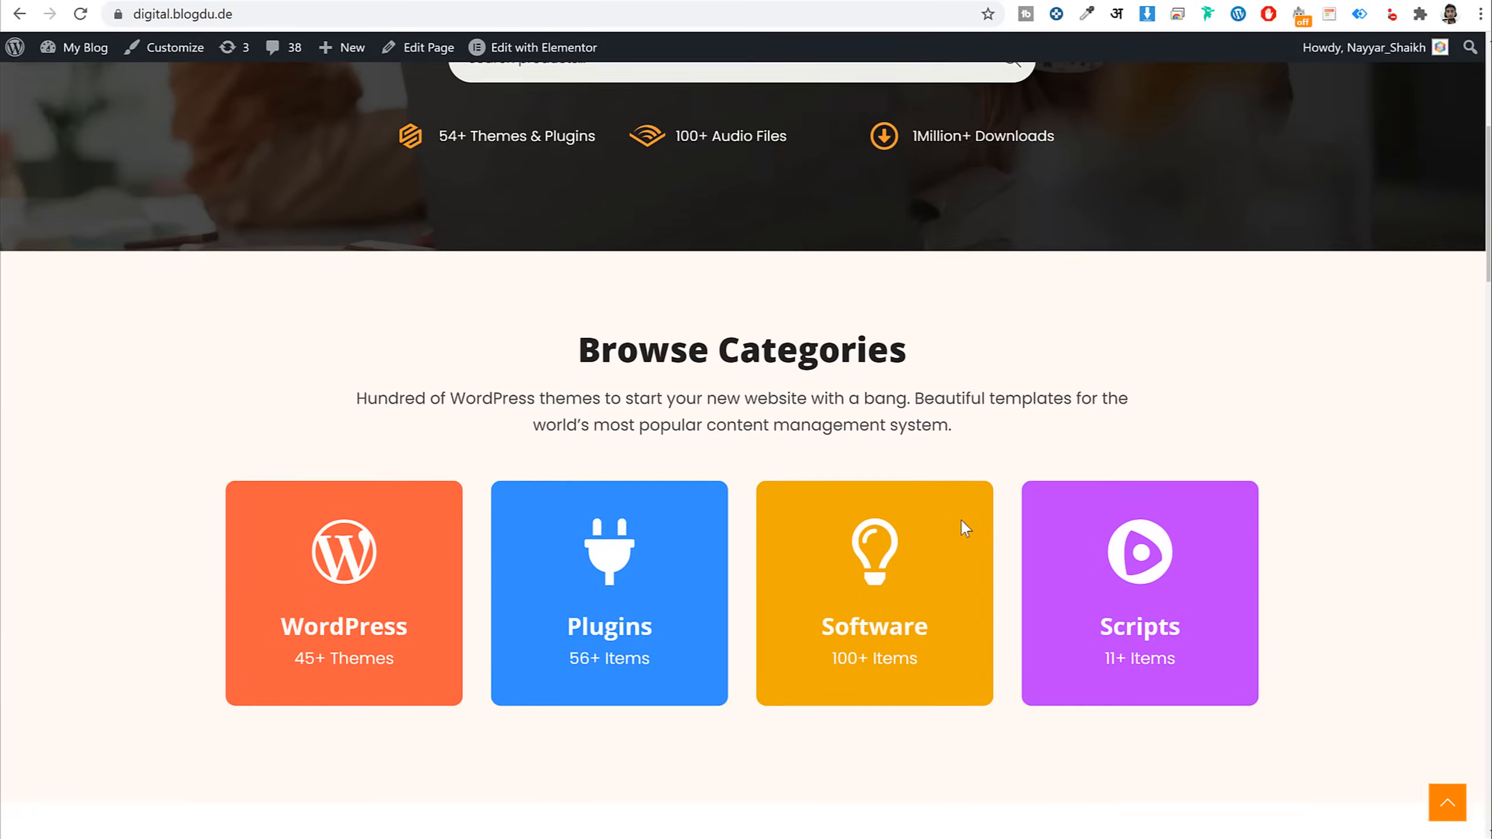
scroll(964, 526, down, 3)
drag(556, 174, 956, 214)
drag(650, 192, 949, 183)
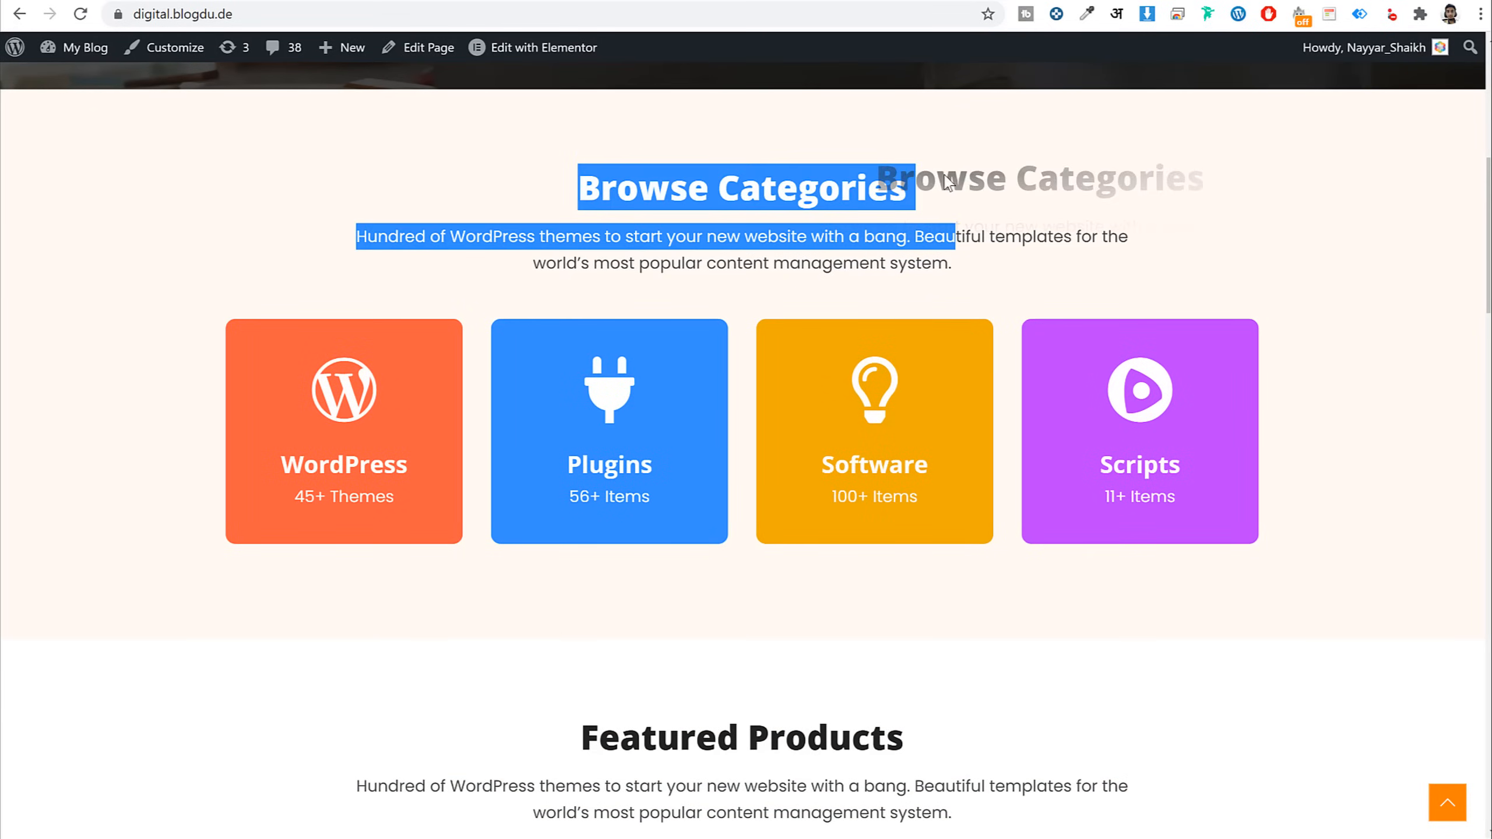
triple_click(827, 209)
key(ctrl+c)
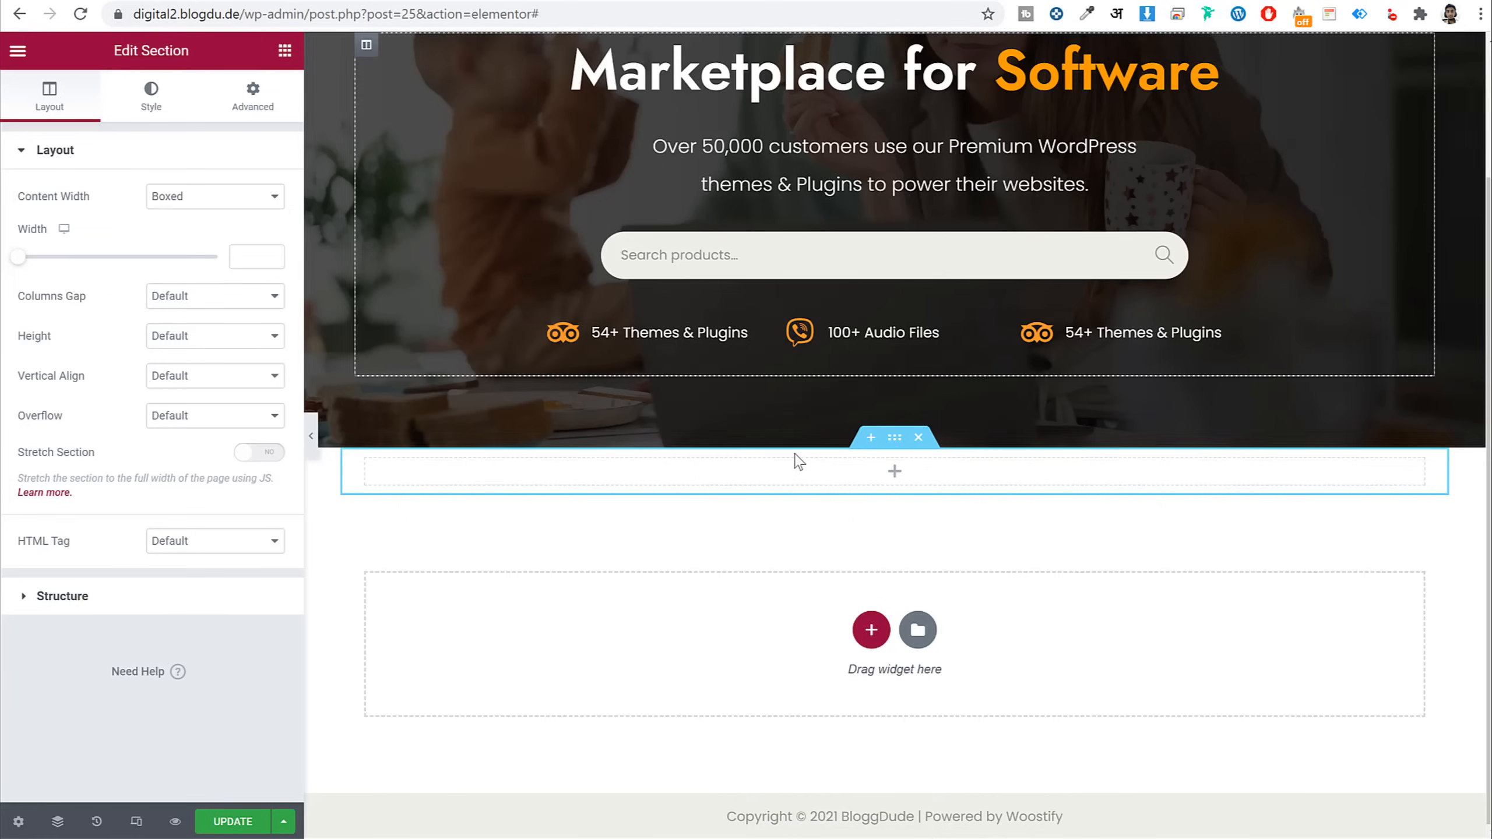
Add a centred Heading widget titled 'Browse Categories' to the new section
click(286, 56)
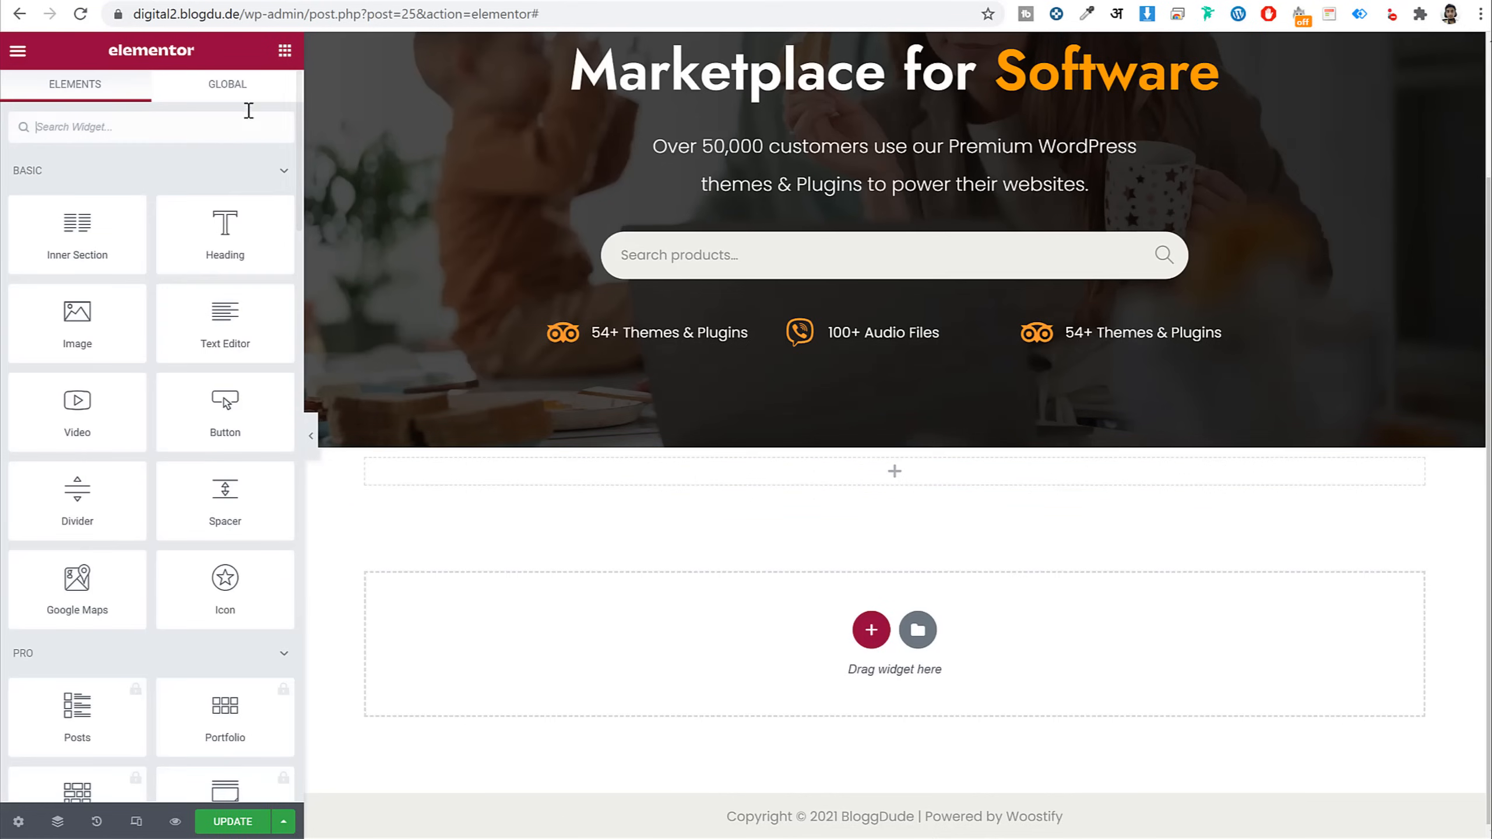
drag(225, 234, 886, 487)
double_click(218, 230)
key(ctrl+a)
key(ctrl+v)
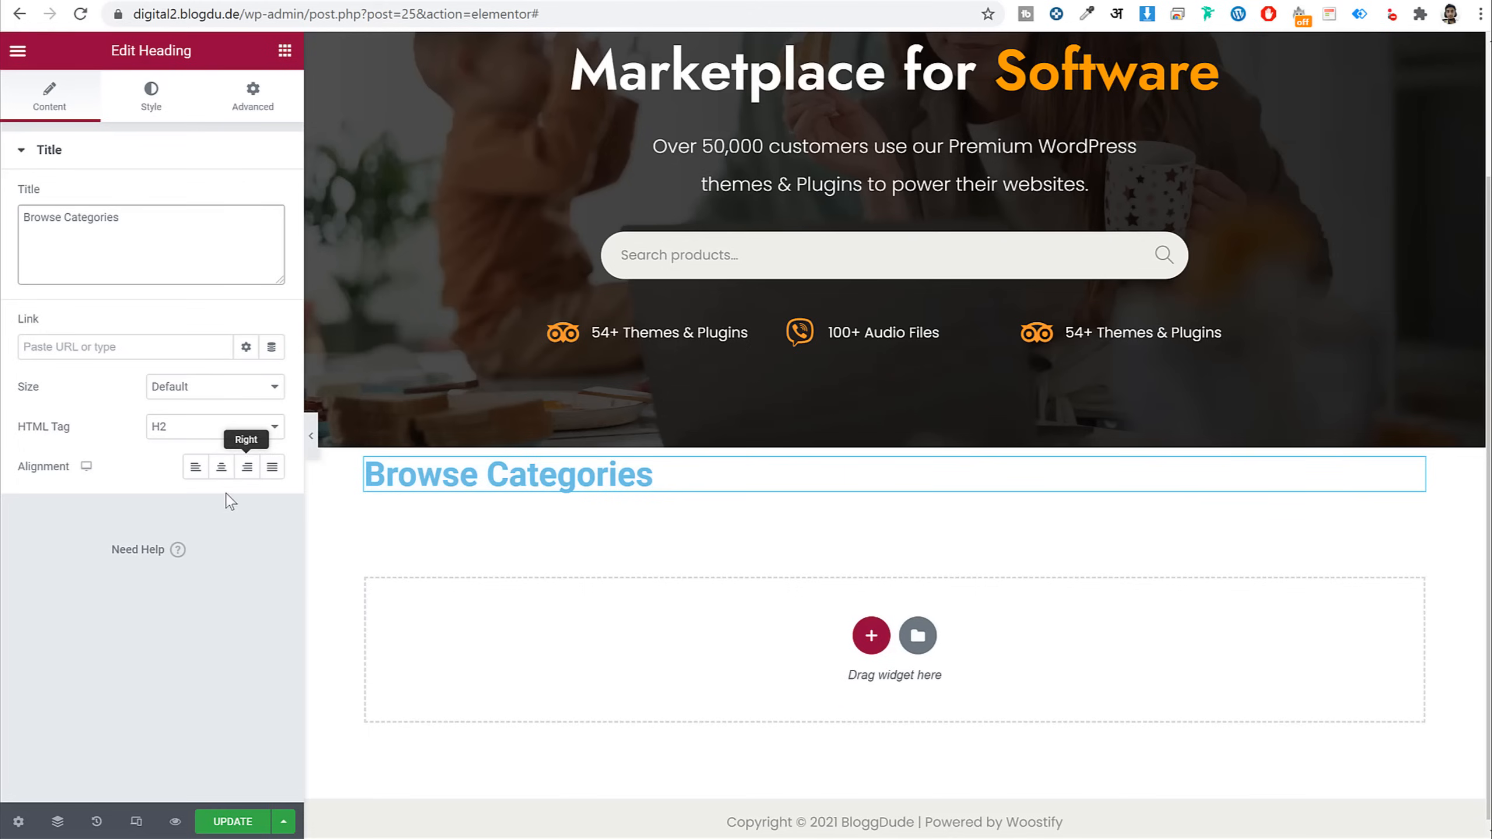
click(221, 466)
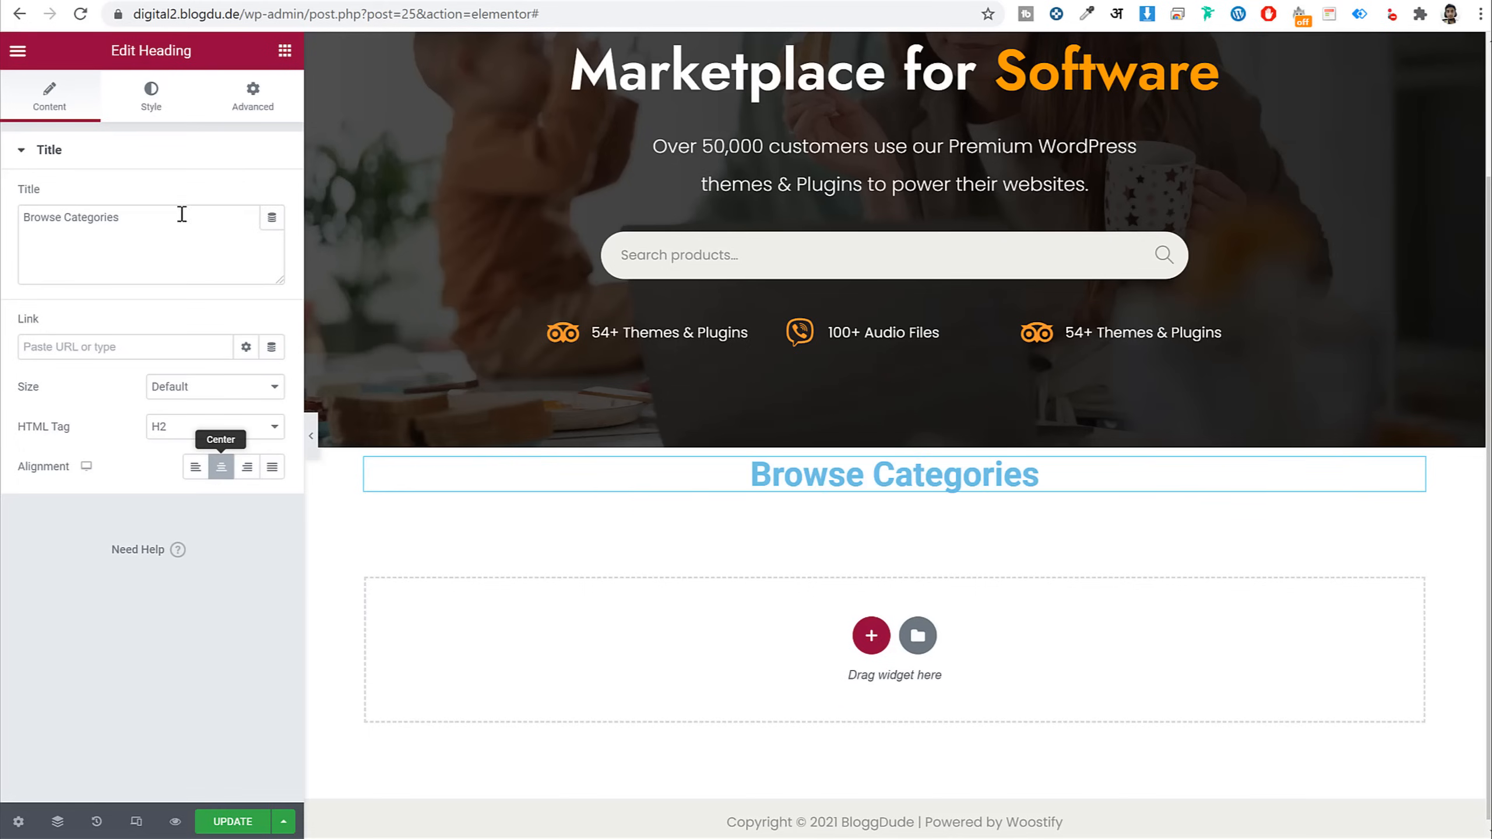
Set the heading's text colour to #222
click(136, 92)
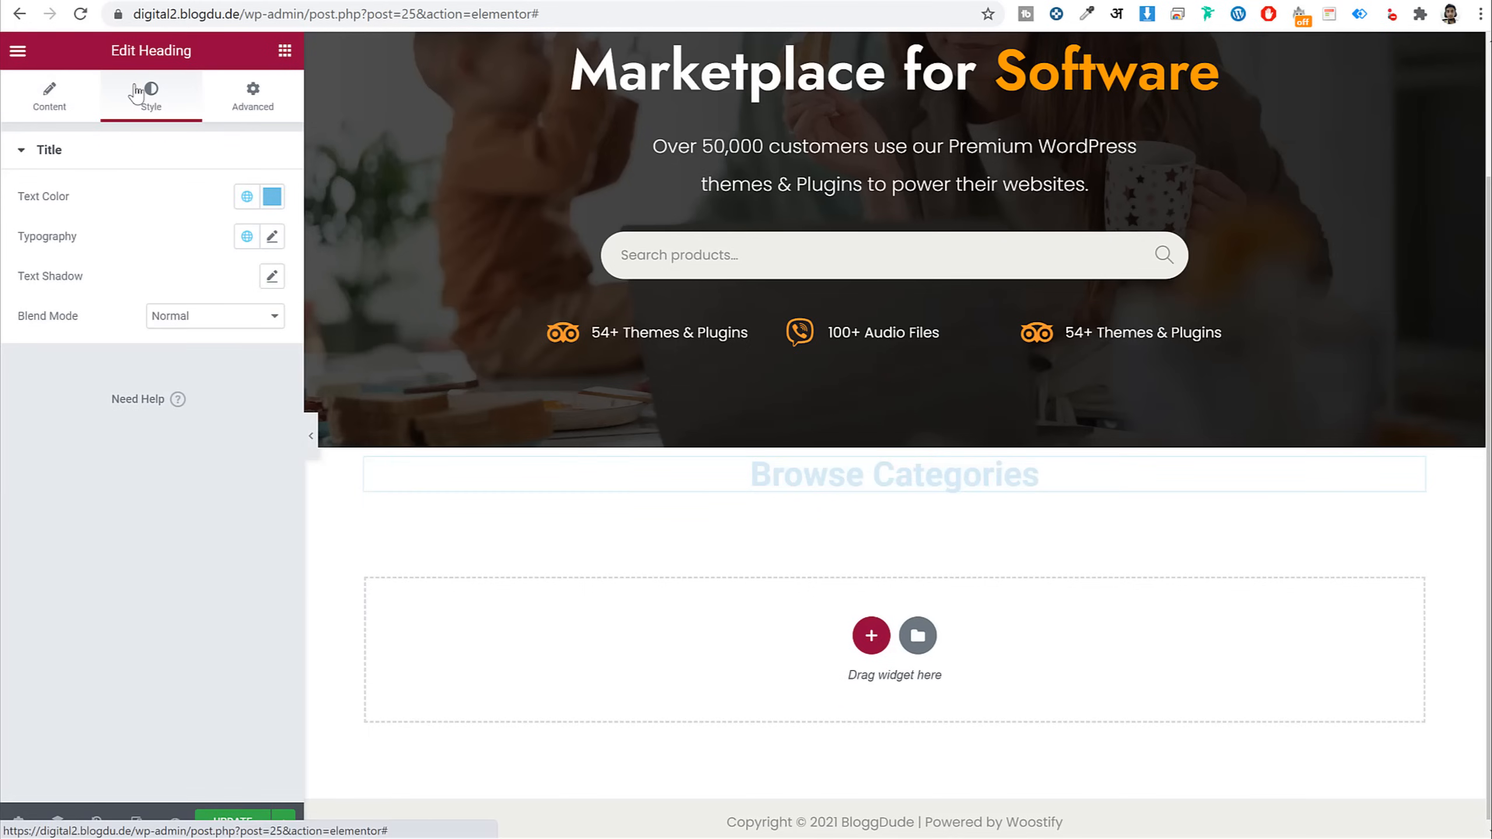
click(273, 196)
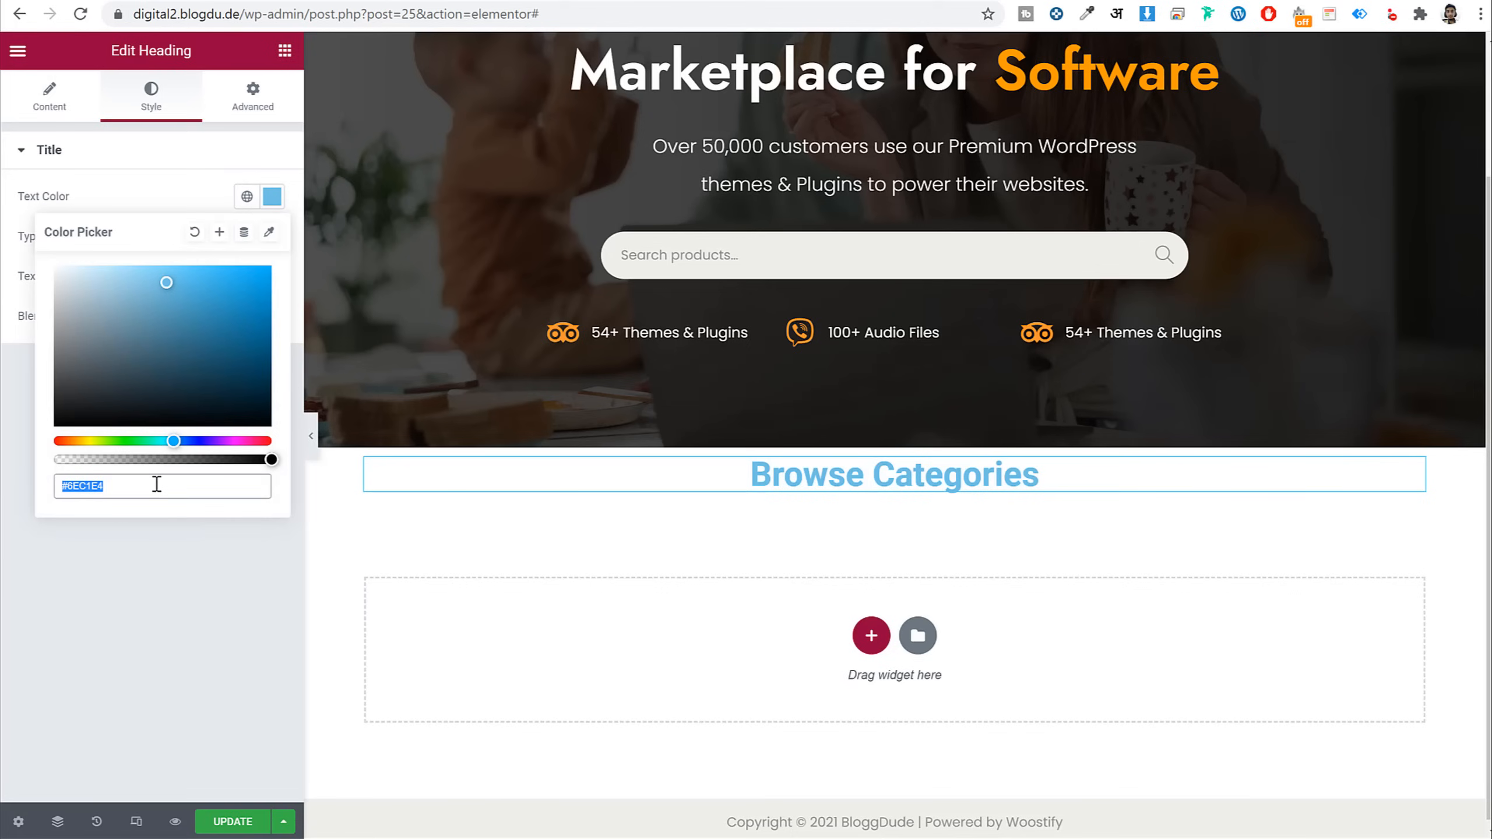
text(#222)
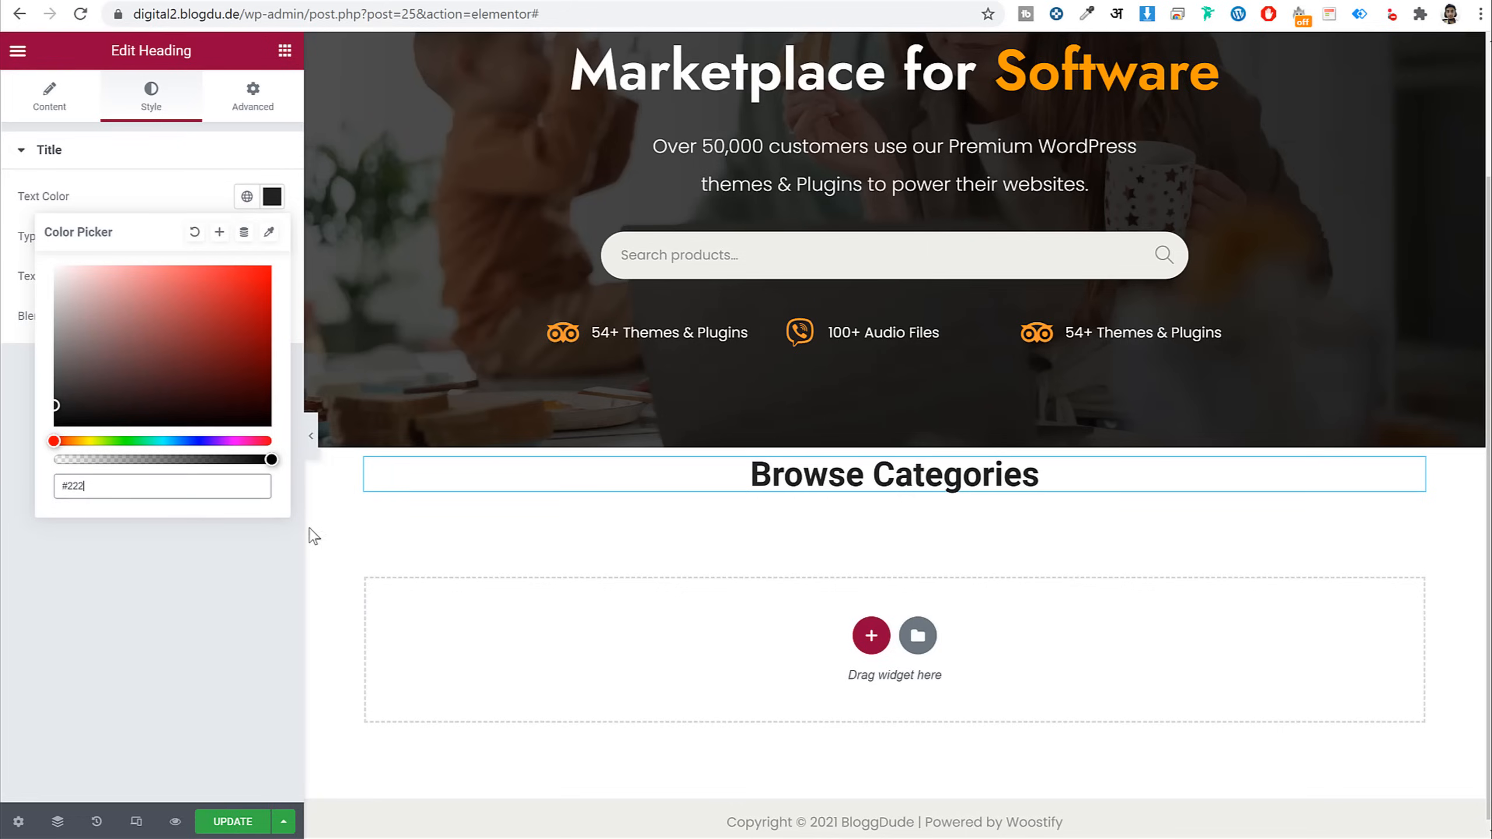
Save the heading's #222 text colour as a new global colour
click(220, 233)
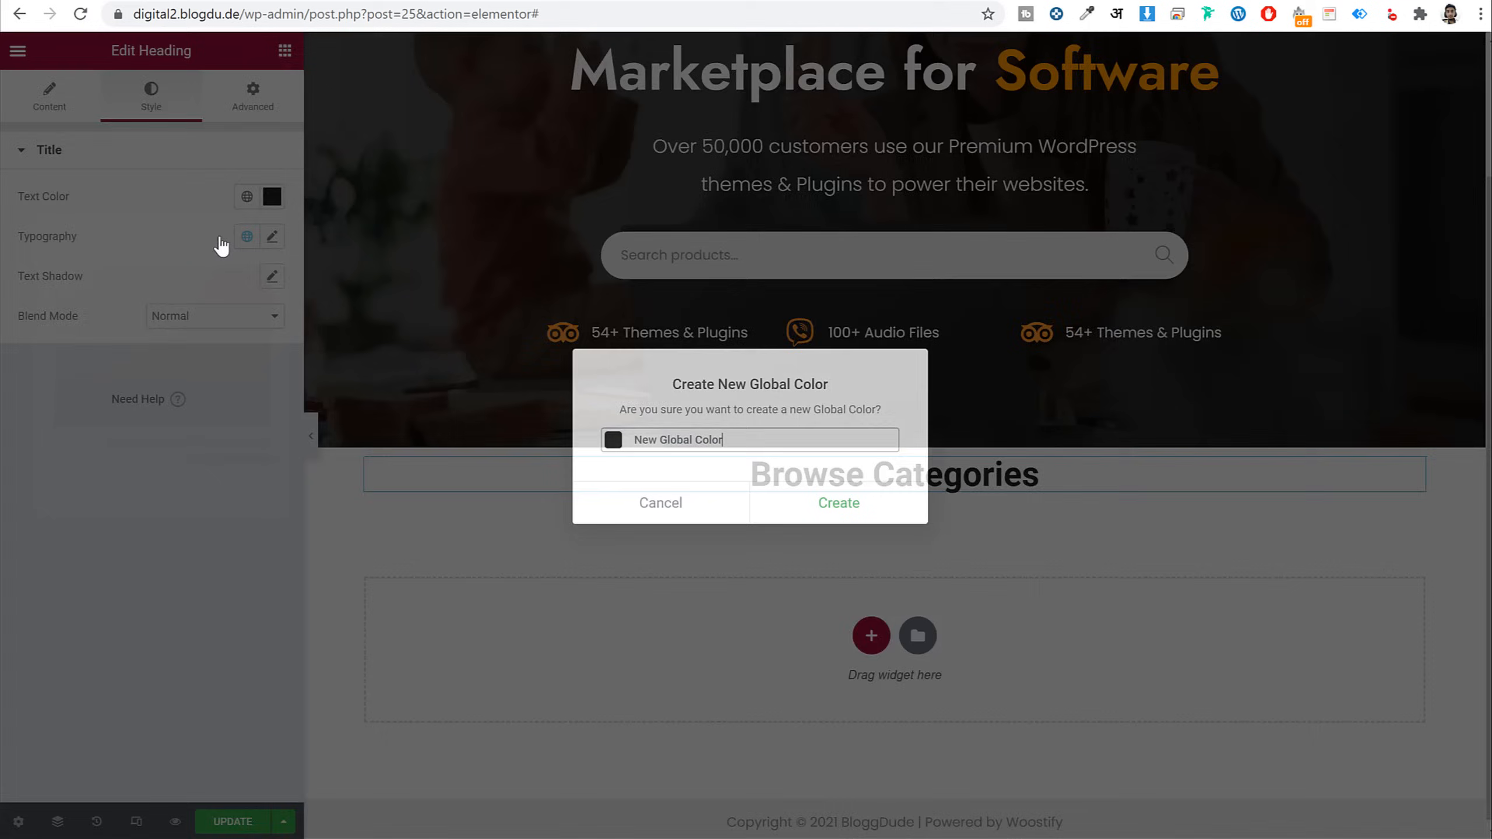
triple_click(710, 440)
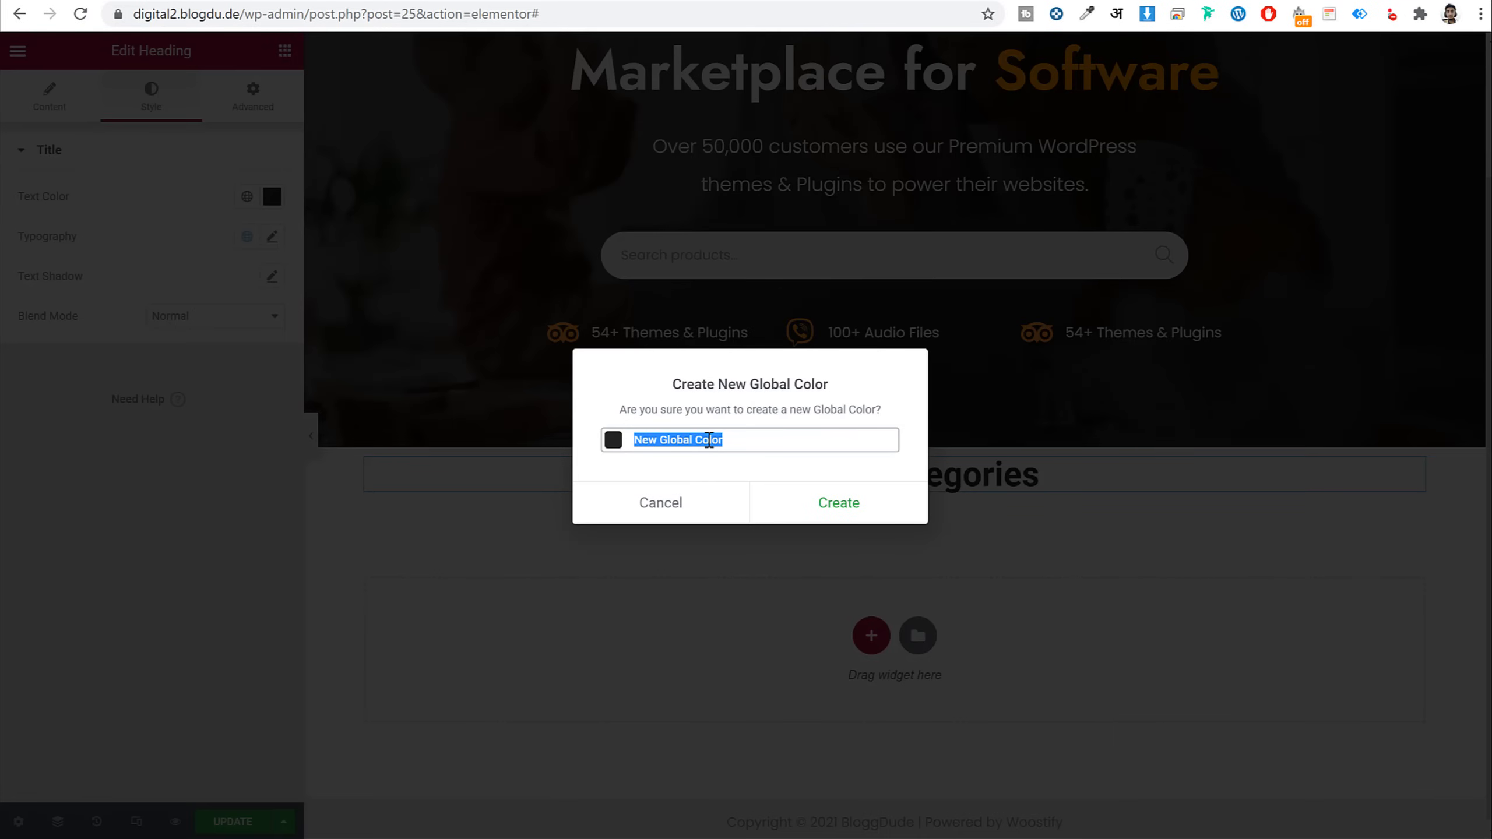
text(#222)
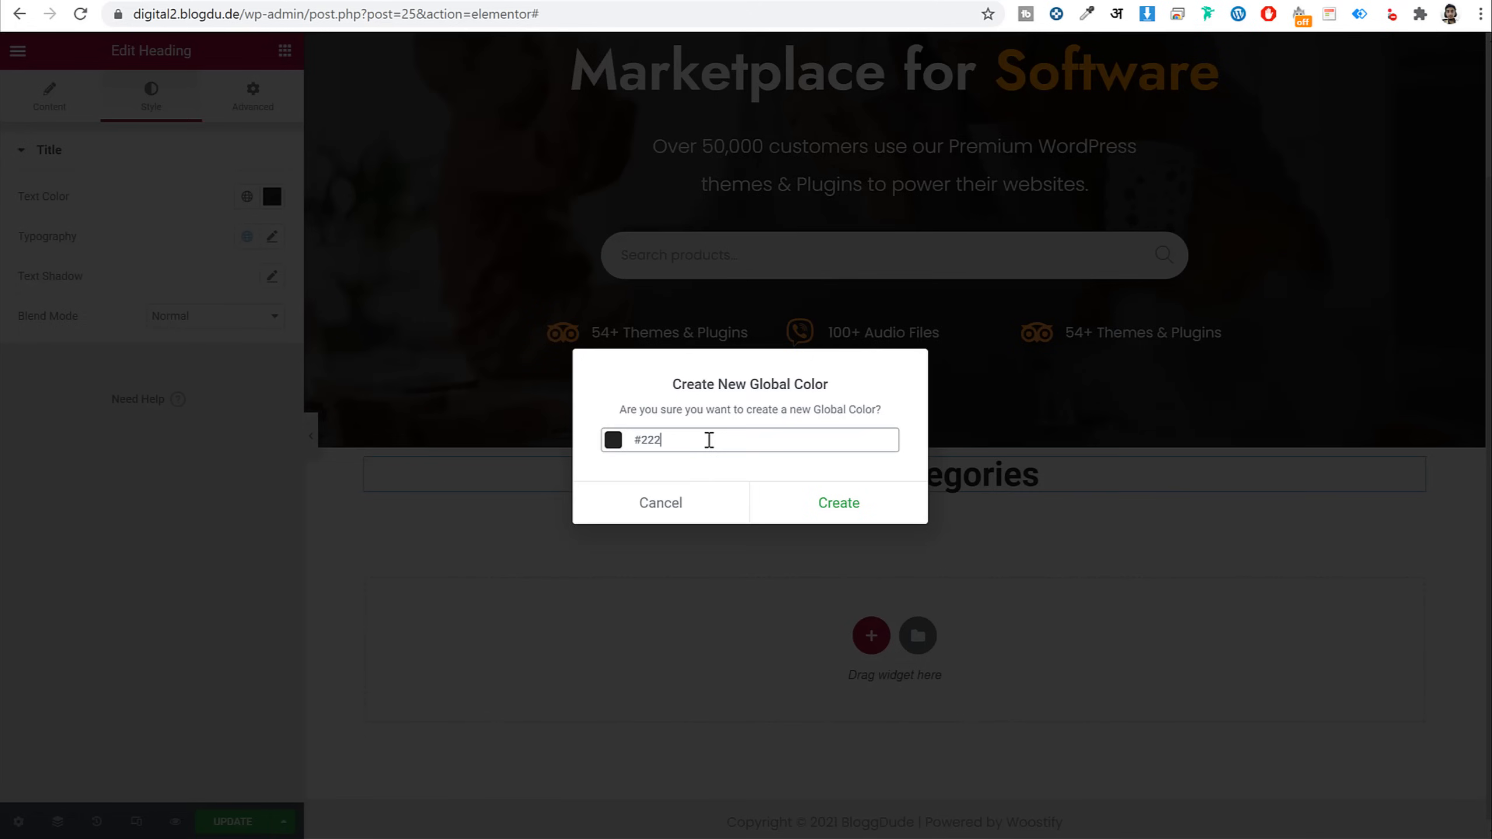
click(882, 511)
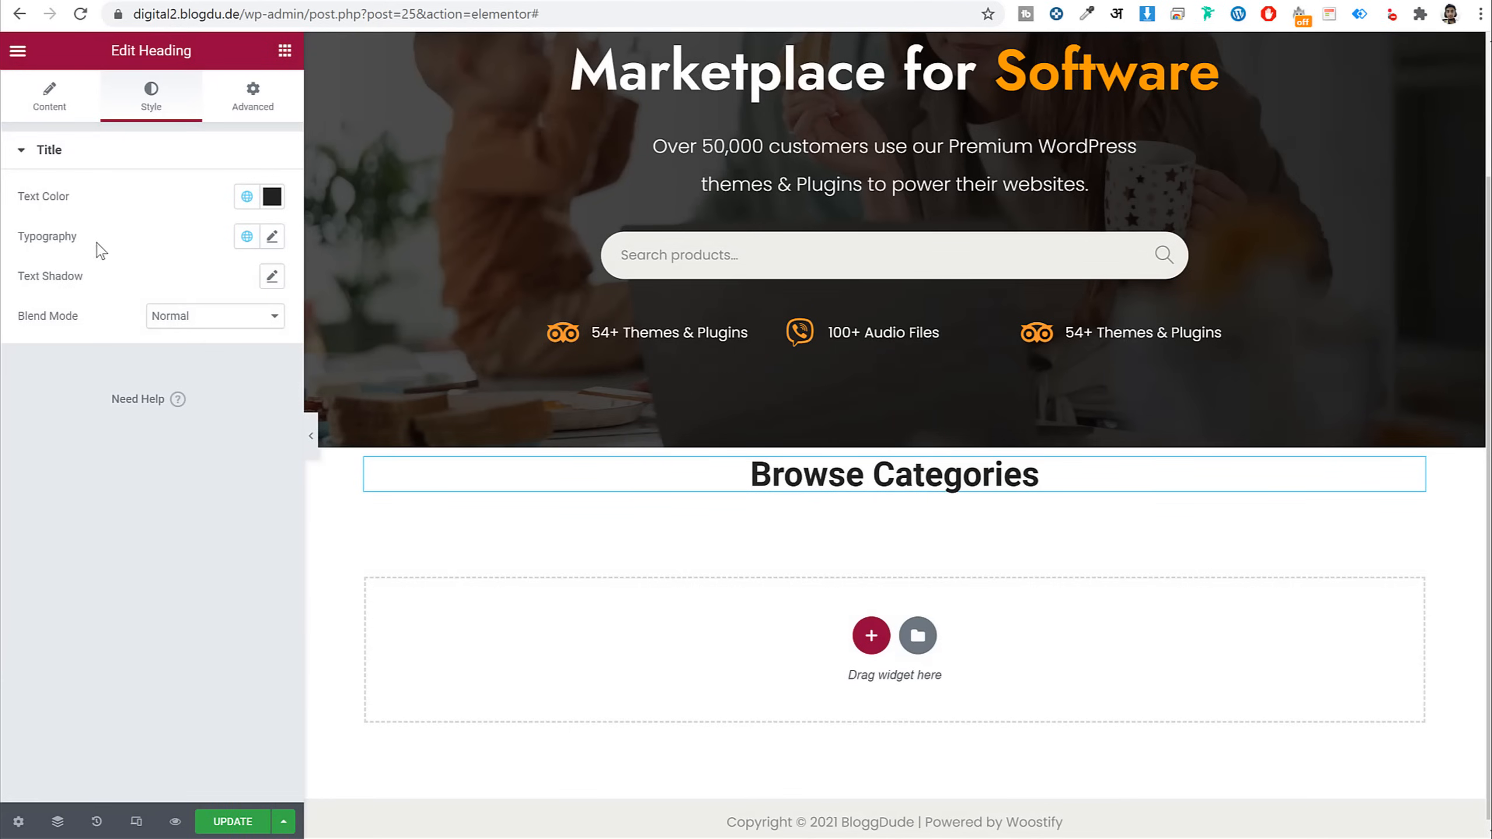
Style the Browse Categories heading in Open Sans, size 36, weight 900
click(272, 236)
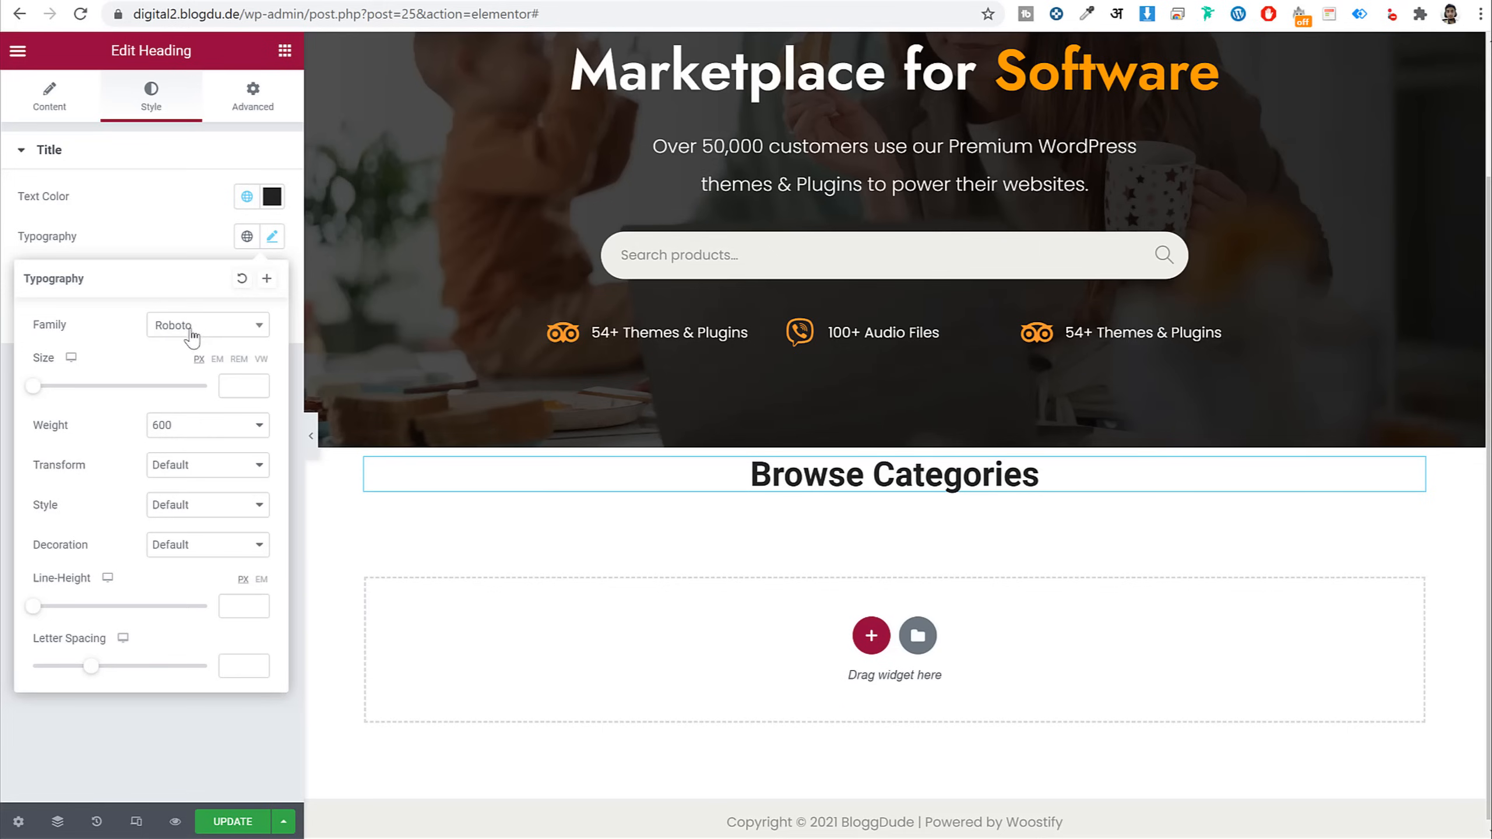
click(196, 338)
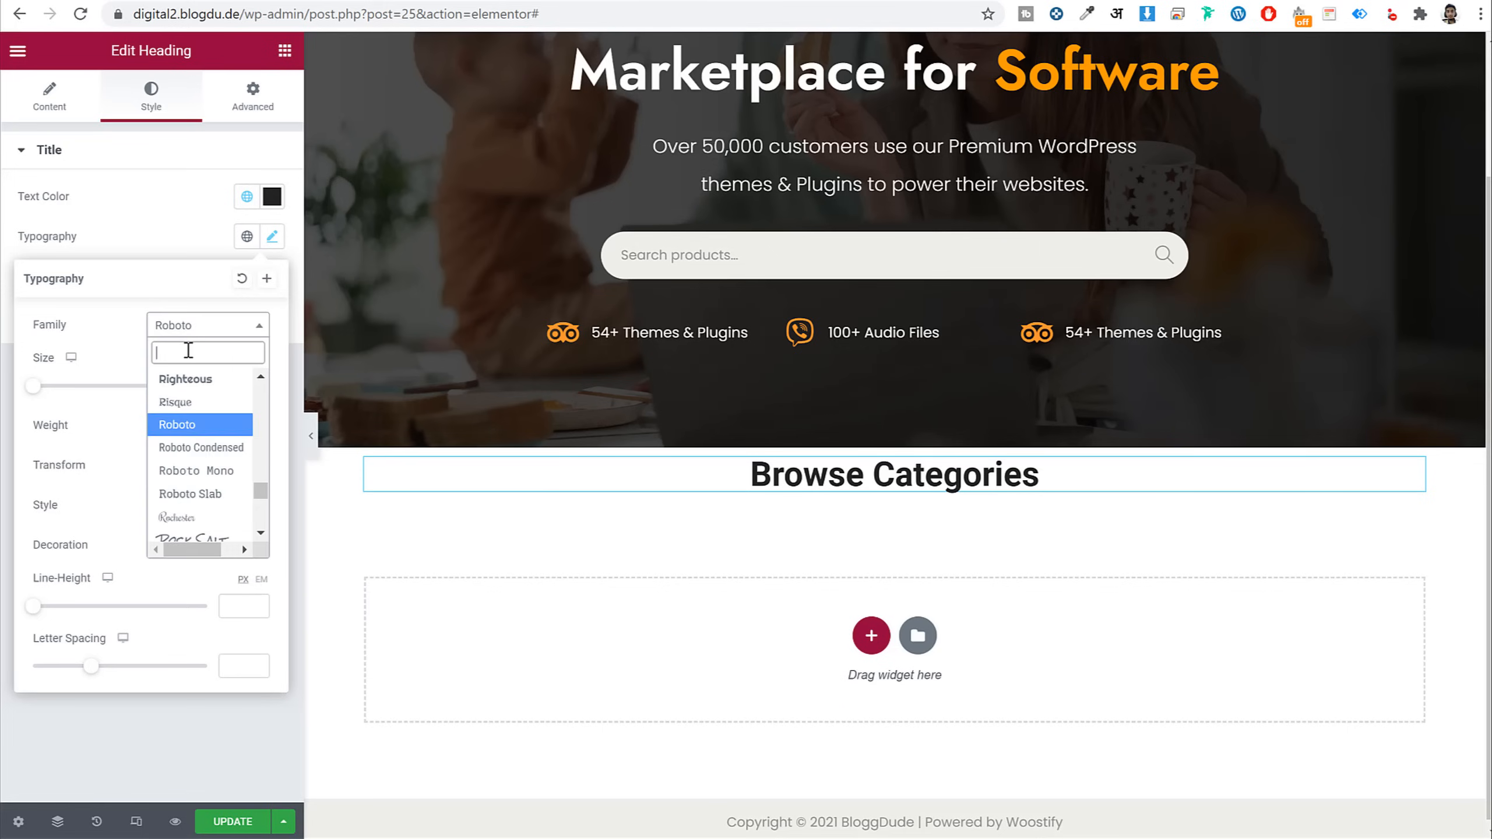
text(open)
key(Return)
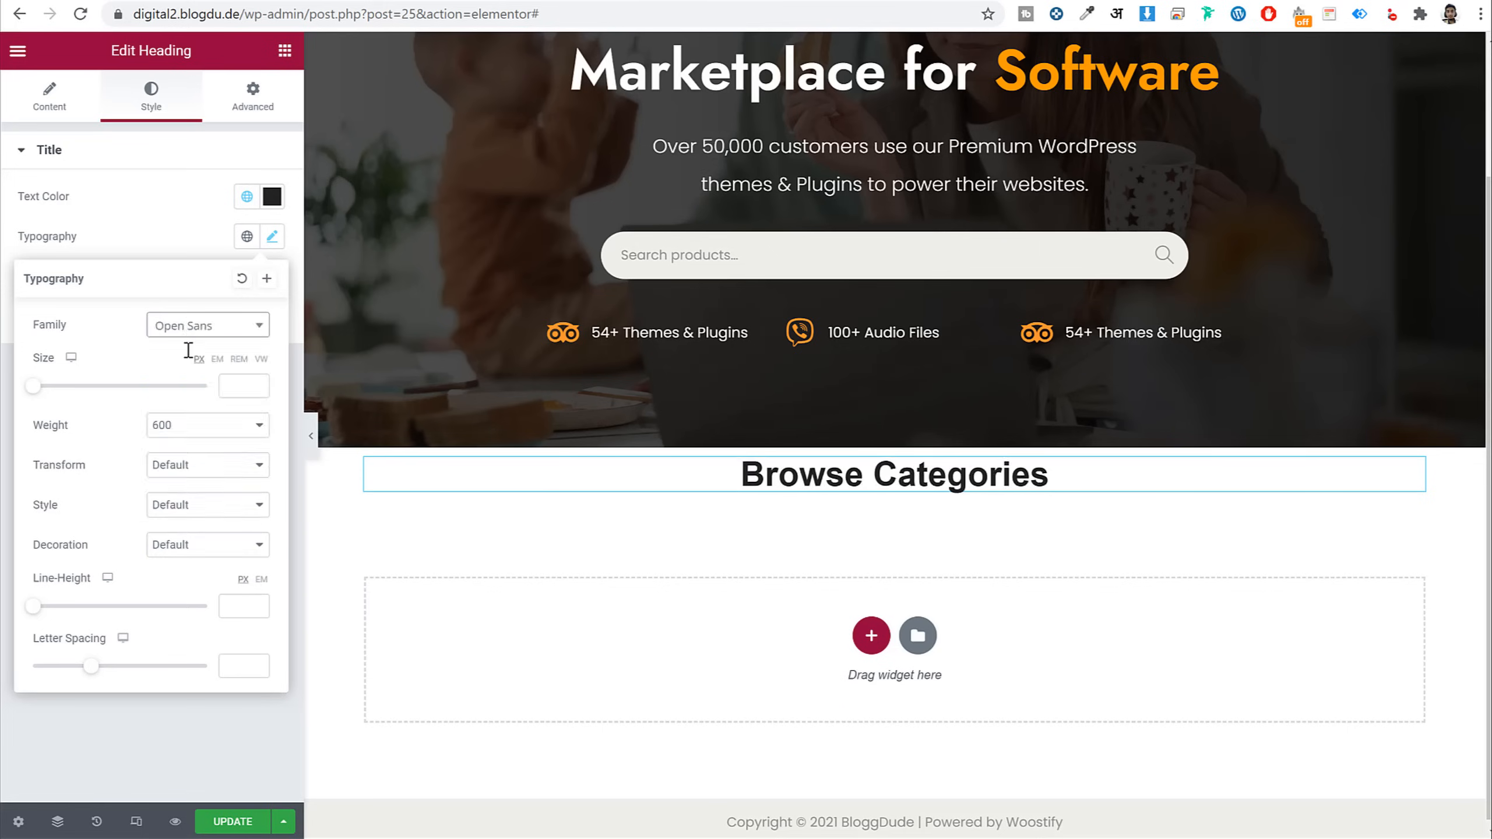
click(267, 278)
drag(759, 439, 669, 505)
click(669, 504)
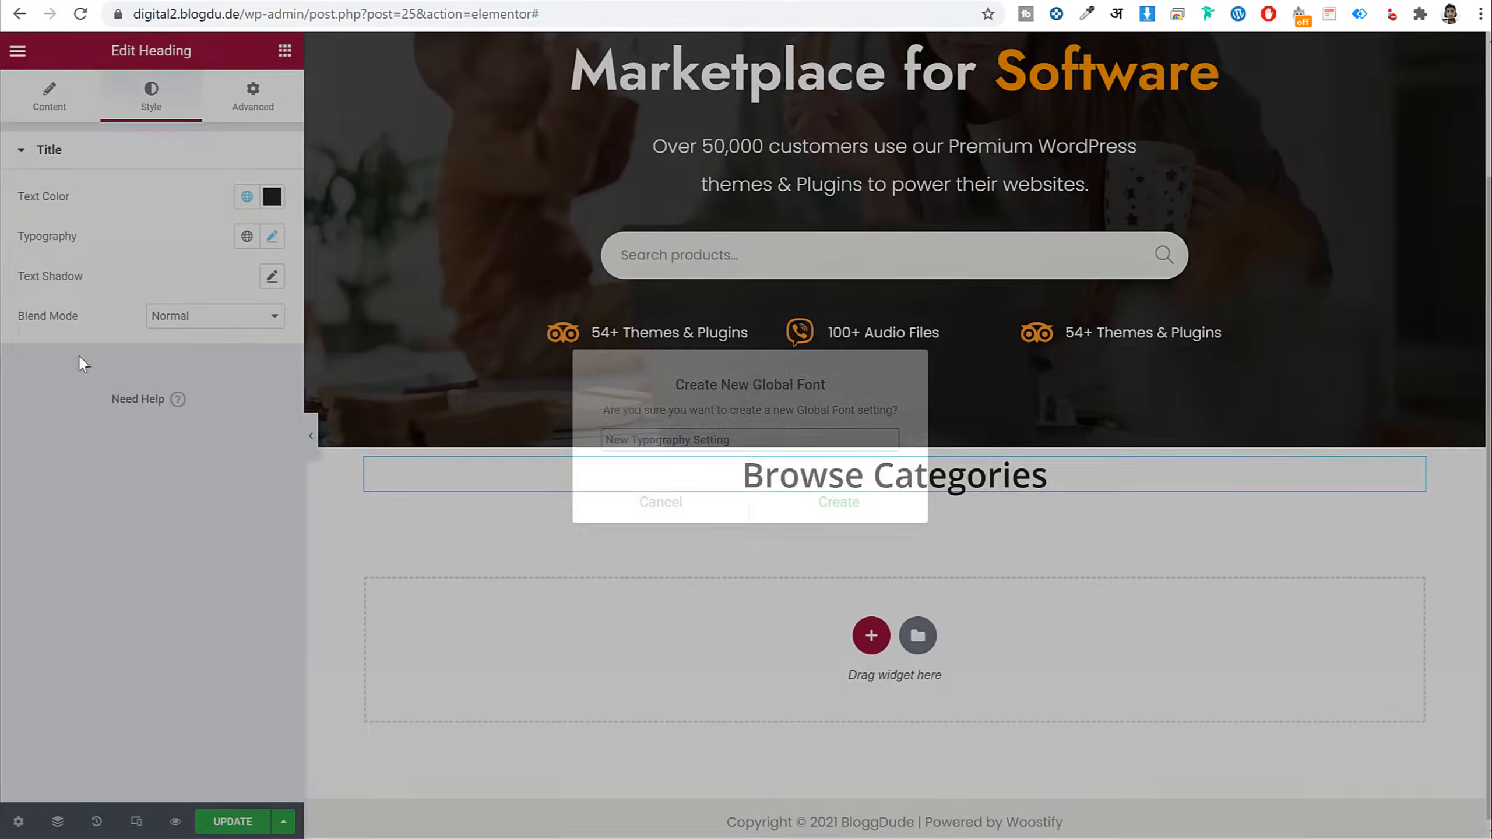
click(271, 237)
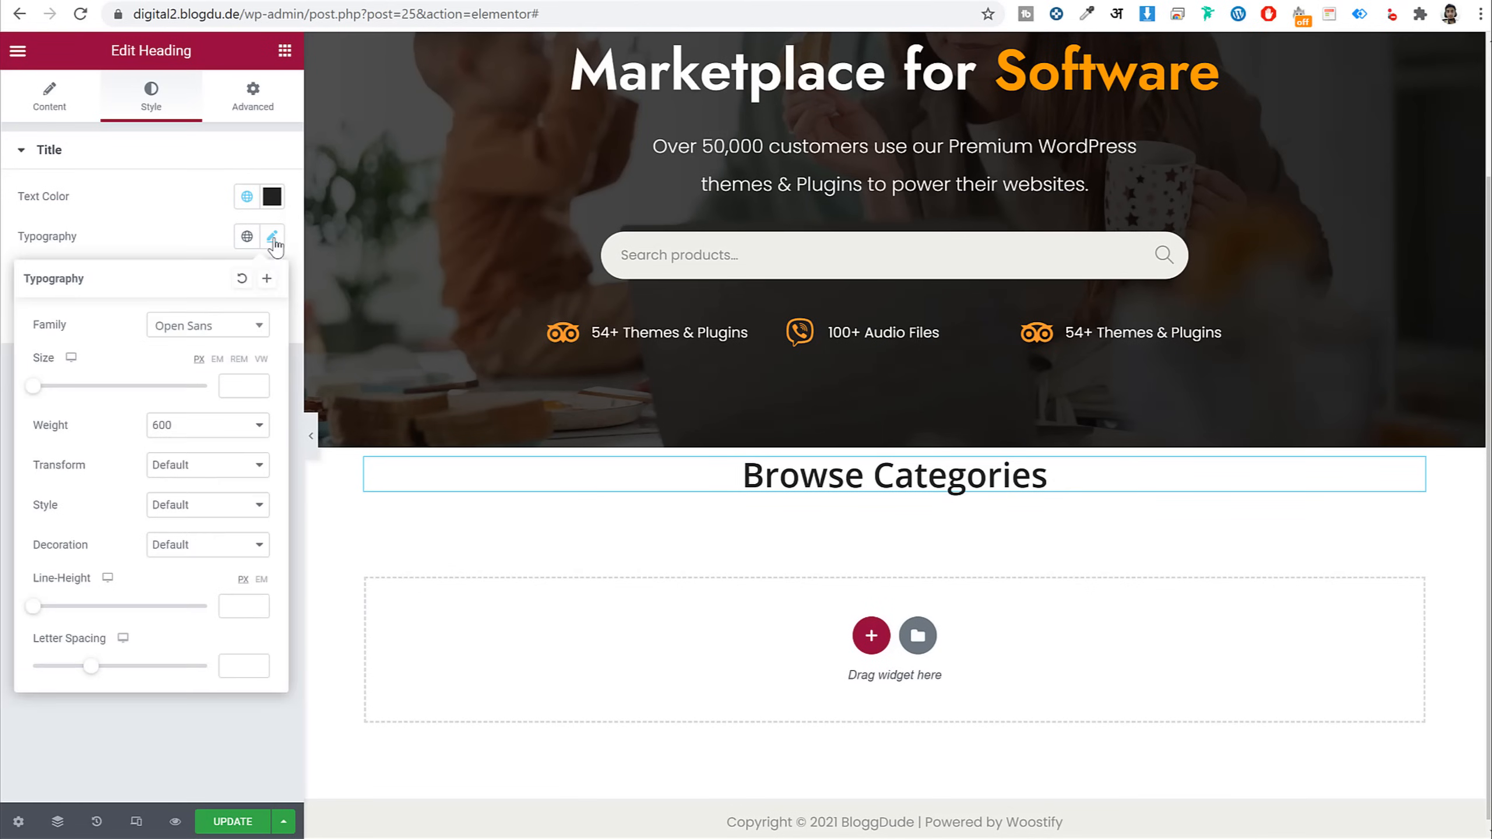
click(239, 387)
text(36)
click(204, 434)
click(202, 566)
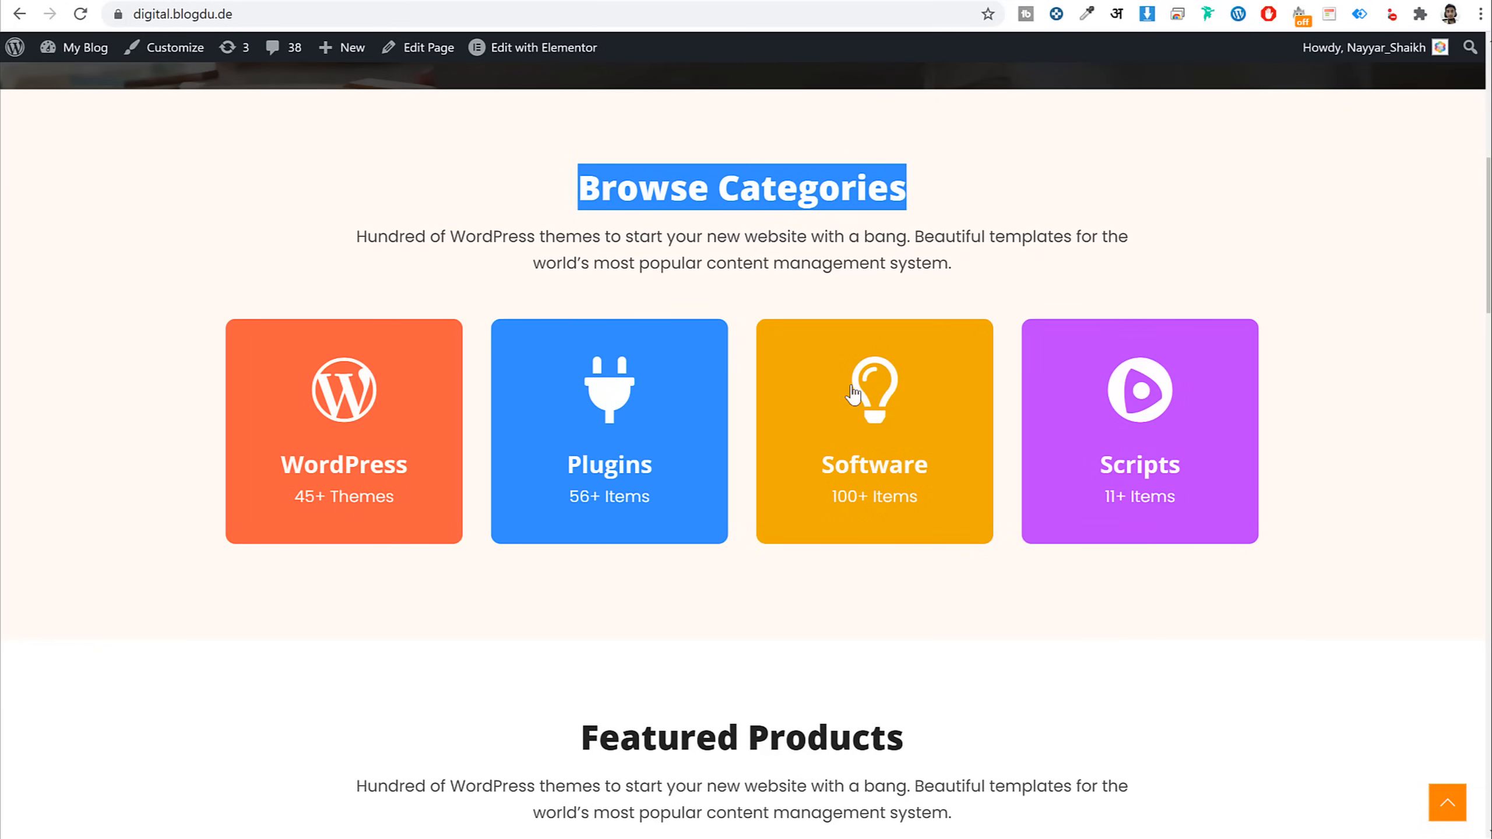
Select the description paragraph on the live site to copy it
click(687, 189)
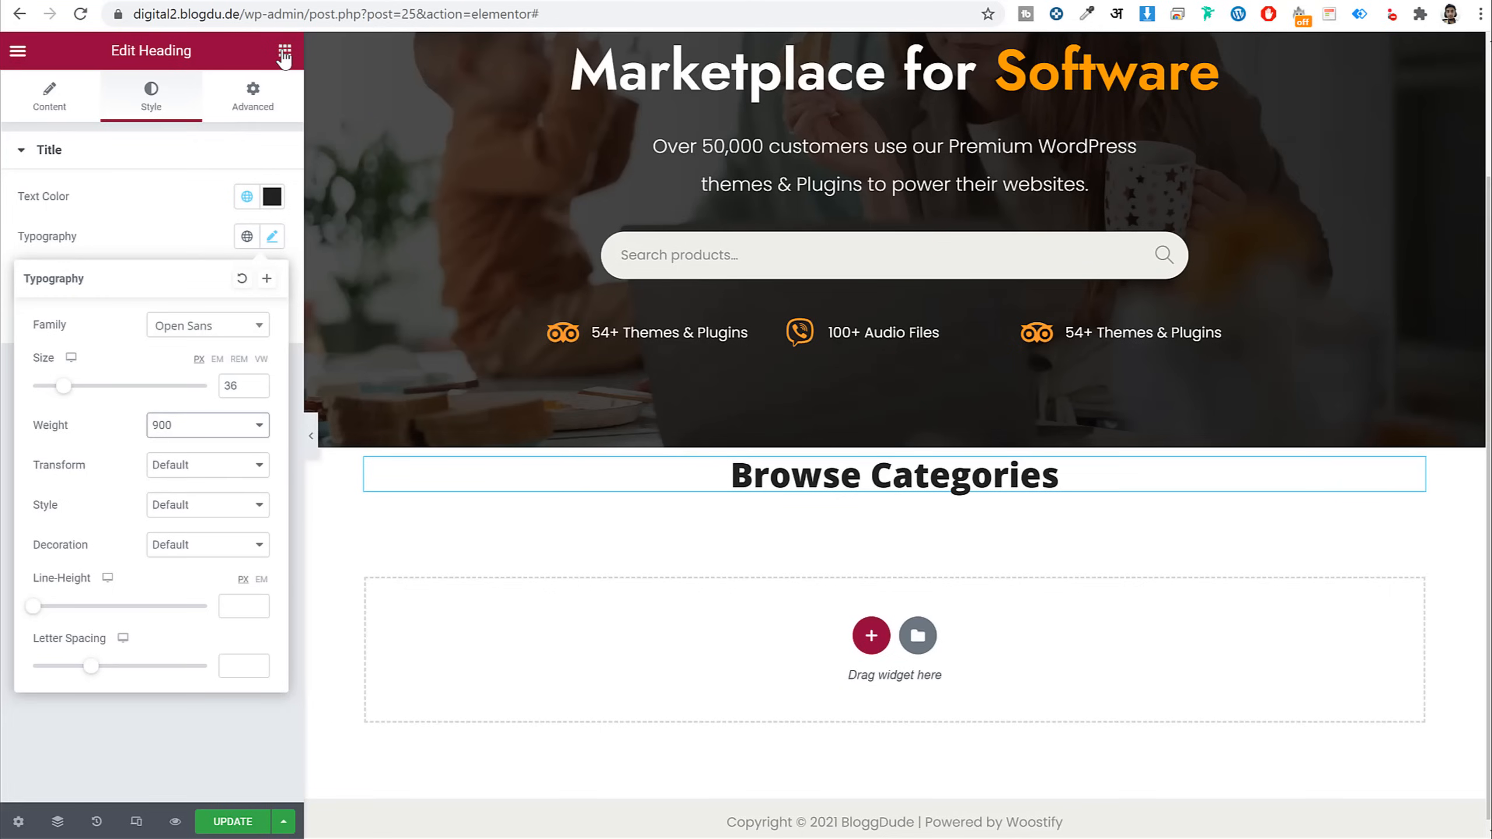
click(285, 50)
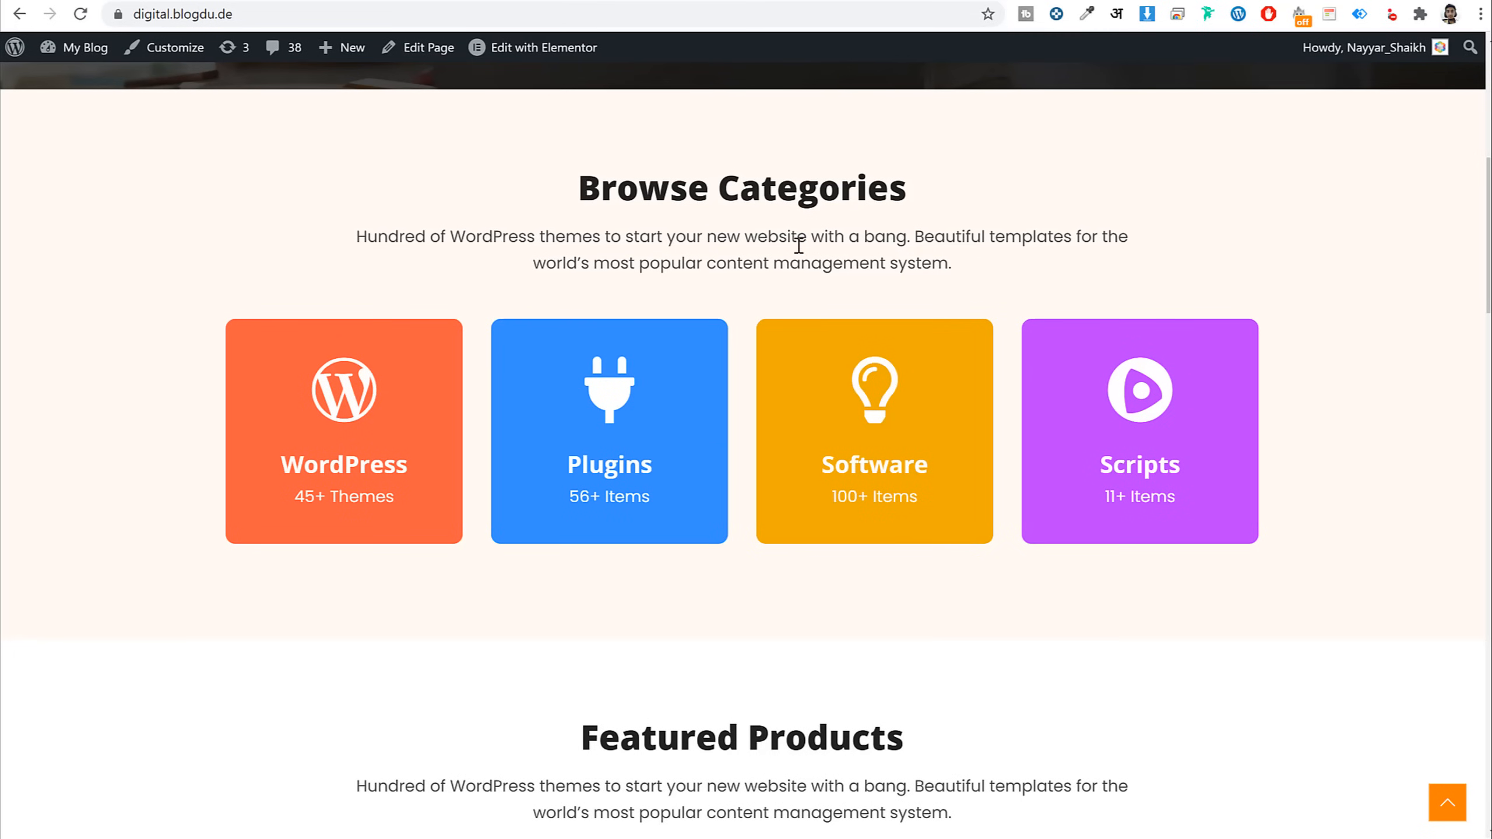
triple_click(801, 248)
key(ctrl+c)
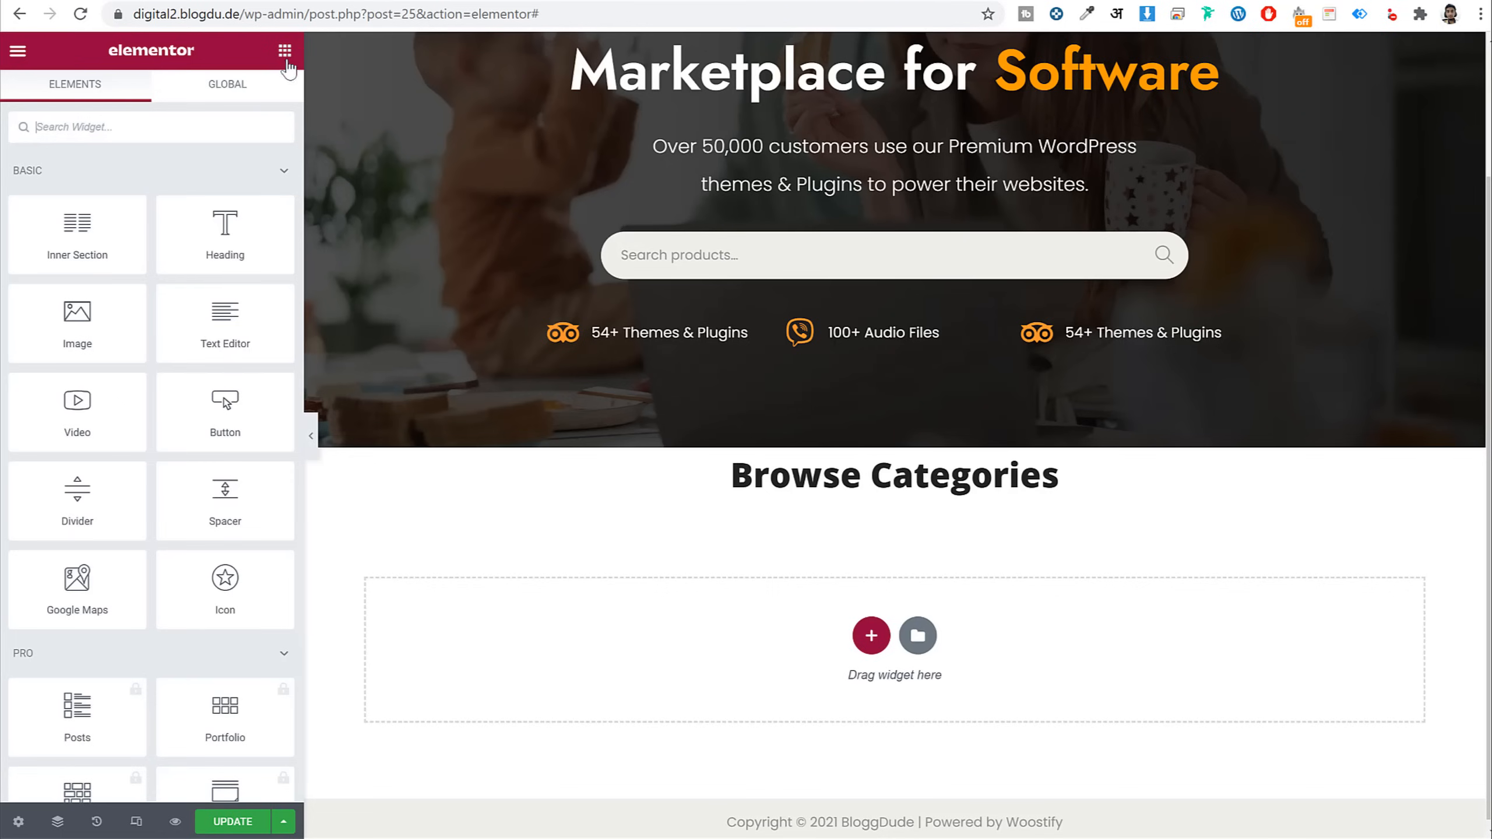
Add a Text Editor below the heading containing the pasted description paragraph
drag(235, 324, 845, 500)
triple_click(122, 394)
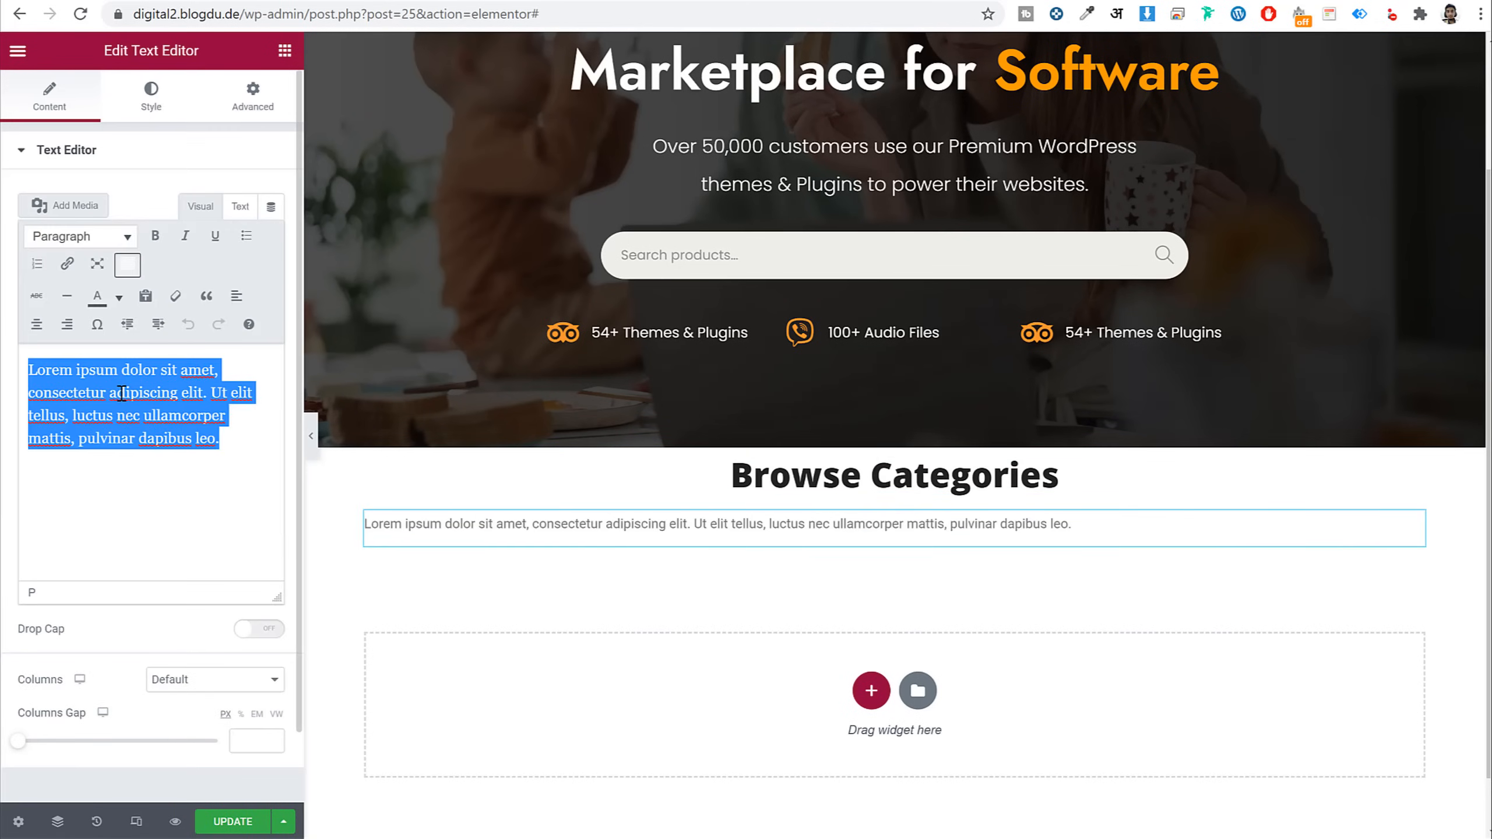
key(ctrl+v)
key(BackSpace)
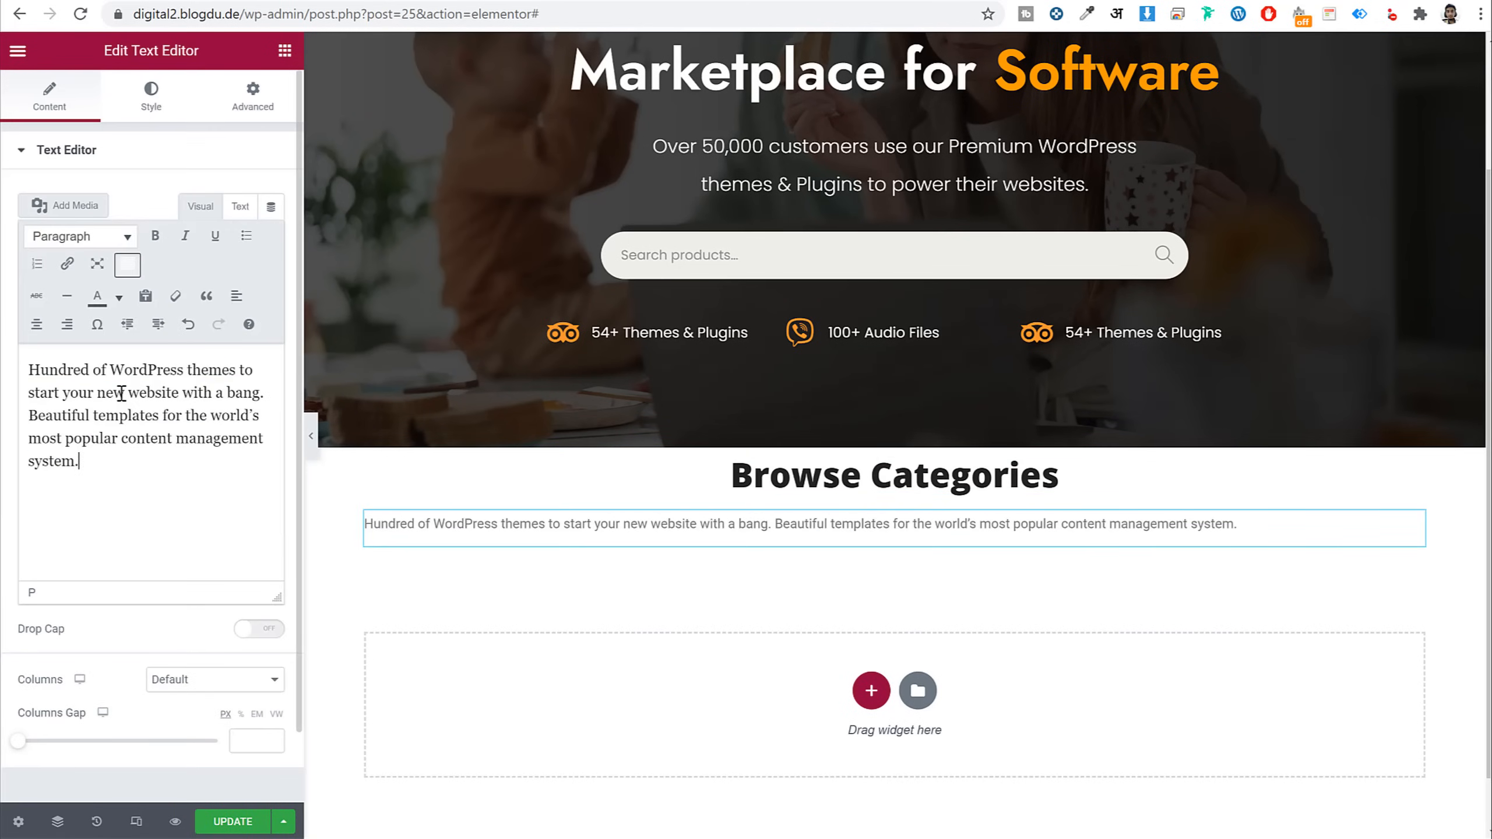
Centre the paragraph and colour it #4b4b4b, saving that as a global colour
click(152, 93)
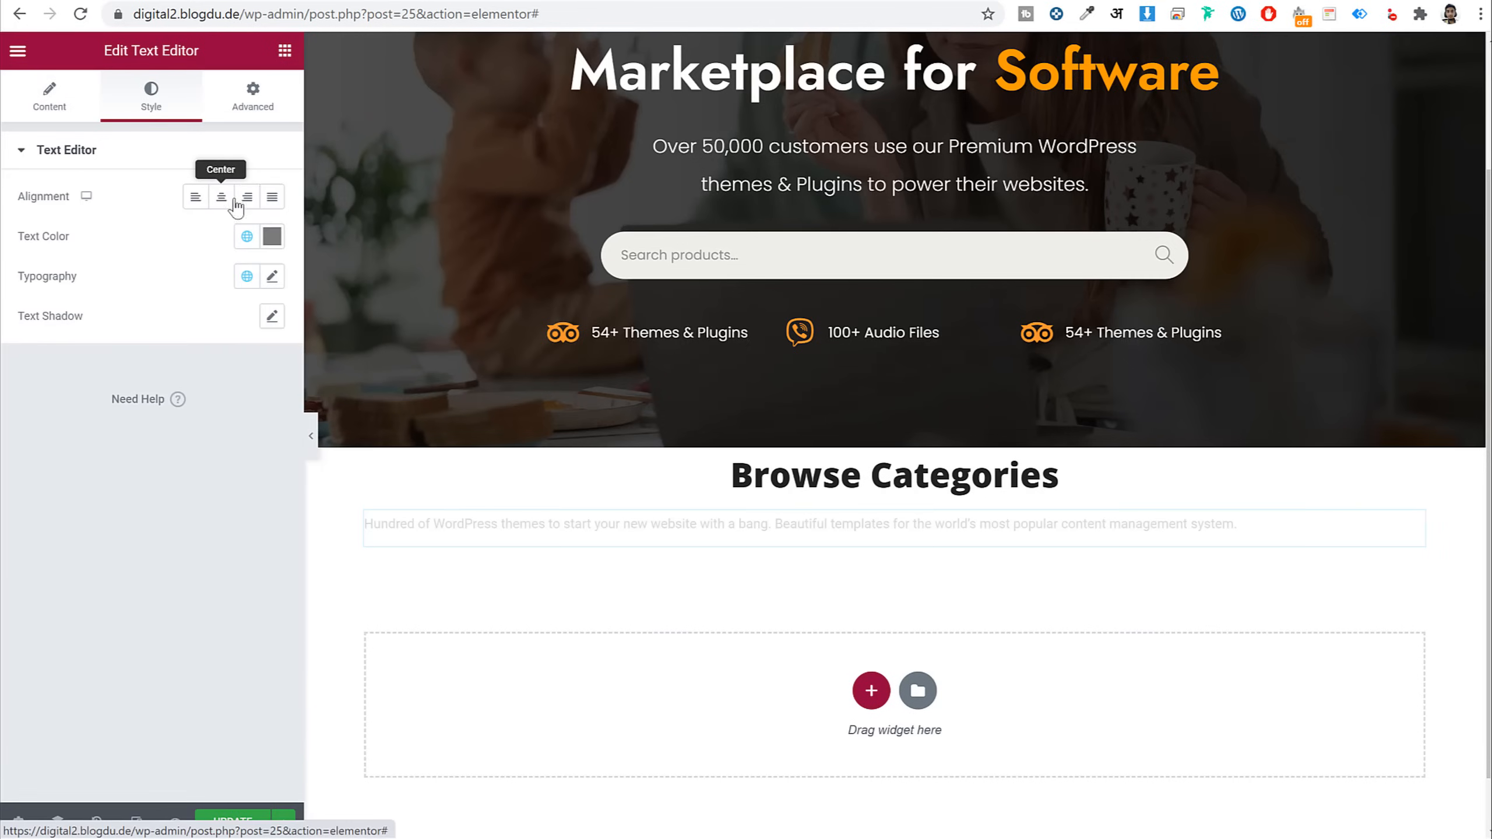
click(221, 200)
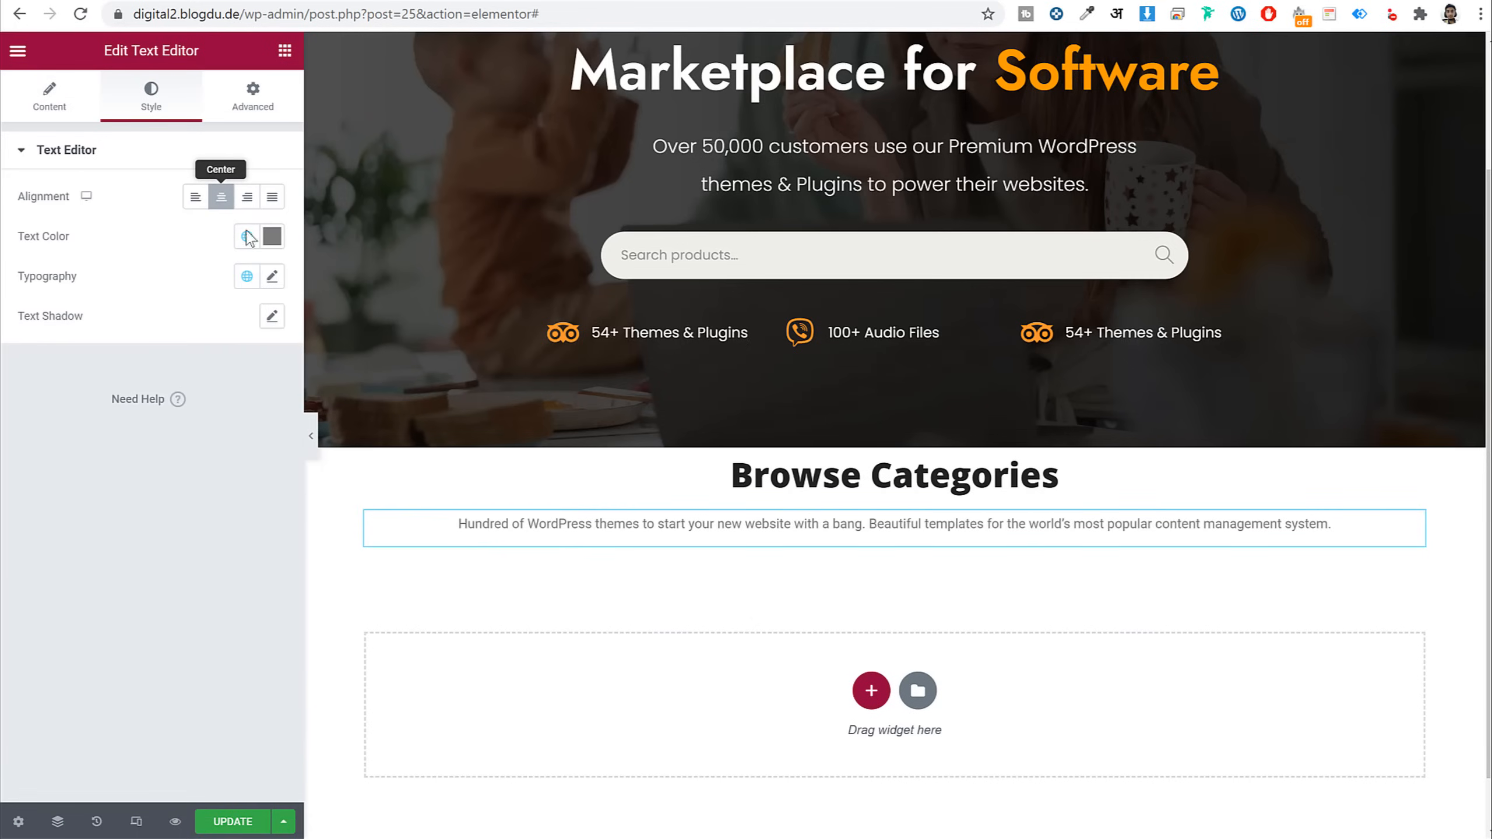
click(272, 236)
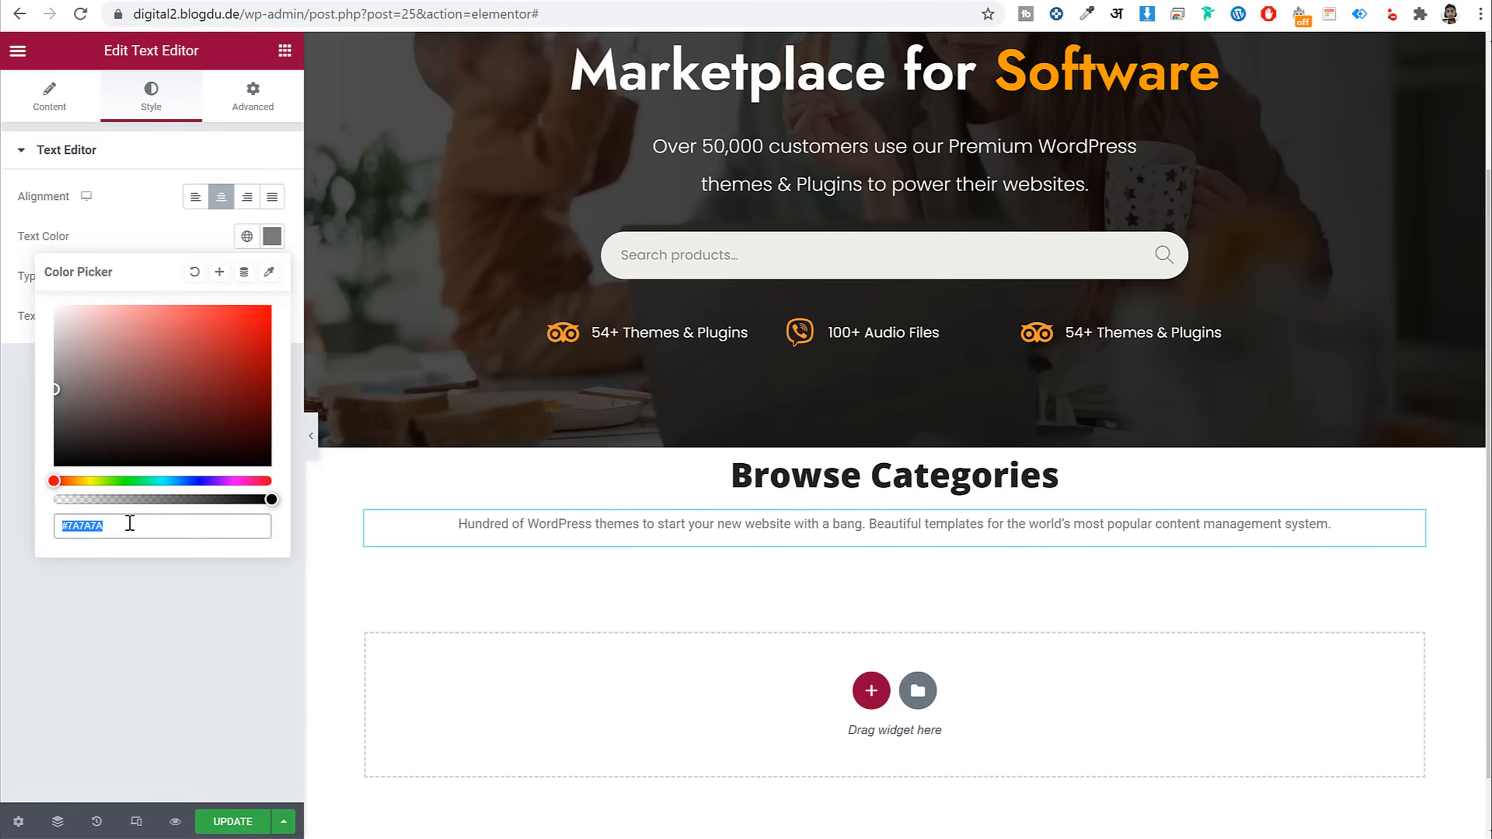
text(4b4b4b)
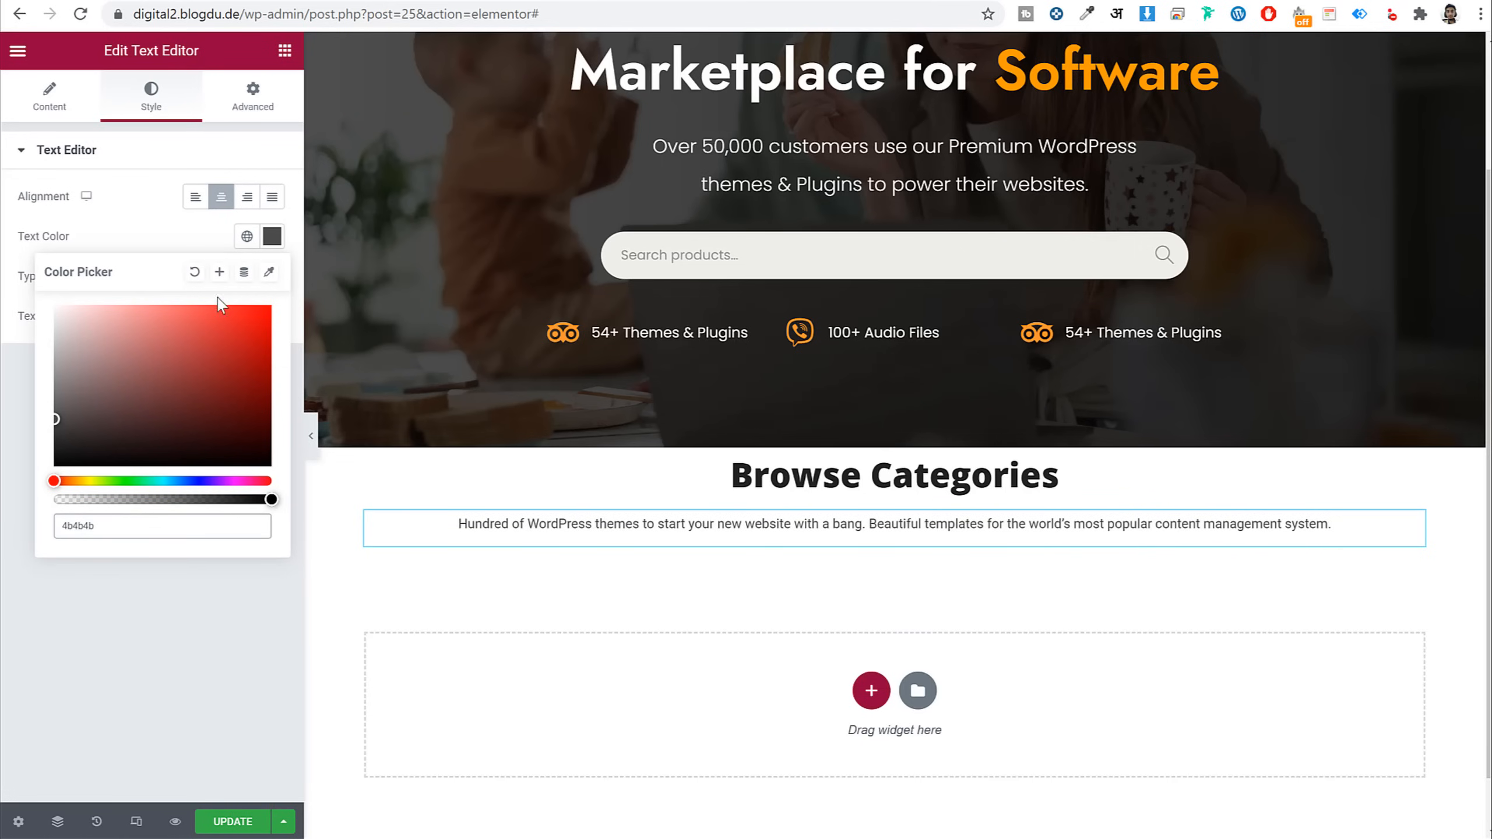
click(219, 271)
triple_click(719, 443)
text(#4b4b4b)
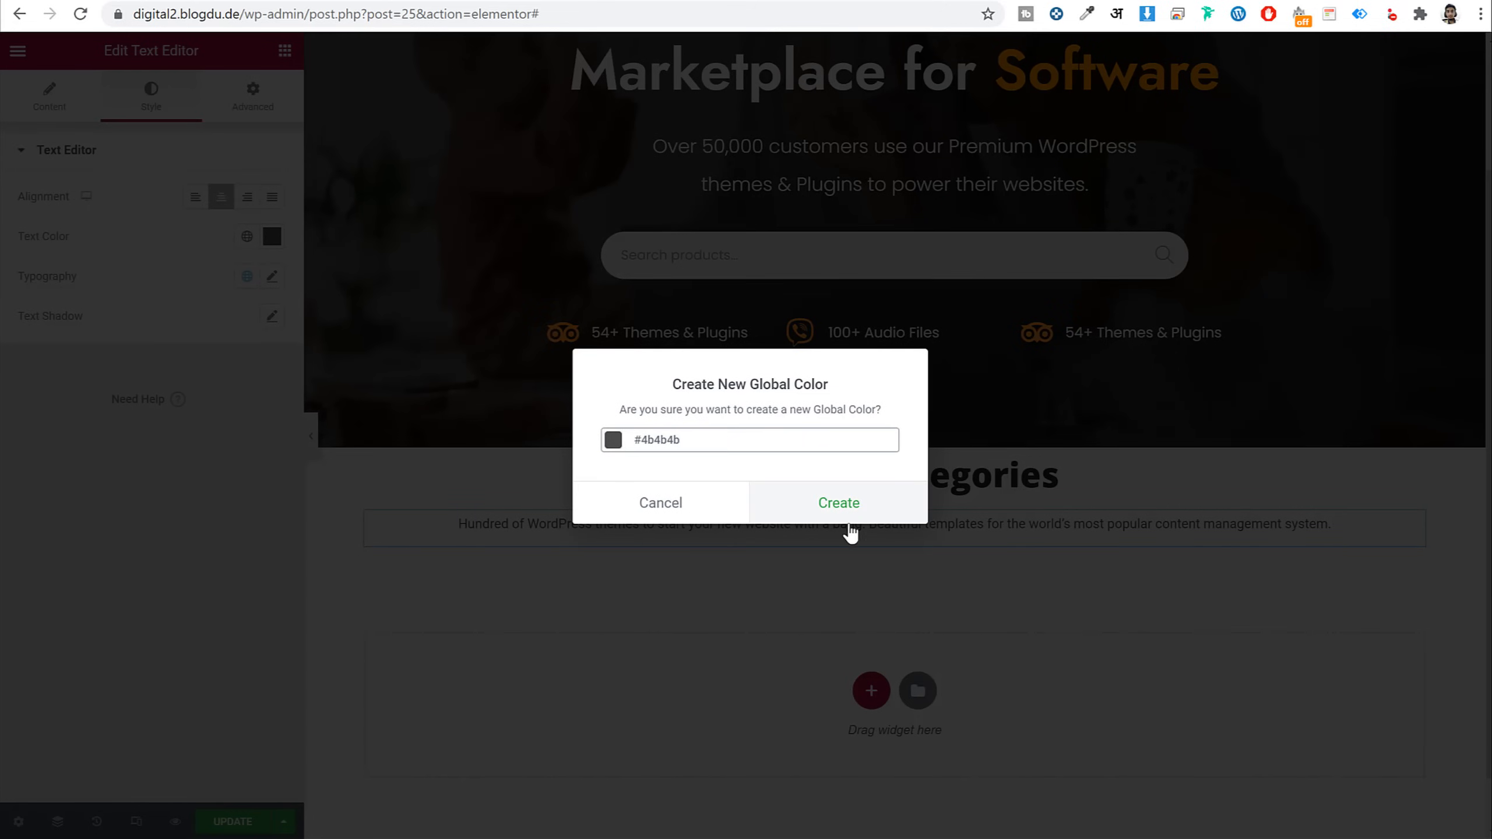
click(850, 515)
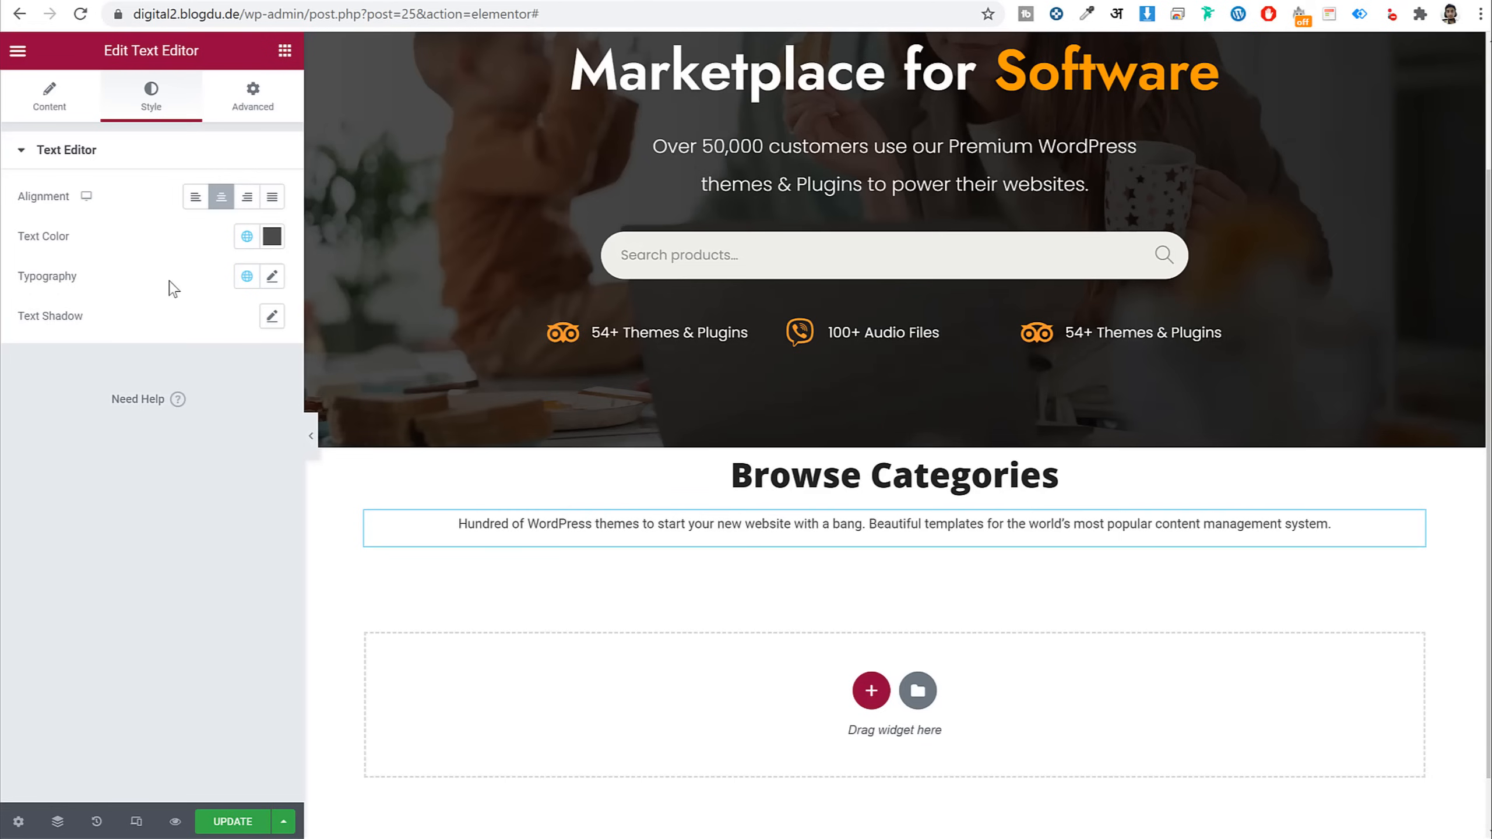
click(246, 237)
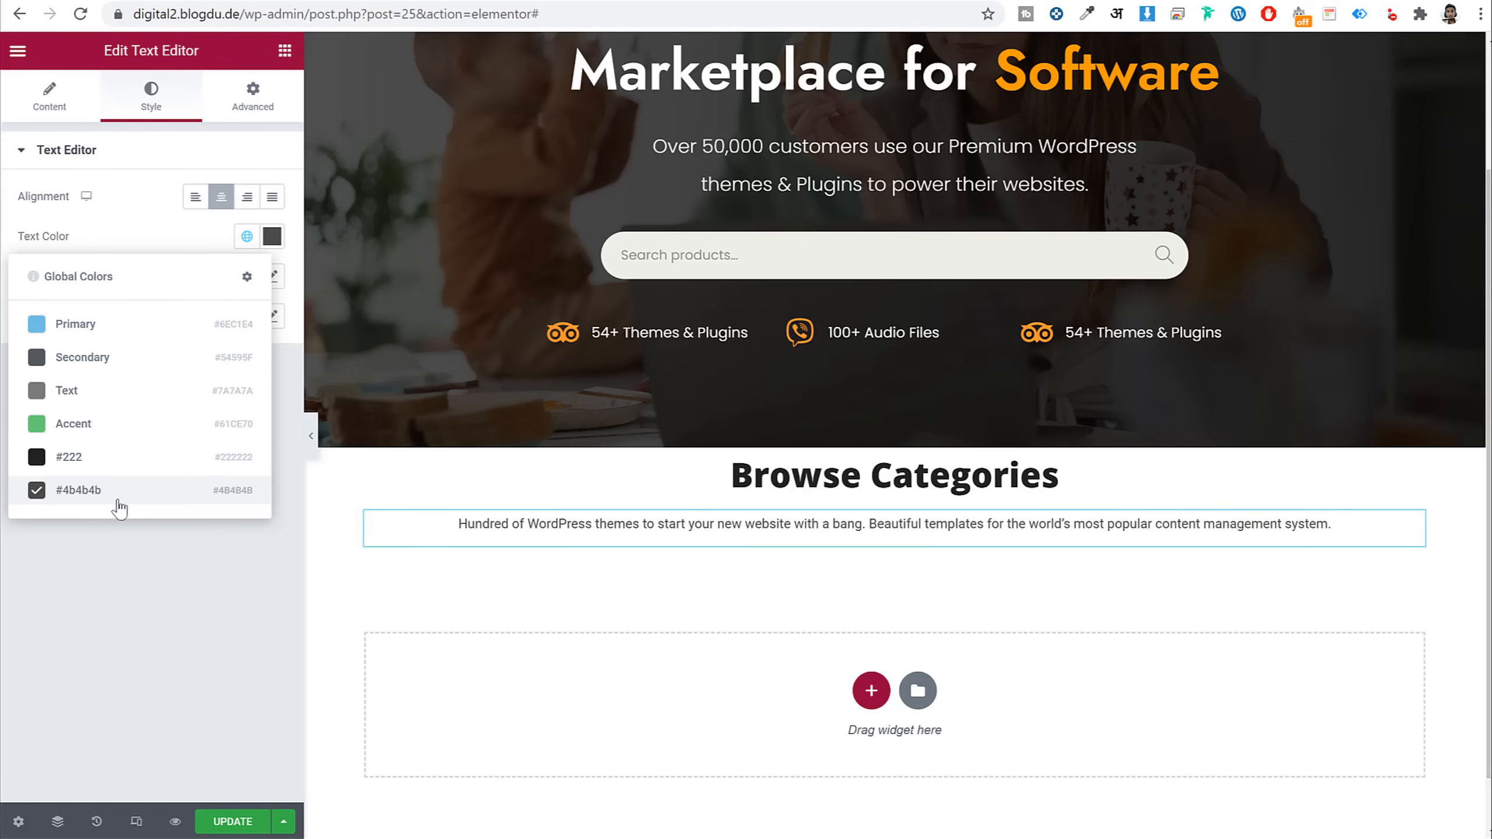
click(226, 544)
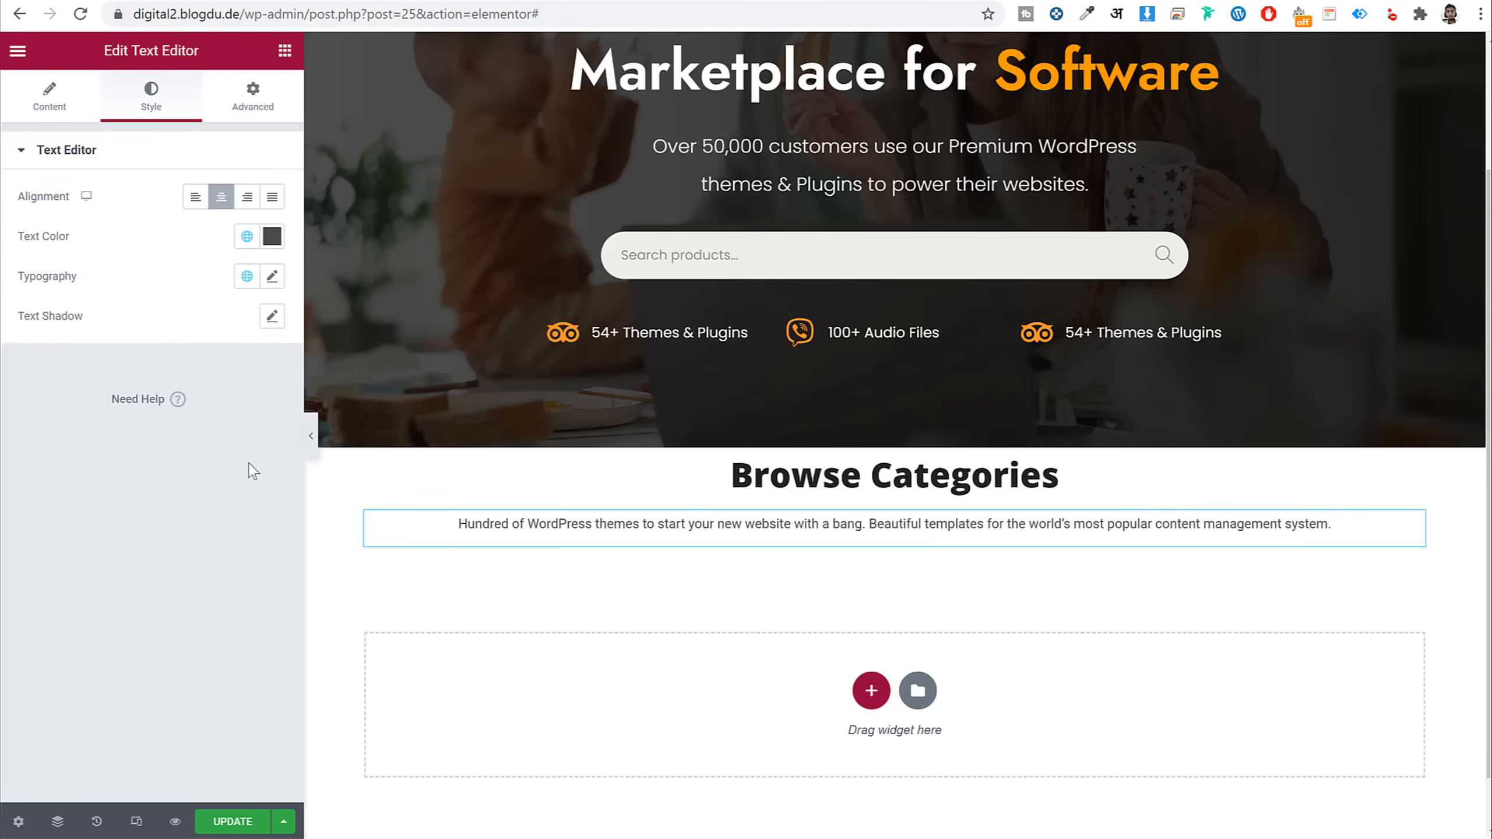
Set the paragraph to Poppins at size 17, saving Poppins as a global font
click(273, 276)
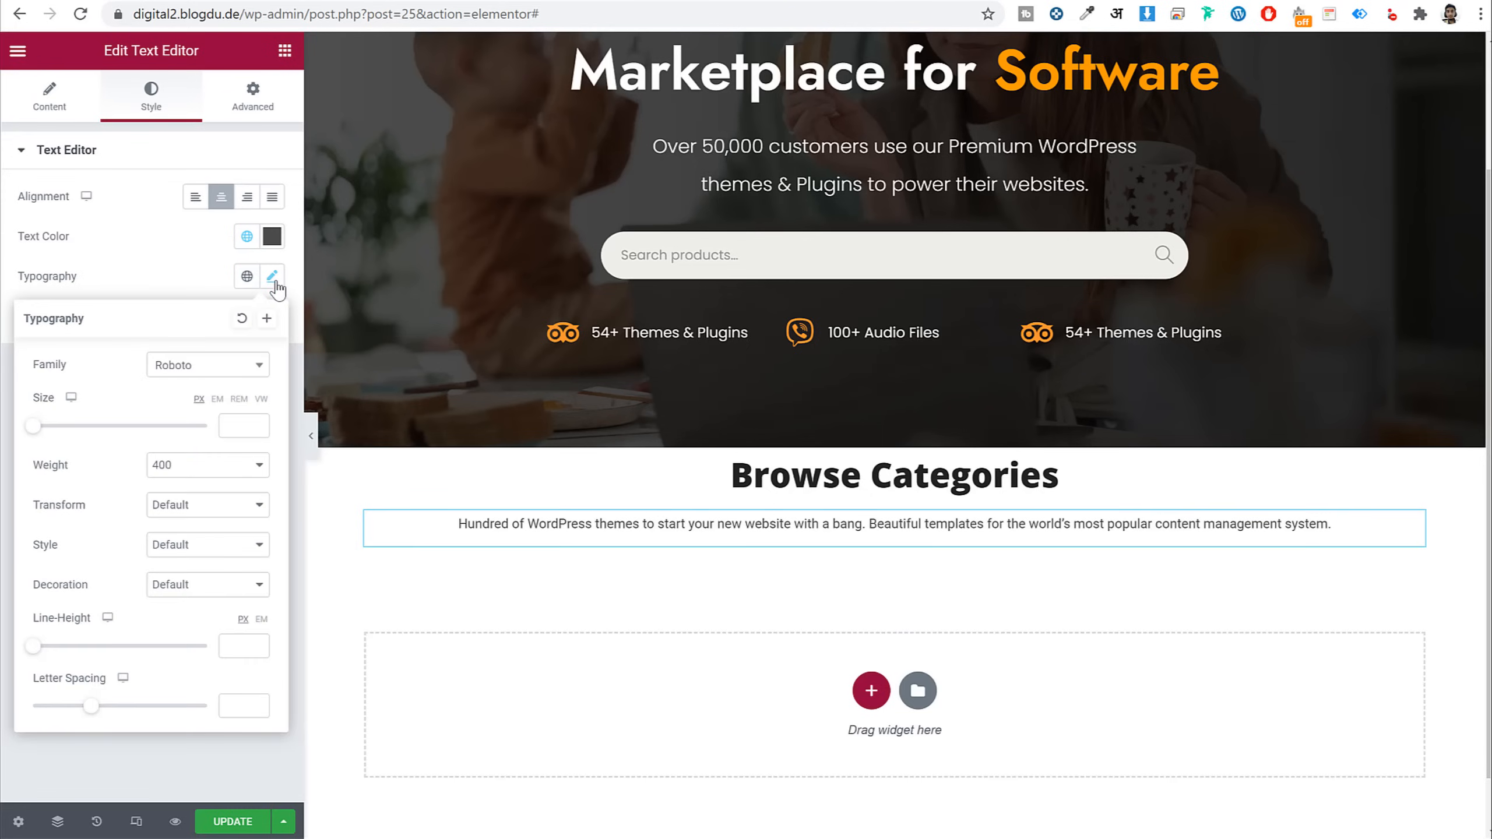
click(197, 369)
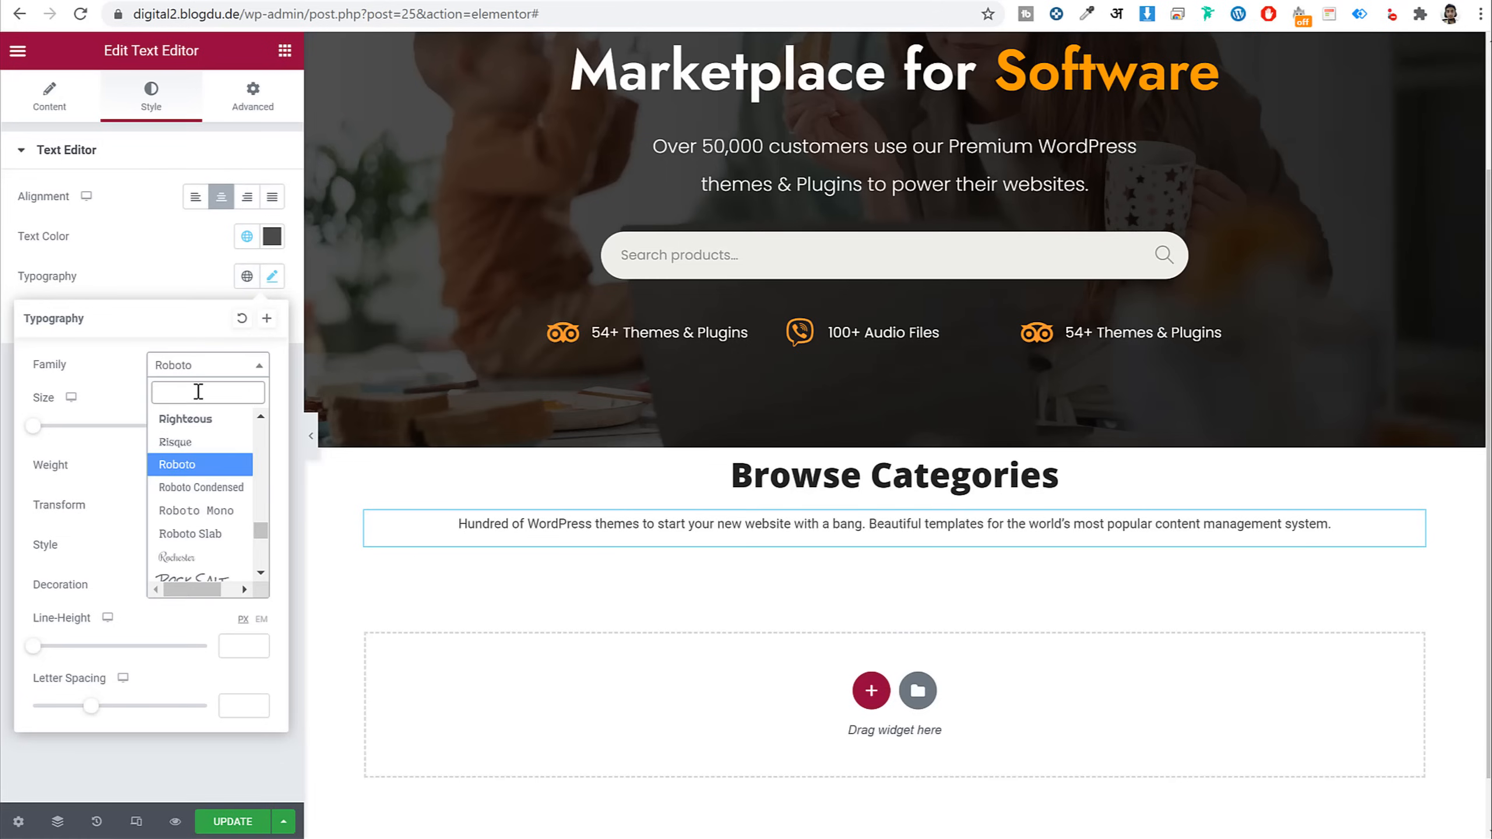
text(pop)
key(Return)
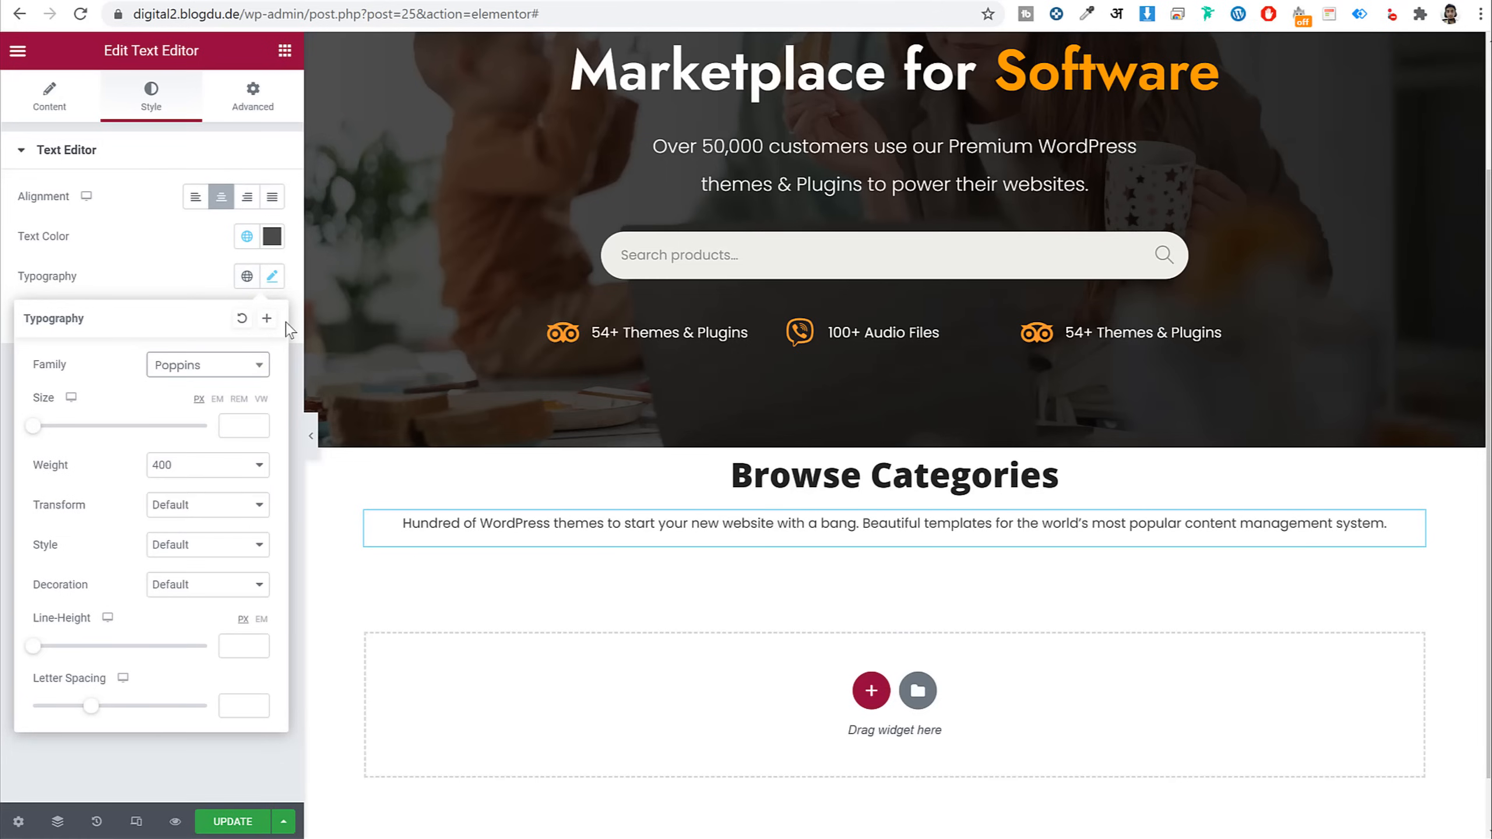
click(267, 318)
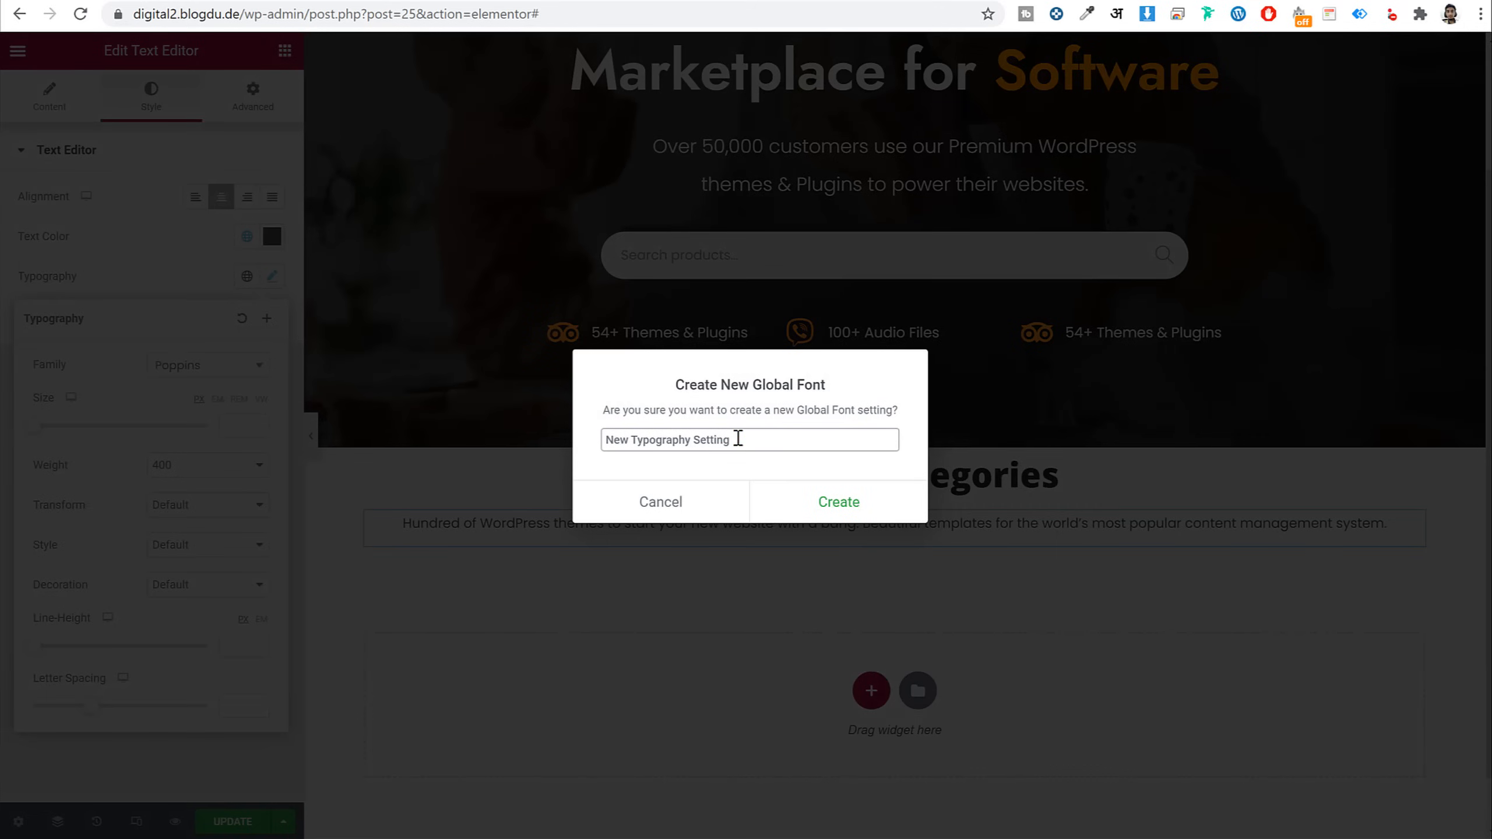
key(ctrl+a)
text(P)
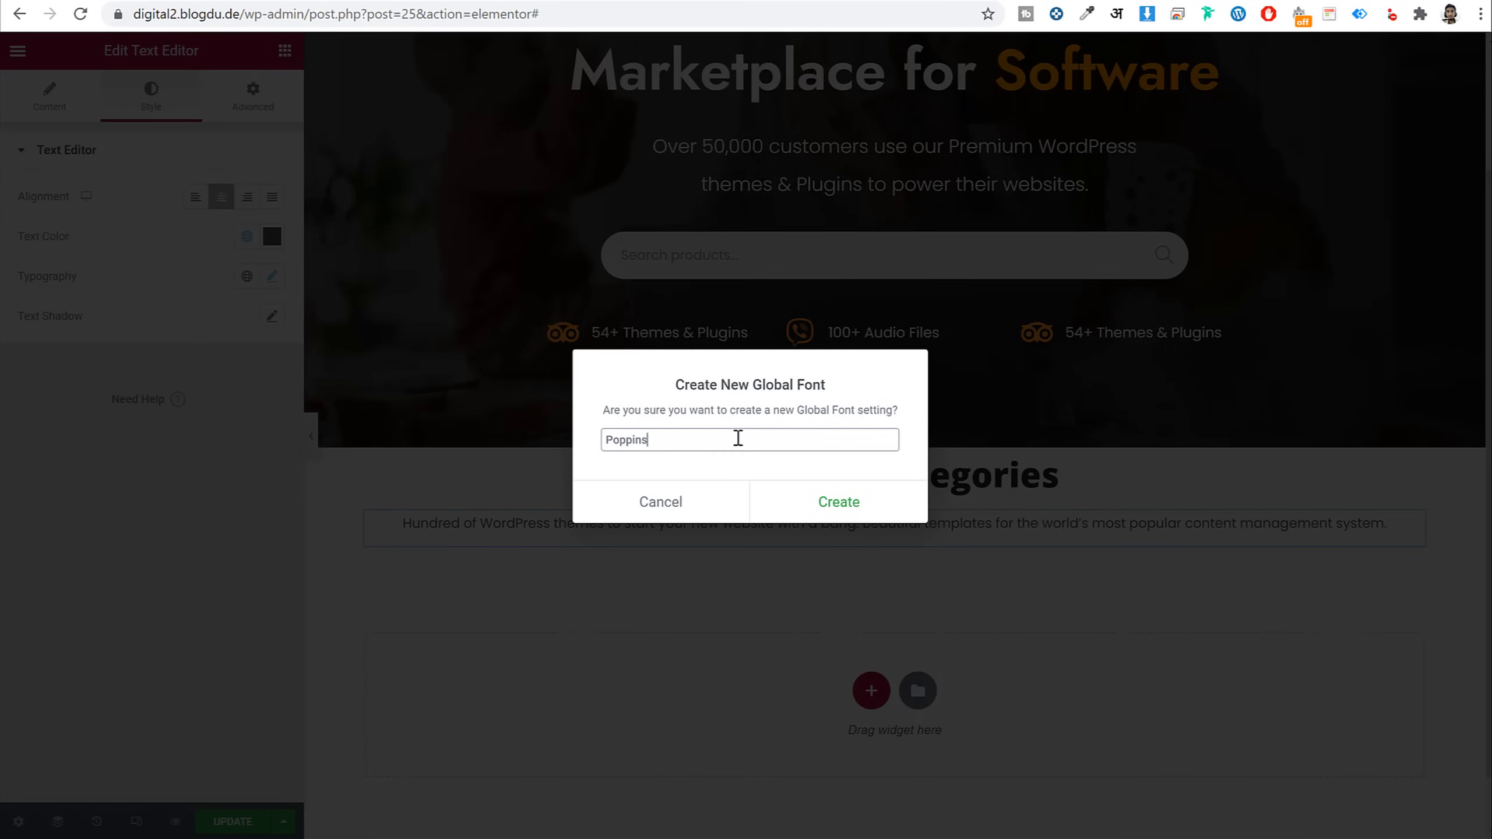
text(oppins)
click(834, 501)
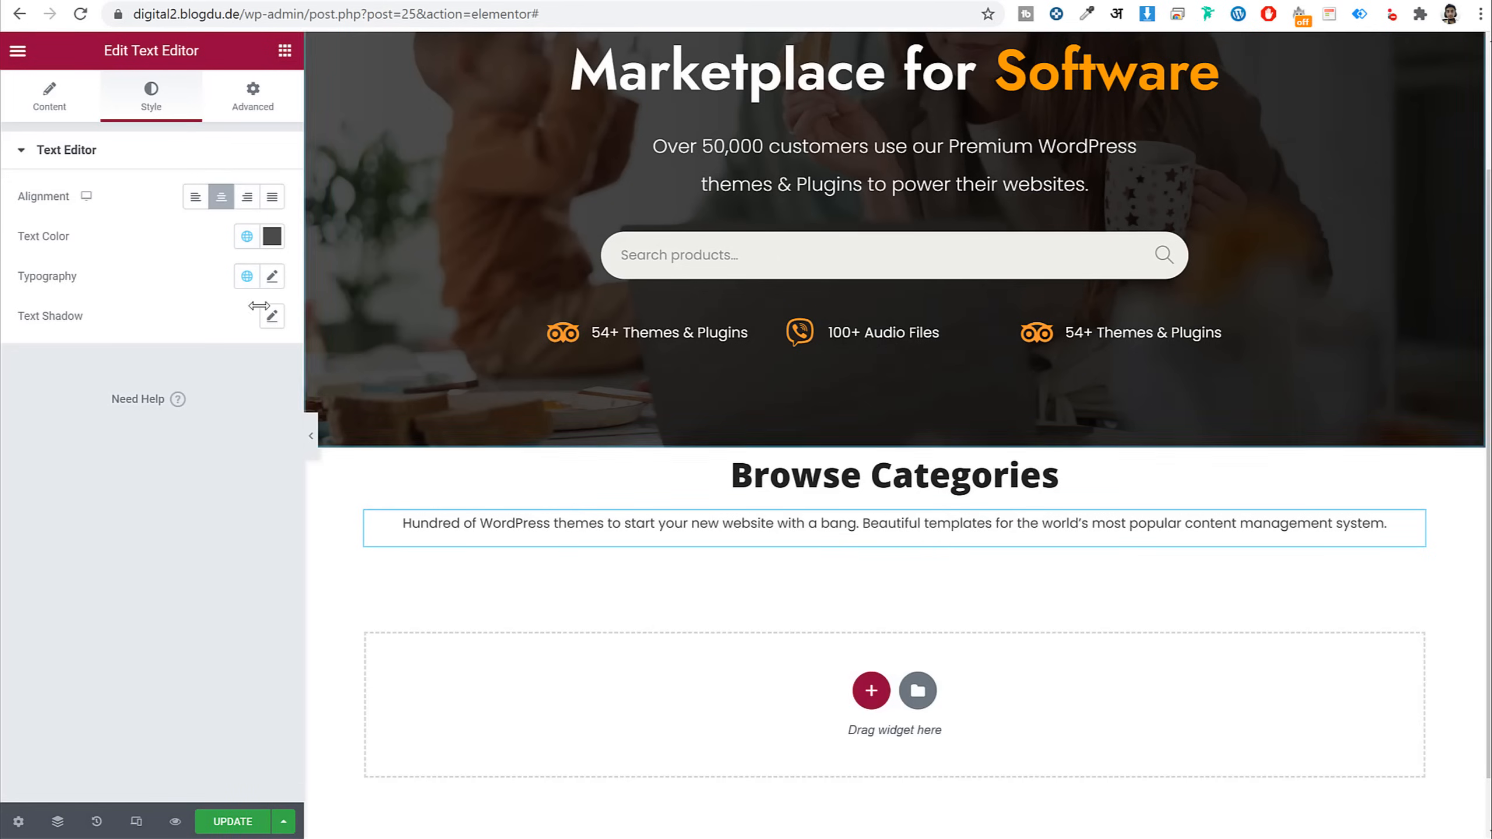
click(269, 278)
click(239, 425)
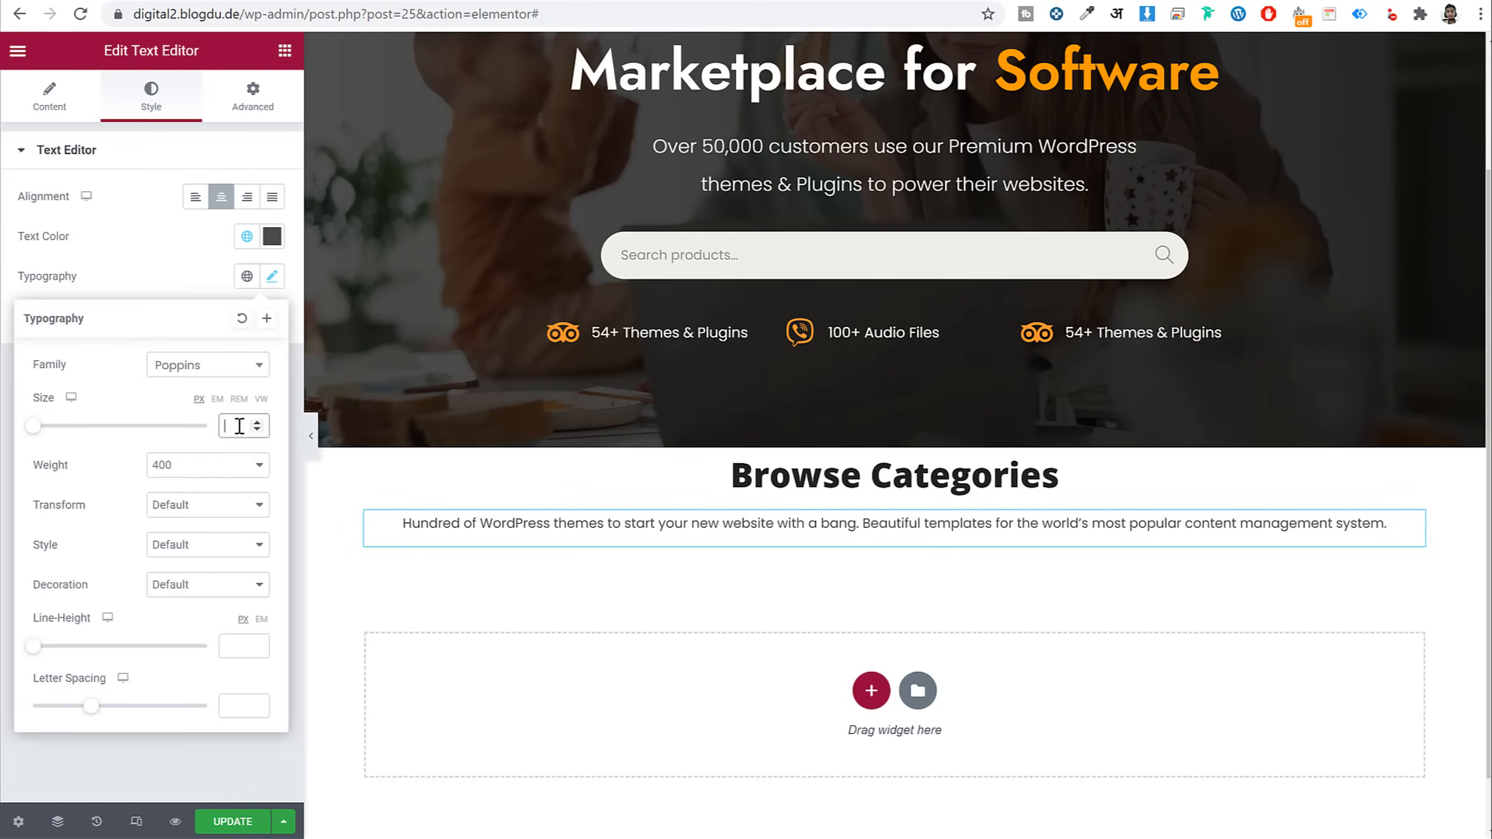
text(17)
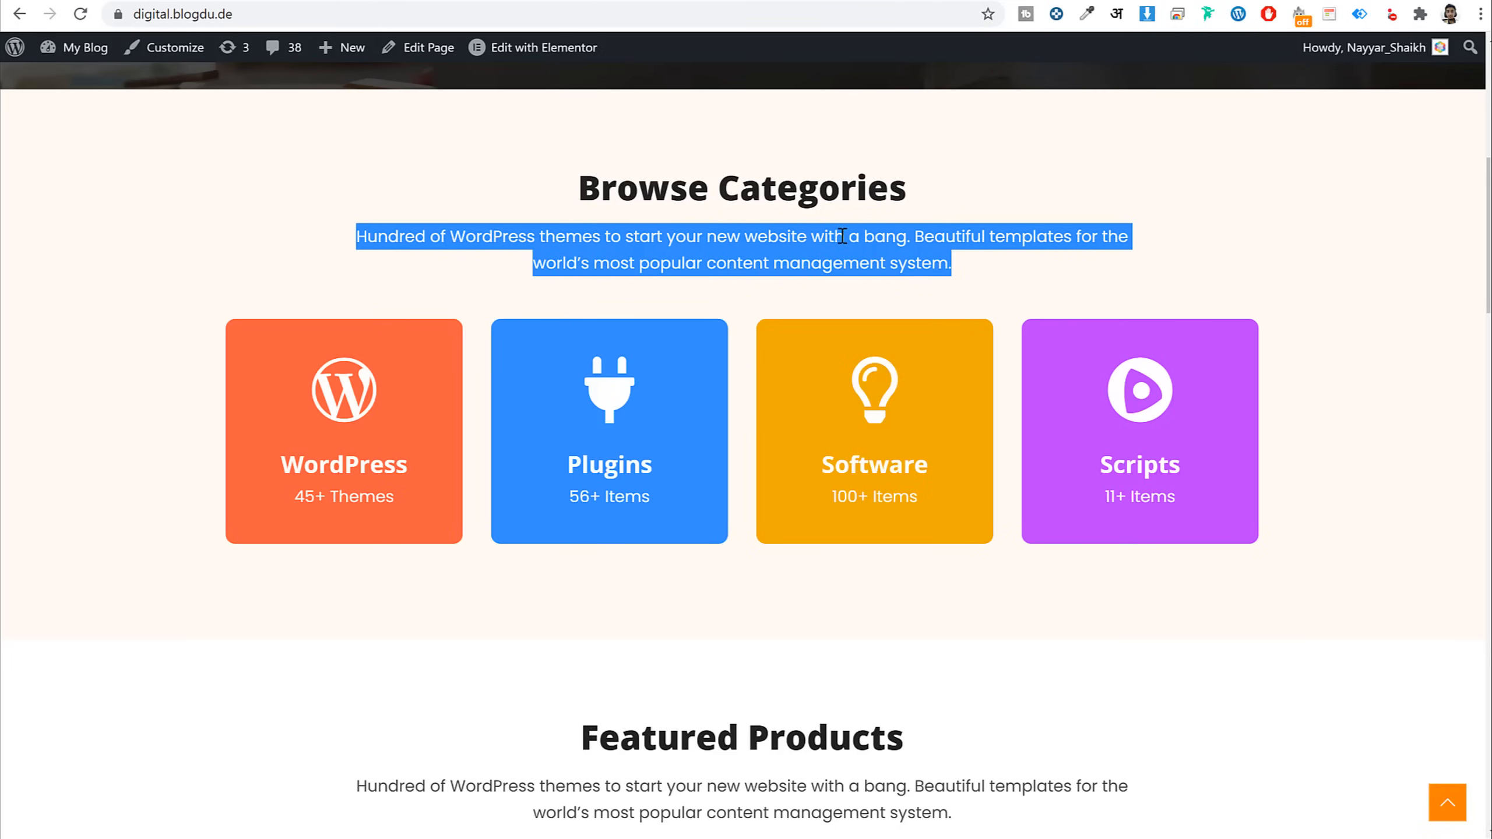
Give the paragraph 150 px right and left padding
click(841, 236)
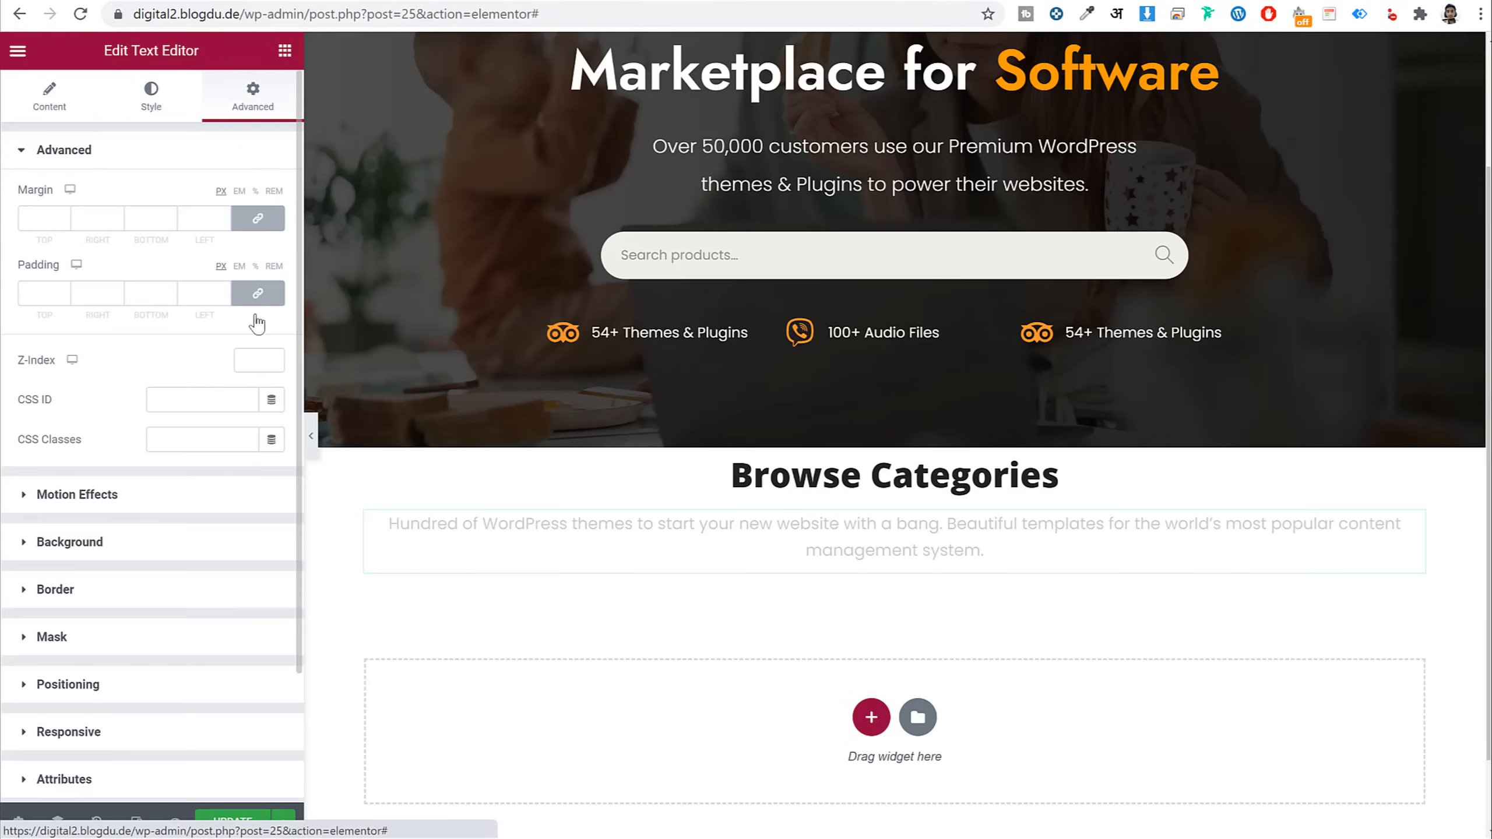
click(284, 295)
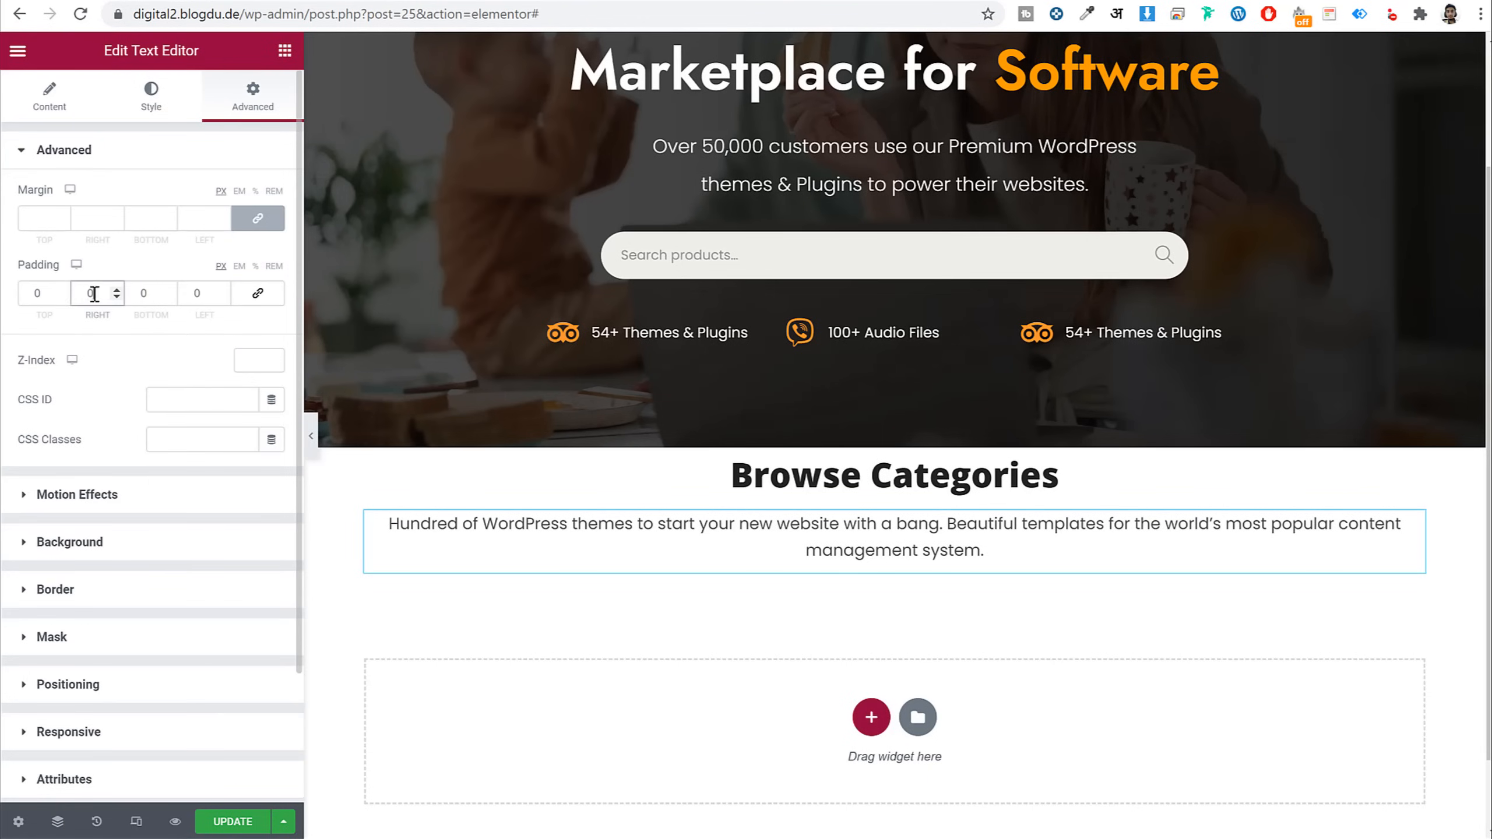
text(150)
key(Tab)
key(Tab)
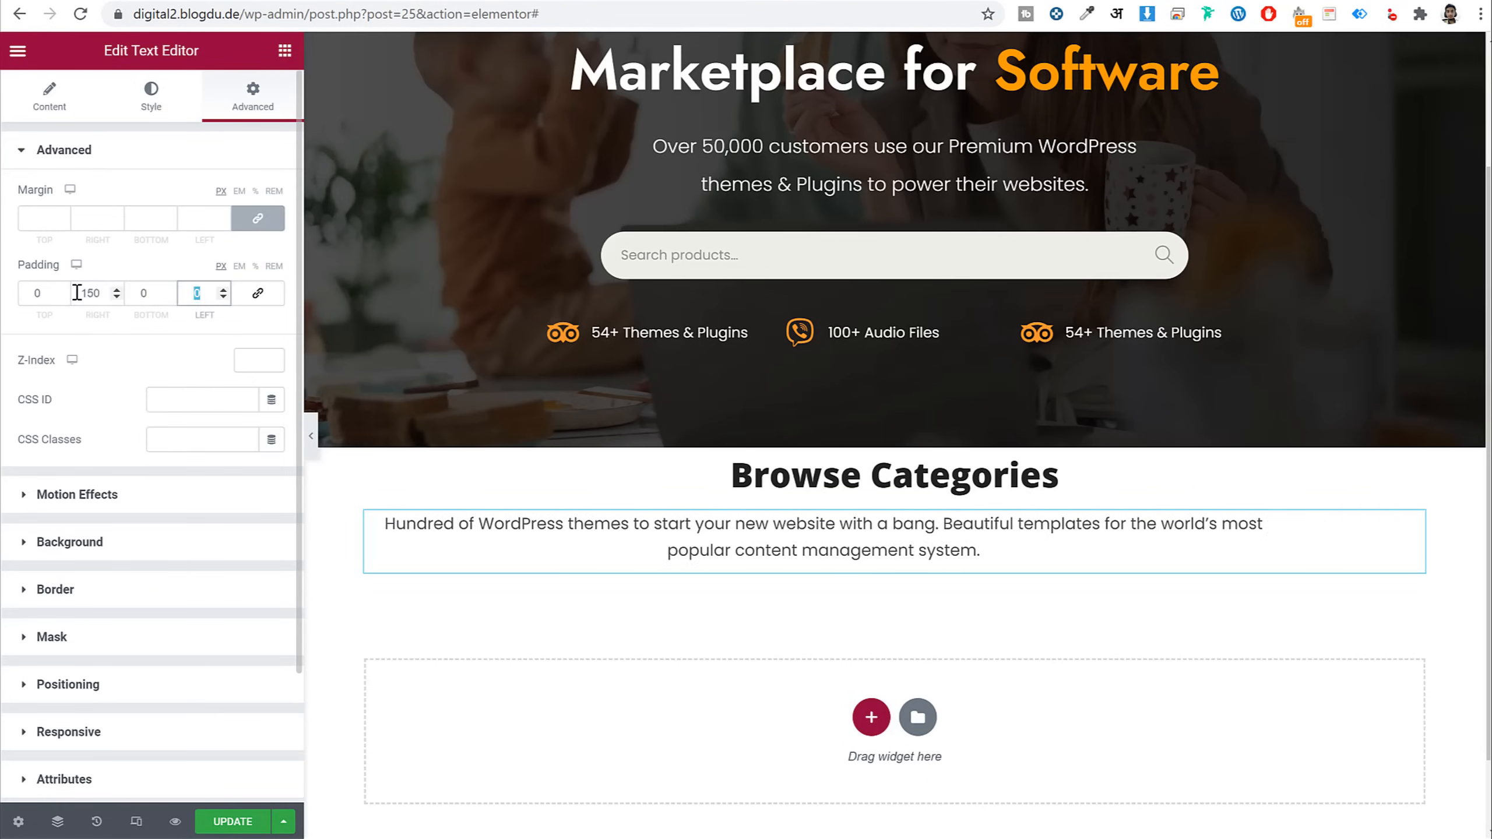
text(150)
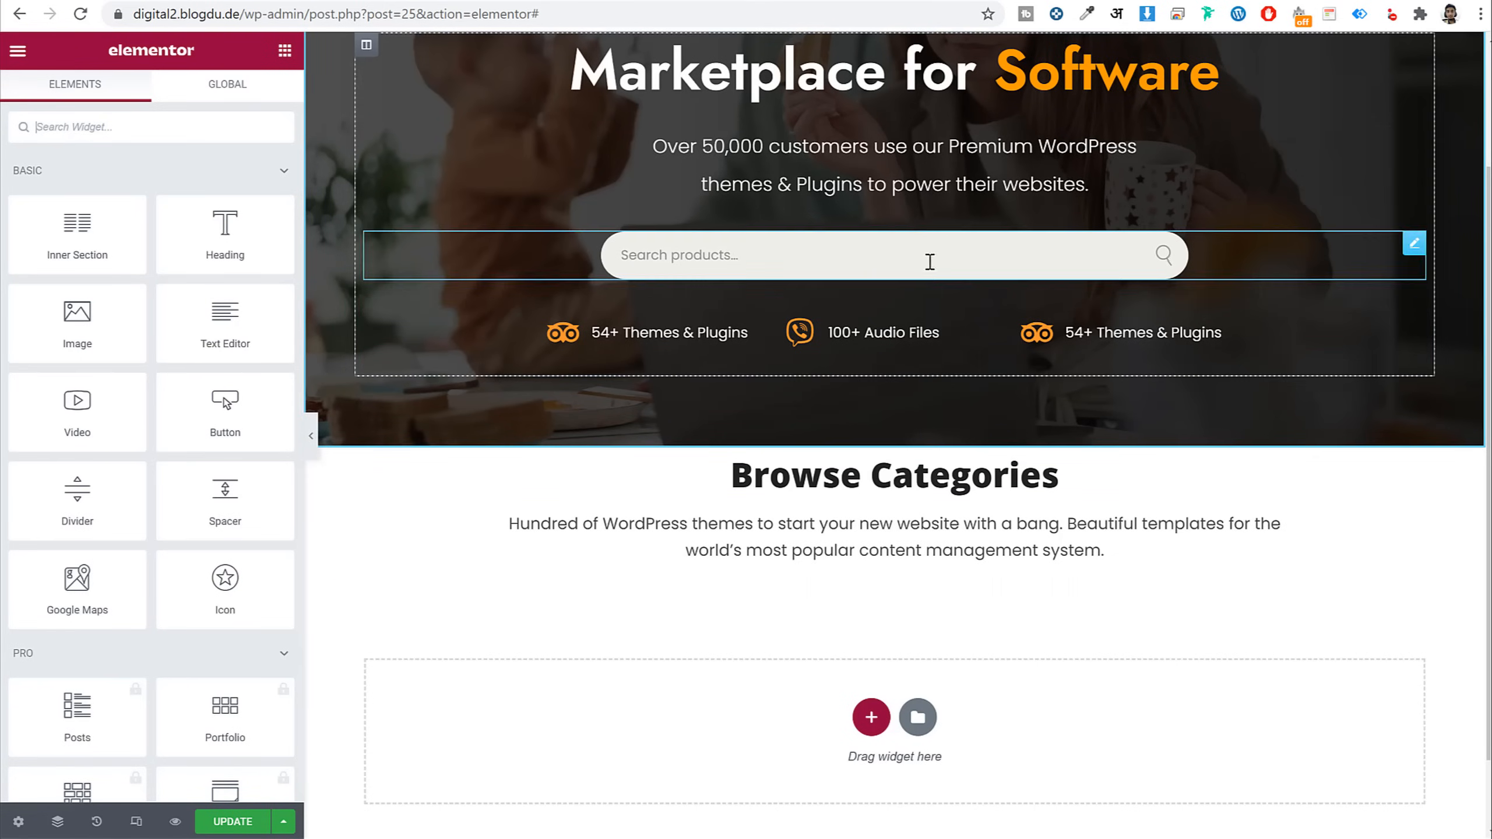
Add an Inner Section below the description and expand it to four columns
drag(77, 235, 860, 581)
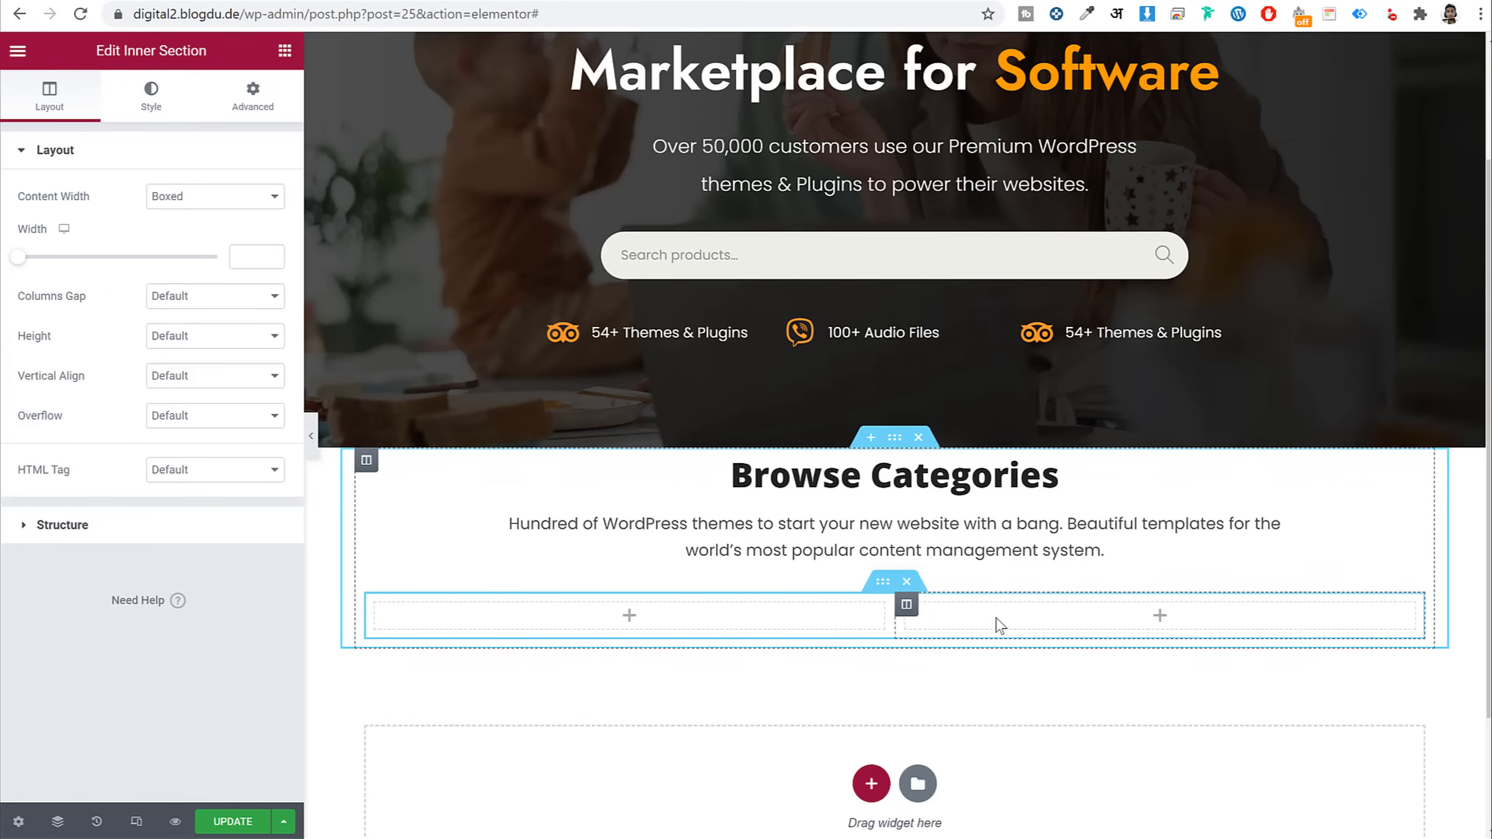
right_click(907, 606)
click(961, 631)
right_click(736, 609)
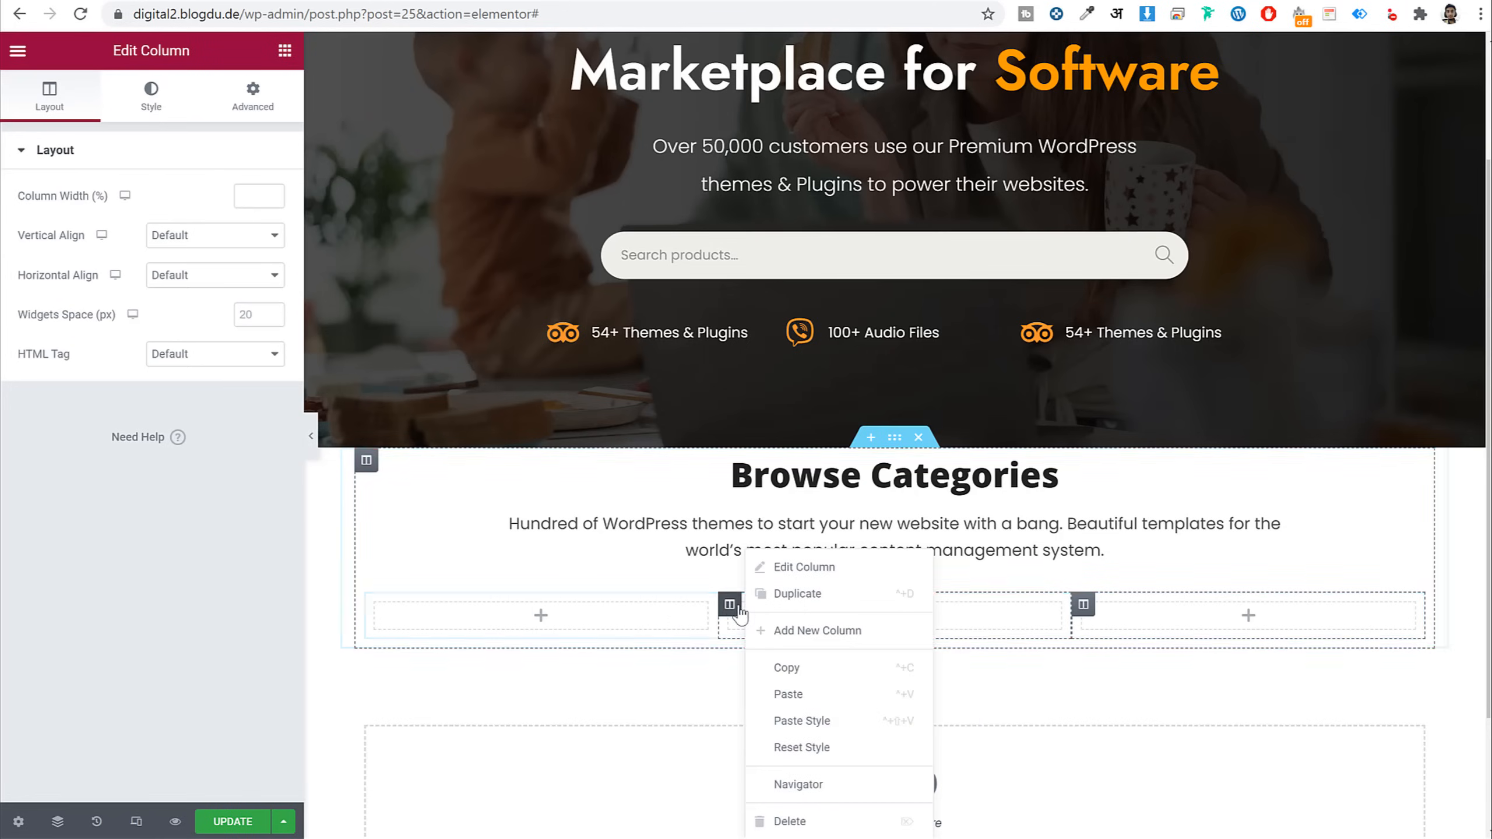
click(810, 631)
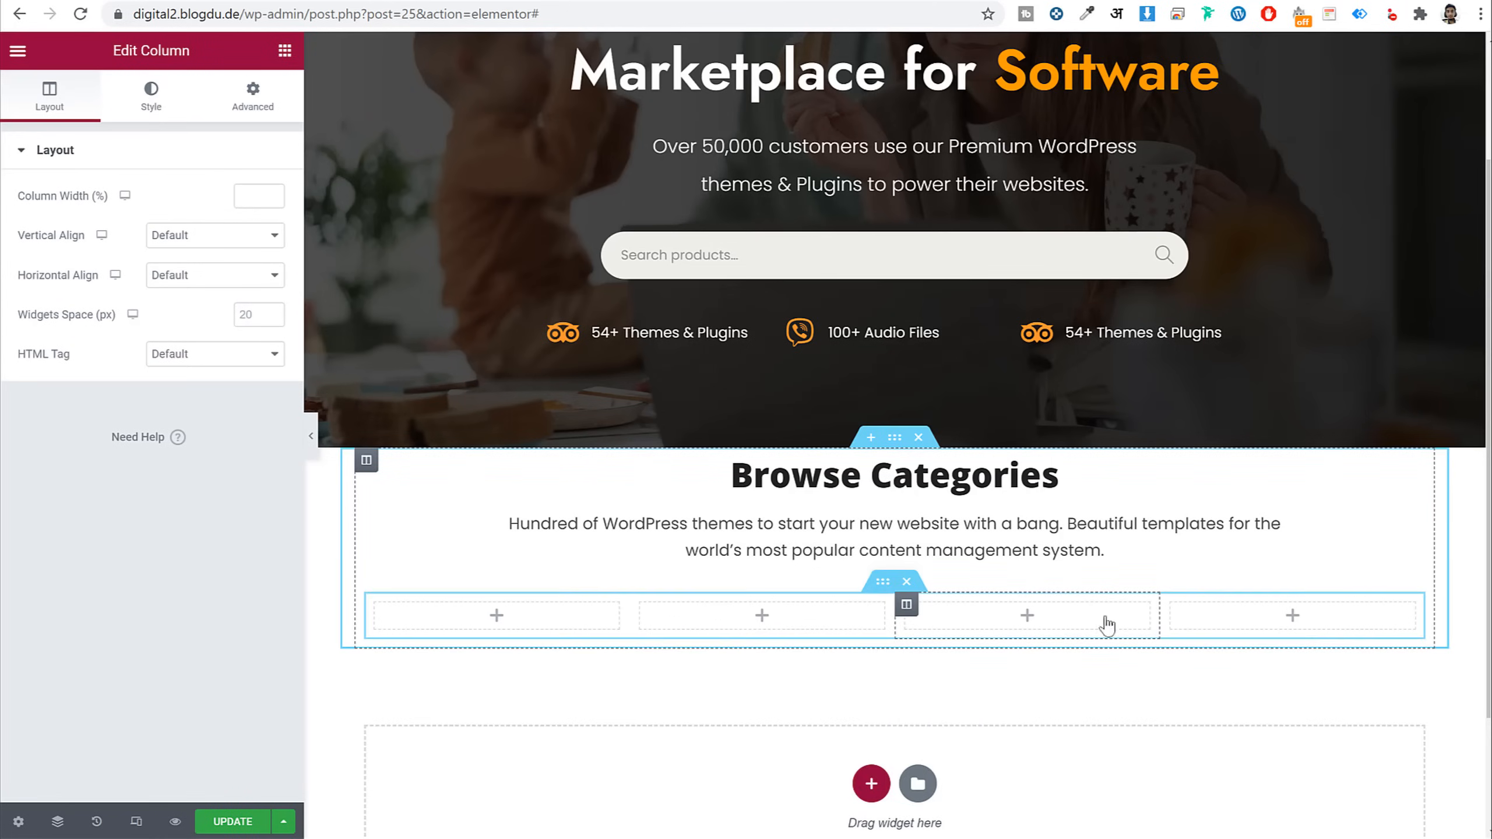
Place an Icon Box widget in the first column
click(284, 52)
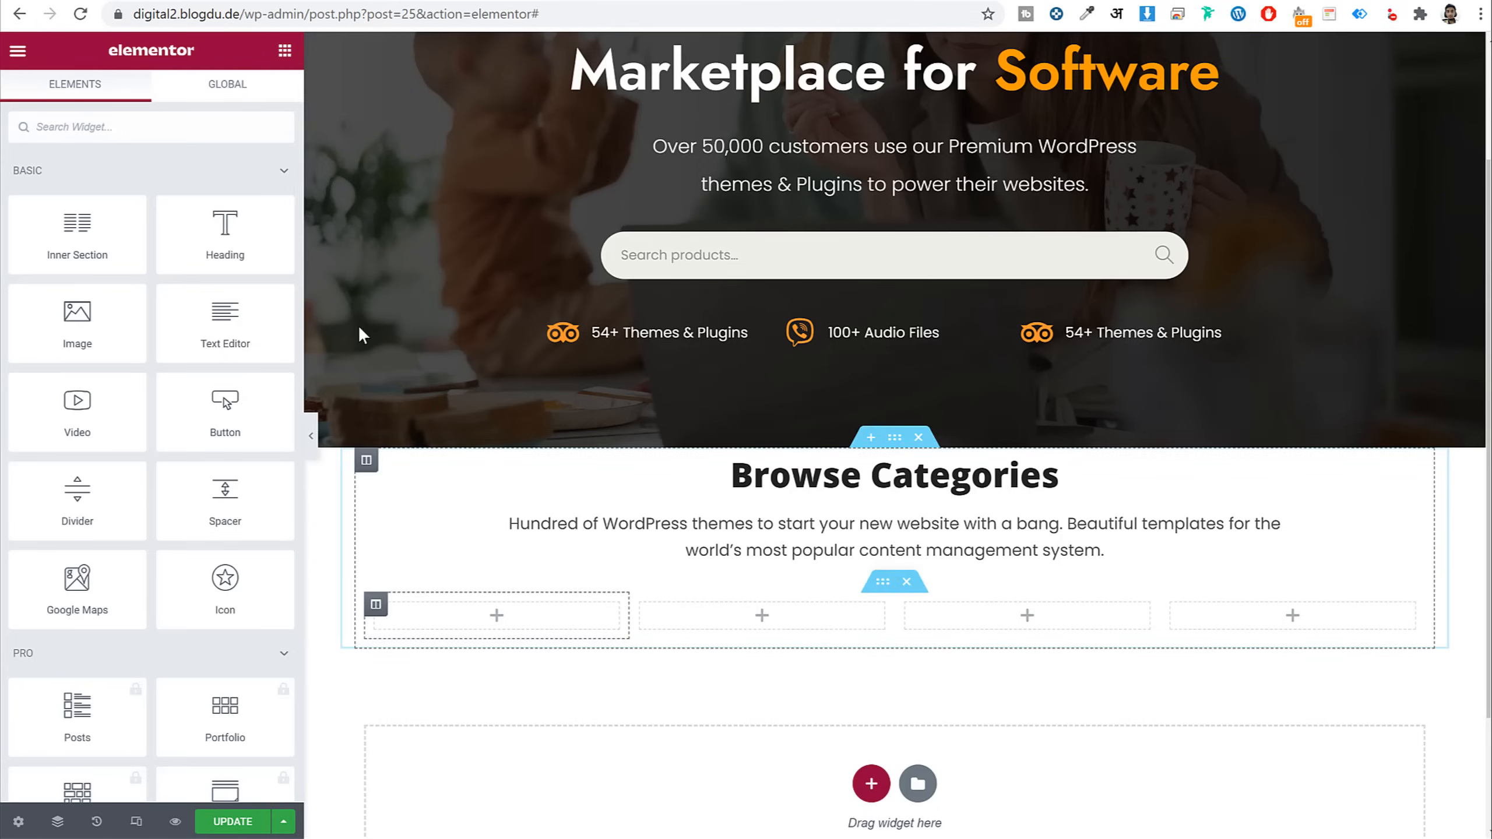
text(icon)
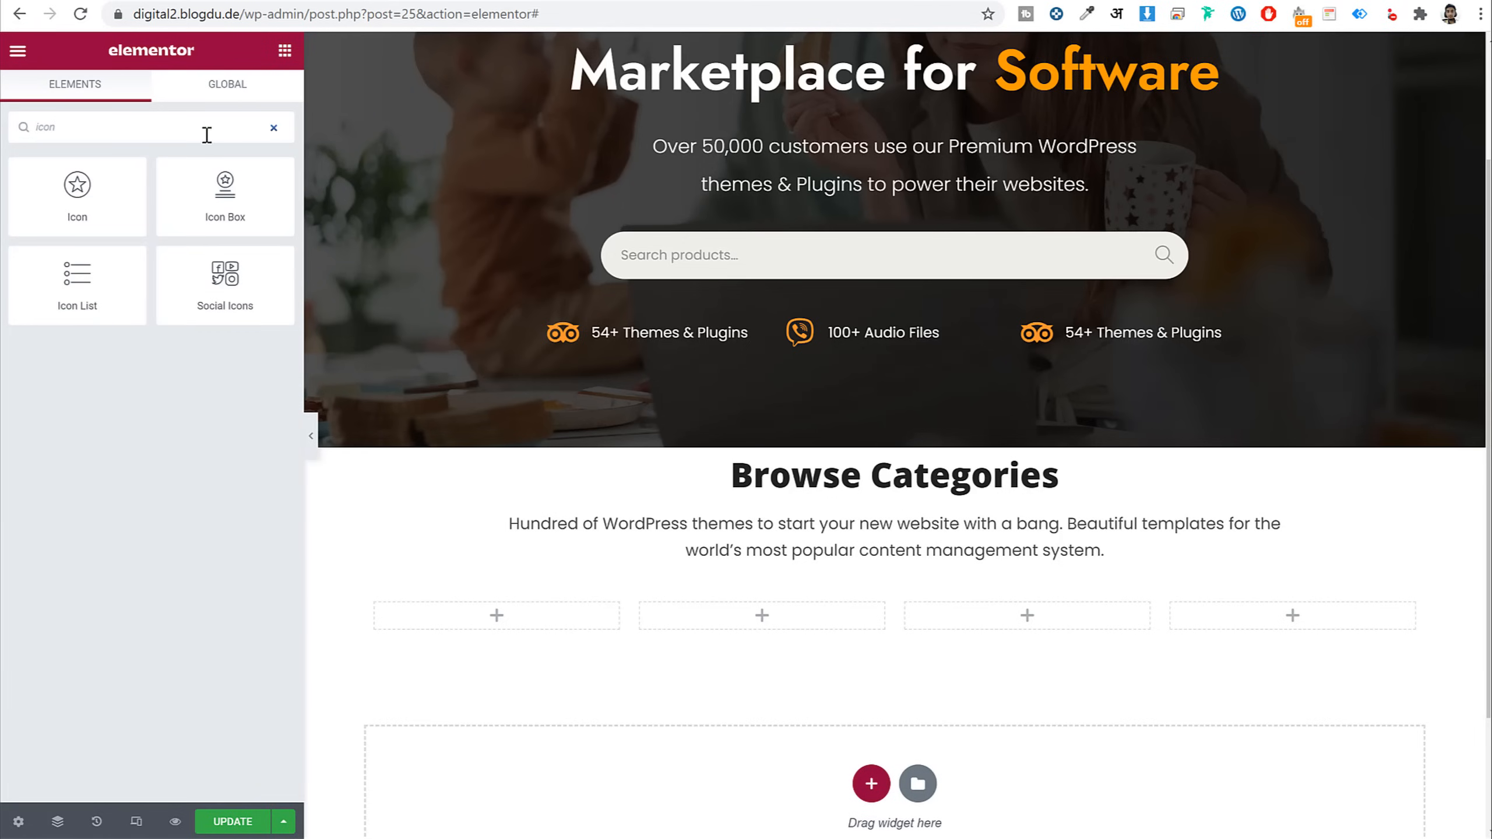
drag(225, 194, 576, 626)
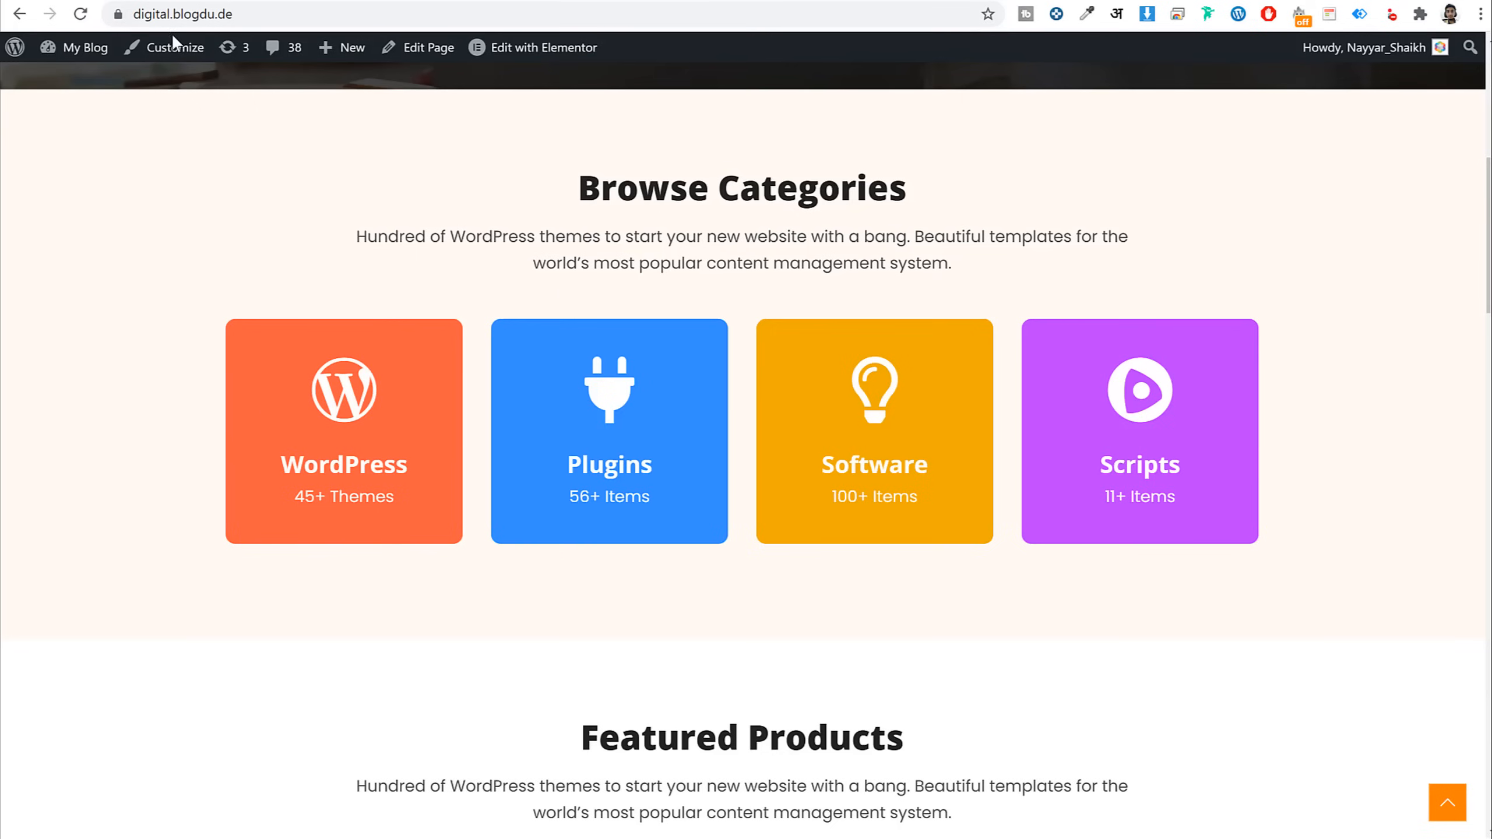
scroll(566, 297, up, 8)
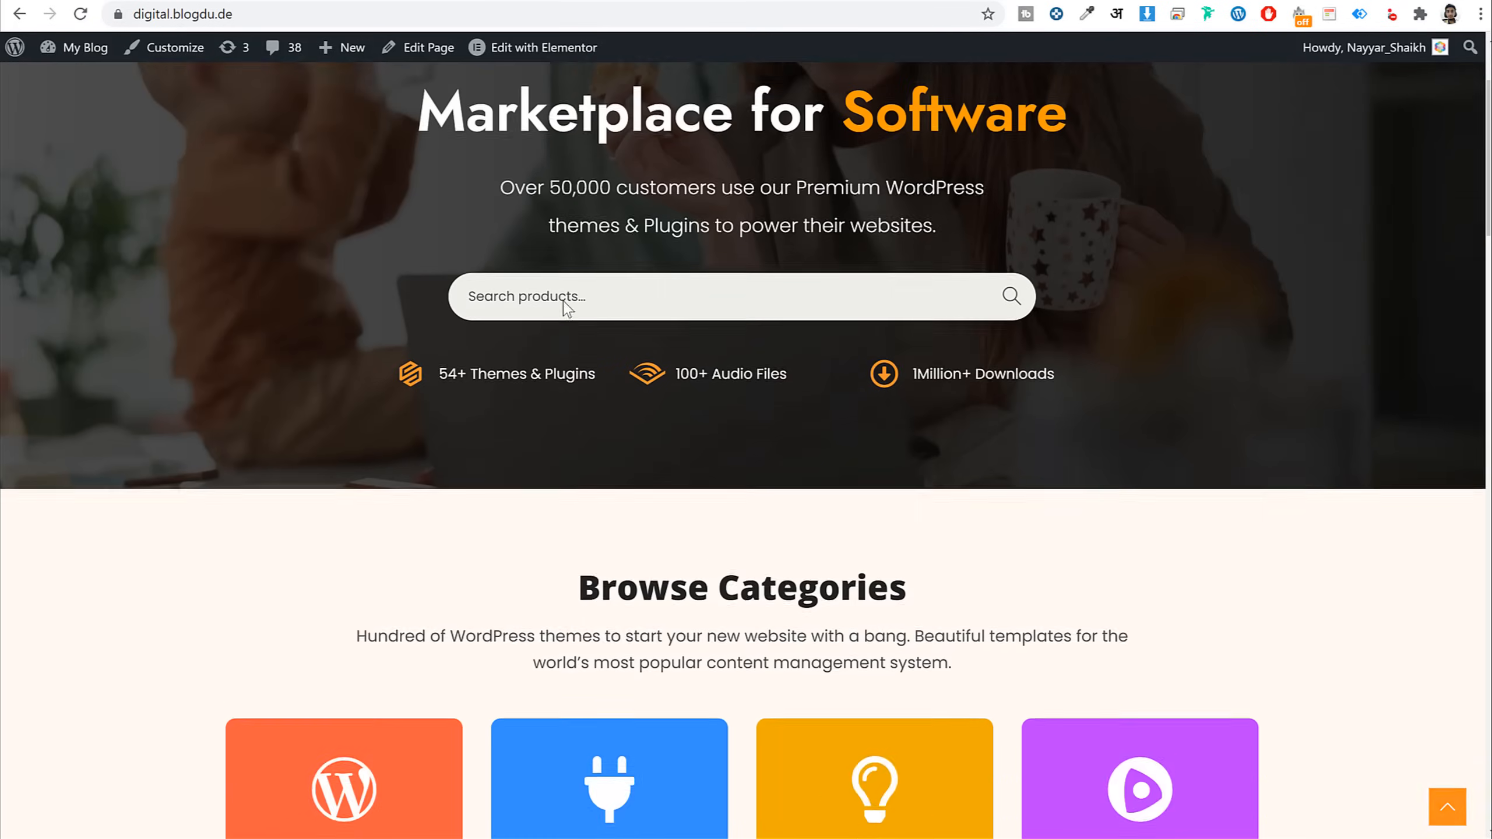
drag(608, 450, 396, 452)
scroll(486, 459, down, 5)
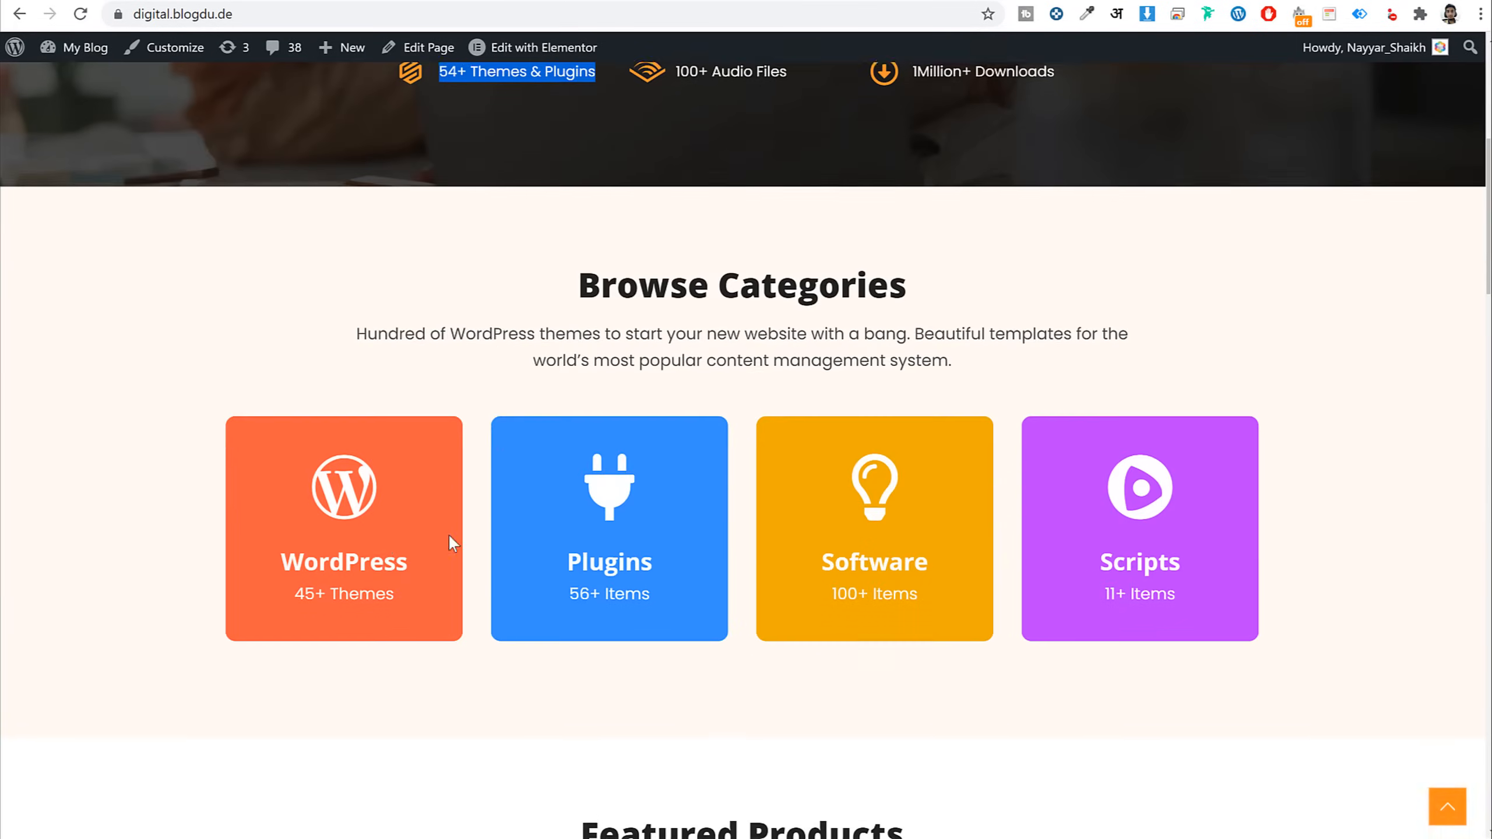
scroll(415, 529, up, 4)
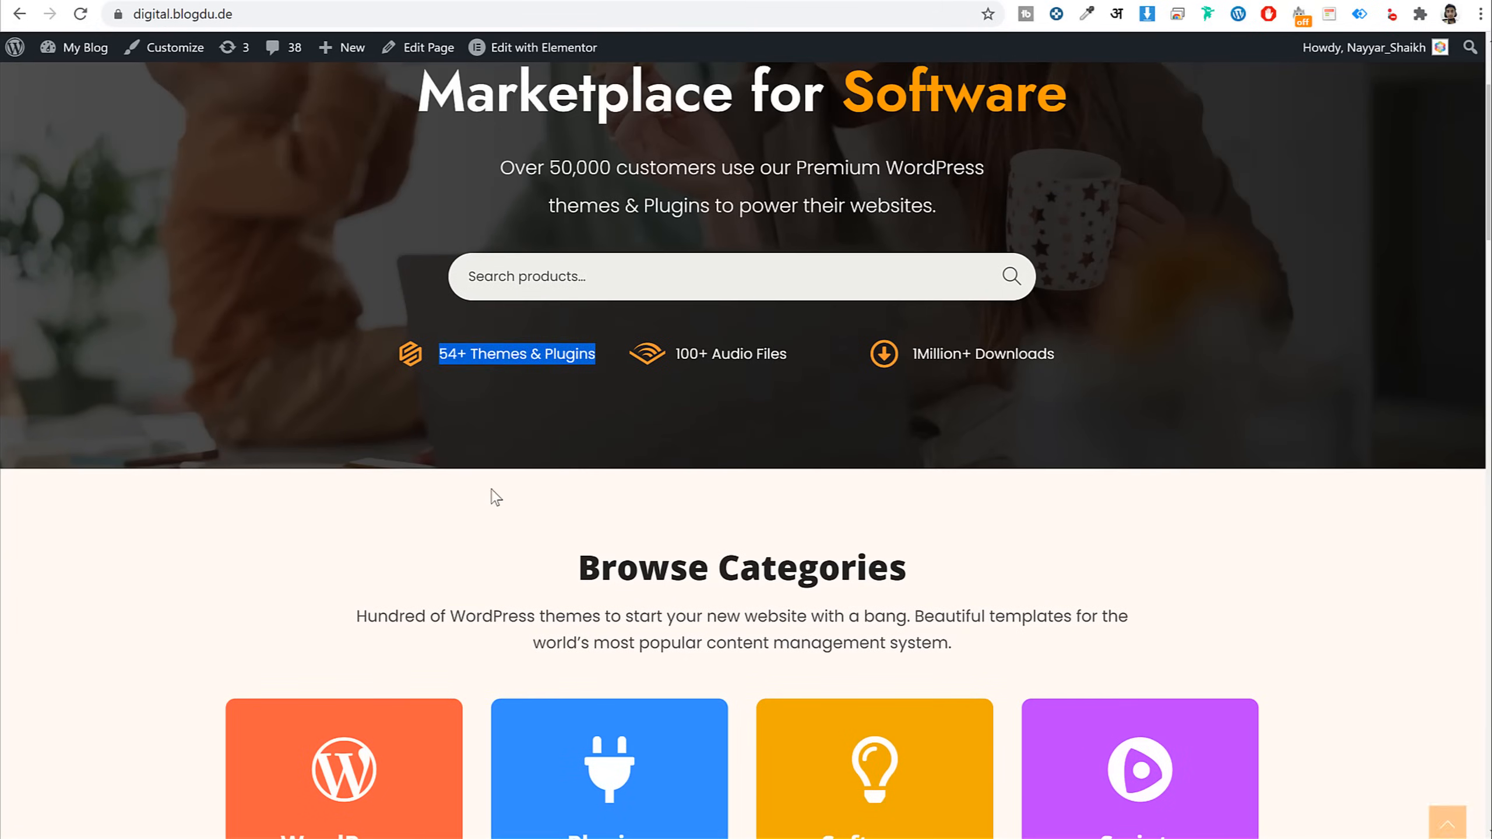
click(509, 394)
scroll(511, 353, down, 3)
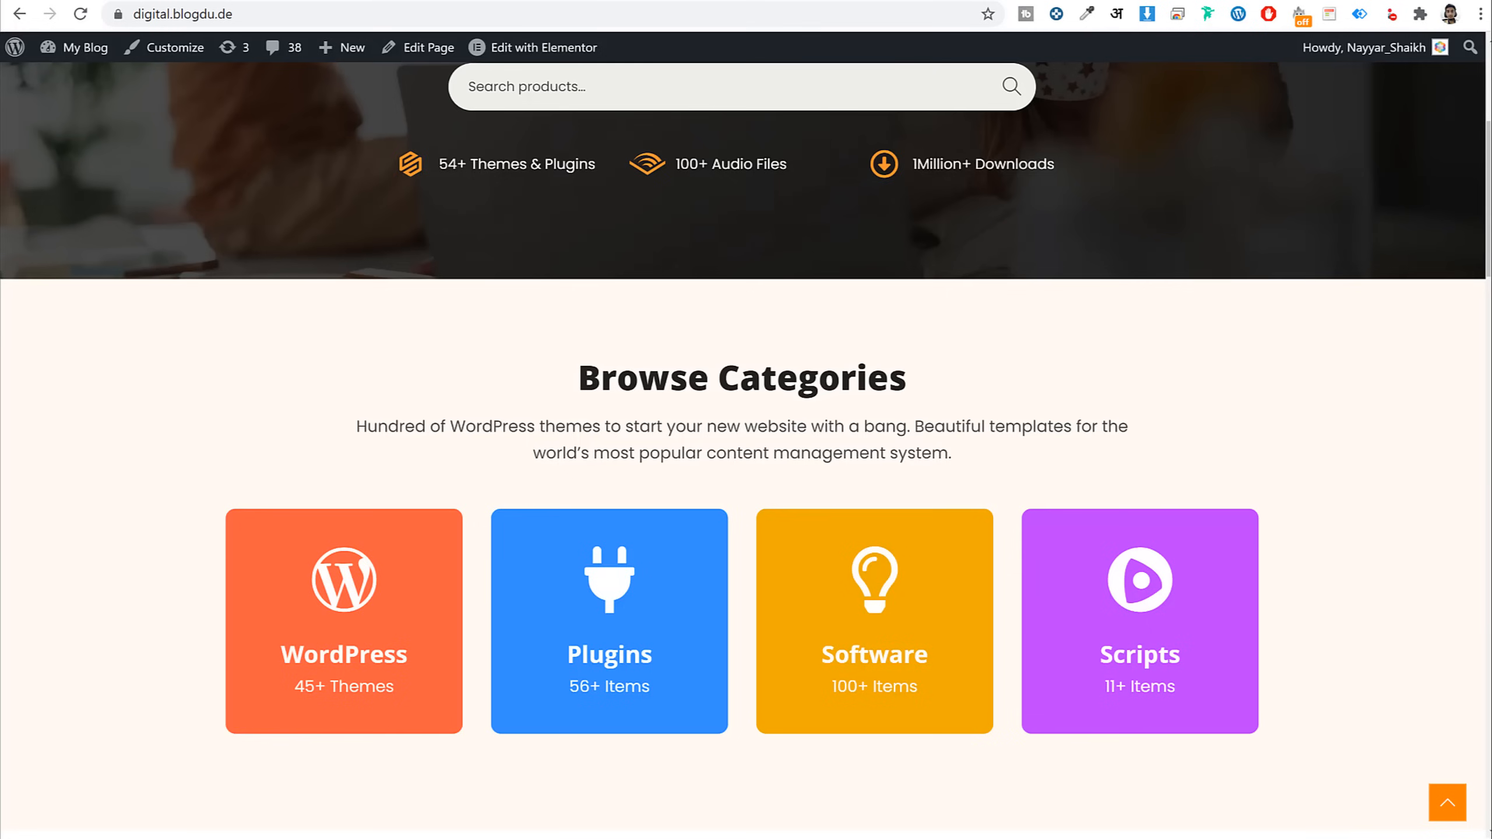
scroll(404, 470, down, 1)
scroll(404, 471, down, 1)
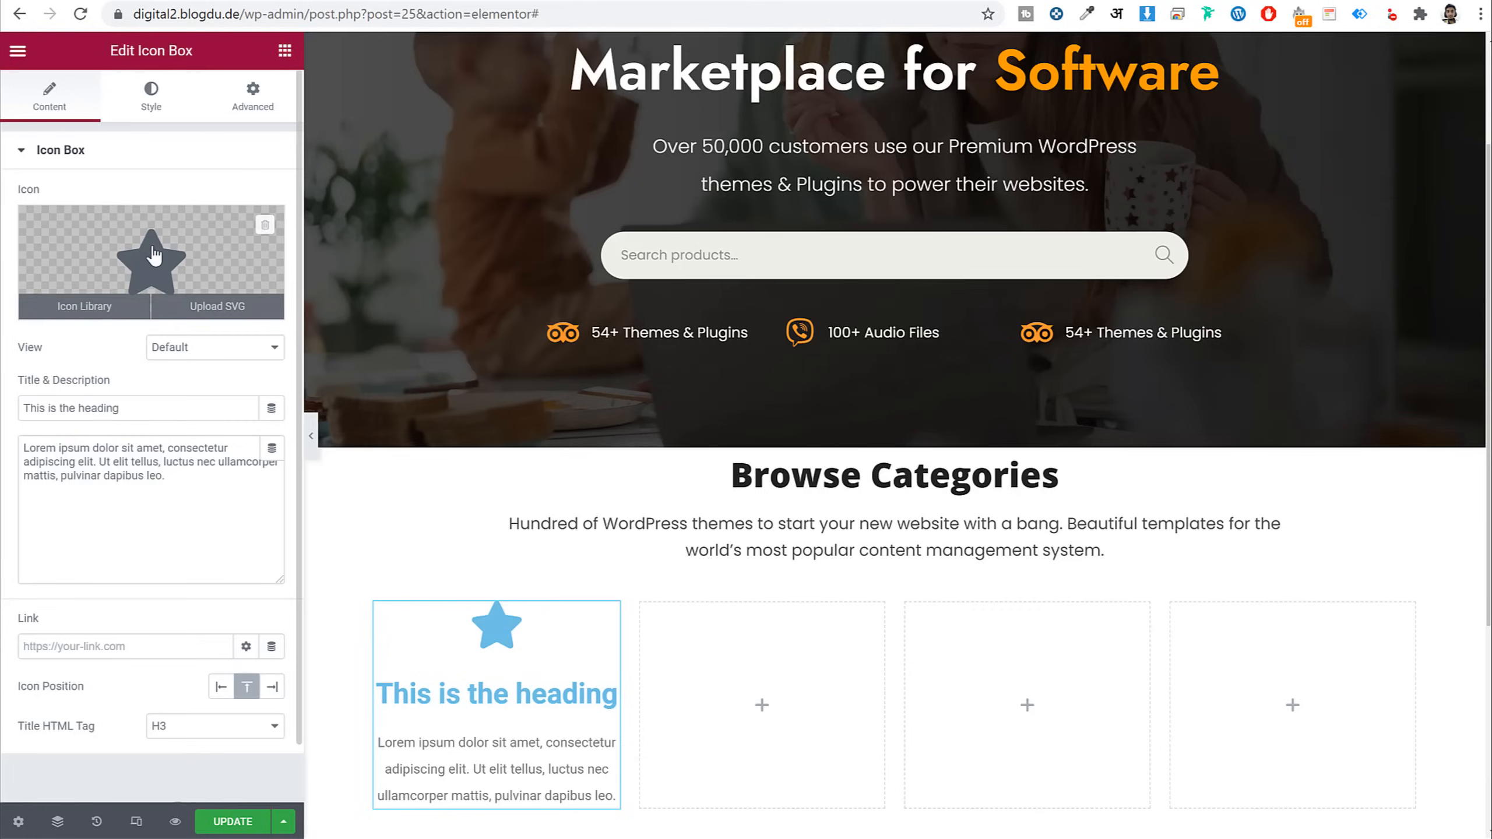
Set the icon box's icon to the WordPress logo
click(134, 252)
text(wordp)
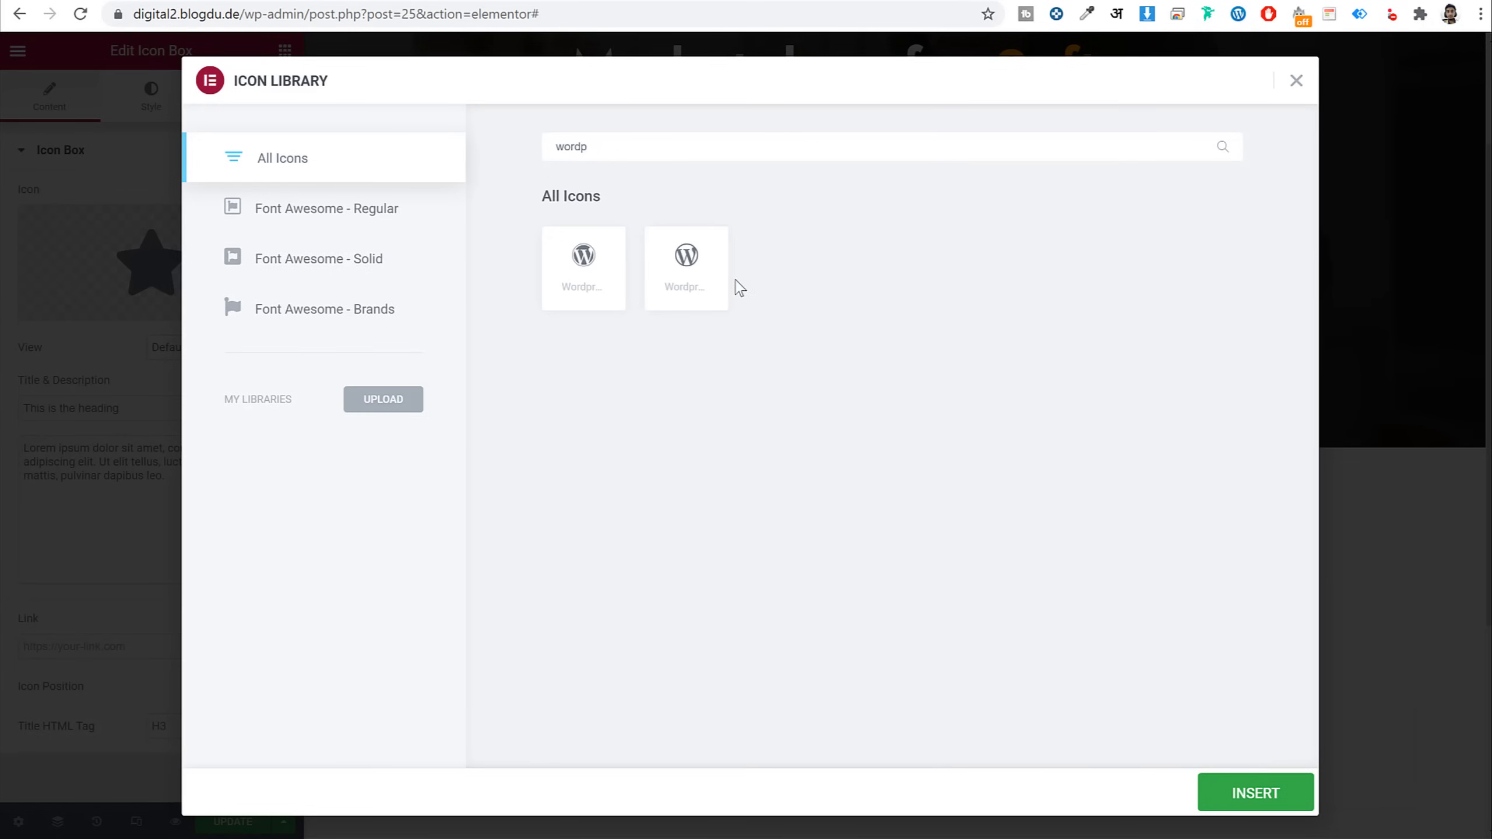
click(718, 293)
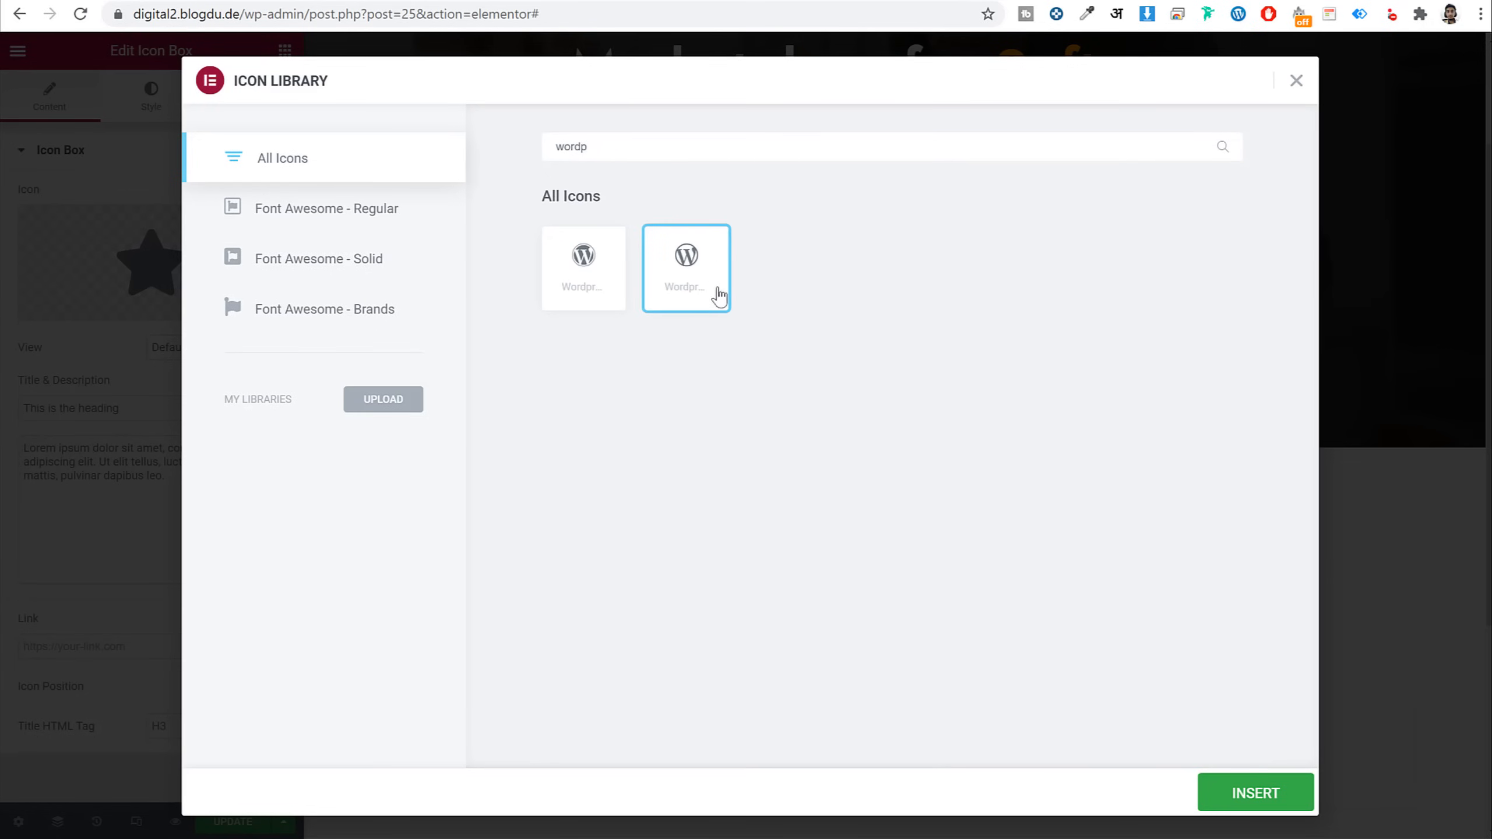
click(1255, 793)
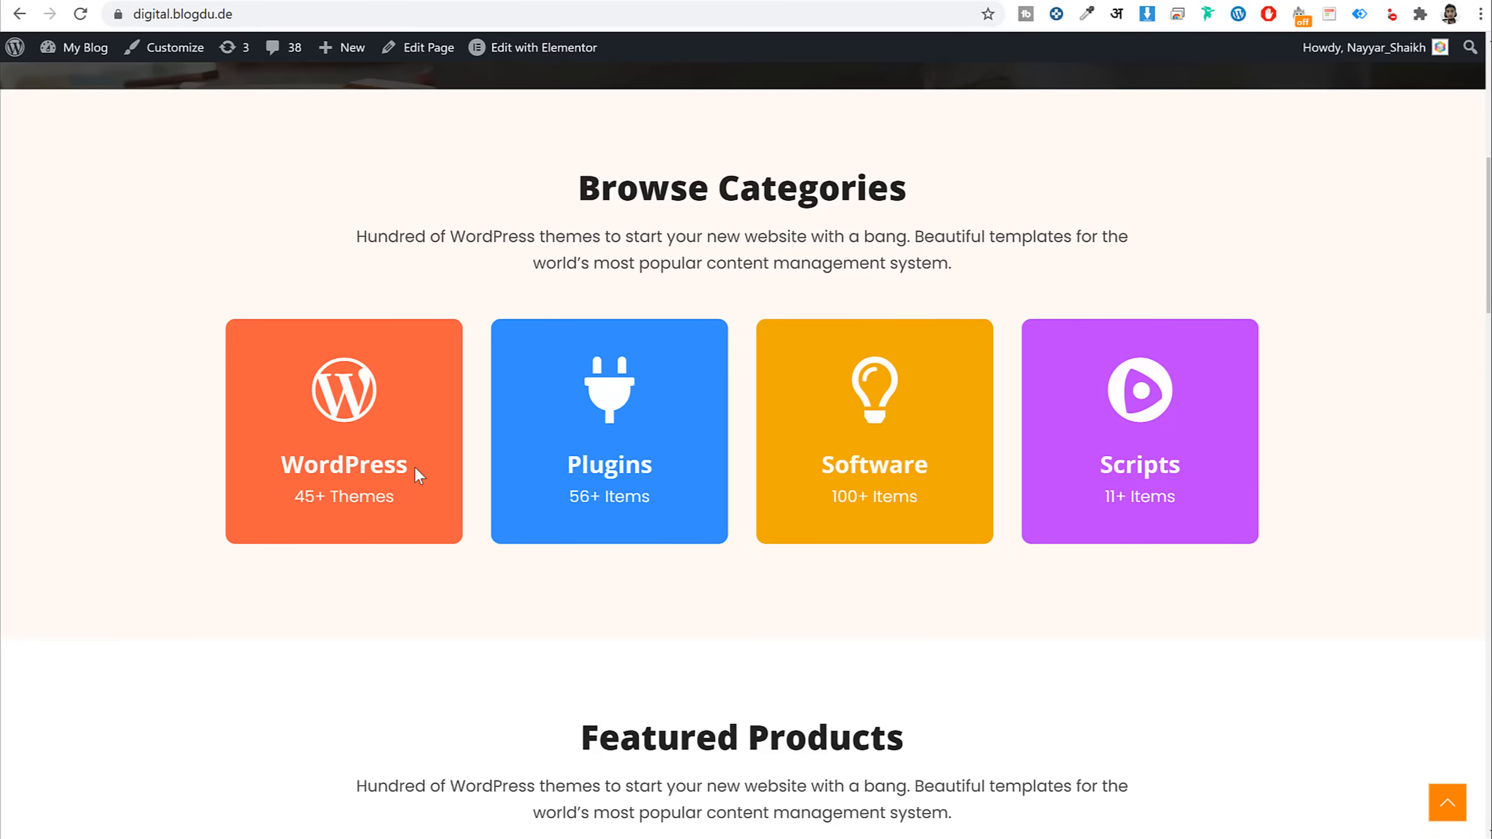
Set the icon box title to 'WordPress' and its description to '45+ Themes'
drag(418, 475, 271, 464)
key(ctrl+c)
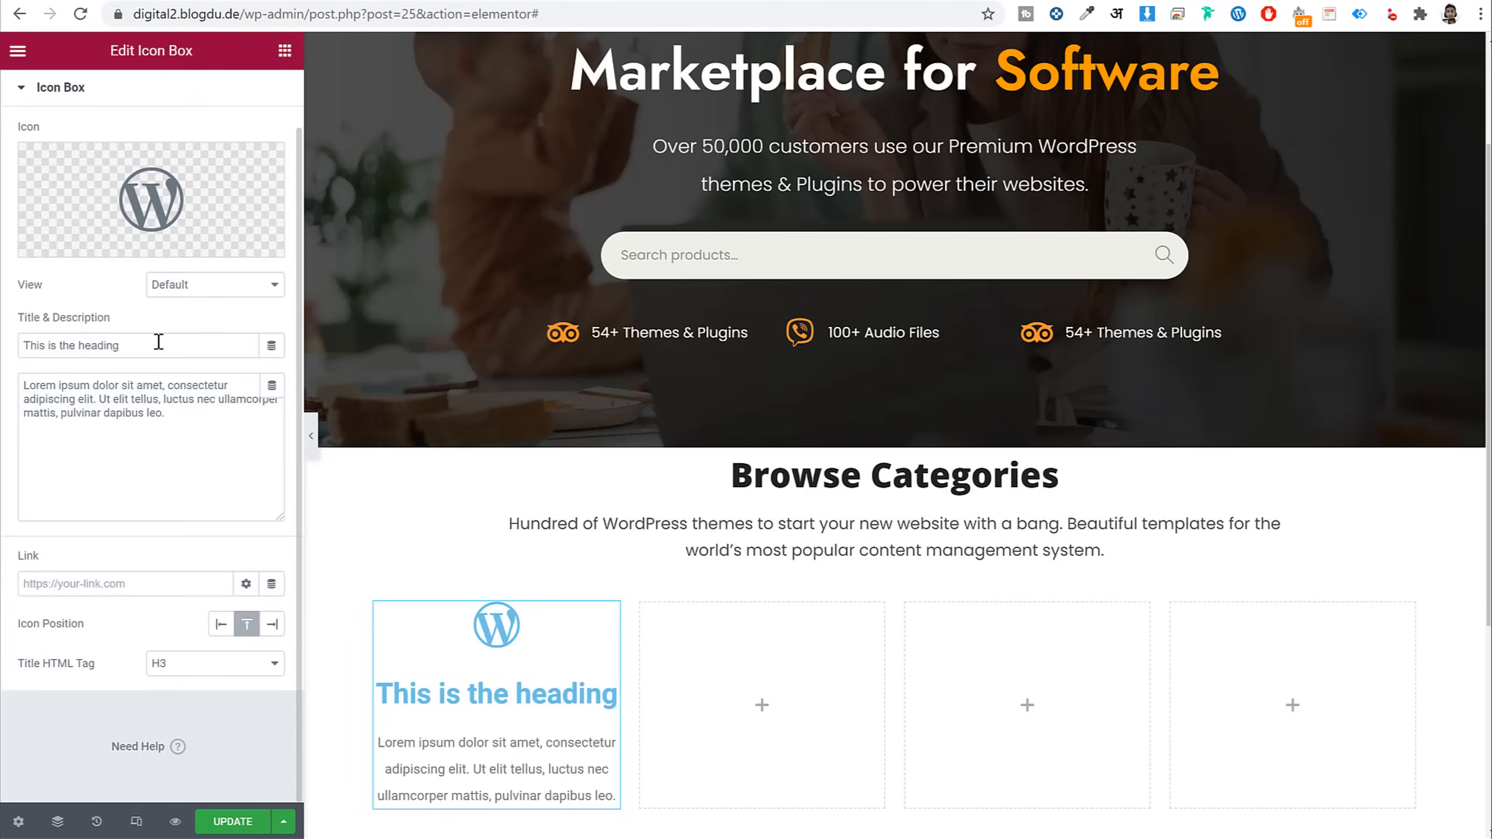
drag(159, 345, 22, 345)
key(ctrl+v)
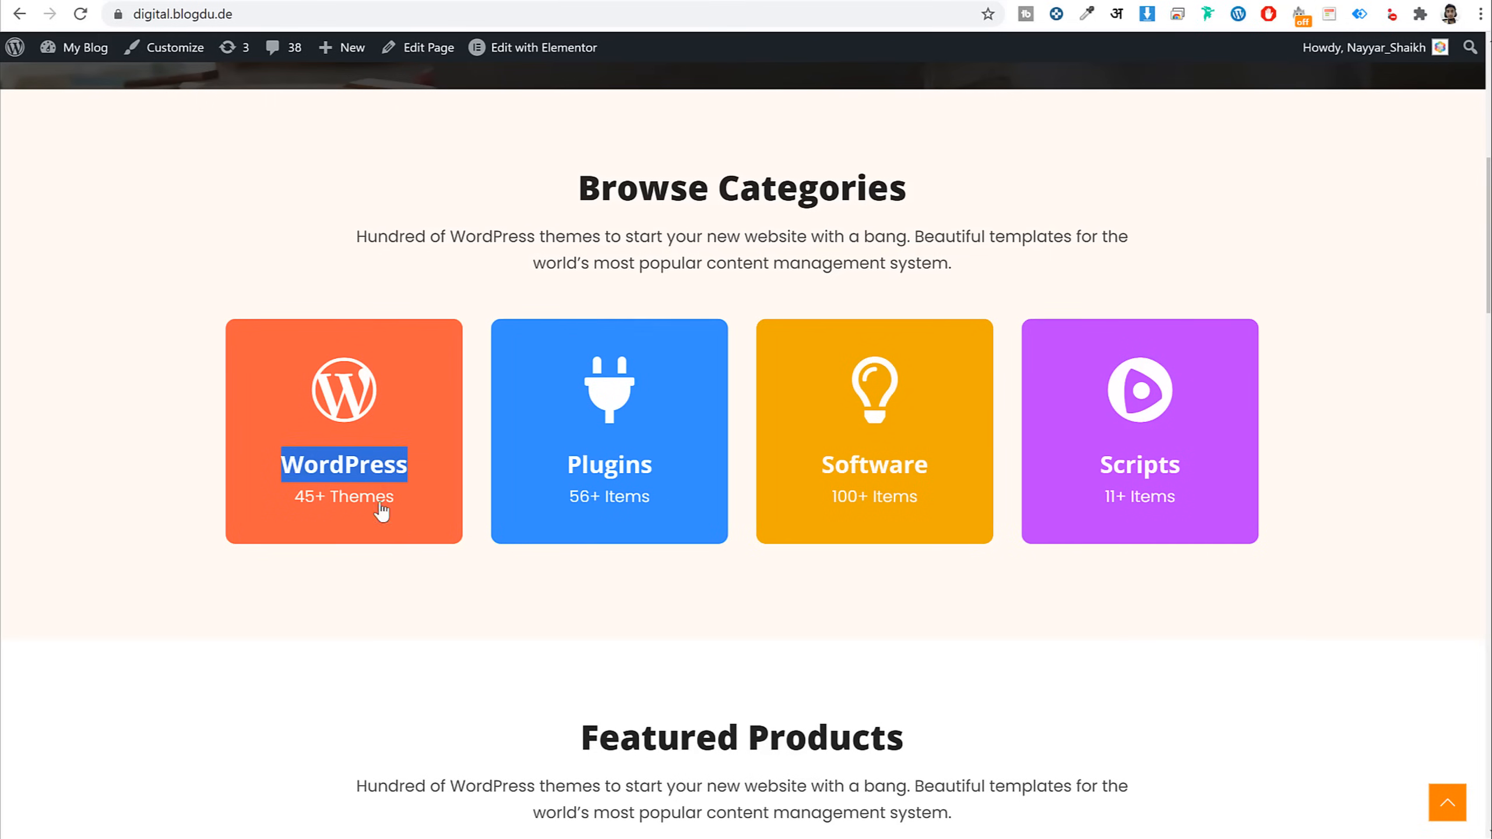
click(415, 512)
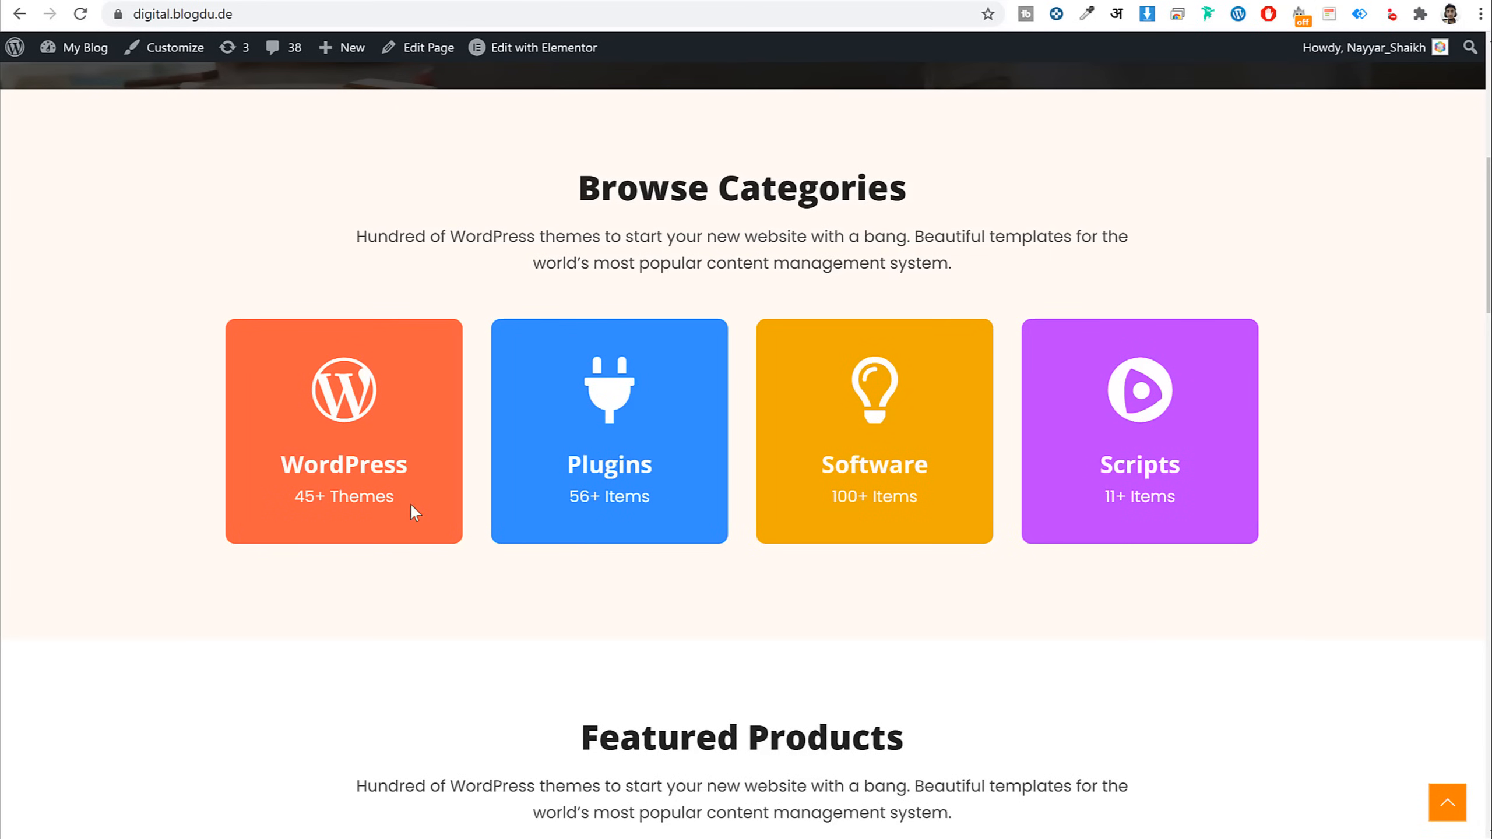
triple_click(393, 499)
key(ctrl+c)
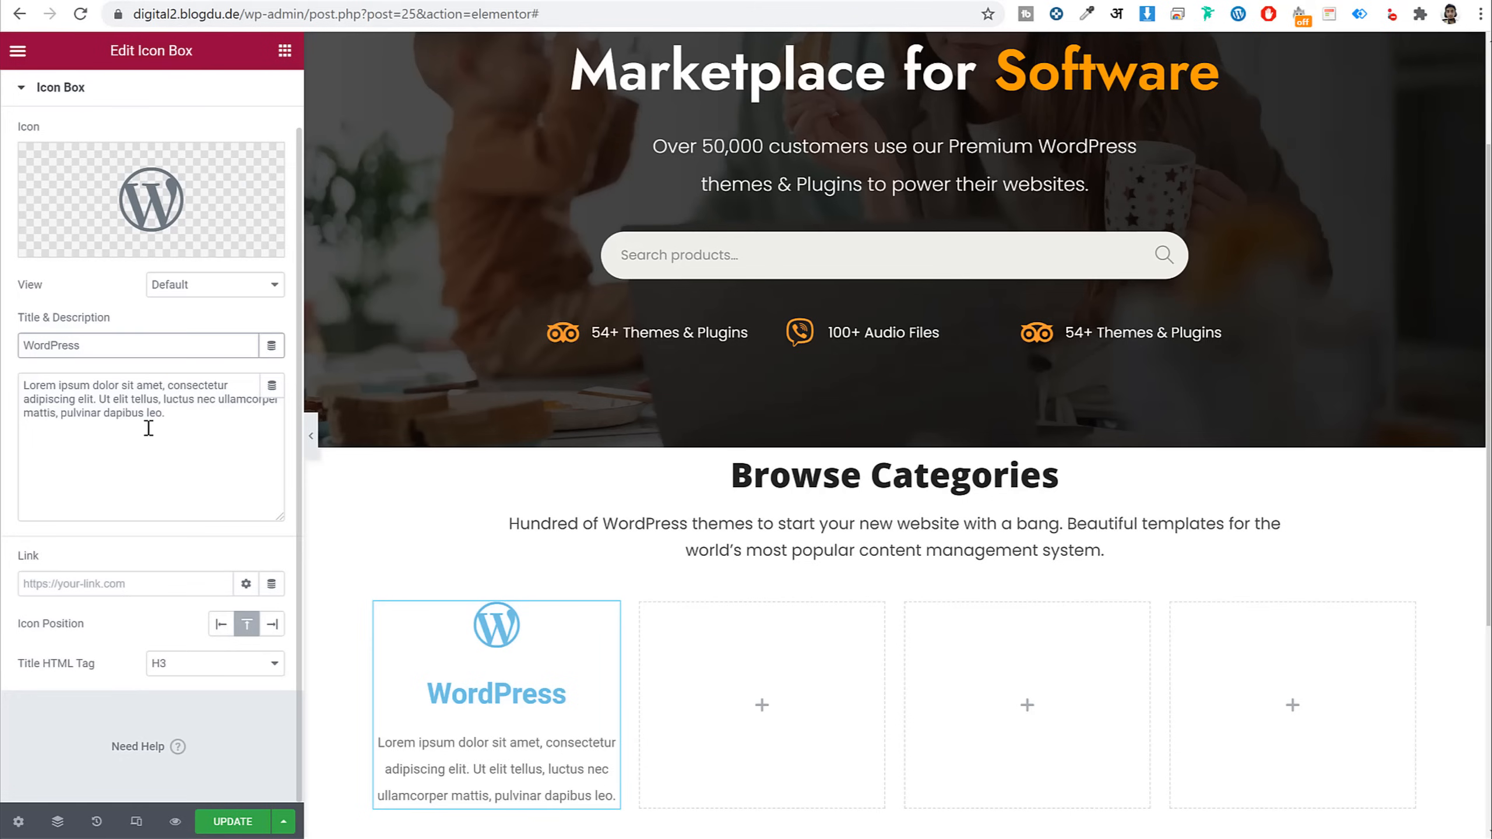
click(150, 424)
key(ctrl+a)
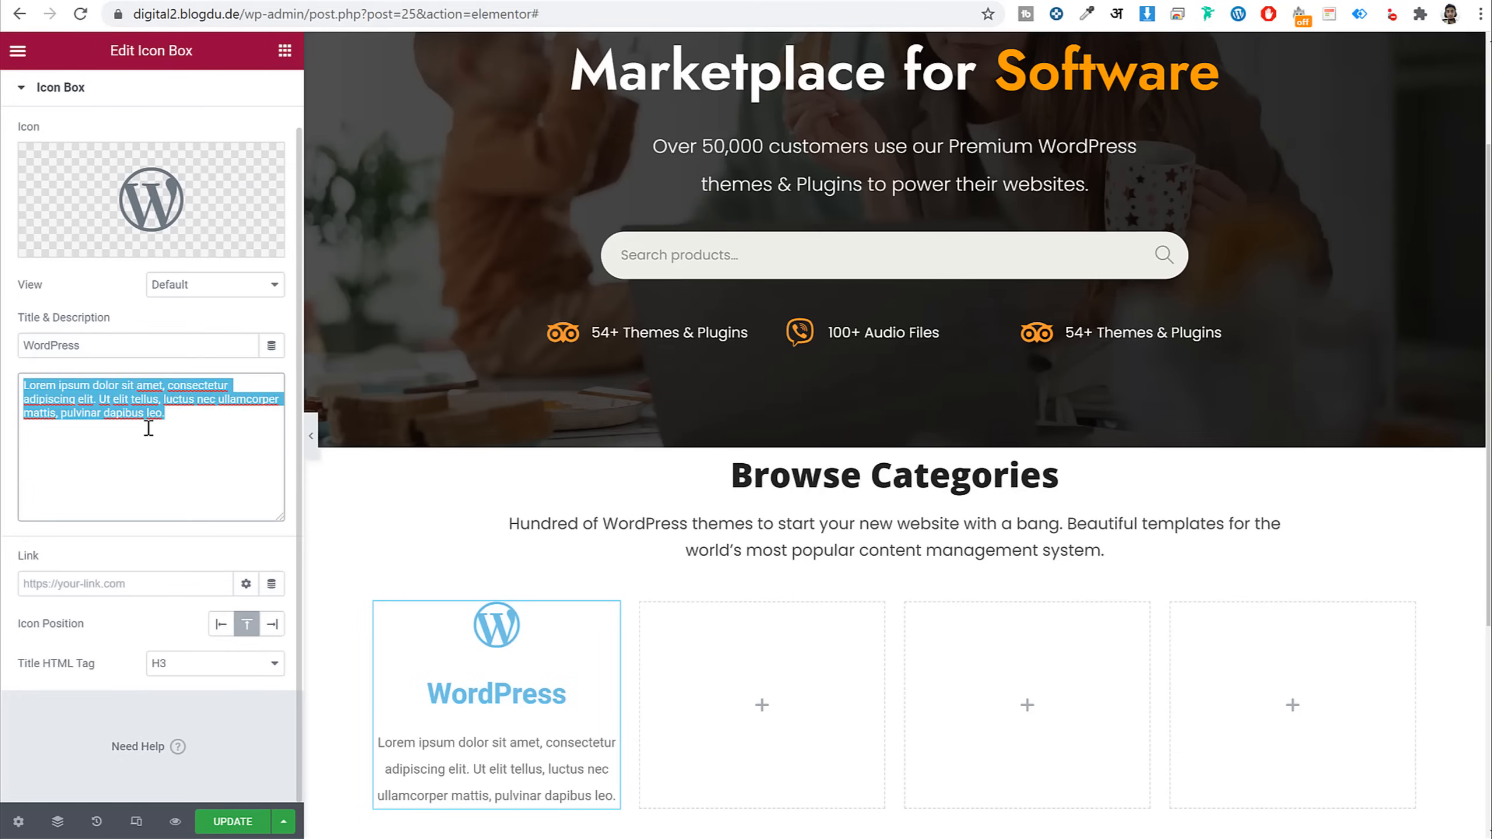
key(ctrl+v)
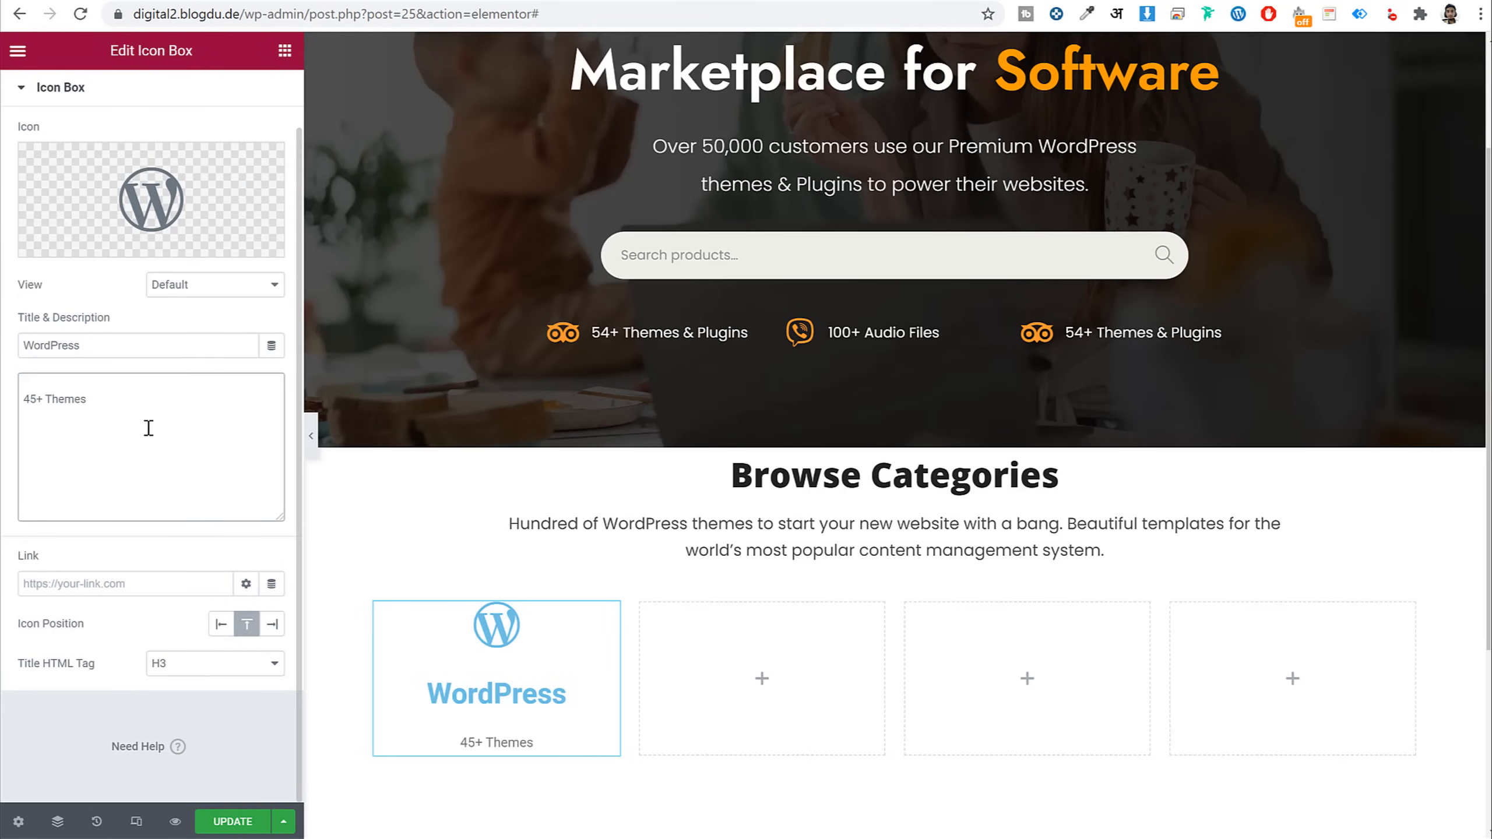
key(BackSpace)
scroll(149, 412, up, 1)
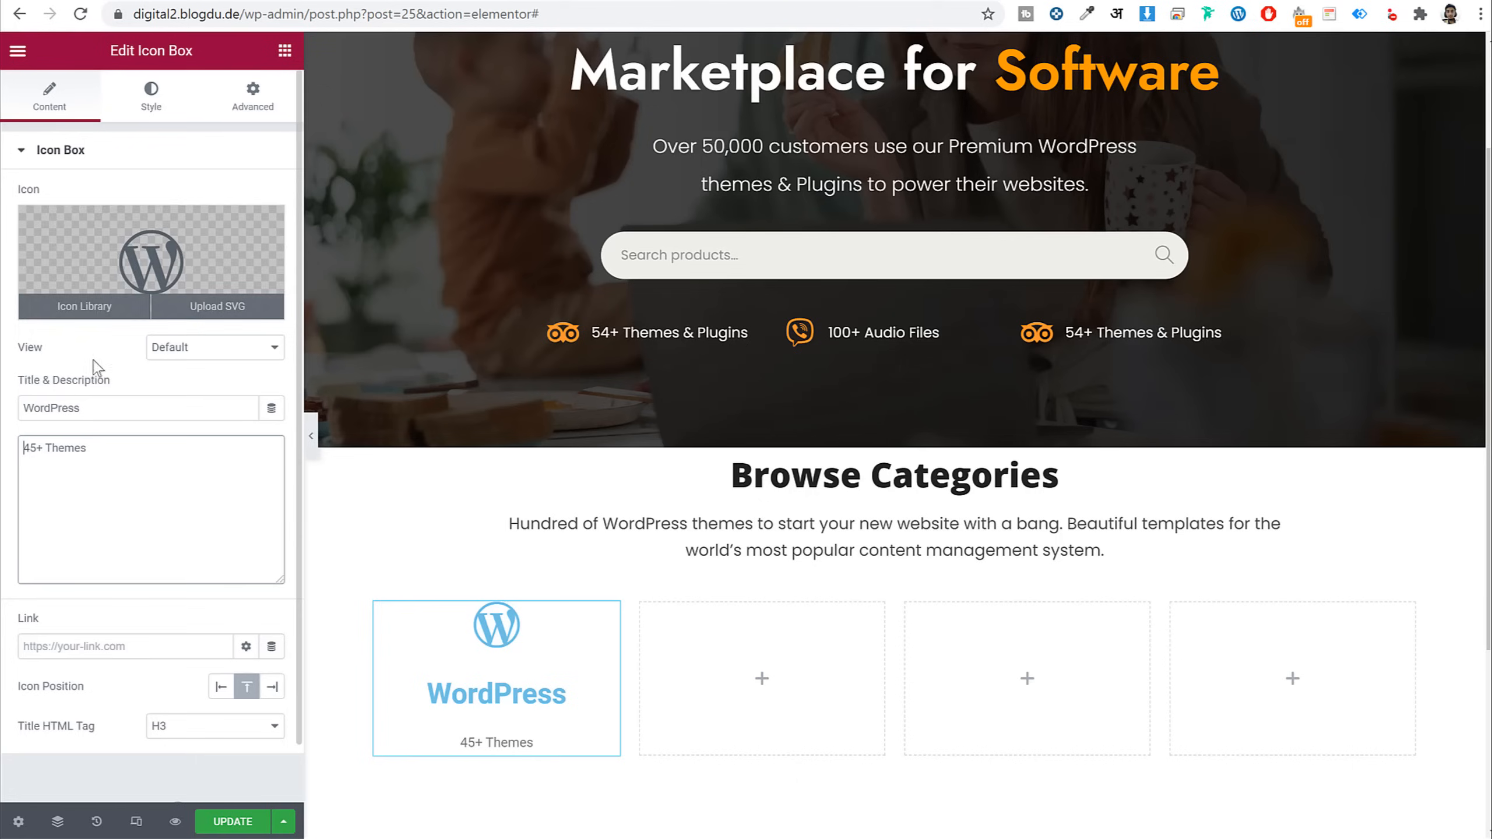
Set the icon box's icon size to 70
click(150, 97)
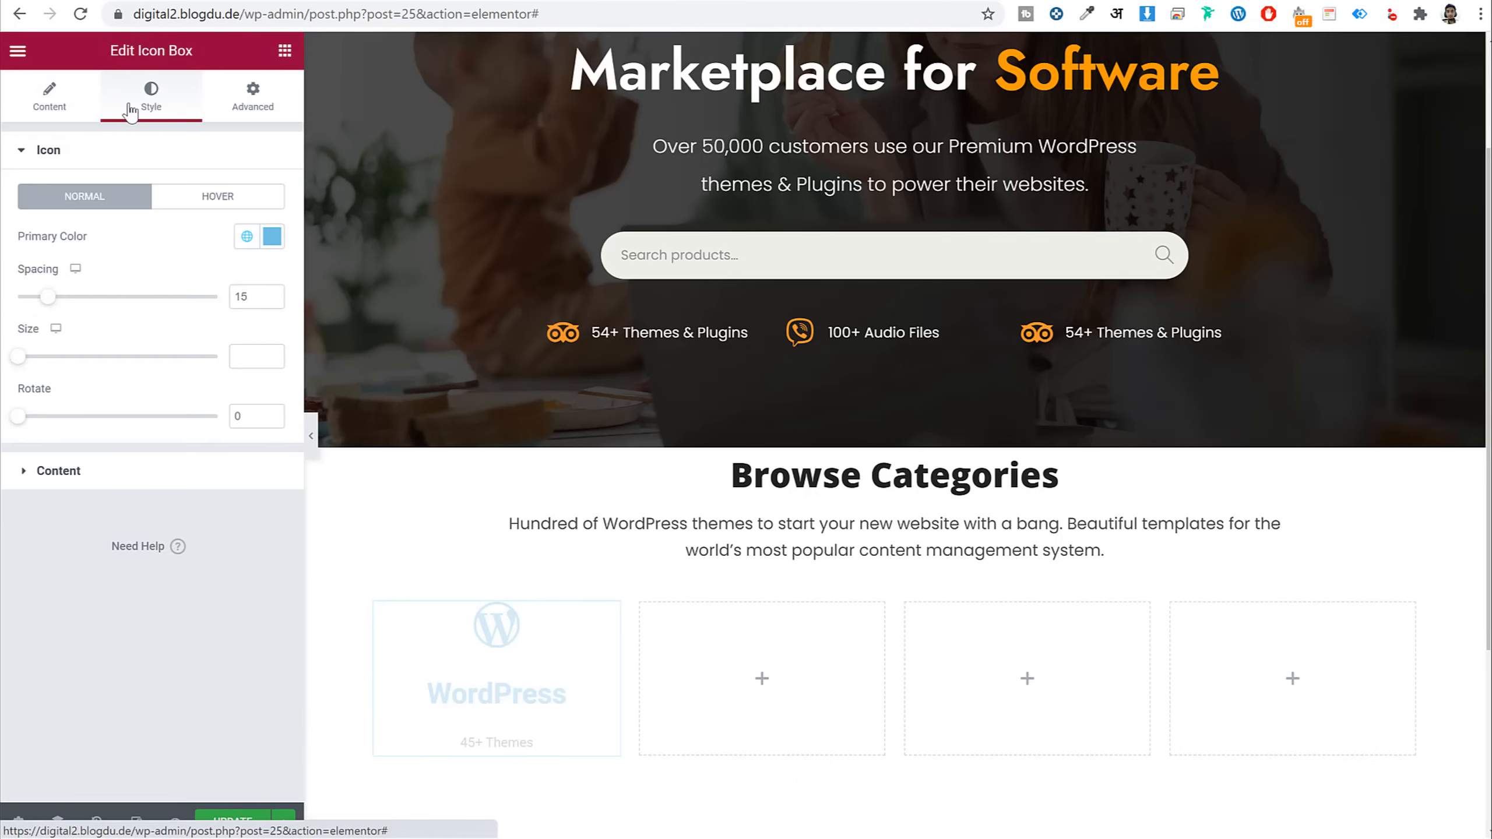
scroll(814, 478, down, 3)
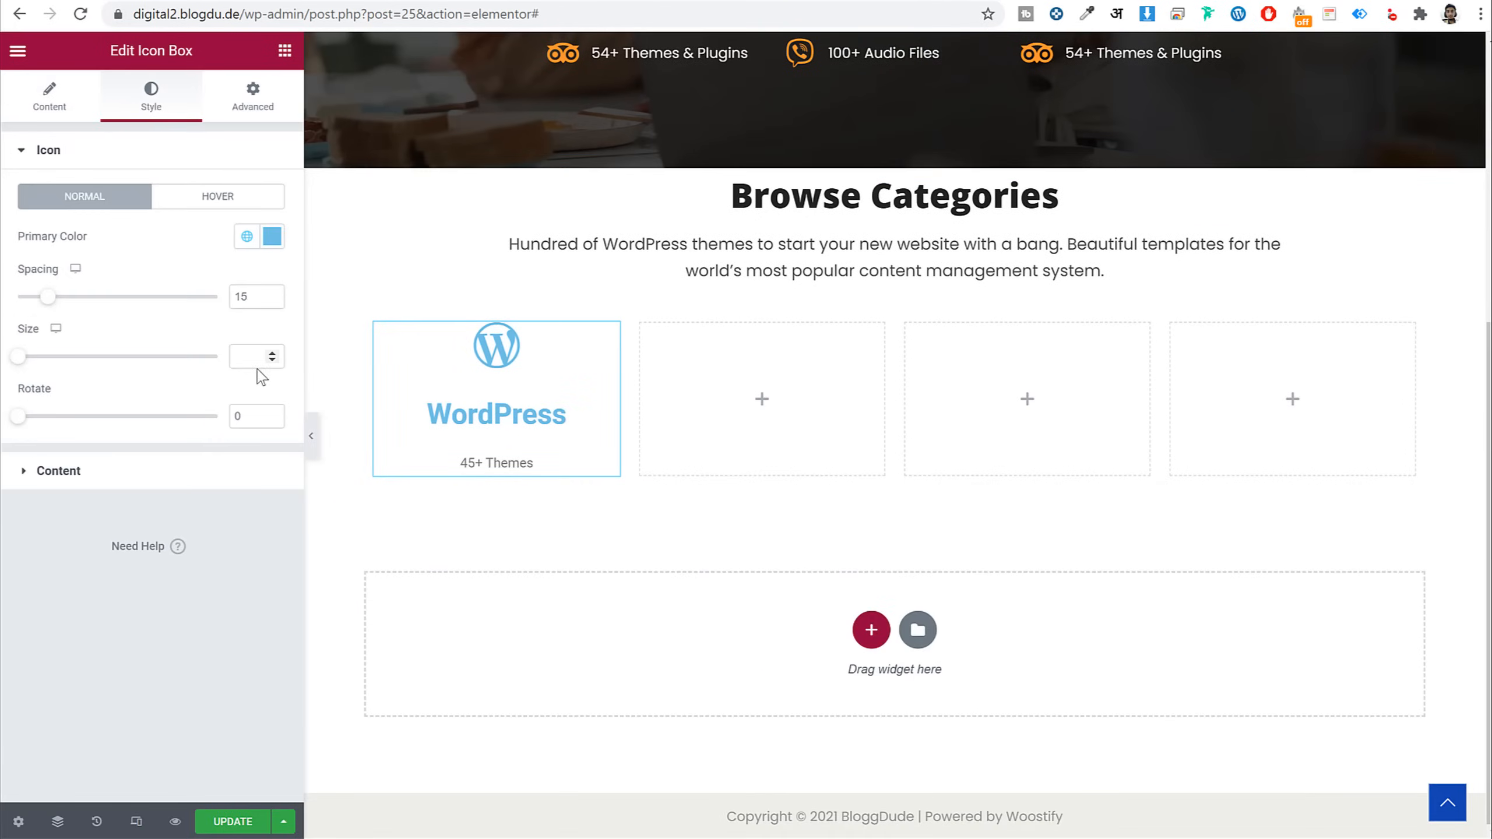
click(241, 356)
text(70)
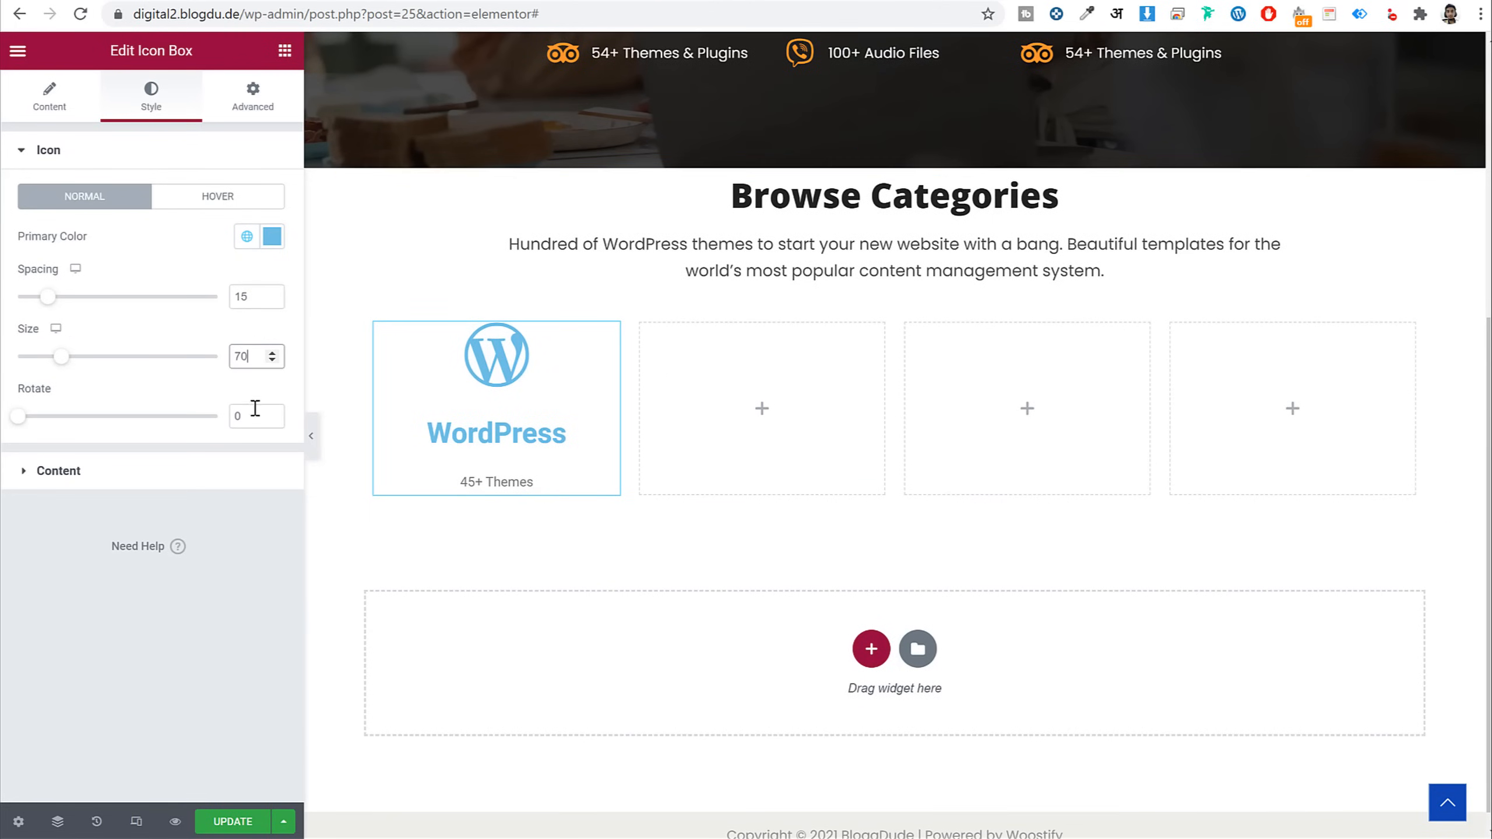
click(174, 483)
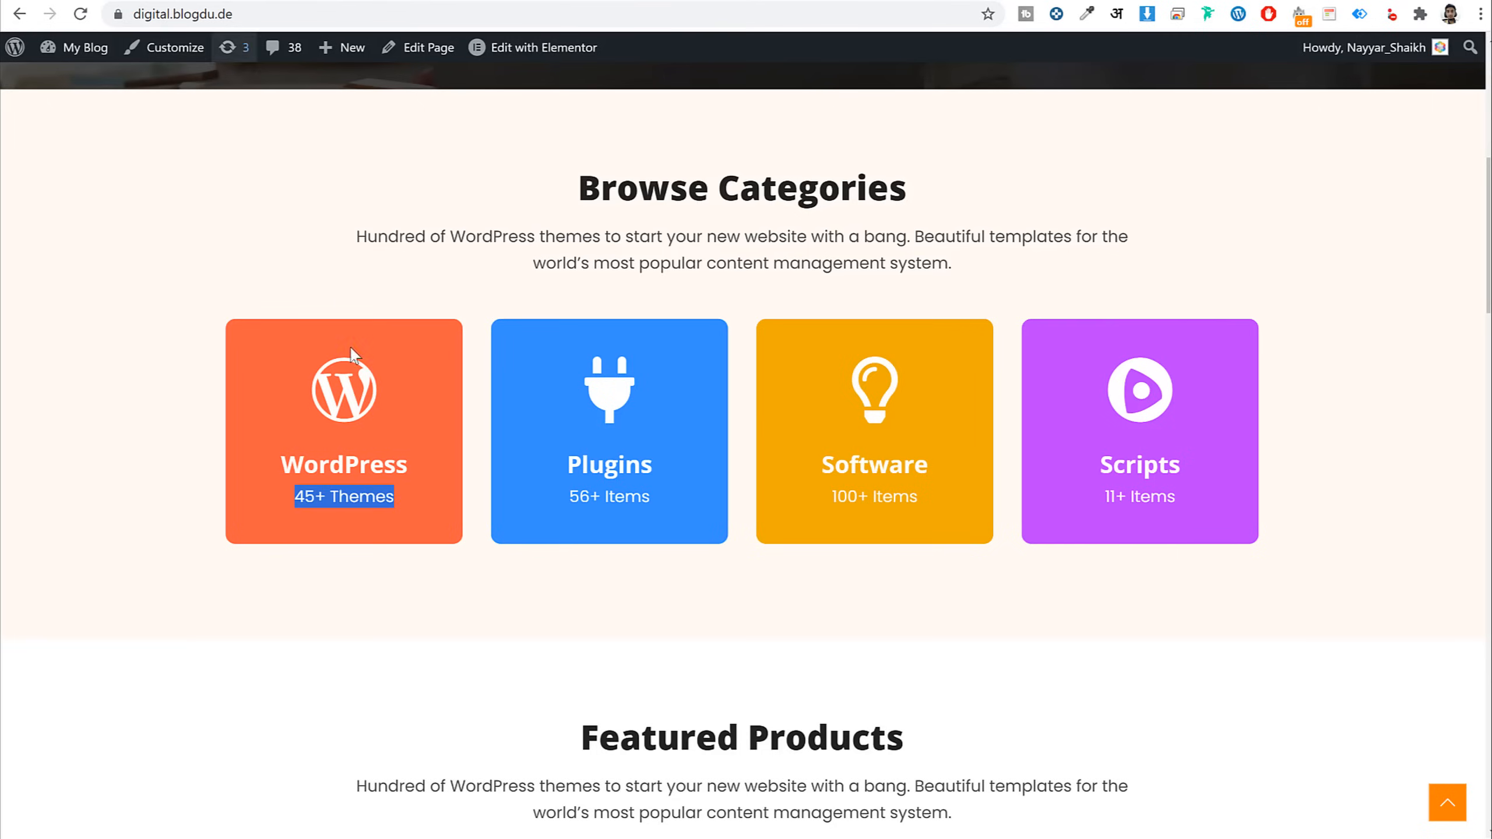
scroll(298, 378, up, 8)
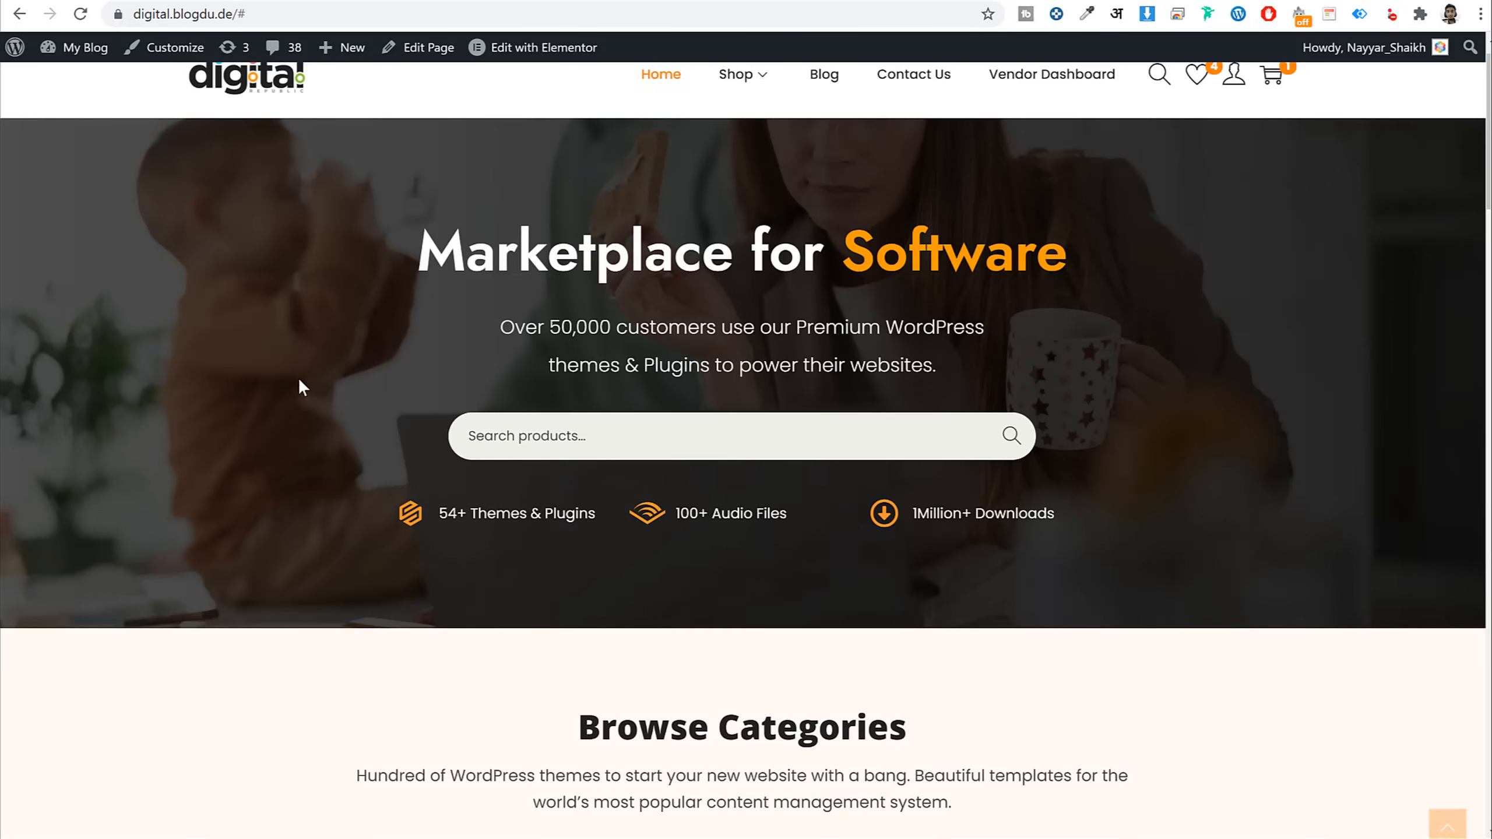
scroll(409, 473, down, 8)
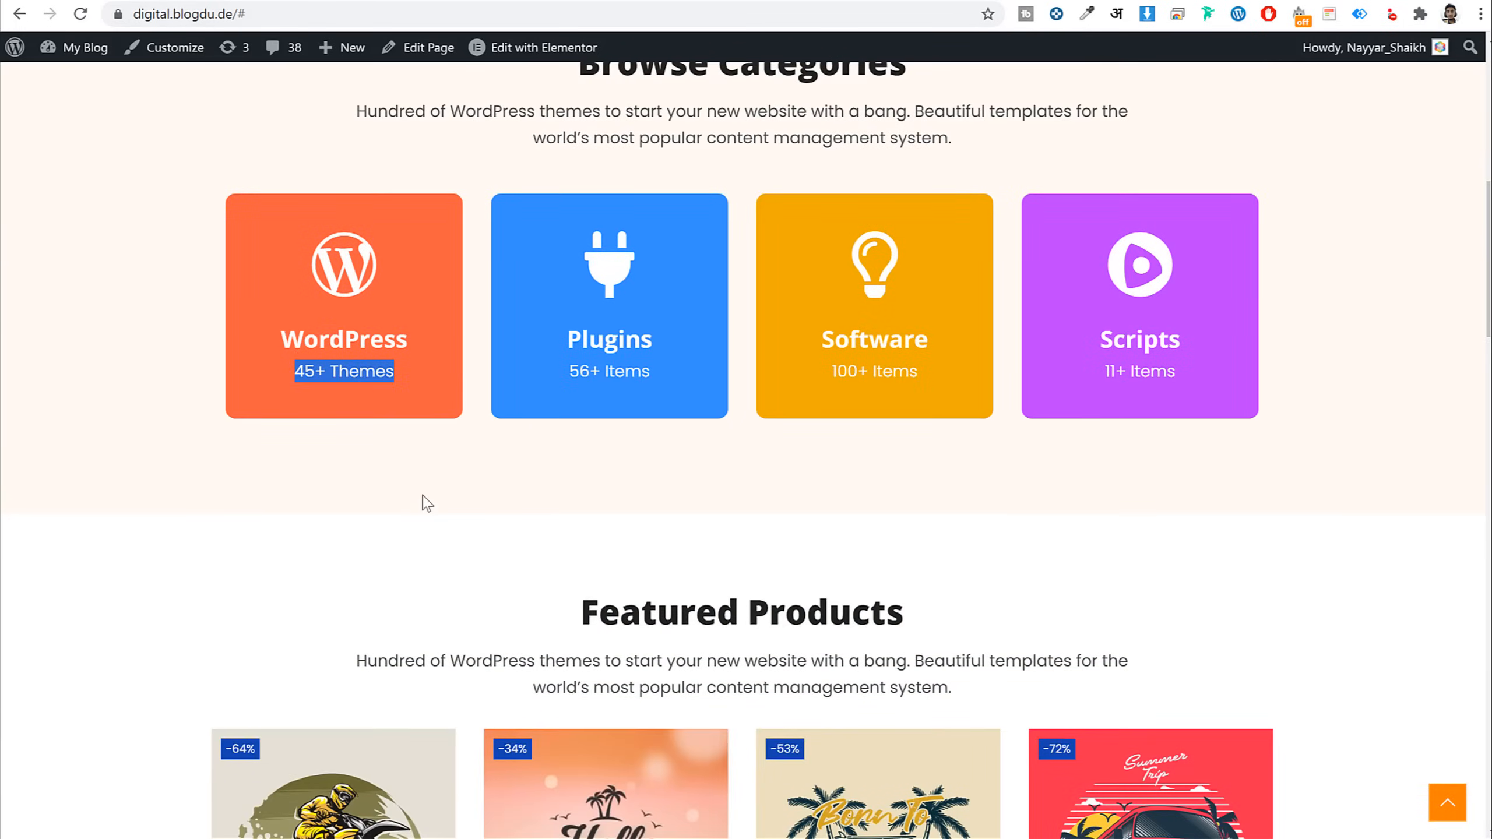
click(427, 503)
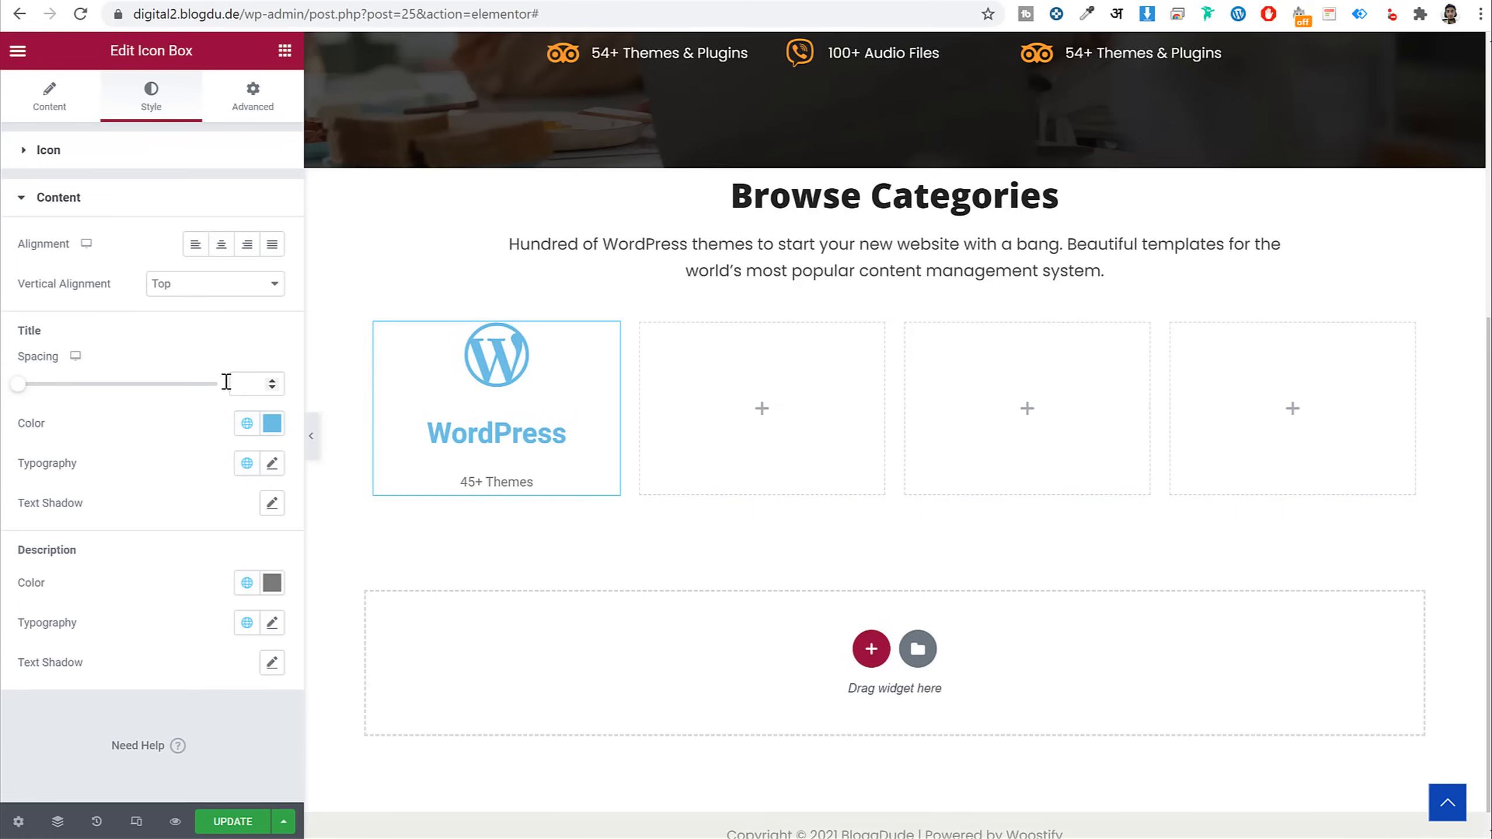
Style the WordPress title in Open Sans, 25 px, weight 700
click(273, 467)
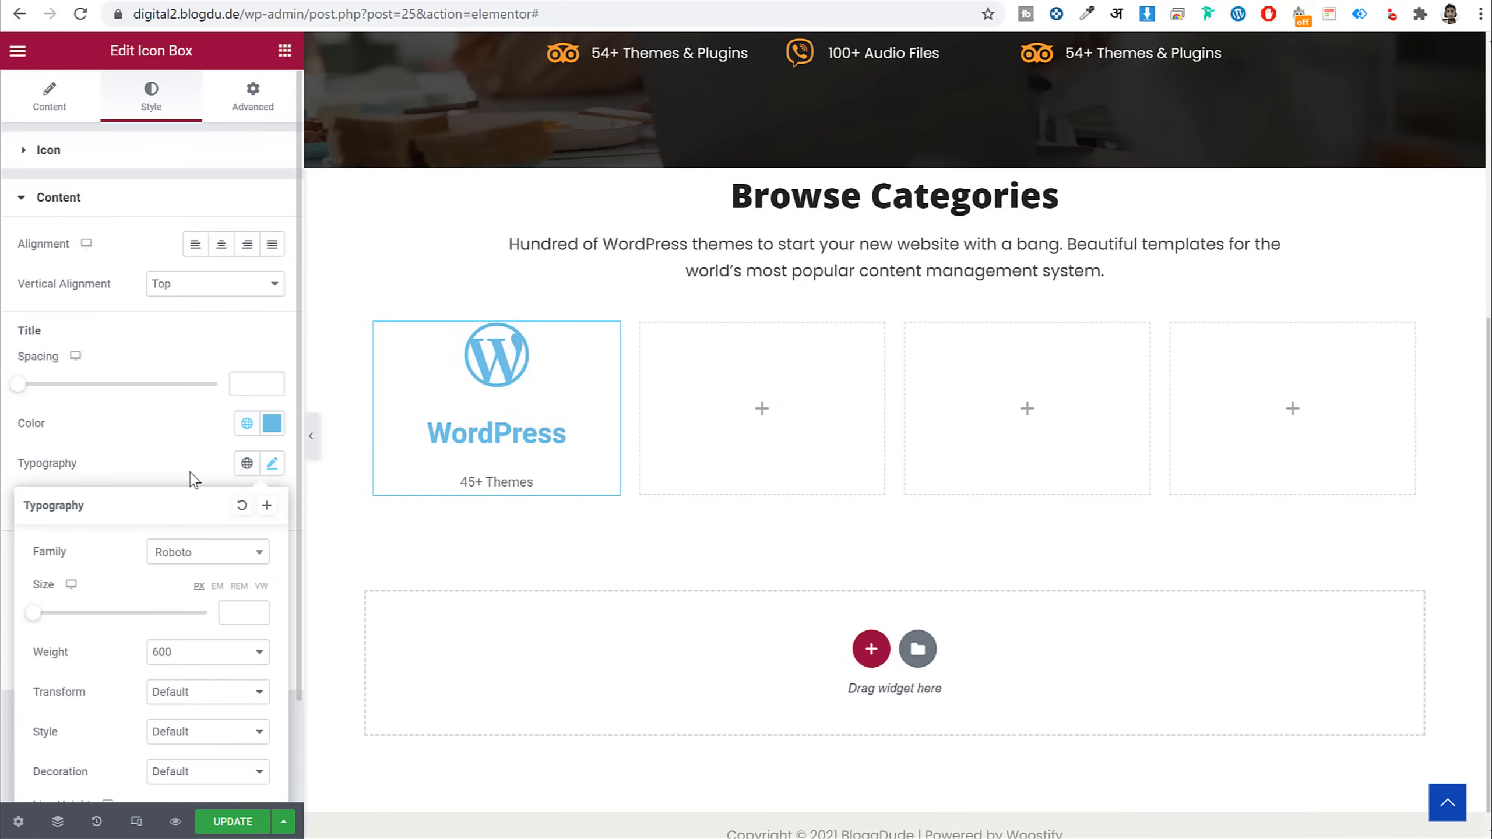
scroll(200, 465, down, 2)
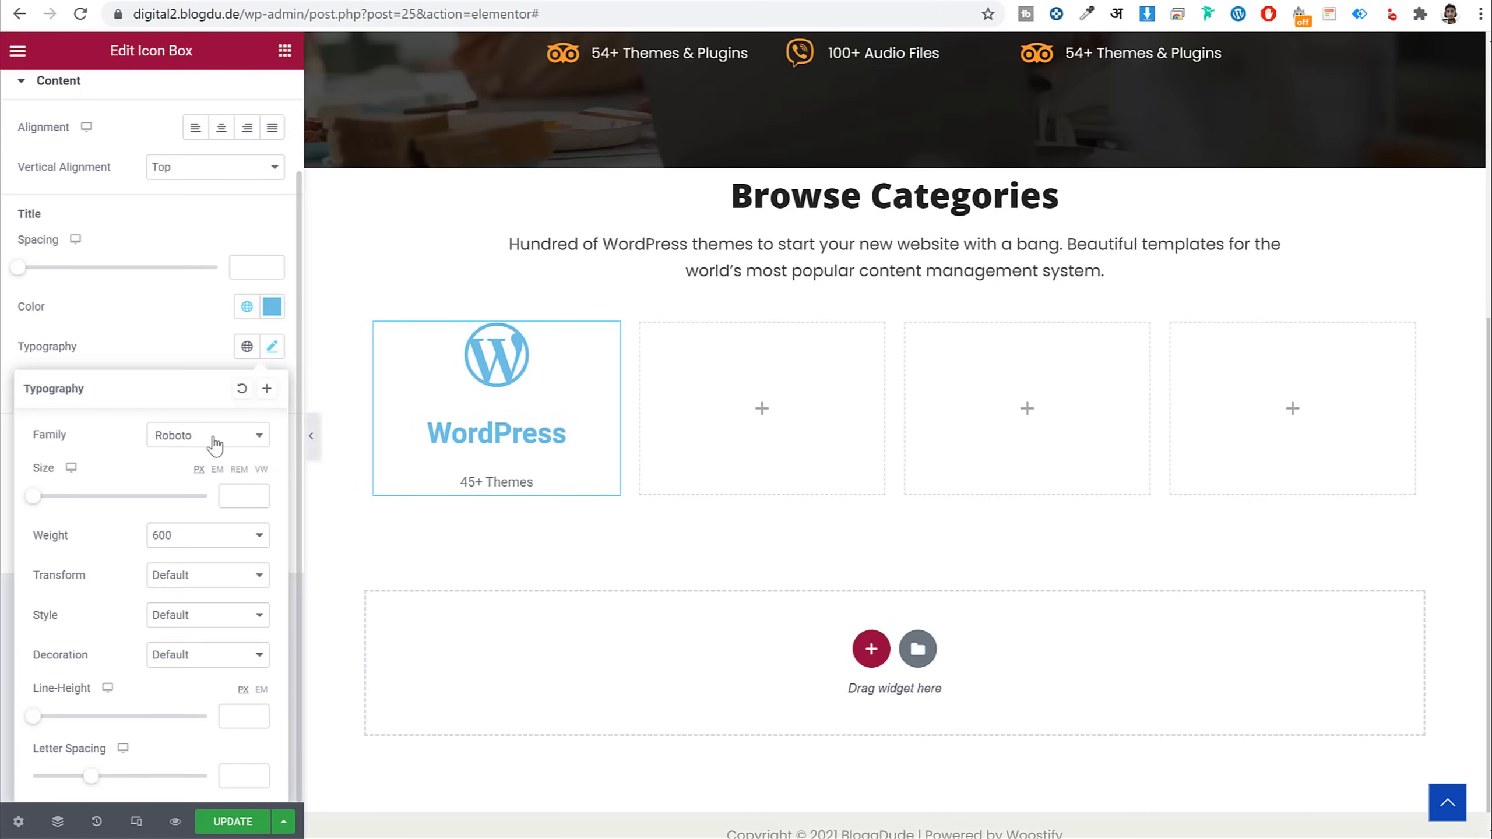
click(215, 445)
text(open)
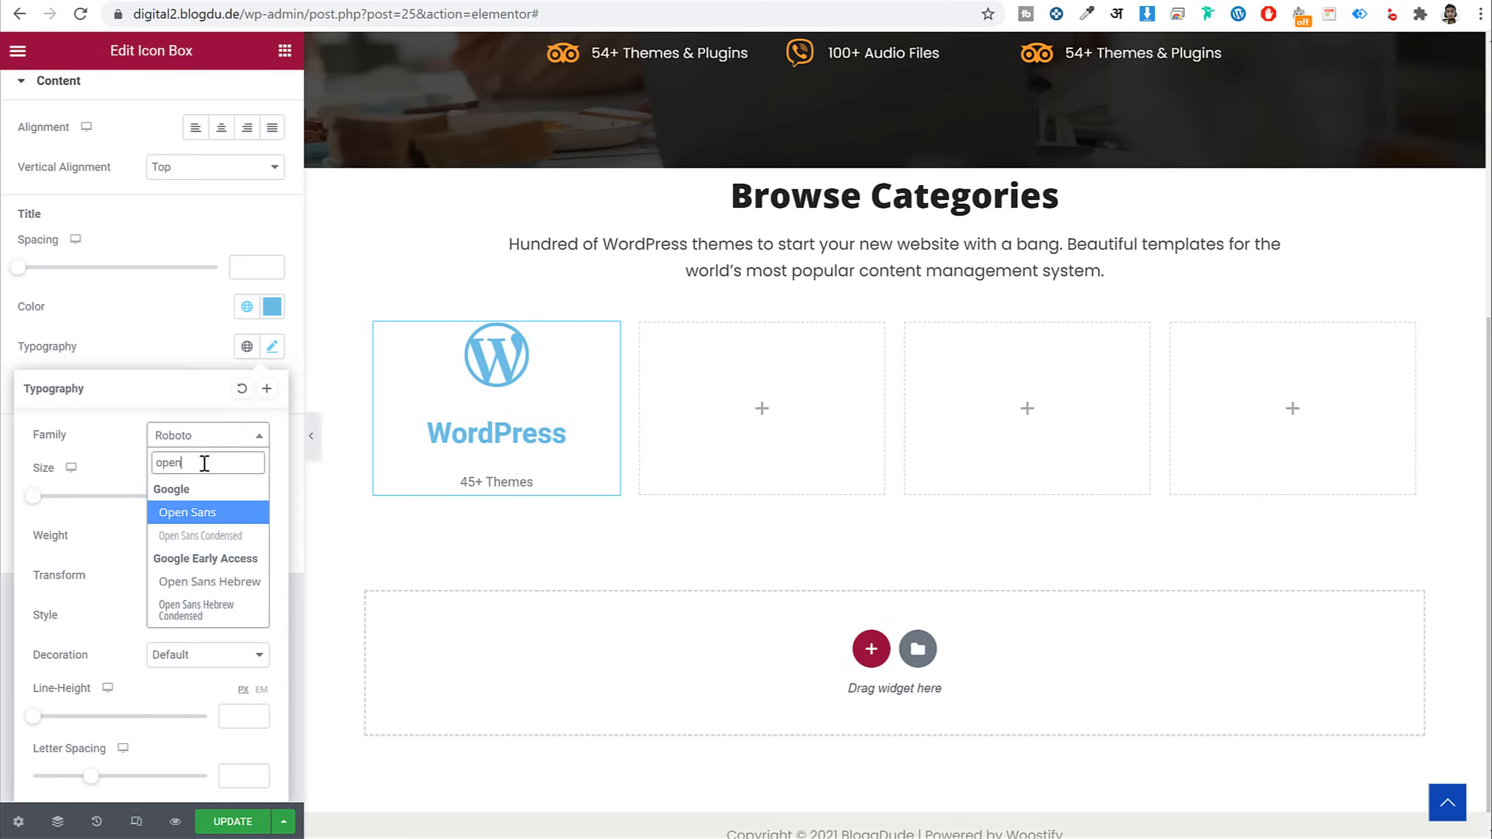
key(Return)
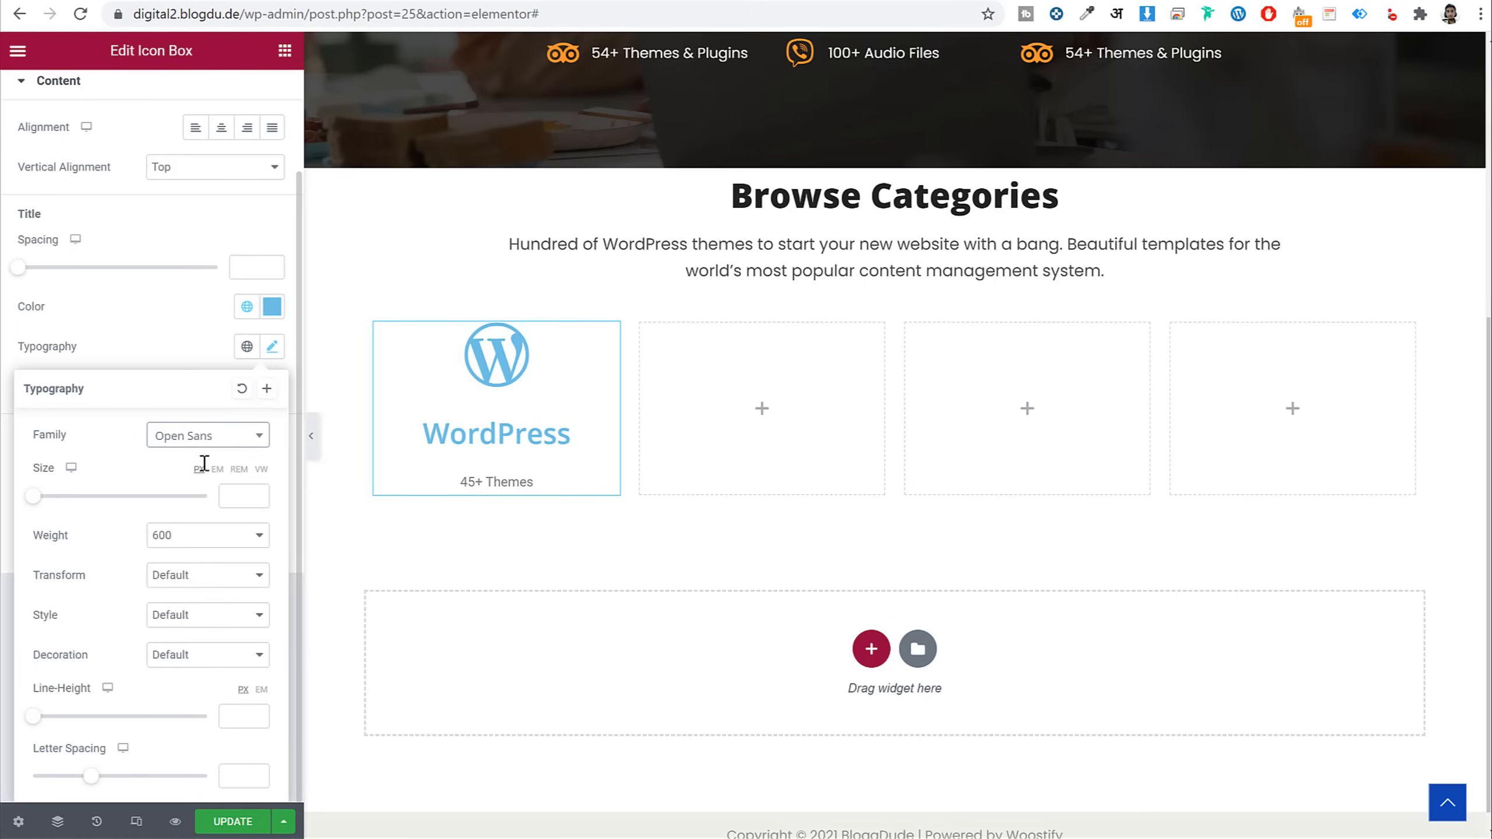
click(236, 496)
text(25)
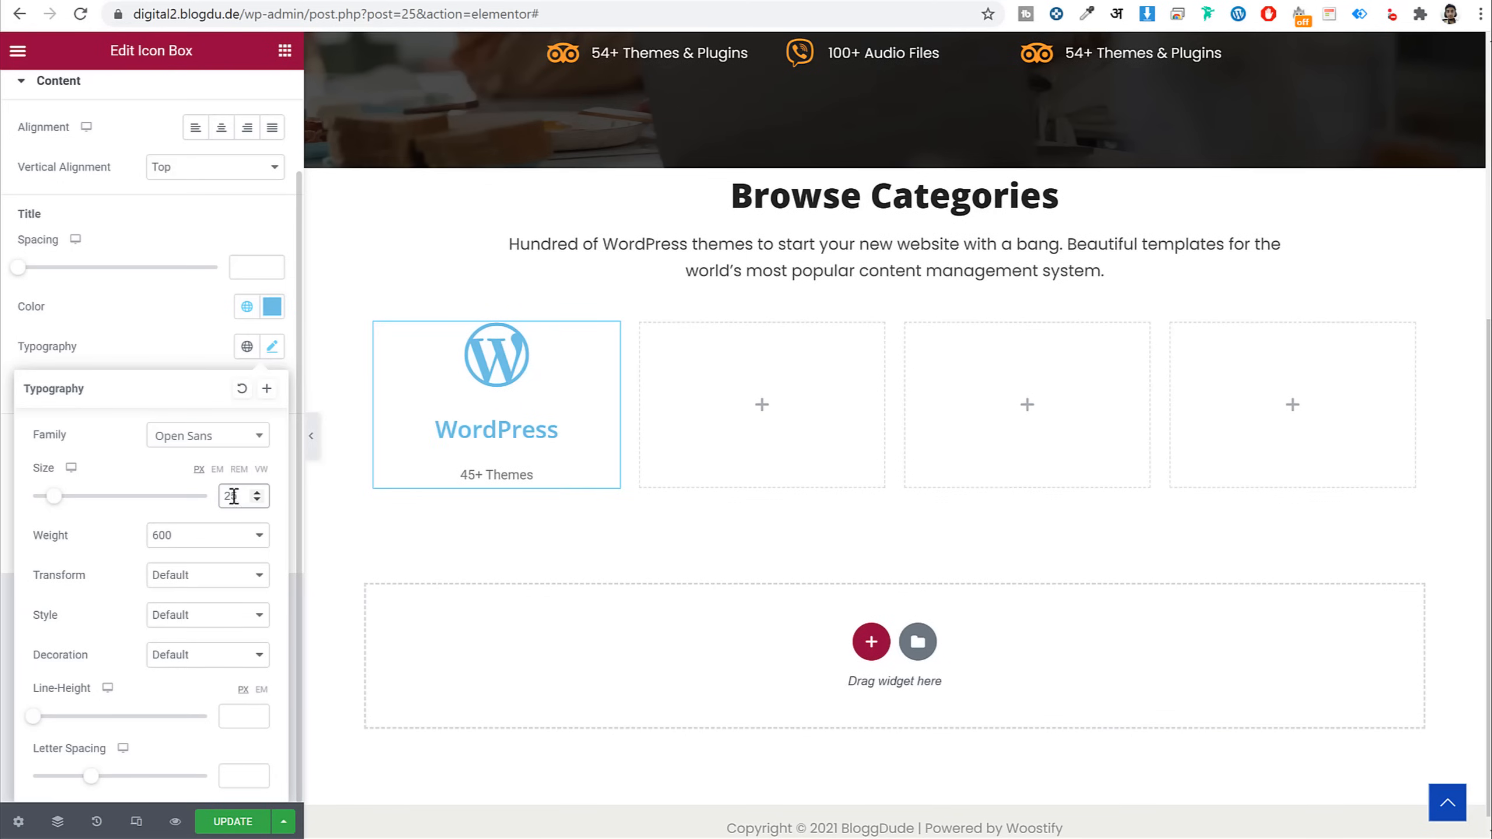
click(236, 543)
click(212, 641)
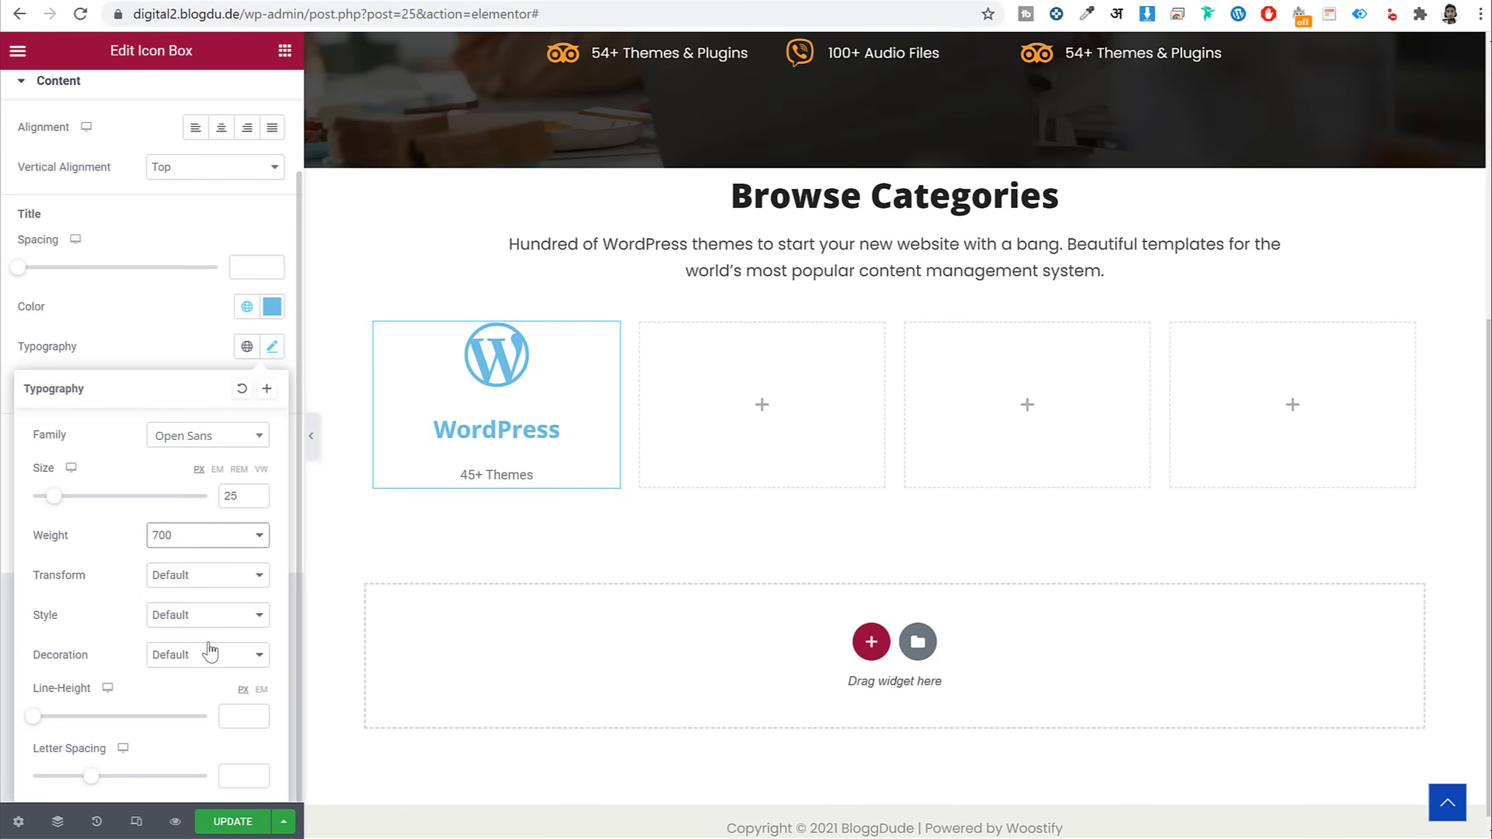
click(148, 365)
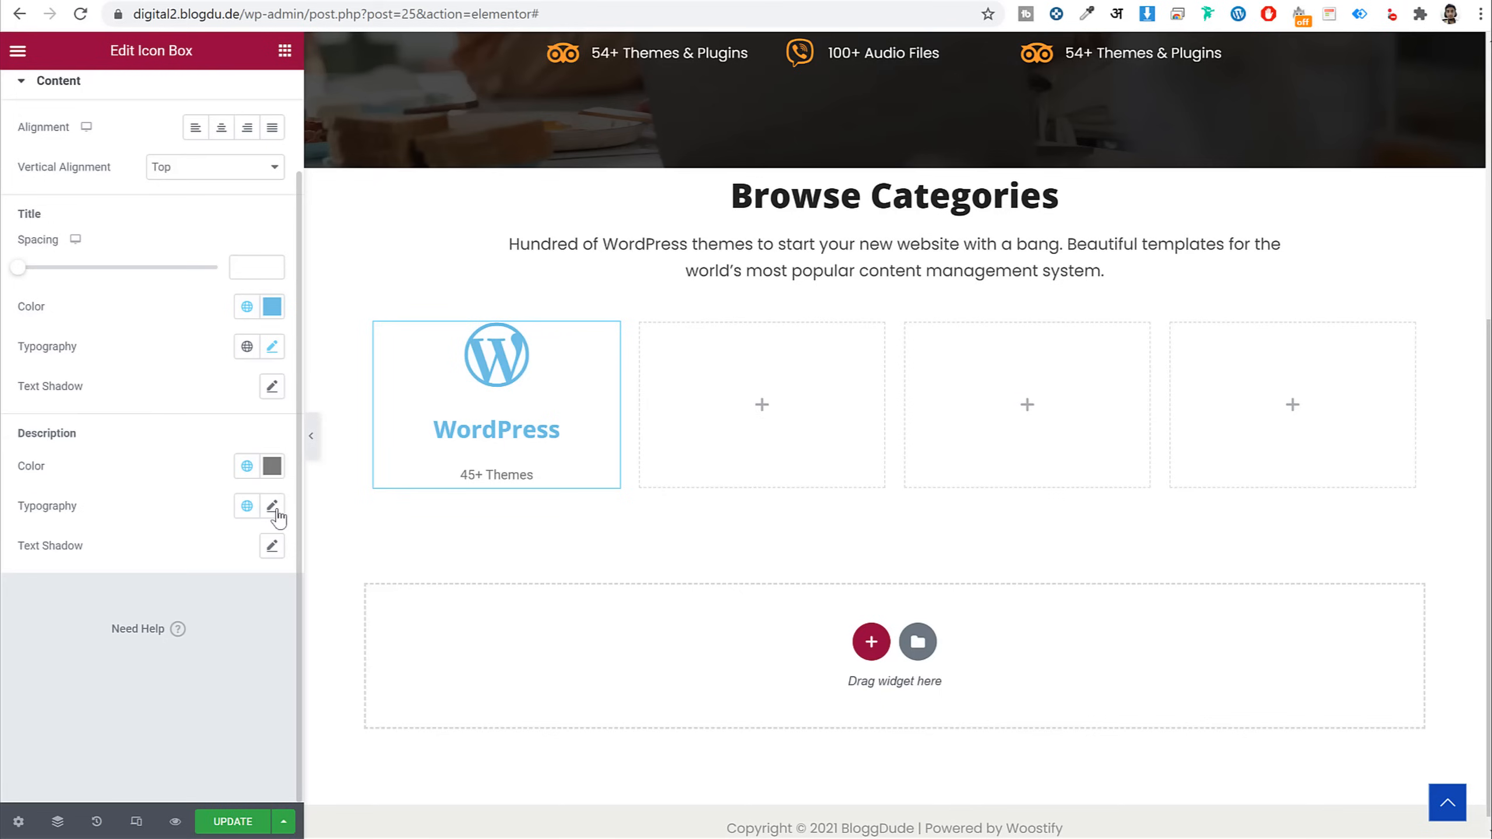
Set the 45+ Themes description to global Poppins, size 17, line height 0
click(273, 508)
click(243, 529)
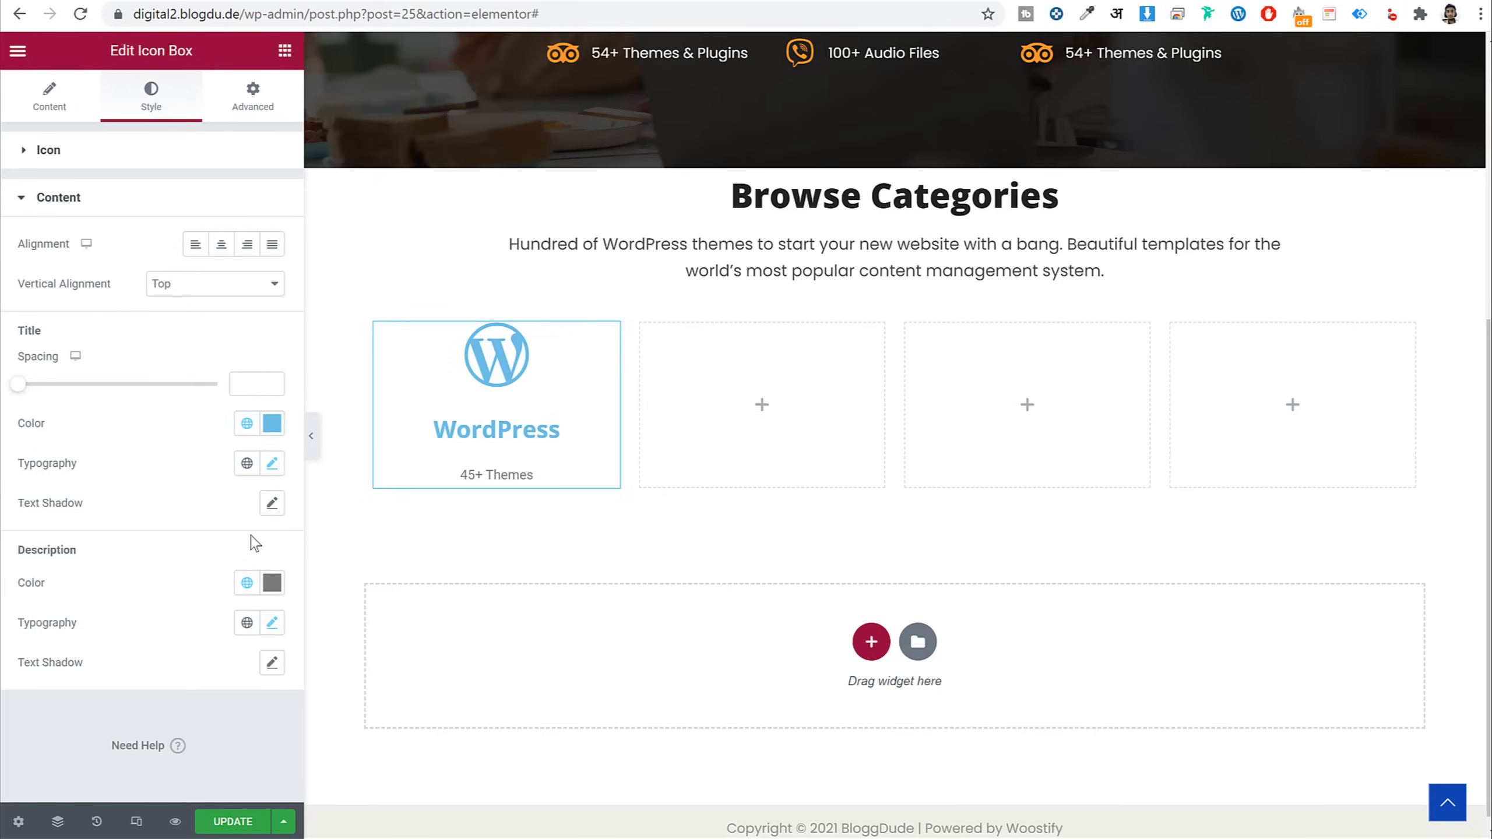
click(247, 623)
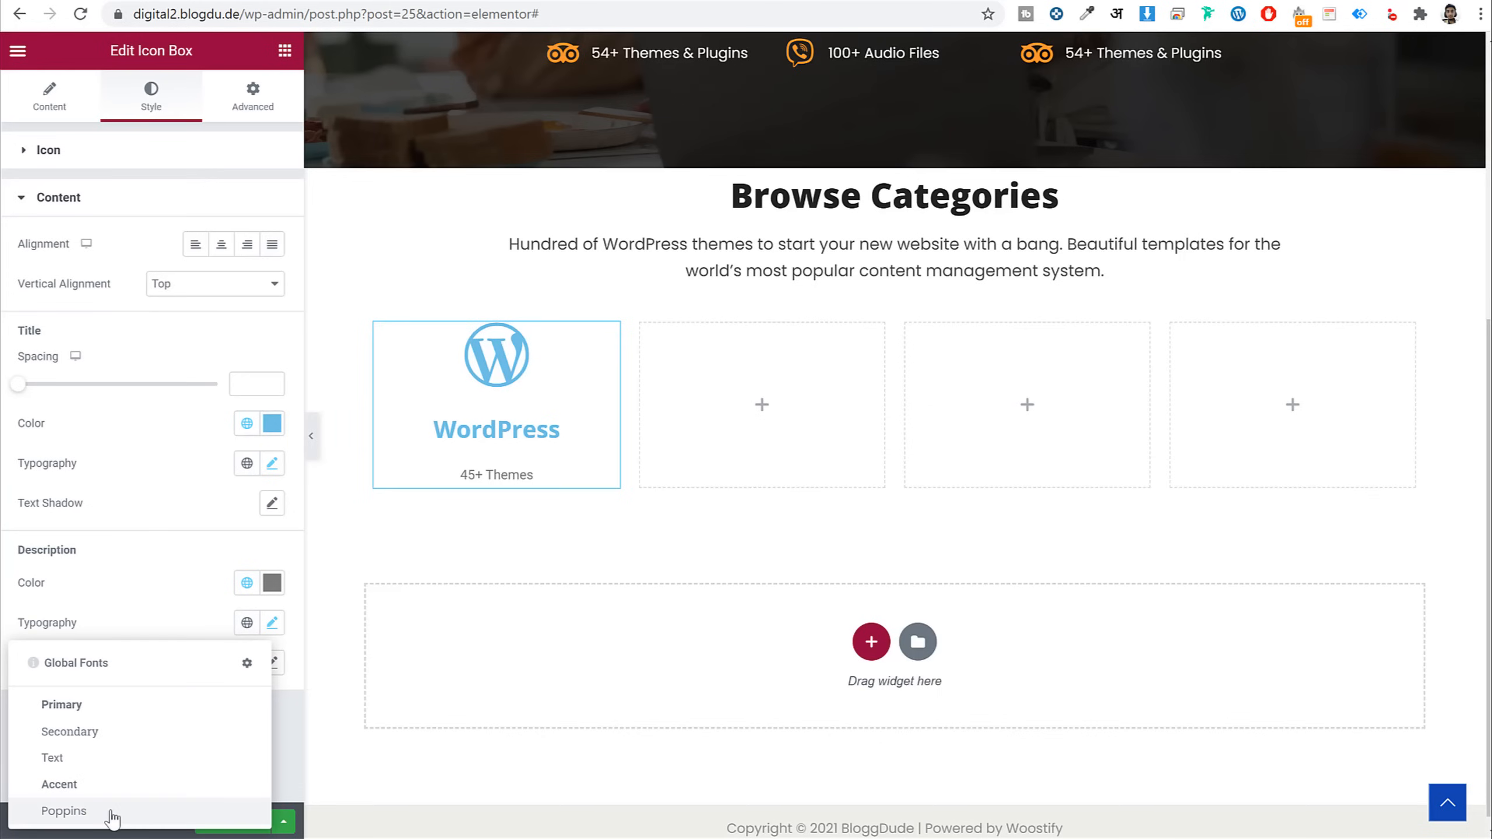
click(112, 816)
click(273, 626)
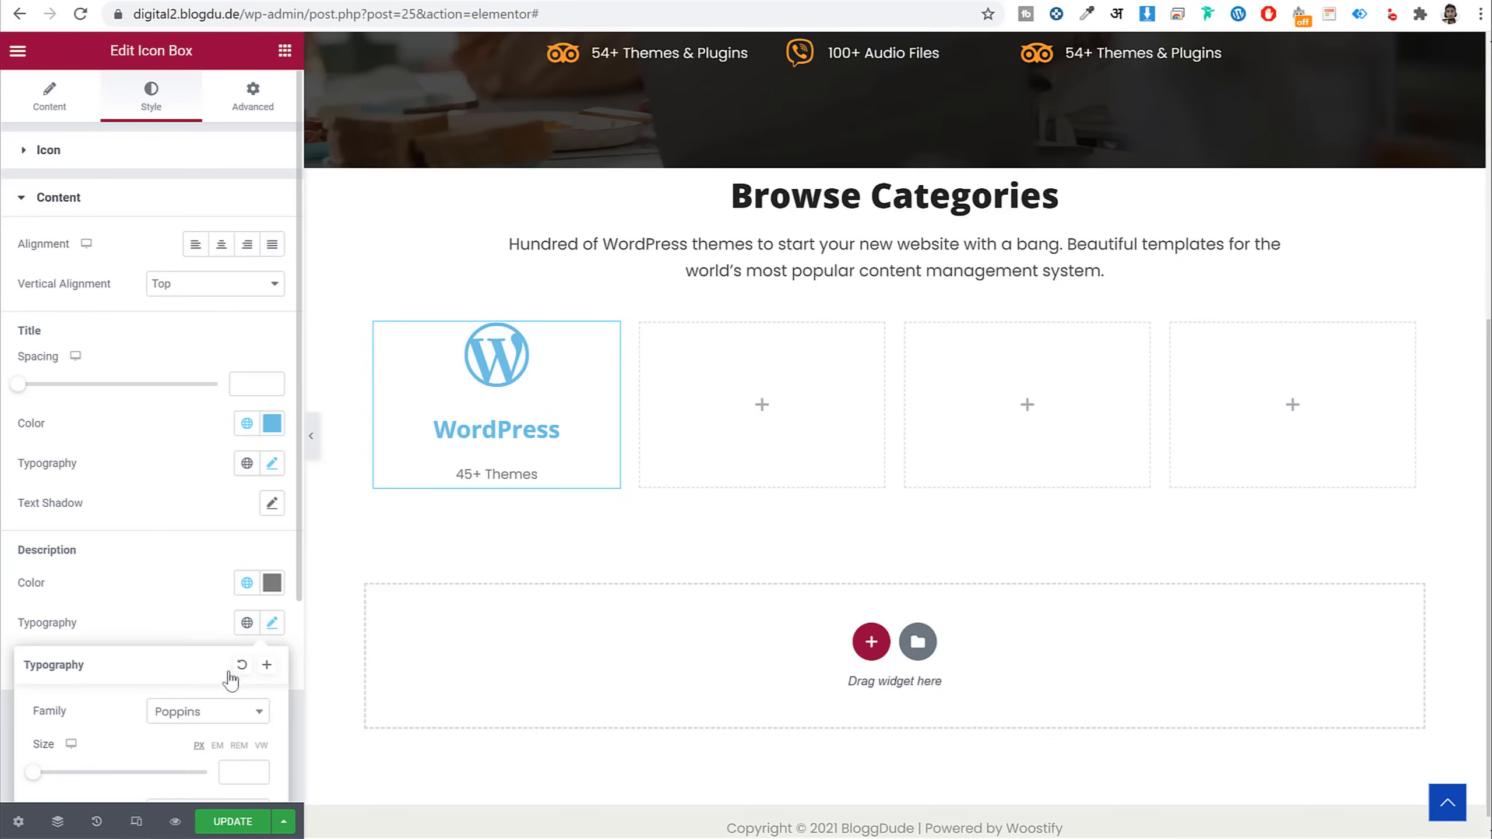
scroll(211, 679, down, 5)
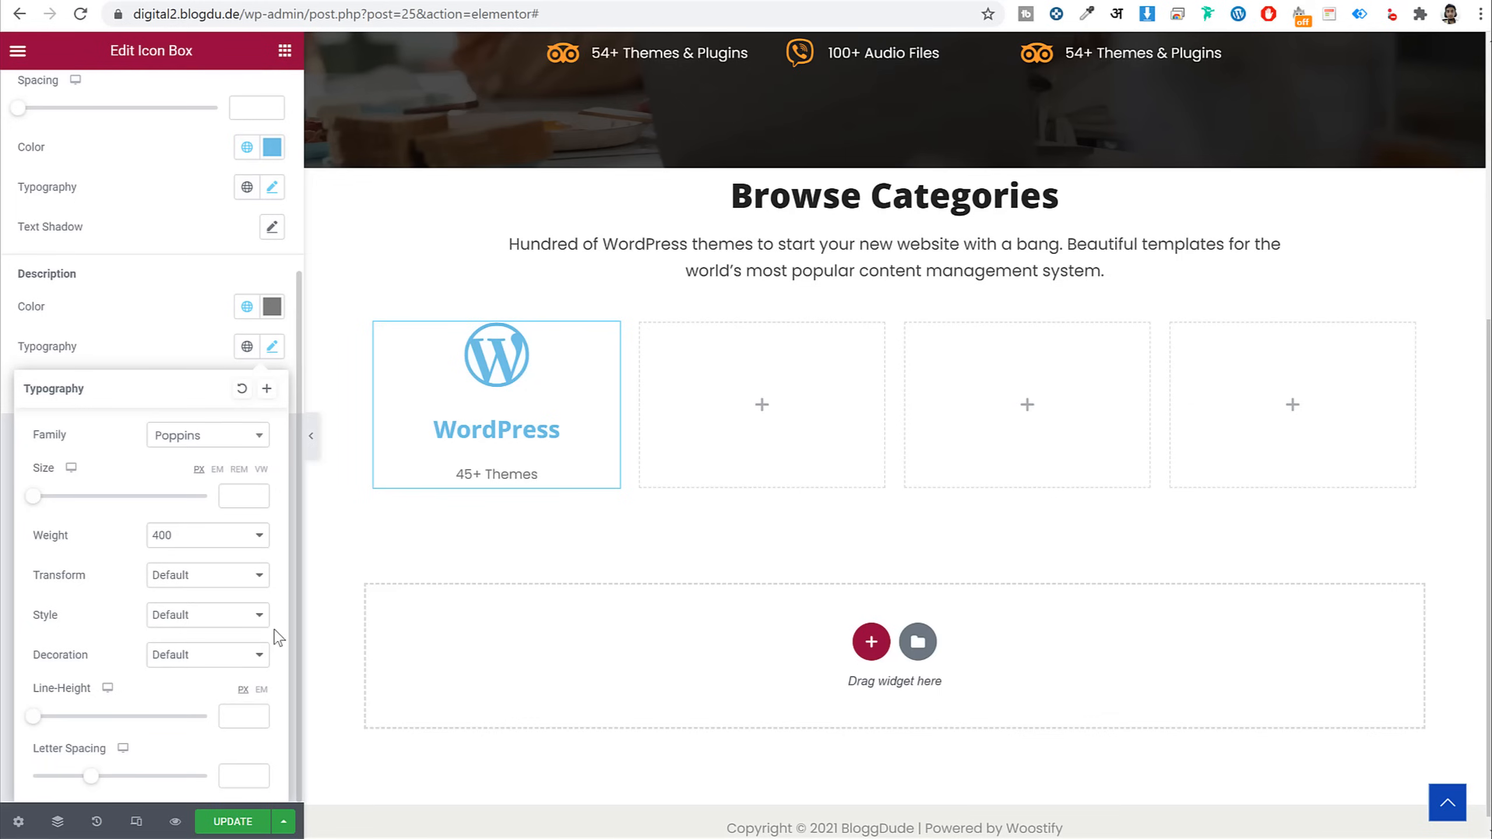
click(229, 500)
text(17)
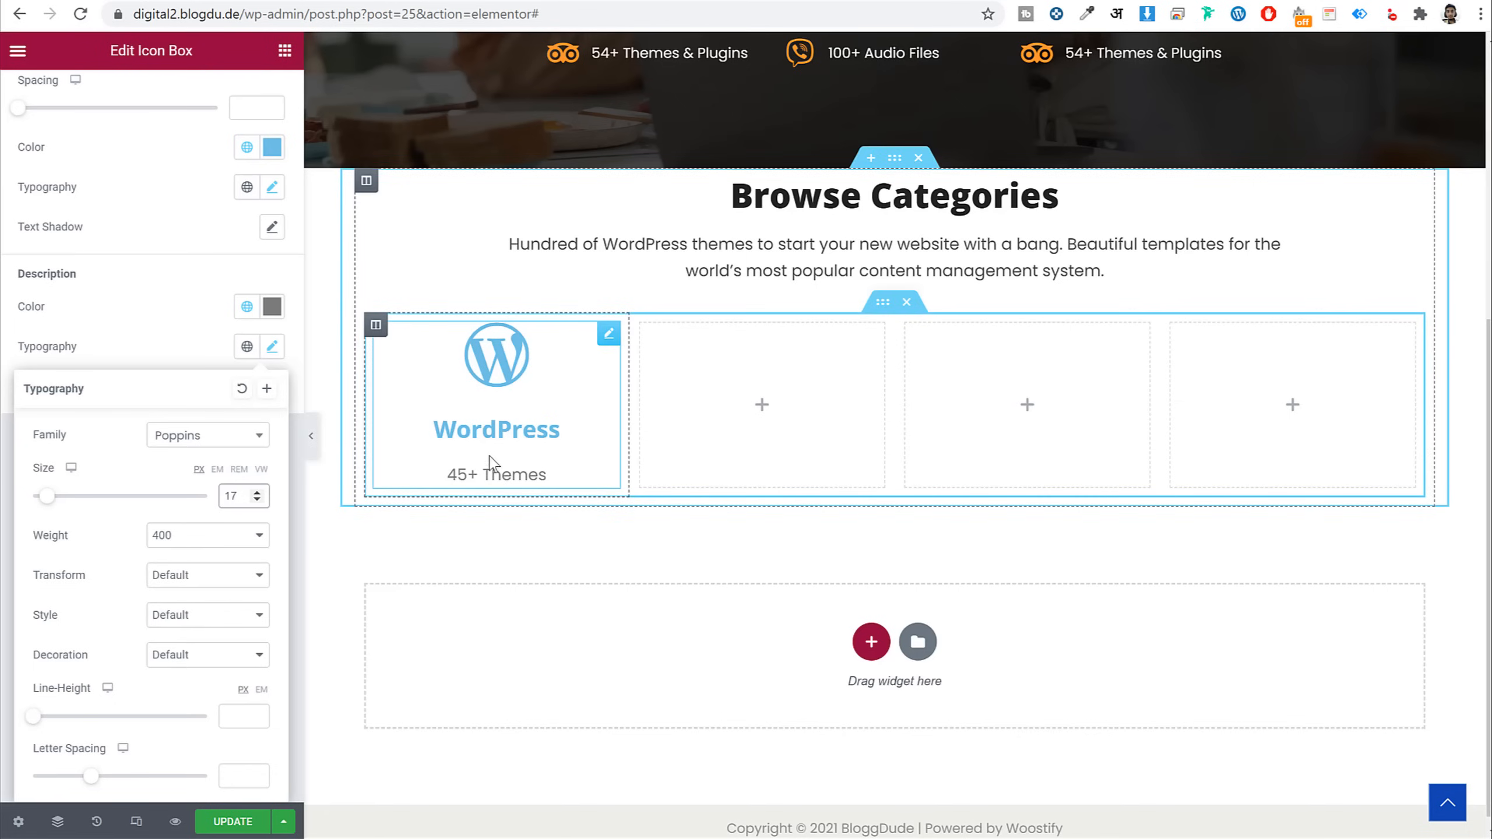
click(239, 716)
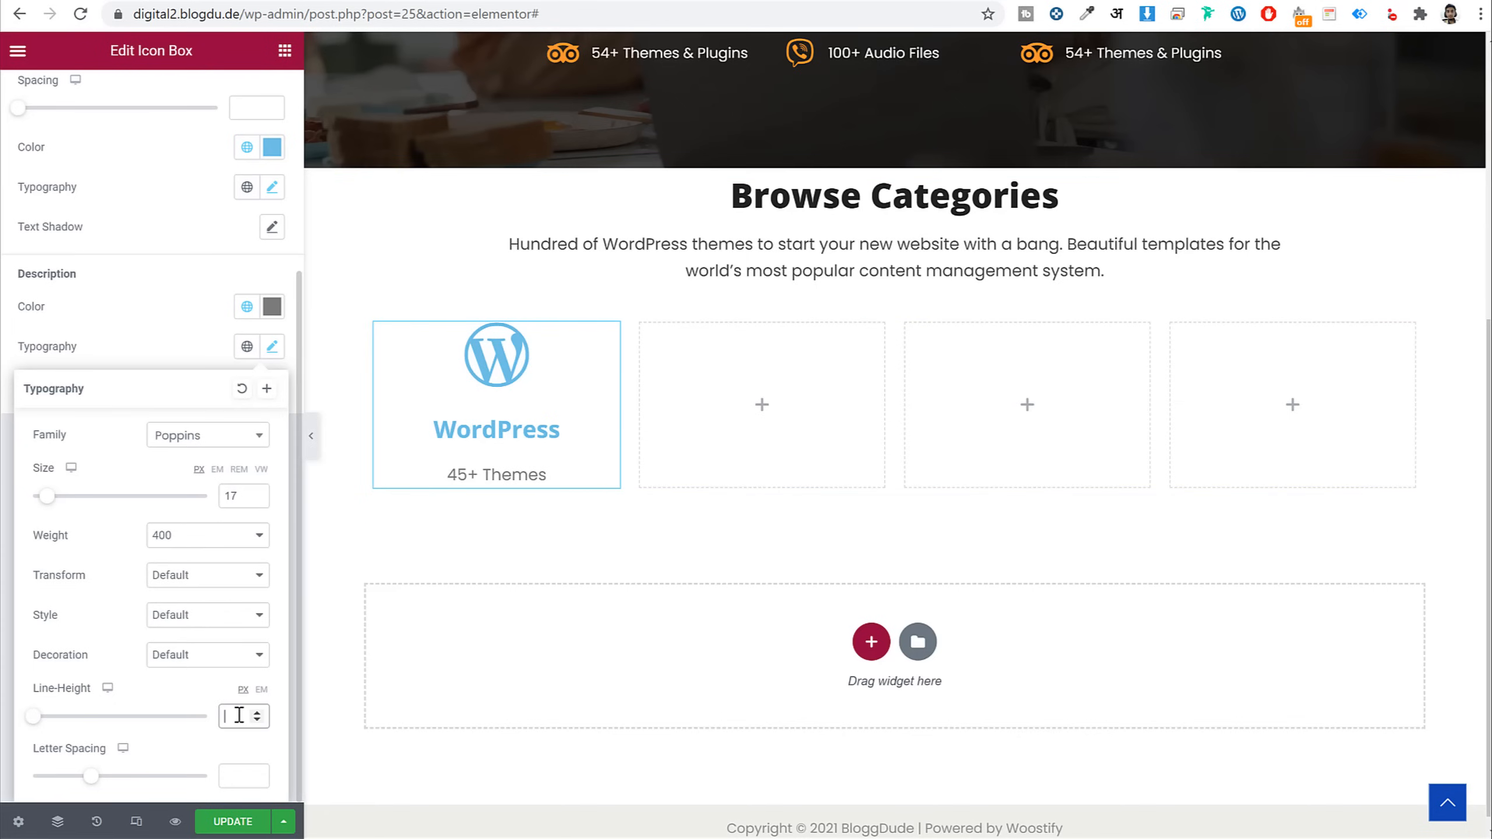
text(0)
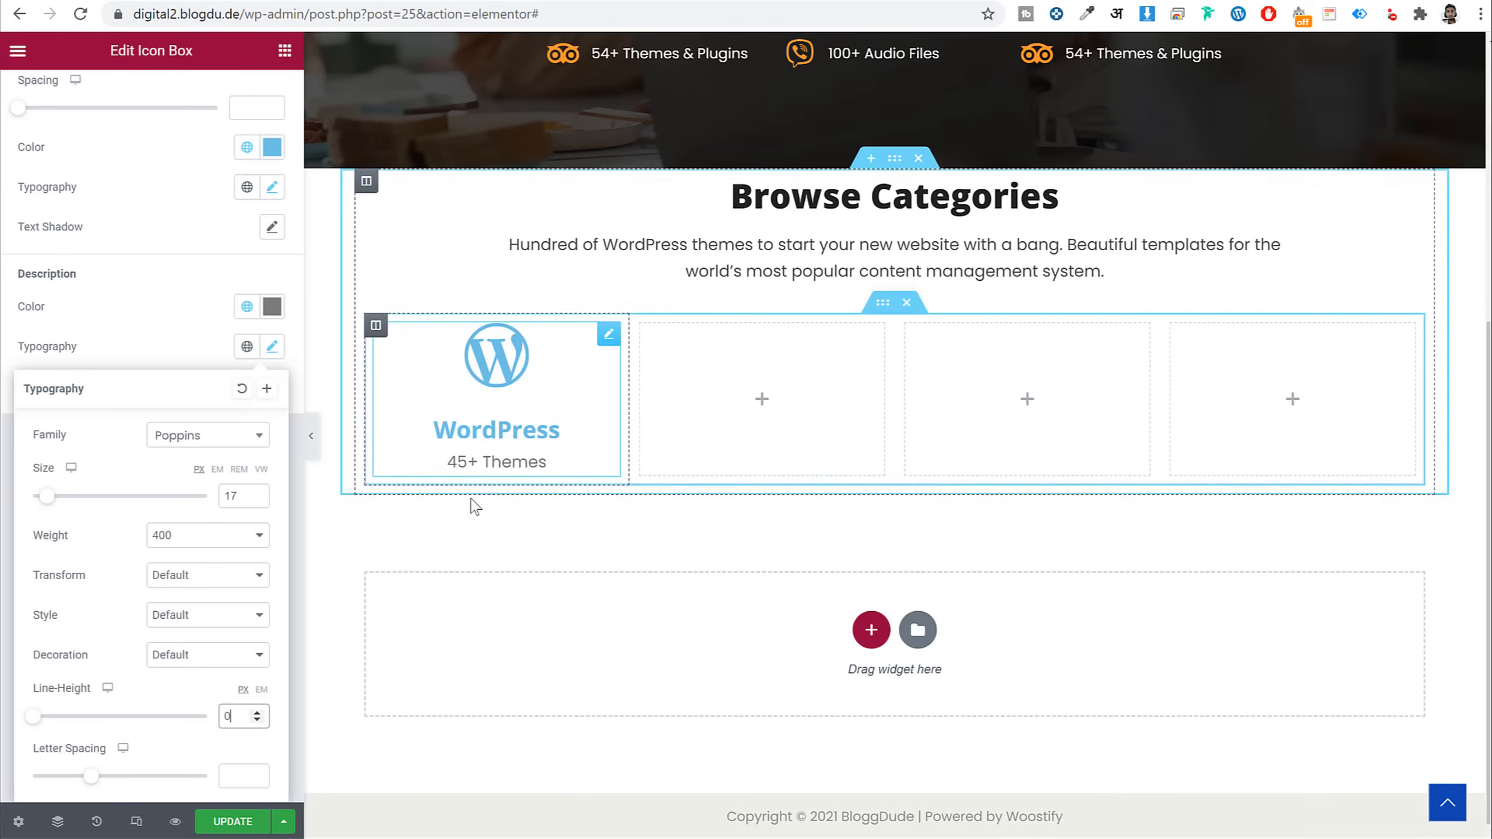
click(198, 352)
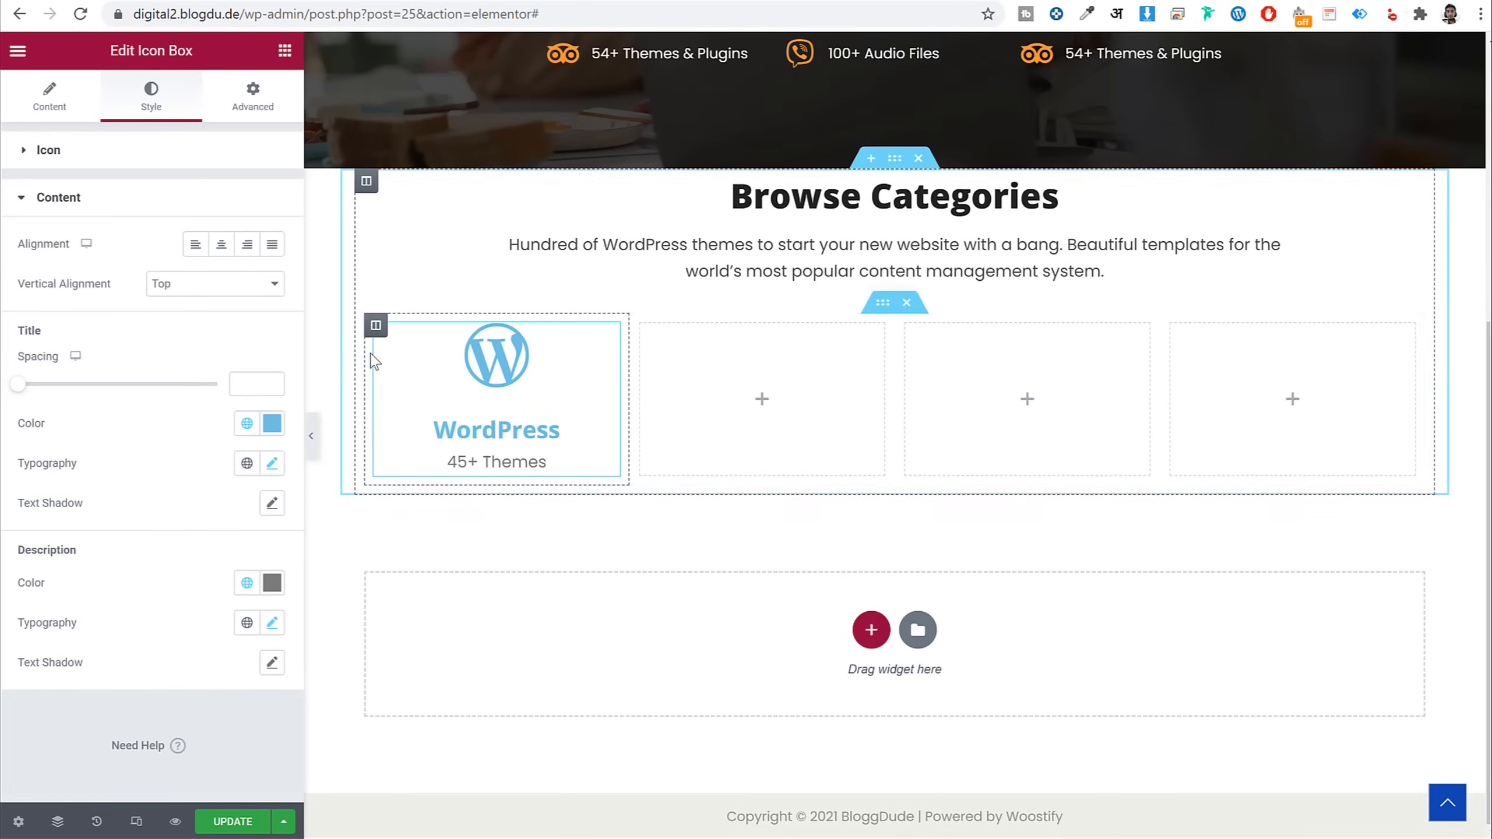
click(269, 102)
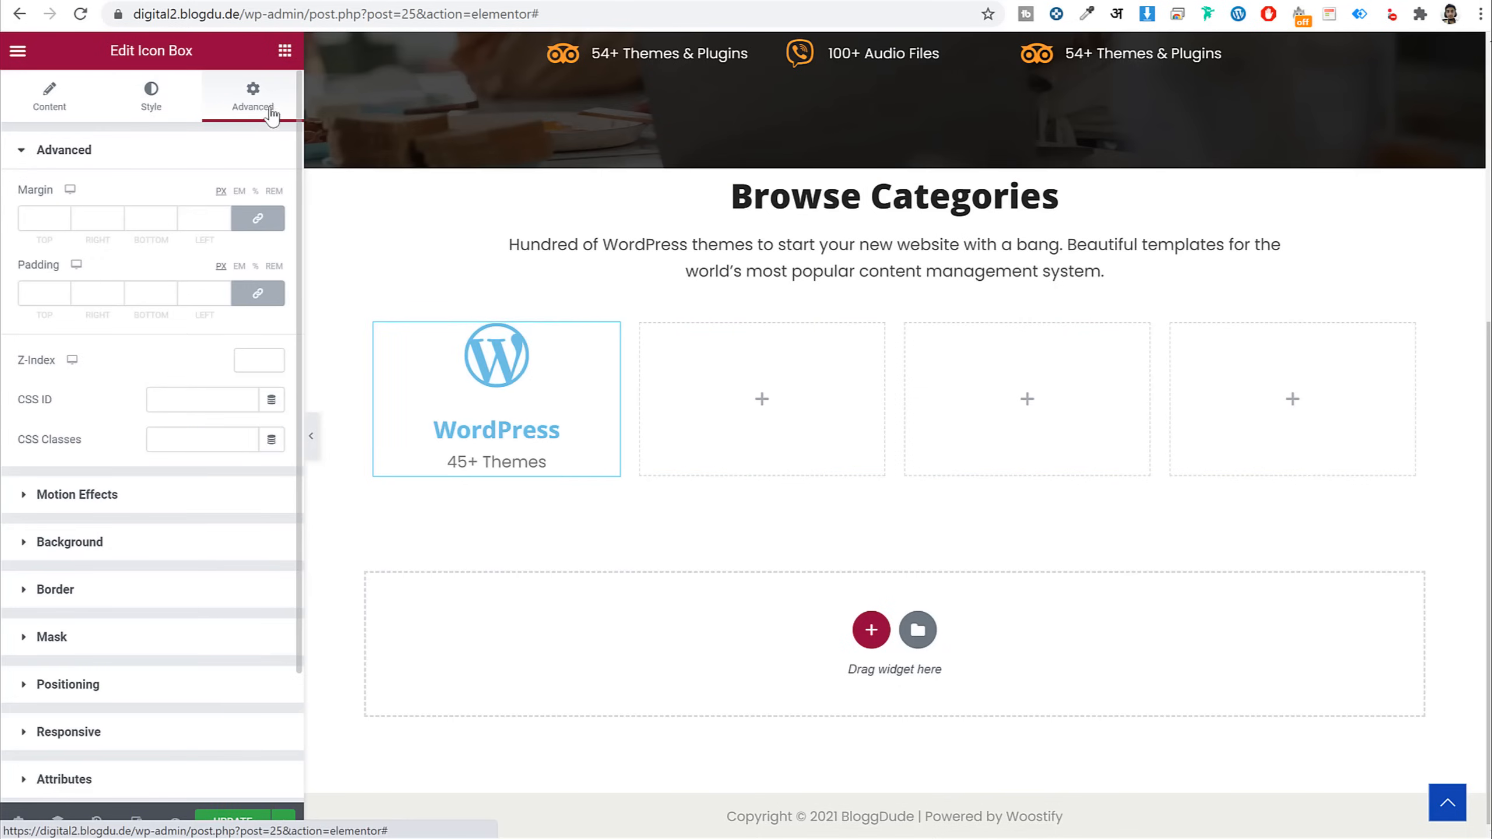
Give the card a classic background in the sampled orange #FF5E43
click(121, 547)
click(242, 332)
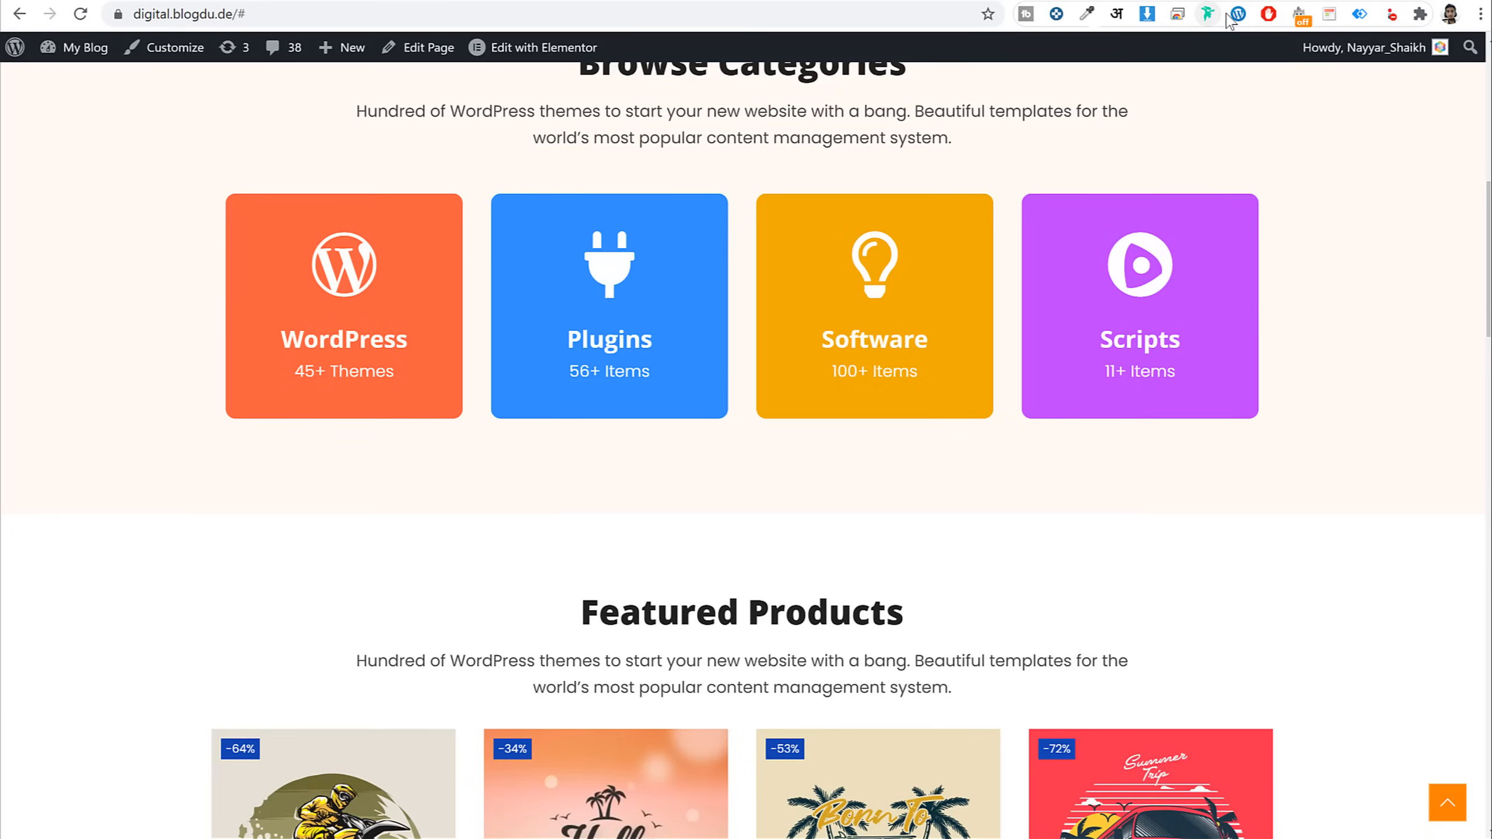
click(1086, 13)
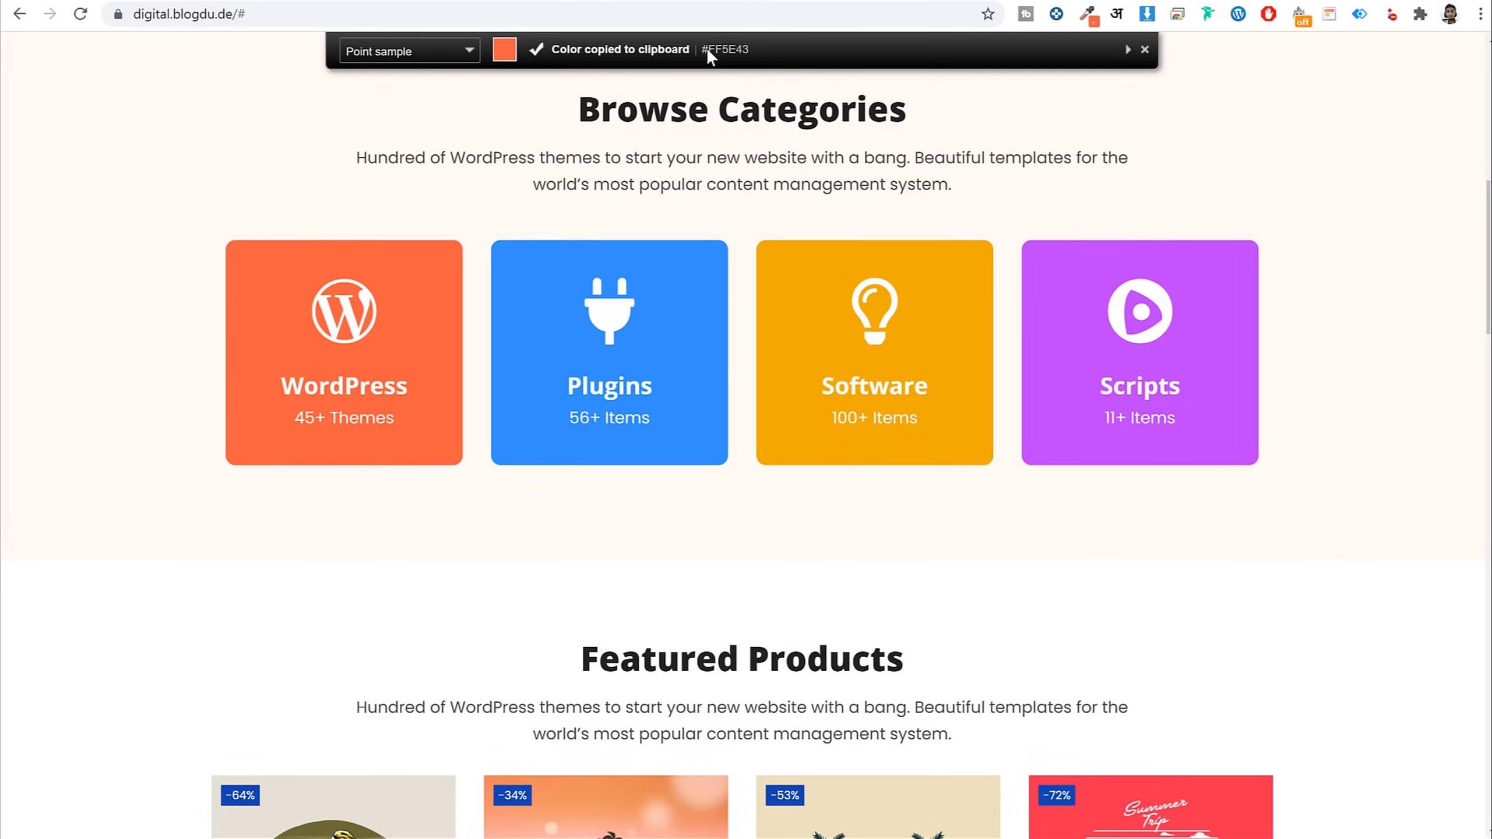
key(Escape)
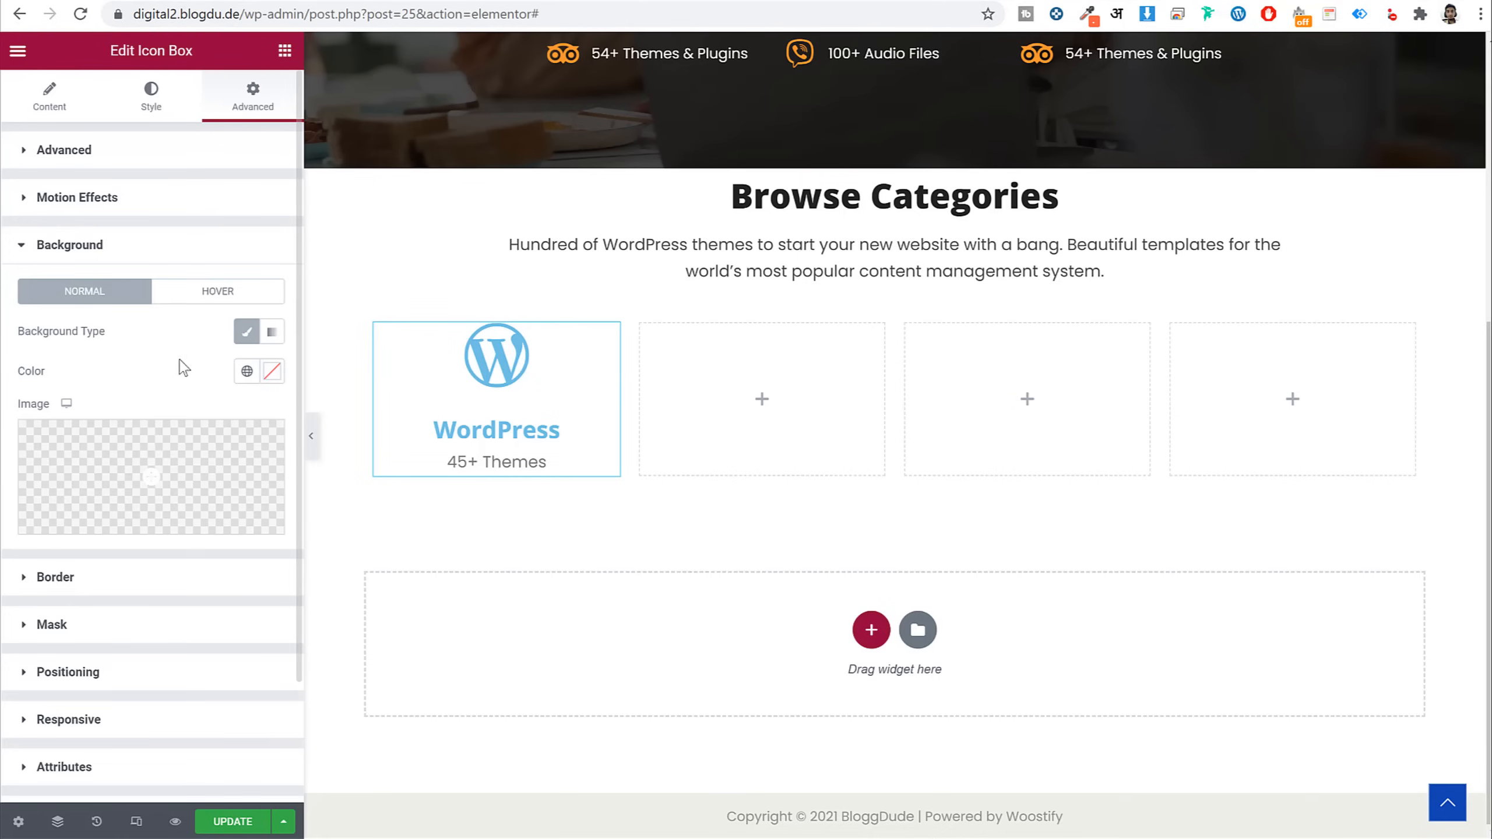
click(246, 371)
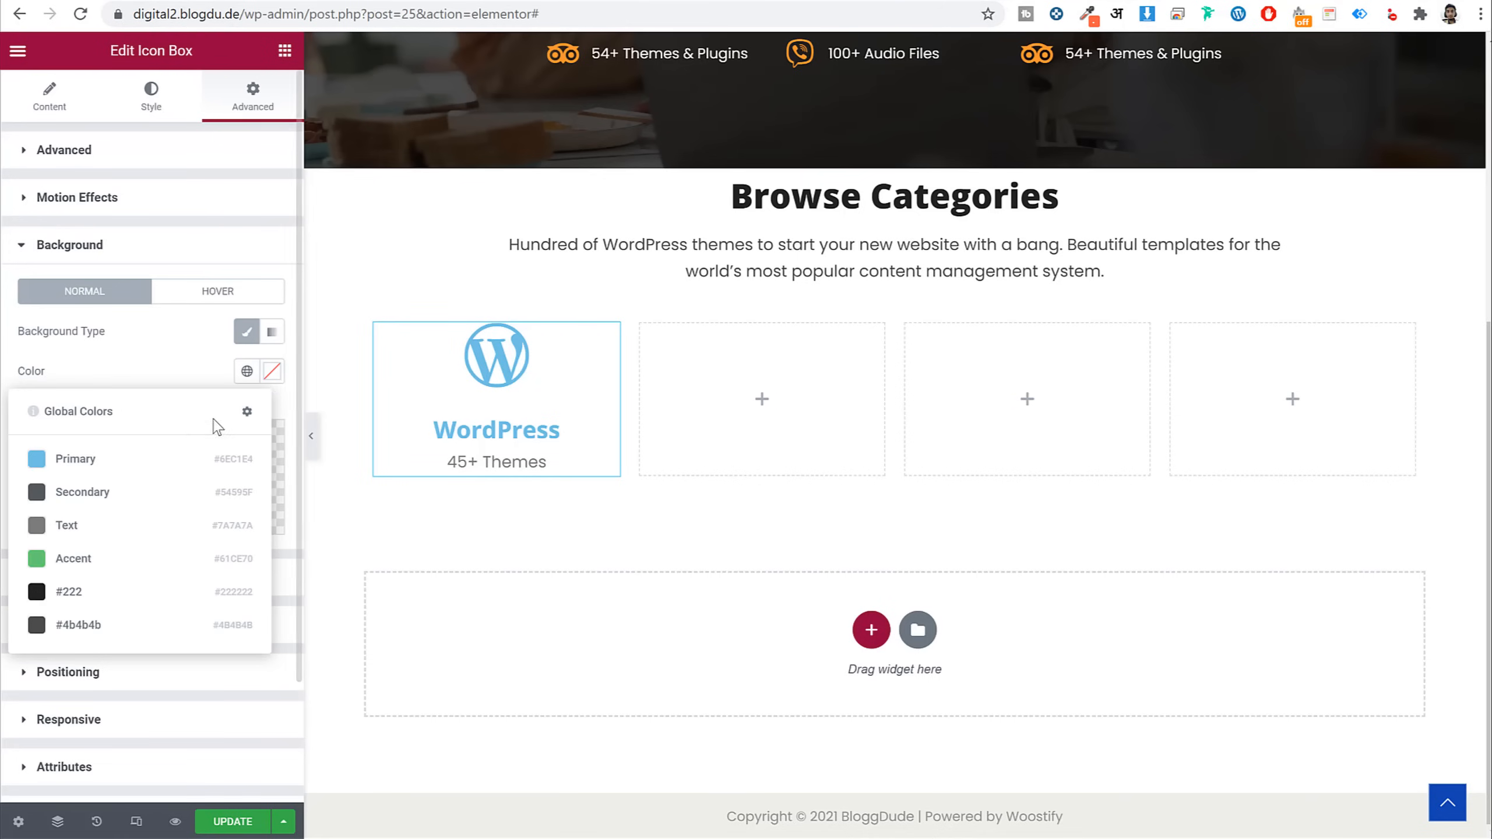
click(272, 371)
key(ctrl+v)
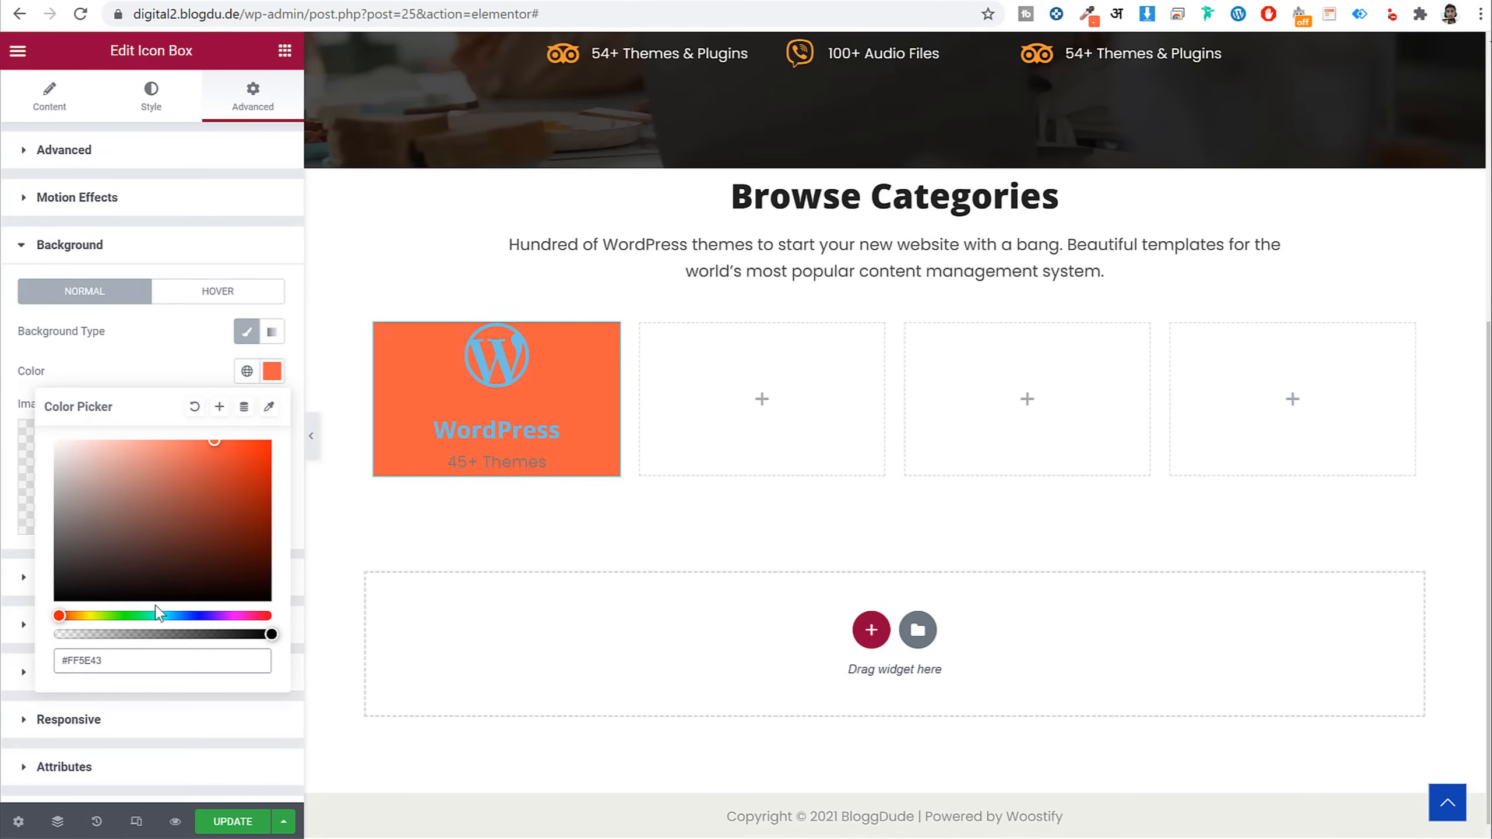
click(185, 362)
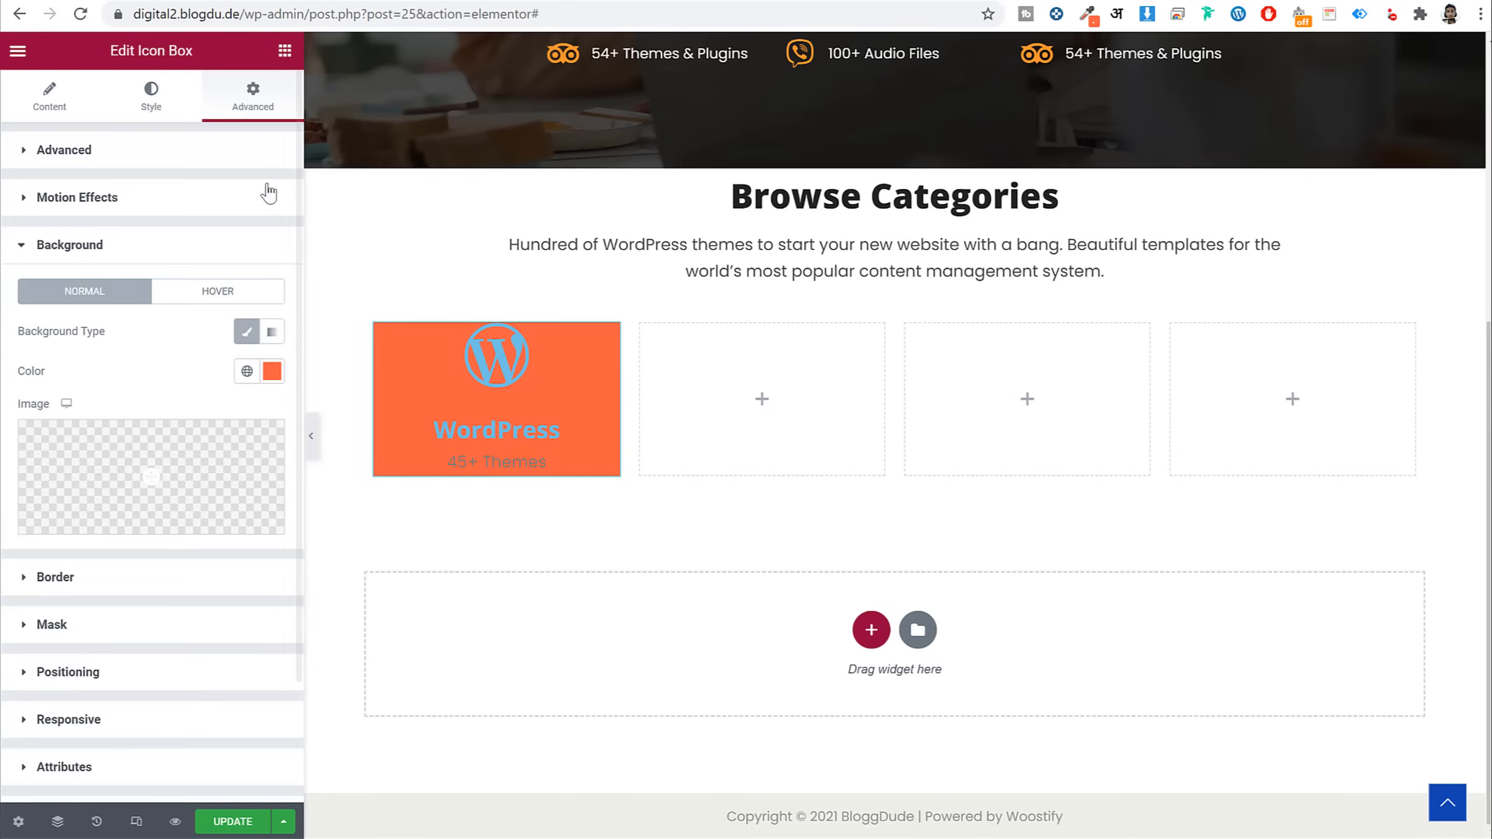
Give the card 40/25/50/25 padding and 10 px rounded corners
click(183, 150)
click(258, 294)
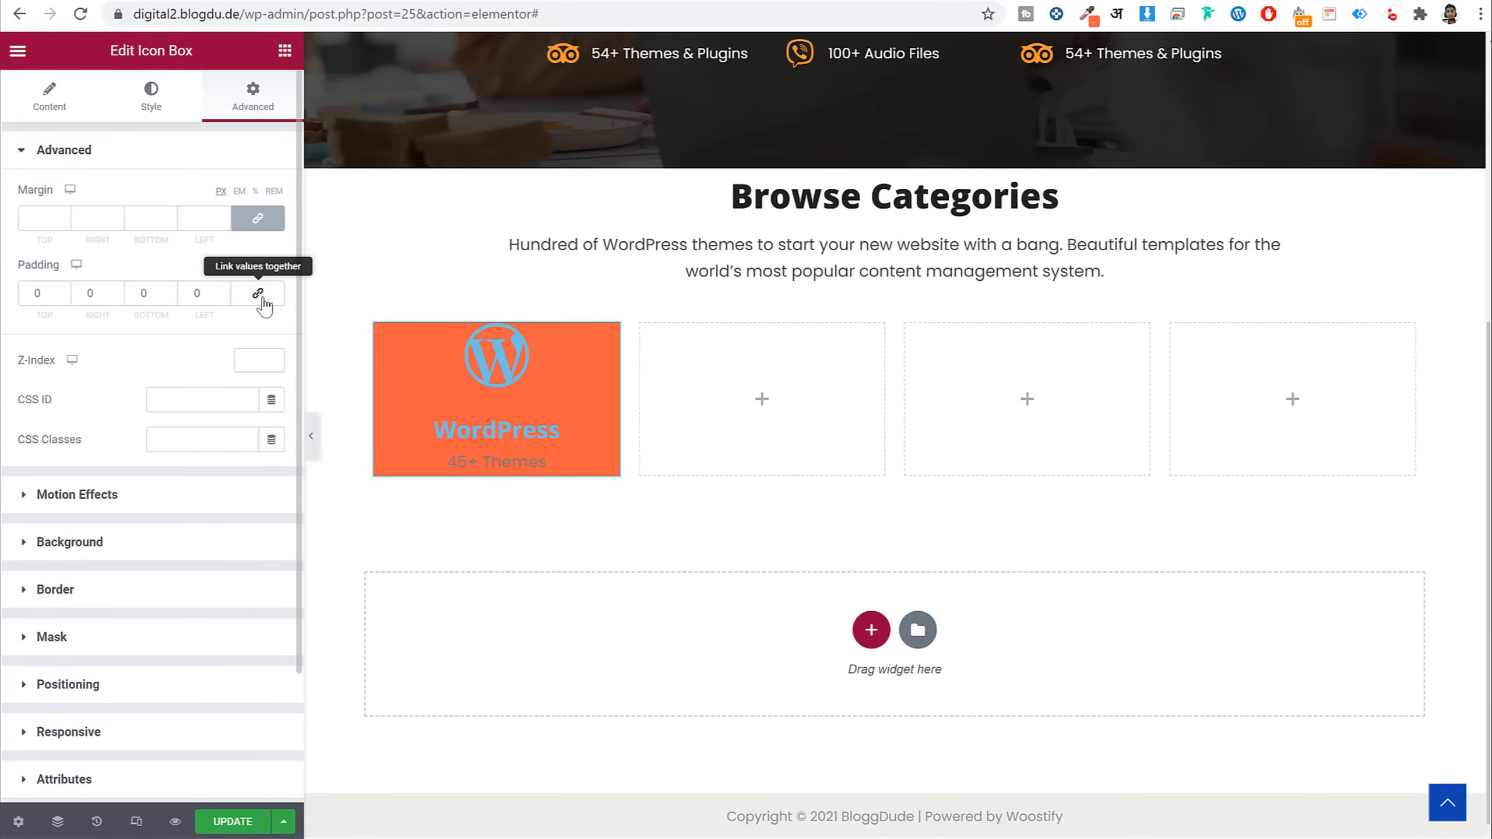
double_click(39, 293)
text(40)
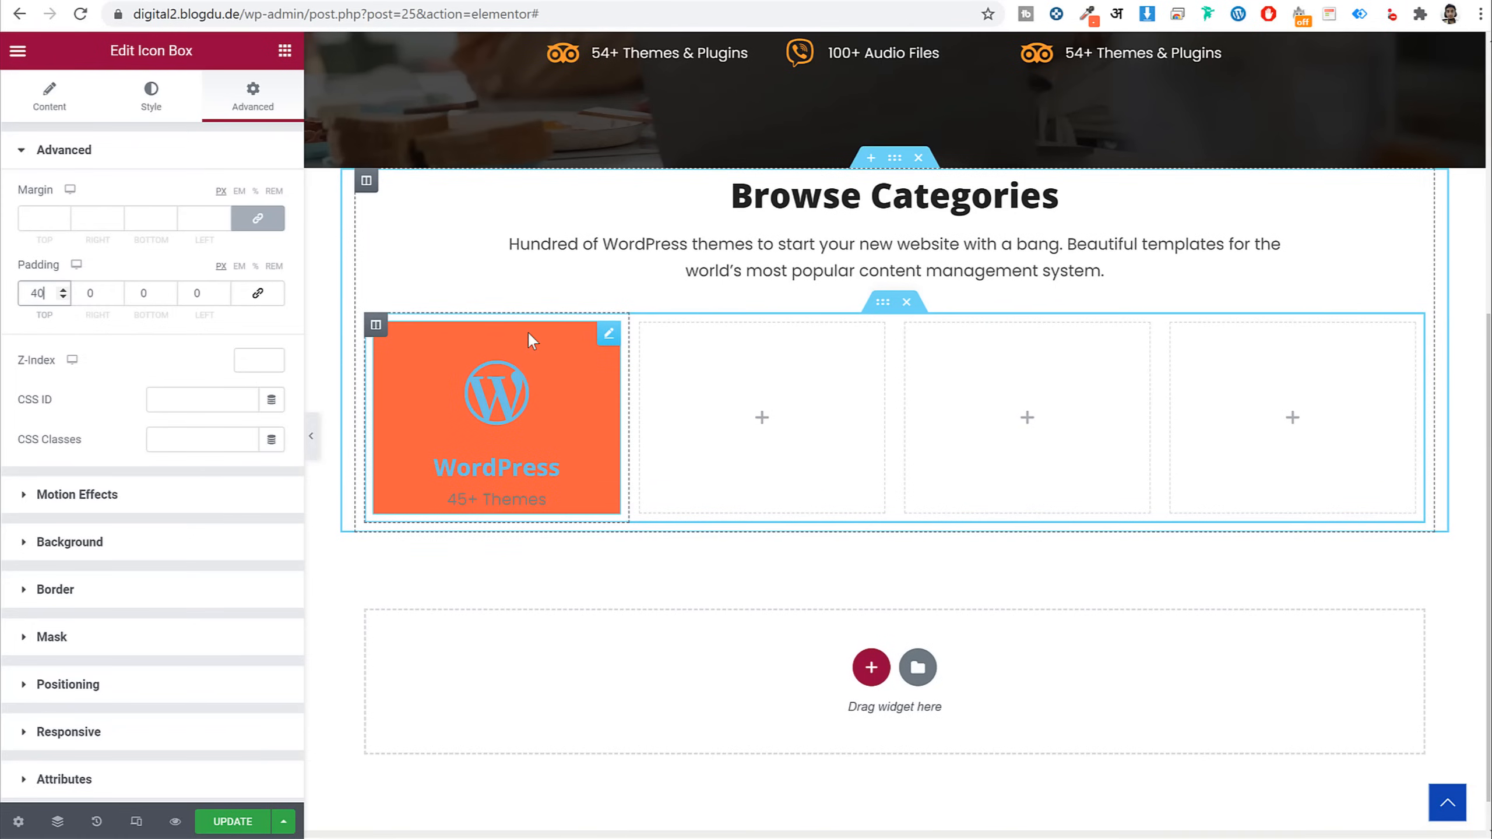
key(Tab)
text(25)
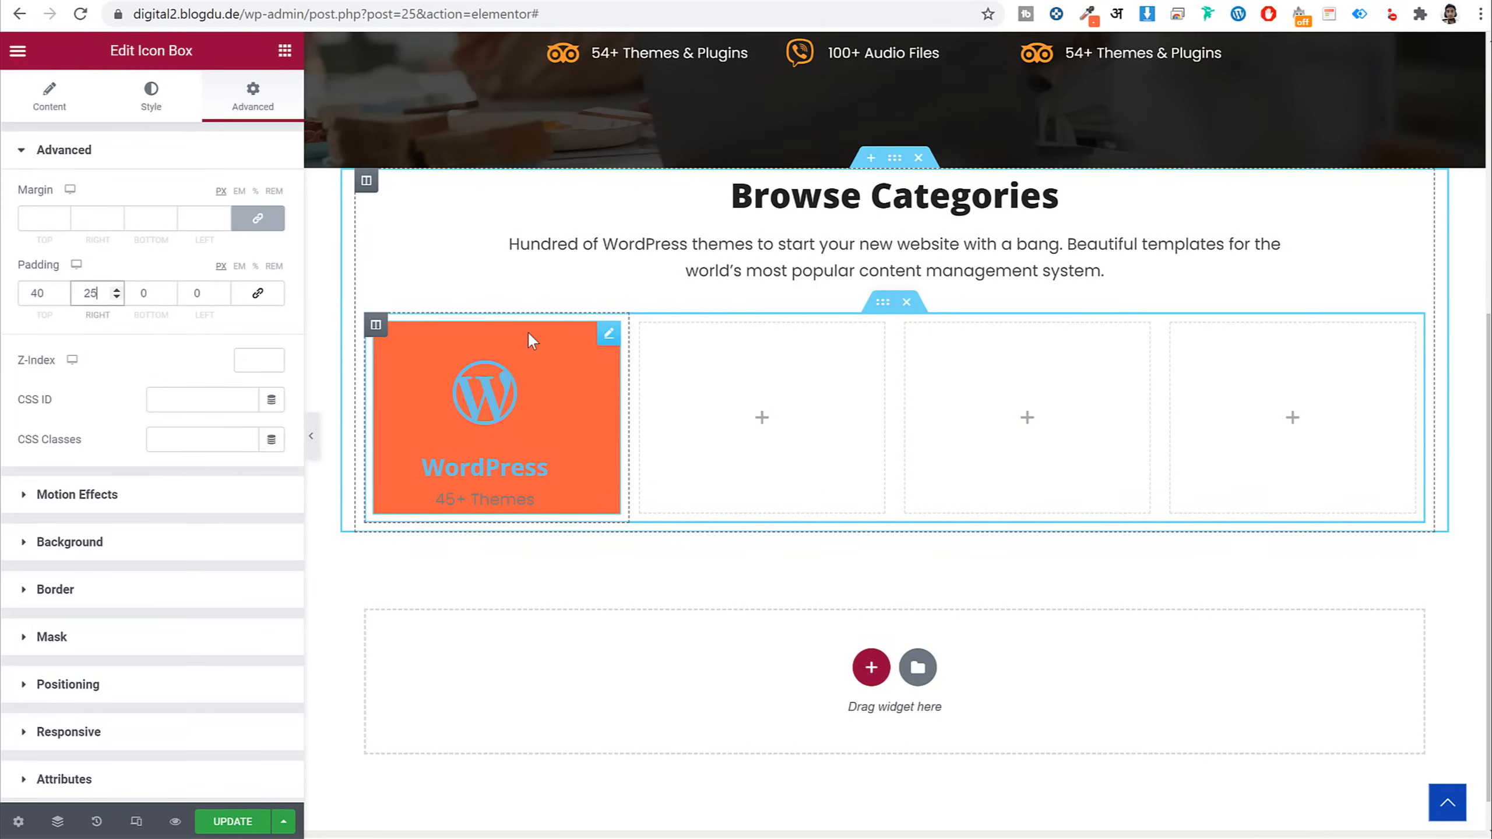
key(Tab)
text(50)
key(Tab)
text(25)
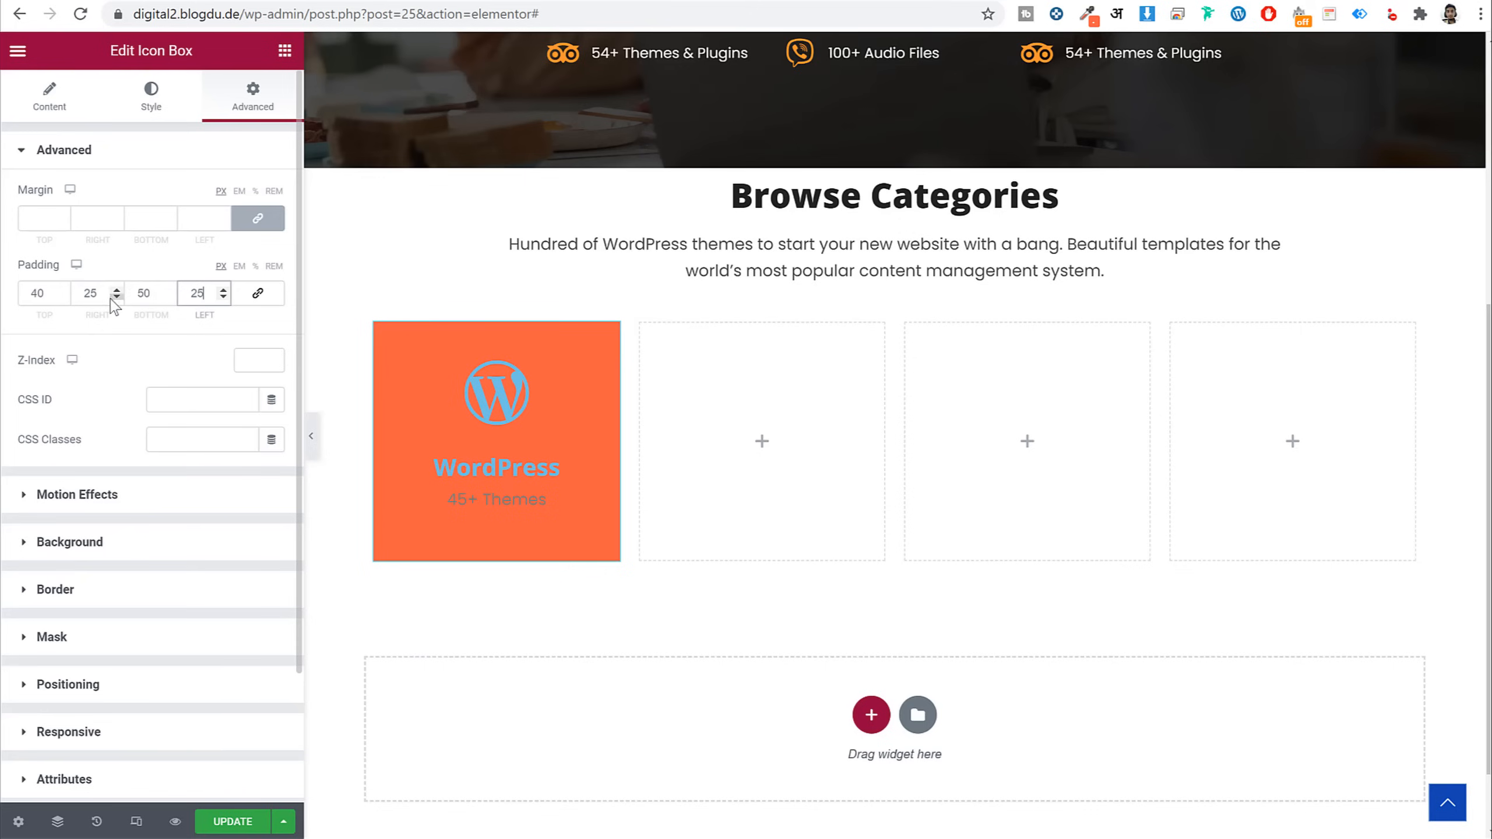
drag(137, 299, 176, 295)
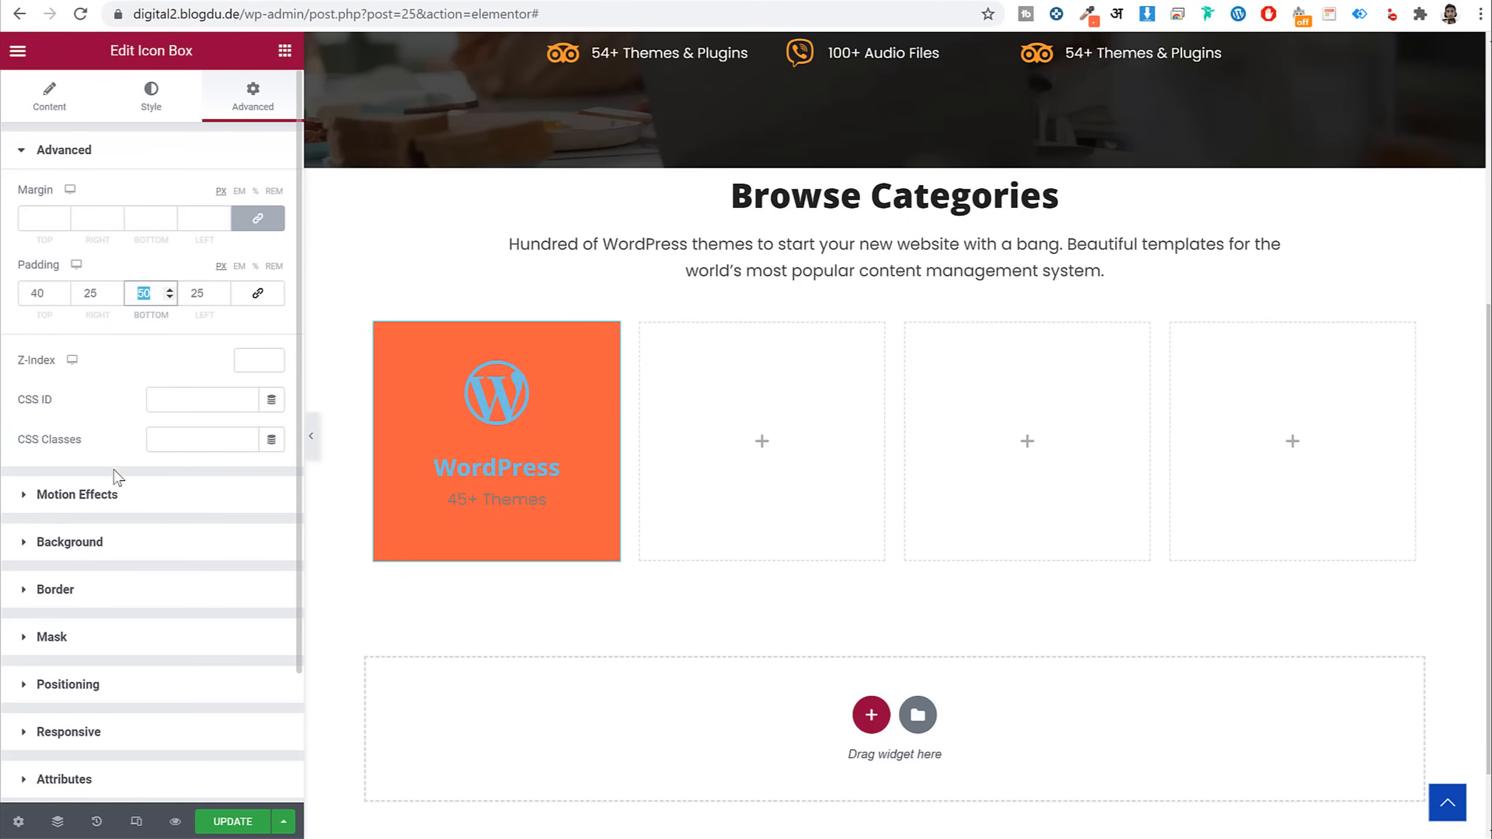
click(113, 605)
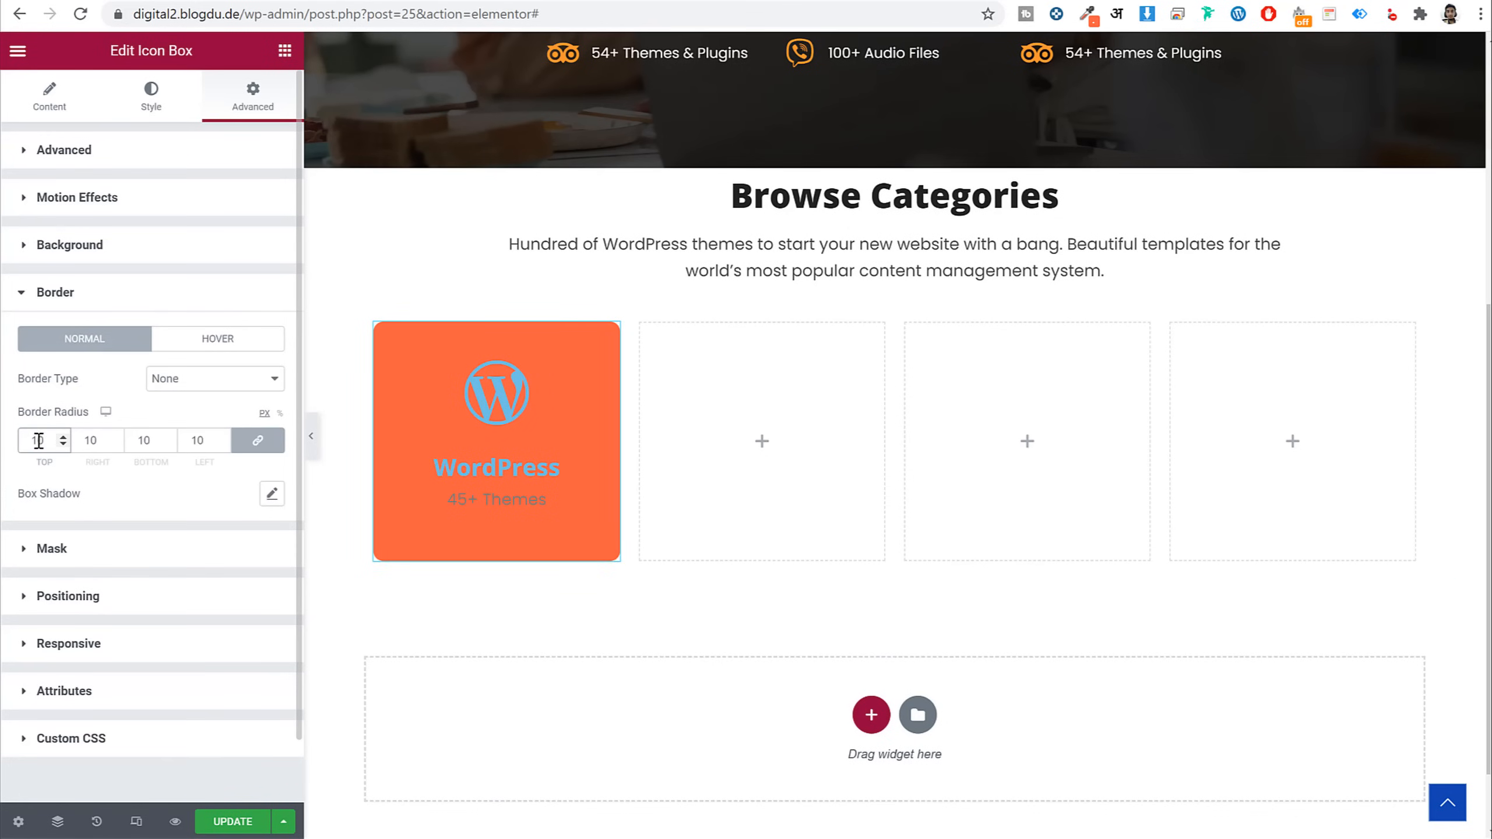
text(1020)
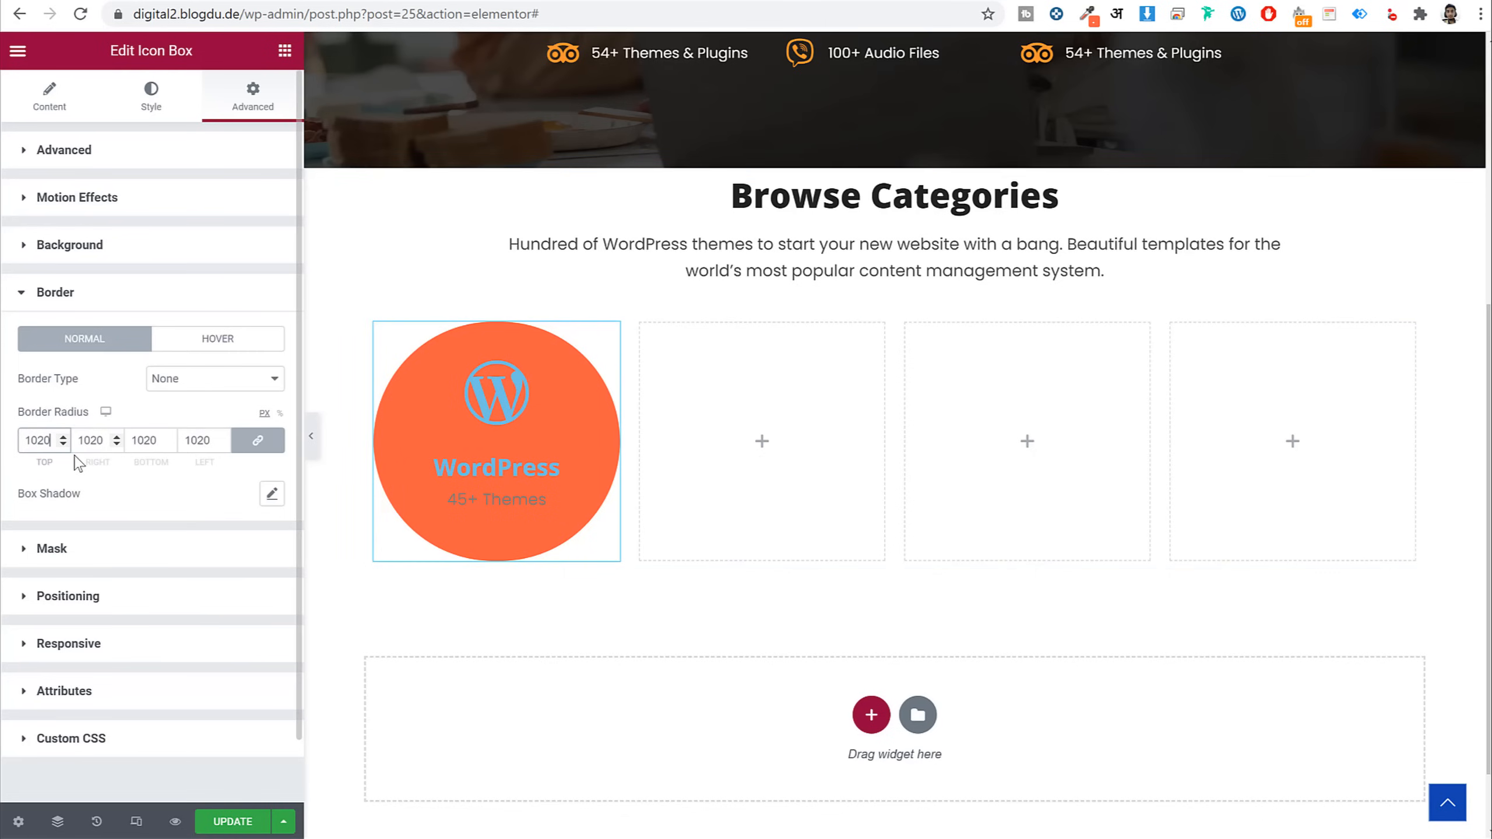
text(10)
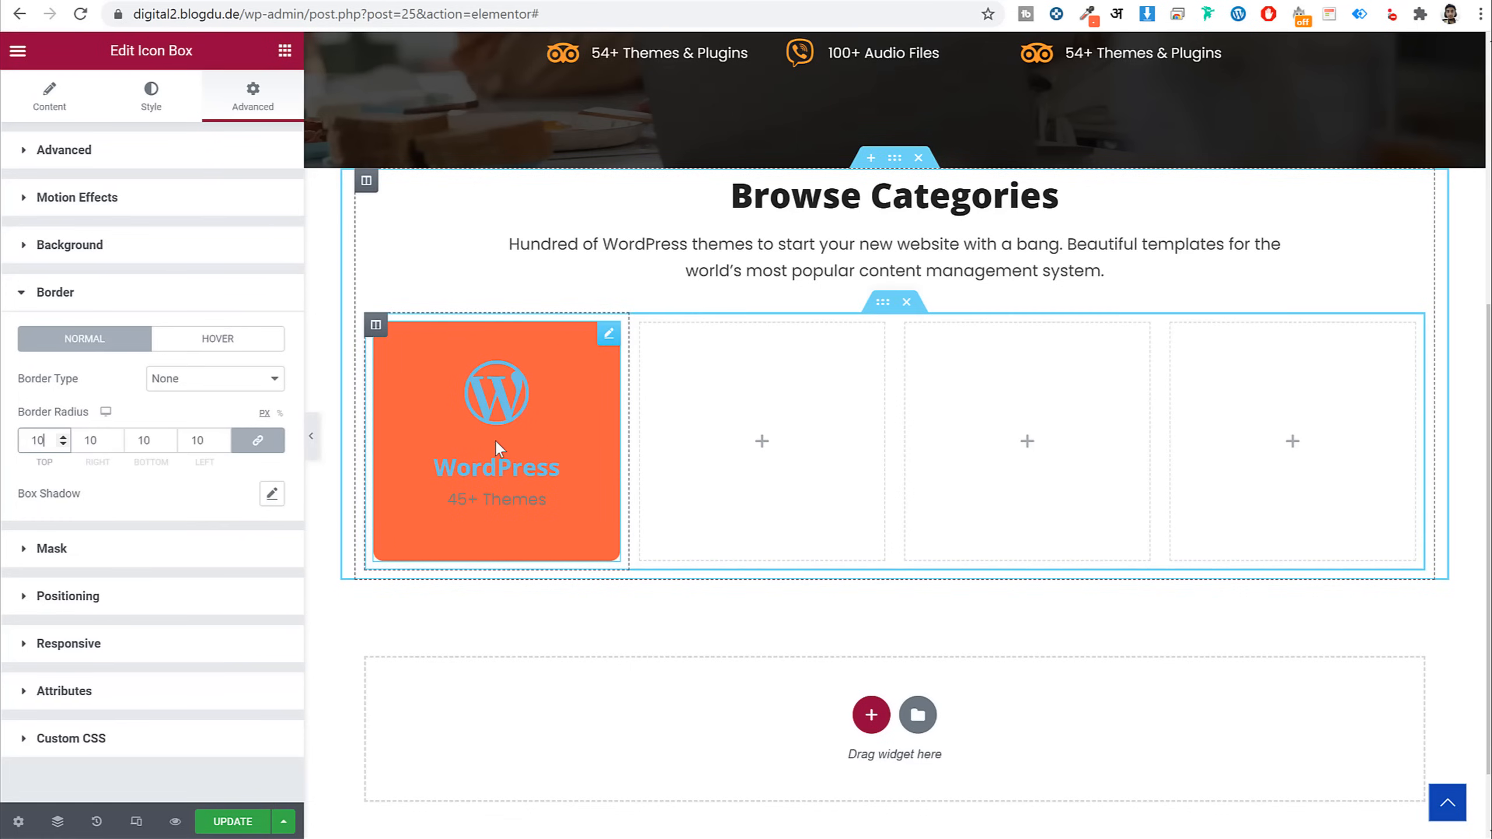
Make the WordPress icon and title white
click(151, 95)
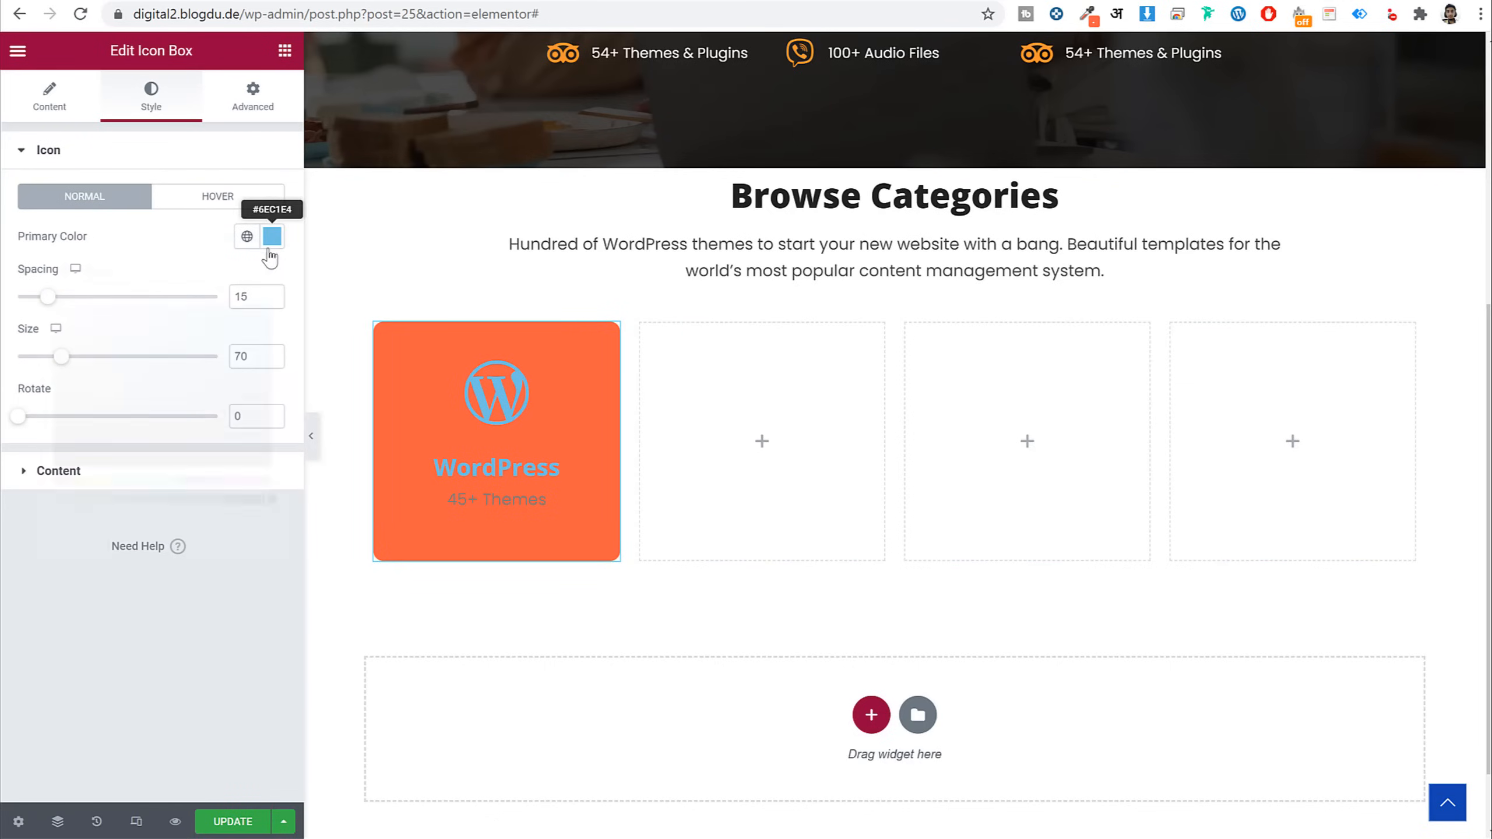
click(272, 242)
drag(141, 346, 17, 185)
click(151, 227)
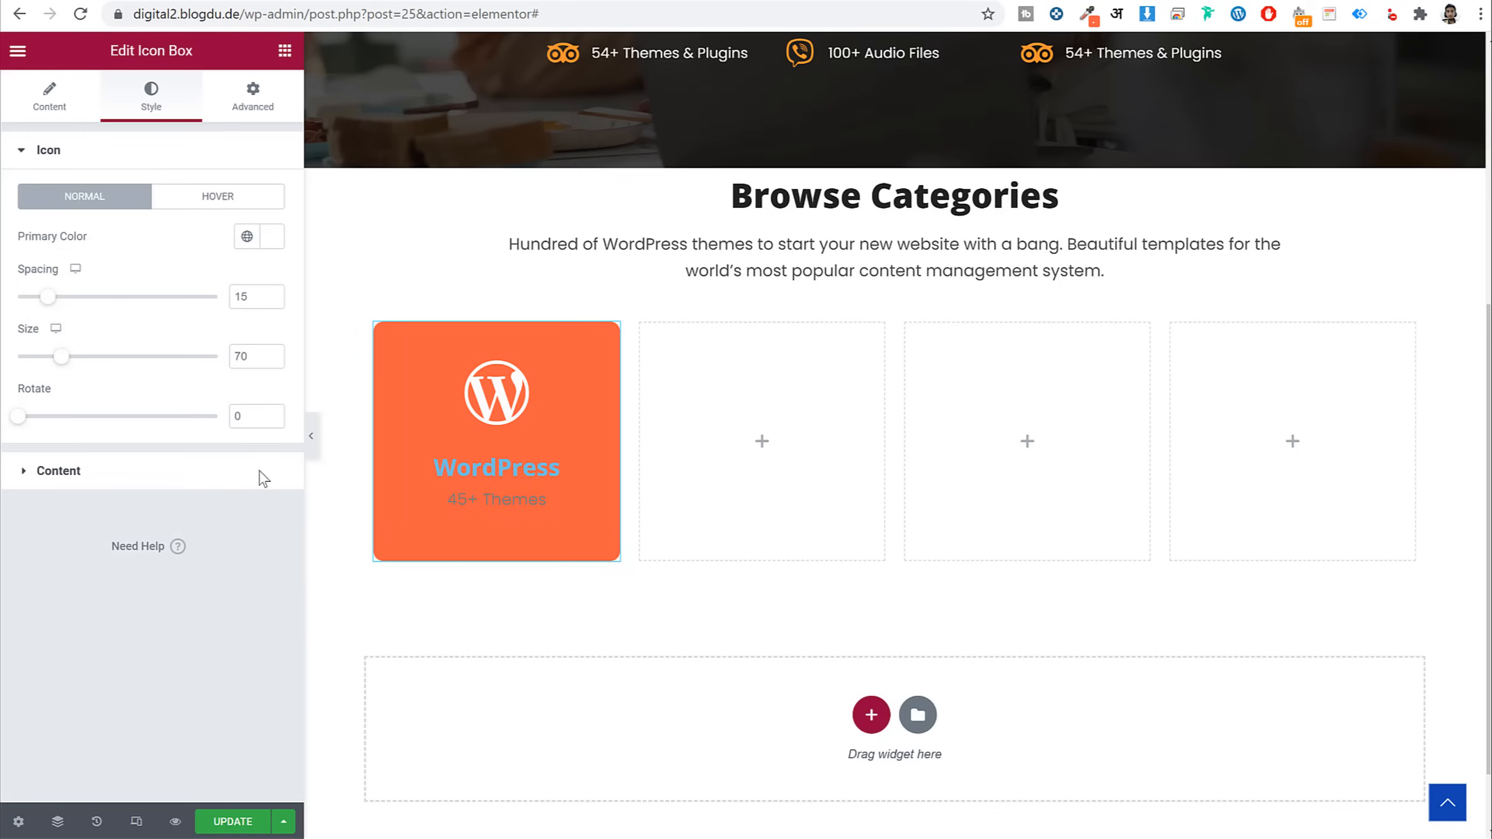
click(260, 473)
click(272, 423)
drag(147, 506, 56, 495)
Make the card's 45+ Themes description text white (#FFFFFF)
click(294, 532)
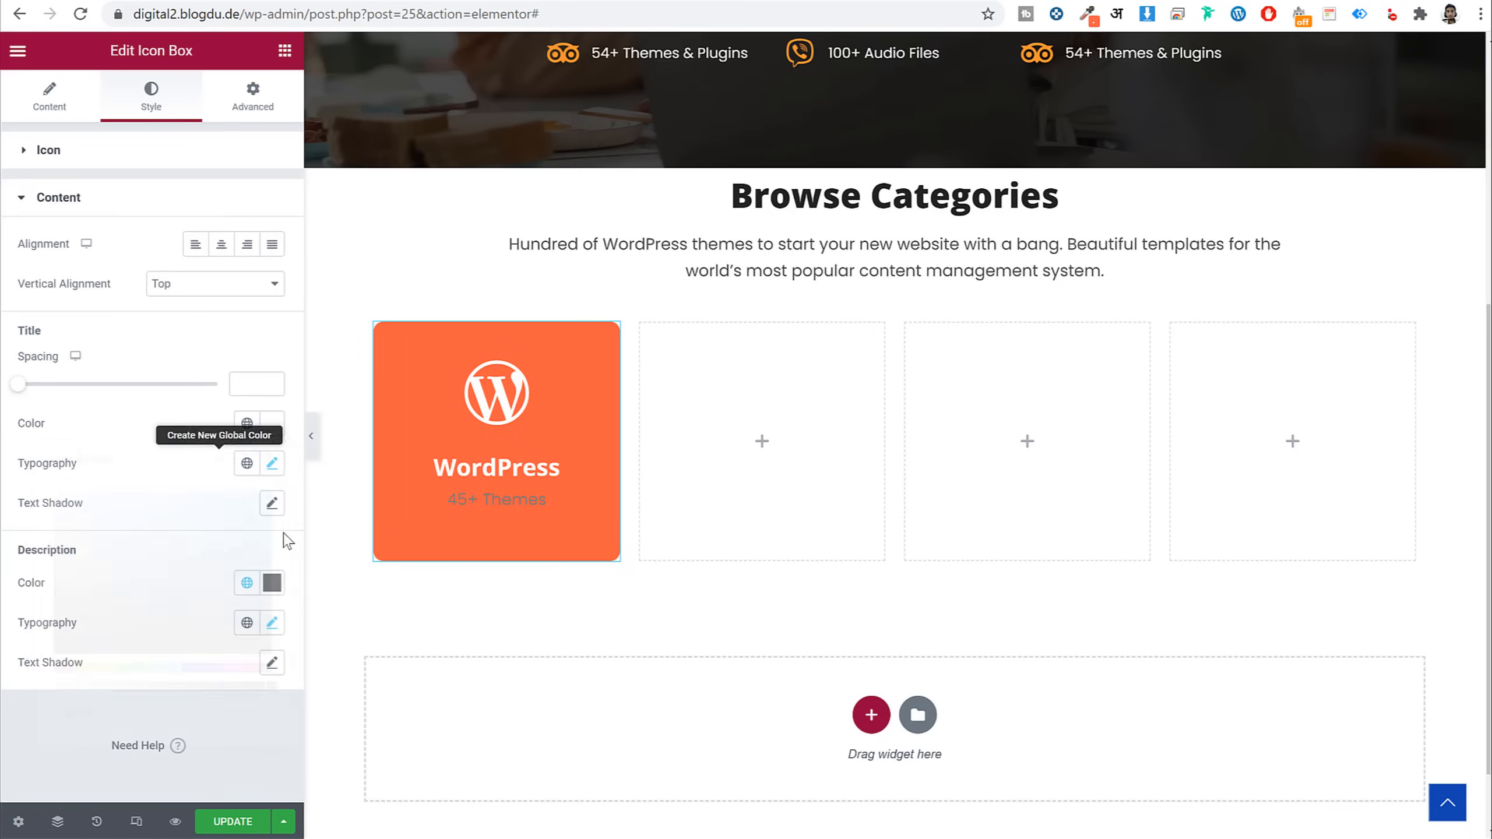
click(272, 583)
drag(97, 661, 108, 576)
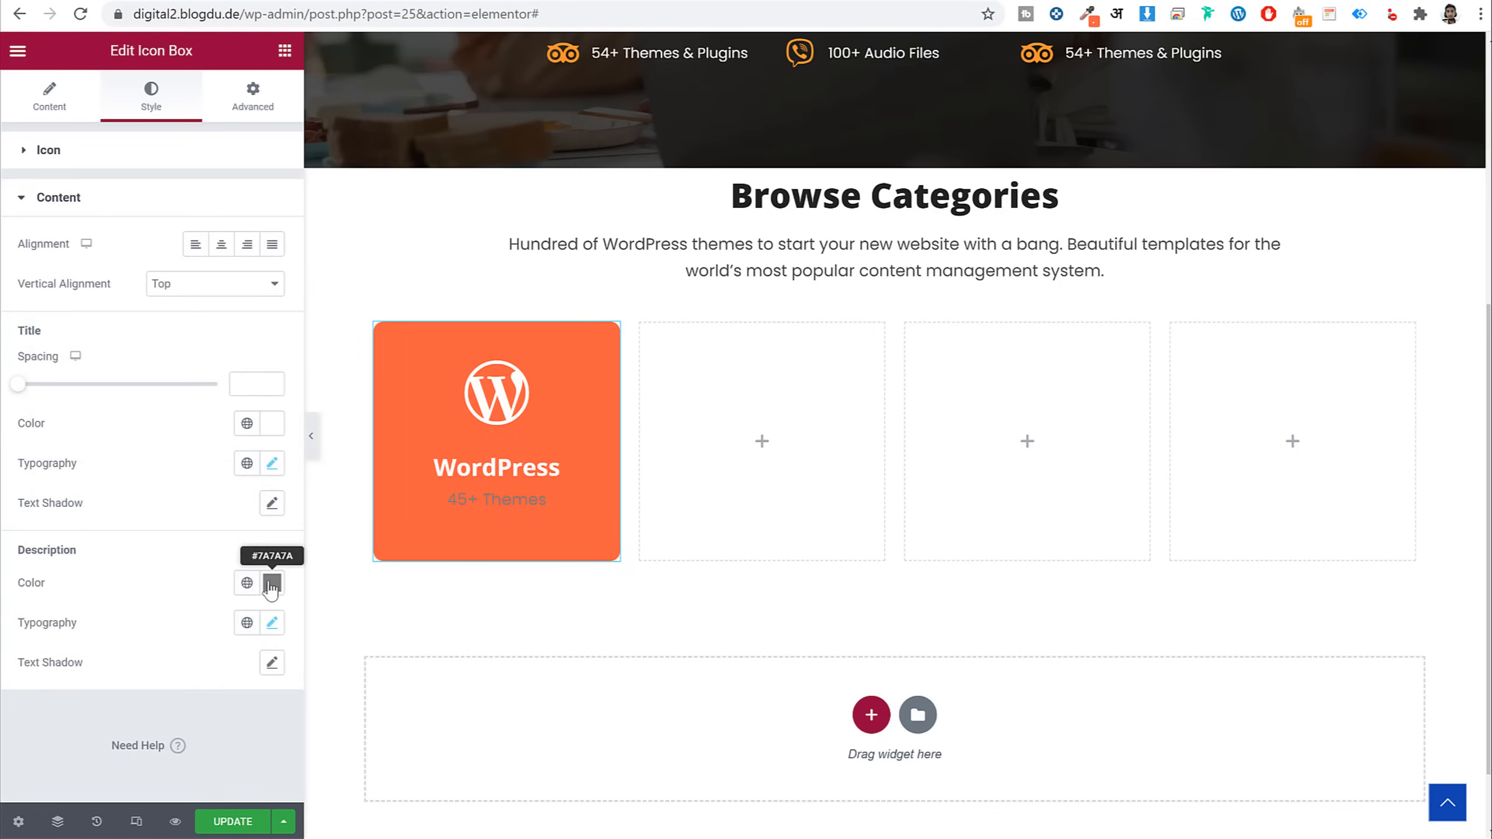
click(272, 583)
key(ctrl+v)
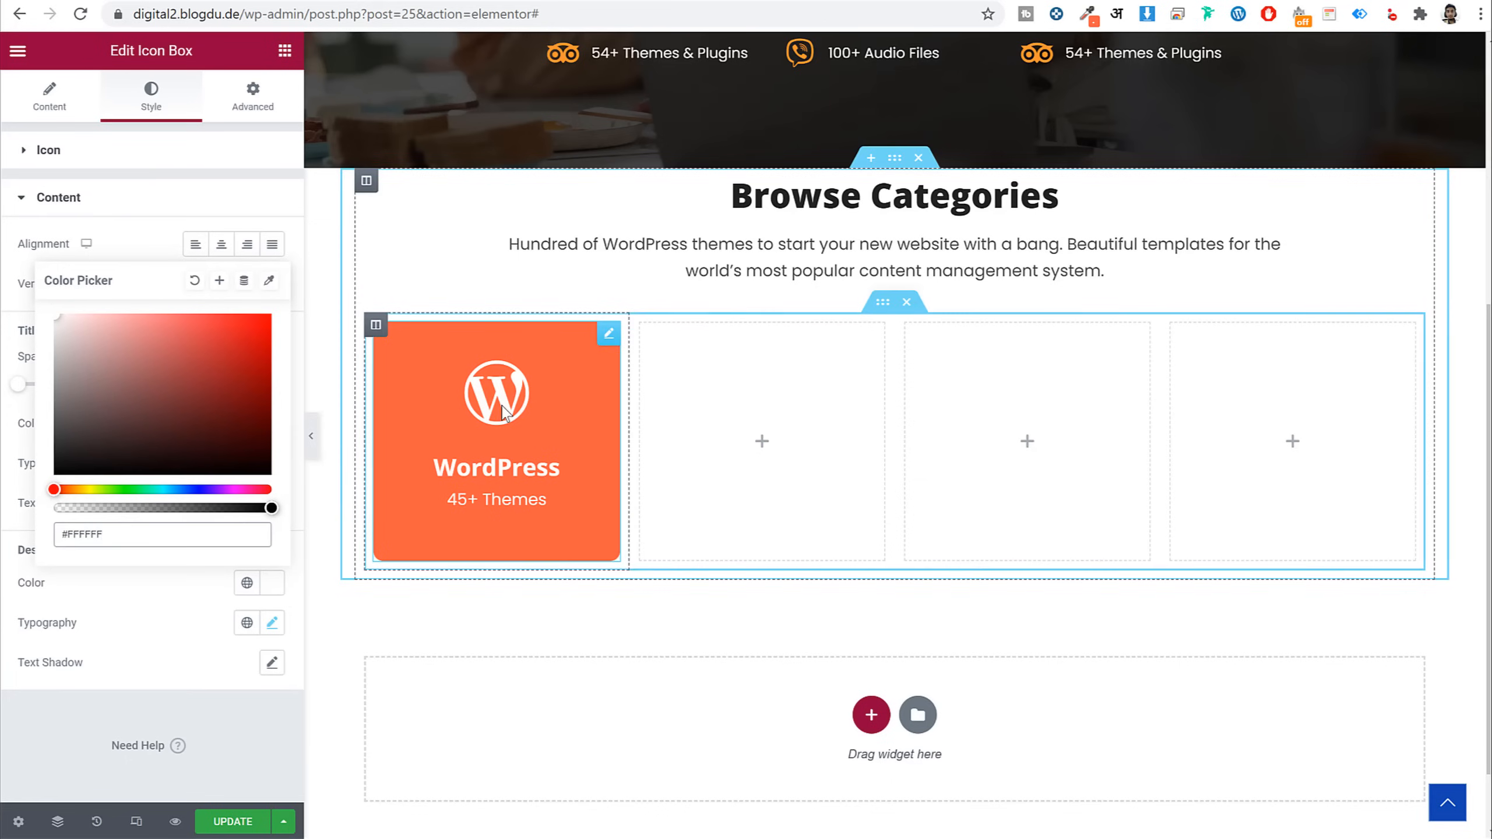
Copy the orange WordPress card and paste it into the second, third and fourth columns
right_click(517, 428)
click(573, 490)
right_click(746, 429)
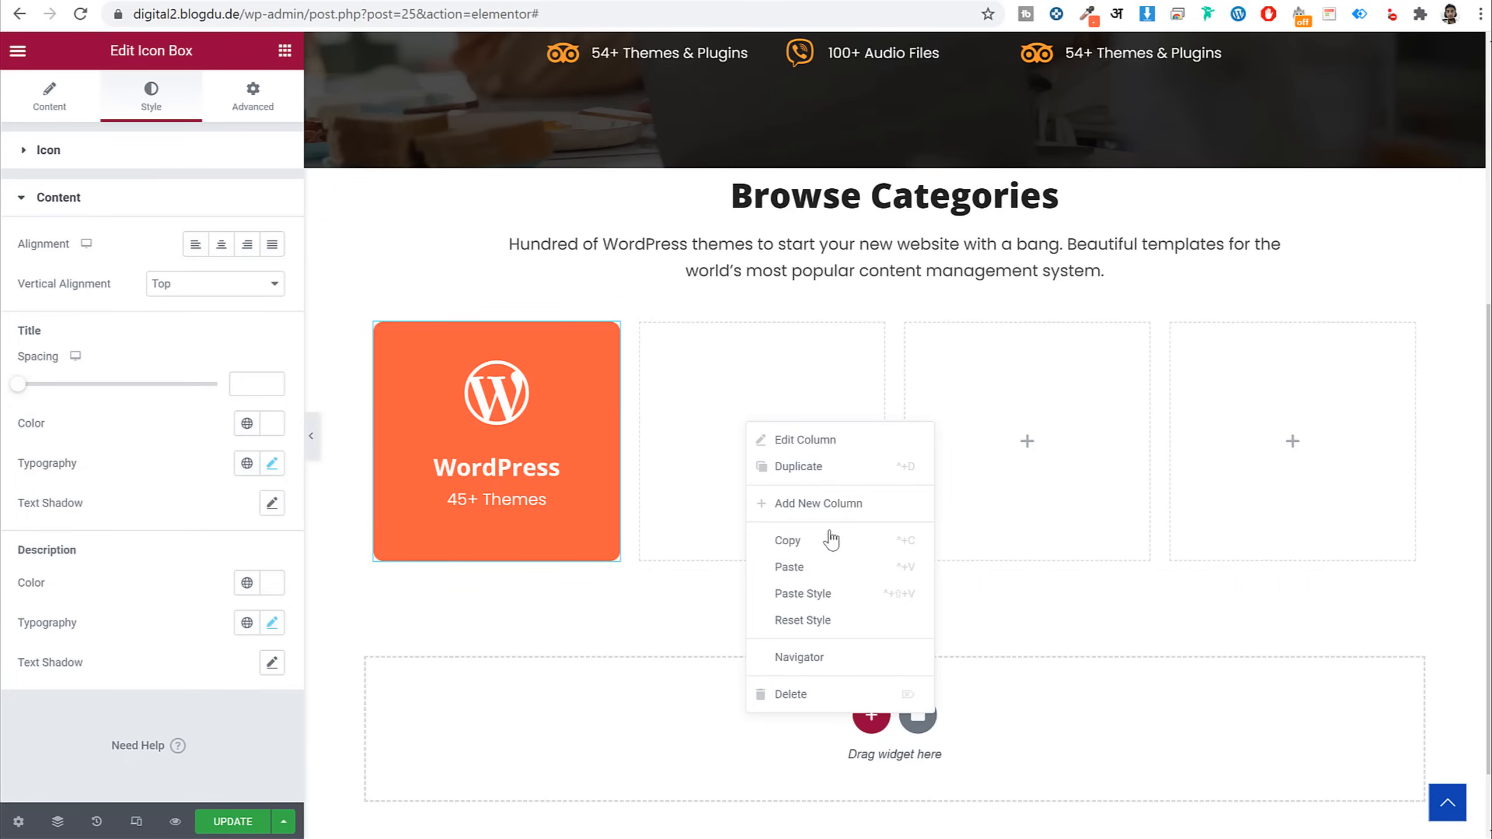
click(881, 569)
right_click(993, 438)
click(1046, 580)
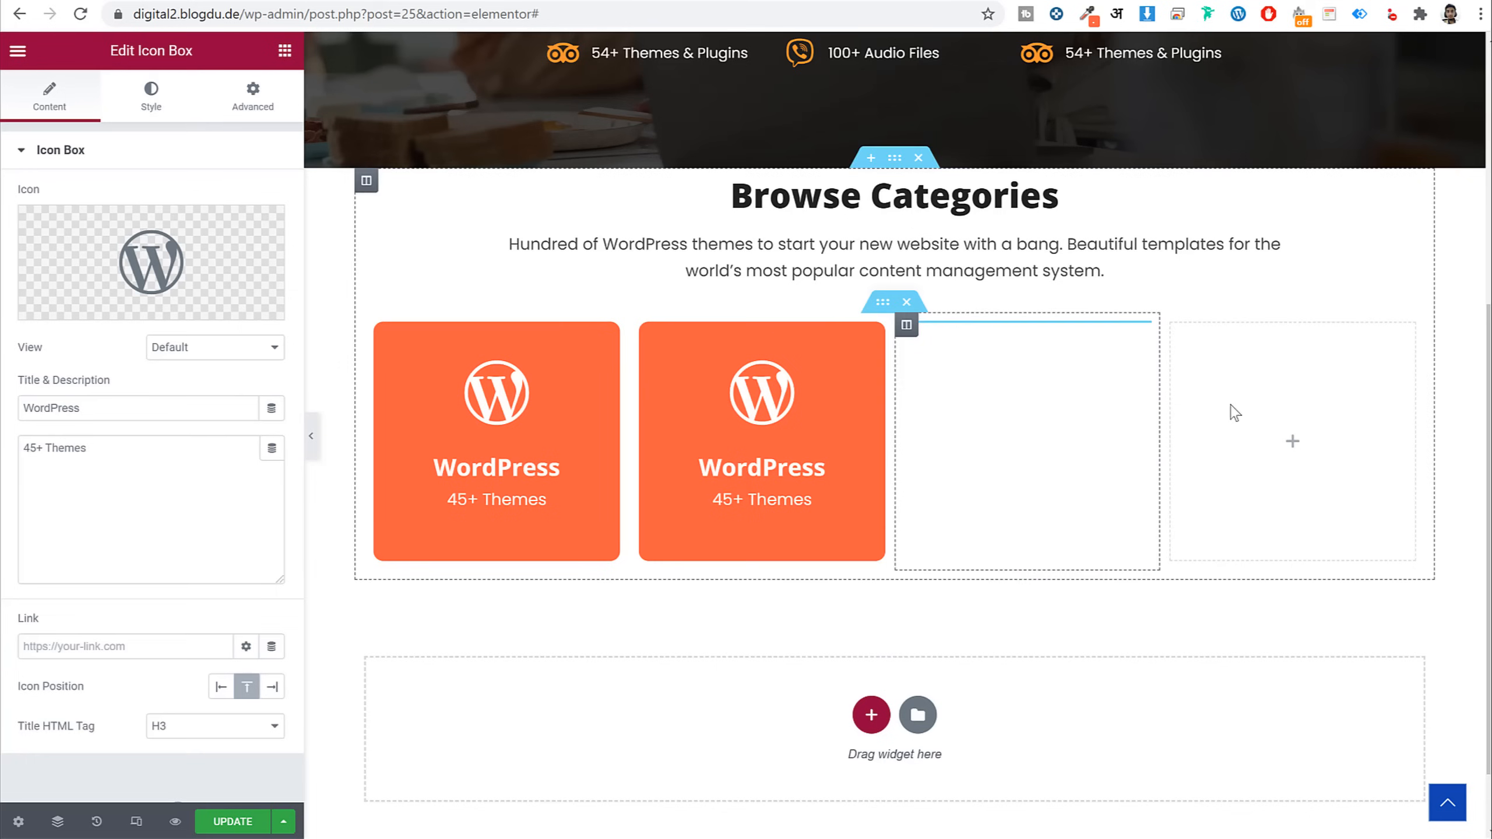
right_click(1263, 376)
click(1362, 517)
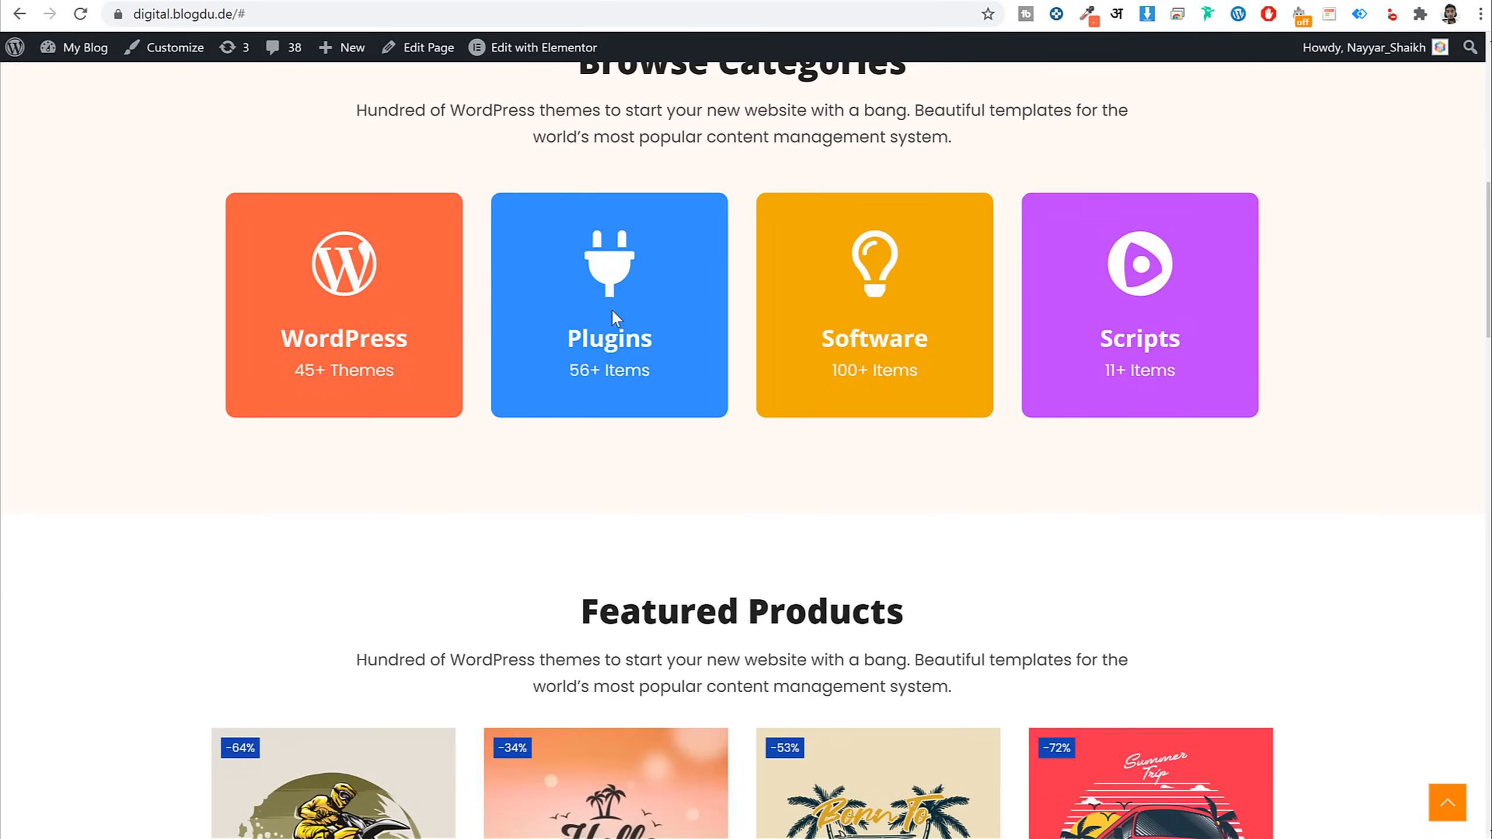
drag(683, 334, 561, 345)
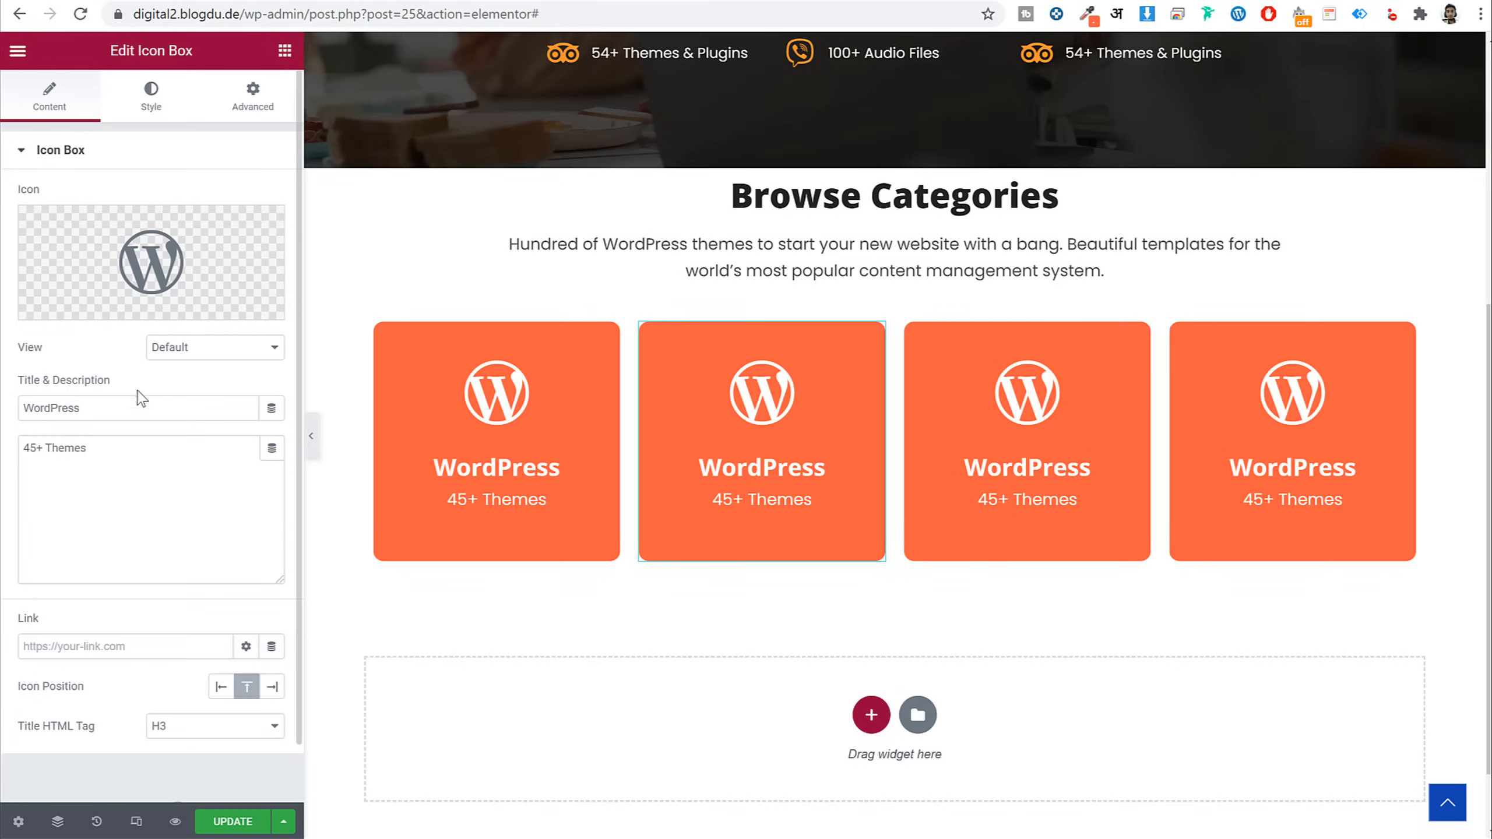
Retitle the second card 'Plugins' and give it the Plug icon from the Icon Library
double_click(136, 400)
key(ctrl+v)
click(83, 303)
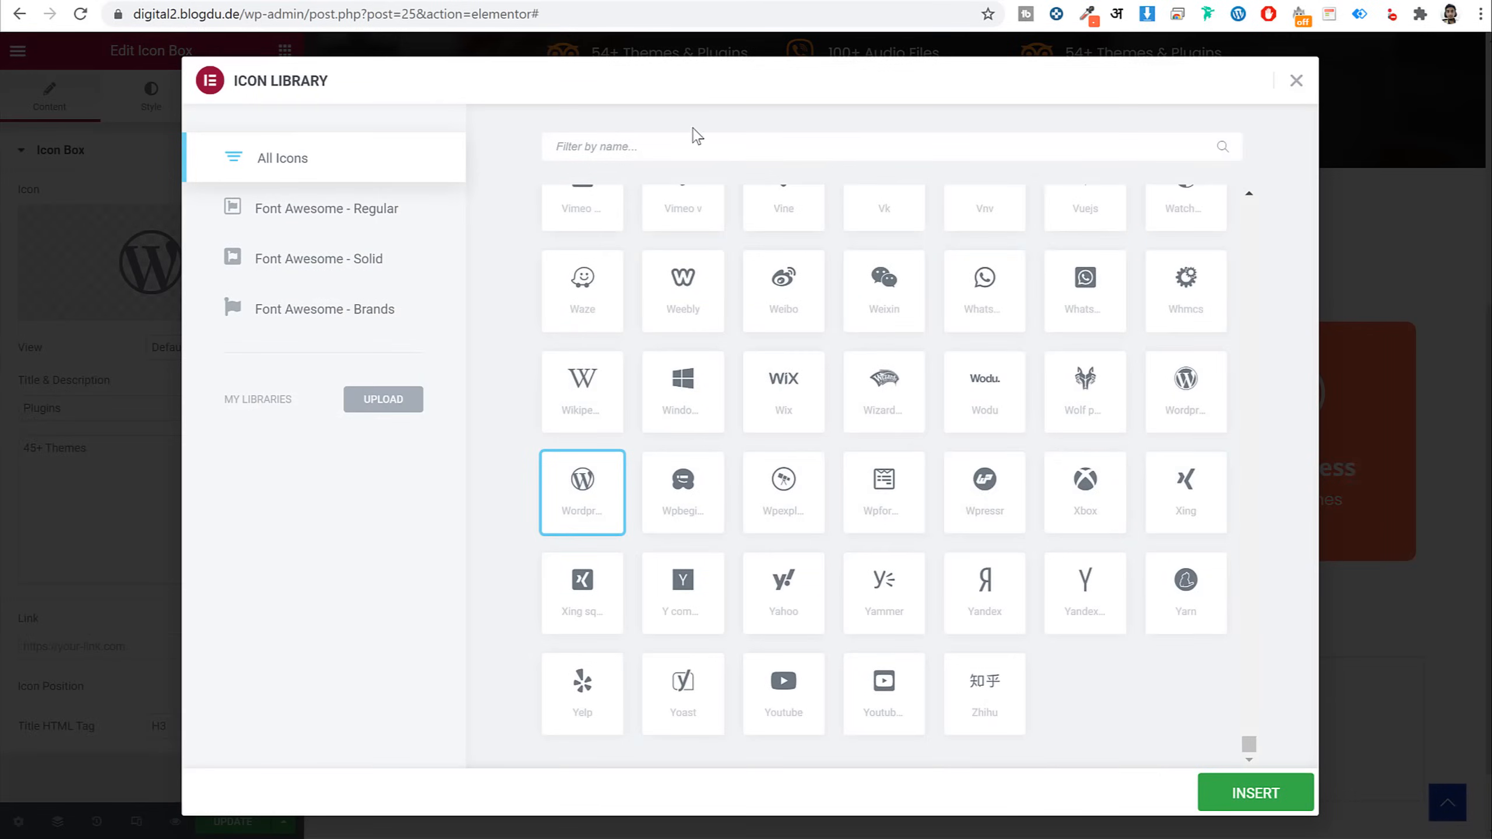
text(plug)
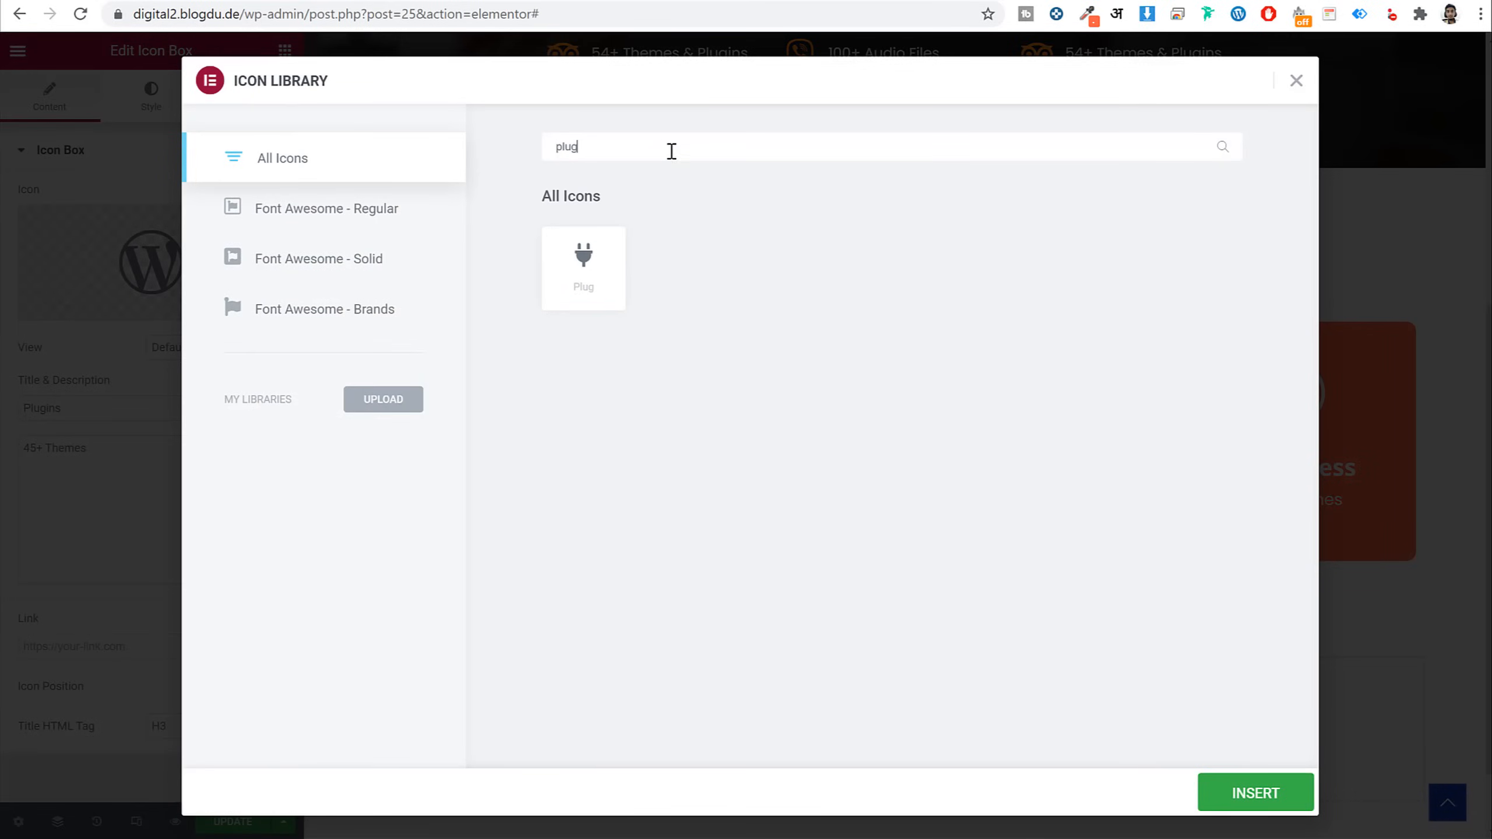
click(623, 260)
click(1253, 791)
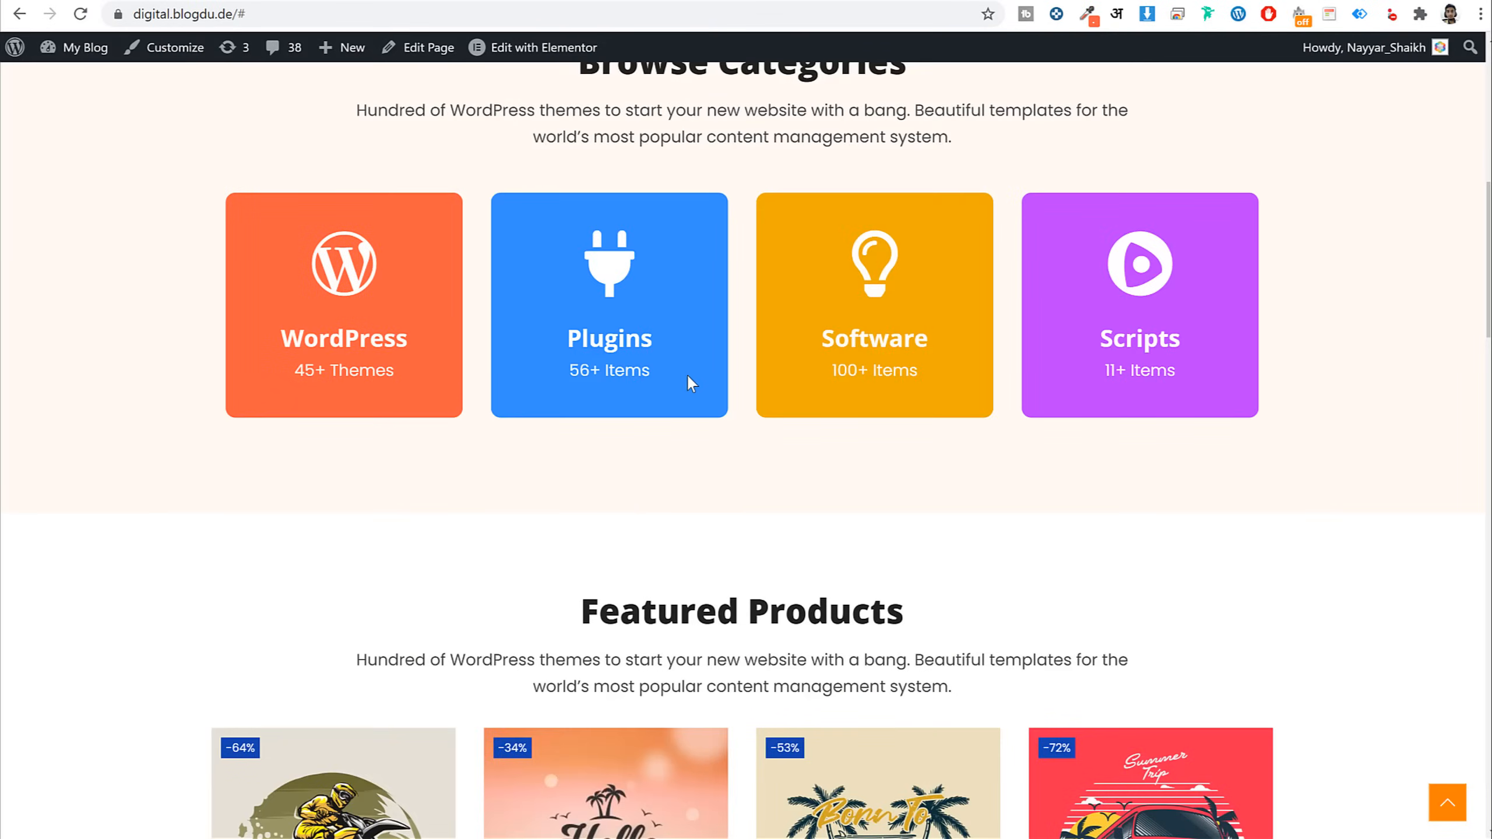
Replace the card's description with '56+ Items'
drag(575, 371, 648, 374)
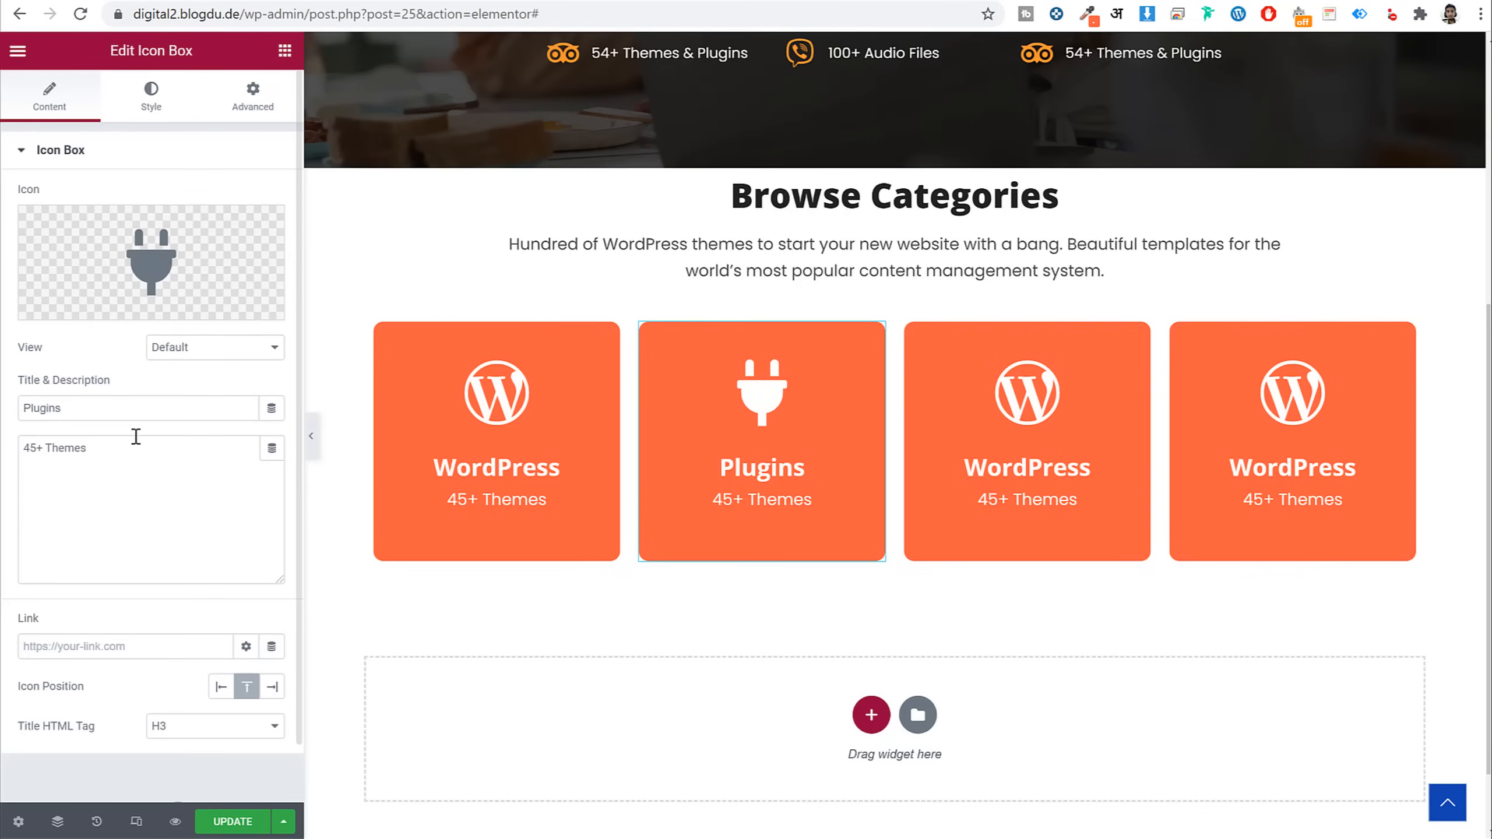
click(137, 436)
key(ctrl+a)
key(ctrl+v)
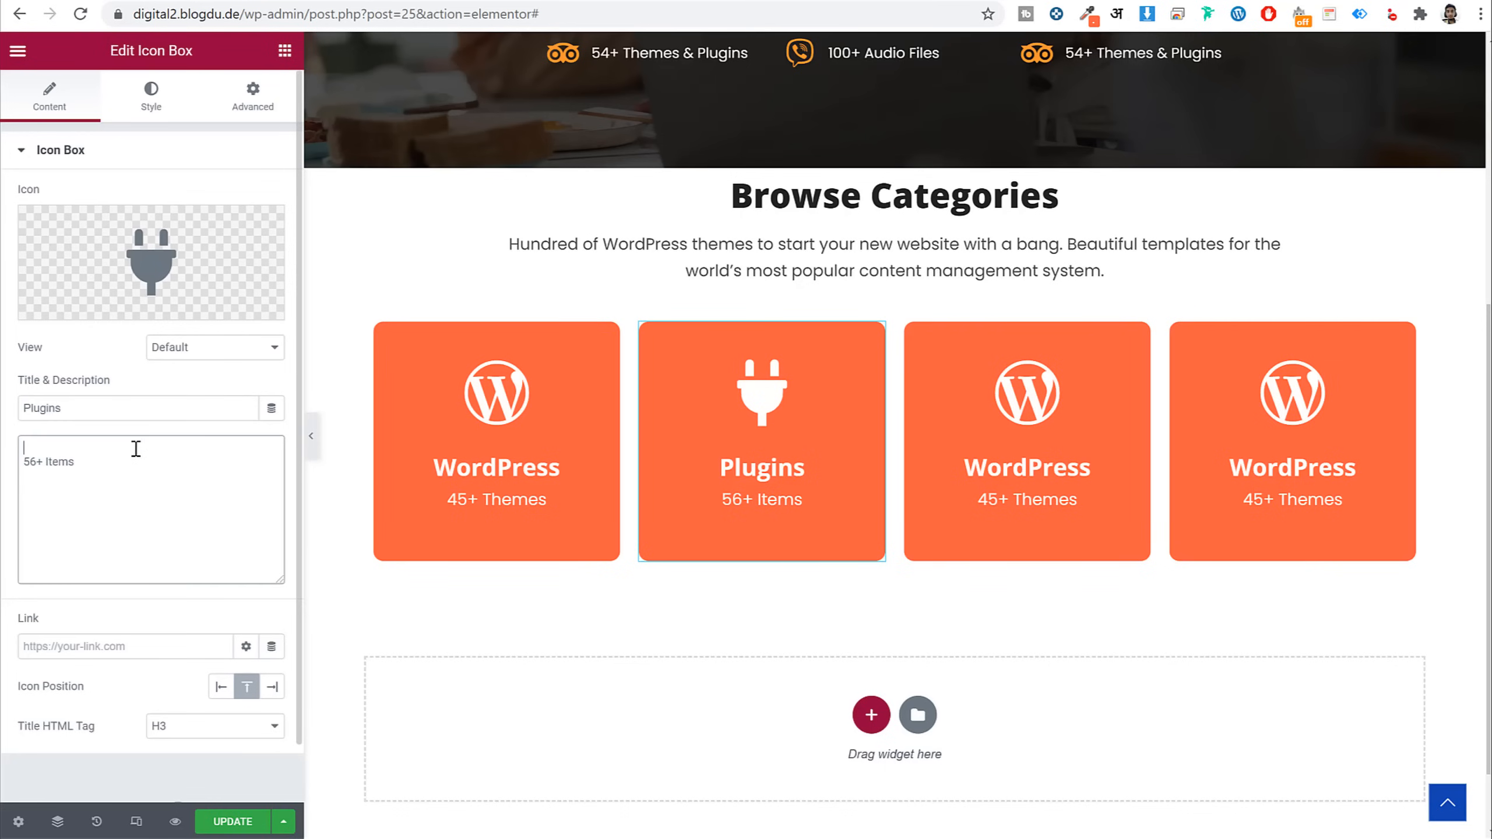
key(Delete)
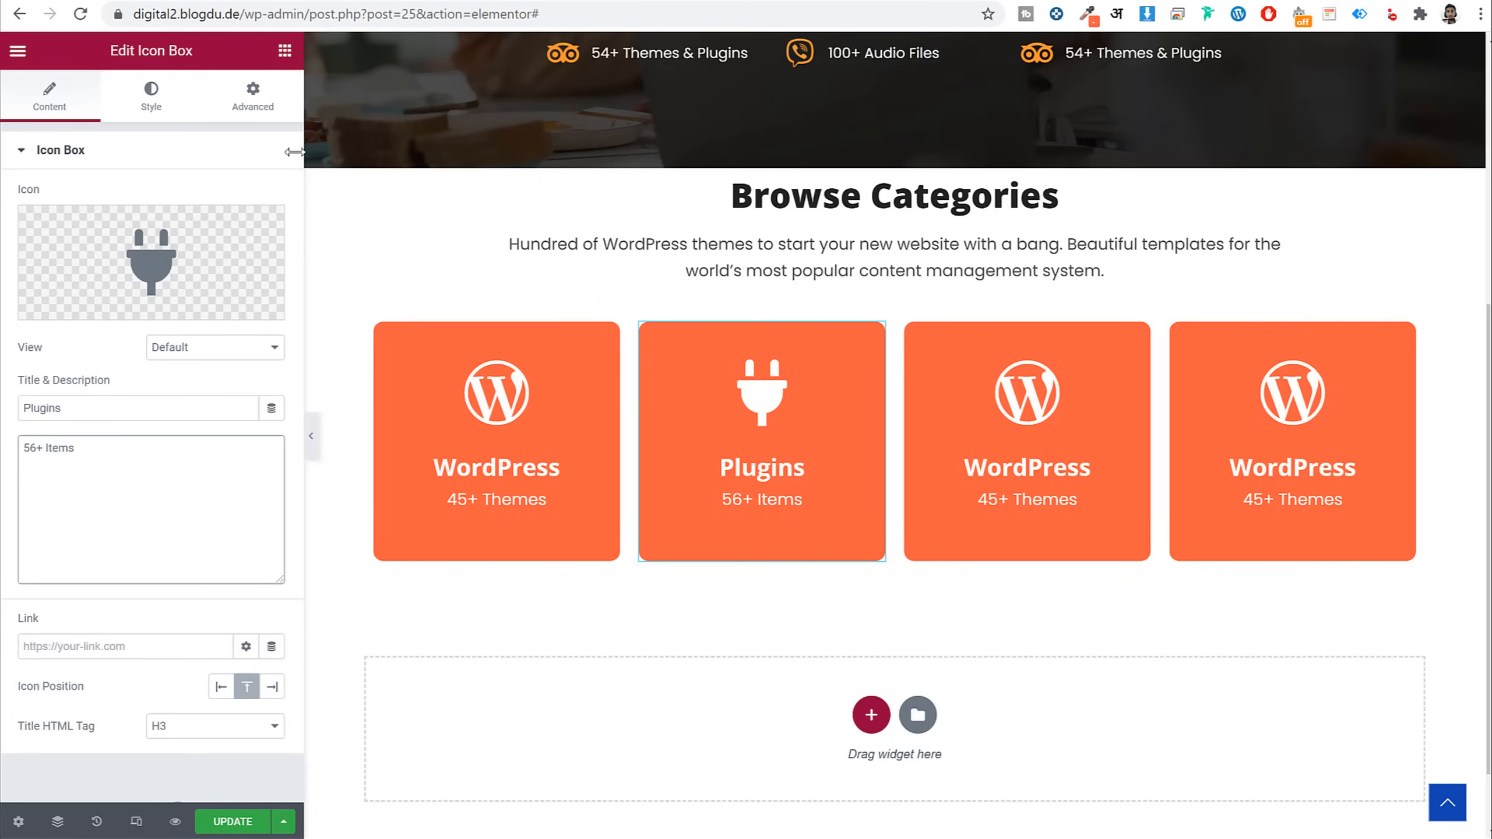
Set the card's Advanced background colour to blue #378FFF
click(251, 96)
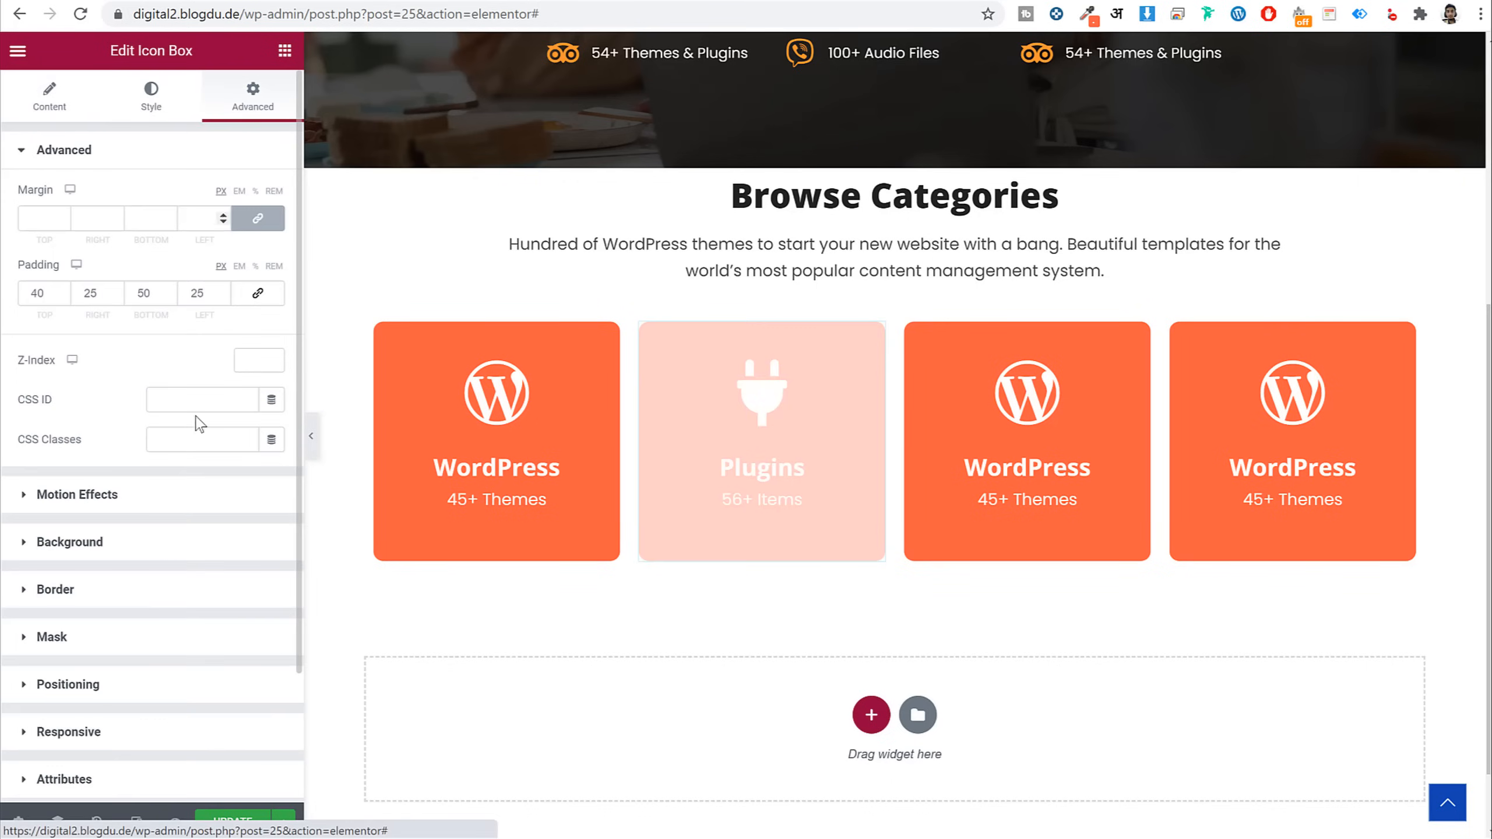
click(135, 546)
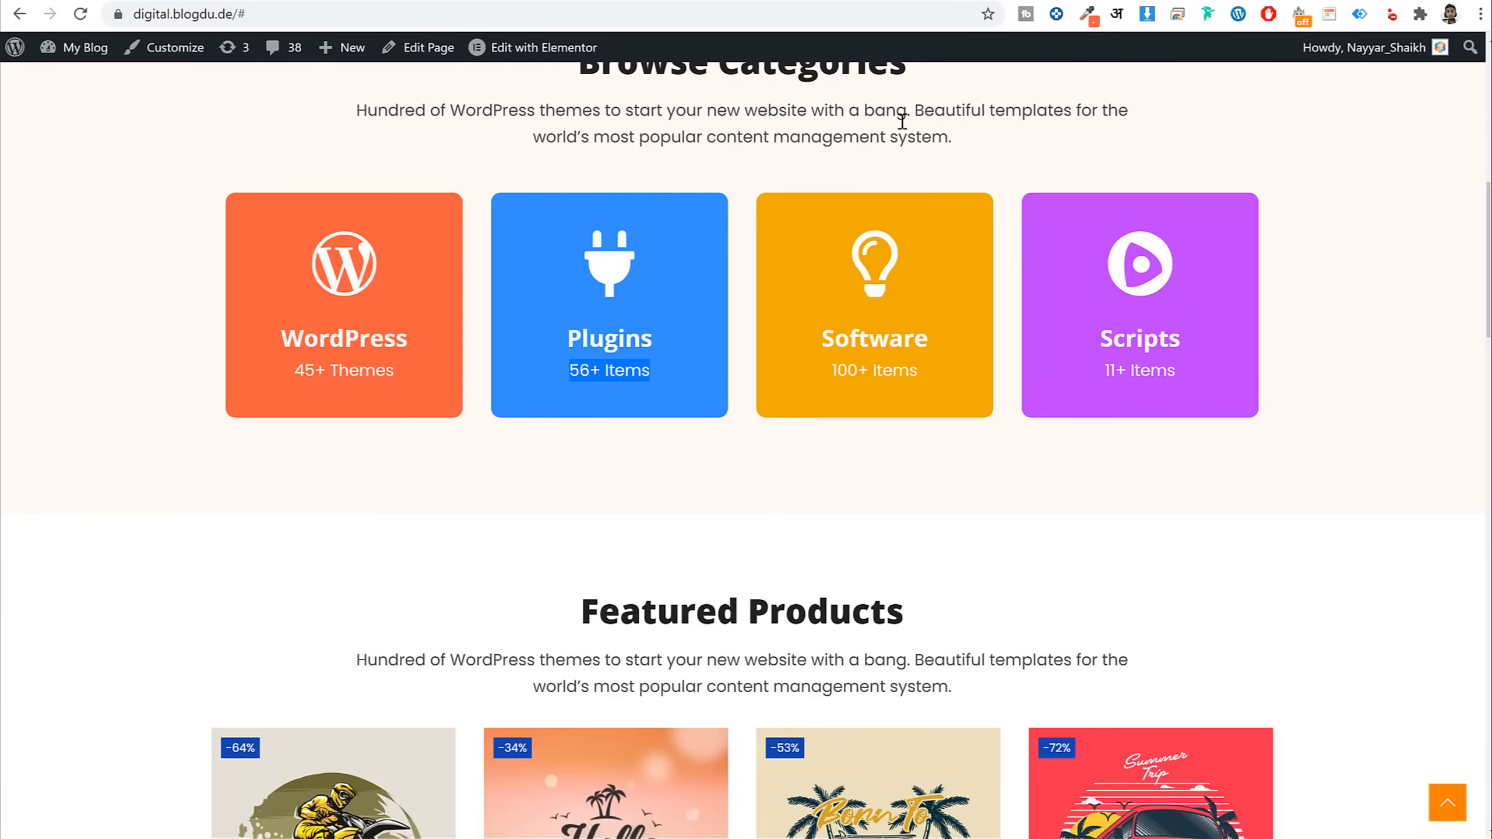
click(1089, 13)
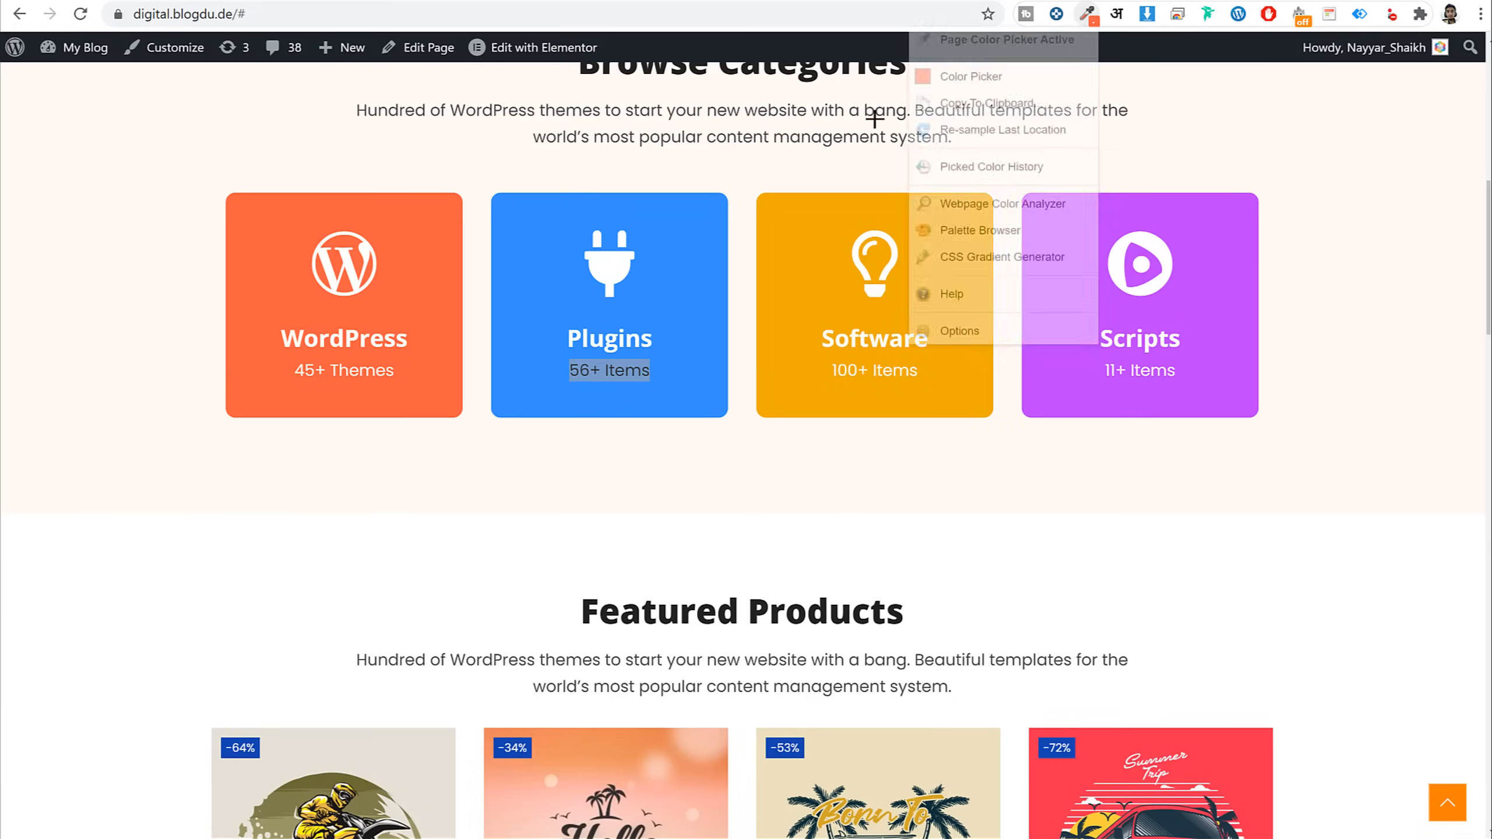
click(704, 287)
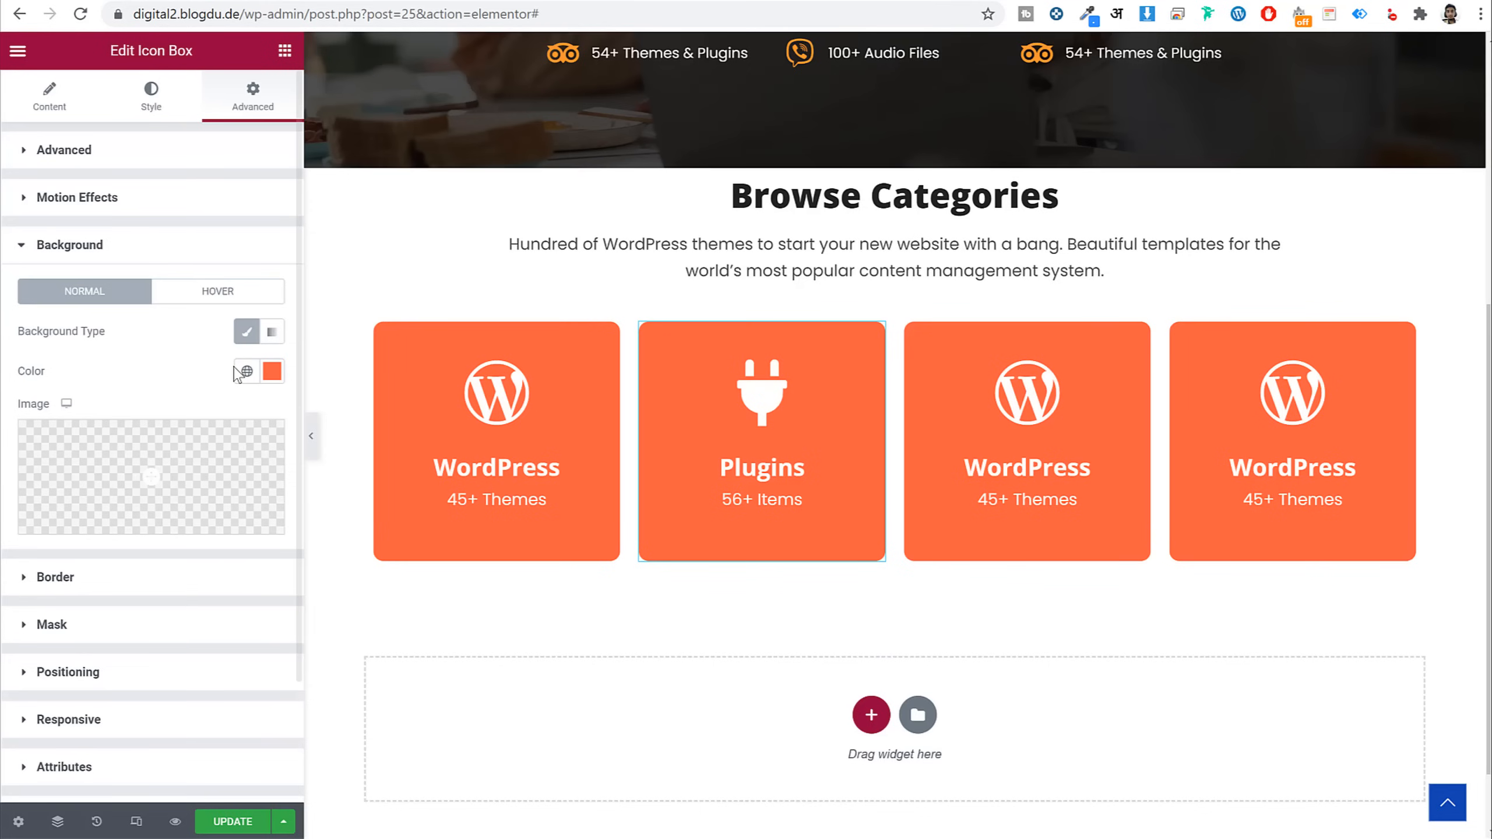
click(272, 370)
key(ctrl+v)
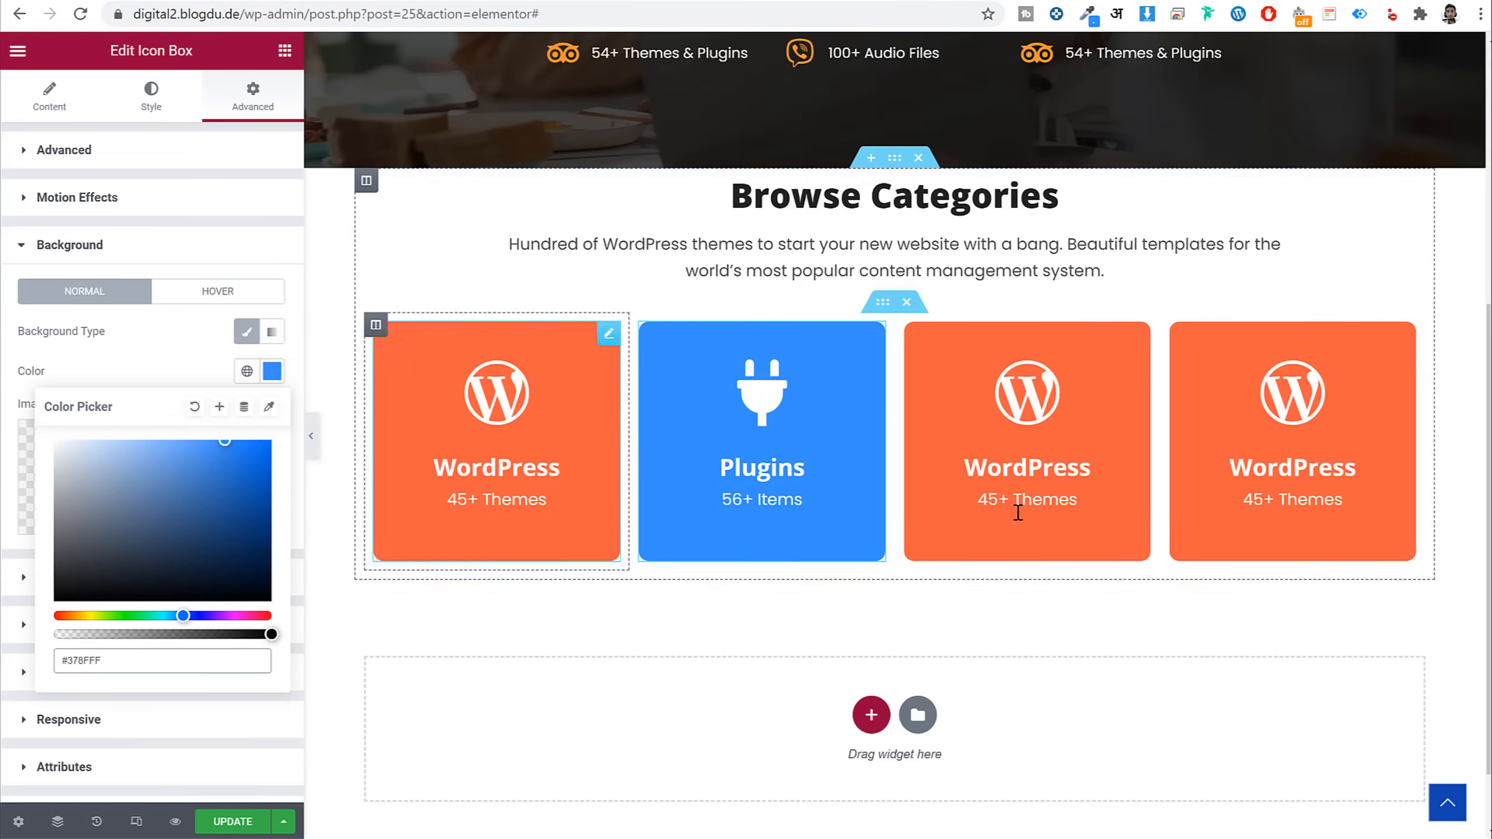
click(177, 374)
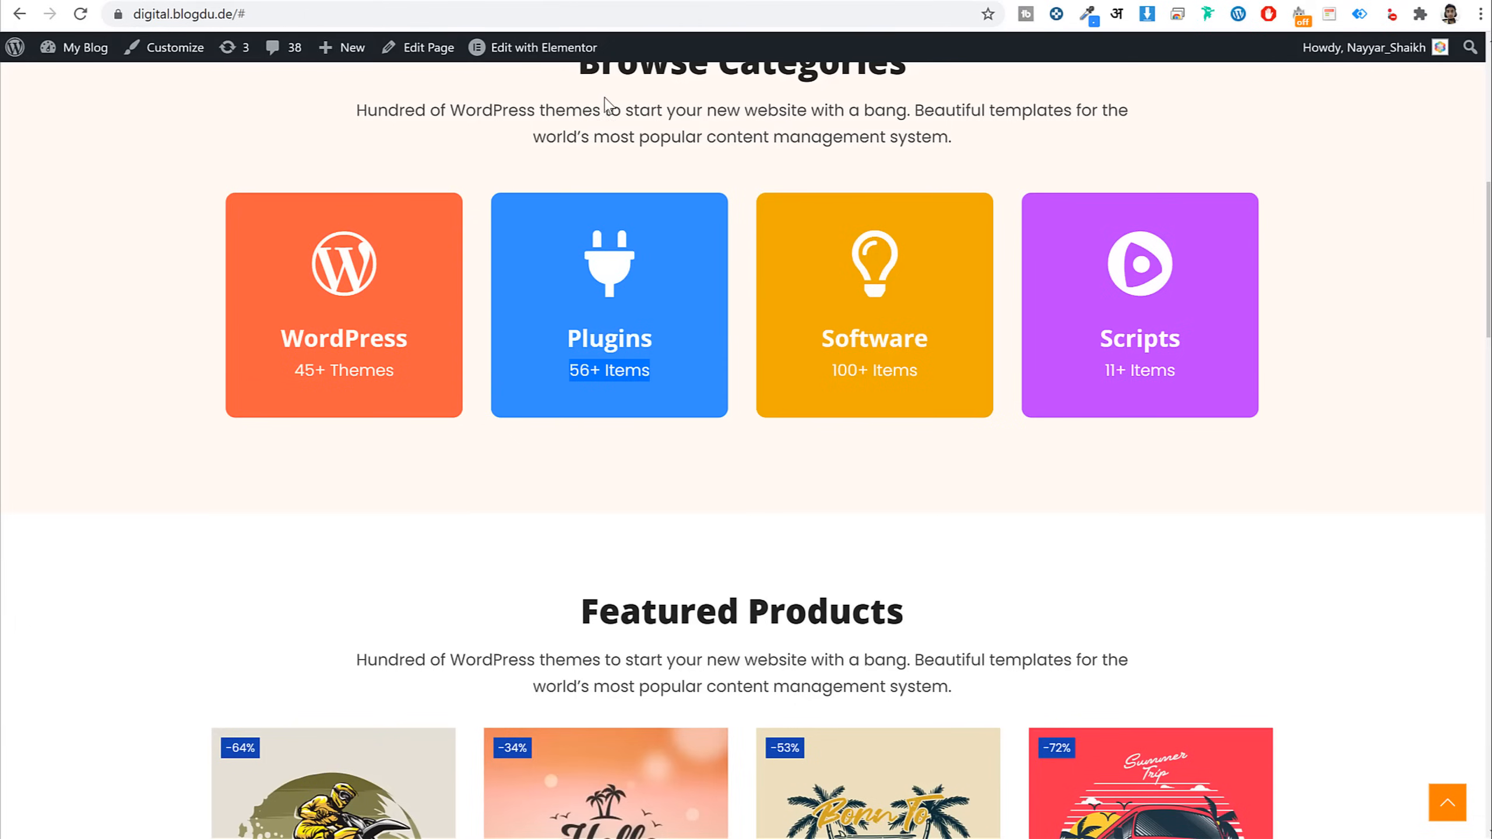
scroll(1289, 339, up, 2)
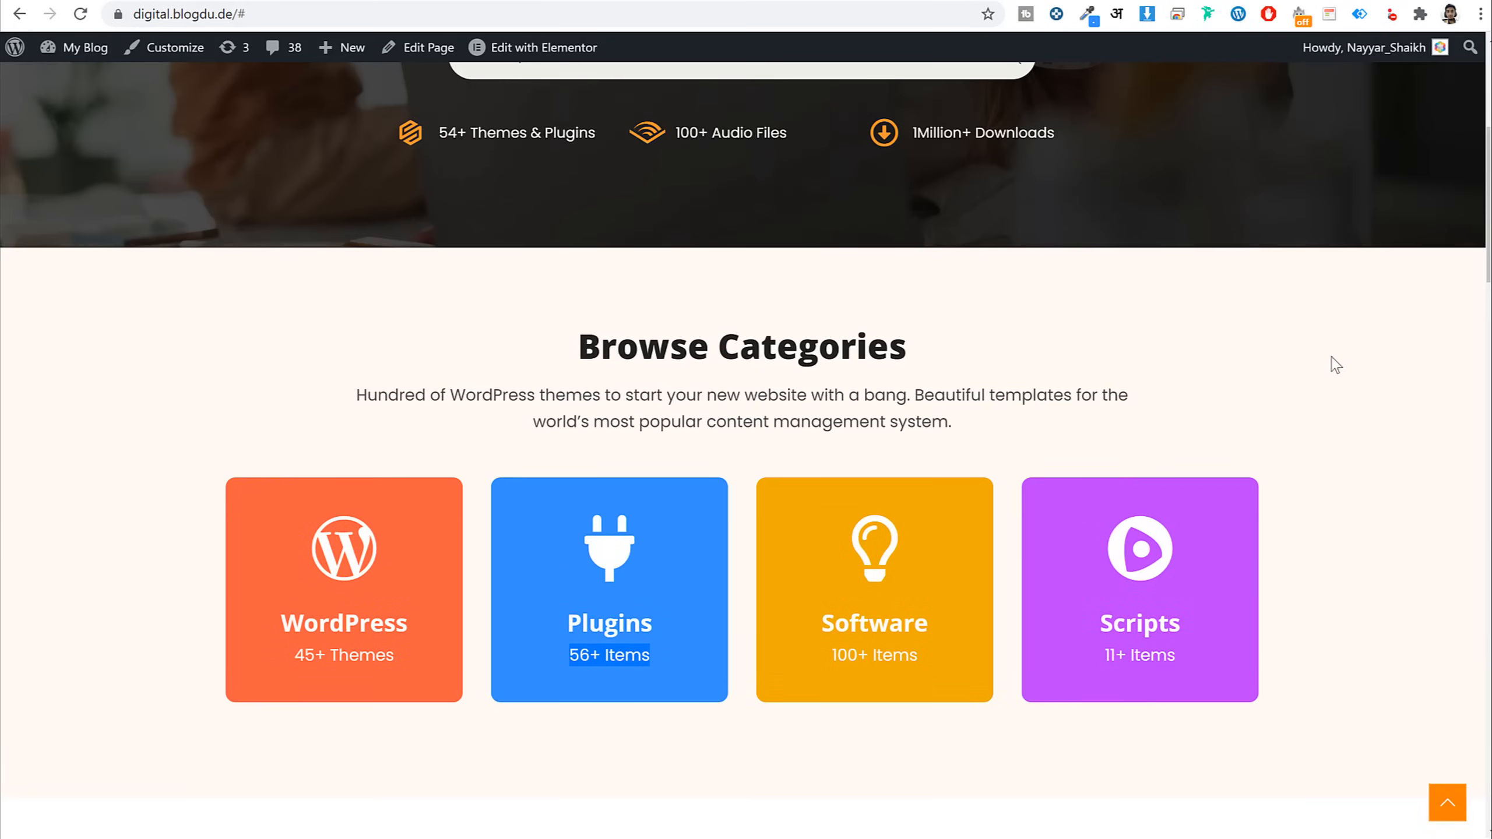
scroll(1336, 365, down, 5)
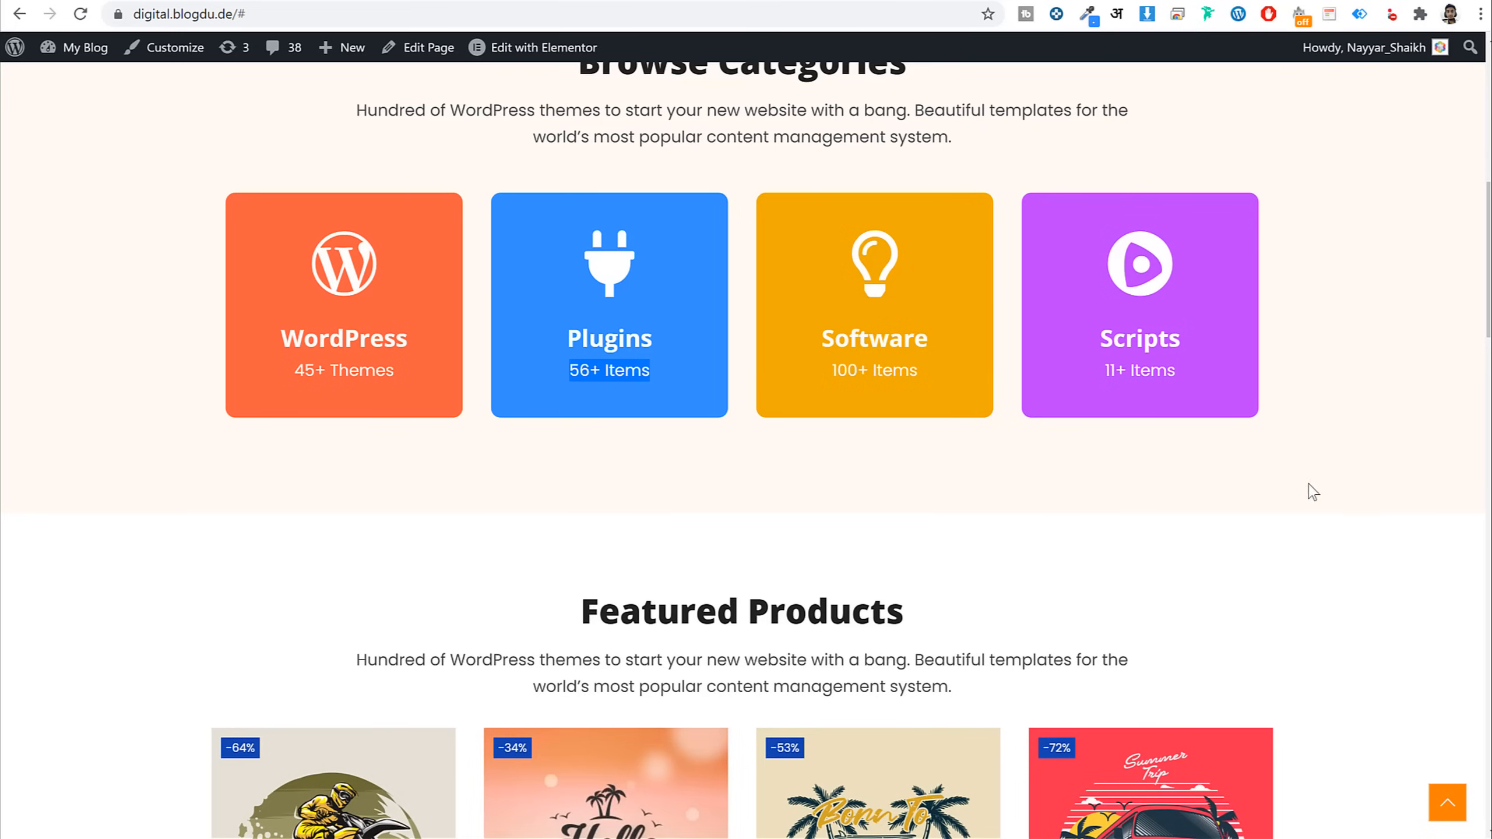
scroll(1362, 474, up, 6)
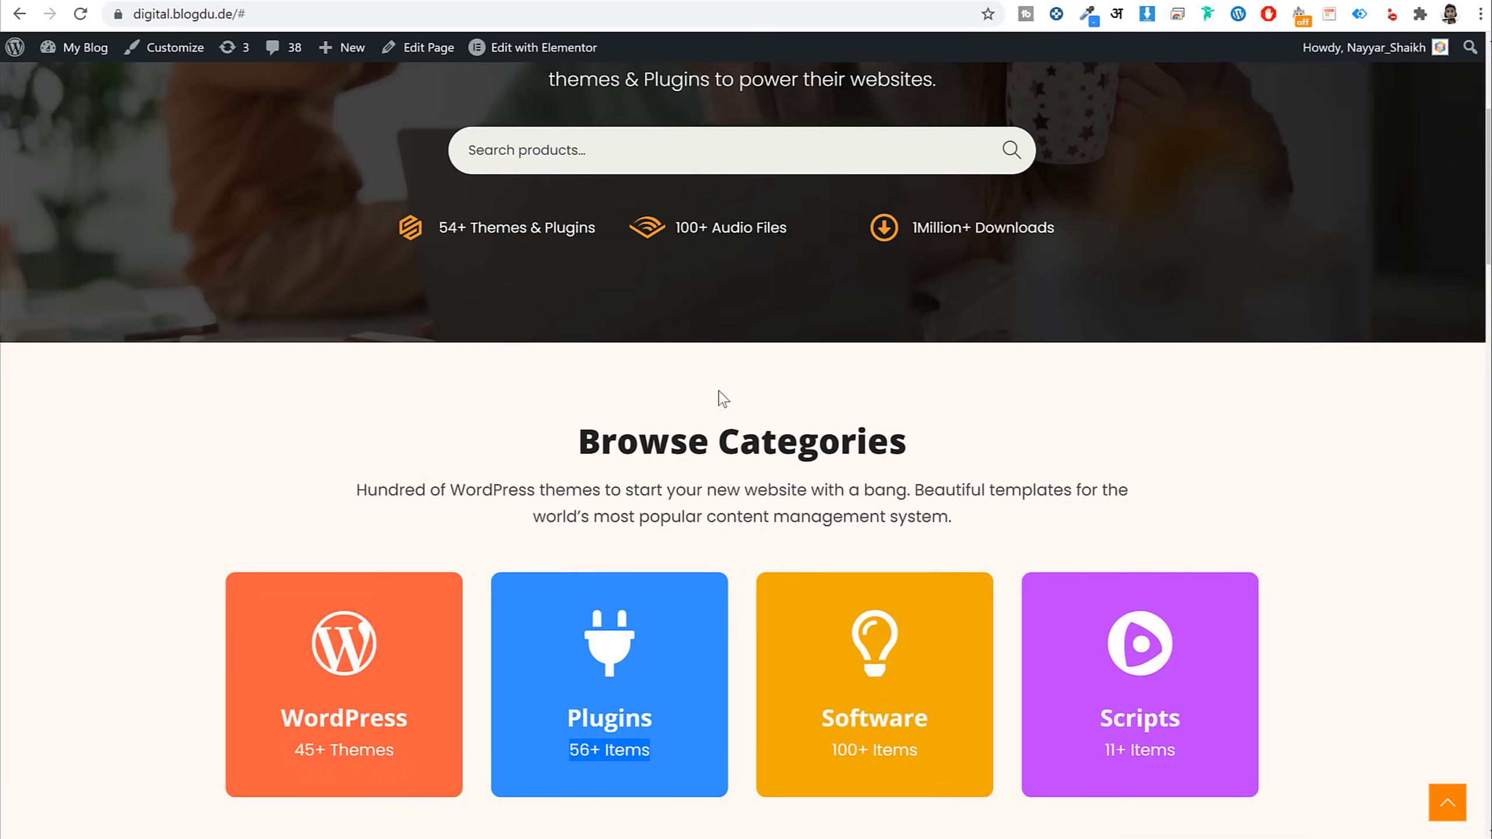
scroll(720, 369, down, 5)
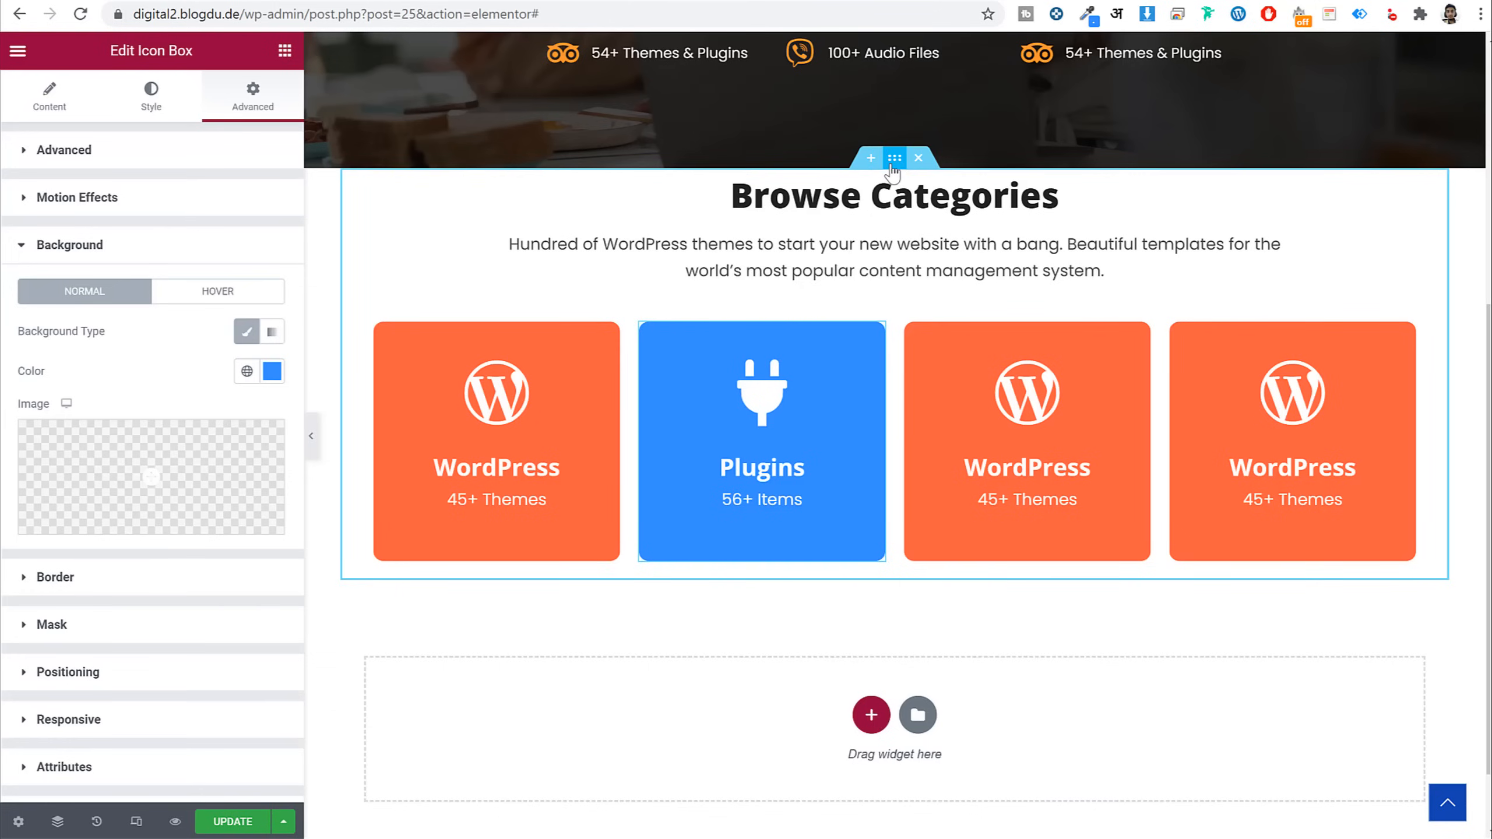
Unlink the Browse Categories section's padding and set its top and bottom values, top 75
click(894, 160)
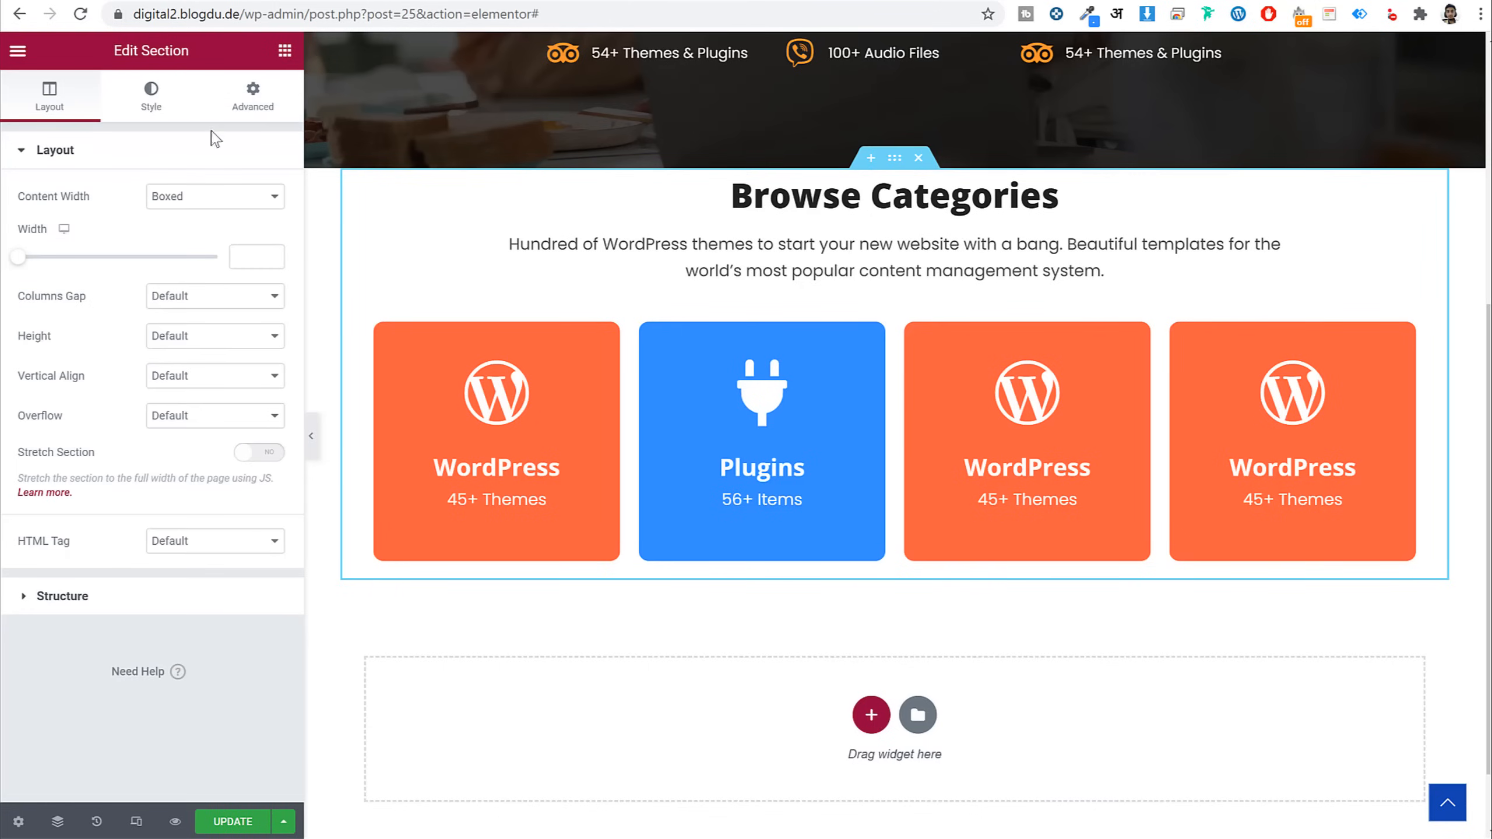
click(232, 101)
click(258, 295)
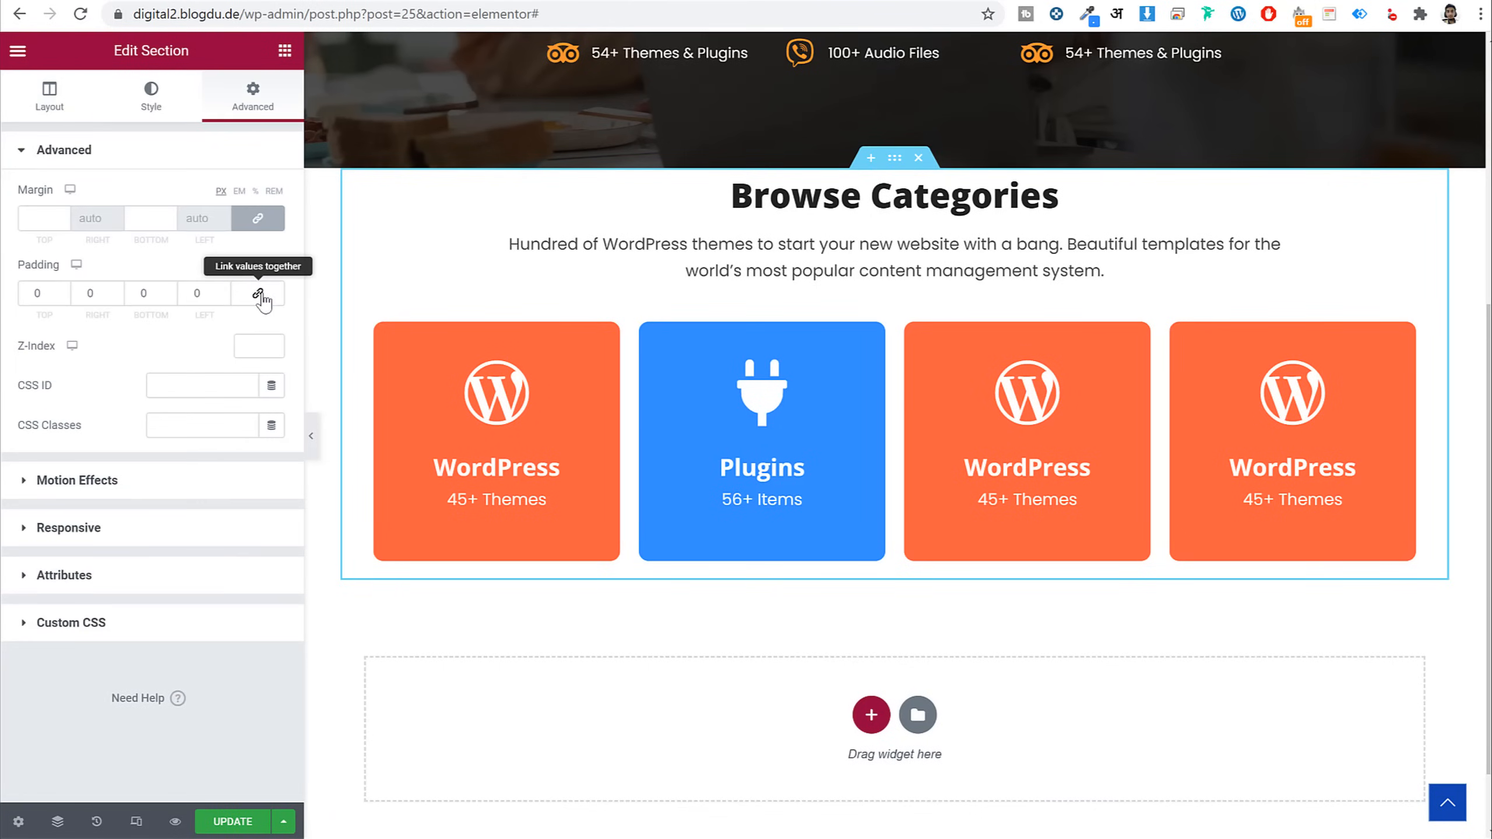
click(26, 293)
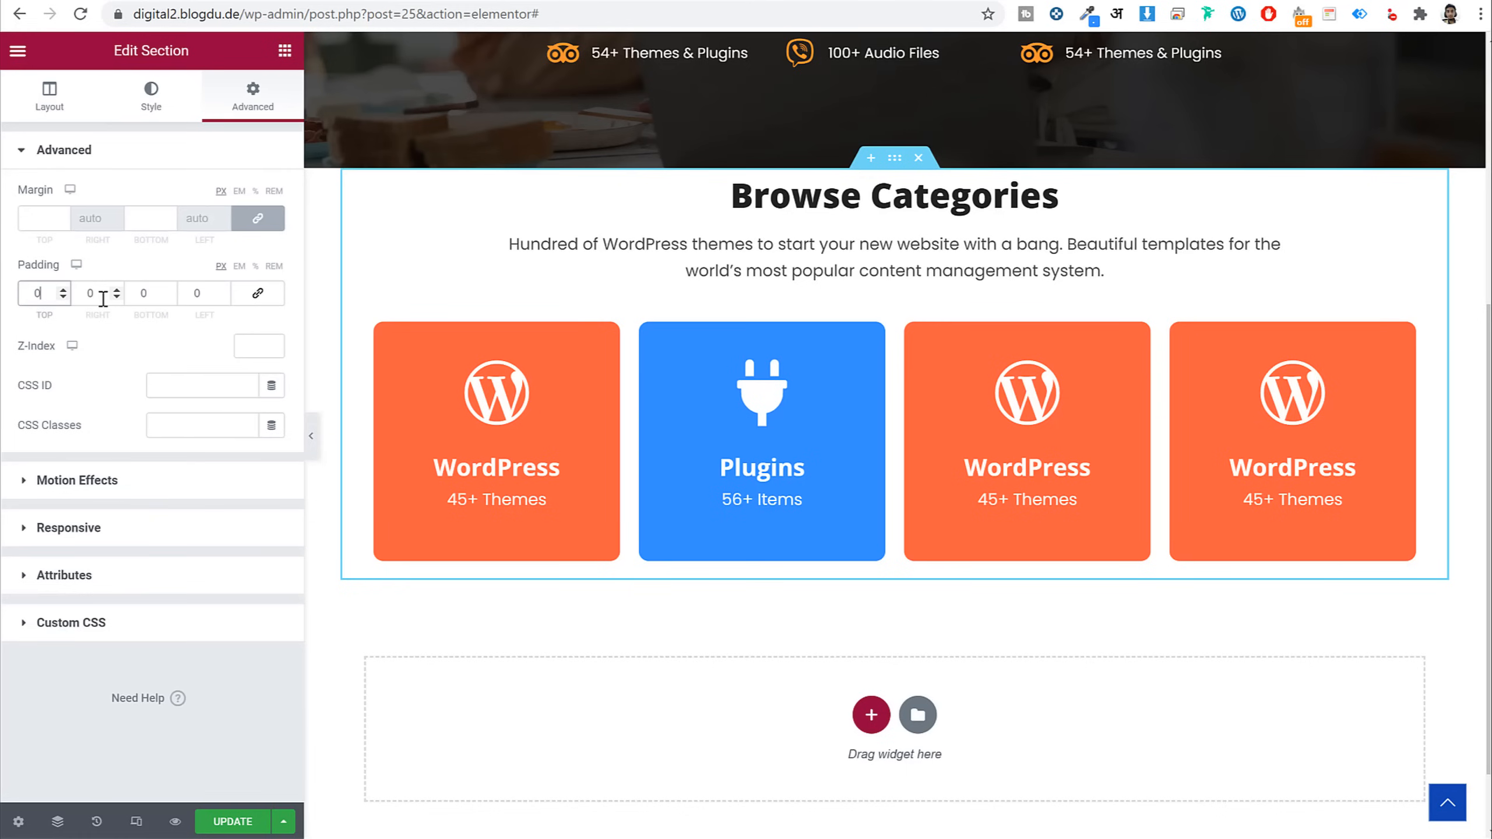
text(75)
key(Tab)
key(Tab)
text(725)
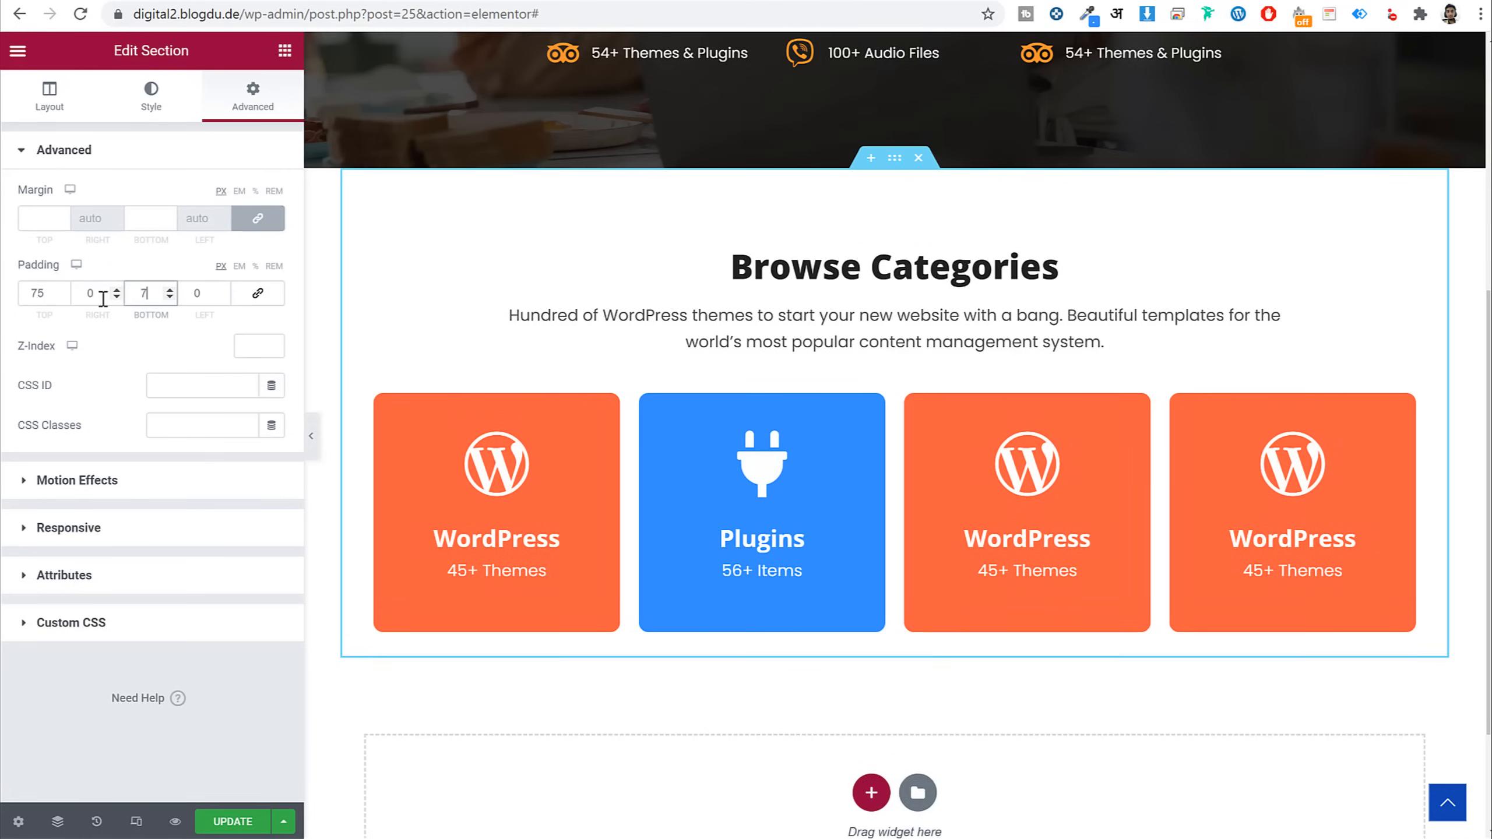
text(75)
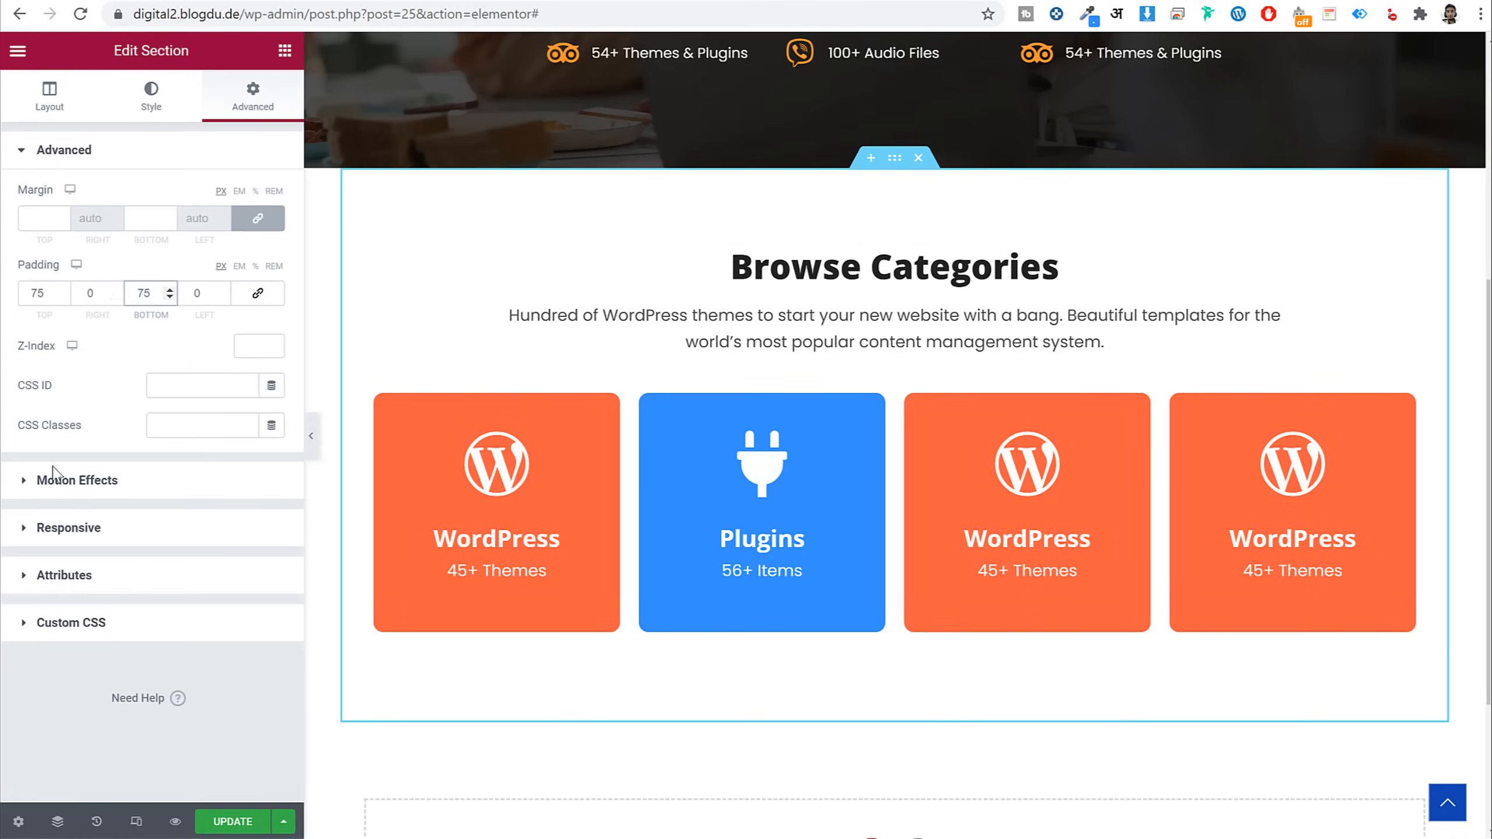
Give the section a solid cream background colour #FFF9F3
click(143, 109)
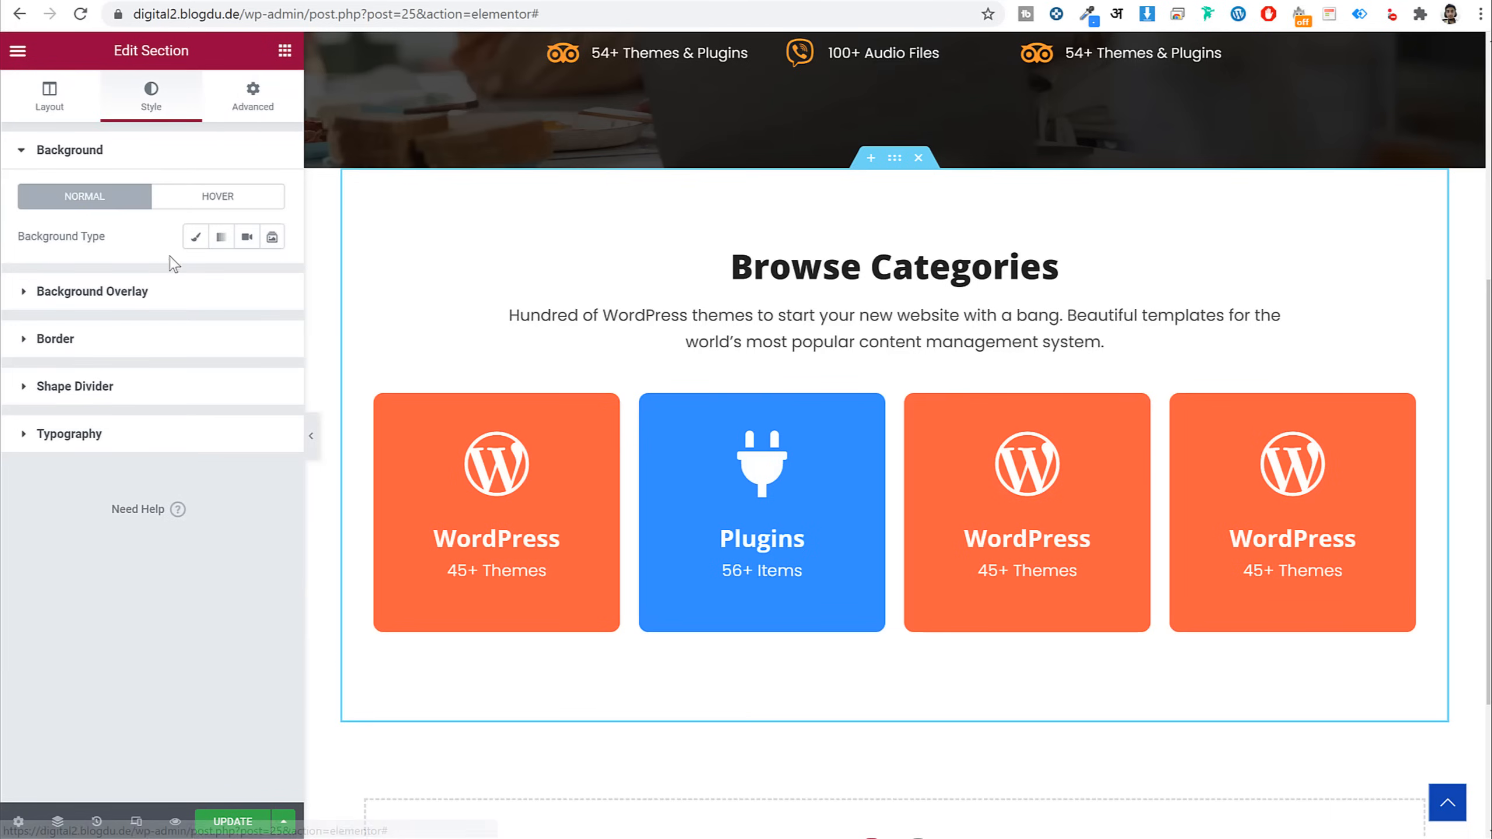
click(196, 238)
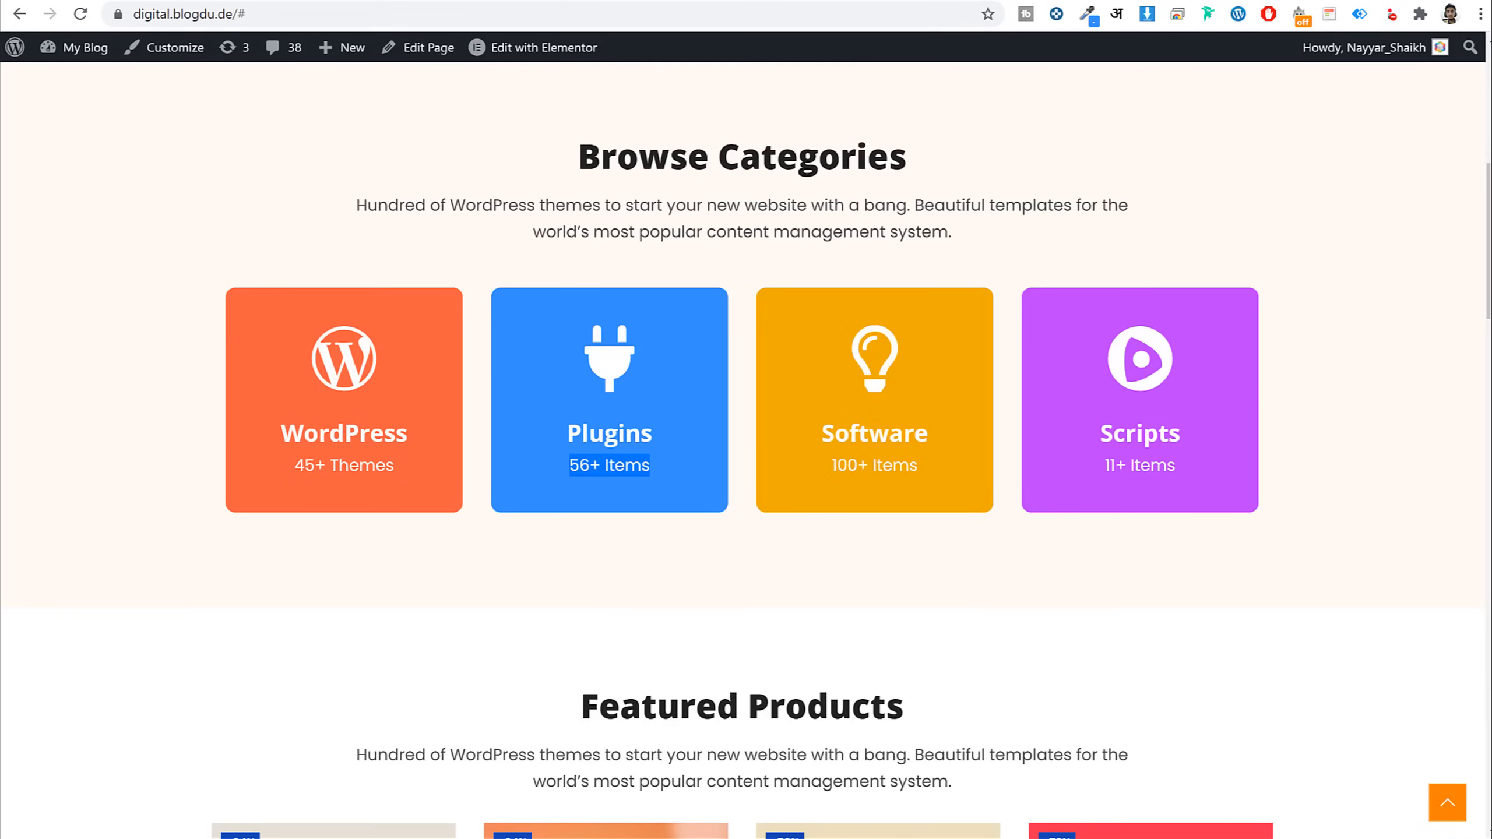
click(1089, 15)
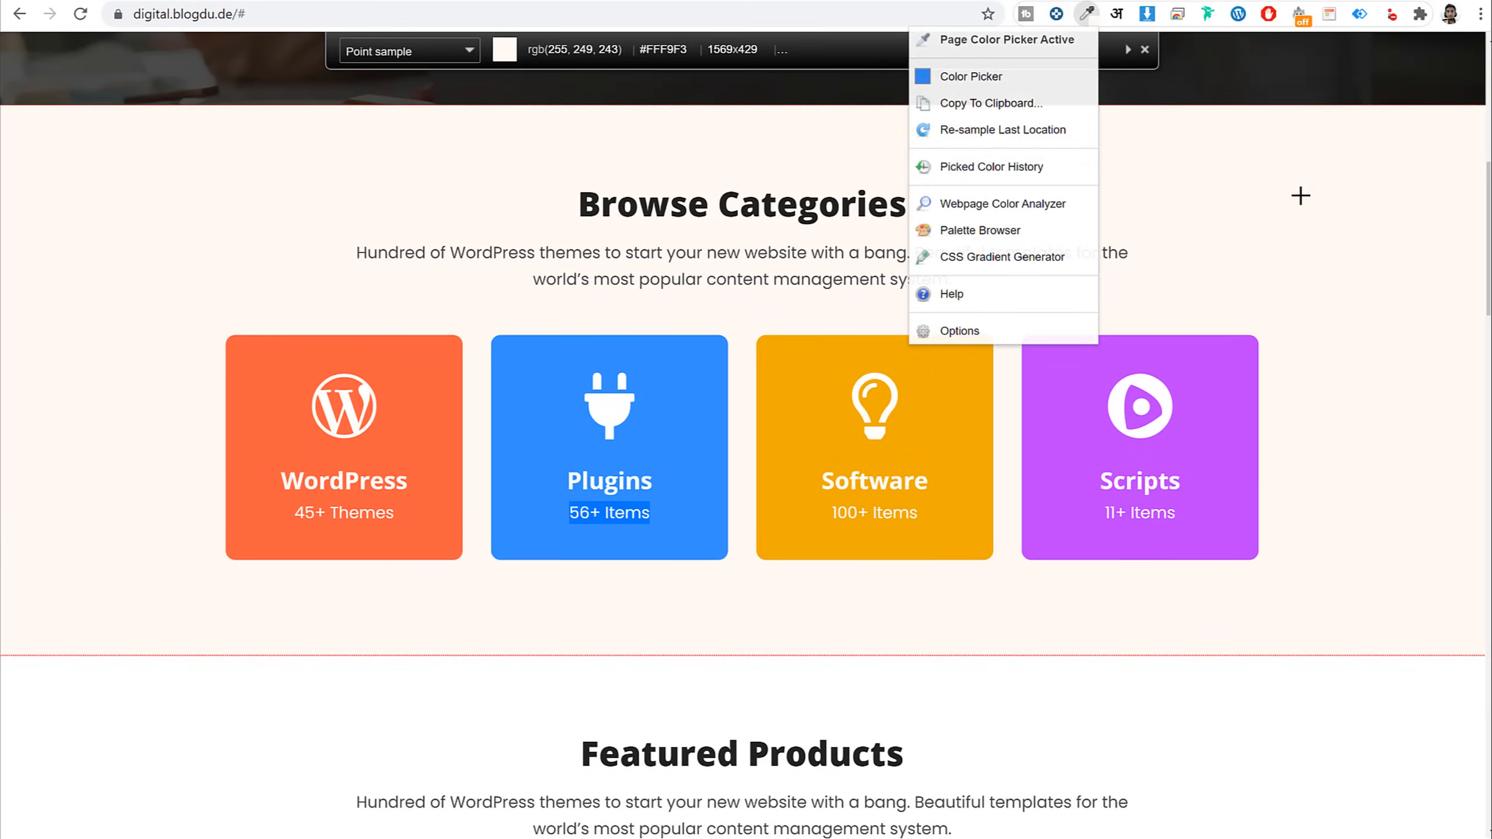
click(1299, 194)
scroll(678, 83, up, 1)
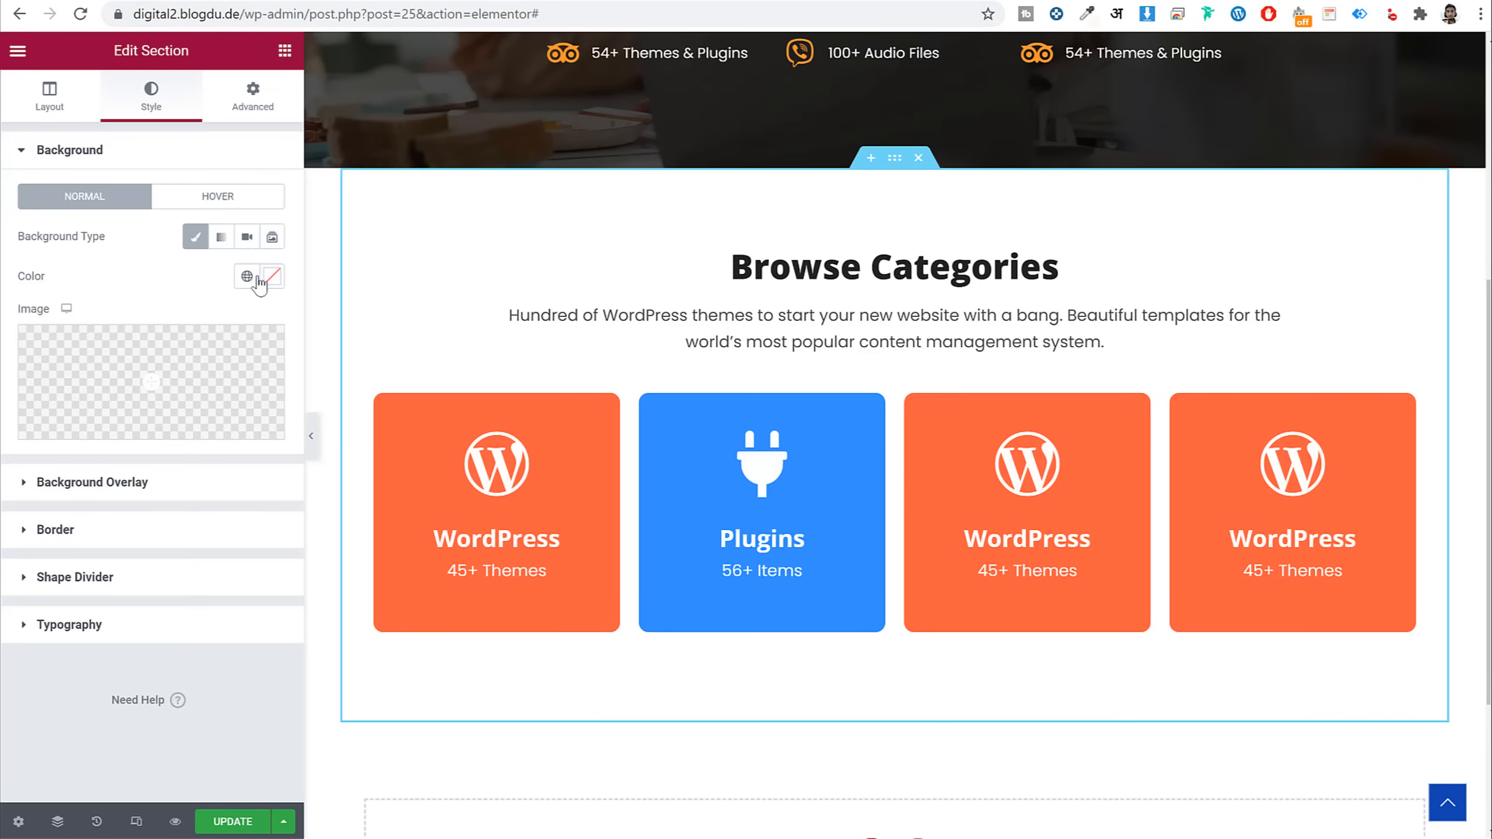
click(271, 276)
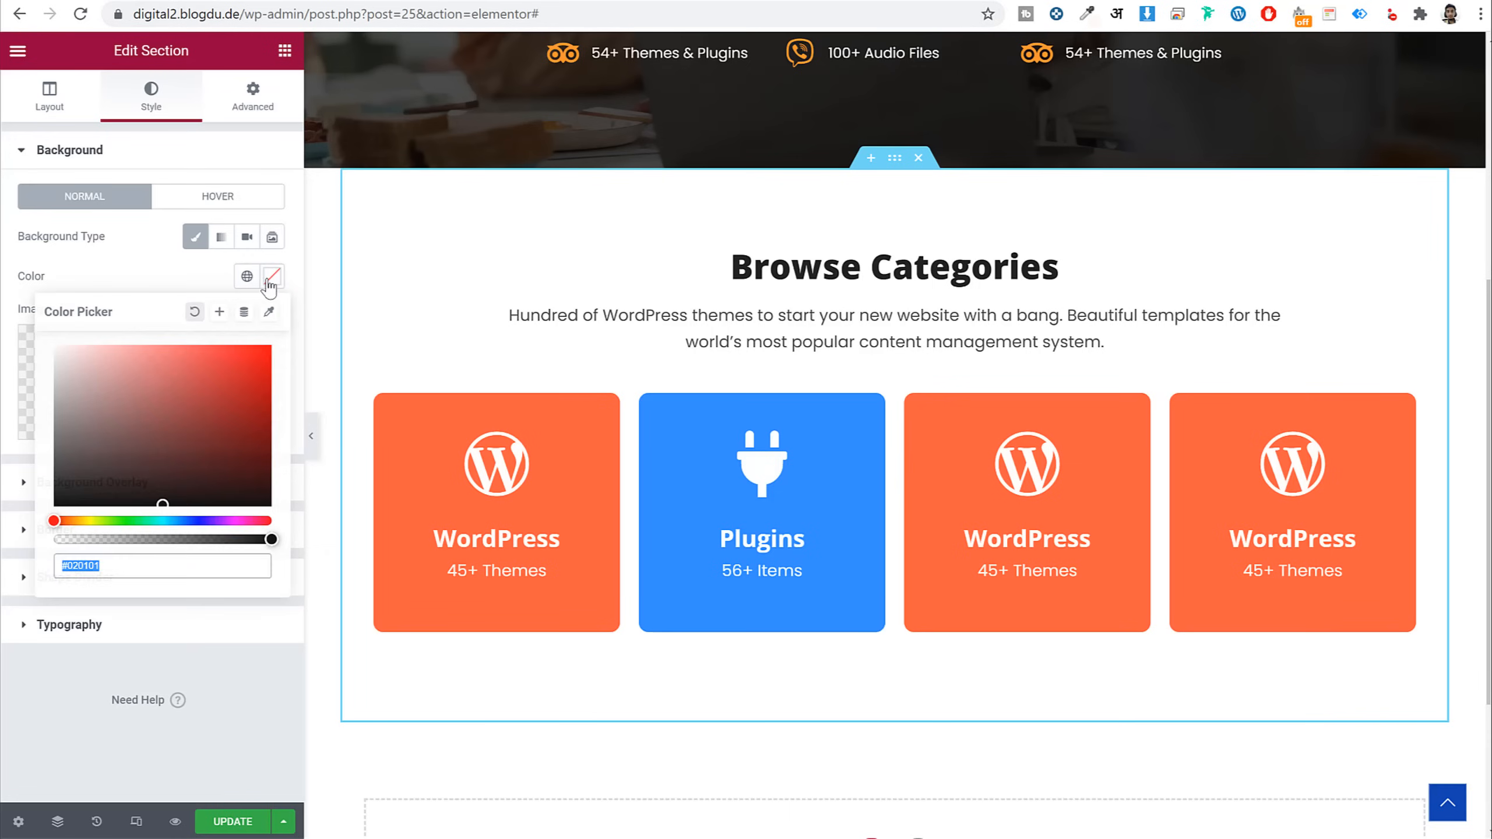
key(ctrl+v)
Save the cream as a new global colour named 'BG' and update the page
click(219, 311)
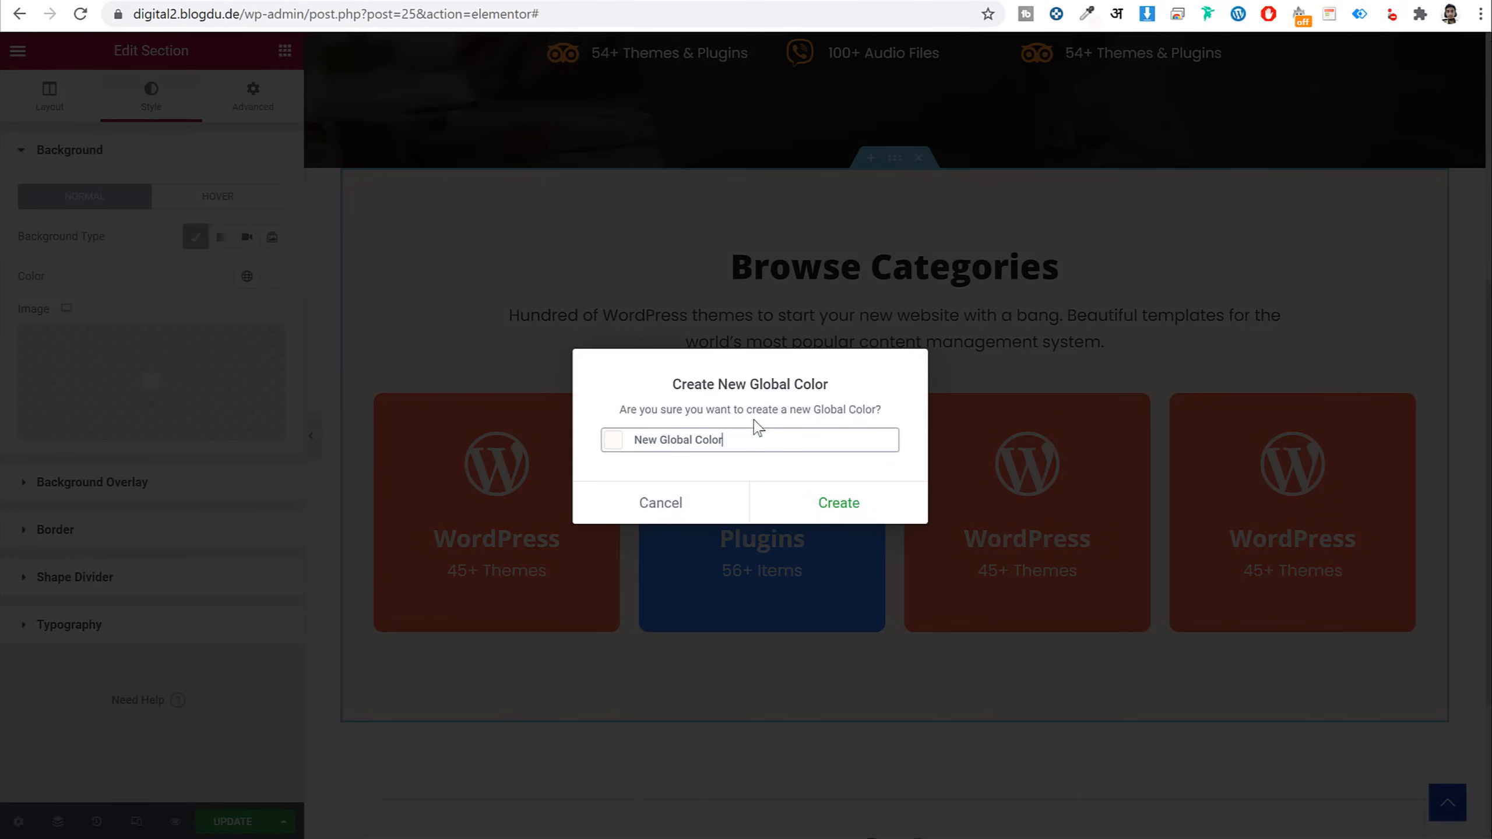
triple_click(756, 433)
text(BG)
click(854, 513)
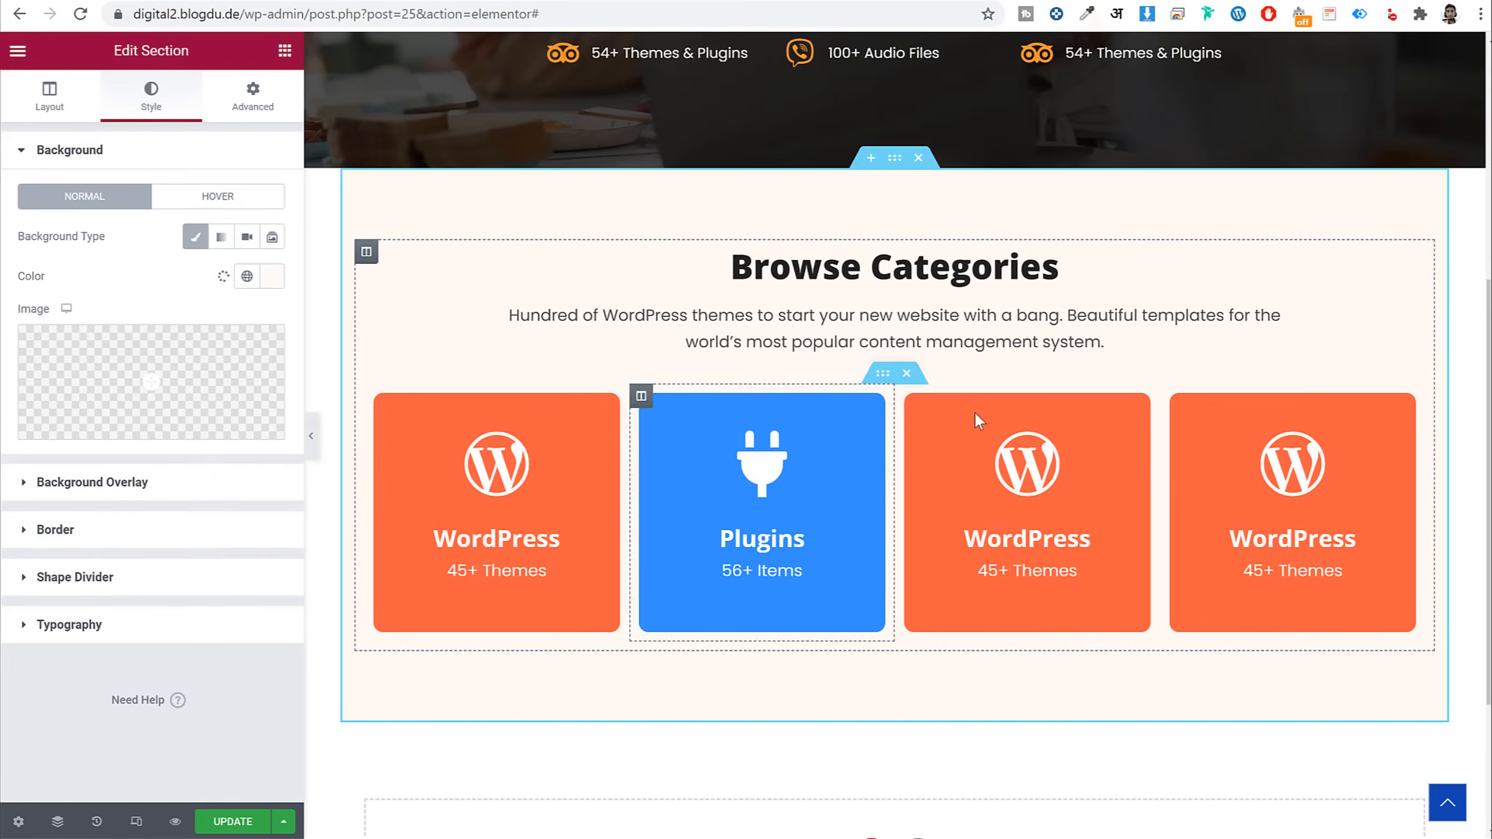
click(233, 826)
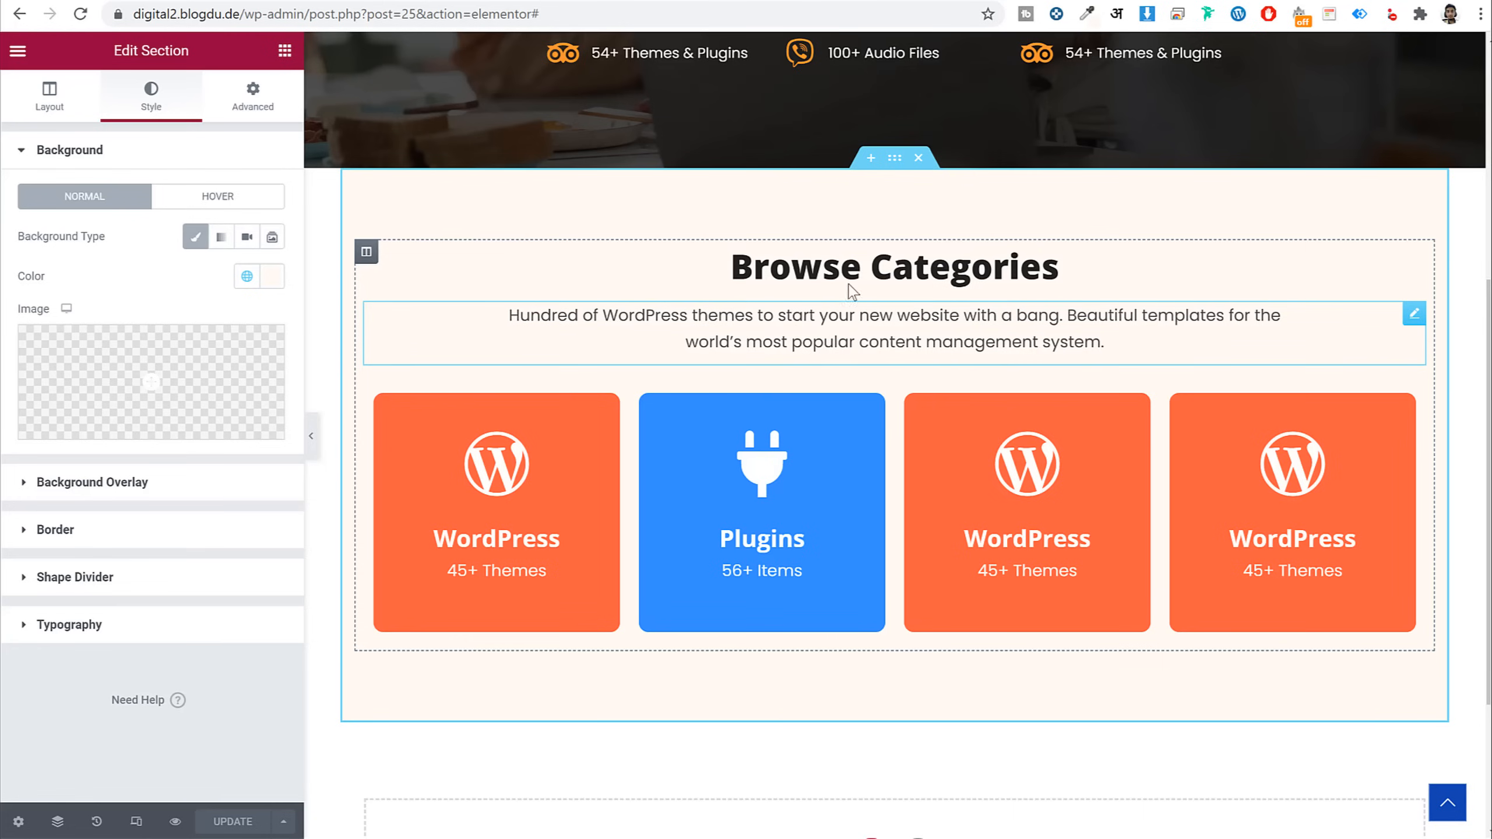
Preview the page at mobile width and inspect the Browse Categories section
click(136, 822)
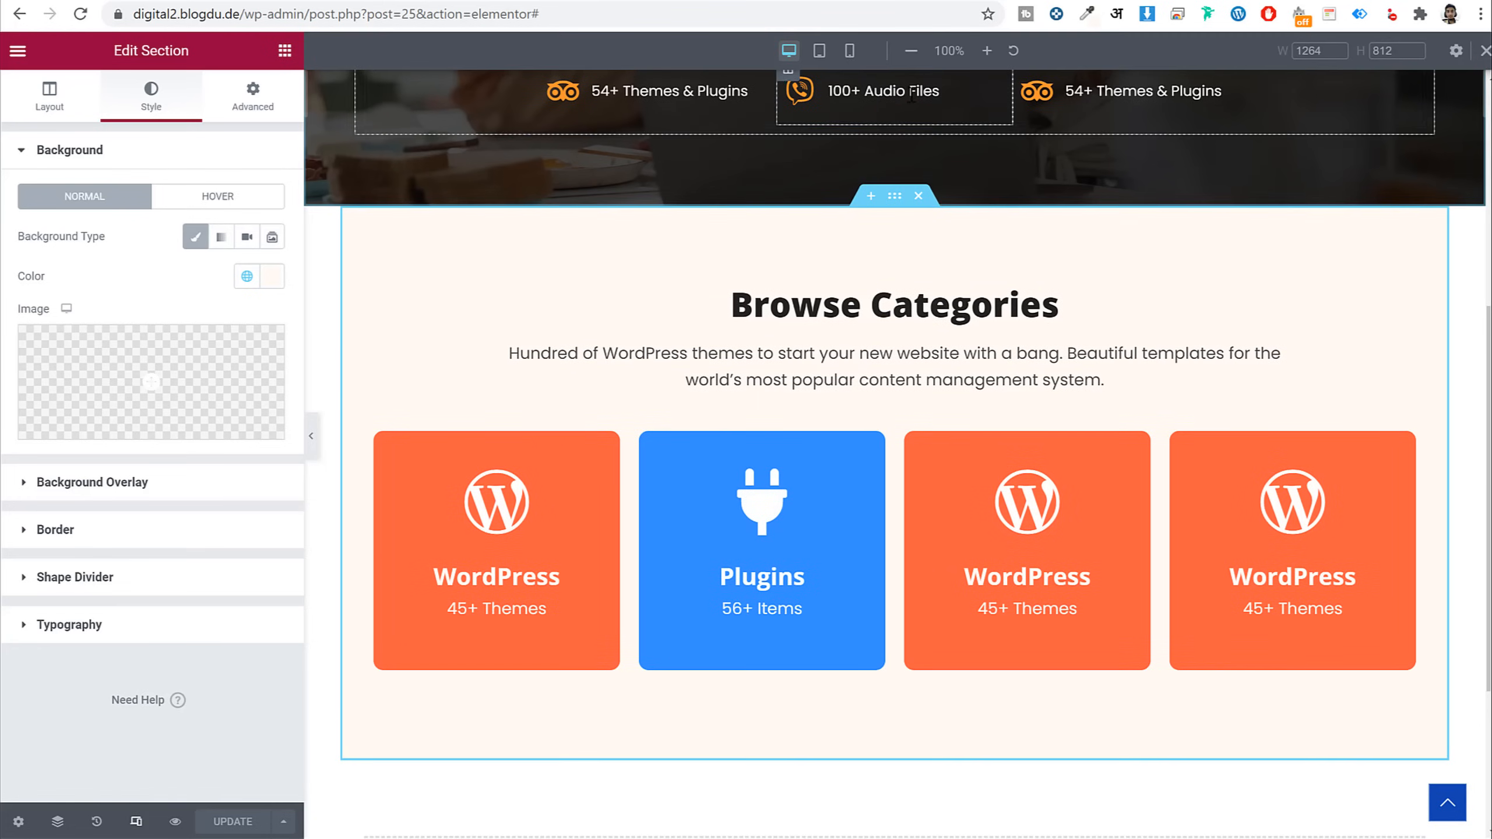
click(850, 52)
scroll(953, 393, down, 5)
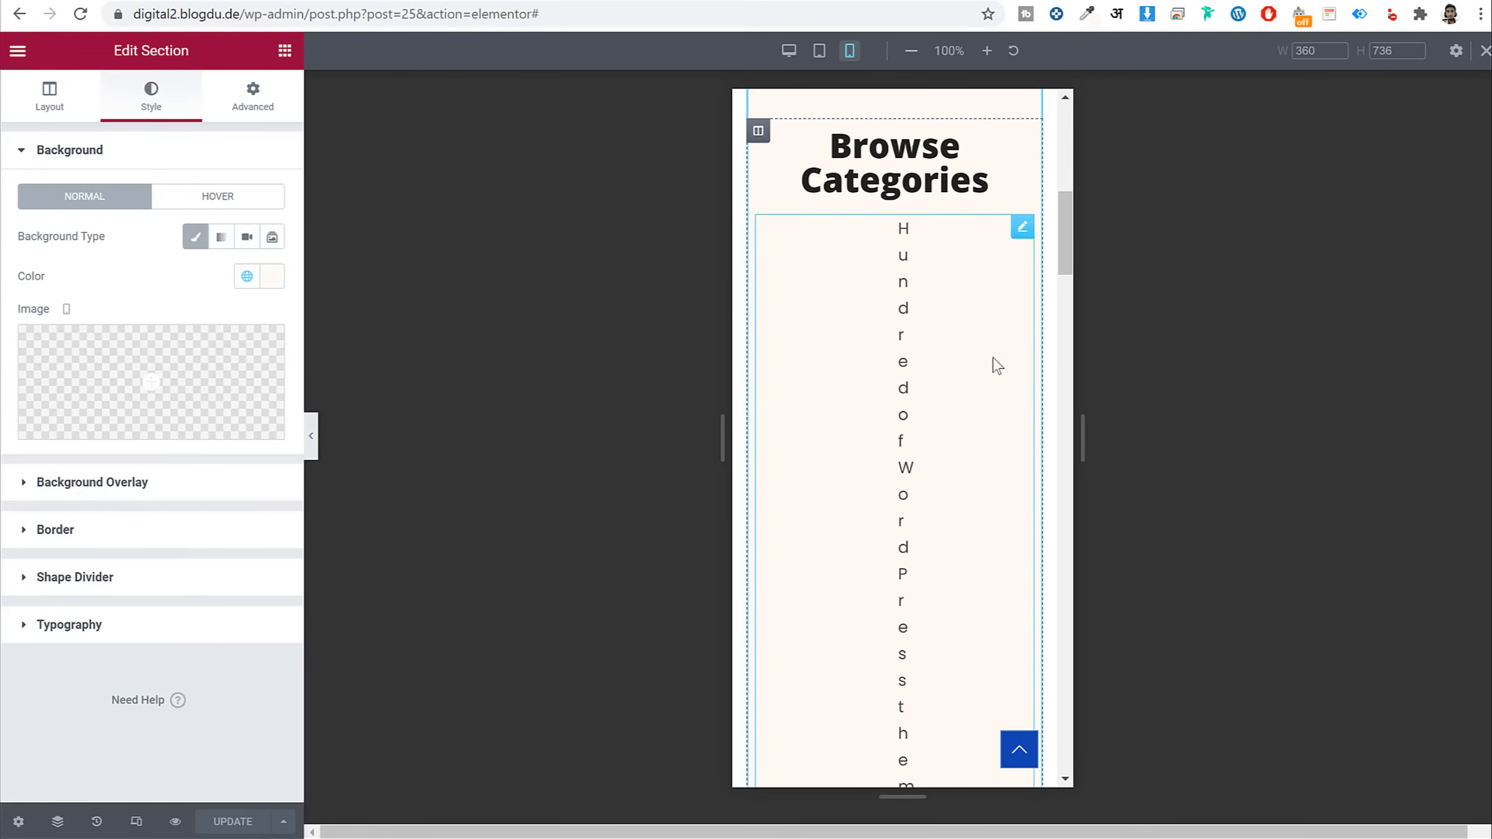
scroll(940, 419, down, 10)
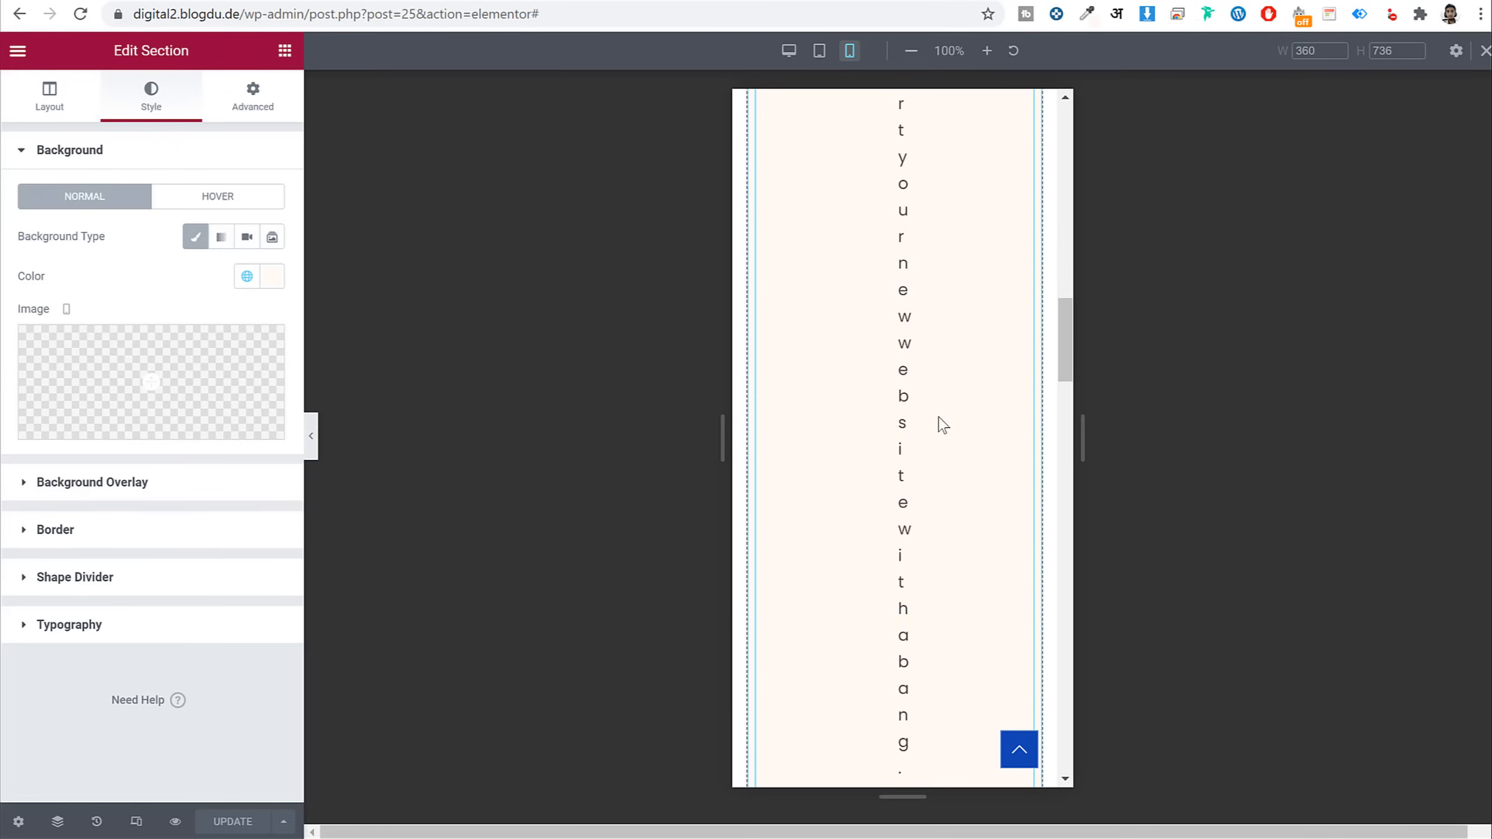
scroll(945, 426, up, 8)
scroll(943, 425, up, 5)
scroll(946, 426, down, 15)
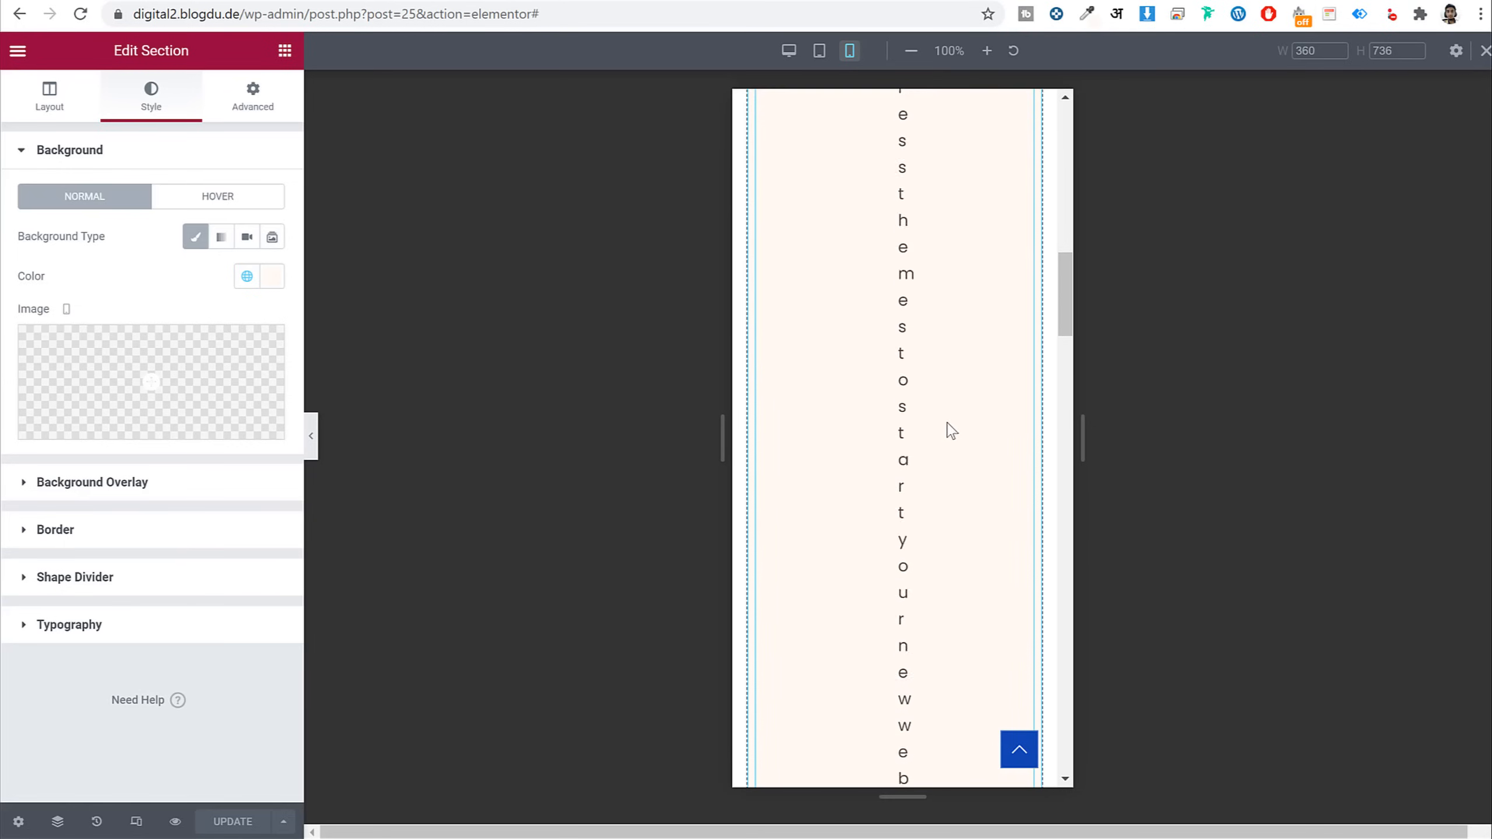
scroll(953, 436, down, 15)
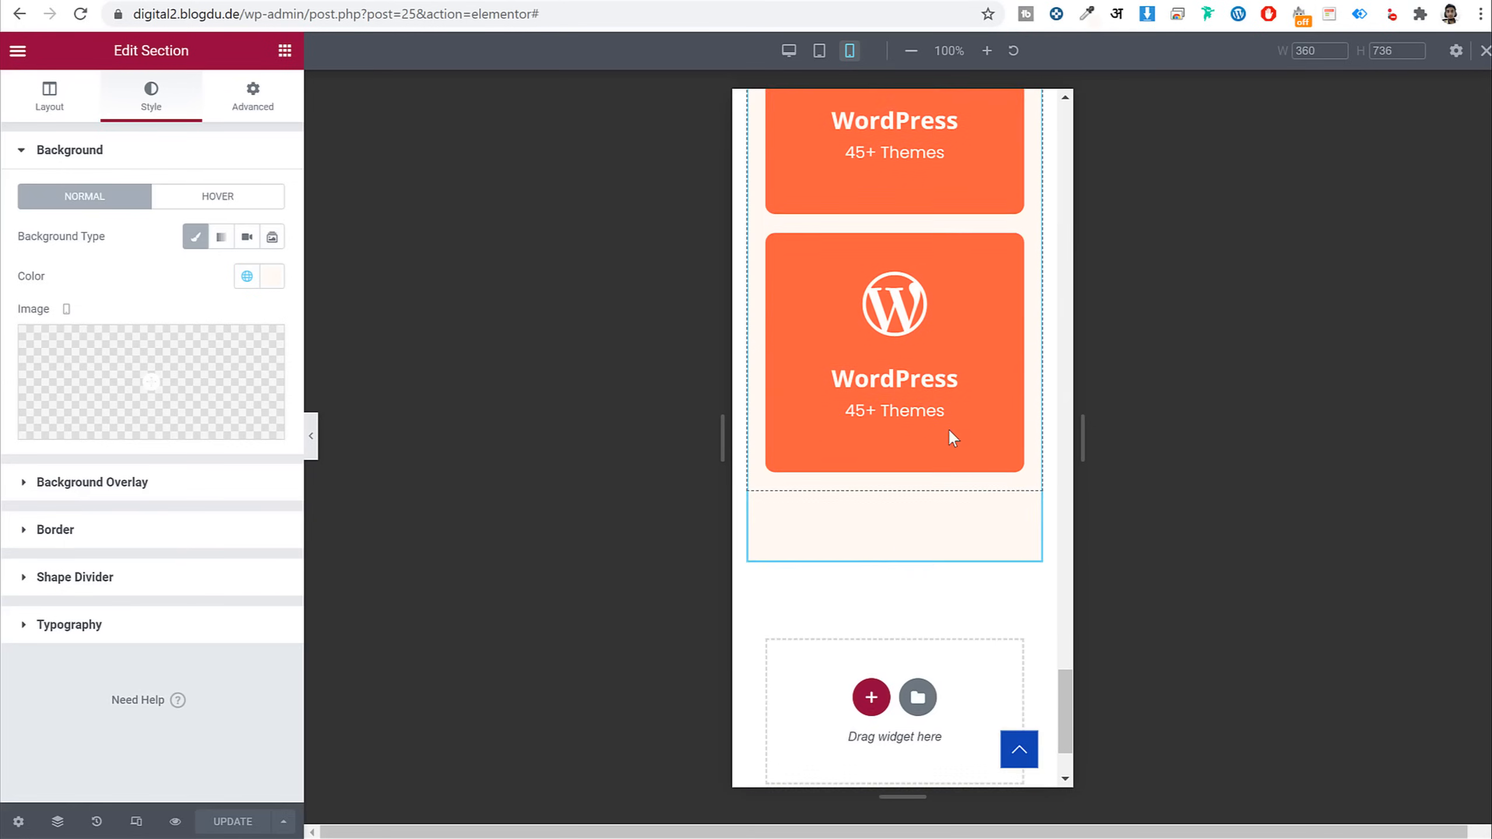
scroll(953, 438, up, 5)
scroll(950, 432, up, 10)
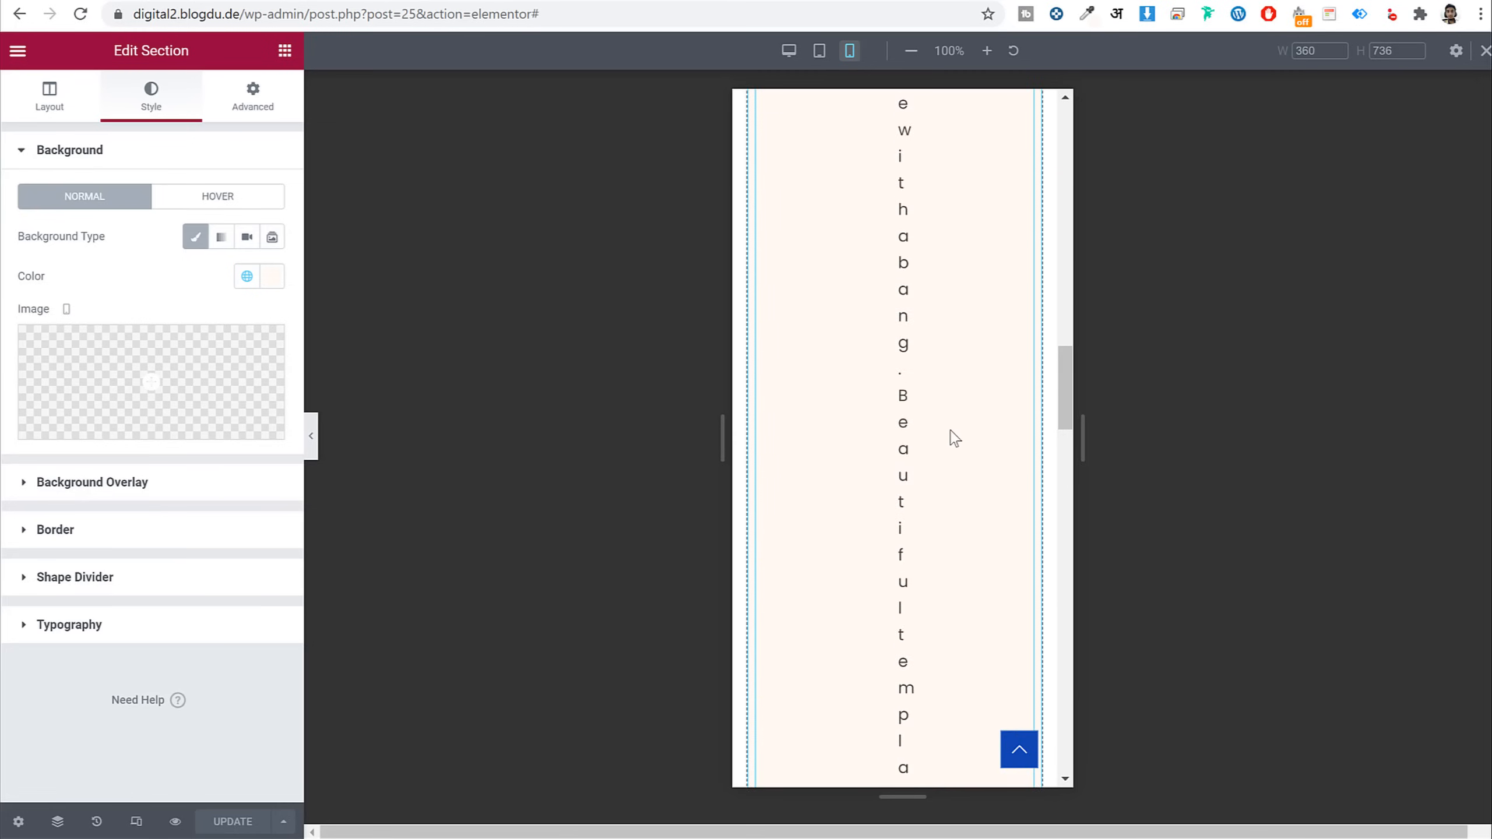
scroll(950, 432, up, 10)
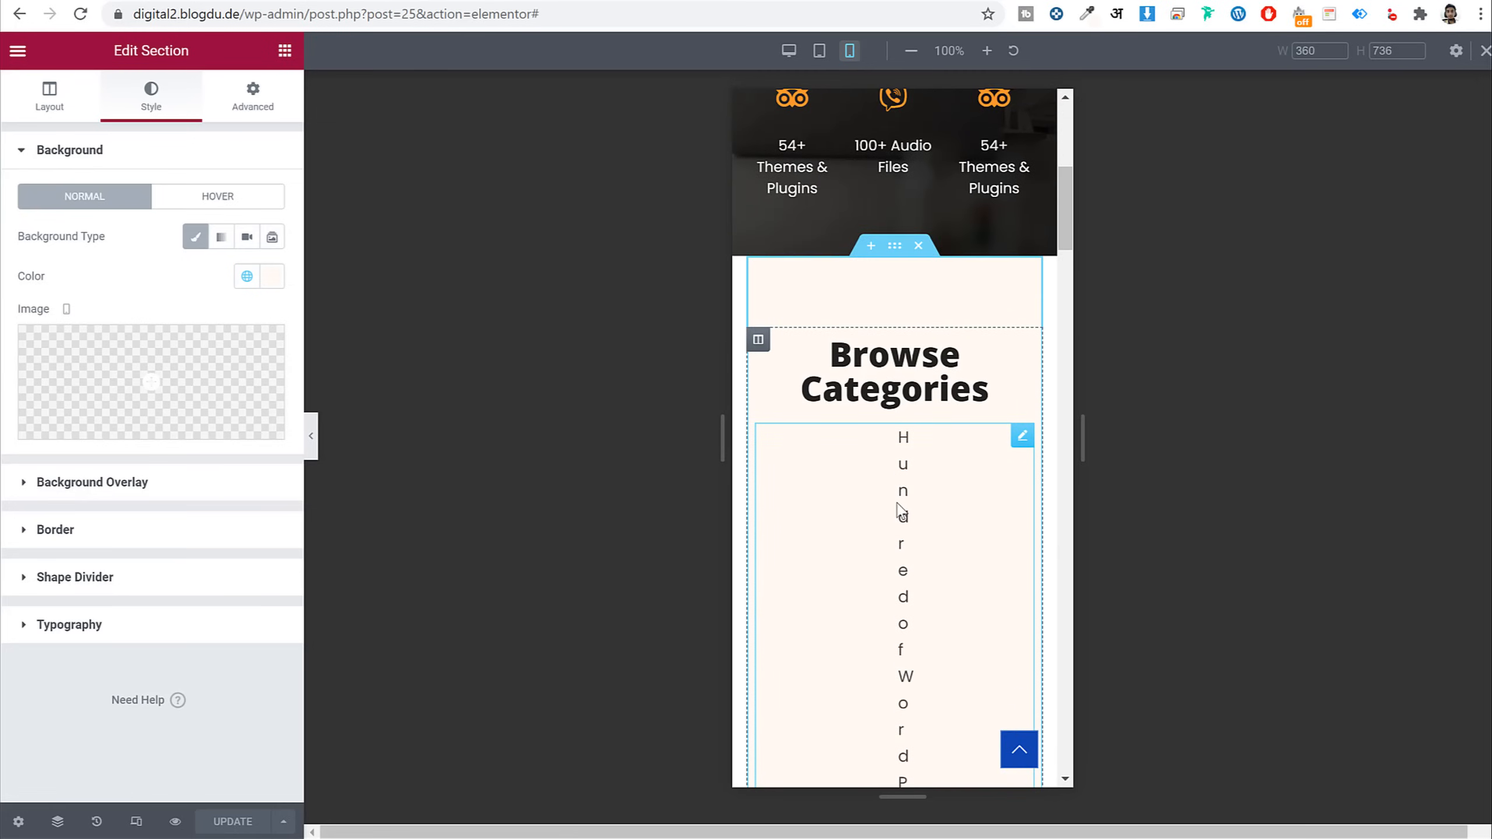
Clear the description's mobile side padding to 0, then return to the desktop view
click(899, 510)
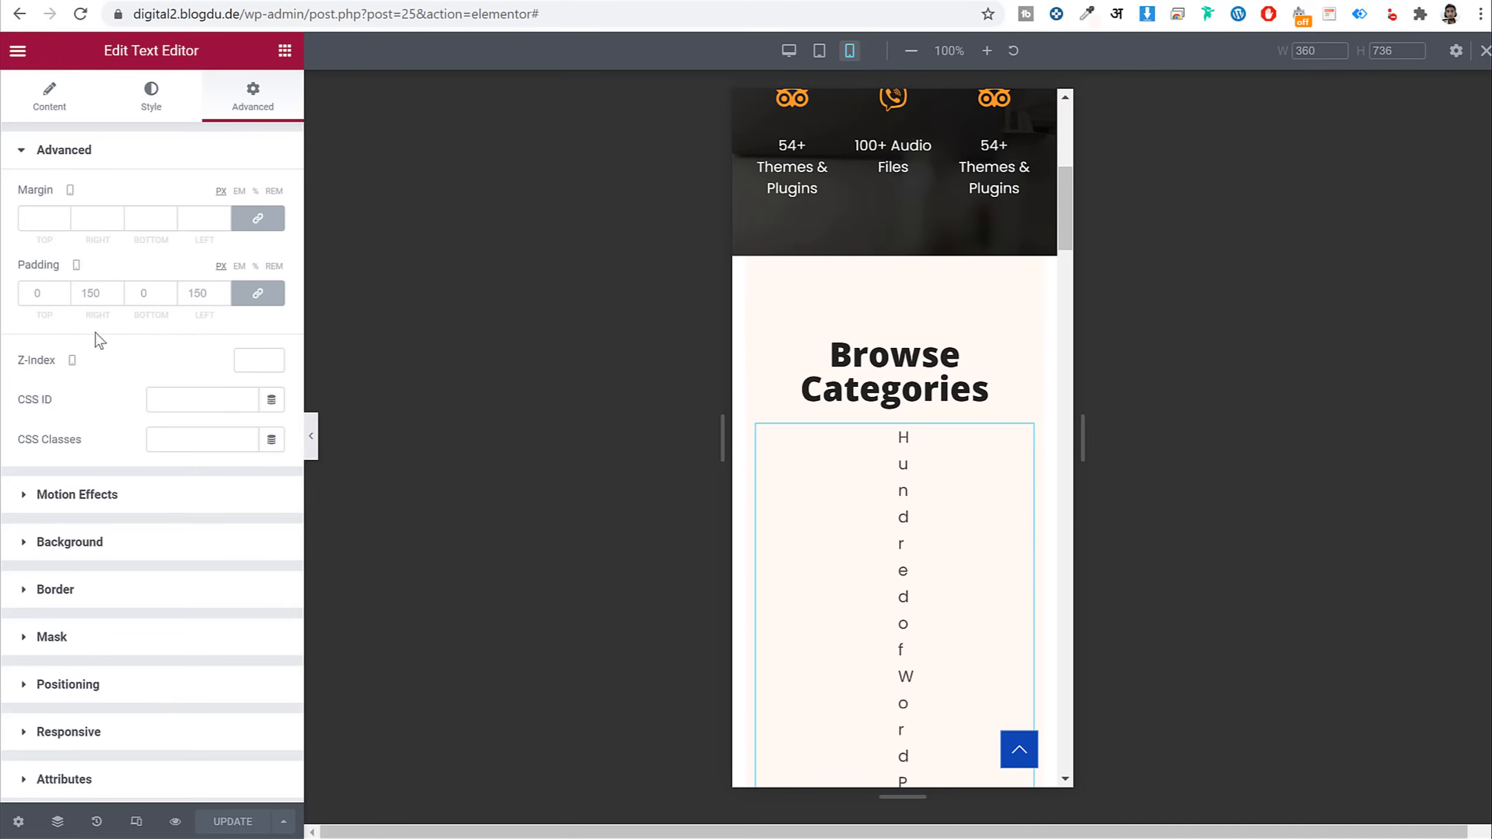
click(90, 294)
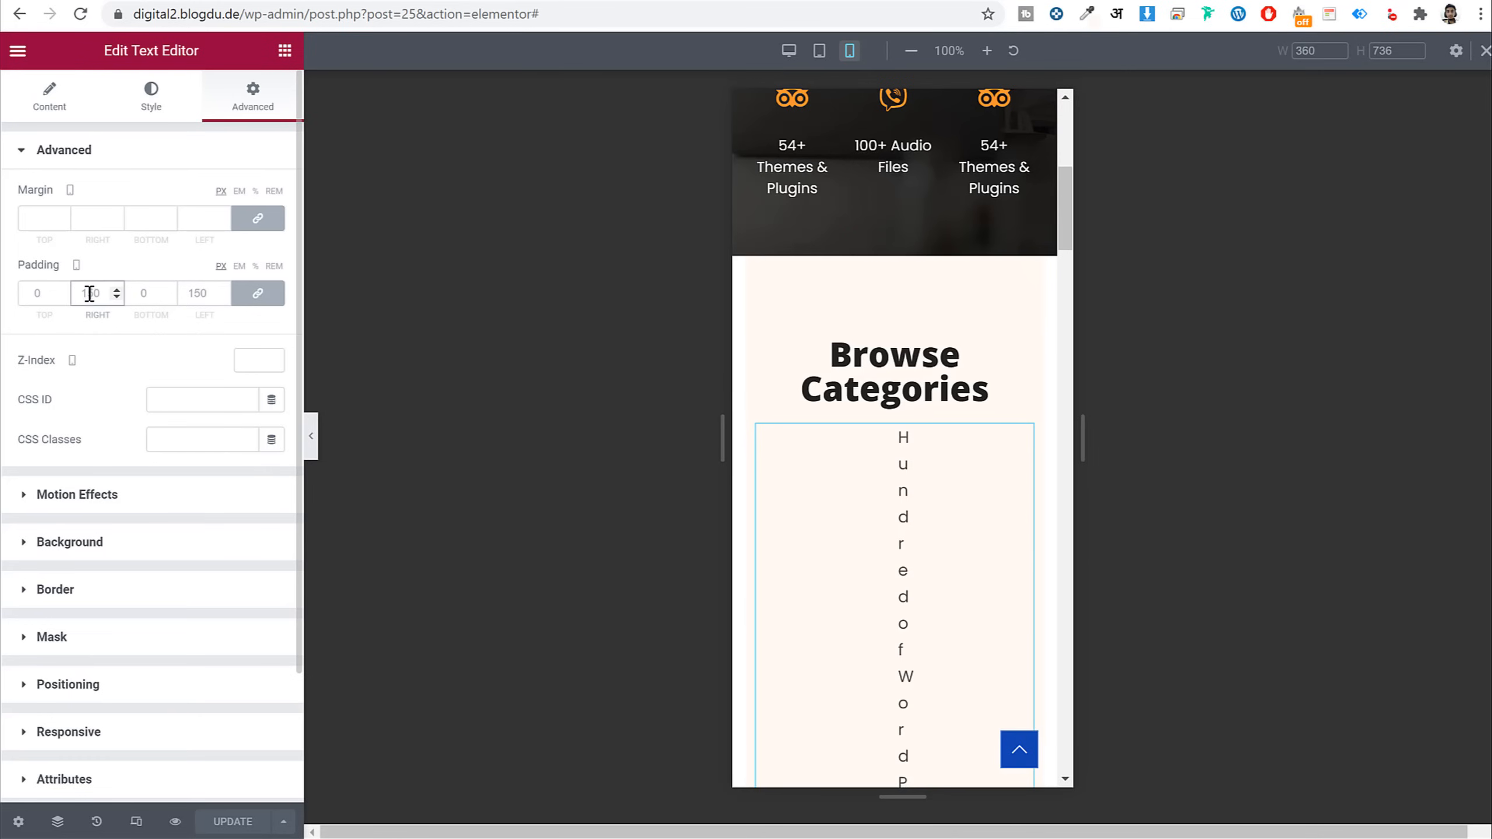
key(BackSpace)
key(BackSpace)
key(BackSpace)
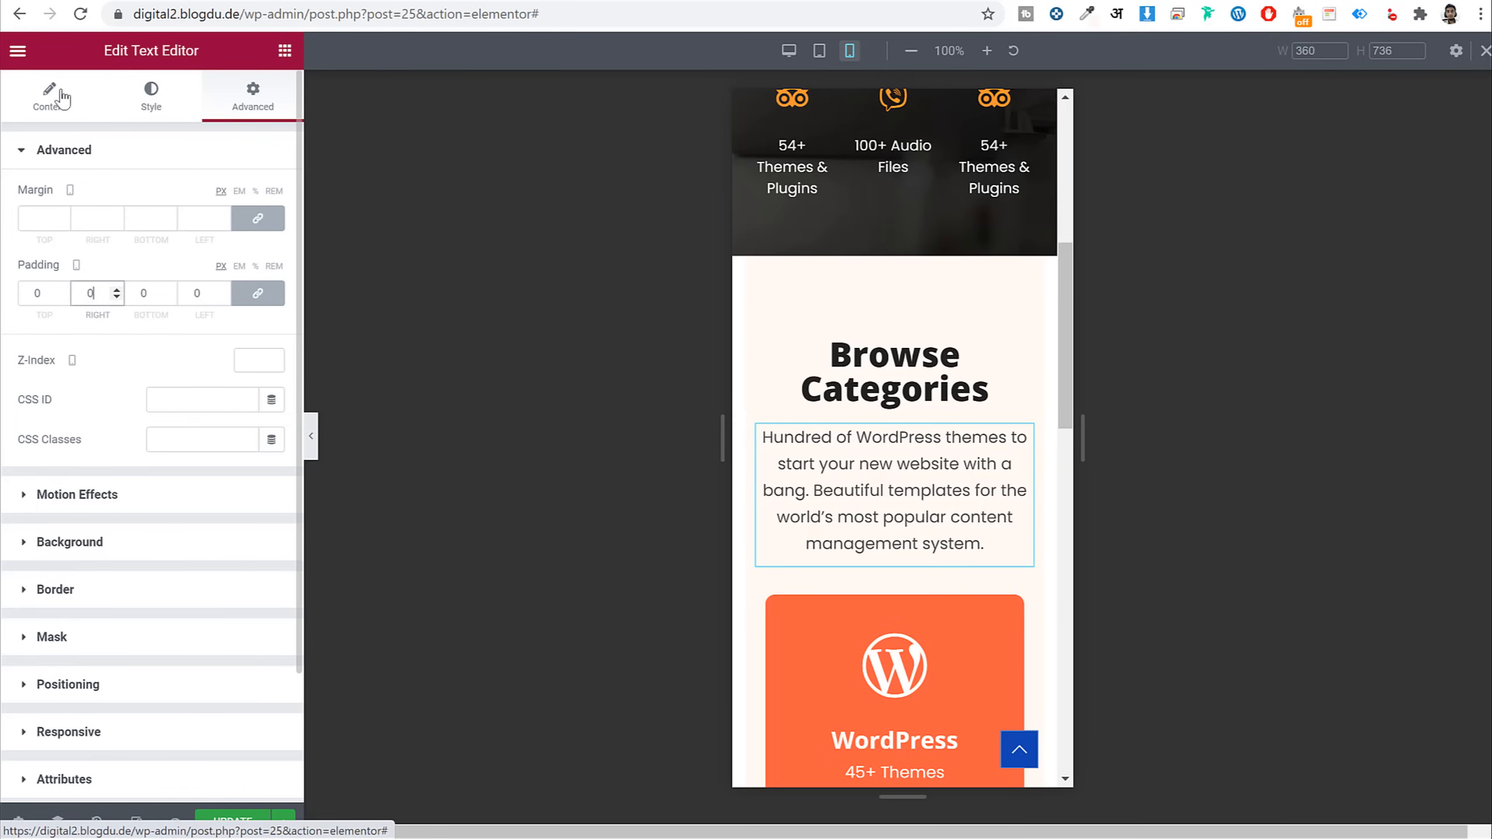
scroll(956, 472, down, 15)
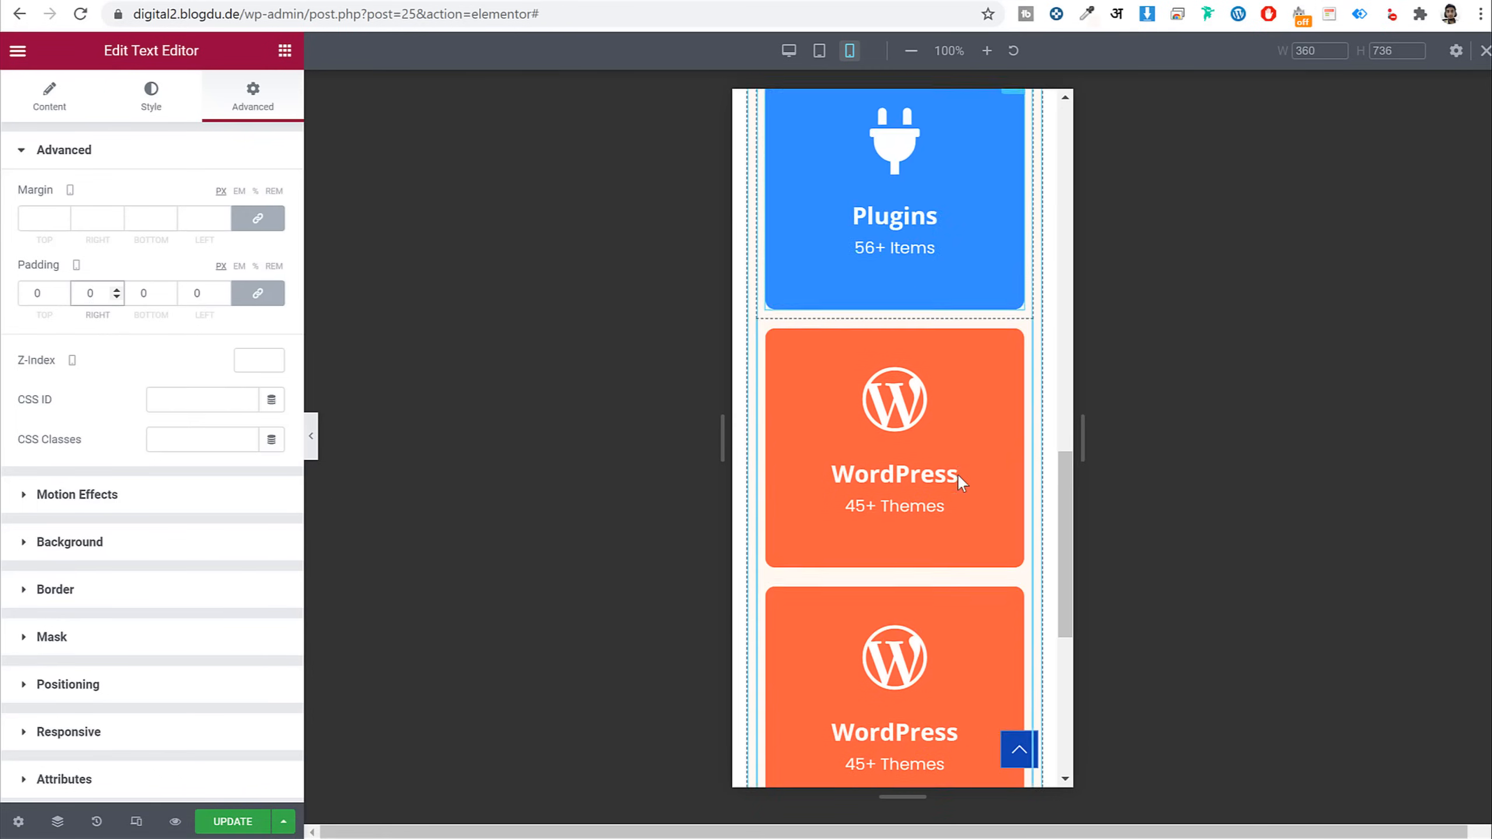
scroll(980, 530, up, 15)
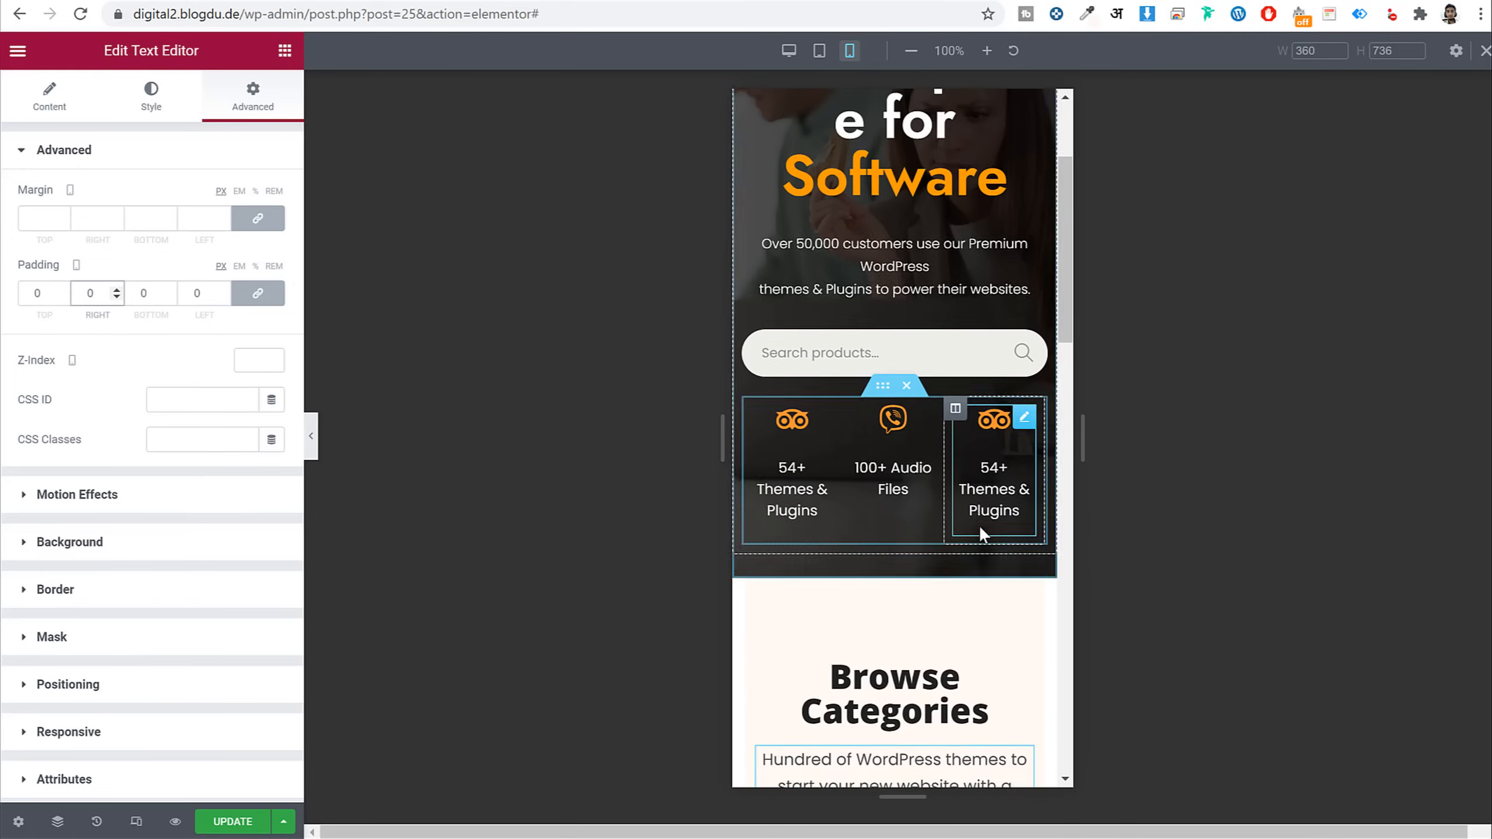
click(136, 821)
click(310, 437)
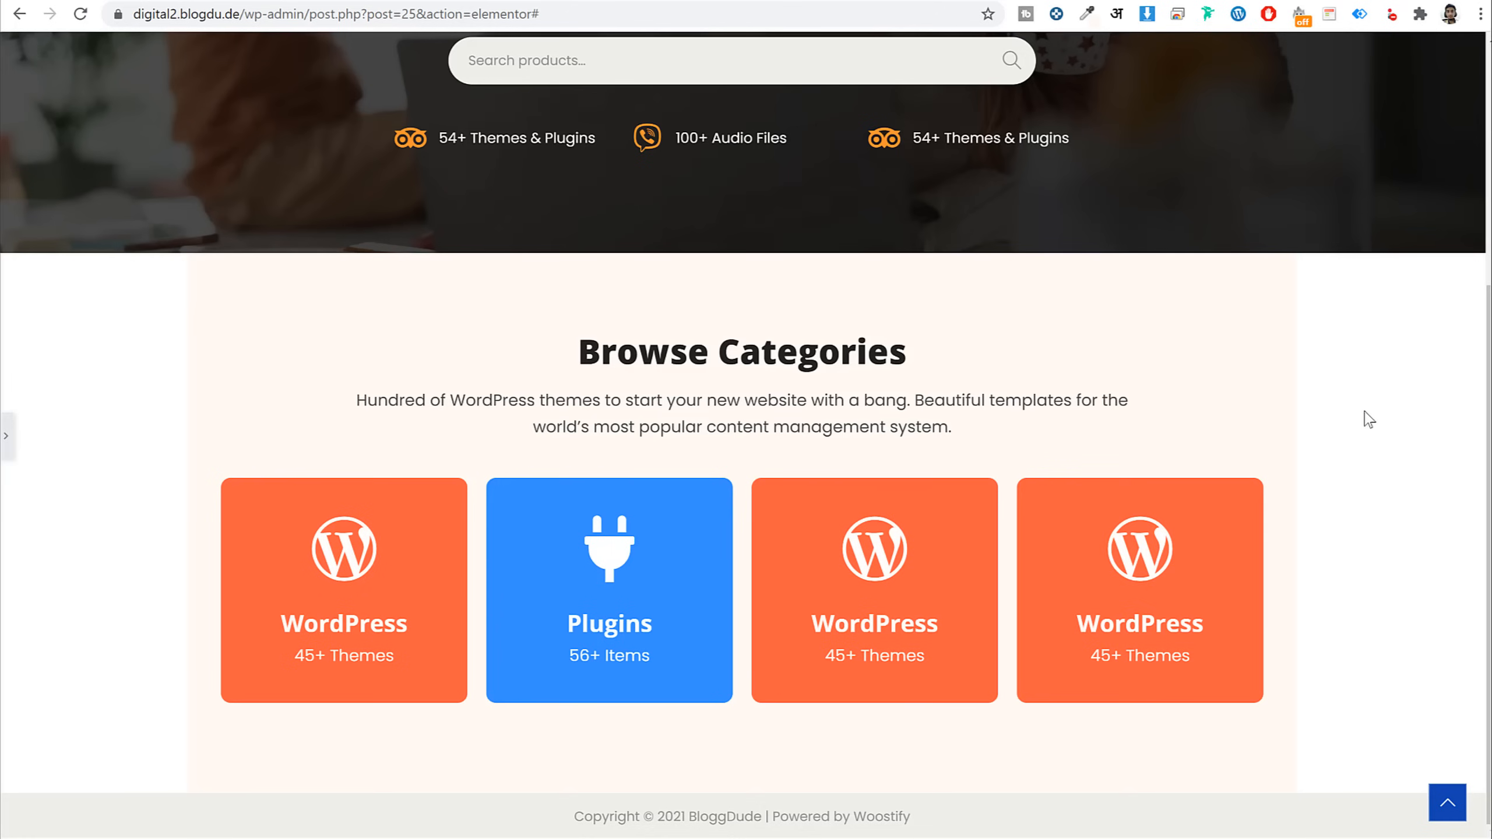
Set Stretch Section to Yes in the Browse Categories section's Layout settings
click(6, 436)
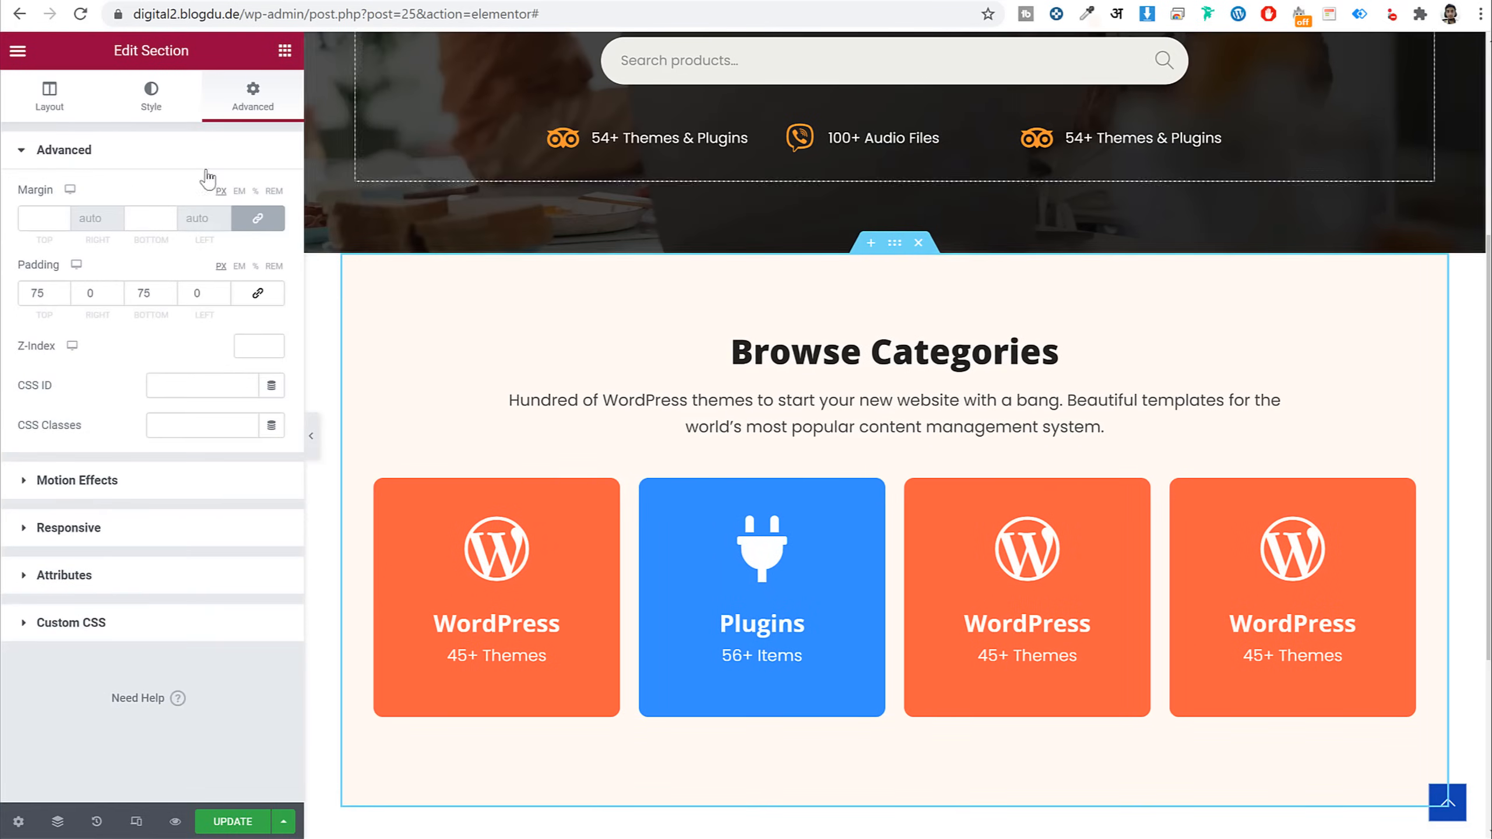
click(59, 115)
click(264, 457)
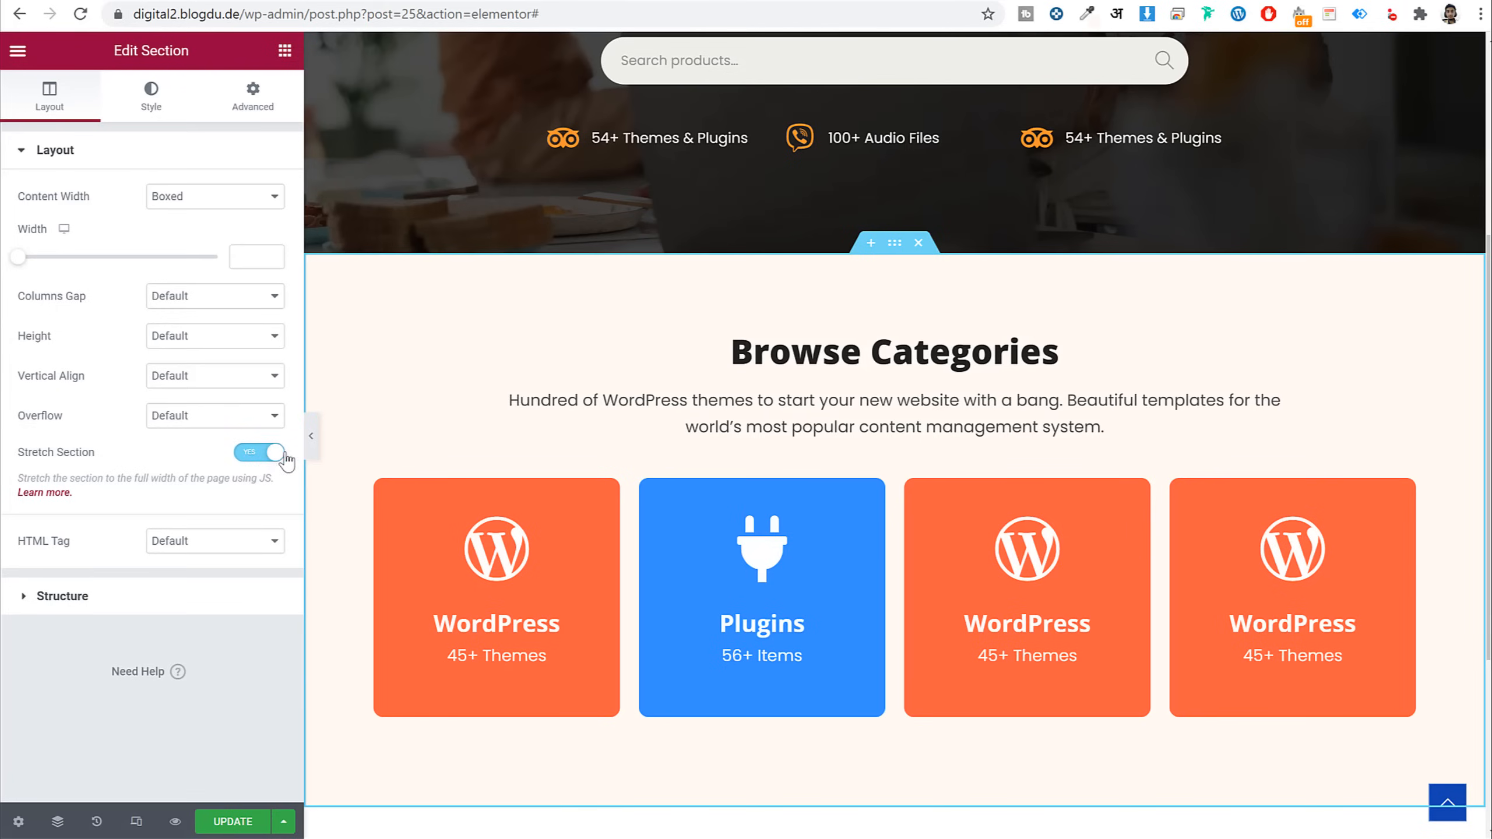
click(311, 435)
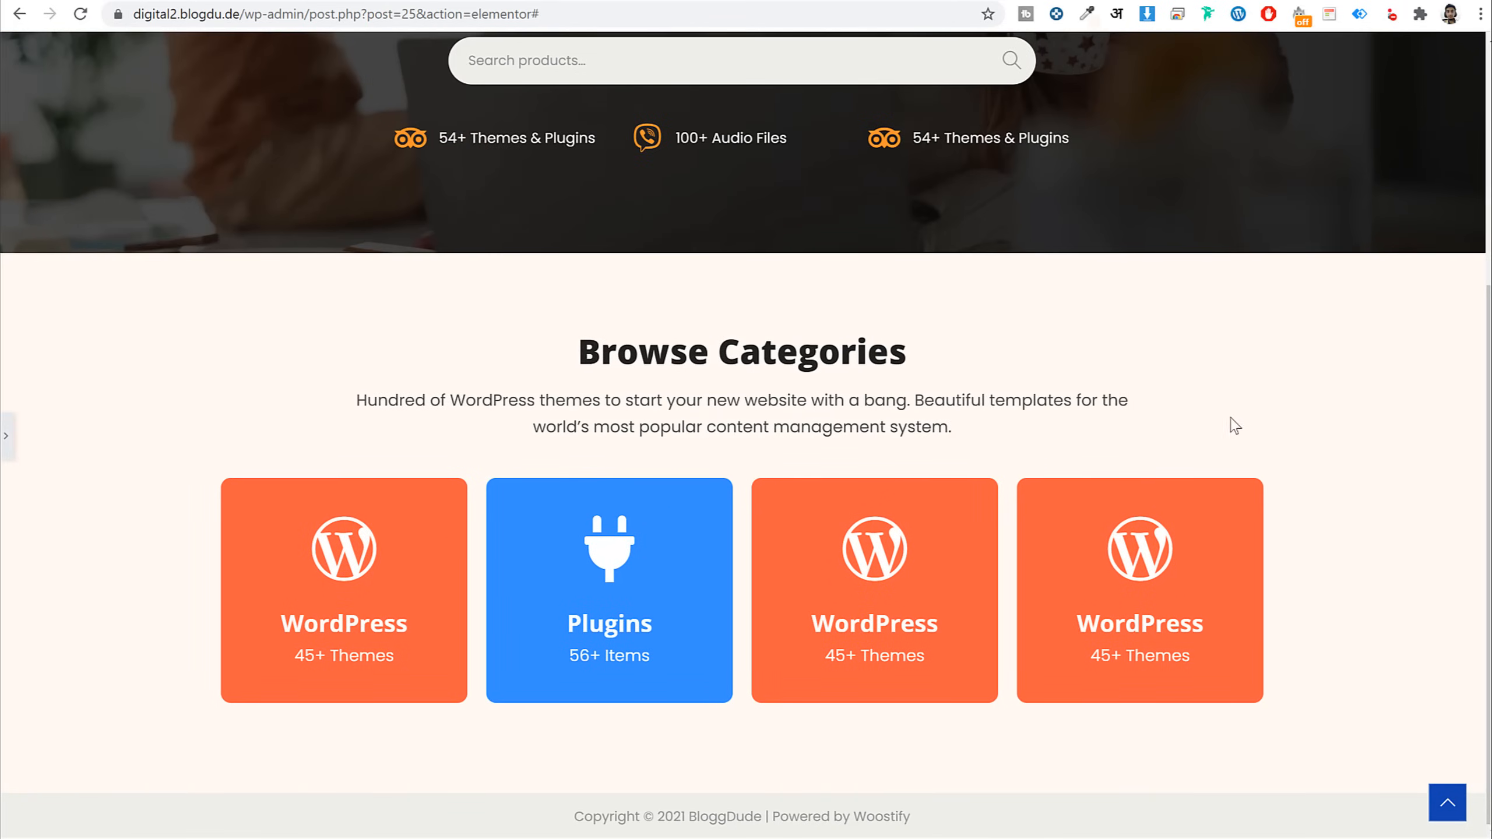
click(6, 438)
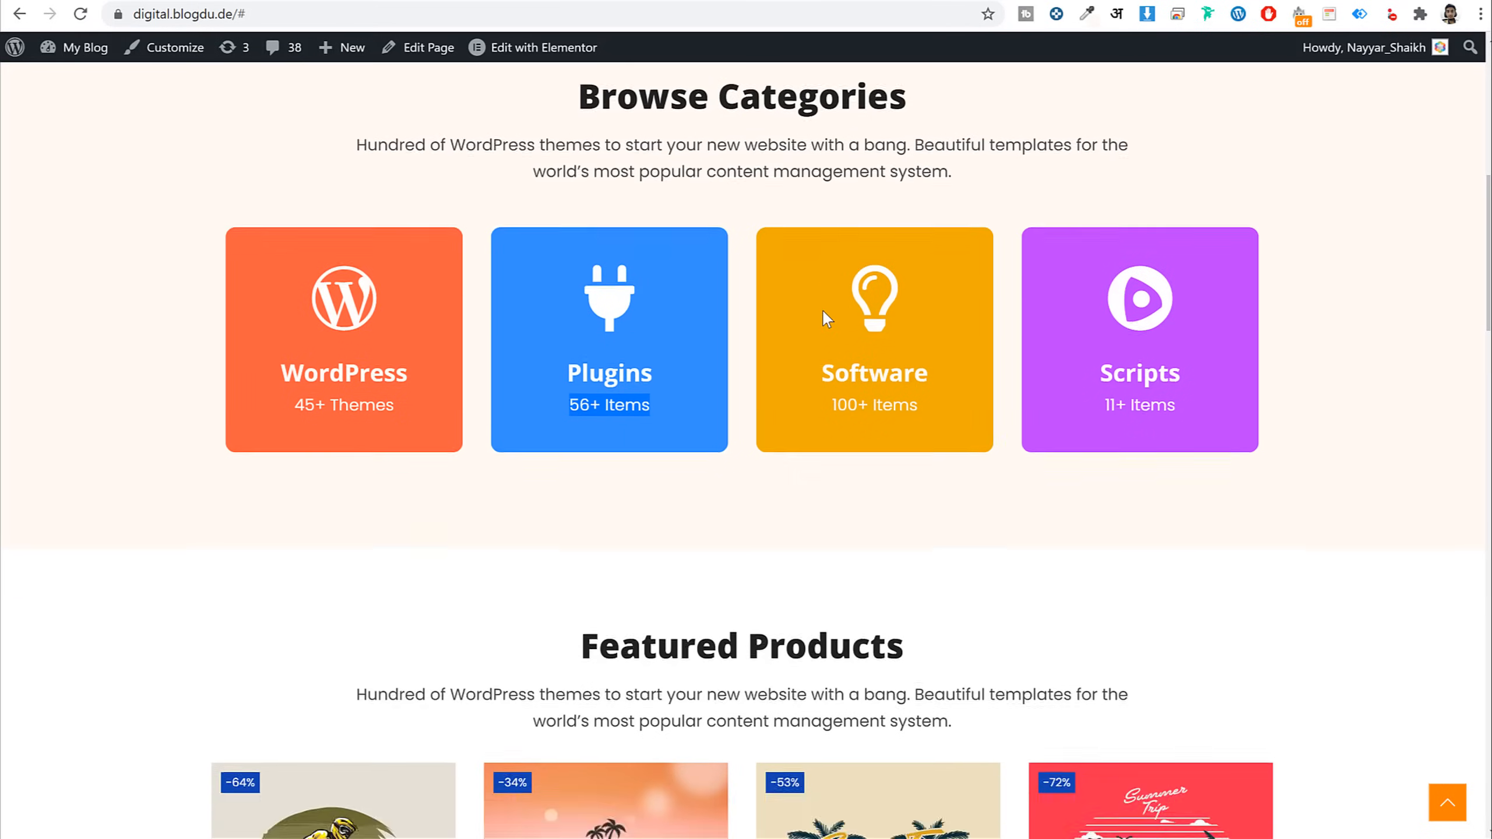
Compare the section against the live site's Browse Categories reference
scroll(822, 311, down, 6)
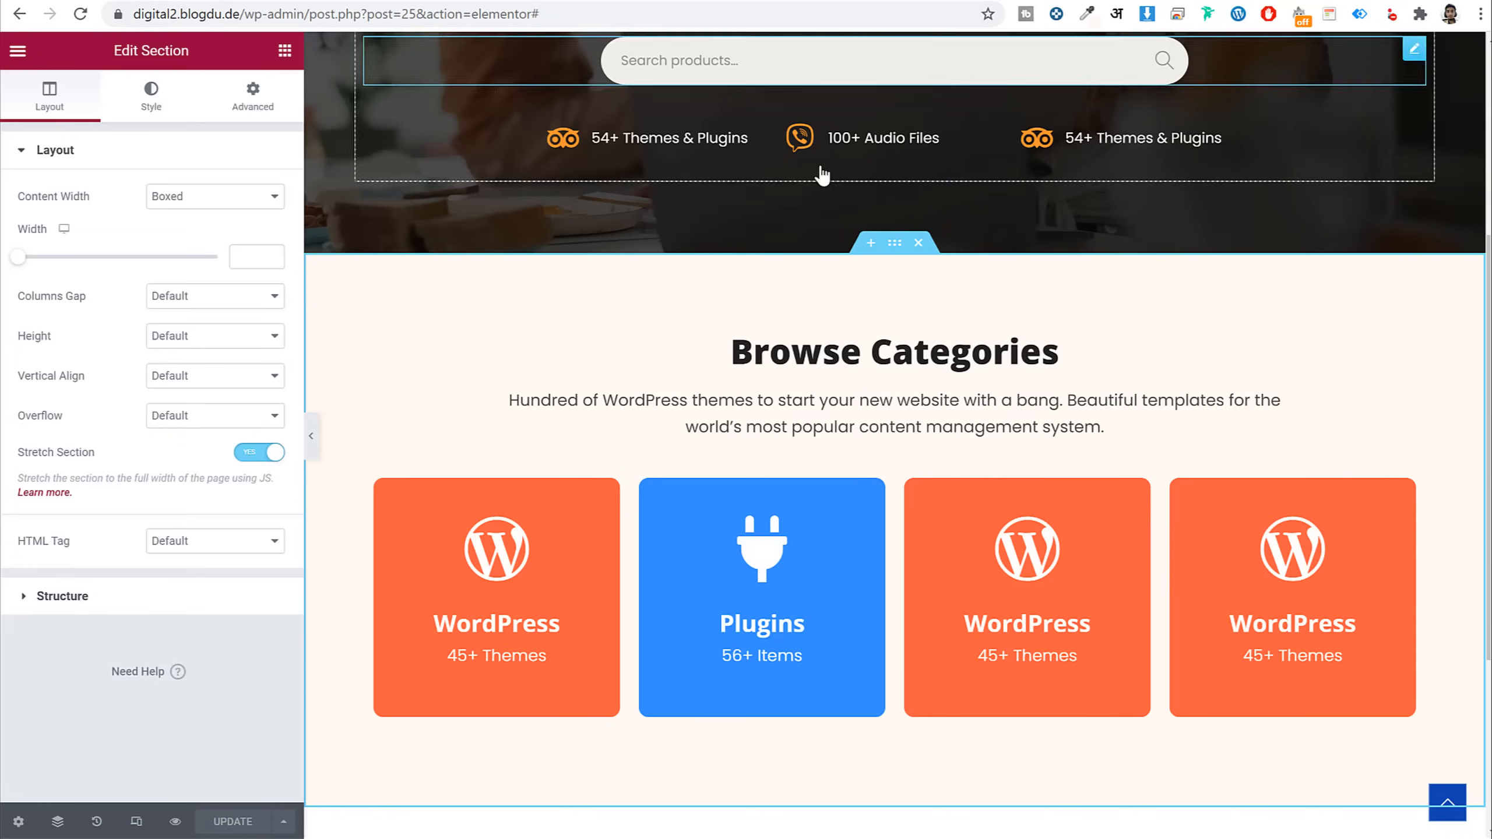
scroll(1116, 370, down, 3)
scroll(1118, 373, down, 2)
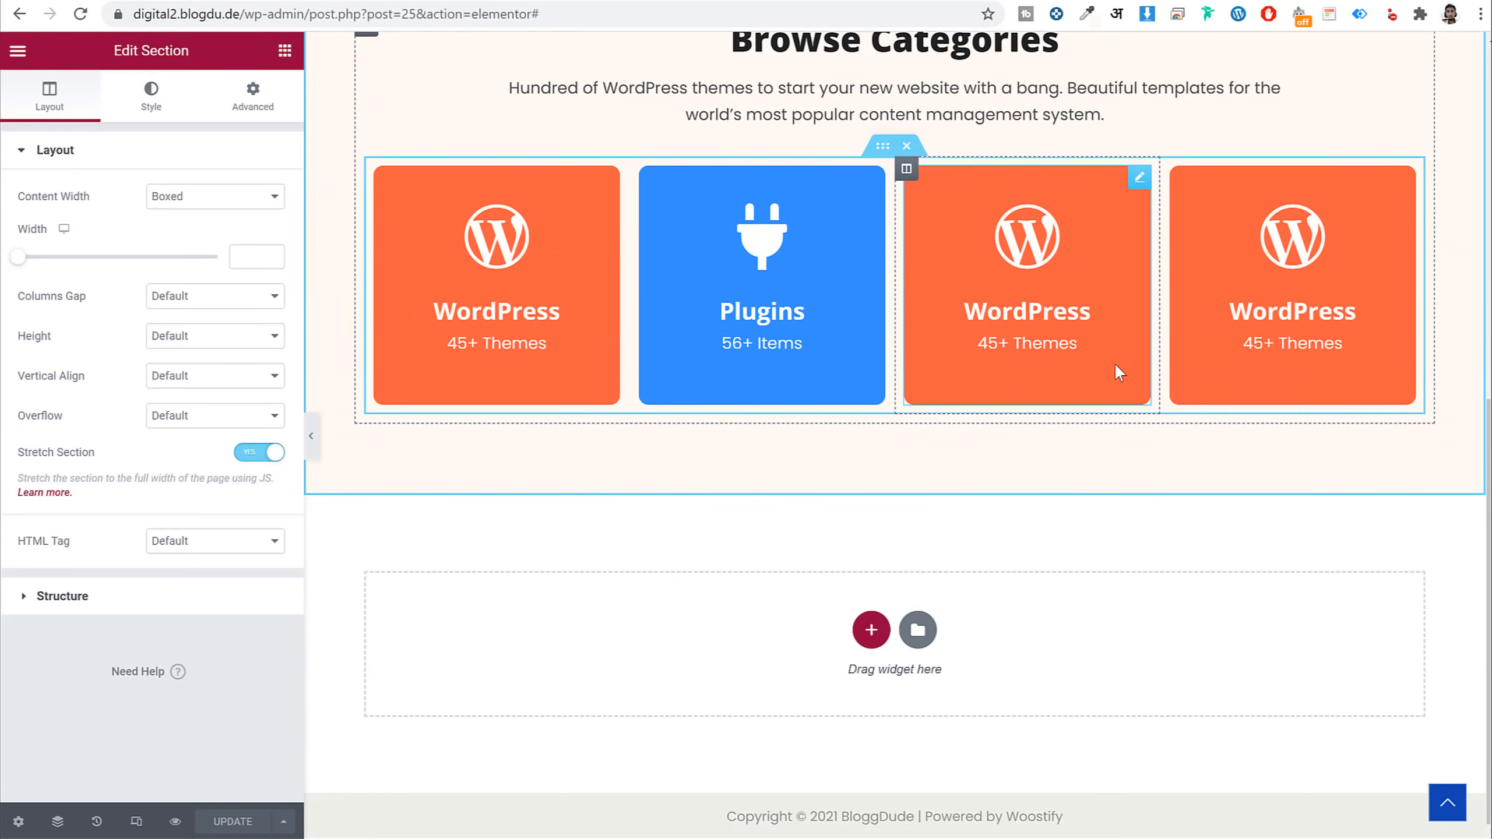
scroll(1114, 362, up, 6)
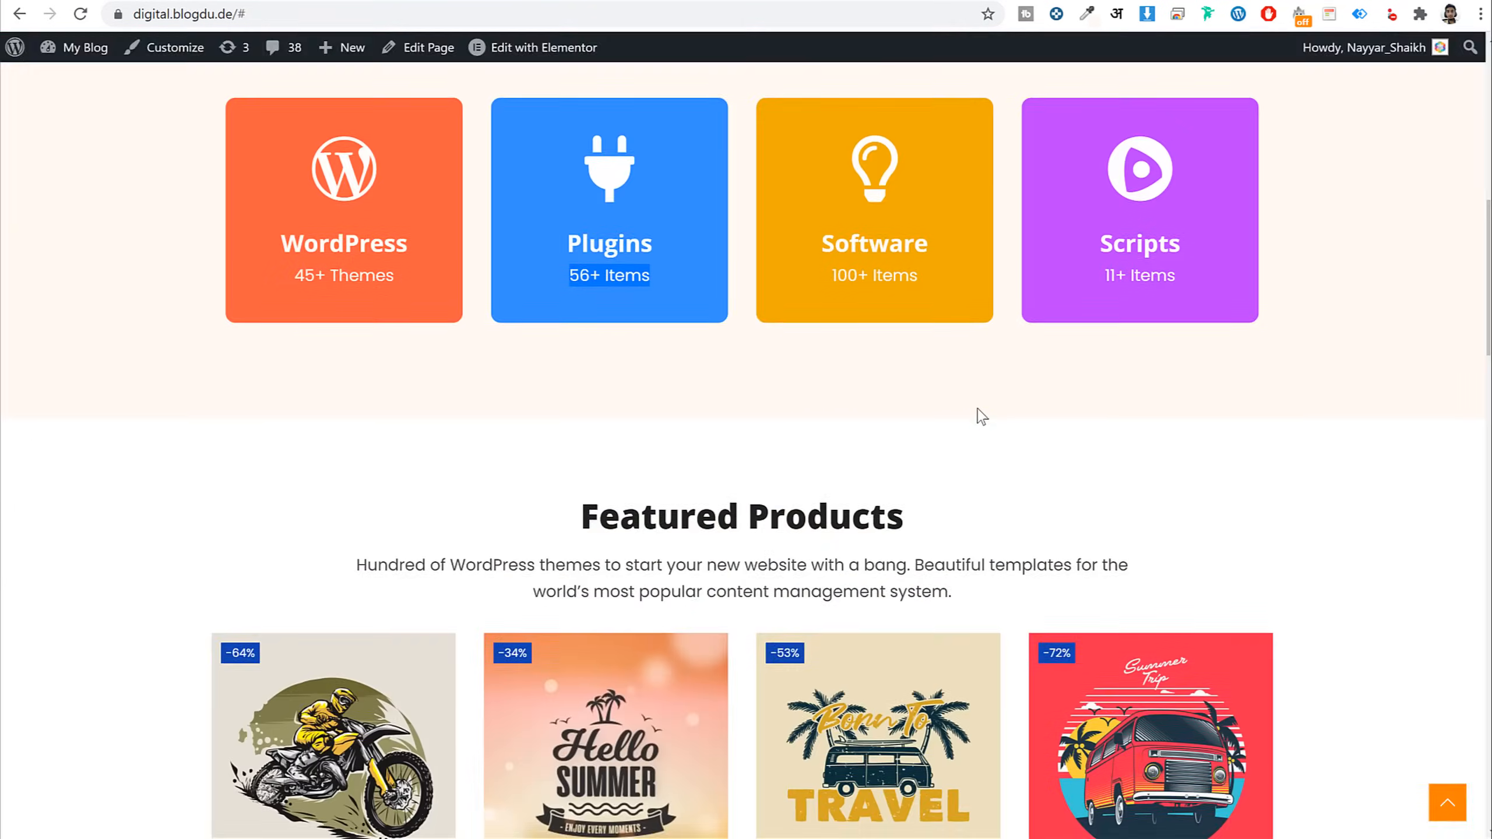
scroll(982, 417, up, 5)
drag(552, 365, 875, 387)
double_click(876, 393)
scroll(914, 422, down, 5)
scroll(922, 432, down, 4)
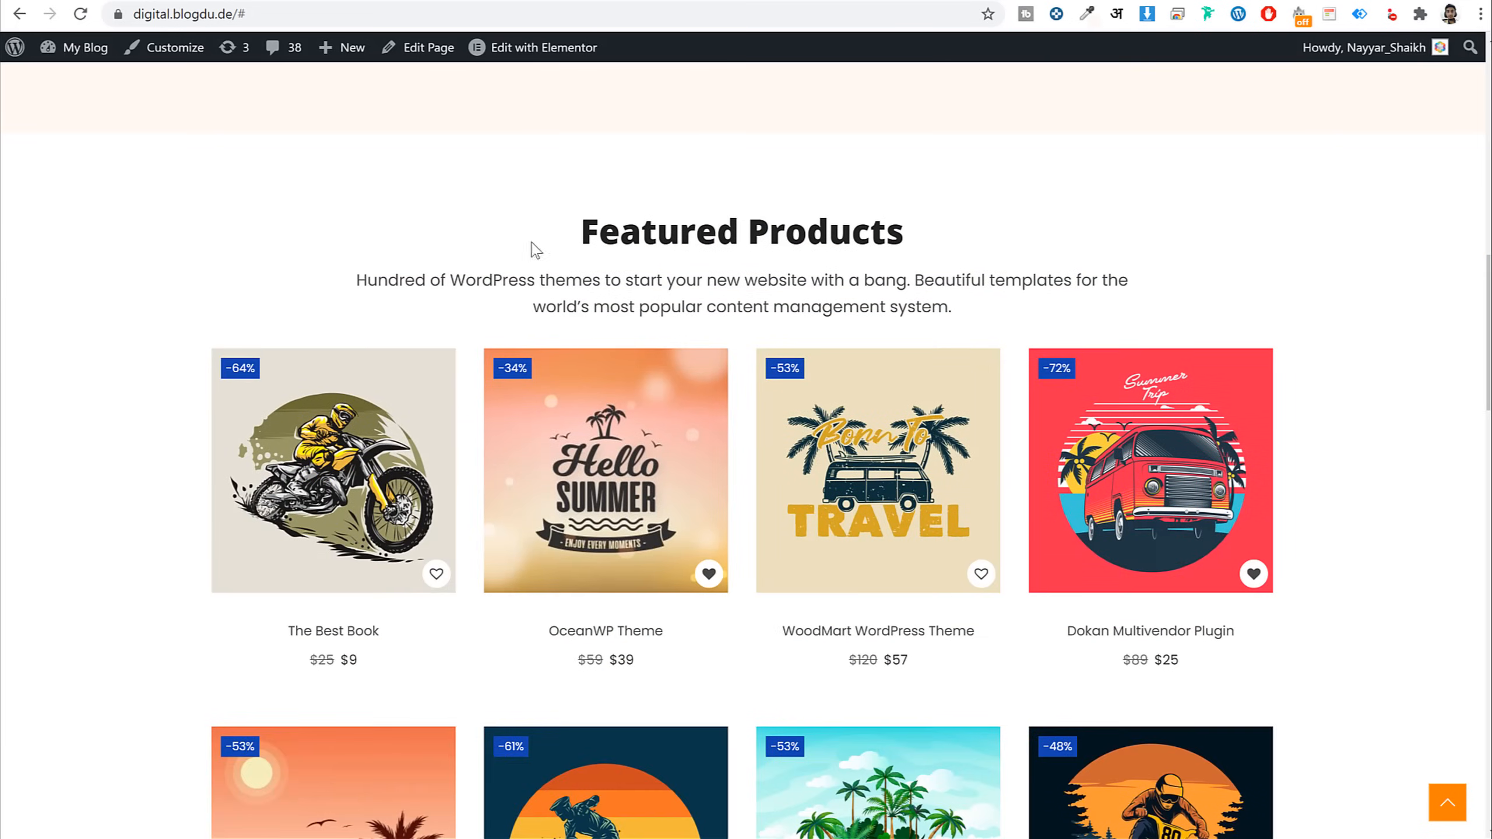
drag(533, 243, 905, 280)
double_click(825, 306)
scroll(846, 329, up, 3)
scroll(849, 340, up, 1)
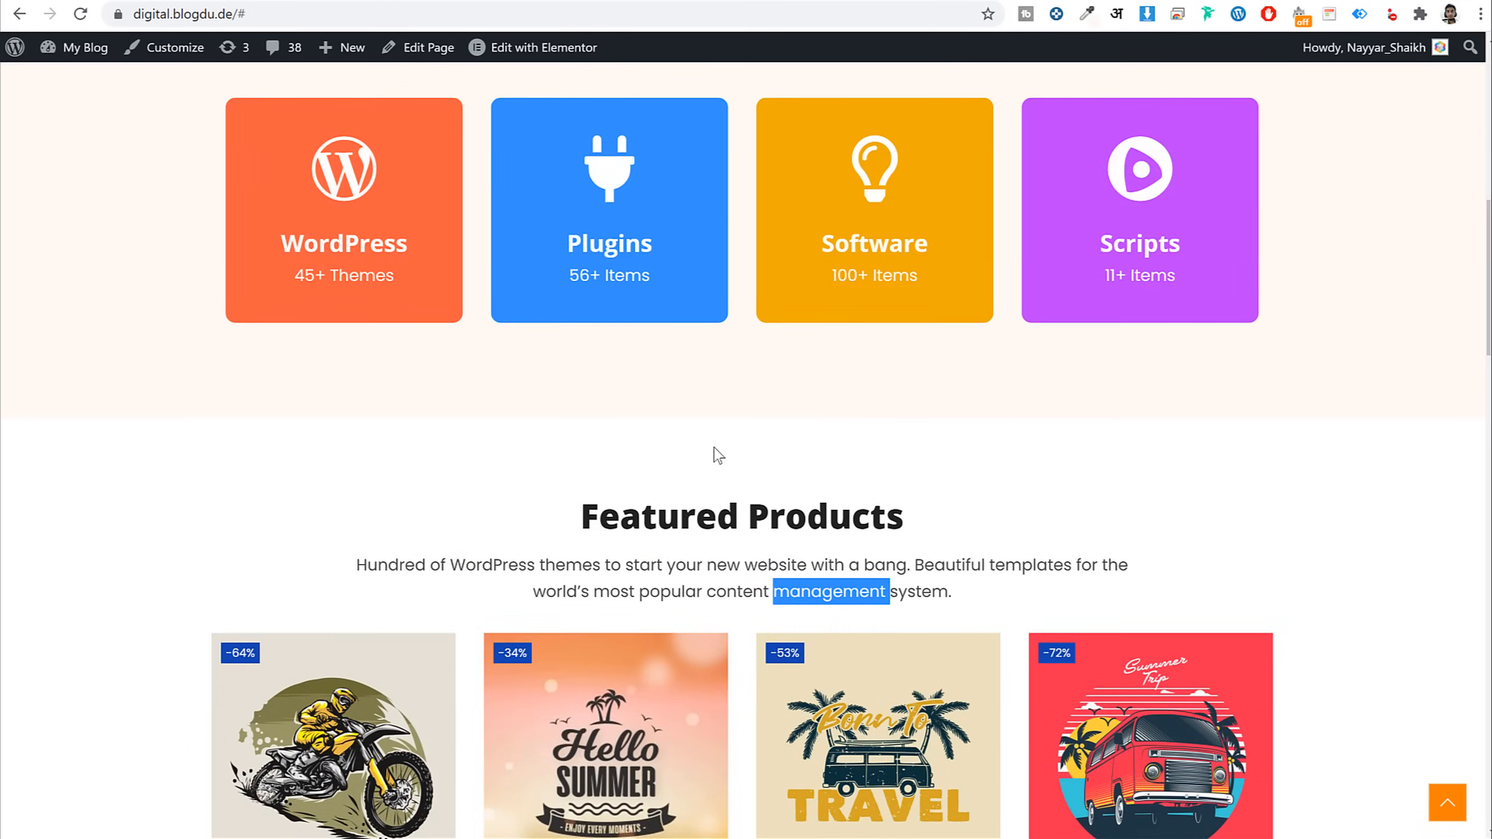
scroll(734, 473, down, 12)
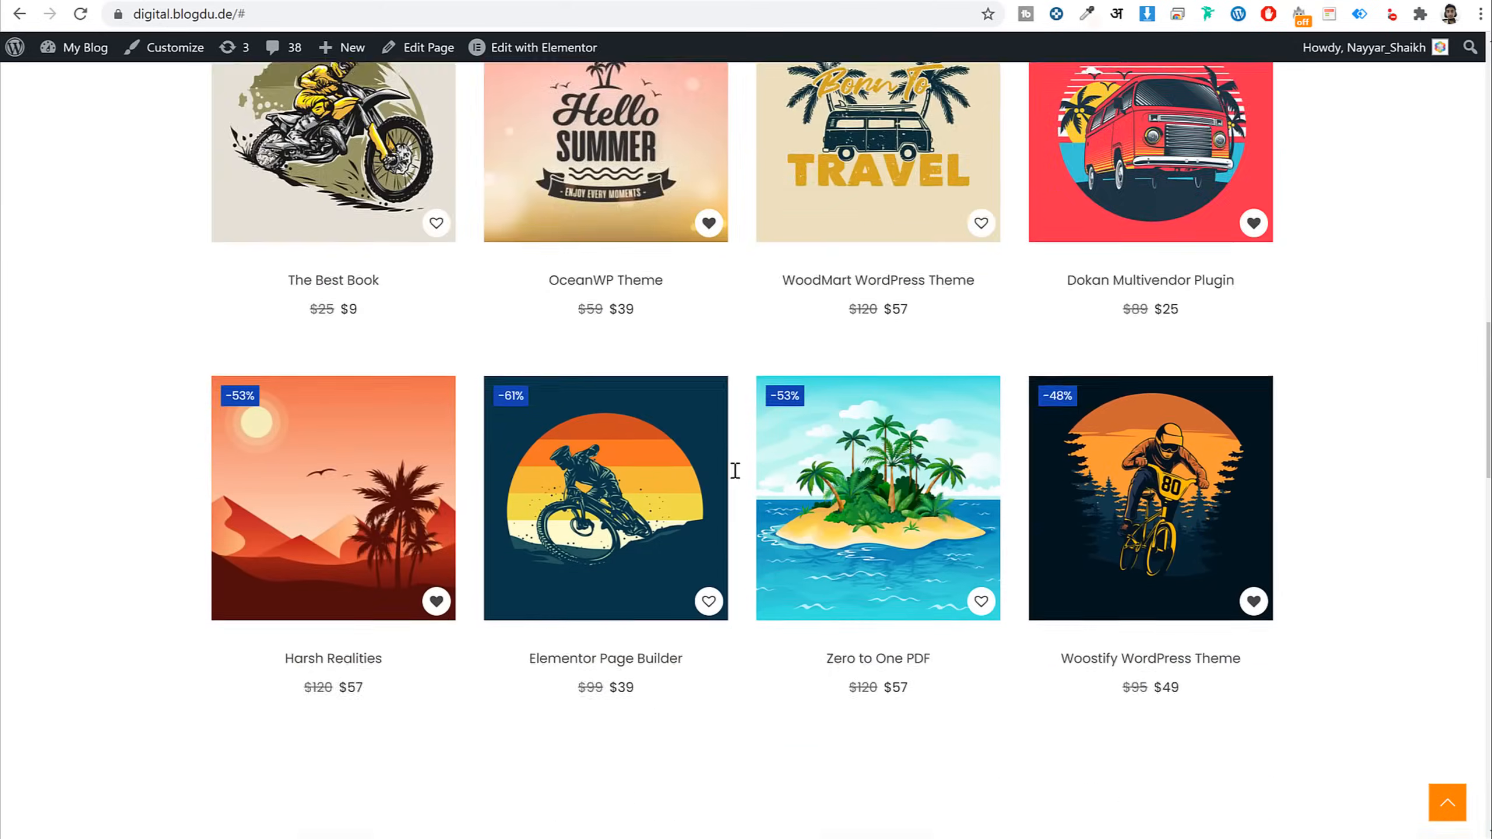
scroll(749, 535, up, 13)
scroll(750, 528, up, 5)
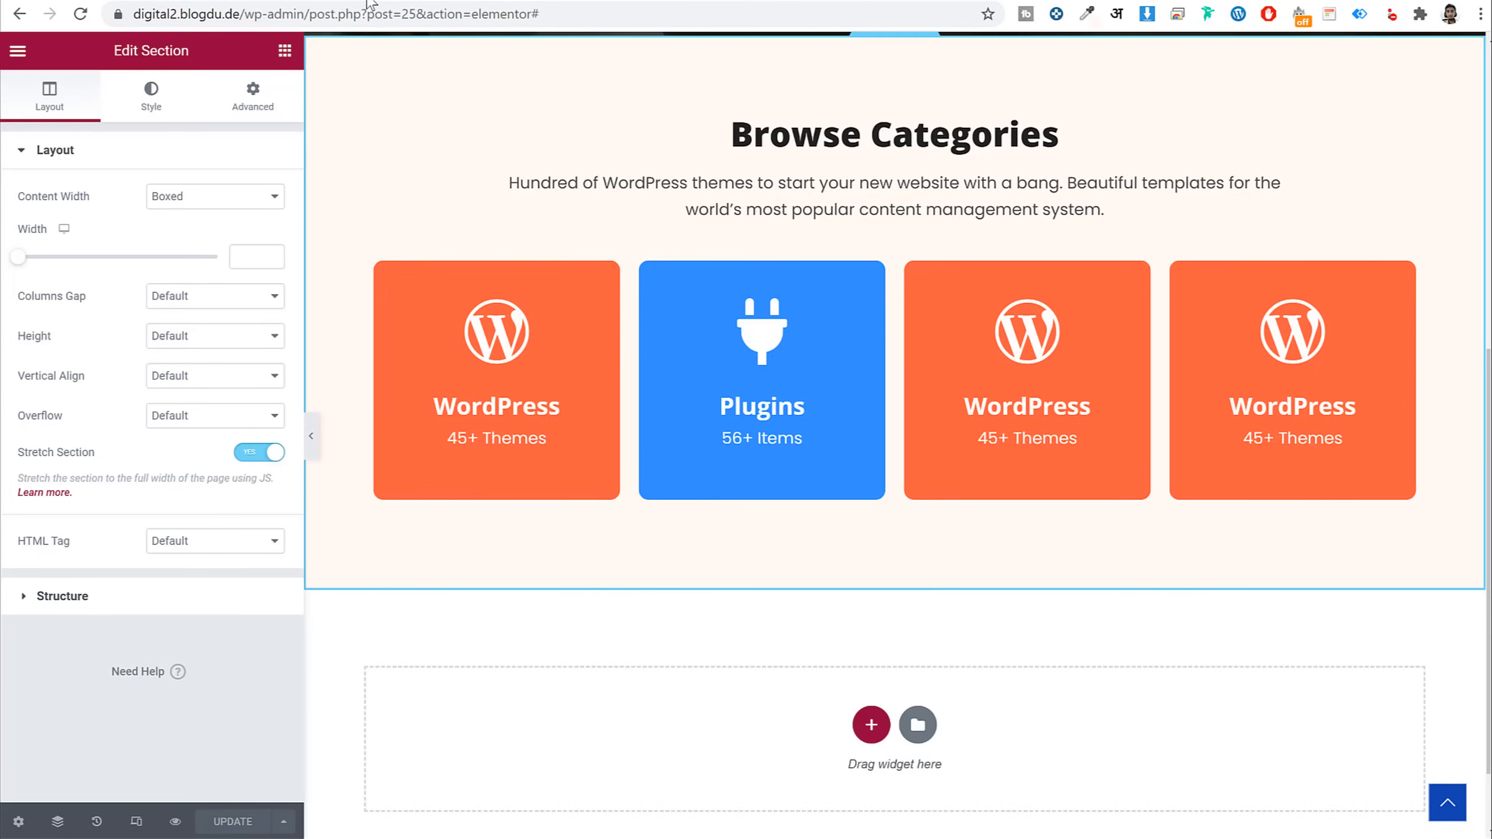
scroll(756, 290, up, 3)
Duplicate the Browse Categories section into the empty section below it
right_click(895, 218)
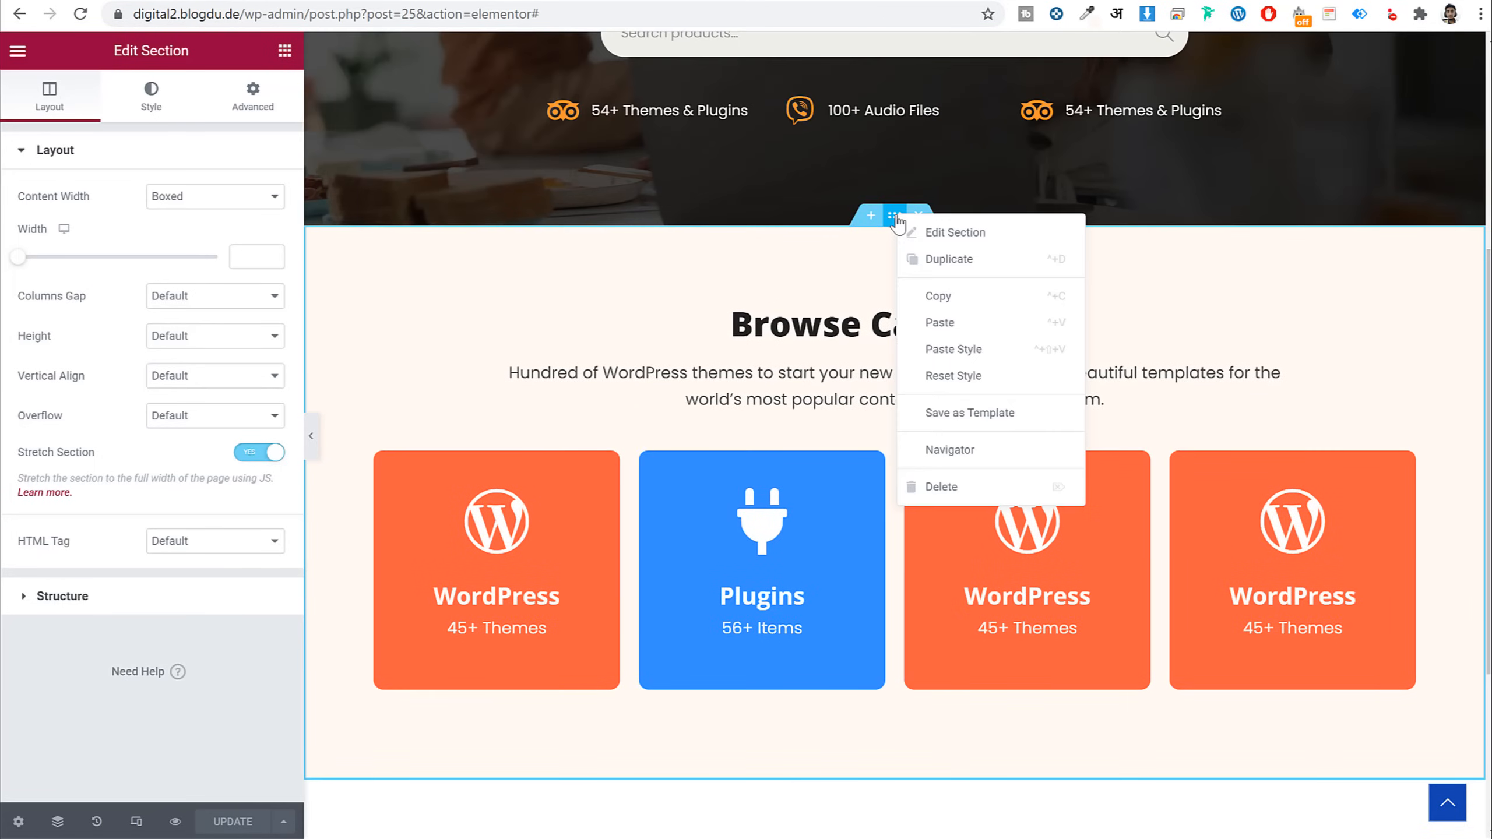
click(952, 295)
scroll(983, 364, down, 5)
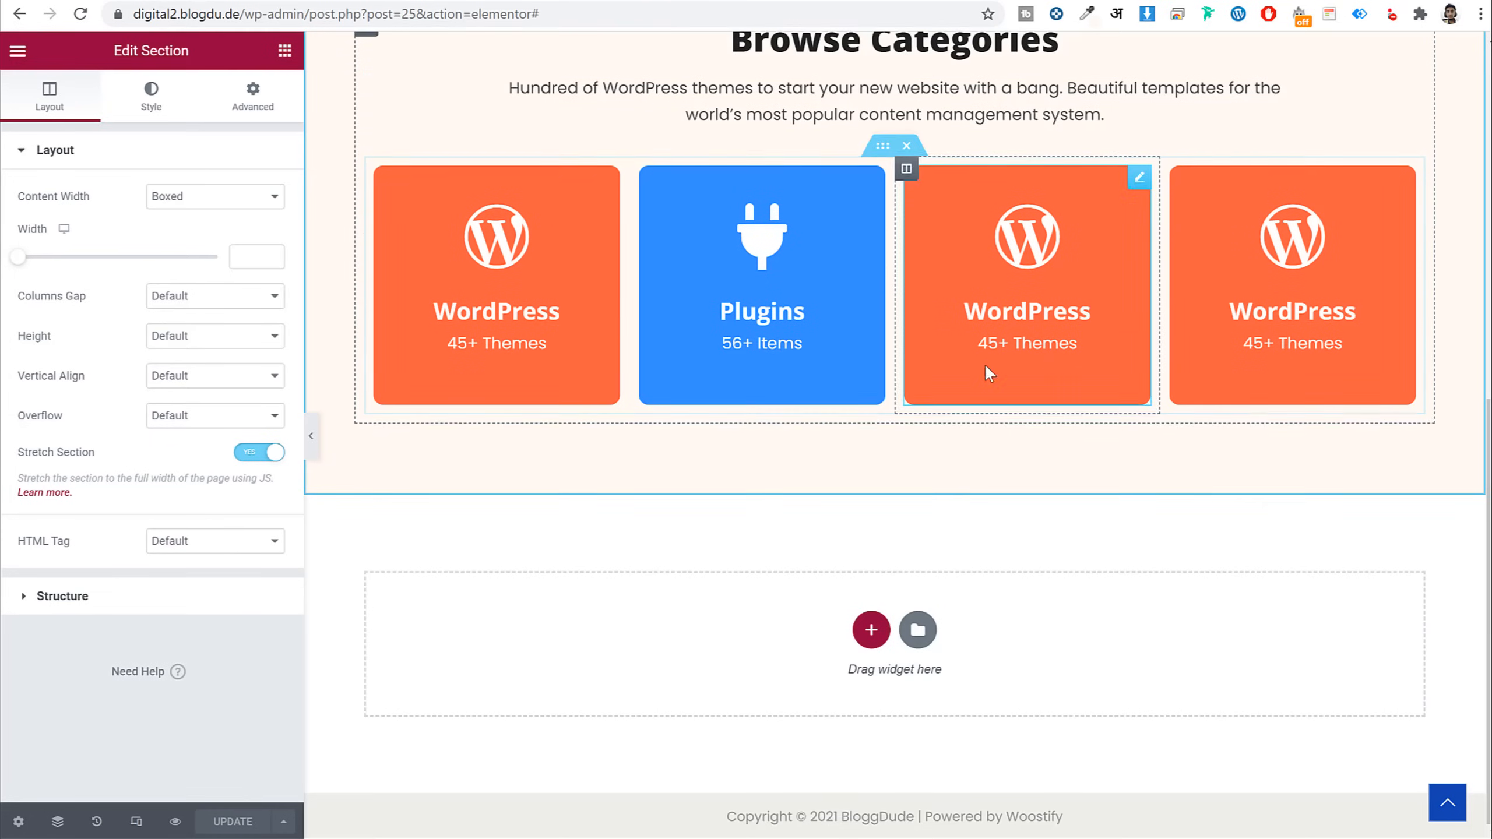
right_click(1021, 614)
click(1054, 627)
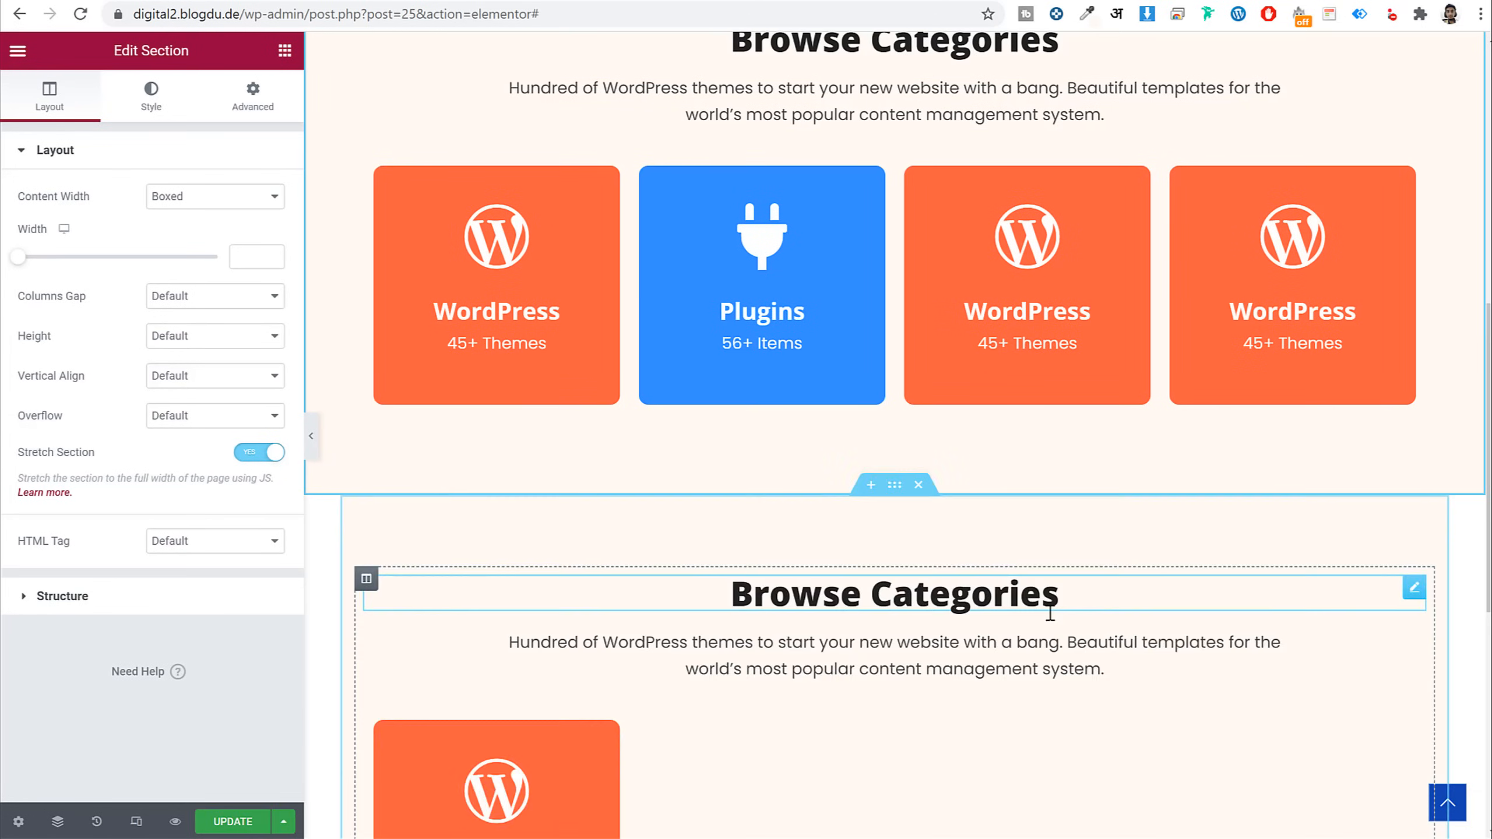
scroll(1012, 434, down, 4)
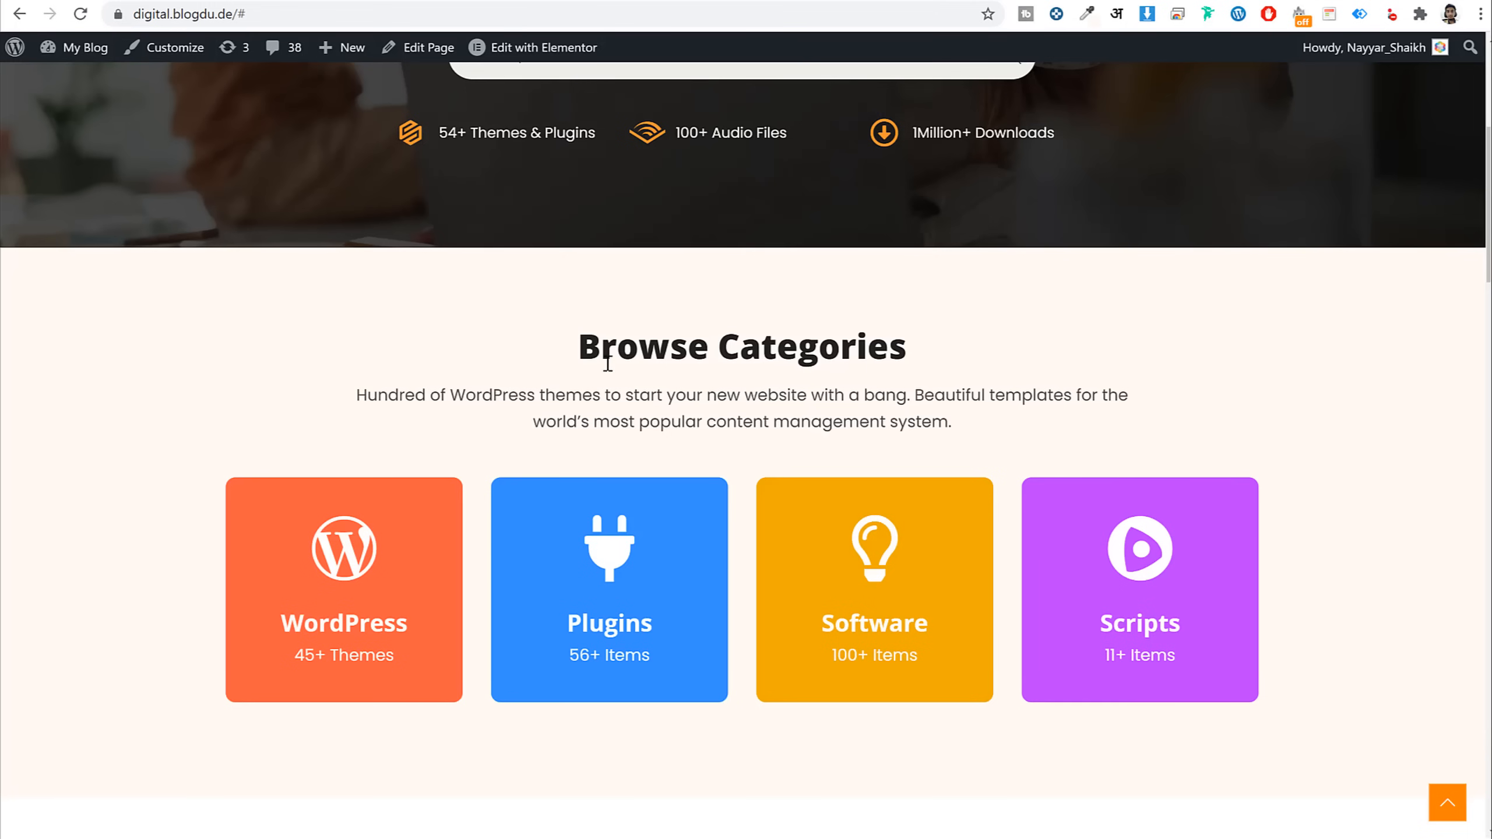
scroll(670, 350, down, 10)
Retitle the copied section's heading 'Featured Products'
triple_click(738, 132)
key(ctrl+c)
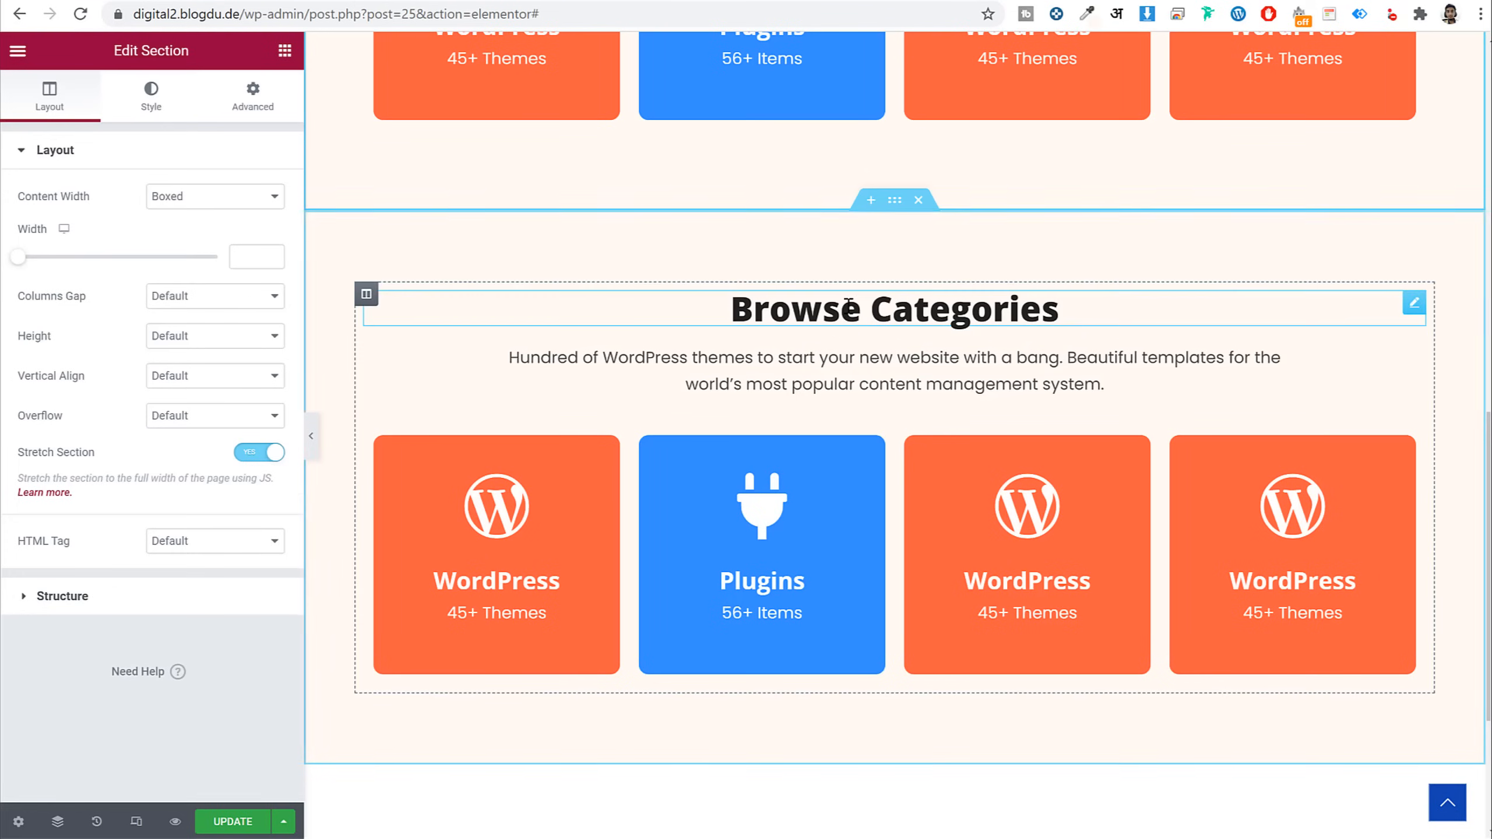
click(1051, 309)
triple_click(193, 248)
key(ctrl+v)
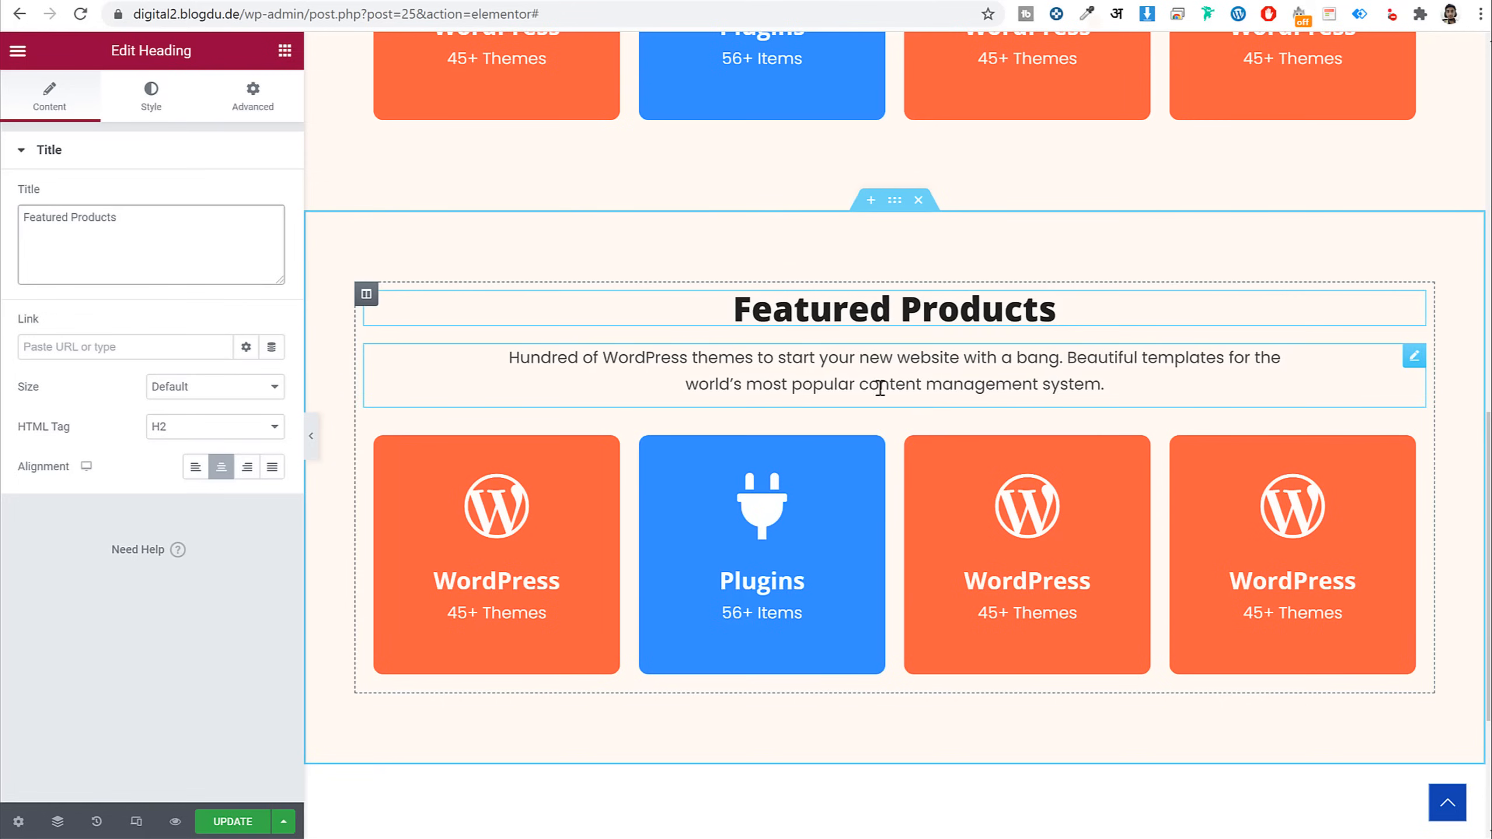
Clear the copy's cream background colour and delete its row of four cards
click(895, 201)
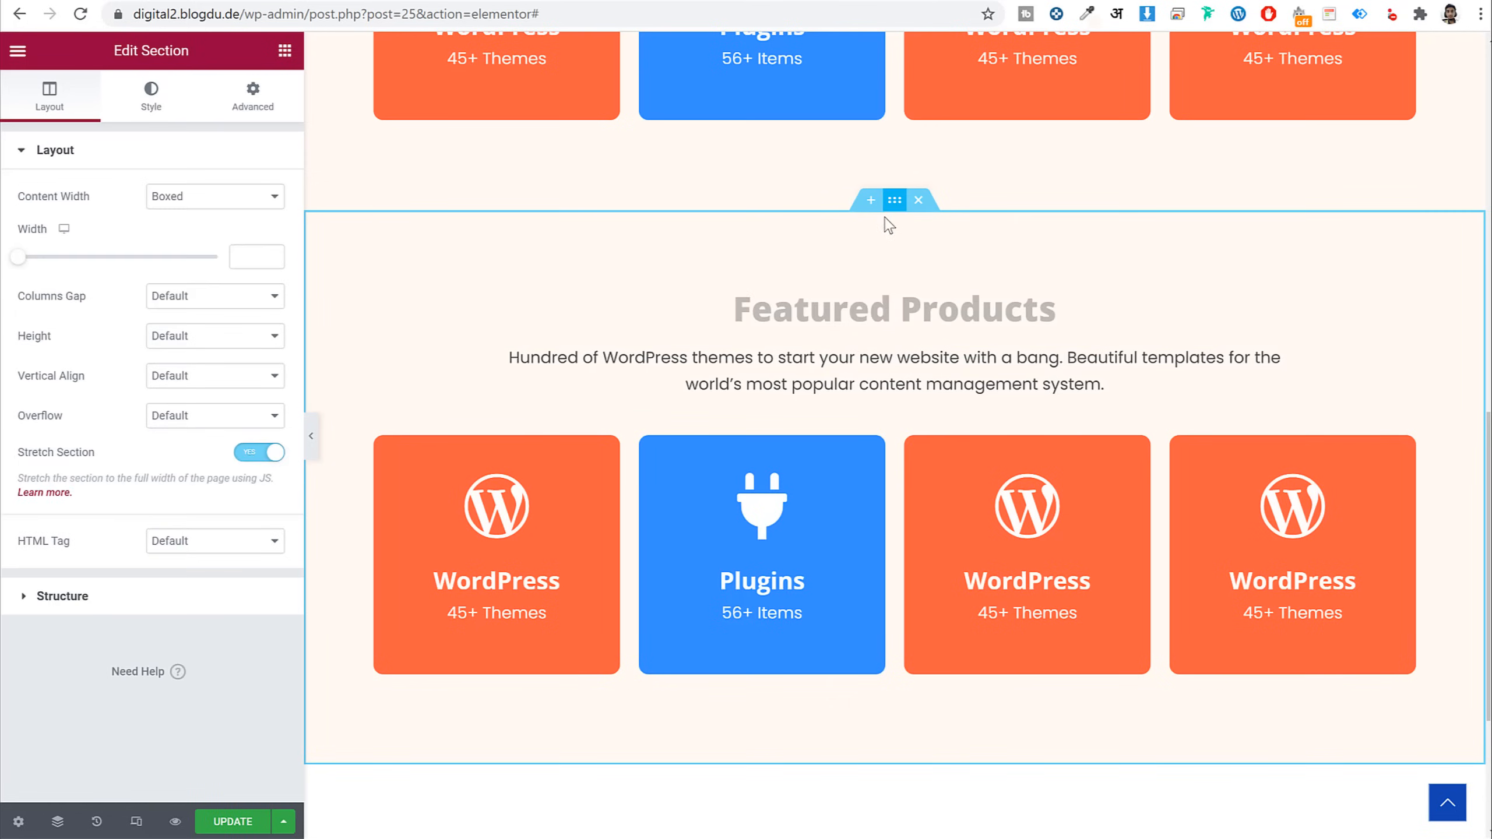
click(142, 93)
click(271, 276)
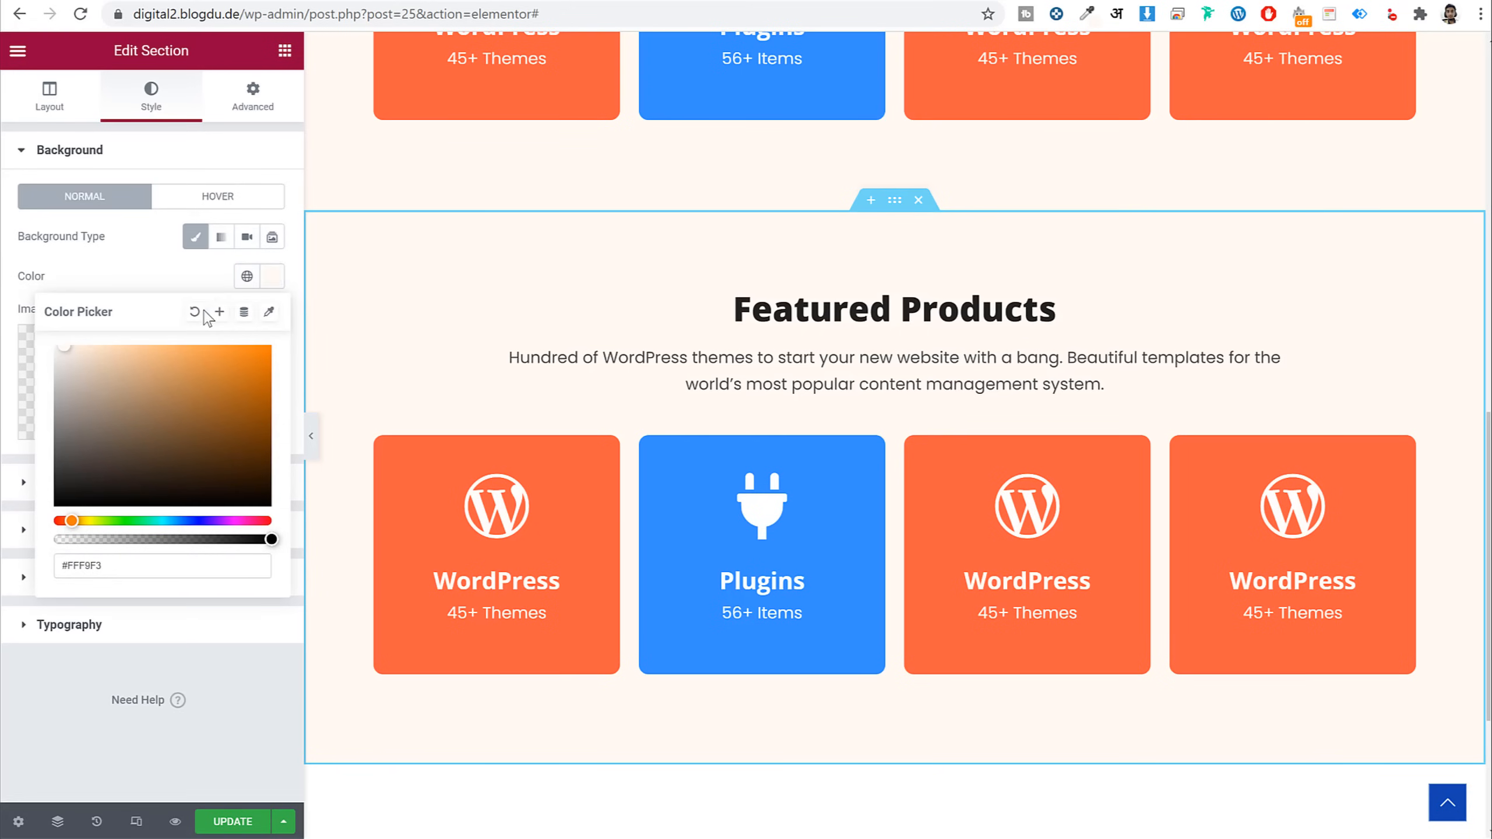
click(246, 310)
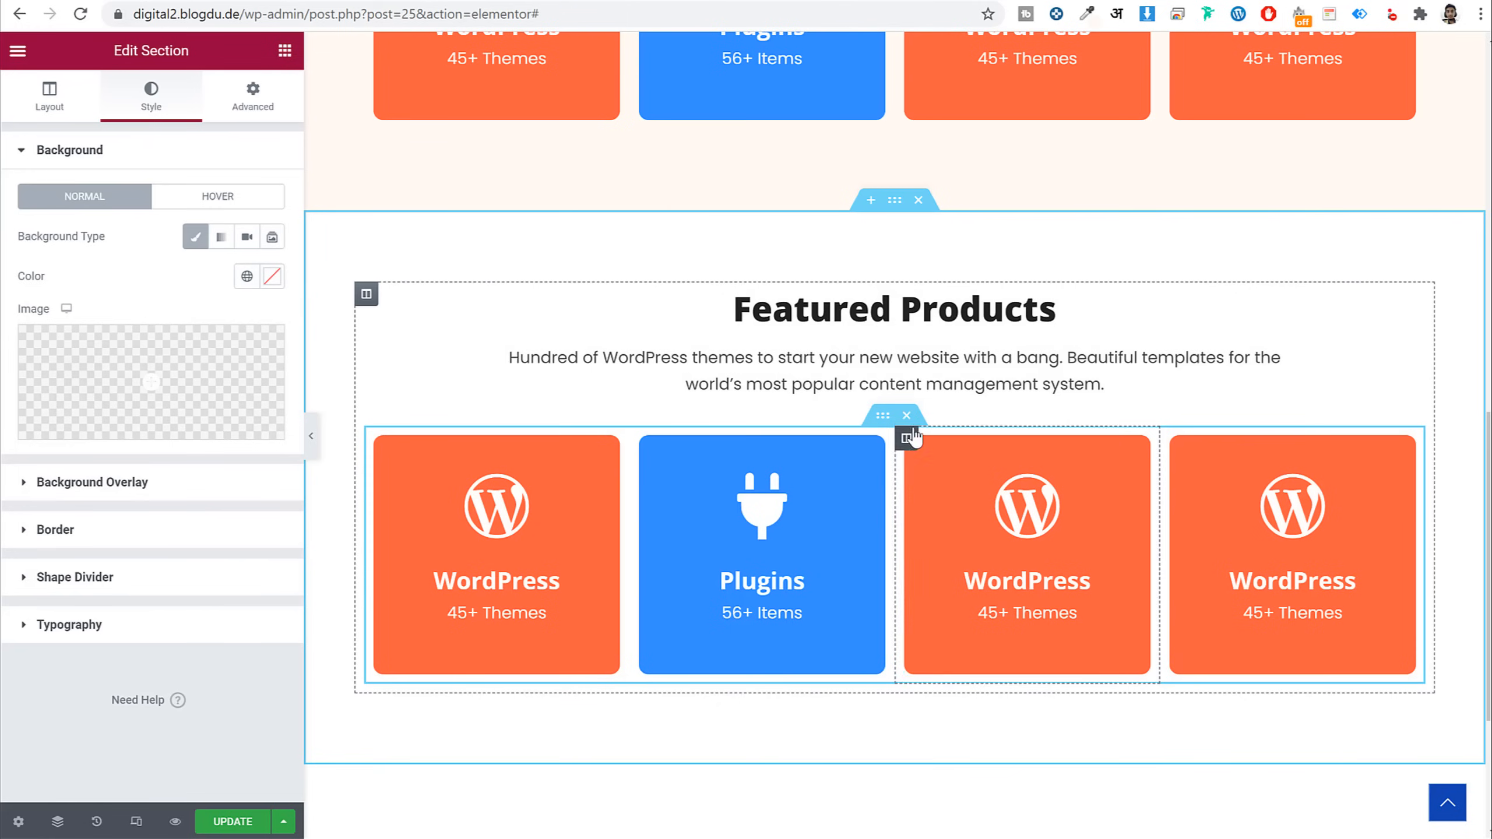
click(909, 417)
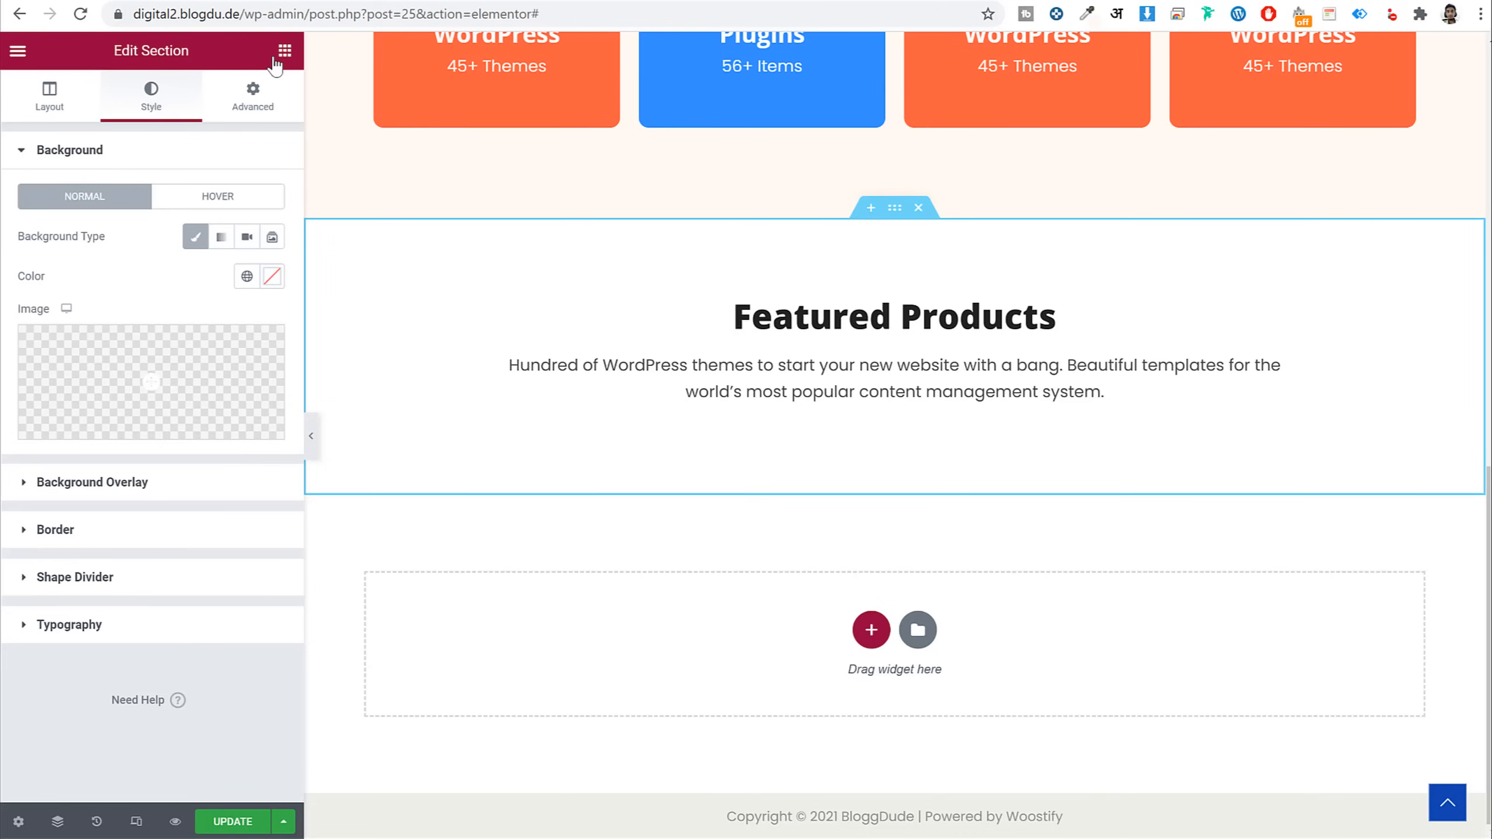
Place a Shortcode widget, found by searching 'sho', under the Featured Products text, then open a new tab
click(285, 50)
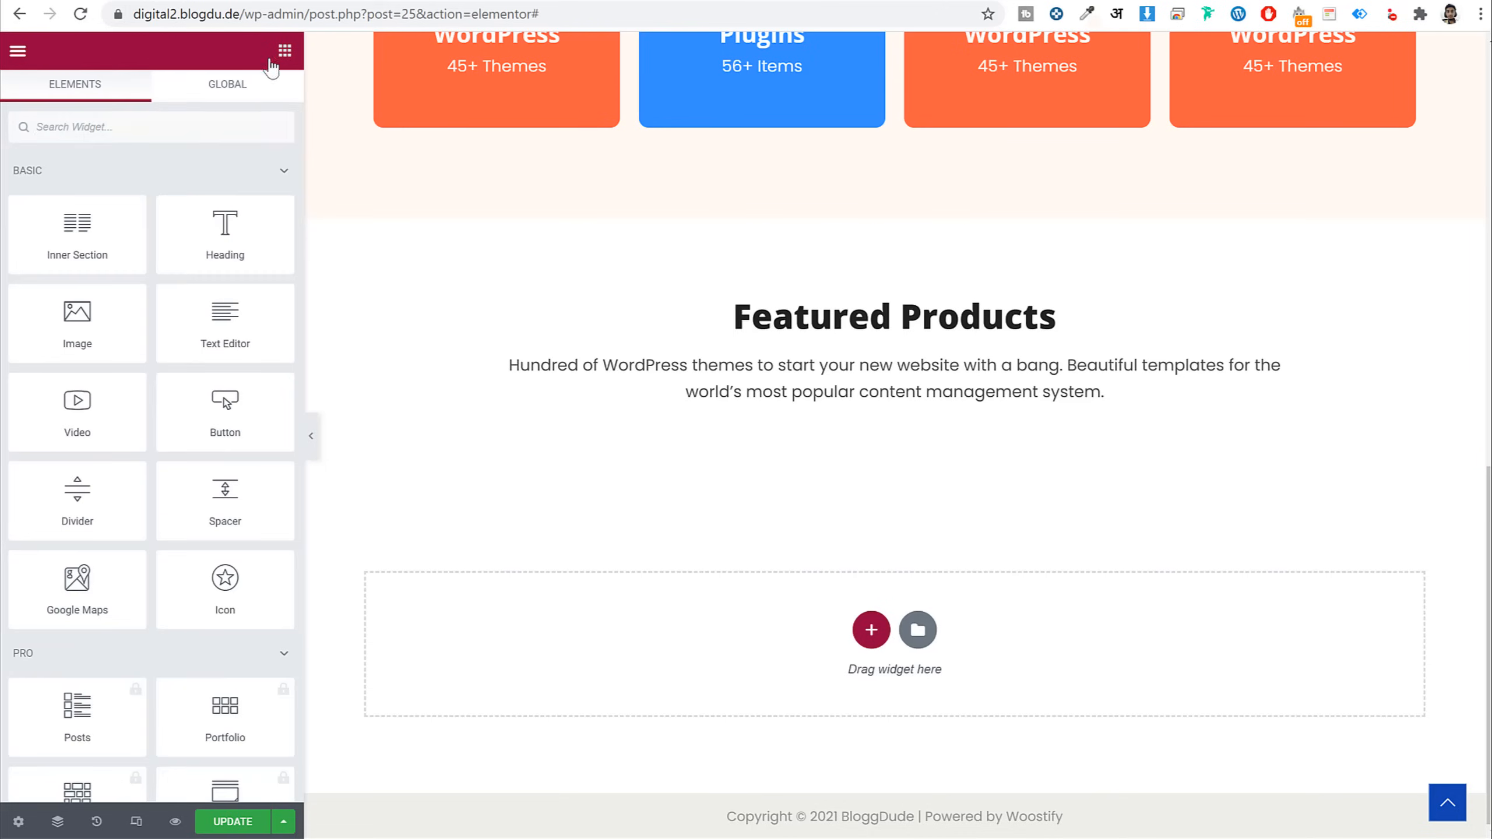
click(161, 122)
text(sho)
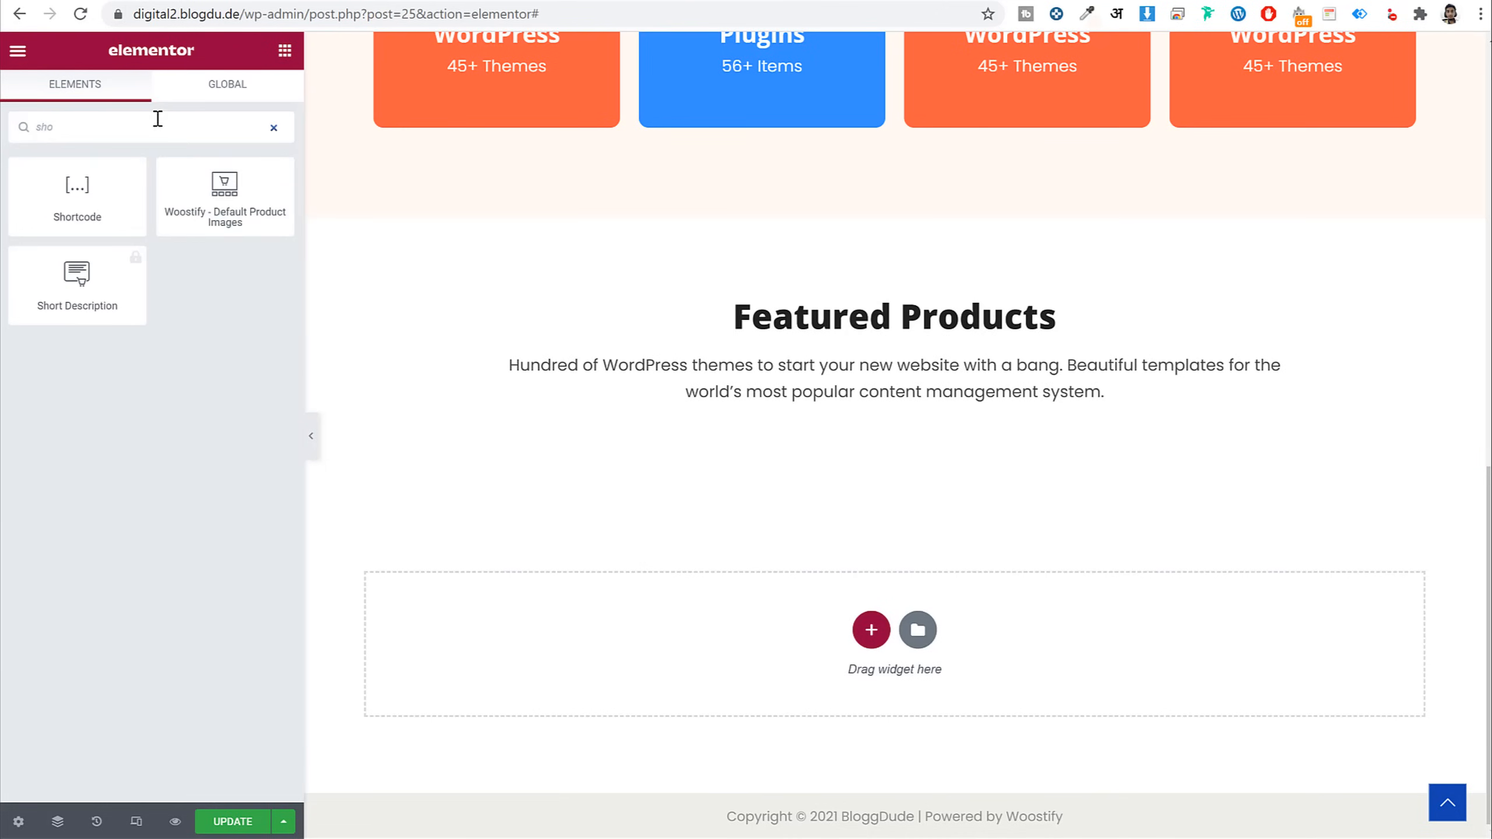
drag(69, 186, 873, 397)
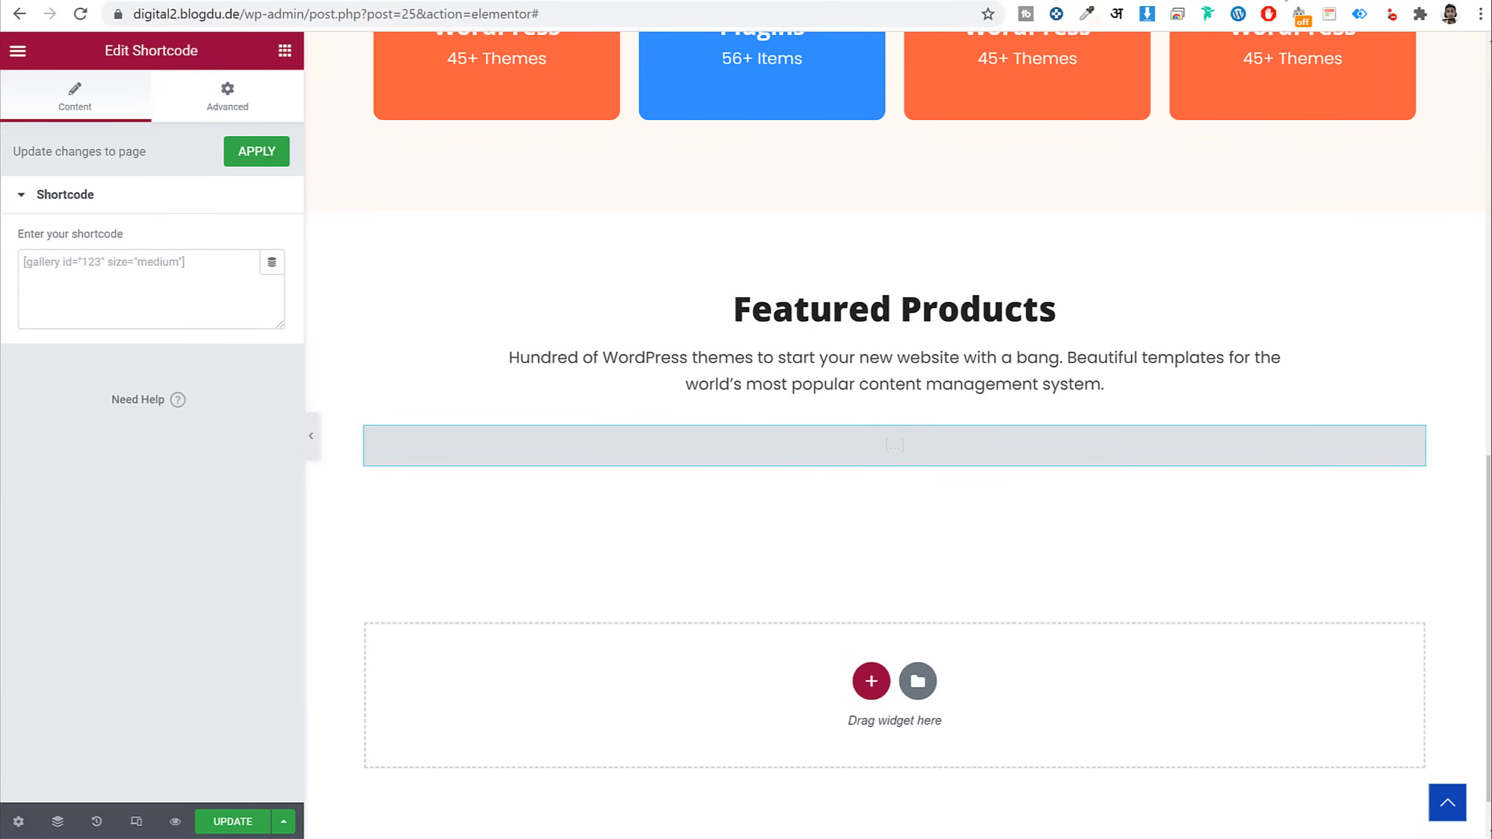
key(ctrl+t)
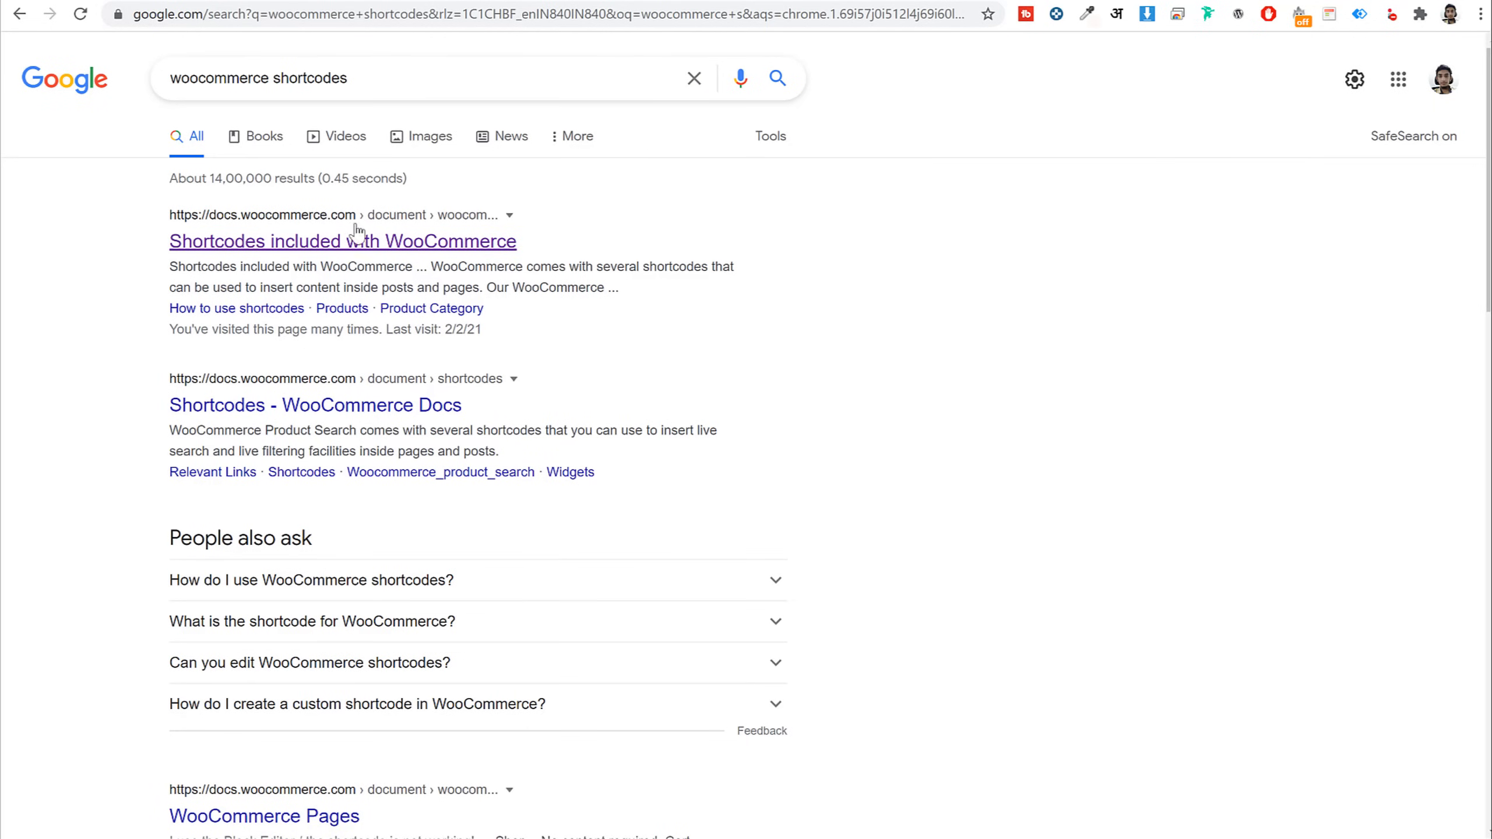
Open 'Shortcodes included with WooCommerce' and select the Scenario 2 featured products shortcode
click(273, 234)
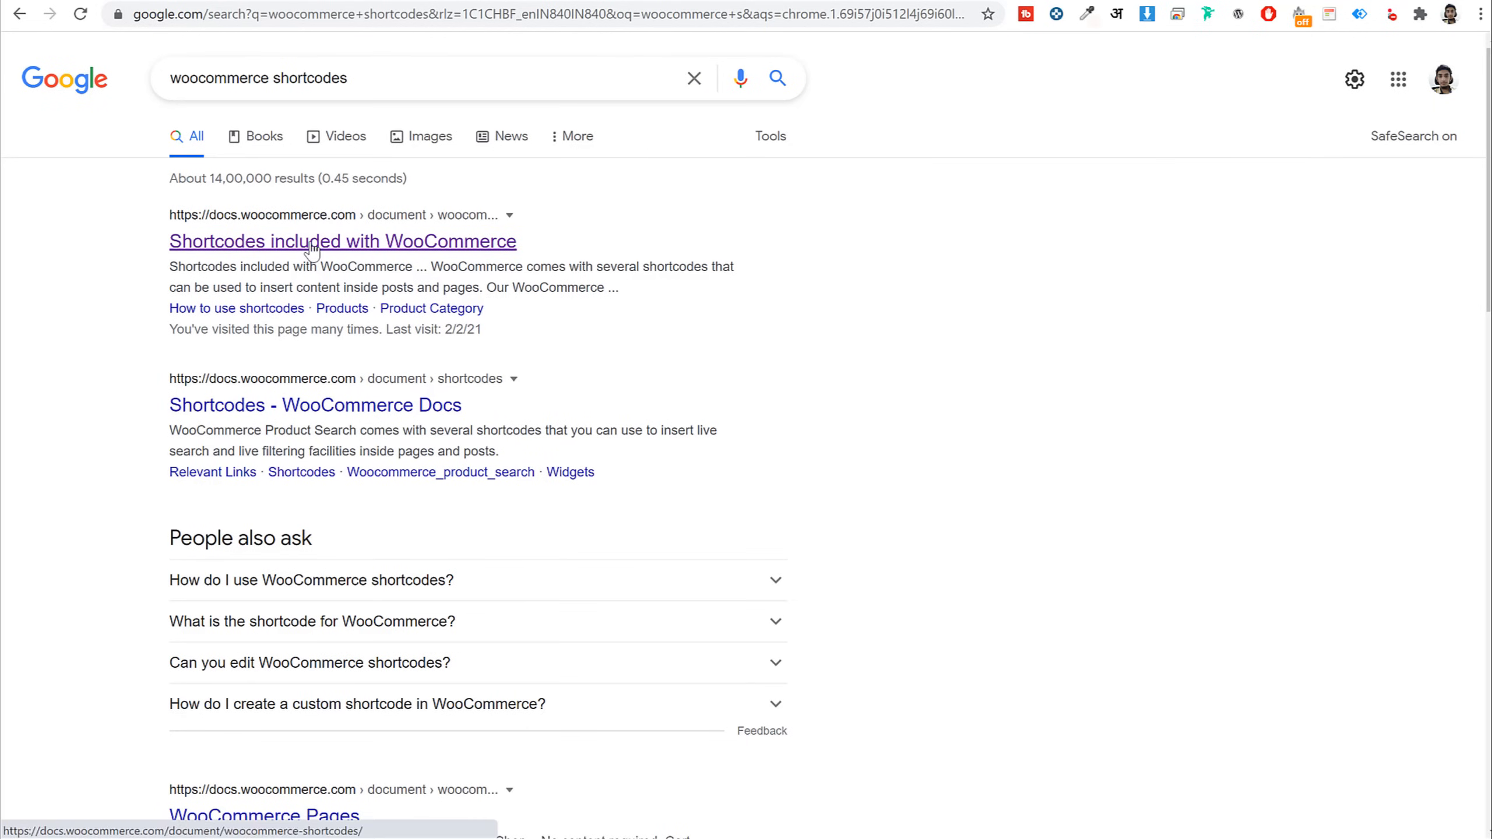
scroll(1163, 369, down, 15)
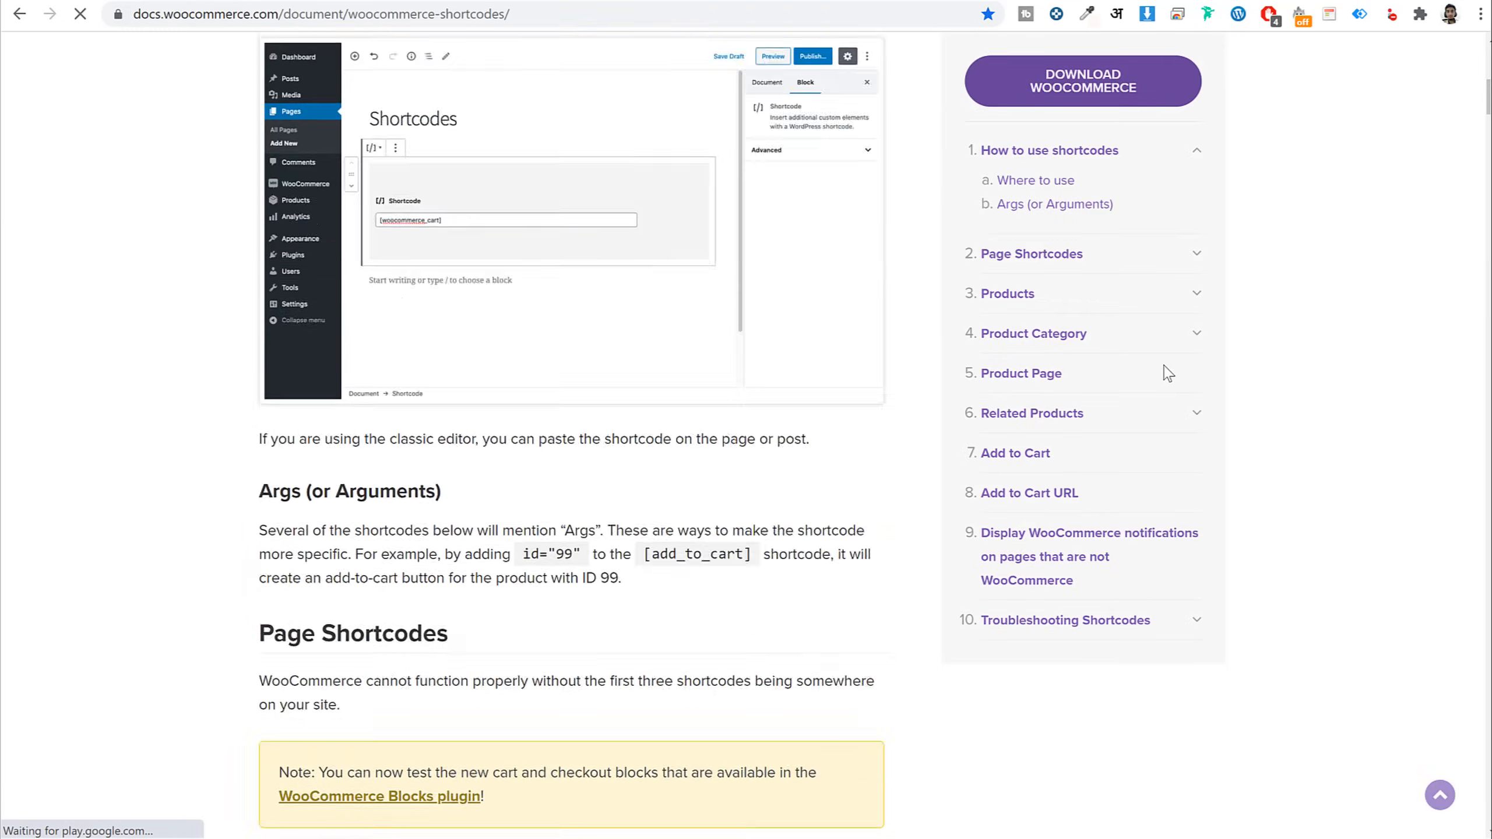
scroll(463, 382, up, 8)
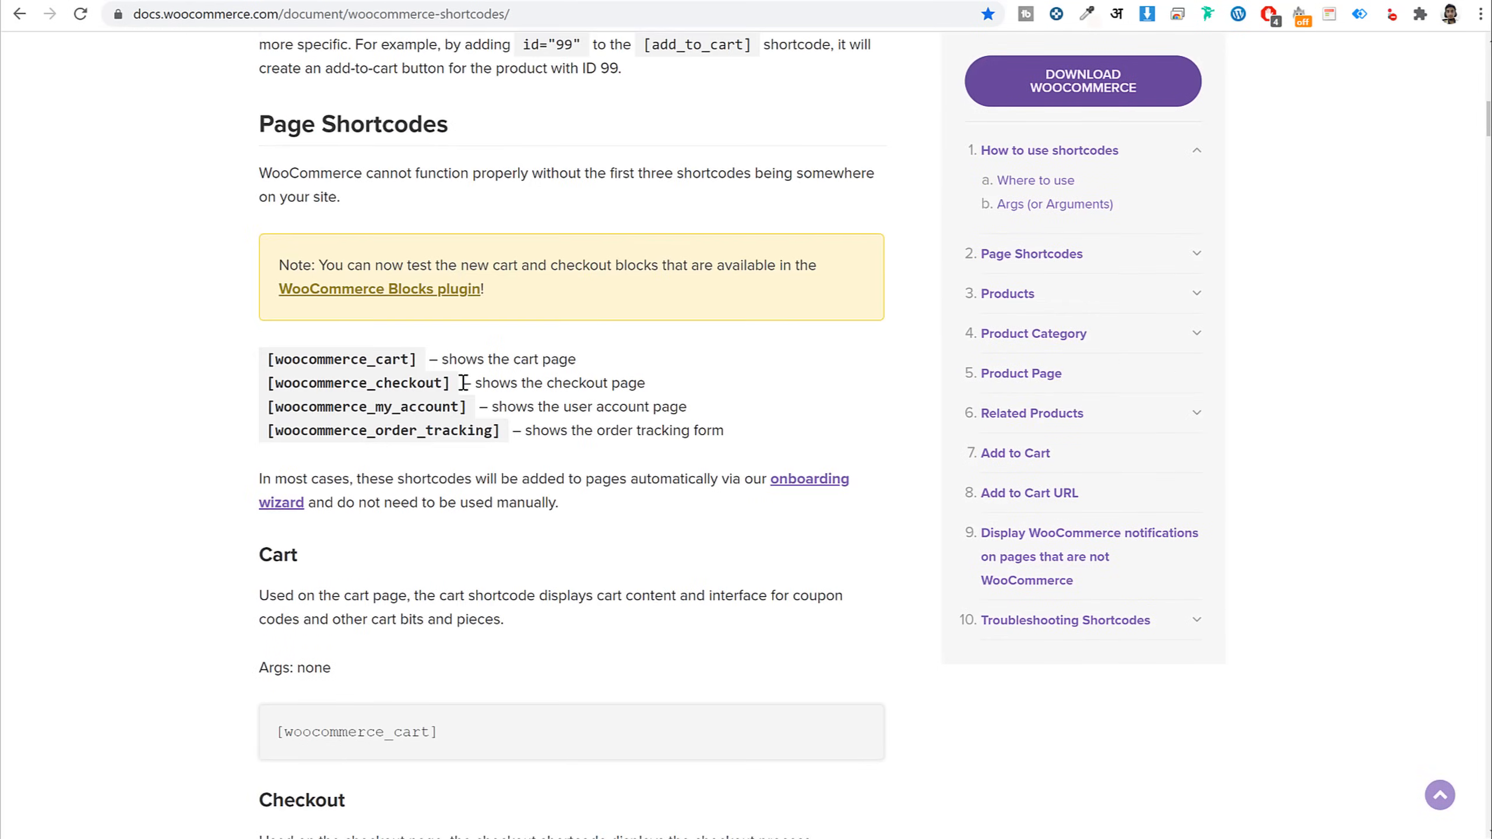
drag(301, 359, 425, 385)
click(451, 415)
scroll(516, 470, down, 20)
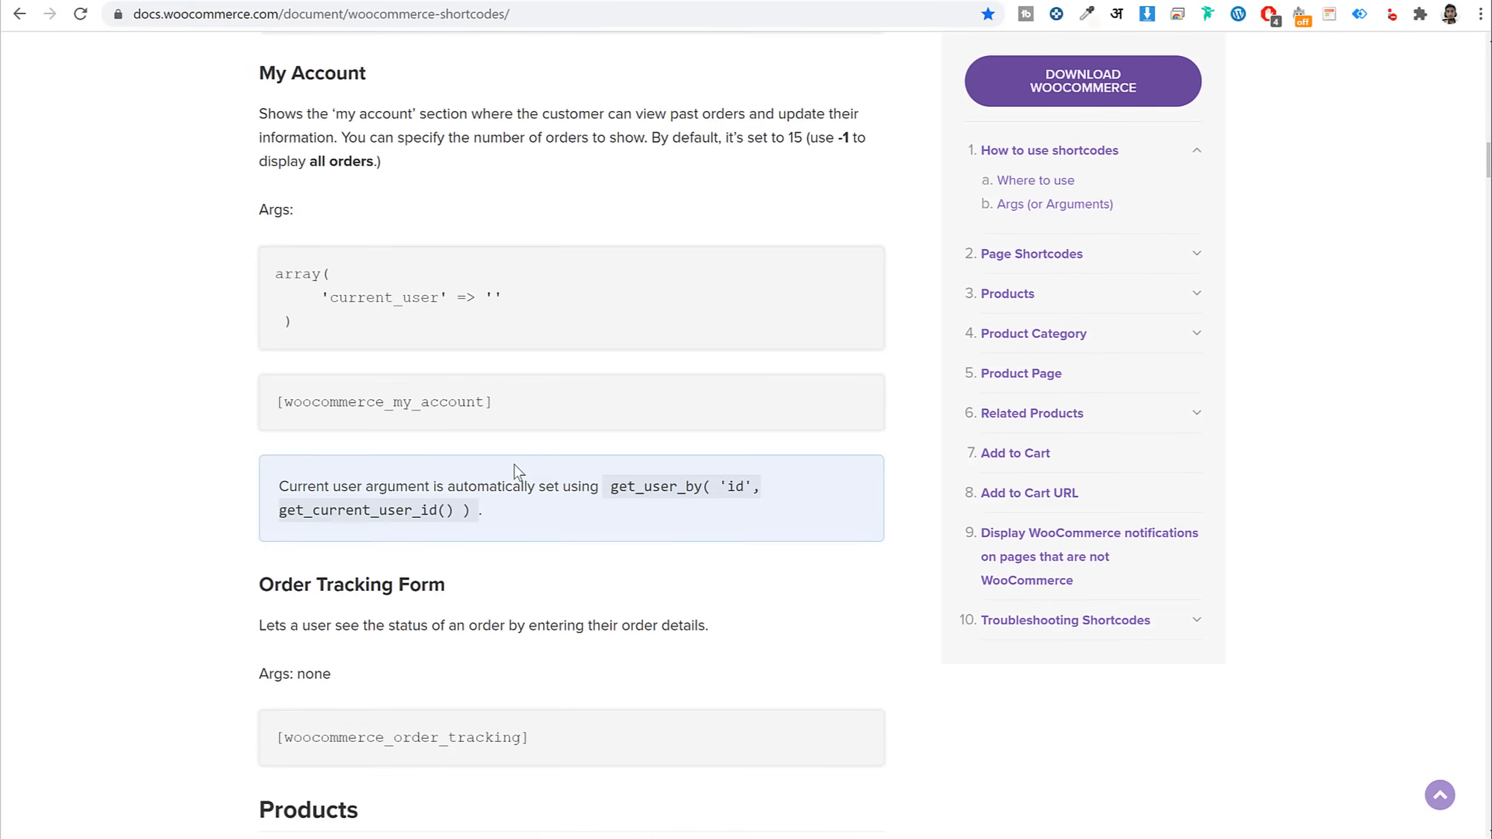
scroll(516, 470, down, 20)
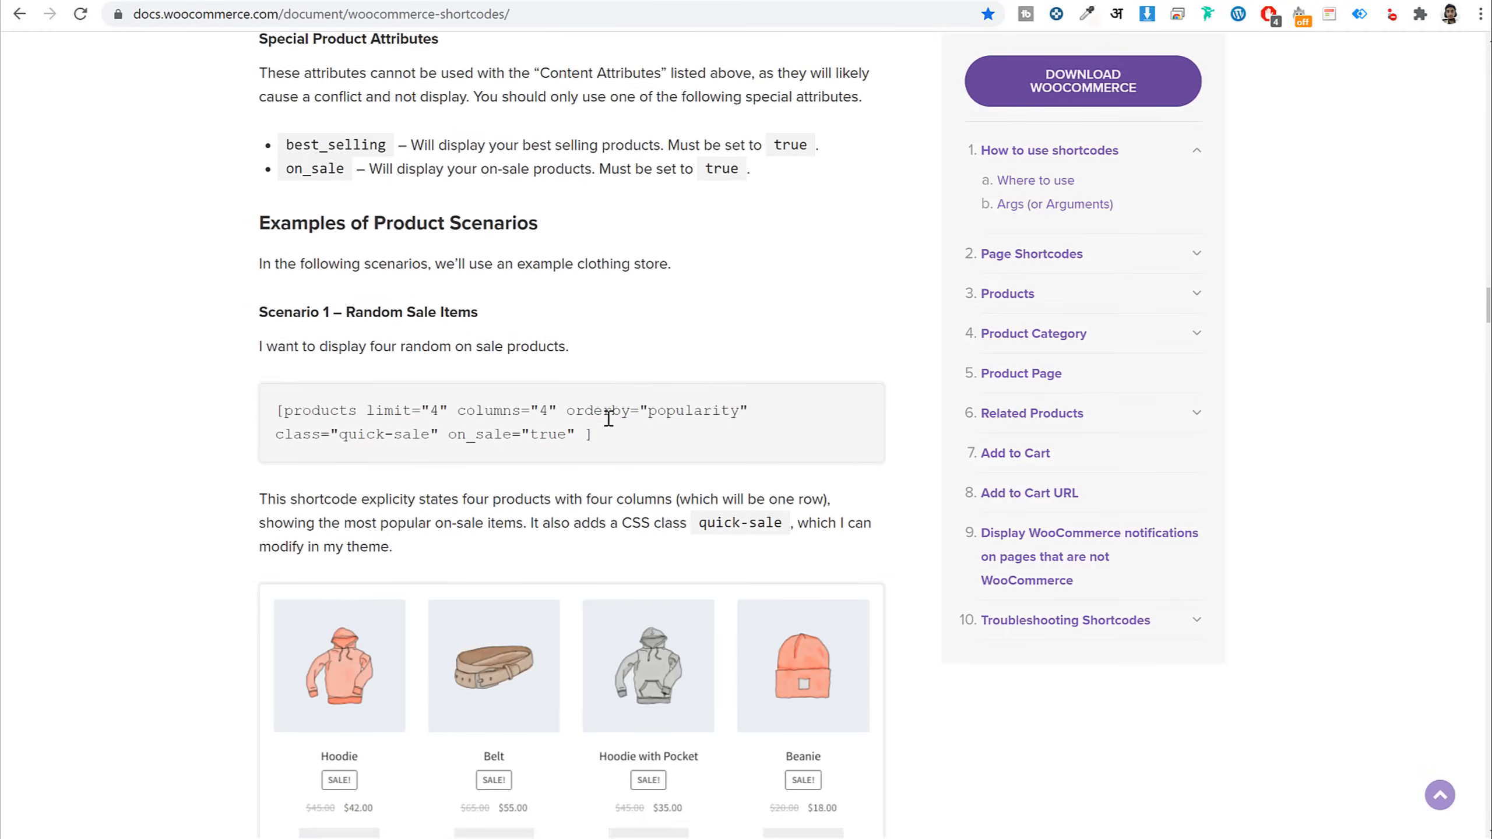
scroll(609, 417, down, 8)
scroll(611, 426, down, 3)
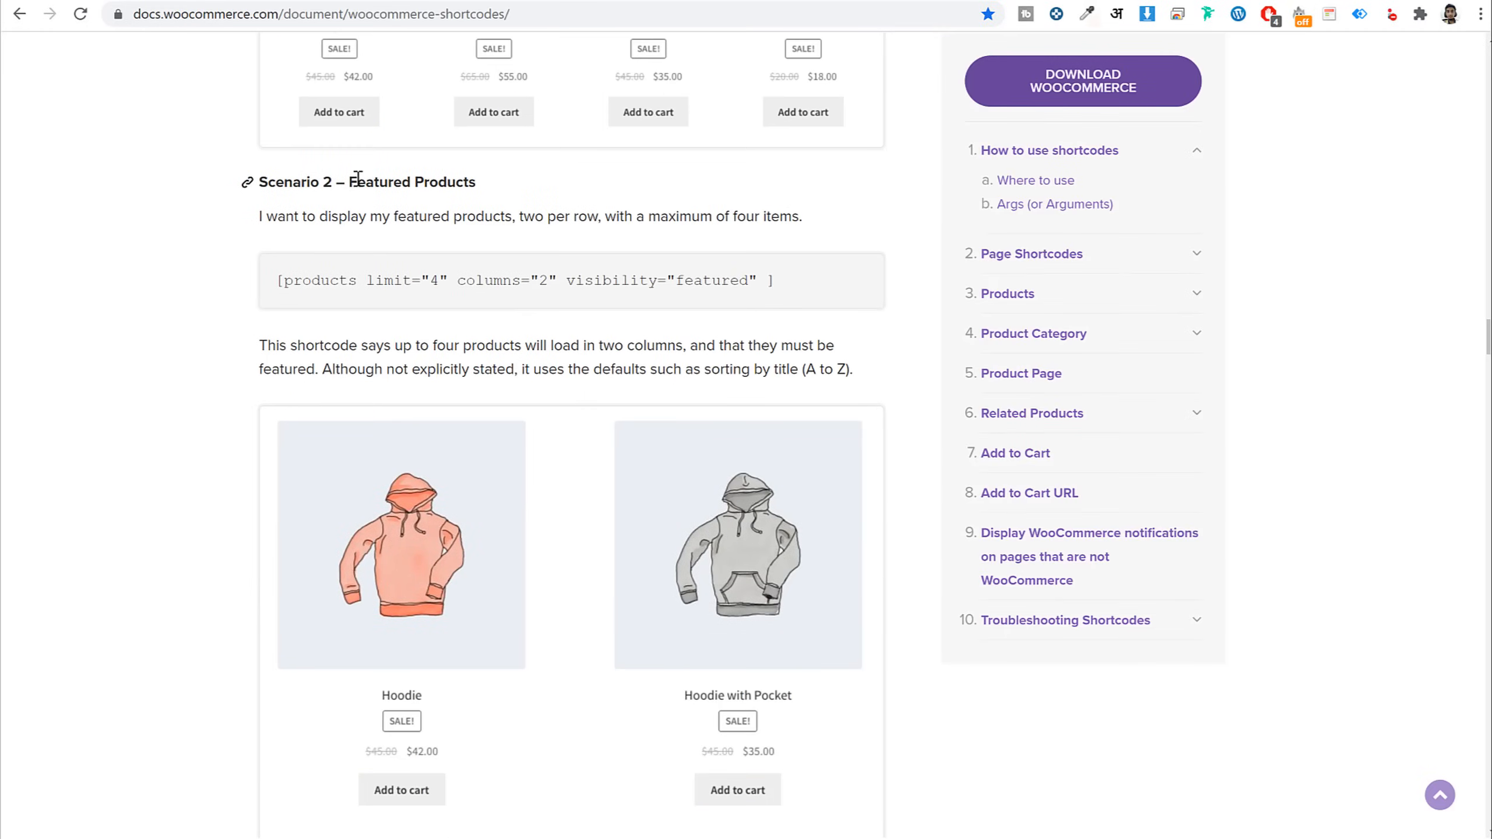
drag(351, 182, 499, 198)
triple_click(711, 281)
key(ctrl+c)
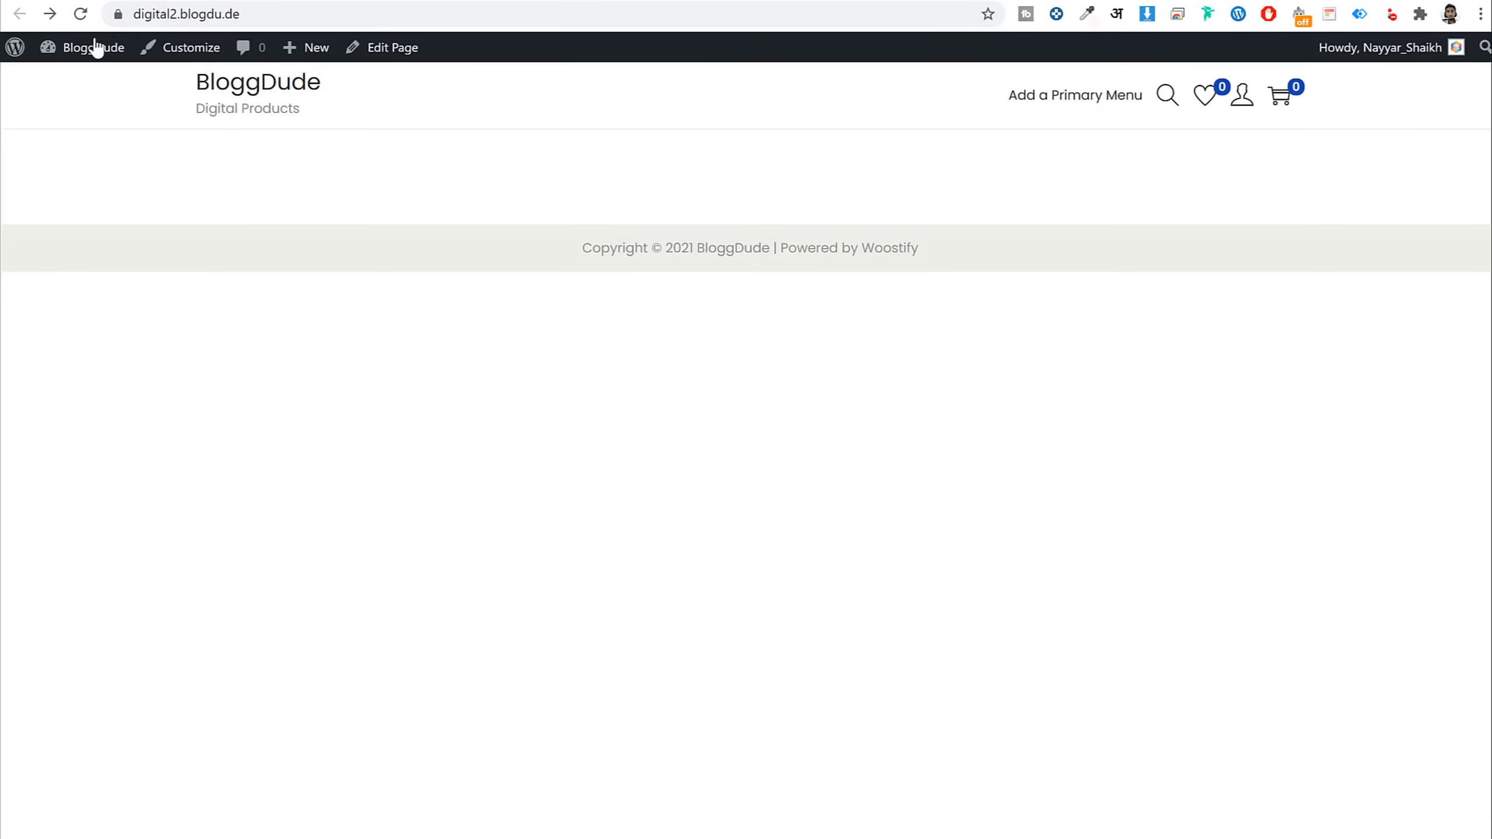
click(64, 51)
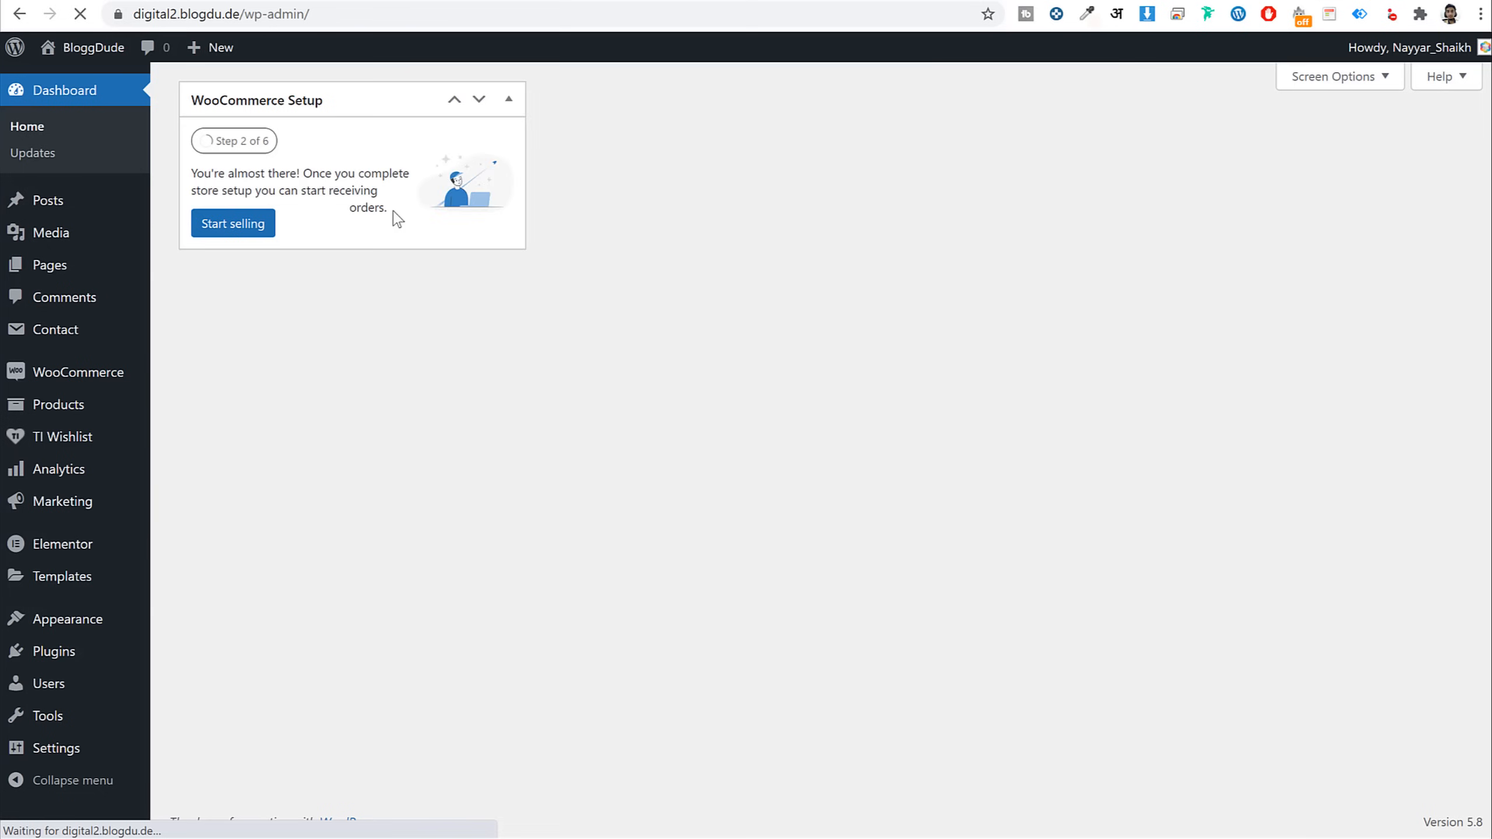
mouse_move(85, 413)
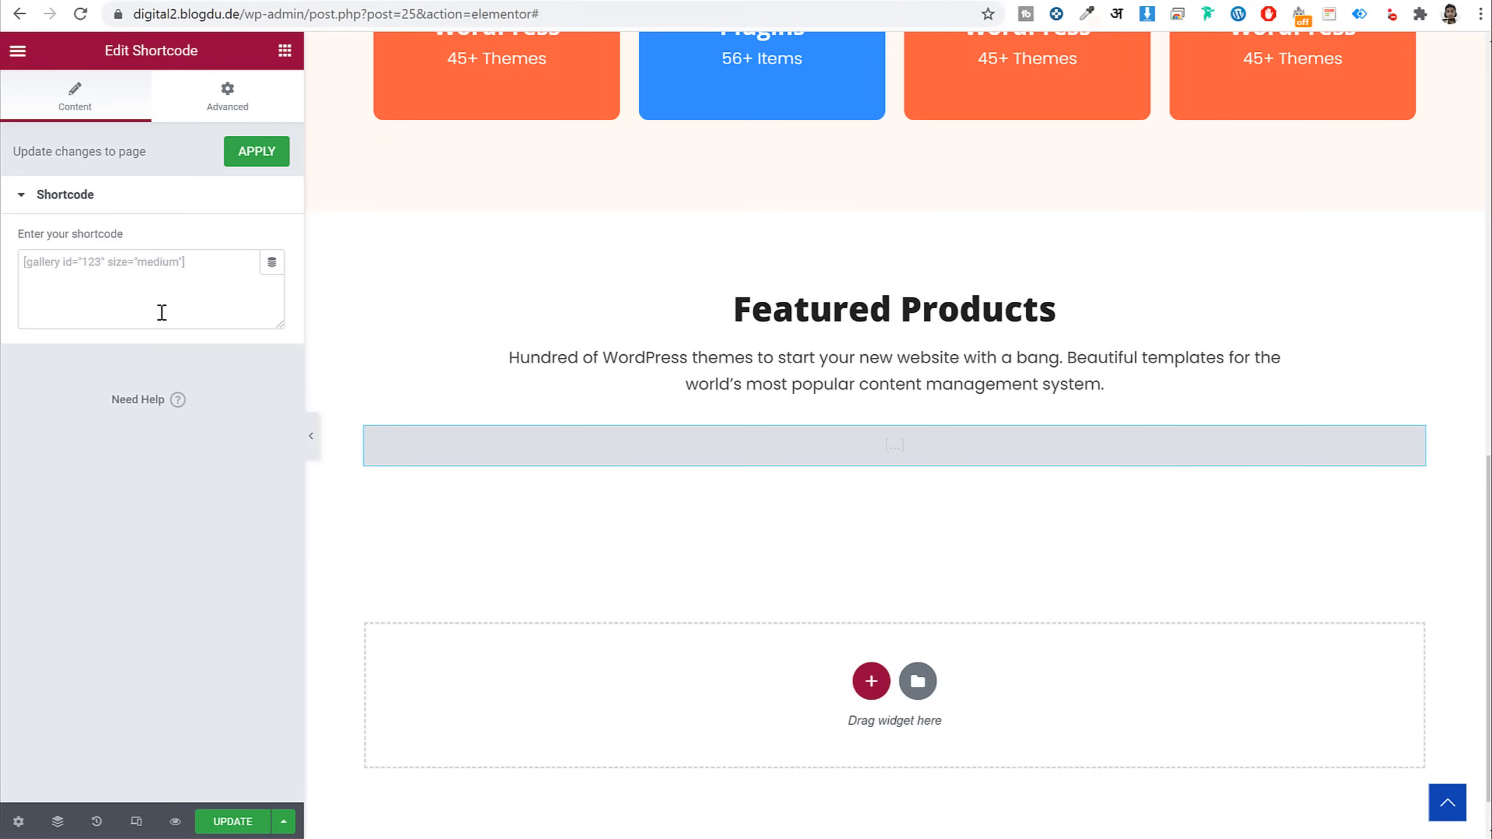
click(156, 303)
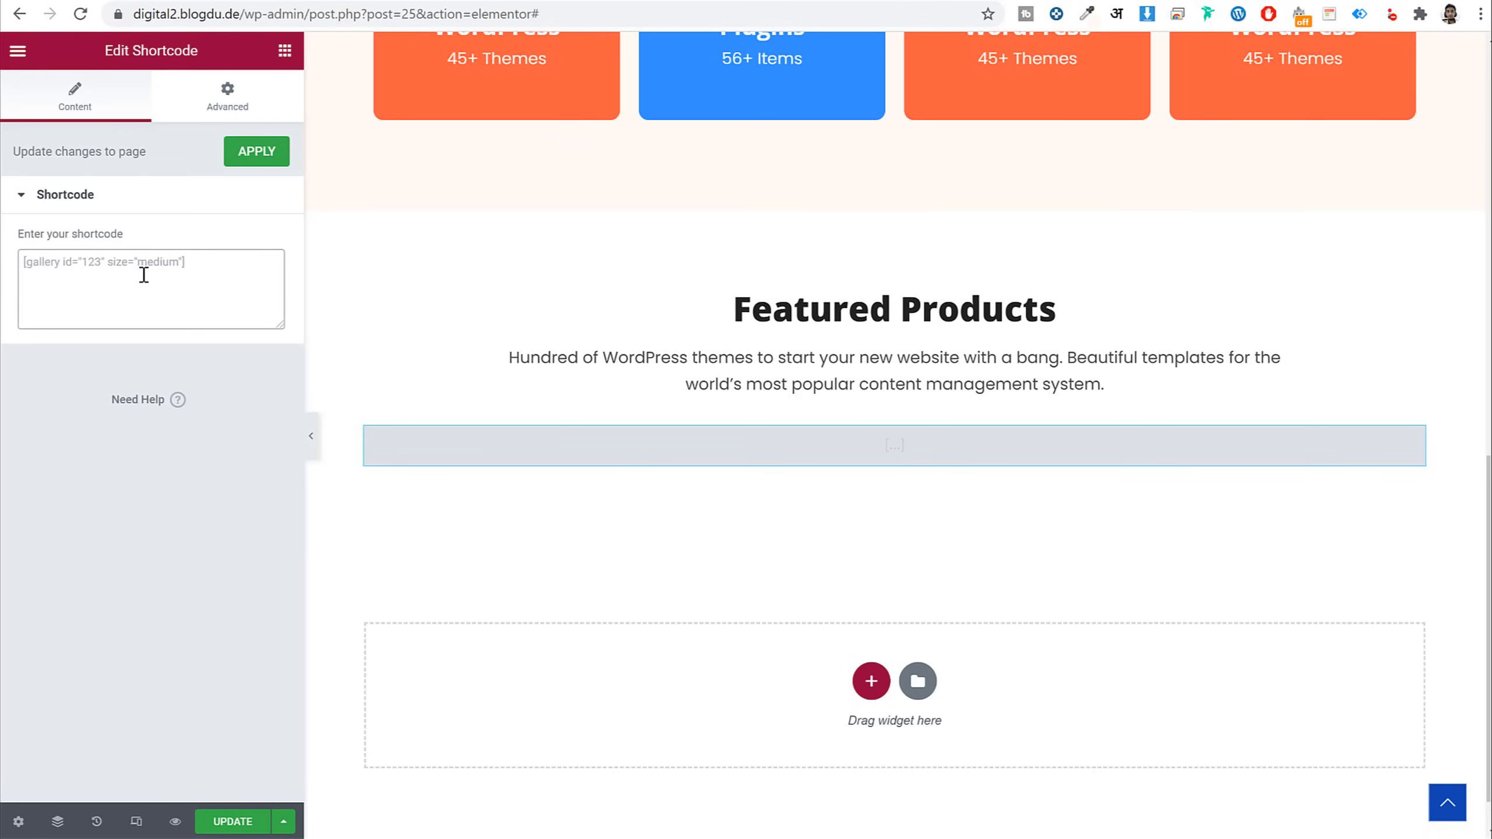
Paste the featured products shortcode and change it to limit="8" columns="4"
key(ctrl+v)
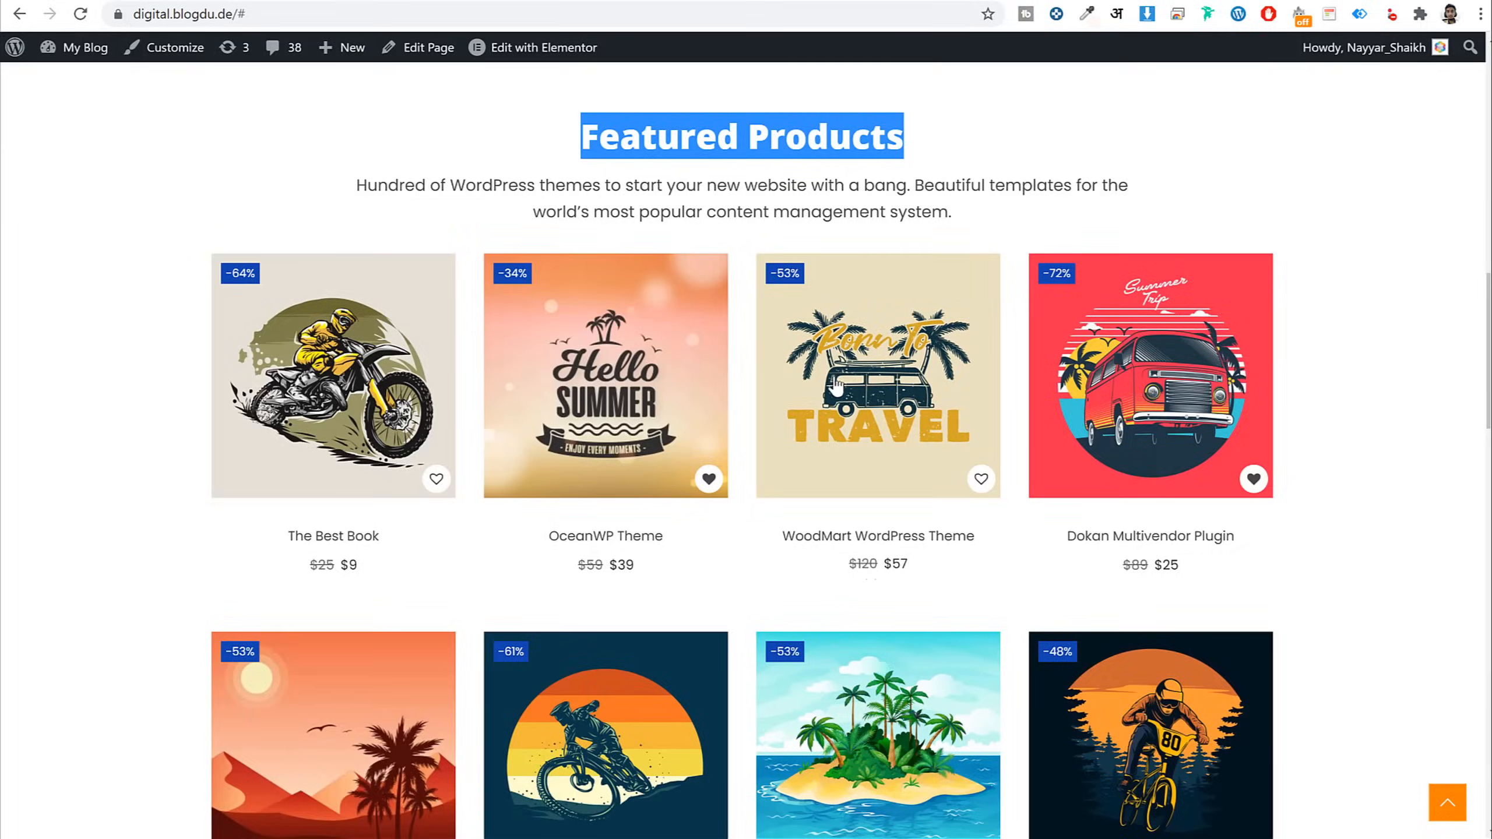
scroll(589, 330, down, 3)
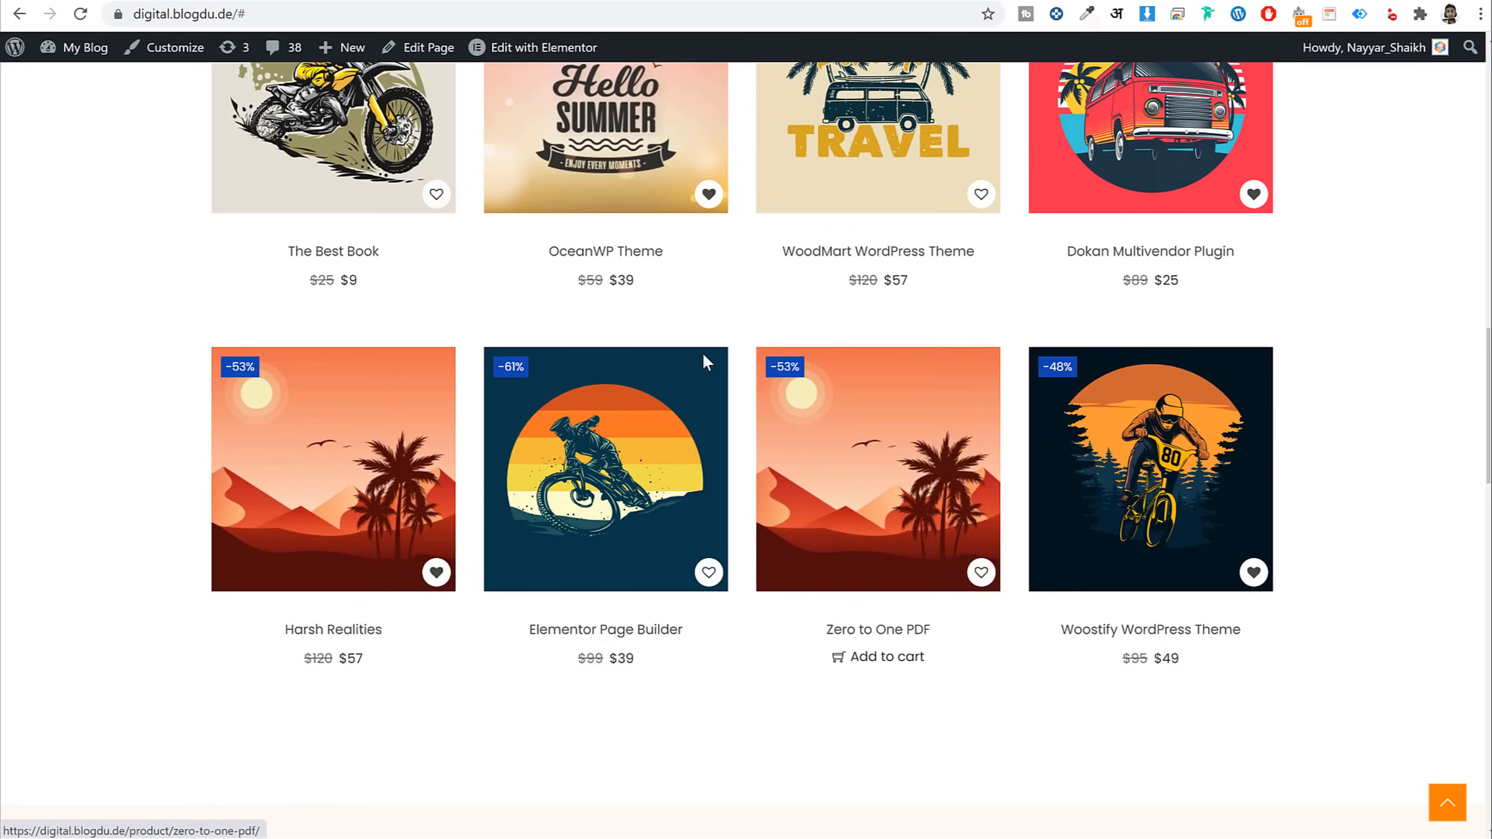
scroll(590, 330, up, 1)
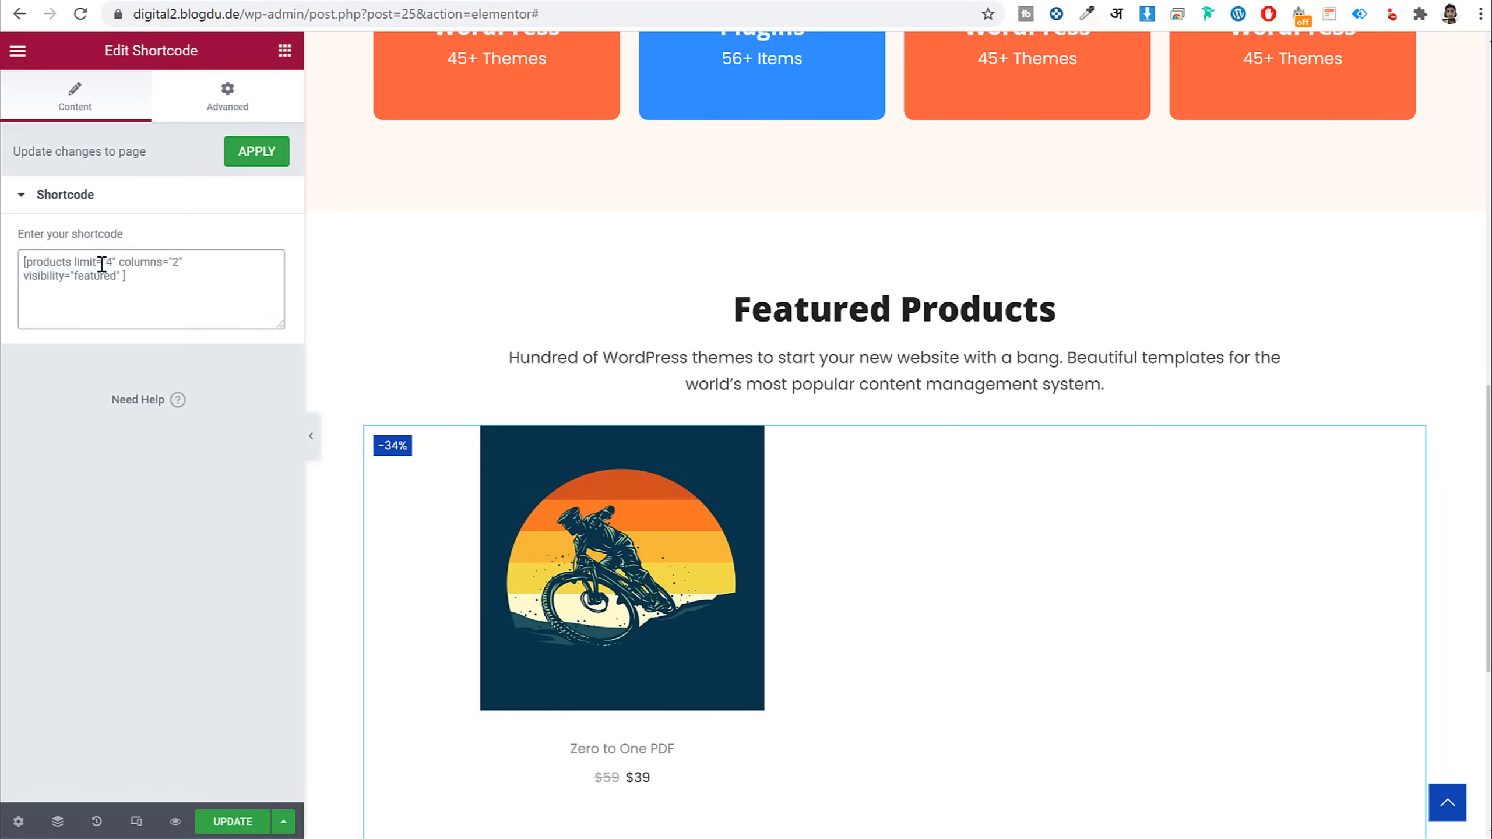
text(8)
text(4)
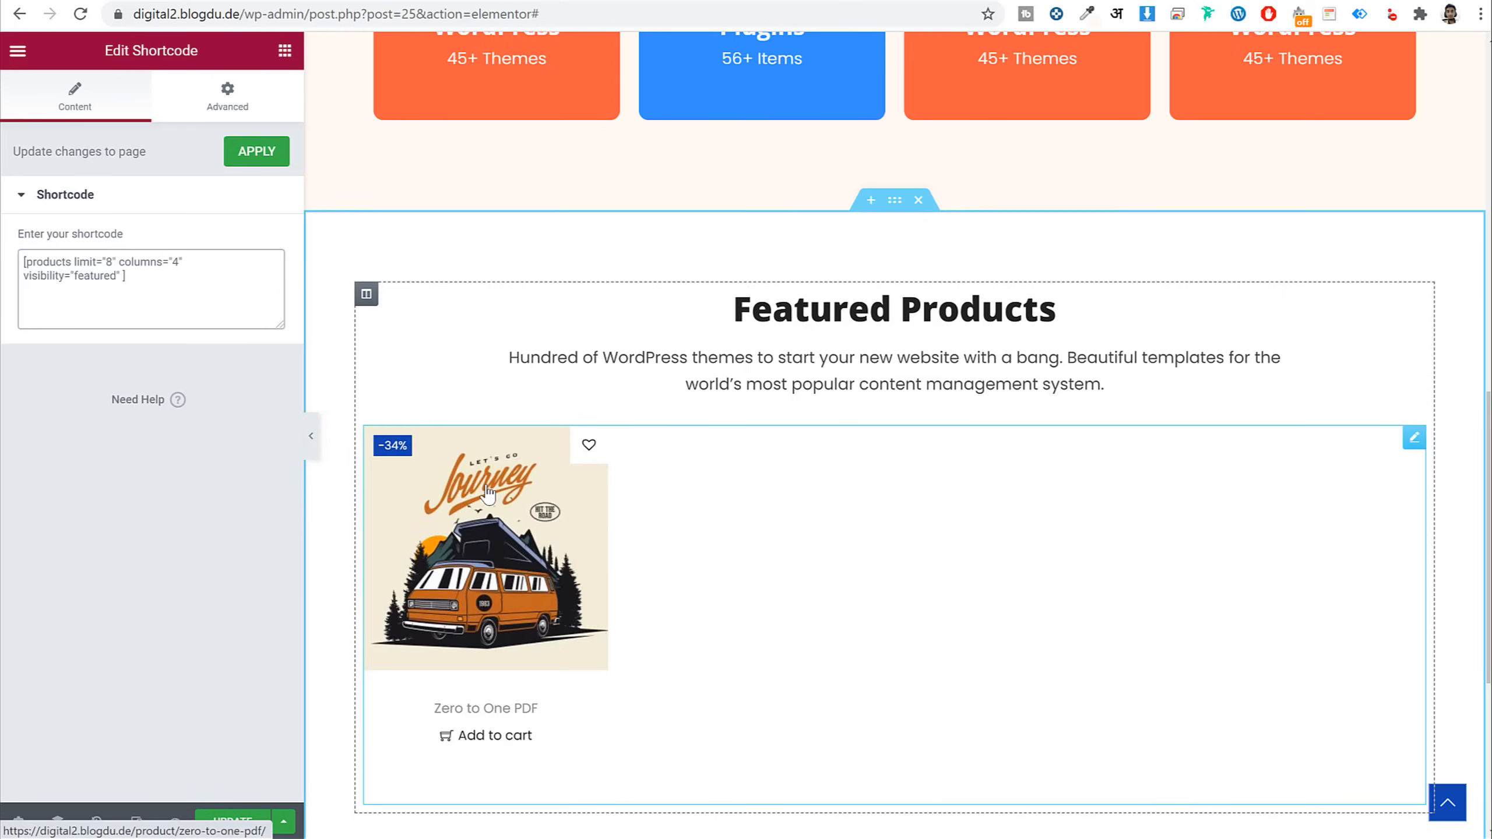
Save the page with UPDATE and check the resulting product grid
scroll(722, 379, down, 3)
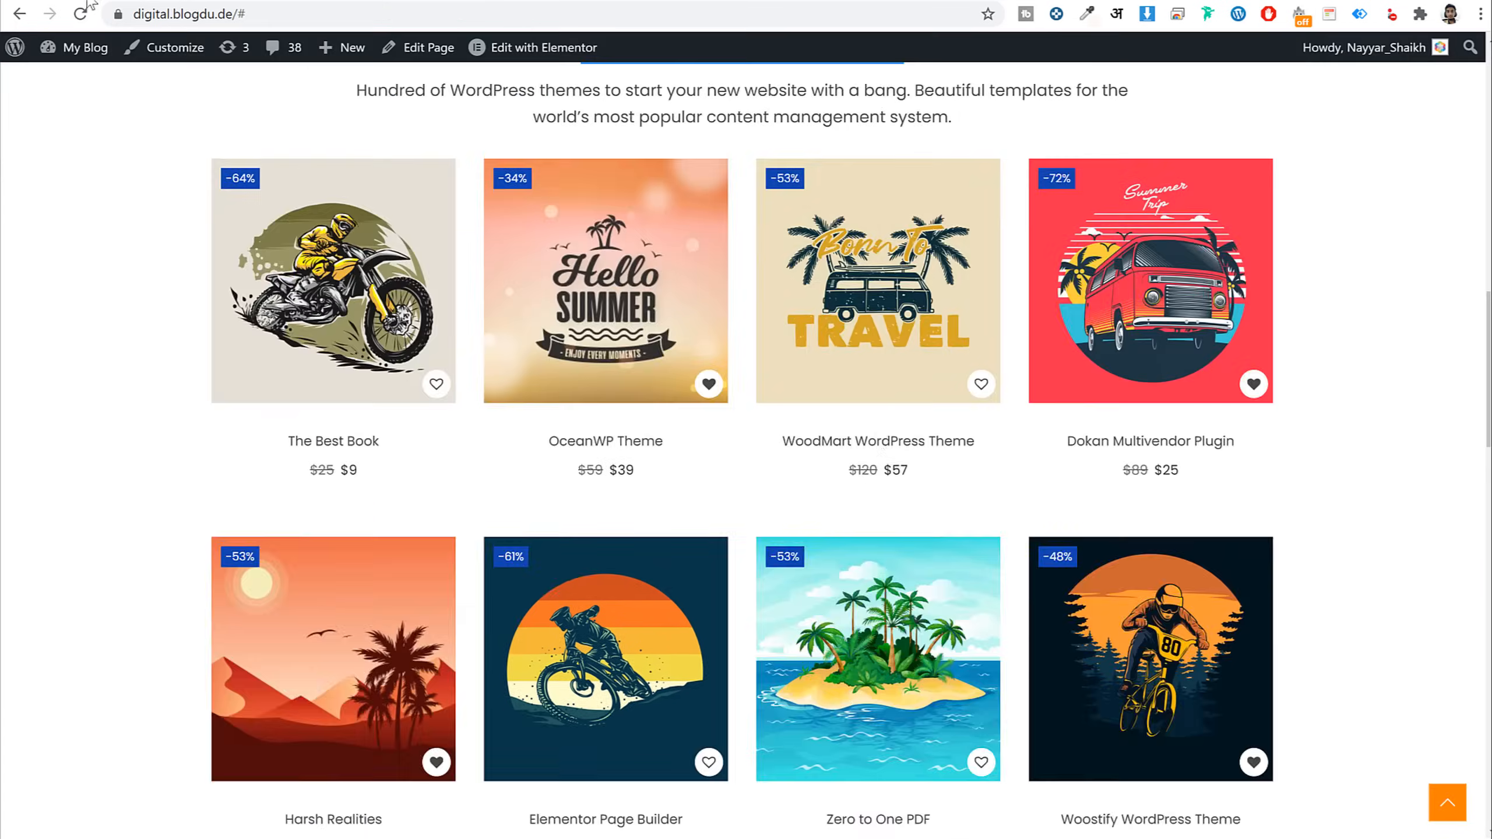
scroll(903, 355, down, 4)
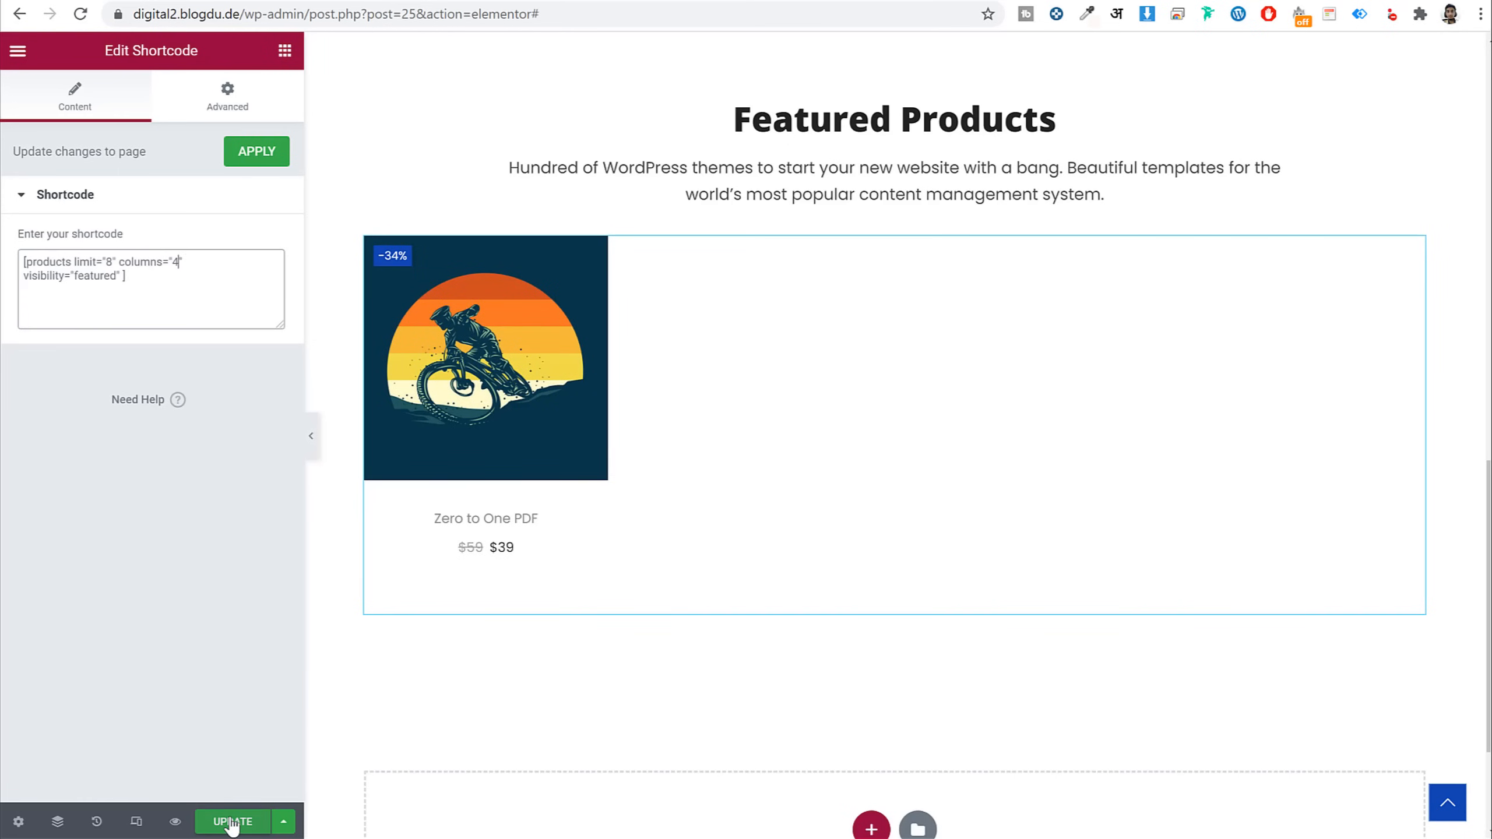
click(232, 823)
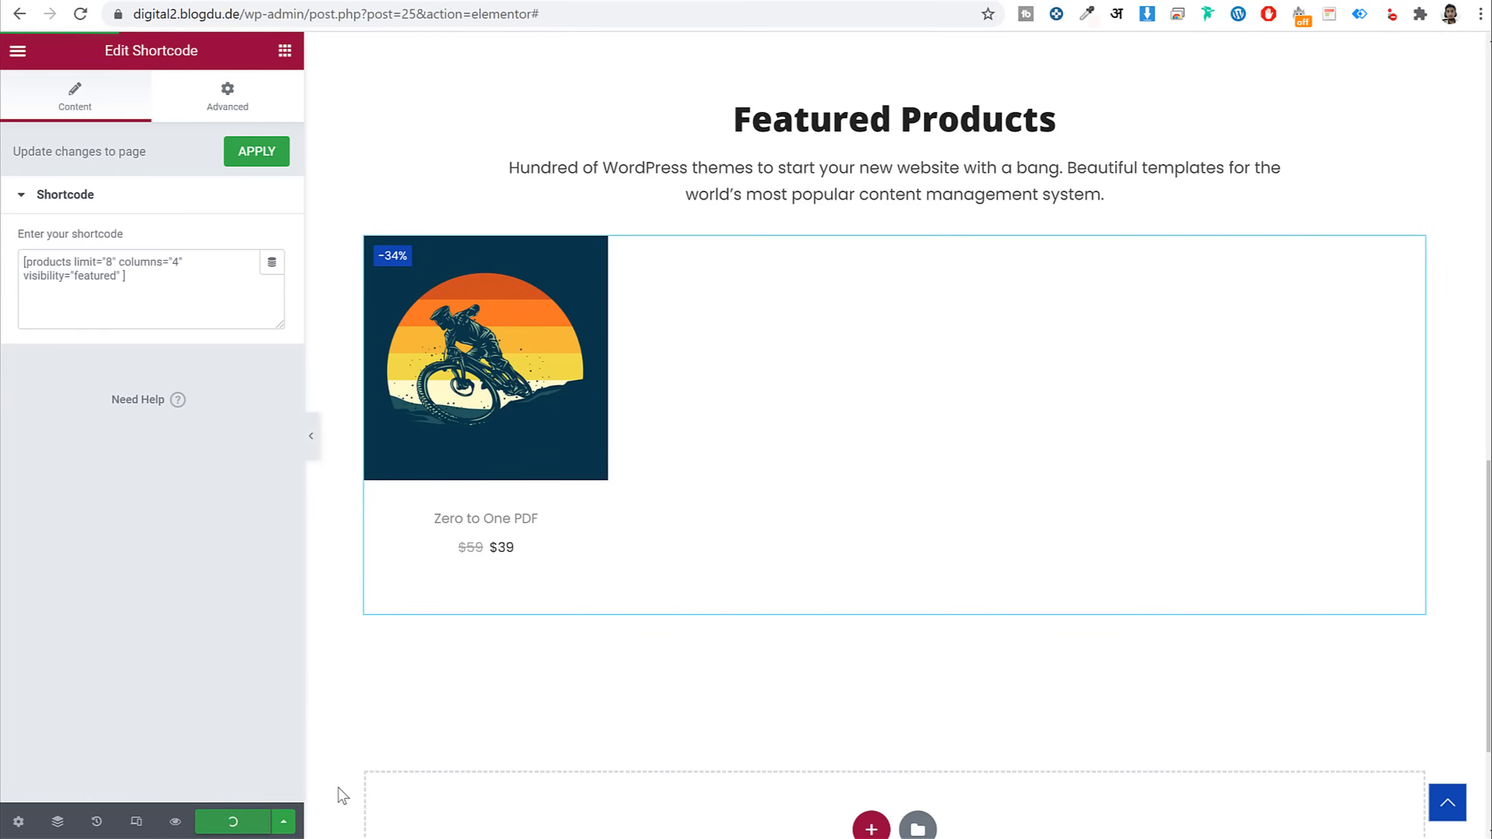
scroll(1154, 442, up, 5)
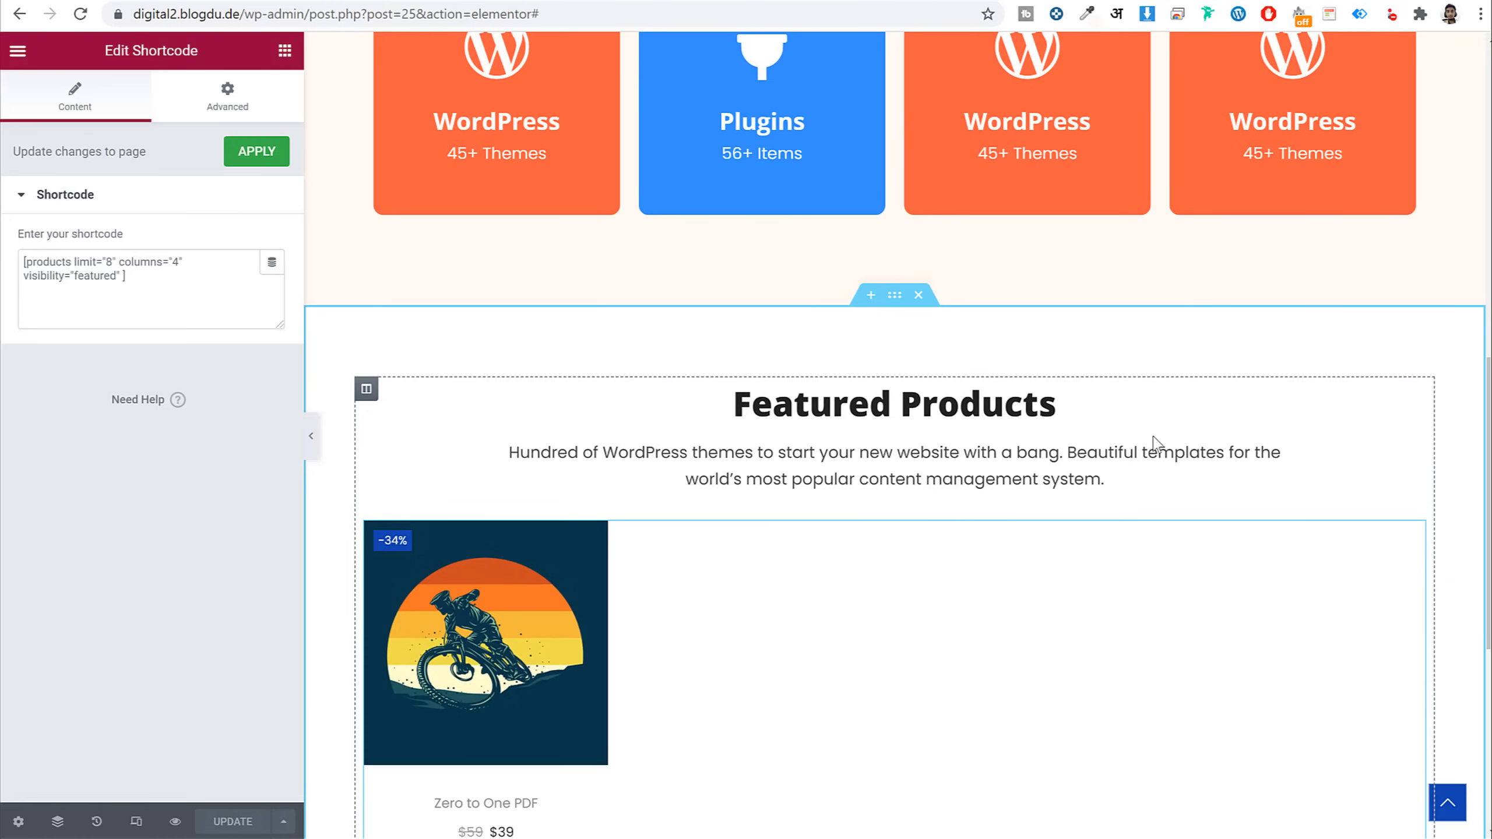
scroll(1154, 441, down, 8)
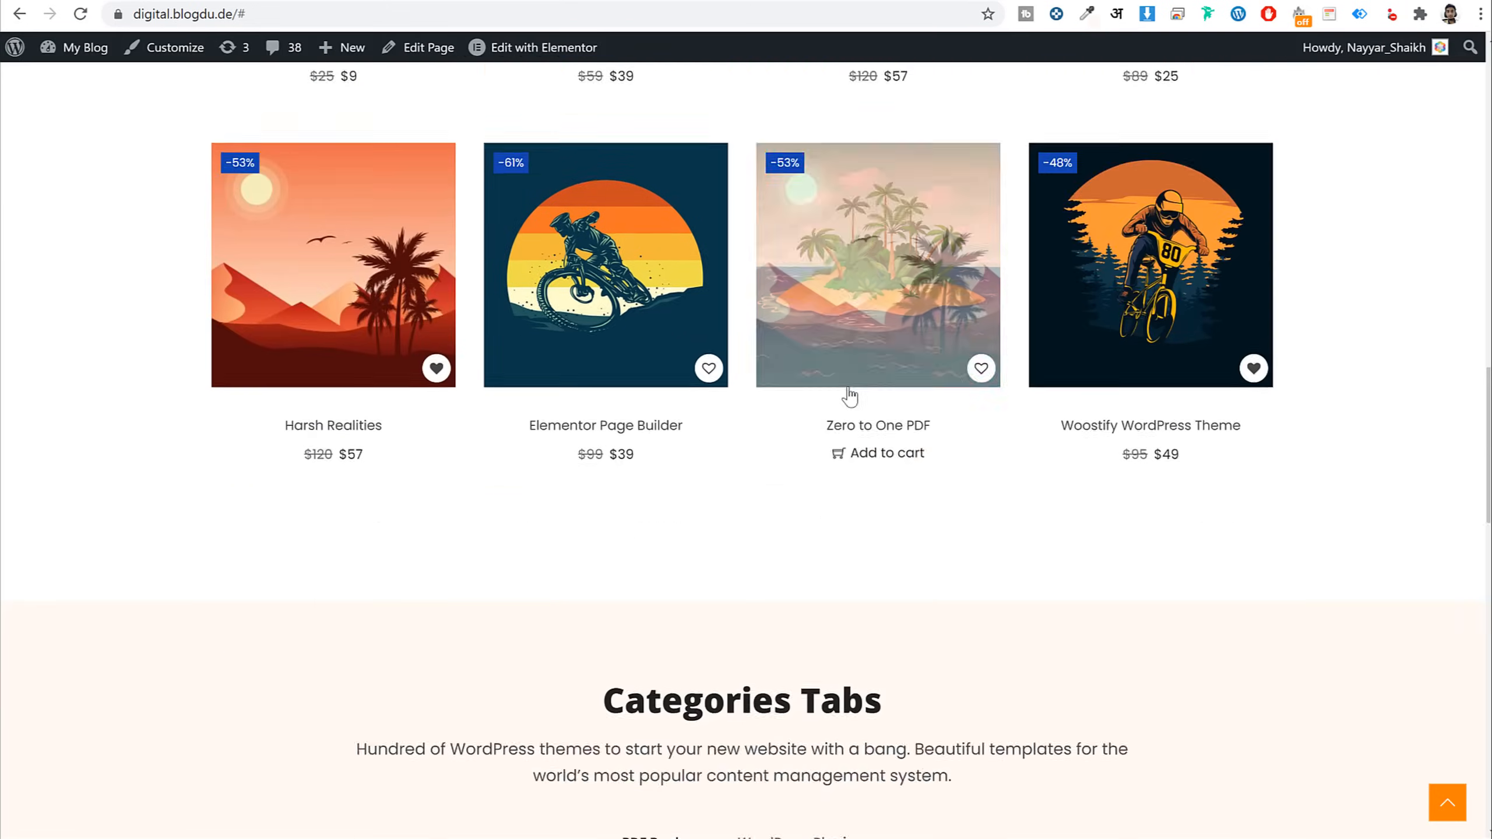
scroll(848, 394, down, 8)
scroll(849, 394, up, 11)
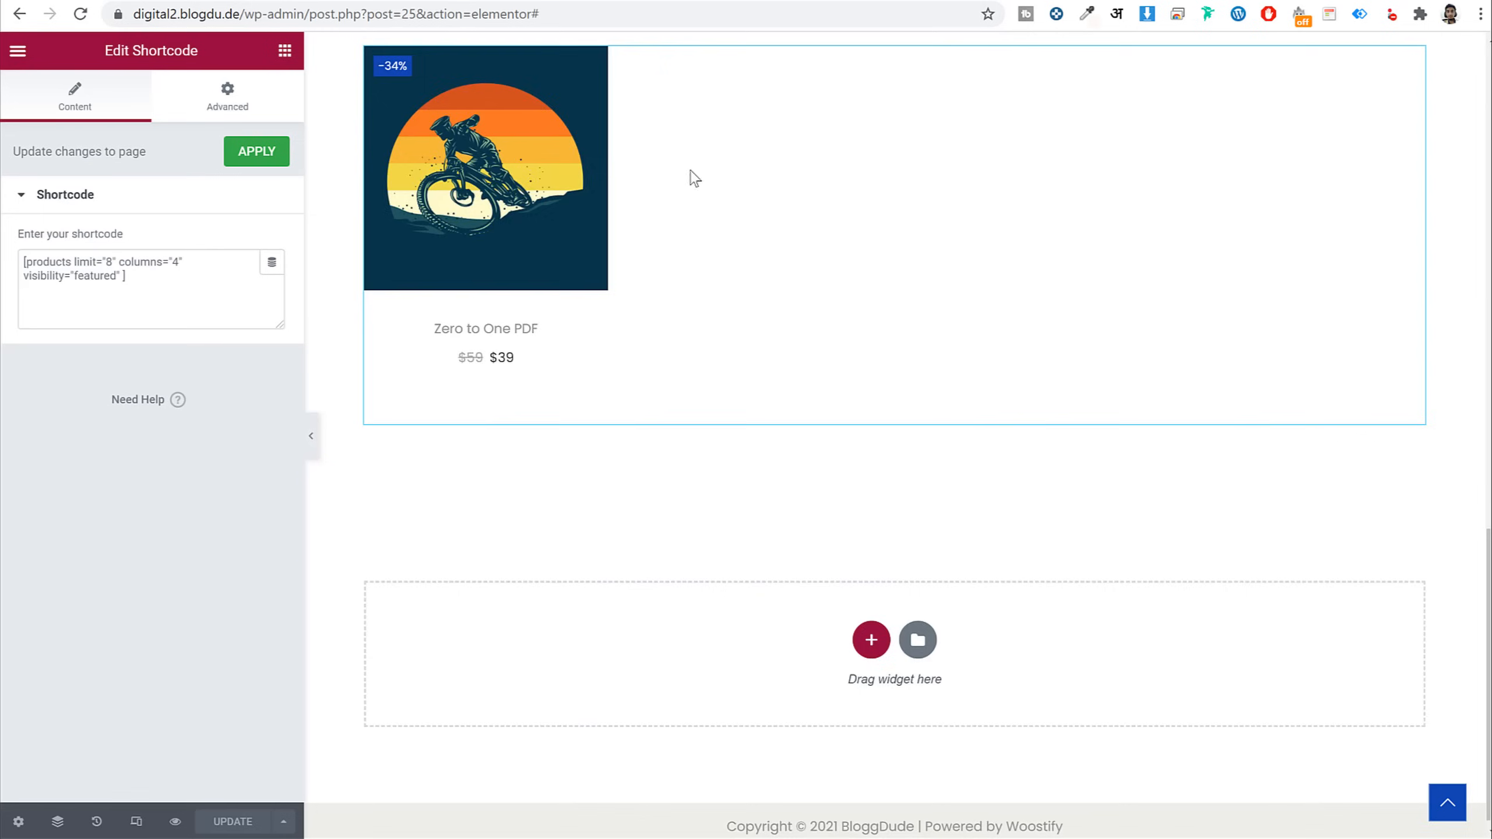
Copy the Browse Categories section and paste a duplicate into the empty area below Featured Products
scroll(936, 357, up, 10)
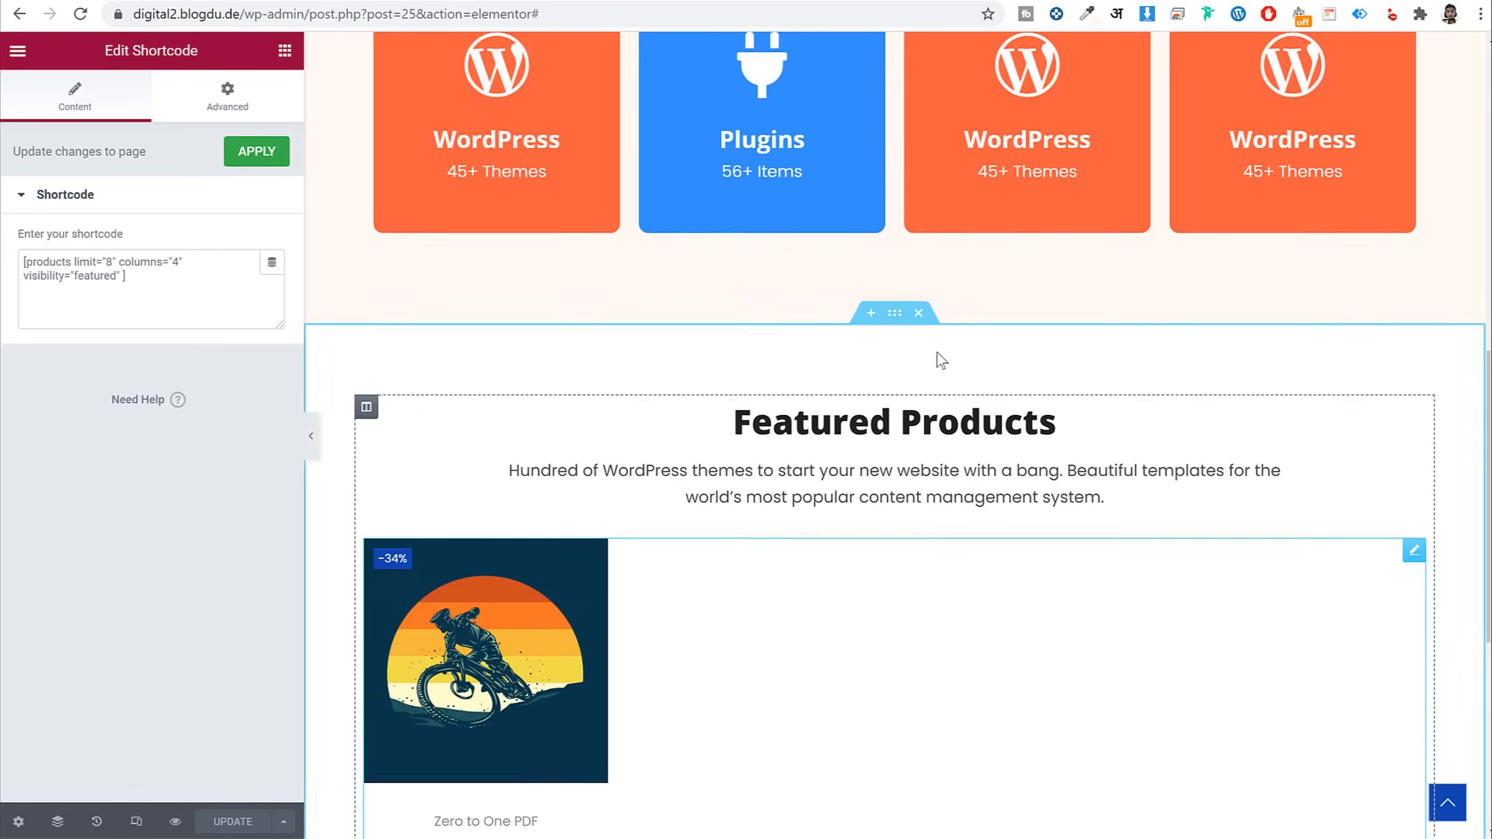
right_click(897, 133)
click(940, 203)
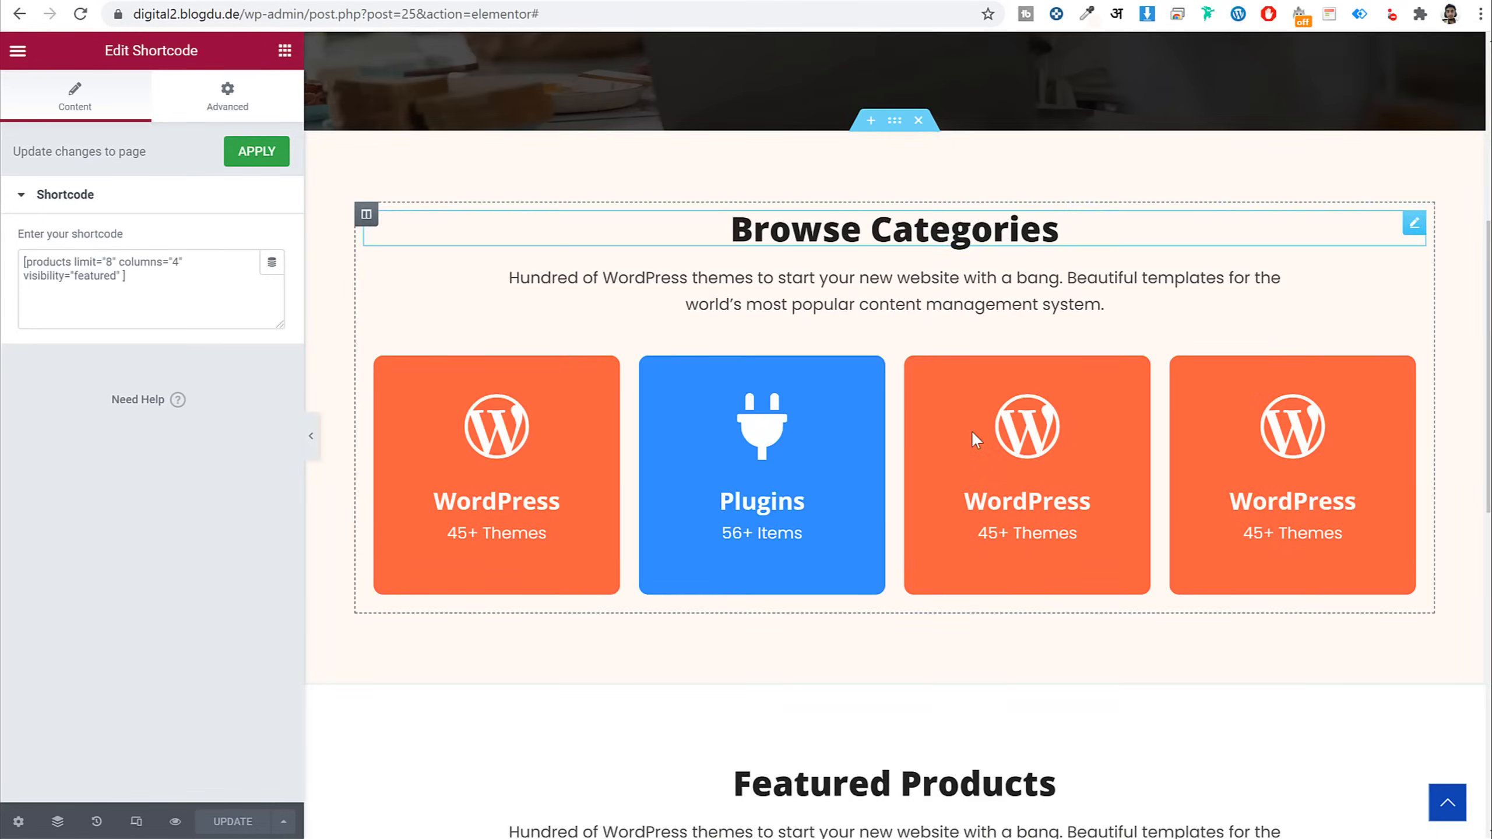
scroll(971, 429, down, 10)
right_click(963, 646)
click(999, 657)
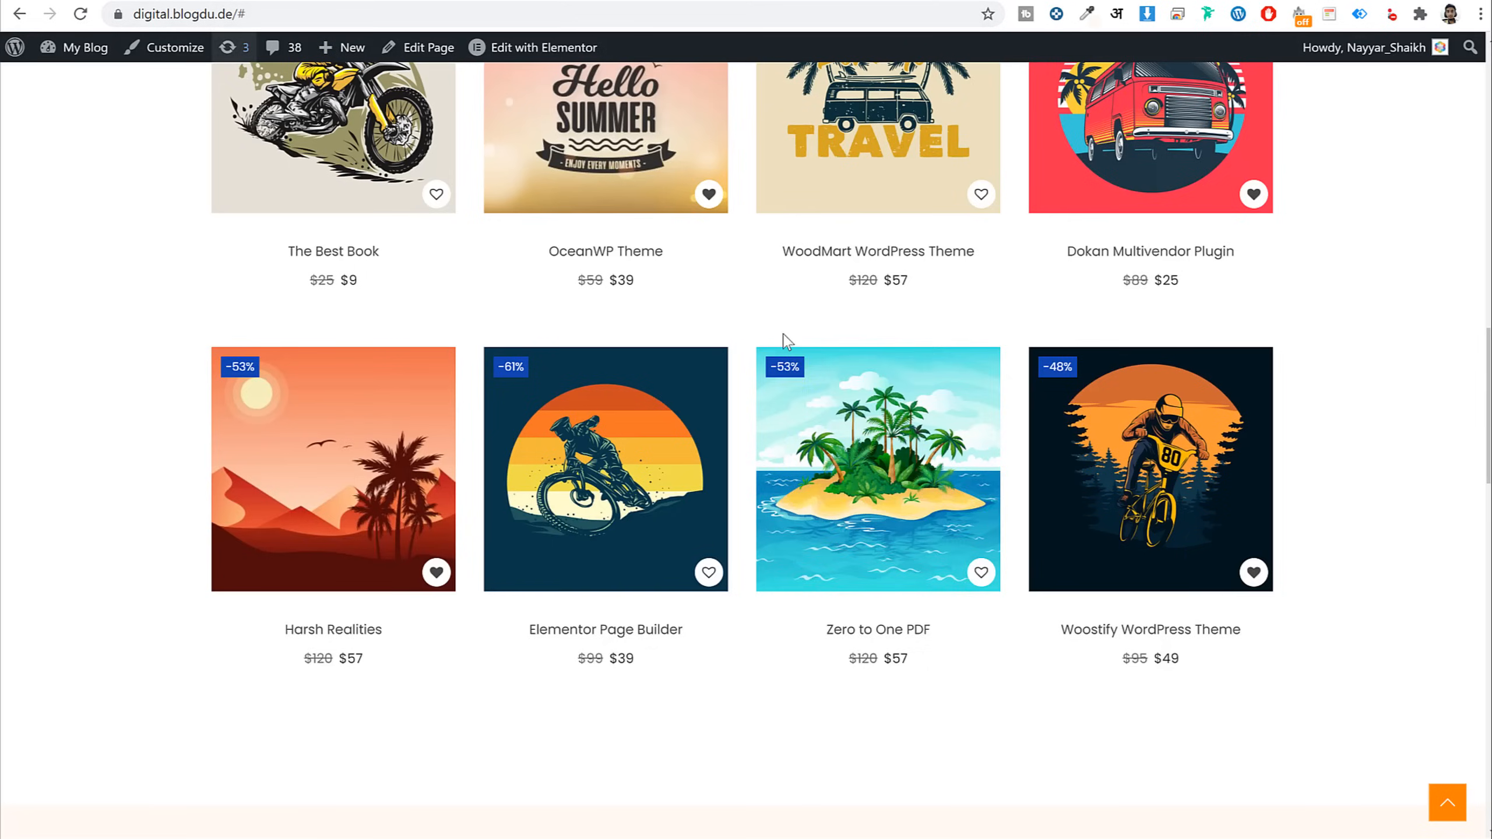
scroll(784, 334, up, 5)
scroll(794, 358, down, 10)
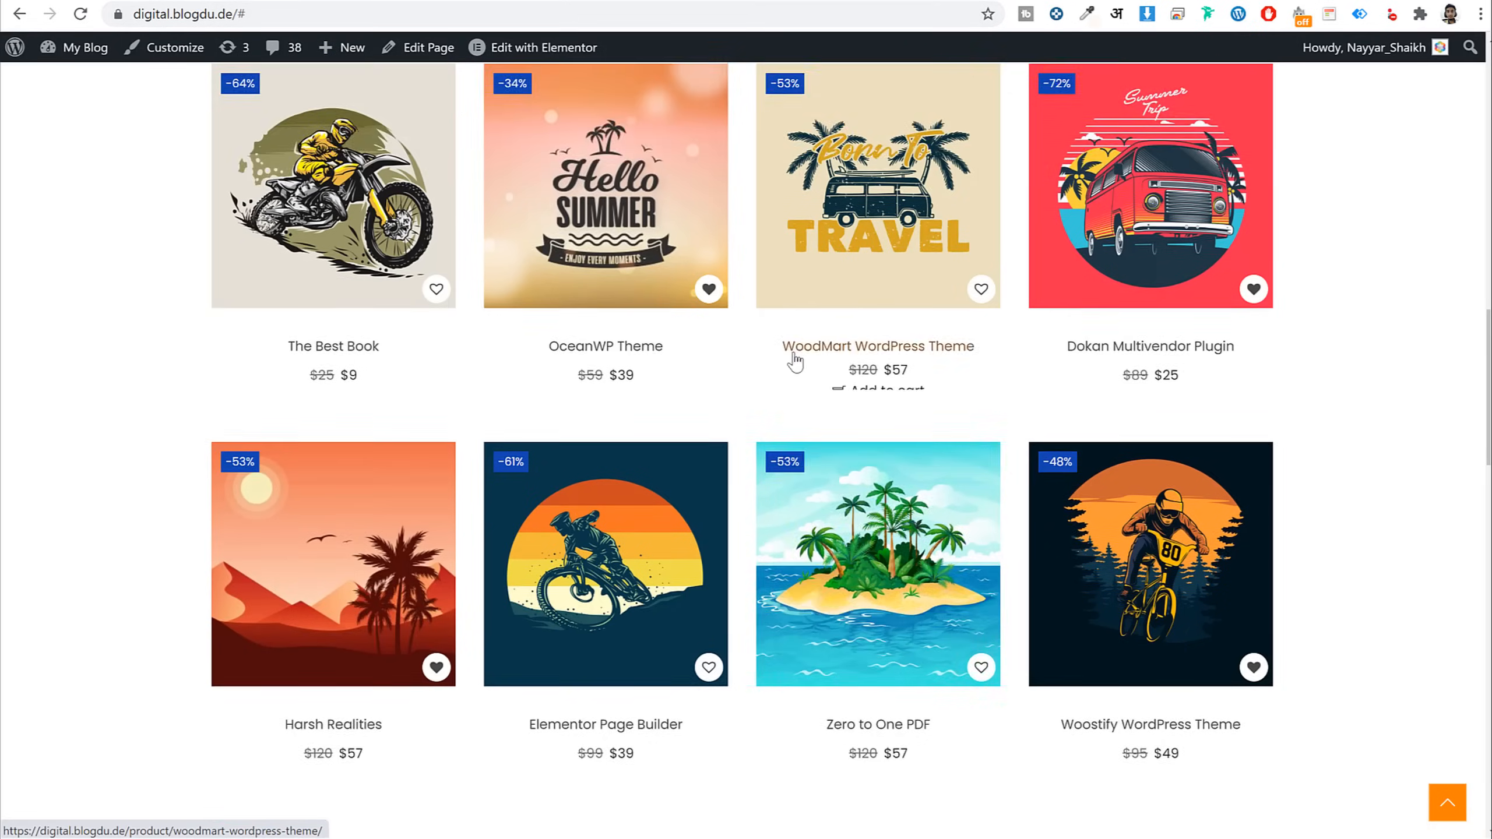
On the reference site, try the Categories Tabs by switching between WordPress Plugins and PDF Books
drag(617, 238, 926, 316)
click(919, 310)
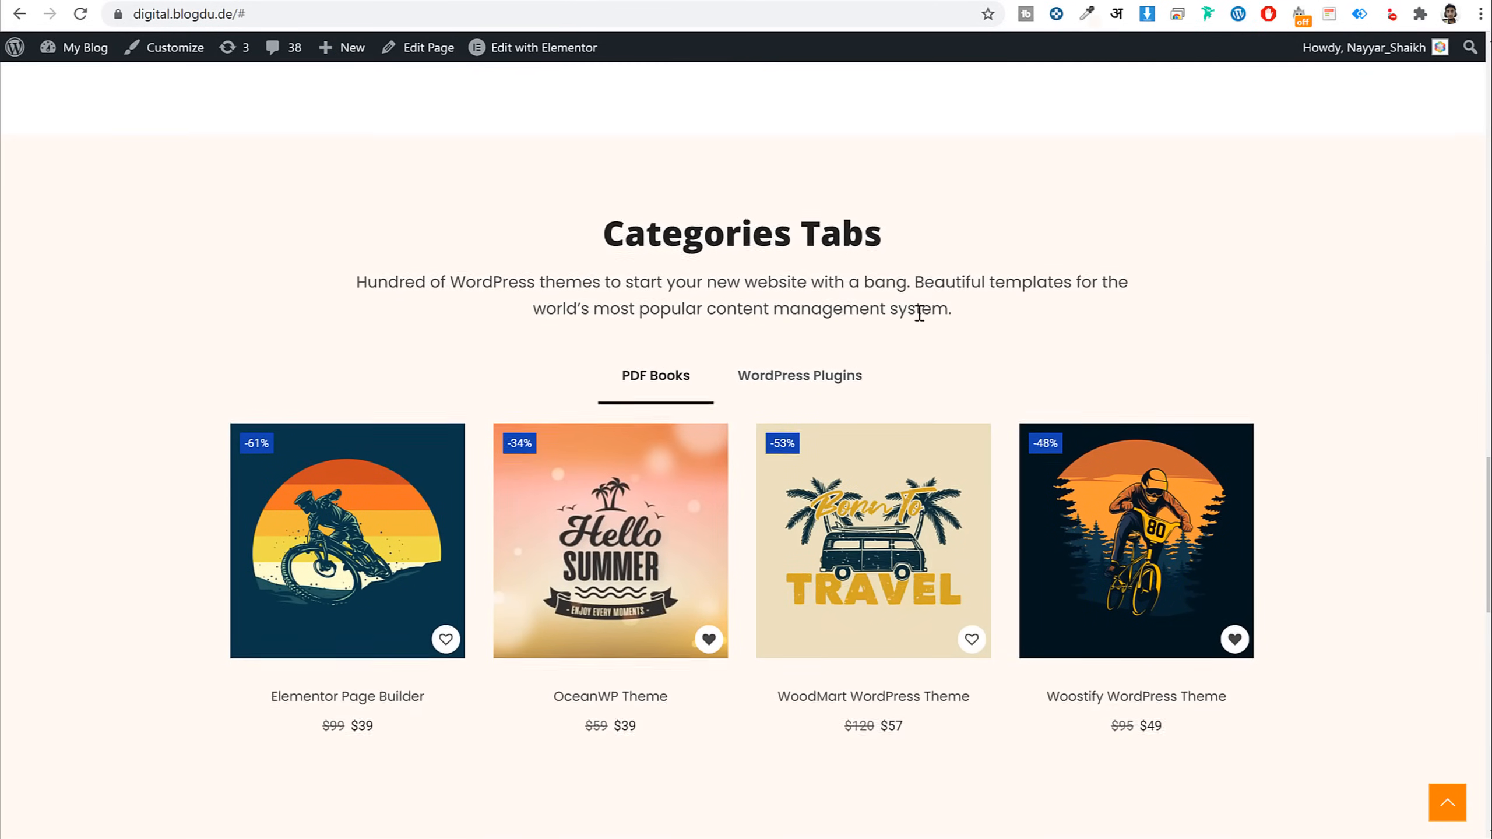
scroll(822, 435, down, 5)
scroll(1326, 453, up, 5)
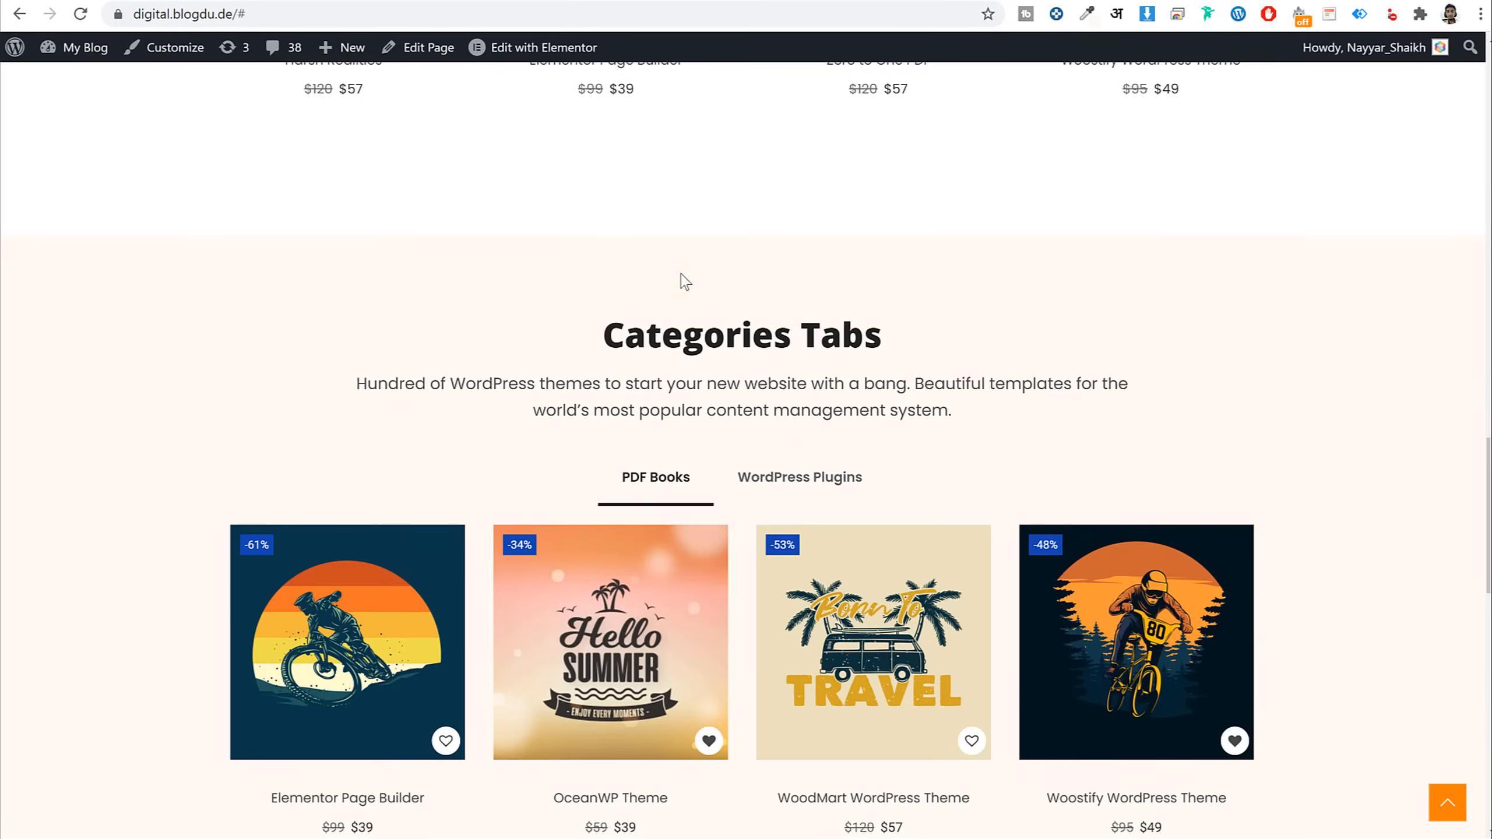
scroll(711, 314, down, 5)
scroll(720, 538, up, 5)
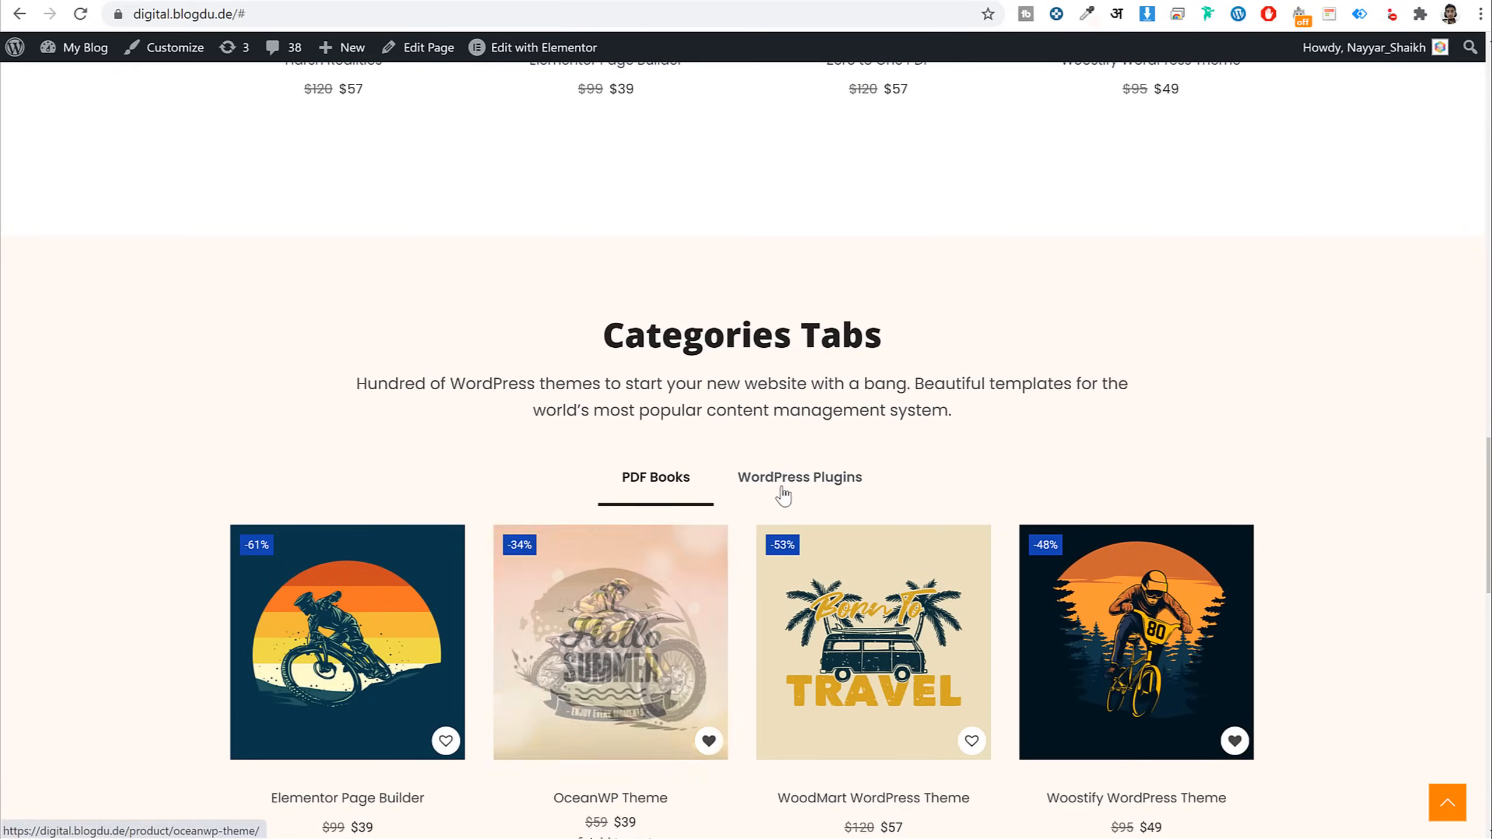
click(795, 485)
click(647, 483)
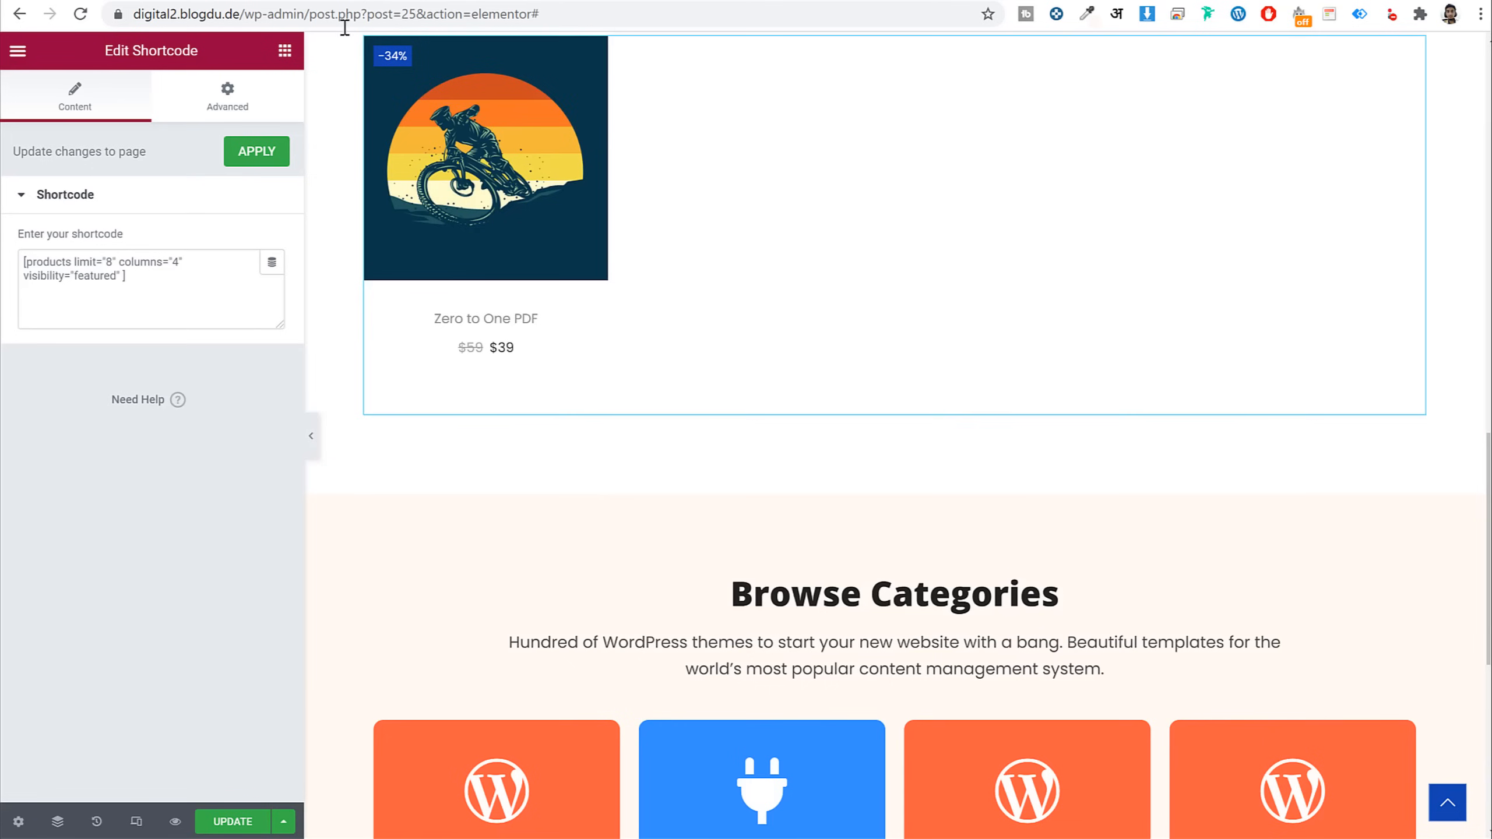
scroll(940, 426, down, 6)
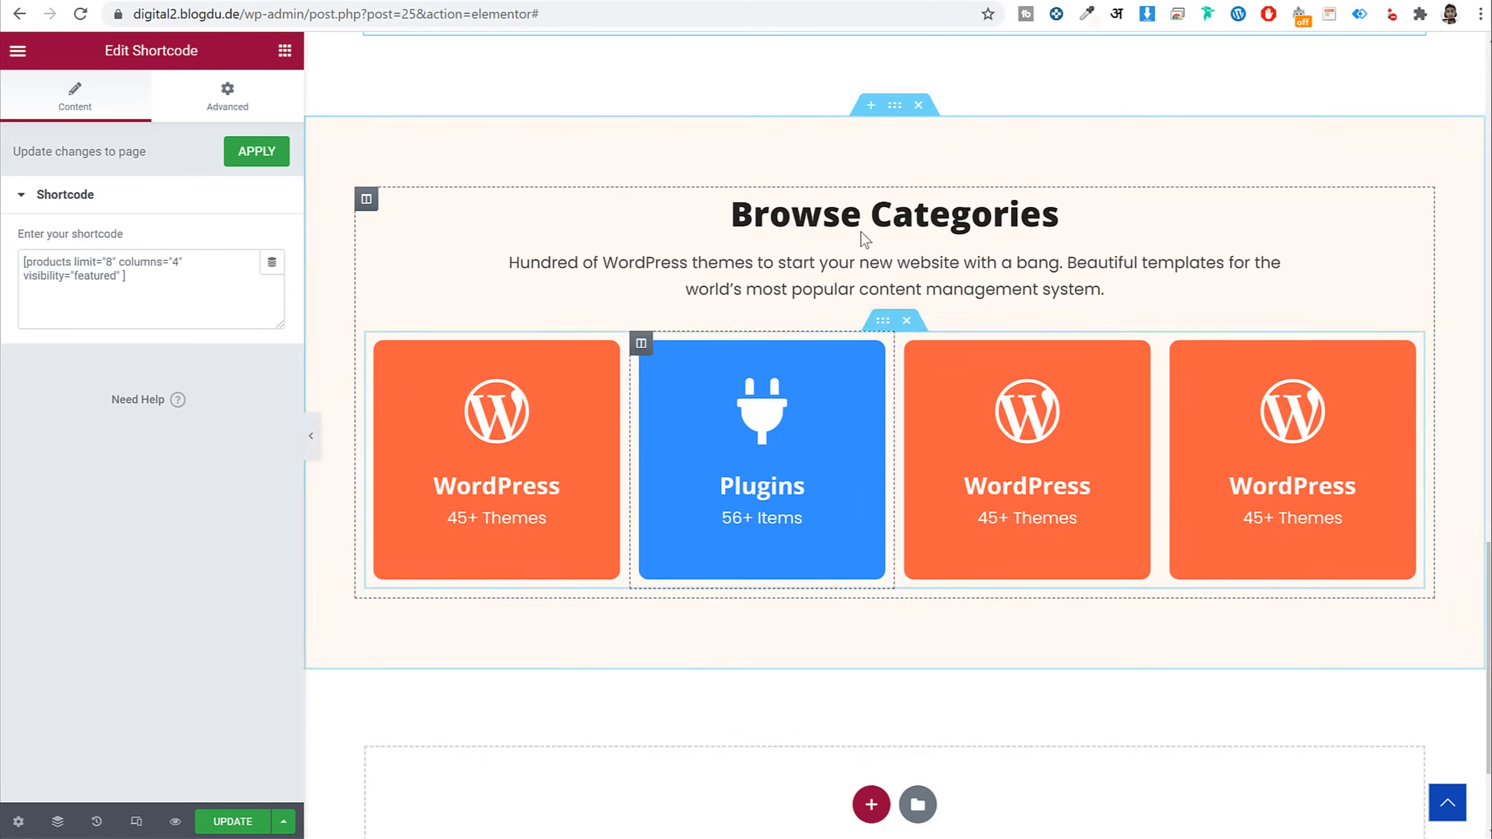
Change the copied section's heading from Browse Categories to 'Categories Tabs'
click(863, 226)
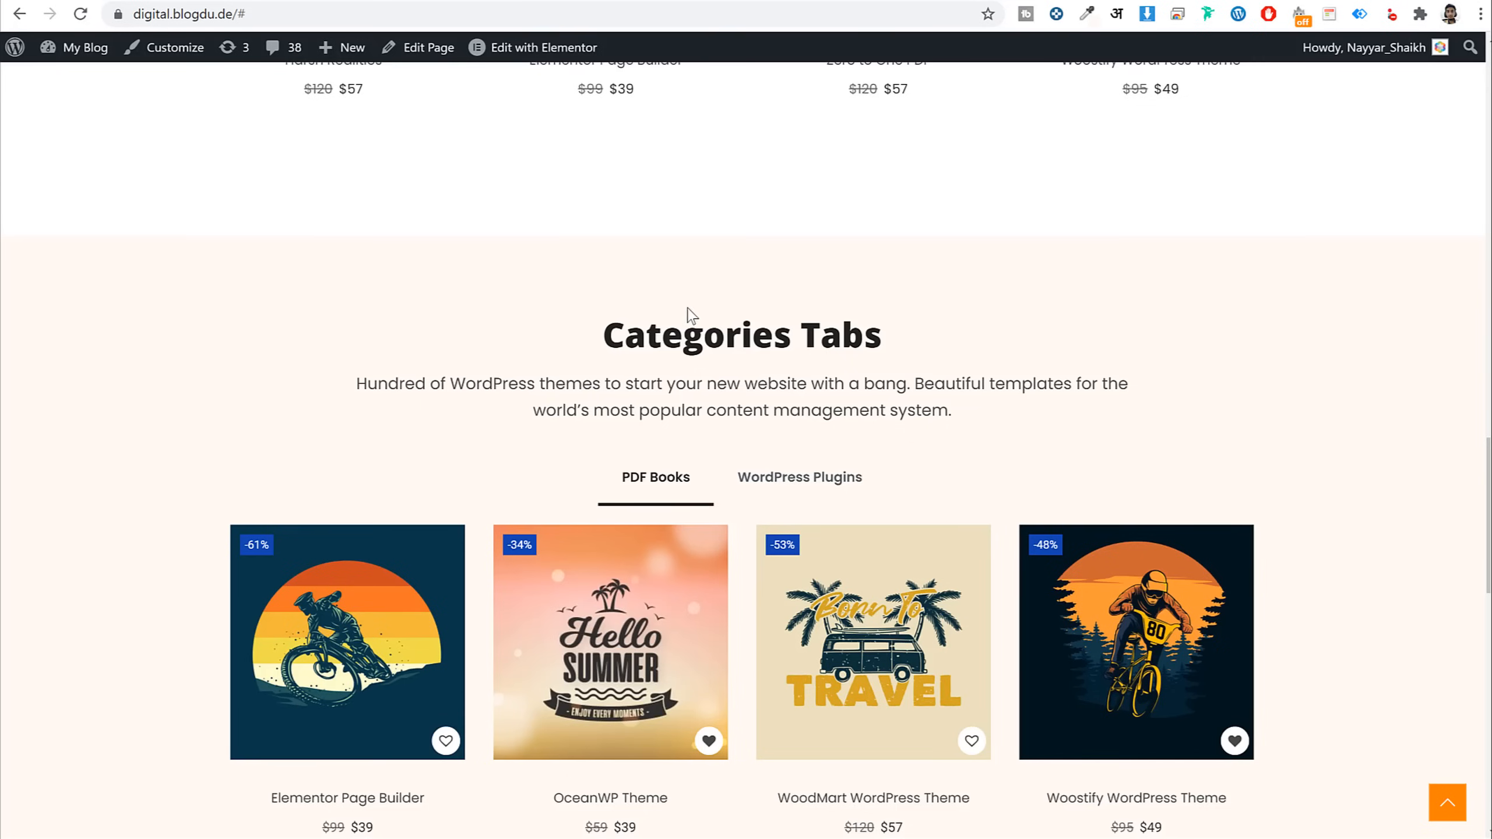
triple_click(682, 318)
key(ctrl+c)
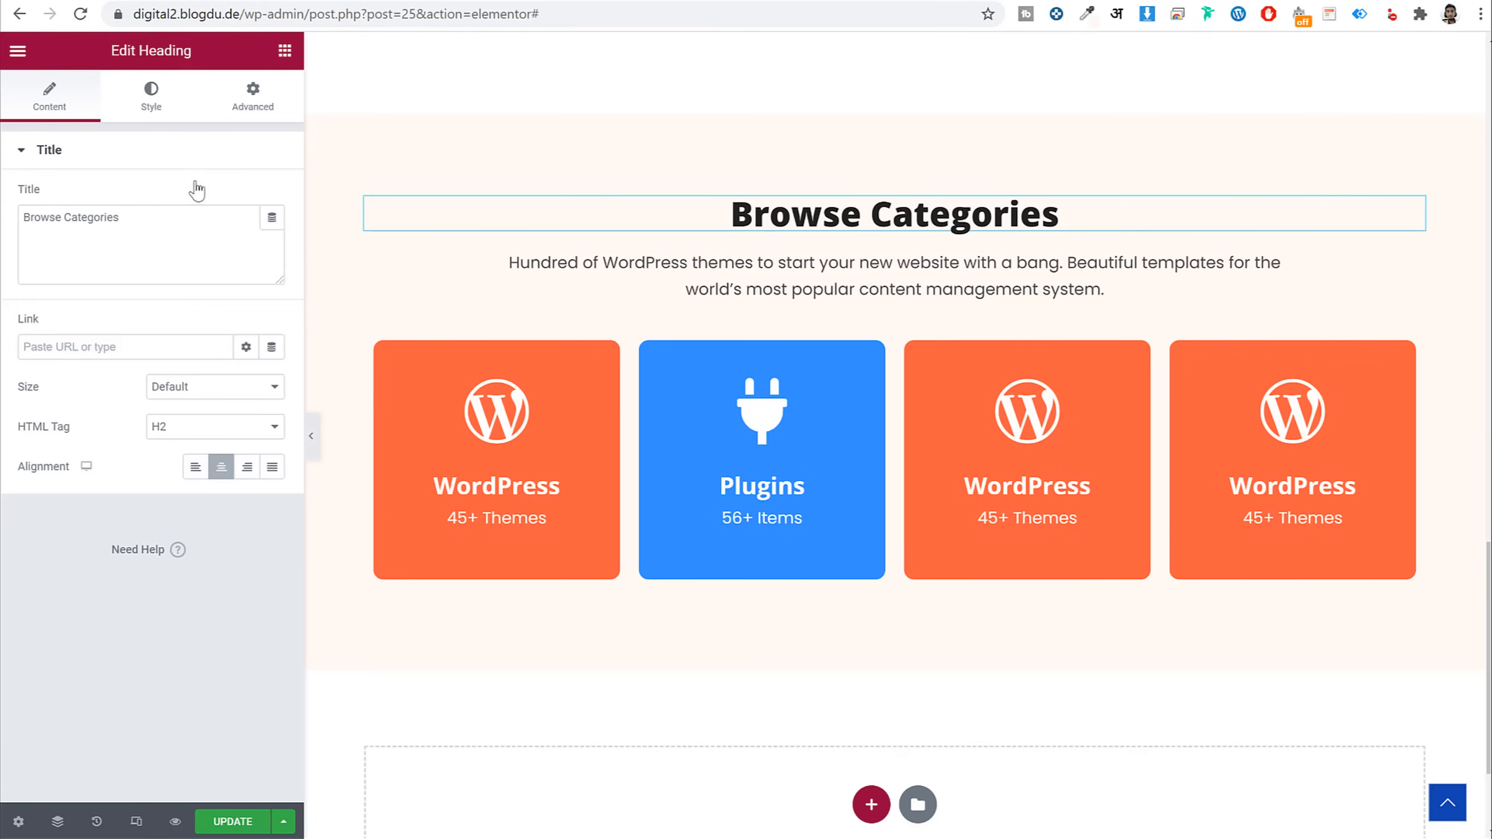
double_click(170, 210)
key(ctrl+a)
key(ctrl+v)
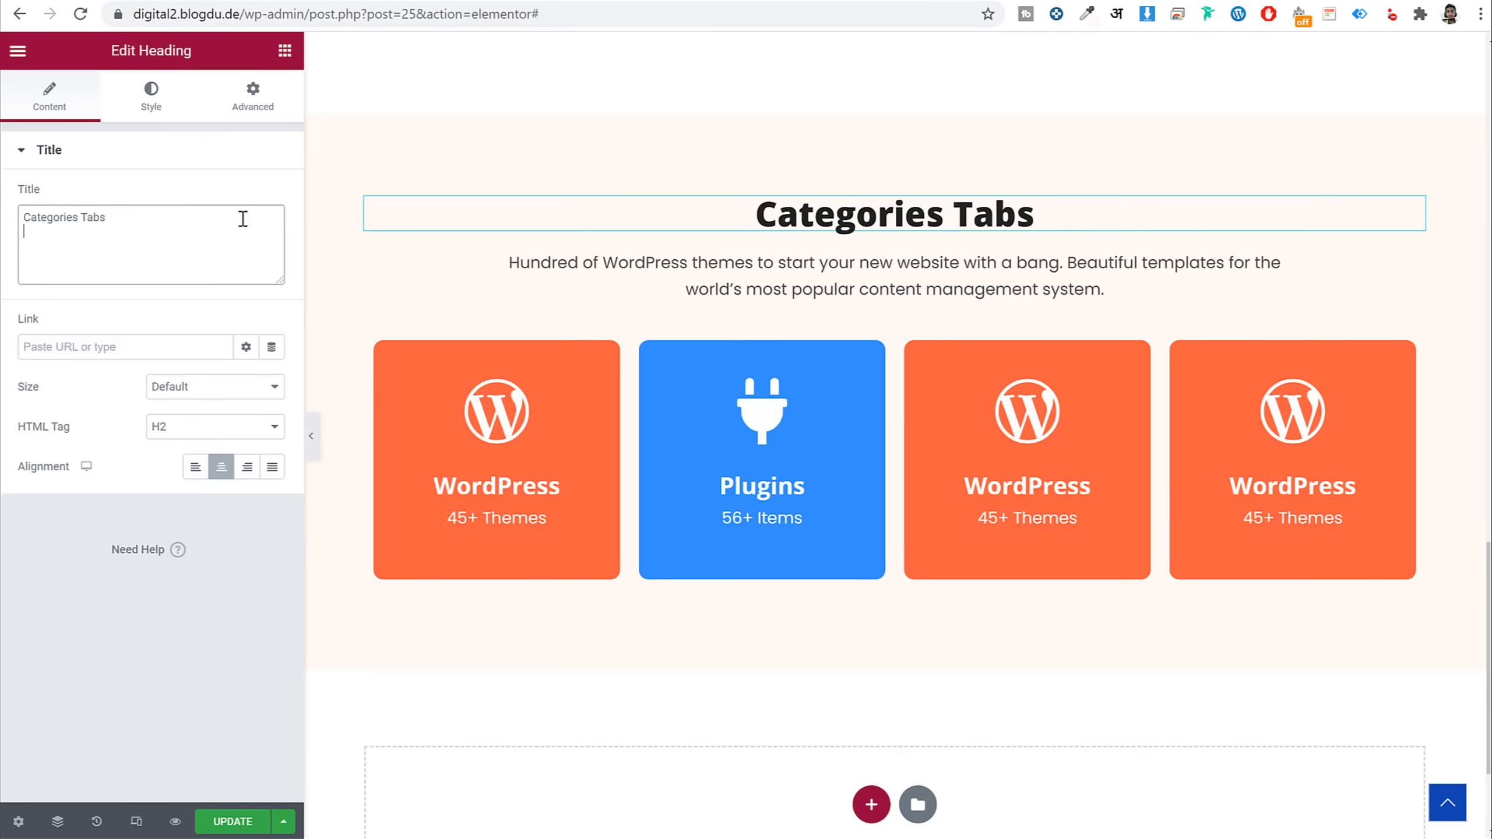
Delete the four category boxes and add a Tabs widget below the description
scroll(954, 391, down, 1)
click(906, 227)
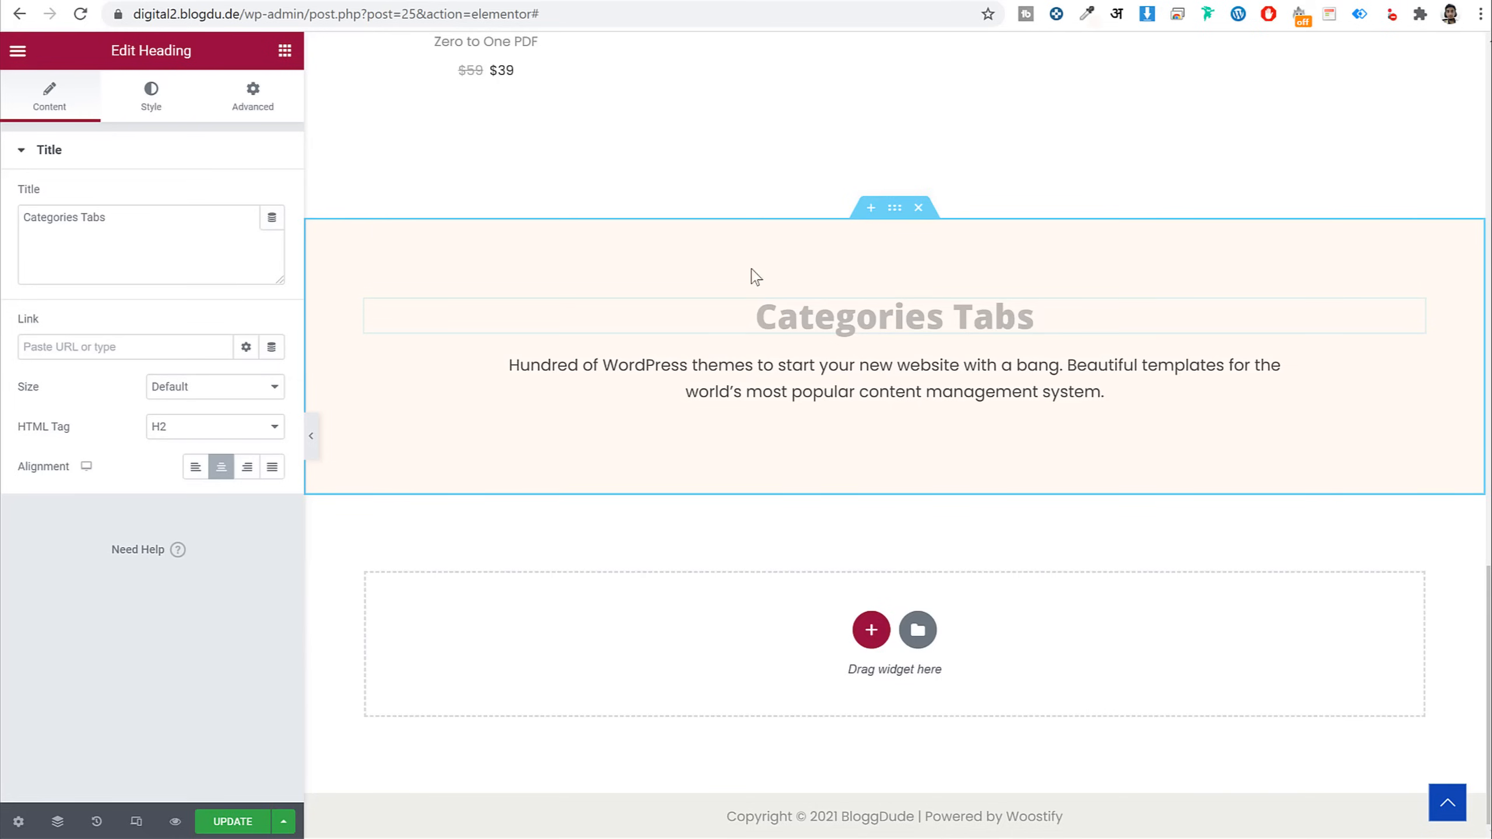
click(285, 51)
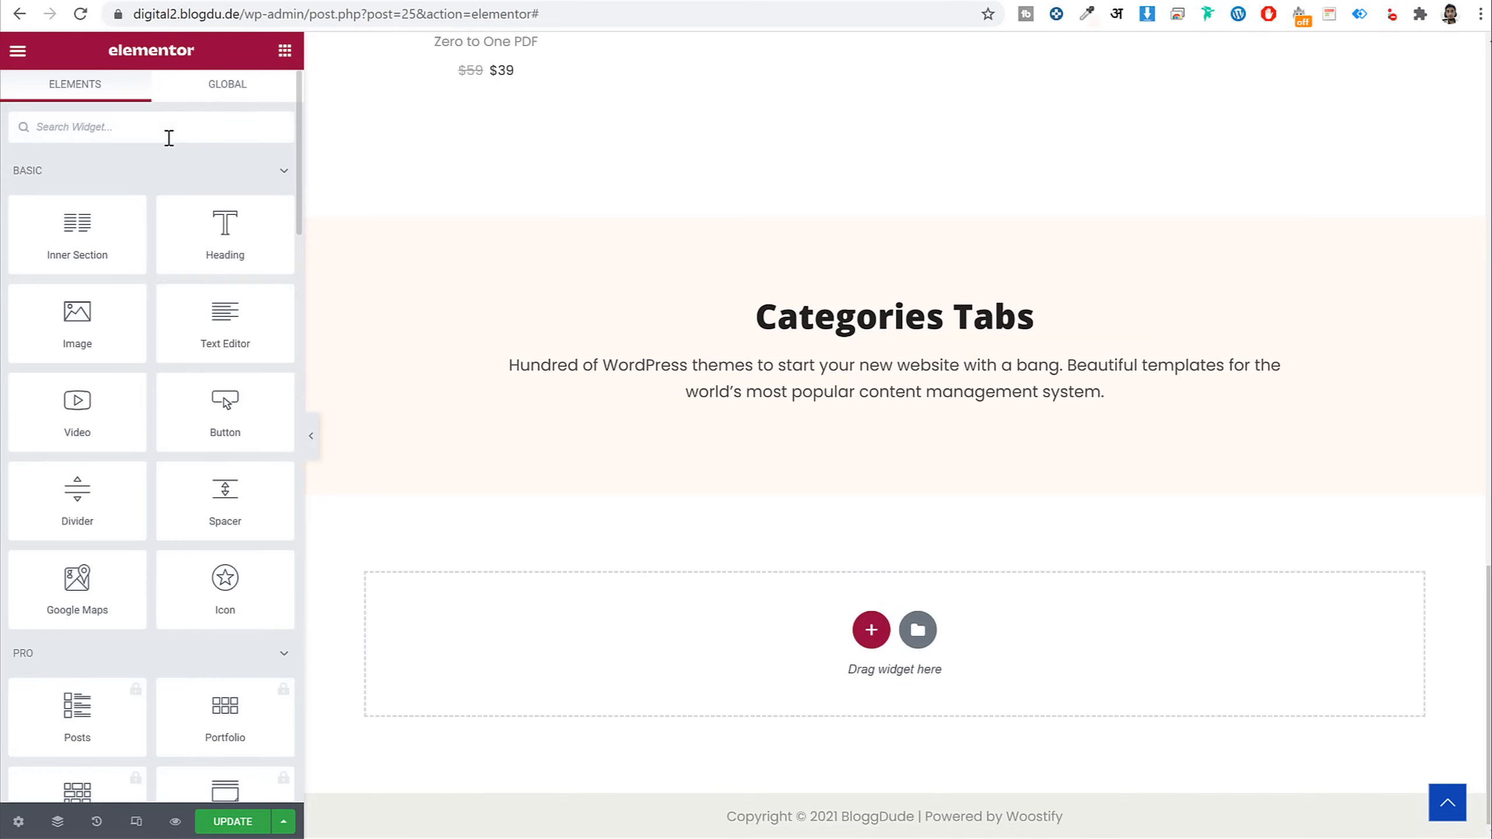
text(tabs)
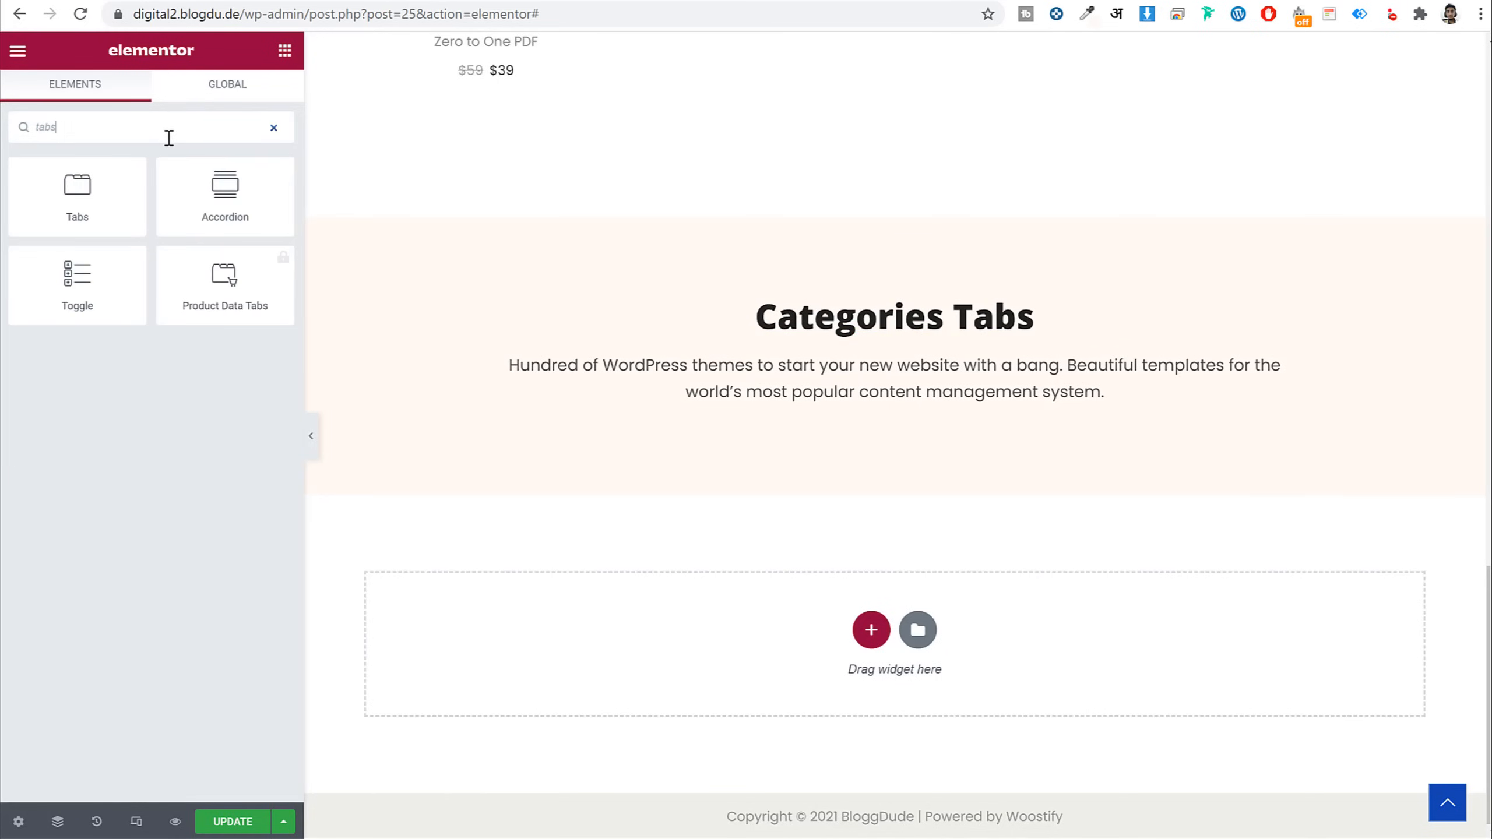
drag(82, 207, 941, 399)
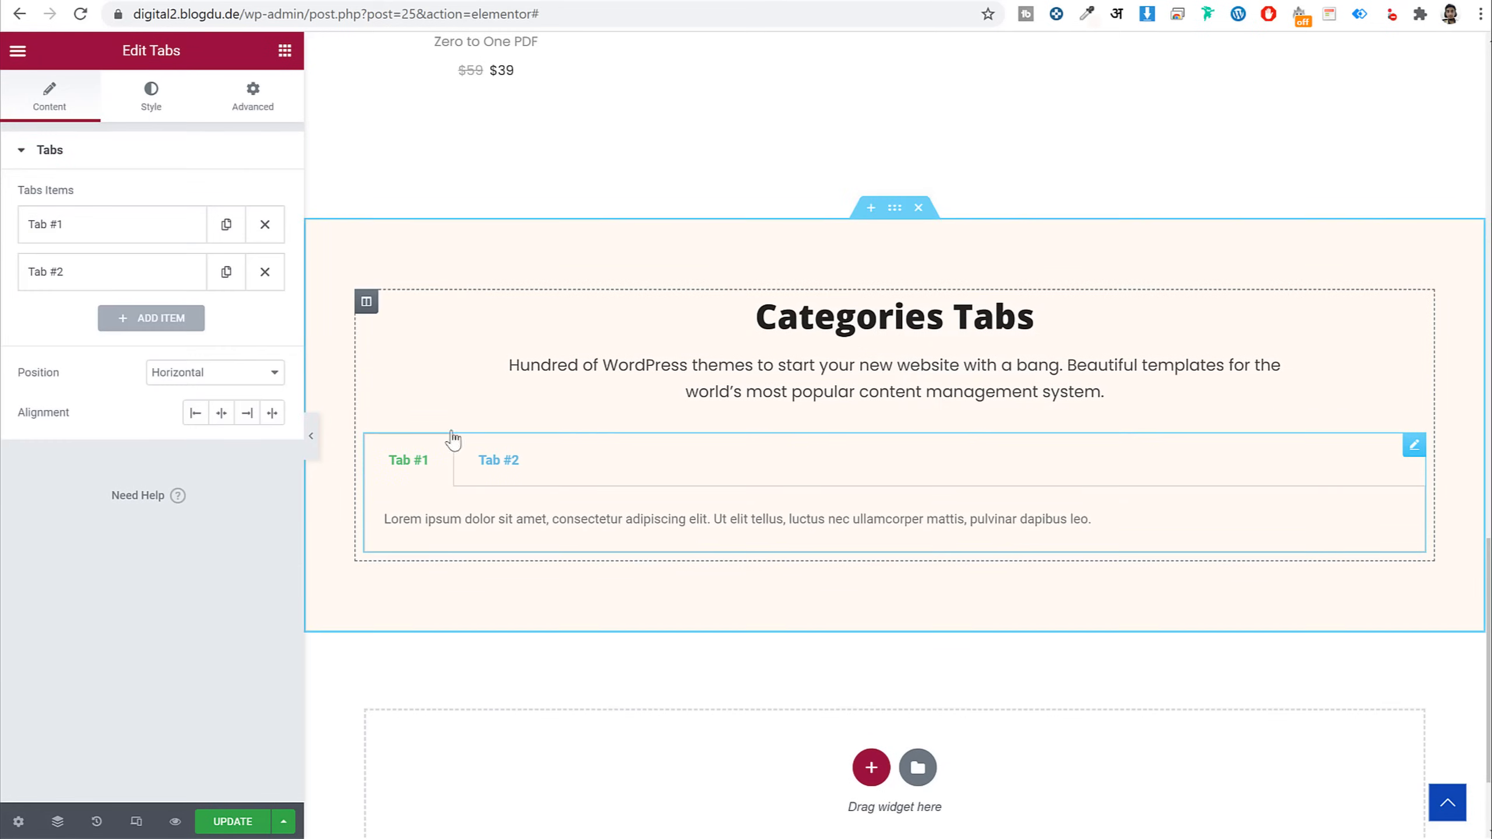
Title Tab #1 'PDF Books' and clear its Lorem ipsum placeholder text
click(85, 229)
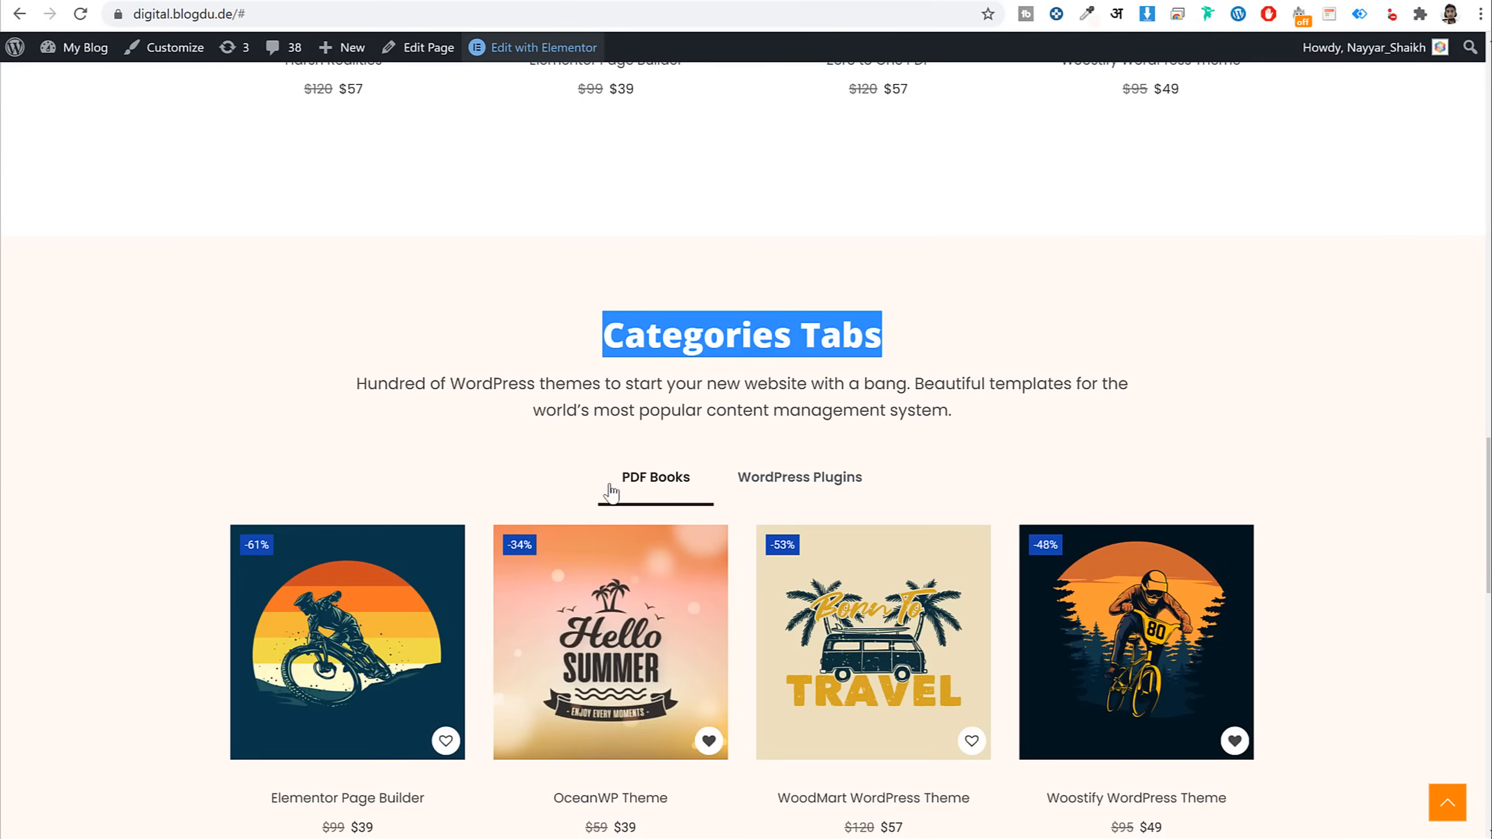
click(638, 488)
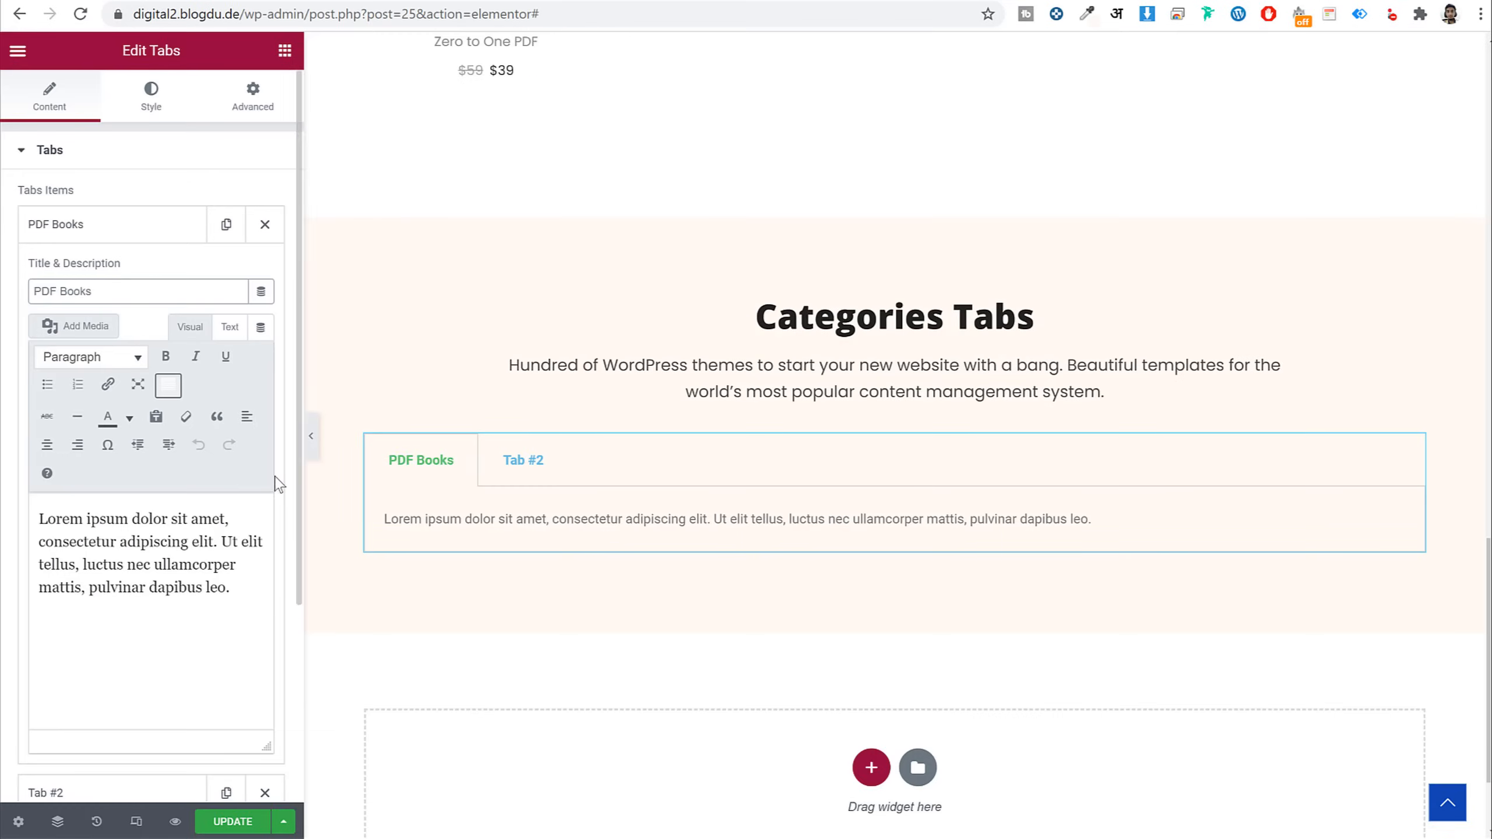
scroll(276, 484, down, 4)
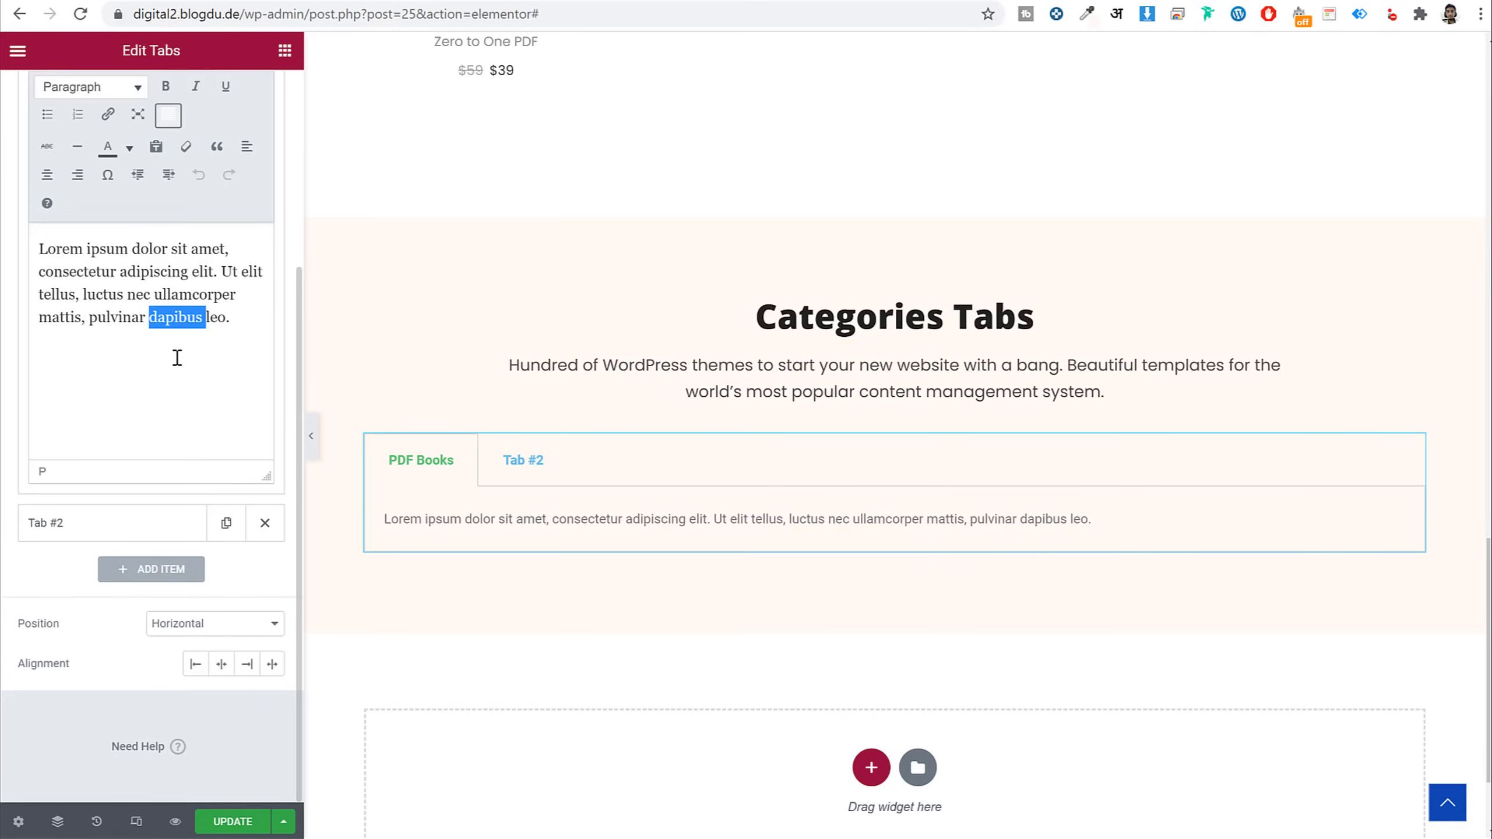
key(ctrl+a)
key(BackSpace)
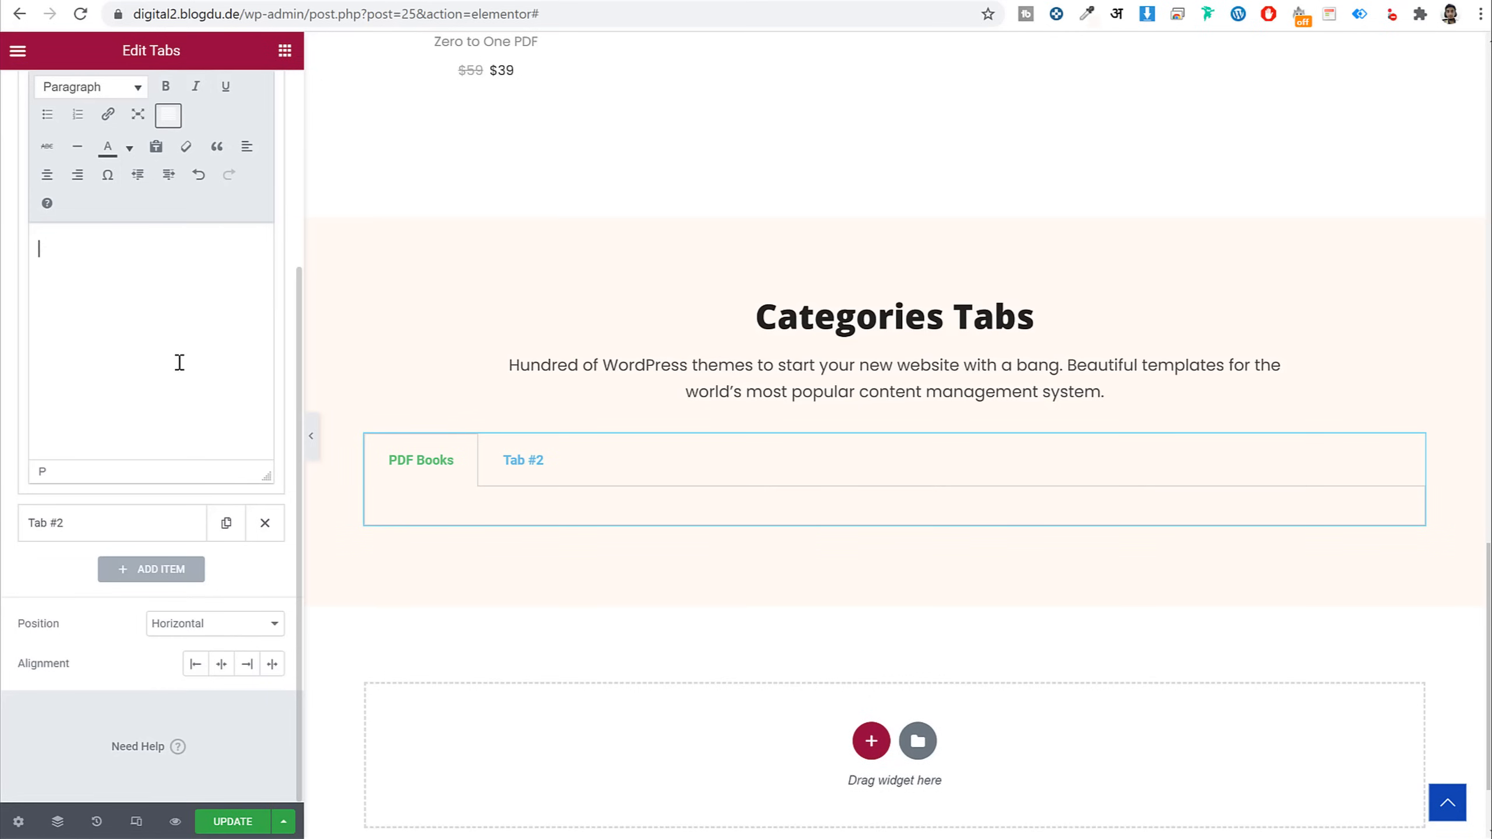
scroll(179, 362, up, 5)
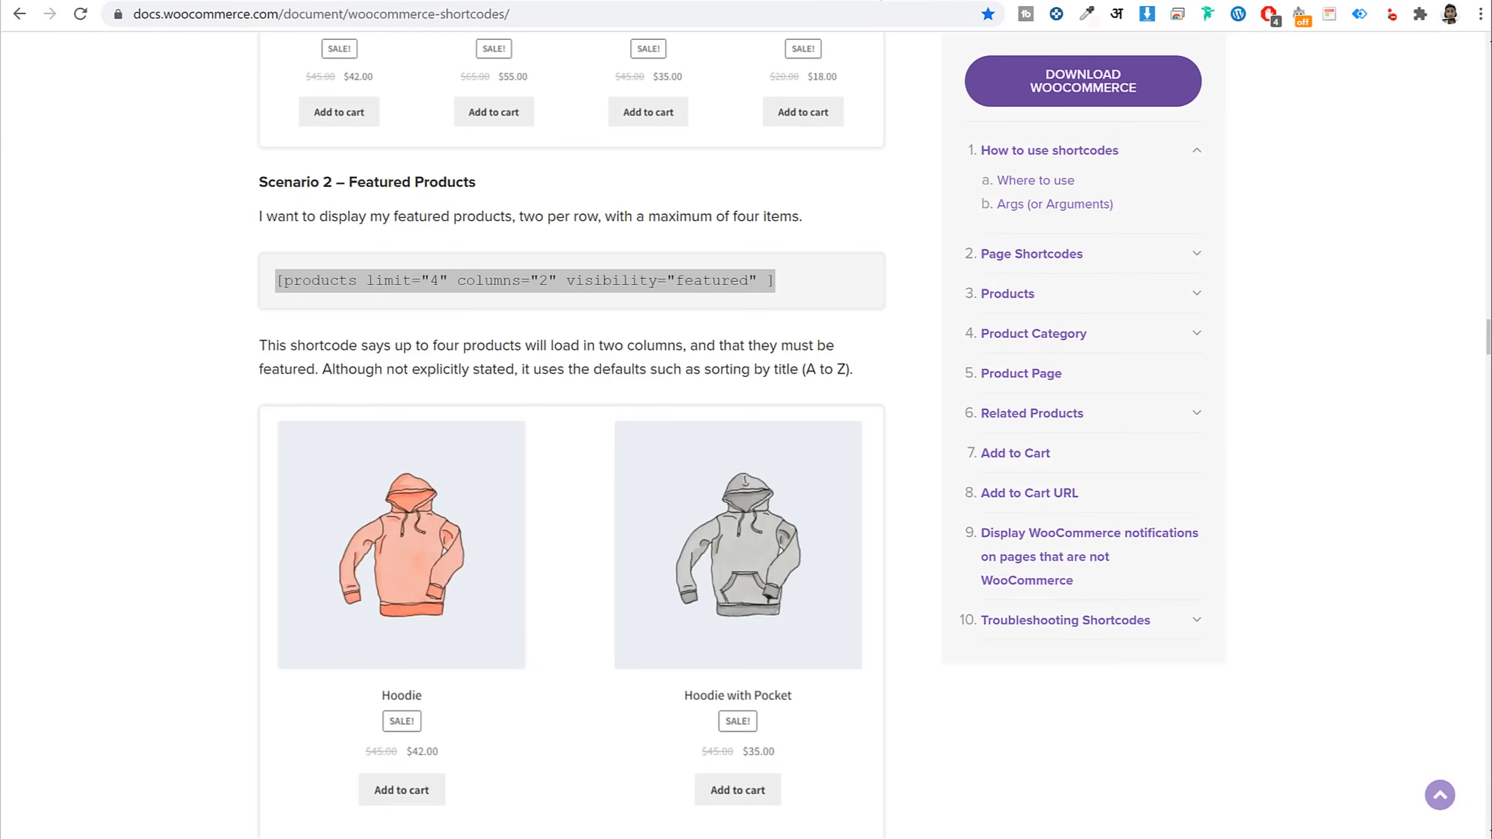
Copy the Scenario 5 category products shortcode from the WooCommerce docs into the tab's Text-mode content
drag(277, 281, 919, 317)
scroll(872, 377, down, 8)
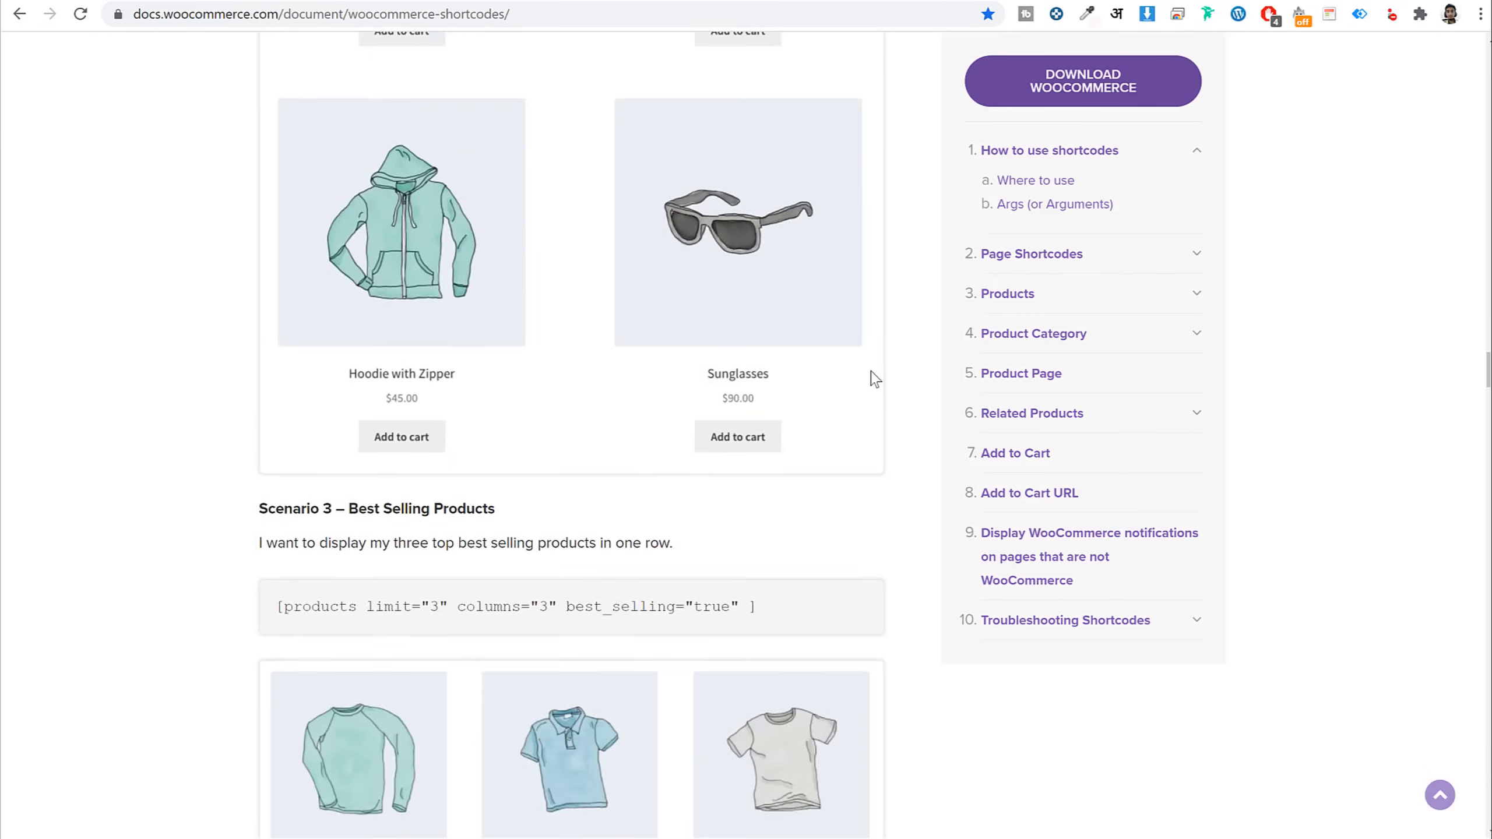
scroll(873, 377, down, 10)
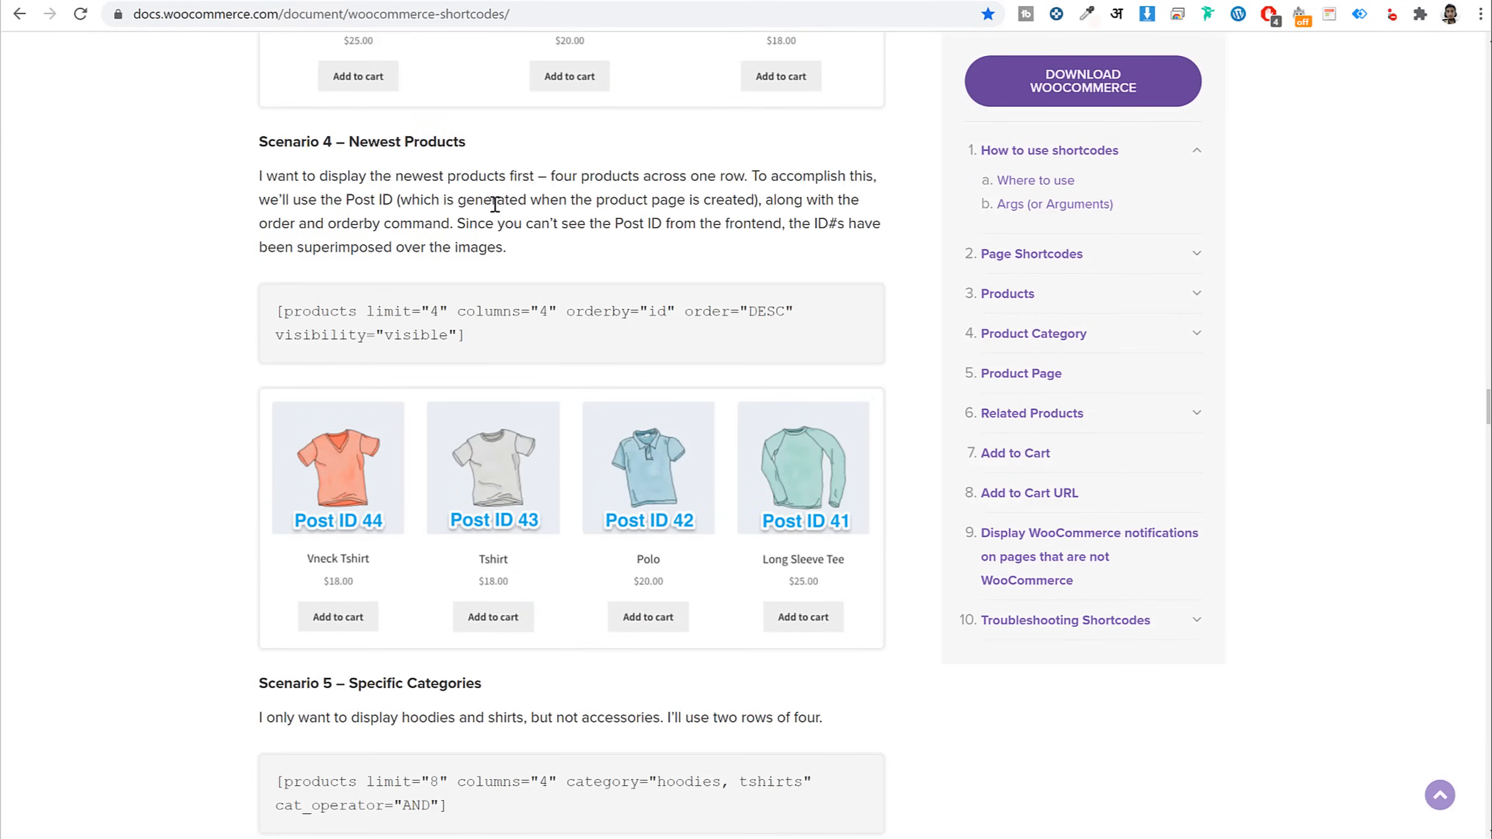
scroll(495, 205, down, 10)
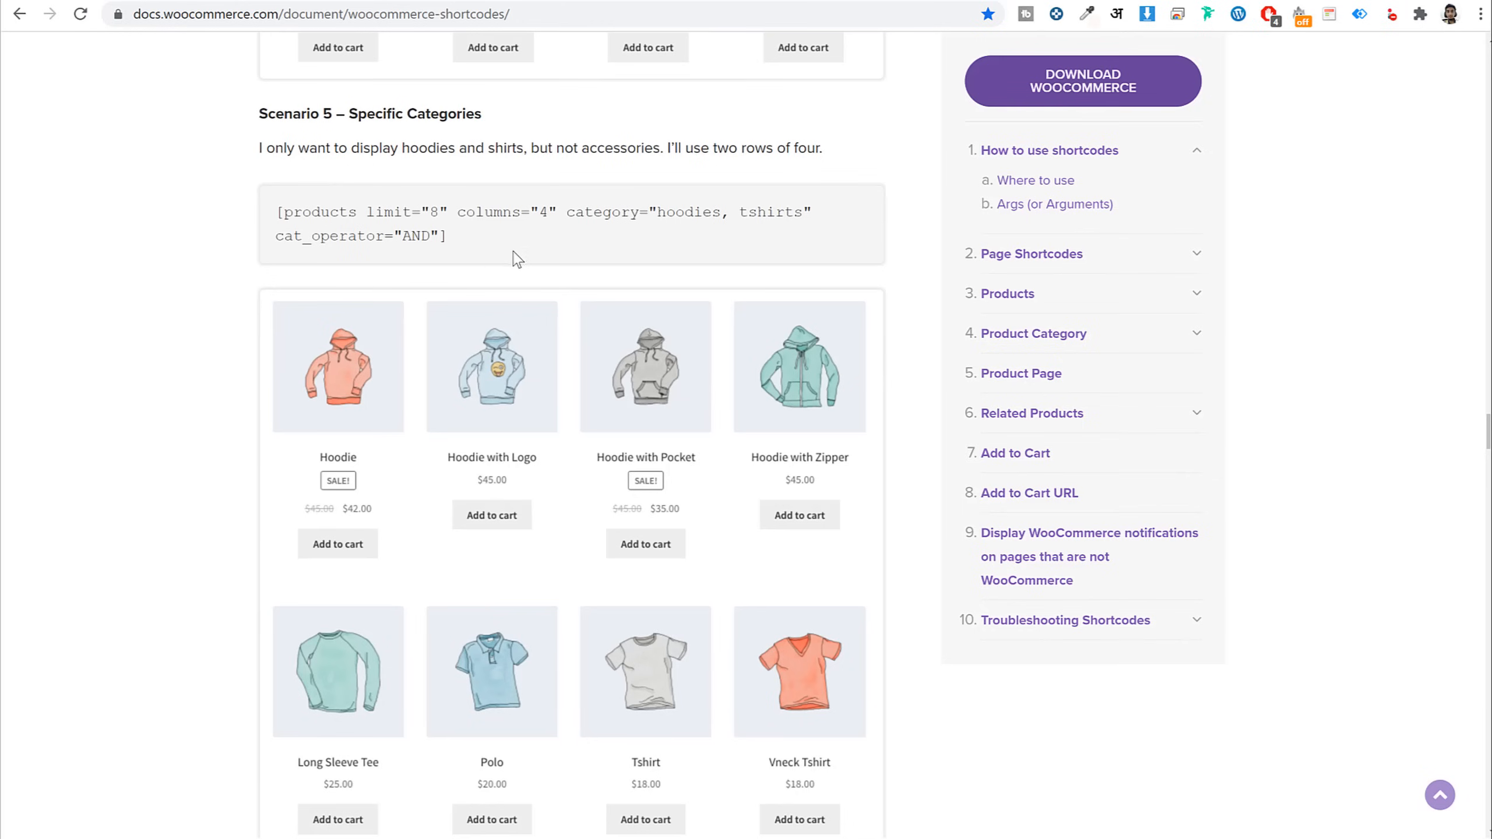
drag(513, 251, 296, 206)
click(260, 1)
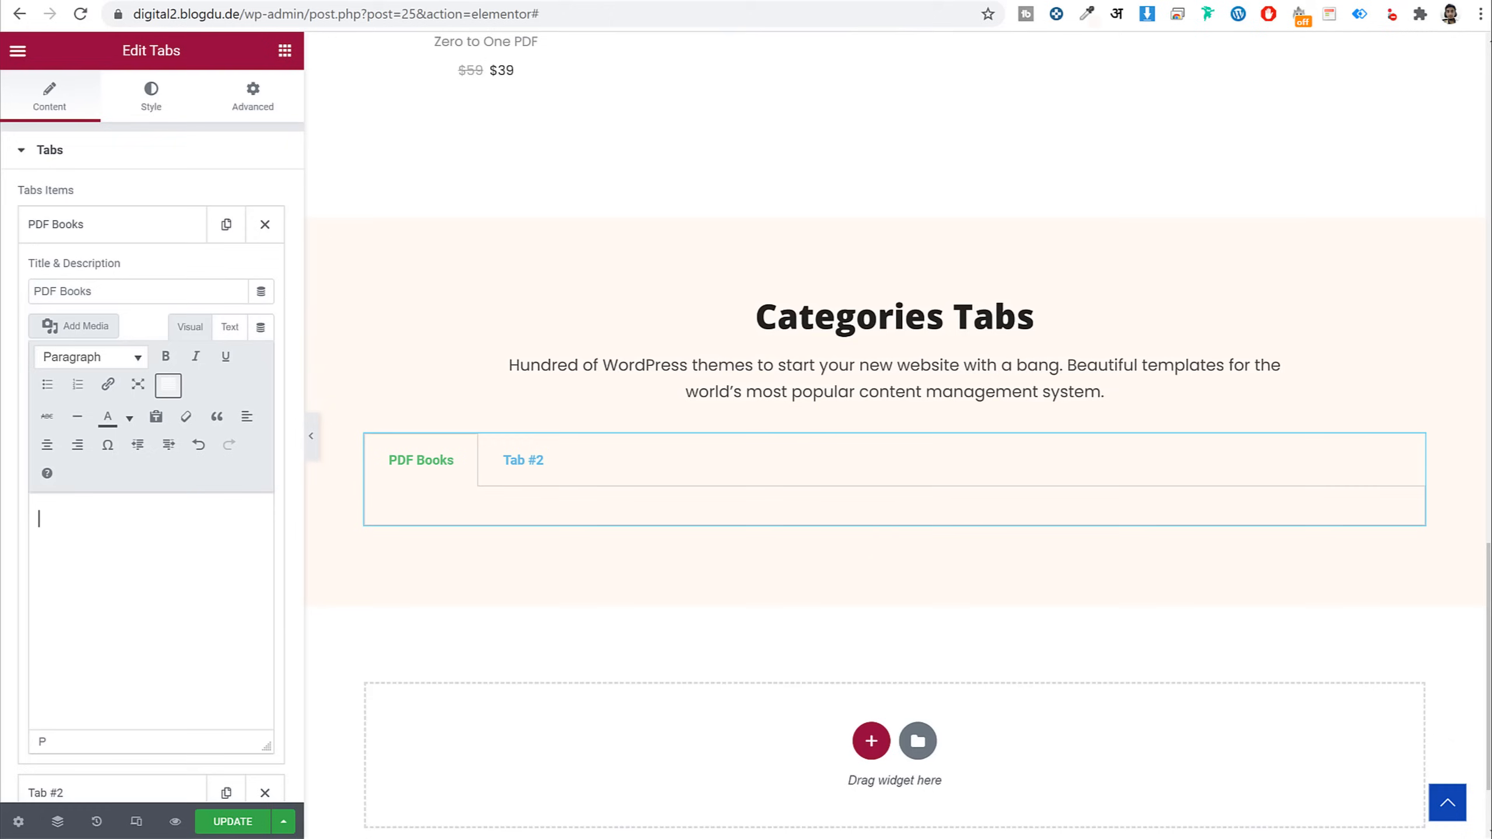
click(231, 327)
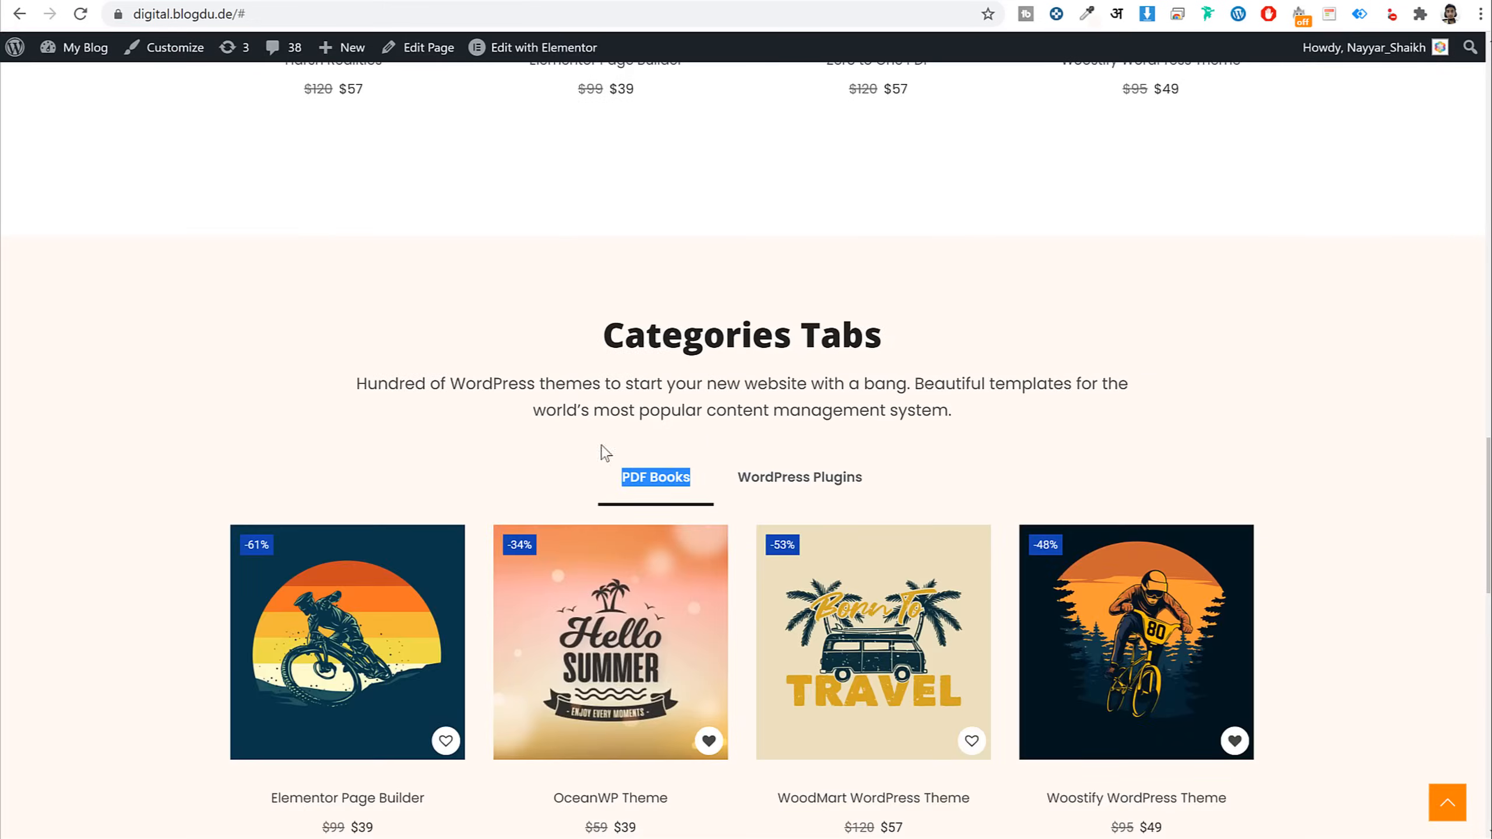
Remove the example 'hoodies, tshirts' categories from the PDF Books shortcode
scroll(605, 465, down, 5)
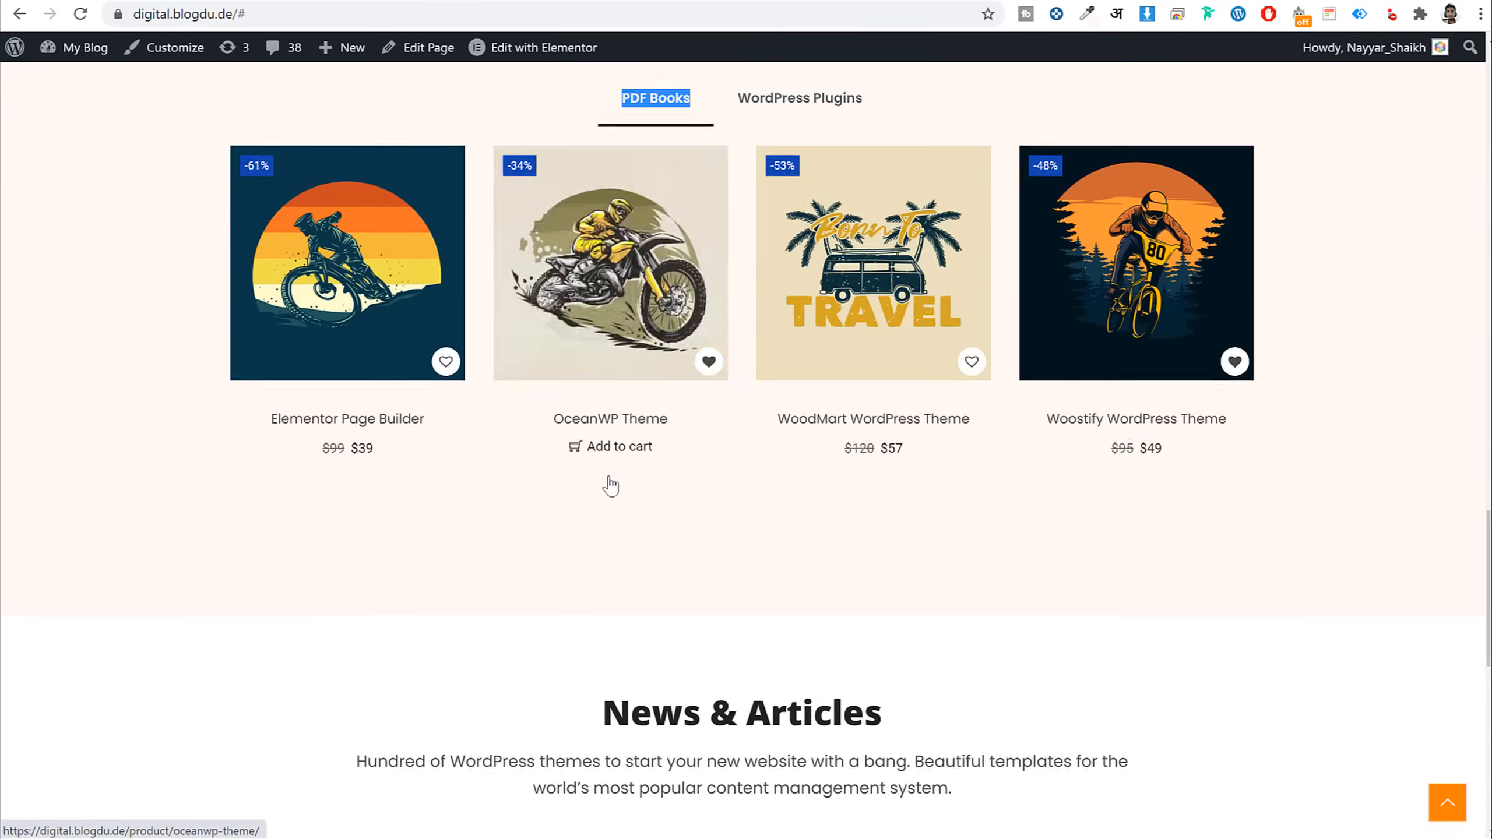
scroll(1136, 294, up, 2)
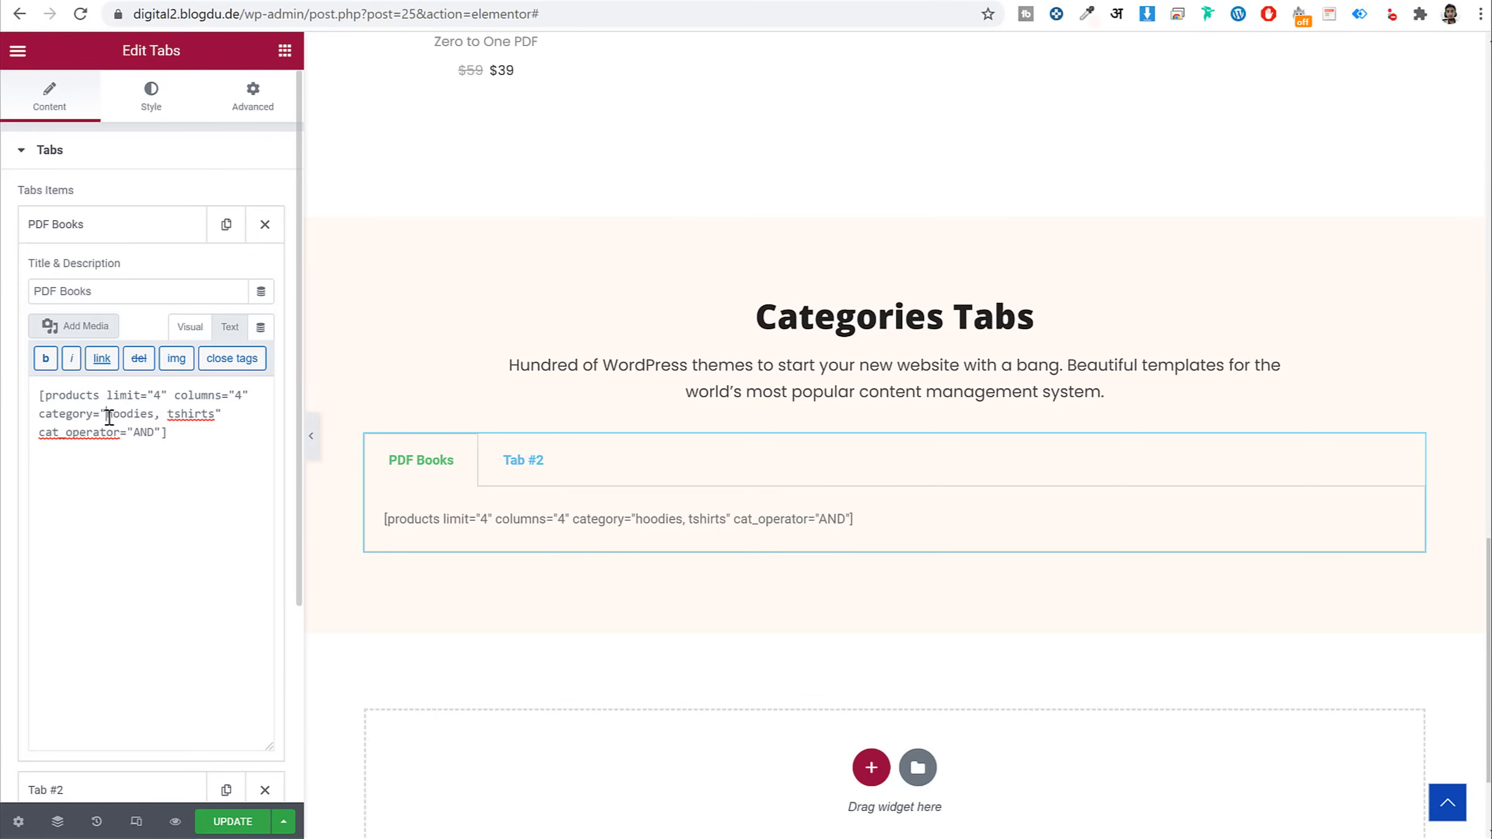
drag(108, 417, 220, 417)
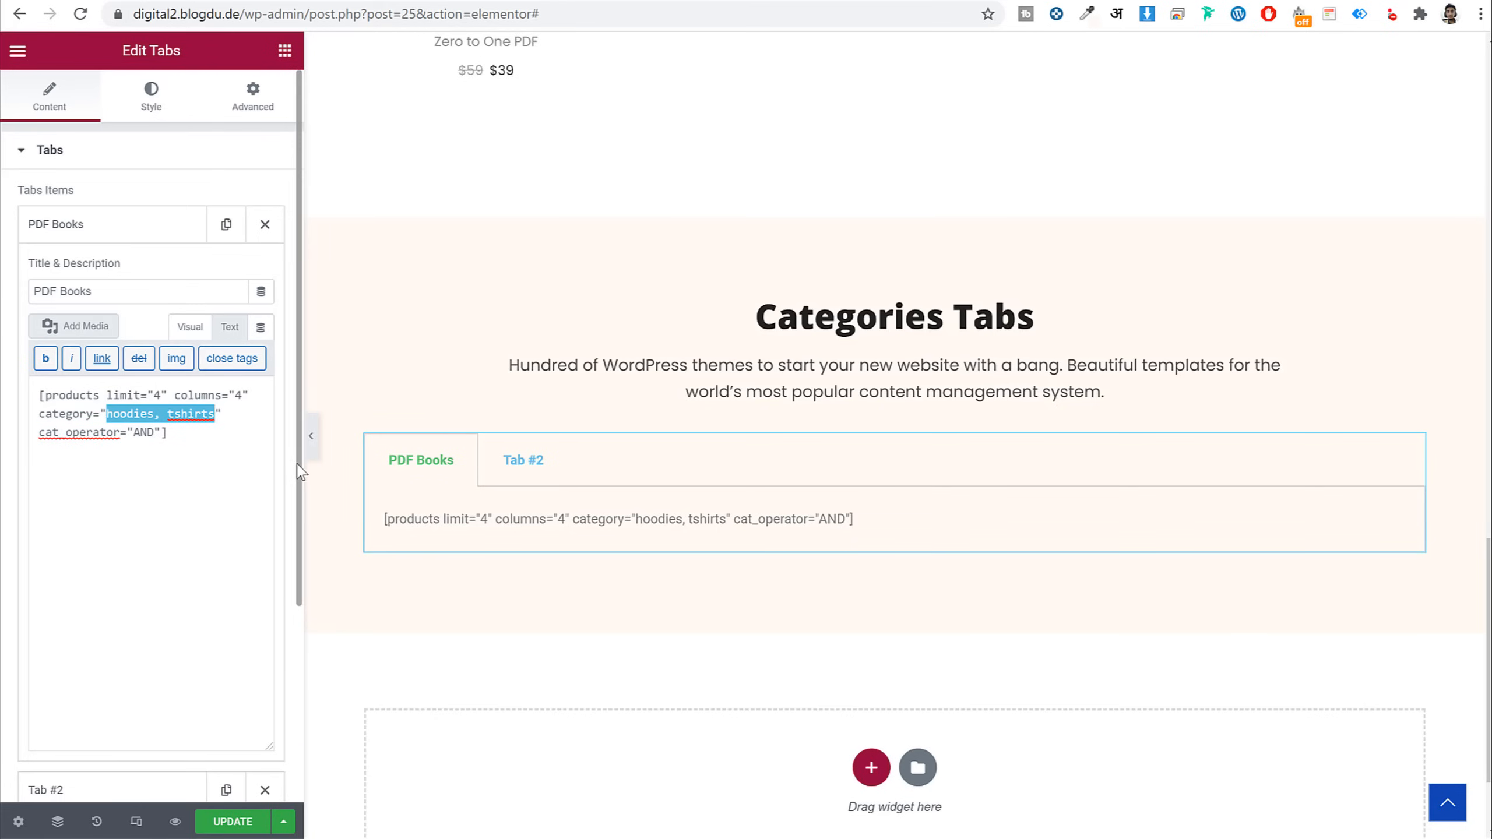
key(BackSpace)
Copy the 'books' slug from Products > Categories and paste it into the shortcode's category value
click(458, 0)
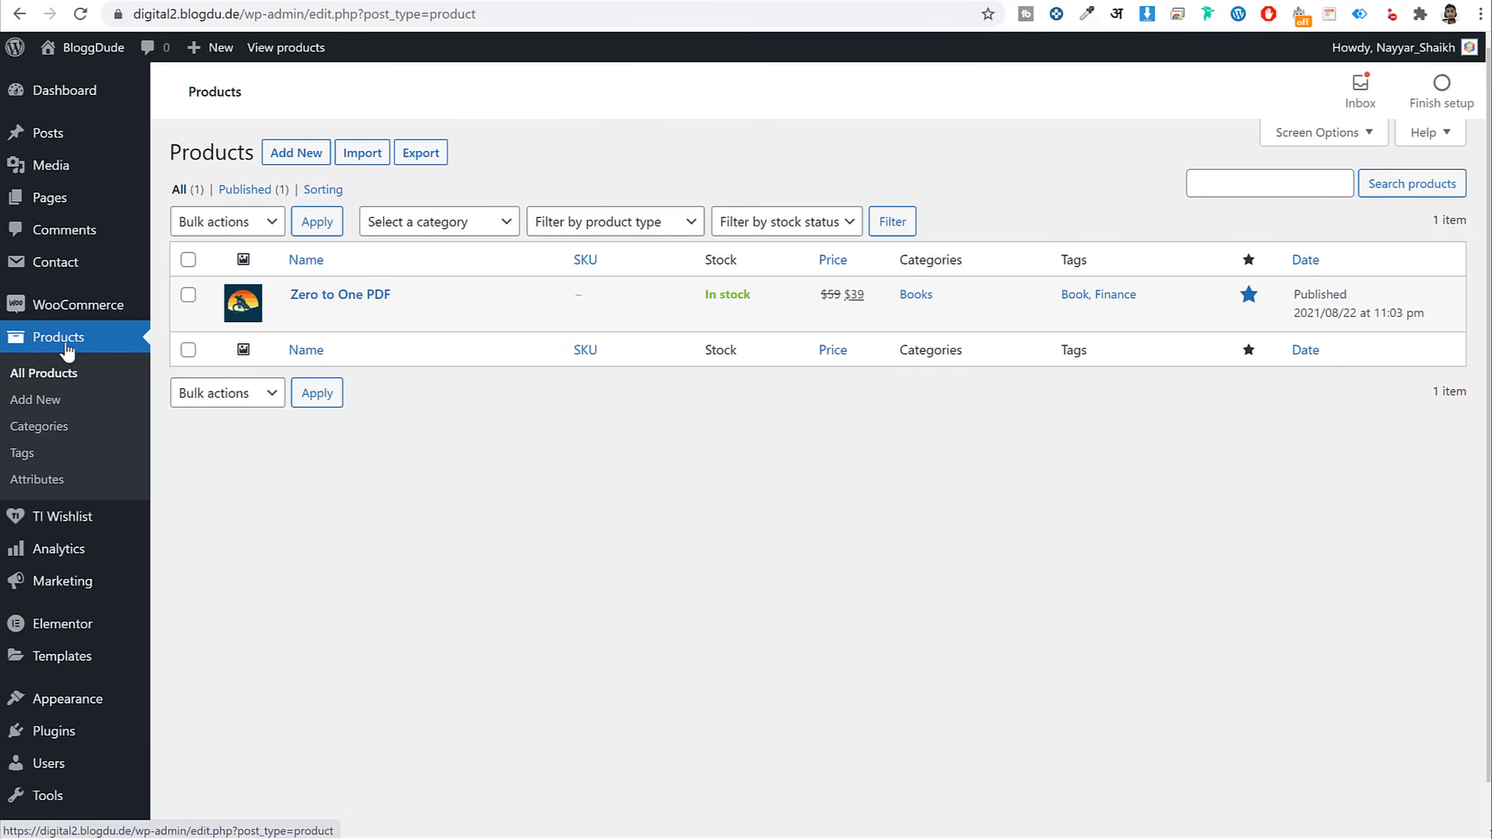
click(52, 434)
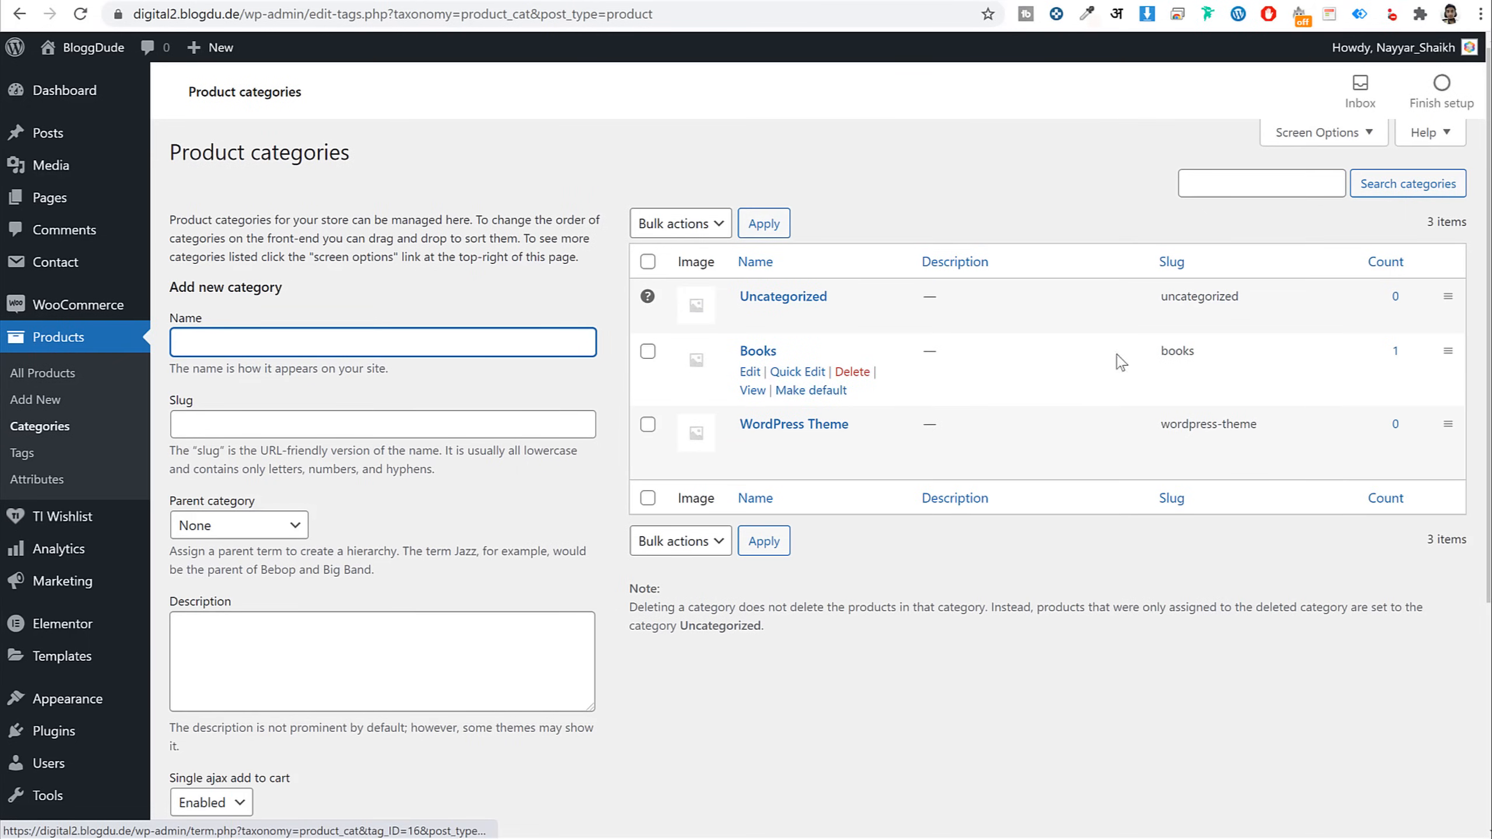
click(1194, 358)
drag(1195, 359, 1161, 361)
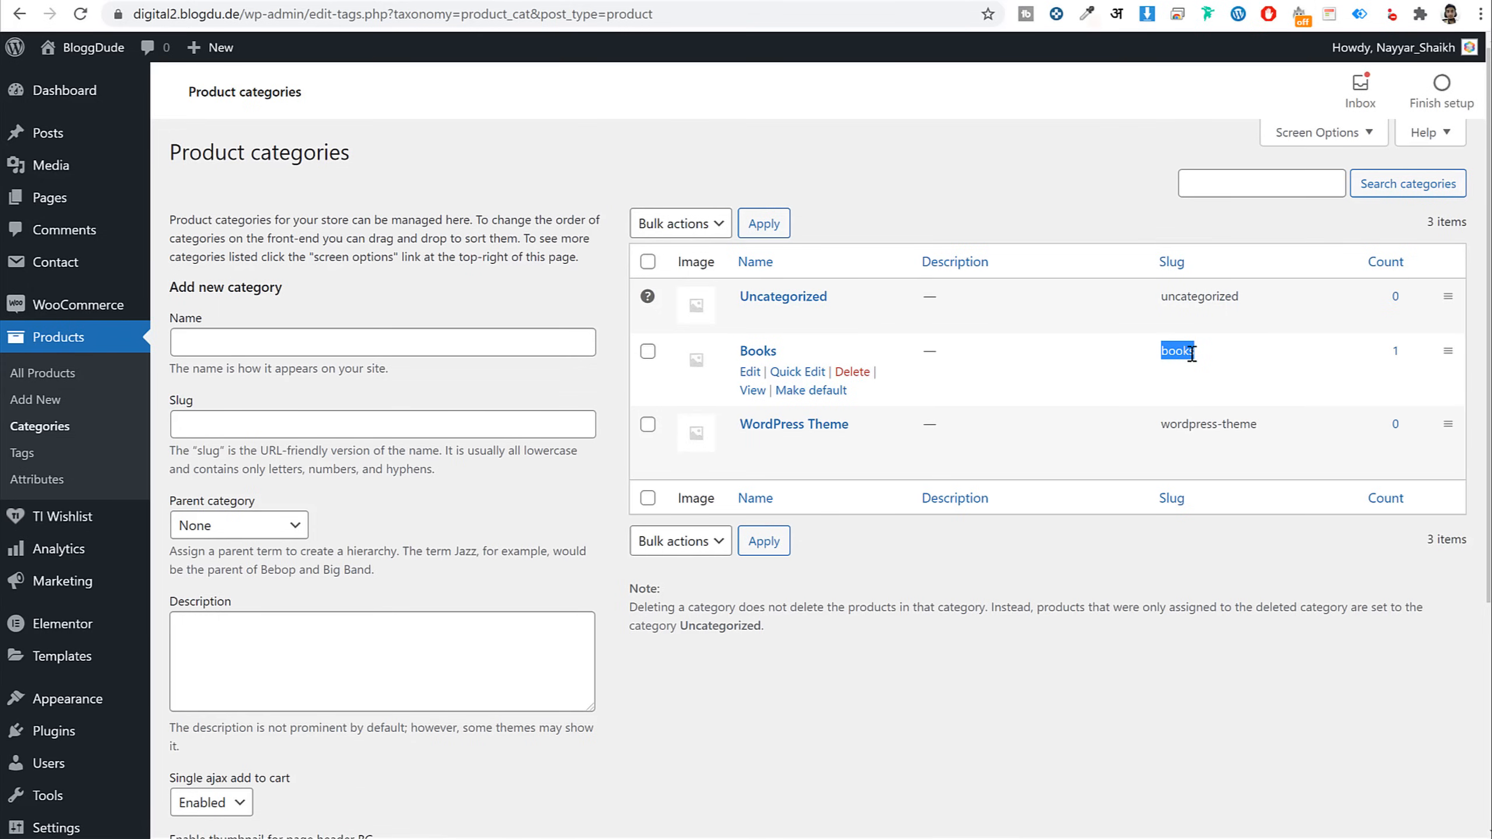
right_click(1181, 347)
click(1196, 361)
click(284, 1)
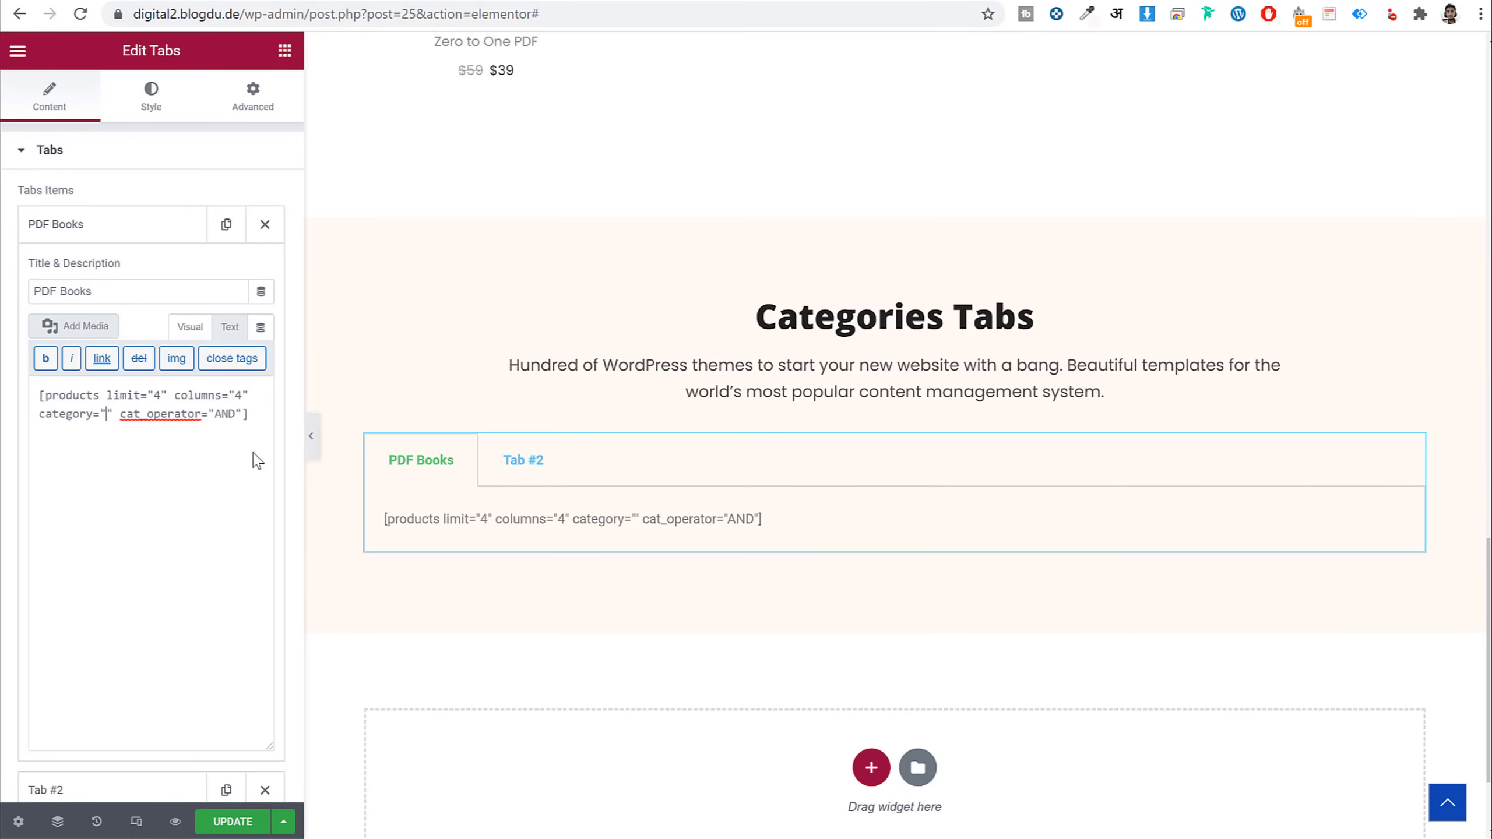
key(ctrl+v)
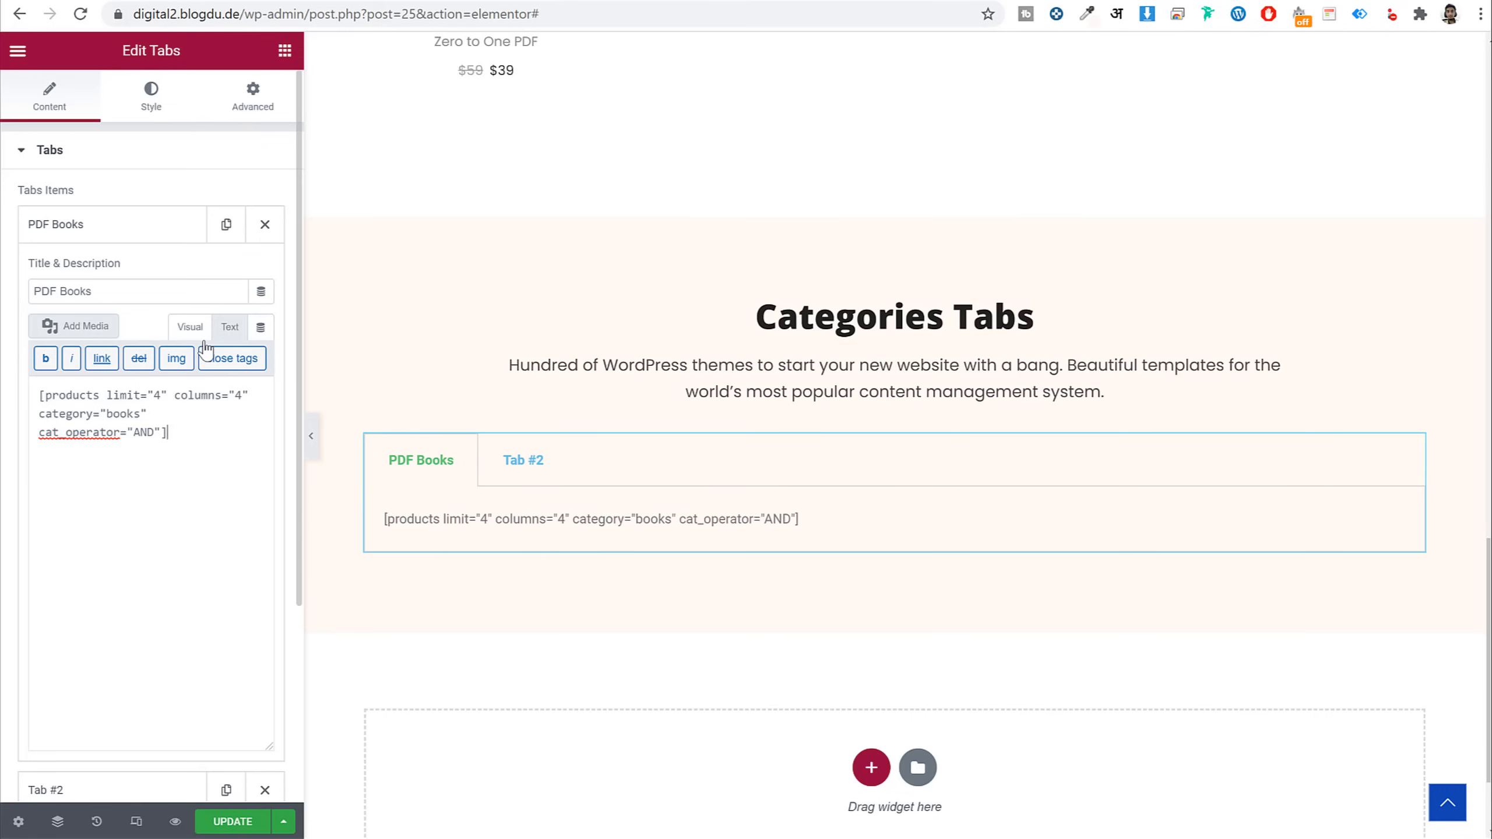
click(190, 327)
click(123, 224)
click(121, 282)
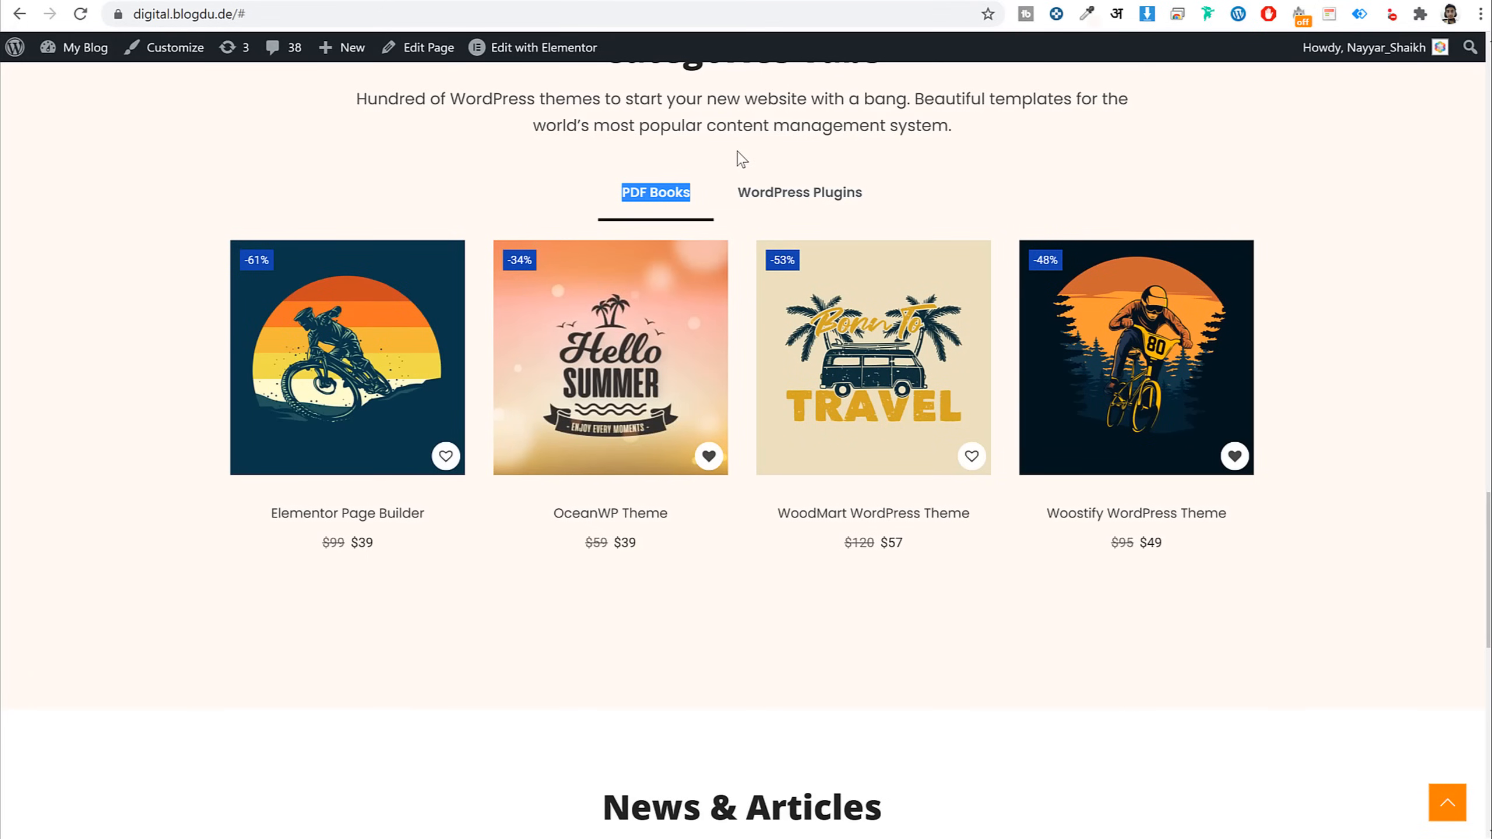
Rename Tab #2 to 'WordPress Plugins', copied from the reference site
drag(742, 159, 876, 199)
click(308, 1)
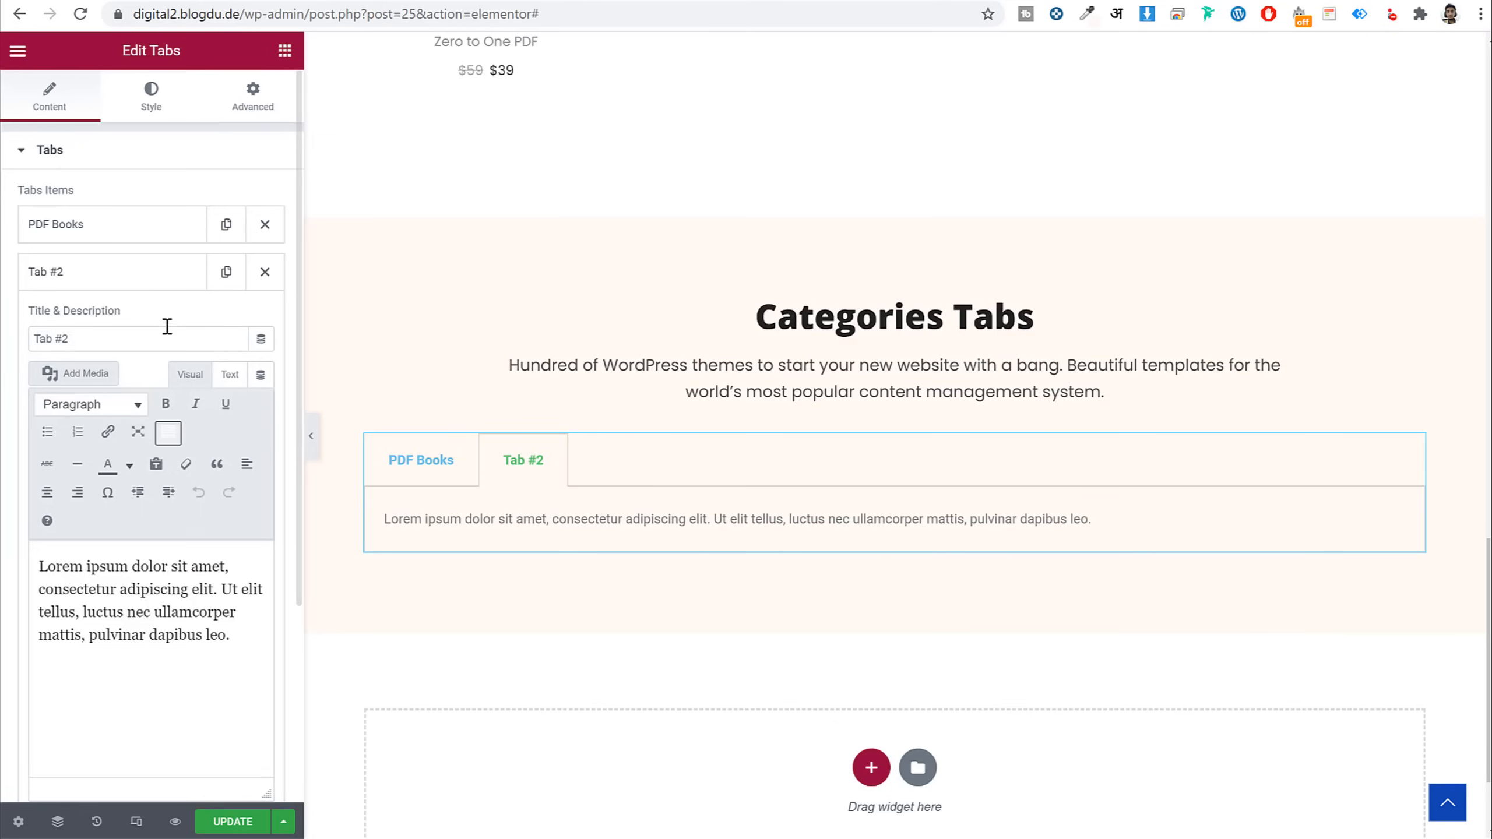
click(118, 334)
key(ctrl+a)
key(ctrl+v)
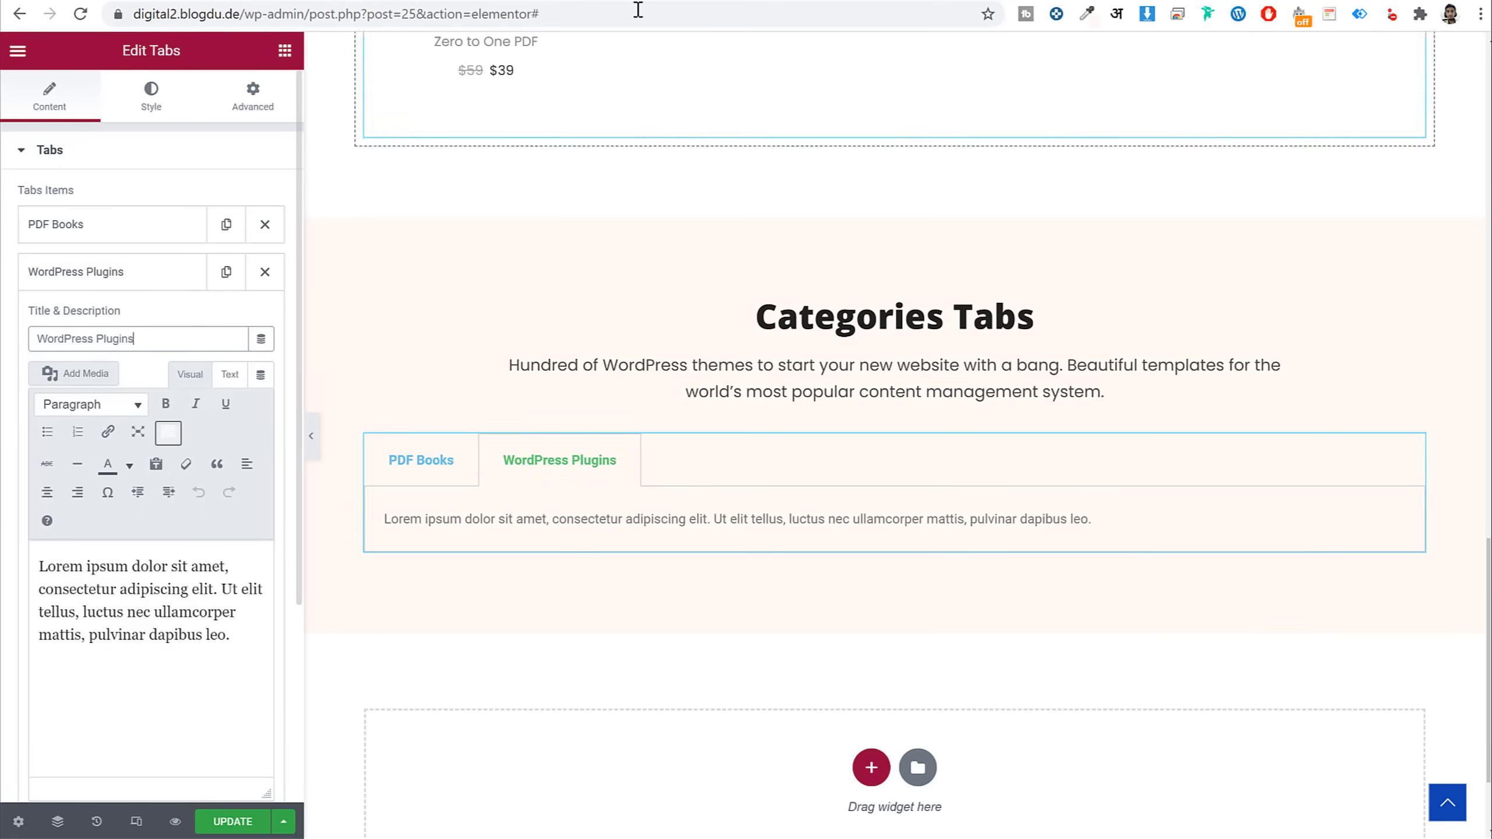
Replace Tab #2's lorem ipsum with the products shortcode, setting category to 'books'
click(681, 3)
click(804, 1)
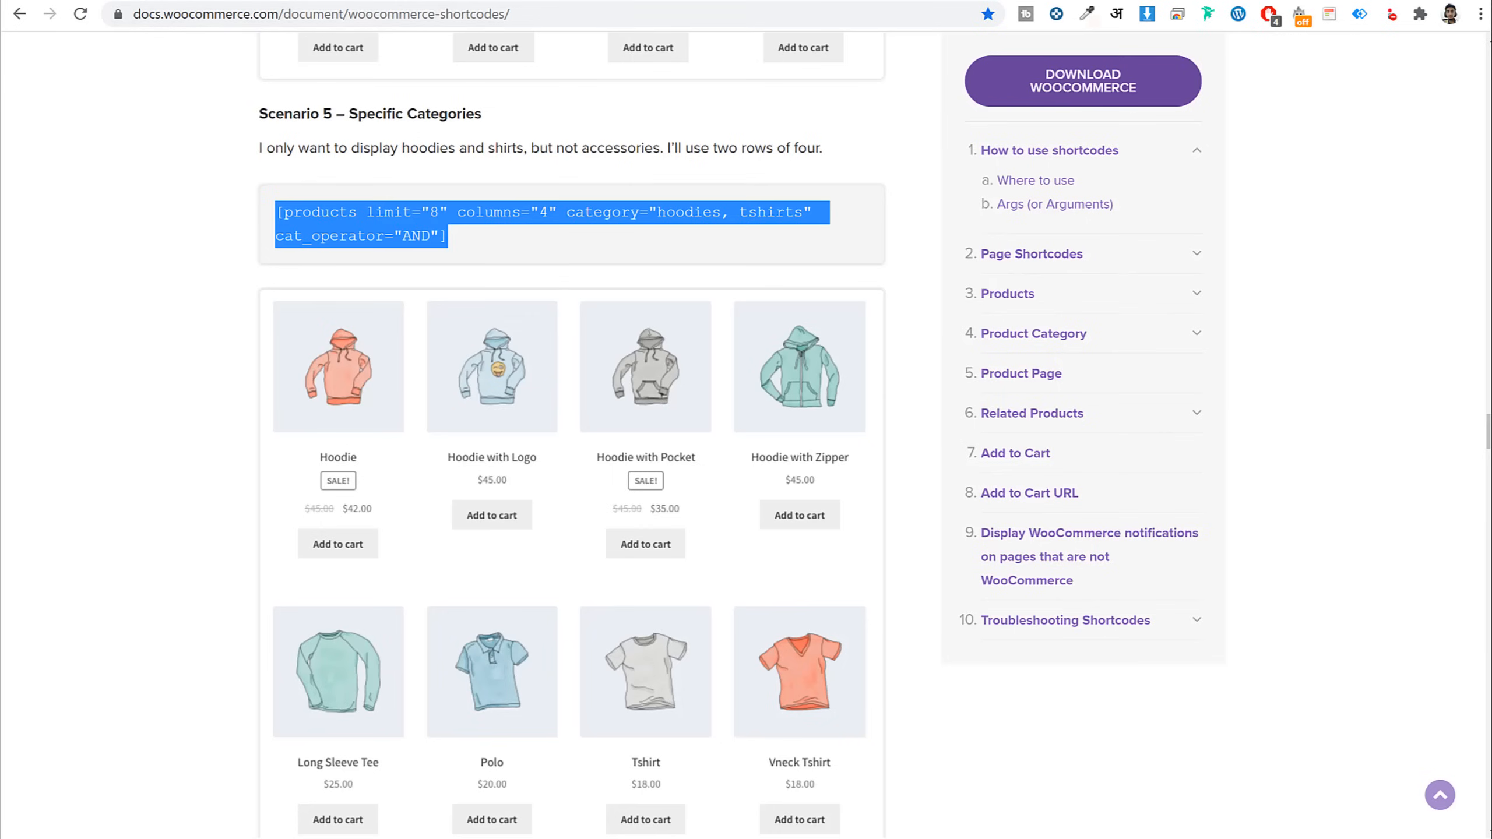
click(308, 1)
click(229, 374)
drag(176, 509, 37, 441)
key(ctrl+v)
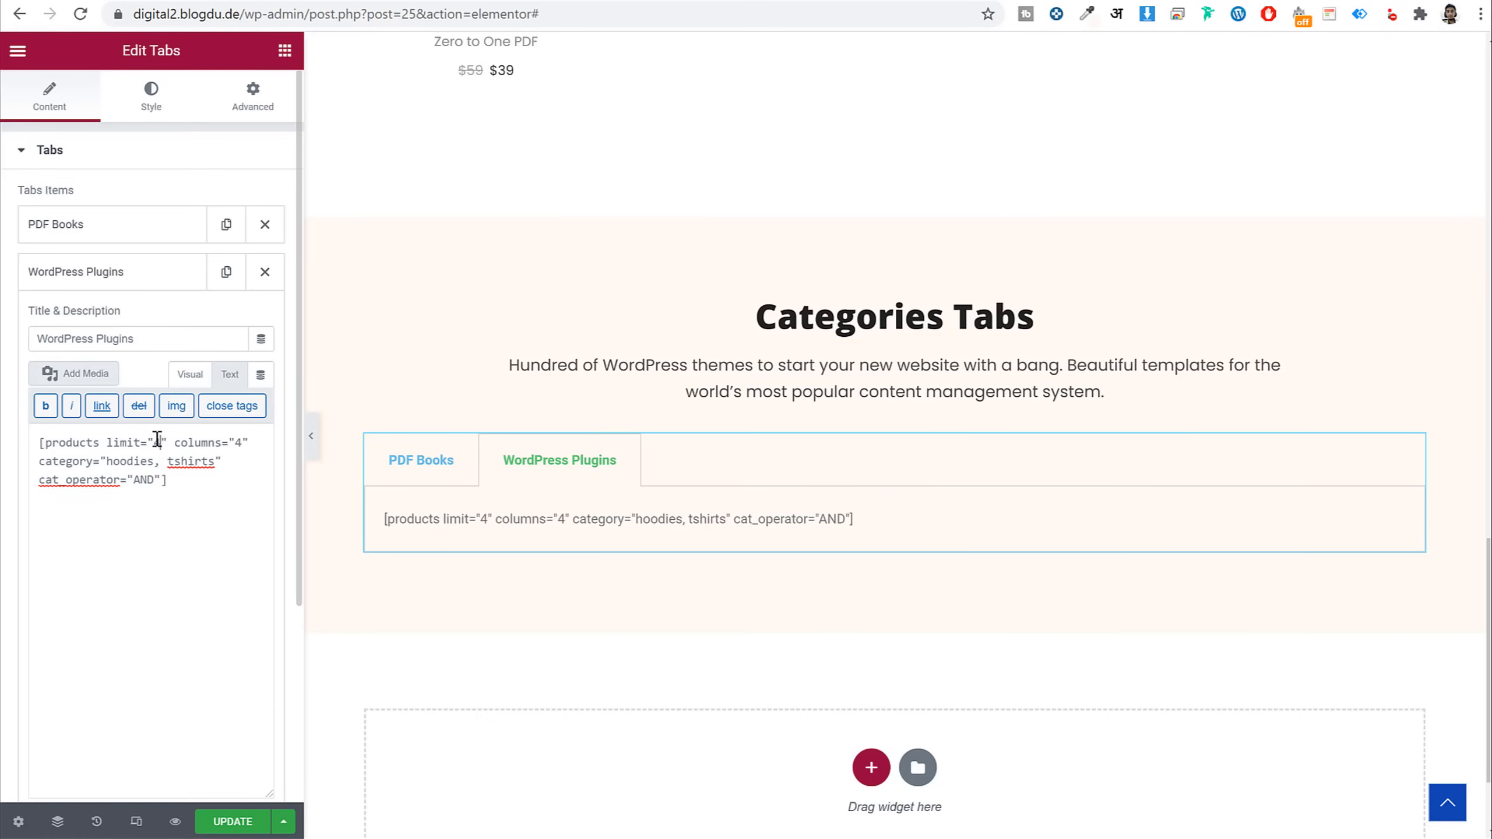
drag(106, 461, 216, 459)
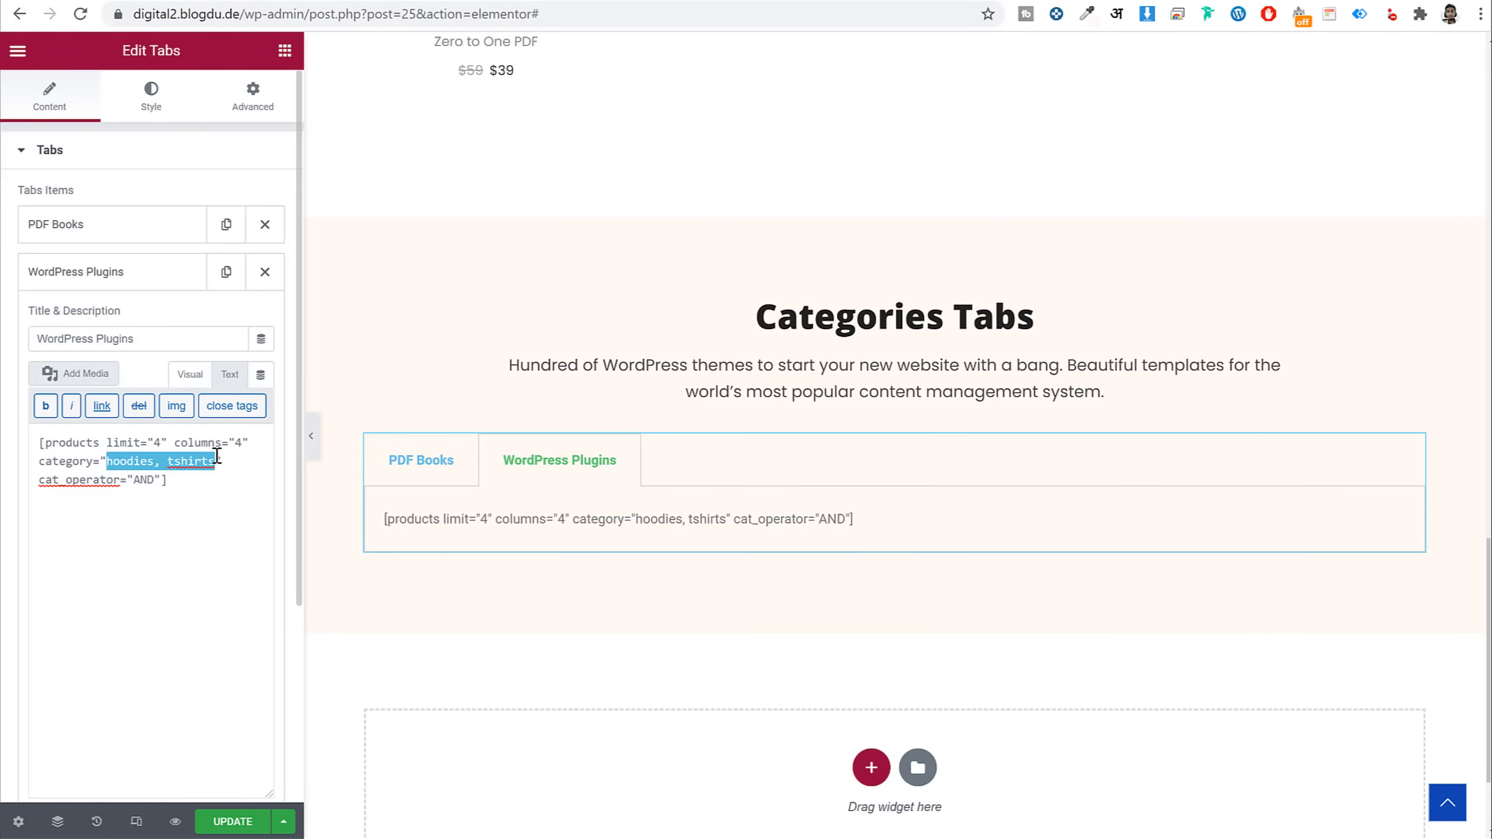
text(books)
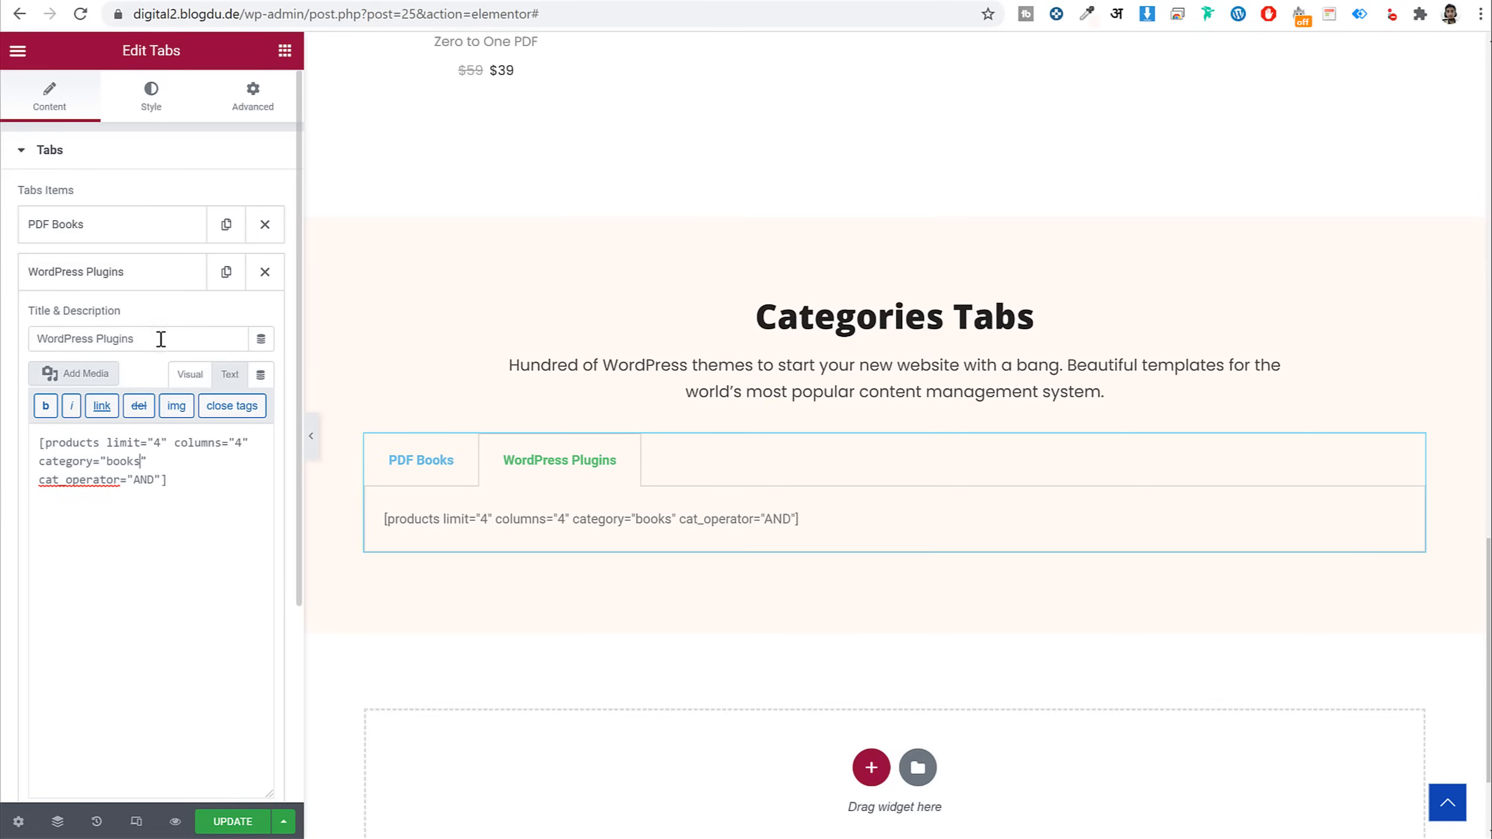
Set the tab title Alignment to Center
scroll(136, 335, down, 4)
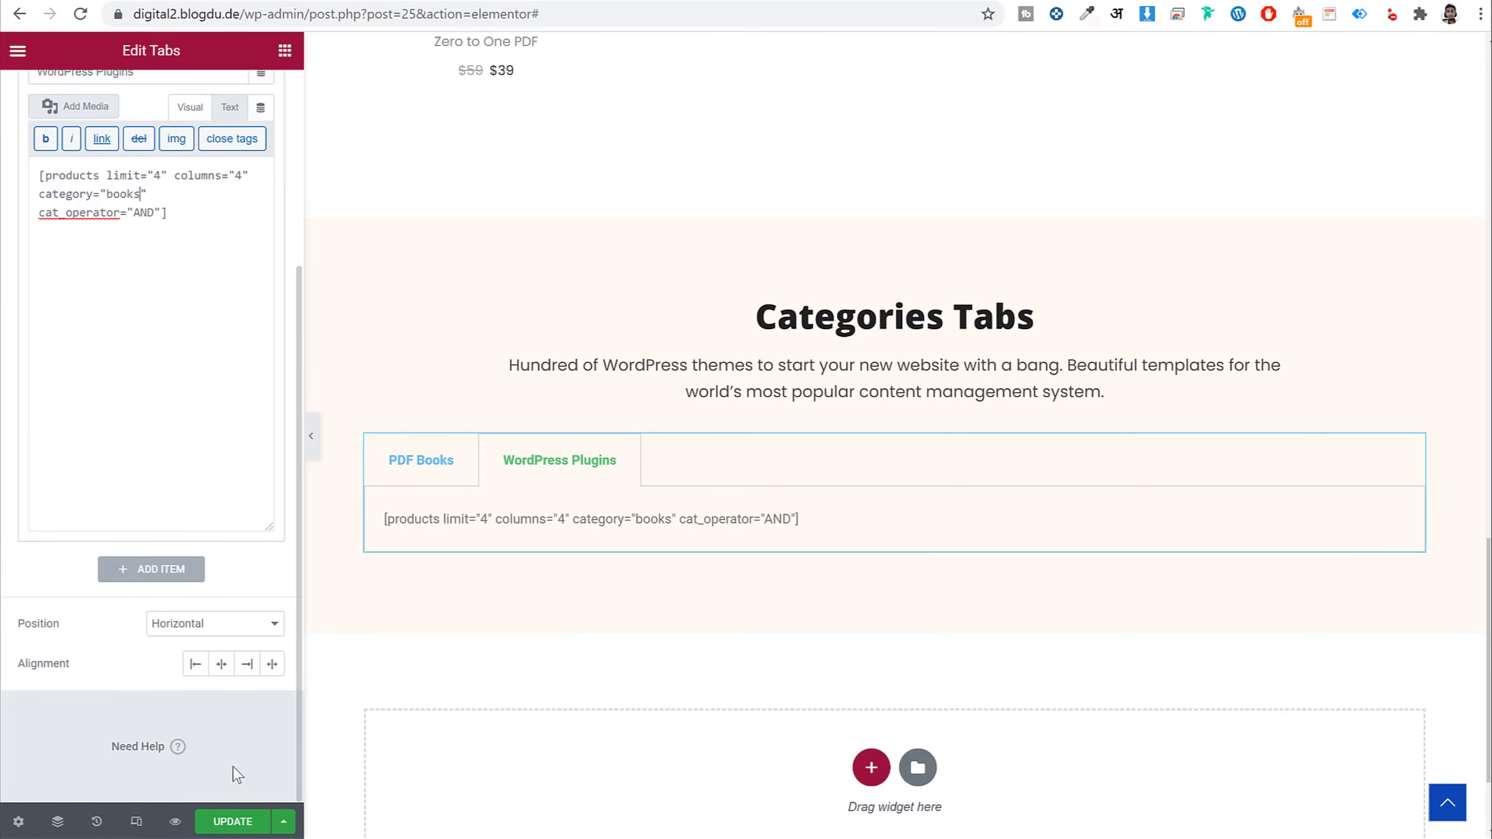
click(223, 666)
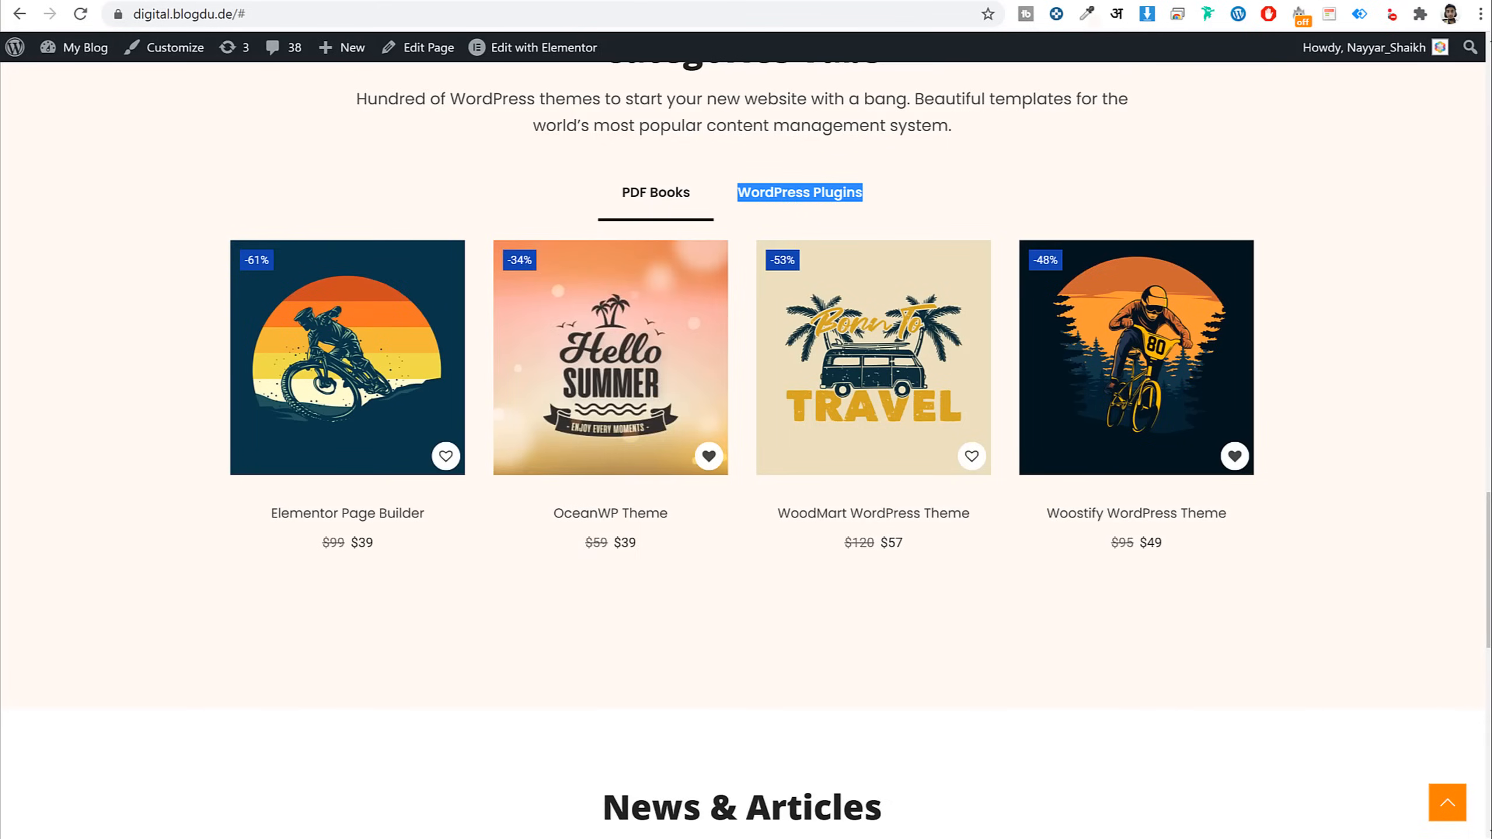
click(794, 194)
click(657, 193)
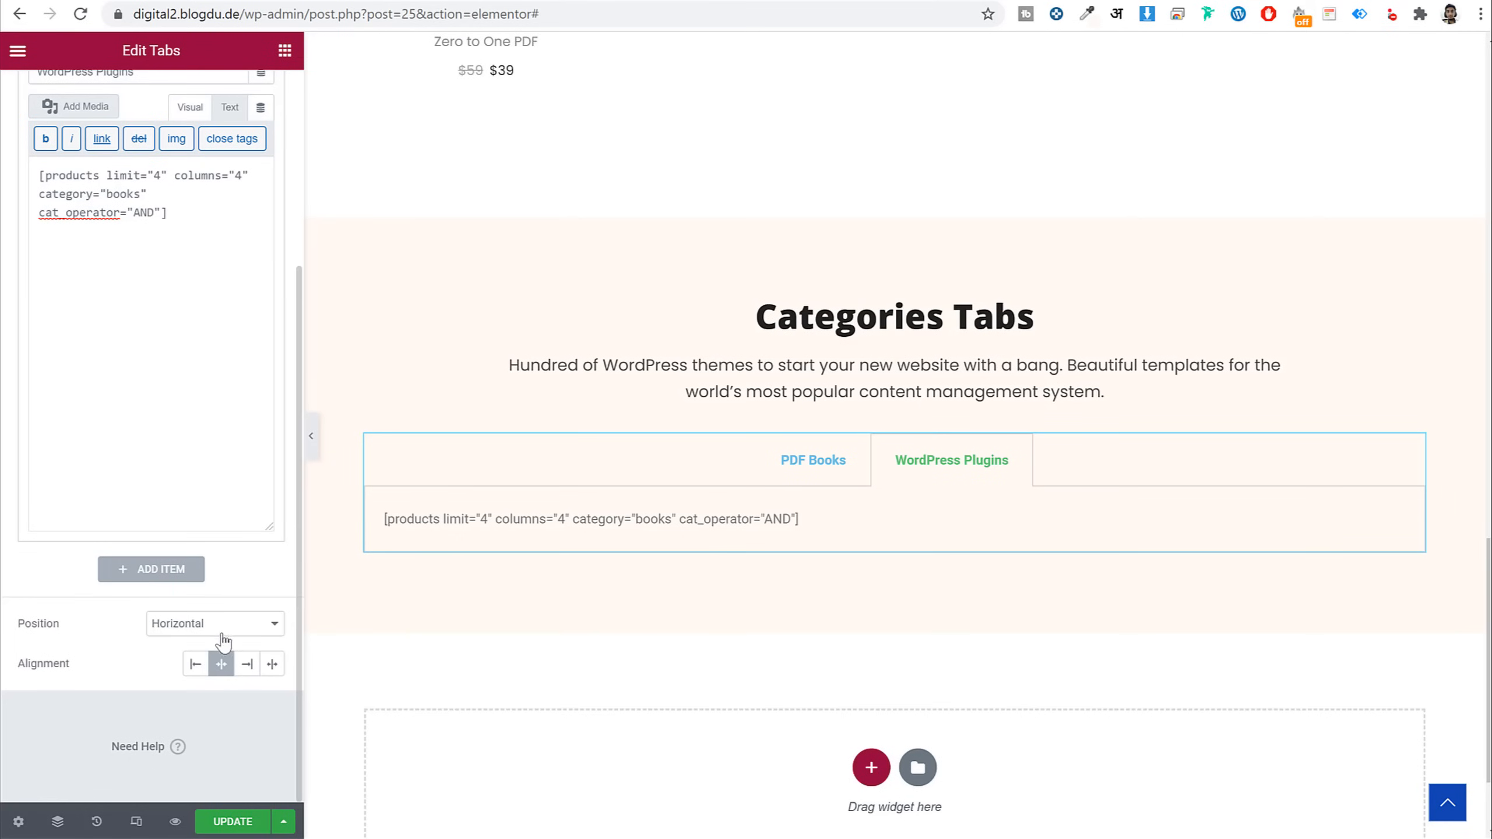
scroll(176, 353, up, 6)
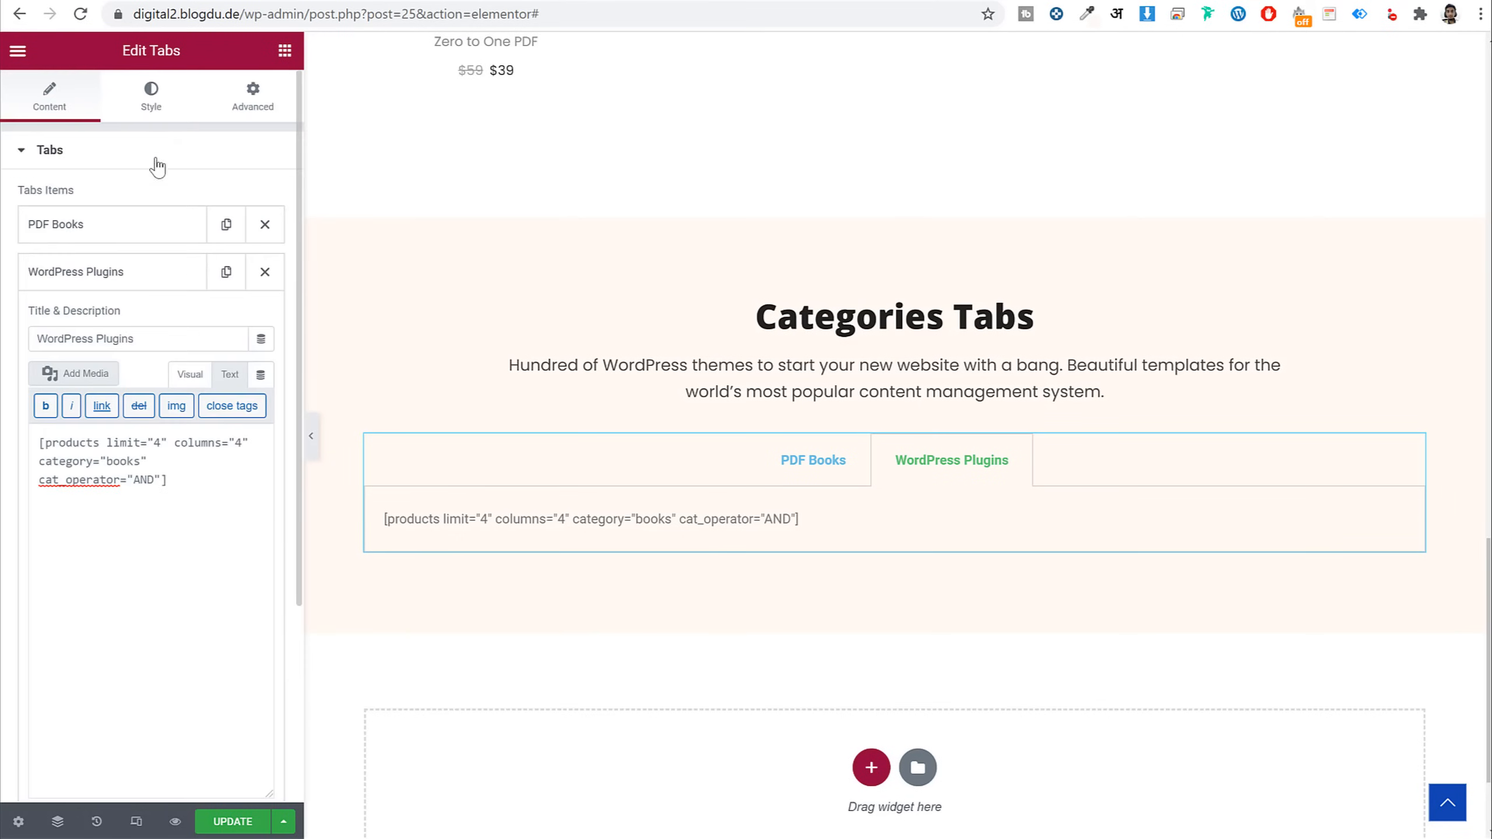
In the Tabs widget's Style settings, set Border Width to 0
click(154, 97)
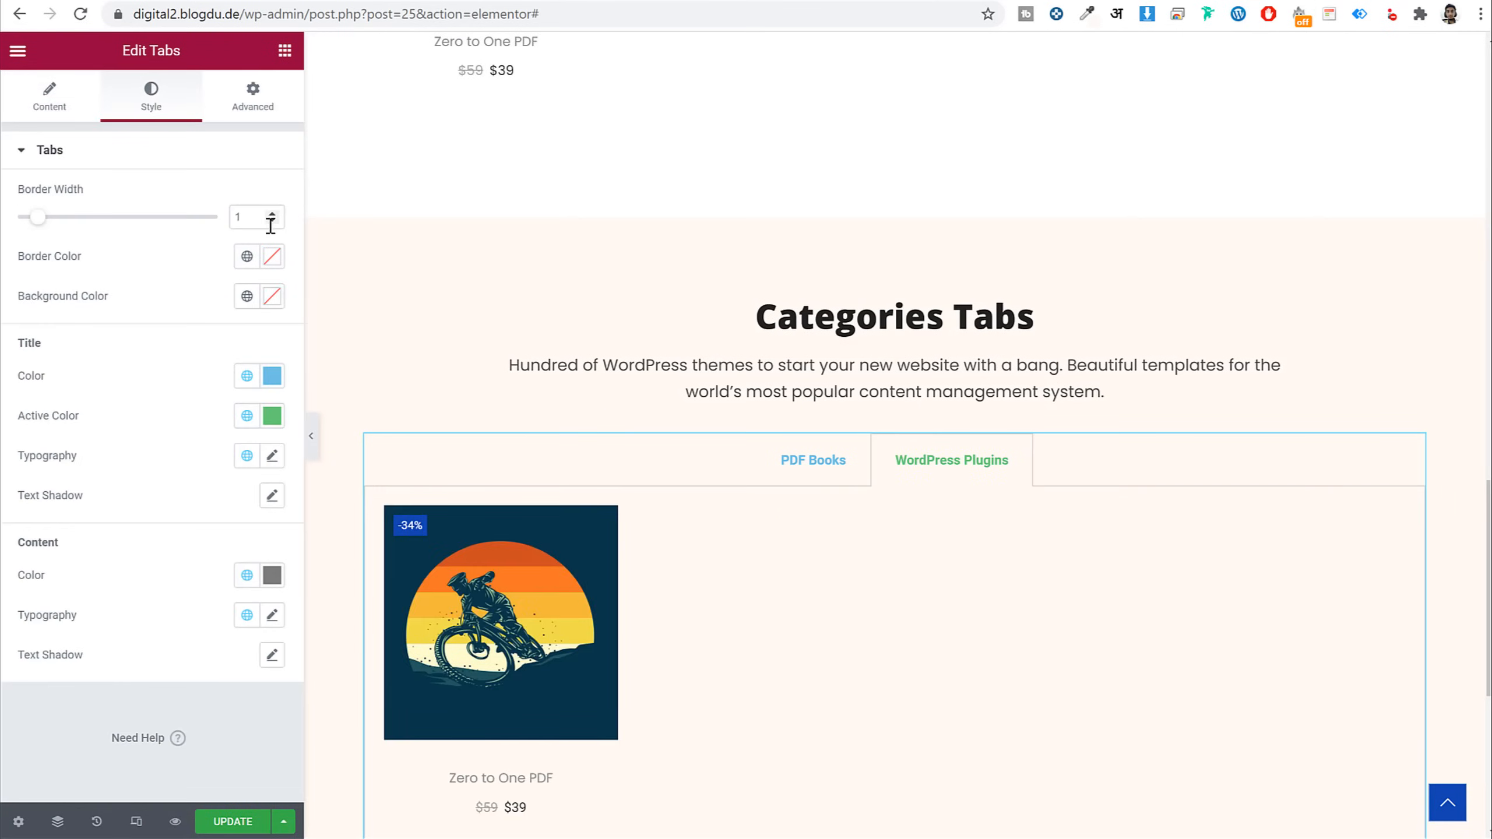
click(310, 443)
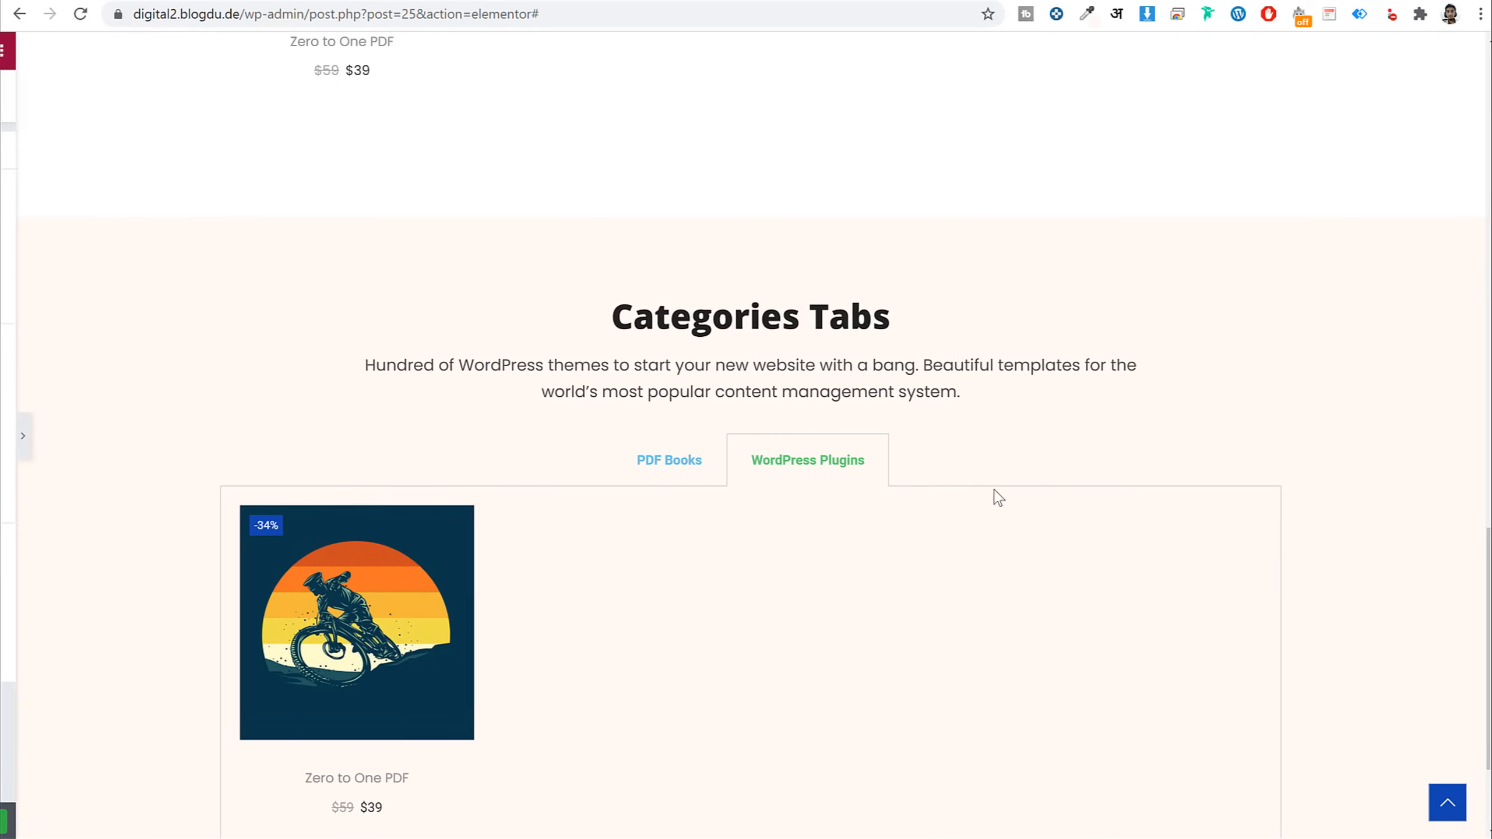
scroll(999, 493, down, 3)
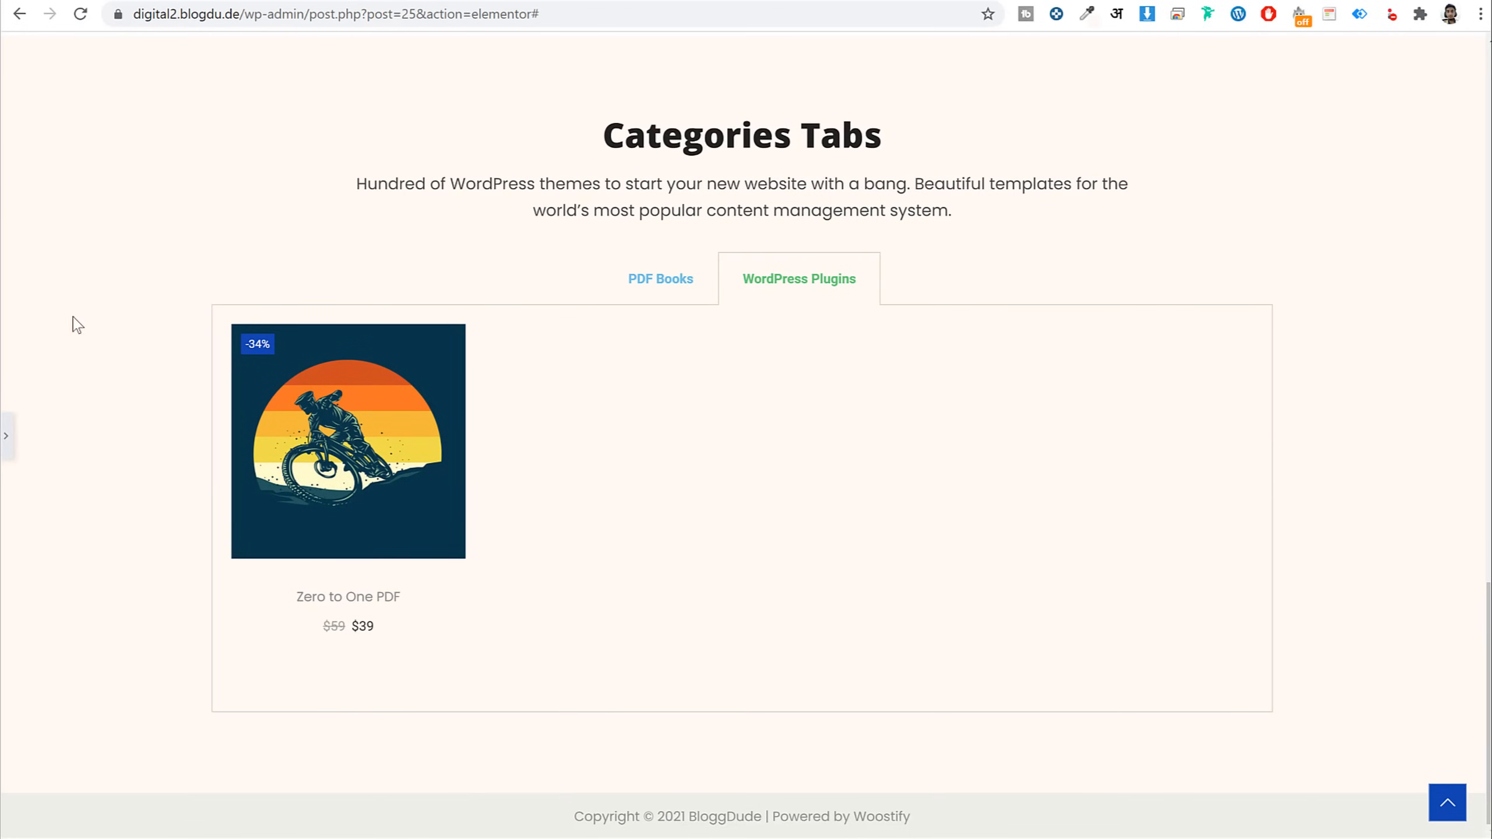
click(7, 437)
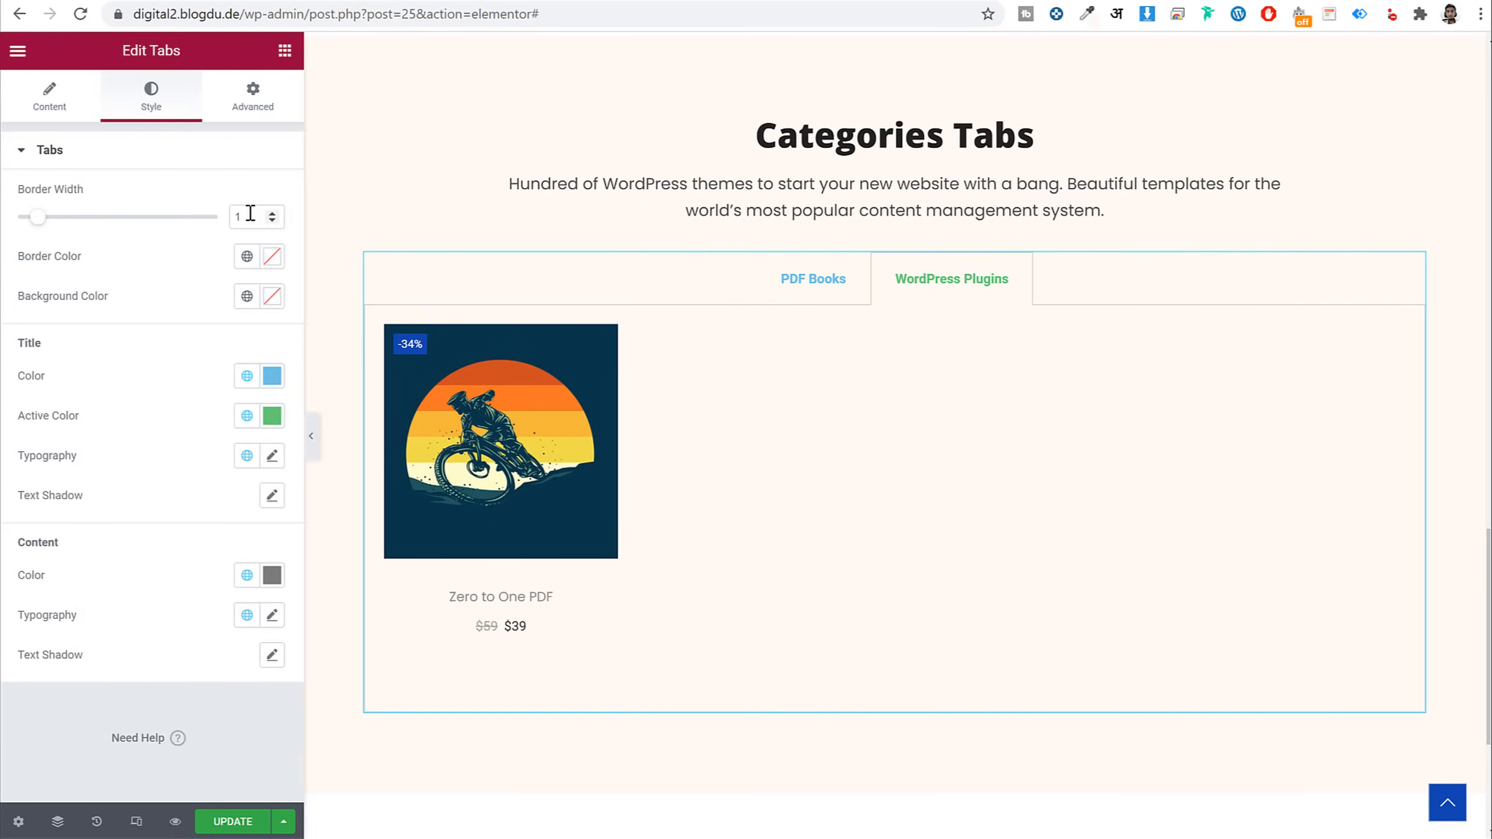
double_click(250, 213)
text(0)
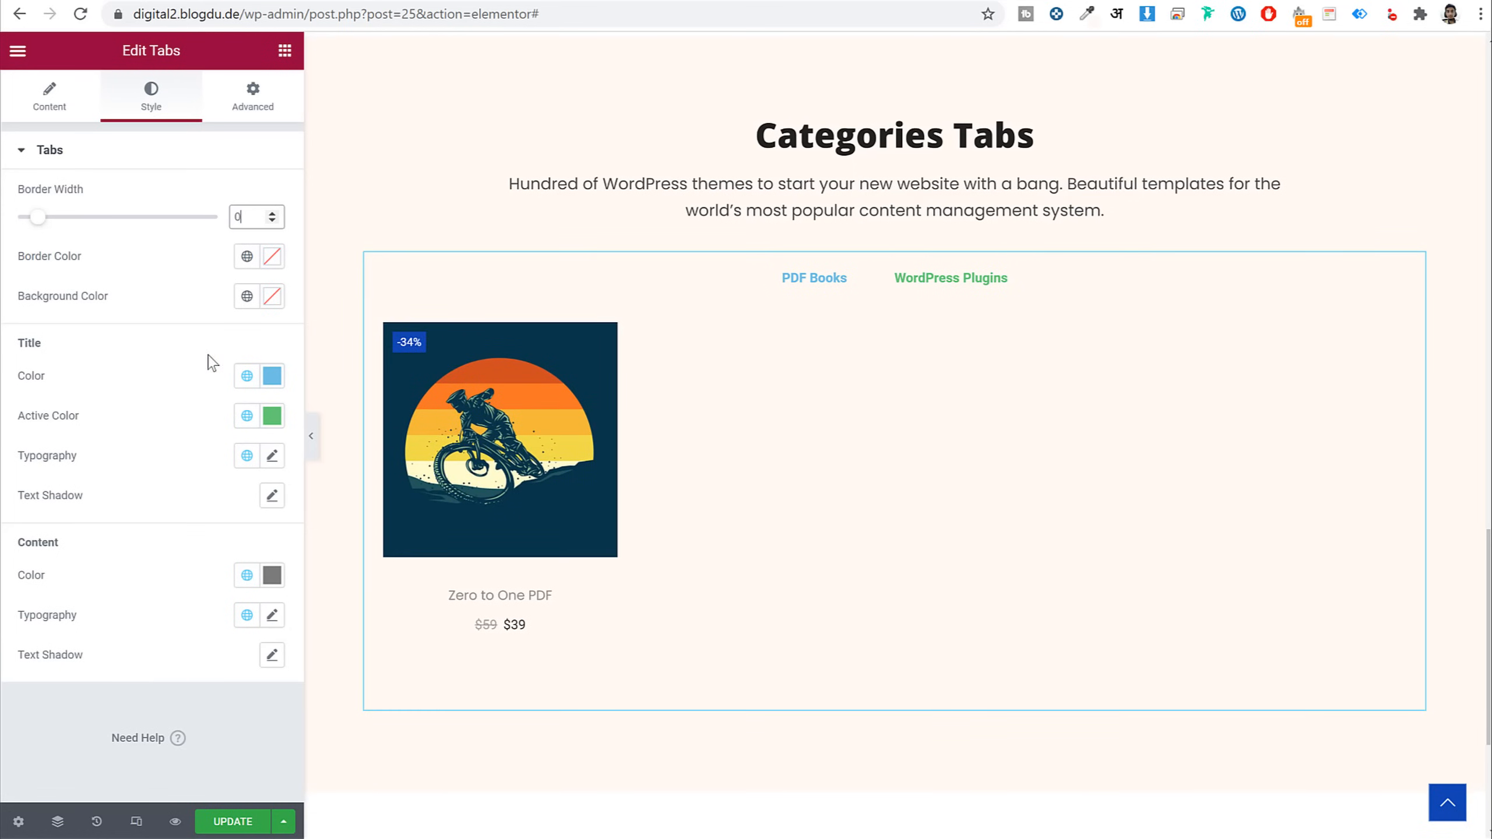
Make the tab titles dark grey and the active tab title black
click(272, 375)
key(ctrl+v)
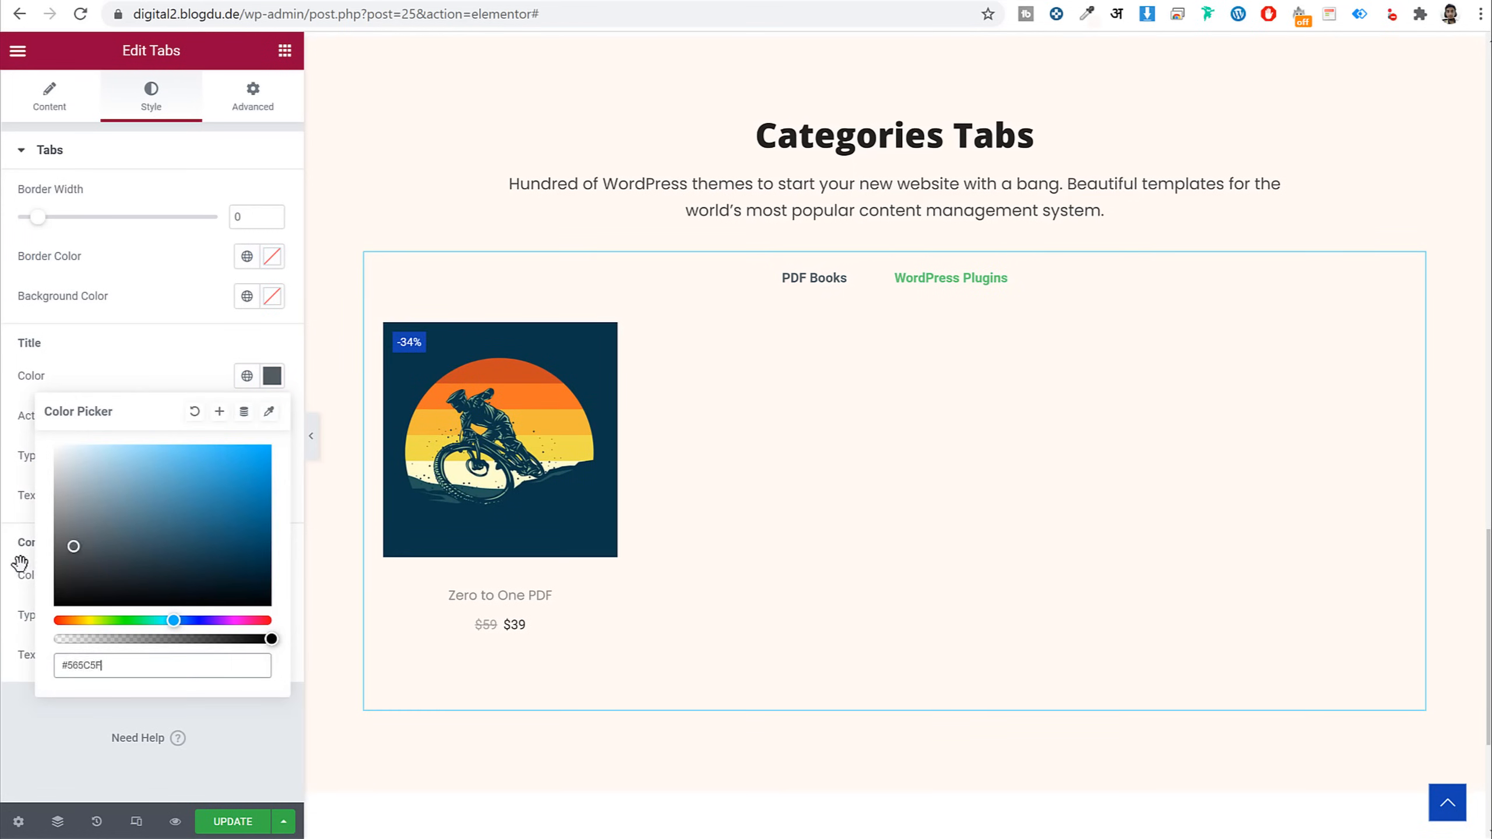
drag(55, 566, 8, 565)
click(160, 391)
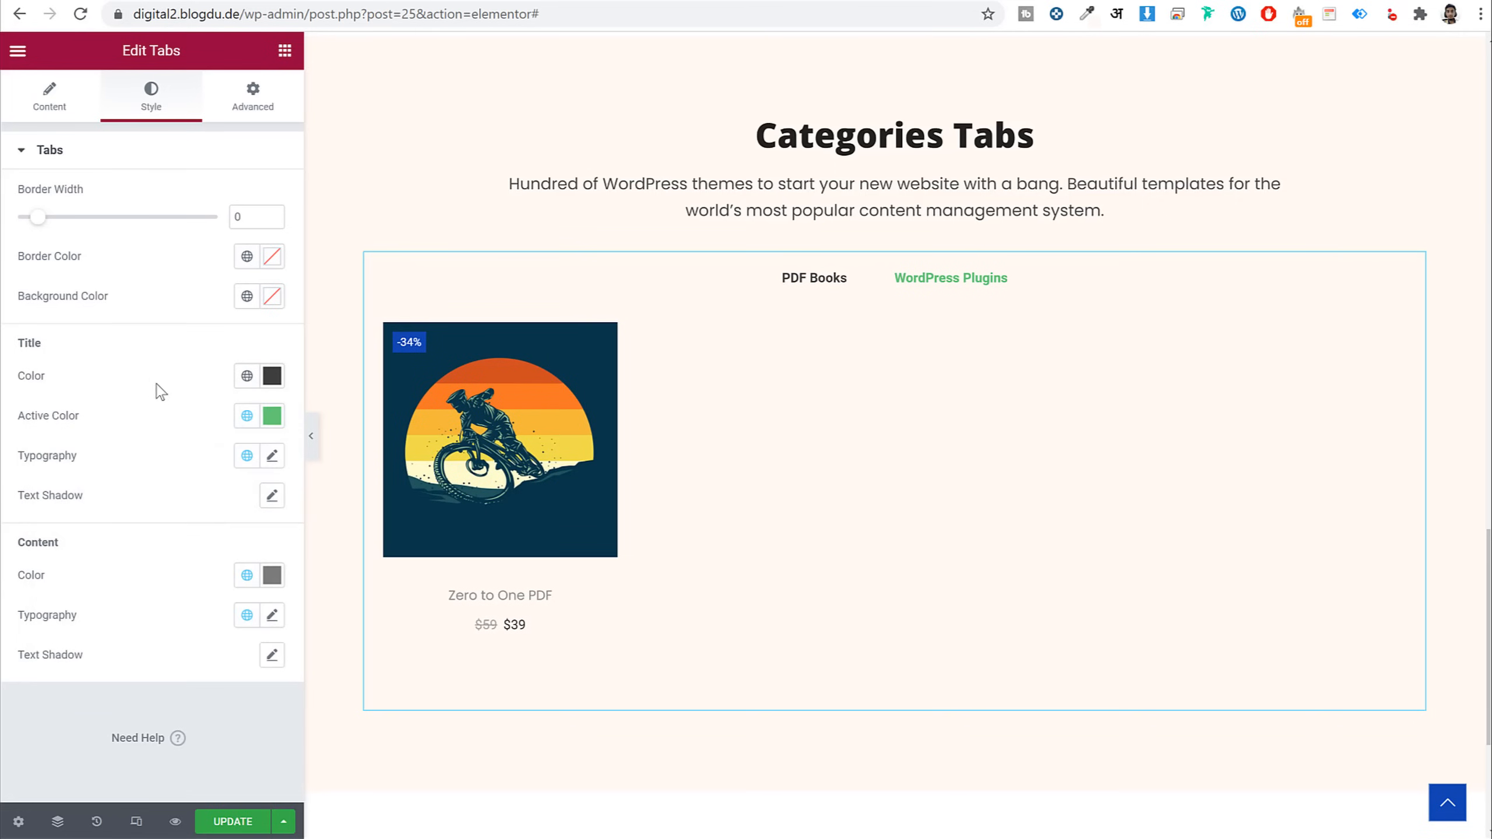
click(799, 282)
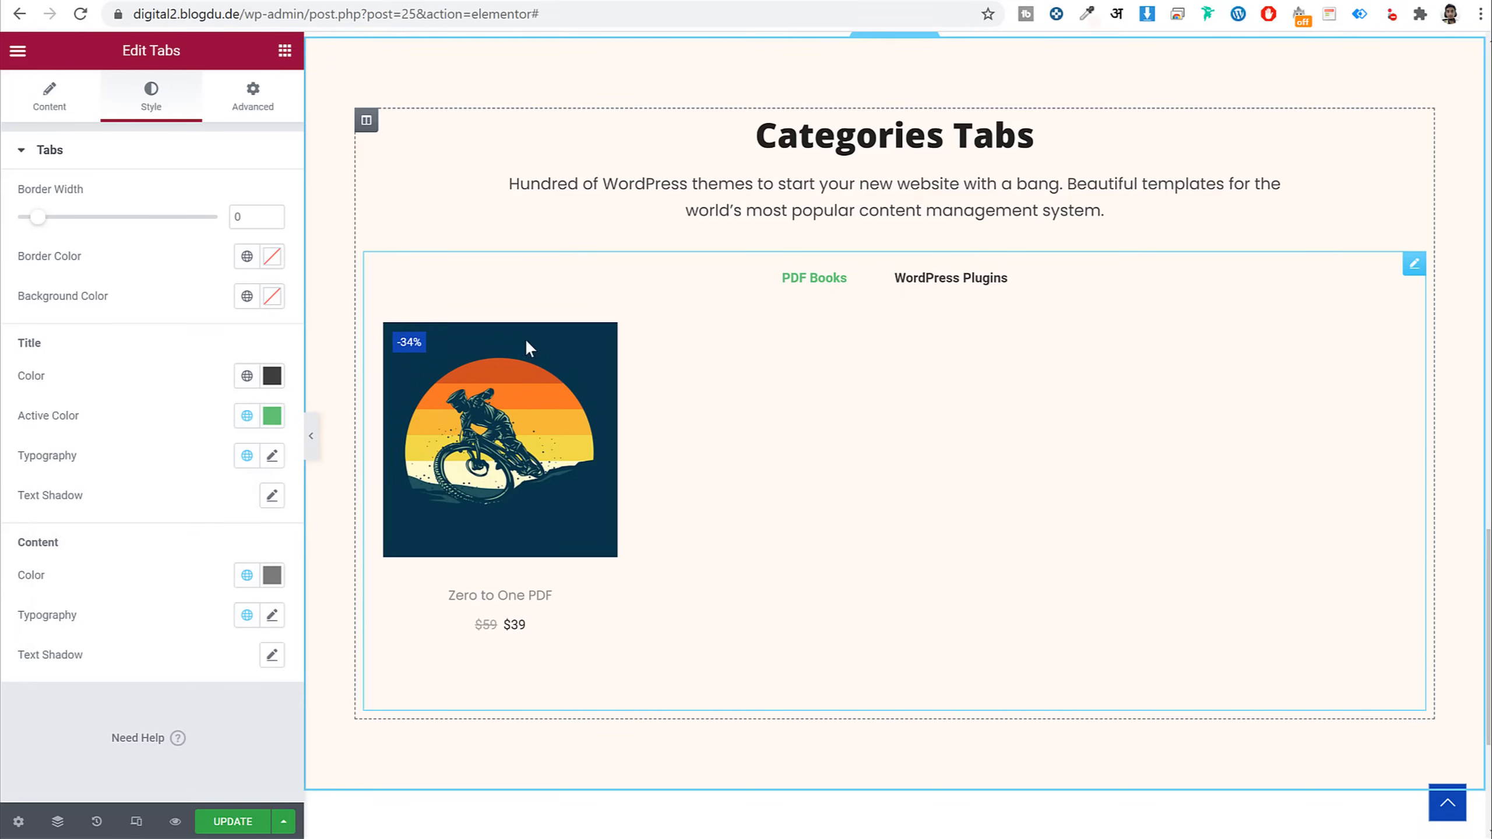
click(276, 416)
drag(167, 505, 24, 706)
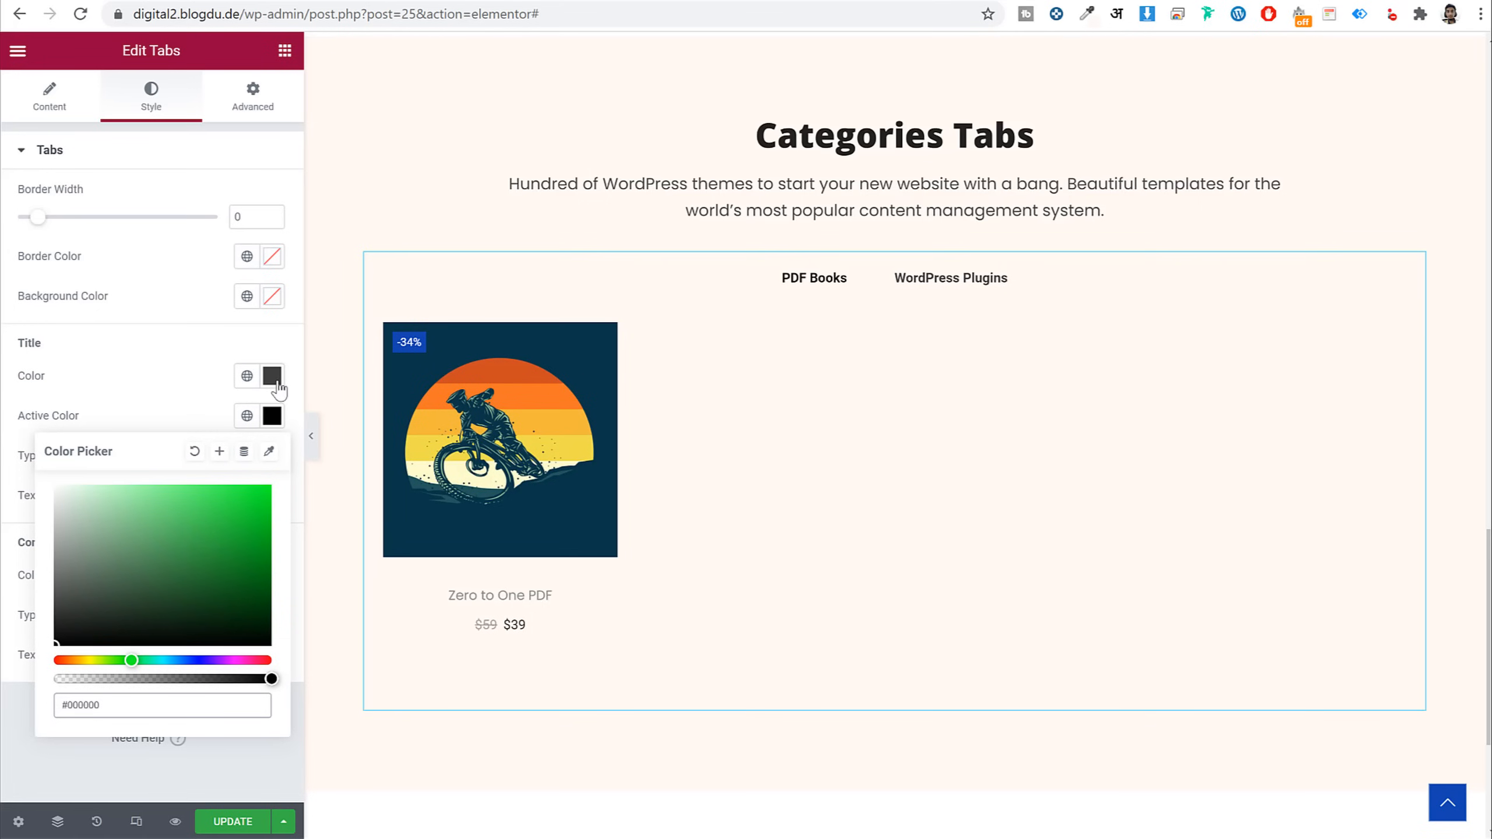
Lighten the tab title grey and apply the Primary (Poppins) global font to the titles
click(275, 378)
text(#81878A)
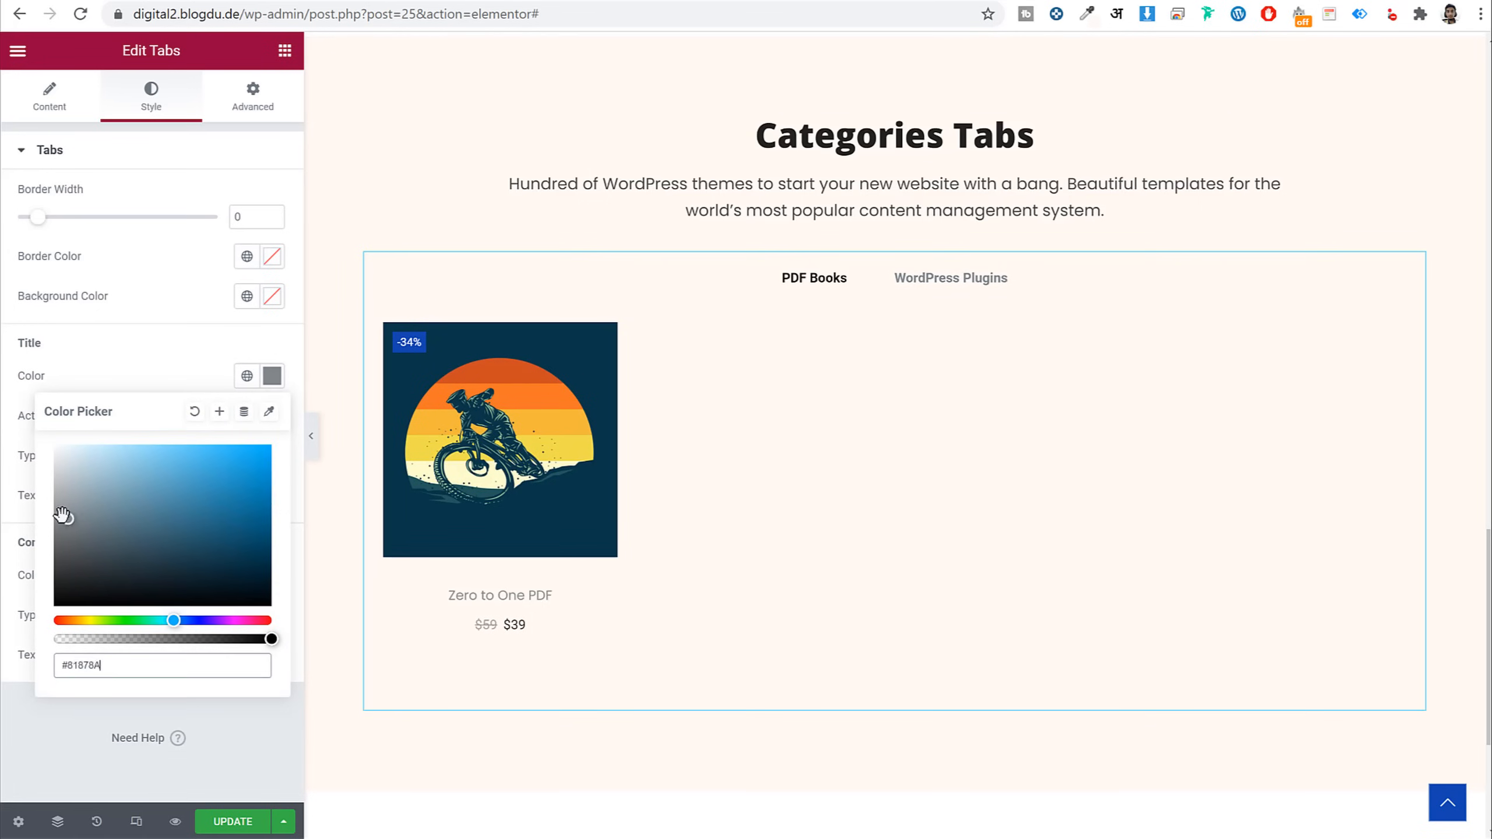
mouse_move(61, 515)
mouse_down()
mouse_move(5, 532)
mouse_move(235, 406)
mouse_move(157, 367)
mouse_move(55, 447)
mouse_move(55, 531)
mouse_up()
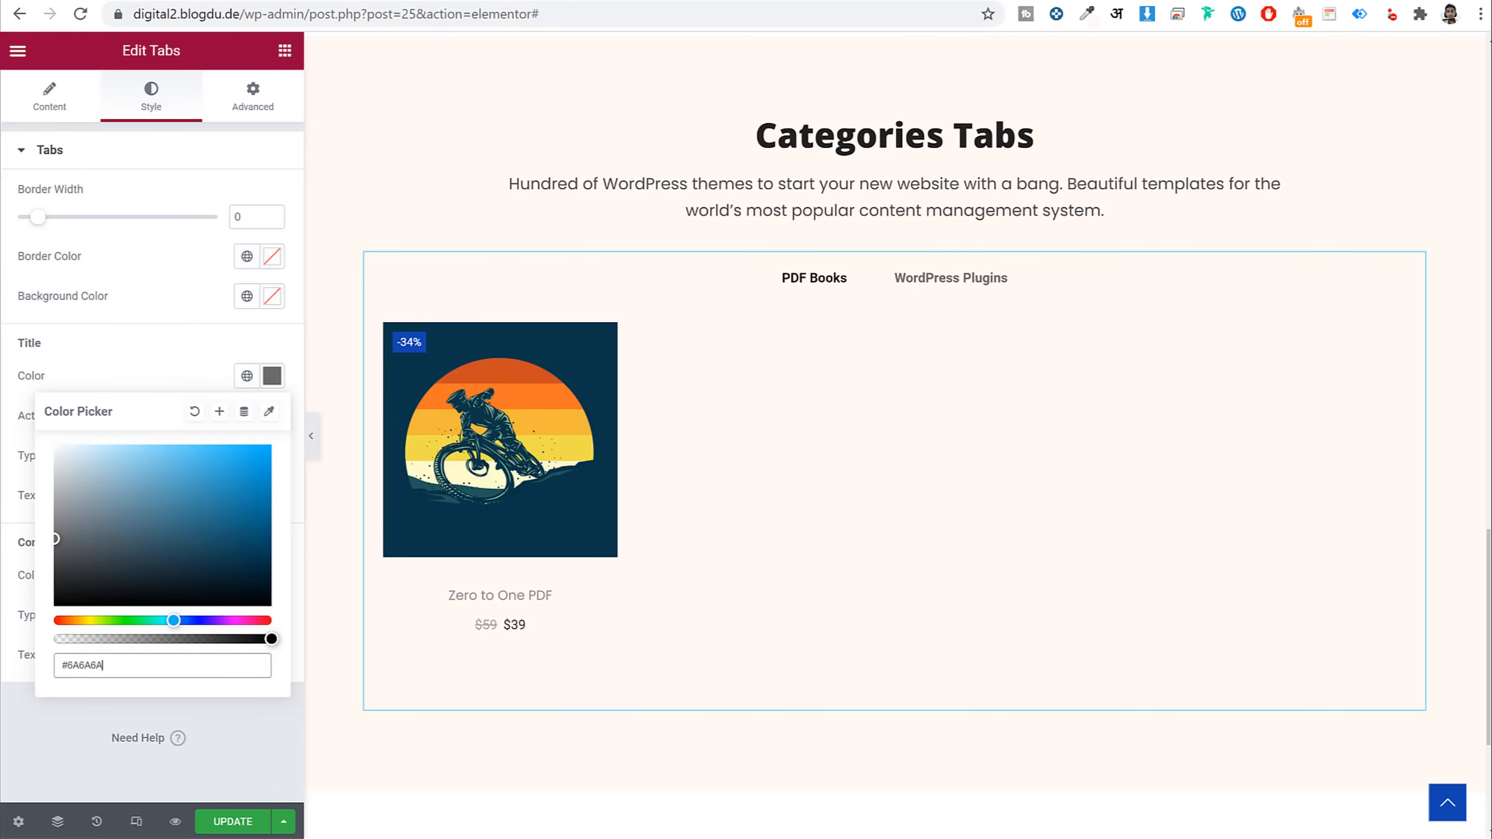
click(158, 383)
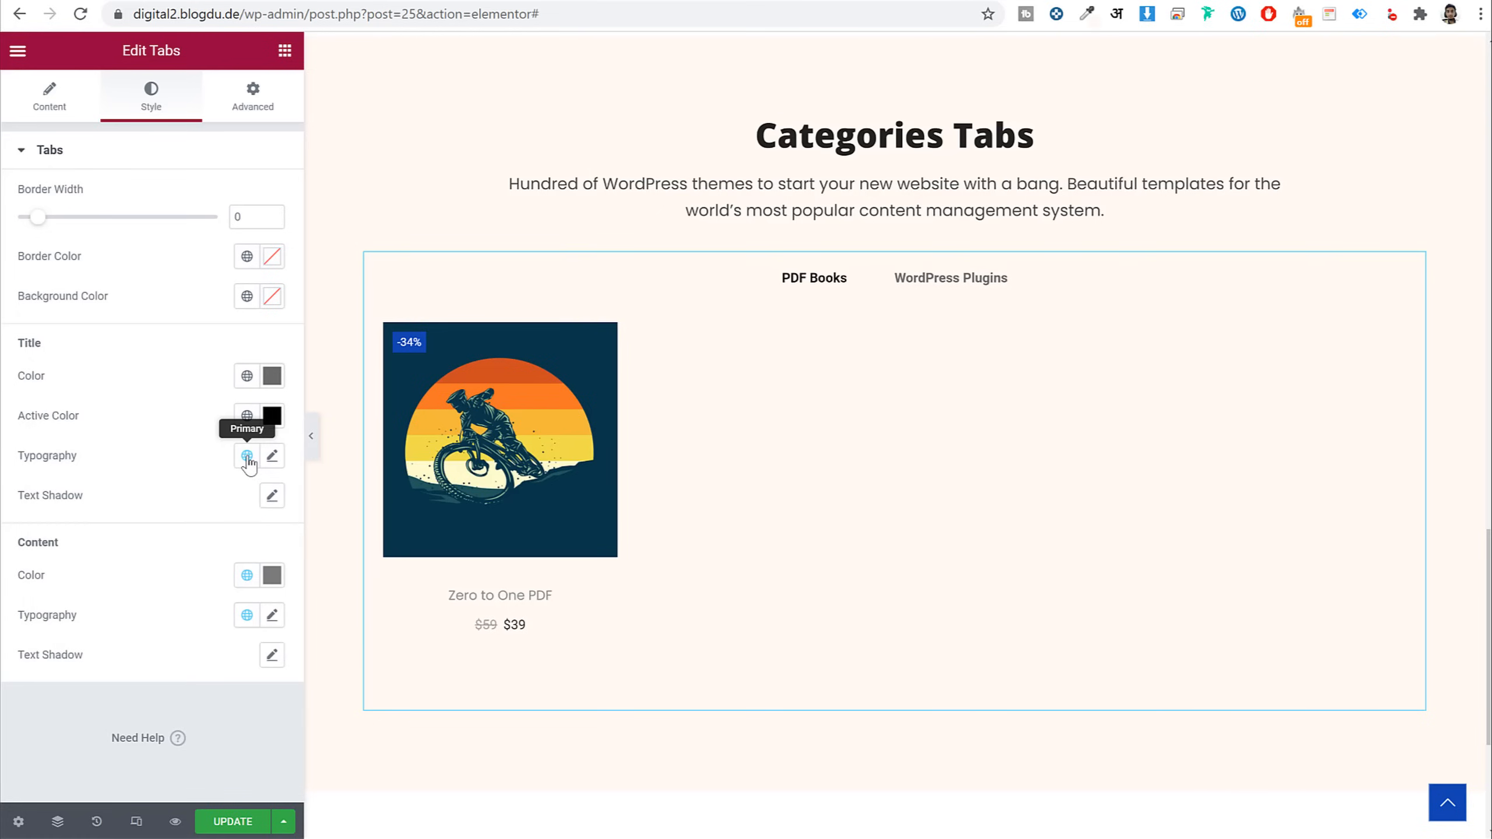
click(248, 464)
click(103, 651)
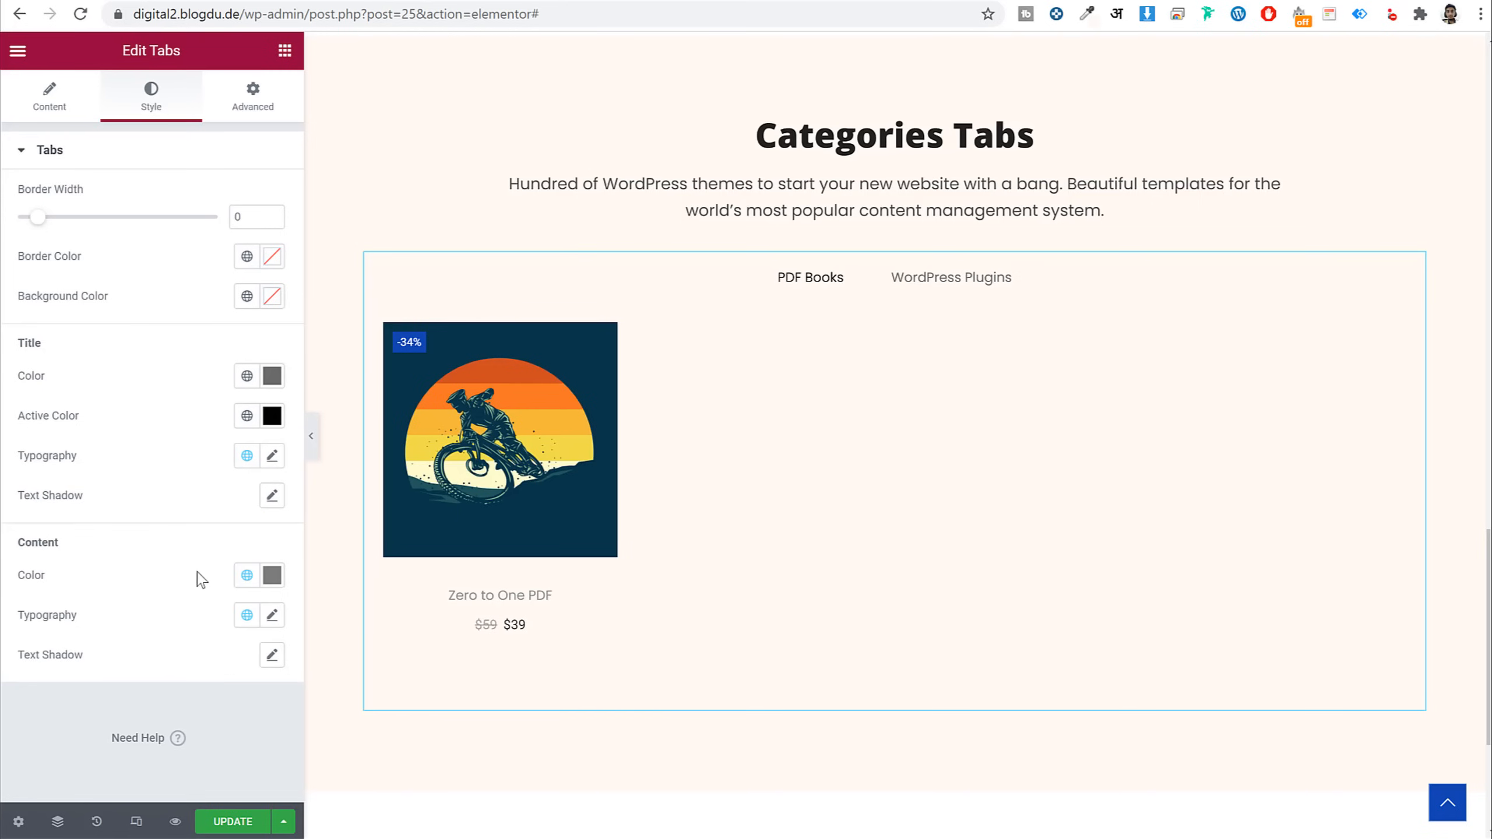
Set the tab title typography weight to 600
click(273, 457)
scroll(199, 612, down, 2)
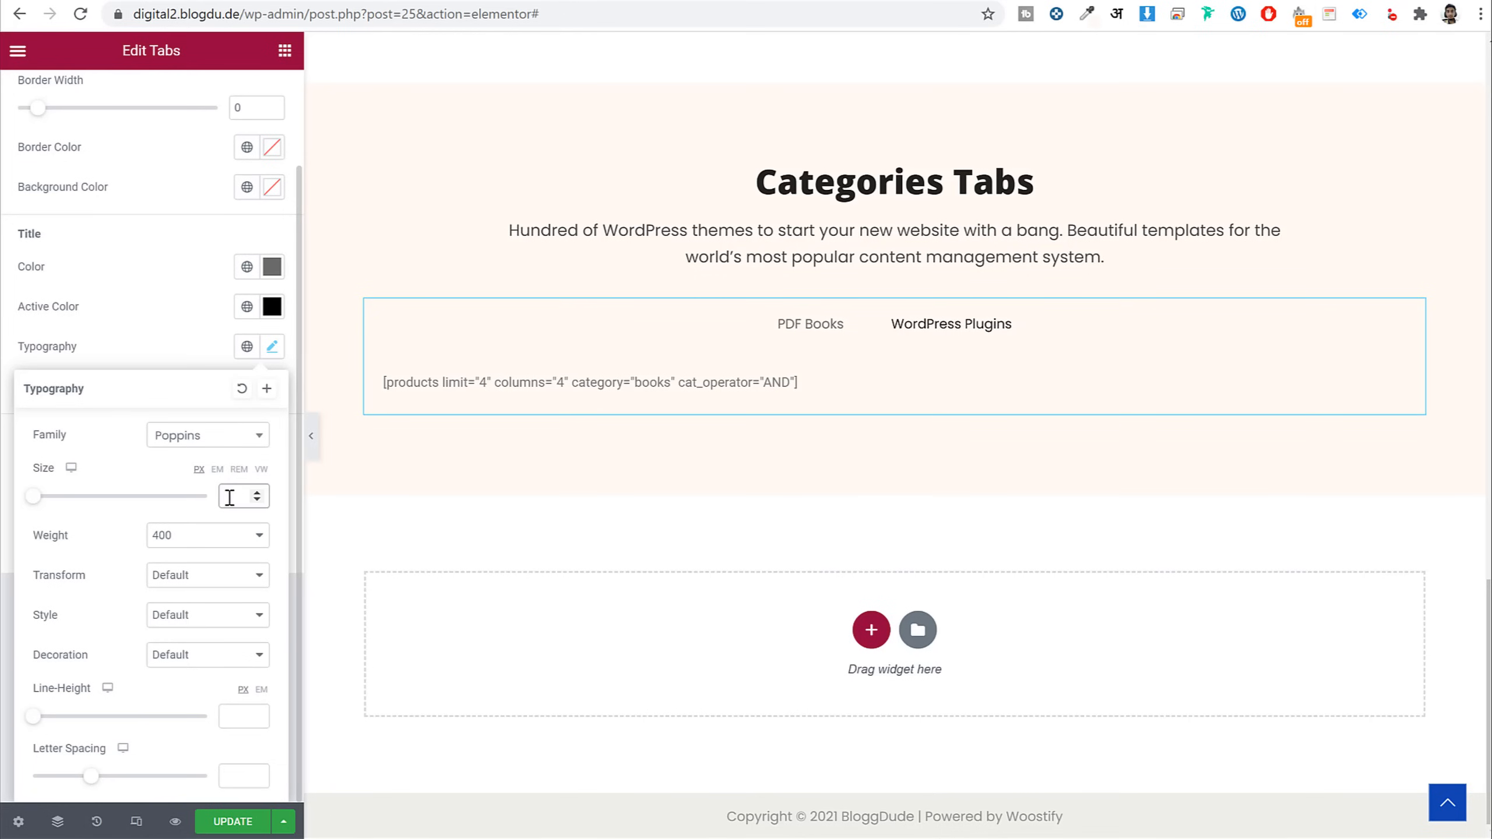
click(218, 536)
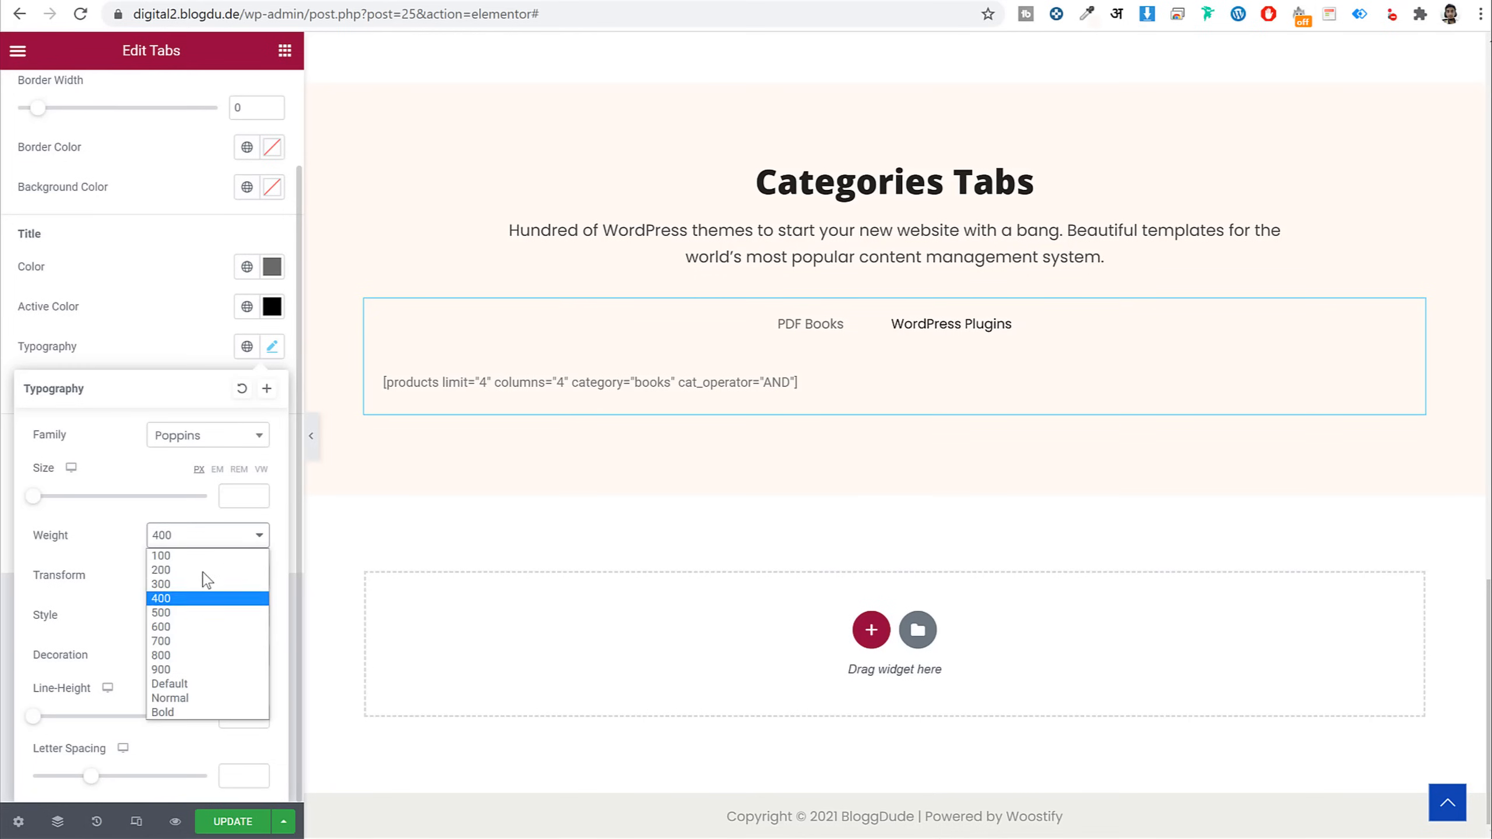
click(191, 625)
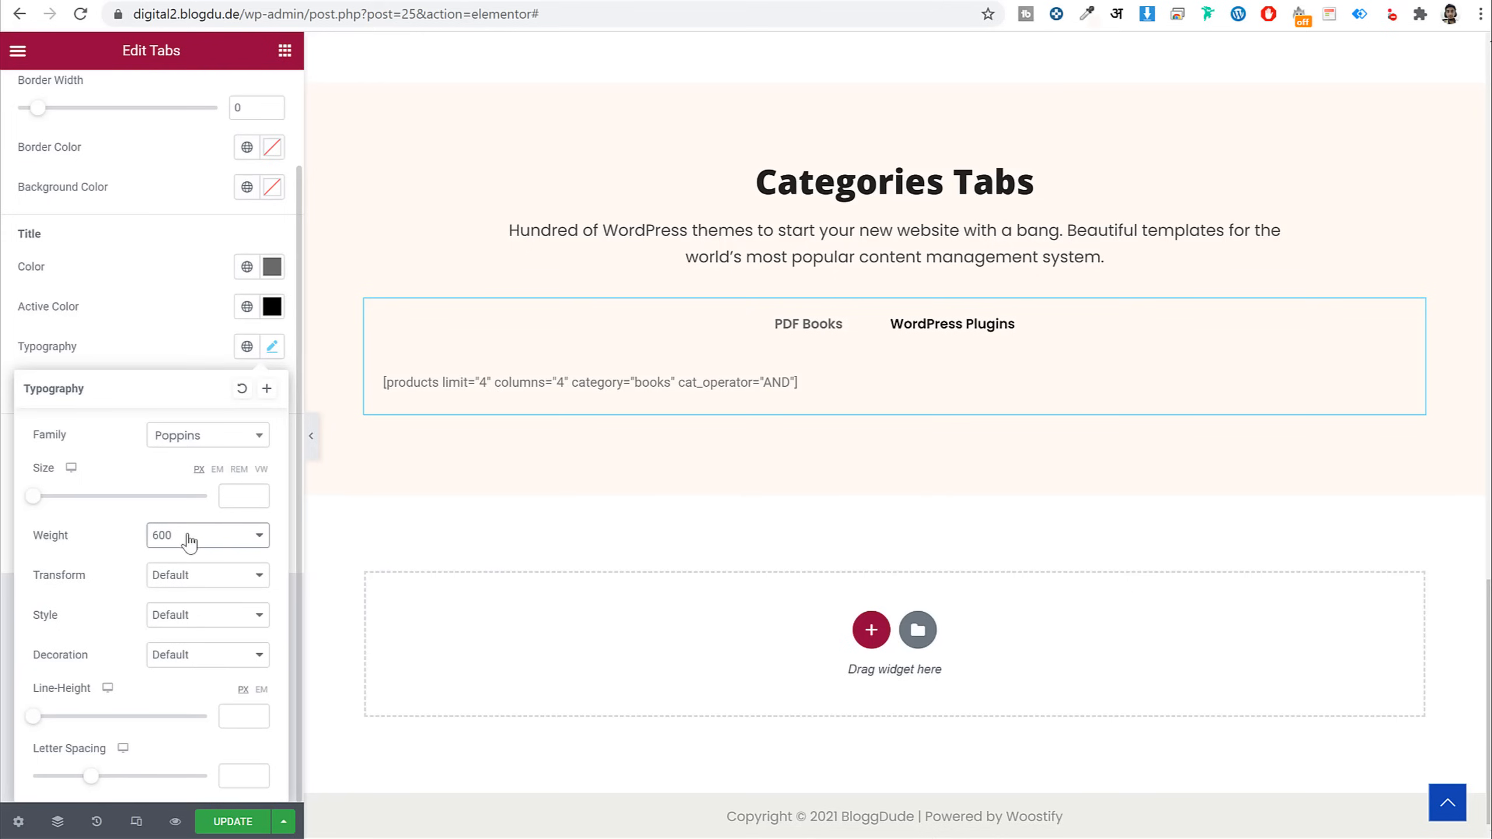
click(175, 347)
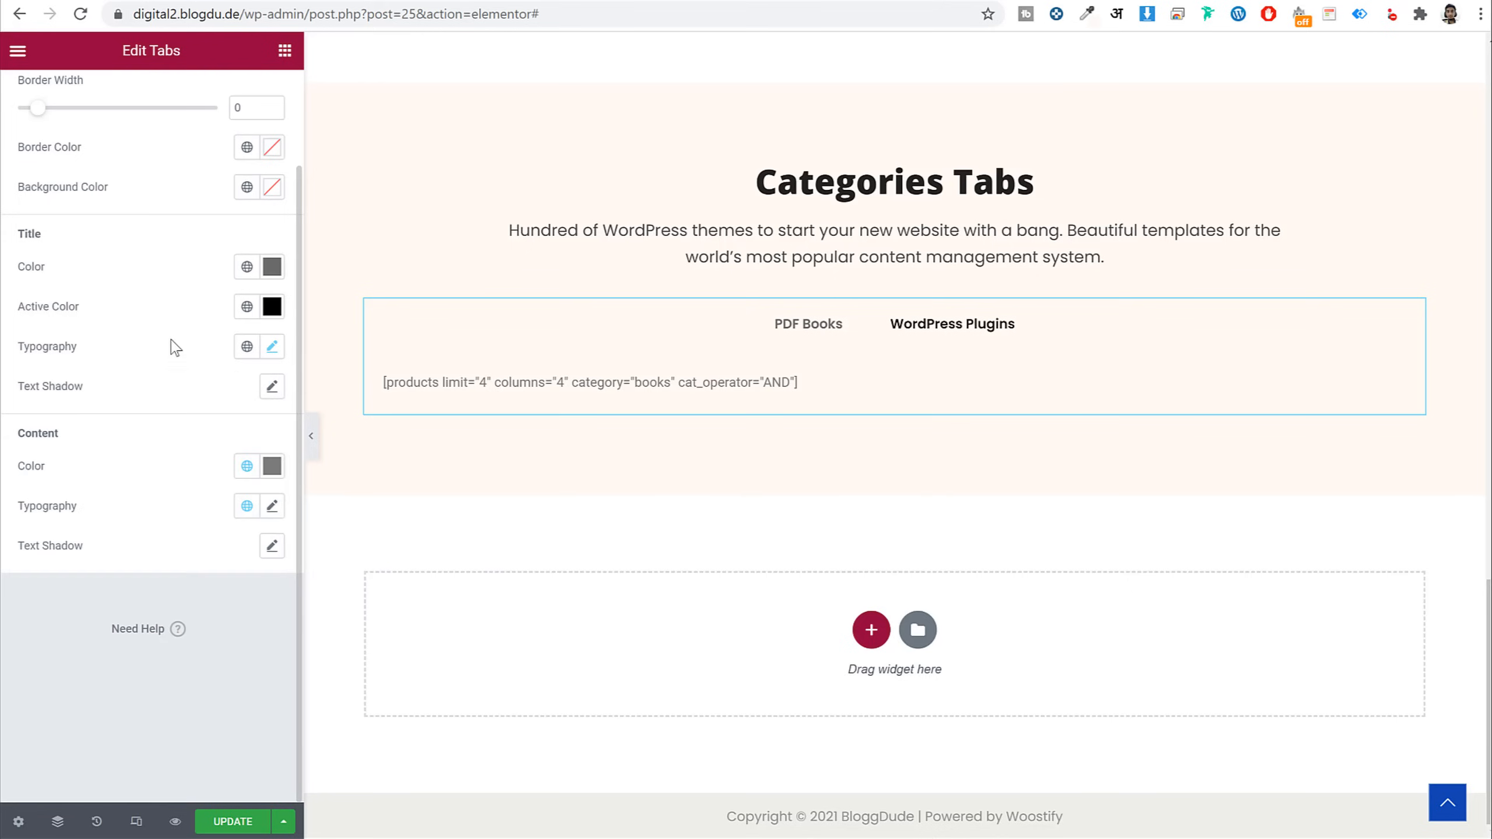
Save the page with UPDATE and bring up the live homepage
click(204, 827)
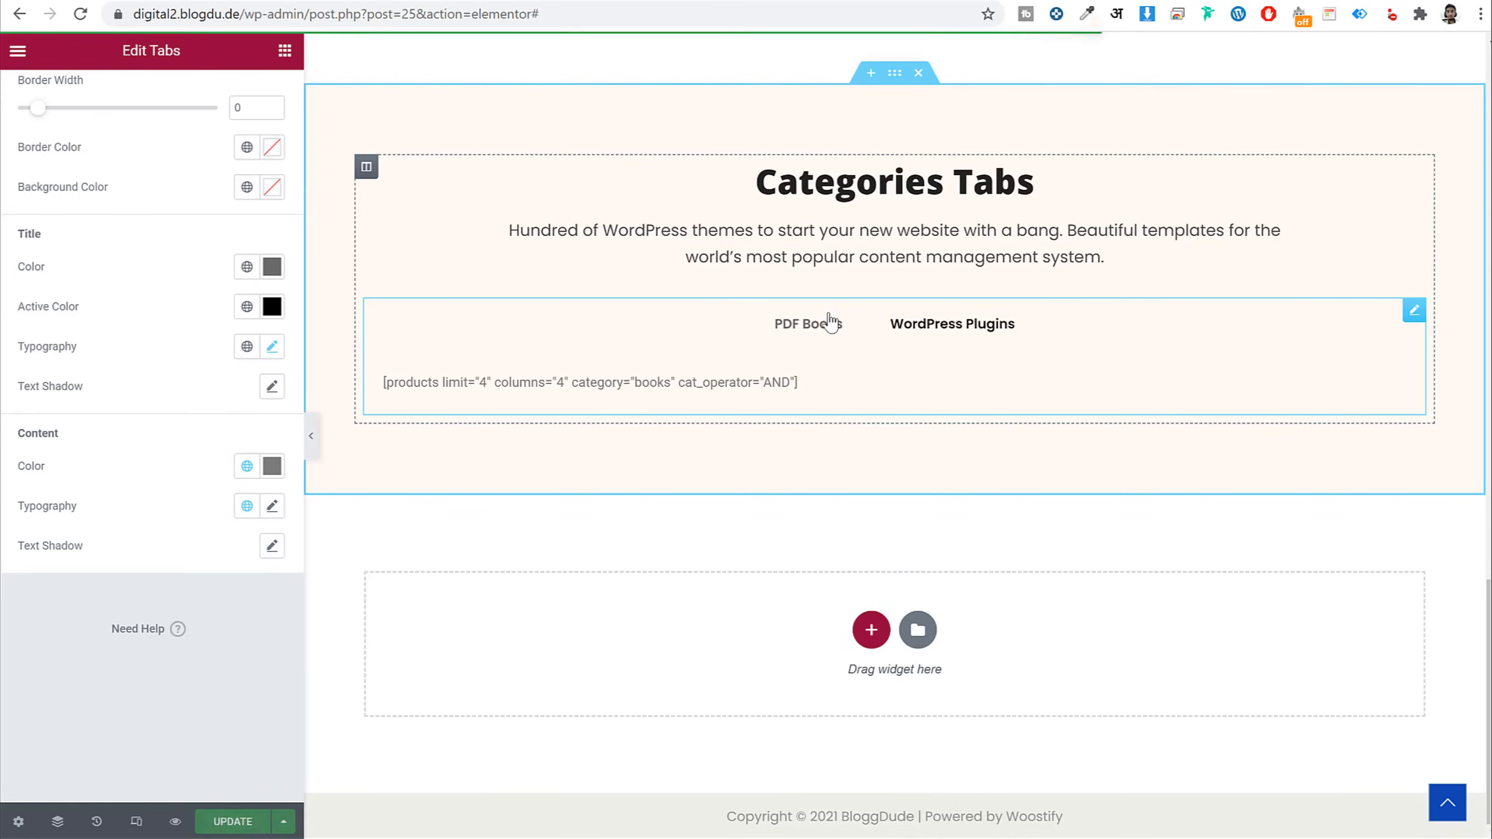
click(803, 329)
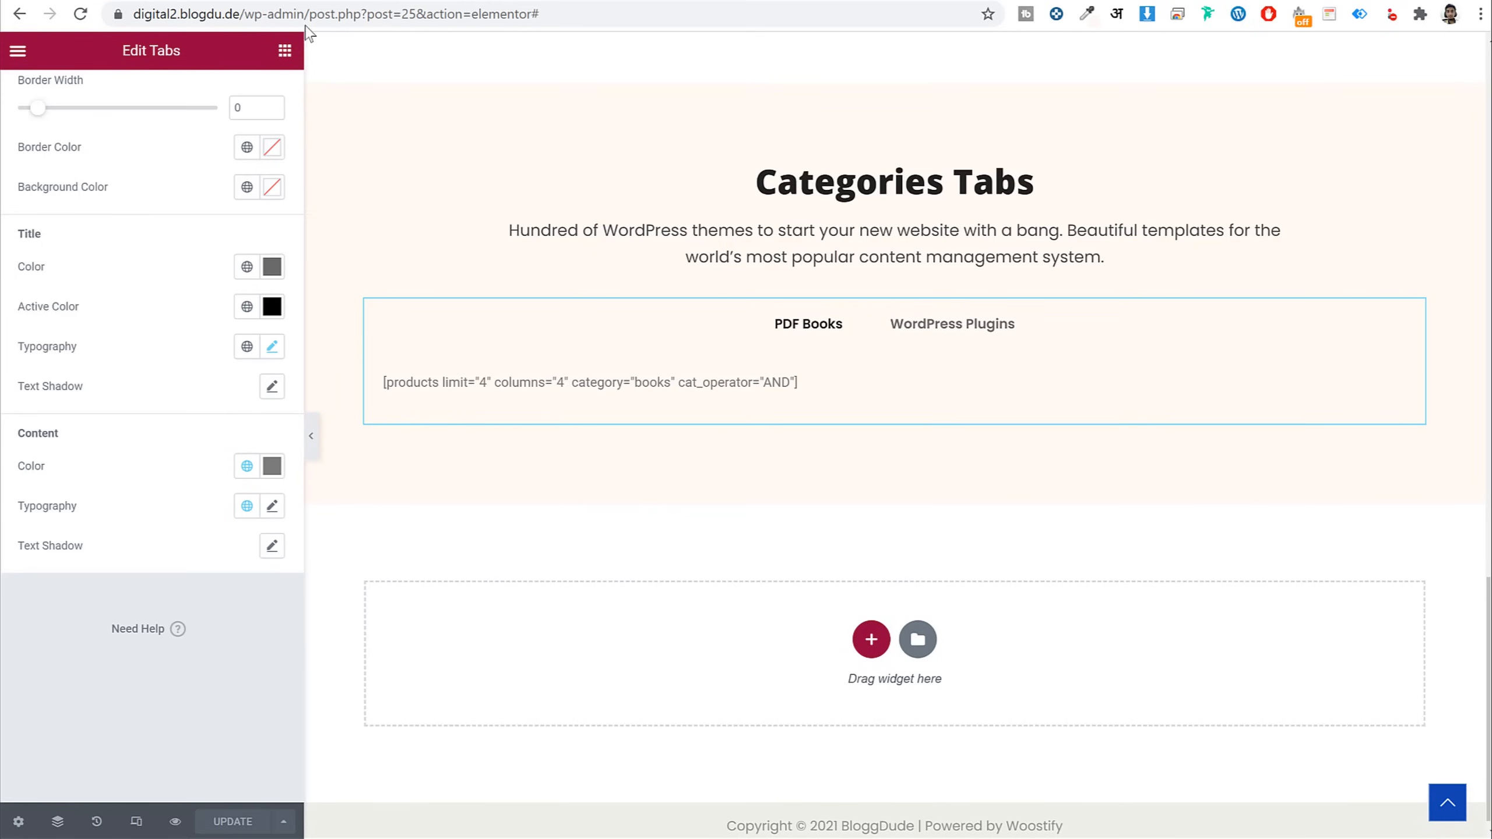
click(59, 0)
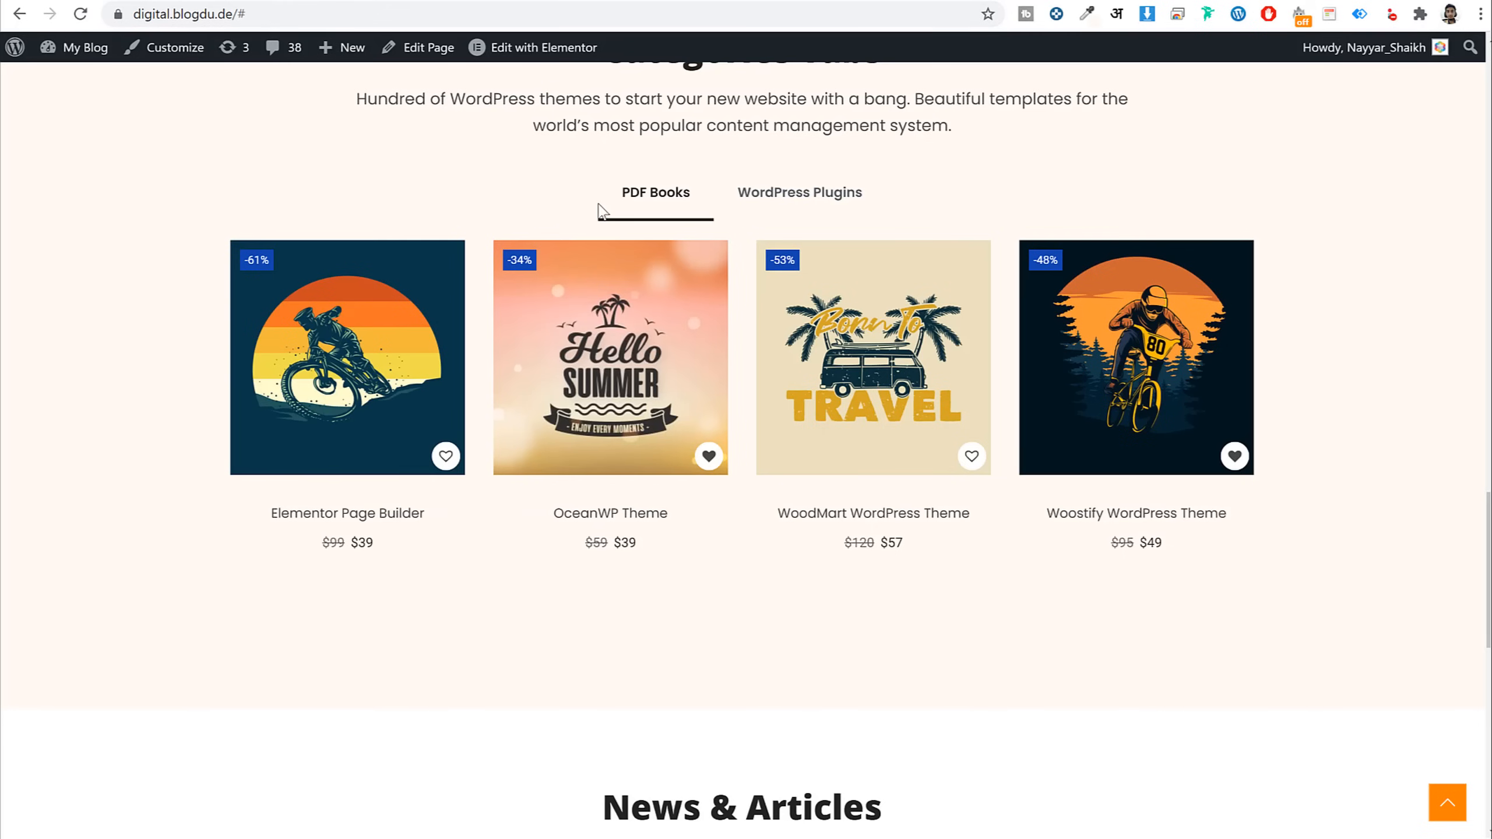
Switch back and forth between WordPress Plugins and PDF Books on the live page, checking each product list
click(775, 191)
click(676, 206)
click(787, 207)
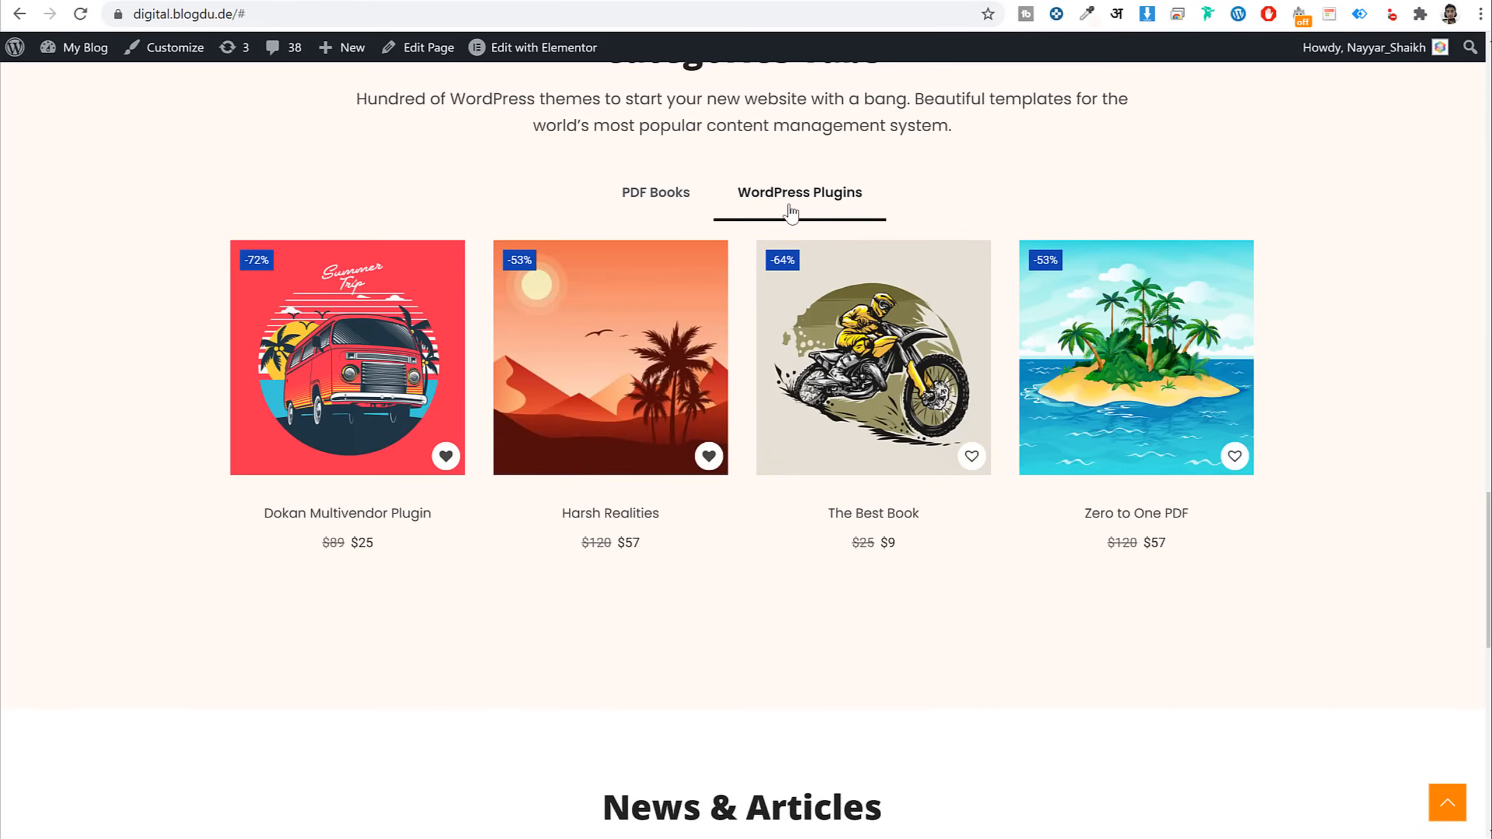
click(672, 197)
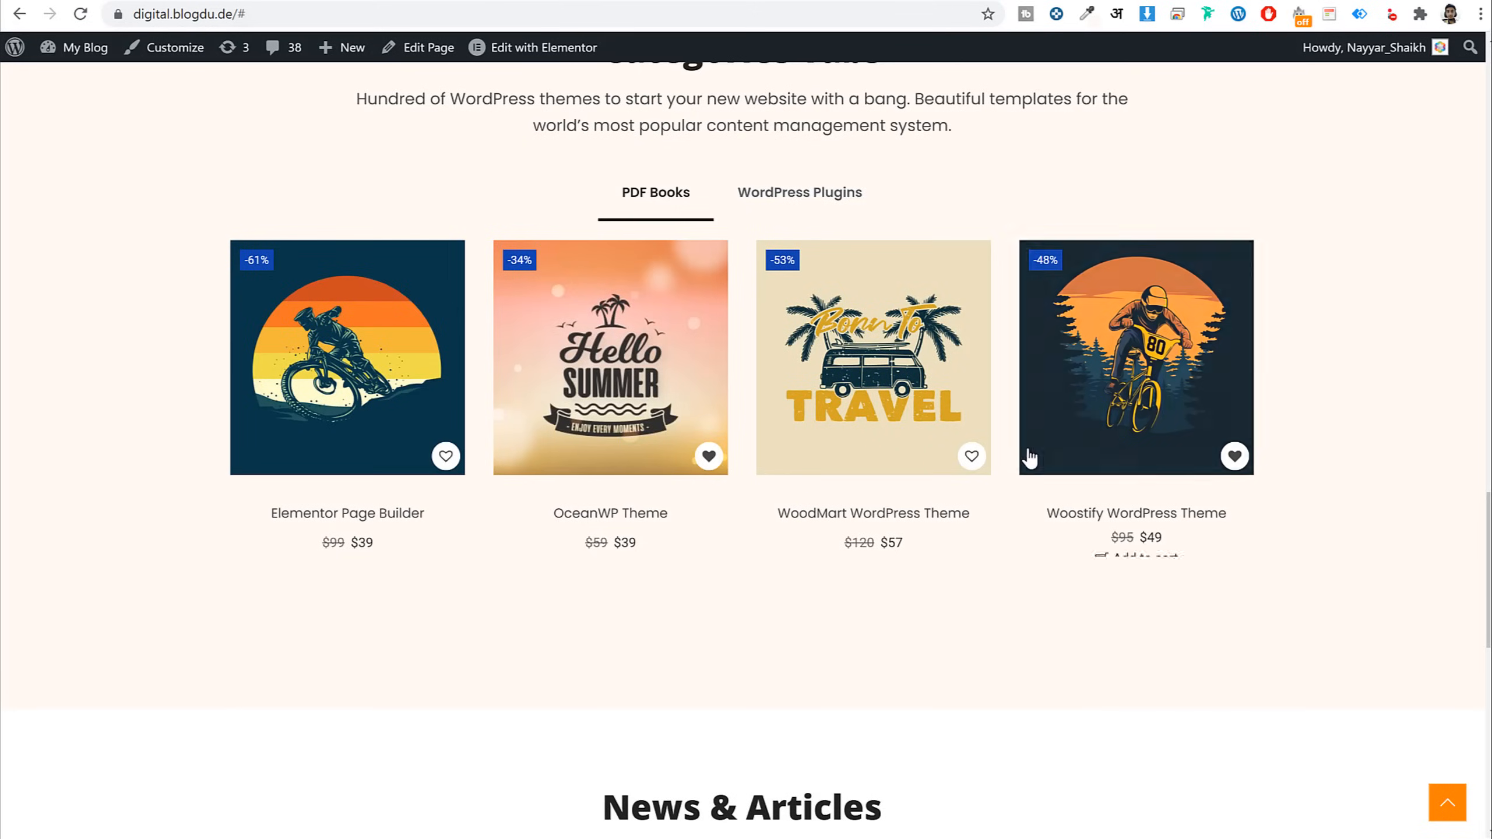
Copy the Featured Products section and paste it into the empty section below Categories Tabs
scroll(1029, 457, down, 12)
scroll(1023, 470, up, 5)
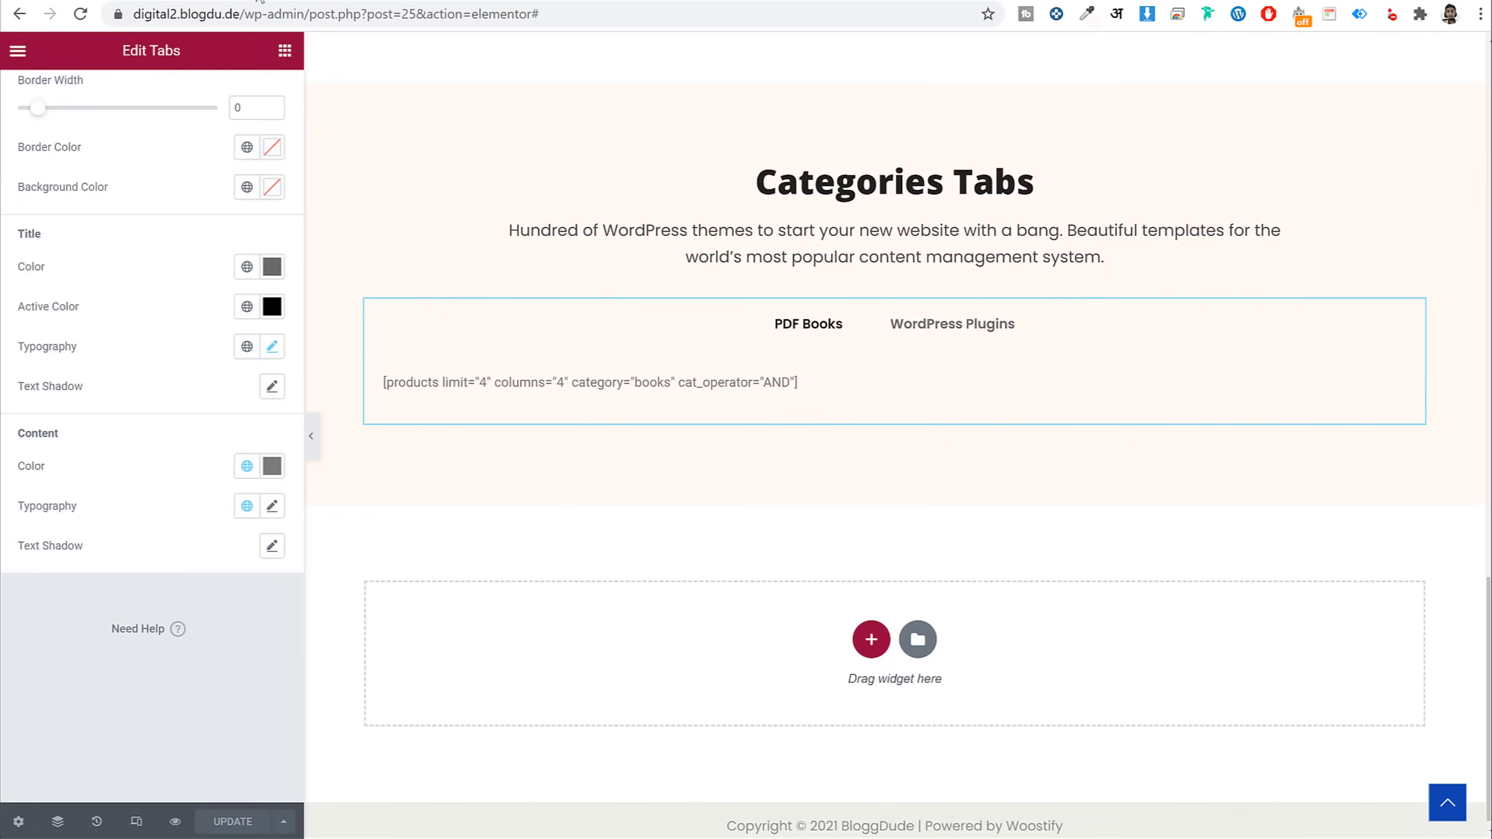
scroll(1035, 416, up, 8)
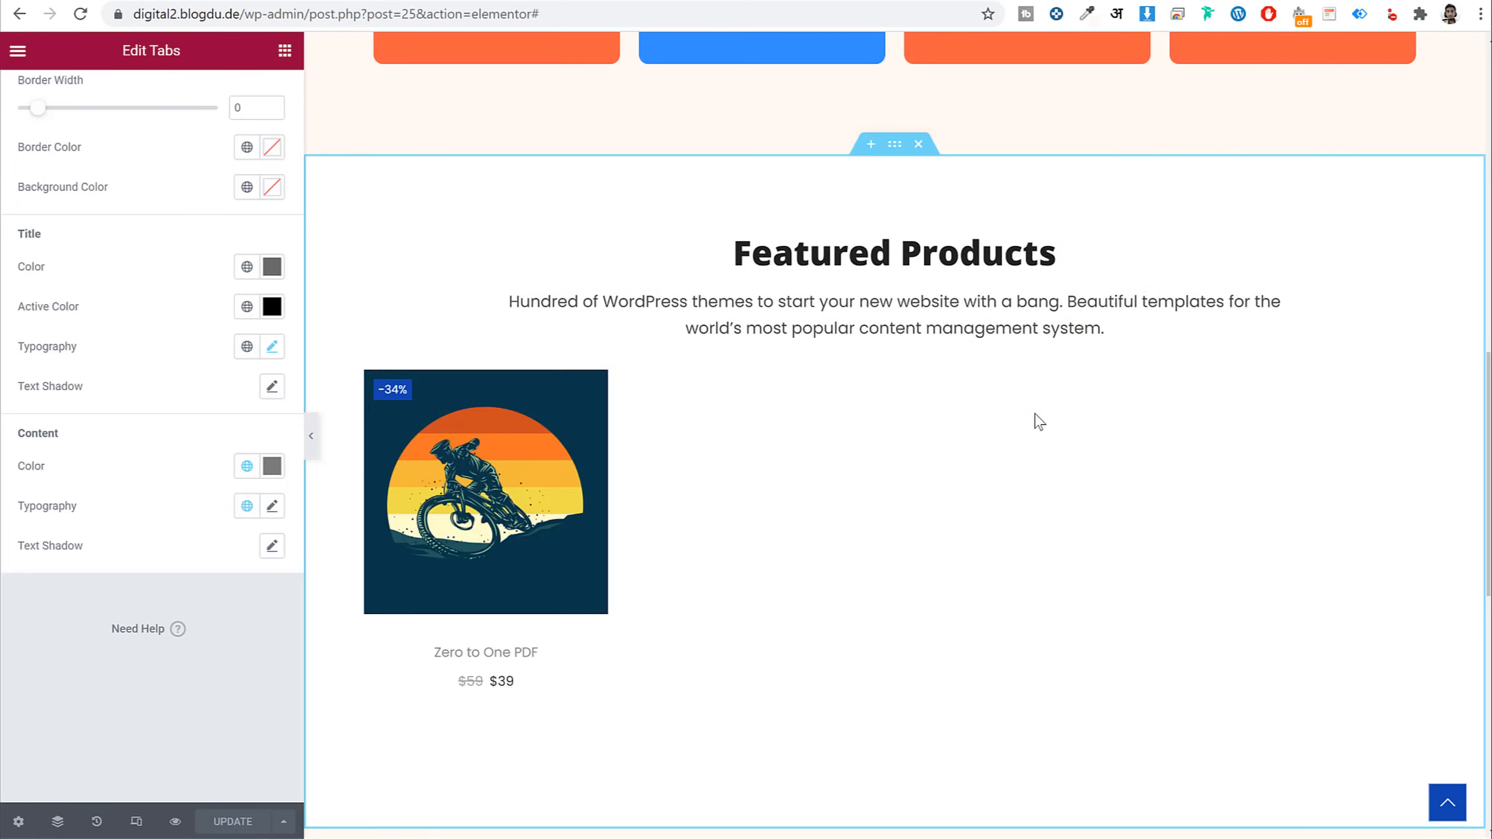
right_click(903, 162)
click(964, 243)
scroll(983, 500, down, 10)
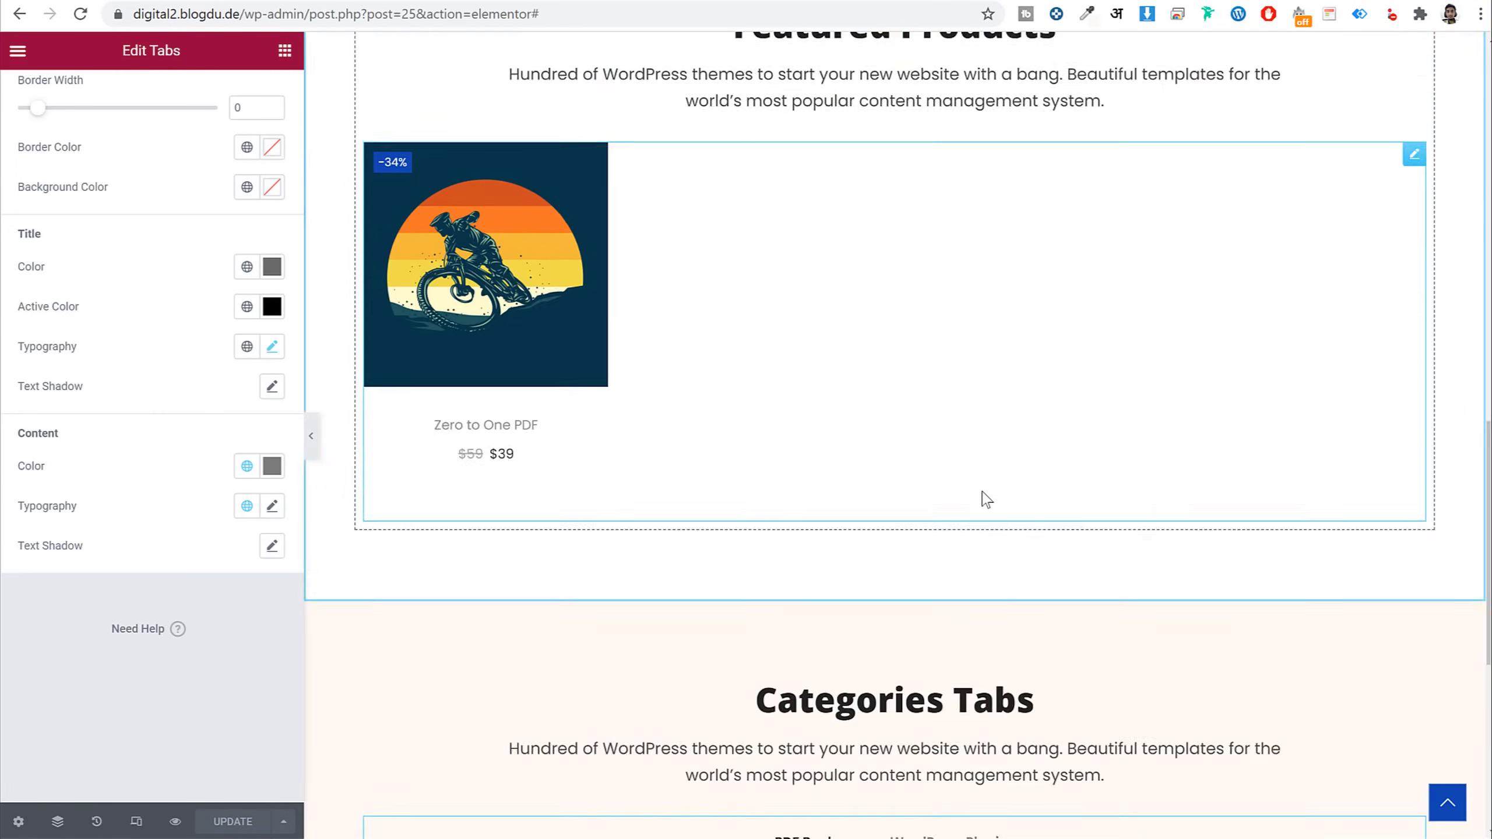
right_click(995, 659)
click(1034, 678)
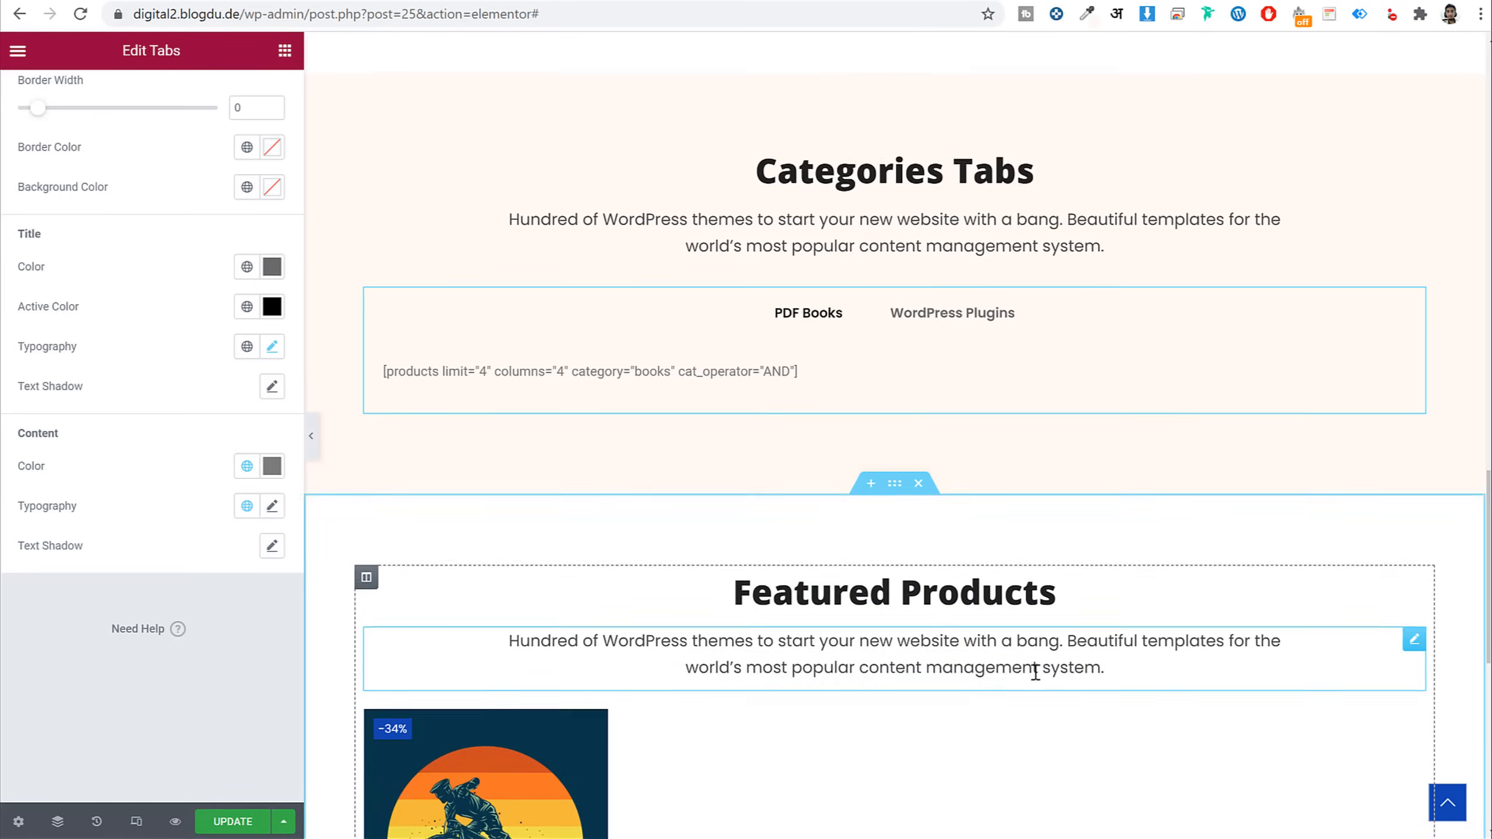
scroll(940, 530, down, 3)
Change the copied section's heading to 'News & Articles'
click(897, 410)
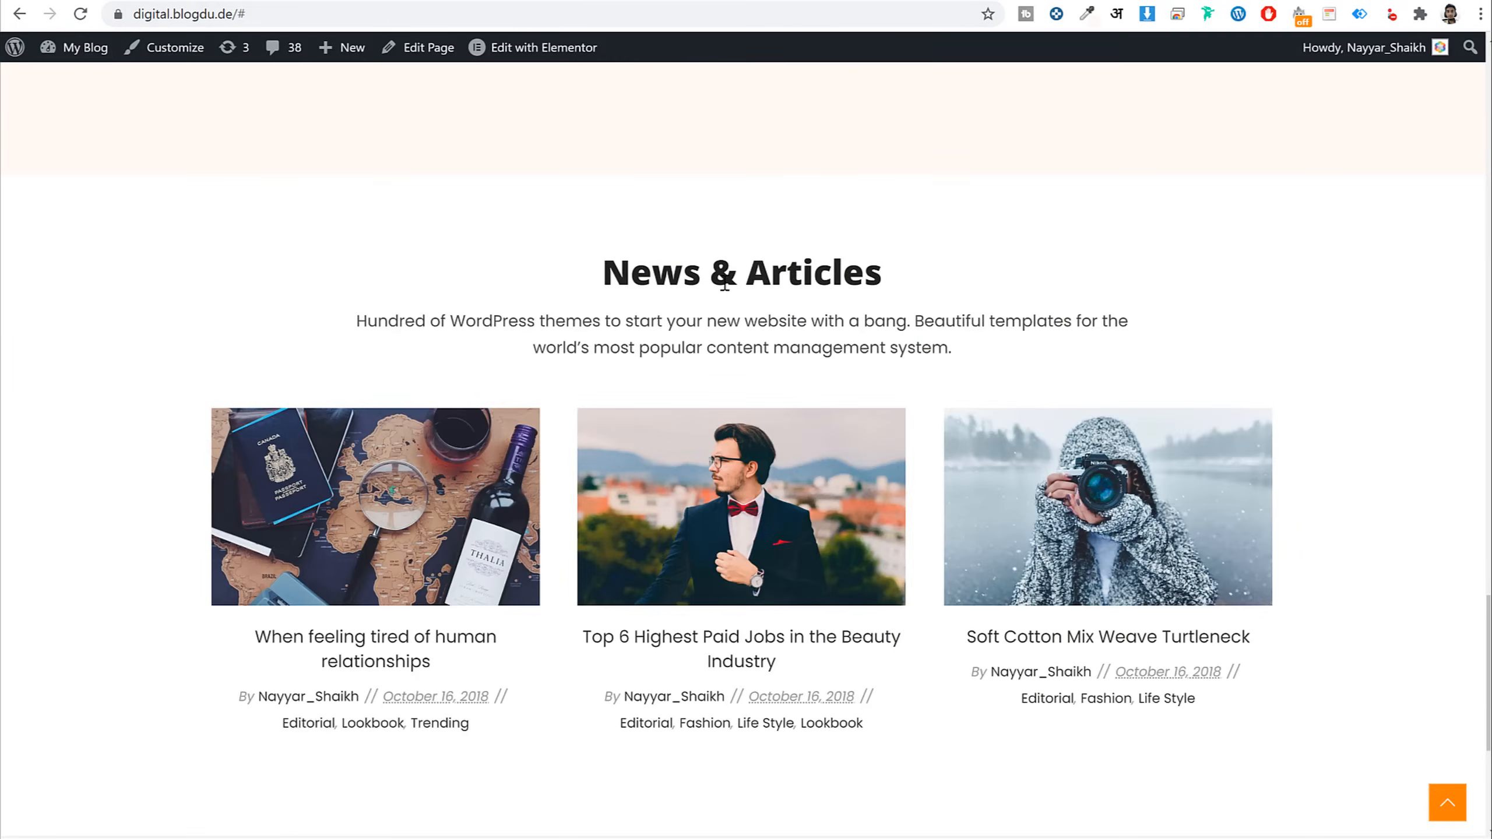
triple_click(725, 285)
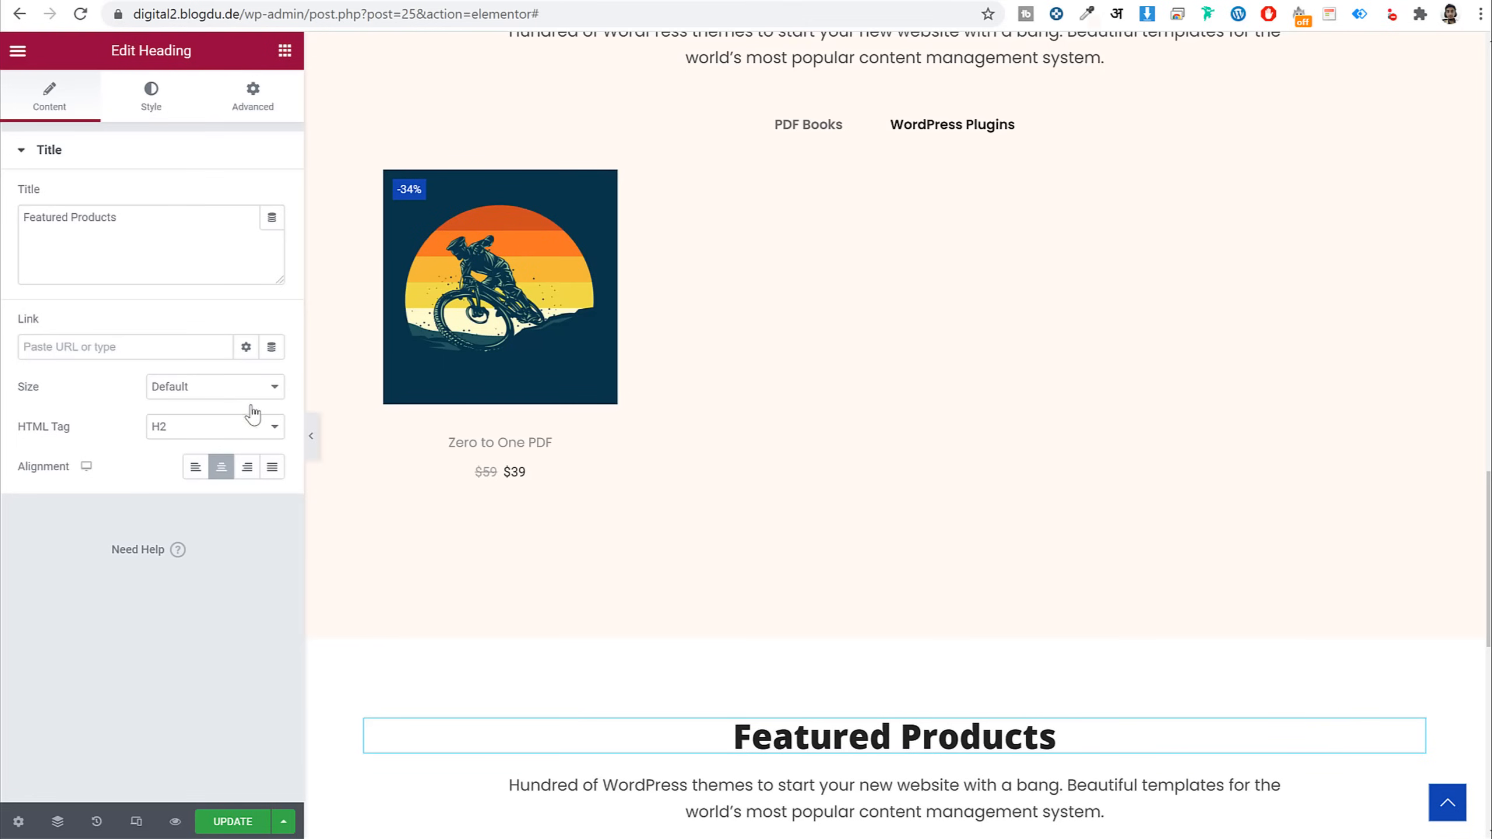
click(150, 239)
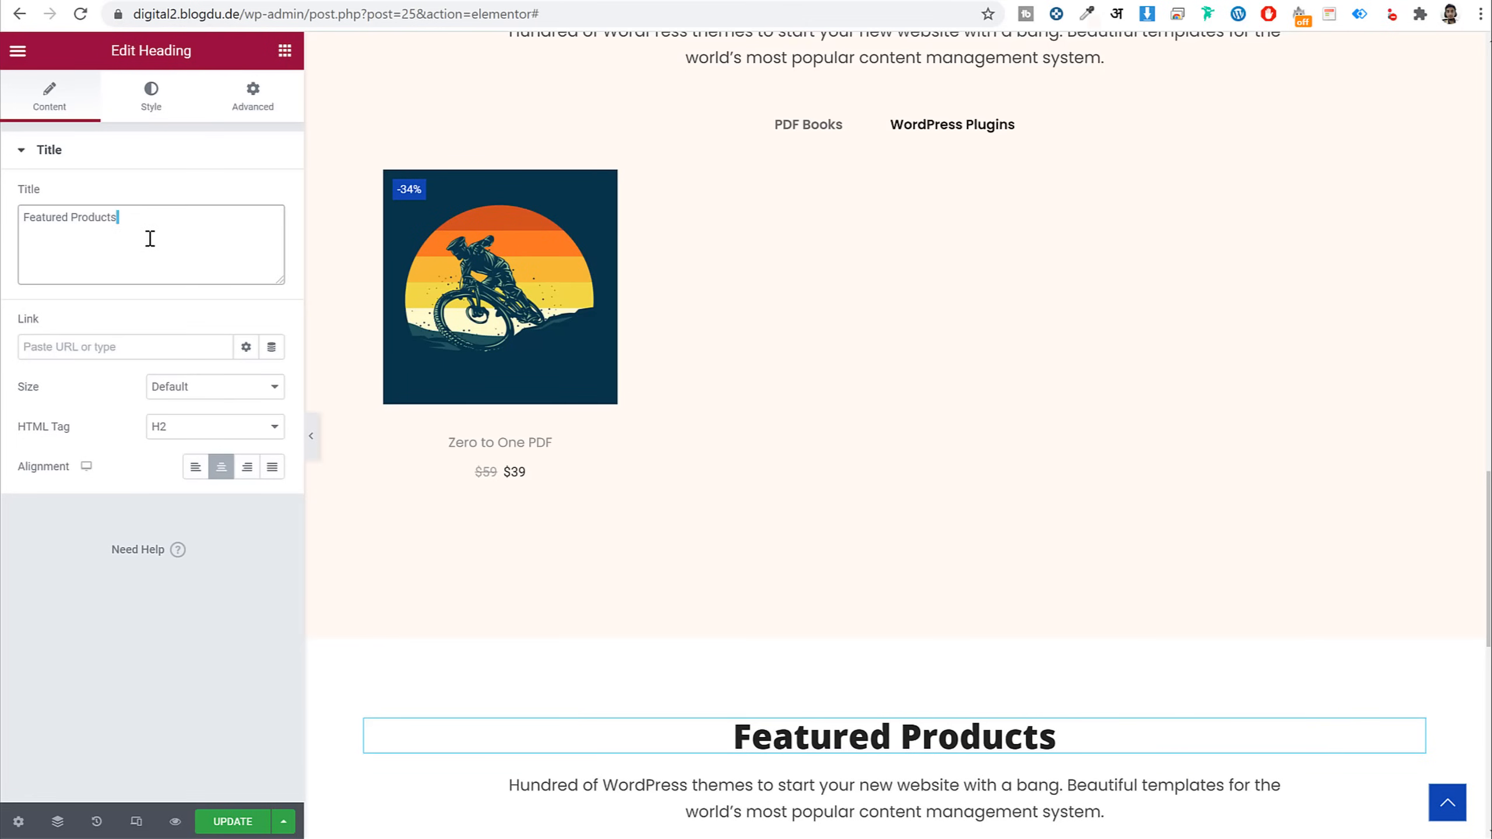
key(Return)
key(ctrl+v)
key(ctrl+Home)
key(shift+Down)
key(Delete)
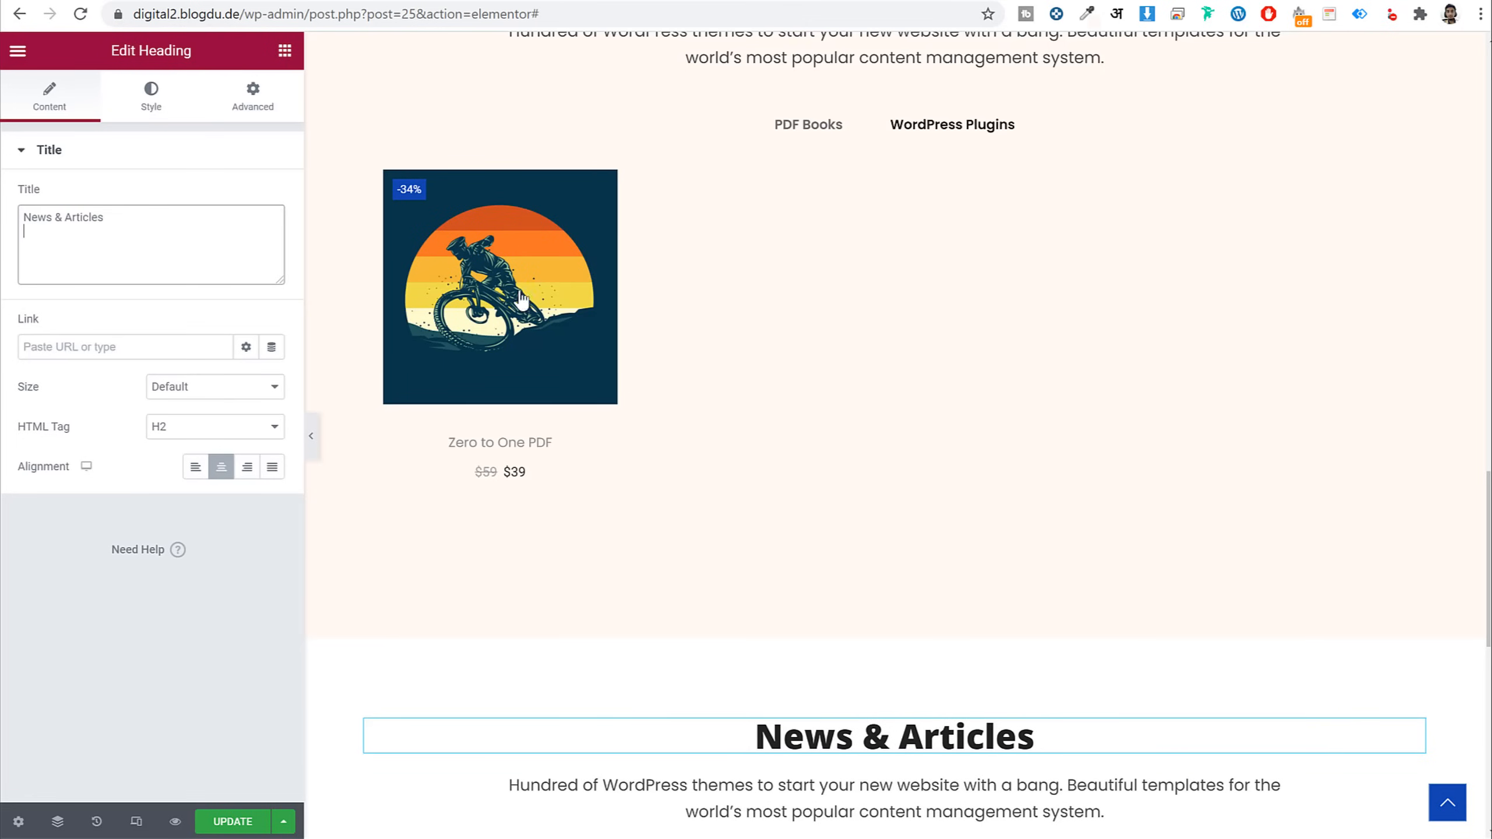
Delete the product grid widget from the News & Articles section
scroll(522, 299, down, 10)
right_click(545, 402)
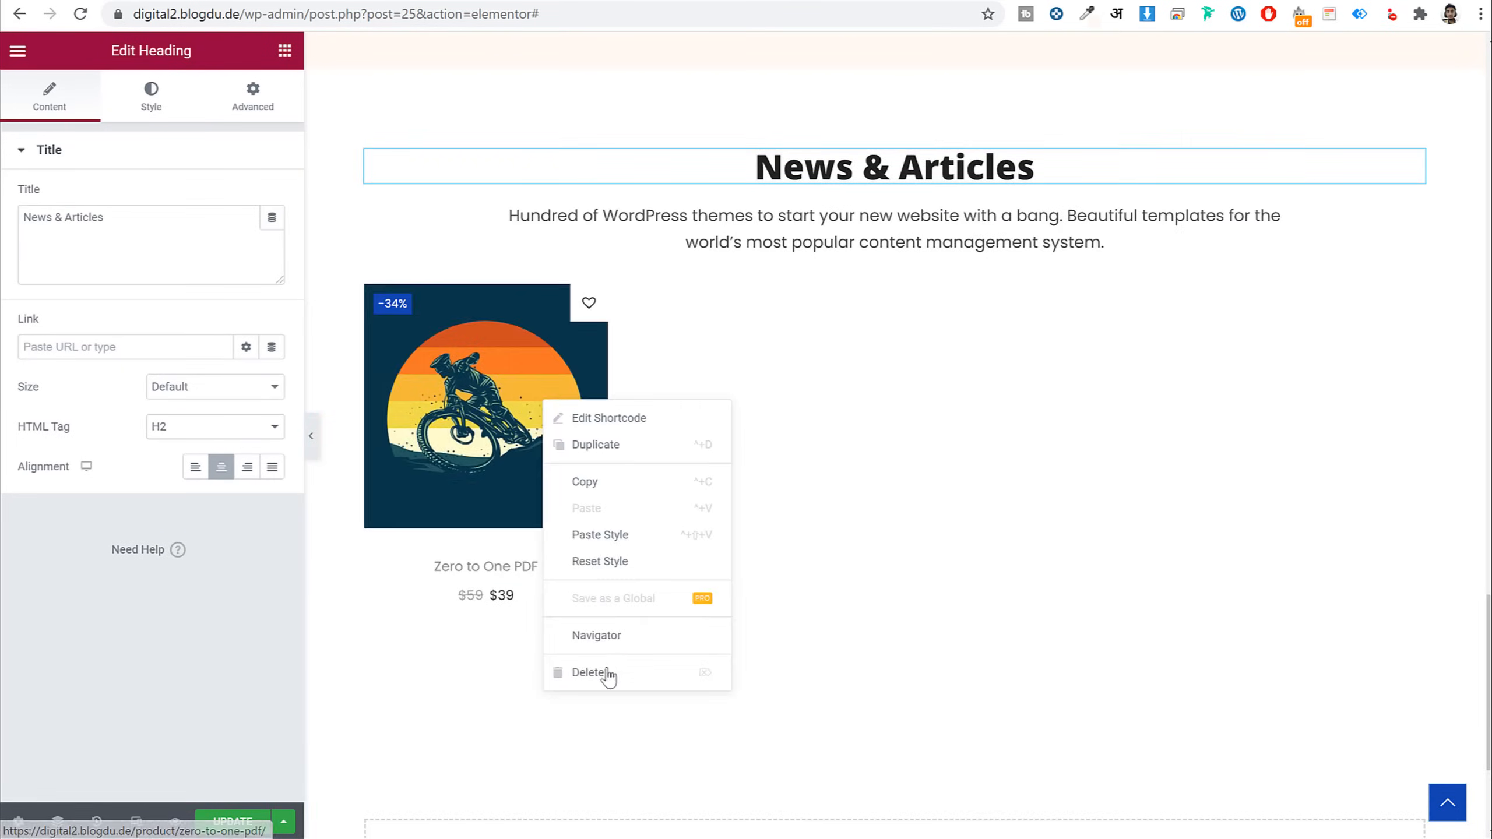
click(590, 672)
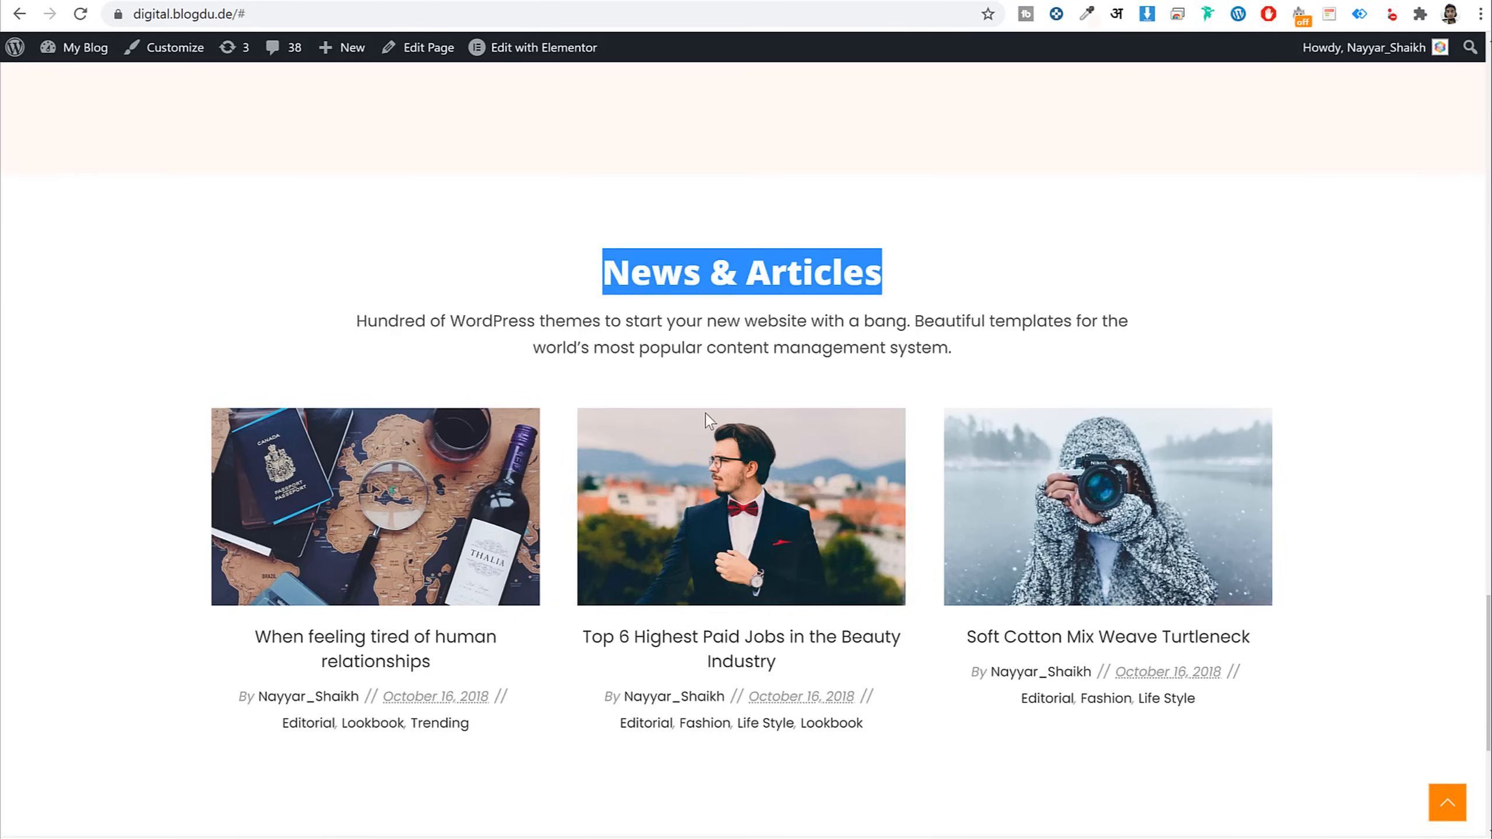
scroll(703, 522, down, 3)
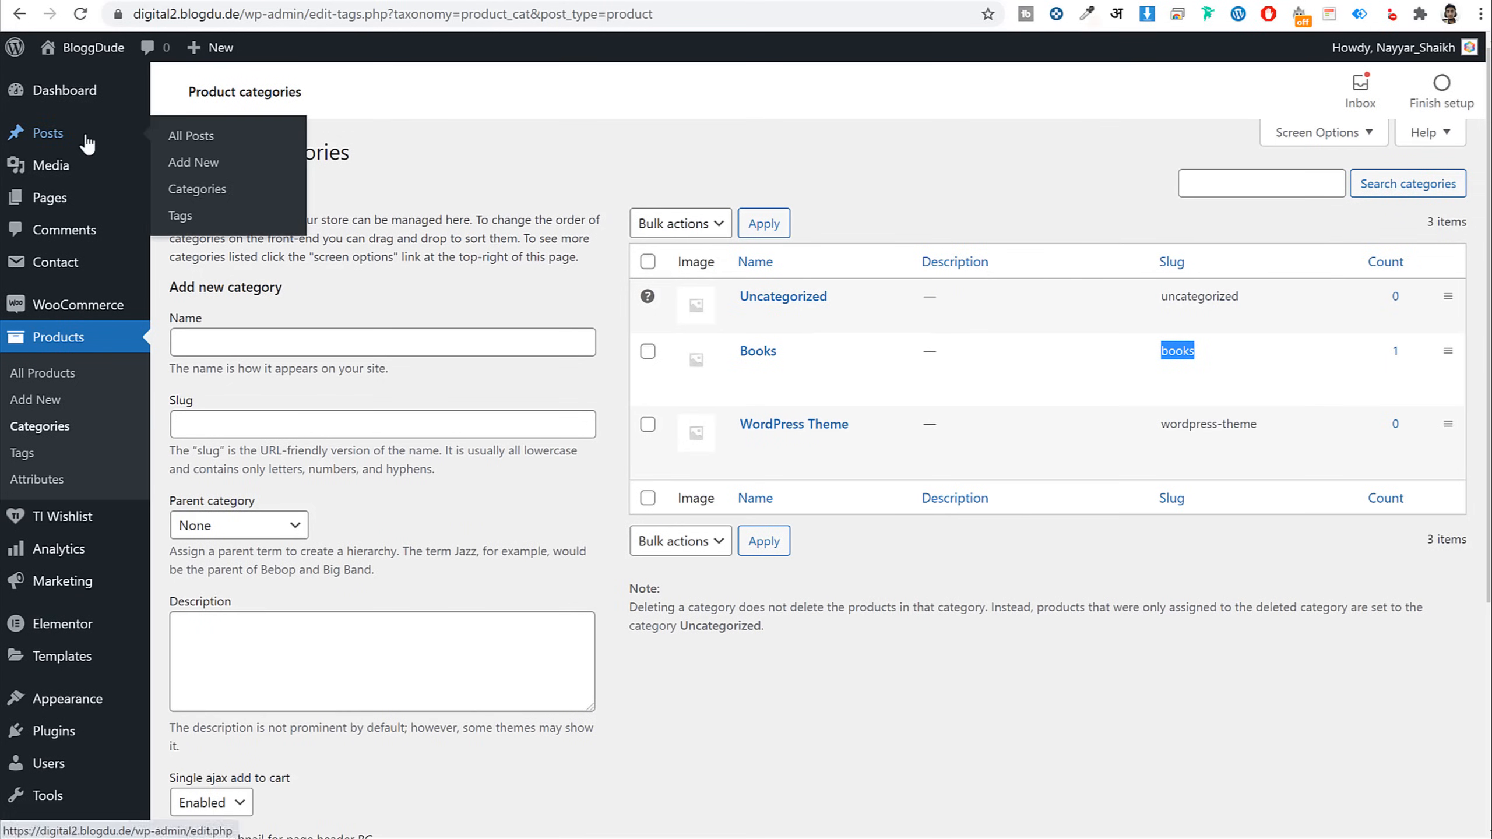
Go to Posts > All Posts and start a new post with Add New
click(86, 141)
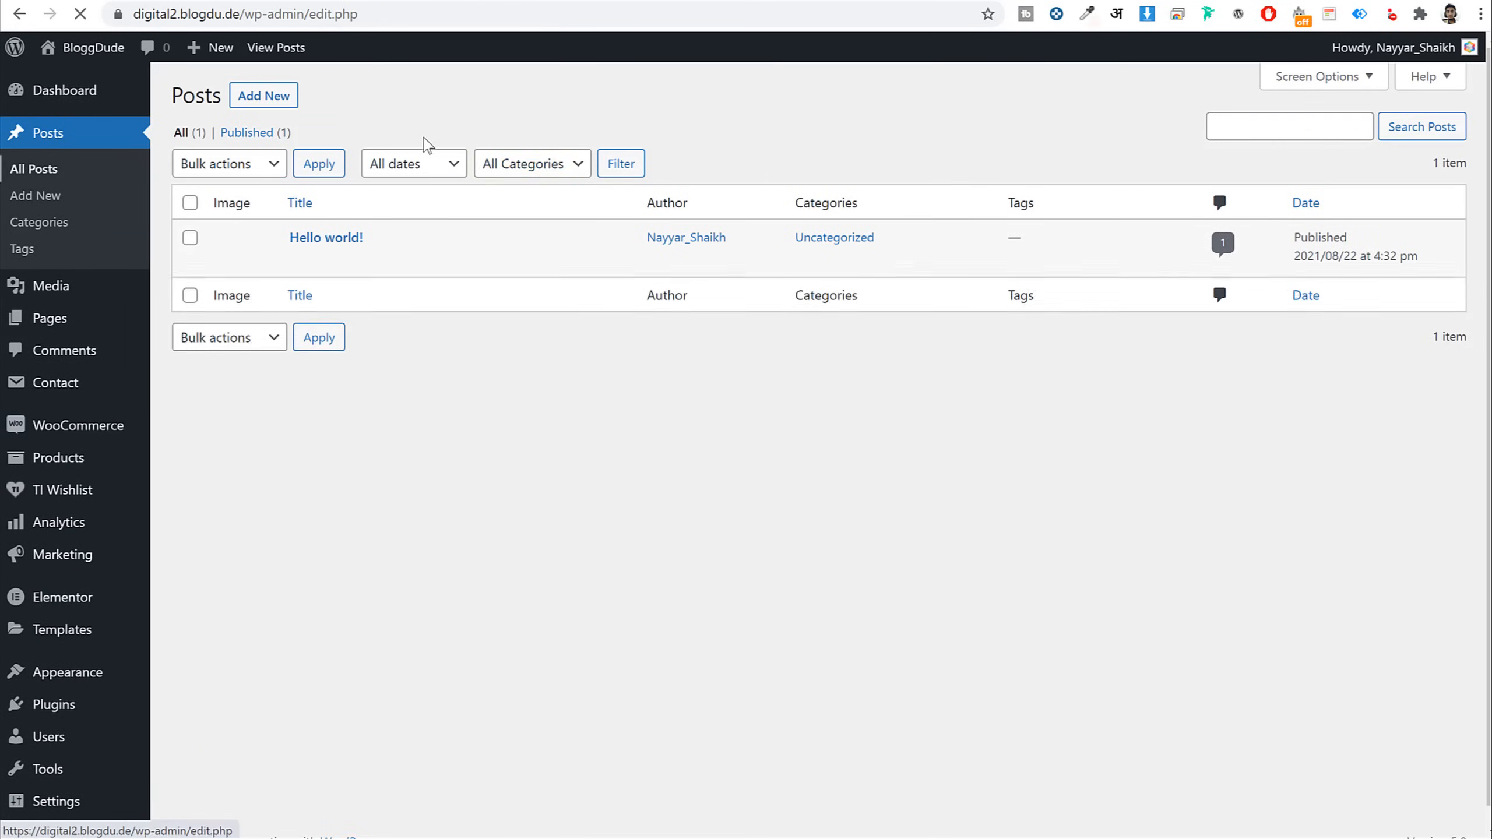
mouse_move(323, 237)
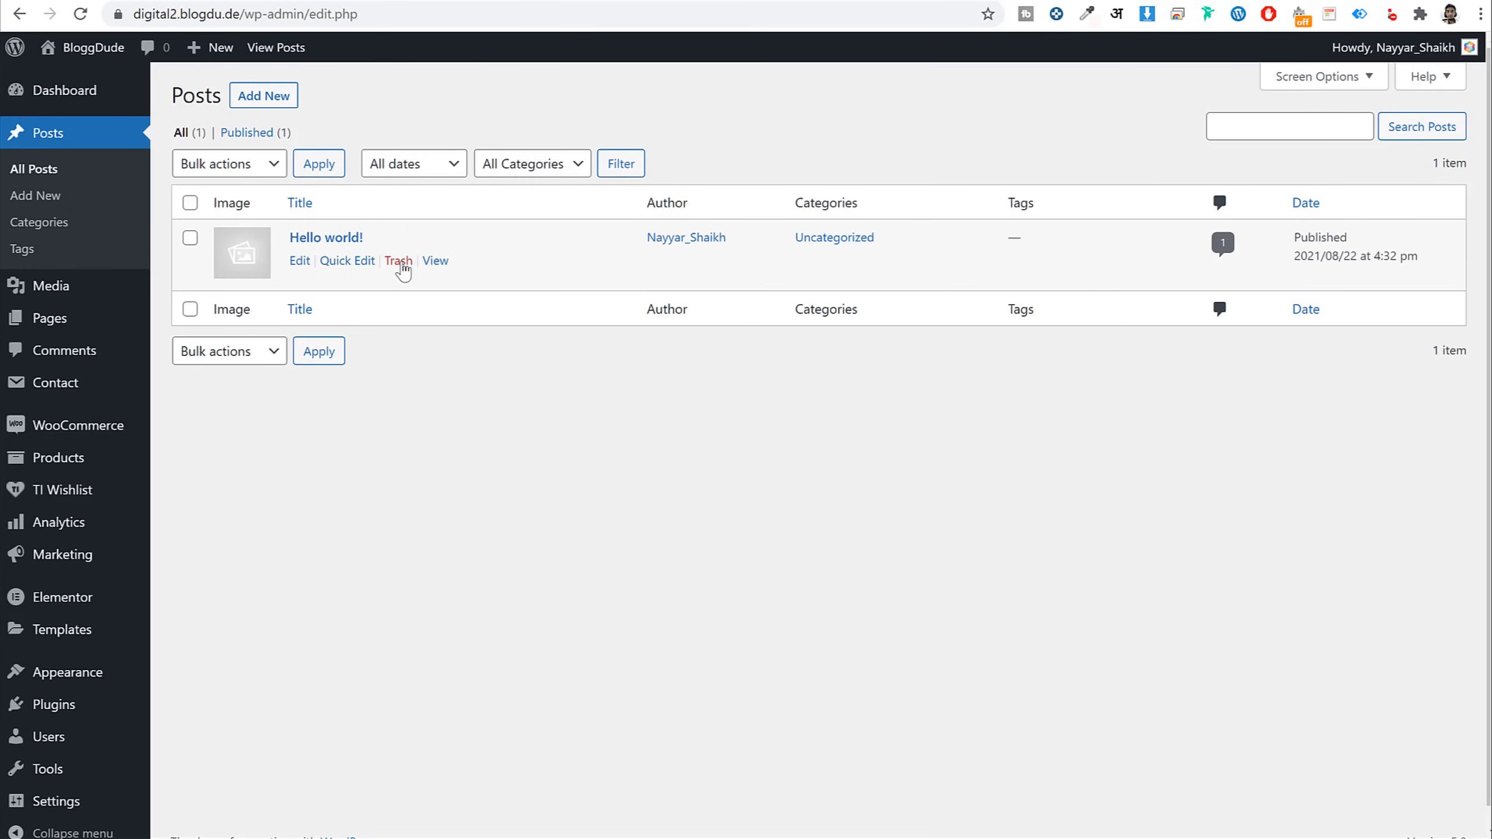
click(403, 263)
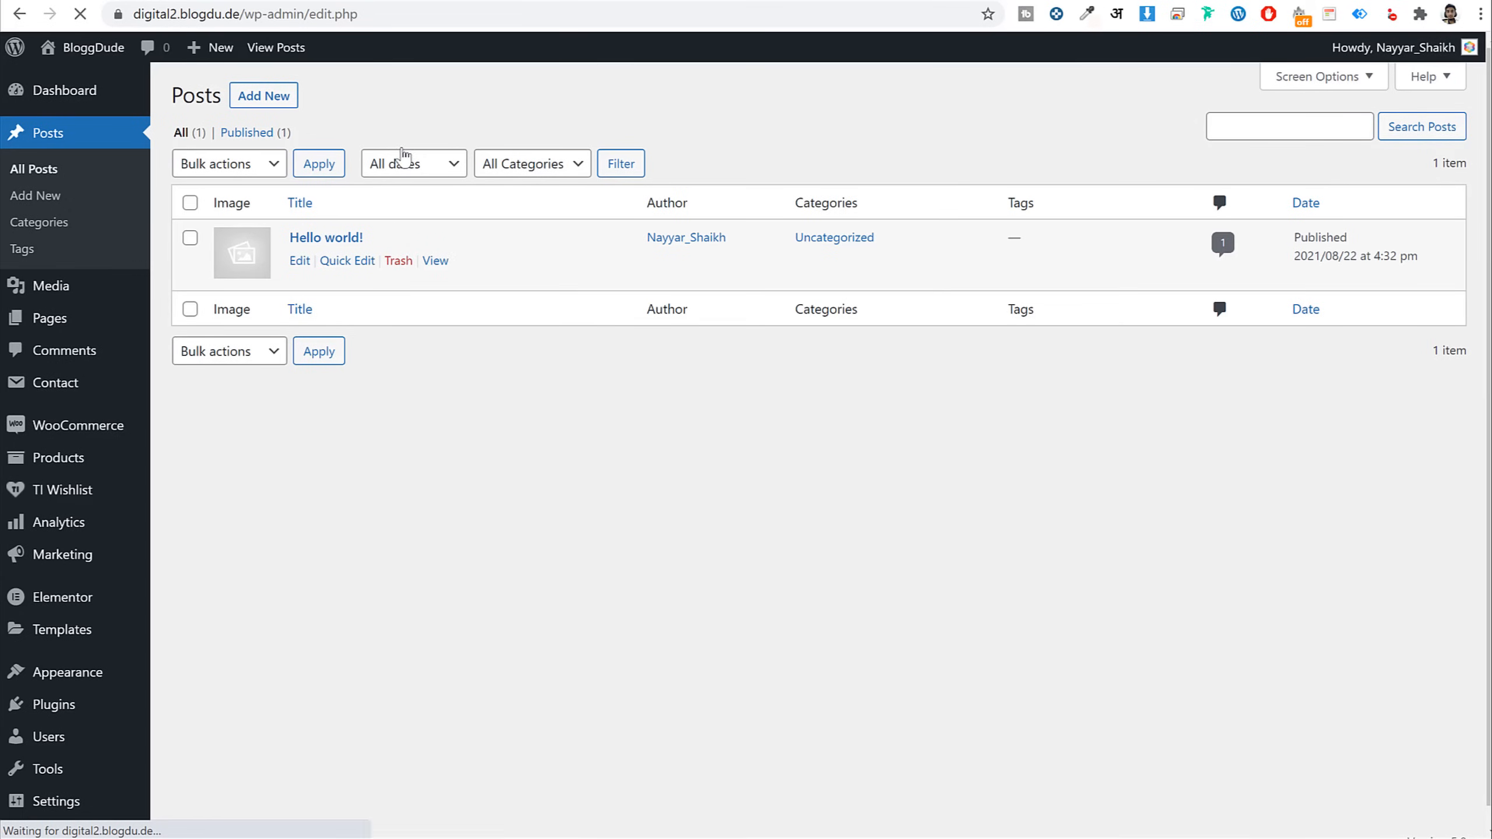
click(283, 102)
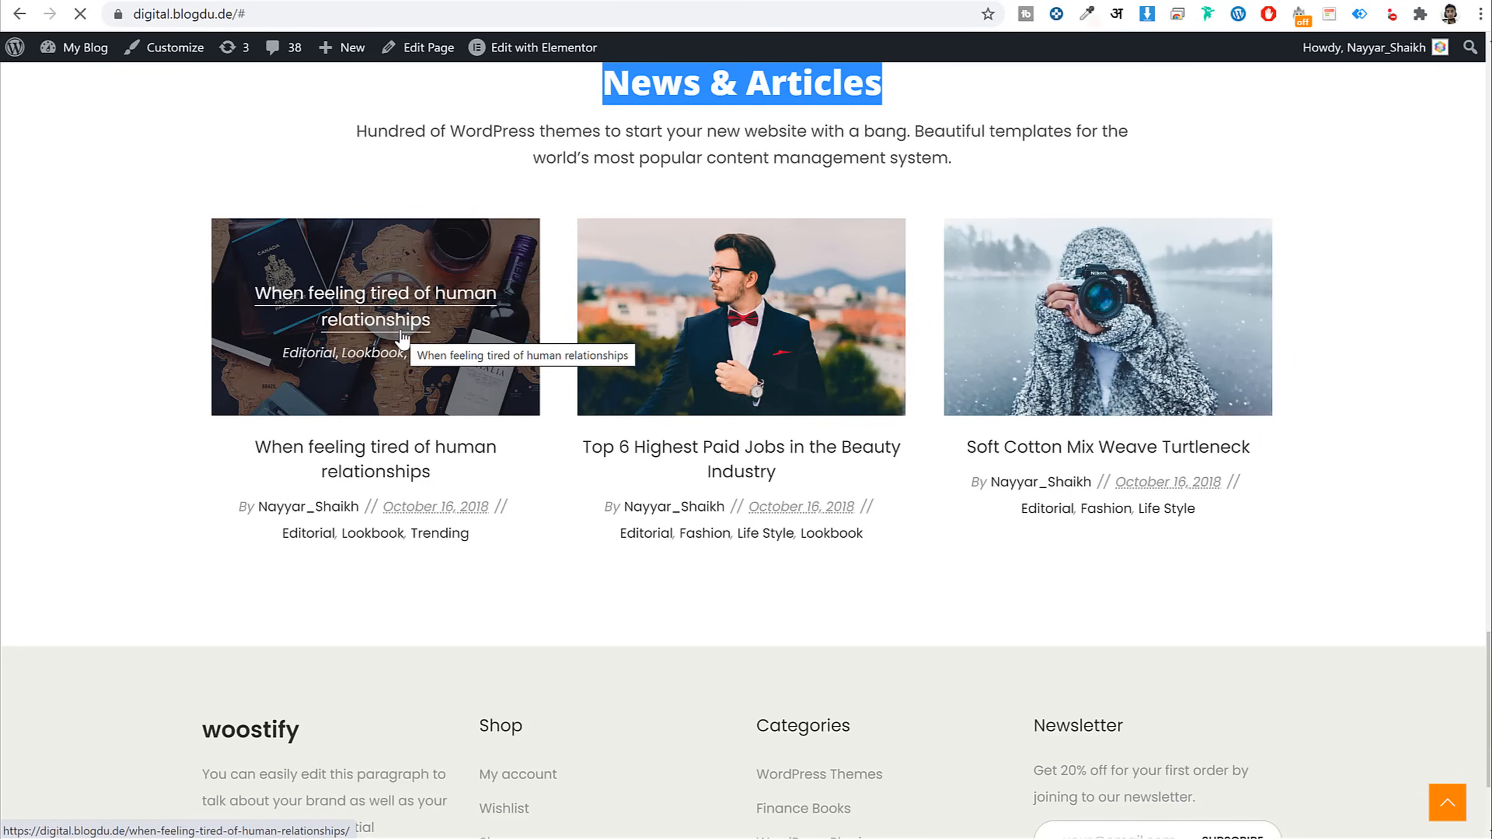
Open the 'When feeling tired of human relationships' sample post and select its title
click(402, 339)
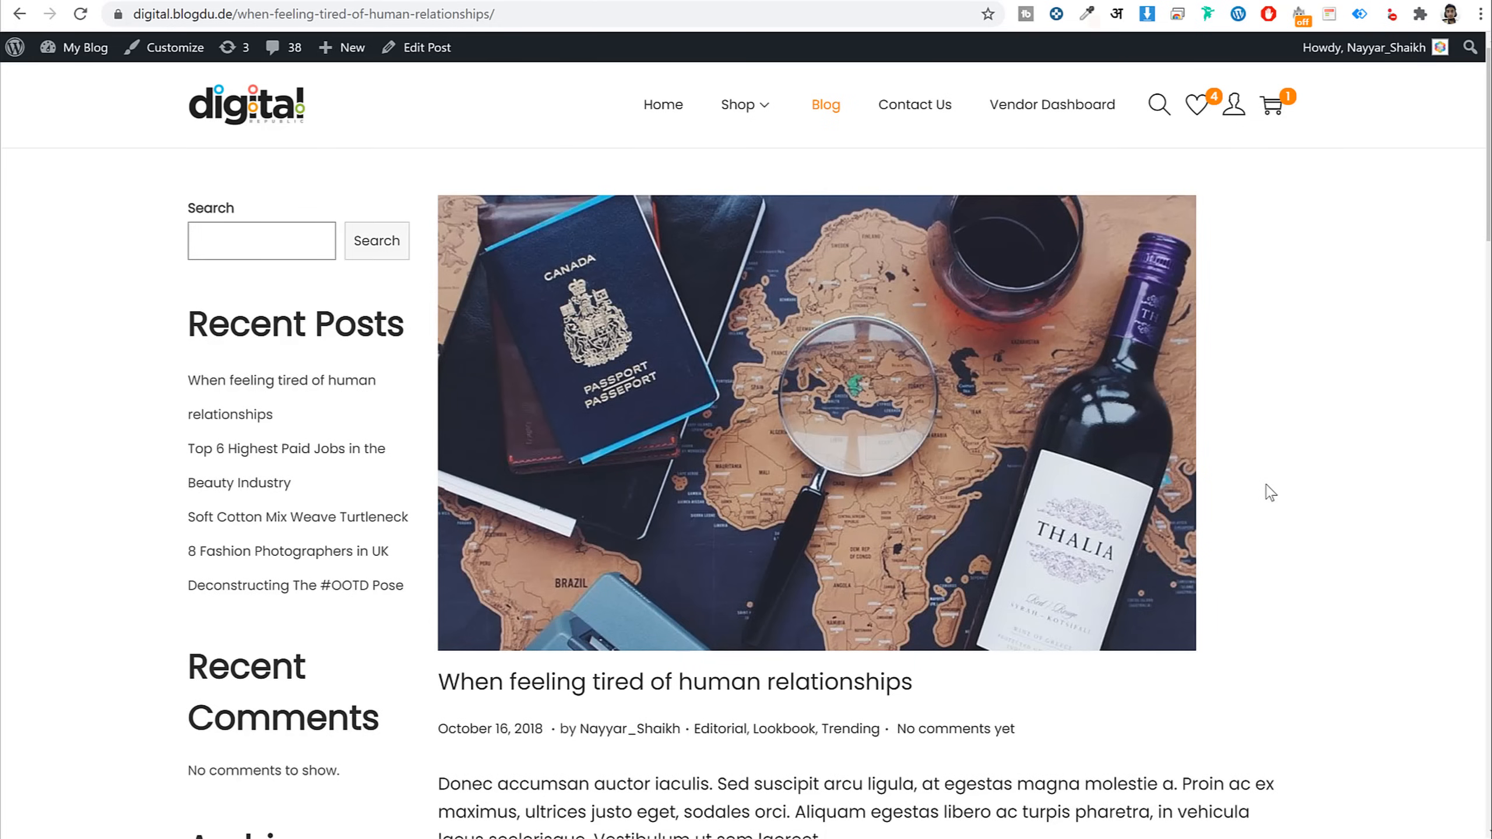
scroll(1271, 493, down, 3)
scroll(1269, 493, up, 3)
scroll(781, 440, down, 4)
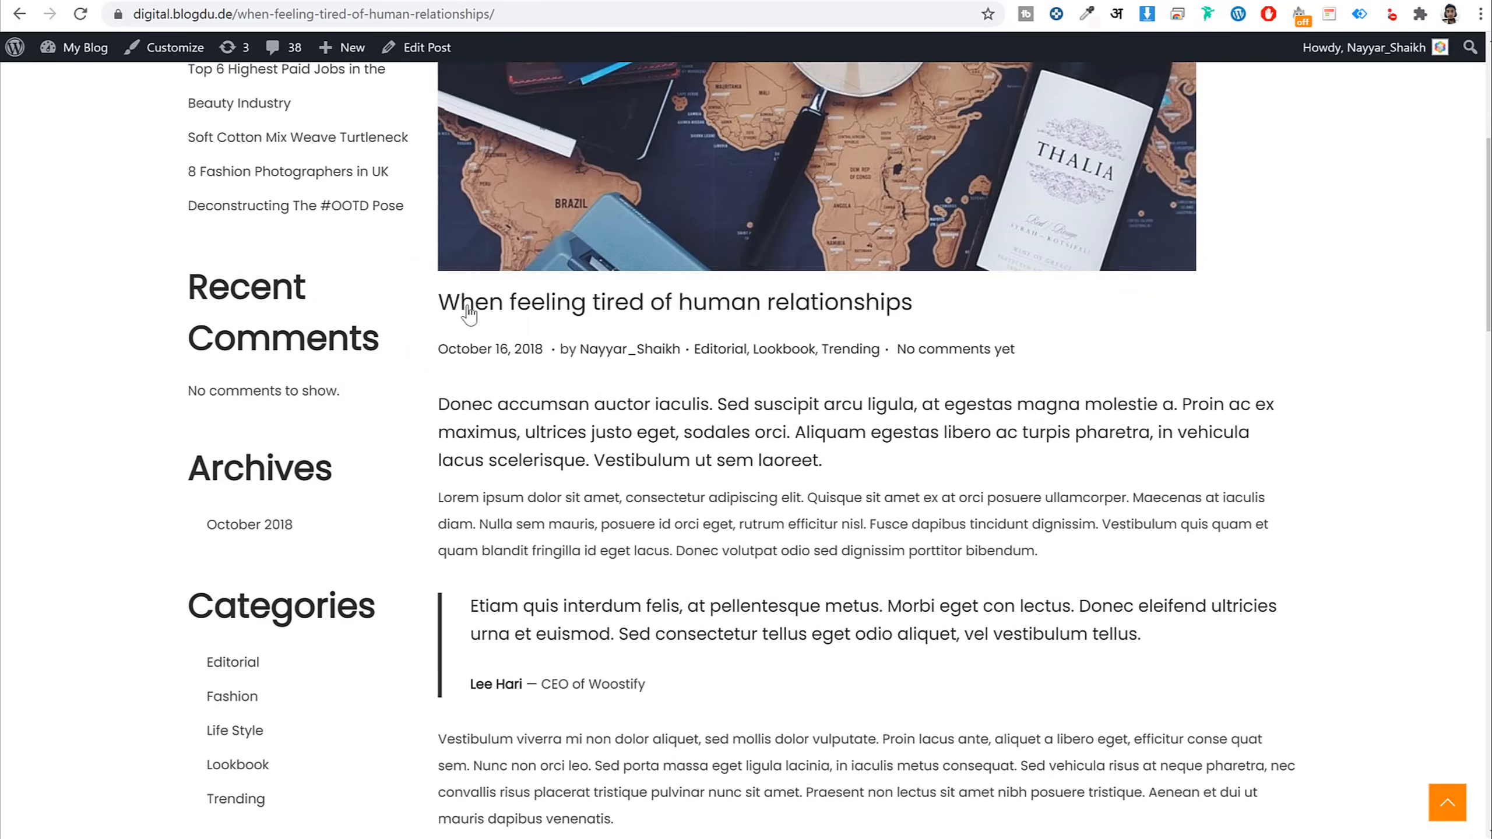
drag(417, 306, 959, 318)
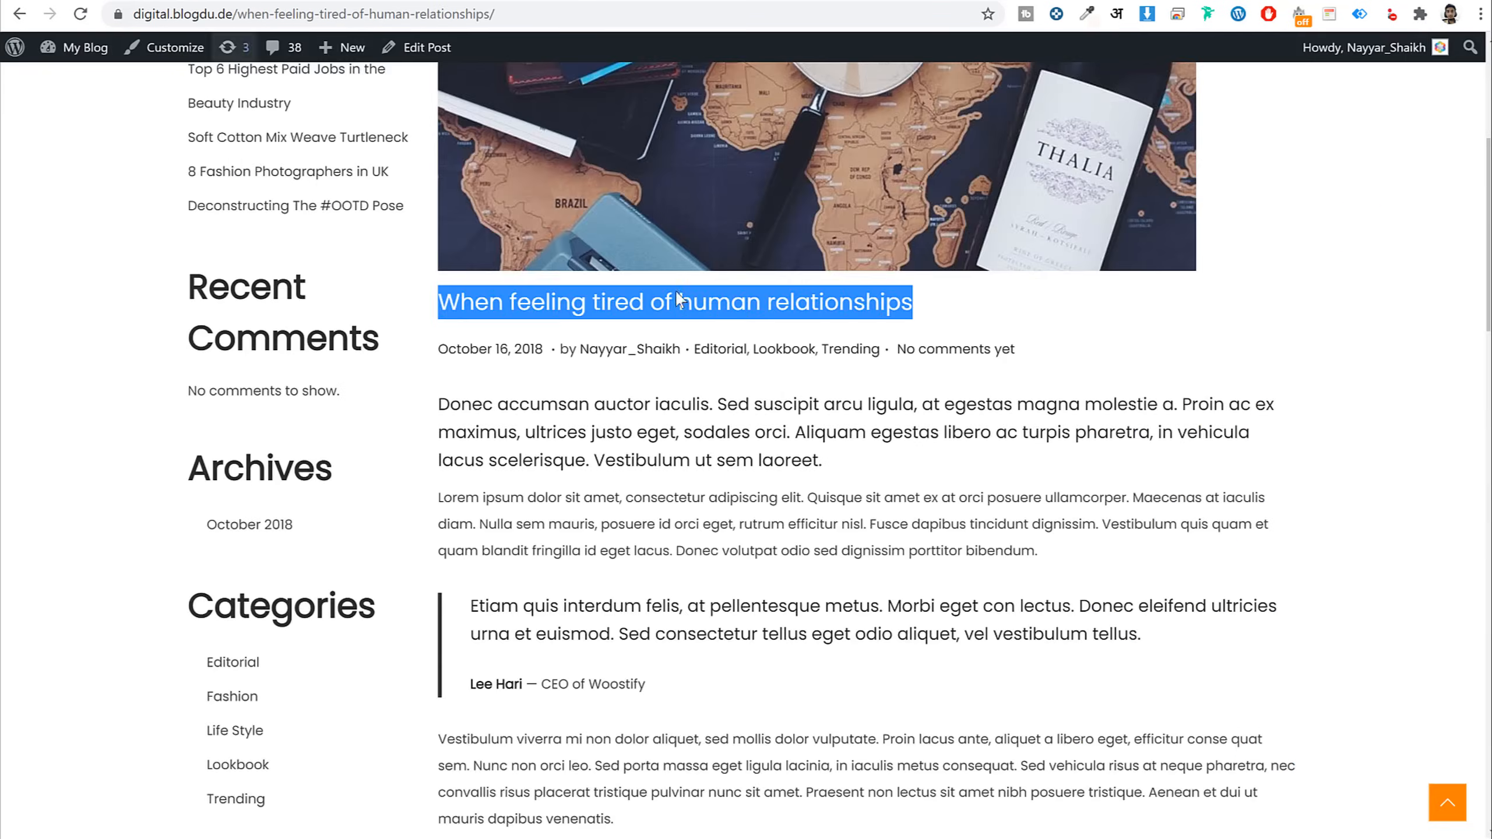
Select the post's opening Donec accumsan and Lorem ipsum paragraphs, then clear the selection
scroll(784, 395, down, 10)
scroll(785, 396, up, 10)
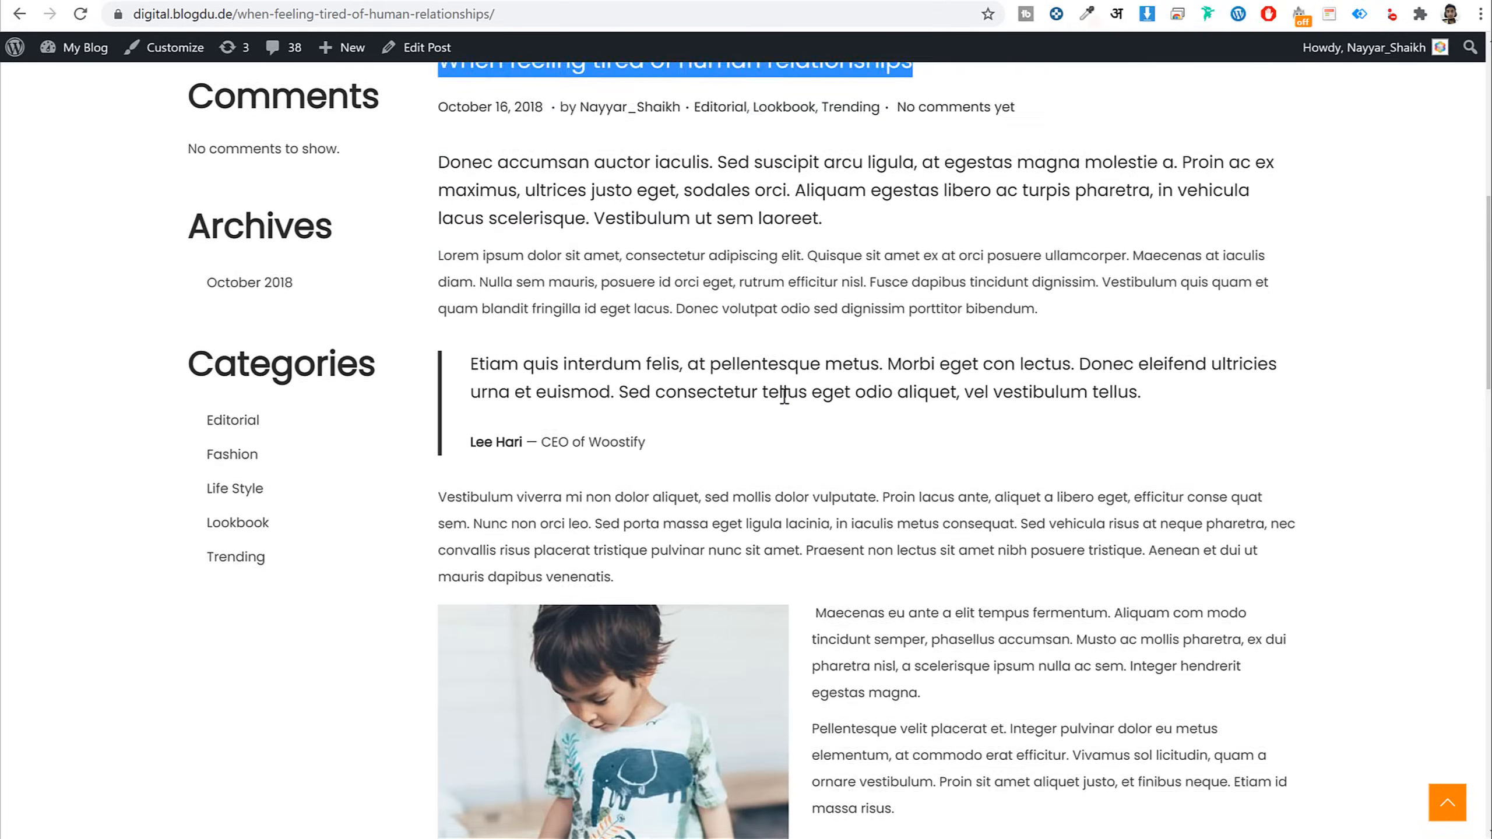
drag(439, 310, 908, 422)
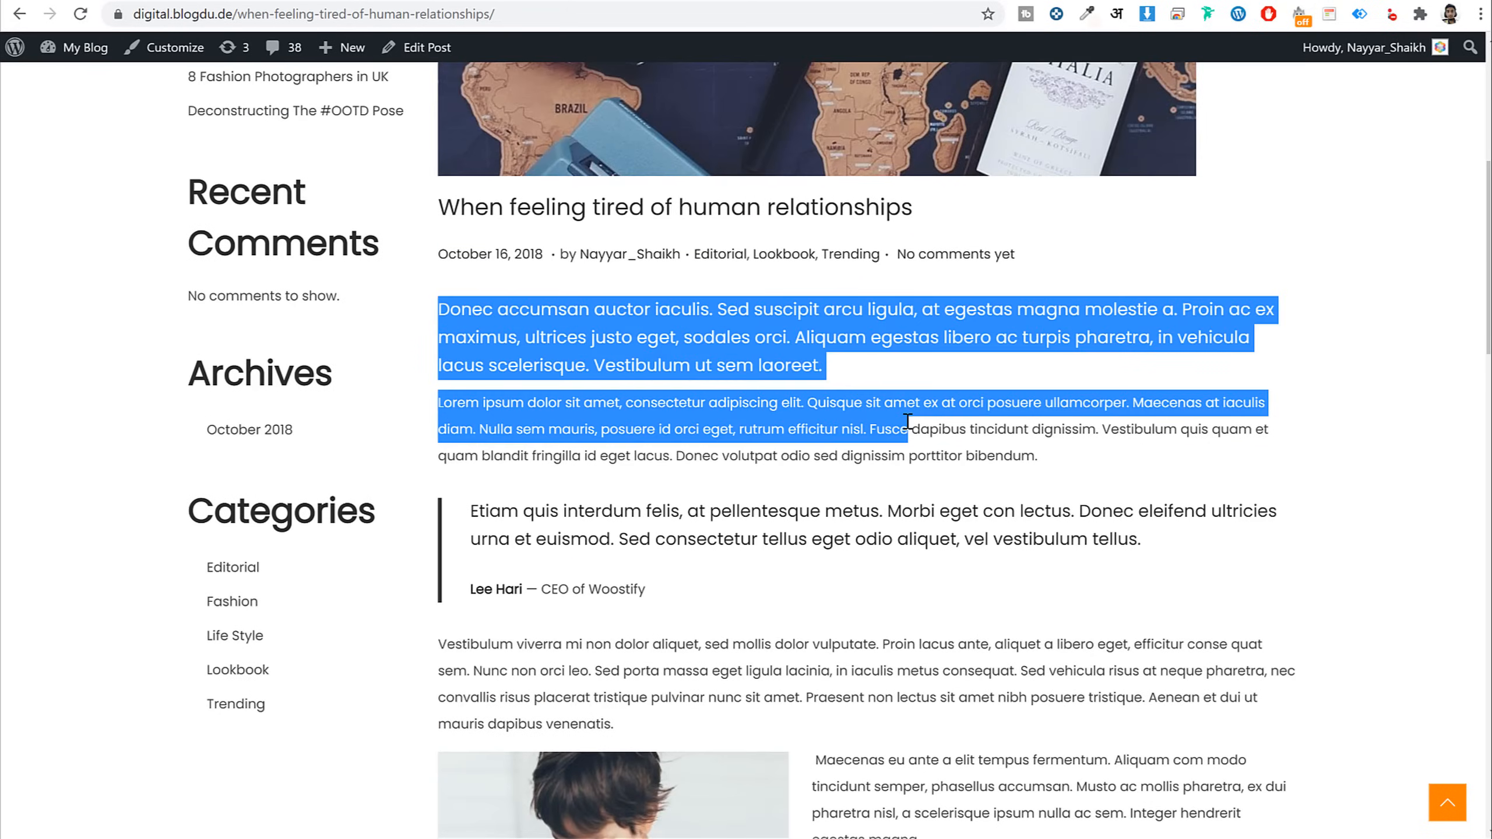
triple_click(907, 422)
scroll(908, 422, down, 5)
drag(479, 227, 696, 301)
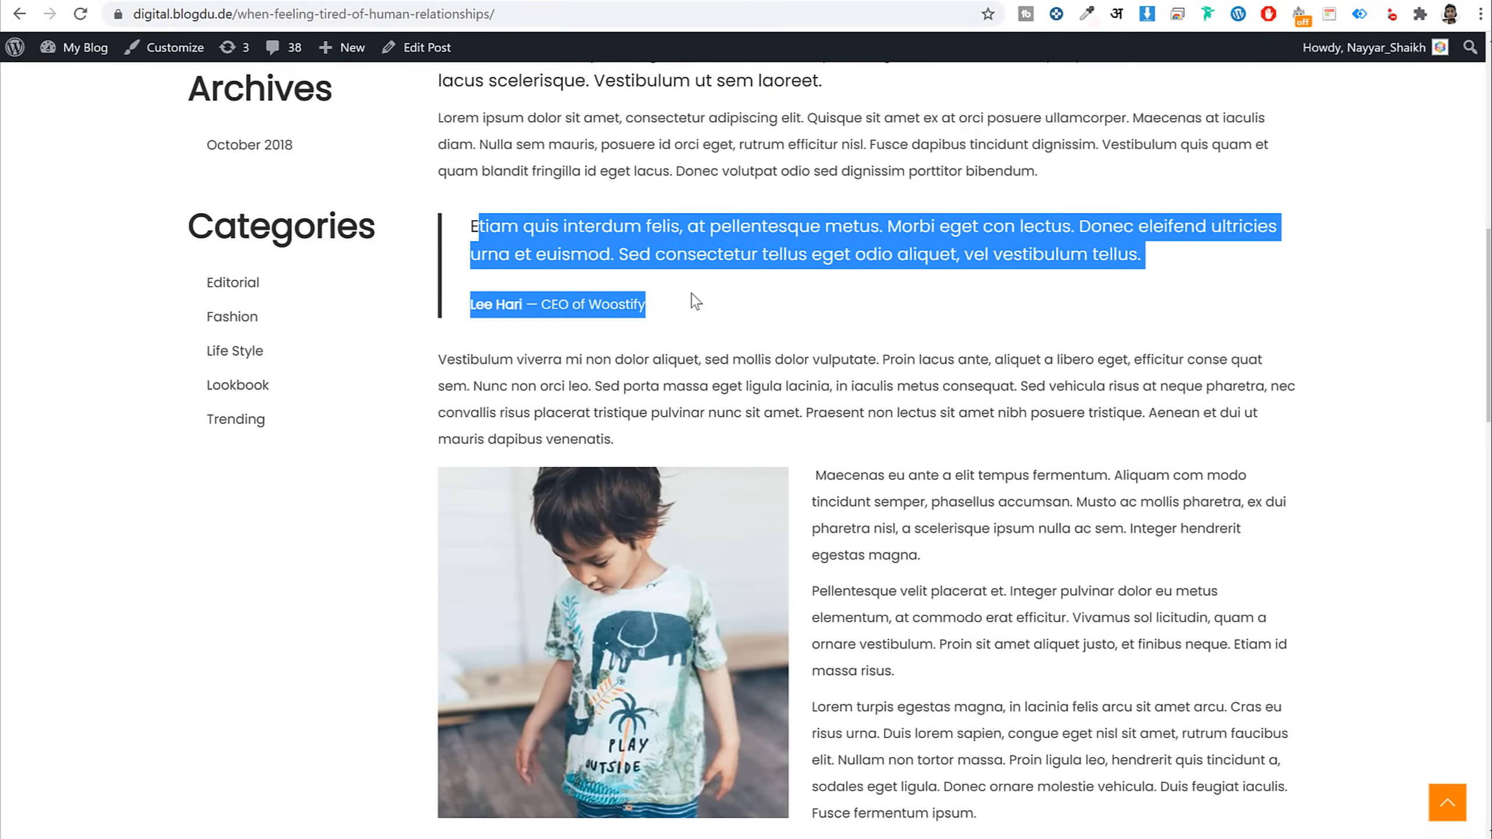
click(656, 258)
Select the first two paragraphs and place the cursor in the new post's empty body
scroll(786, 341, down, 5)
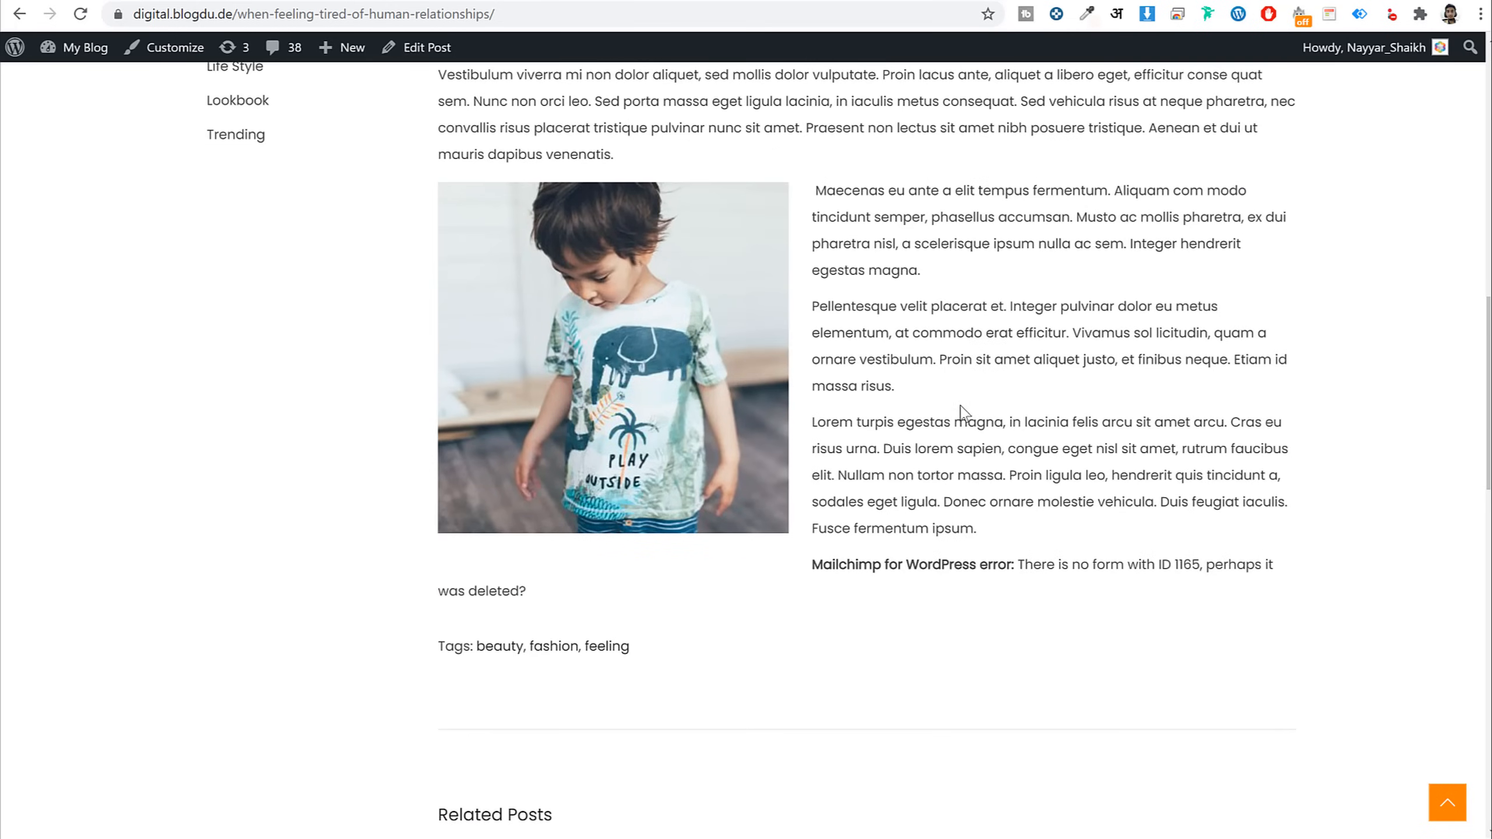
scroll(962, 411, up, 10)
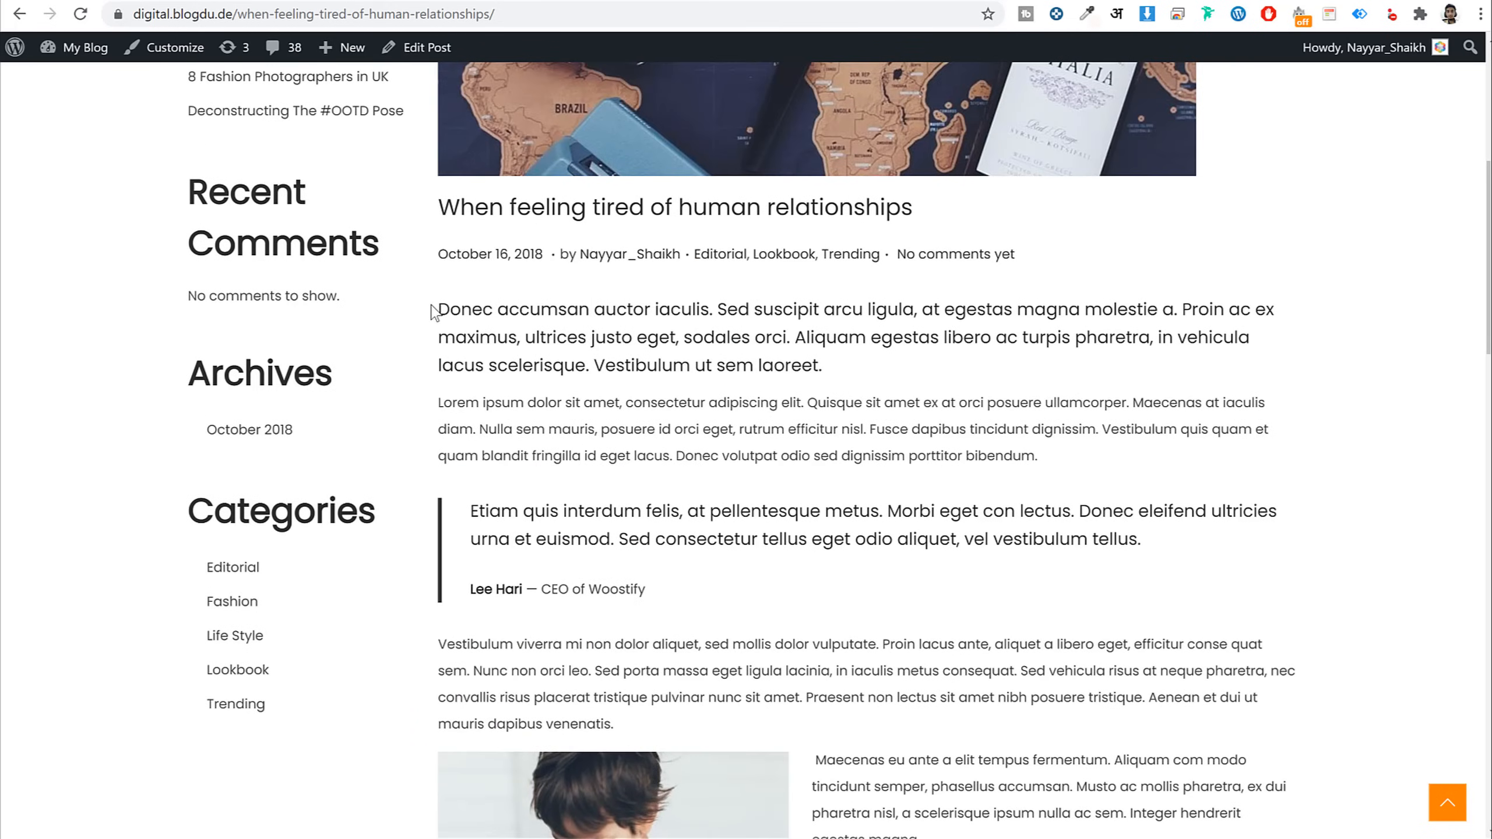
drag(433, 311, 1152, 453)
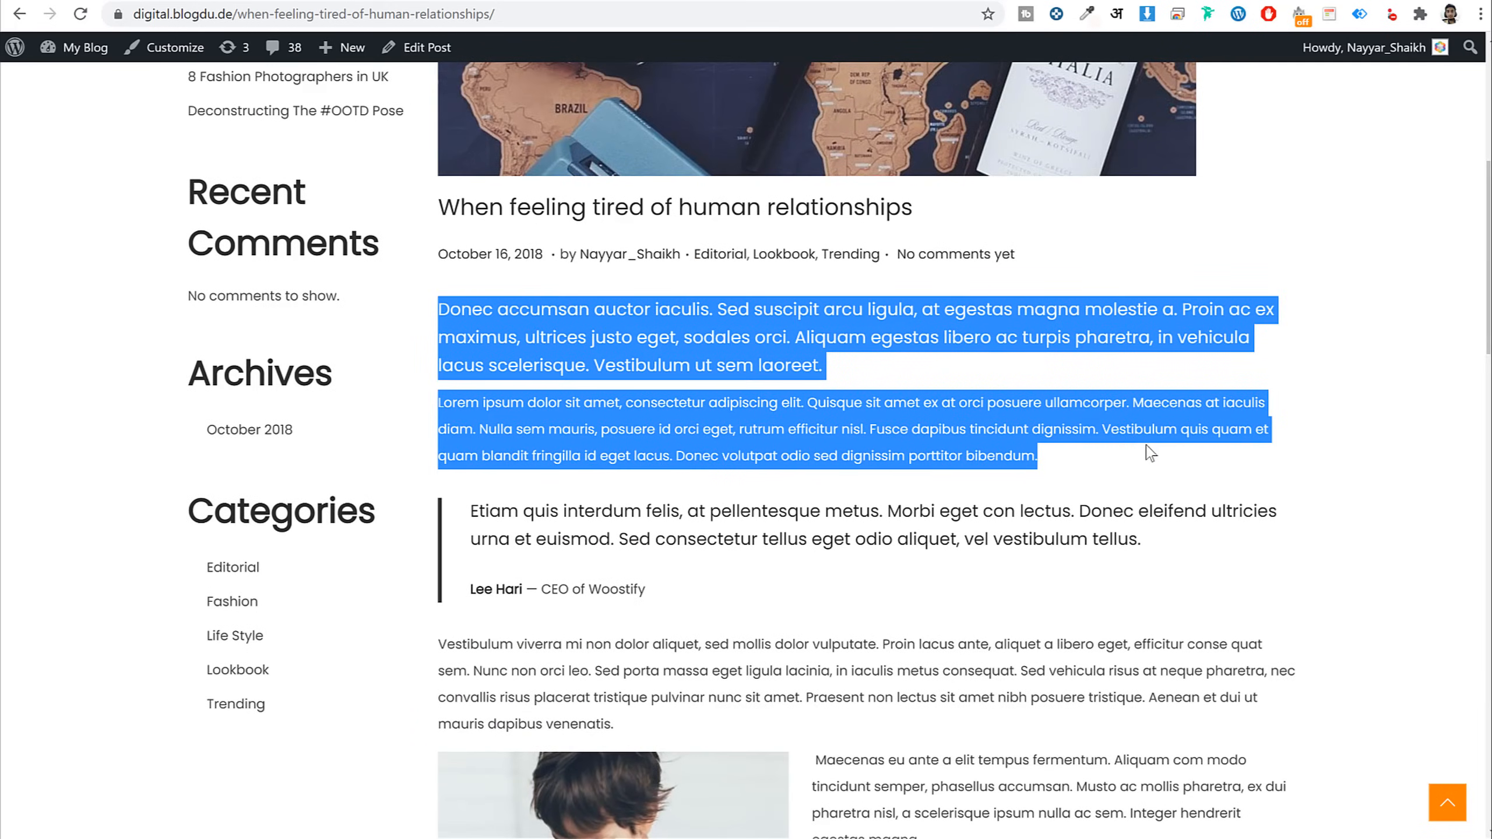
click(317, 1)
click(337, 252)
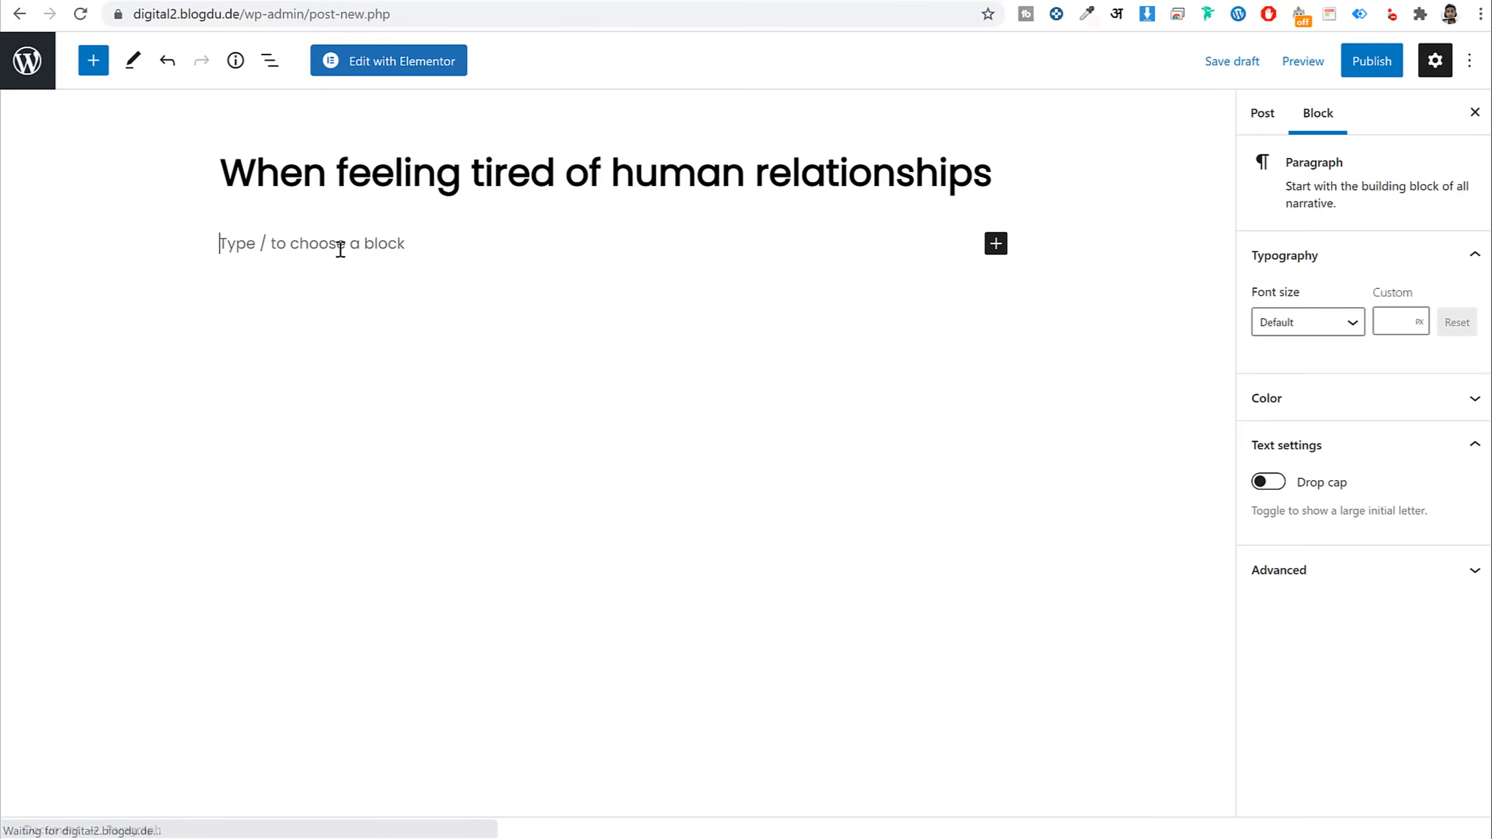
Paste the Donec accumsan and Lorem ipsum paragraphs into the body and highlight the first paragraph
key(ctrl+v)
click(456, 372)
click(621, 260)
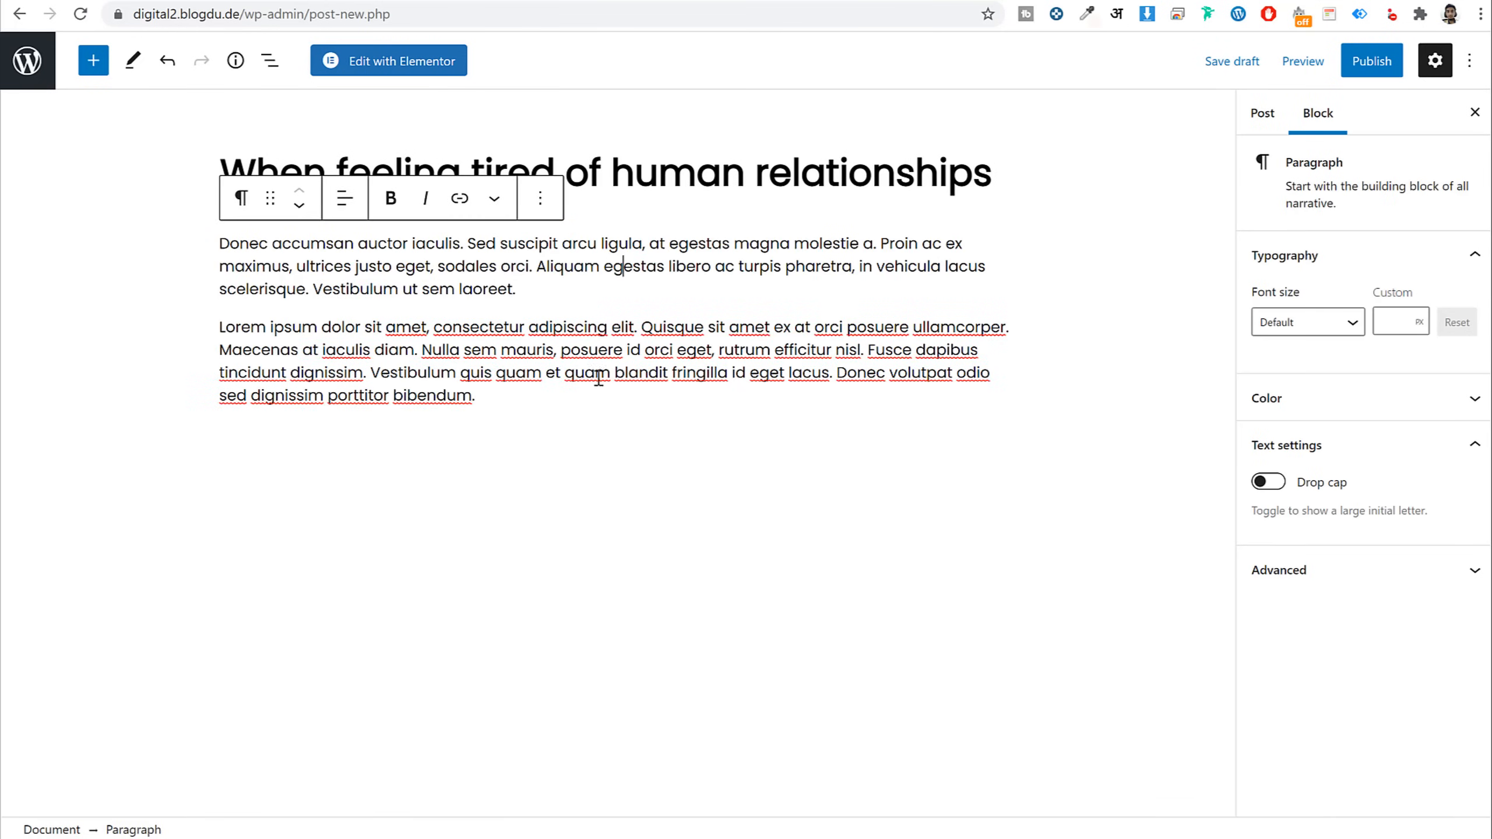
drag(531, 288, 224, 232)
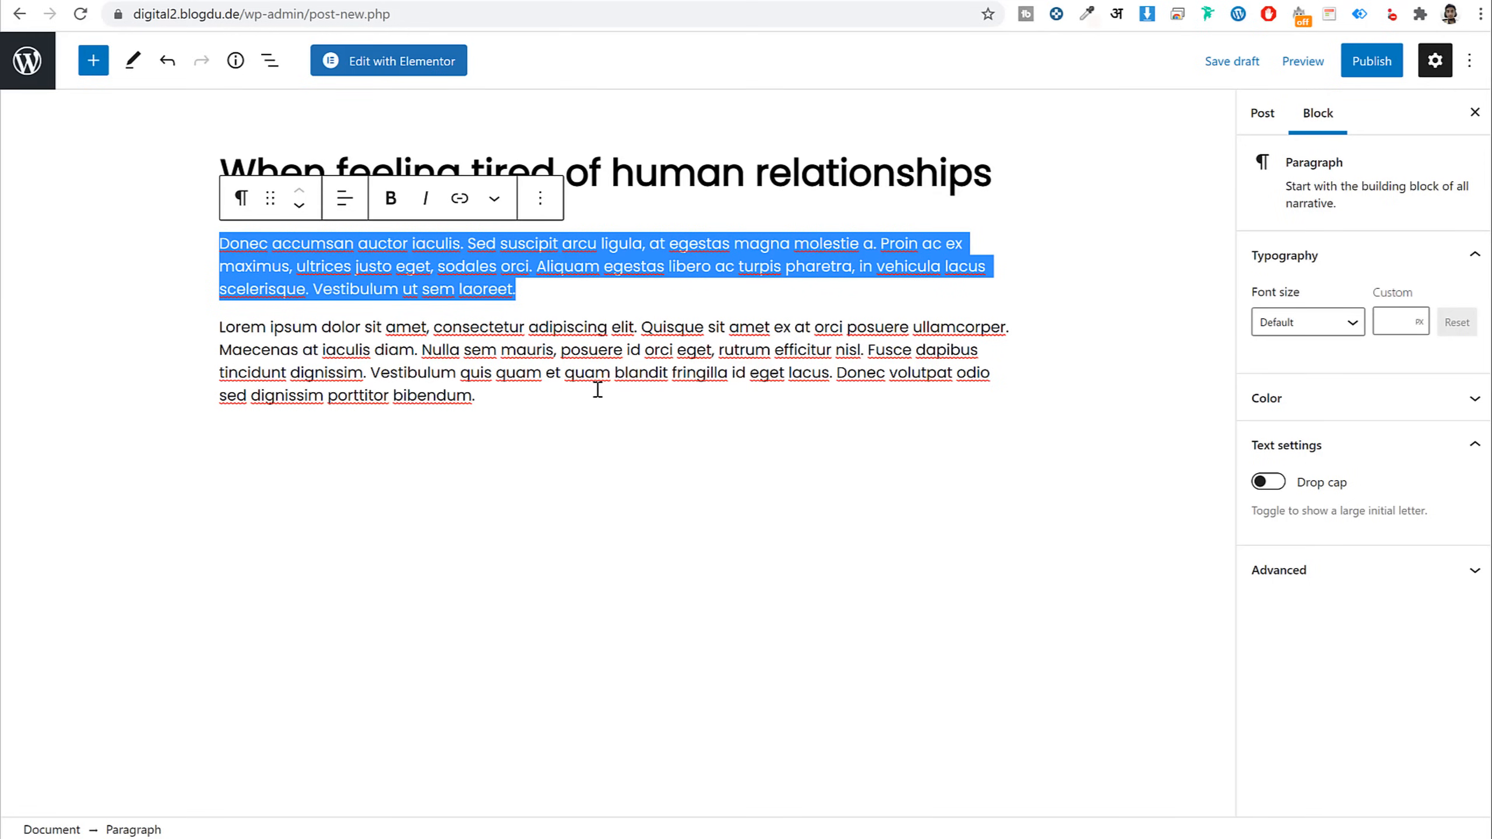
Set the opening paragraph's font size to a custom 32 px
click(445, 252)
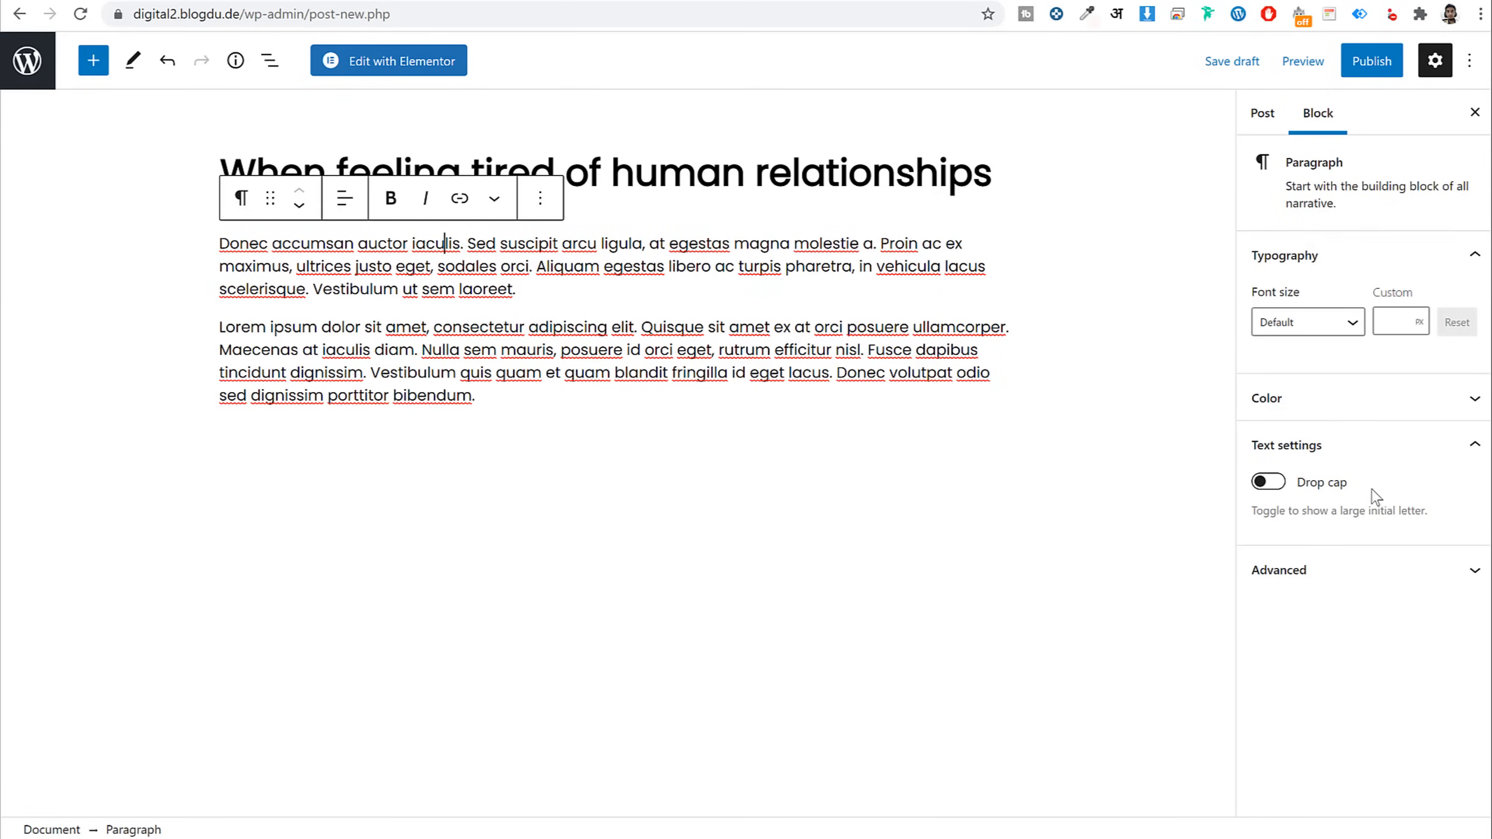
click(1273, 126)
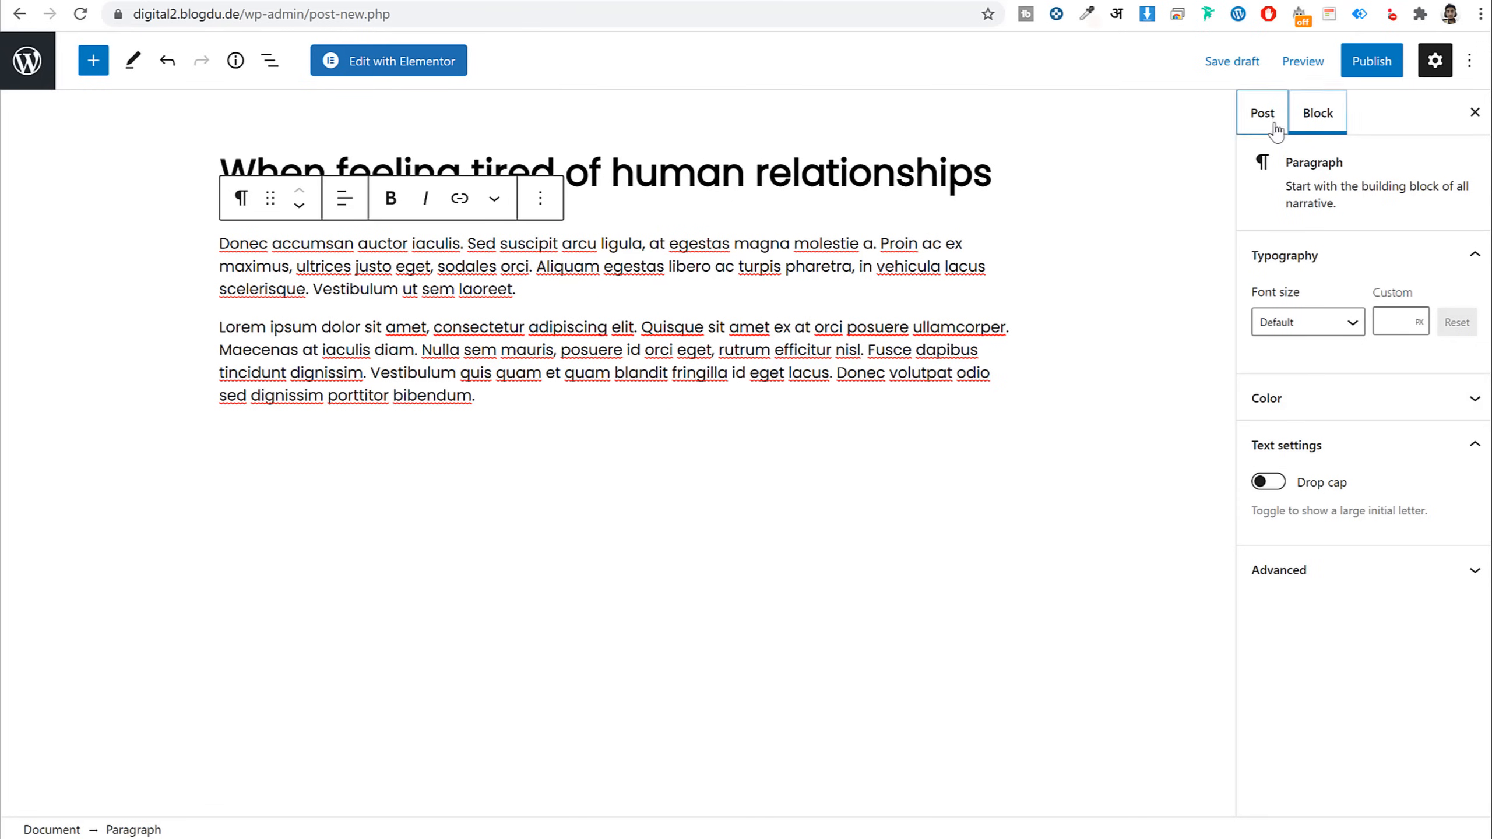
click(1319, 118)
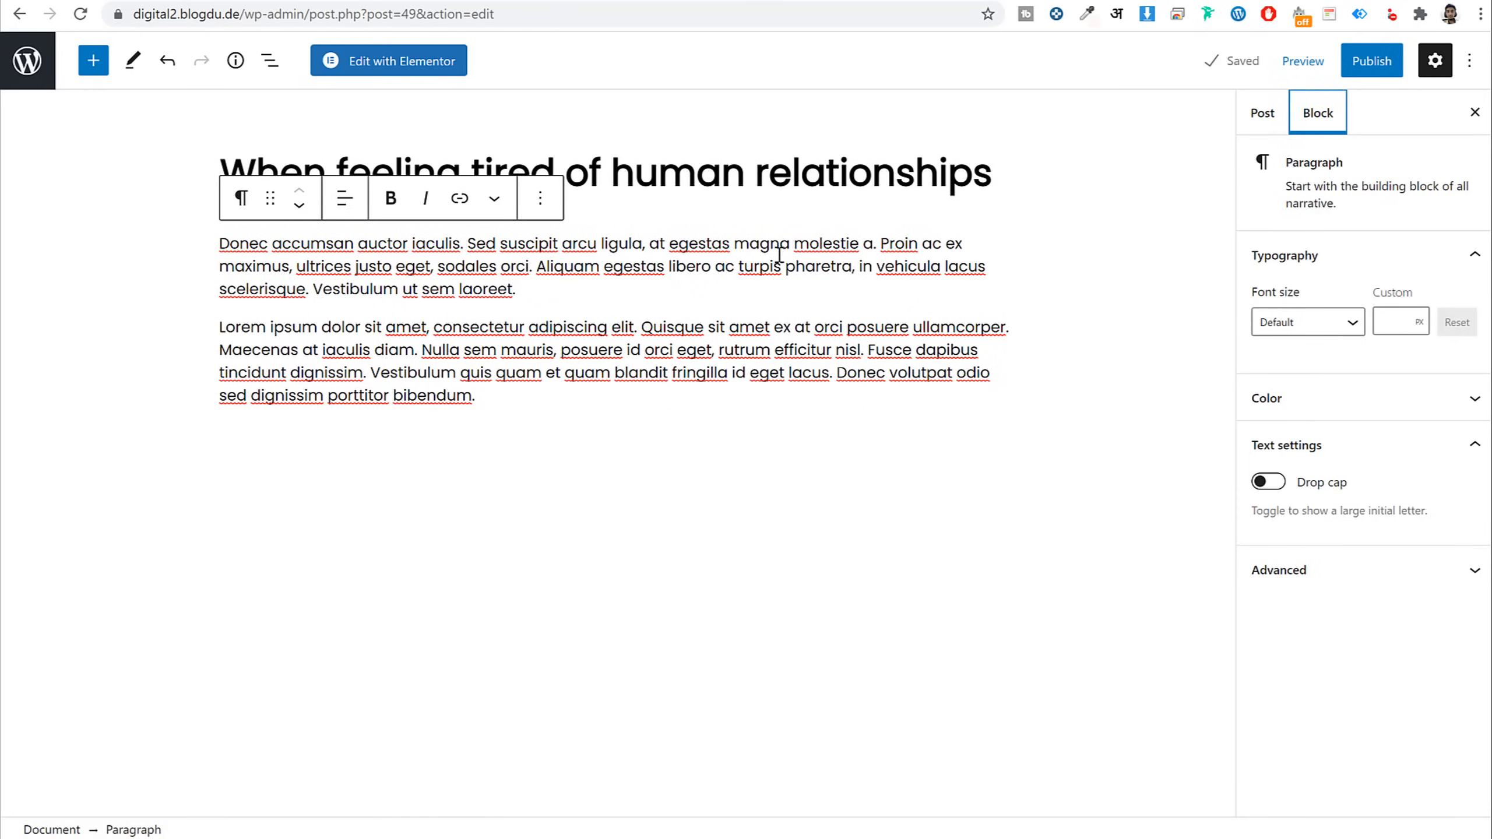
triple_click(747, 252)
click(1291, 331)
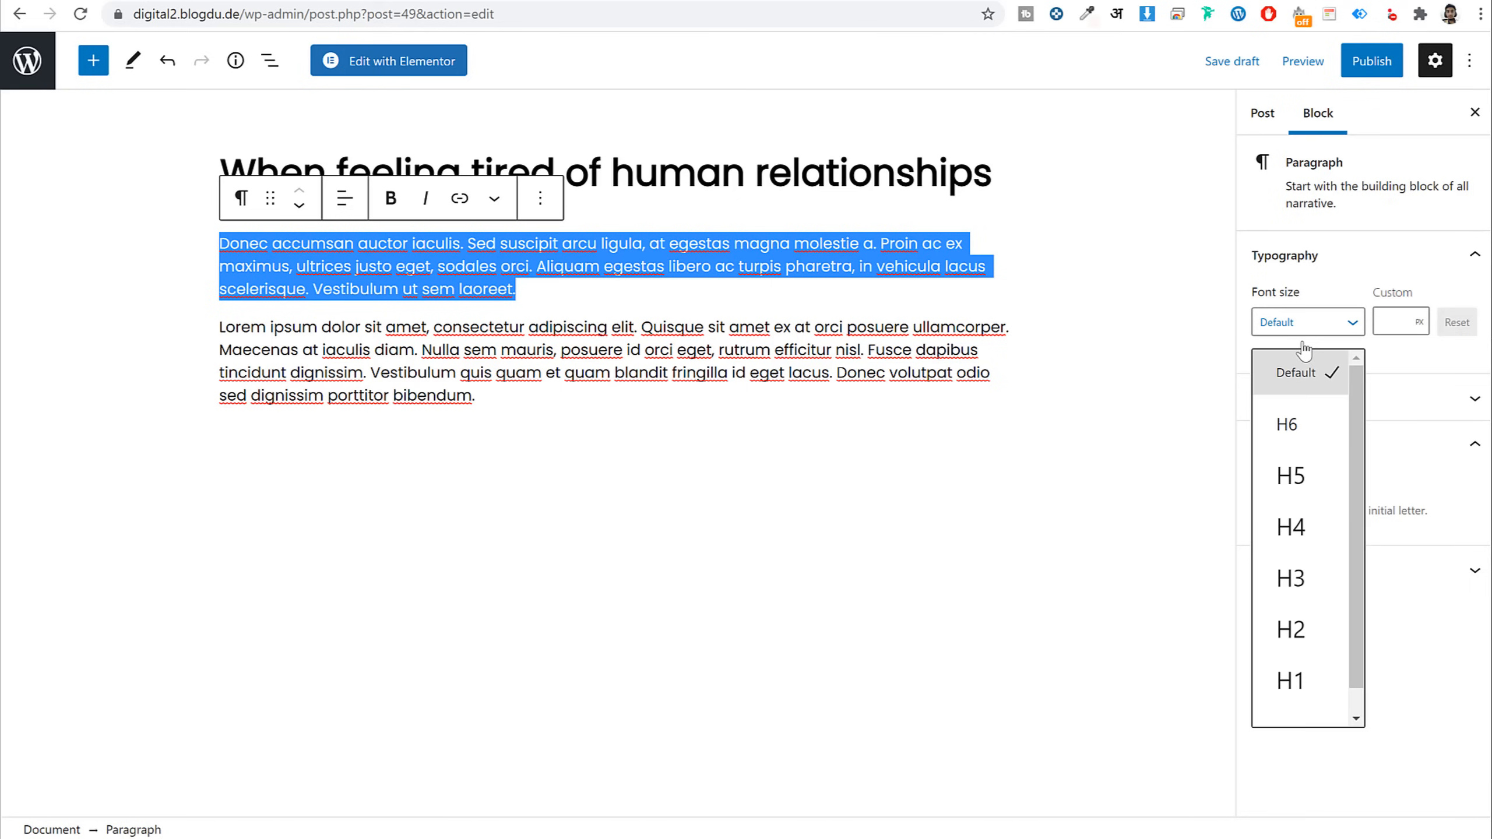
click(1316, 487)
click(1308, 322)
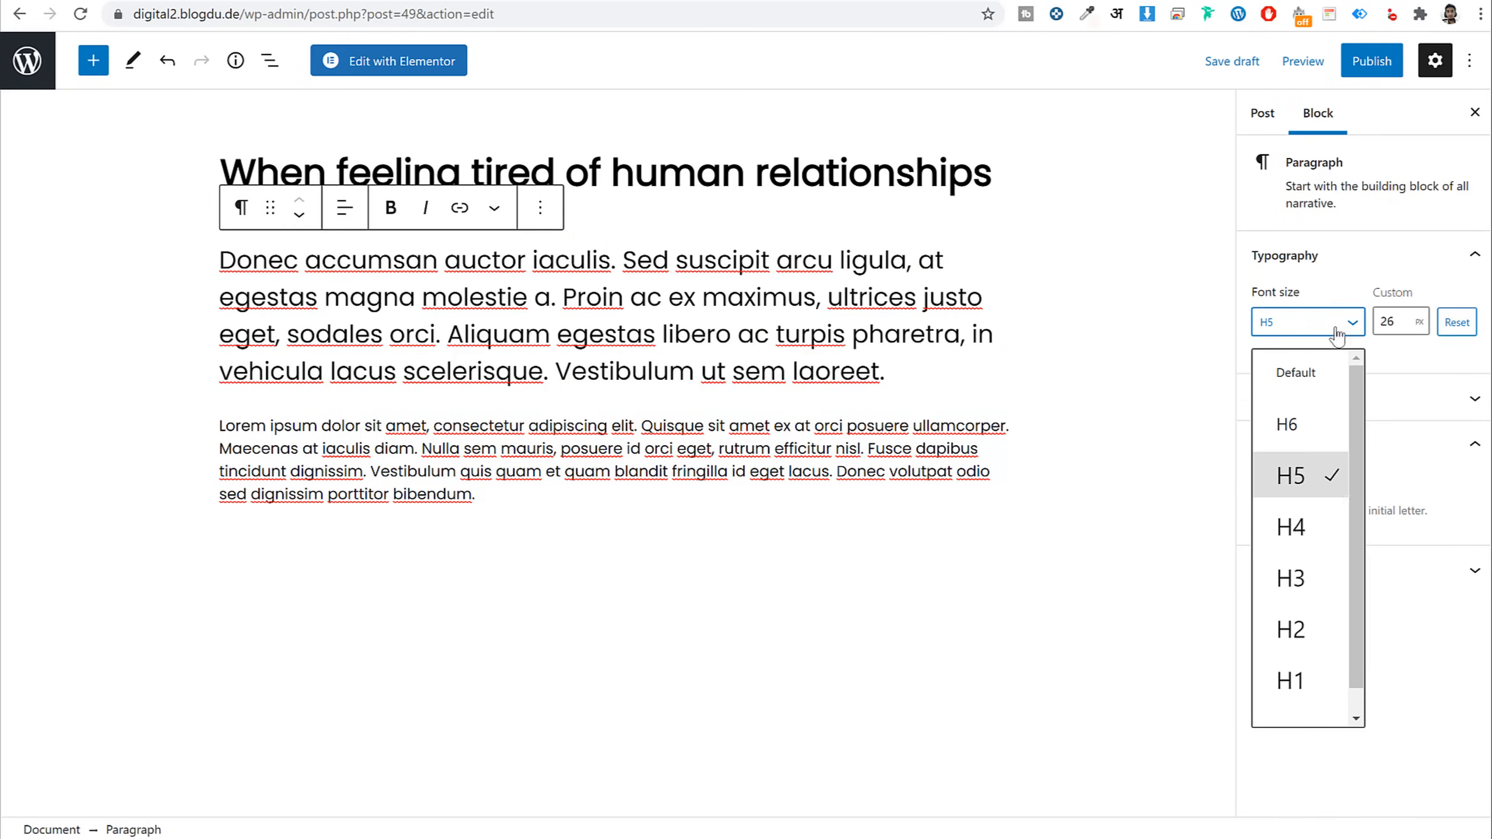
scroll(1372, 411, down, 1)
click(1409, 322)
drag(1409, 321, 1365, 327)
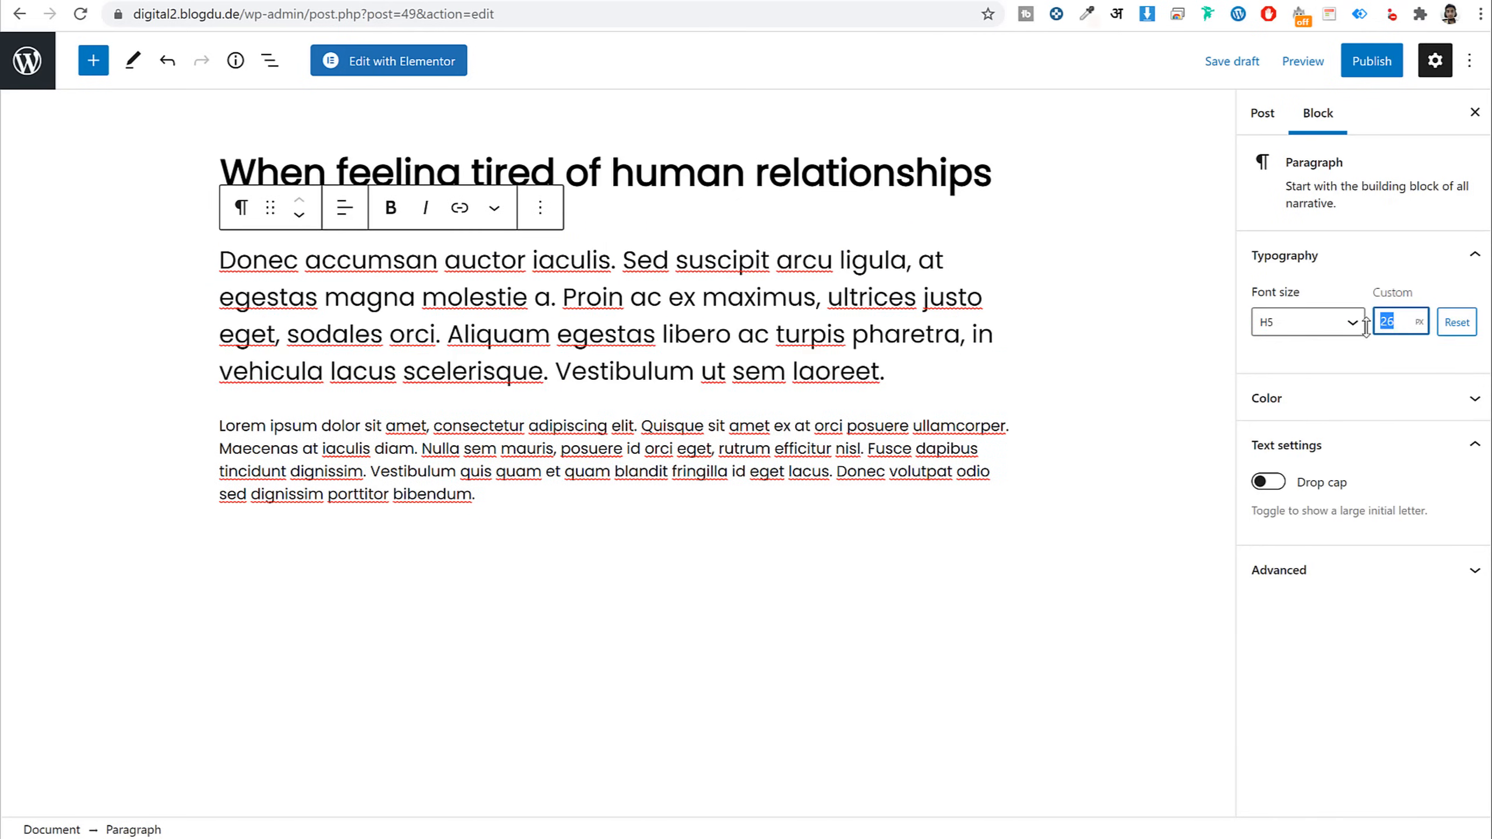
text(32)
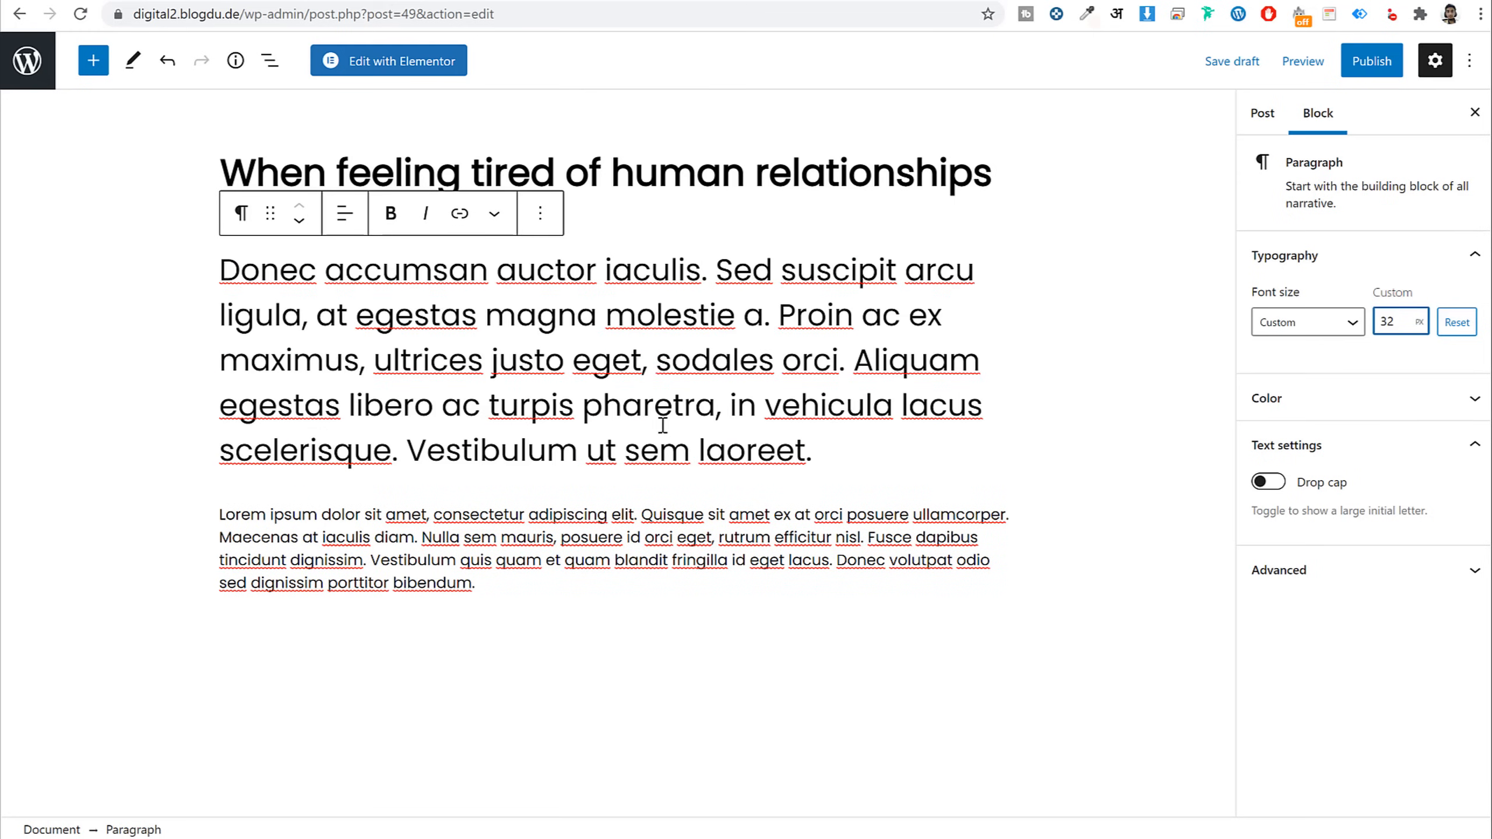
Give the paragraph a custom deep pink text colour (#ff3e78) and enable the drop cap
click(1363, 398)
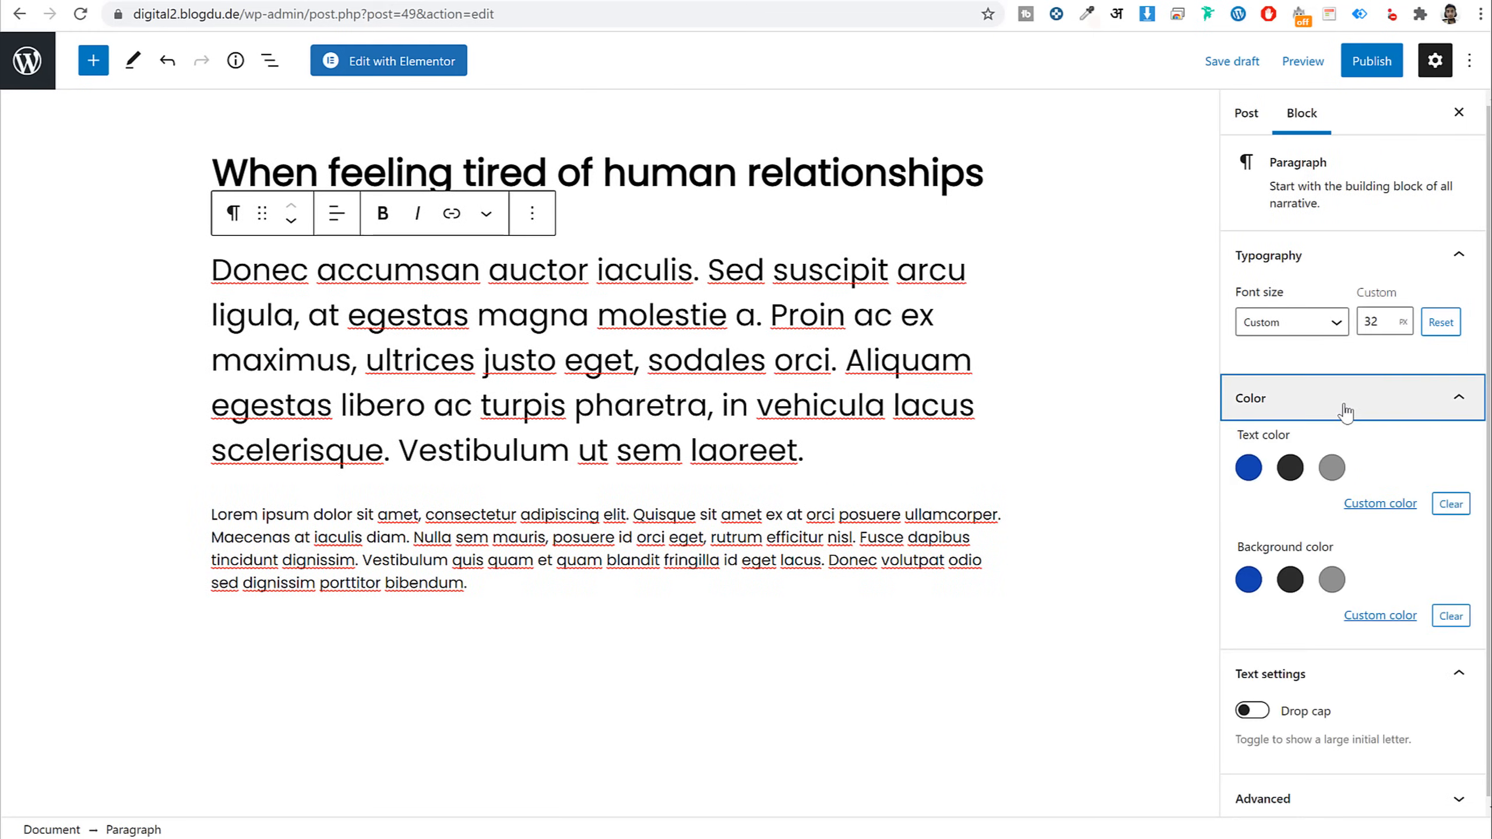
click(1290, 468)
click(1331, 470)
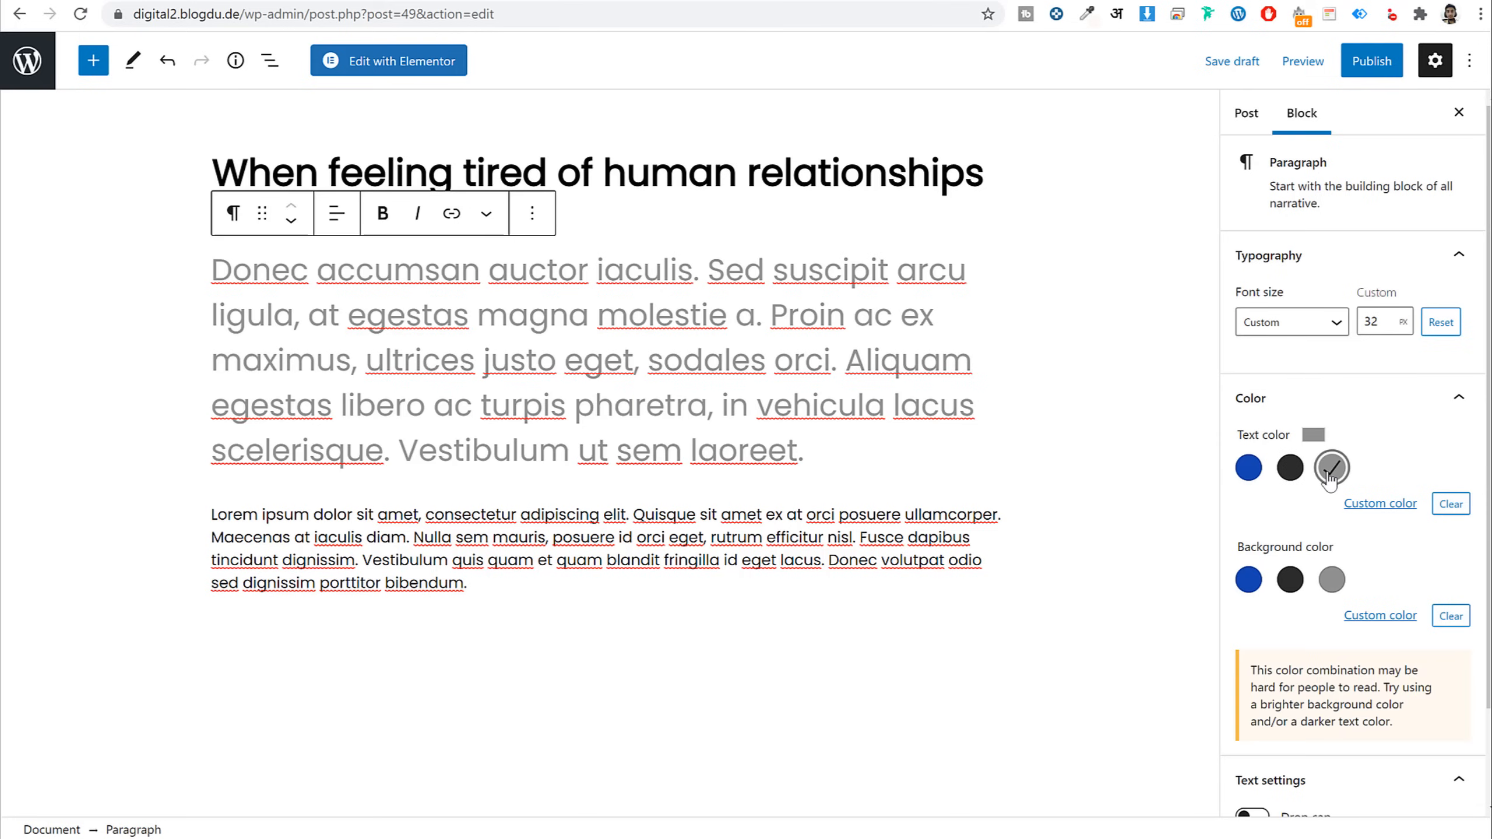
click(1248, 468)
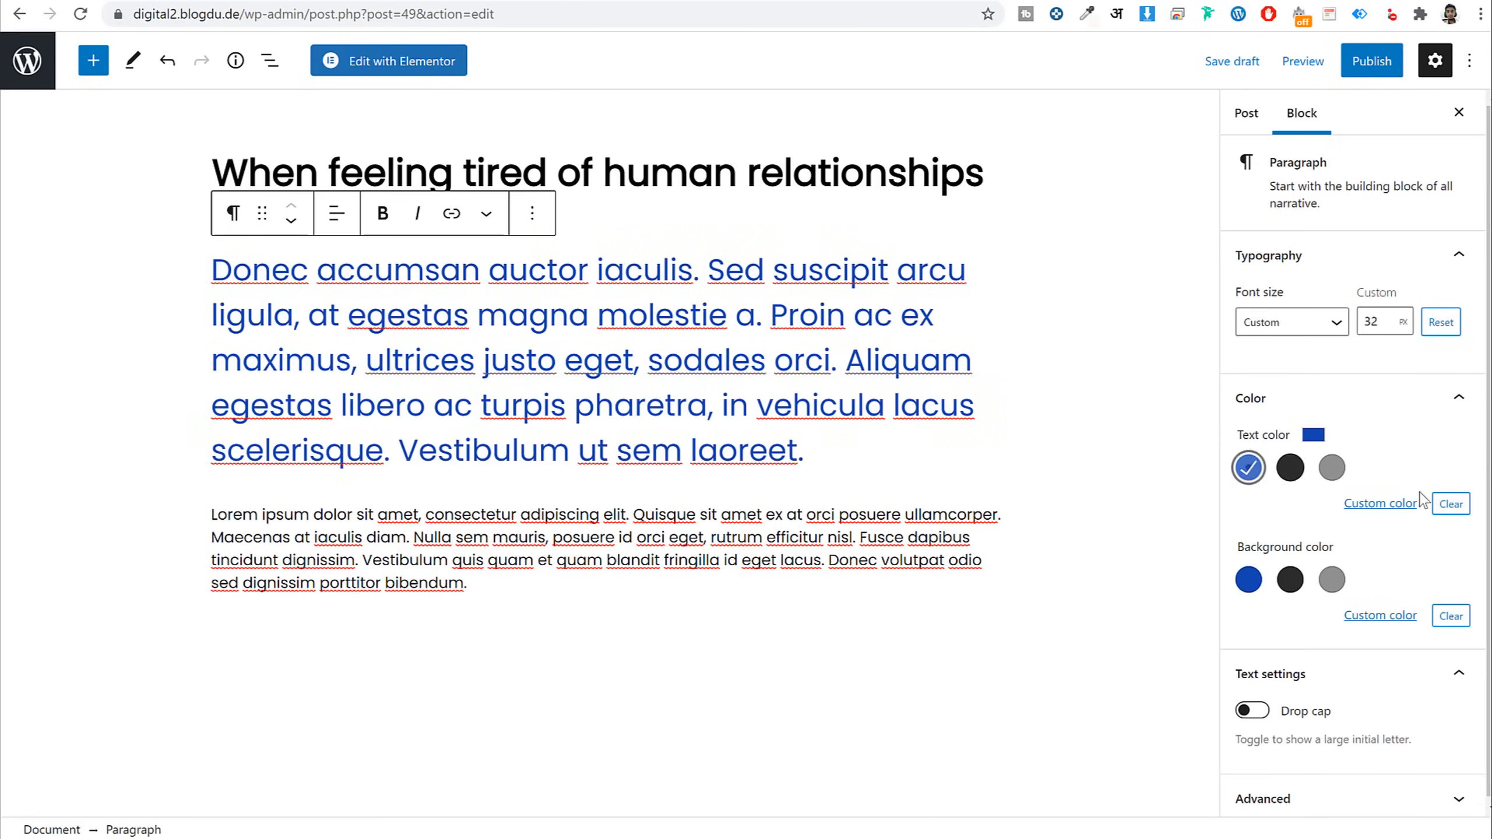
click(1403, 505)
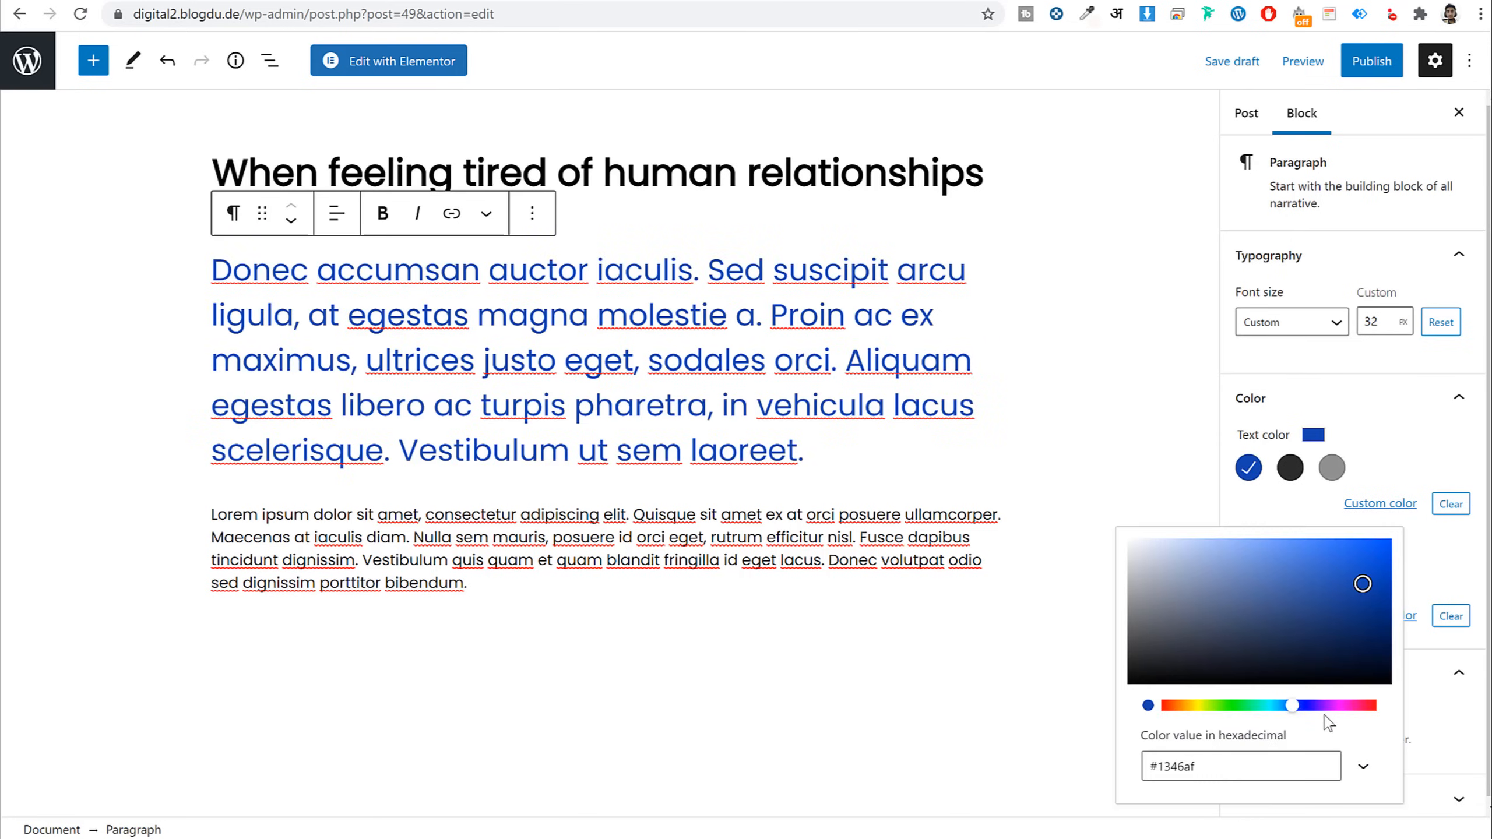
drag(1328, 705, 1364, 705)
click(1274, 539)
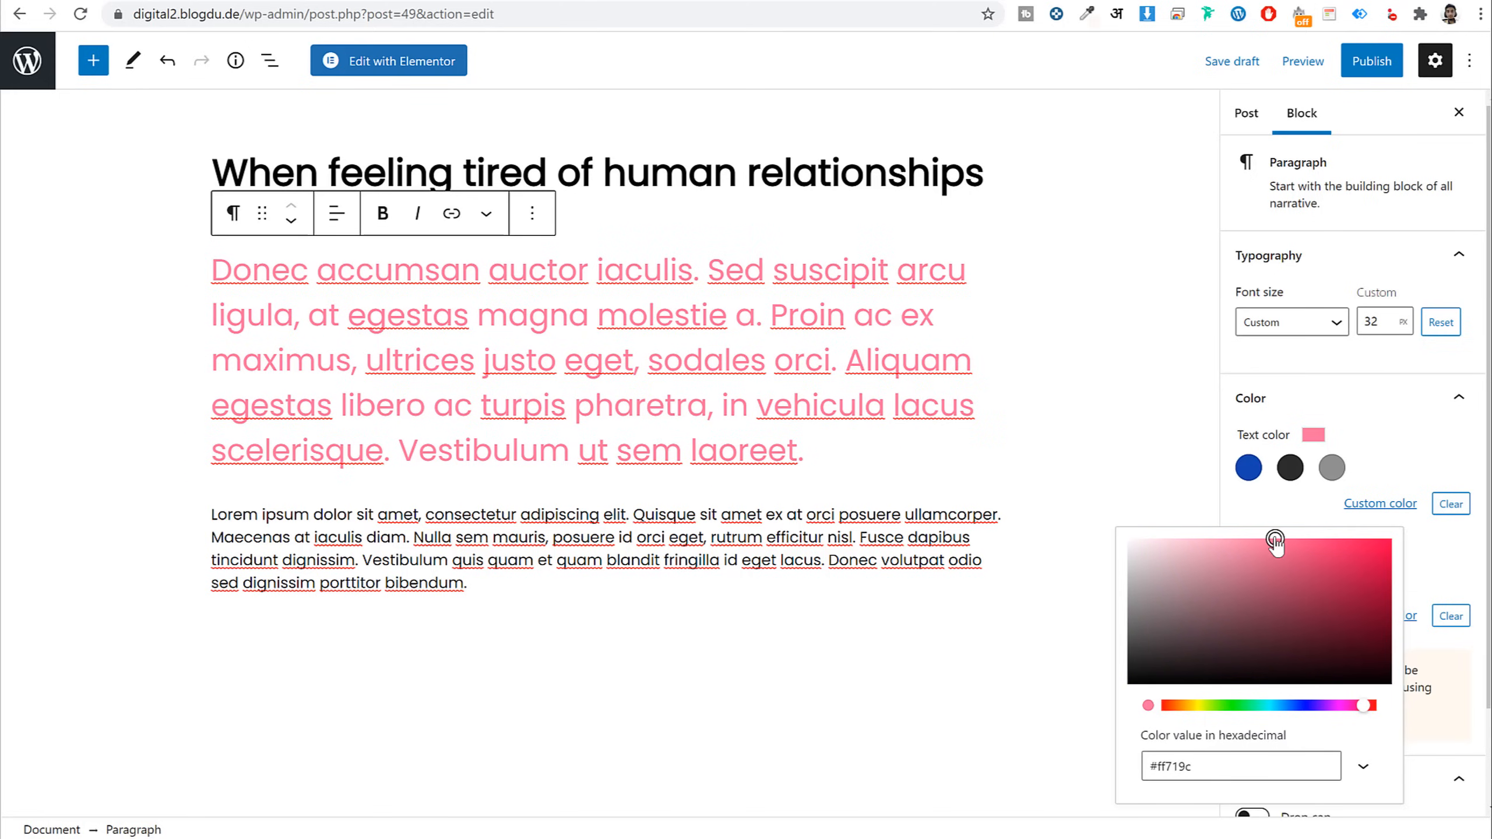
drag(1275, 538, 1328, 537)
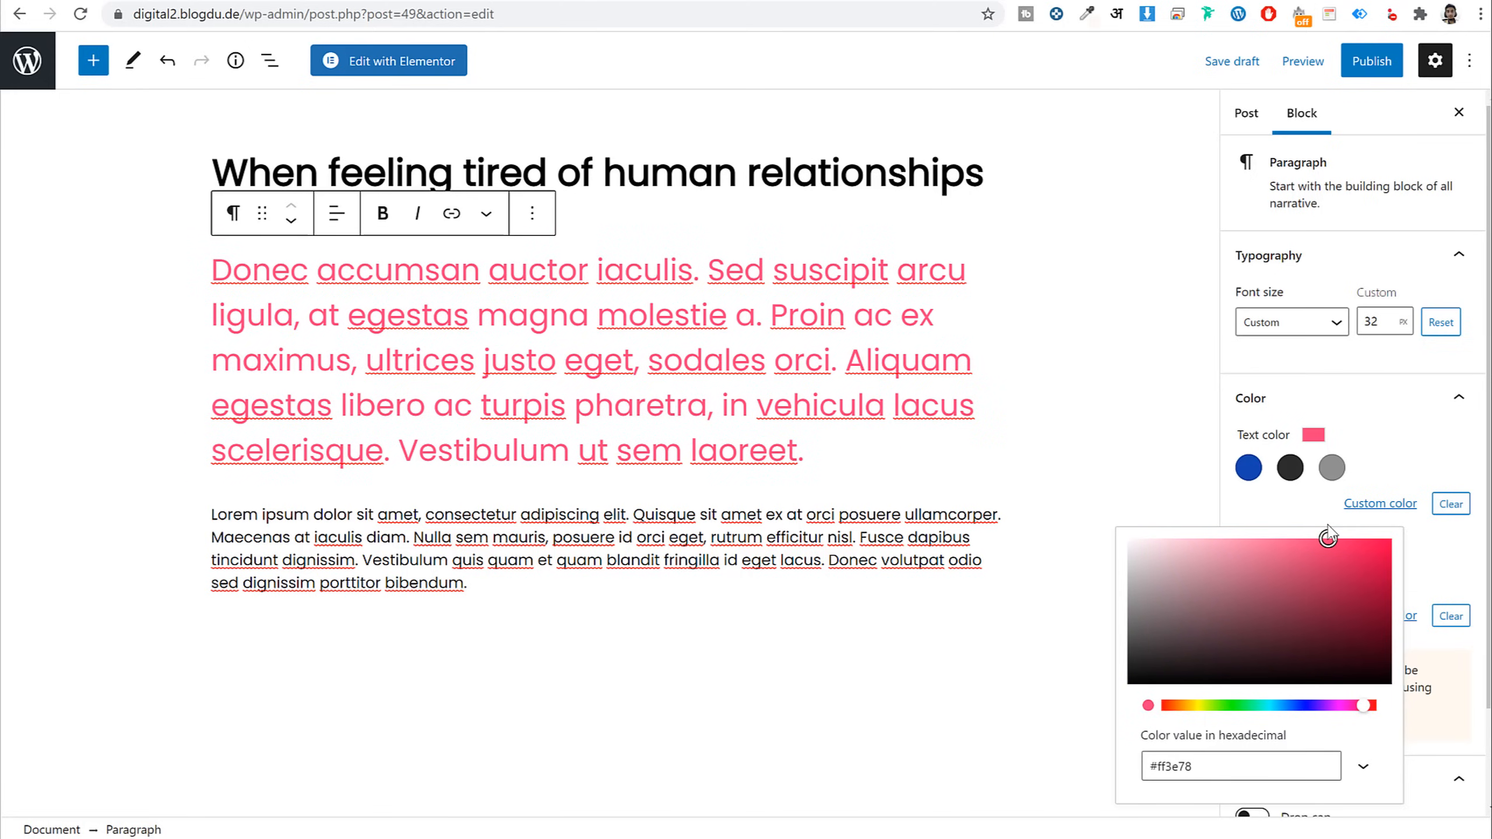
click(1402, 401)
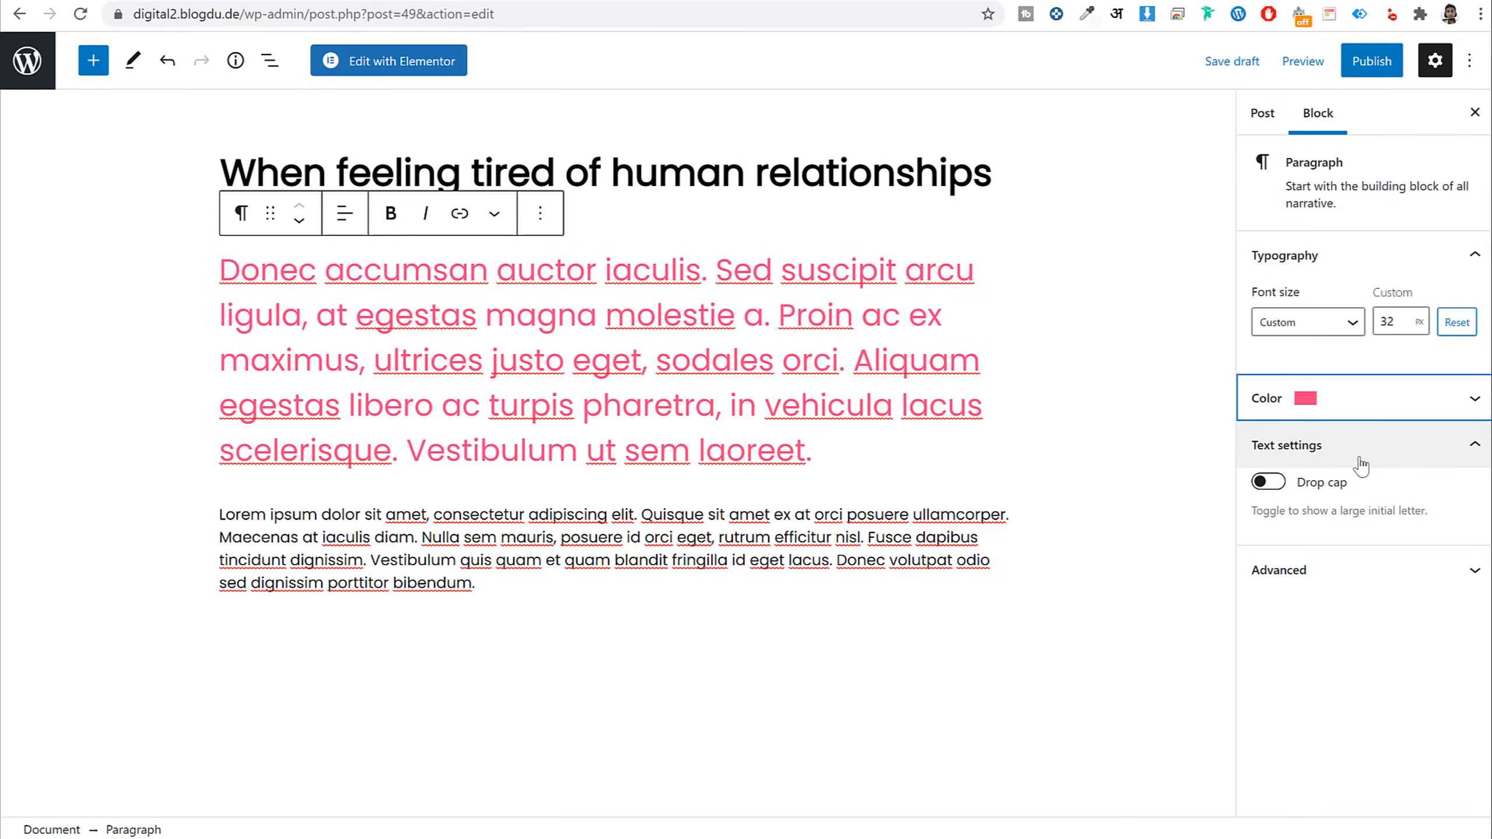
click(1268, 484)
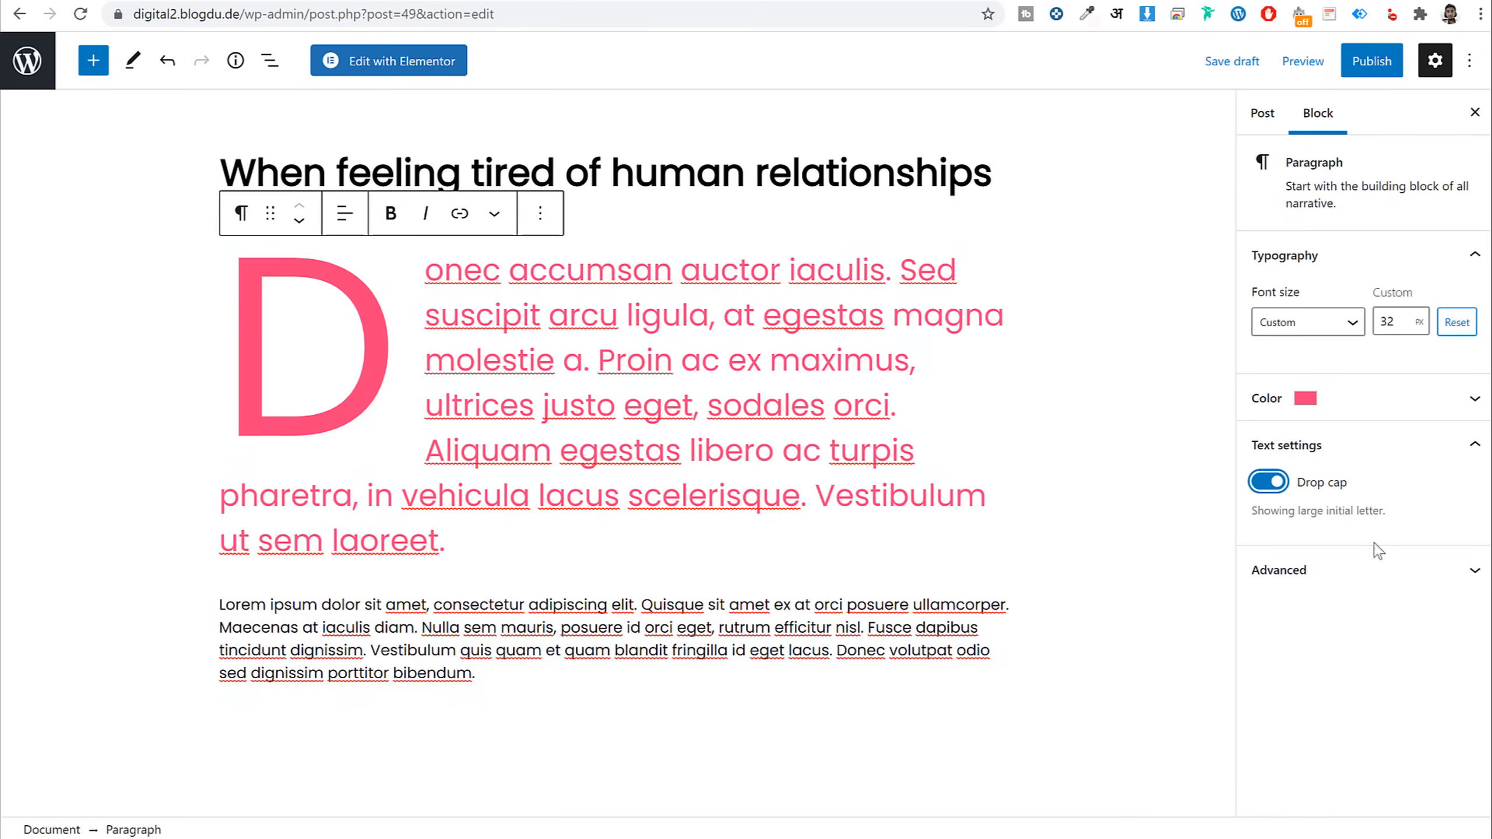
Copy the Etiam quote from the live post and paste it into a new paragraph at the post's end
click(663, 632)
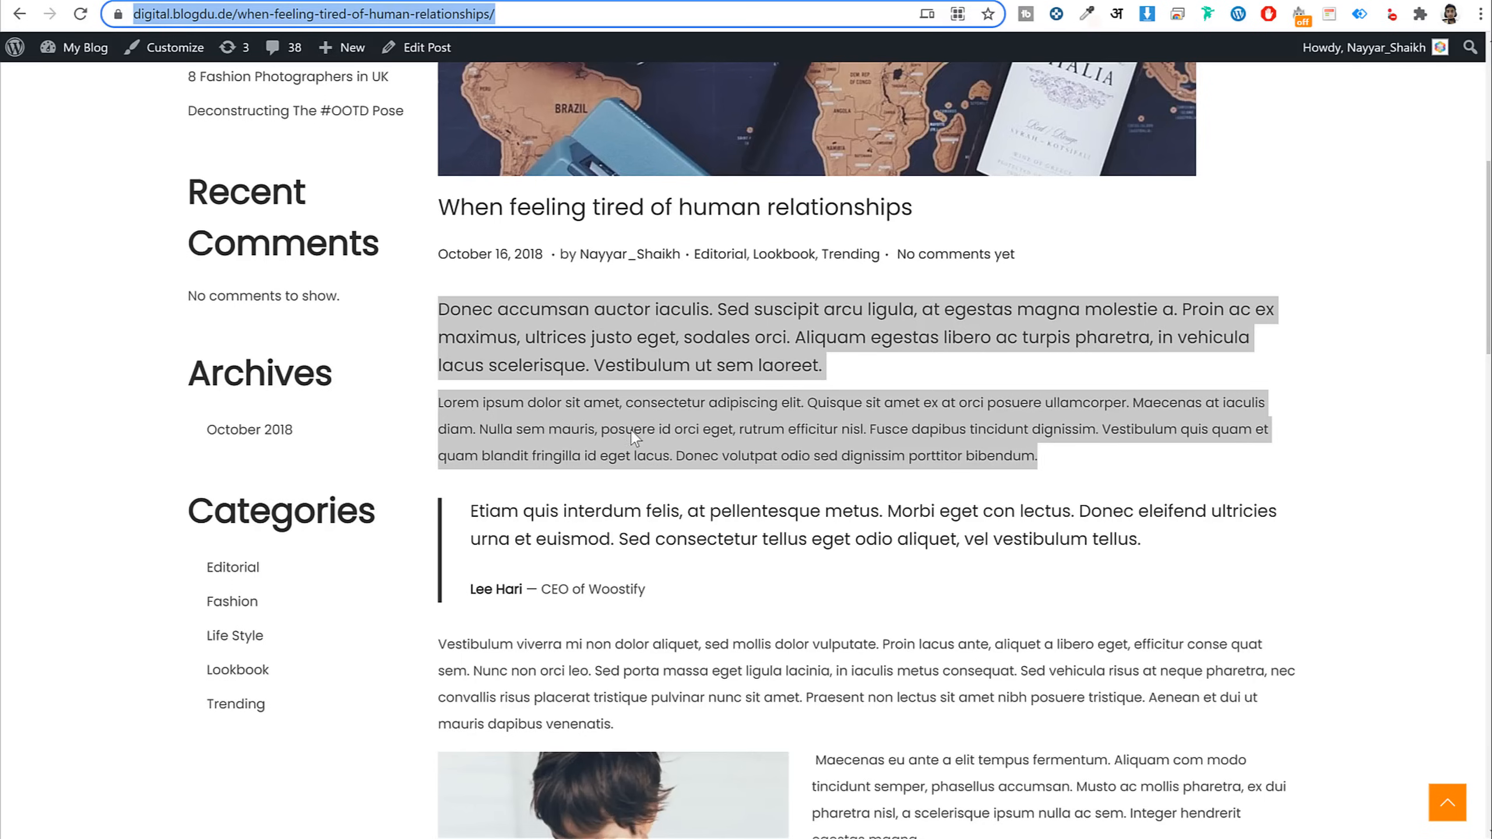
scroll(598, 321, down, 5)
click(778, 347)
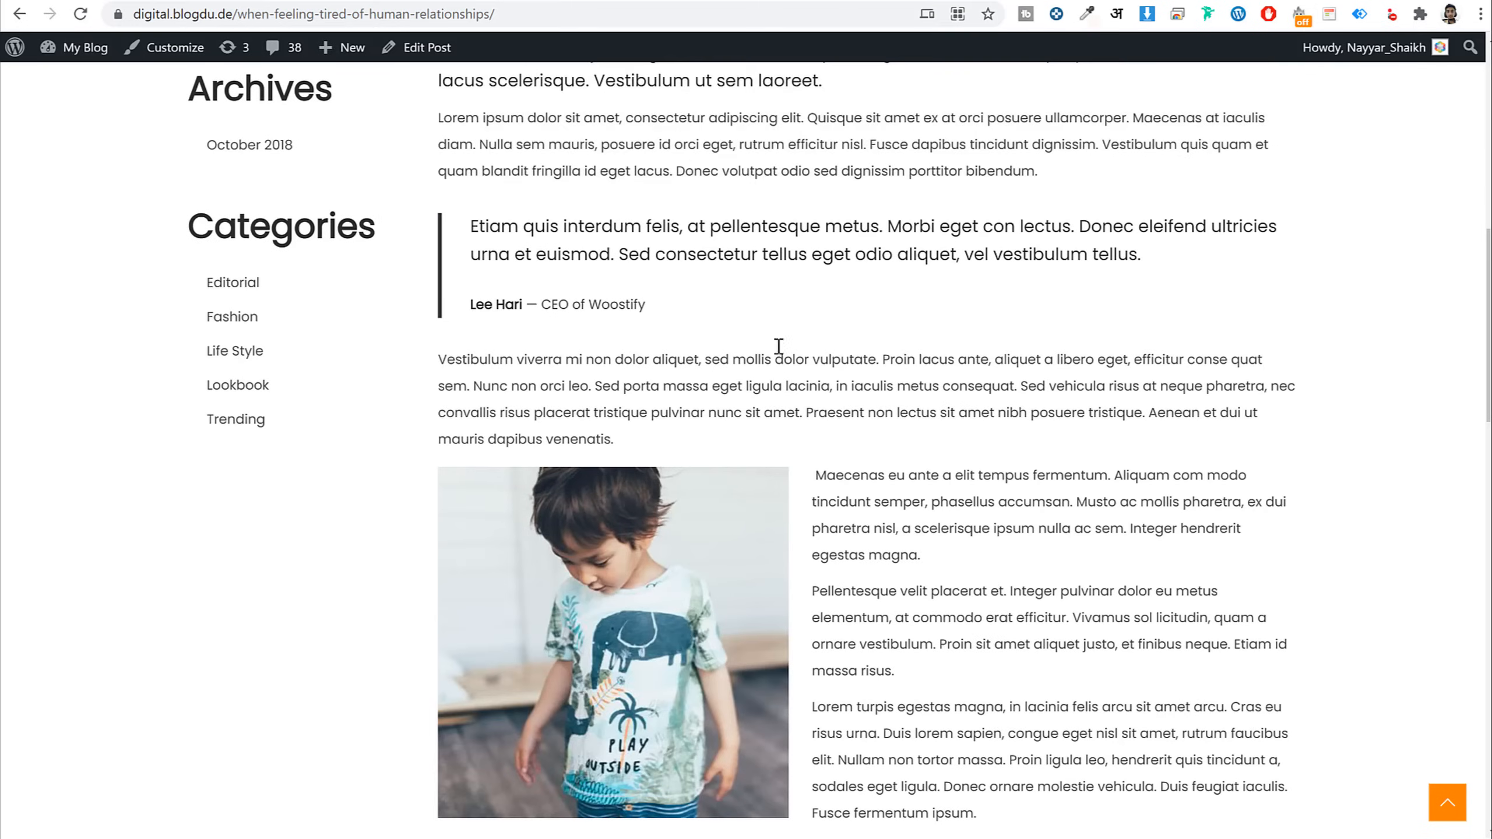
drag(471, 217, 1161, 264)
key(ctrl+c)
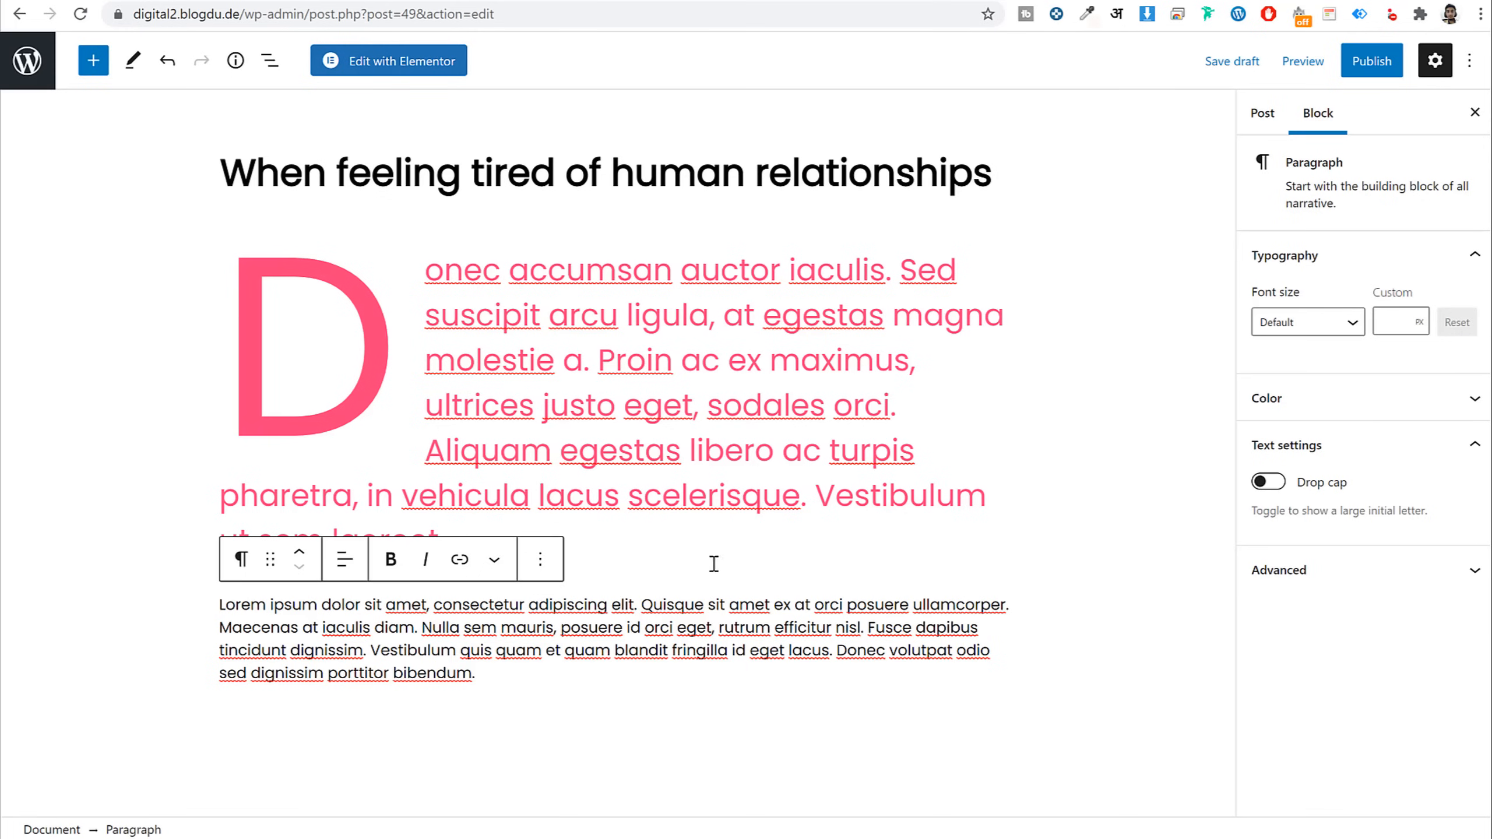
click(507, 705)
click(520, 731)
click(94, 63)
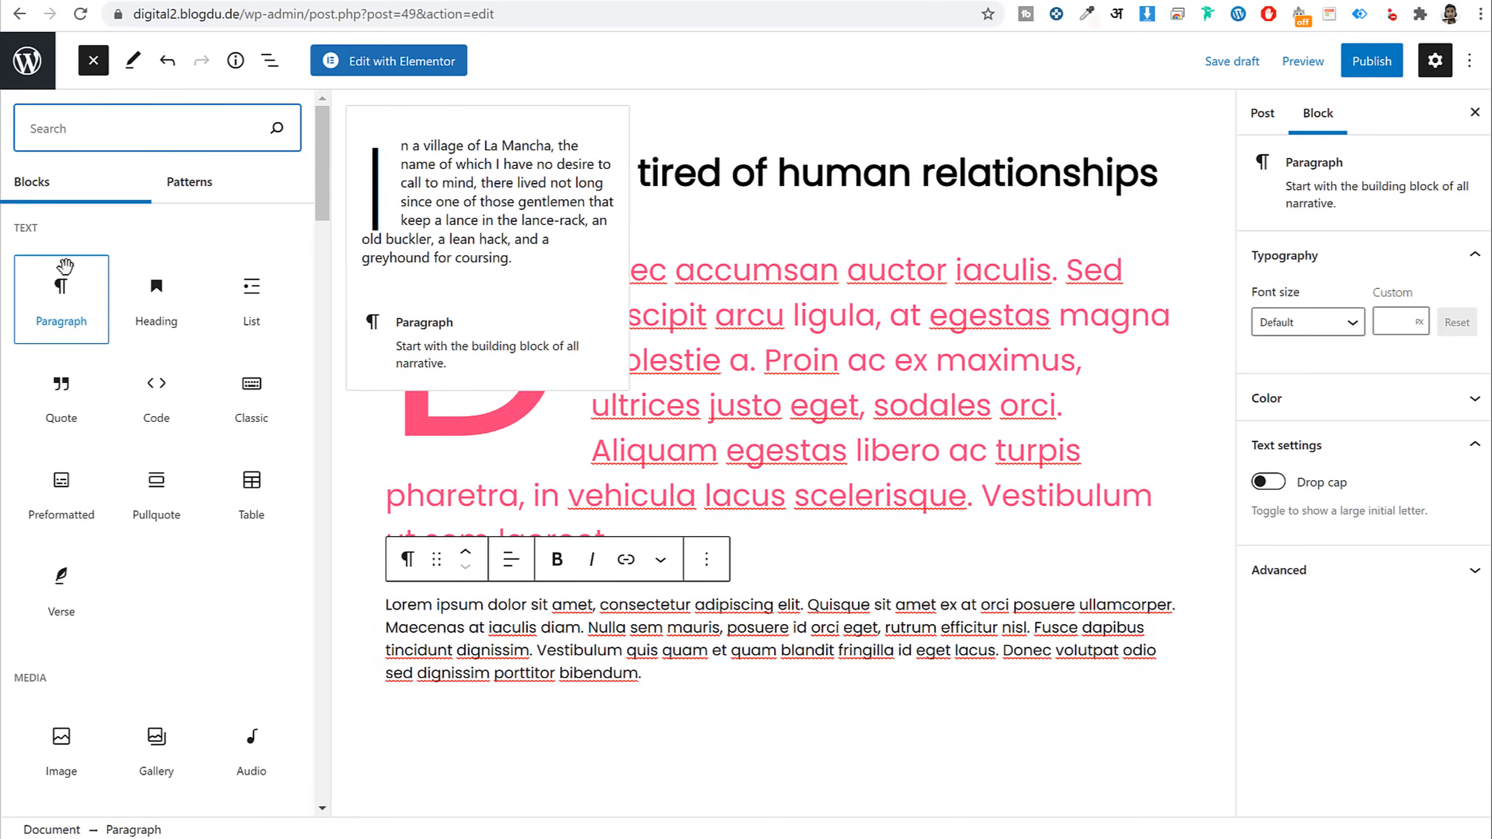
click(48, 296)
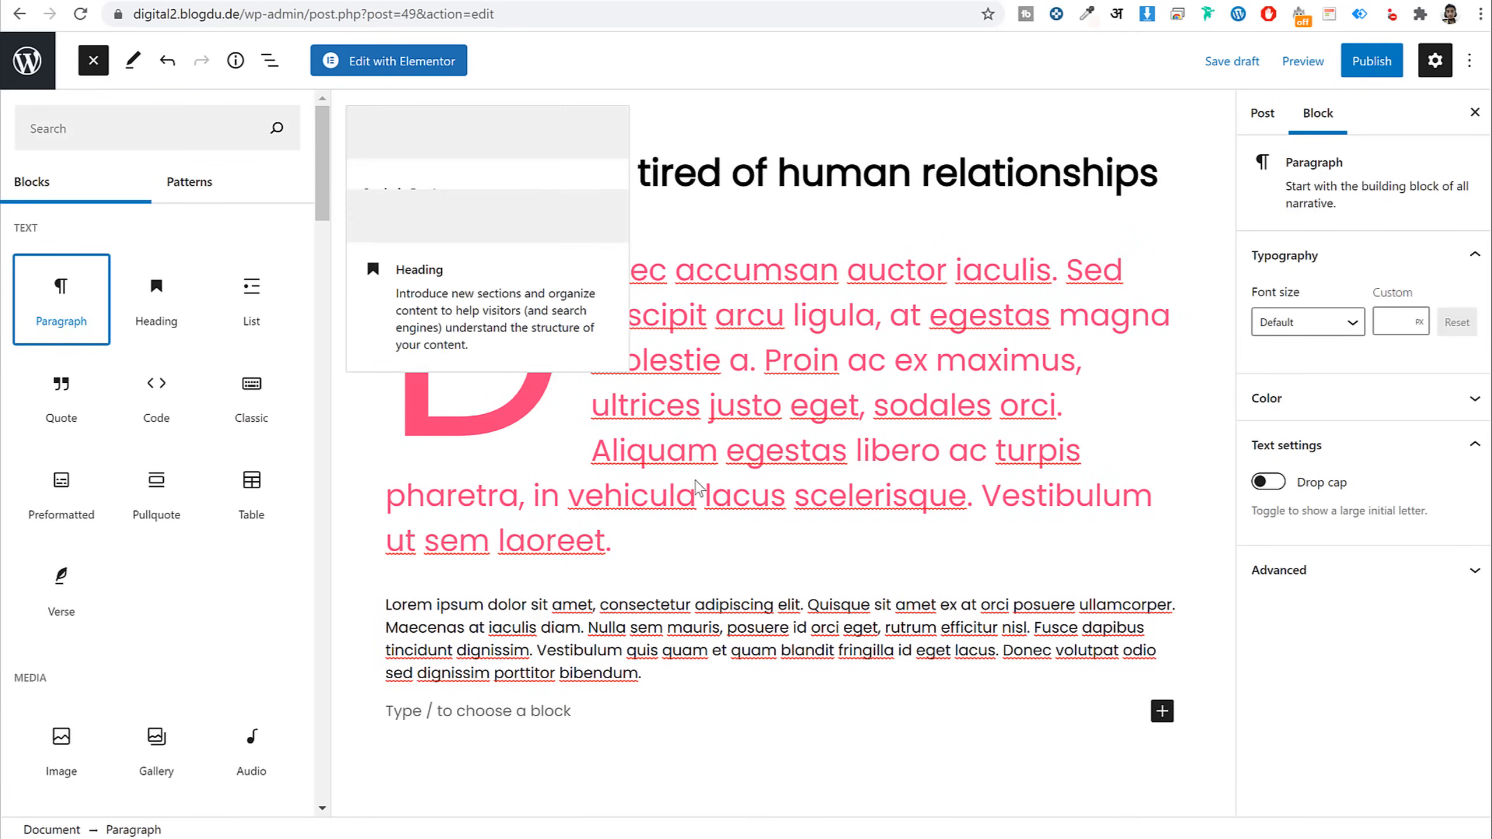
click(611, 734)
key(ctrl+v)
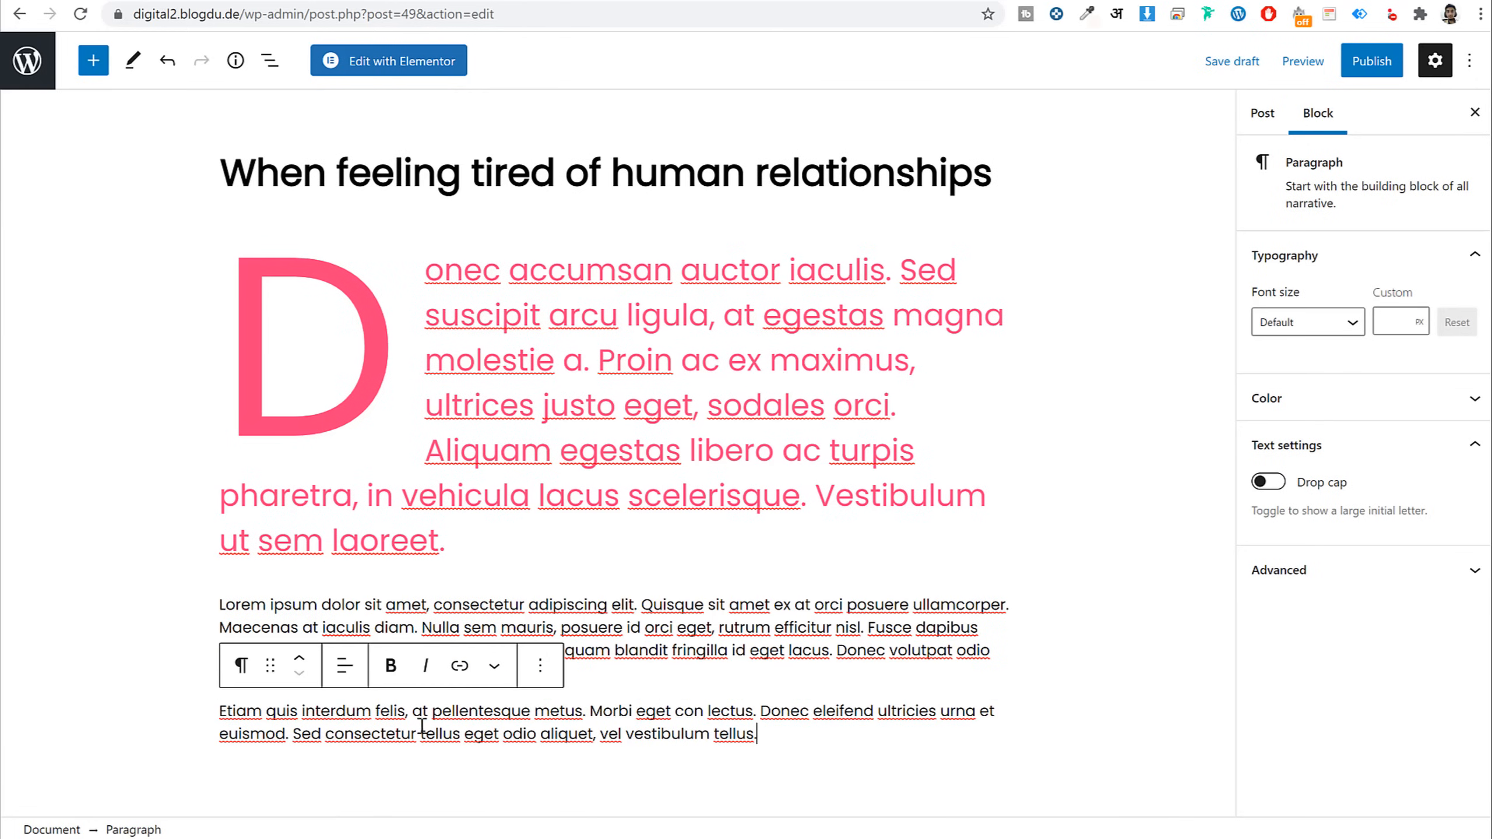
Transform the pasted paragraph into a Quote block and paste the author's citation beneath it
click(241, 667)
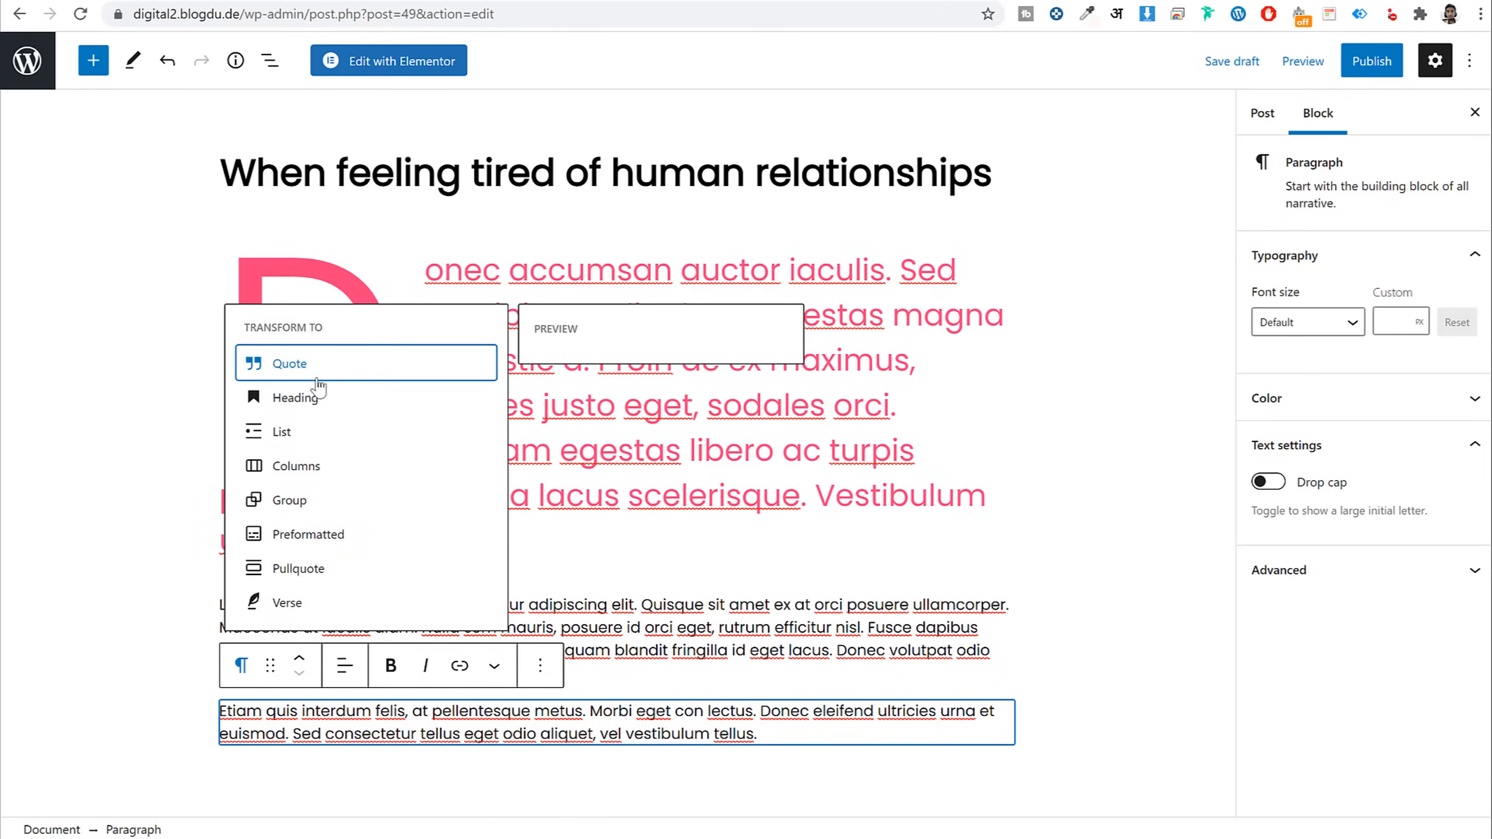
click(293, 370)
scroll(383, 723, down, 1)
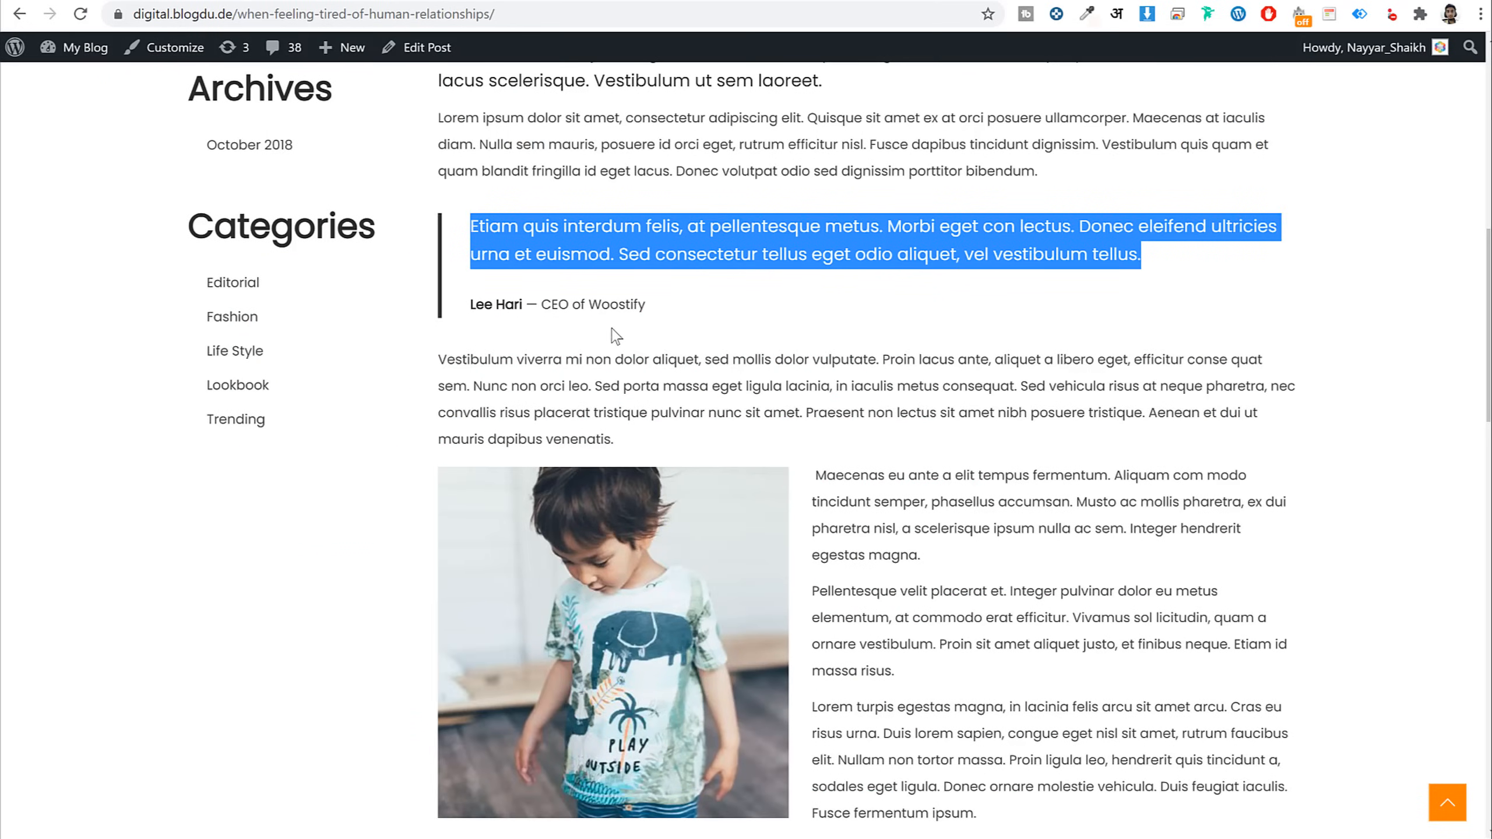
drag(668, 307, 477, 301)
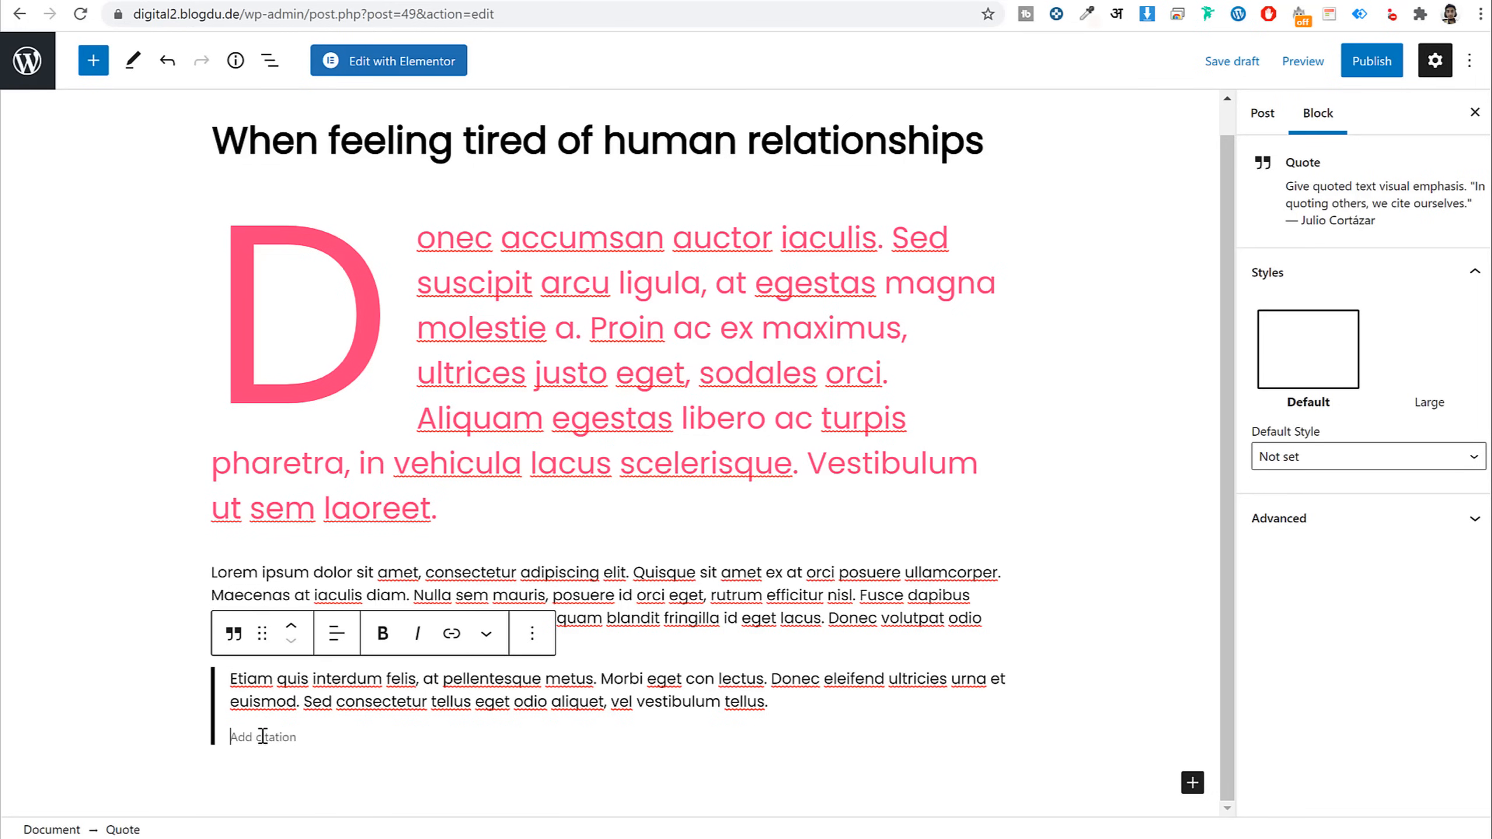
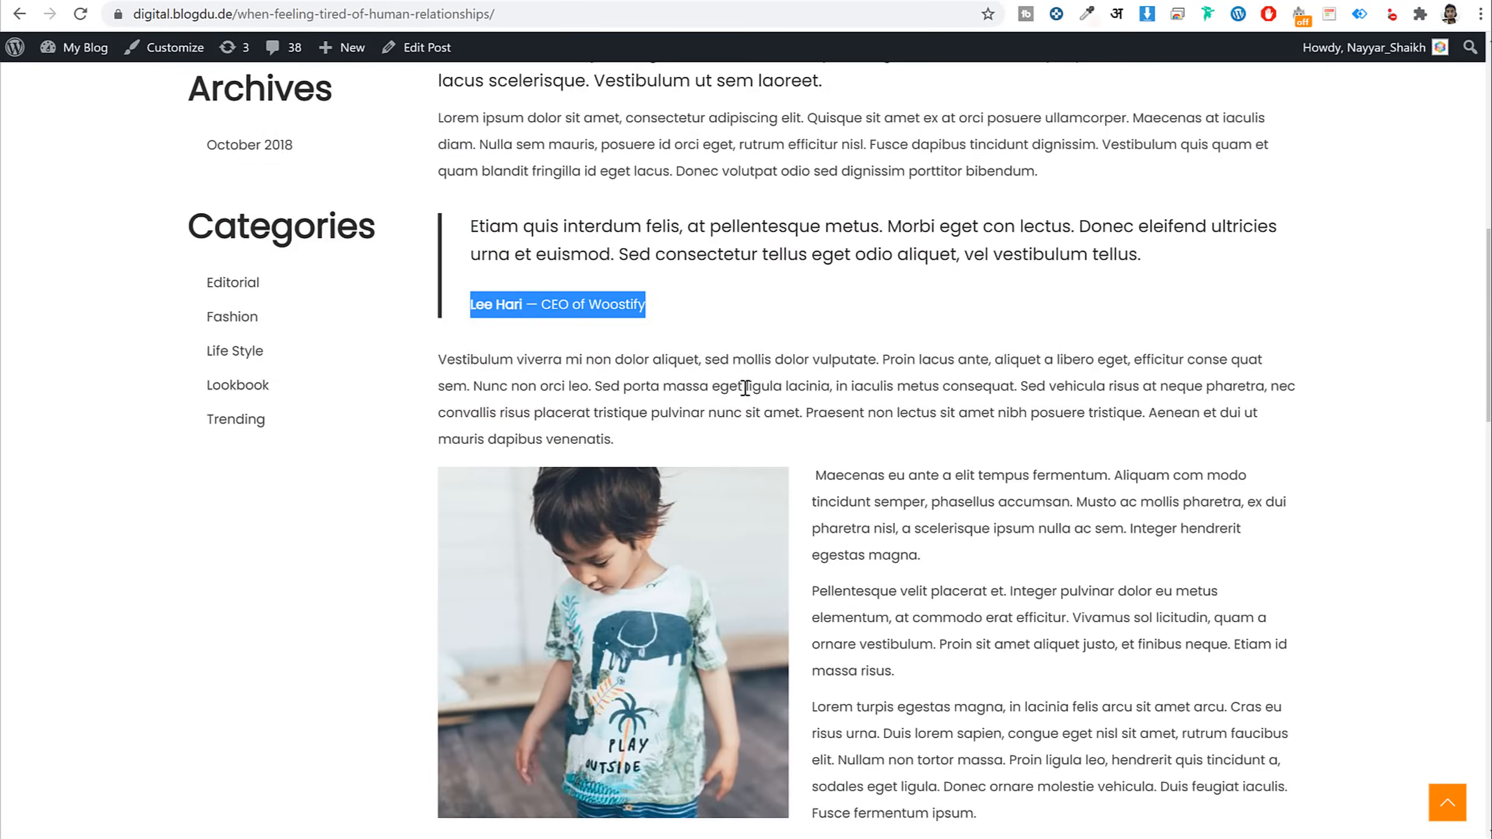
scroll(744, 296, down, 4)
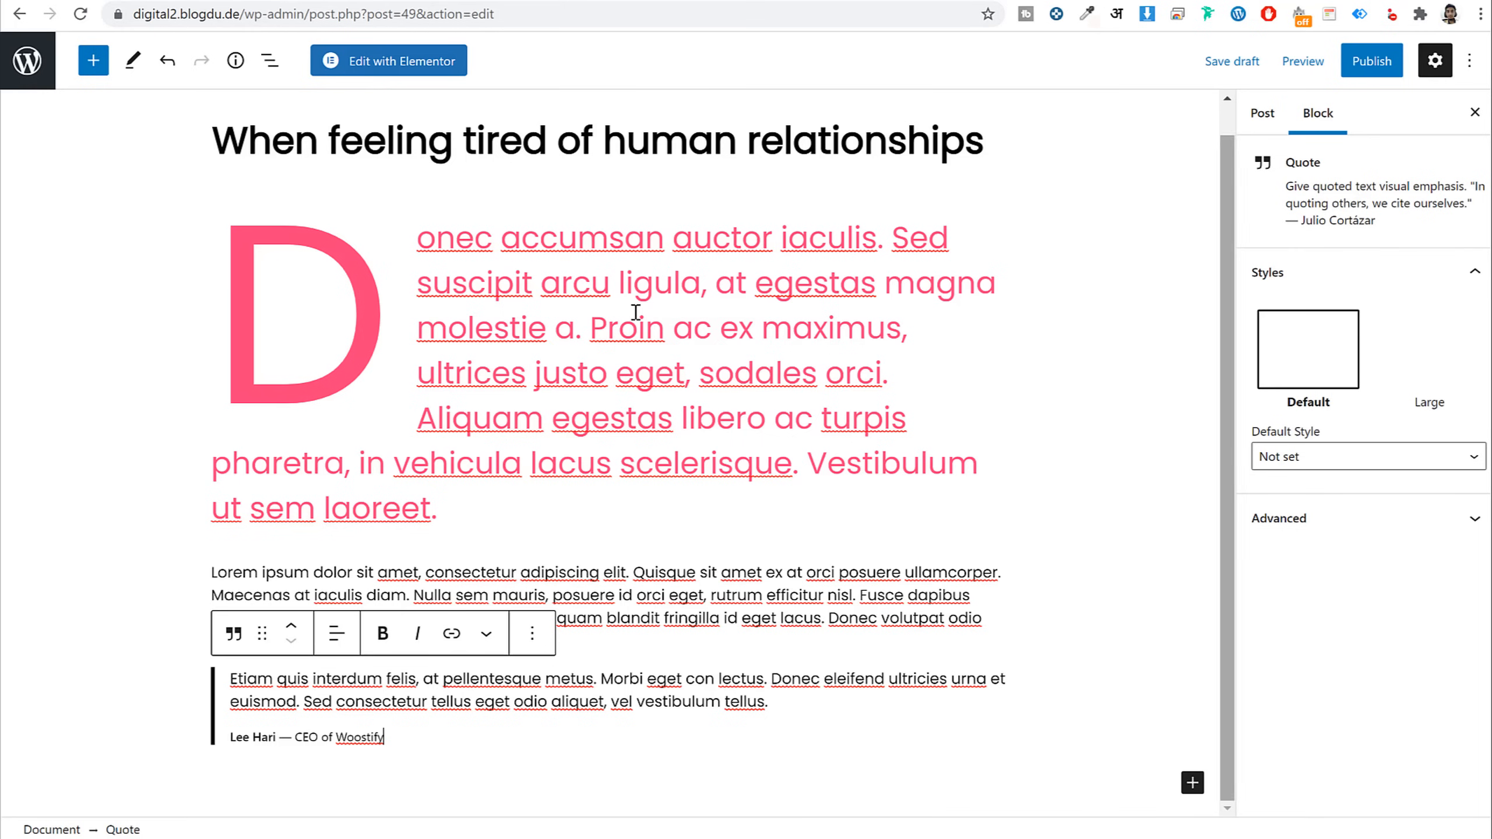
Insert a Columns block below the quote with a 30/70 layout
click(87, 68)
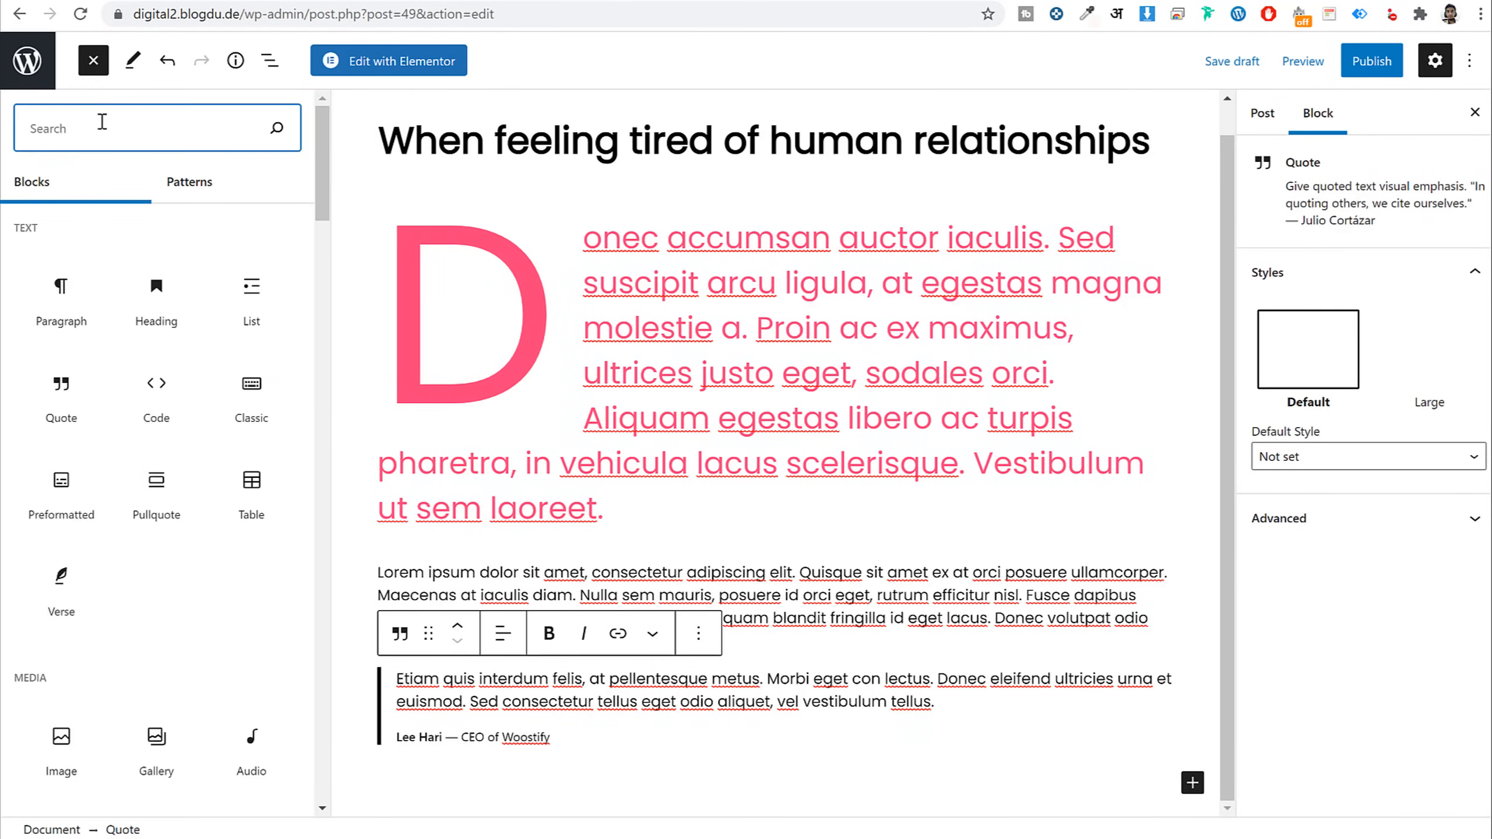
text(col)
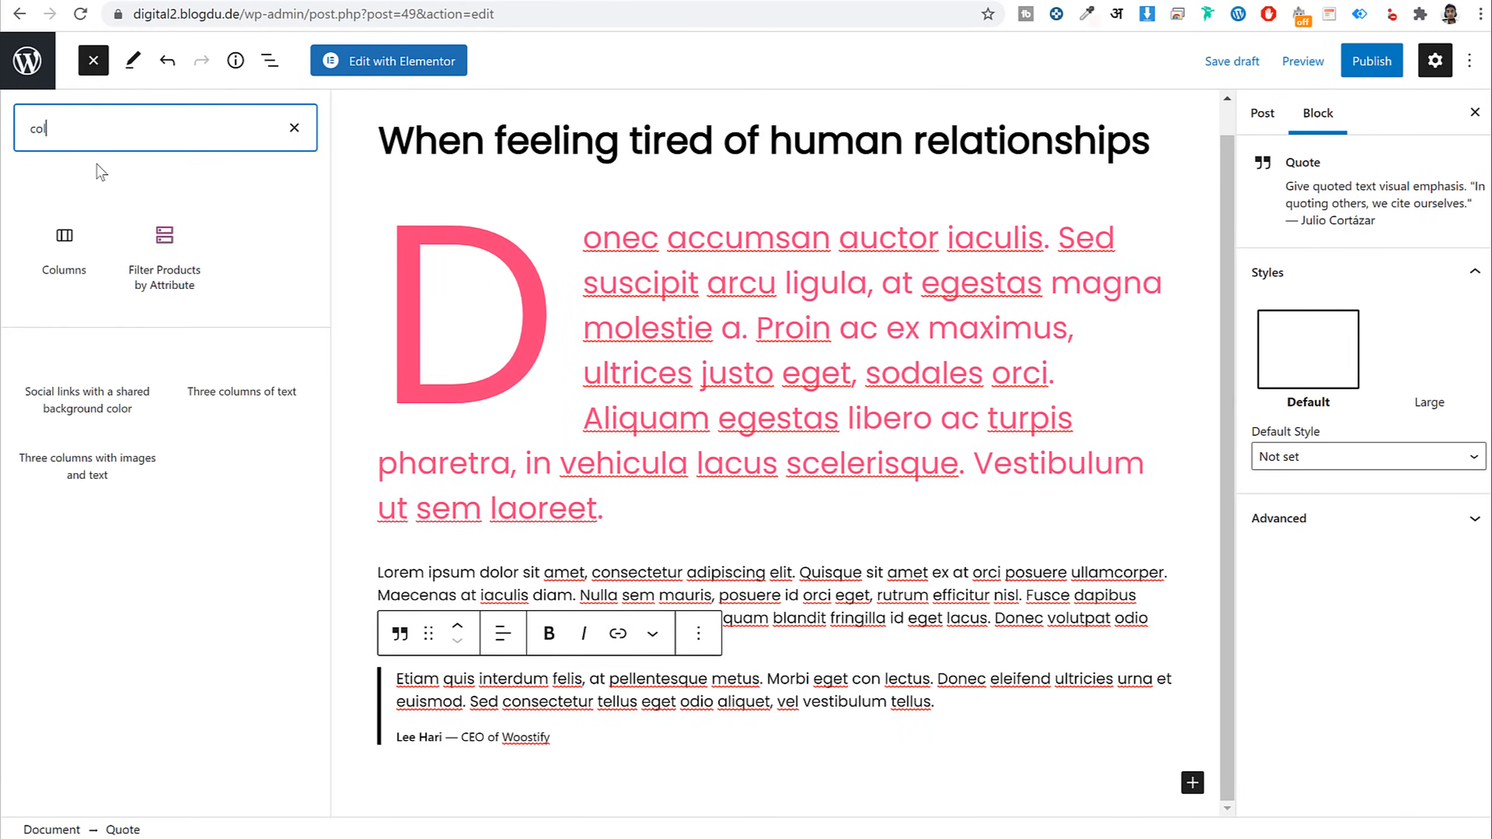
click(61, 247)
scroll(768, 433, down, 2)
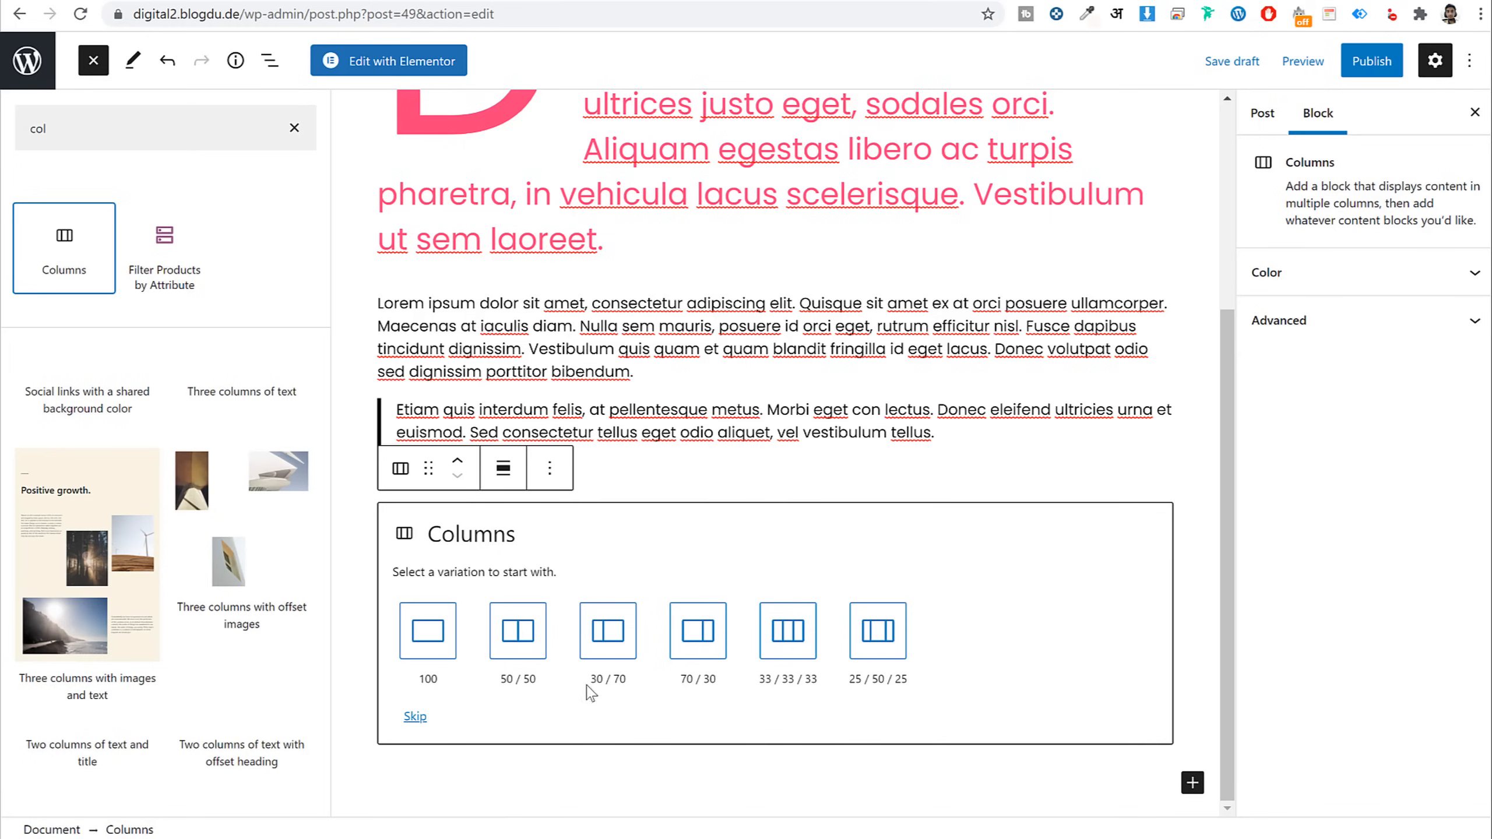
click(615, 635)
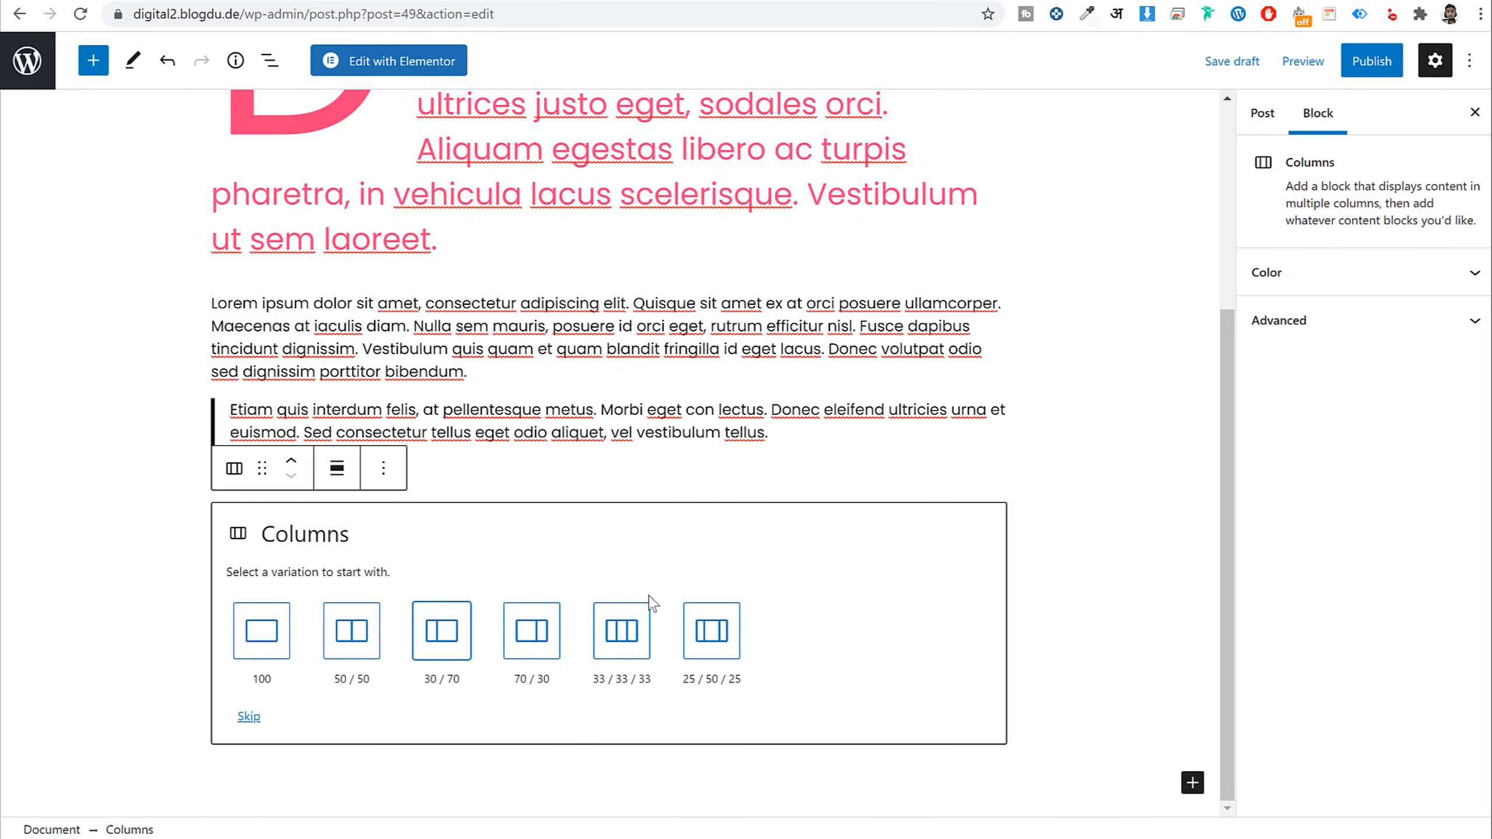
click(442, 636)
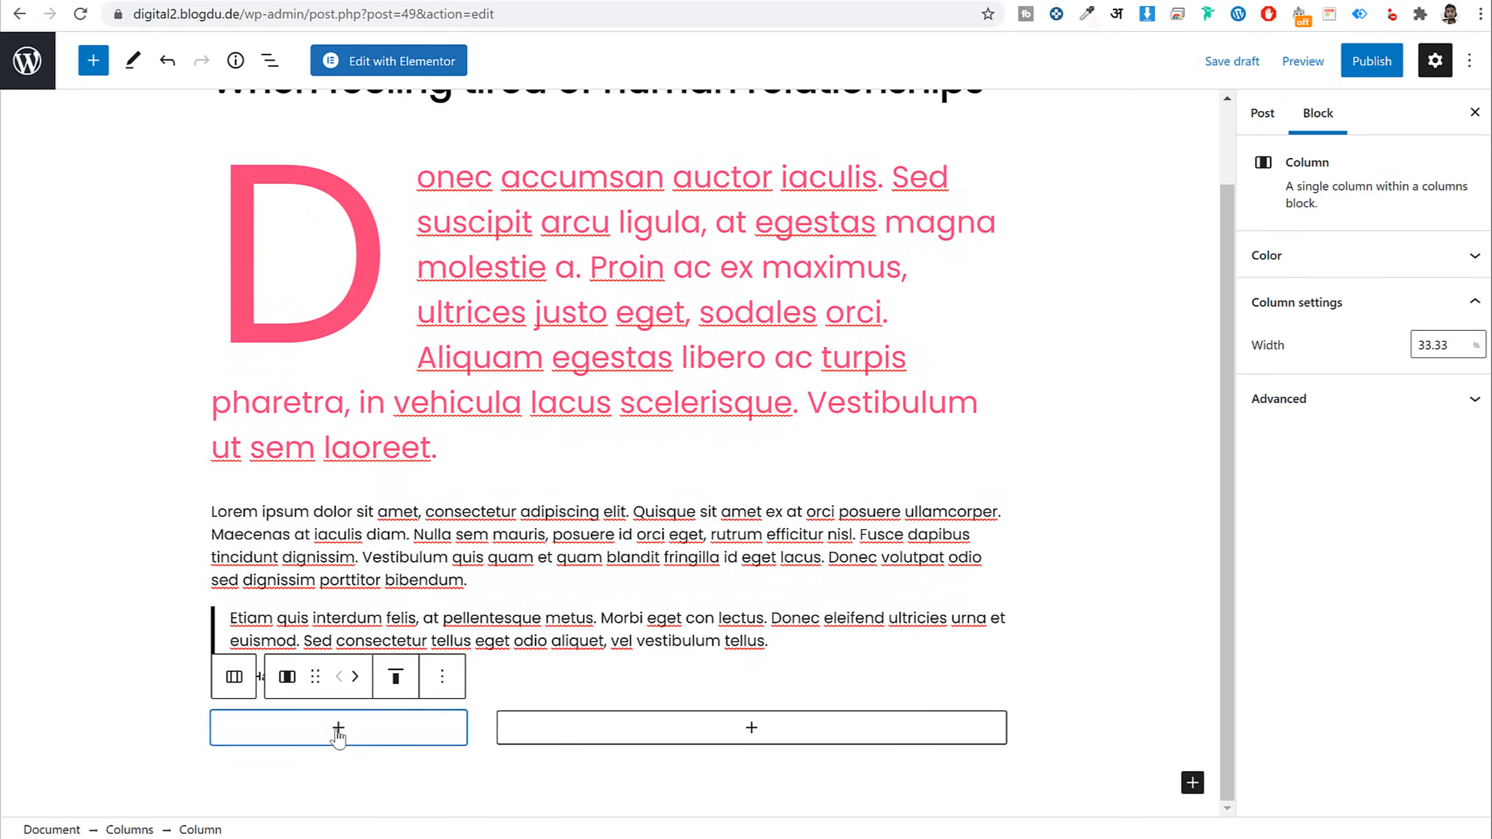
Add an Image block to the left column with the uploaded blog-single-img-2 photo
click(339, 727)
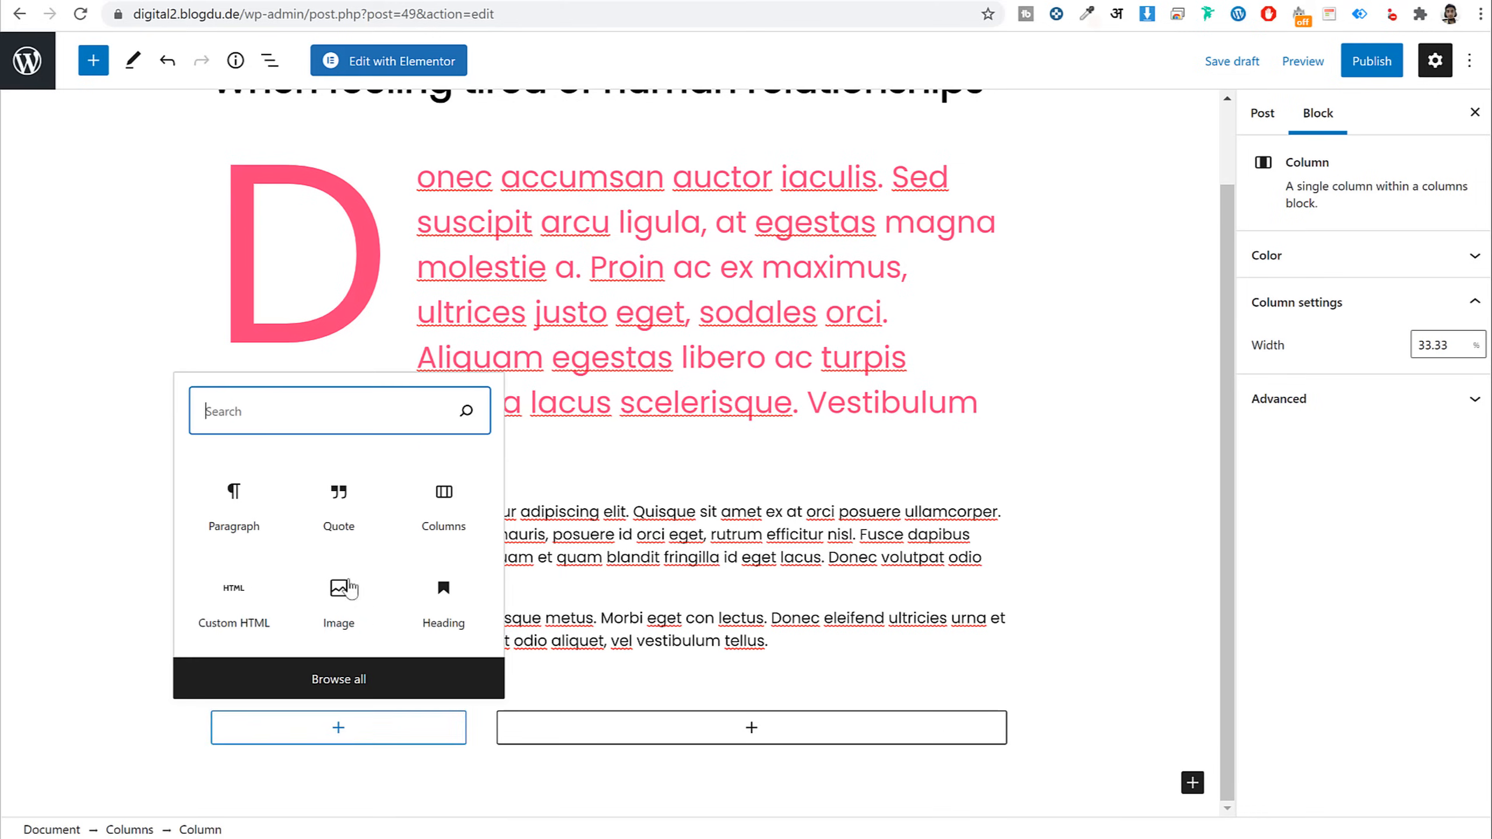
click(337, 611)
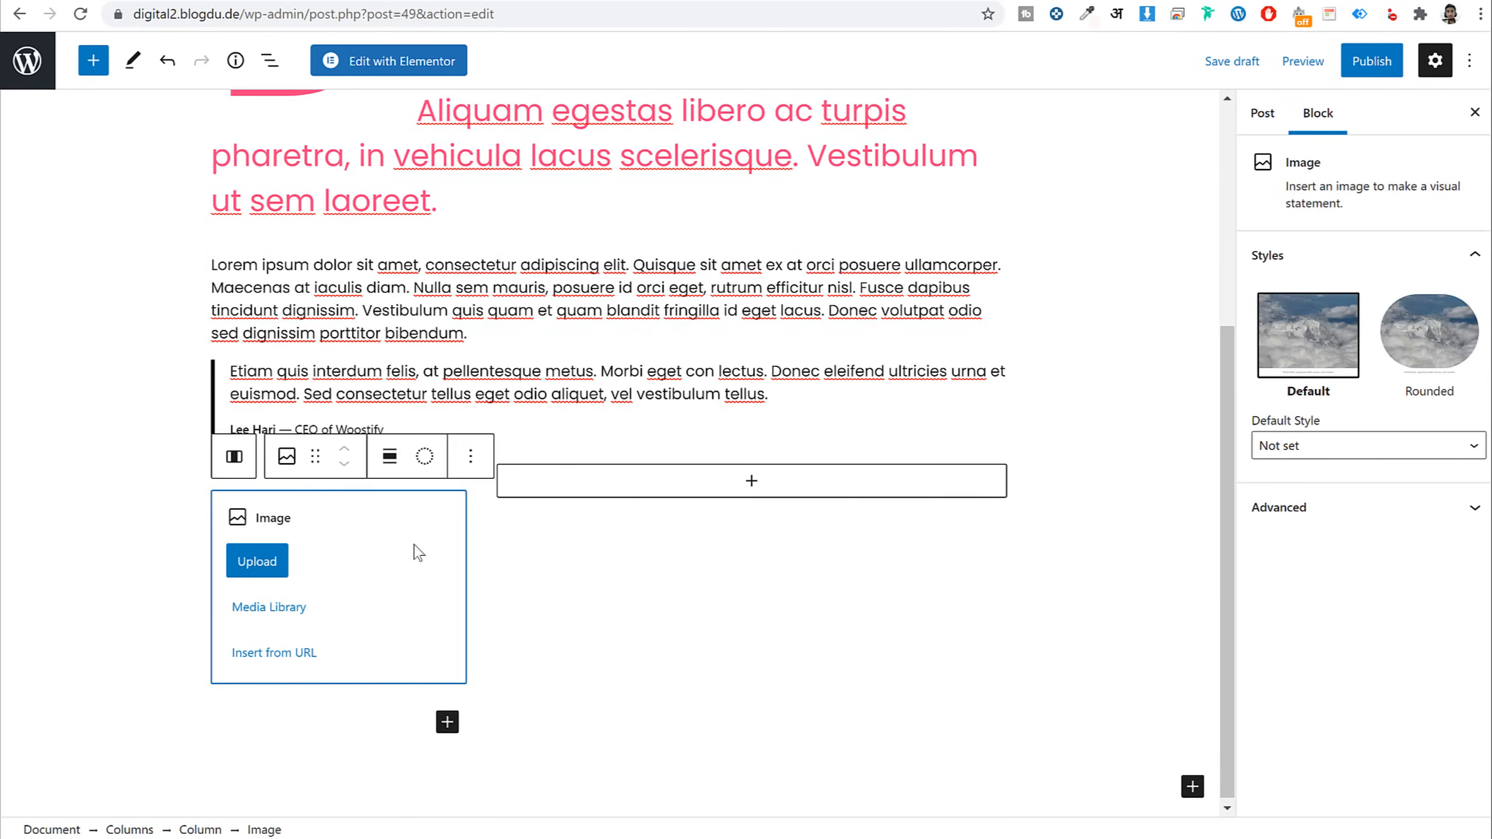
click(273, 572)
scroll(630, 314, down, 15)
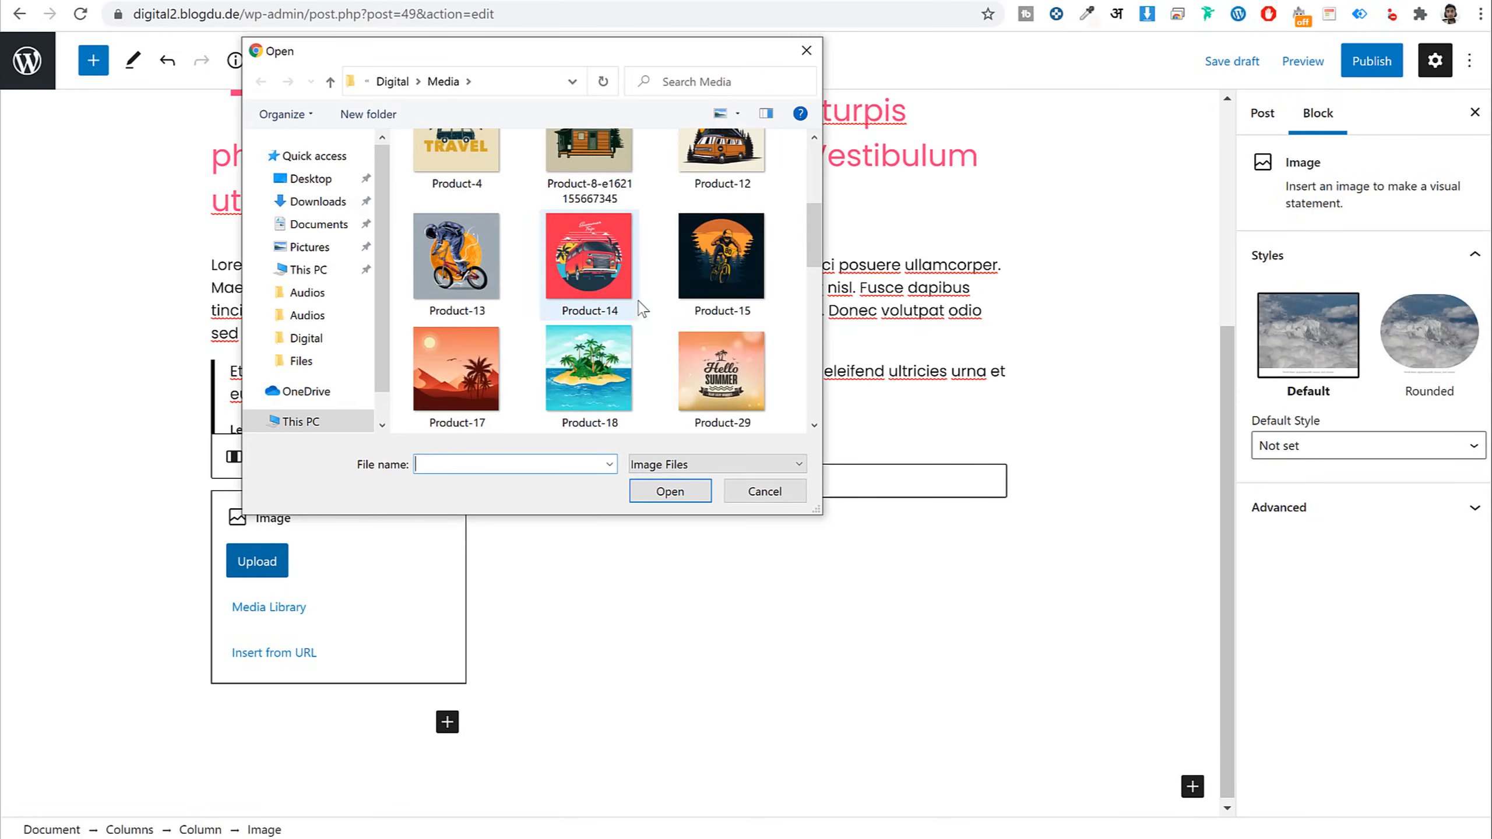
scroll(653, 374, up, 15)
click(768, 191)
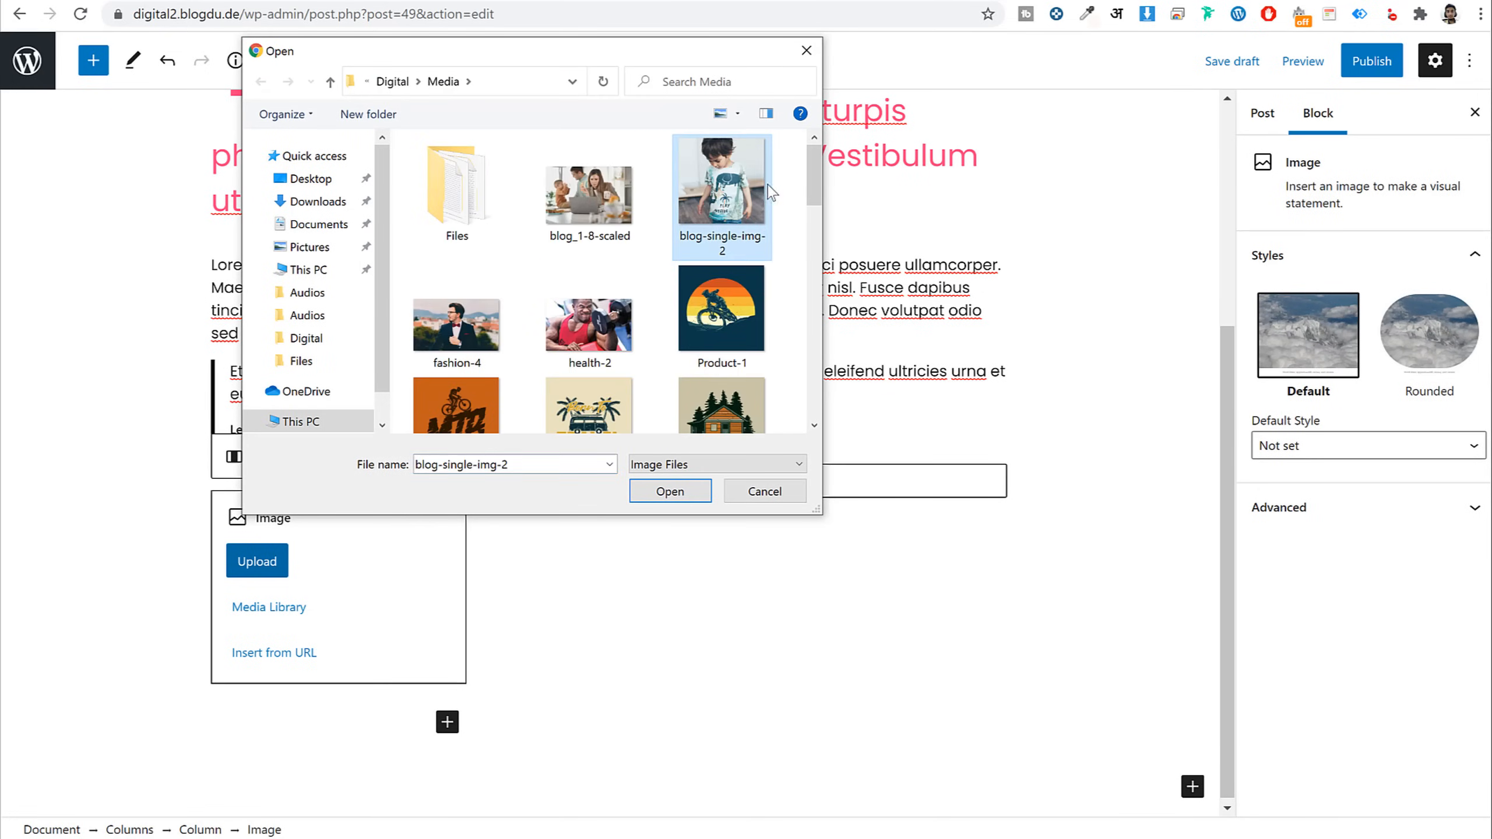
click(670, 491)
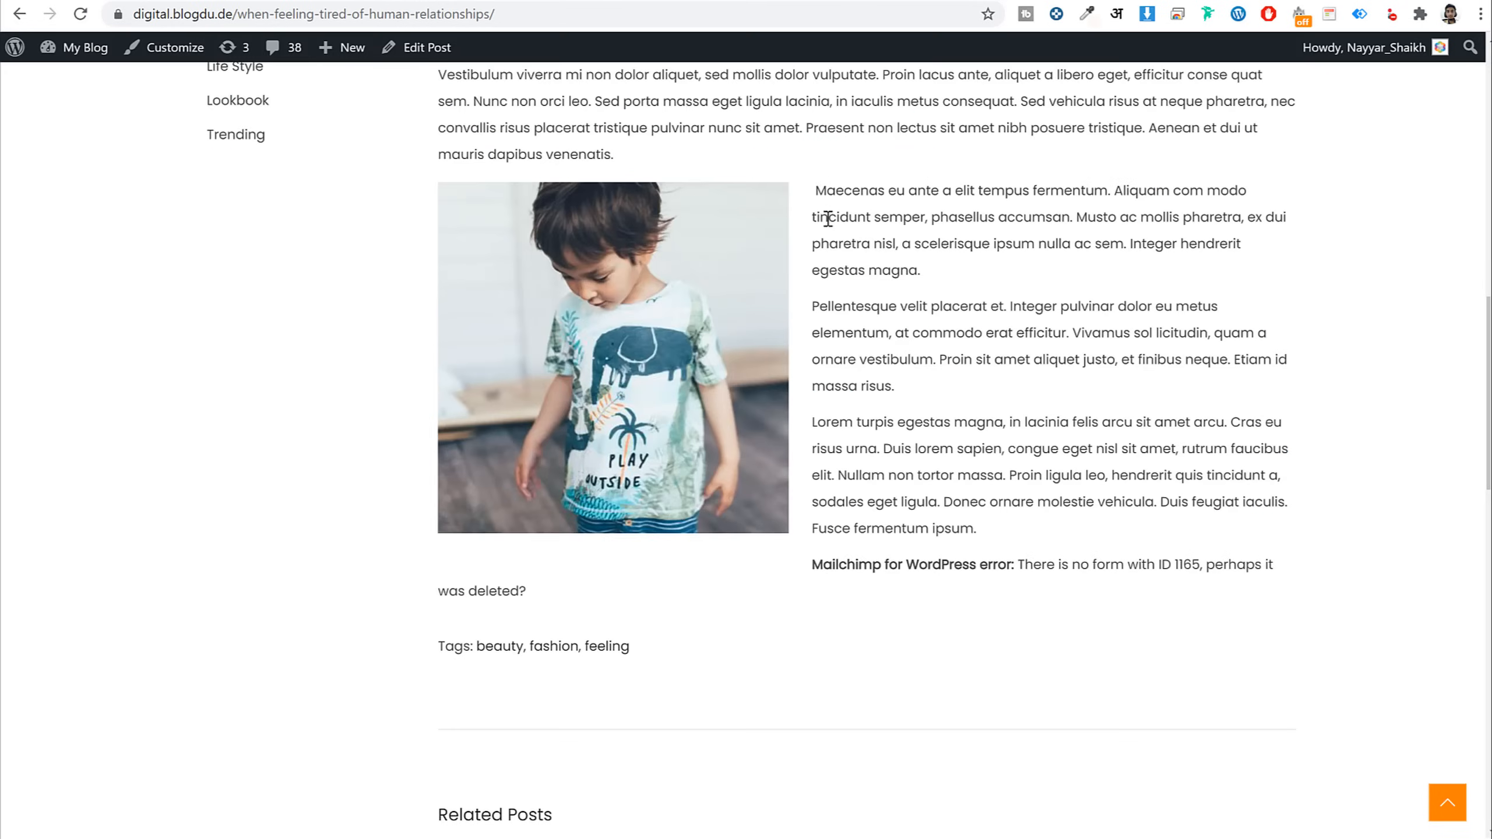
Paste the three copied paragraphs into the right column and split the first before 'phasellus'
drag(813, 191, 1110, 544)
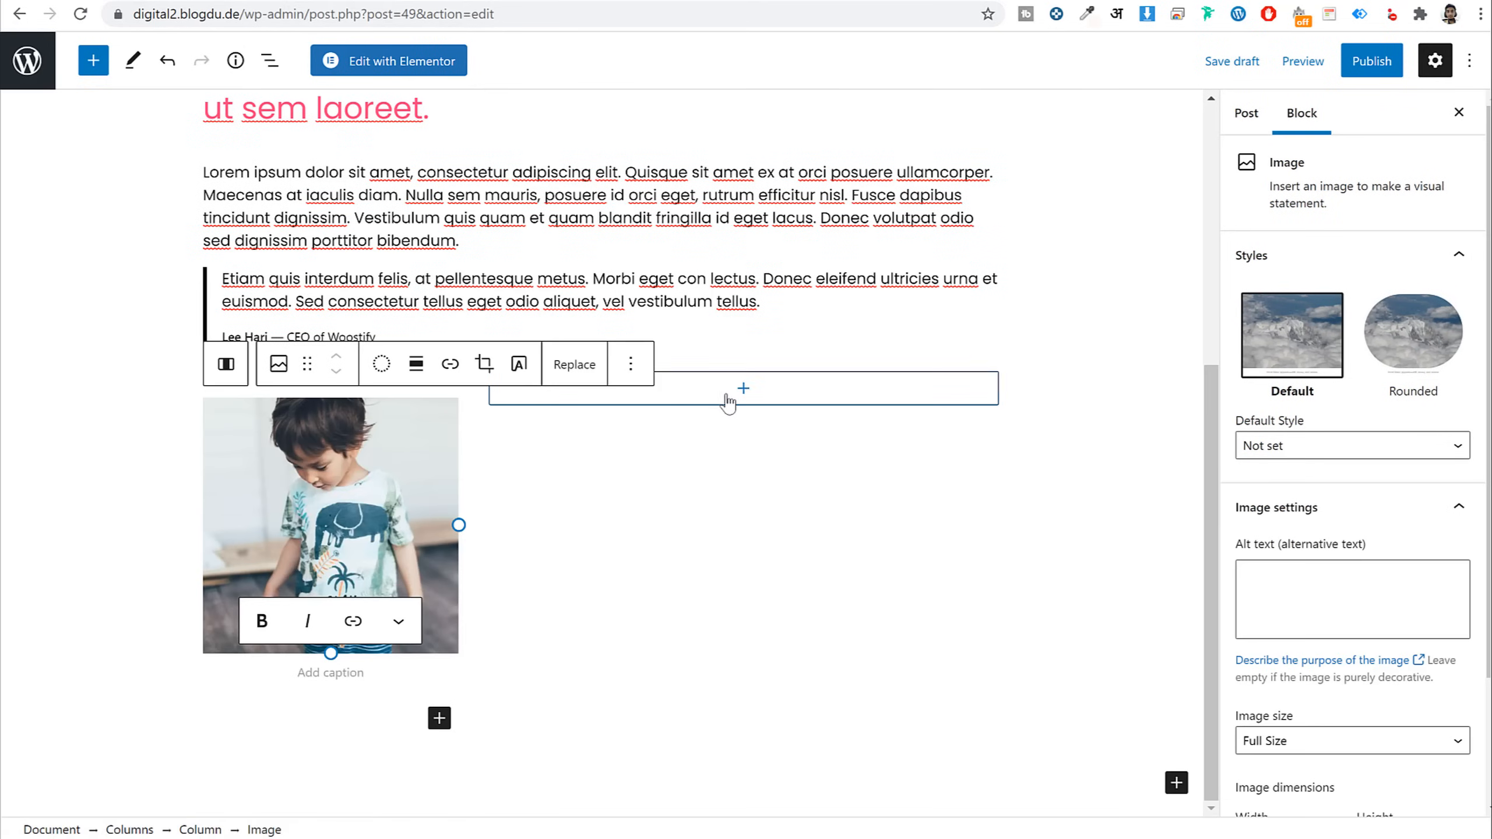
click(743, 452)
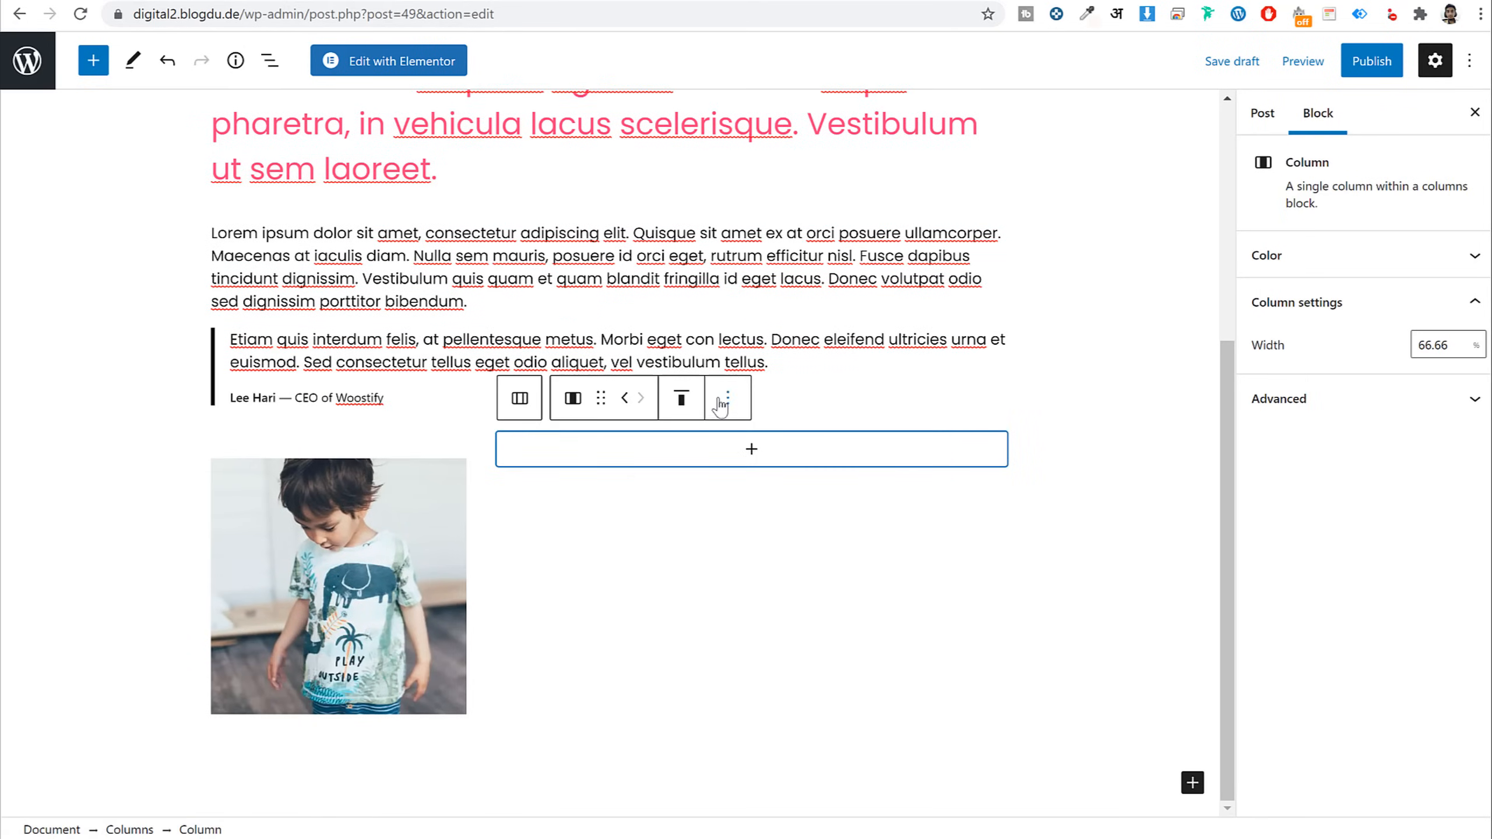
click(743, 452)
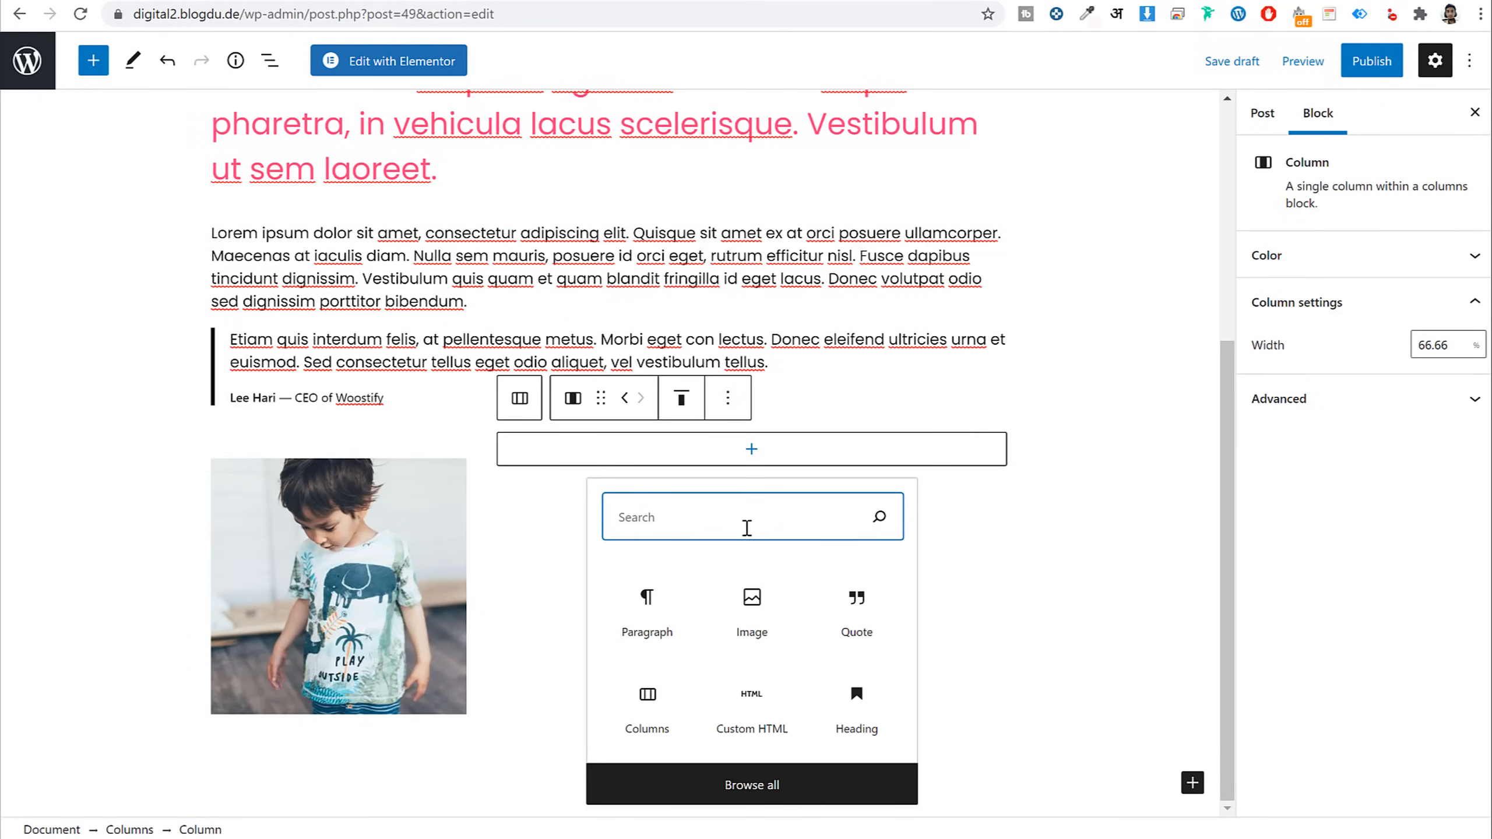
text(list)
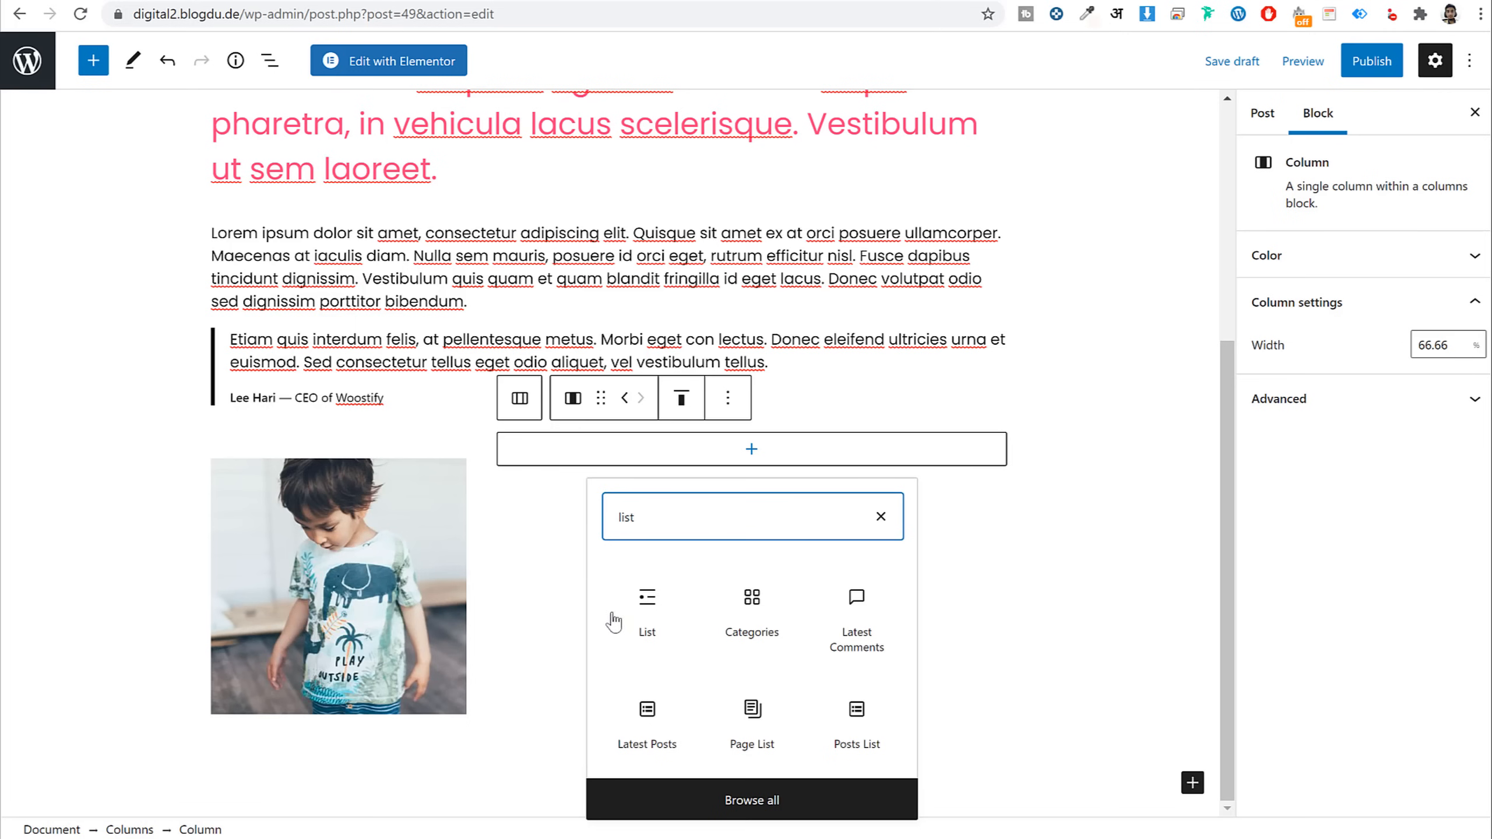
click(614, 622)
key(ctrl+v)
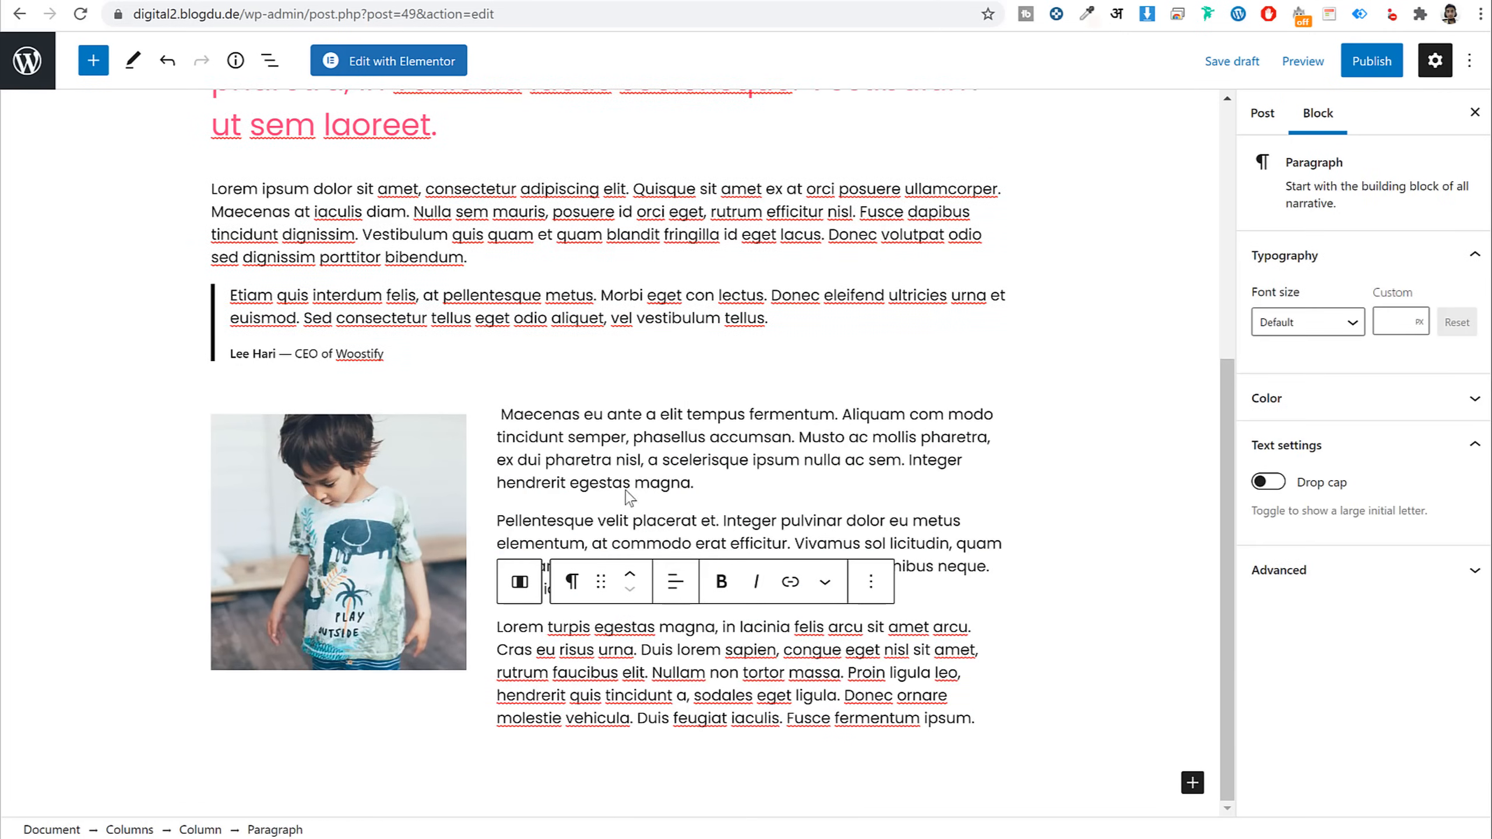
triple_click(552, 460)
click(552, 460)
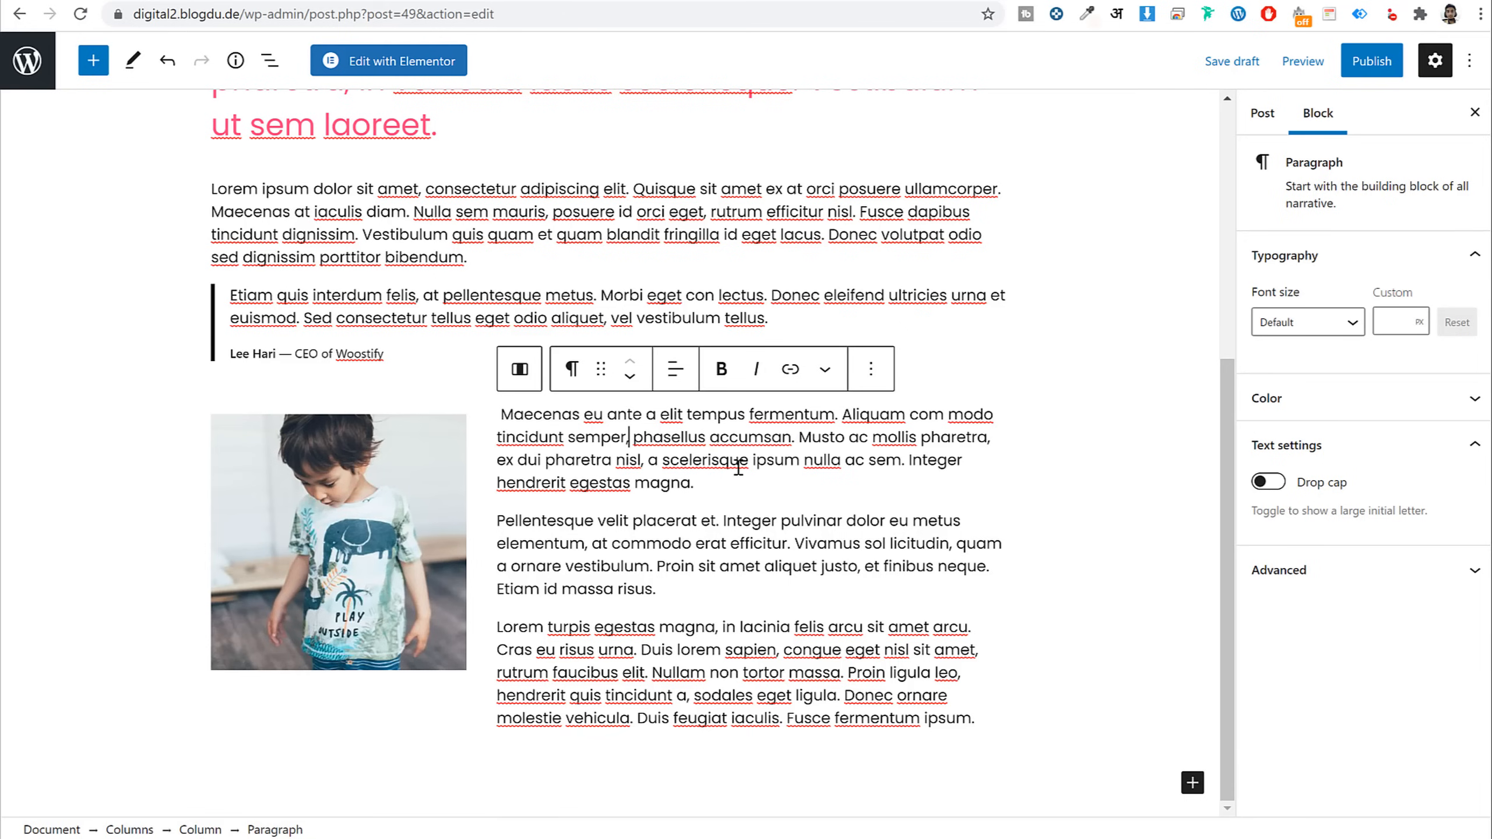
key(Return)
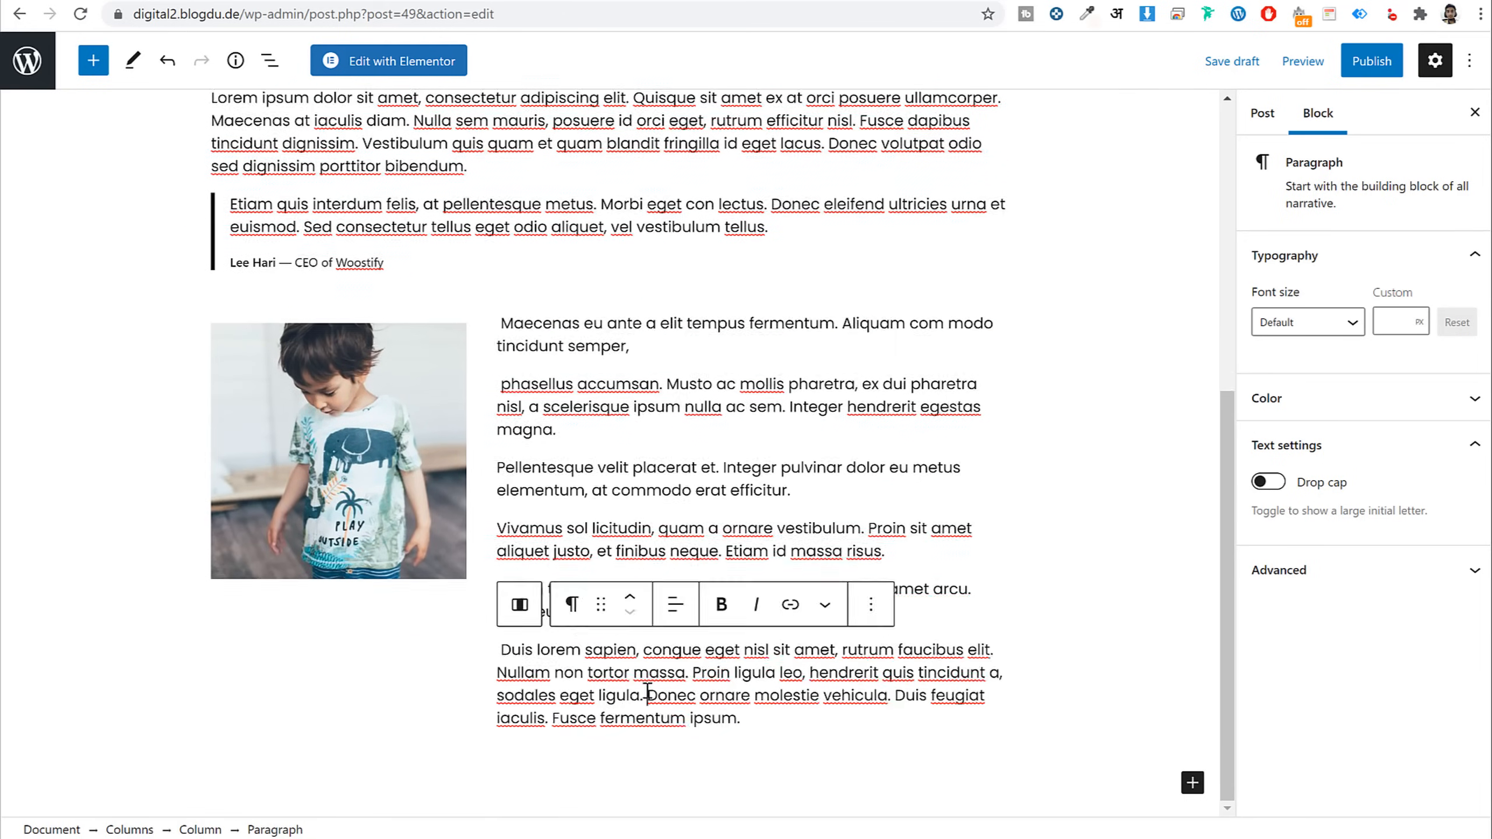
Split the Duis paragraph before 'Donec', then convert all seven paragraphs into one list
key(Return)
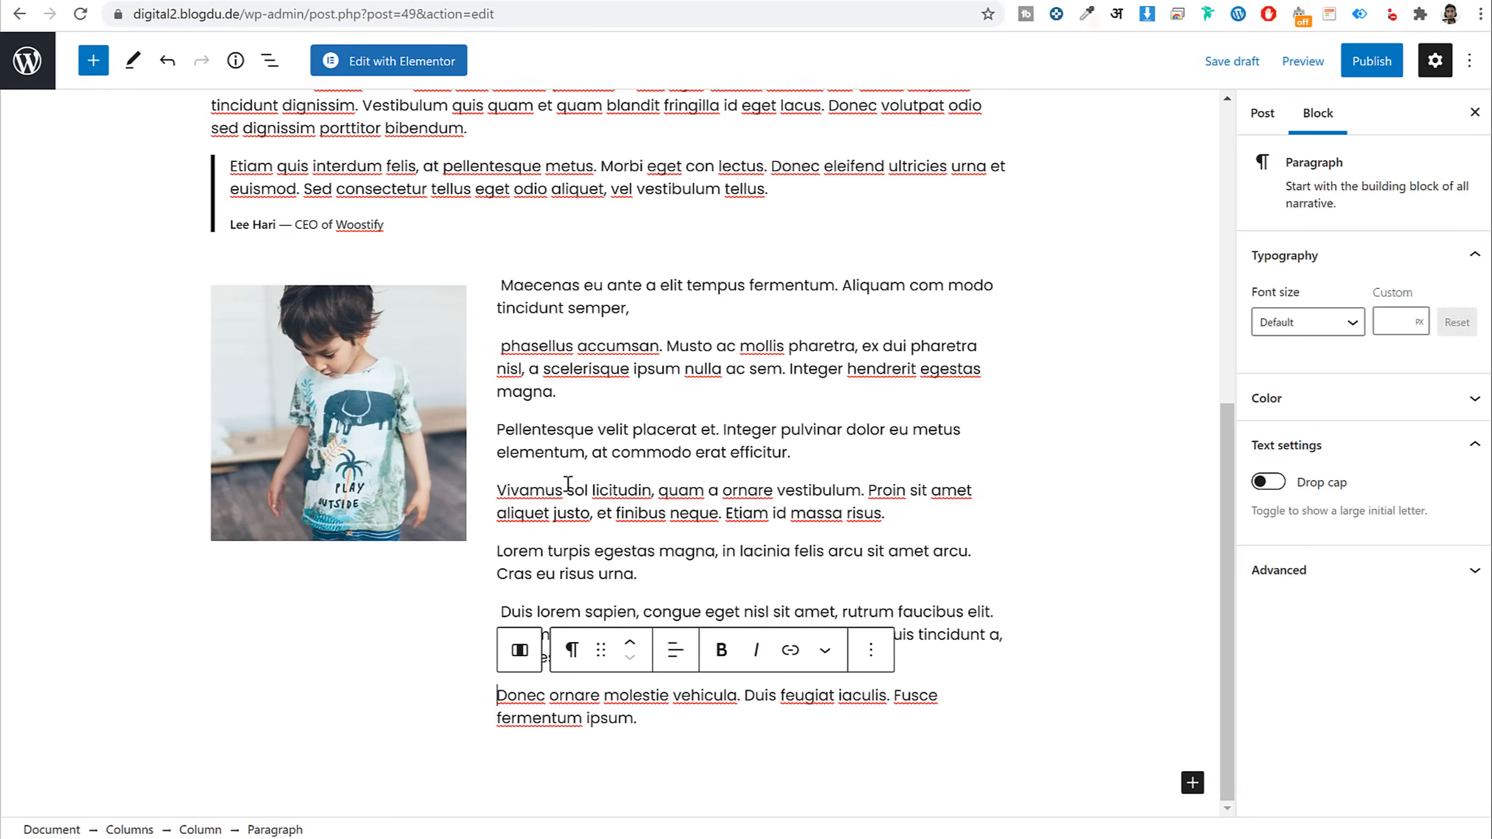
click(554, 391)
triple_click(655, 609)
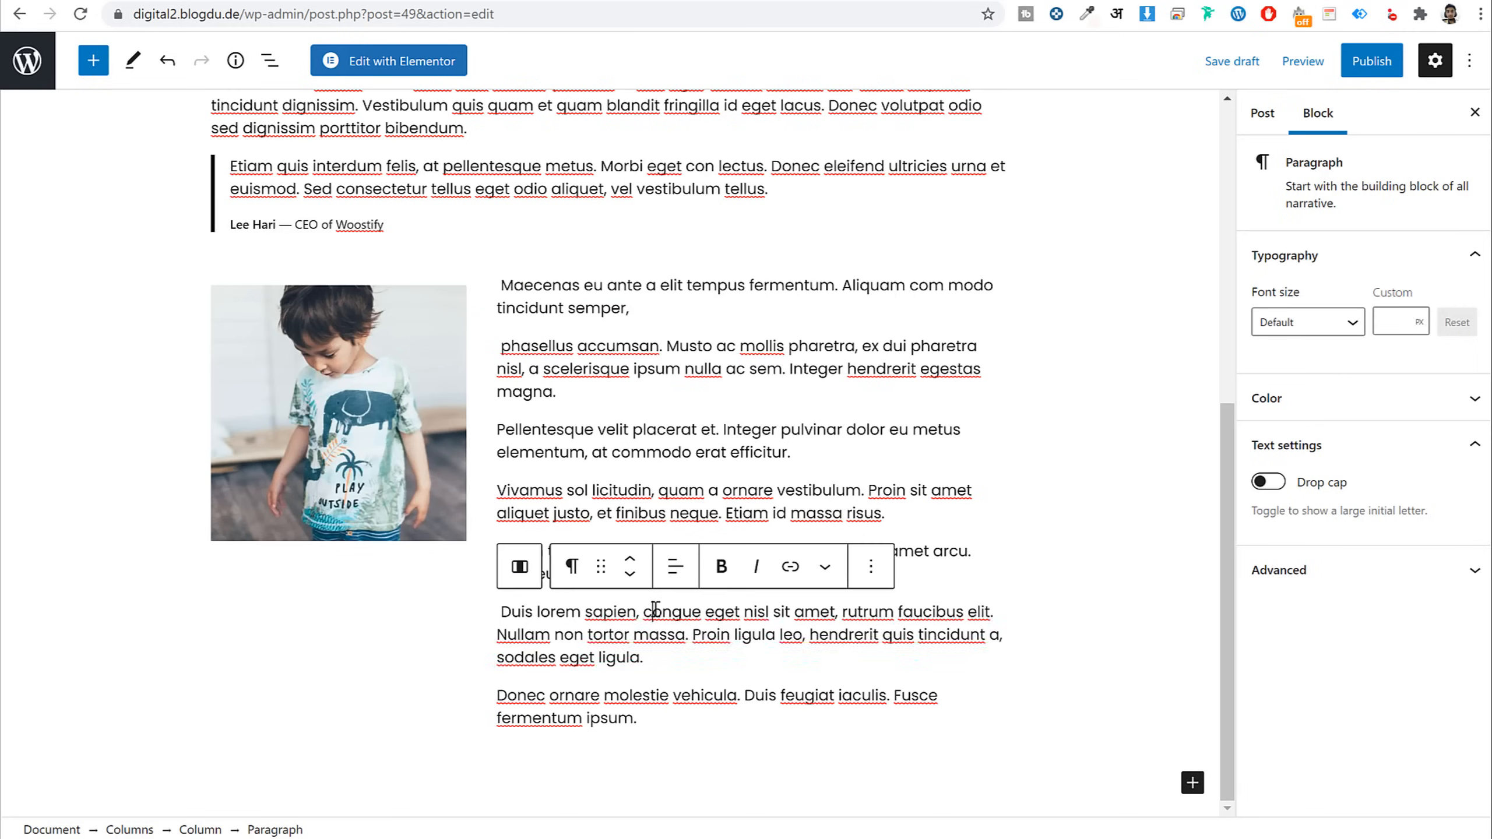
drag(655, 610, 506, 286)
click(571, 239)
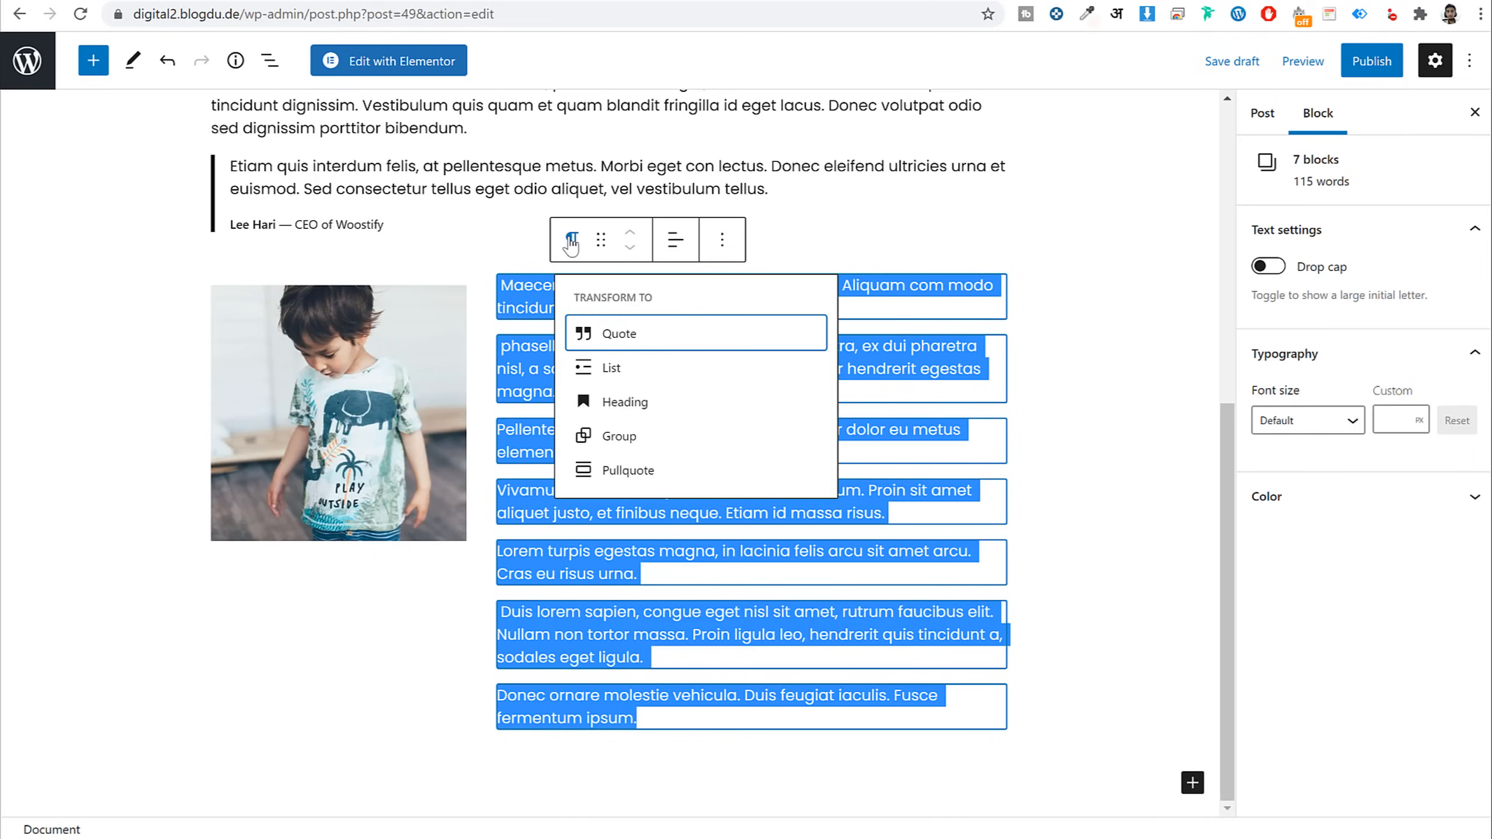
click(641, 371)
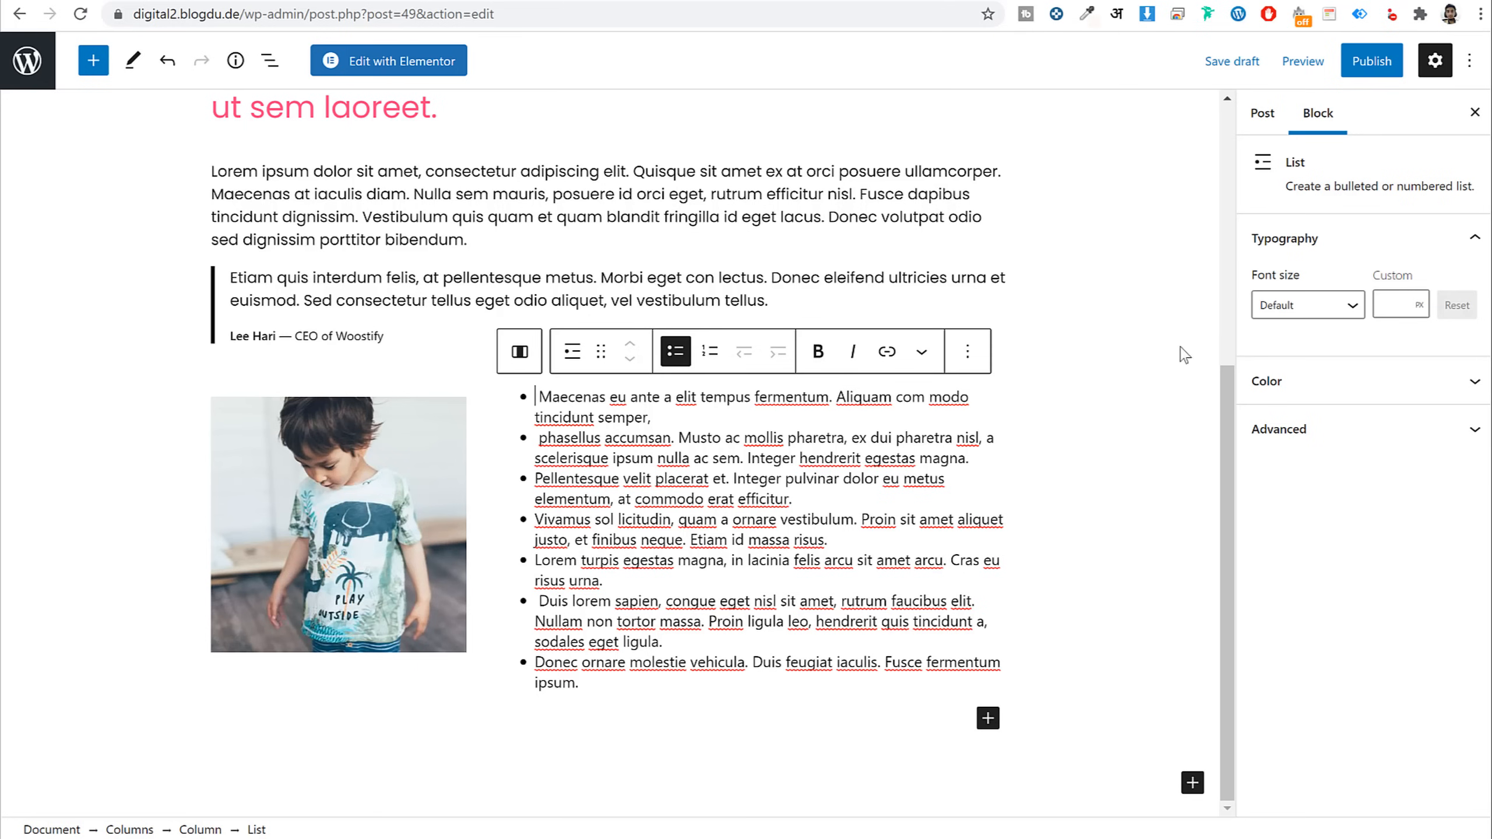
Create a new Health & Fitness category and assign it to the post
click(1262, 112)
scroll(1383, 493, down, 6)
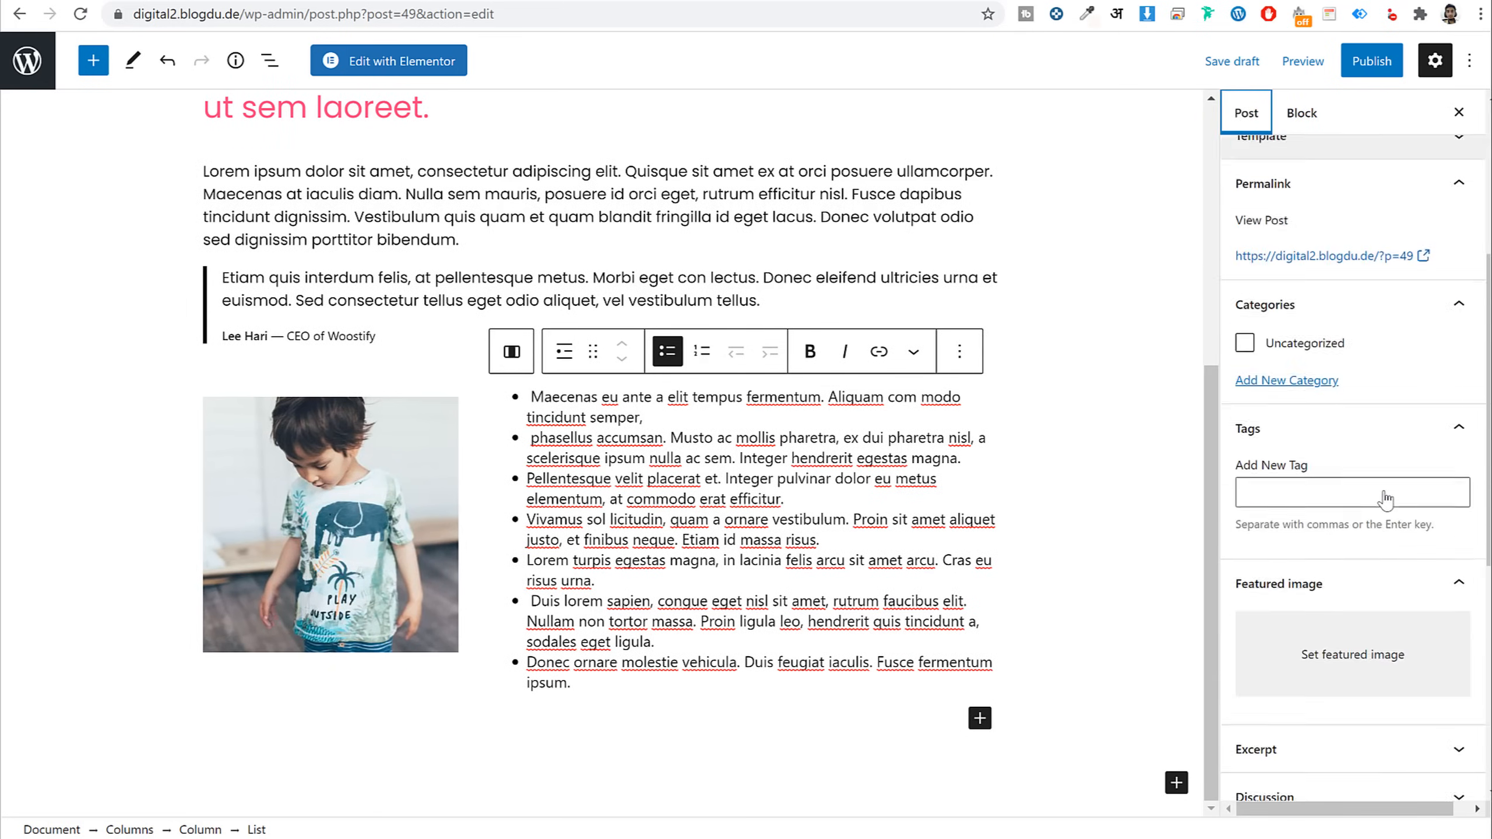
click(1286, 339)
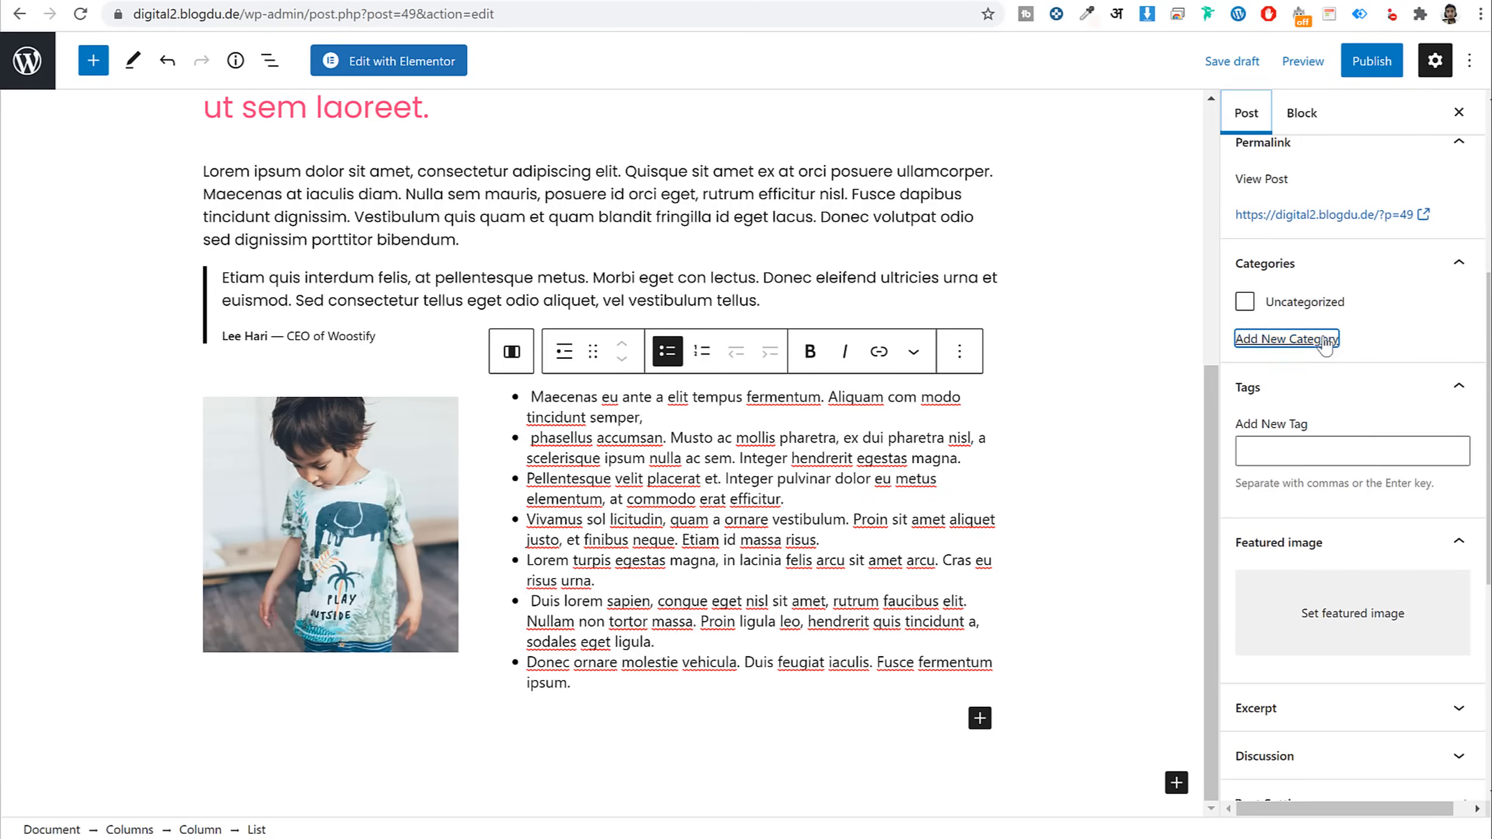
scroll(923, 459, up, 1)
scroll(924, 459, up, 6)
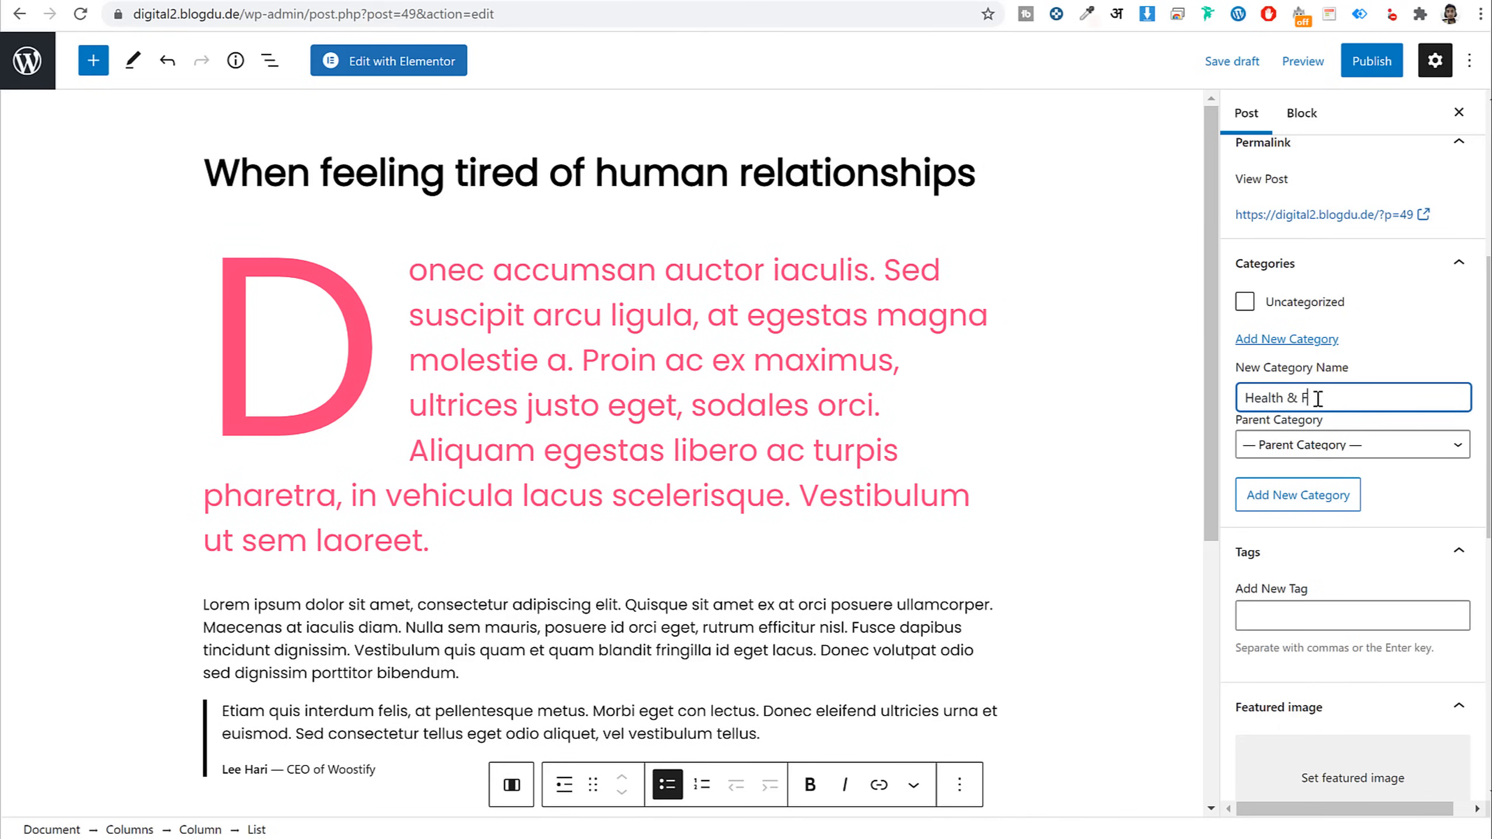
click(1319, 508)
click(1325, 614)
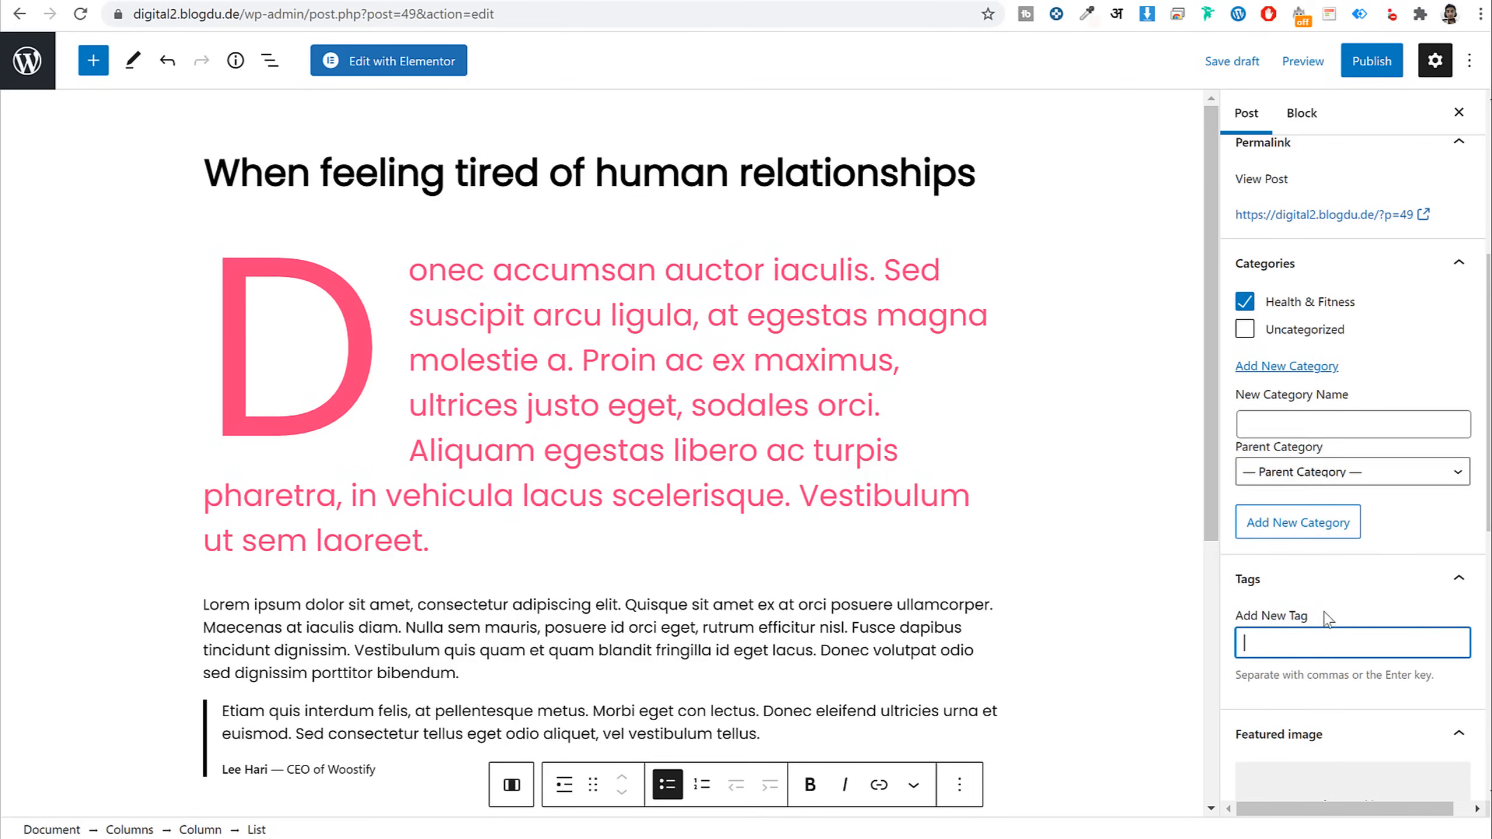
scroll(1333, 618, down, 3)
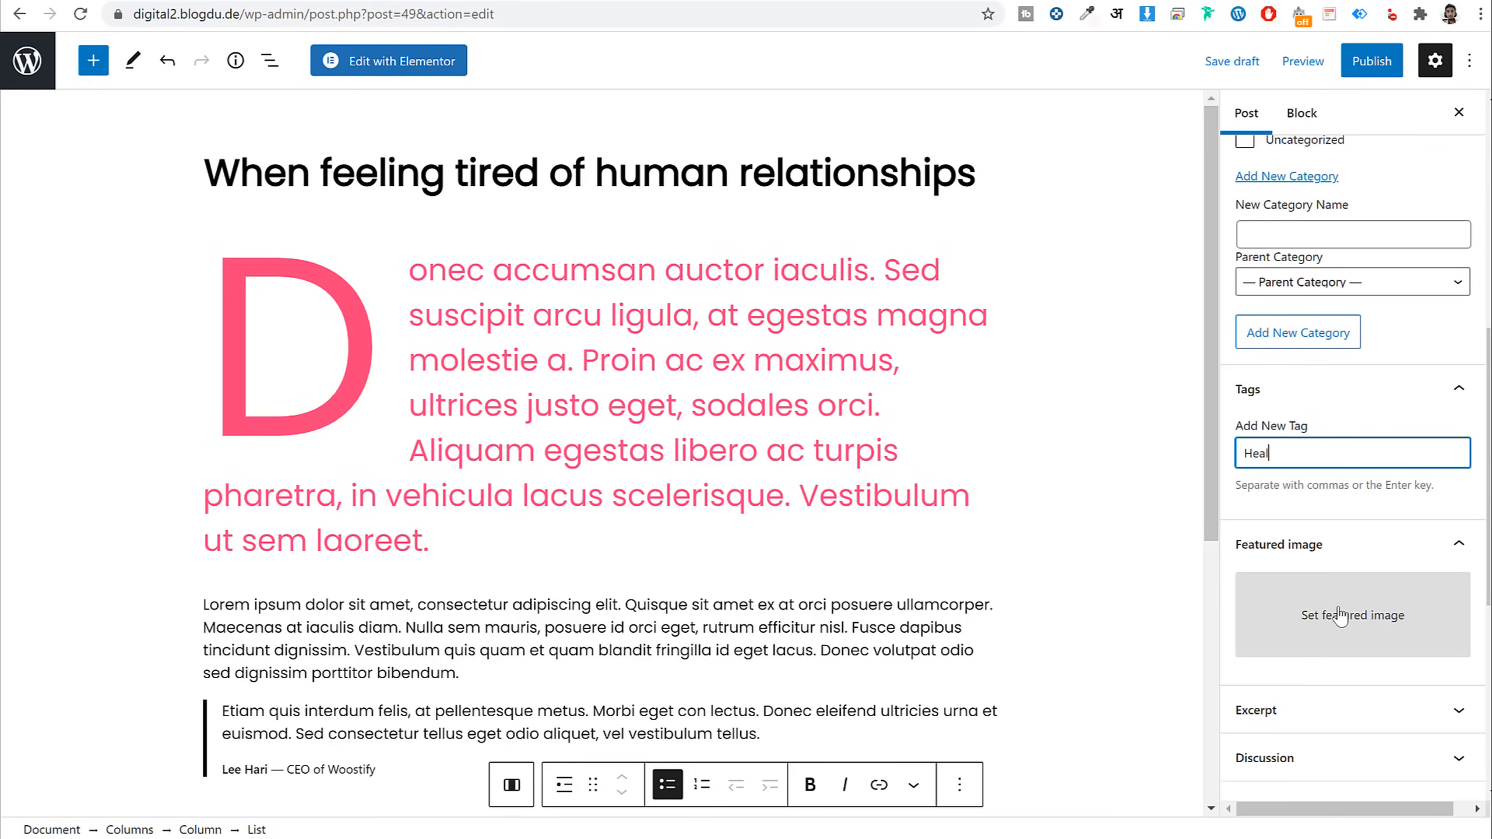
Tag the post Health and Gym, then bring up the featured image picker
text(Health)
key(Return)
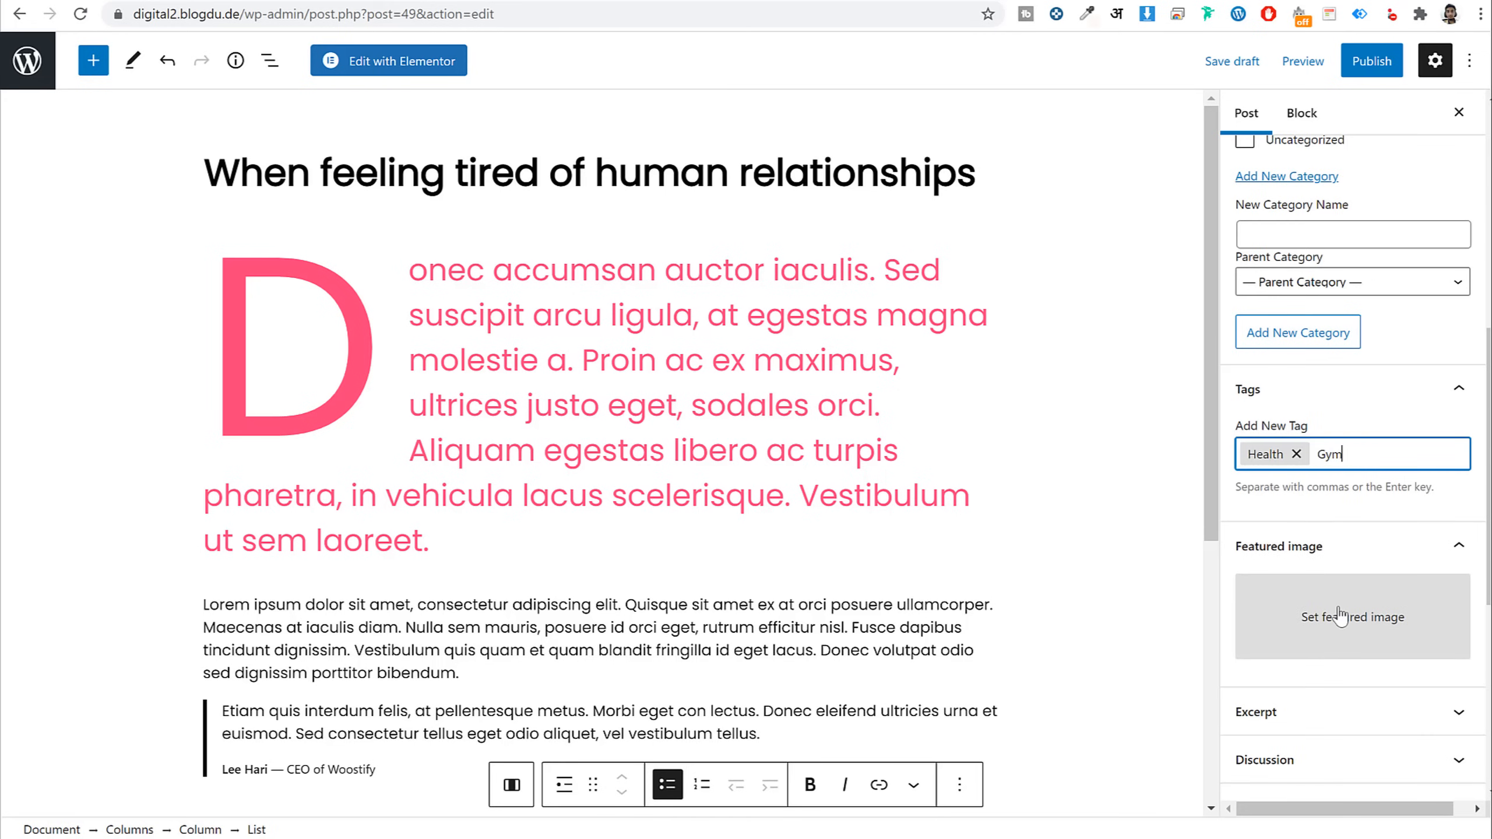
text(Gym)
key(Return)
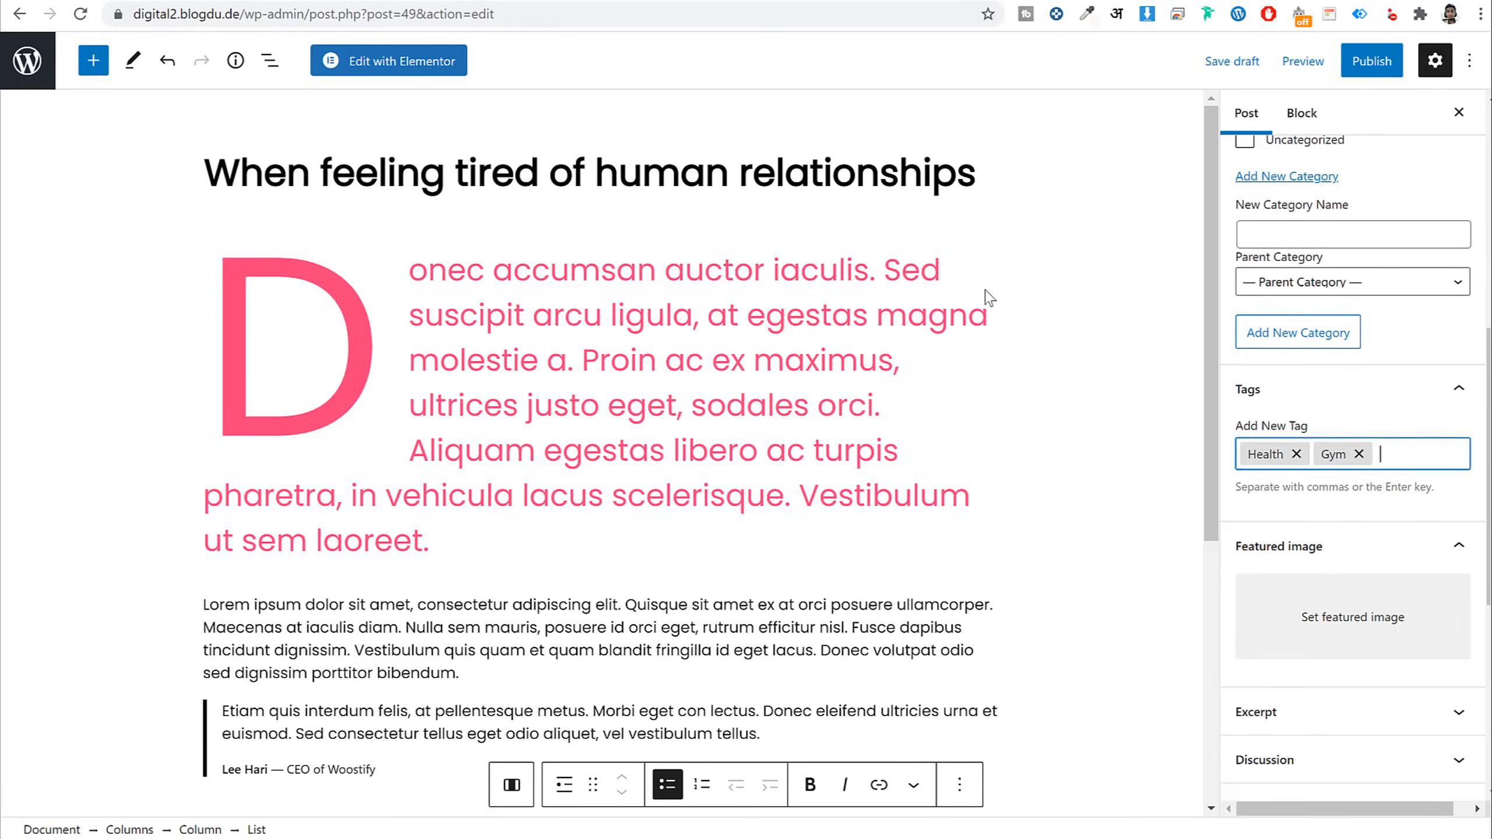
scroll(1286, 506, down, 5)
click(1295, 332)
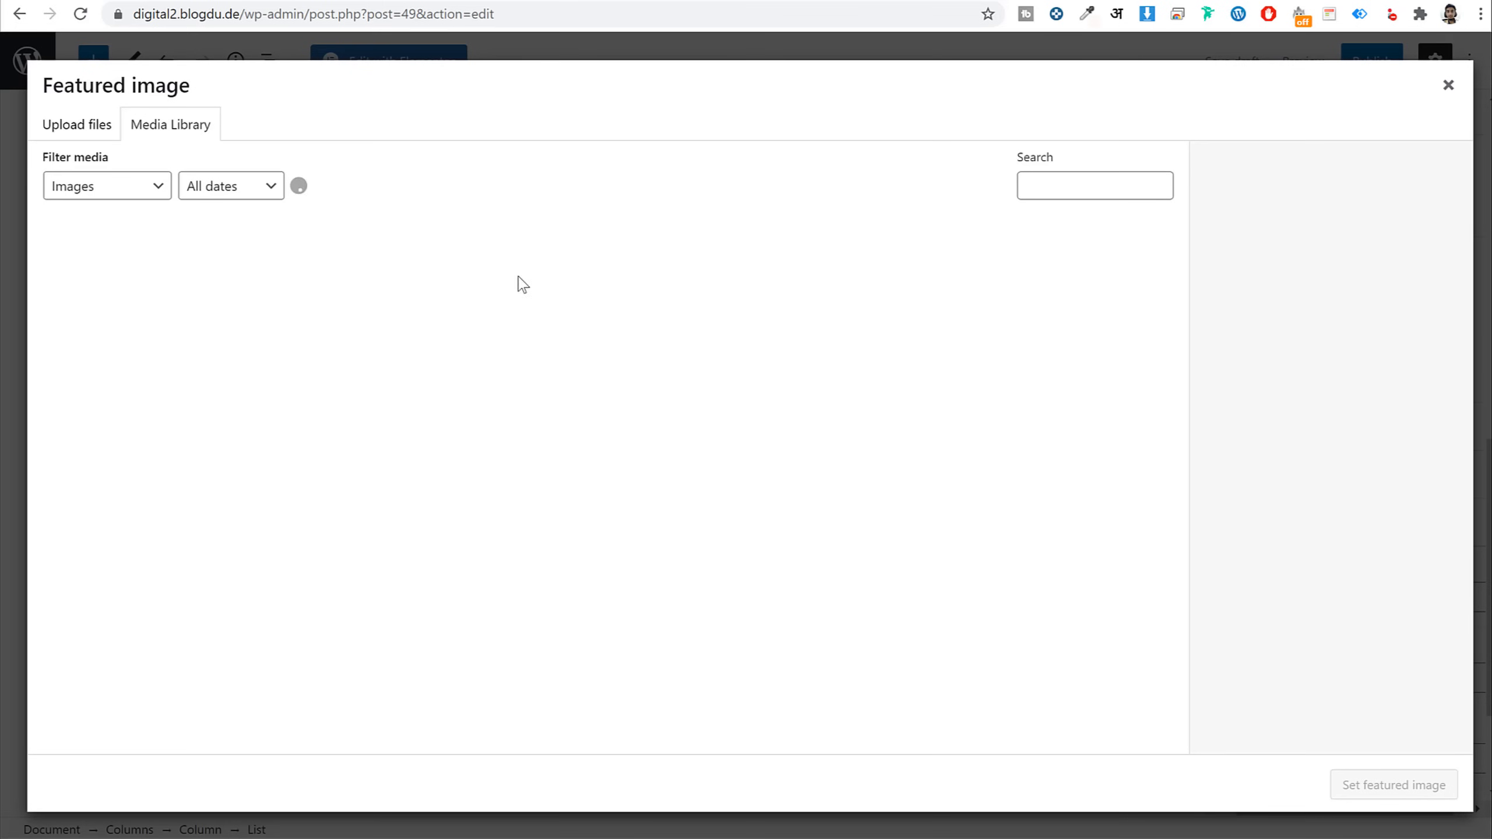
Upload health-2 to the media library and set fashion-4 as the featured image
click(69, 124)
click(772, 433)
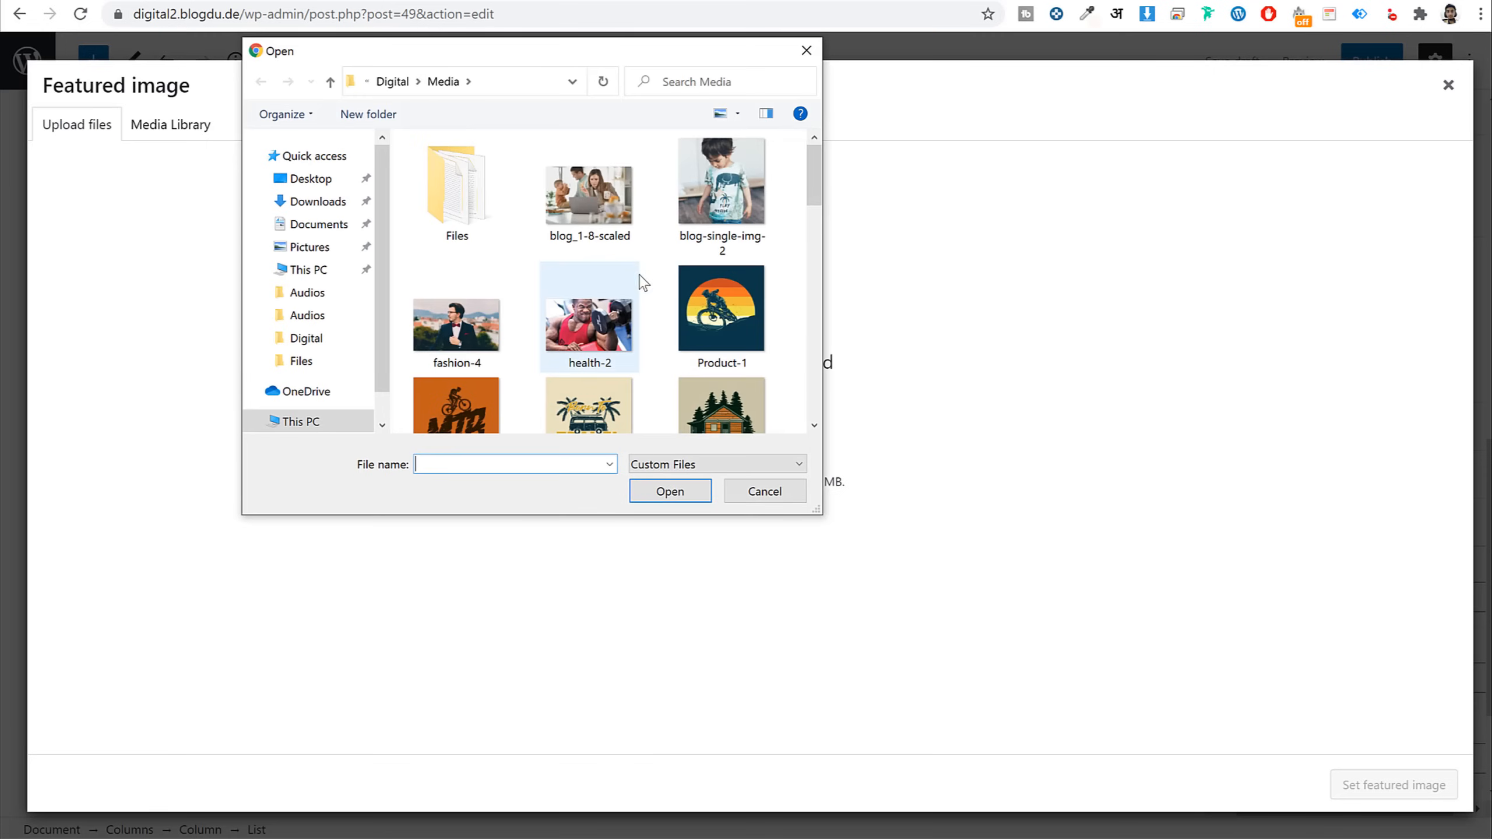
ctrl+click(599, 329)
click(670, 491)
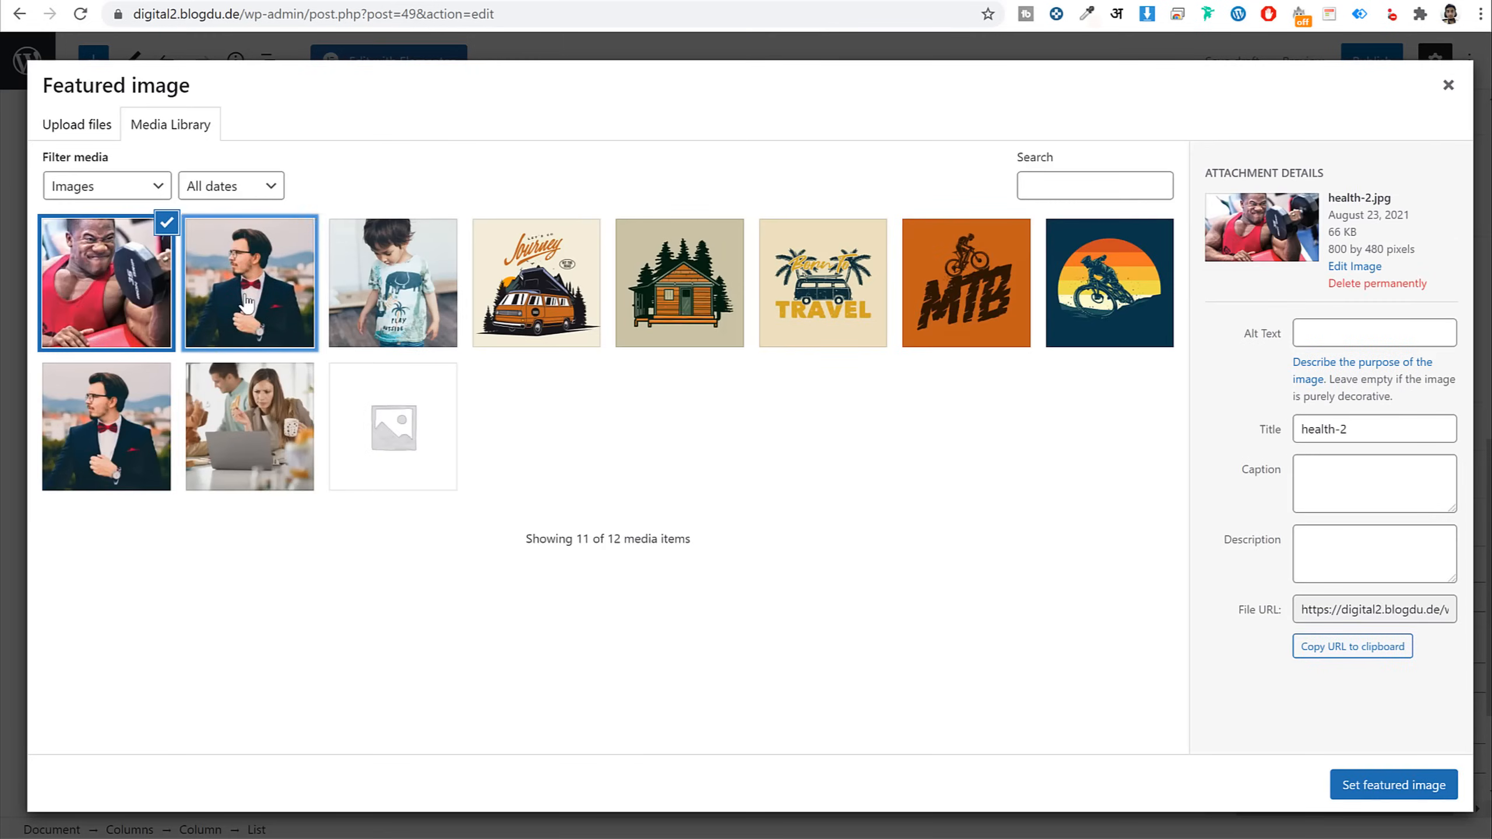
click(247, 302)
click(1363, 788)
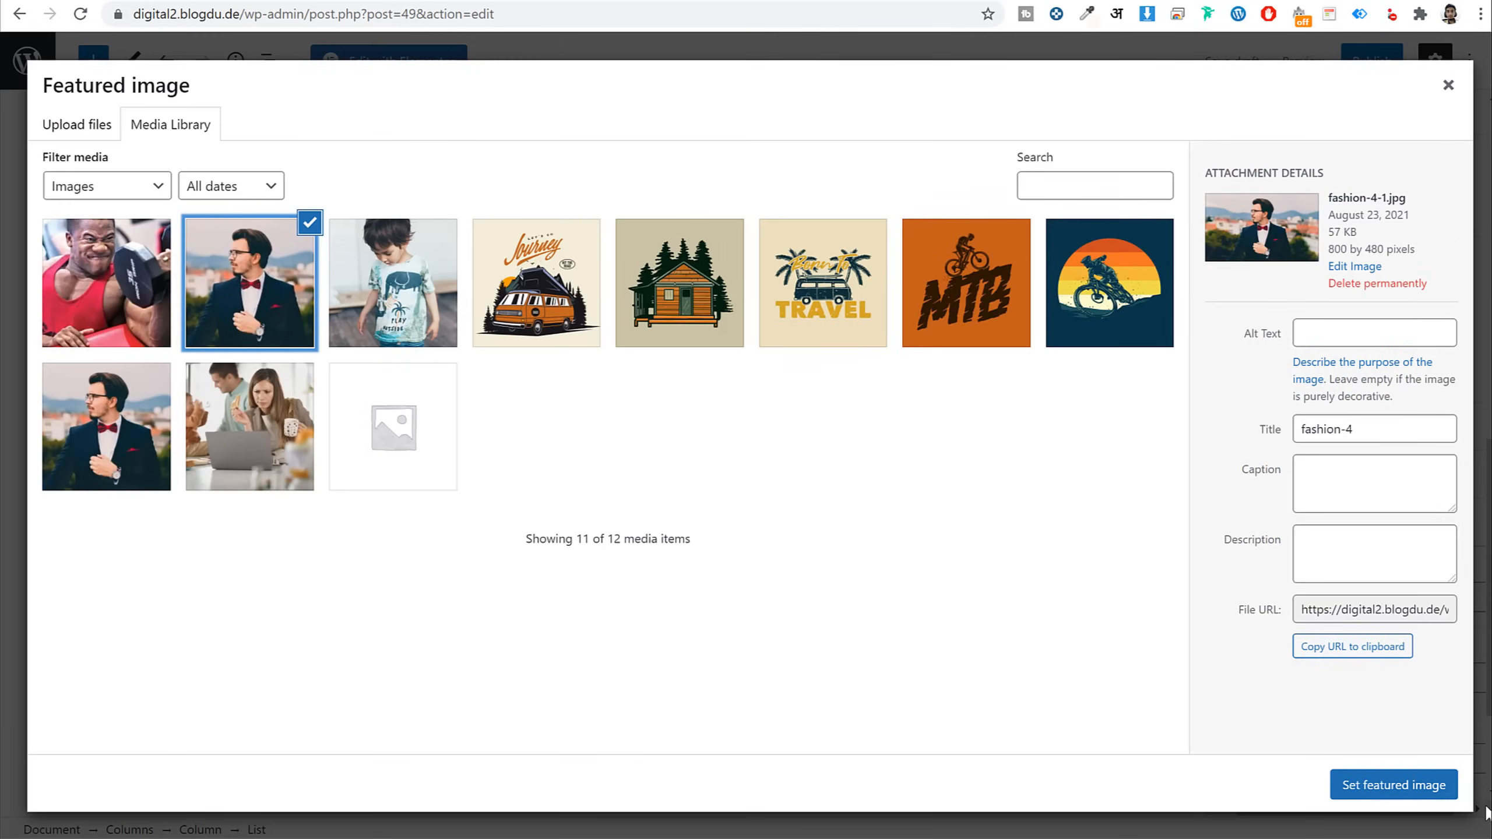
click(1310, 352)
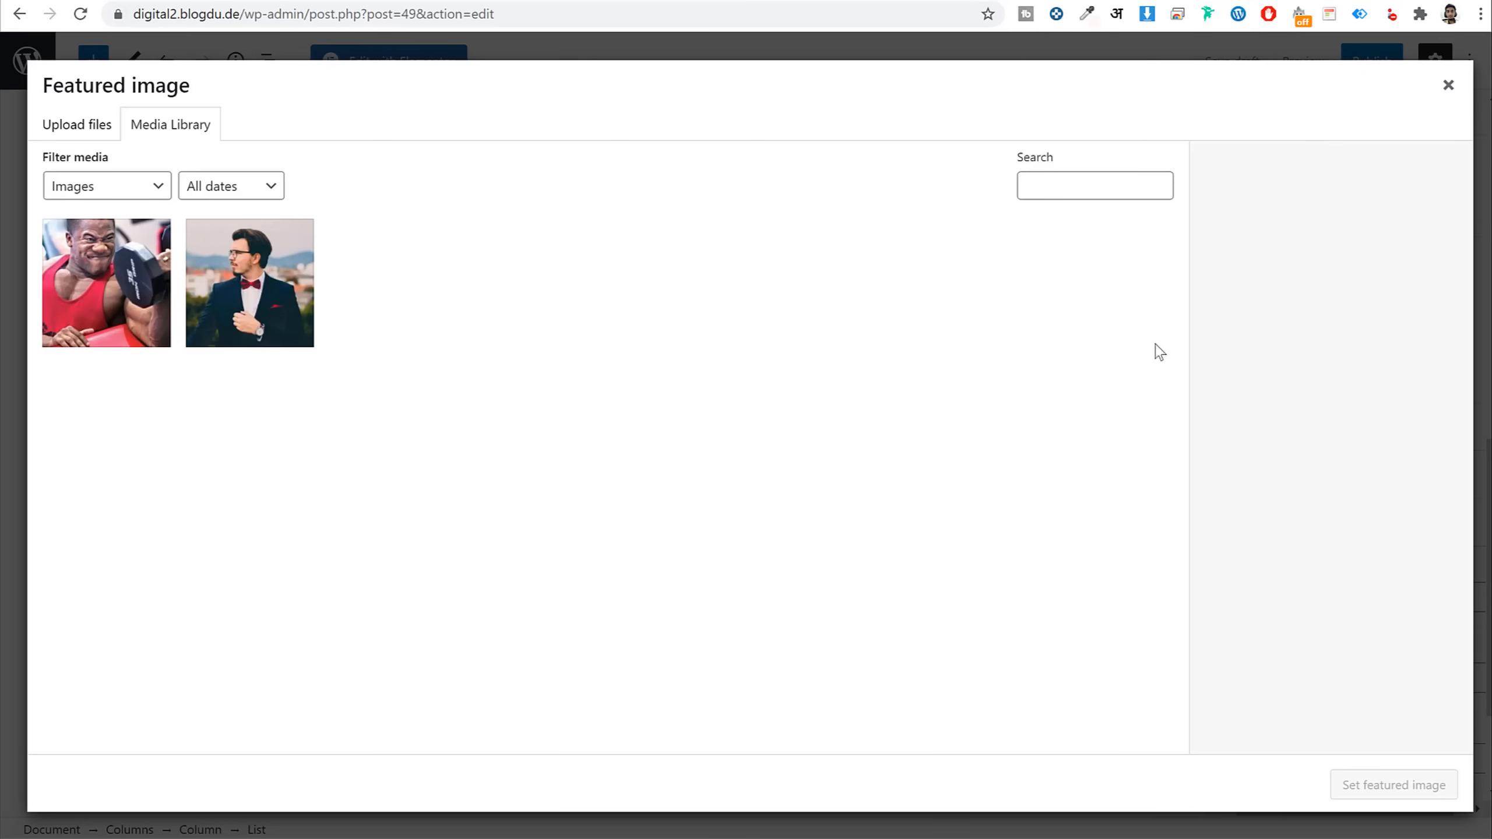
click(243, 288)
click(1393, 786)
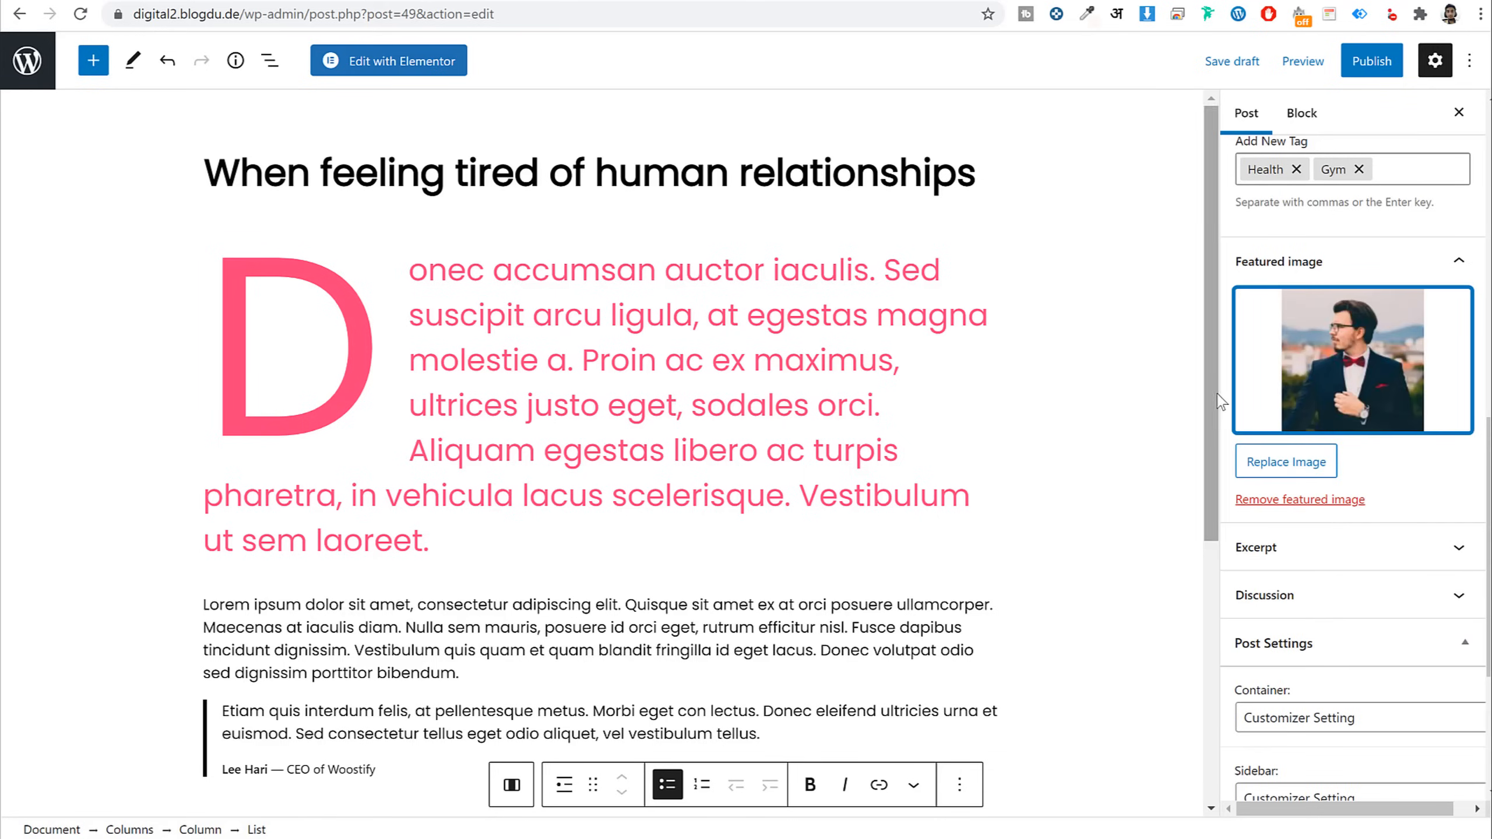
Publish the post and open the live post in a new tab
click(1374, 61)
click(1334, 60)
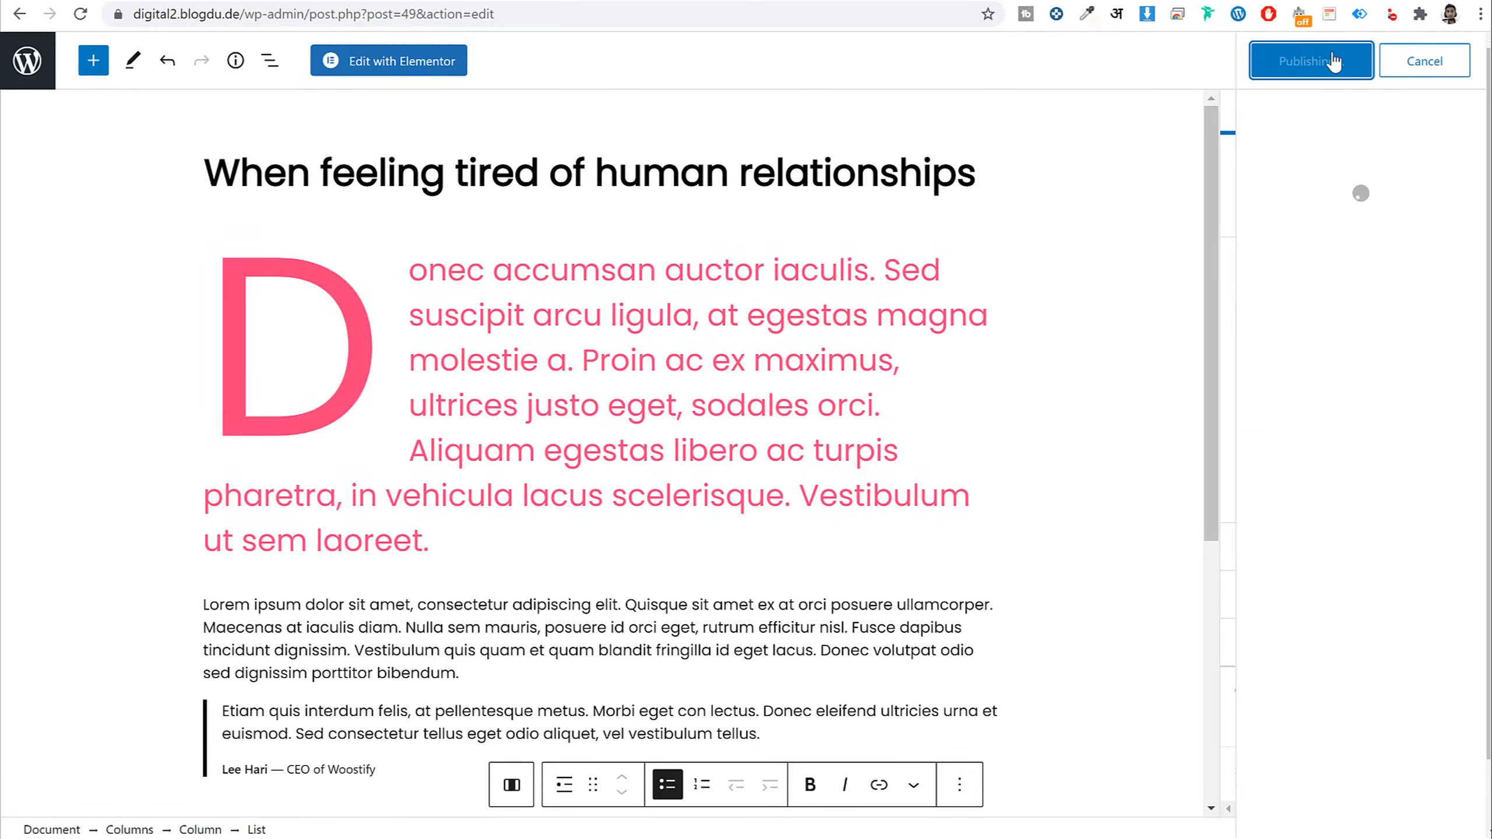
right_click(175, 779)
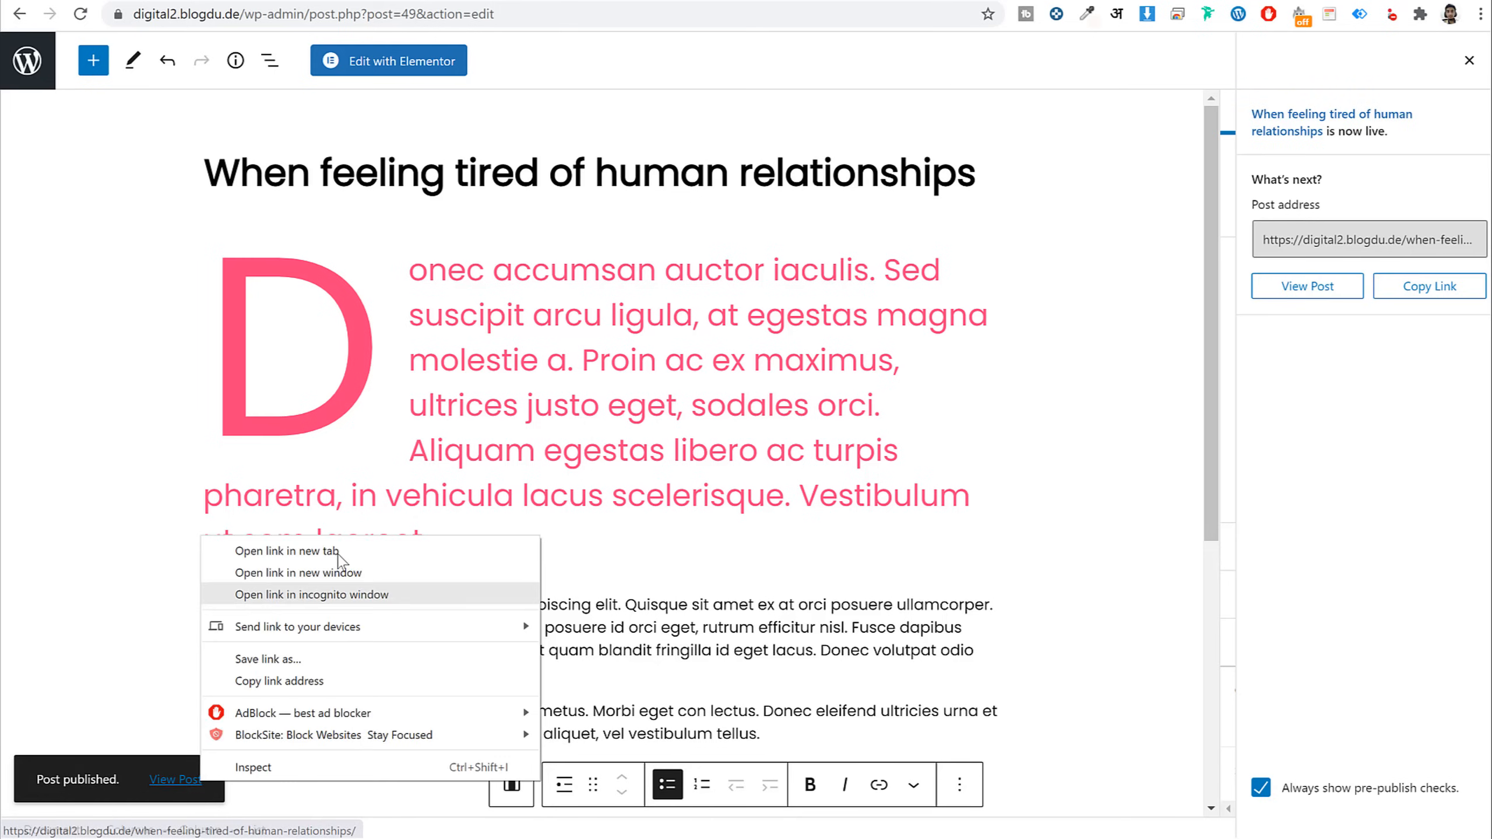
click(339, 552)
Scroll through the published post, checking its paragraph text and bullet list
click(413, 1)
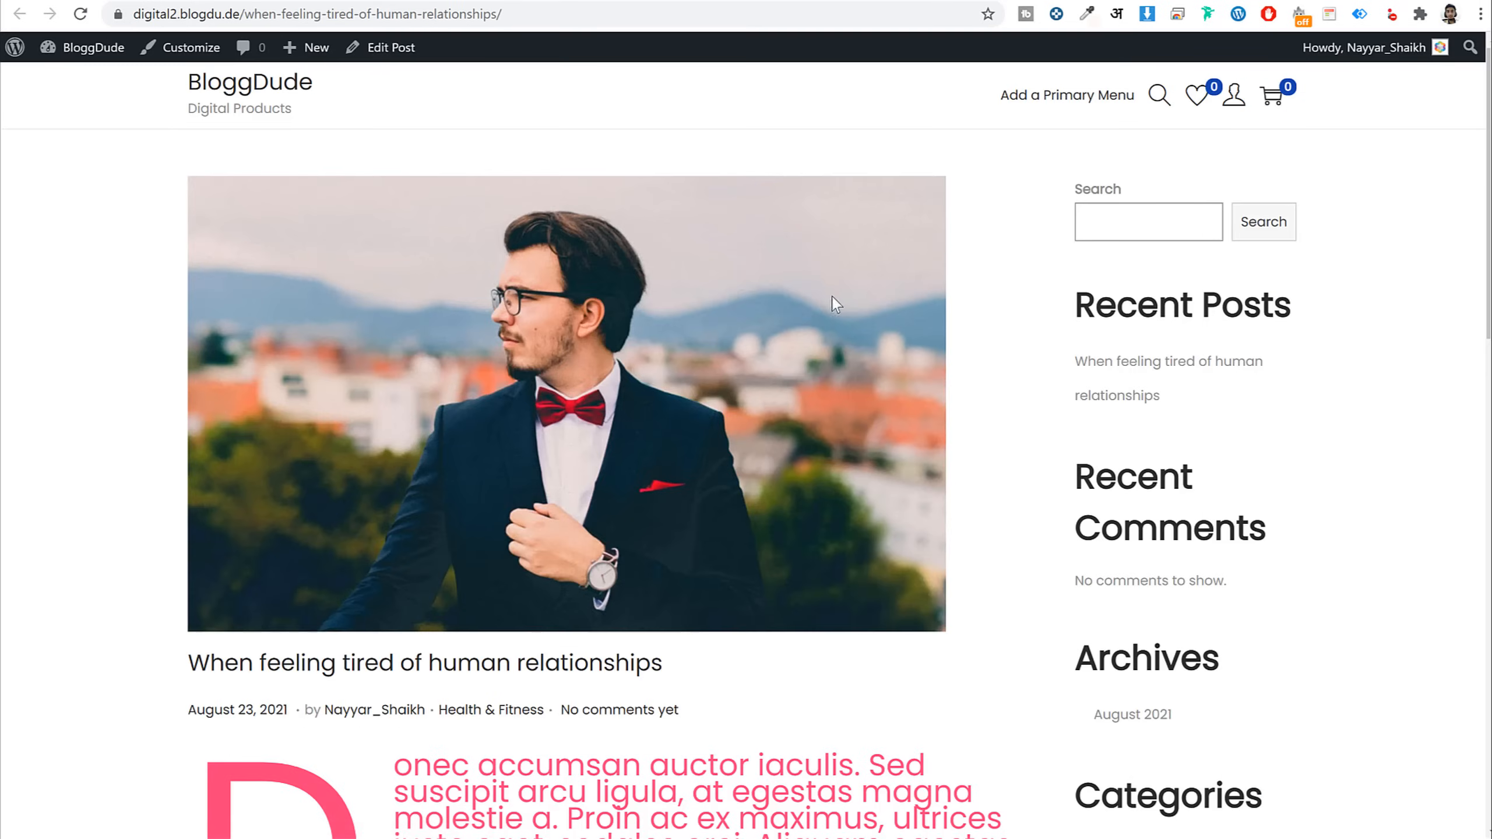
scroll(834, 300, down, 7)
scroll(838, 314, down, 8)
scroll(840, 315, up, 6)
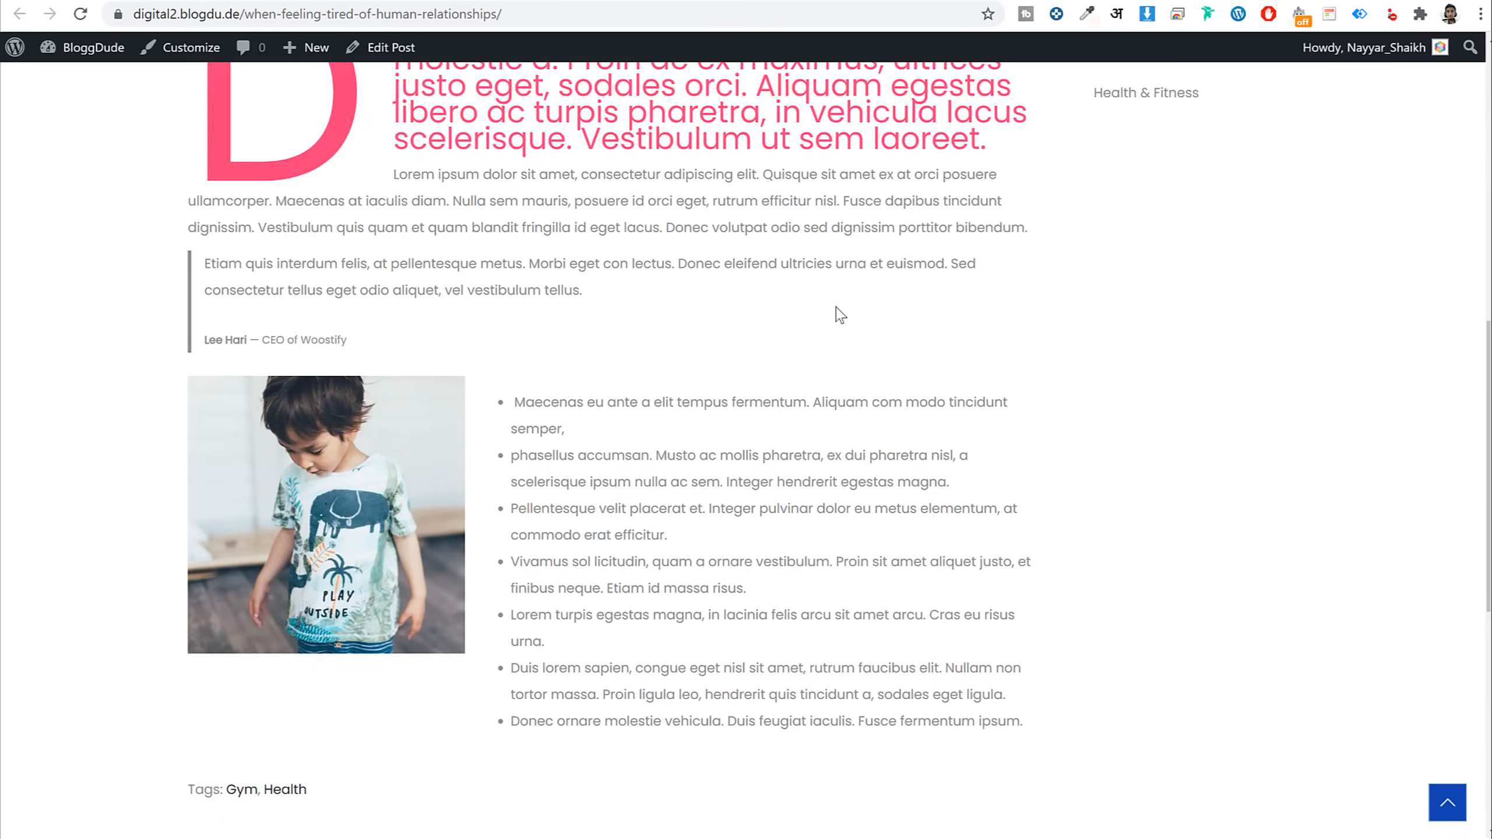
scroll(833, 326, up, 5)
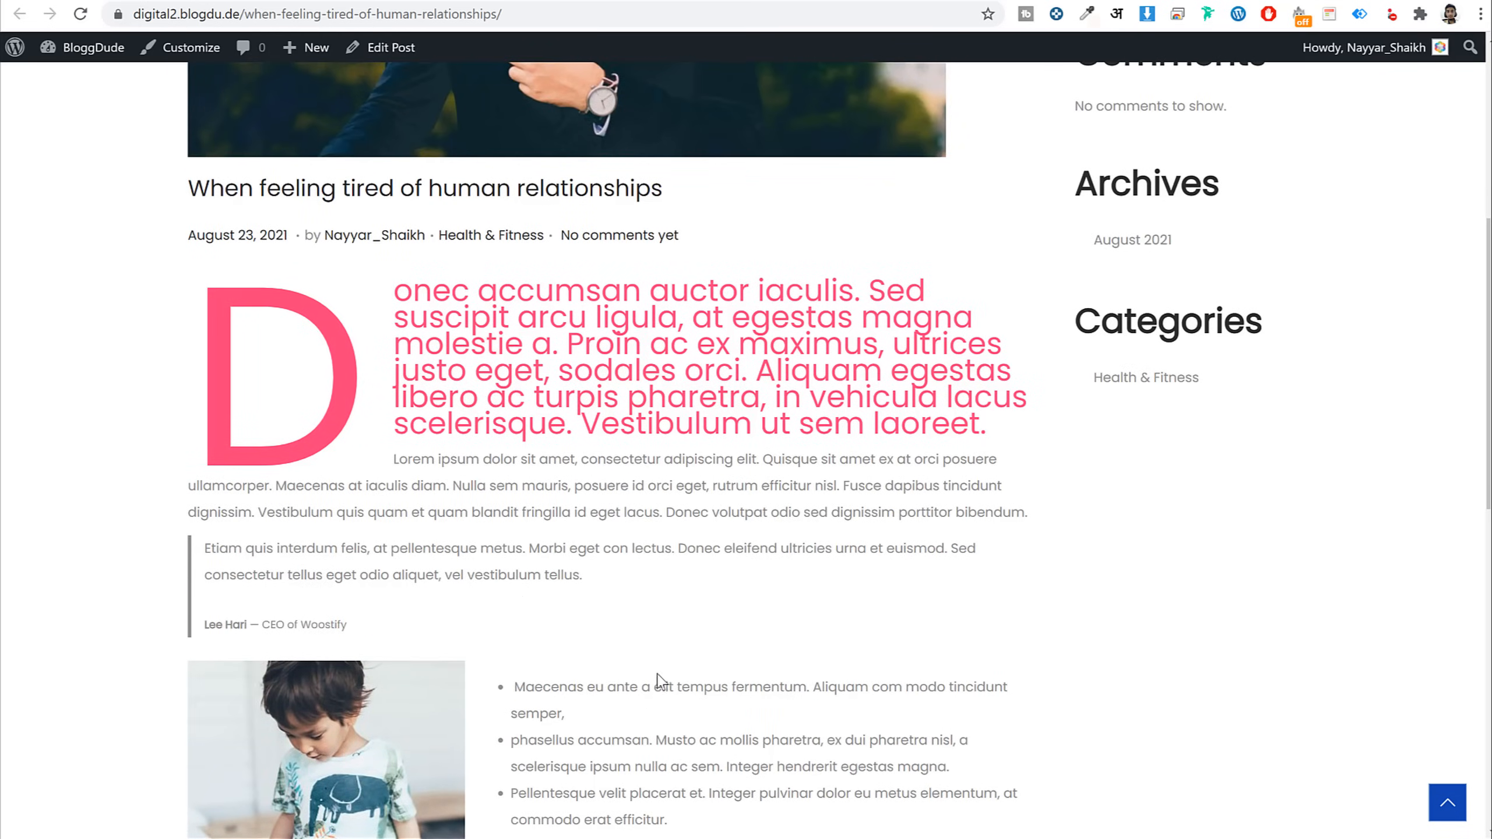
scroll(658, 679, up, 1)
scroll(658, 679, down, 5)
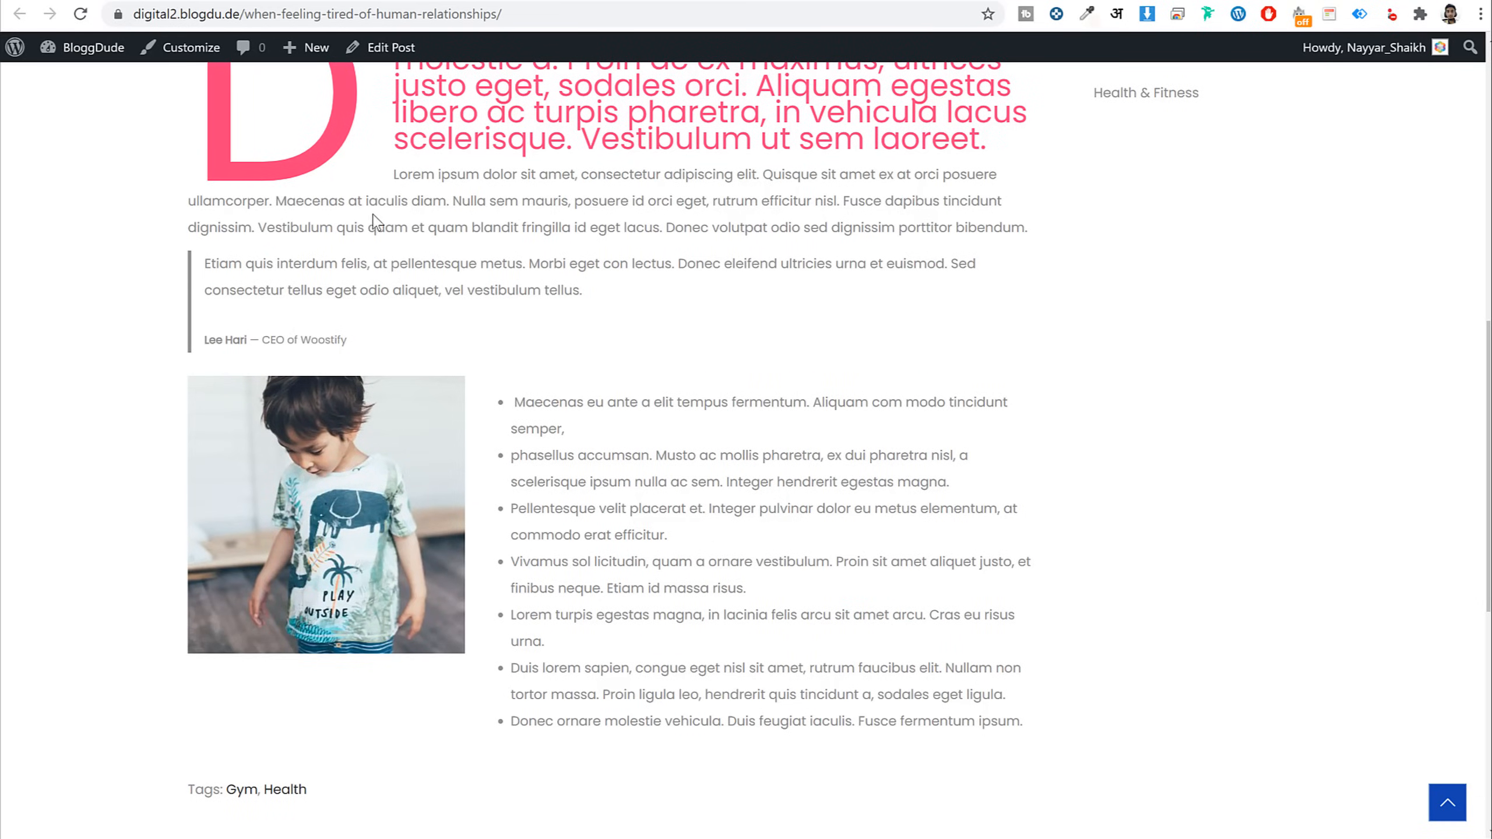
drag(378, 203, 530, 293)
click(553, 309)
drag(518, 397, 605, 434)
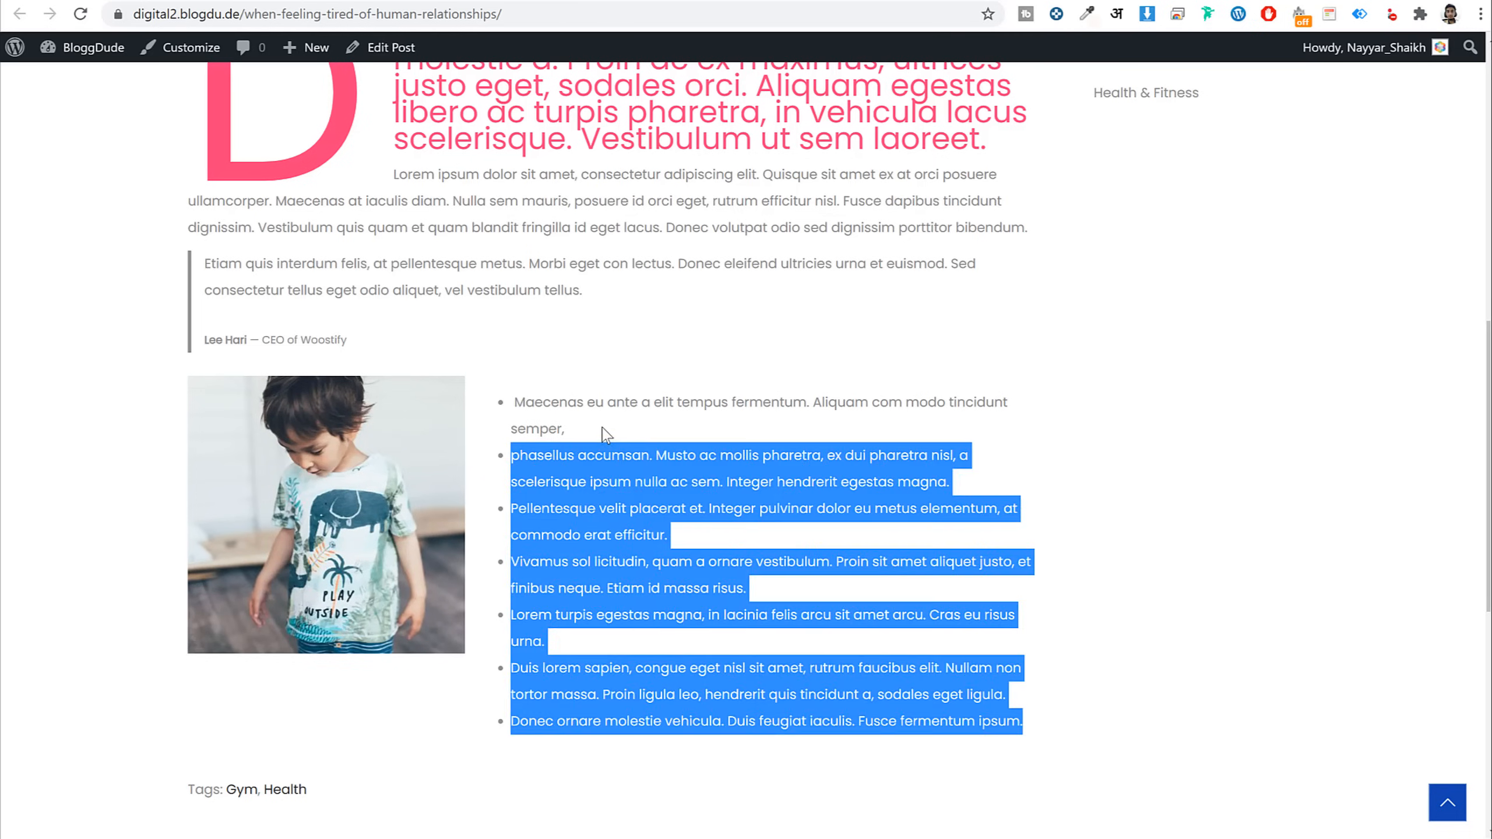
click(751, 476)
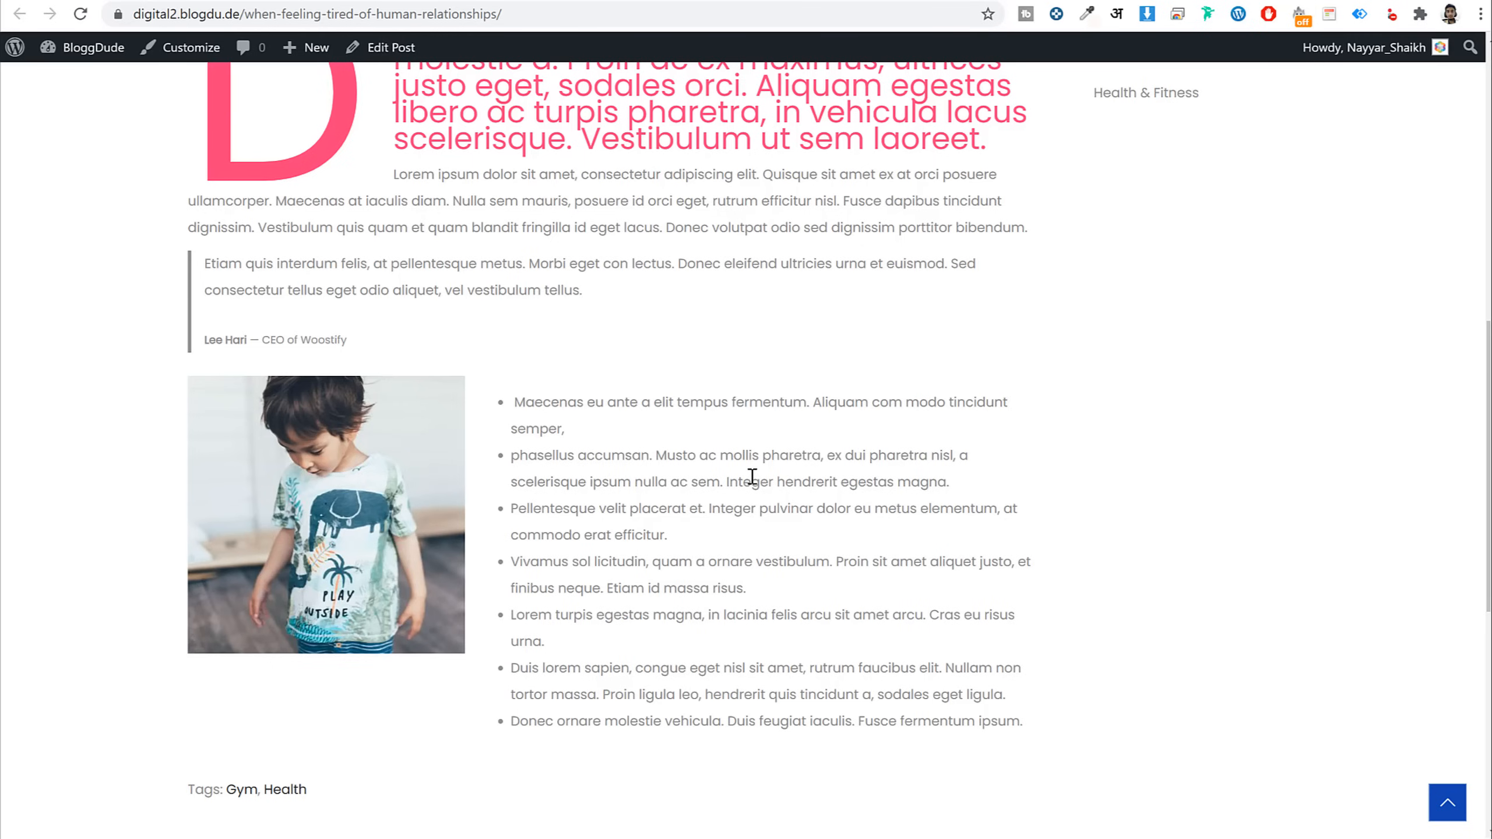
Go back to the Elementor editor tab
click(381, 1)
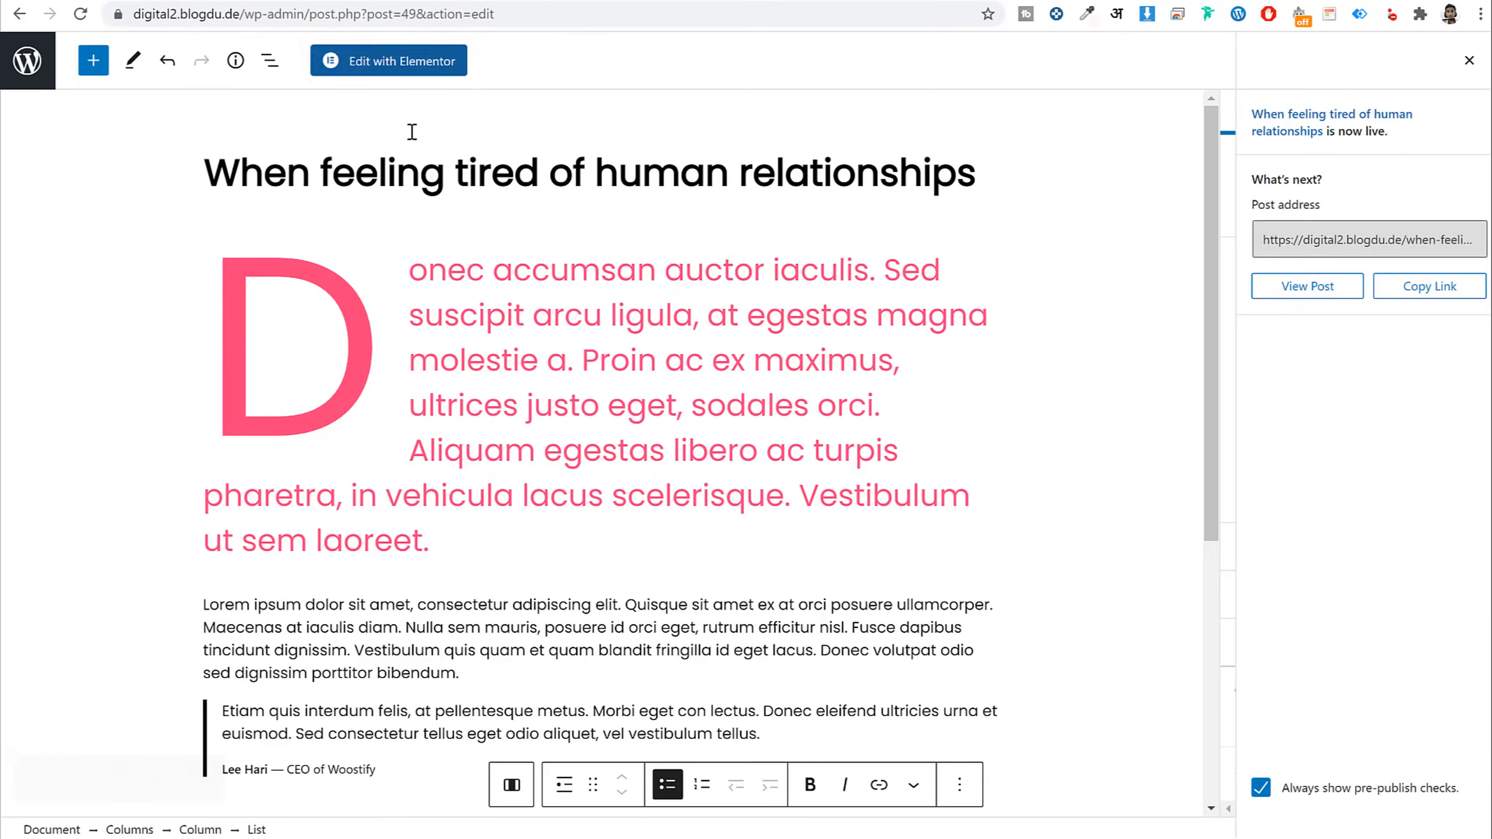
click(314, 0)
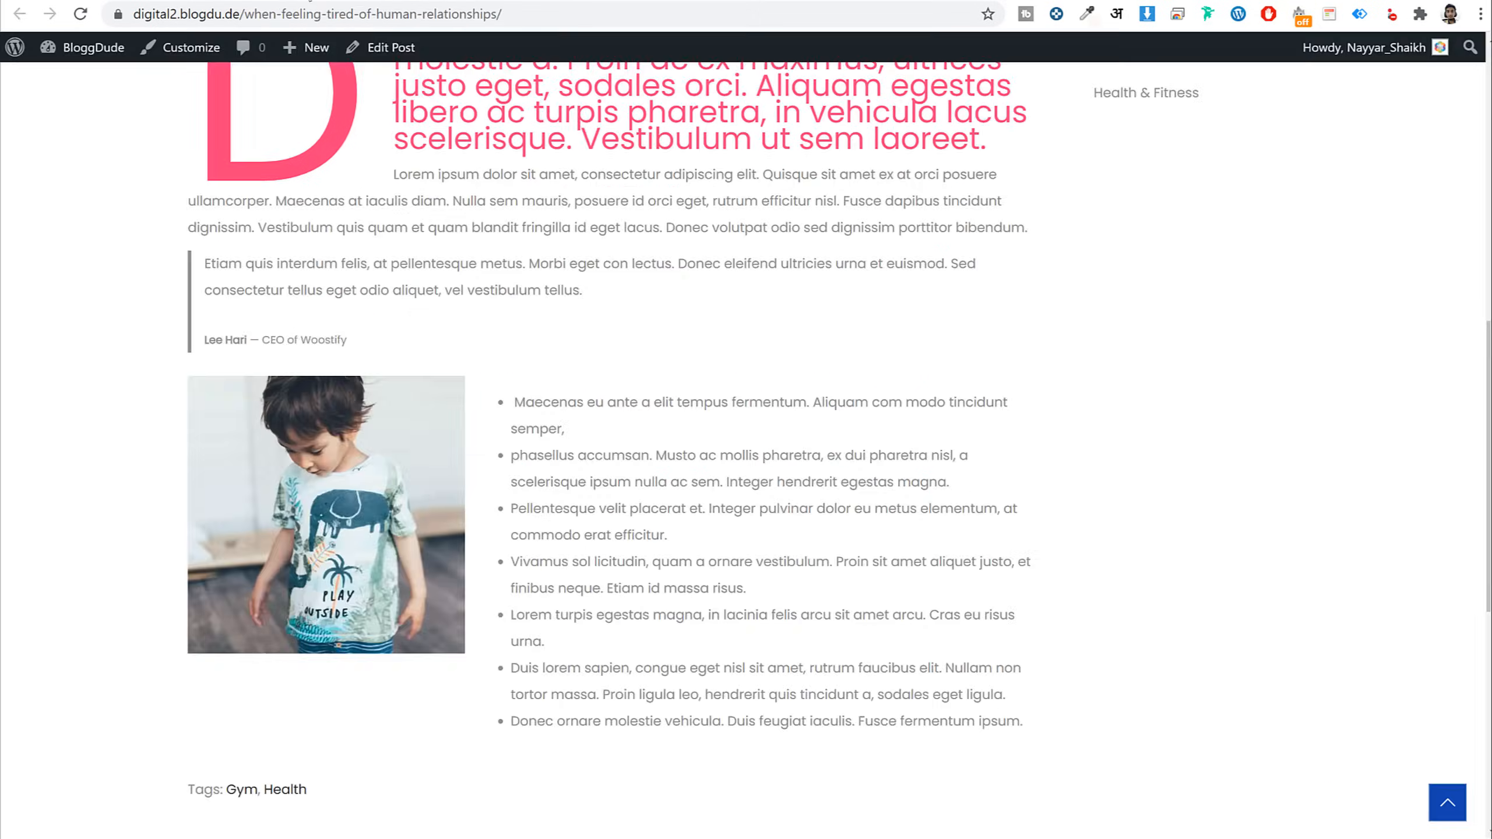
click(295, 1)
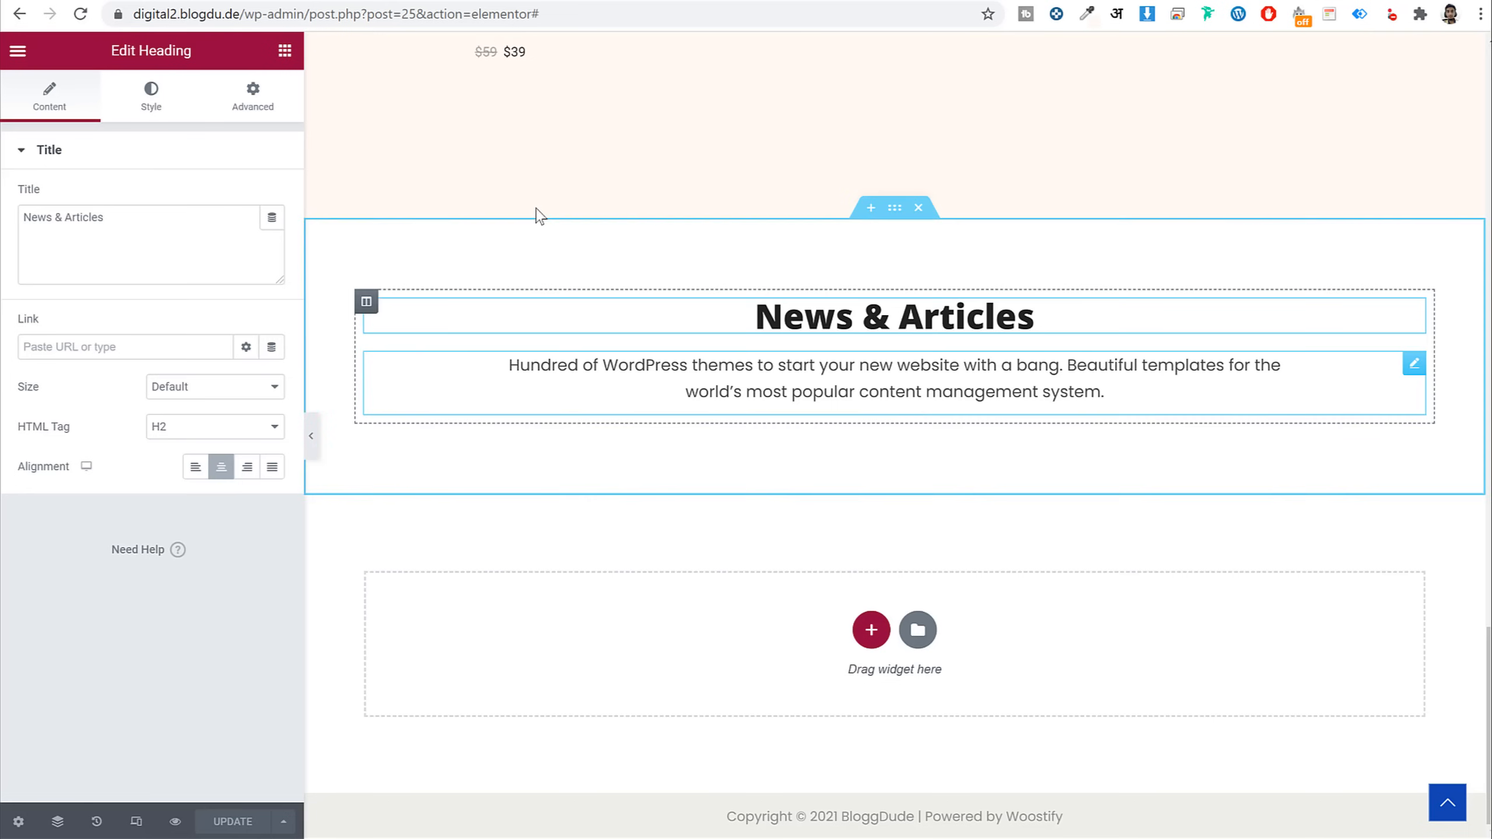
Compare with the reference site's News & Articles, then search Elementor widgets for 'post'
click(177, 1)
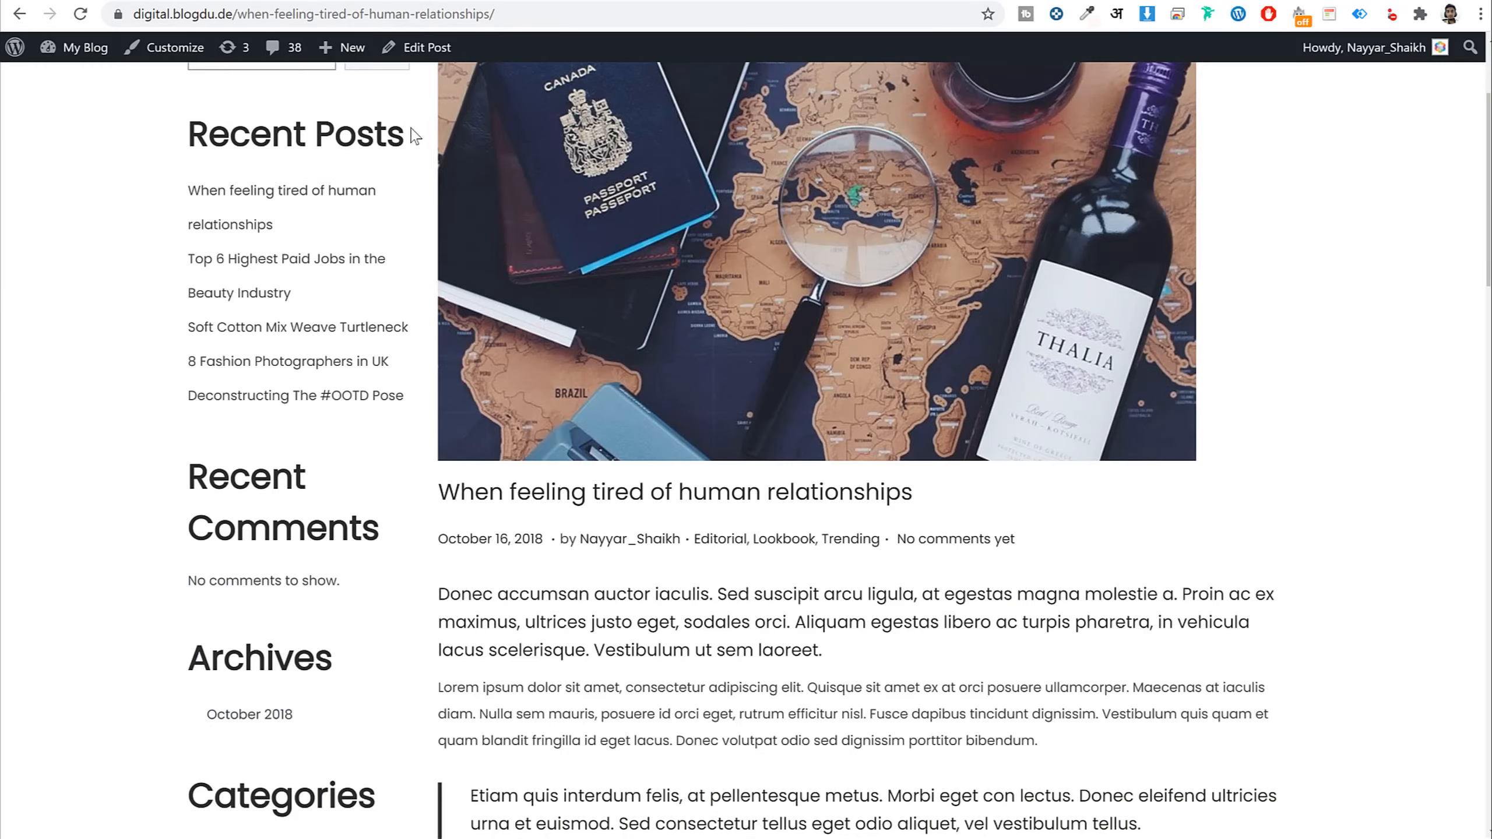
key(alt+Left)
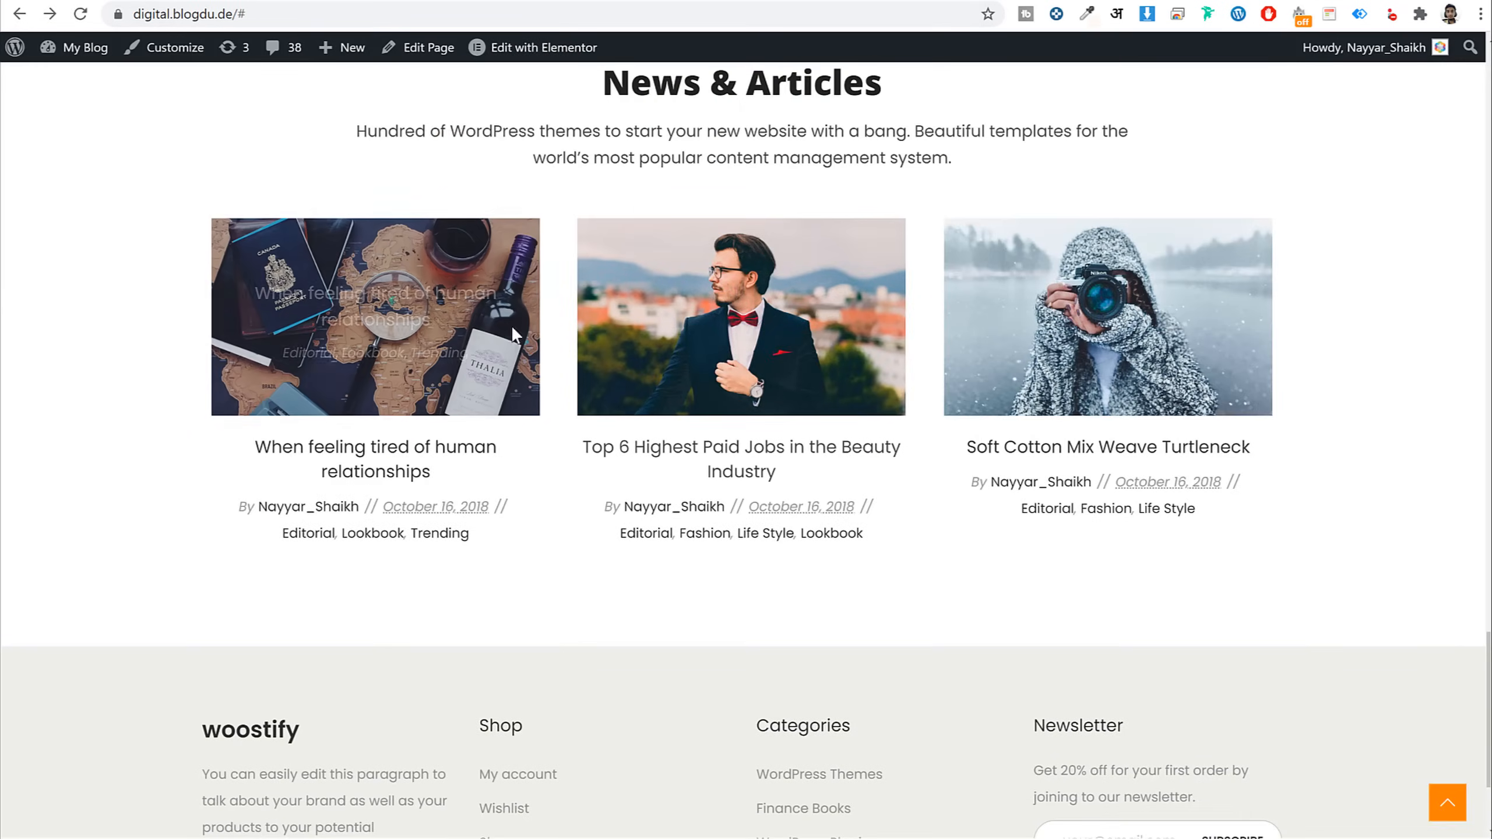
click(331, 2)
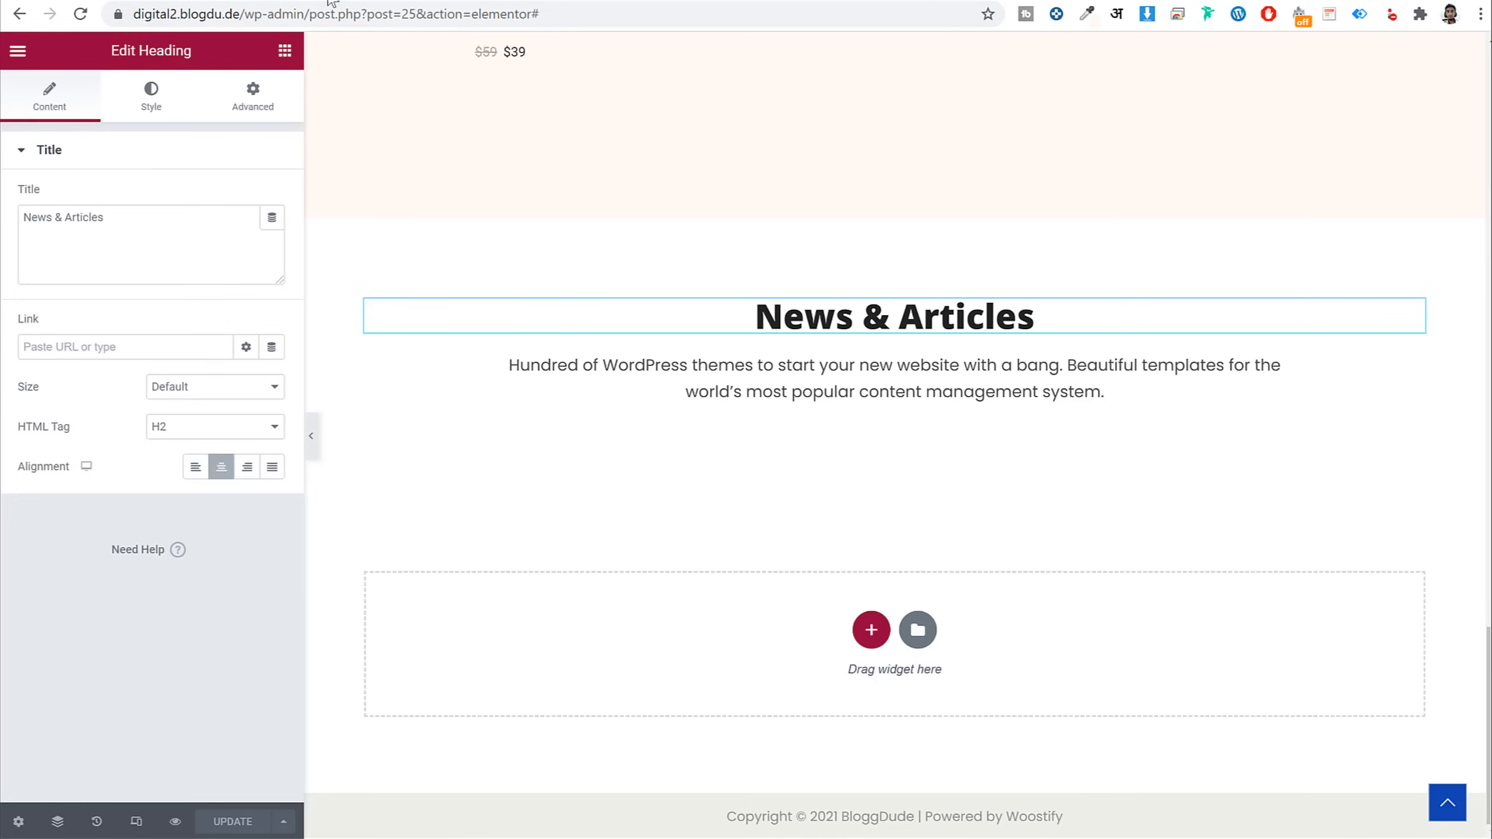
click(285, 51)
text(post)
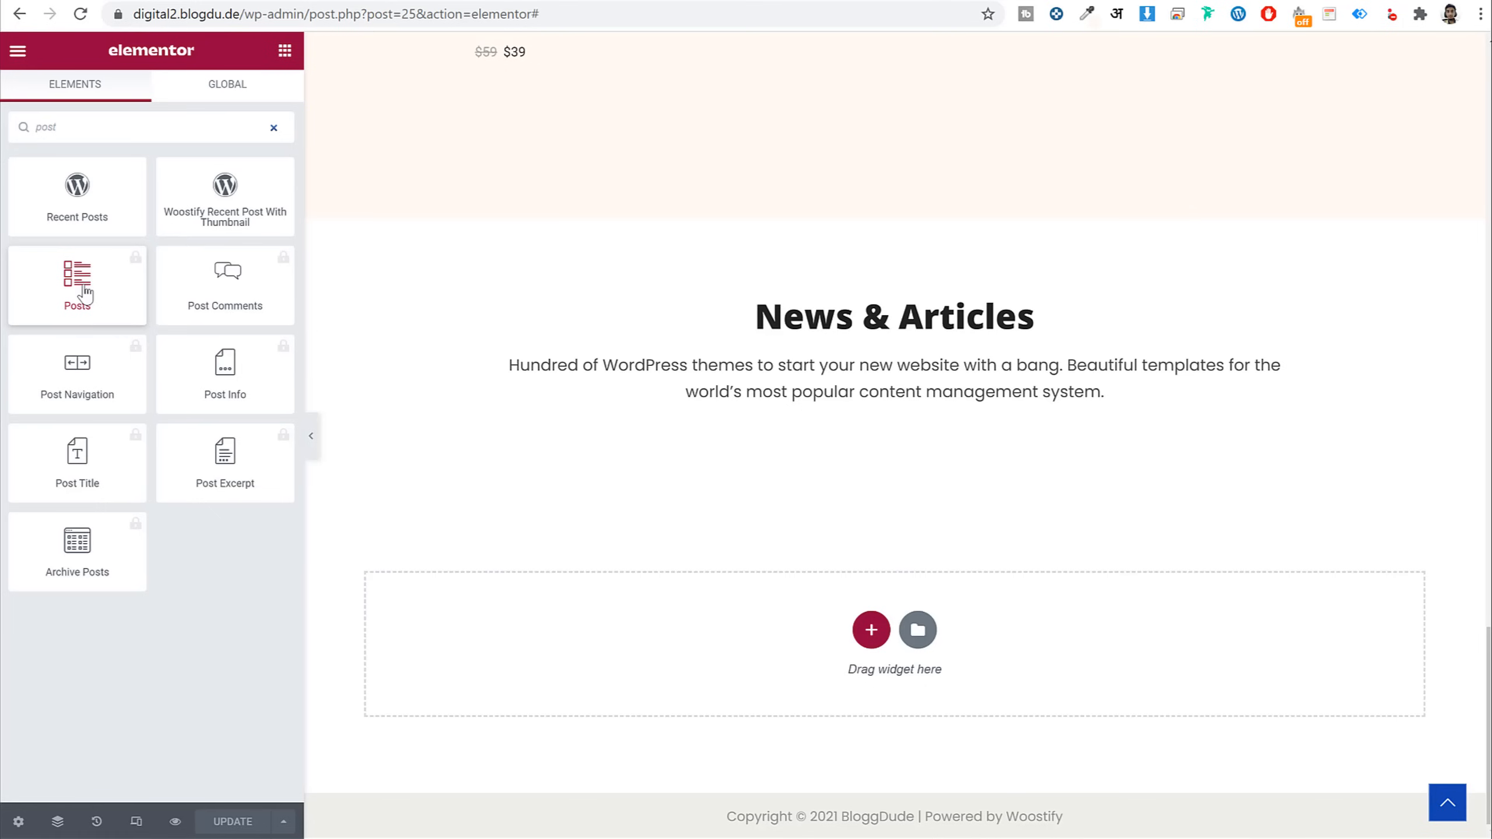
click(275, 126)
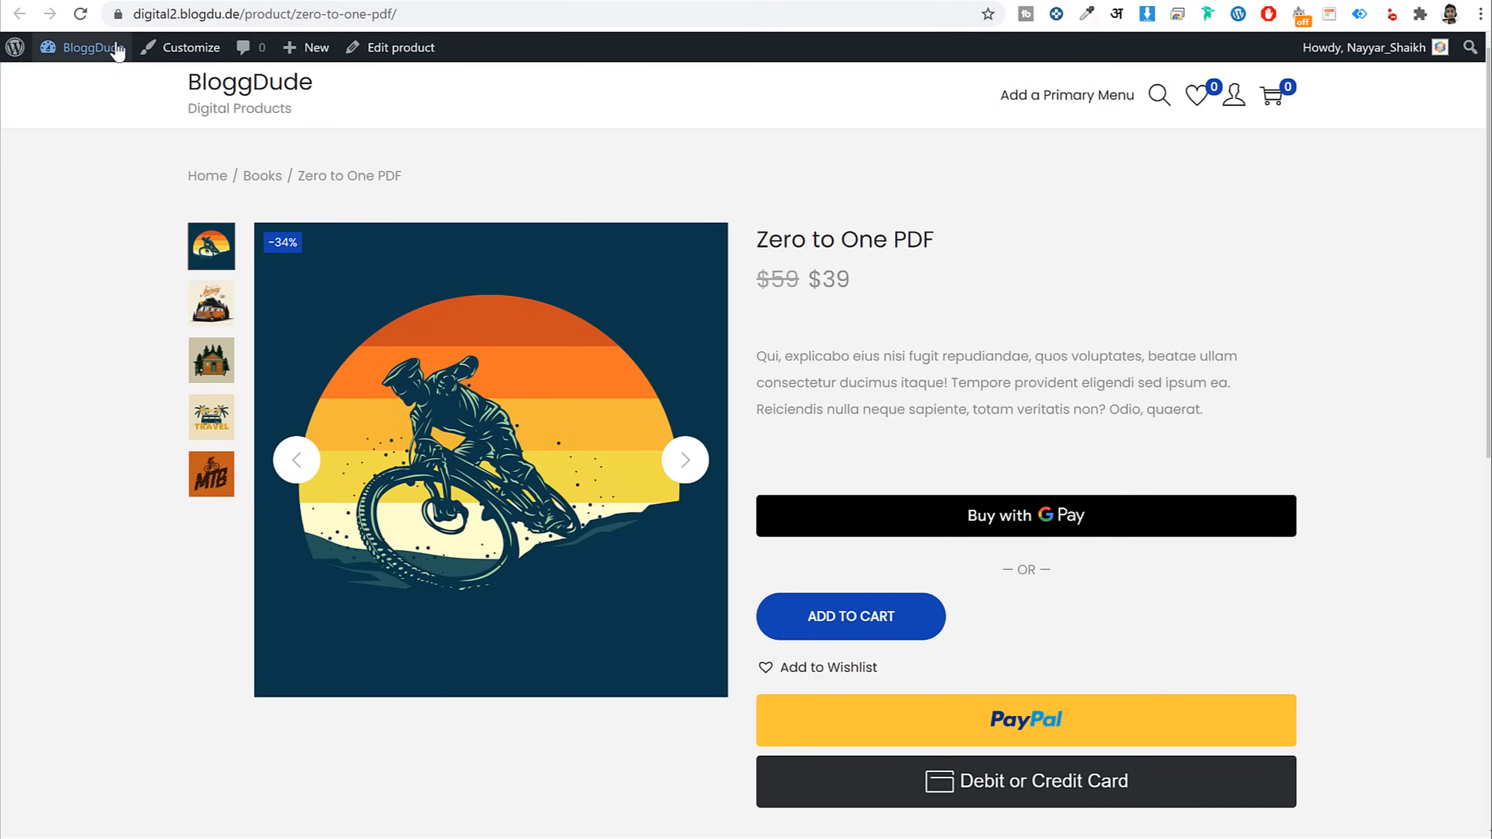
From Plugins > Add New, search 'li', then install and activate Livemesh Addons for Elementor
click(118, 51)
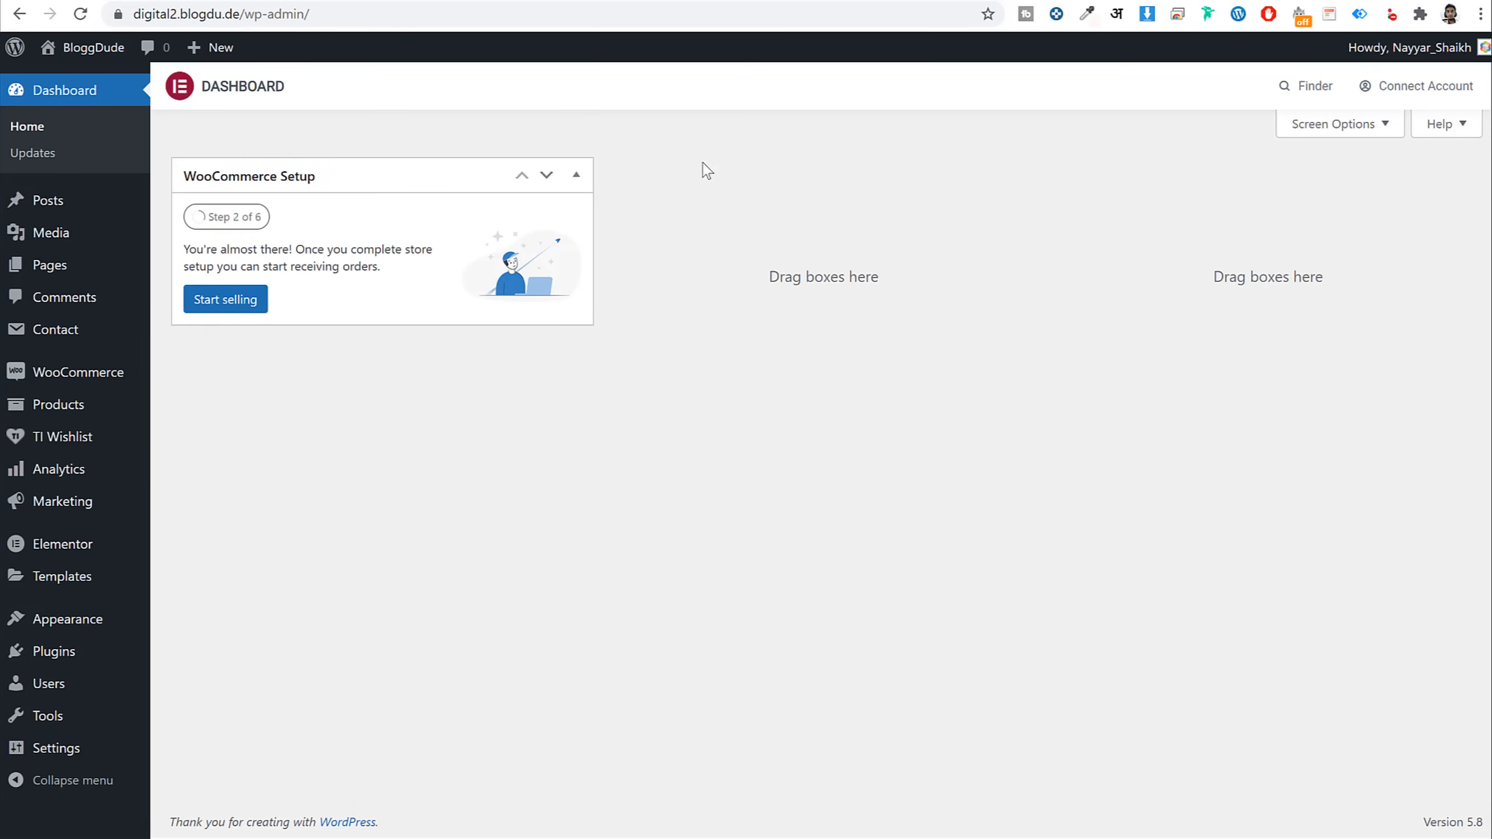
click(59, 620)
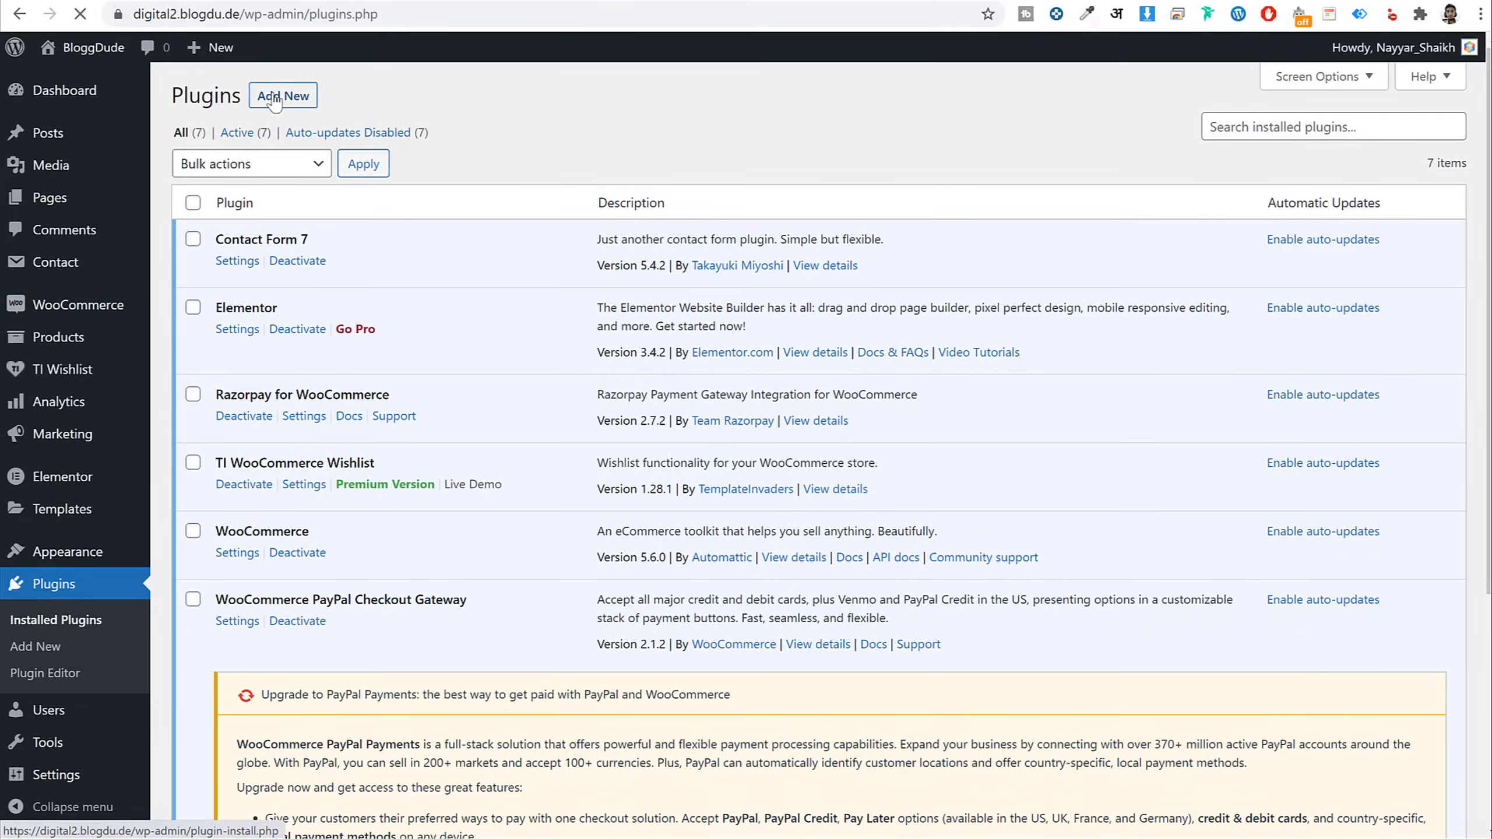
click(281, 96)
click(1264, 150)
text(livemesh)
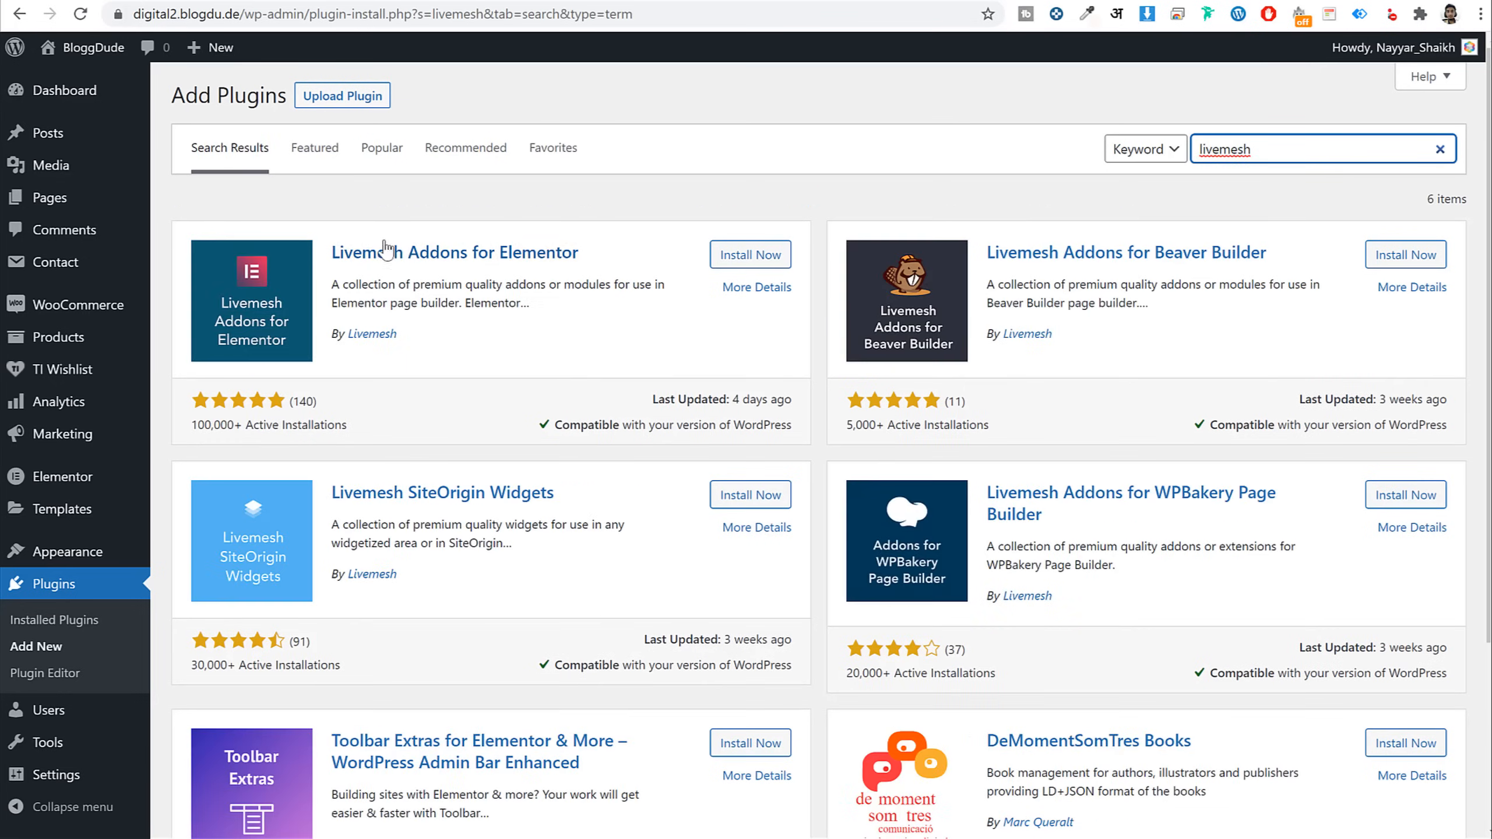
click(750, 255)
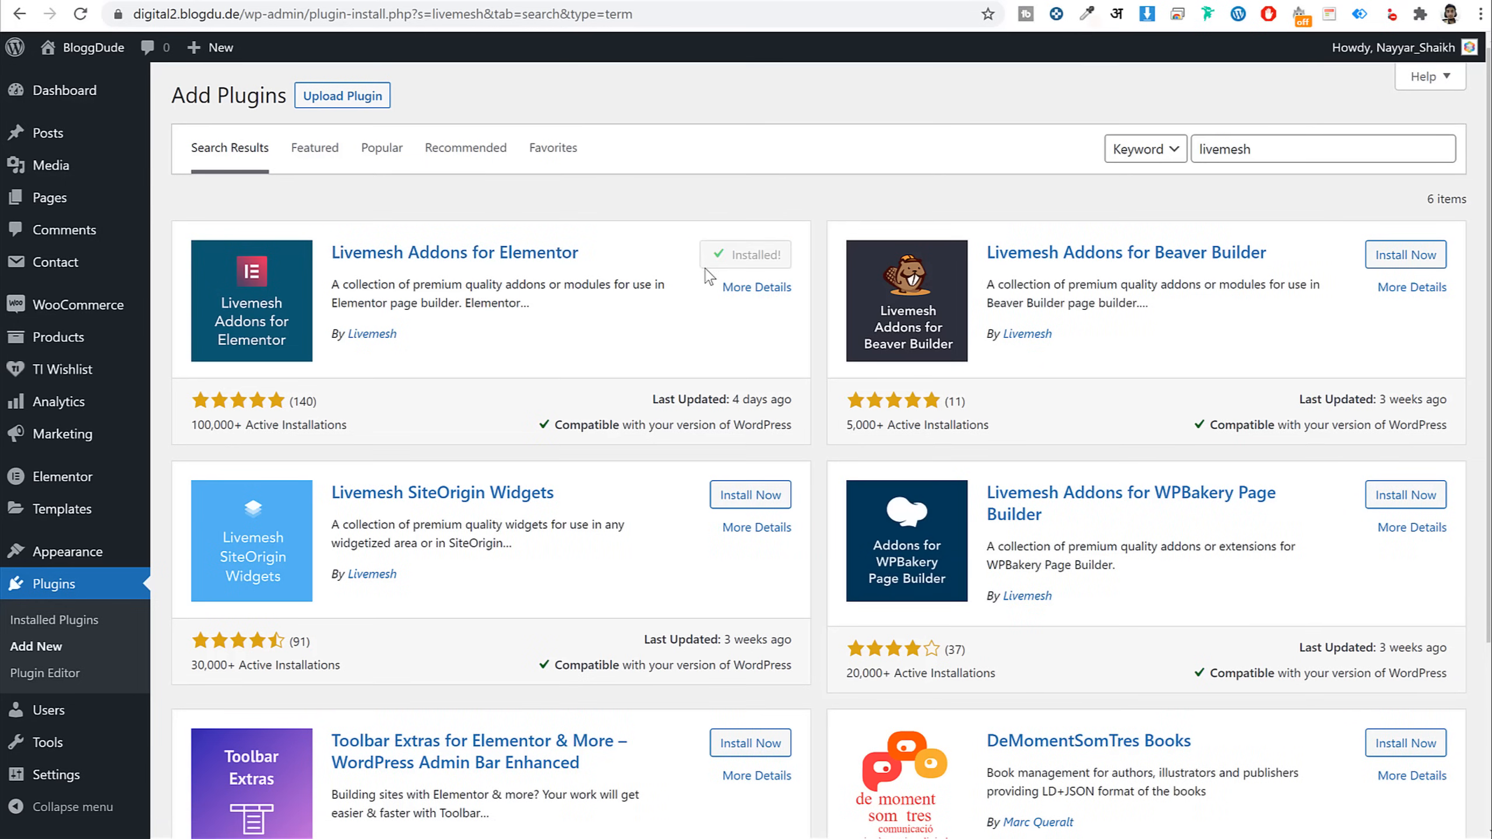
click(733, 265)
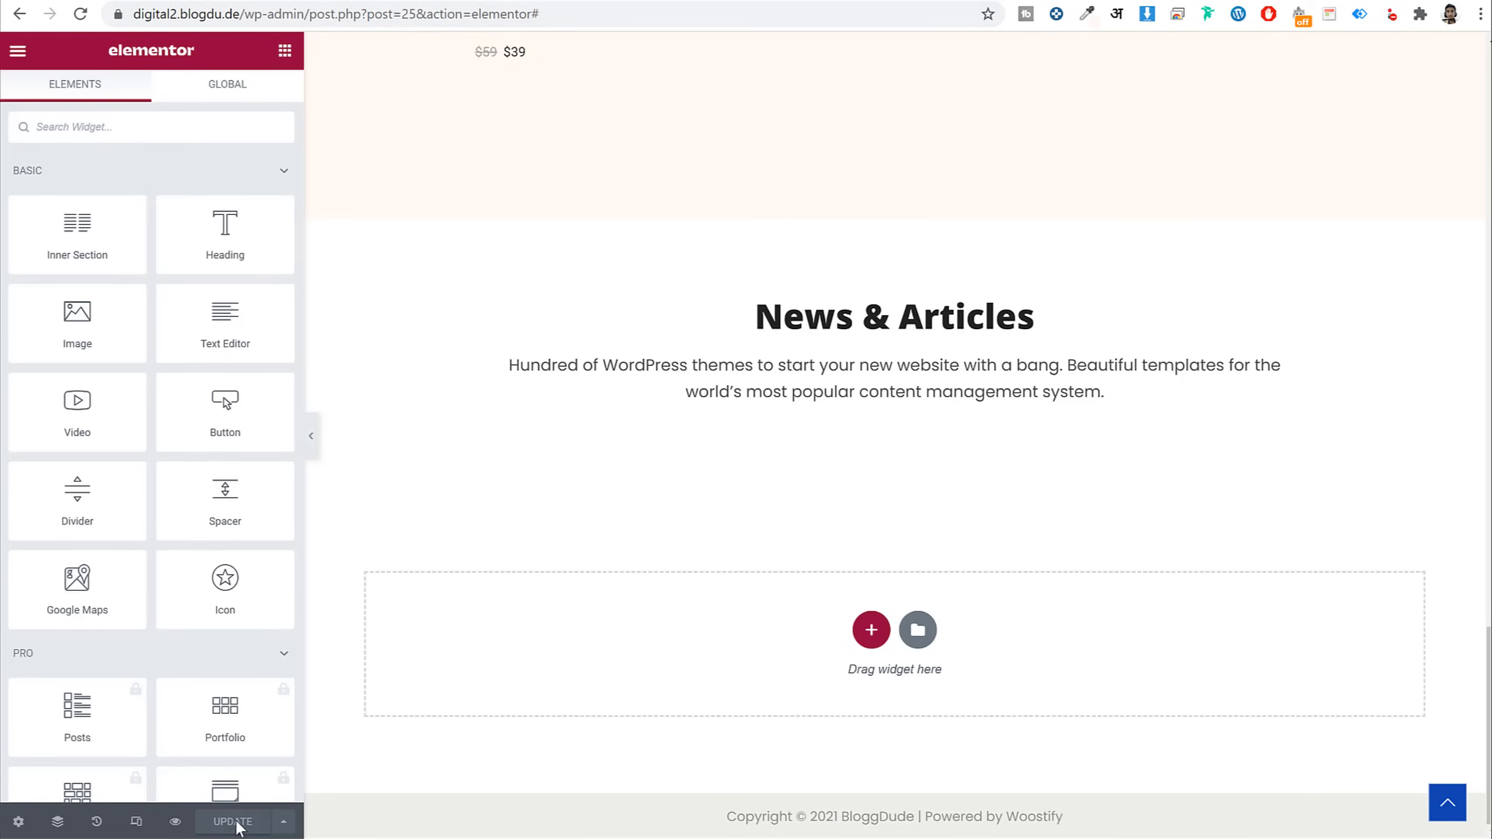
Reload the editor and drag a Posts Grid widget under News & Articles
click(81, 15)
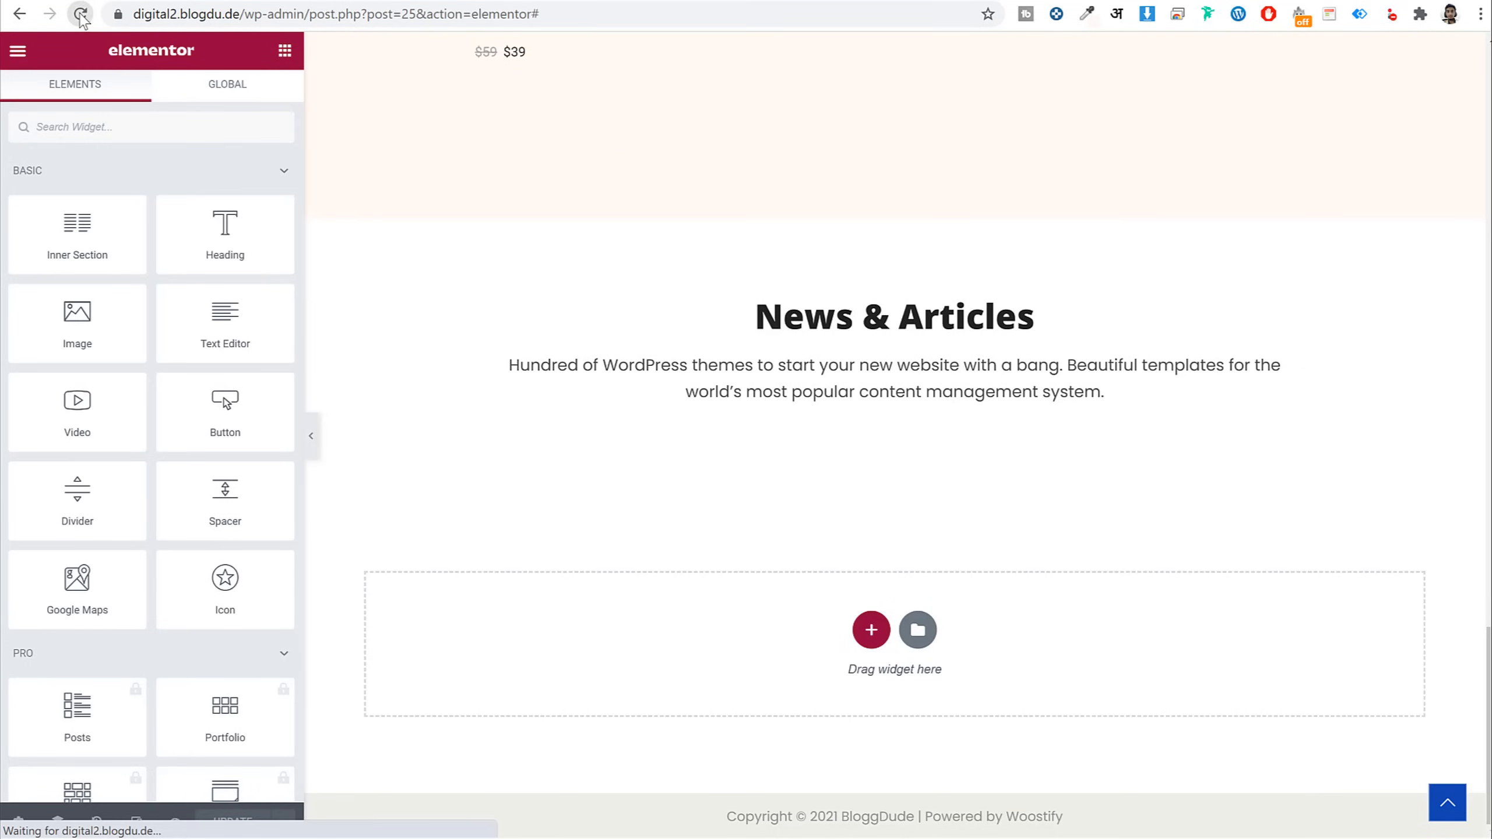
scroll(916, 237, down, 15)
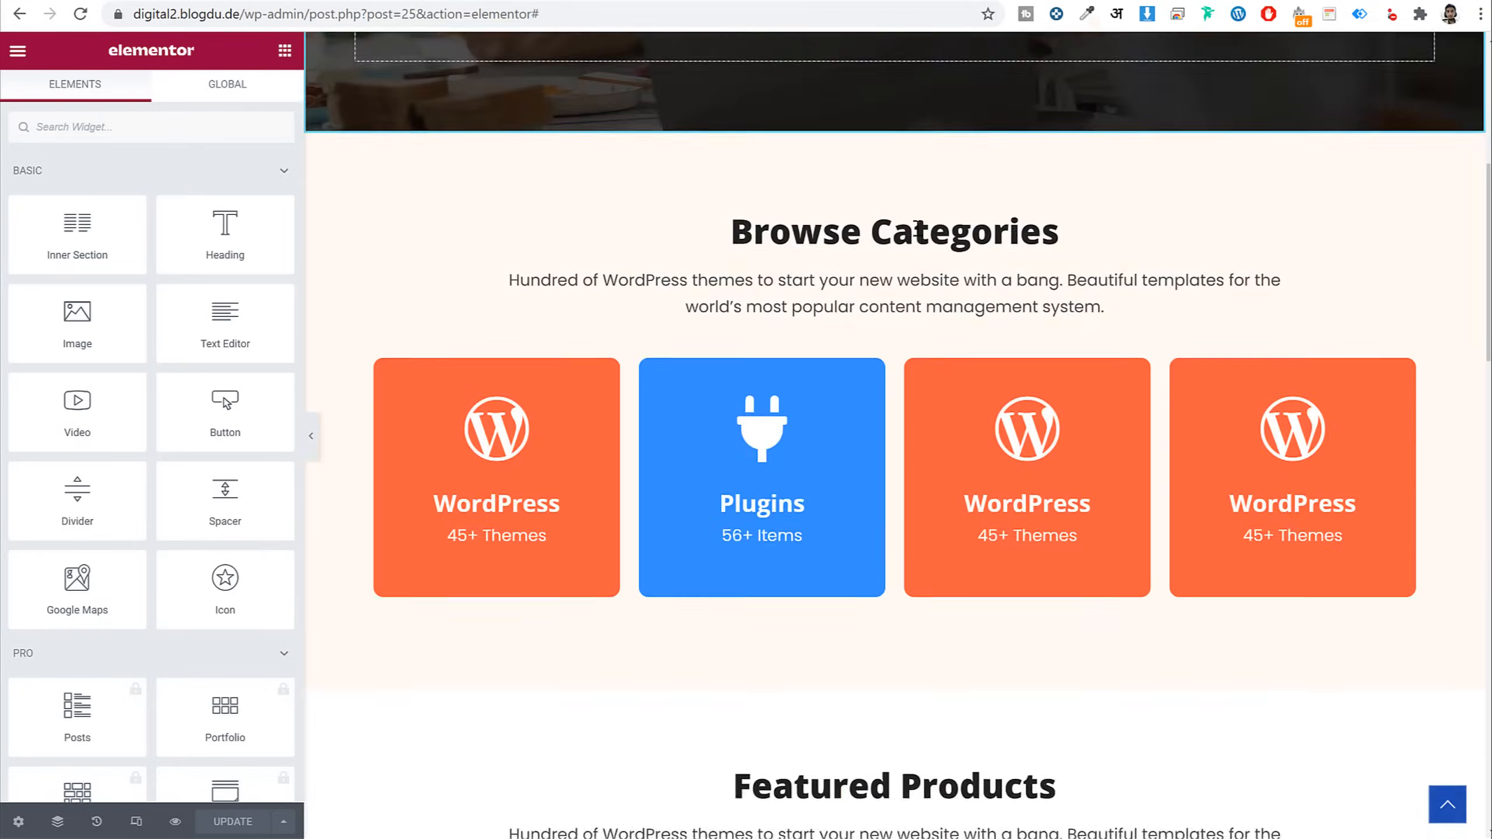
scroll(919, 247, down, 5)
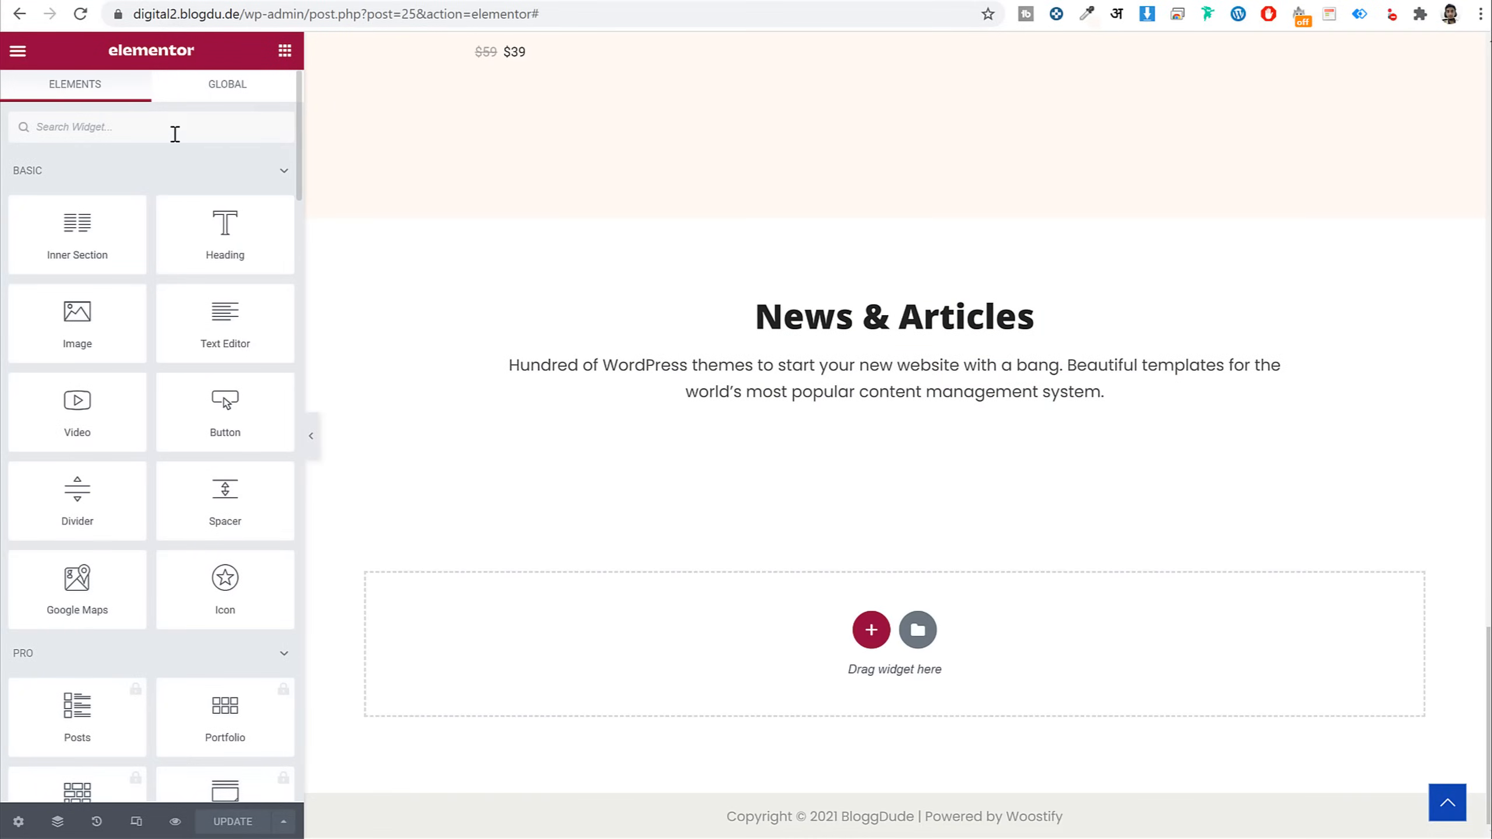
text(pos)
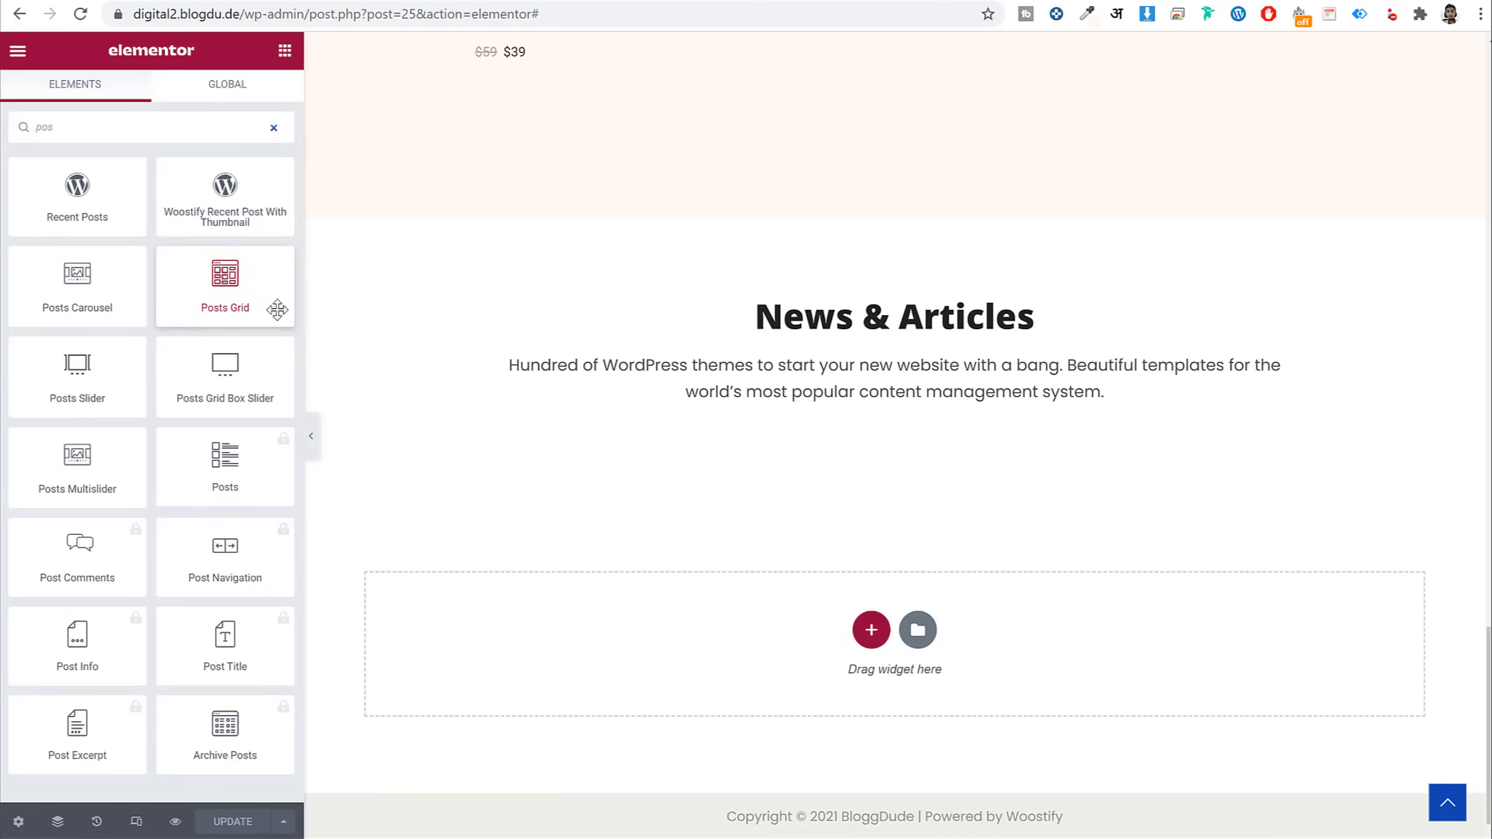
drag(254, 290, 841, 404)
scroll(660, 510, down, 4)
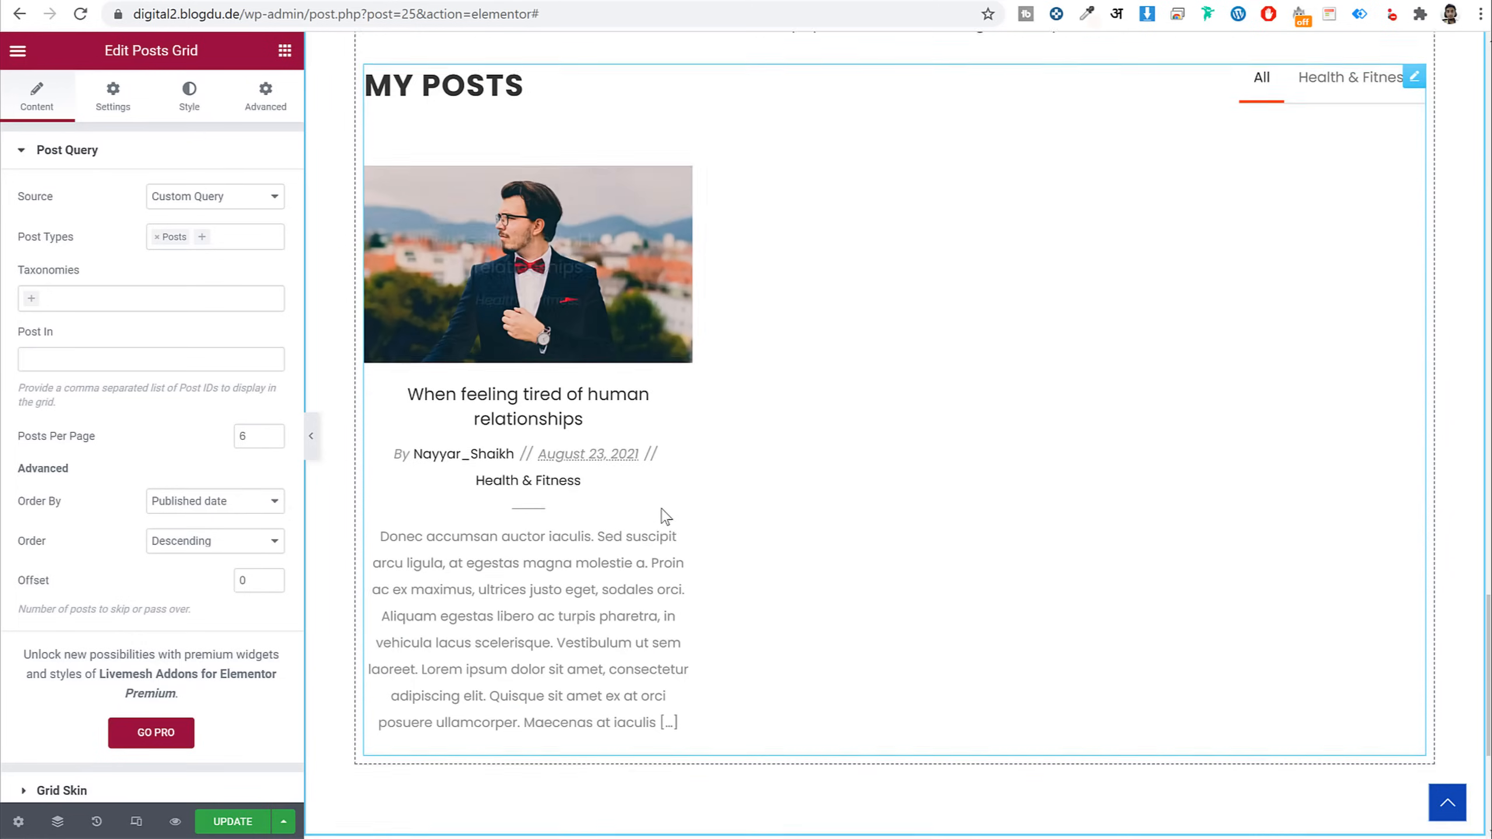
scroll(659, 509, up, 2)
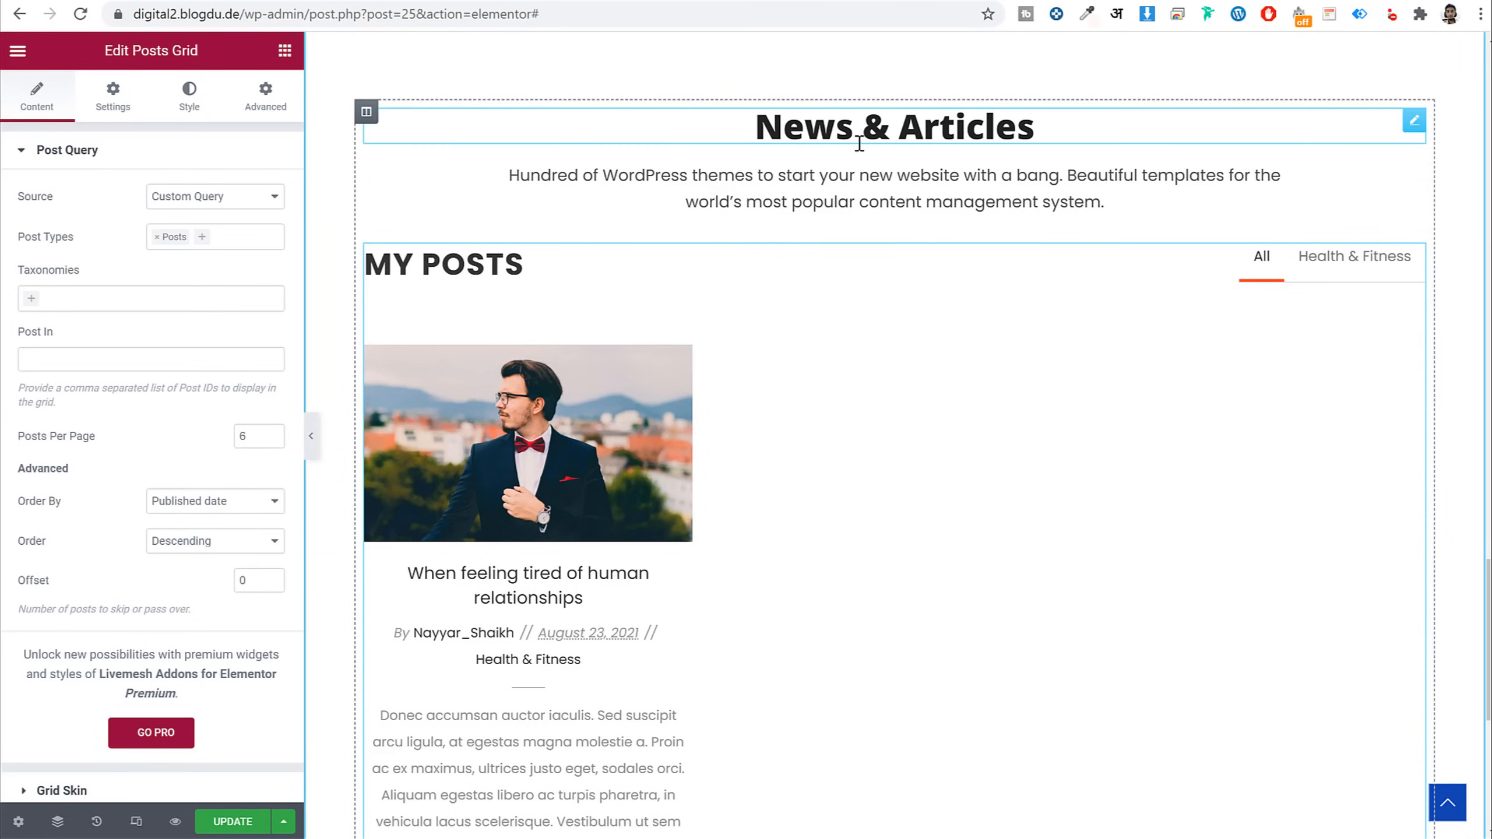
Remove the My Posts grid heading and turn off the category filter bar
click(112, 97)
click(219, 195)
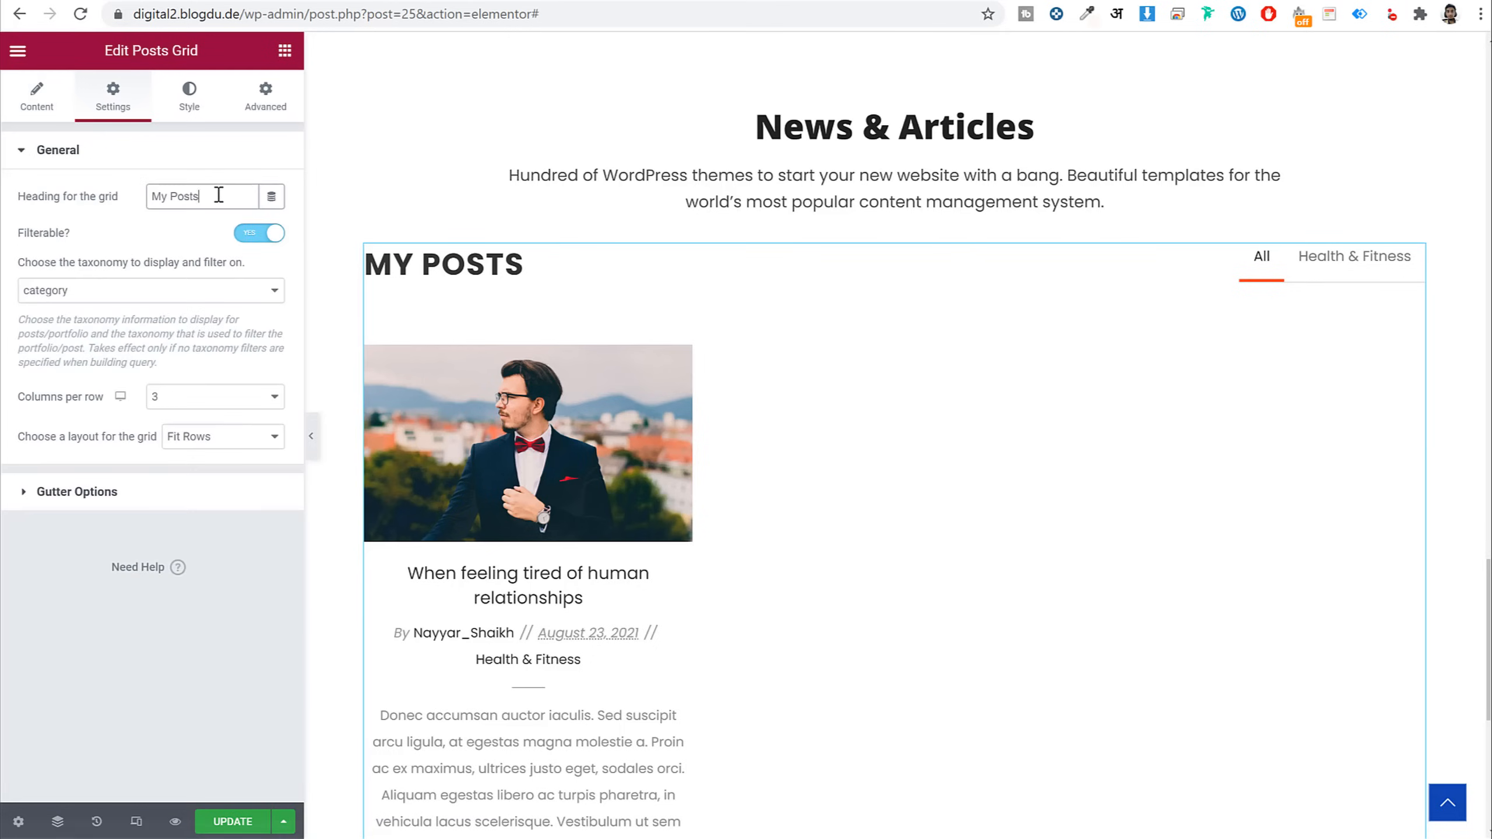
key(BackSpace)
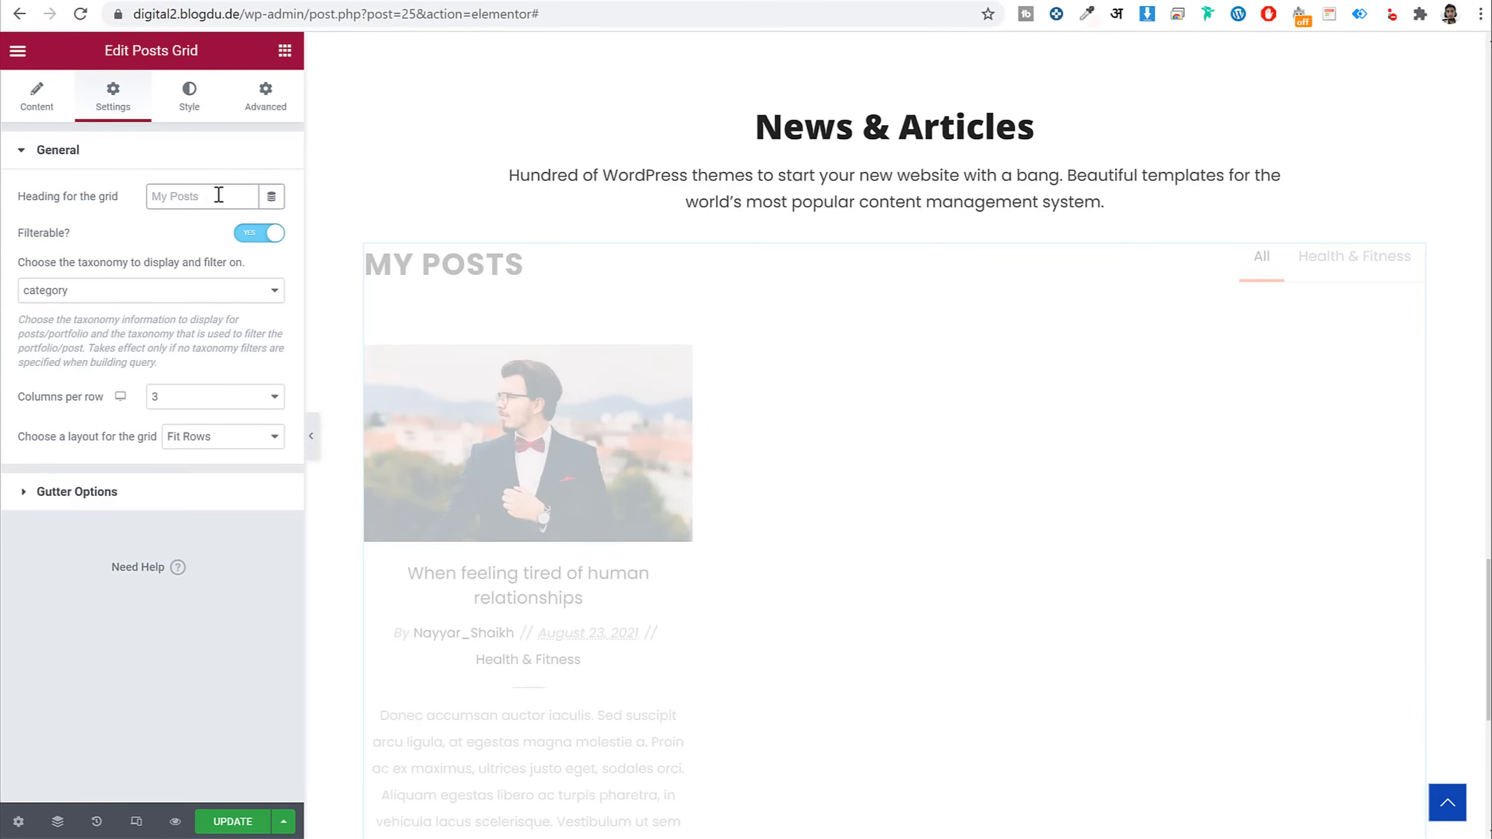
click(912, 269)
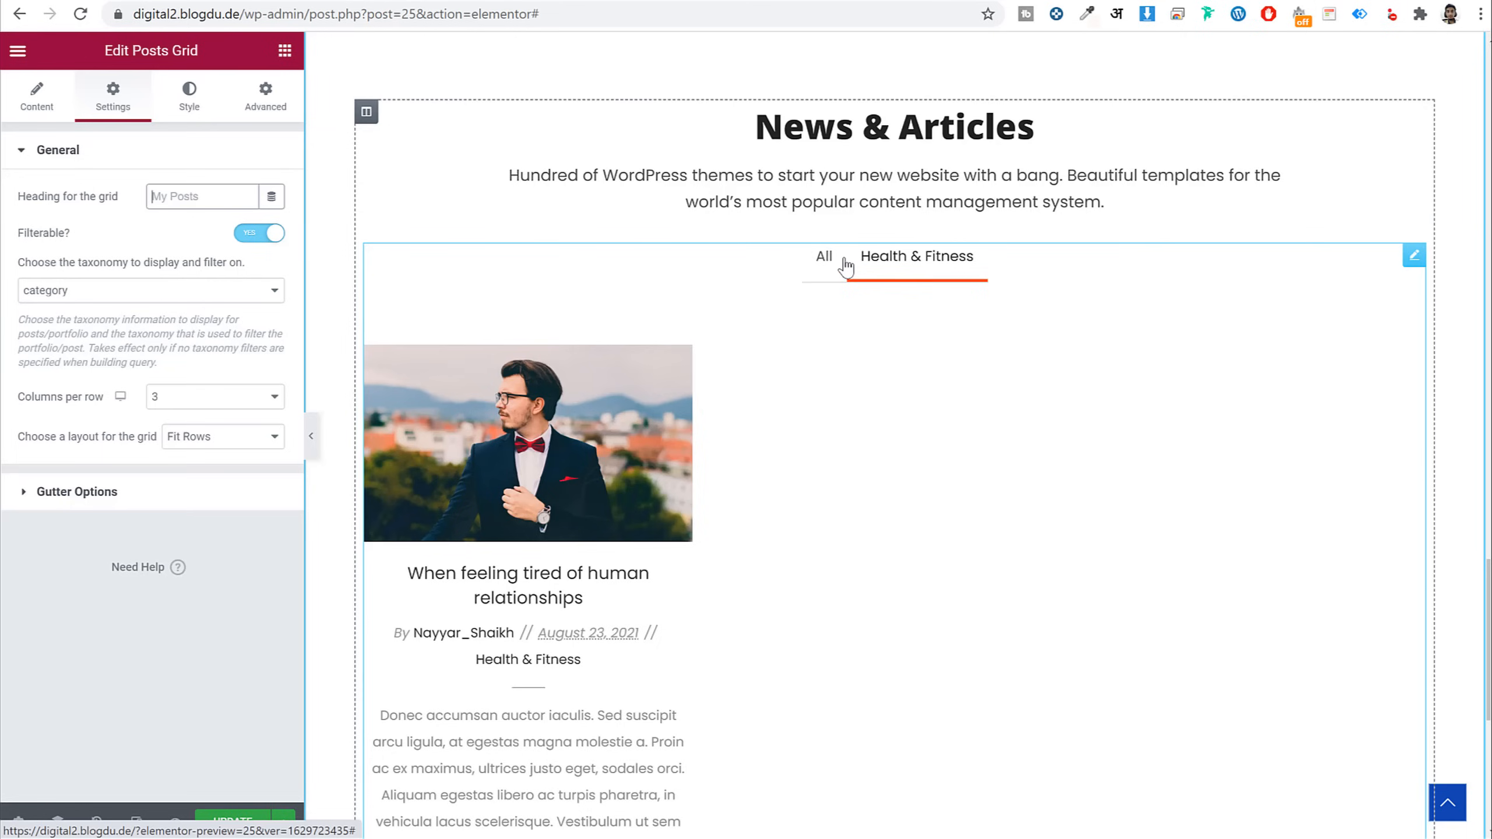
click(257, 235)
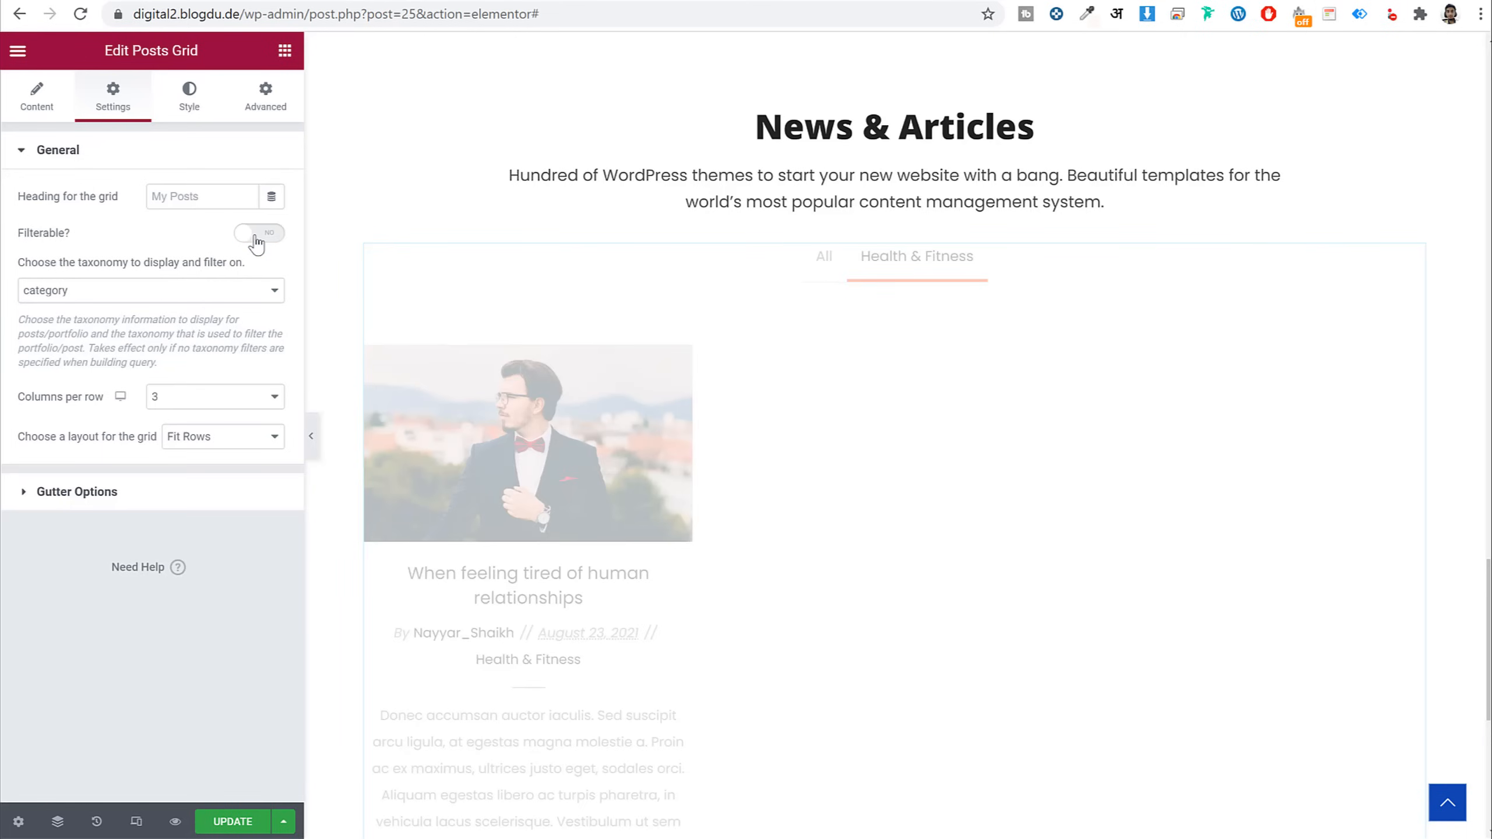
scroll(791, 421, down, 5)
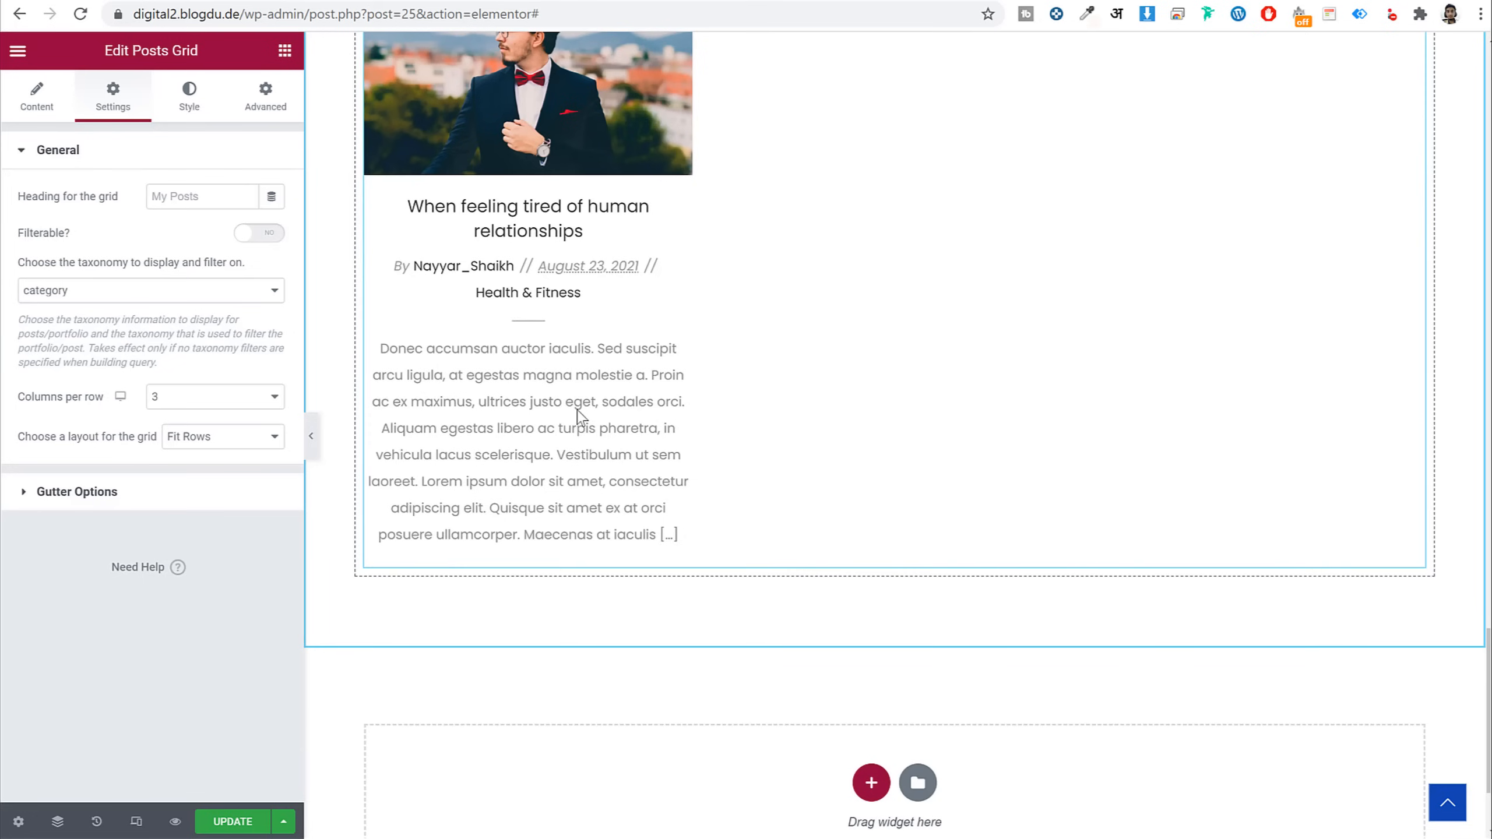
scroll(581, 416, up, 2)
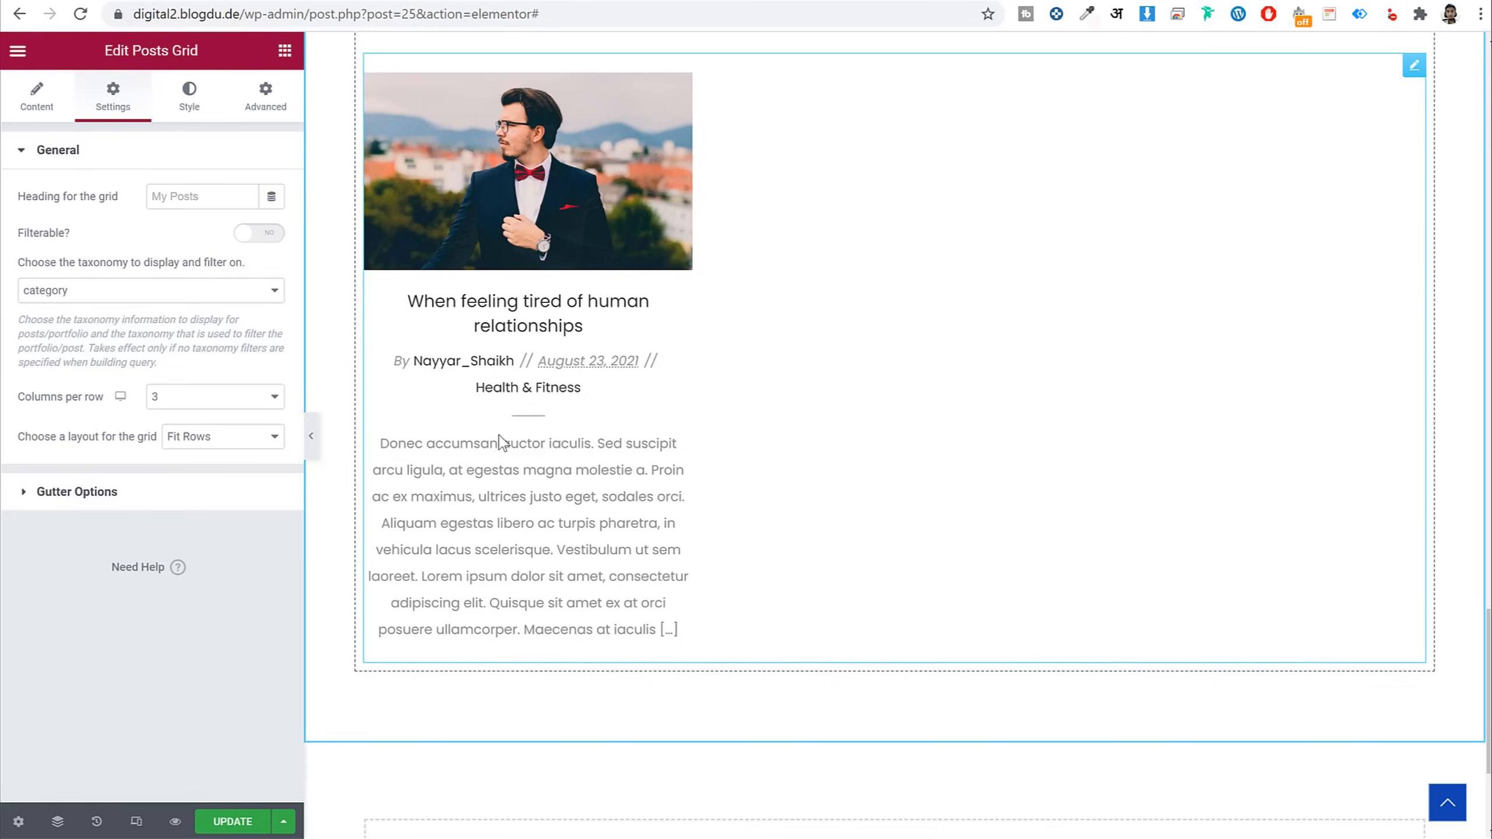
Hide post excerpts in the grid's post content display options
click(33, 109)
scroll(170, 505, down, 3)
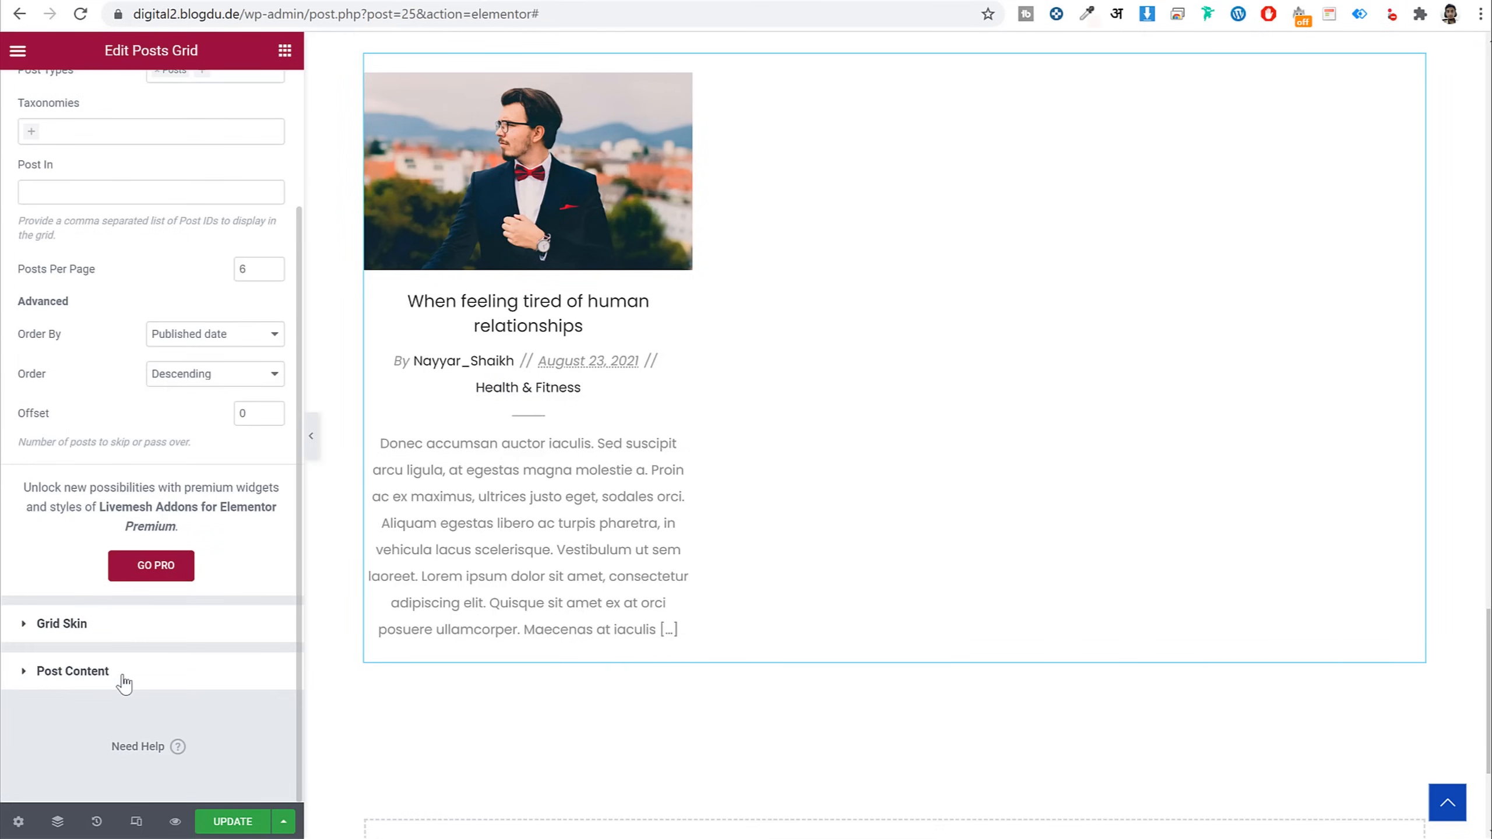
click(73, 671)
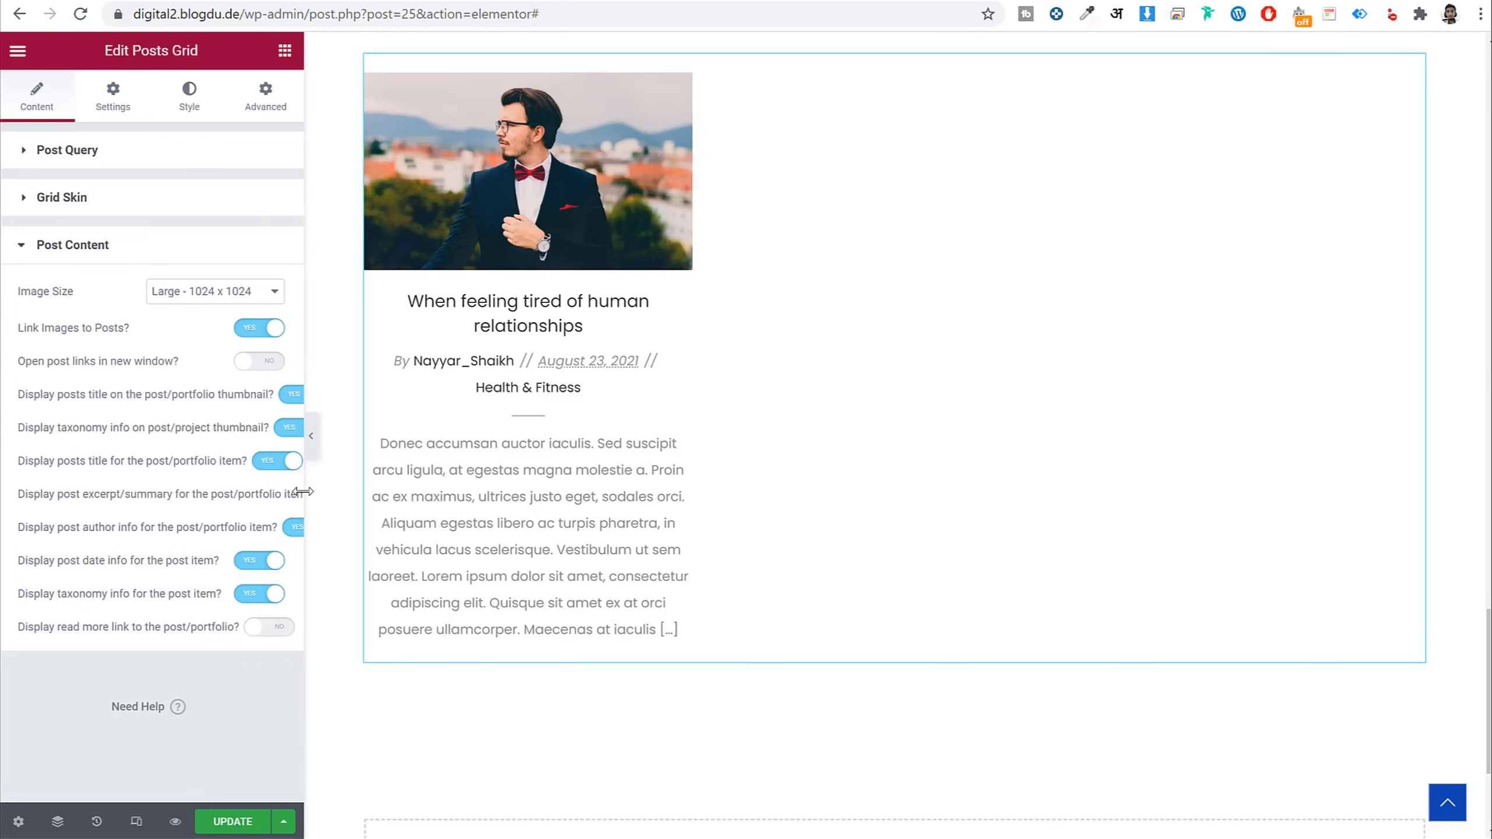
drag(303, 492, 448, 494)
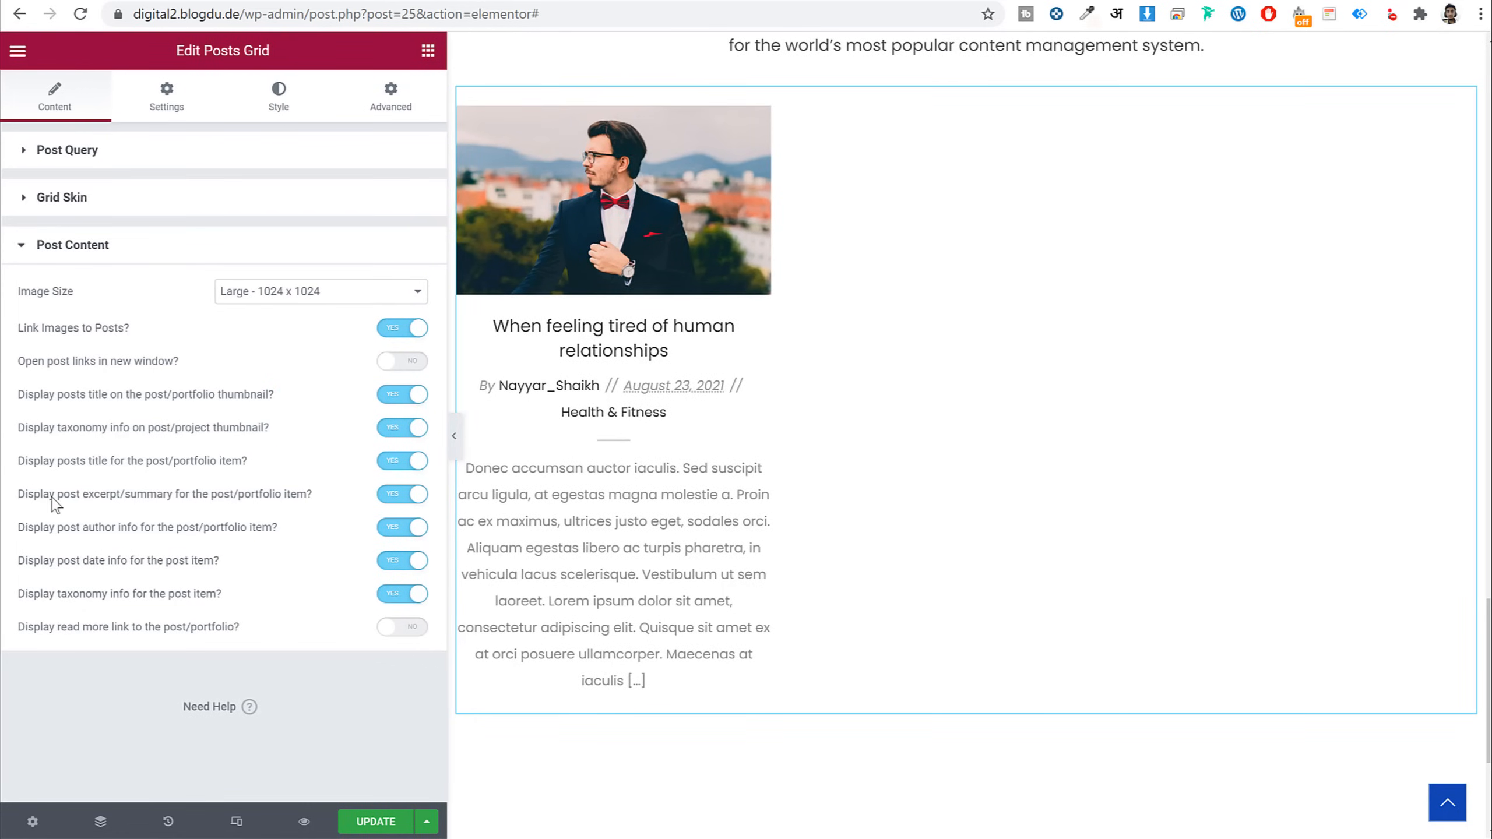
drag(53, 499, 275, 498)
click(402, 497)
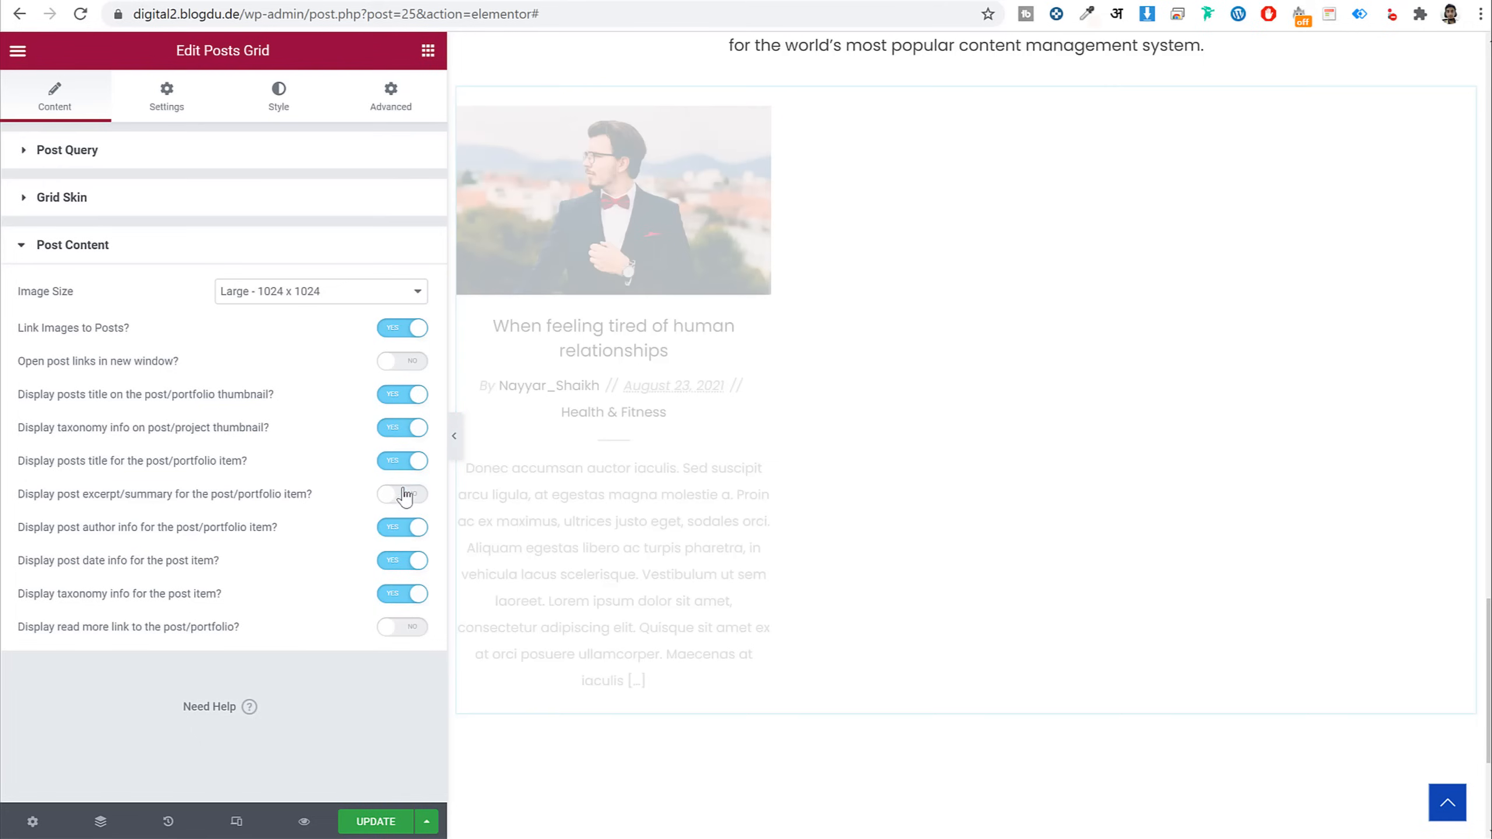
drag(444, 438, 281, 481)
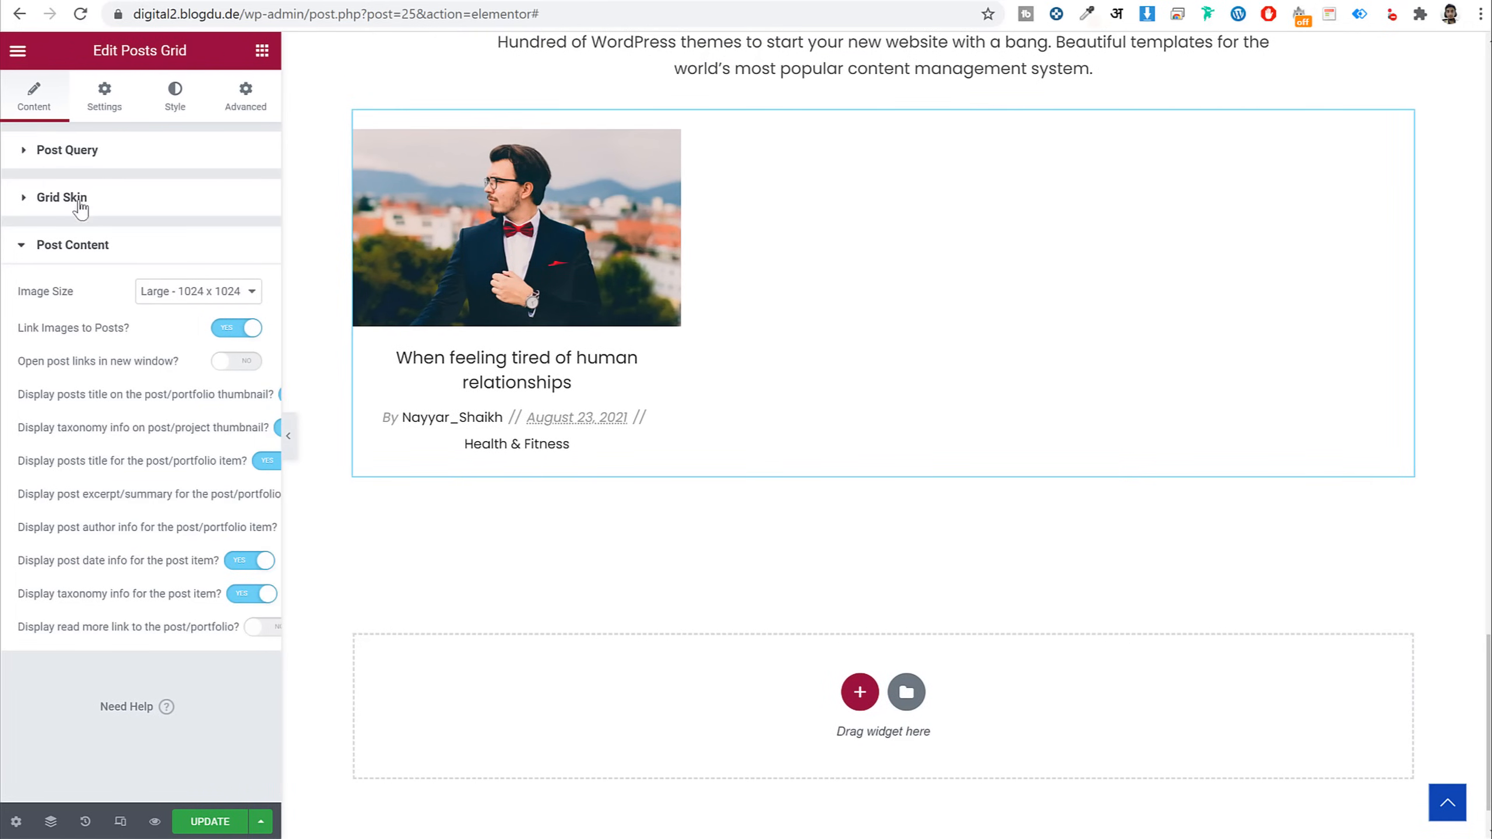
Set posts per page to 3 and update the page
click(66, 152)
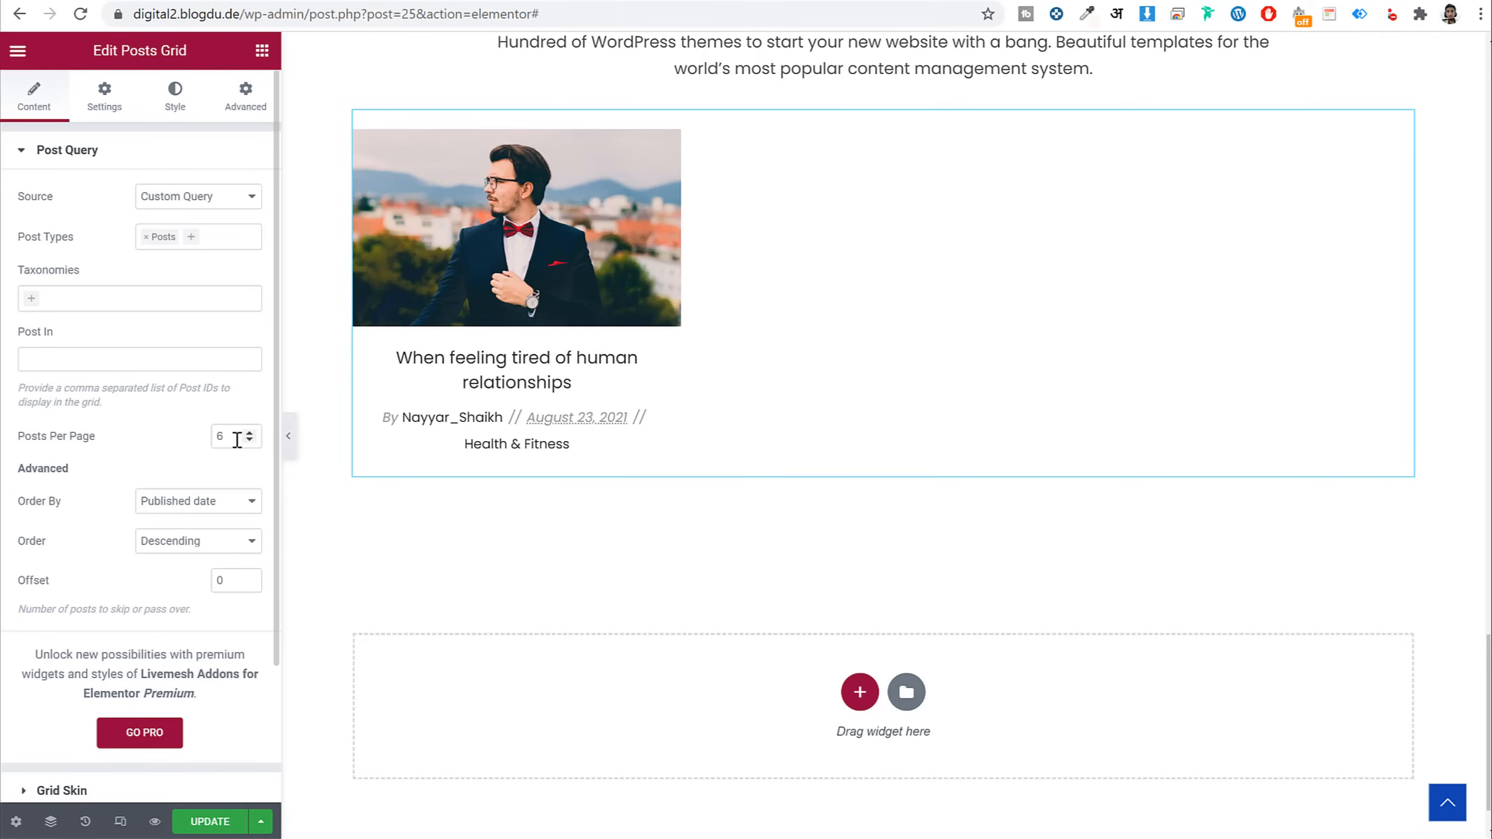
drag(236, 439, 133, 442)
text(3)
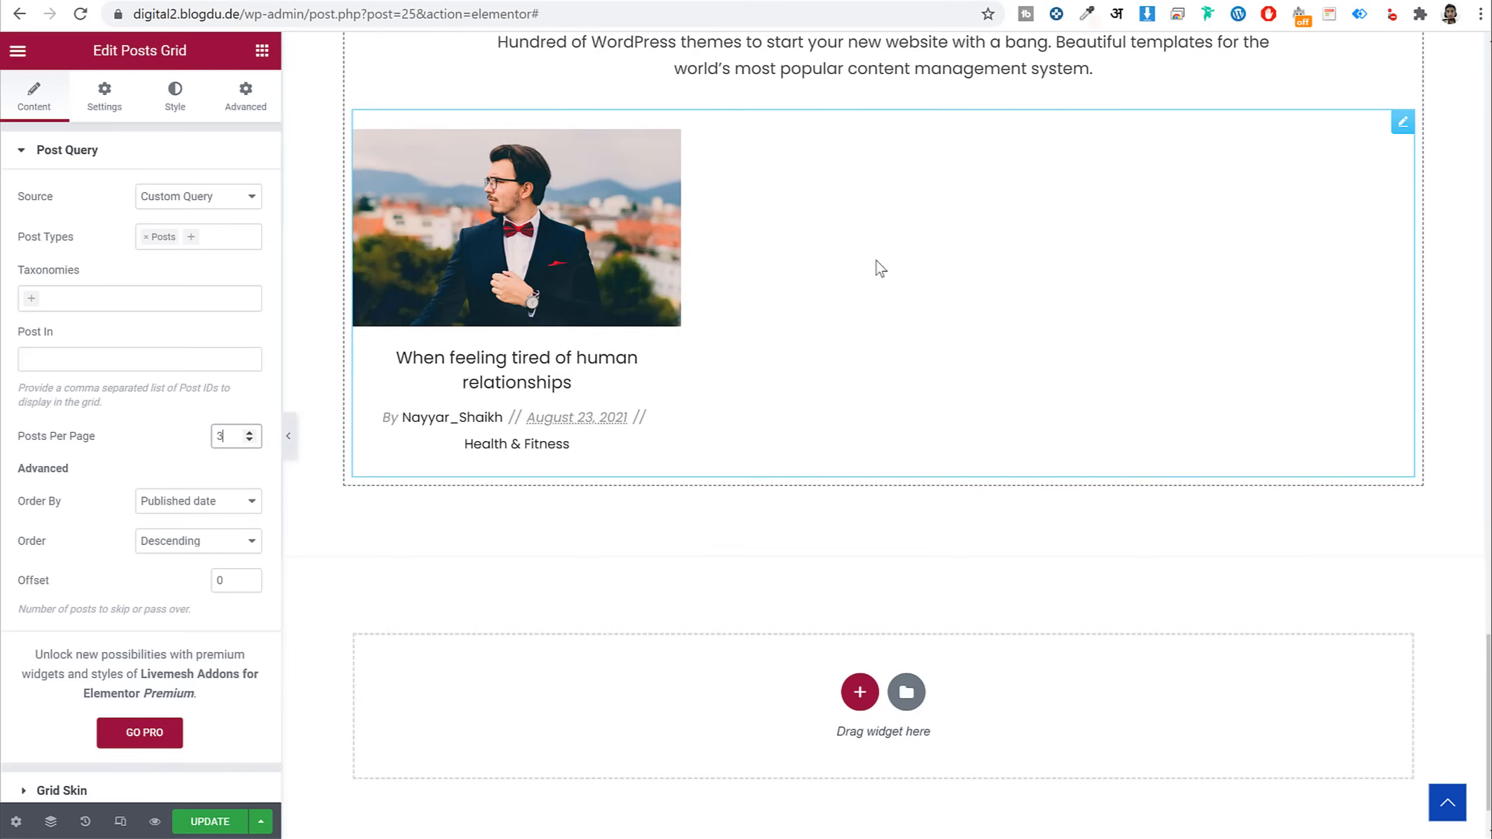
click(210, 822)
scroll(976, 438, up, 10)
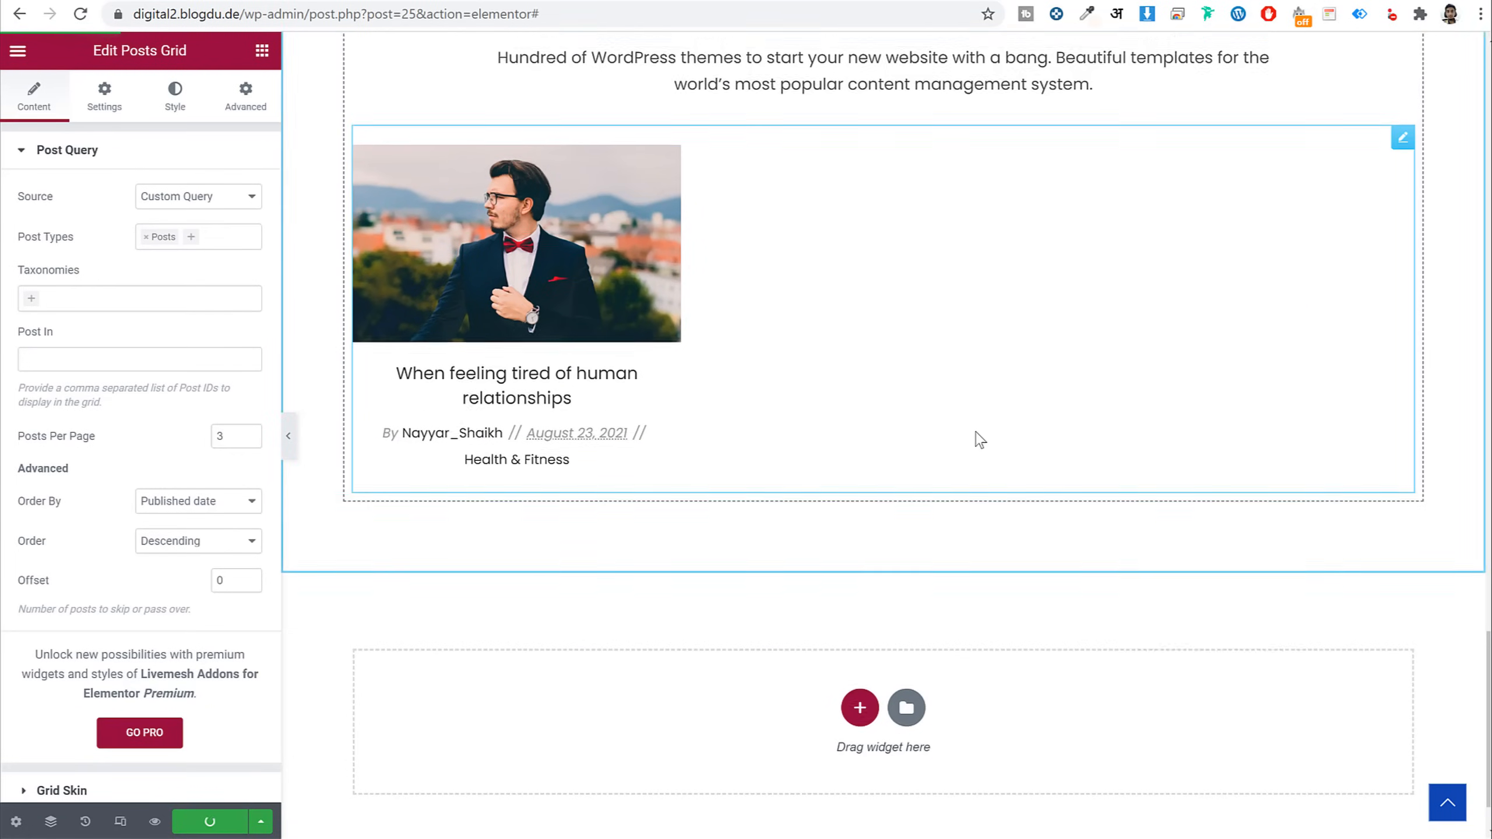
scroll(977, 437, up, 15)
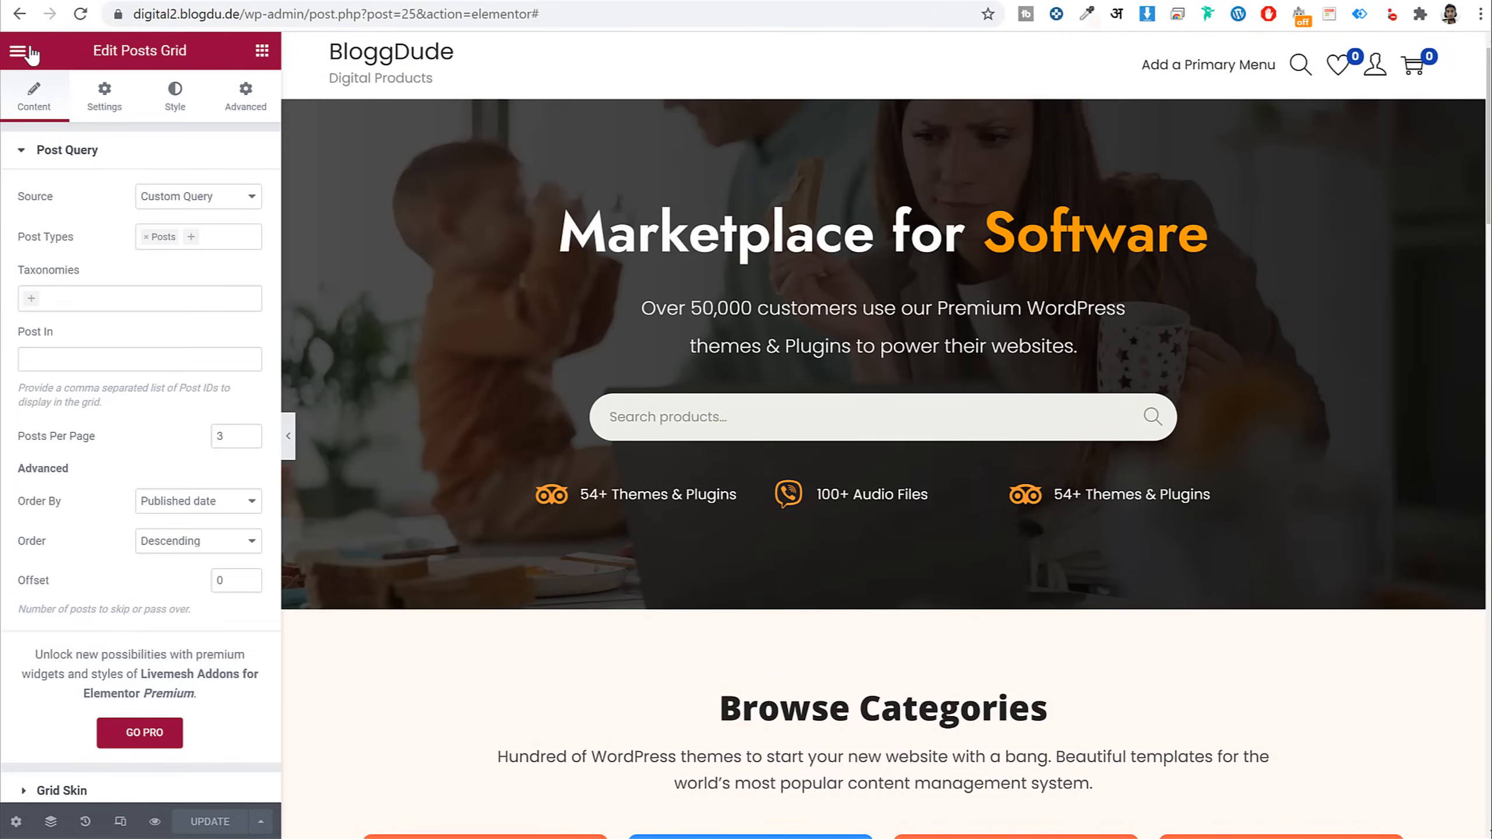
Exit Elementor to the dashboard, browse the front-end pages, and return to the admin dashboard
click(17, 52)
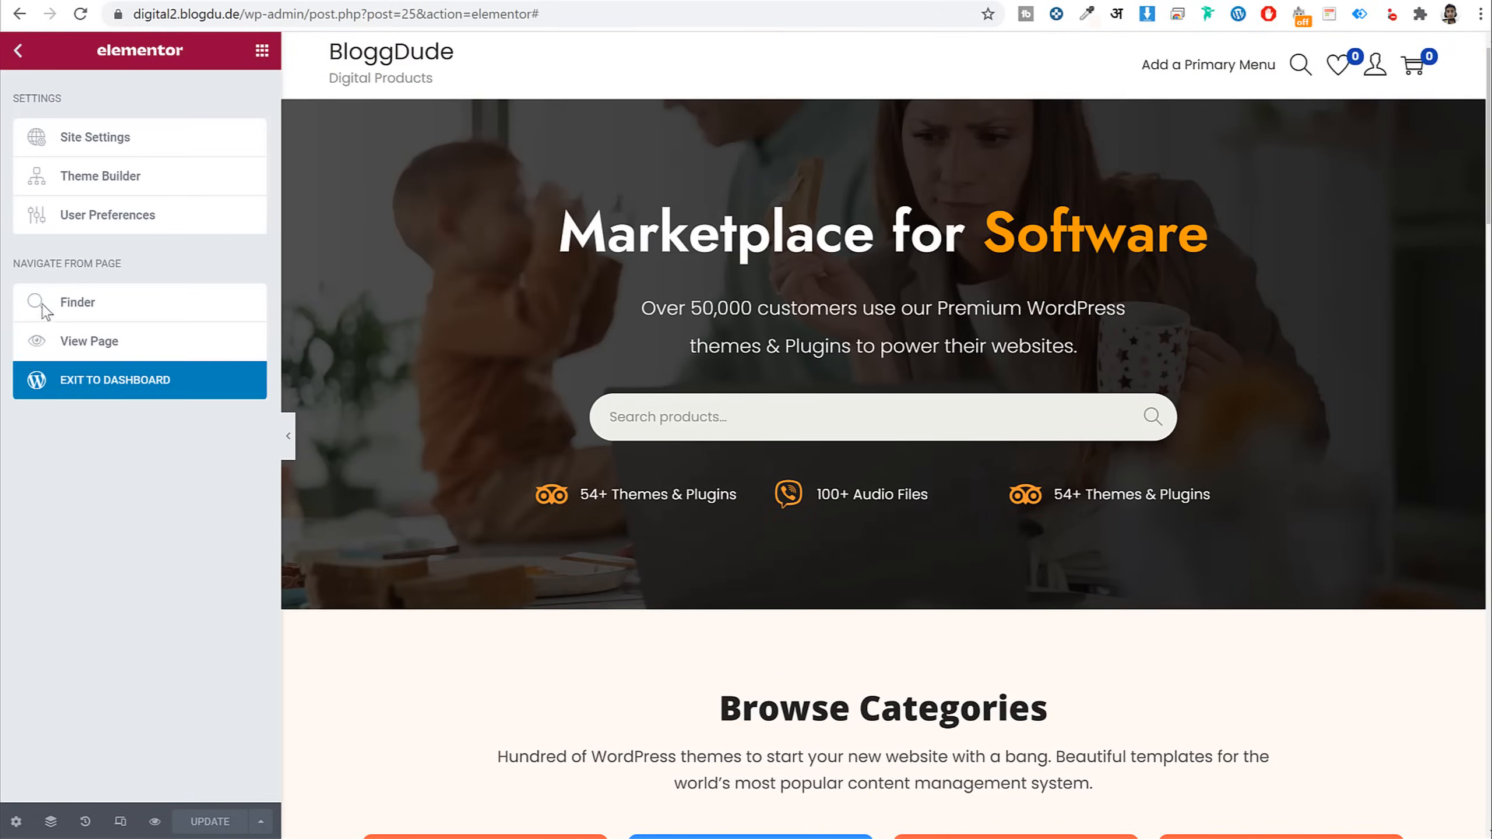
click(62, 382)
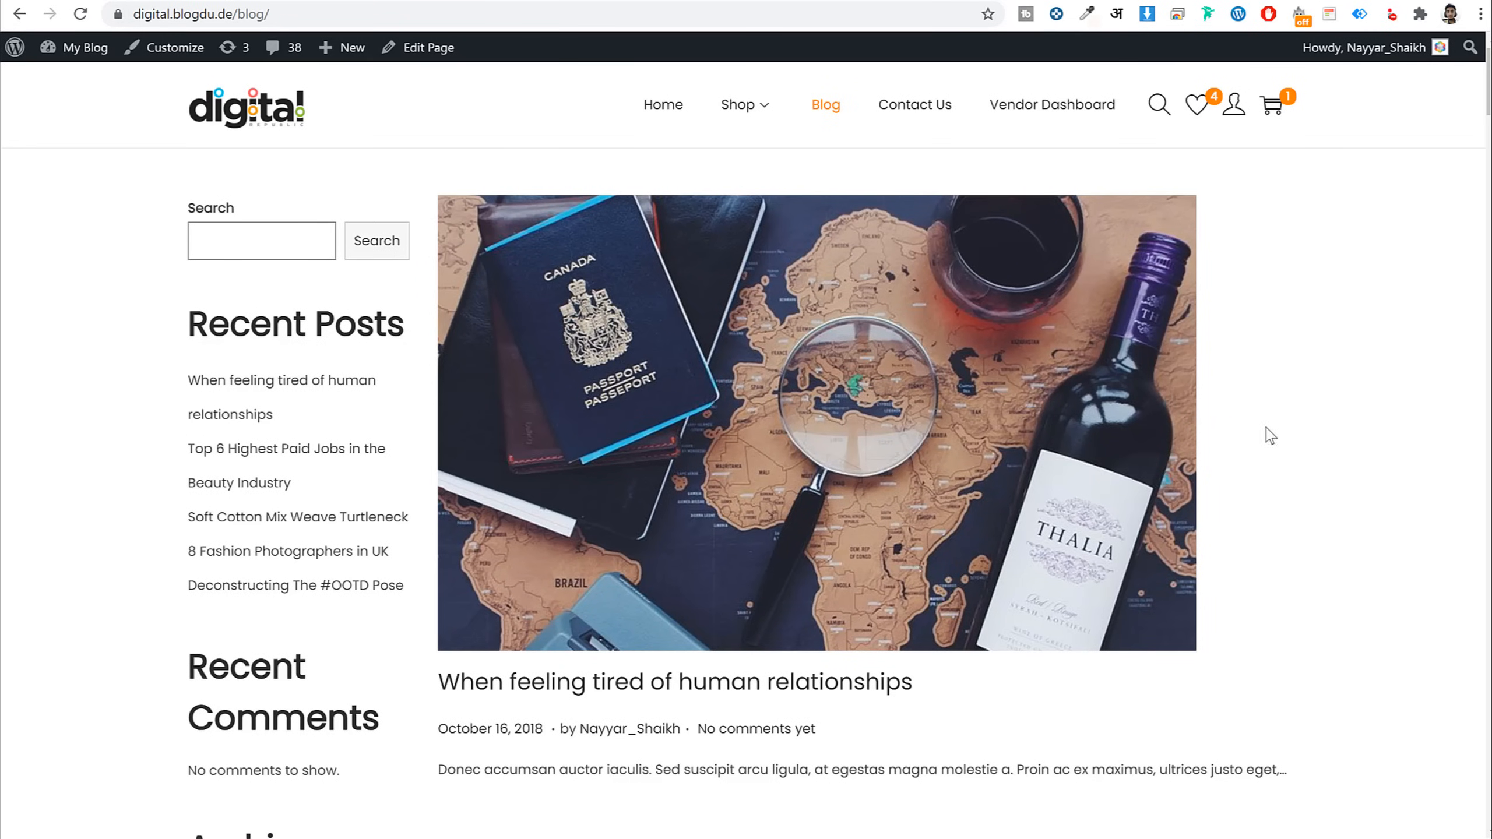
scroll(1270, 435, down, 20)
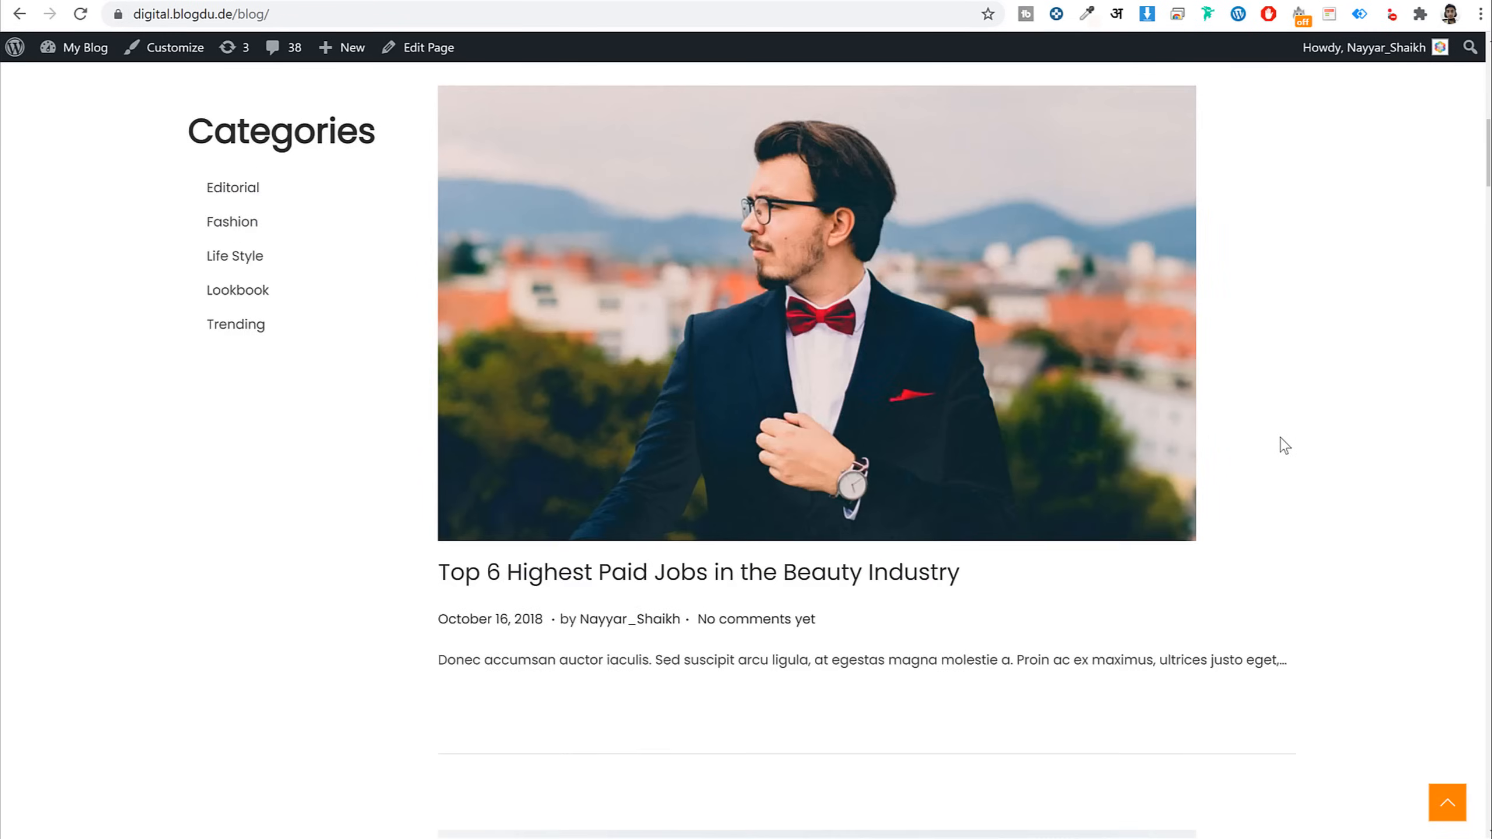
scroll(1285, 445, down, 18)
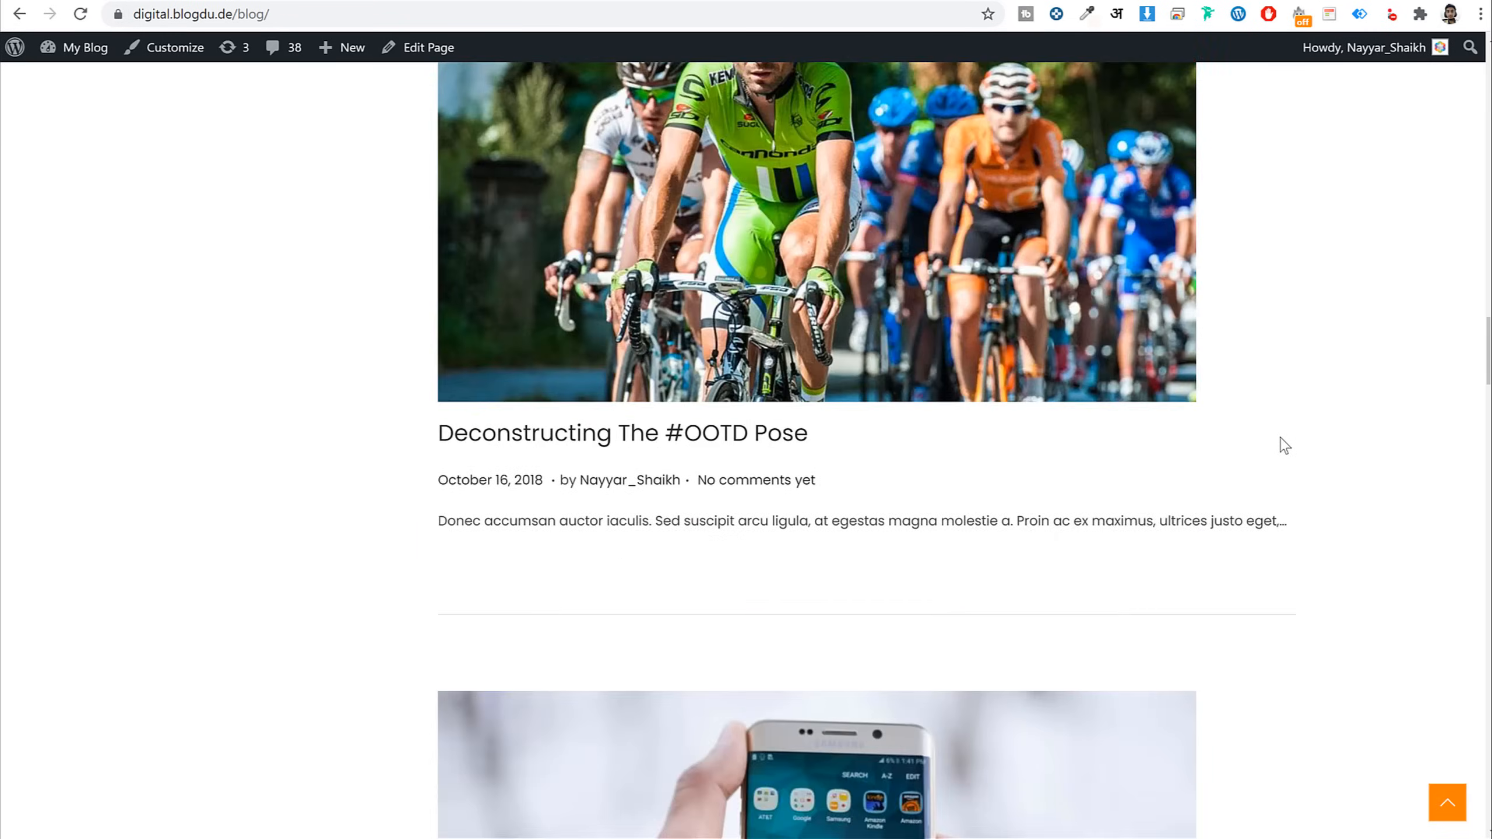
scroll(1283, 443, up, 20)
scroll(1282, 443, up, 1)
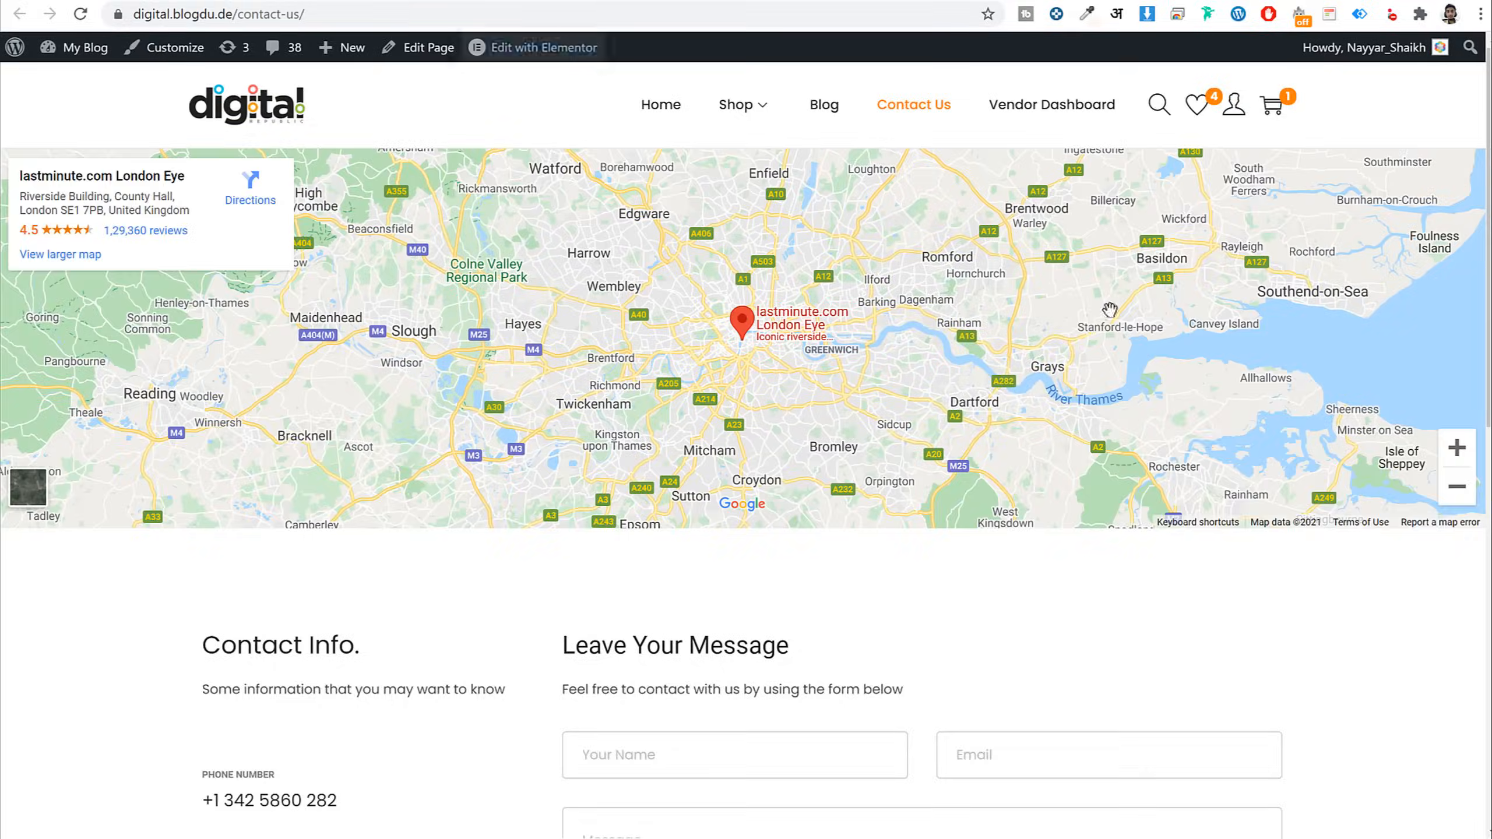
scroll(536, 250, down, 8)
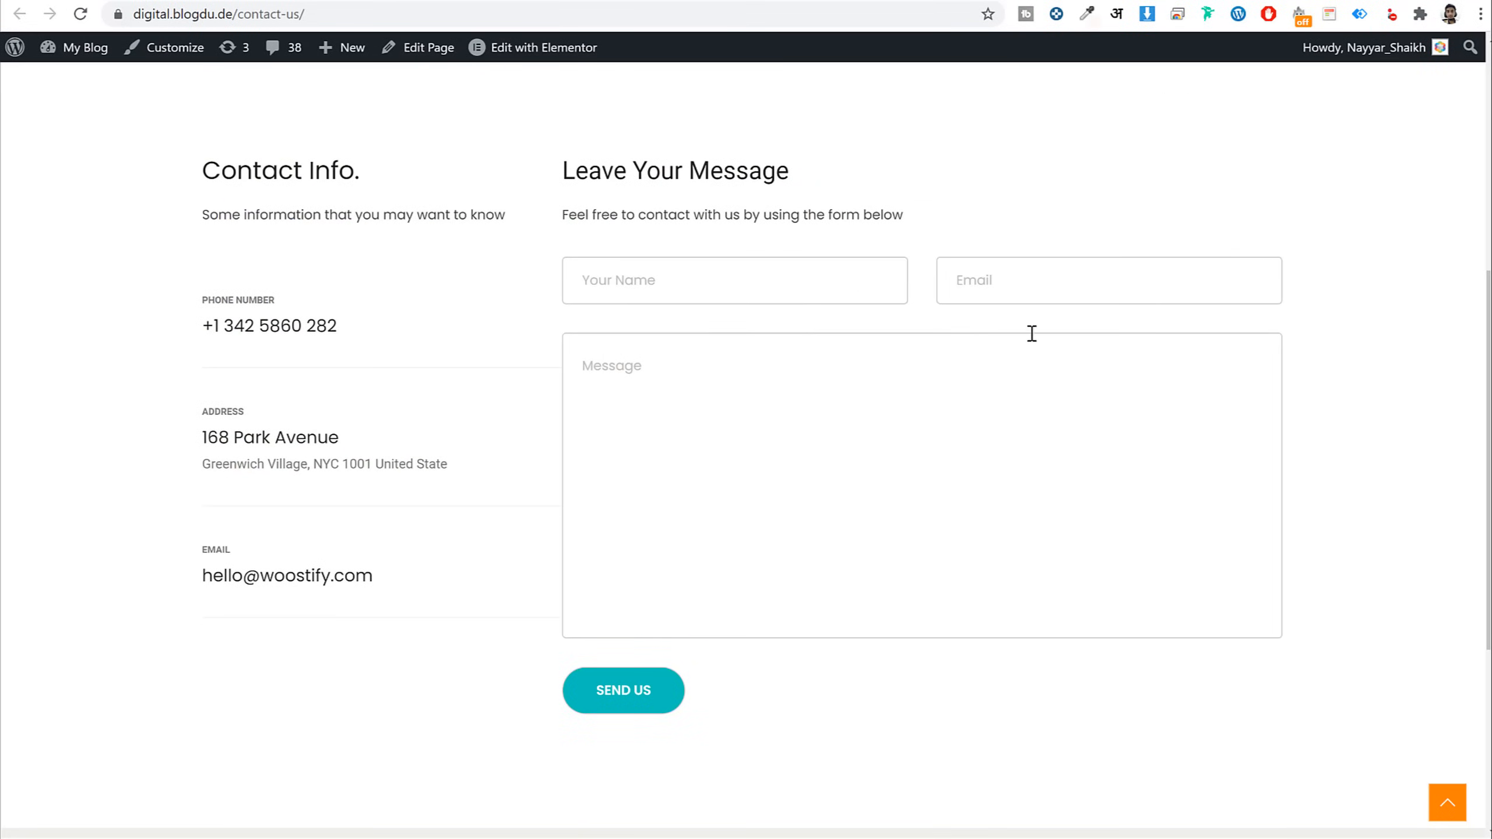
scroll(897, 443, up, 8)
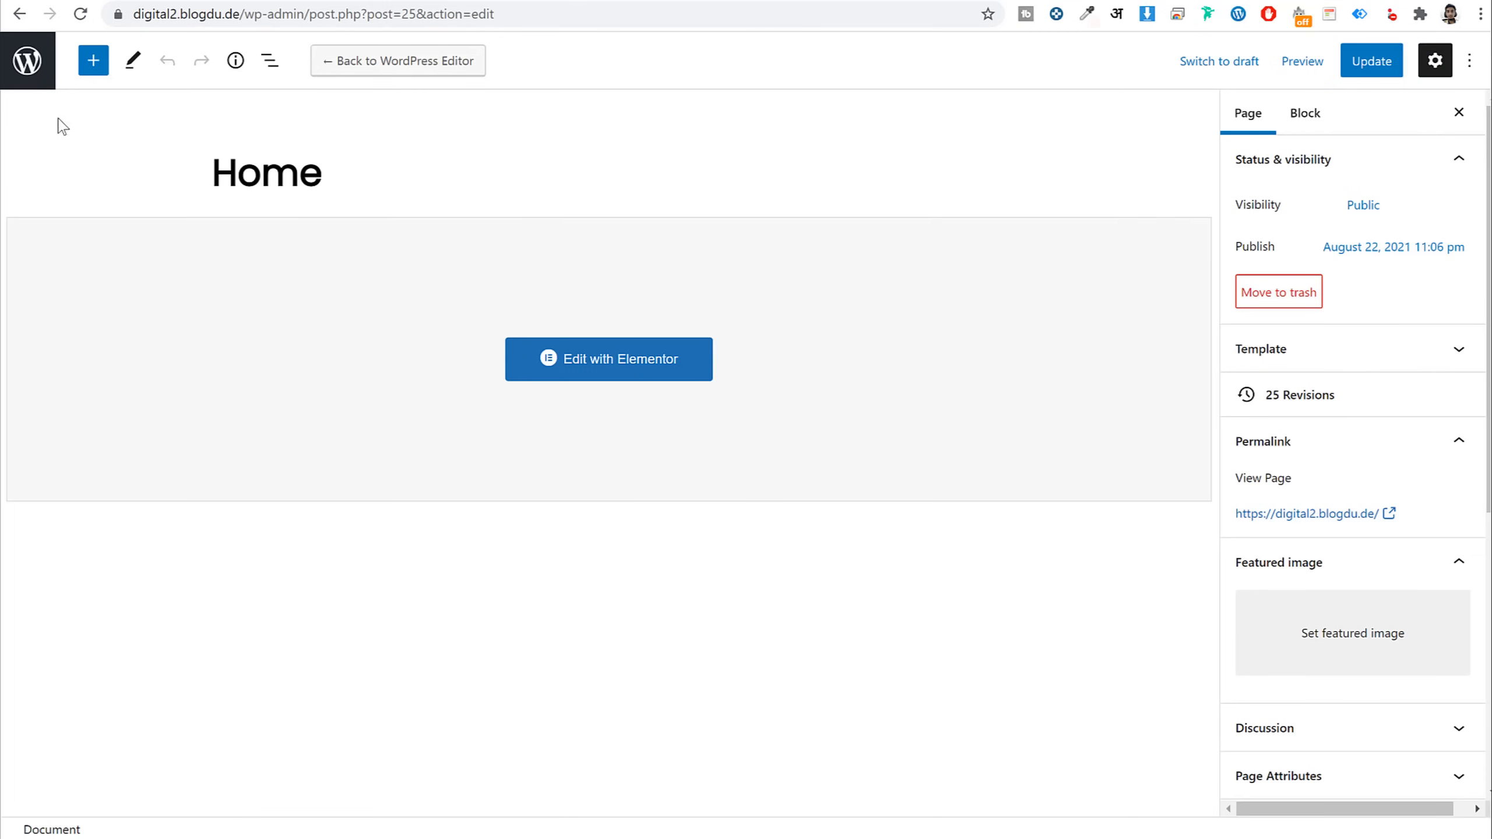
click(35, 69)
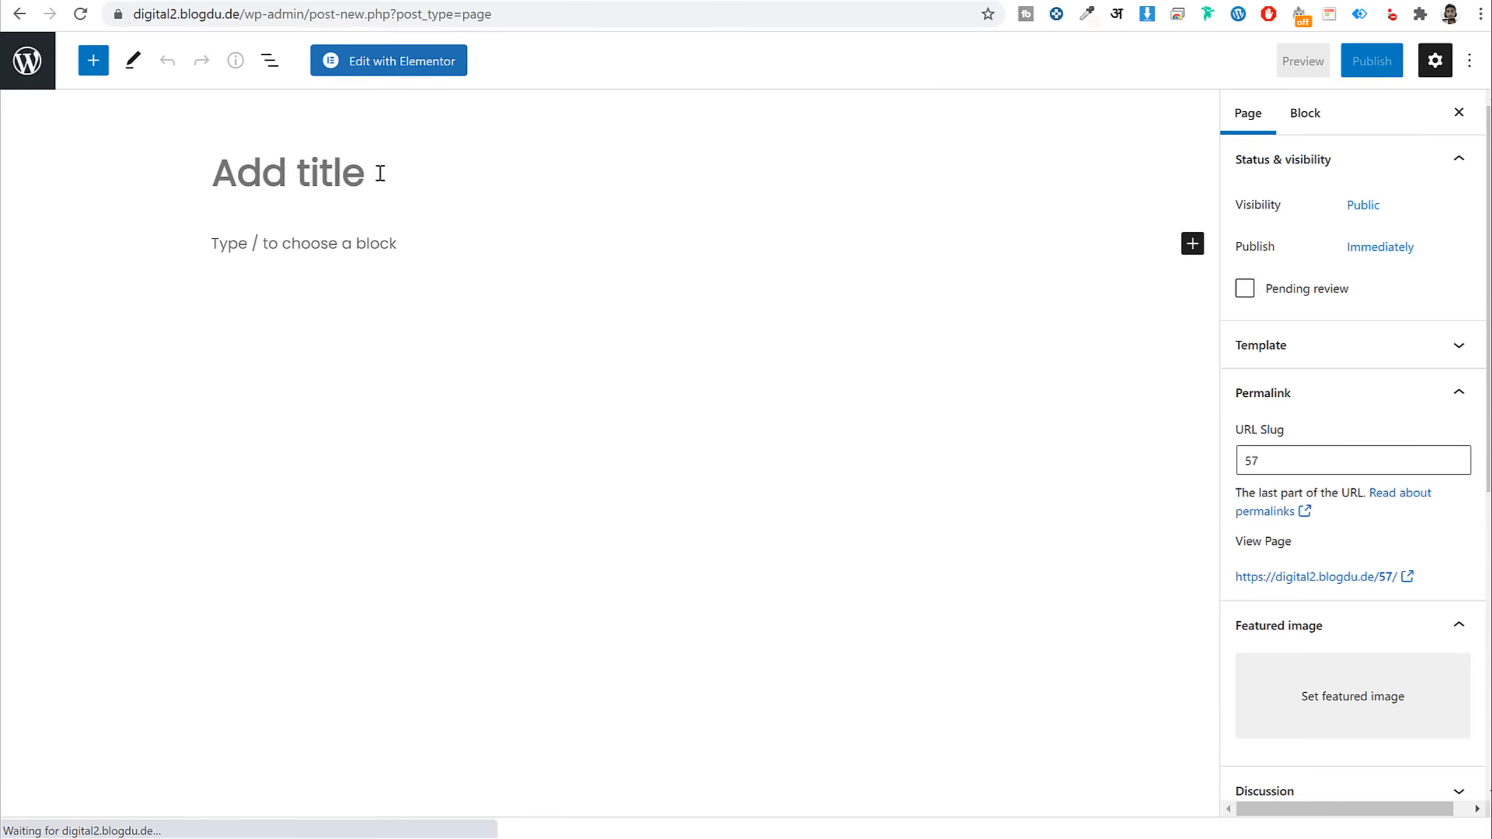
Title the new page 'Blog' and publish it
text(Blog)
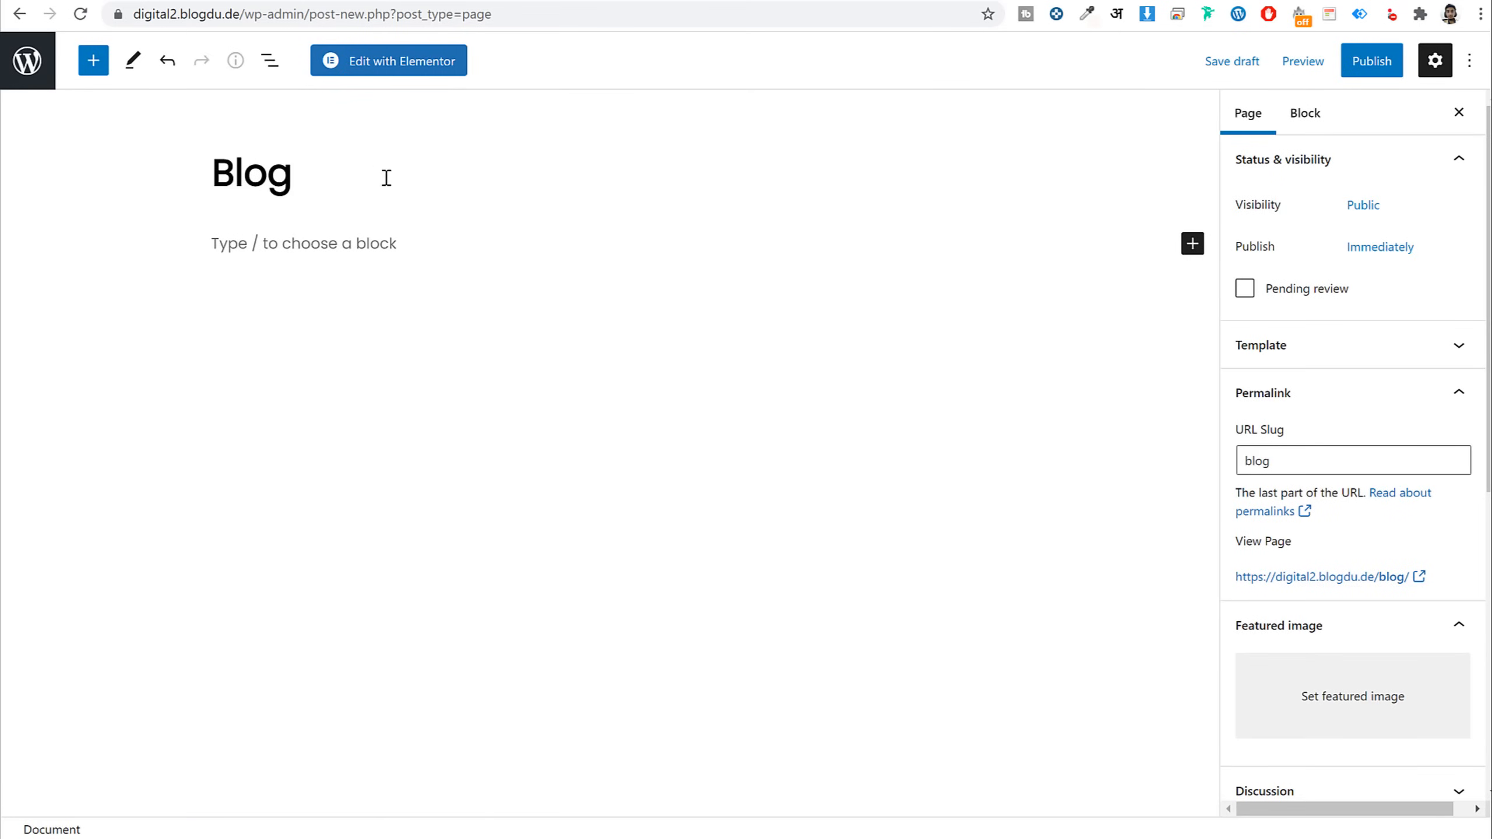
click(1368, 64)
click(1301, 69)
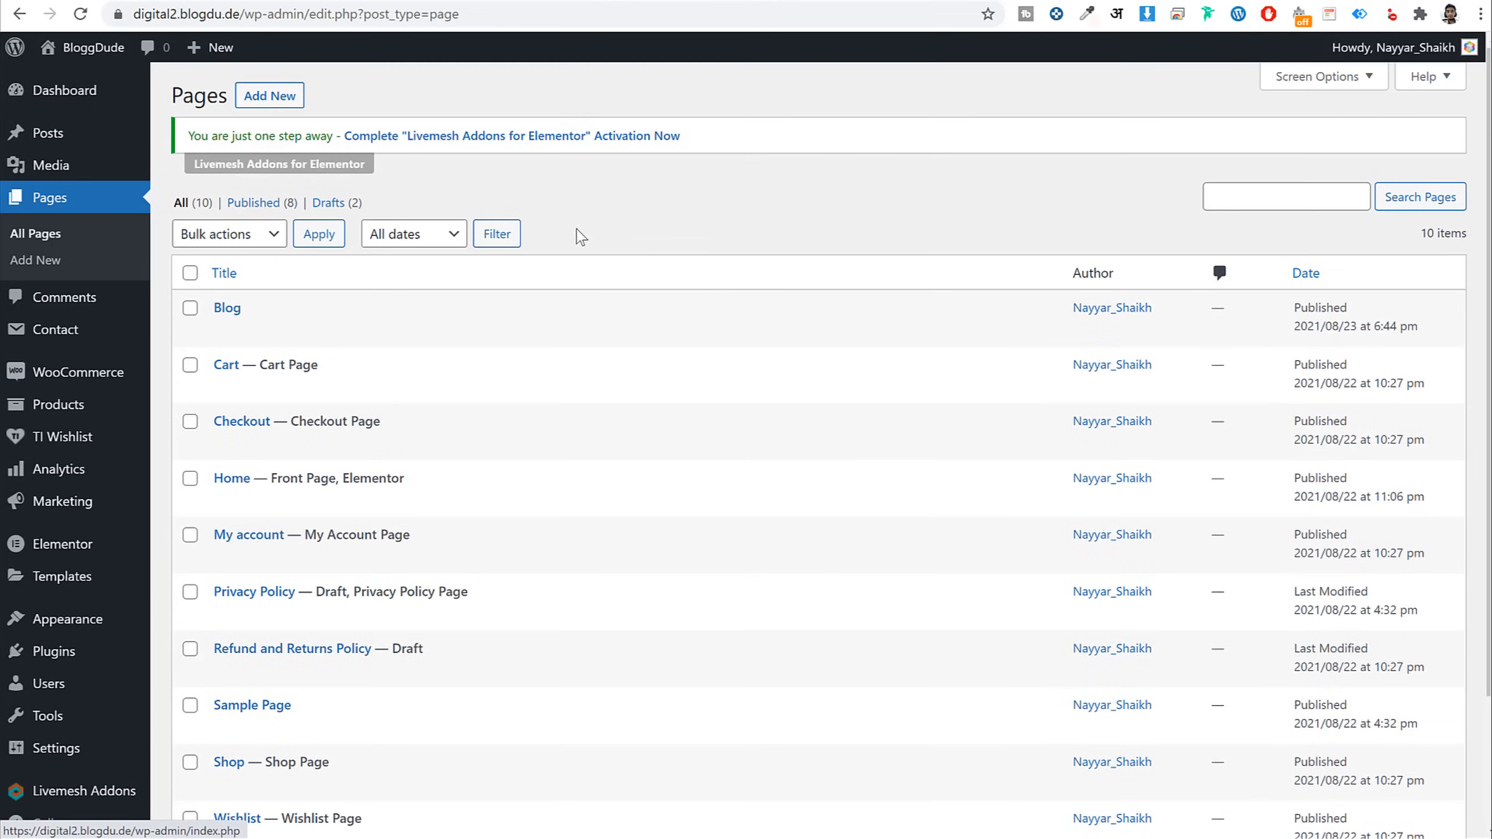
In Reading settings, choose Blog as the posts page and save the changes
scroll(314, 574, down, 3)
mouse_move(124, 740)
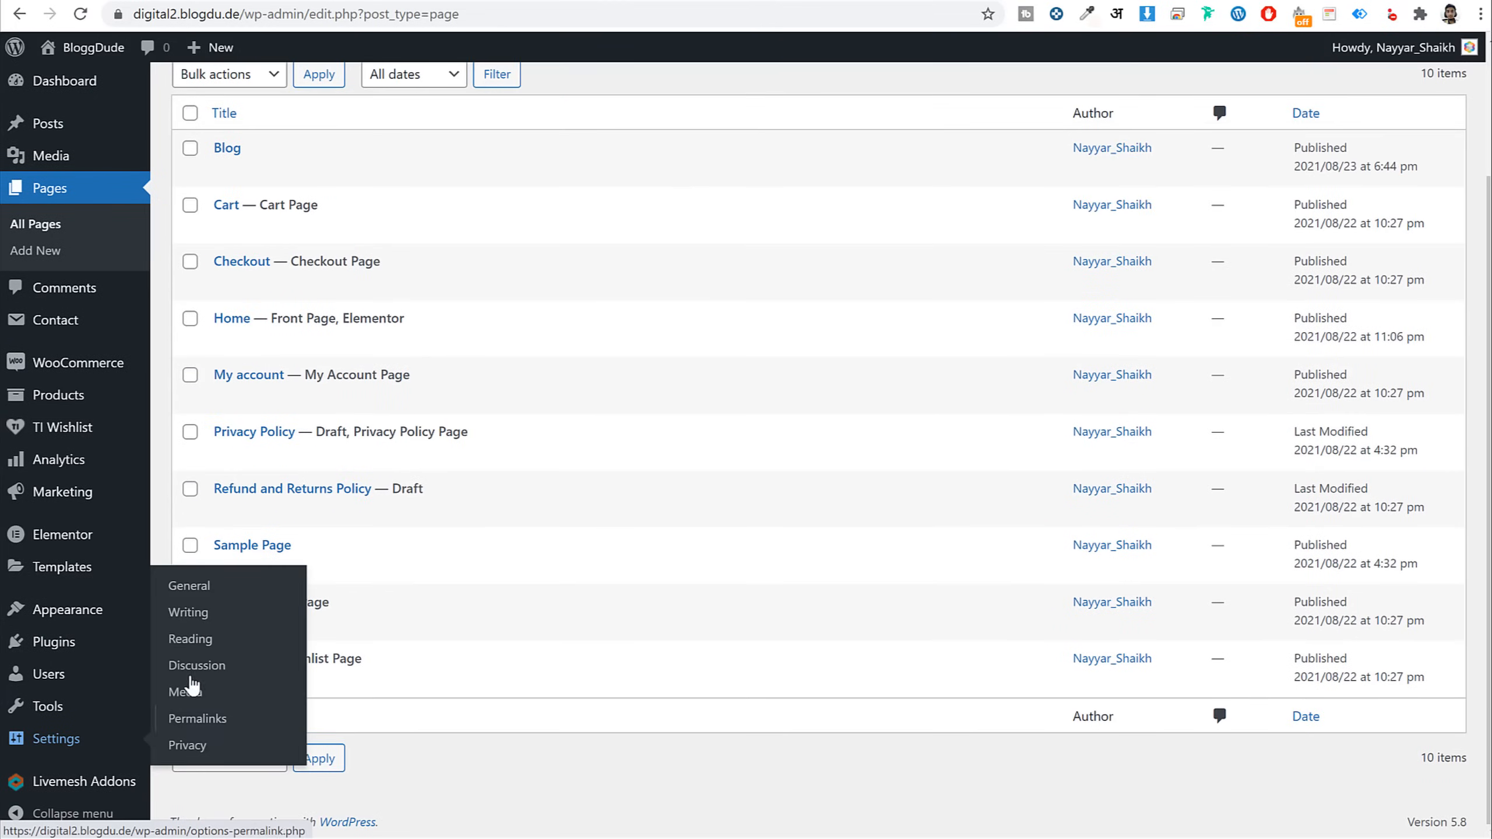
click(193, 646)
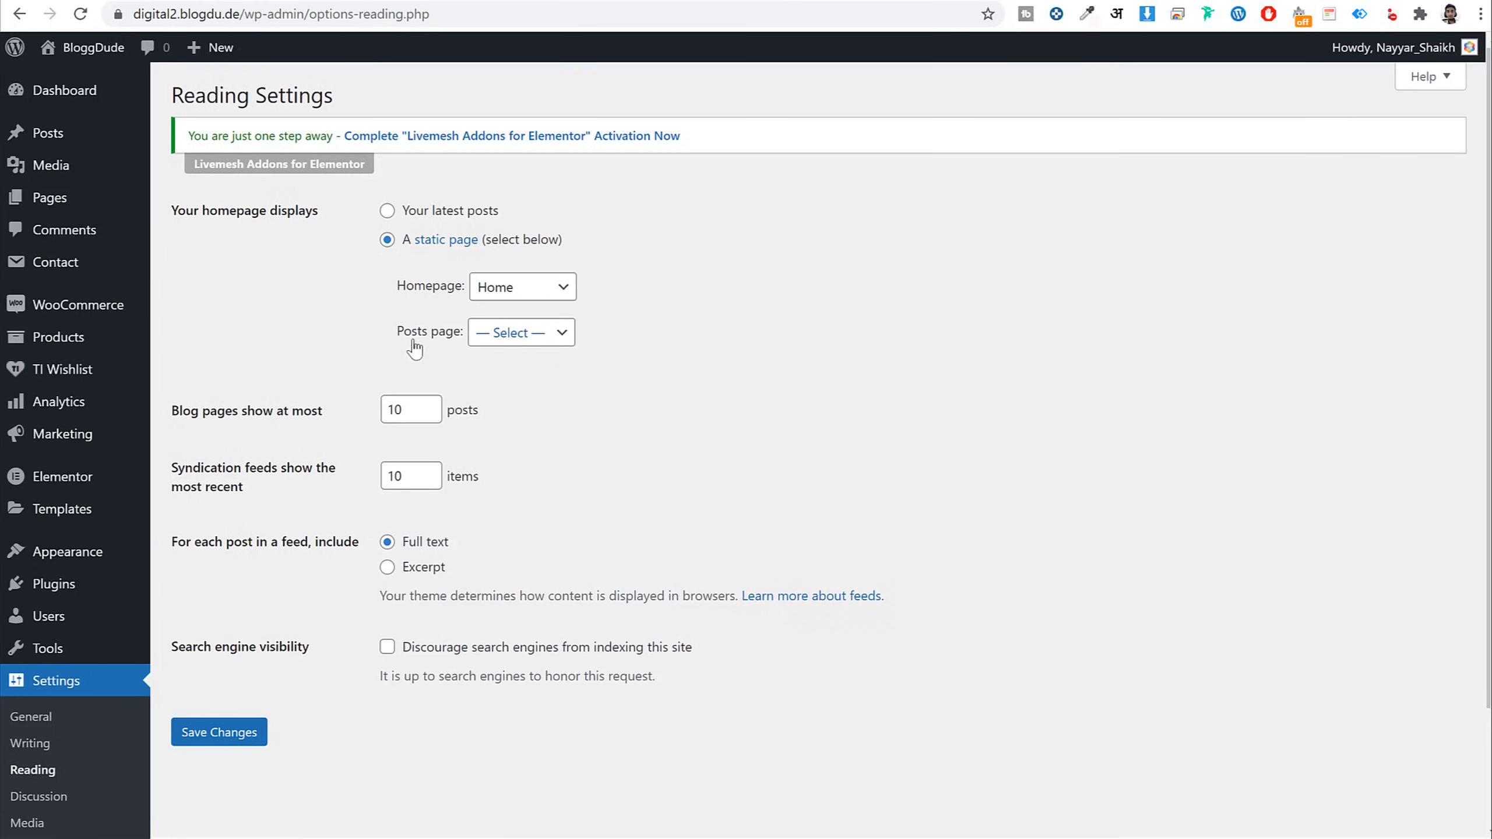
click(515, 334)
click(496, 374)
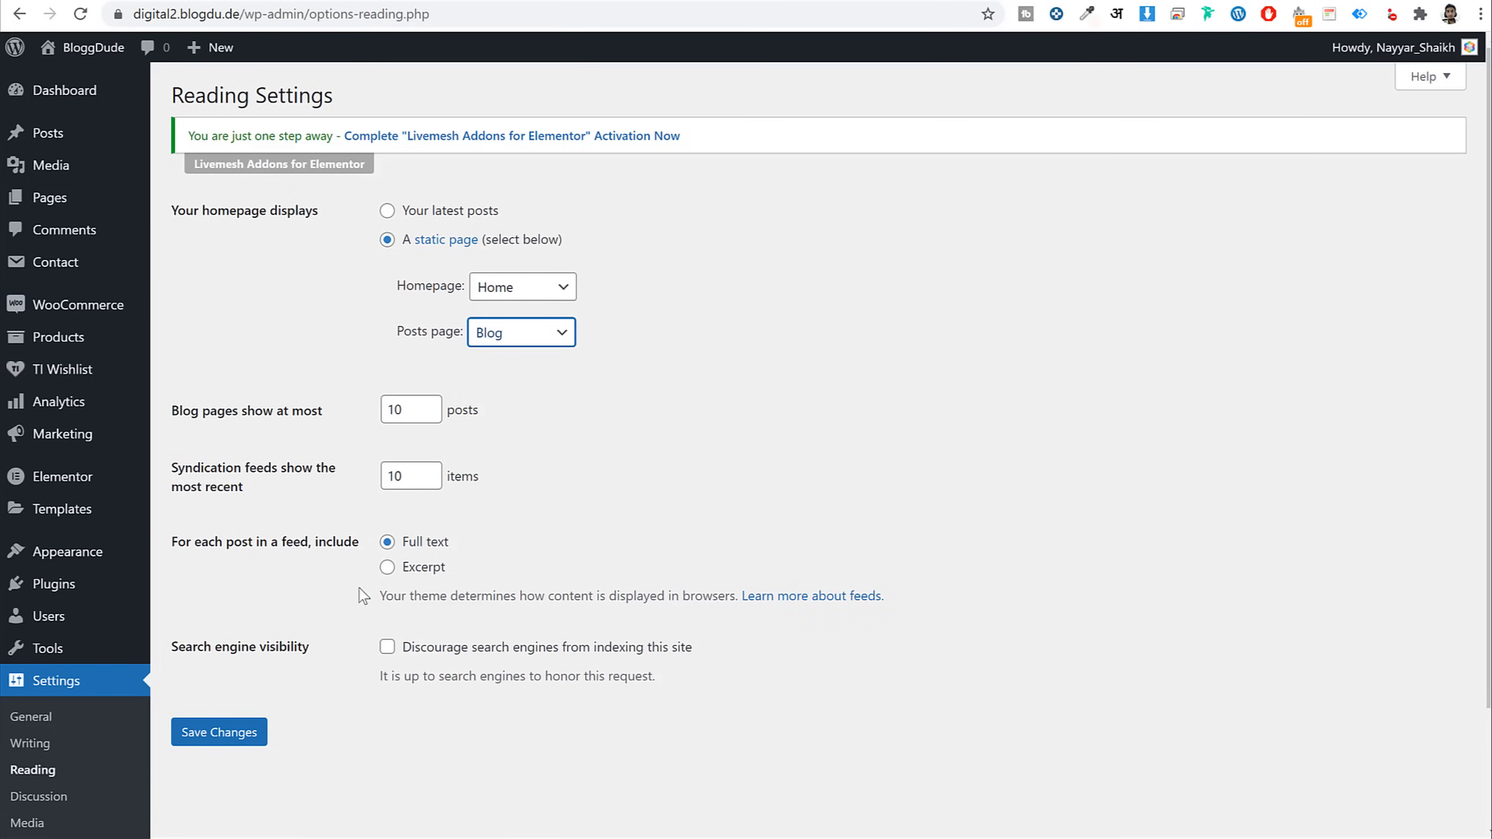
click(218, 737)
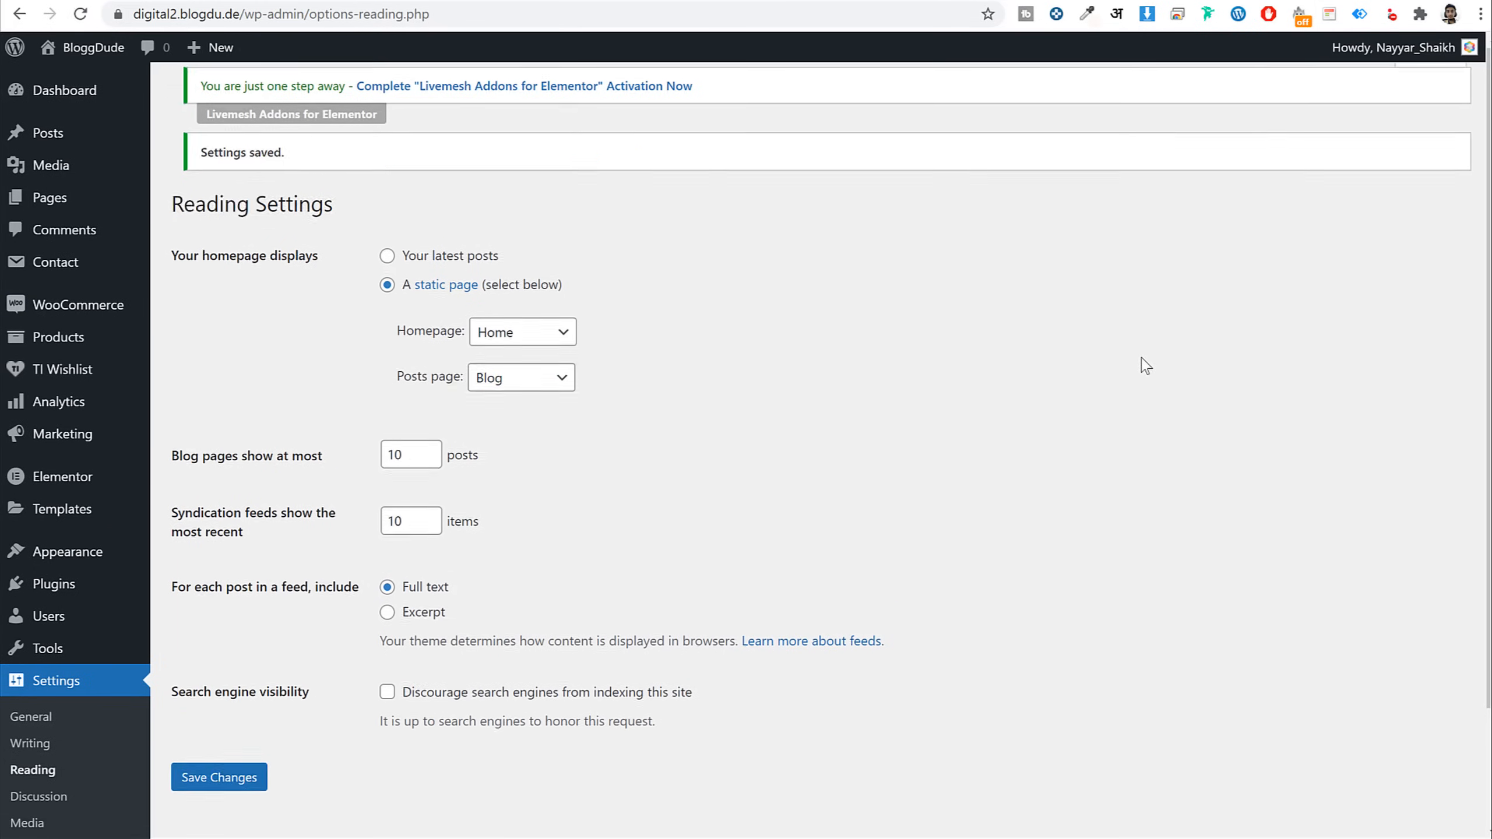
scroll(424, 459, down, 2)
scroll(96, 247, up, 3)
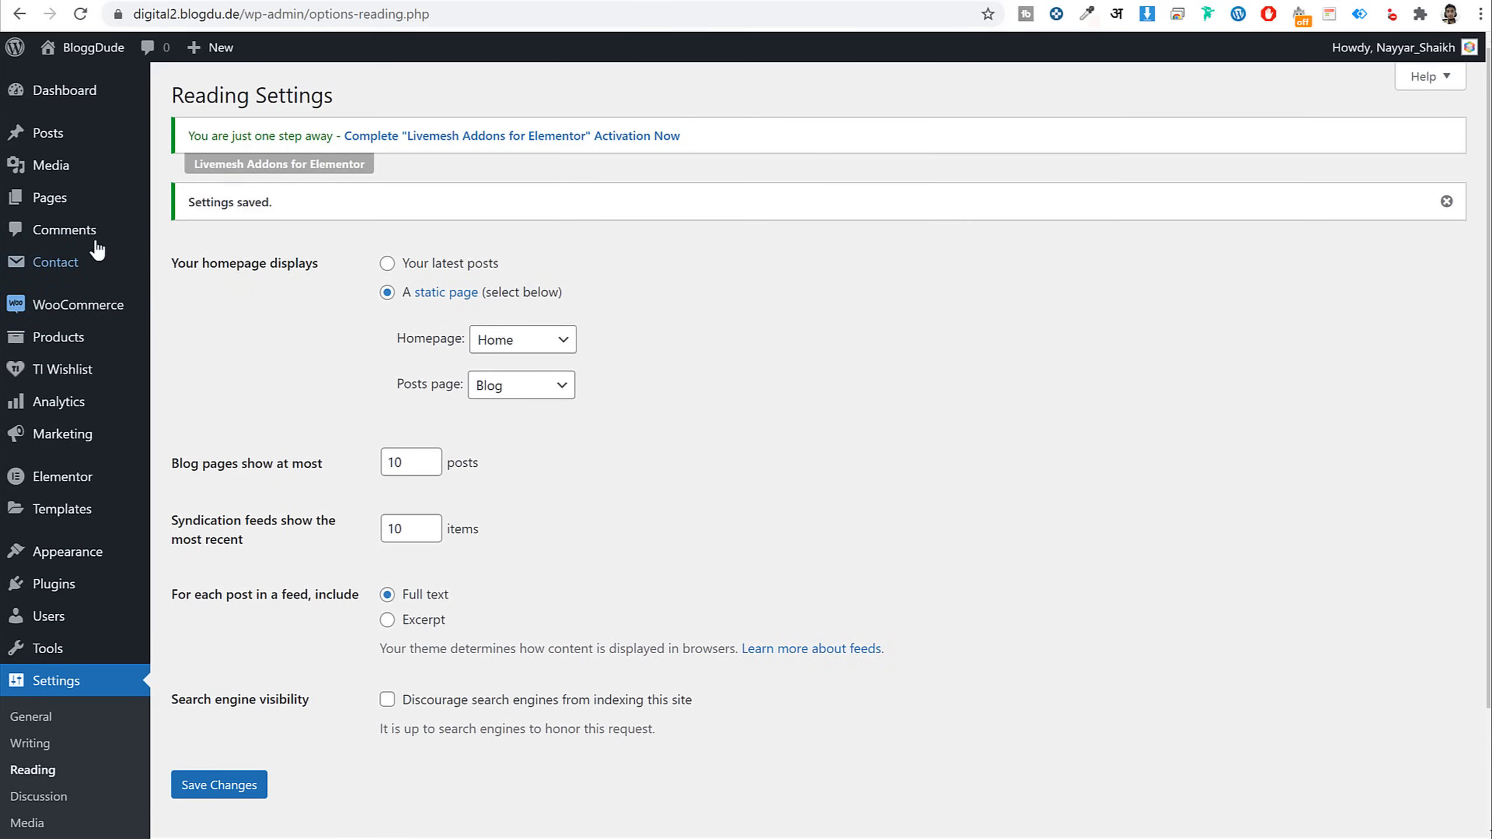
click(82, 198)
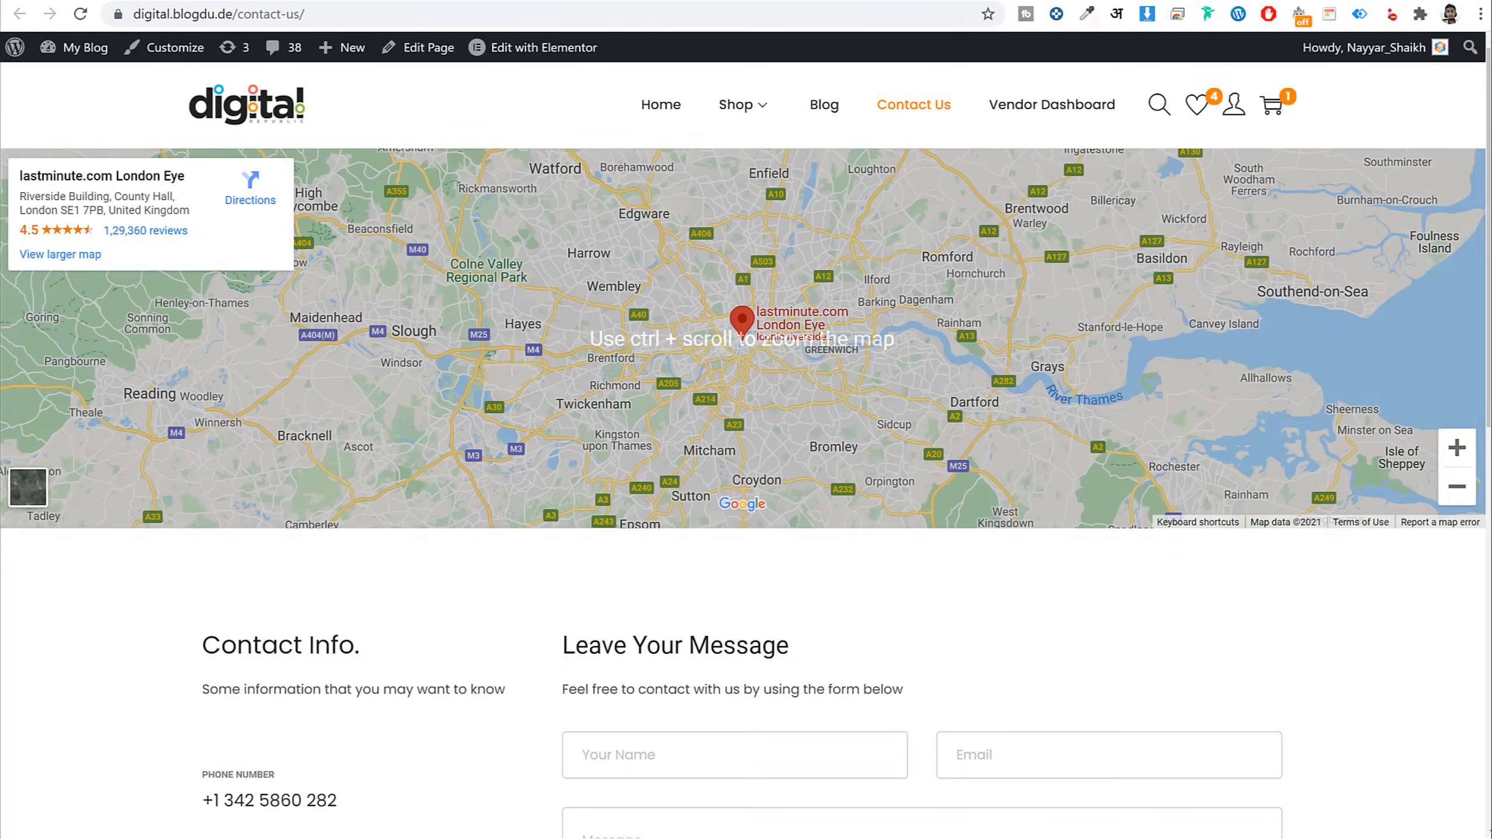
Start a new page from the Pages list, title it 'Contact', and publish it
scroll(1298, 486, down, 10)
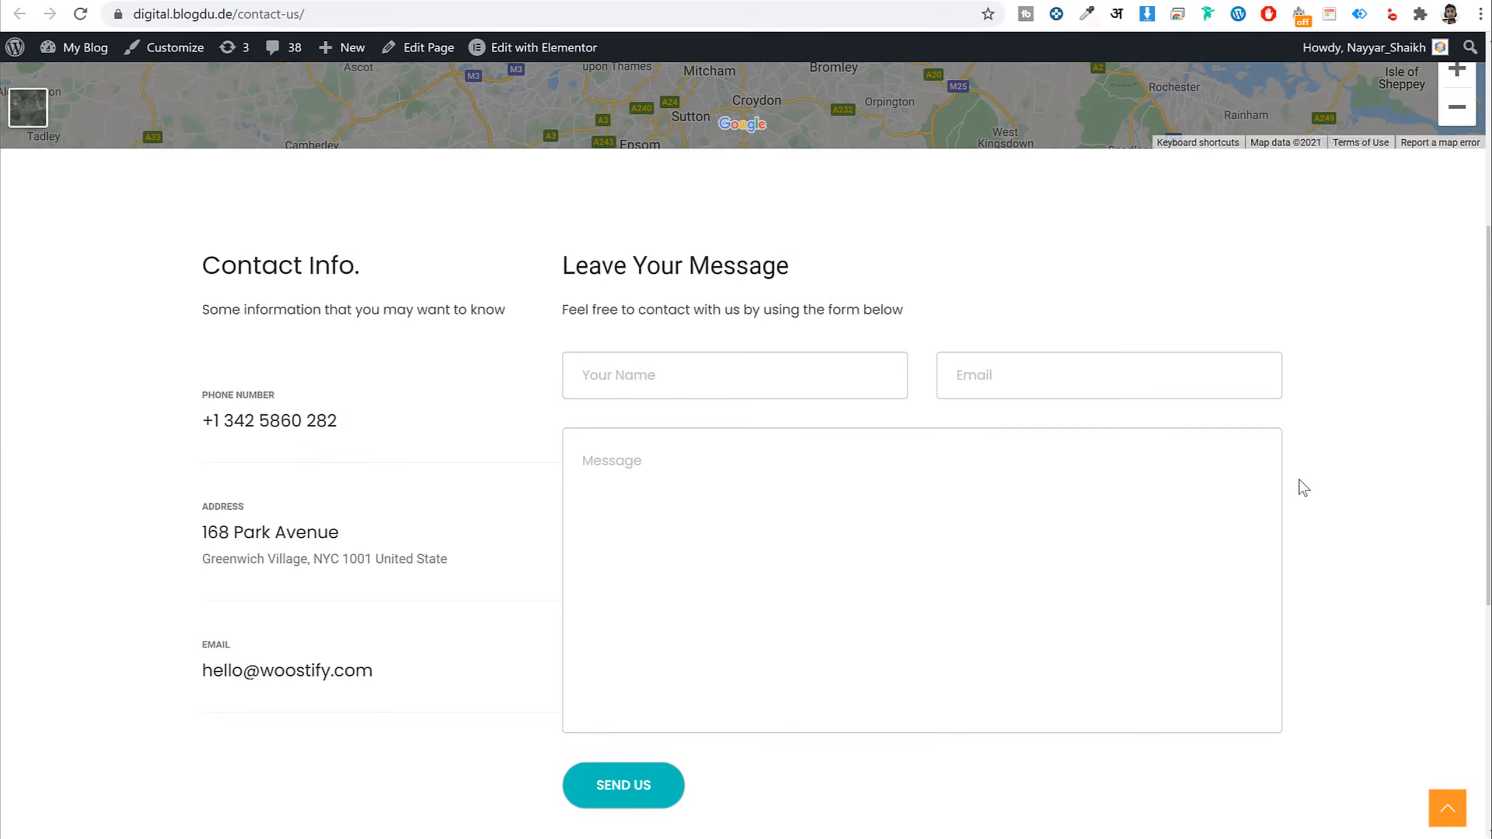
scroll(1299, 486, up, 10)
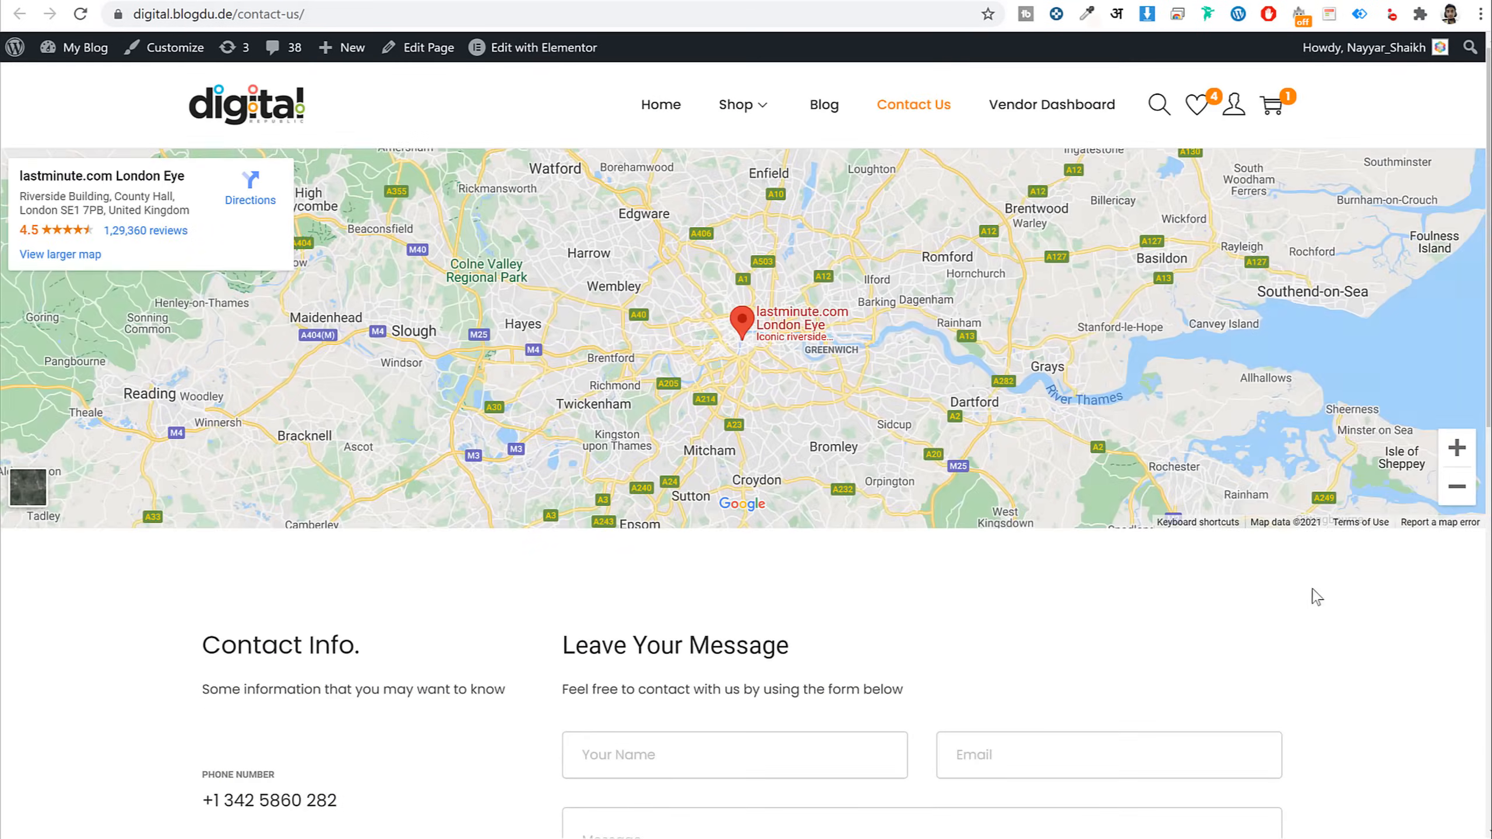
scroll(1295, 617, down, 5)
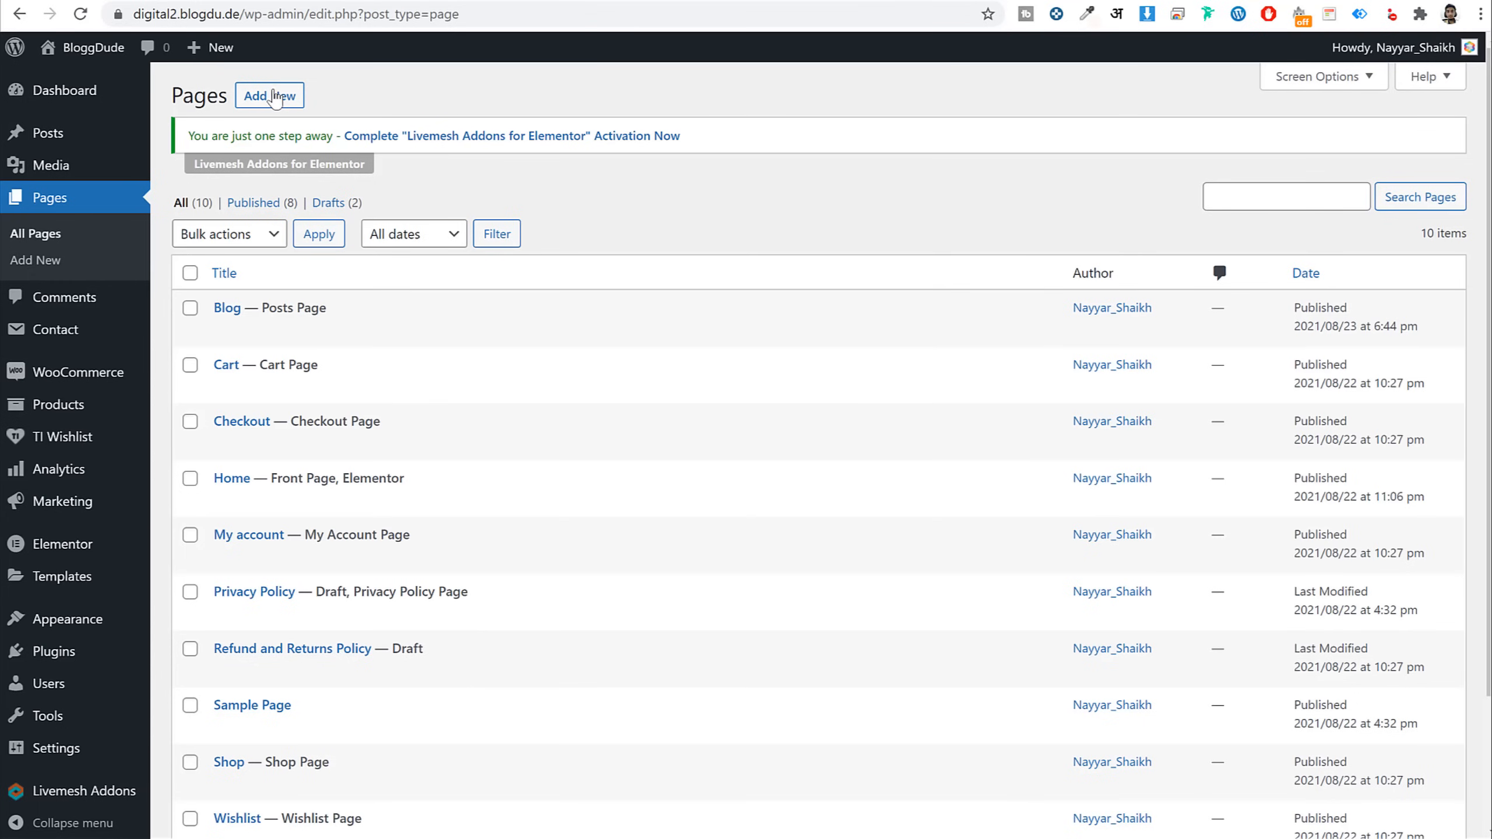
click(275, 97)
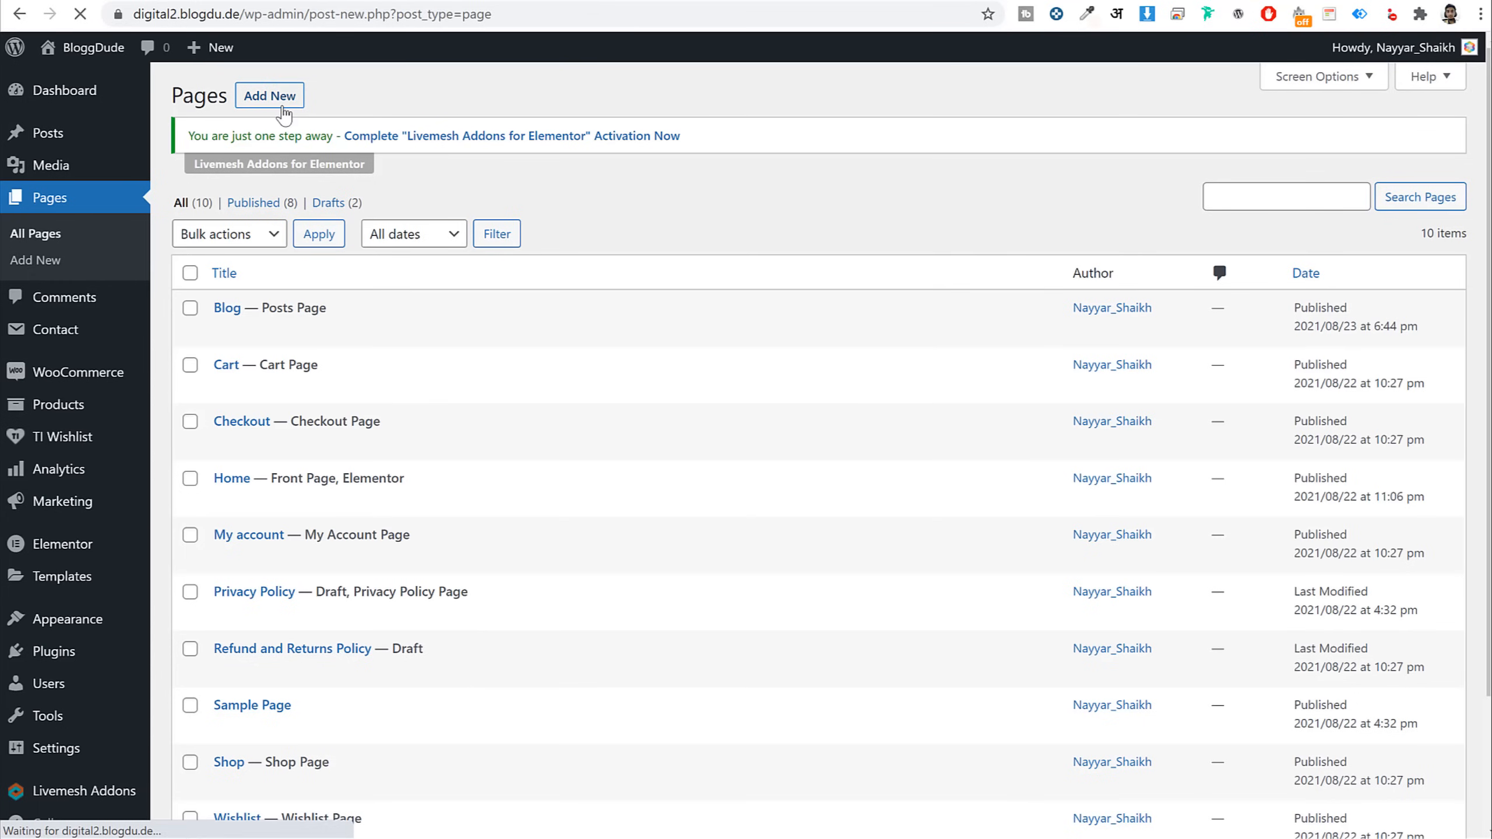
text(Cont)
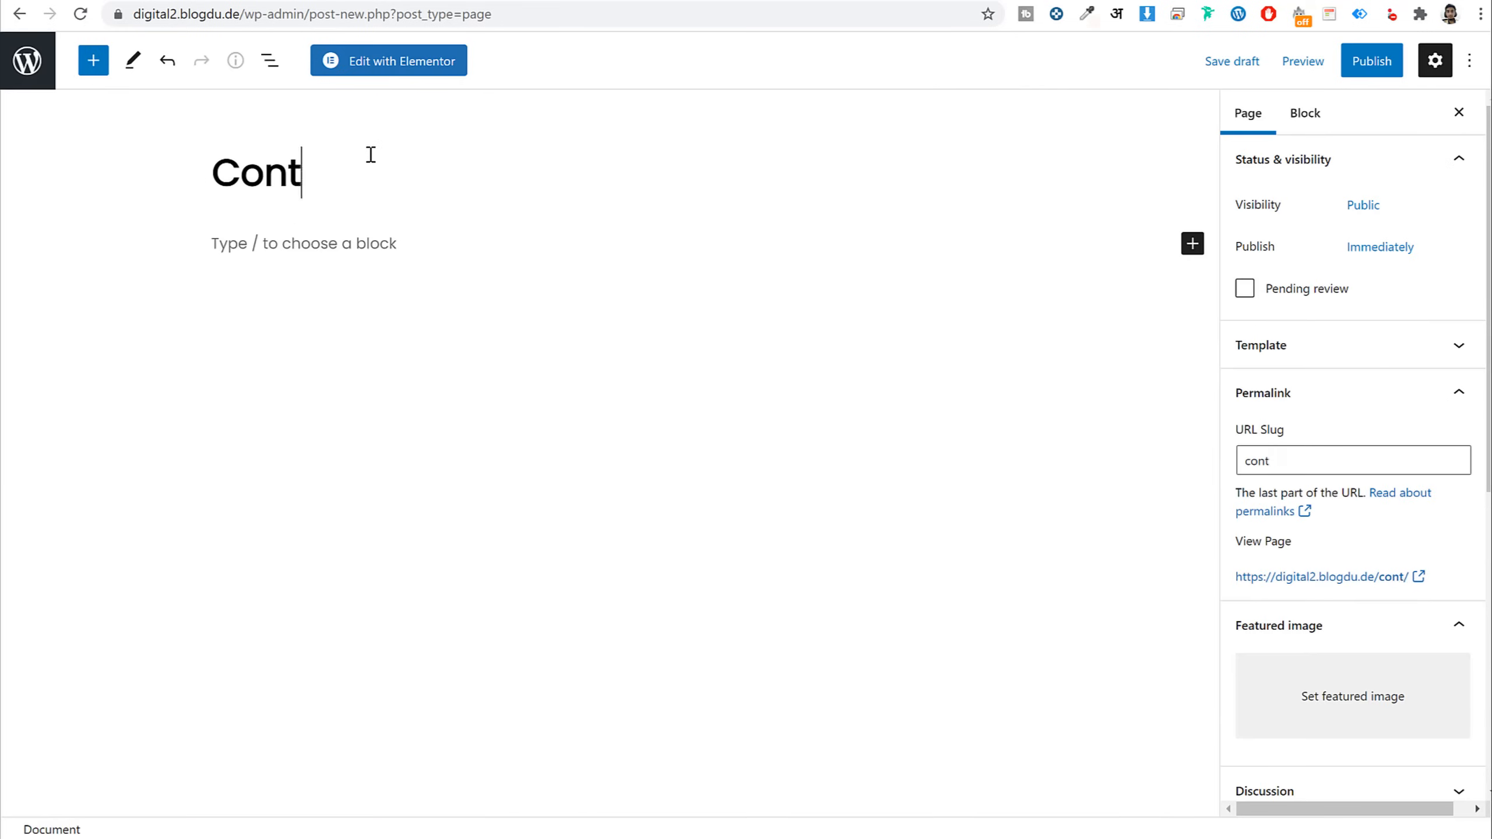
text(av6)
text(ct)
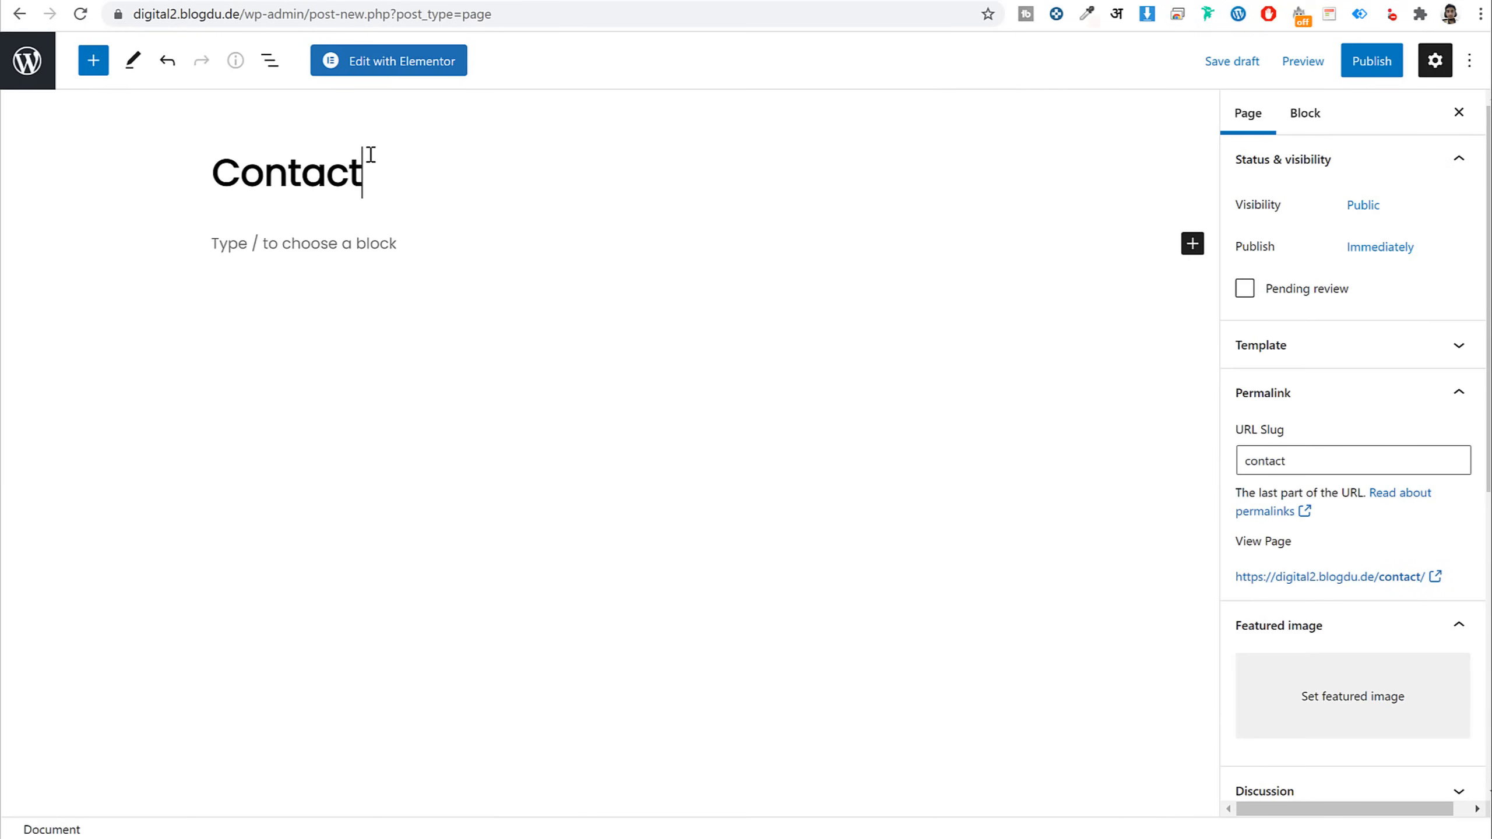
click(1373, 59)
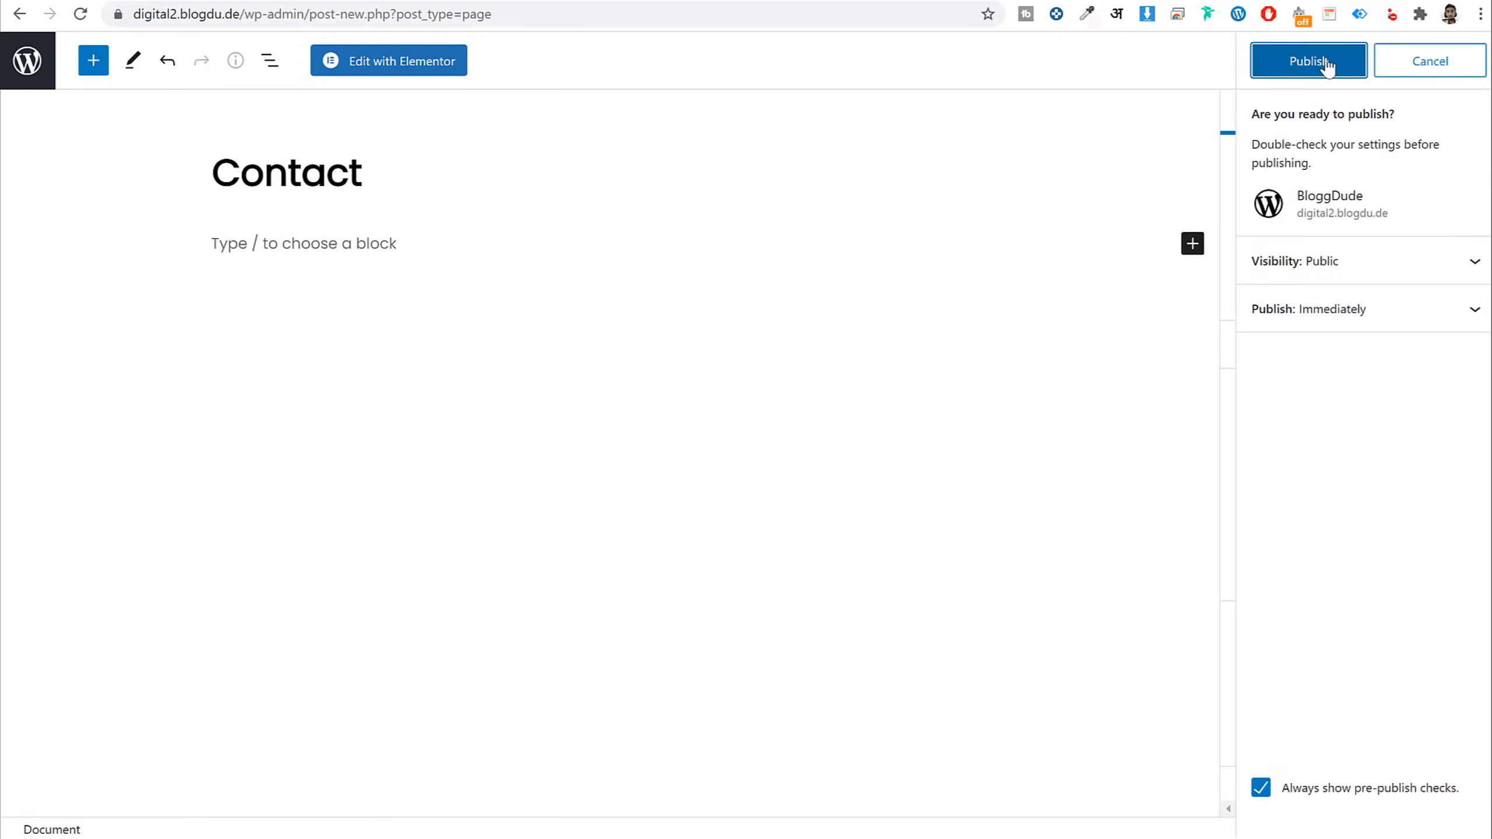
click(1326, 64)
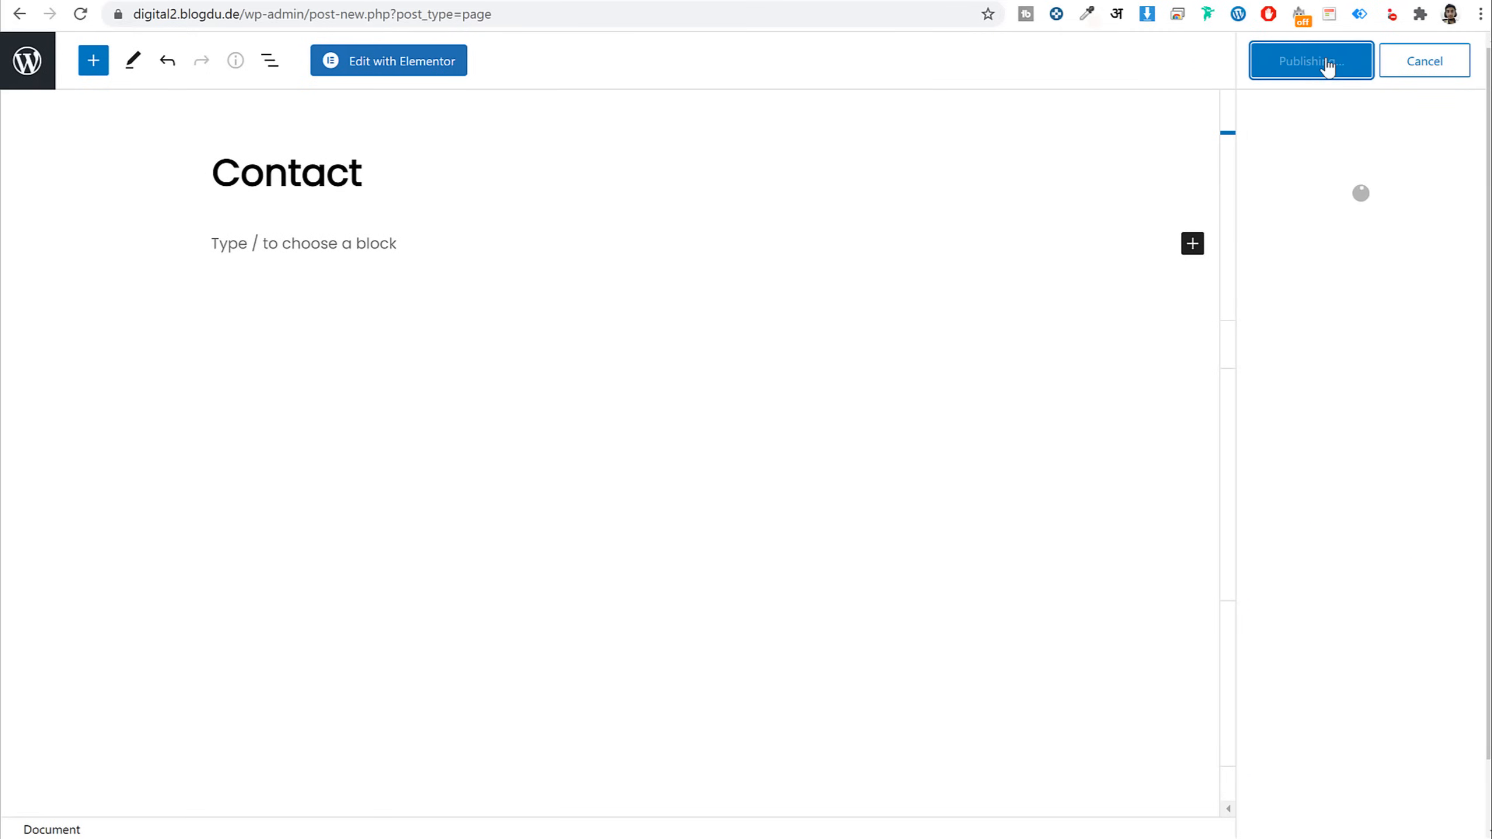
Open Contact in Elementor, import the Contact Page template file, and insert Contact Us Woostify
click(392, 65)
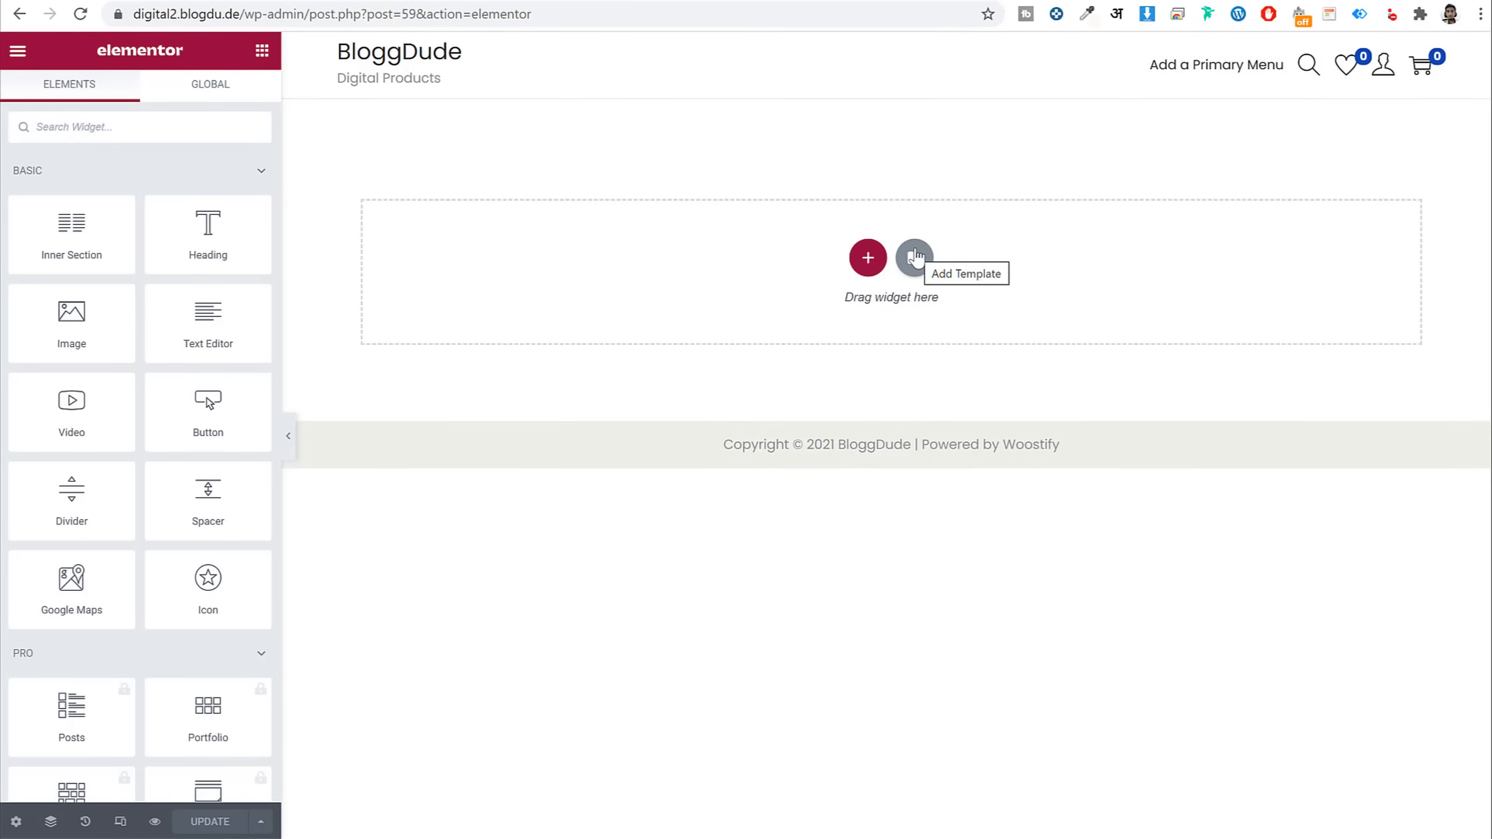
click(915, 258)
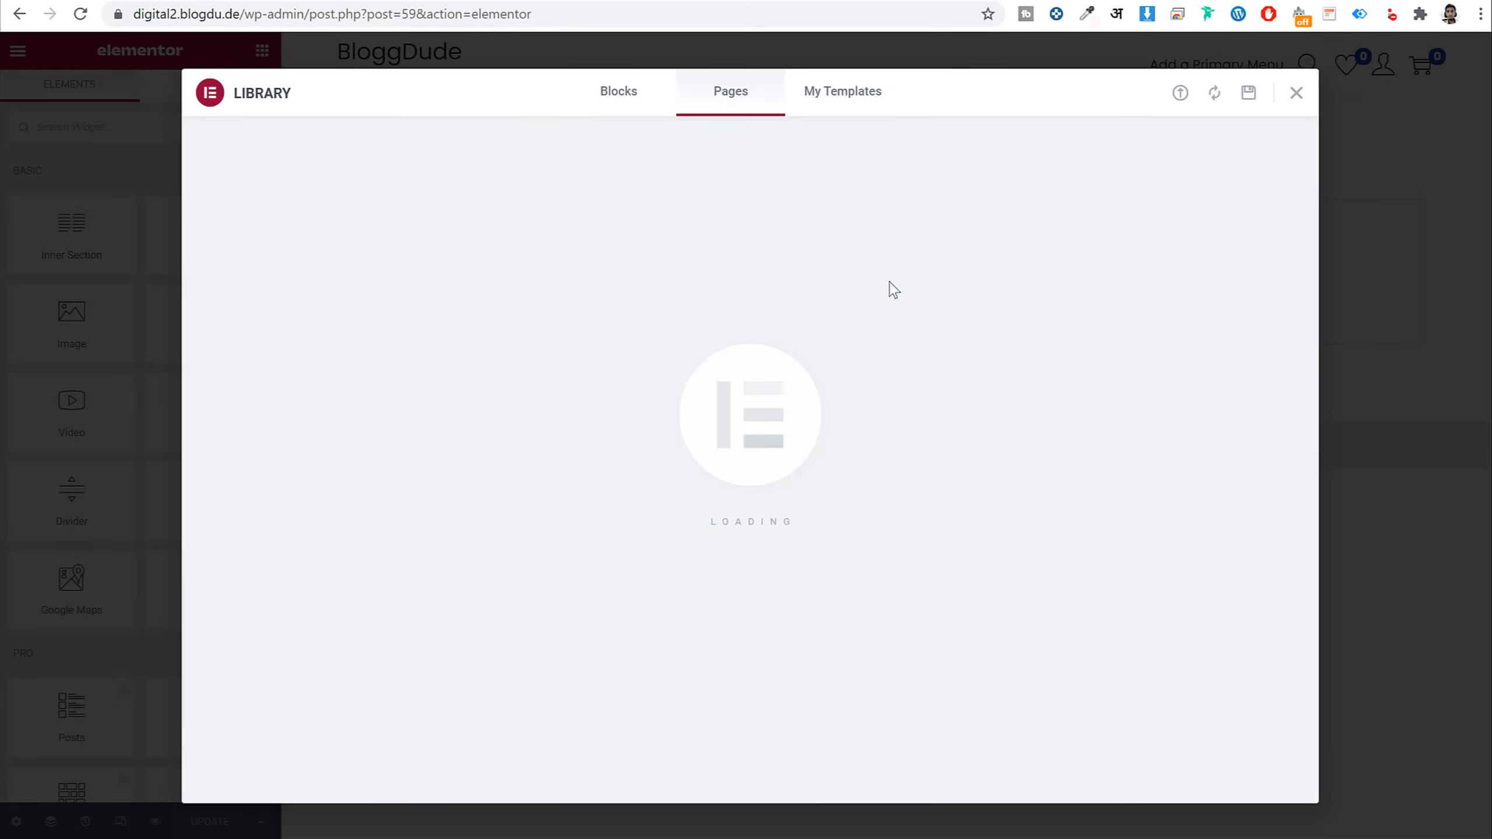
click(841, 102)
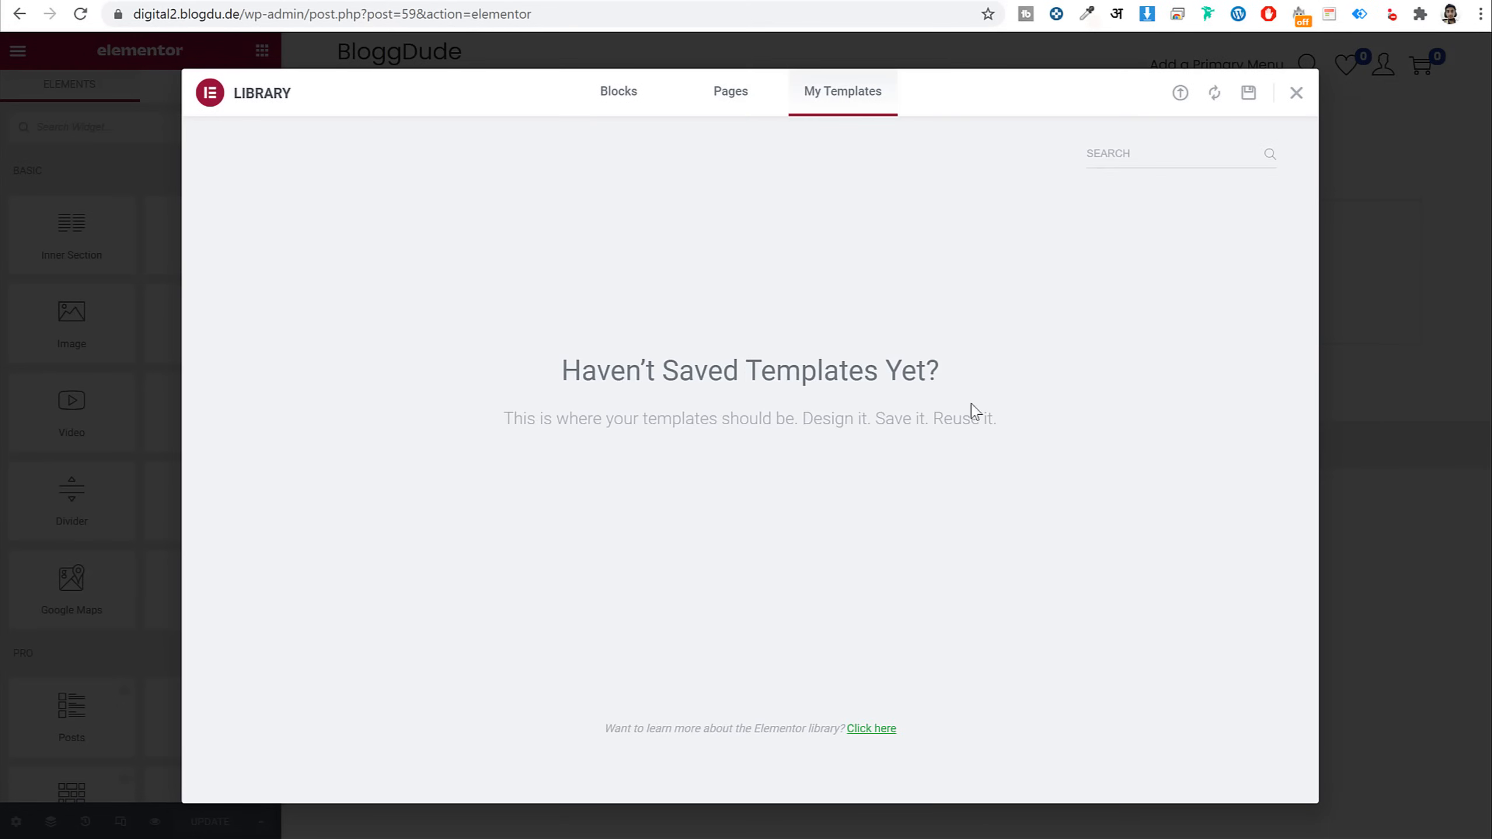
click(1180, 94)
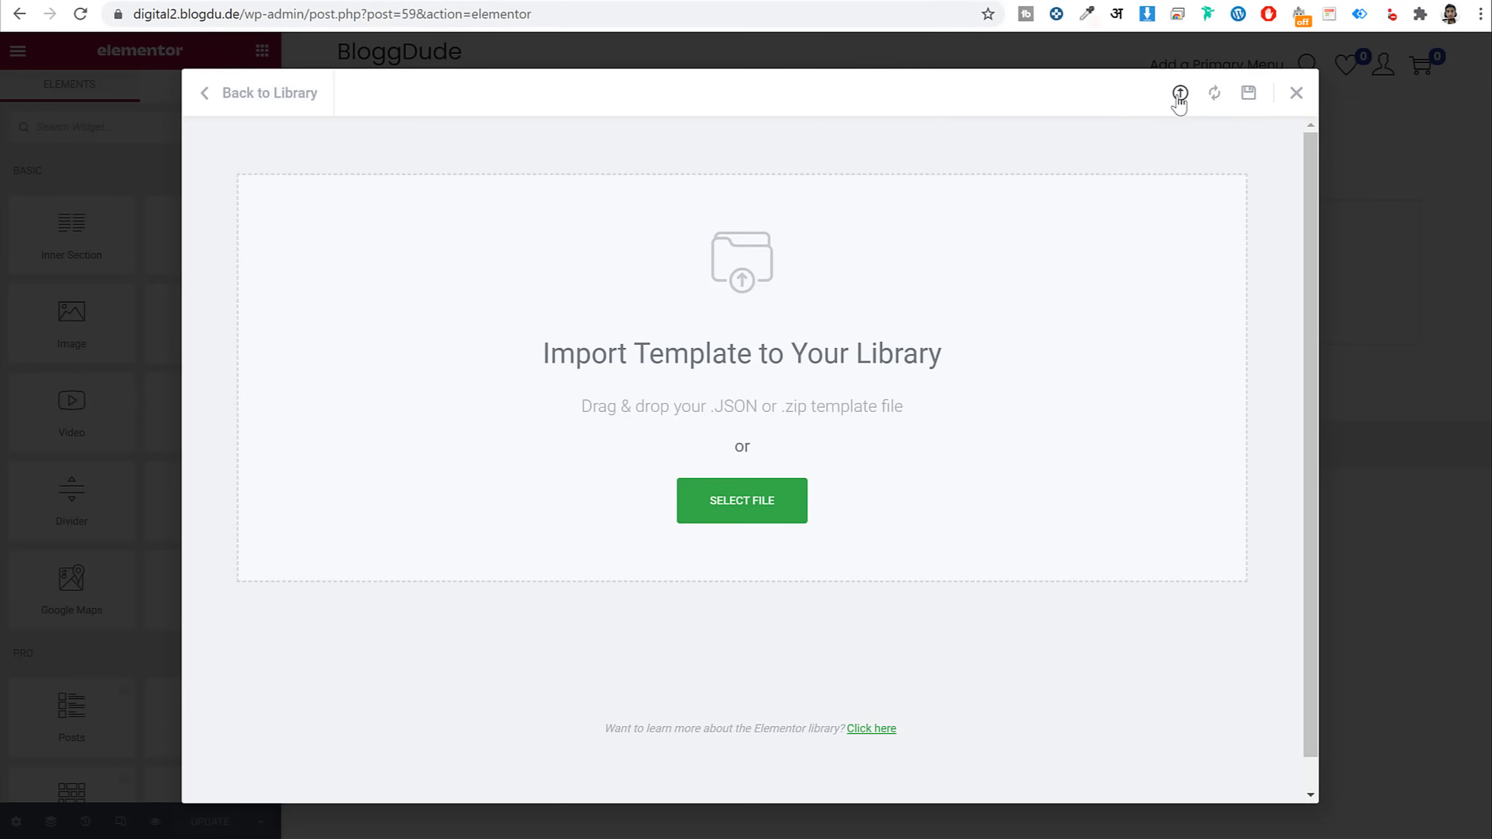
click(760, 508)
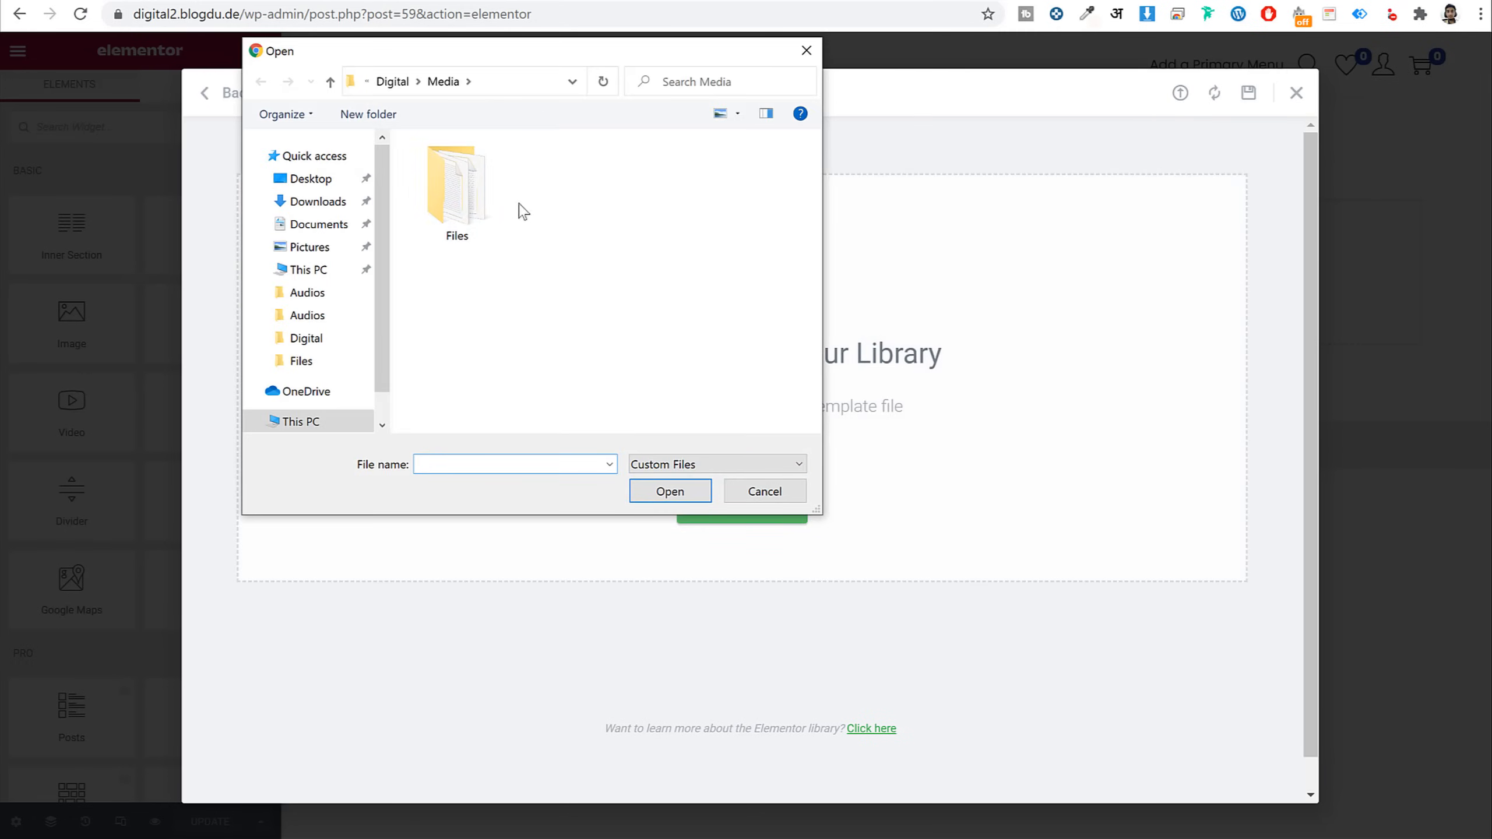
double_click(467, 183)
click(474, 173)
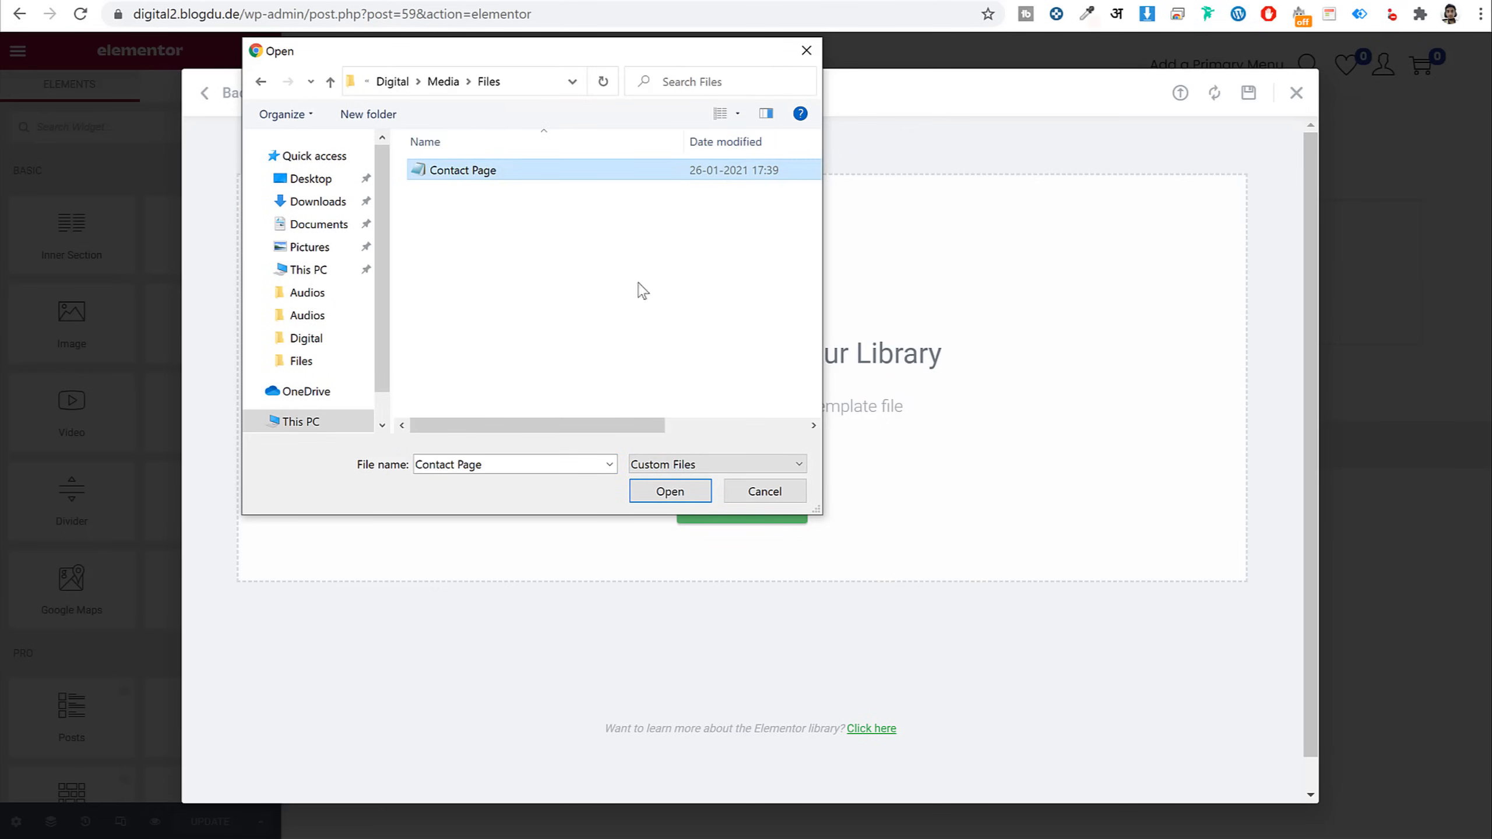
click(670, 491)
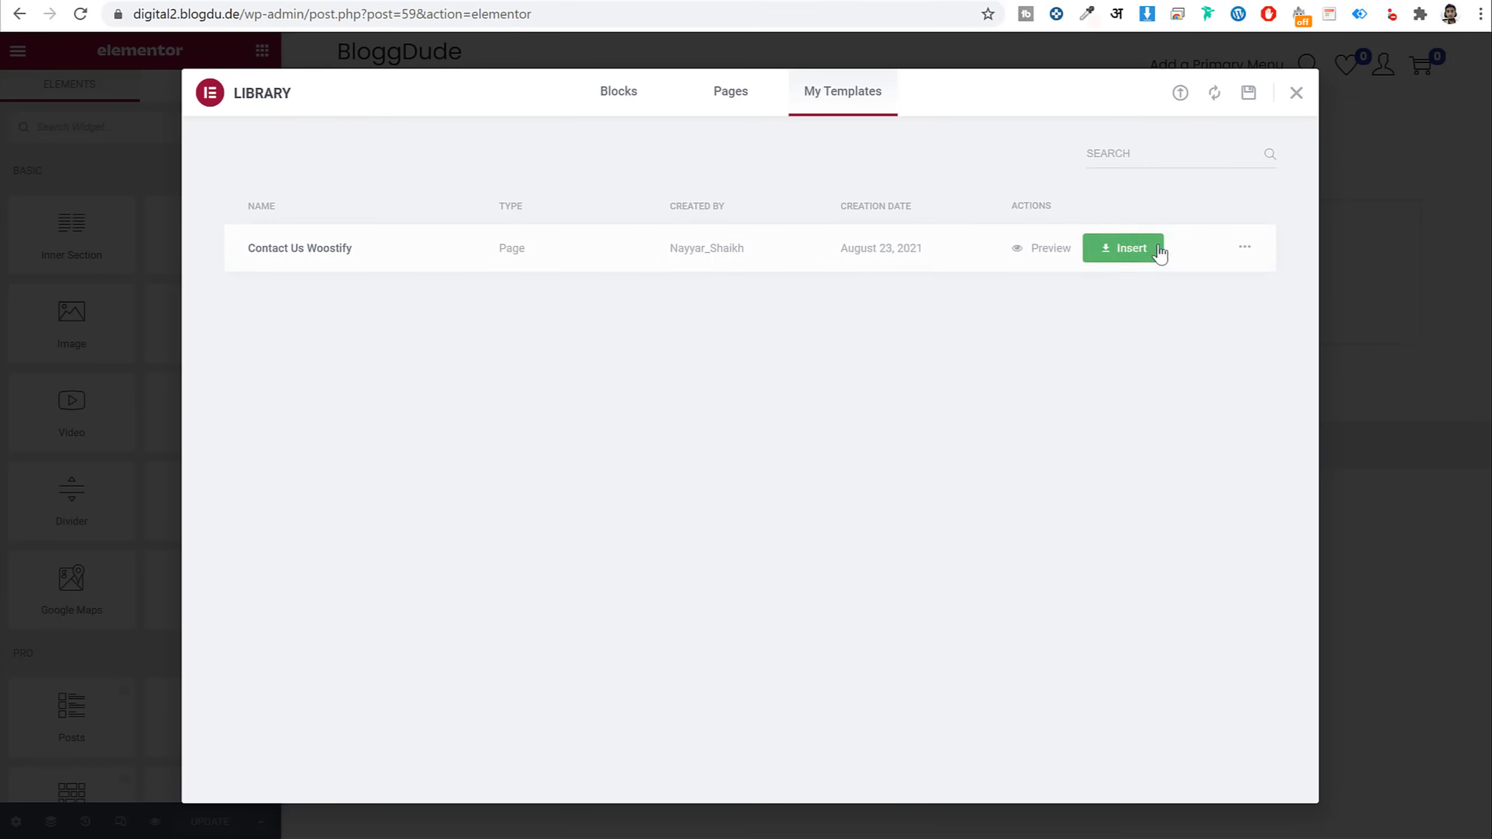
click(1121, 252)
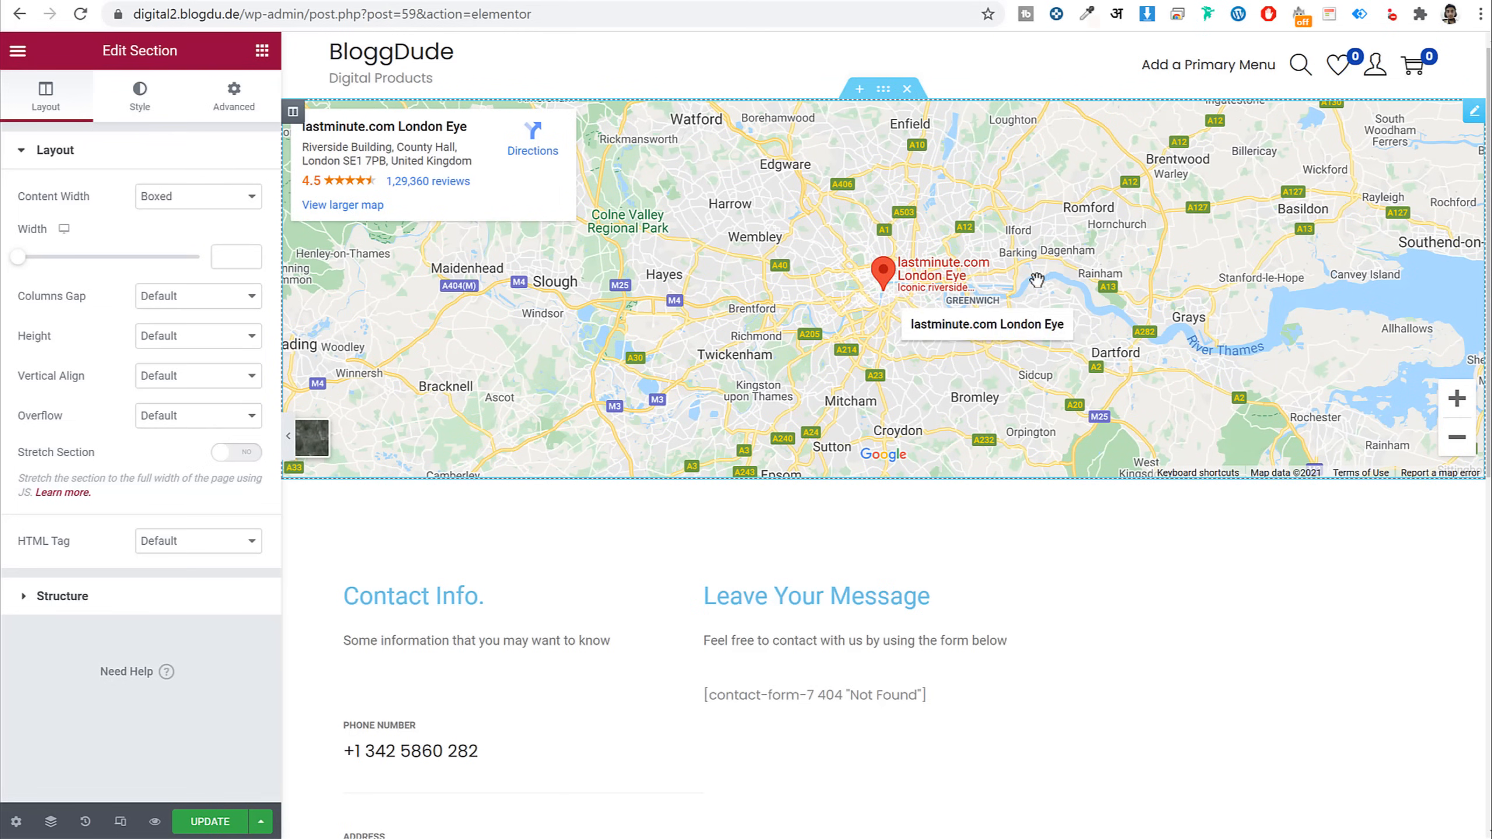
Change the map location to 'sion mubai' and zoom in on Sion
click(1477, 115)
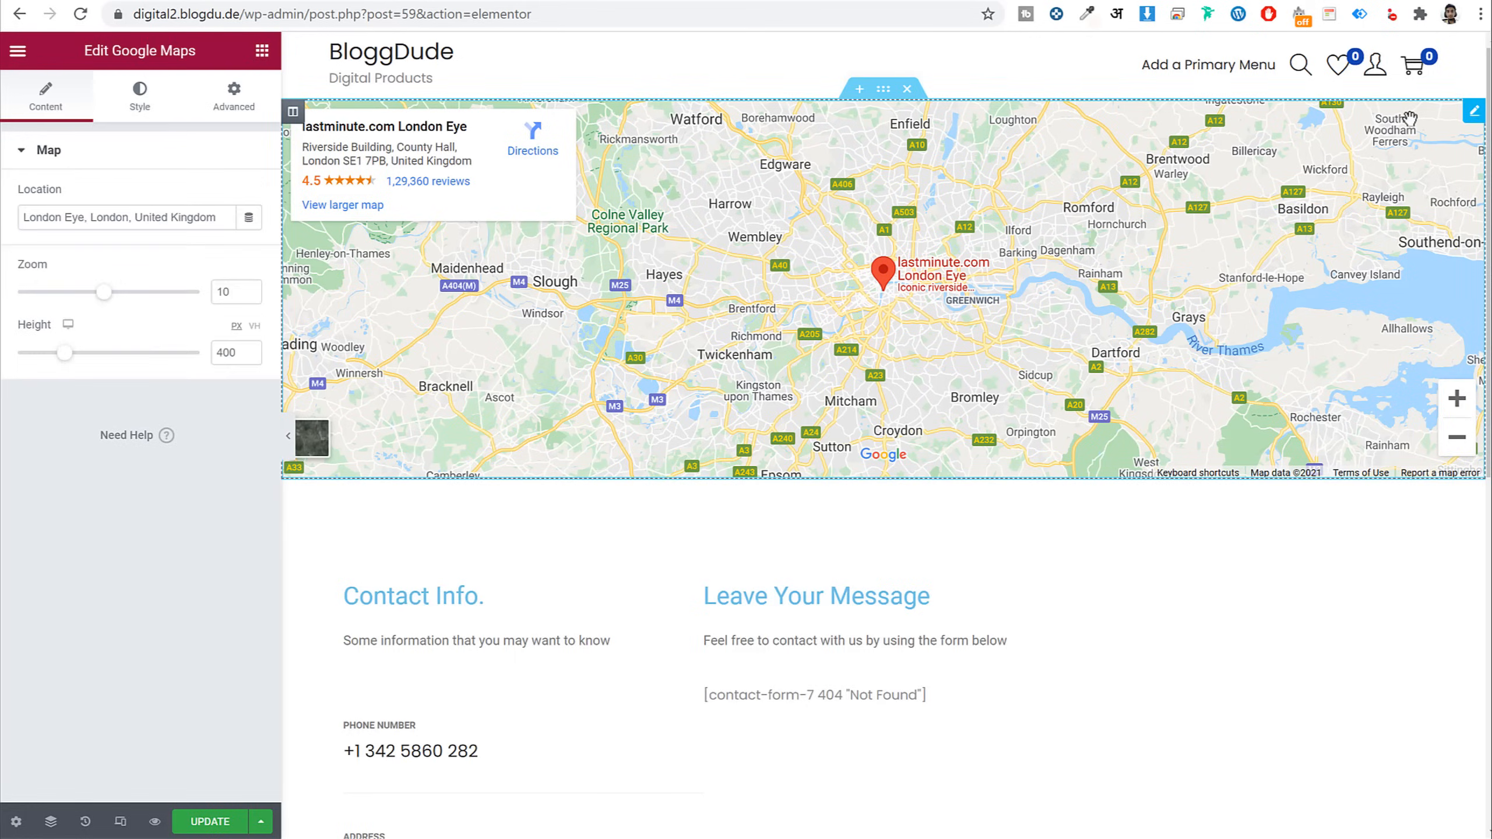
double_click(145, 209)
key(ctrl+a)
text(s)
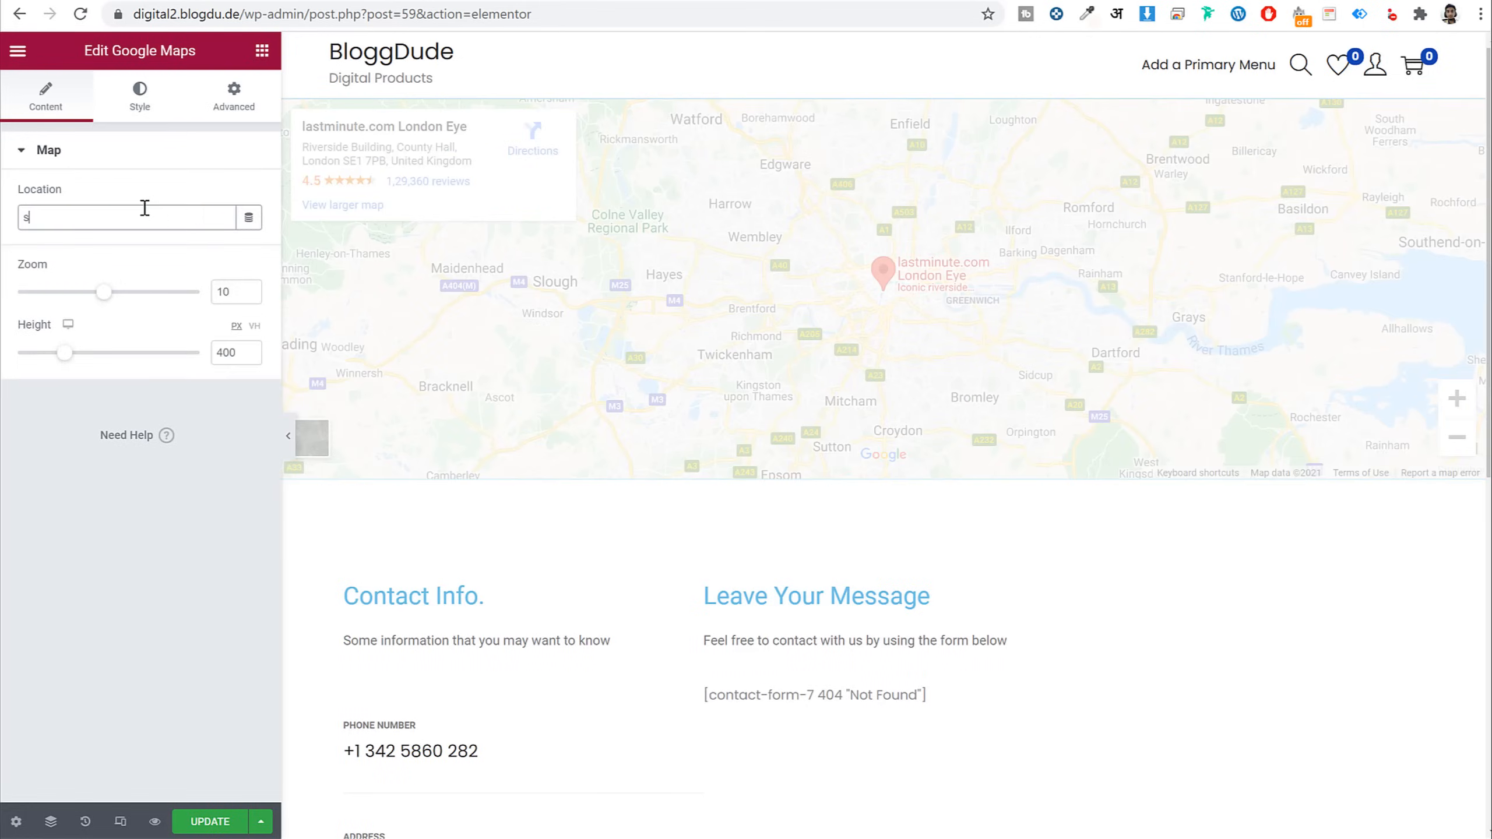
text(ion mubai)
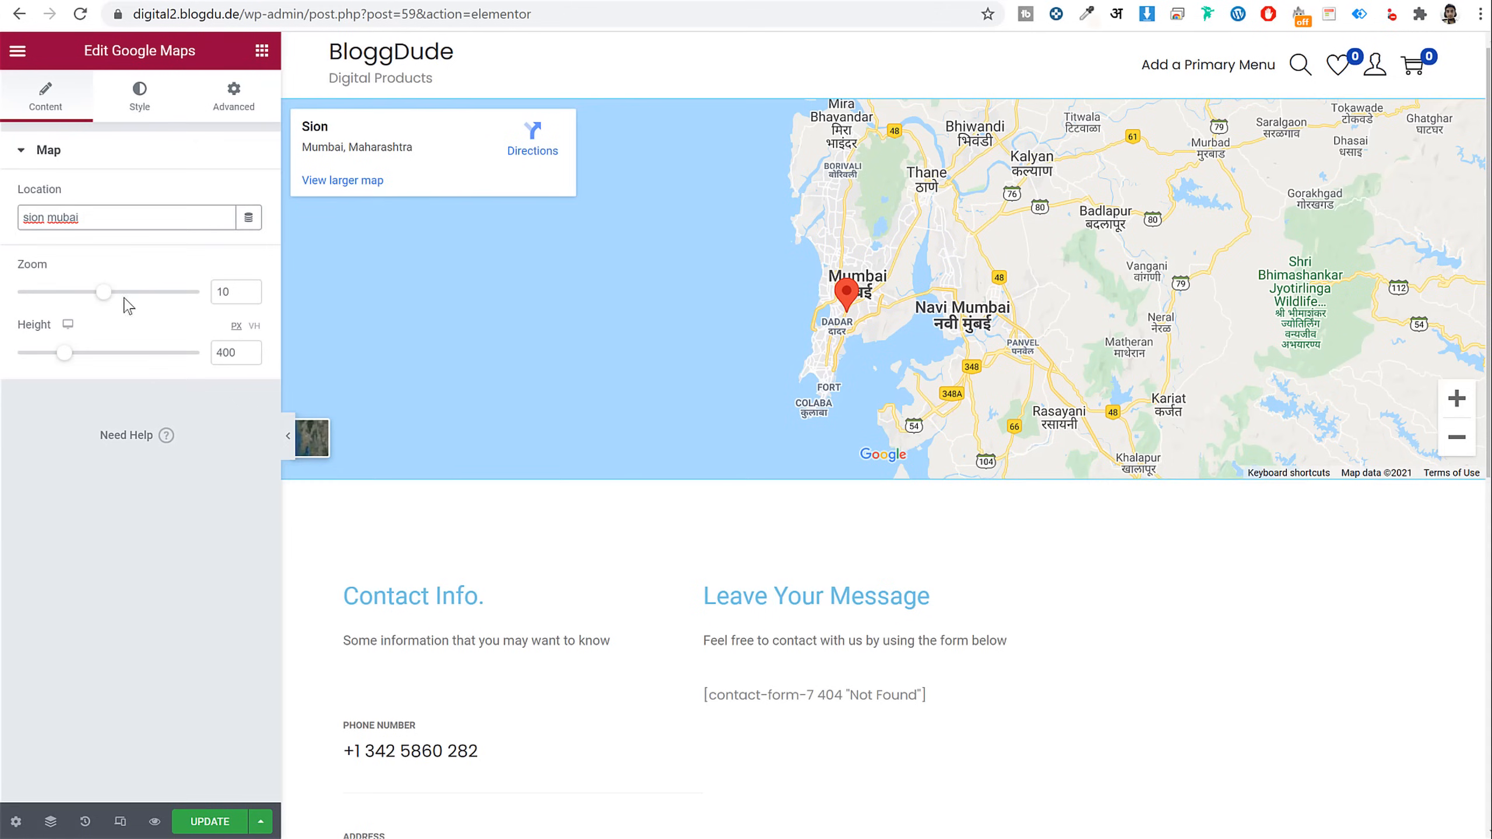
drag(104, 297, 149, 308)
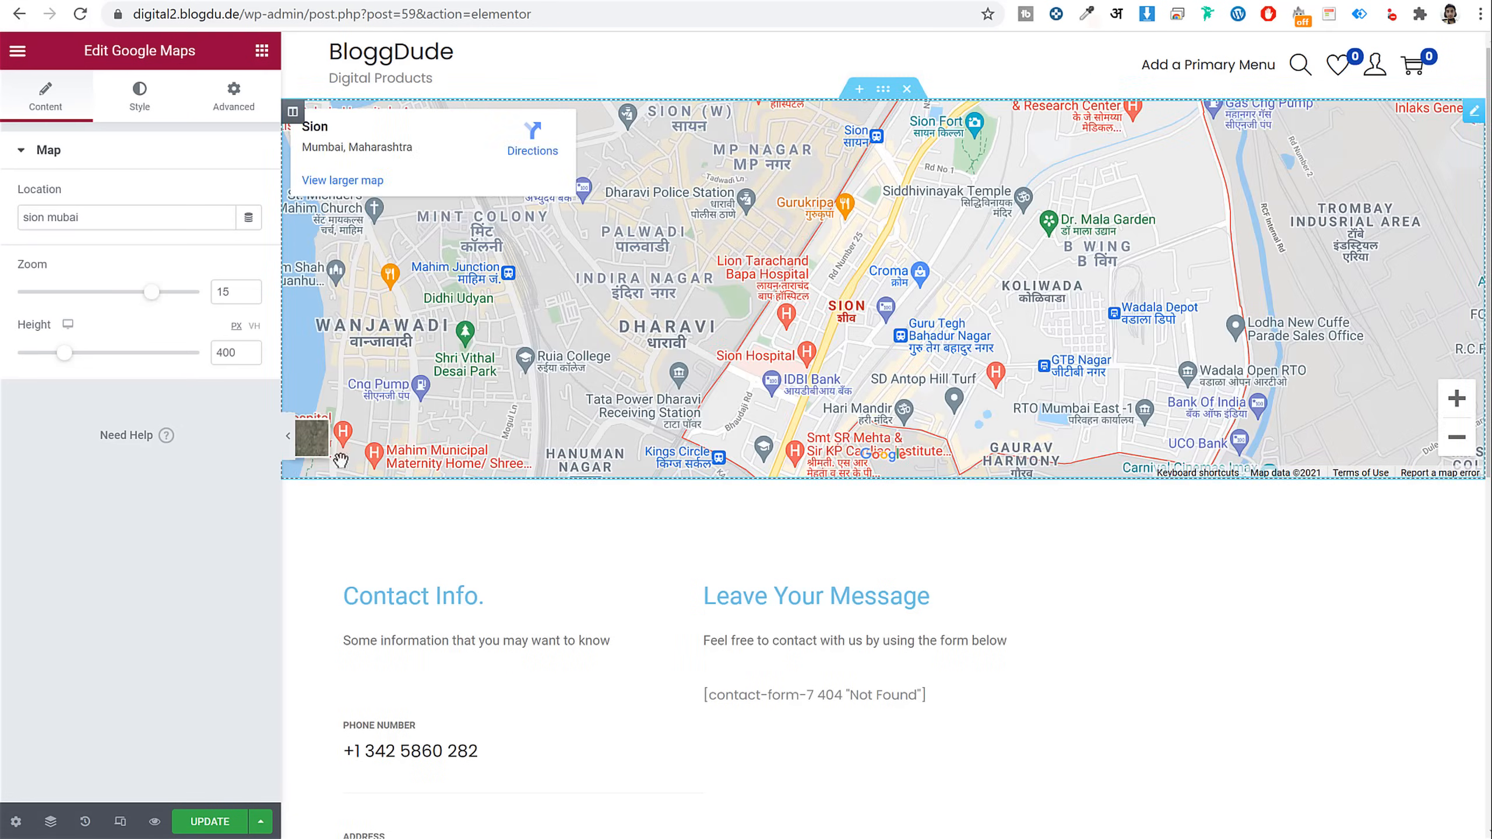
scroll(341, 459, down, 5)
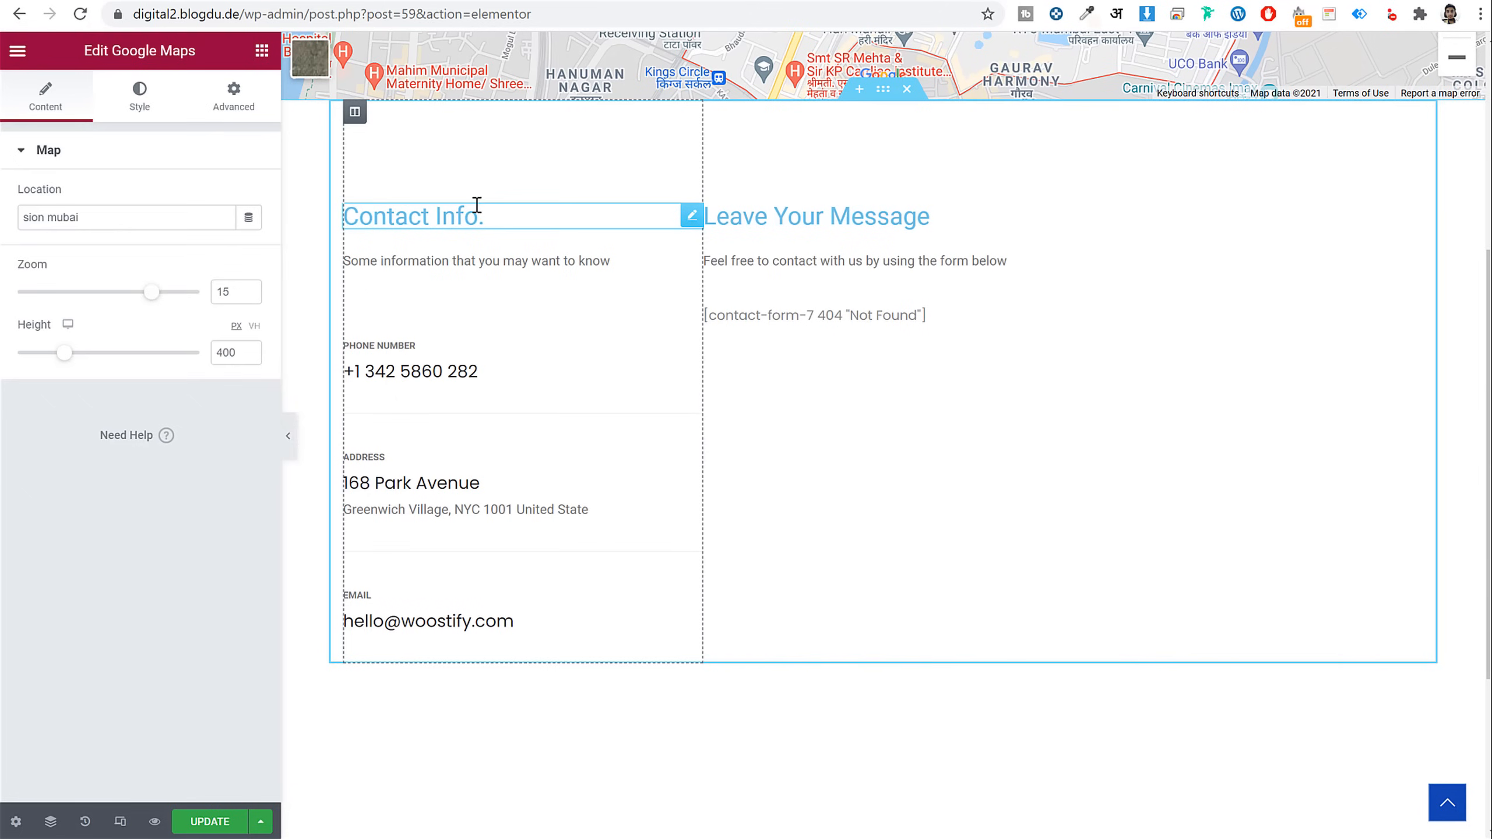
Style the Contact Info. heading with the #222 colour and Open Sans font family
click(474, 206)
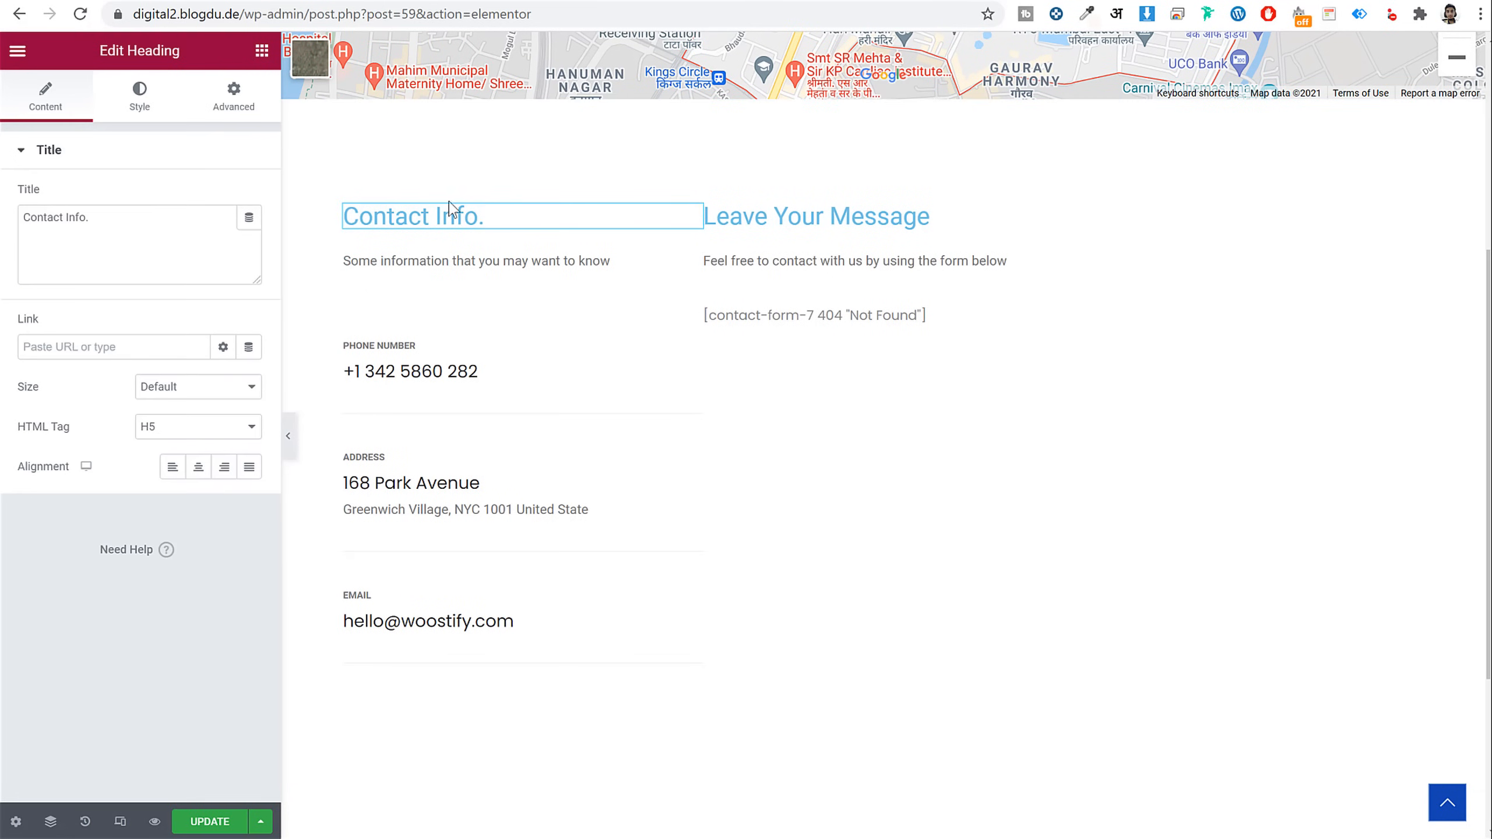
click(129, 94)
click(224, 197)
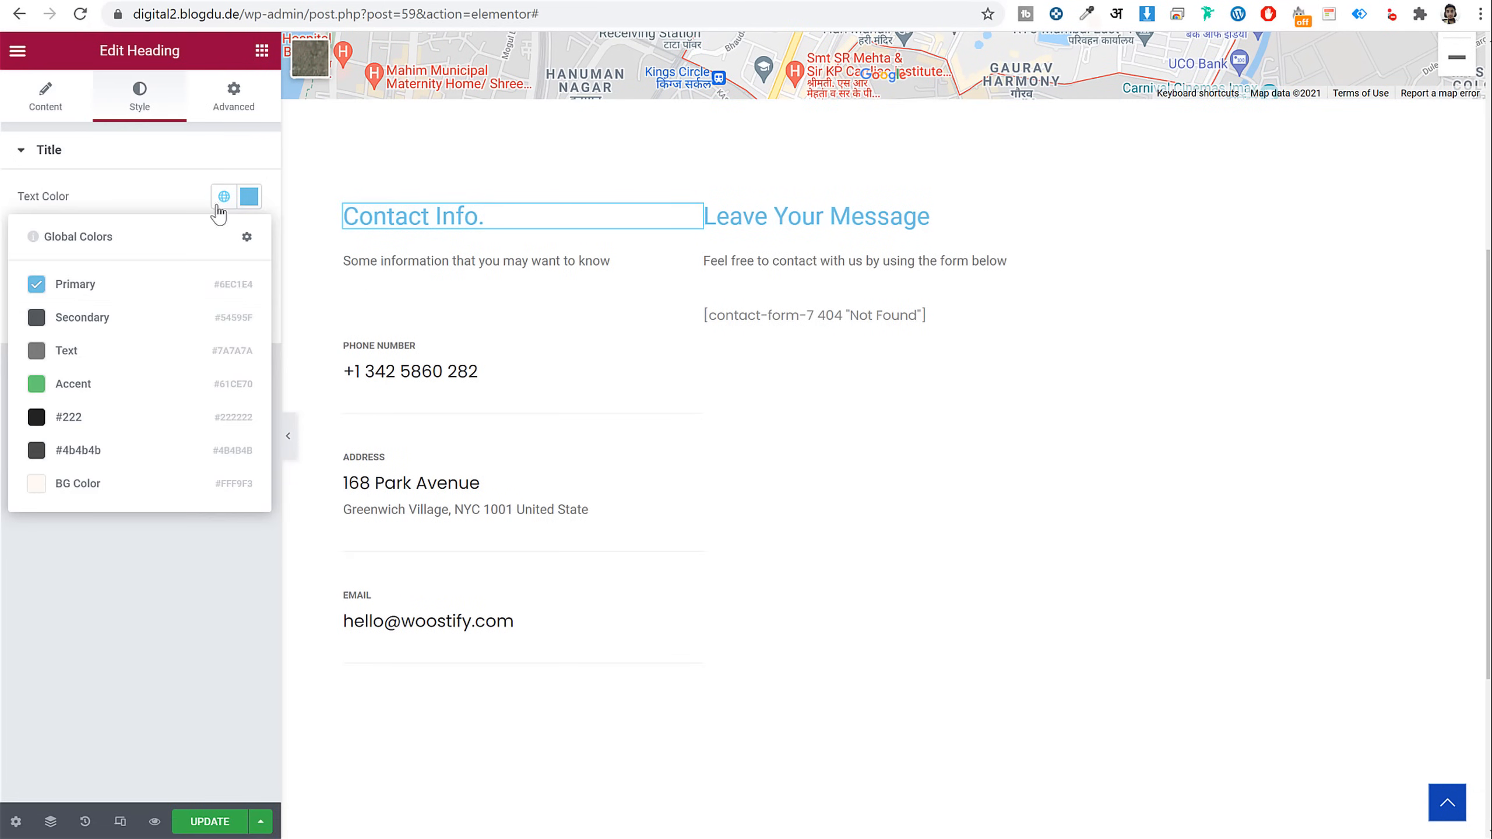
click(120, 419)
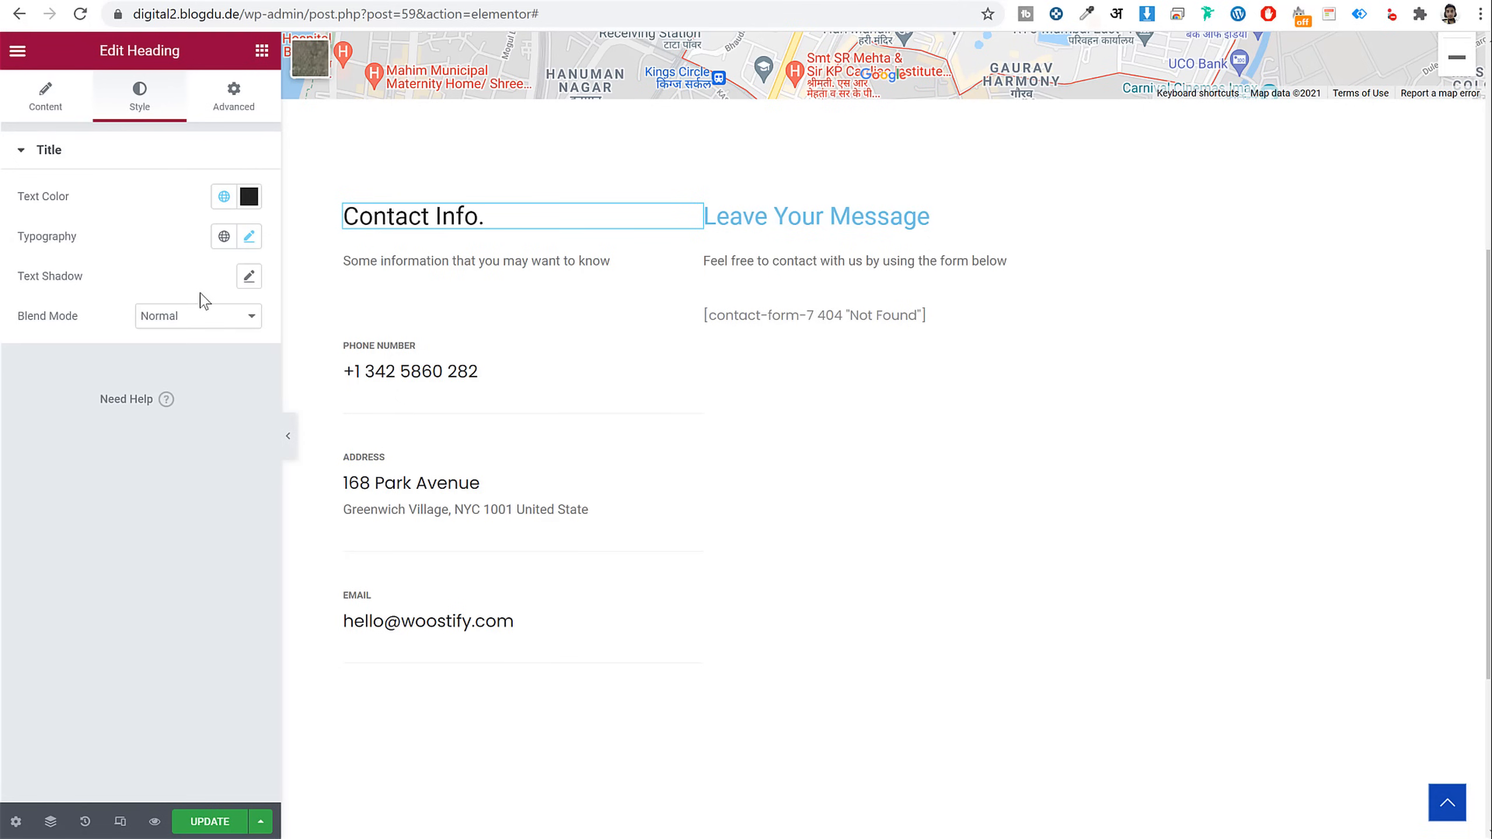
click(227, 237)
click(137, 433)
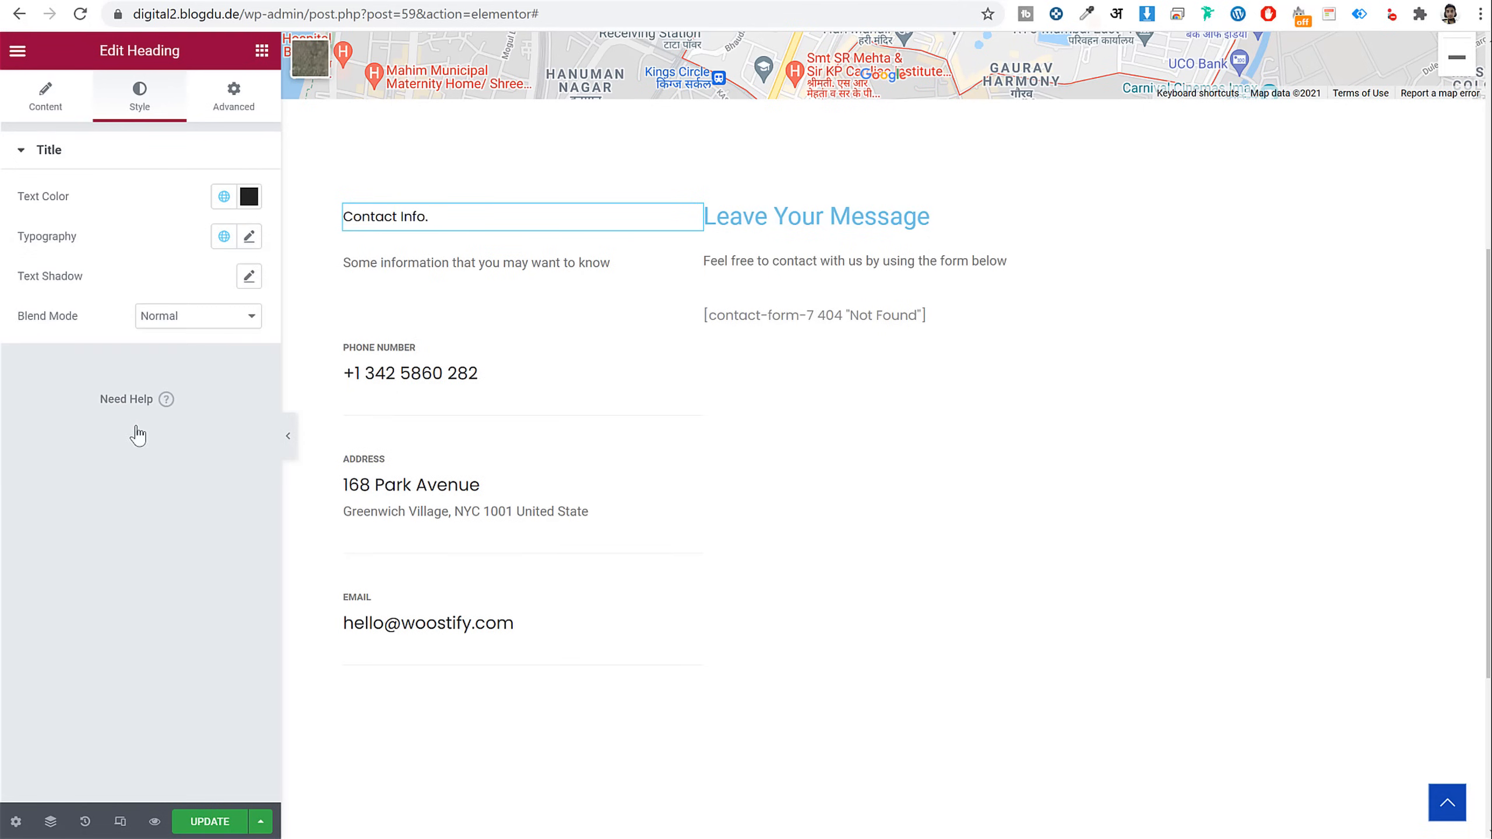
click(249, 237)
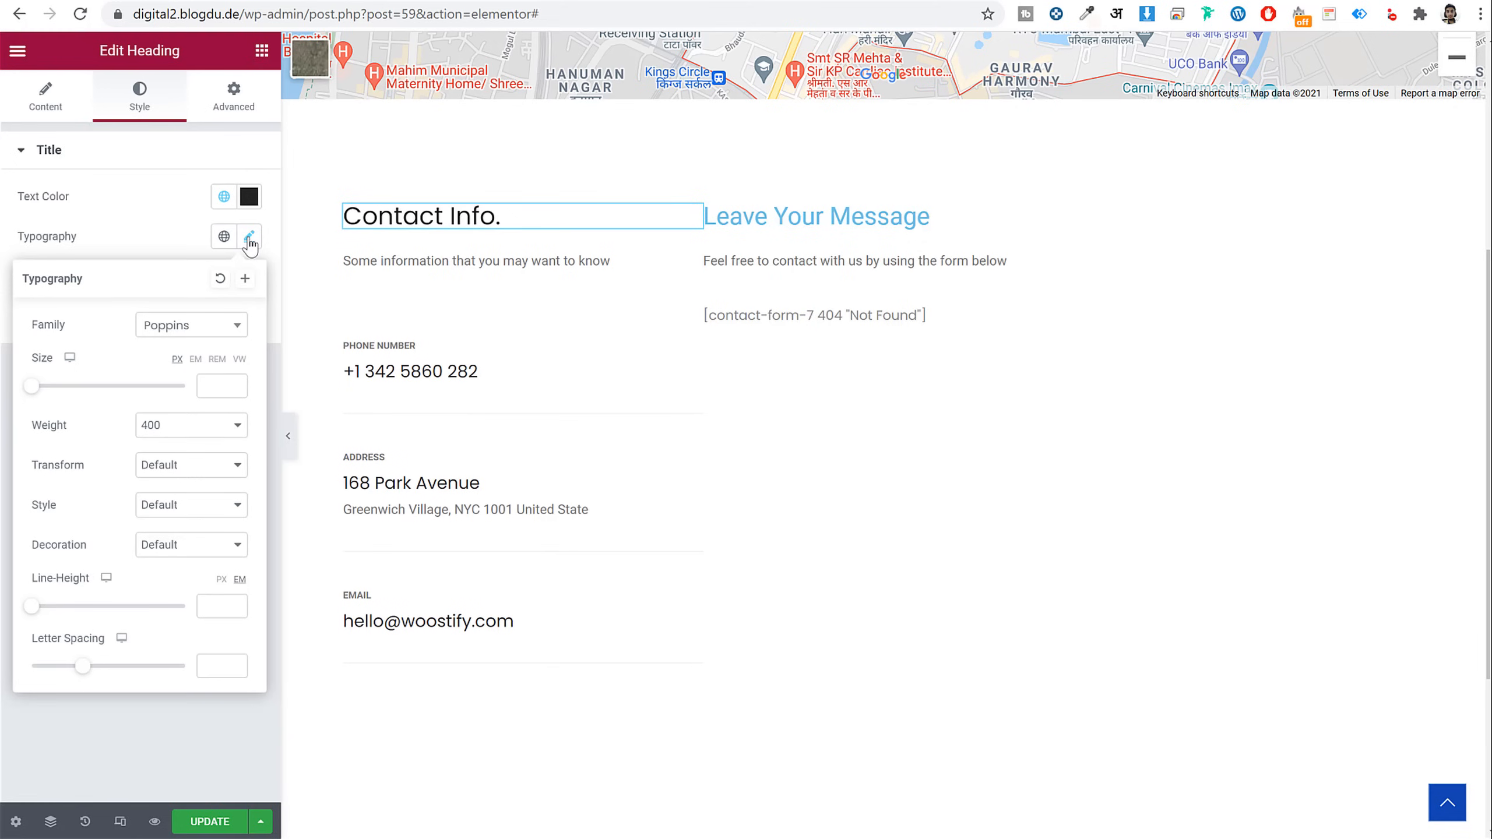
click(188, 331)
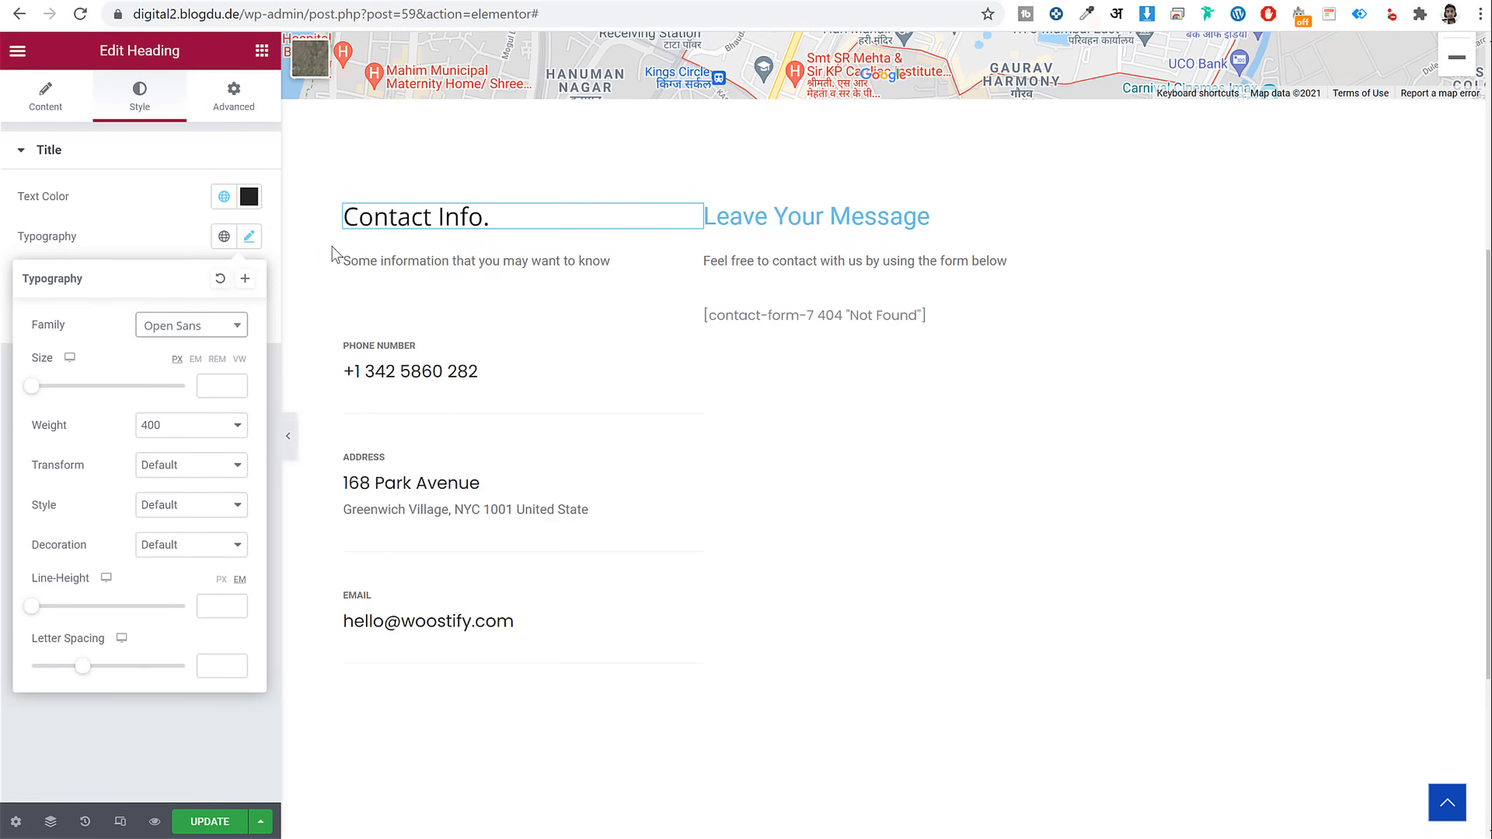
Make the Leave Your Message heading dark #222
click(835, 222)
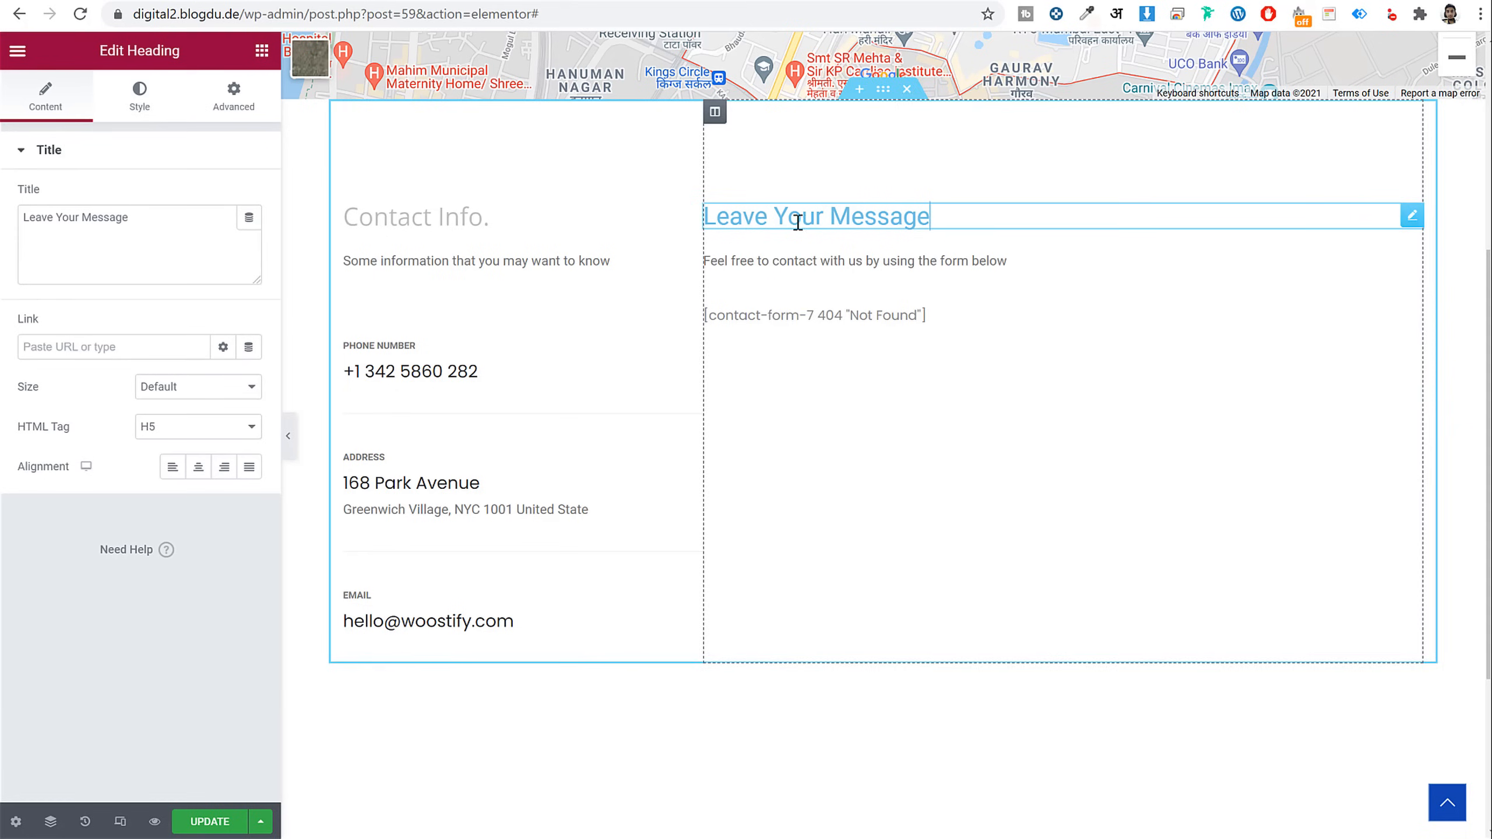
click(161, 108)
click(224, 199)
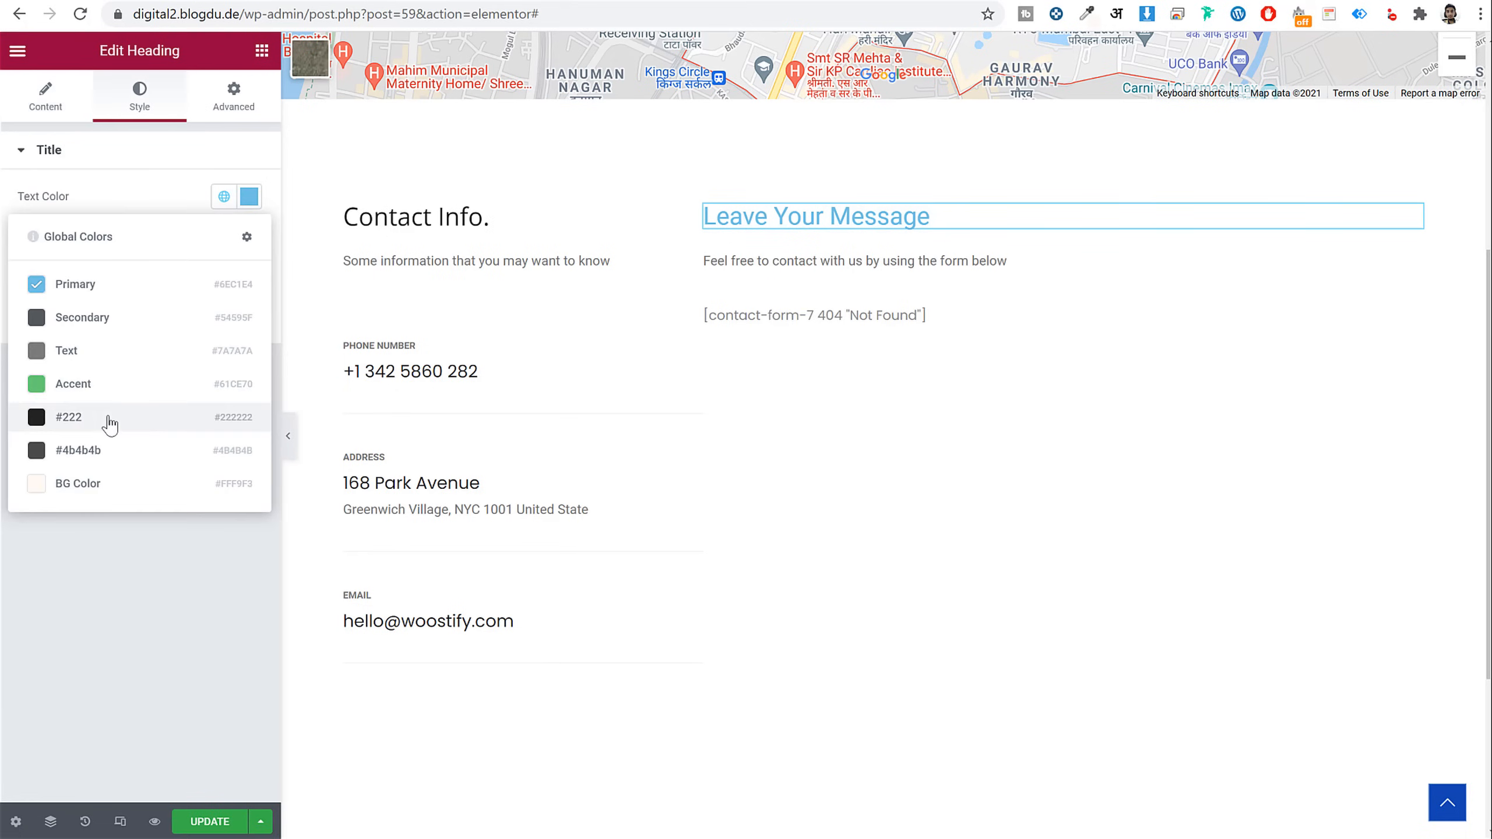
click(109, 418)
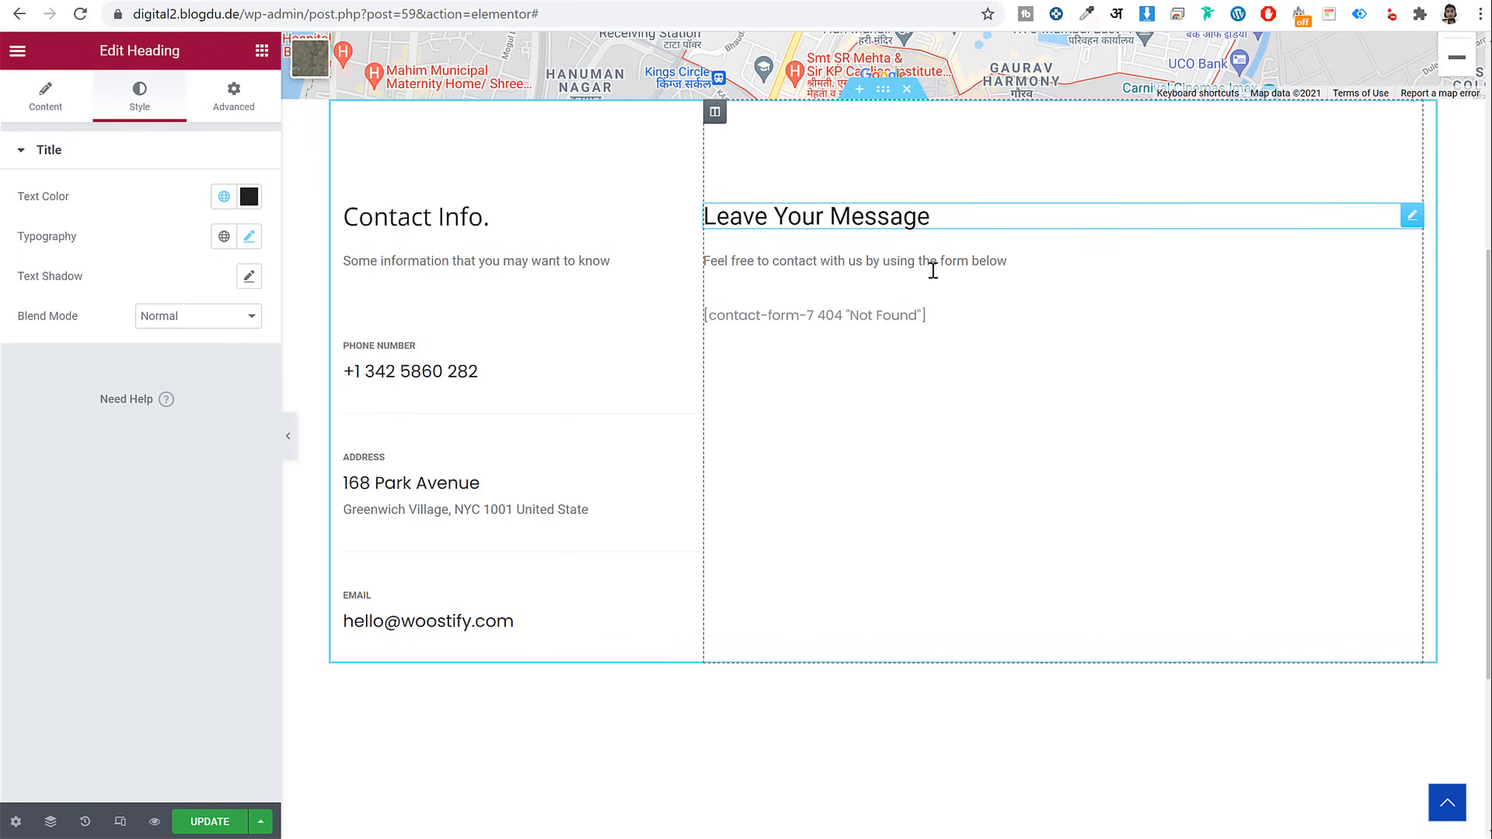
Delete the broken contact-form shortcode text
click(867, 314)
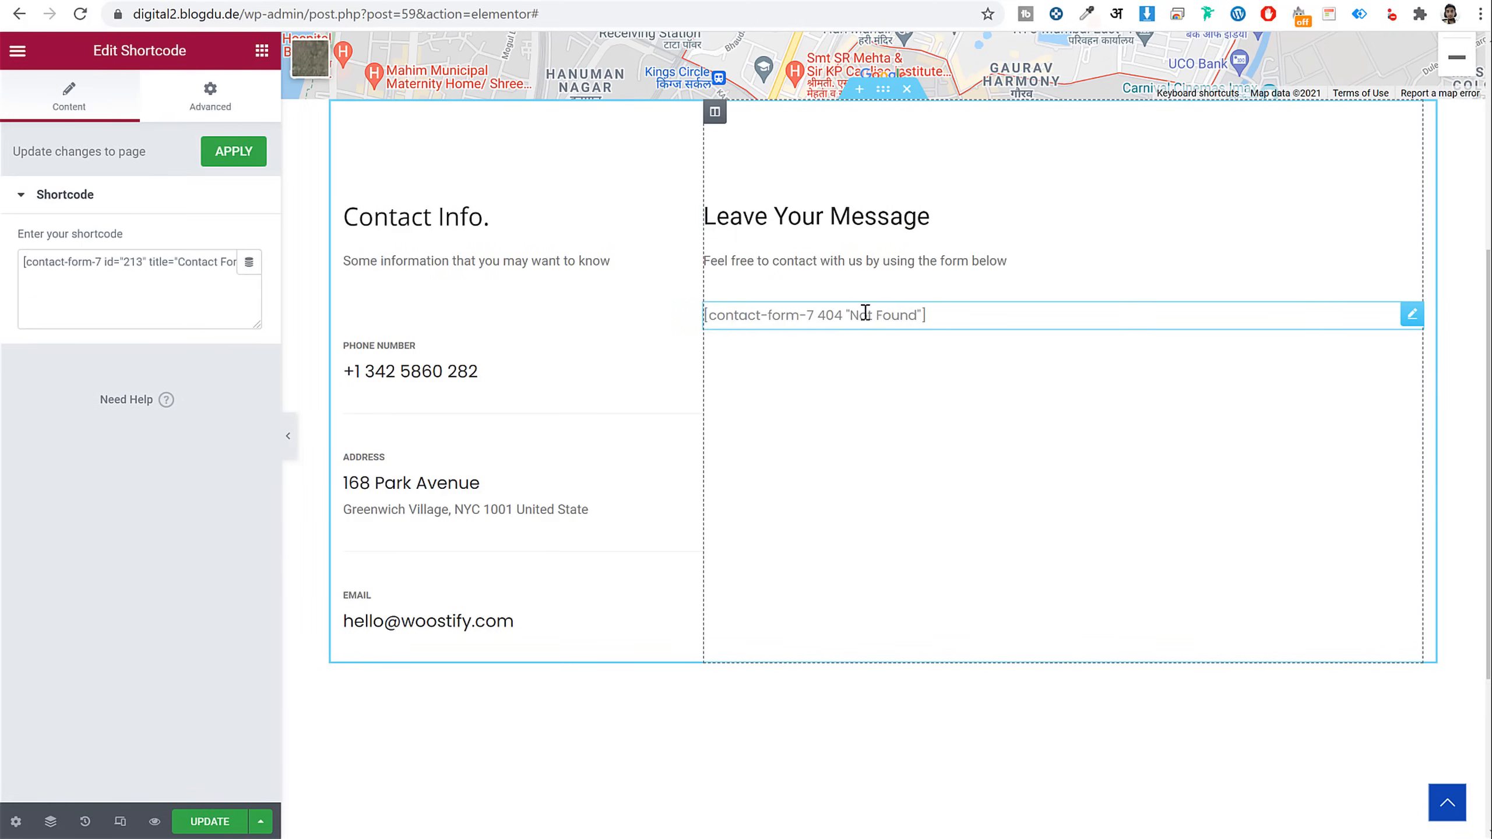
triple_click(182, 270)
key(Delete)
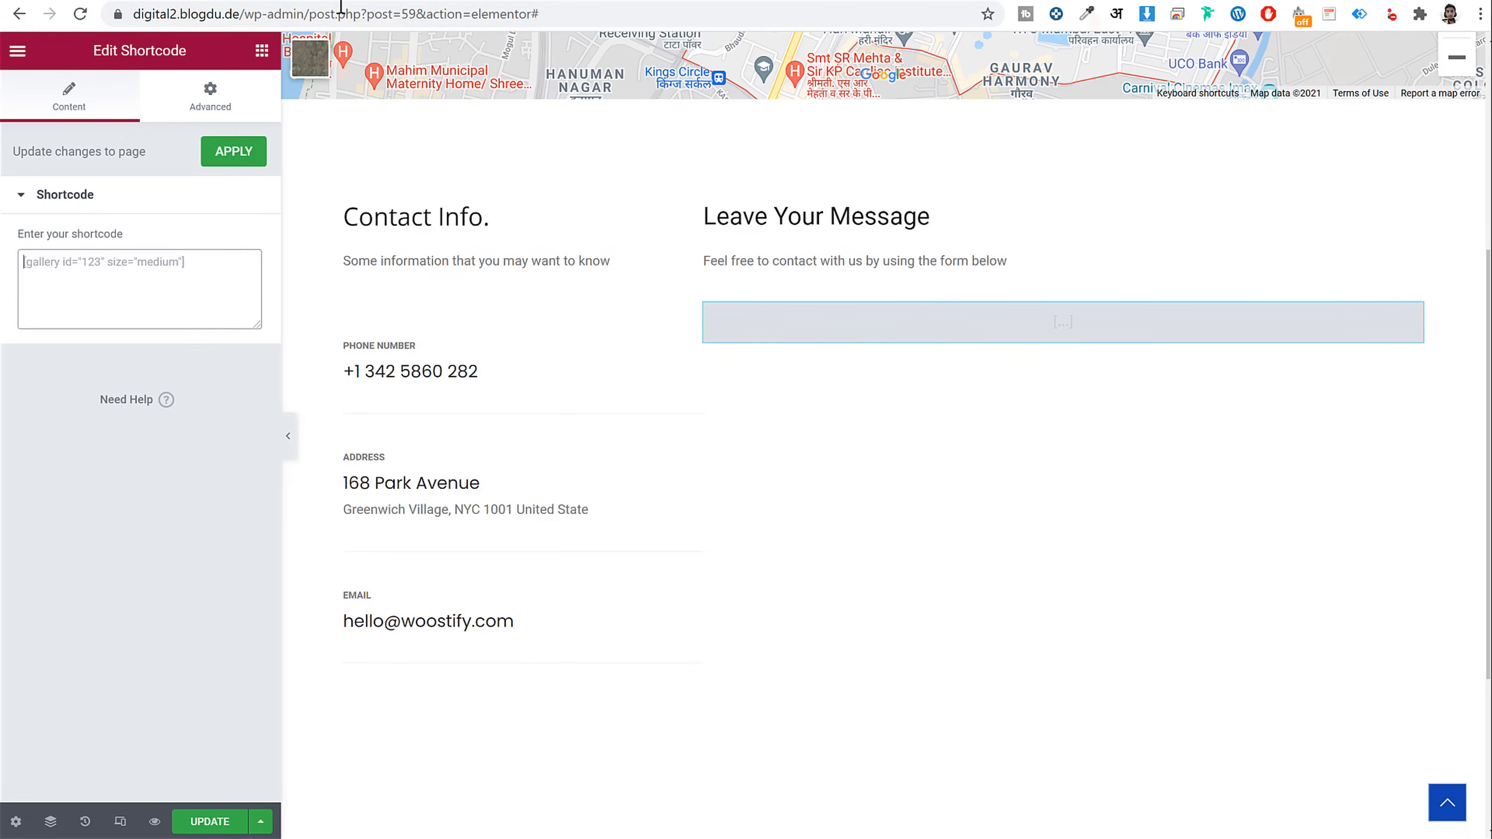
Open the site's wp-admin dashboard in a new tab
drag(311, 14, 43, 5)
key(ctrl+c)
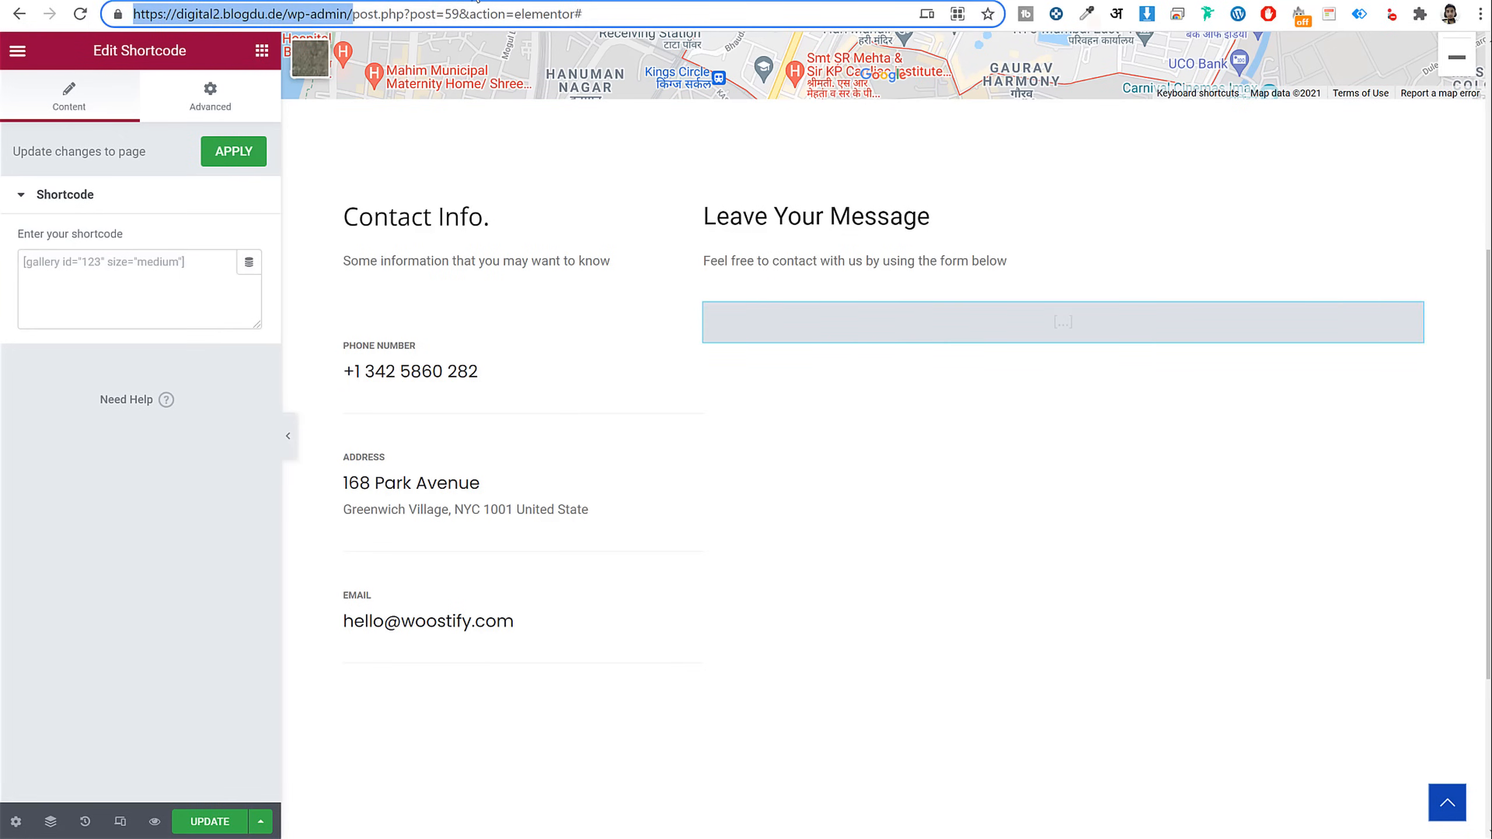
click(477, 0)
key(ctrl+v)
key(Return)
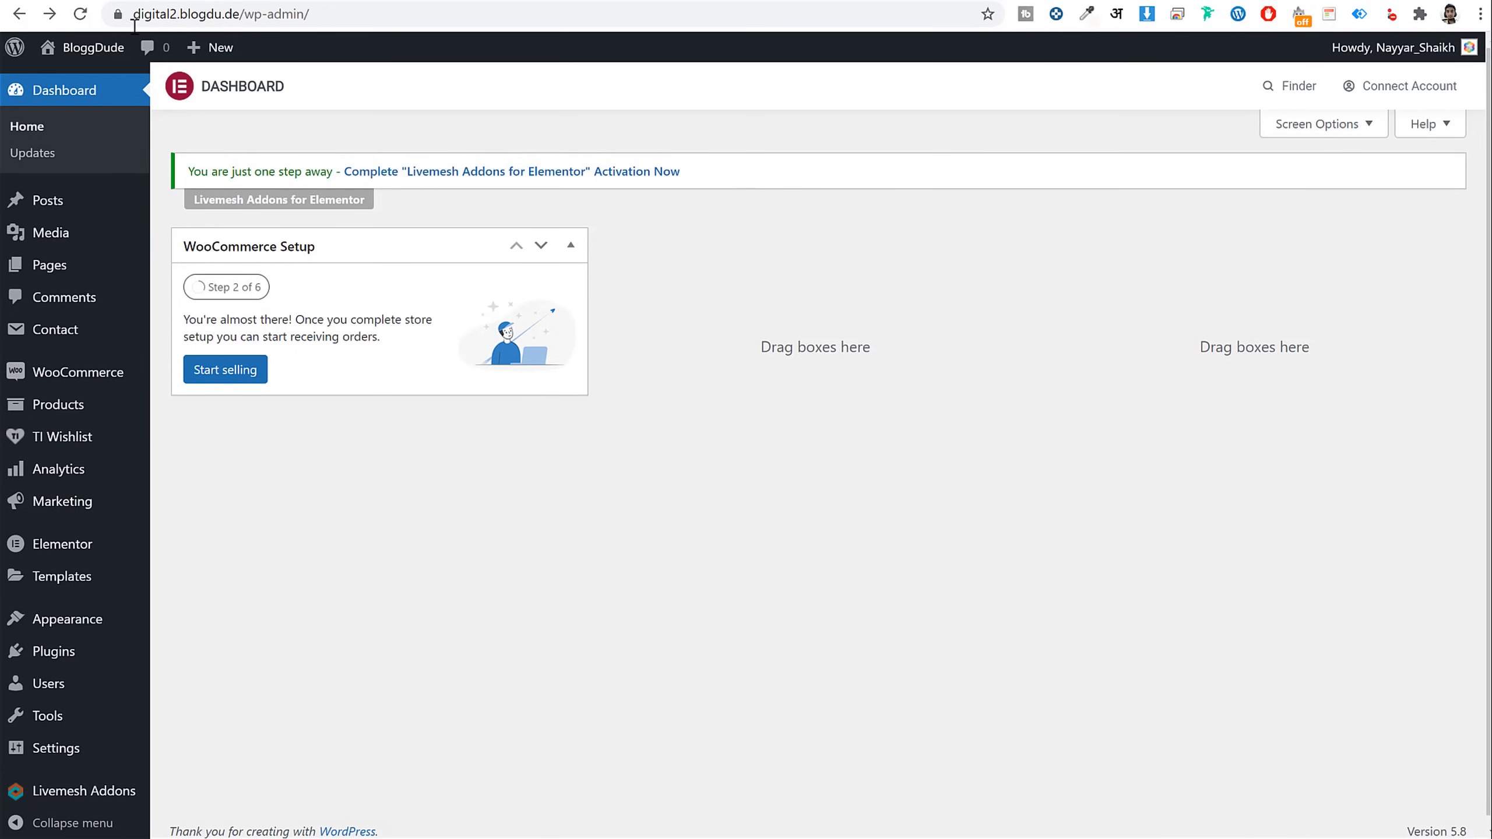
Open Contact form 1 for editing and clear its existing form template
click(65, 329)
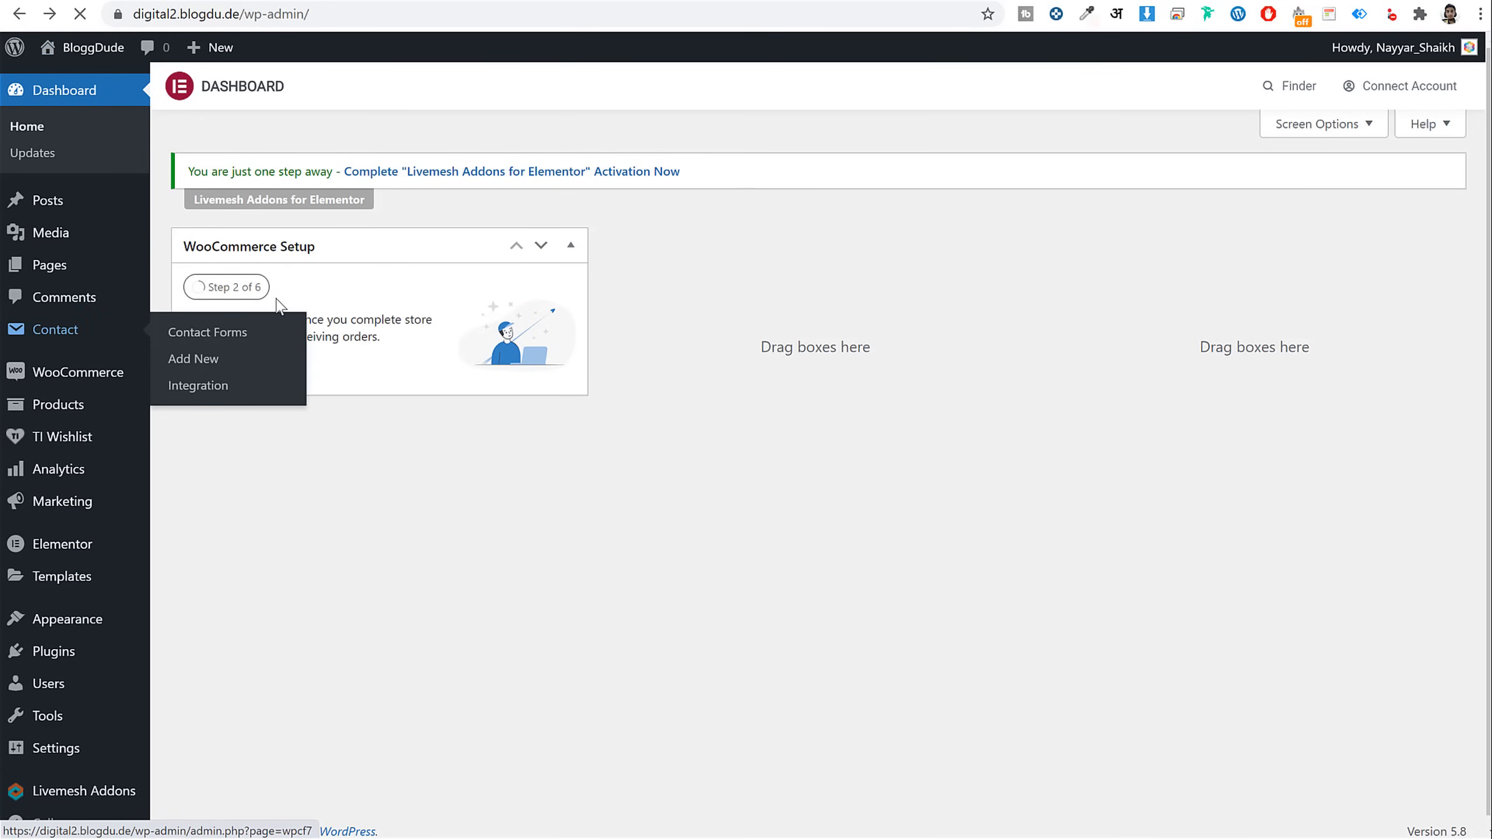
scroll(350, 536, down, 1)
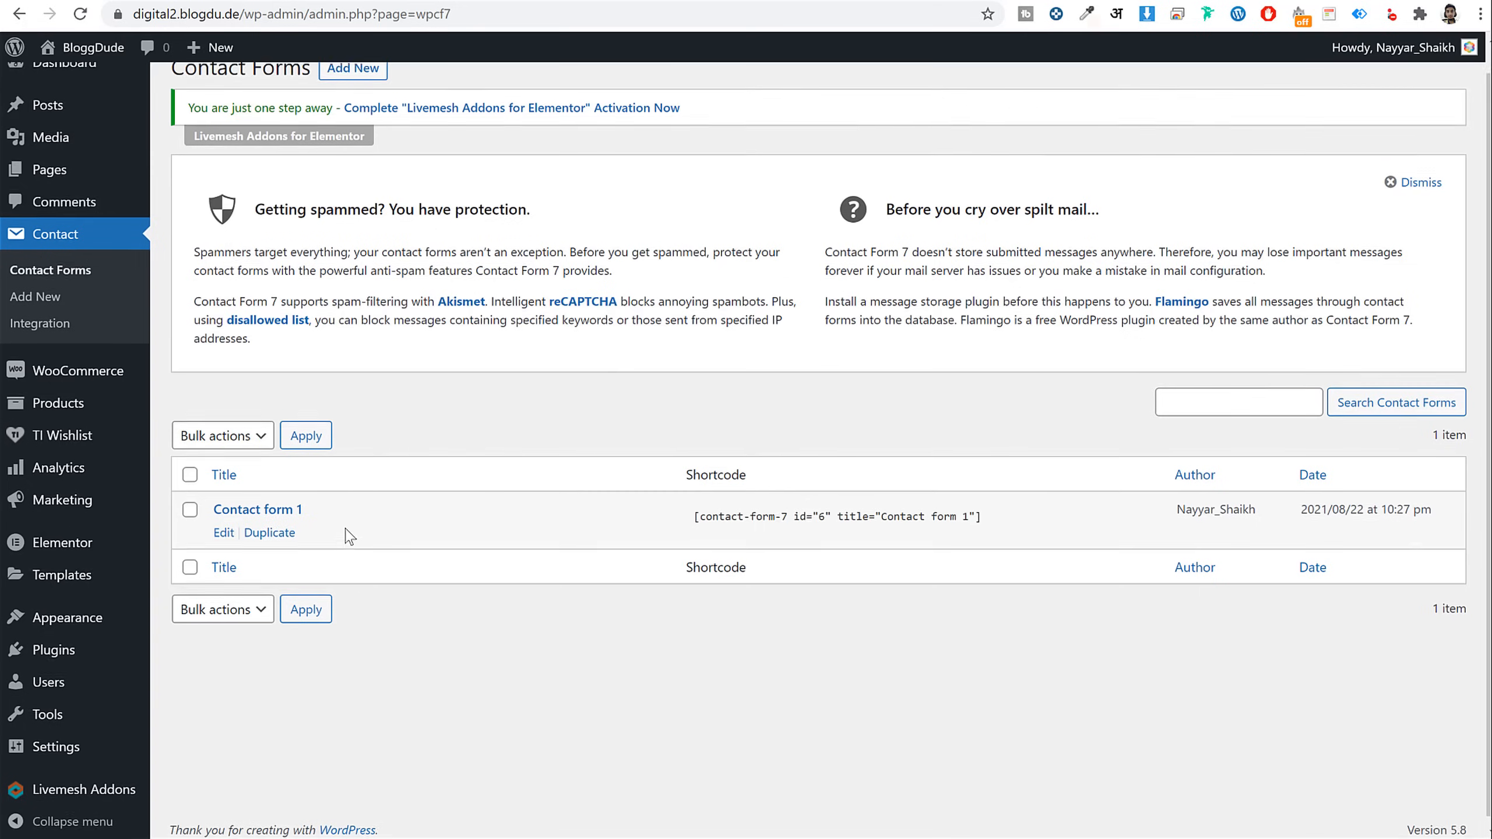
click(223, 532)
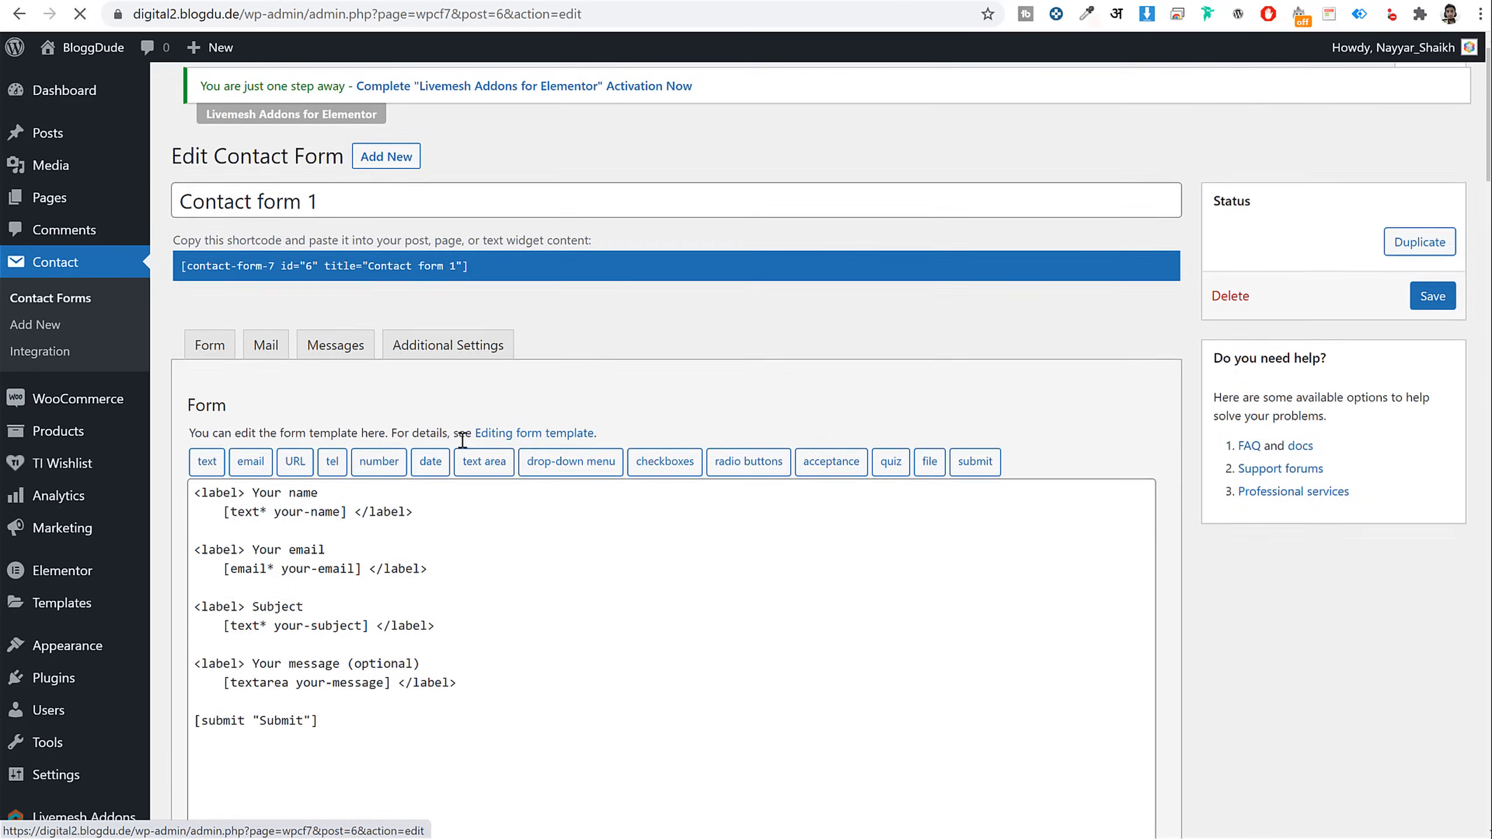
scroll(499, 526, down, 4)
drag(414, 474, 194, 223)
key(BackSpace)
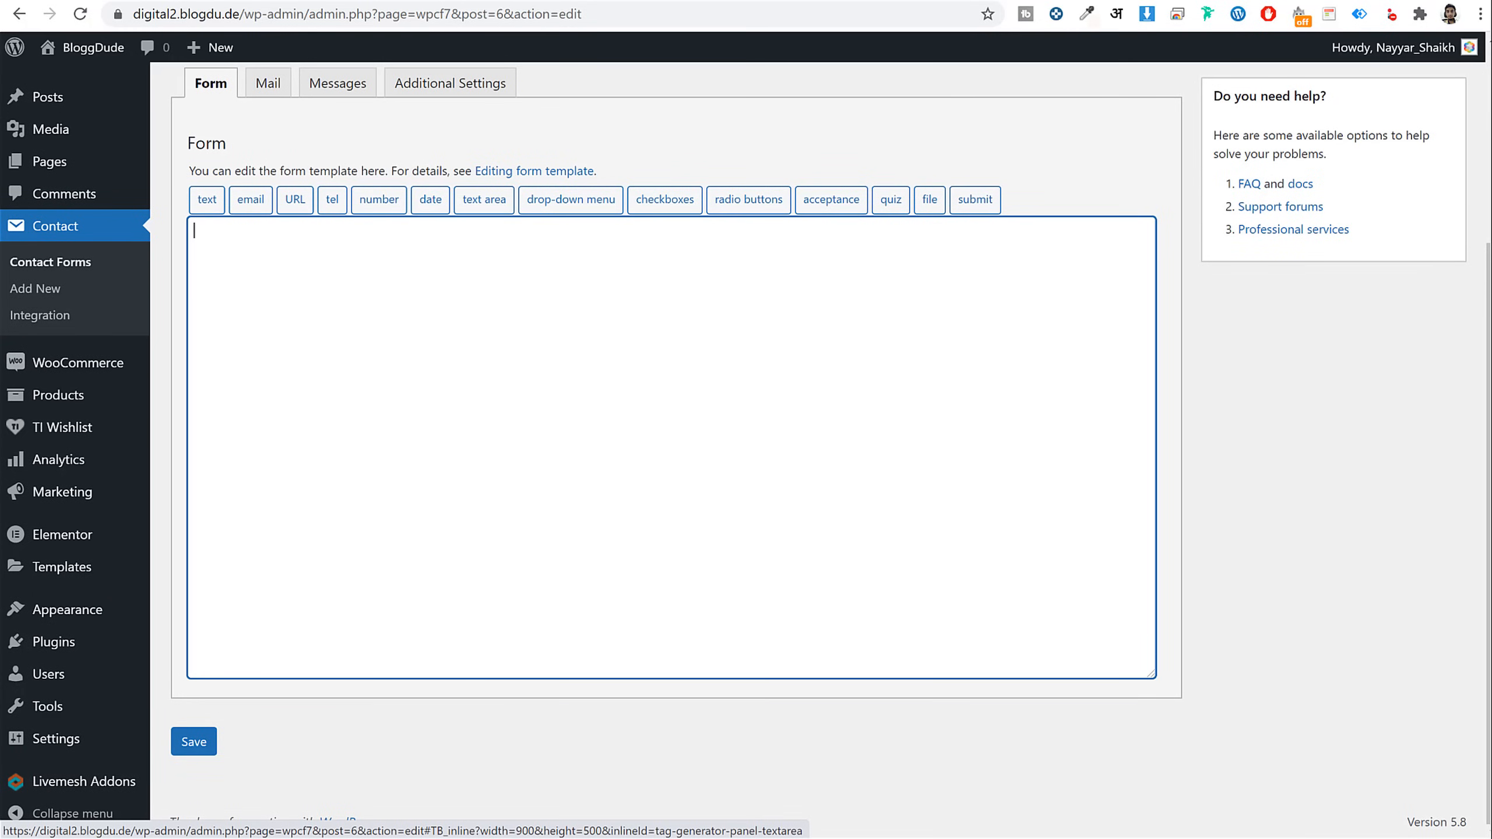
Open the Contact Form file from the Files folder in Notepad and select its markup
key(alt+Tab)
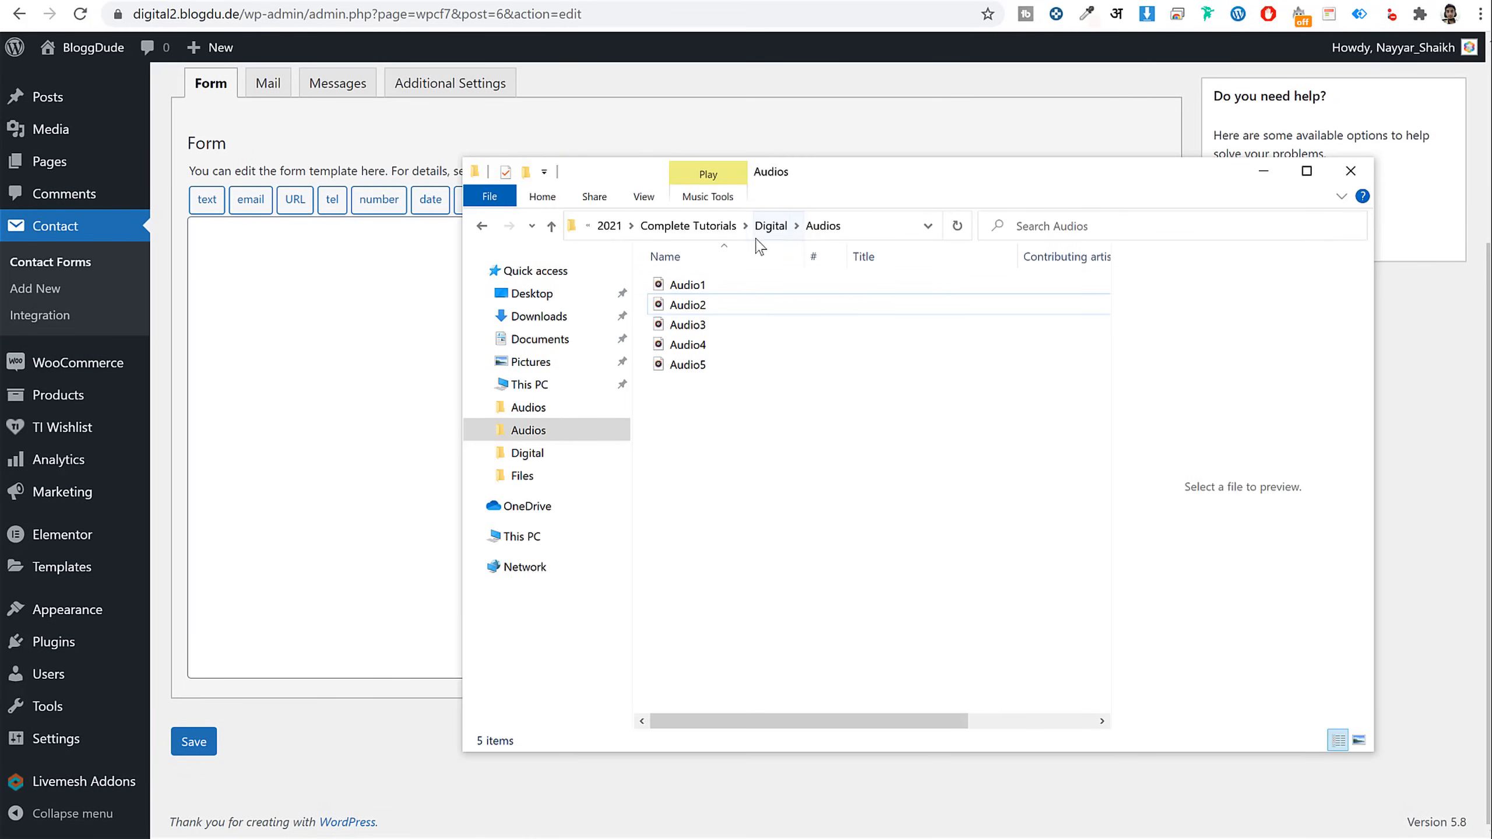
click(766, 226)
double_click(716, 306)
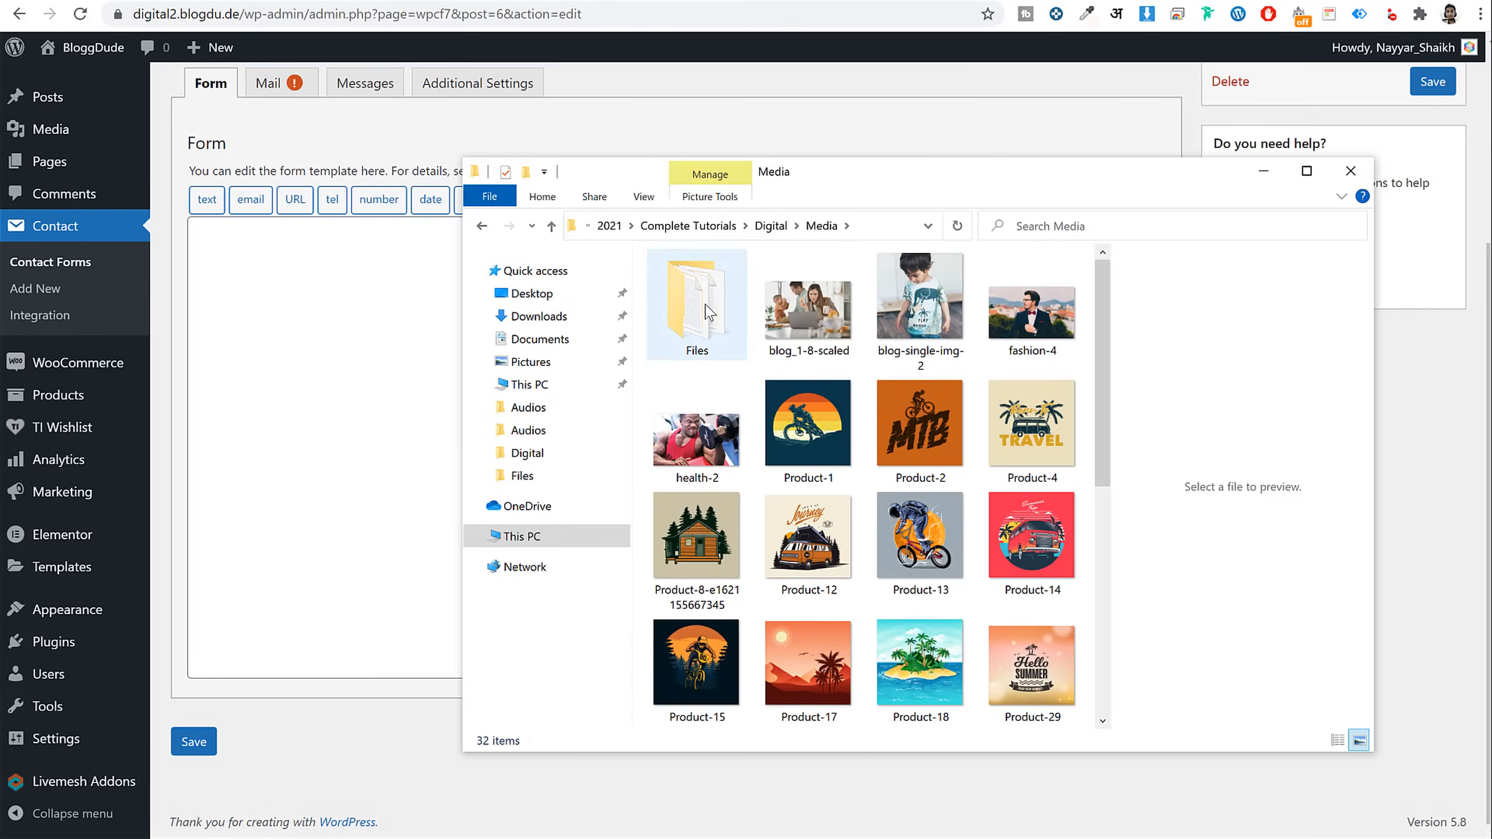
double_click(710, 313)
click(713, 326)
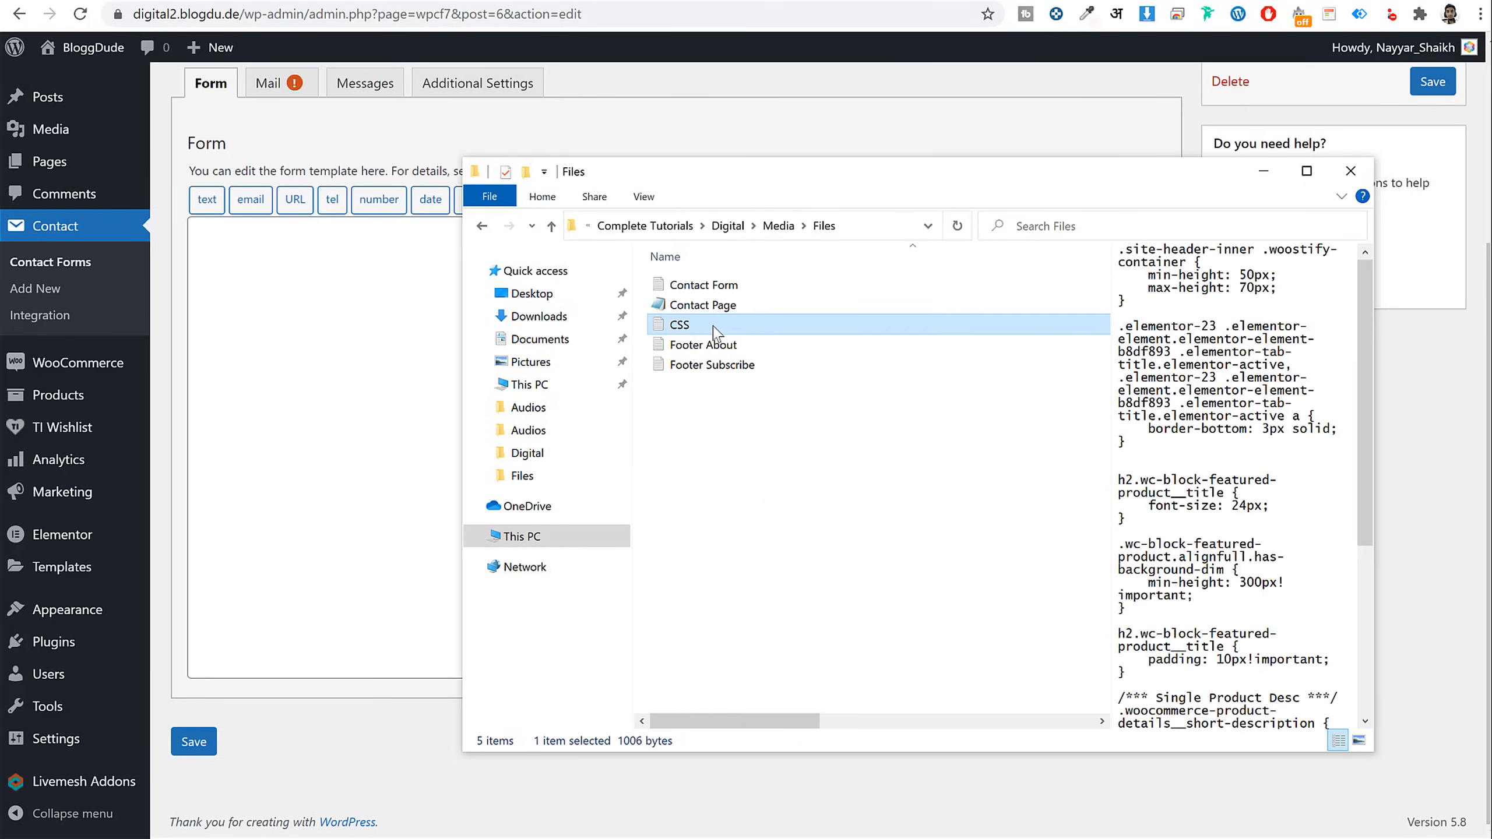
click(723, 286)
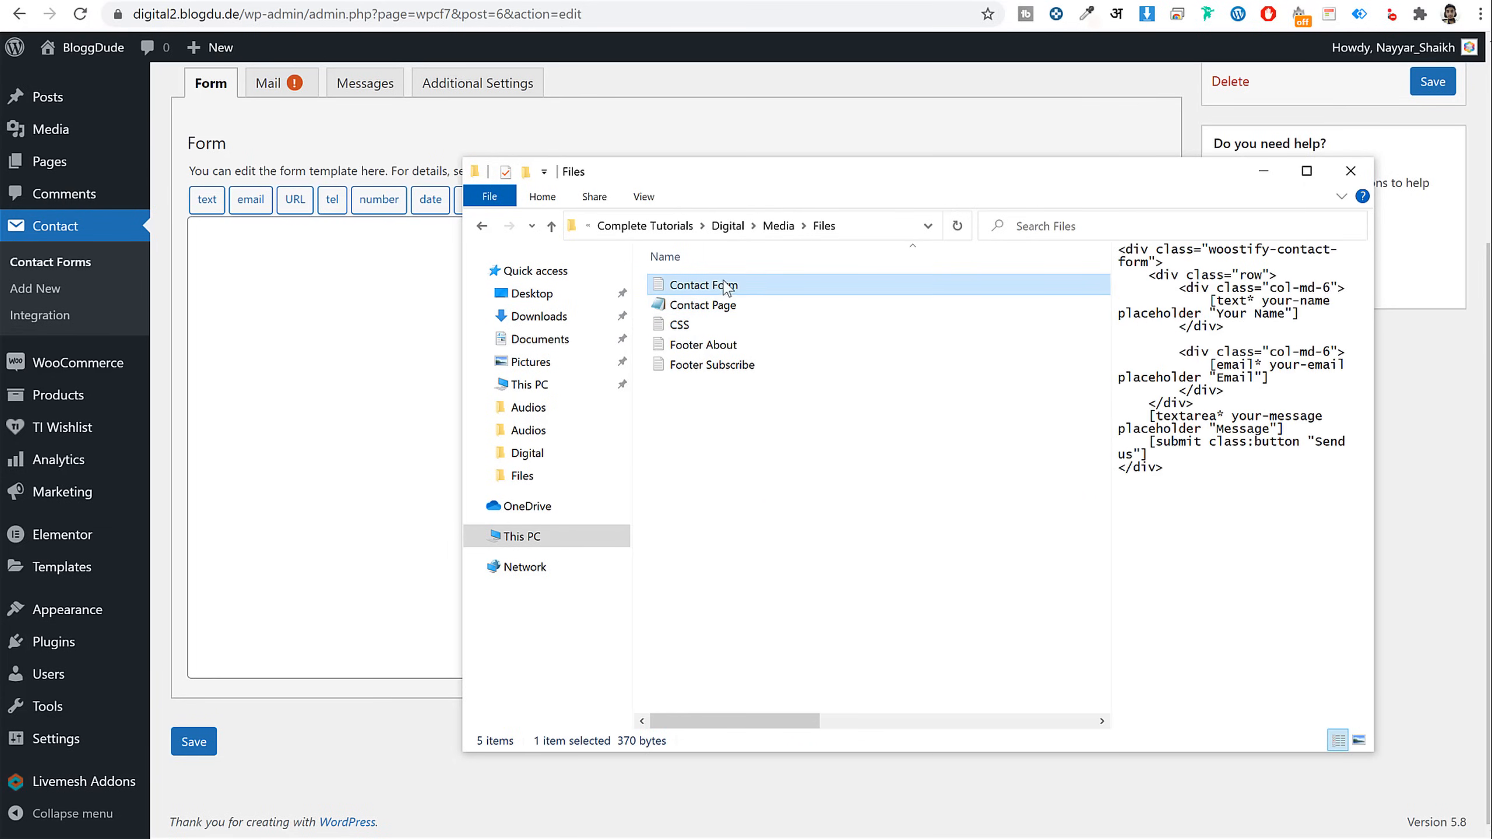
double_click(729, 286)
drag(611, 253, 601, 219)
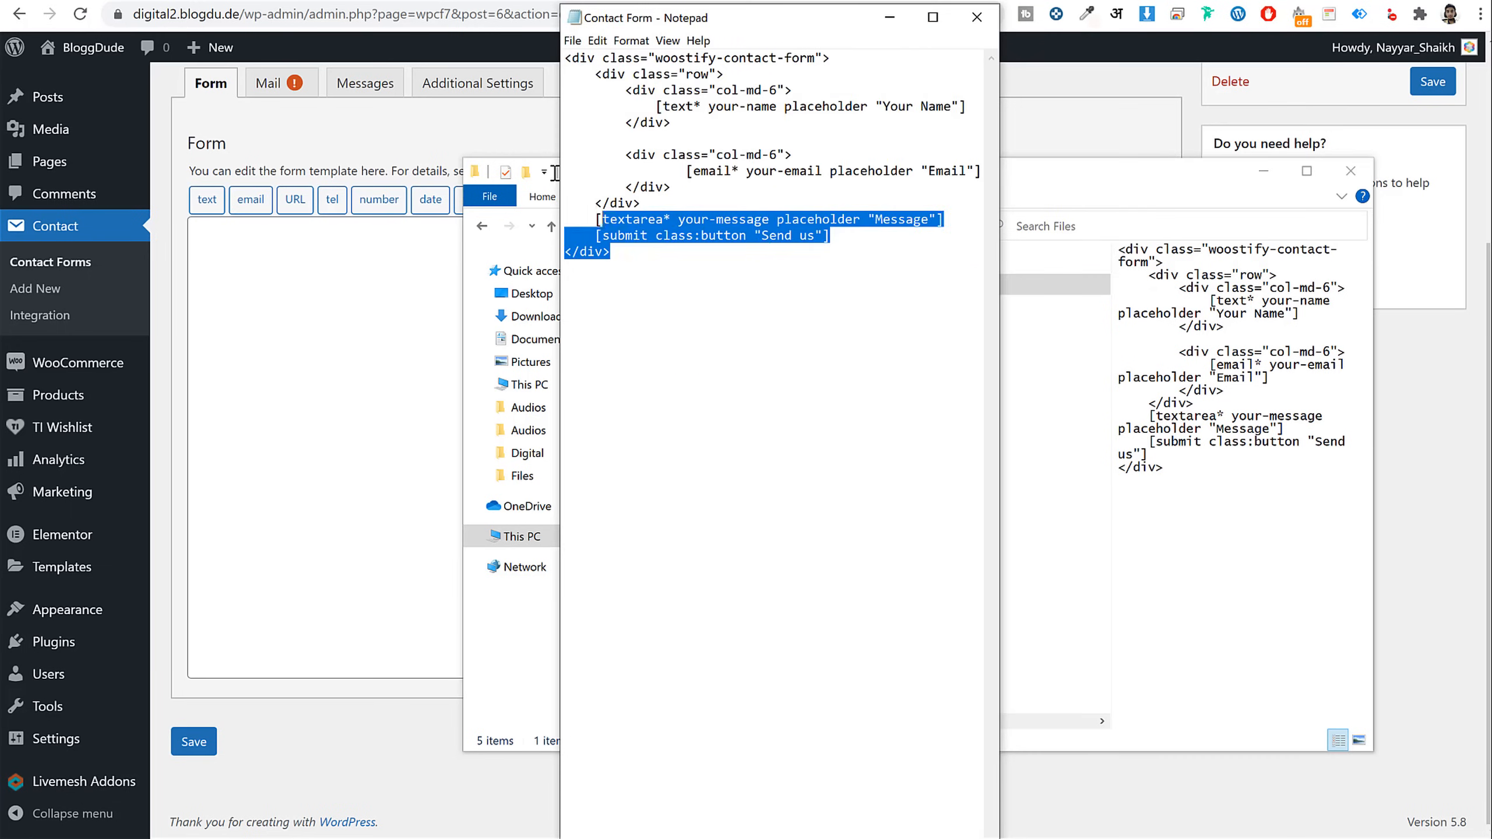
drag(555, 172, 520, 70)
key(ctrl+c)
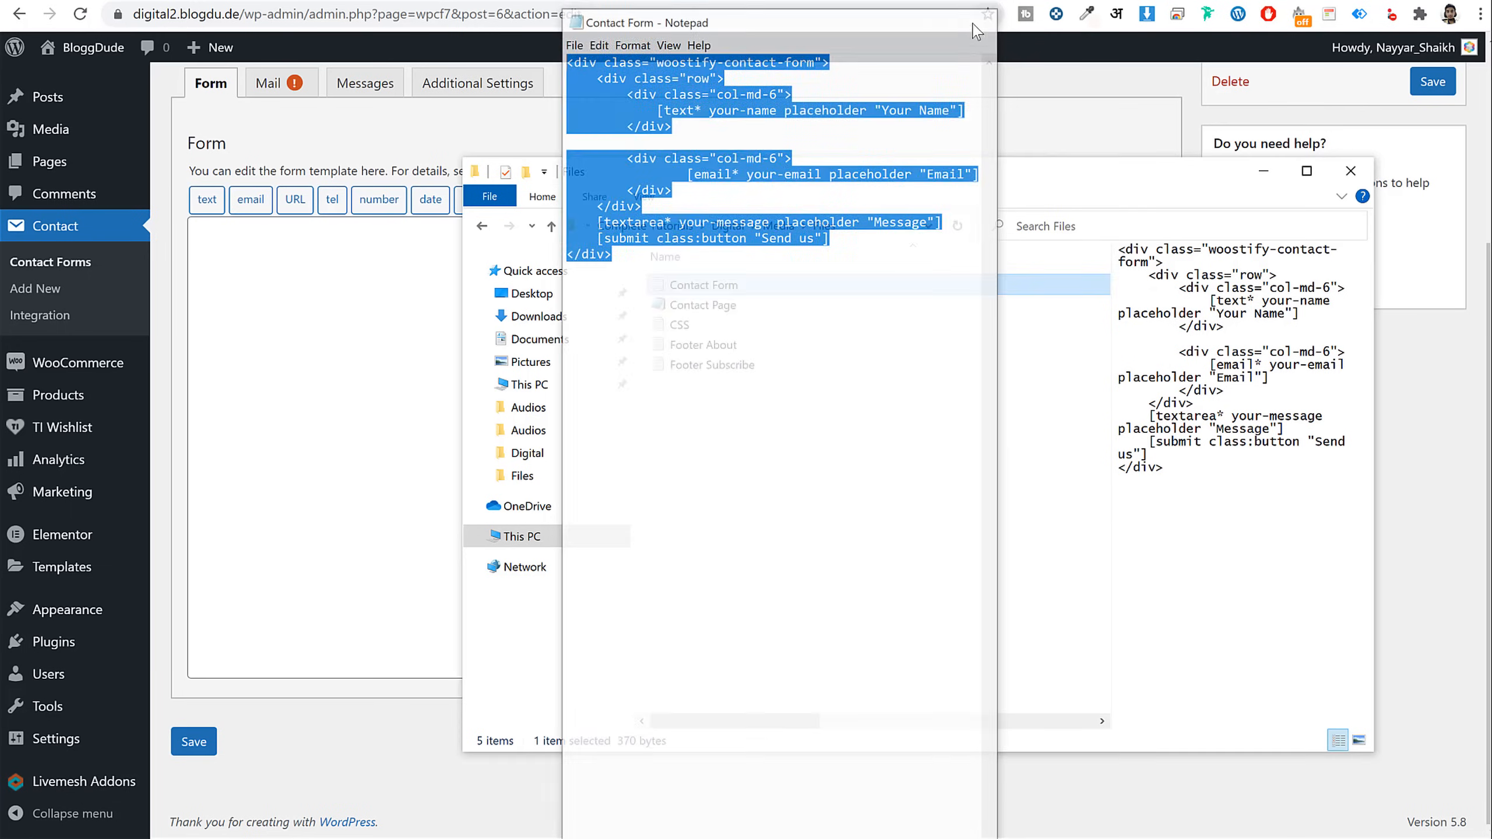
Paste the markup into the Form template and save Contact form 1
click(255, 299)
key(ctrl+v)
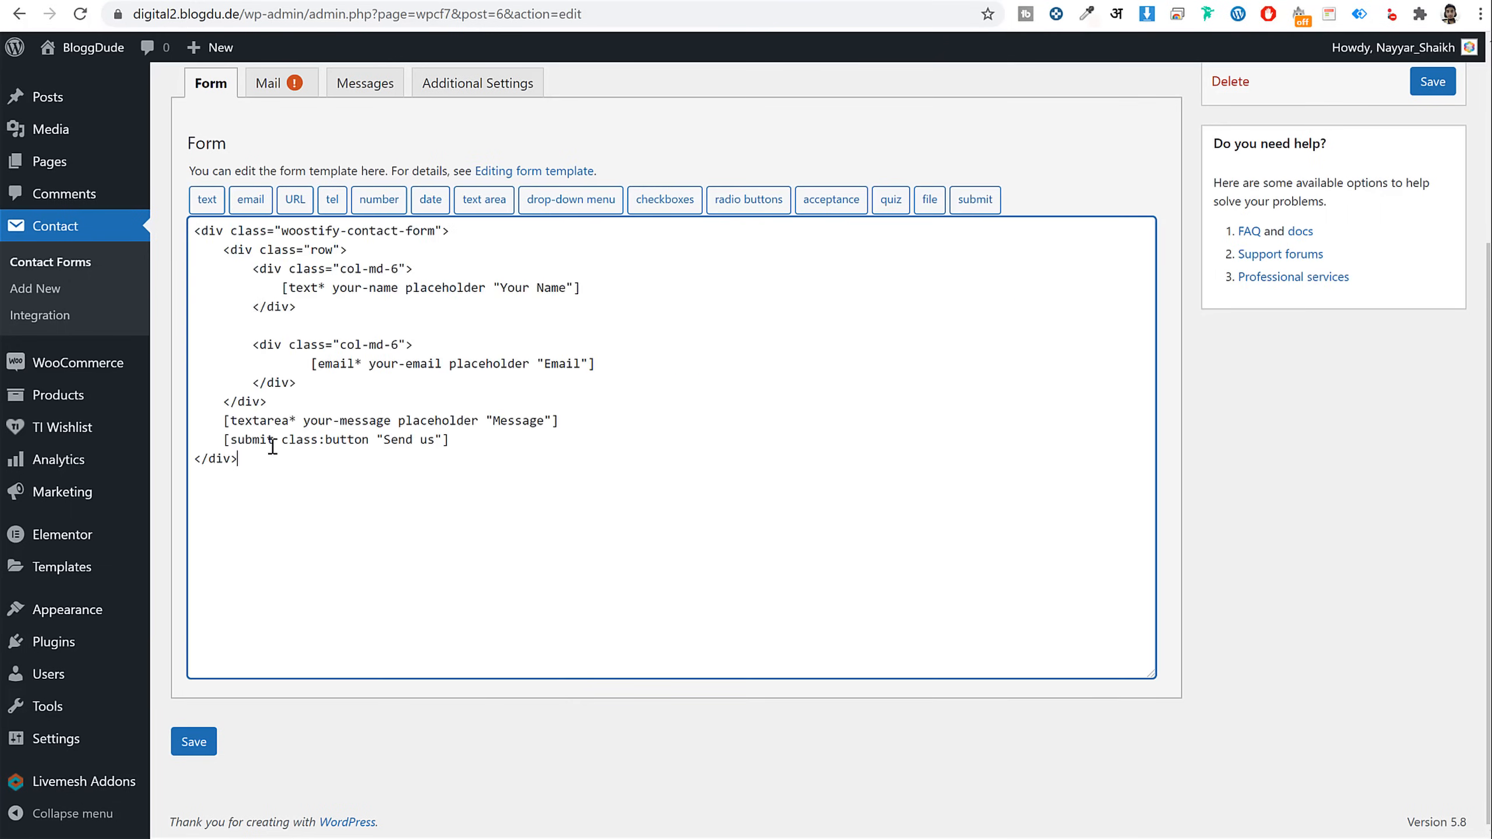
click(194, 742)
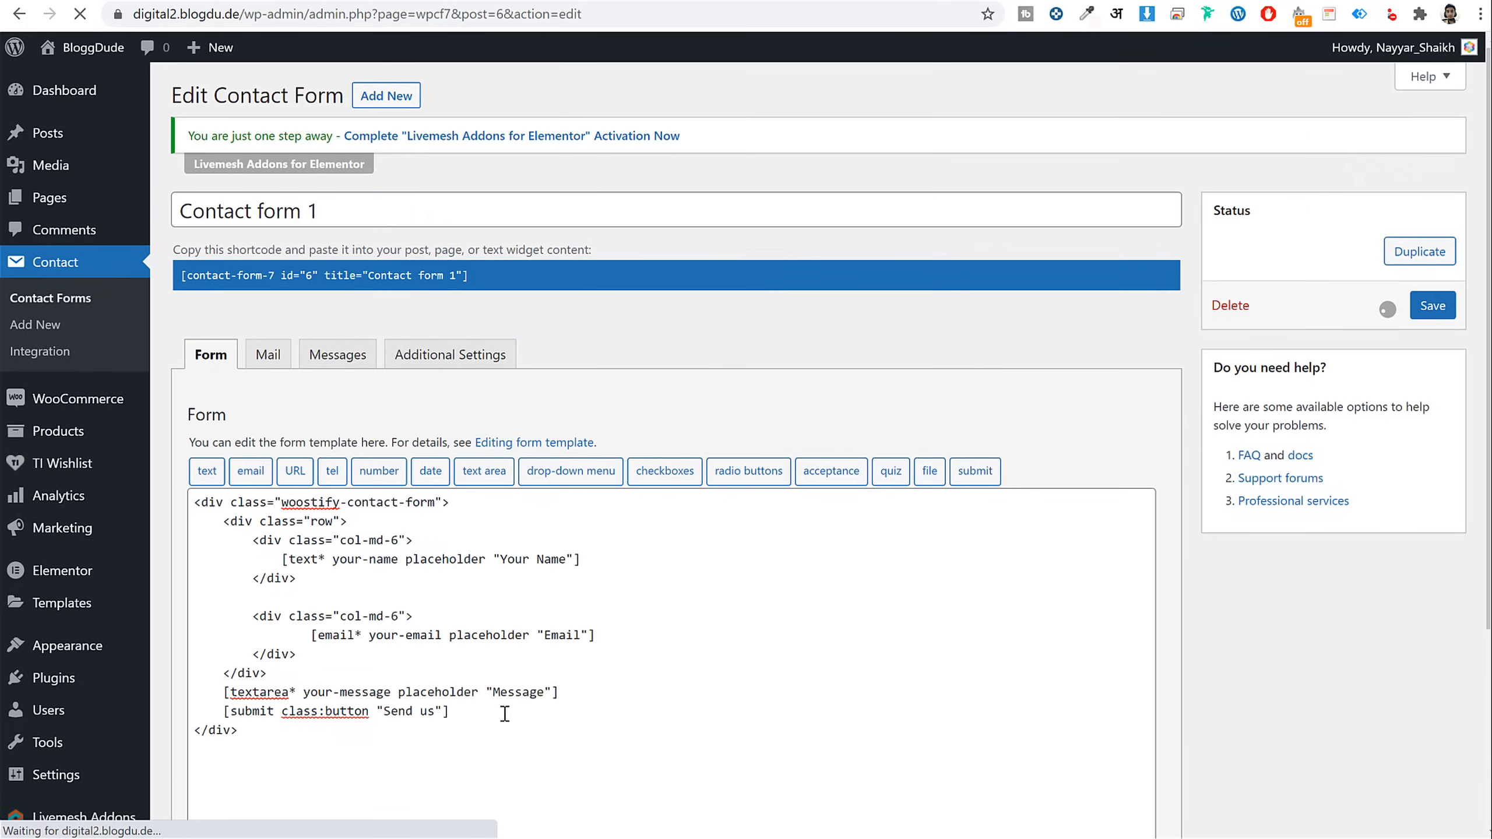
Copy the form's shortcode and paste it into the Elementor shortcode field
click(479, 328)
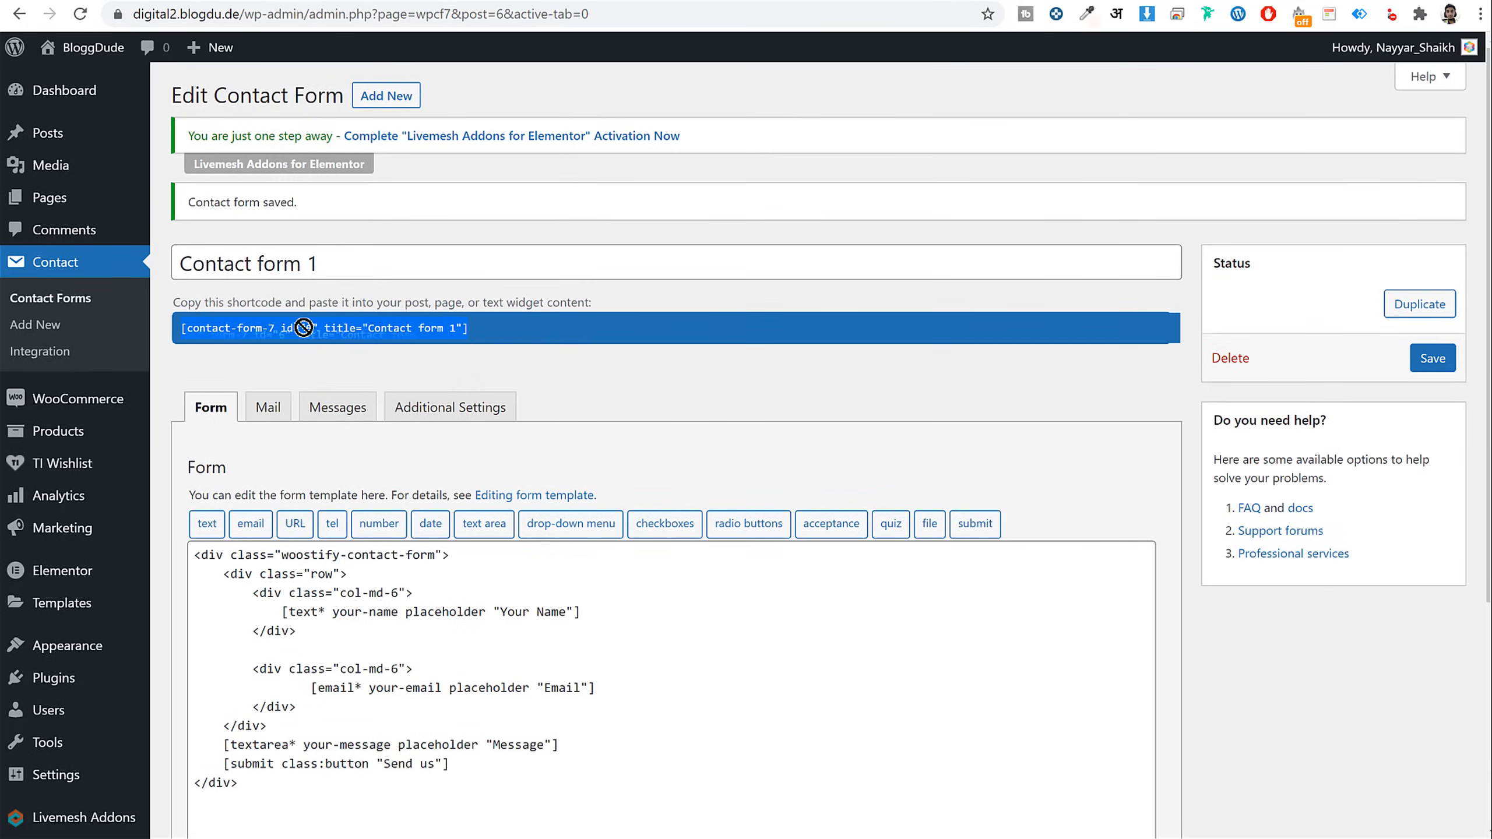
right_click(304, 328)
click(351, 343)
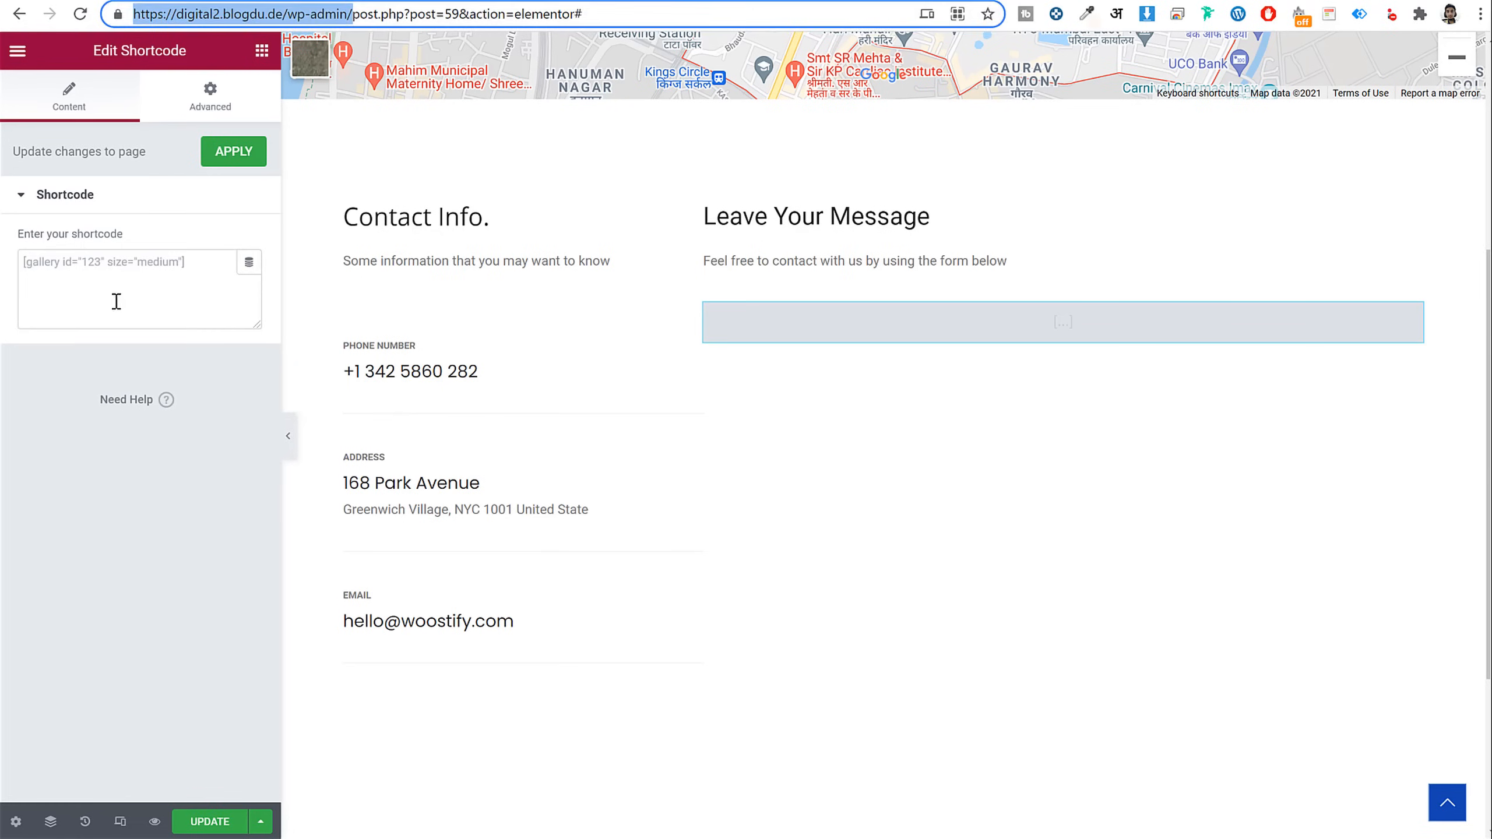
click(110, 309)
key(ctrl+v)
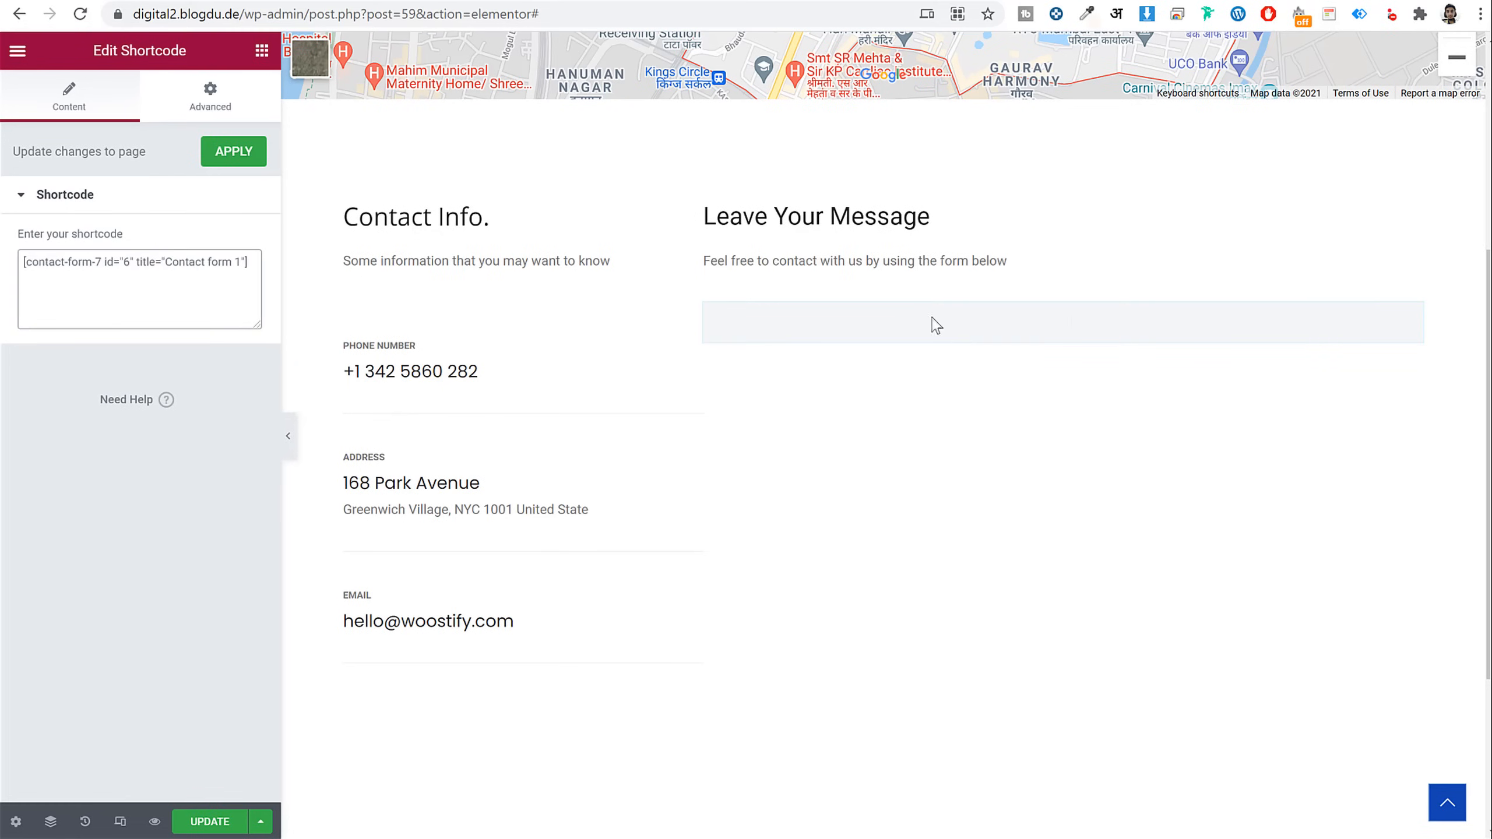
Update the Contact page, exit Elementor to the dashboard, and view the live Contact Us page
scroll(989, 503, down, 3)
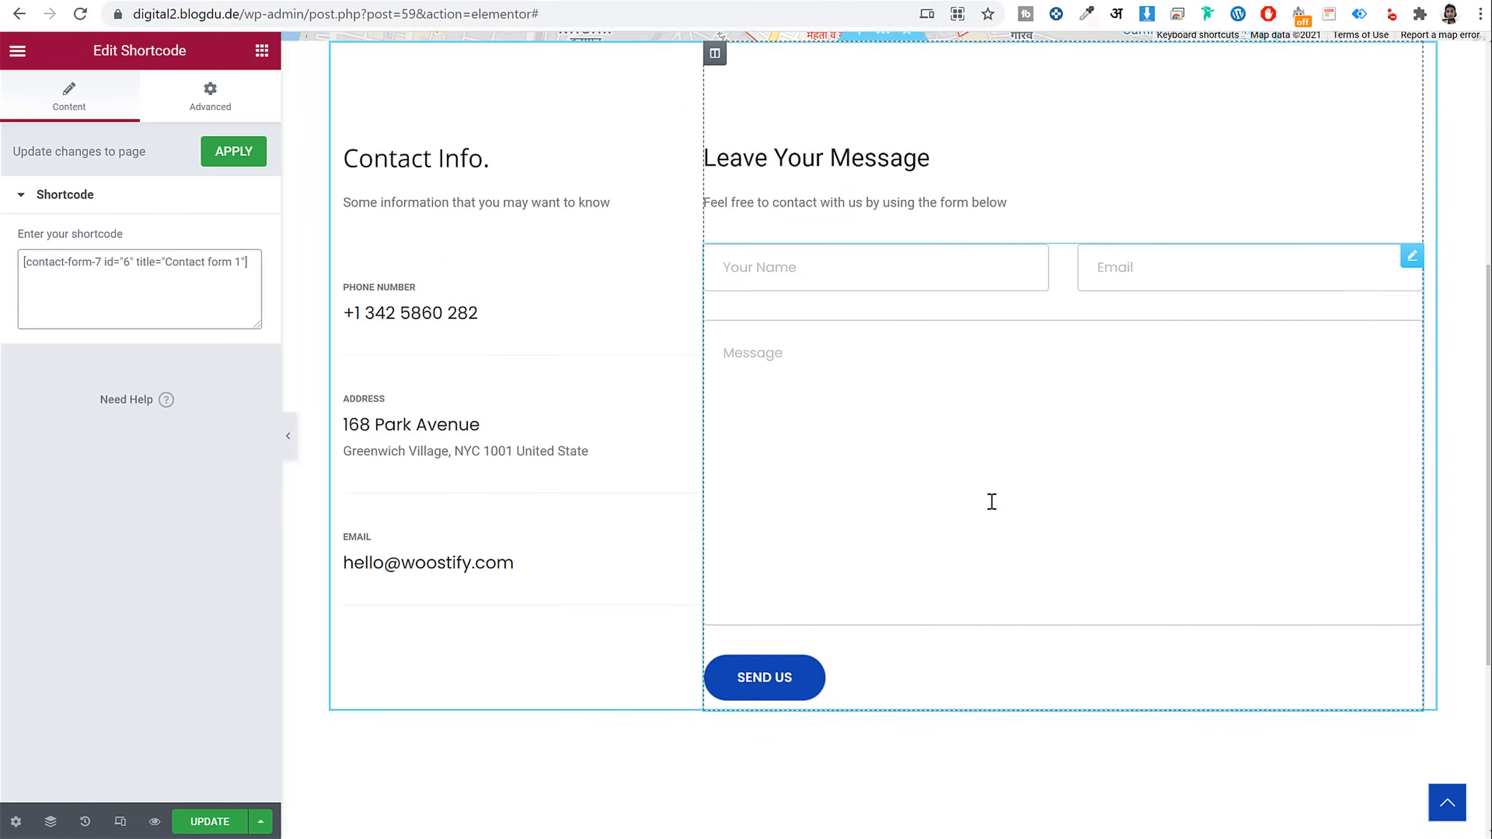
click(219, 829)
scroll(611, 708, up, 10)
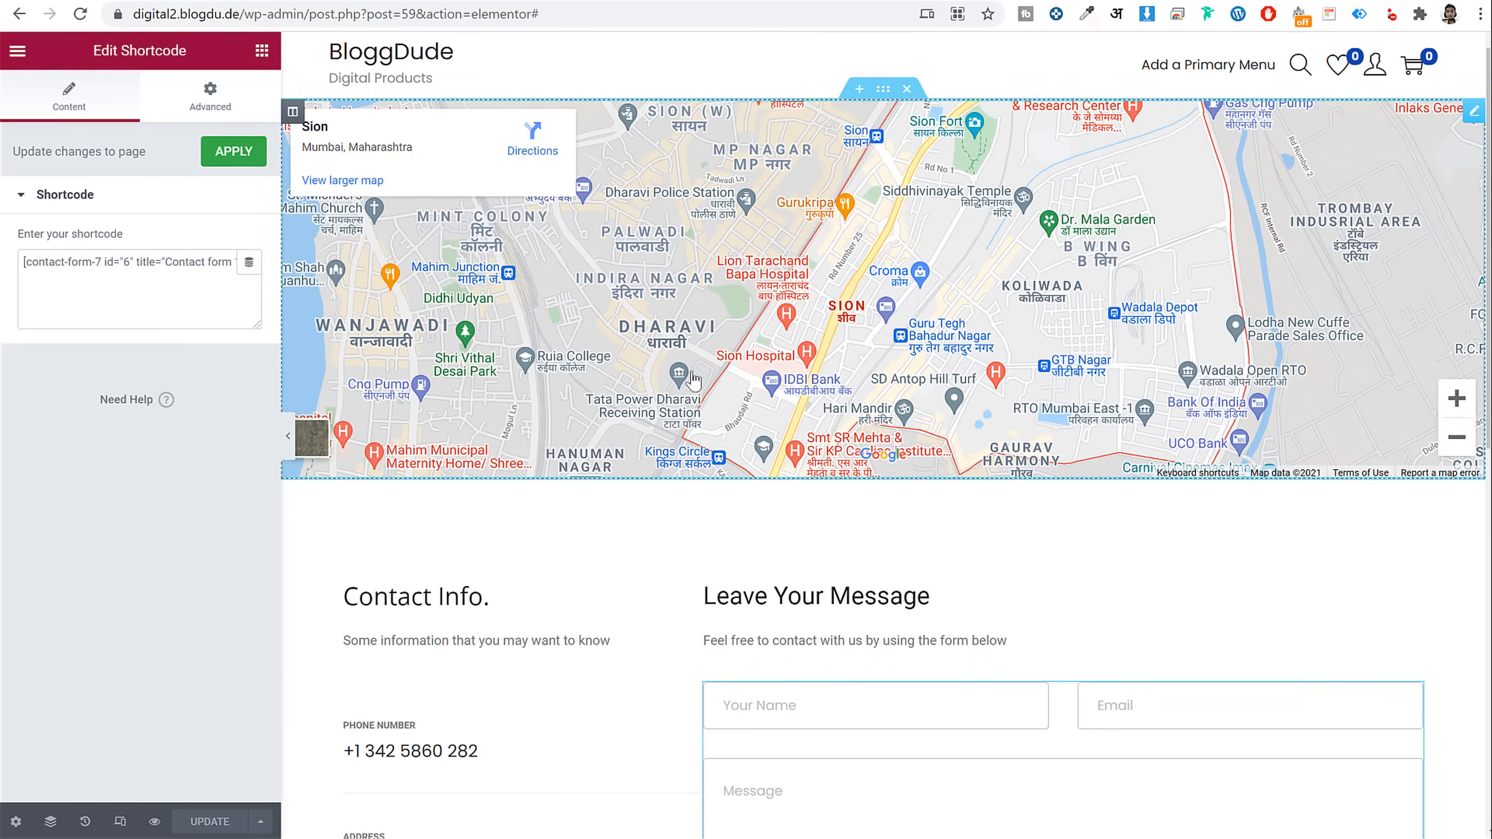
click(17, 51)
click(68, 389)
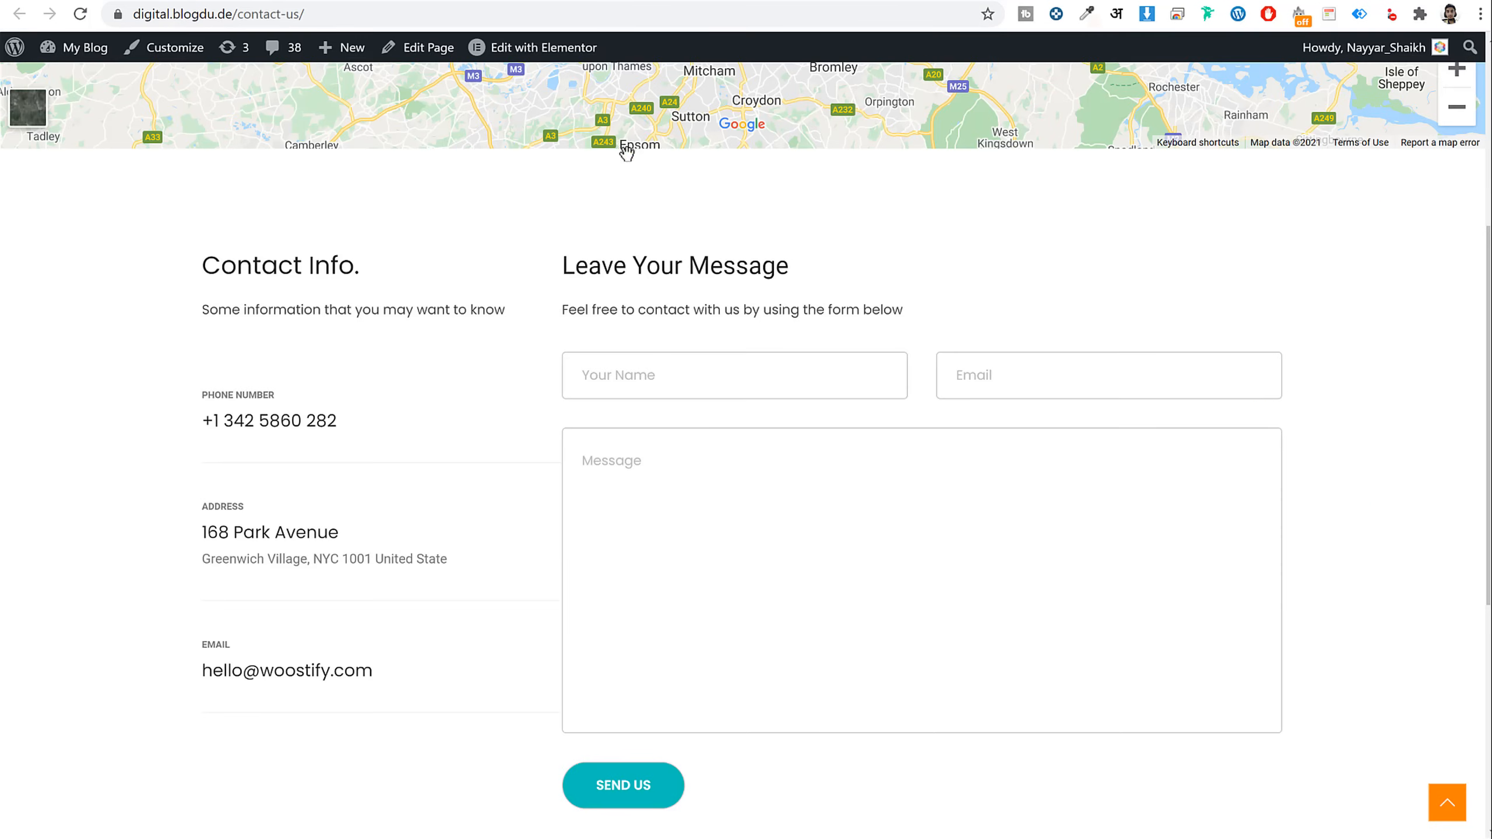
scroll(626, 152, up, 5)
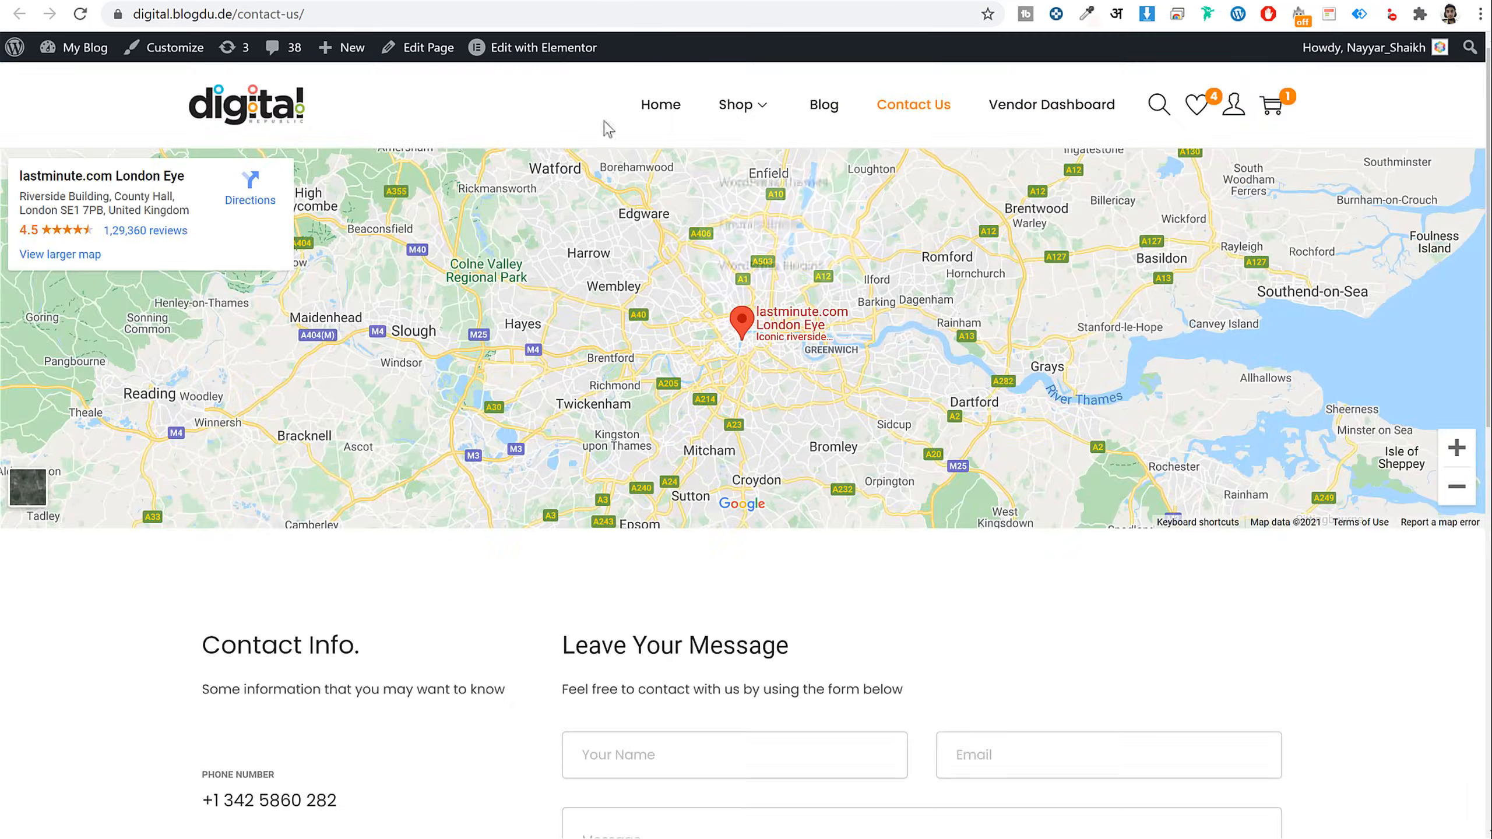
scroll(790, 499, down, 12)
scroll(758, 682, up, 12)
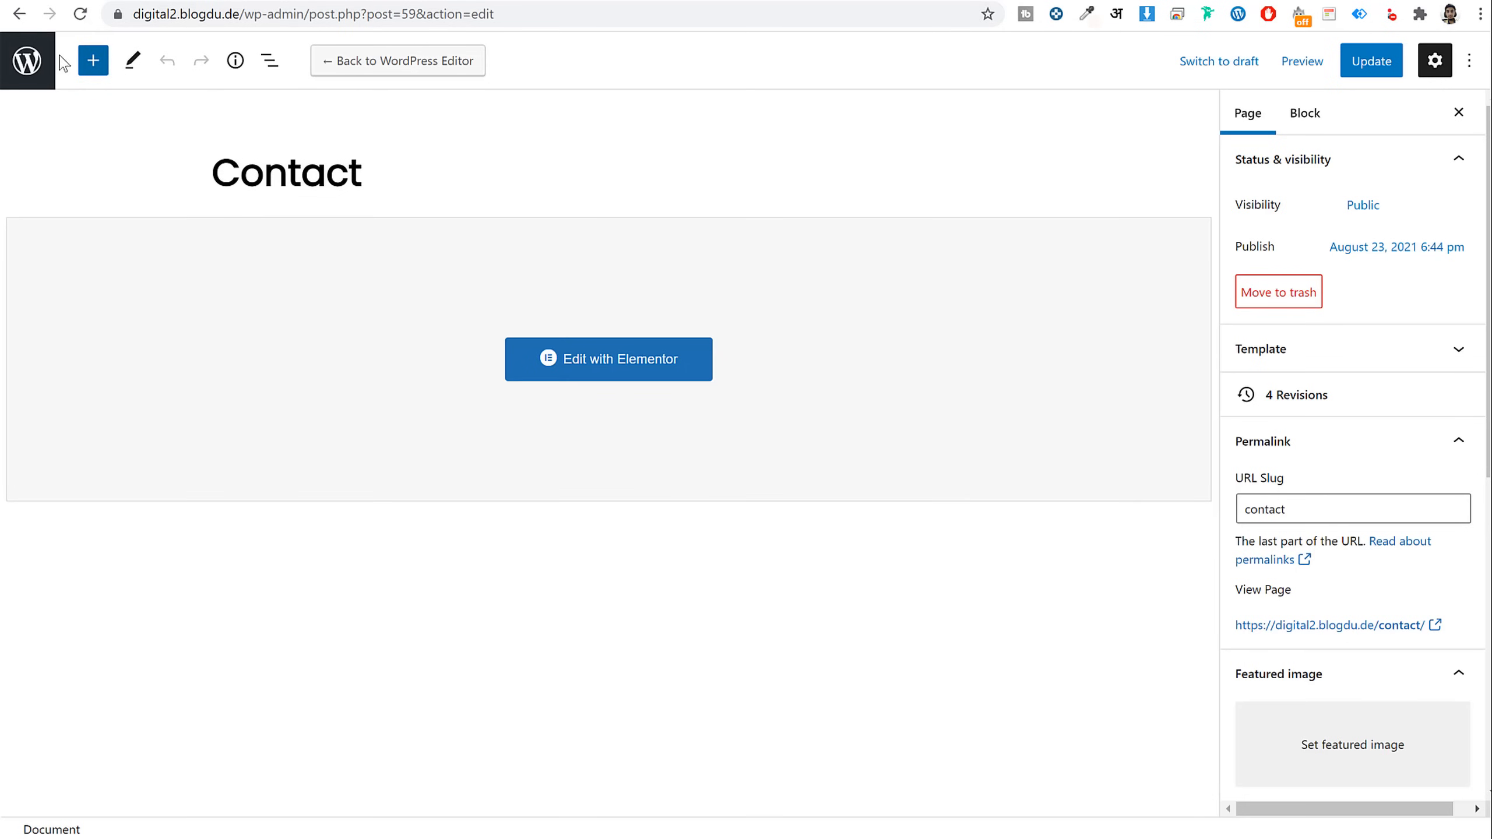
Leave the page editor for the Appearance > Menus editor showing Main Menu
click(35, 61)
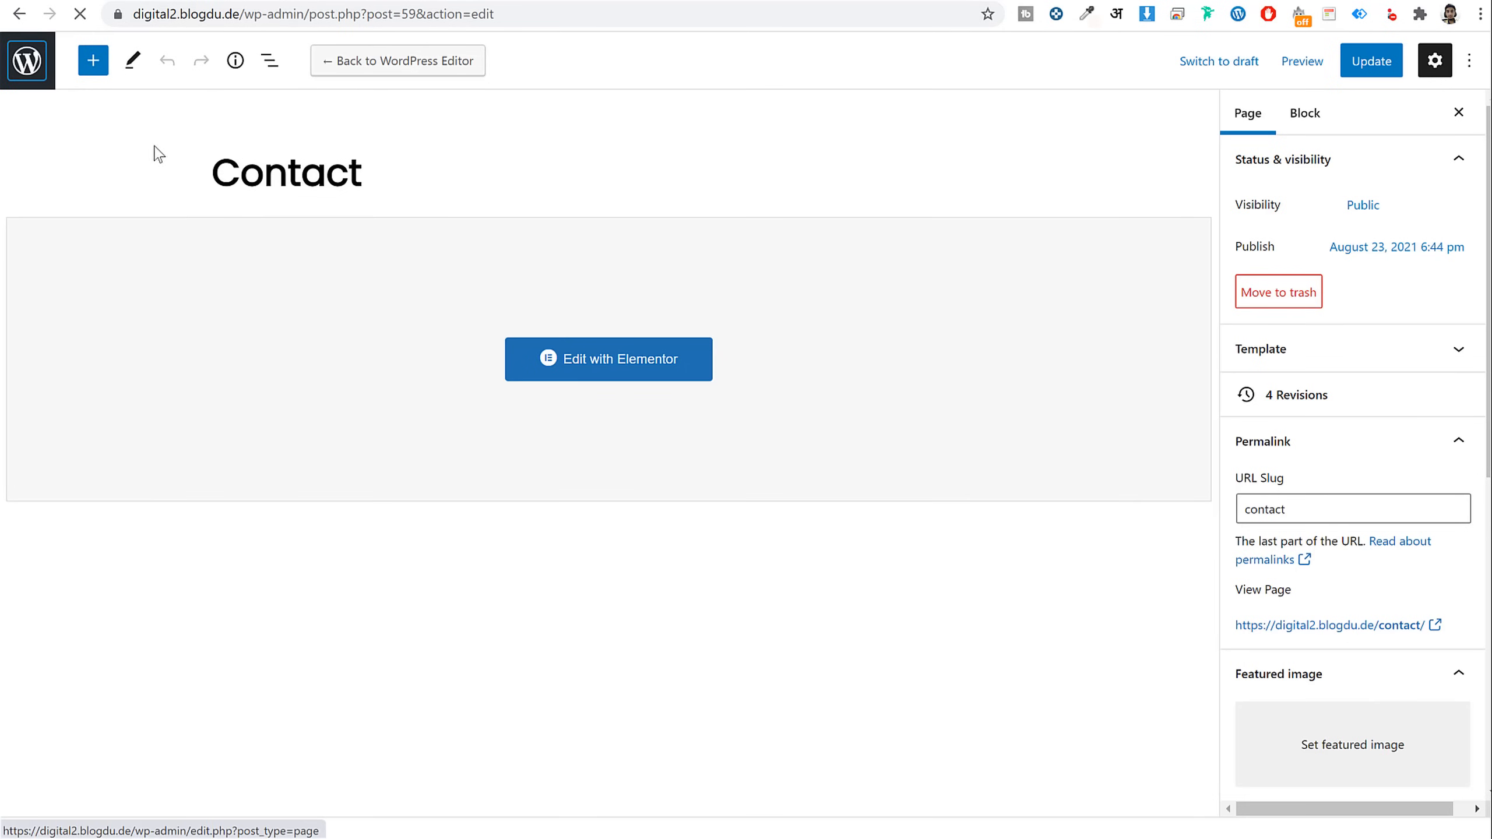
scroll(111, 482, down, 3)
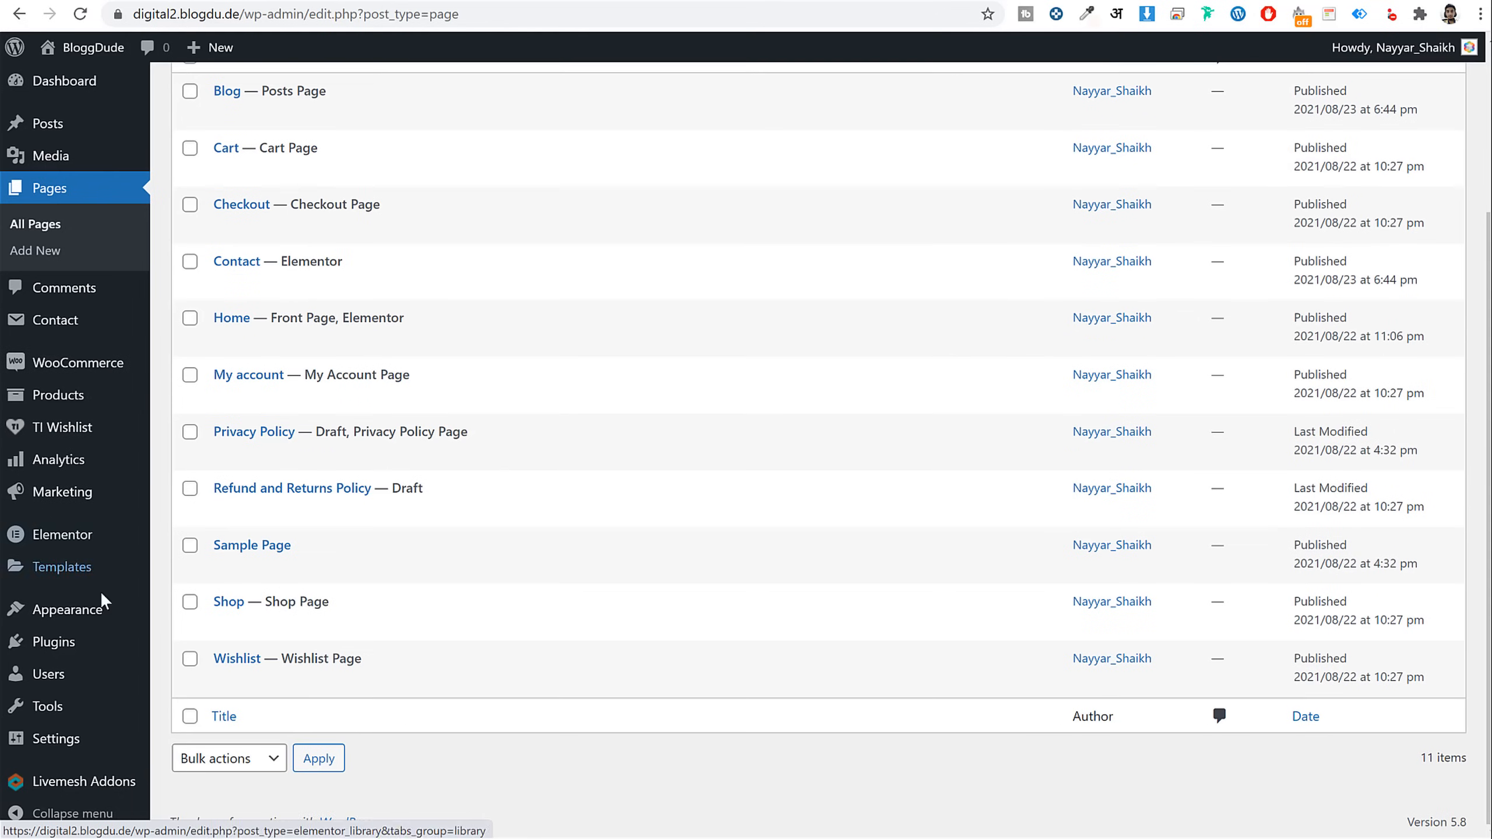
mouse_move(95, 614)
click(193, 679)
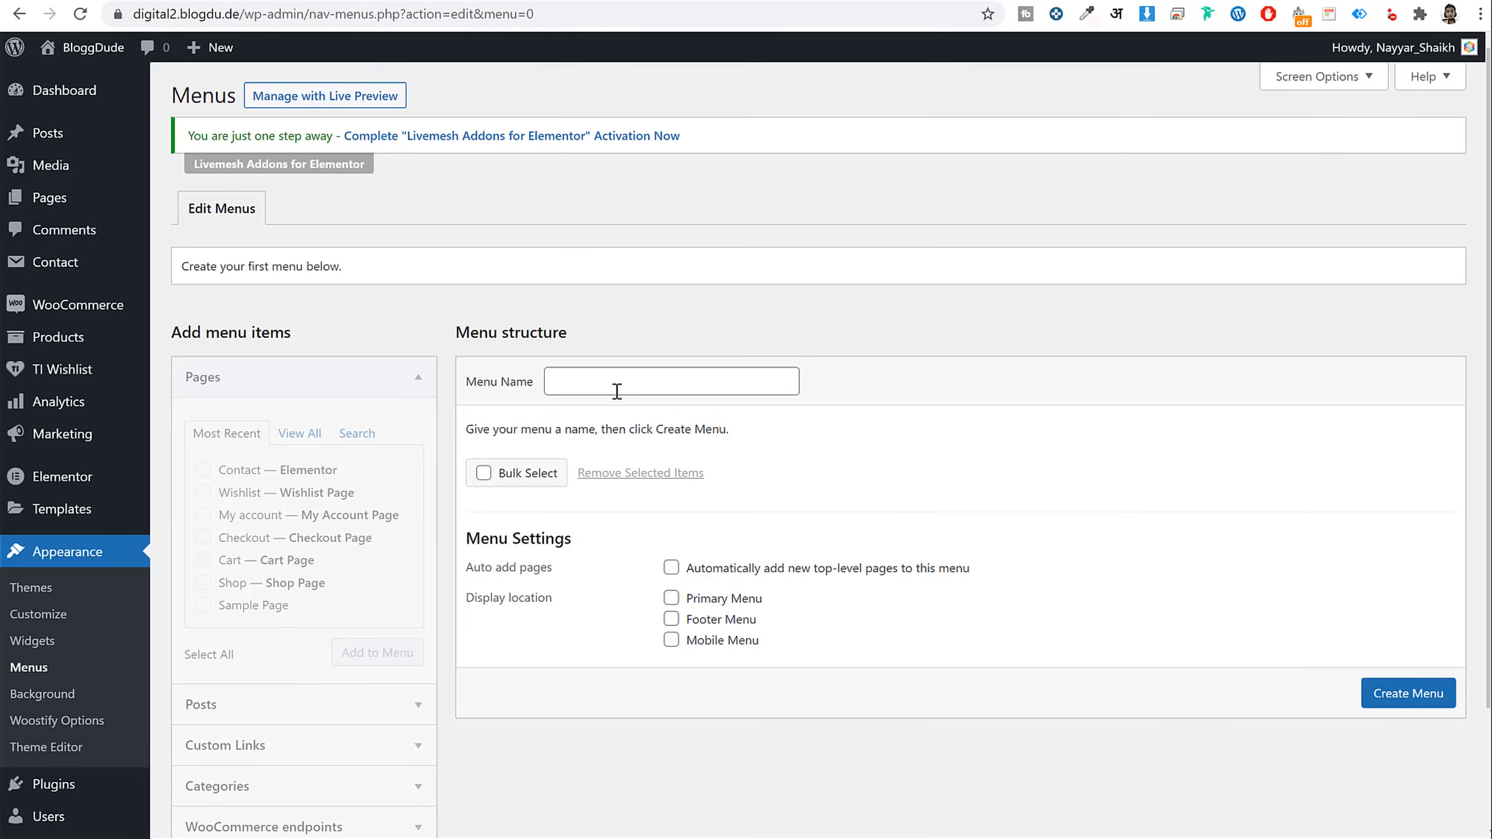
click(617, 391)
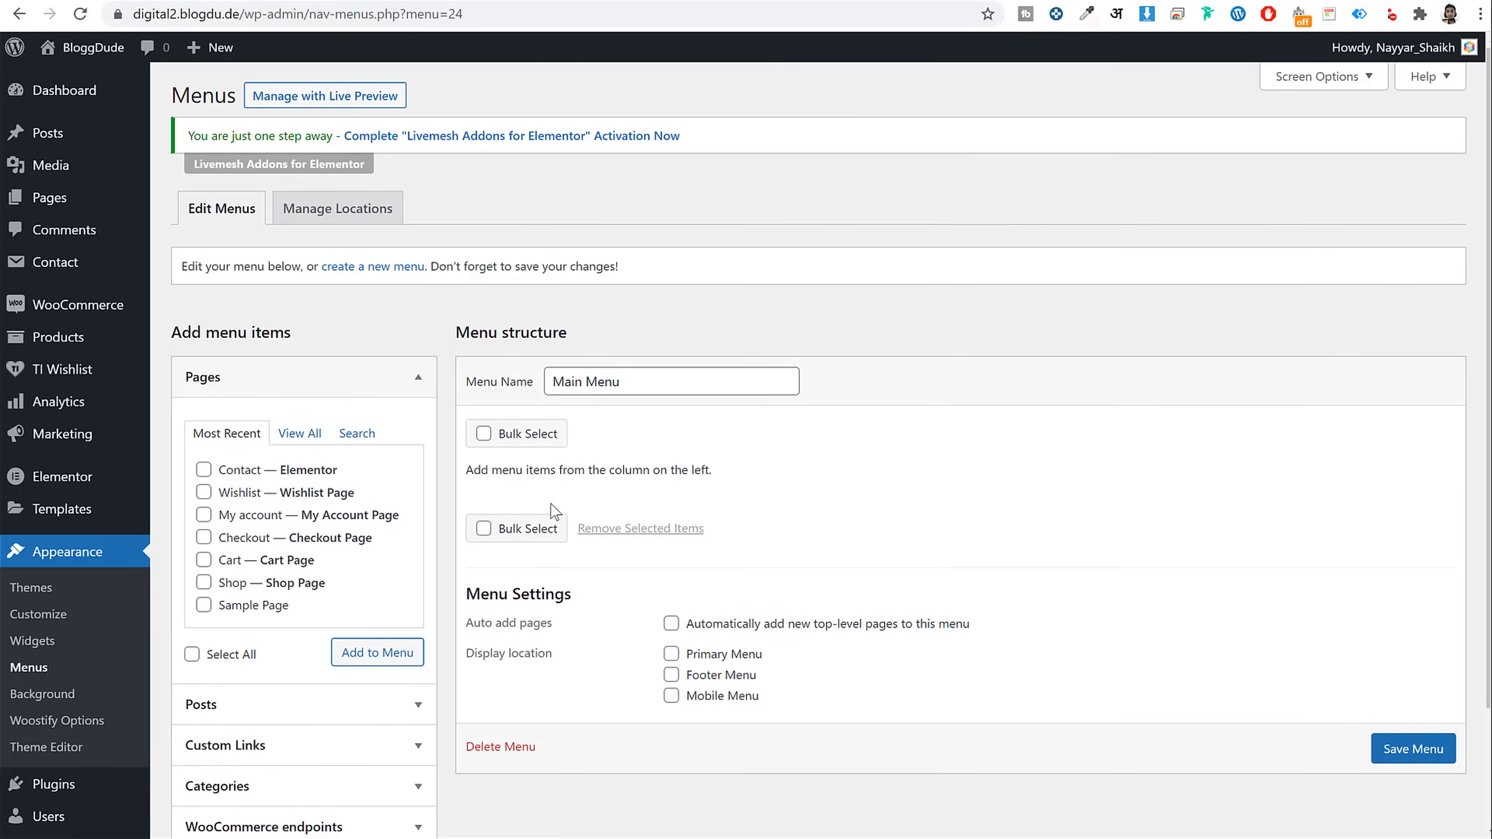
Add the Home, Blog and Shop pages to Main Menu
scroll(348, 329, down, 3)
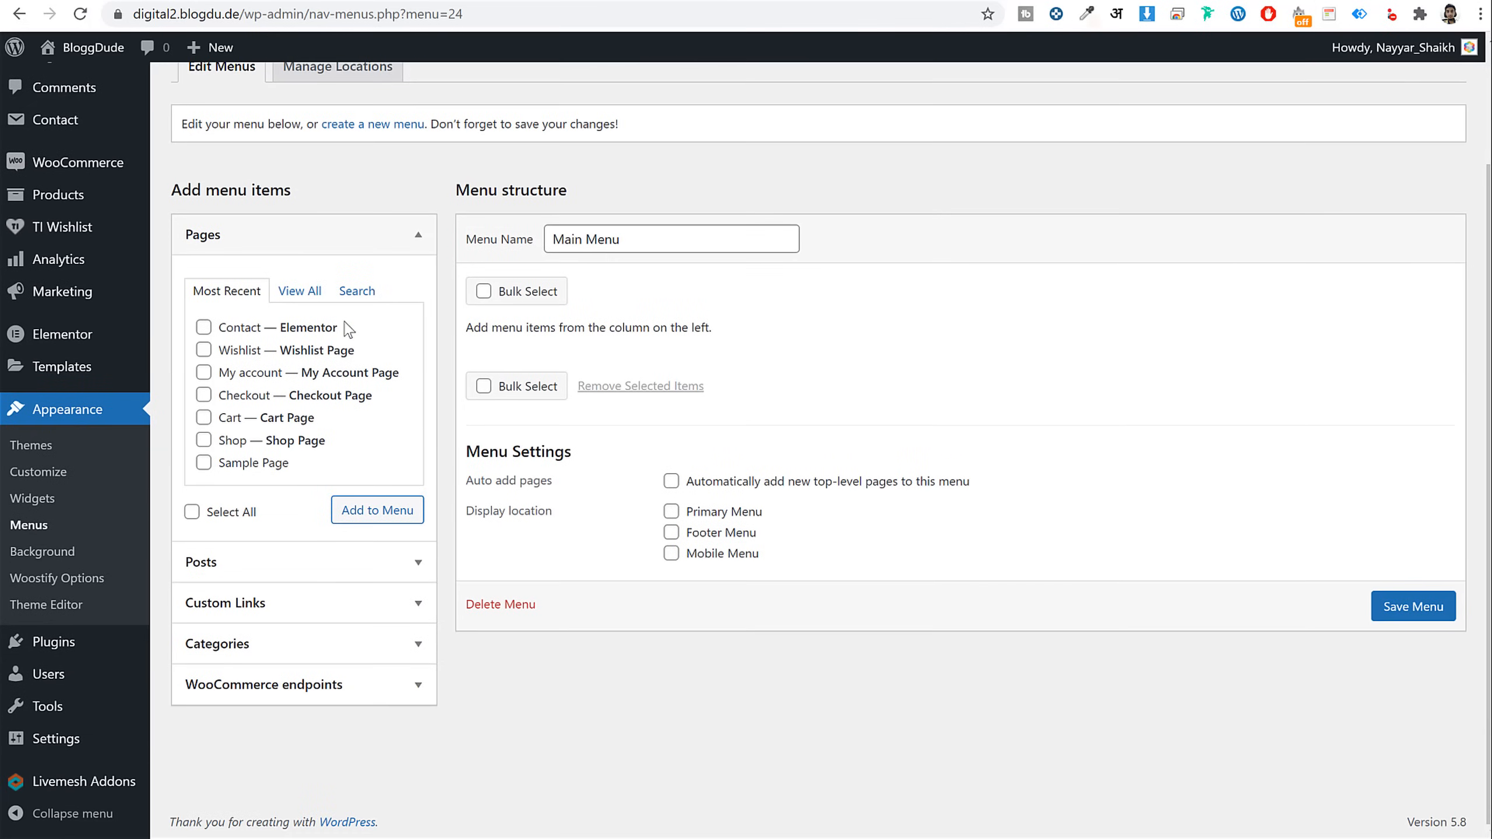
click(311, 290)
click(236, 332)
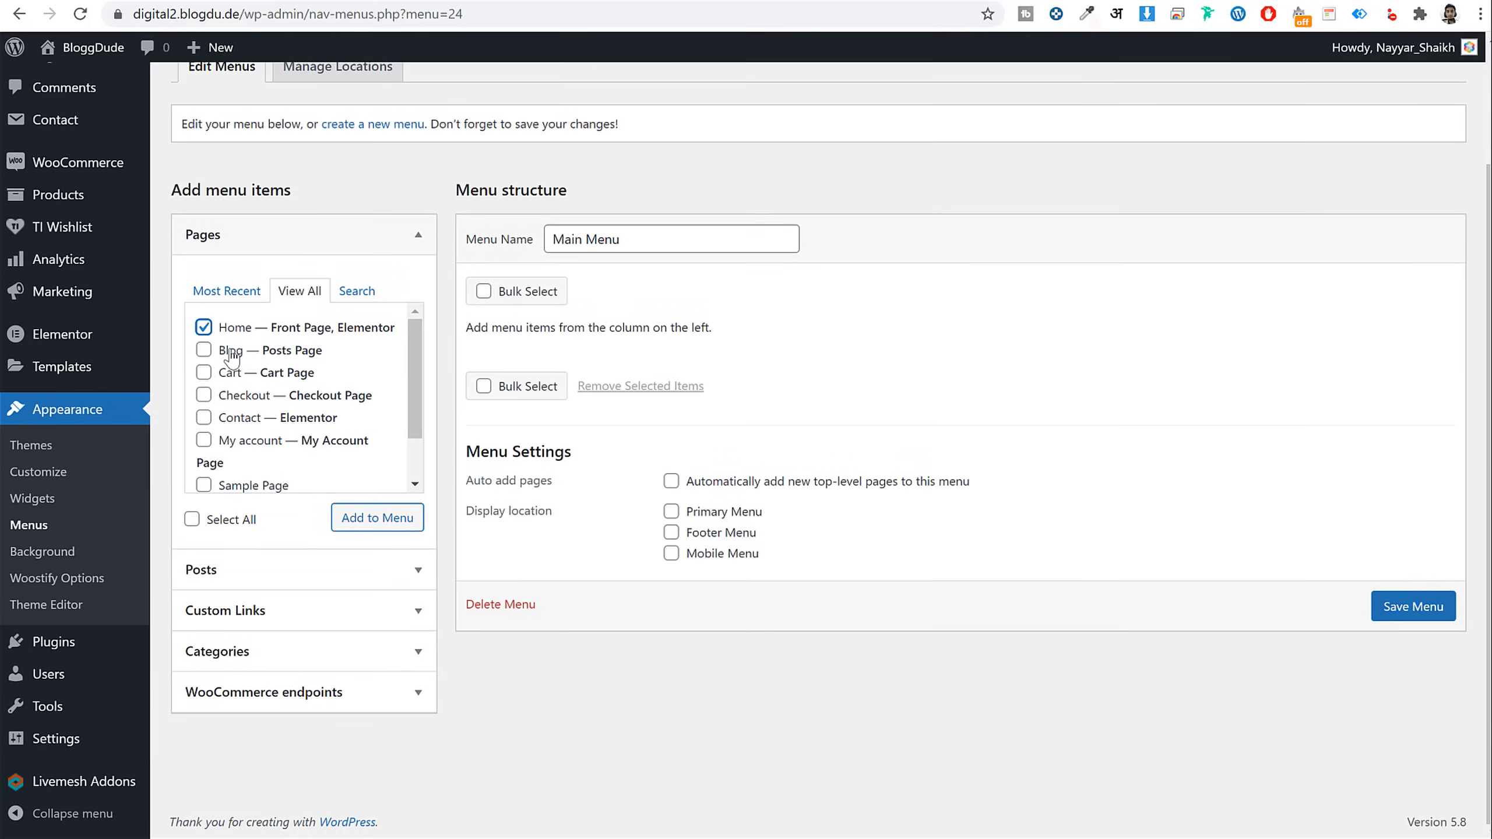
click(233, 354)
scroll(292, 461, down, 2)
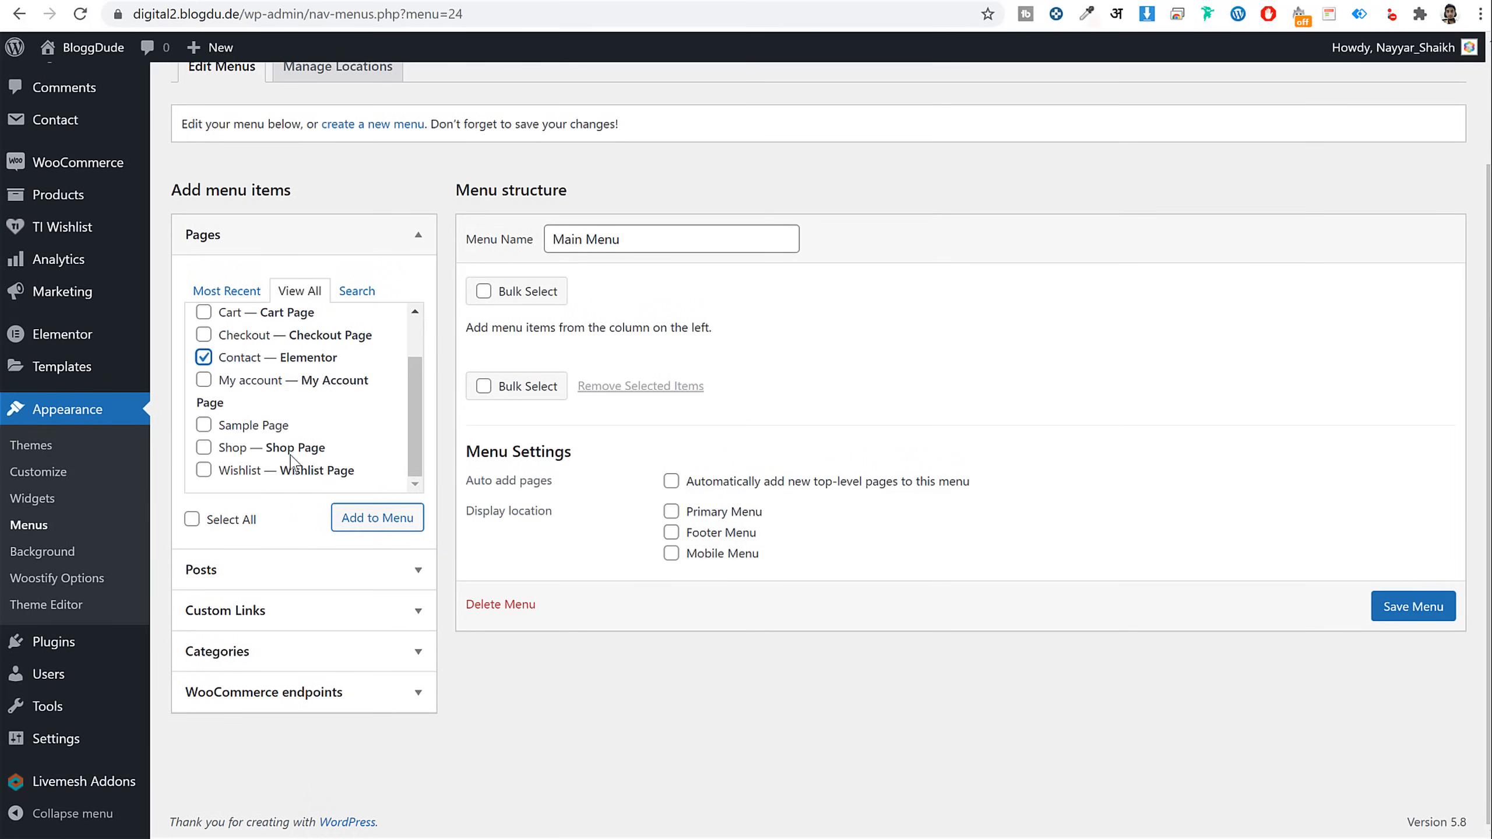
click(217, 454)
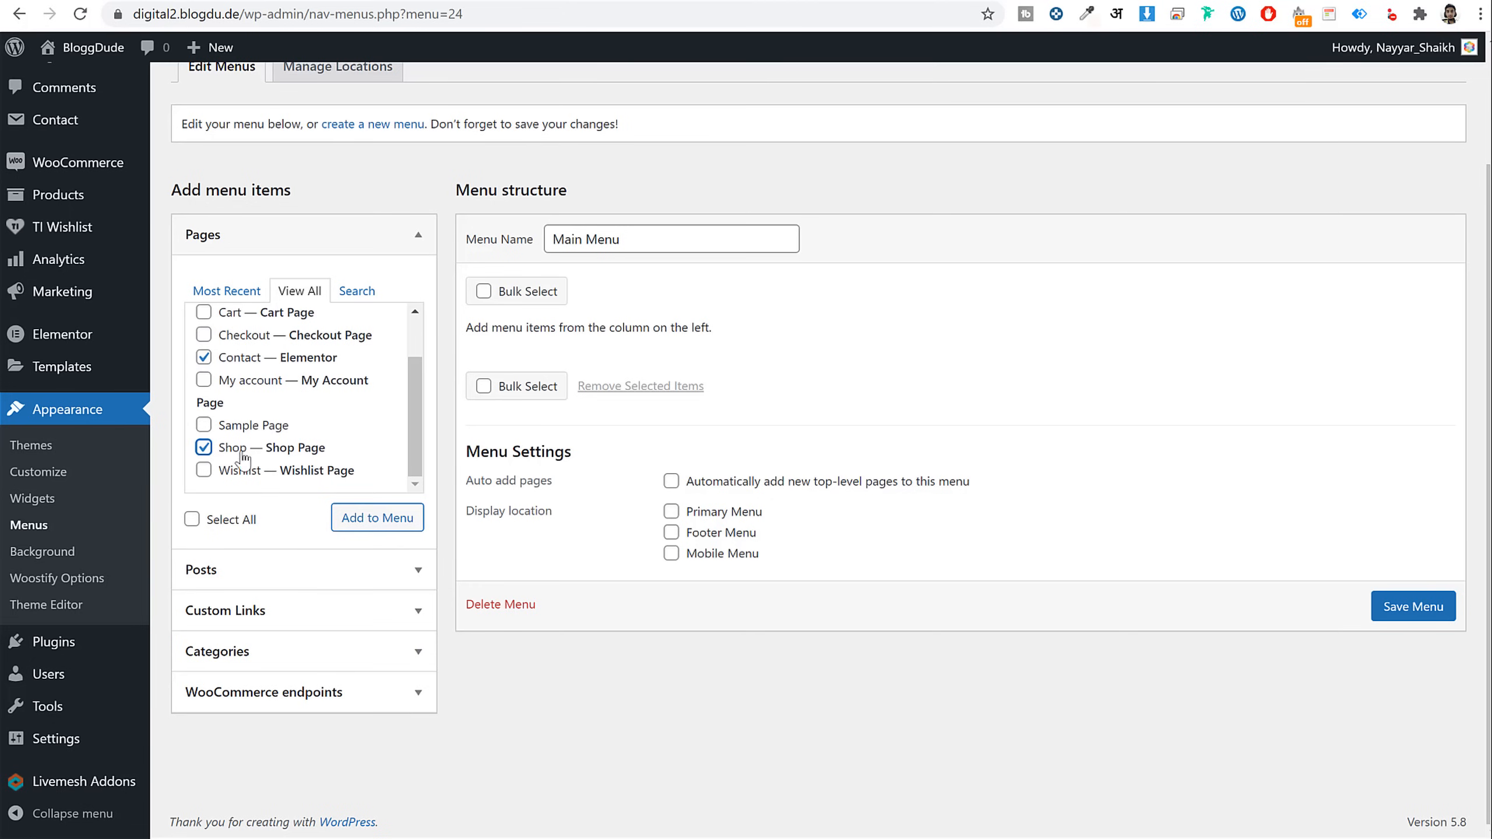
click(360, 522)
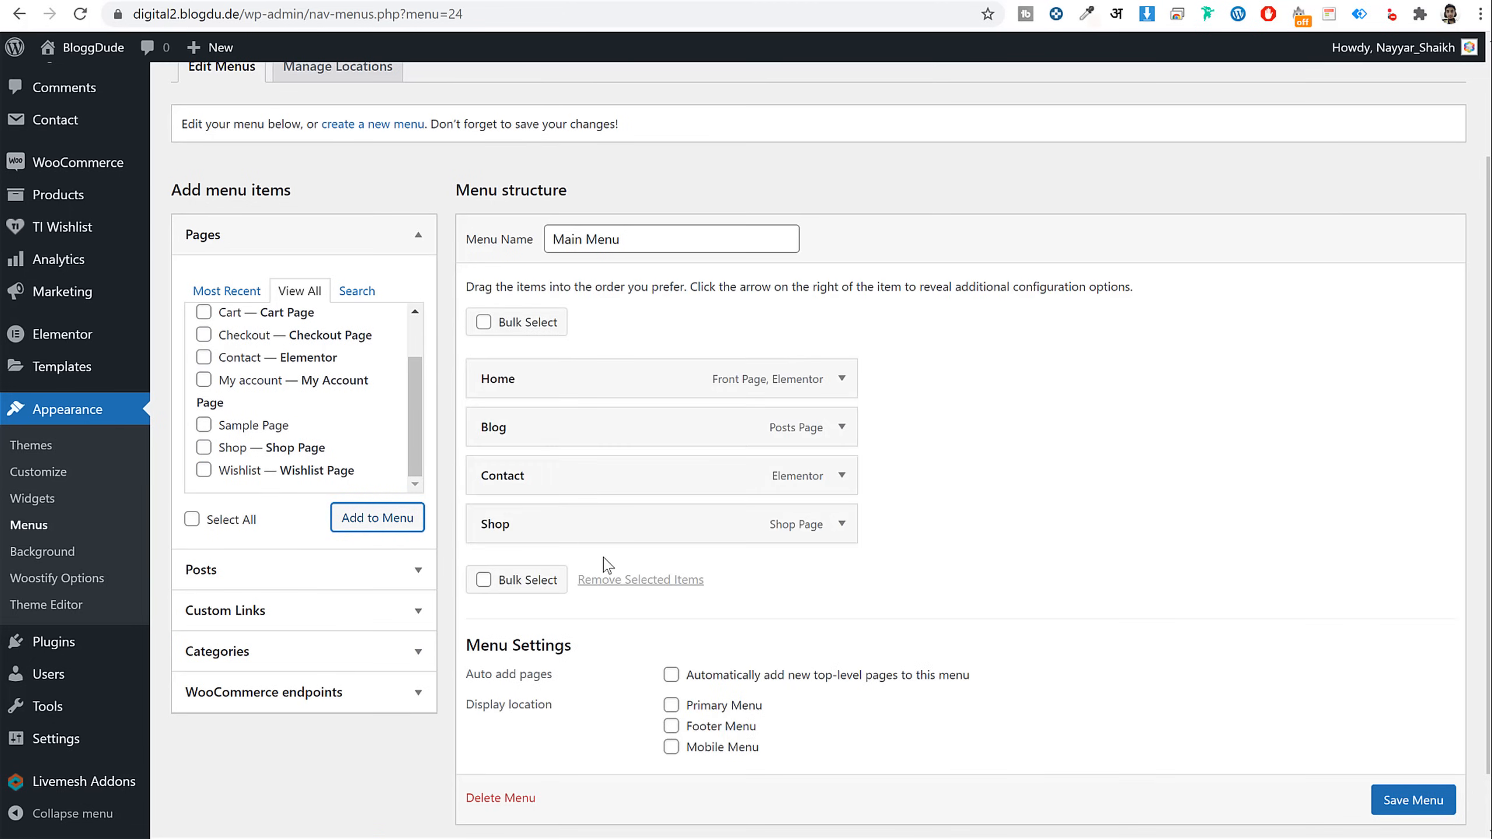
Move Shop up below Home and relabel it 'All Products'
drag(605, 532, 614, 433)
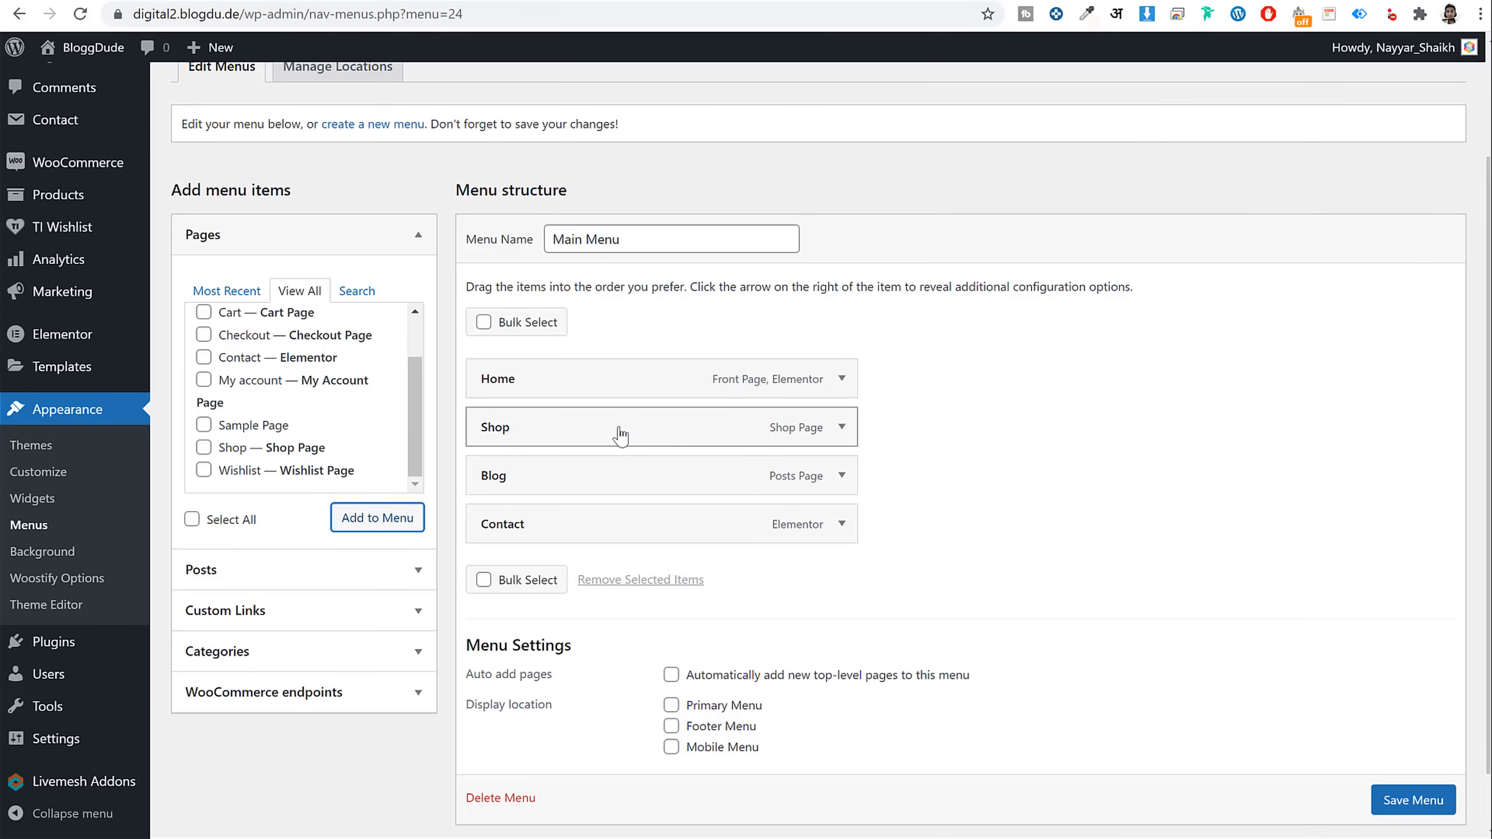
click(843, 427)
click(661, 493)
double_click(661, 494)
text(All Products)
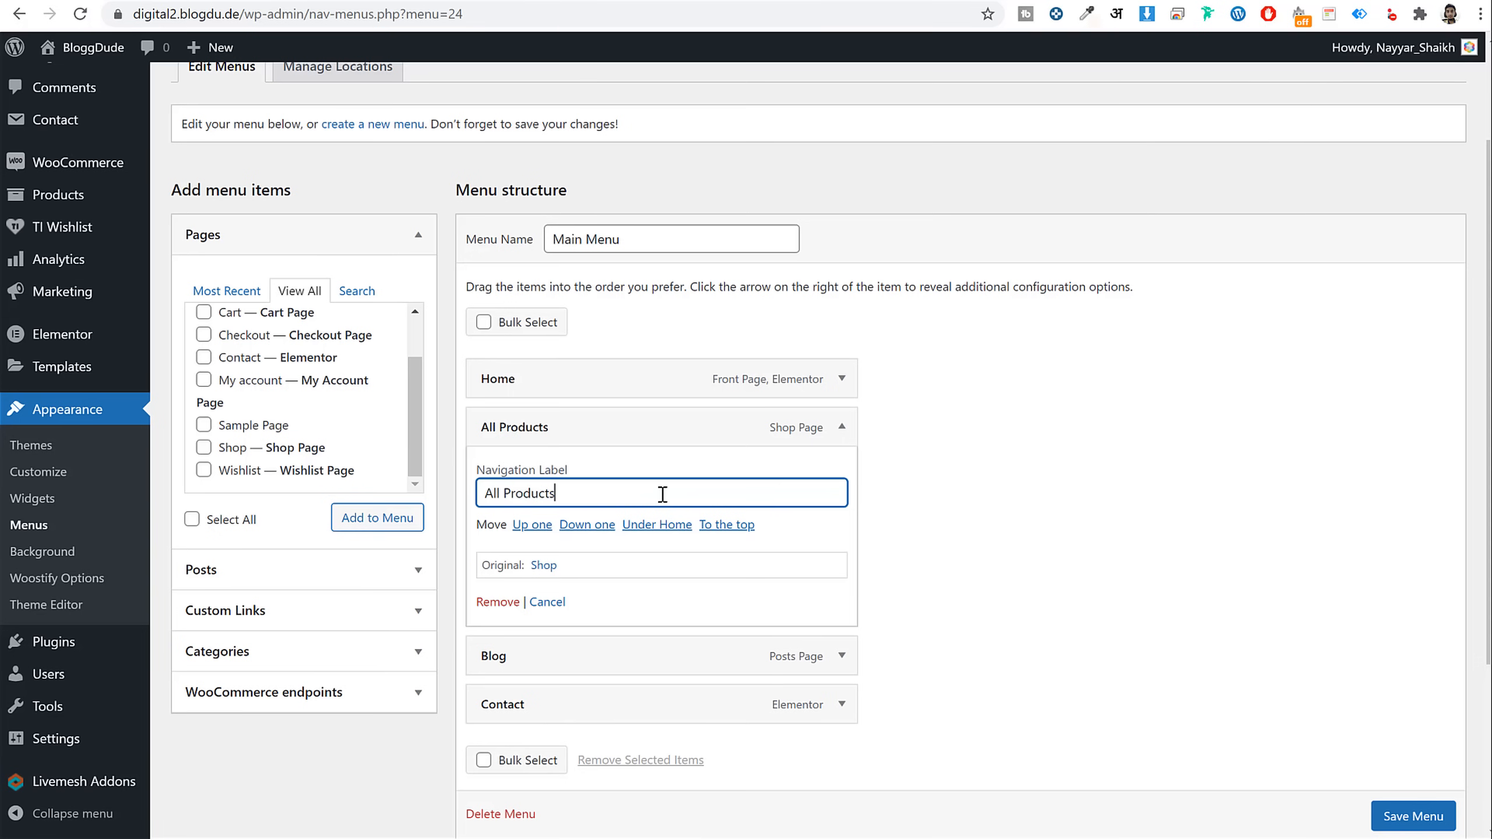
click(843, 428)
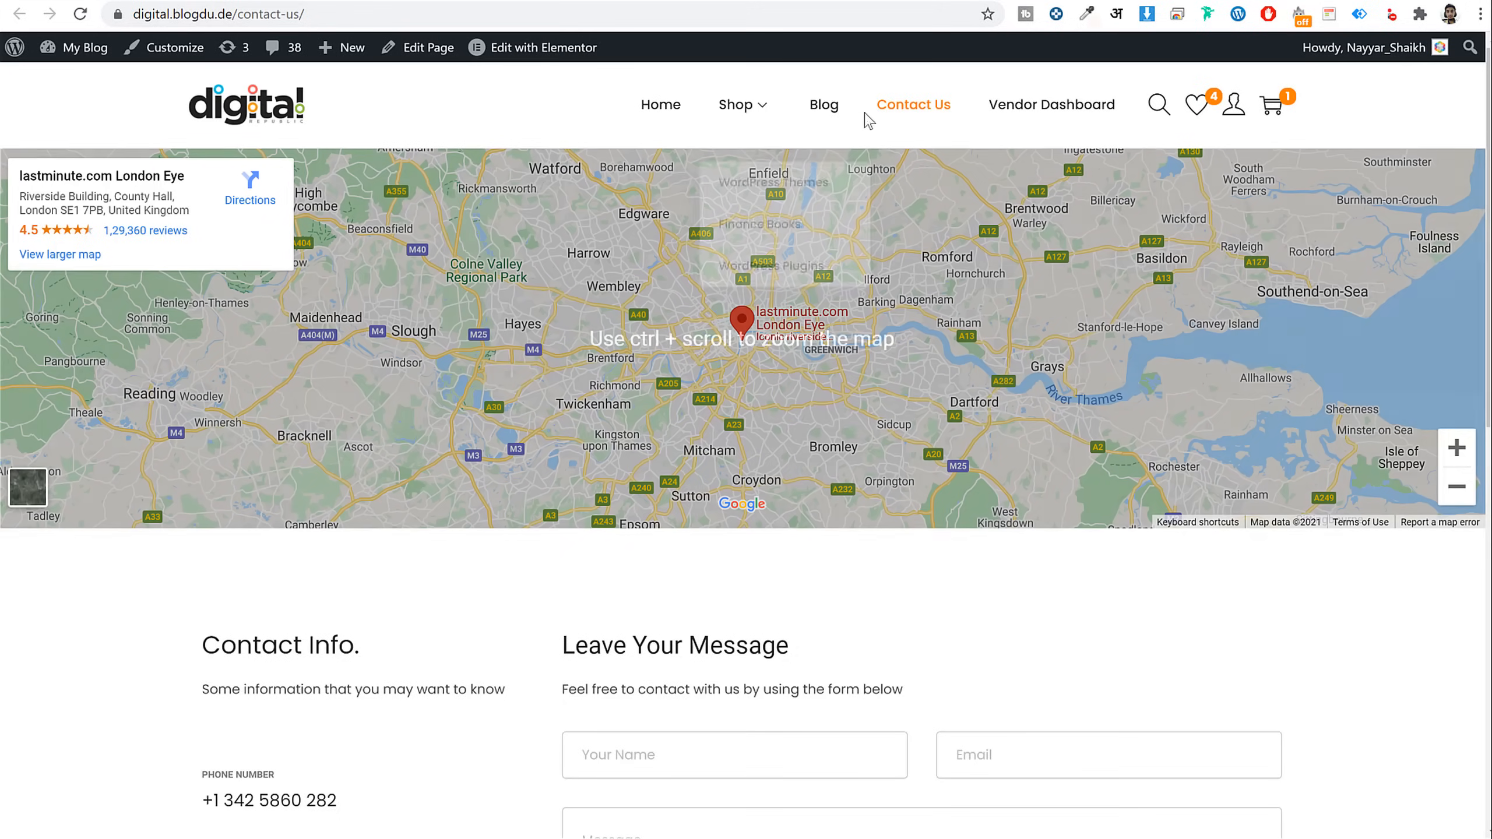
Collapse the pages list and browse the Custom Links and Categories sections
mouse_move(732, 117)
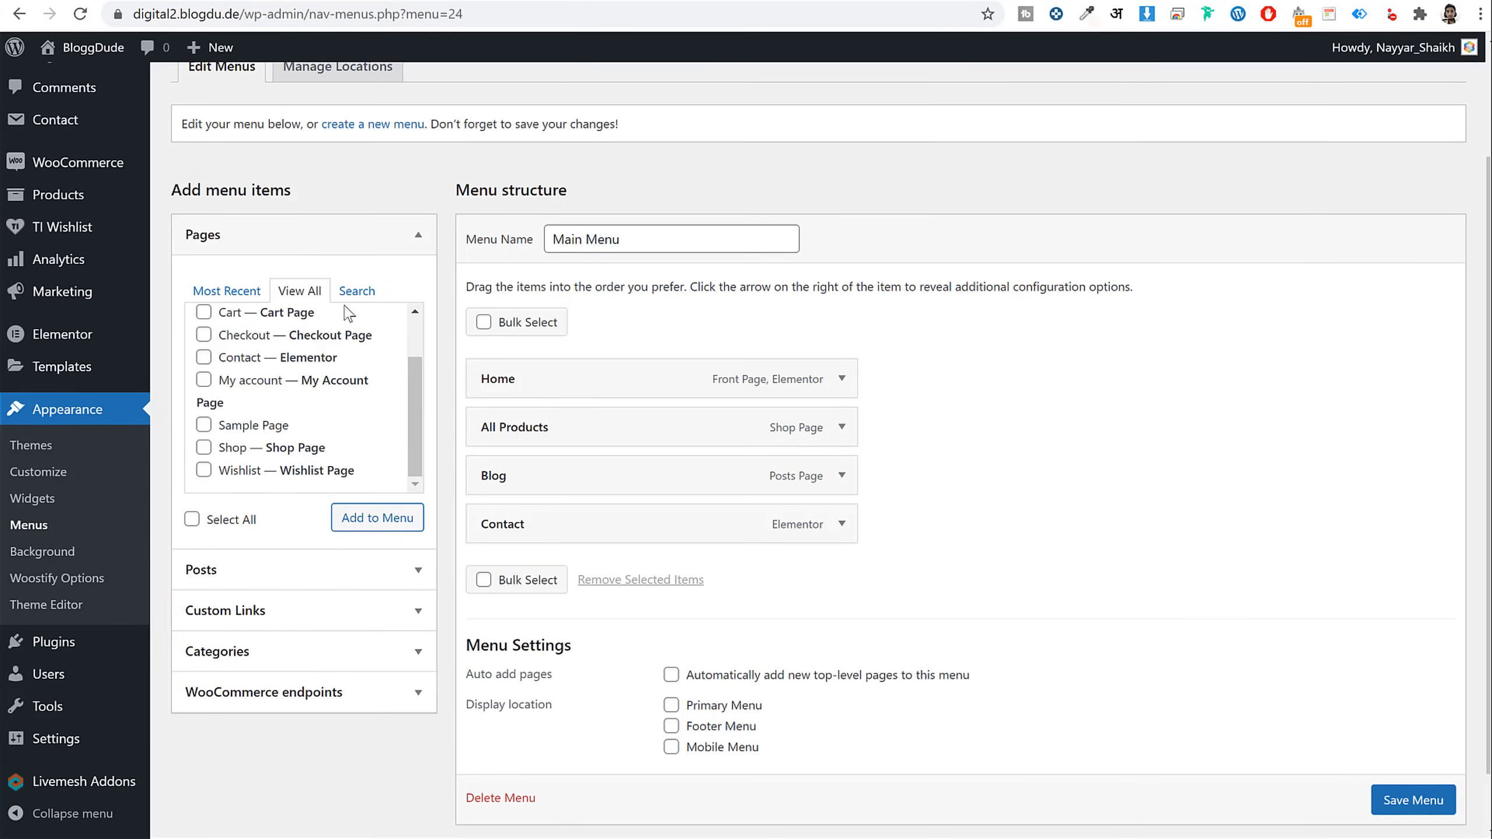
click(355, 234)
click(285, 318)
click(276, 355)
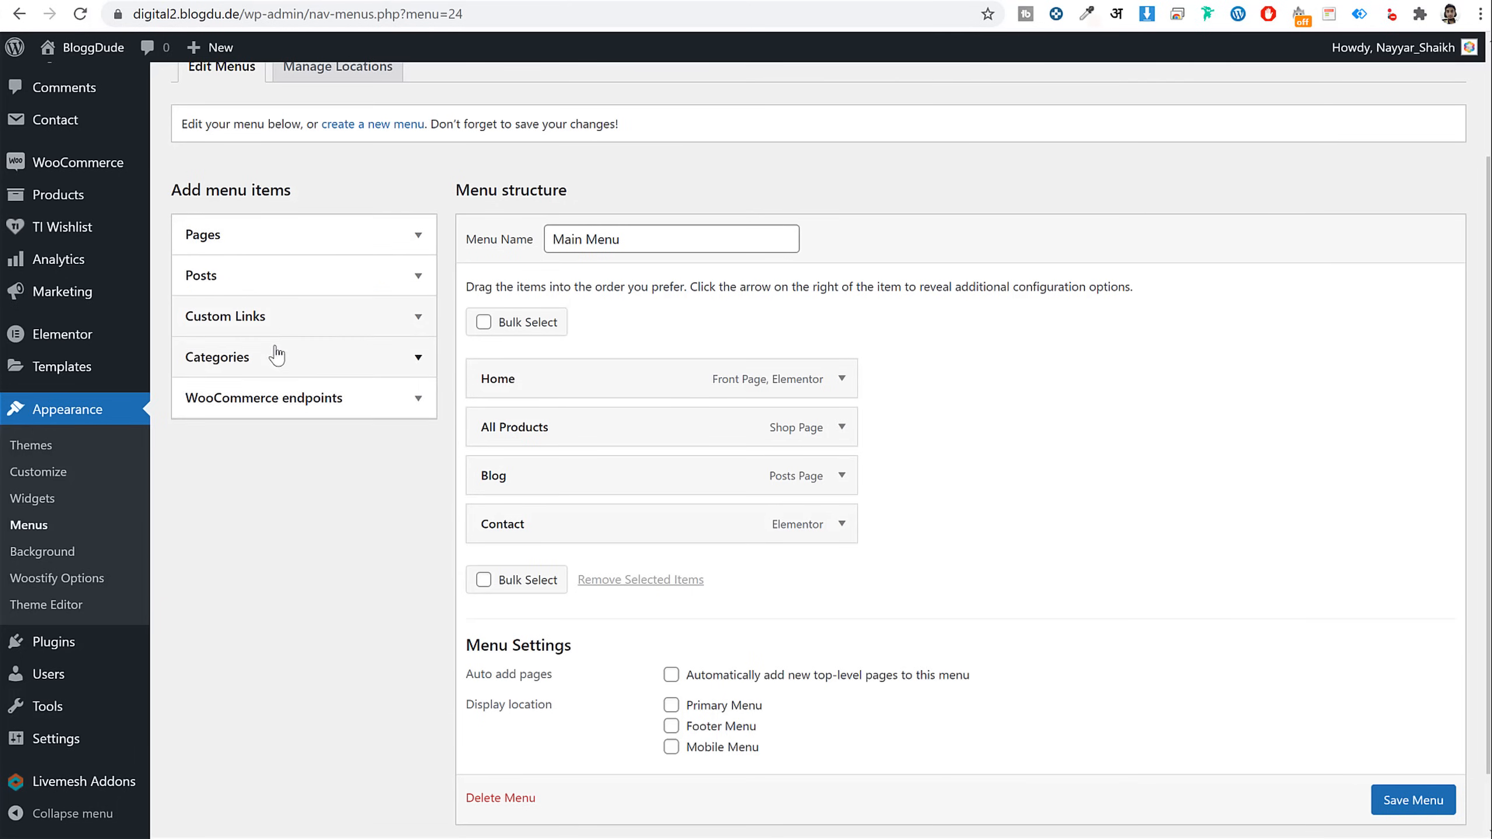
click(276, 356)
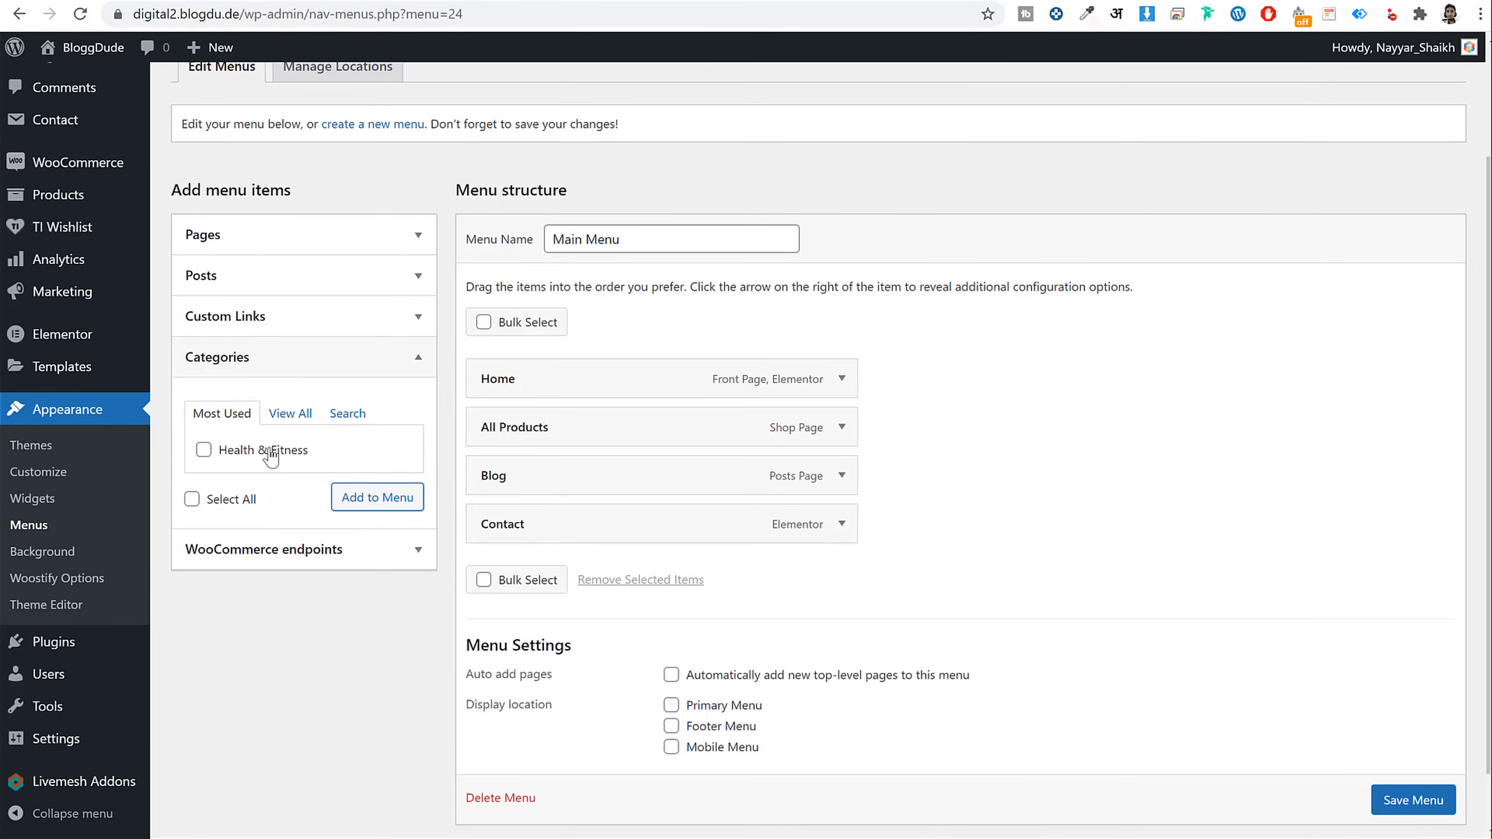
click(269, 355)
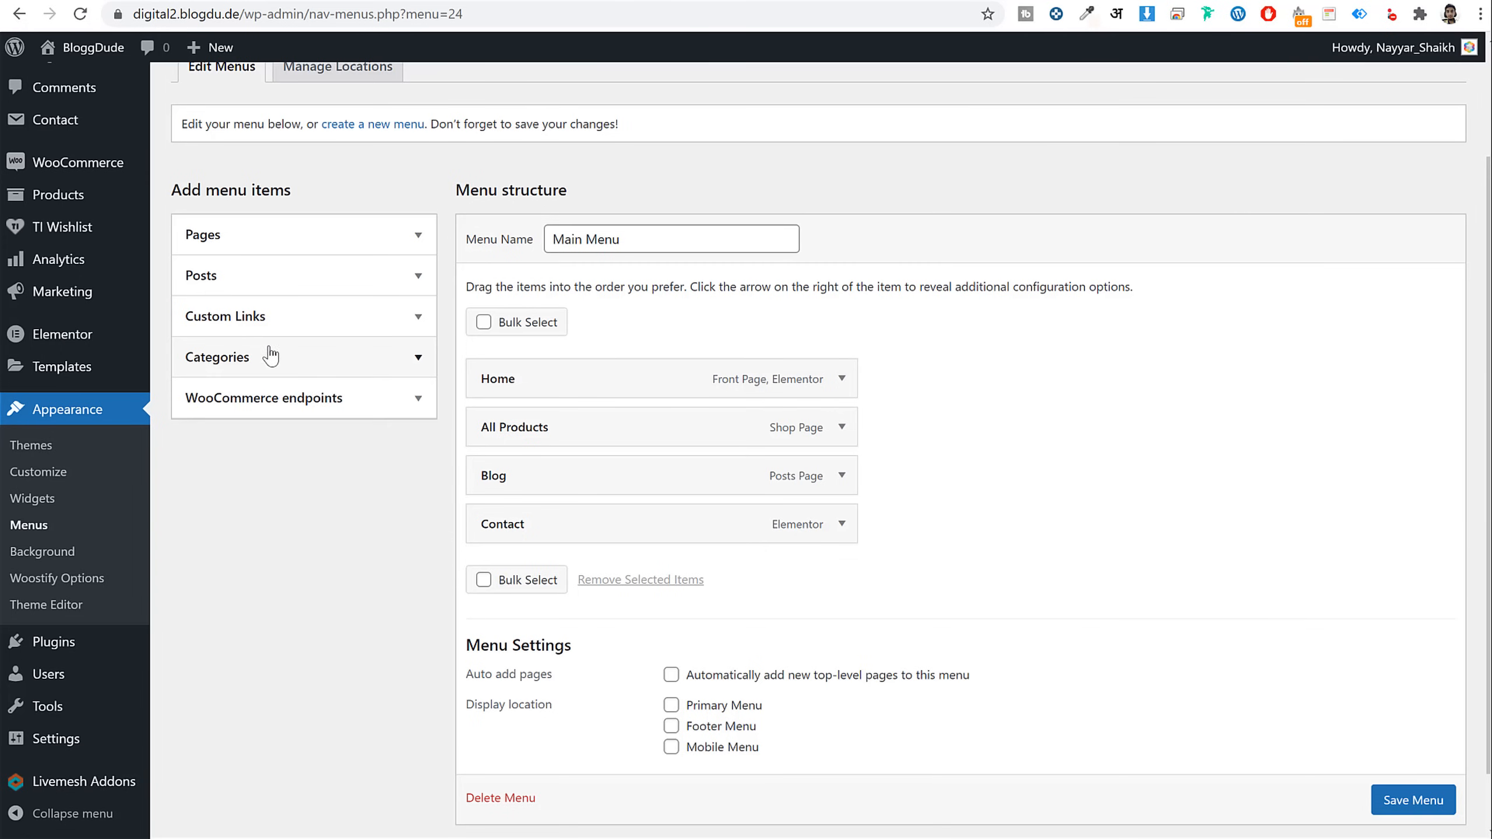
scroll(1049, 487, up, 3)
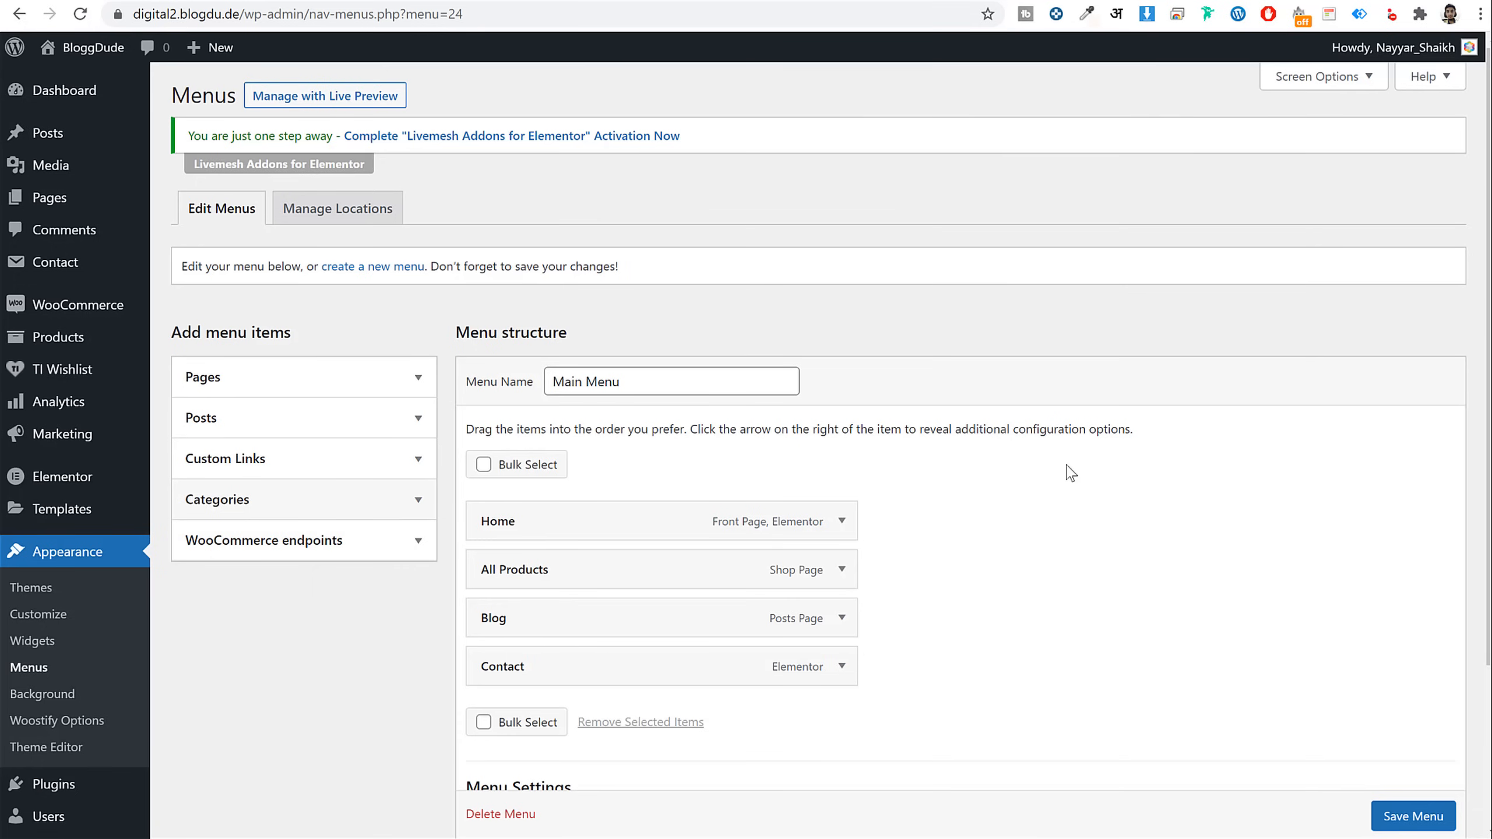
Enable Product categories in Screen Options and add Books and WordPress Theme to Main Menu
click(1317, 82)
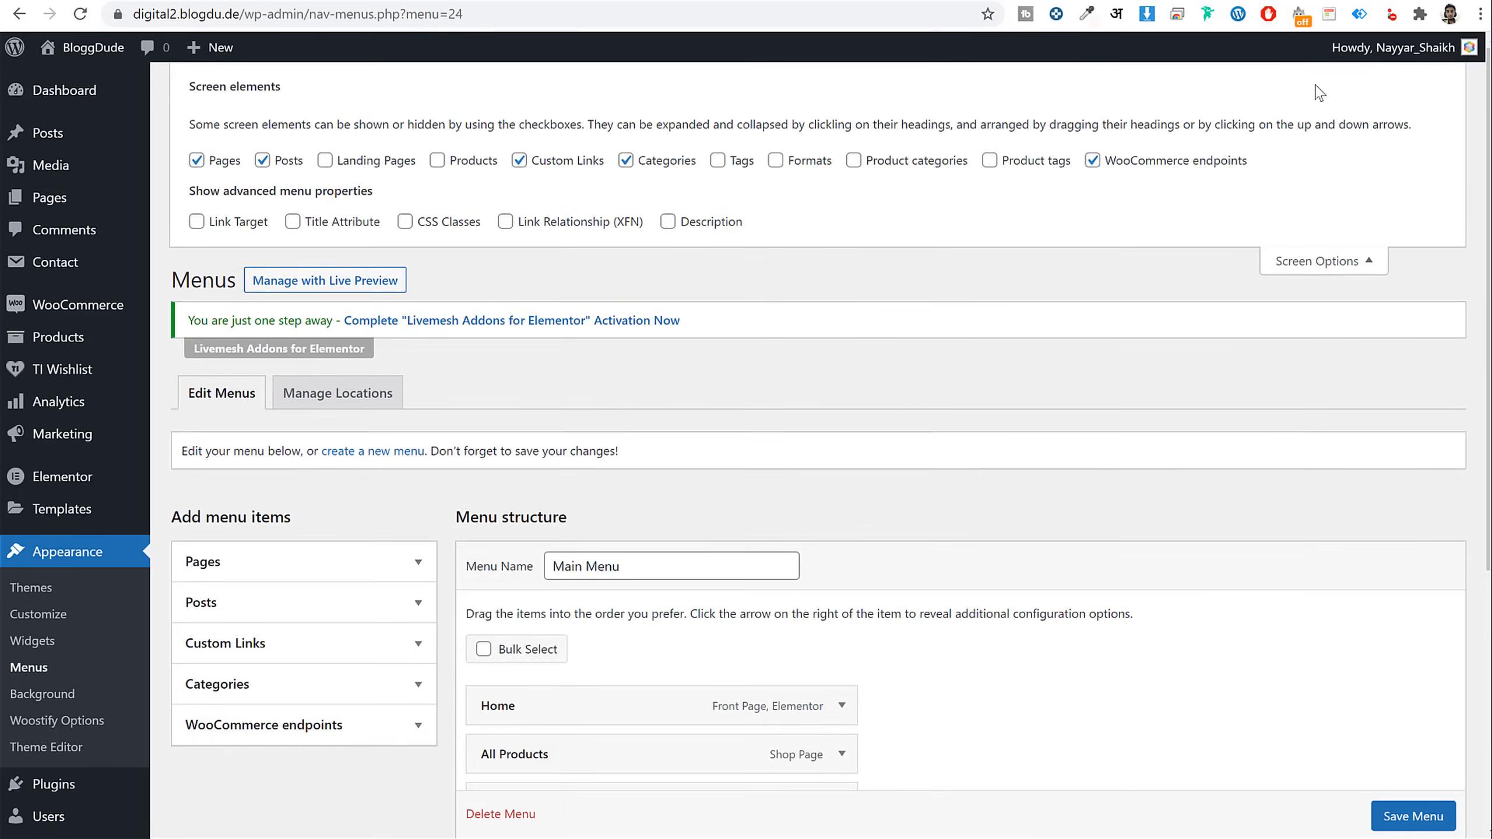
click(898, 166)
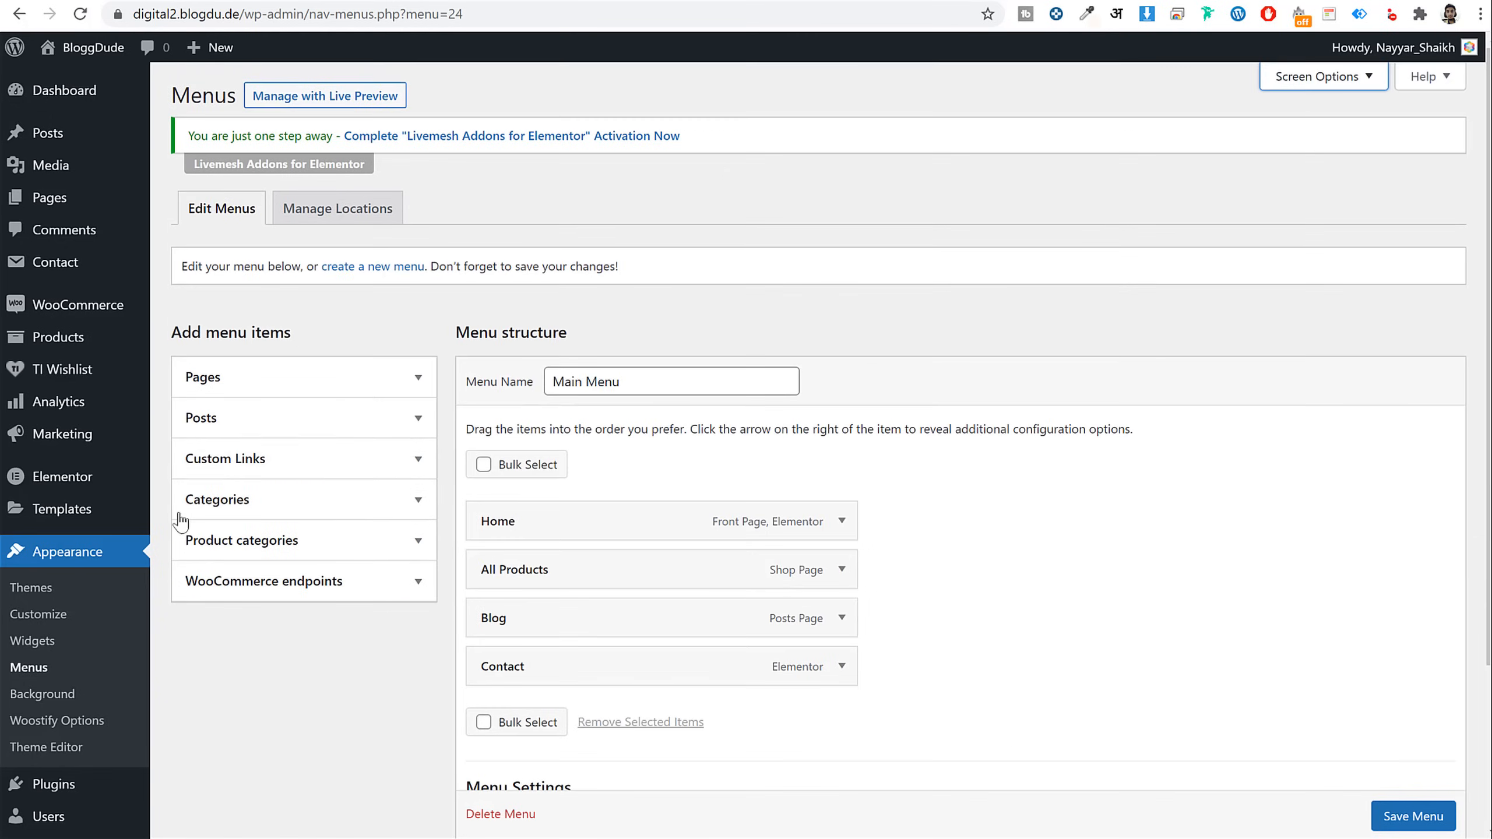
click(267, 540)
scroll(270, 530, down, 3)
click(282, 408)
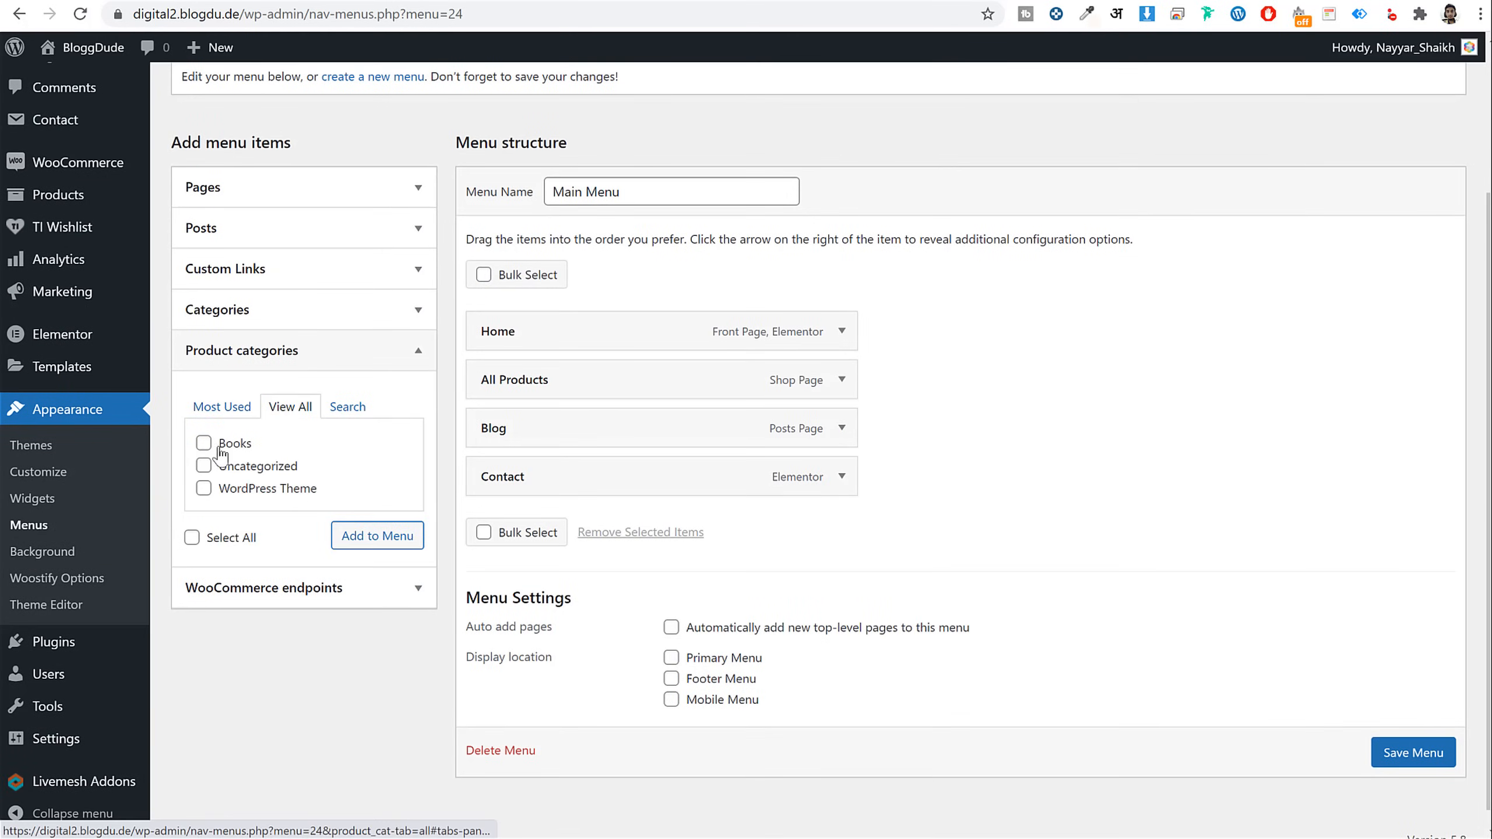
click(203, 443)
click(204, 488)
click(347, 537)
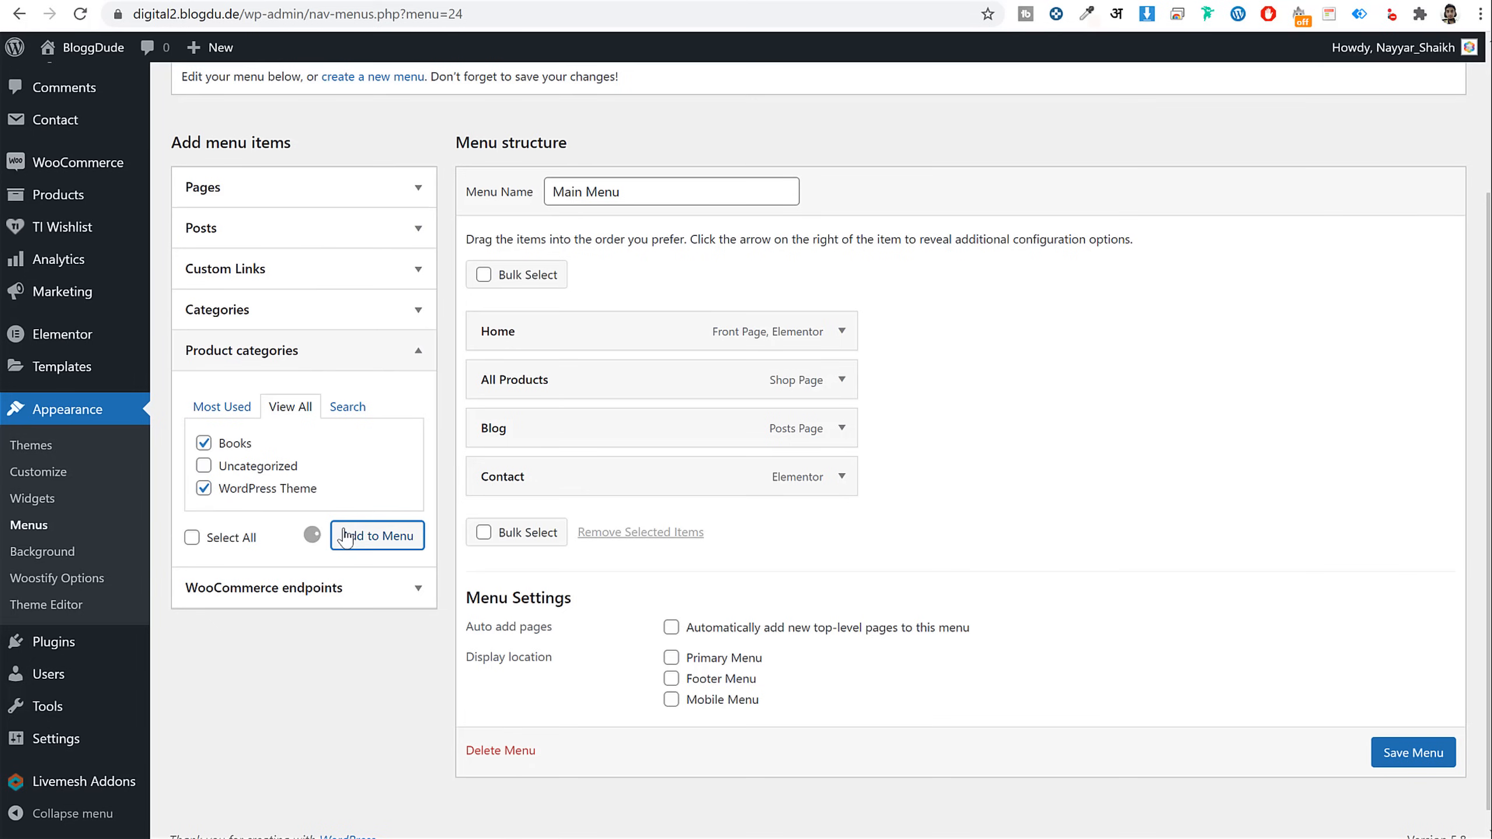
Nest Books and WordPress Theme under All Products, save Main Menu as Primary Menu, and view the site
drag(493, 522, 562, 426)
drag(522, 578, 567, 492)
scroll(934, 729, down, 2)
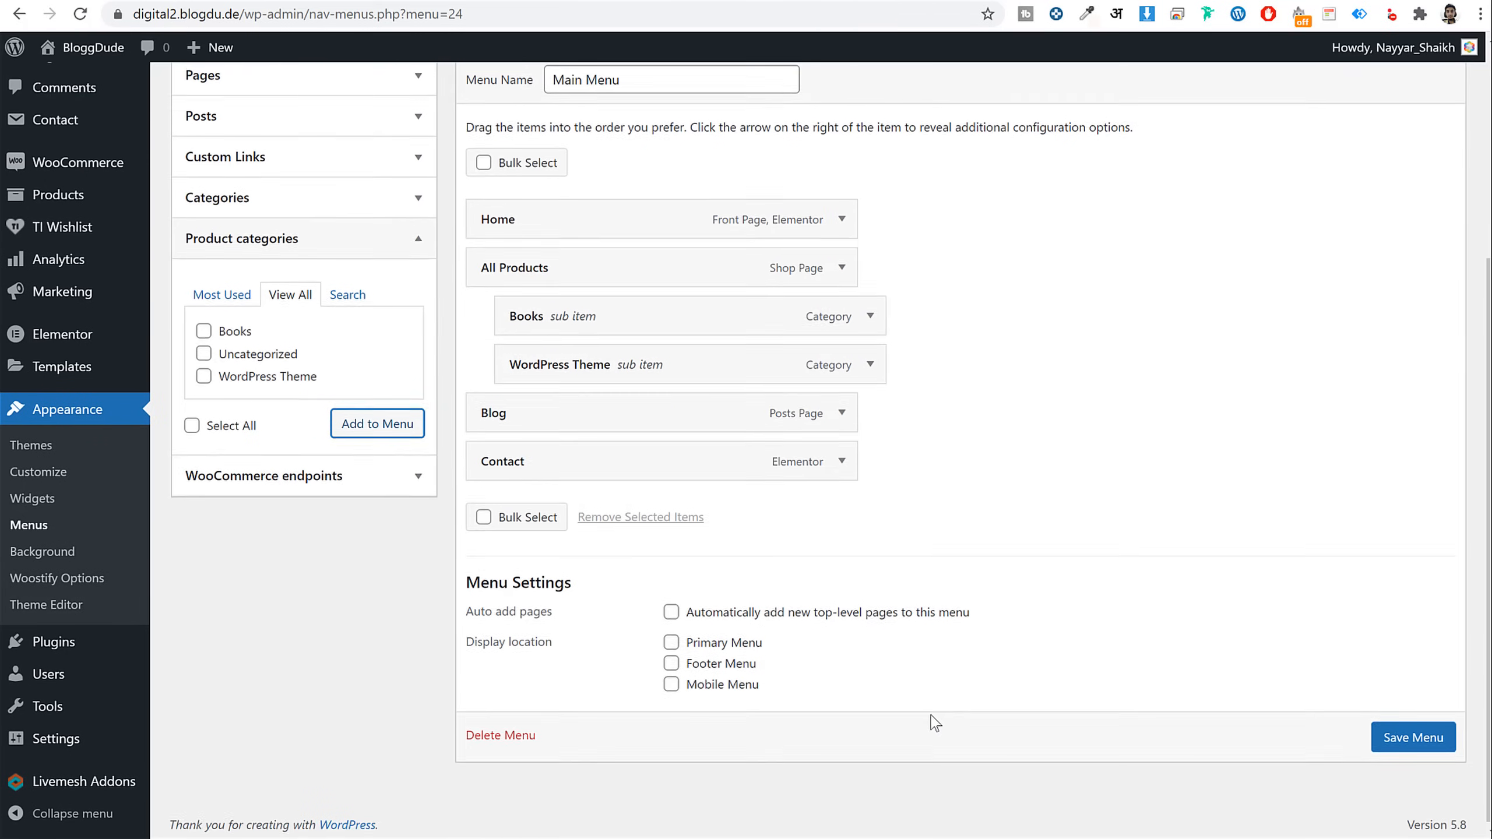
click(690, 645)
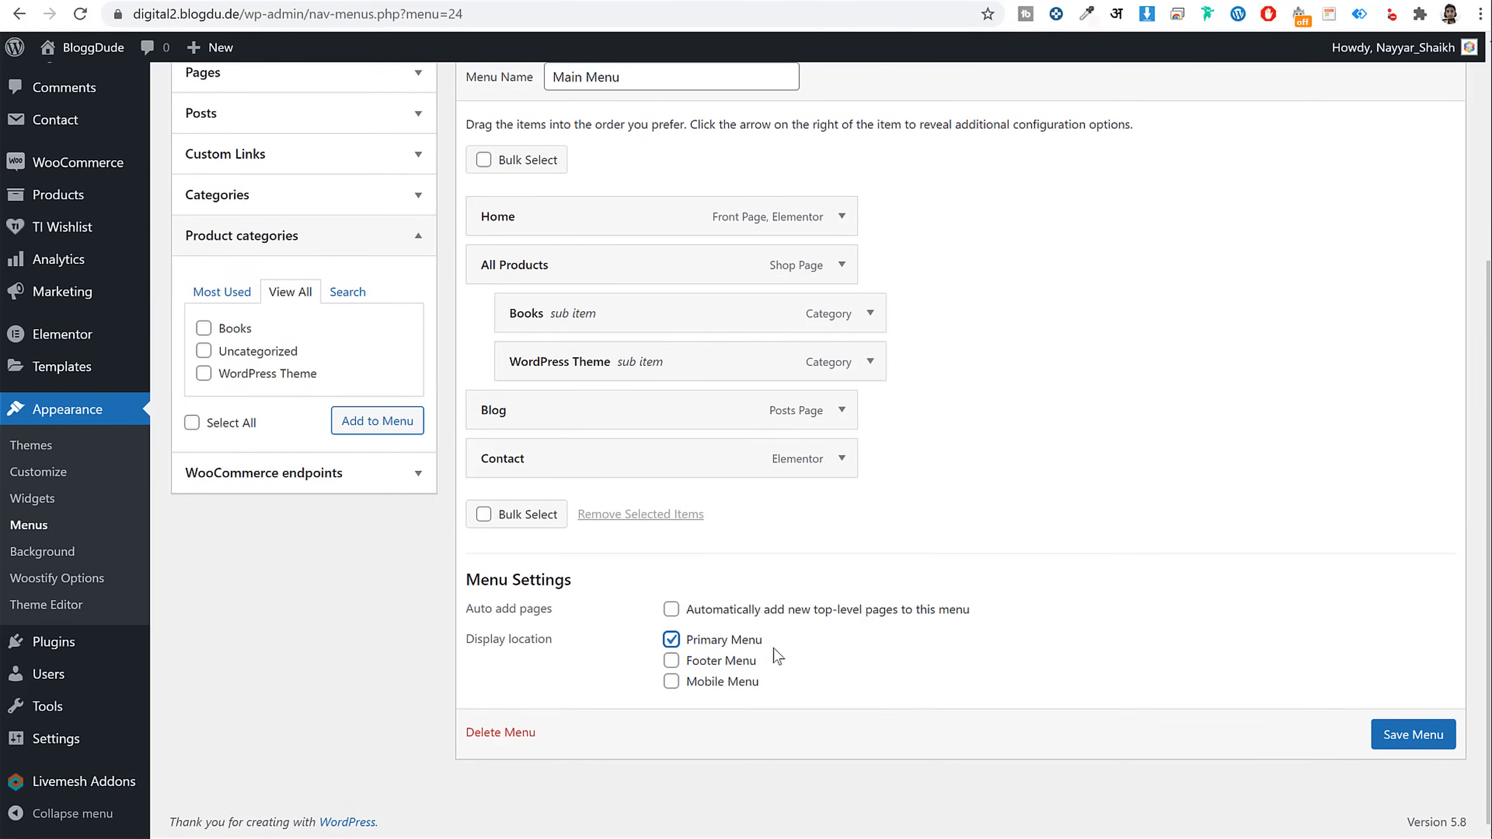
drag(778, 655, 685, 646)
click(1454, 740)
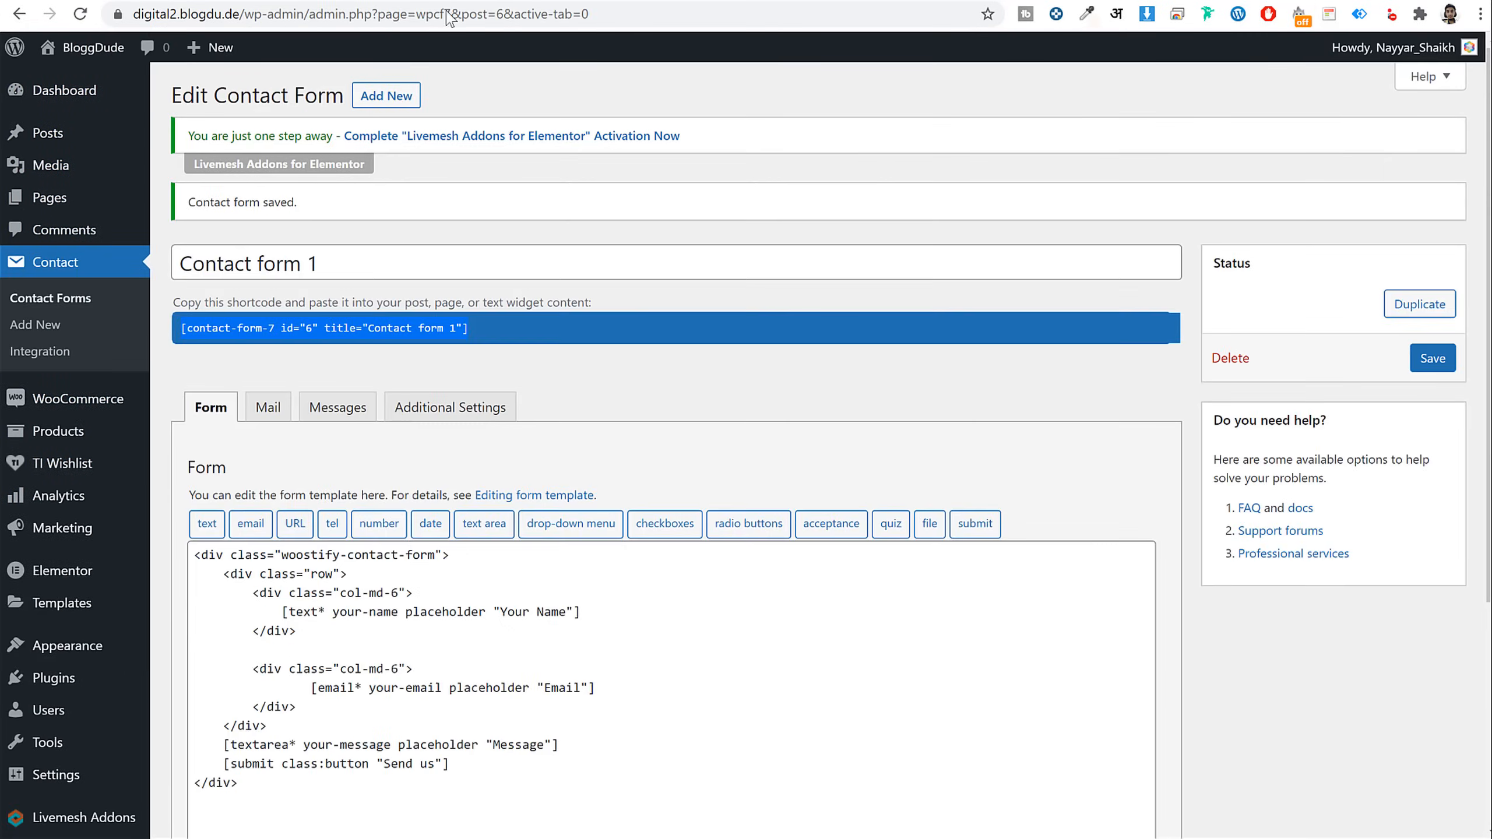
click(94, 47)
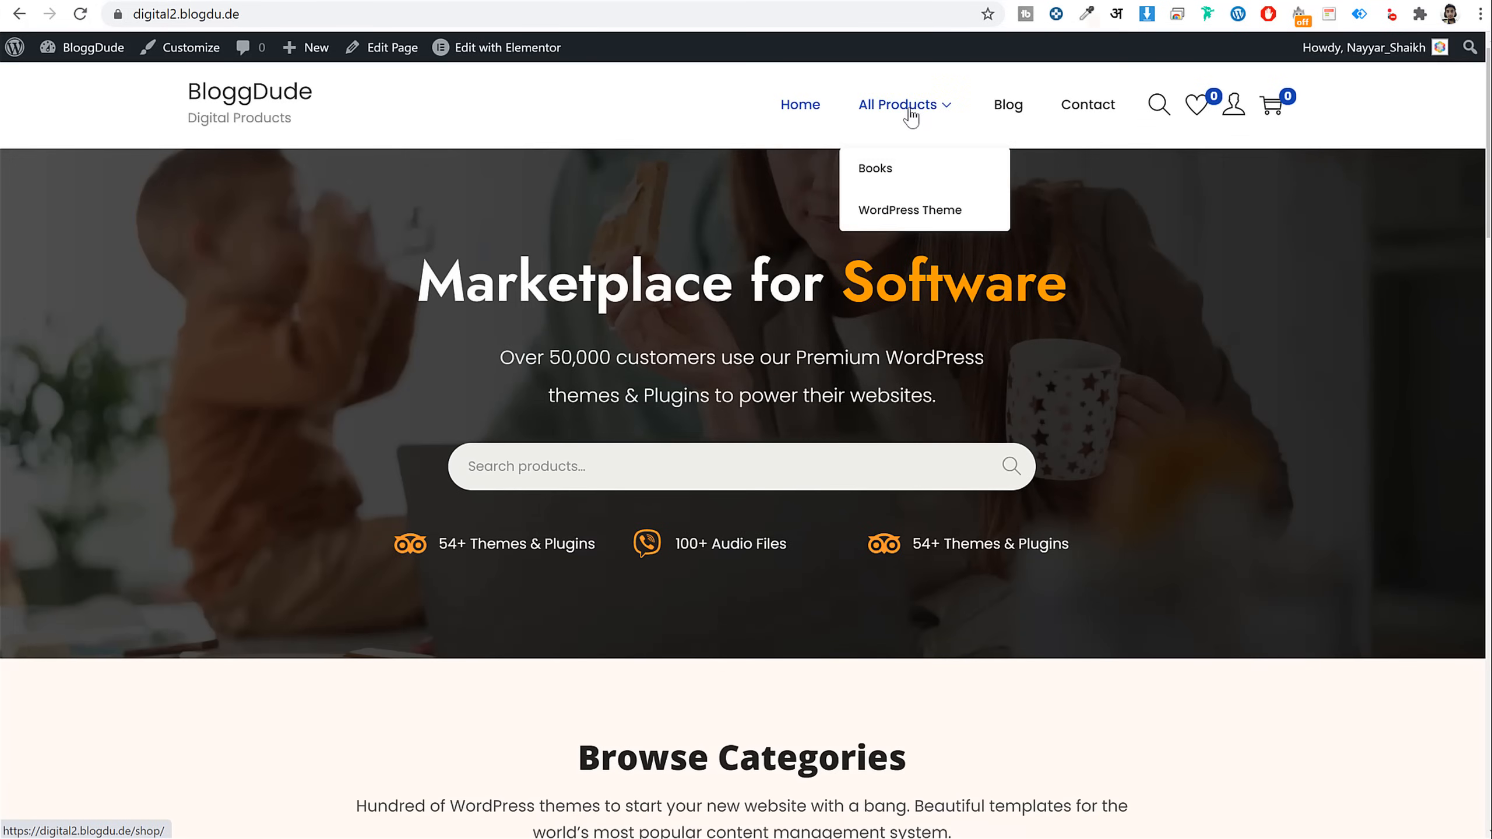
Check the Contact Us page tab, then start a blank new menu in the Menus editor
click(459, 1)
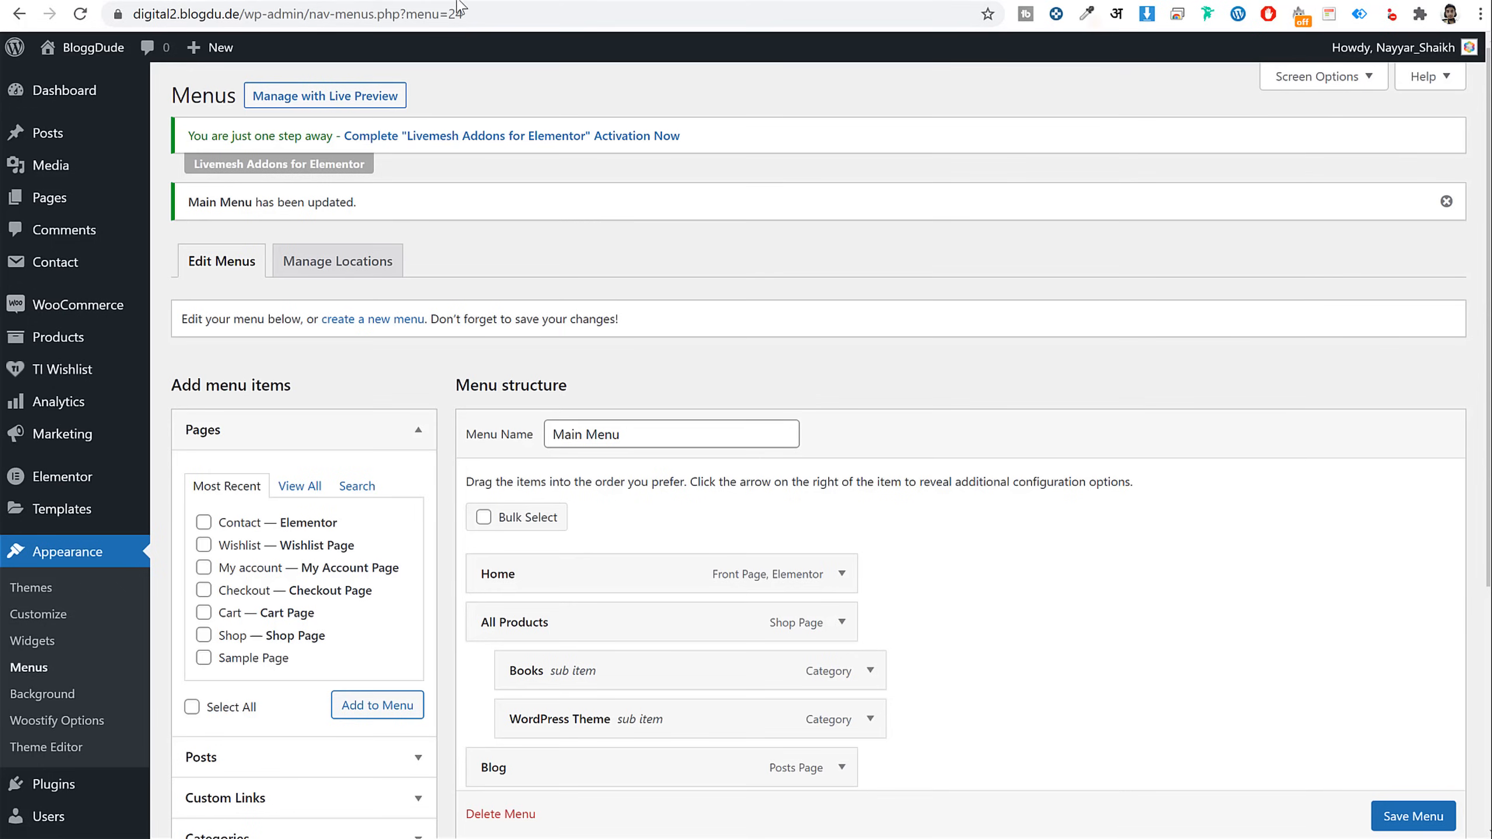
click(116, 0)
scroll(699, 523, down, 9)
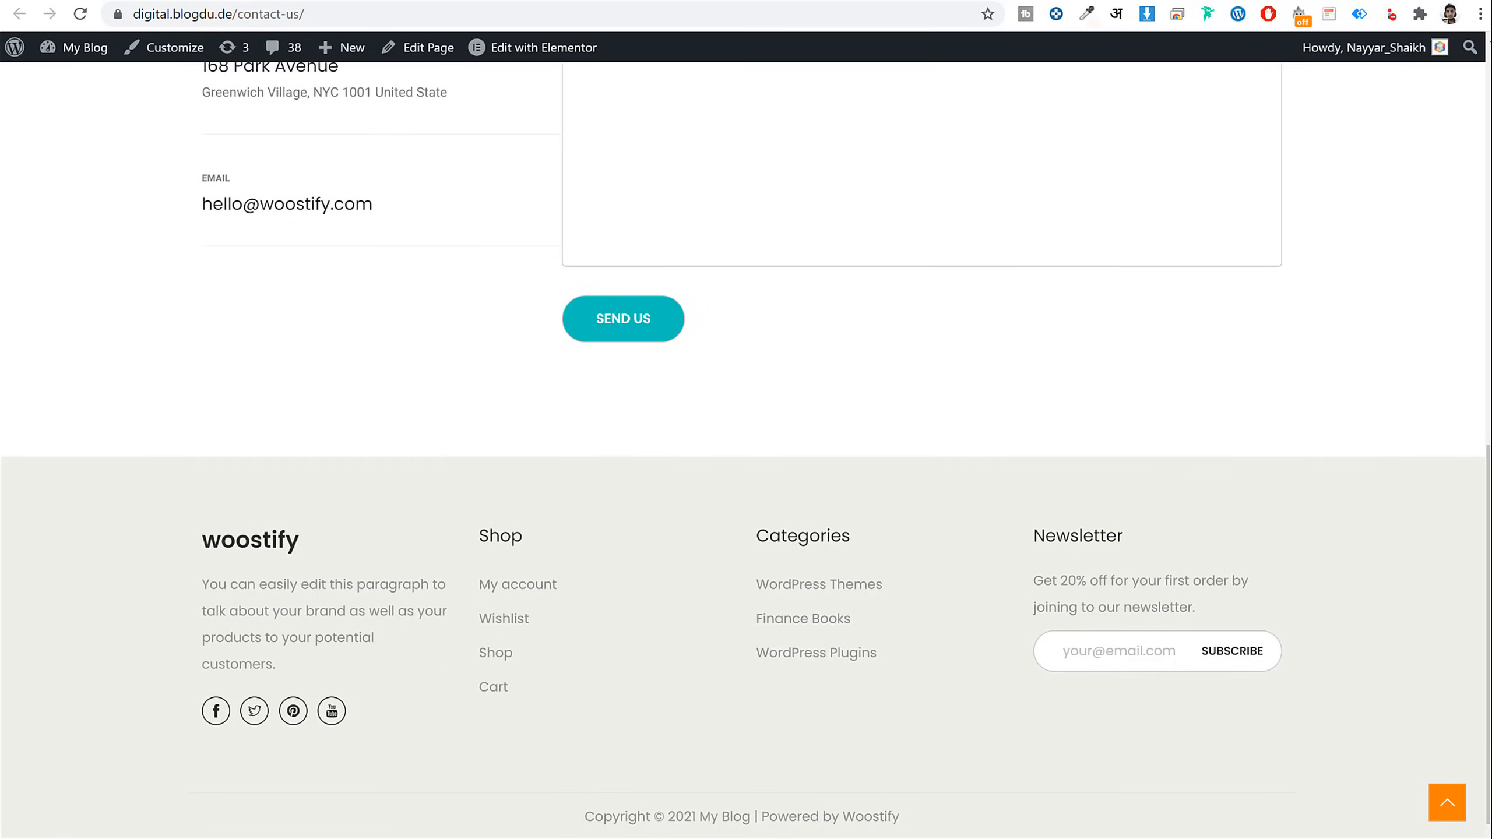
click(353, 0)
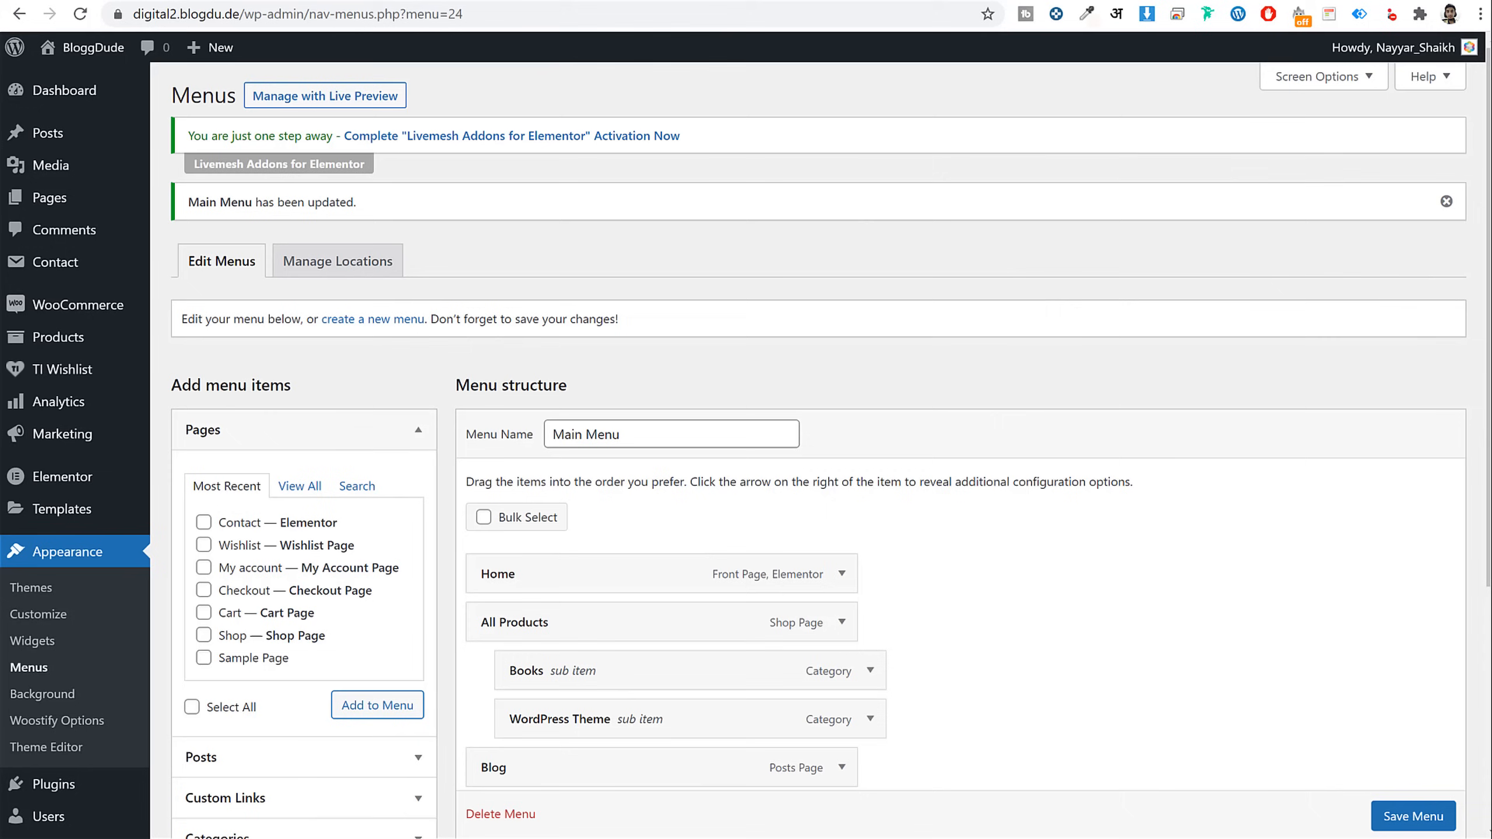
click(361, 322)
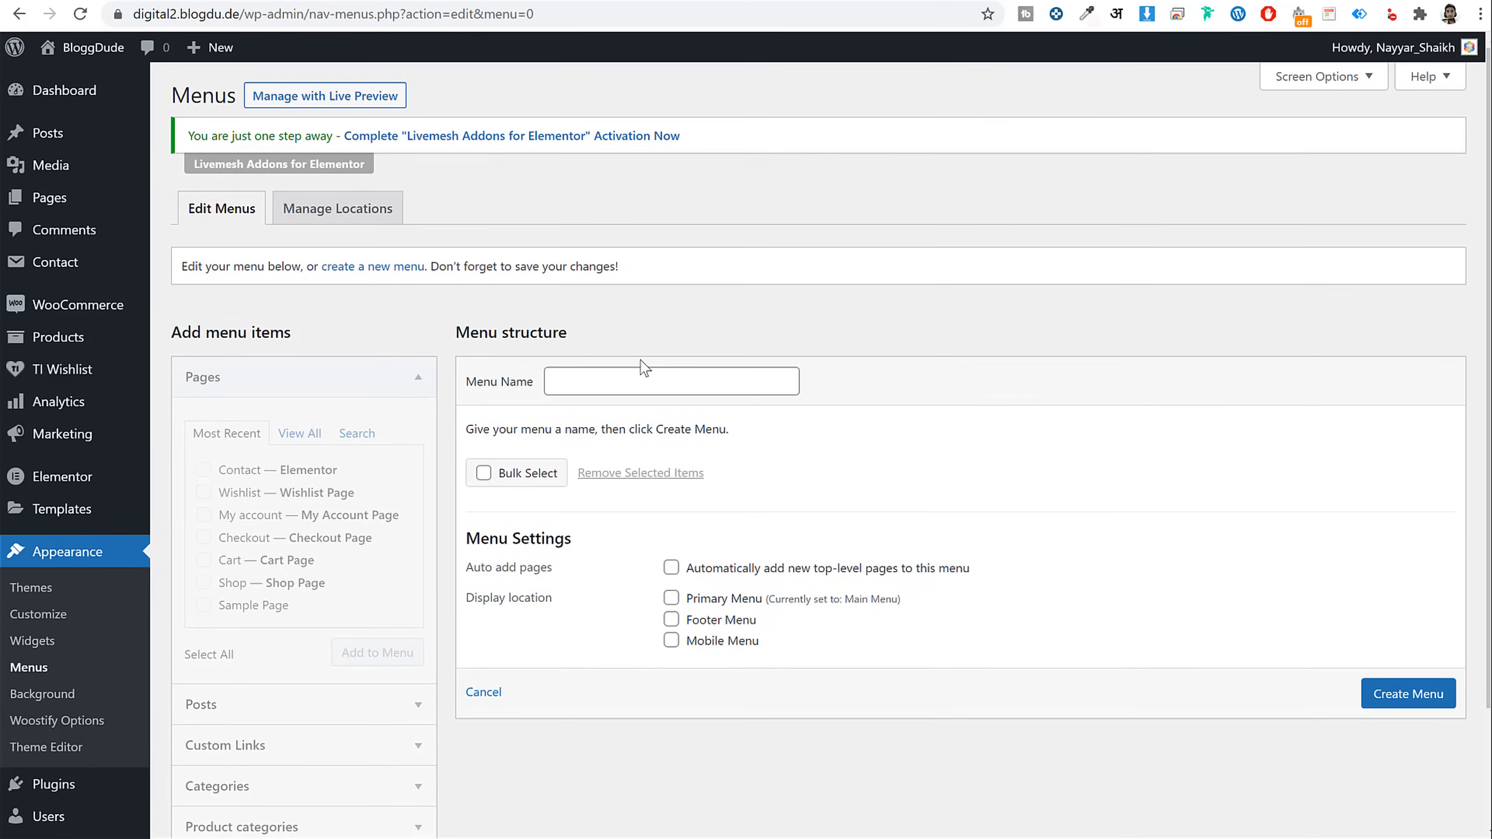
Name the new menu 'Shop Menu' and look through the add-item sections
click(644, 373)
text(Sh)
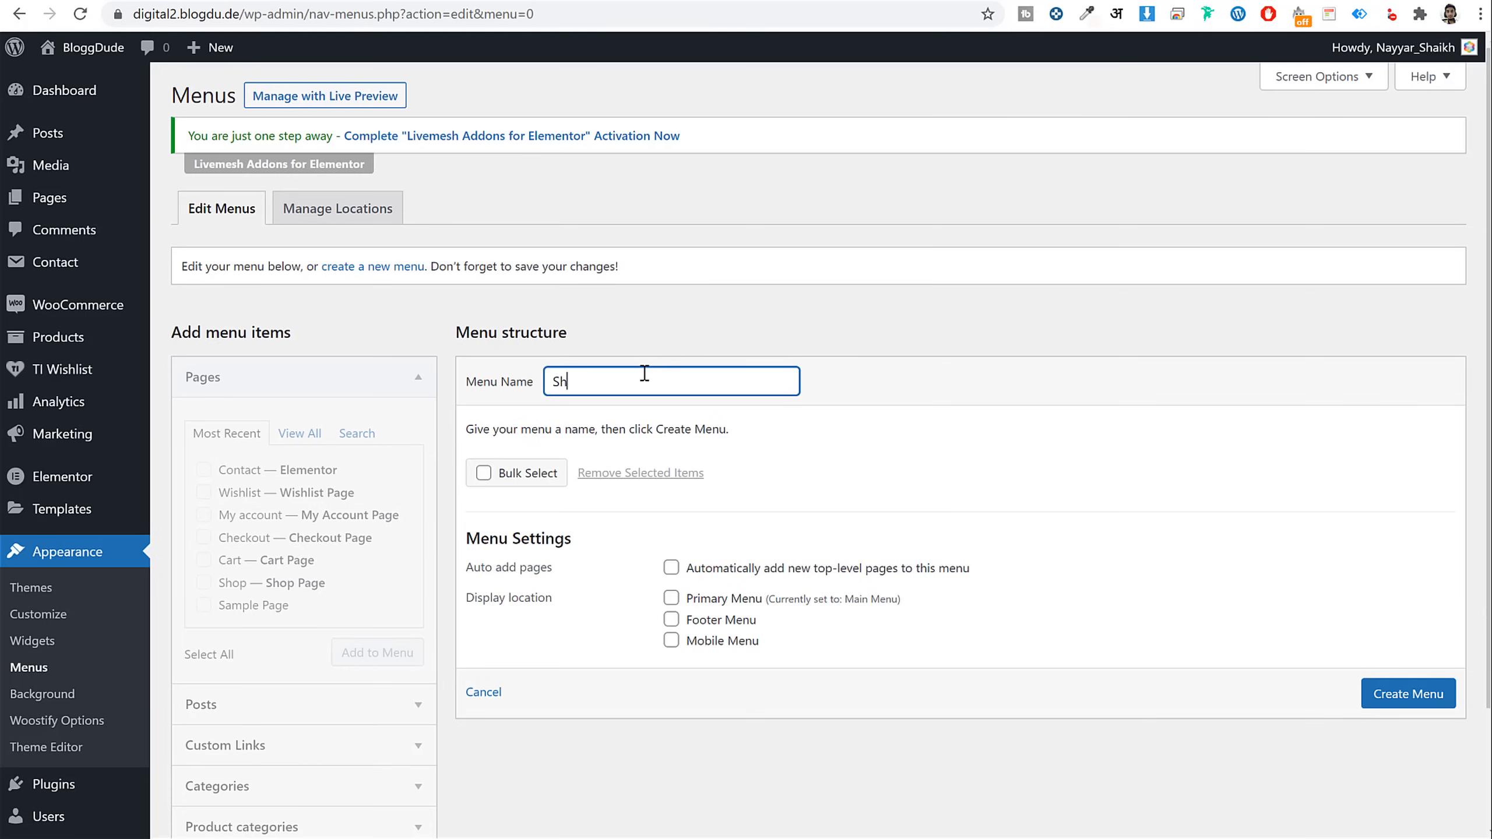
text(op Menui)
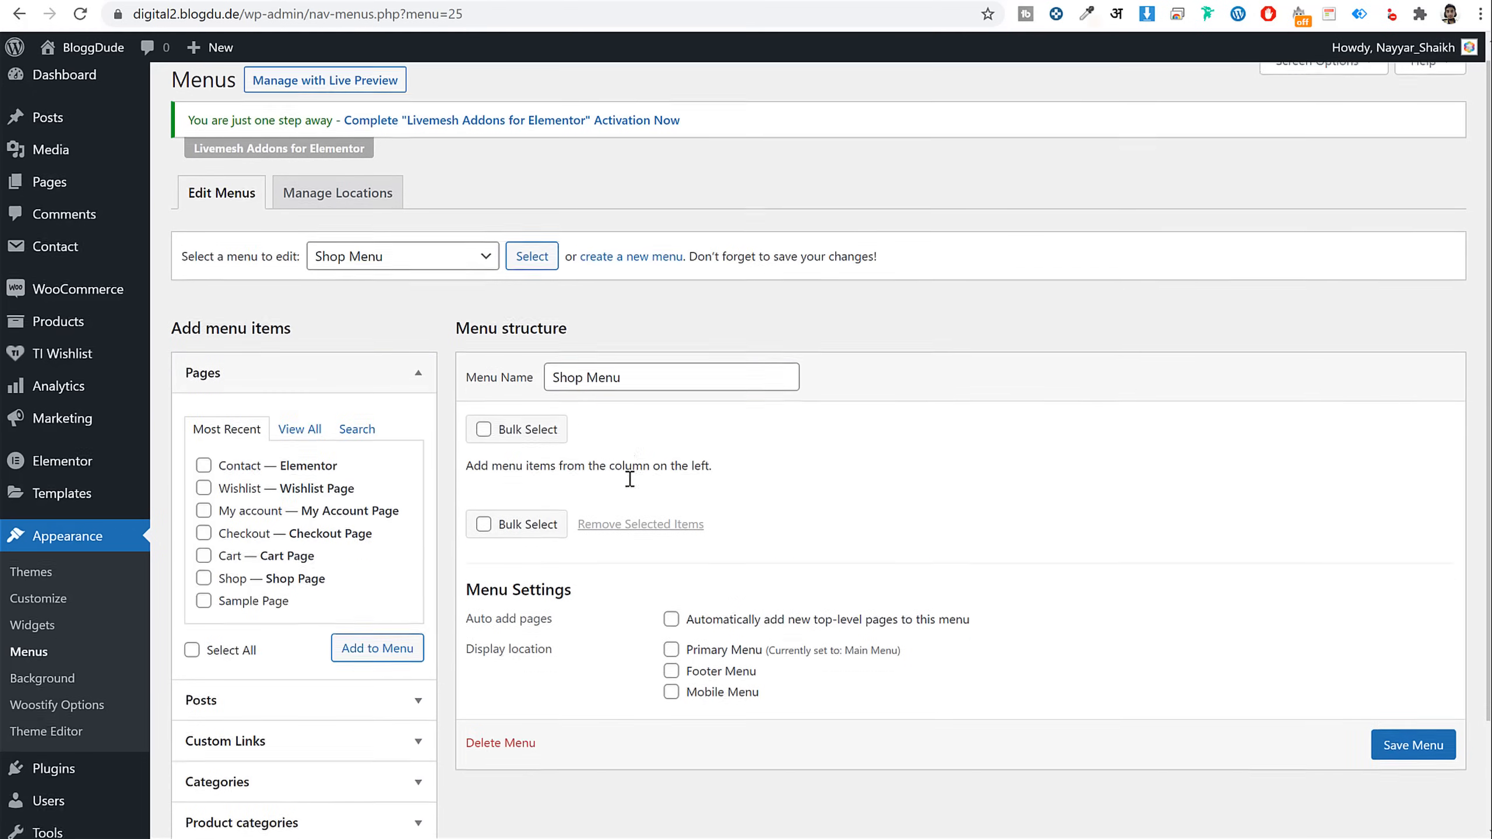
scroll(306, 656, down, 2)
click(311, 708)
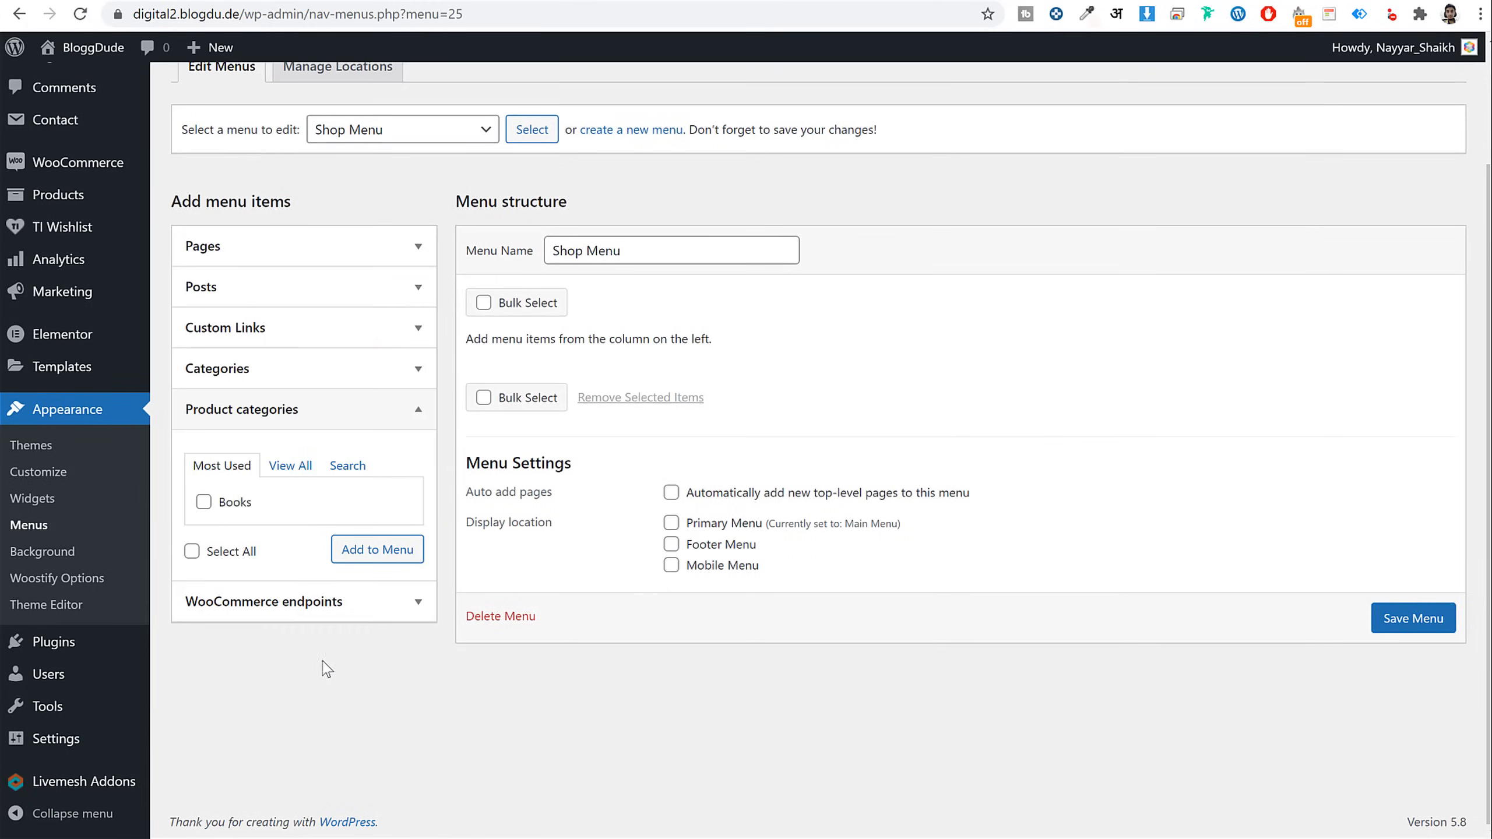
click(332, 612)
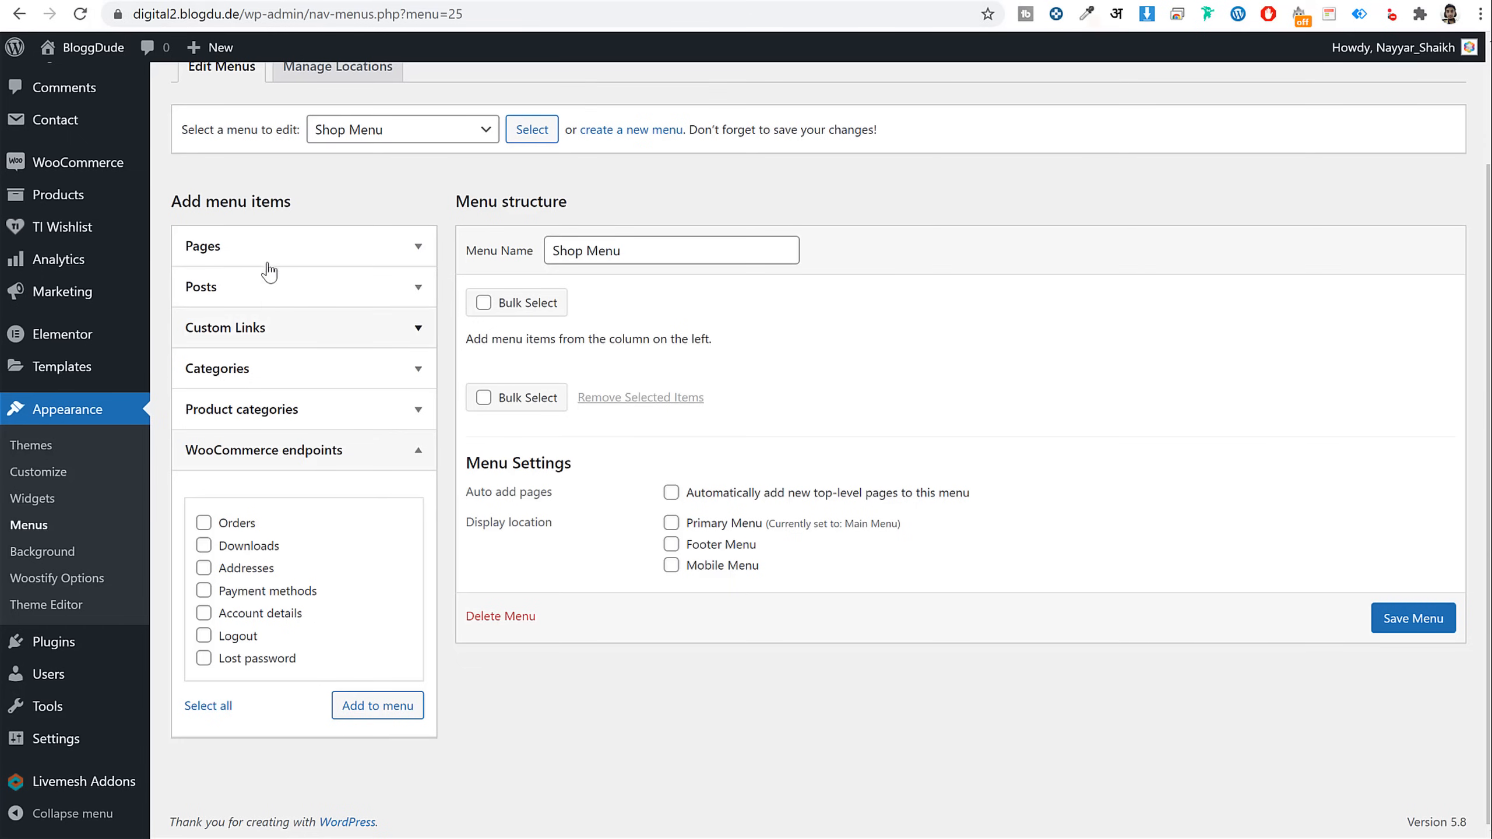
click(276, 263)
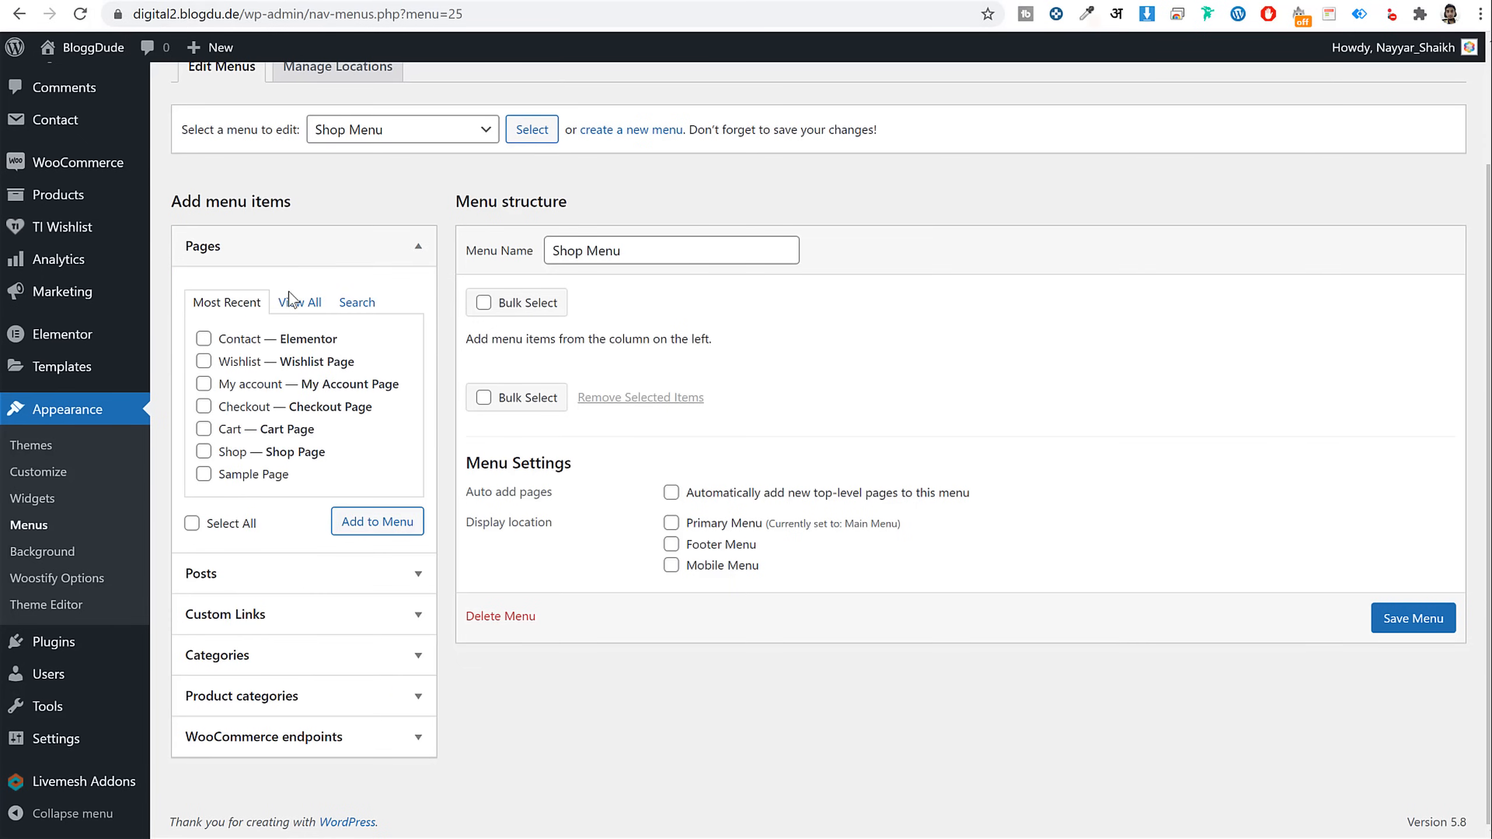
Add the Cart, My account, Shop and Wishlist pages to the Shop Menu
click(296, 301)
scroll(251, 450, down, 2)
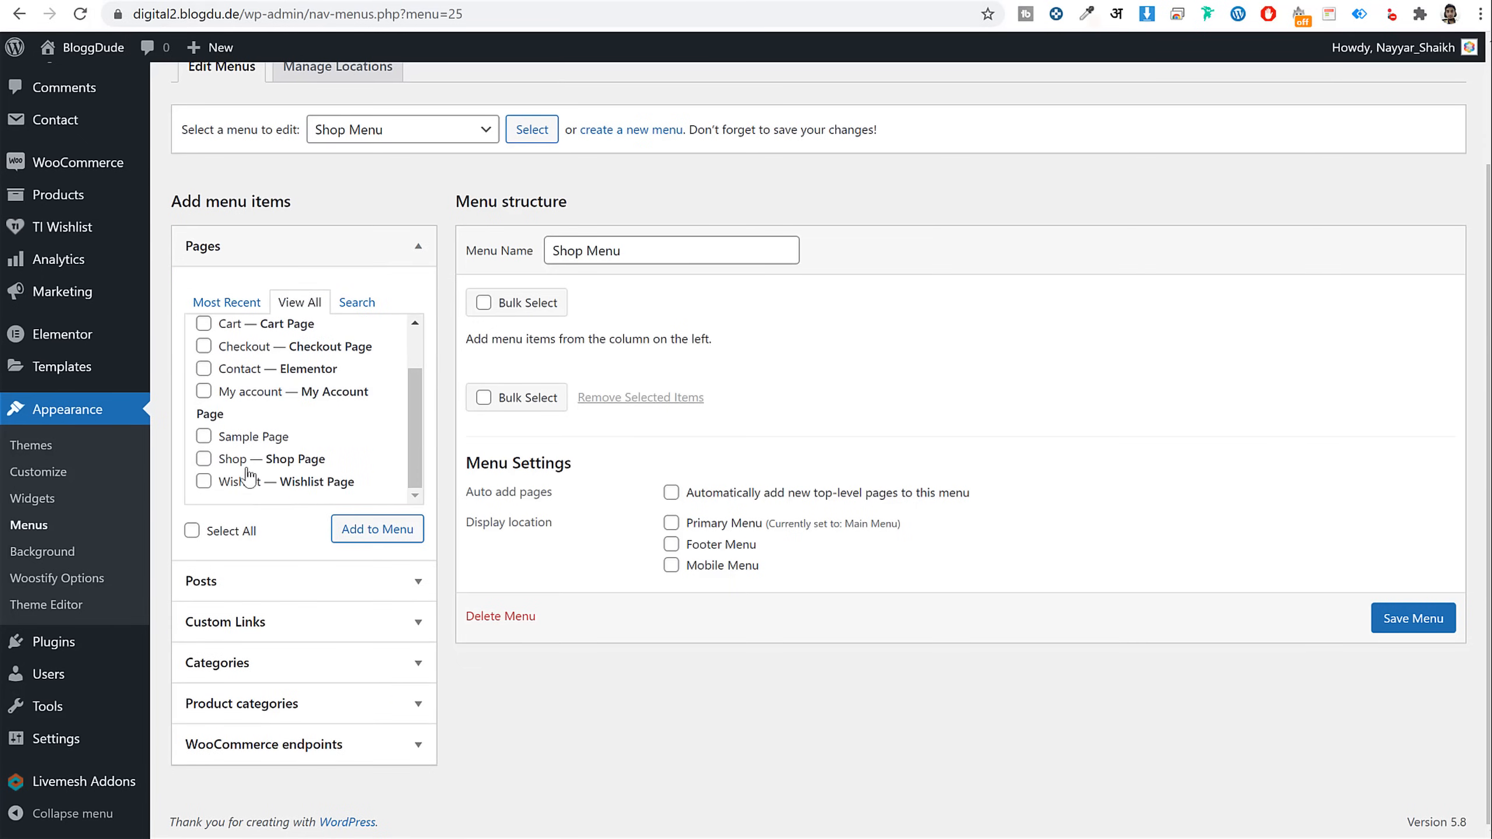
click(233, 459)
click(253, 393)
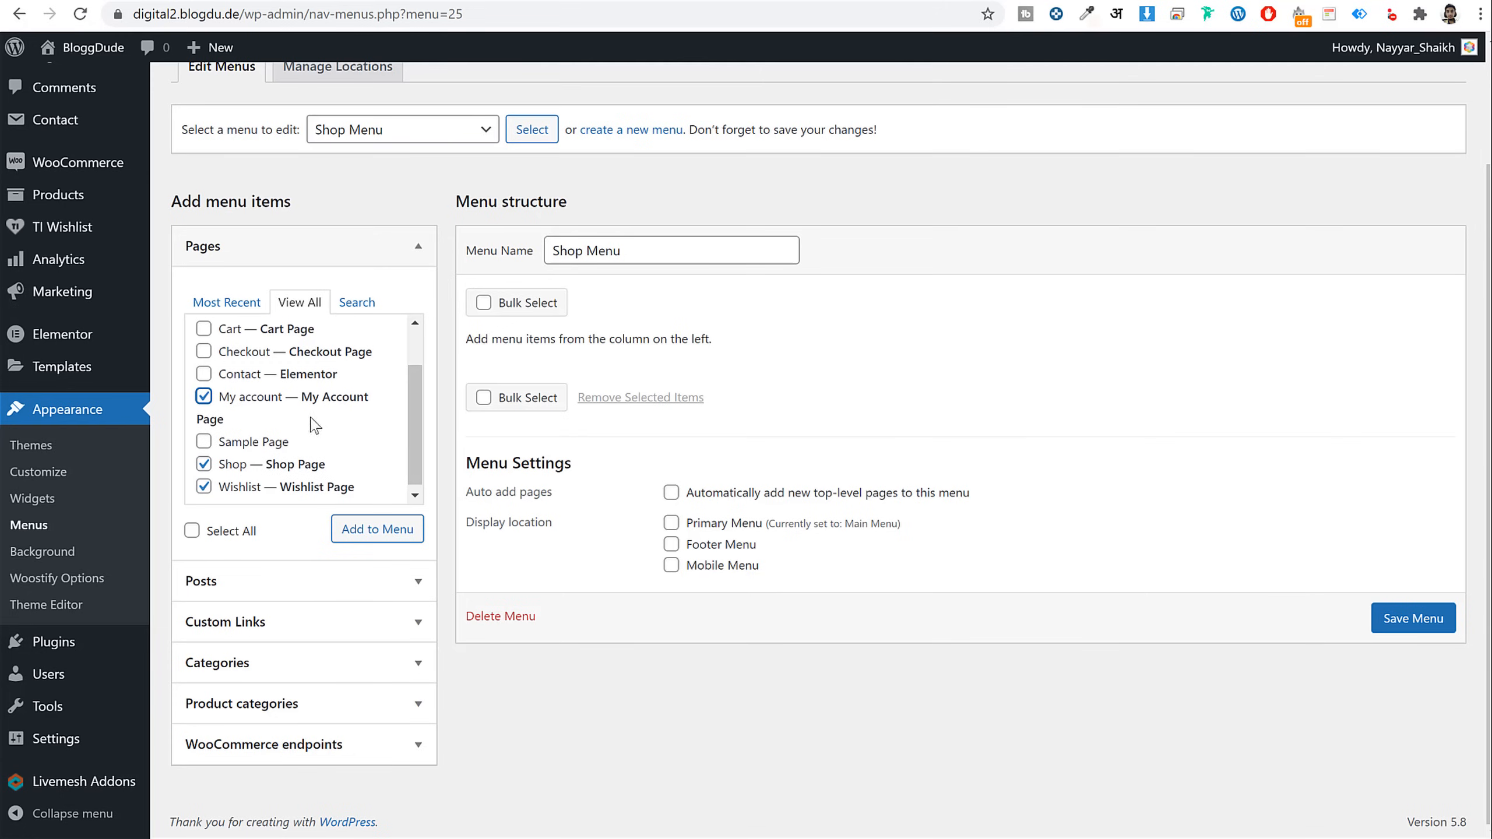
scroll(317, 425, up, 2)
click(238, 388)
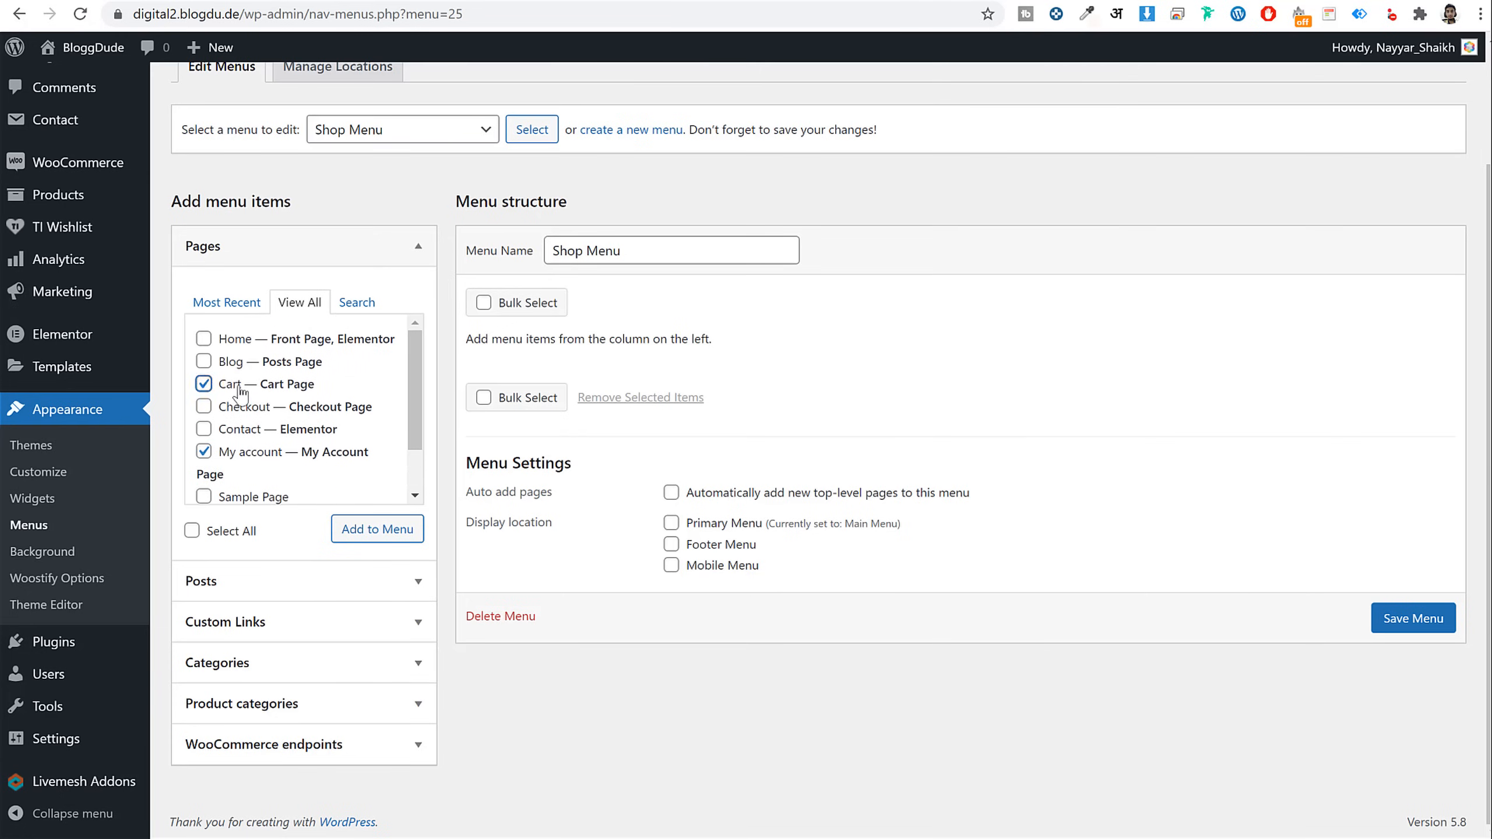
click(361, 529)
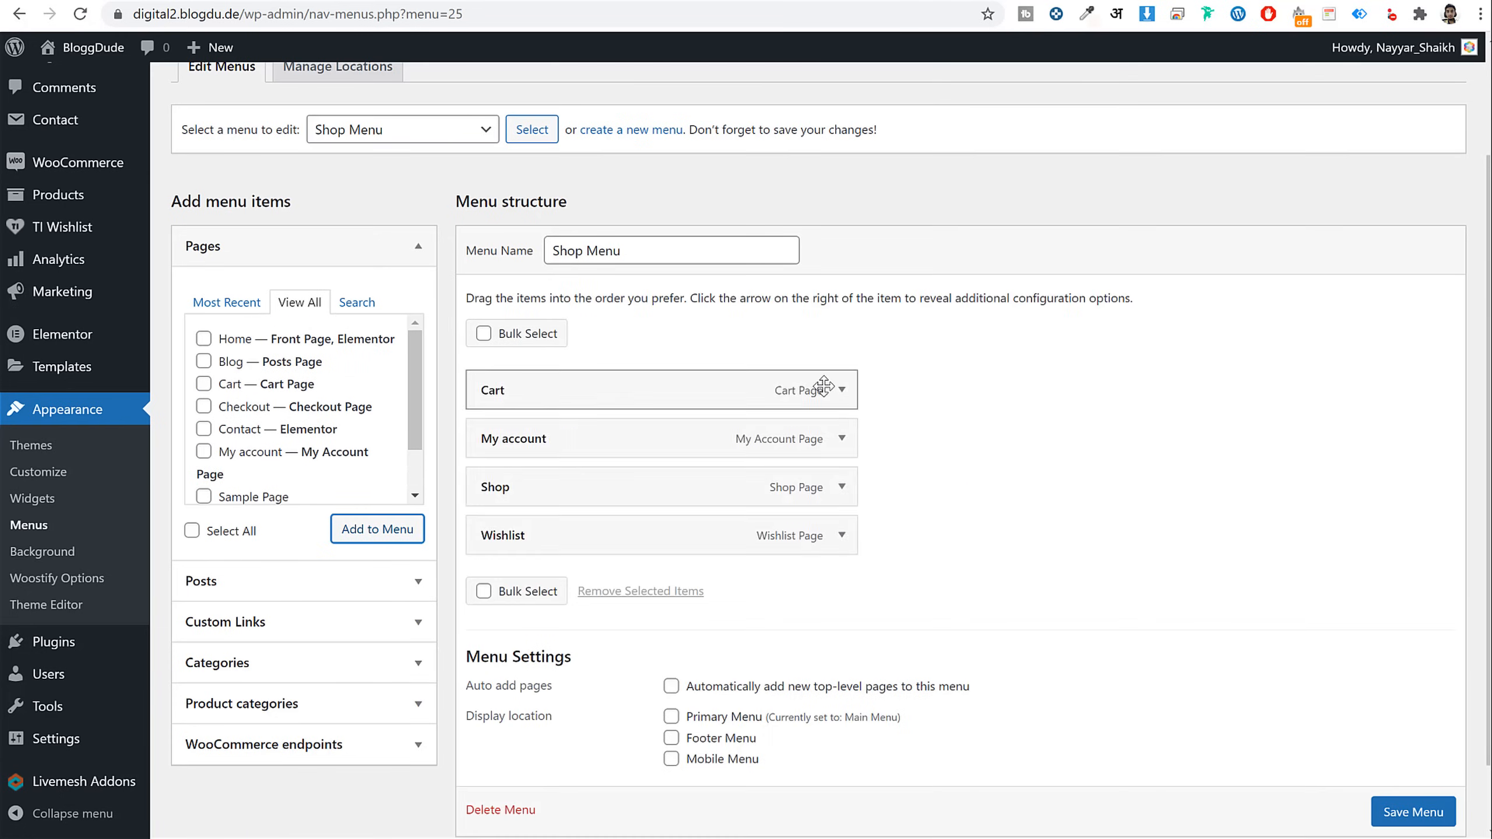
Relabel the Cart item 'Cart Page' and My account 'My account Dashboard'
click(842, 390)
click(584, 463)
text(Page)
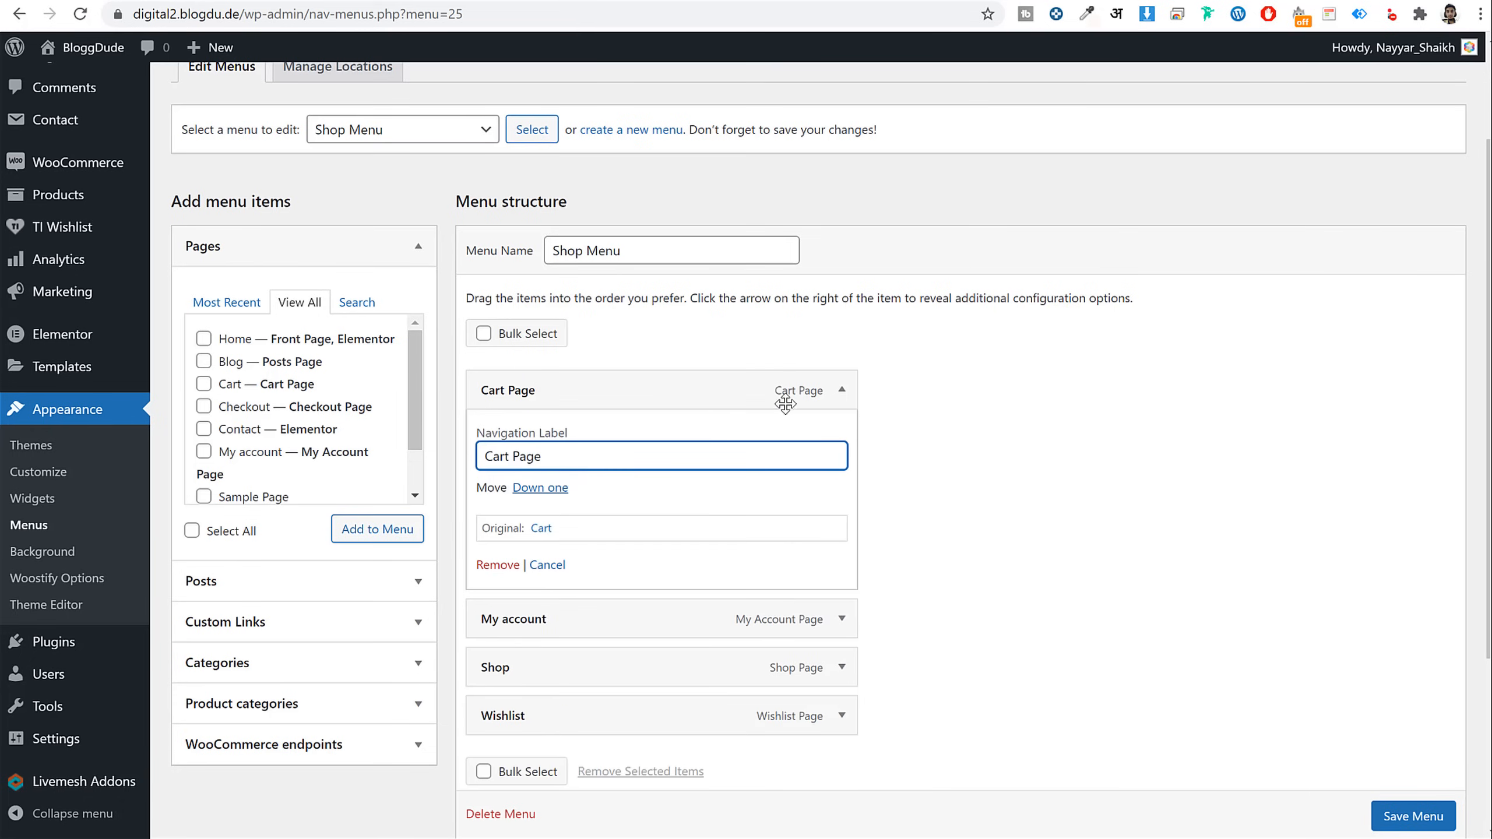
click(785, 403)
click(837, 446)
click(617, 508)
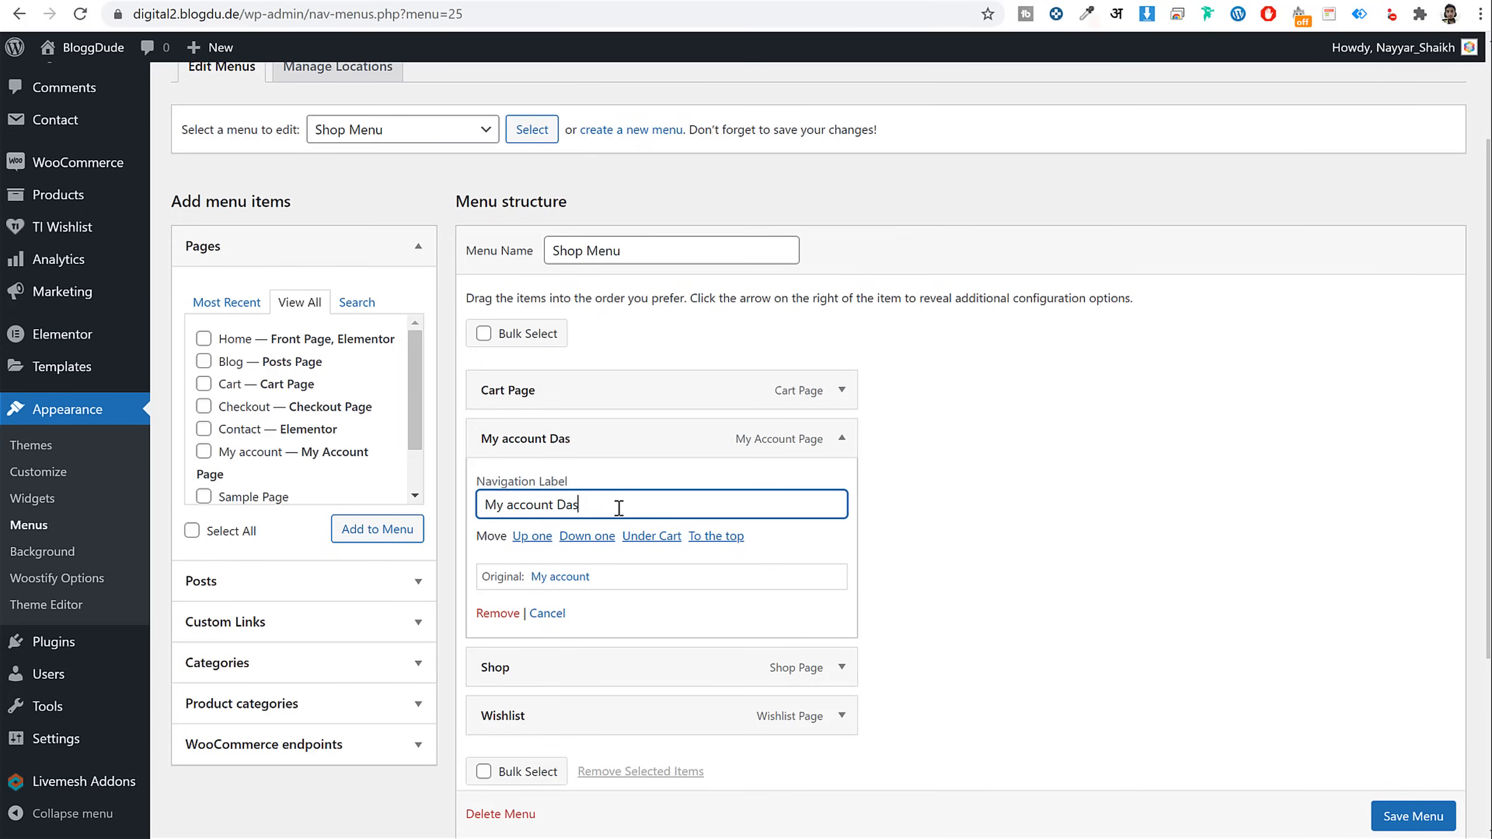
click(841, 439)
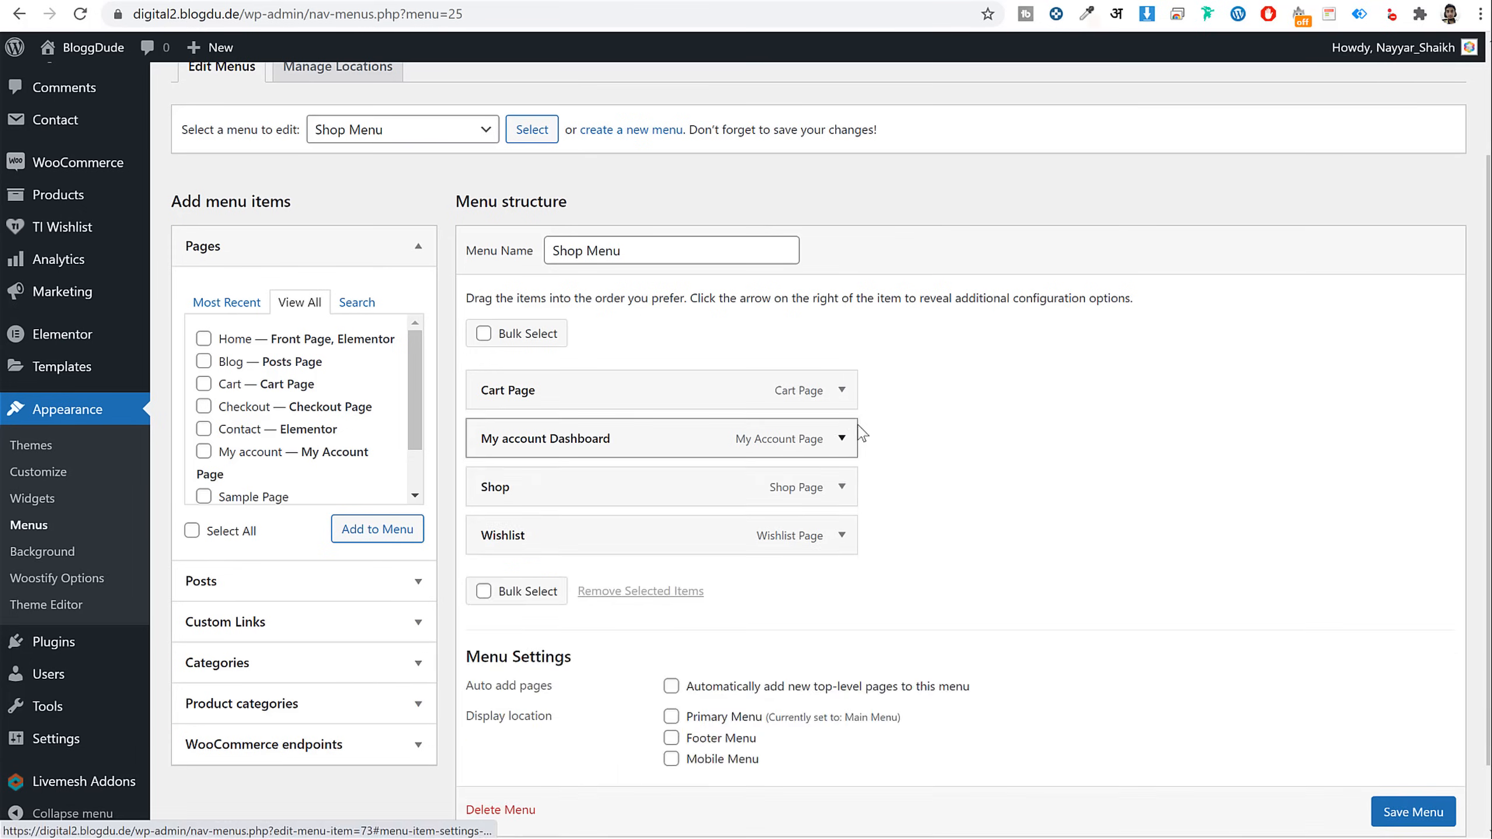
Relabel Shop 'All Products Page' and Wishlist 'User Wishlist', then save the menu
click(842, 487)
double_click(669, 552)
text(All Products Page)
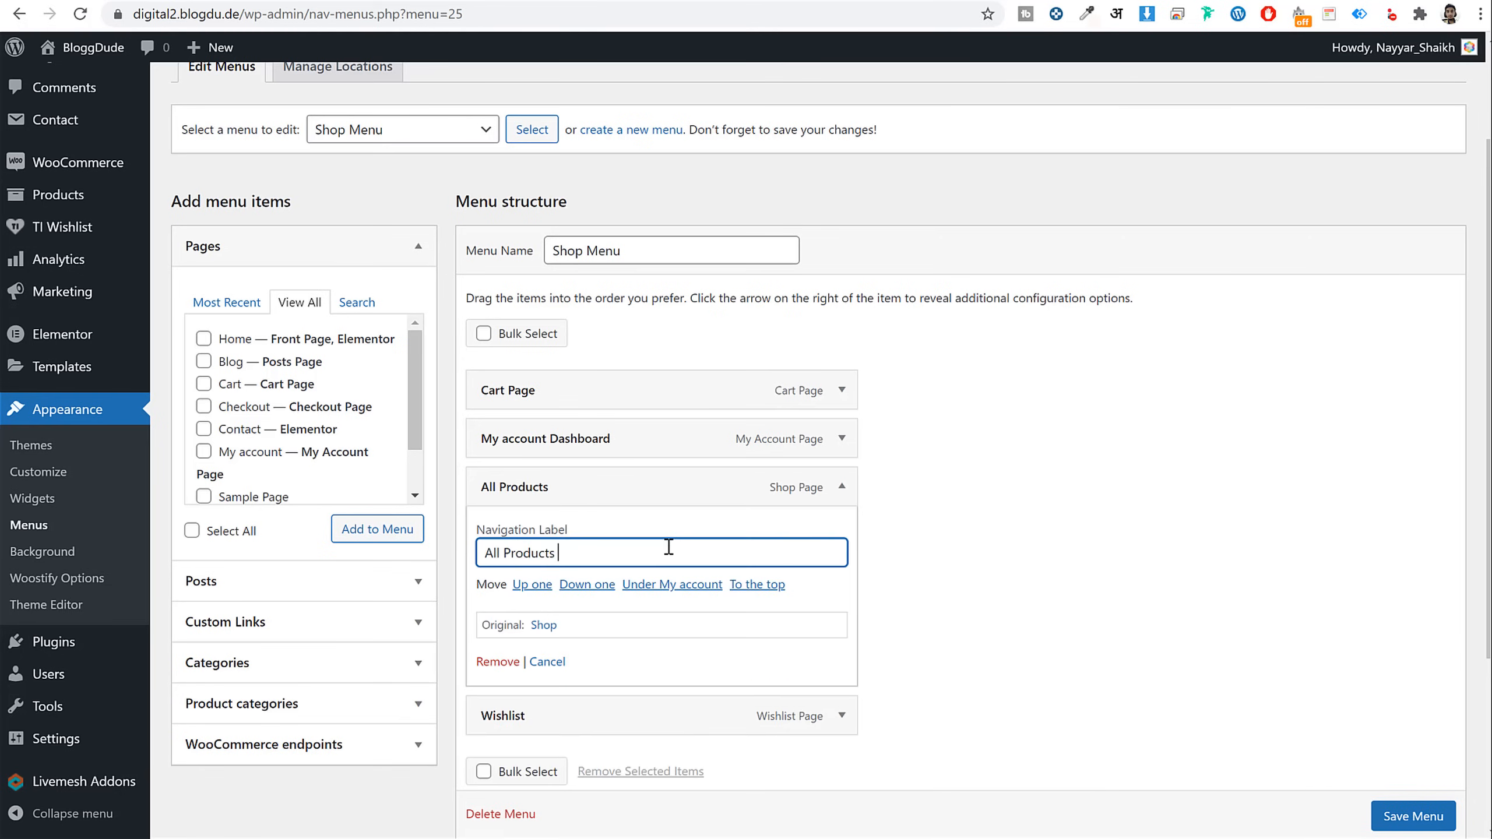
click(841, 488)
click(842, 536)
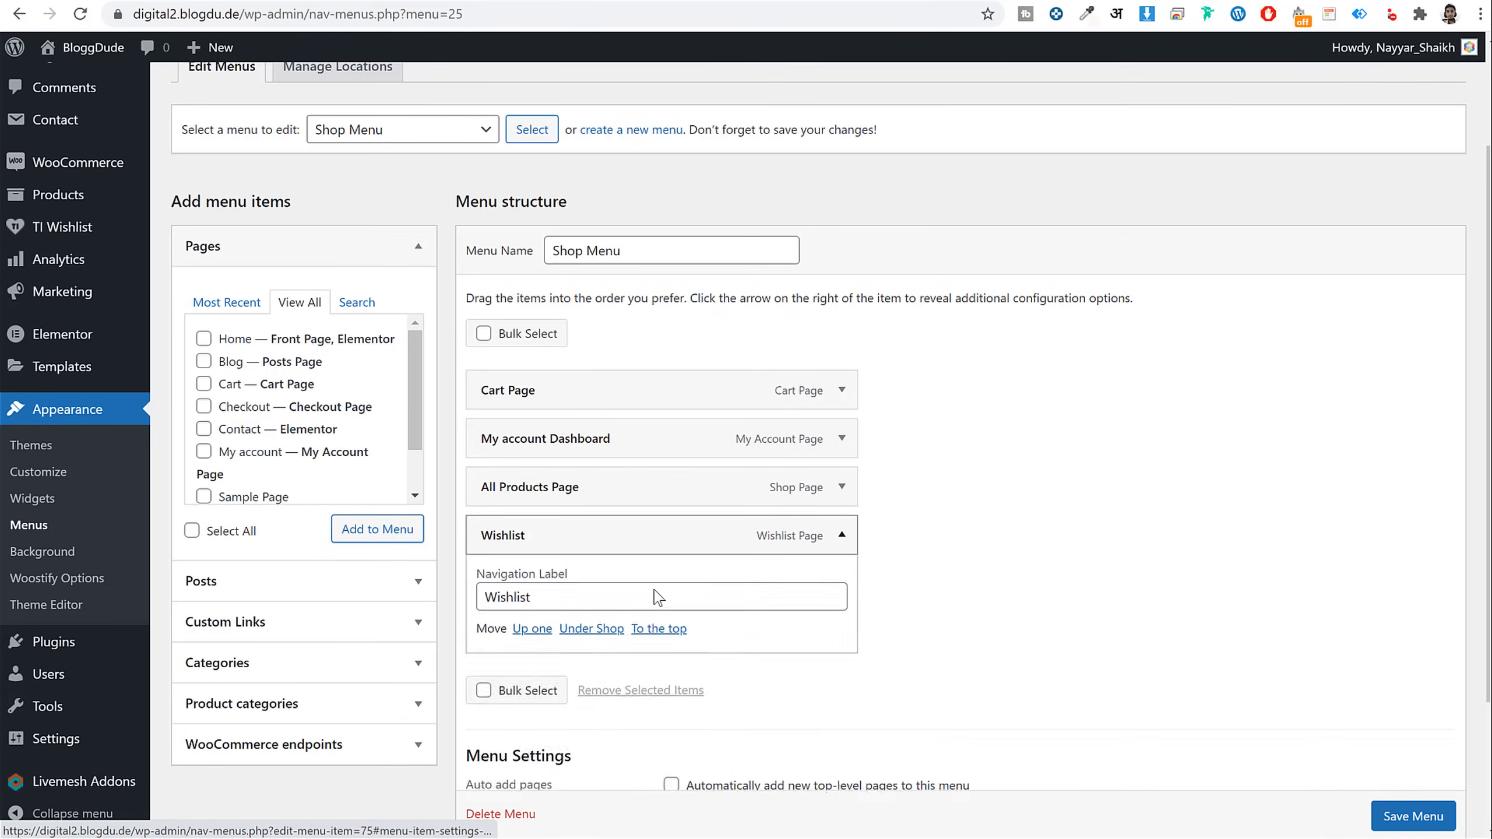
click(497, 600)
text(User)
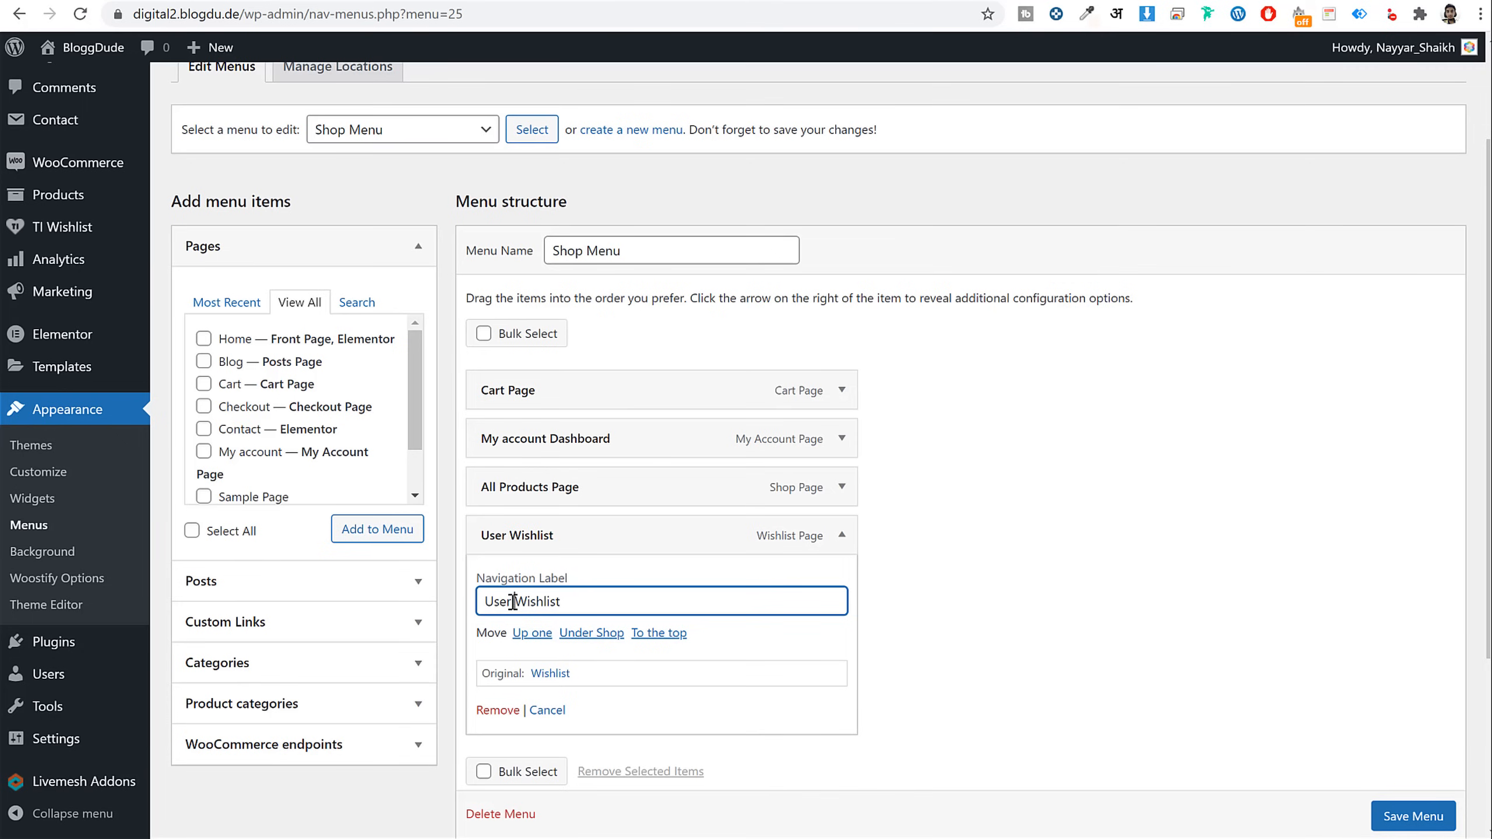
scroll(972, 606, down, 5)
click(1409, 735)
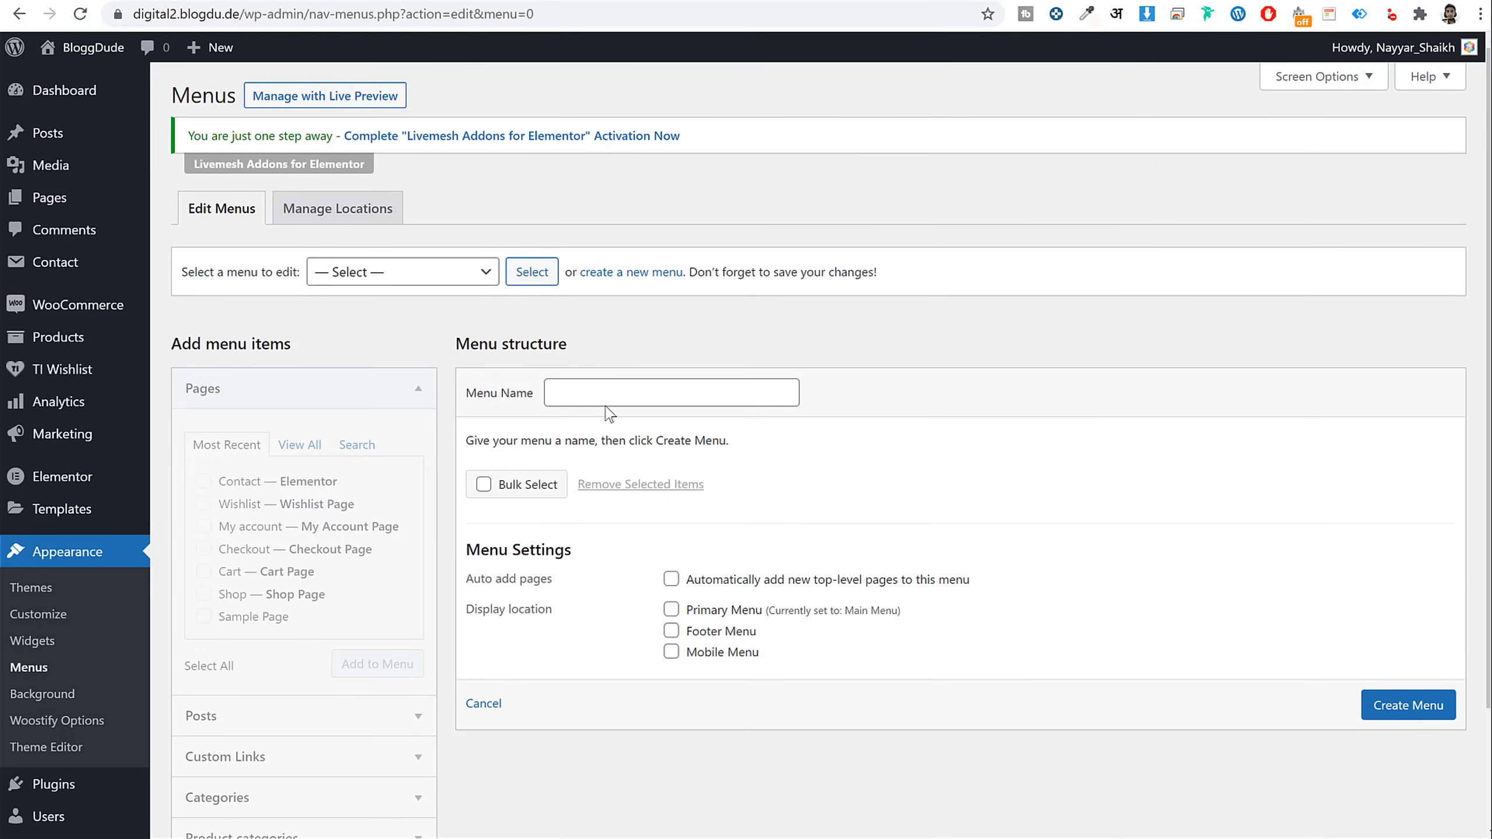
Name the new menu 'Cats Menu'
click(610, 397)
scroll(763, 406, down, 2)
text(Ce)
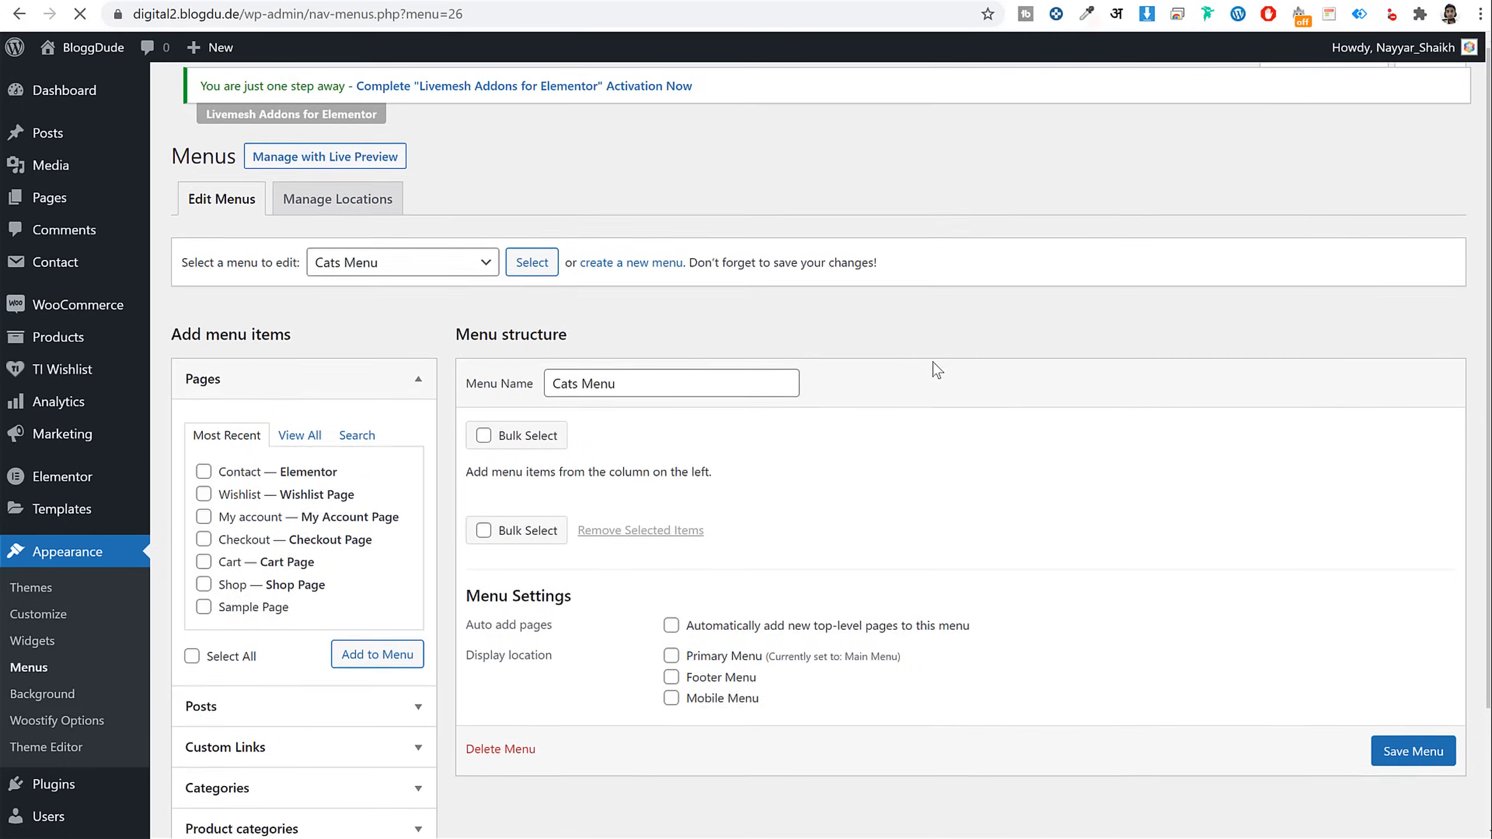
scroll(933, 369, down, 3)
Add the Books, Uncategorized and WordPress Theme product categories and save the Cats Menu
click(326, 694)
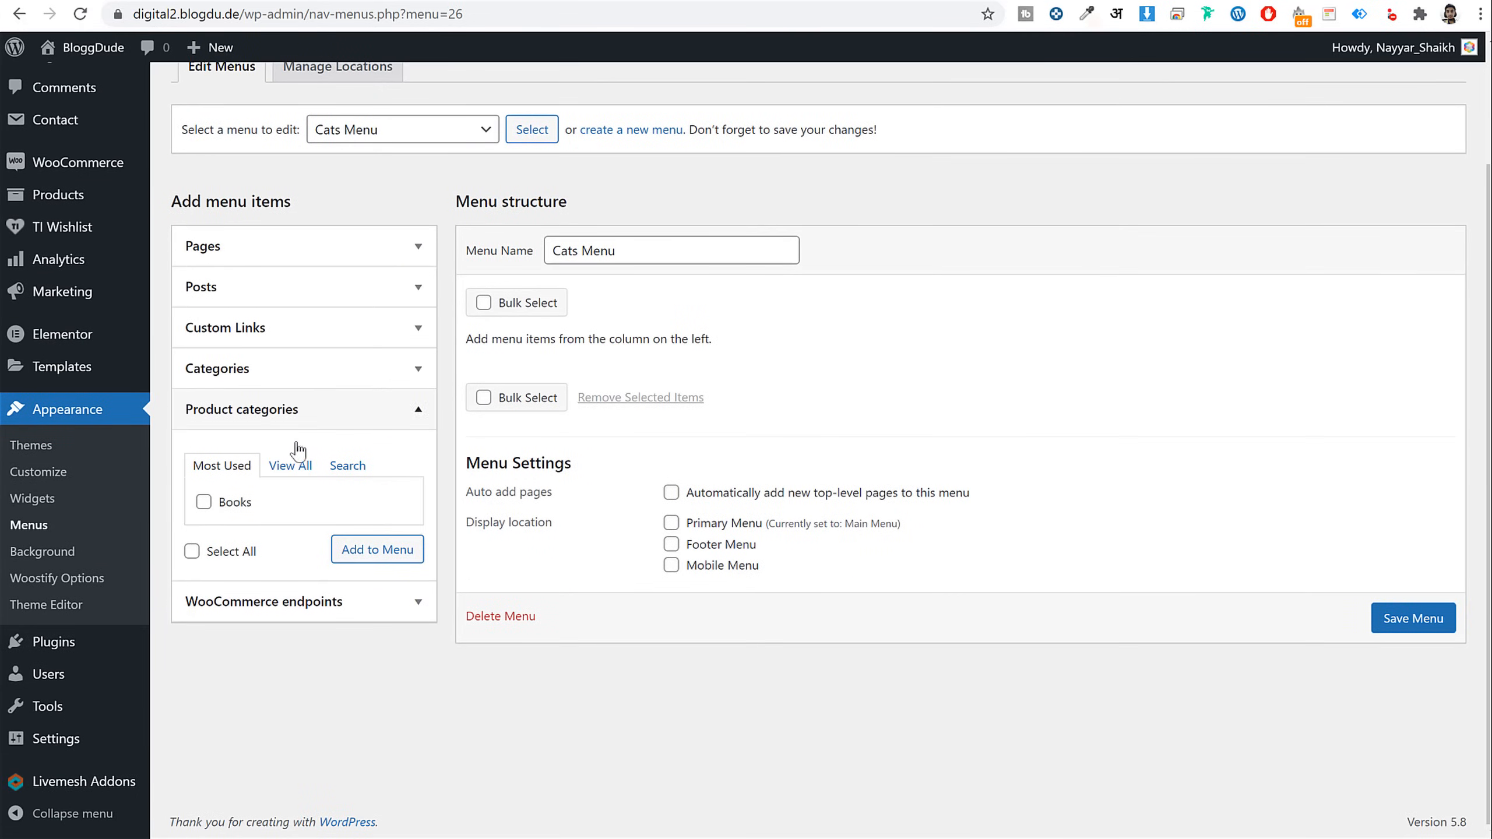
click(291, 466)
click(233, 503)
click(247, 525)
click(247, 547)
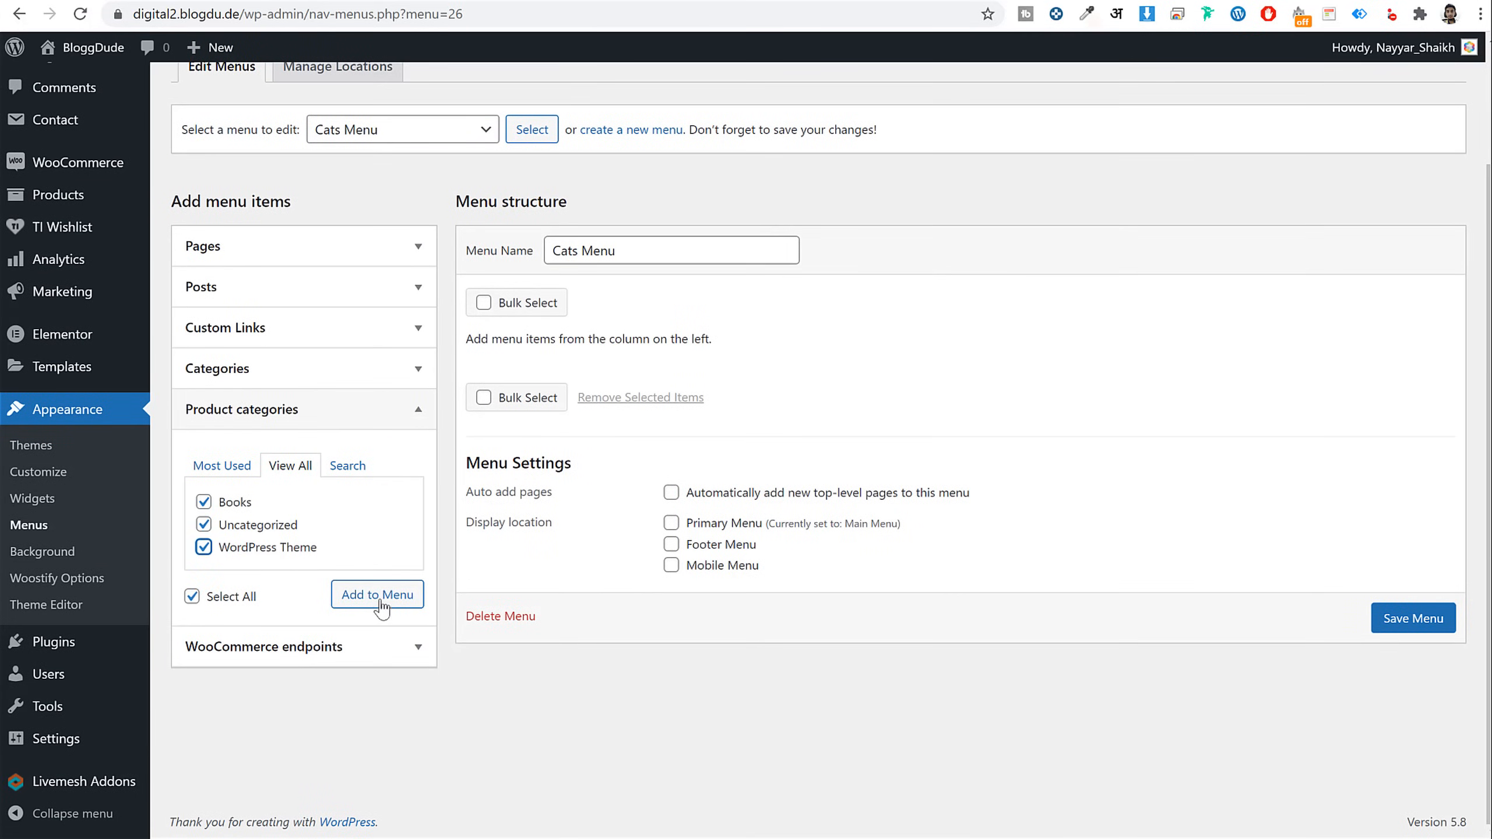
click(391, 597)
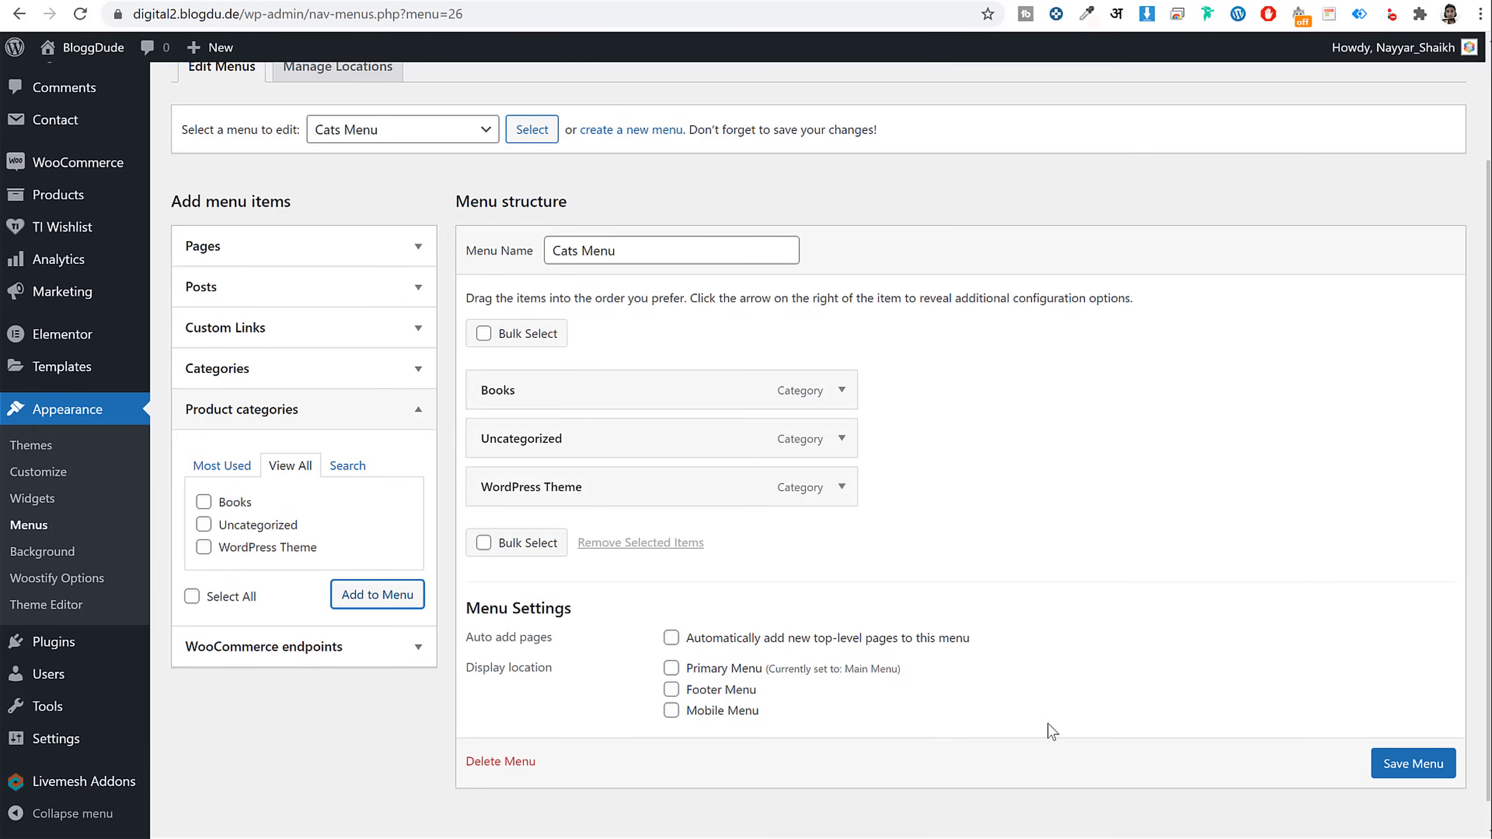
click(1415, 760)
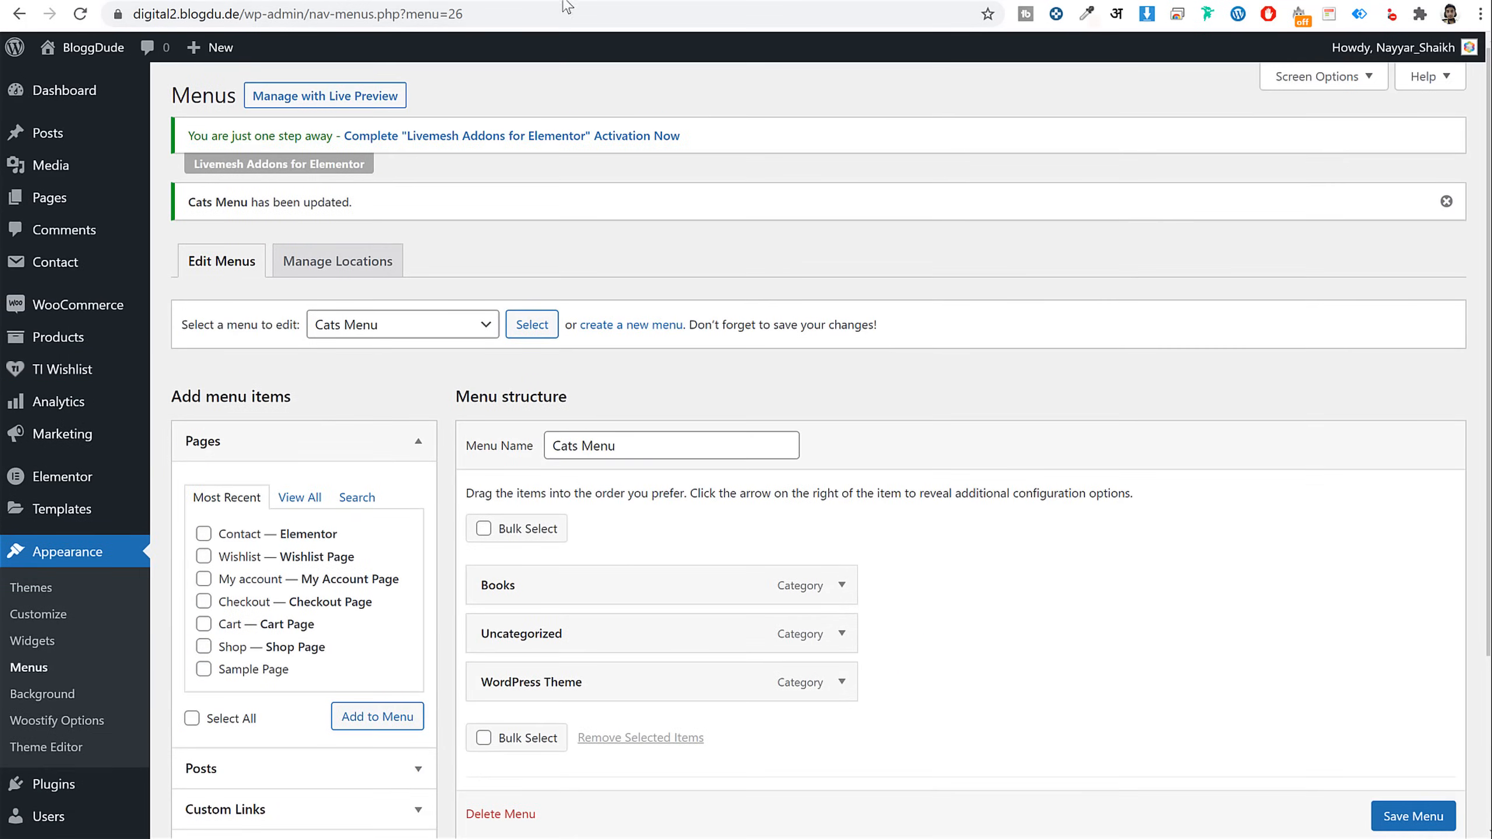
scroll(959, 462, down, 3)
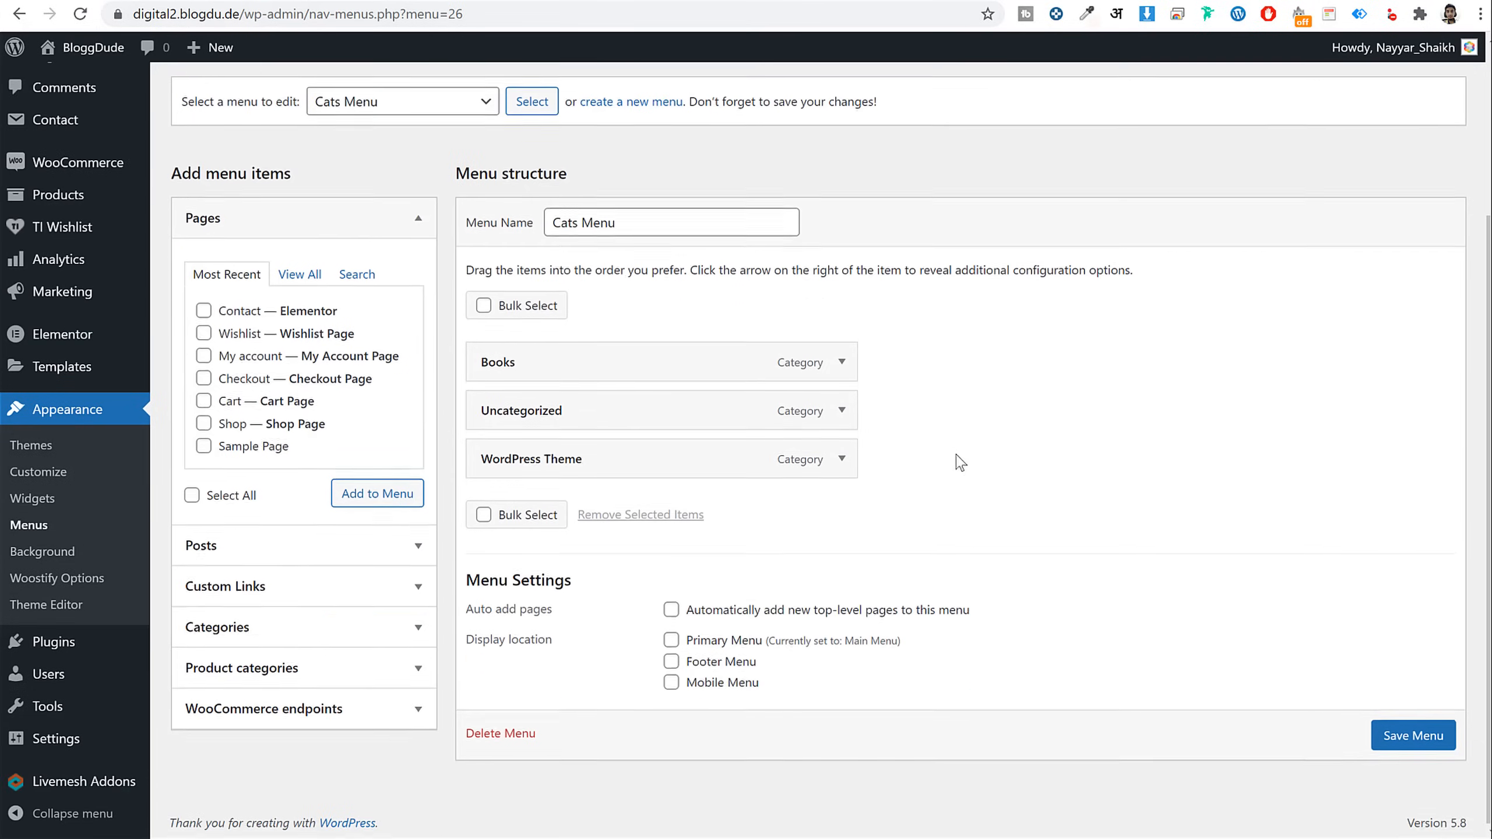
click(43, 510)
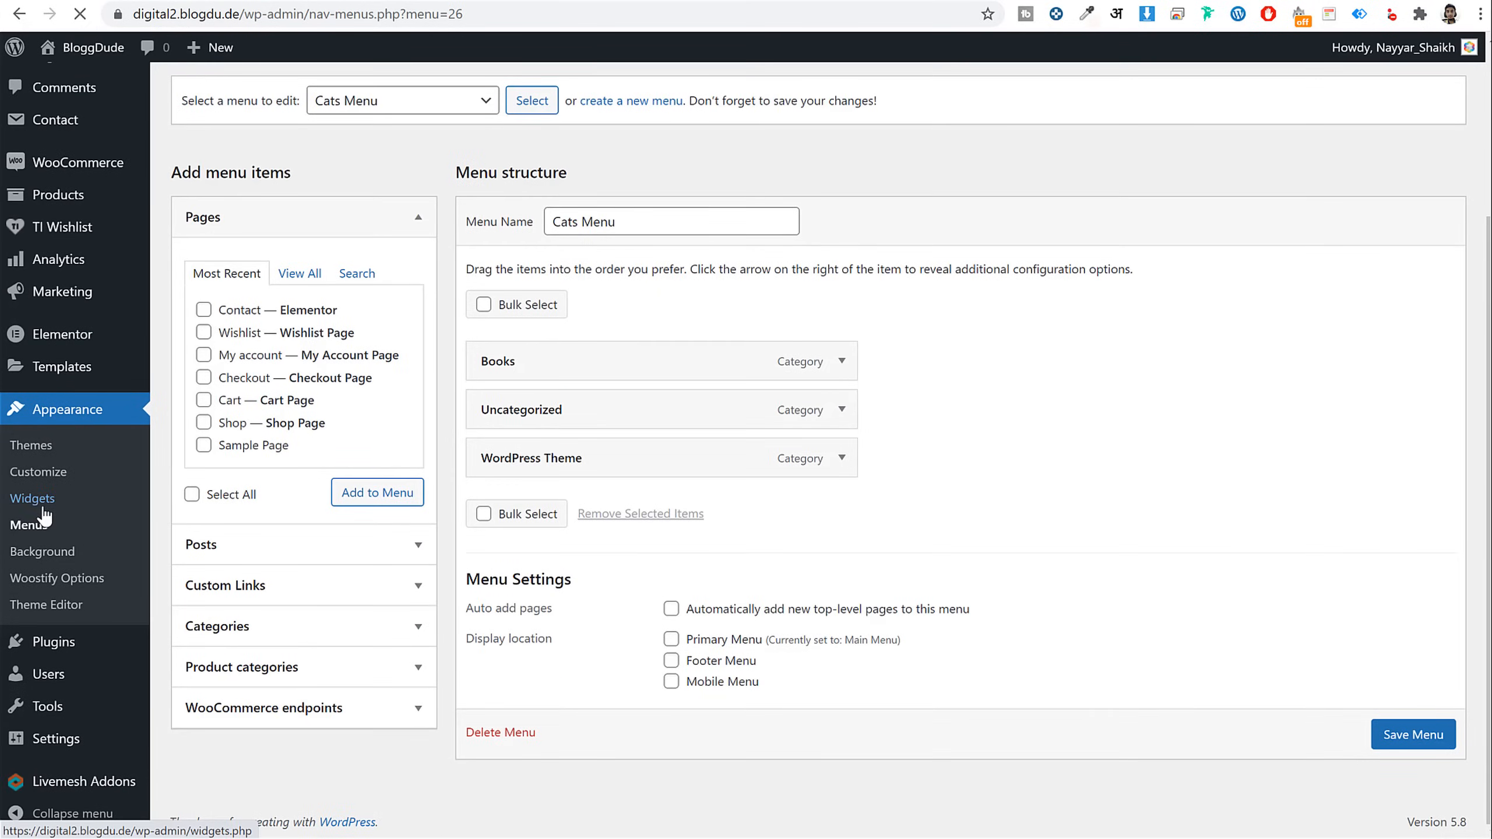
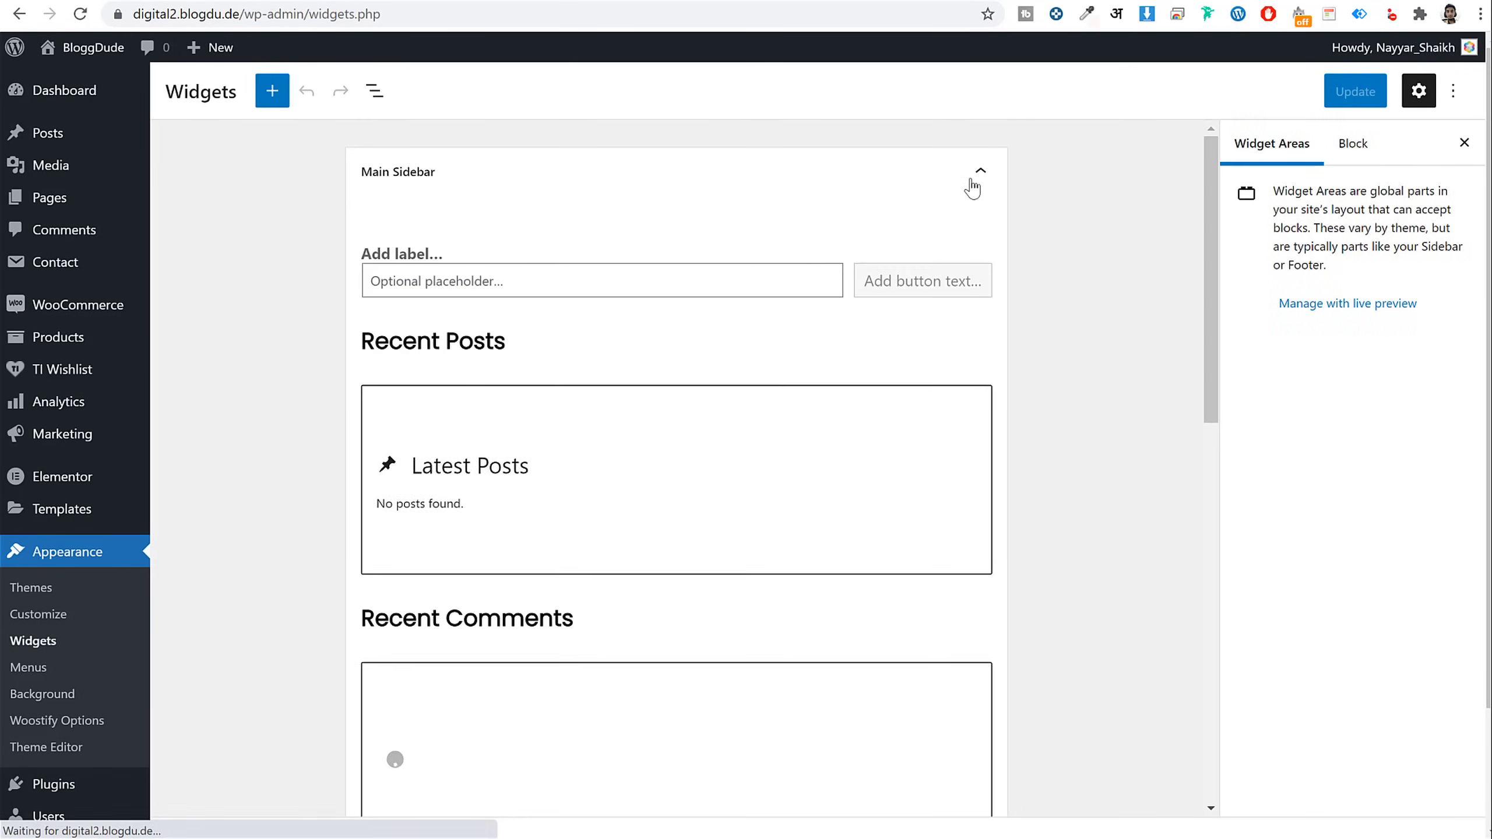
Open the site Customizer in a new tab and set the footer to 4 widget columns
click(970, 187)
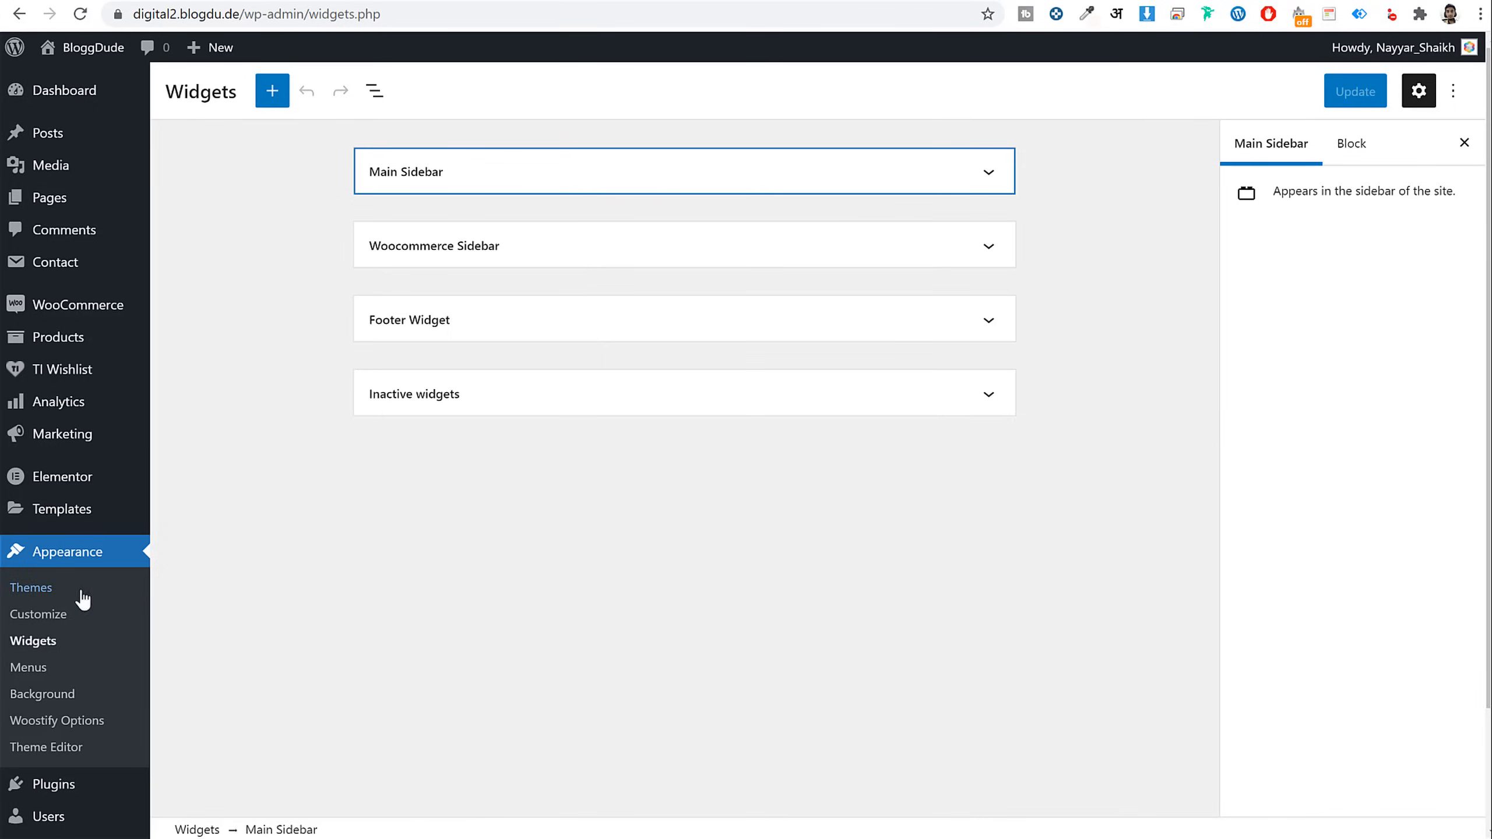
right_click(34, 622)
click(62, 638)
key(ctrl+Tab)
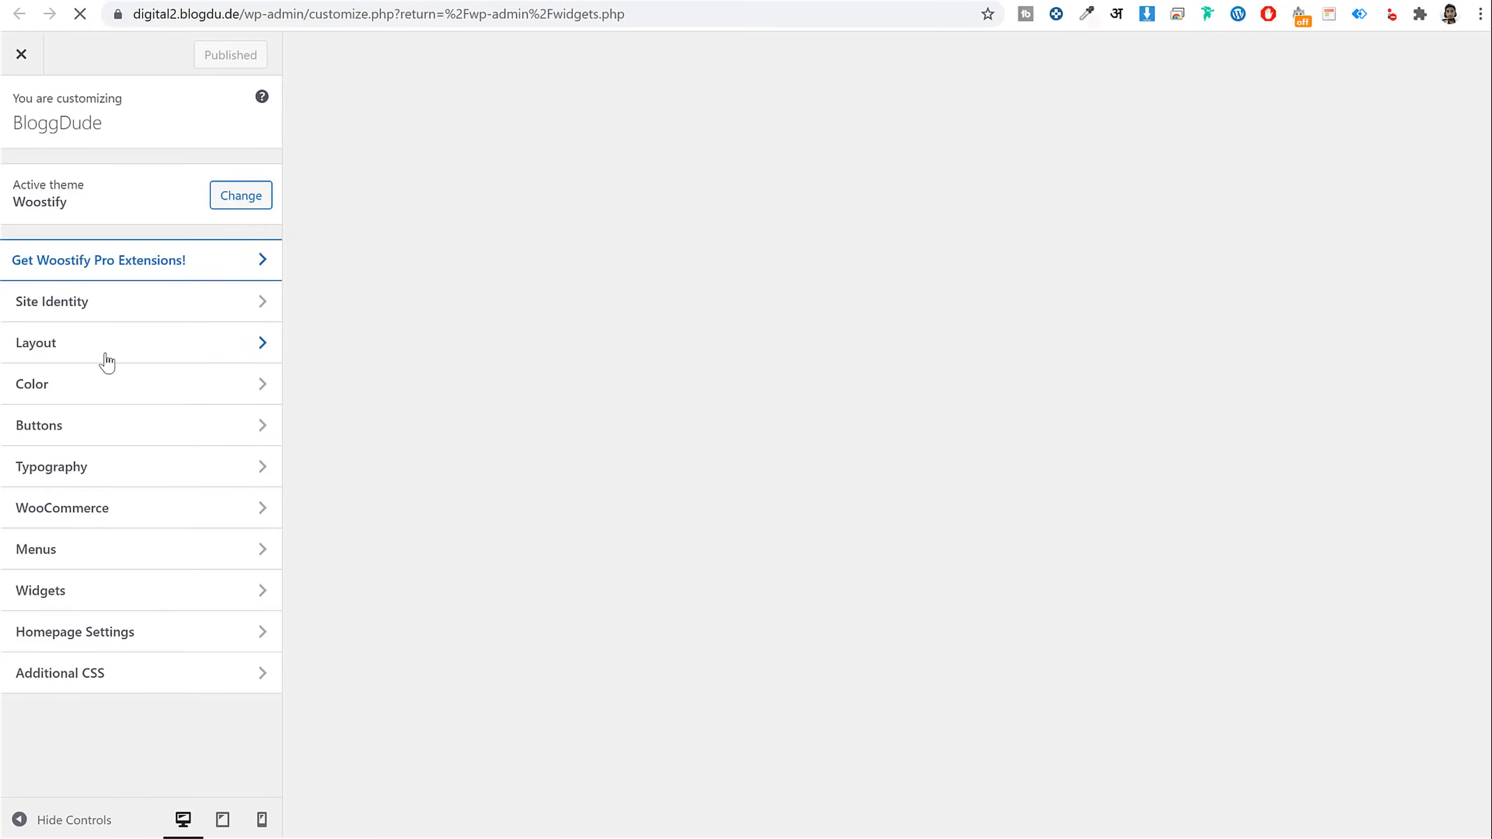
click(108, 359)
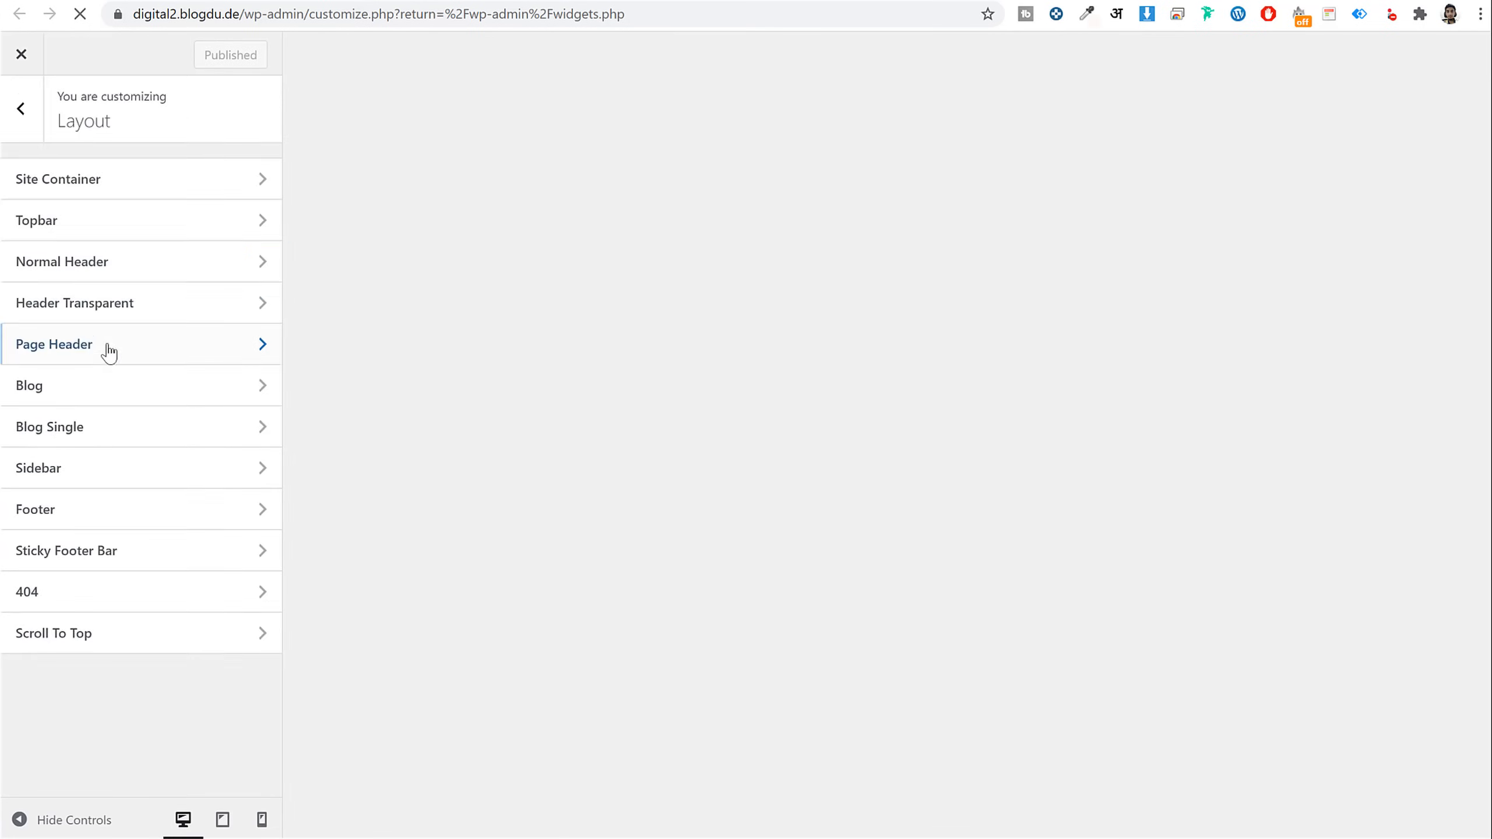
click(92, 511)
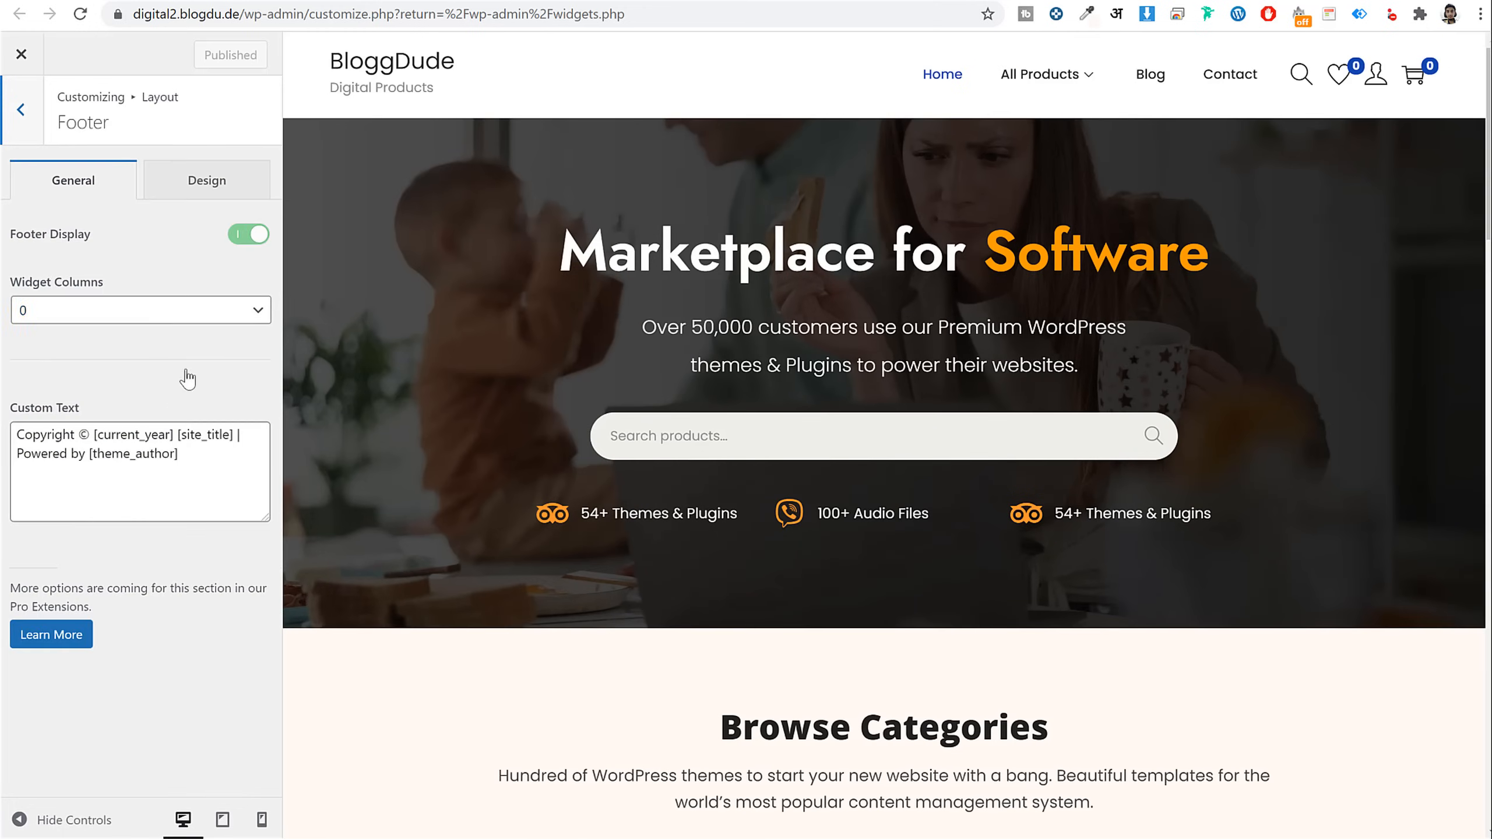
click(121, 318)
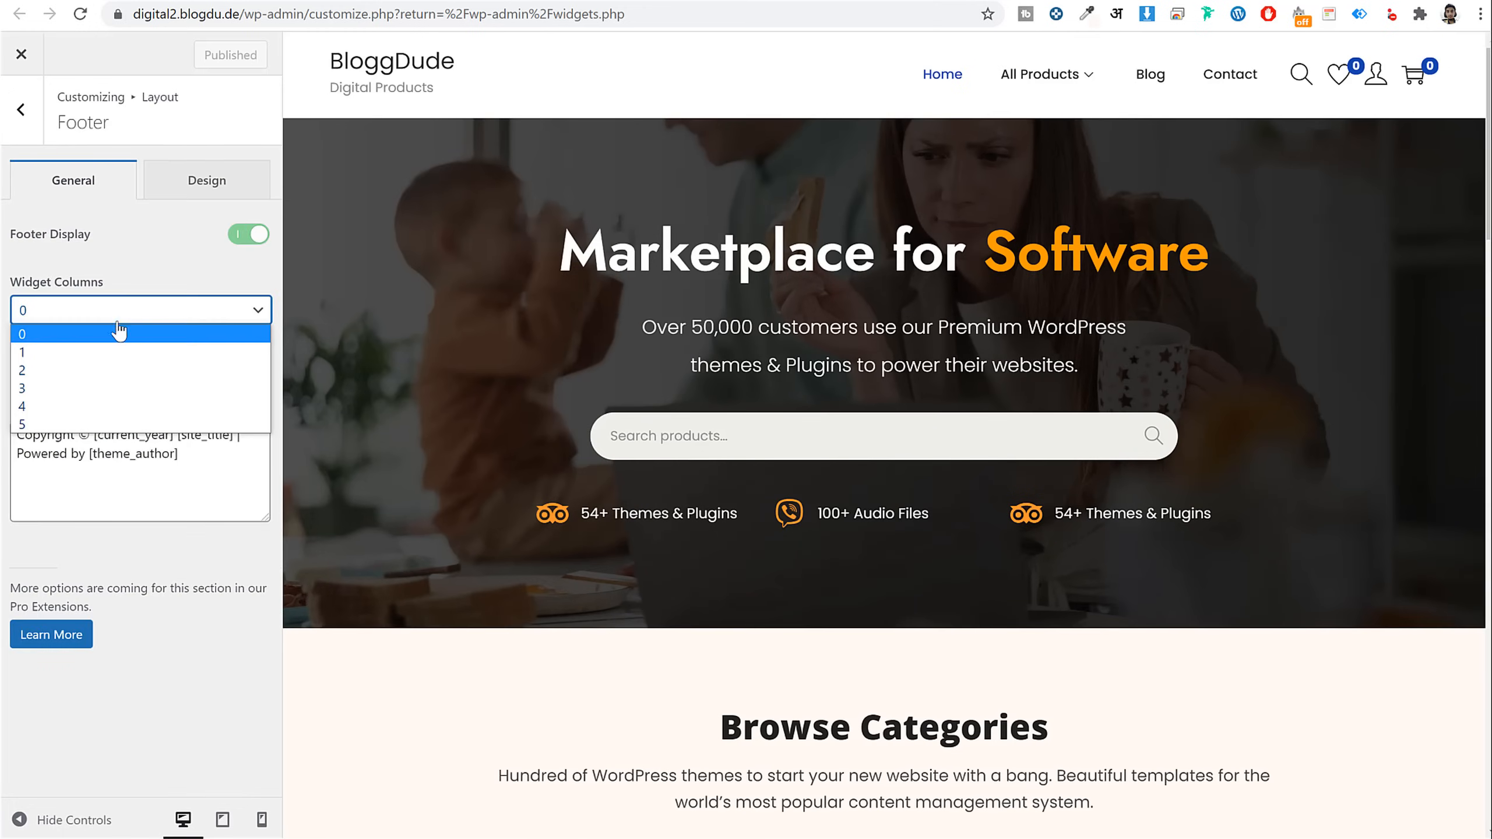
click(97, 406)
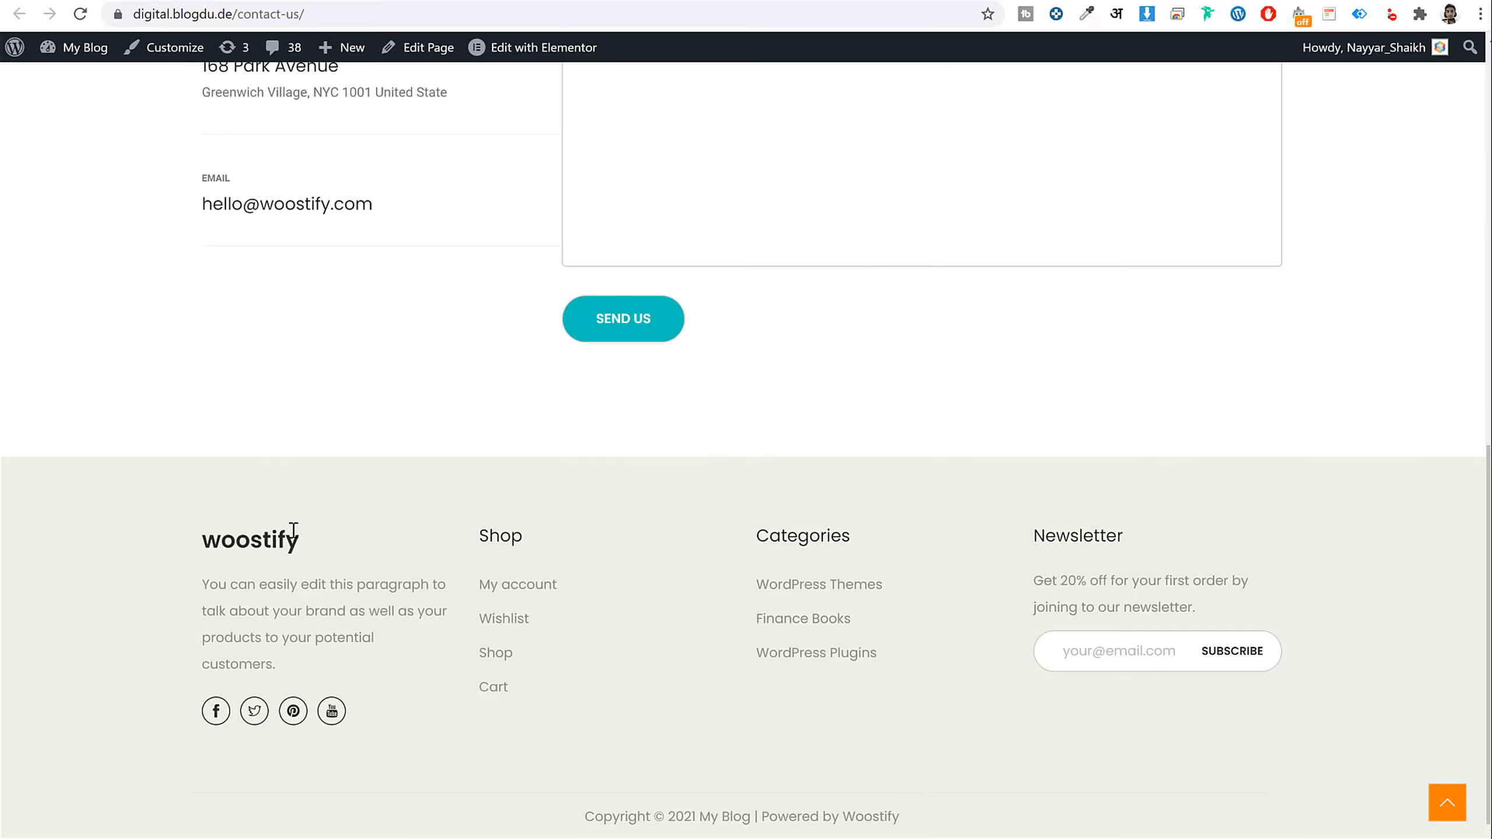
Replace the 'Powered by' footer credit with 'Made by' plus the owner's name and publish
drag(191, 541, 349, 776)
click(408, 766)
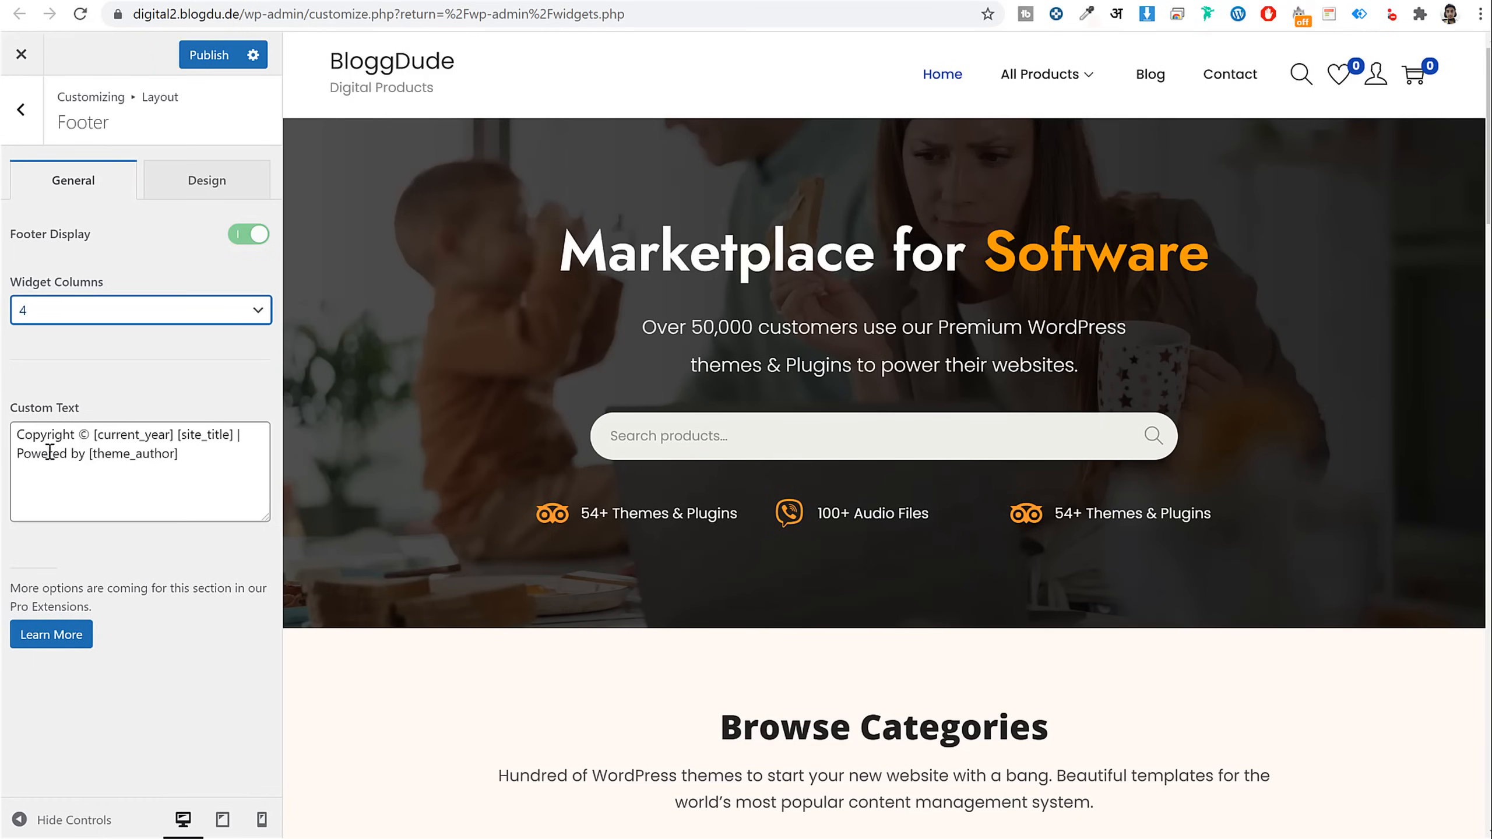
drag(48, 435, 8, 464)
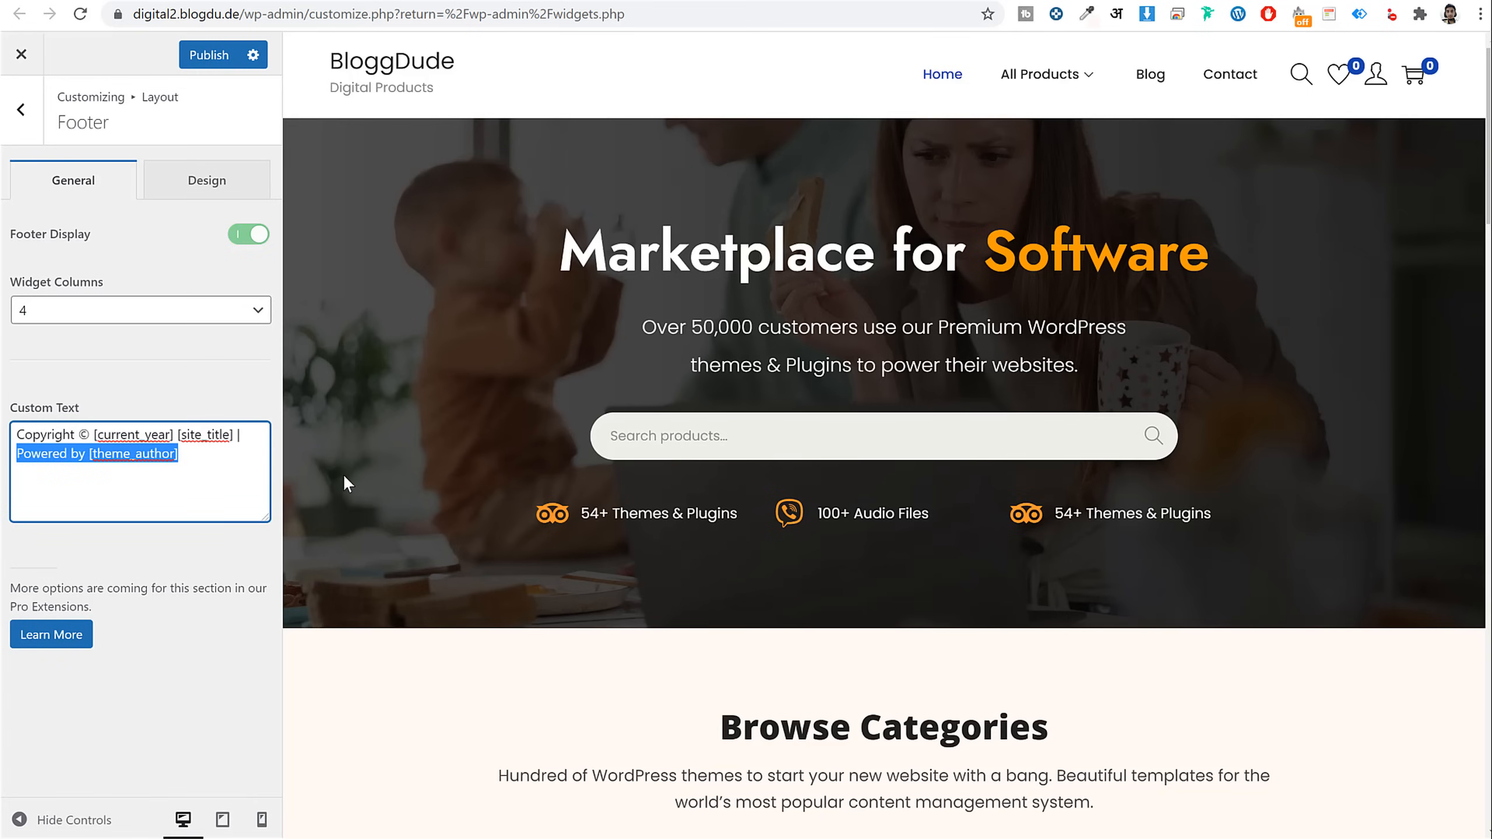
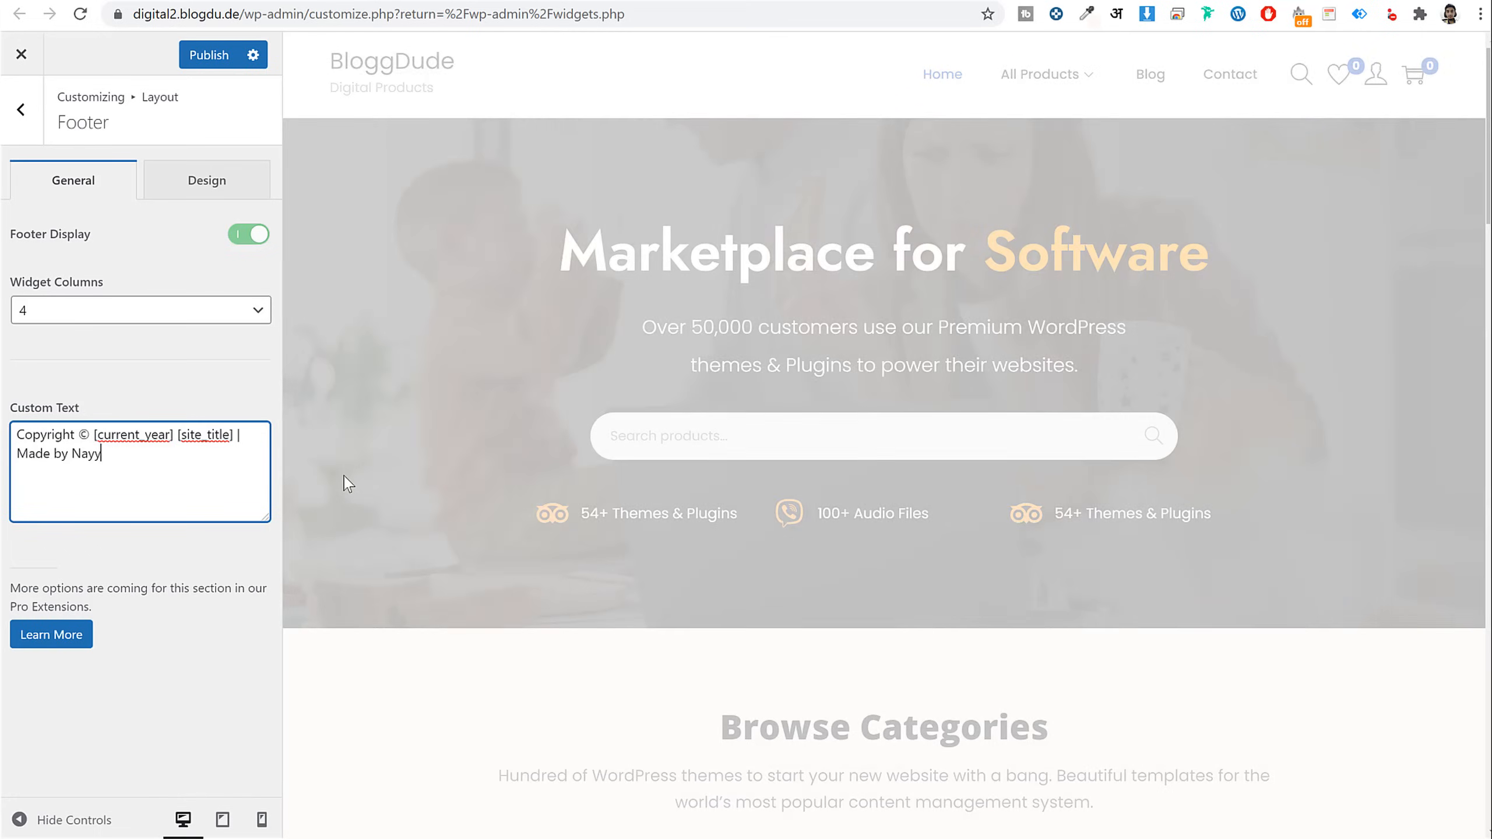
click(215, 61)
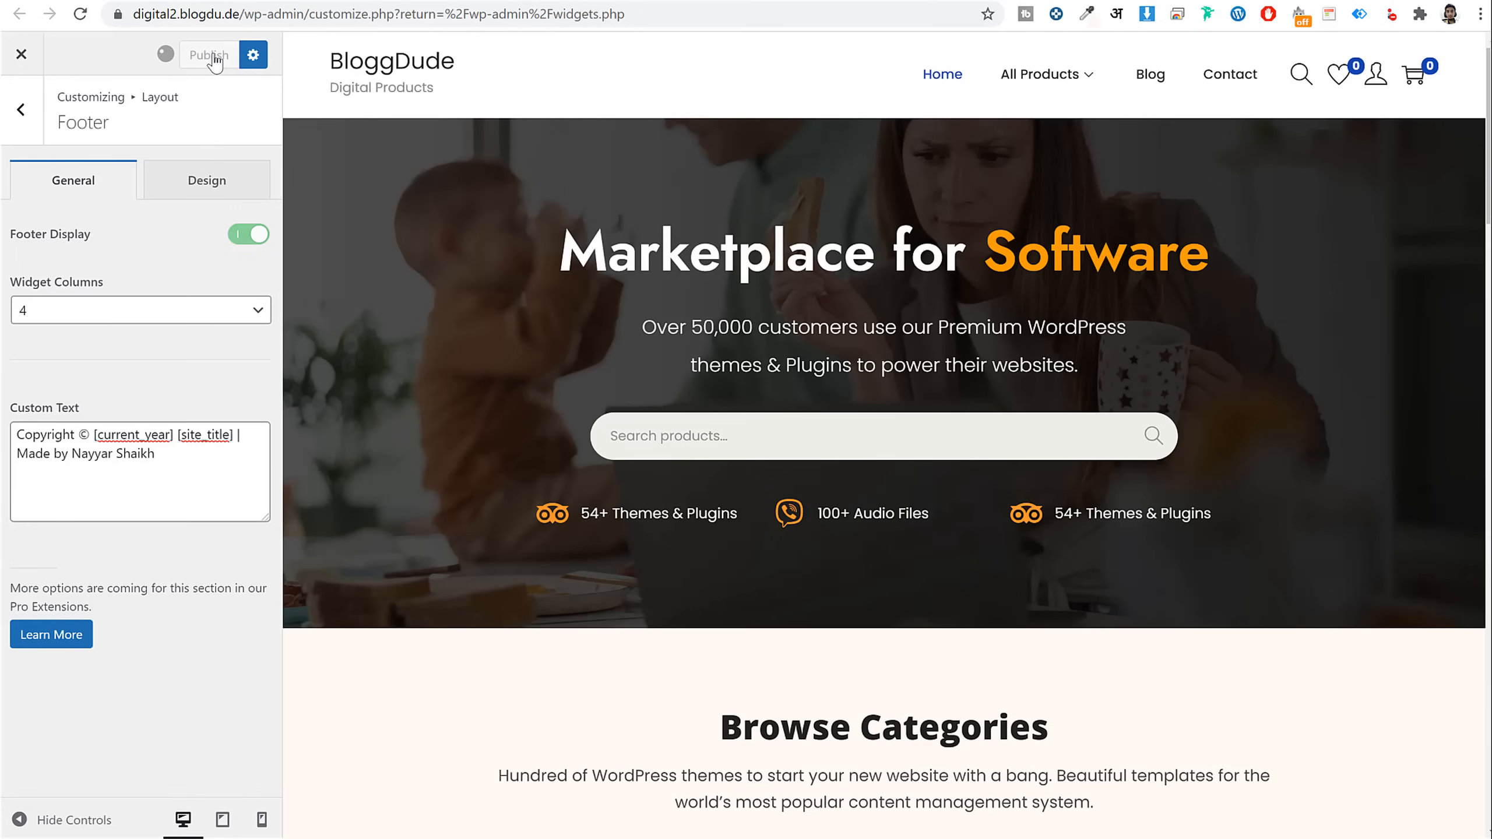
click(198, 181)
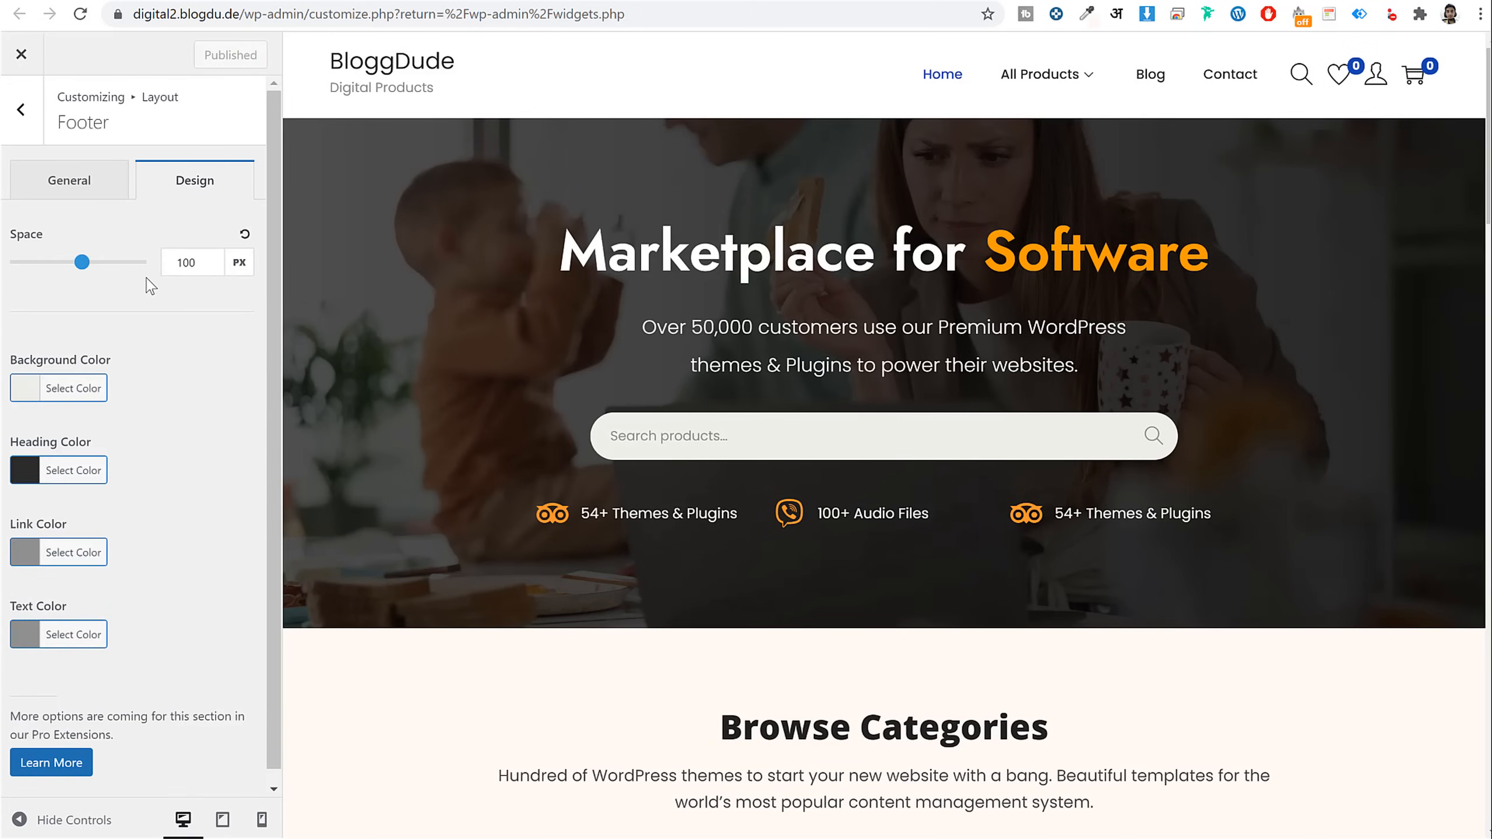
Set the footer link colour to black (#000000)
scroll(884, 457, down, 20)
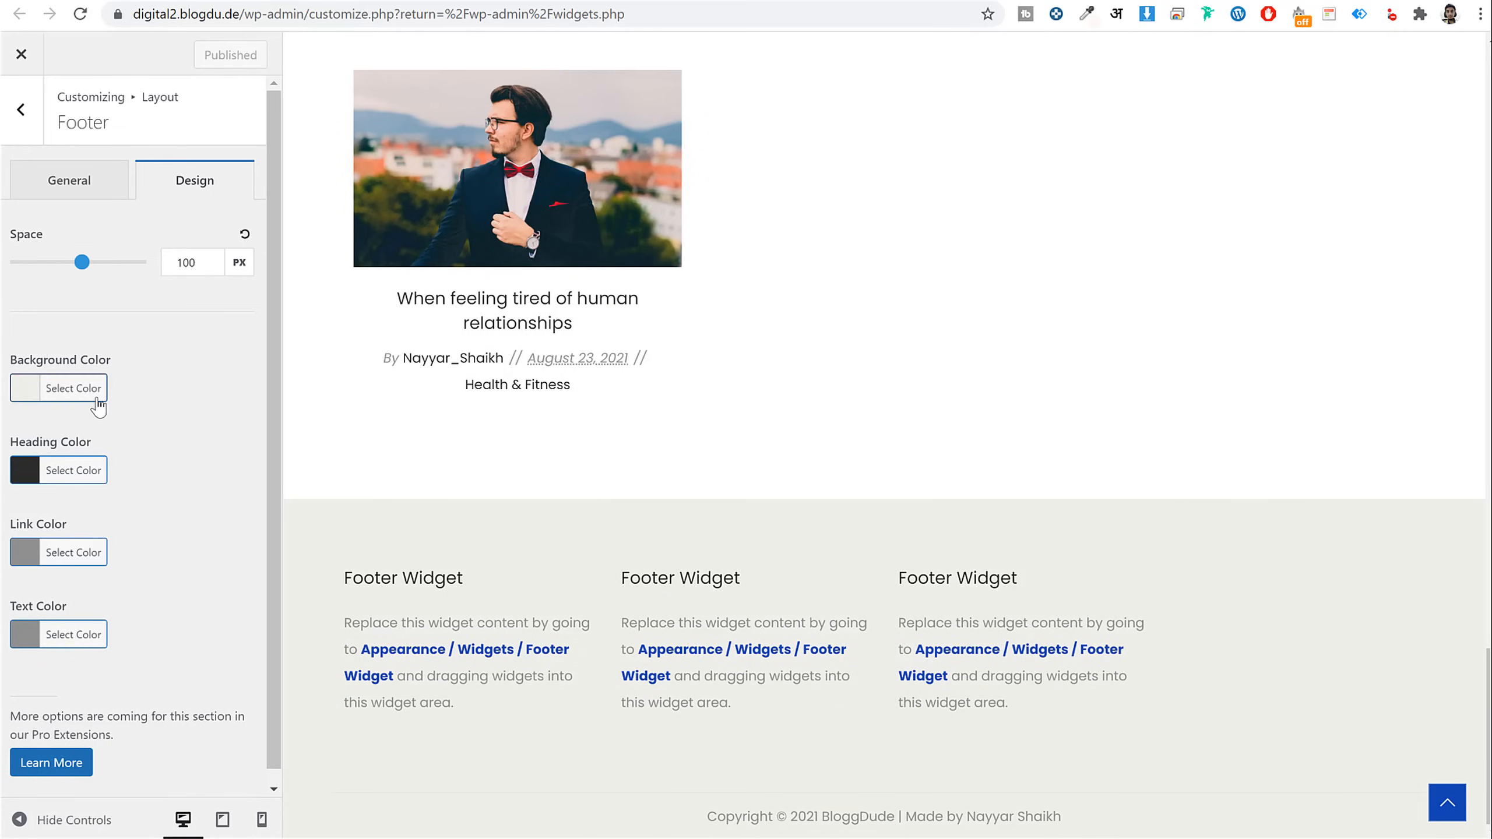
scroll(153, 493, down, 1)
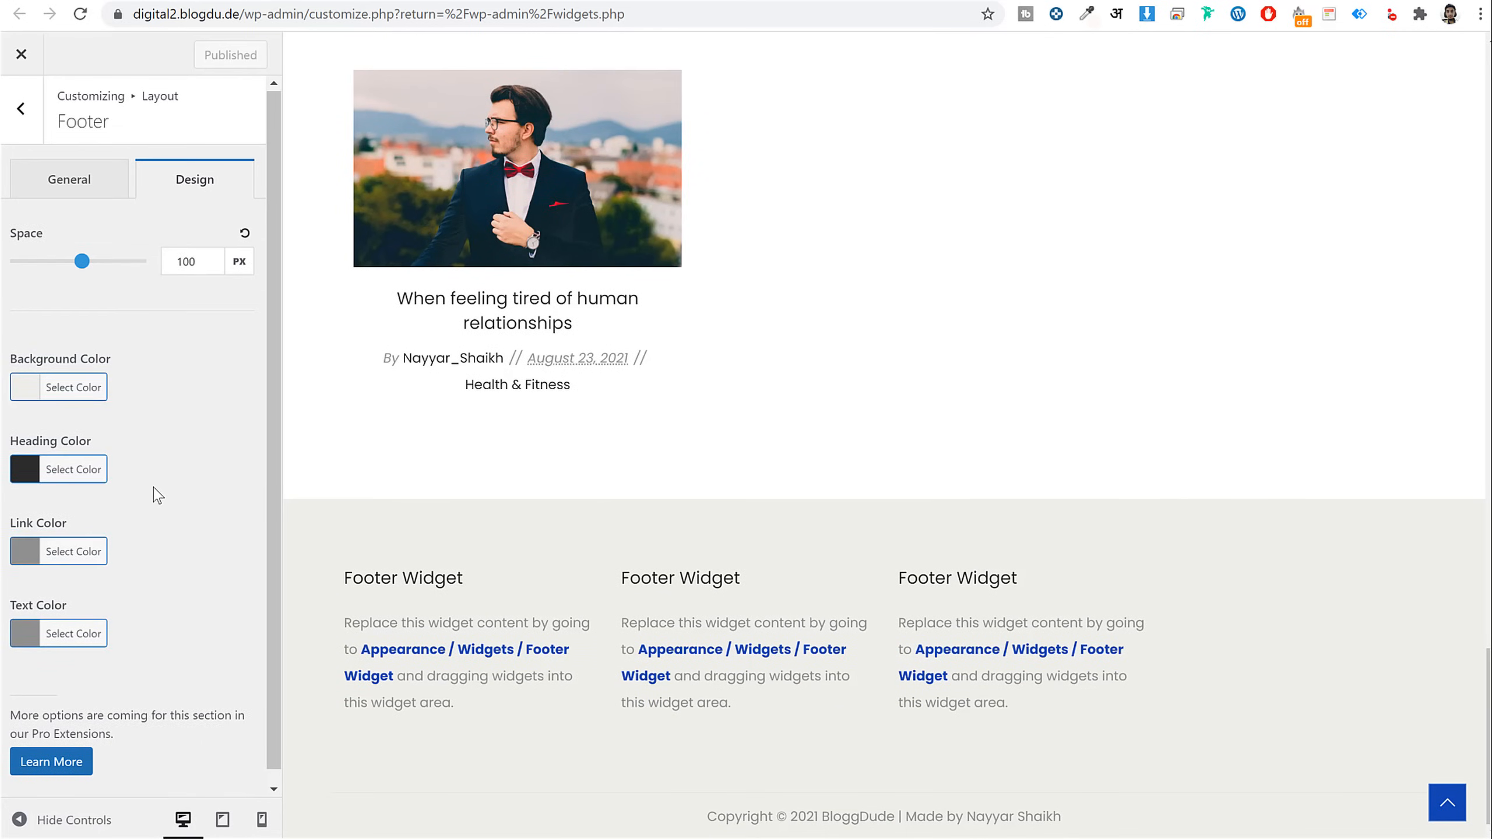
click(91, 538)
scroll(189, 540, down, 3)
click(32, 539)
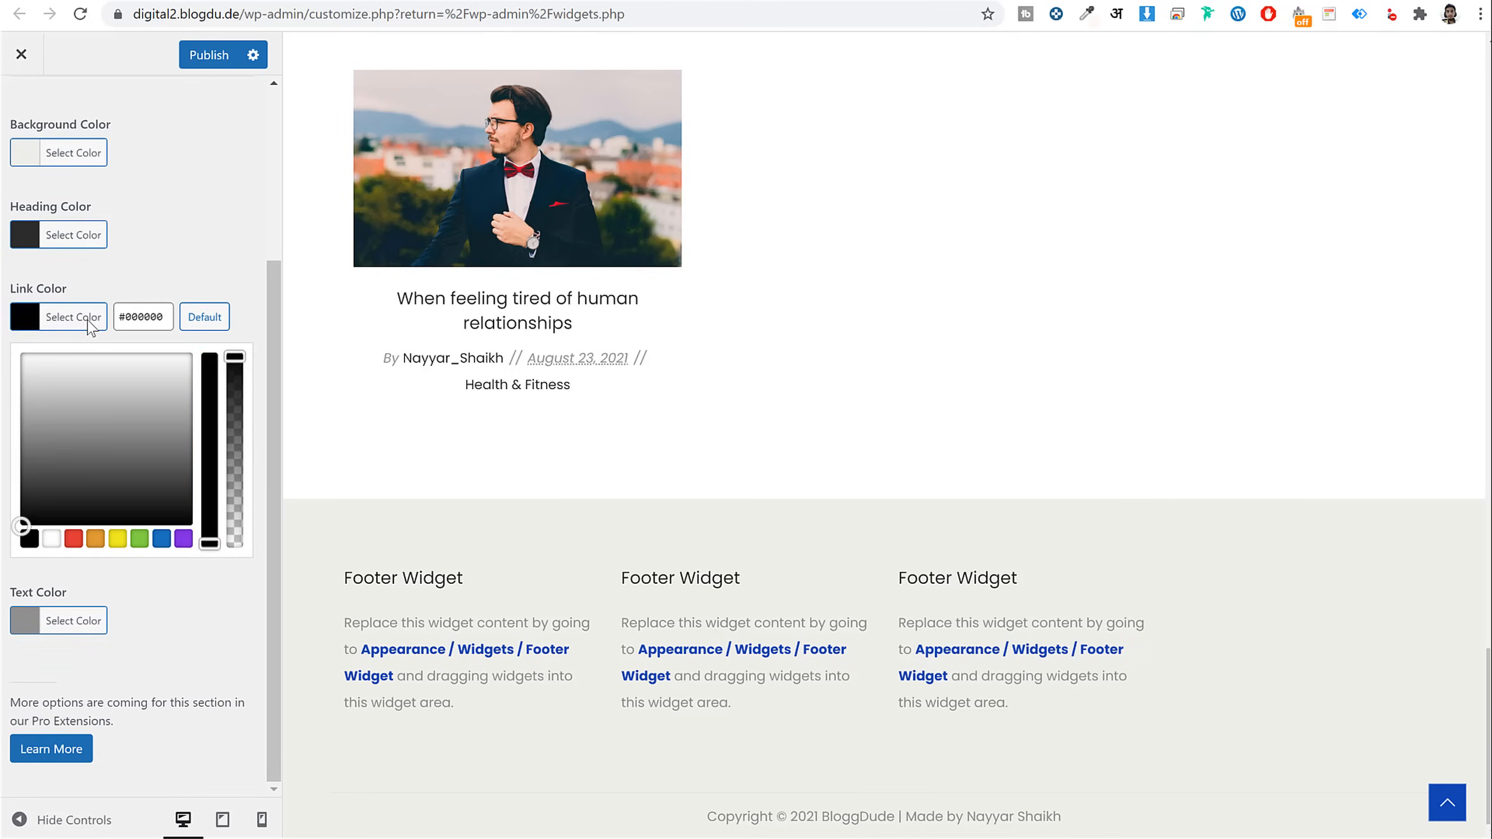
click(91, 321)
Set the footer text colour to black too, publish, and reload the Widgets page
click(79, 620)
scroll(140, 587, down, 3)
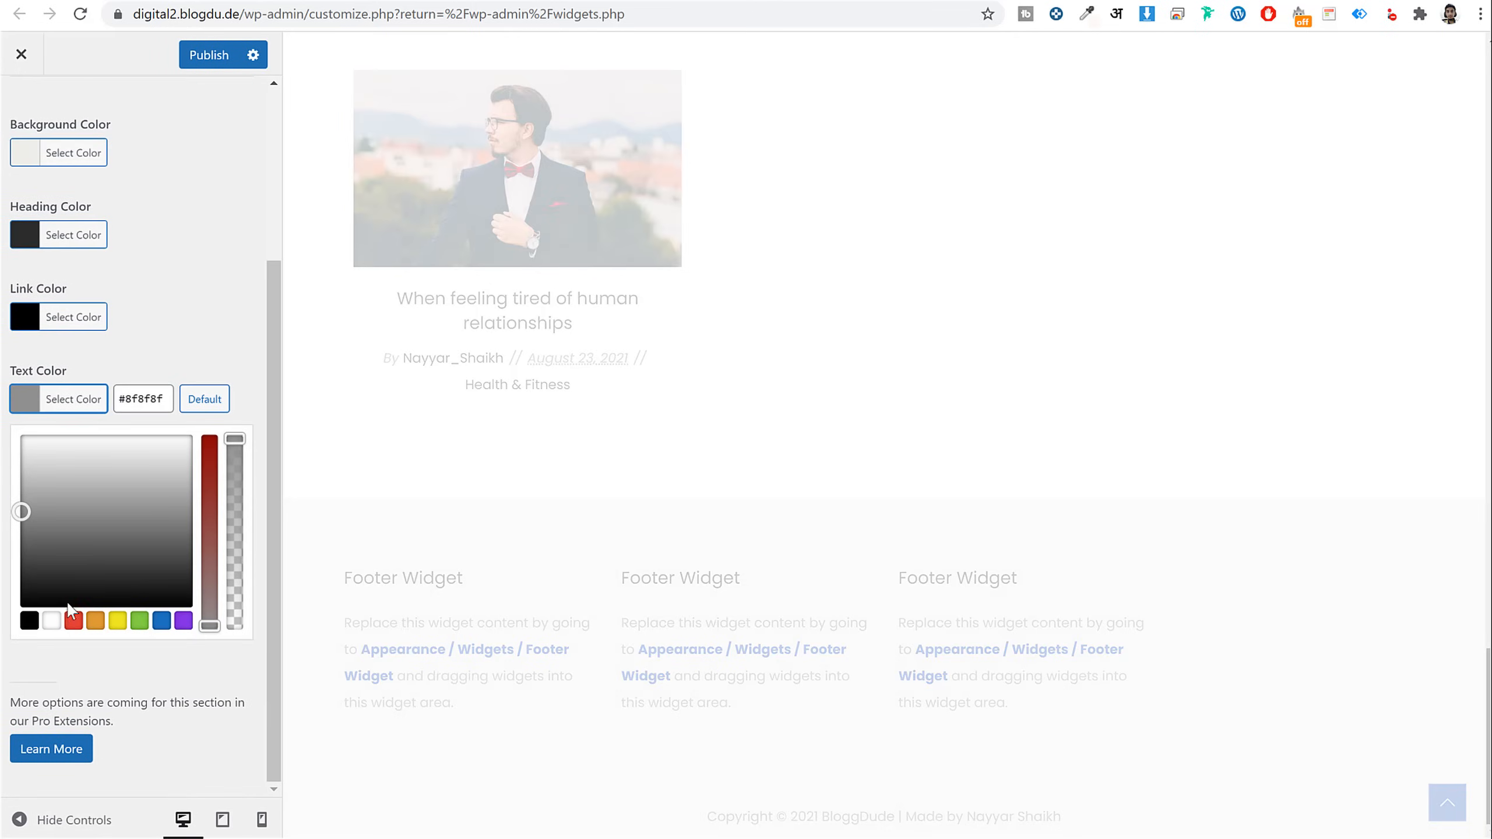
click(27, 618)
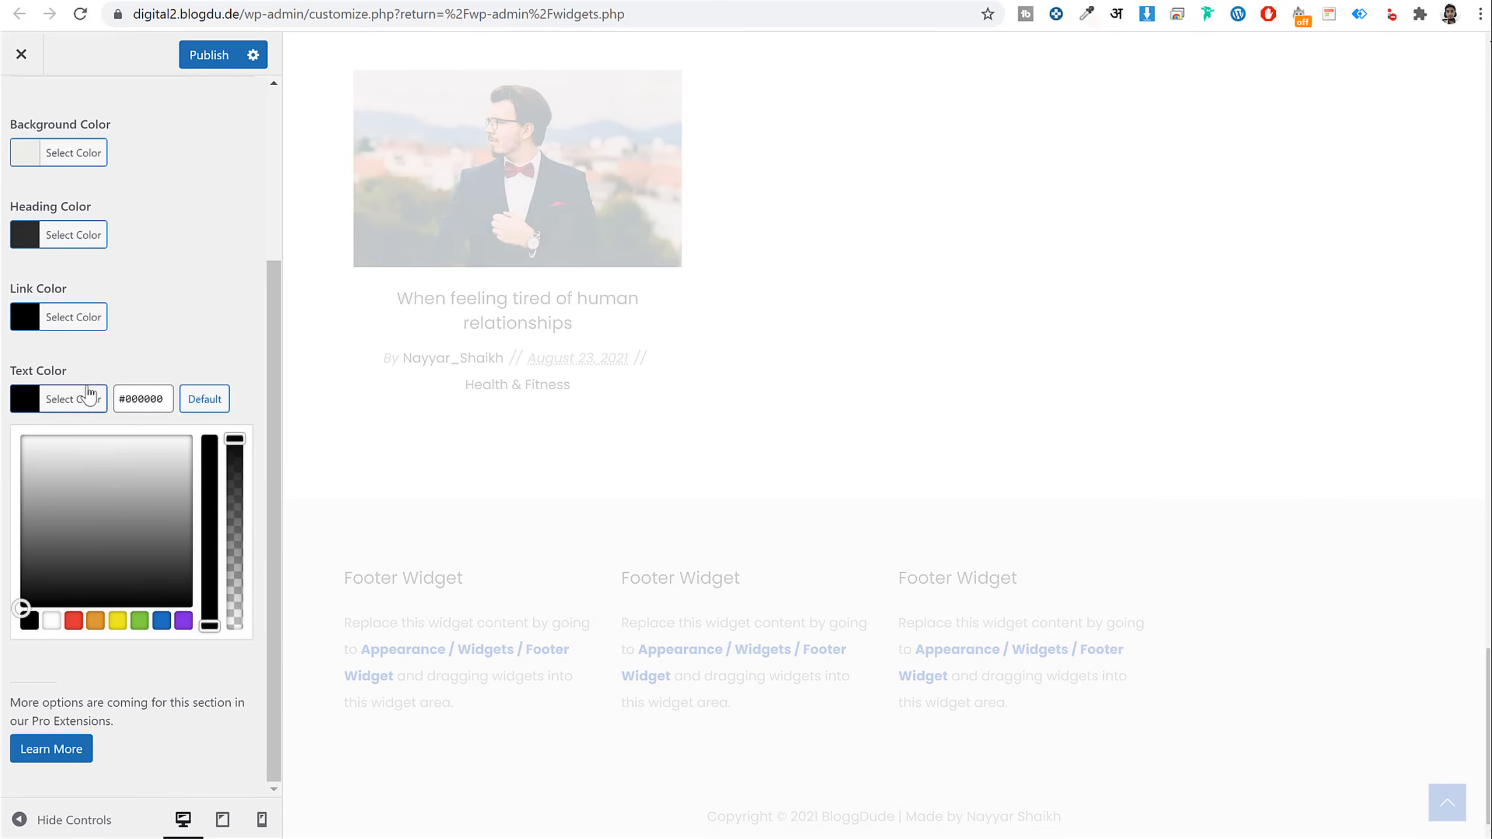
click(93, 400)
click(218, 59)
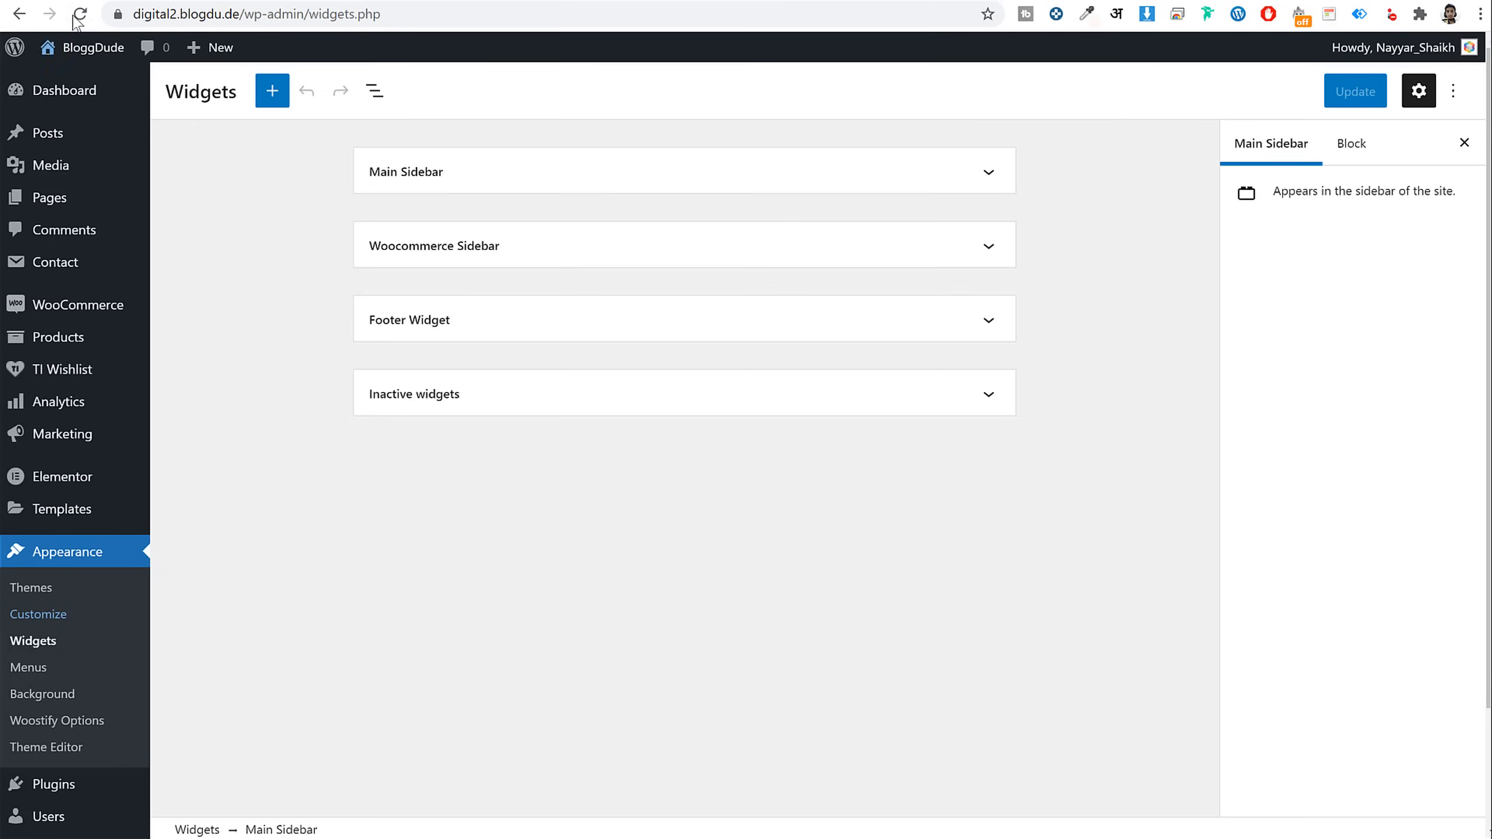
click(77, 15)
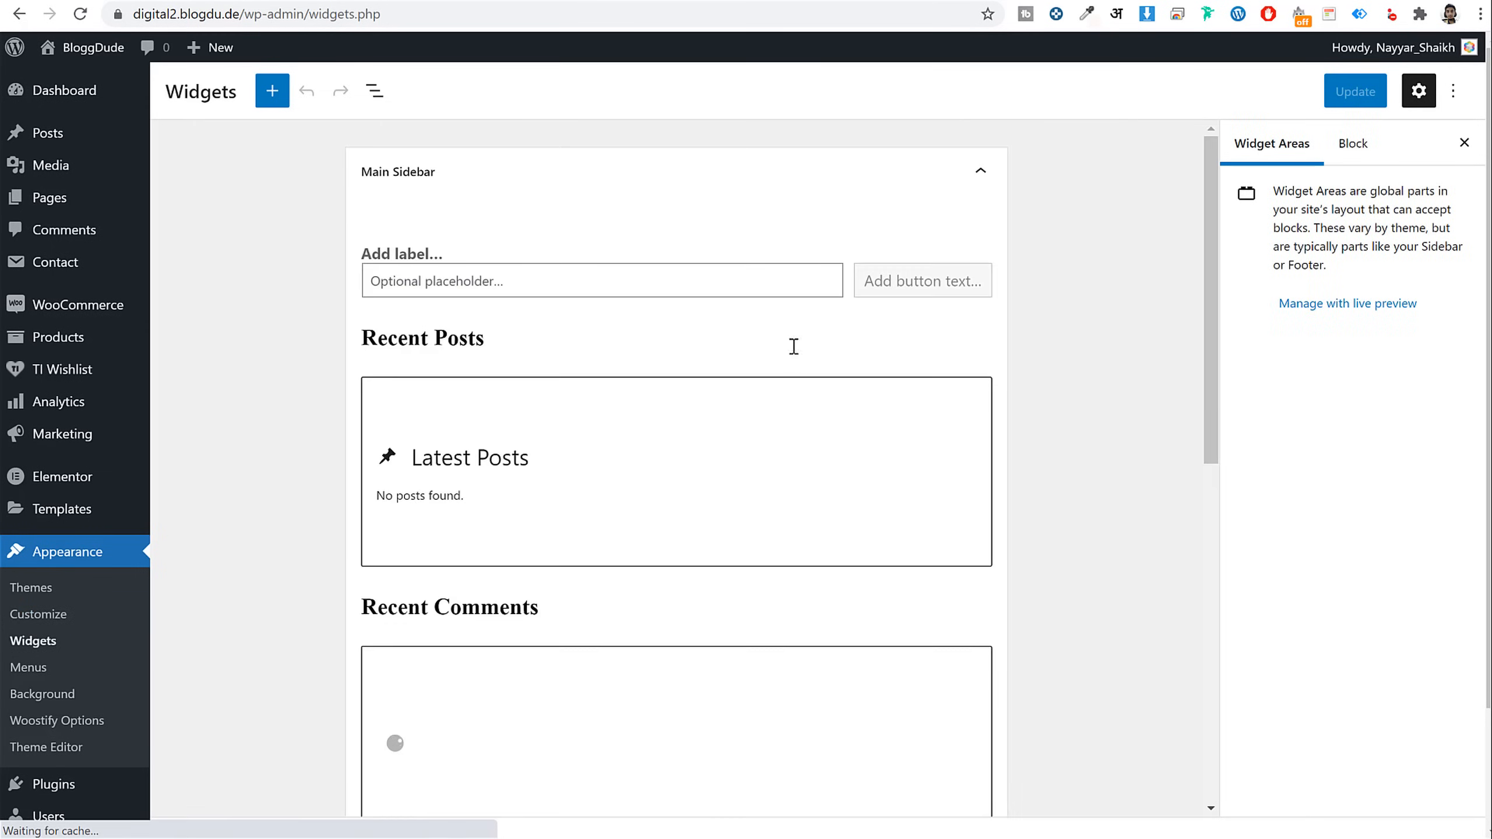
Expand the Footer Widget area and review the live footer's woostify heading and description
click(825, 191)
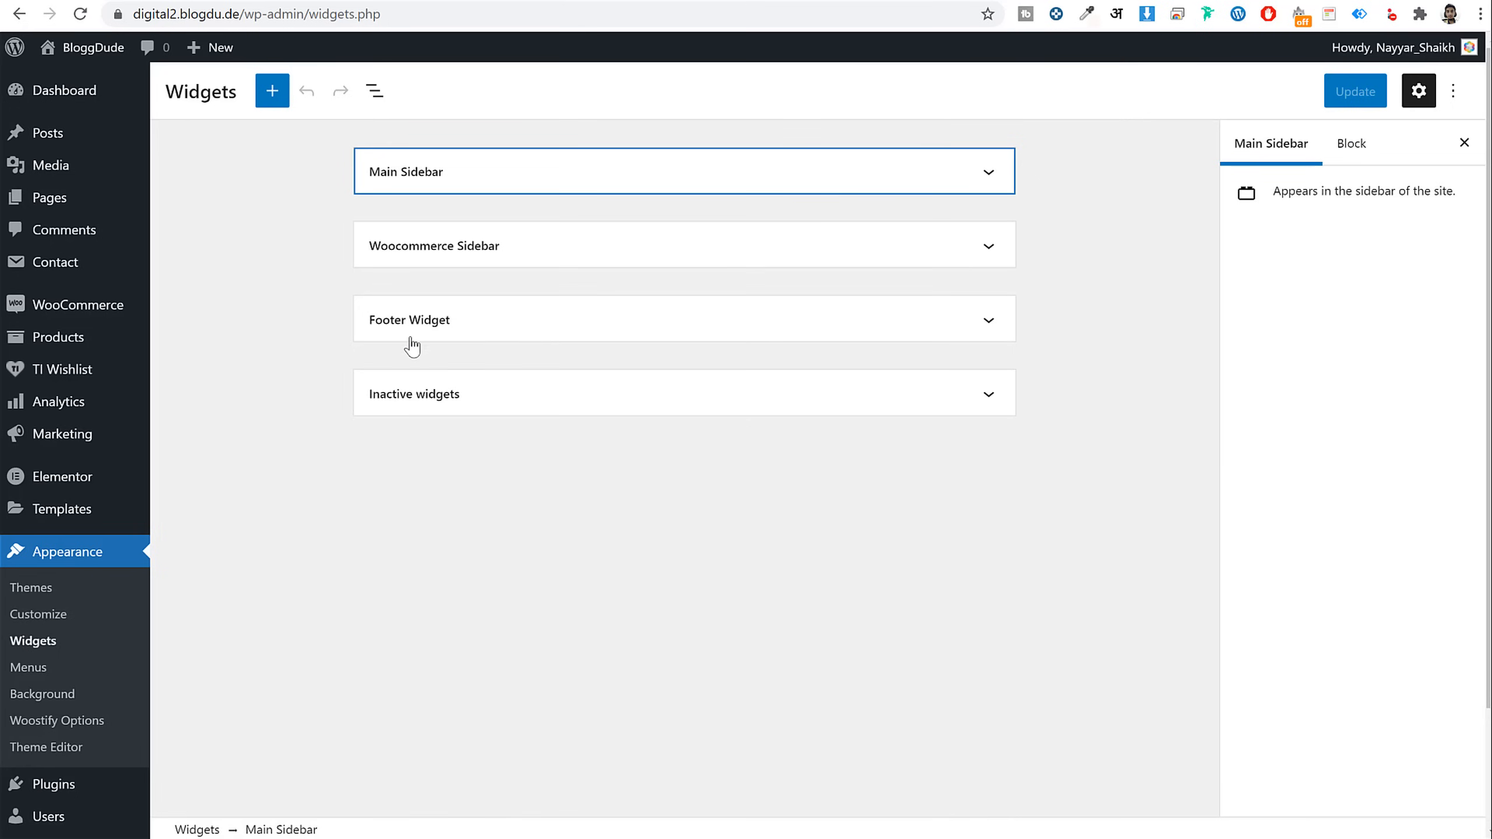
click(489, 329)
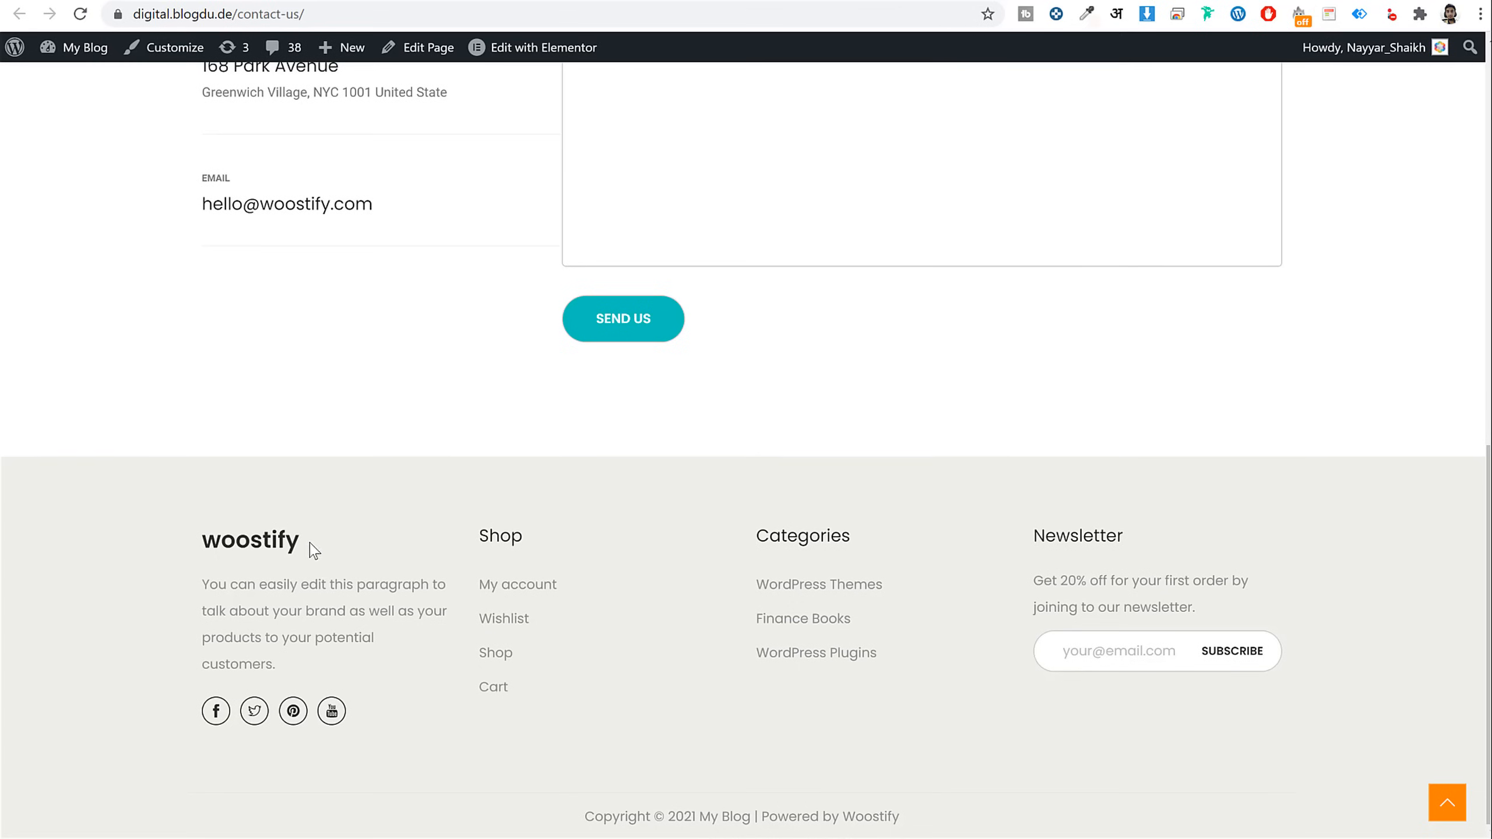
drag(201, 543, 332, 542)
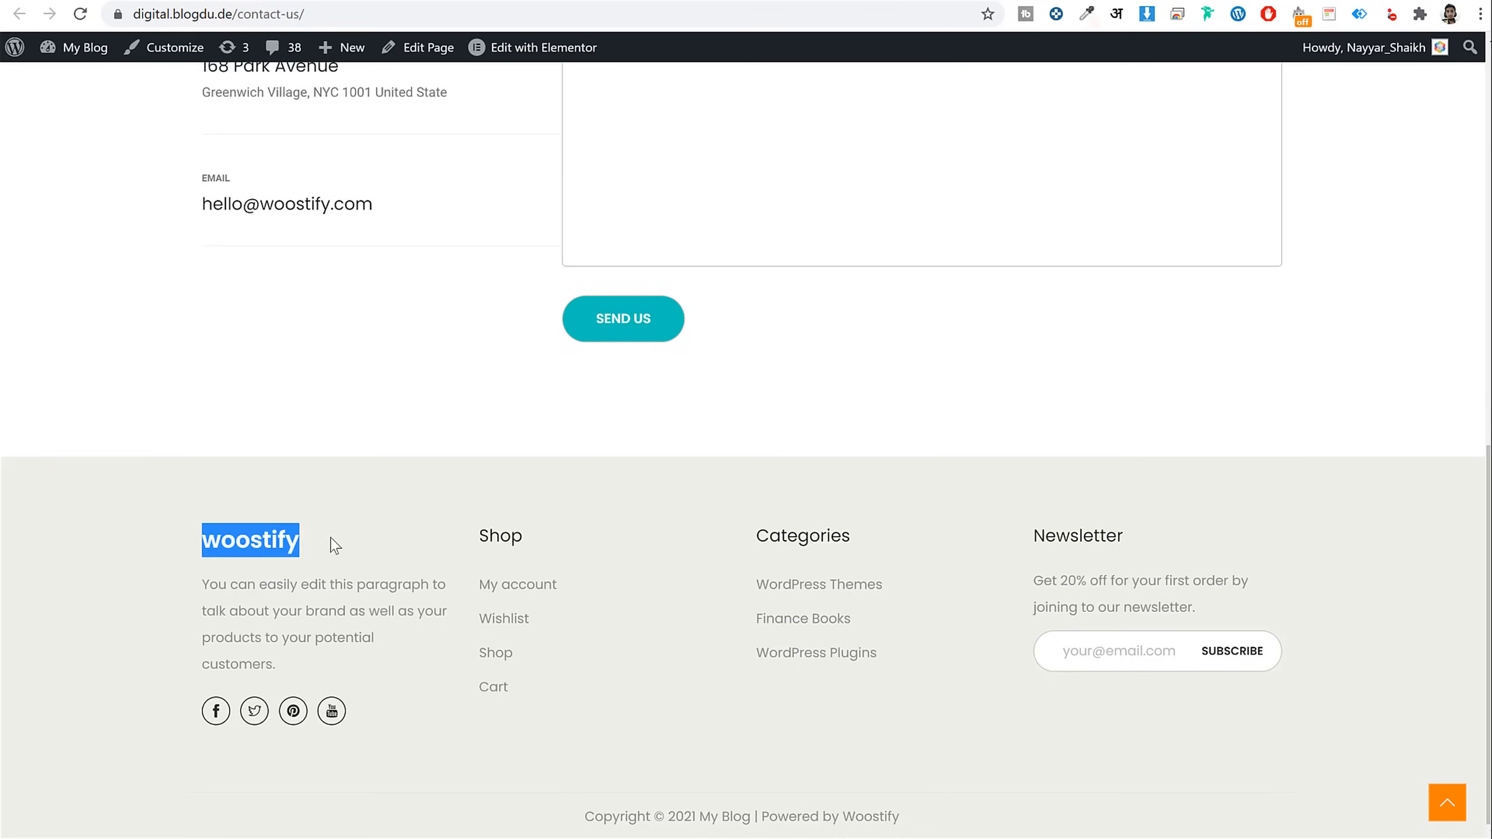
click(297, 590)
drag(194, 585, 326, 663)
click(327, 662)
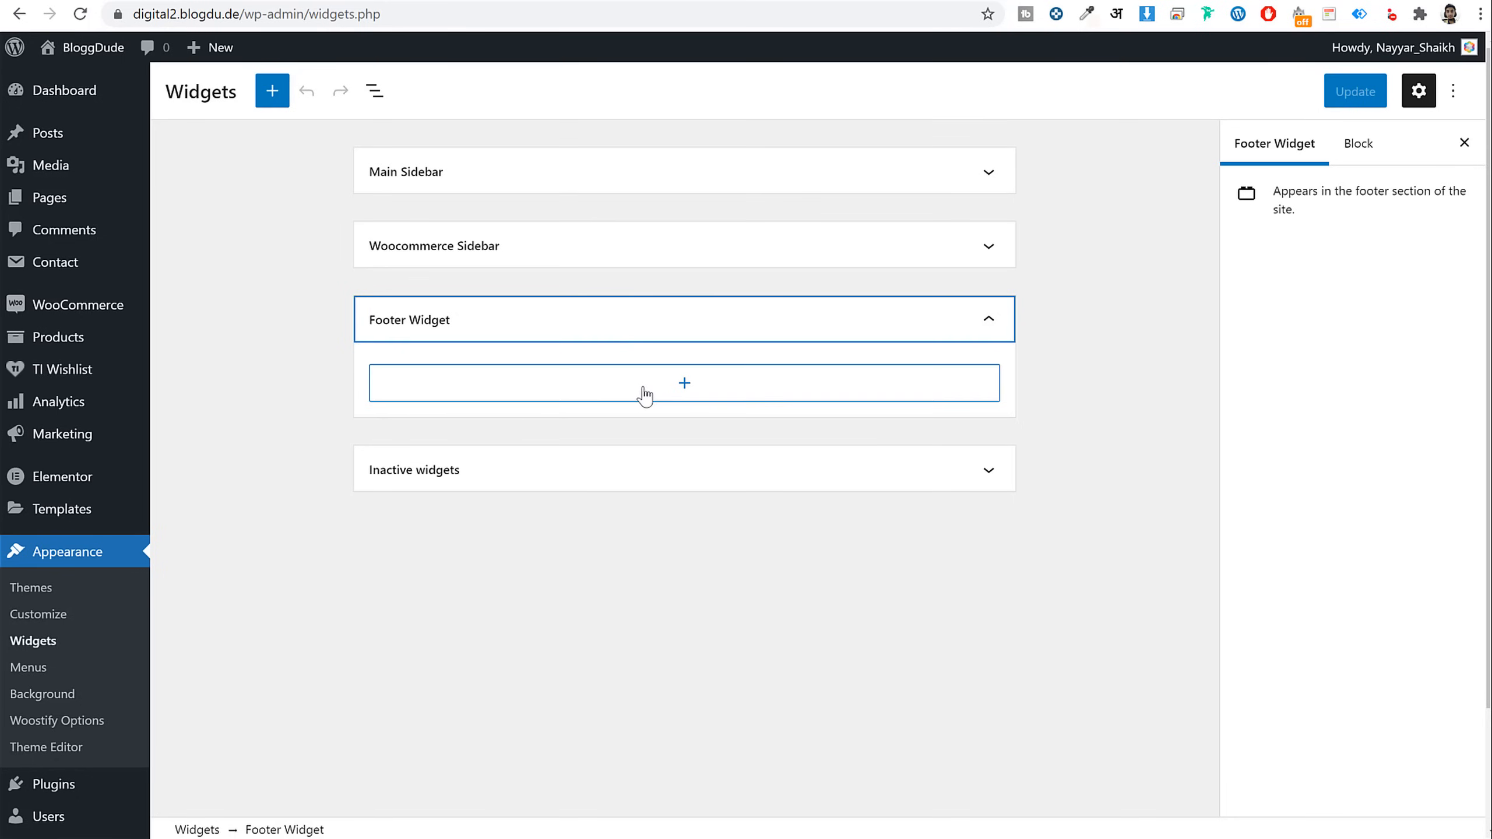
Insert a Custom HTML block into the Footer Widget area via the 'cus' block search
click(685, 387)
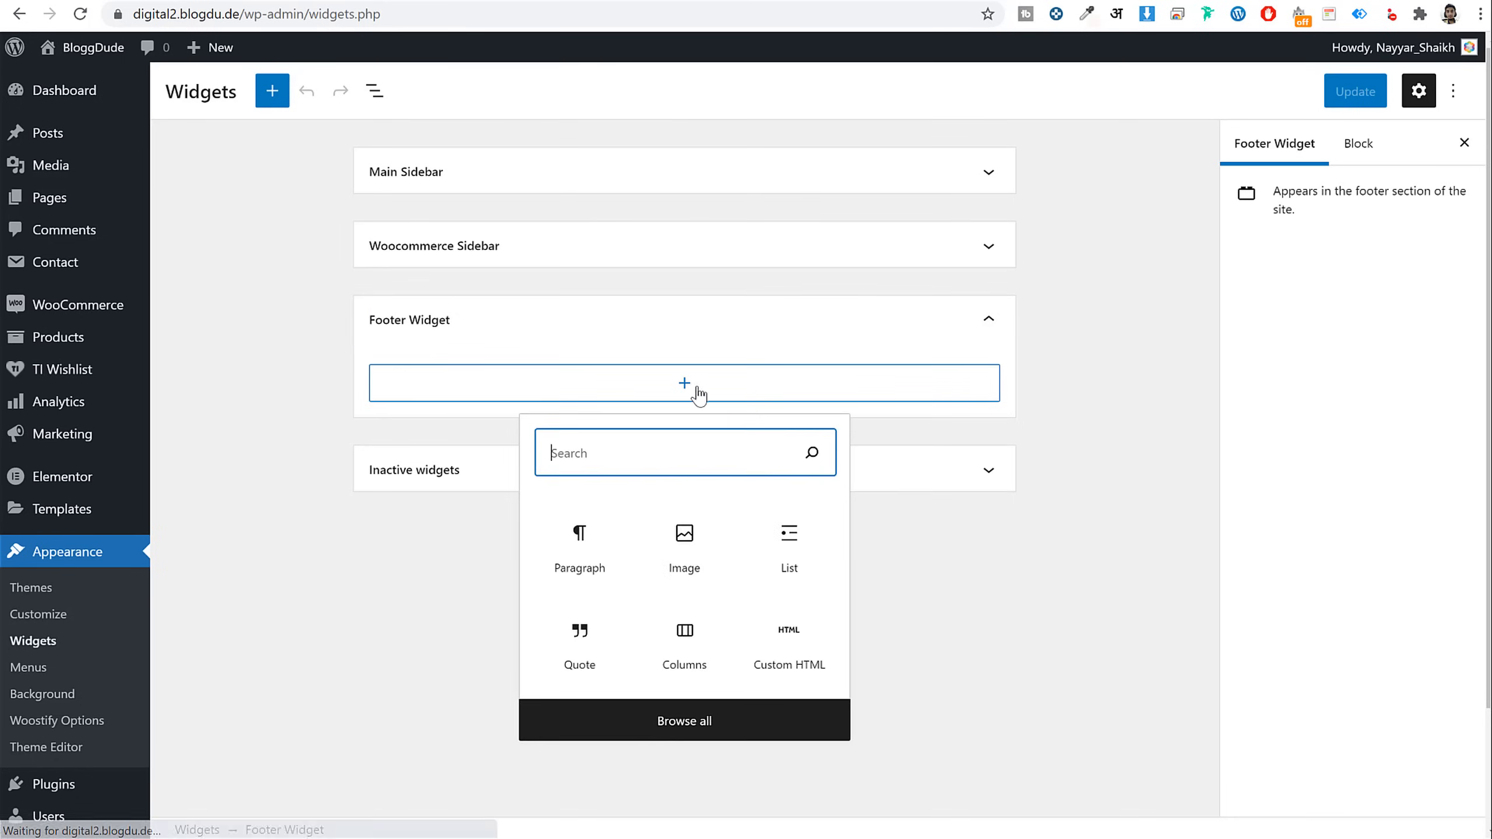
text(cut)
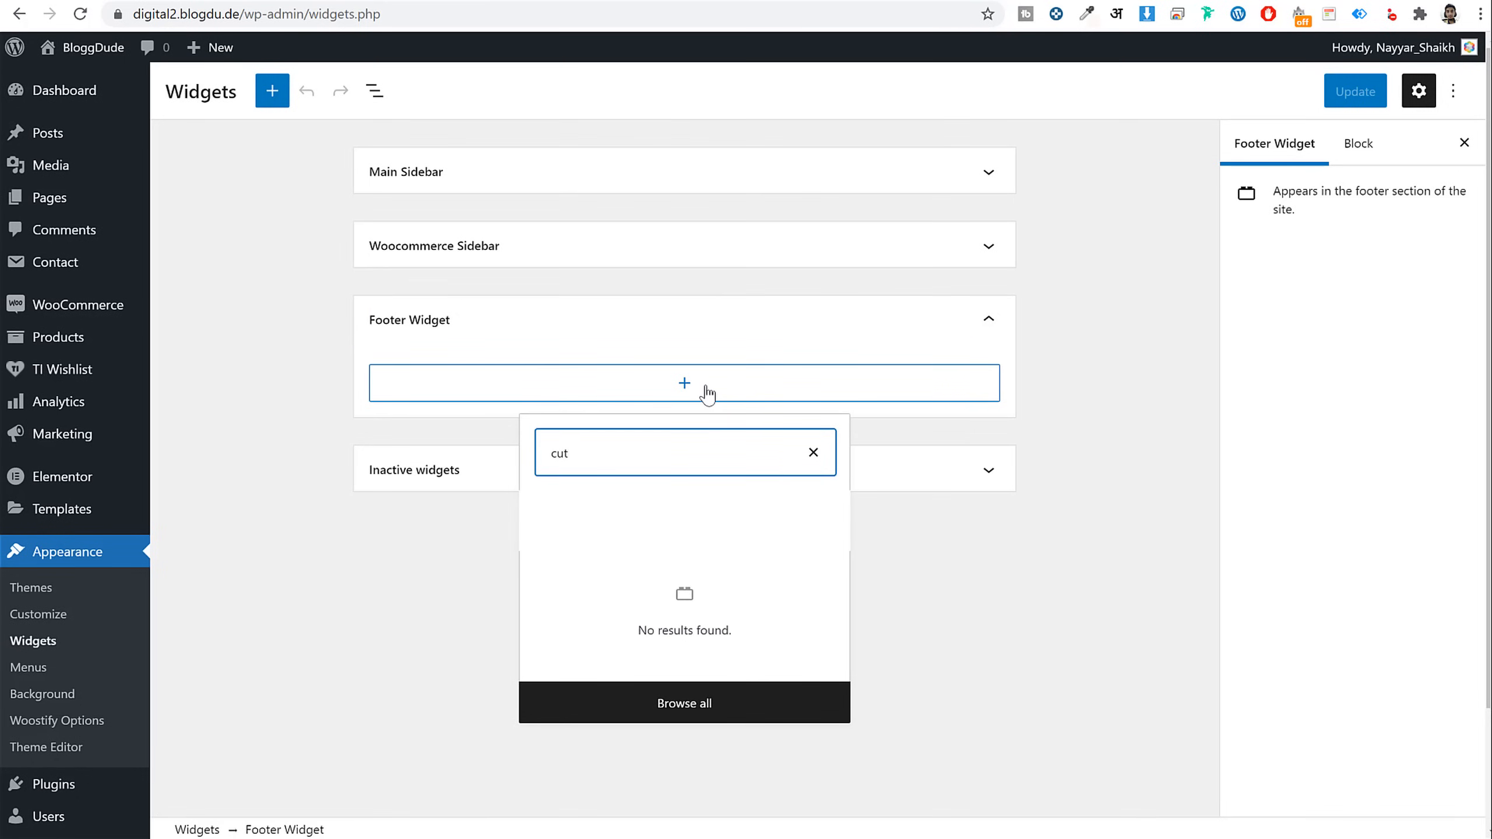
key(BackSpace)
text(s)
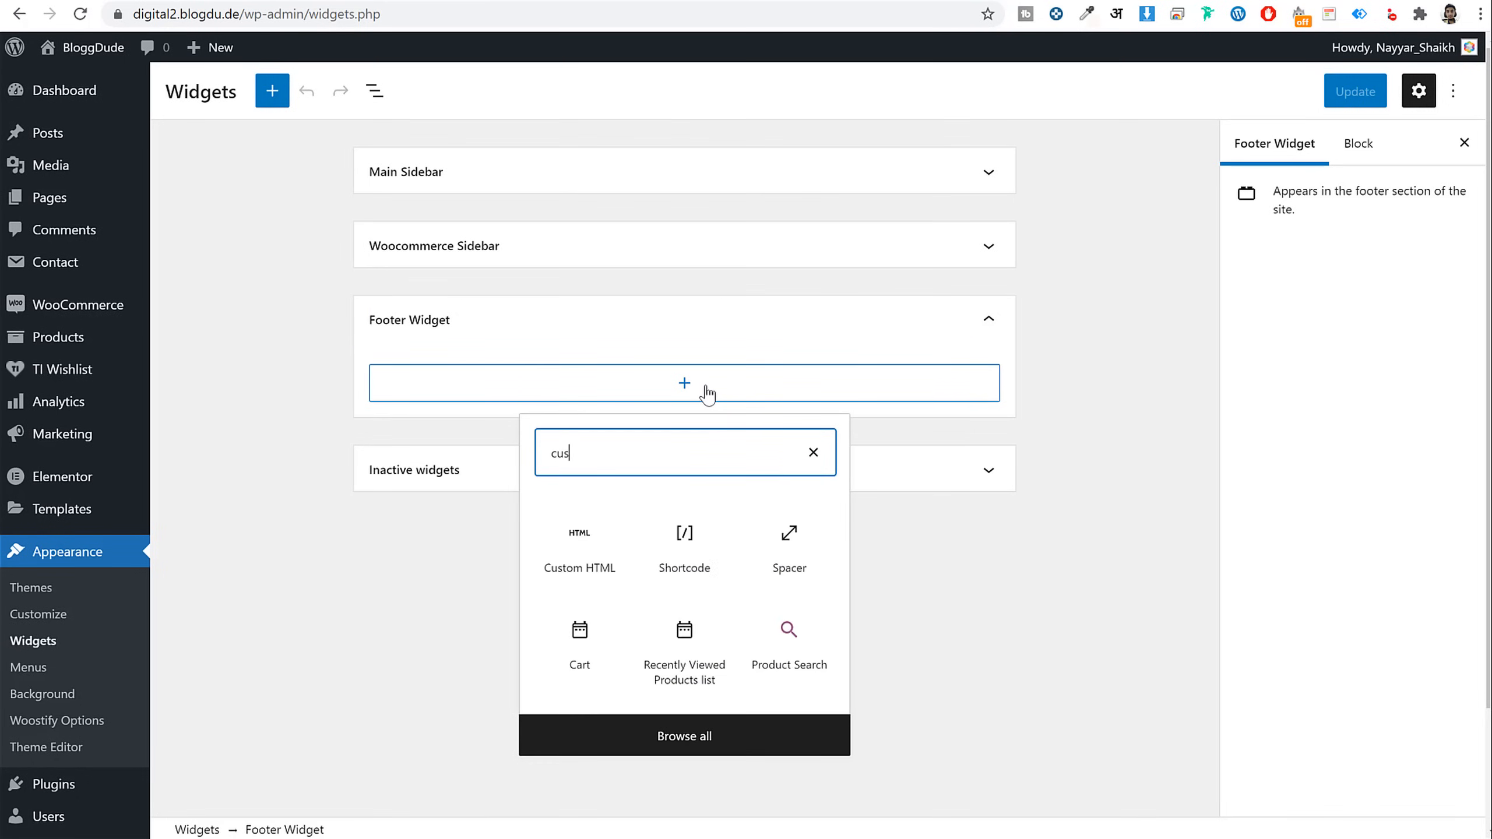
click(596, 561)
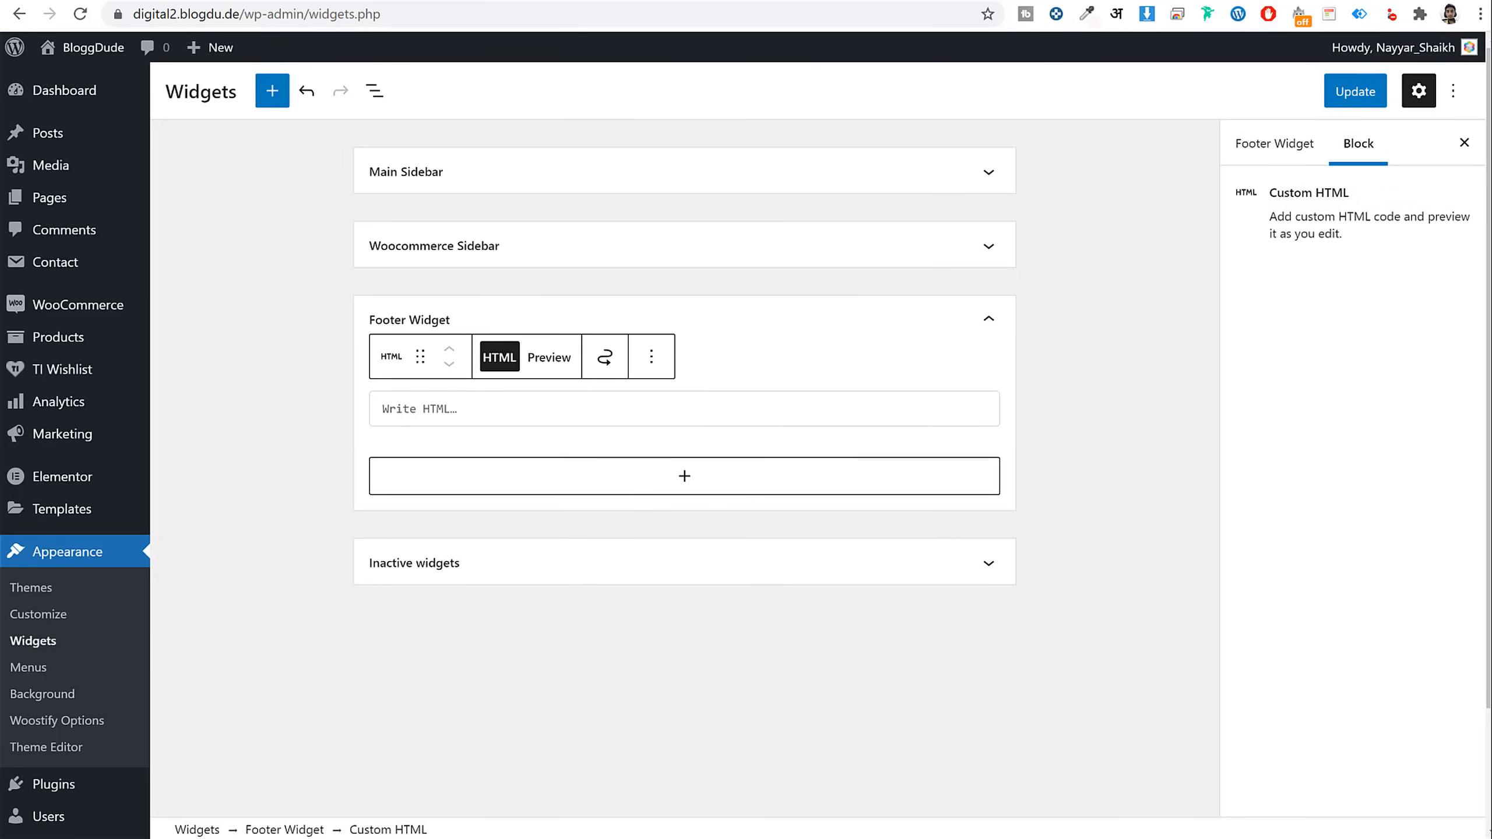
Copy the Footer About HTML from Notepad and paste it into the Custom HTML block
key(alt+Tab)
click(697, 447)
click(709, 348)
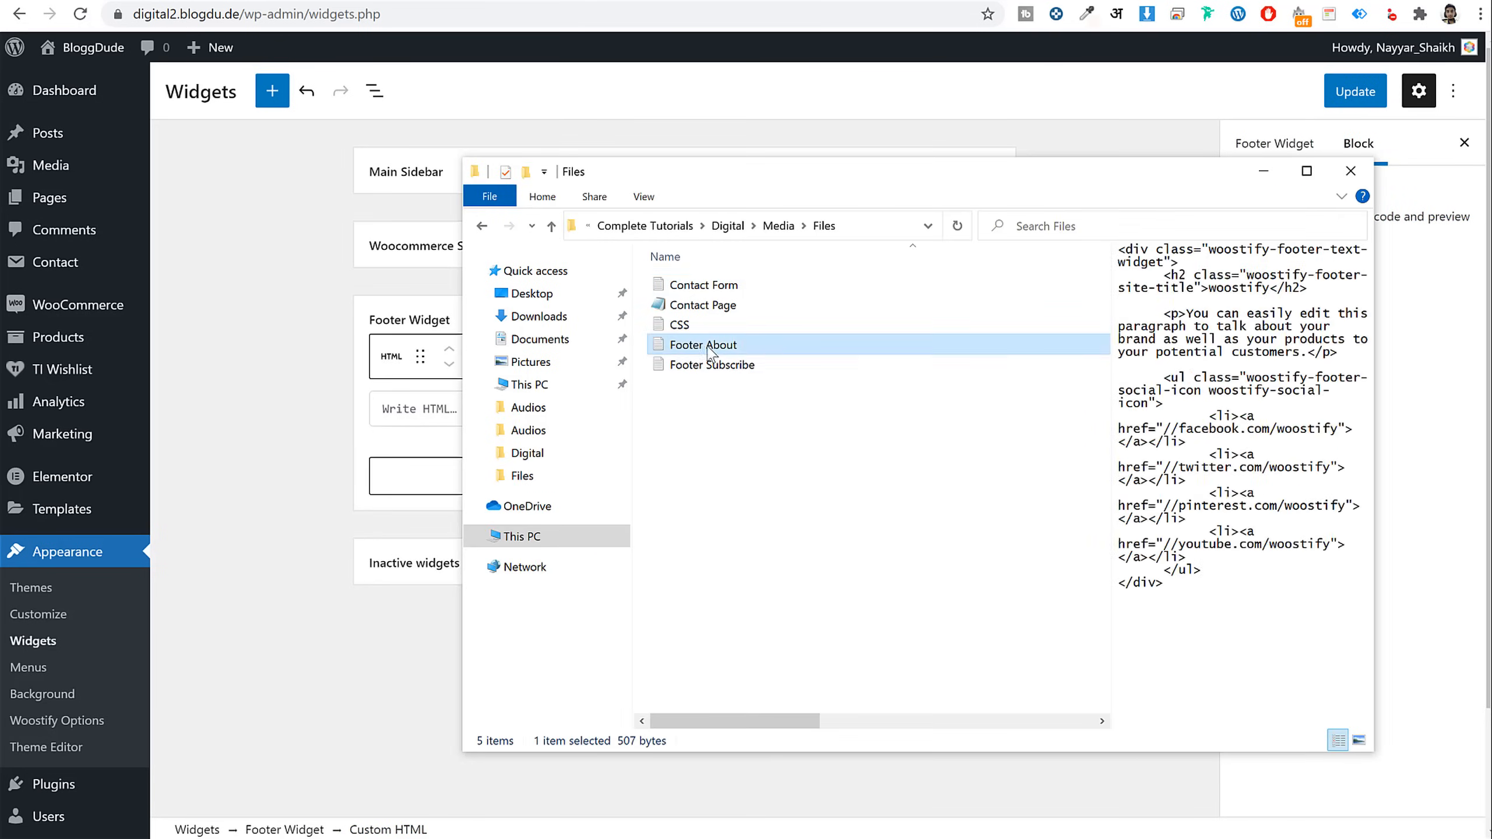
double_click(722, 351)
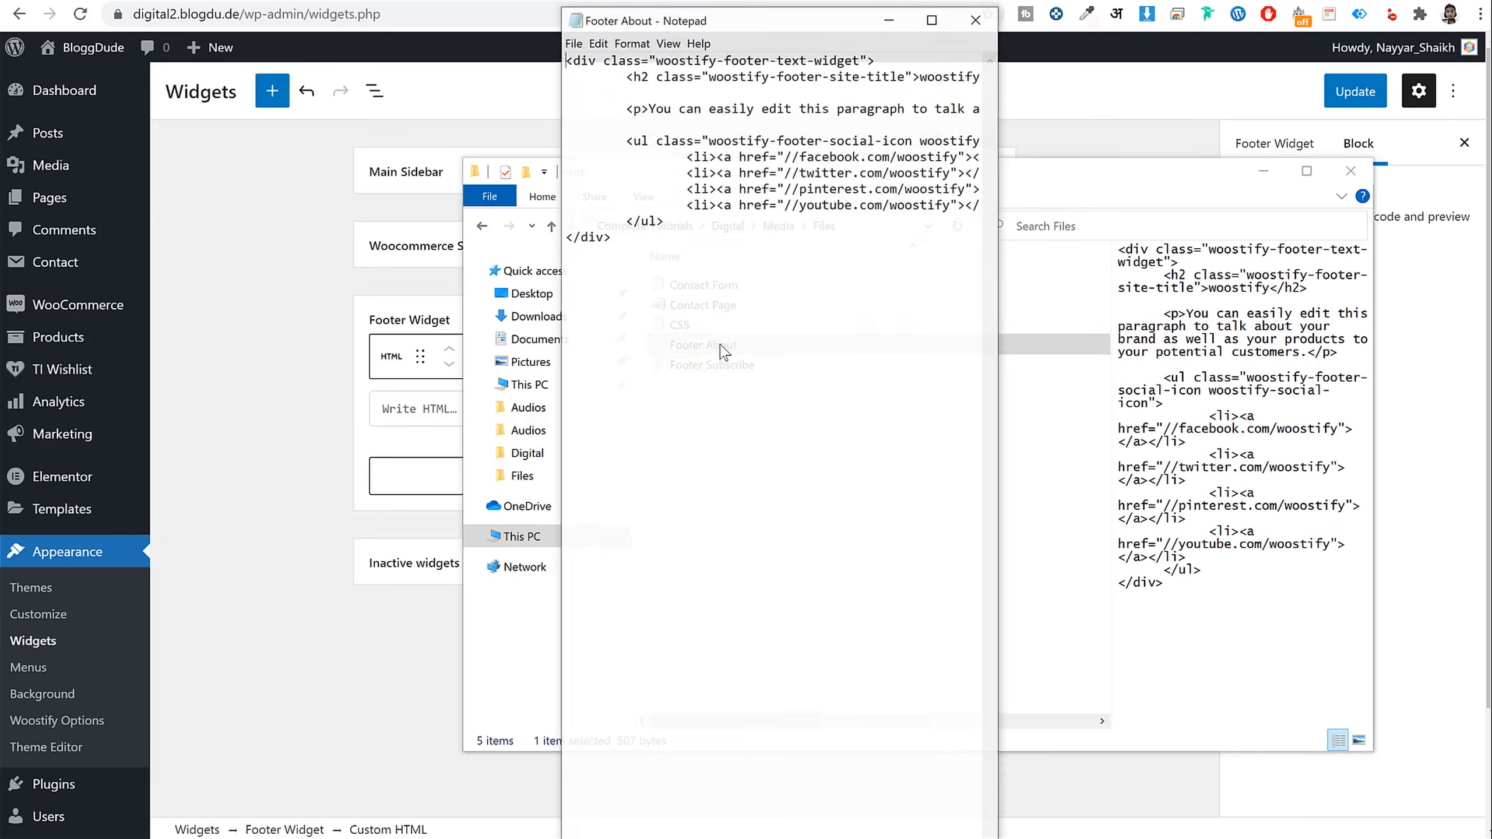
drag(612, 237, 587, 5)
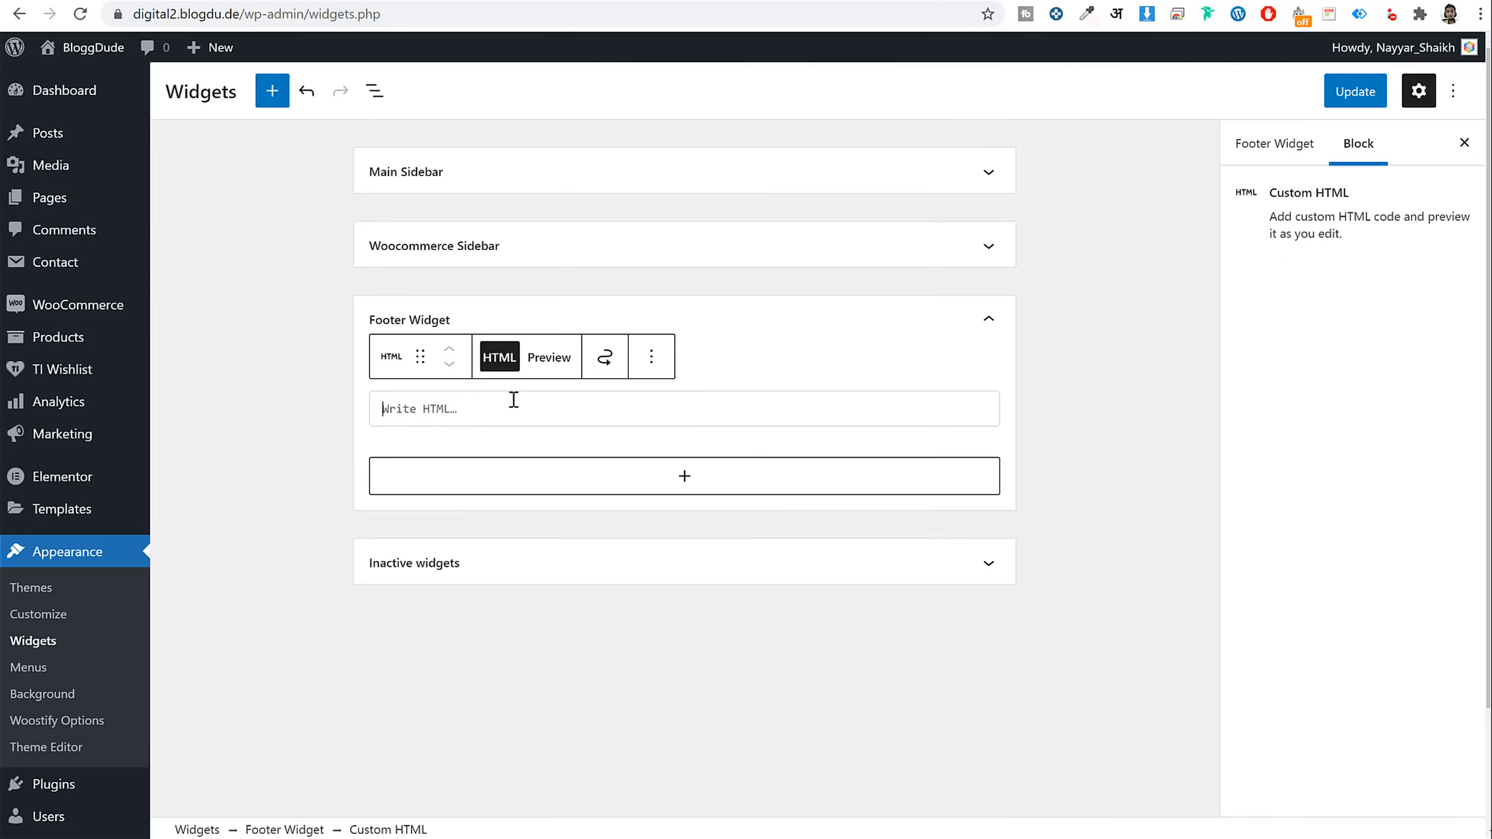
text(<div class="woostify-footer-text-widget"> 	<h2 class="woostify-footer-site-title">woostify</h2>  	<p>You can easily edit this paragraph to talk about your brand as well as your products to your potential customers.</p>  	<ul class="woostify-footer-social-icon woostify-social-icon"> 		<li><a href="//facebook.com/woostify"></a></li> 		<li><a href="//twitter.com/woostify"></a></li> 		<li><a href="//pinterest.com/woostify"></a></li> 		<li><a href="//youtube.com/woostify"></a></li> 	</ul> </div>)
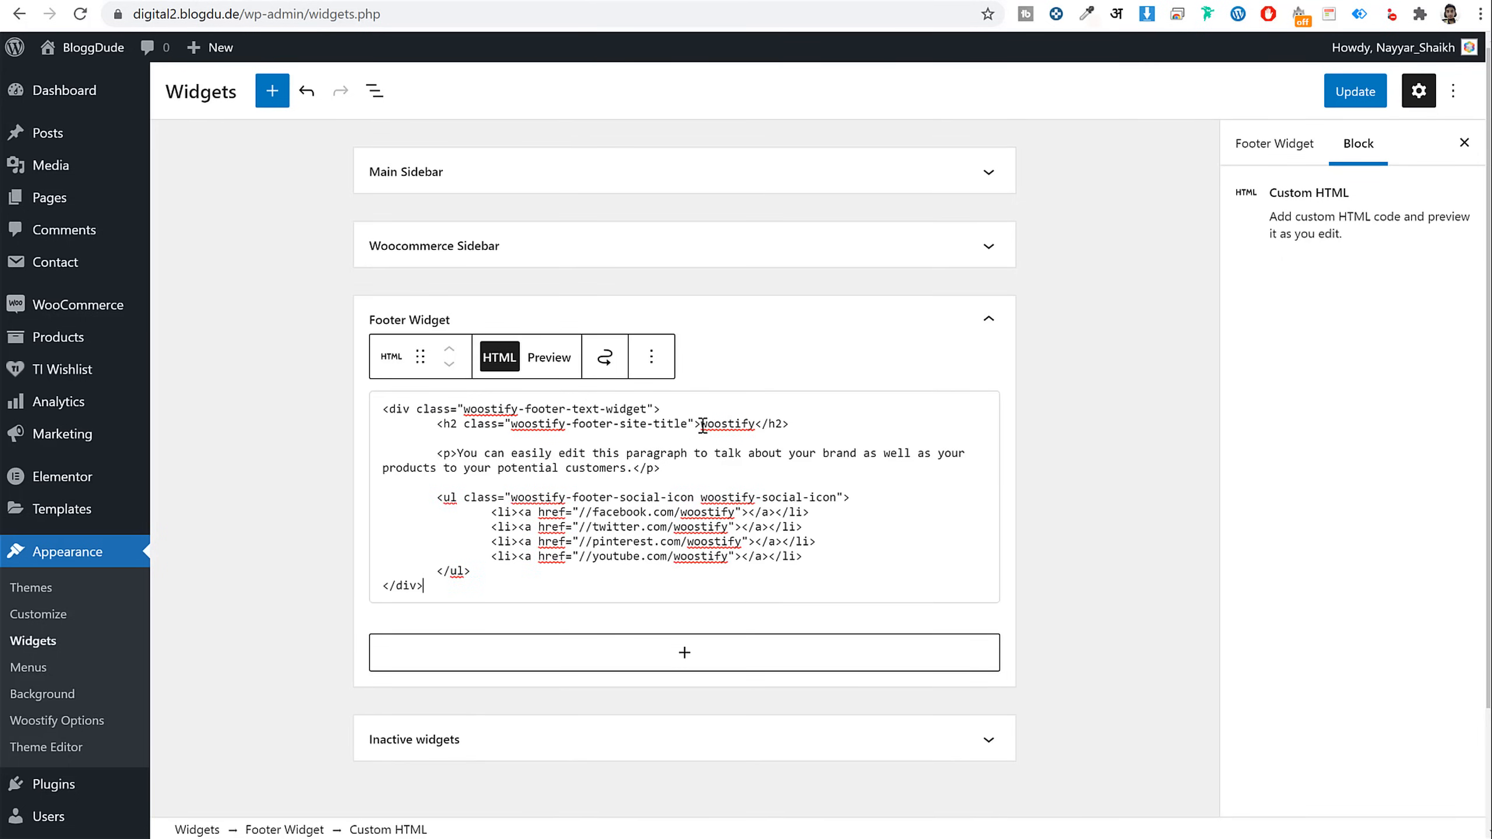
Replace 'woostify' in the footer HTML heading with 'BloggDude'
drag(702, 425, 743, 425)
drag(785, 423, 705, 424)
click(753, 437)
text(BloggDu)
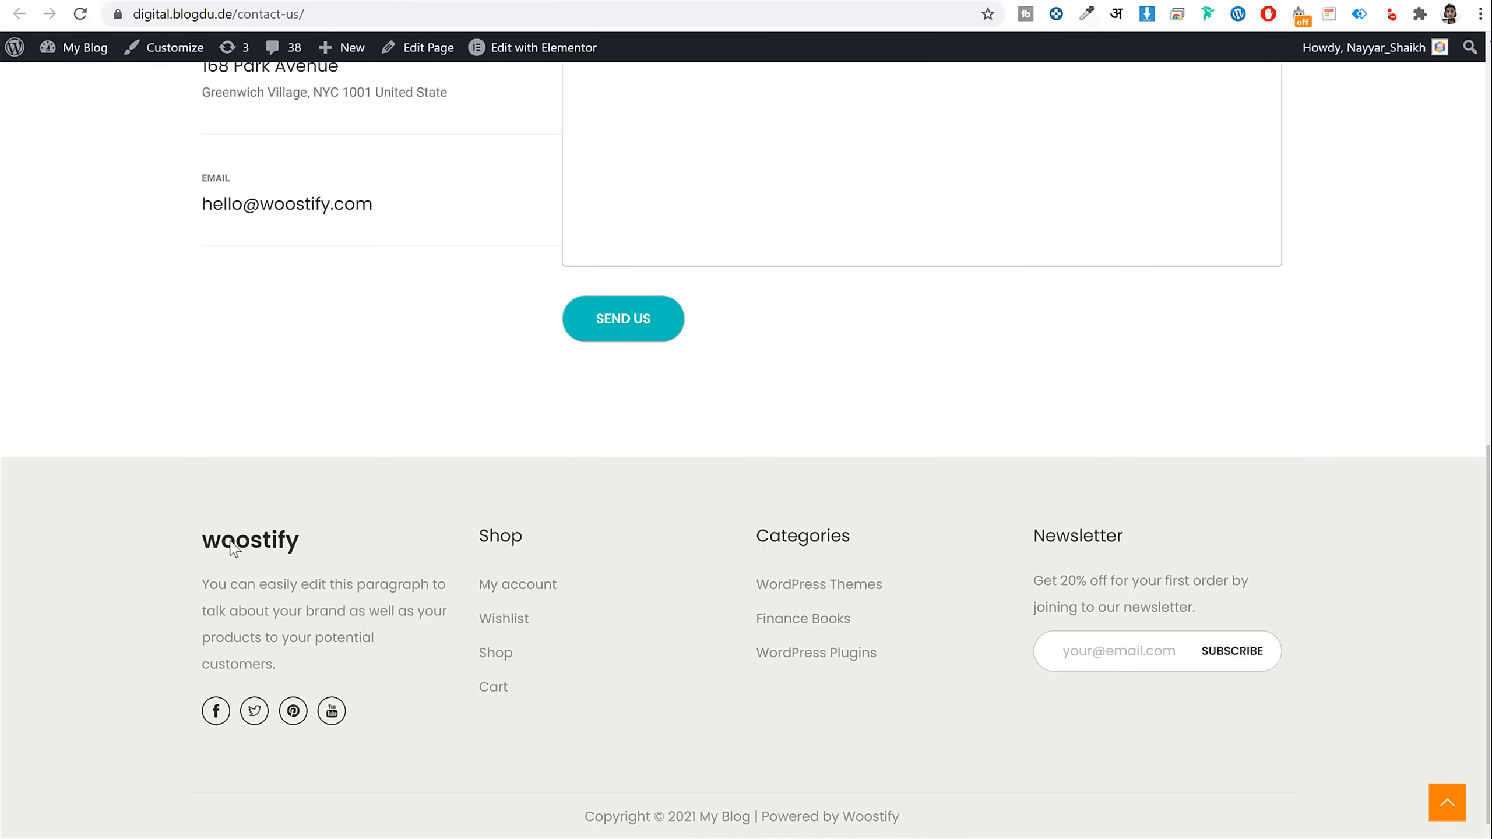
Compare the live footer's logo text and about paragraph with the matching HTML code
drag(300, 540, 217, 540)
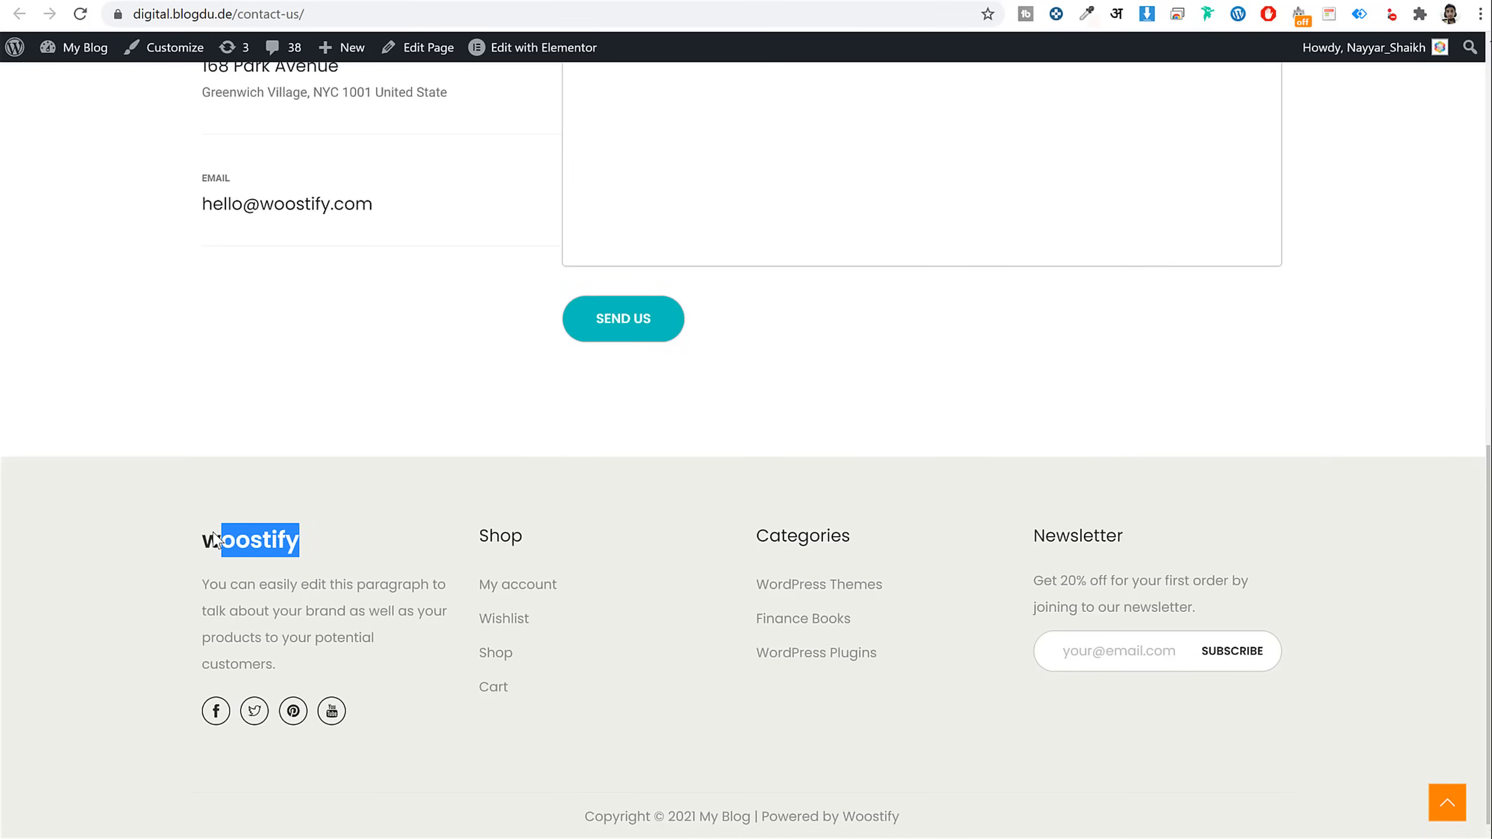
click(281, 587)
drag(209, 591, 309, 660)
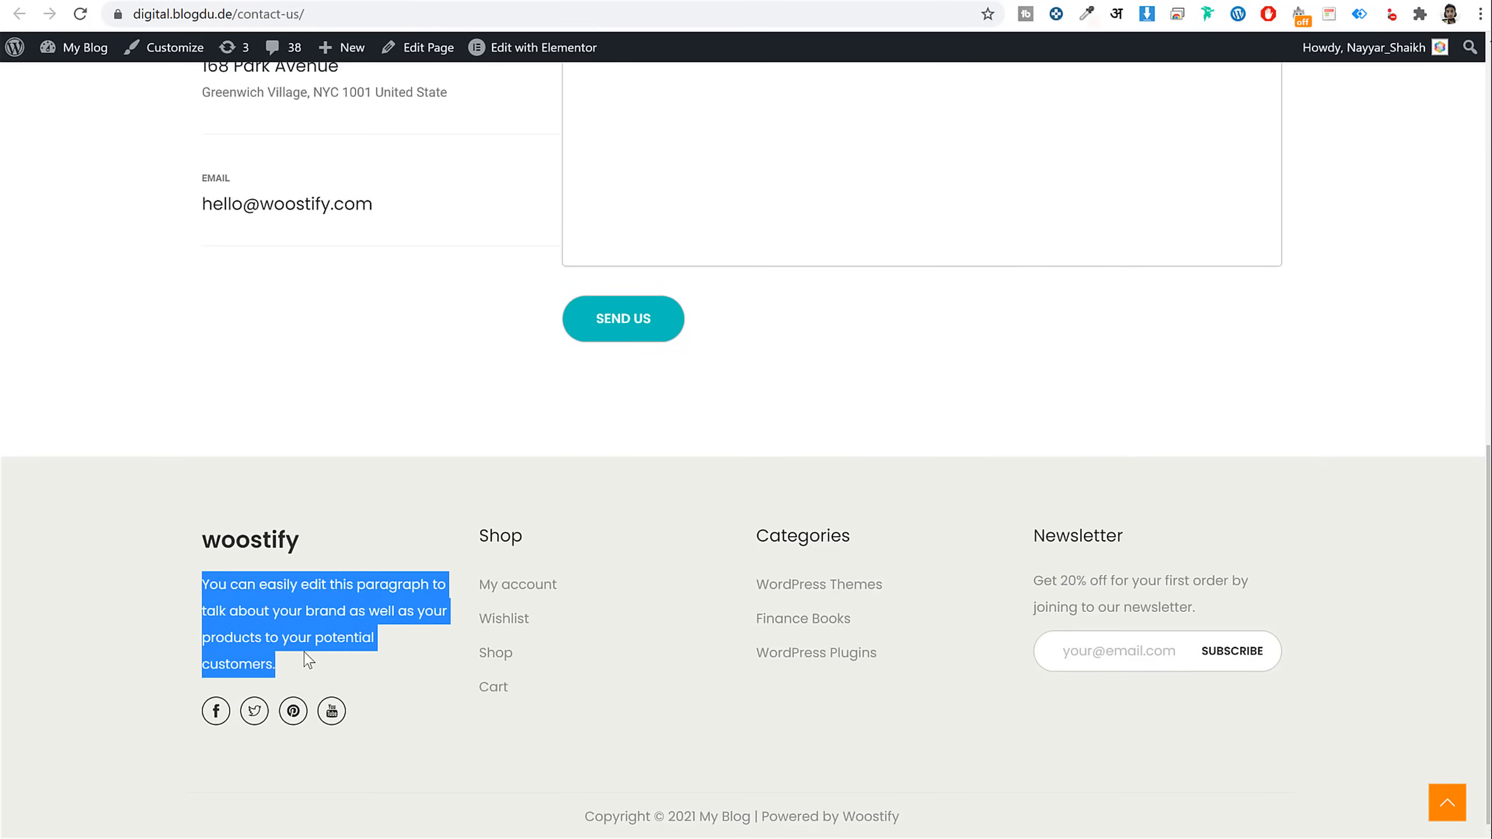
click(533, 0)
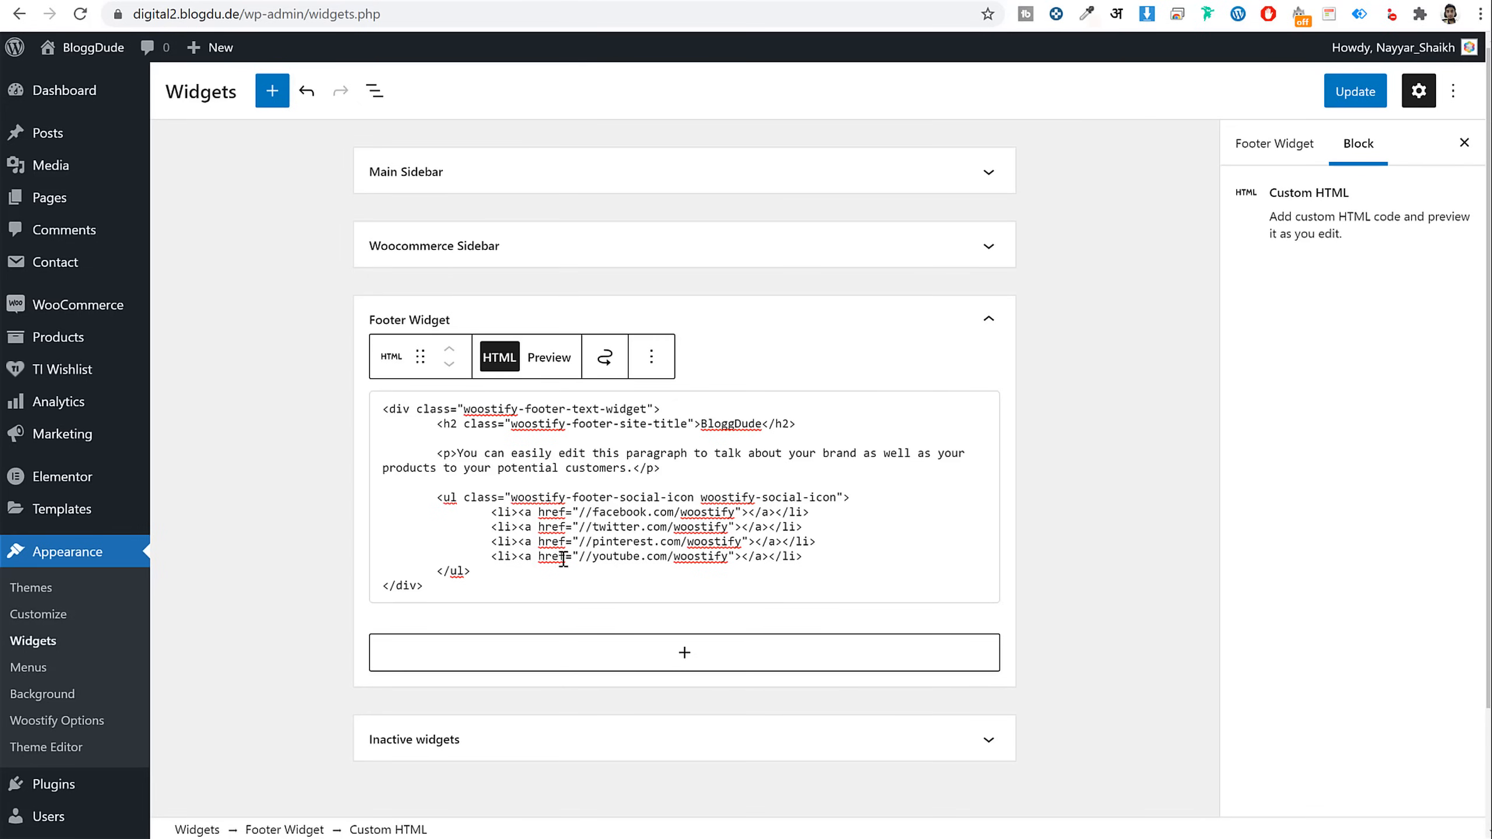
drag(458, 454, 636, 473)
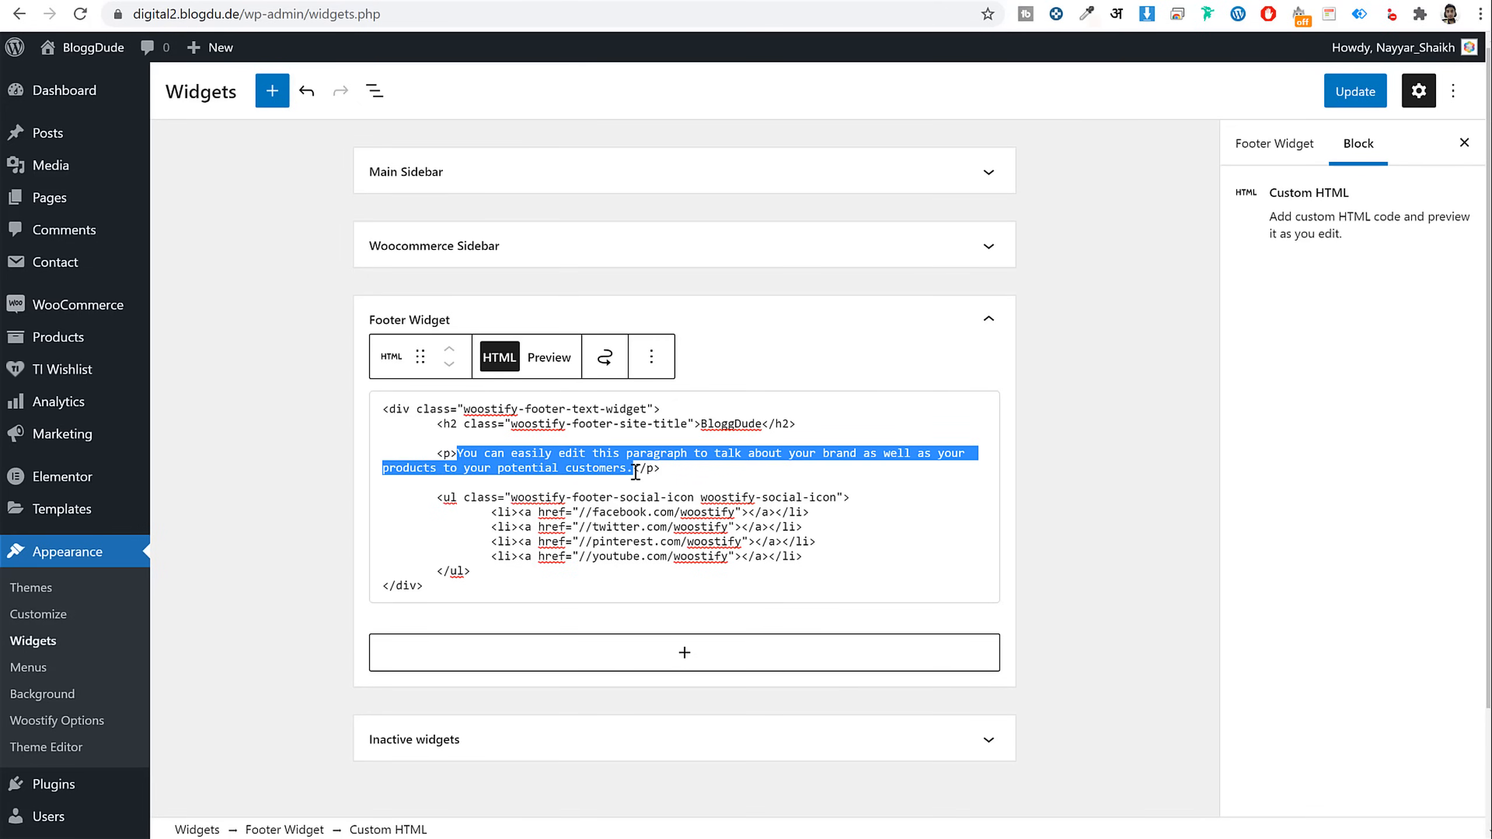
scroll(909, 460, down, 2)
click(907, 506)
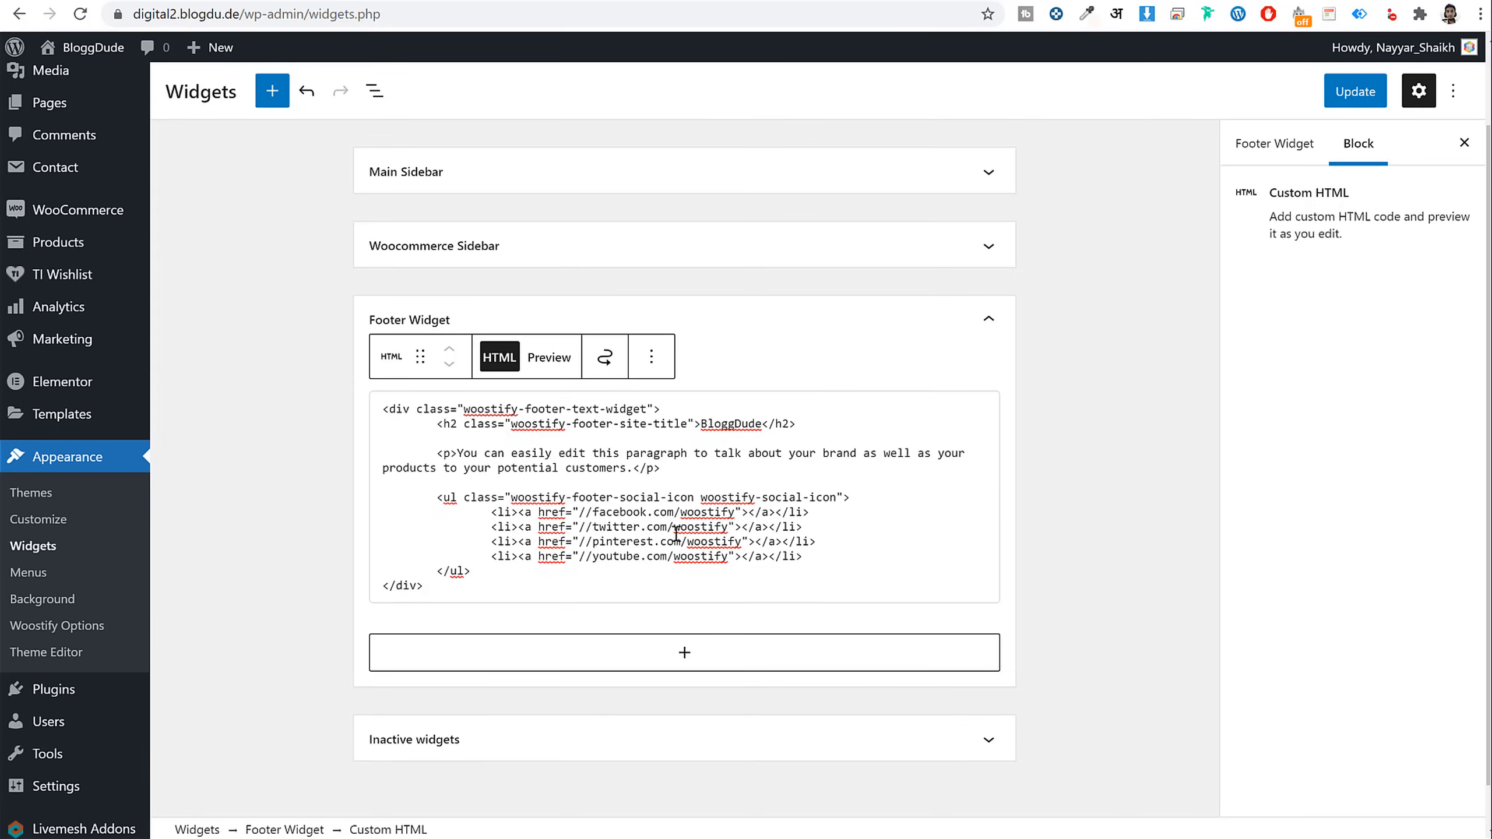
Review the Facebook and Twitter link addresses and the live footer's Shop heading
drag(590, 511, 735, 516)
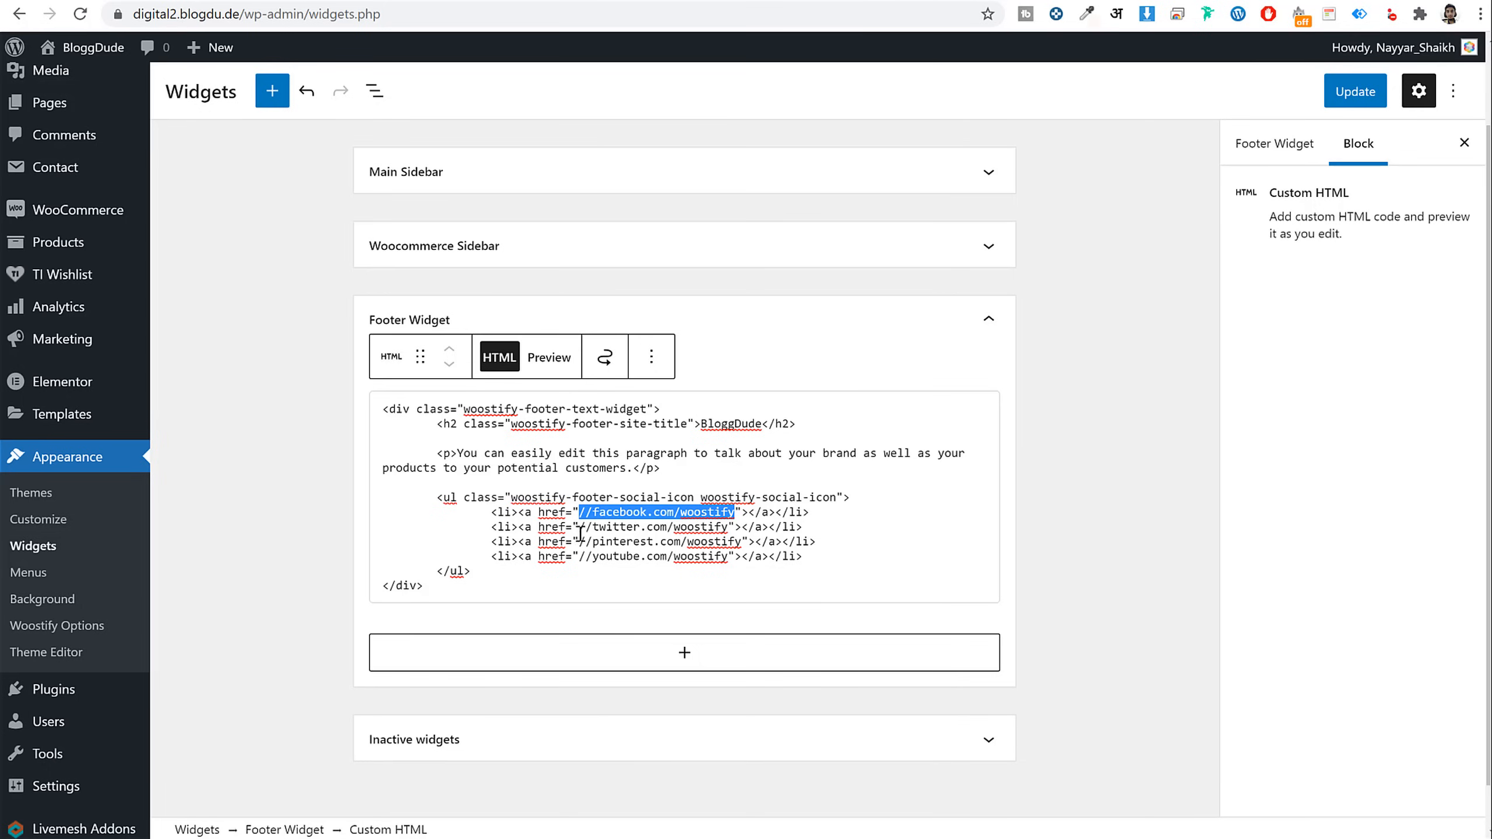
drag(580, 528, 731, 531)
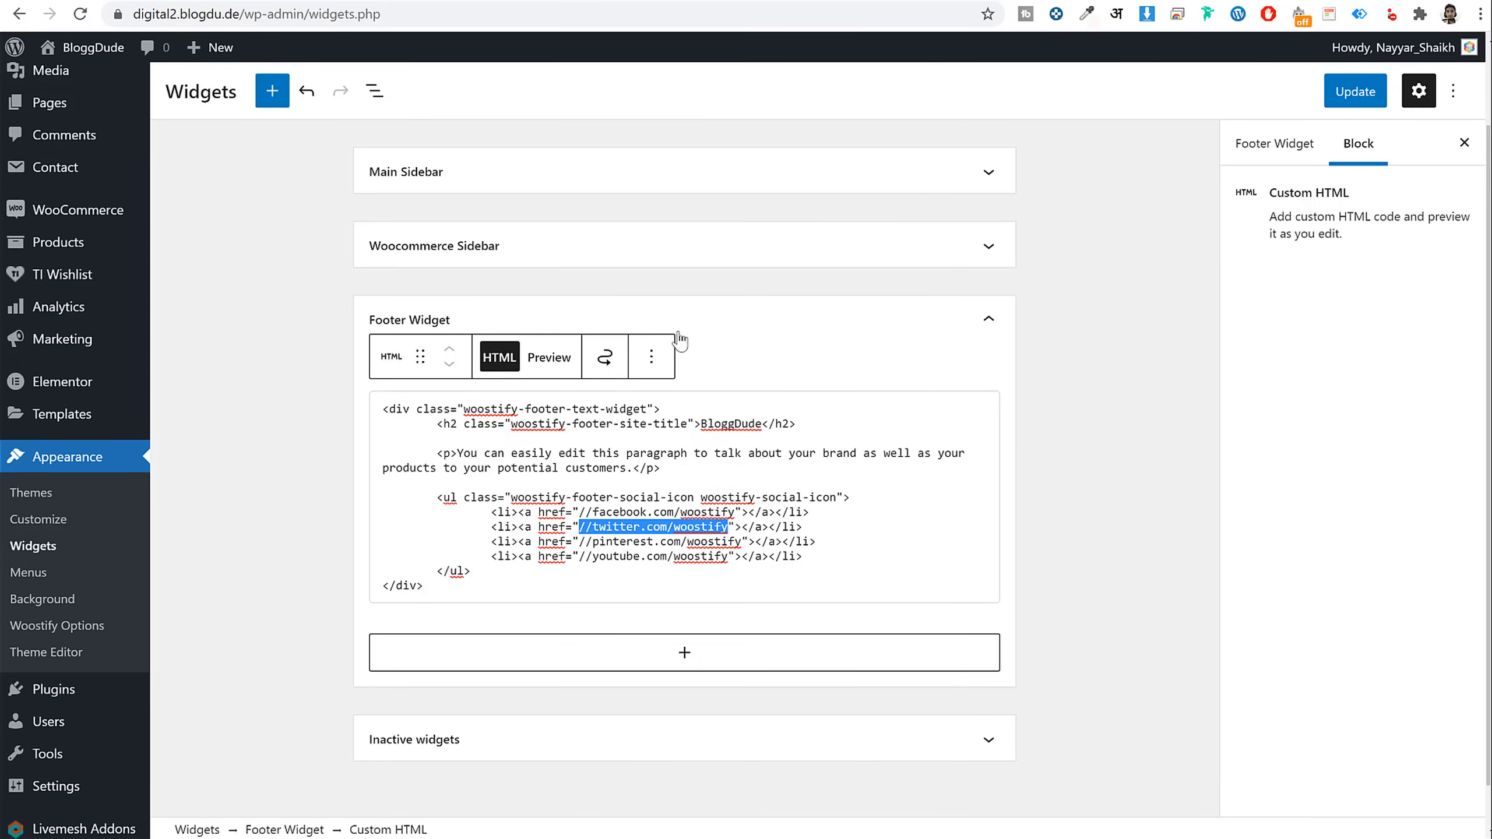
click(616, 446)
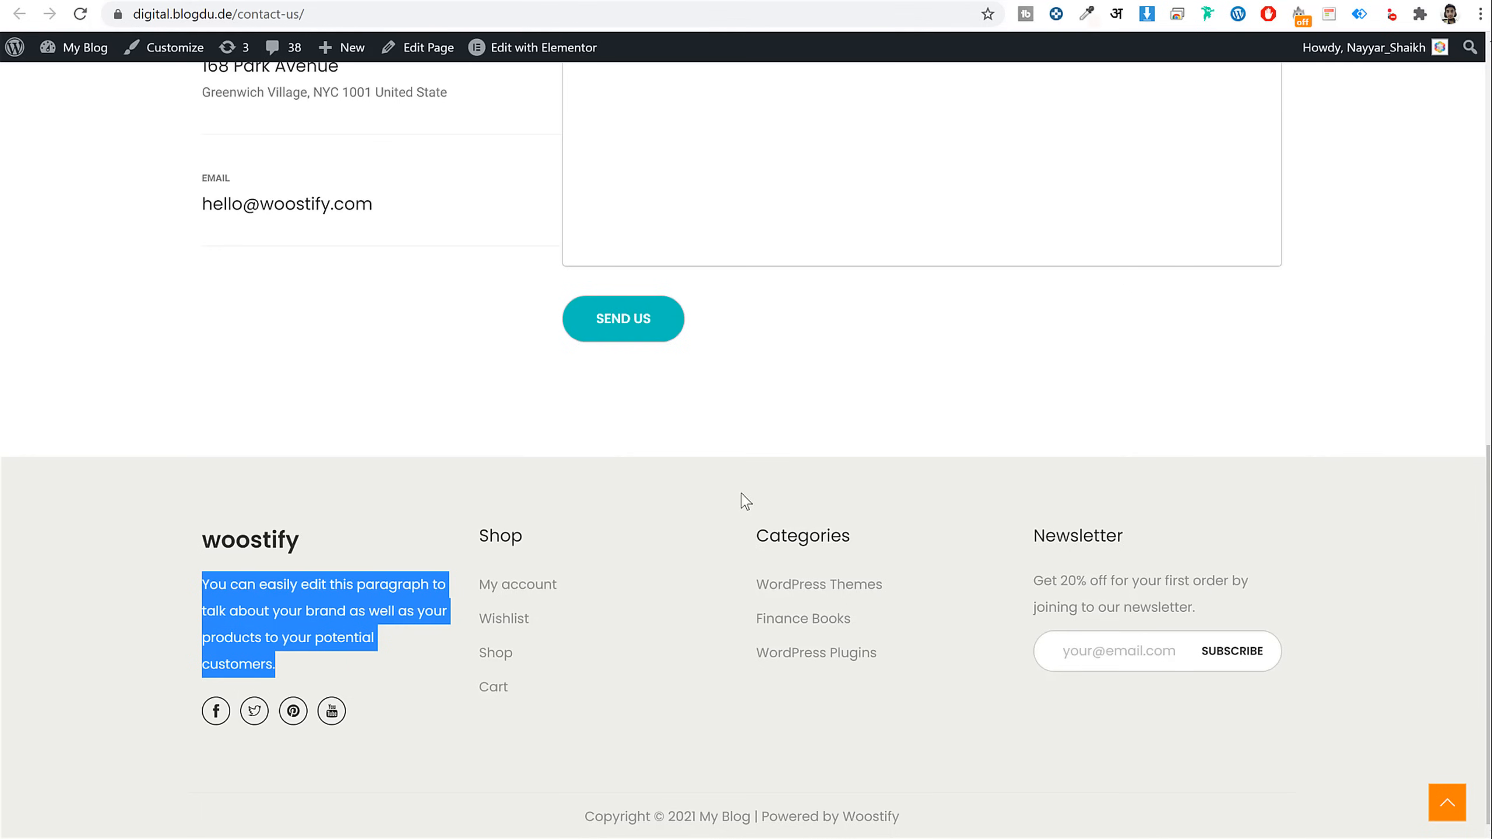
drag(539, 553, 471, 544)
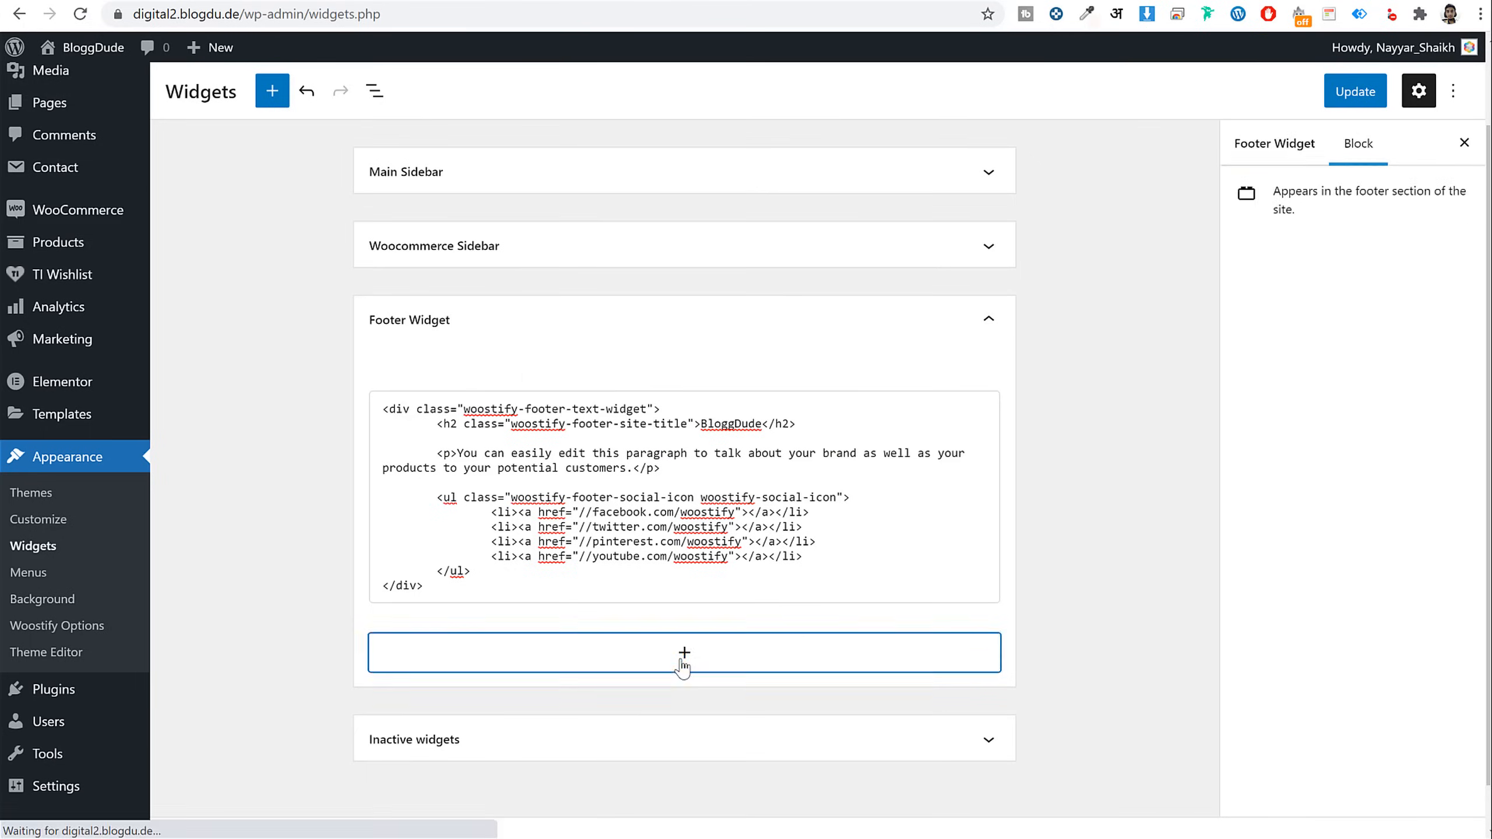
Add a Navigation Menu widget titled 'Shop' that shows Shop Menu
click(683, 665)
text(nav)
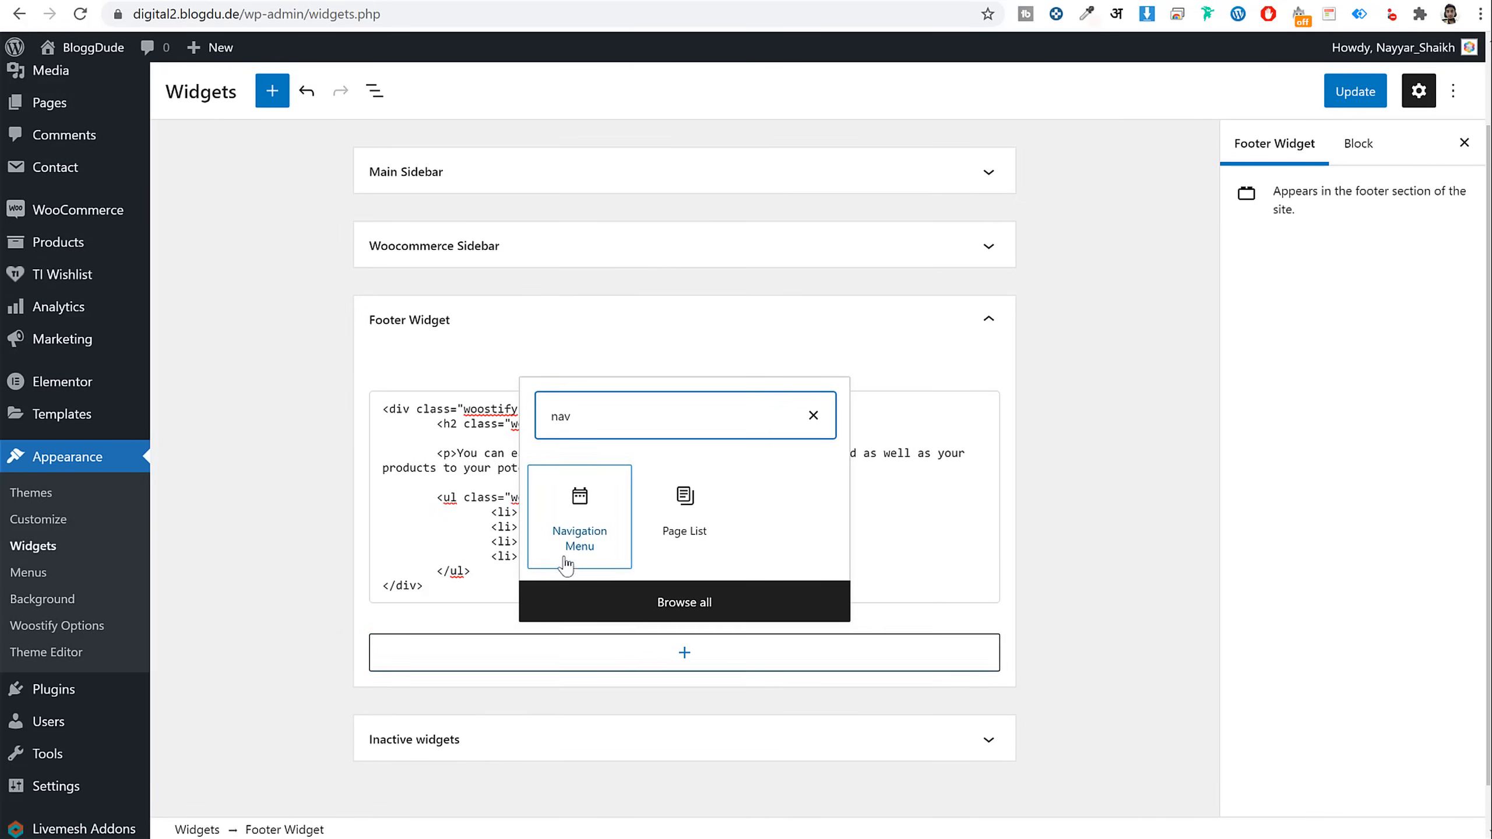
click(566, 546)
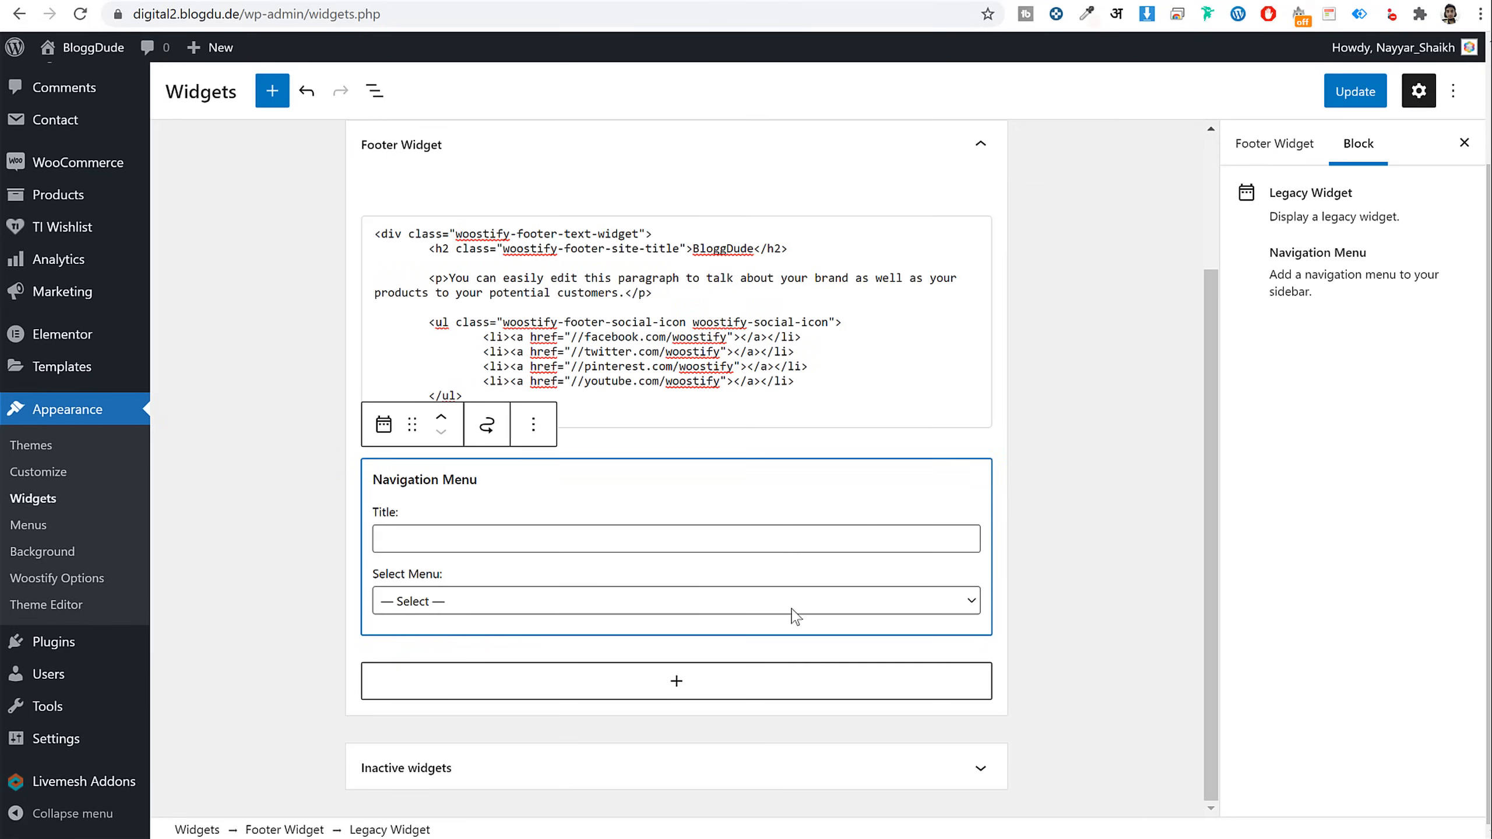
click(427, 540)
text(Shop)
click(476, 611)
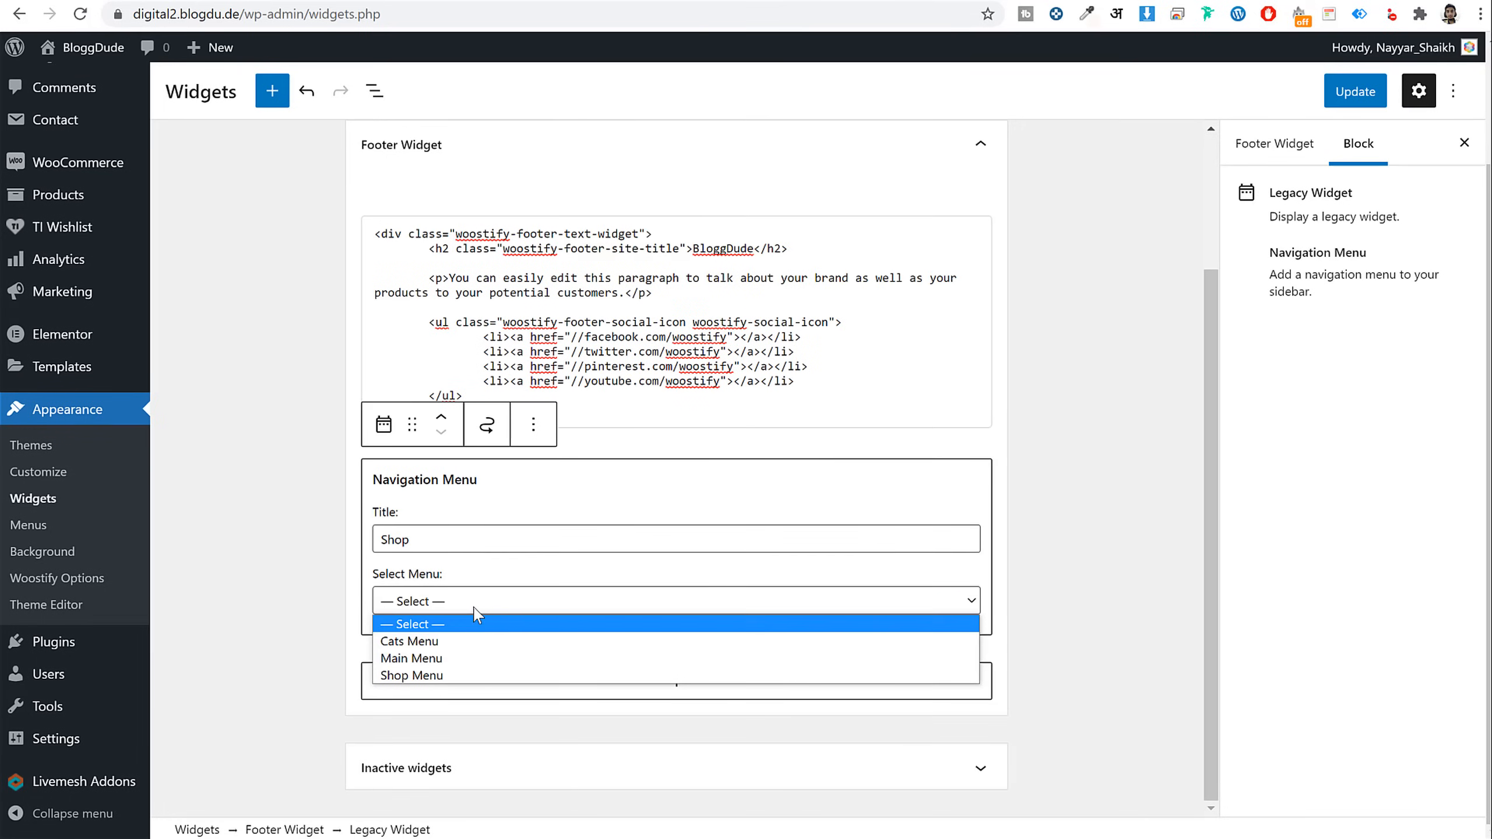
click(464, 676)
Add a second Navigation Menu widget titled 'Categories' that shows Cats Menu
click(667, 680)
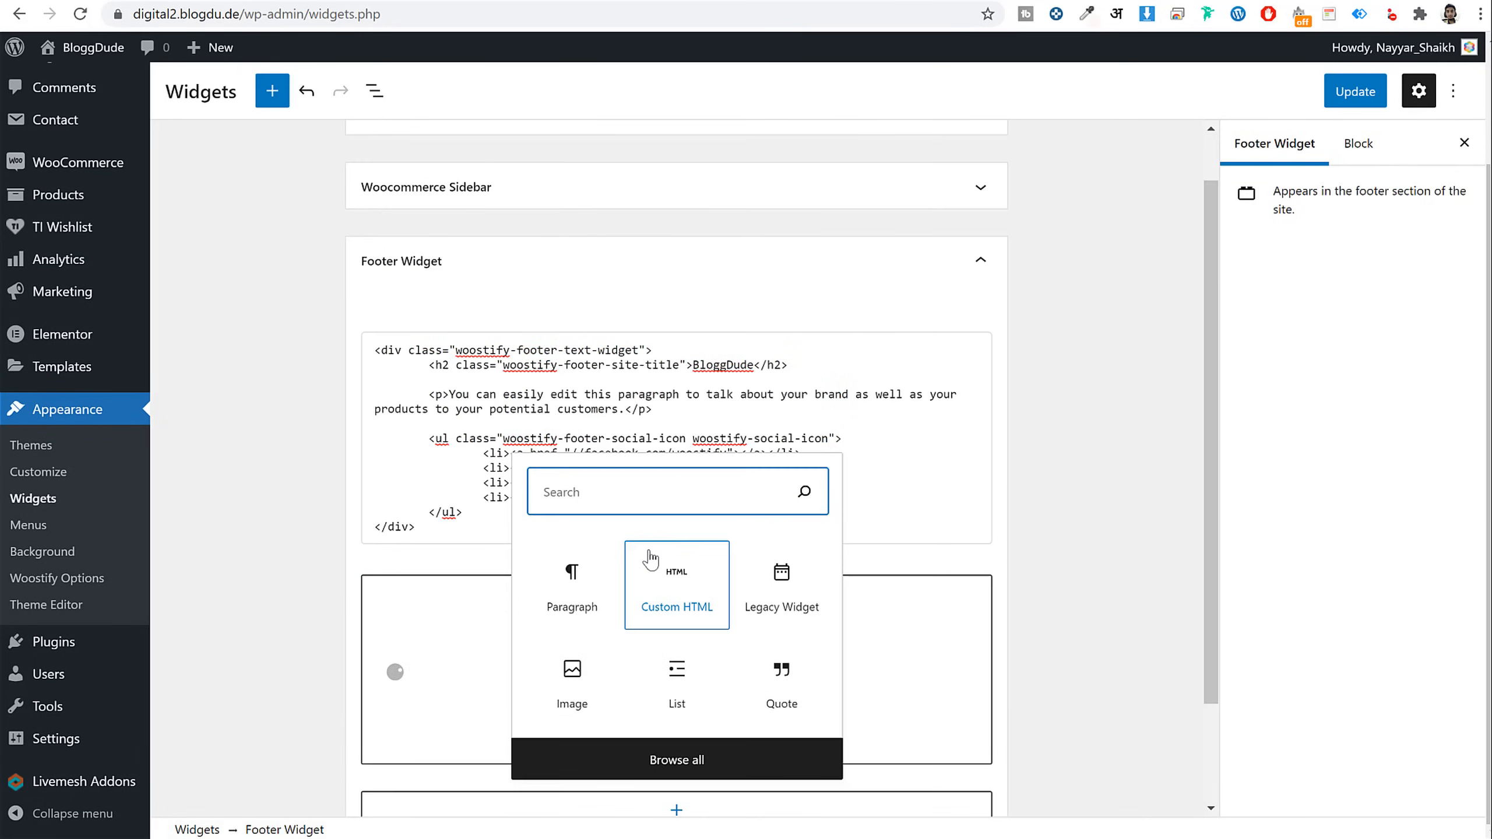
text(nav)
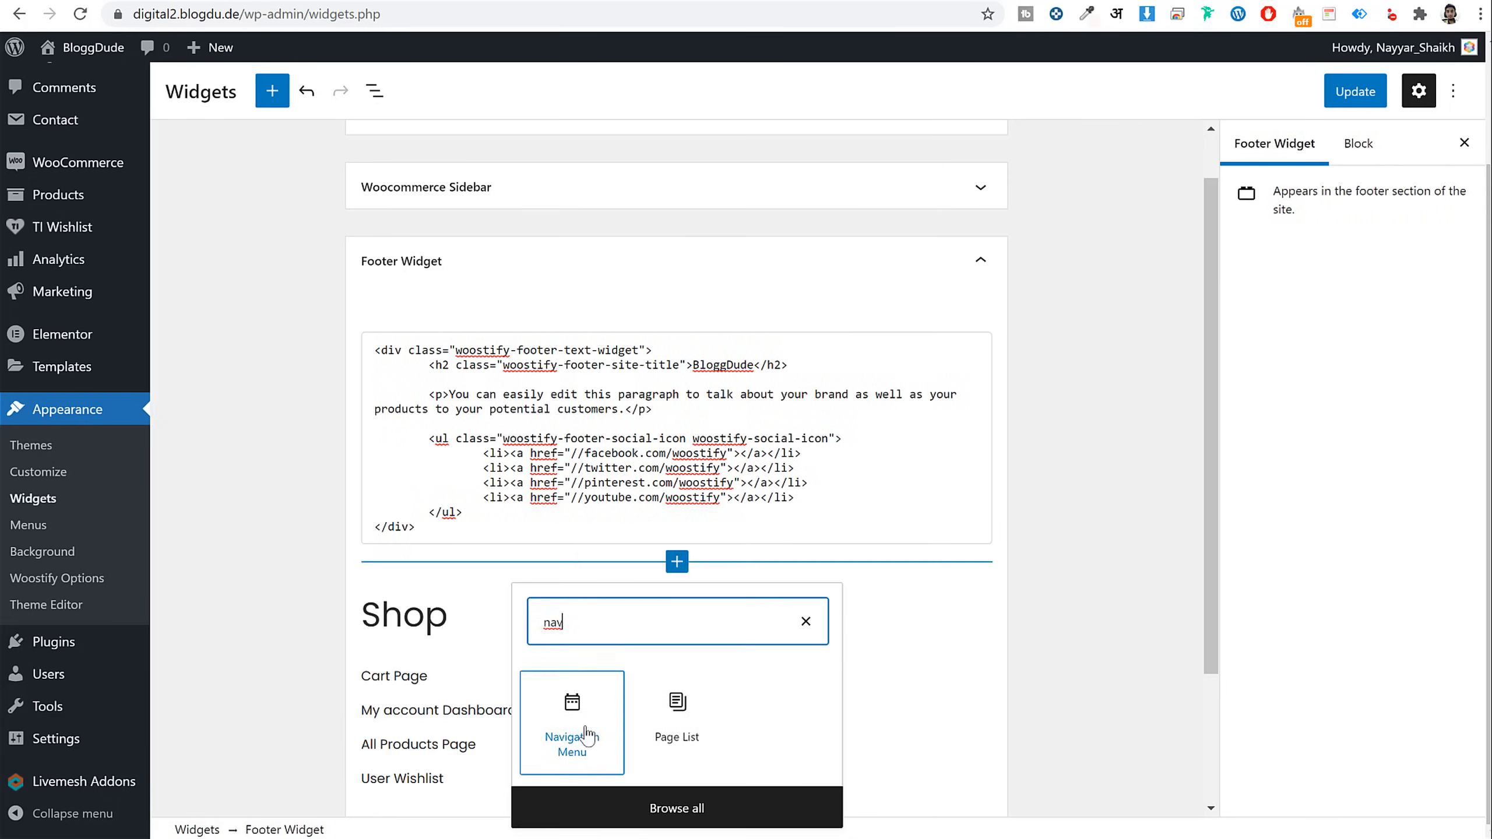
click(573, 736)
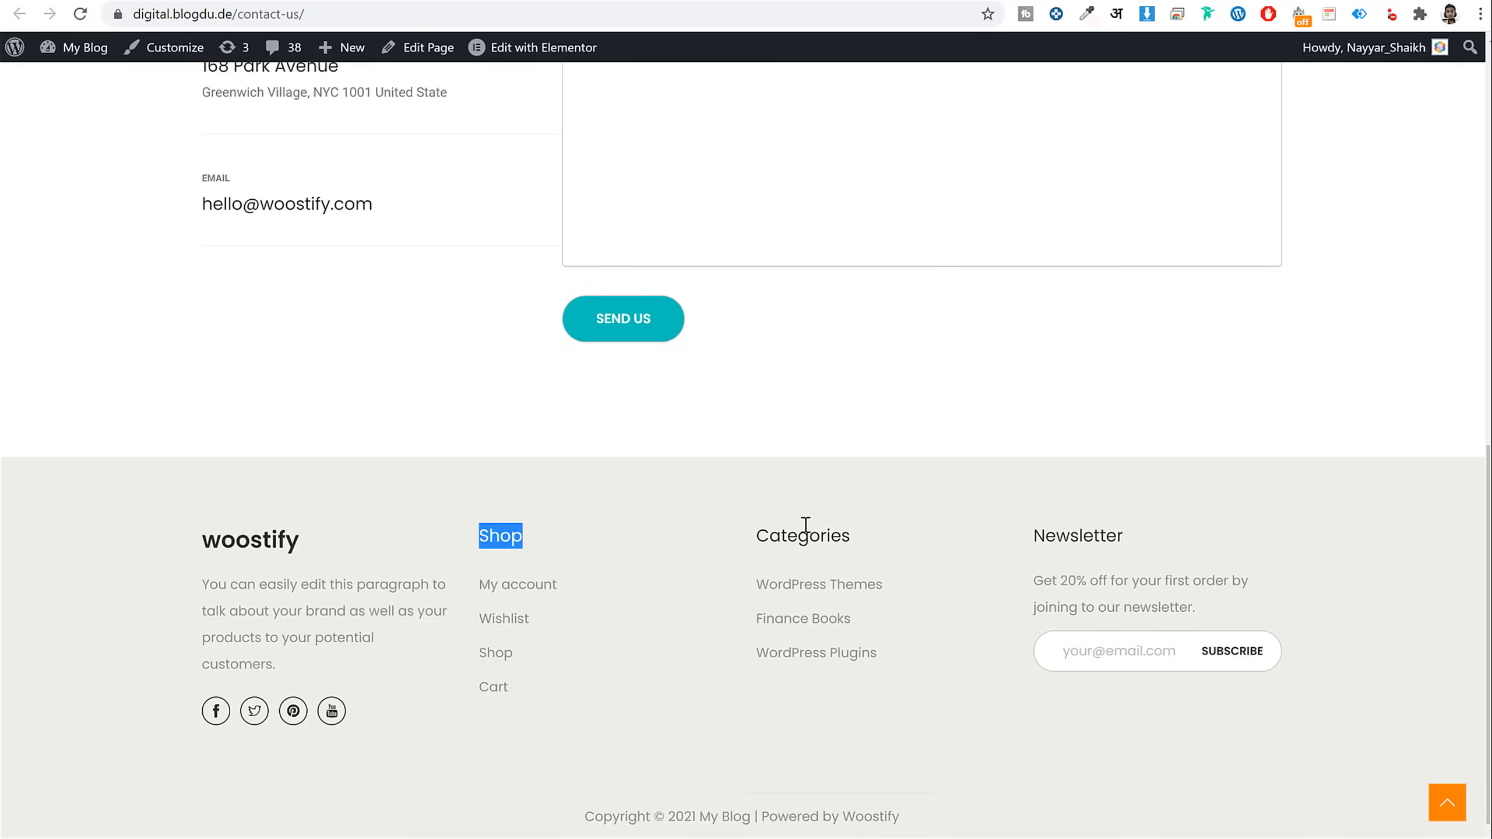
double_click(806, 526)
key(ctrl+c)
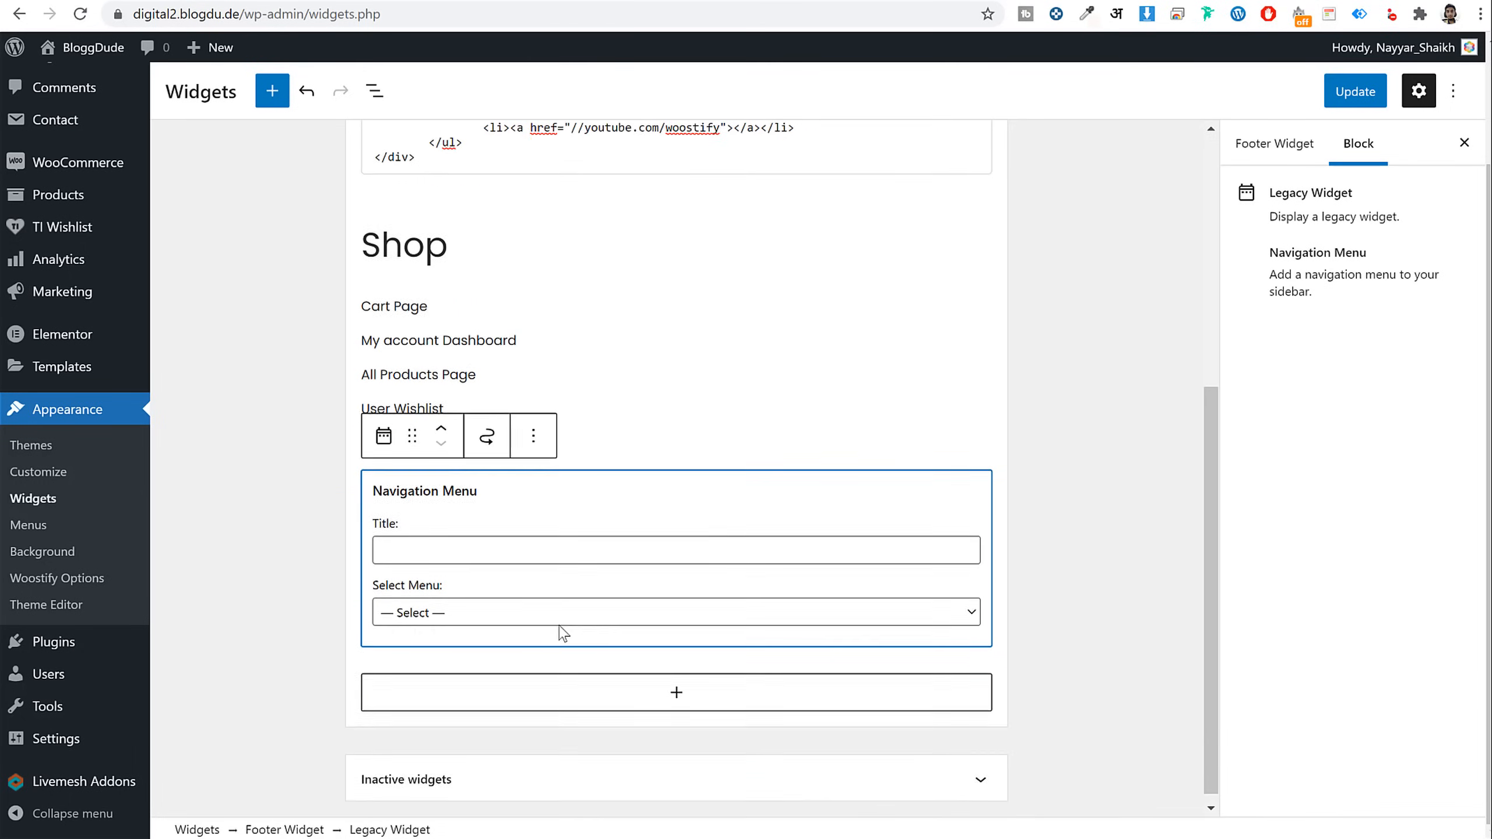
click(482, 547)
key(ctrl+v)
click(496, 612)
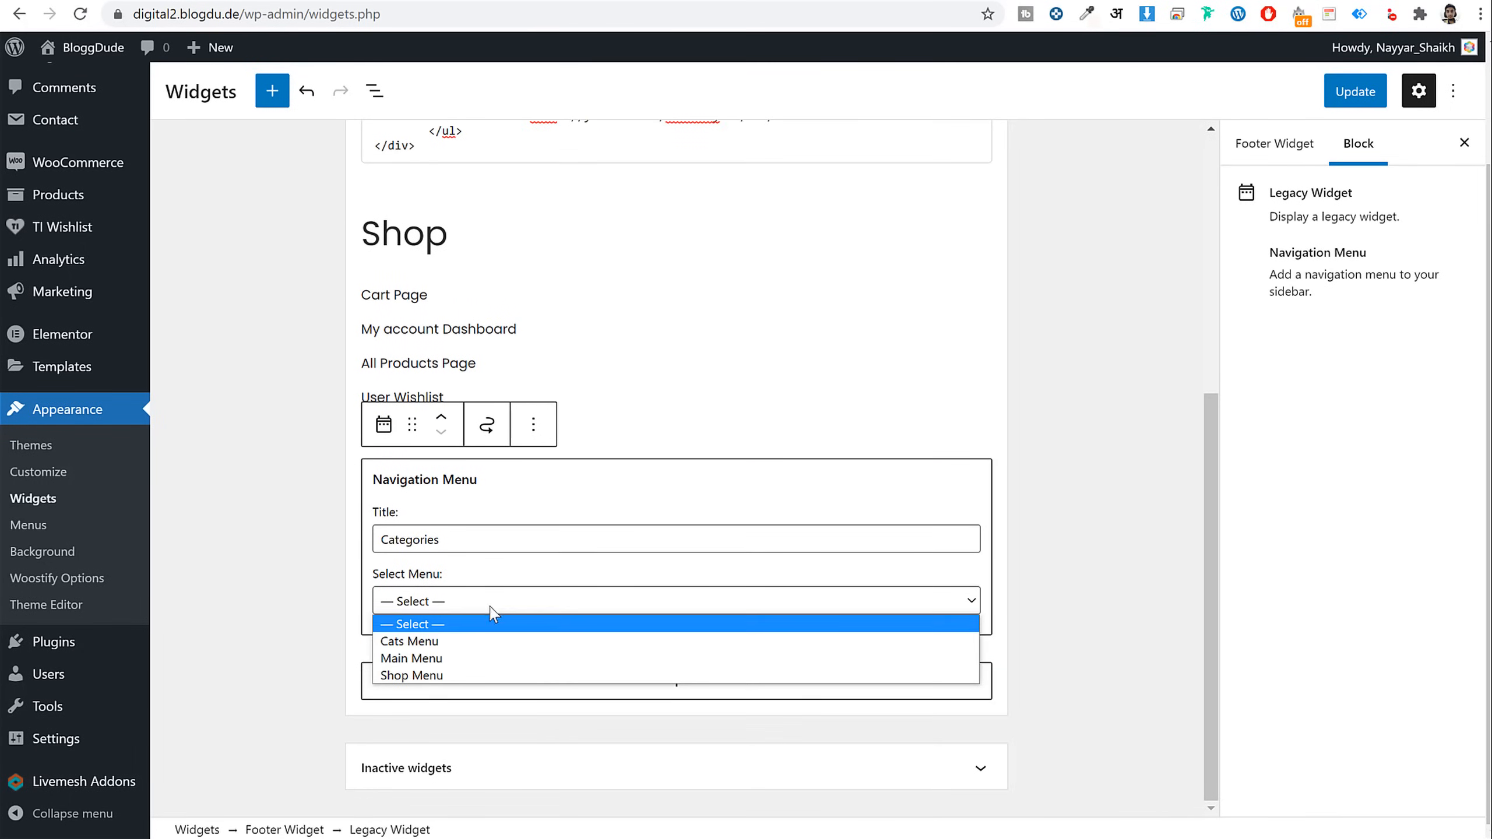
click(474, 641)
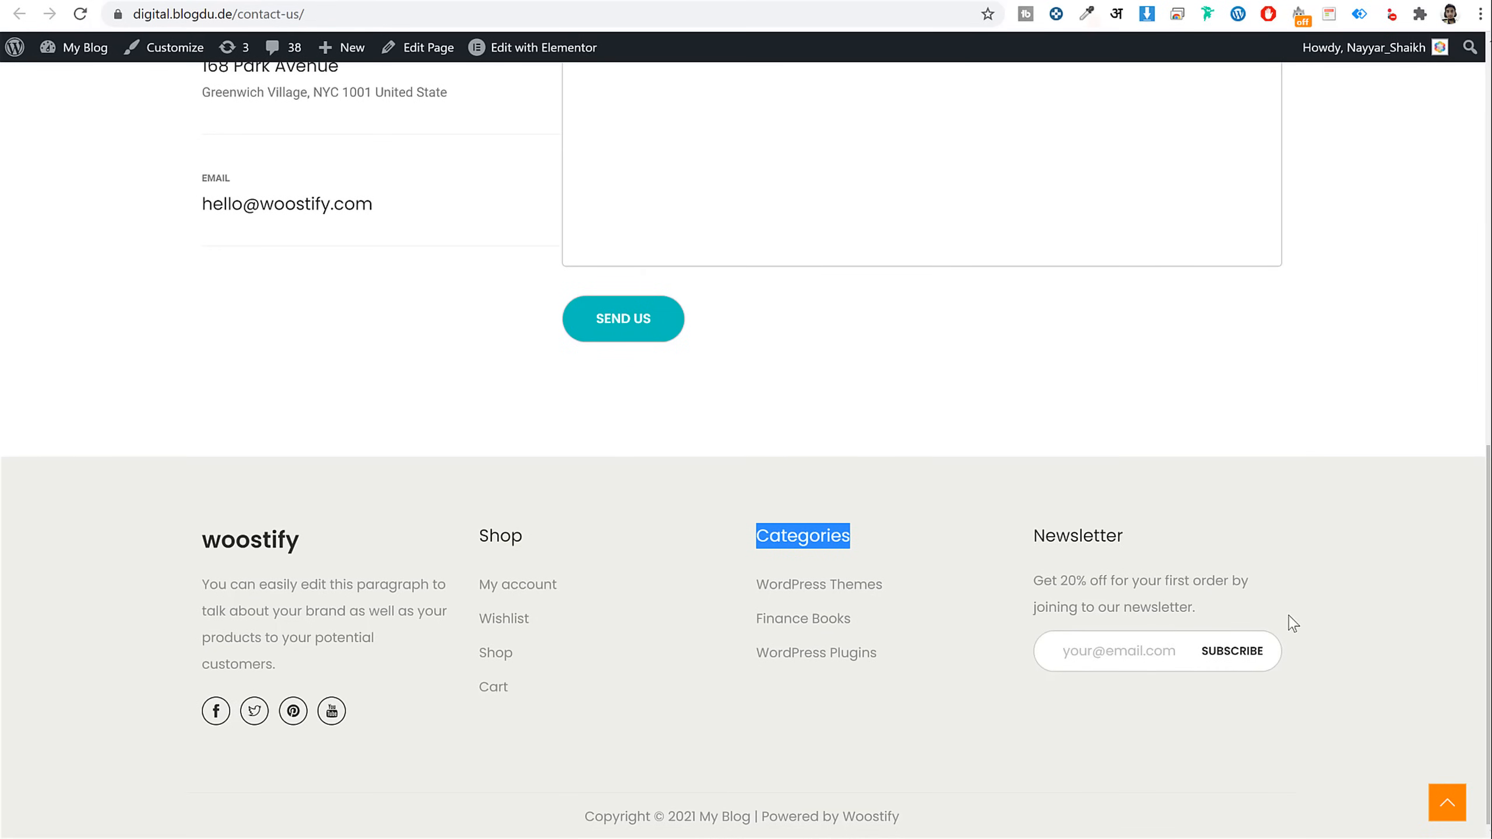
Insert an empty Custom HTML block below the Categories menu using the 'cust' search
click(1310, 618)
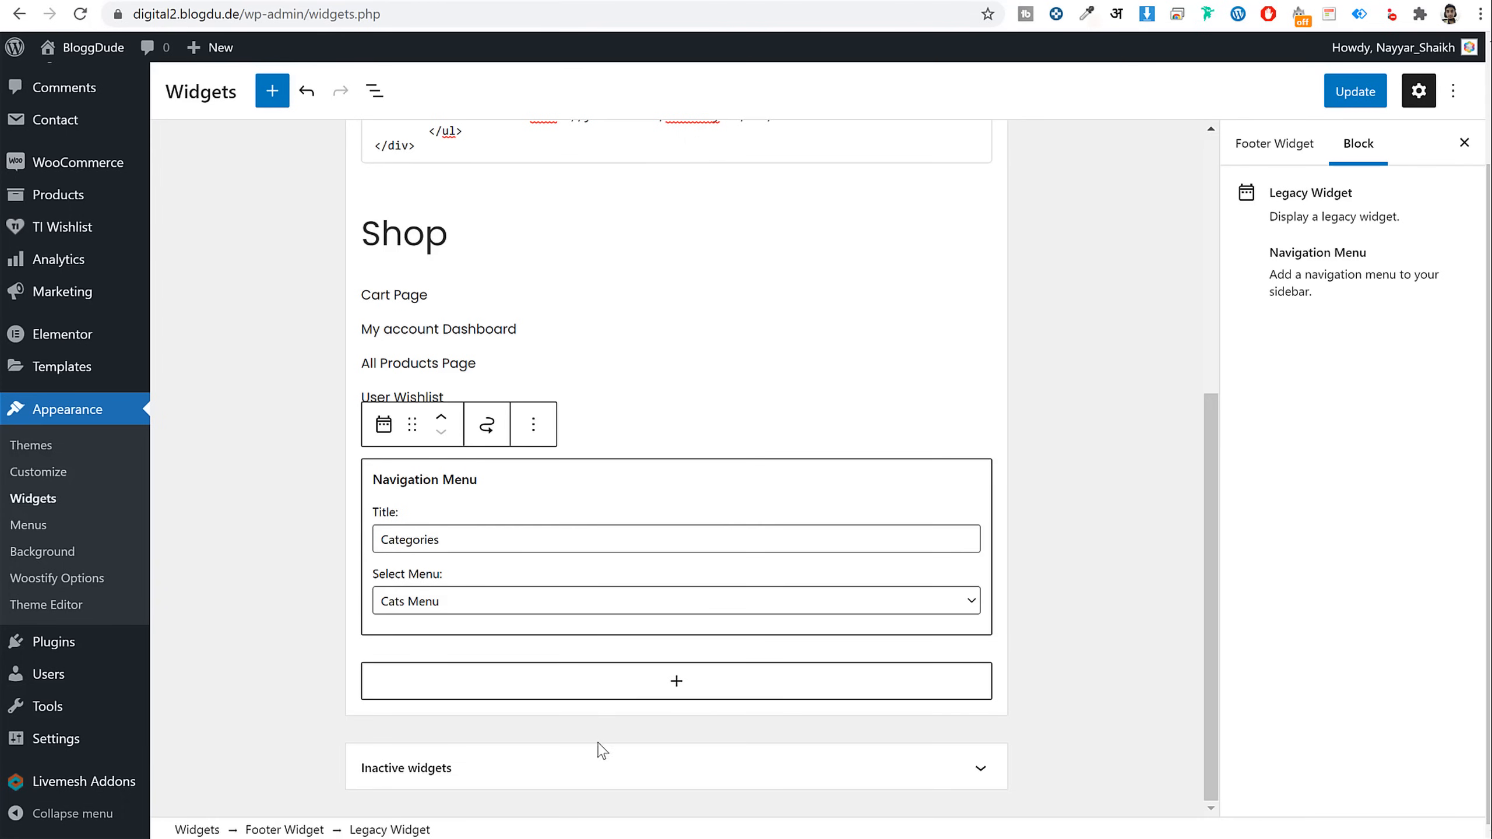
click(676, 684)
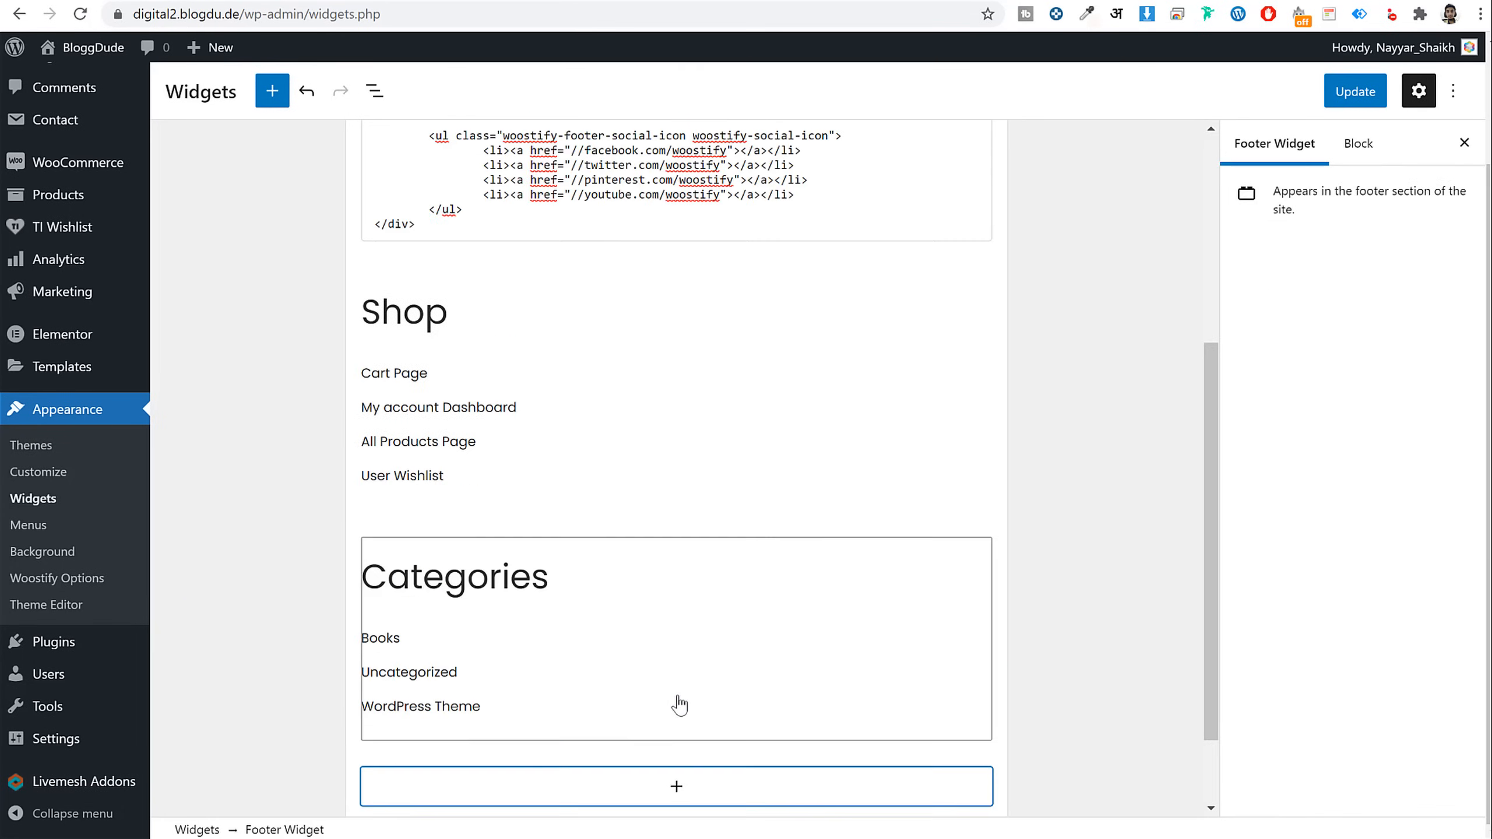
click(673, 786)
text(cust)
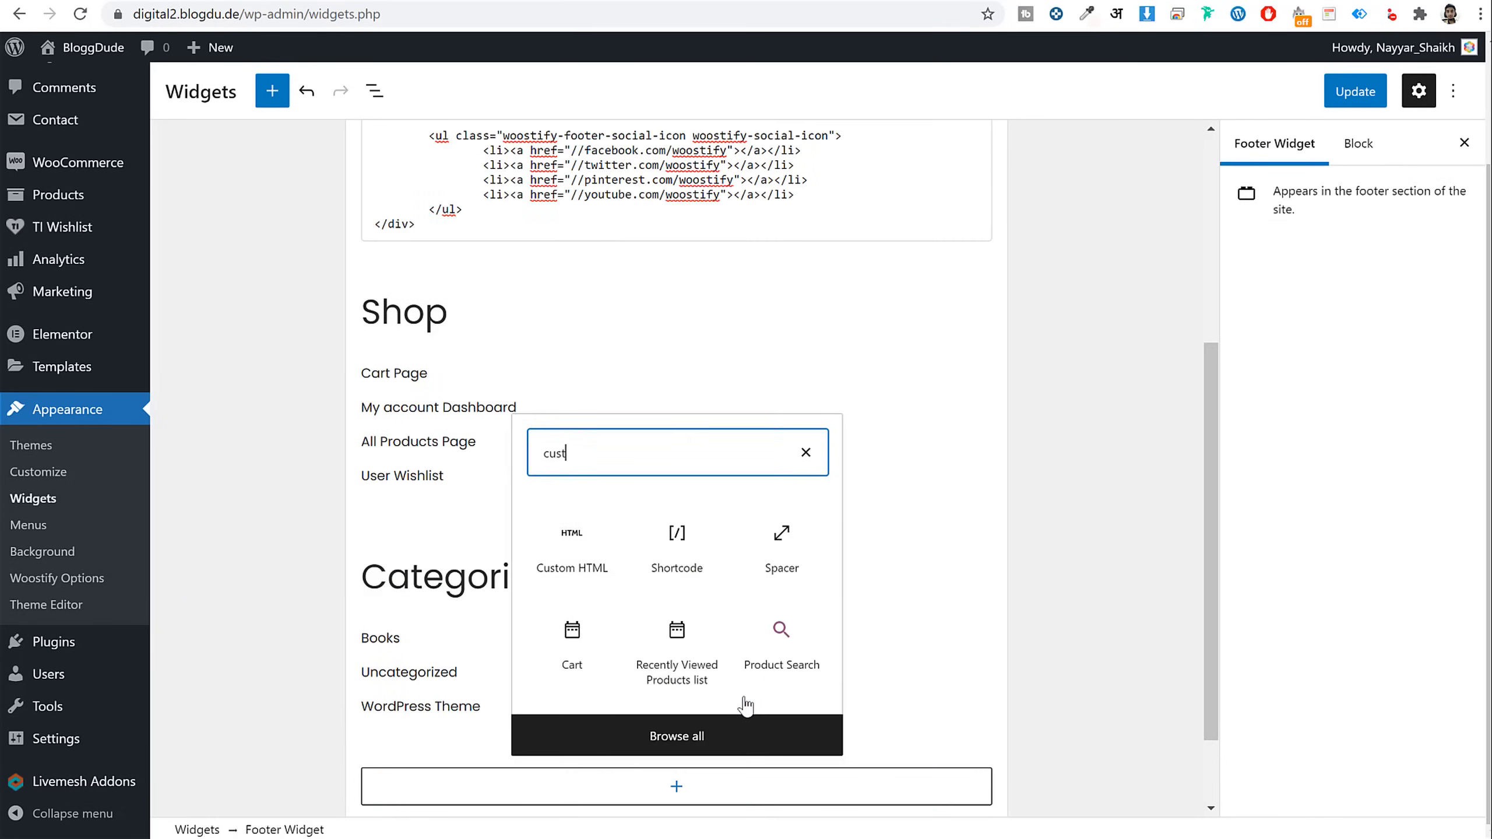
click(557, 579)
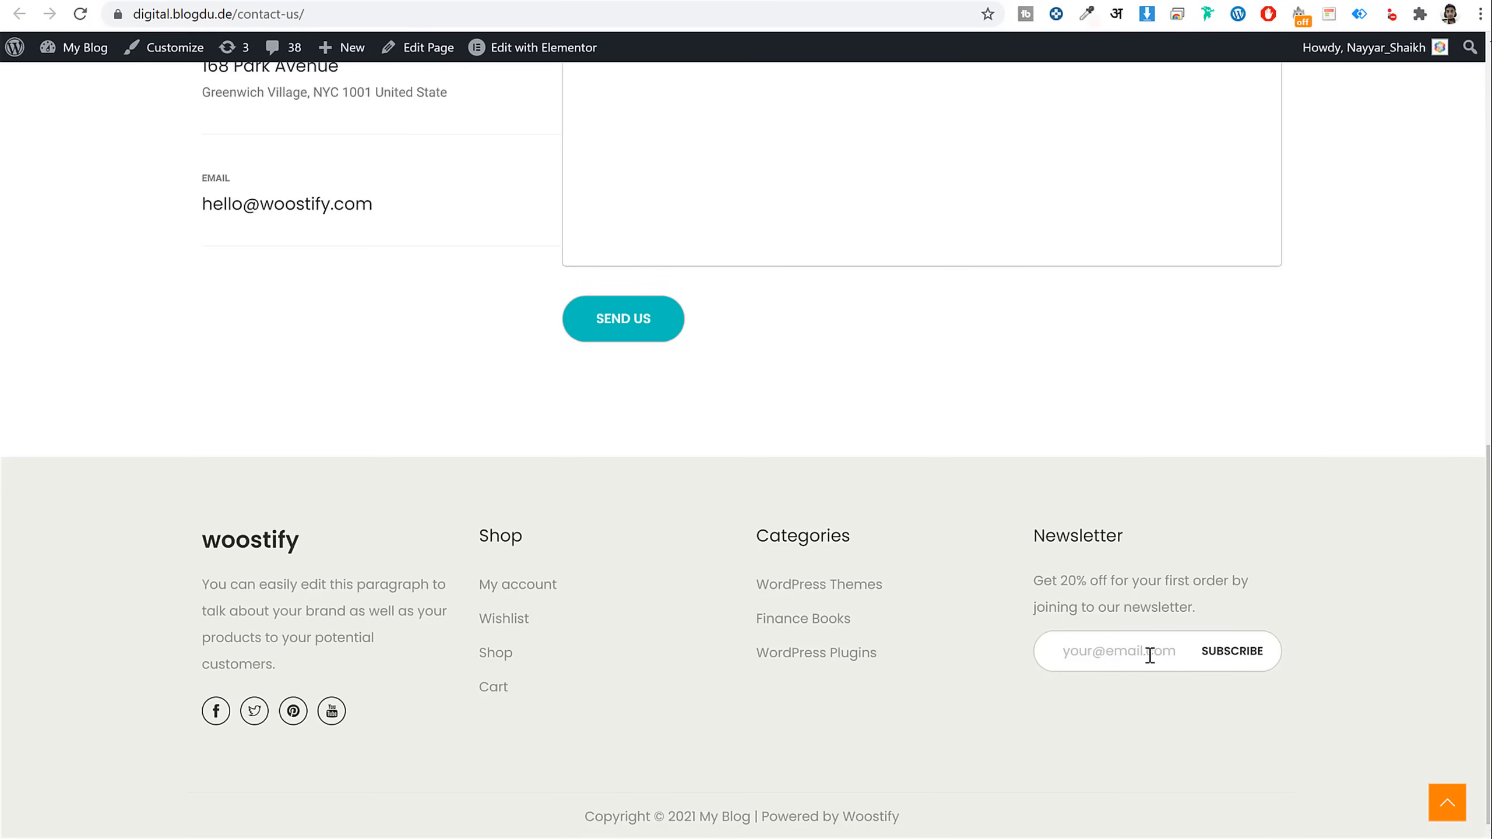
scroll(889, 445, up, 5)
scroll(630, 426, up, 2)
scroll(630, 427, down, 8)
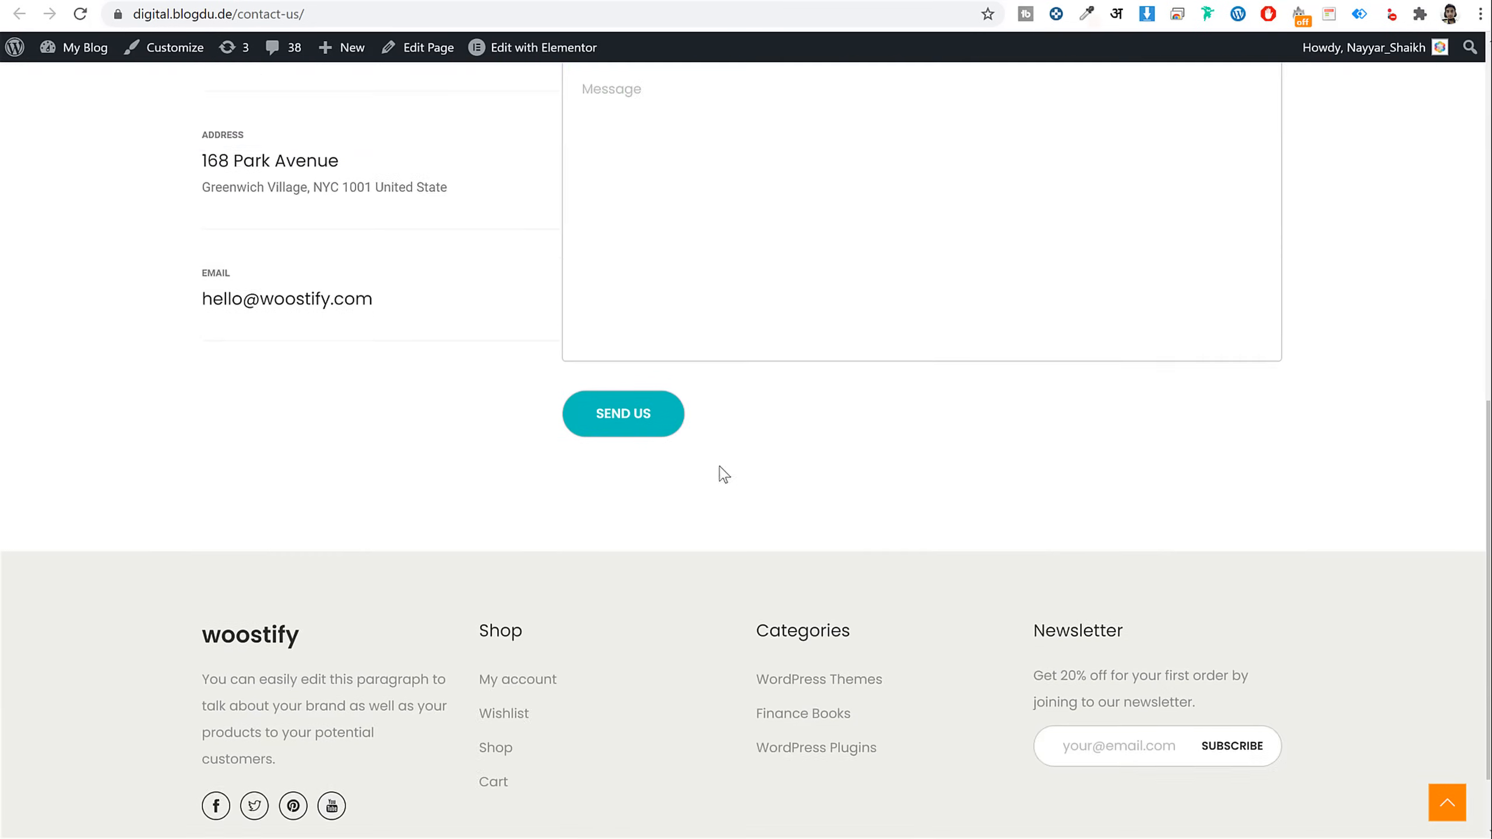
click(548, 0)
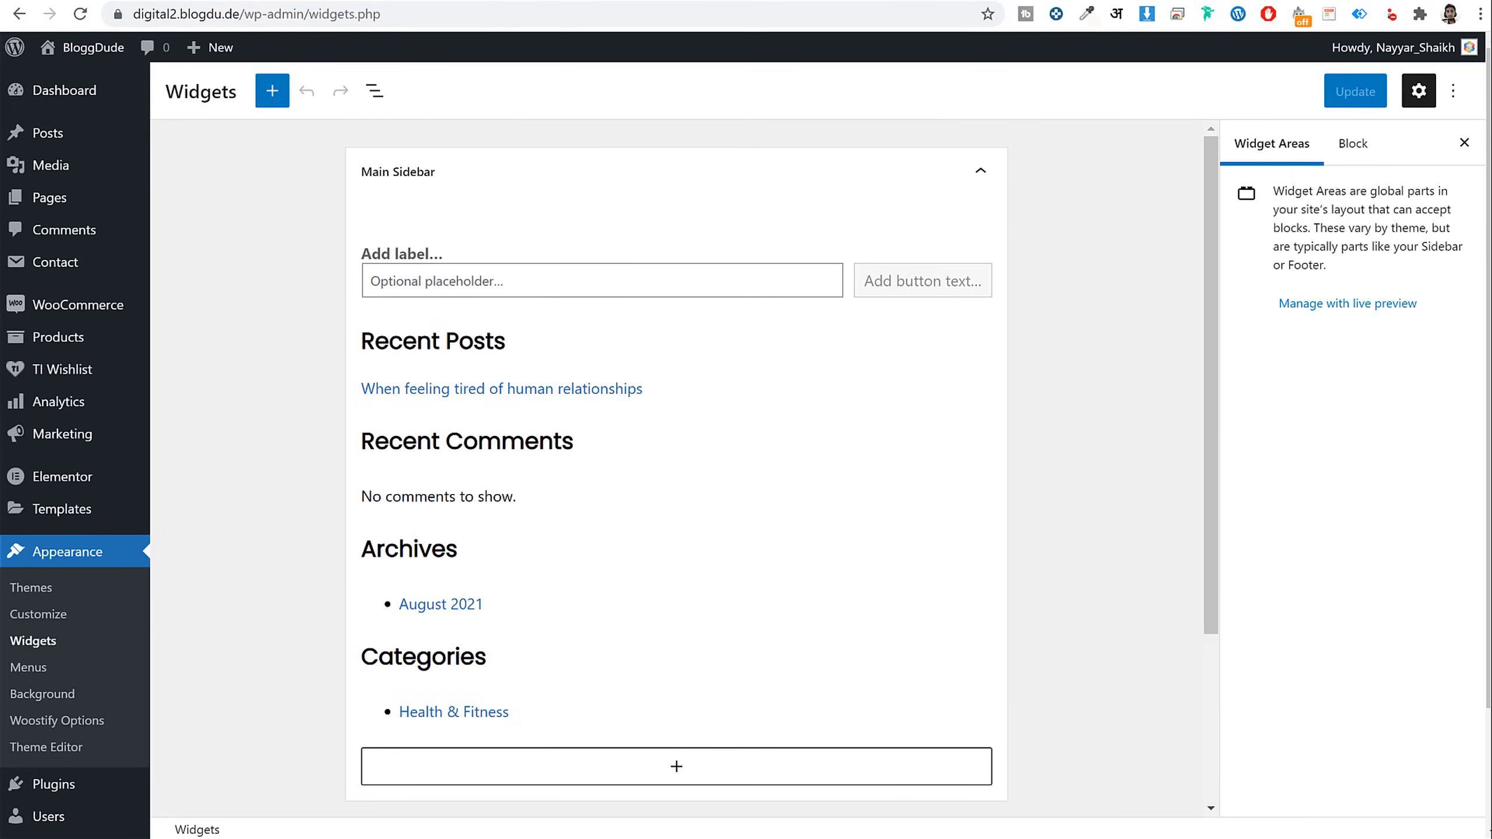
Create and save a new contact form named 'Footer Form'
click(65, 263)
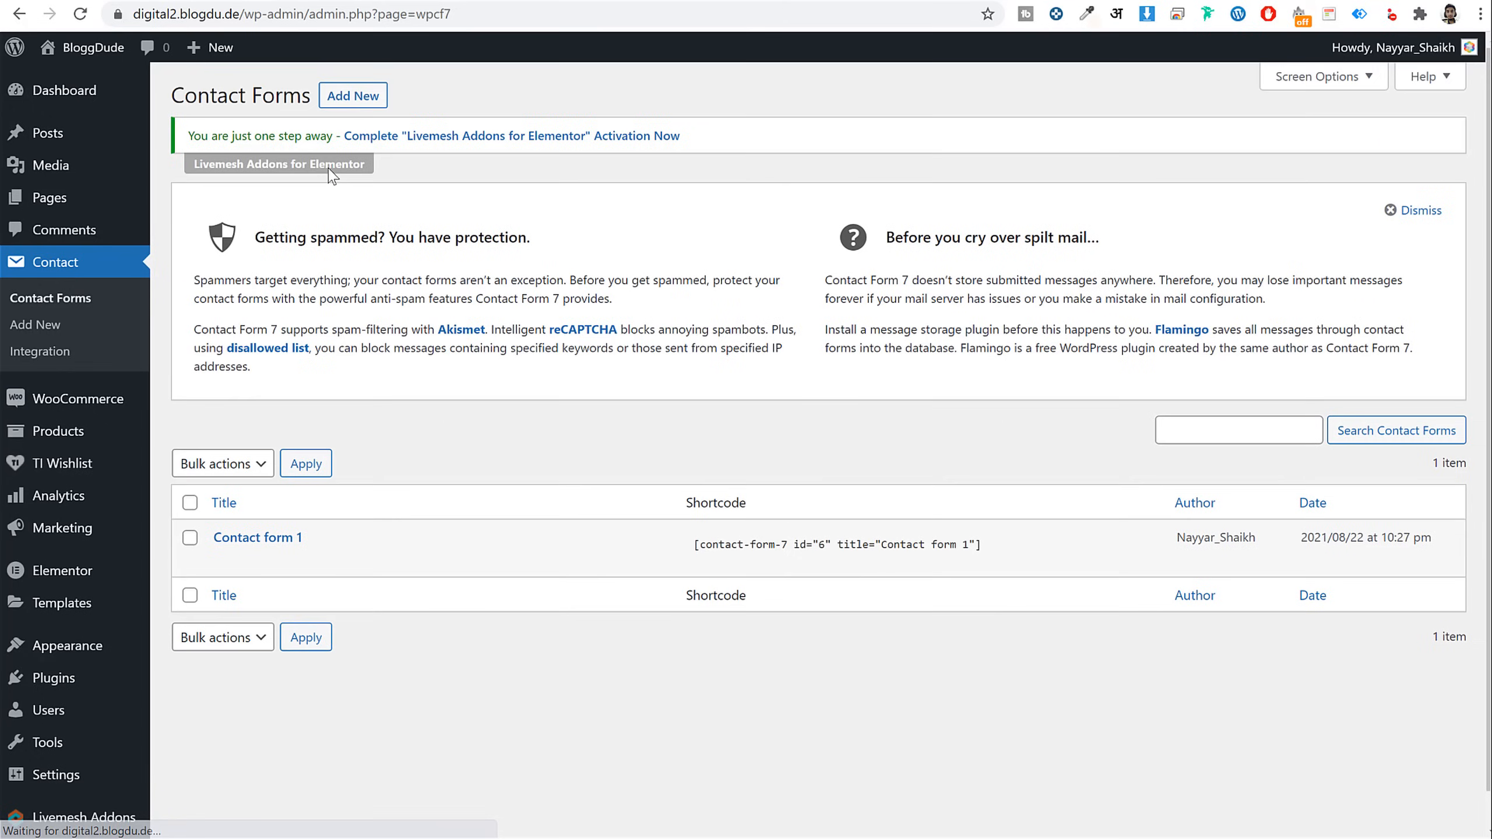
click(363, 99)
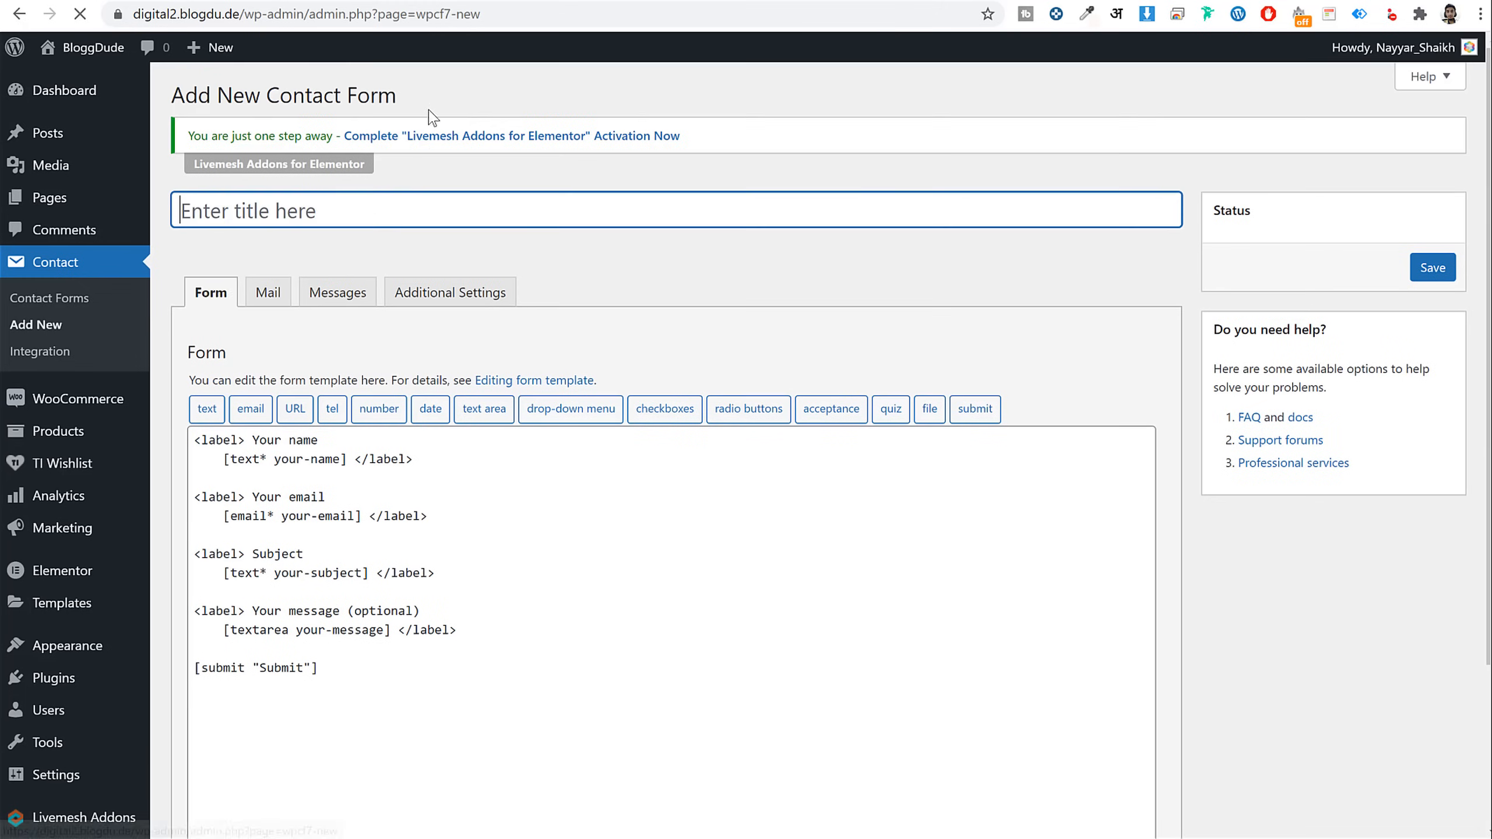
text(Footer F)
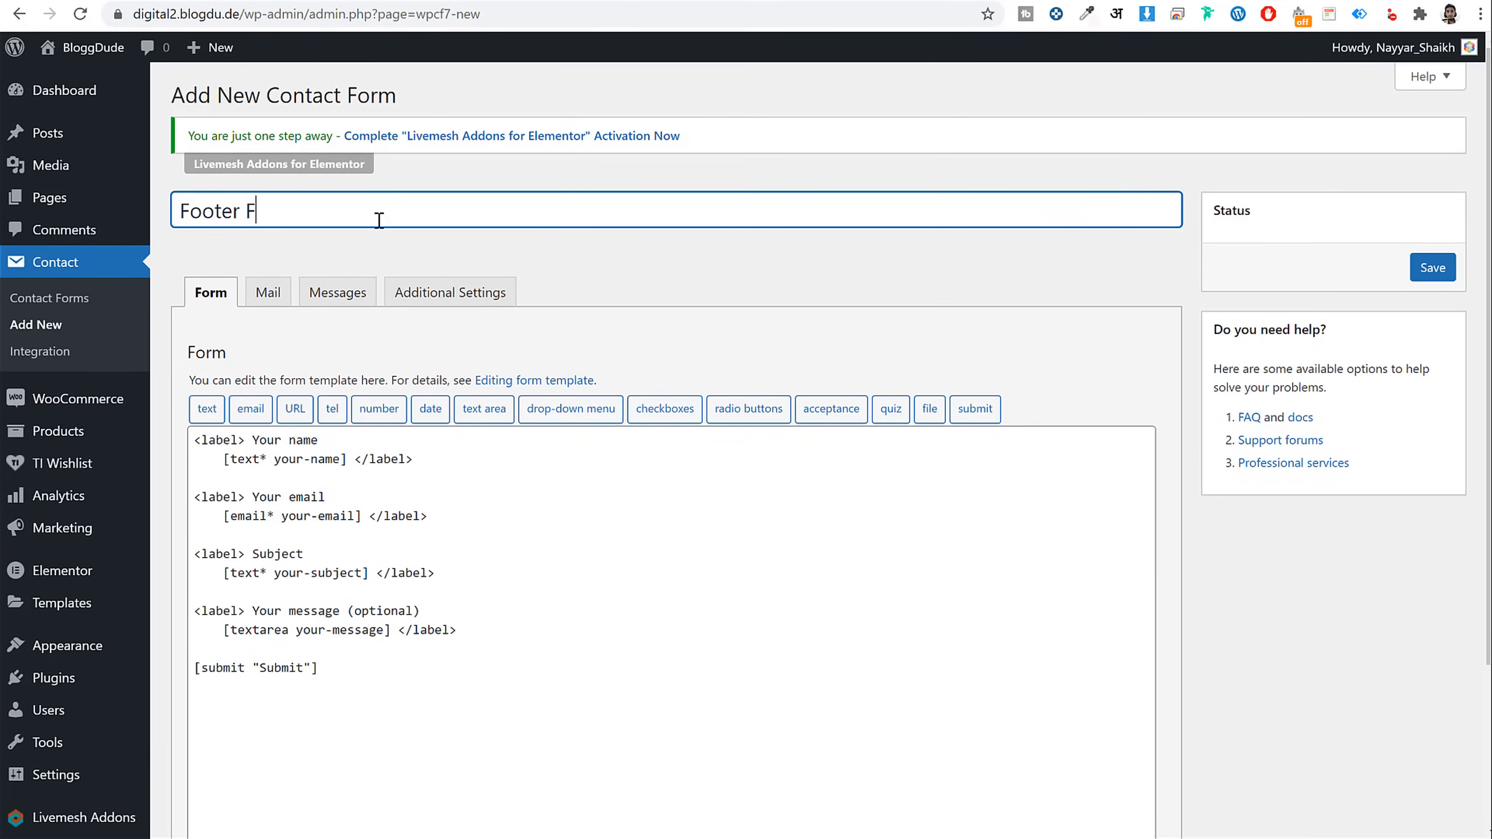
text(orm)
click(1433, 268)
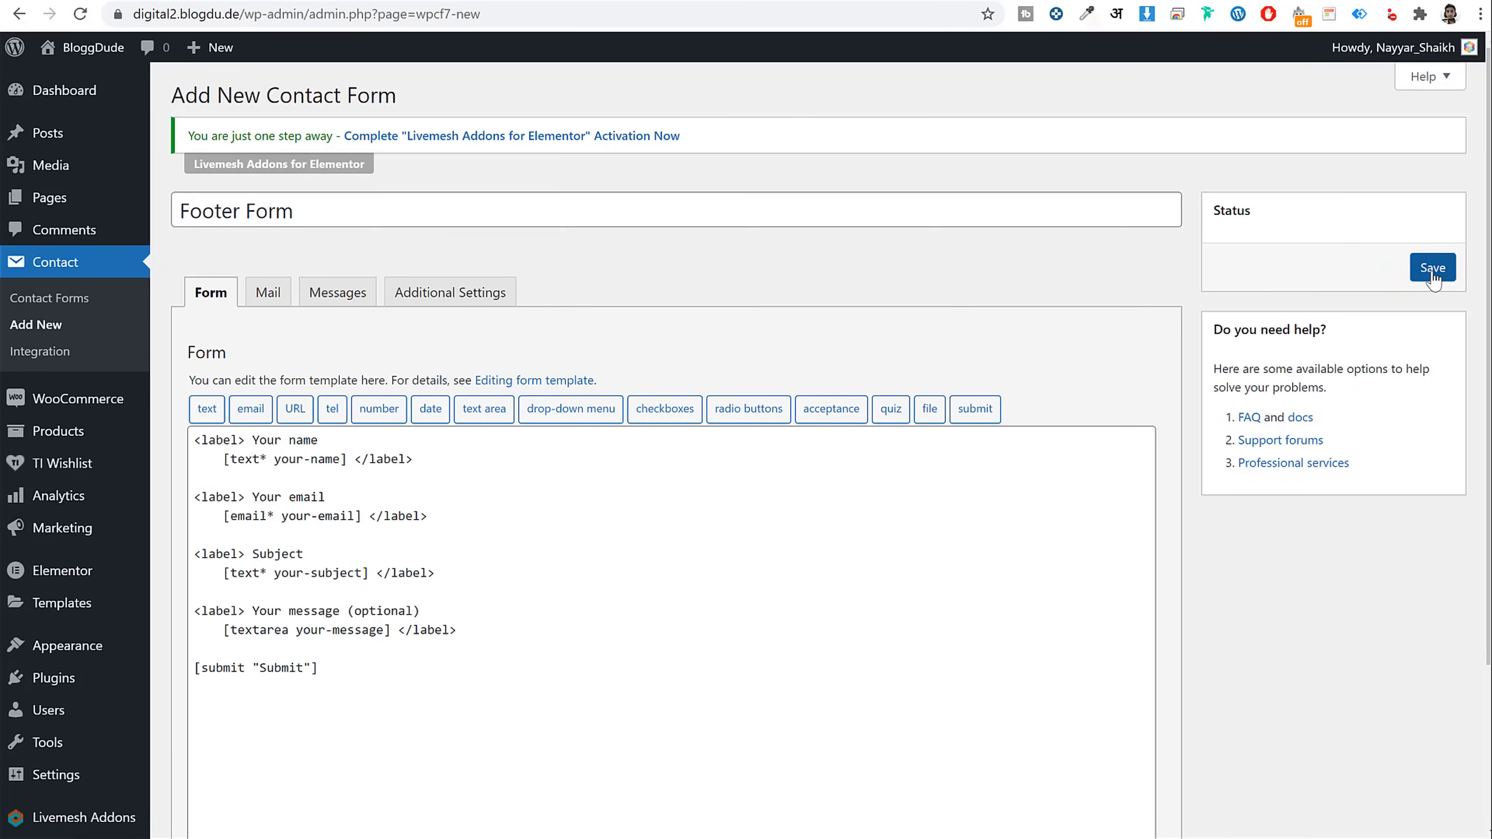
Replace the form template with the Footer Subscribe snippet code and save the form
key(alt+Tab)
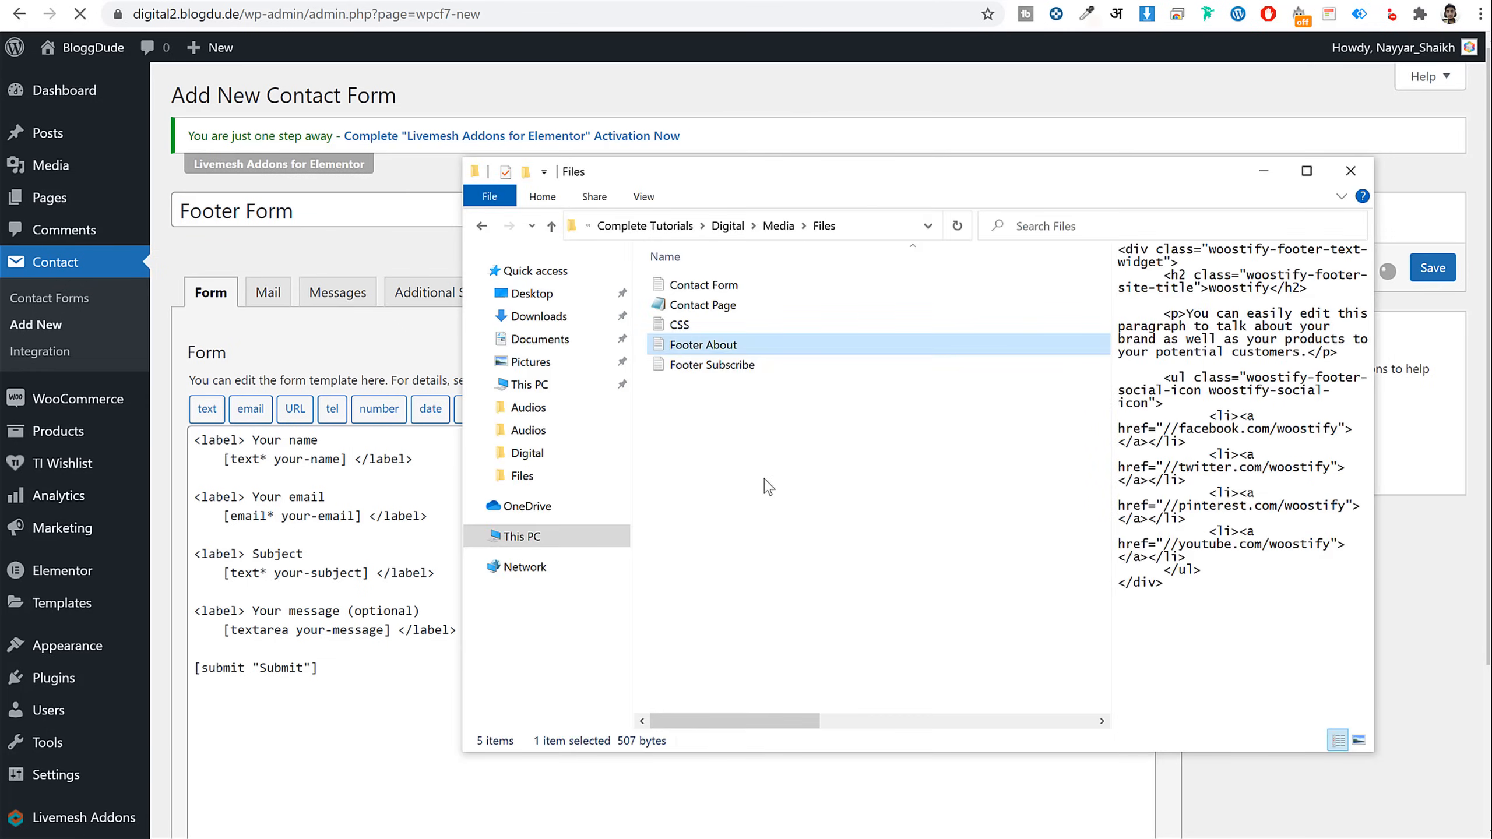
click(749, 365)
double_click(749, 365)
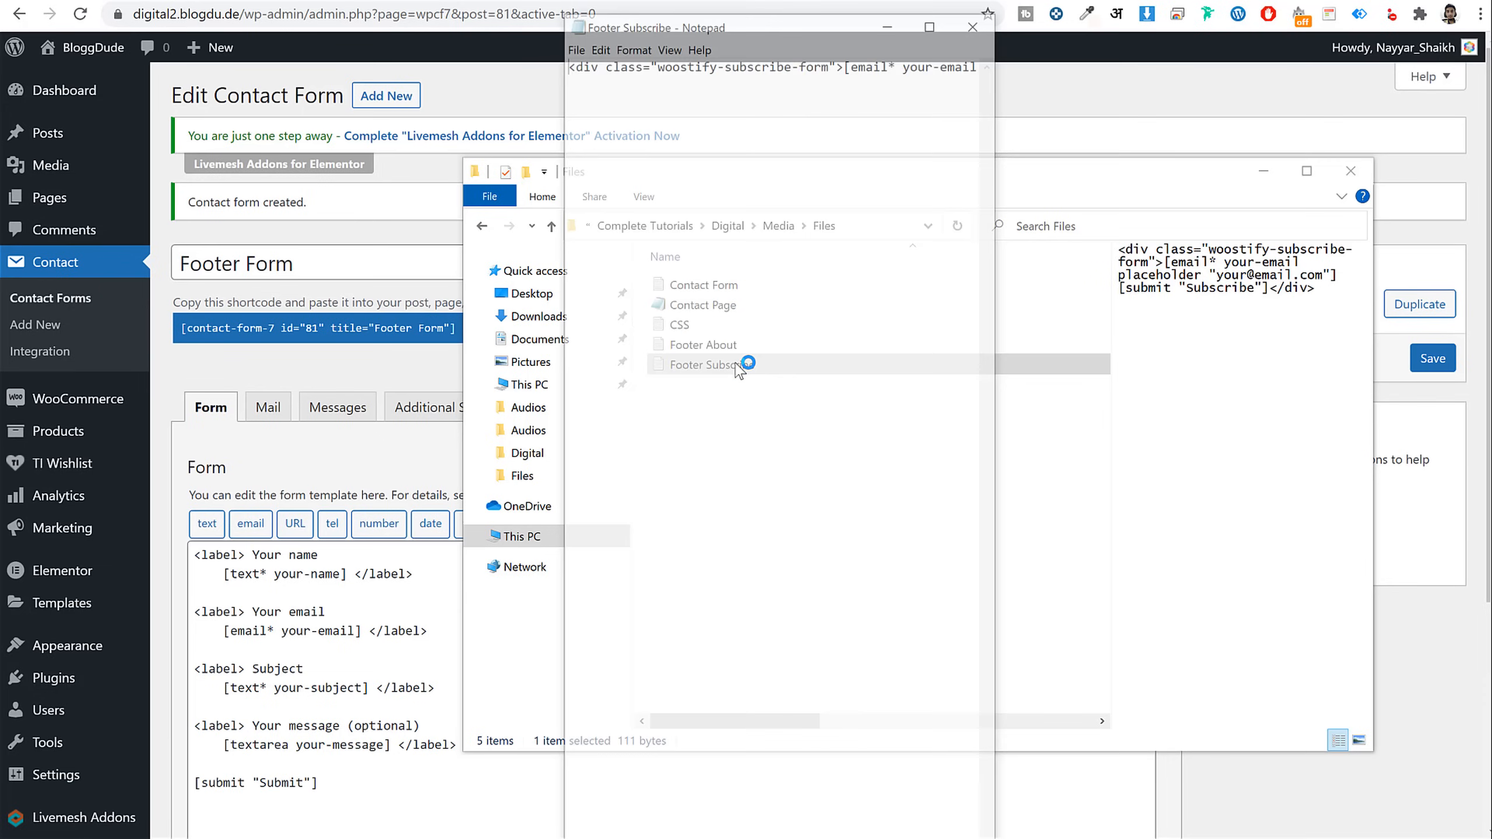
key(ctrl+a)
key(ctrl+c)
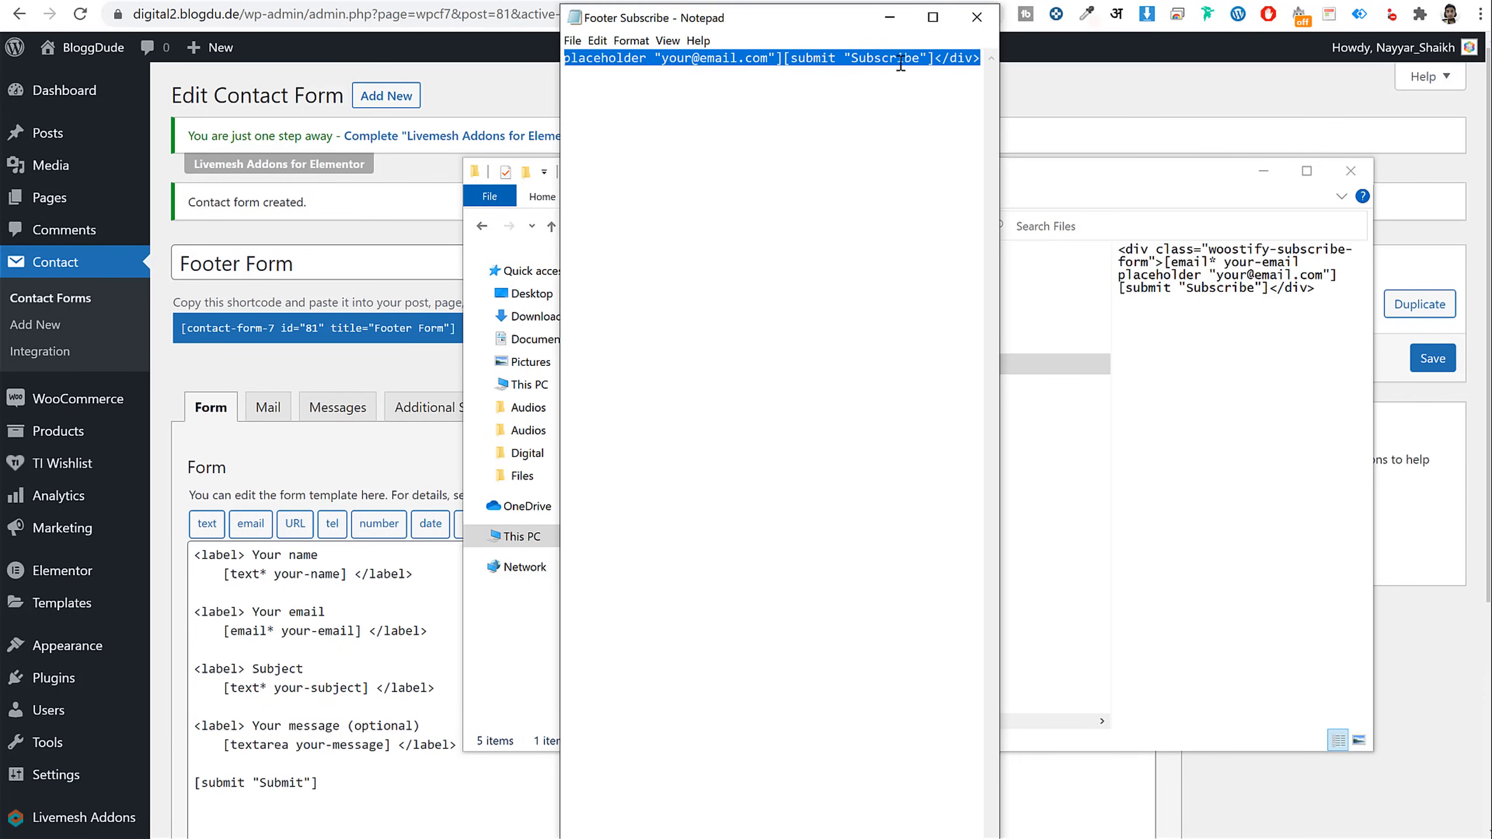
click(357, 674)
key(ctrl+a)
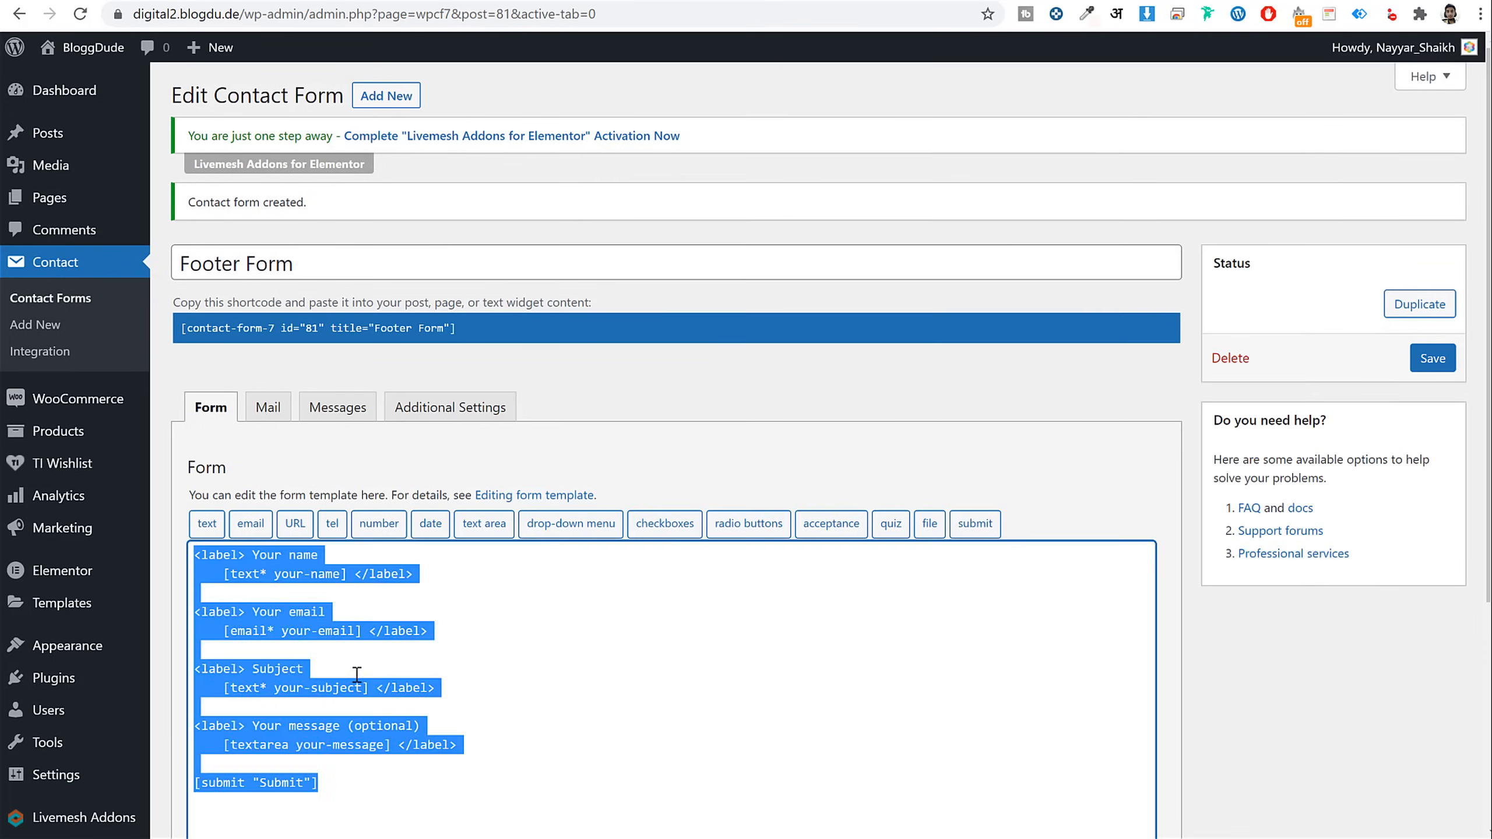
key(ctrl+v)
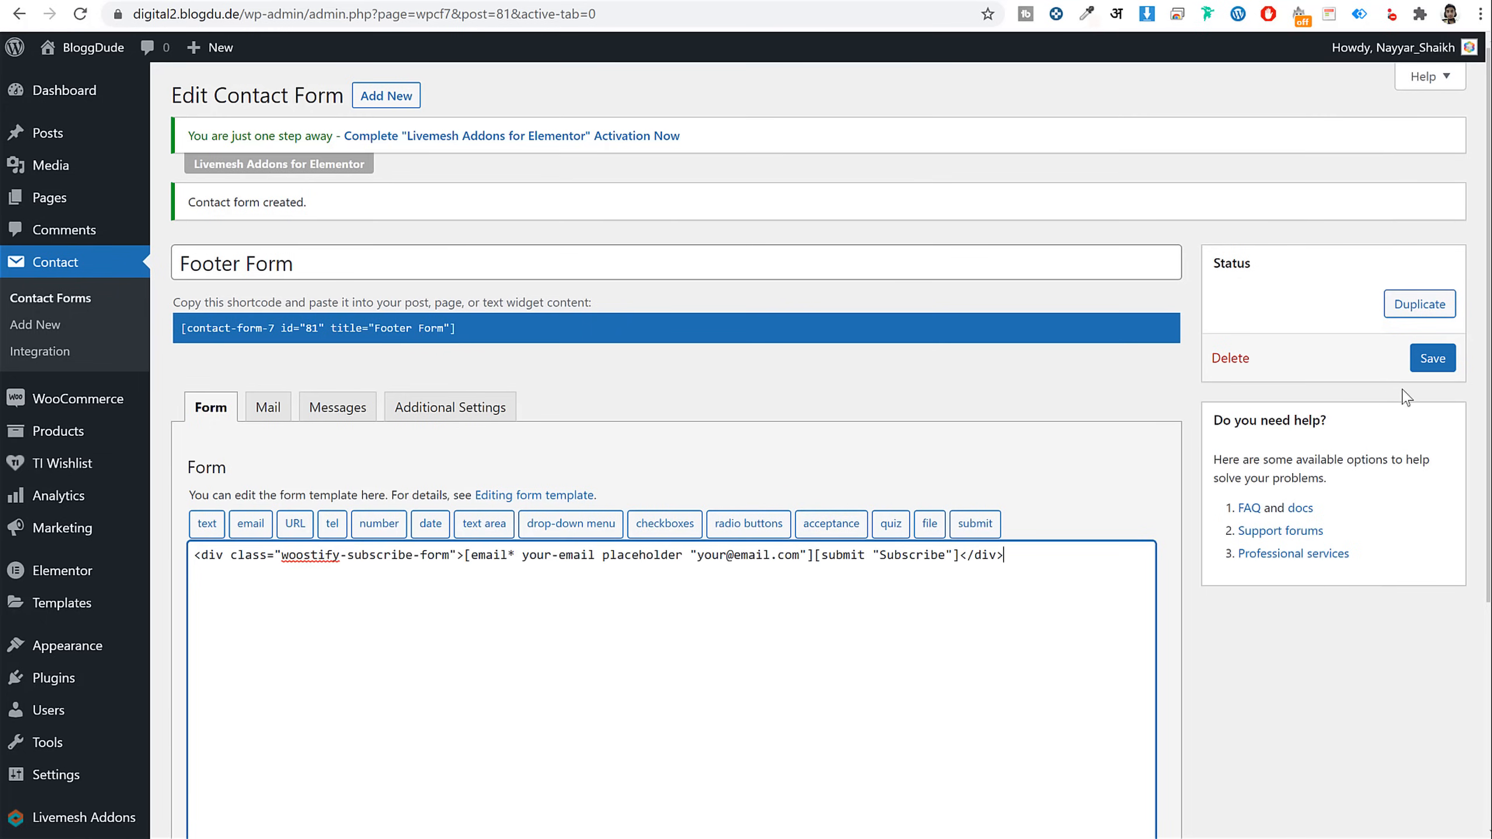
click(1432, 360)
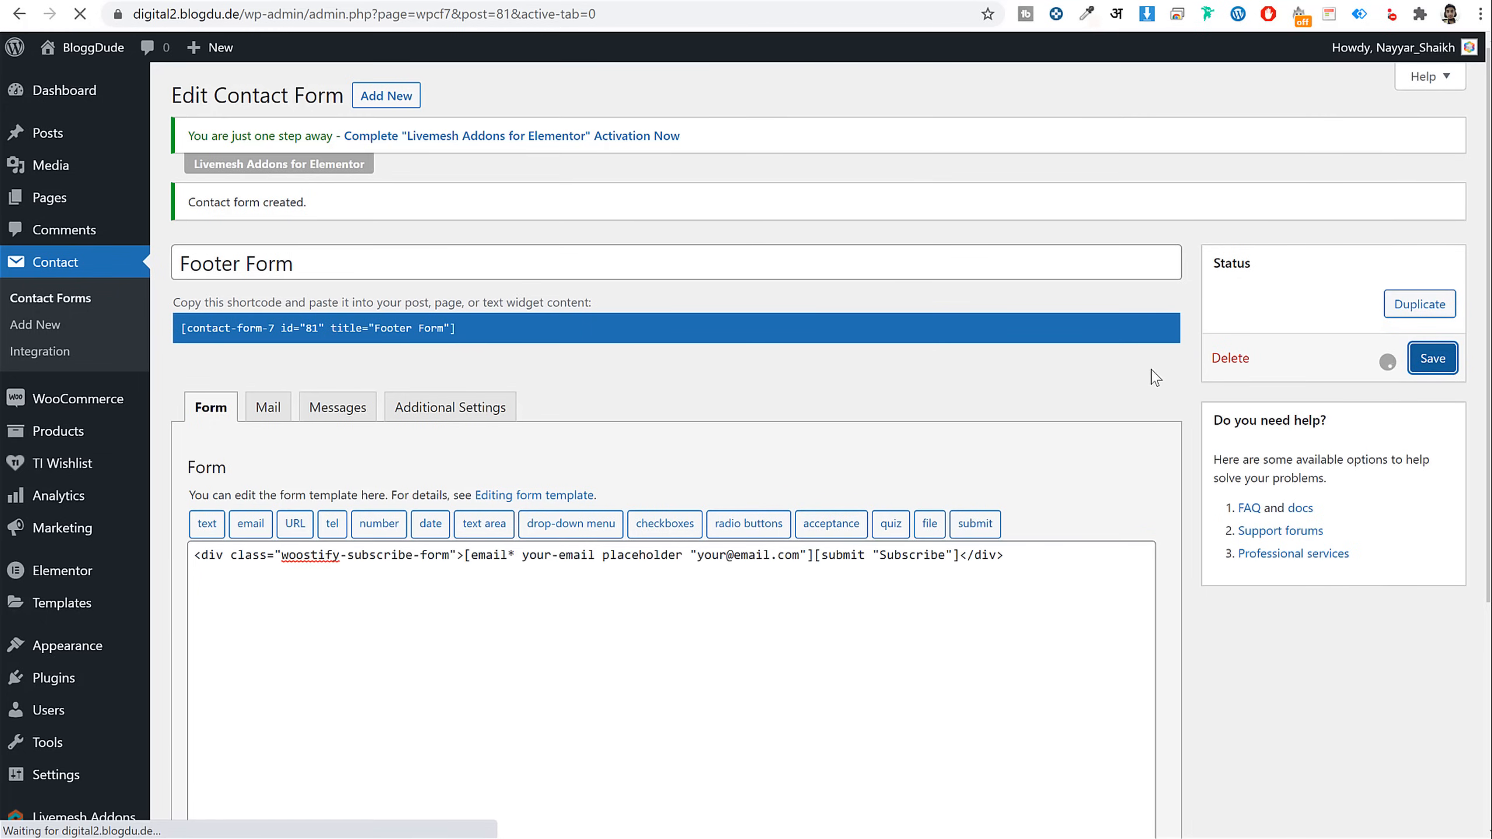
Copy the Footer Form shortcode
click(491, 329)
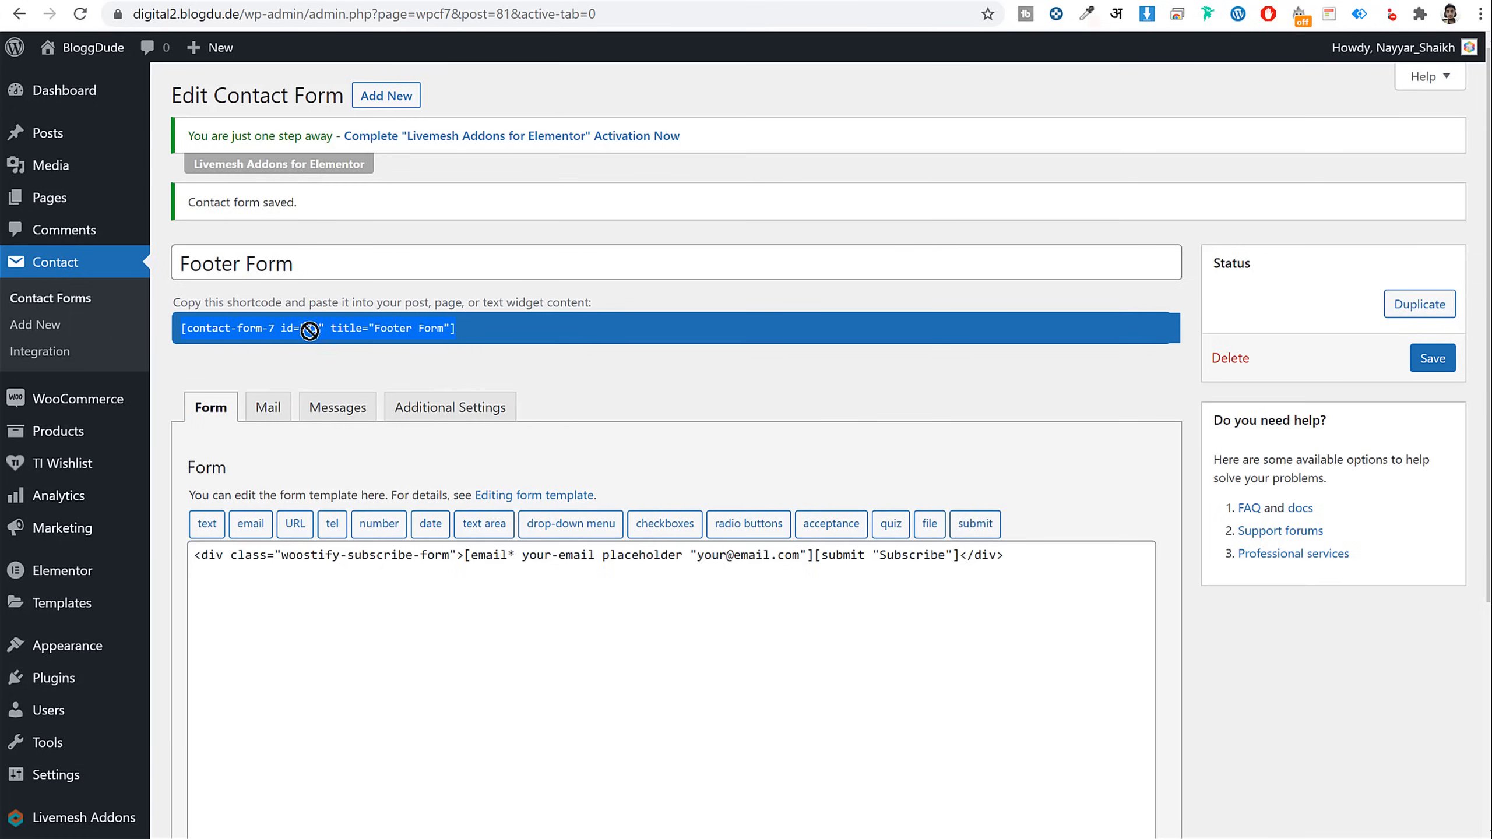
right_click(247, 327)
click(320, 337)
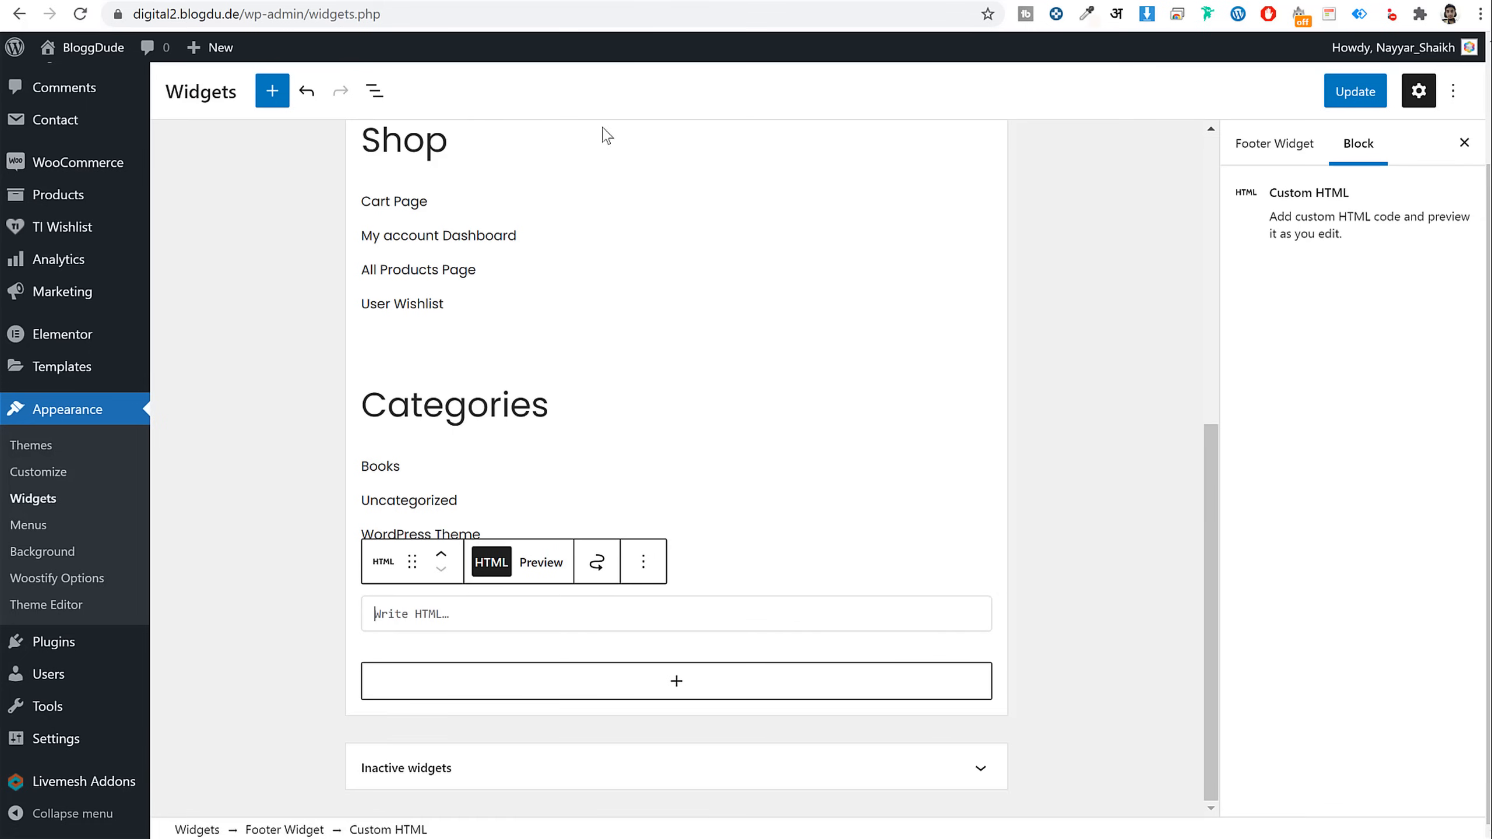
Paste the Footer Form shortcode and add the newsletter offer sentence in <p> tags above it
key(ctrl+v)
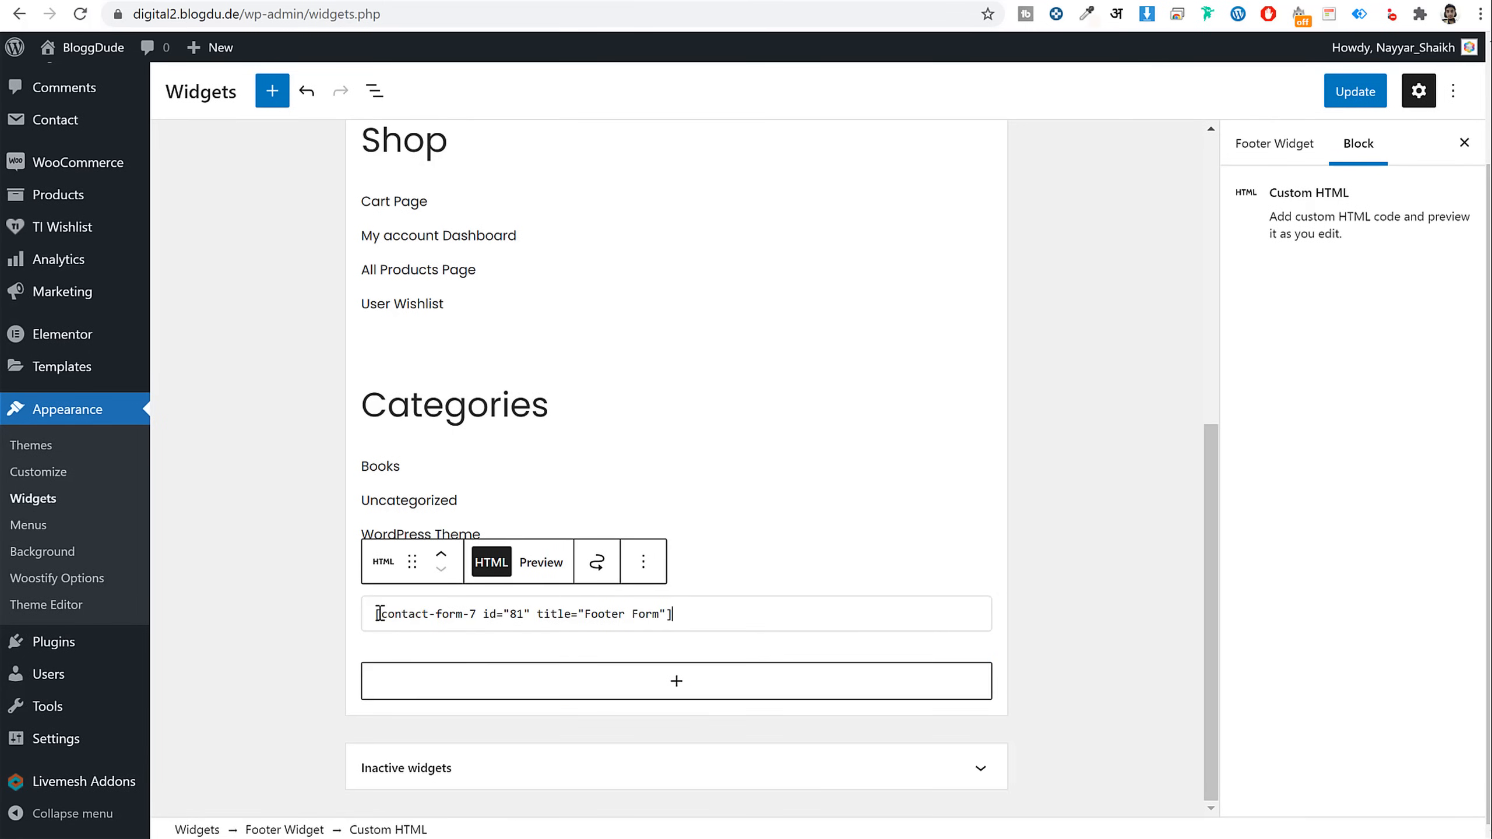
key(Return)
key(Return)
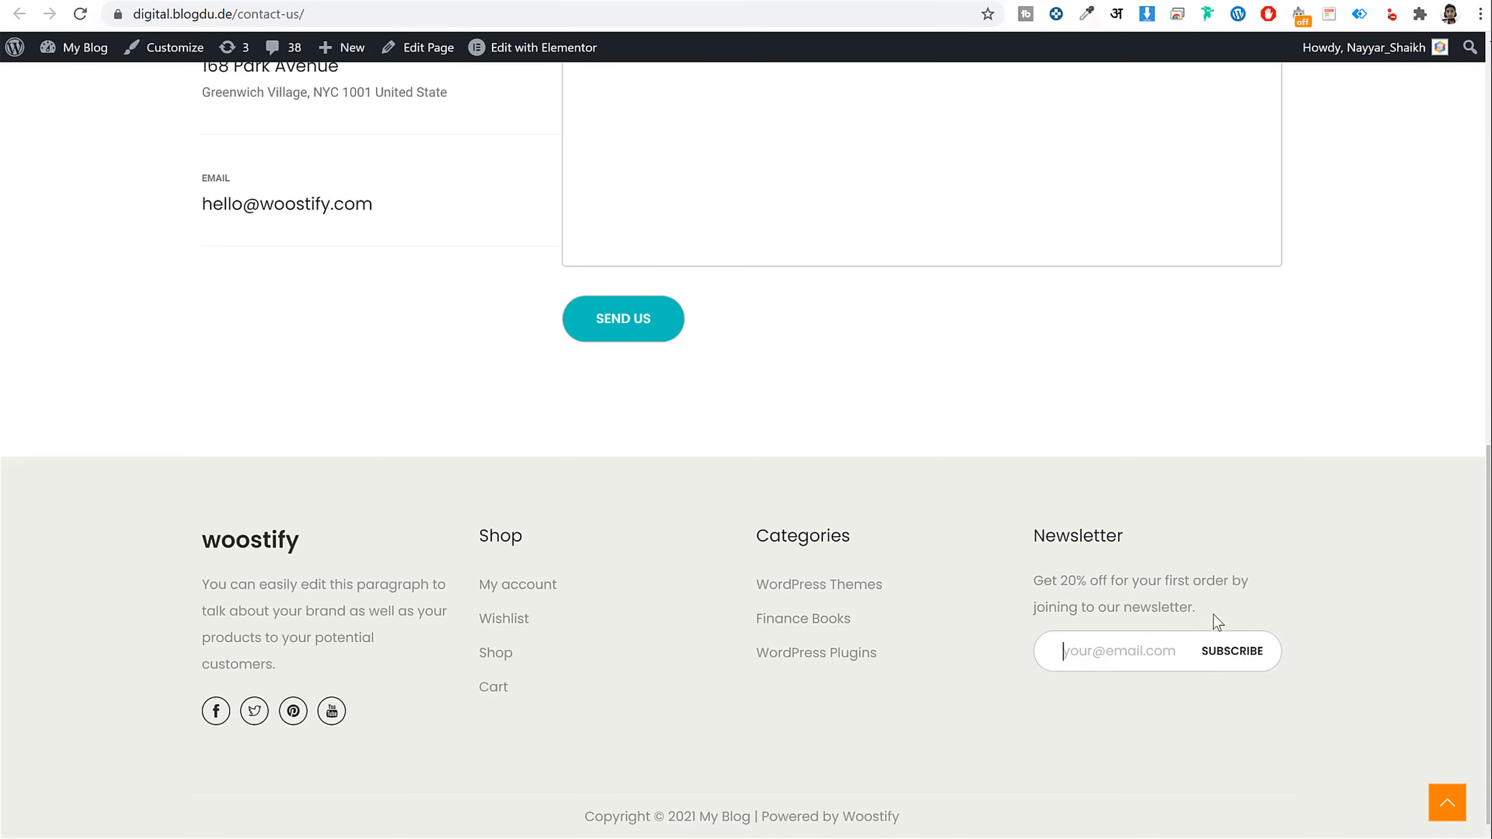
drag(1213, 616, 1032, 567)
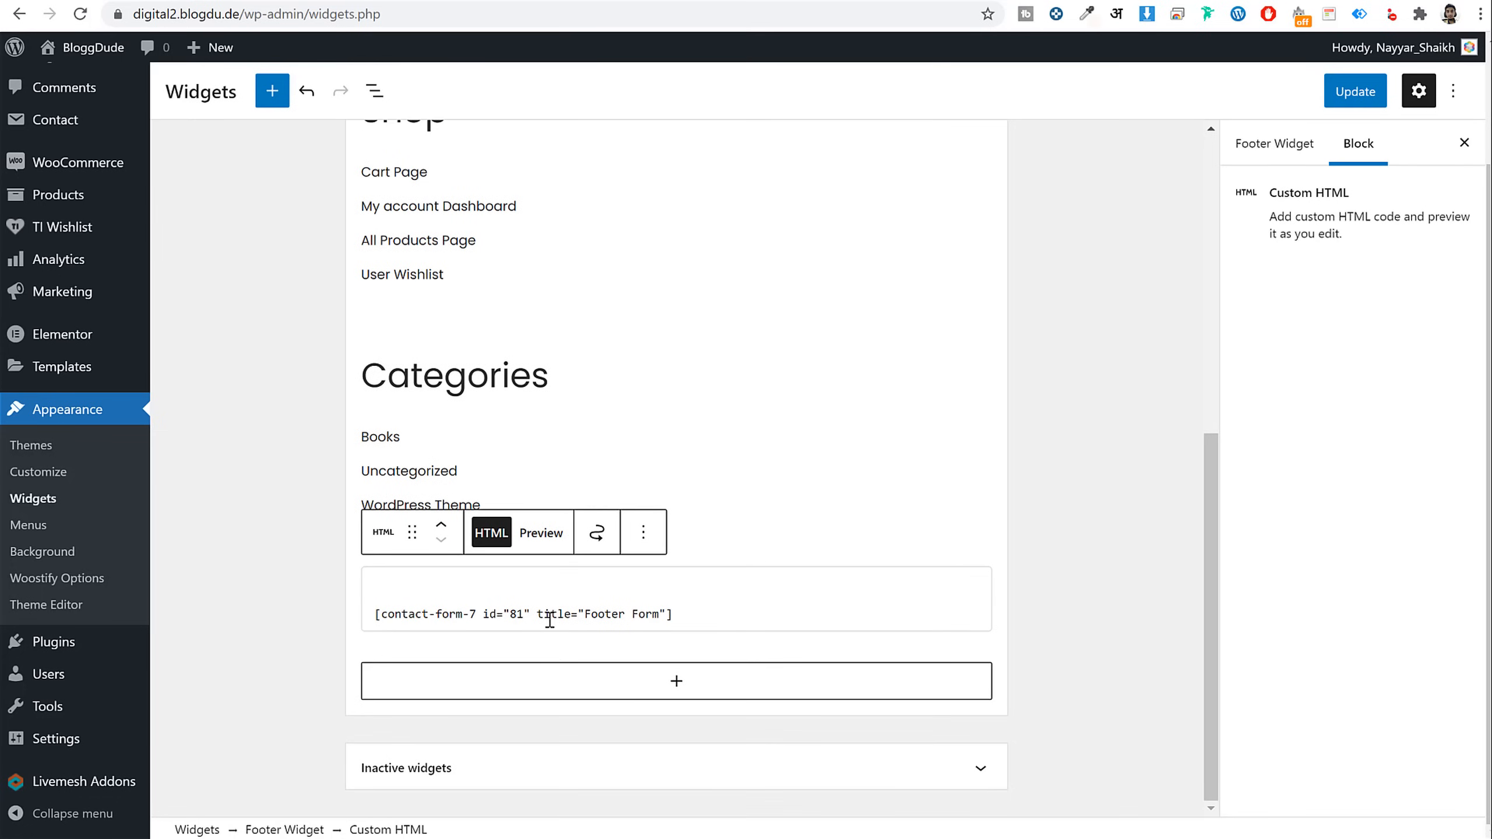
text(<)
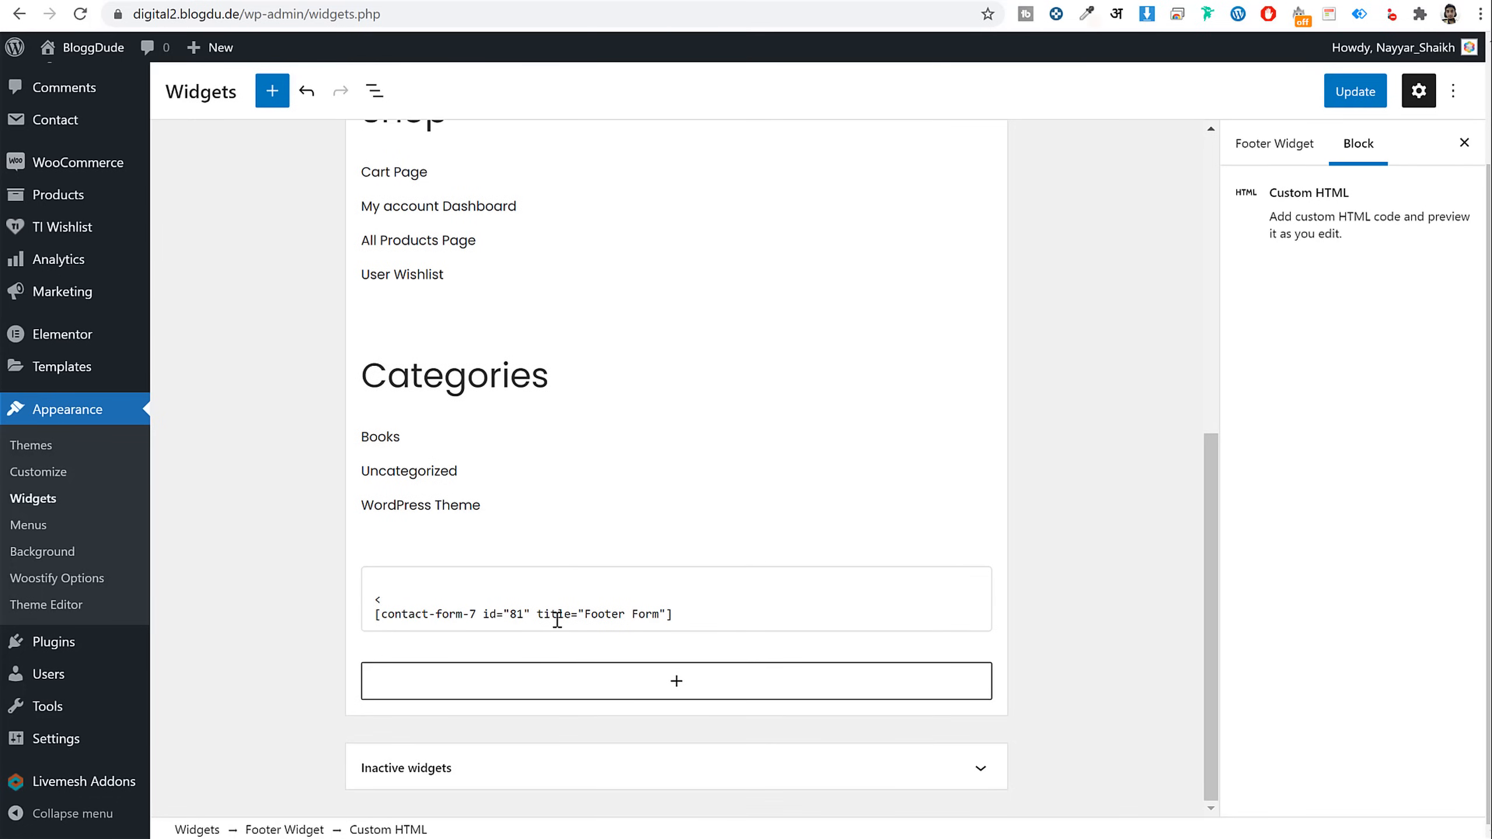
text(p>)
key(ctrl+v)
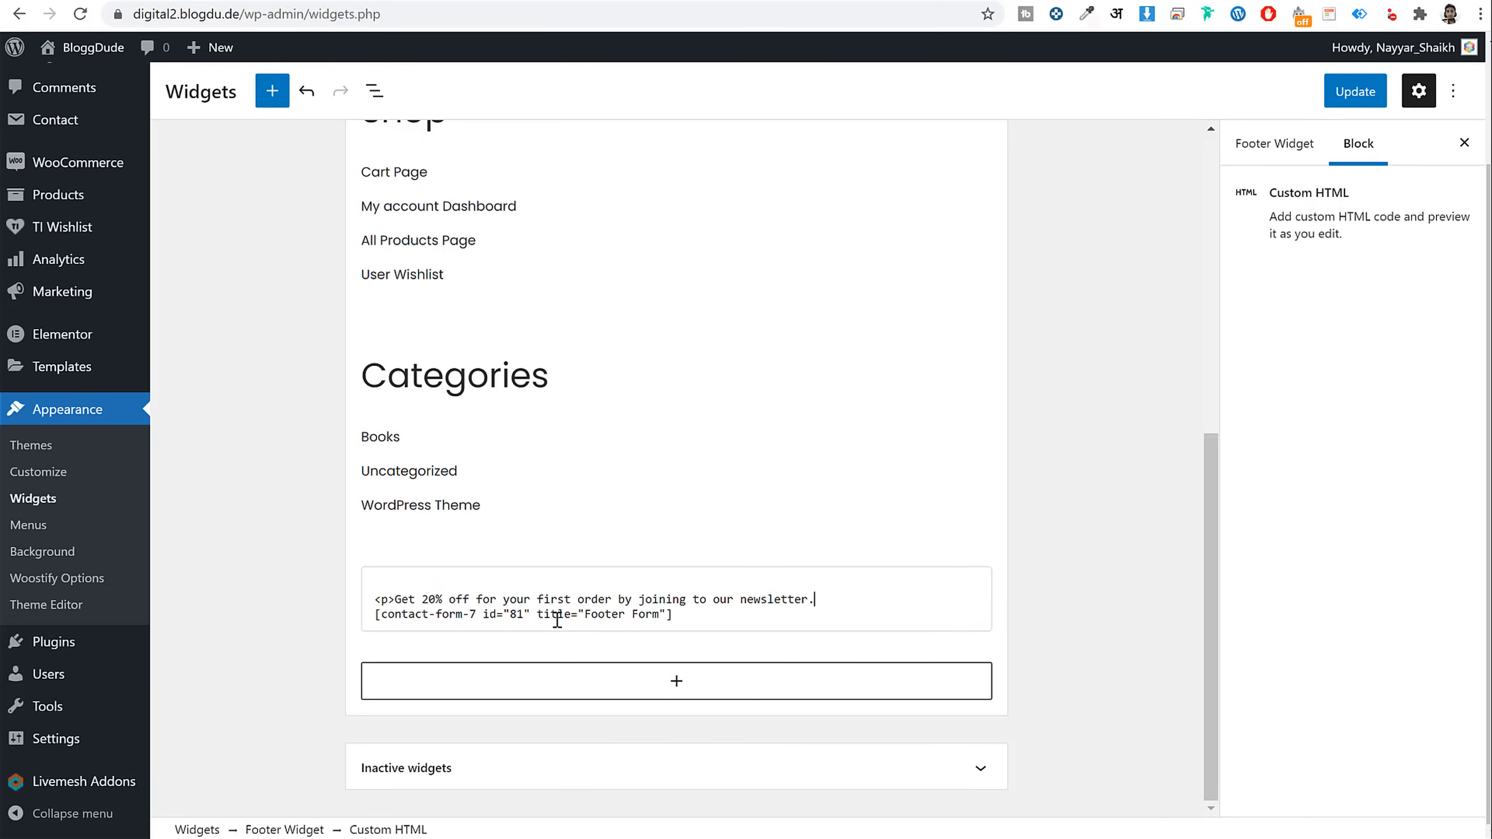
text(/p>)
key(Down)
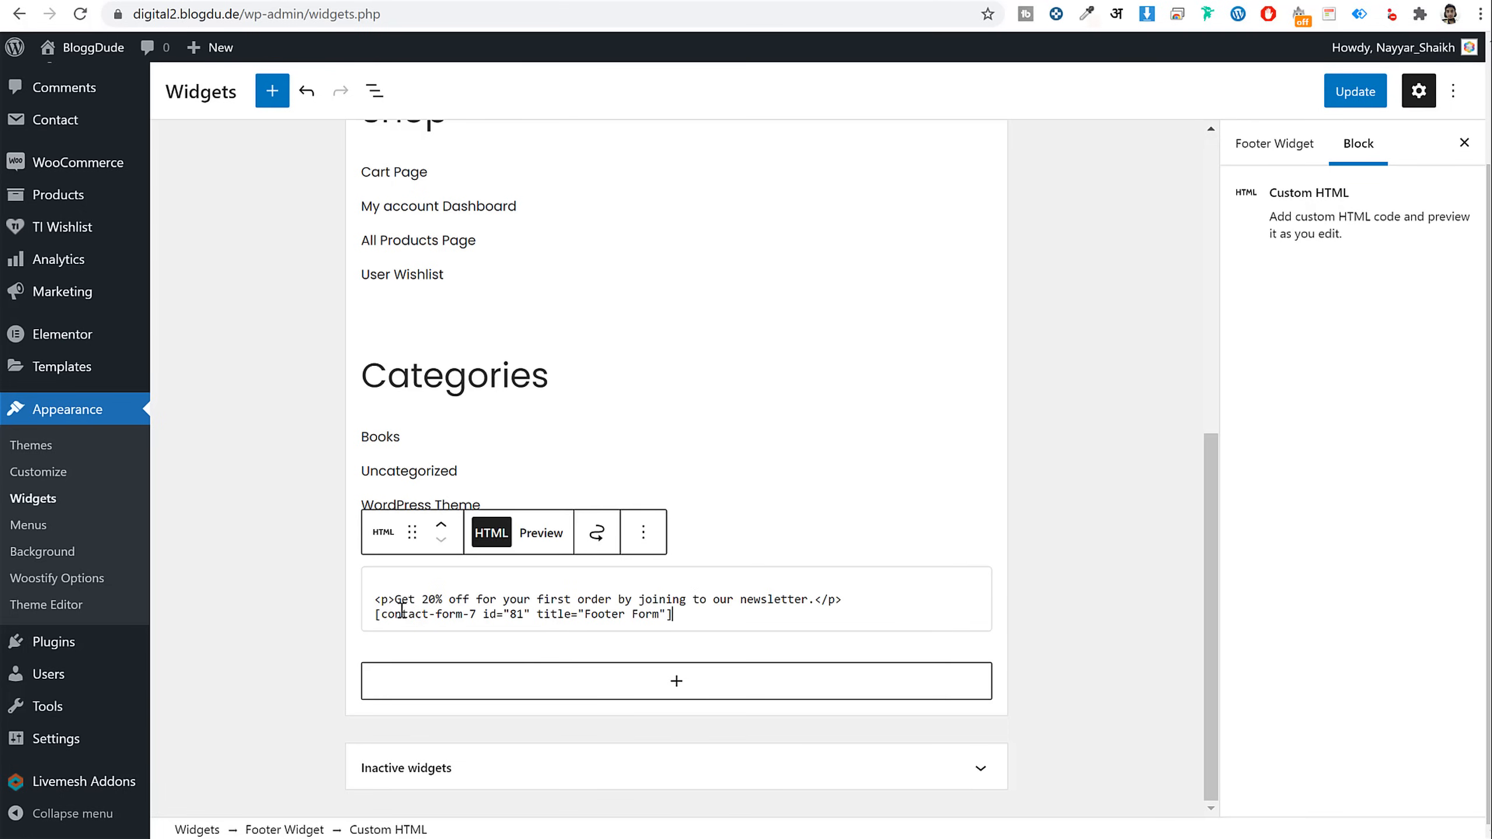
drag(396, 600, 372, 598)
drag(844, 600, 809, 604)
Switch the live page from the device toolbar back to the desktop layout
click(405, 583)
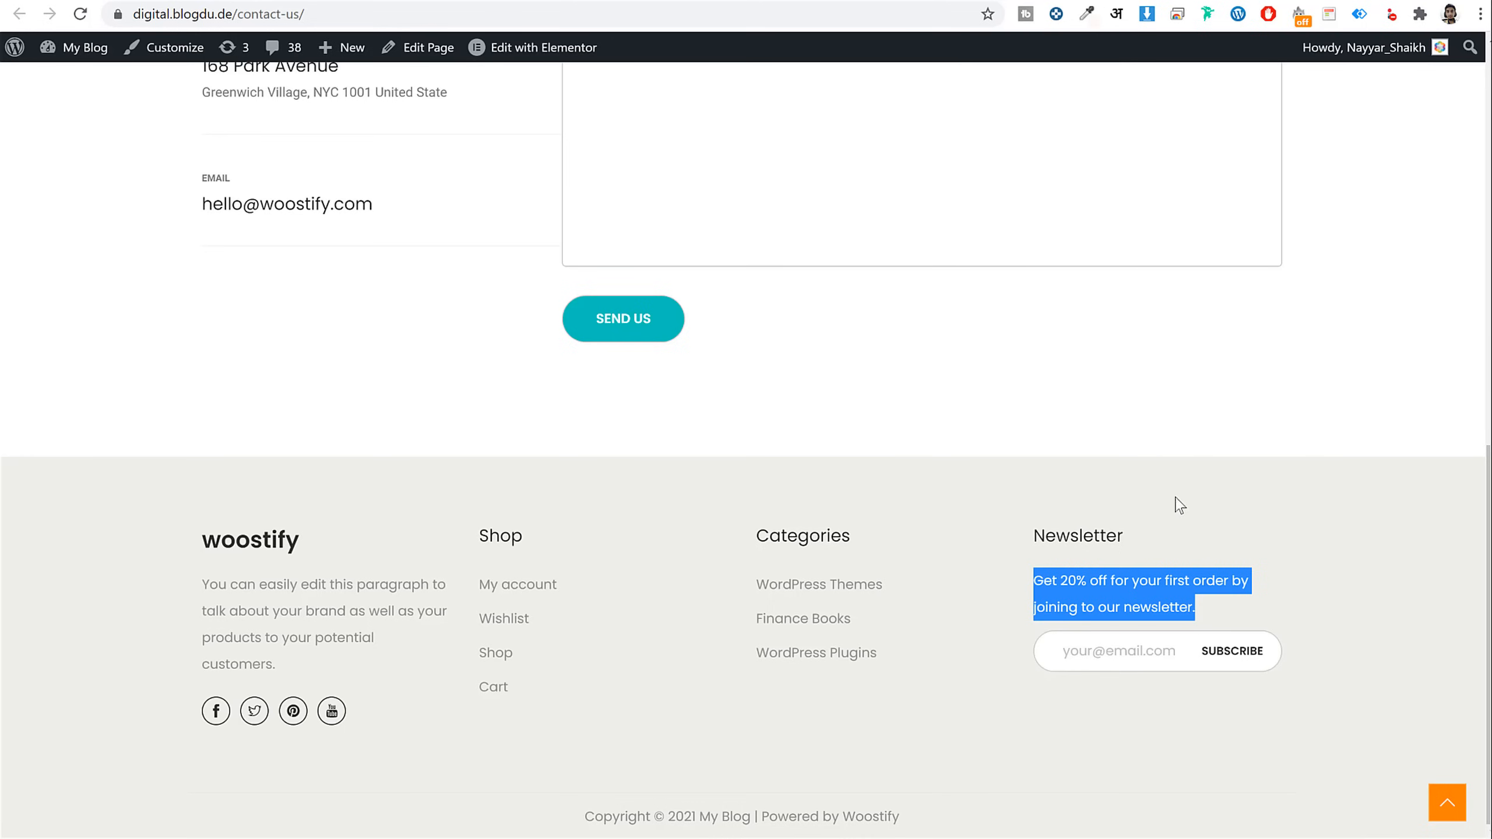
click(1062, 532)
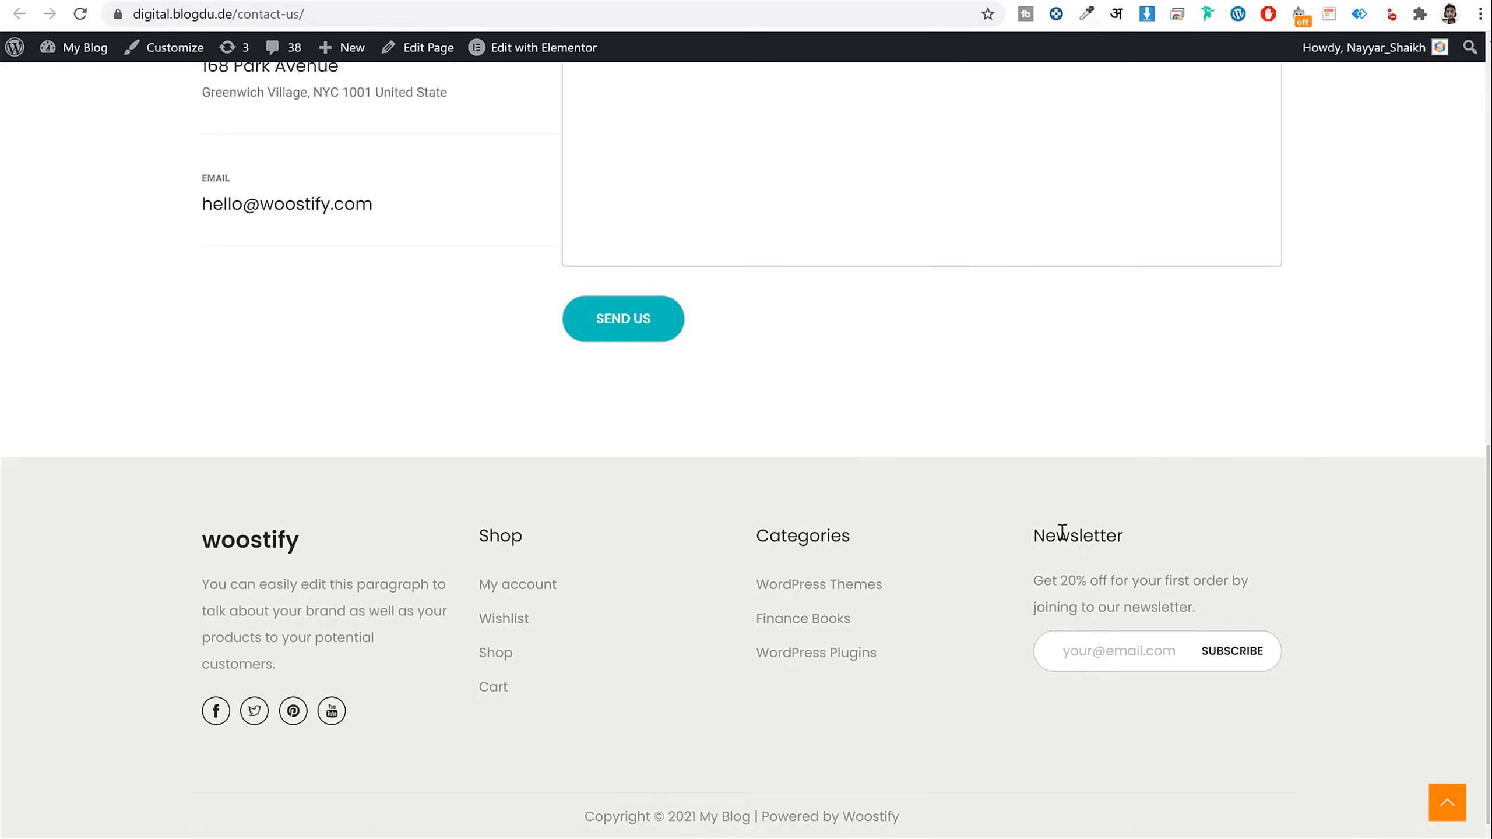
right_click(1065, 538)
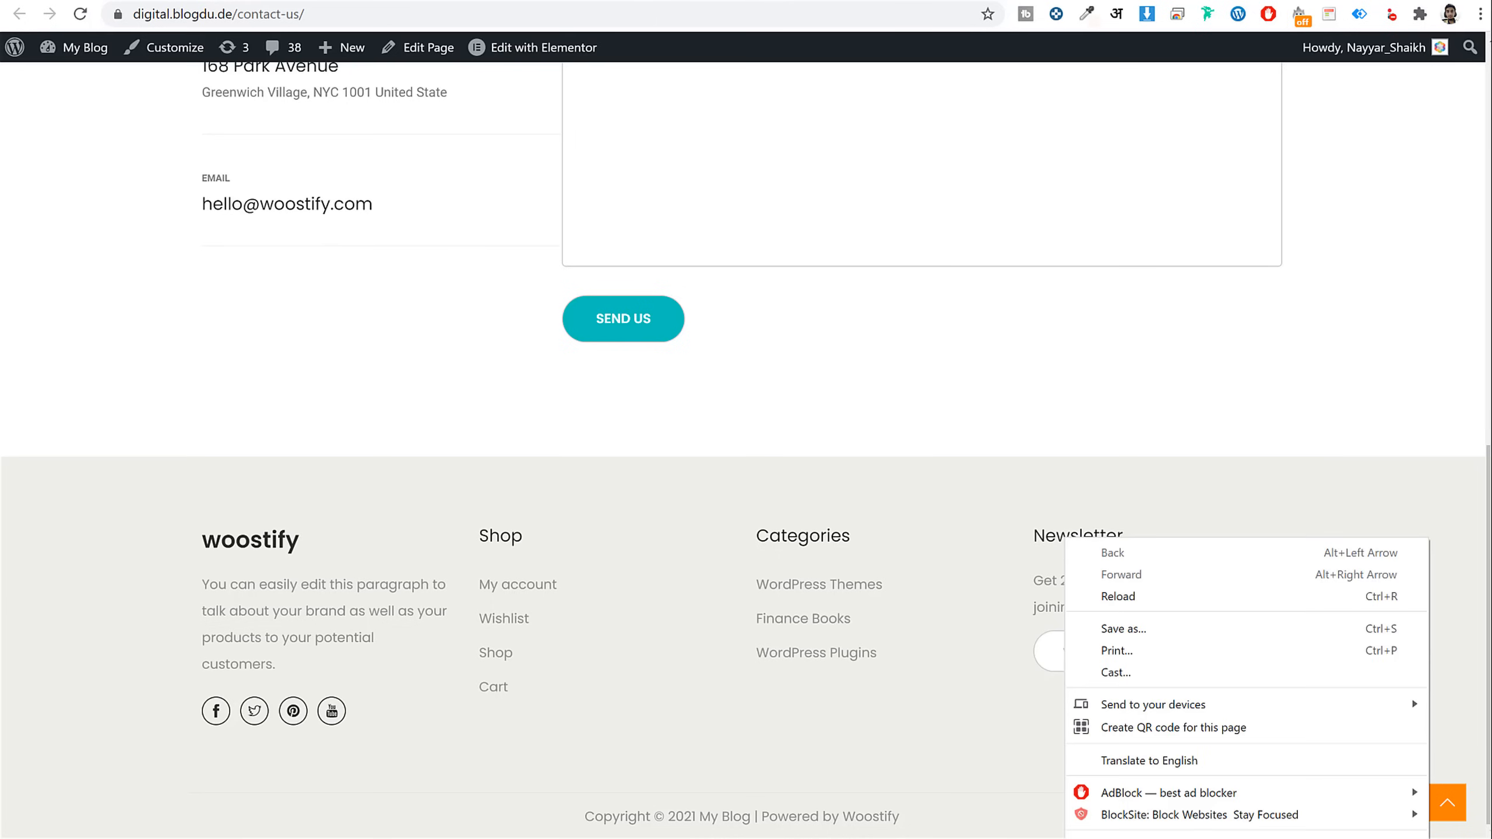
click(1116, 241)
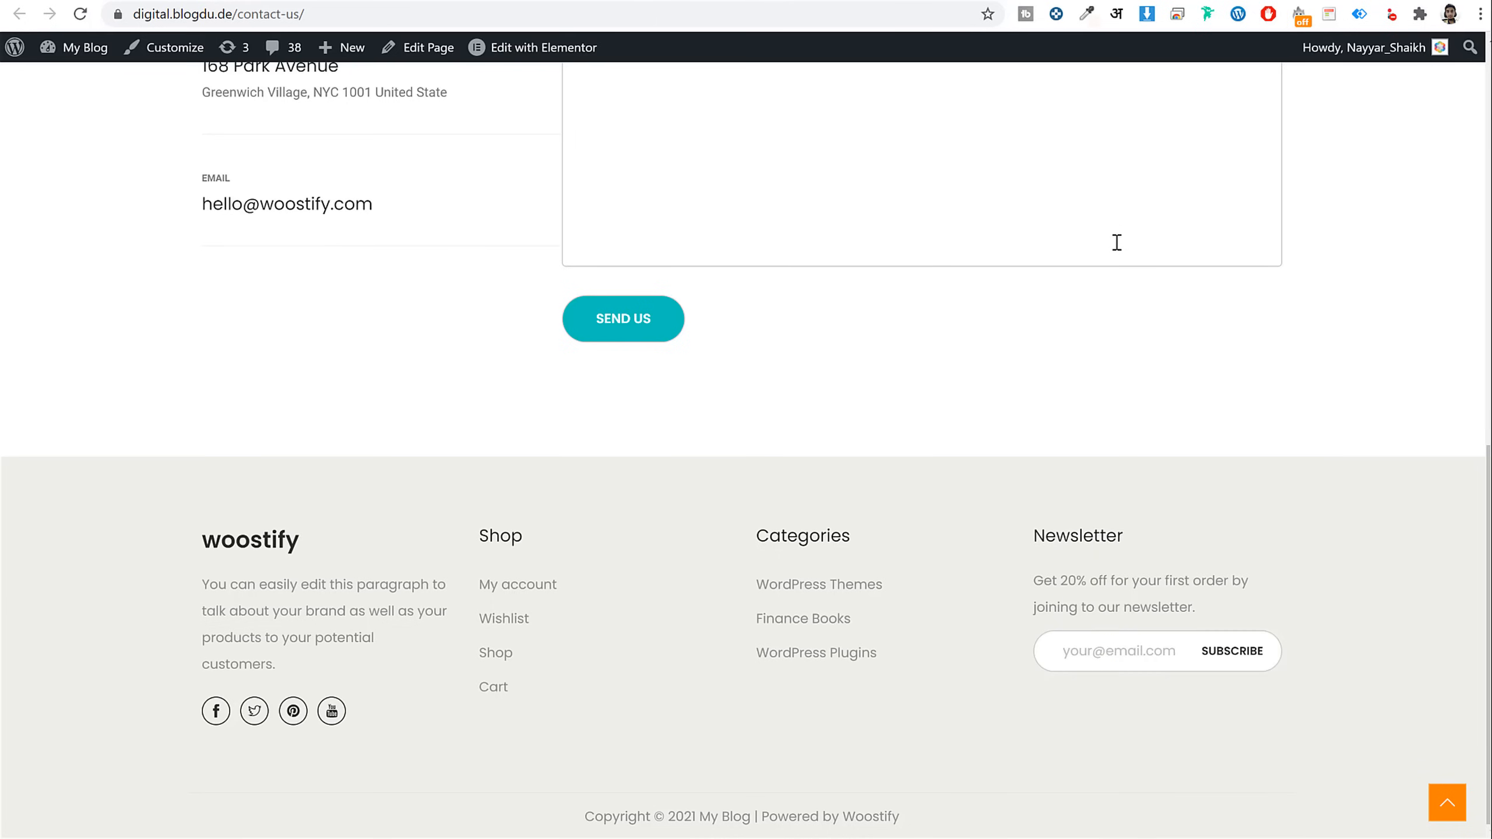
right_click(822, 242)
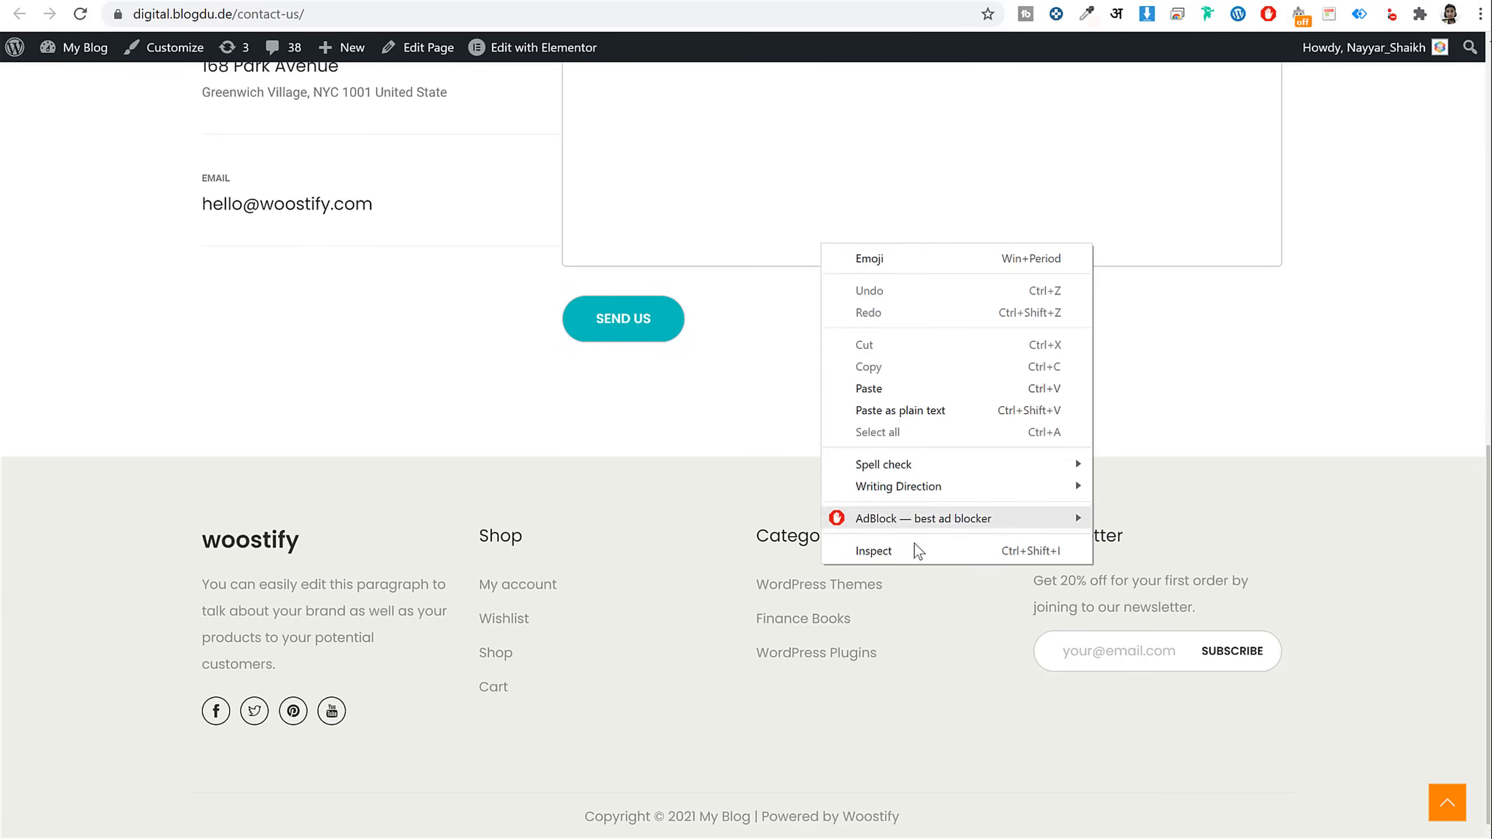
click(1343, 515)
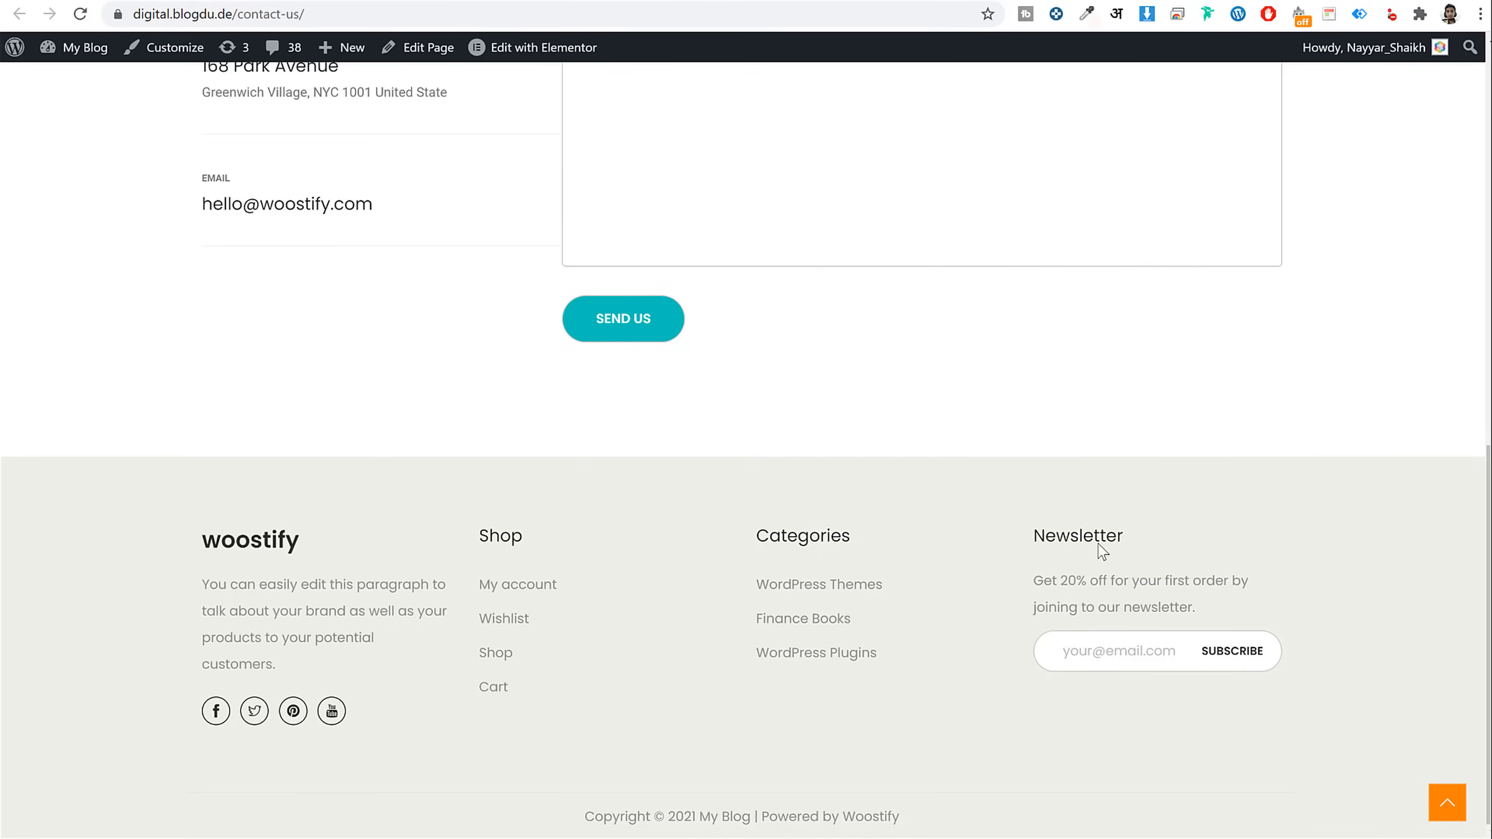
right_click(1067, 531)
click(1116, 837)
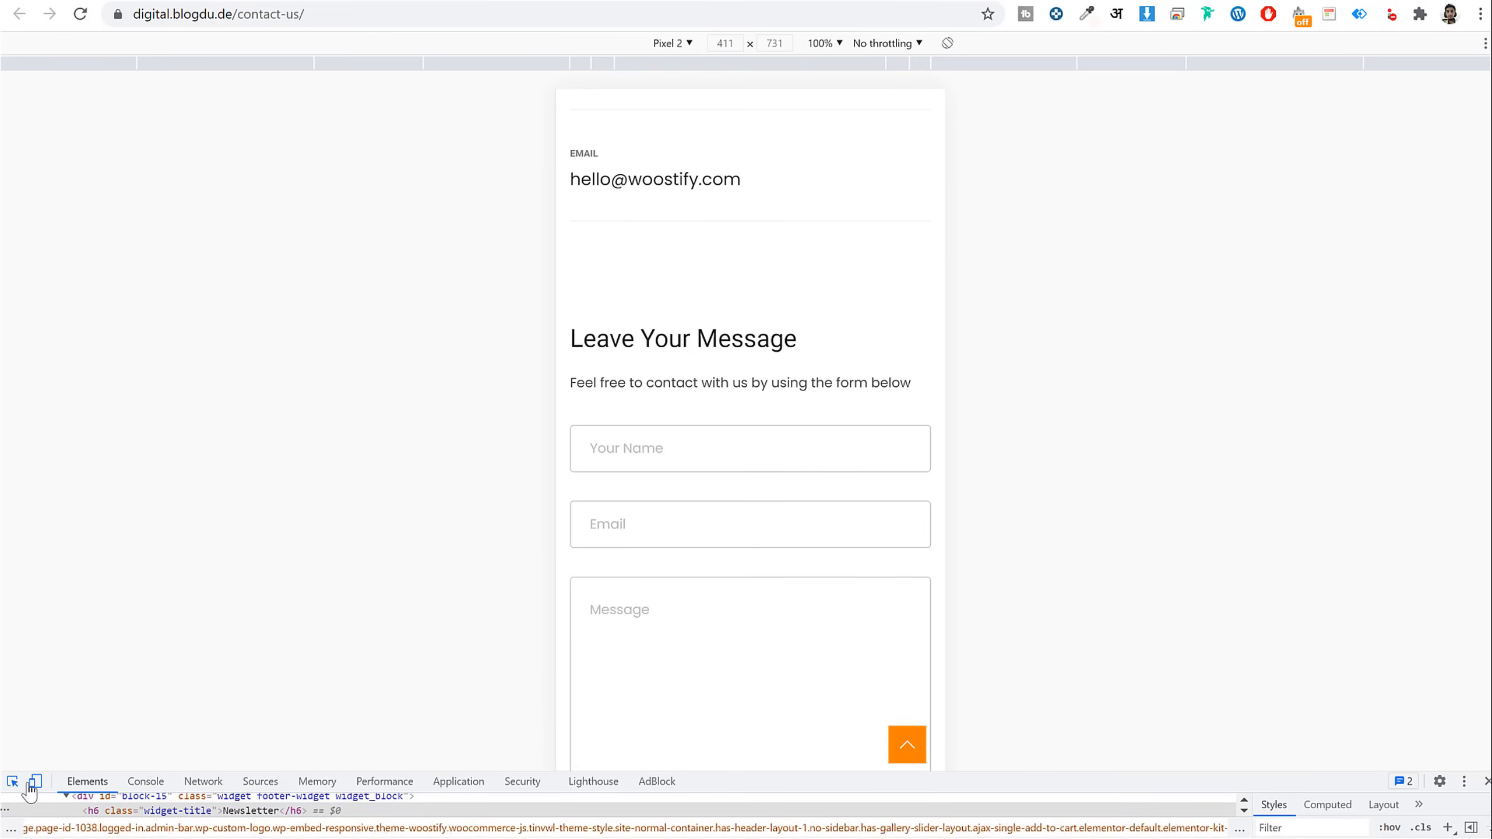
click(29, 783)
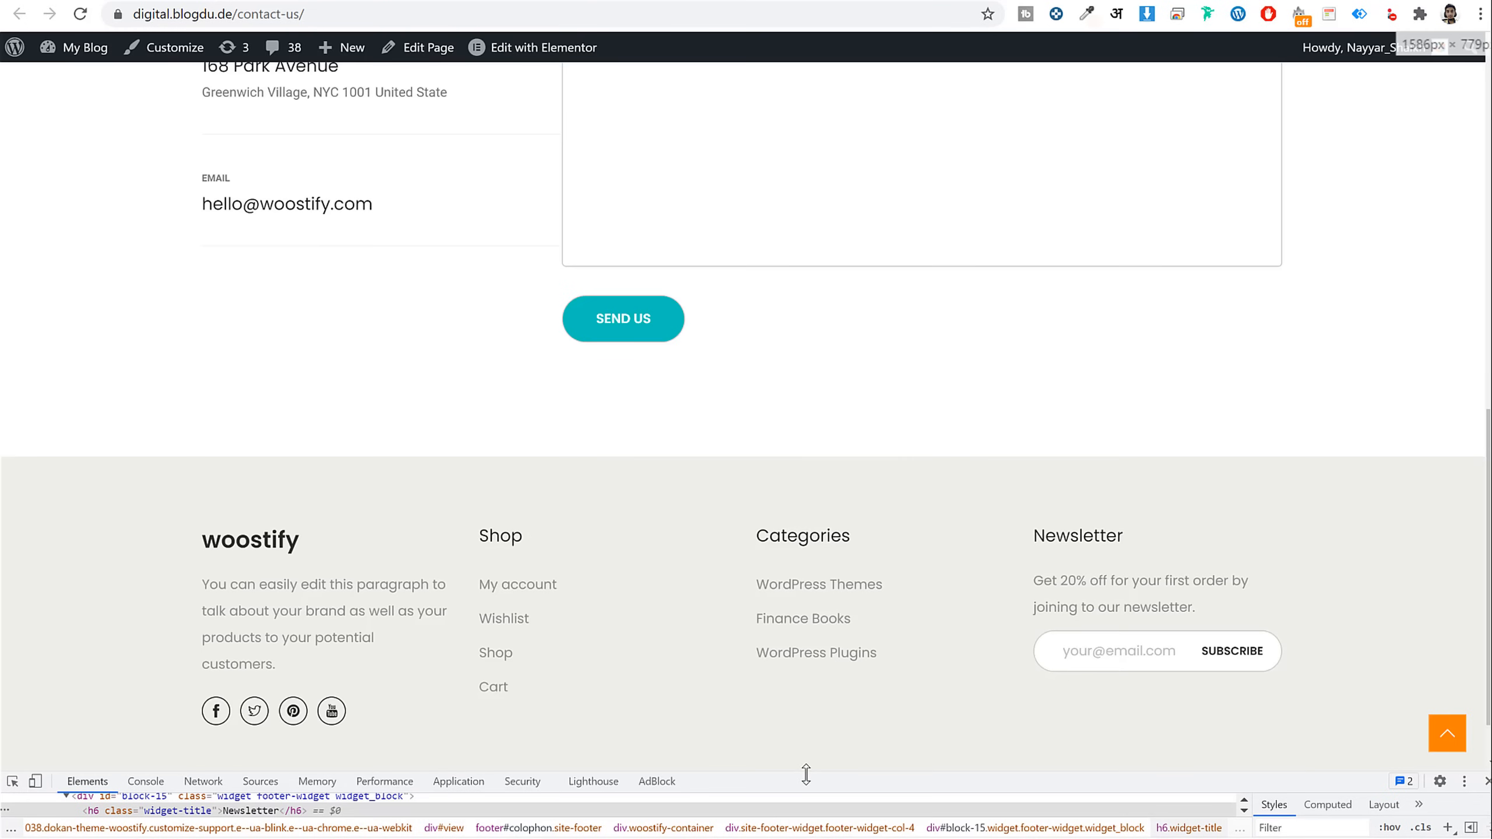
drag(806, 774, 916, 539)
scroll(999, 347, down, 5)
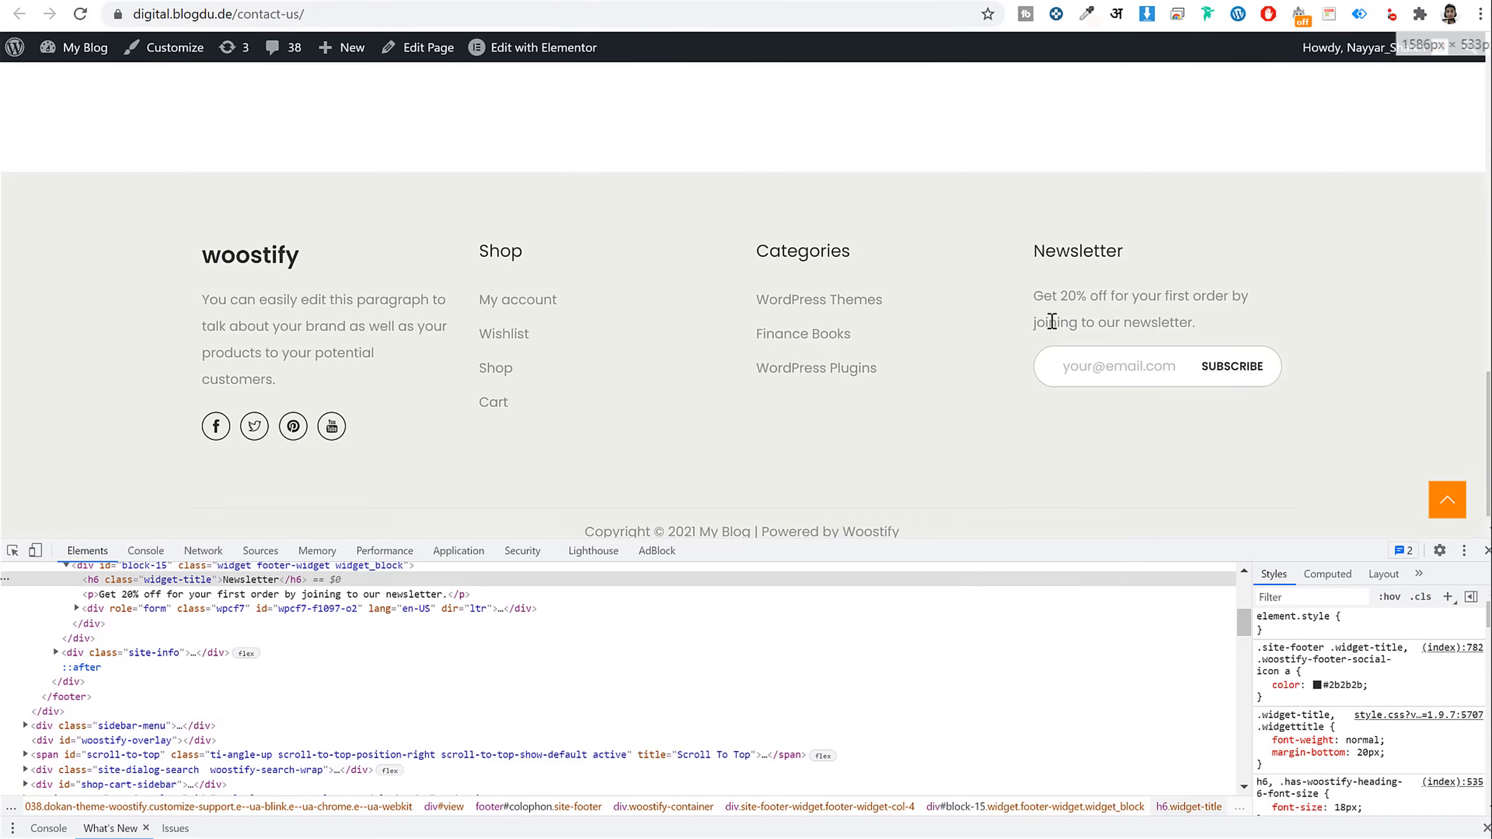
Inspect the Newsletter heading and open its h6 element as editable HTML
right_click(1079, 244)
right_click(1075, 243)
click(1167, 590)
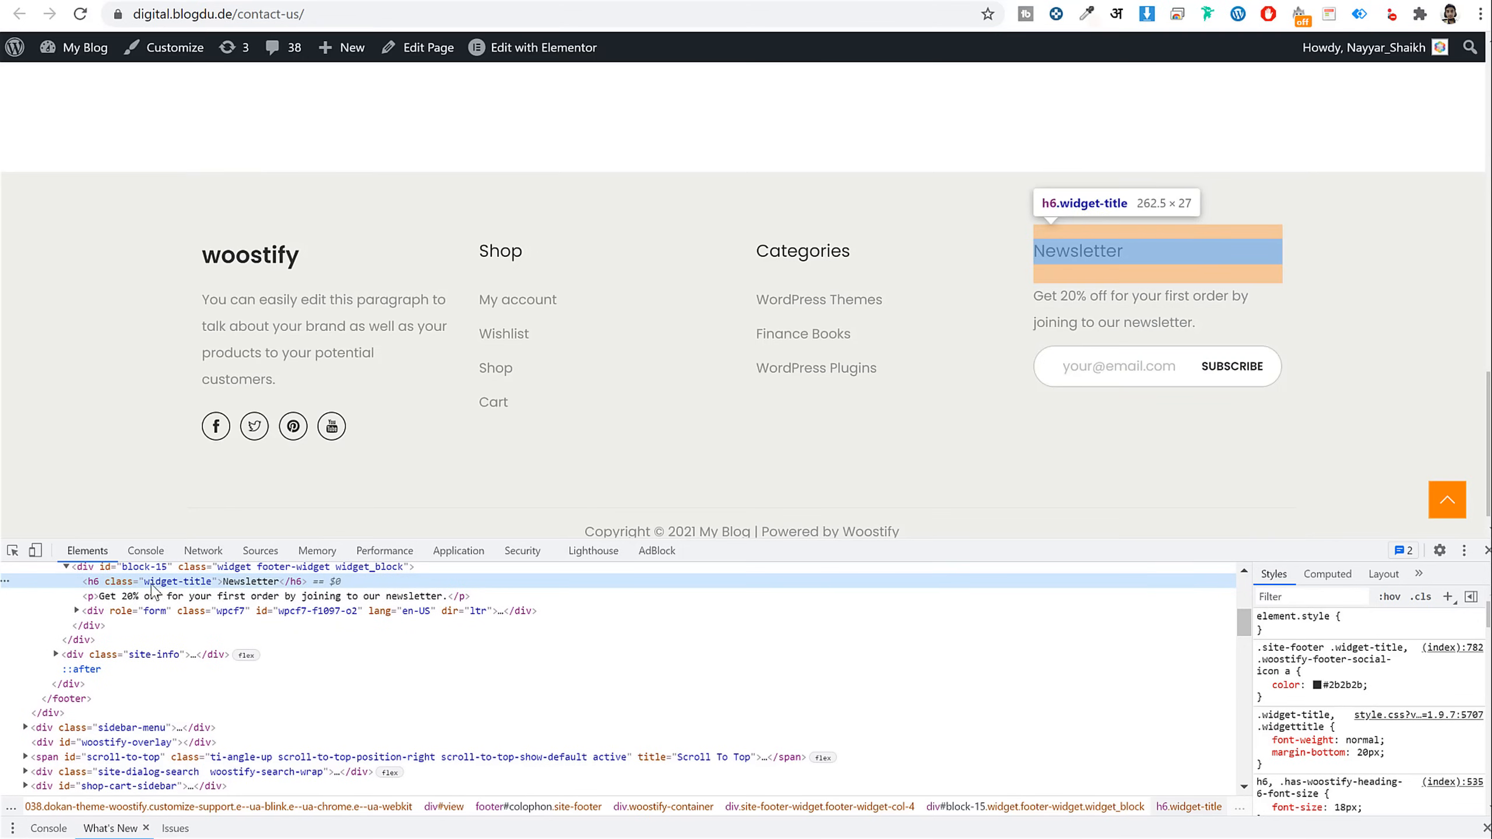
scroll(200, 596, up, 2)
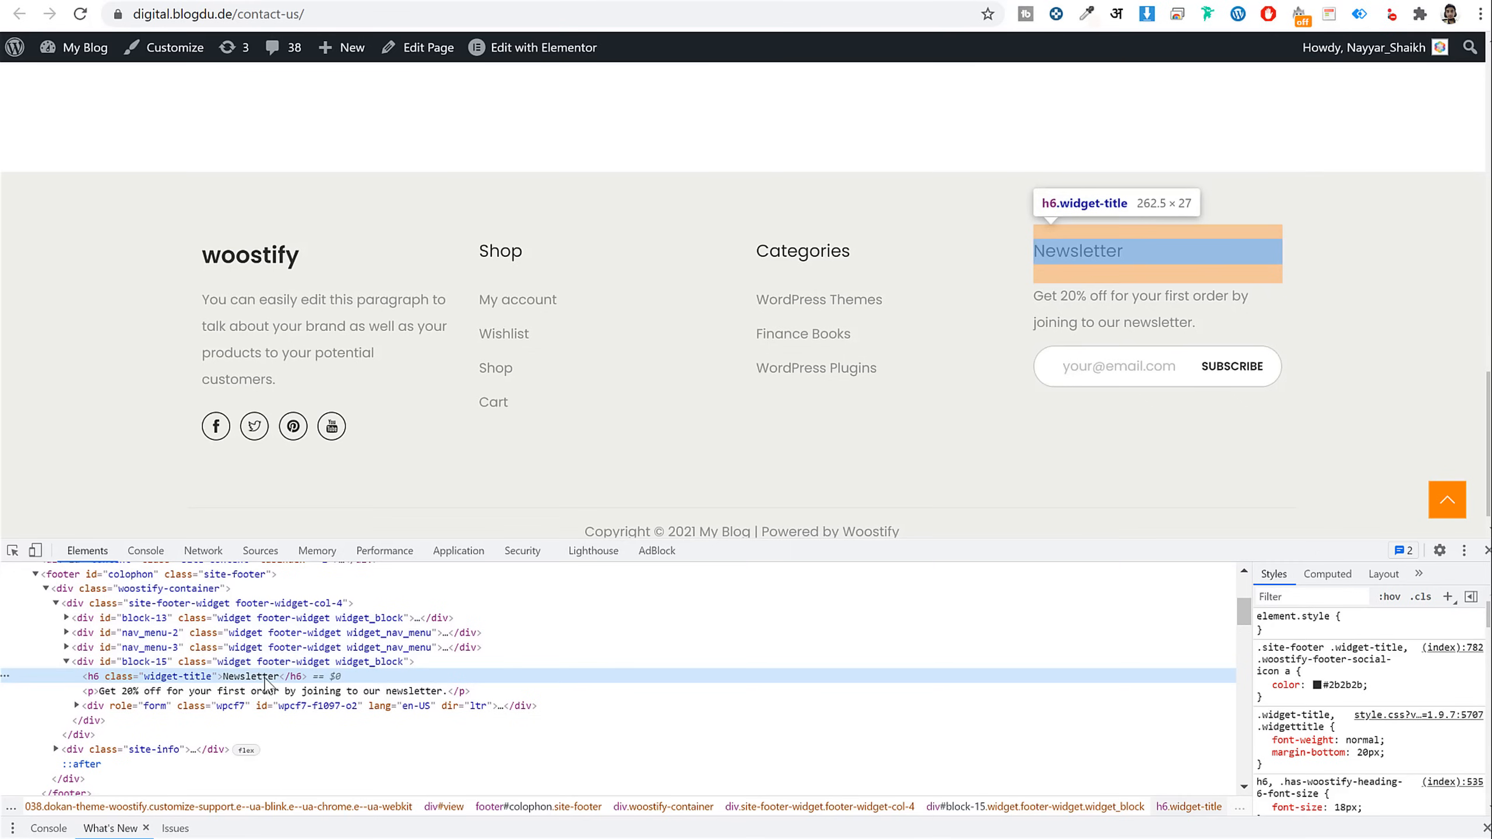
right_click(255, 679)
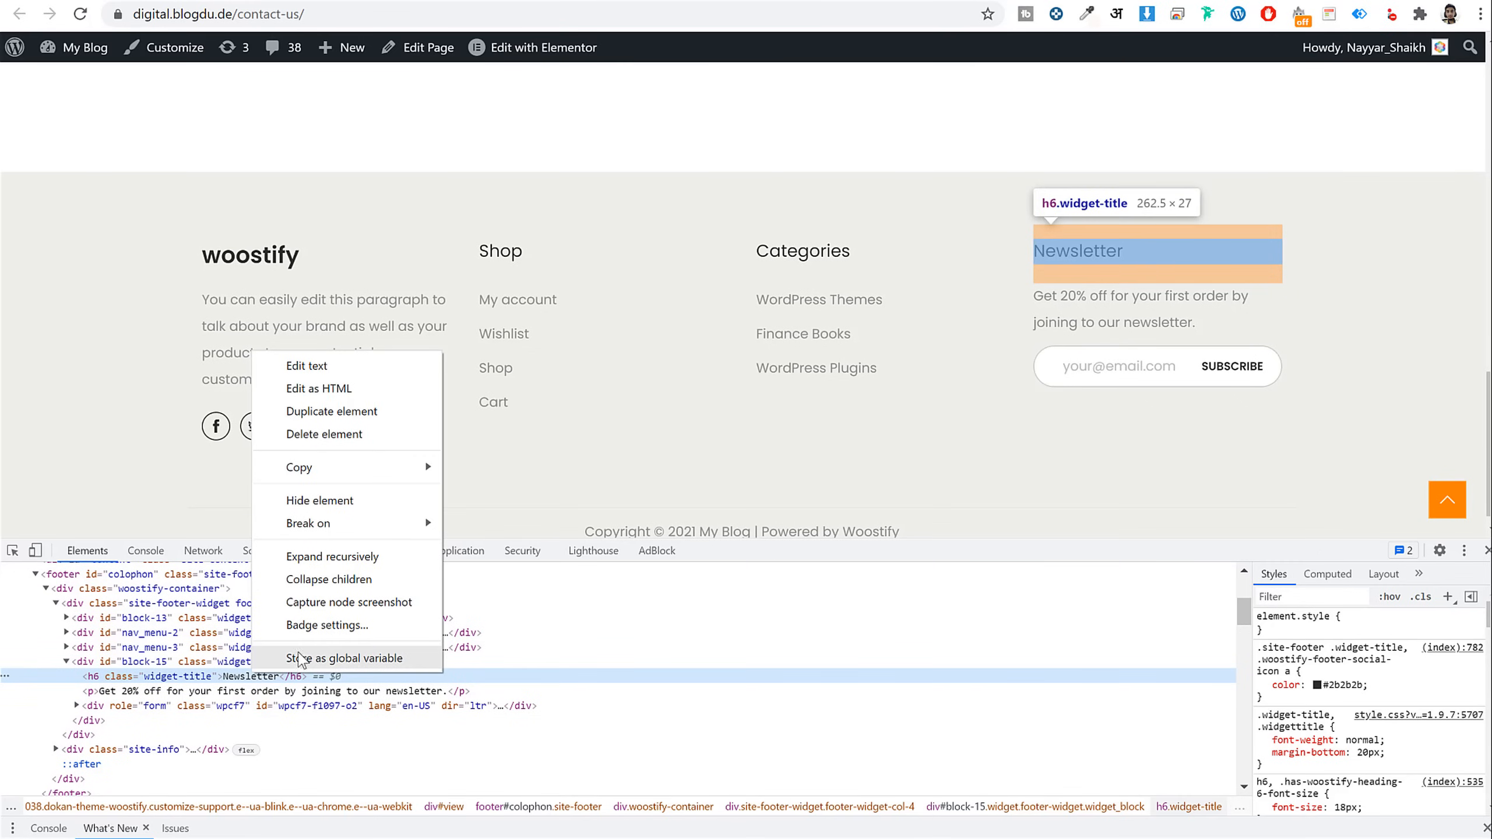
click(342, 390)
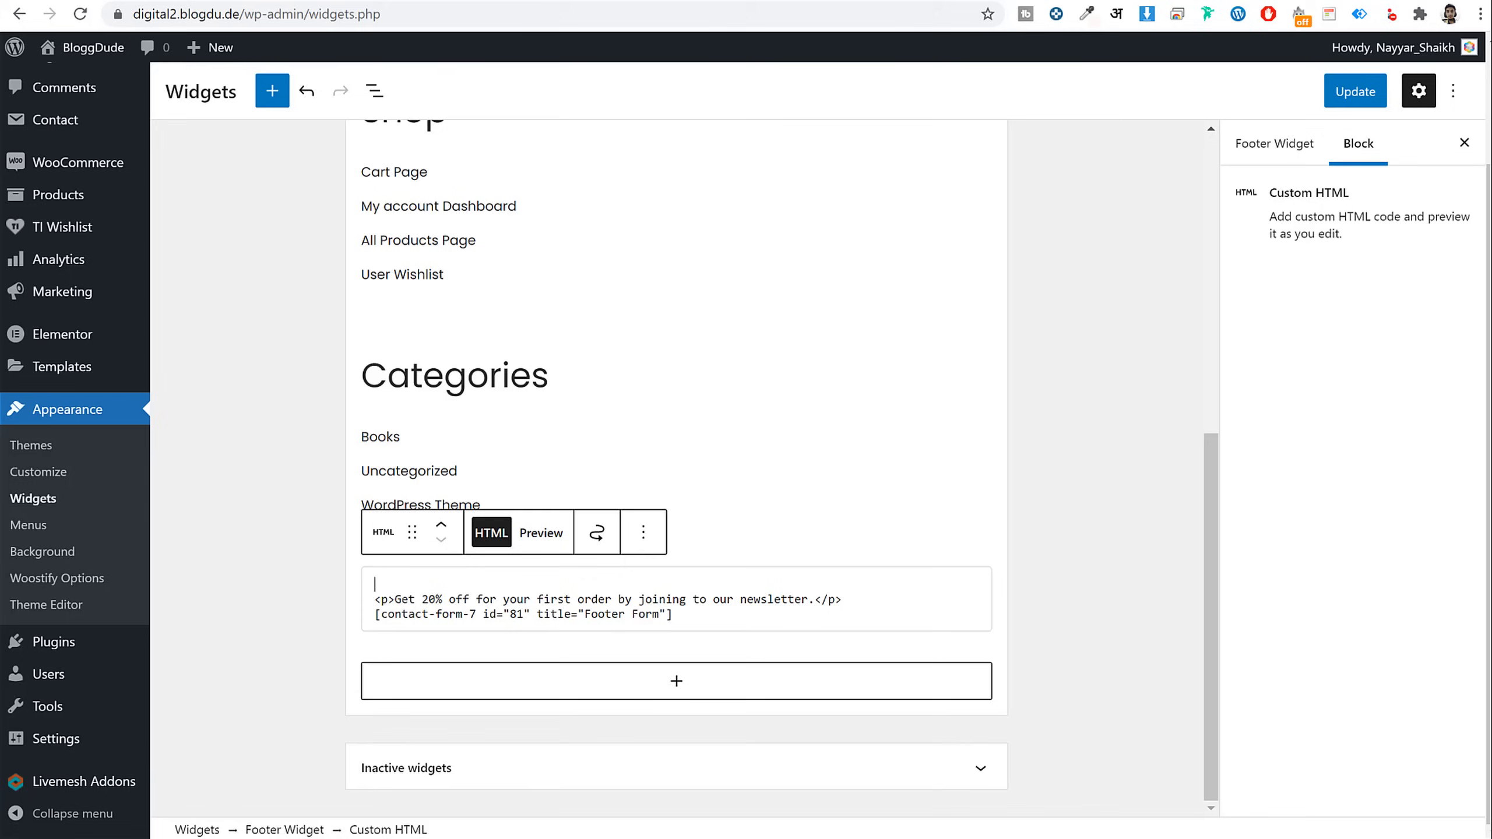
Paste the Newsletter h6 heading above the paragraph and save the footer widgets
key(ctrl+v)
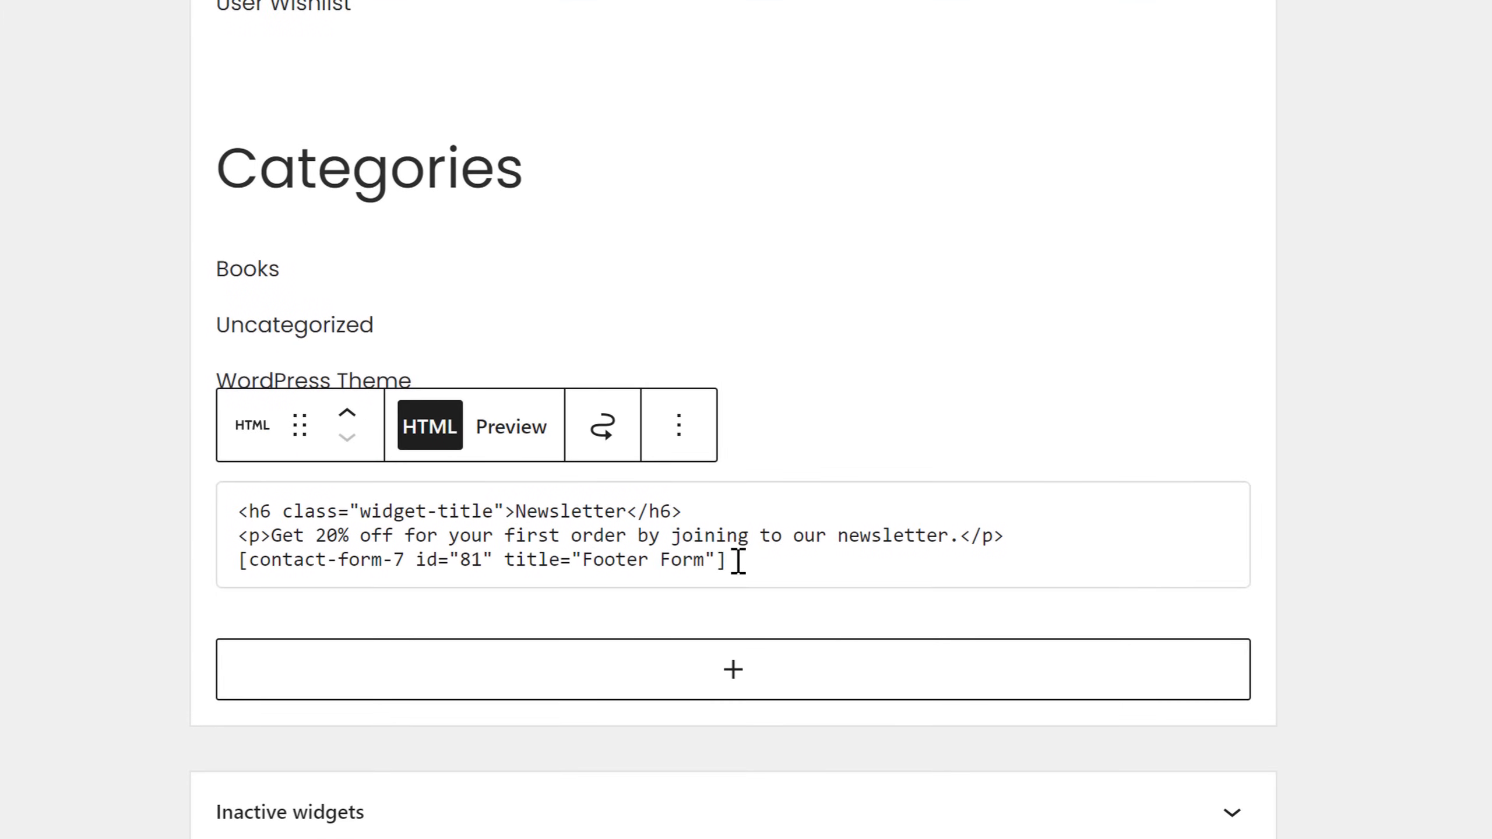
drag(681, 612, 312, 565)
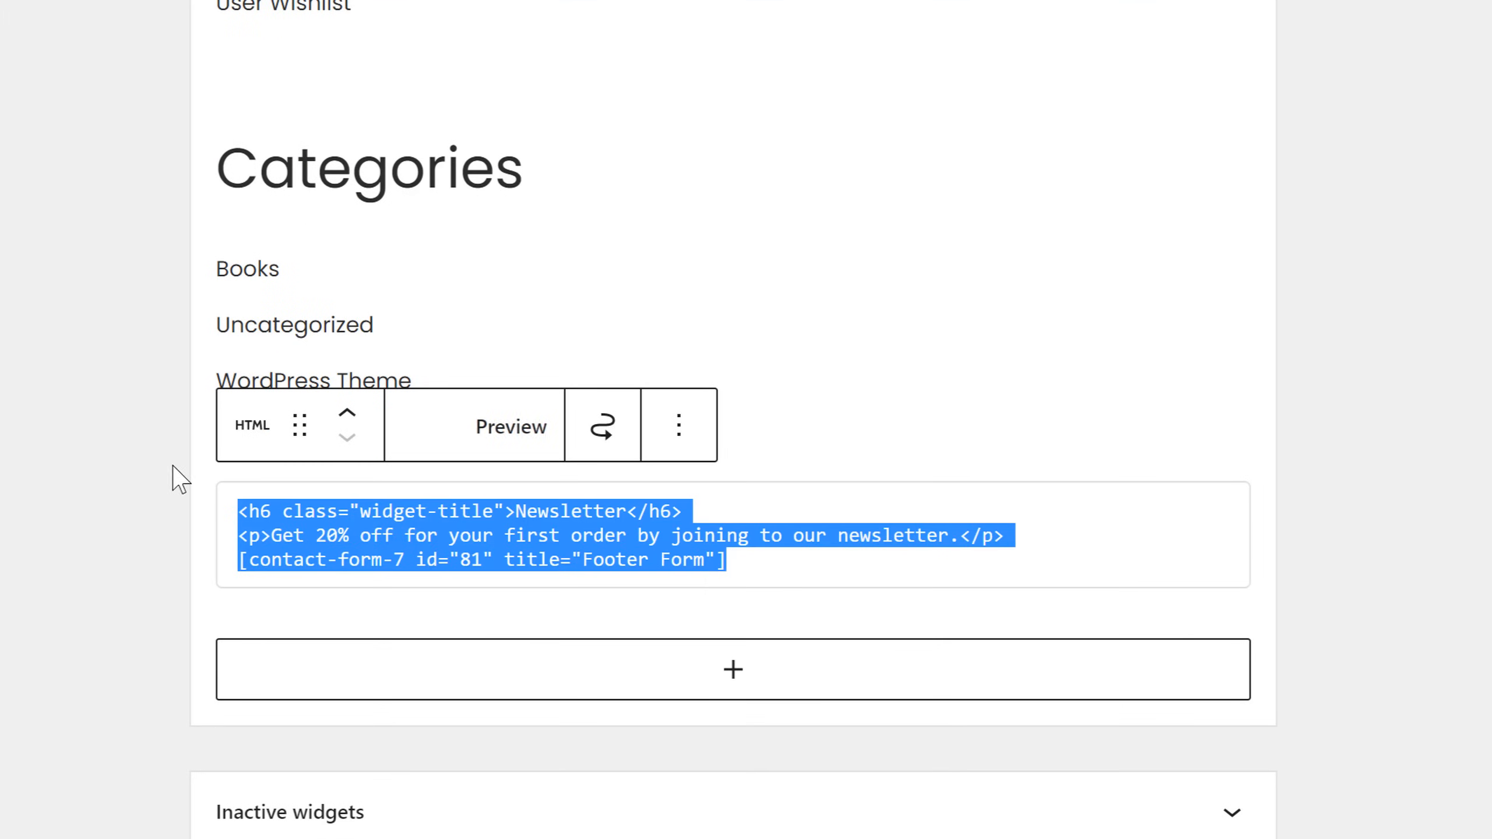
click(537, 510)
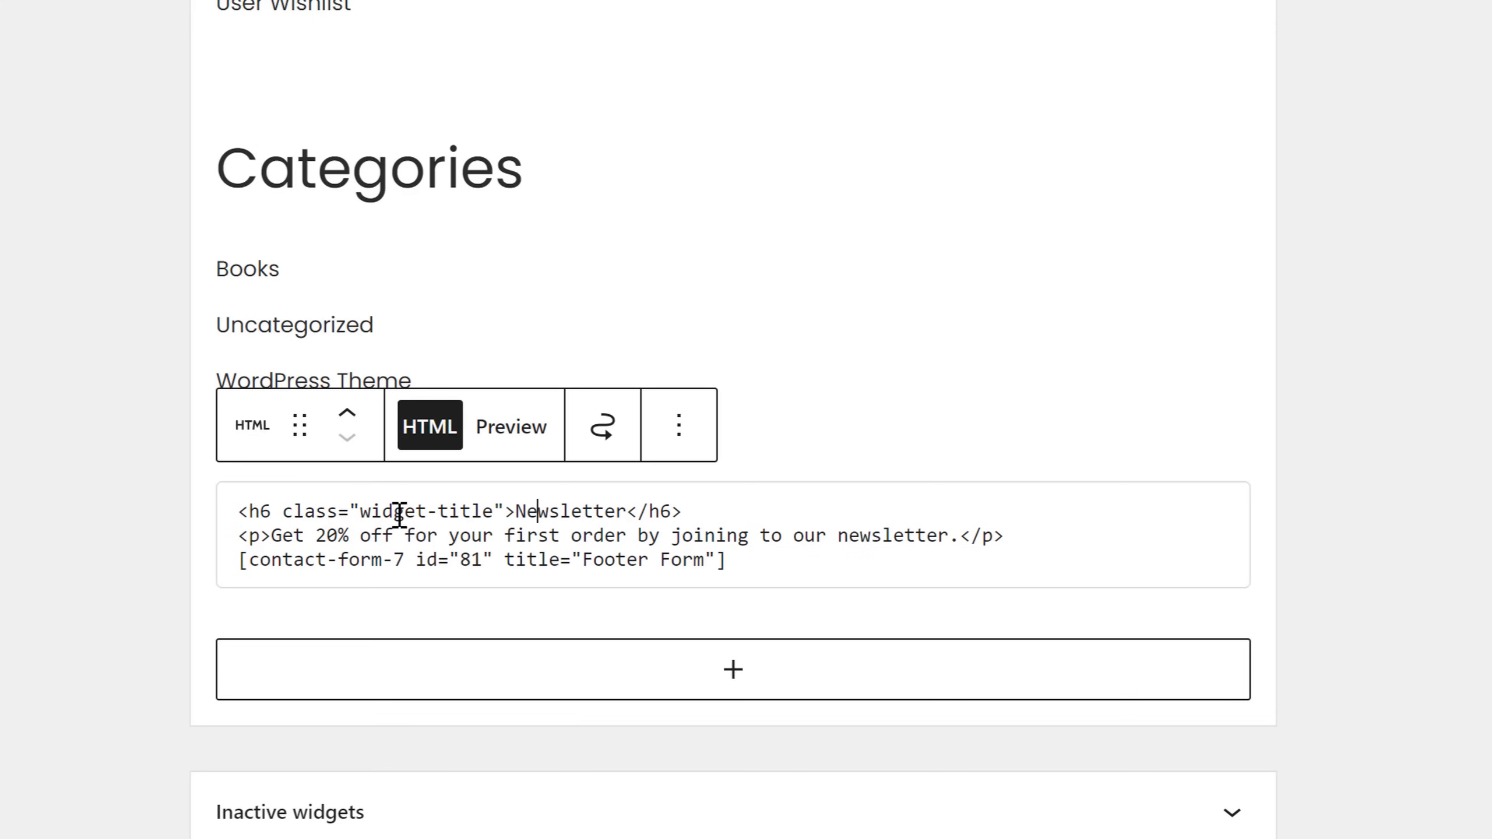
drag(360, 511, 482, 513)
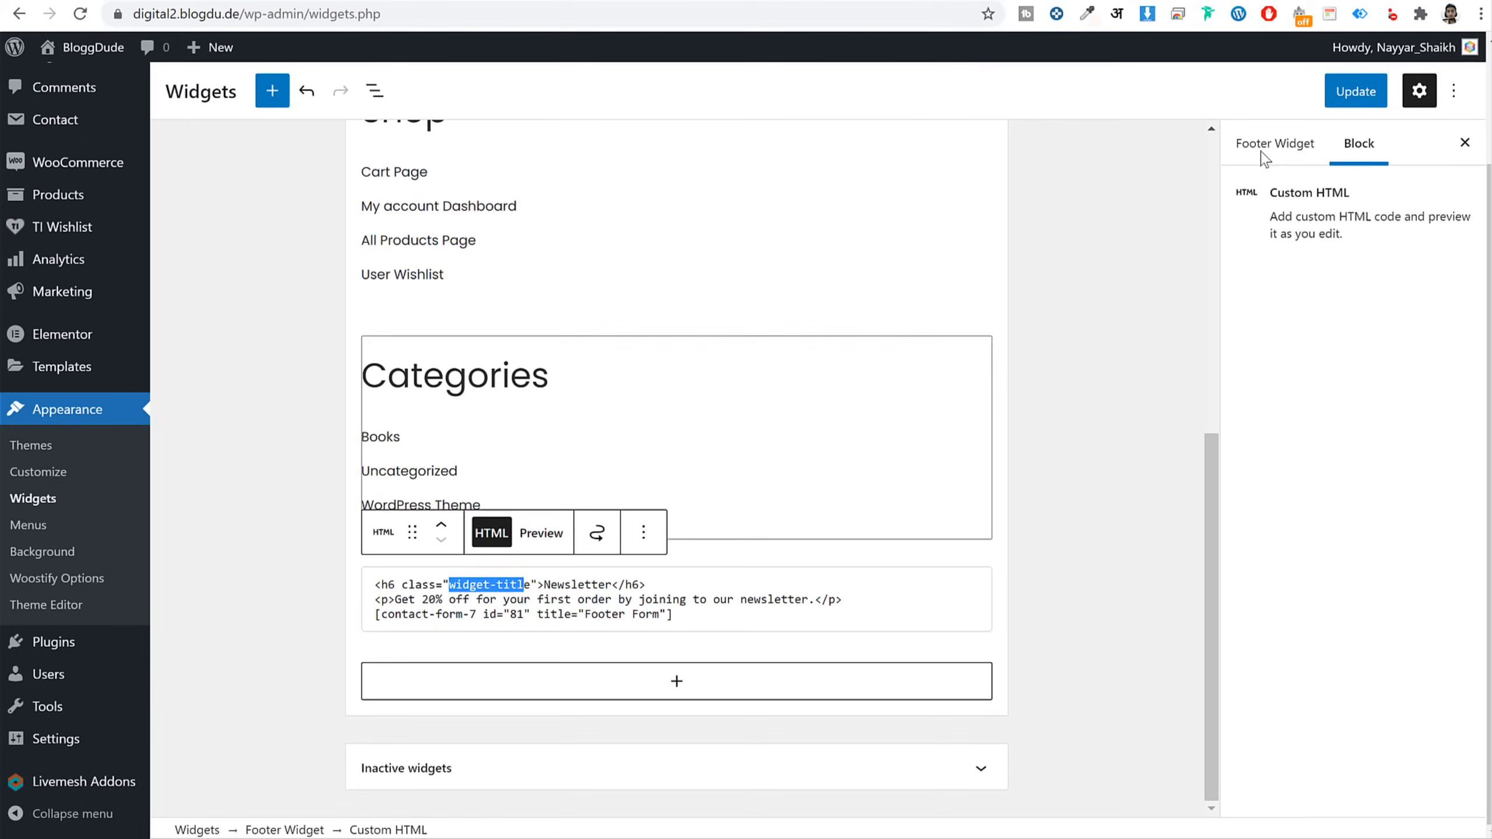
click(1351, 93)
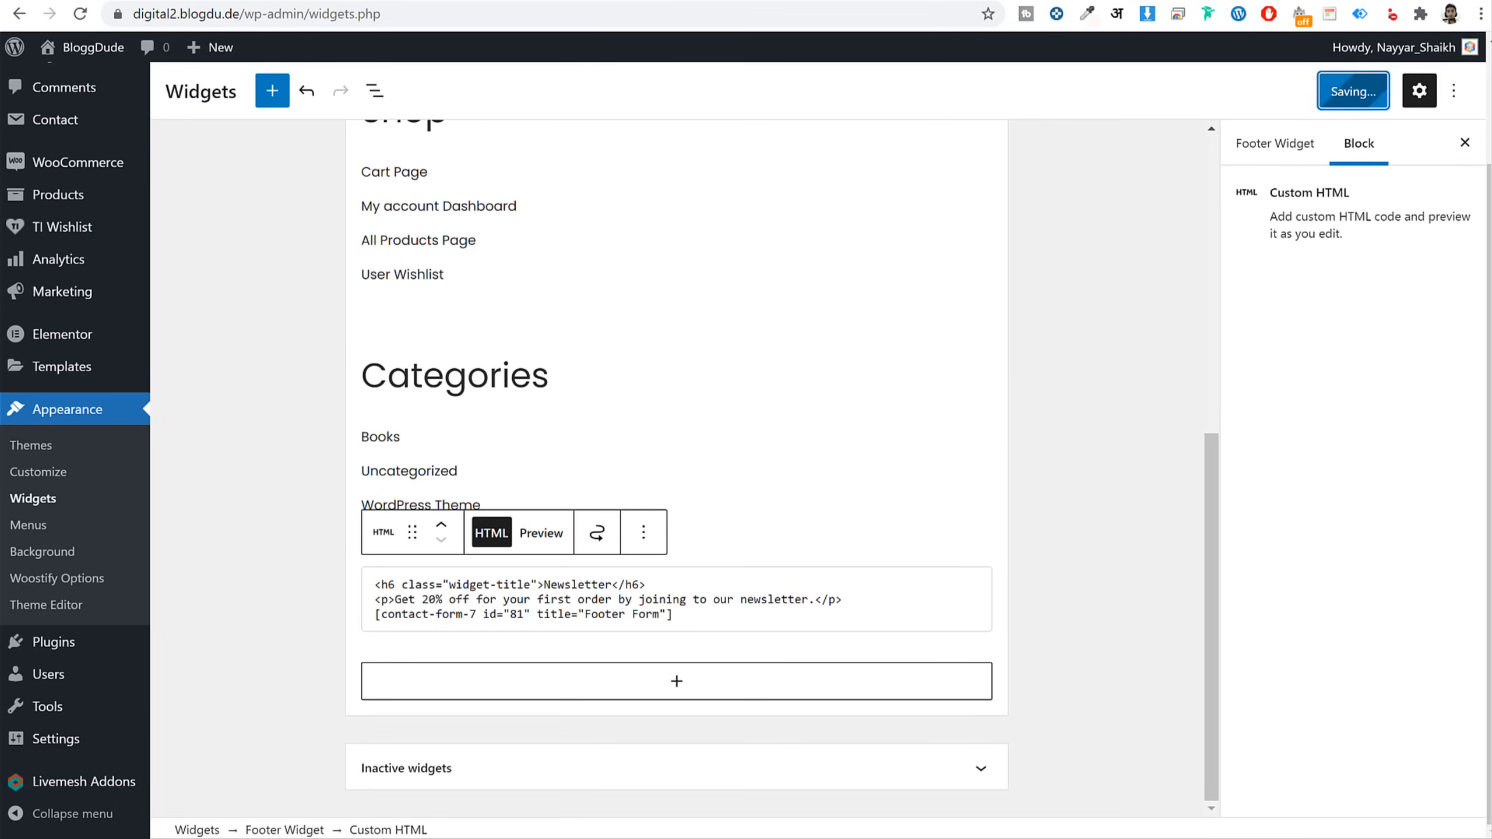
Check the new footer on the reloaded home page, reselect the Newsletter block code, then go to YouTube
click(628, 1)
click(82, 13)
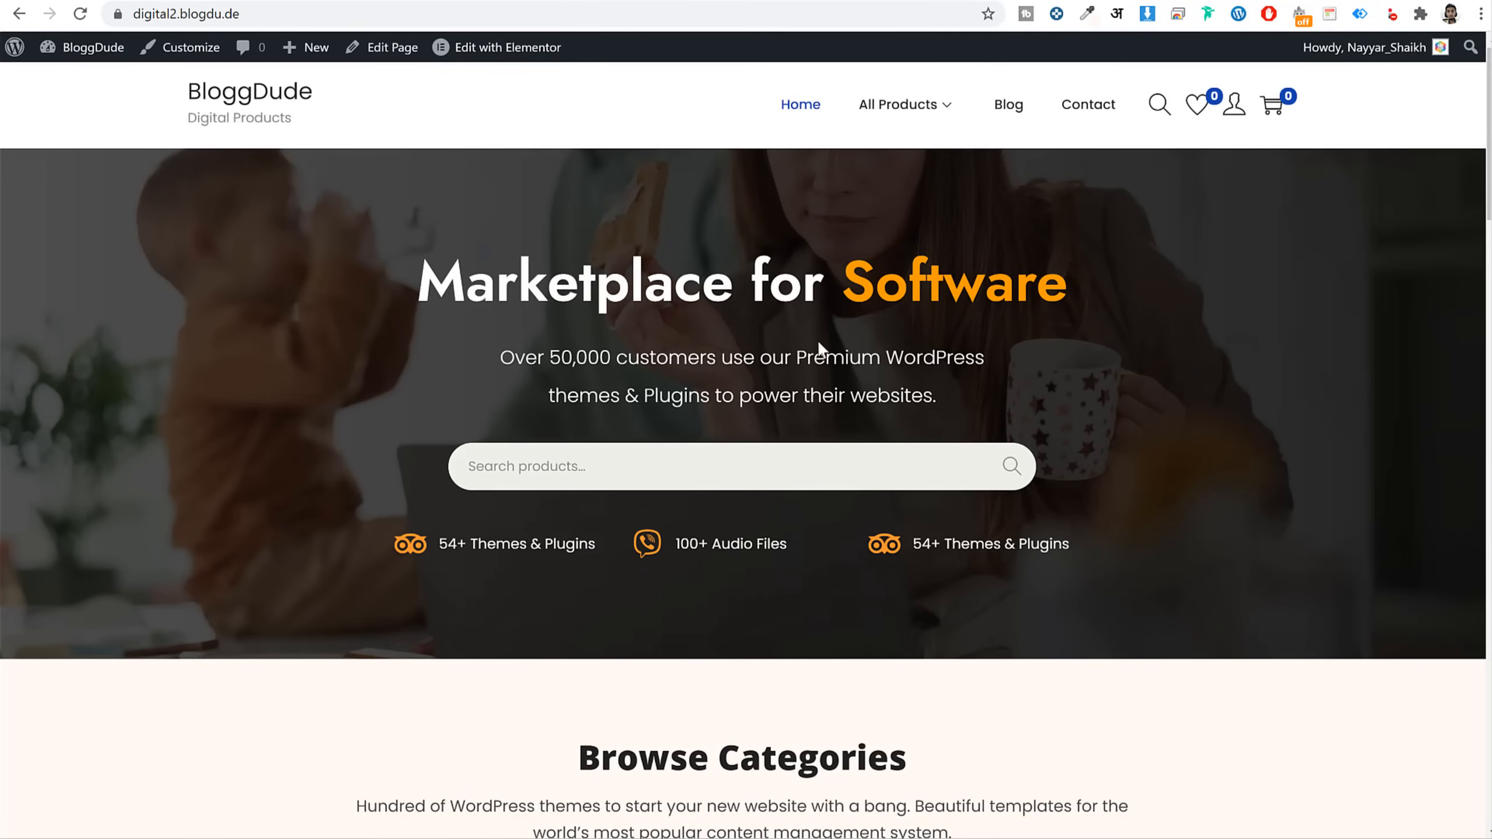
scroll(834, 376, down, 15)
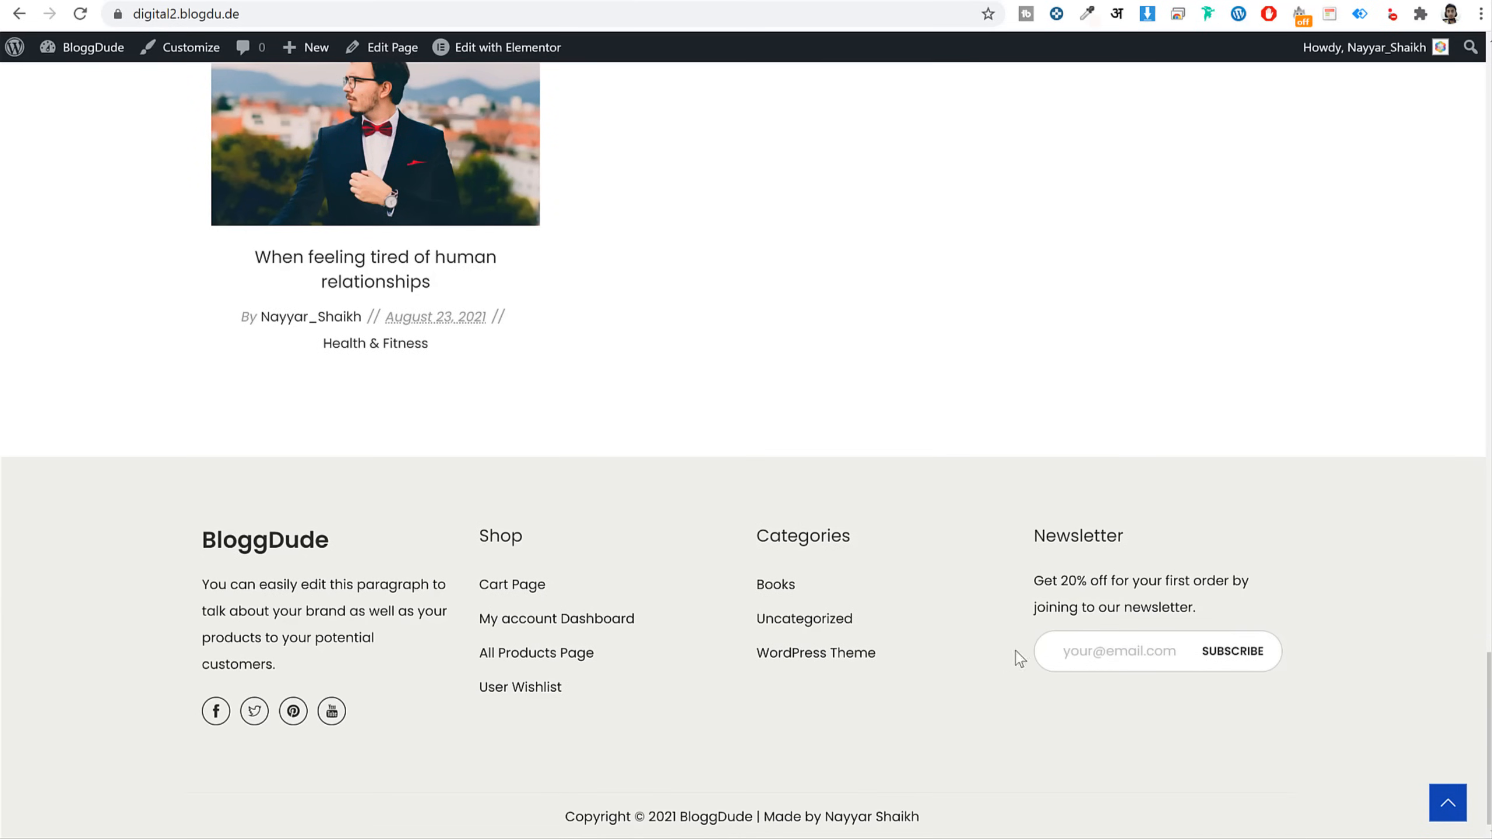
click(376, 2)
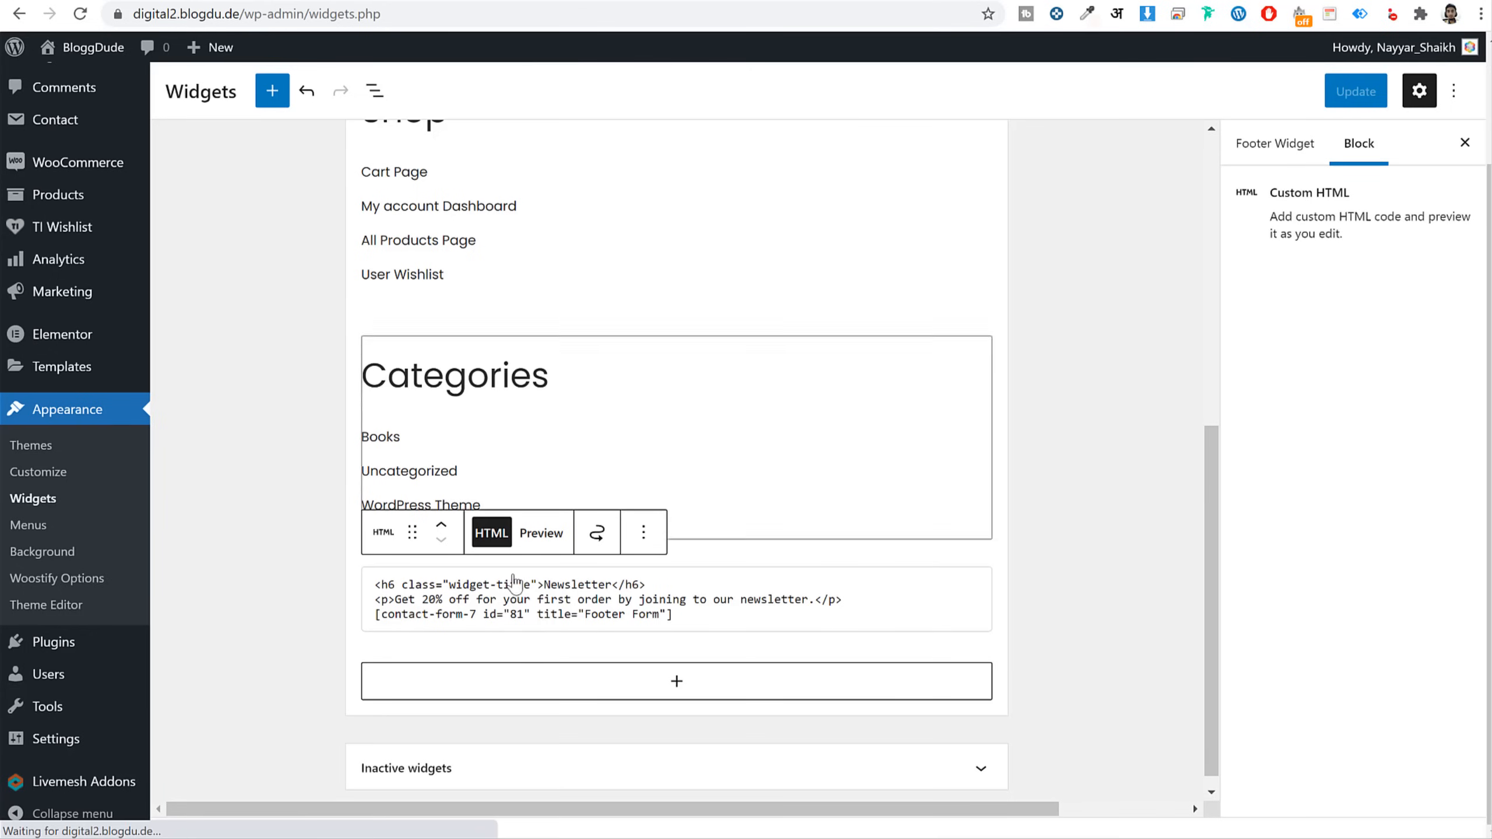
drag(696, 621, 384, 585)
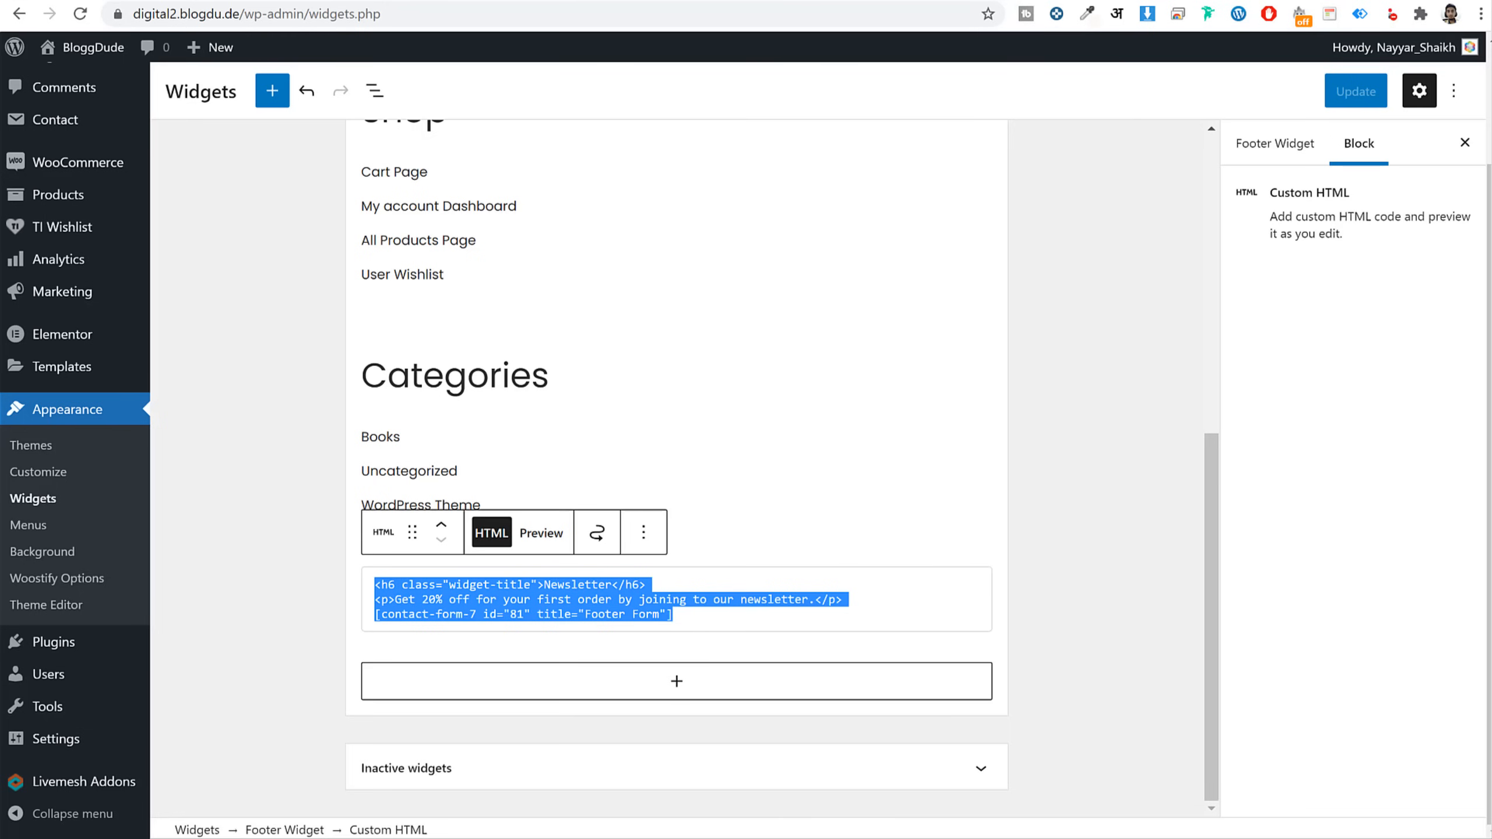
click(1092, 1)
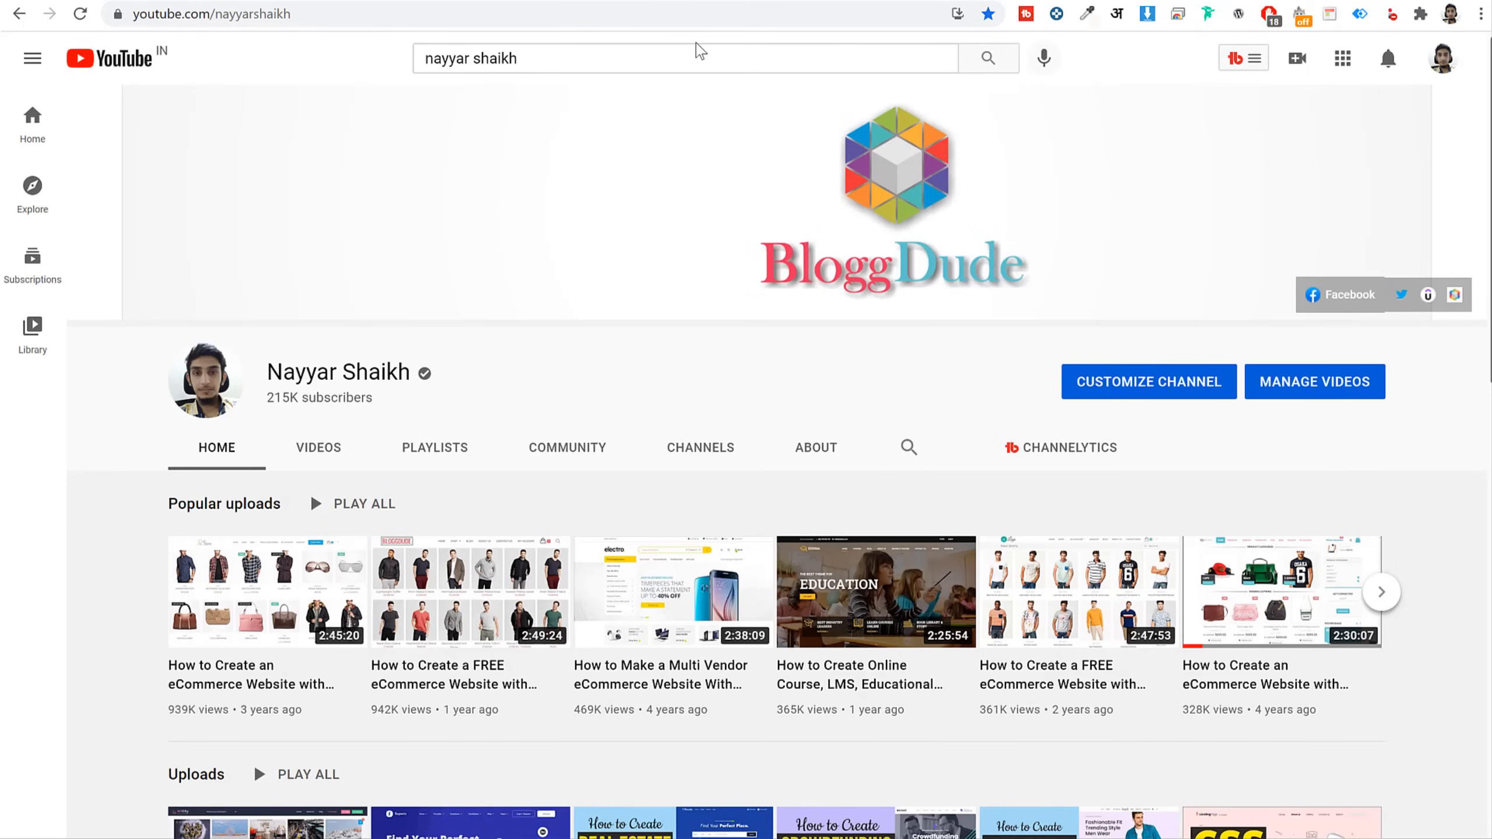
Search the channel's YouTube videos for 'cs' to surface its CSS Tips & Tricks tutorial
click(682, 57)
text(s)
key(BackSpace)
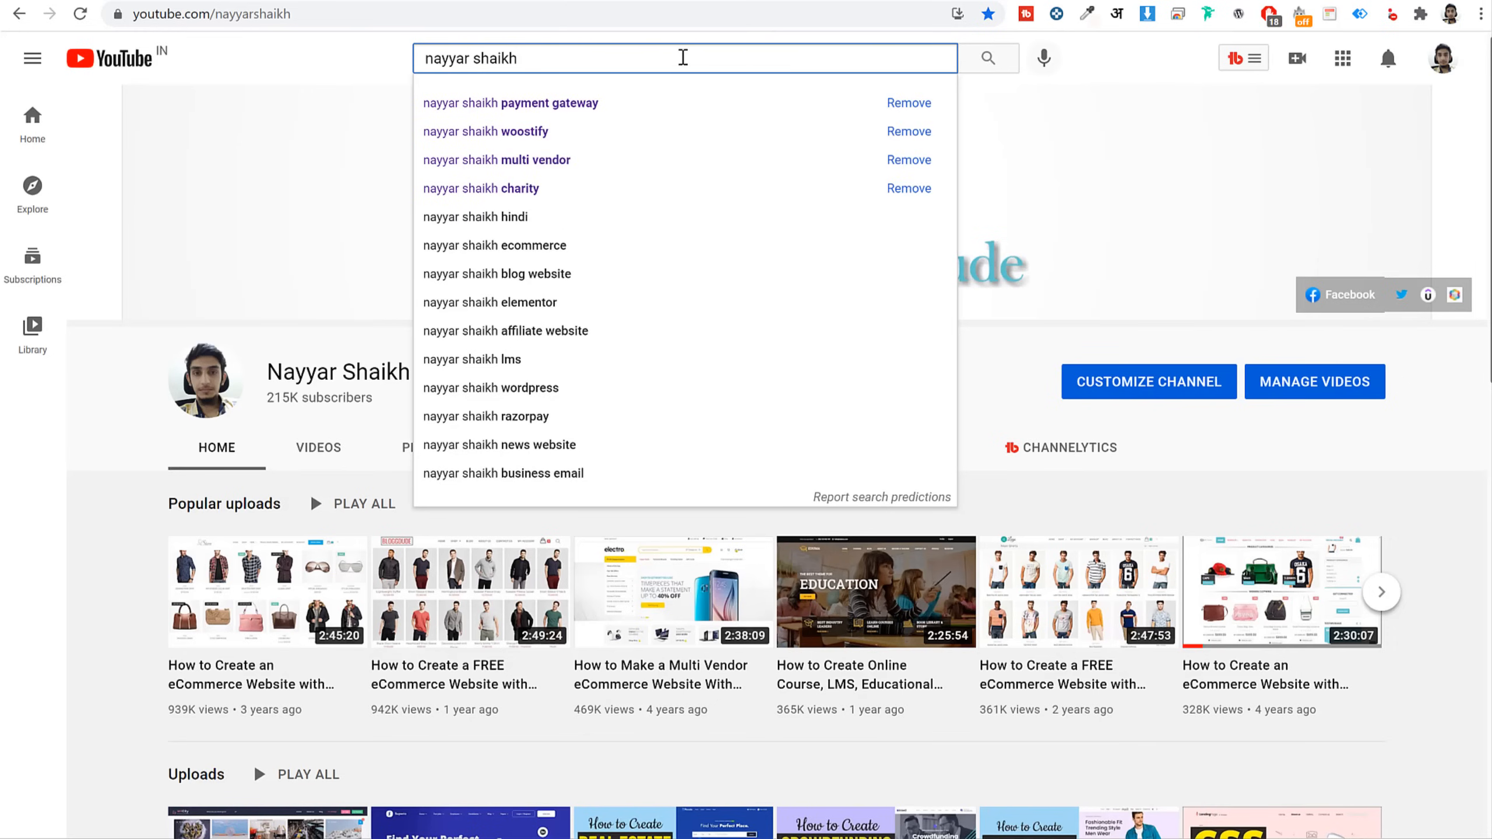
text(cs)
key(Return)
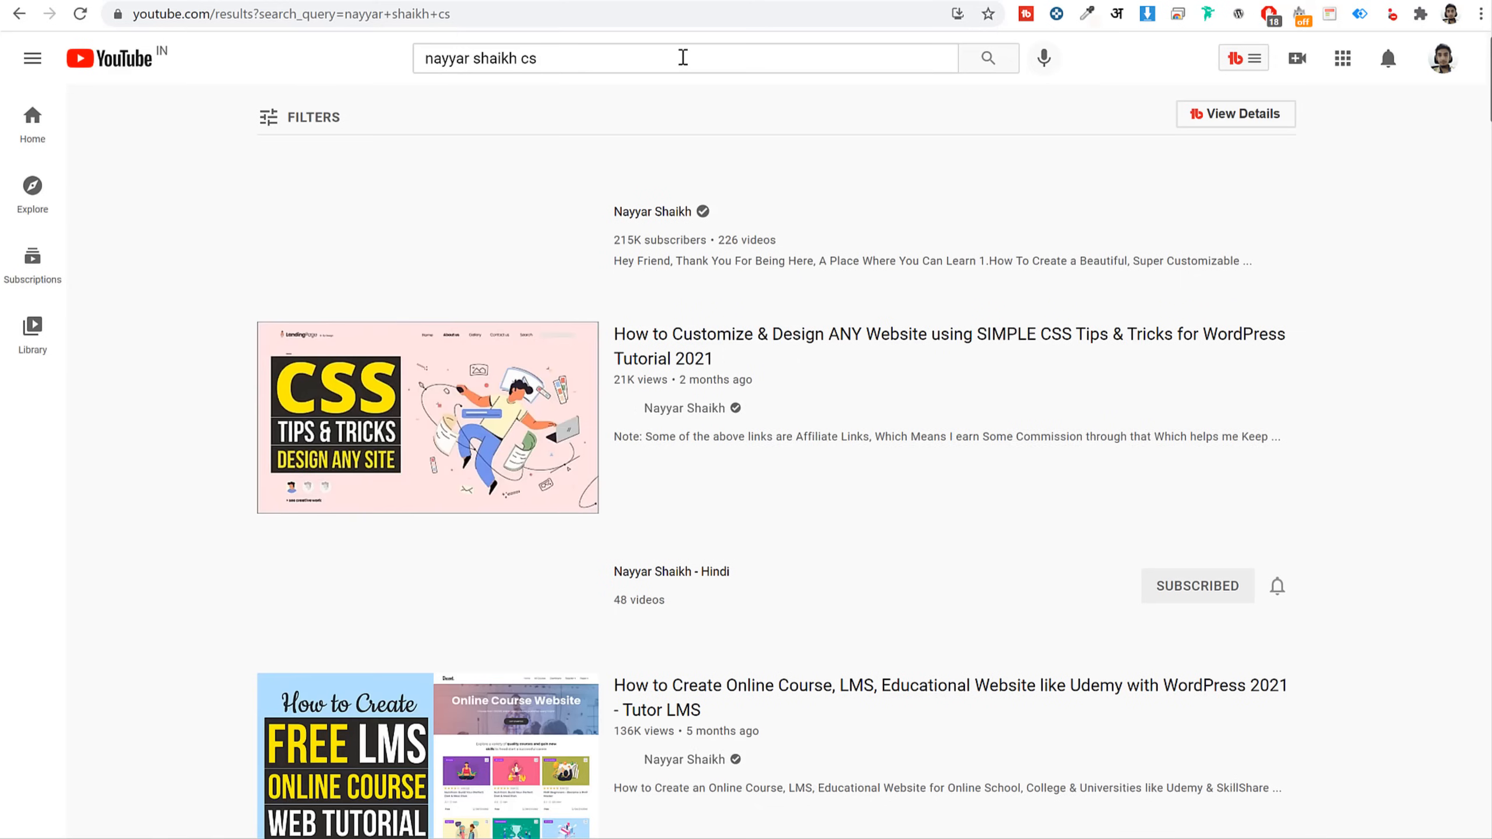
scroll(676, 150, down, 3)
scroll(396, 251, up, 2)
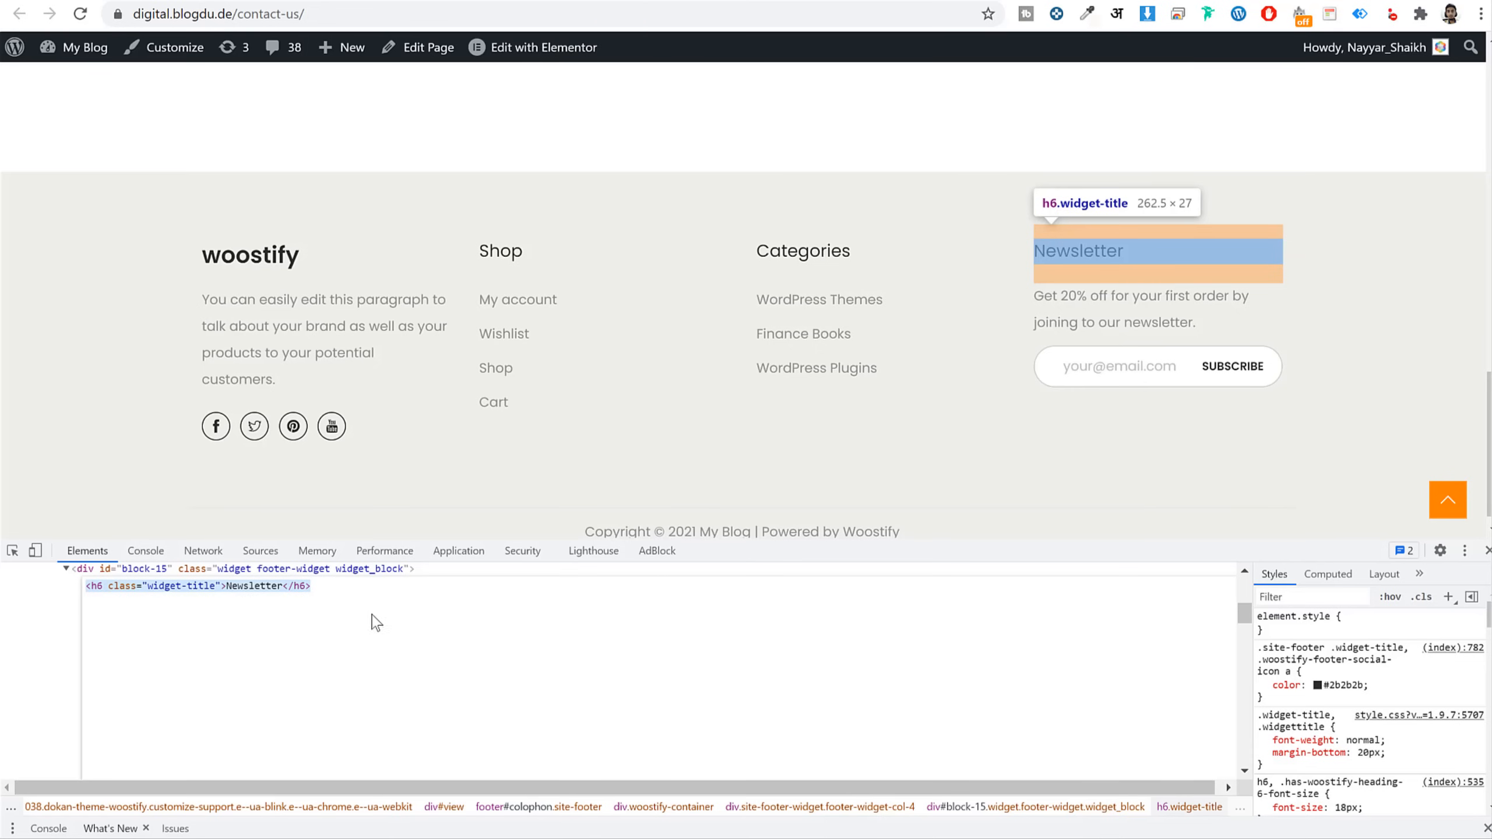
Close DevTools on the contact page and search the channel's YouTube videos for 'mailchimp'
key(F12)
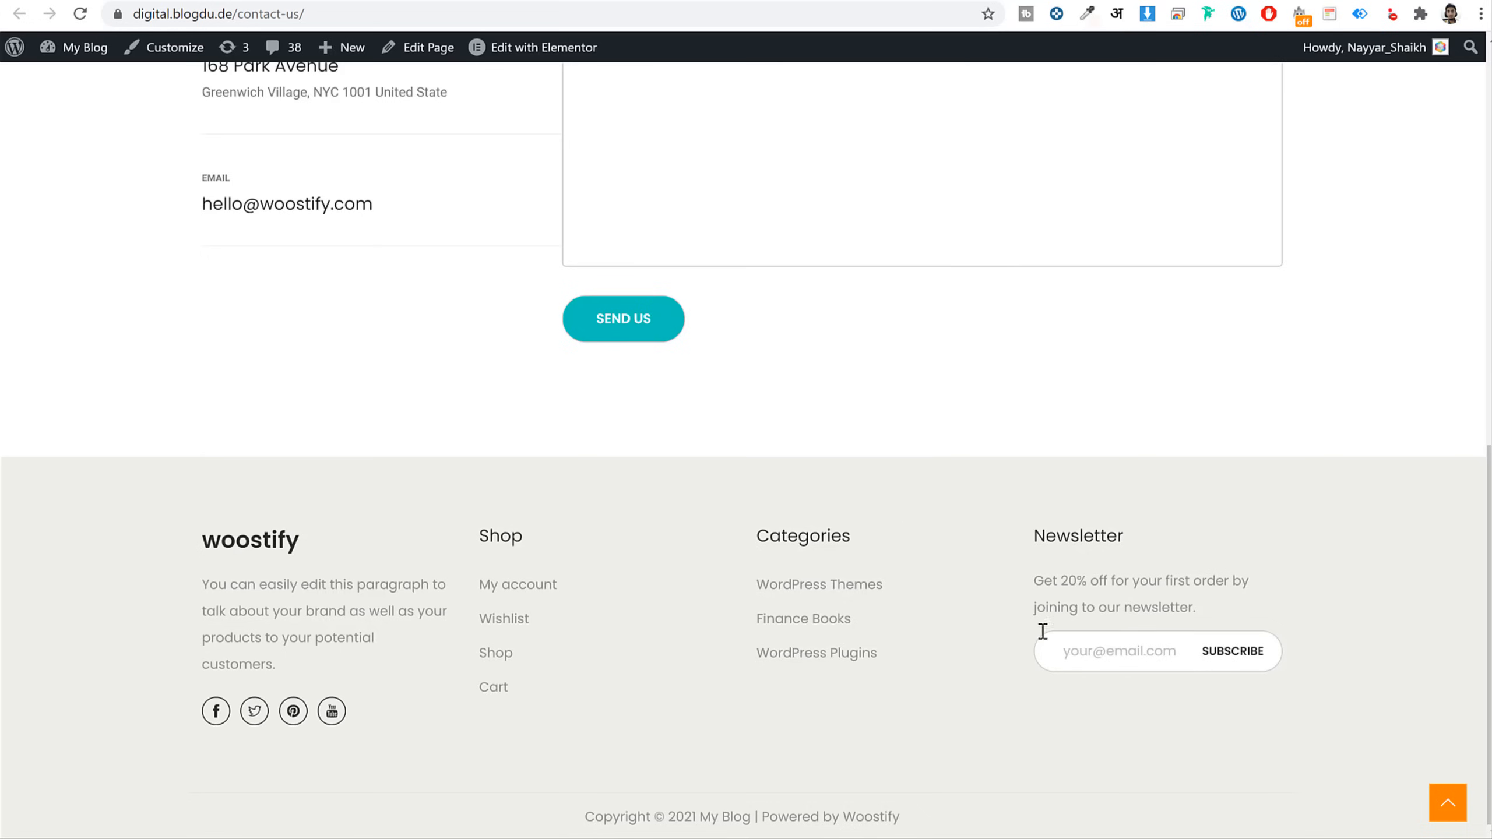
click(1050, 660)
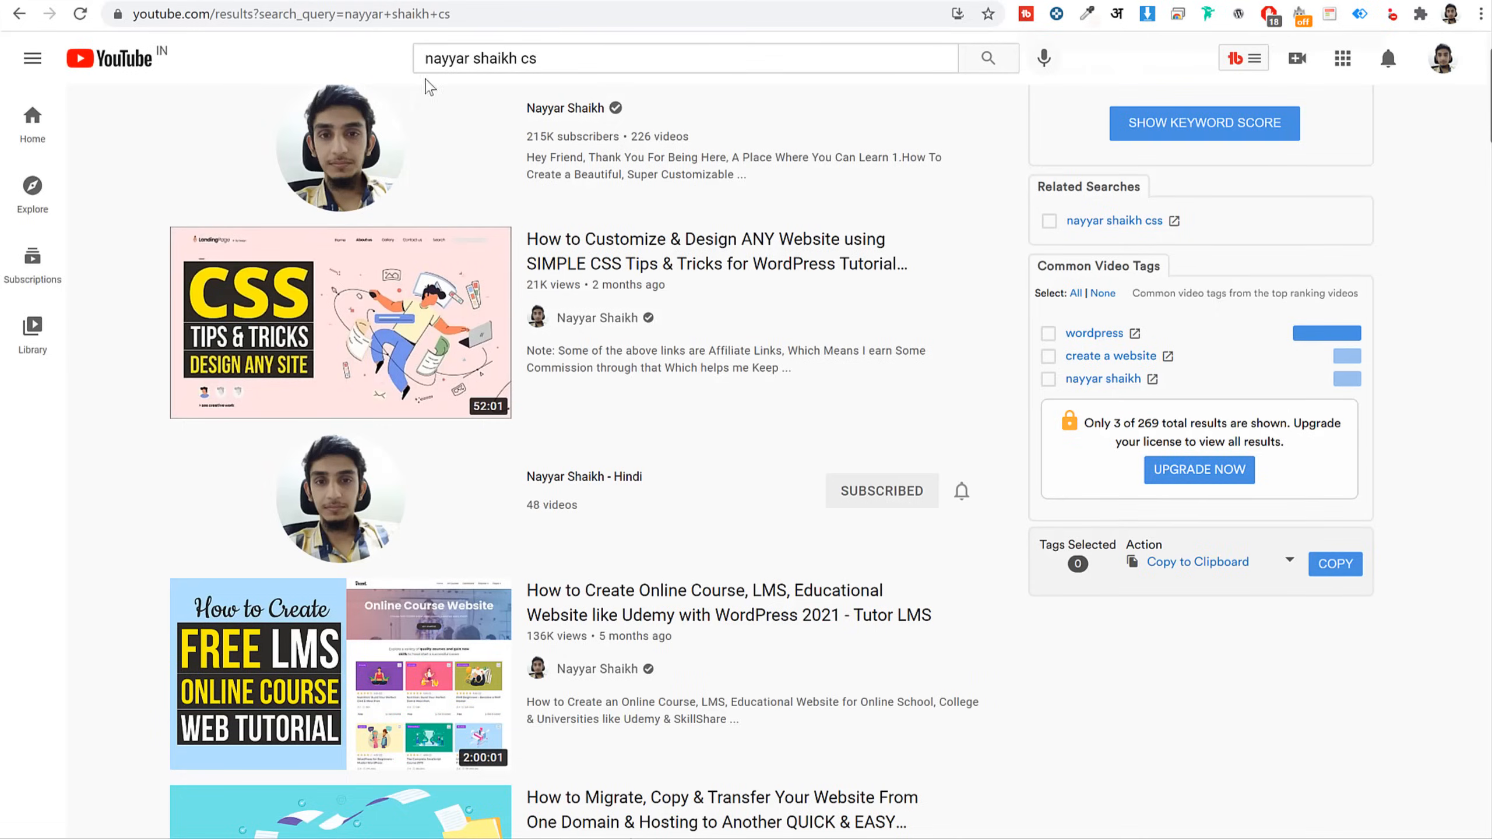
click(546, 59)
double_click(526, 64)
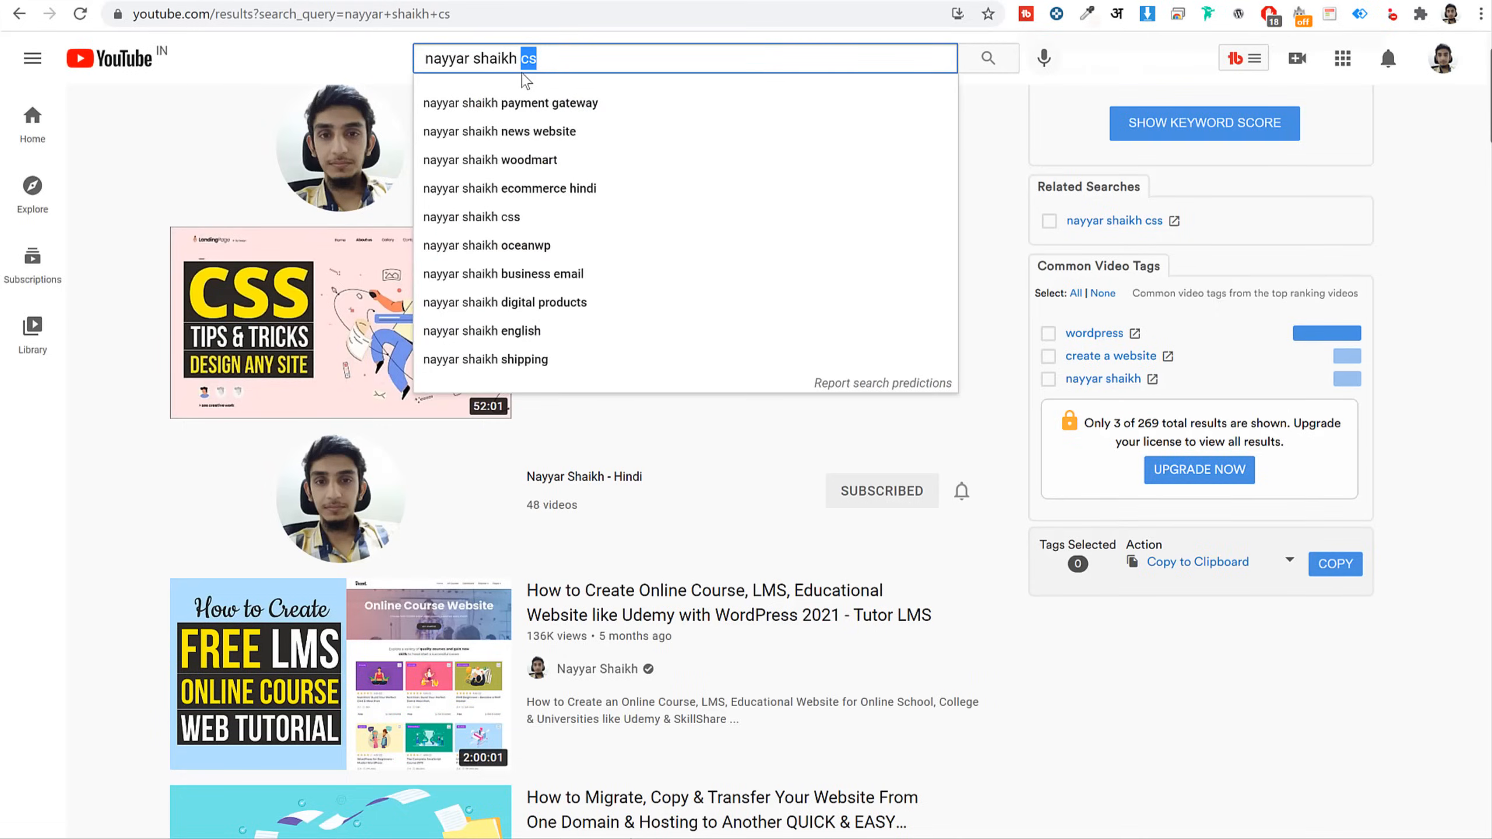
text(mailc)
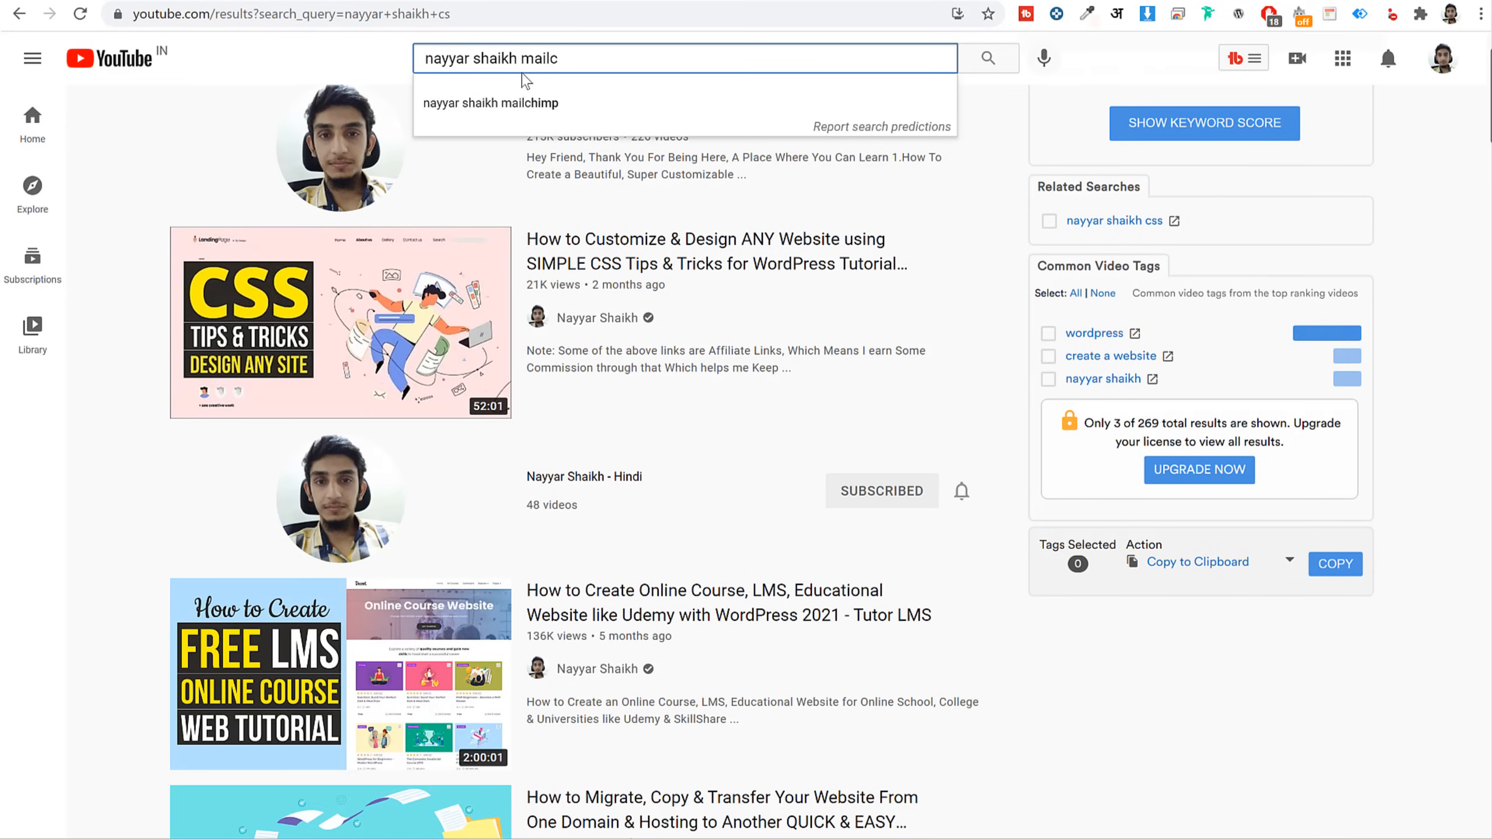
text(himp)
key(Return)
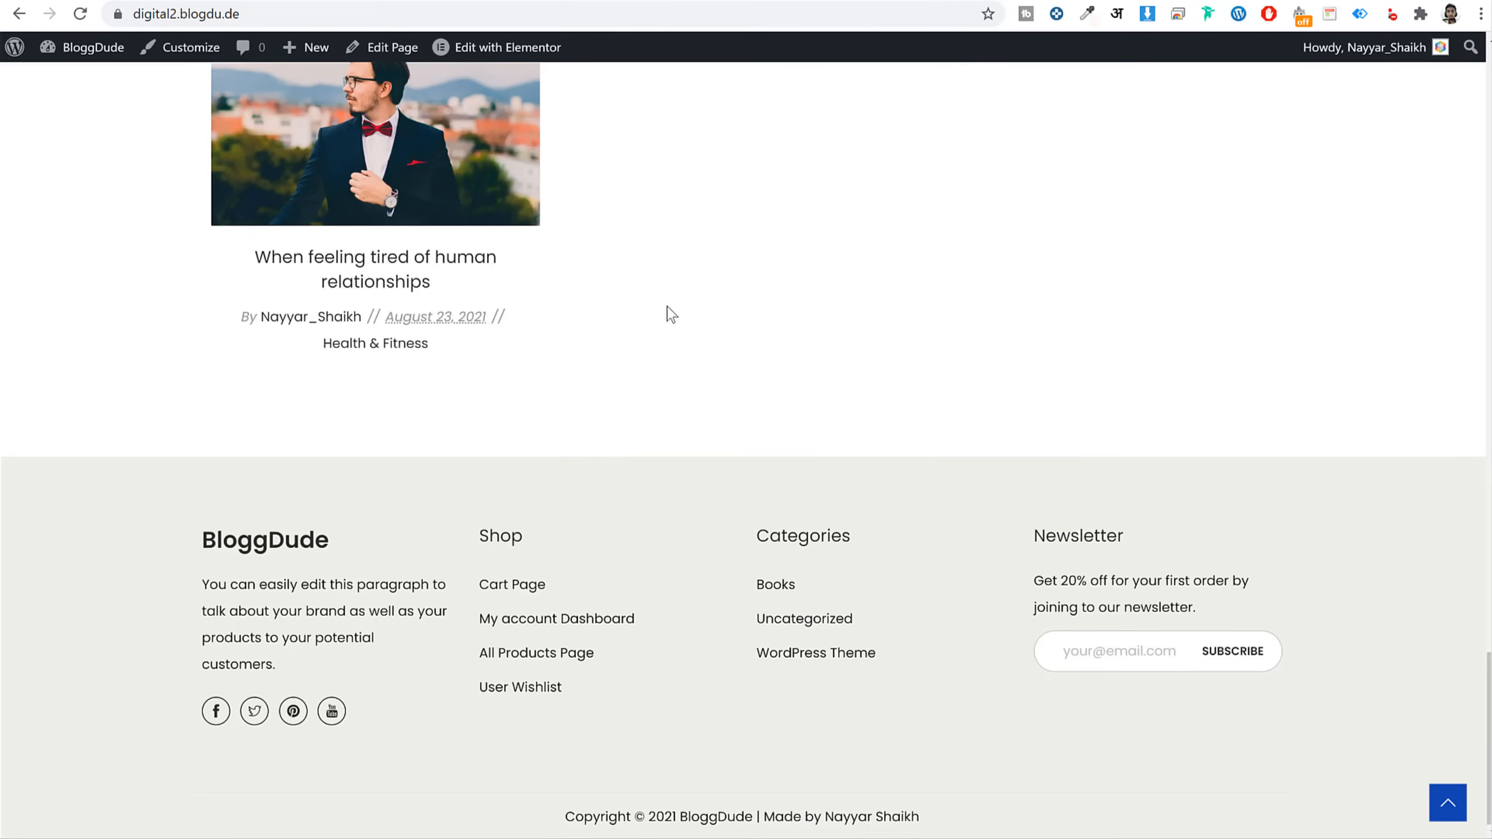
Review the new store's shop sidebar, then the reference digital store's Shop page sidebar
scroll(672, 318, up, 10)
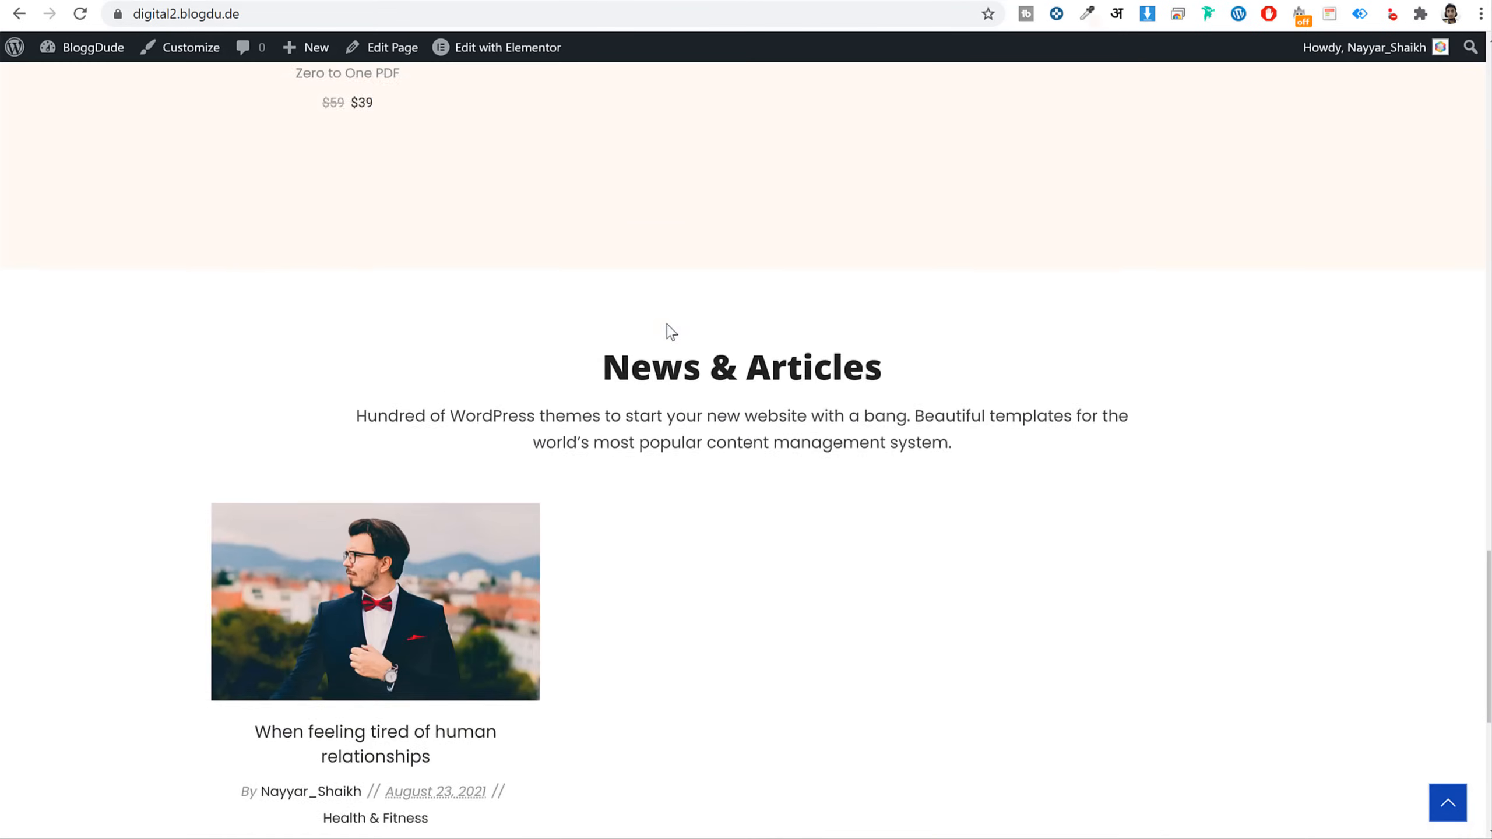
scroll(678, 329, up, 10)
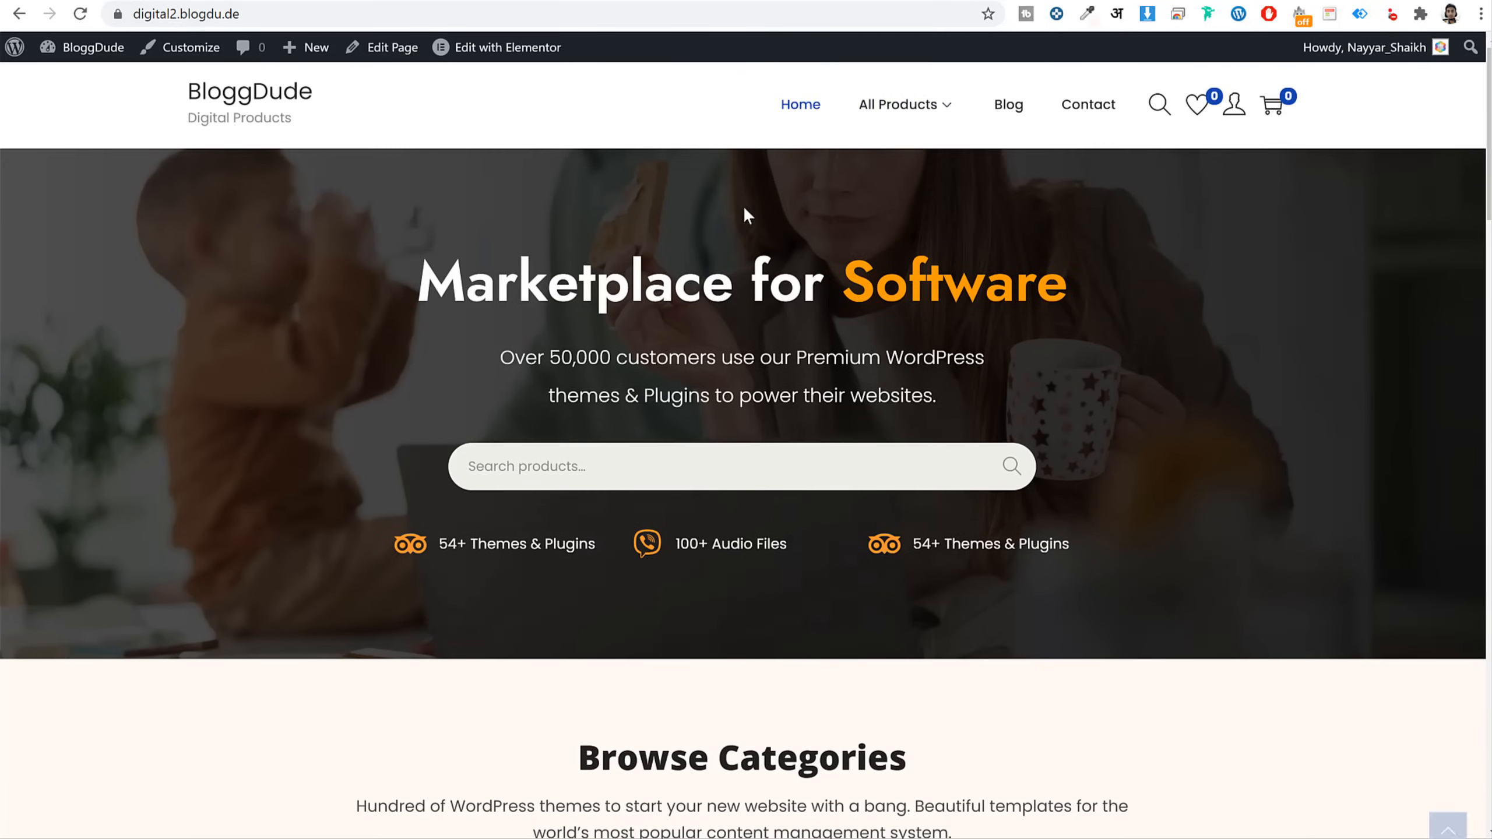
mouse_move(891, 117)
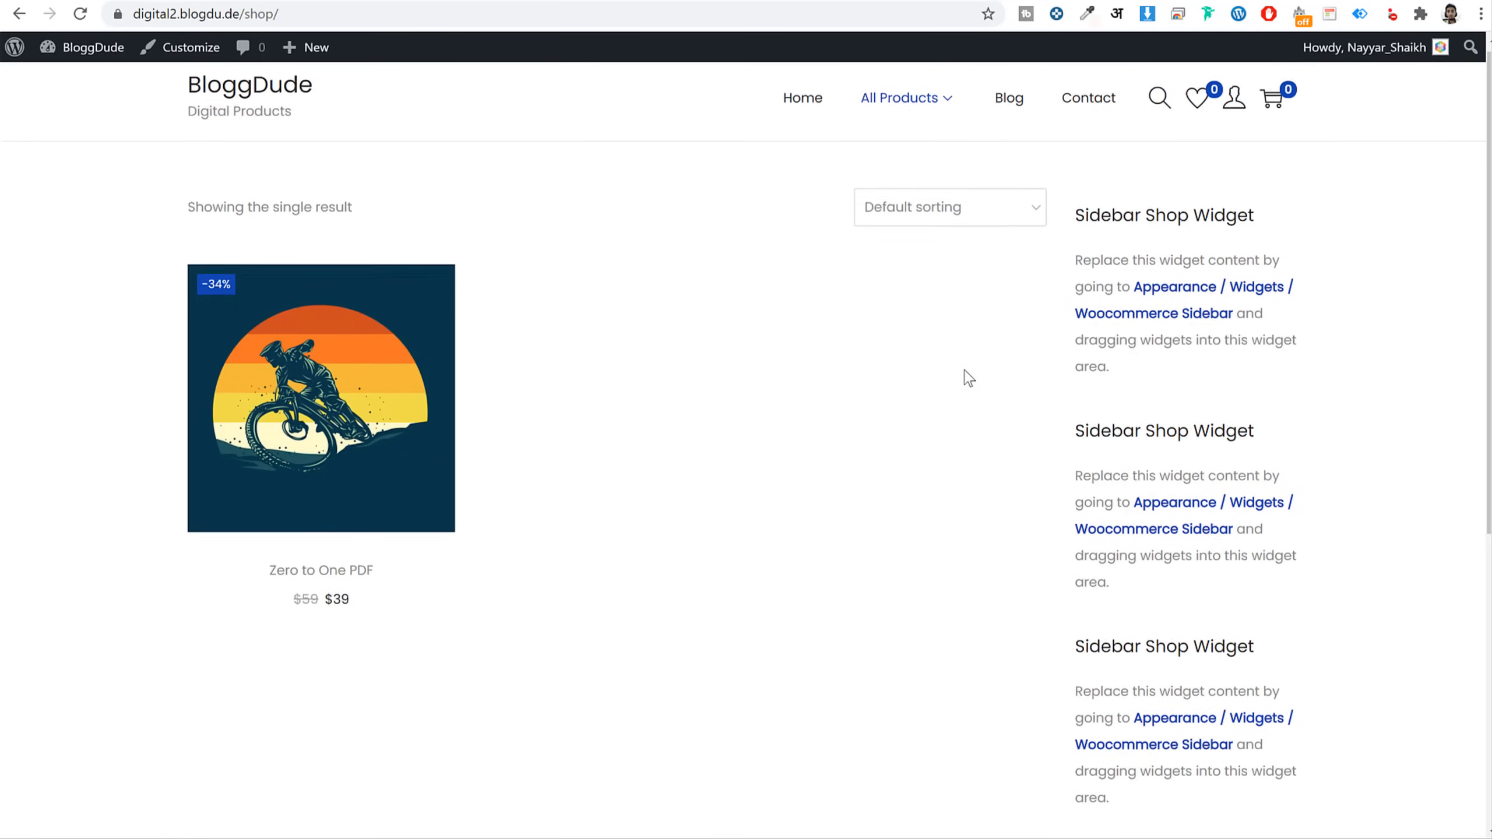
scroll(966, 375, down, 5)
scroll(965, 371, up, 5)
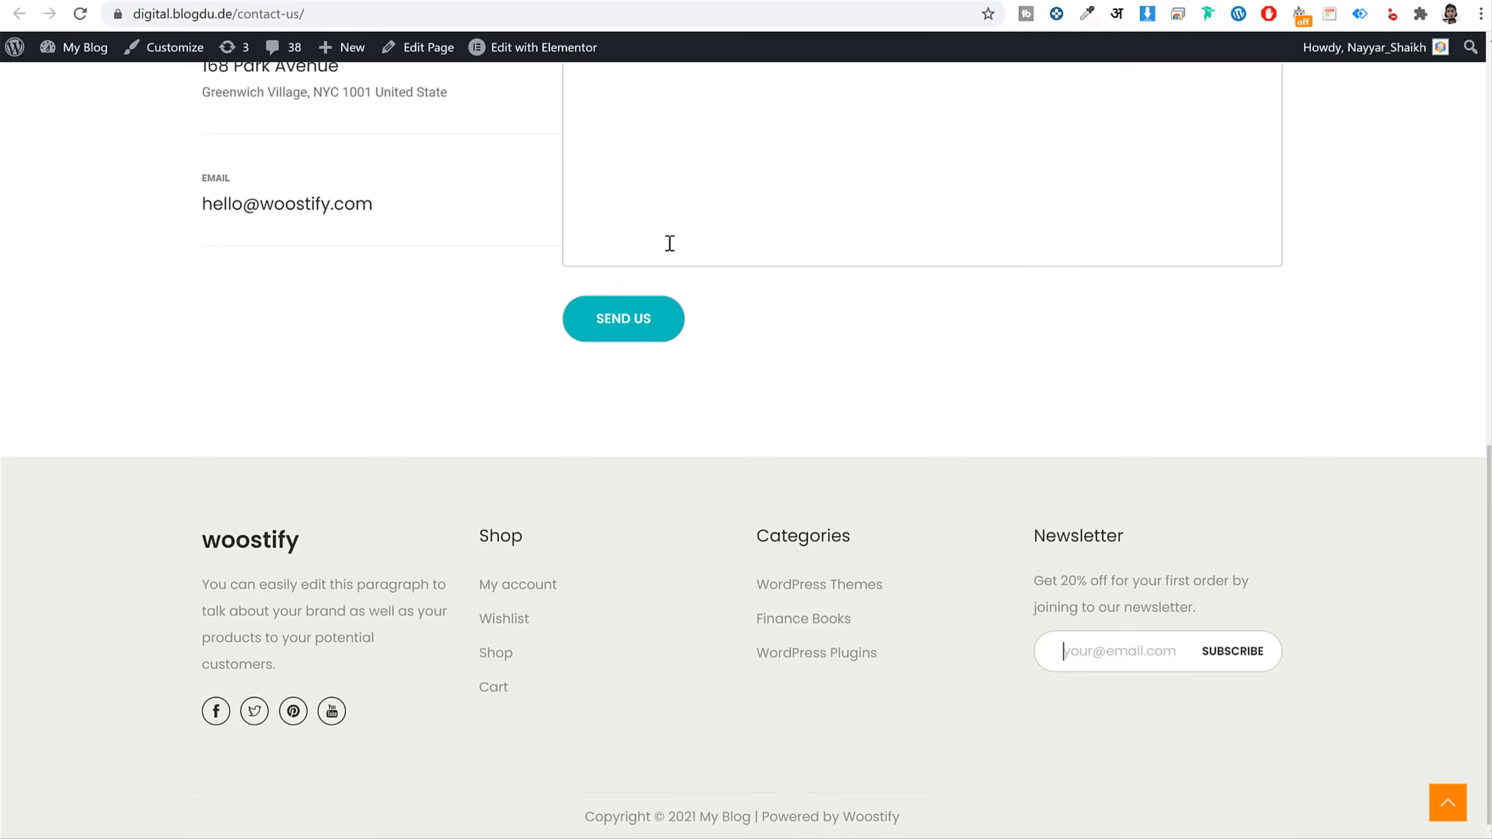
scroll(666, 241, up, 10)
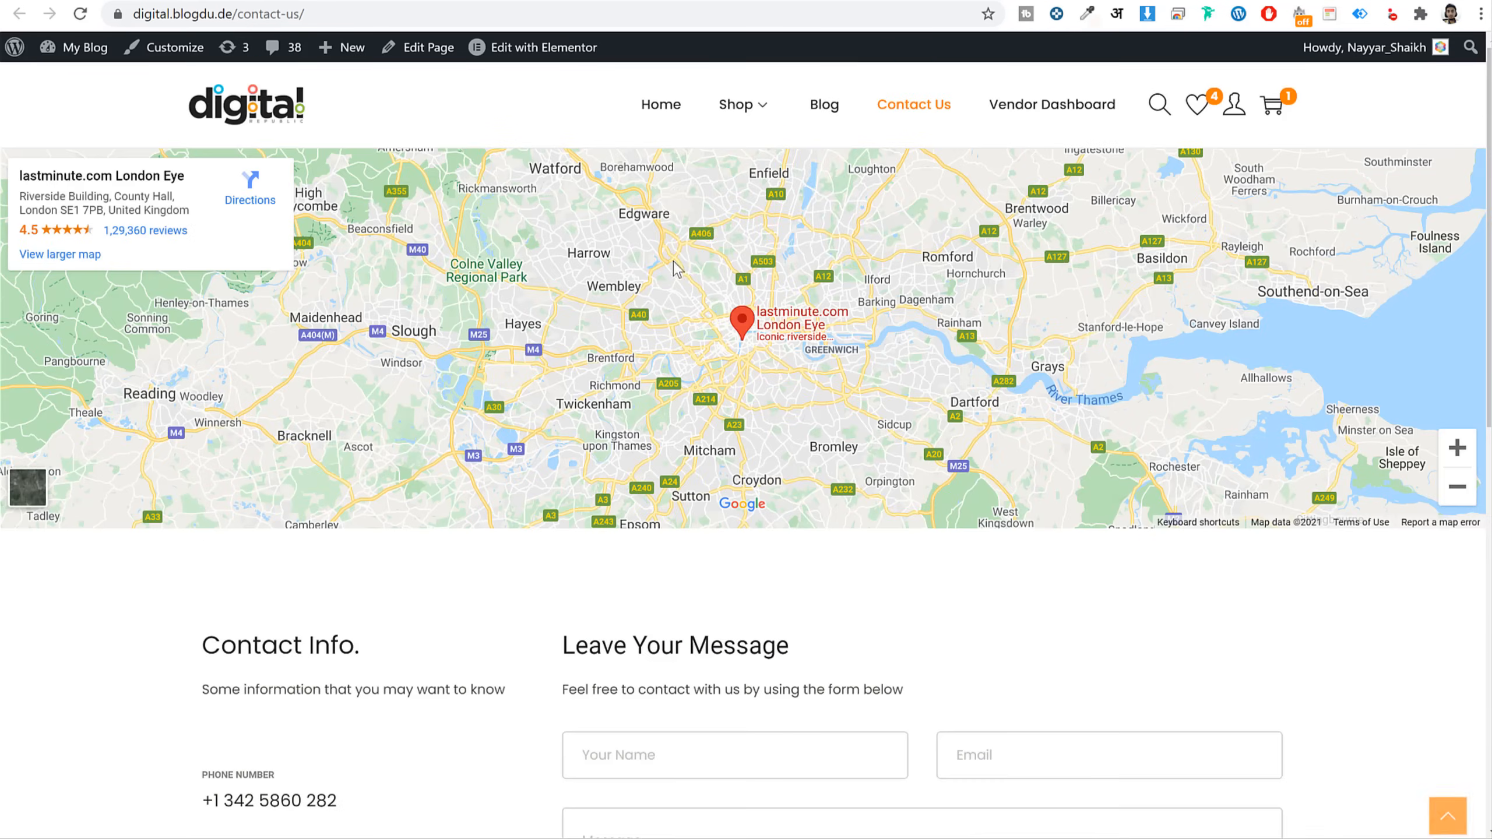
click(738, 117)
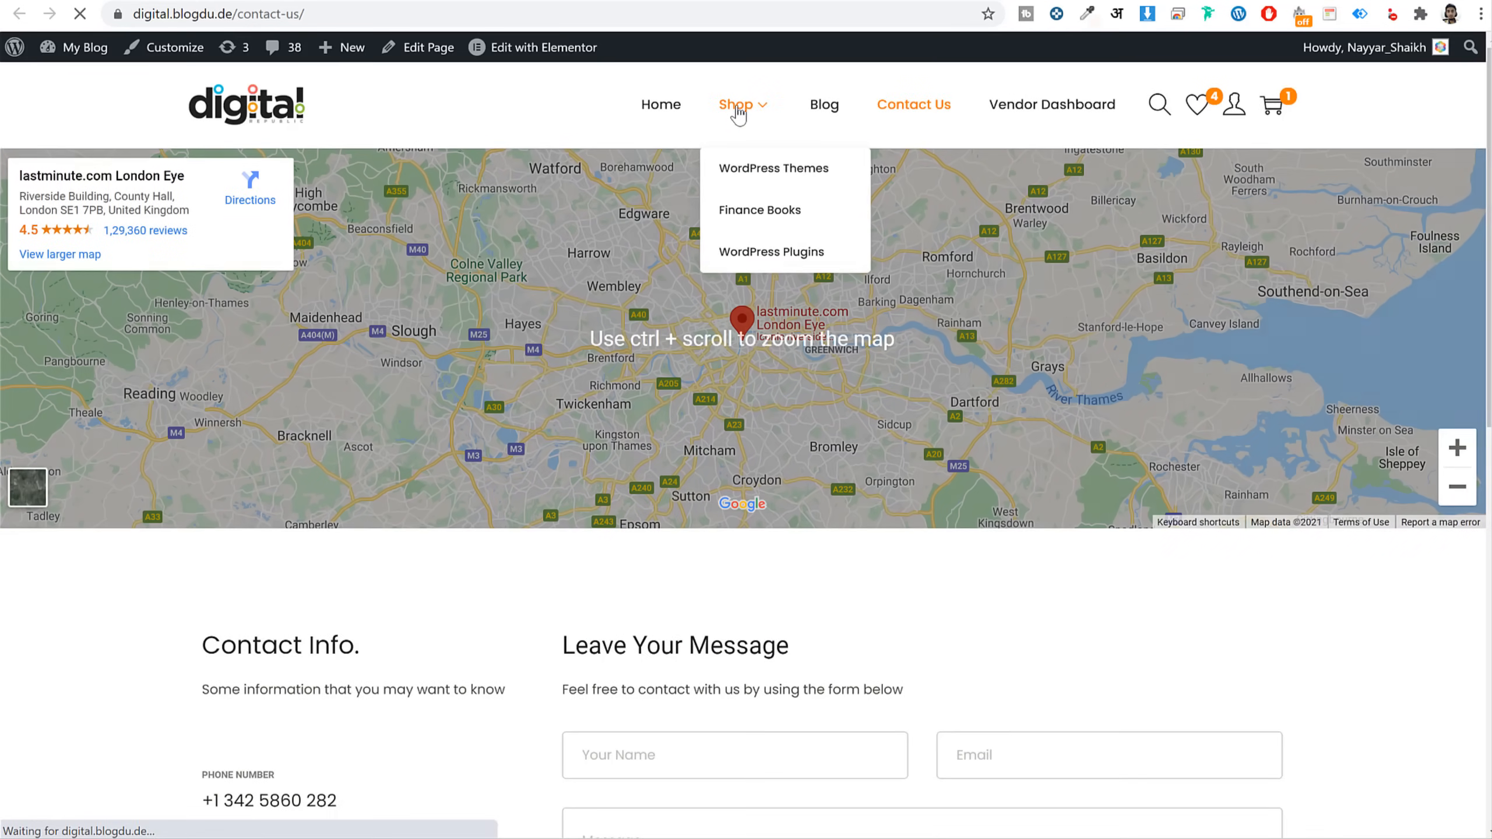
scroll(300, 388, down, 8)
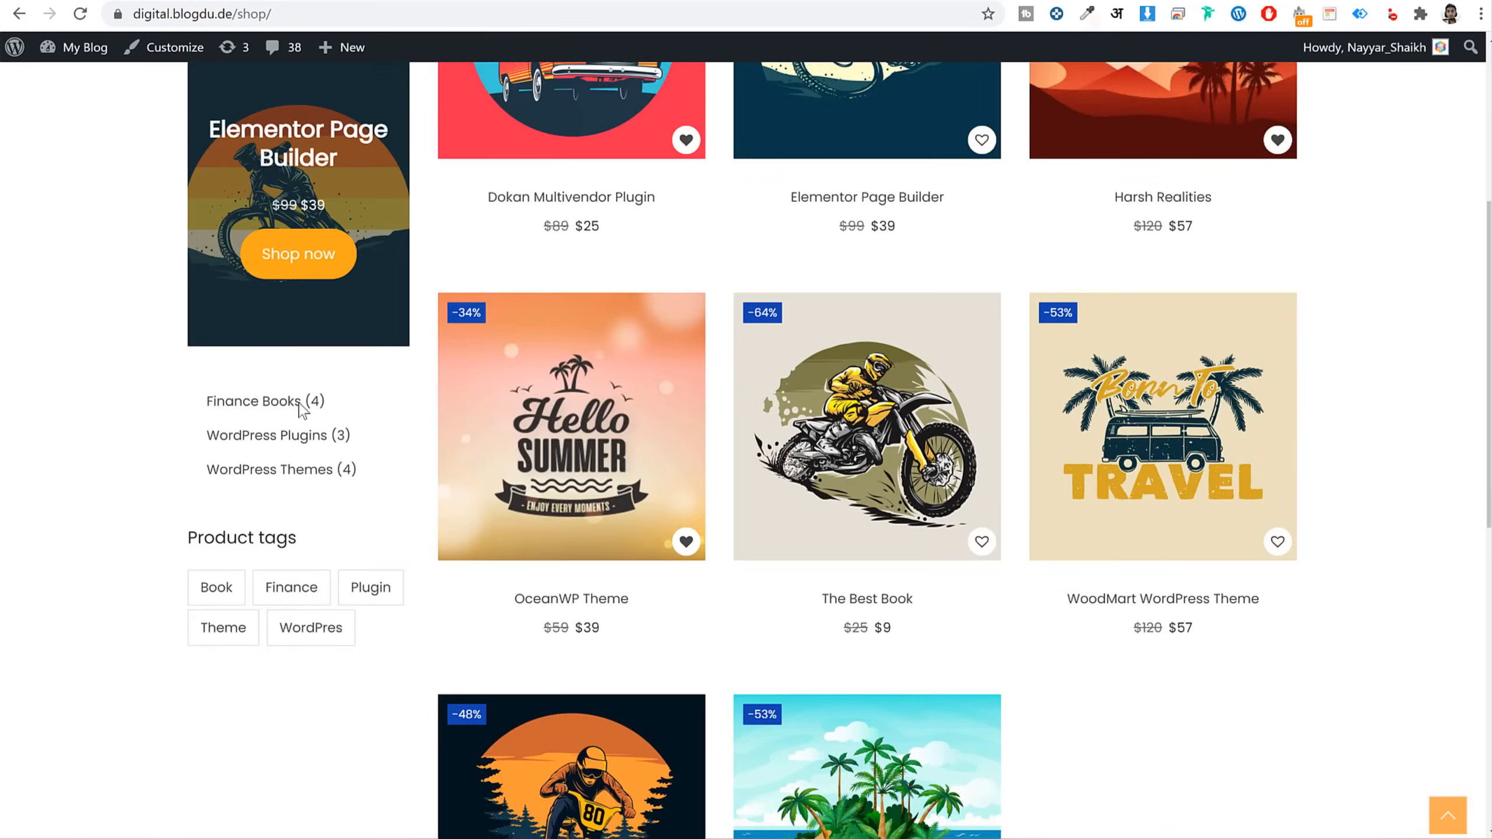
scroll(299, 412, up, 10)
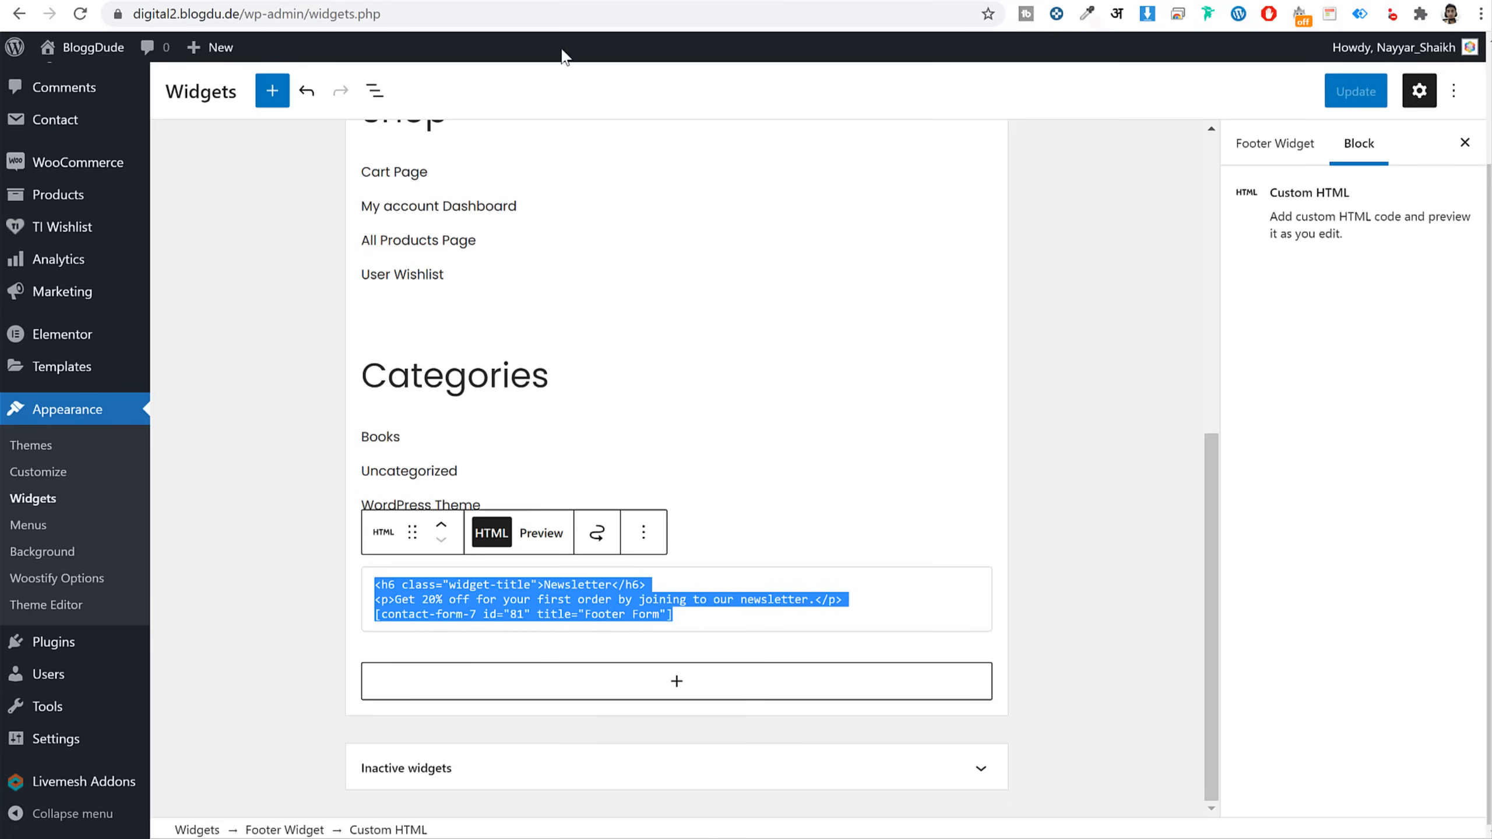
scroll(799, 356, up, 10)
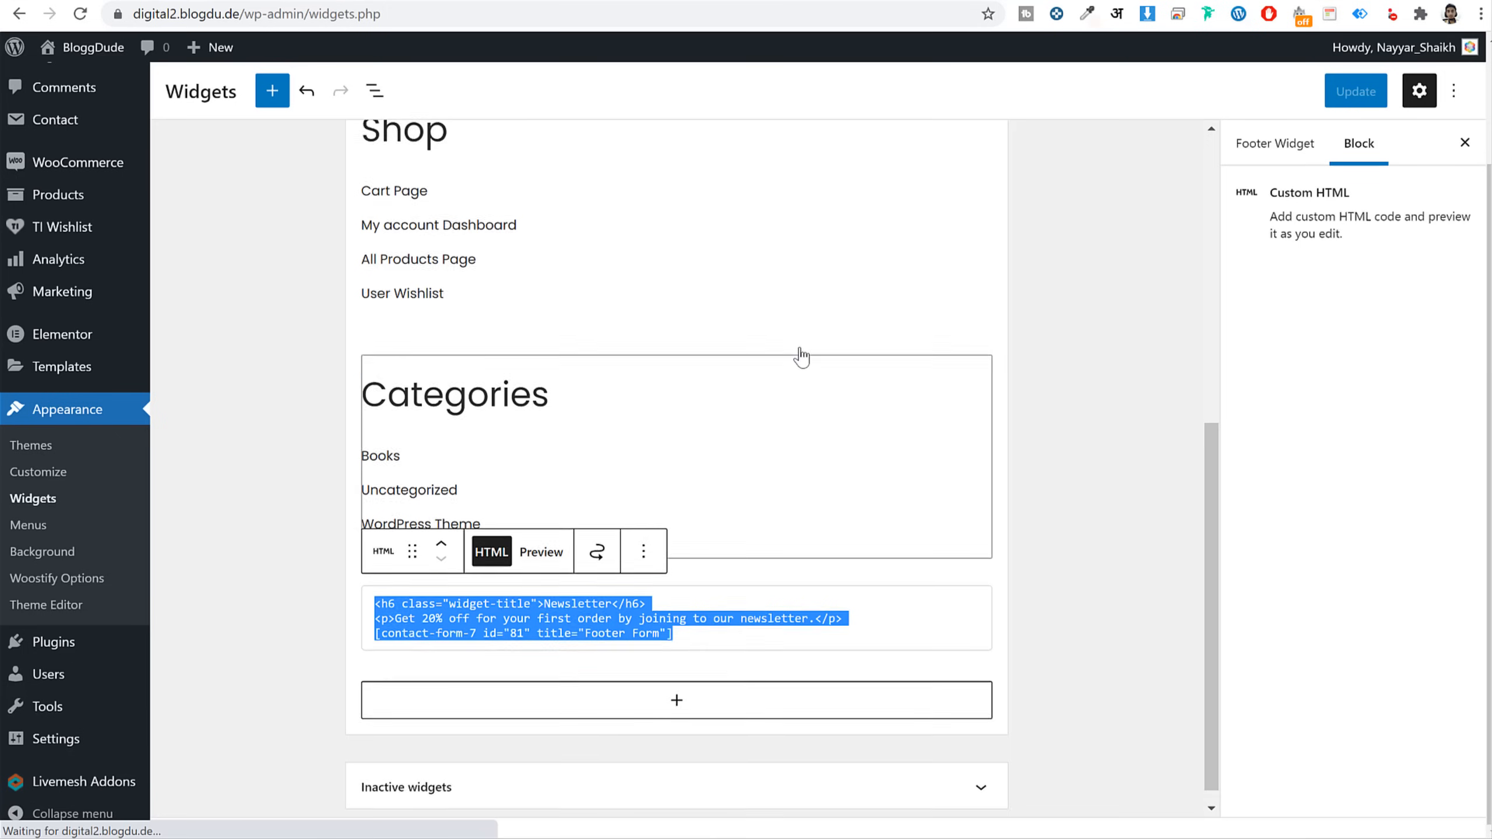
Collapse Footer Widget, expand Woocommerce Sidebar and add a Product Search block
click(986, 323)
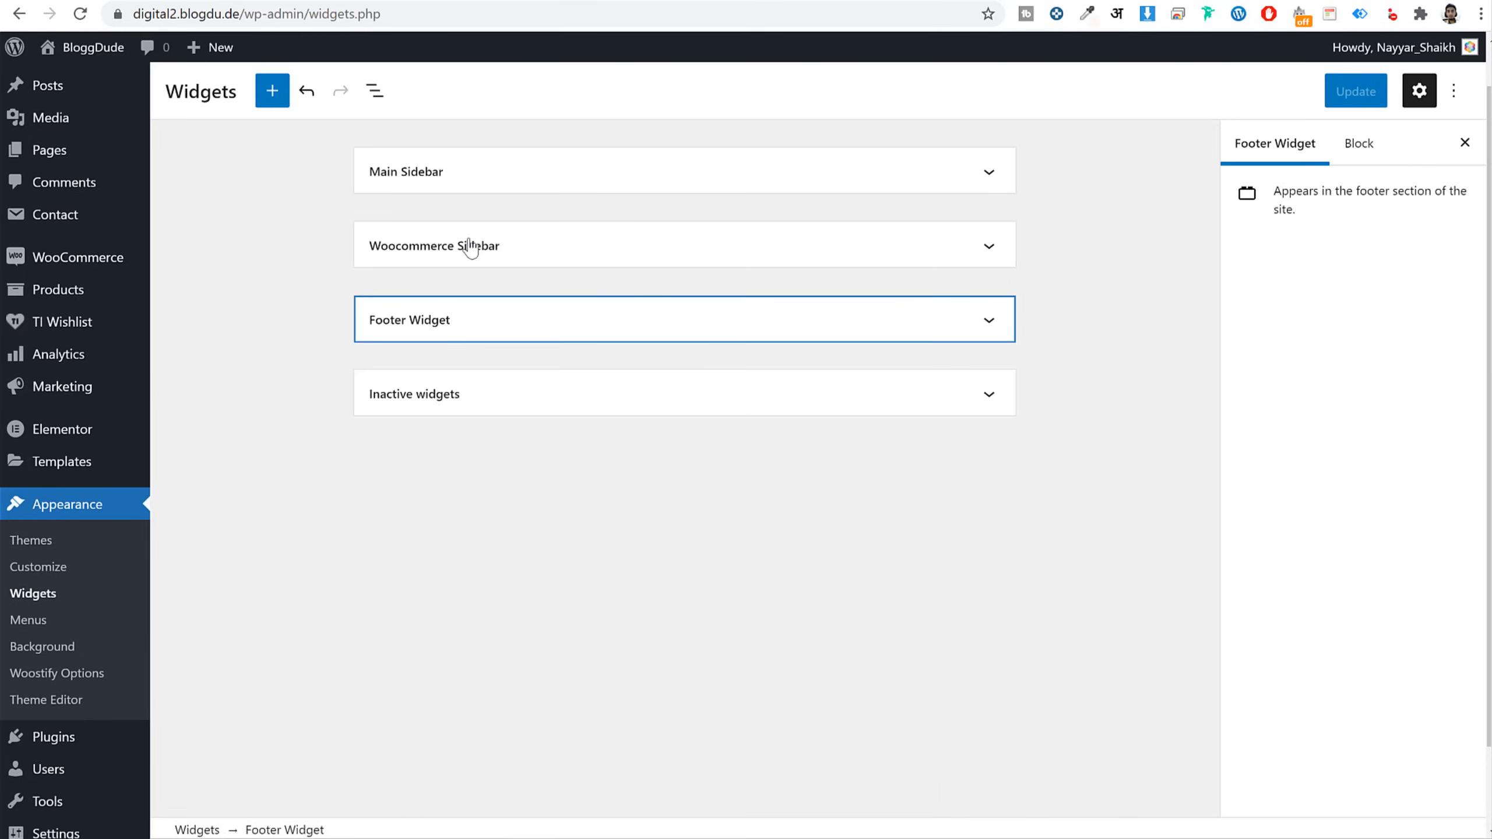
click(546, 254)
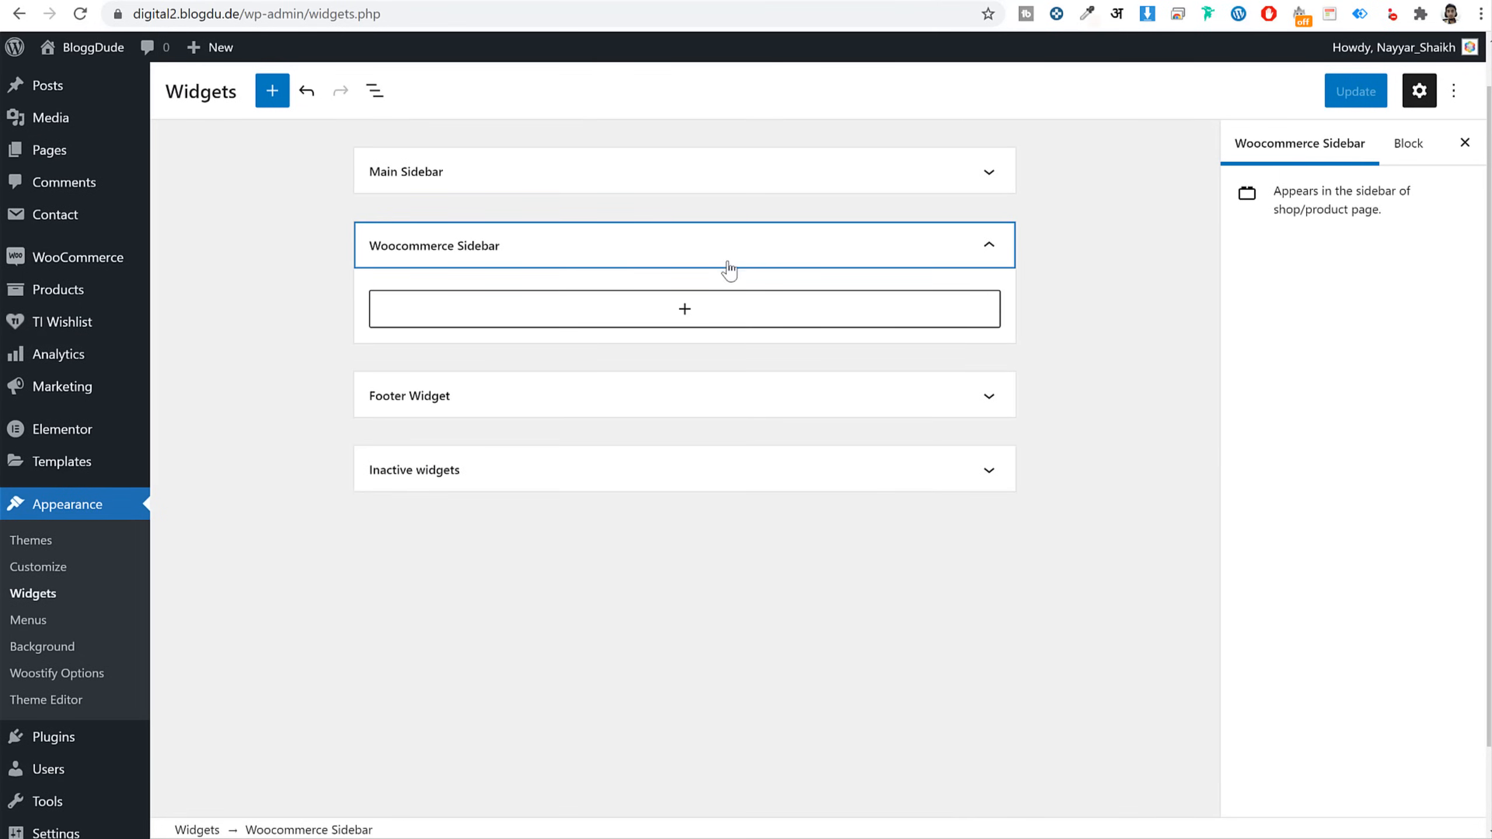
click(690, 314)
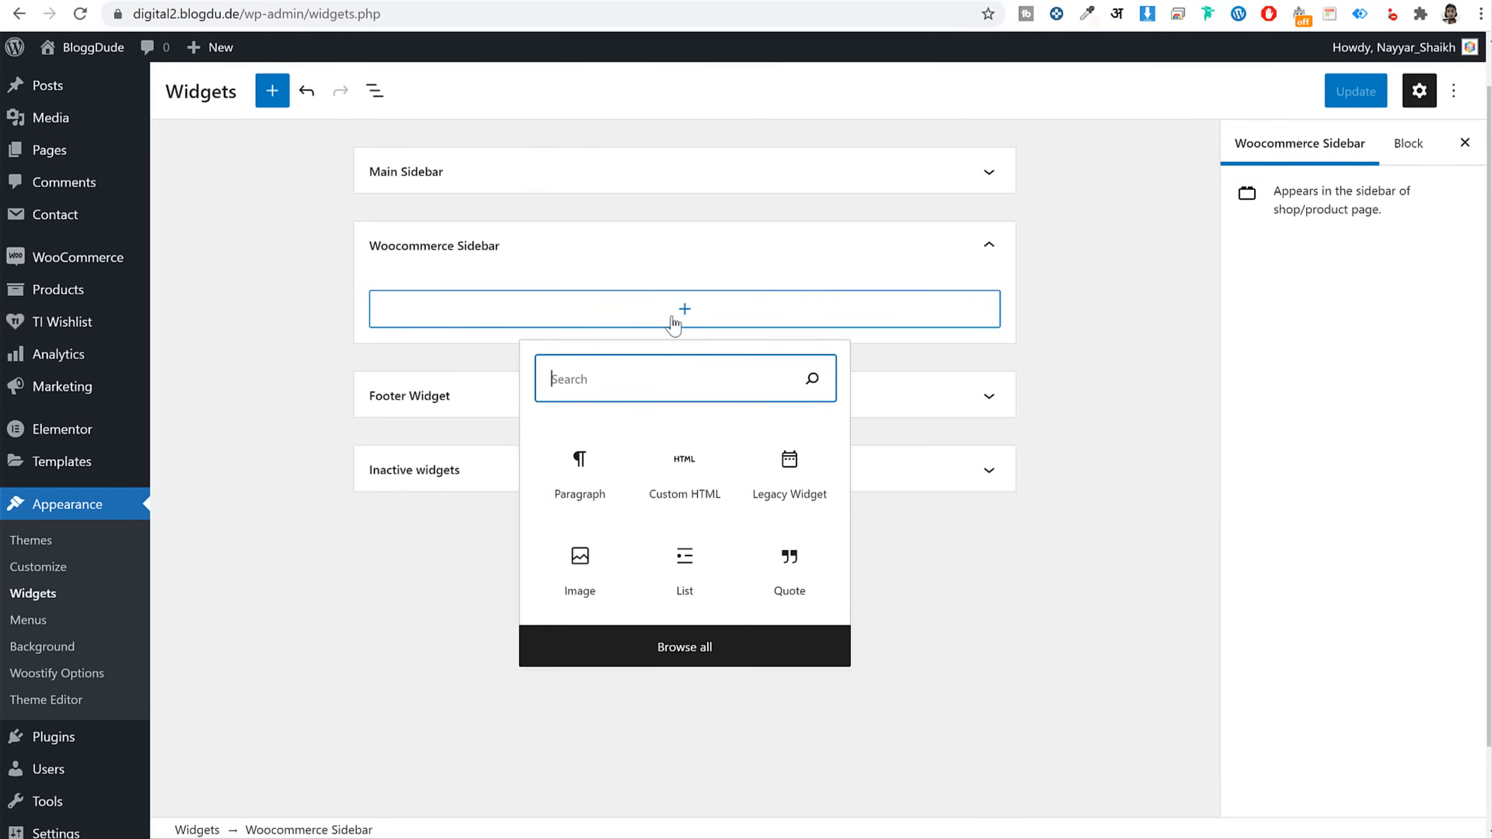
text(pro)
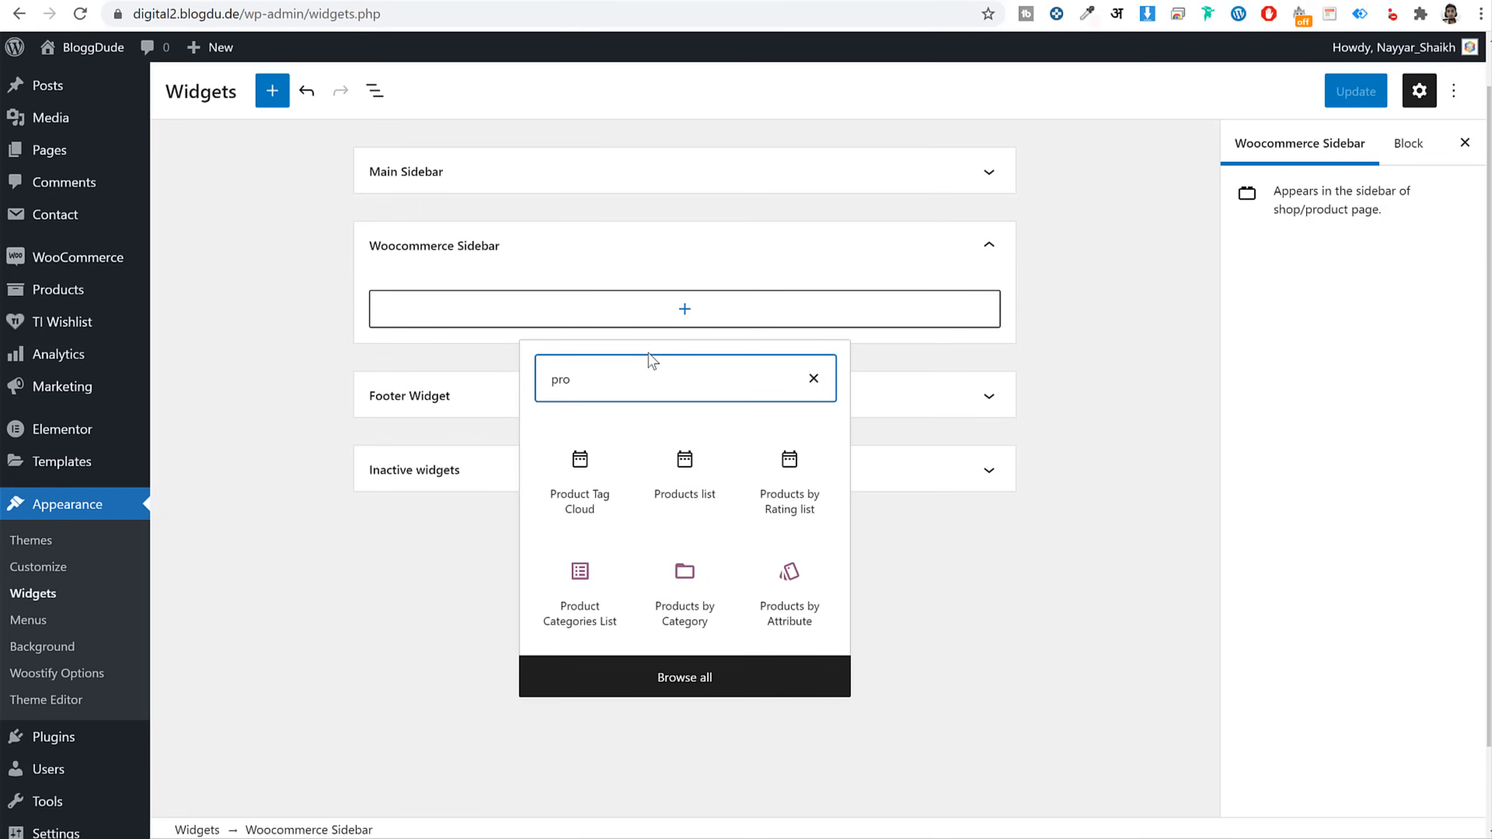
text(duct se)
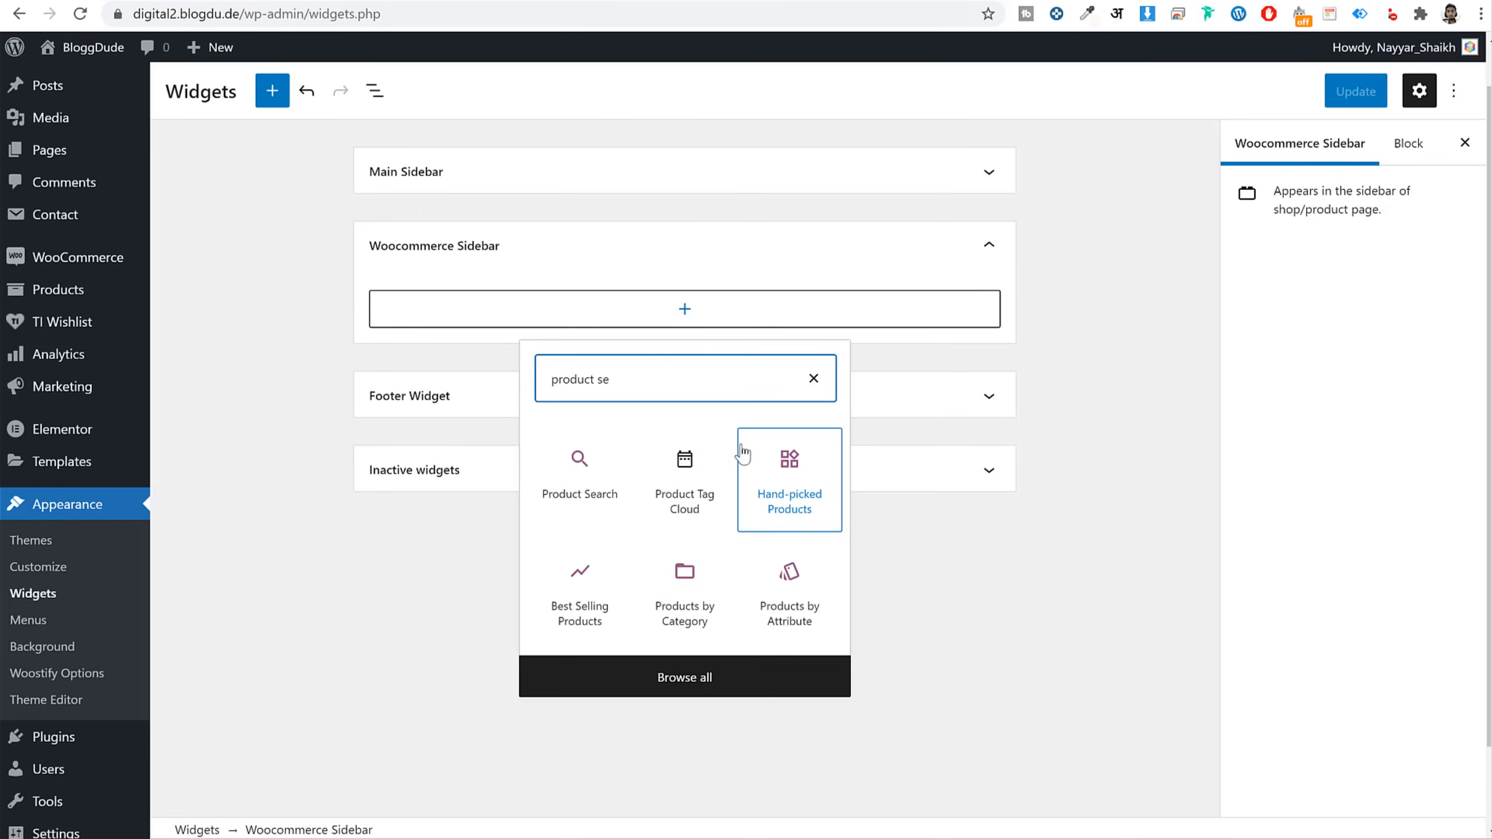
click(593, 495)
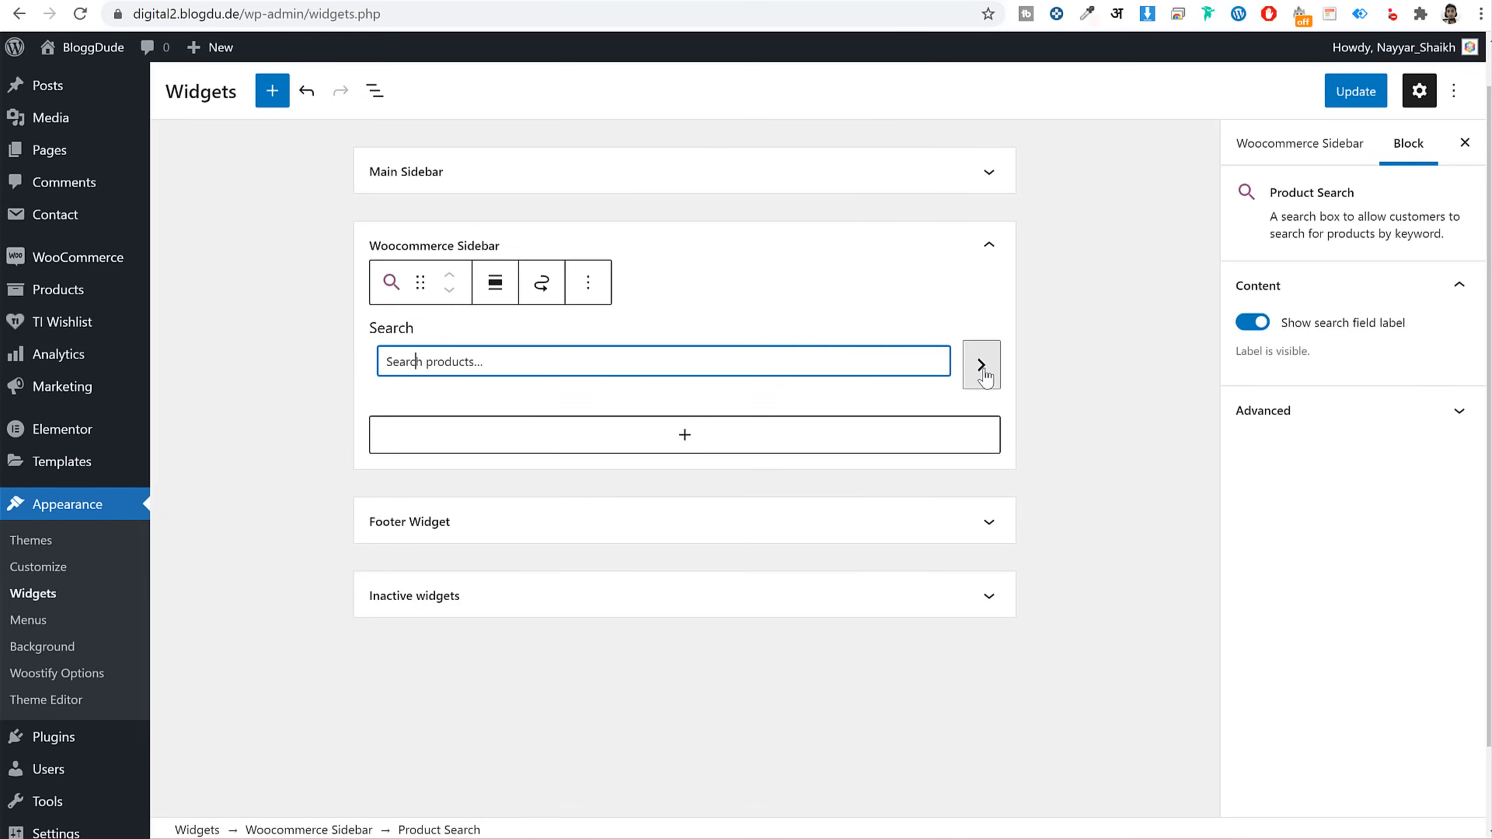
Look through the Product Search block's options and transform choices
click(588, 283)
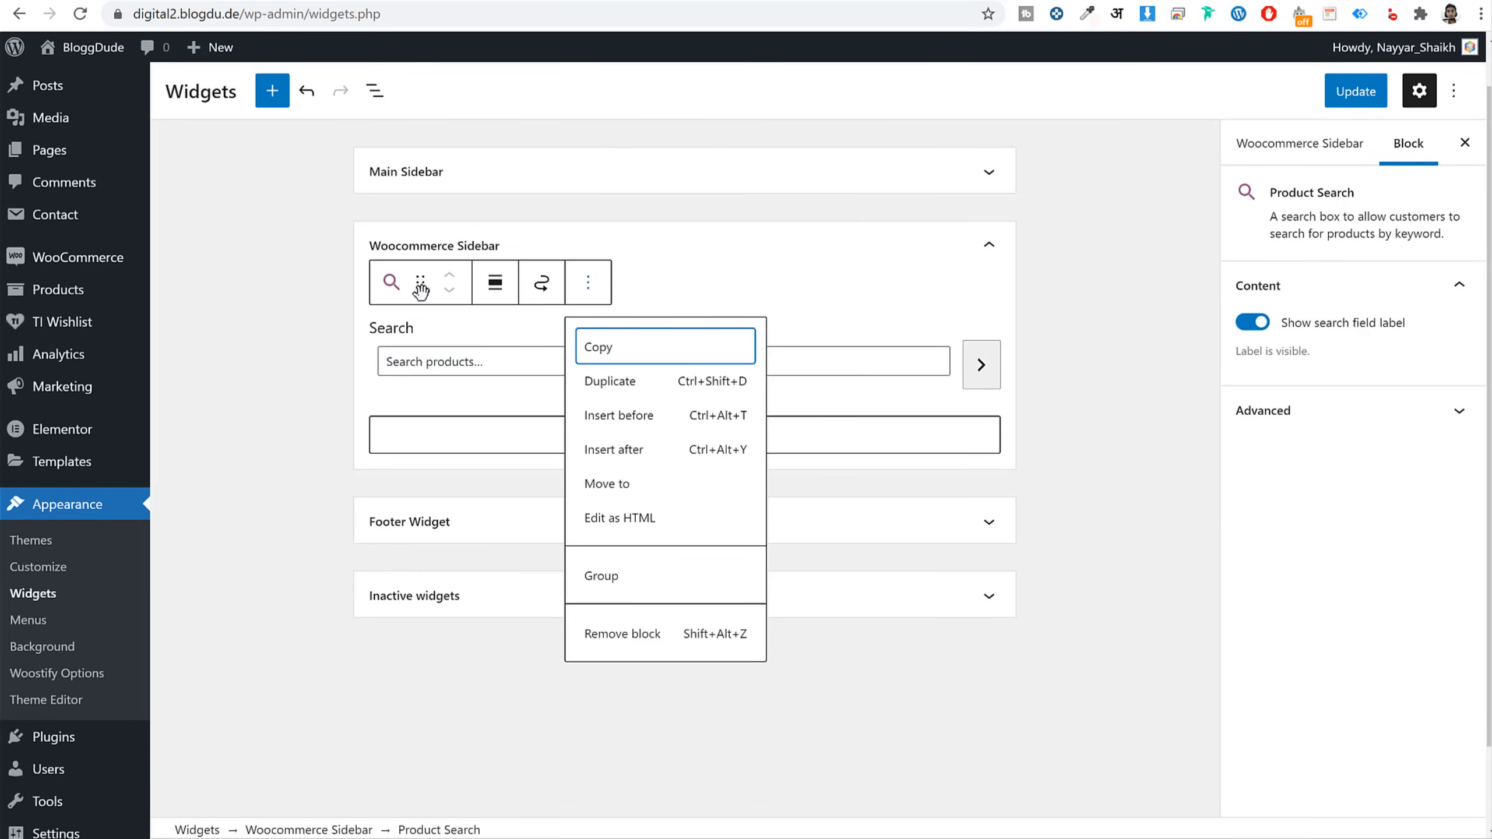
click(393, 283)
click(392, 283)
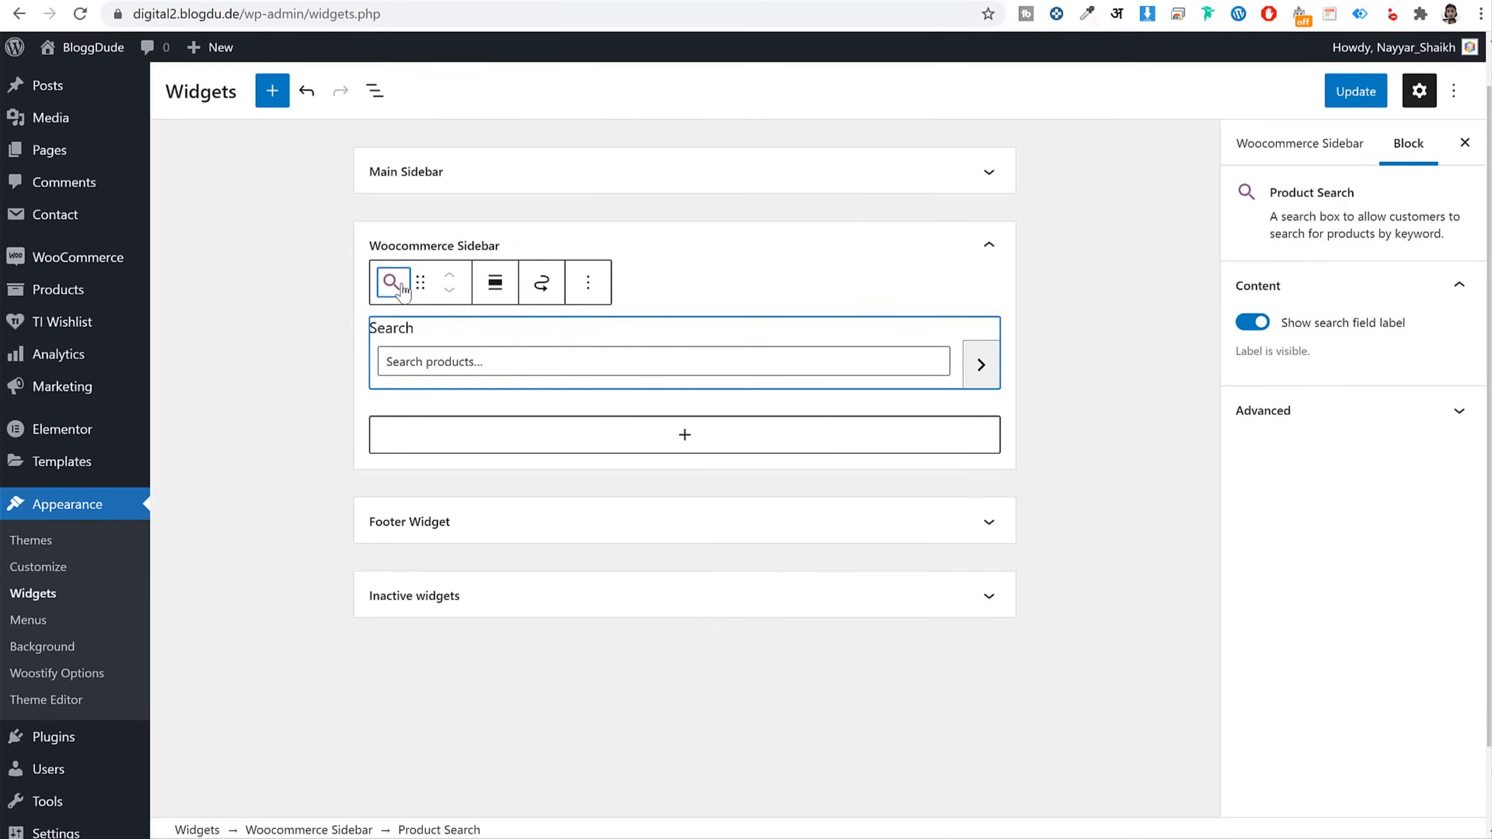
right_click(848, 363)
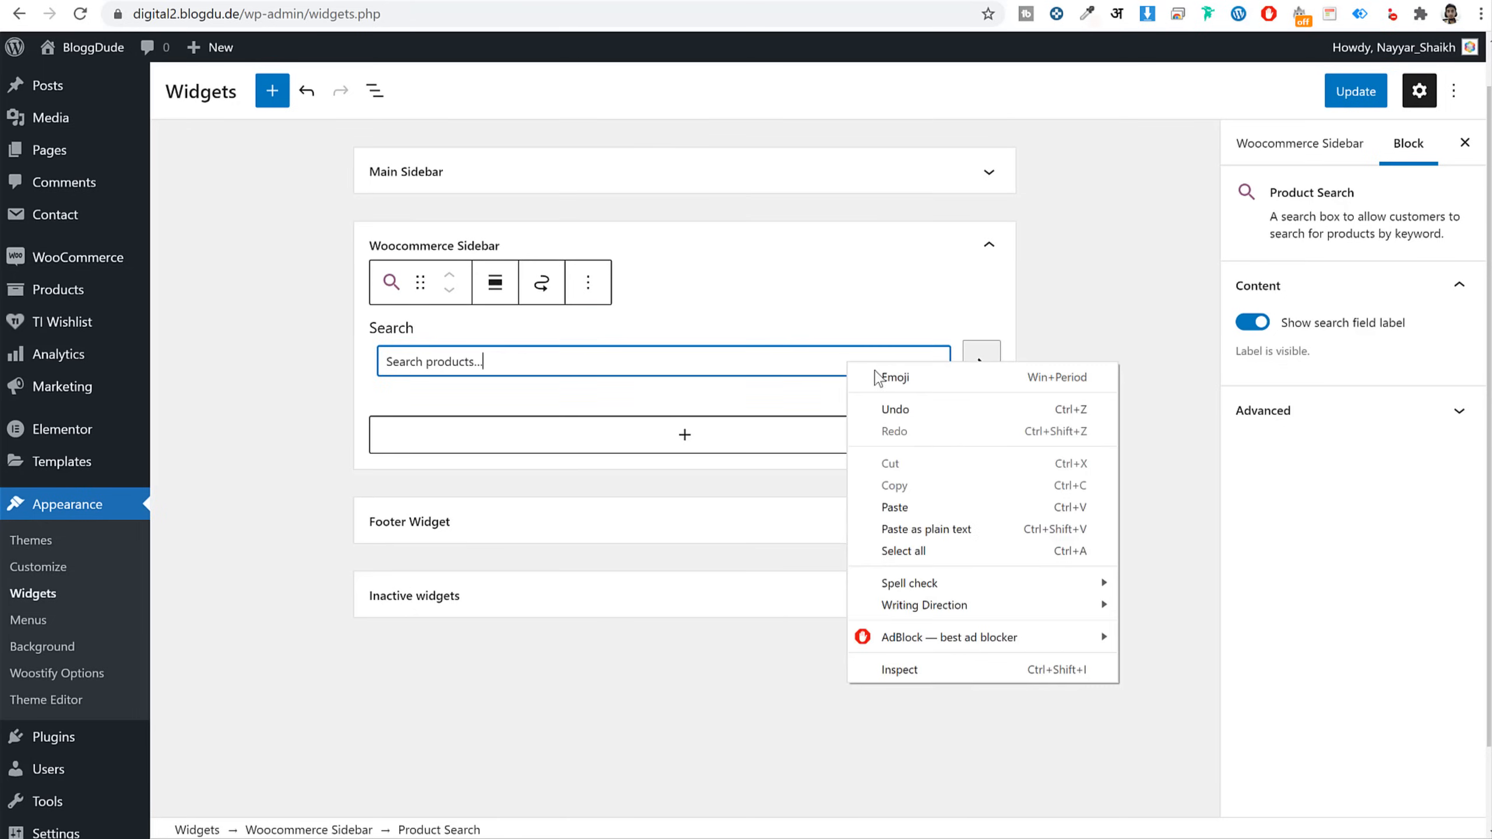
click(745, 372)
click(588, 283)
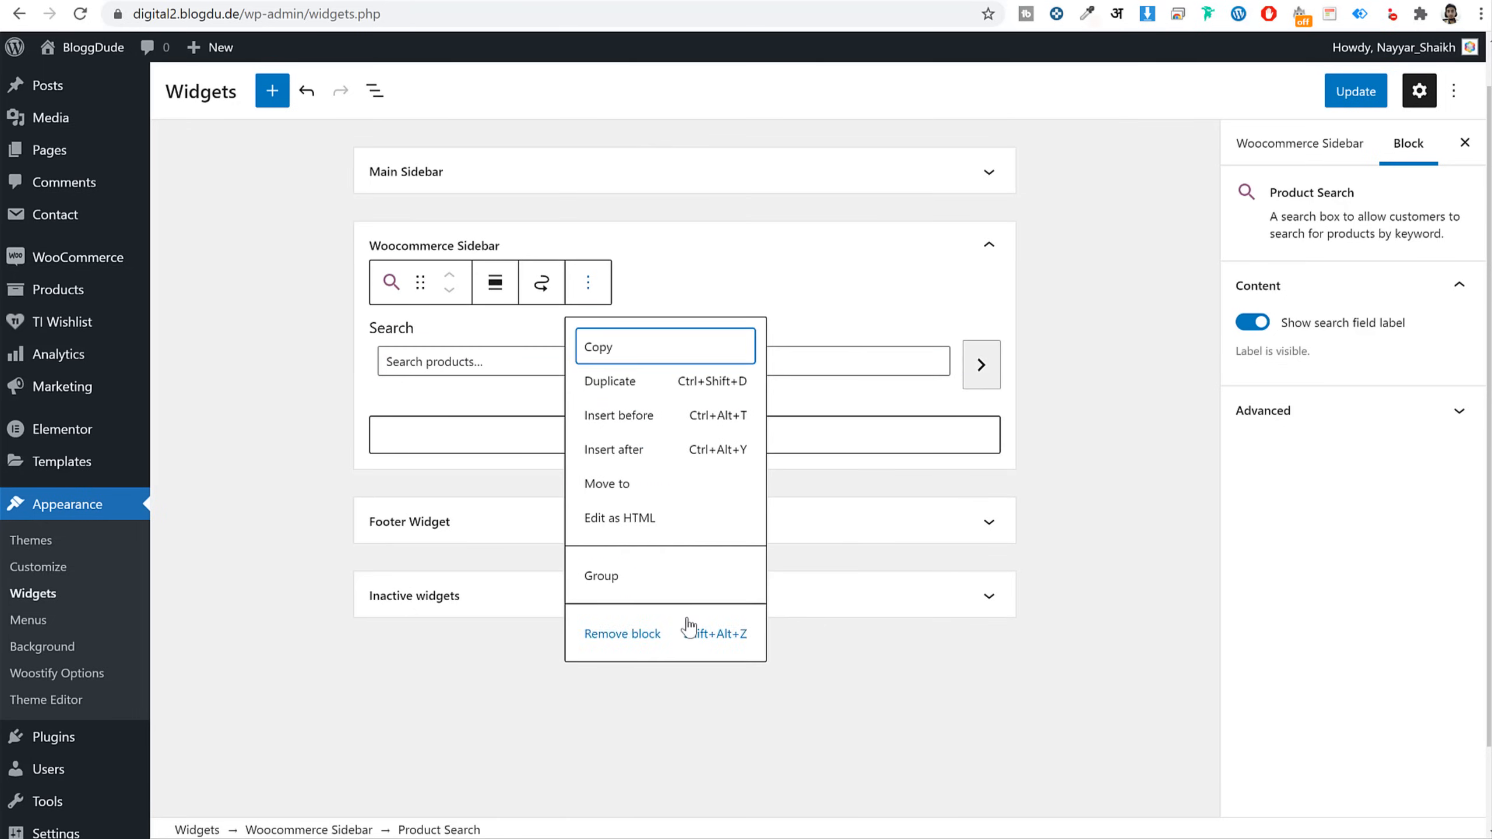
Insert a Search block with an icon button placed inside the field
click(667, 637)
click(685, 309)
text(seea)
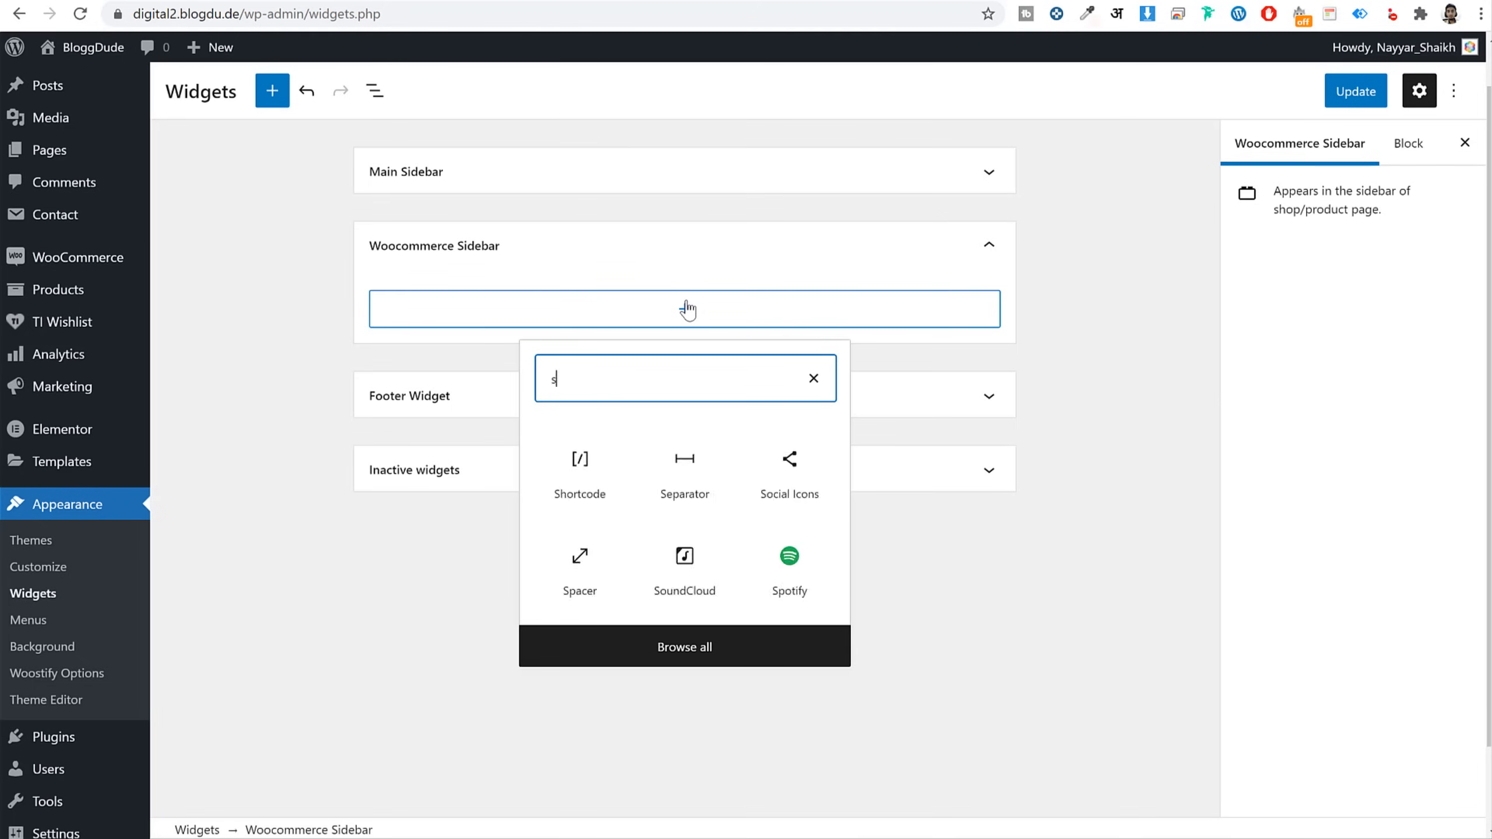
key(BackSpace)
key(BackSpace)
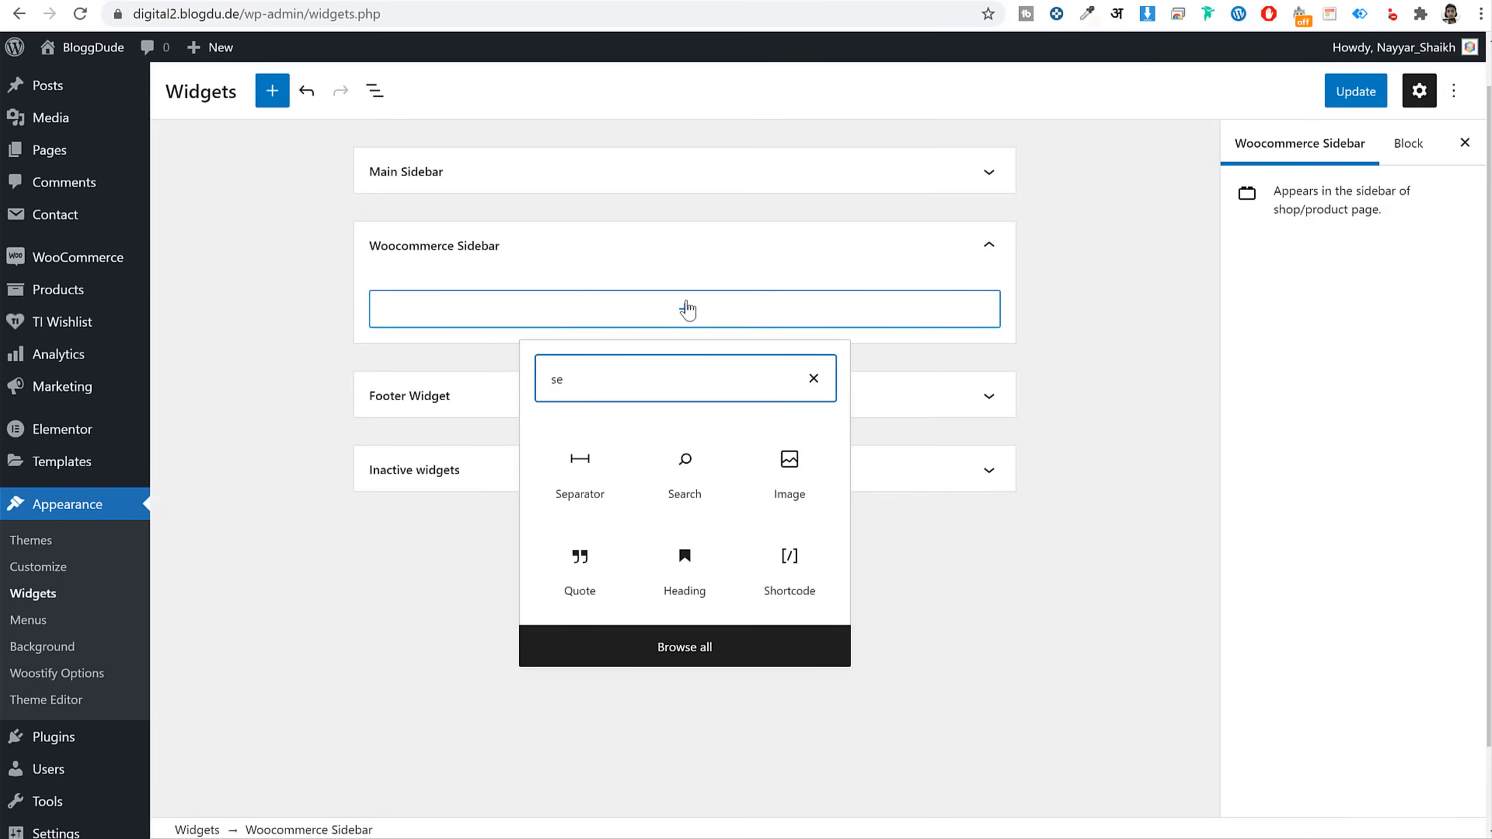
click(701, 455)
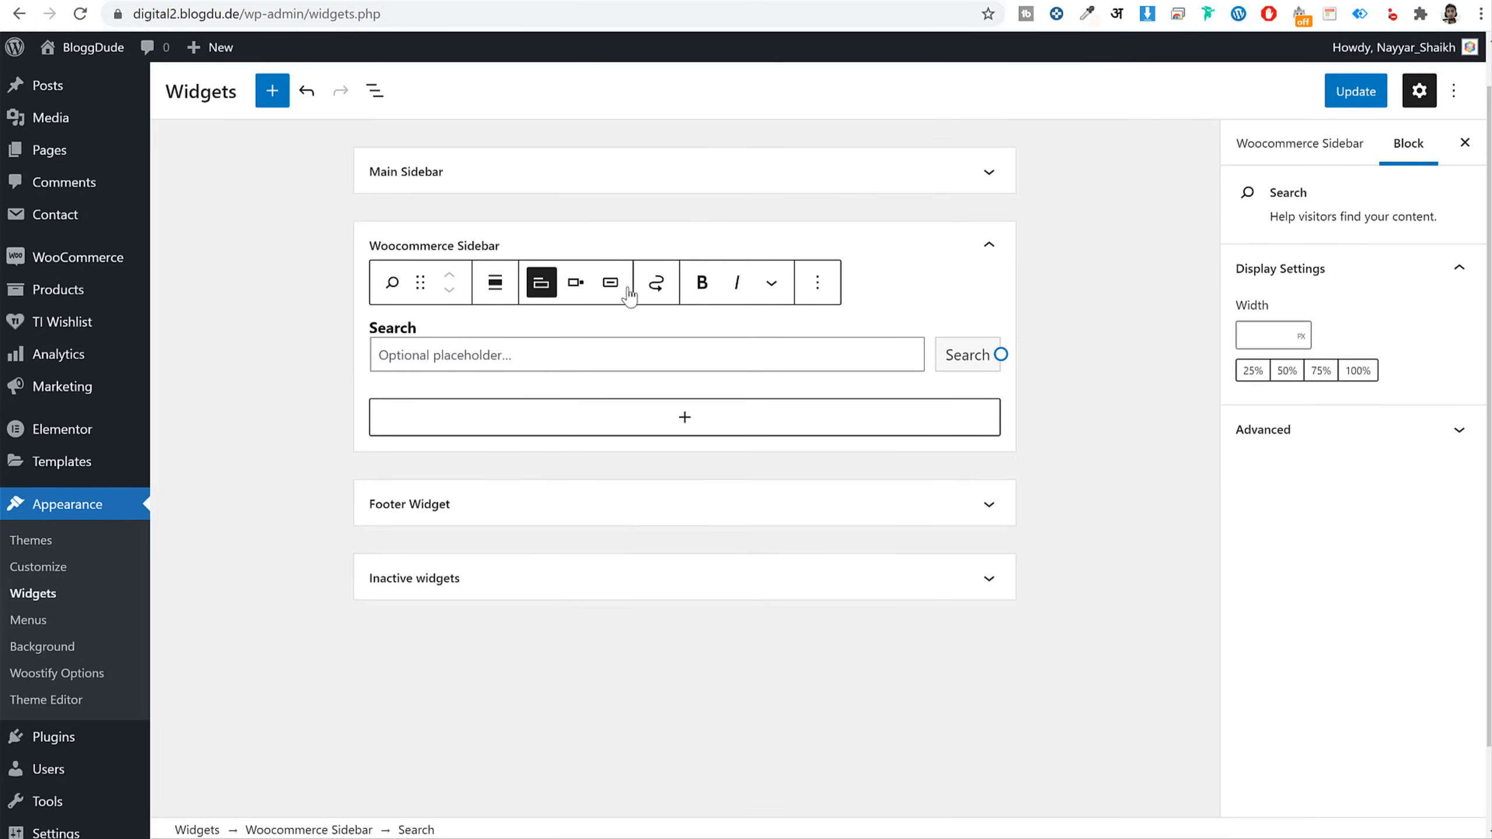
click(610, 283)
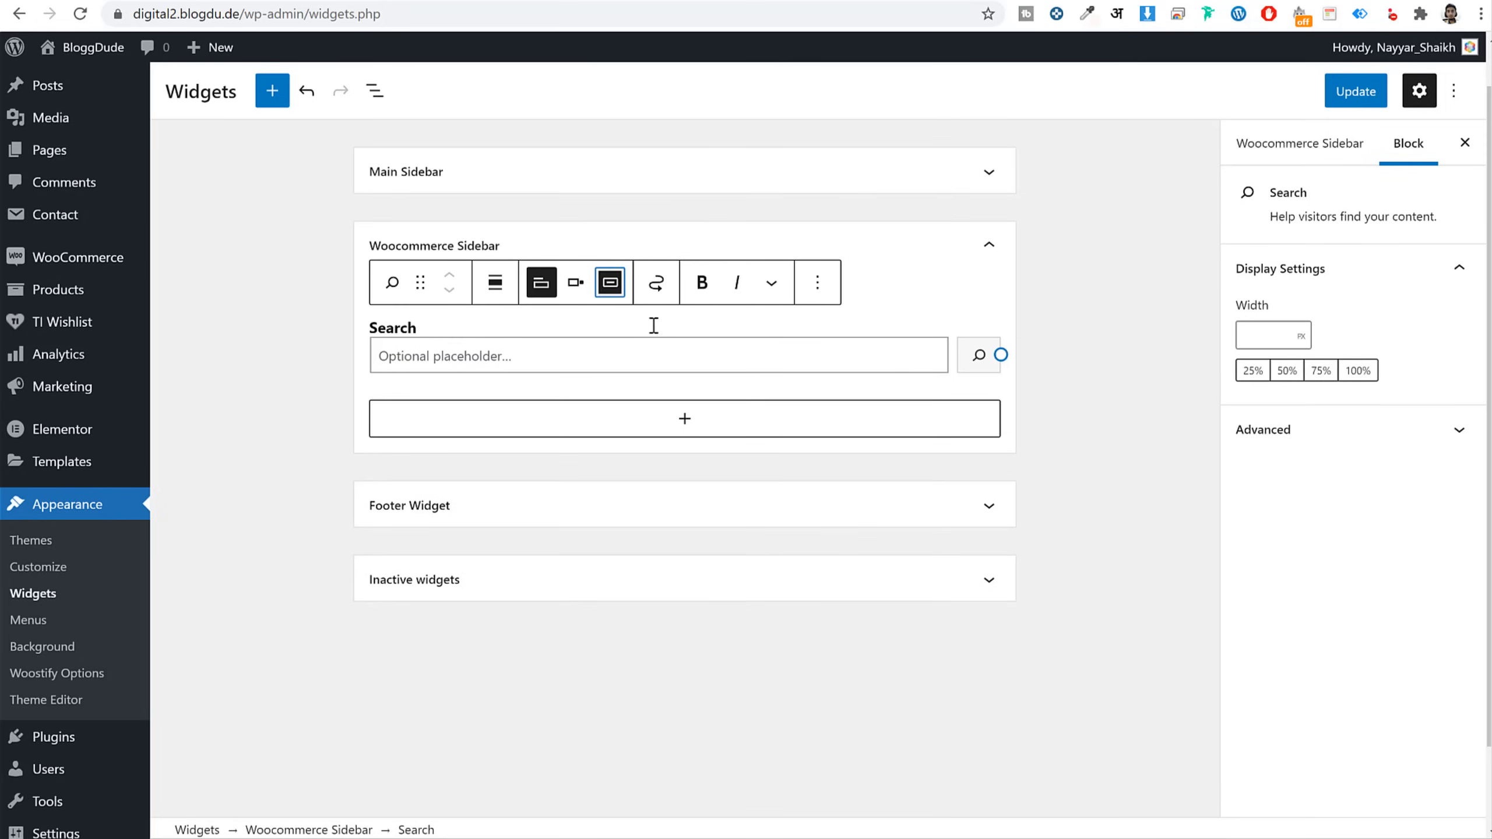
click(575, 283)
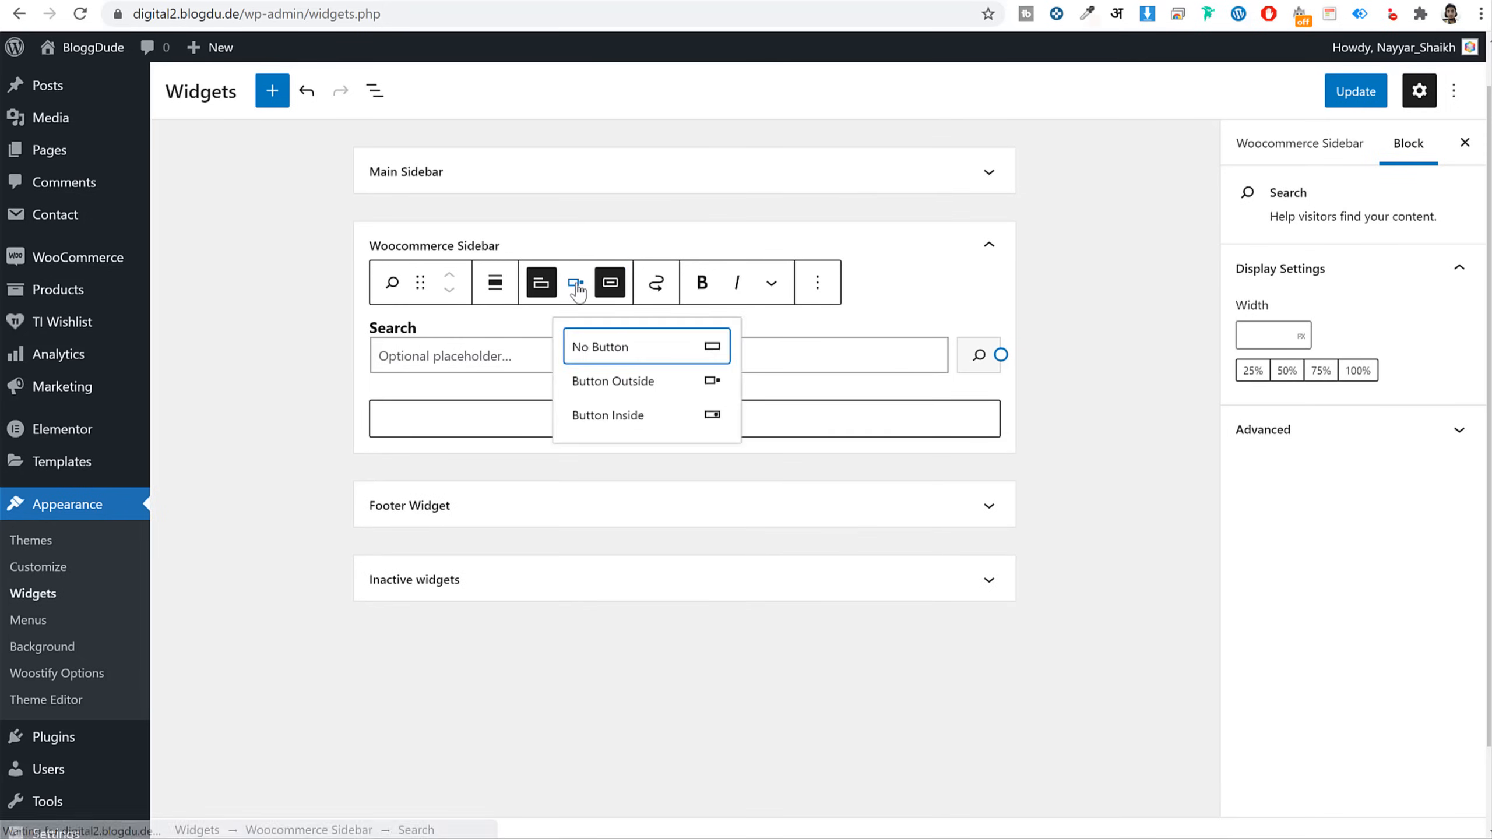
click(636, 428)
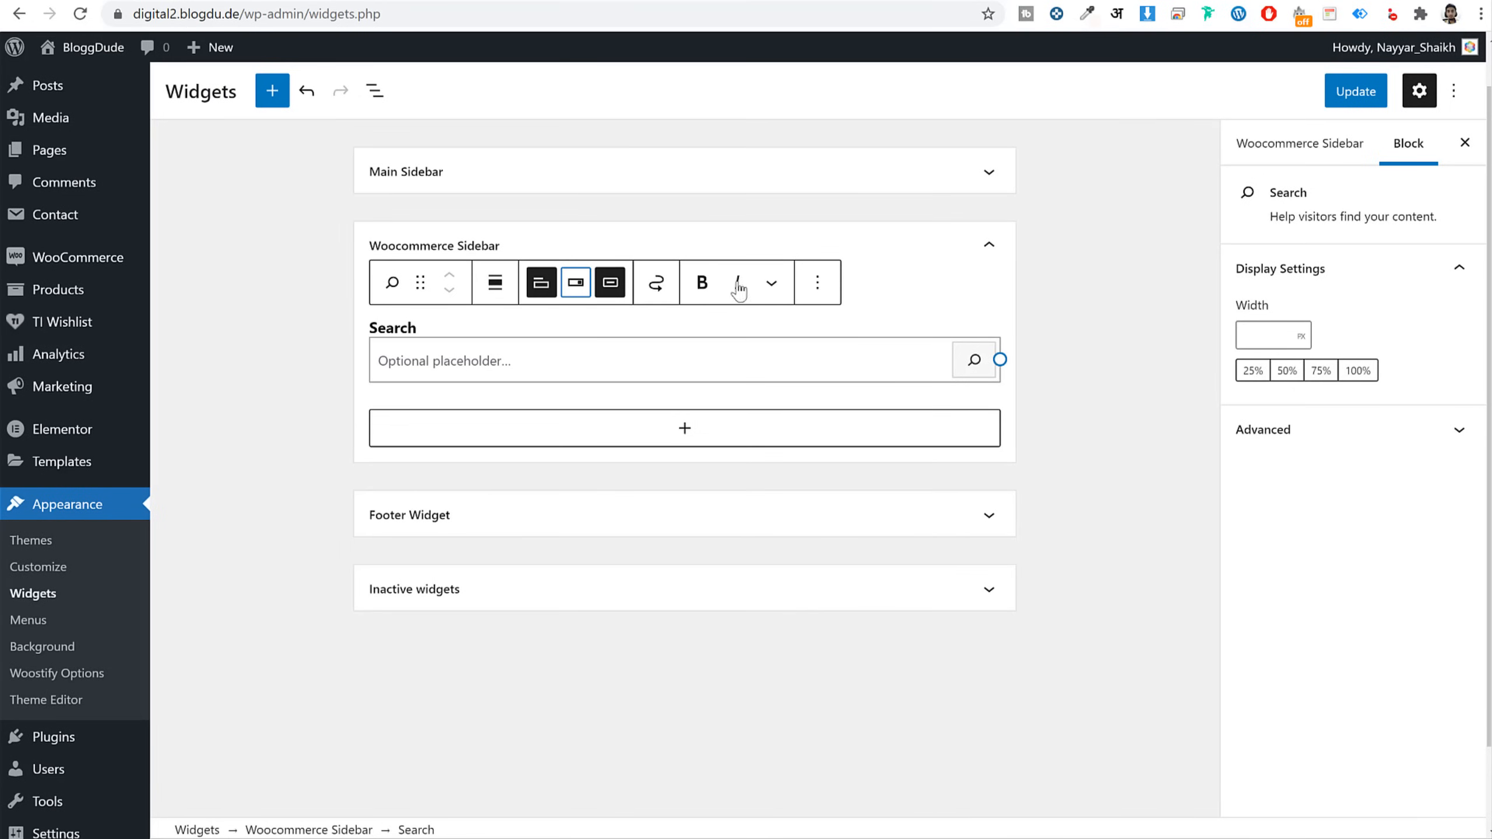
Set the Search block's label and placeholder to 'Search Products'
click(507, 347)
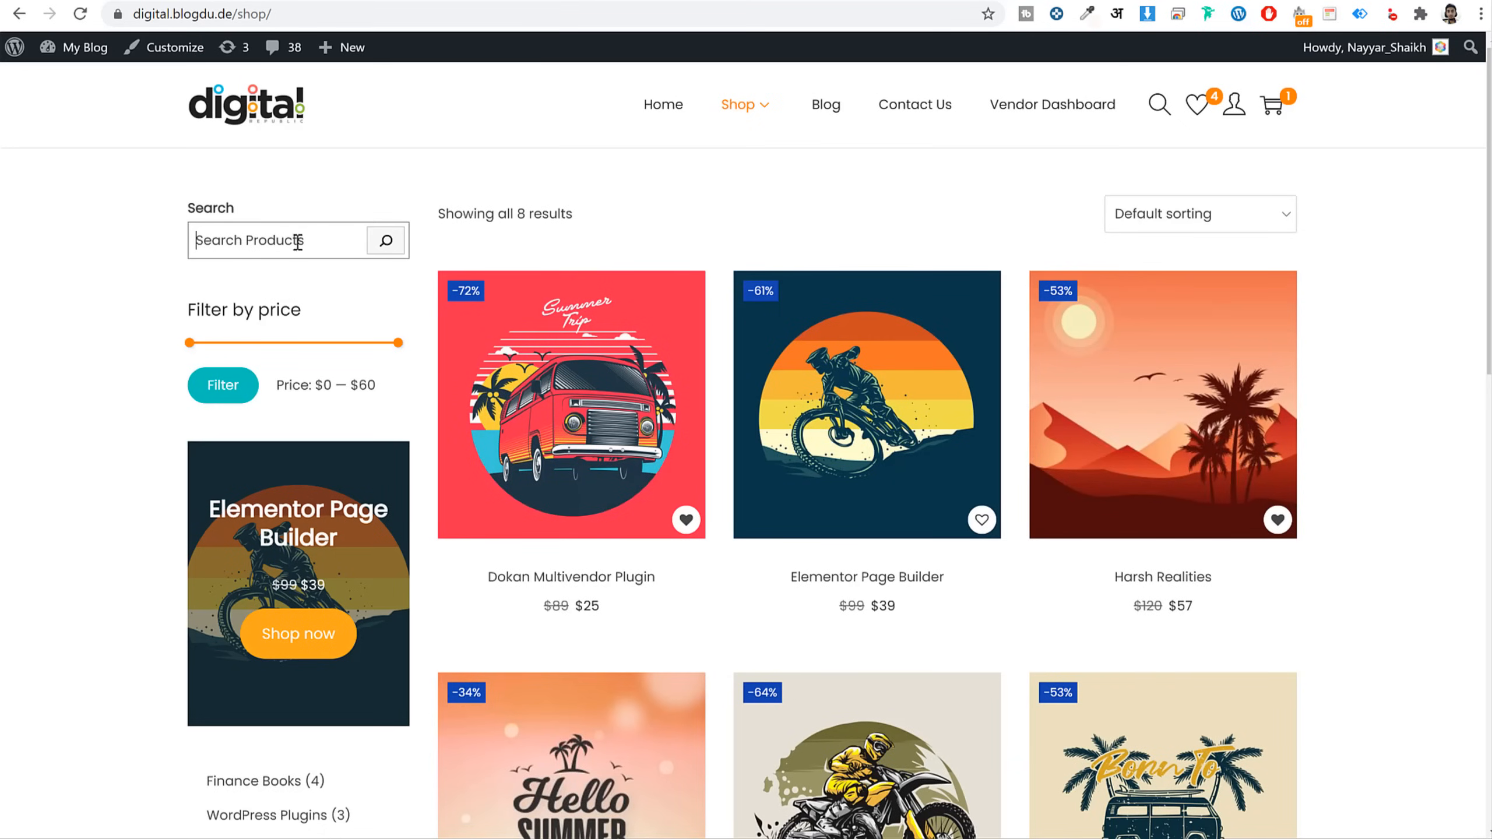
click(297, 238)
drag(240, 208, 167, 207)
key(ctrl+c)
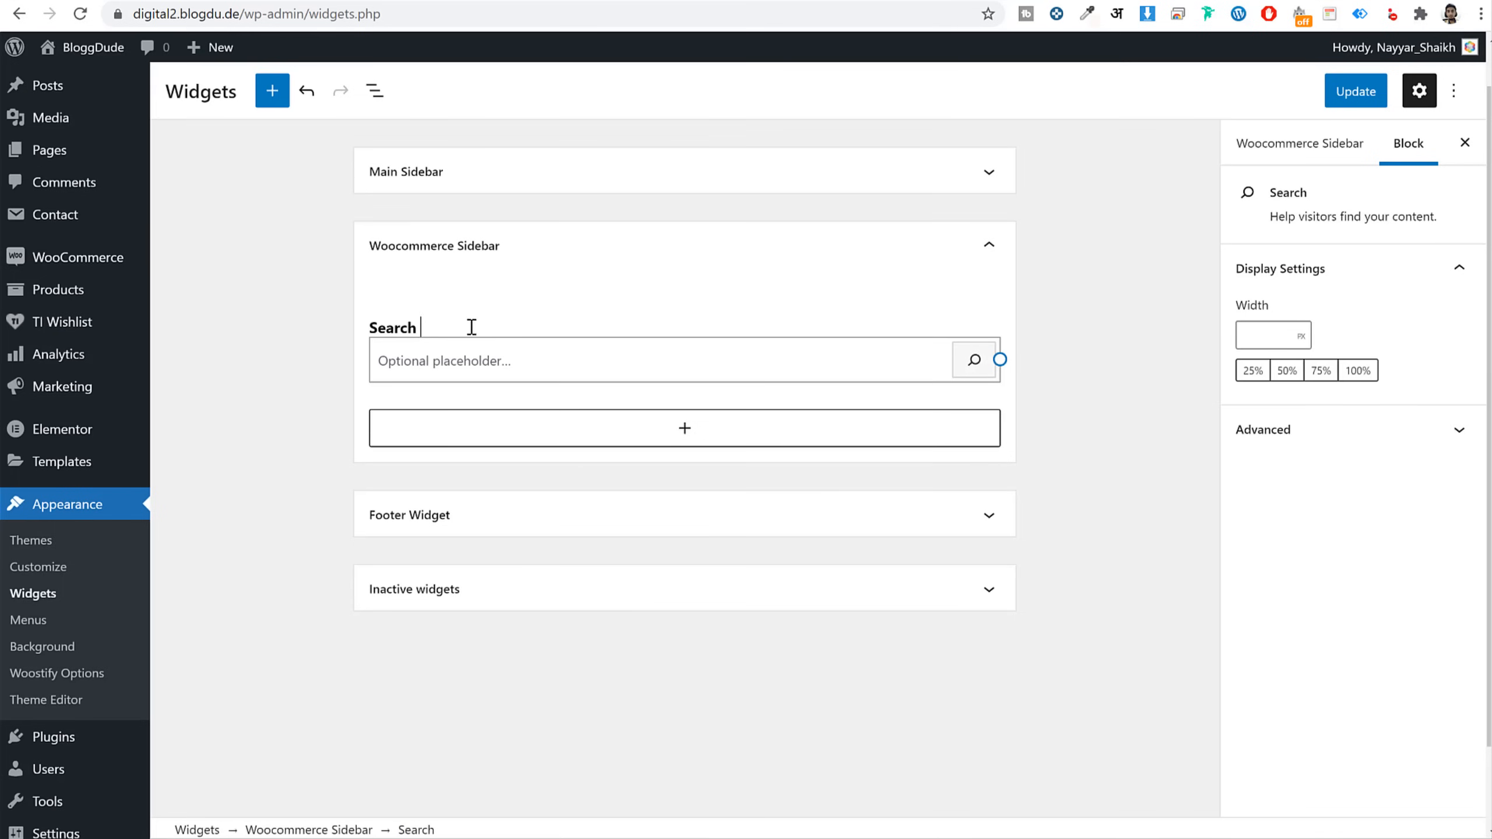
text(Products)
click(510, 365)
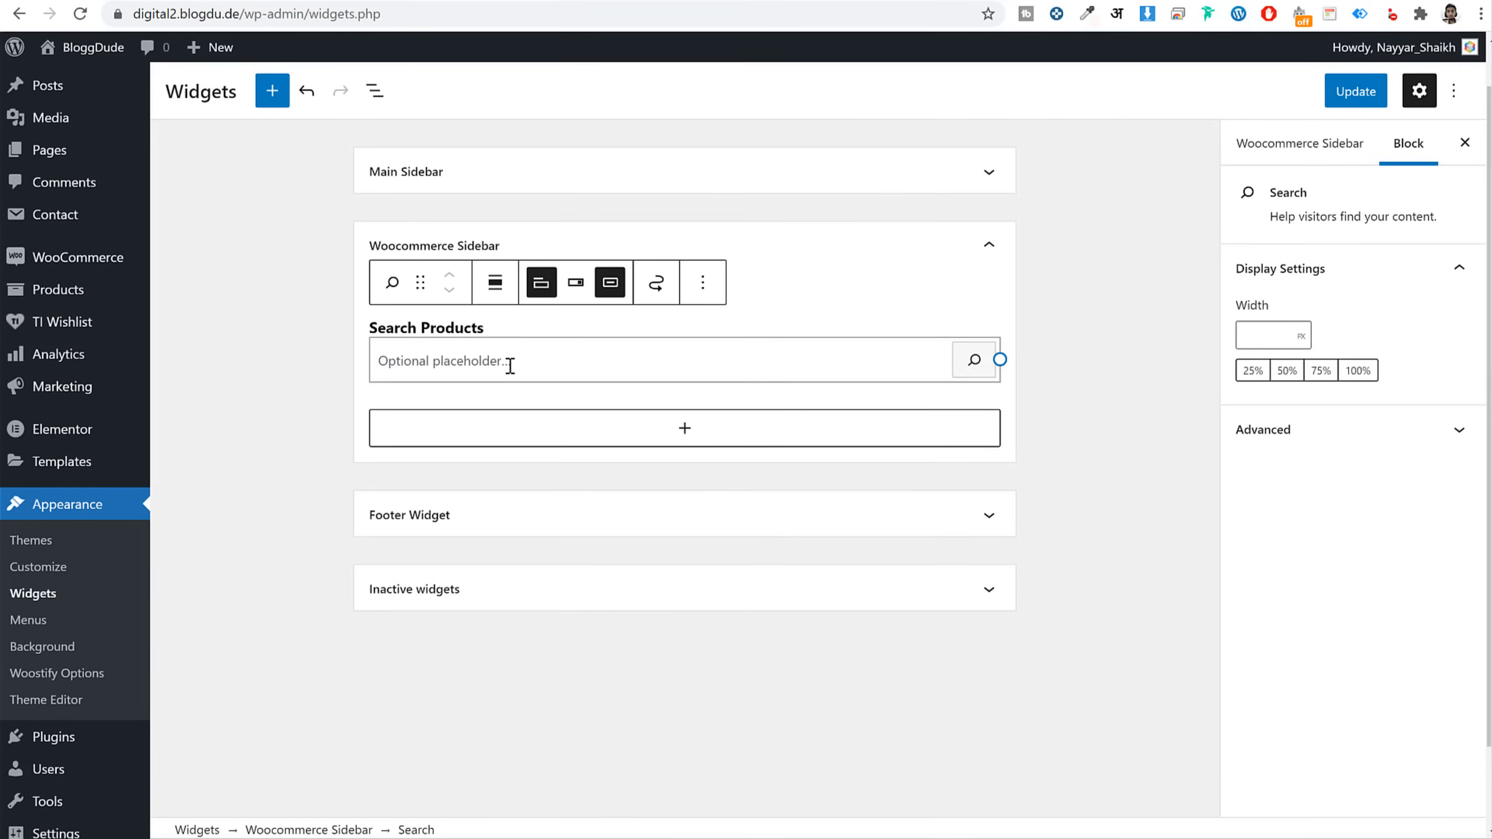
key(ctrl+v)
text(Products)
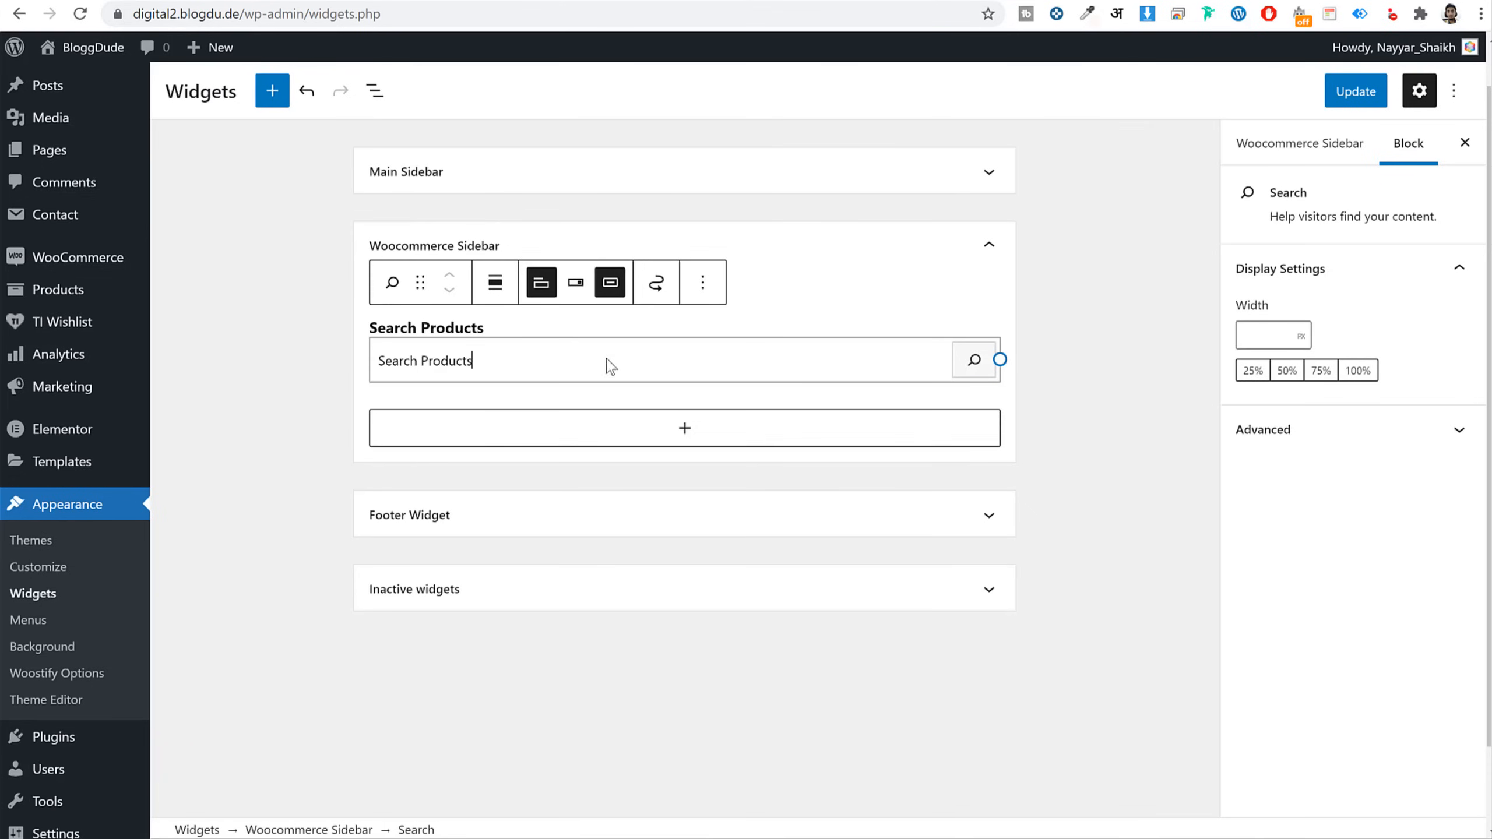
Insert a Filter Products by Price block, headed Filter by price, below Search Products
click(661, 441)
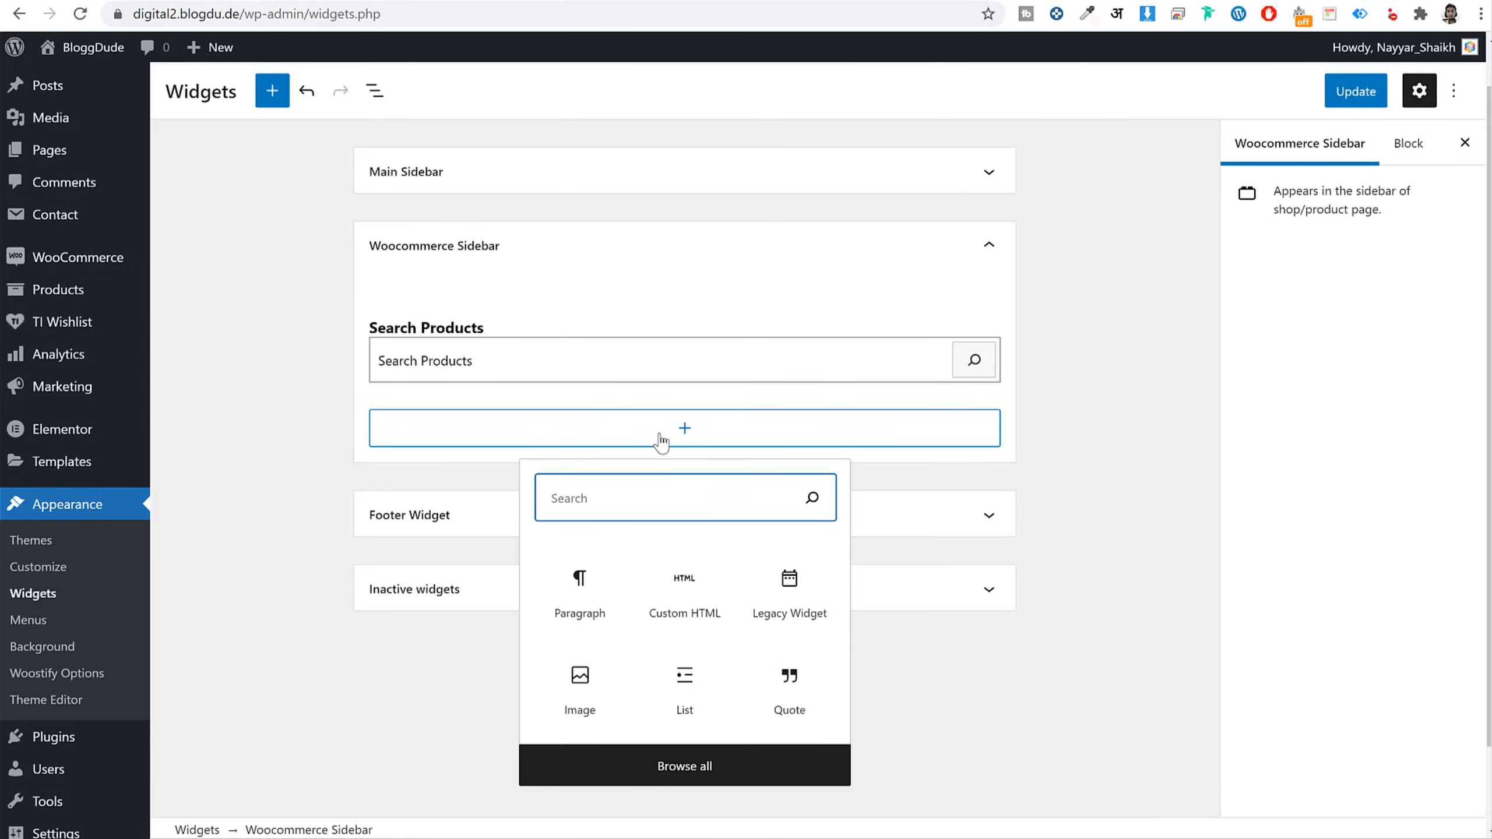
text(fil)
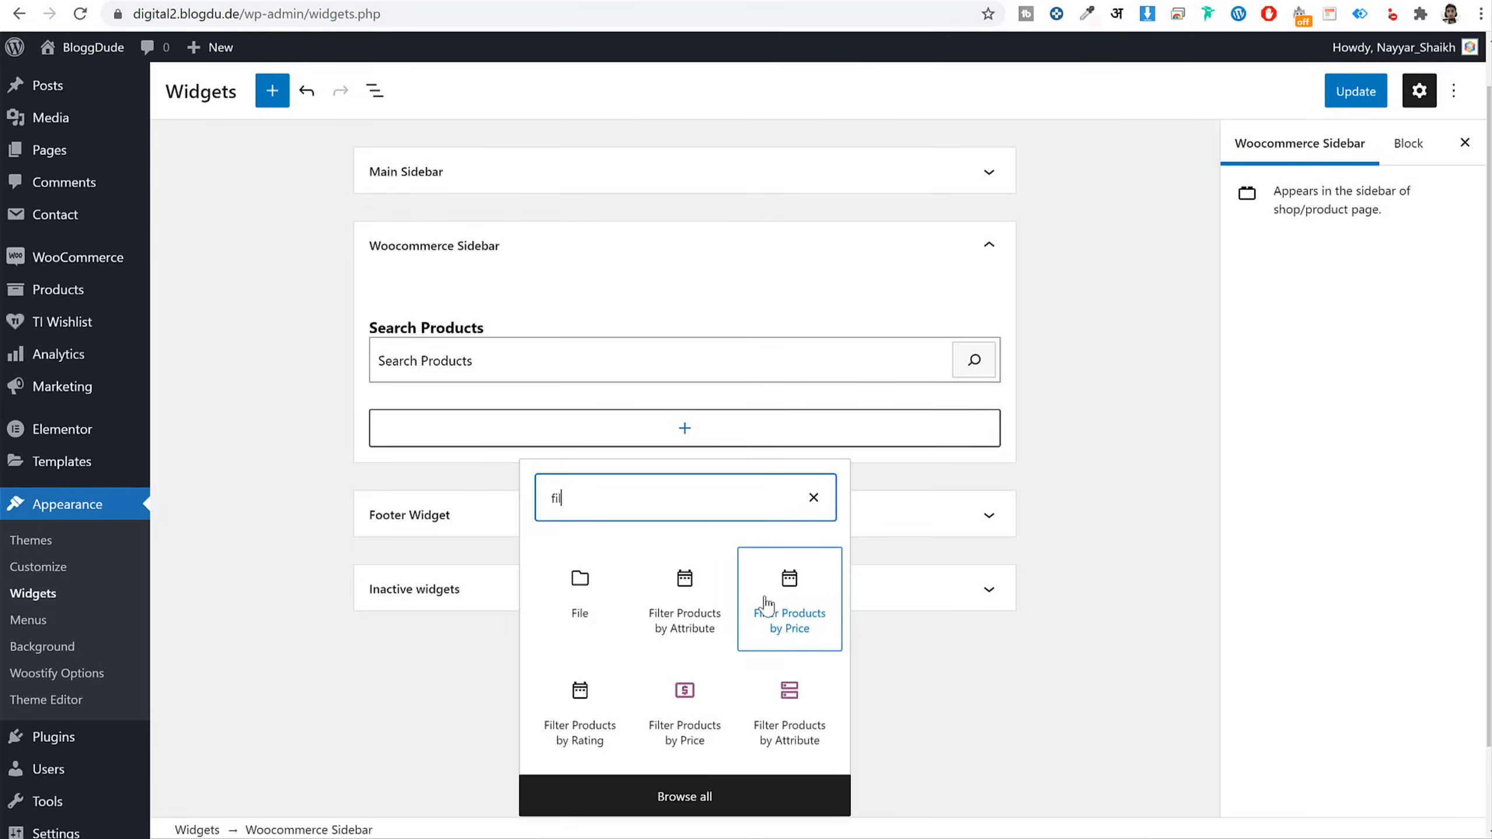
click(685, 747)
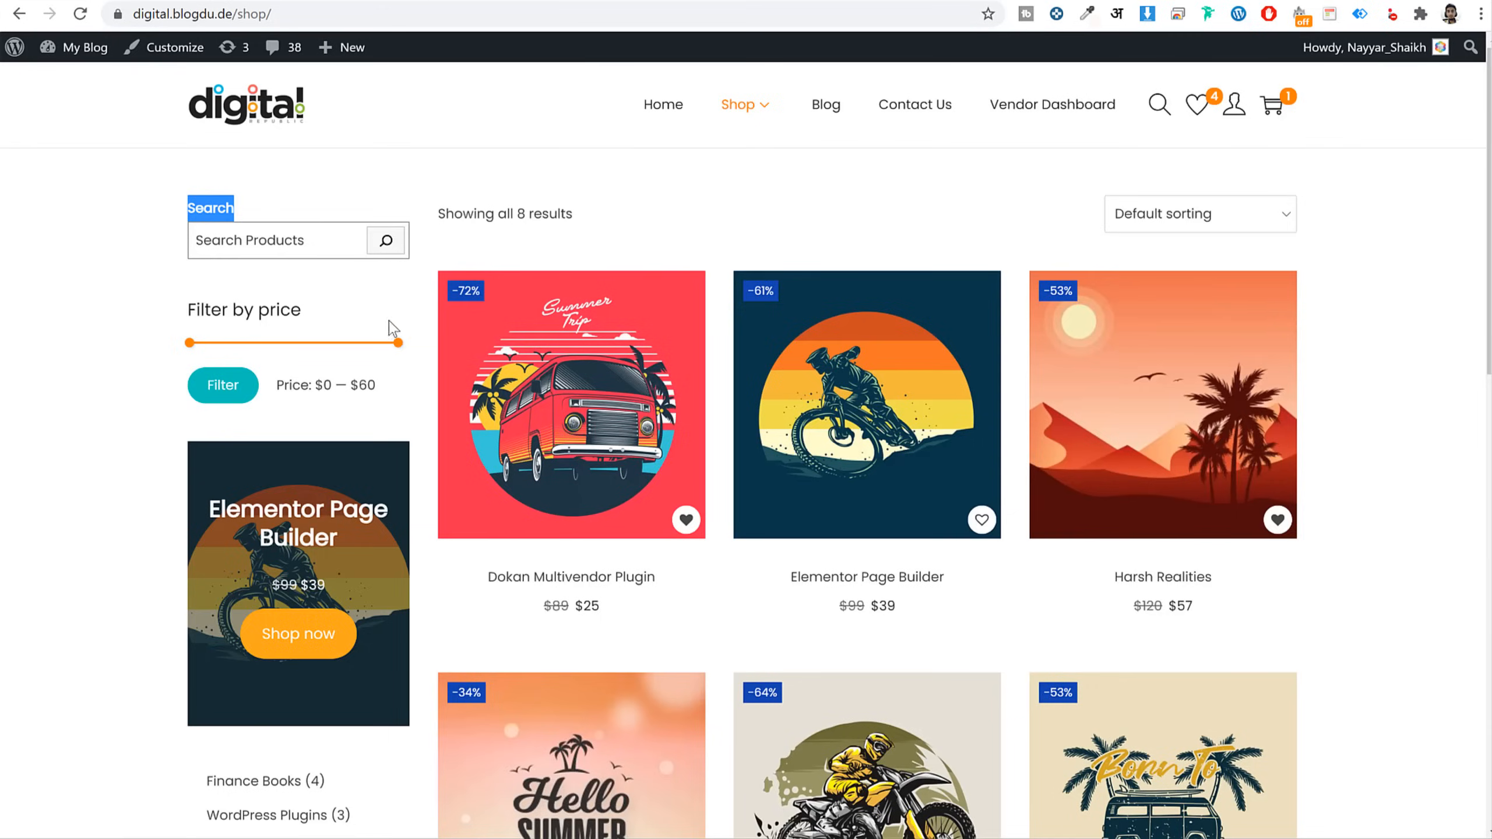
scroll(388, 326, down, 5)
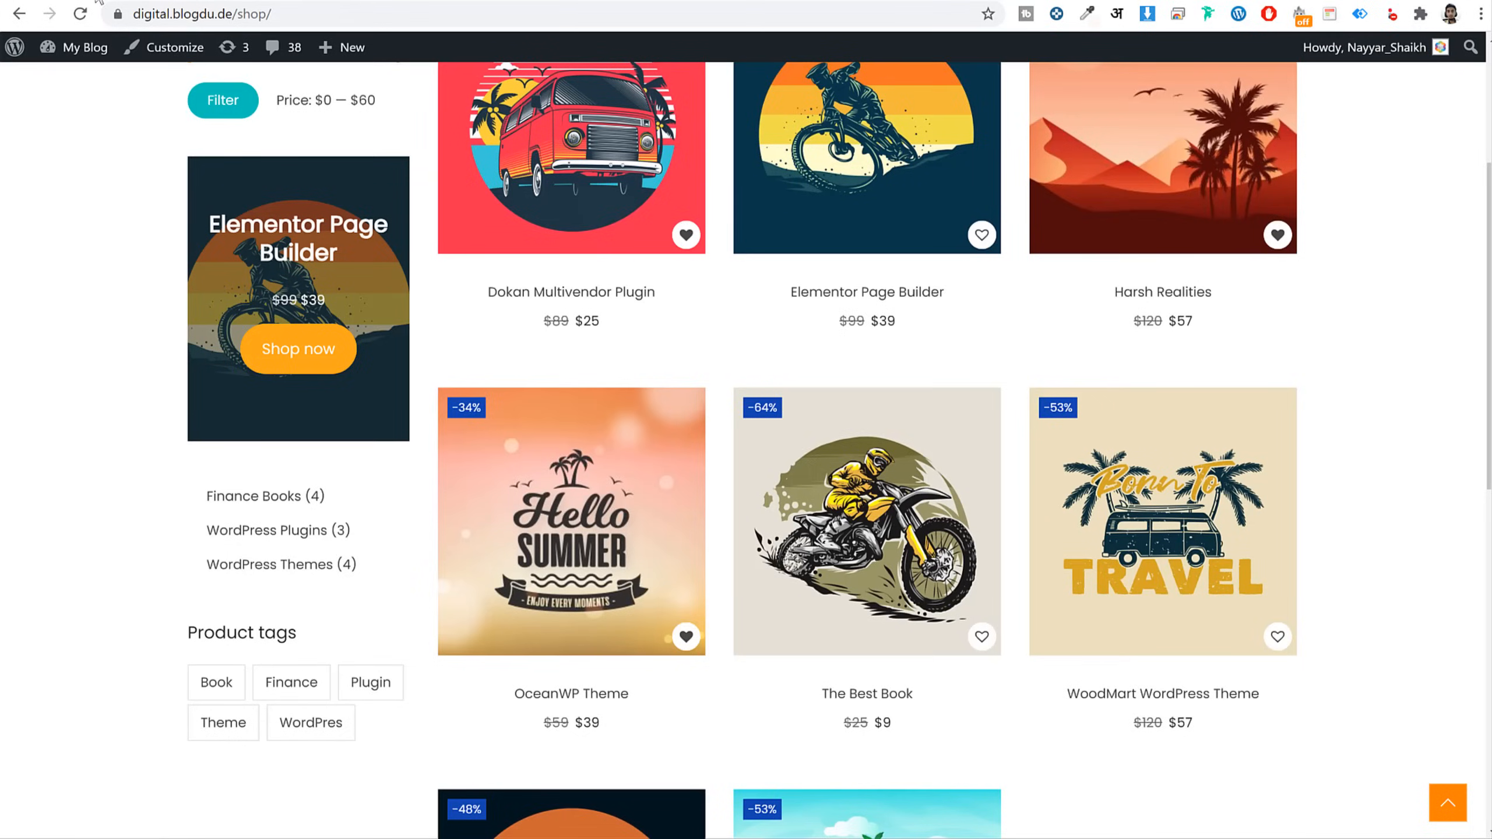
scroll(397, 319, up, 5)
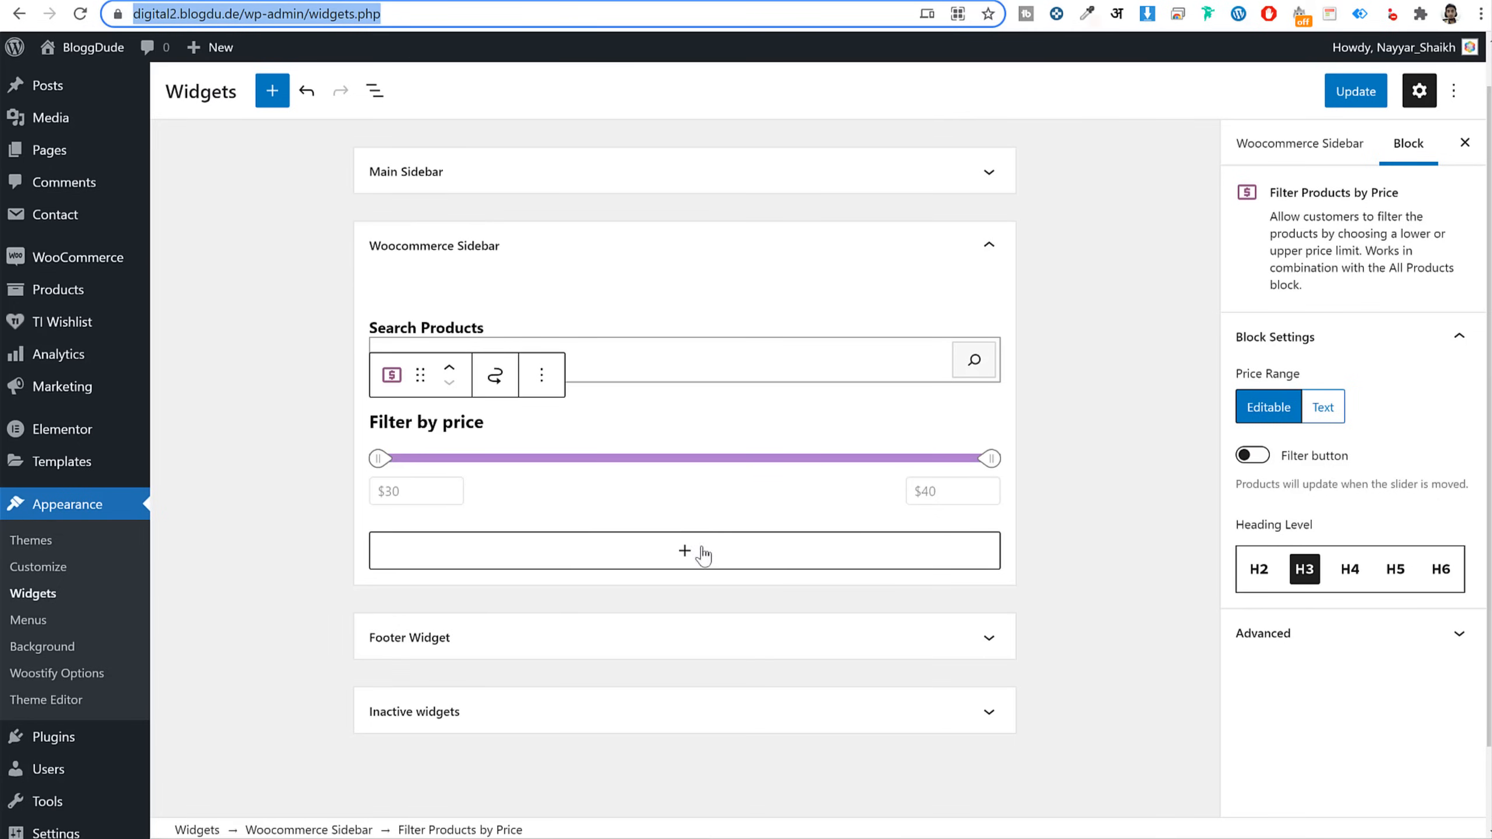
click(702, 549)
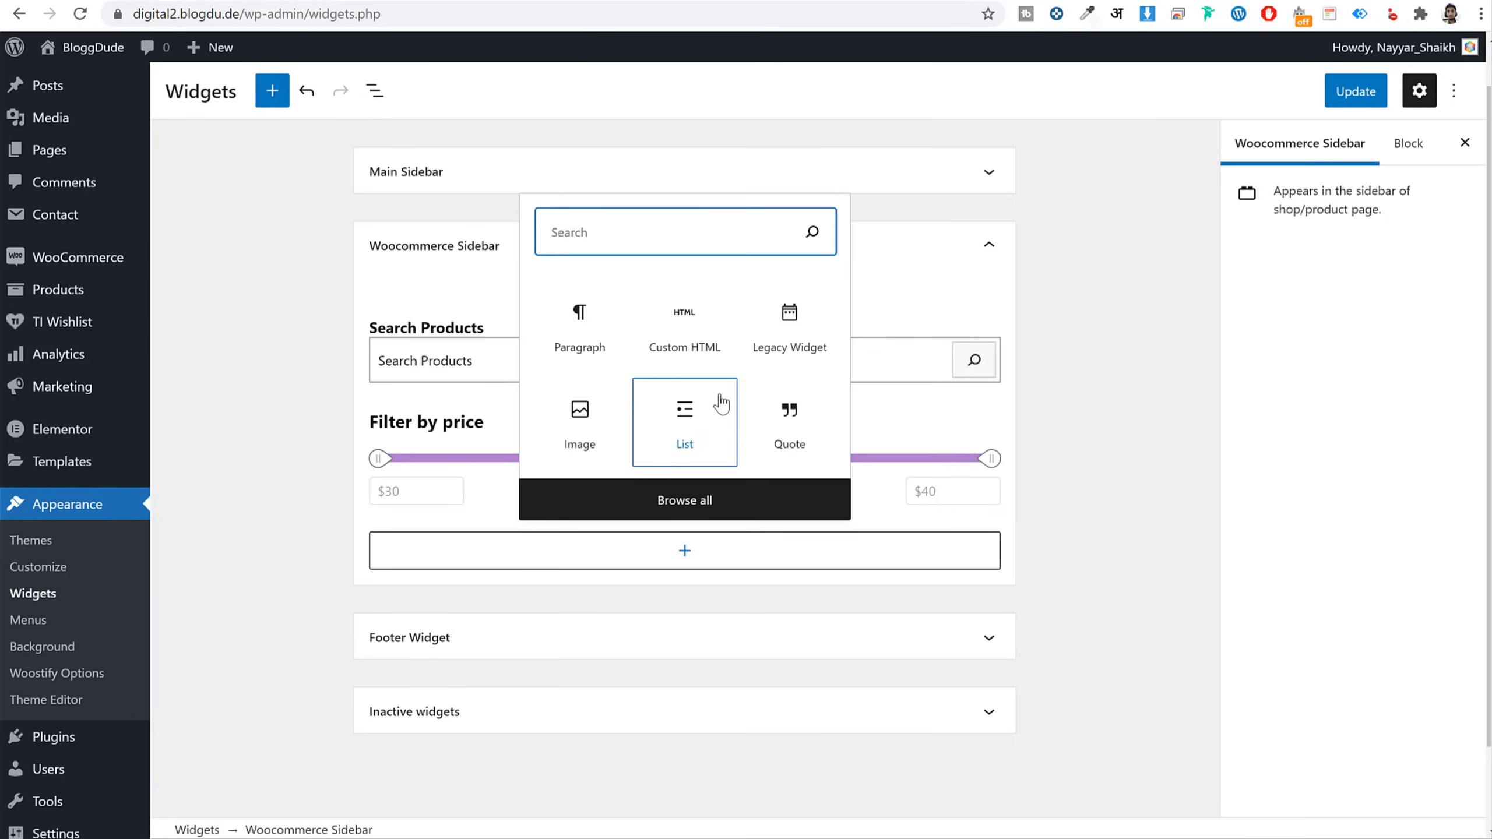
Add a Featured Product block showing Zero to One PDF
text(fe)
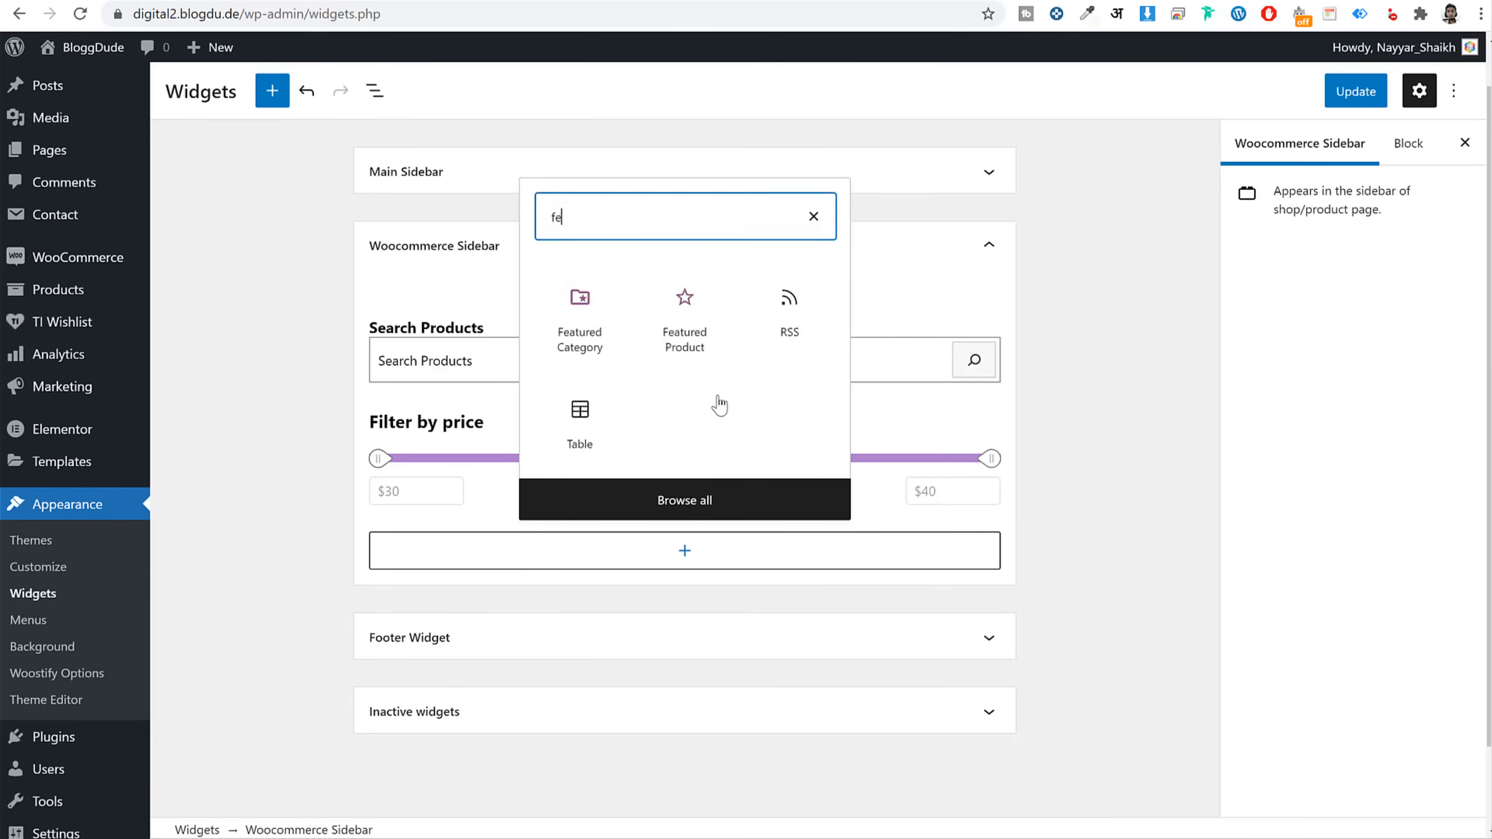
text(a)
click(684, 709)
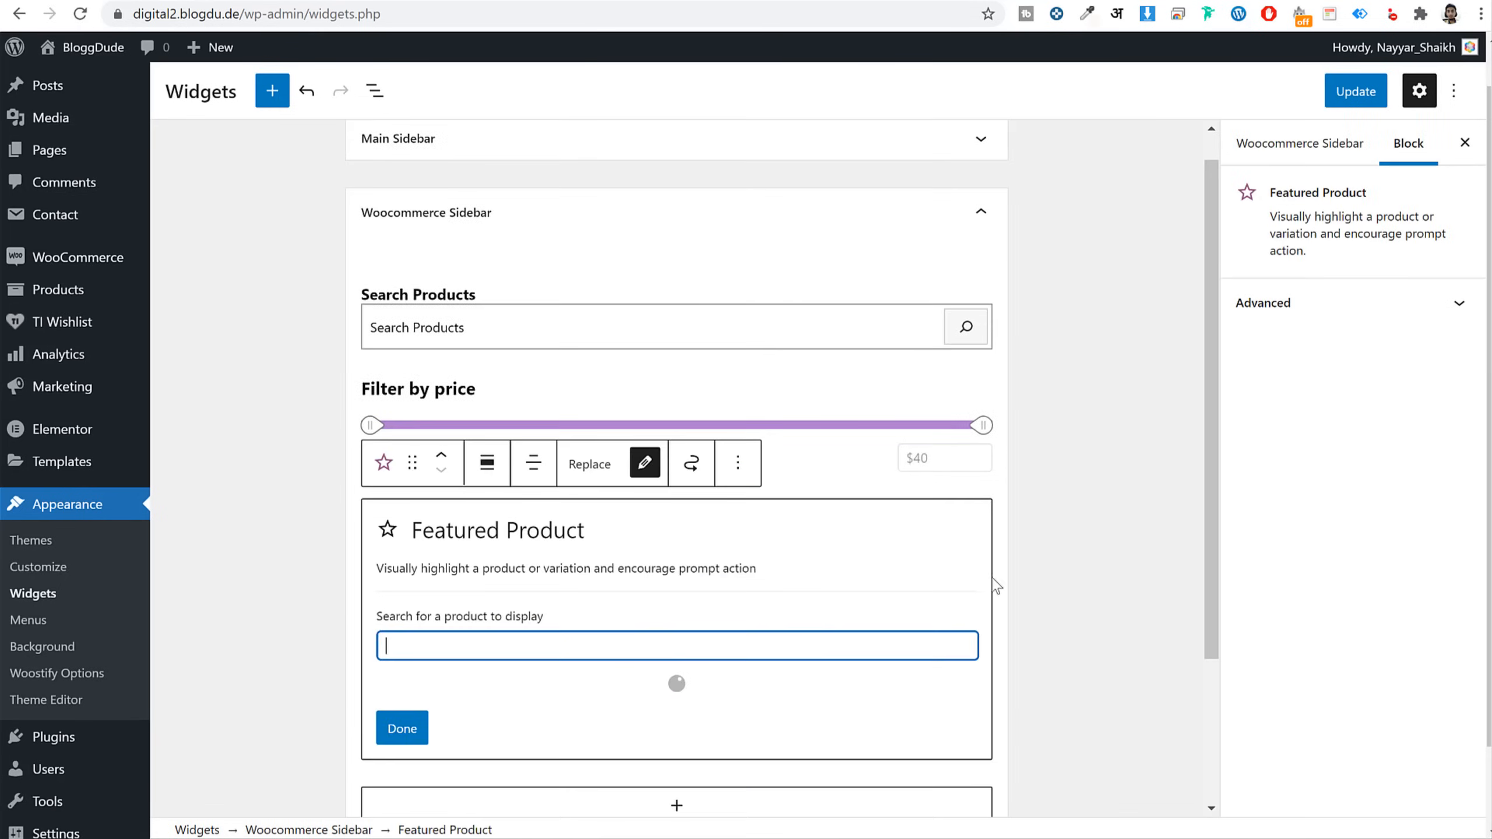
scroll(997, 581, down, 3)
click(420, 511)
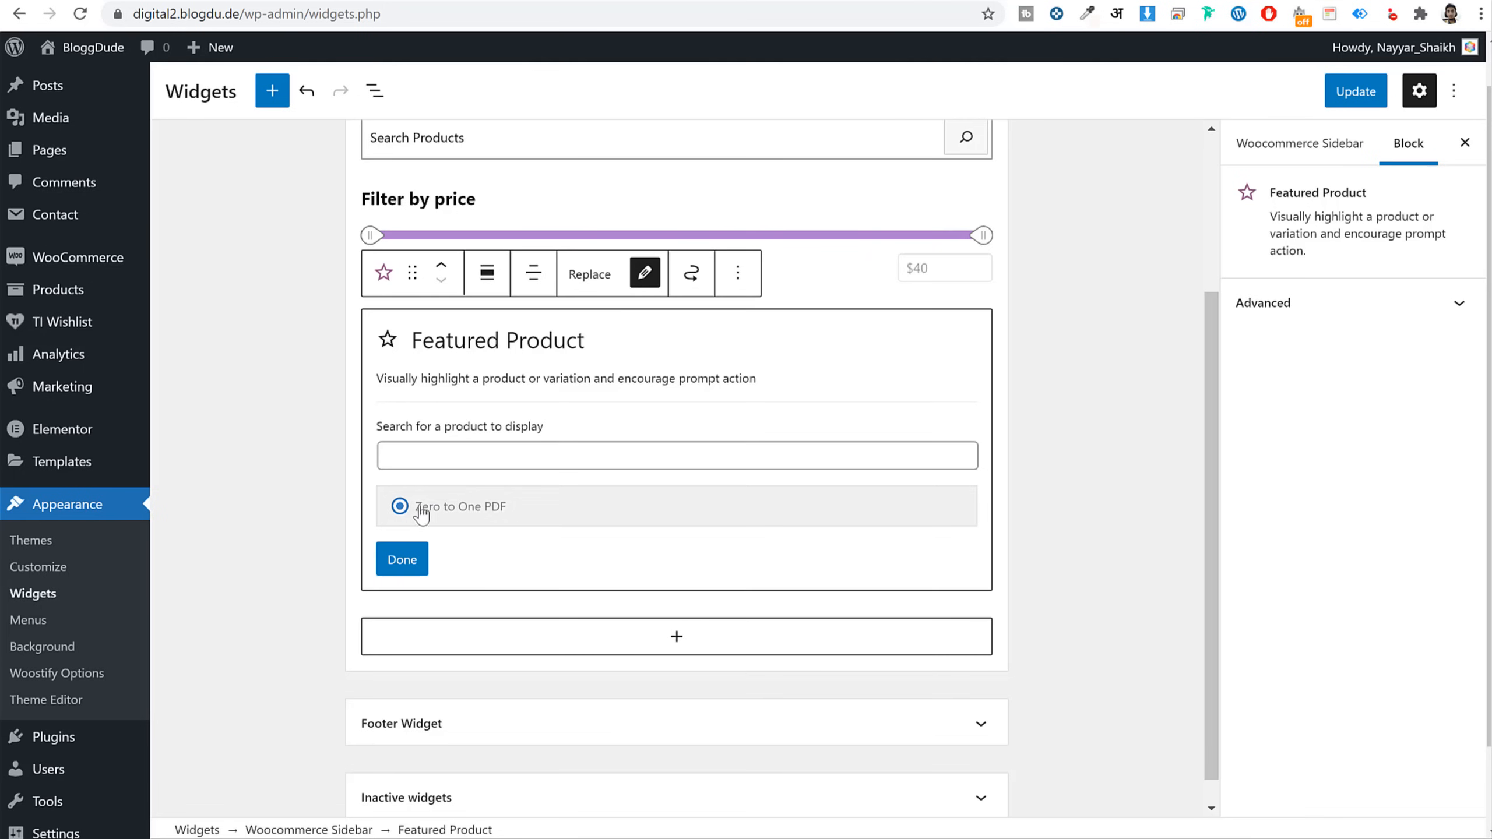
click(405, 559)
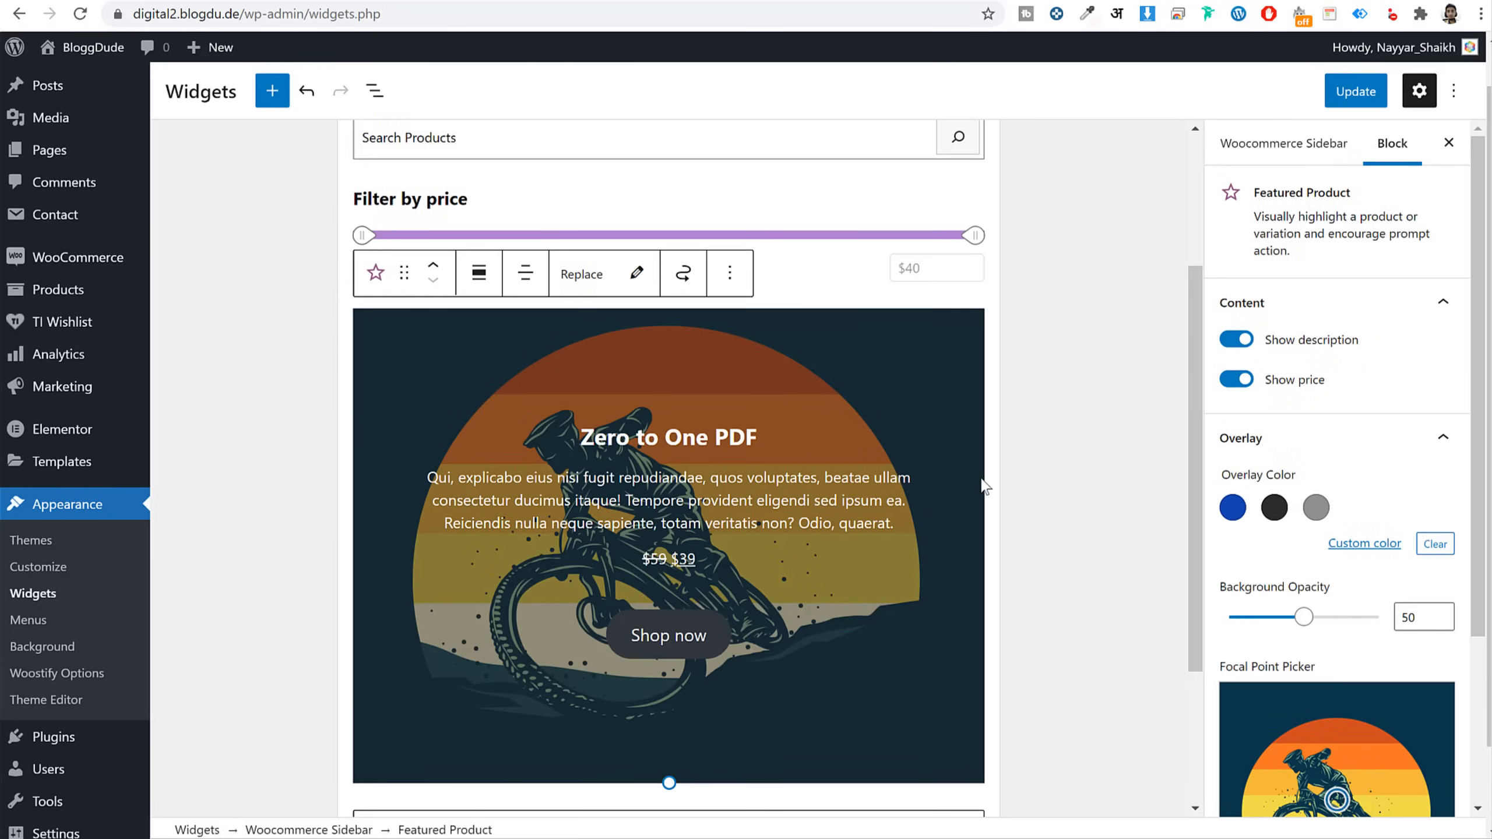
scroll(985, 486, down, 4)
Add a Product Categories List block below the featured product
click(669, 617)
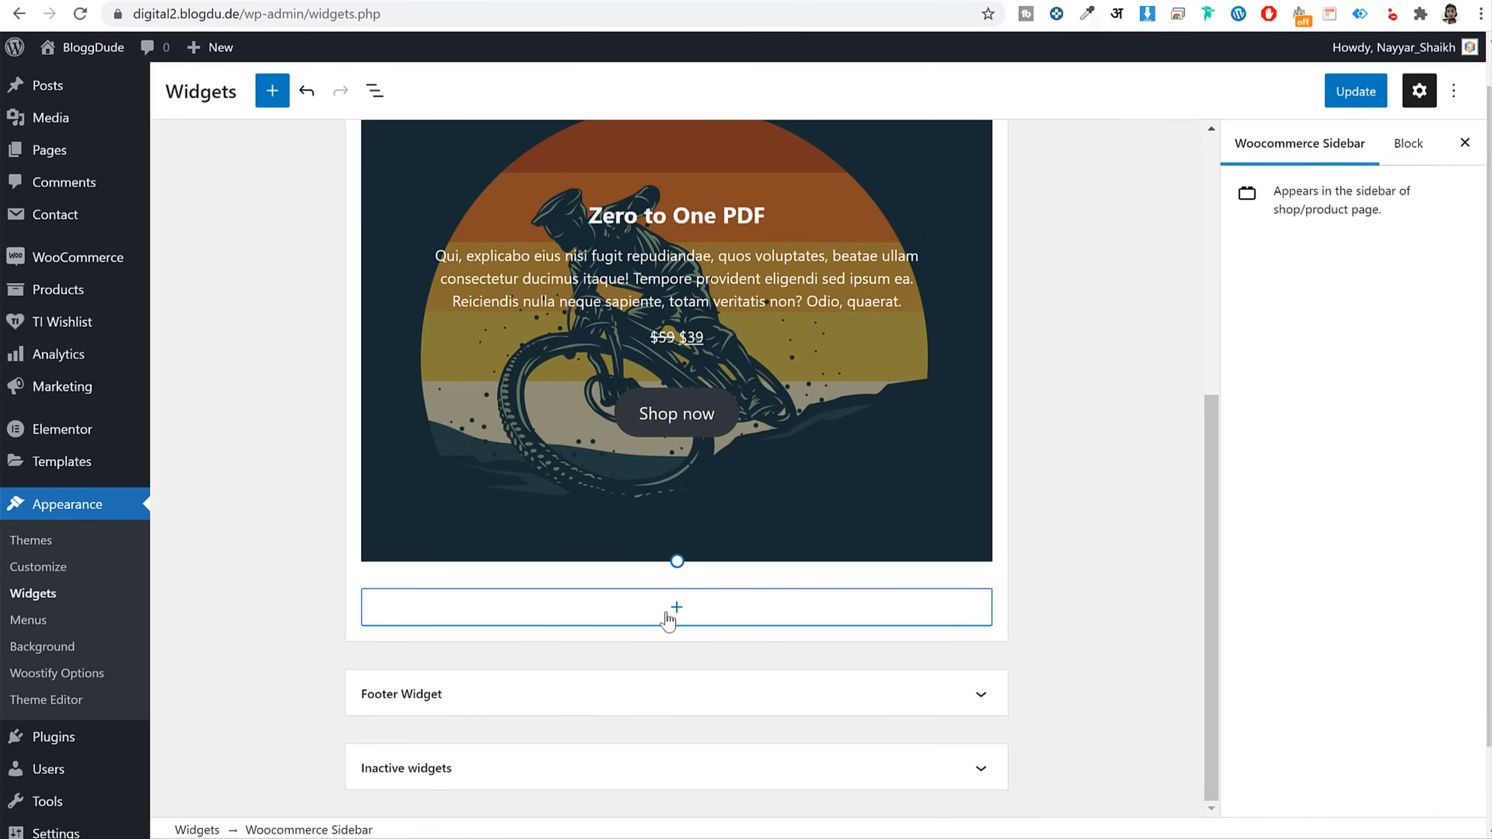
click(669, 614)
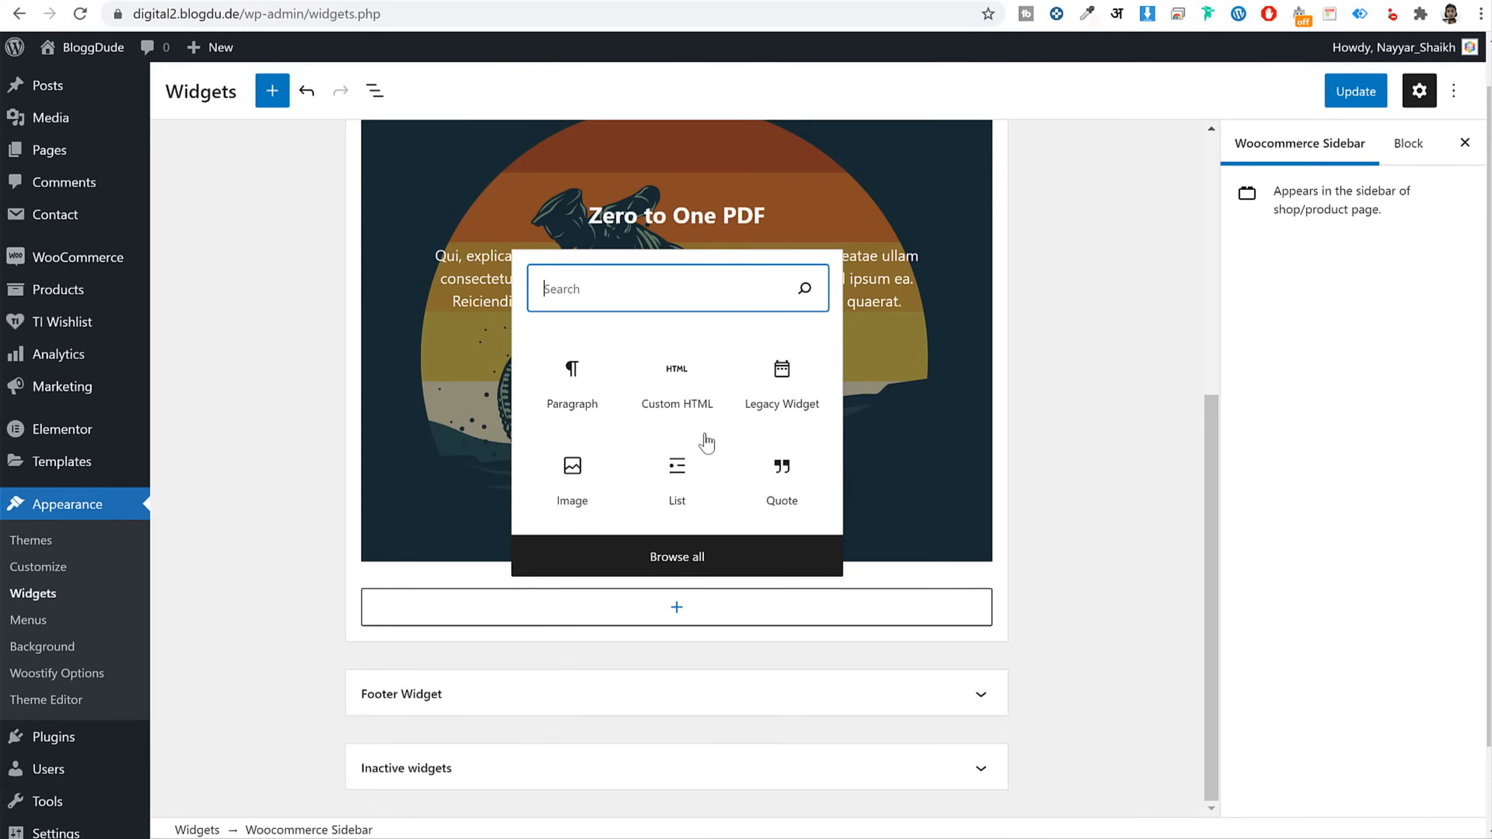
text(cate)
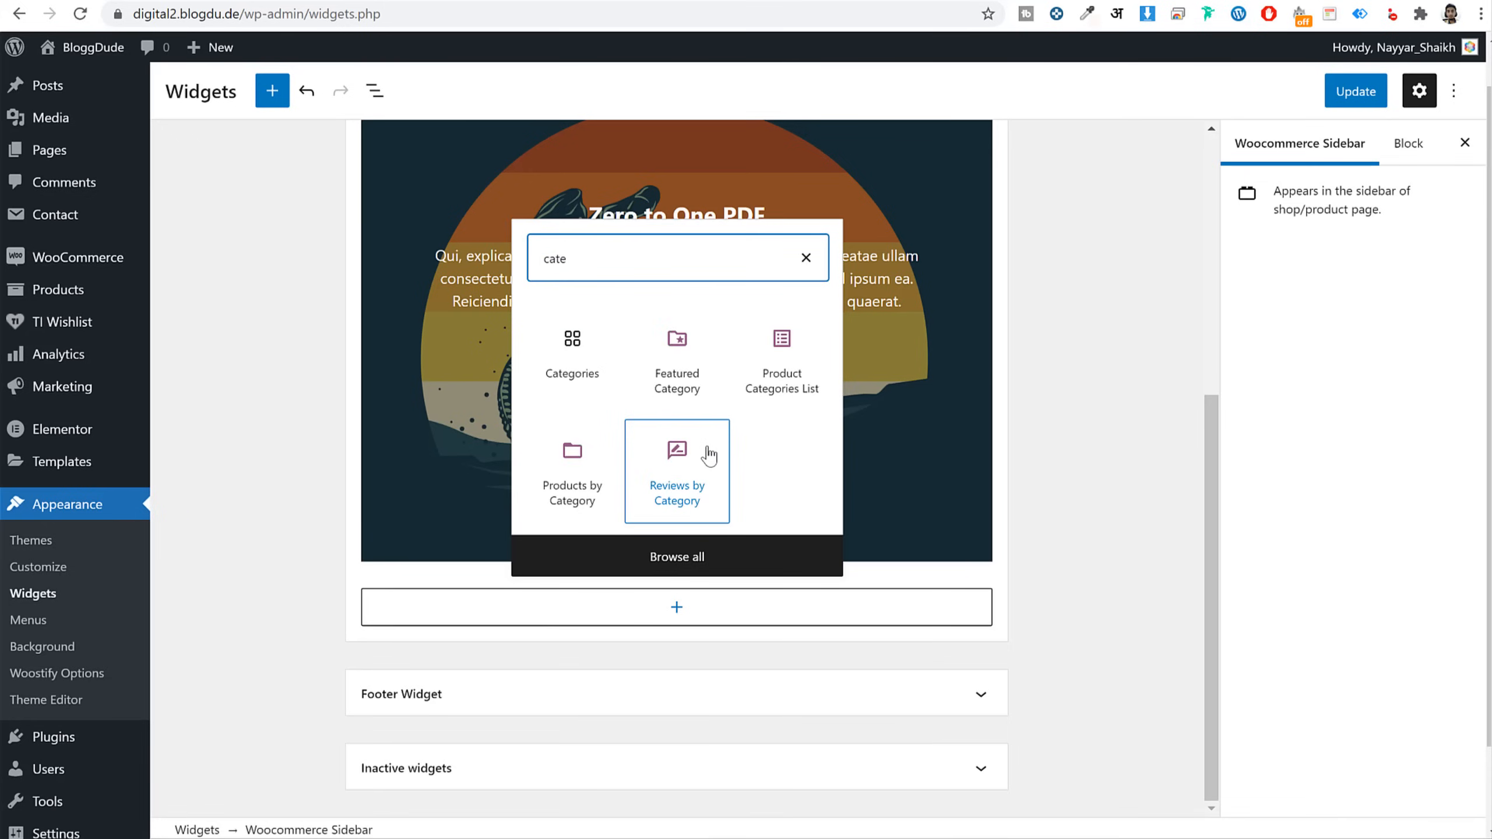
click(801, 403)
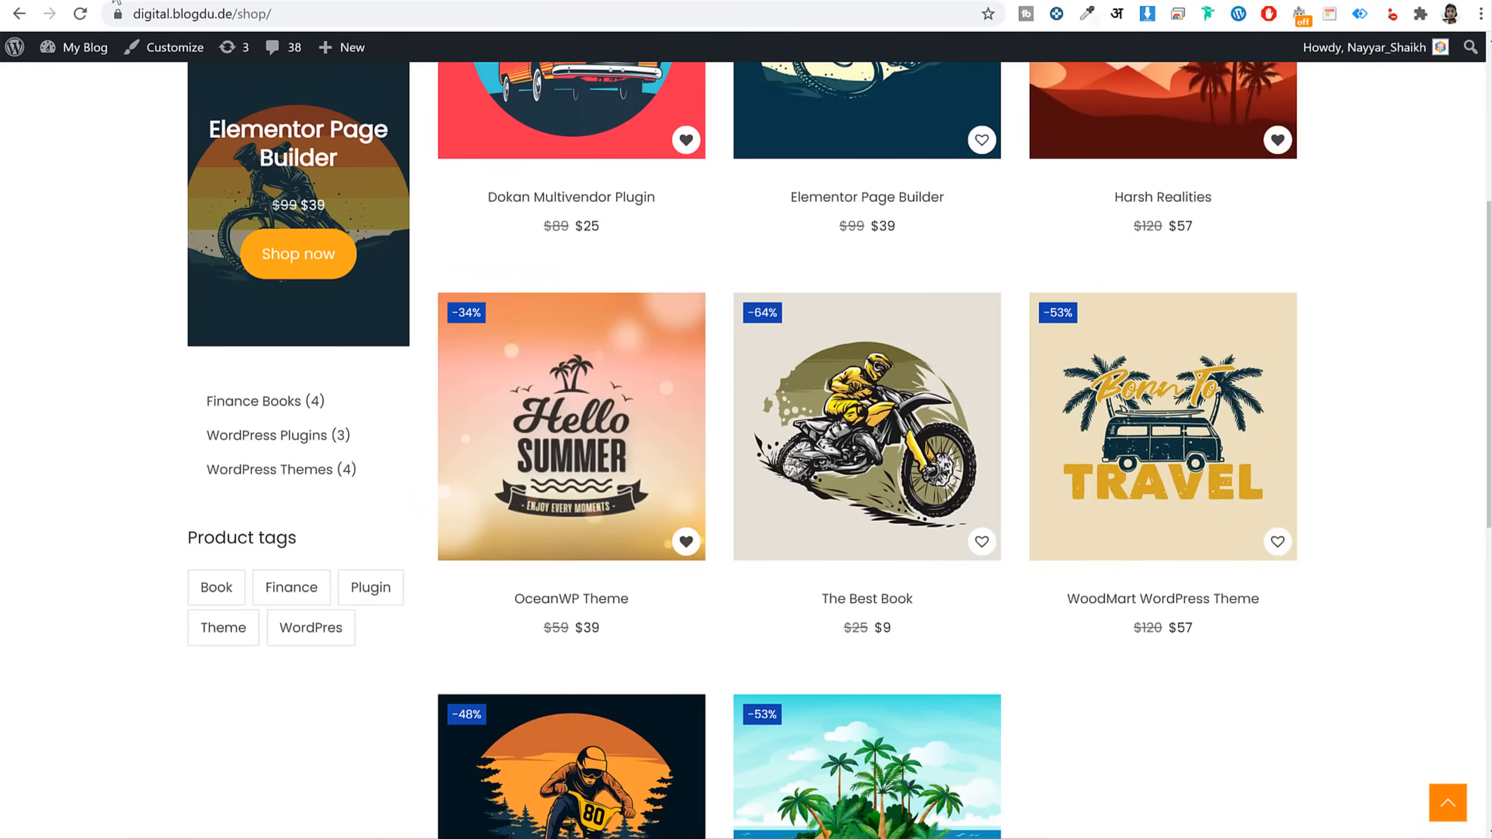
scroll(229, 470, down, 2)
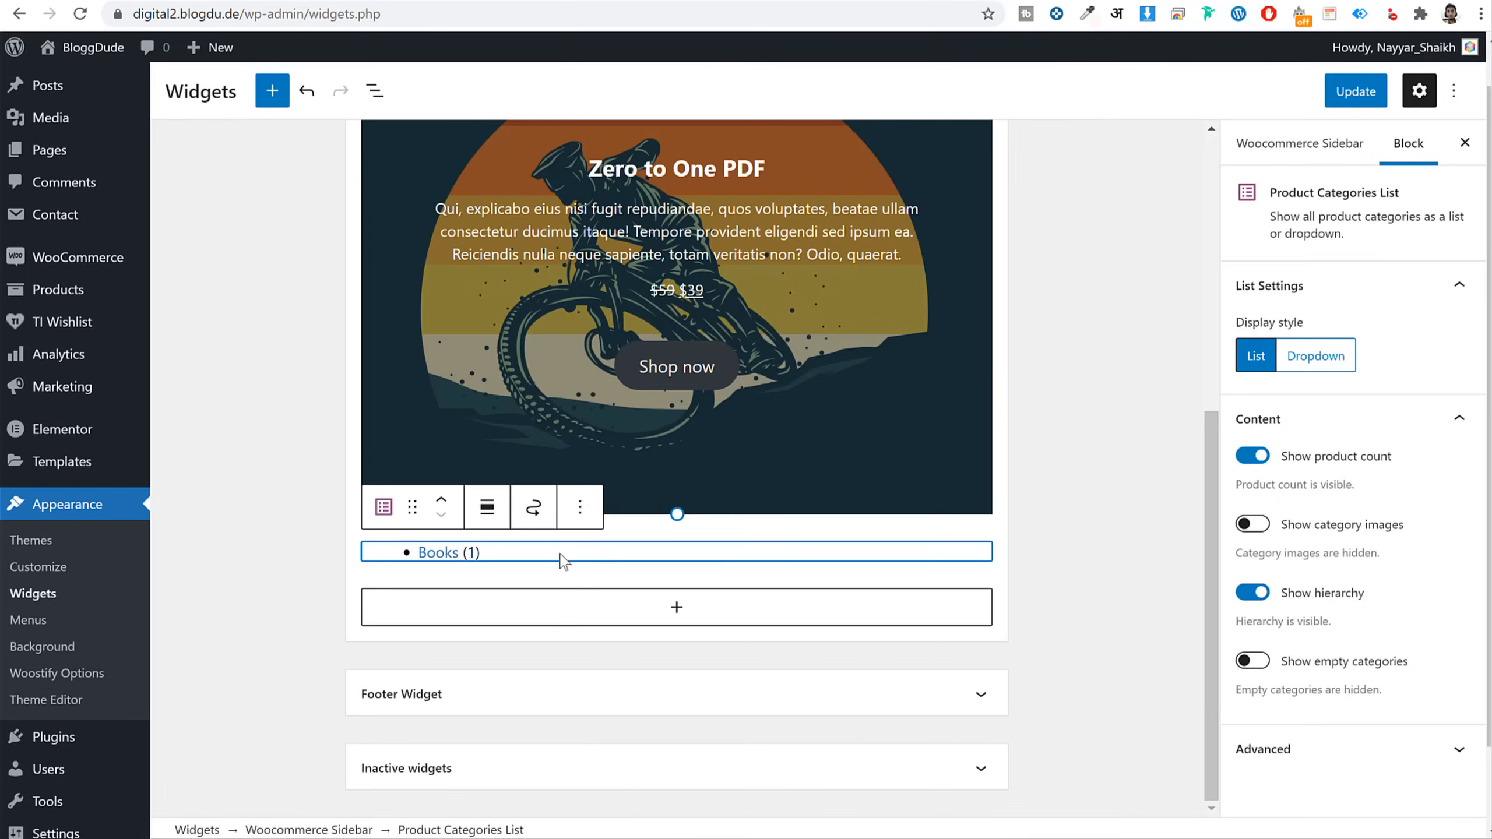
Add a Product Tag Cloud widget to the Woocommerce Sidebar and save the widgets
click(635, 615)
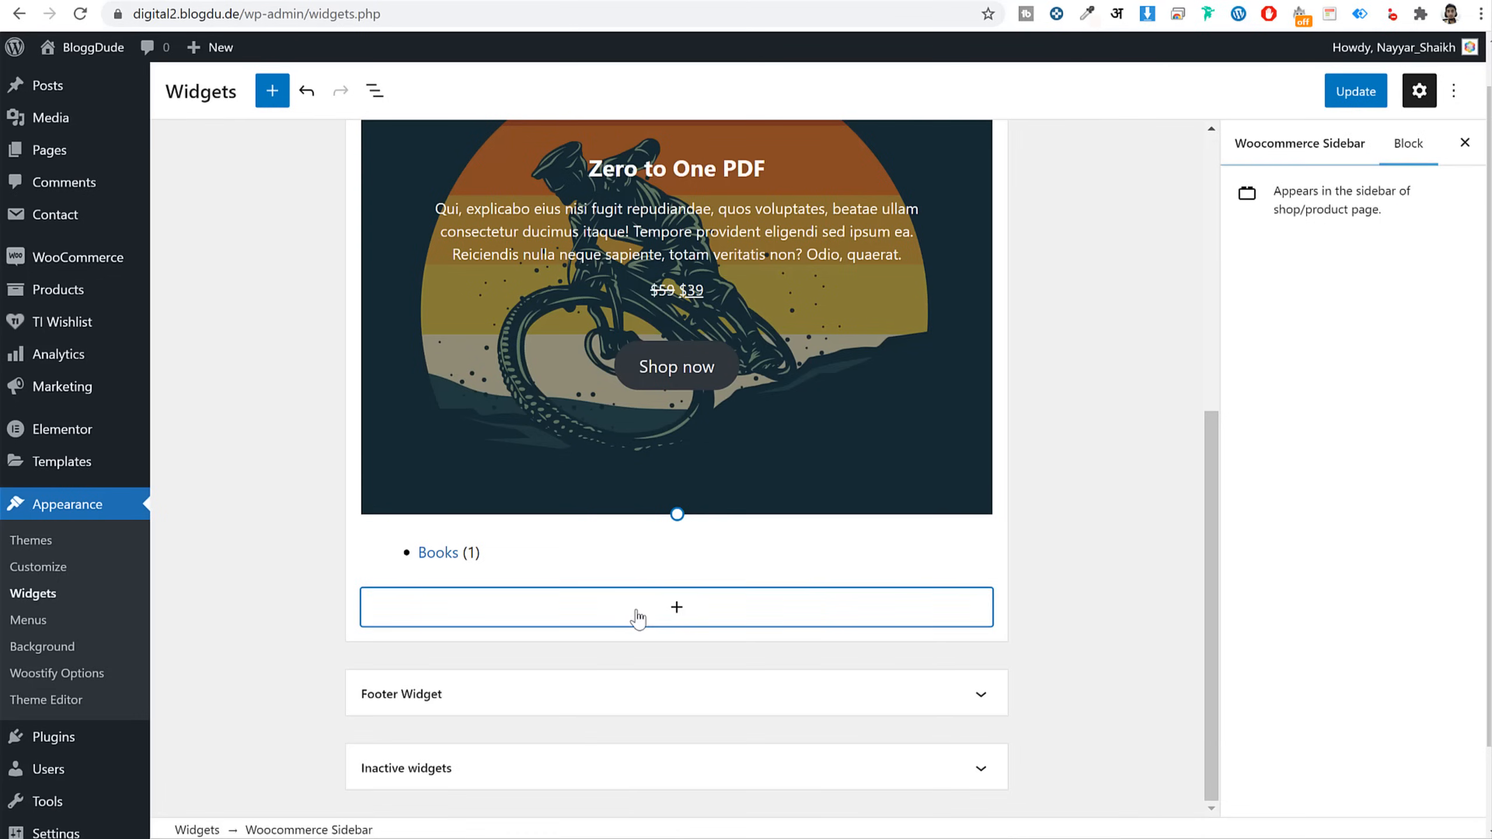
text(tags)
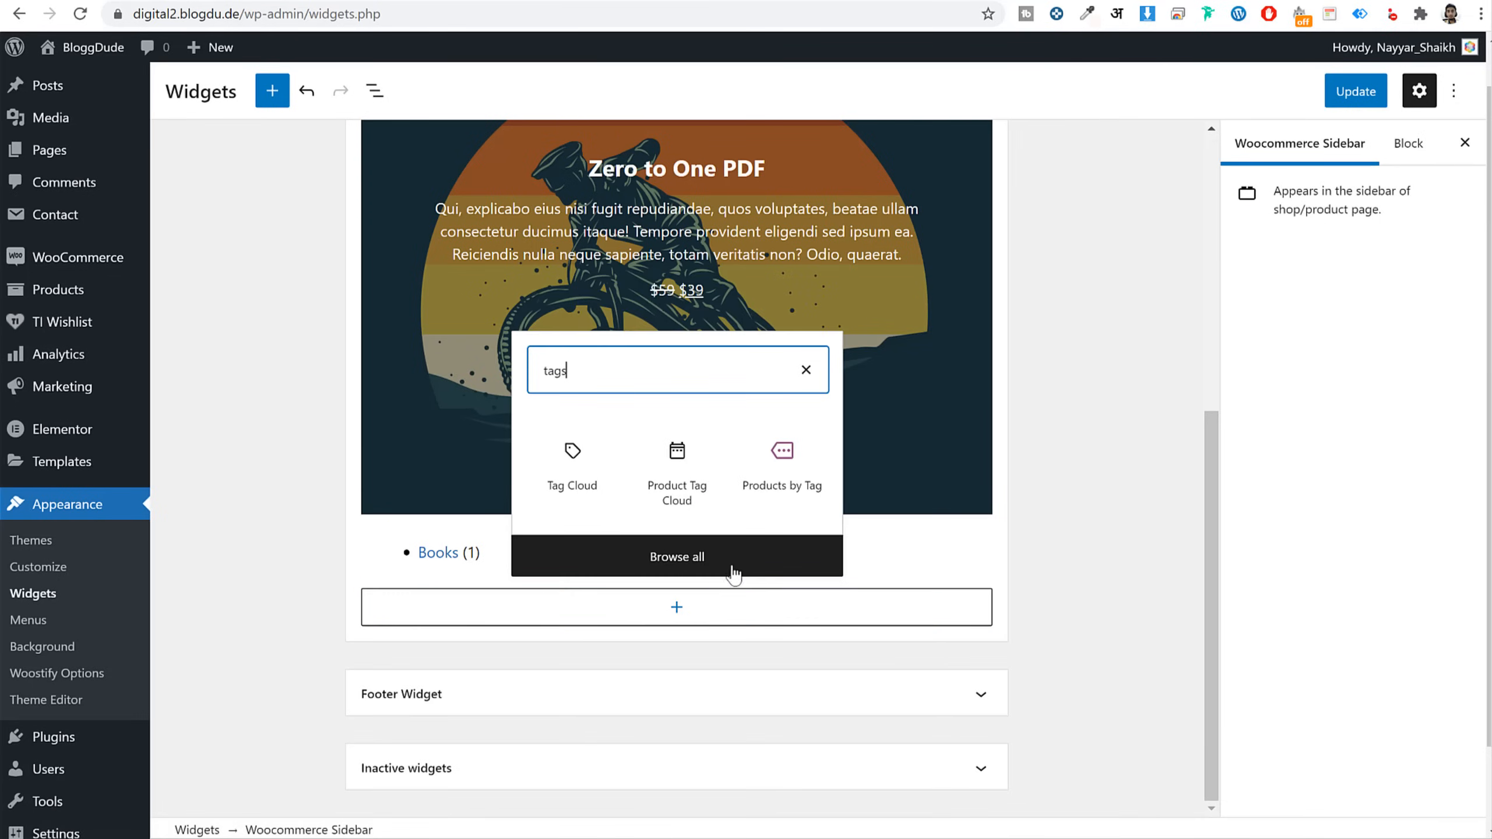
click(691, 517)
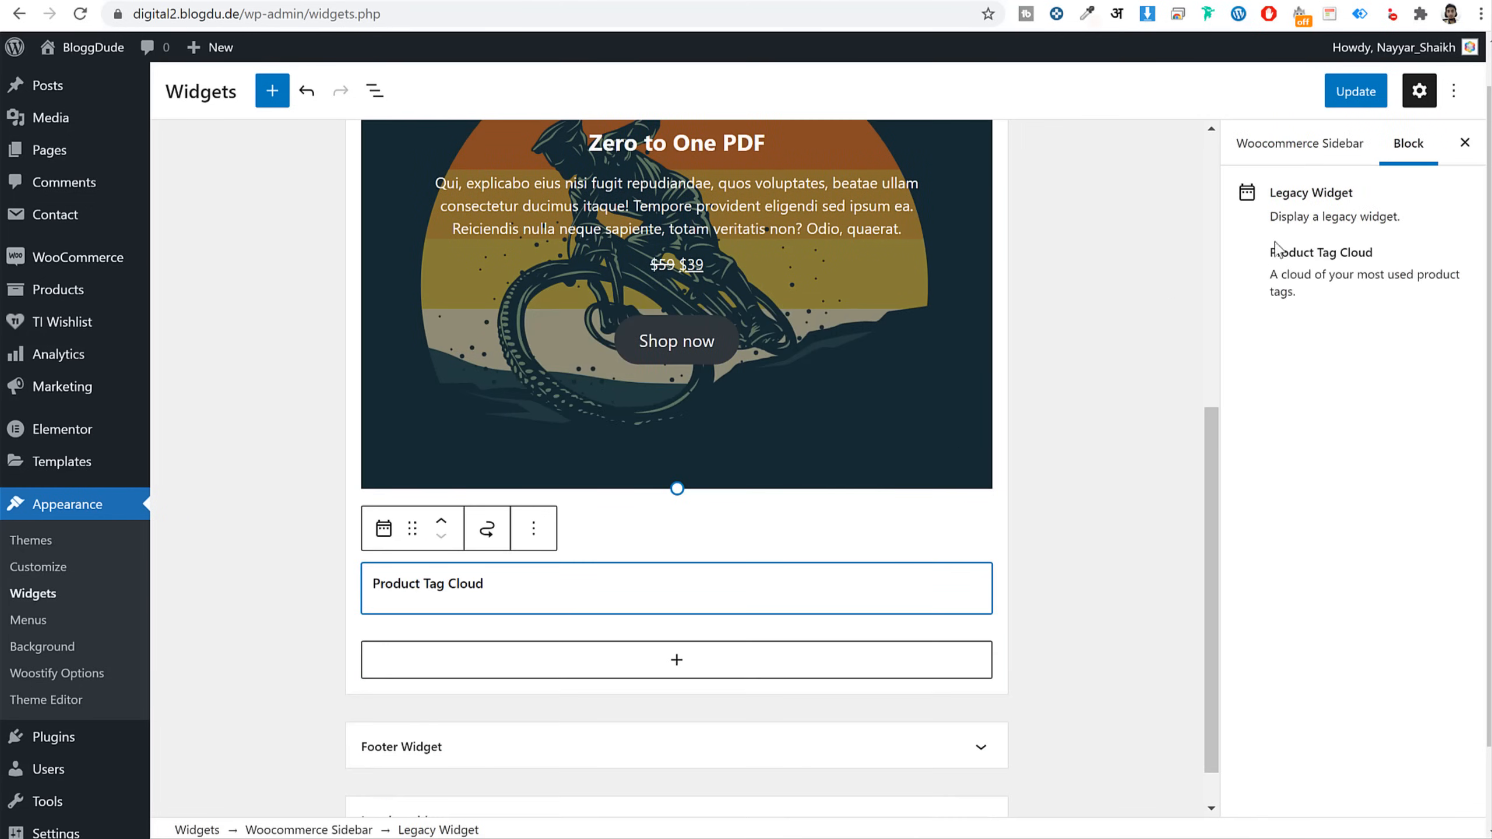
click(1356, 91)
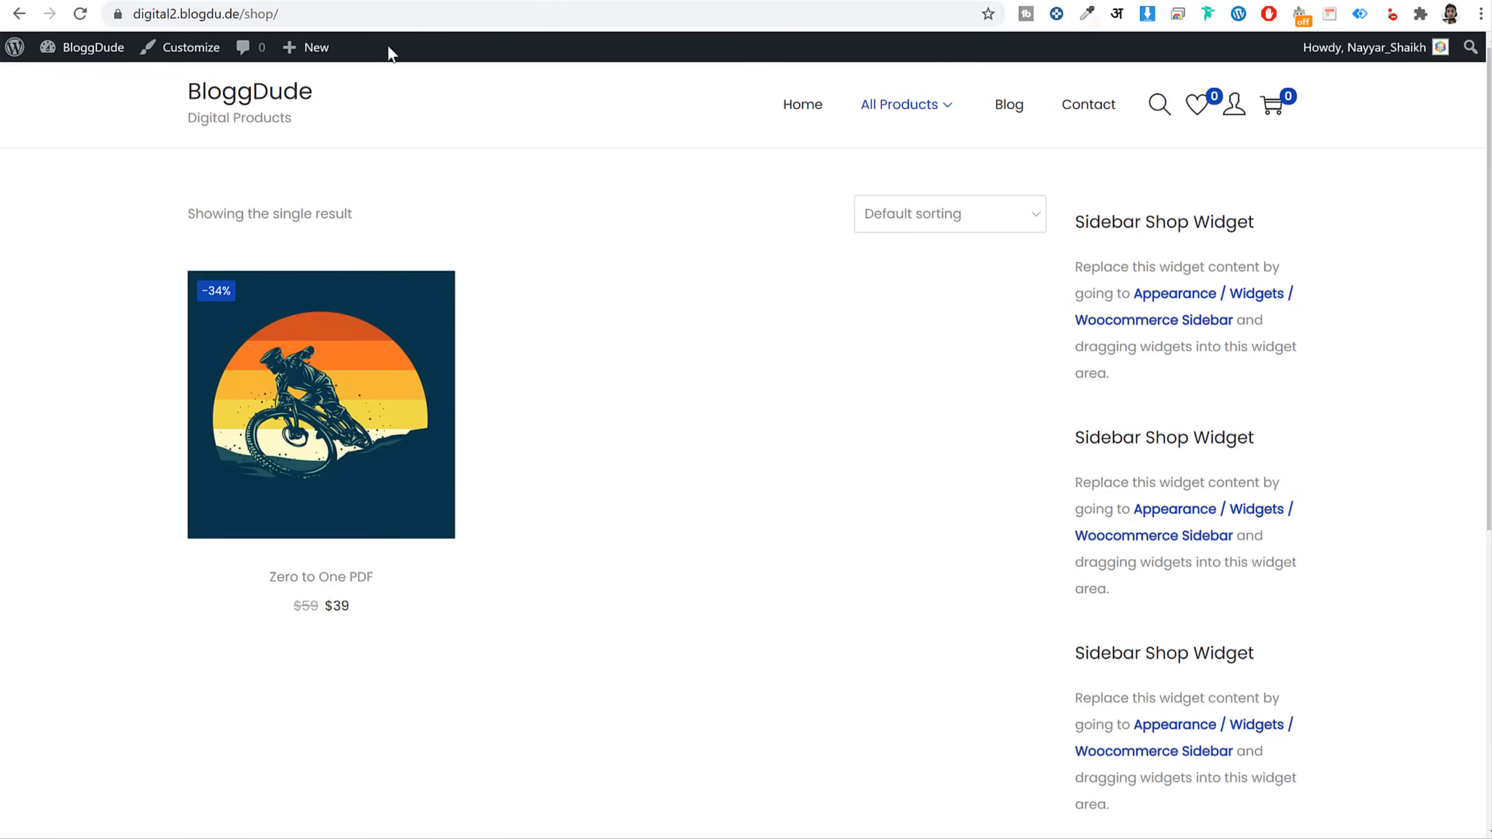
Reload the shop to check the new sidebar, then select the Filter by price block
click(81, 13)
scroll(1369, 352, down, 10)
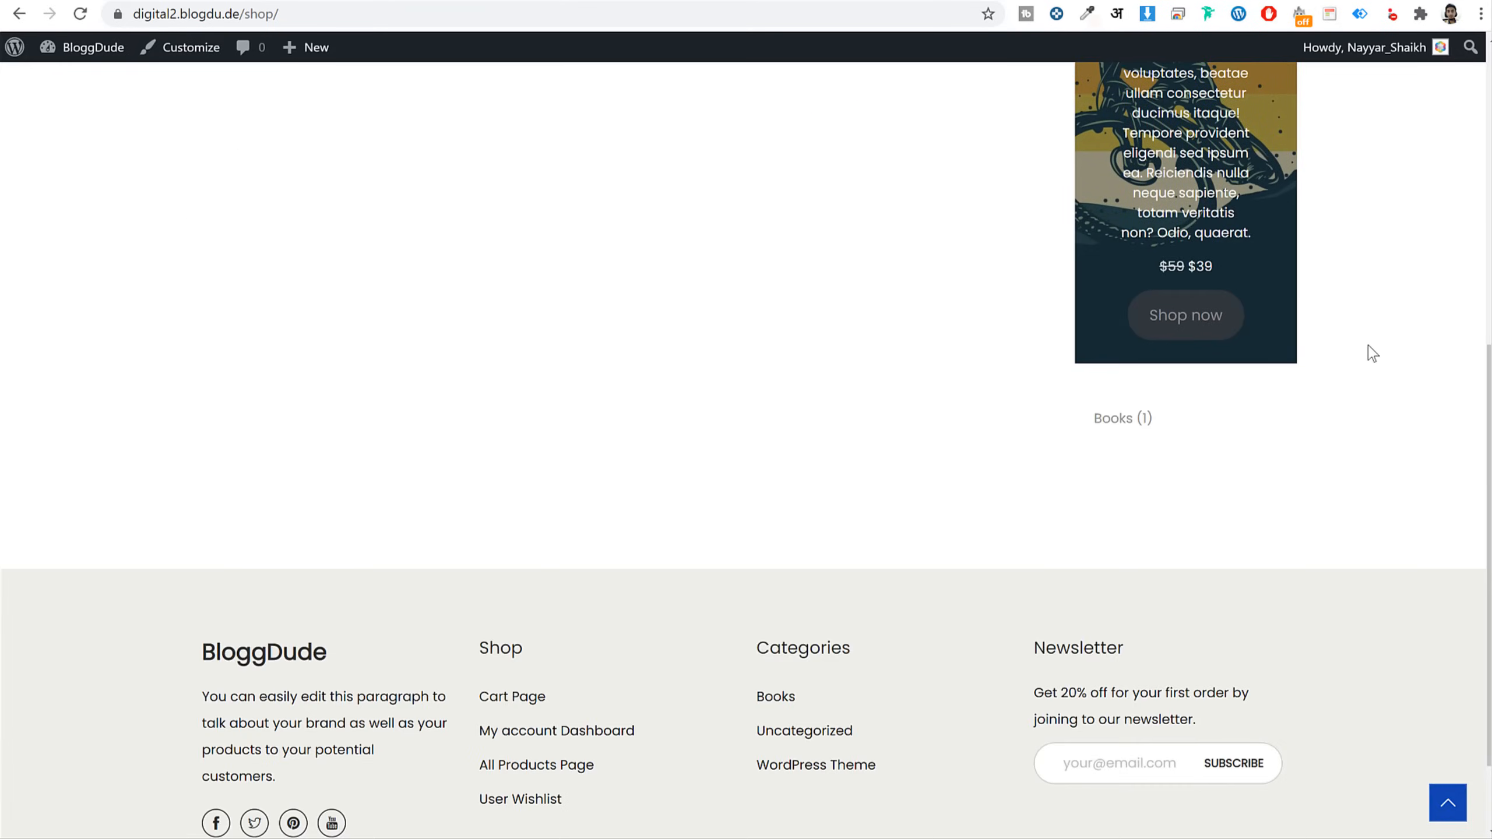
scroll(1370, 353, up, 6)
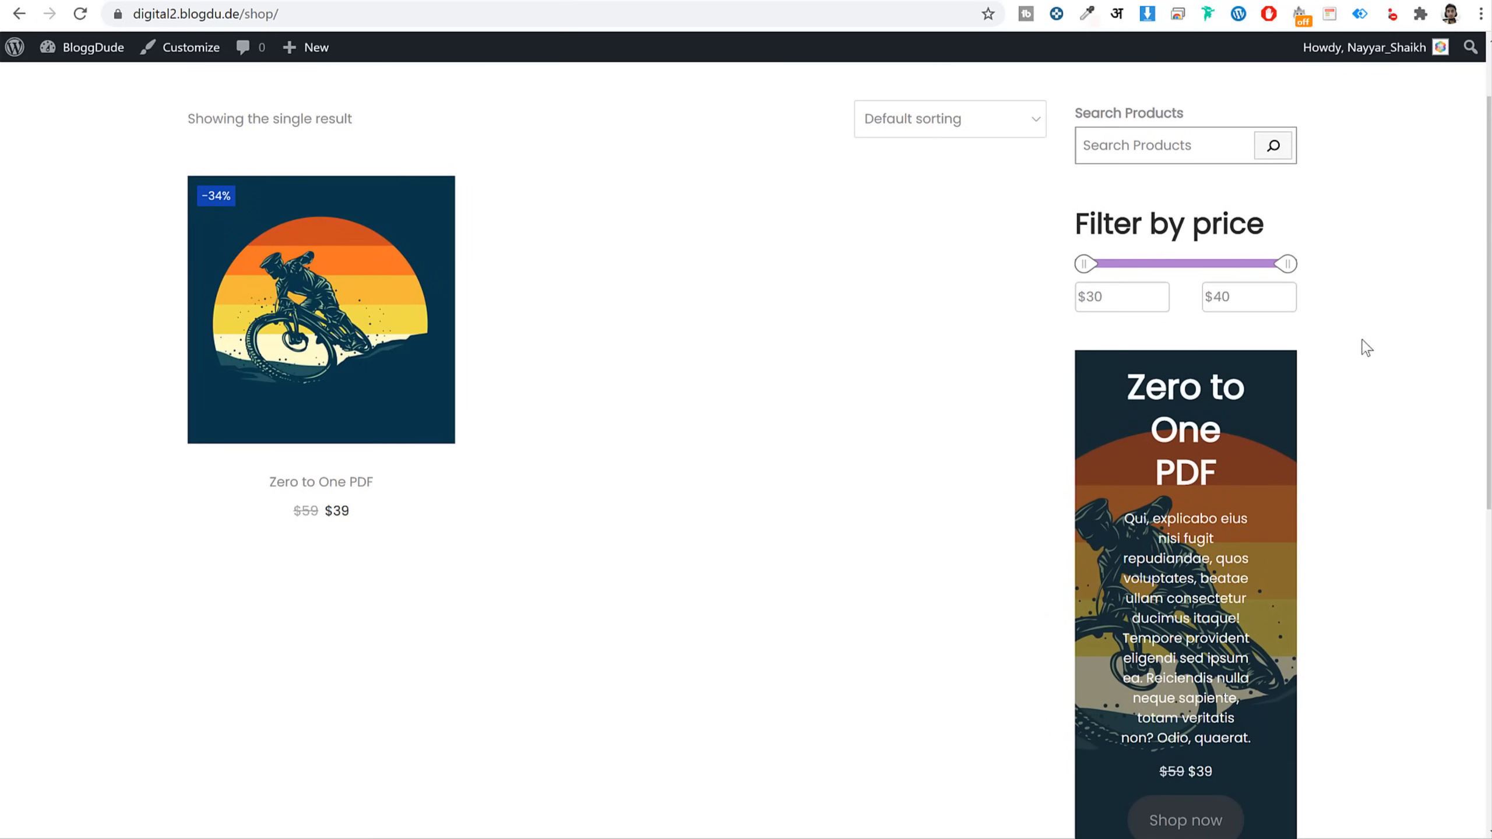
scroll(1366, 348, up, 1)
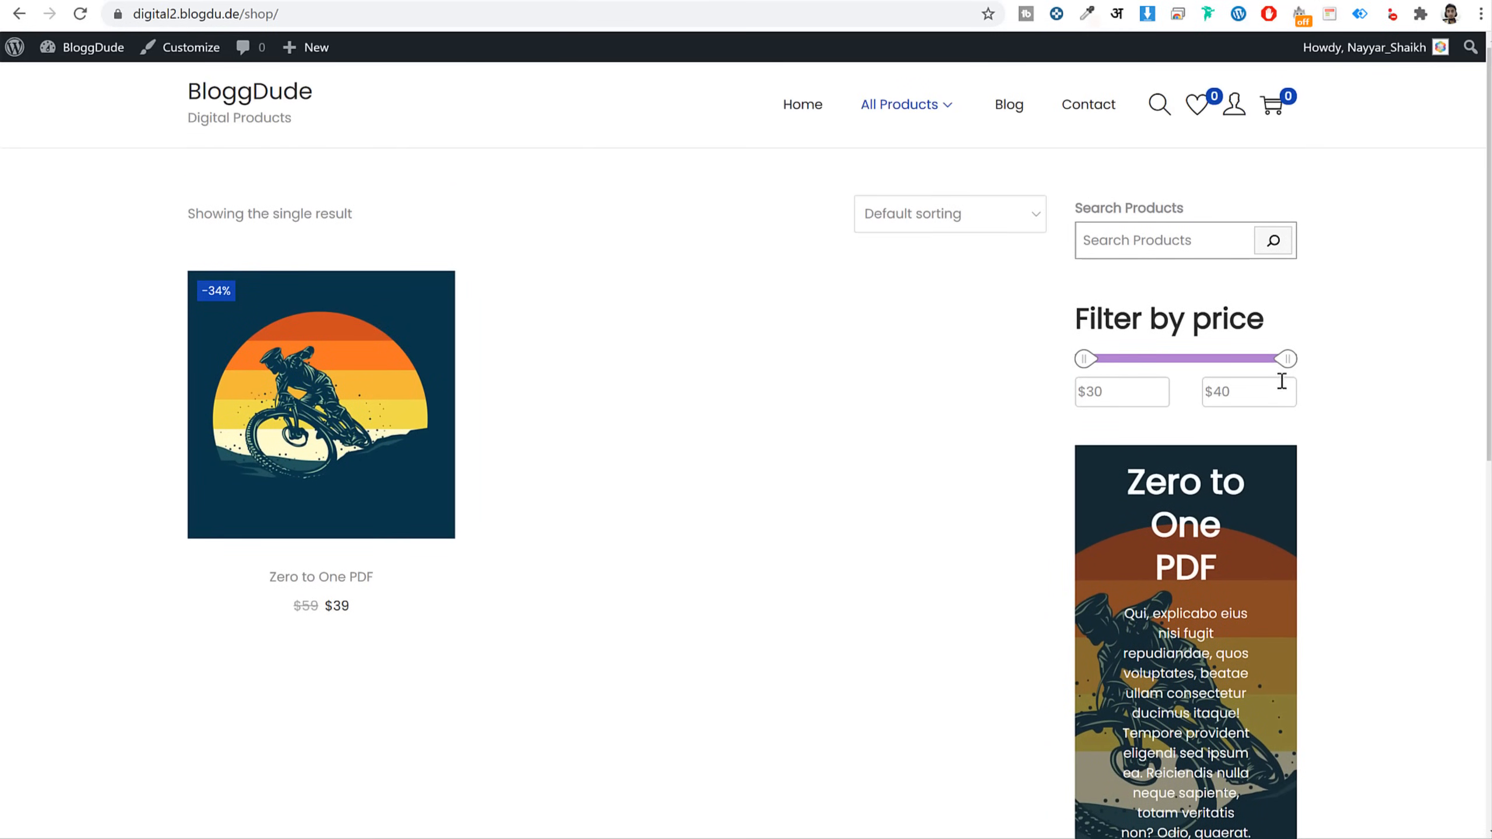
click(364, 0)
scroll(897, 402, up, 5)
click(641, 288)
Remove the Filter by price block and add the legacy Filter Products by Price widget
click(534, 237)
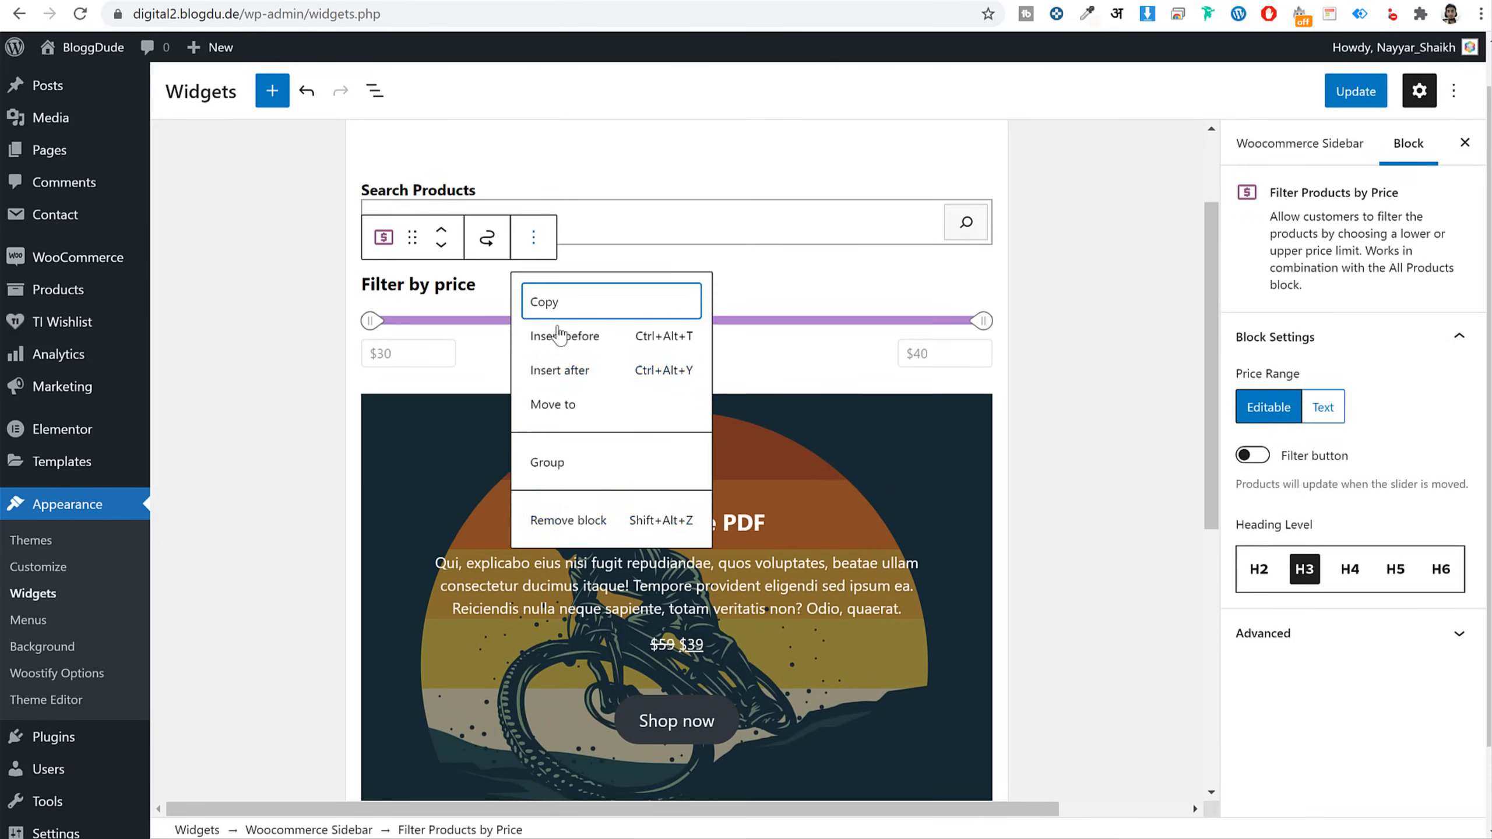
click(573, 520)
scroll(669, 635, down, 5)
click(670, 628)
text(fil)
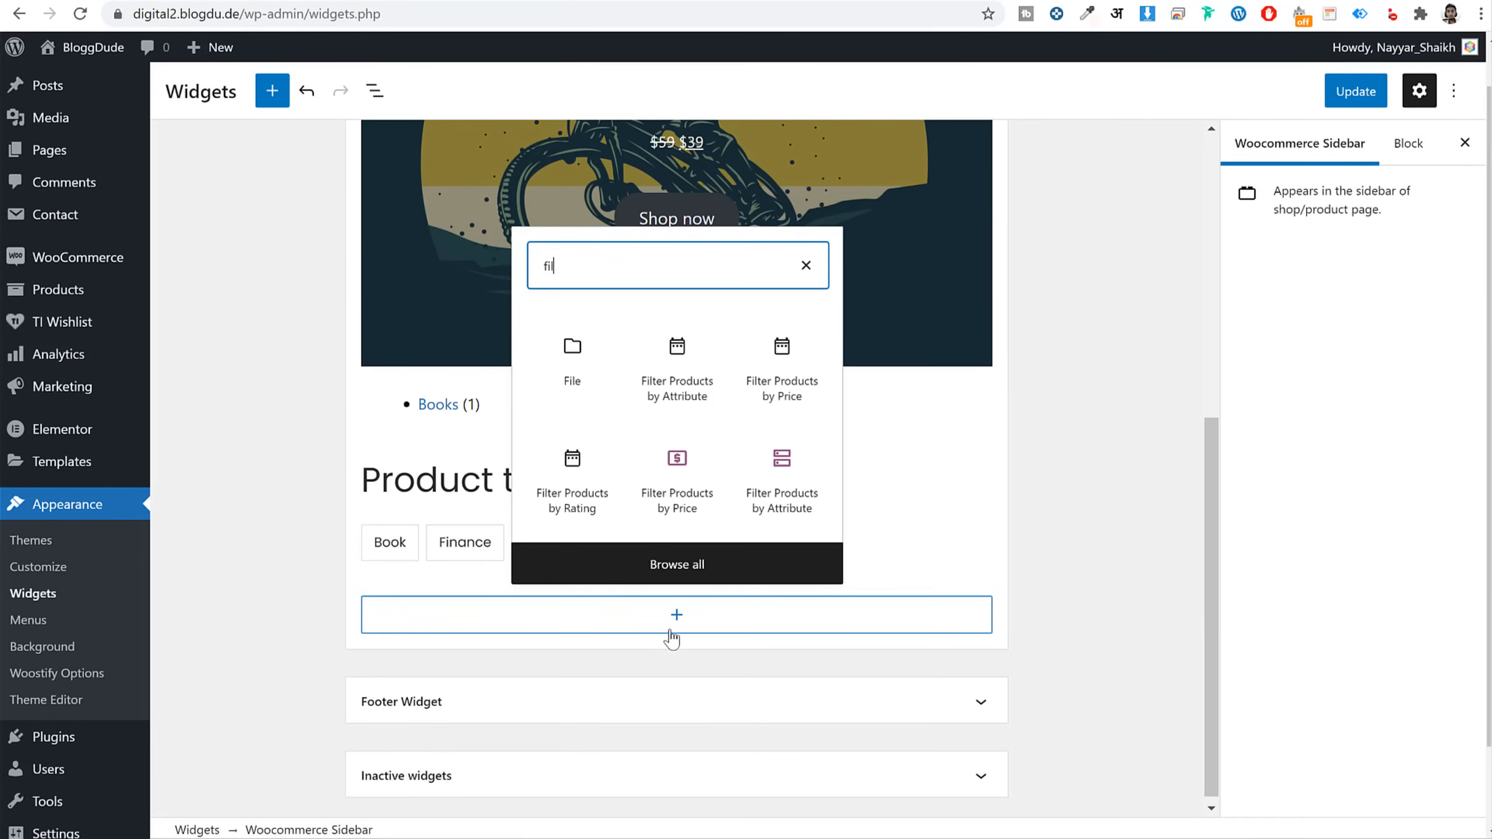
click(781, 370)
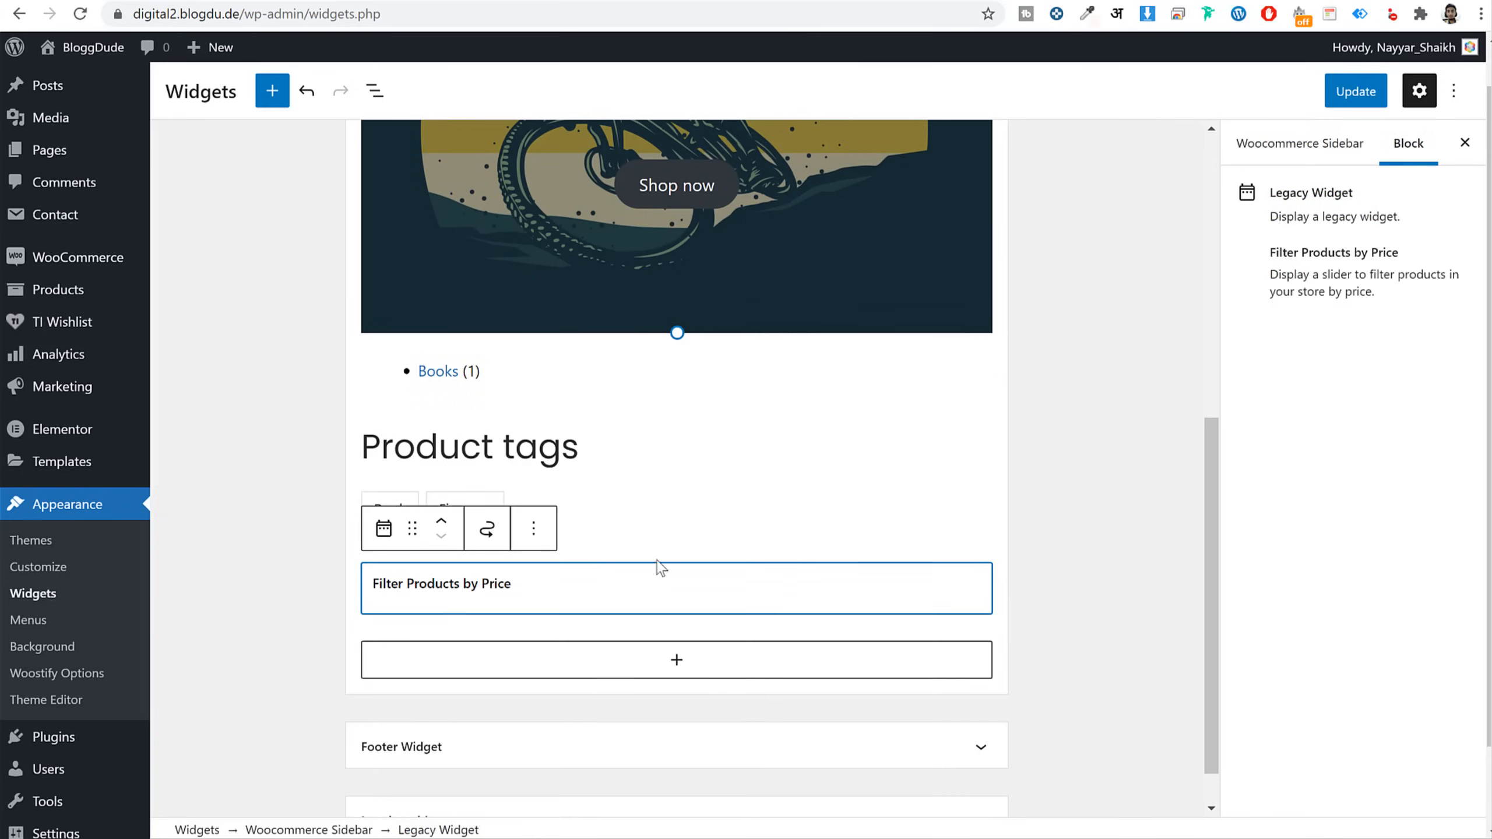
Move the price filter widget directly below Search Products
click(413, 530)
scroll(409, 555, up, 1)
drag(409, 562, 441, 410)
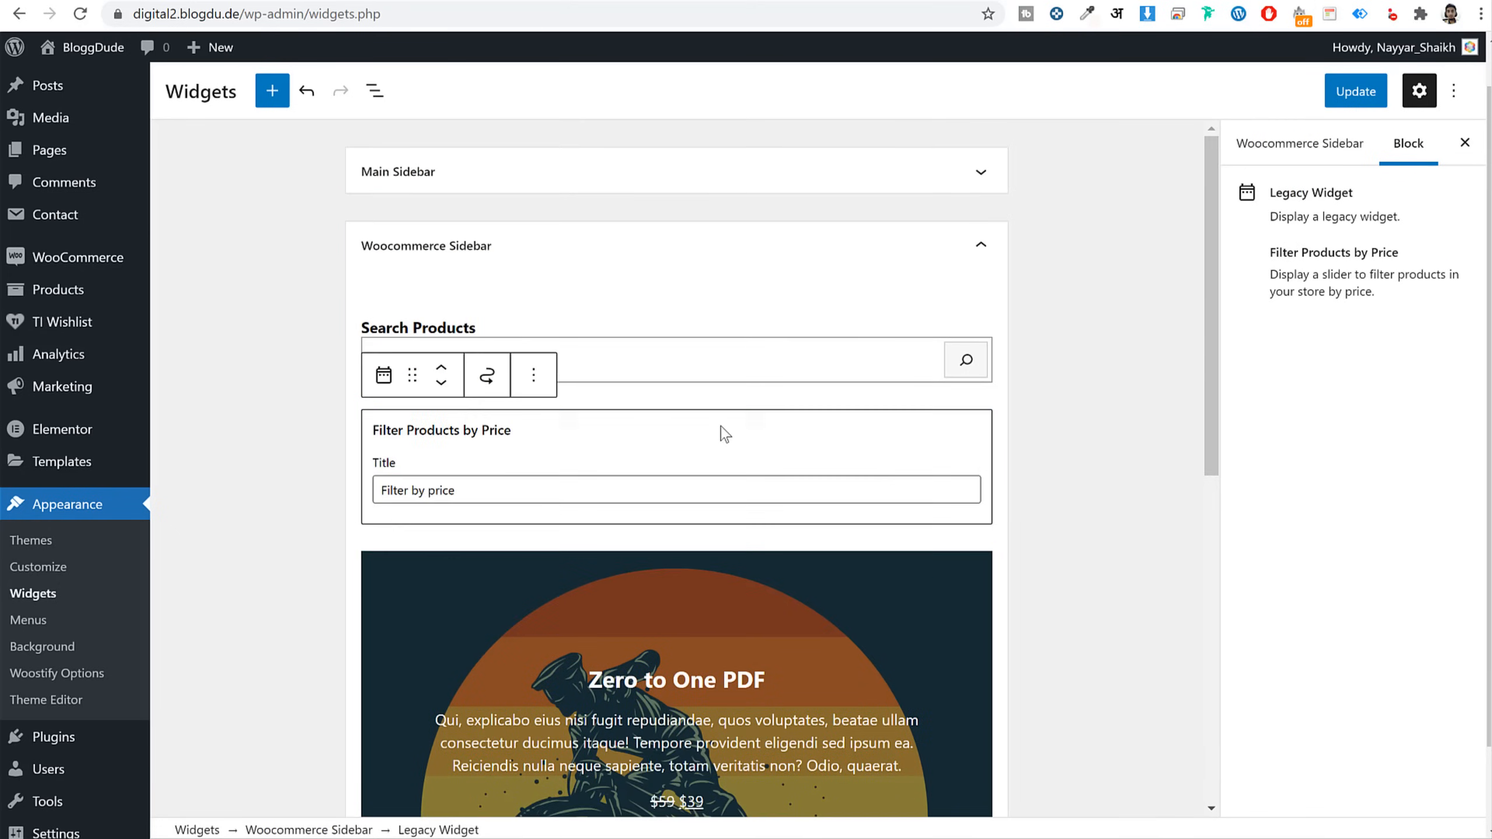
scroll(763, 459, down, 5)
click(698, 390)
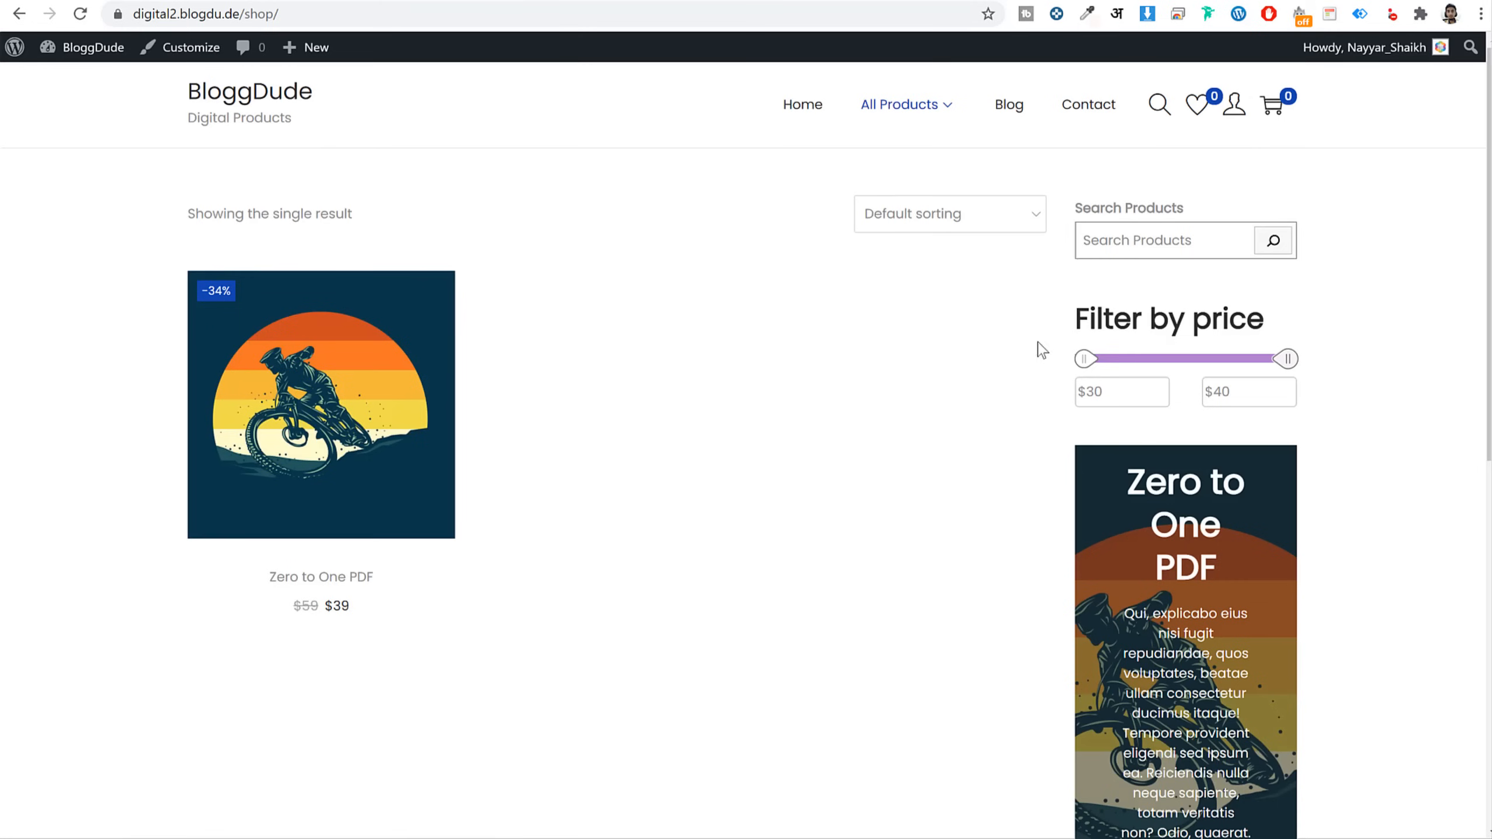
Give the featured product's Shop now button a custom text colour
scroll(1137, 408, down, 5)
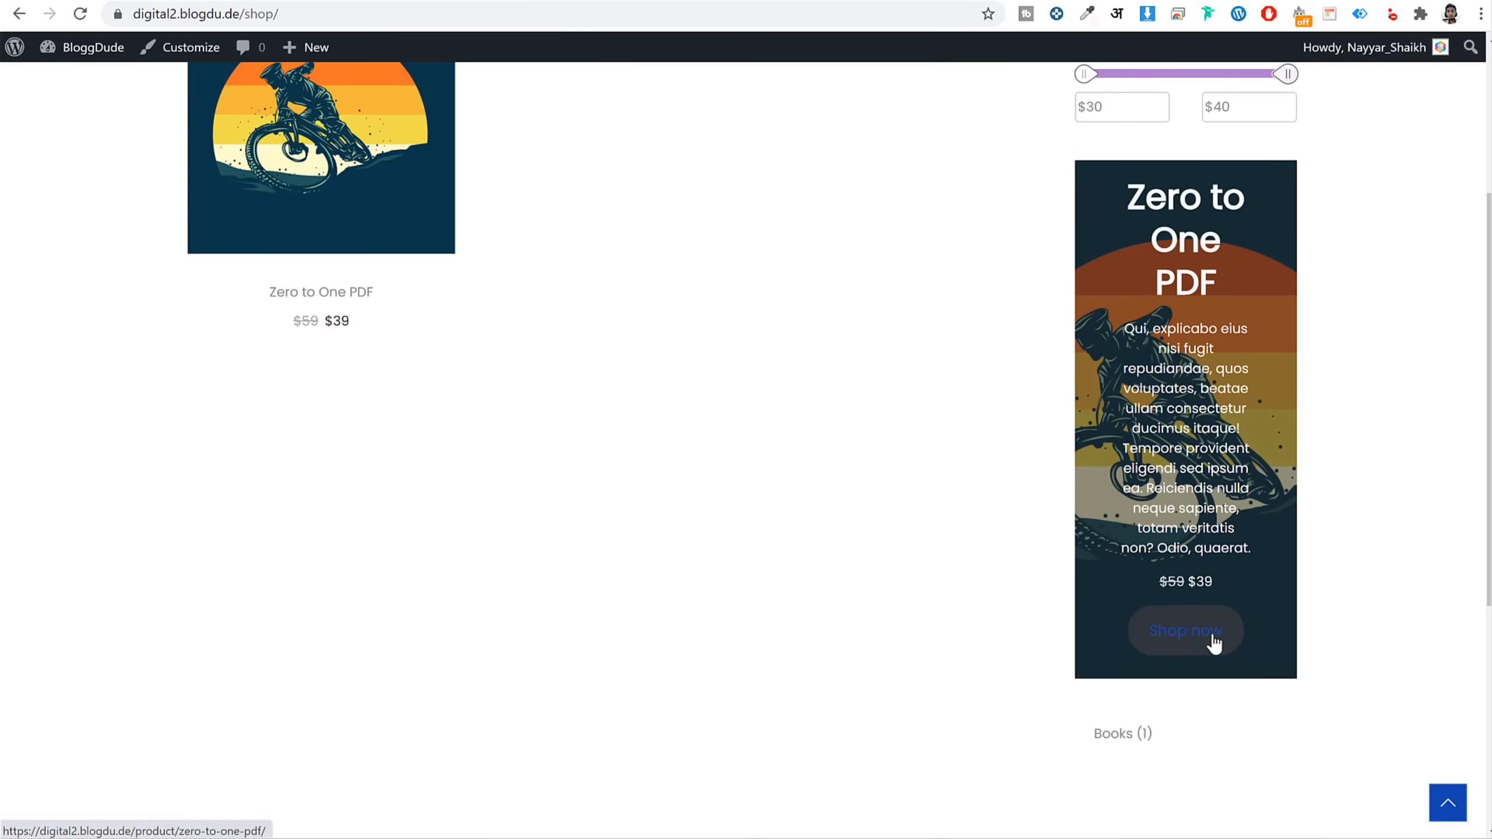
scroll(1344, 614, down, 3)
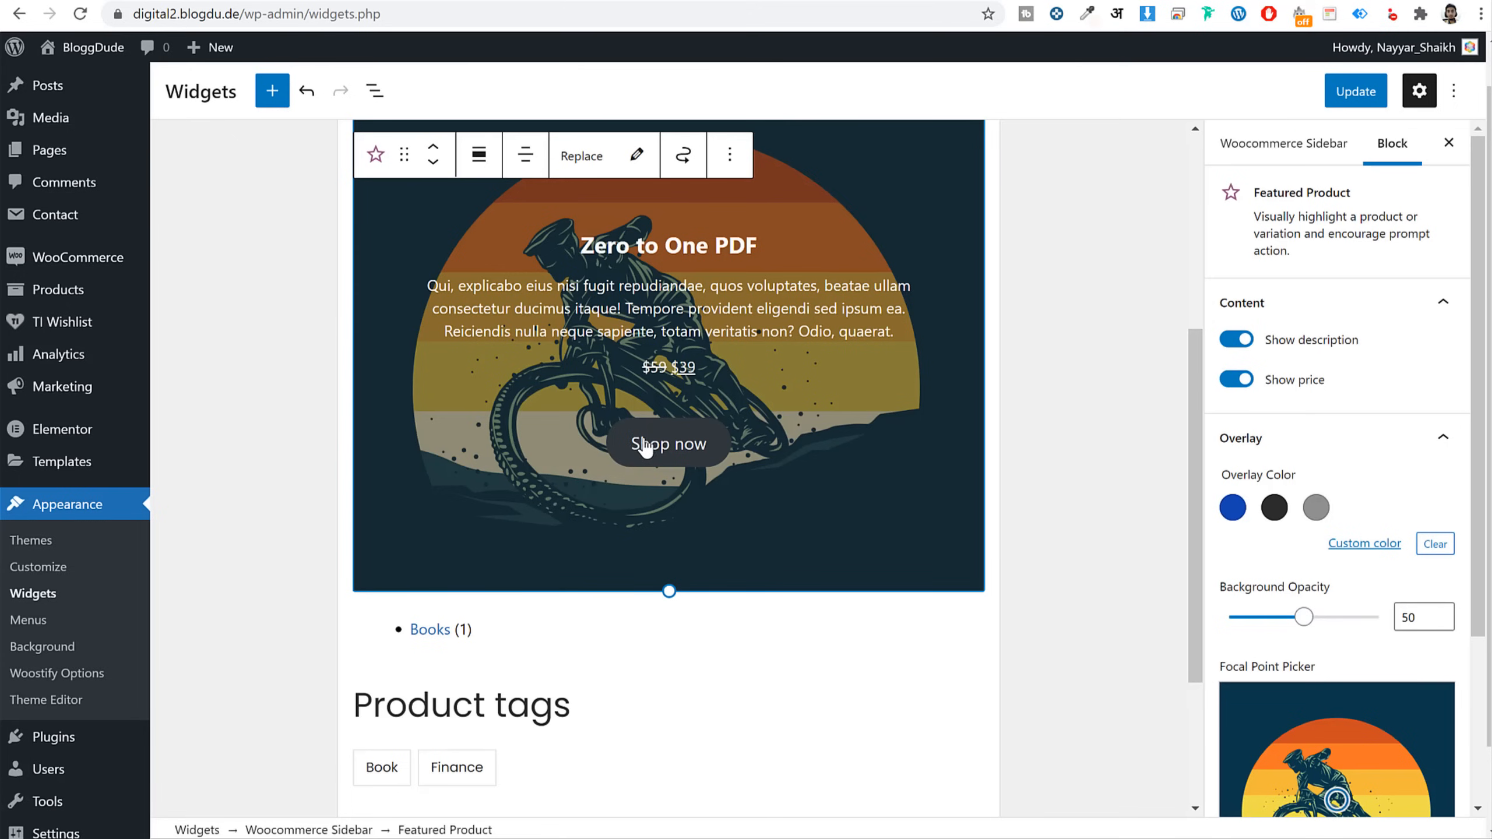
click(646, 447)
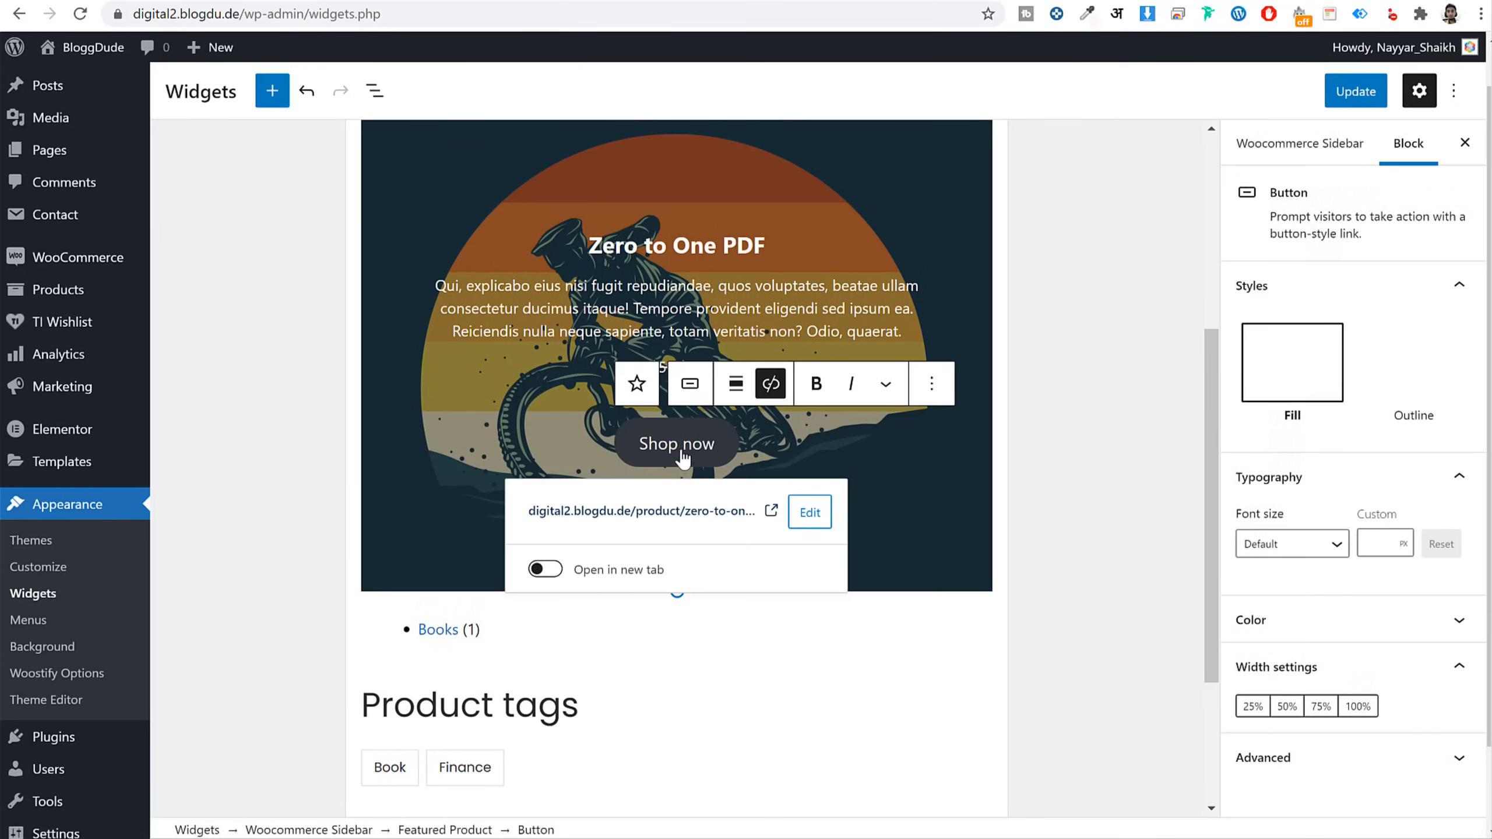
scroll(1286, 495, down, 2)
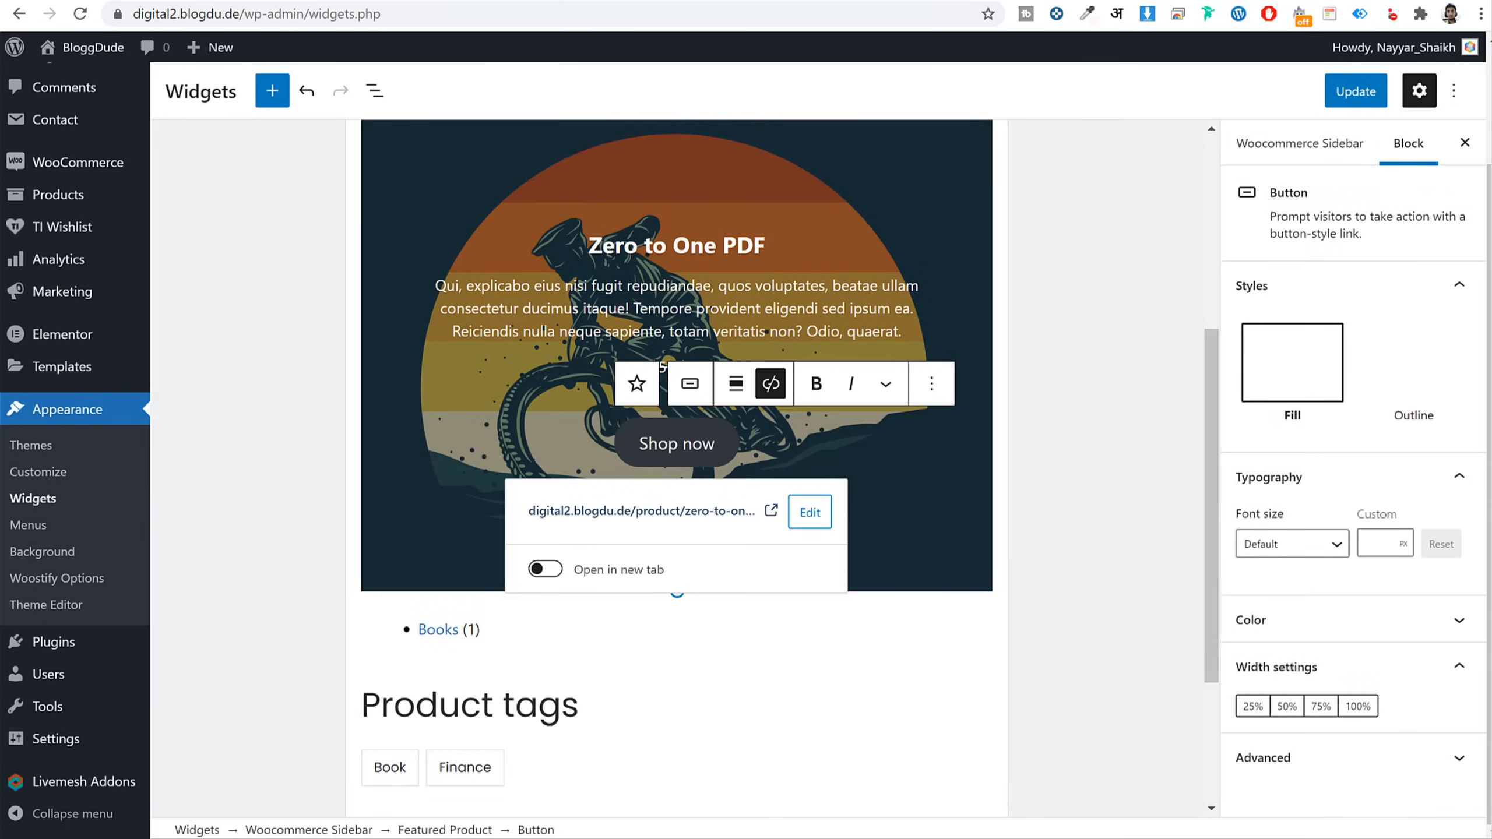
click(1339, 622)
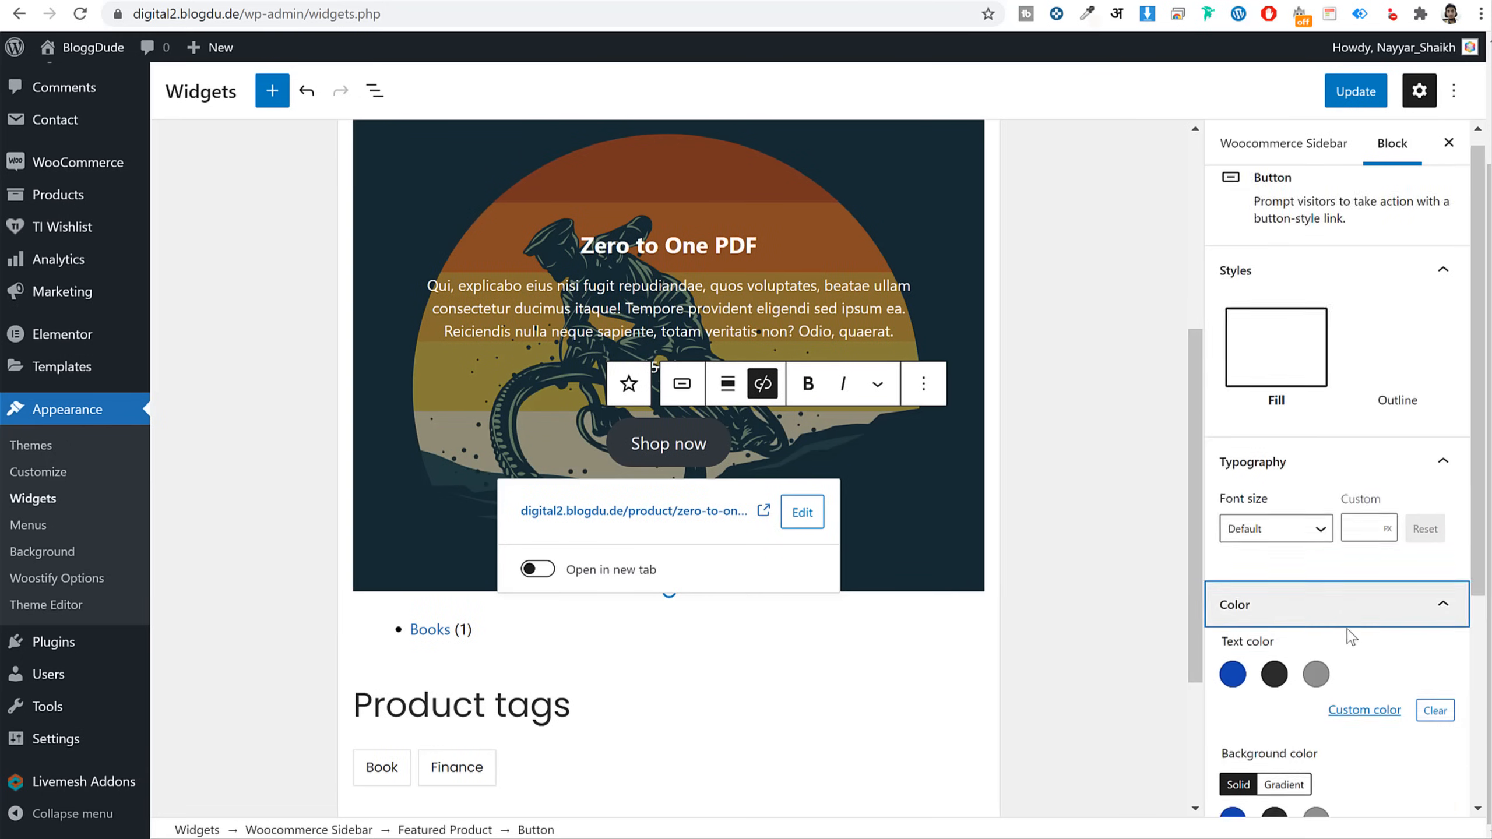
scroll(1364, 617, down, 5)
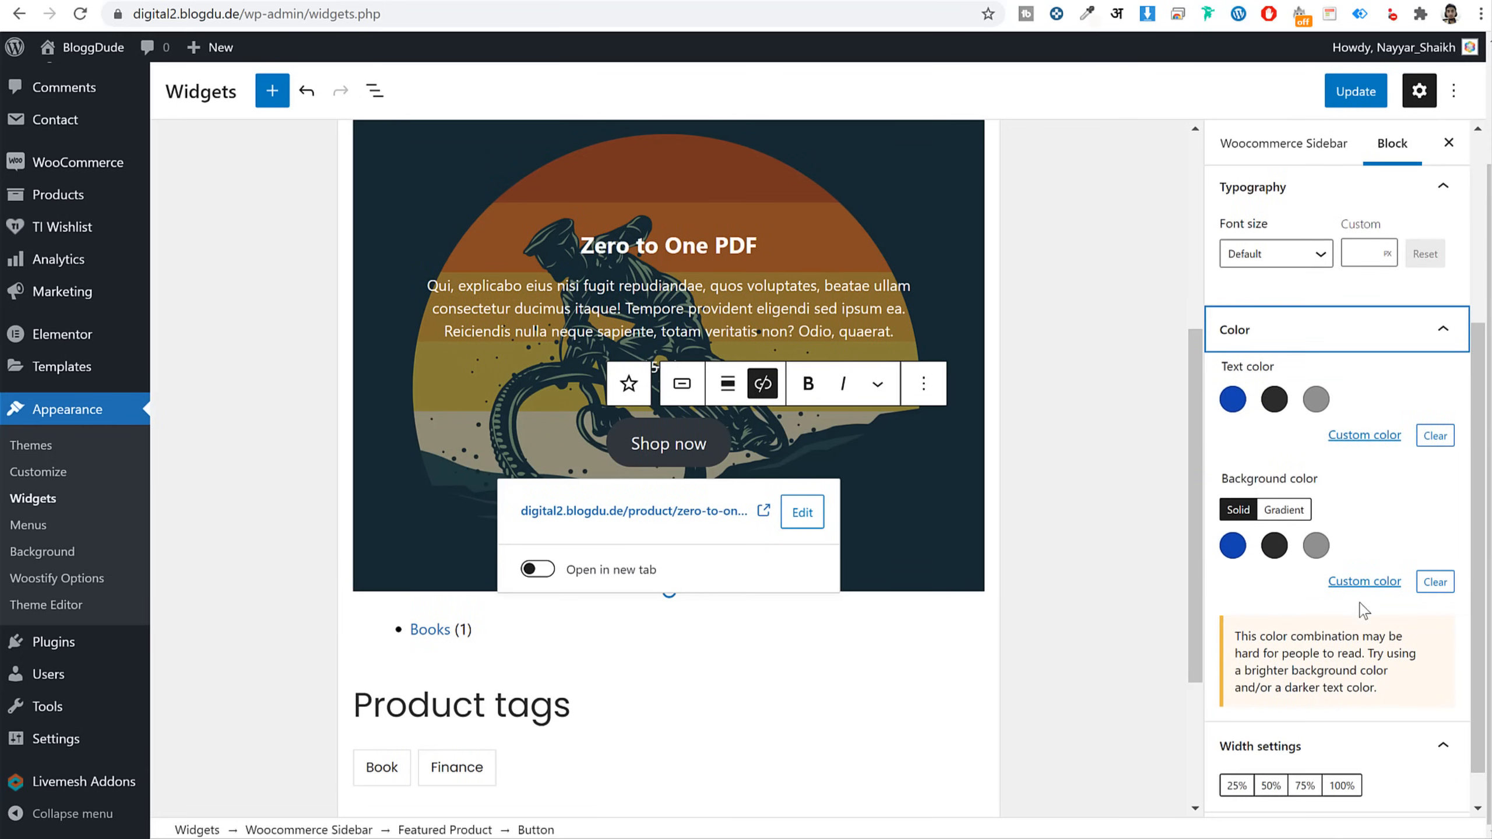
click(1354, 436)
click(1067, 435)
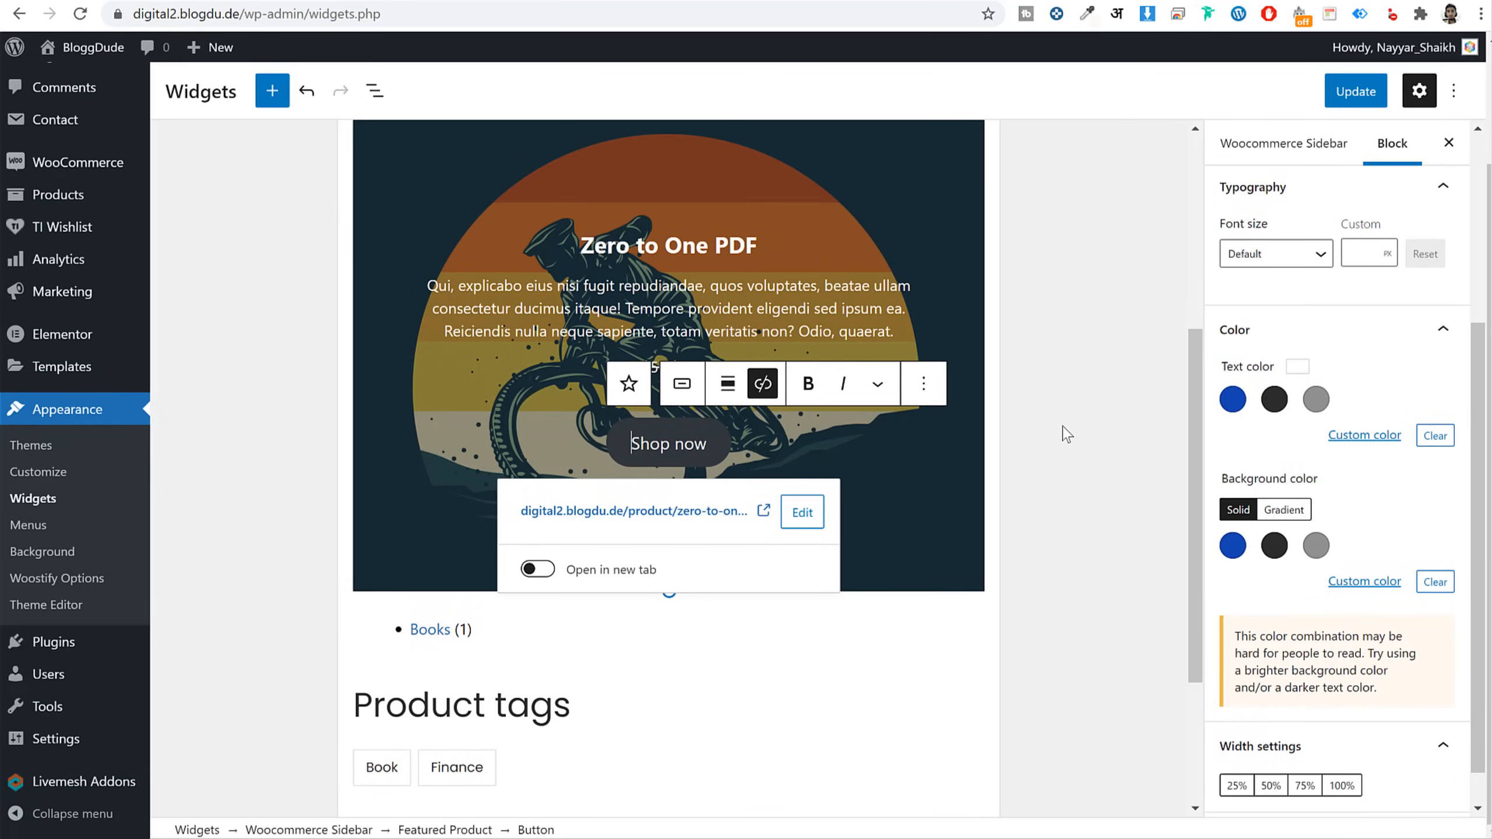
click(770, 313)
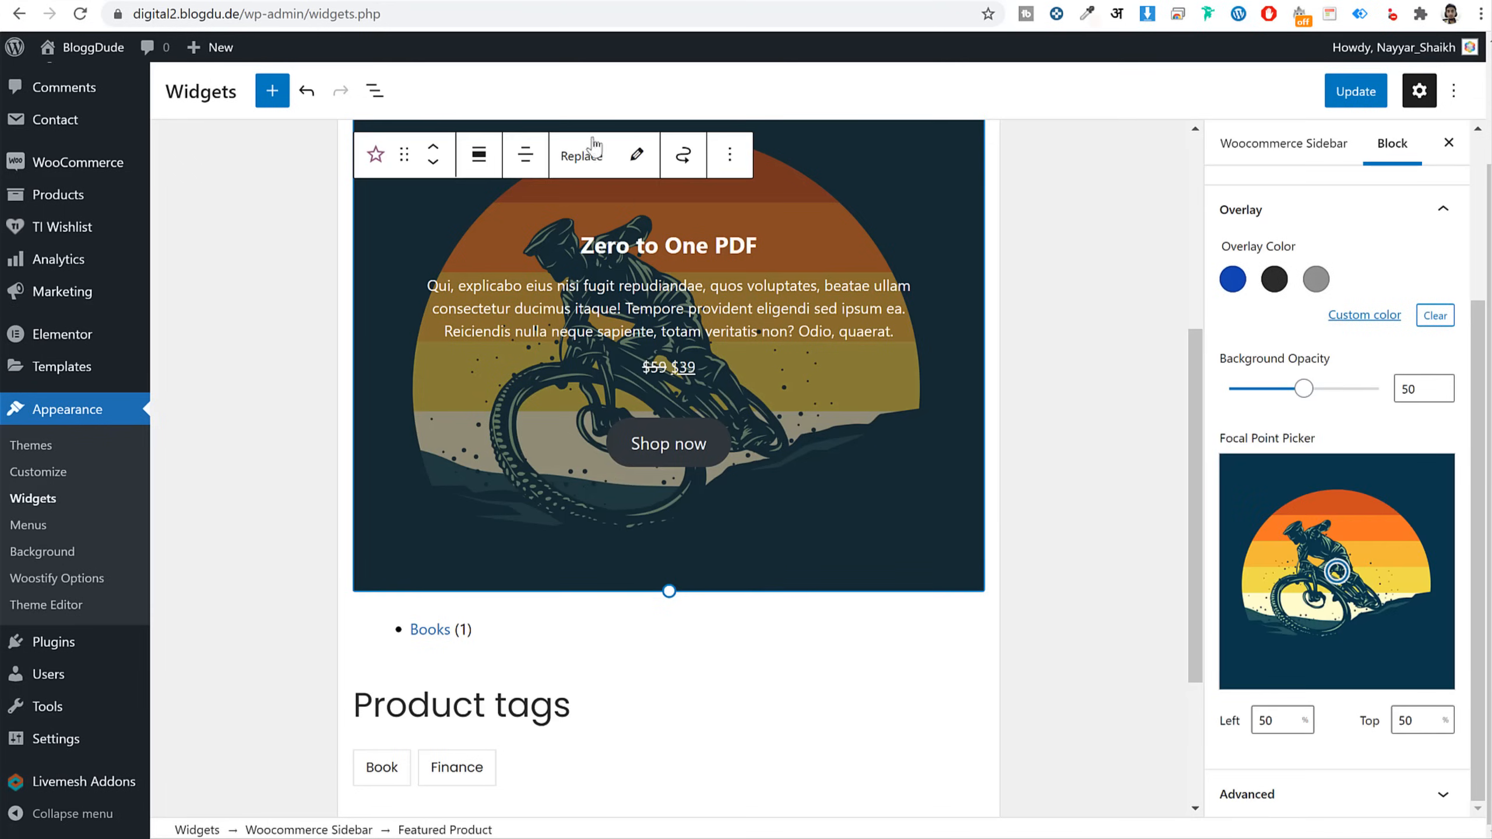
Check the shop page, then save the sidebar widget changes with Update
click(573, 1)
scroll(1245, 339, up, 3)
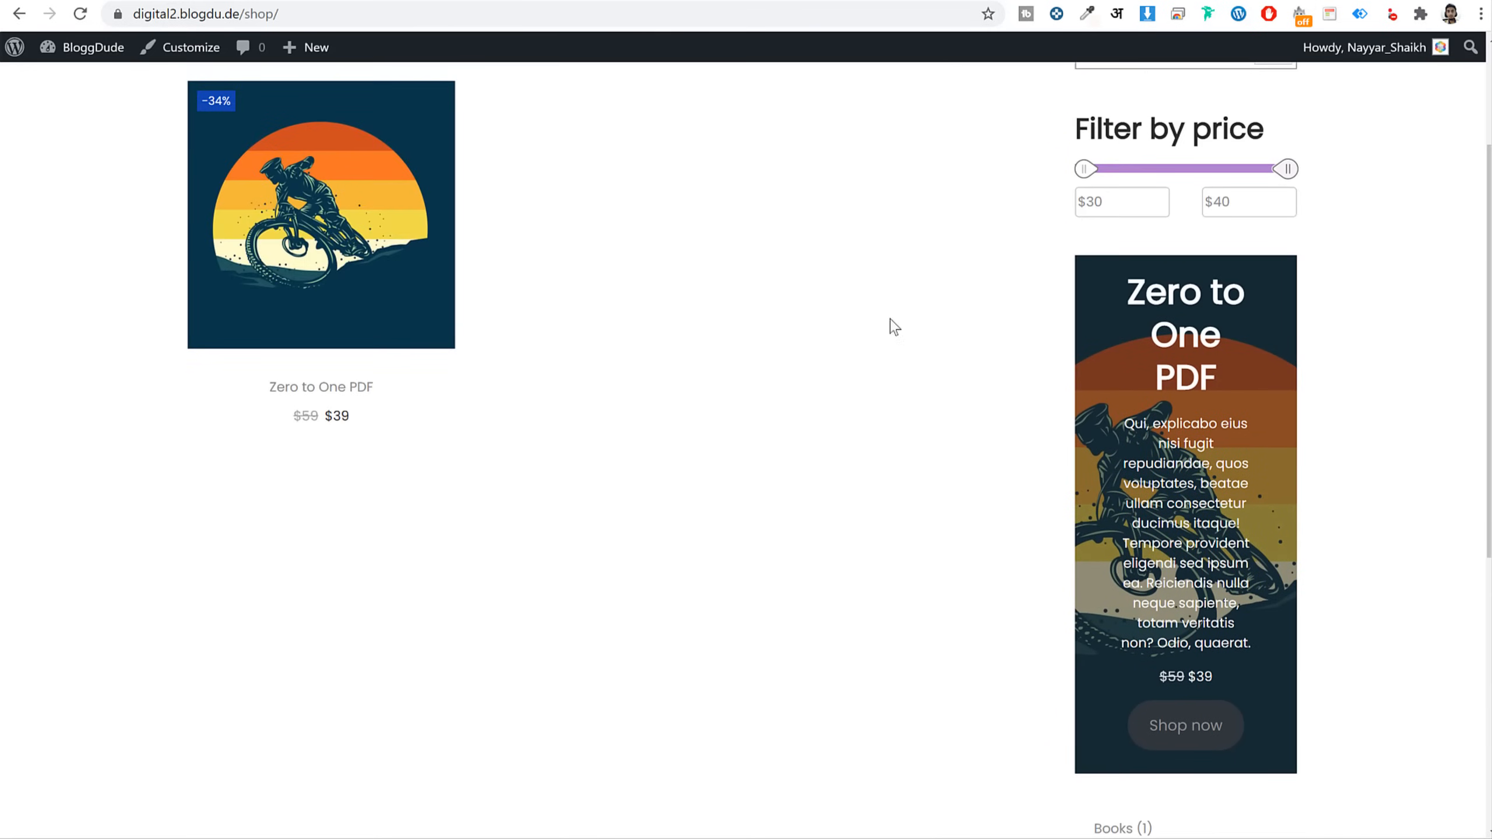
click(390, 1)
scroll(1202, 297, up, 5)
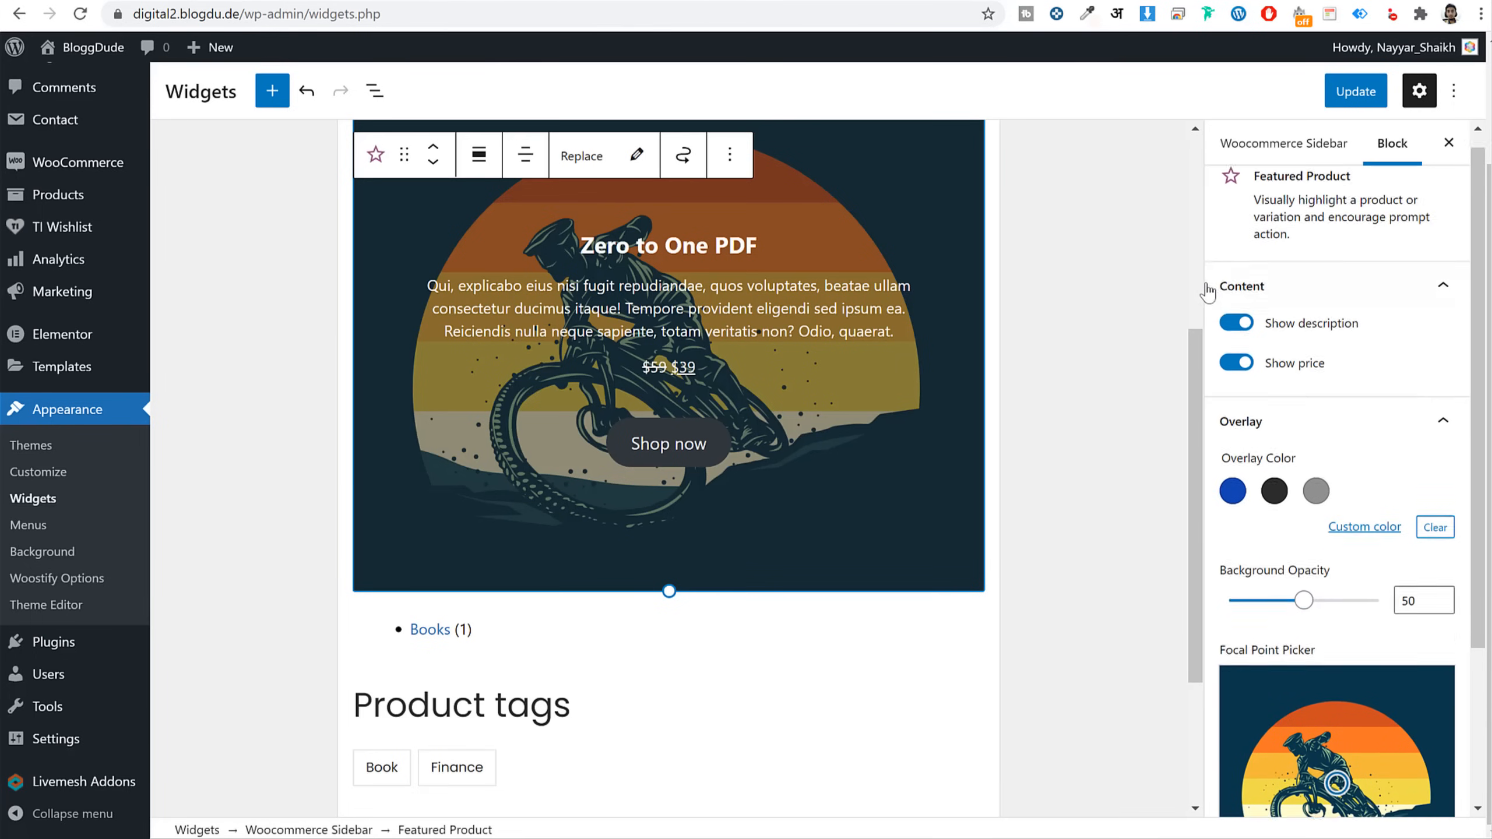
click(1369, 93)
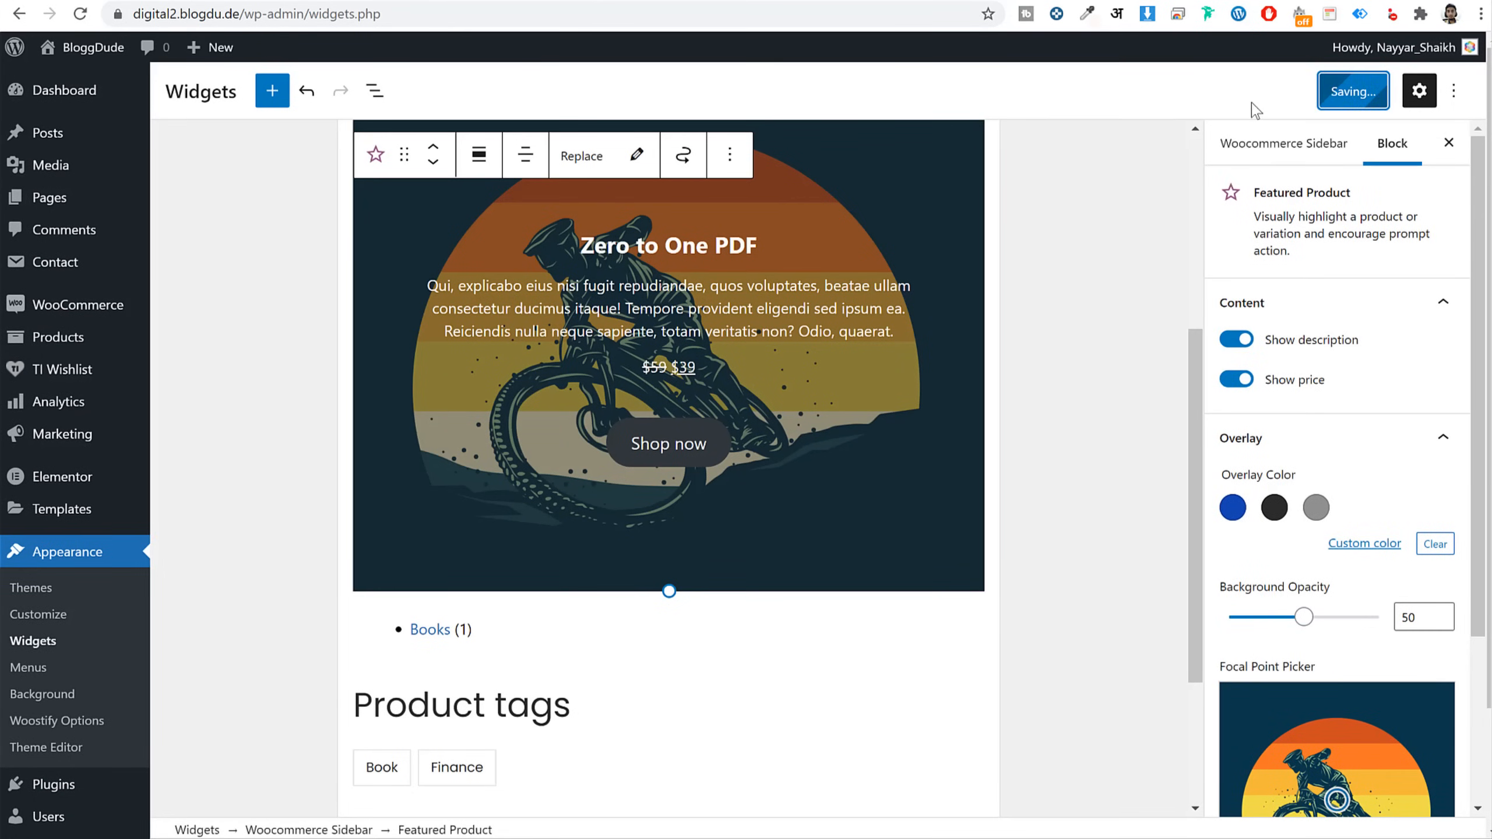
click(576, 2)
click(580, 7)
Reload the shop and review the legacy price slider with its Filter button
key(Return)
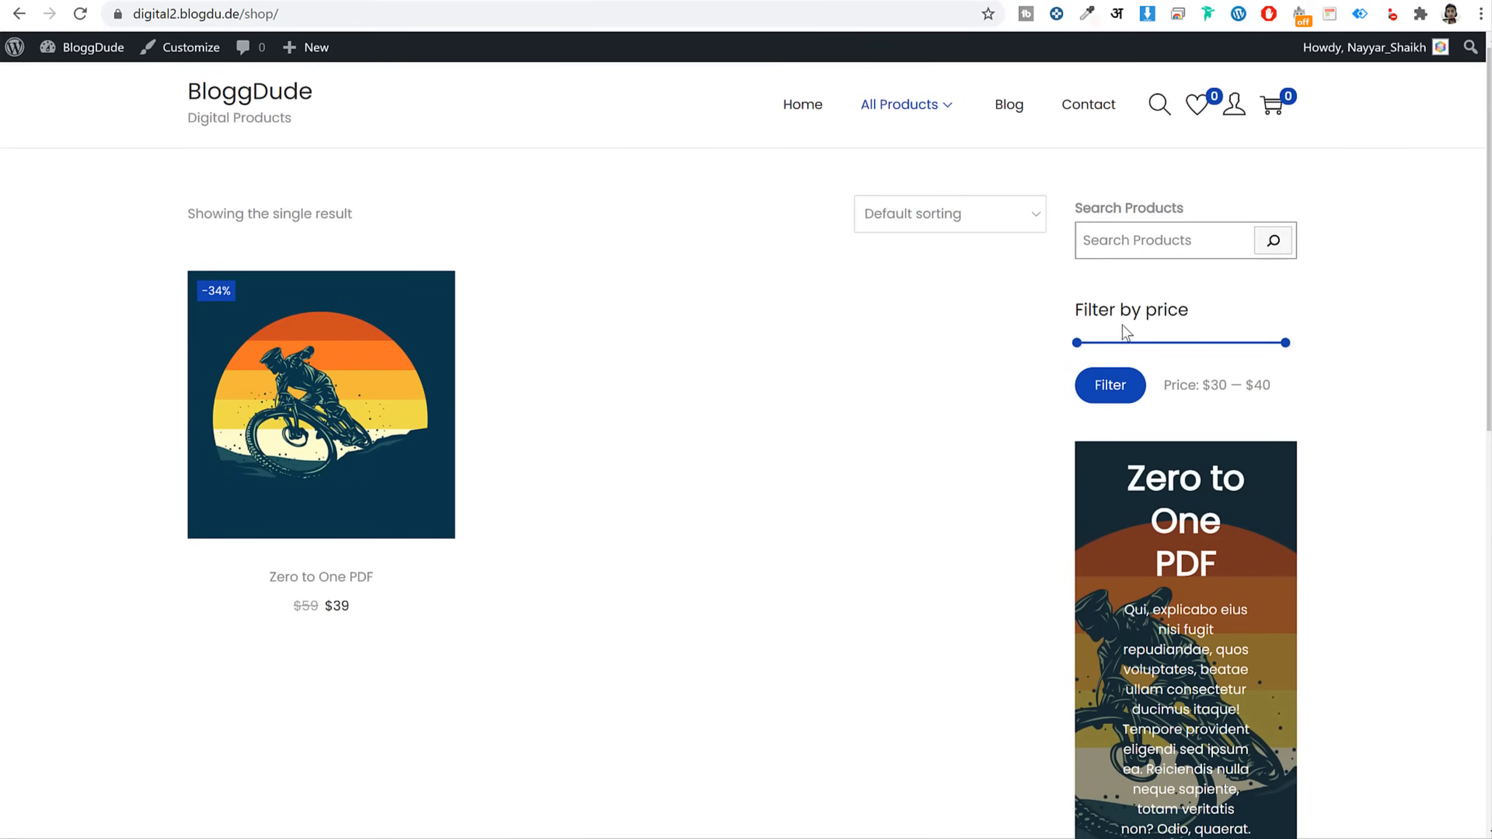
scroll(1175, 341, down, 10)
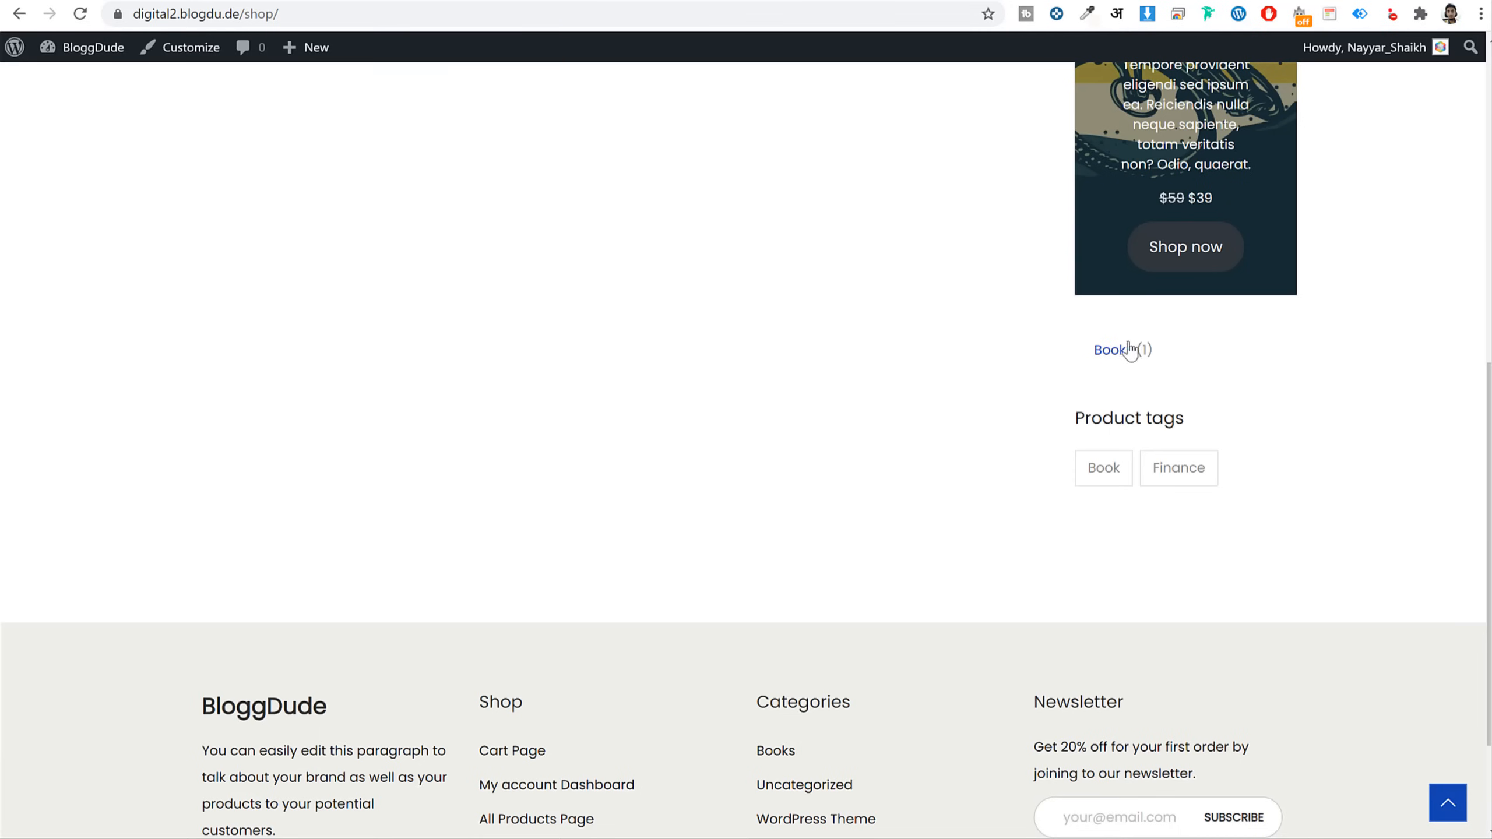
scroll(1188, 481, up, 10)
scroll(1188, 481, down, 3)
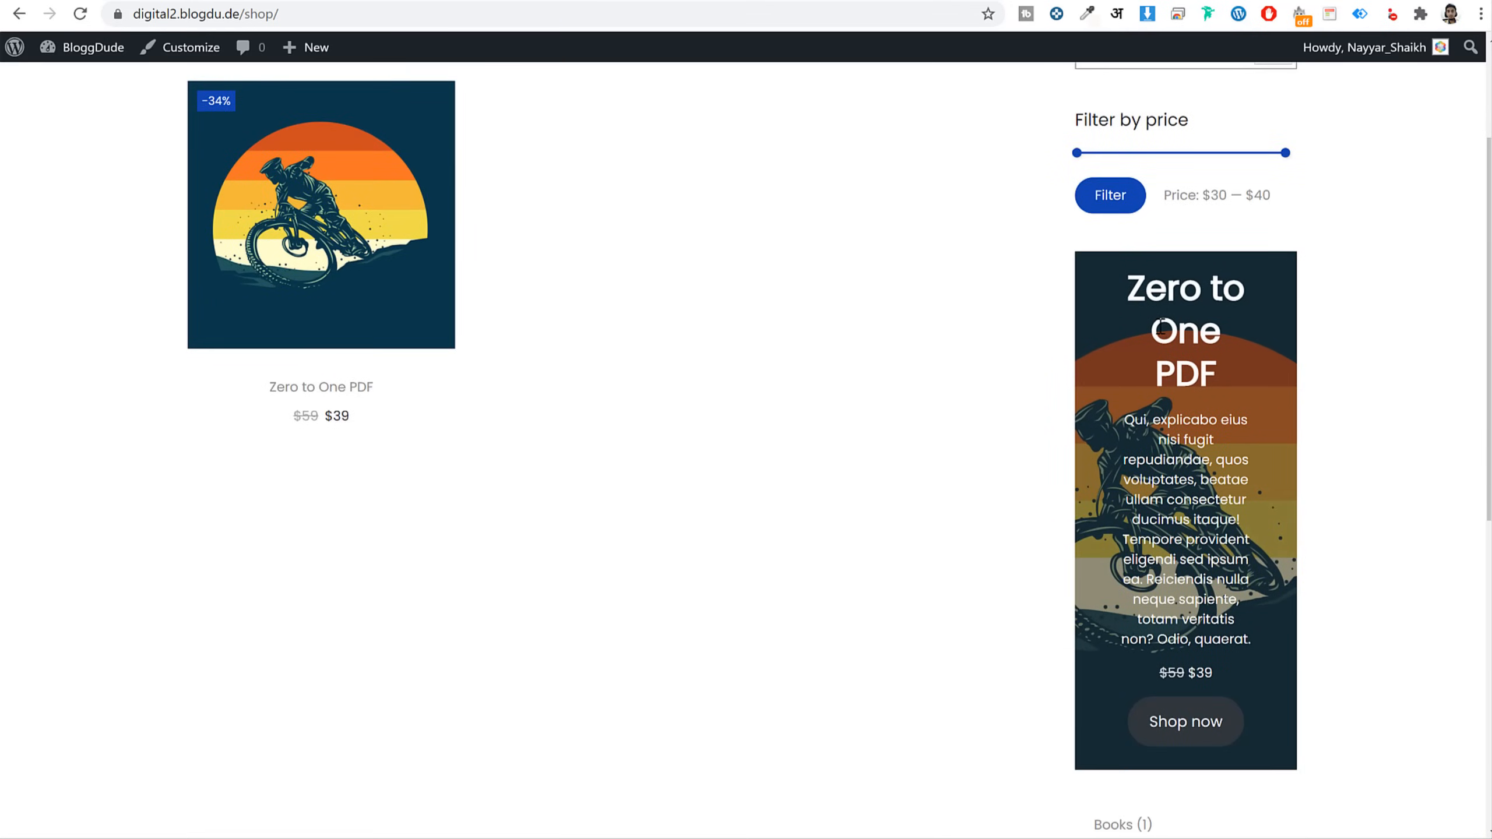
drag(1152, 321, 1202, 535)
click(1205, 537)
scroll(1224, 519, up, 3)
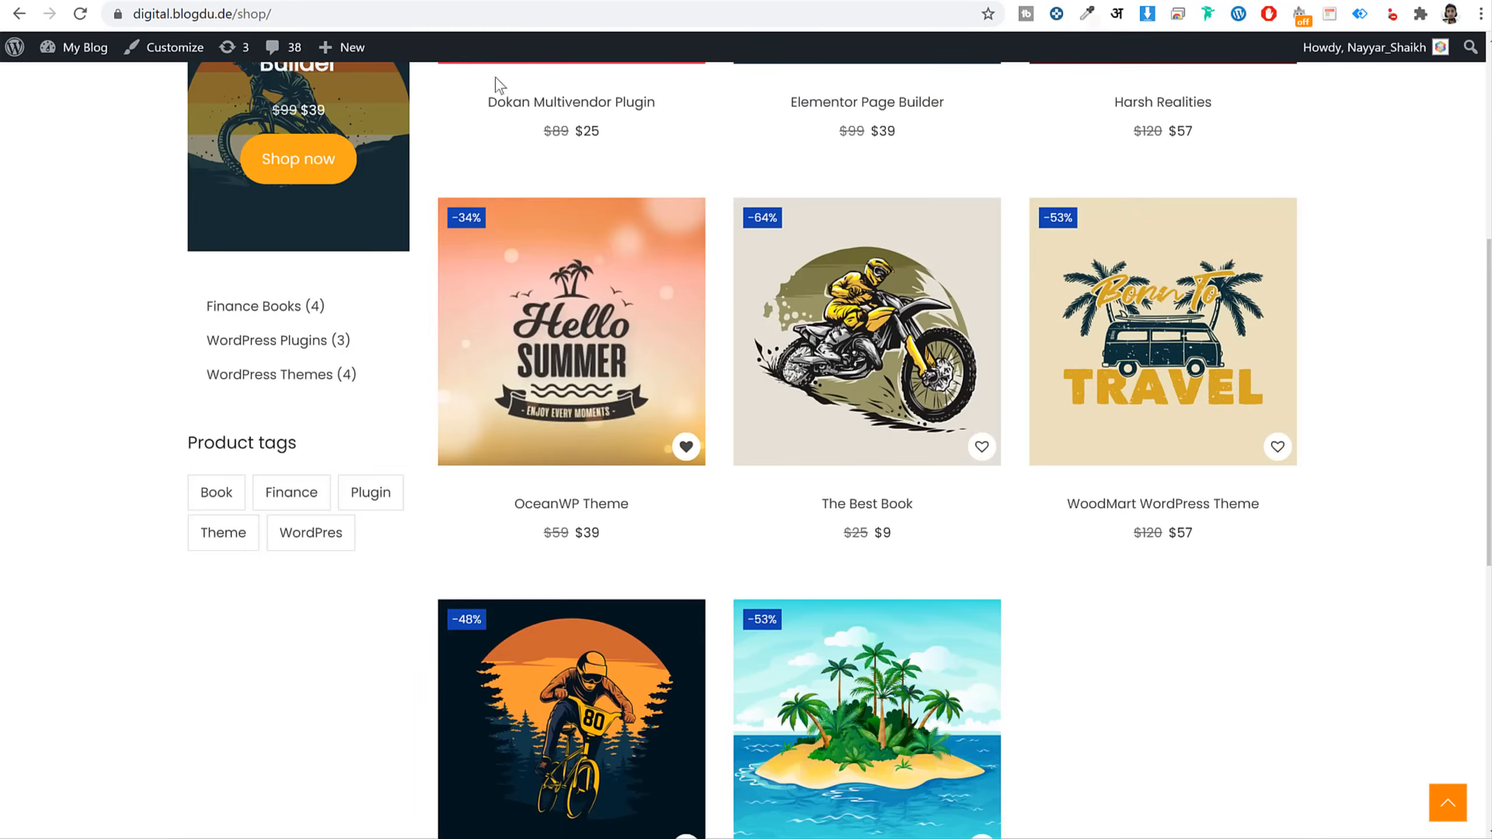
scroll(565, 263, up, 8)
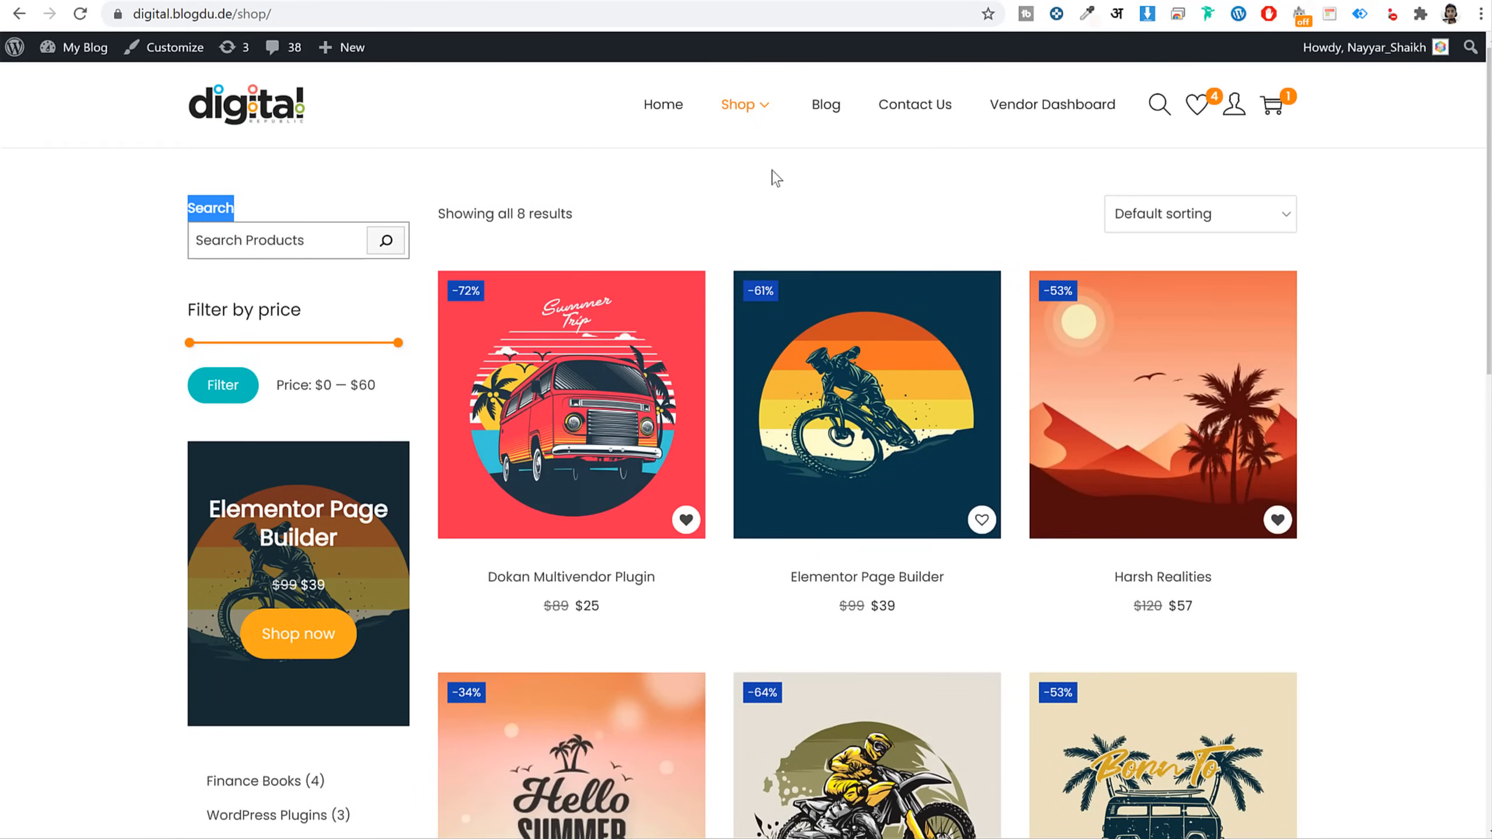
Open the reference store's Blog page and scroll through its sidebar
click(833, 104)
scroll(377, 533, down, 10)
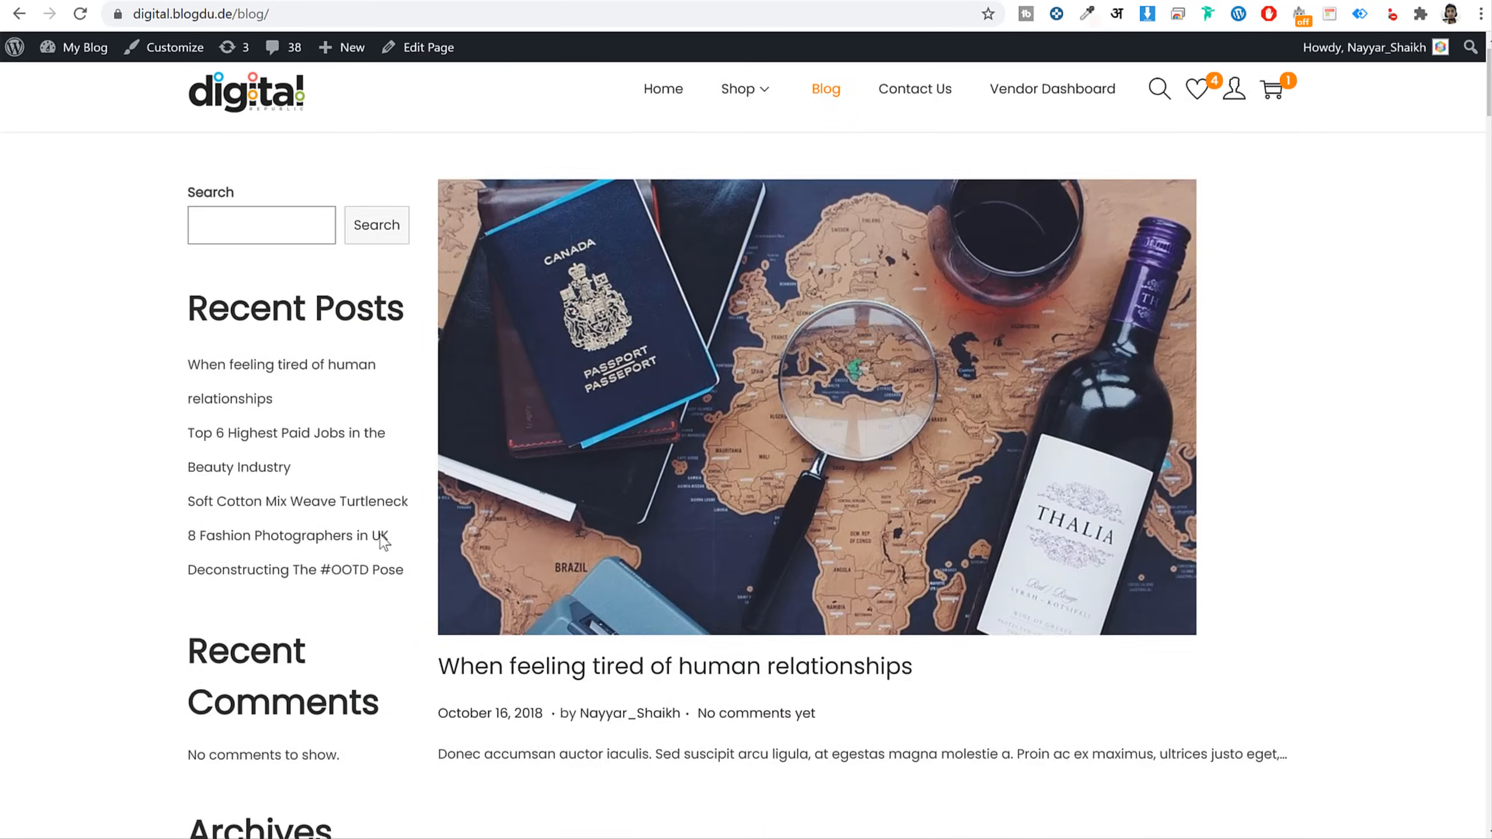
scroll(376, 533, up, 10)
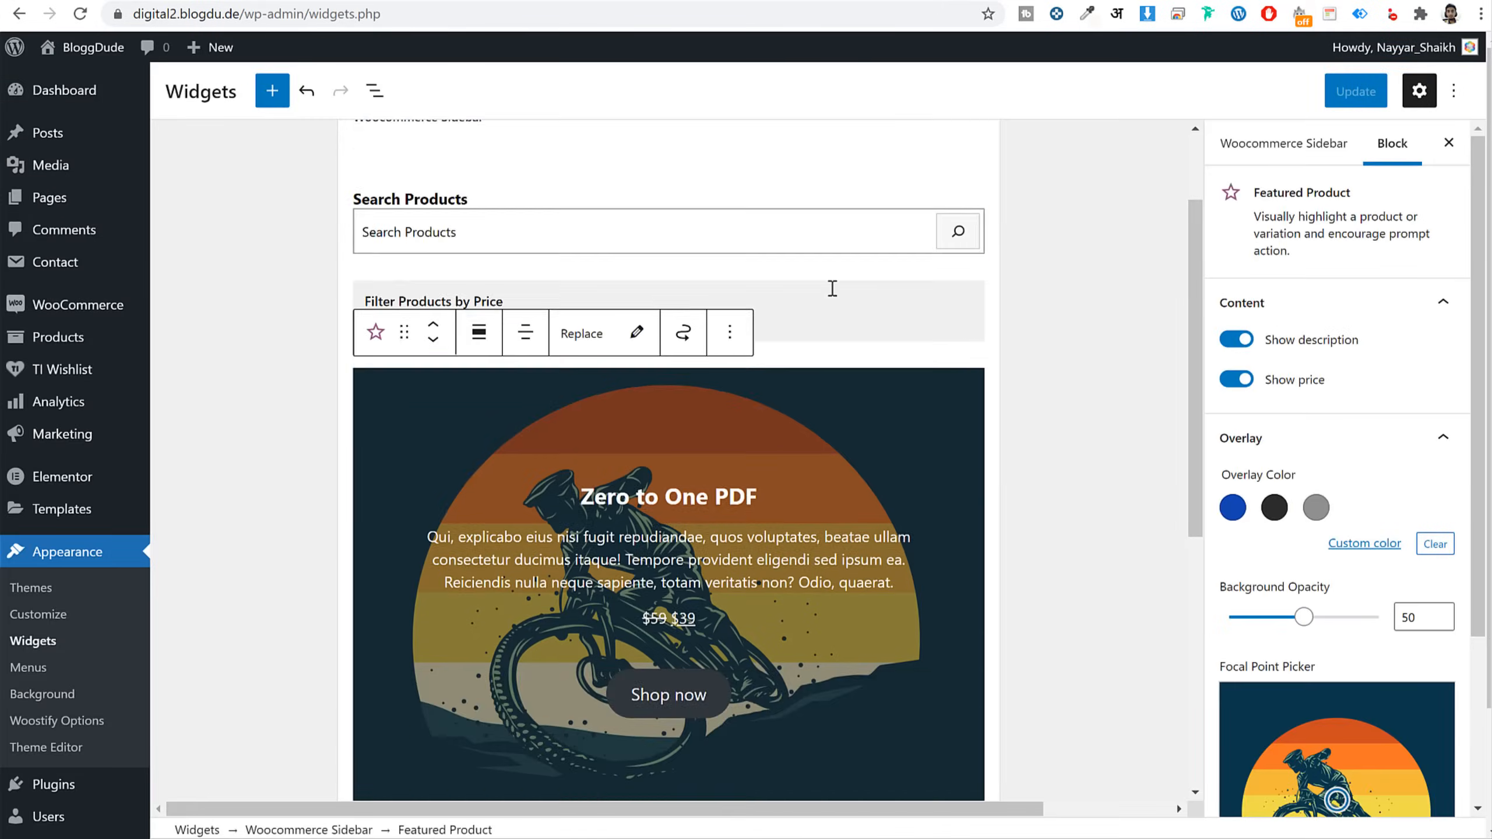
scroll(832, 288, up, 3)
Collapse Woocommerce Sidebar, expand Main Sidebar, and remove its Recent Posts group
click(940, 264)
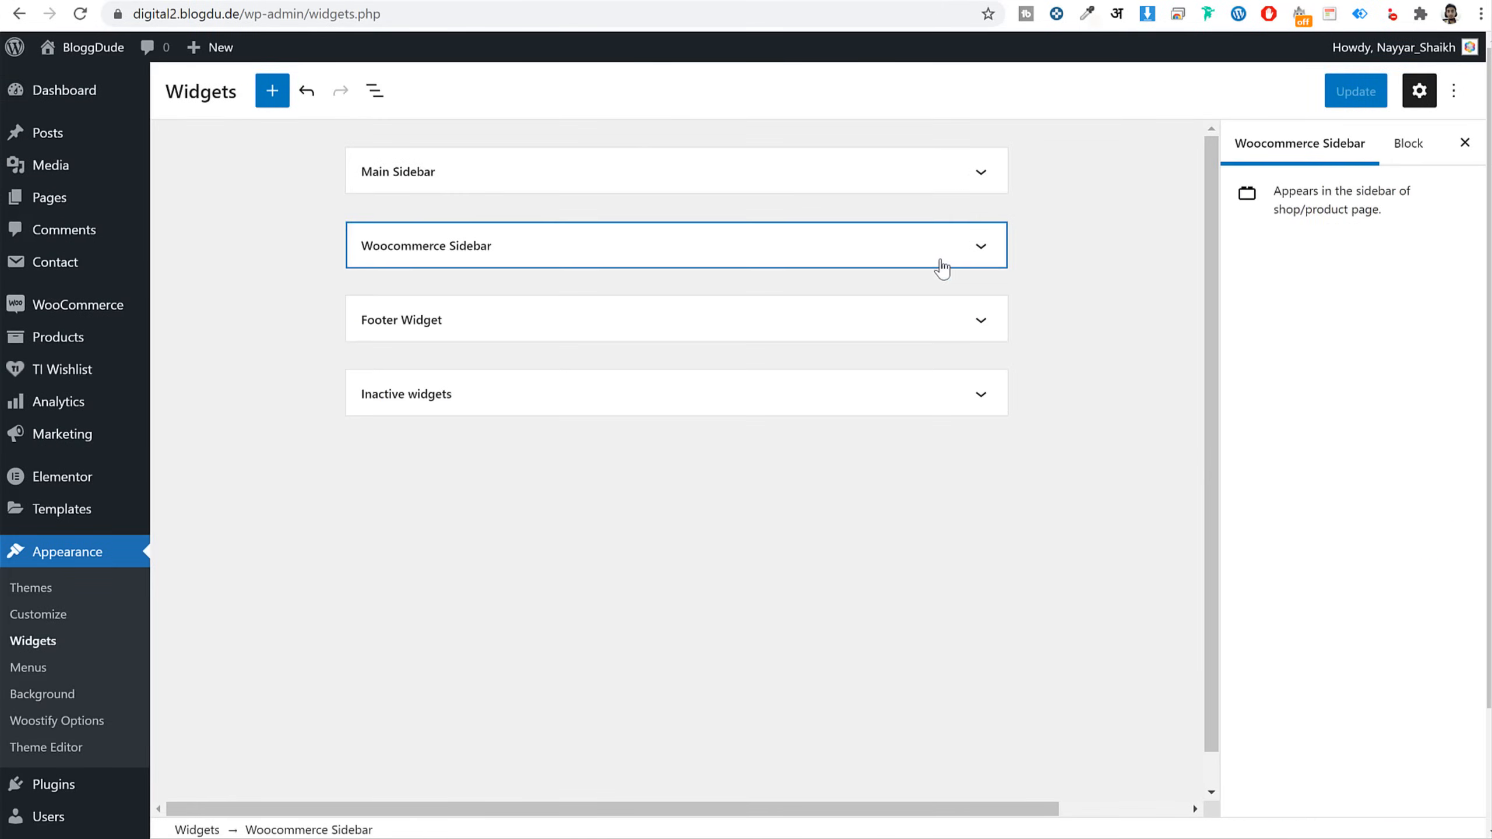
click(476, 177)
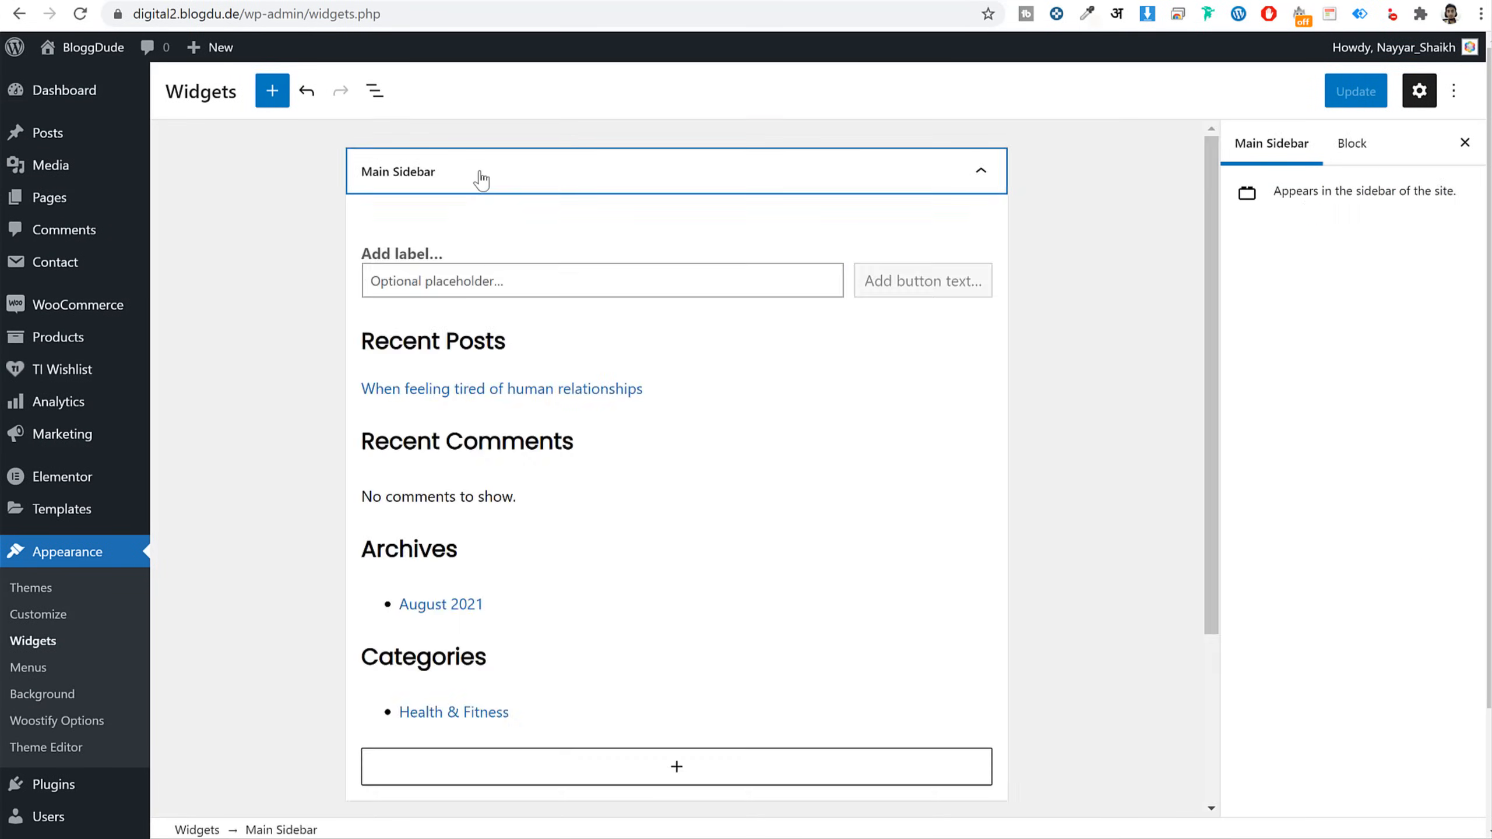
click(699, 275)
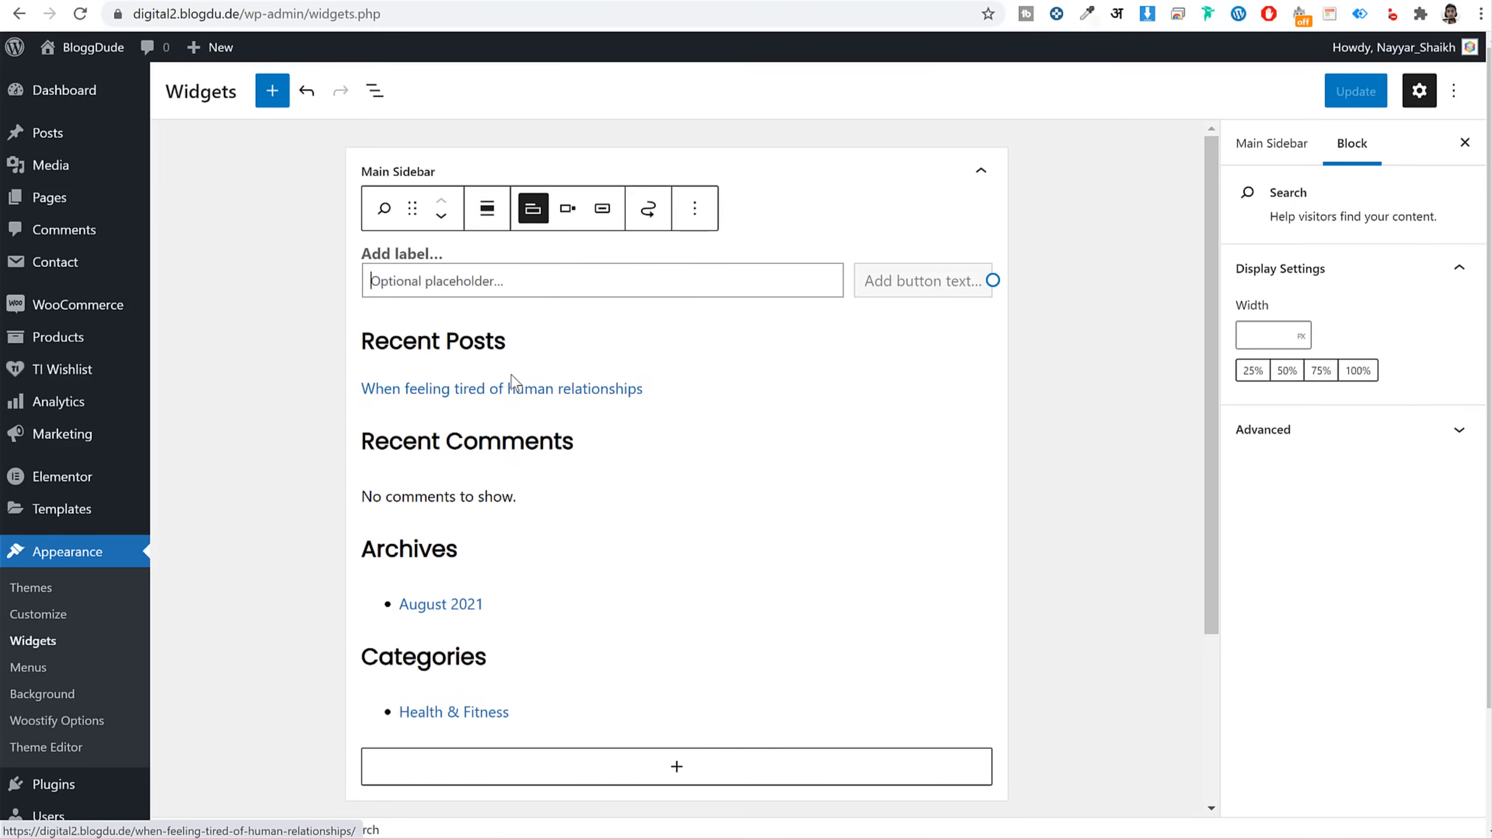
click(650, 346)
click(580, 289)
click(614, 603)
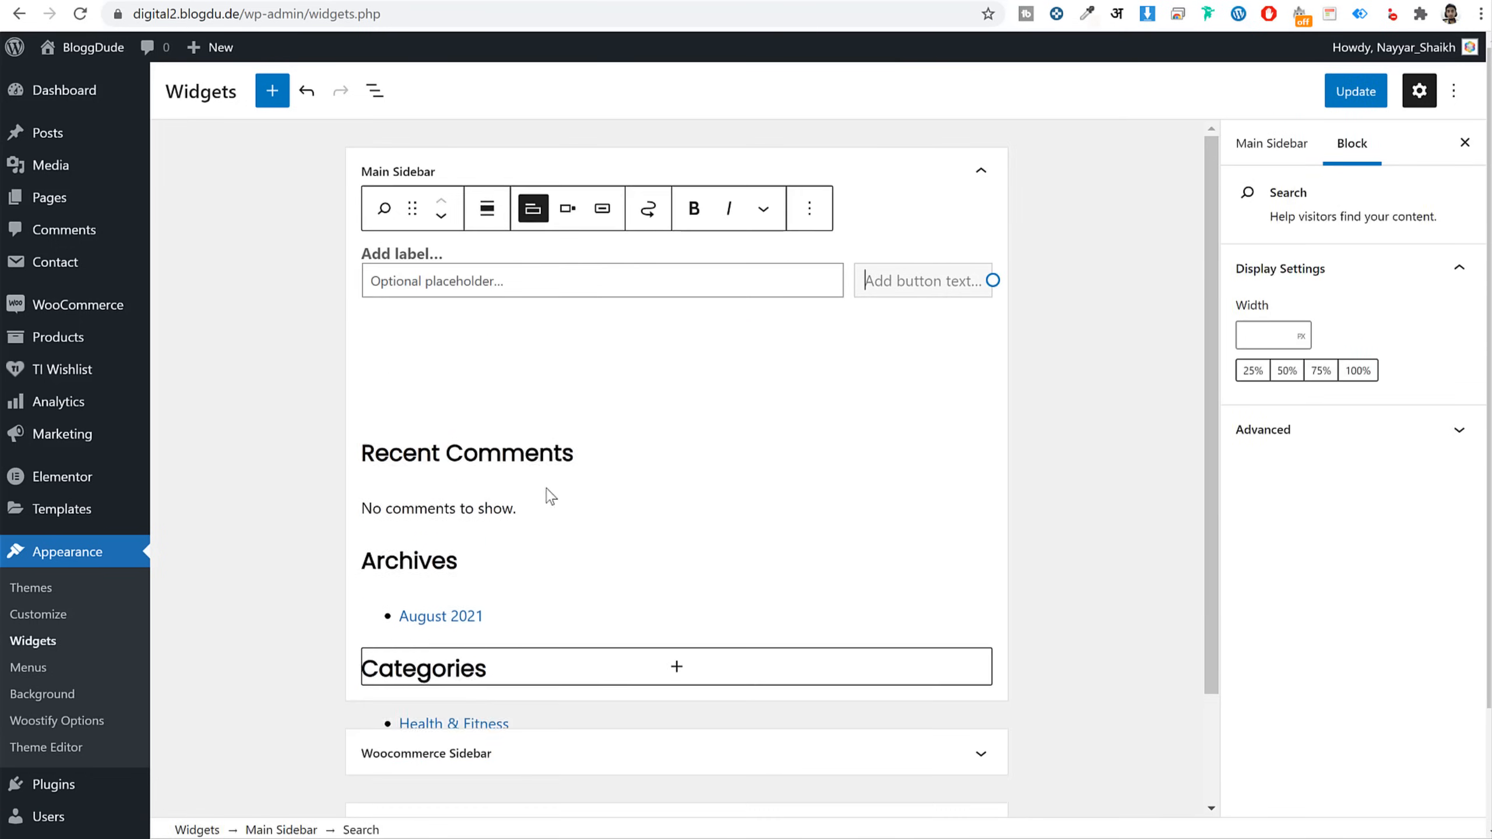
Remove the Recent Comments and Archives groups from Main Sidebar
click(619, 344)
click(633, 351)
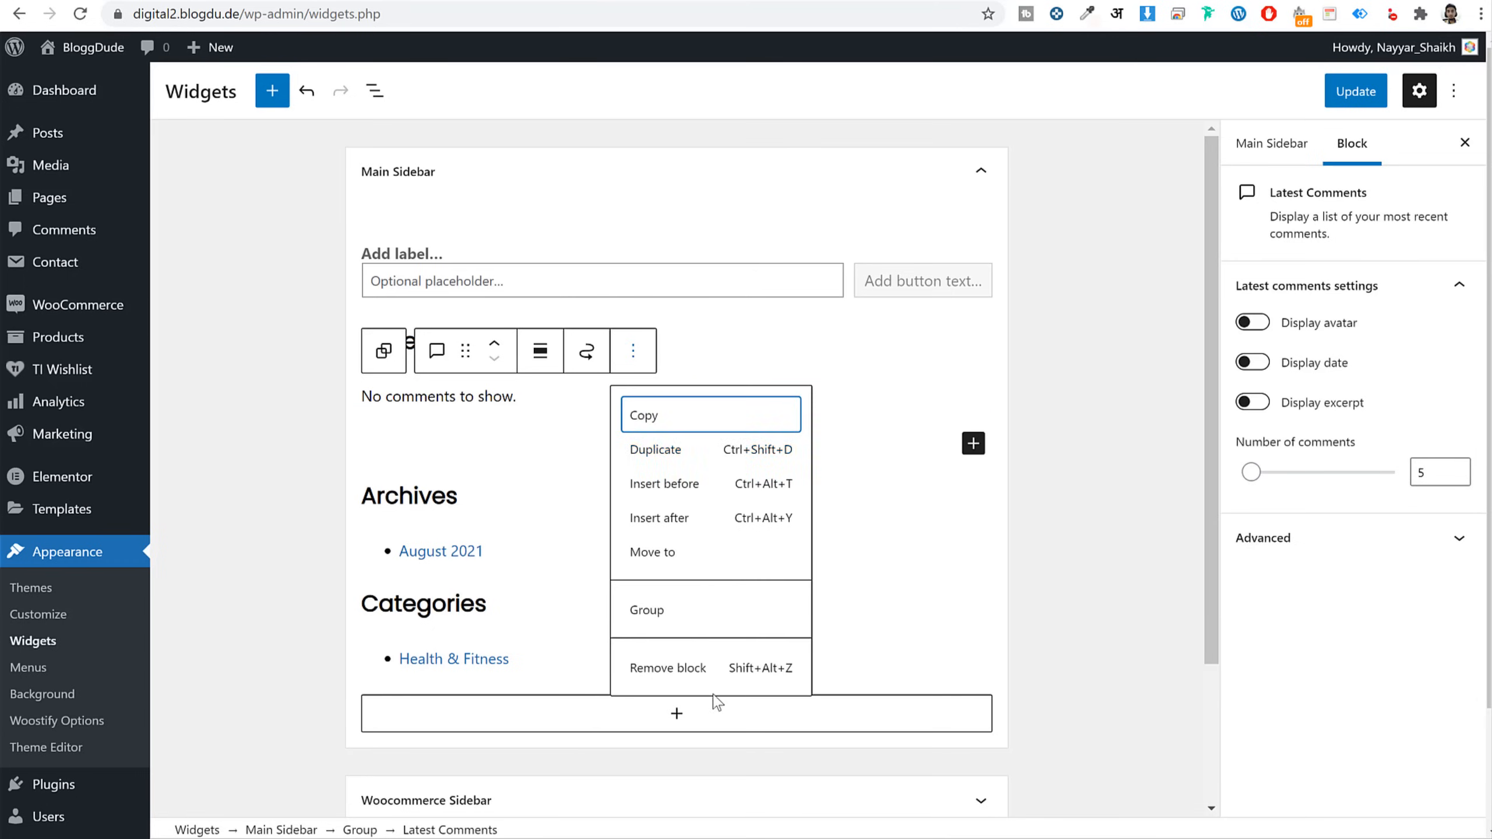
click(707, 705)
click(625, 453)
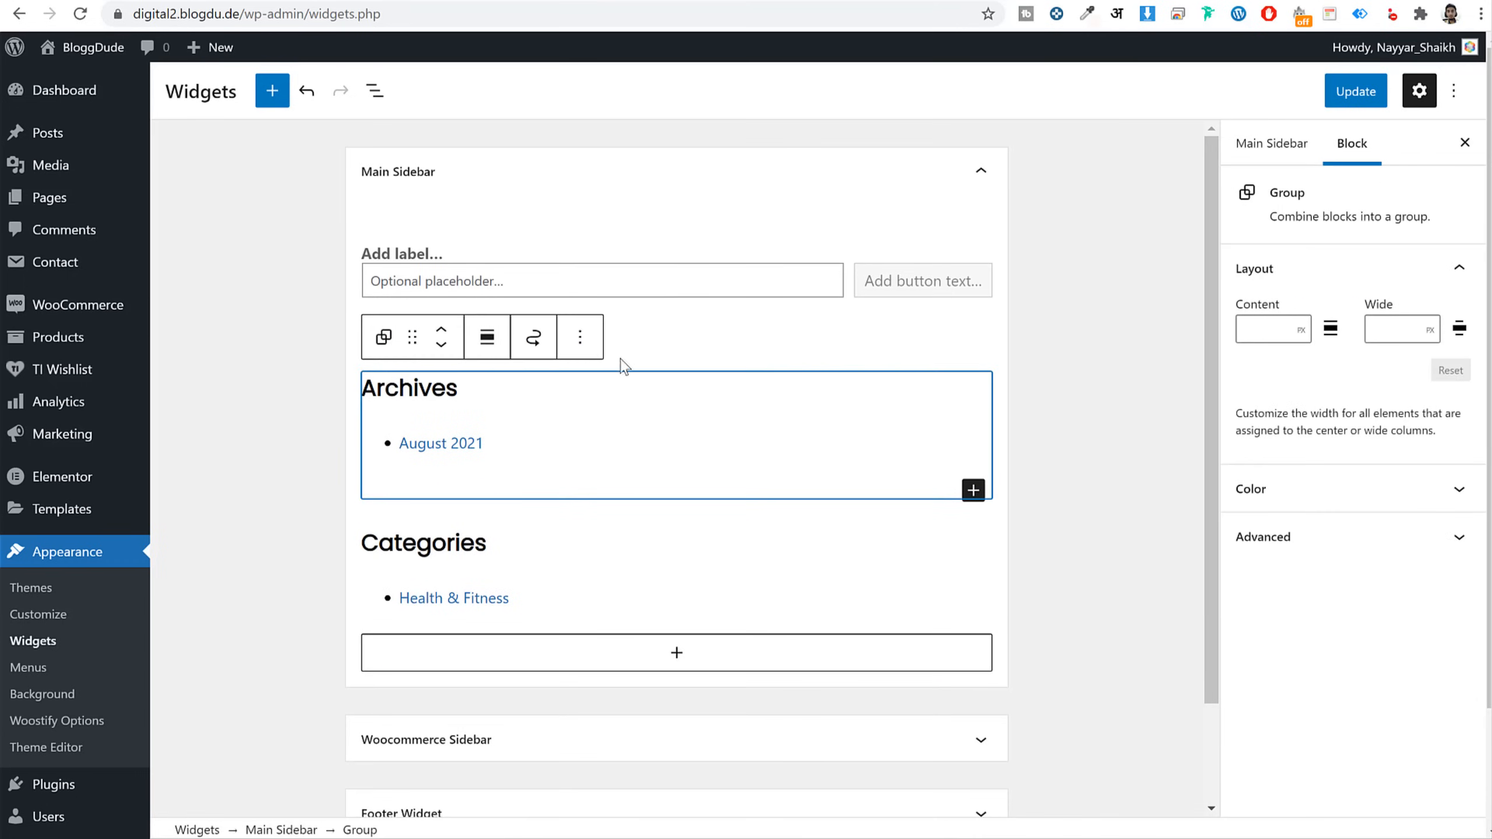
click(580, 337)
click(688, 655)
Remove the Categories list block, leaving only Search in Main Sidebar
click(521, 438)
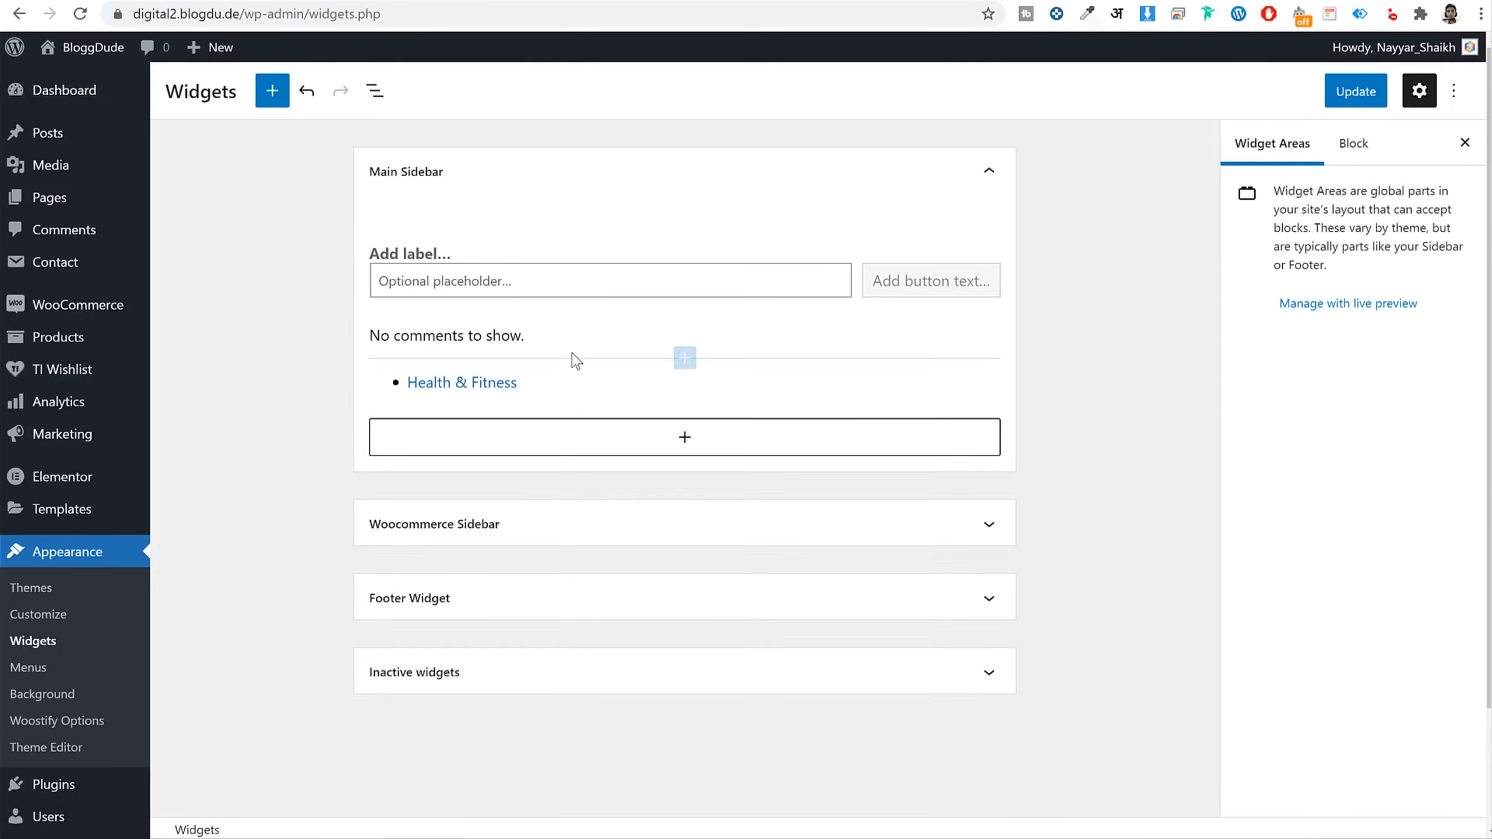
click(572, 356)
click(626, 386)
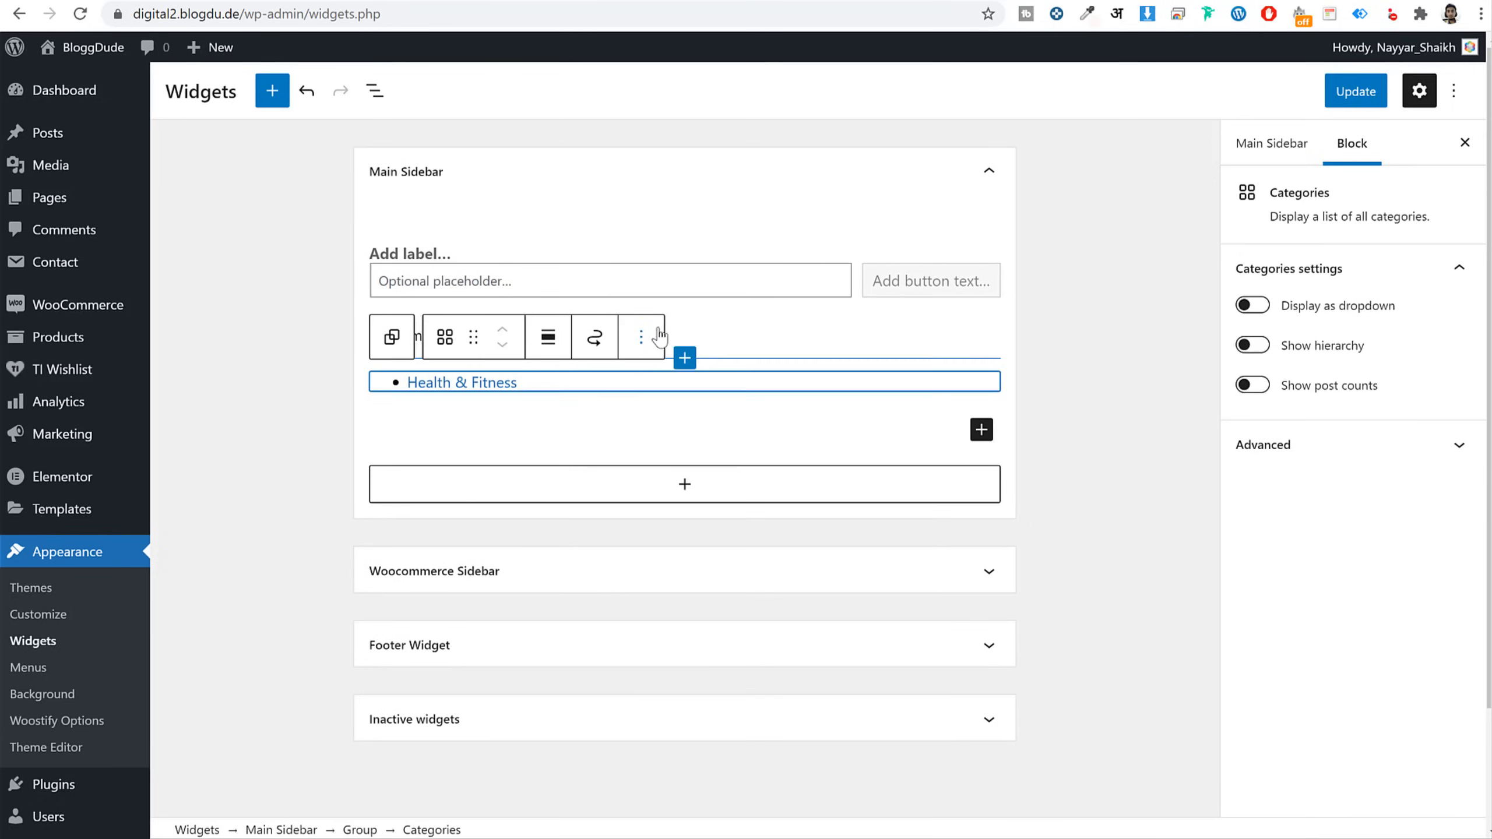
click(643, 337)
click(675, 654)
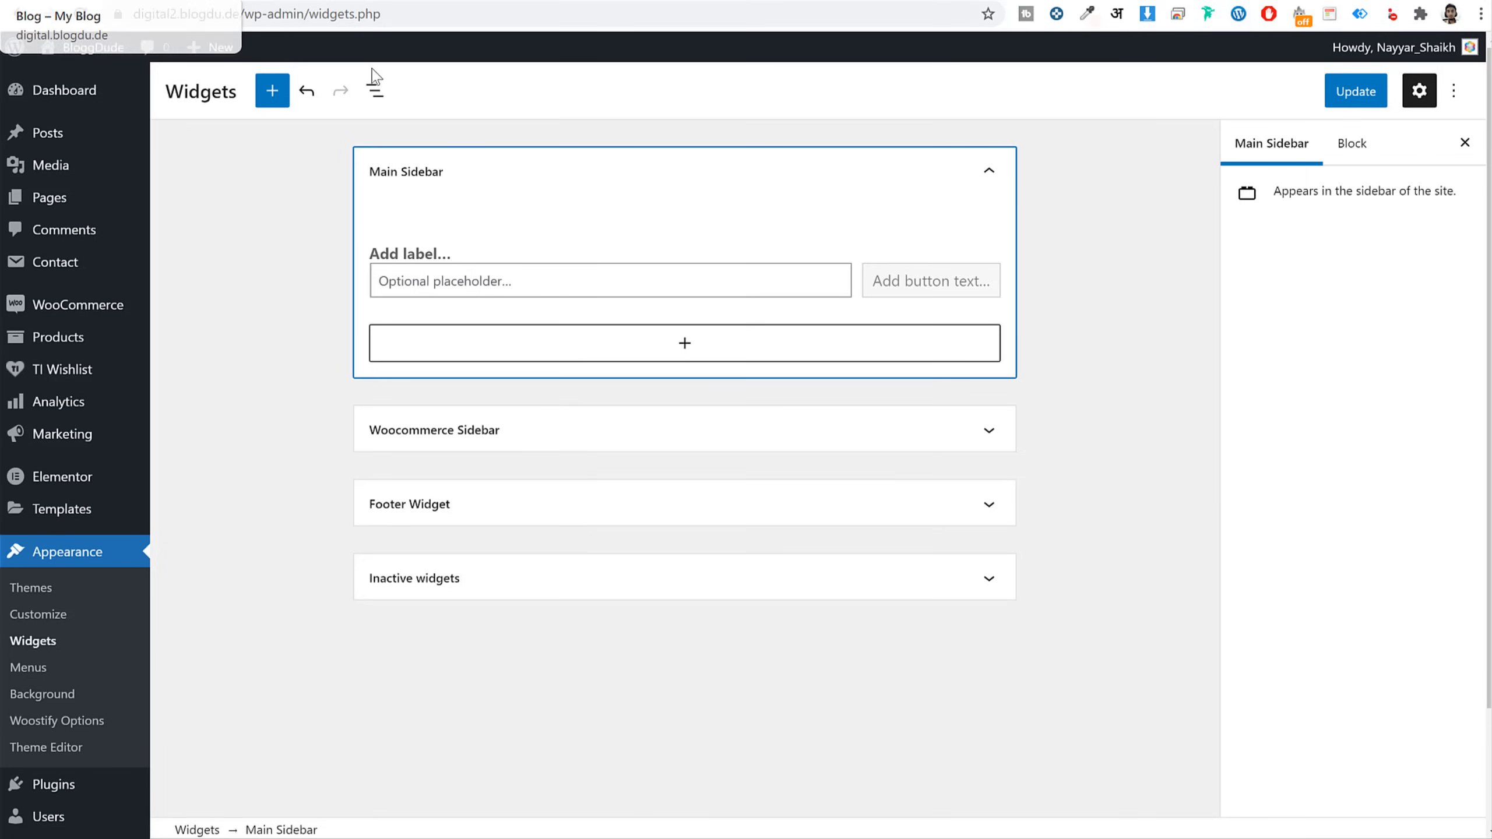
Add a Woostify Recent Post With Thumbnail widget showing 5 posts to Main Sidebar
click(659, 341)
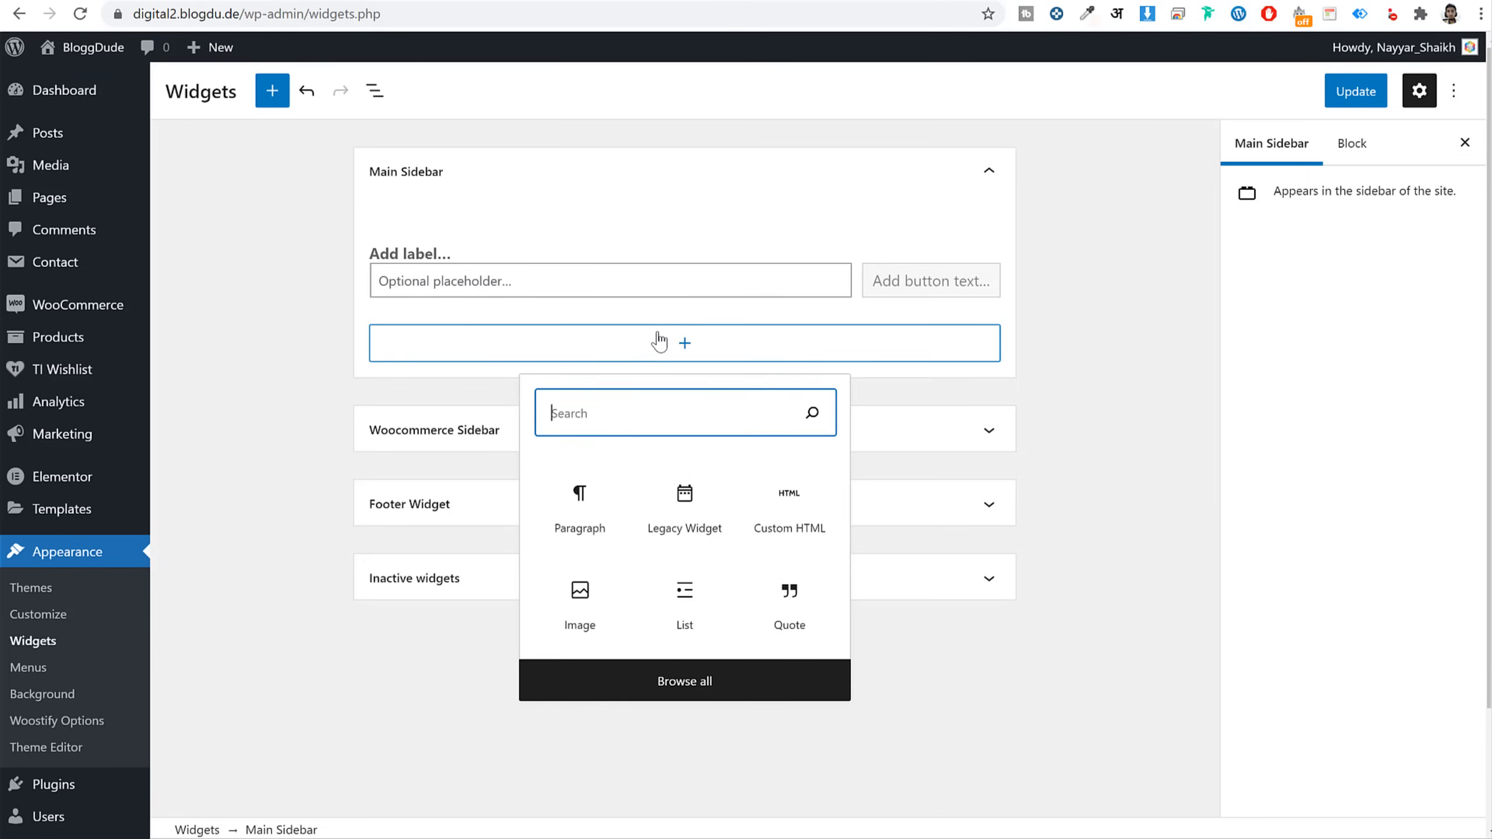
text(rece)
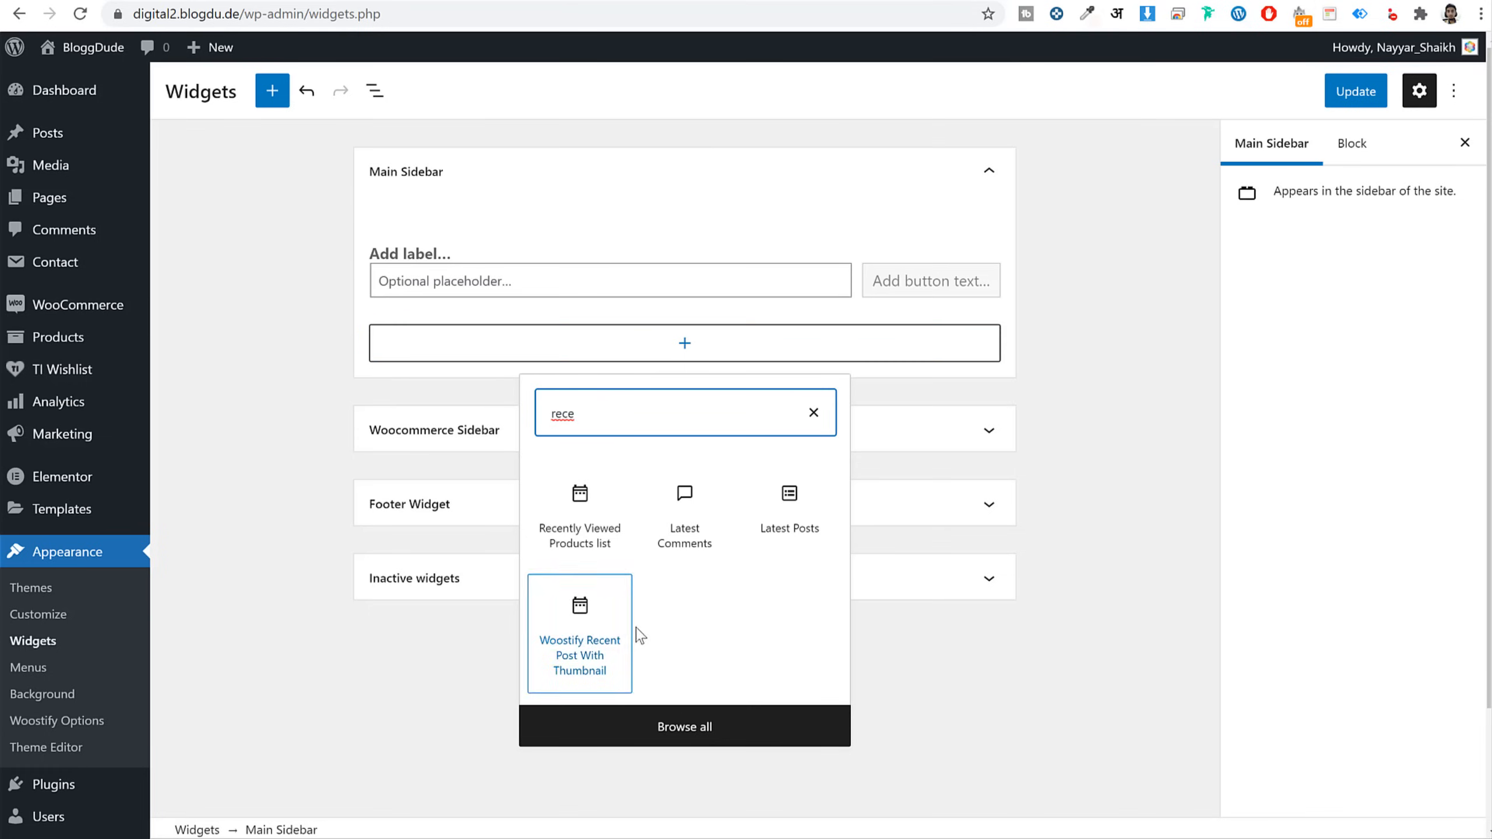
click(597, 682)
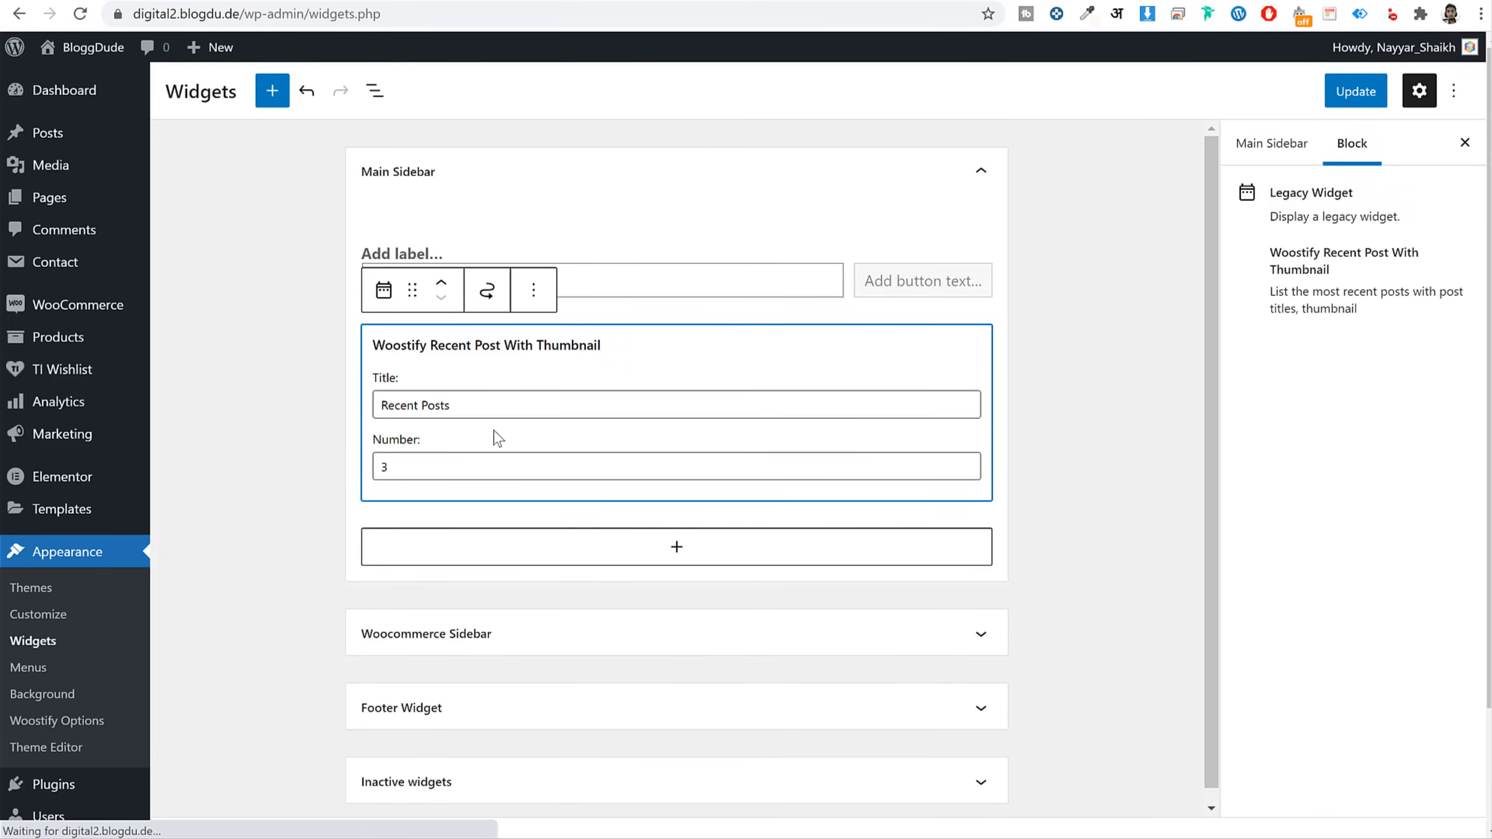
double_click(385, 469)
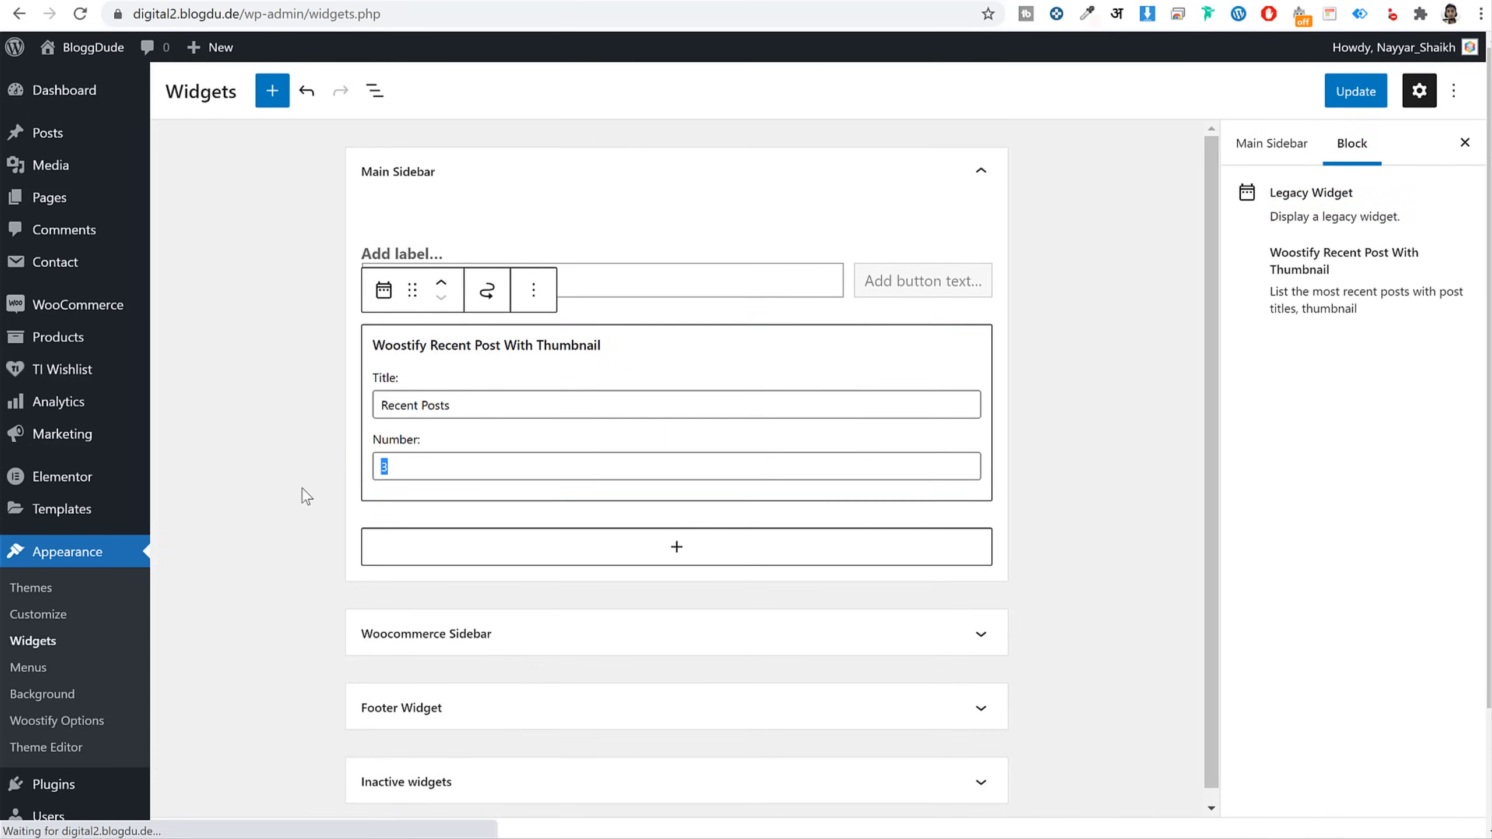
text(5)
click(1059, 427)
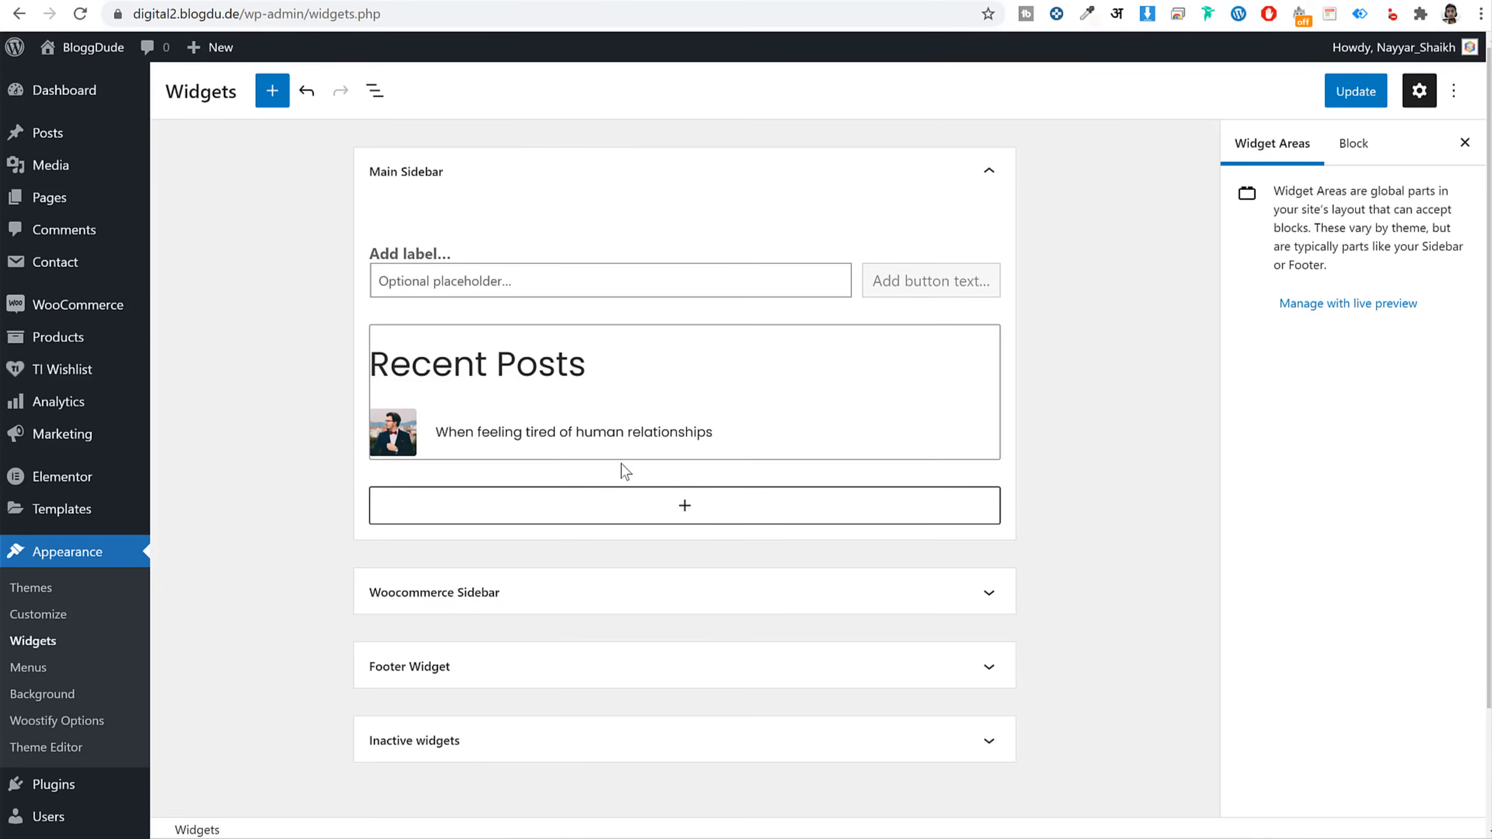
Add a Categories block and then a Tag Cloud block below the recent posts
click(647, 507)
text(cate)
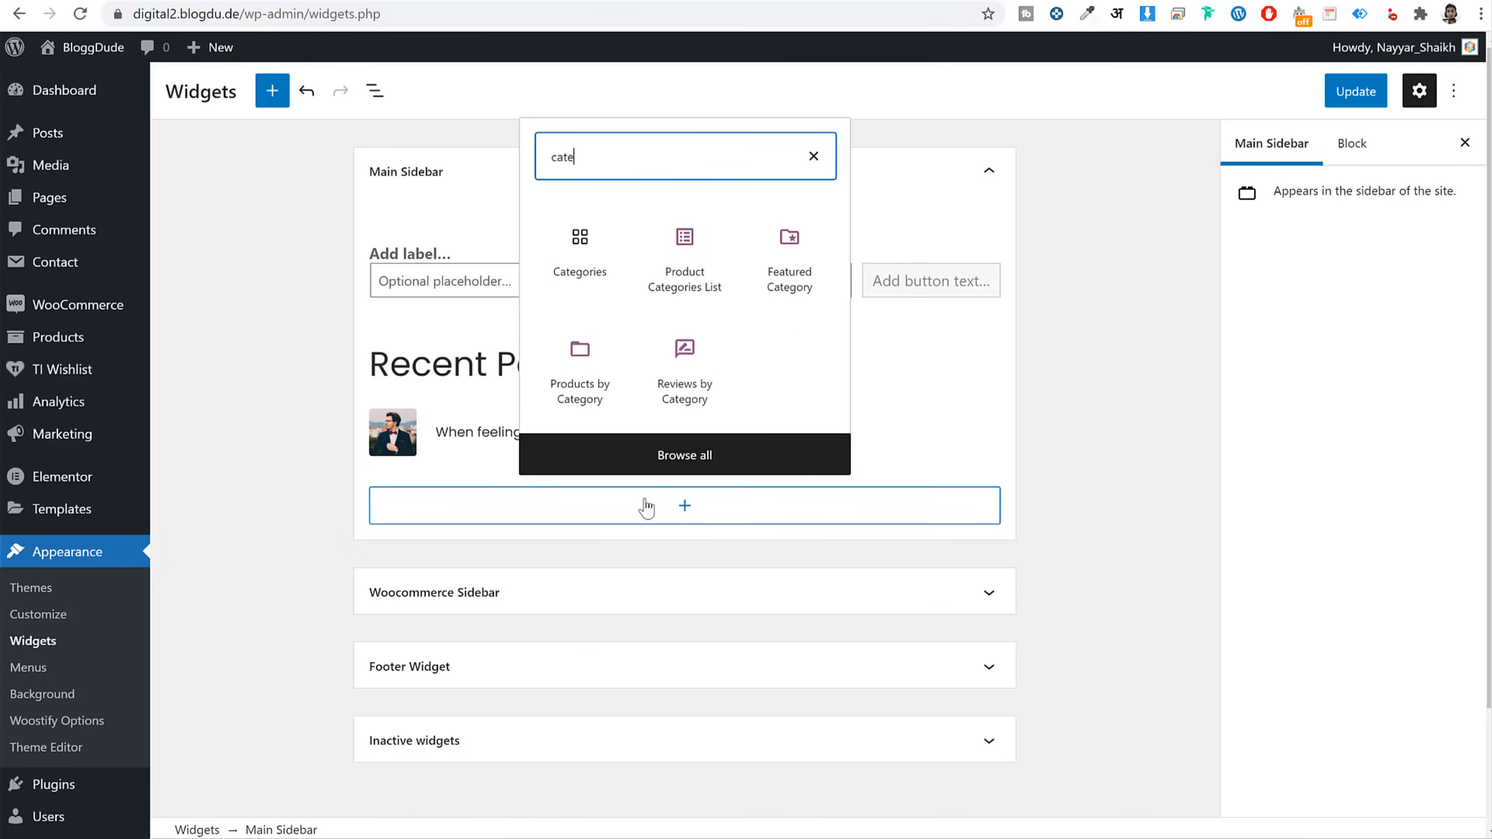
click(581, 268)
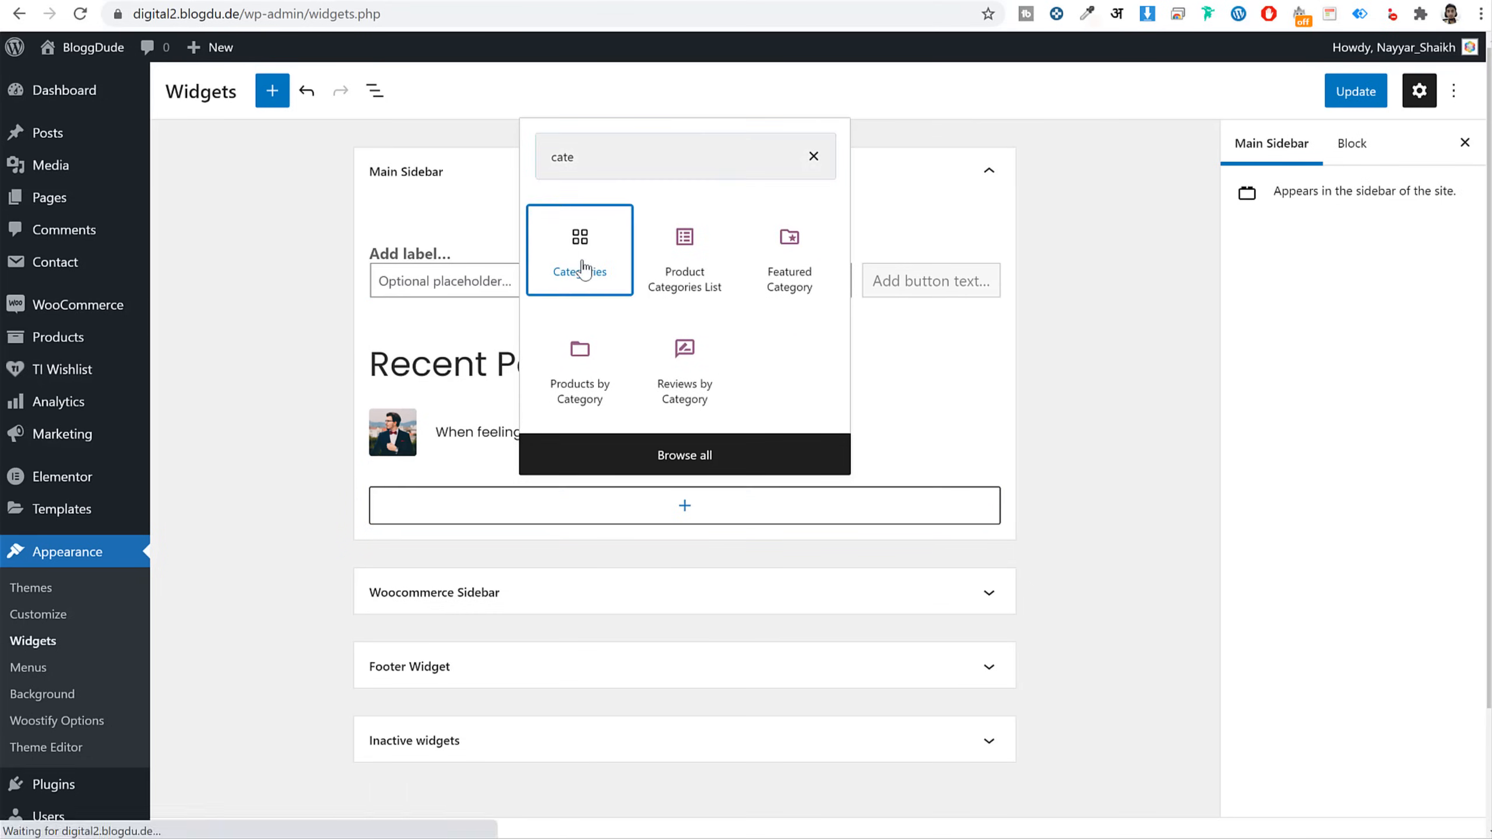
click(673, 556)
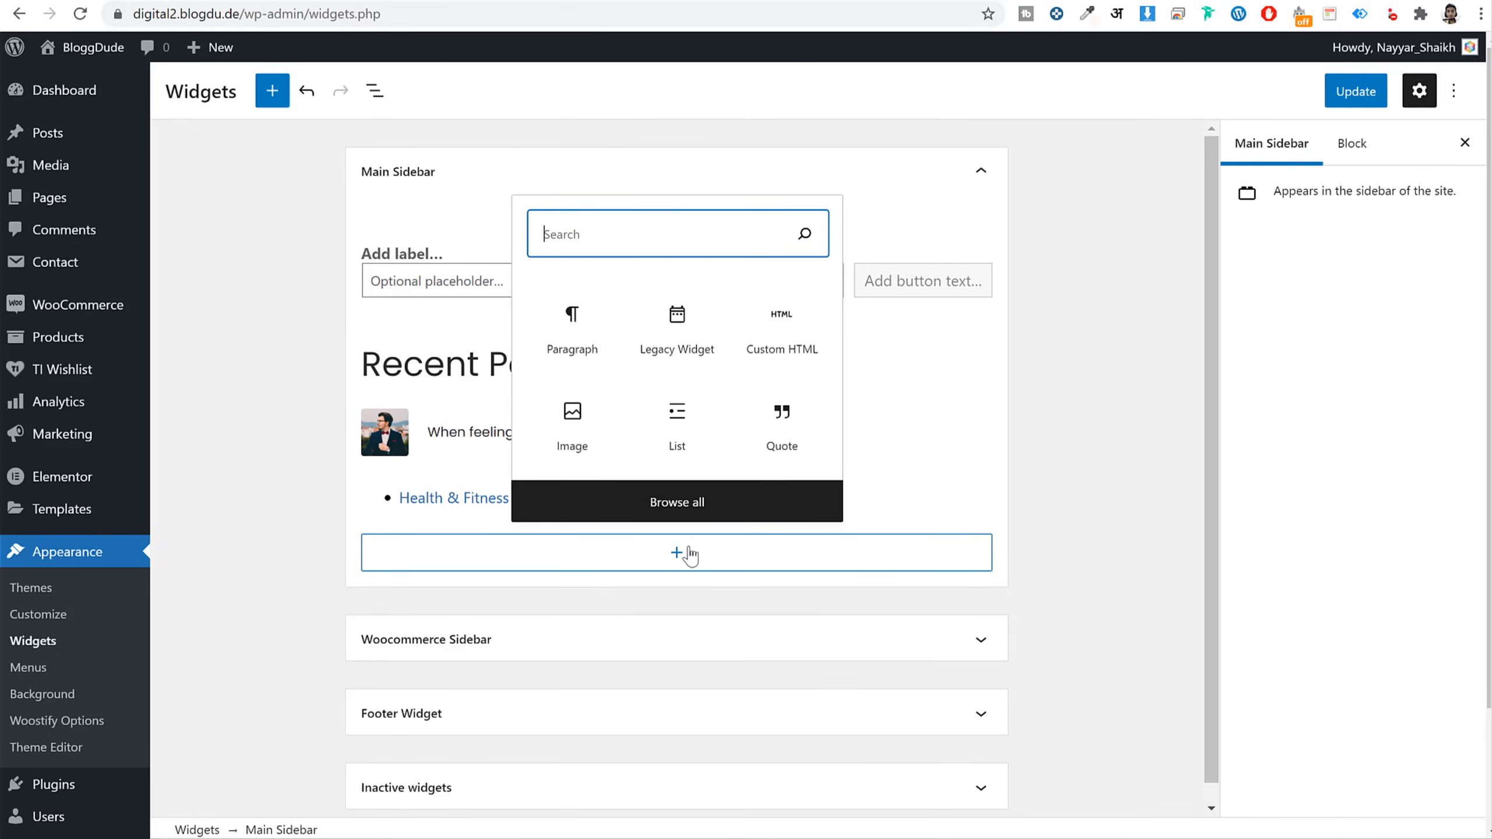
text(tag)
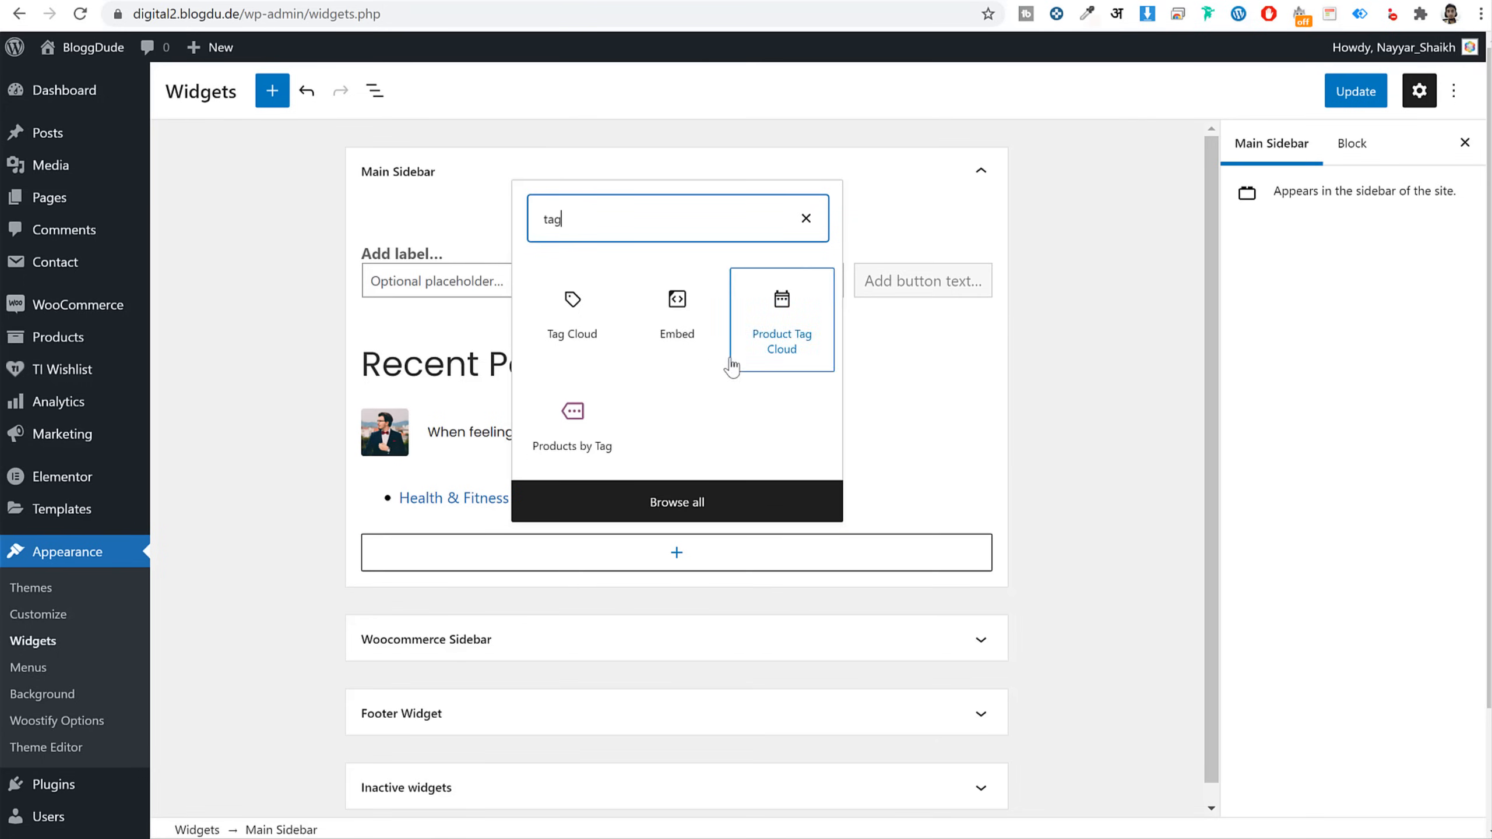
click(570, 321)
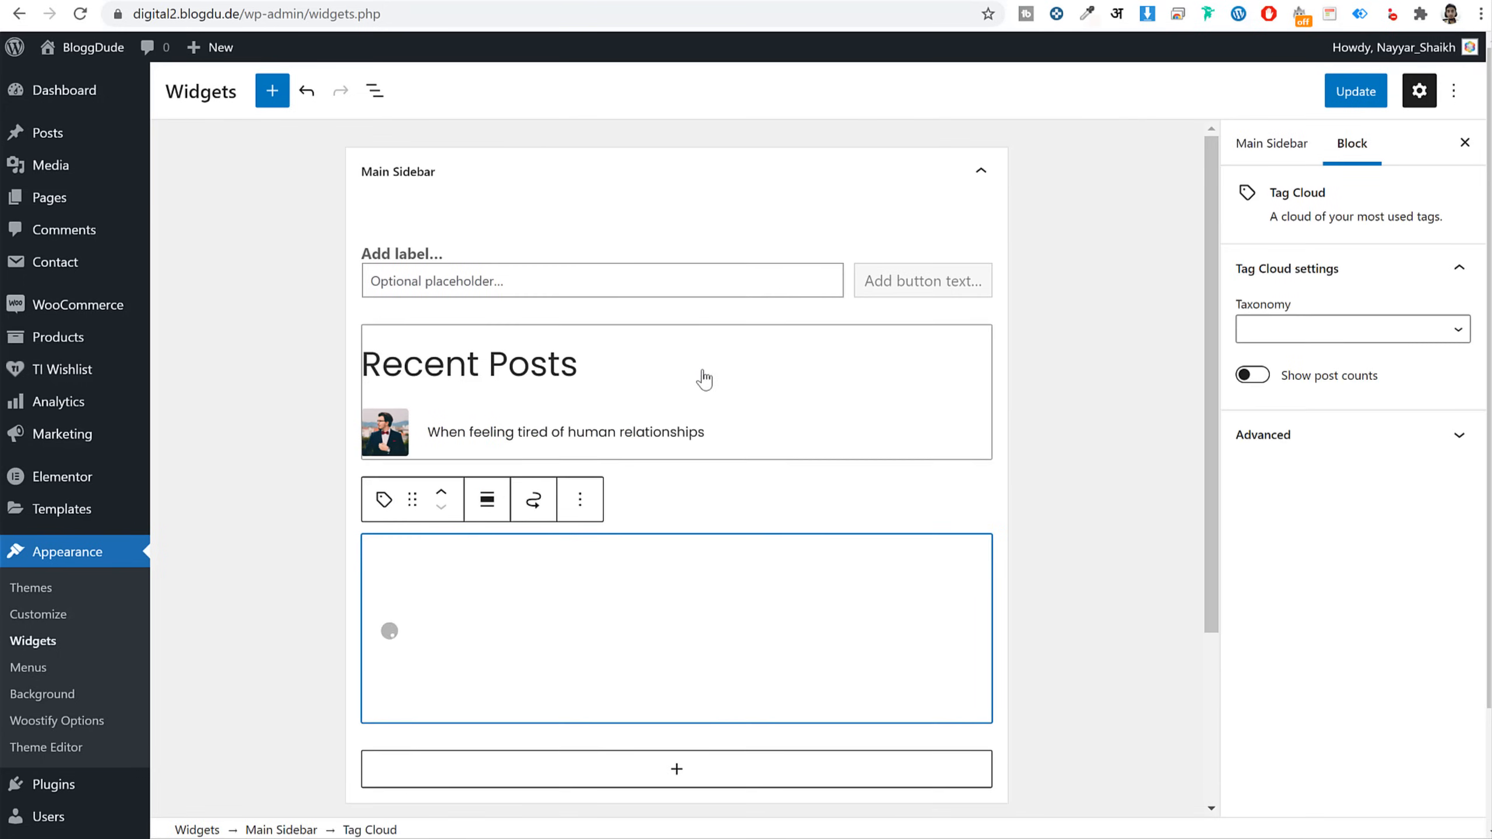
Save the widget changes and check the updated blog sidebar
click(1355, 91)
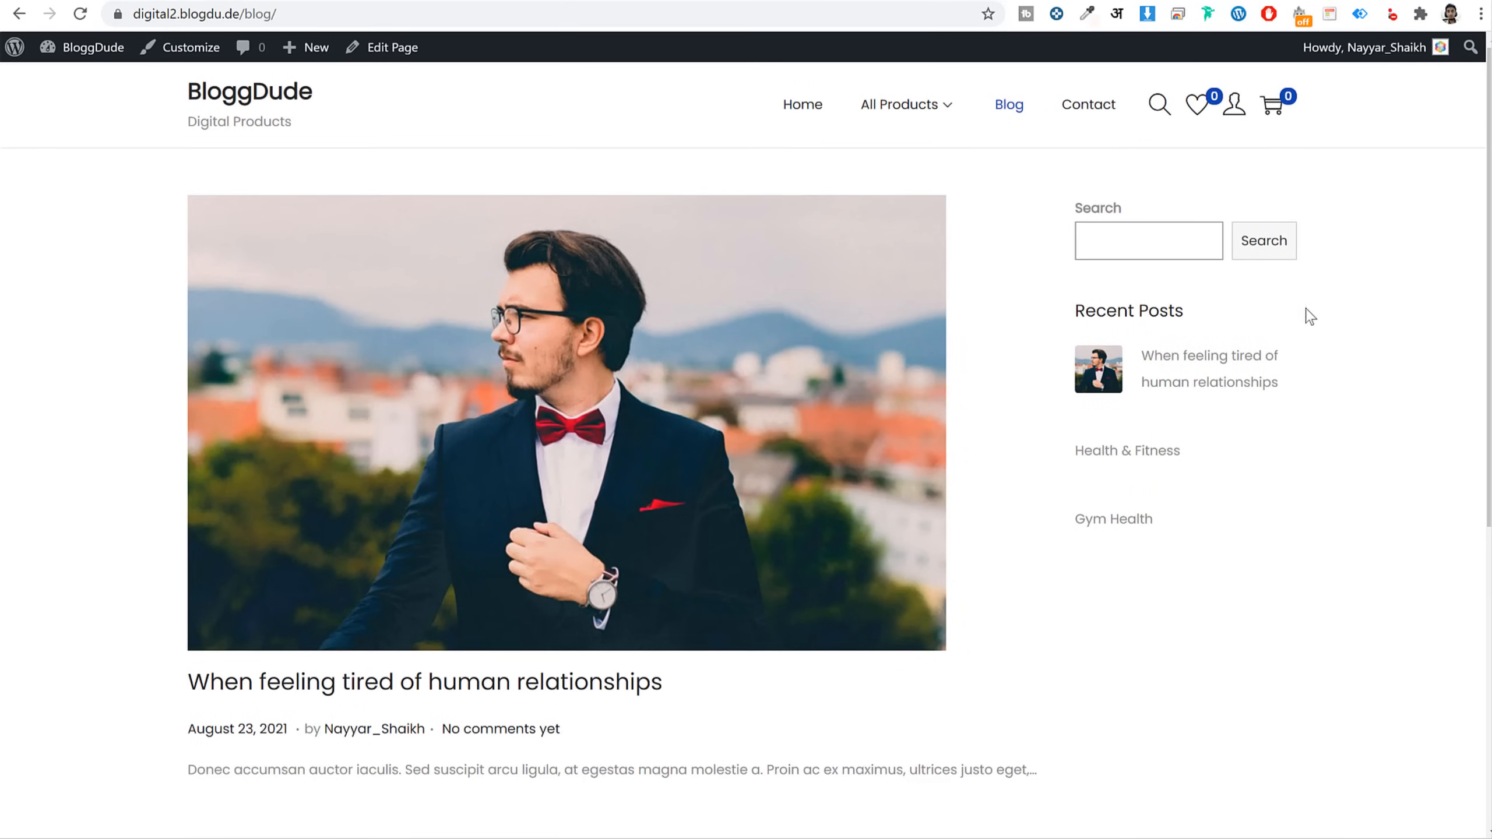
scroll(1181, 412, down, 5)
scroll(1176, 437, up, 5)
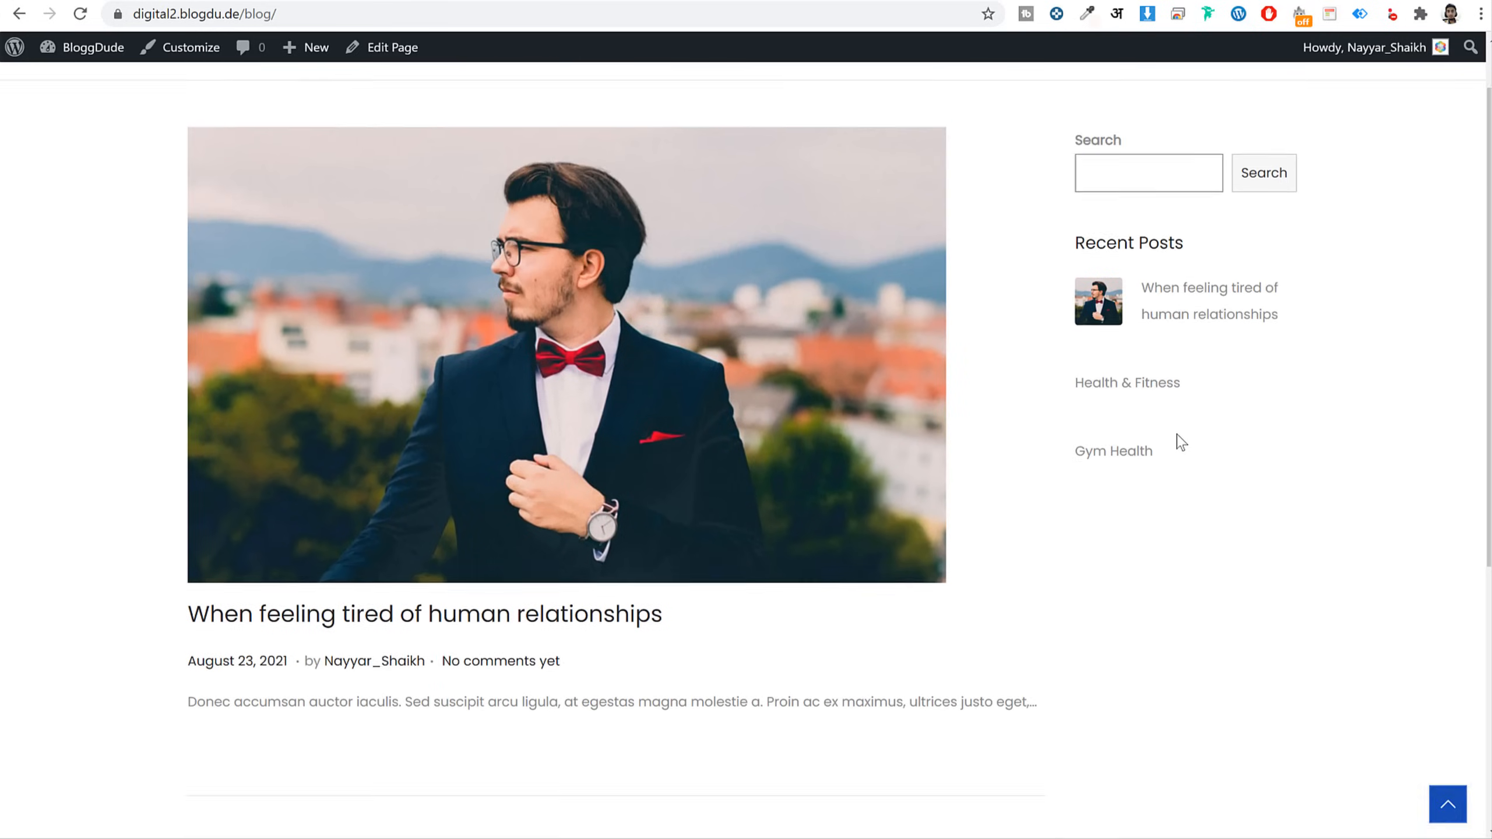
View the store's home page and inspect its banner and sidebar
click(263, 99)
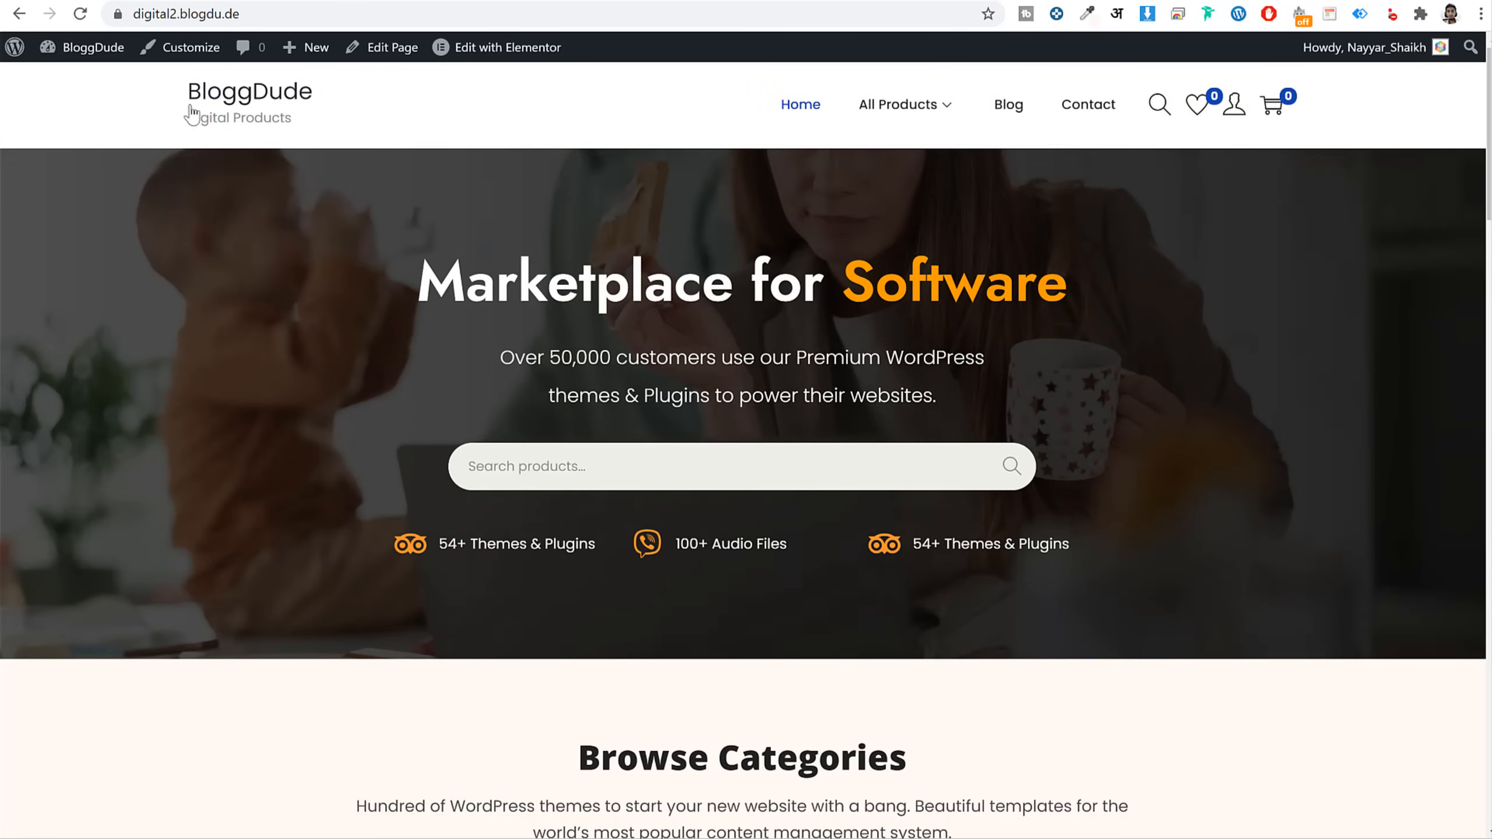
scroll(516, 340, down, 20)
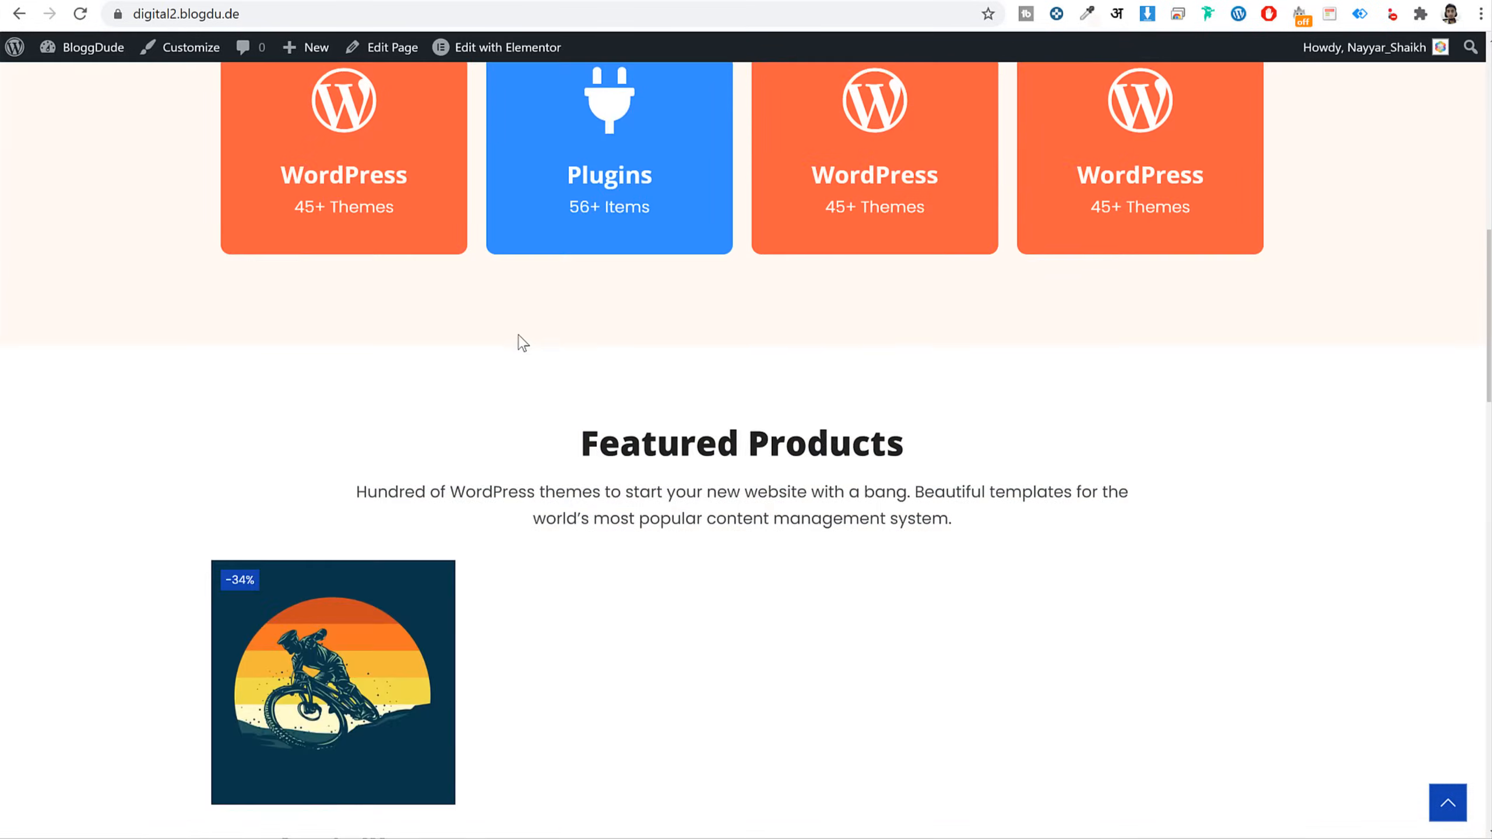
scroll(606, 395, up, 20)
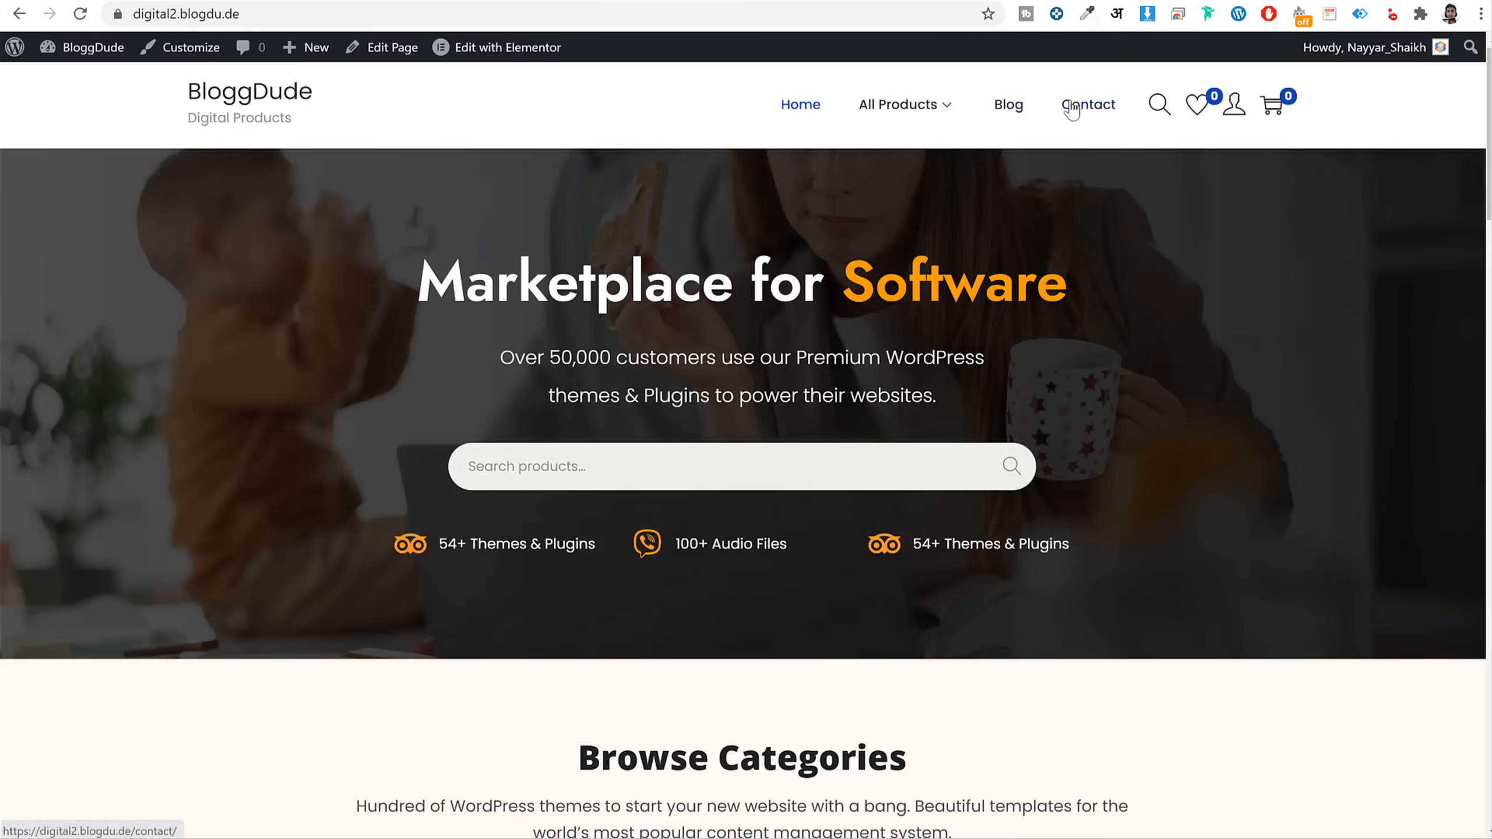
mouse_move(848, 108)
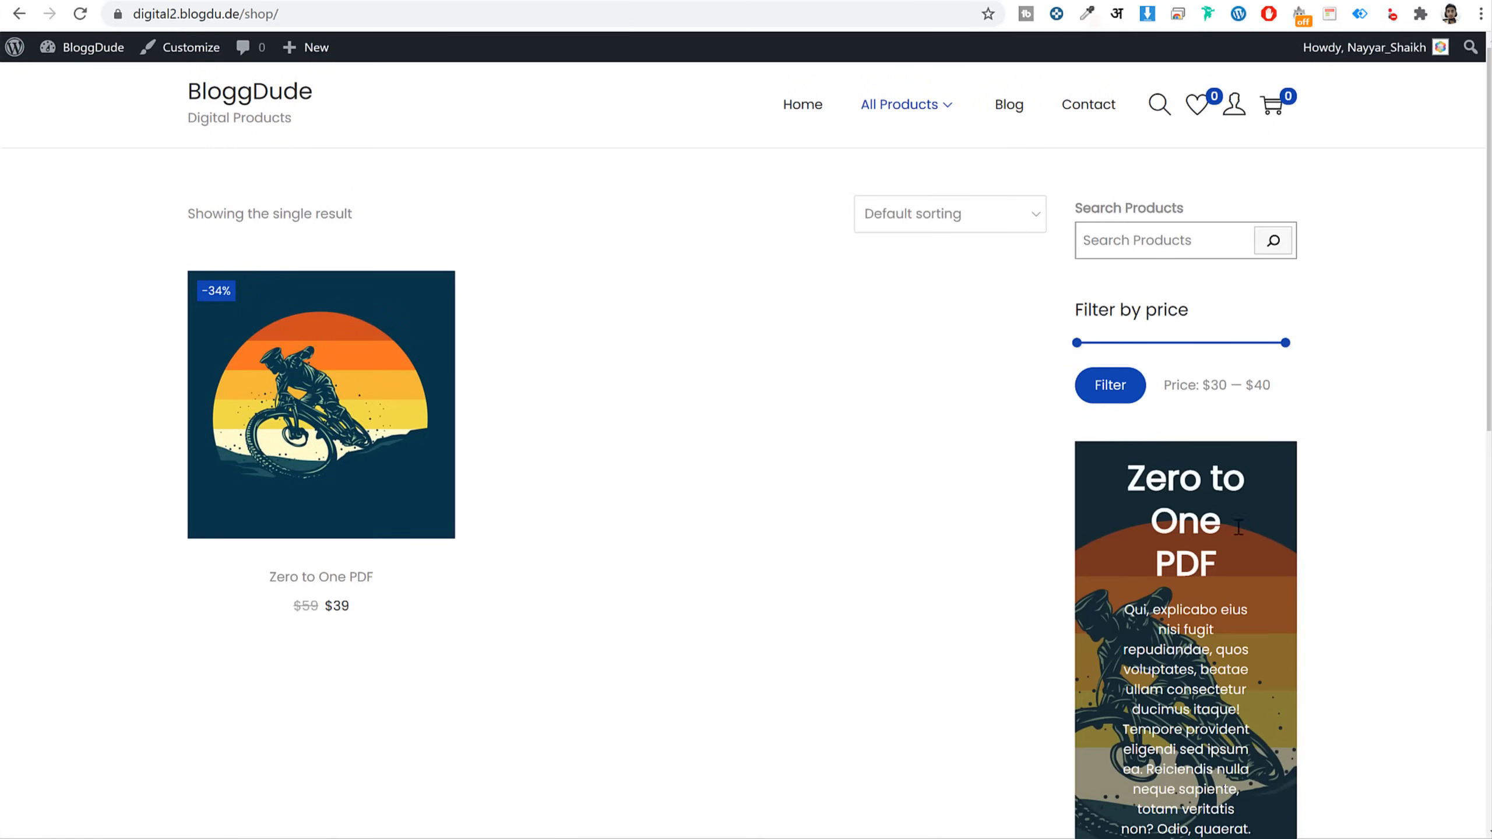
scroll(356, 400, down, 4)
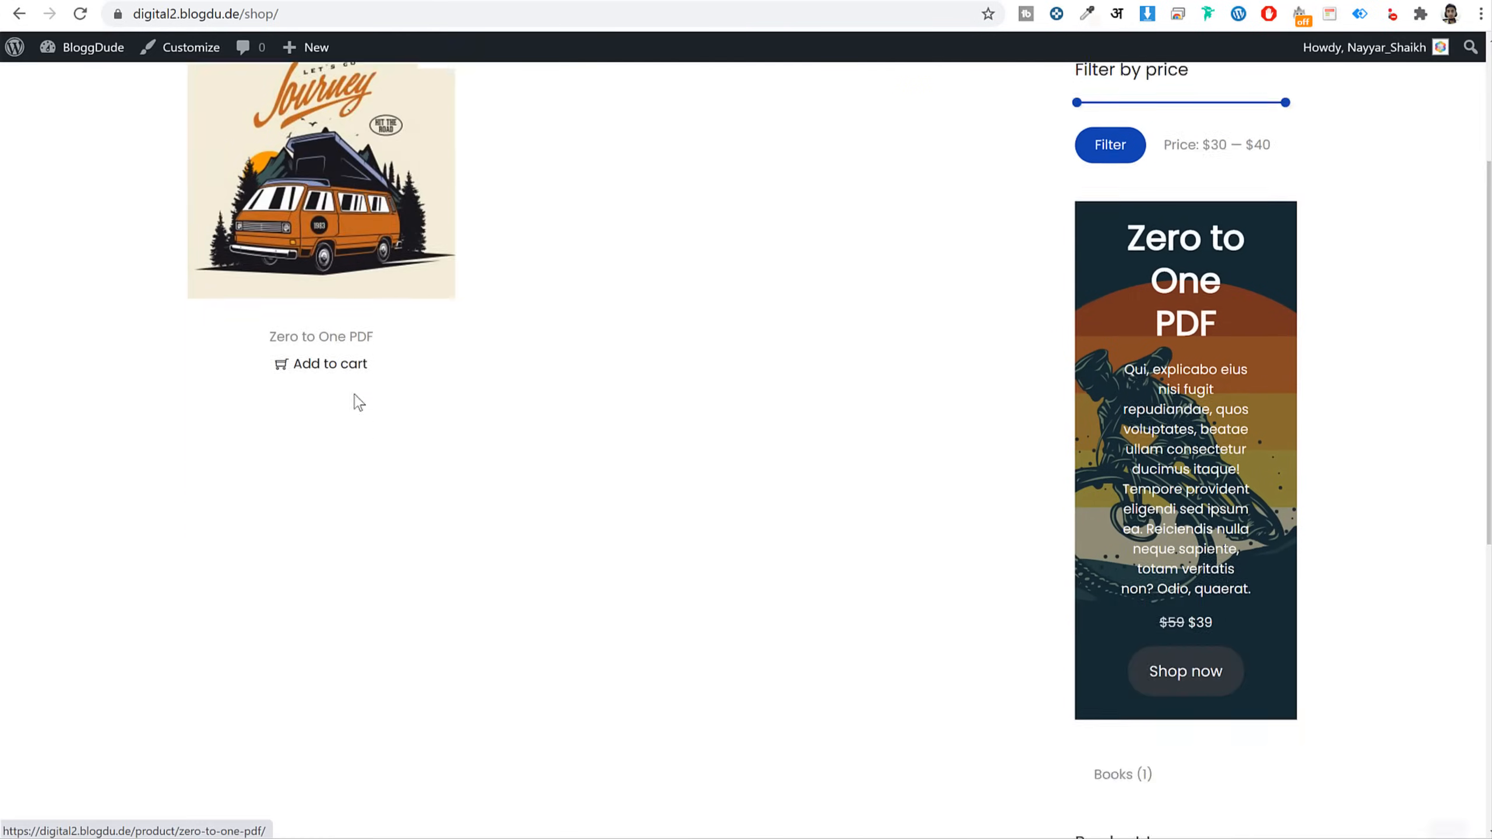
scroll(1265, 423, up, 4)
scroll(1265, 415, down, 2)
scroll(1265, 415, down, 6)
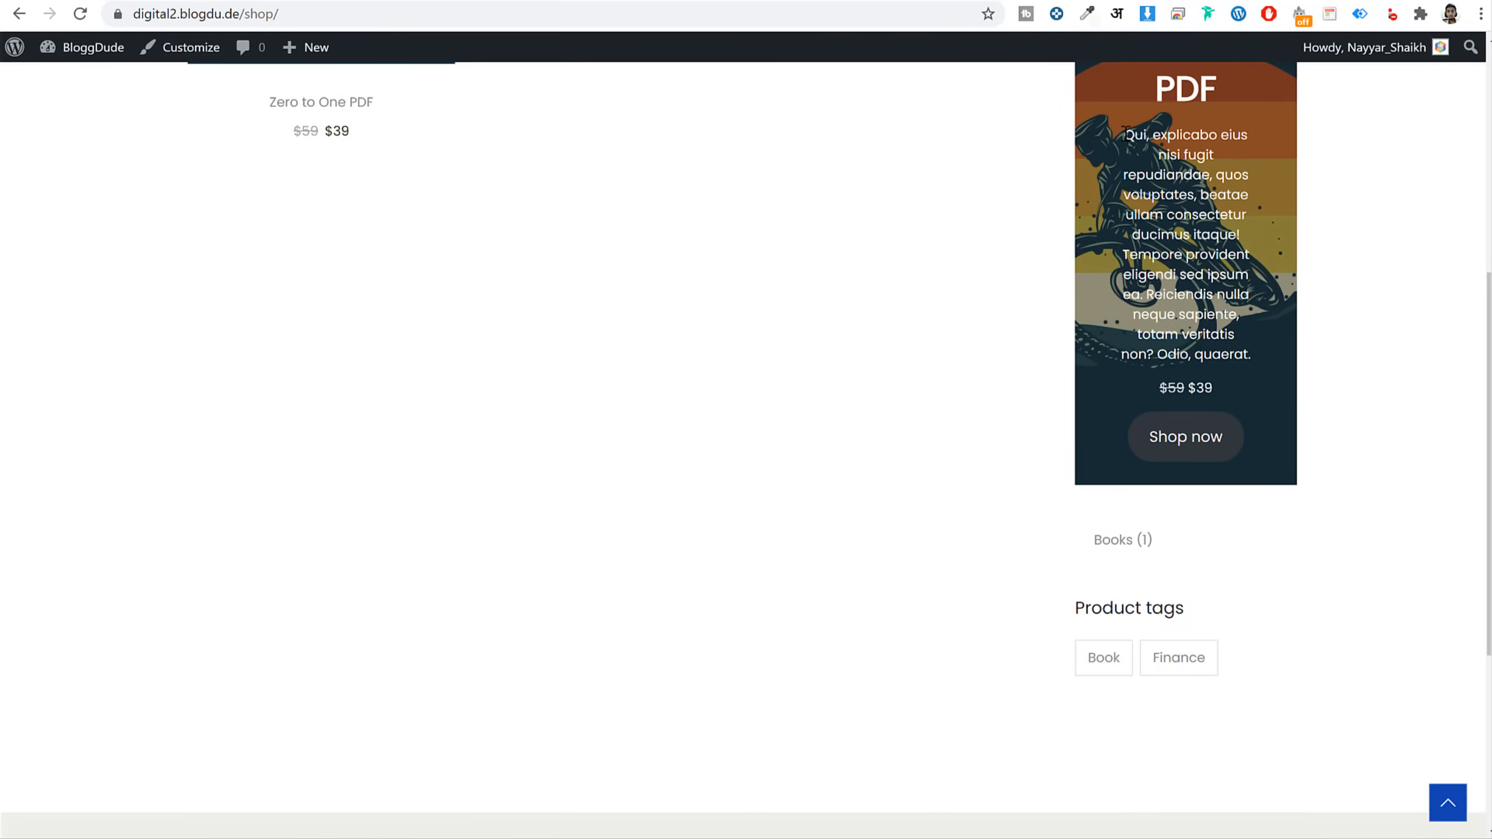
drag(1124, 134, 1281, 359)
scroll(1281, 359, up, 8)
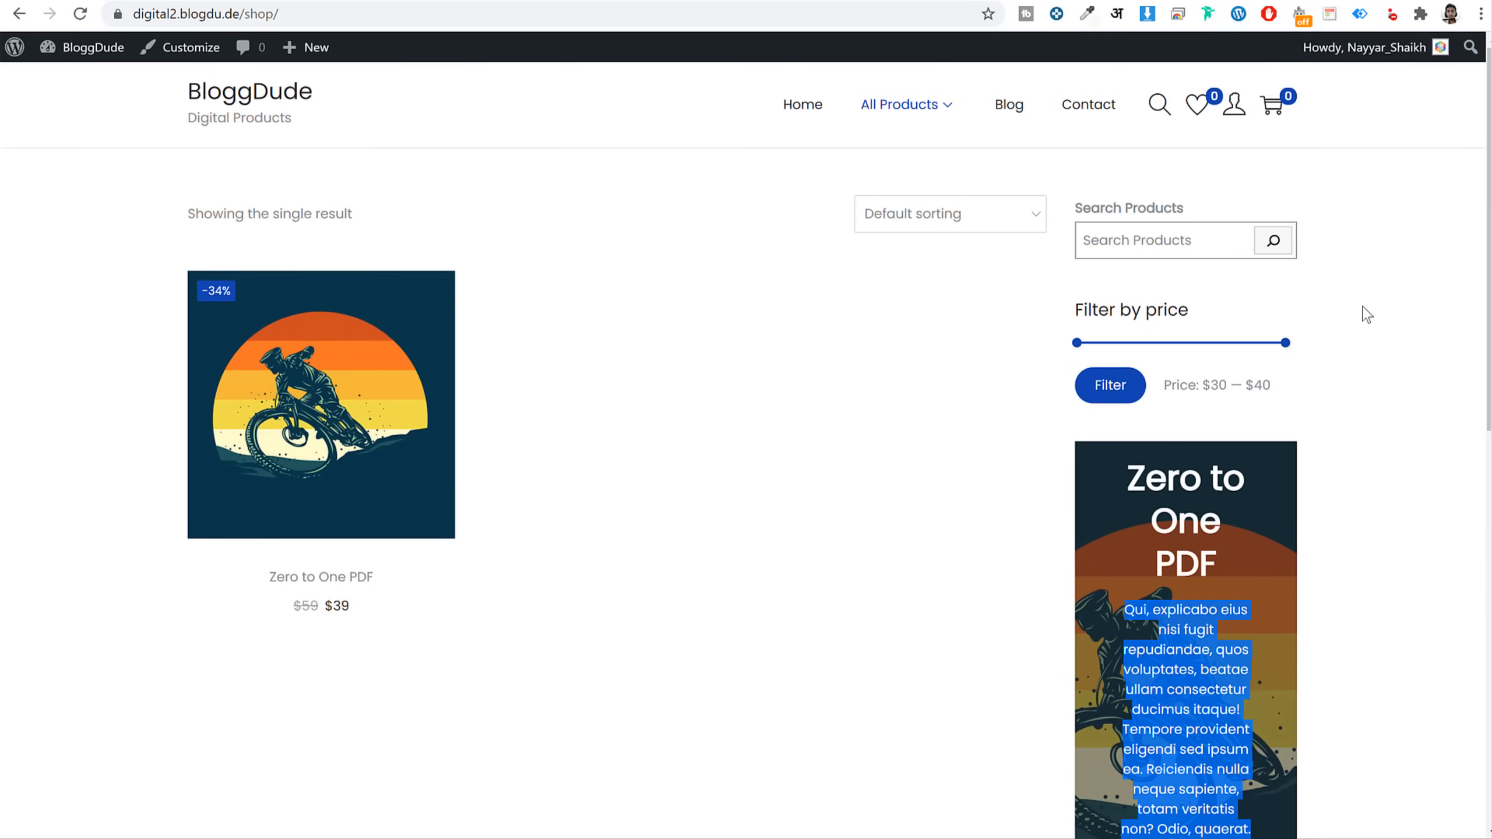
In Site Identity, upload Digi.png, crop it, and set it as the header logo
click(178, 59)
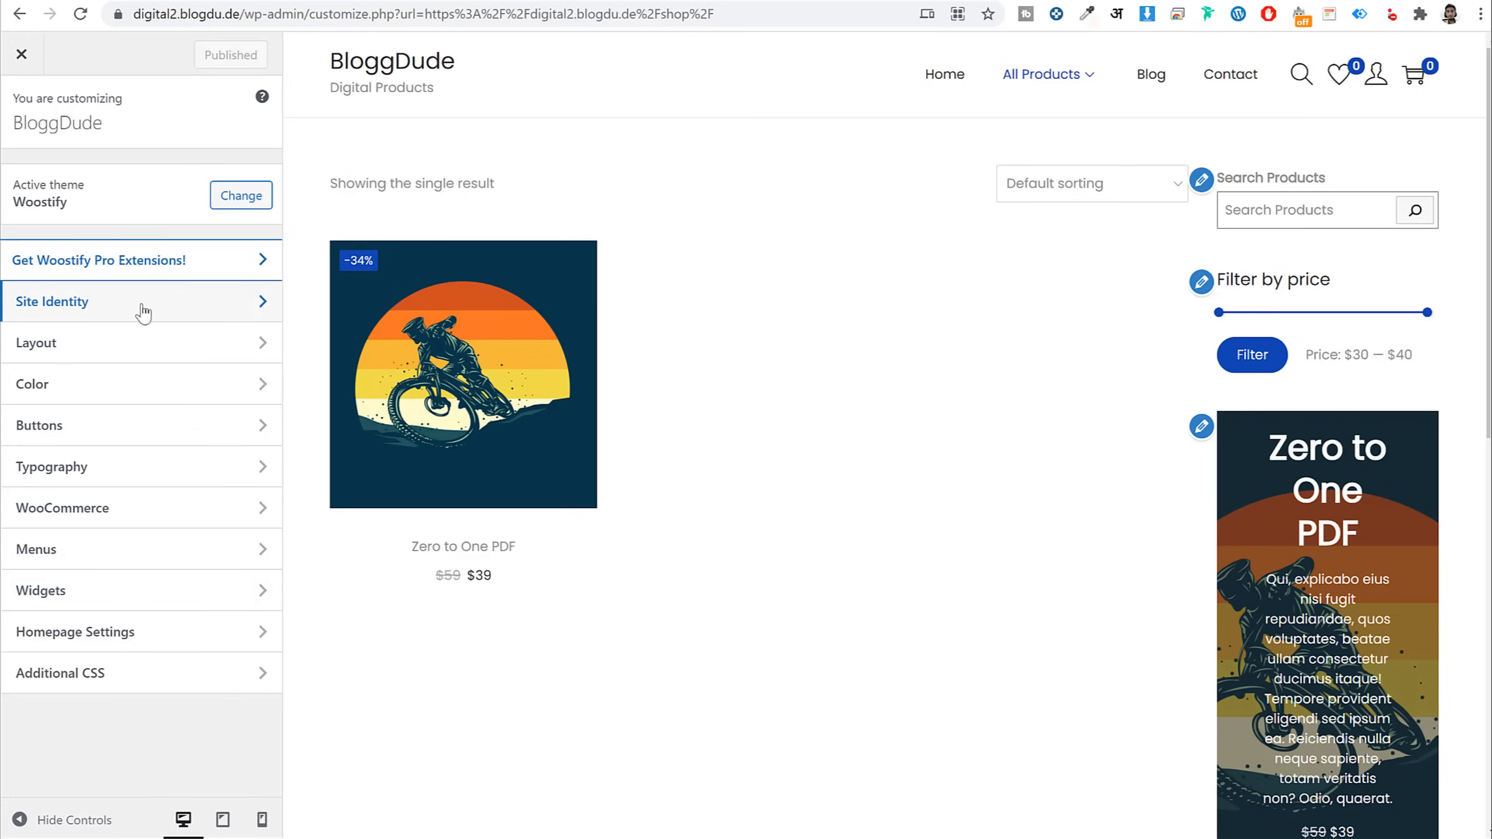
click(109, 311)
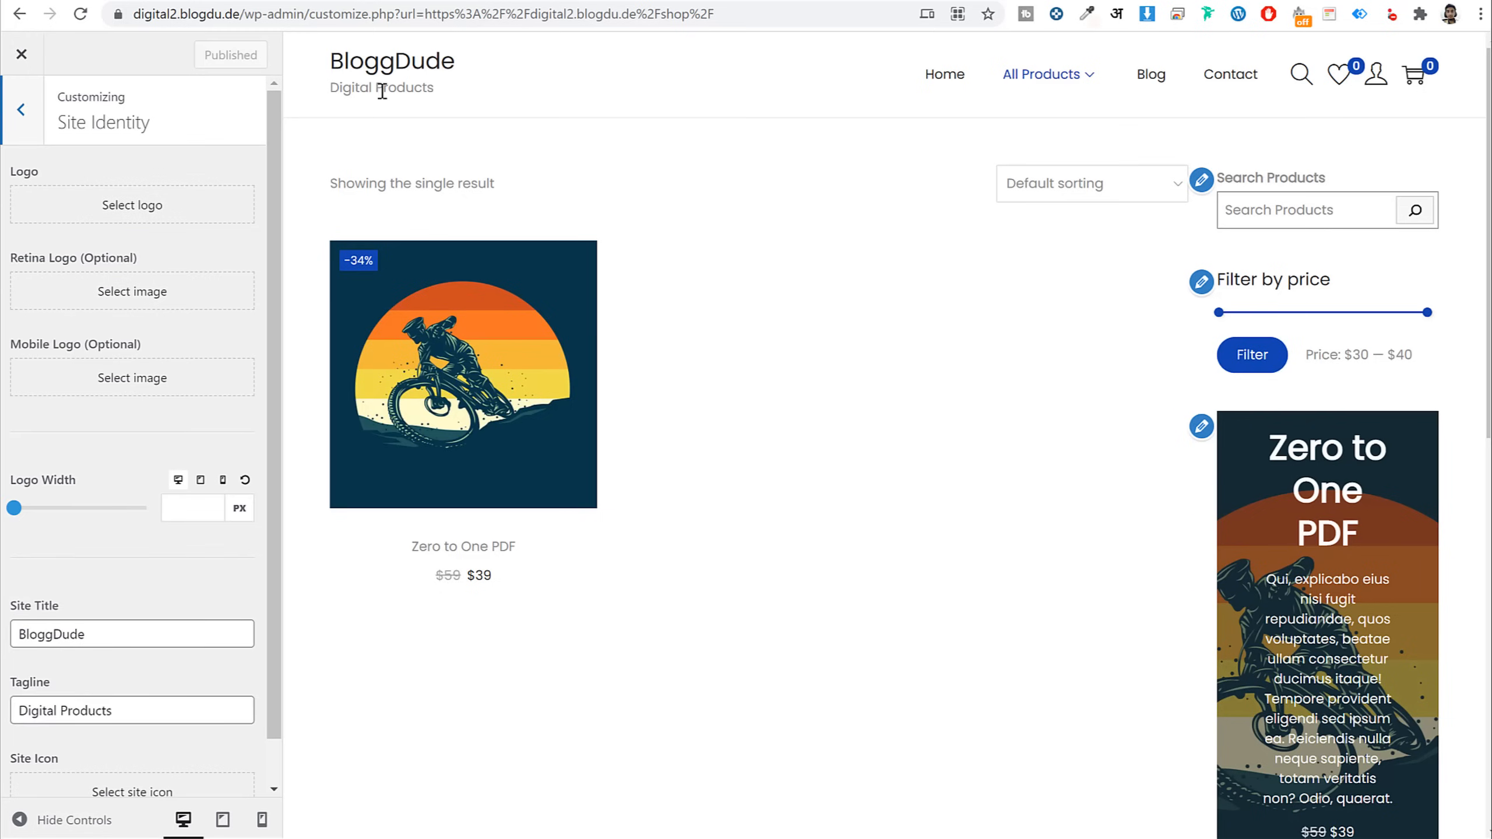
click(166, 205)
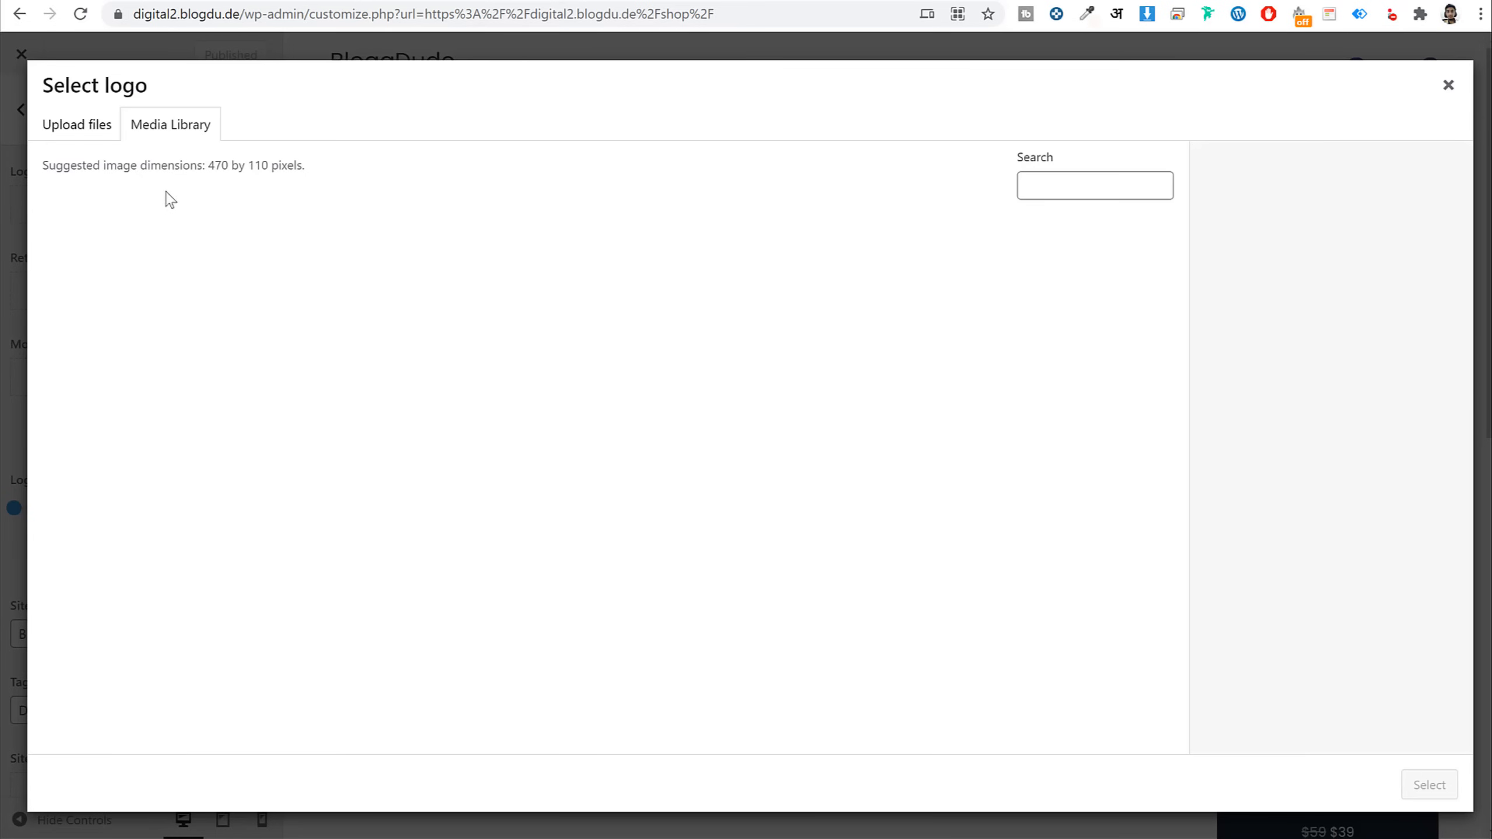
click(76, 124)
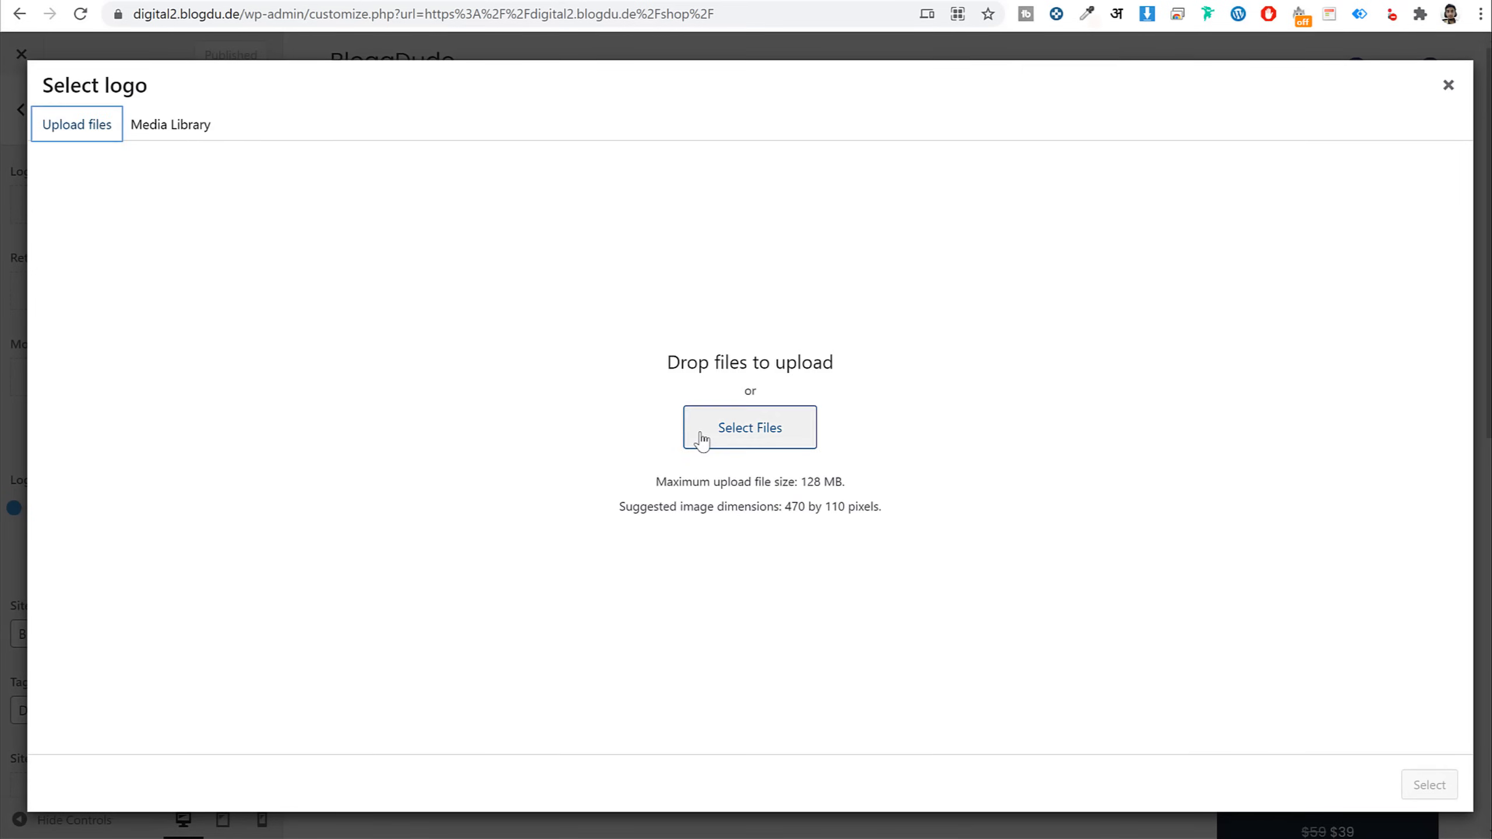
click(710, 427)
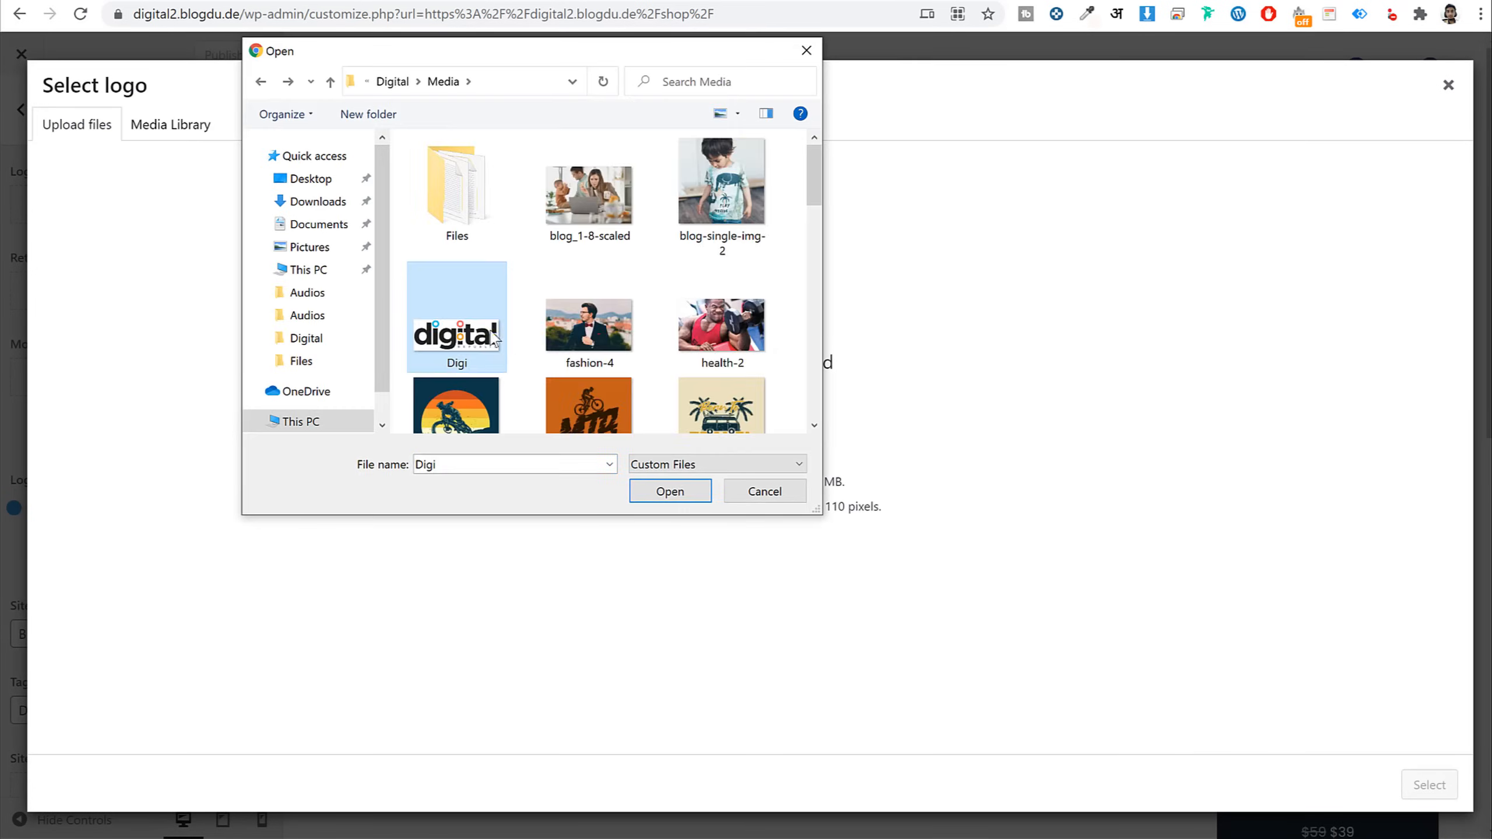
click(685, 494)
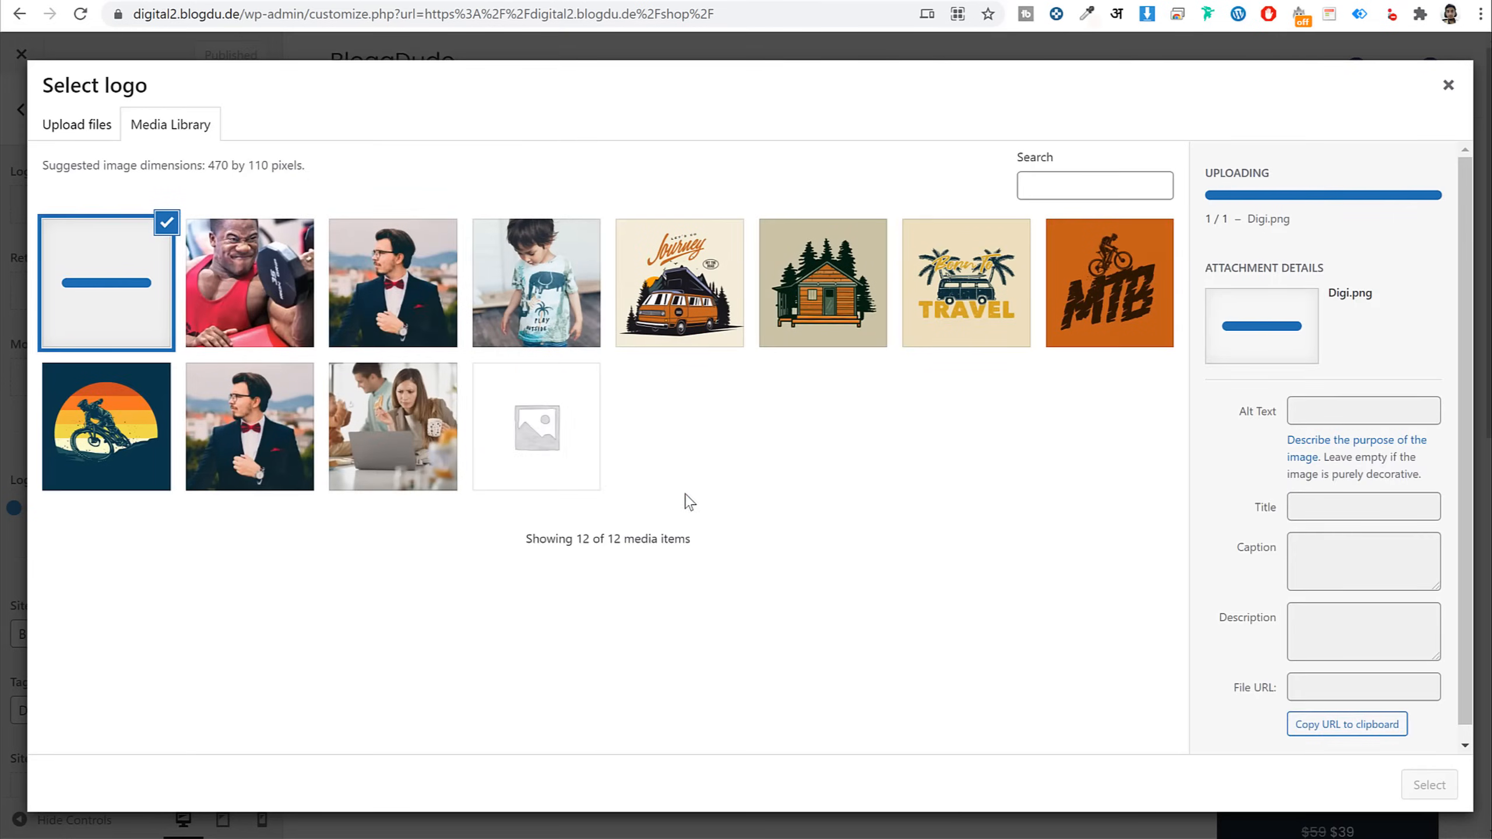
click(1429, 785)
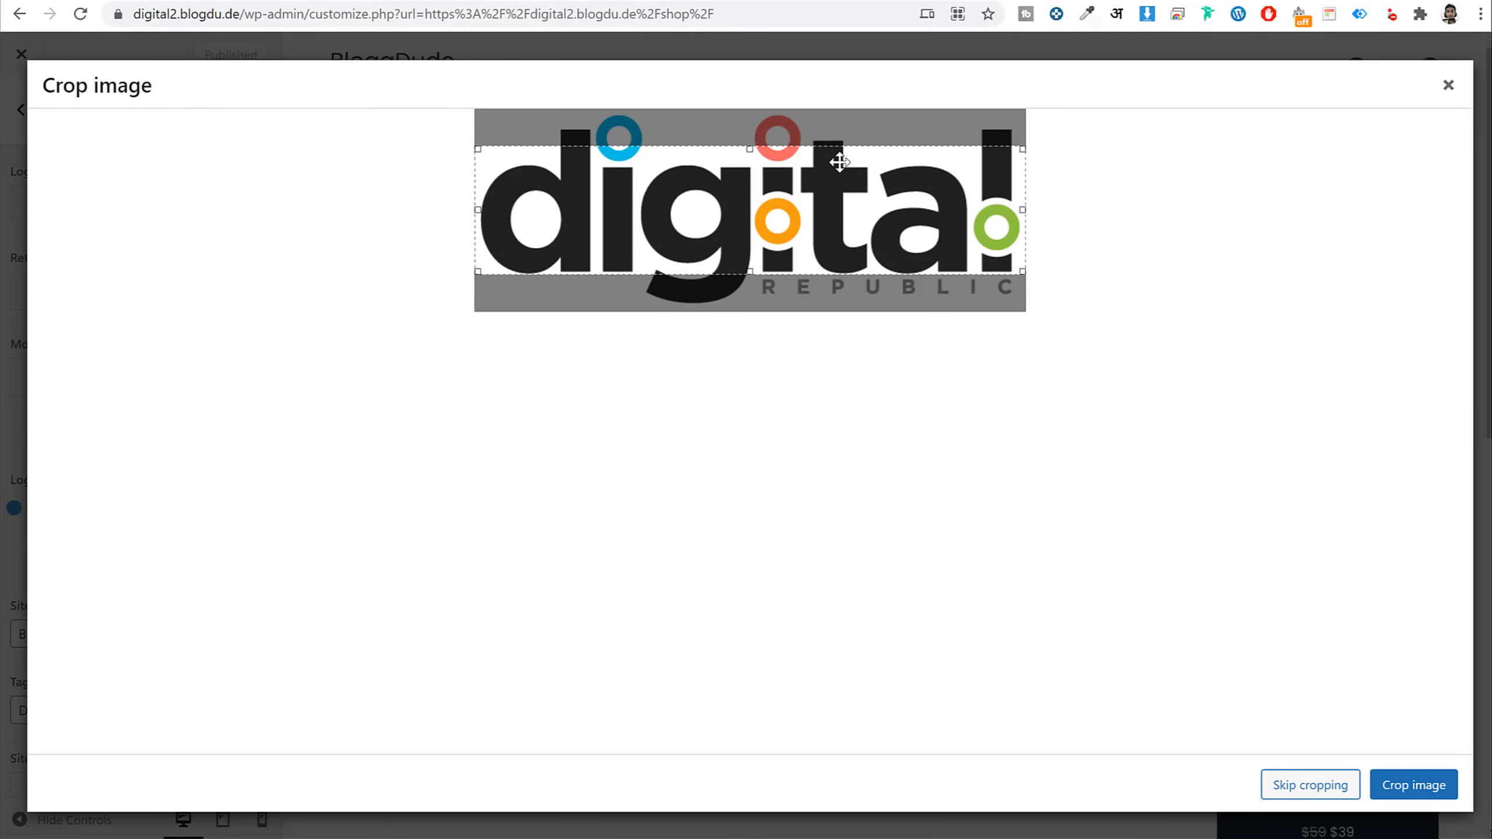
mouse_move(832, 154)
mouse_down()
mouse_move(844, 111)
mouse_move(850, 142)
mouse_up()
click(1294, 786)
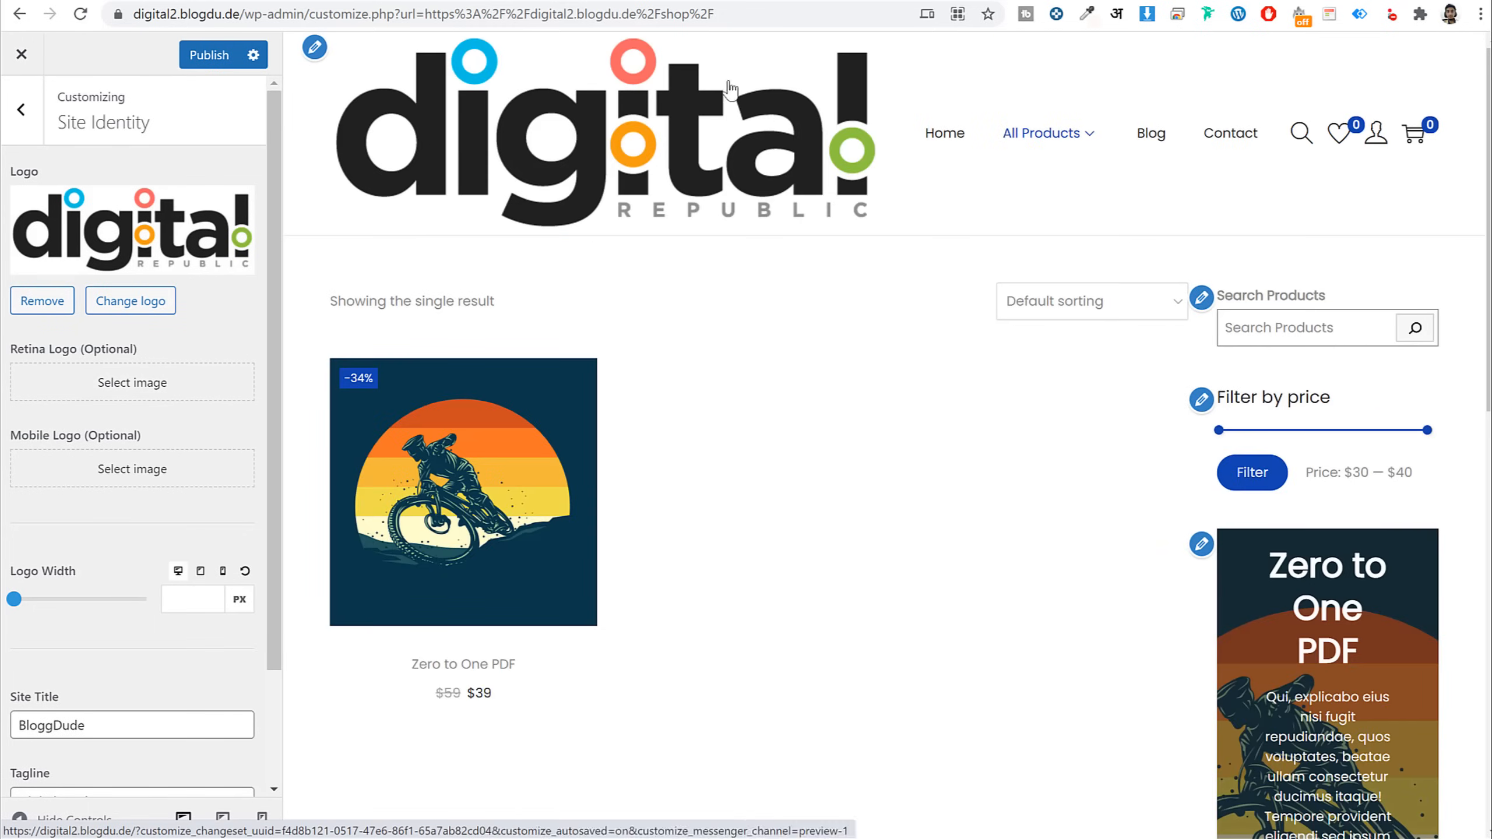
Set the logo width to 125 px on desktop and 150 px on tablet
click(176, 605)
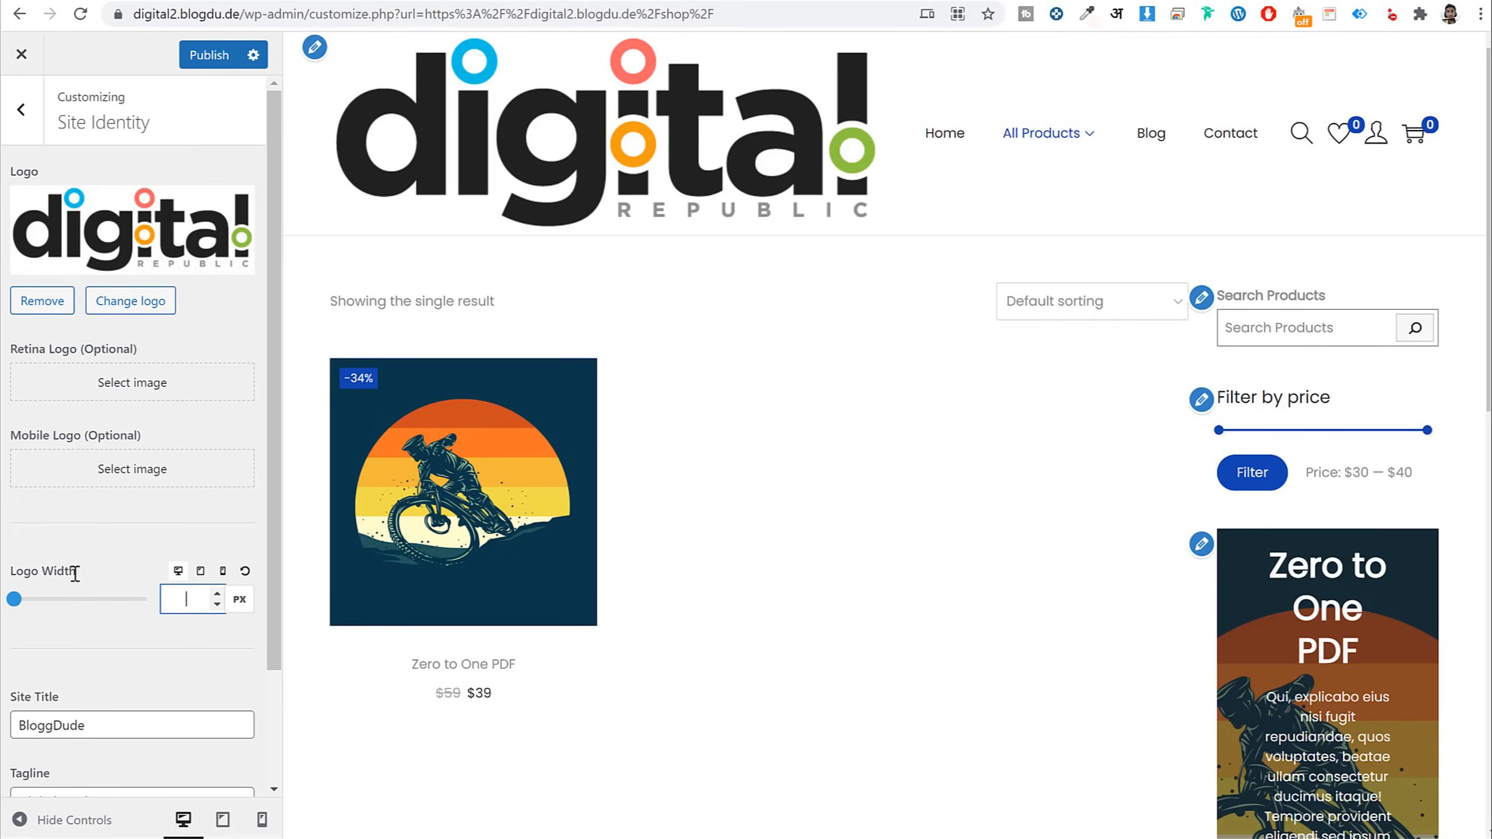
text(120)
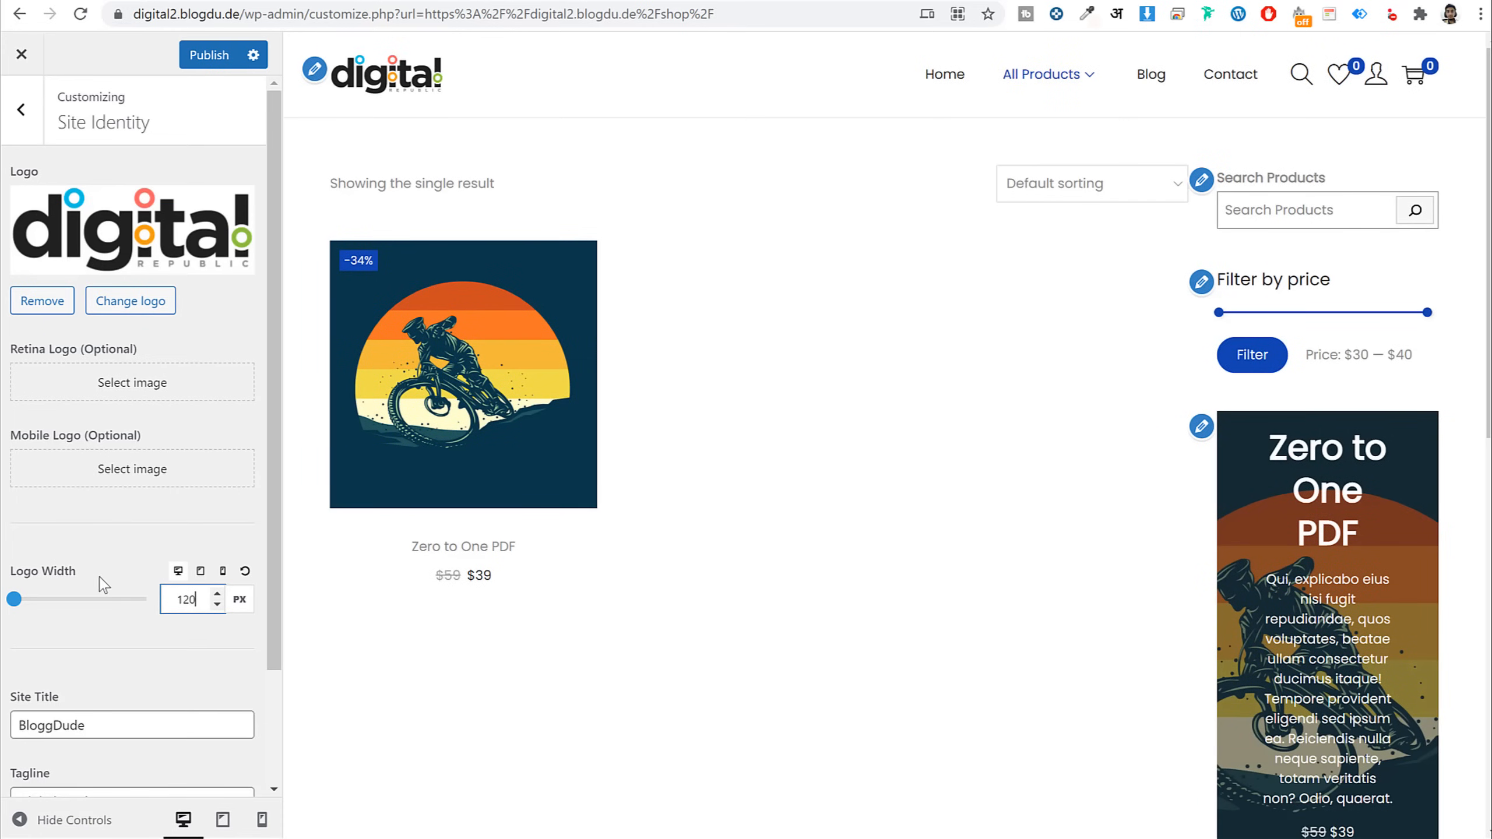
double_click(211, 609)
text(150)
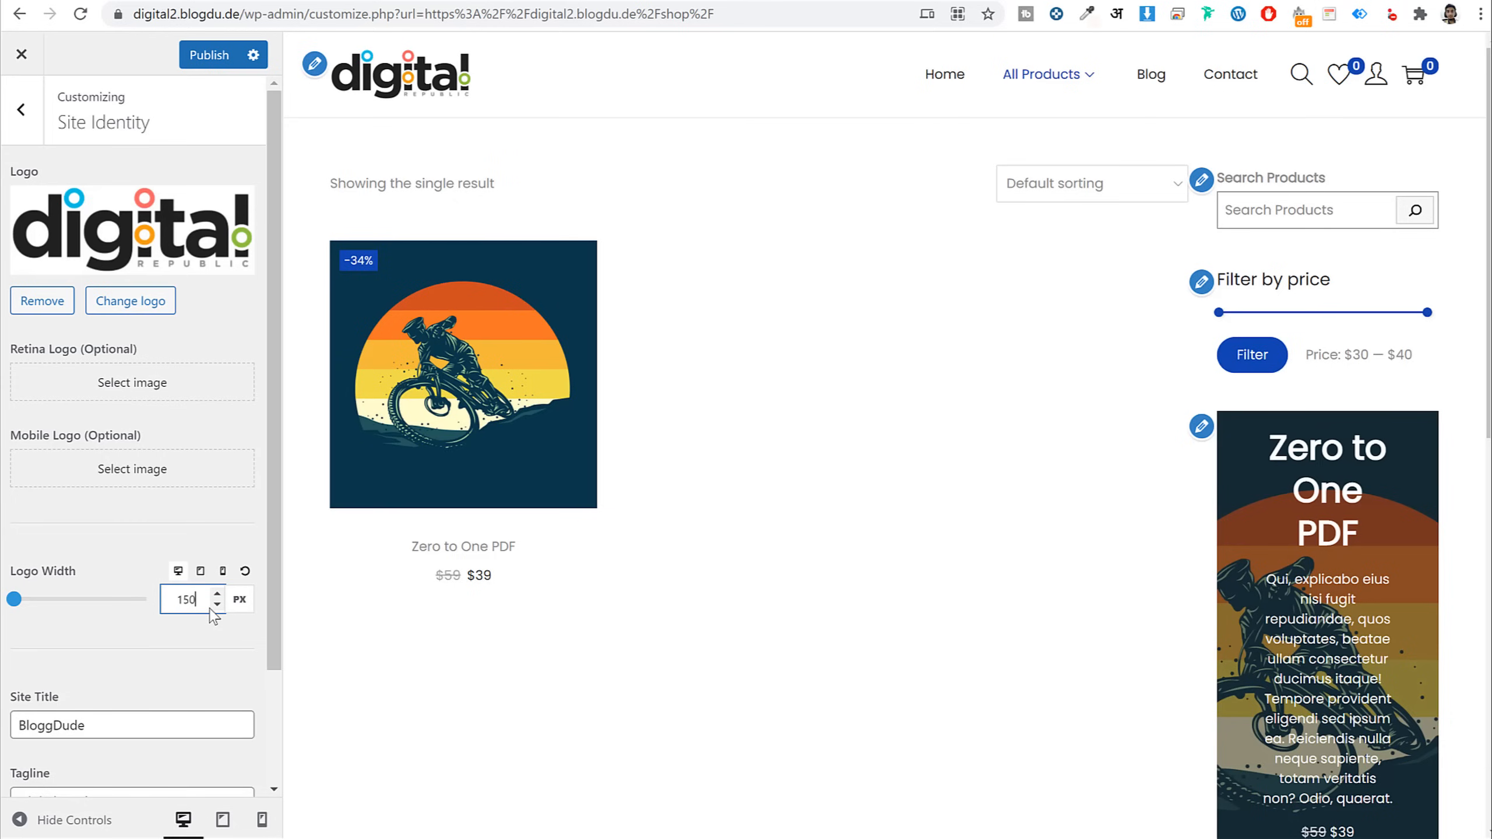
text(125)
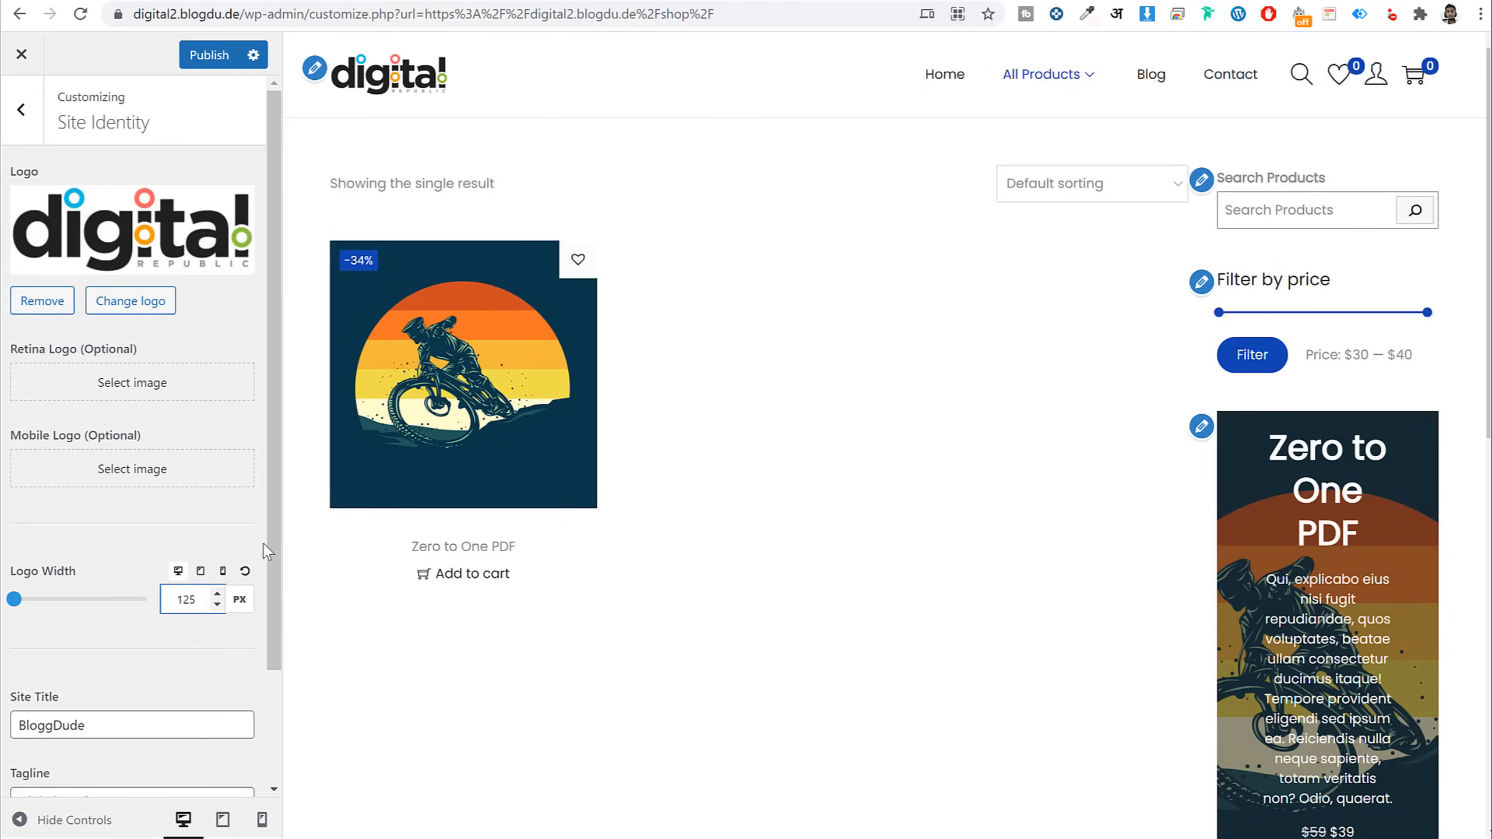
click(200, 571)
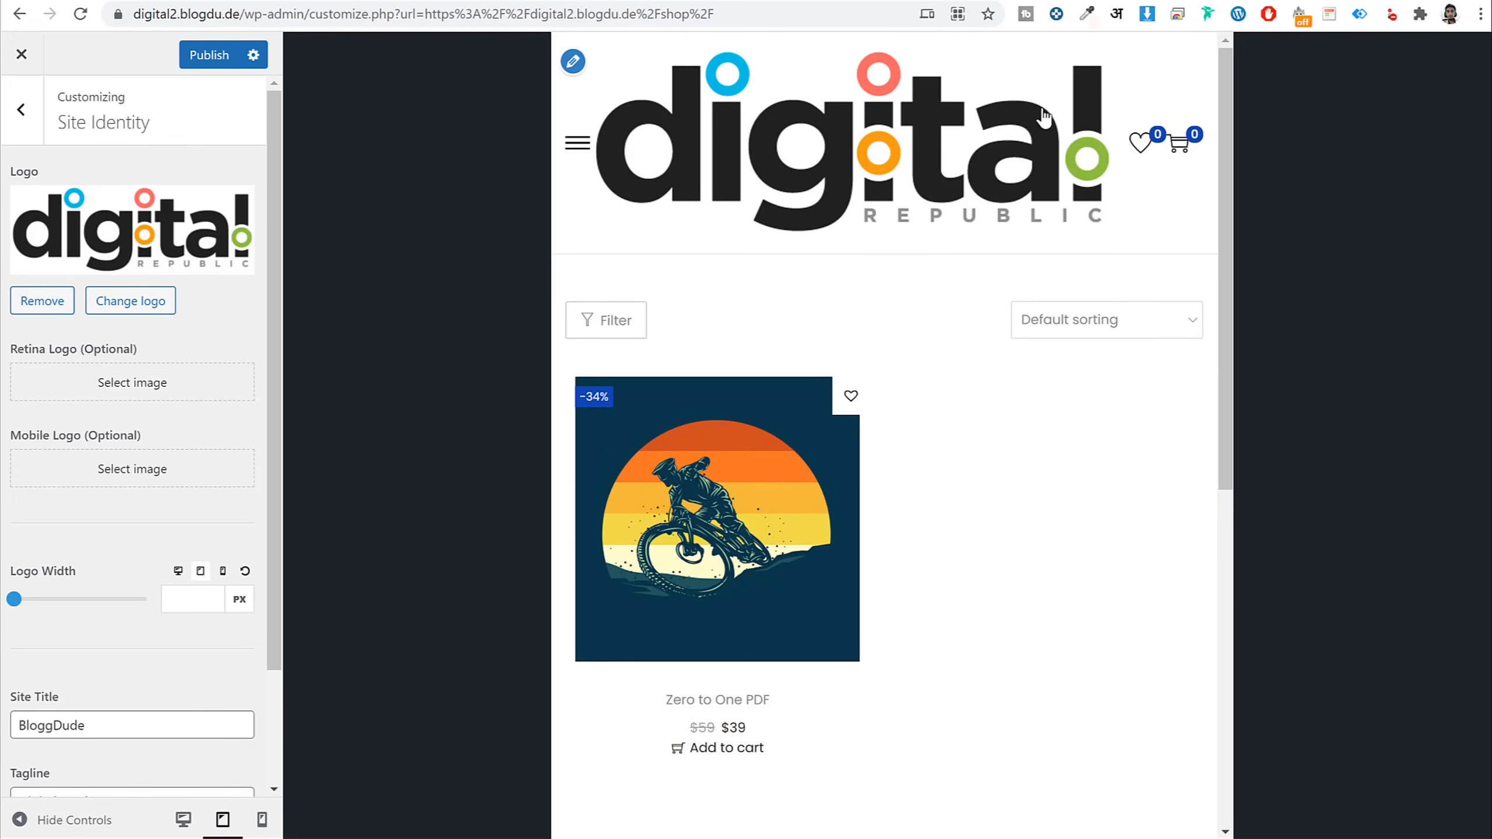
click(178, 595)
text(150)
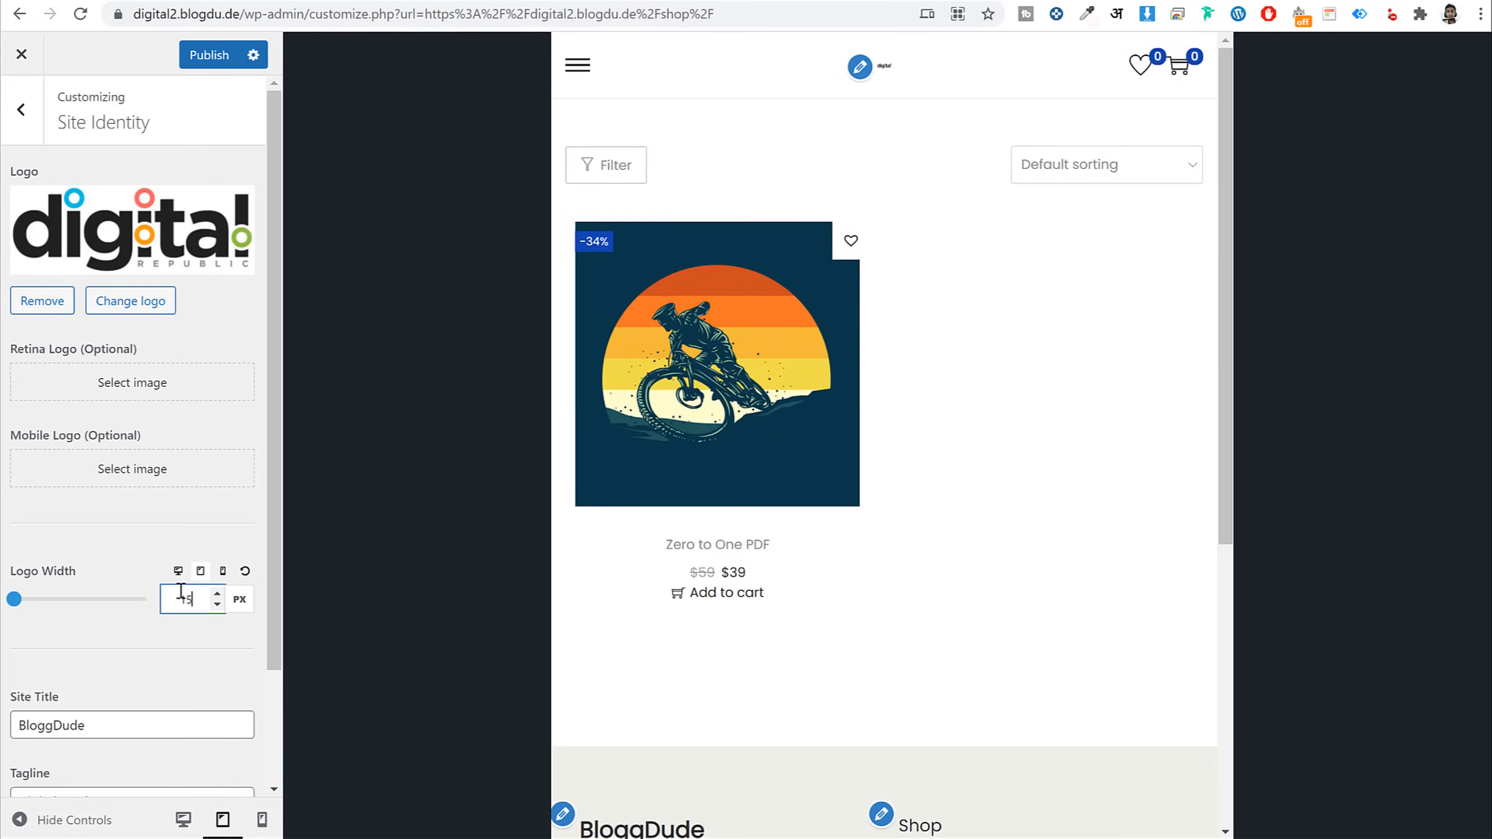
Set the mobile logo width to 120 px, publish, and return the preview to desktop
click(224, 576)
text(120)
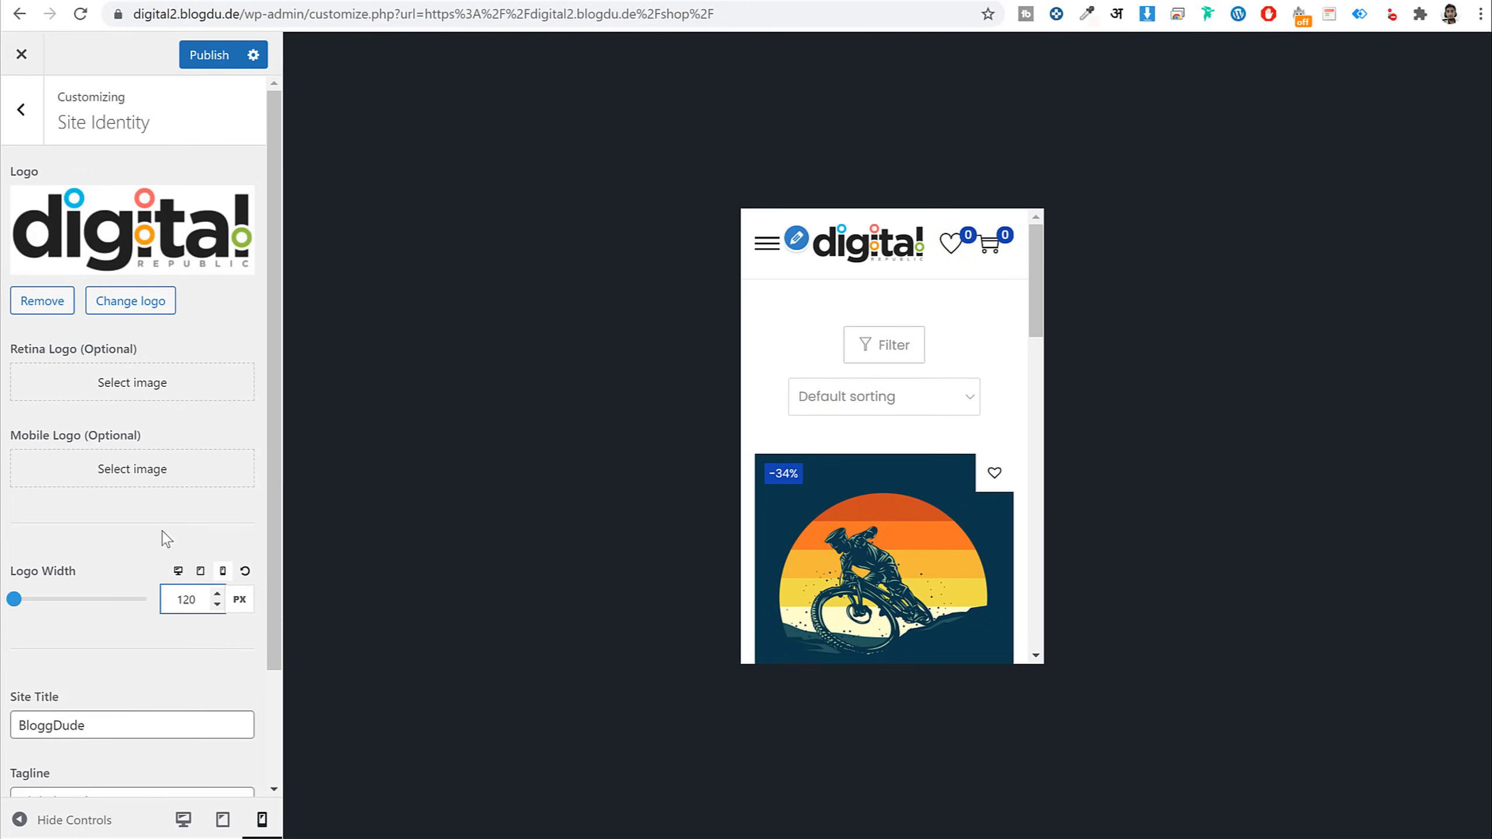
click(206, 56)
scroll(176, 550, down, 2)
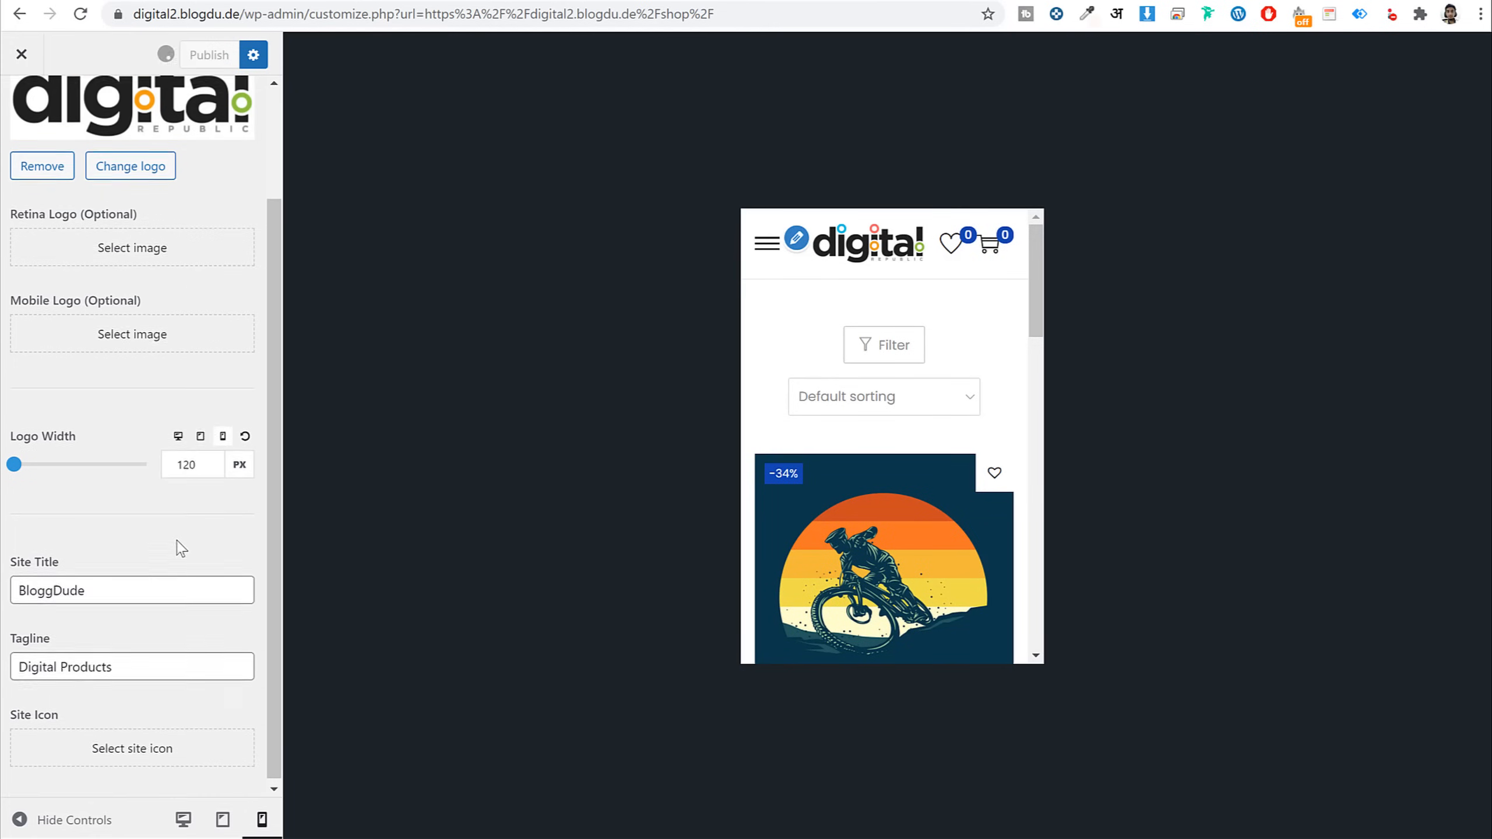
scroll(138, 579, up, 3)
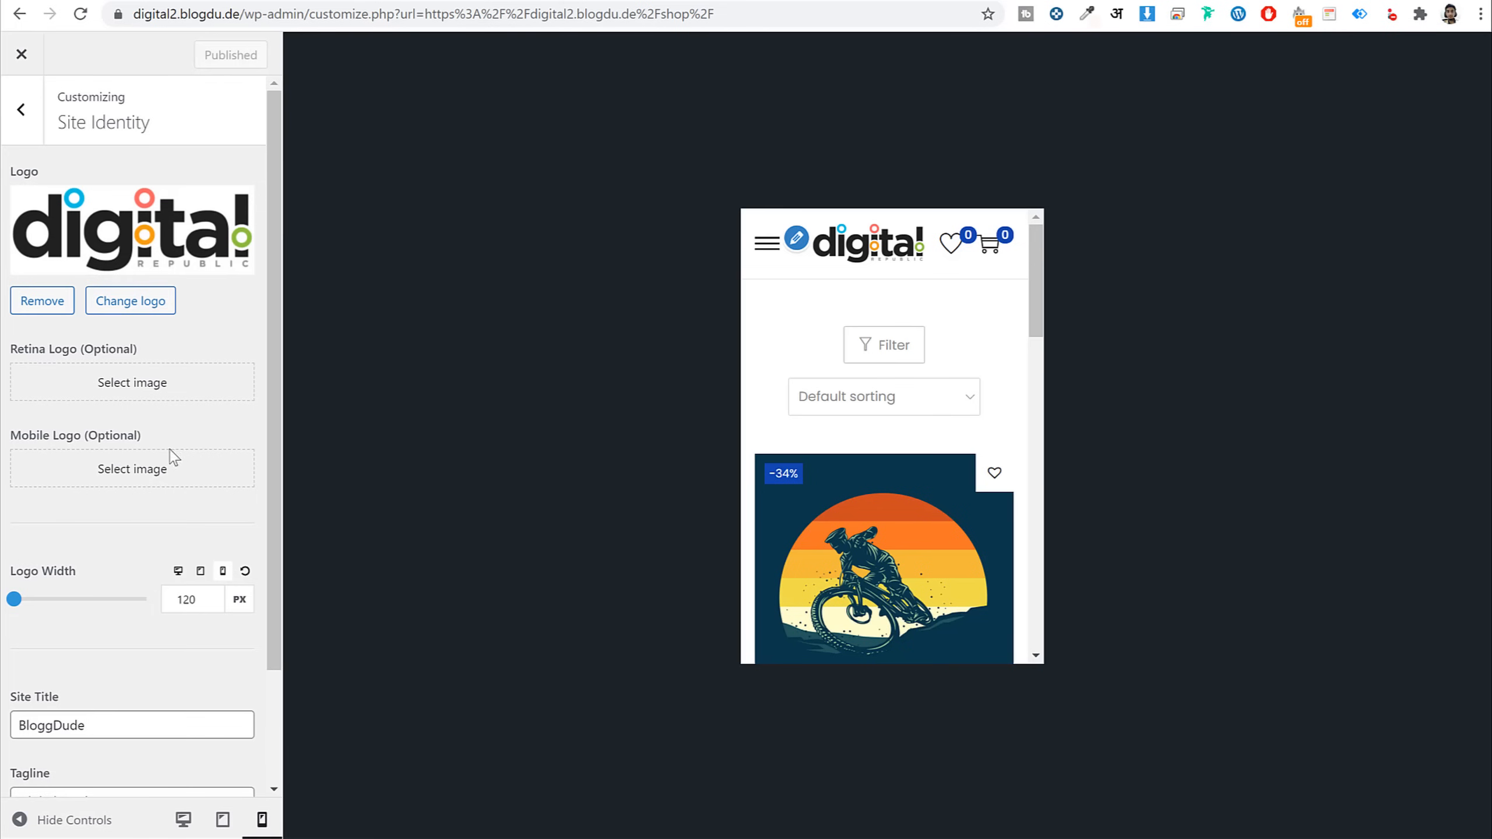
click(178, 572)
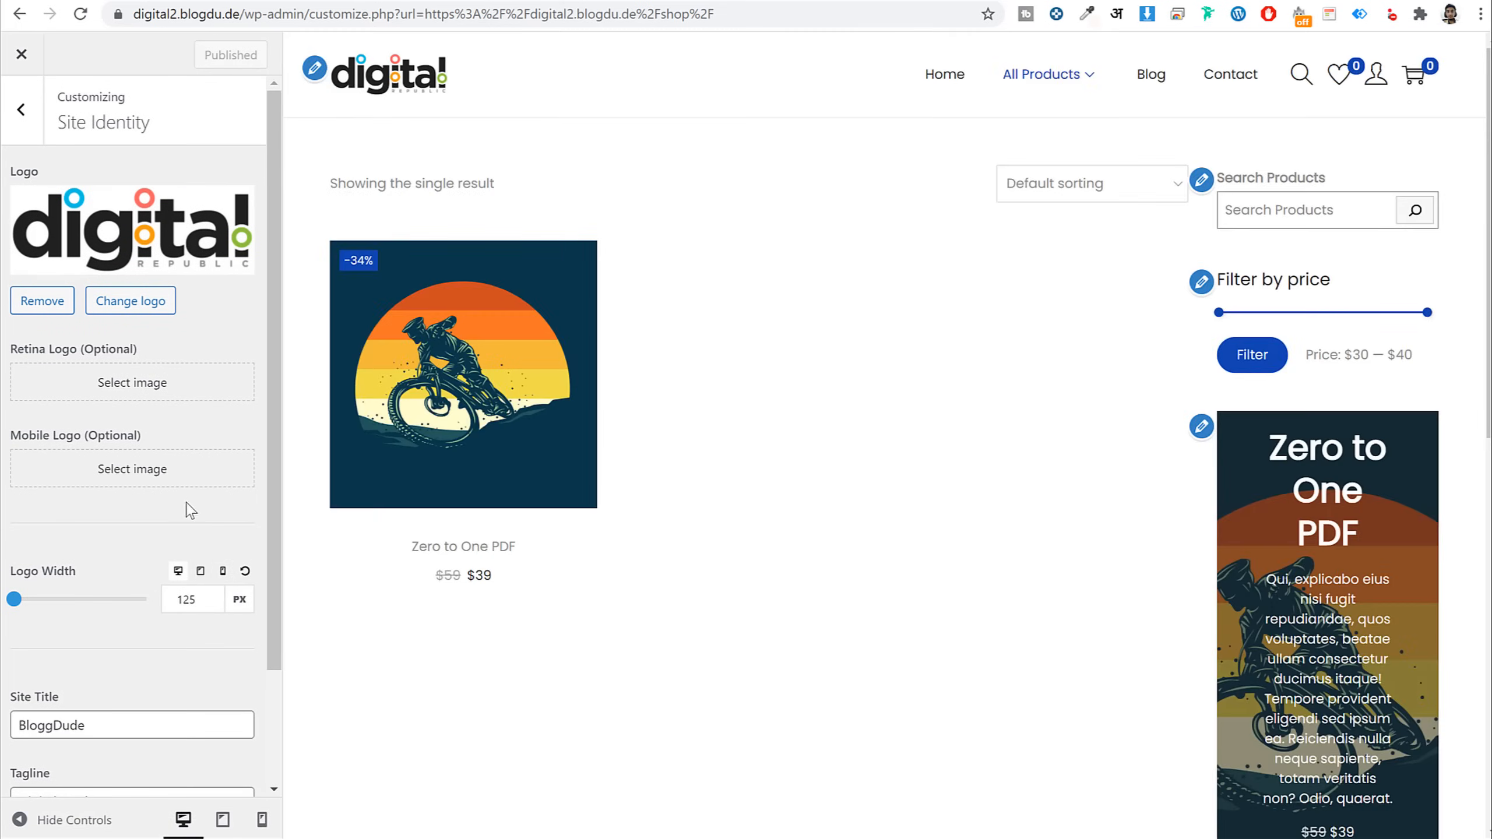
Open Layout > Site Container and preview the page with settings hidden
click(35, 110)
click(126, 356)
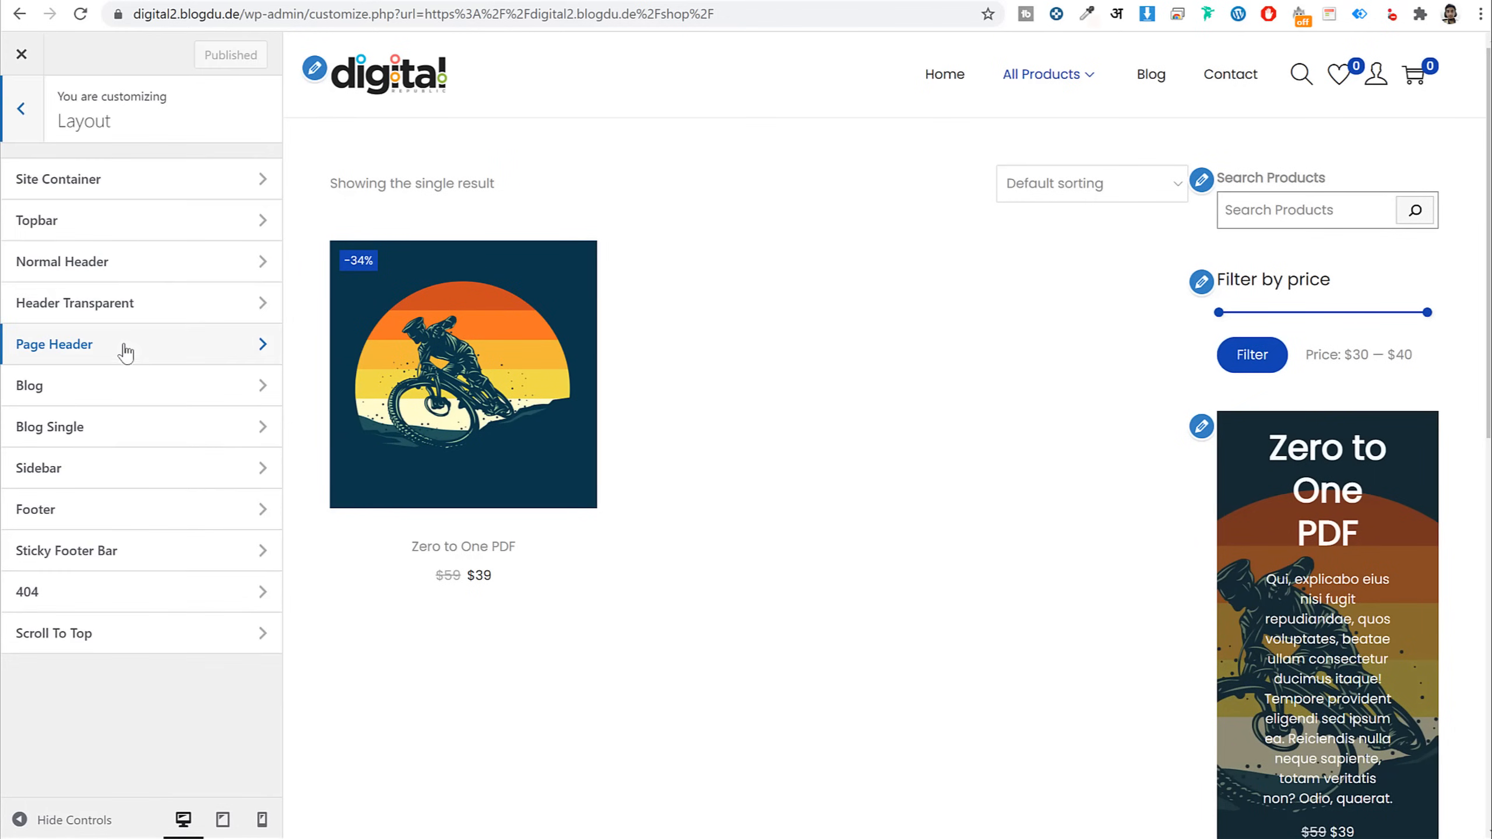
click(113, 185)
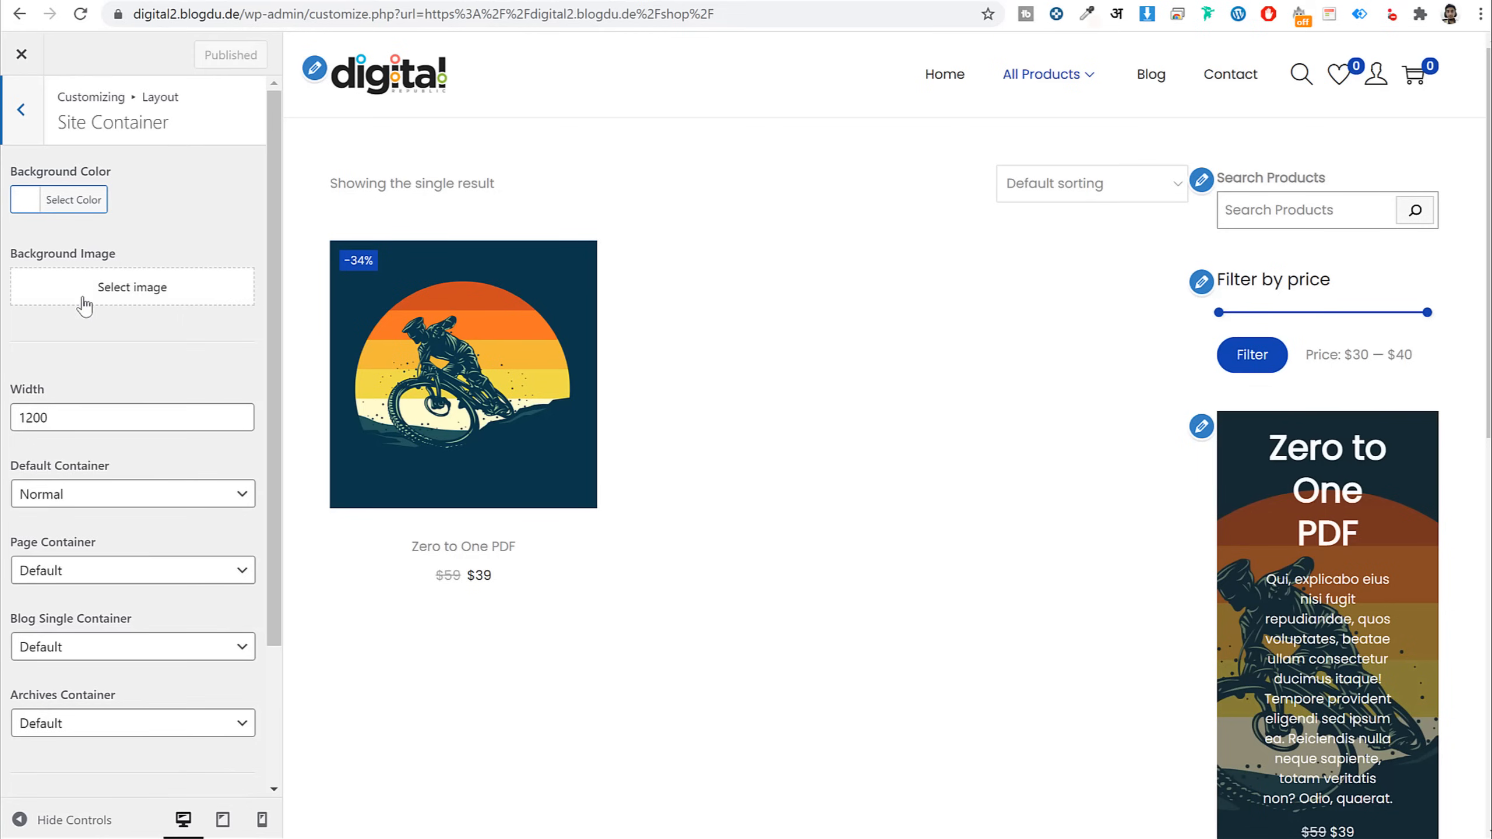
click(52, 816)
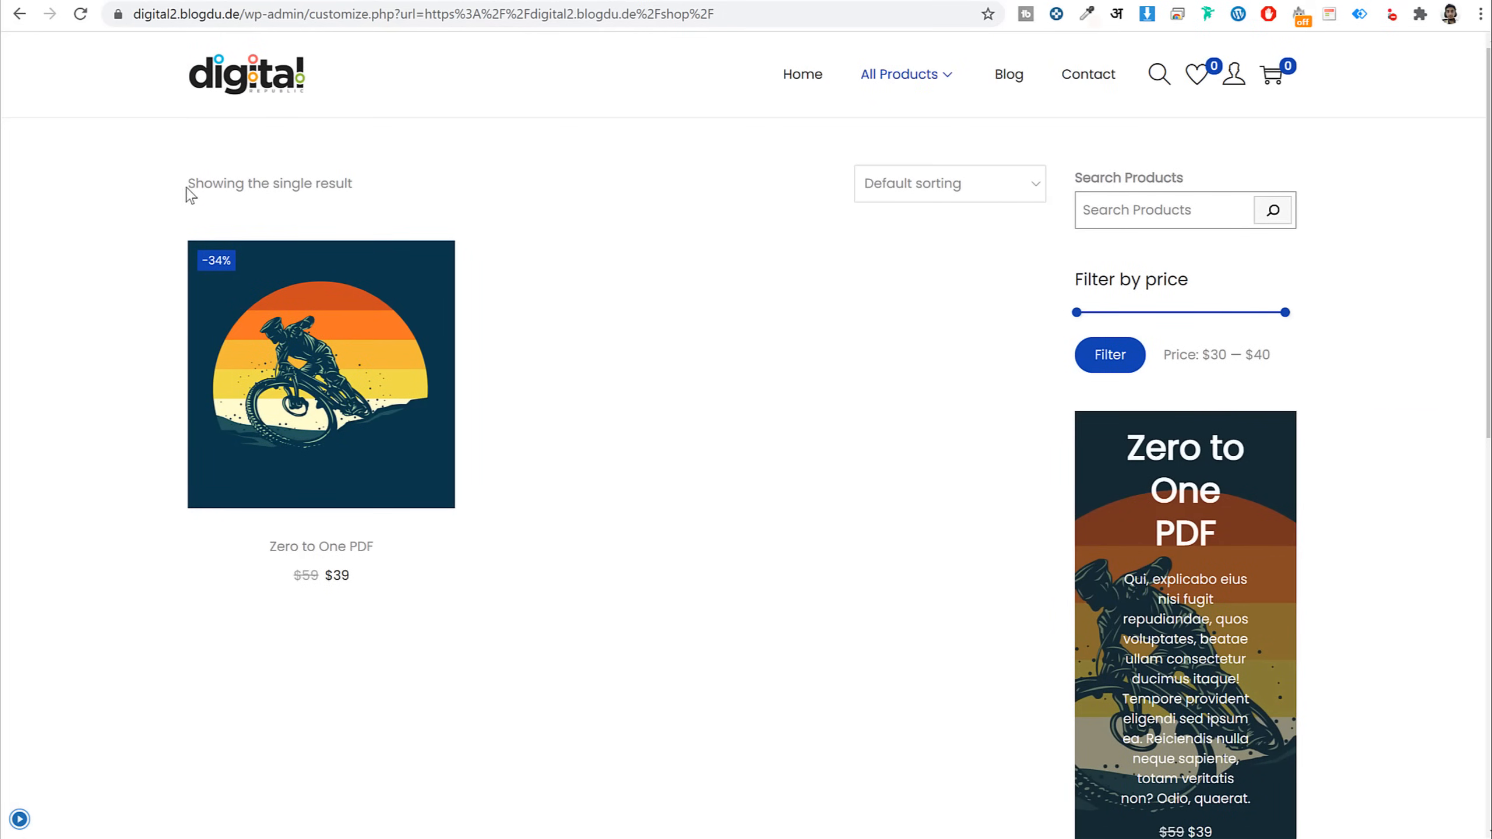
drag(190, 195, 1286, 226)
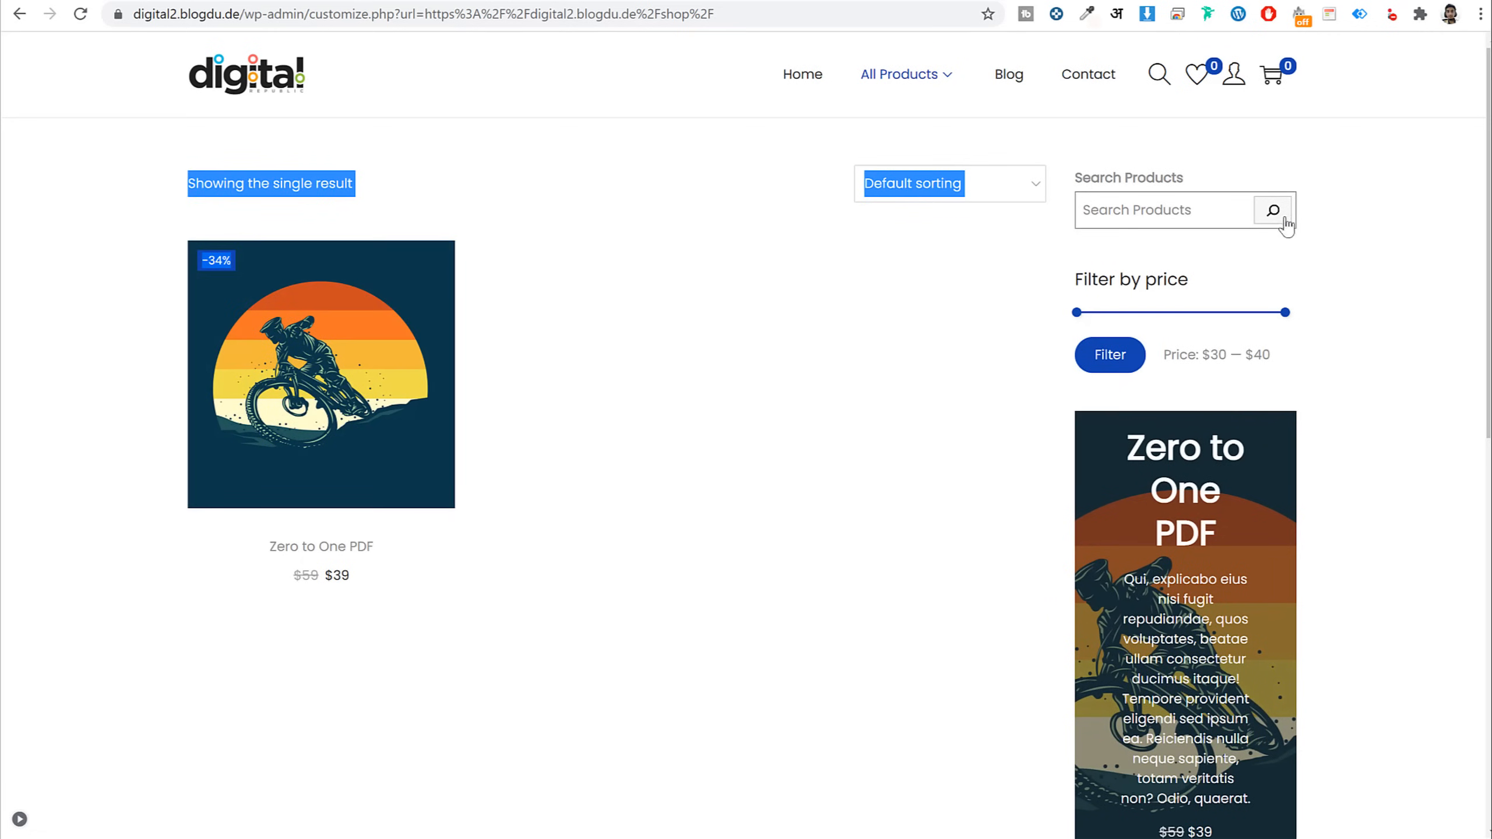
click(19, 818)
Try a 750 site container width, then restore it to 1200
click(135, 414)
key(ctrl+a)
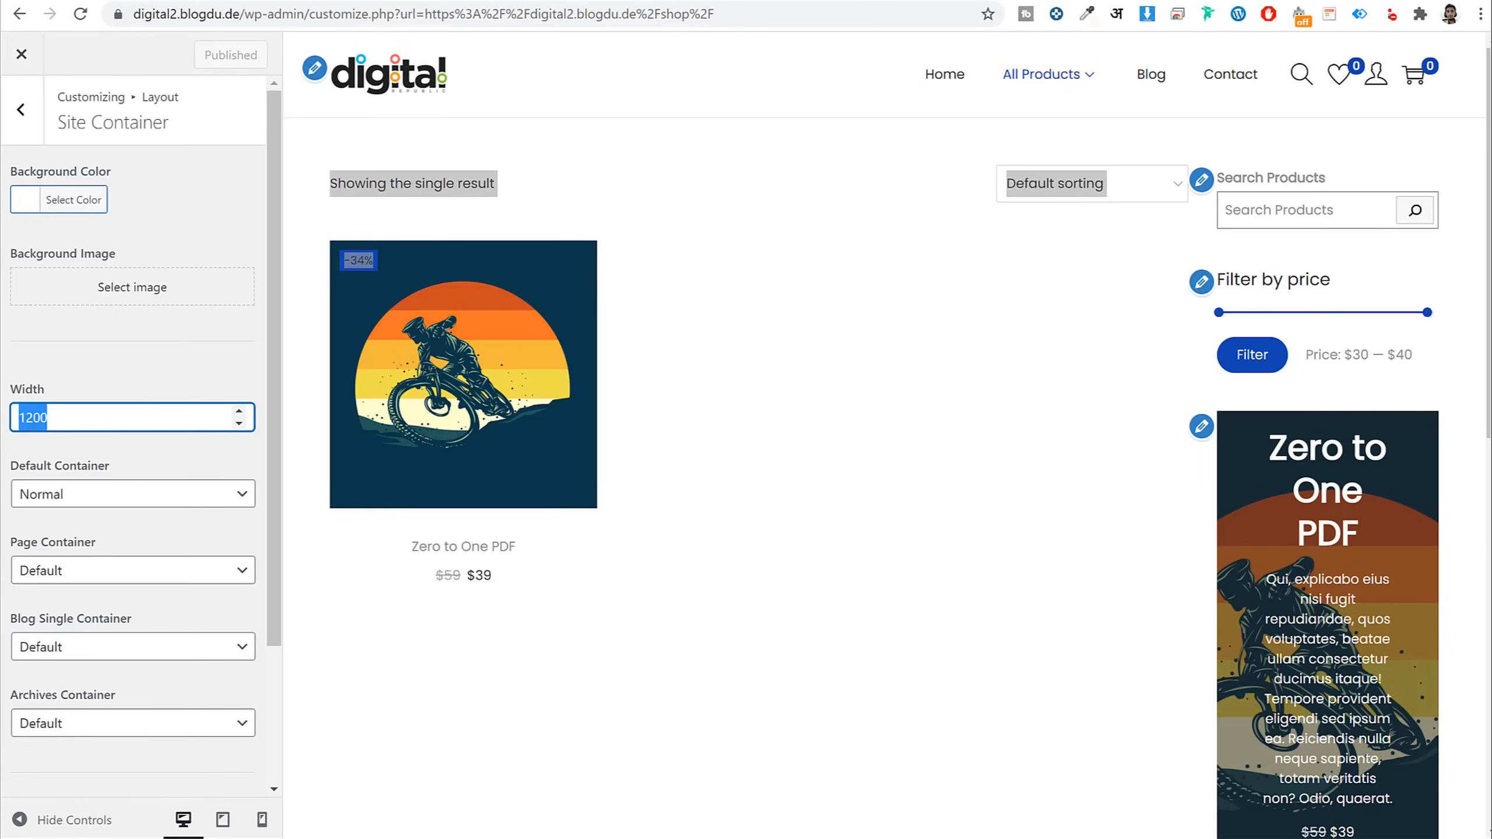
text(750)
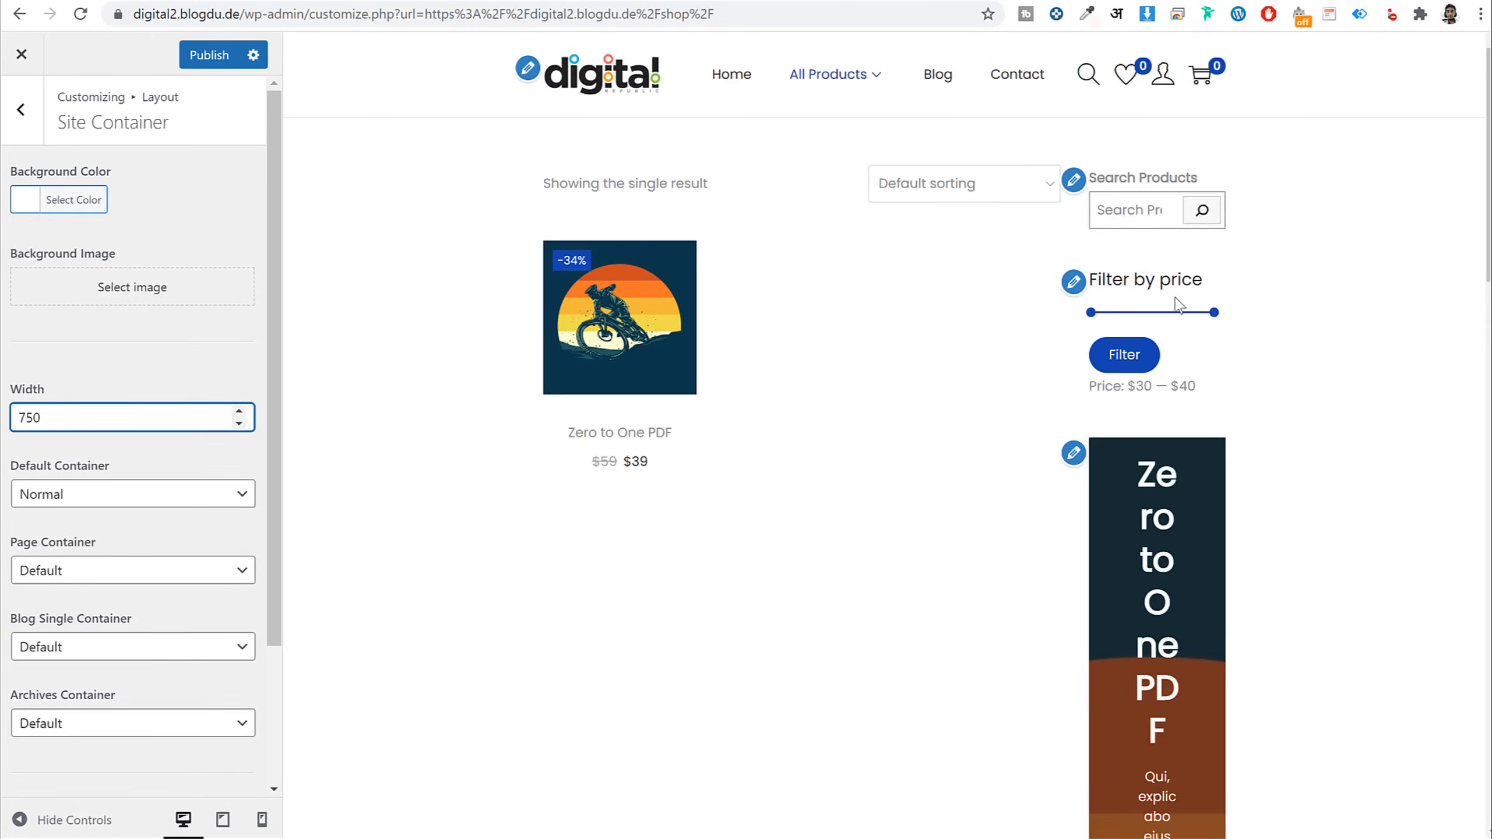
double_click(130, 414)
text(1200)
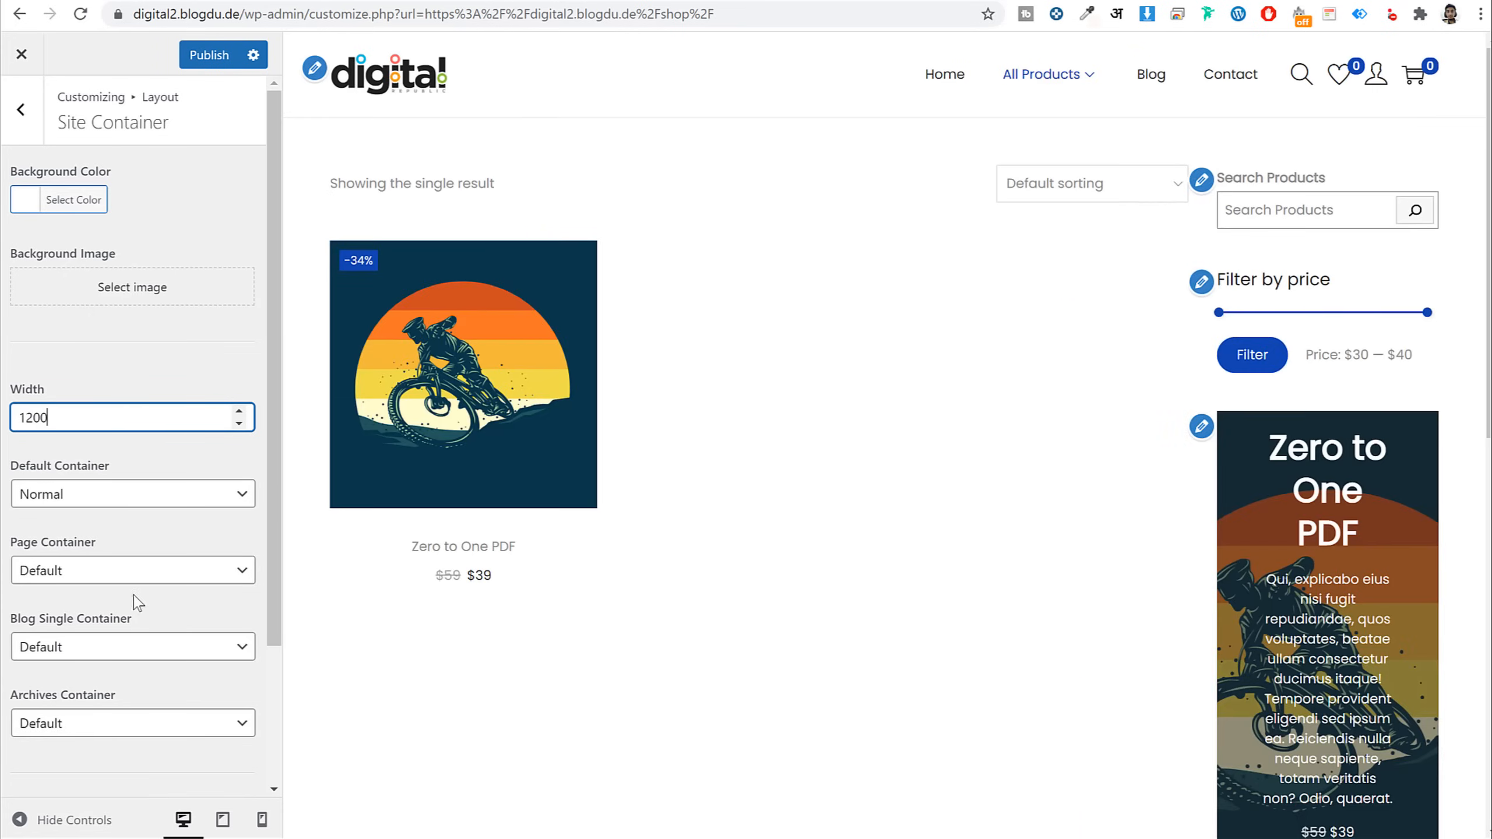
Test a Boxed page container, then revert it to Default
click(135, 571)
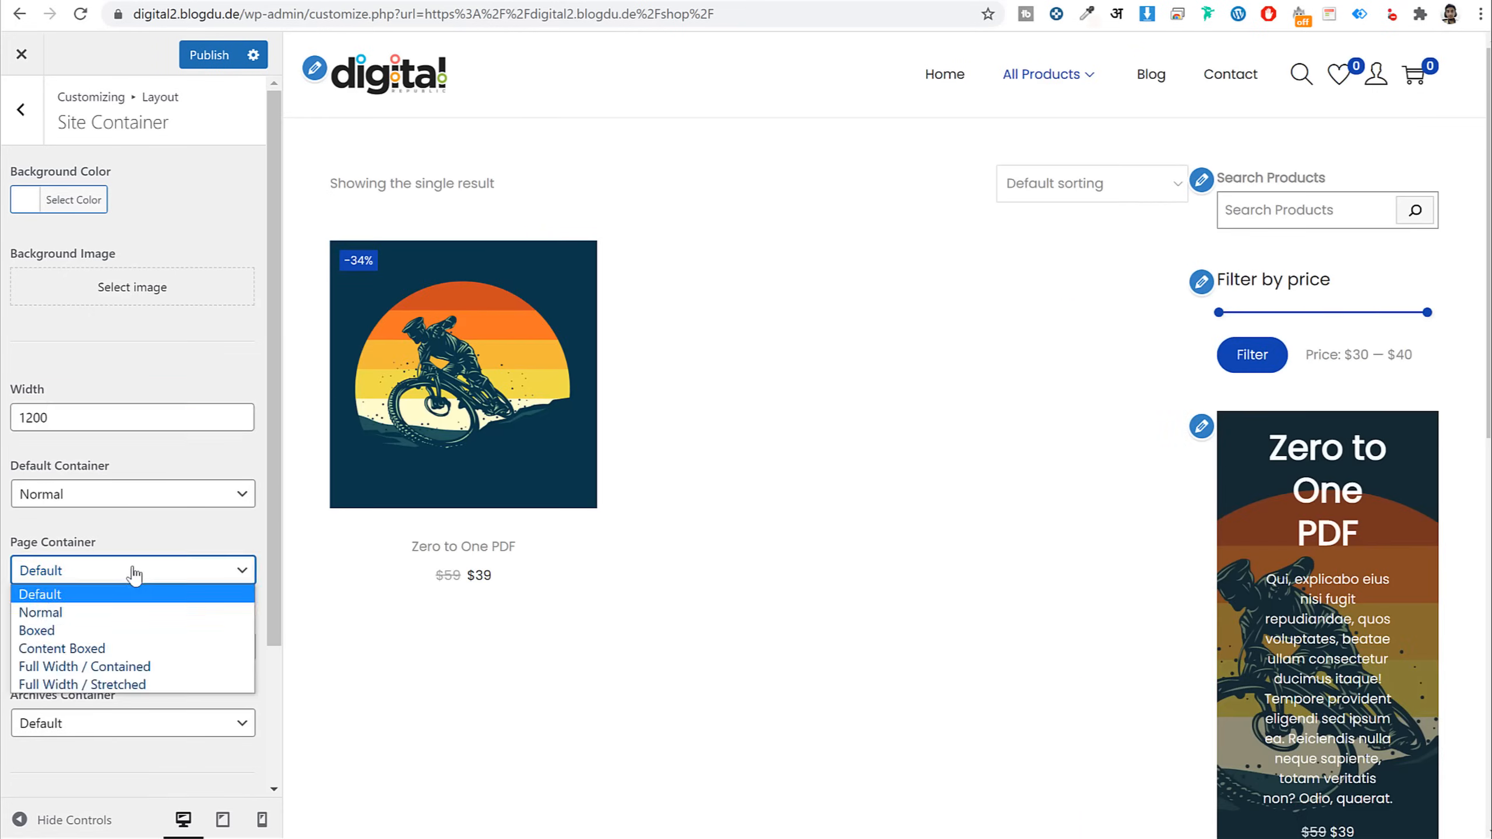
click(118, 631)
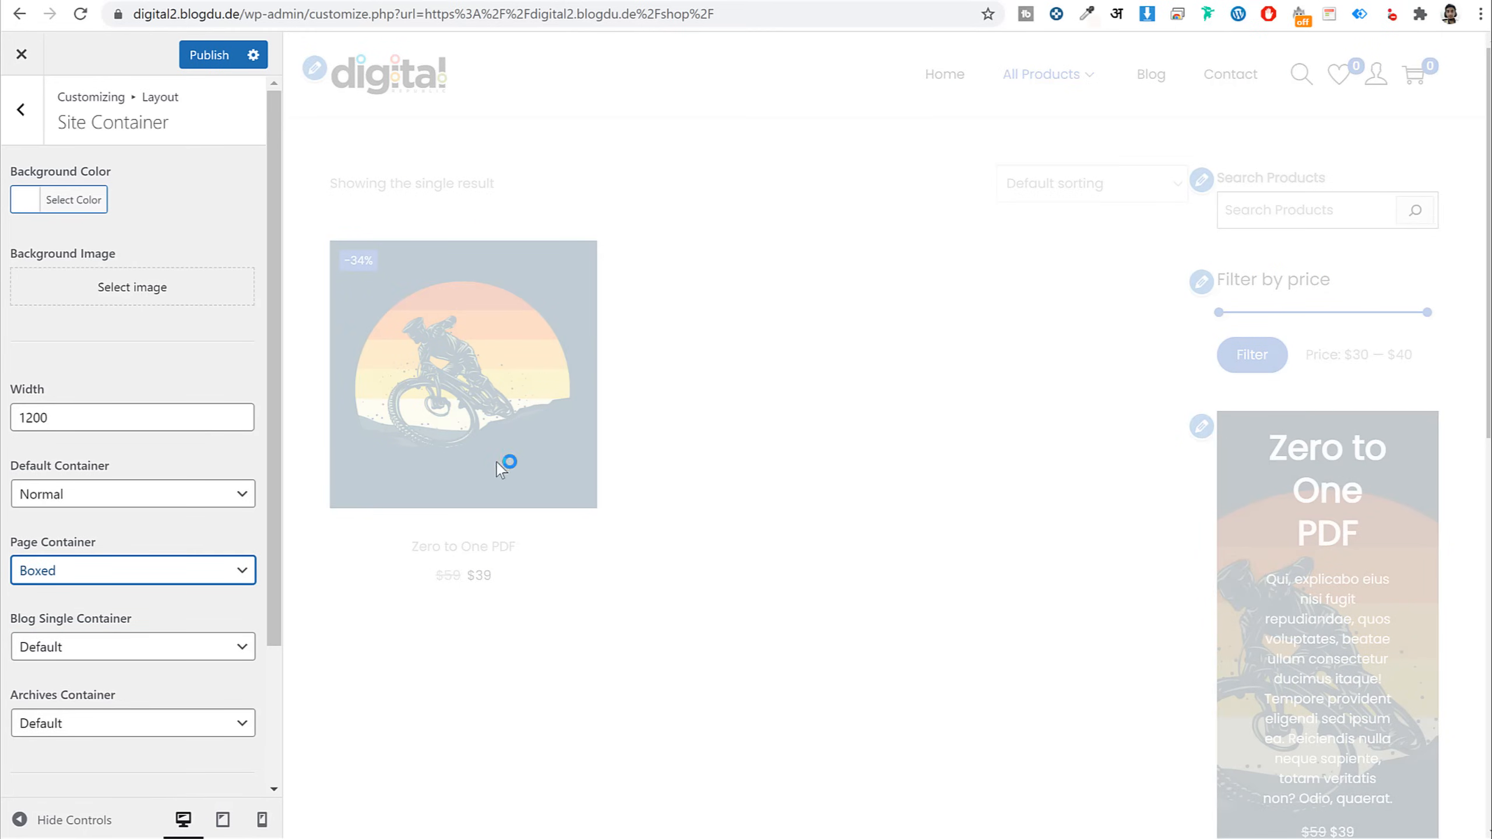
scroll(830, 506, down, 10)
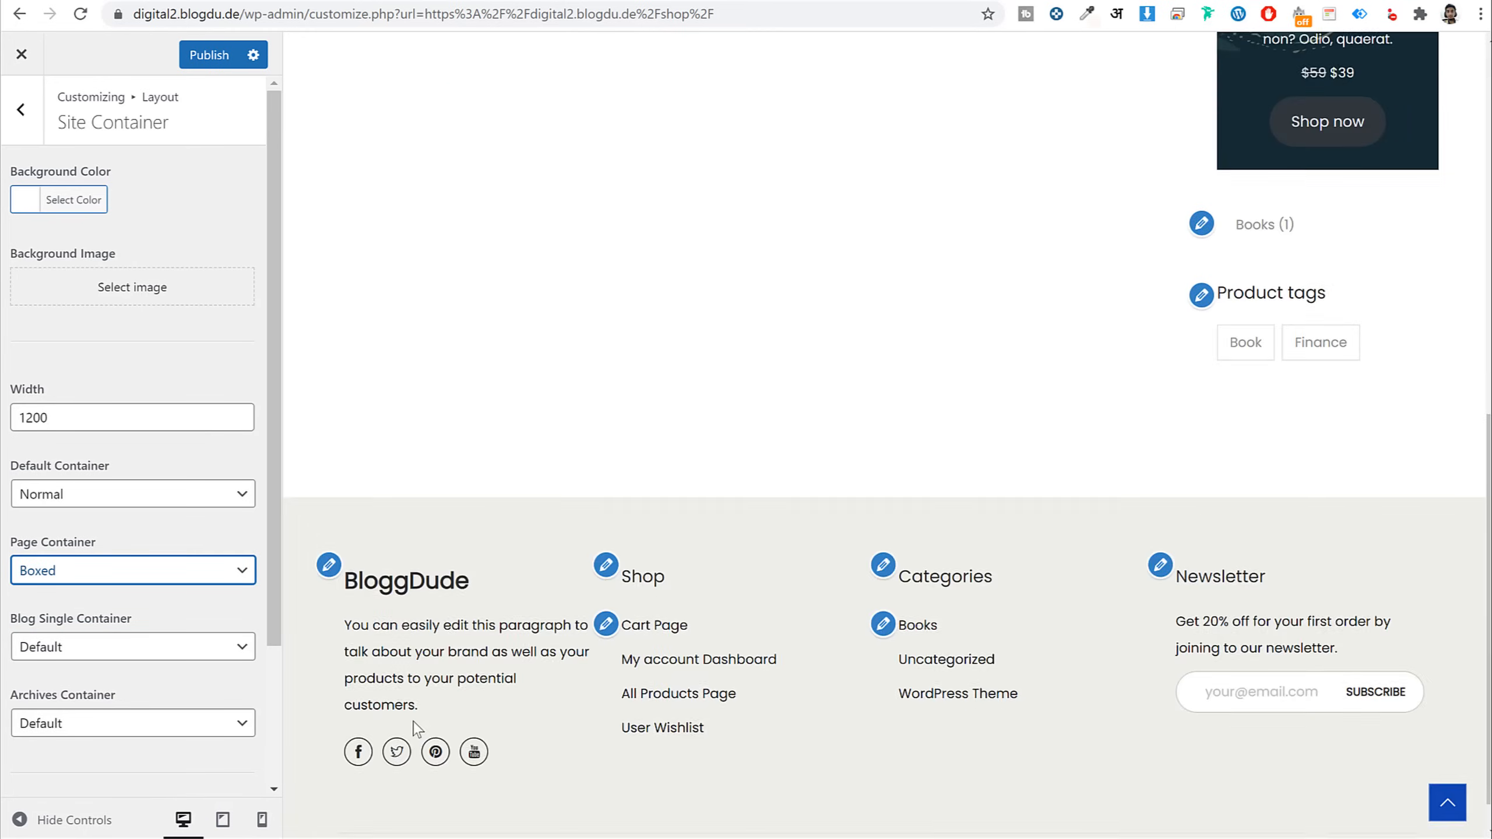
scroll(414, 702, up, 6)
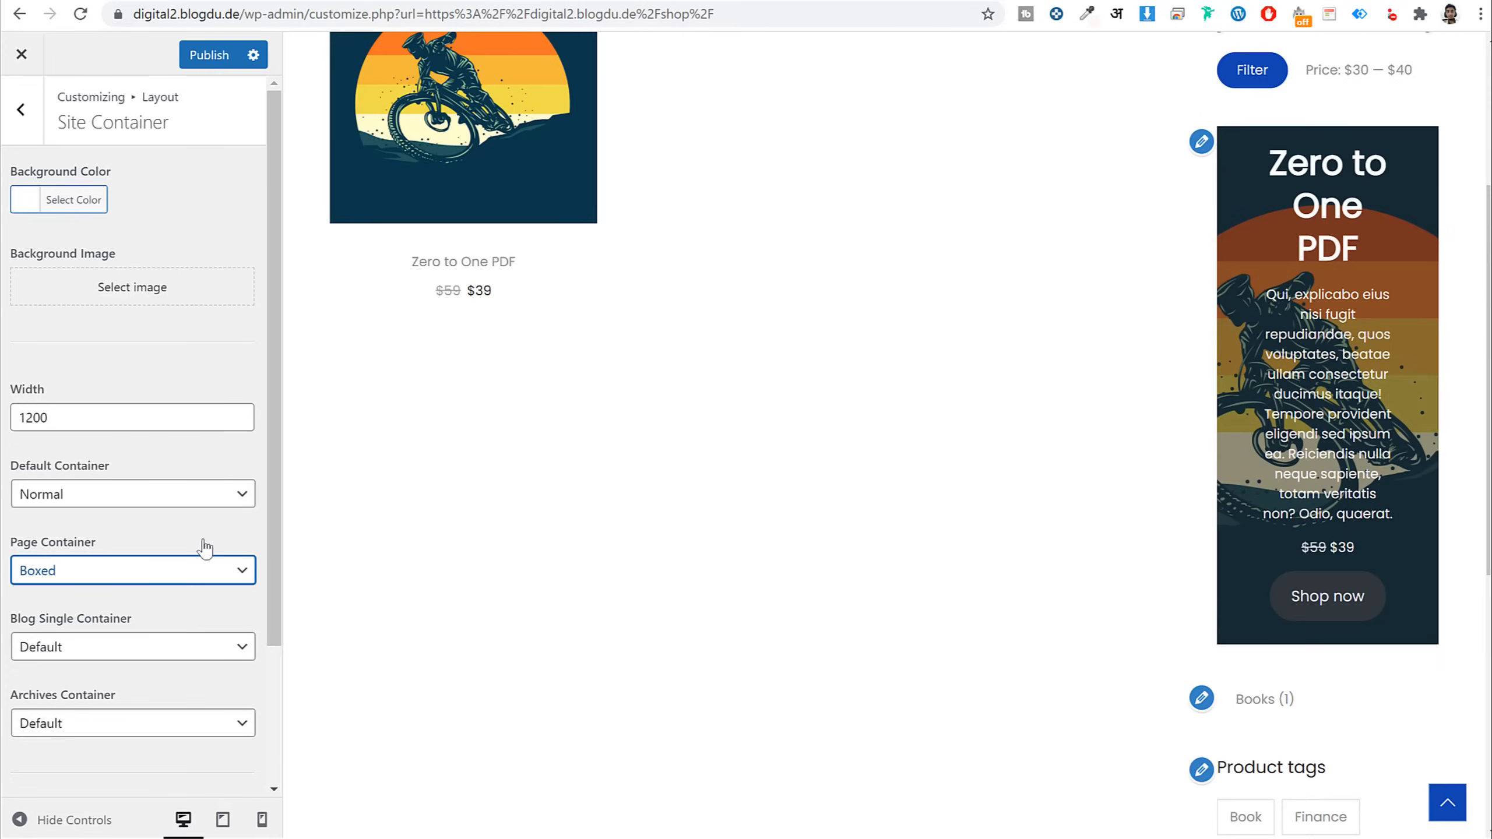
click(127, 578)
click(118, 593)
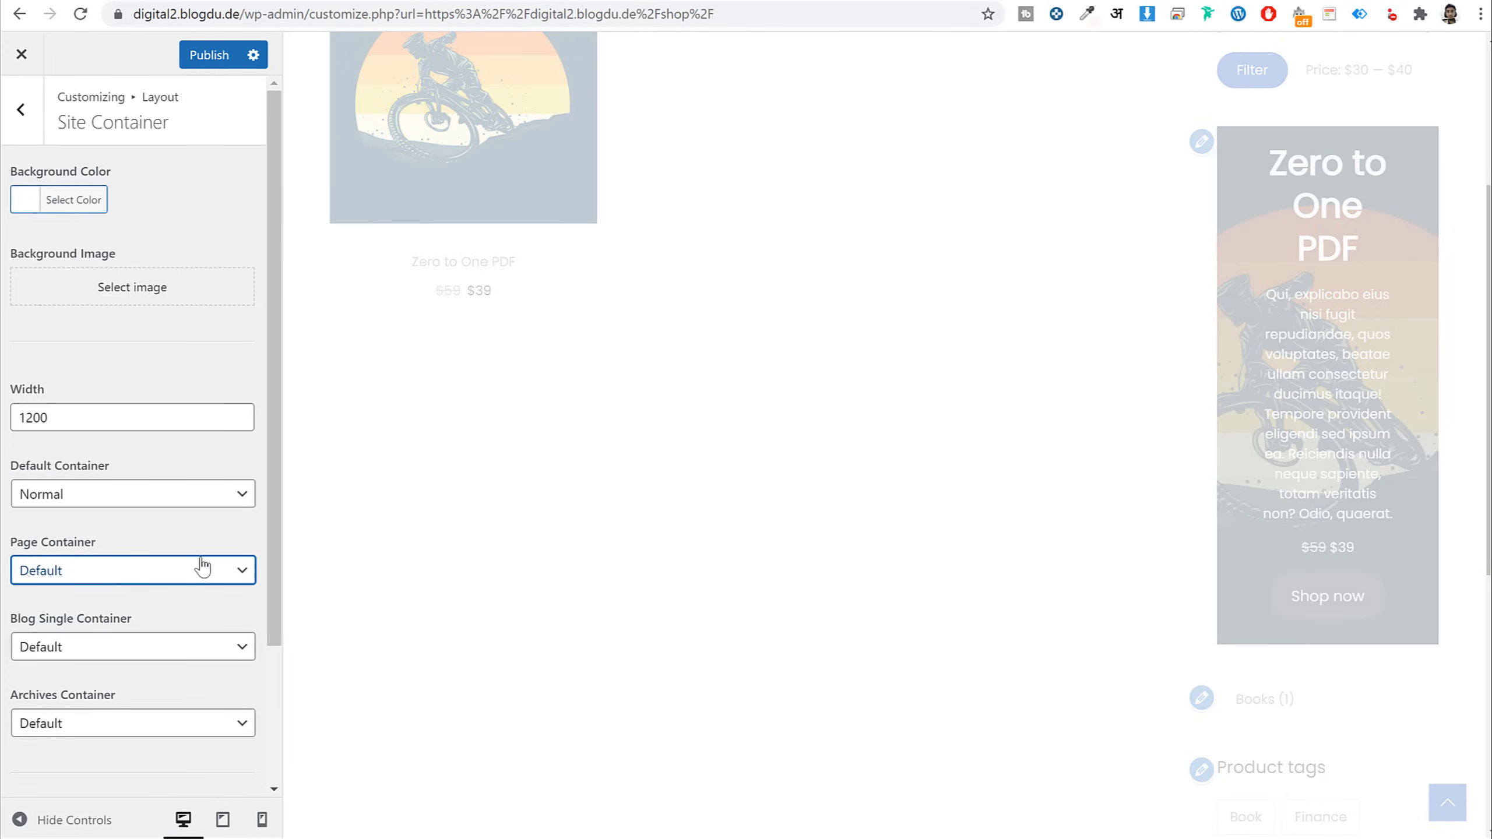
Test a Boxed default container, then revert it to Normal
click(129, 521)
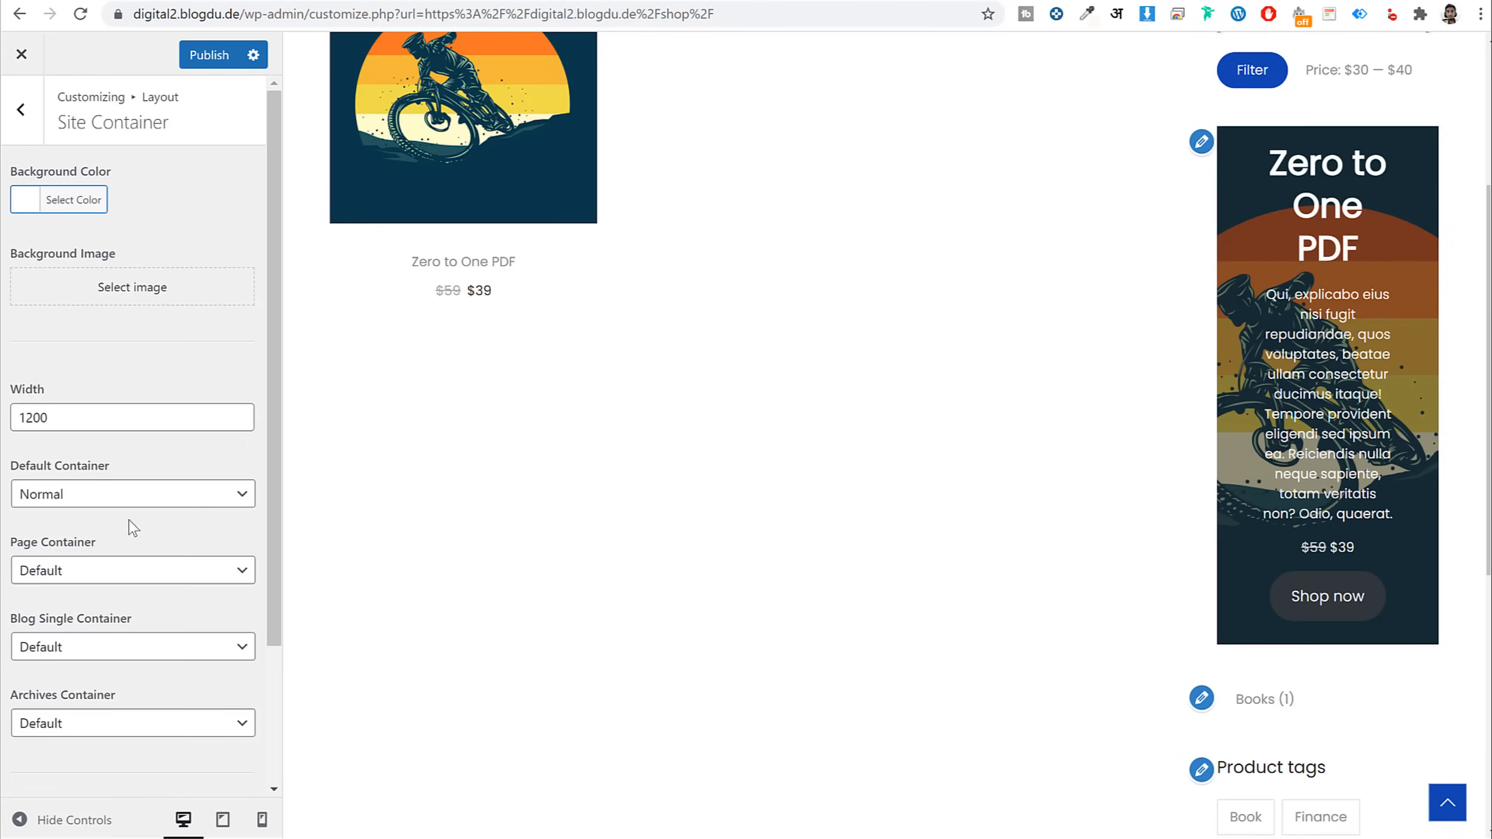
click(89, 496)
click(88, 533)
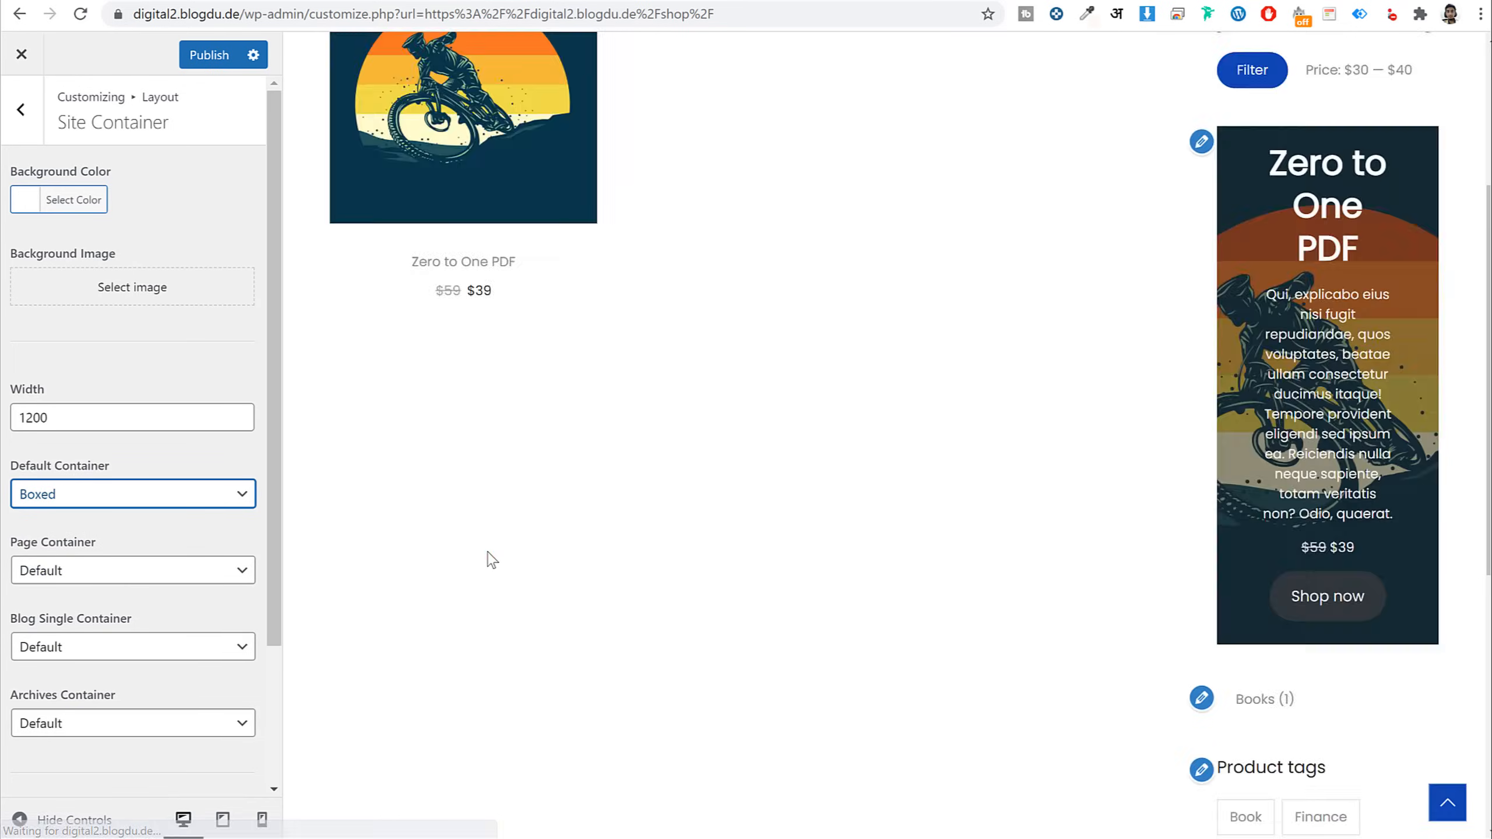
click(117, 495)
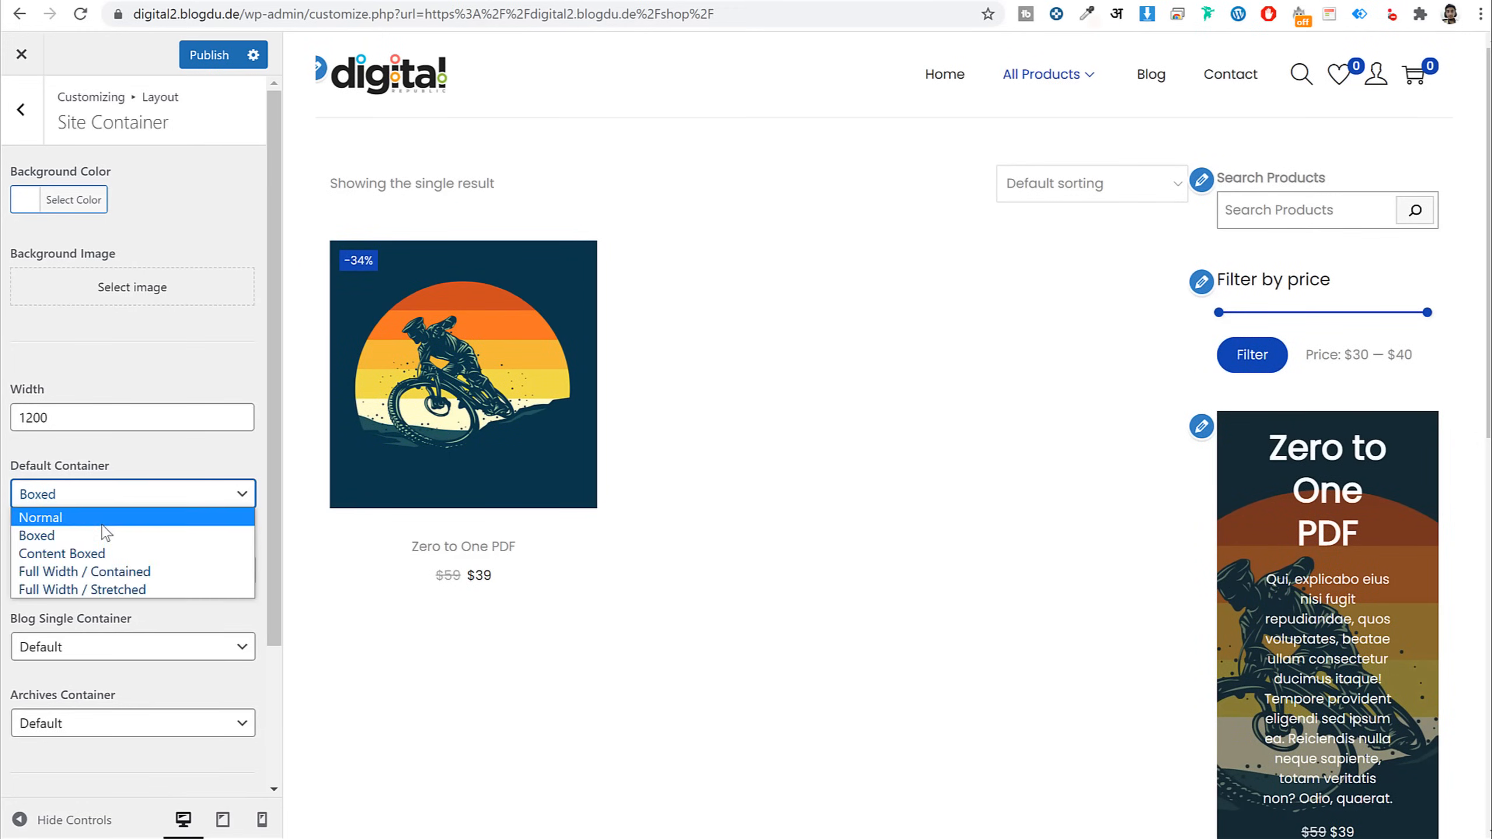
click(85, 510)
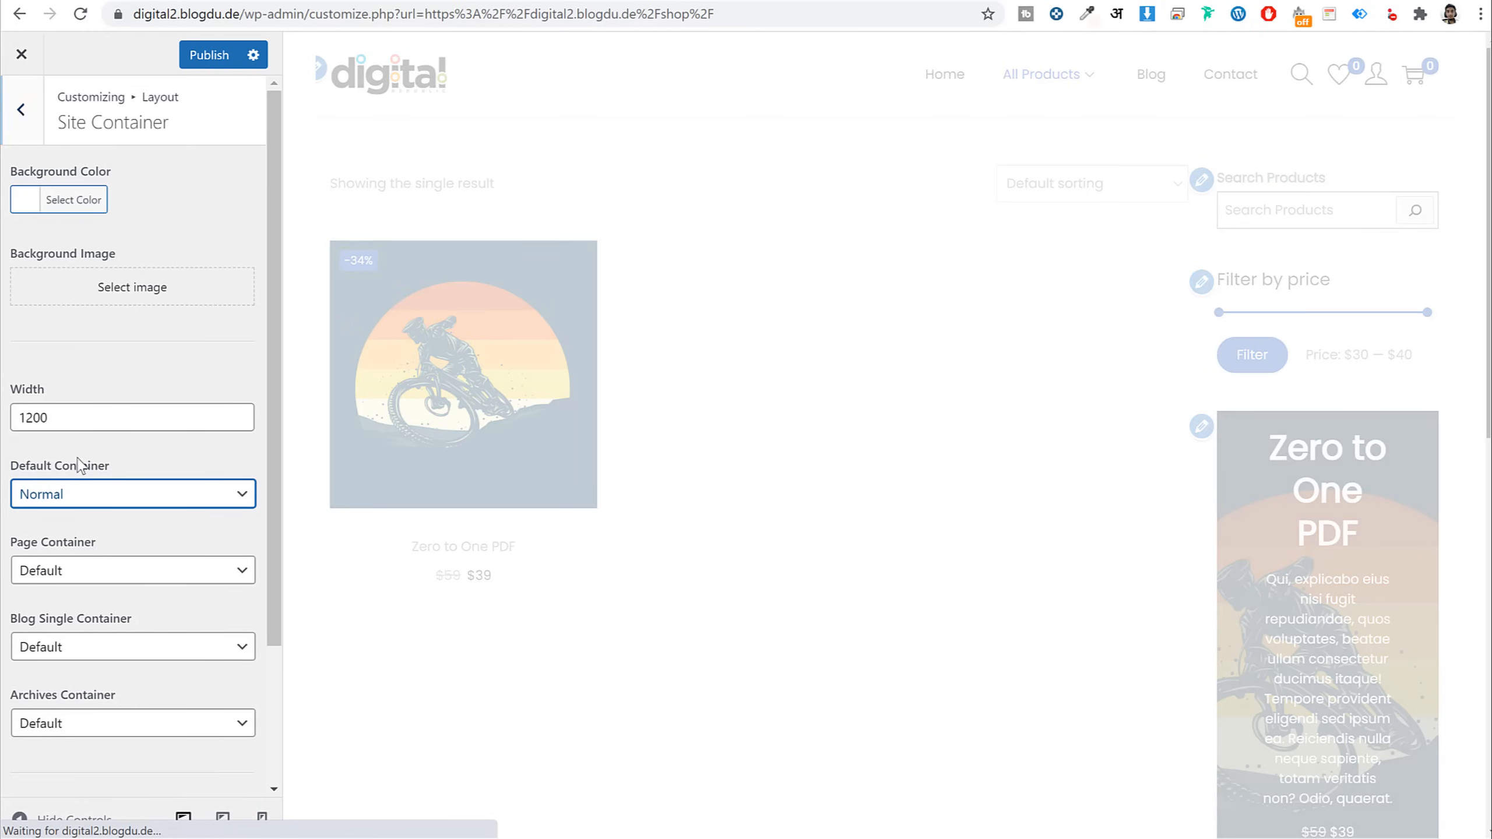
click(82, 495)
Glance at Topbar, then open Normal Header to see the 992 px breakpoint and element toggles
click(21, 109)
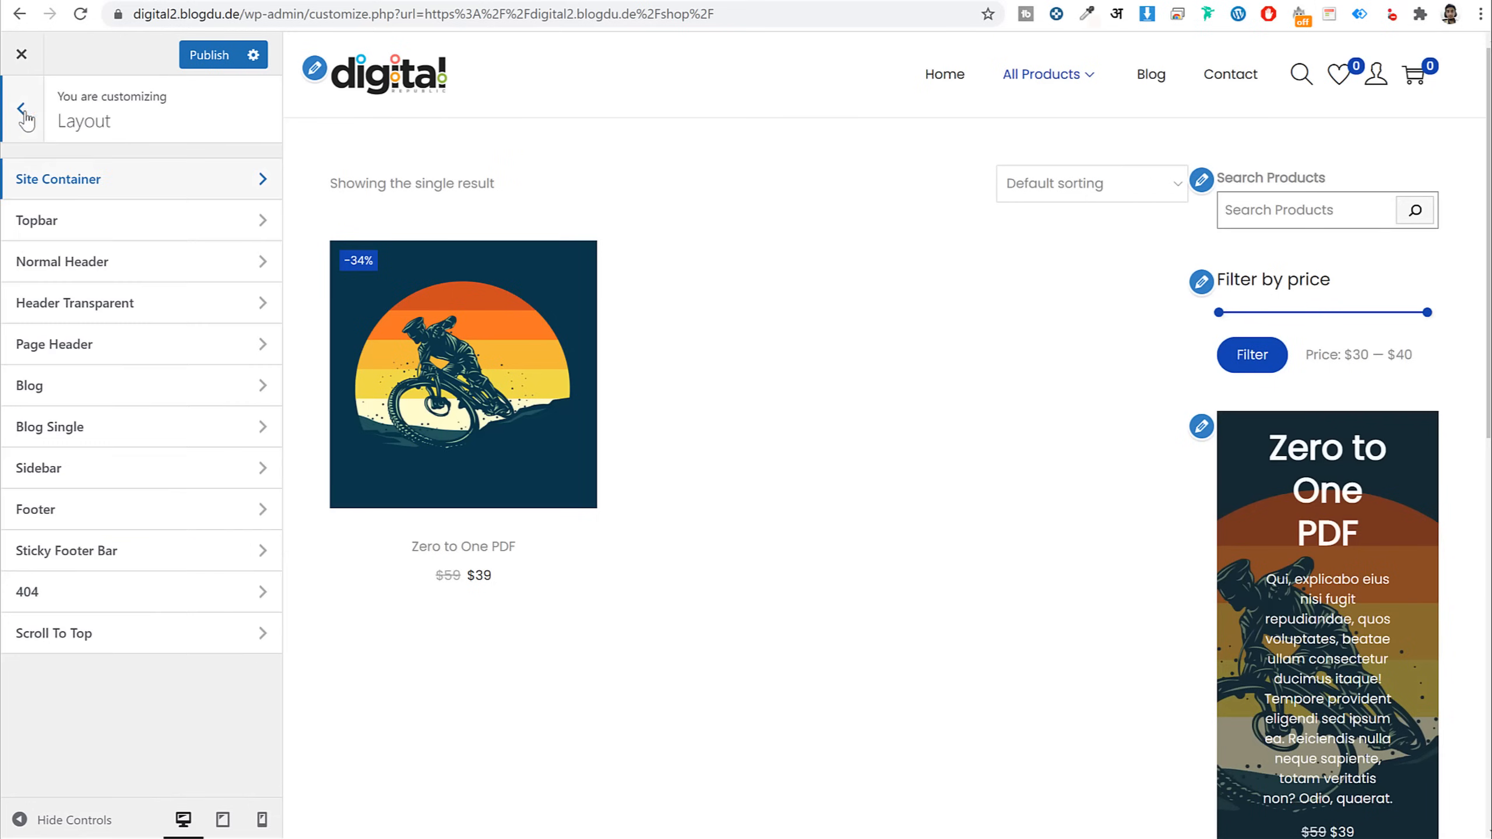
click(116, 231)
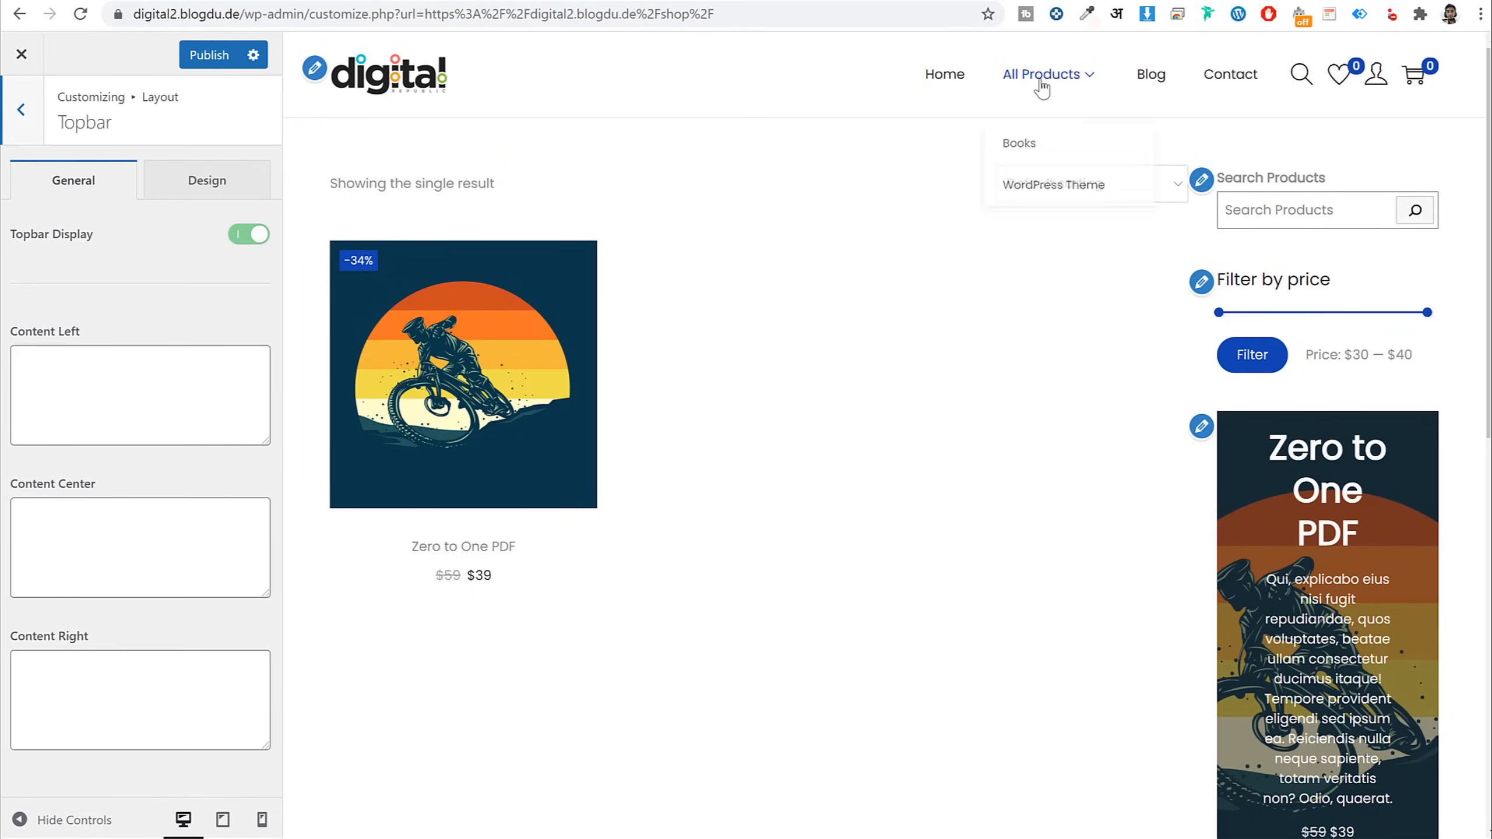
click(42, 109)
click(154, 260)
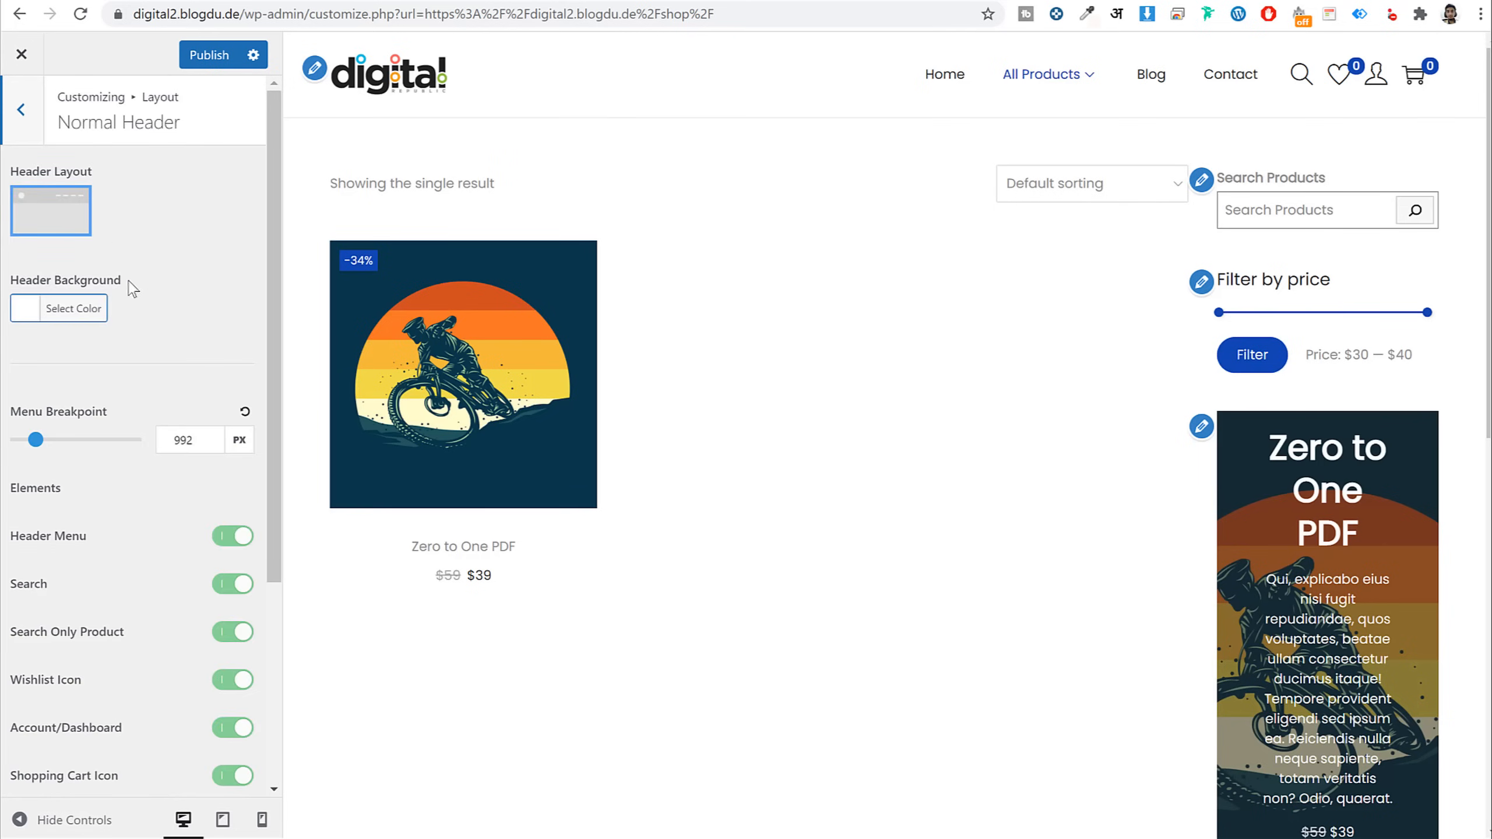
scroll(157, 406, down, 5)
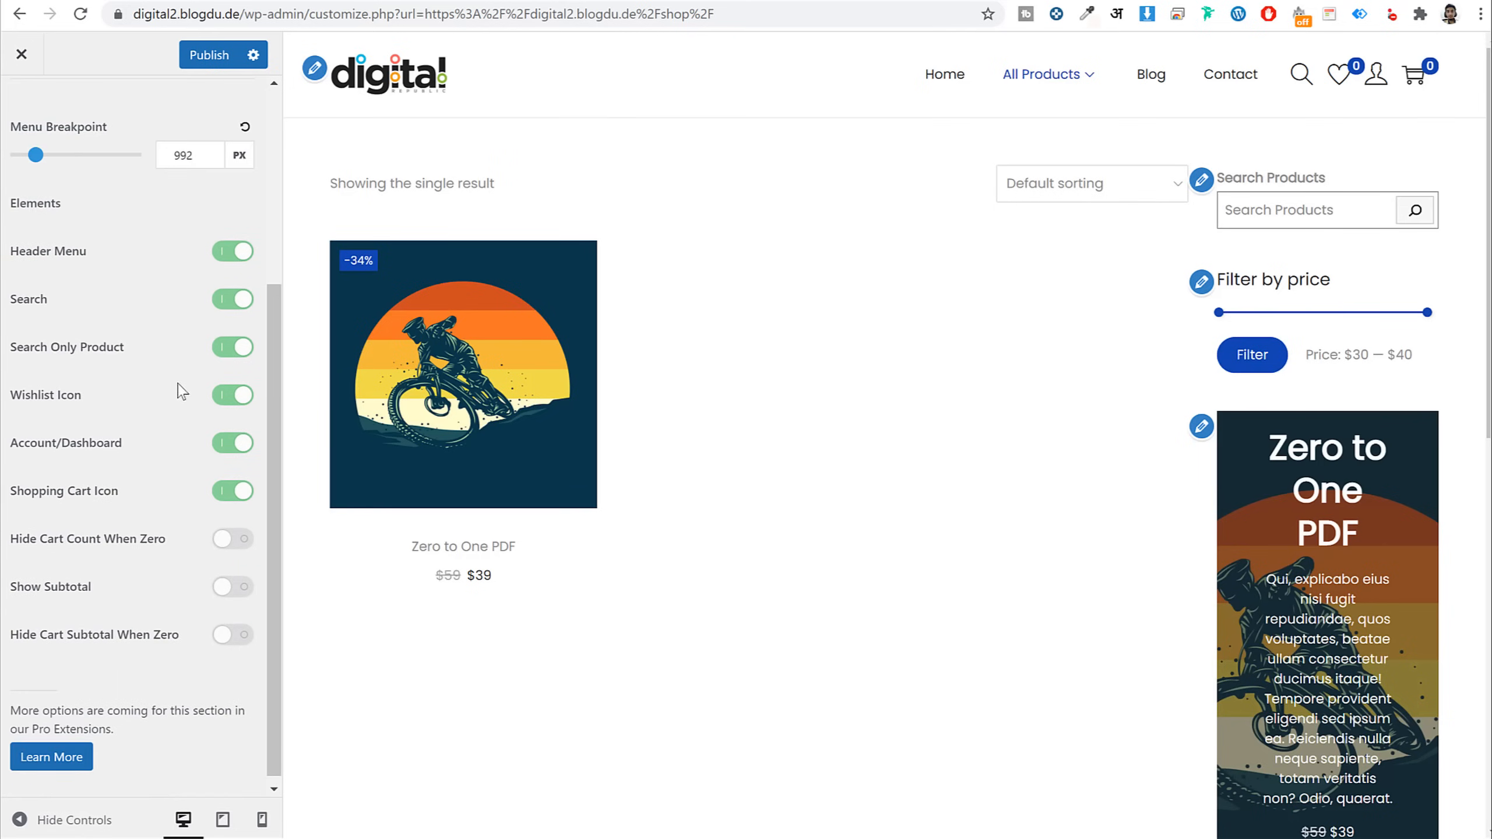
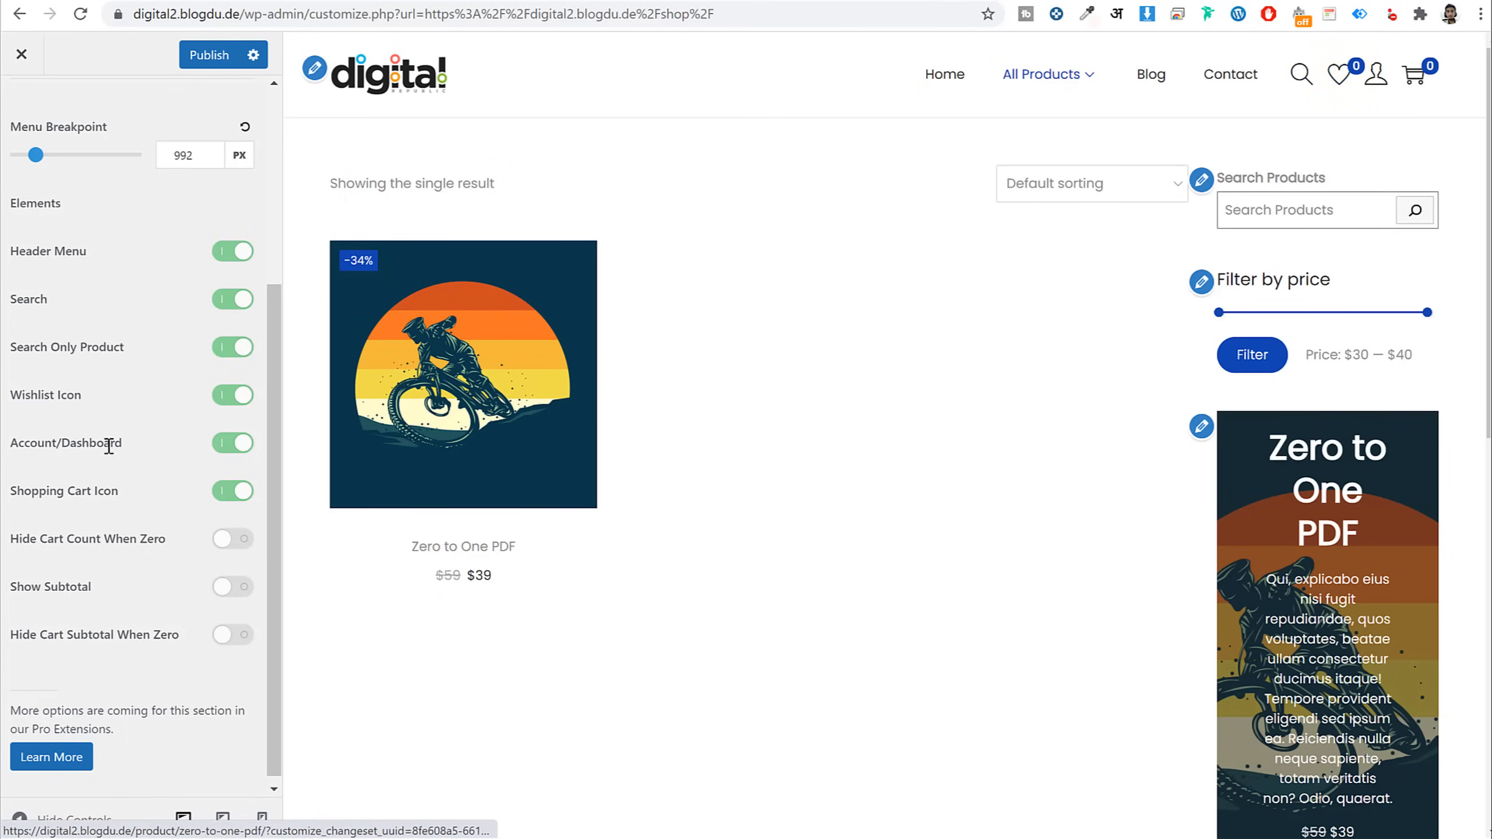
Toggle the header wishlist icon off and on, and try a blue header background before resetting it to white
click(232, 397)
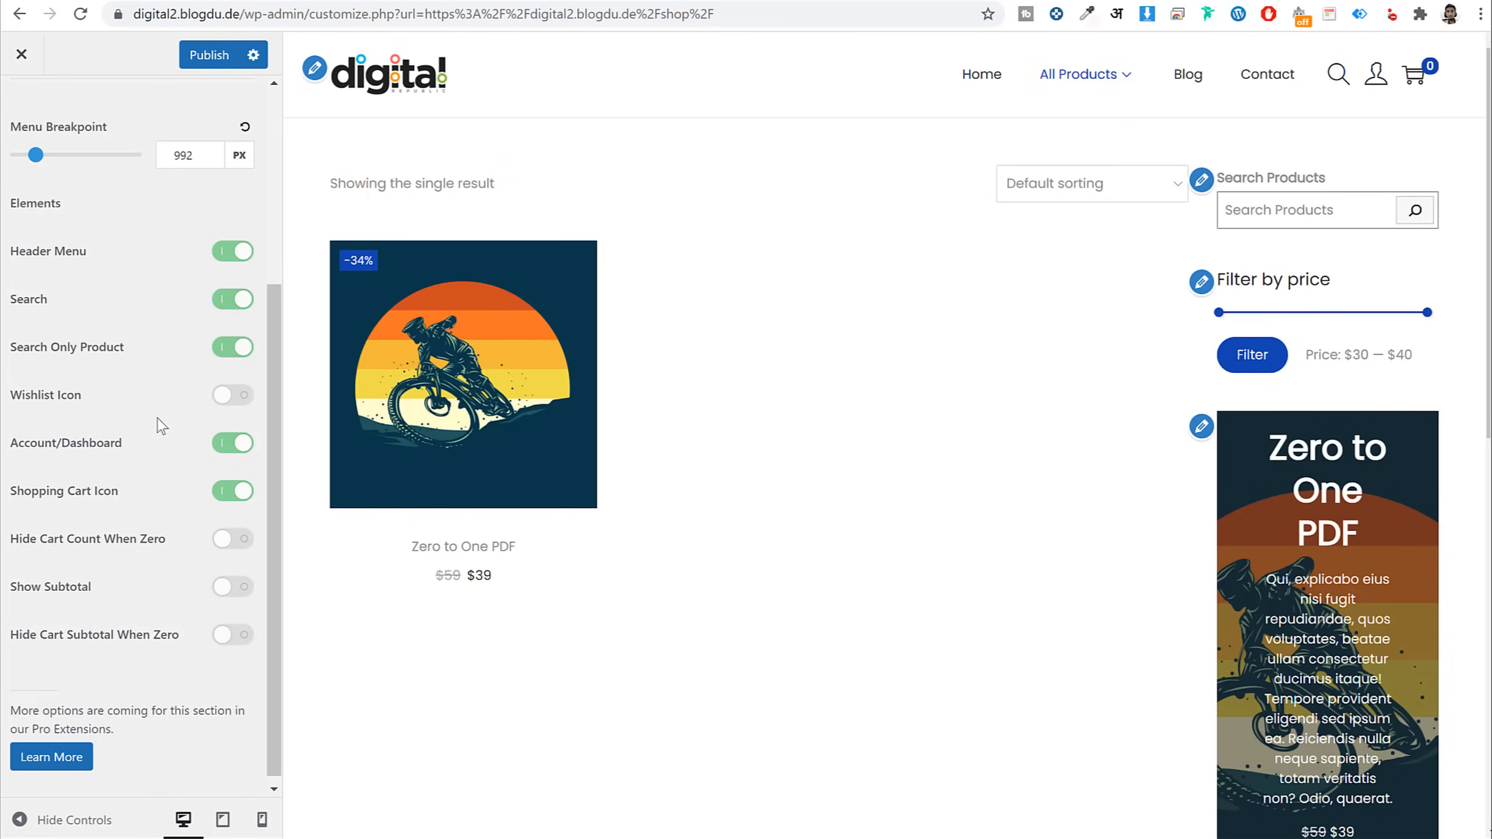
click(232, 400)
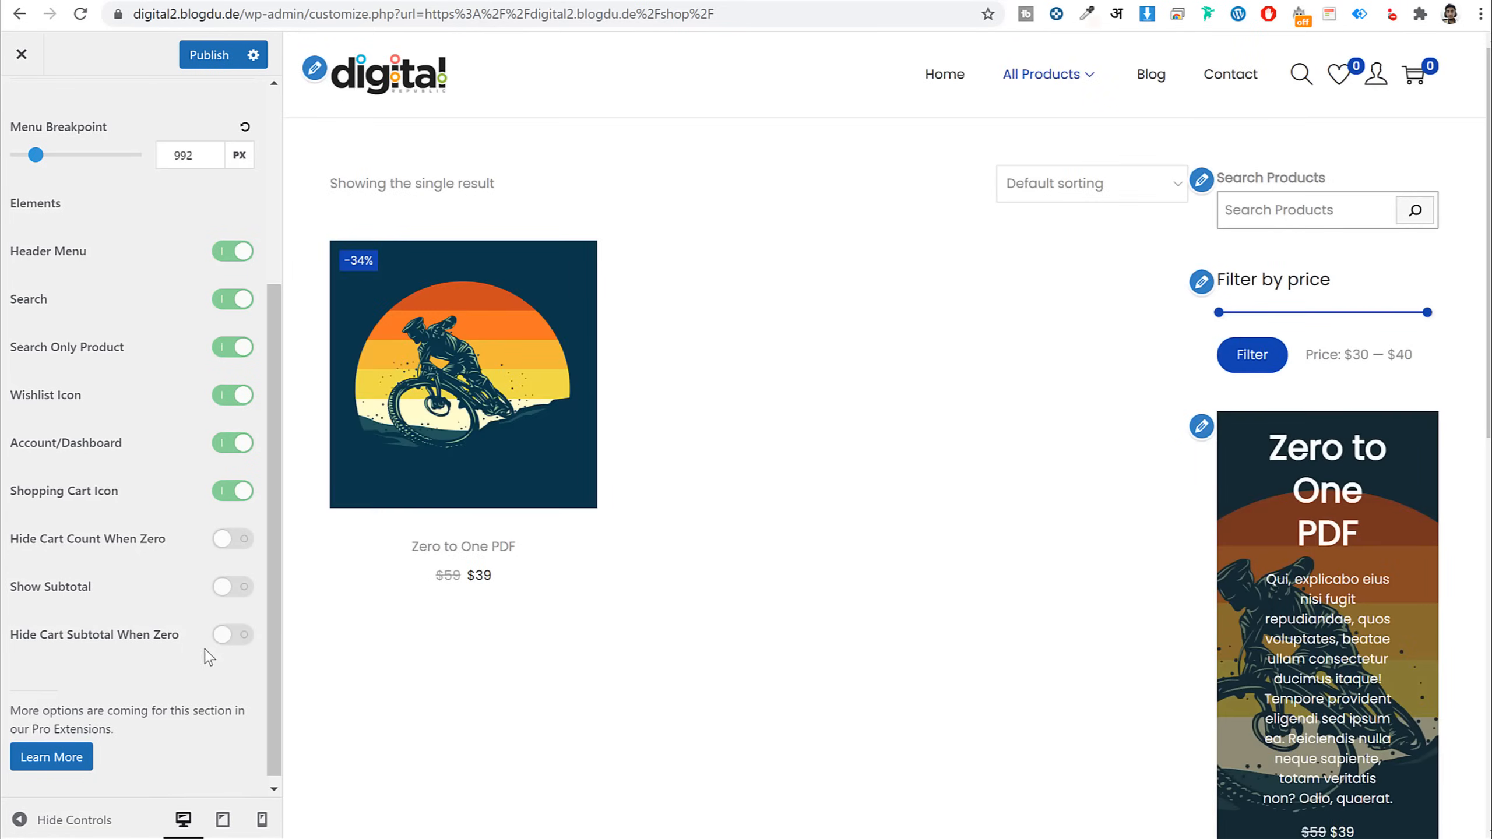
scroll(198, 535, up, 5)
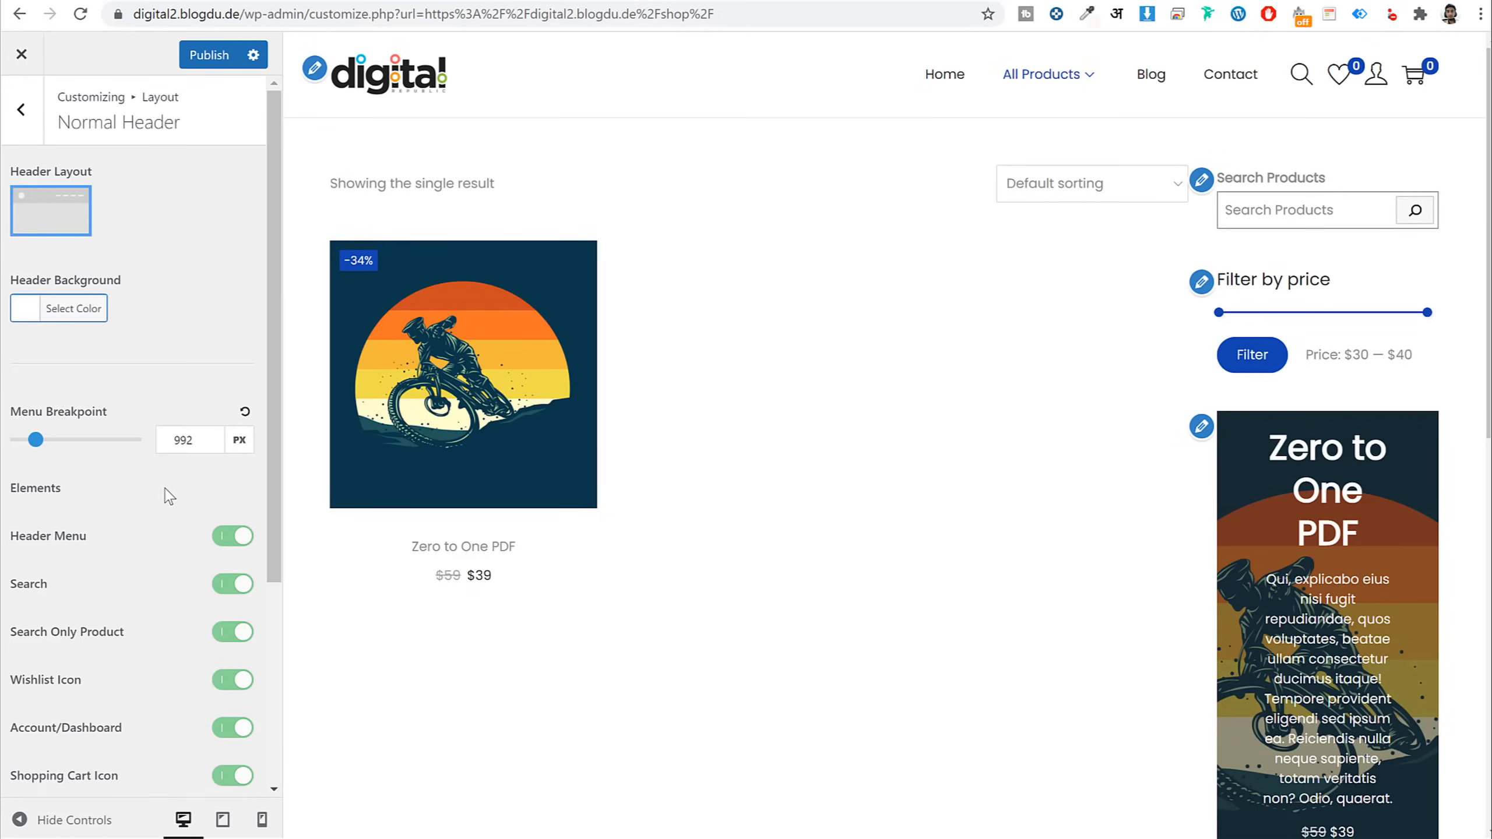
click(88, 311)
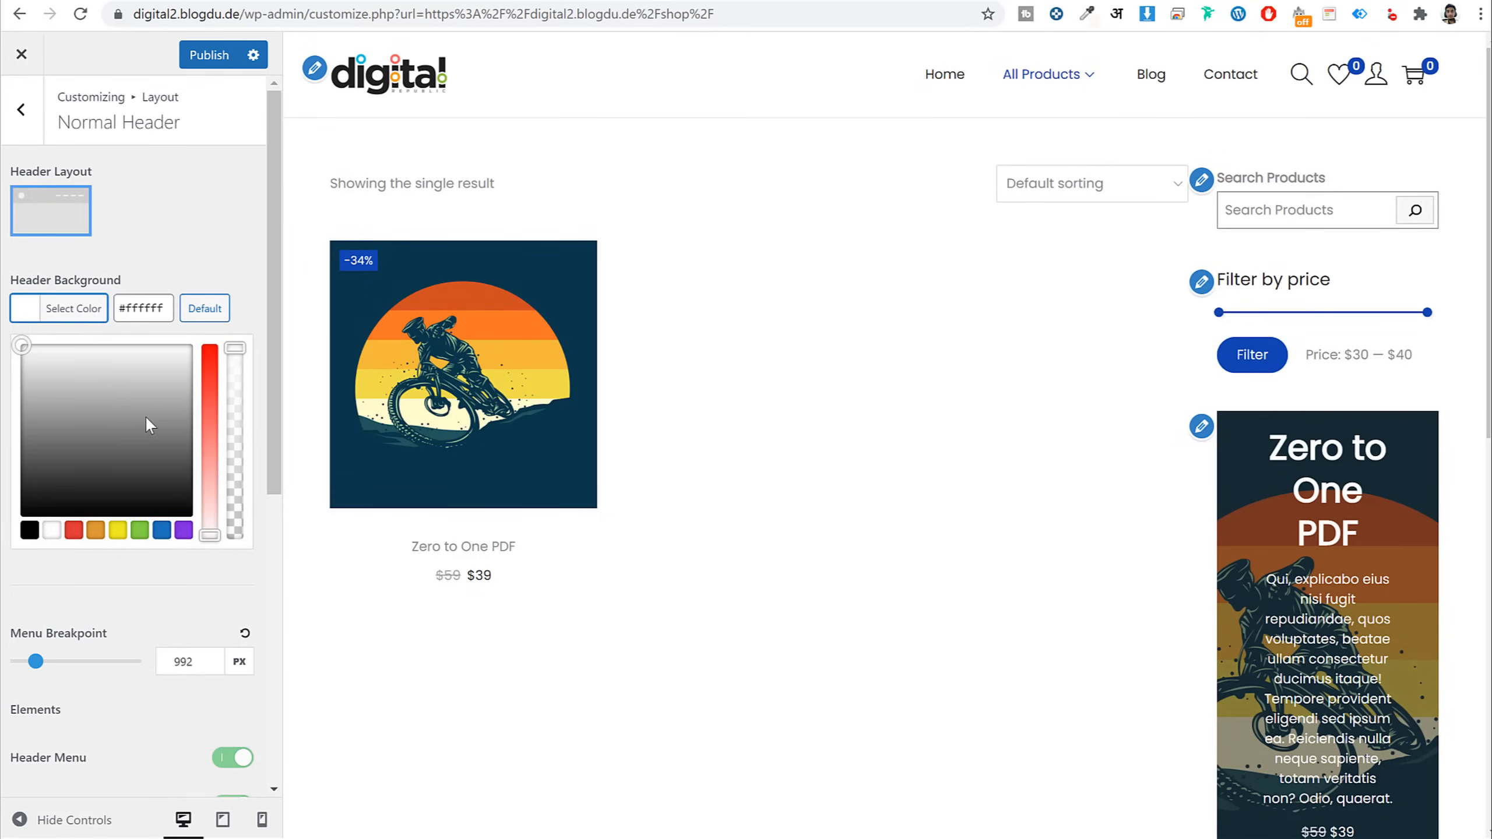
click(161, 530)
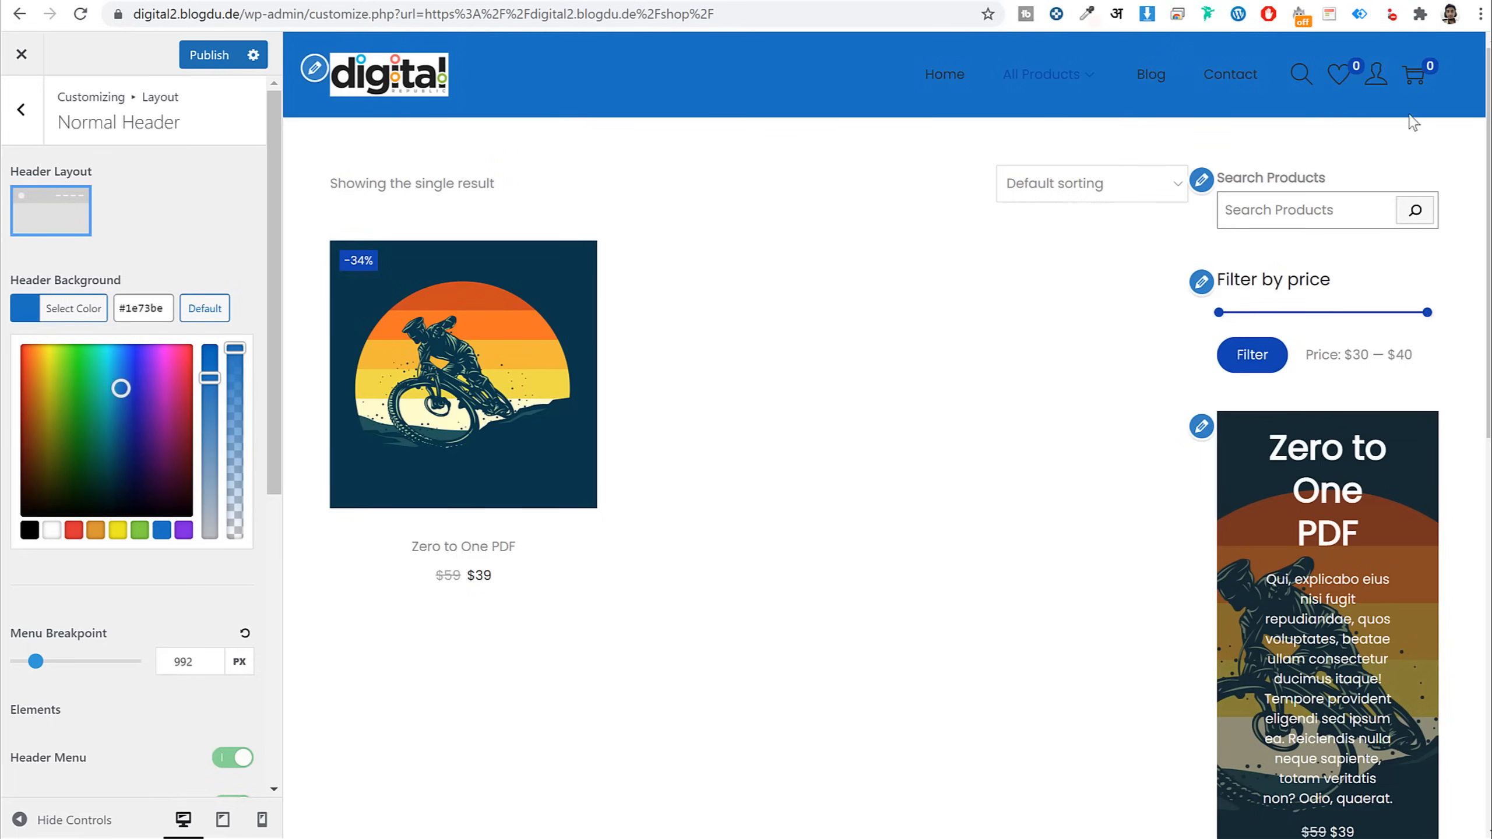
click(205, 308)
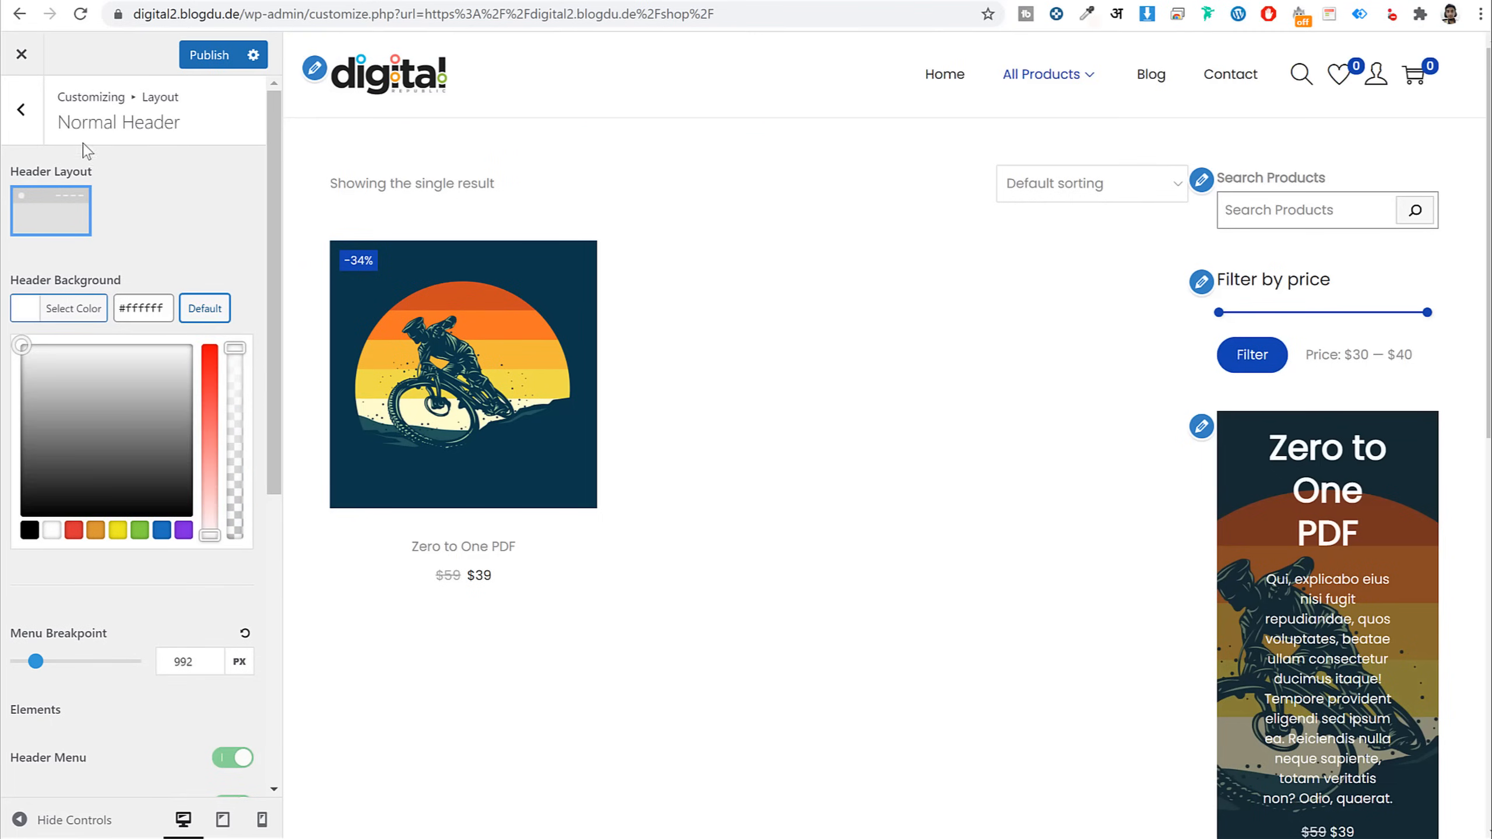
Look through the Header Transparent and Page Header settings, then move on to the Blog layout section
click(17, 121)
click(133, 320)
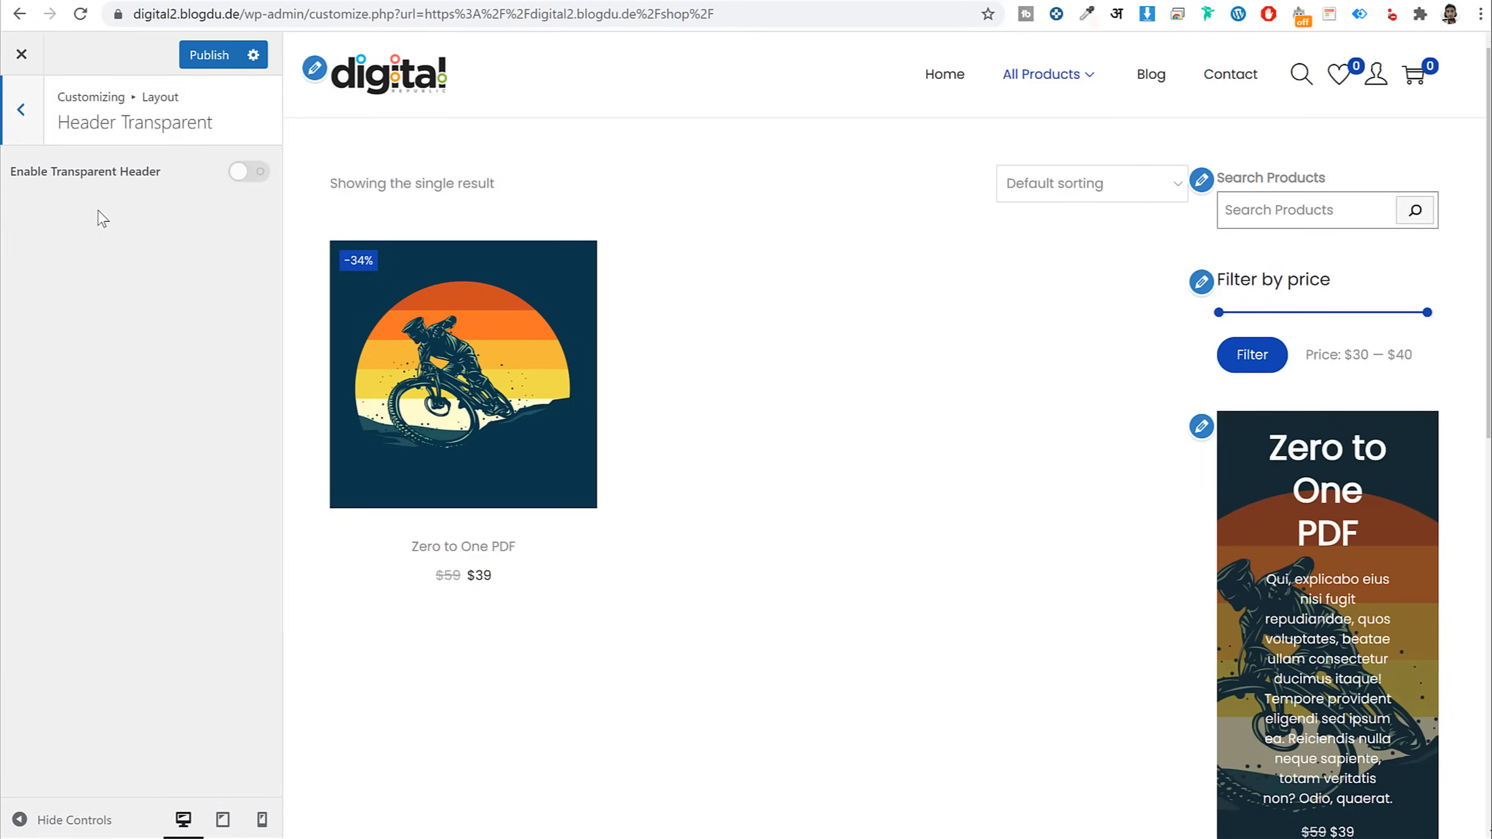
click(32, 121)
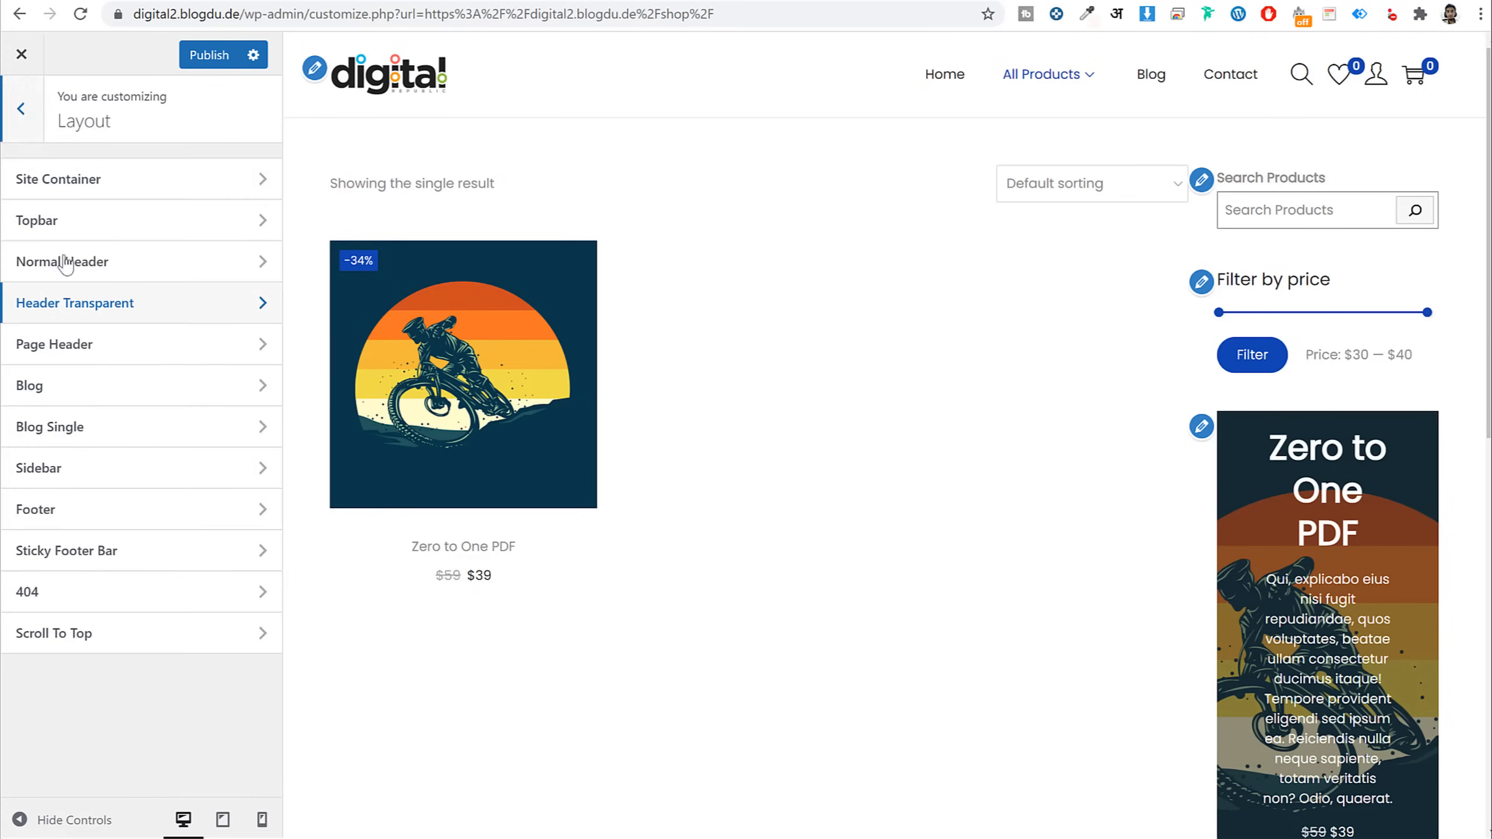
click(120, 346)
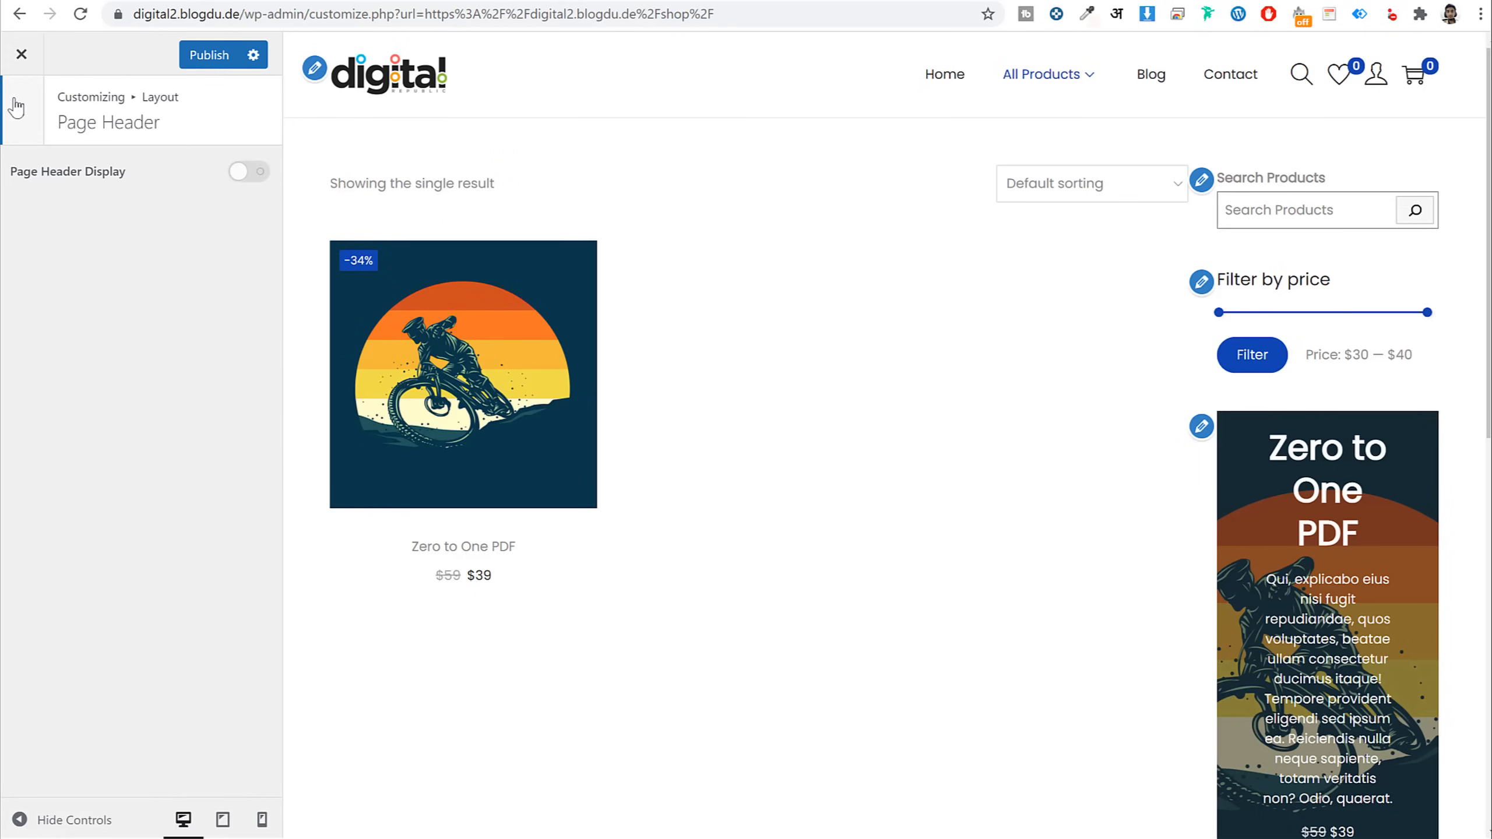
click(16, 107)
click(90, 389)
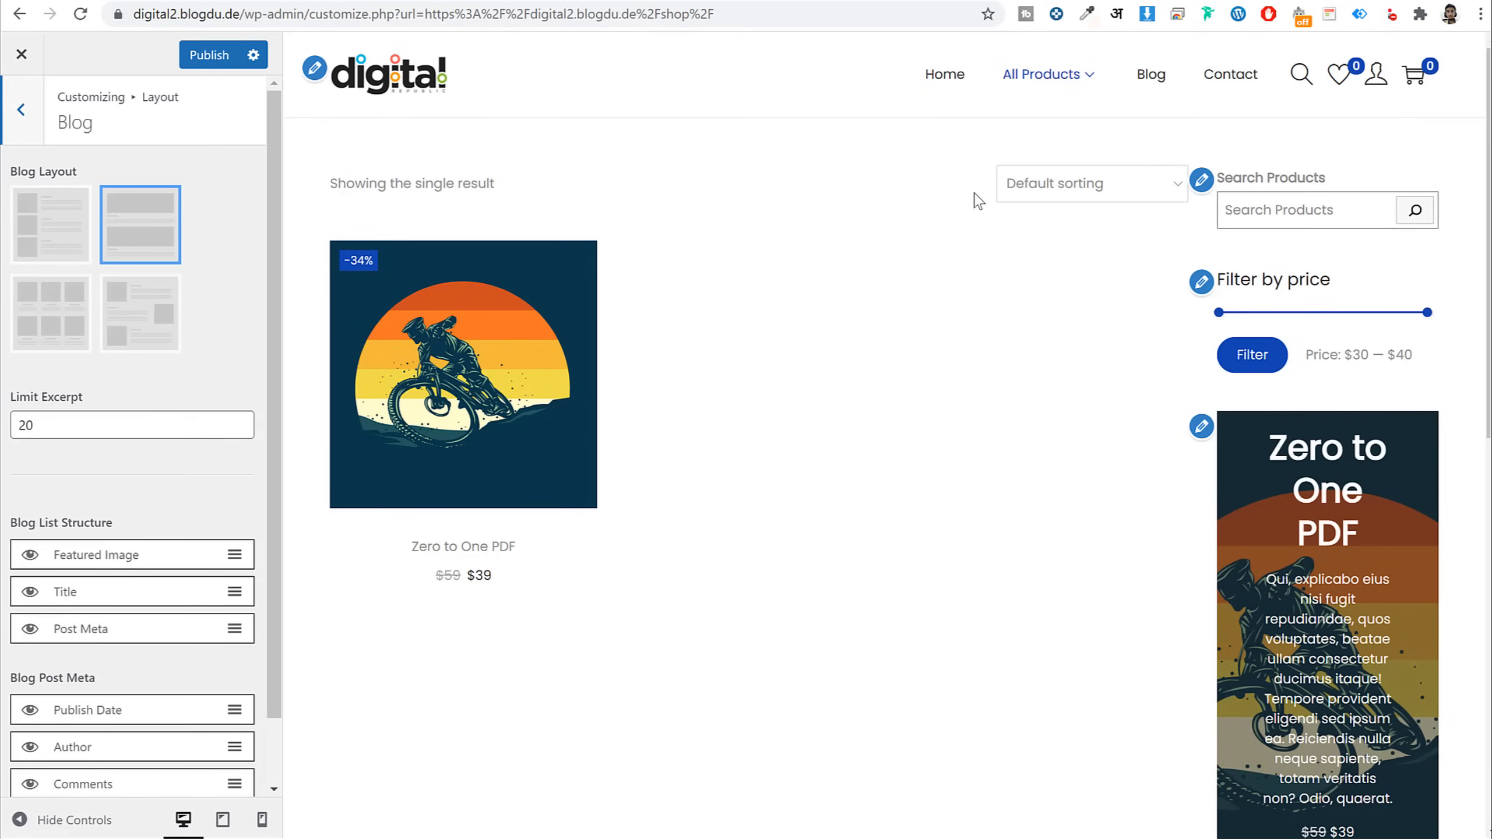
Preview the blog page and choose the image-beside-text blog layout, briefly hiding and restoring titles and post meta
click(1150, 74)
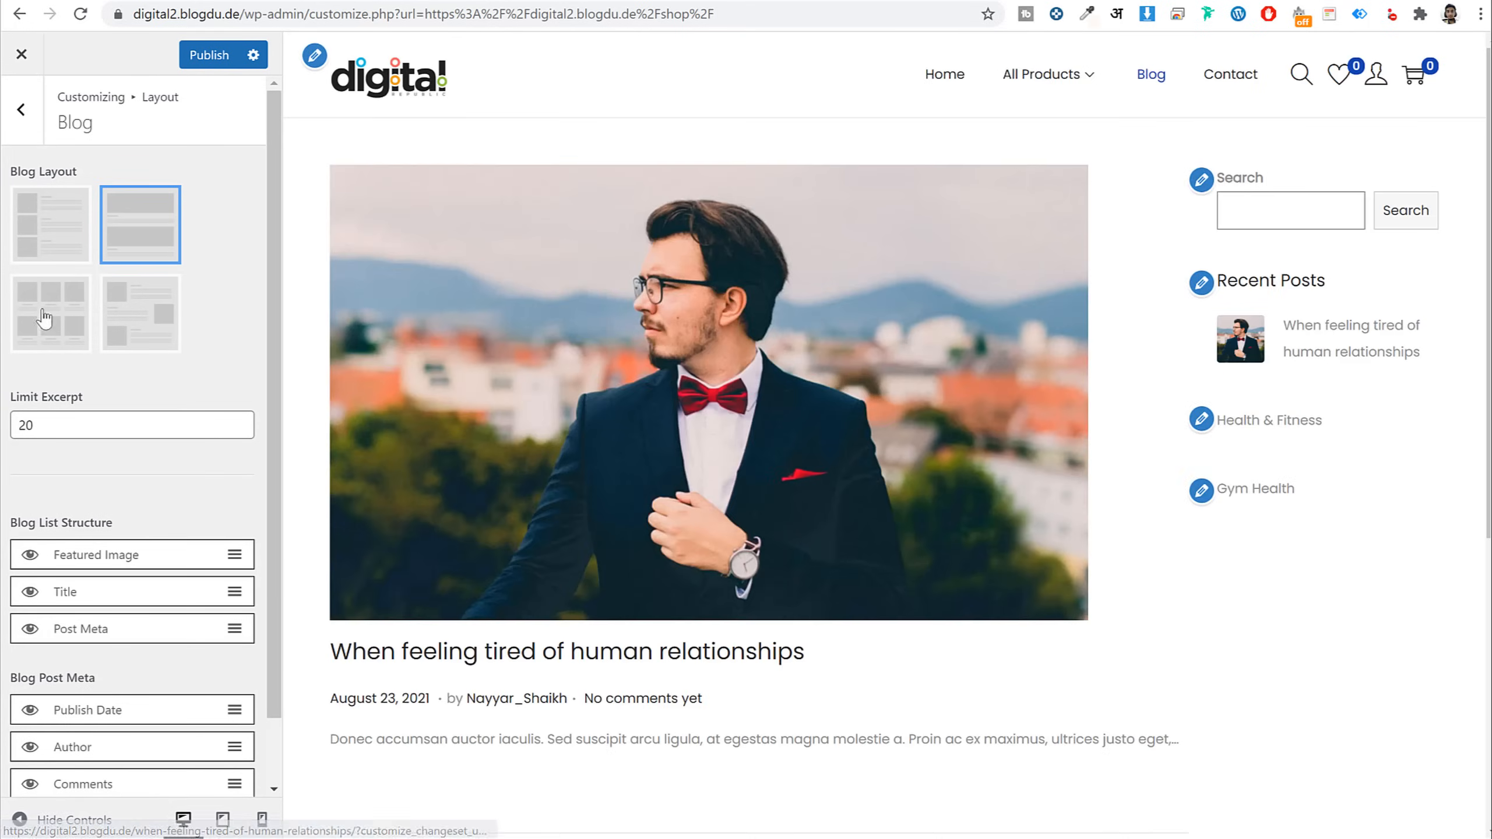
click(42, 226)
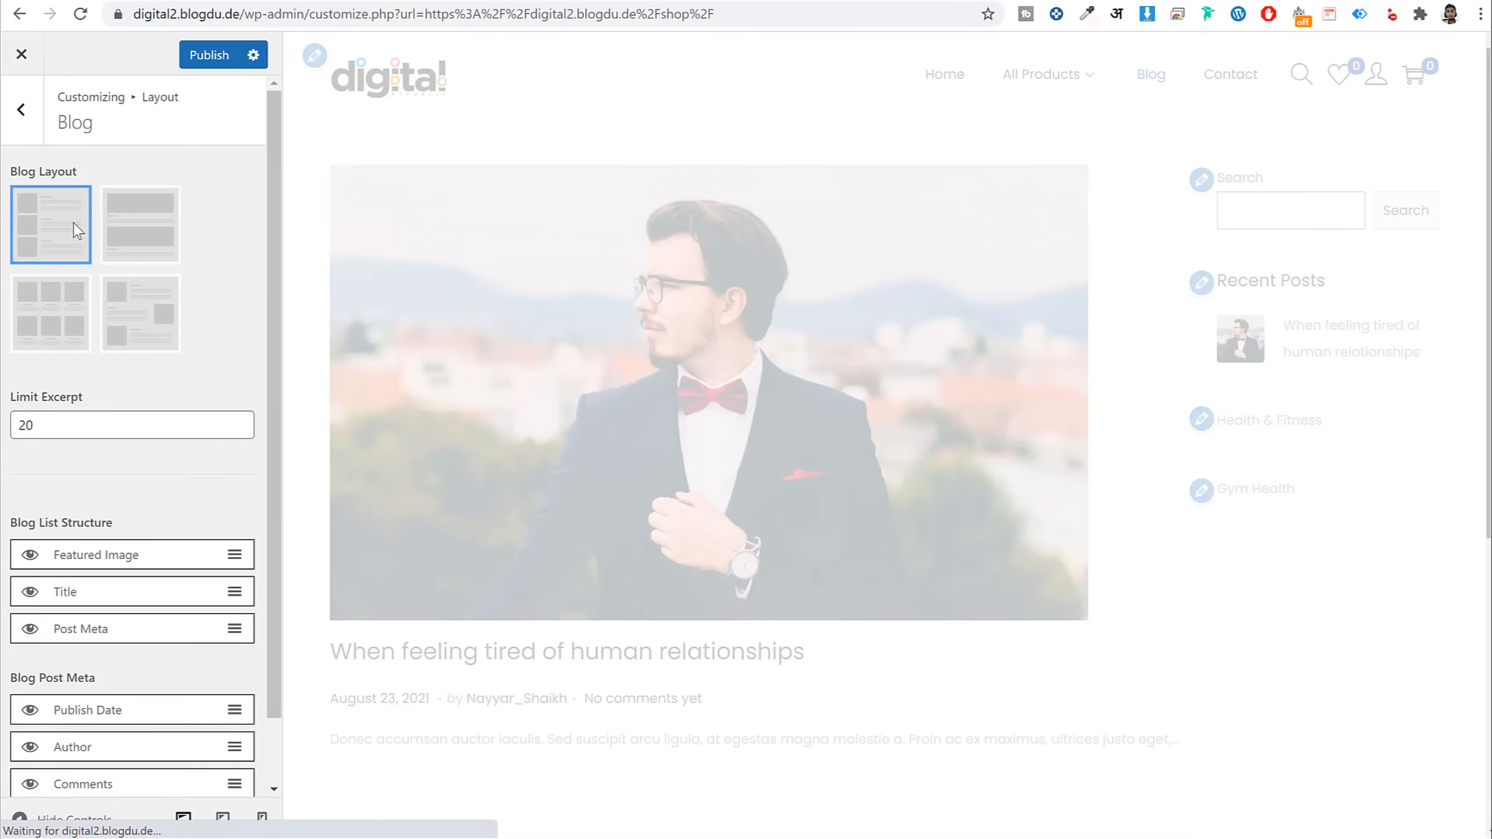
scroll(130, 425, down, 1)
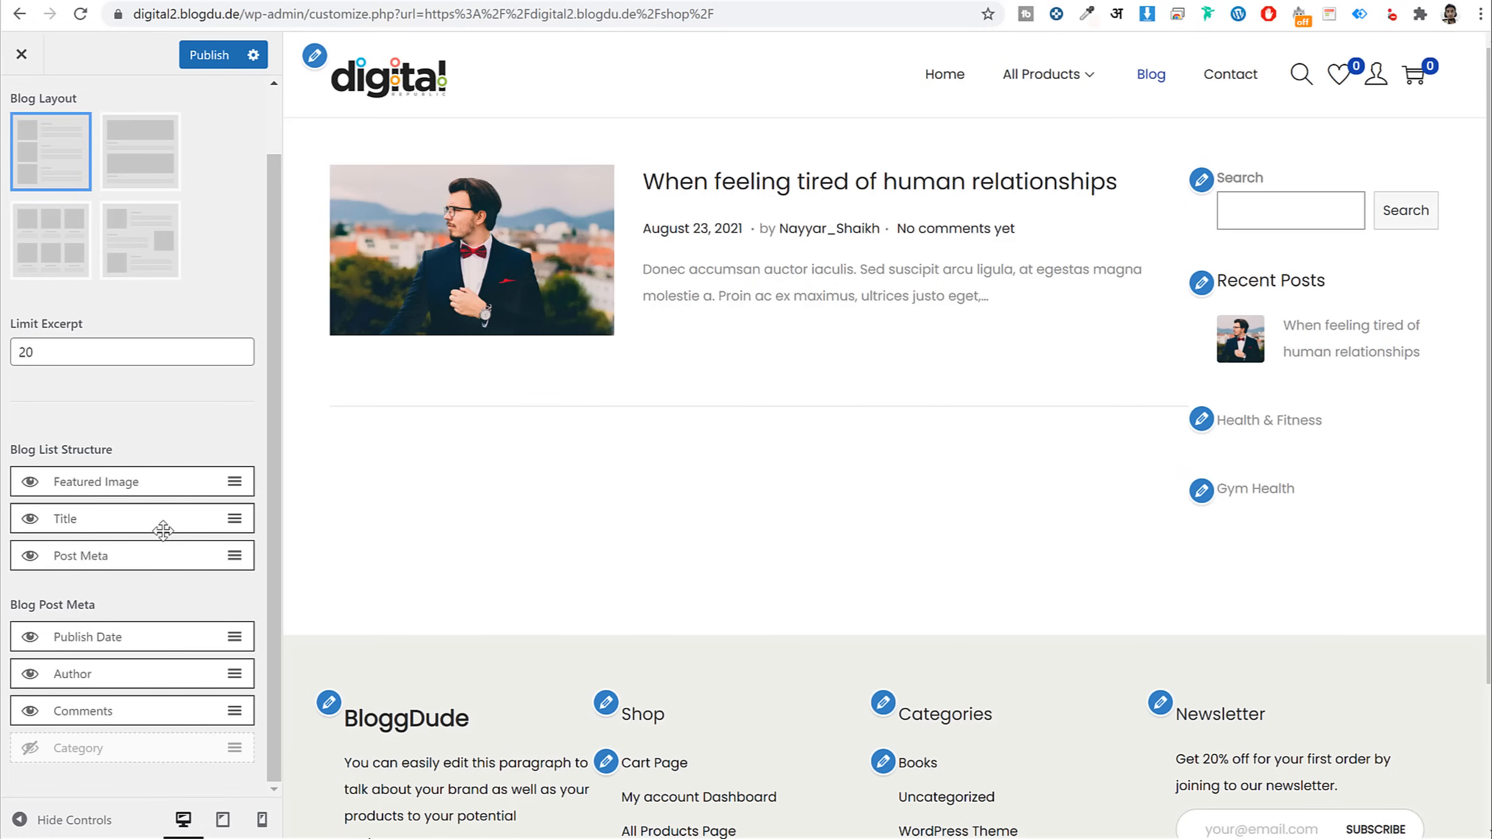
click(29, 519)
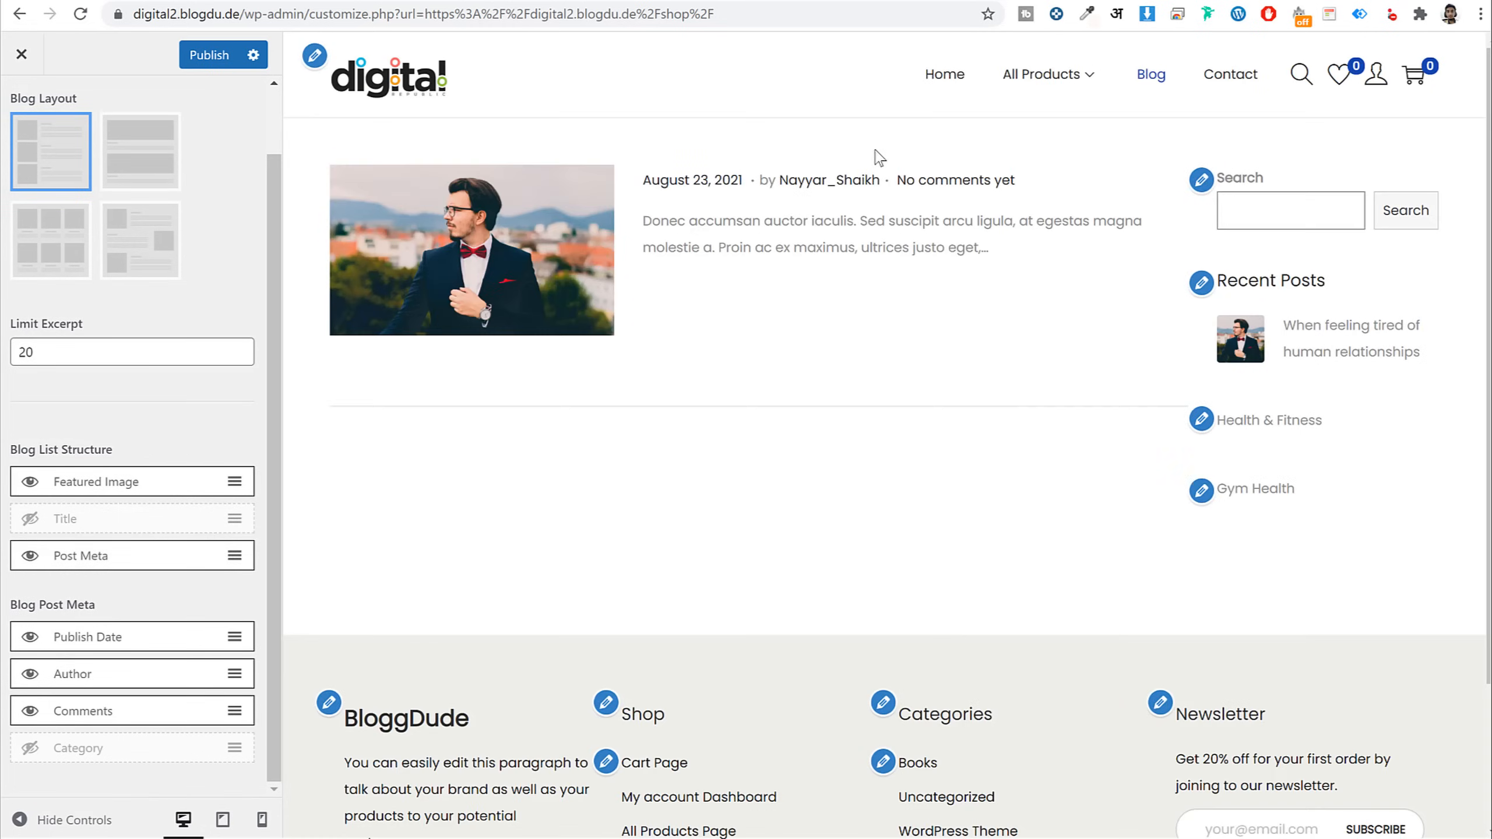
click(29, 555)
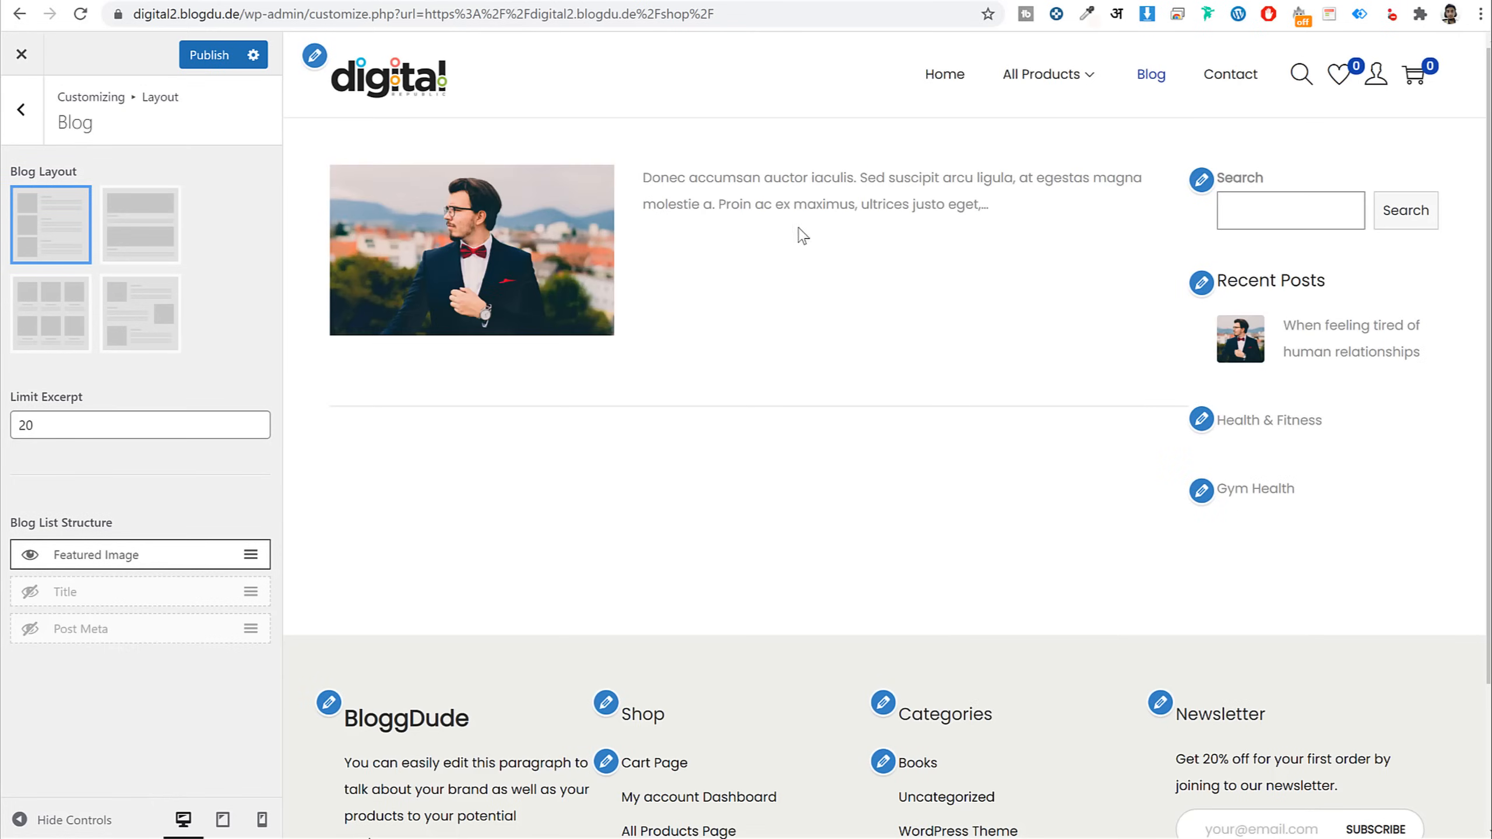
click(29, 629)
click(29, 591)
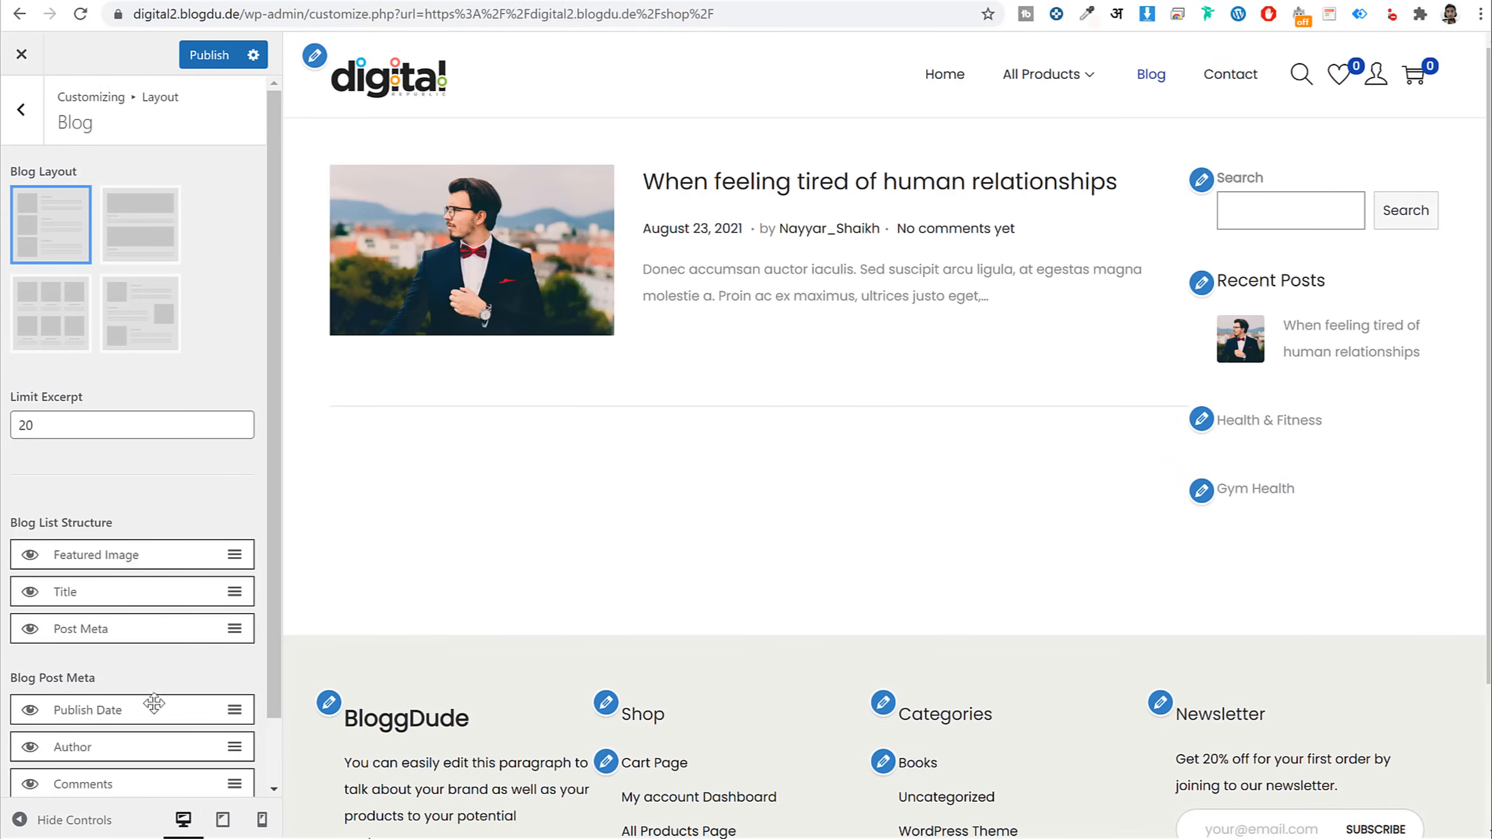
Show category instead of comments in the blog post meta and publish the changes
scroll(163, 710, down, 1)
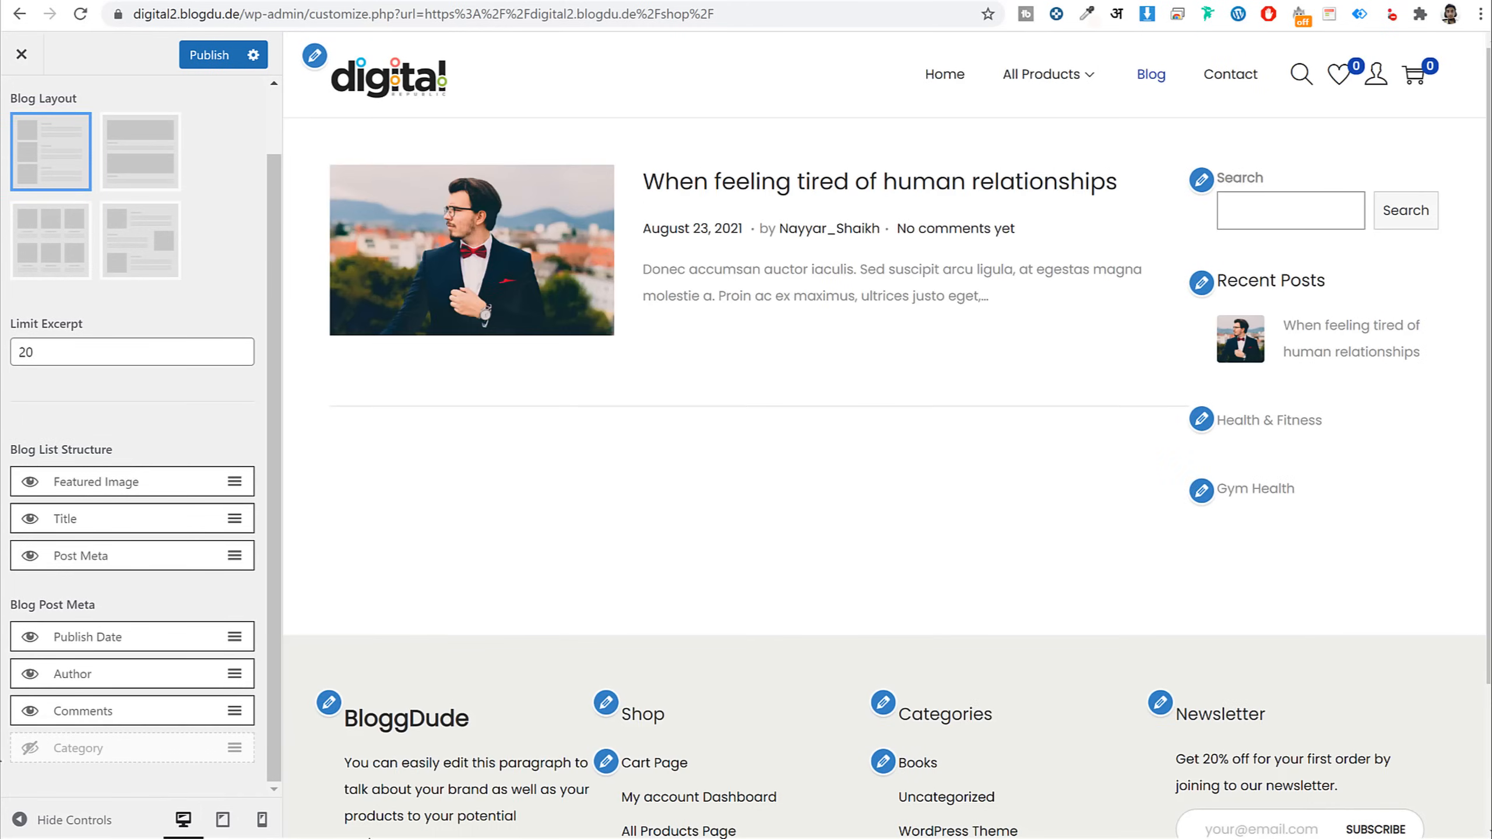
click(29, 713)
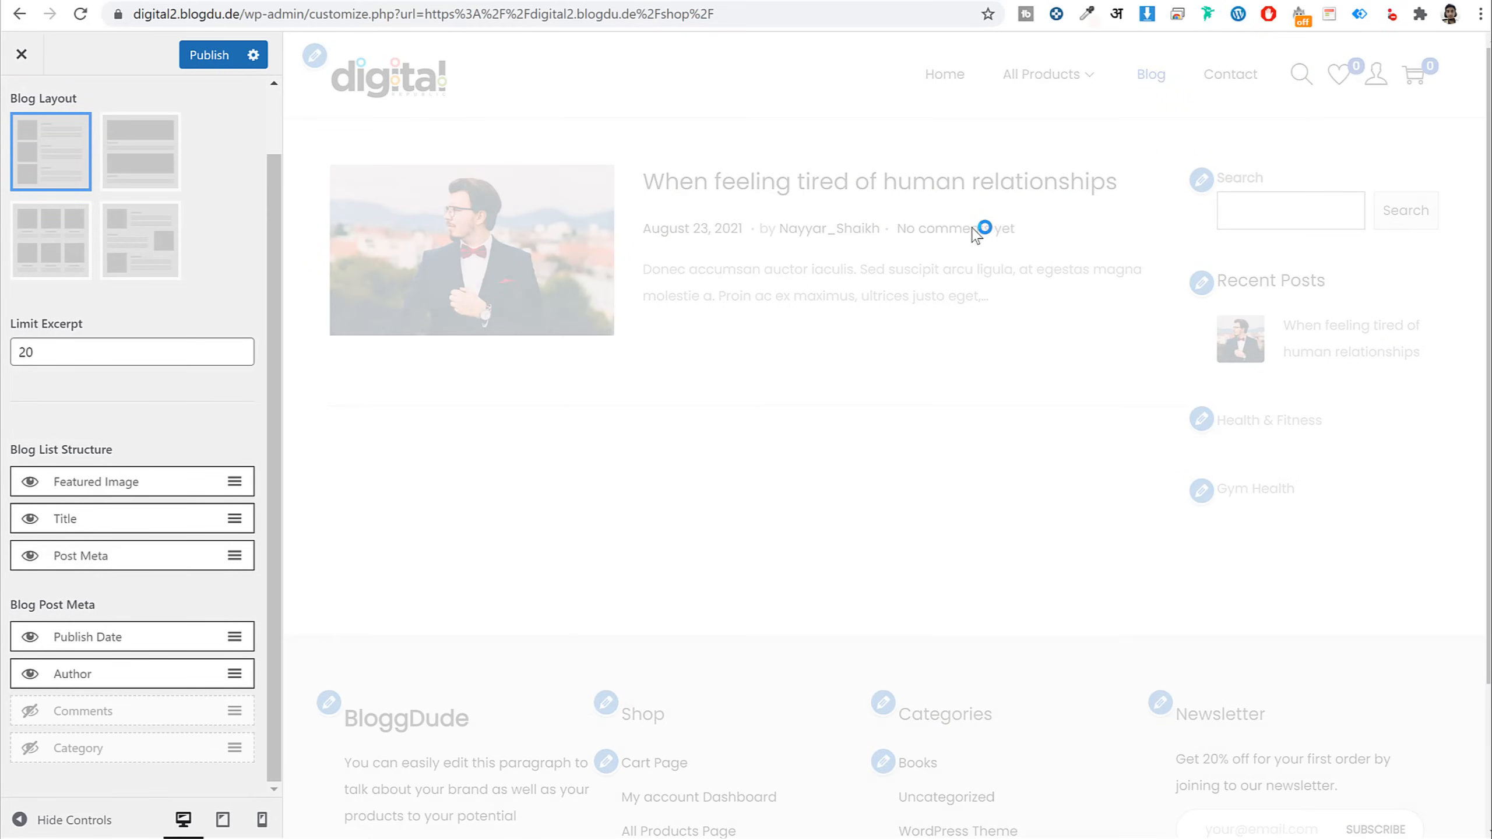
click(28, 753)
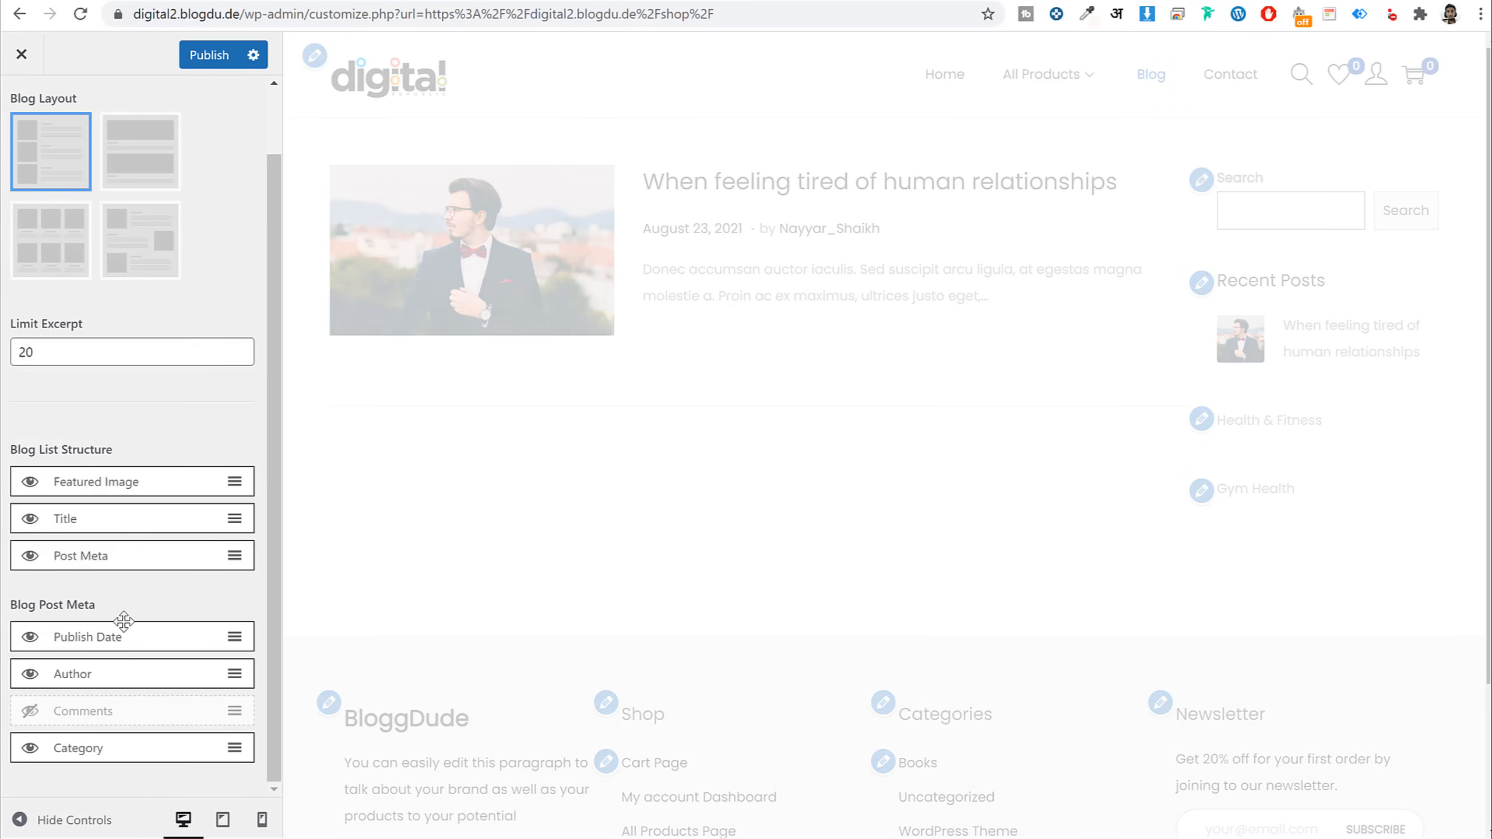
scroll(124, 588, up, 1)
click(200, 62)
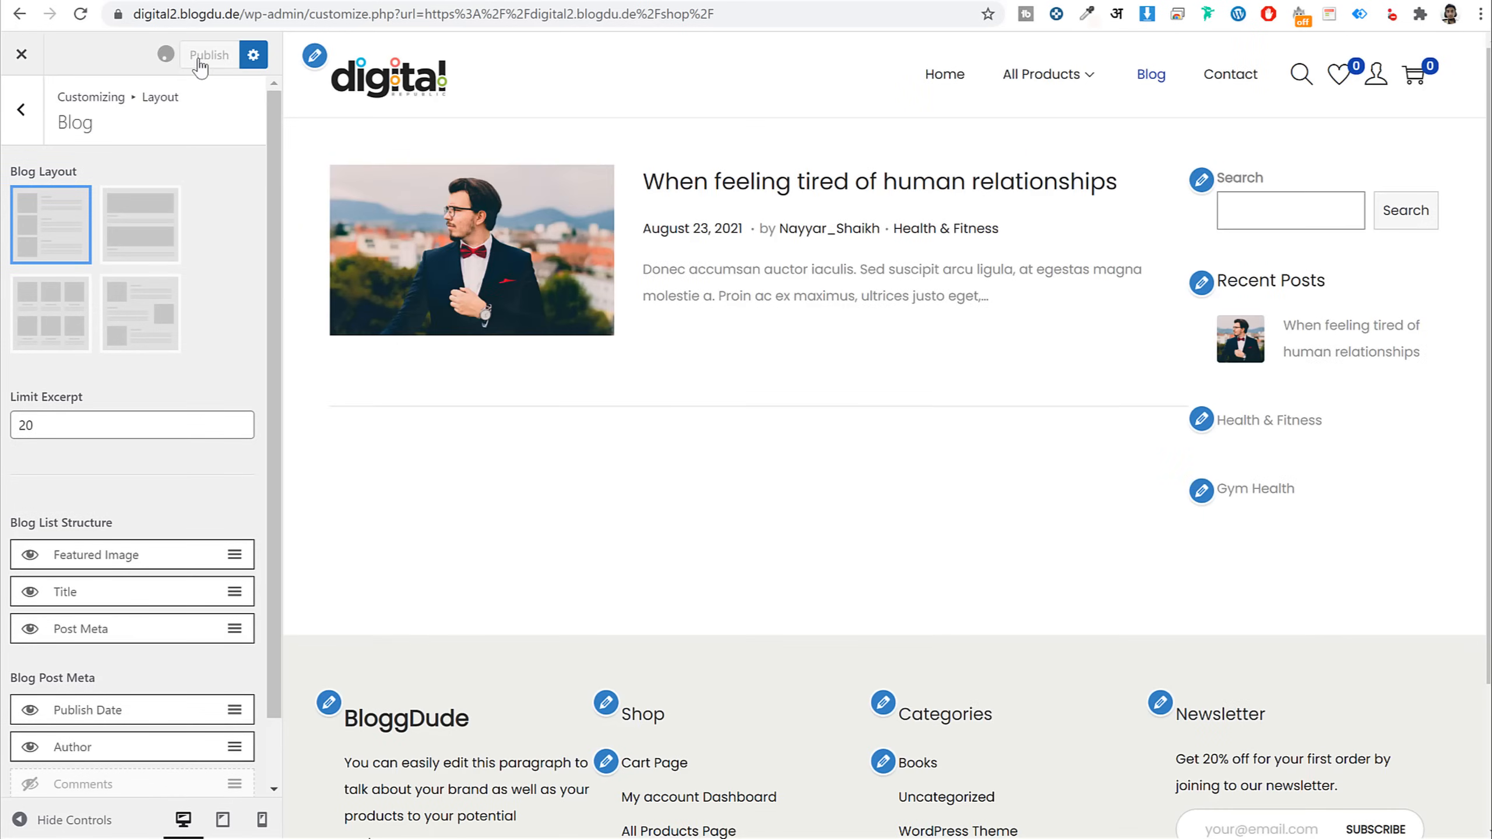
click(21, 110)
Preview a blog post and switch on the Author Box for single posts
click(120, 427)
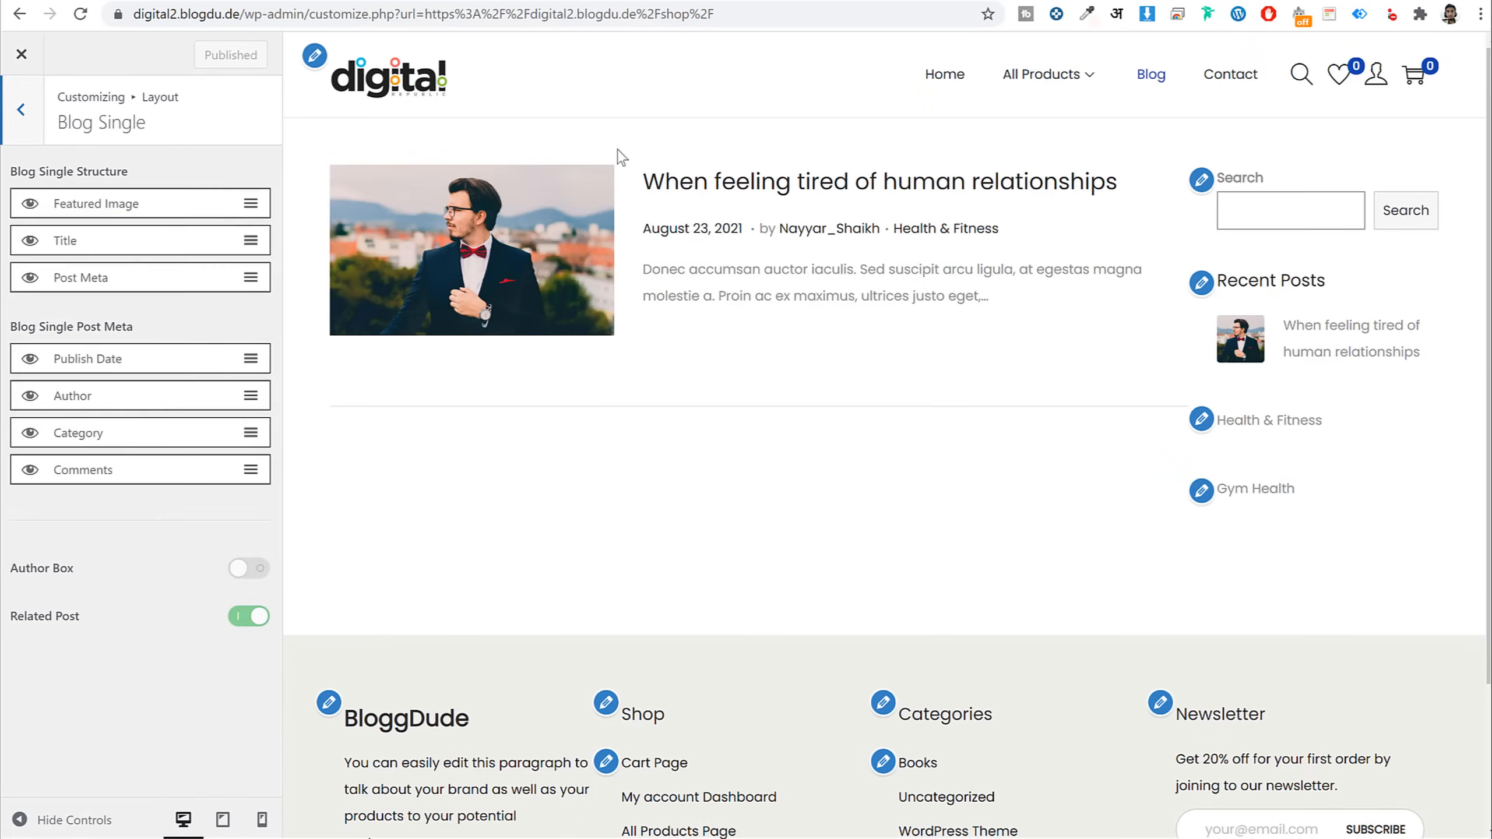
click(561, 204)
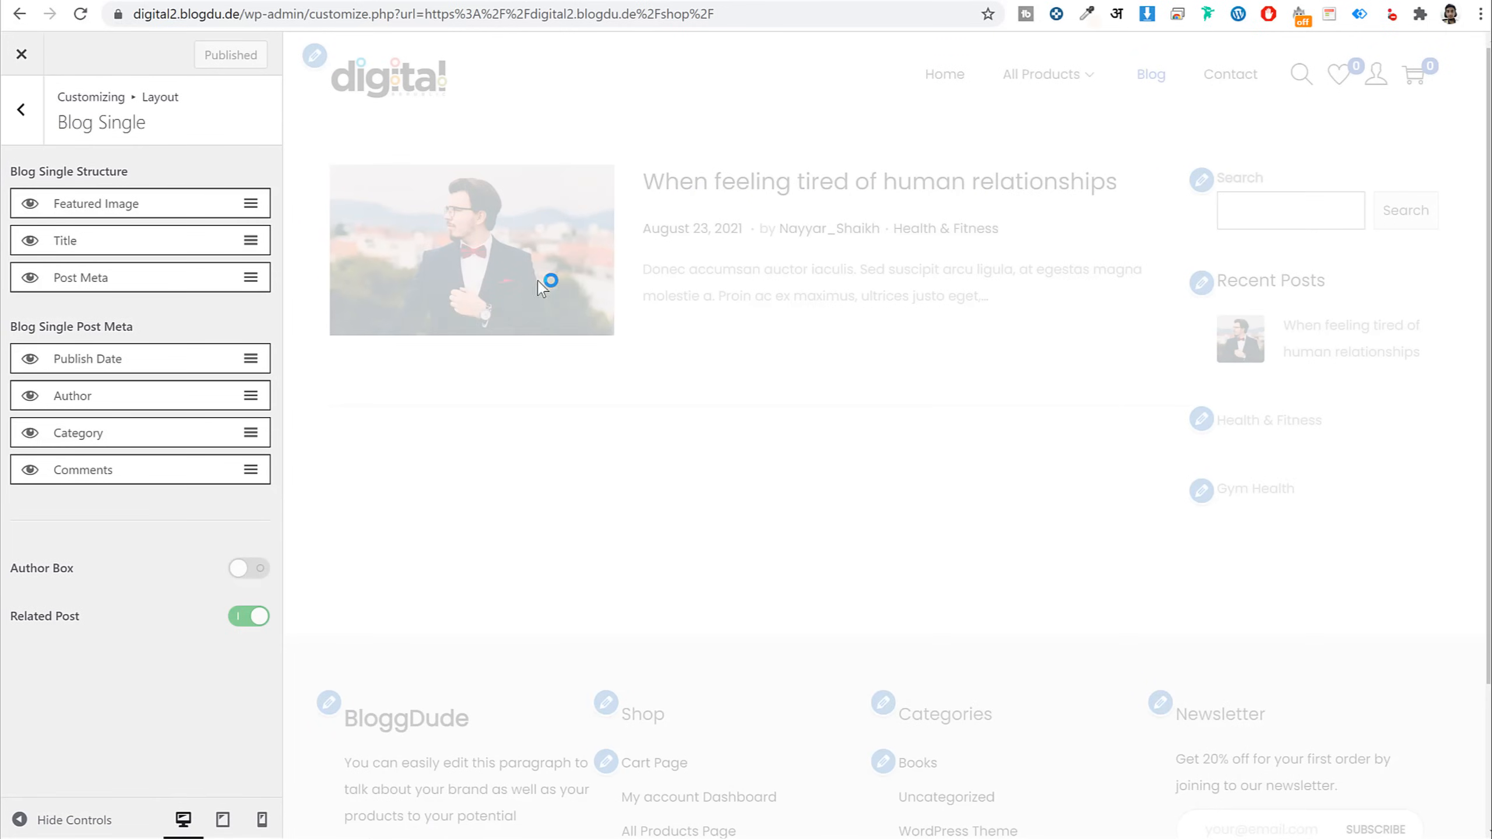
scroll(692, 391, down, 15)
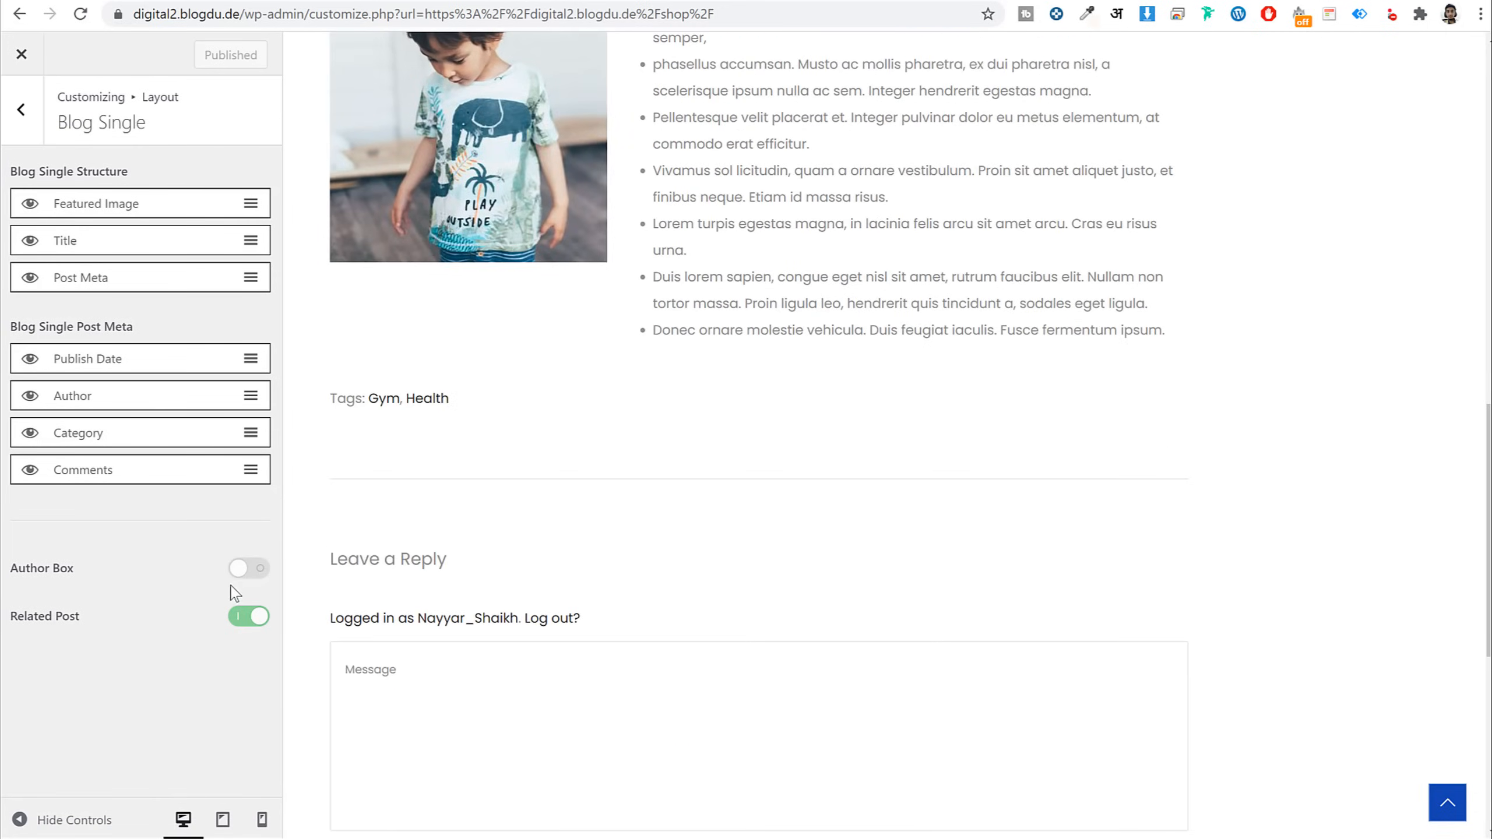
click(240, 568)
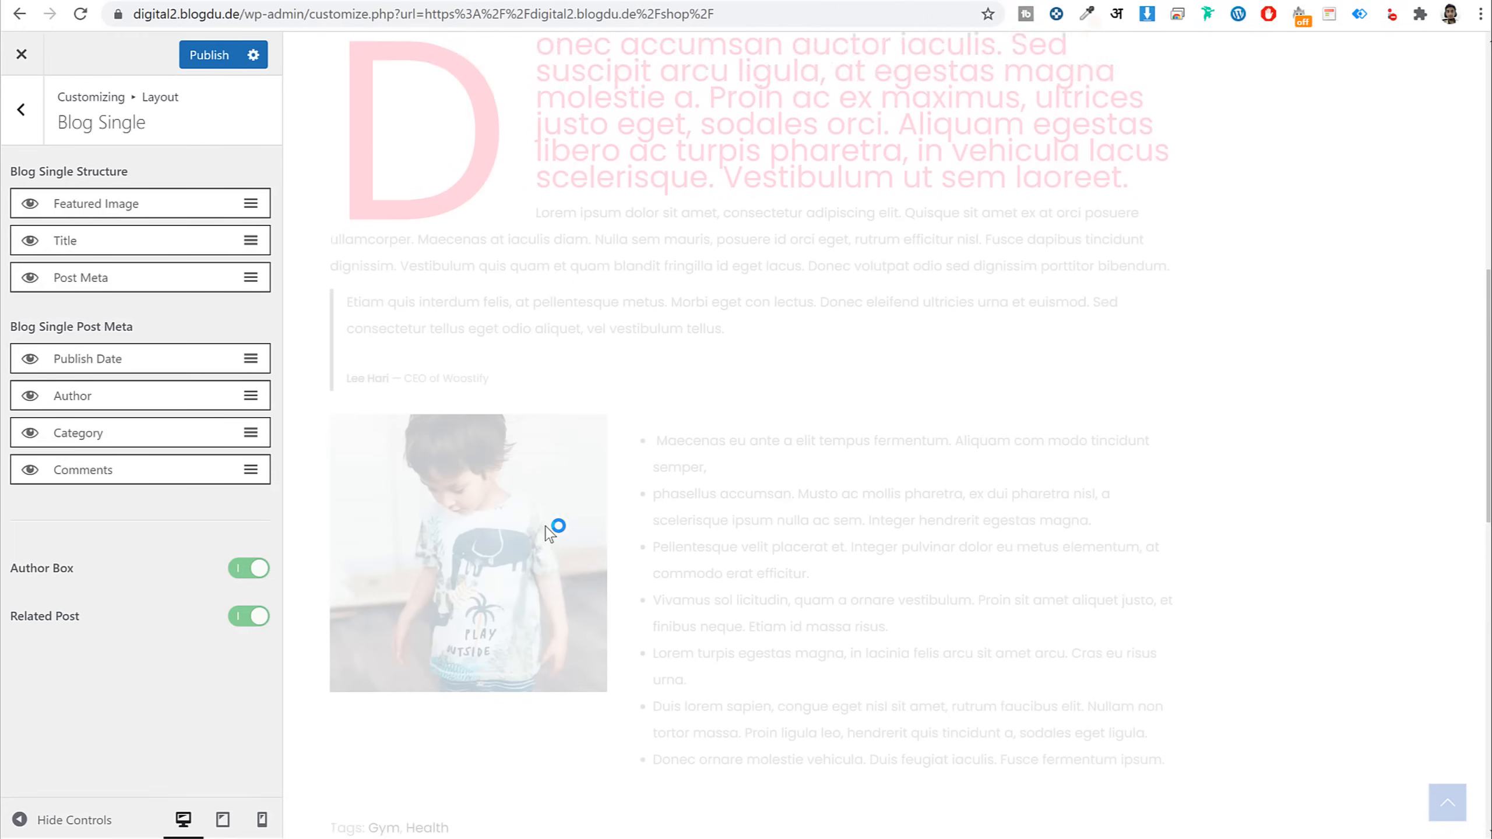
scroll(549, 534, down, 8)
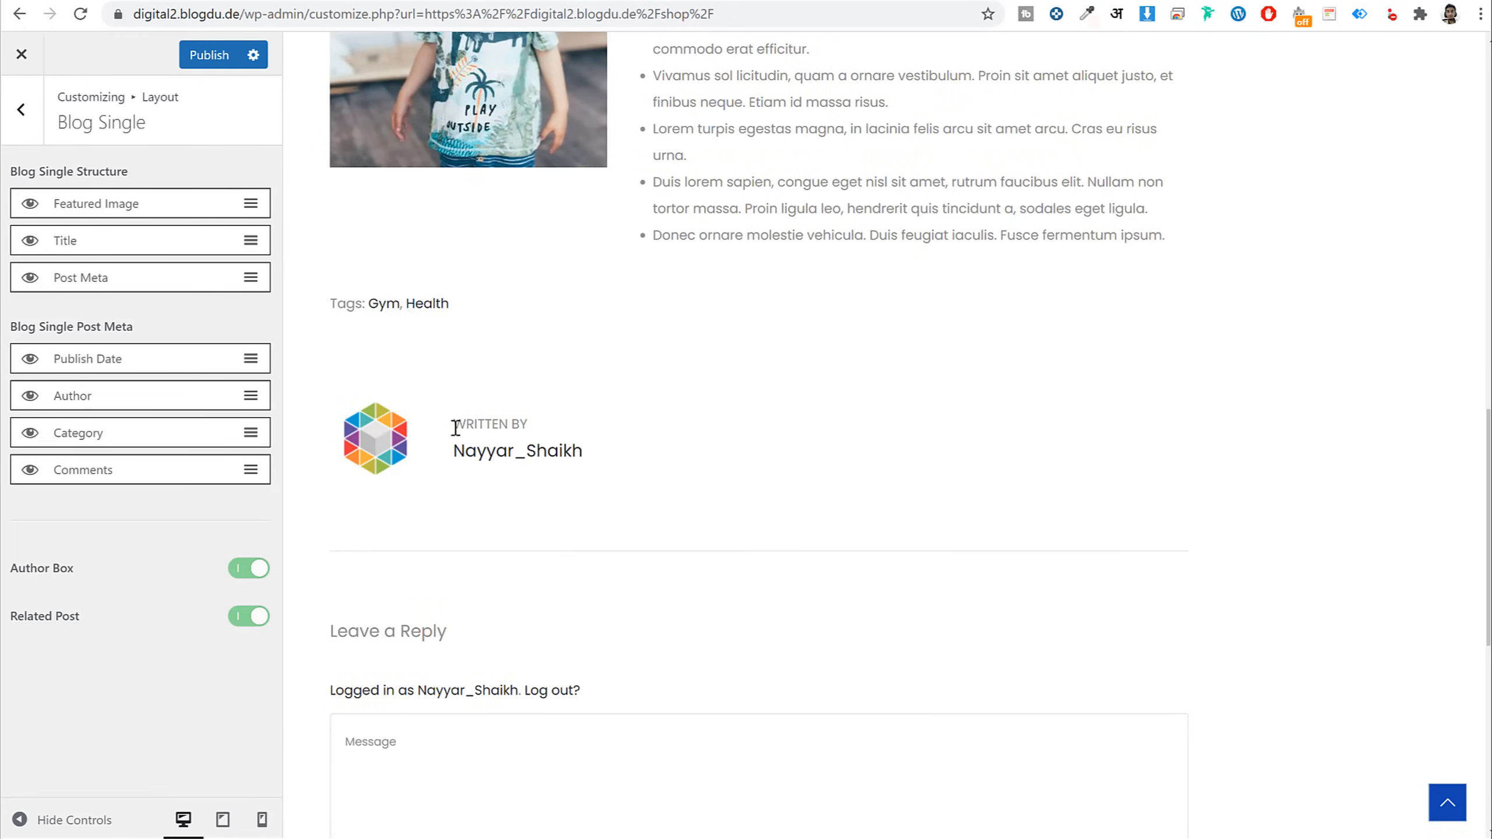
drag(432, 405, 729, 570)
click(488, 547)
Hide the featured image on single posts, then show it again
scroll(708, 376, up, 15)
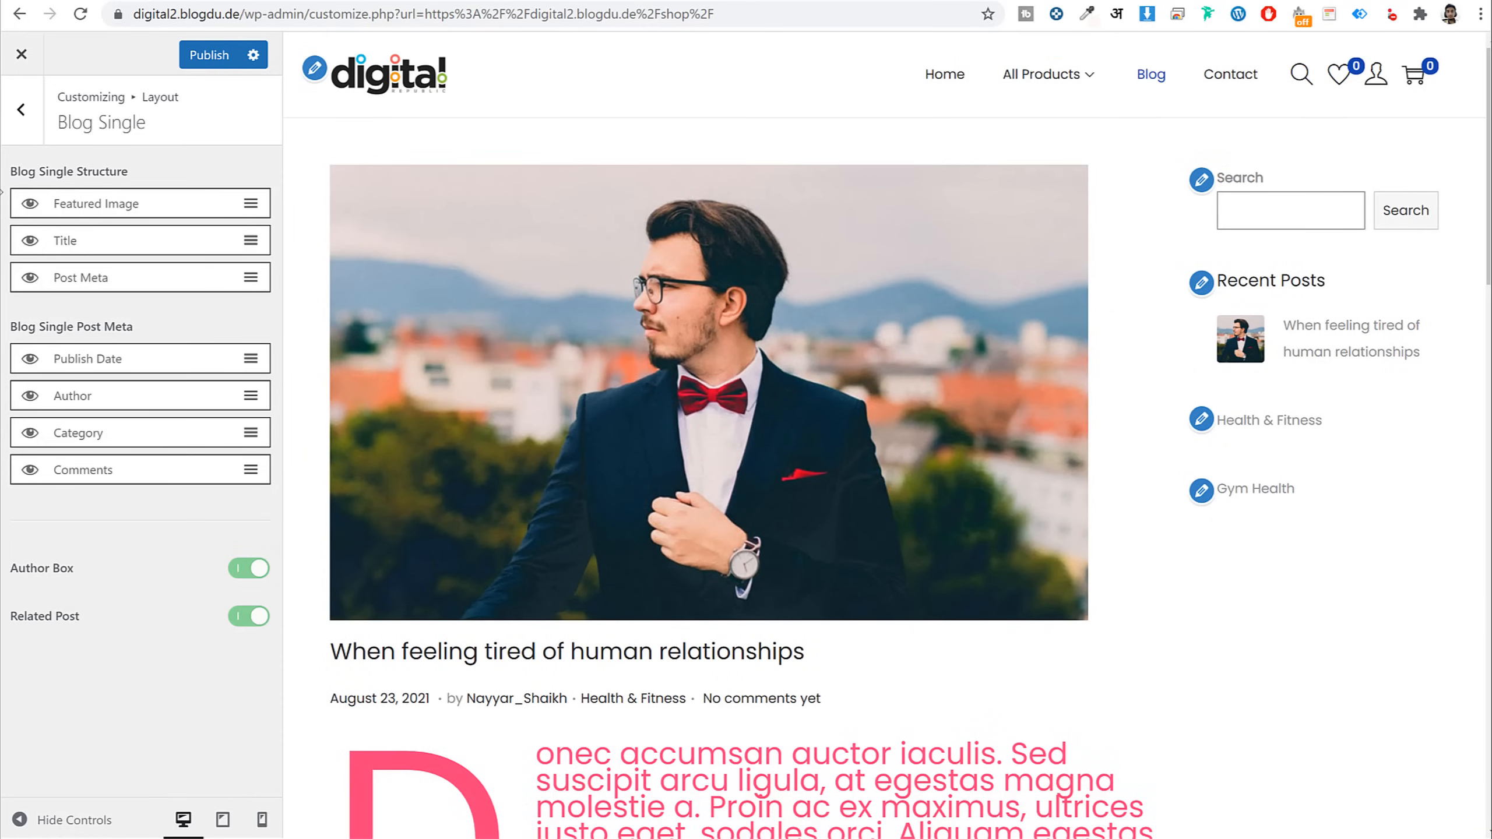
click(30, 203)
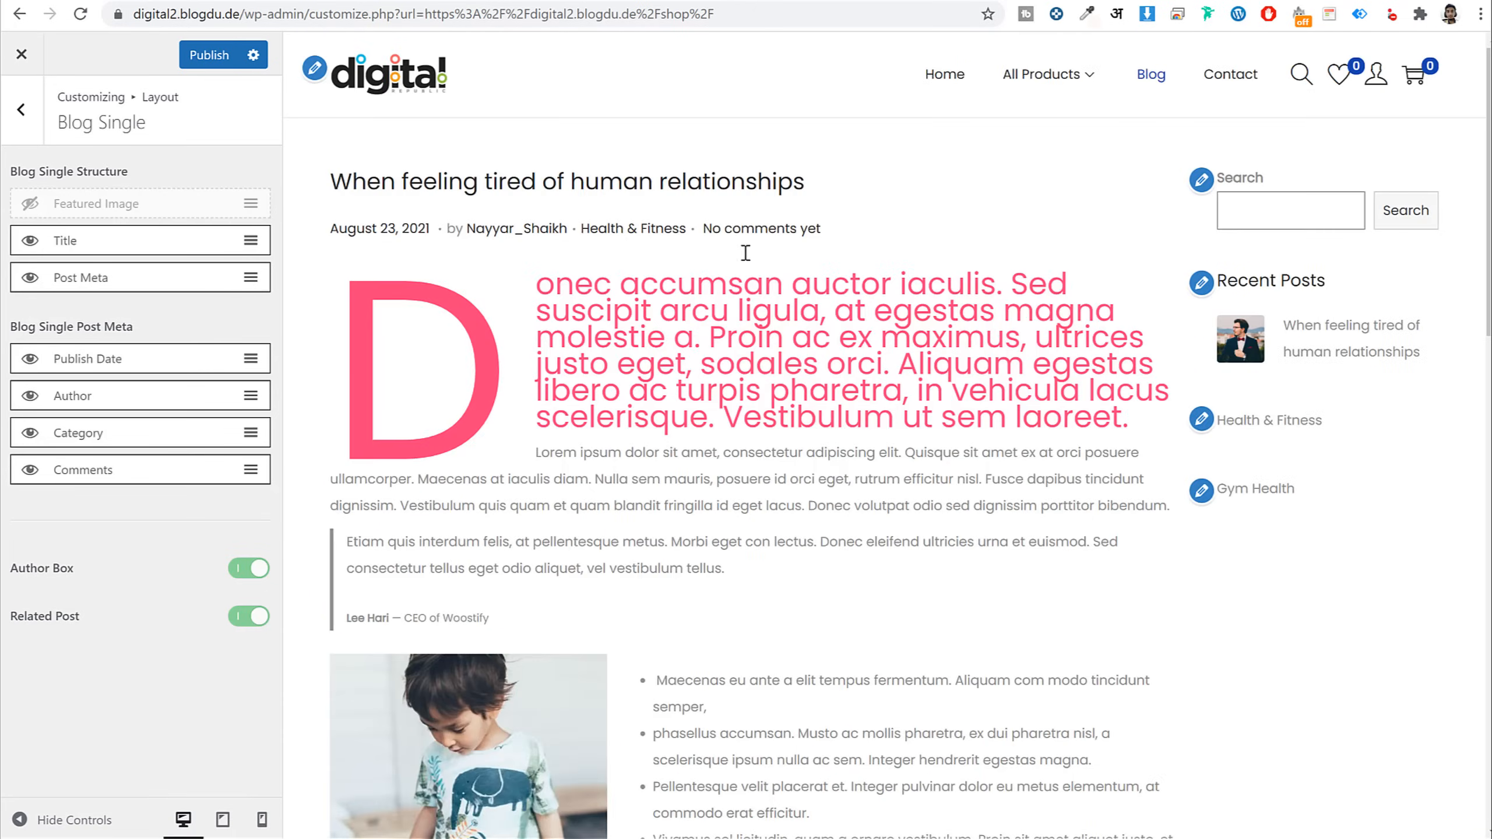
click(30, 203)
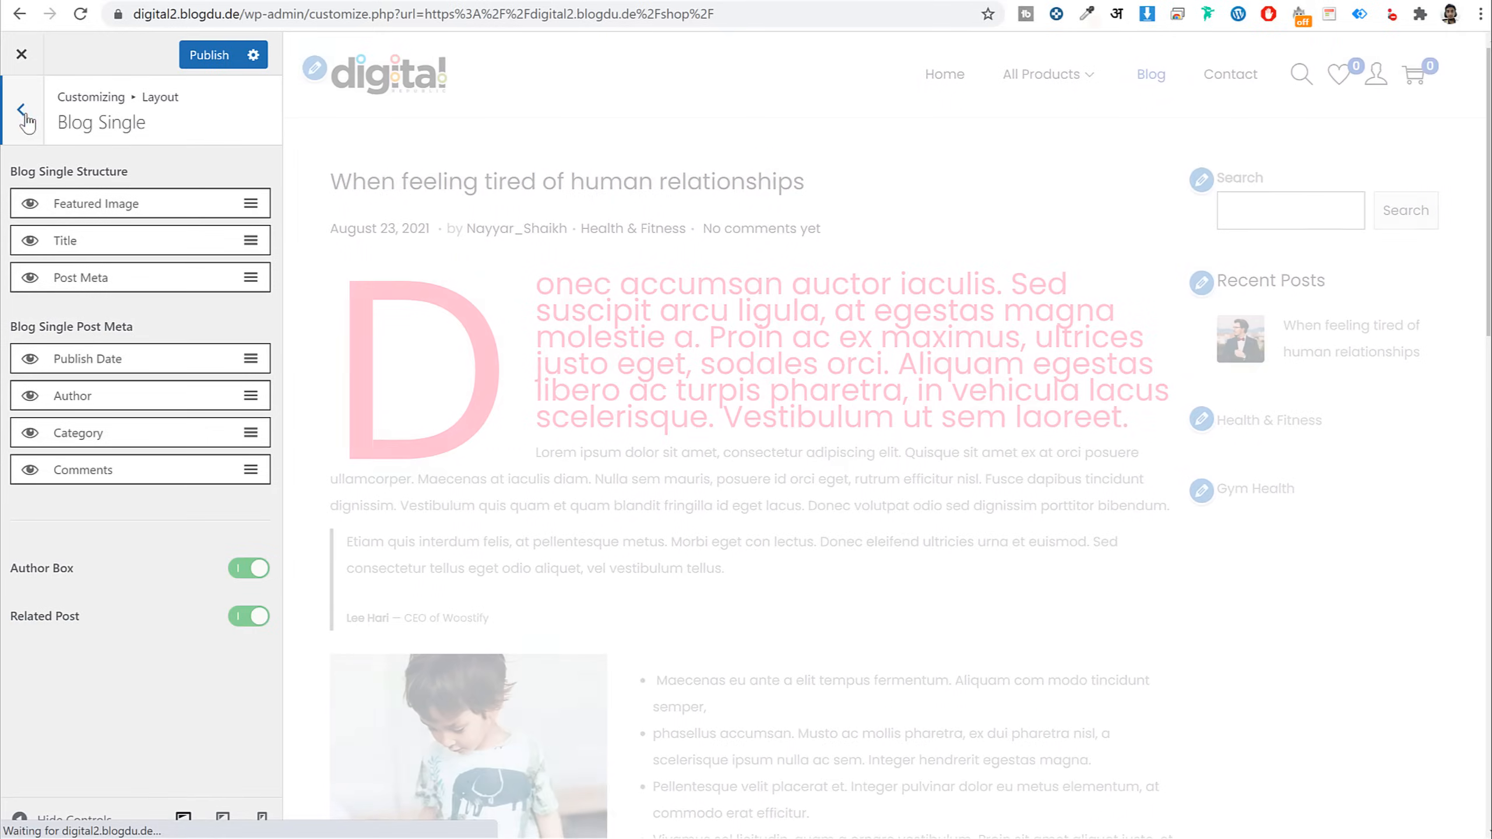
click(22, 111)
Set the default and page sidebars to Left and the blog list sidebar to Right
click(74, 468)
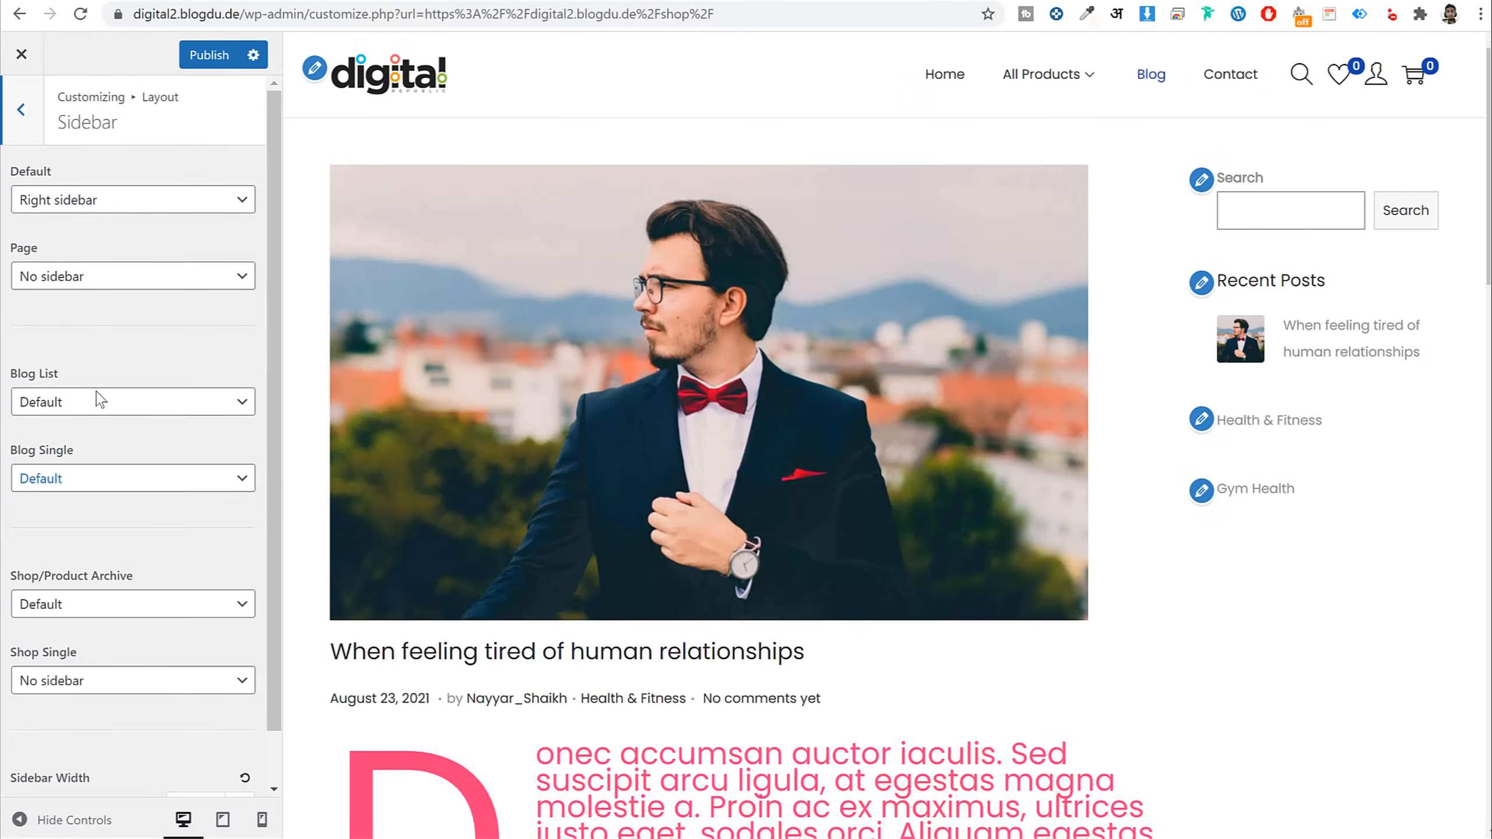
click(139, 200)
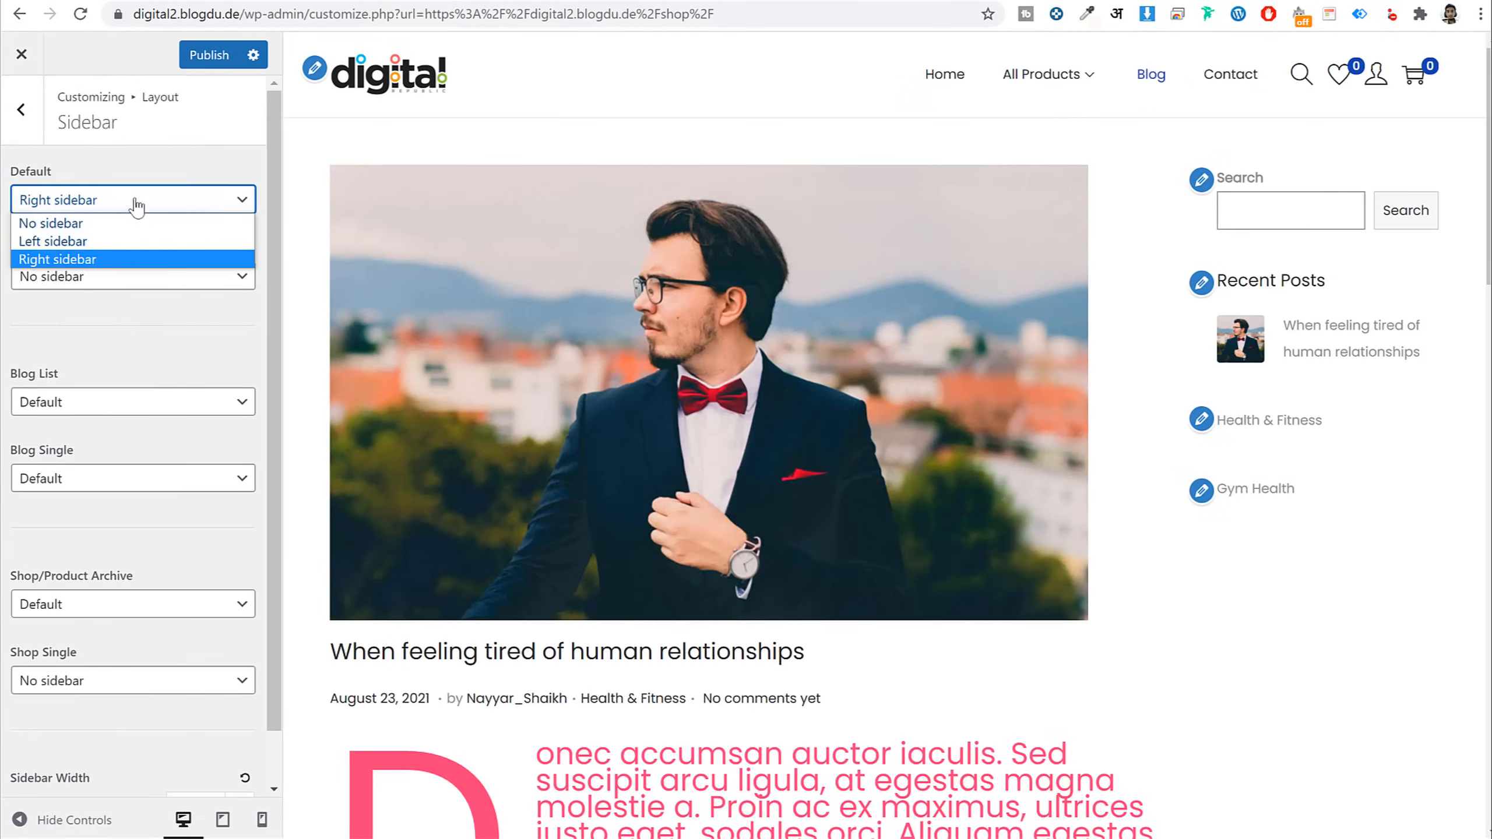
click(110, 242)
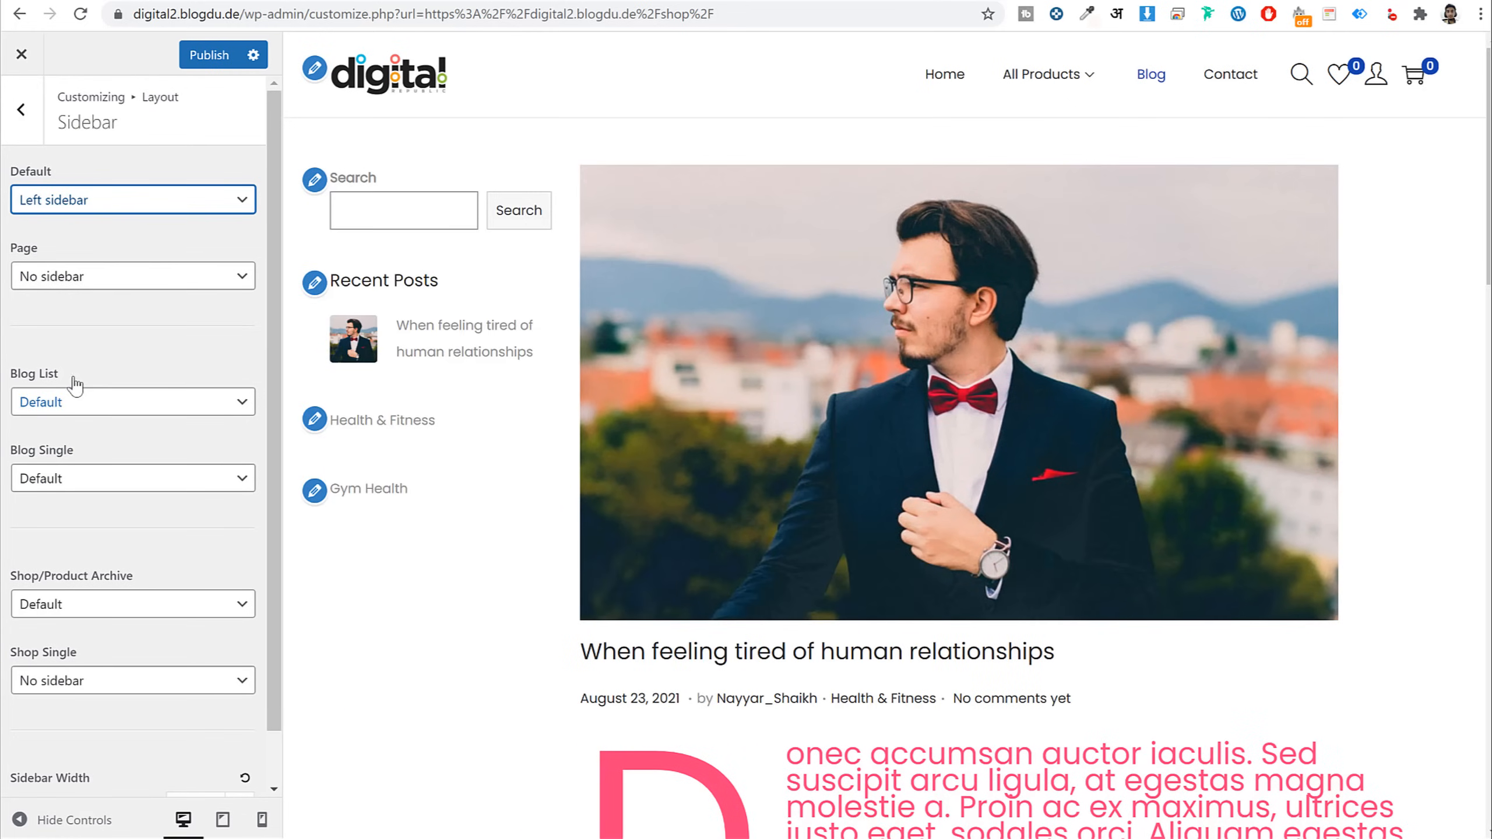
click(106, 405)
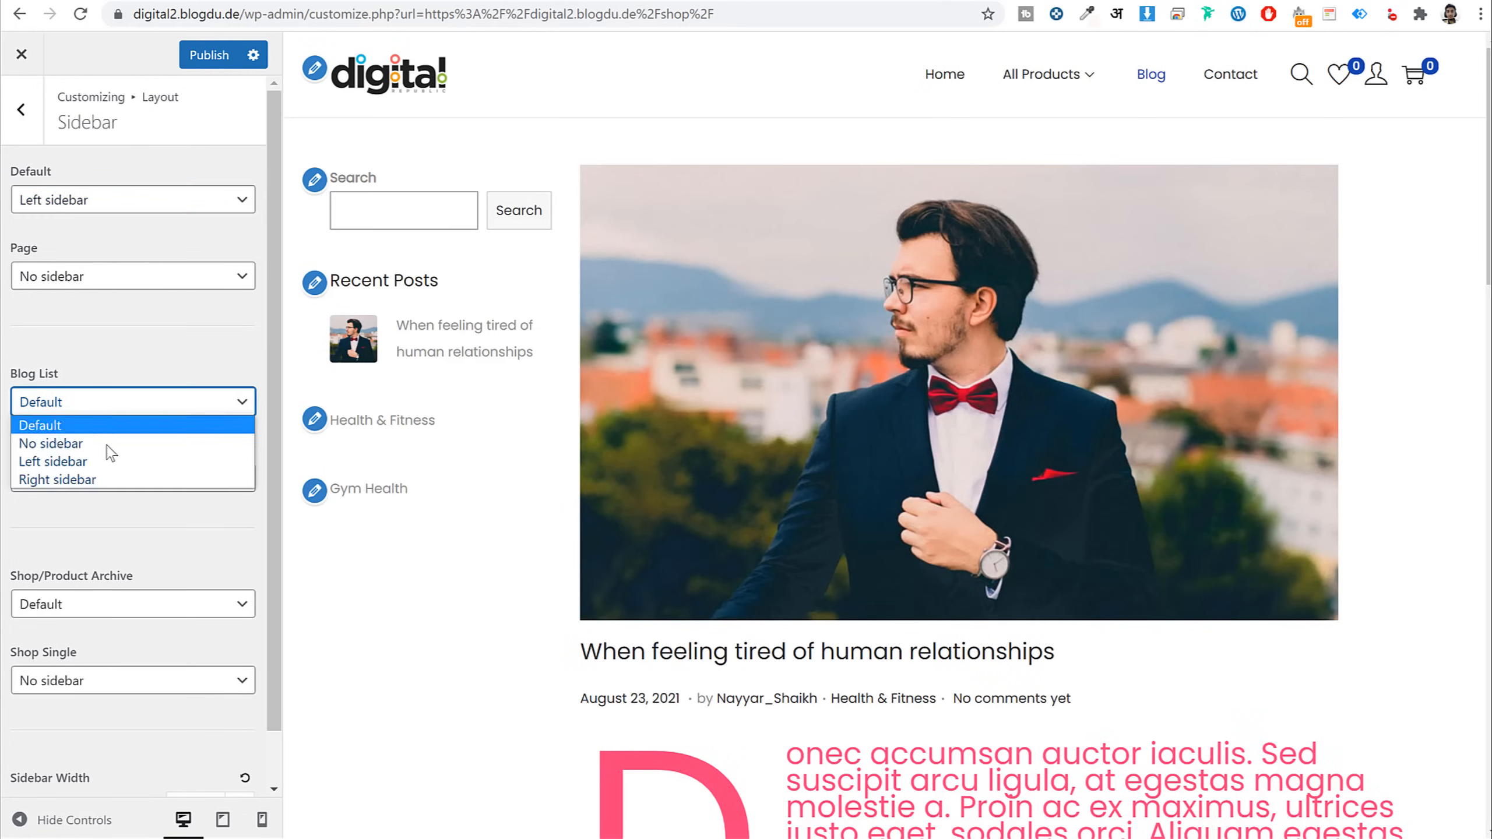
click(104, 475)
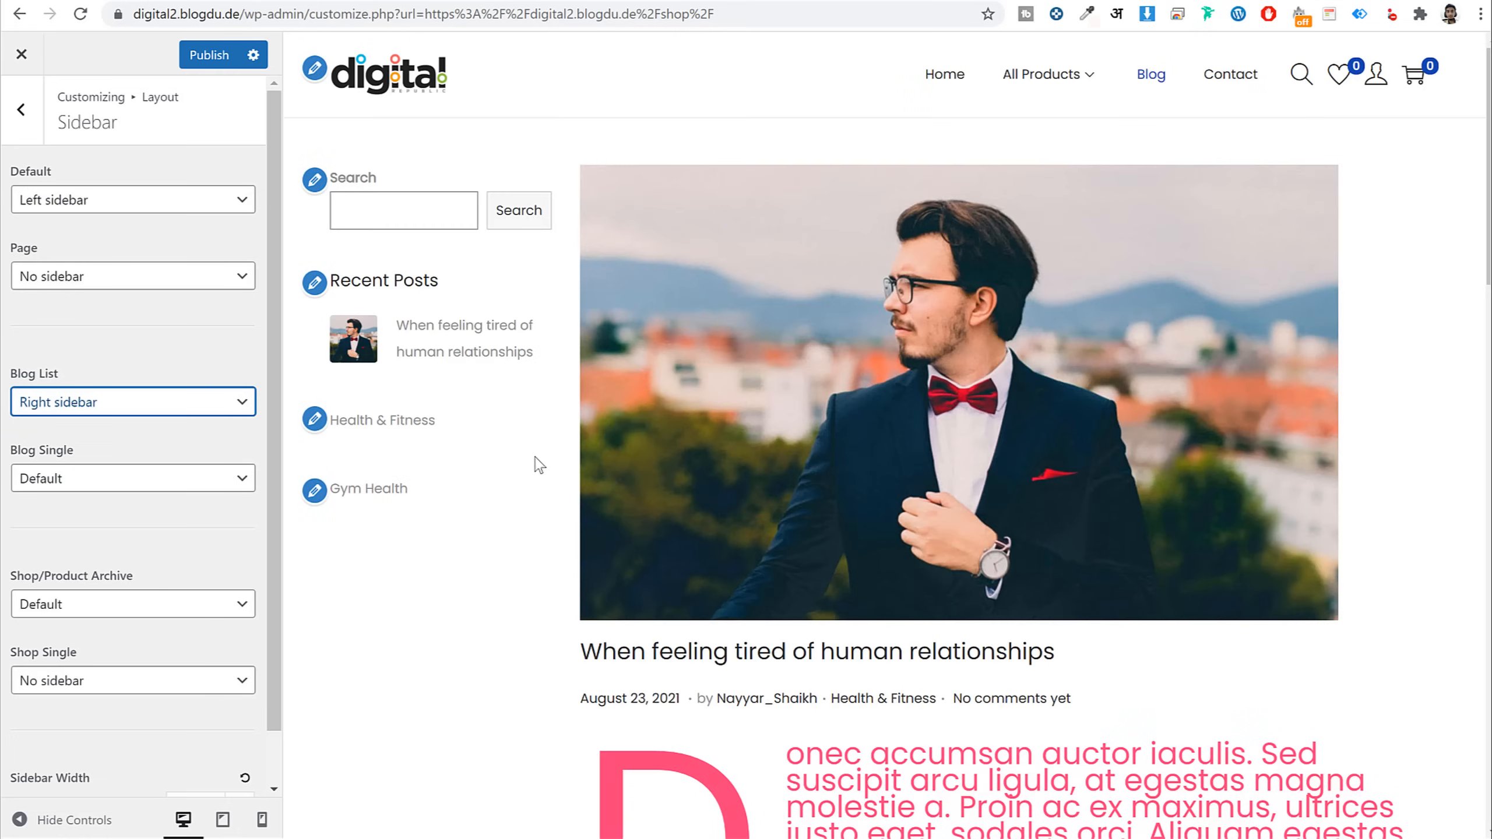
click(109, 282)
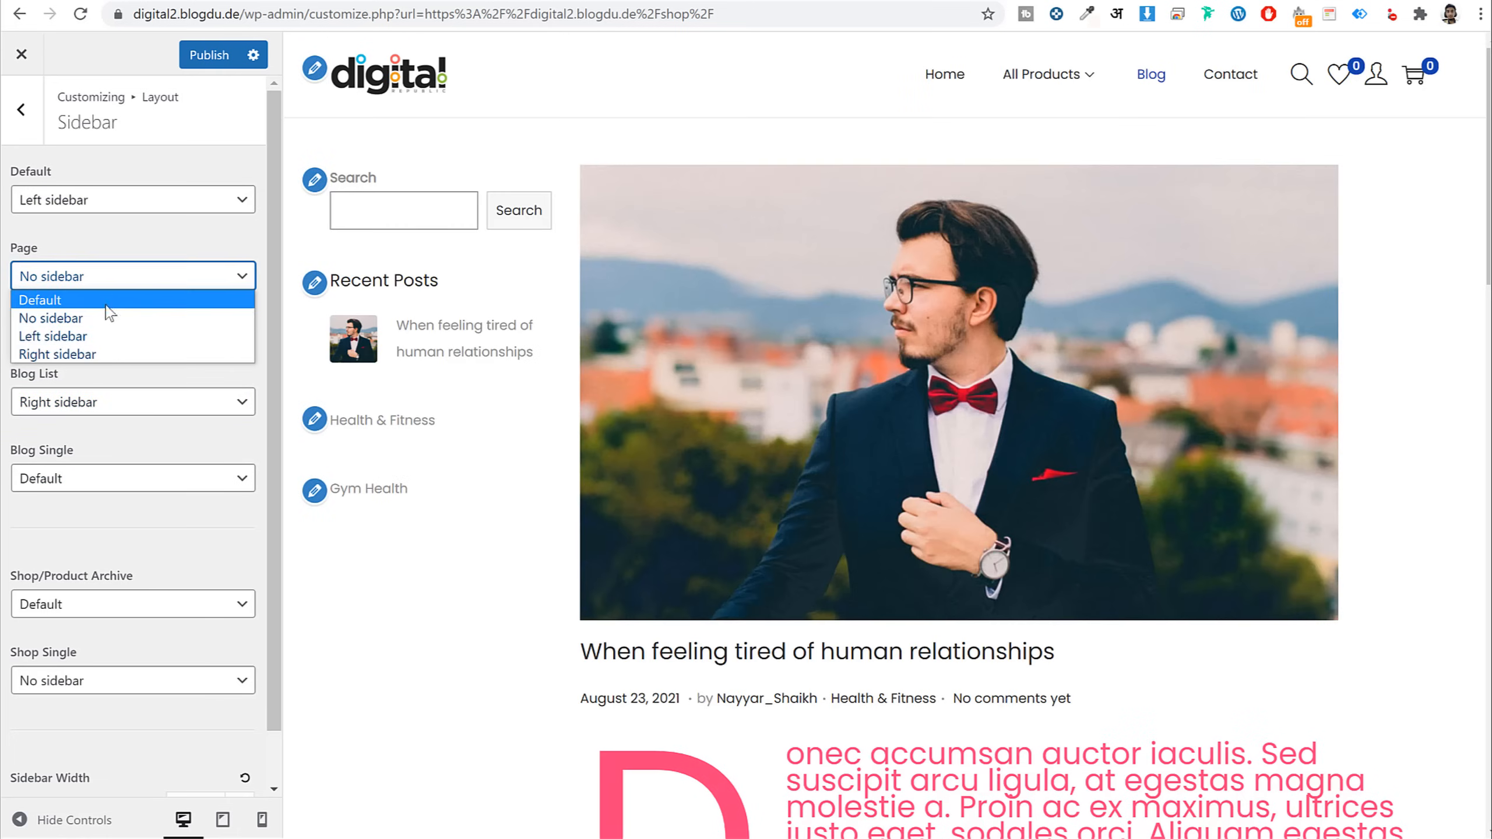
click(104, 338)
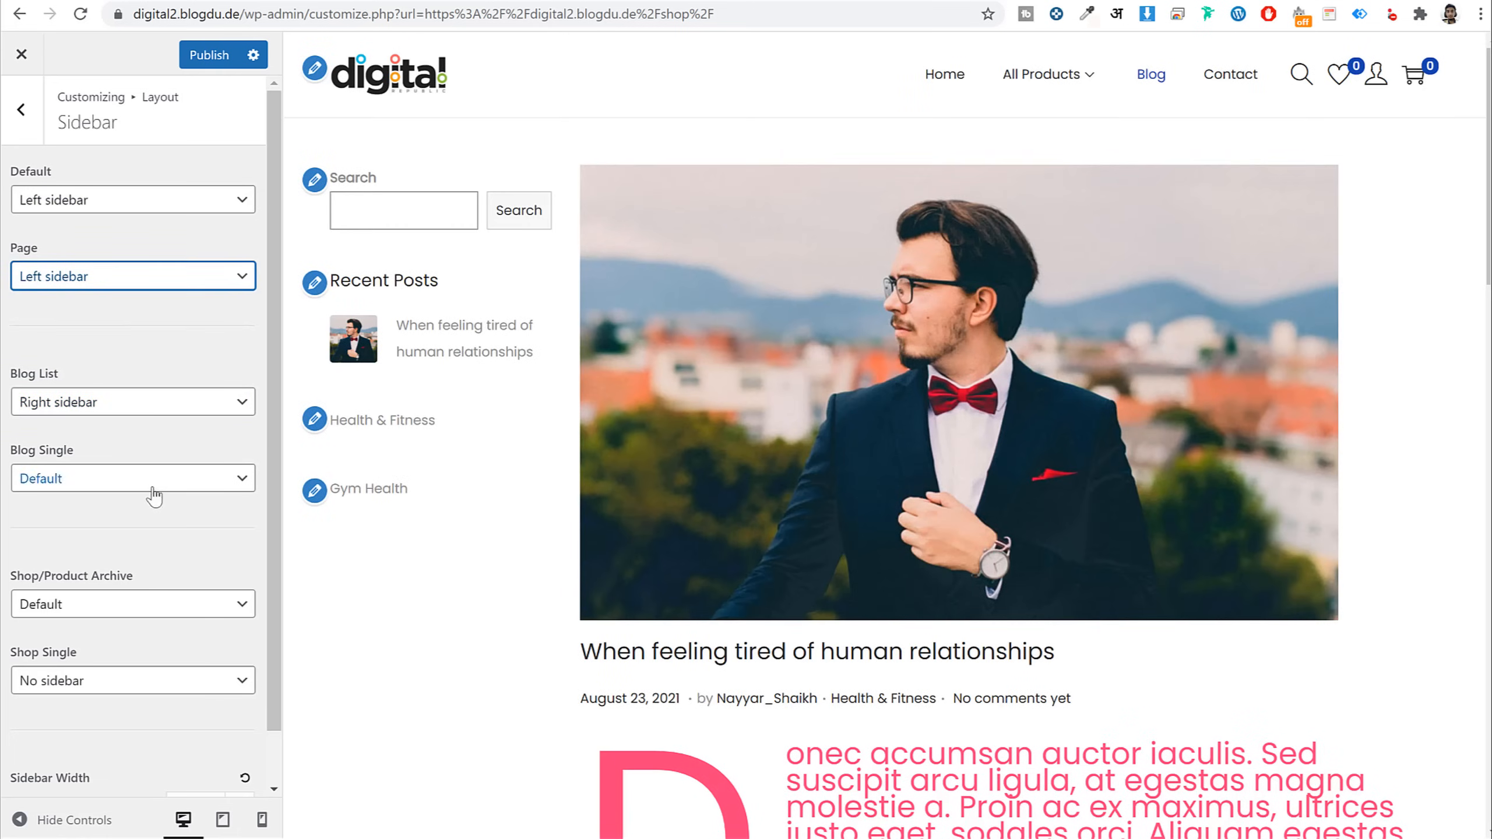
Put single posts on a Right sidebar and the shop archive on a Left sidebar, publish, and preview the shop
click(150, 480)
click(137, 539)
click(135, 478)
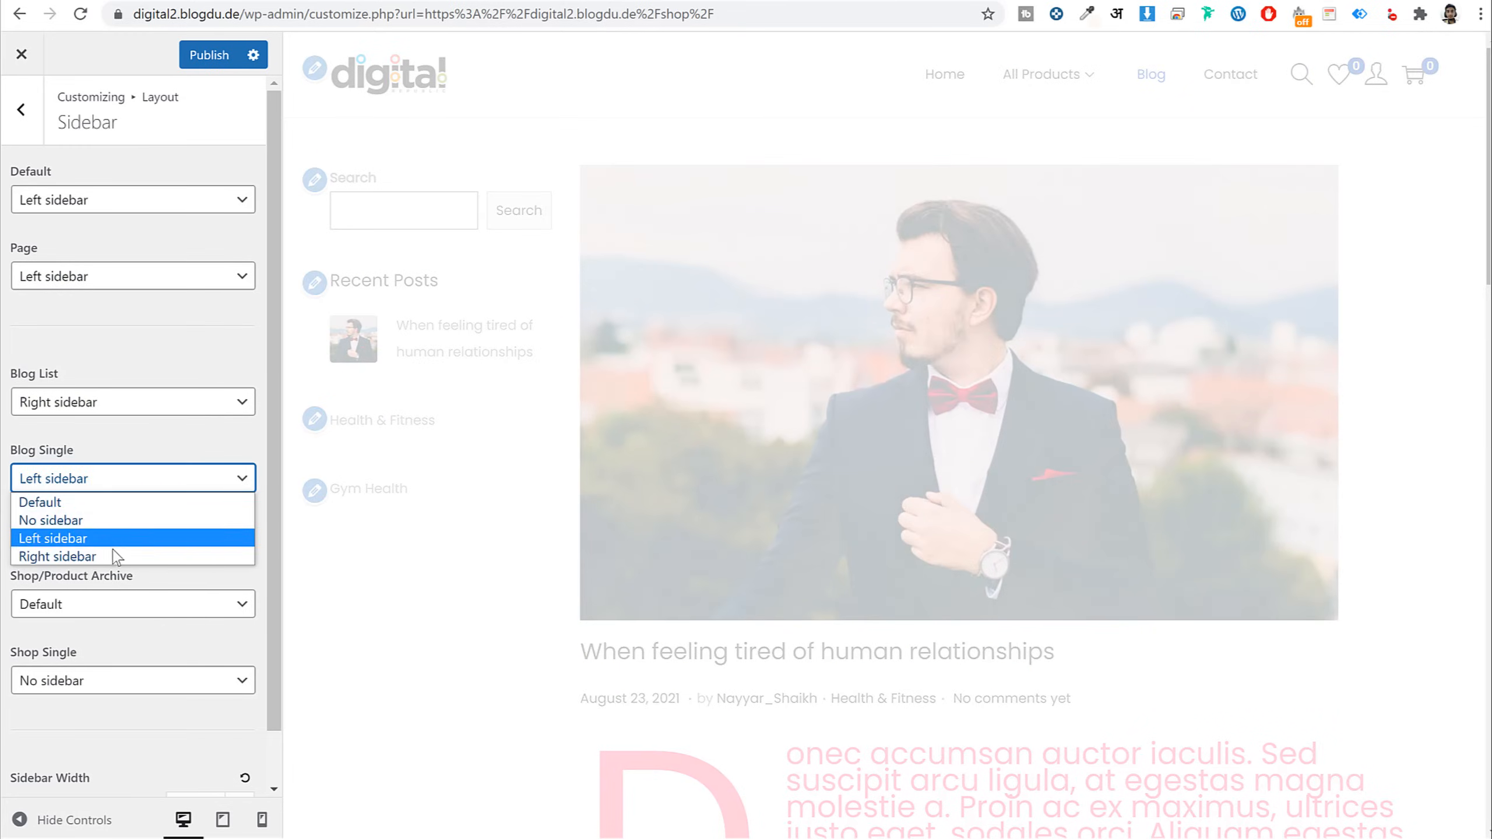
click(117, 556)
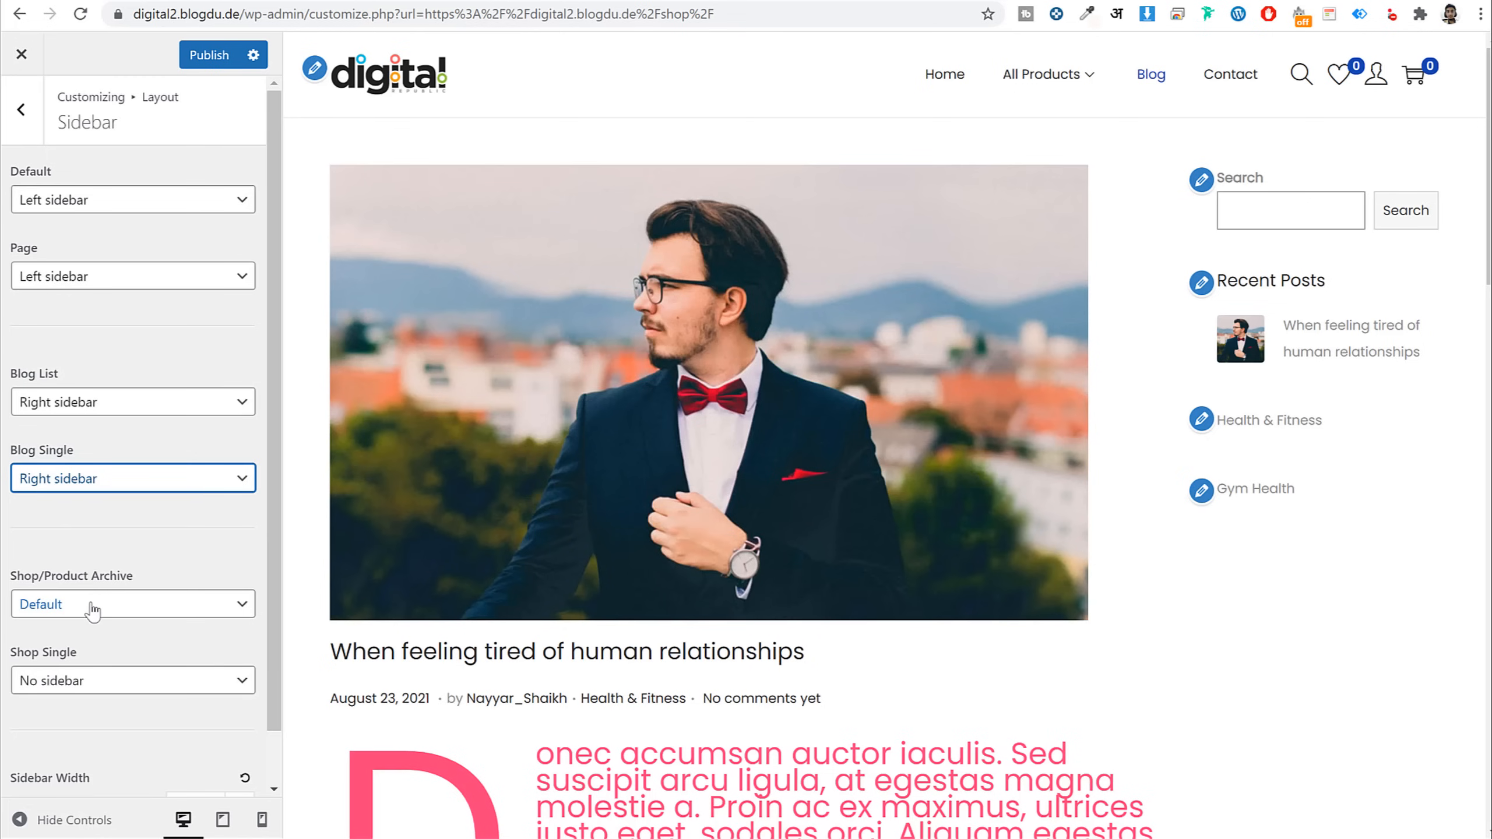
click(92, 611)
click(107, 664)
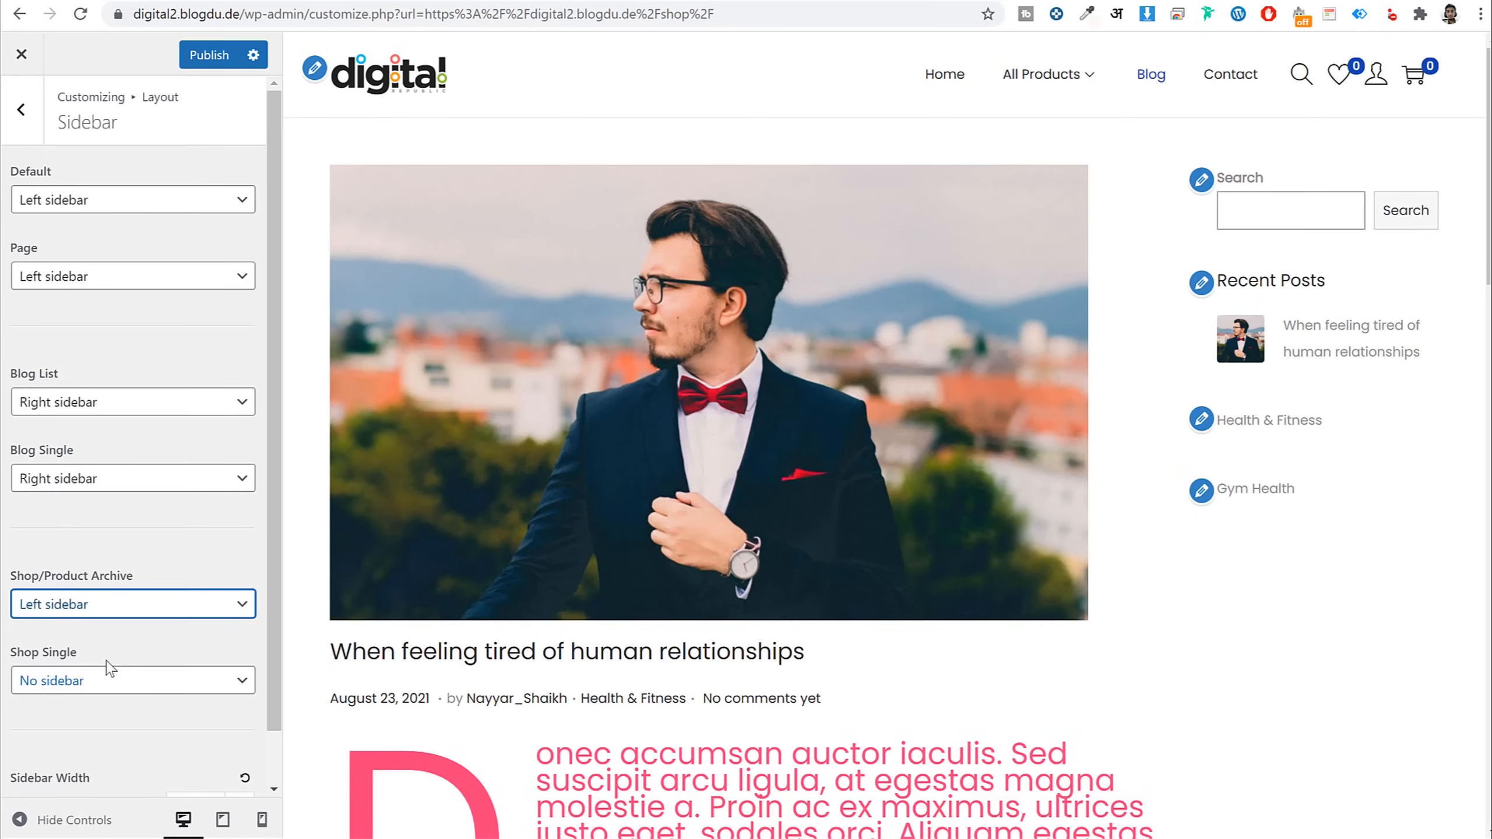
click(197, 62)
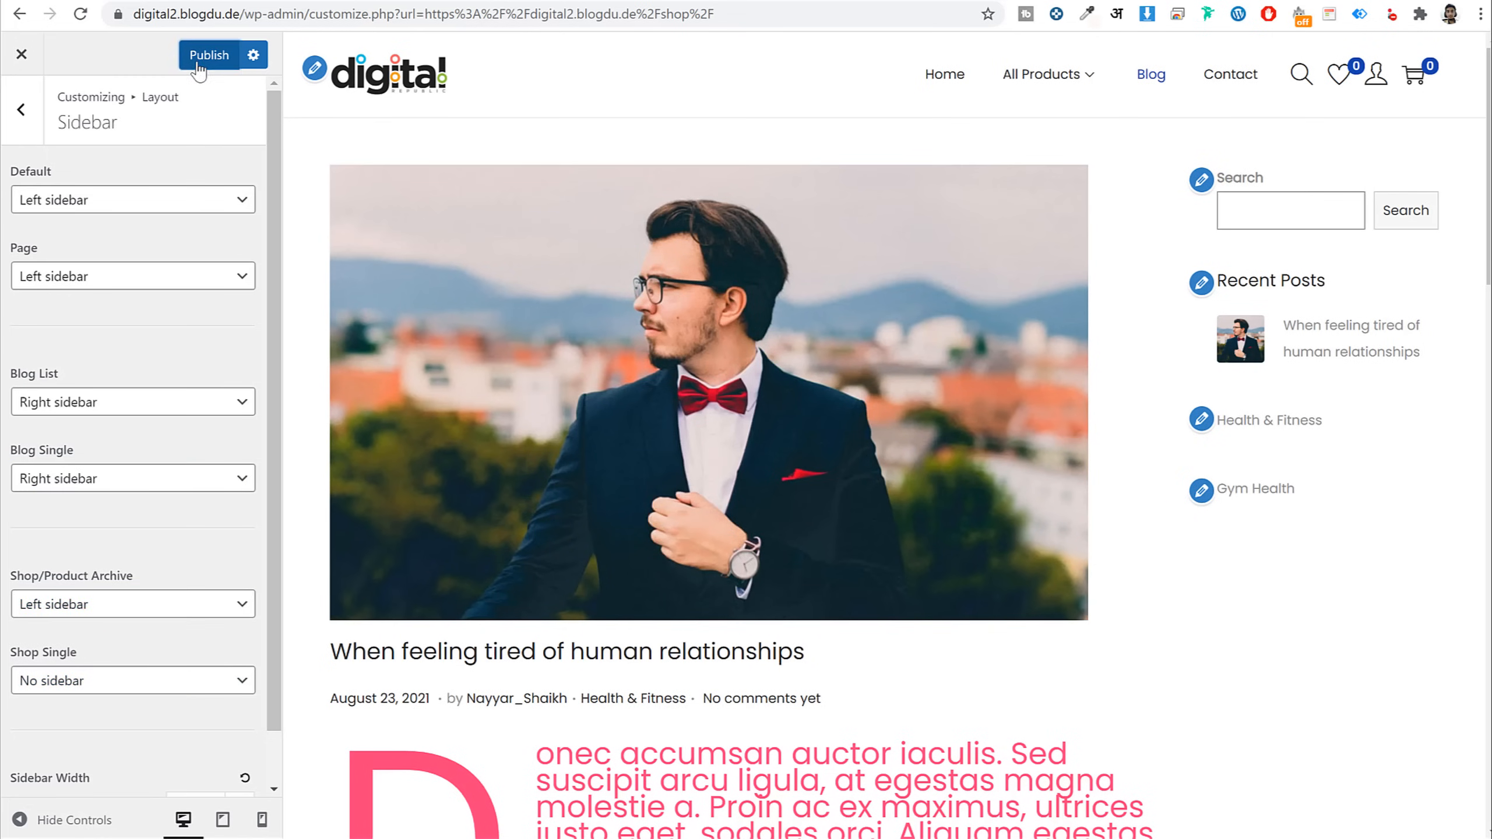
mouse_move(1011, 56)
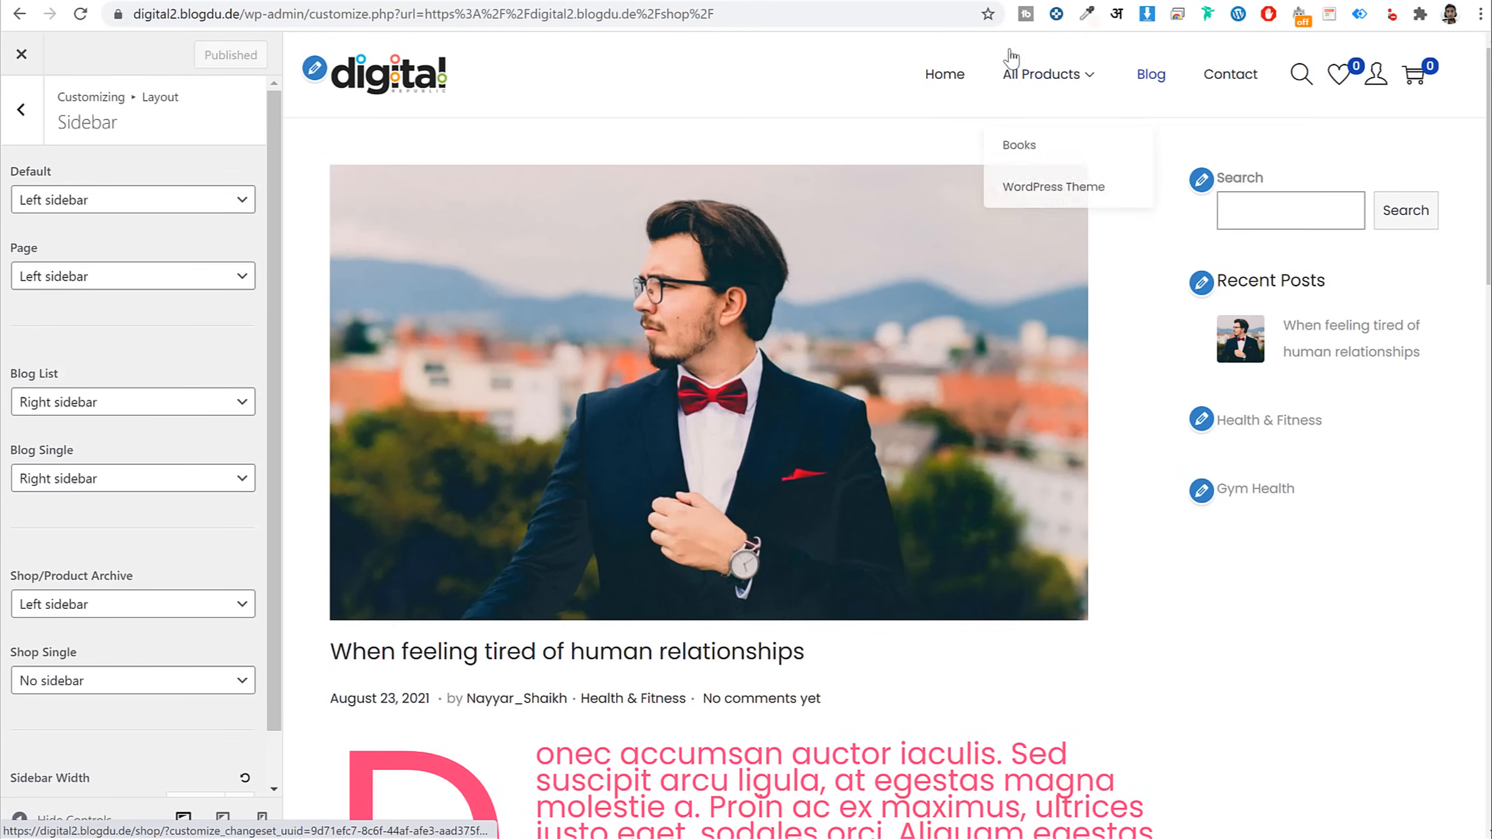
click(1057, 76)
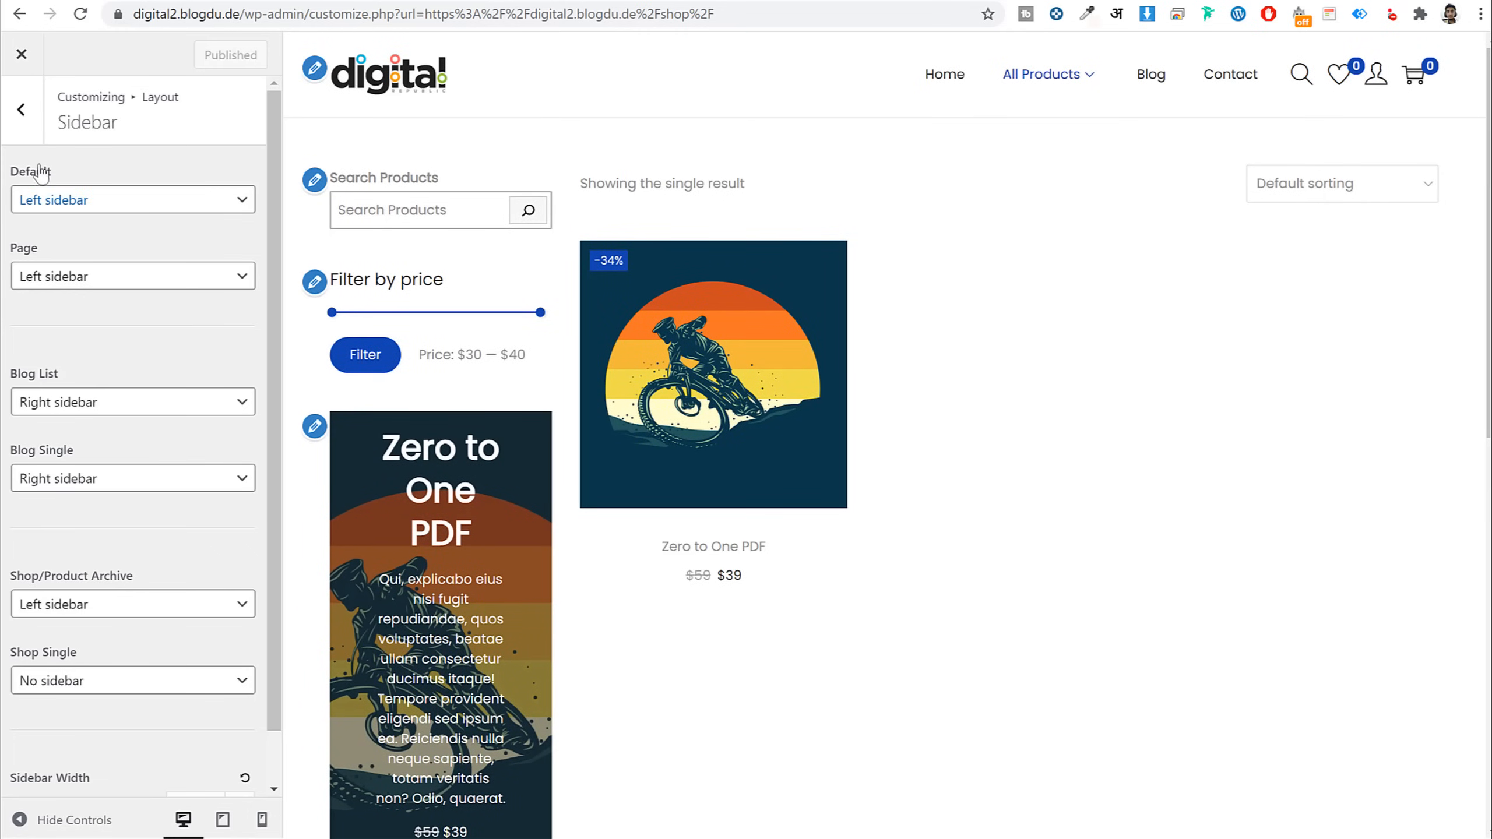
Preview the Zero to One PDF product and browse the Footer, Sticky Footer Bar and Scroll To Top settings
click(8, 105)
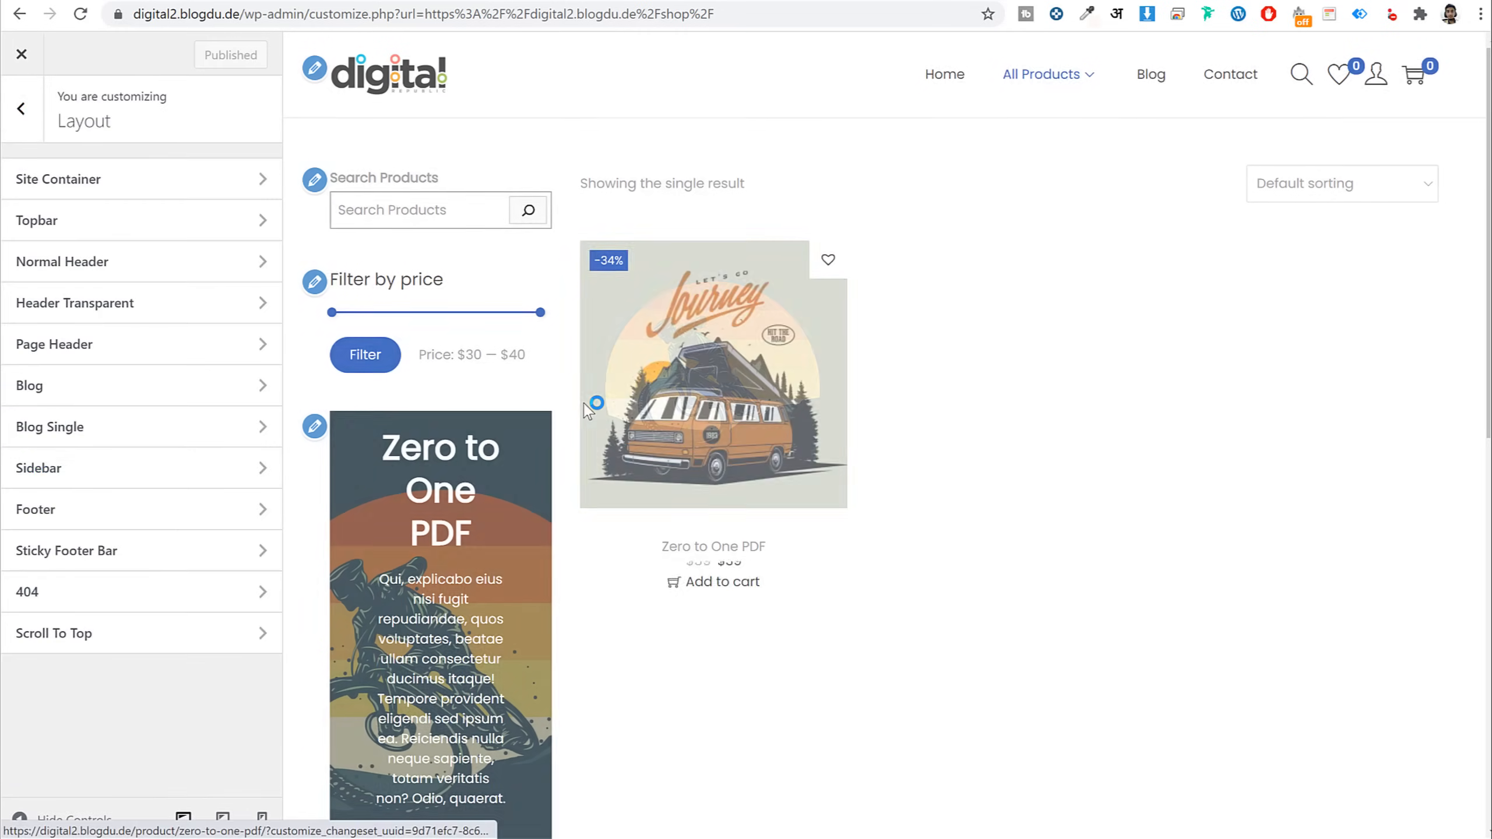
click(648, 367)
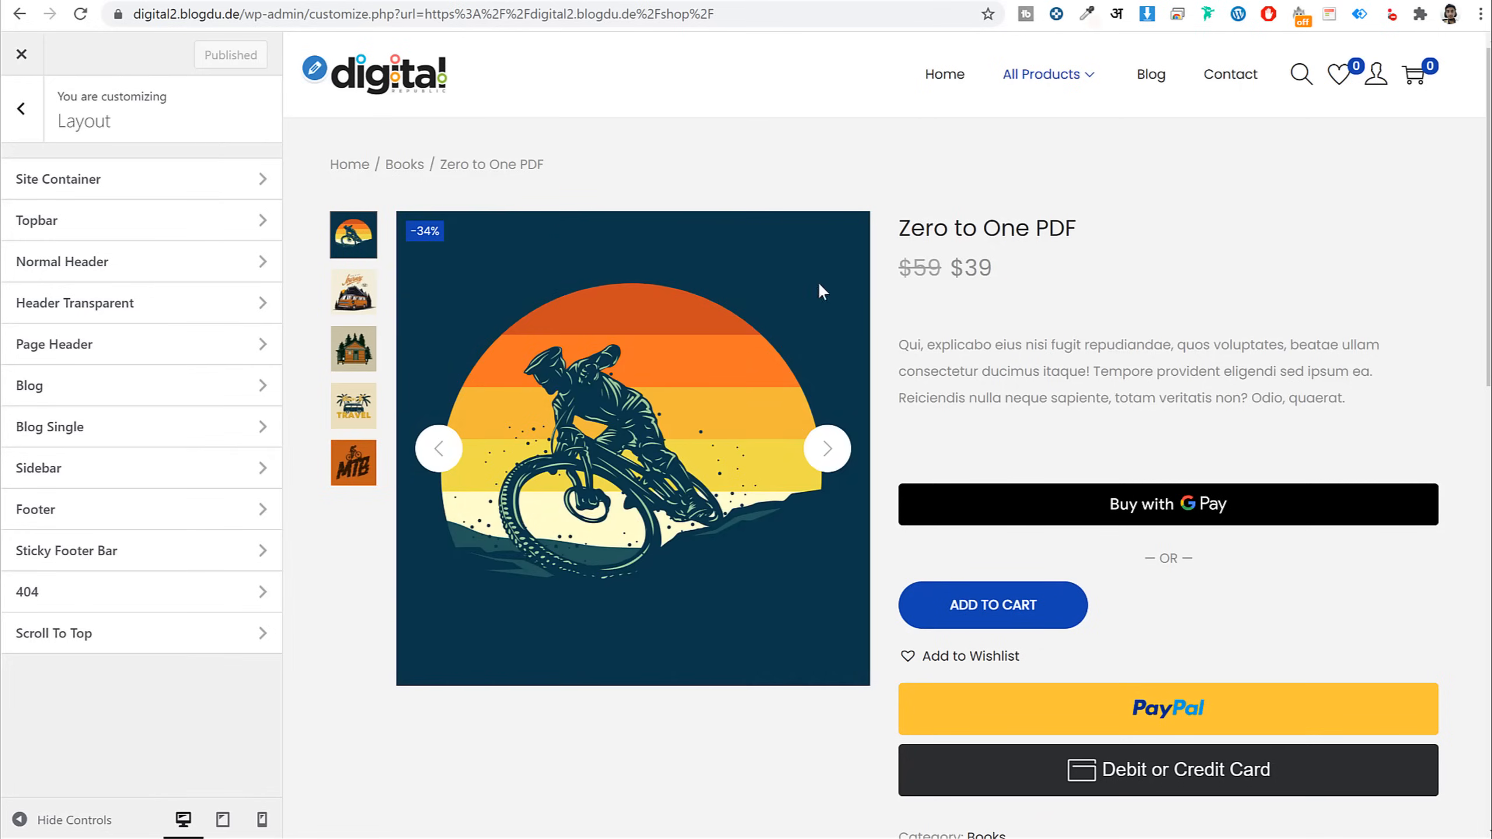
click(133, 508)
click(22, 110)
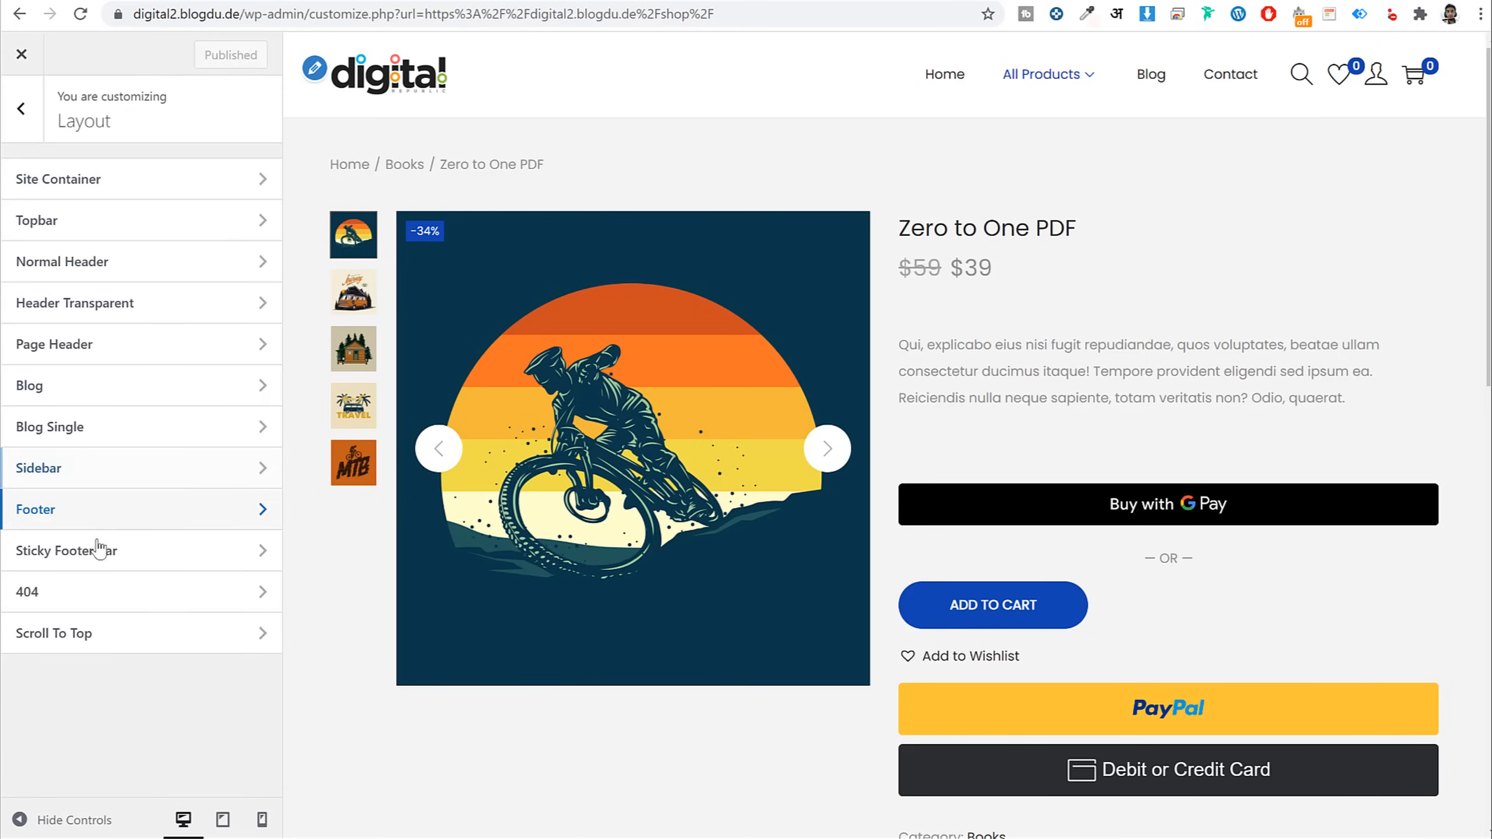
click(100, 553)
click(24, 113)
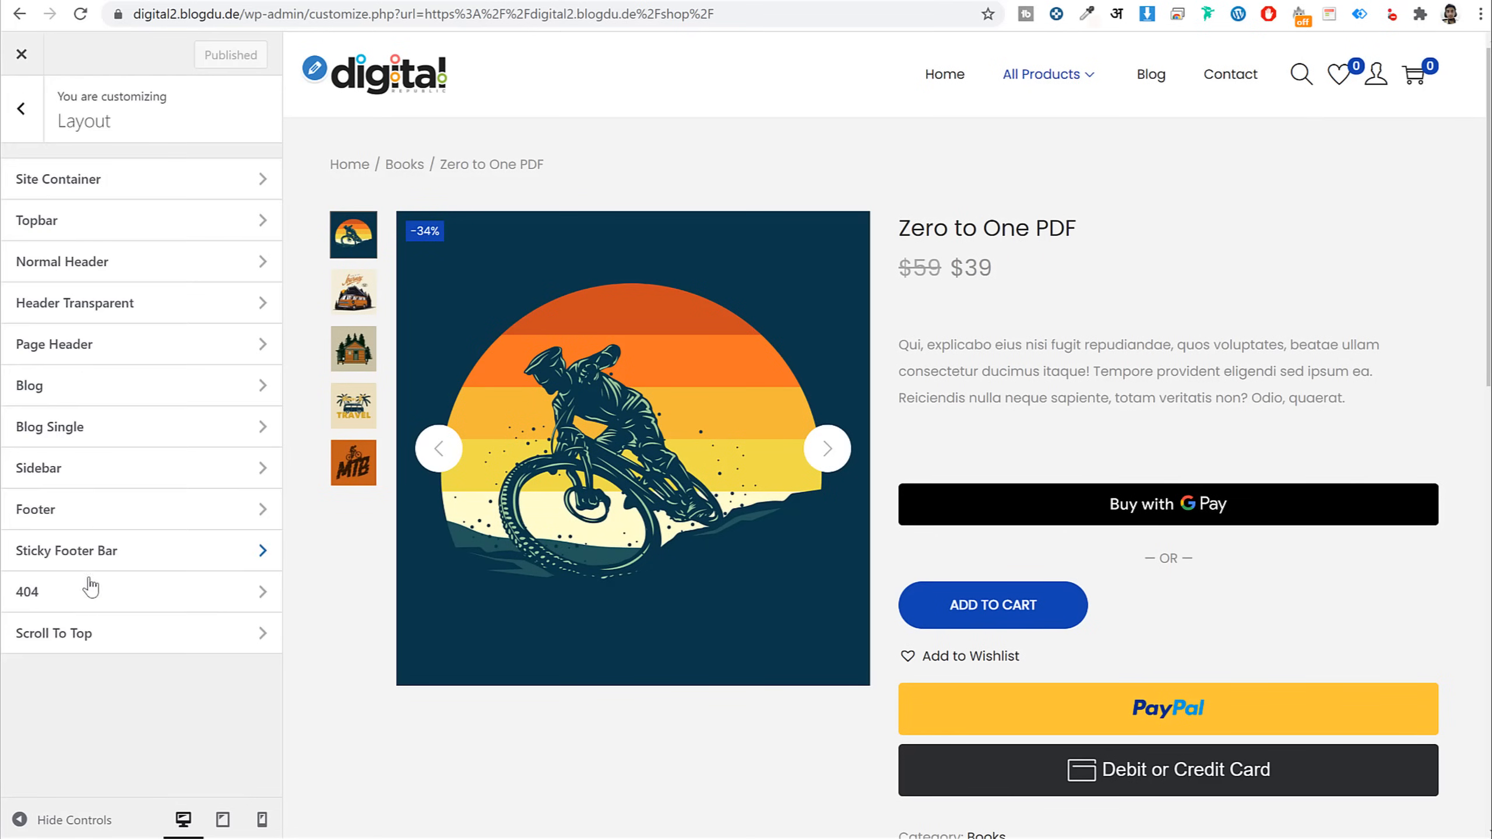
click(100, 647)
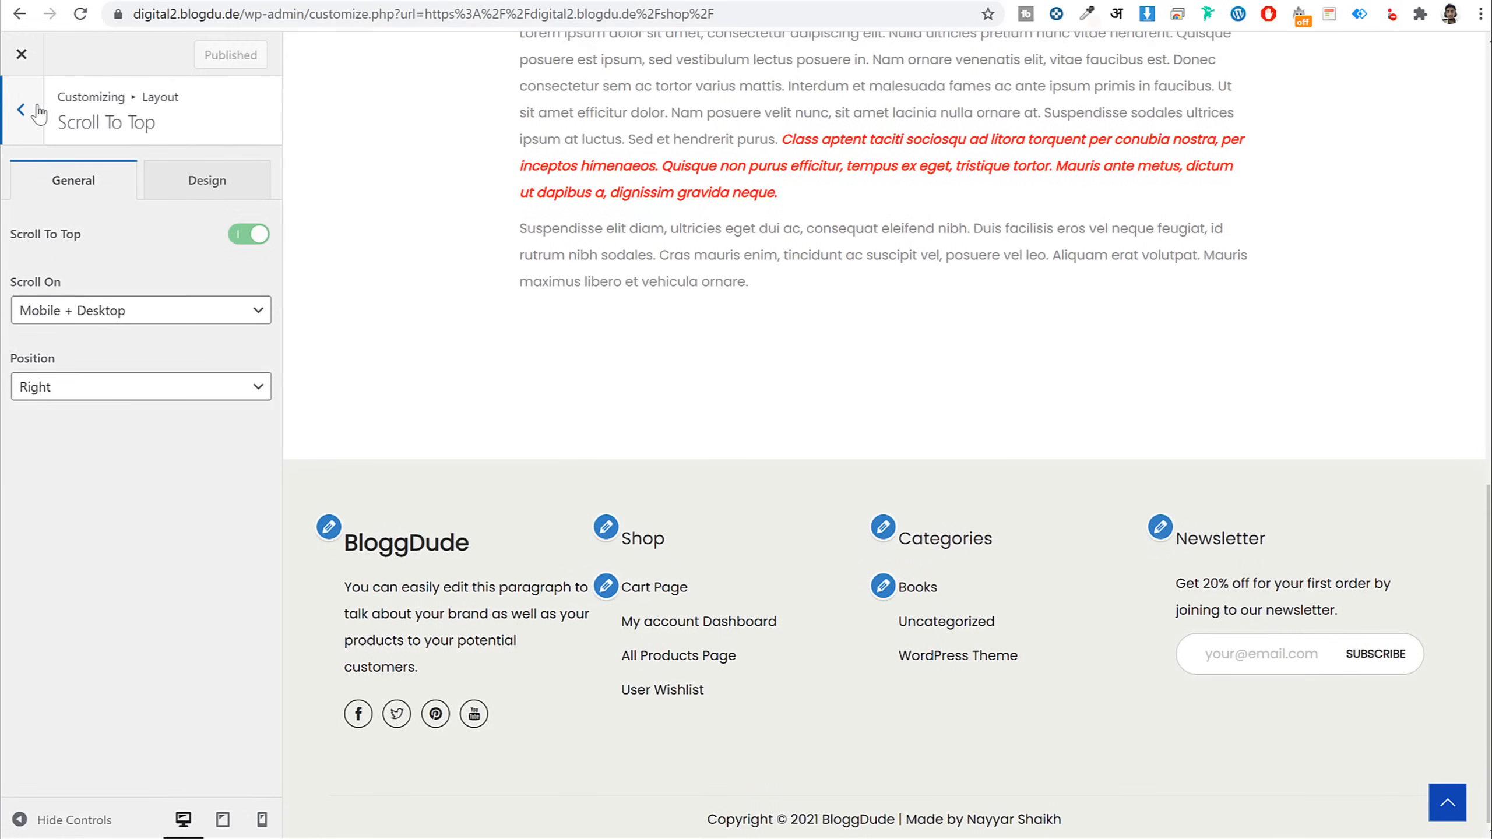
click(168, 181)
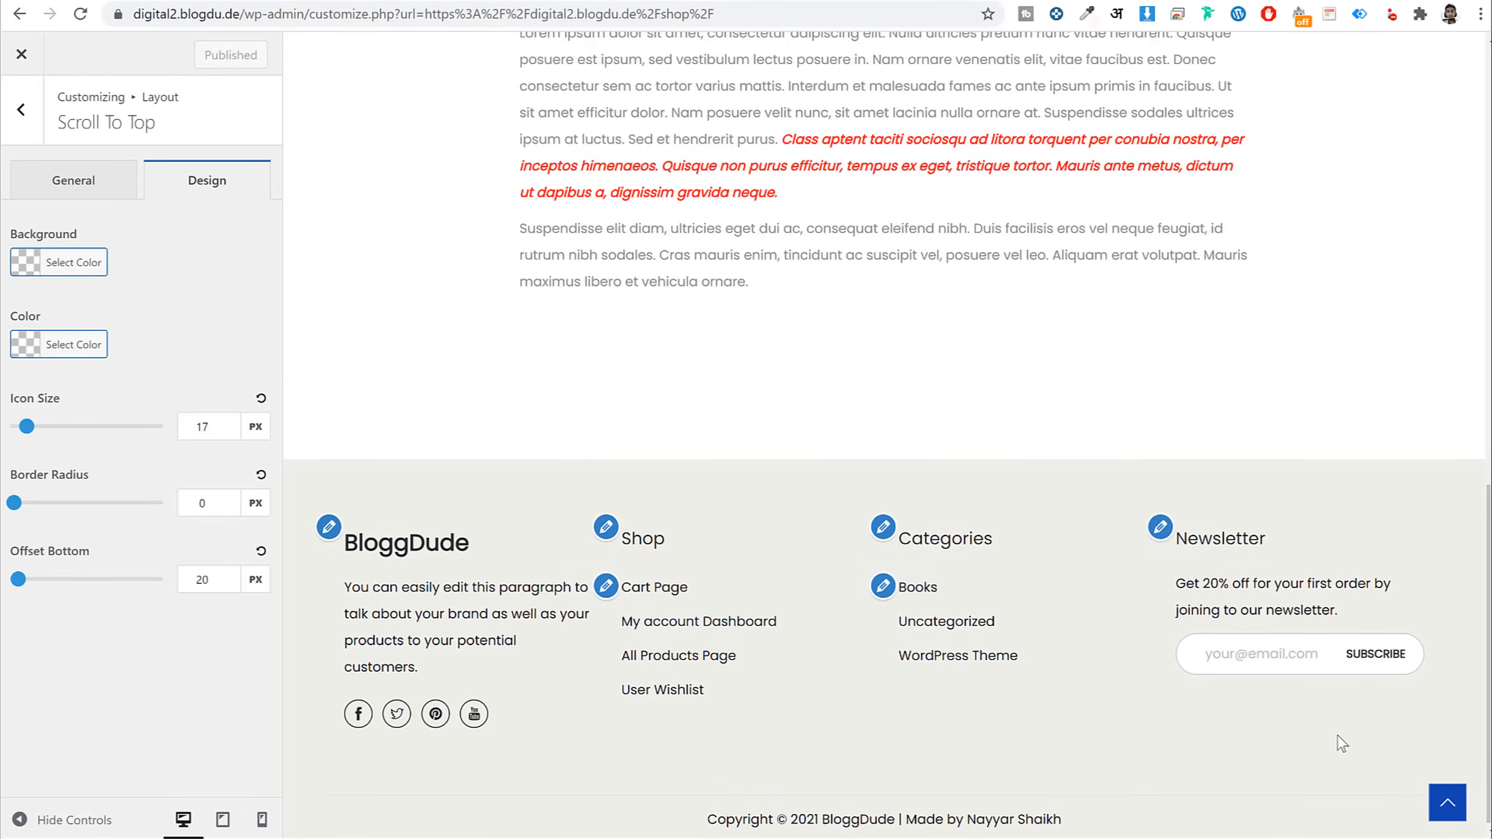
click(26, 112)
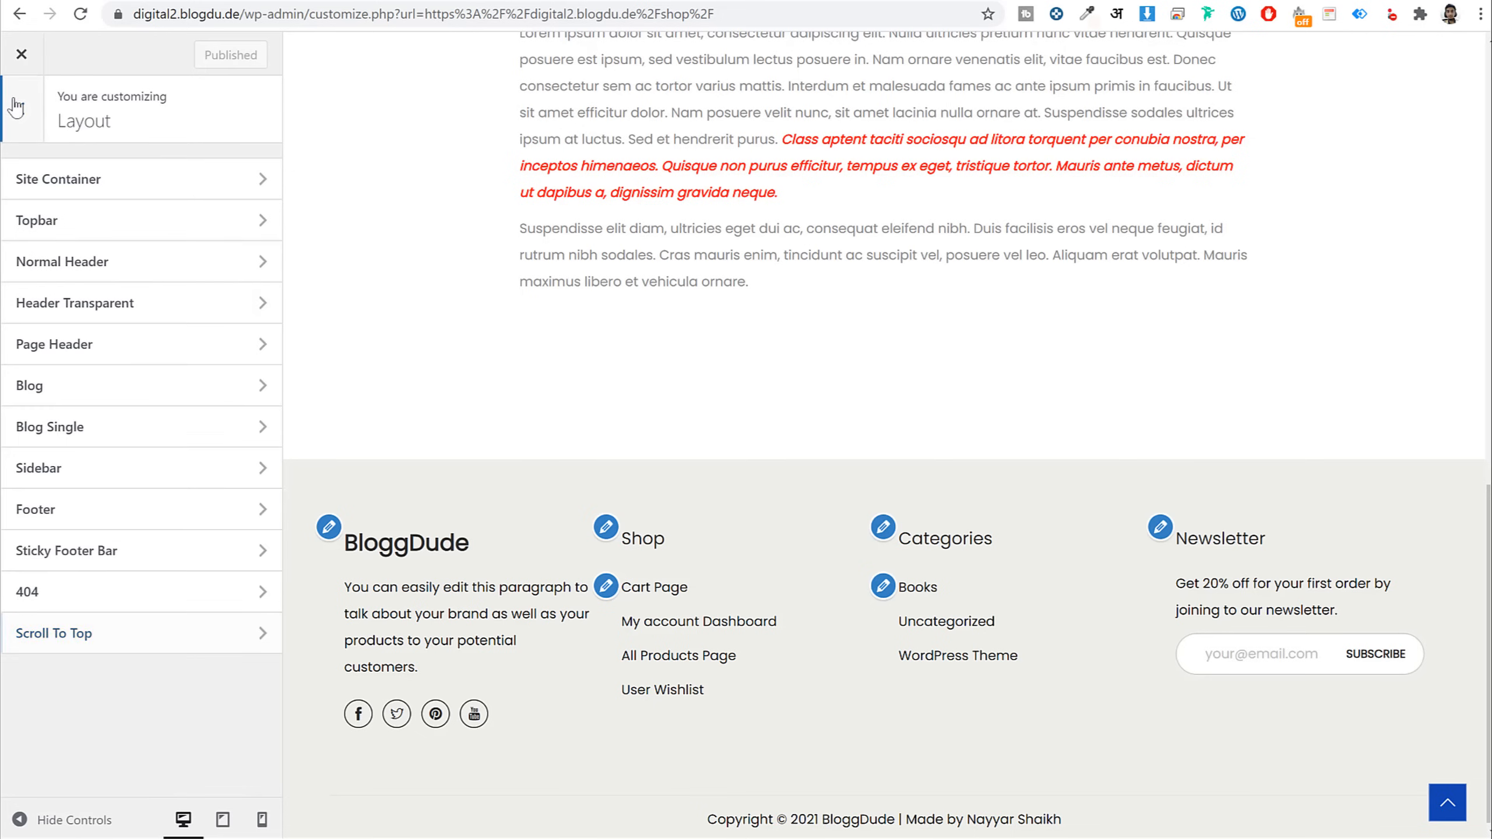
click(17, 107)
Try orange #dd9933 and then yellow #ffc43a as the theme colour
click(117, 384)
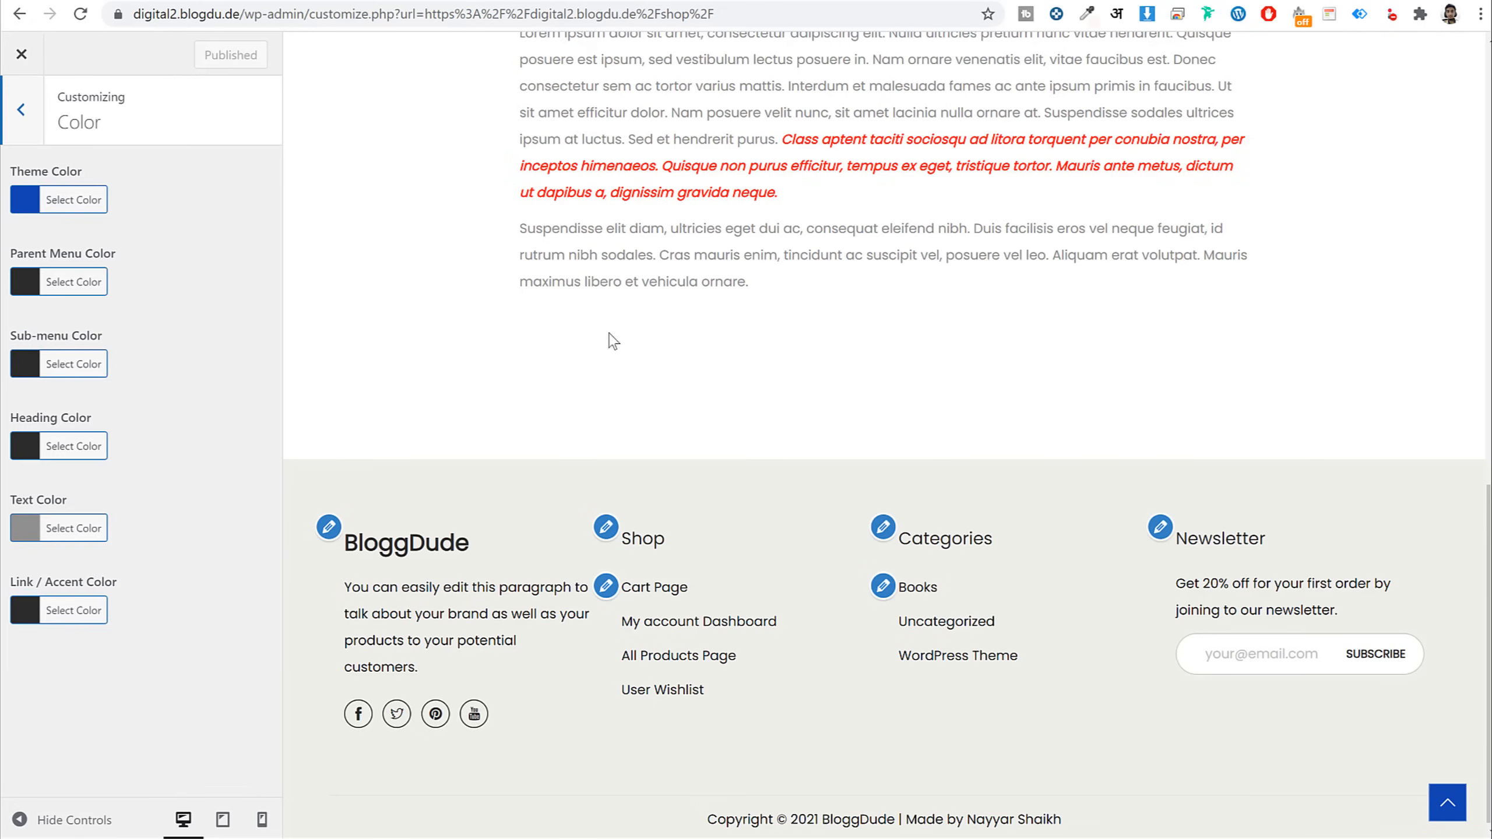
scroll(760, 383, up, 10)
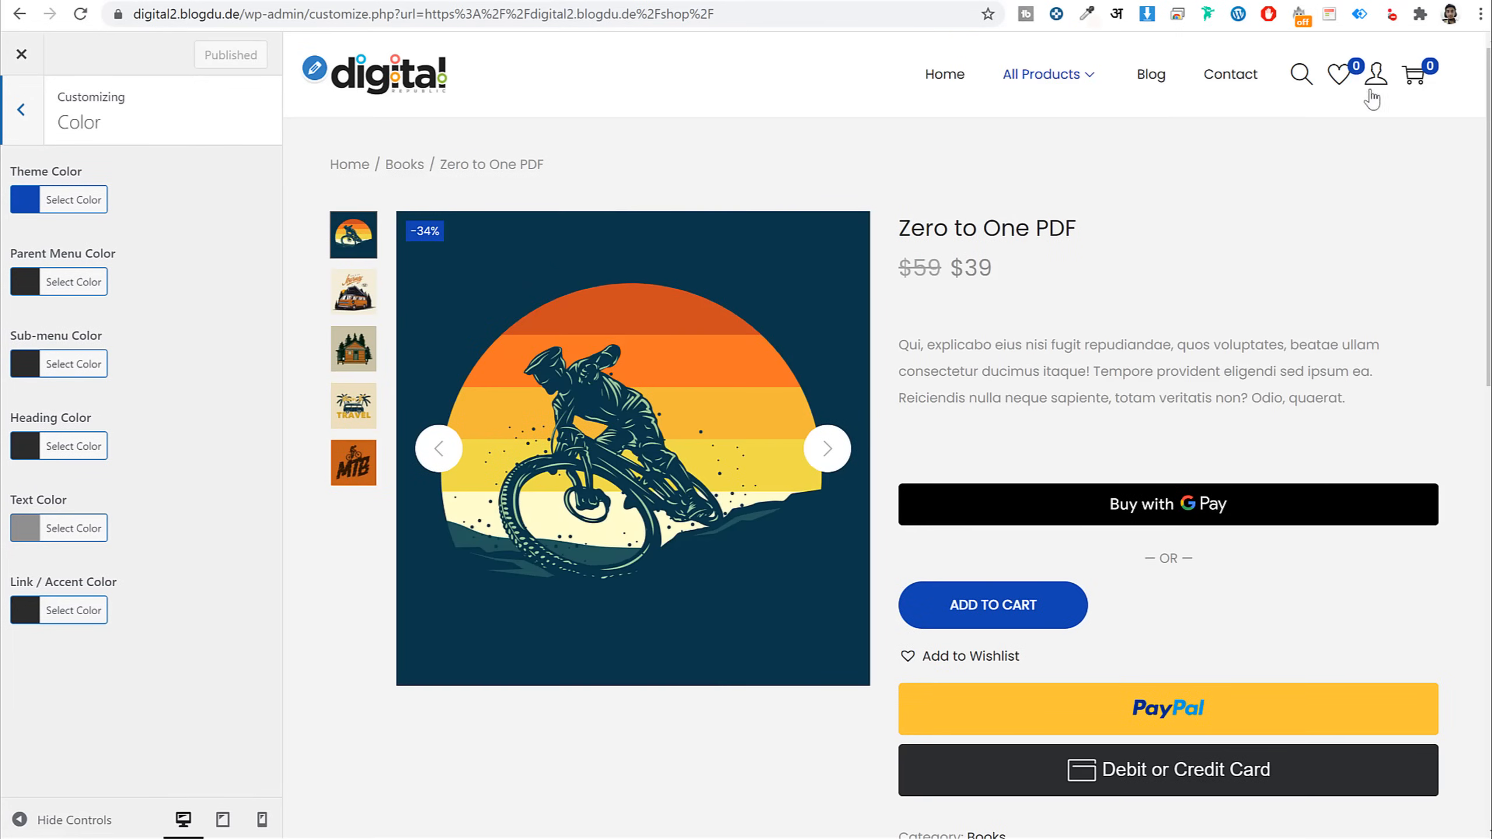
scroll(1349, 533, down, 10)
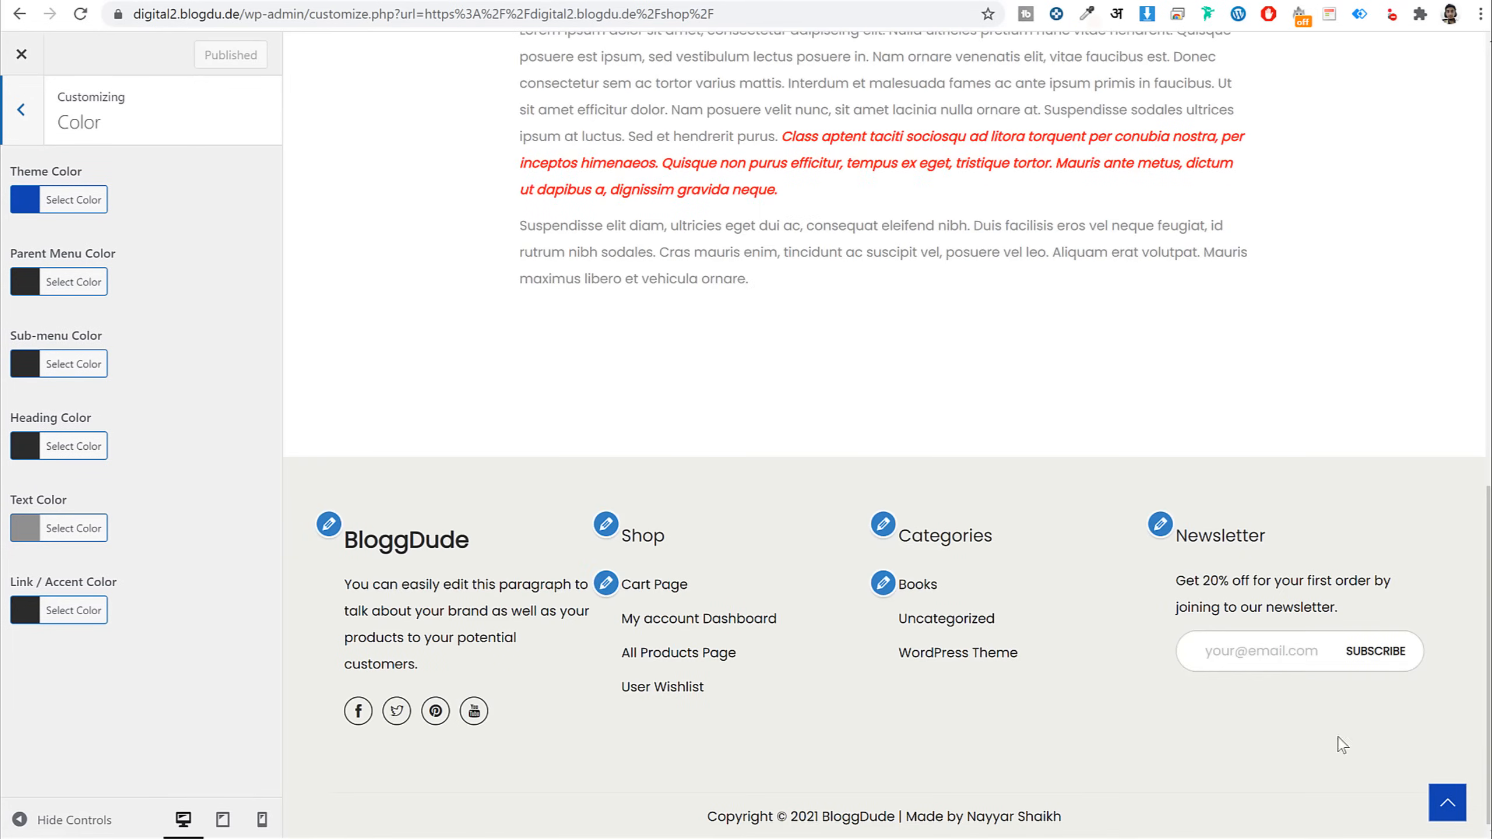
click(82, 206)
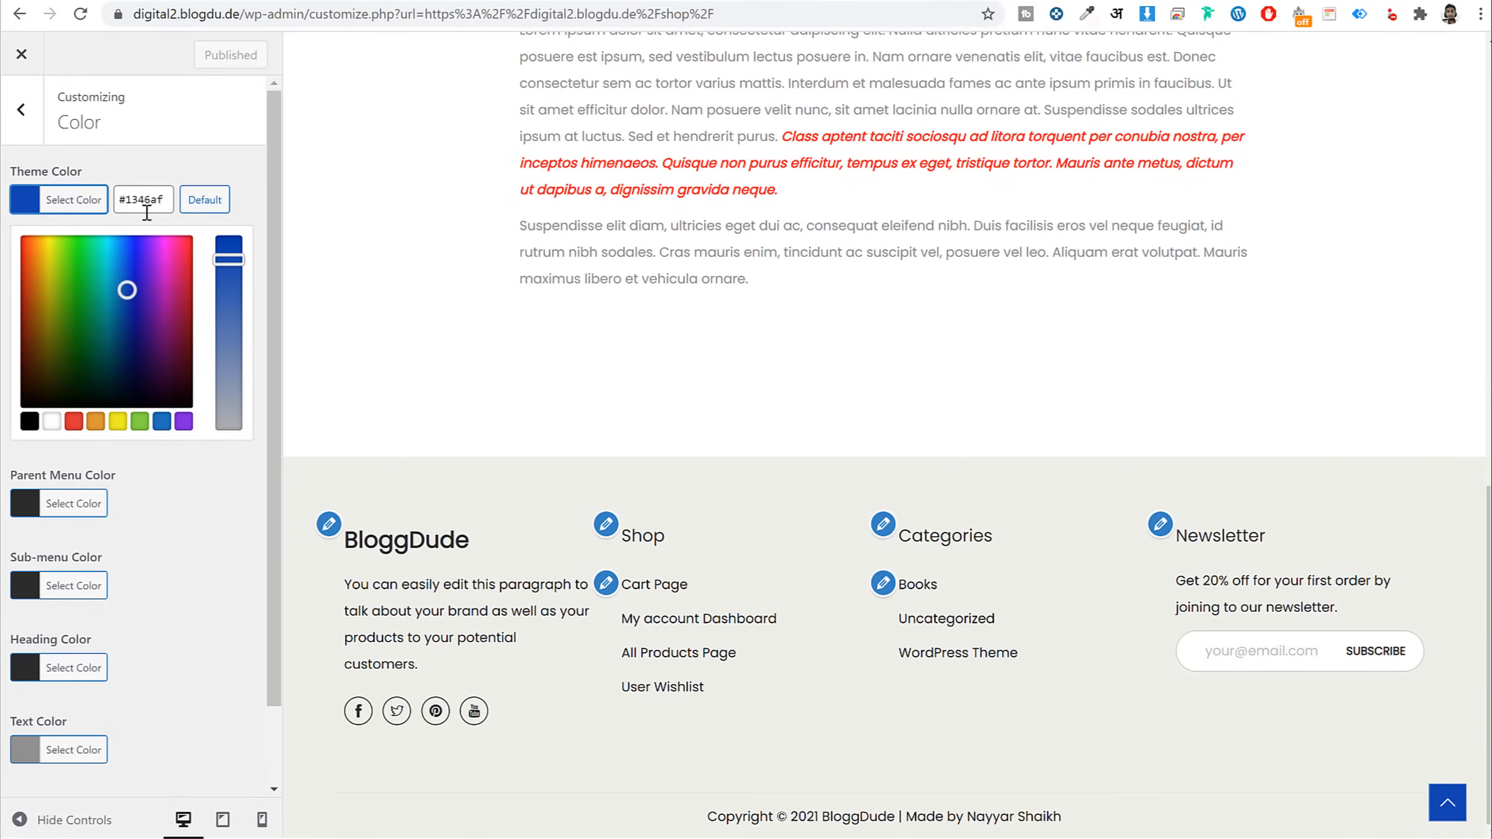
click(95, 421)
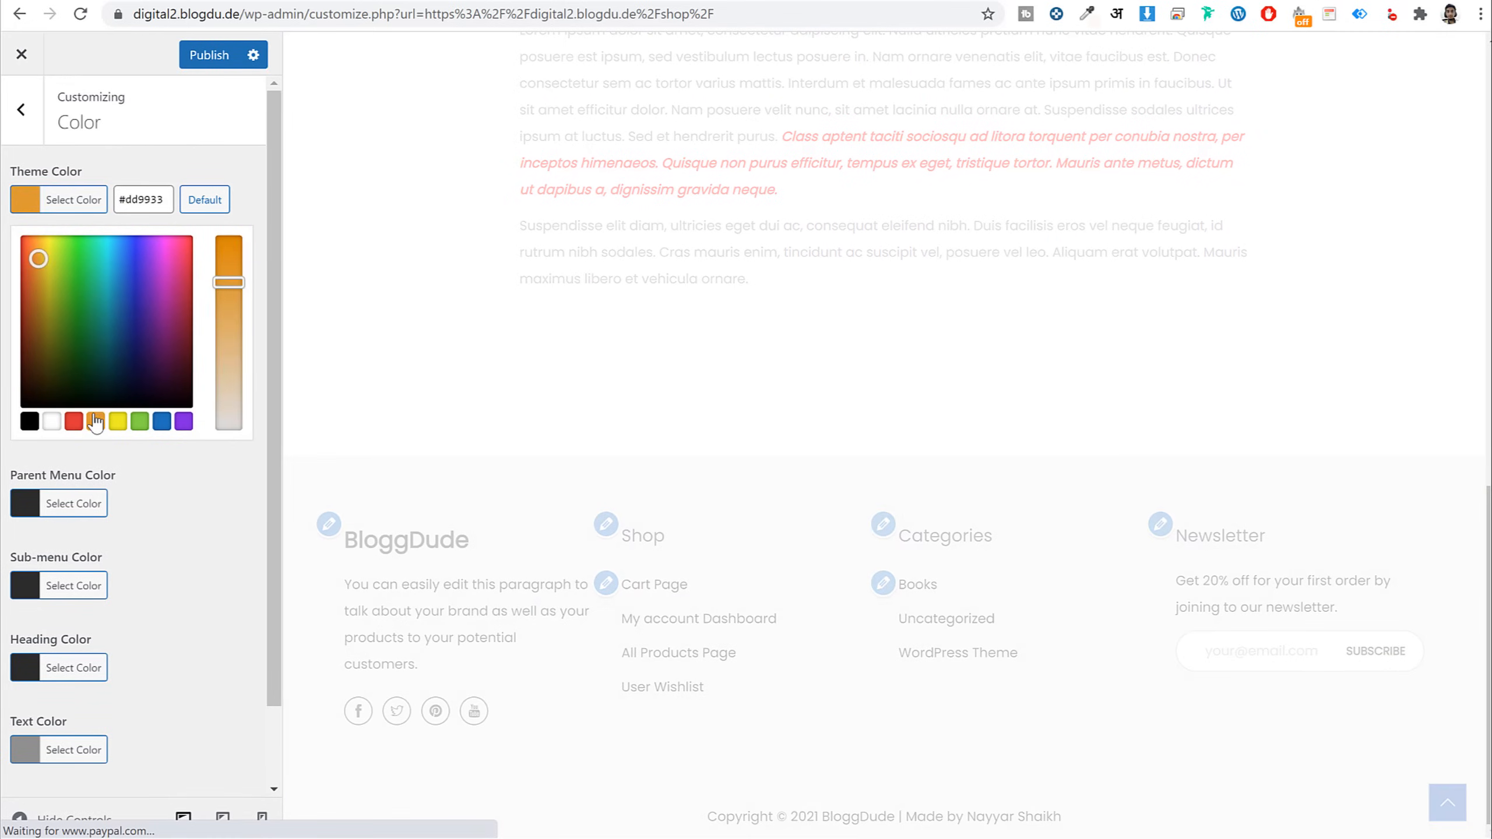
drag(42, 250, 47, 212)
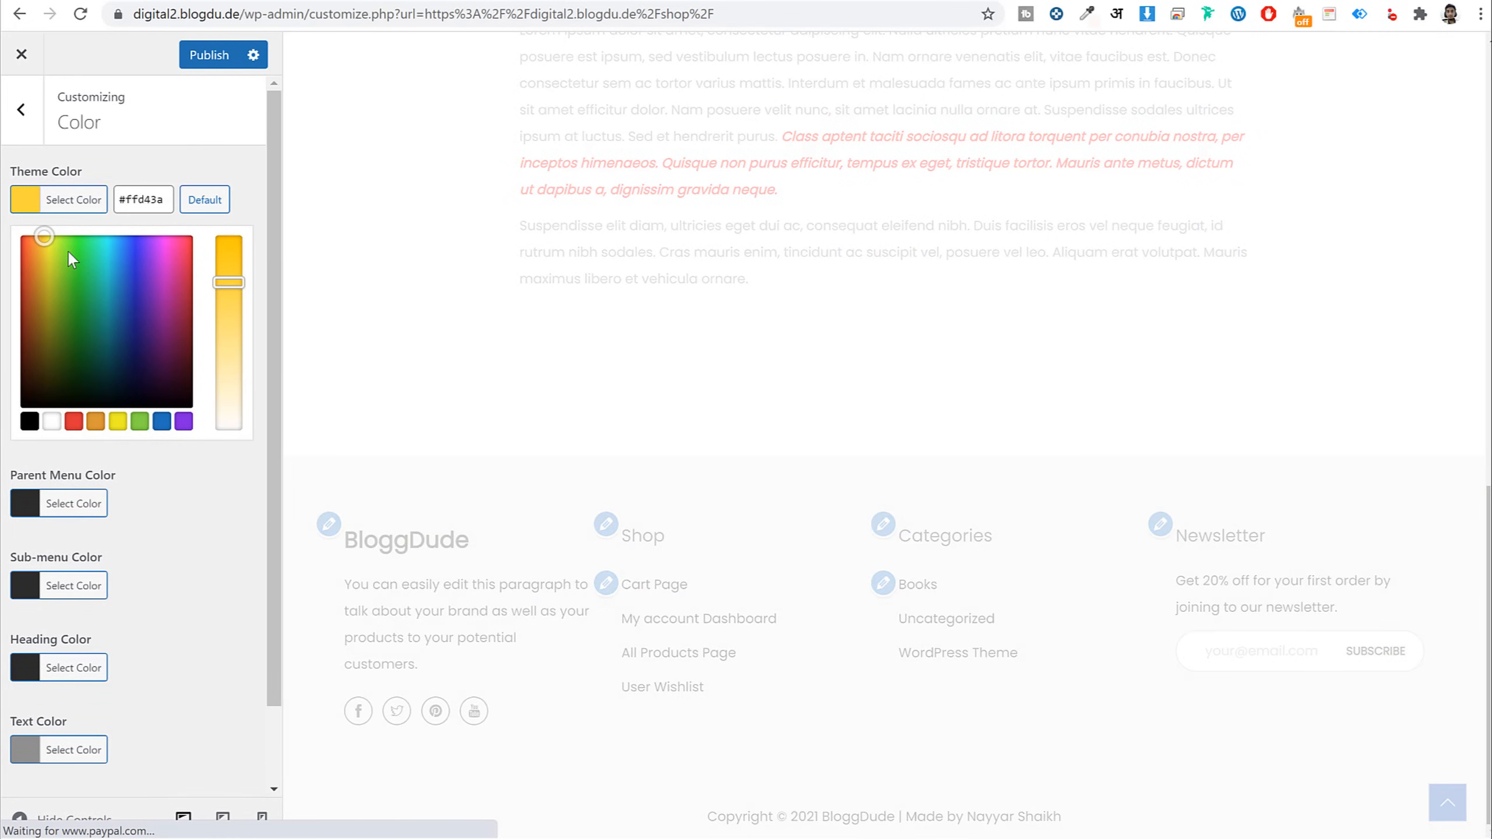
click(41, 235)
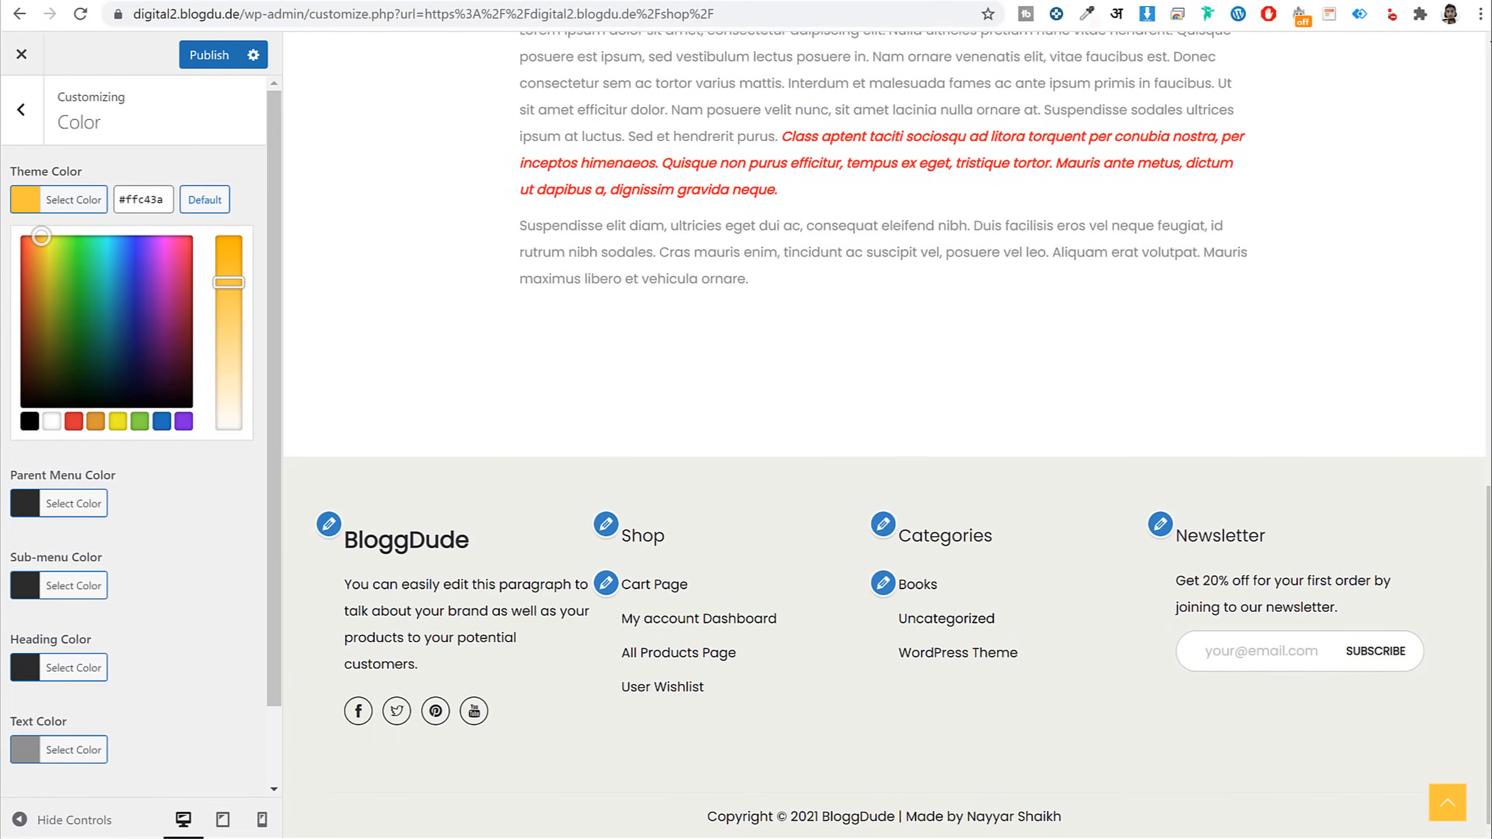
Deepen the theme colour to orange #ff851c while checking the product page preview
click(1448, 802)
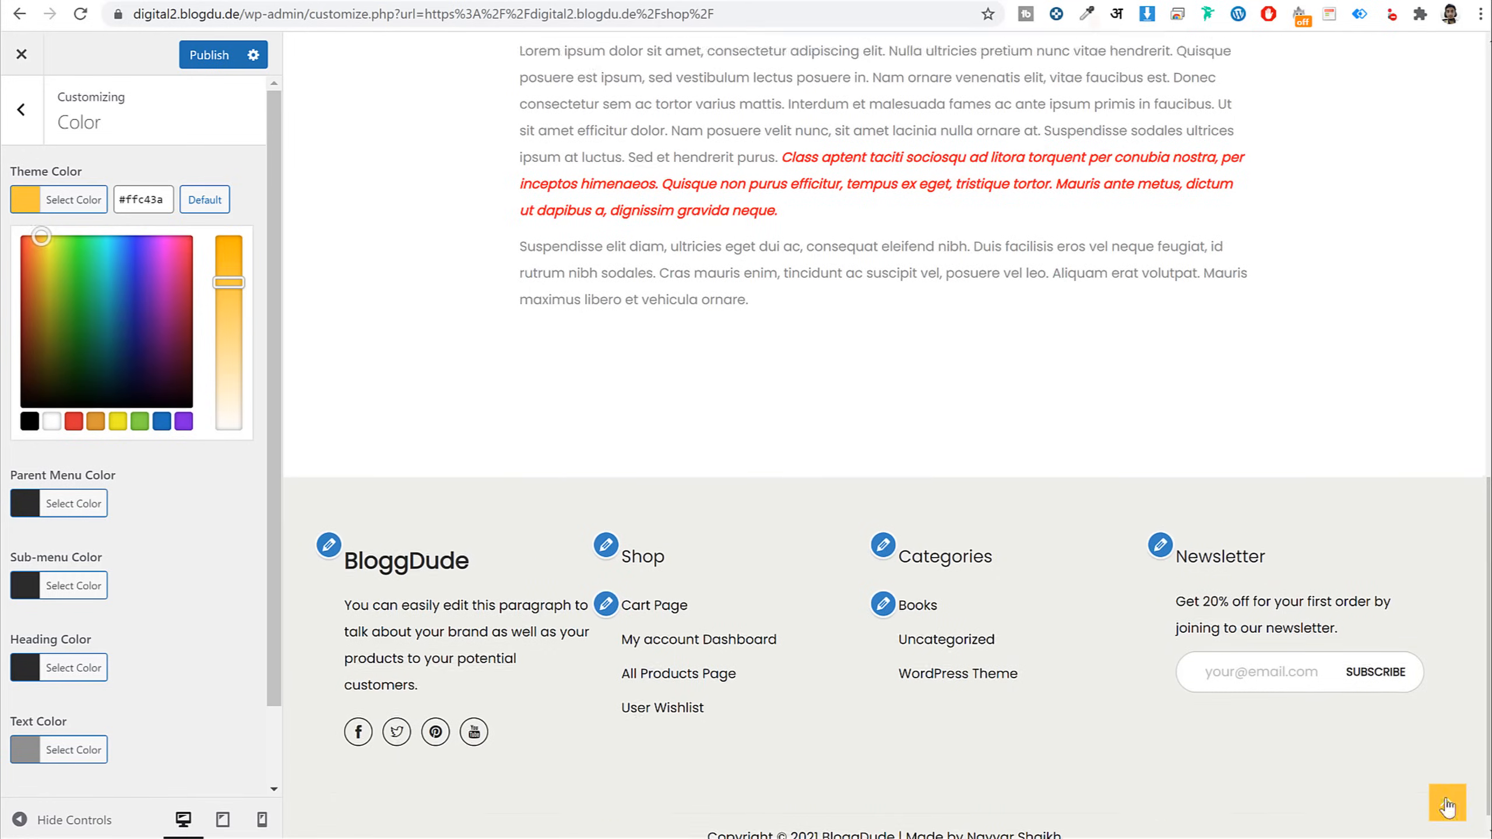
mouse_move(1048, 74)
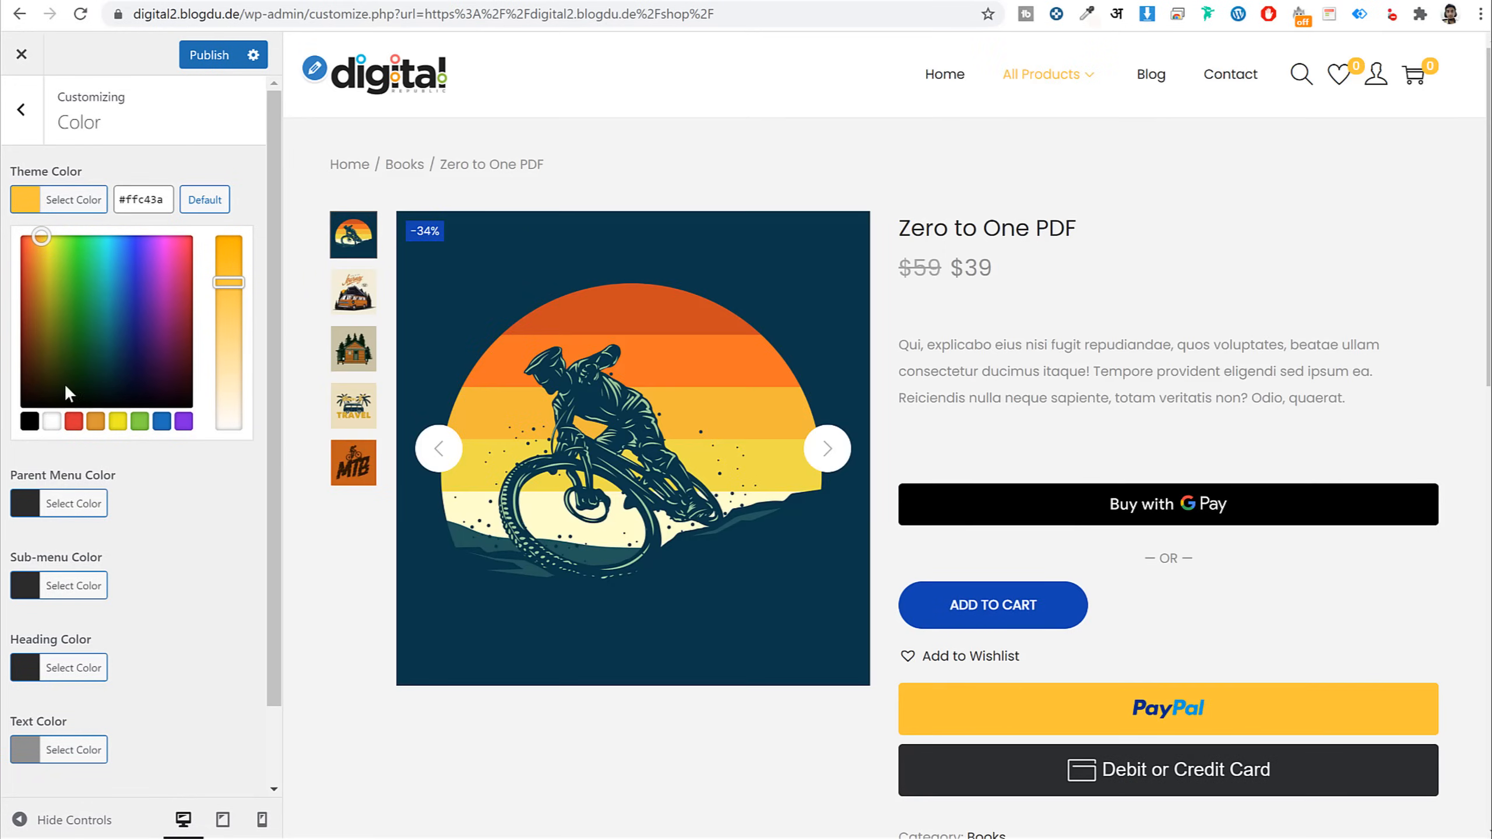
drag(42, 236, 34, 236)
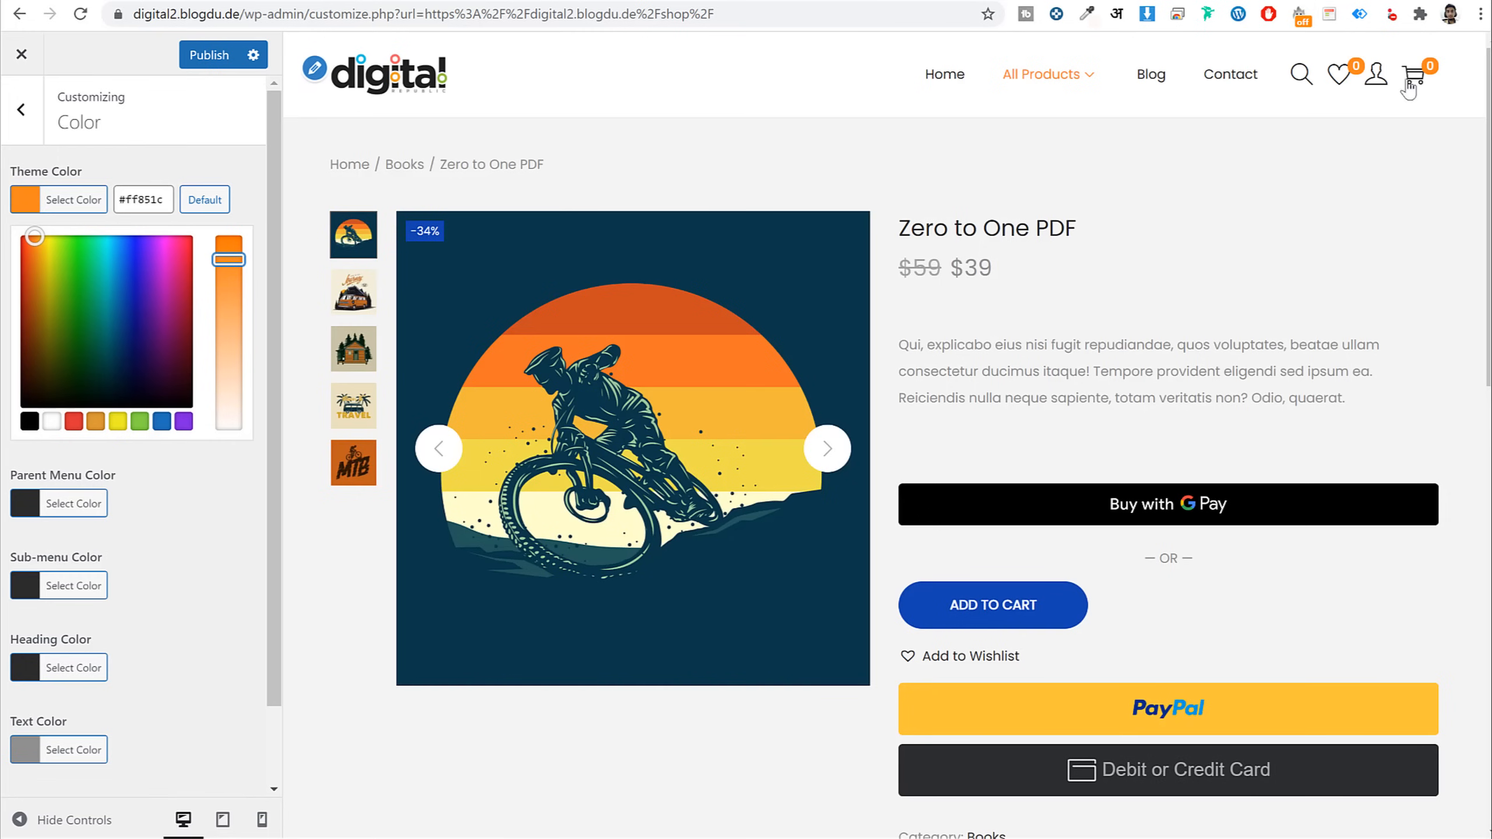
scroll(1372, 273, down, 15)
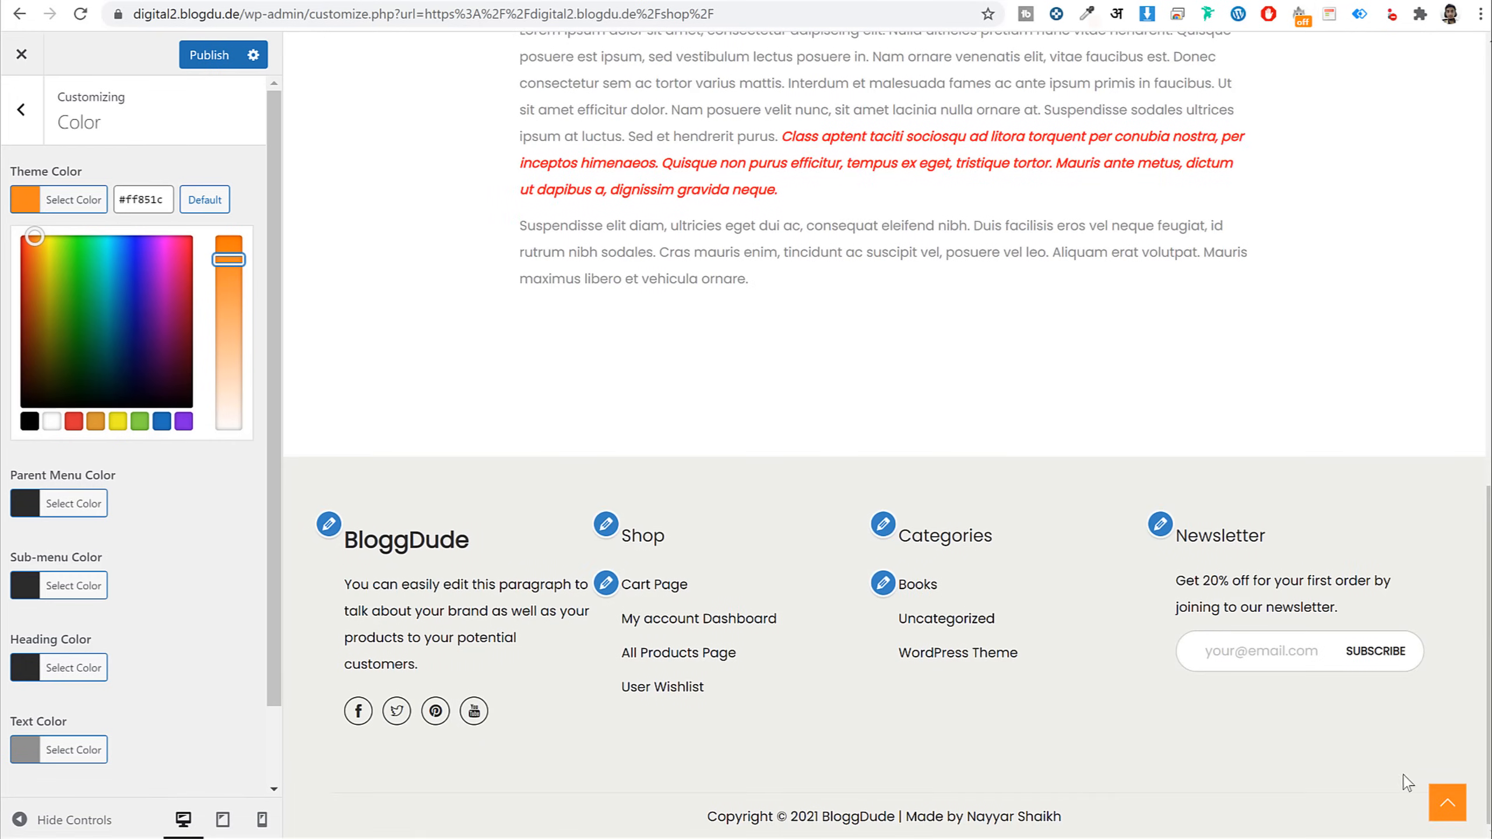
click(1448, 806)
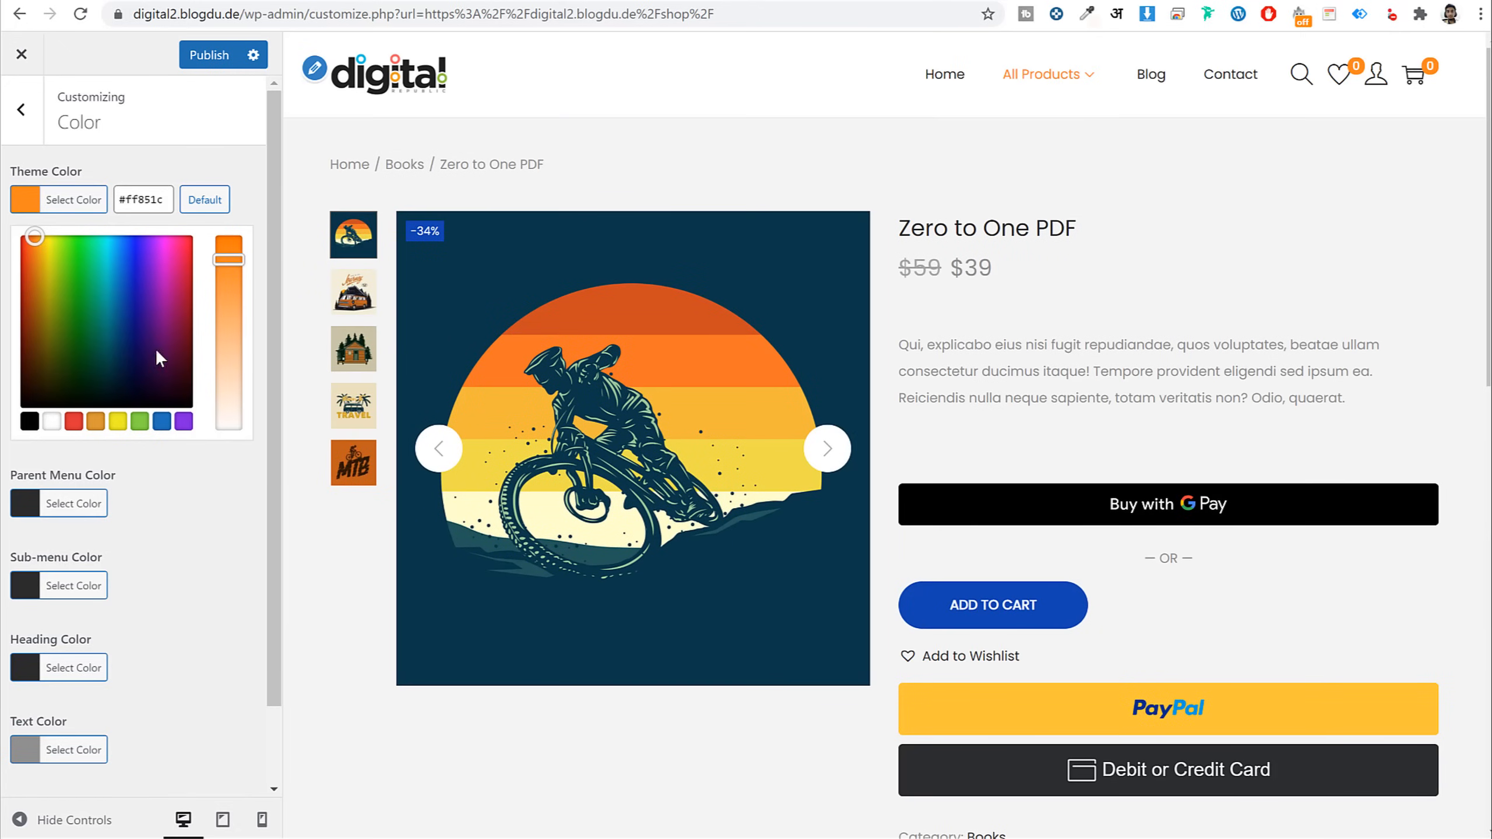
click(172, 149)
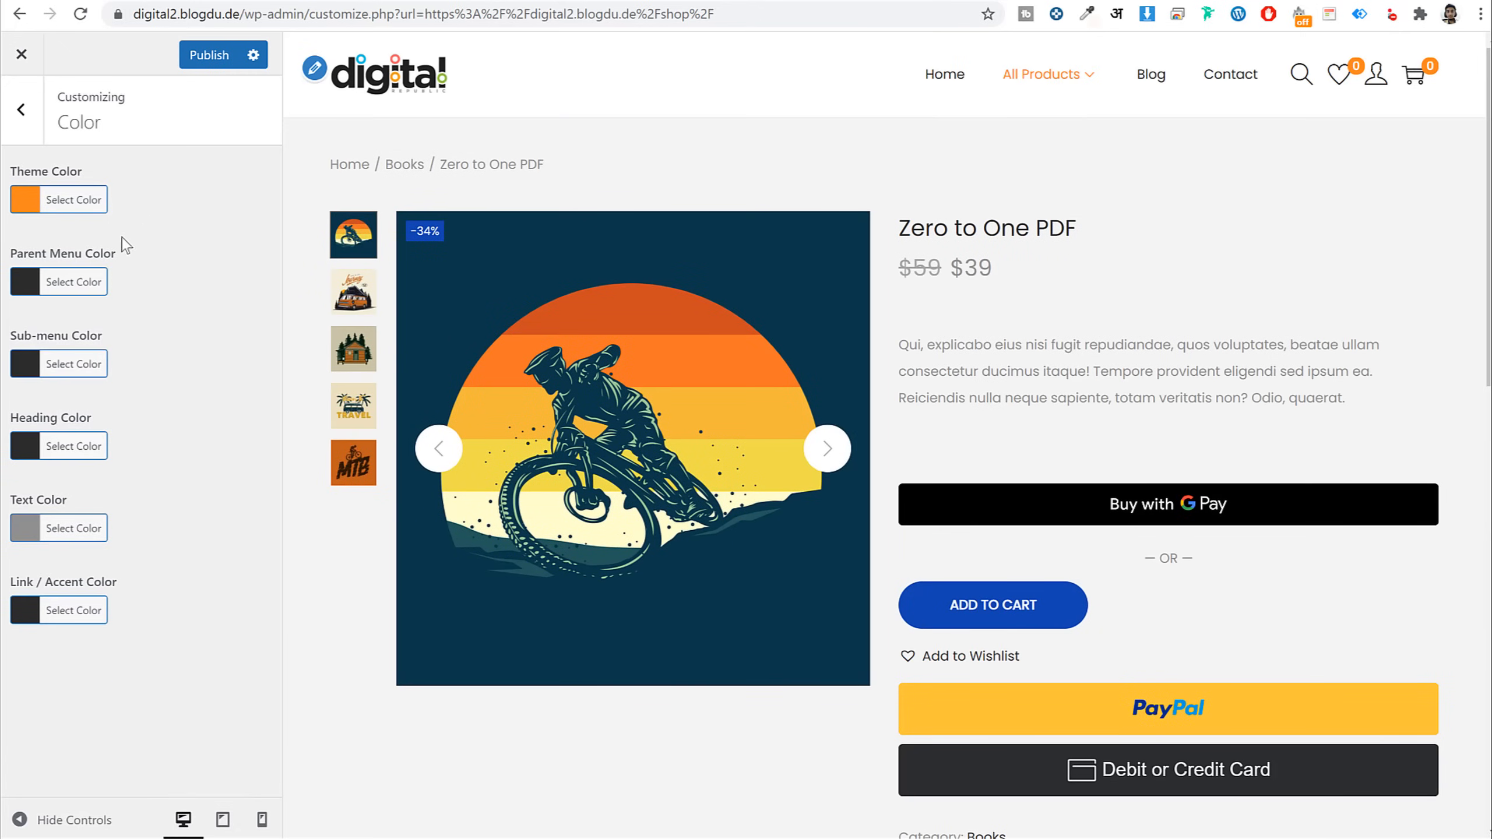
Replace the text colour value 8f8f8f with 222222
click(65, 535)
click(143, 433)
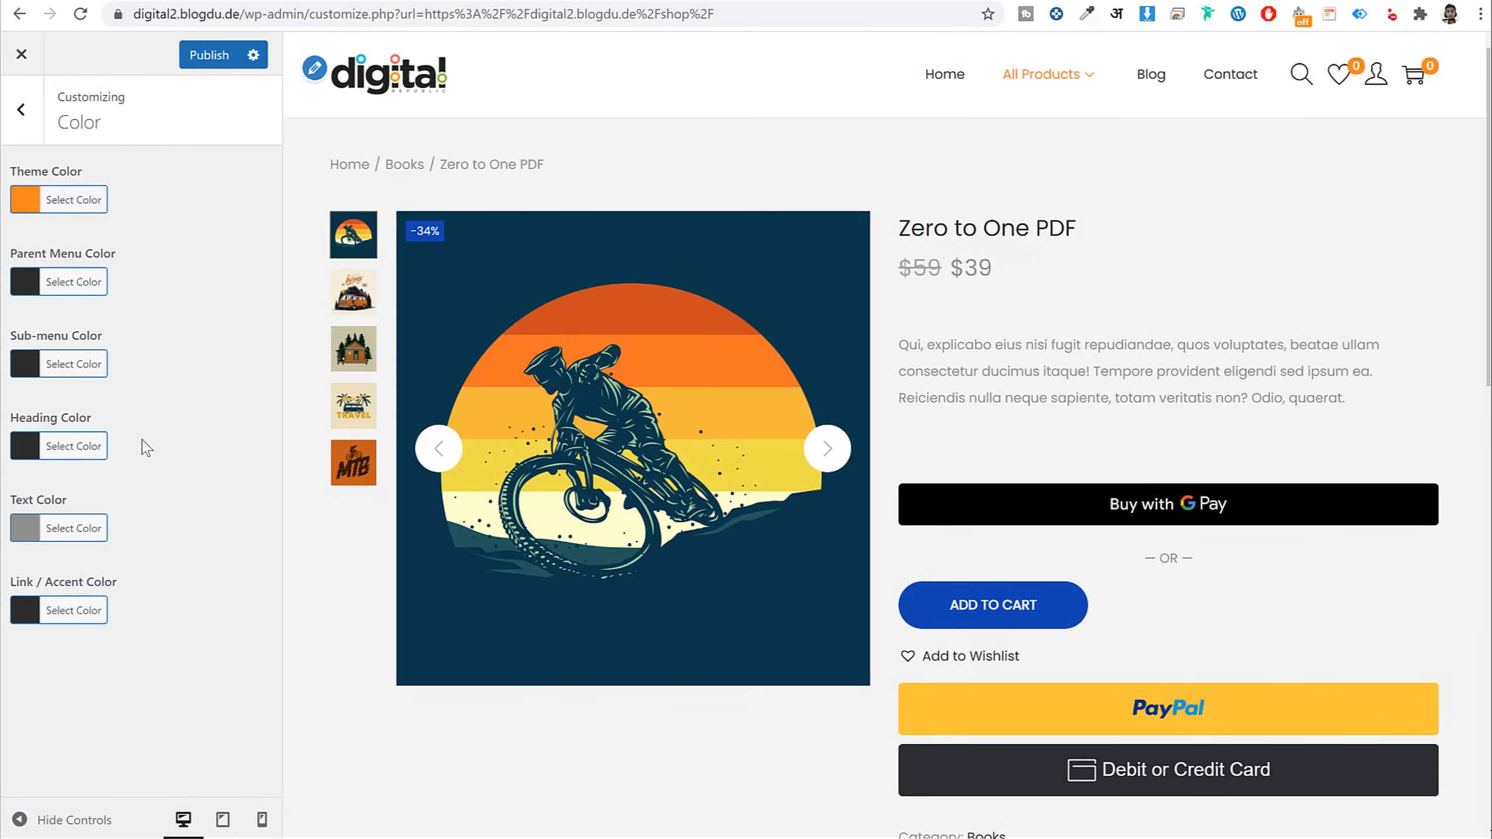
click(64, 528)
double_click(135, 534)
drag(953, 346, 1091, 393)
click(1102, 393)
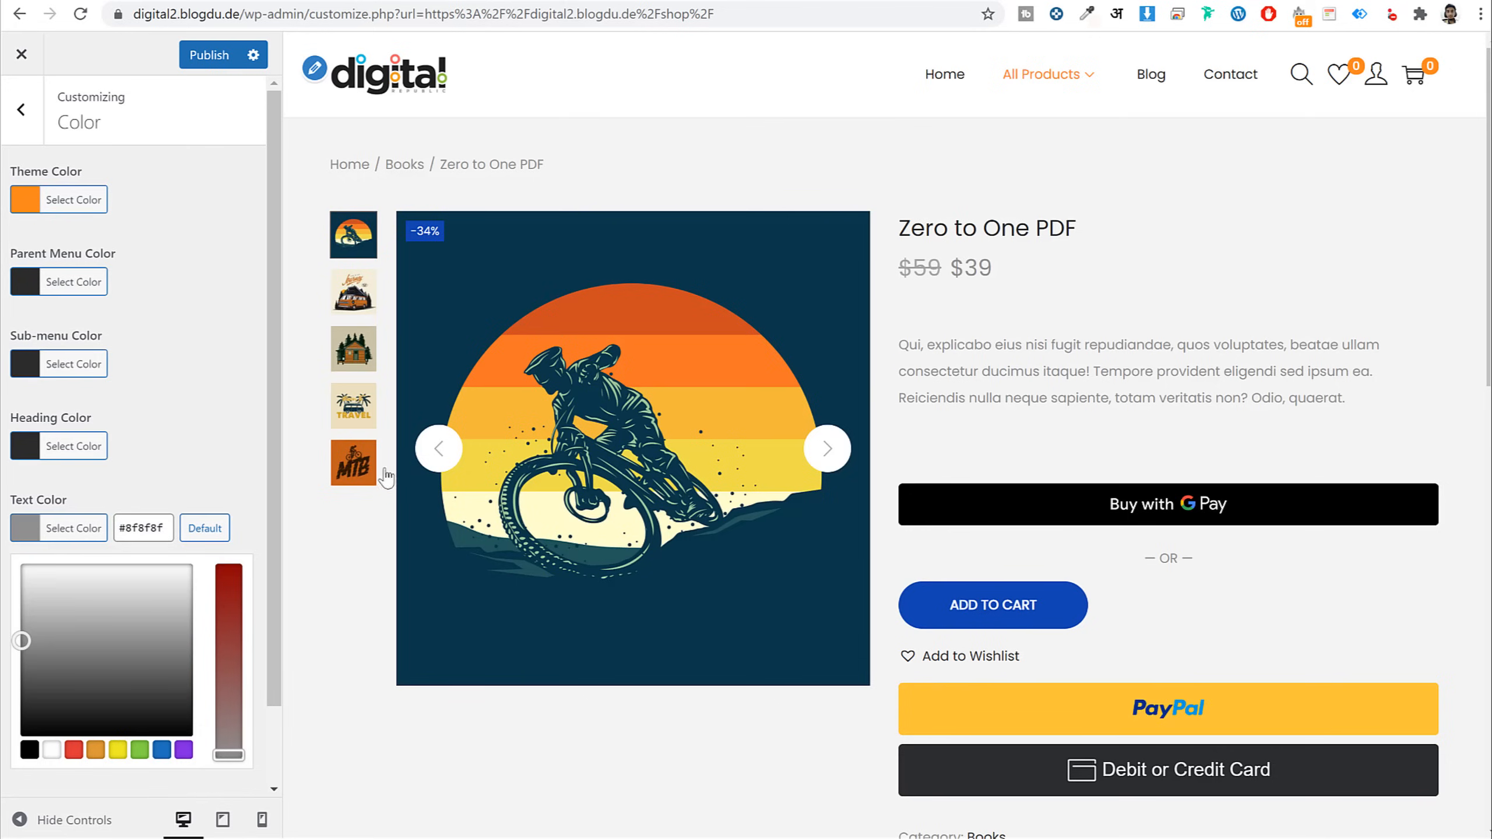
double_click(159, 531)
text(222222)
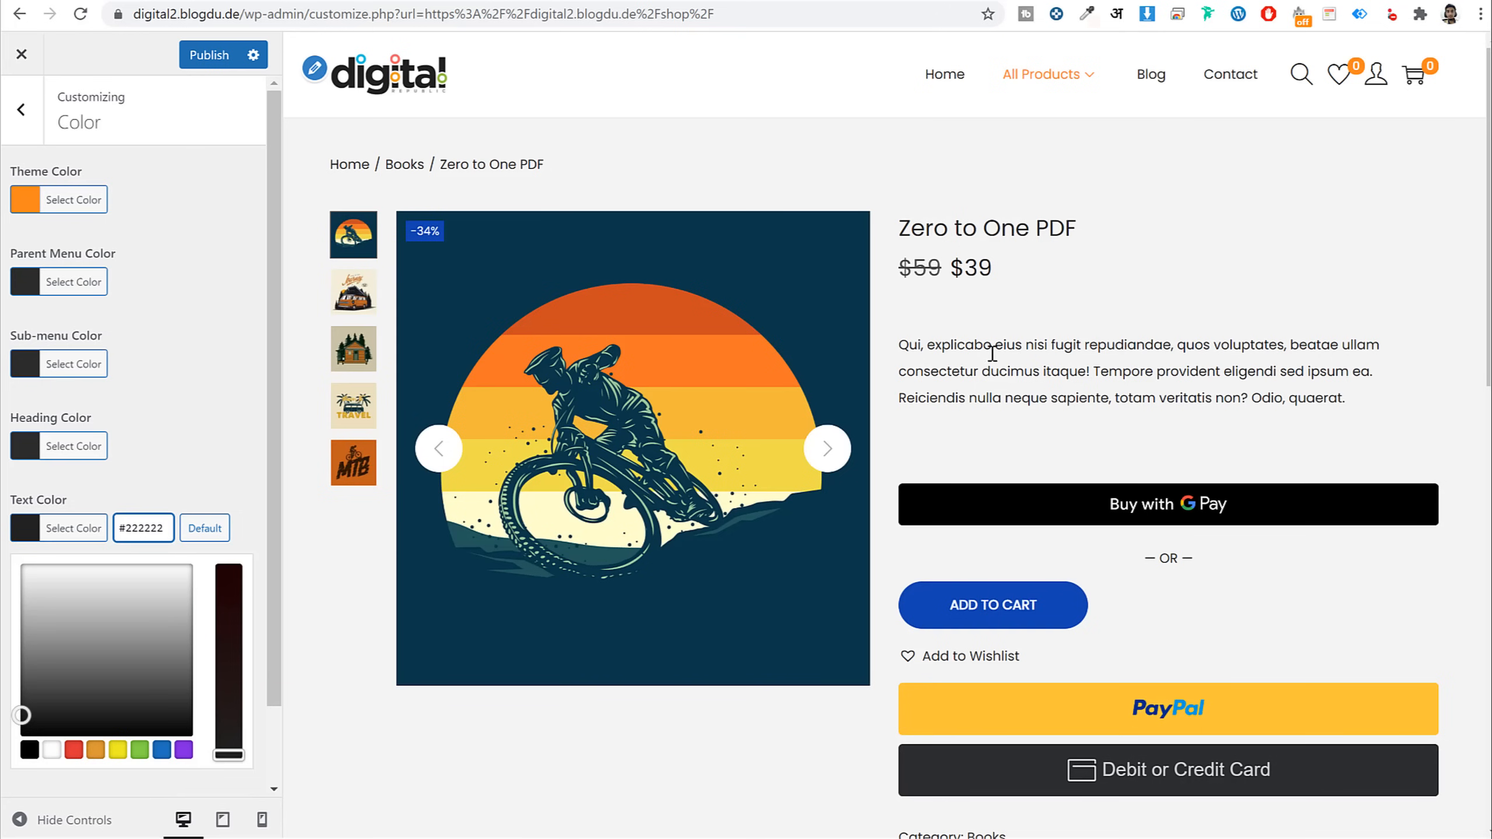
drag(1062, 345, 1134, 371)
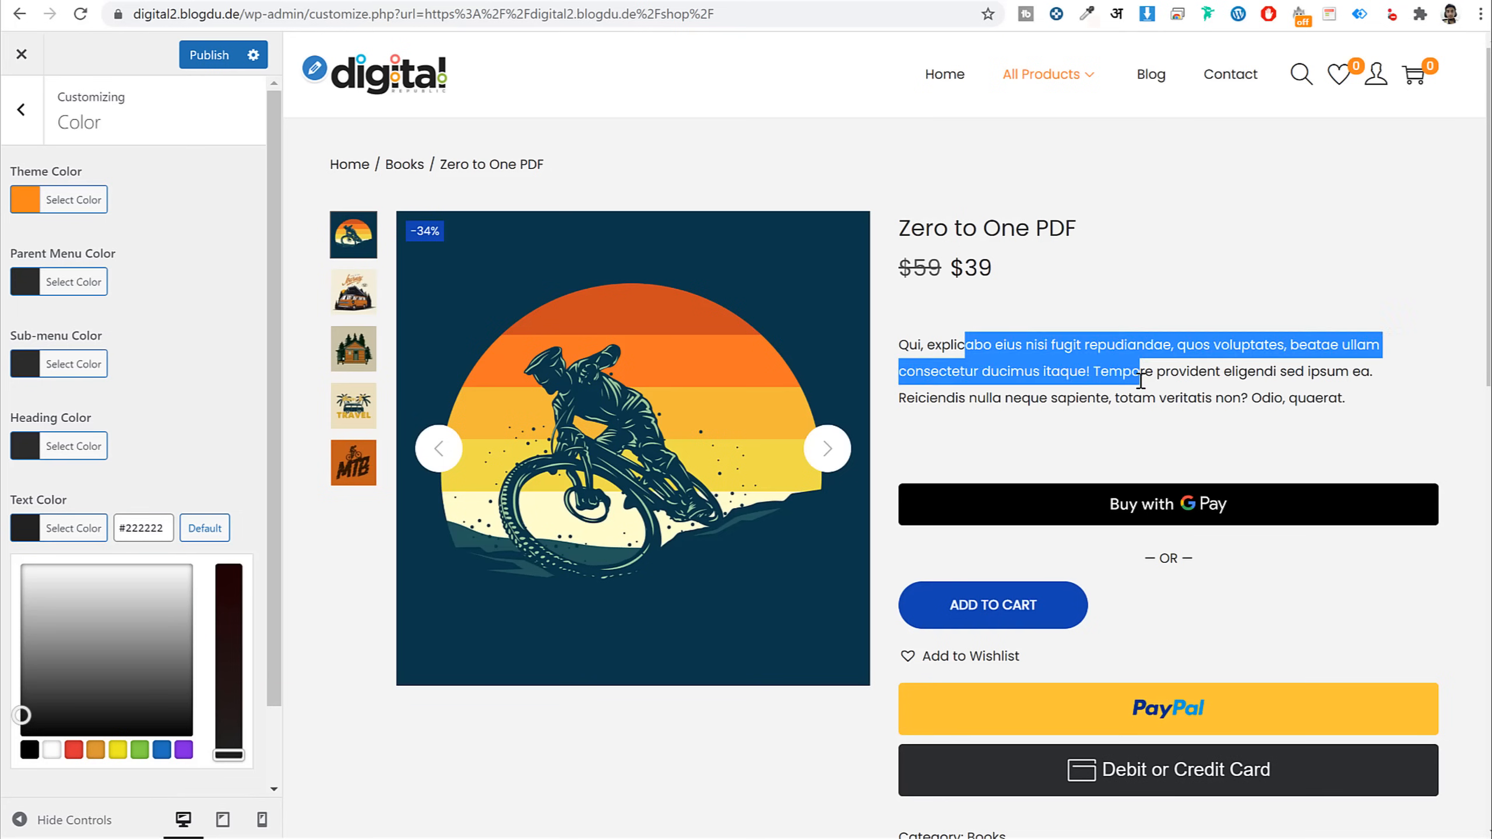
click(1145, 393)
scroll(1149, 404, down, 10)
scroll(1148, 404, down, 2)
click(96, 529)
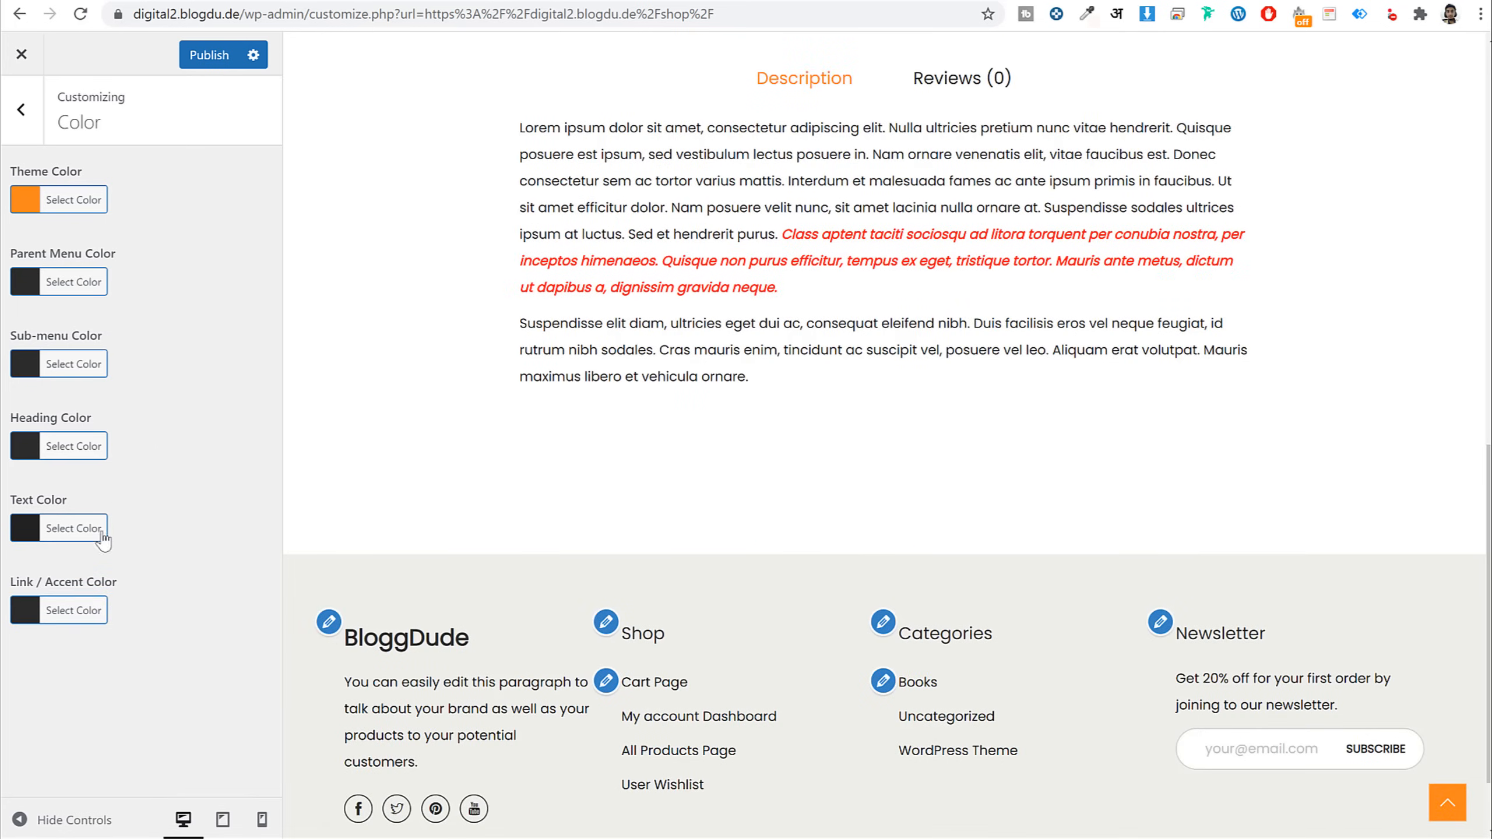
scroll(1059, 503, up, 10)
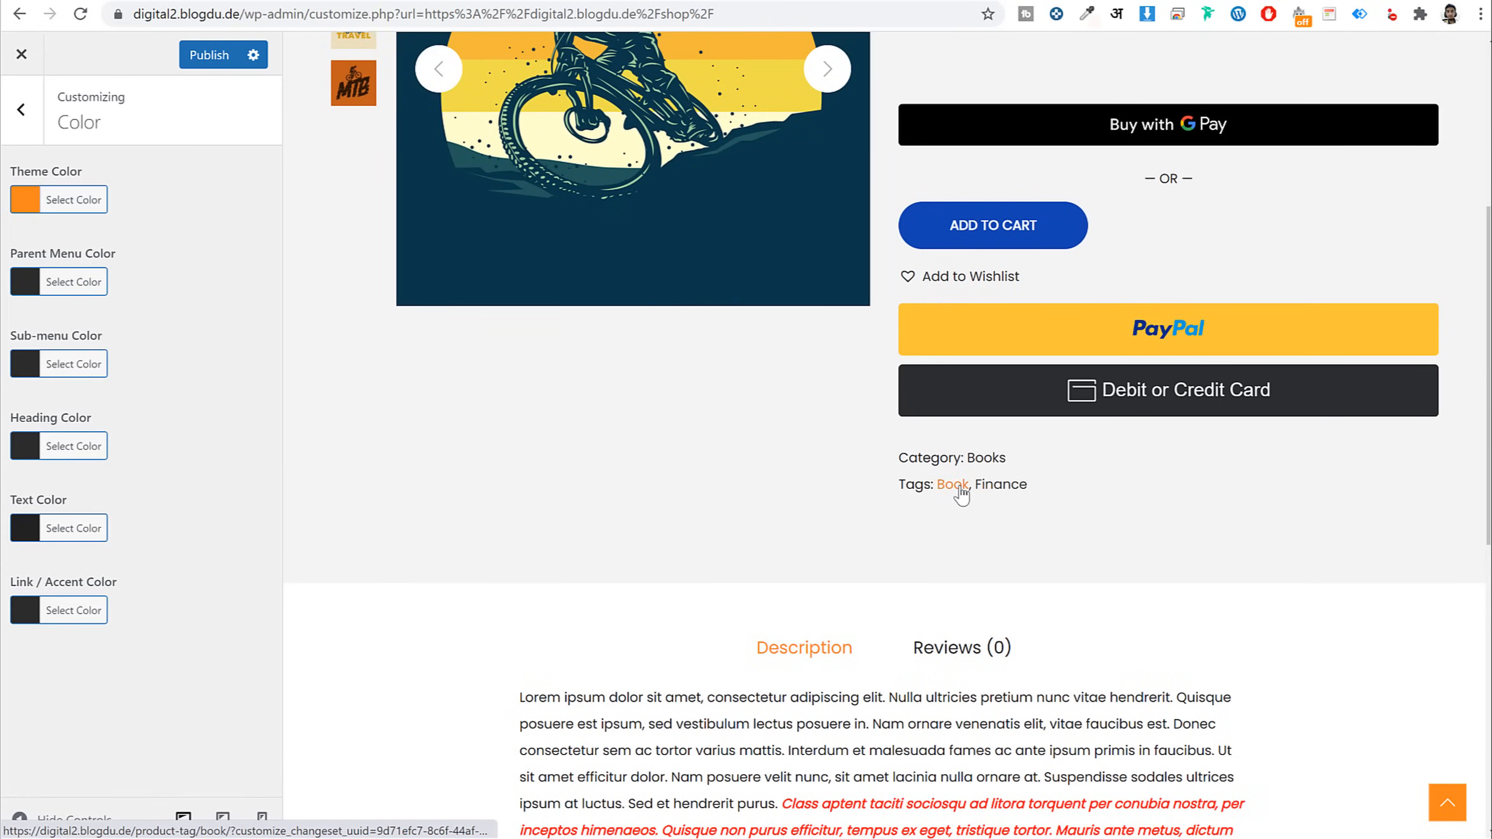
scroll(1049, 488, down, 2)
Set the link and accent colour to the red #dd3333 swatch
click(88, 599)
scroll(175, 647, down, 2)
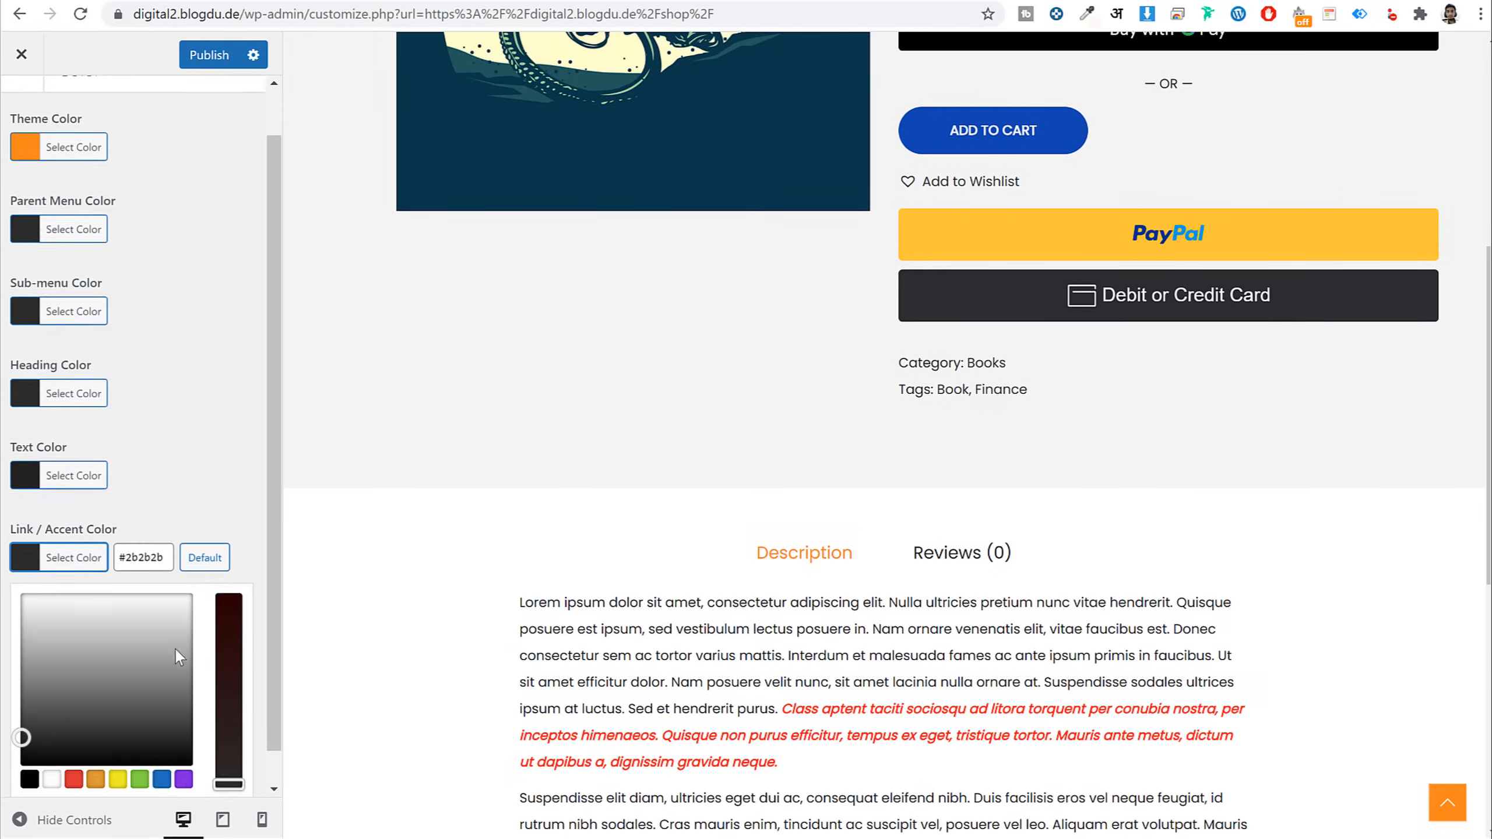
click(82, 748)
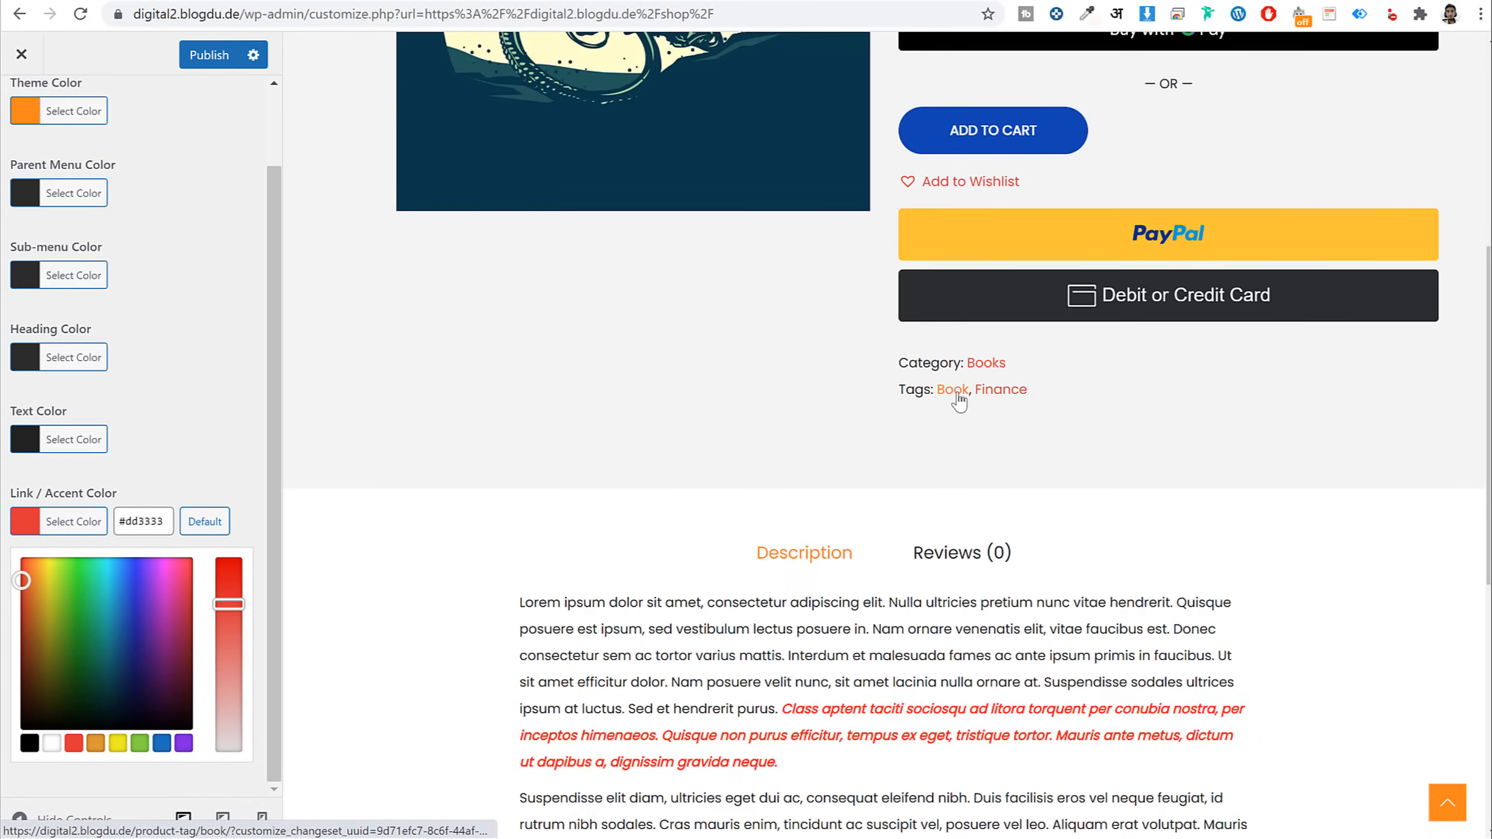
scroll(1003, 376, up, 5)
scroll(995, 572, down, 12)
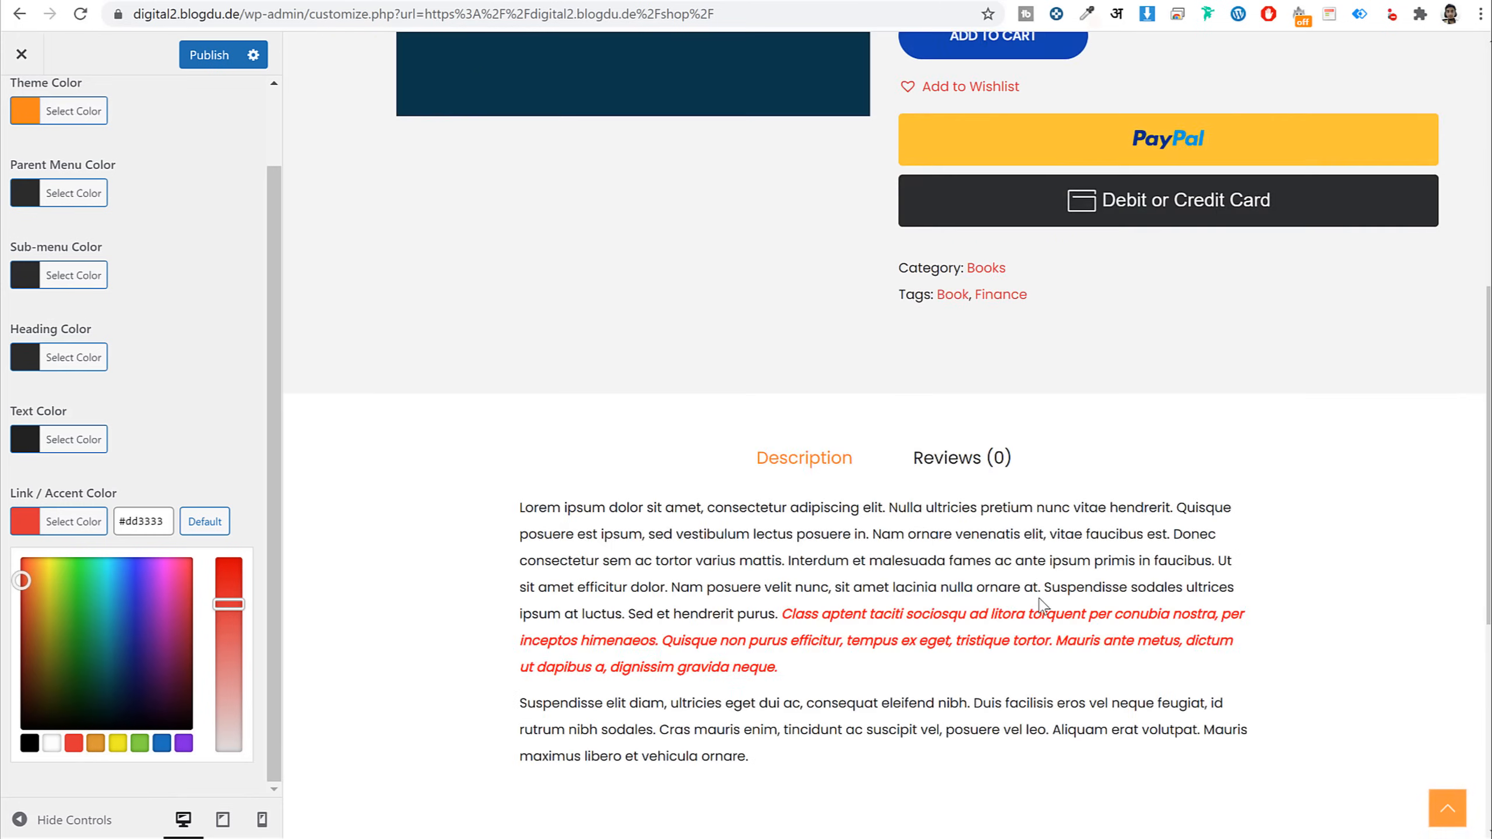
scroll(949, 582, up, 15)
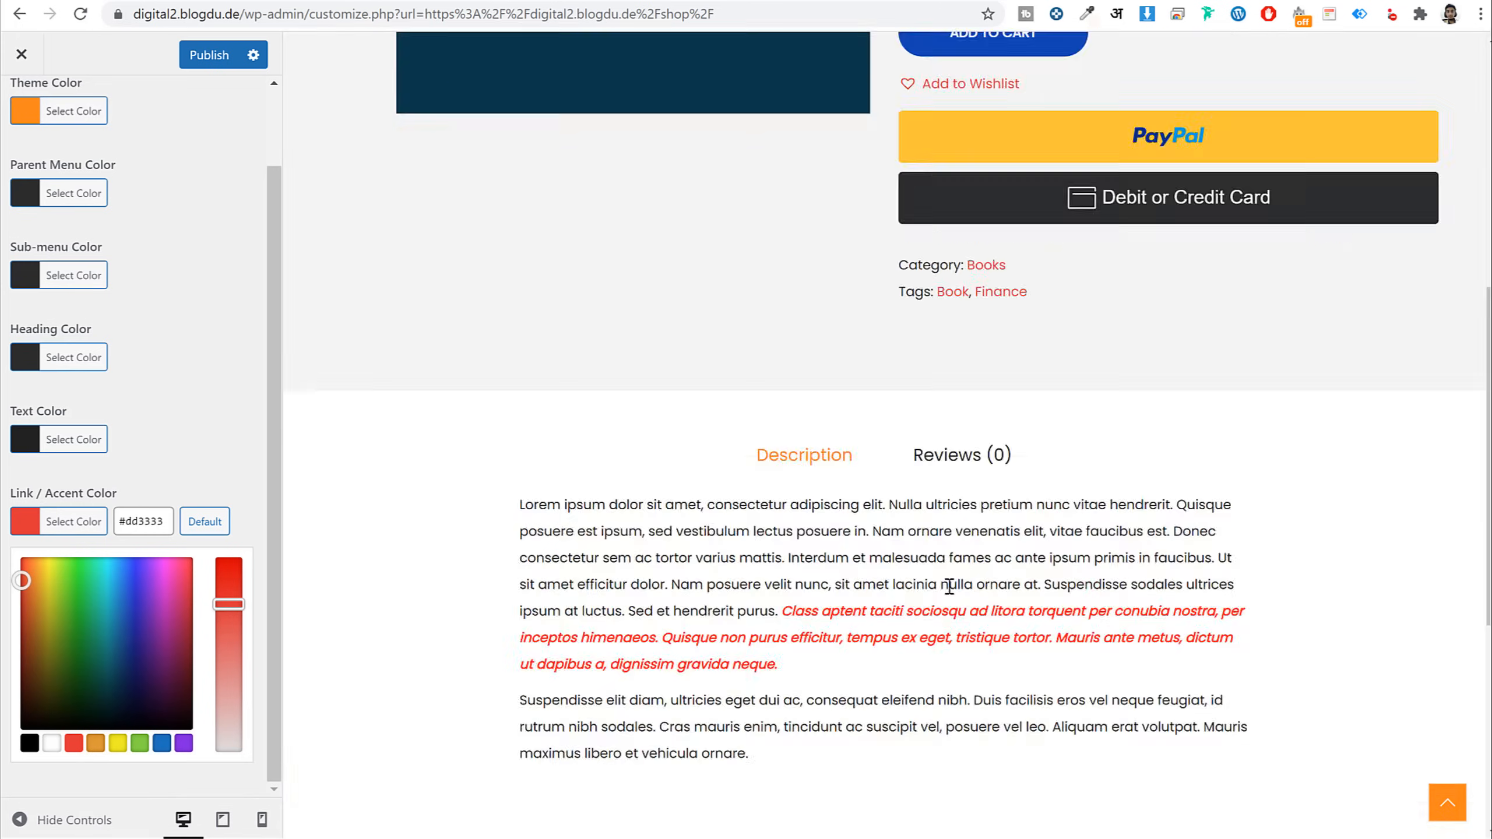
key(Escape)
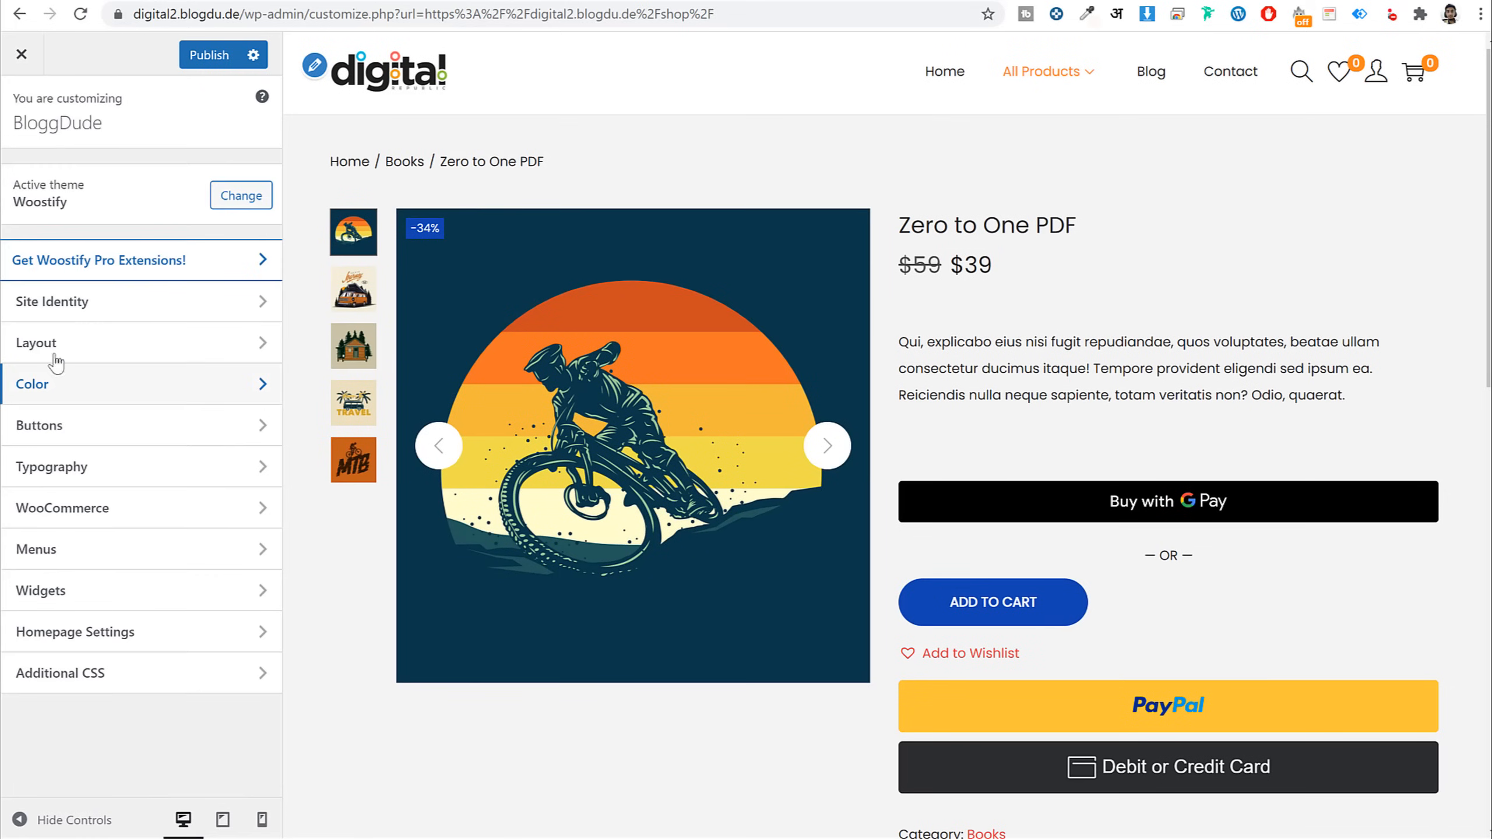
Sample the vendor dashboard's teal with the eyedropper and paste #00c5ba as the button background colour
click(71, 435)
scroll(1232, 387, down, 5)
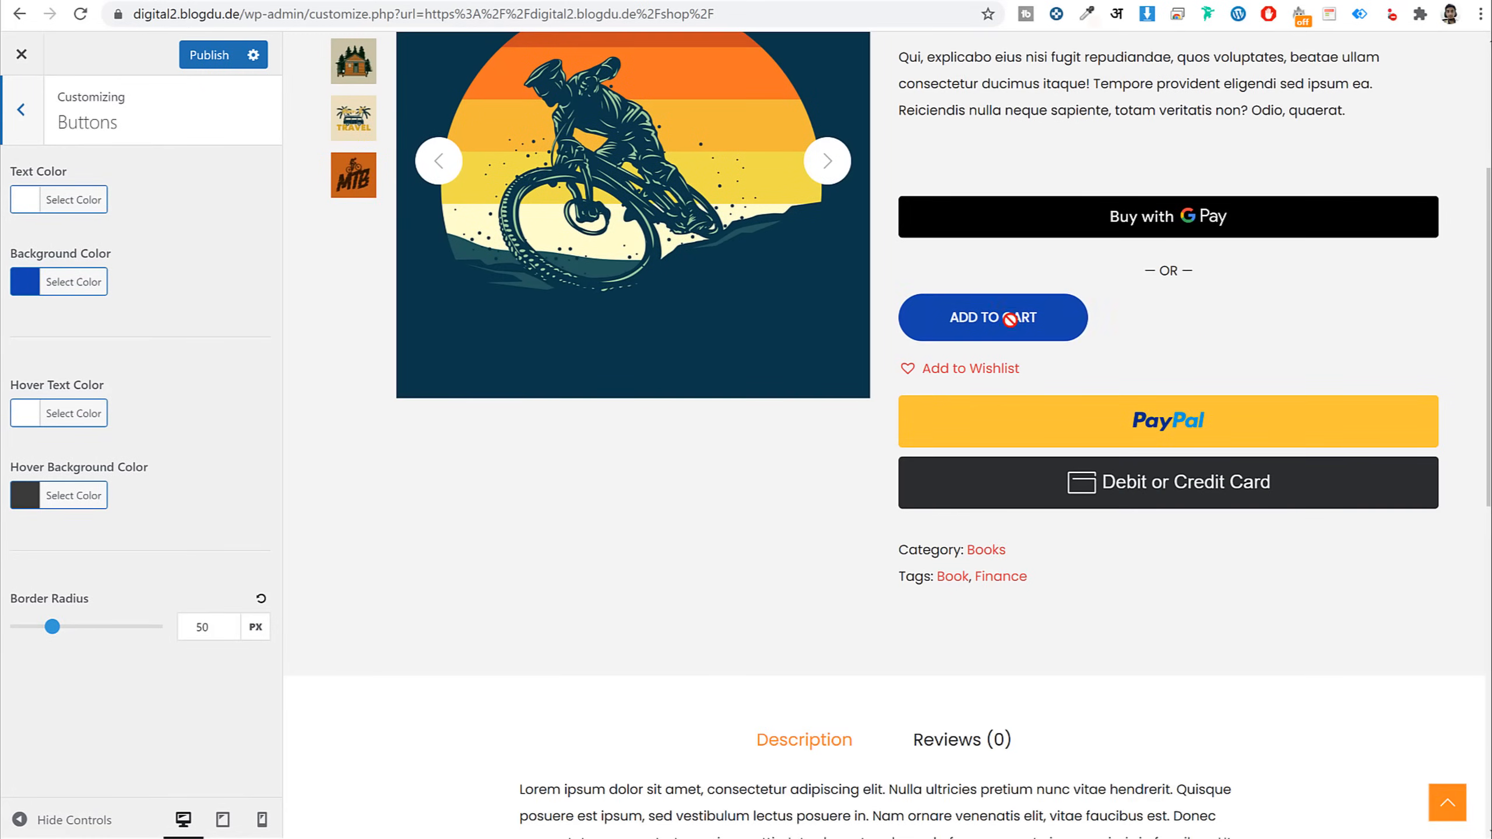
scroll(516, 344, up, 2)
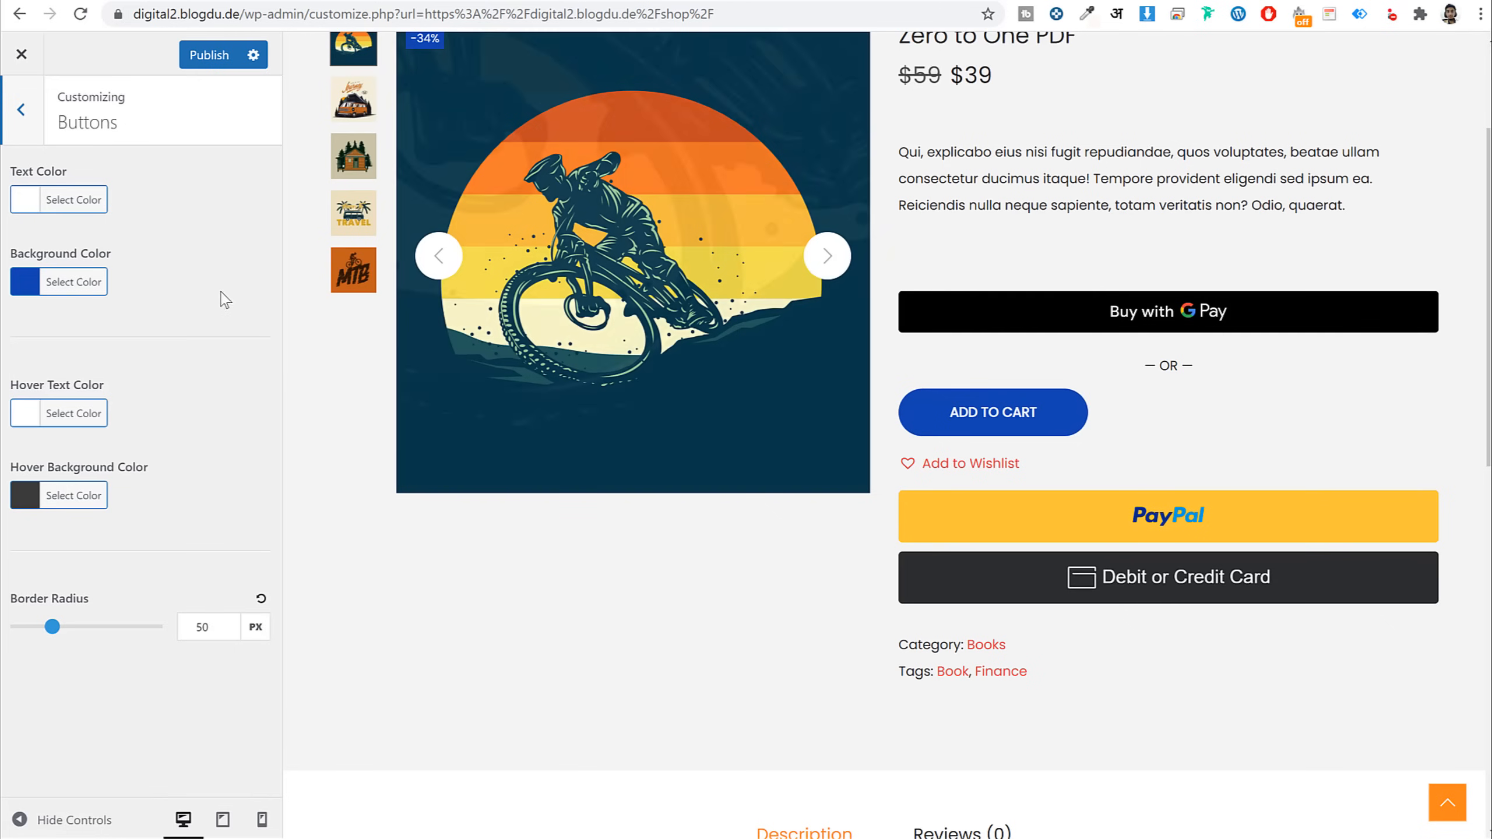
click(104, 286)
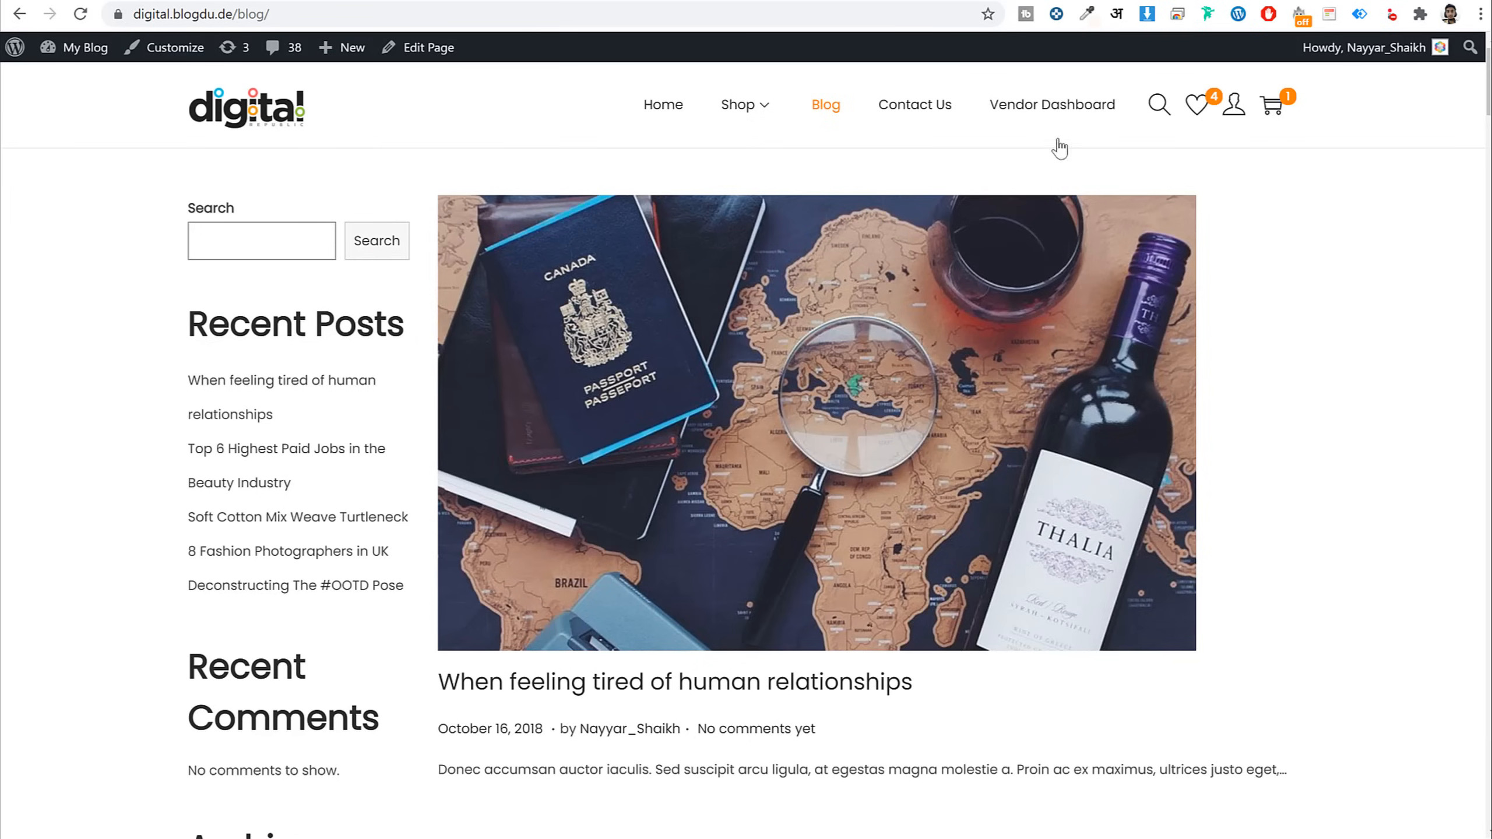
click(1086, 102)
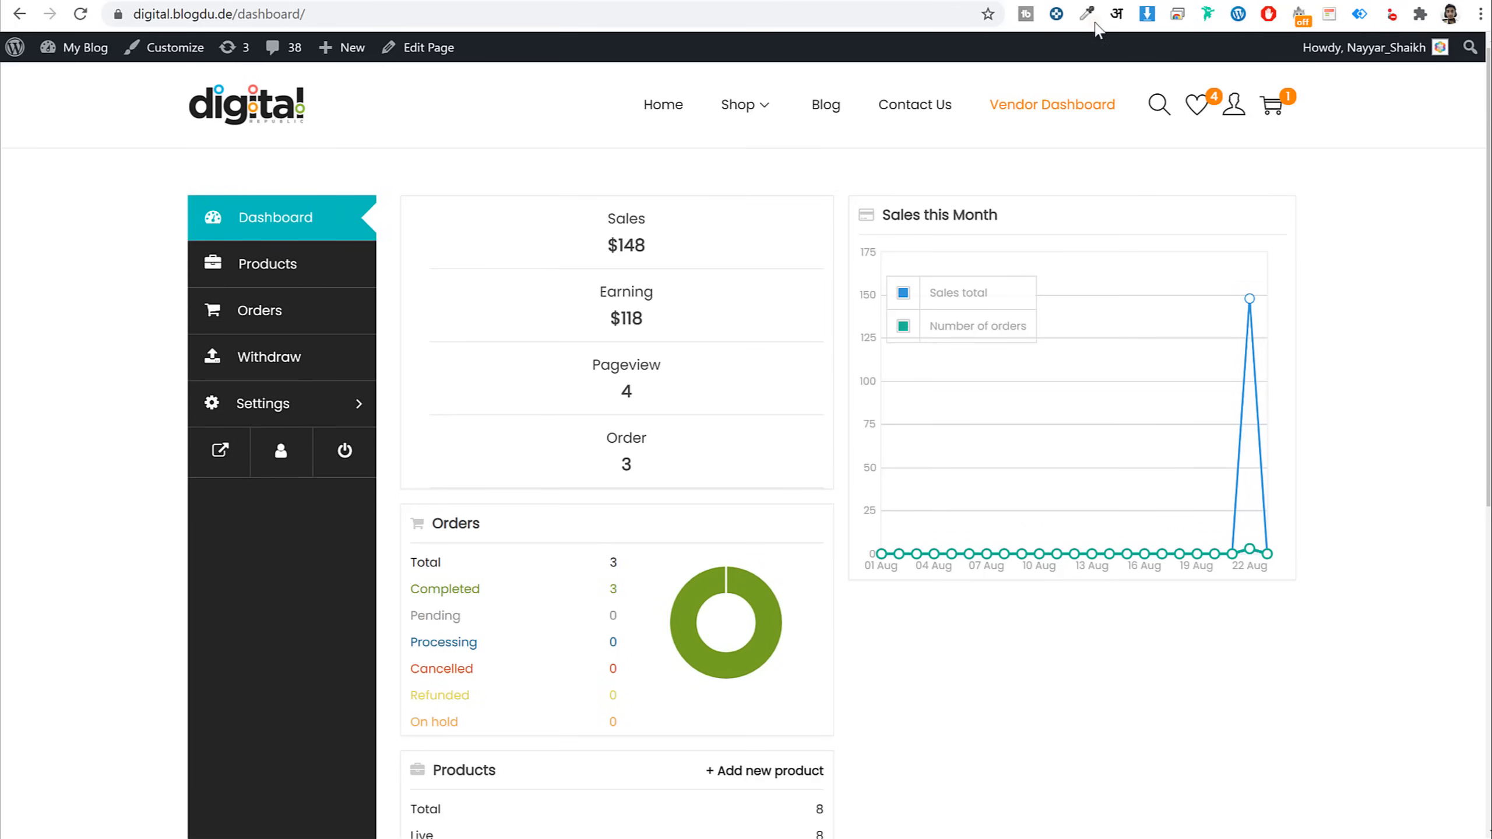
click(1087, 14)
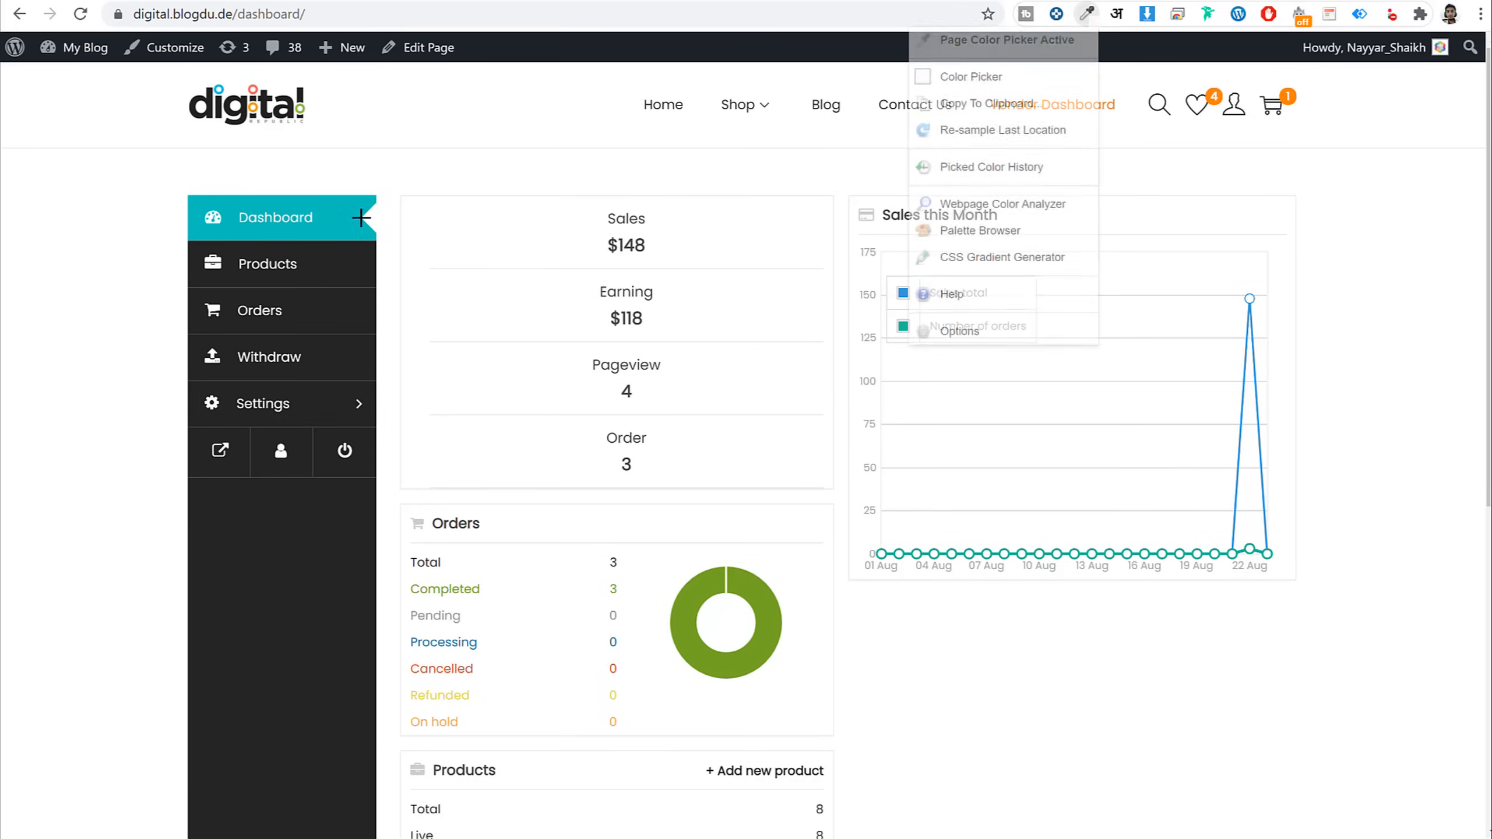
click(998, 40)
click(342, 276)
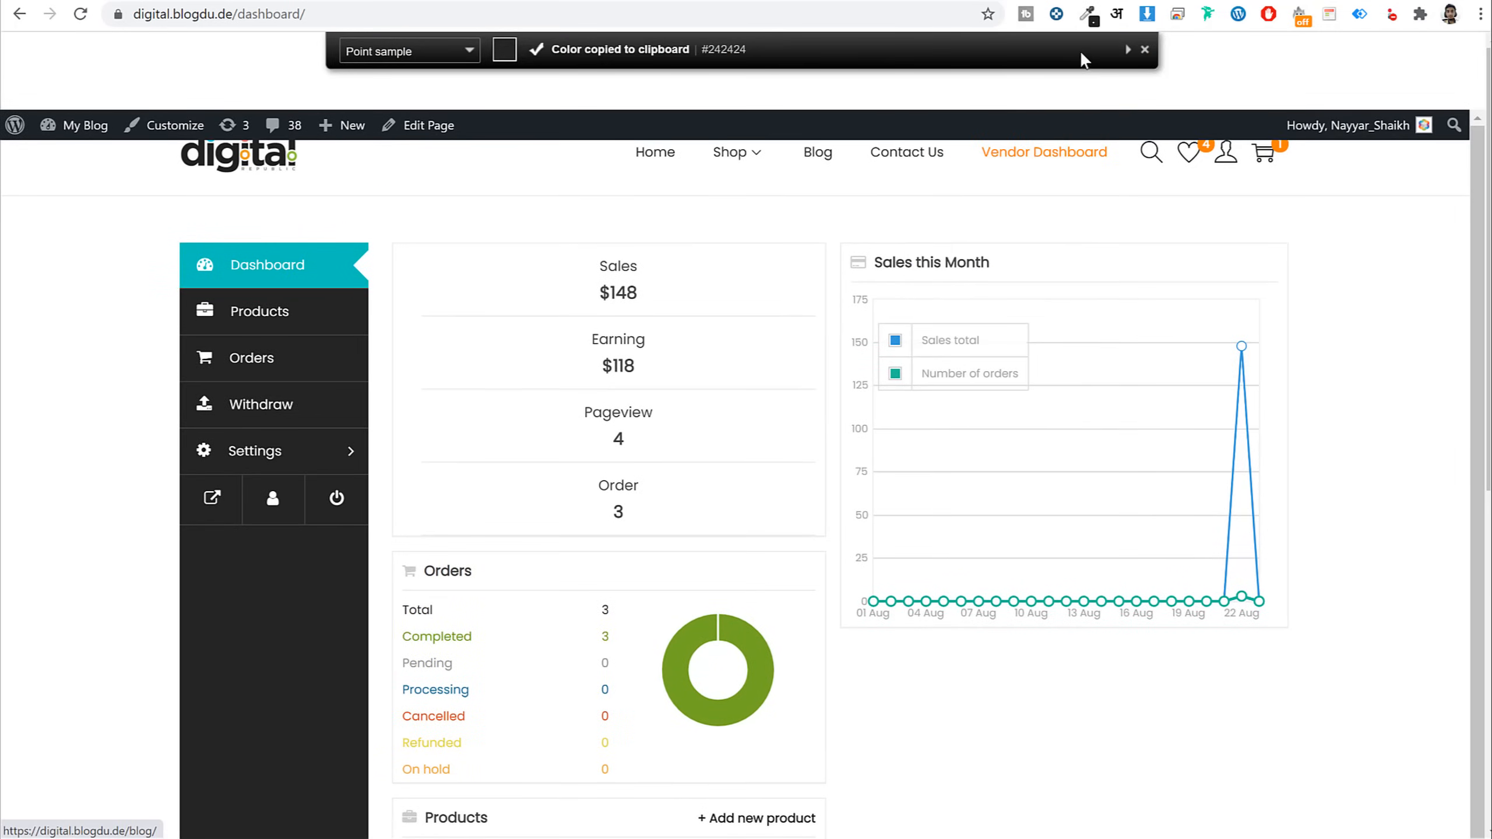
click(1087, 14)
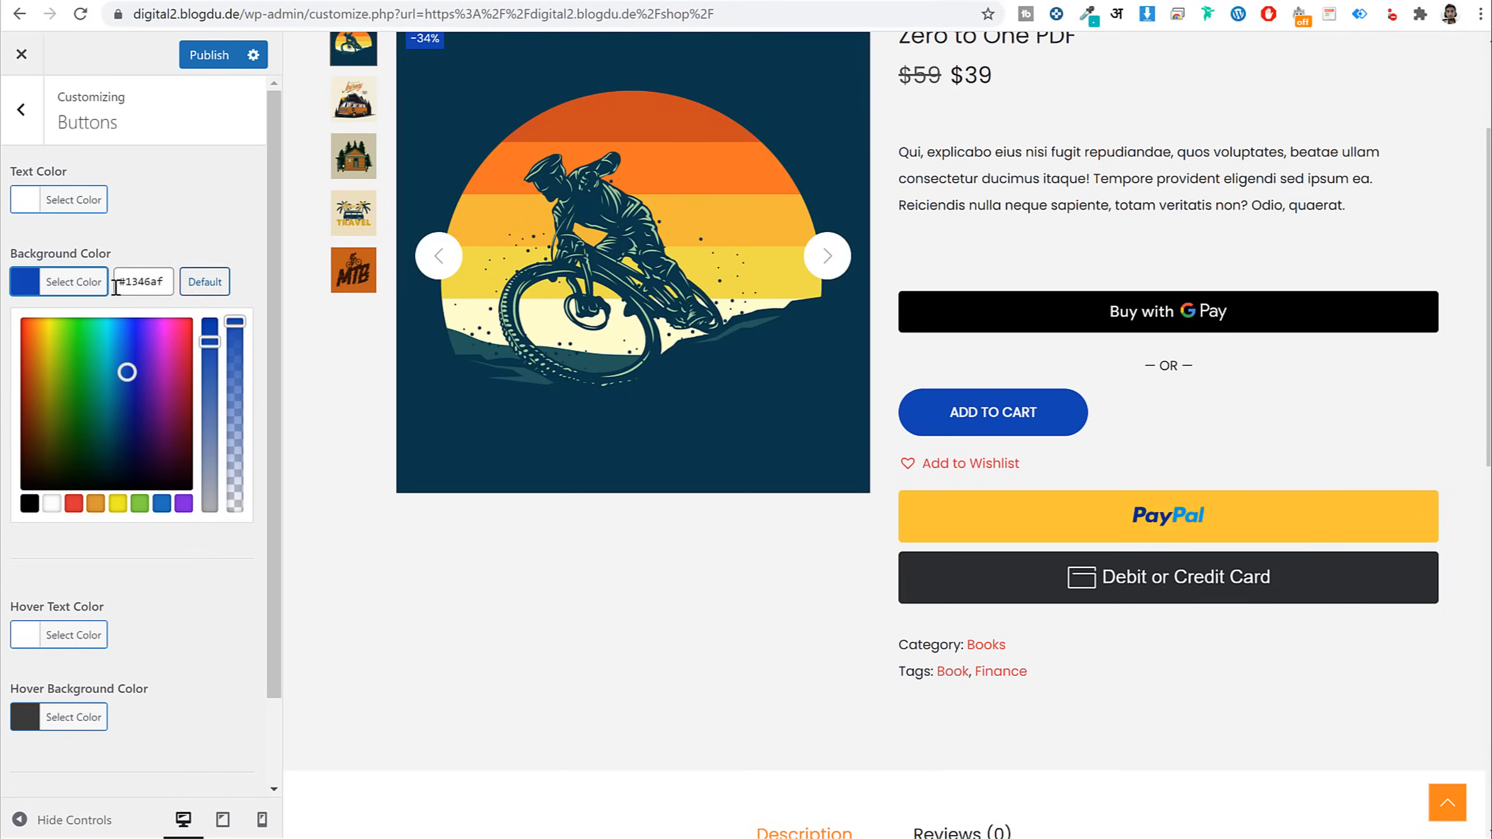
triple_click(127, 281)
text(#00c5ba)
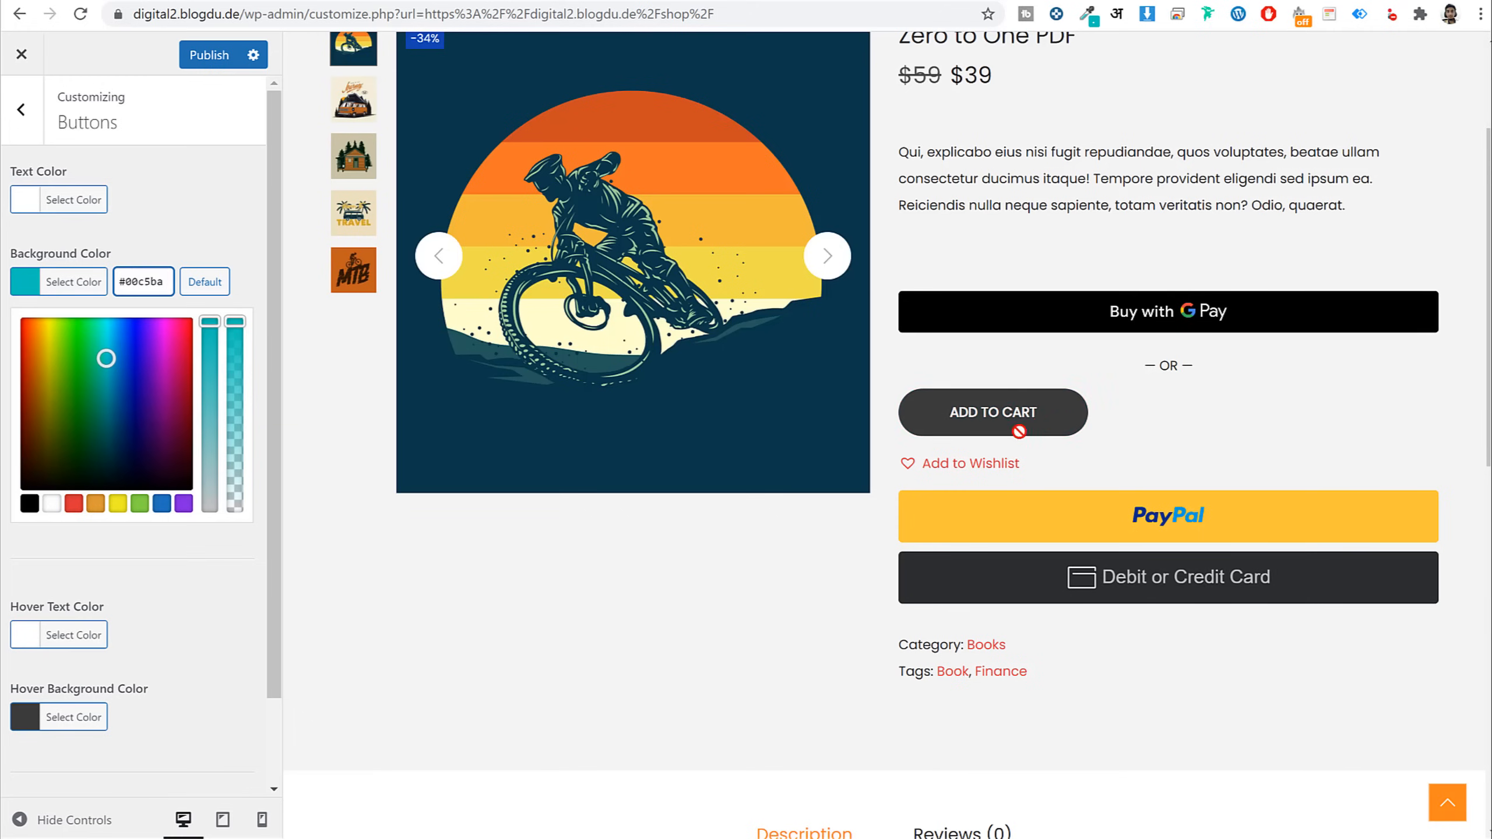
Preview the wishlist page and close the button background colour picker
scroll(1379, 457, up, 4)
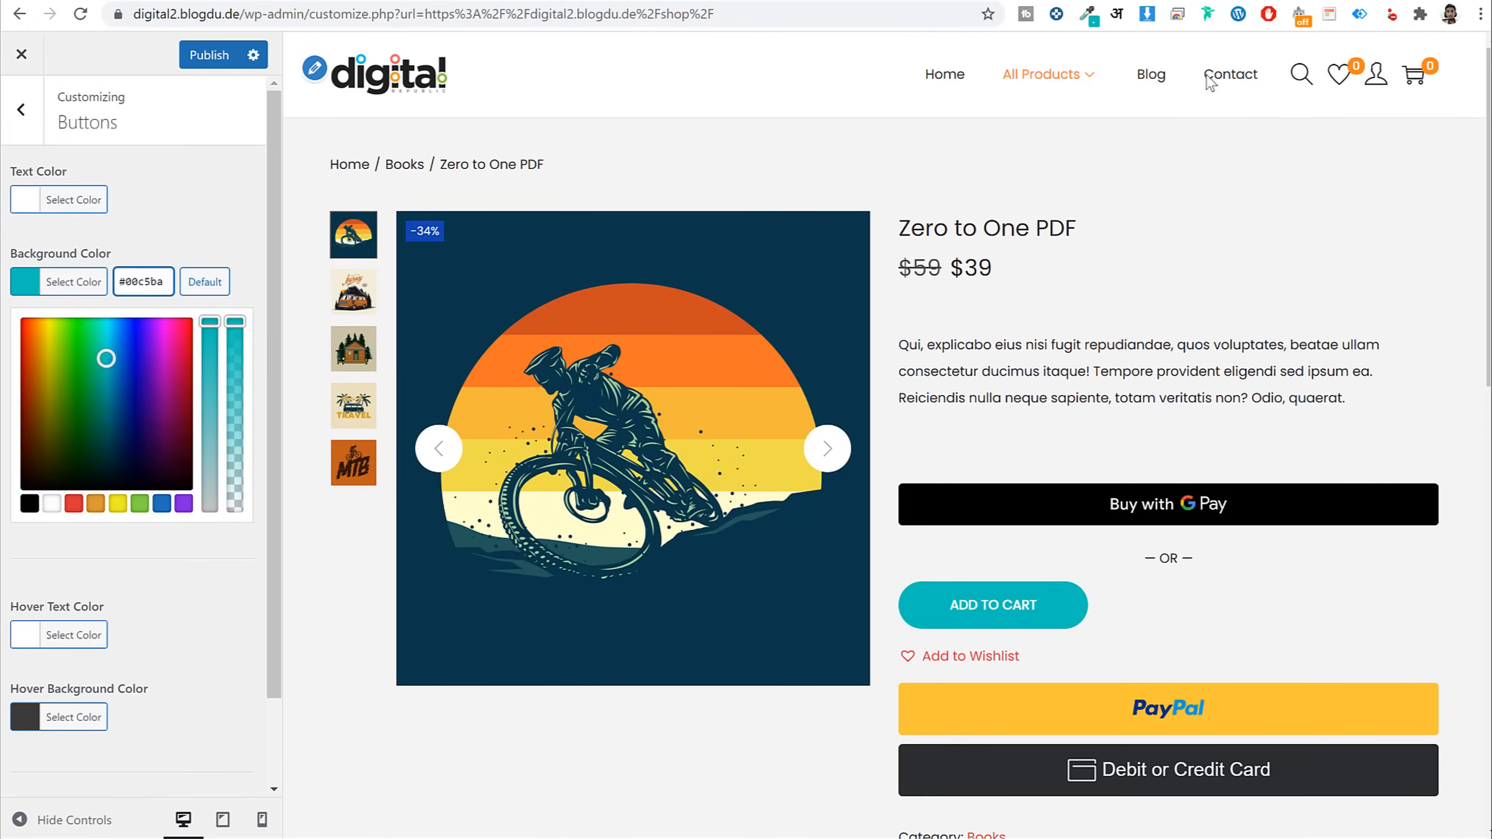
click(1340, 80)
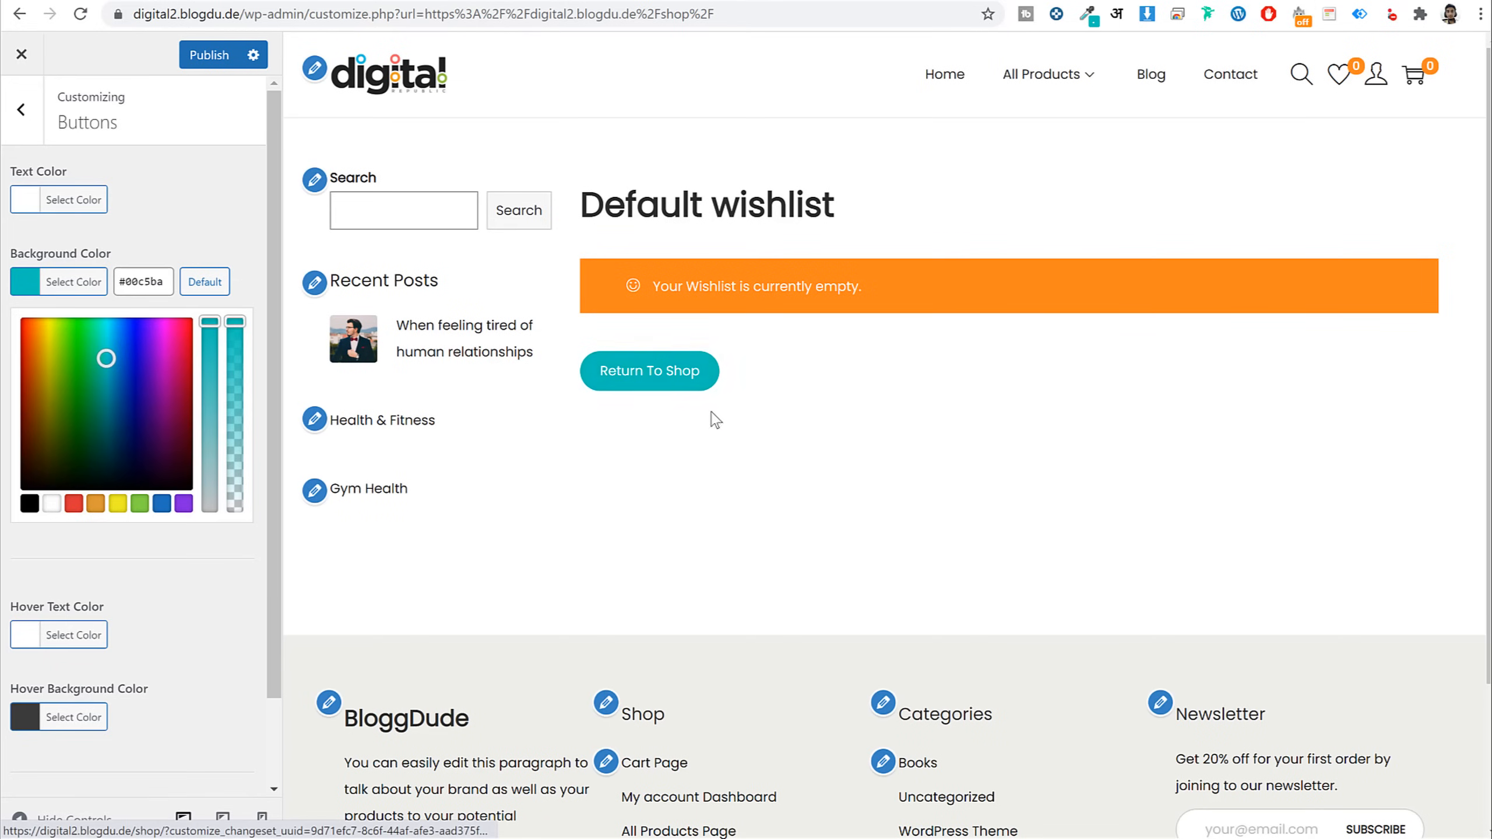
scroll(147, 459, down, 2)
click(153, 510)
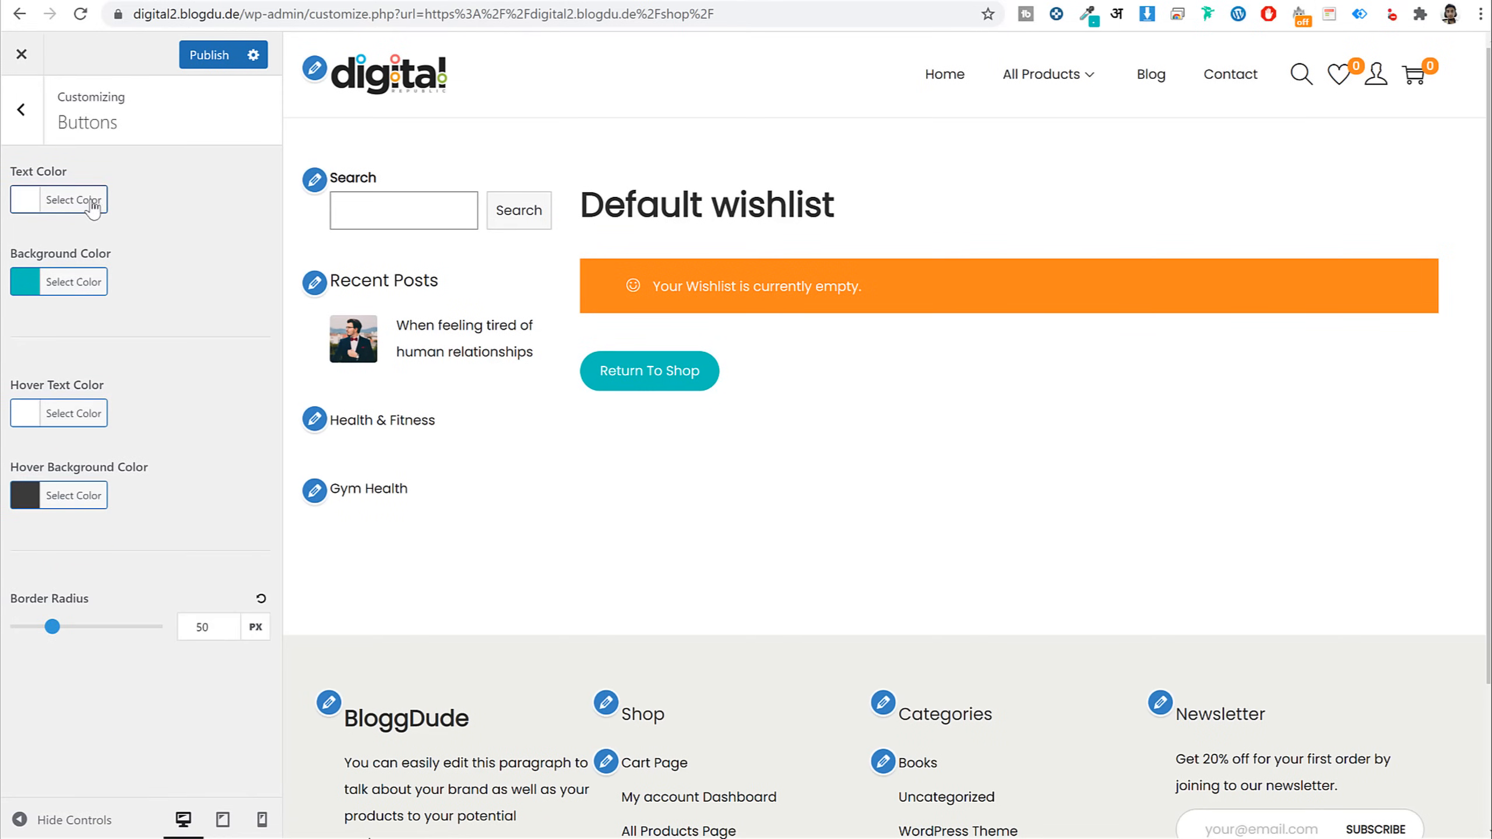
click(39, 120)
Review the Body, Primary Menu and Heading typography settings, then go to the WooCommerce panel
click(82, 467)
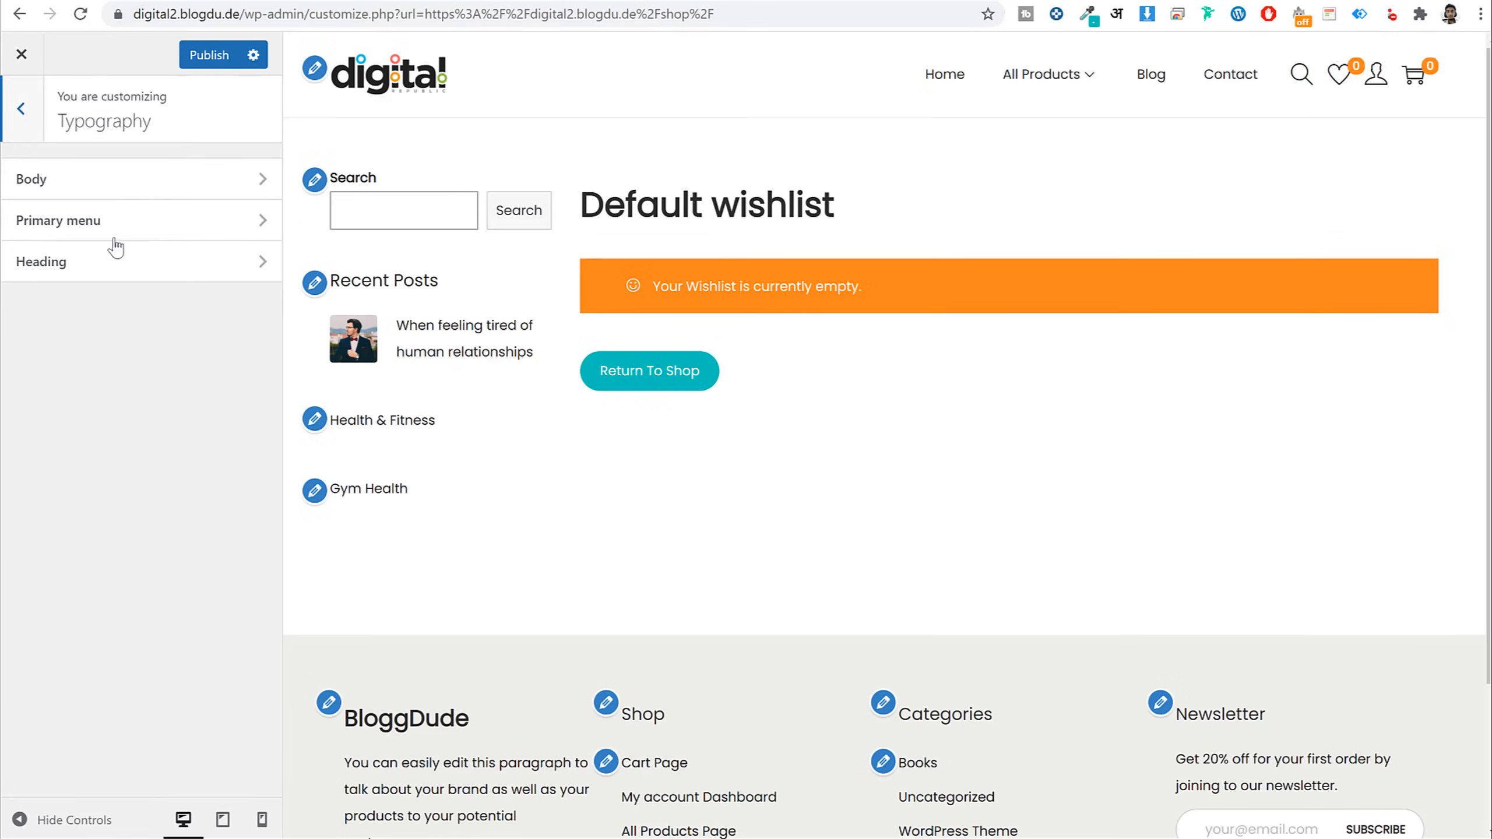
click(117, 197)
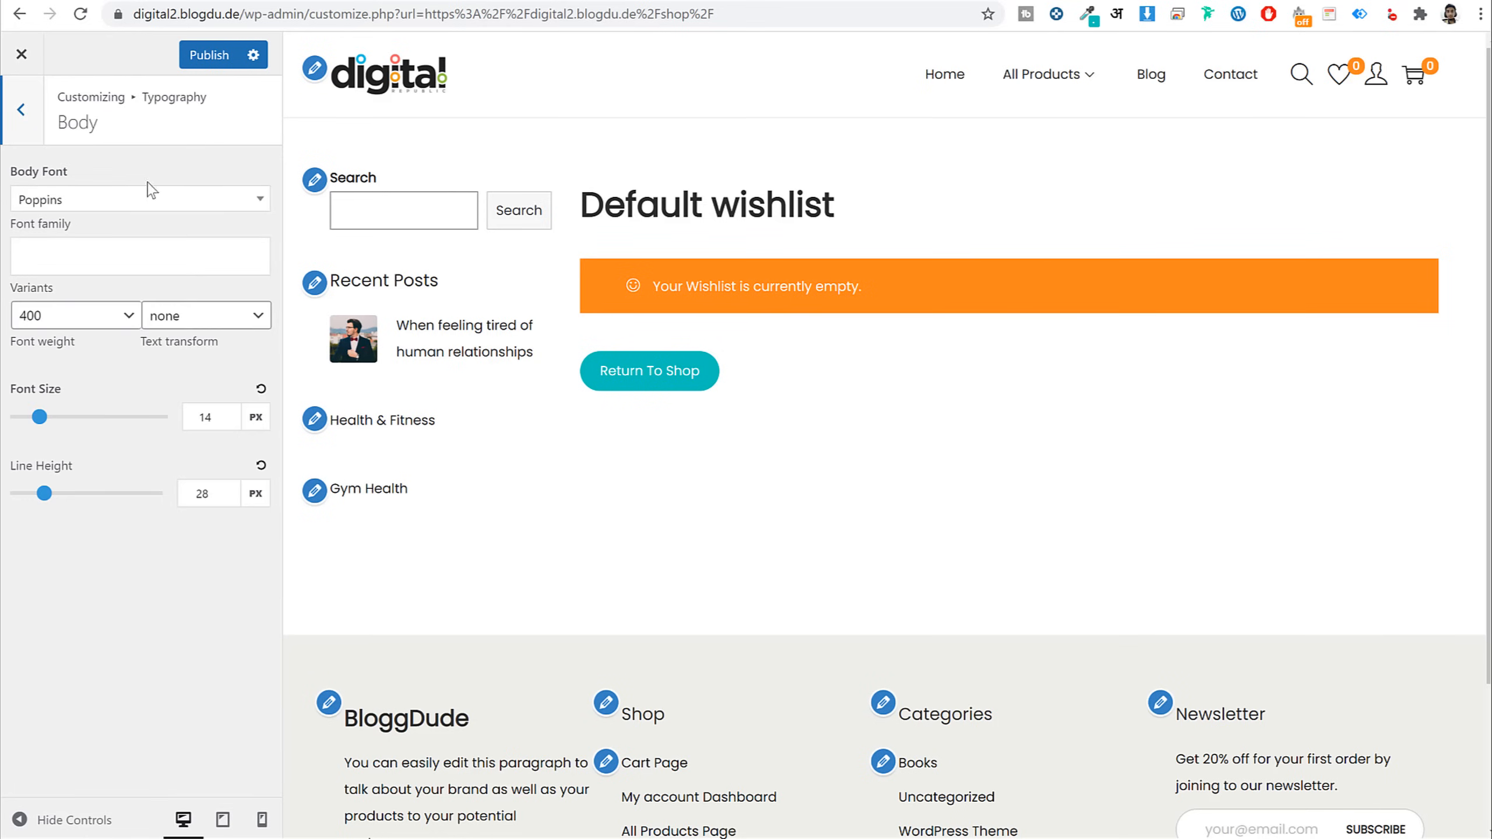
click(32, 140)
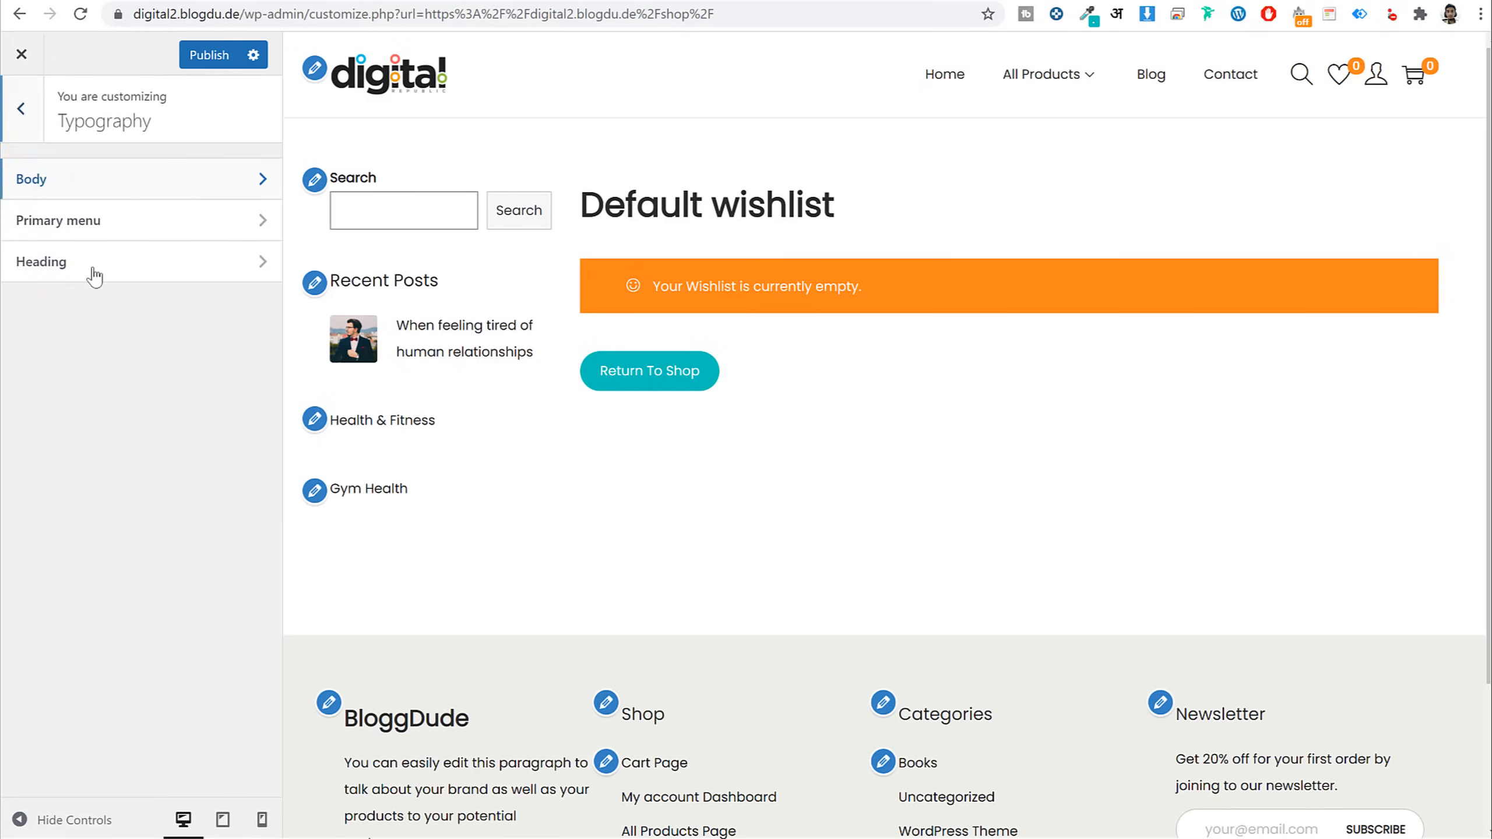
click(117, 220)
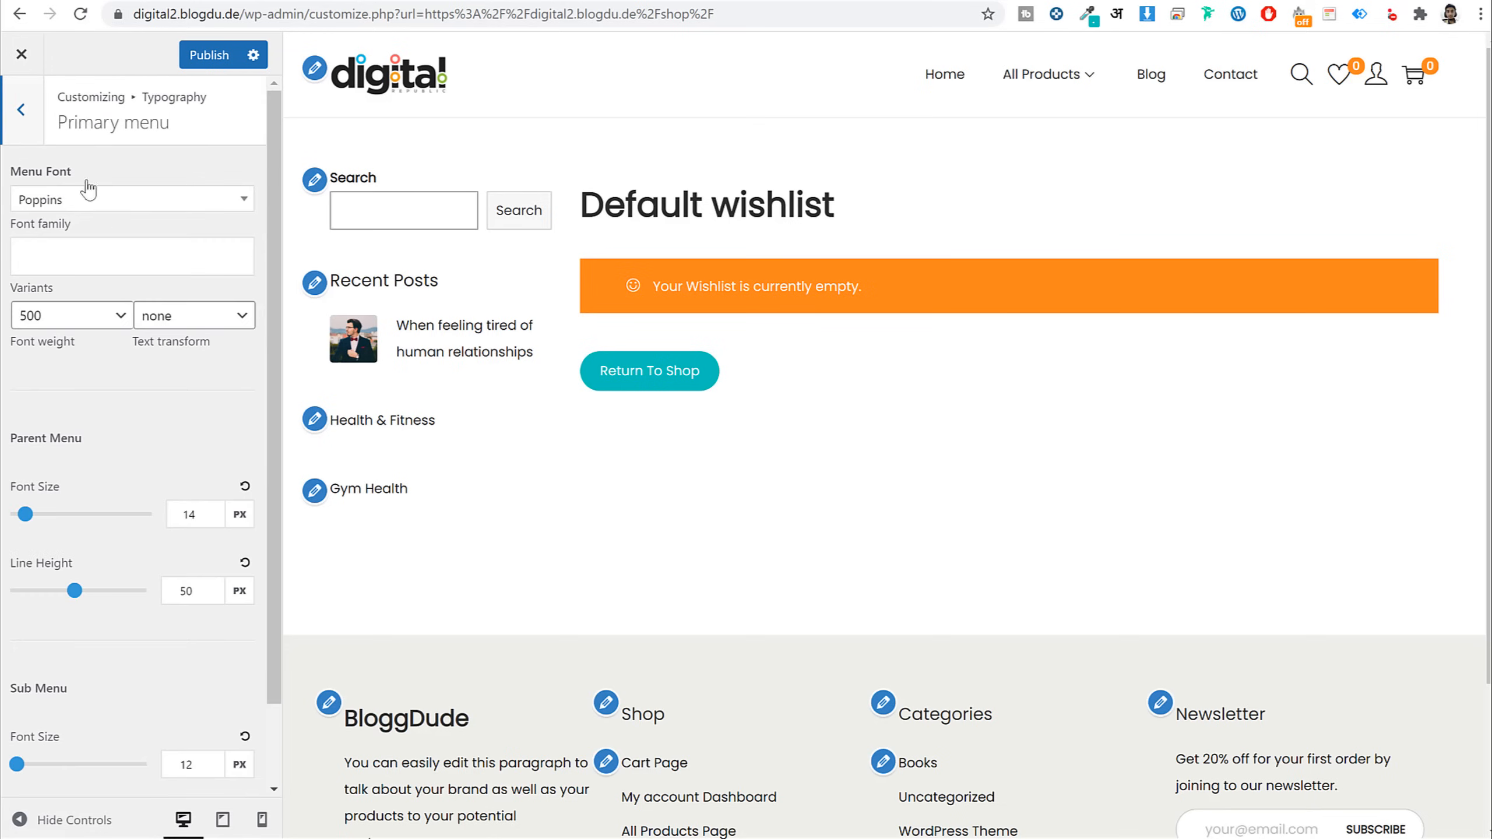
click(20, 110)
click(81, 259)
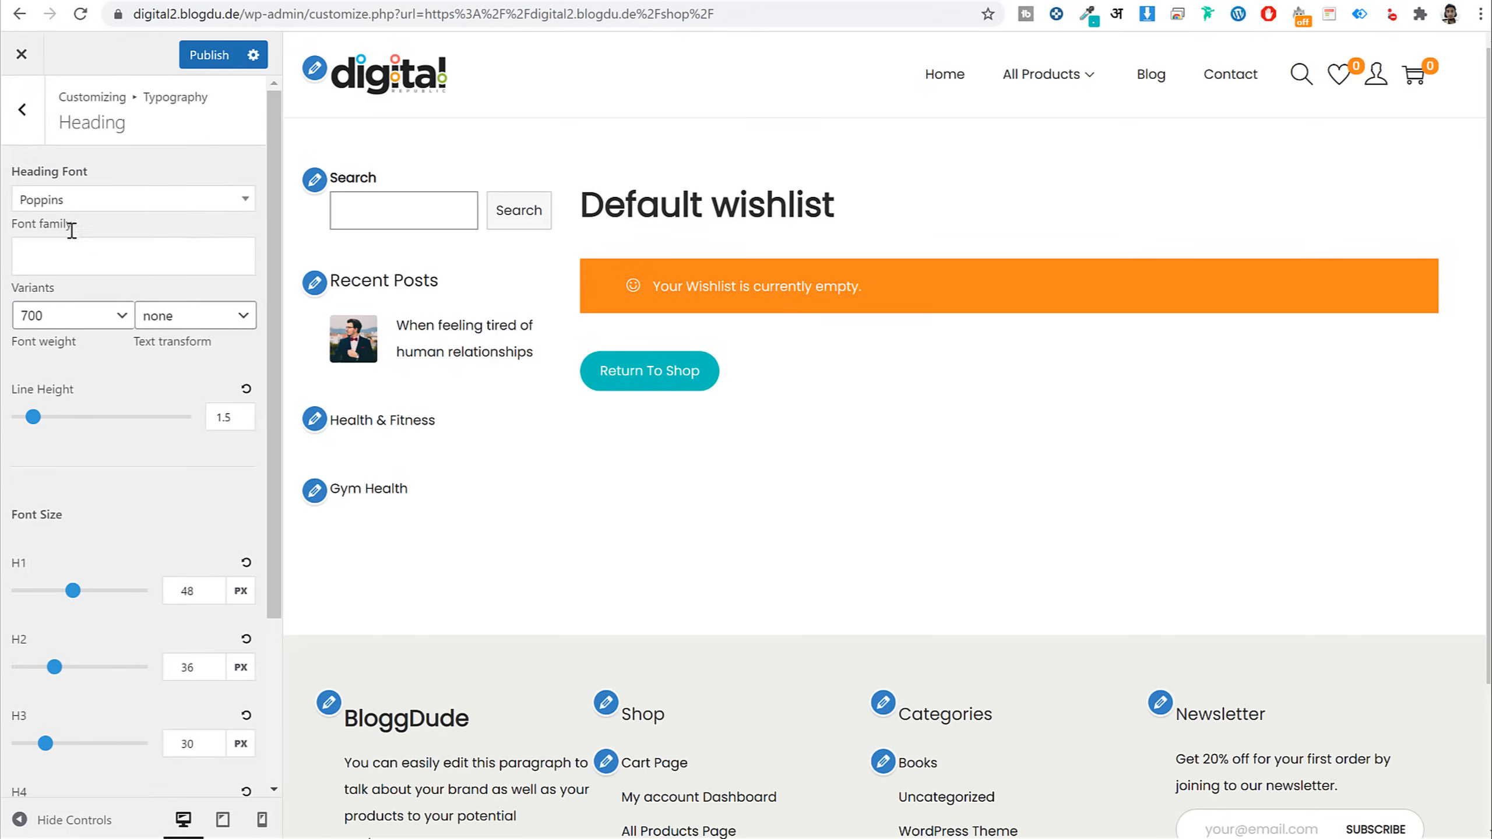
click(20, 112)
click(21, 110)
click(106, 516)
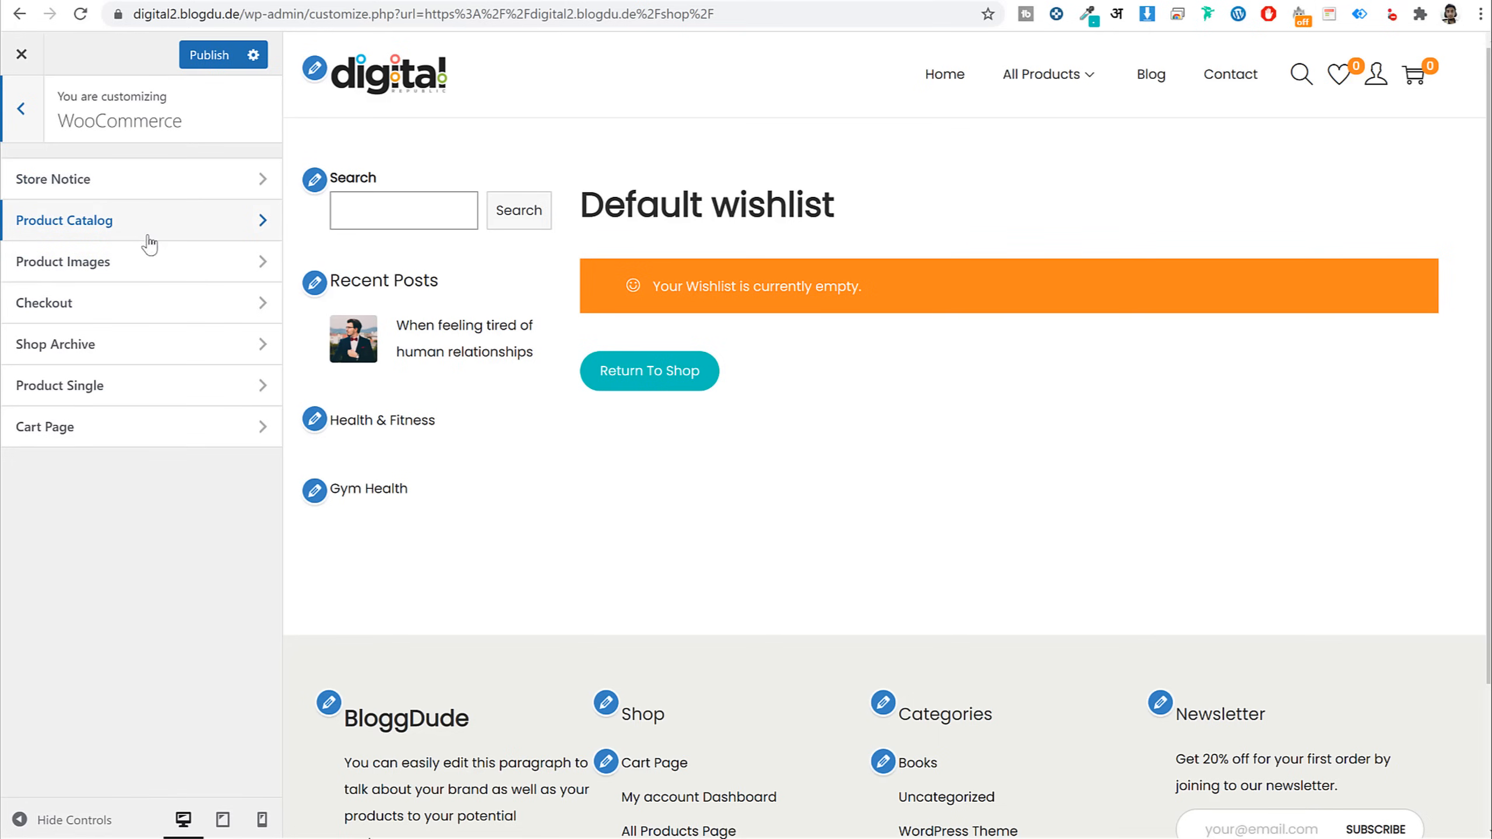
Open the Product Catalog settings and review the Products Per Page value
click(88, 220)
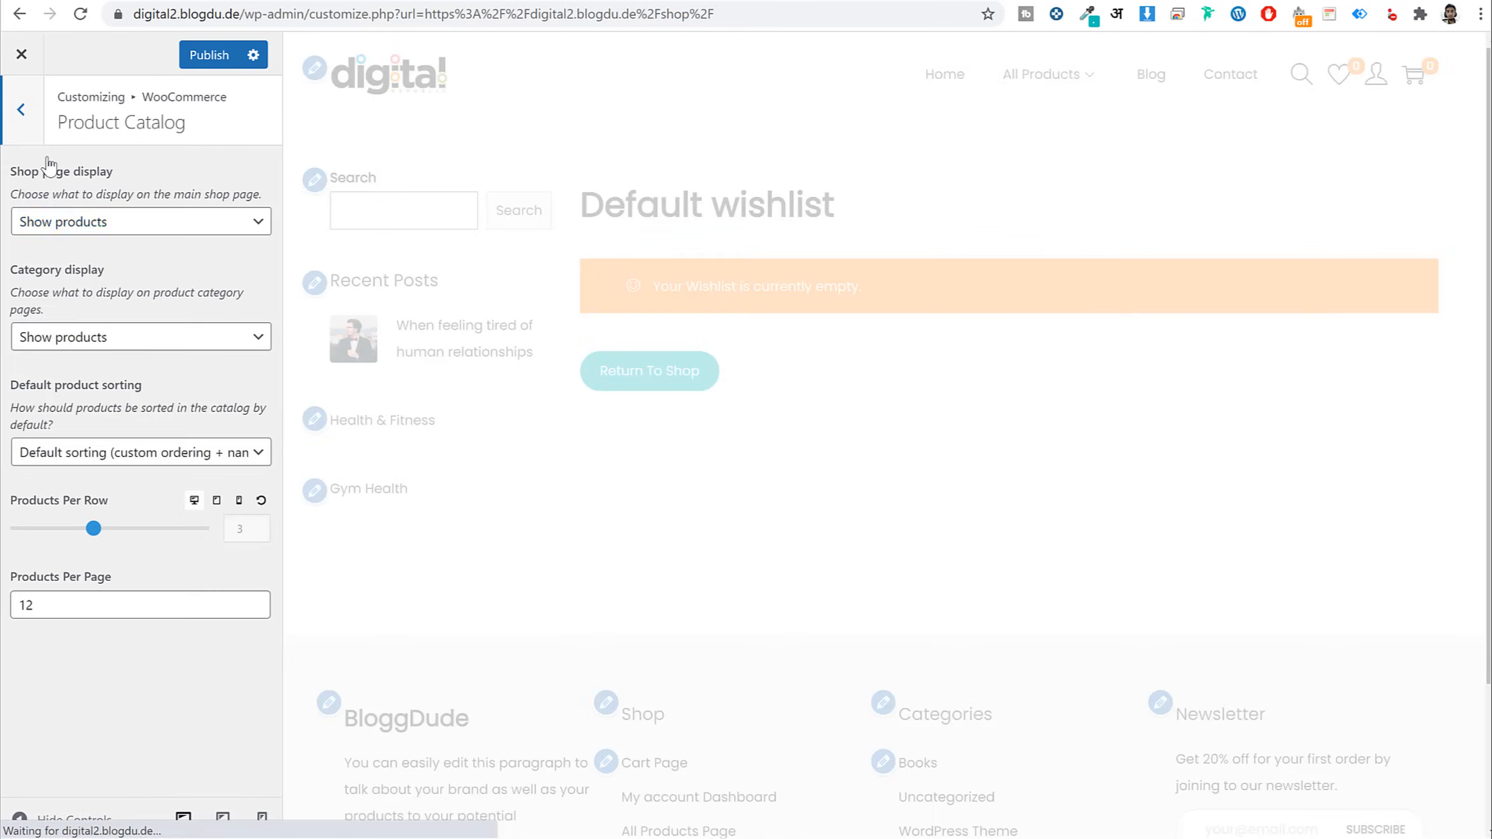
click(24, 127)
click(88, 221)
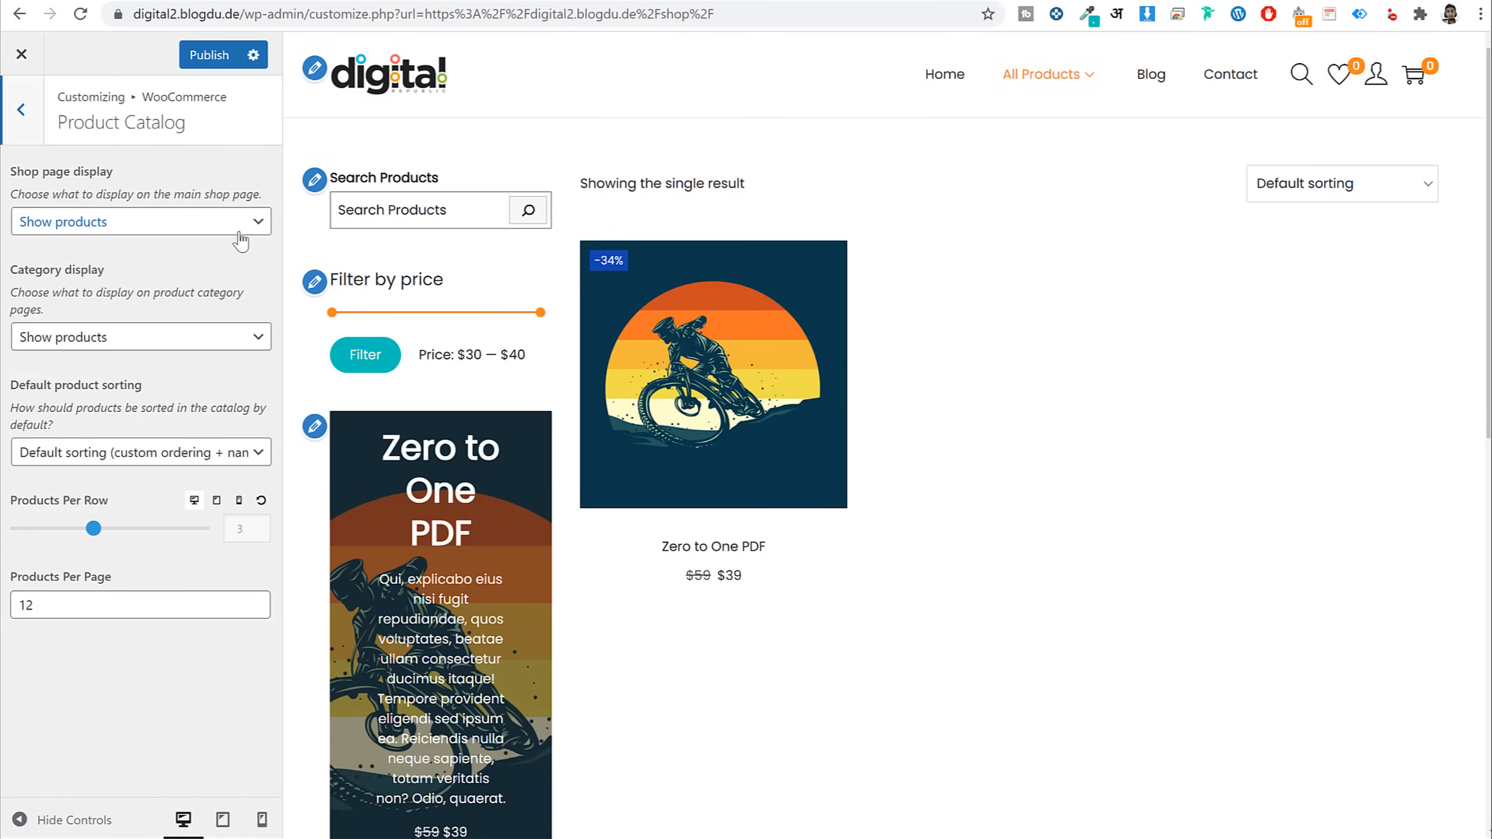
scroll(1035, 450, down, 5)
scroll(1036, 453, up, 5)
scroll(733, 518, down, 2)
scroll(840, 500, up, 2)
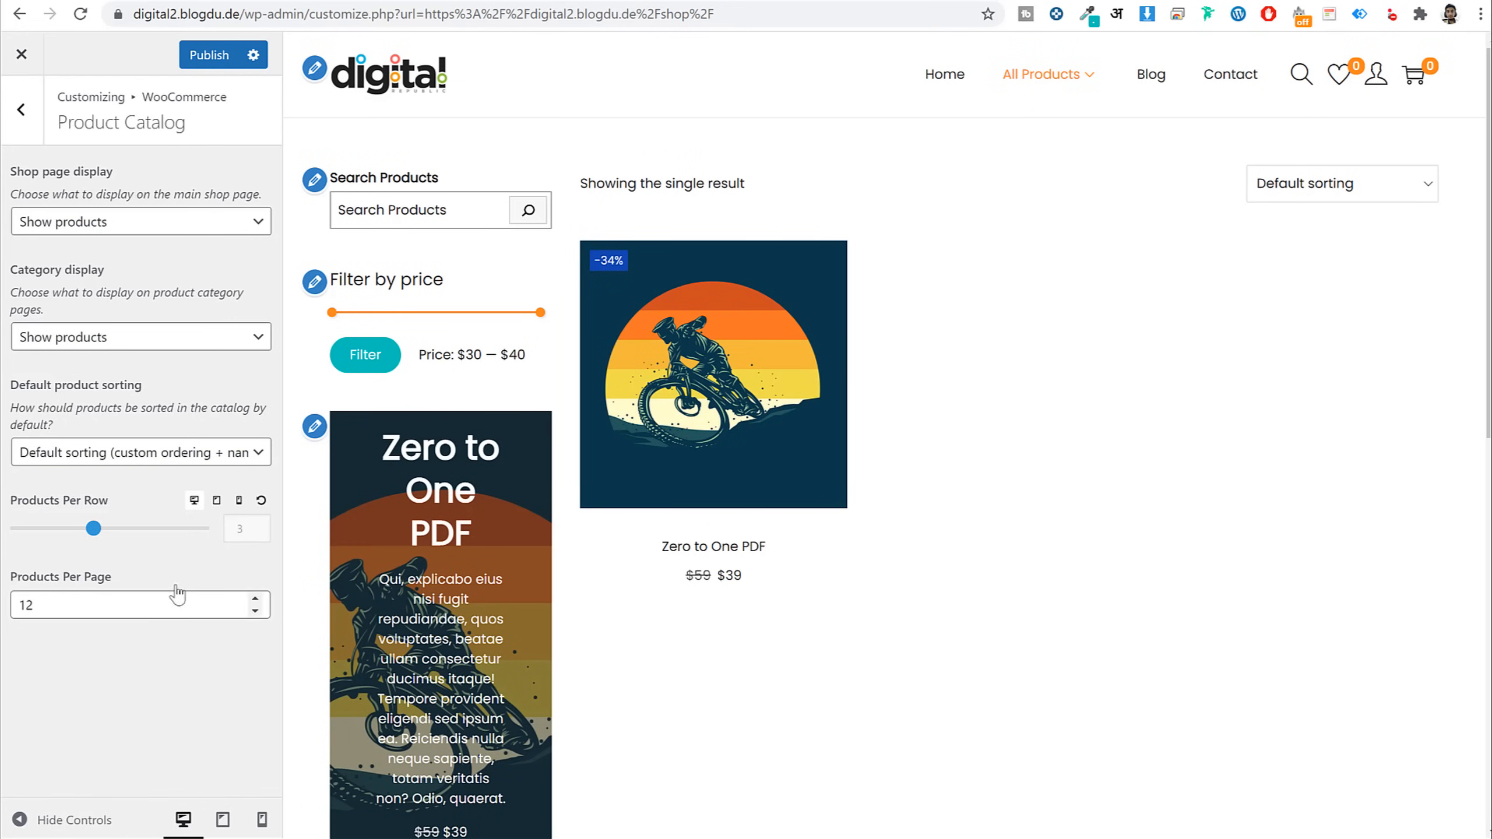
click(77, 602)
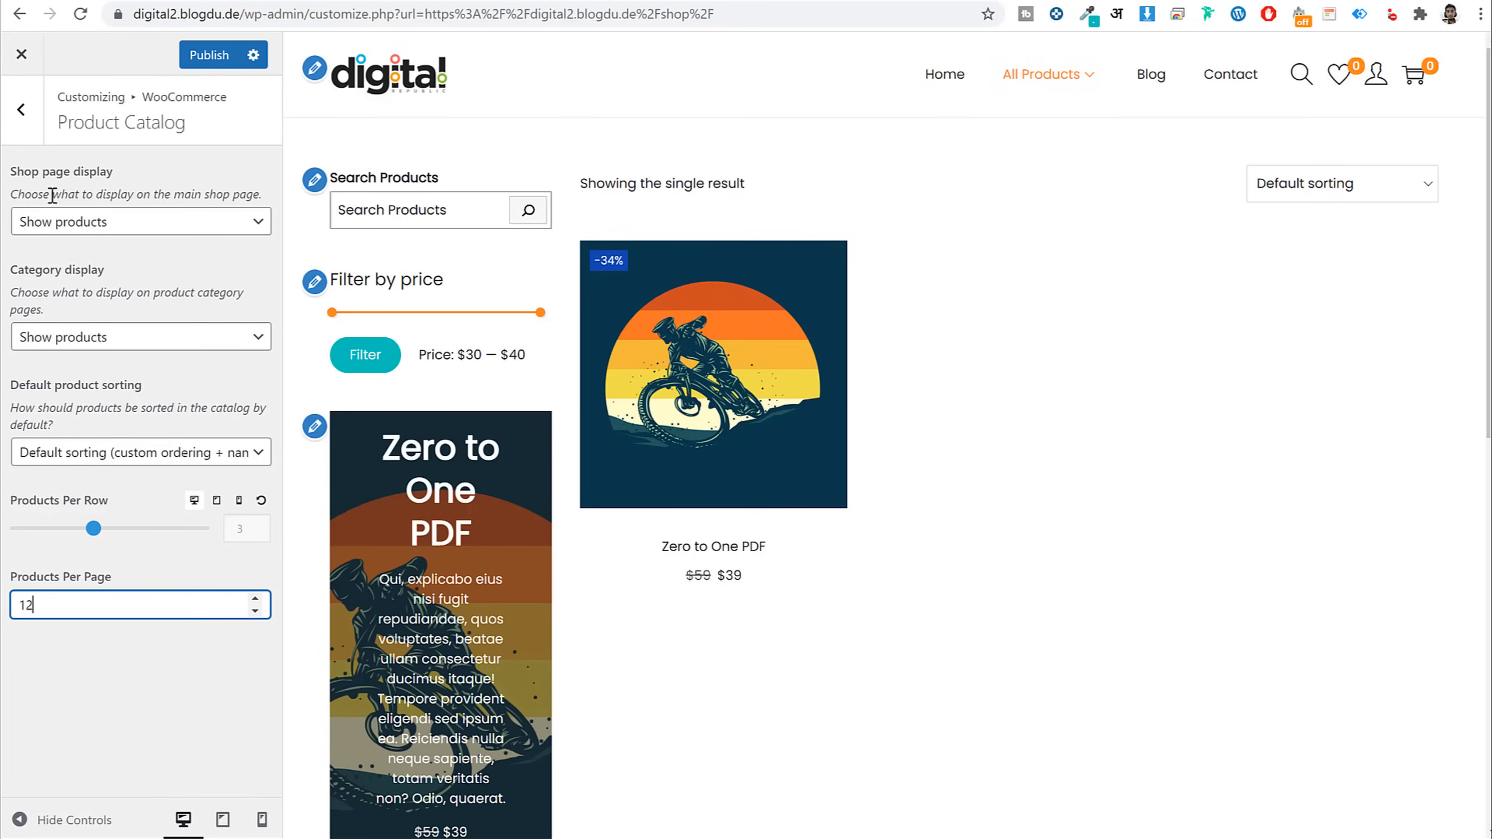
click(21, 109)
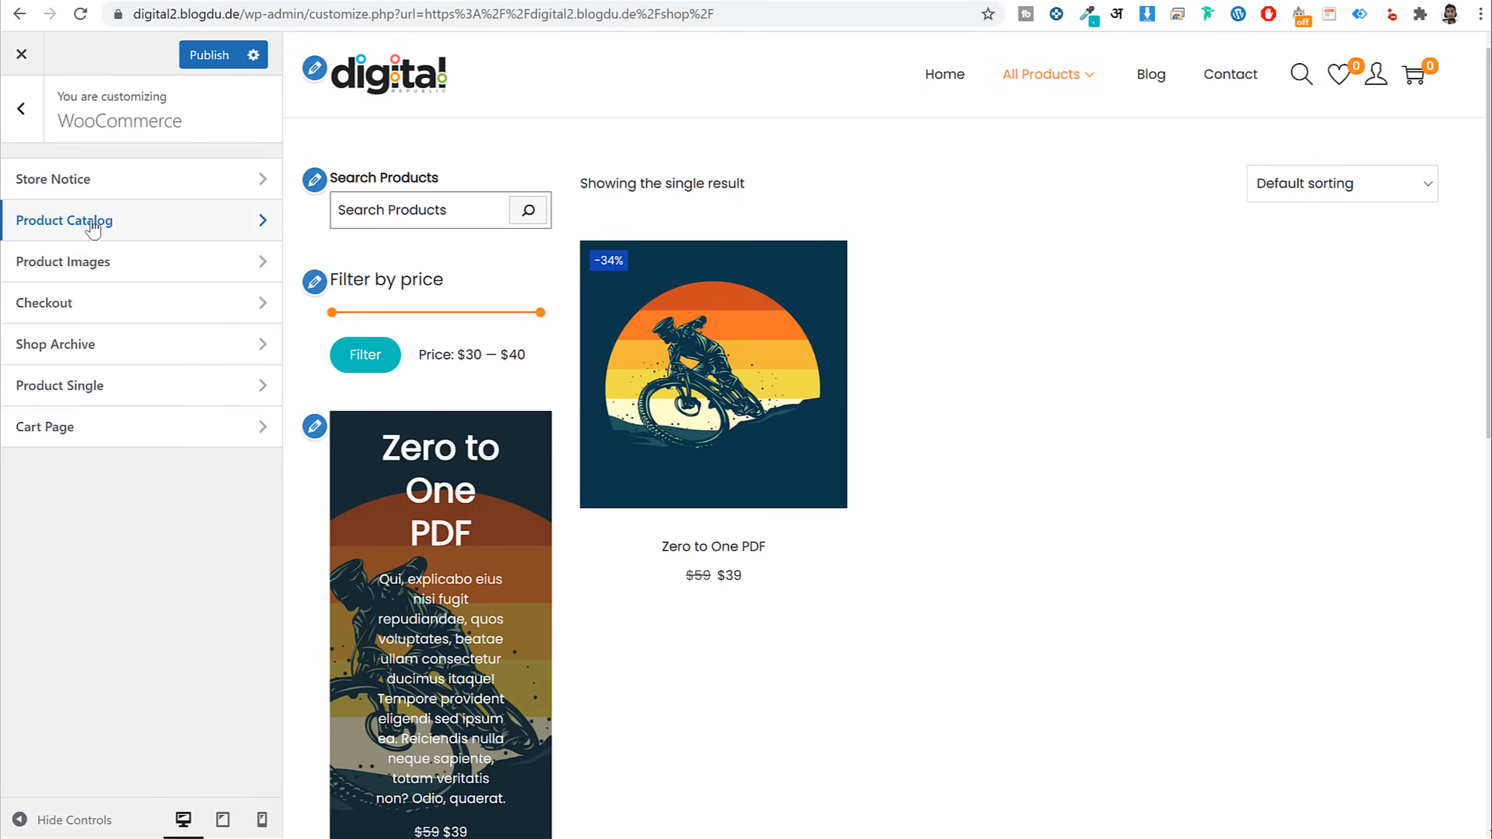
click(94, 229)
Preview the shop at mobile size and set Products Per Row to 2
click(241, 503)
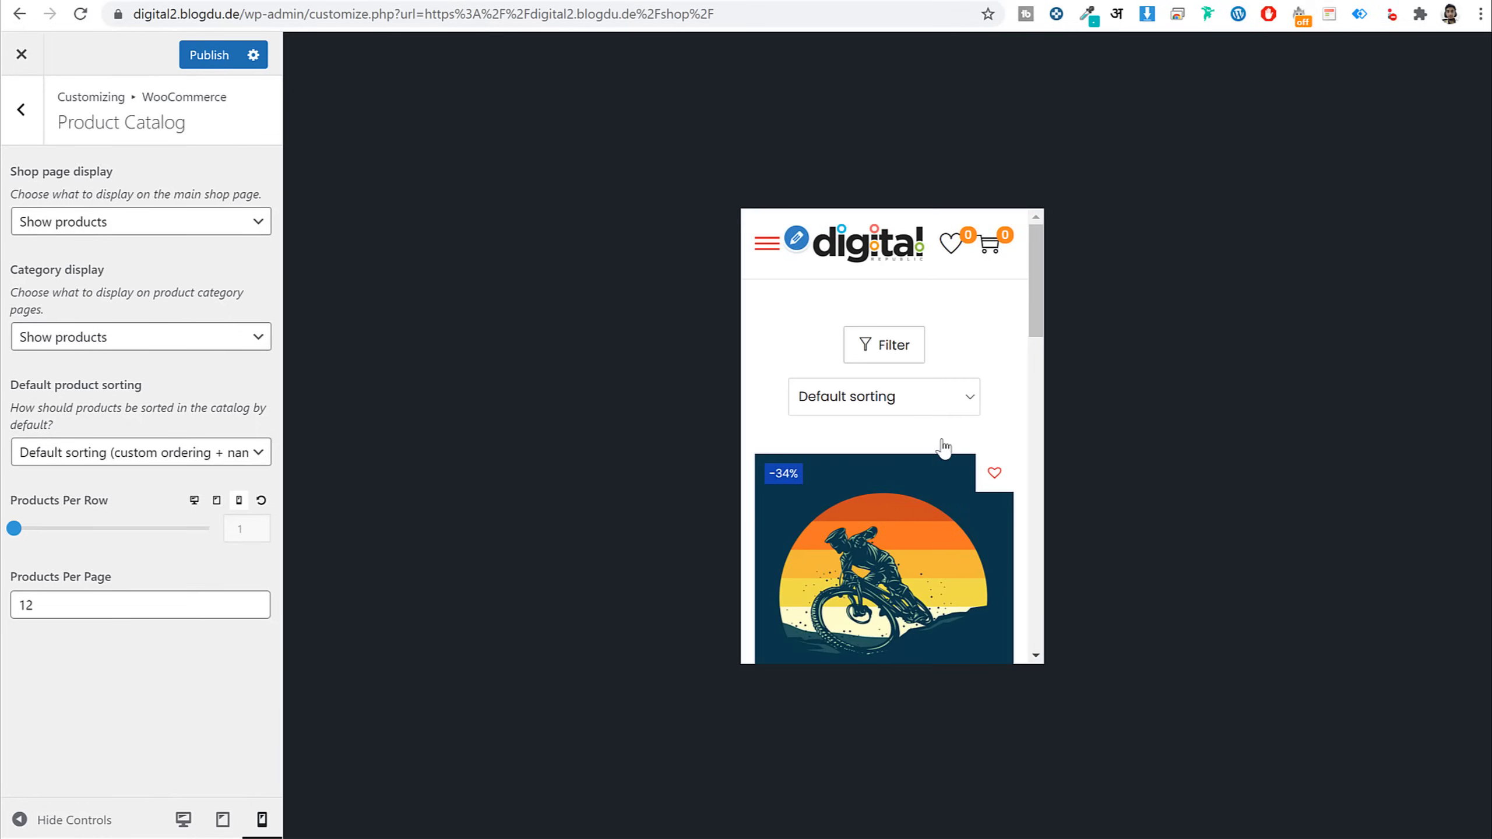
scroll(934, 464, down, 3)
scroll(935, 465, up, 2)
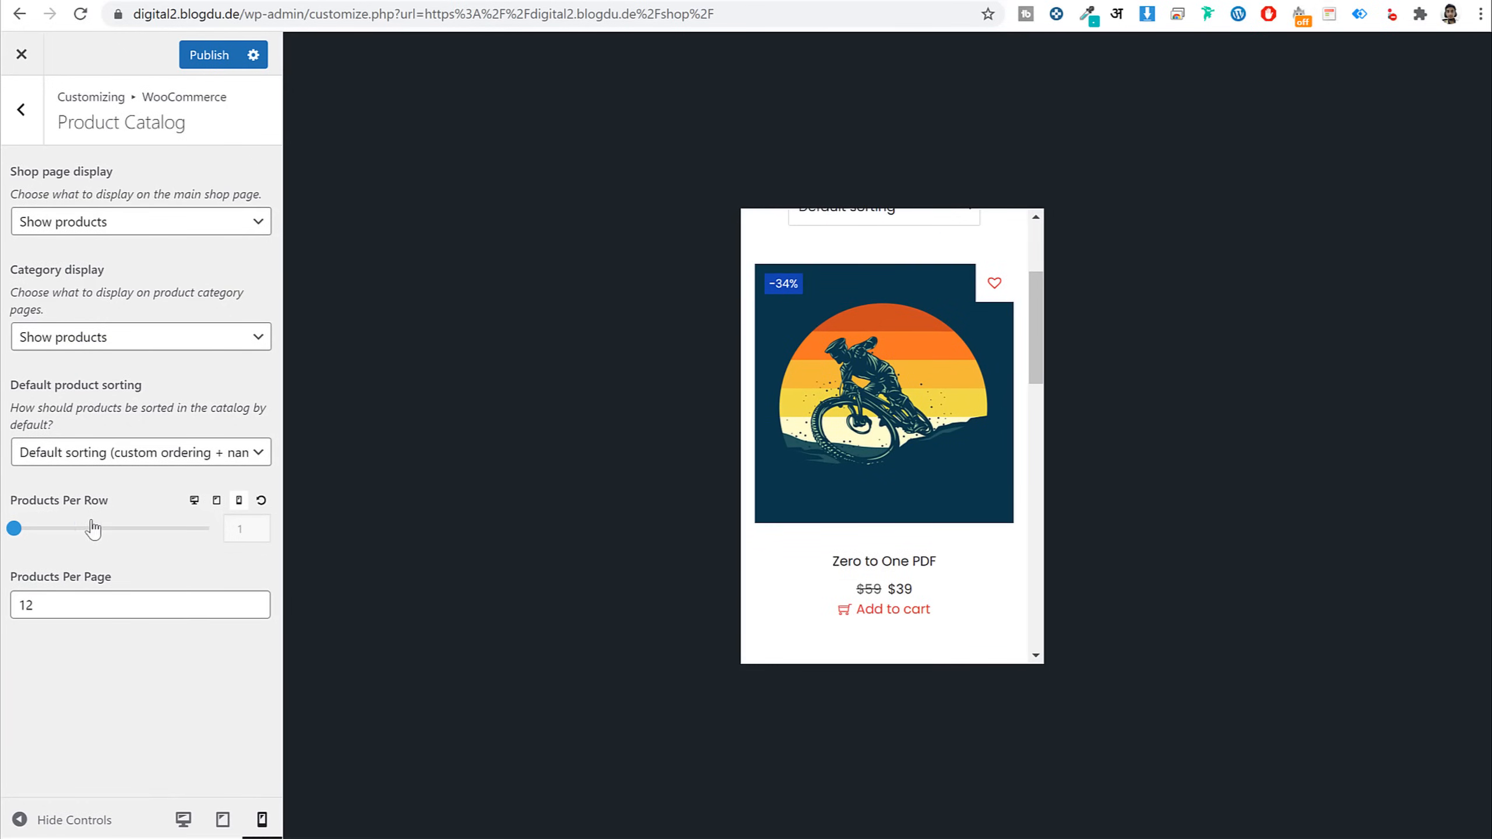
click(75, 529)
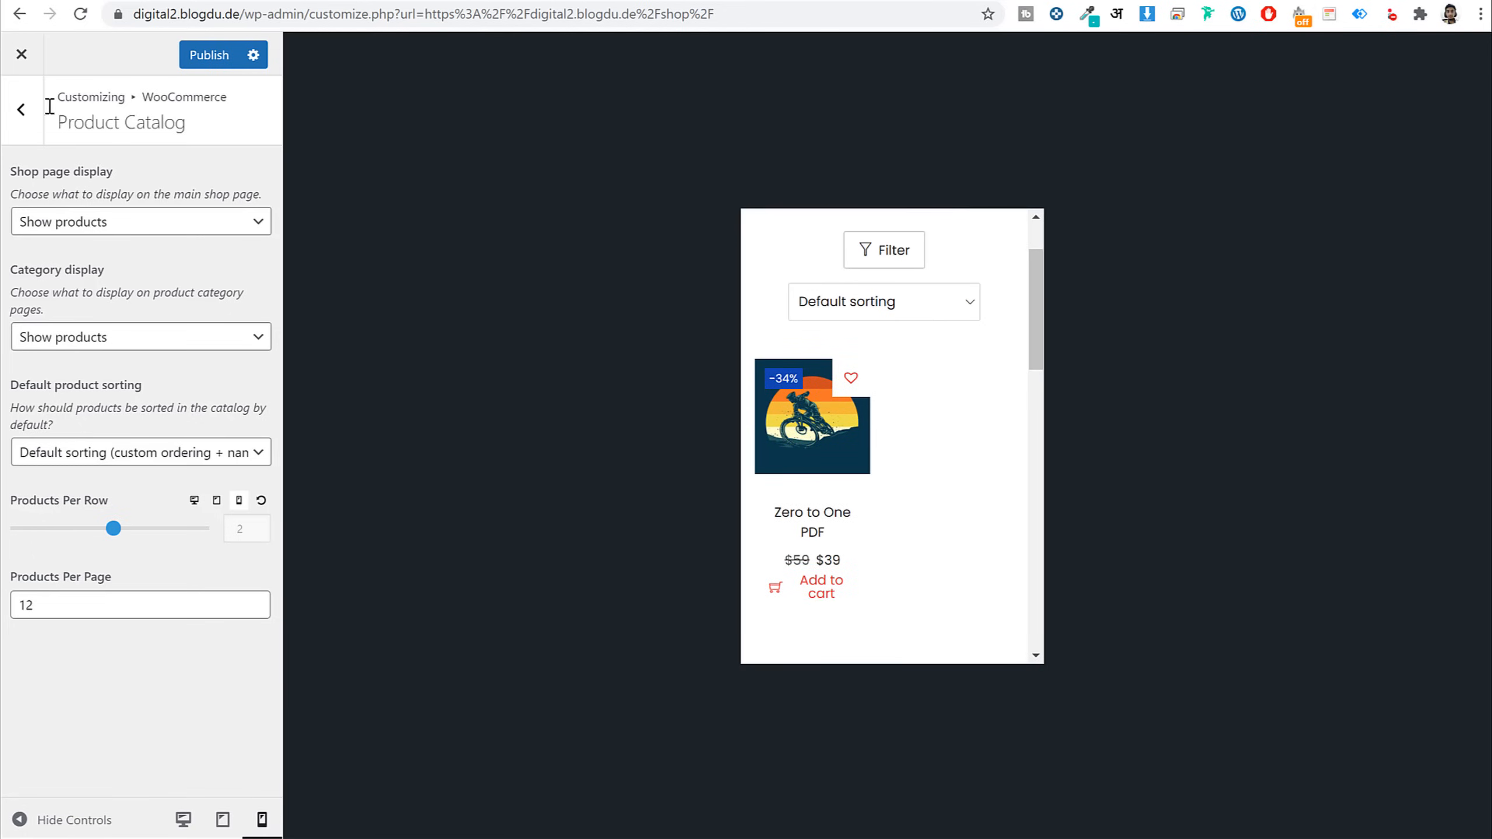
Switch the preview back to desktop and bring up the Product Images settings
click(23, 109)
click(141, 220)
click(194, 501)
click(21, 118)
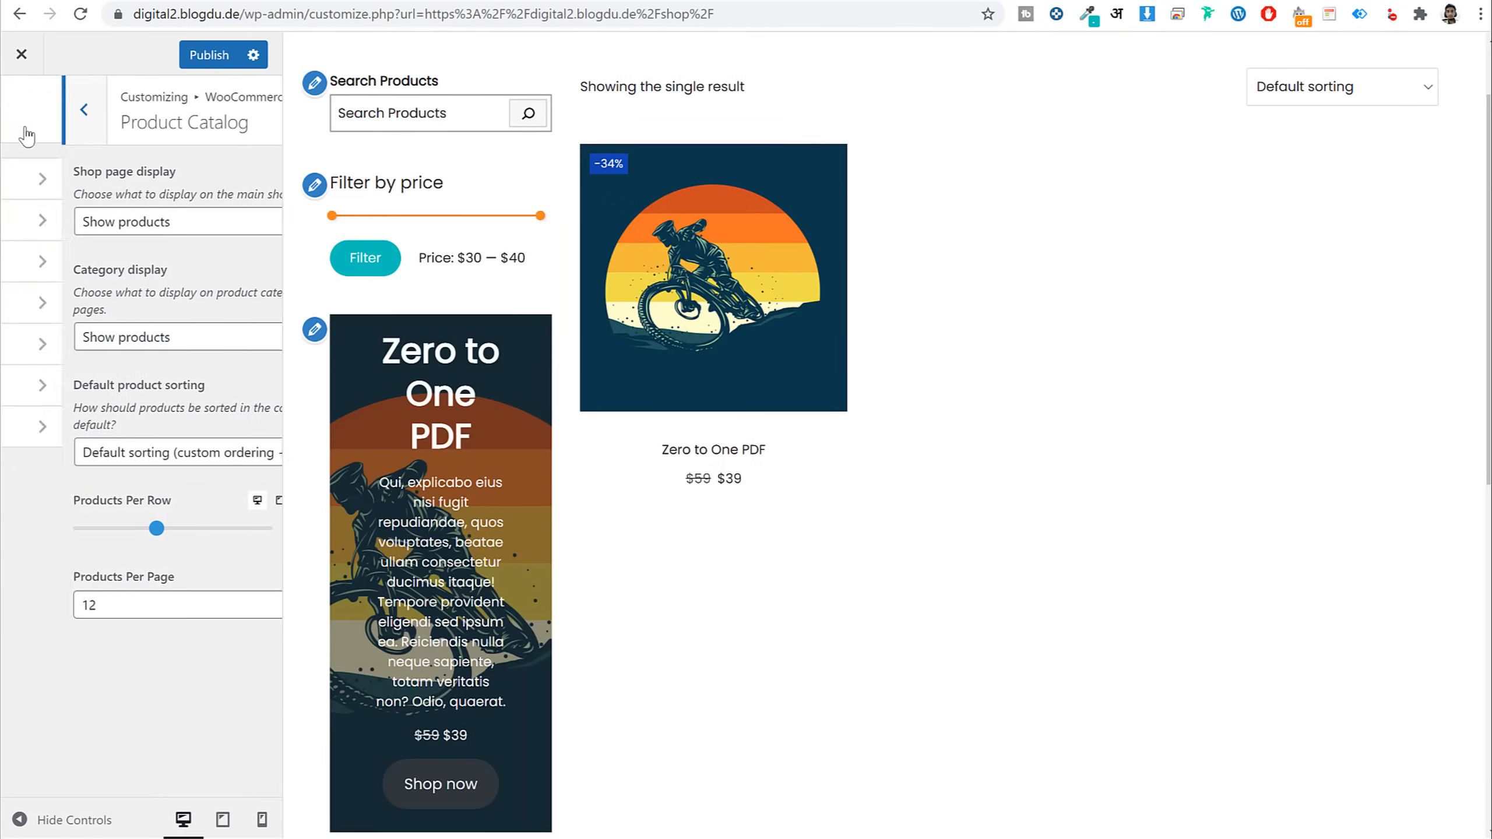
click(70, 259)
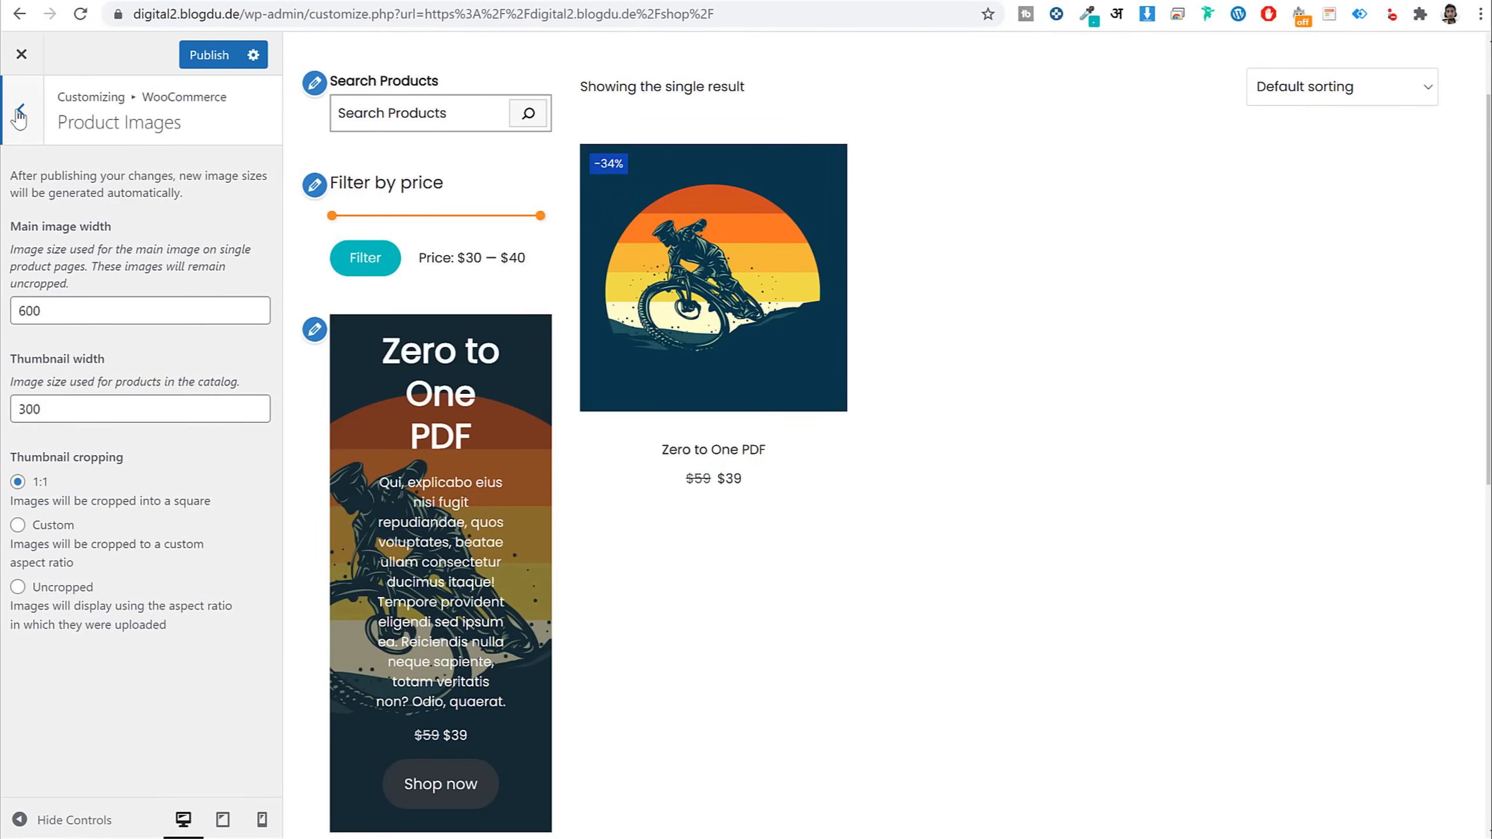
In Shop Archive, set the Wishlist Button to the third position, at the image bottom
click(19, 114)
click(104, 340)
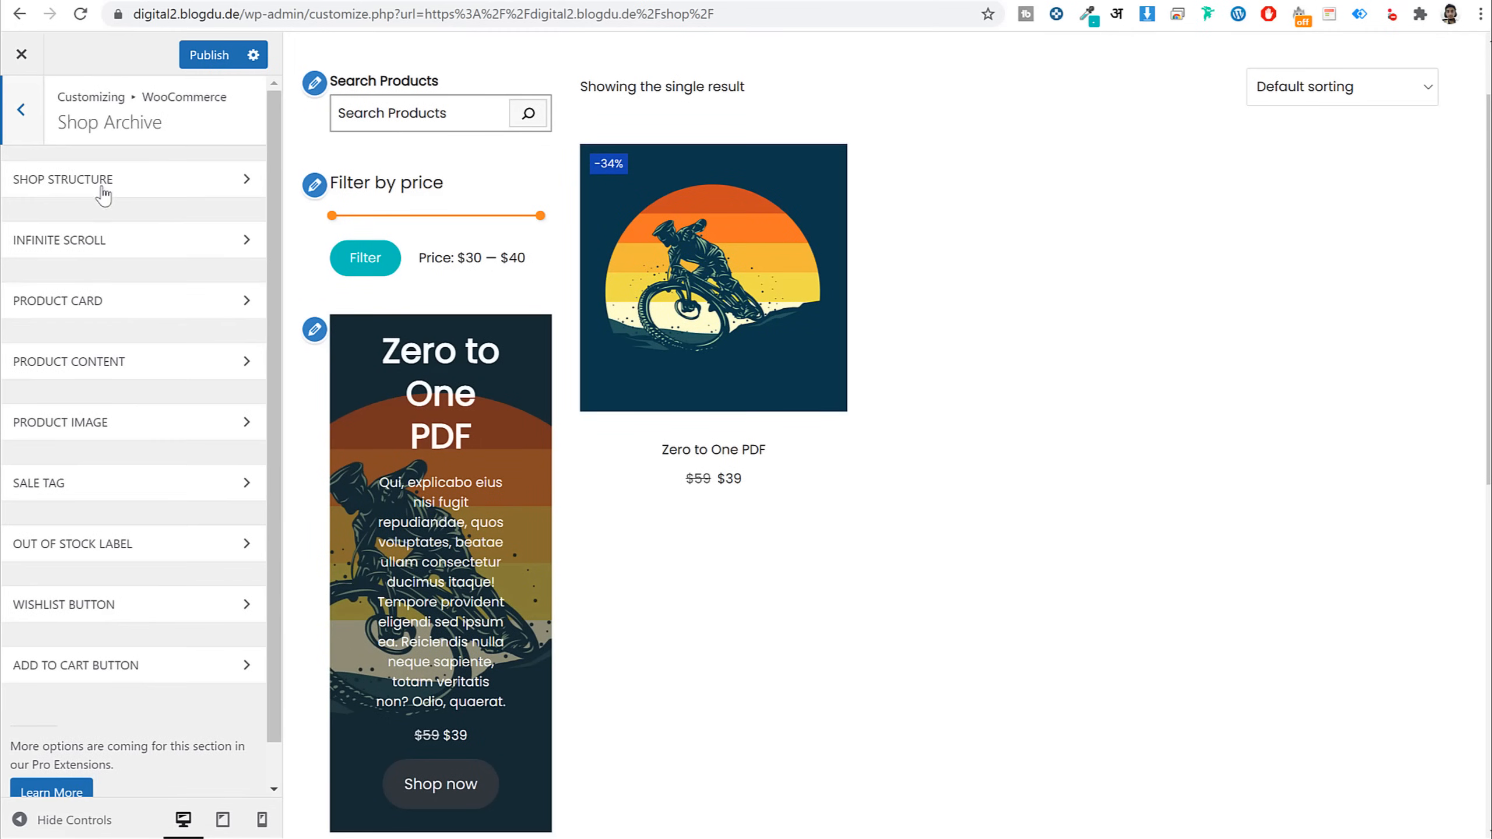
click(196, 599)
scroll(198, 581, down, 5)
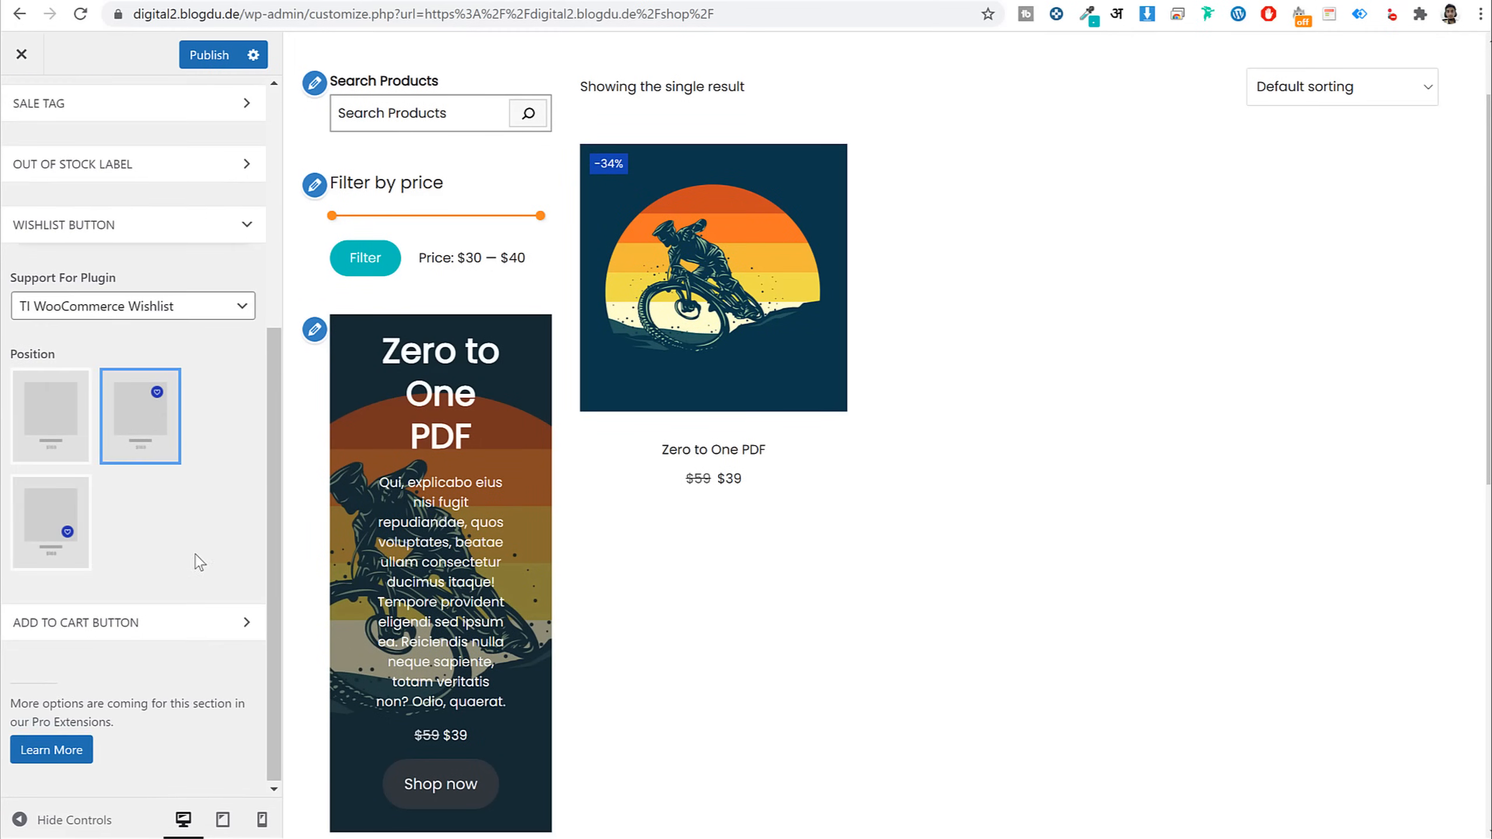
scroll(206, 418, up, 3)
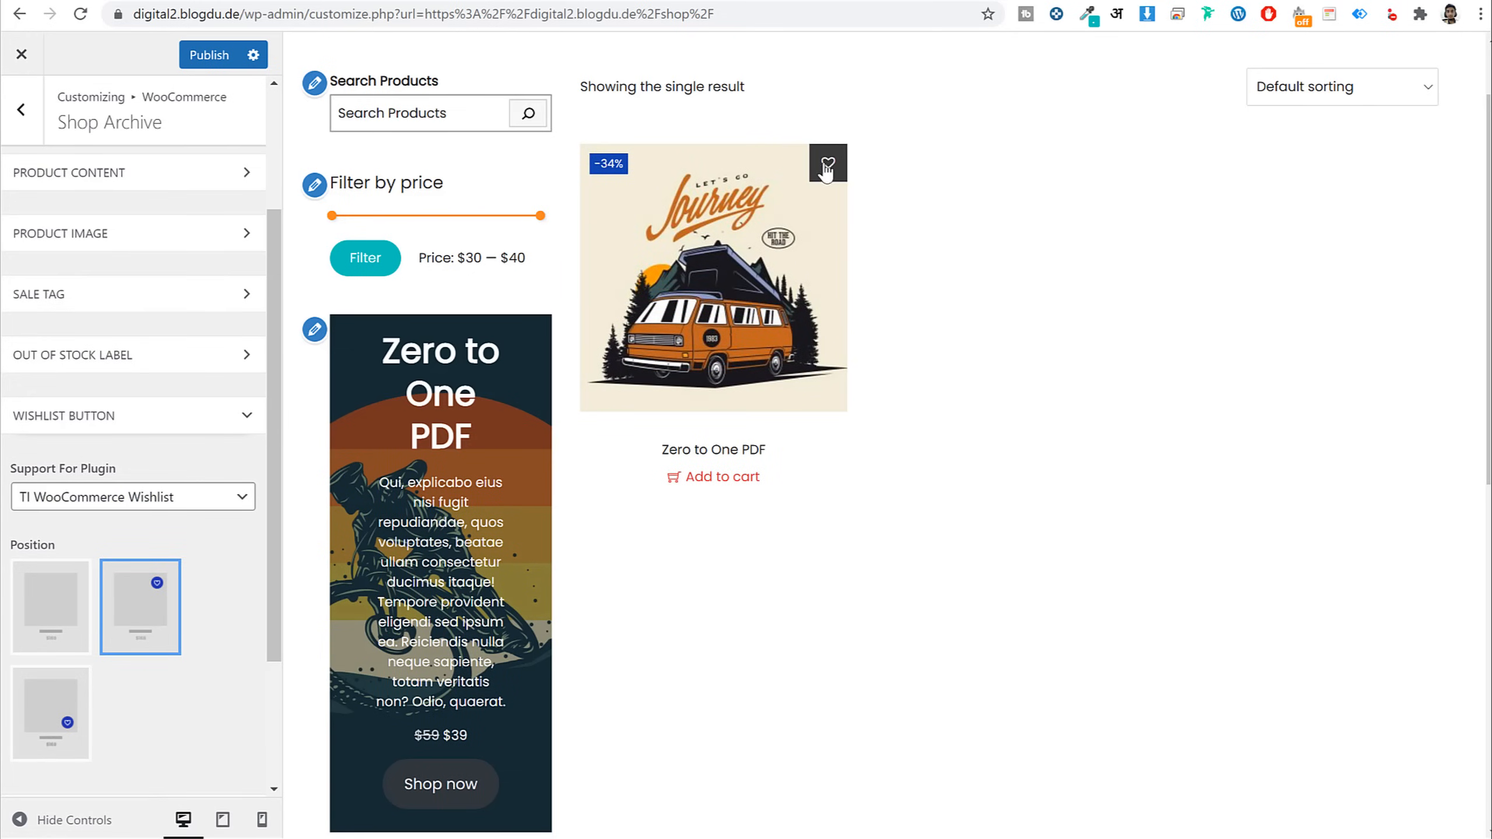
click(62, 699)
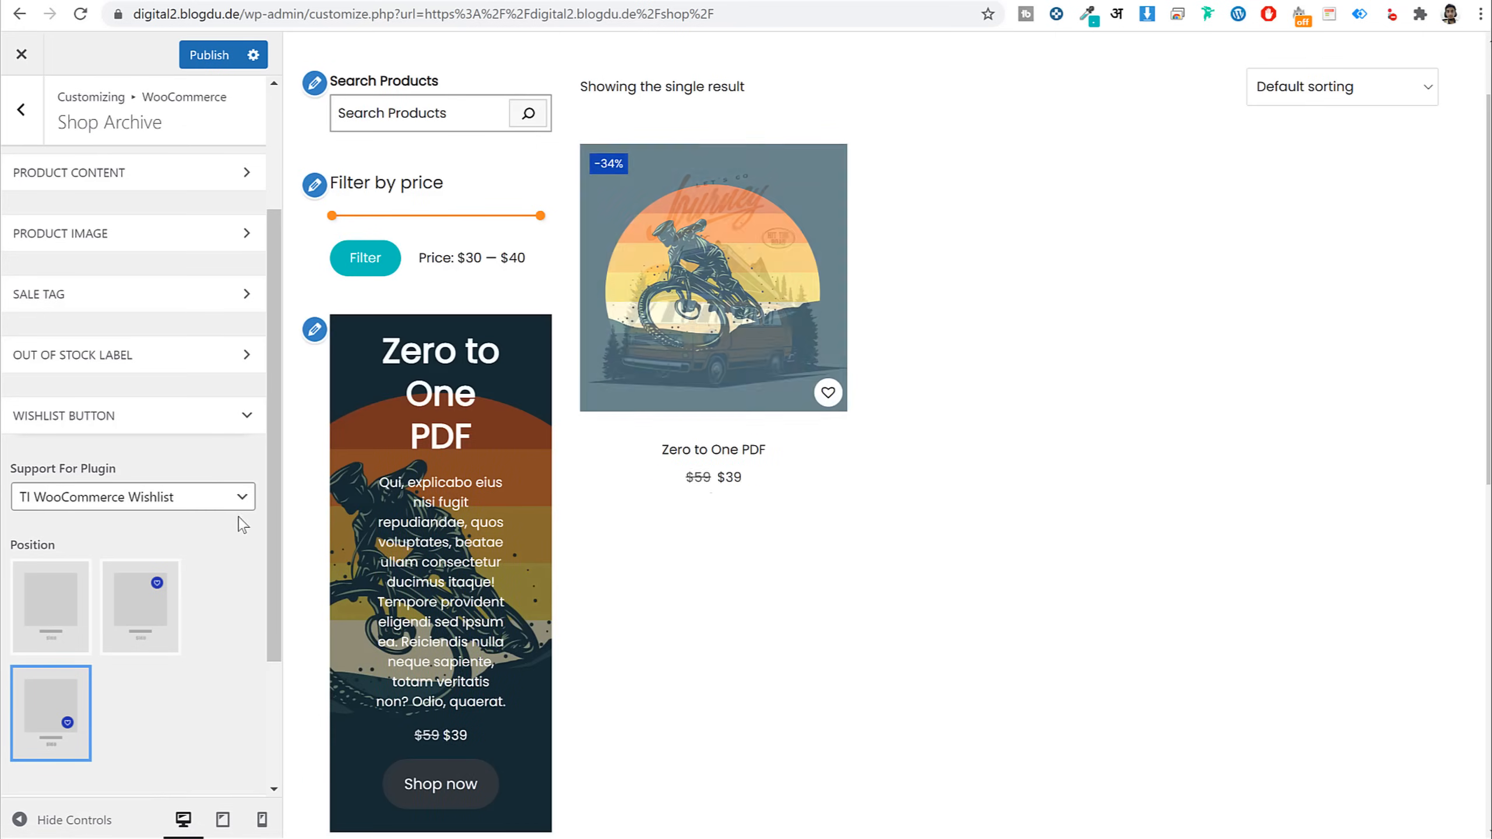
click(145, 412)
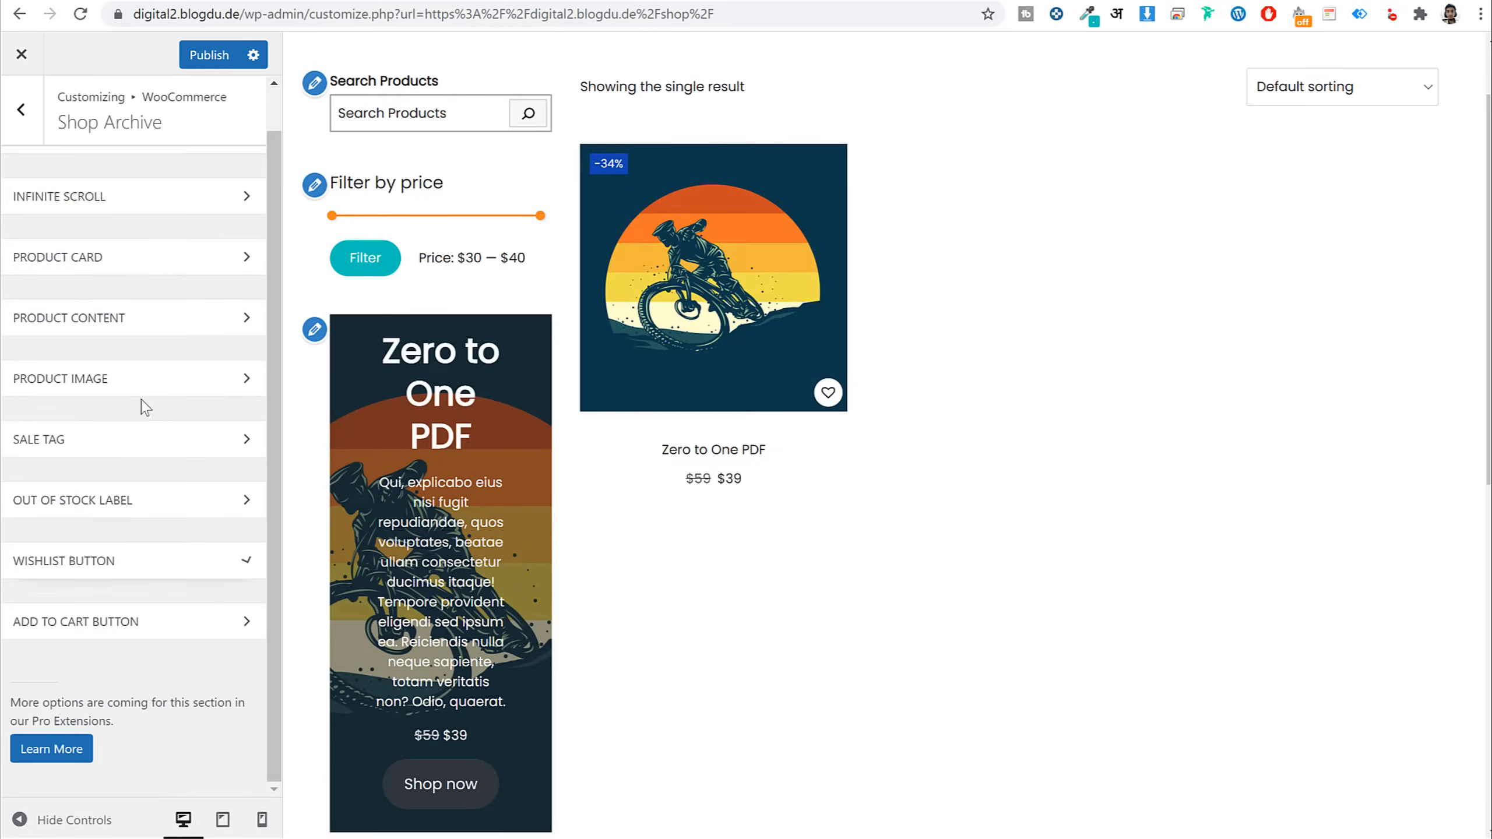
Set the Add To Cart button to the fourth position, overlaid on the product image
click(141, 635)
scroll(207, 626, down, 7)
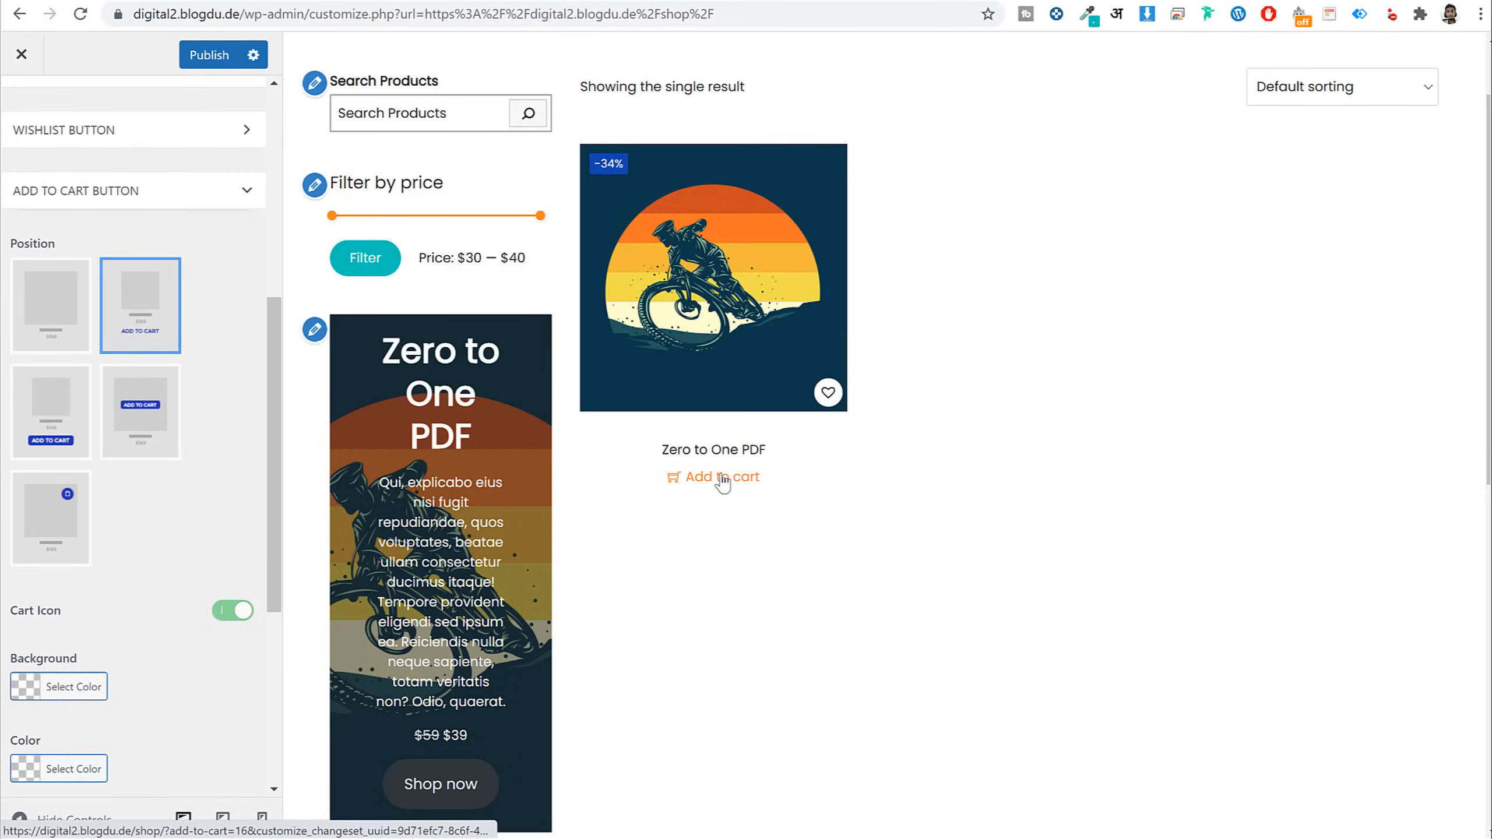
click(59, 518)
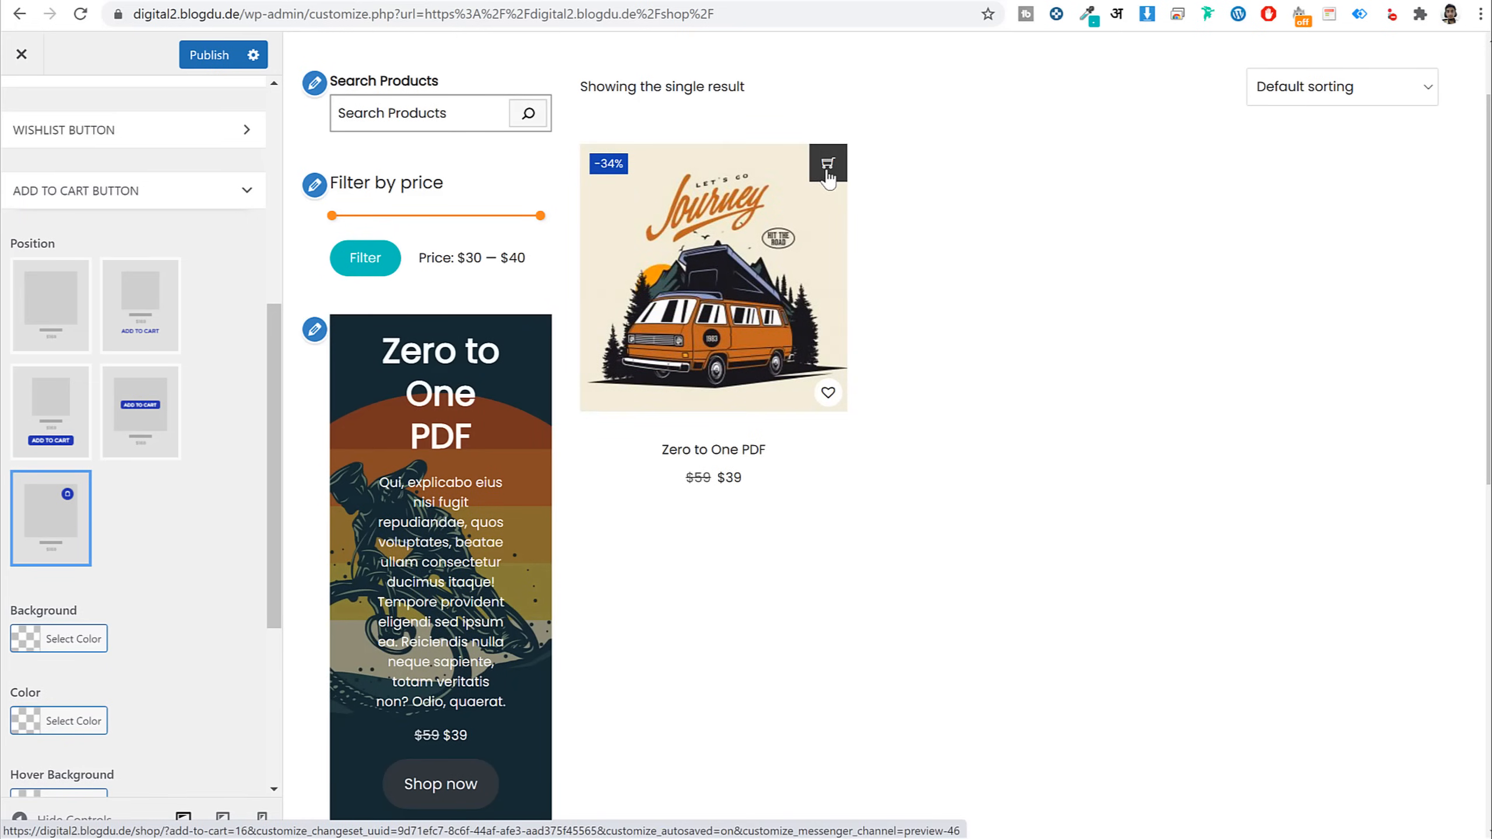
click(146, 419)
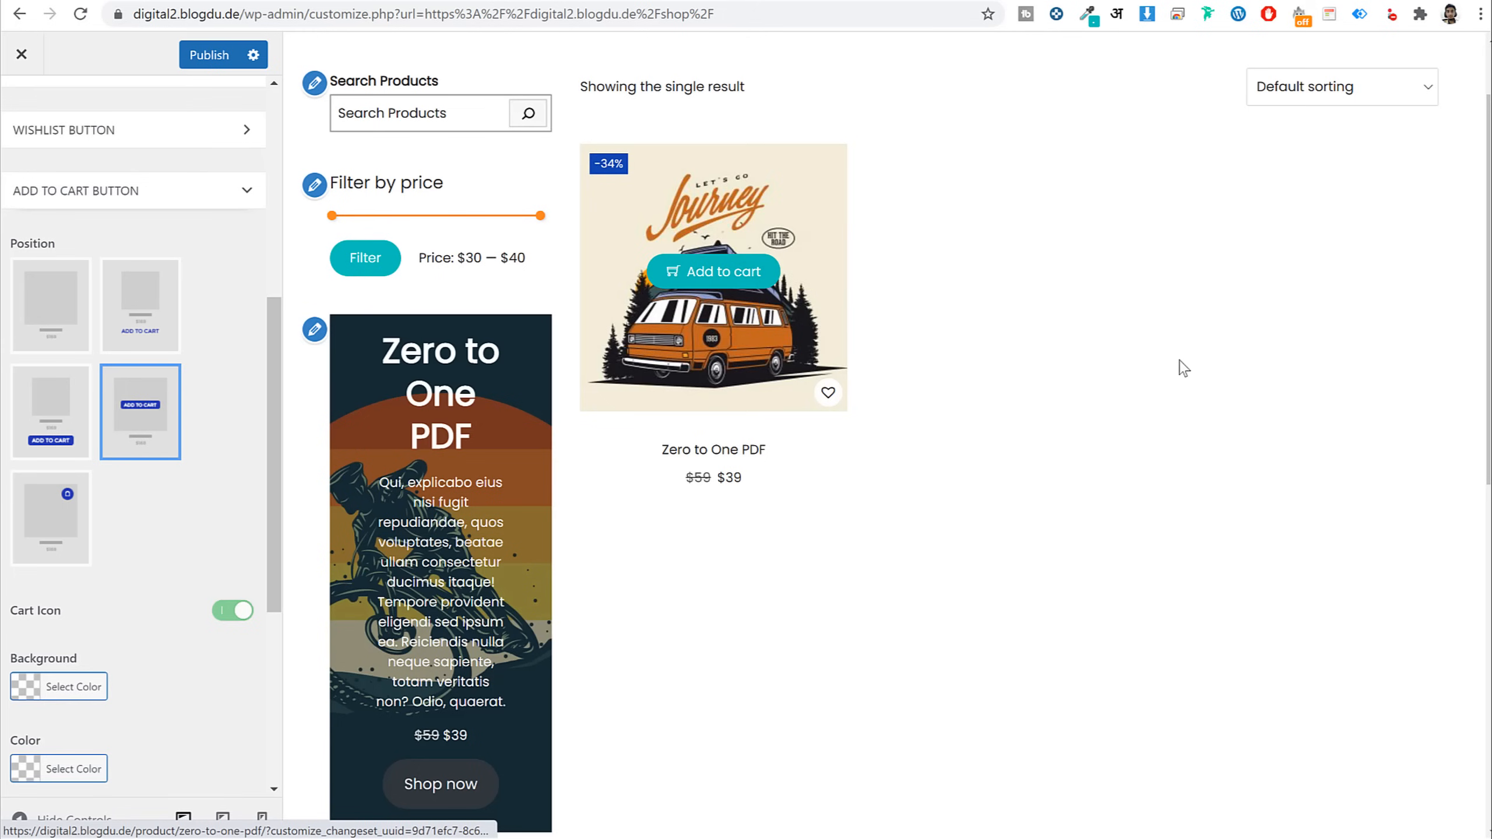
click(134, 202)
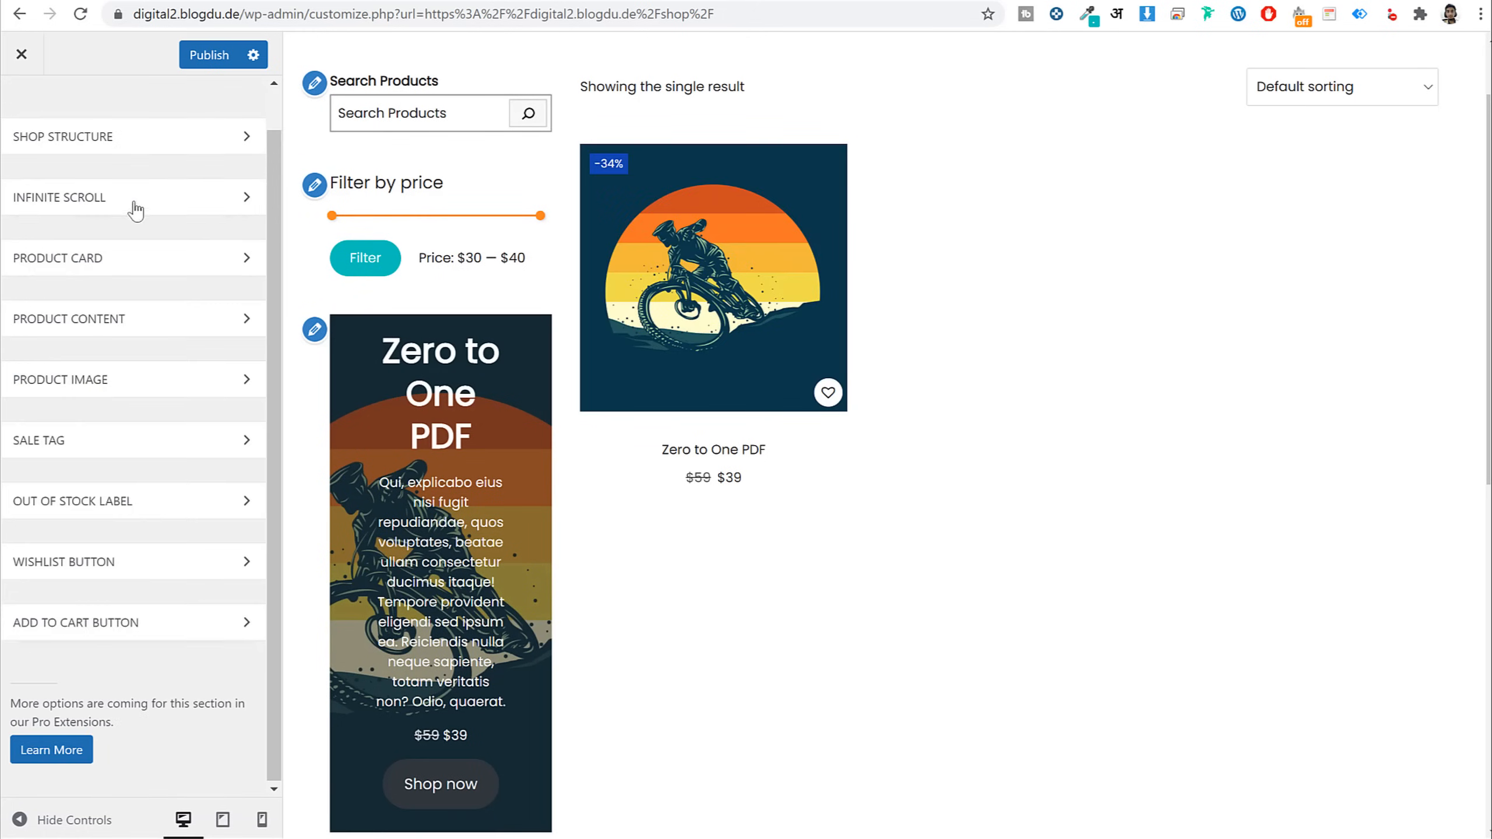
Review the product card border, infinite scroll and shop structure options
click(135, 269)
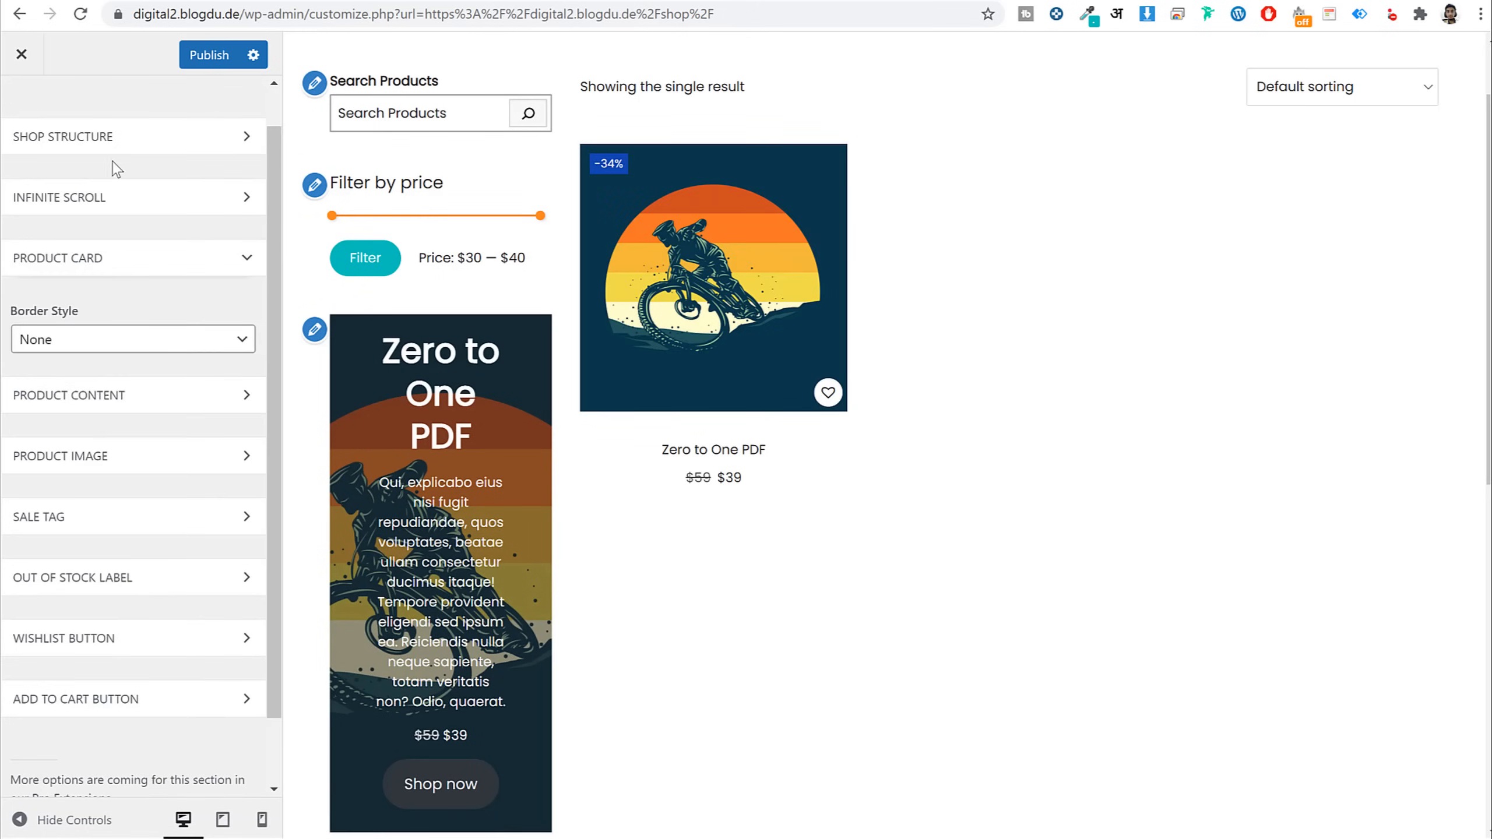
click(118, 203)
click(108, 141)
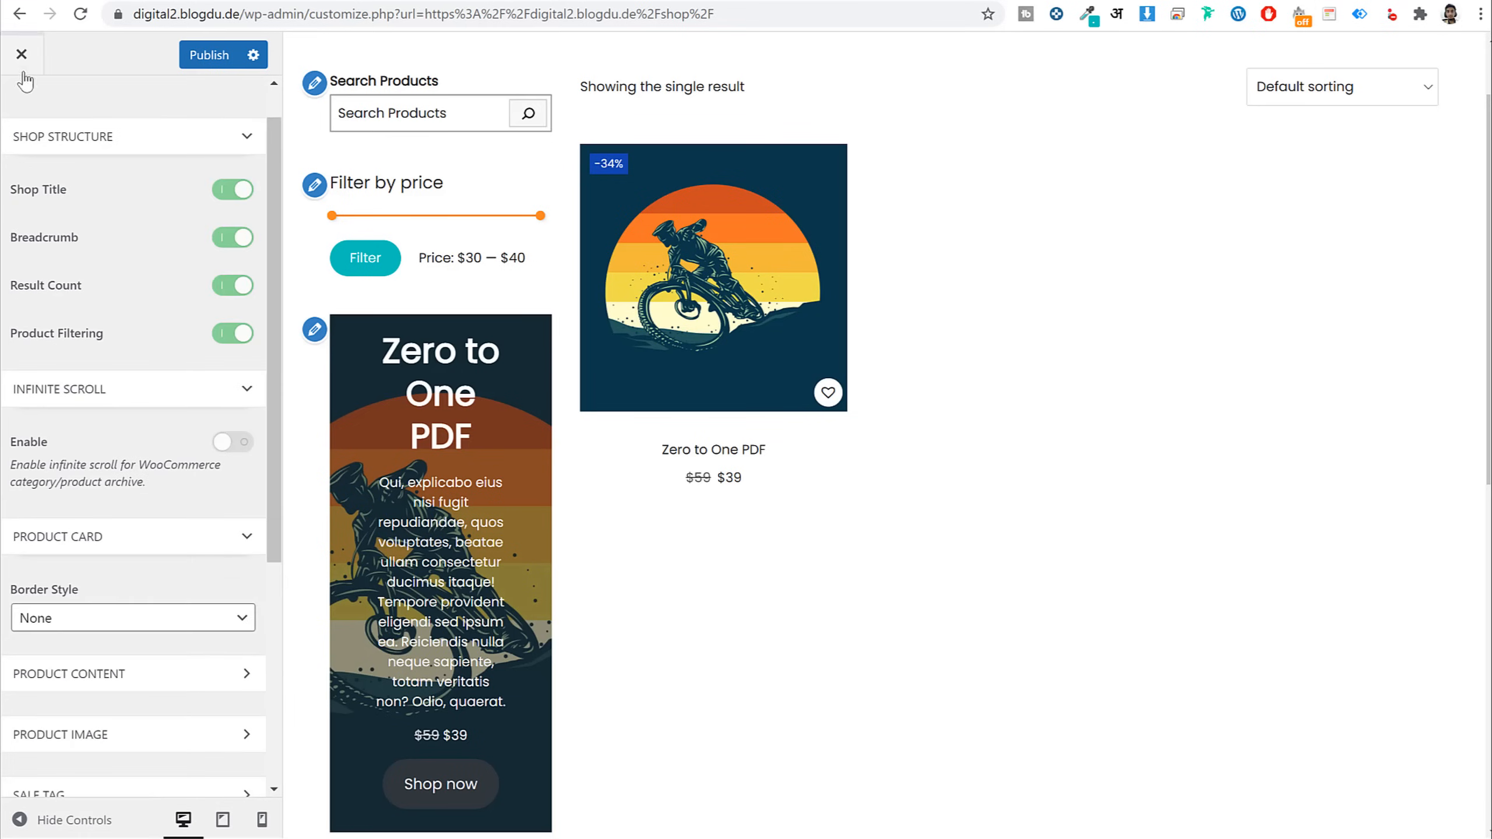
scroll(24, 80, up, 2)
click(22, 110)
Expand the Product Single general options and load the Zero to One PDF product page in the preview
click(126, 381)
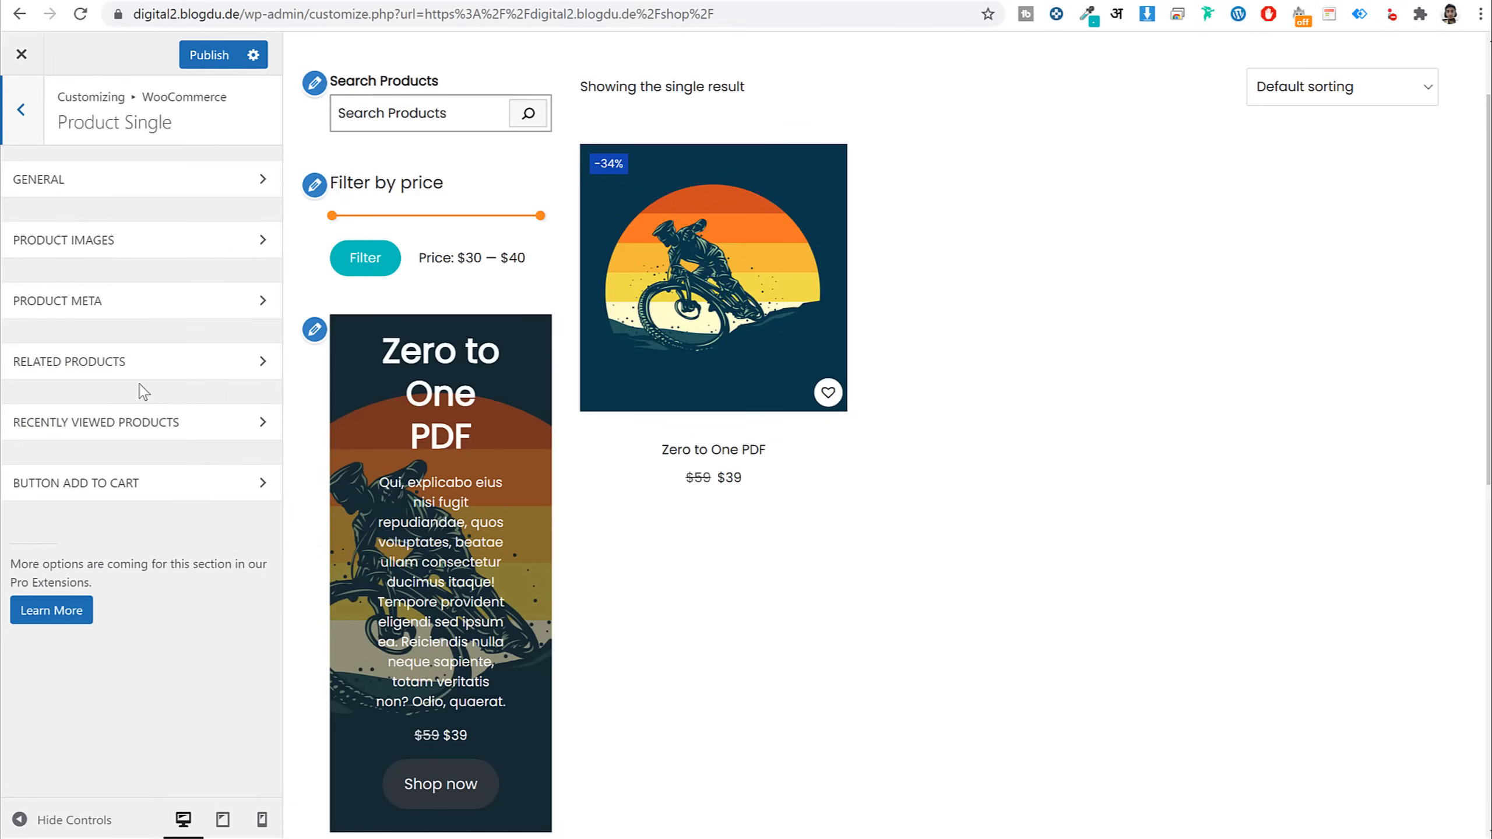
click(127, 197)
click(699, 281)
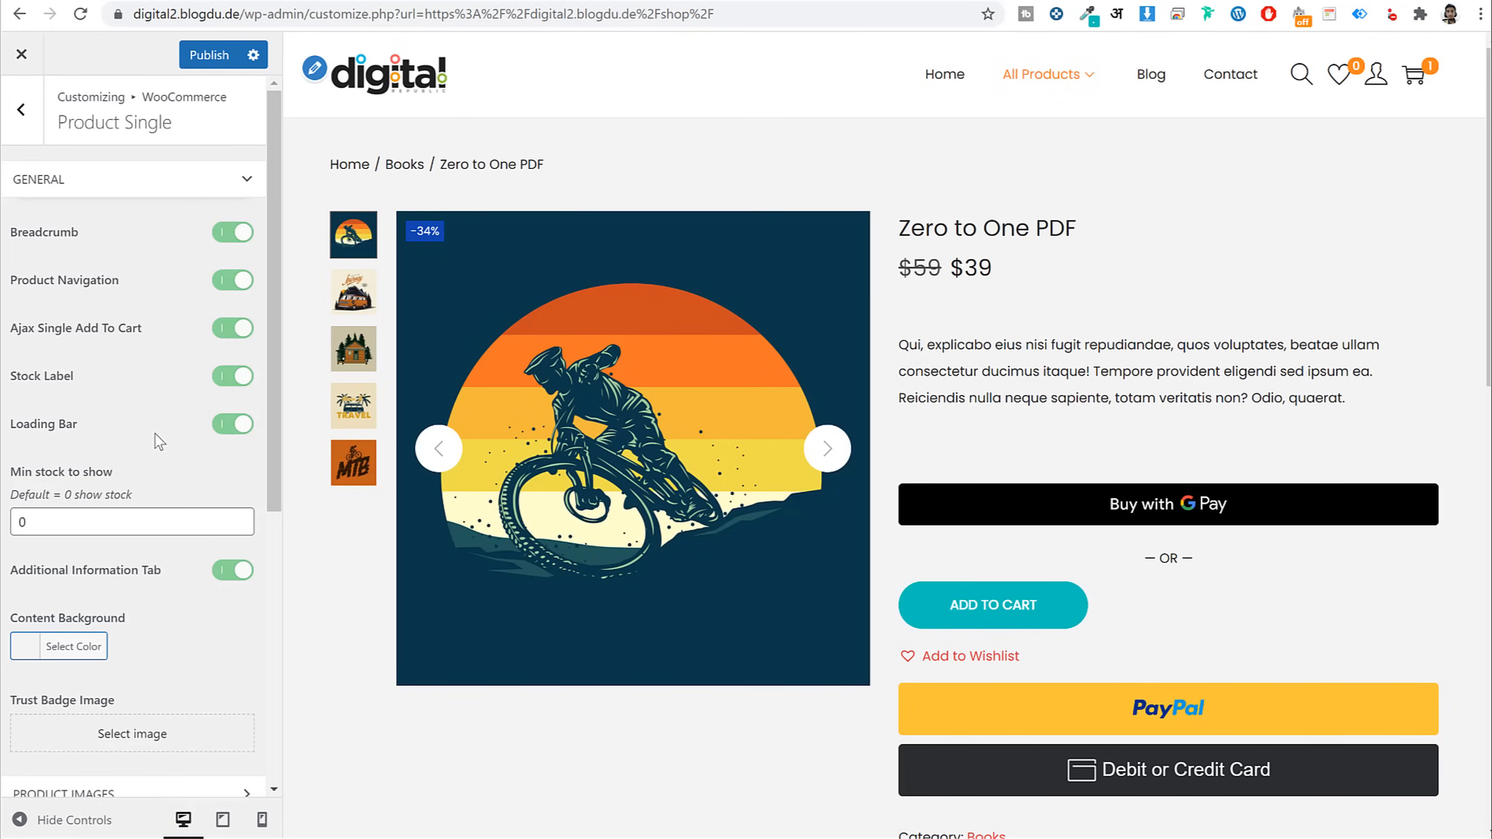
scroll(1136, 447, down, 3)
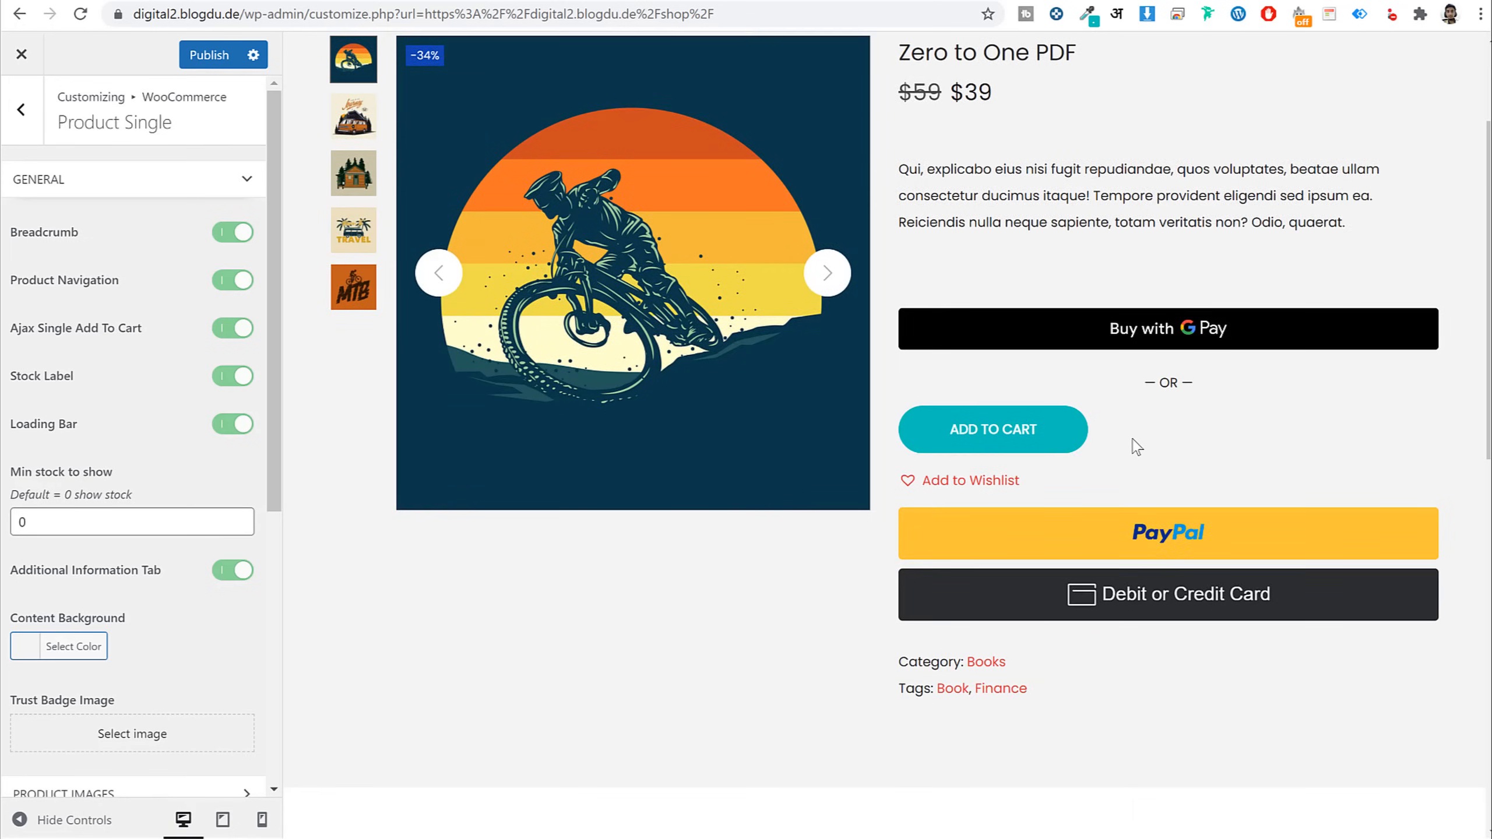
scroll(1136, 446, up, 3)
scroll(1137, 446, down, 5)
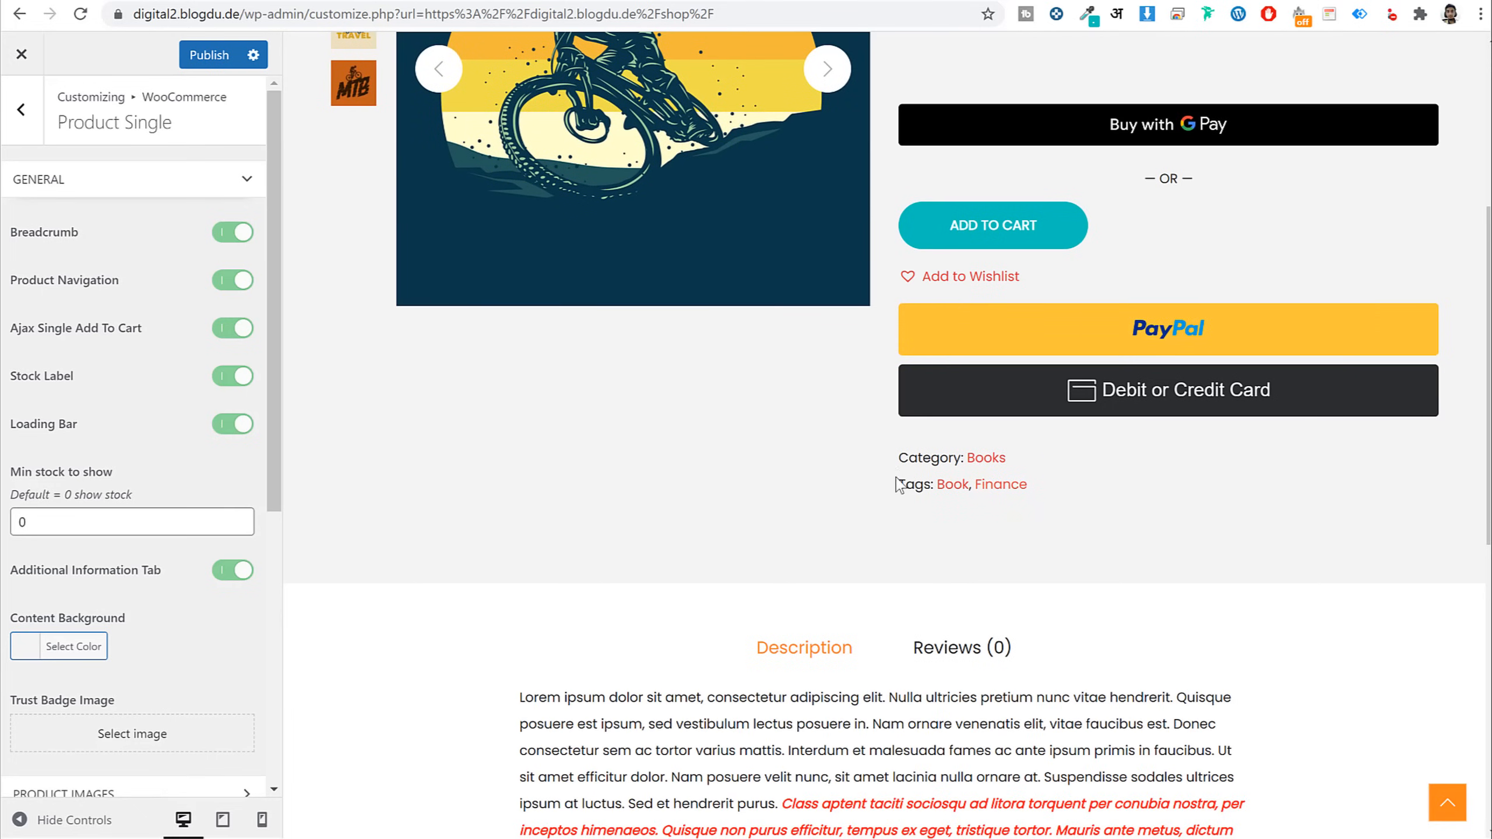
drag(898, 457, 1030, 487)
click(161, 470)
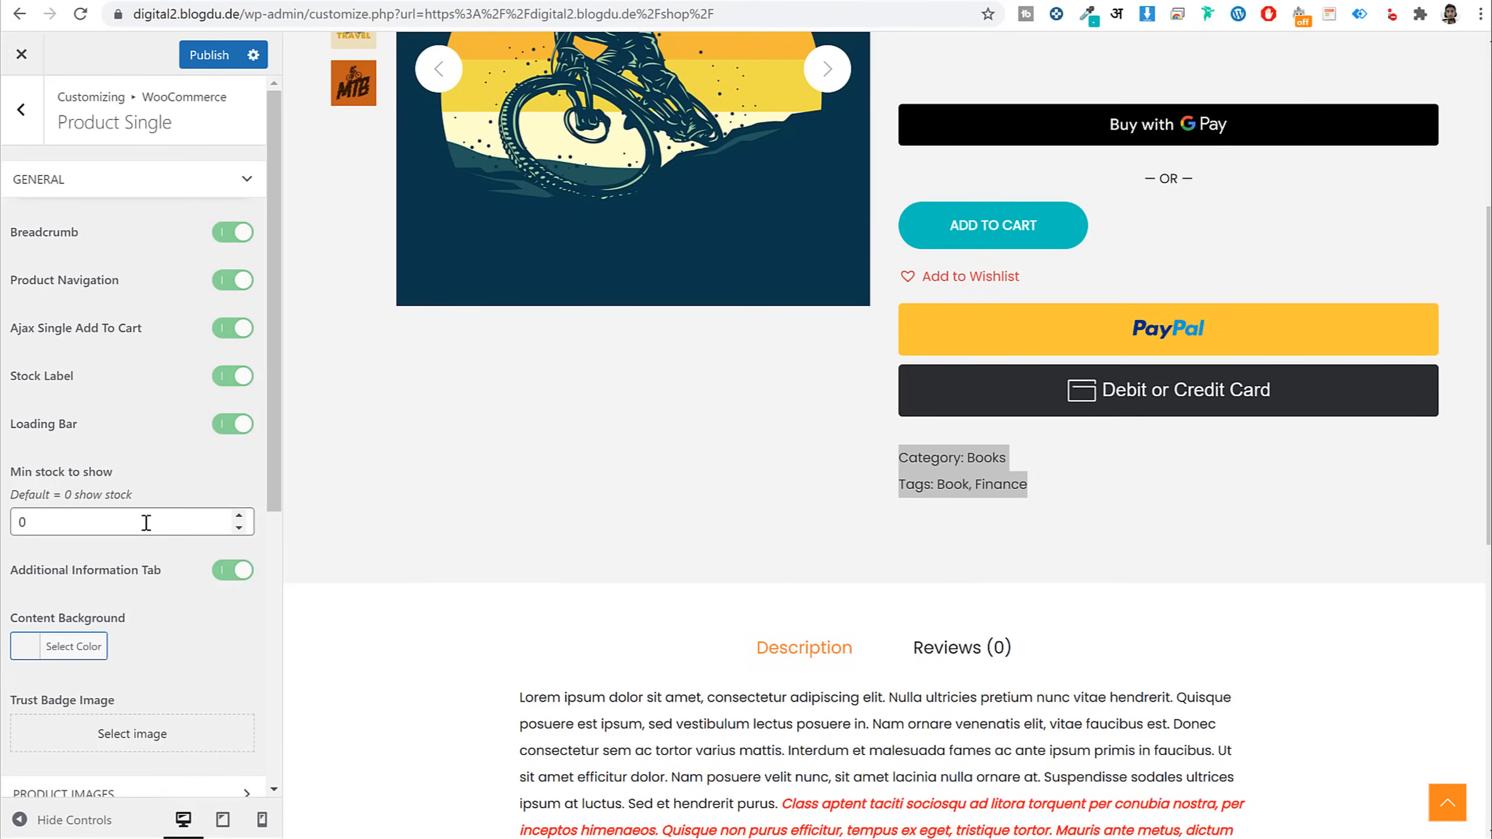
Turn the Product Meta Categories and Tags off, then back on
scroll(160, 506, down, 7)
click(149, 404)
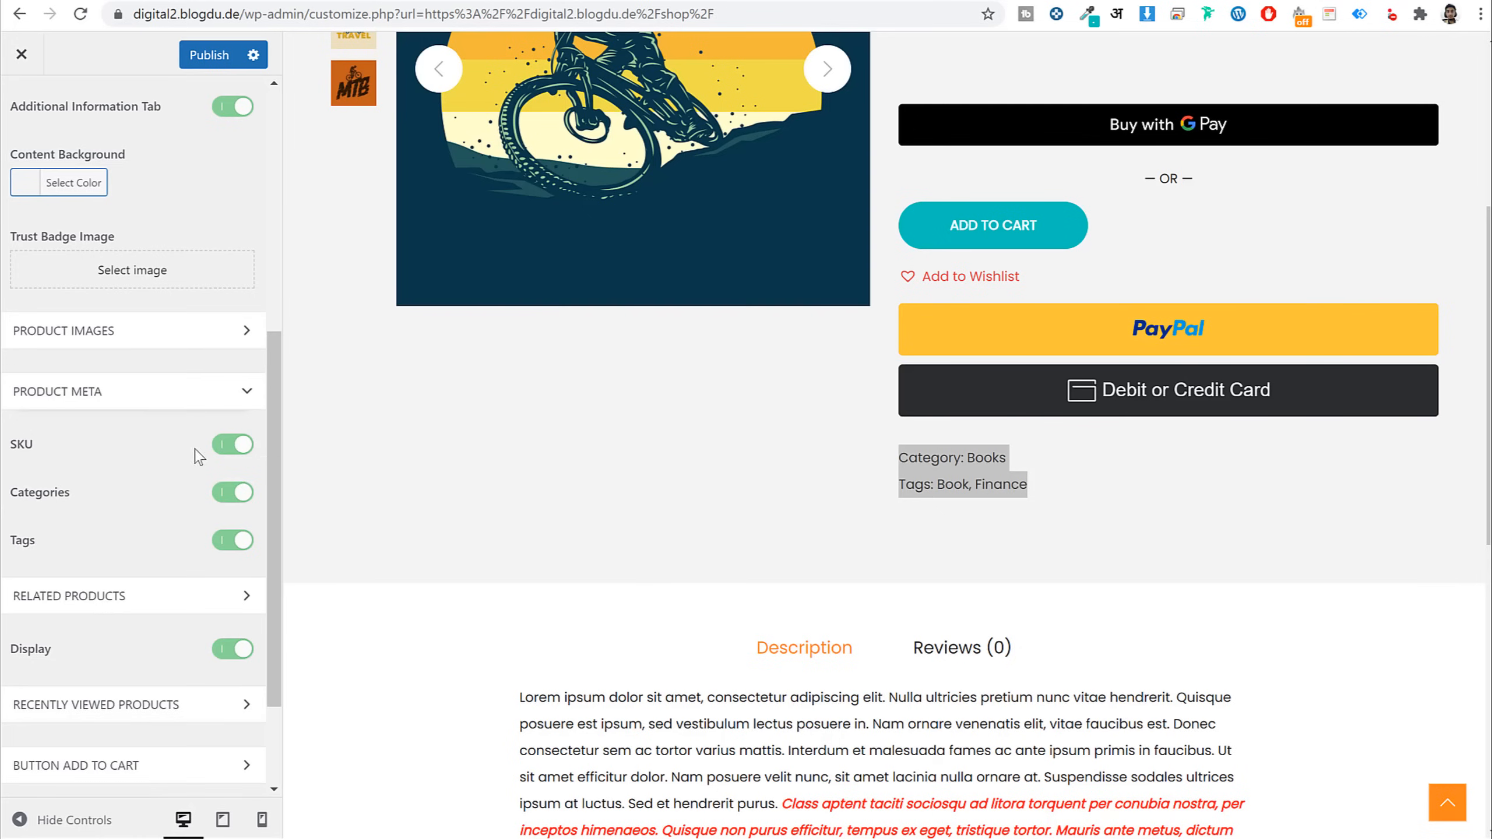
click(234, 494)
click(231, 539)
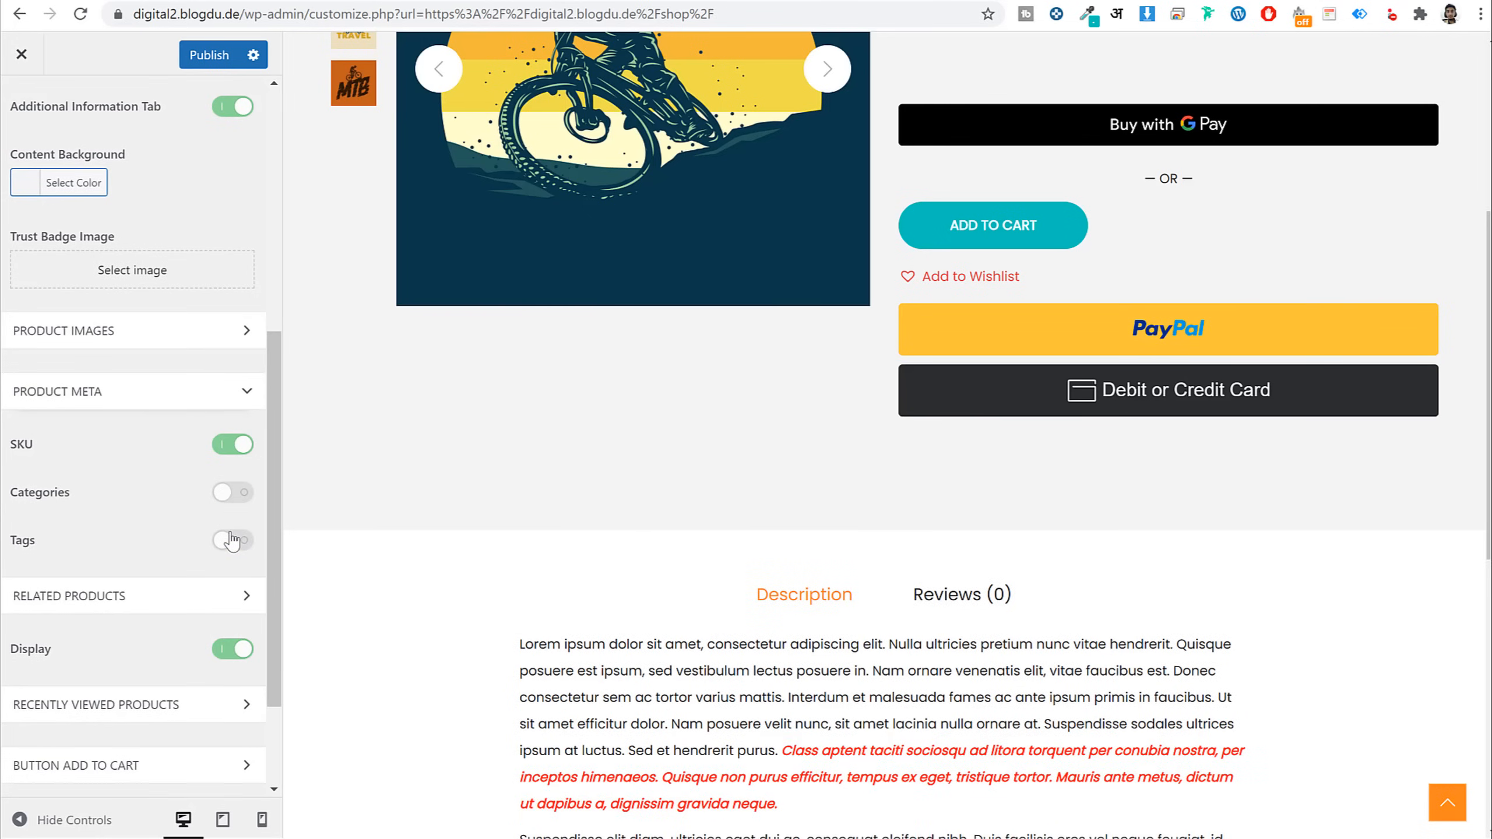
click(232, 539)
click(230, 492)
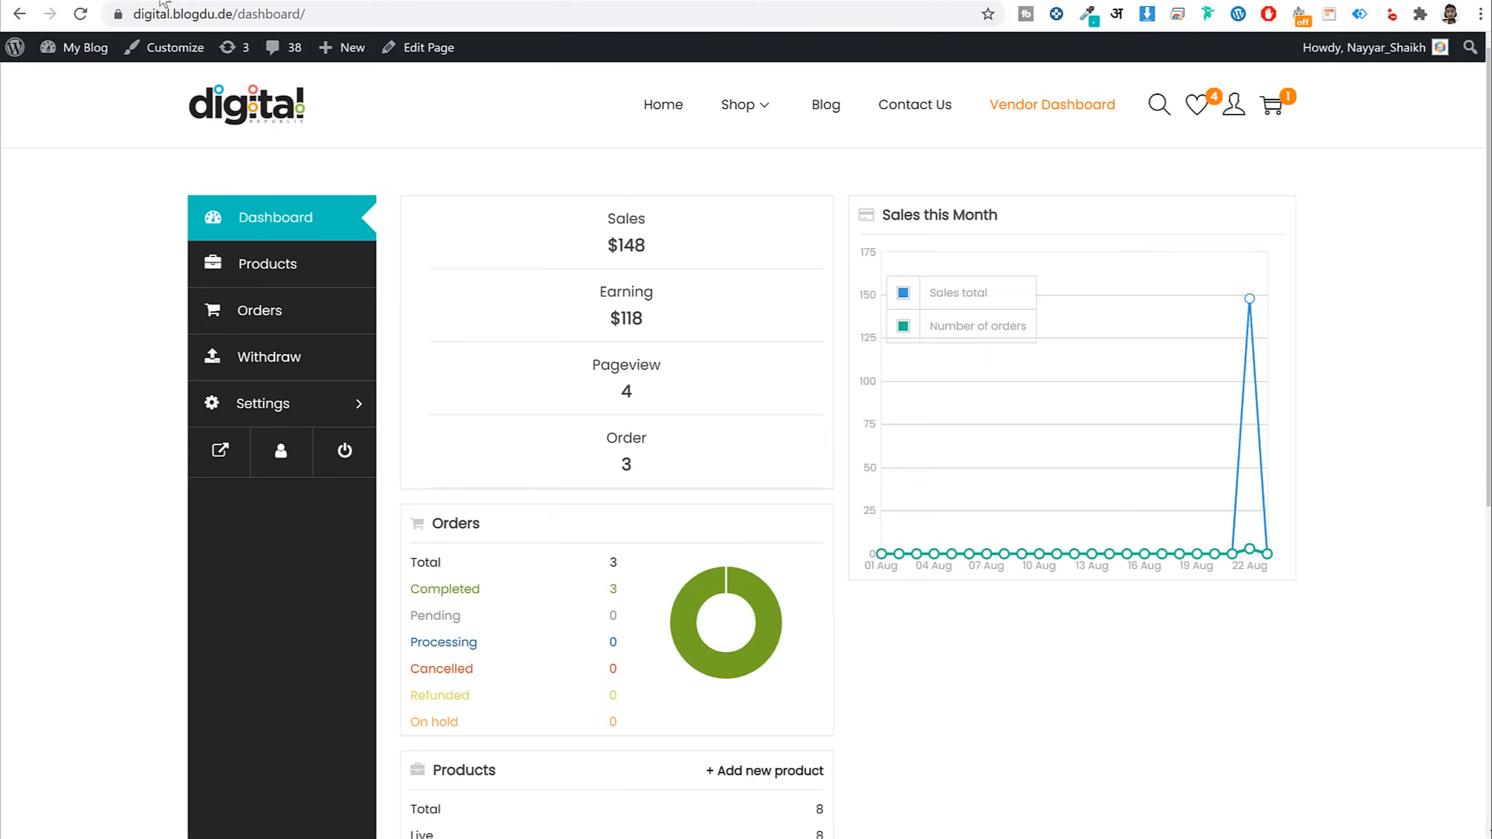
Go to the Shop listing and open the Elementor Page Builder product page
click(750, 104)
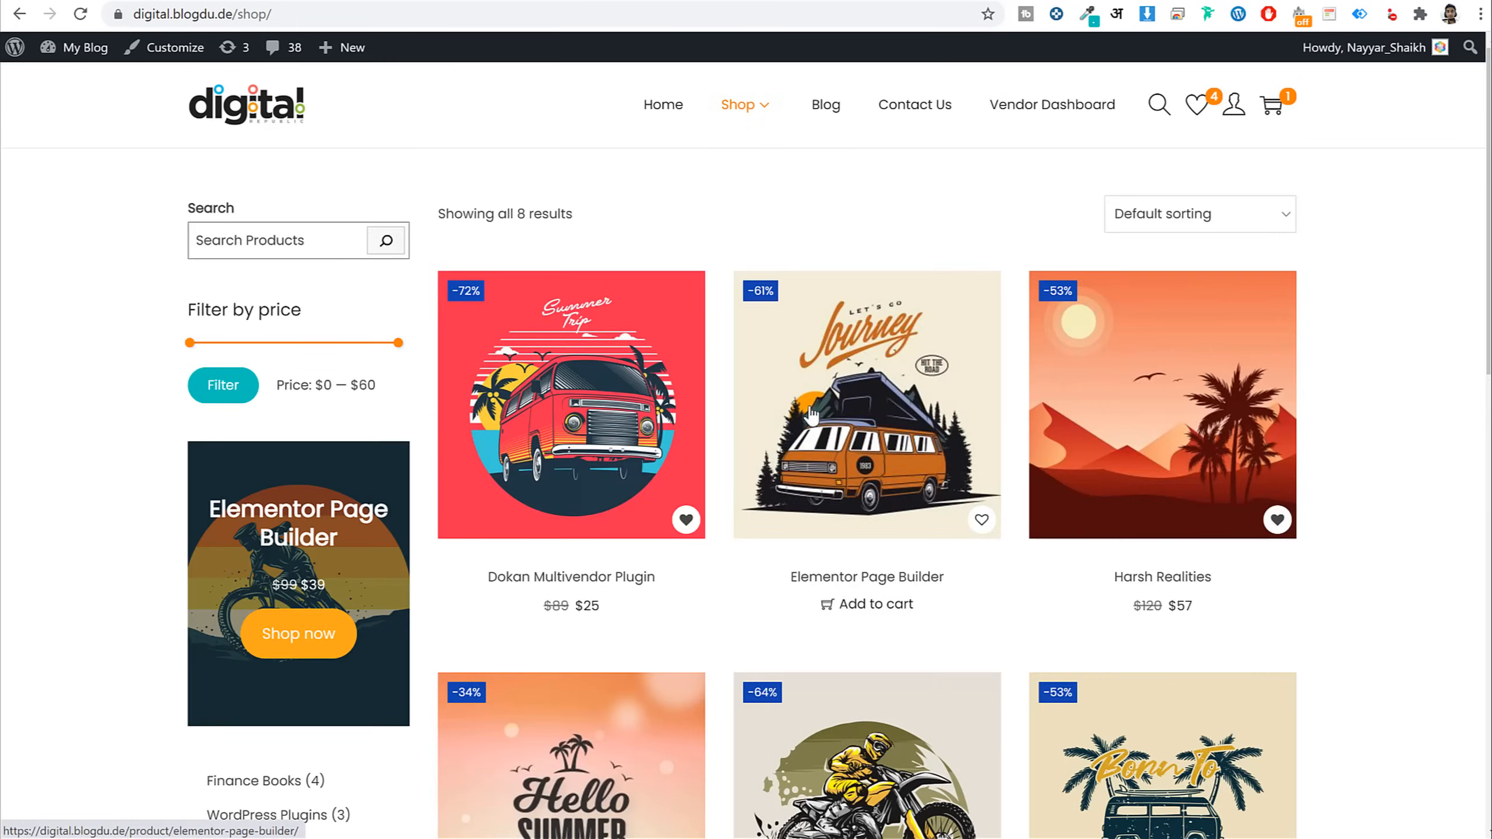
click(882, 399)
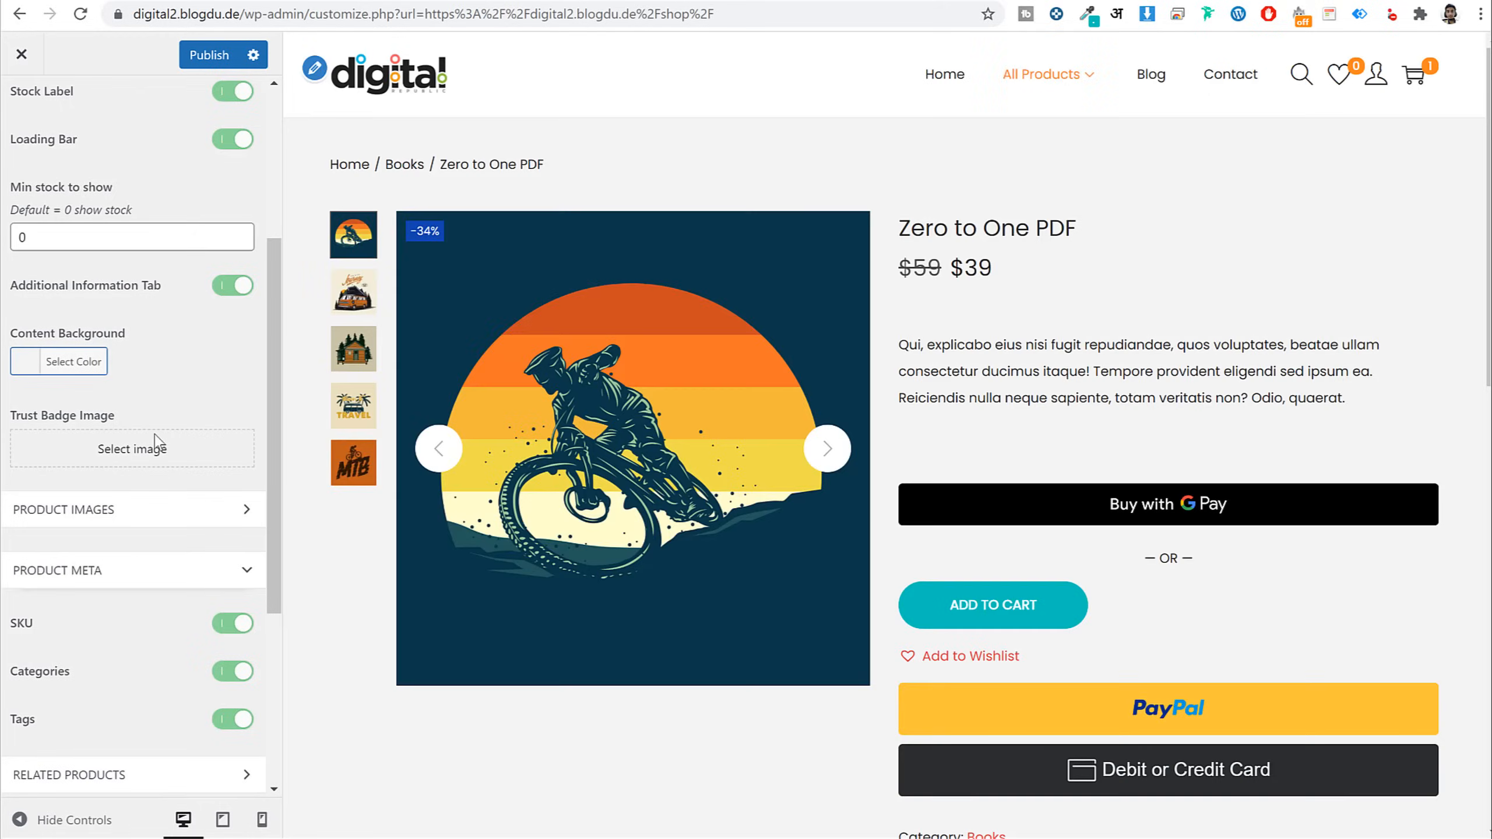
Upload Safecheckout.png and set it as the single-product Trust Badge Image
click(154, 448)
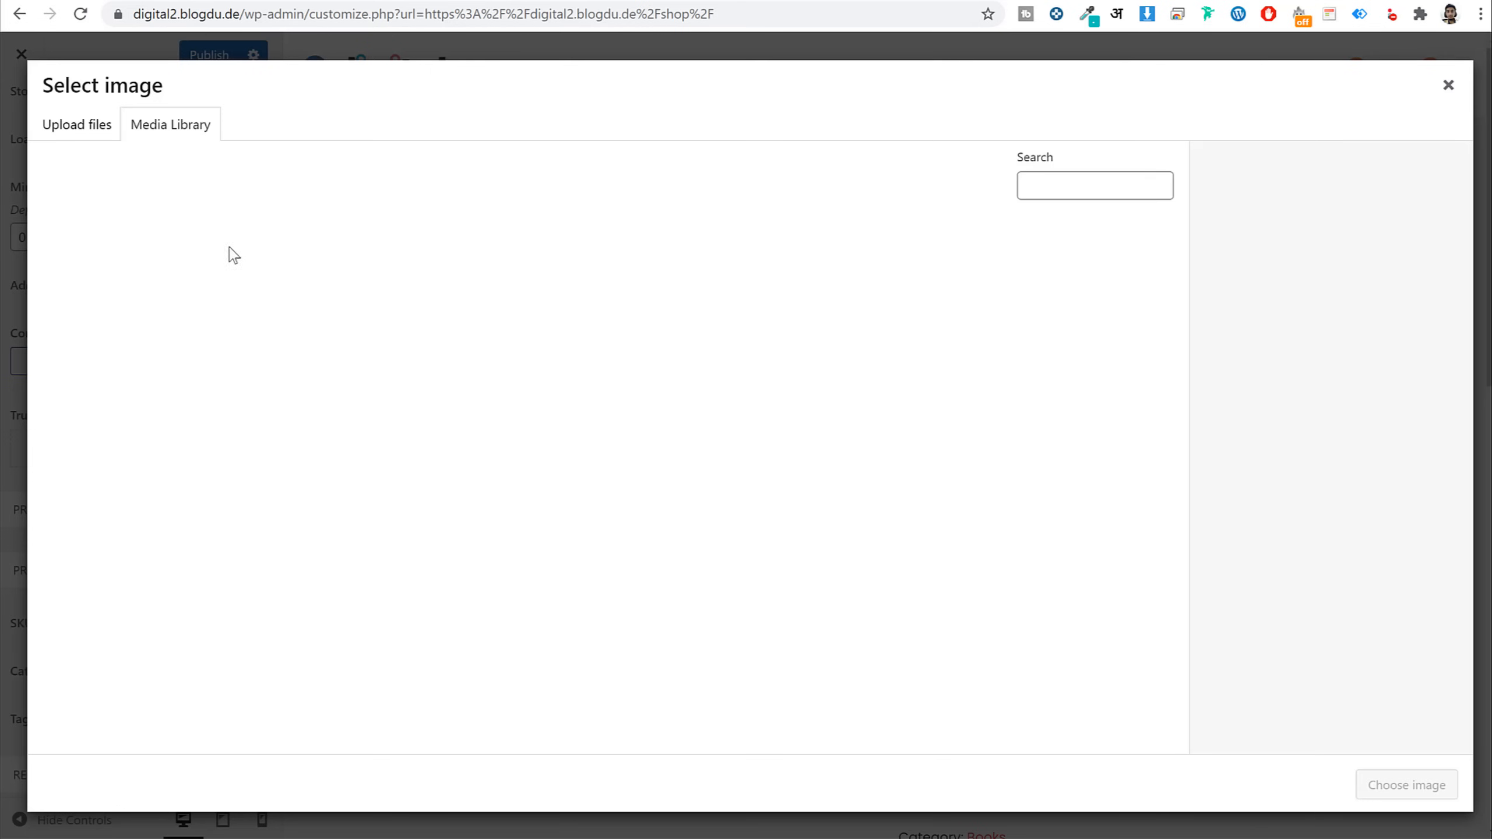
click(98, 121)
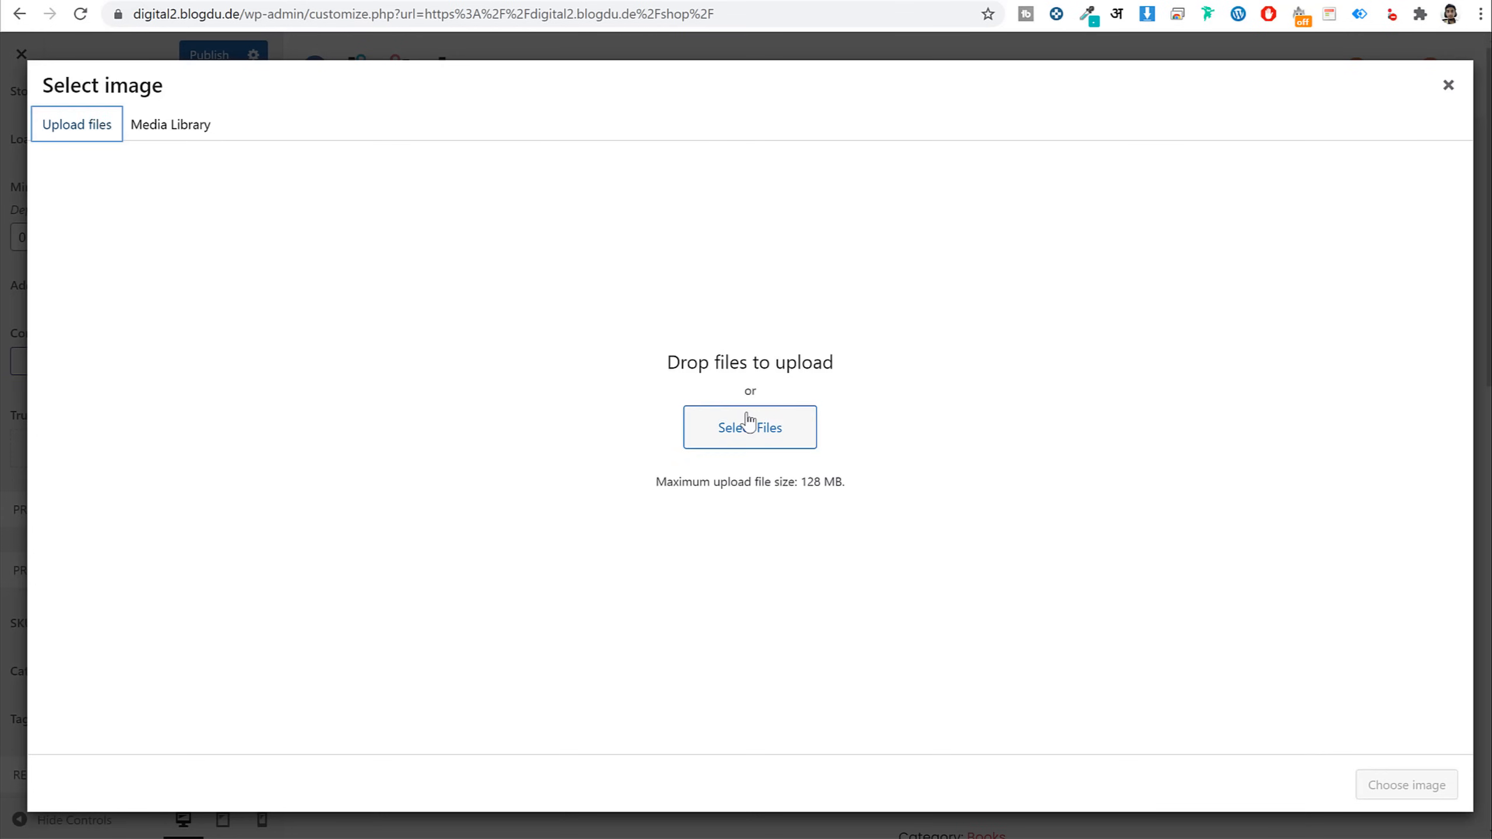
click(750, 424)
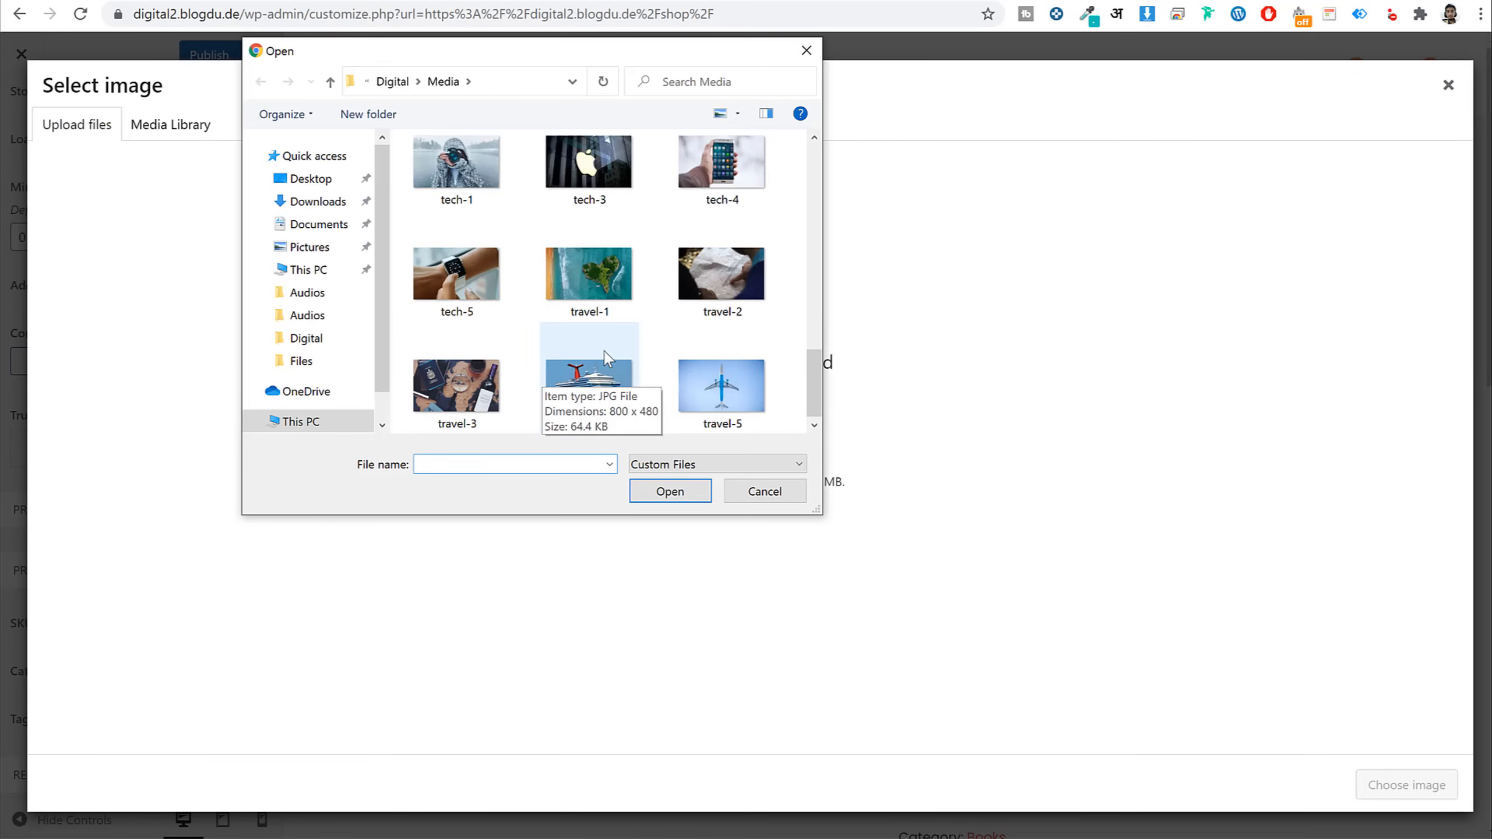
scroll(609, 354, up, 5)
scroll(610, 356, down, 1)
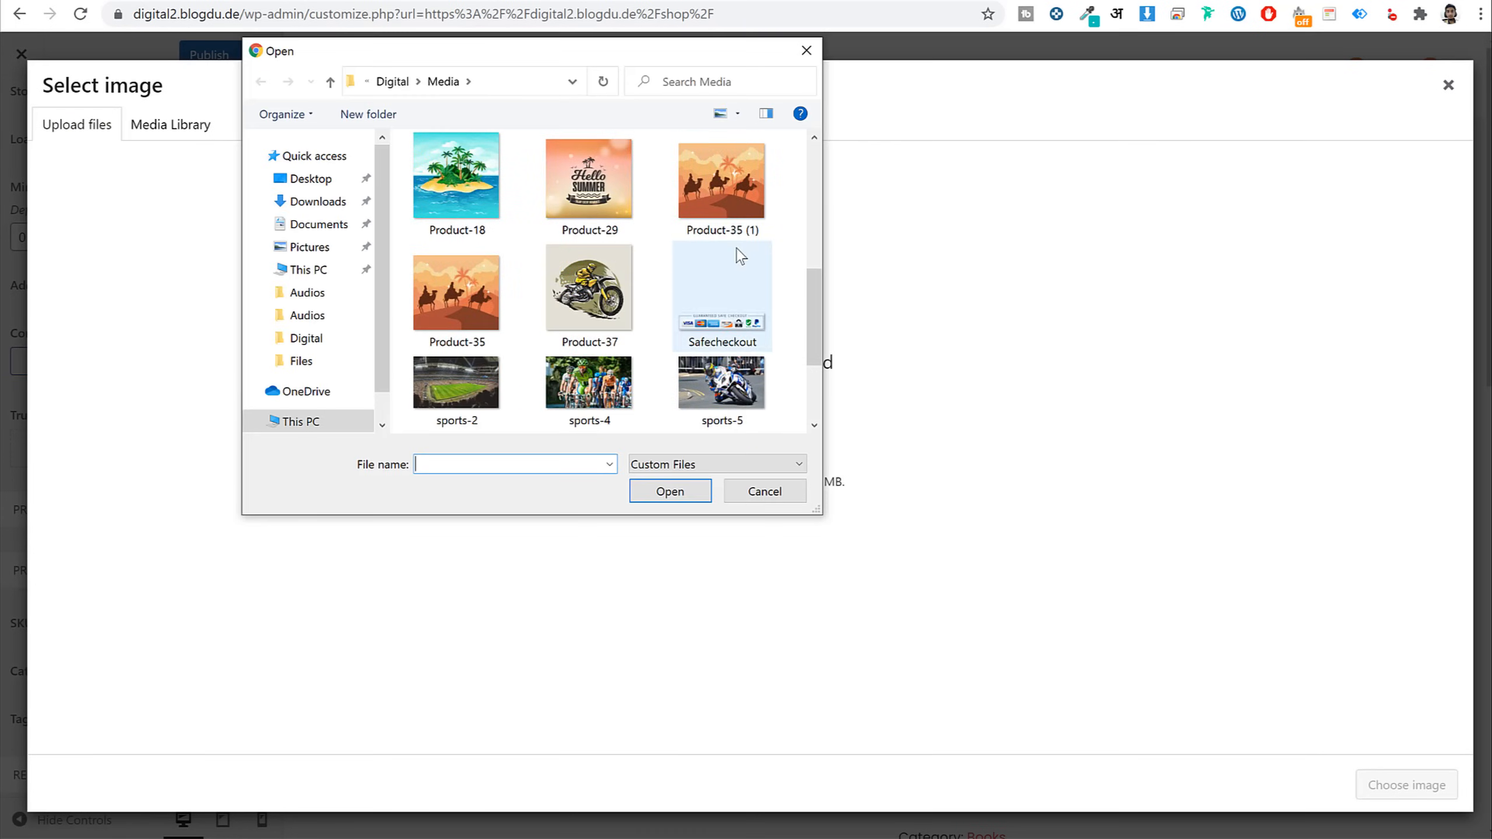
click(733, 347)
click(681, 494)
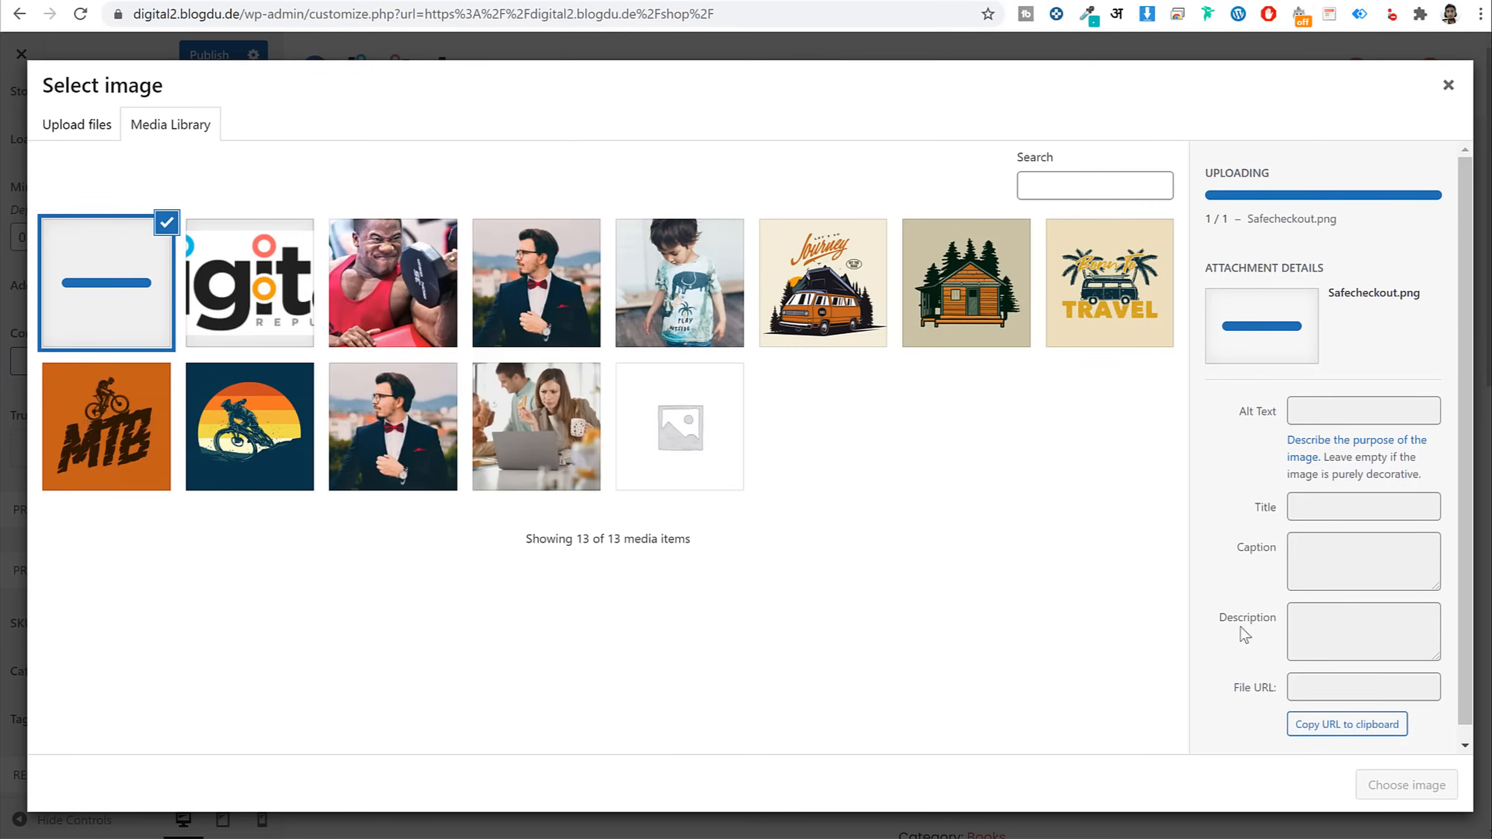
click(1389, 787)
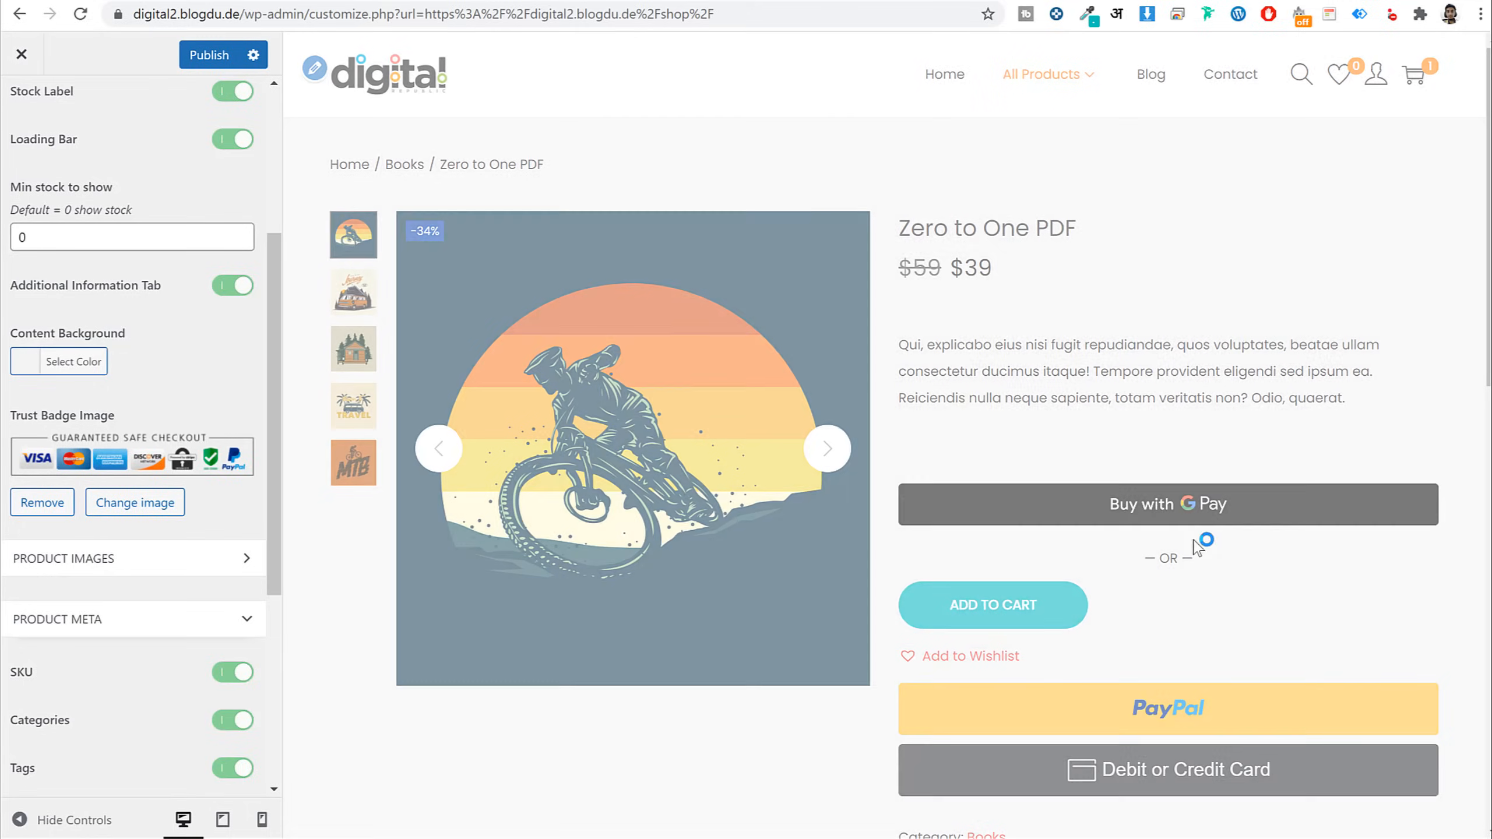
Try #d8d8d8 as content background, reset it to default #f3f3f3, and return to WooCommerce sections
scroll(1232, 481, down, 3)
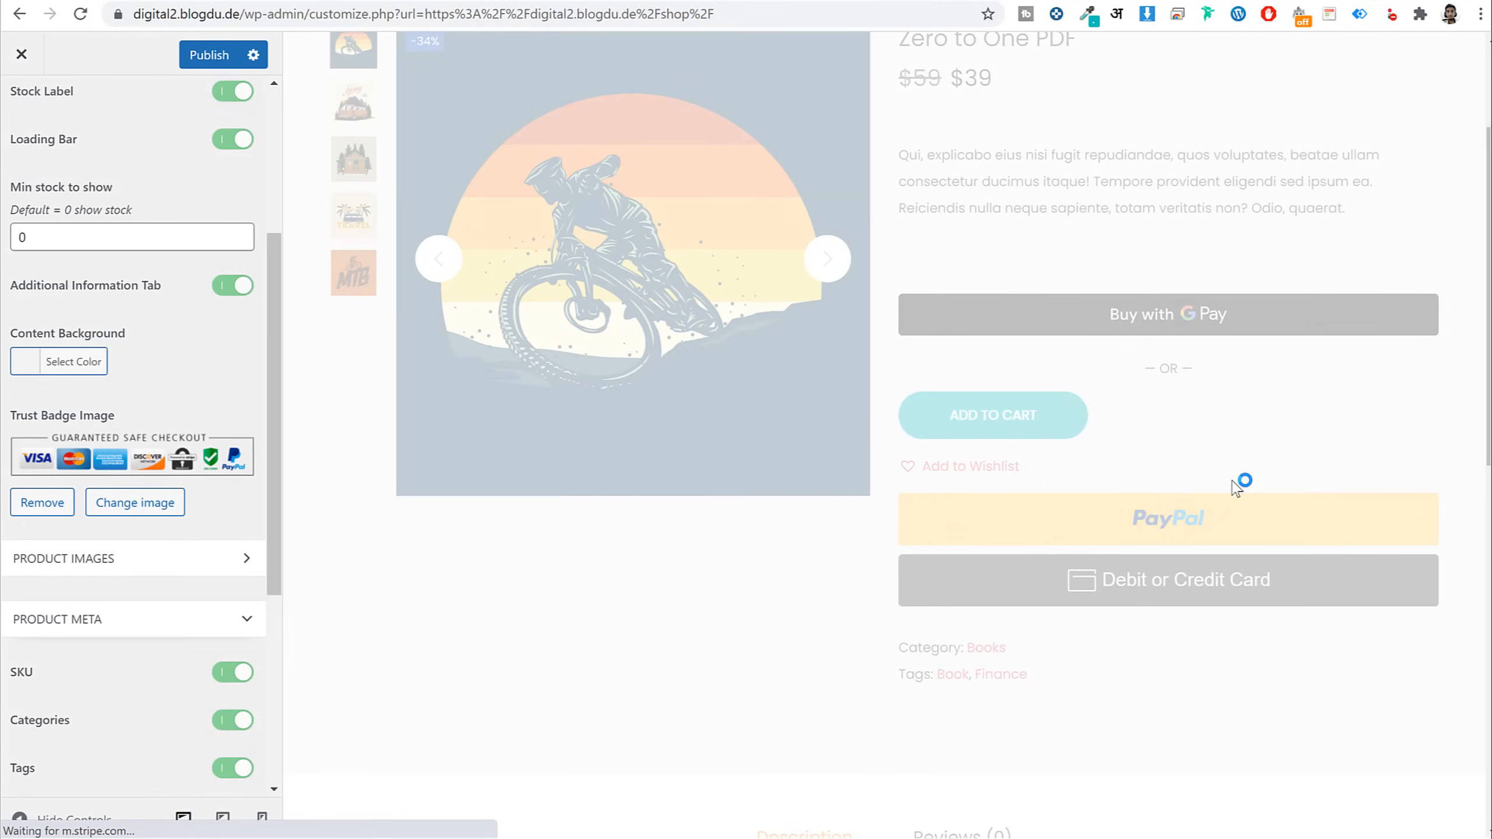
scroll(132, 529, up, 5)
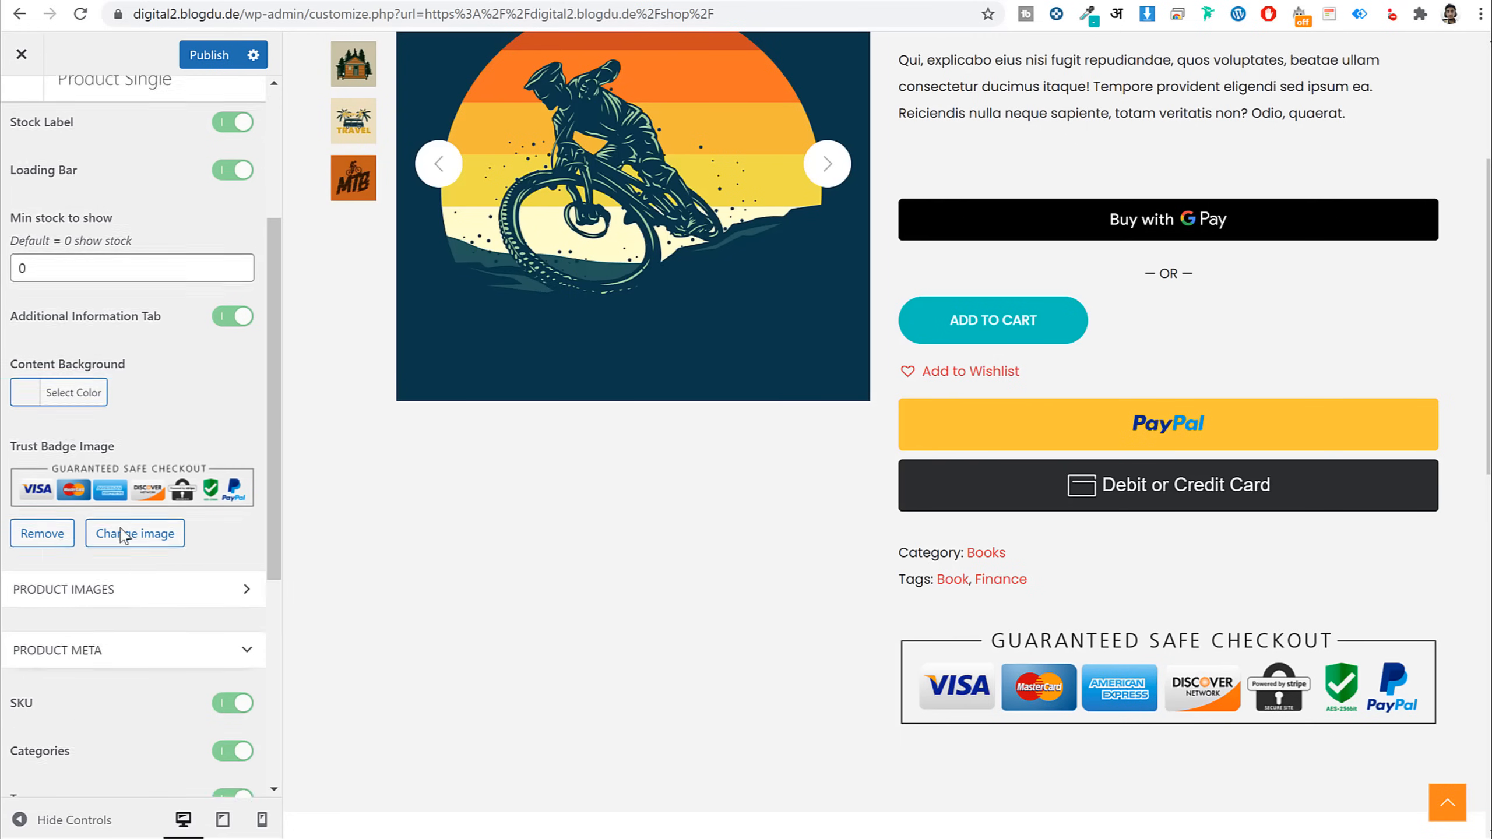
scroll(736, 522, up, 5)
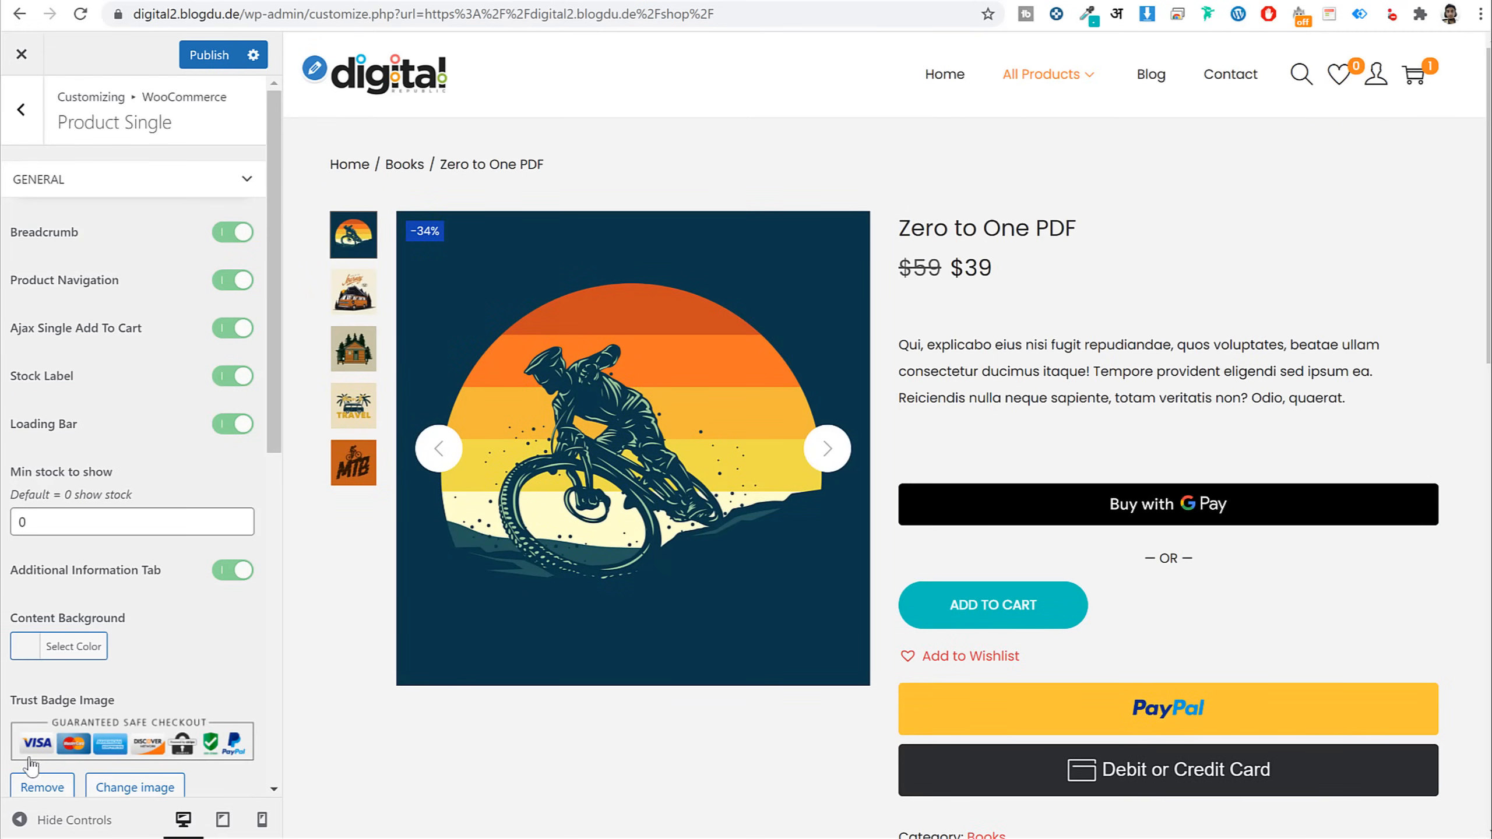
click(64, 646)
scroll(170, 477, down, 3)
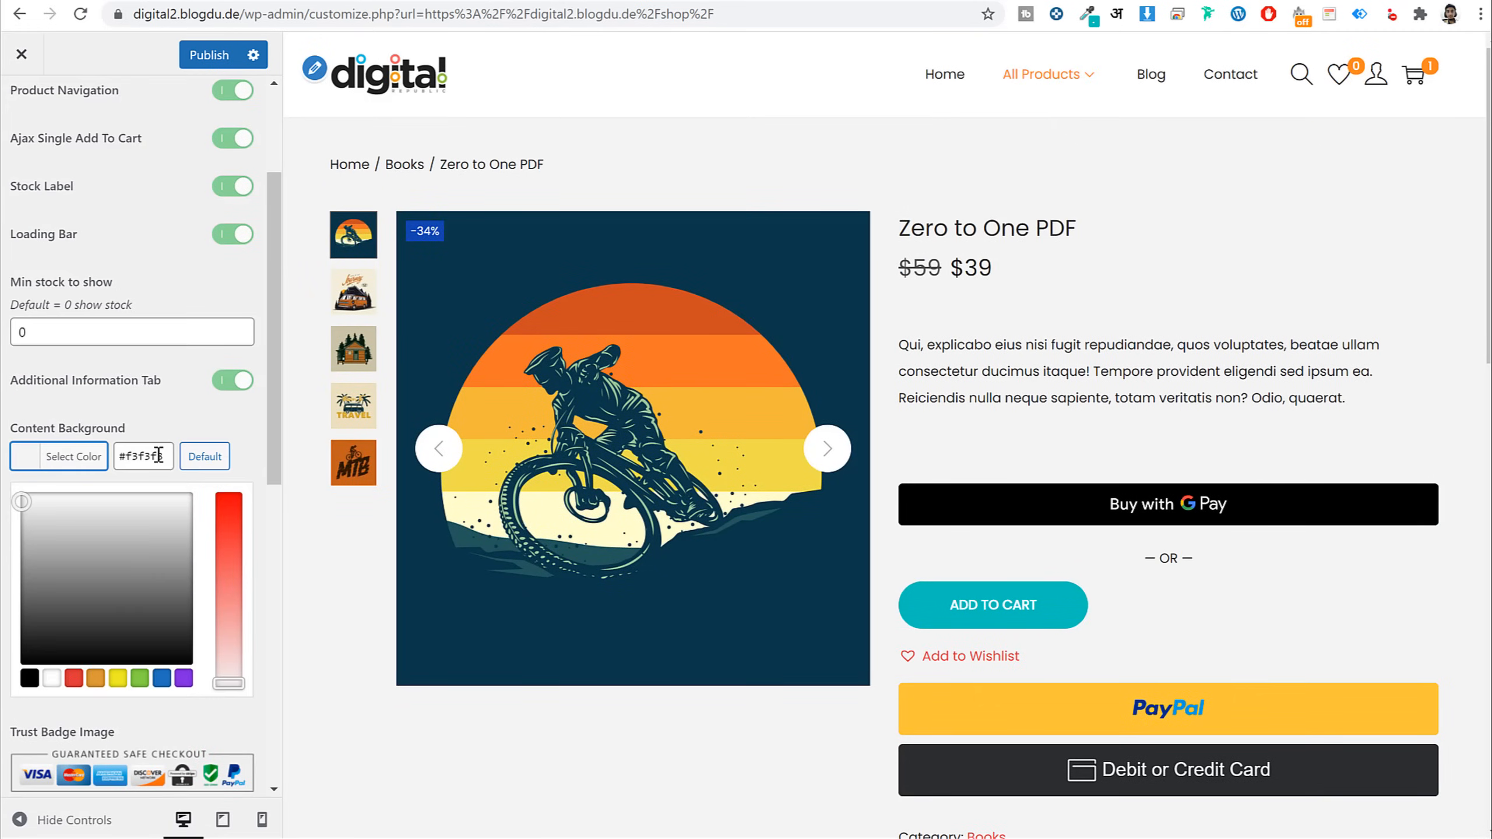
click(24, 519)
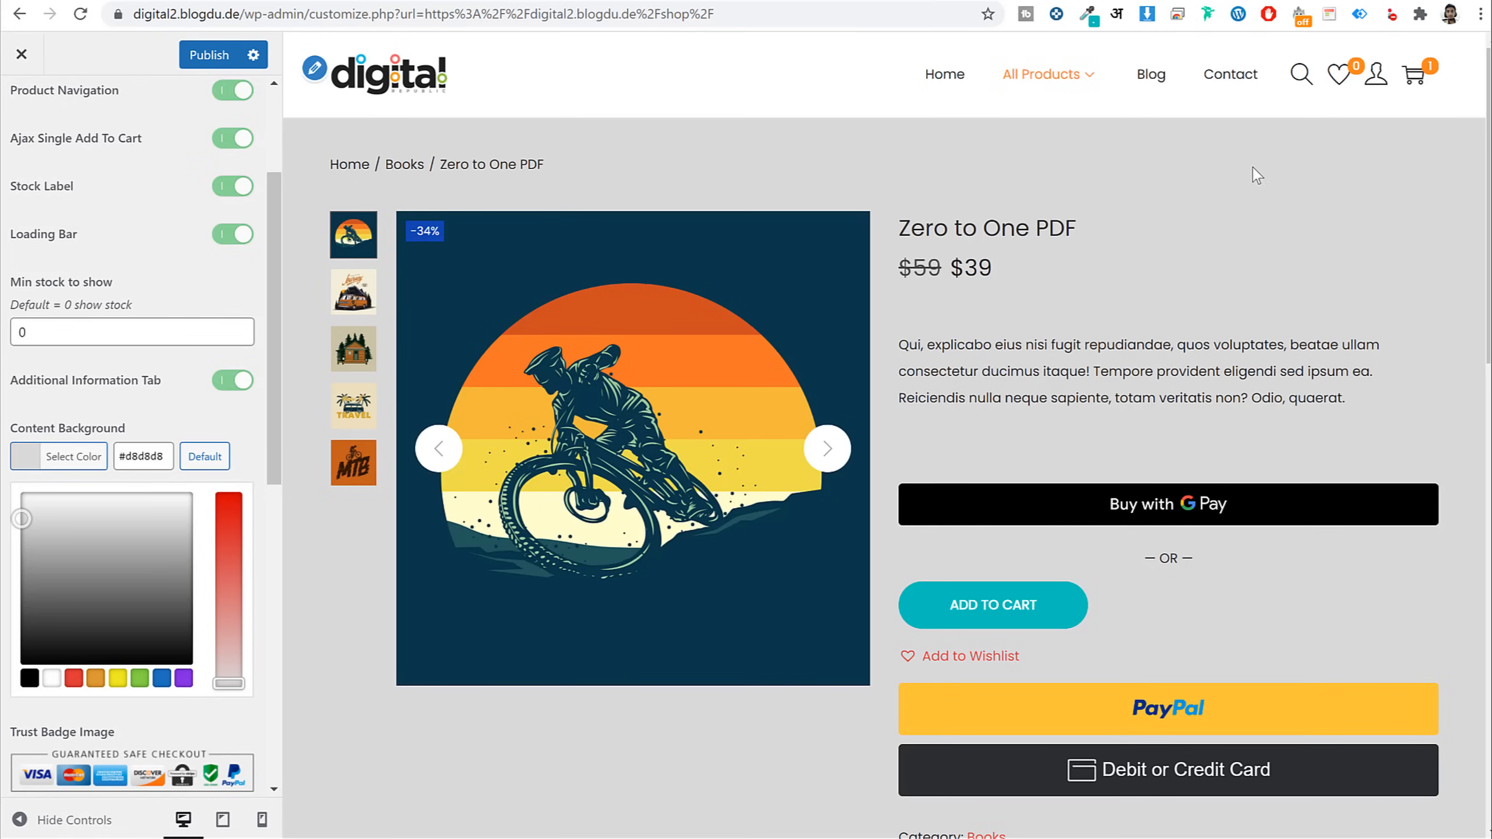
click(204, 456)
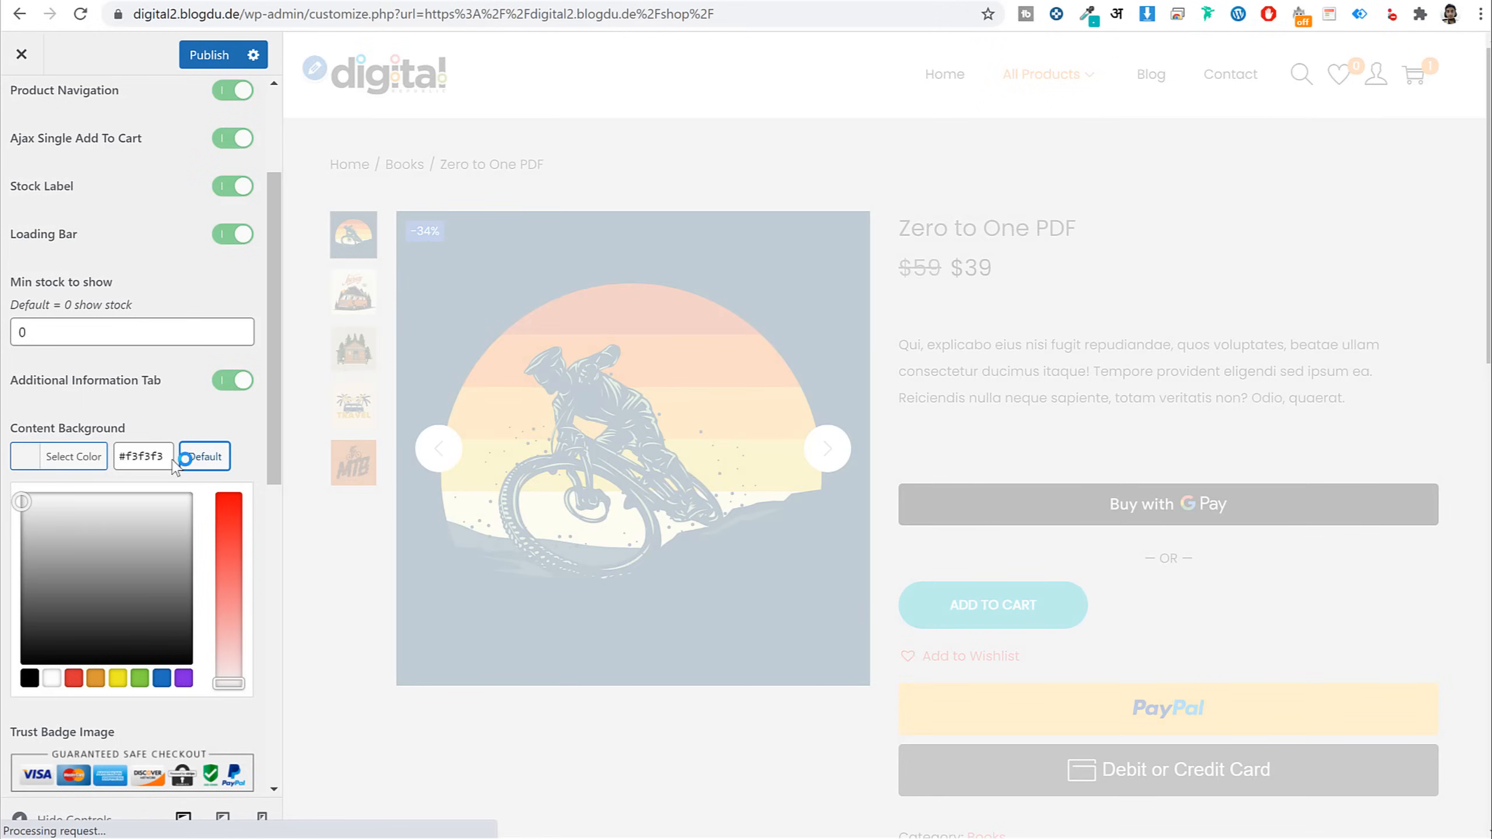
click(101, 462)
scroll(120, 466, up, 3)
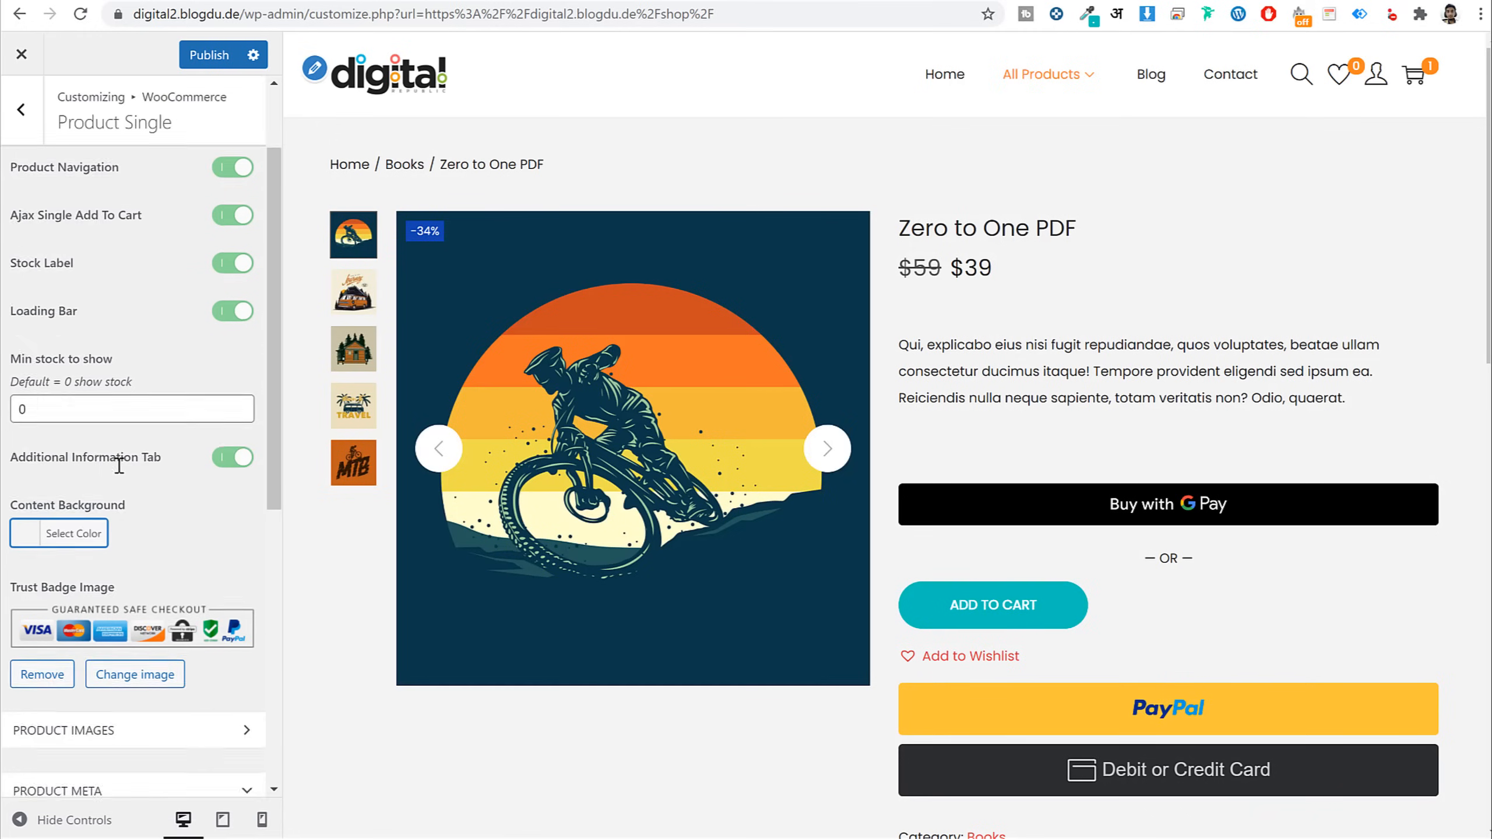
click(21, 110)
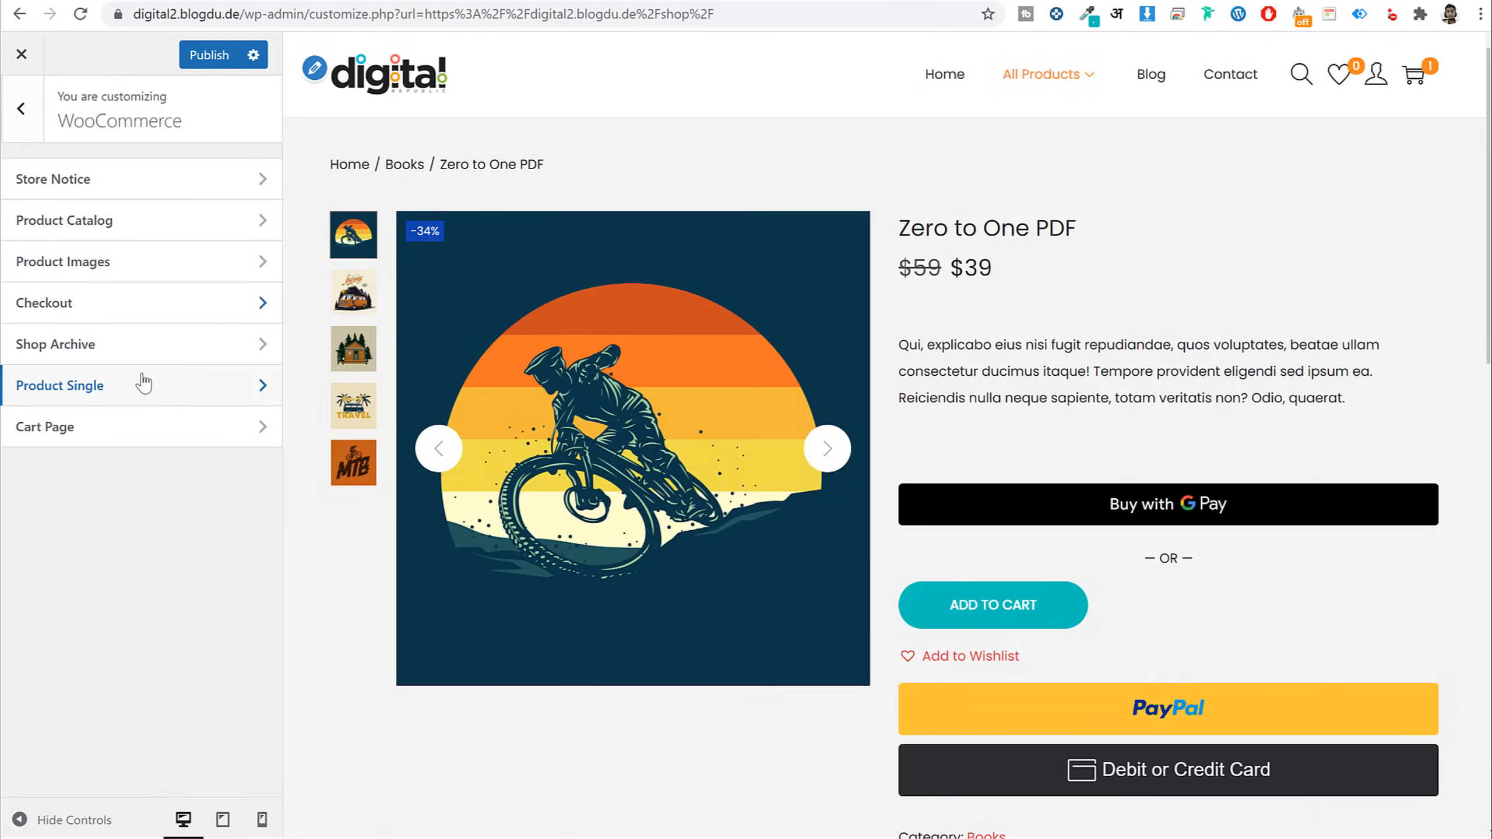
Open Checkout settings, keep Company name optional and review the Address line 2 options
click(120, 439)
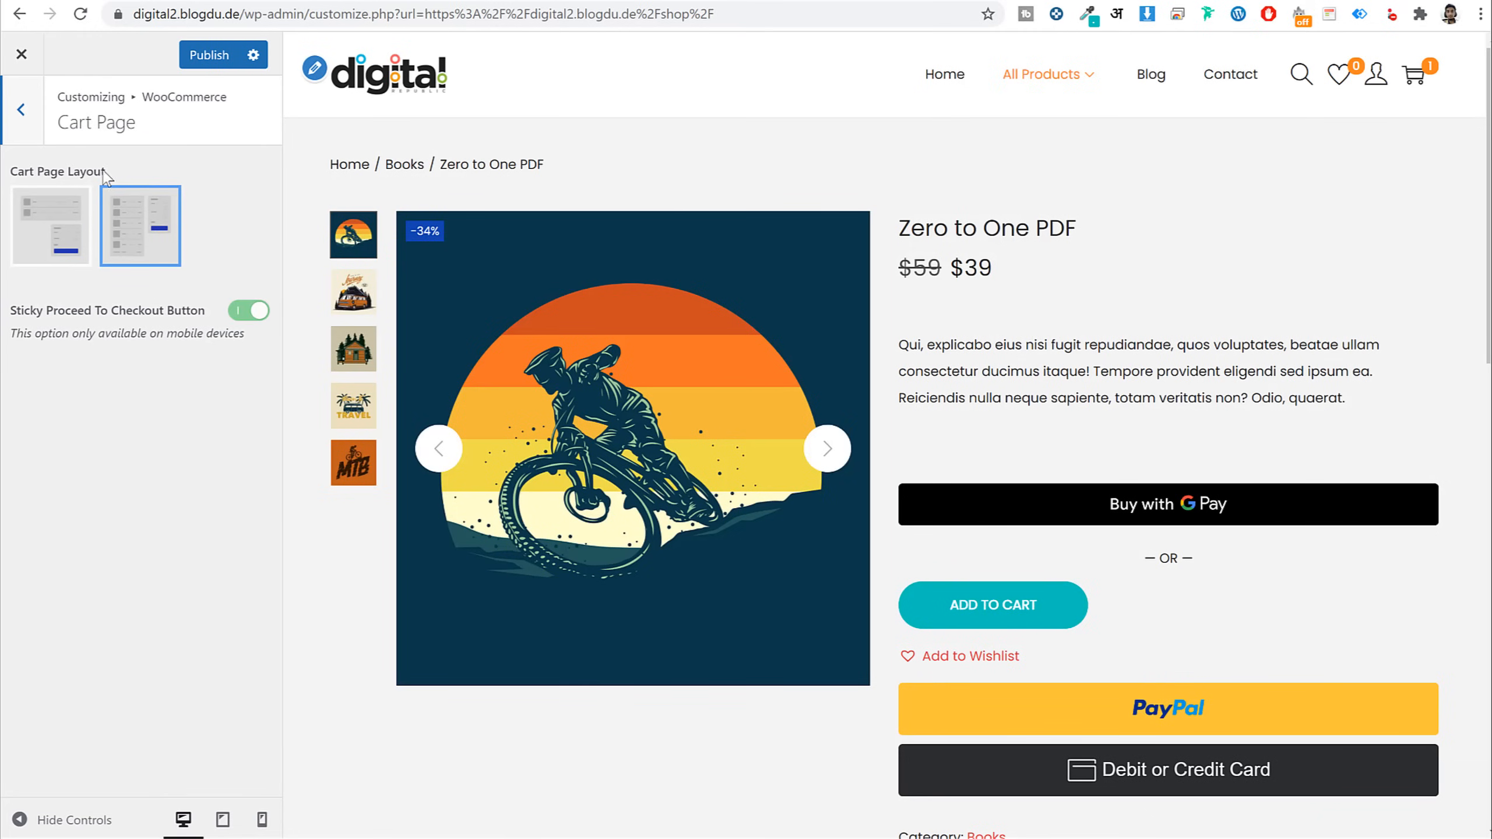
click(21, 110)
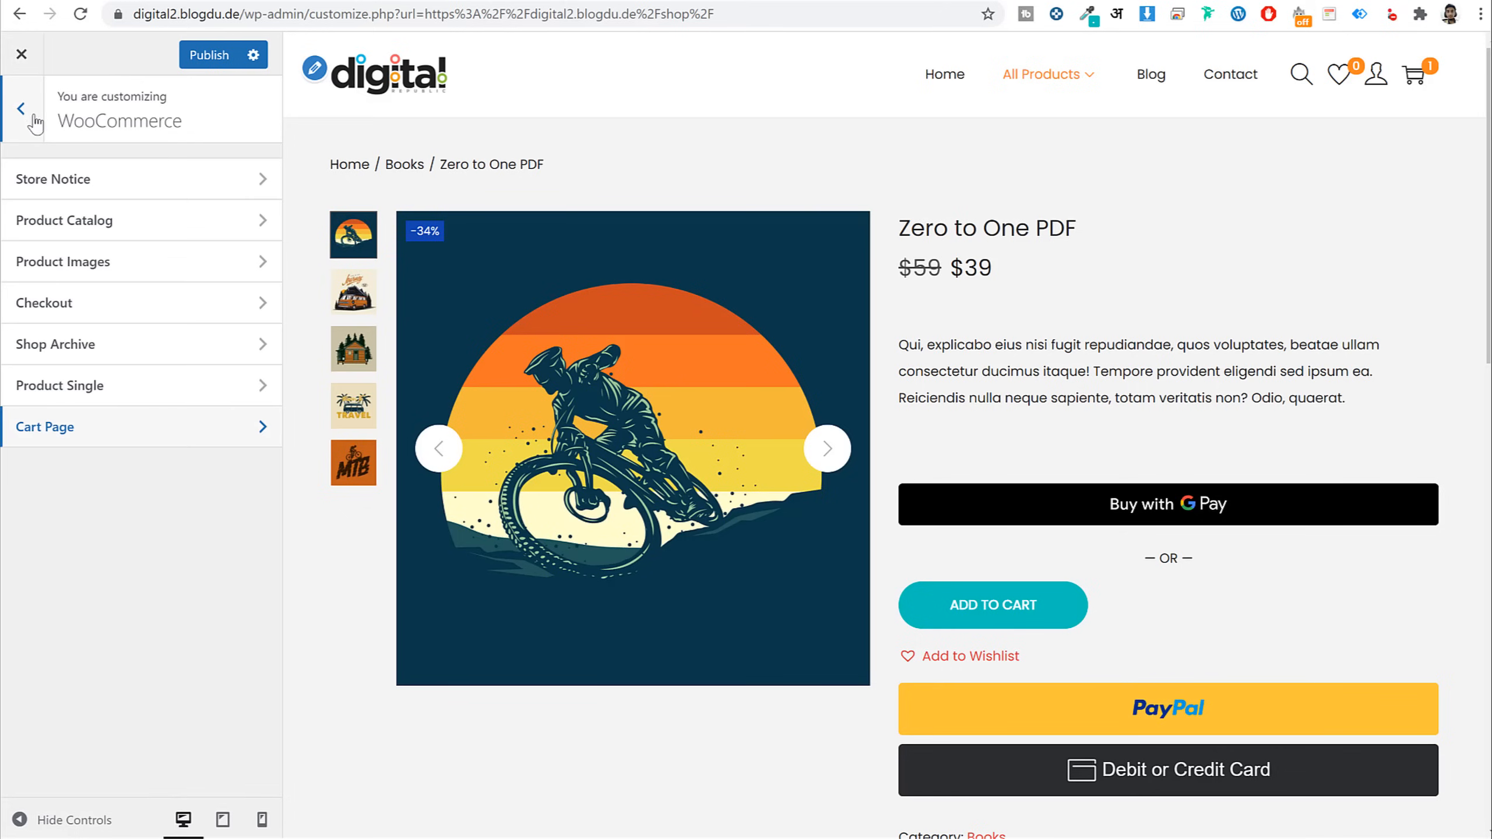
click(29, 303)
scroll(115, 312, down, 5)
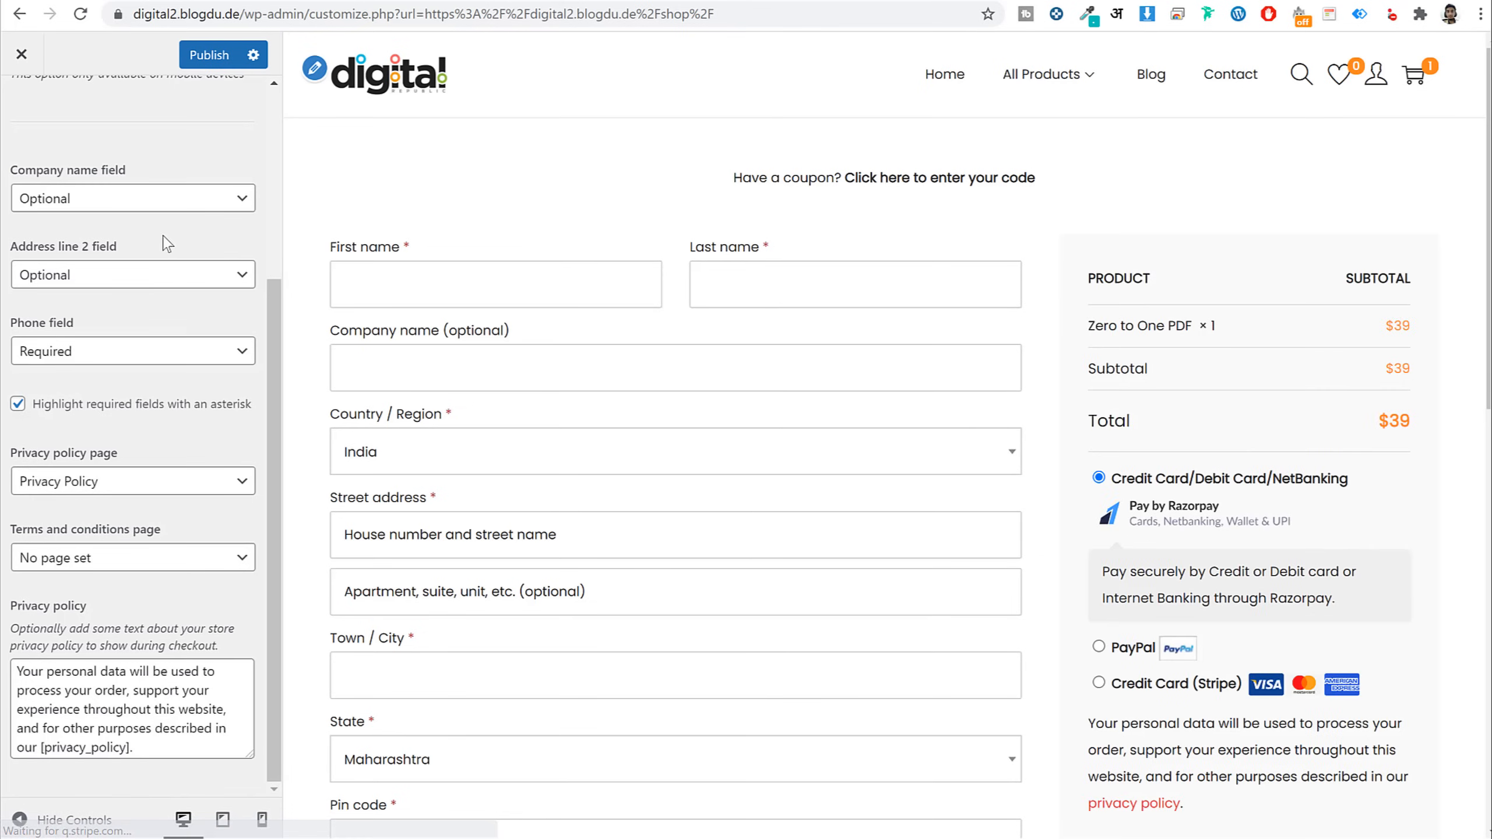
click(148, 208)
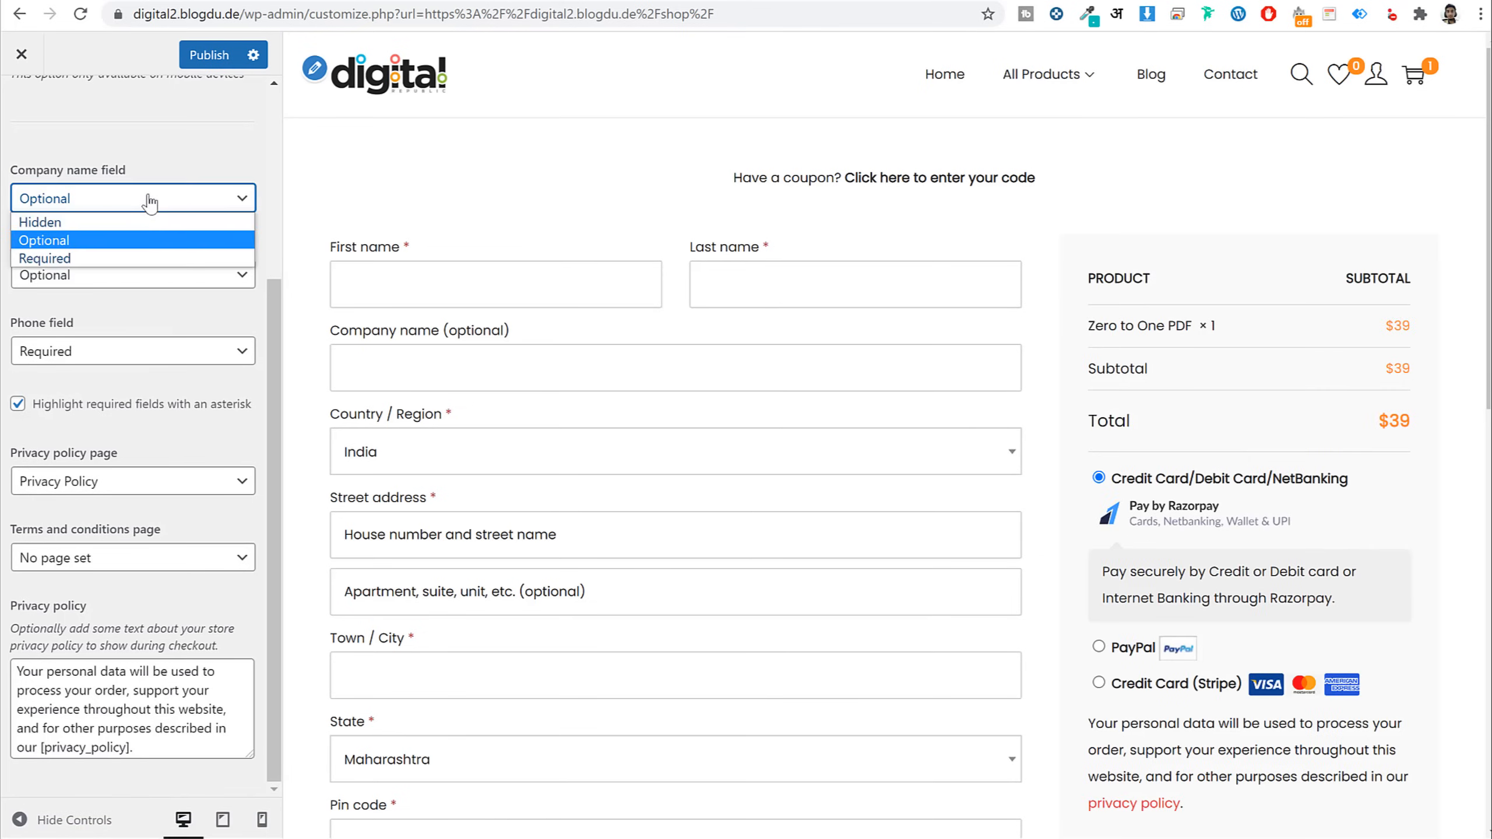
click(175, 159)
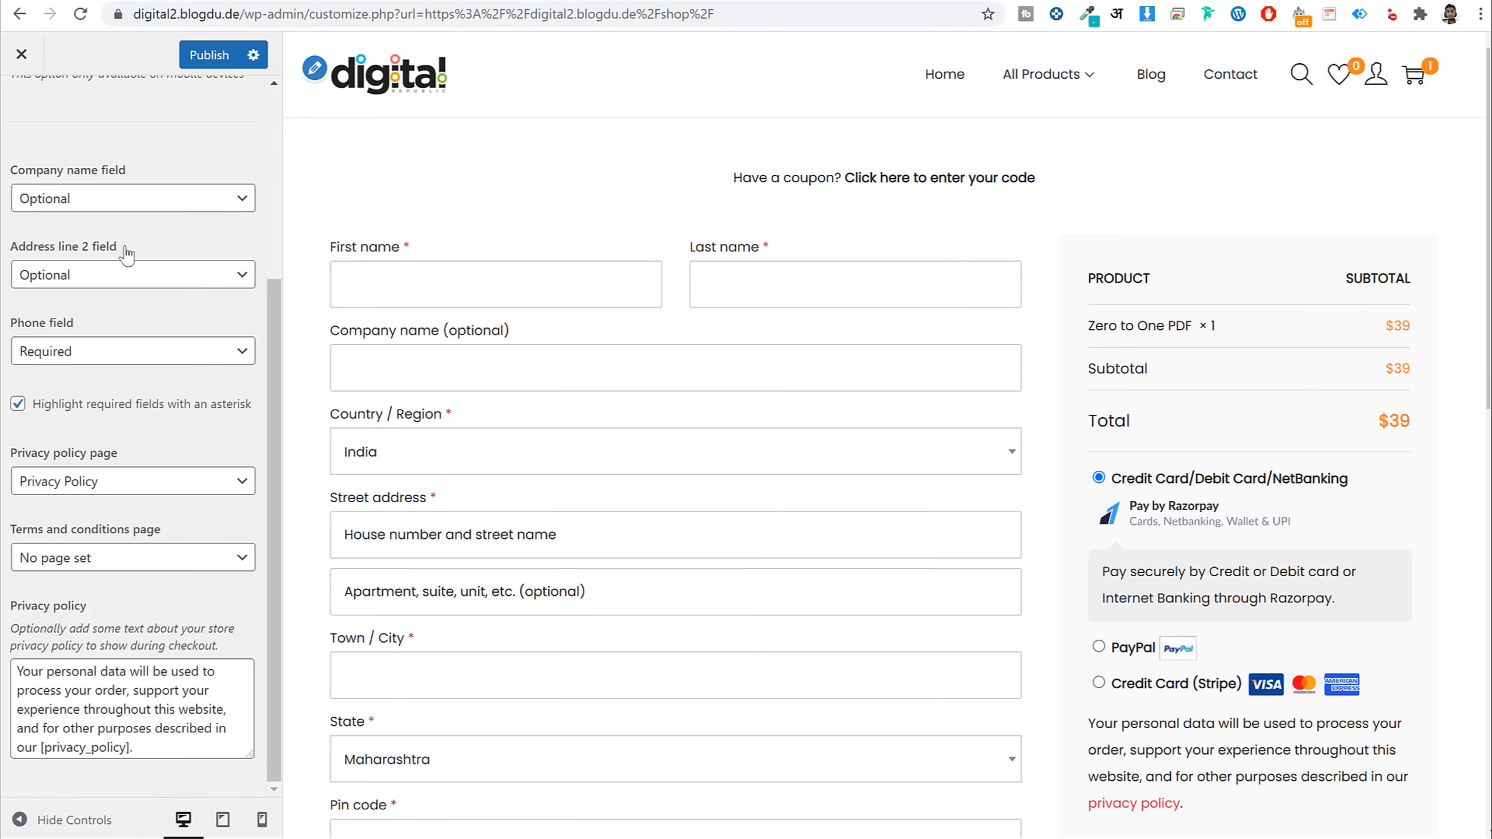
click(121, 275)
scroll(464, 467, down, 5)
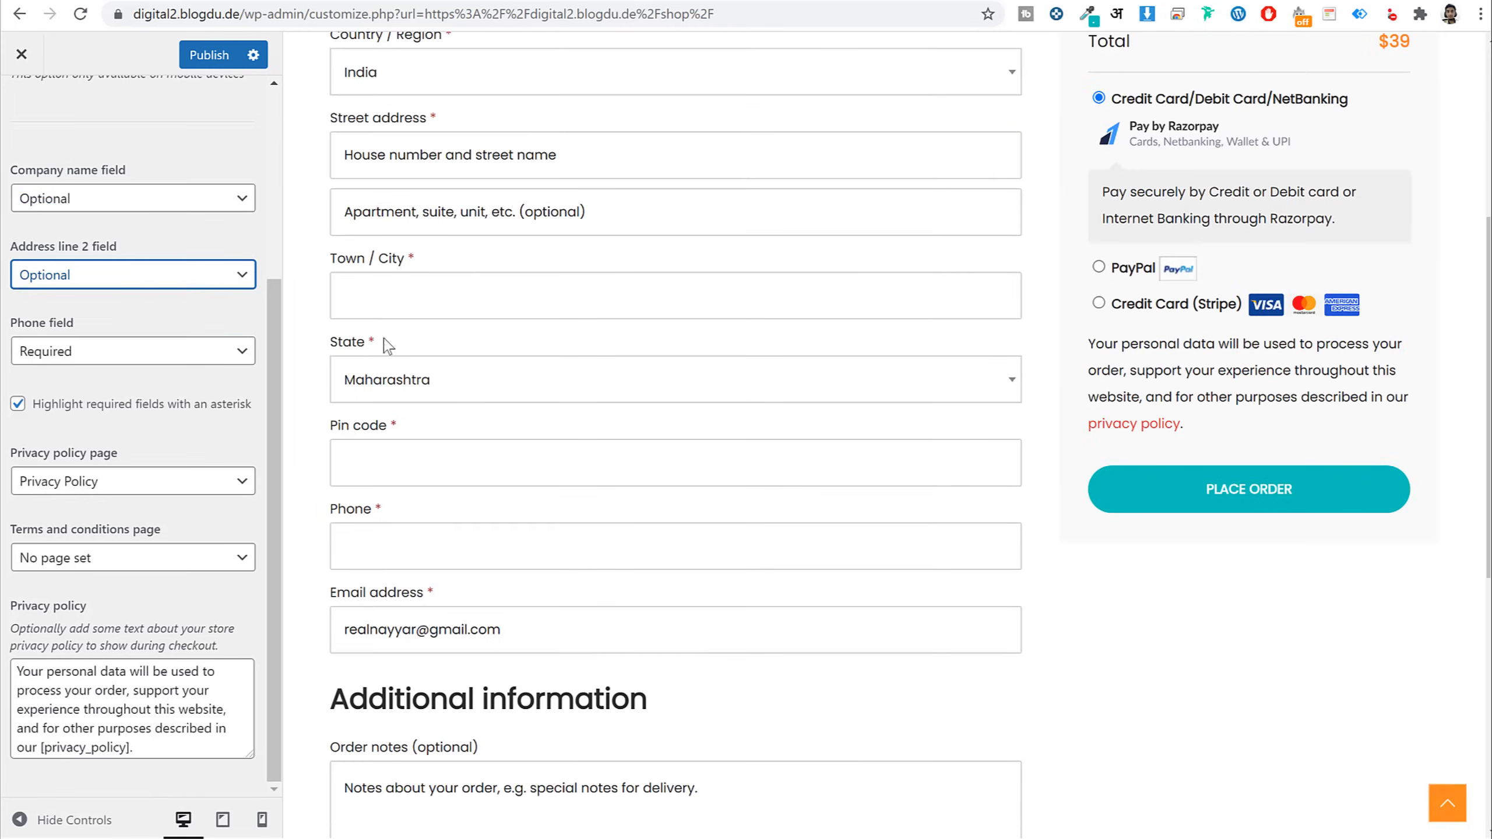
Try hiding the Phone field, then set it back to required
click(128, 330)
scroll(537, 452, down, 3)
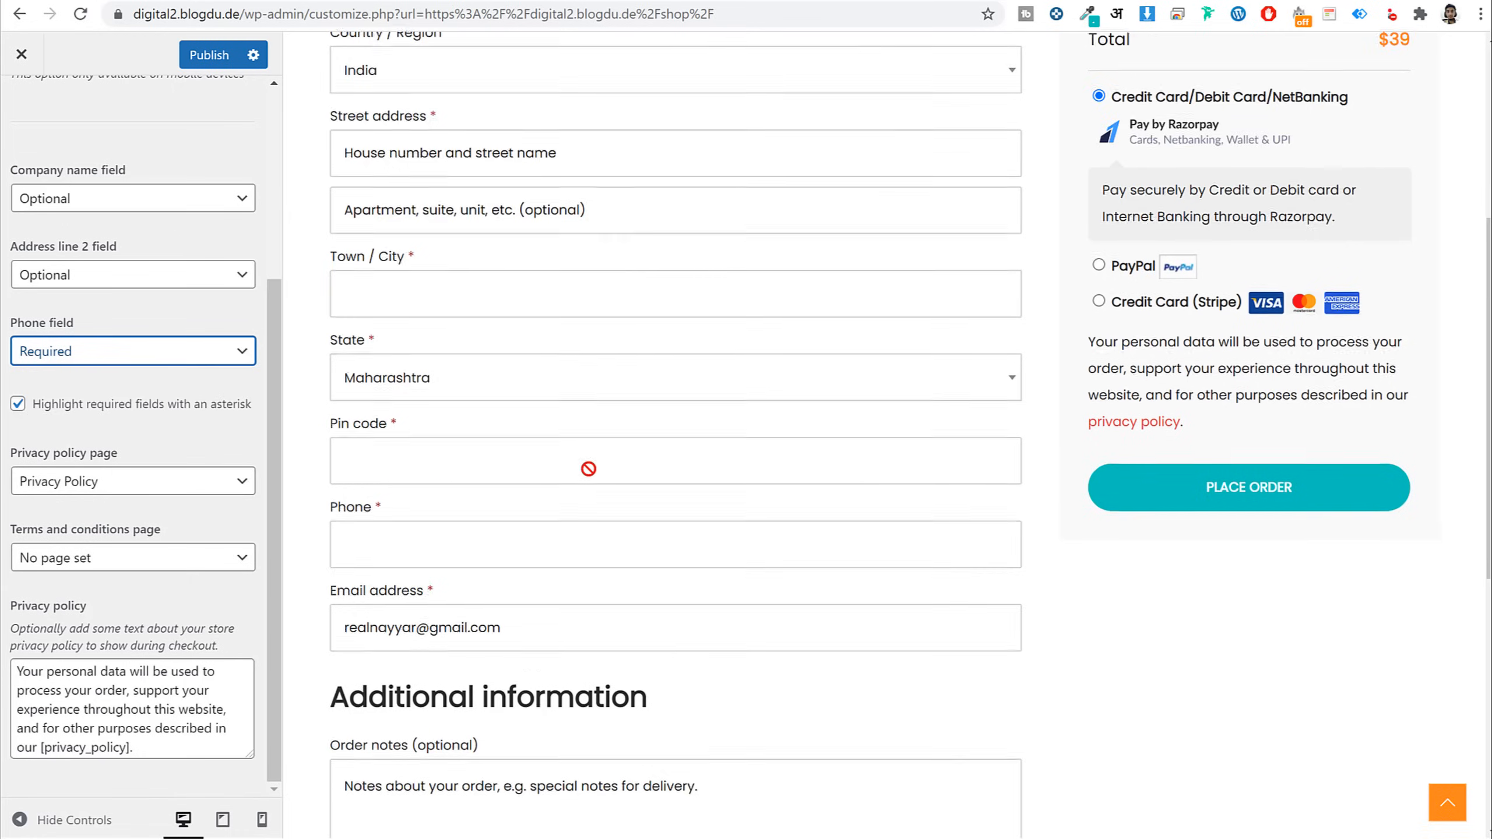
click(166, 359)
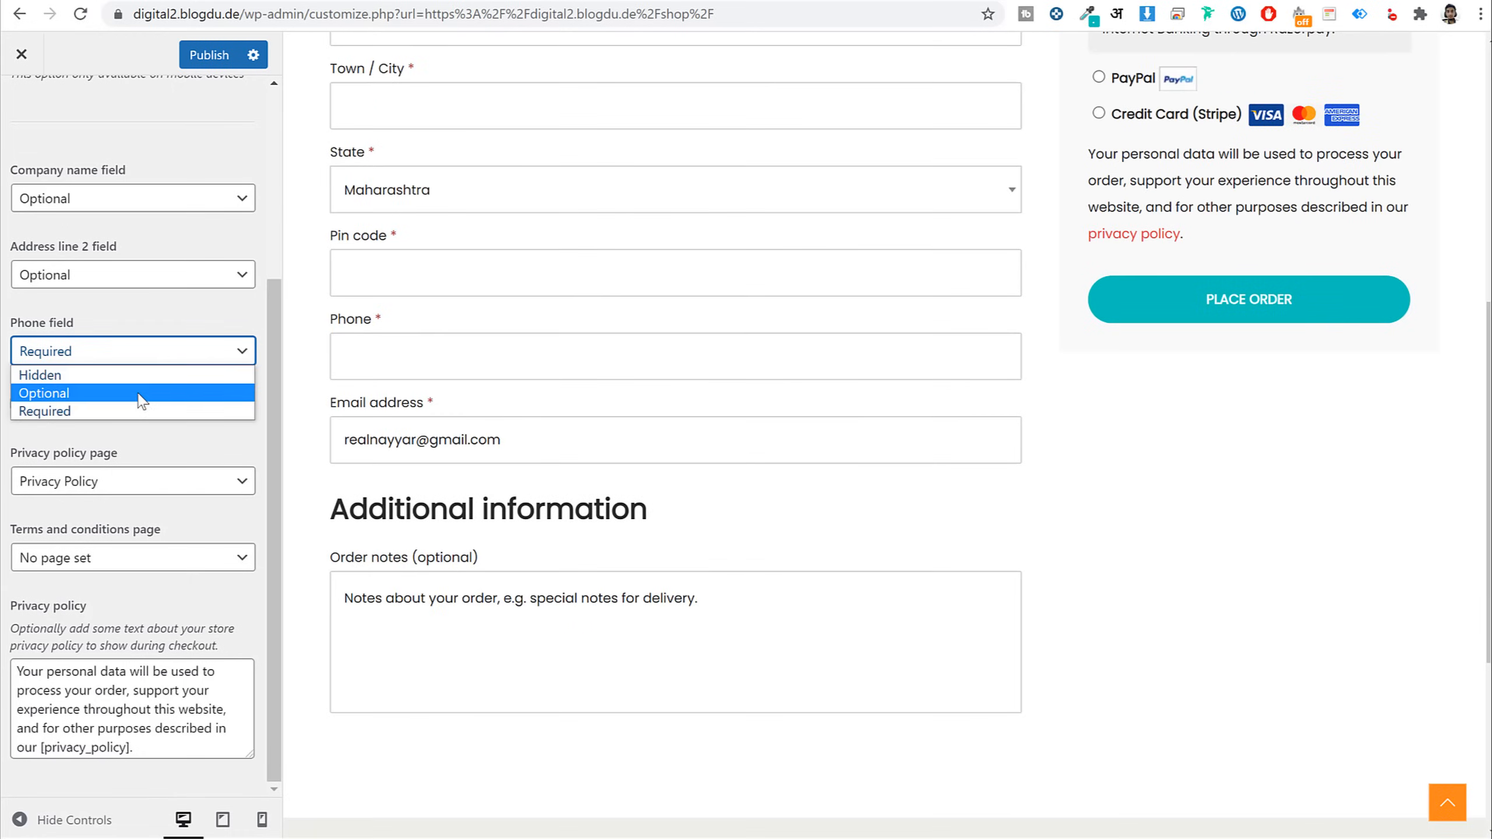
click(129, 374)
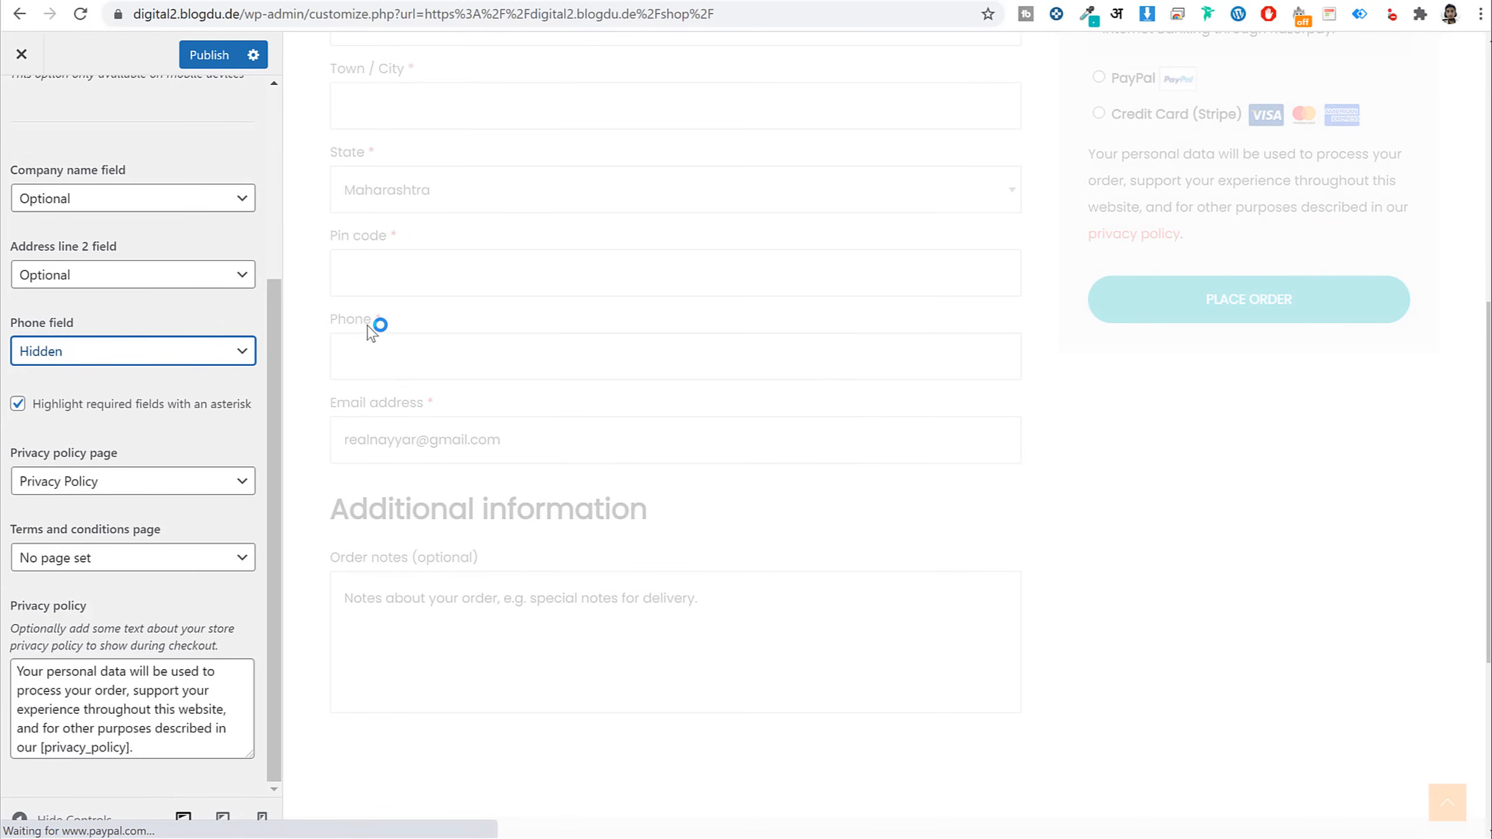
click(117, 351)
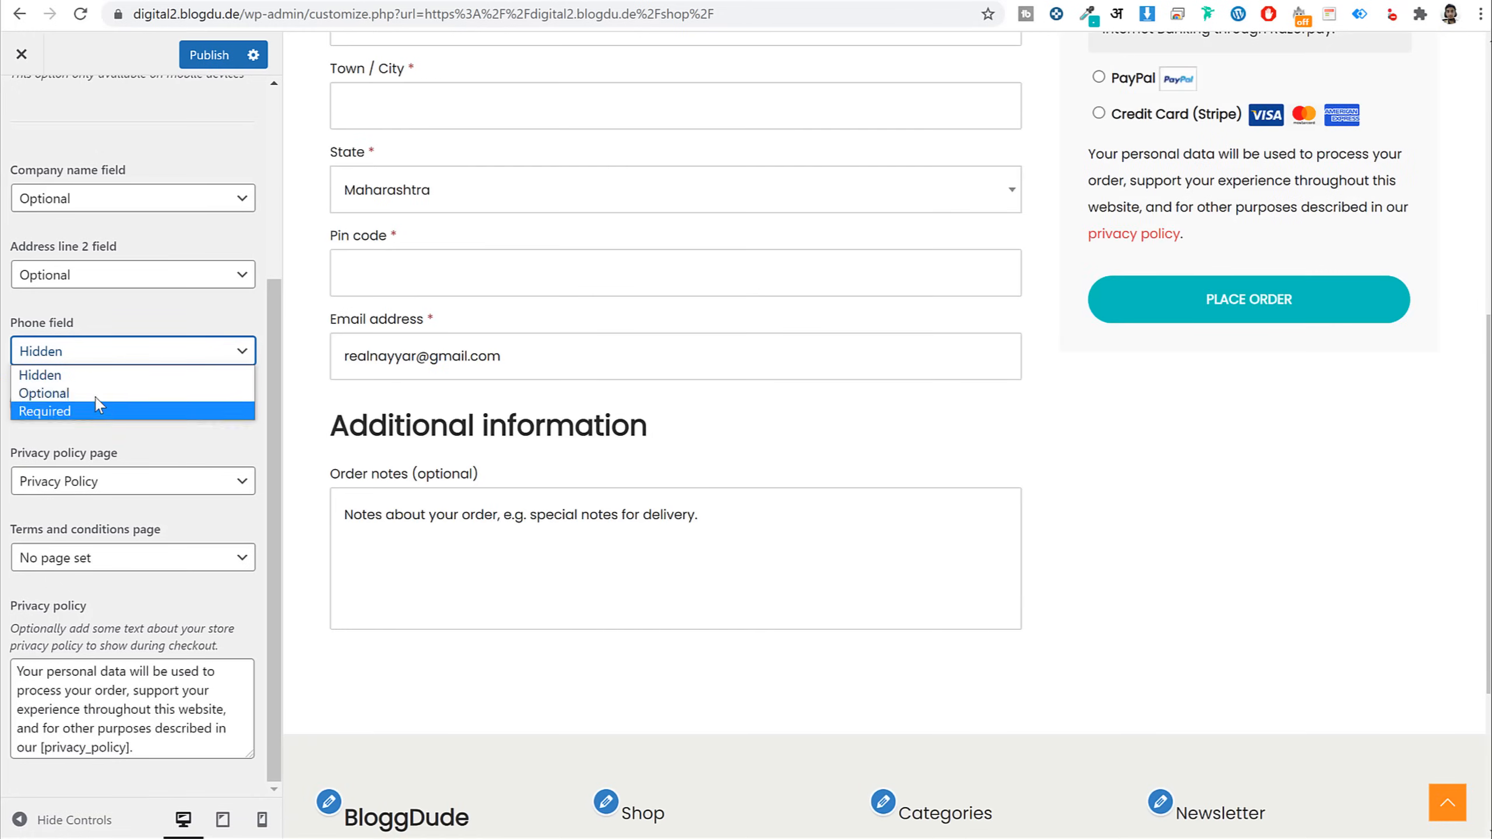
click(88, 411)
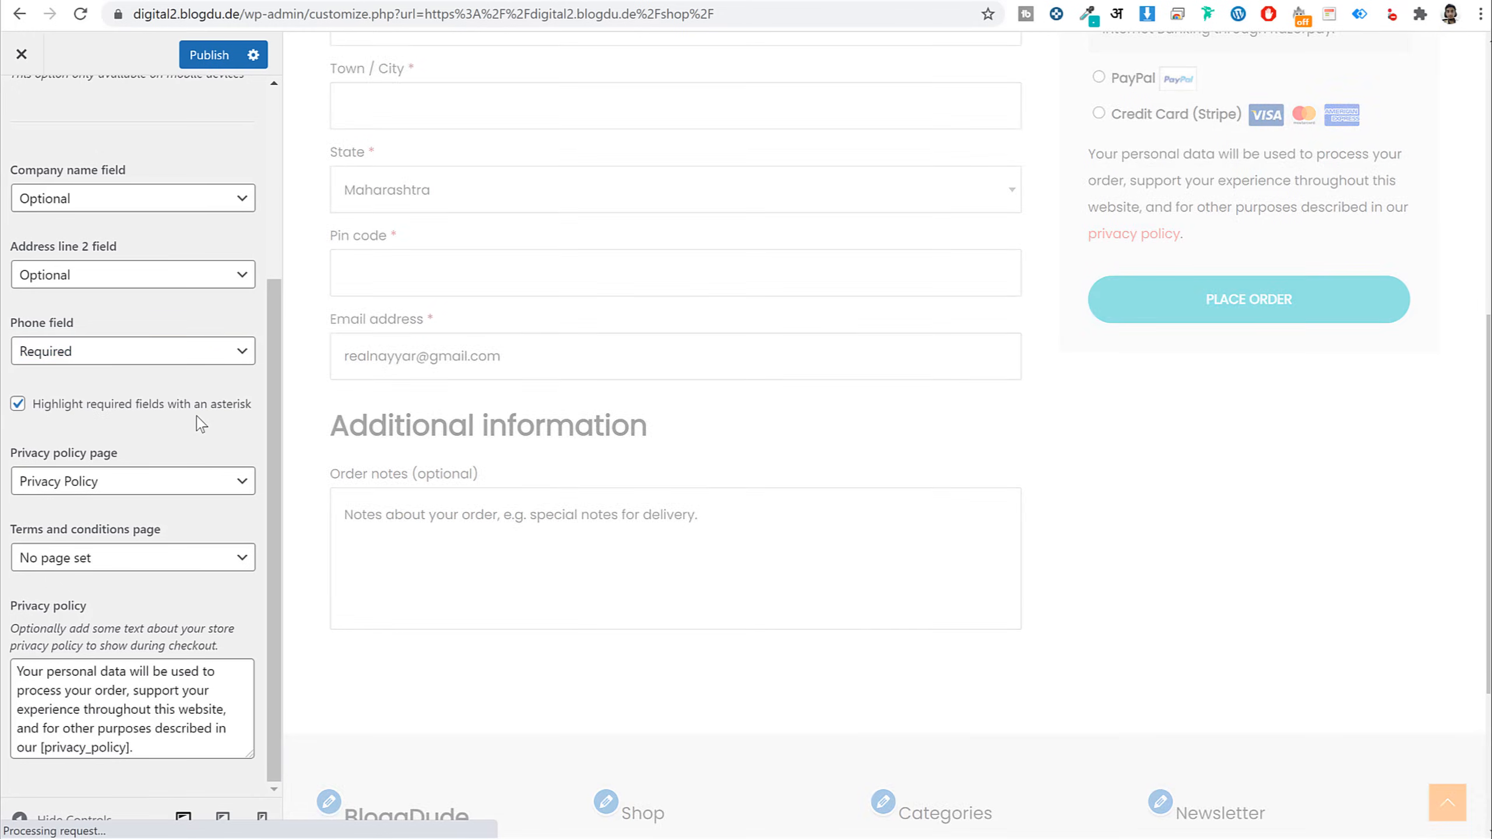
Try Multi Step Checkout, turn it off, enable Distraction Free Checkout and publish
scroll(200, 294, up, 5)
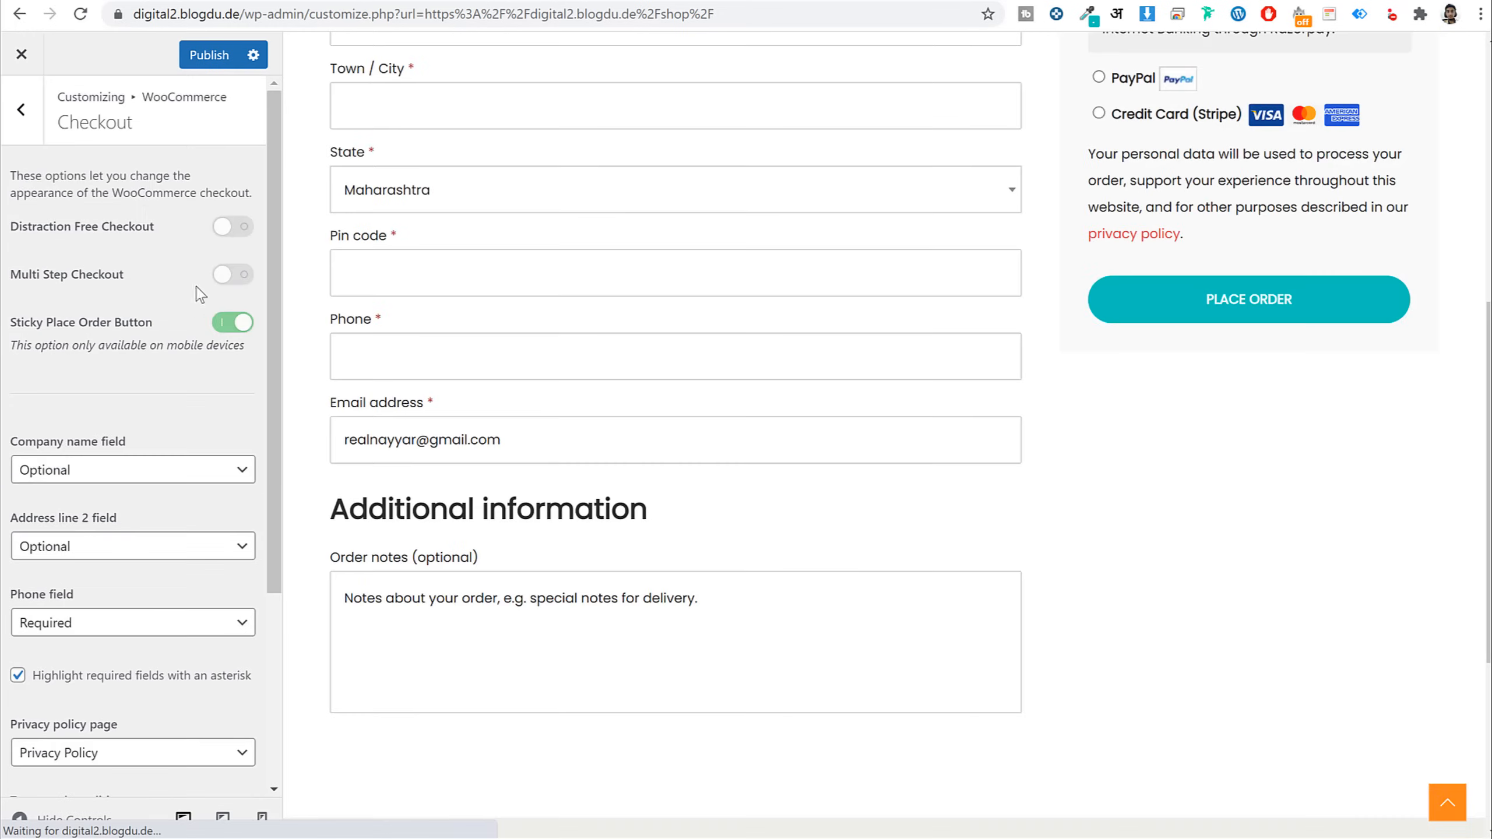
click(235, 277)
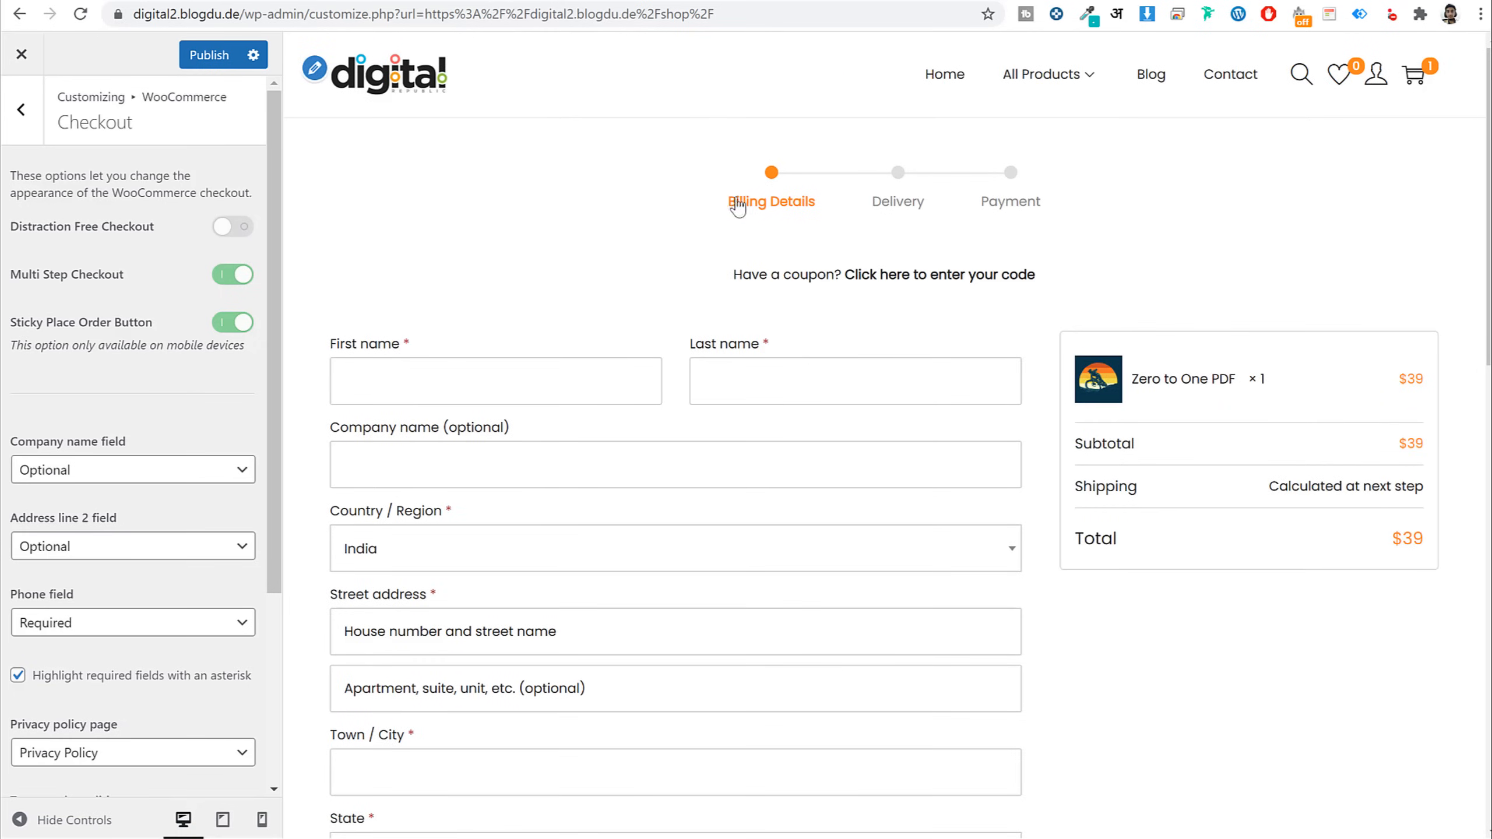
scroll(699, 458, down, 5)
scroll(693, 463, up, 5)
click(233, 274)
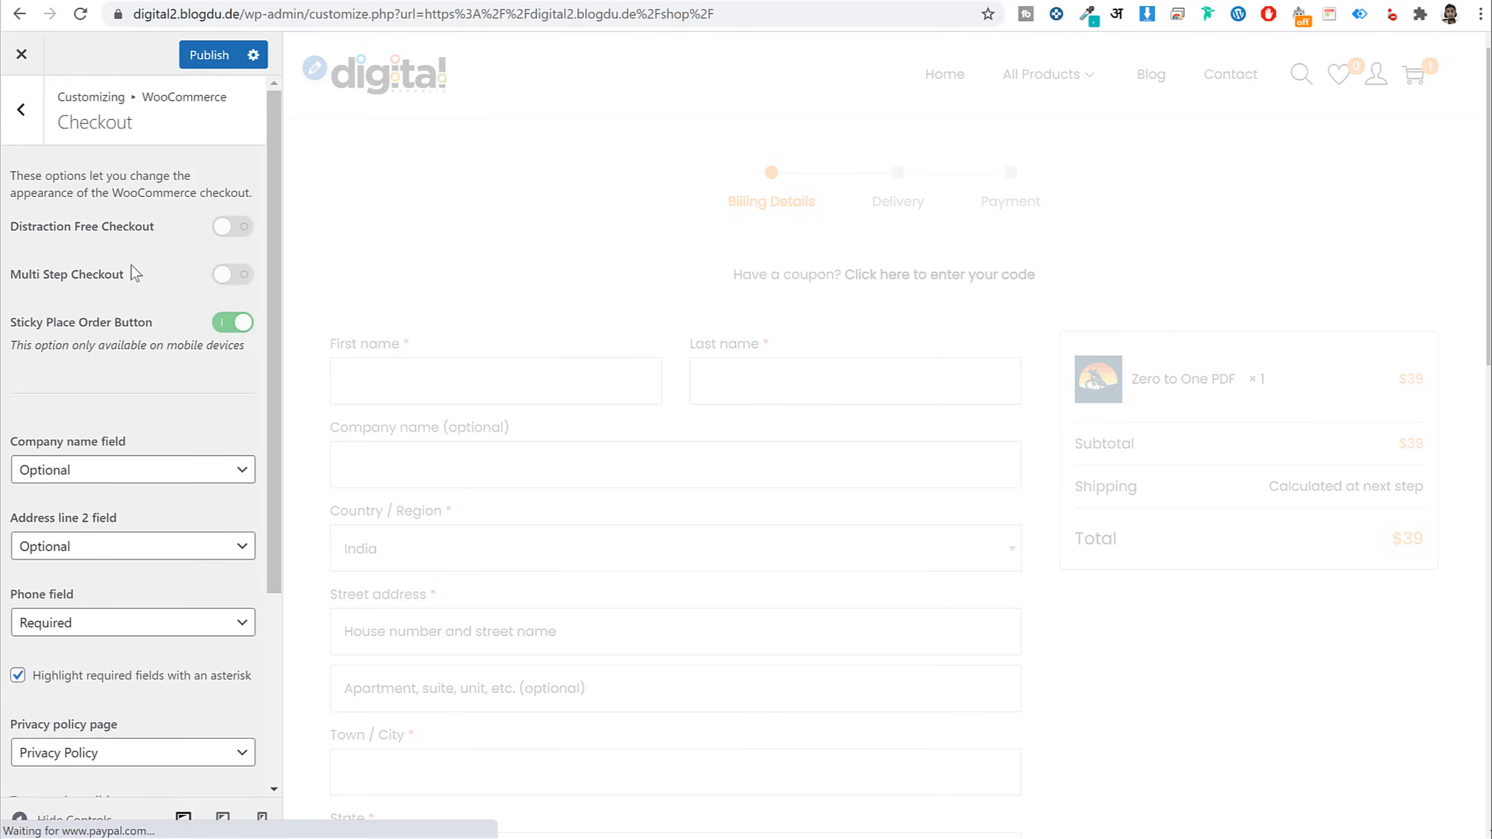
click(231, 228)
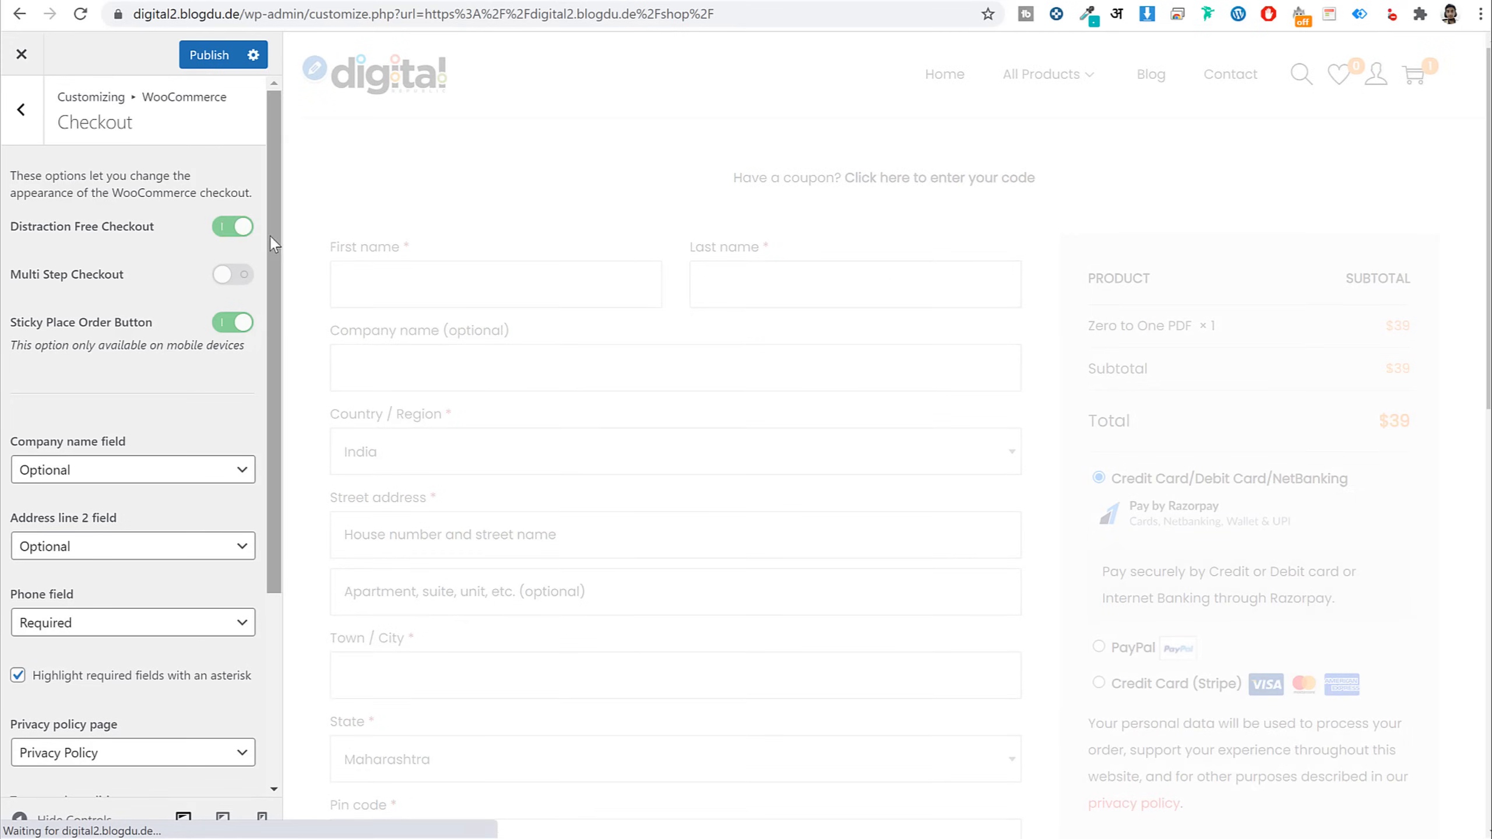
scroll(789, 517, down, 10)
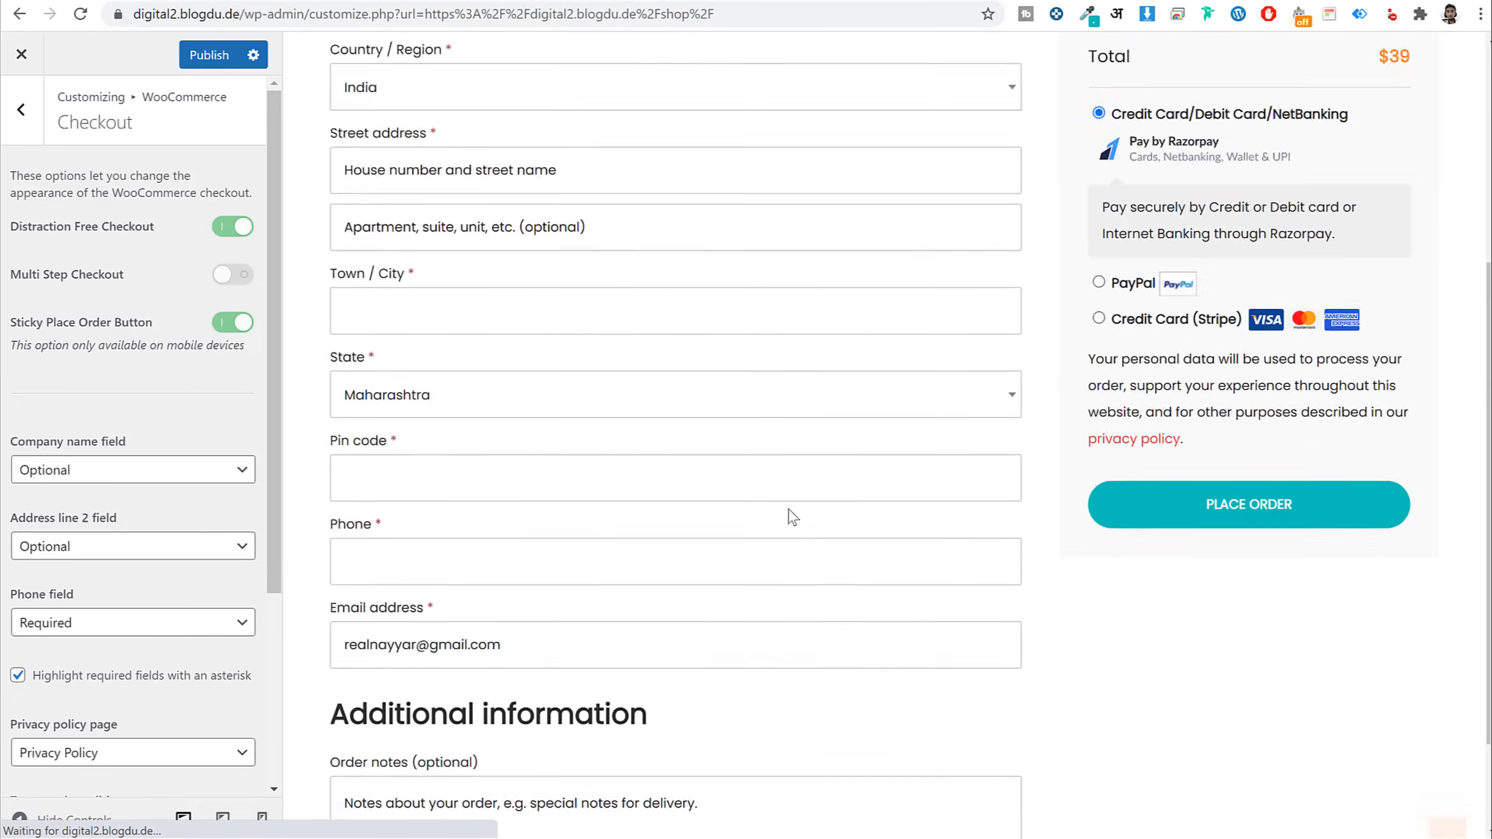
scroll(843, 709, up, 10)
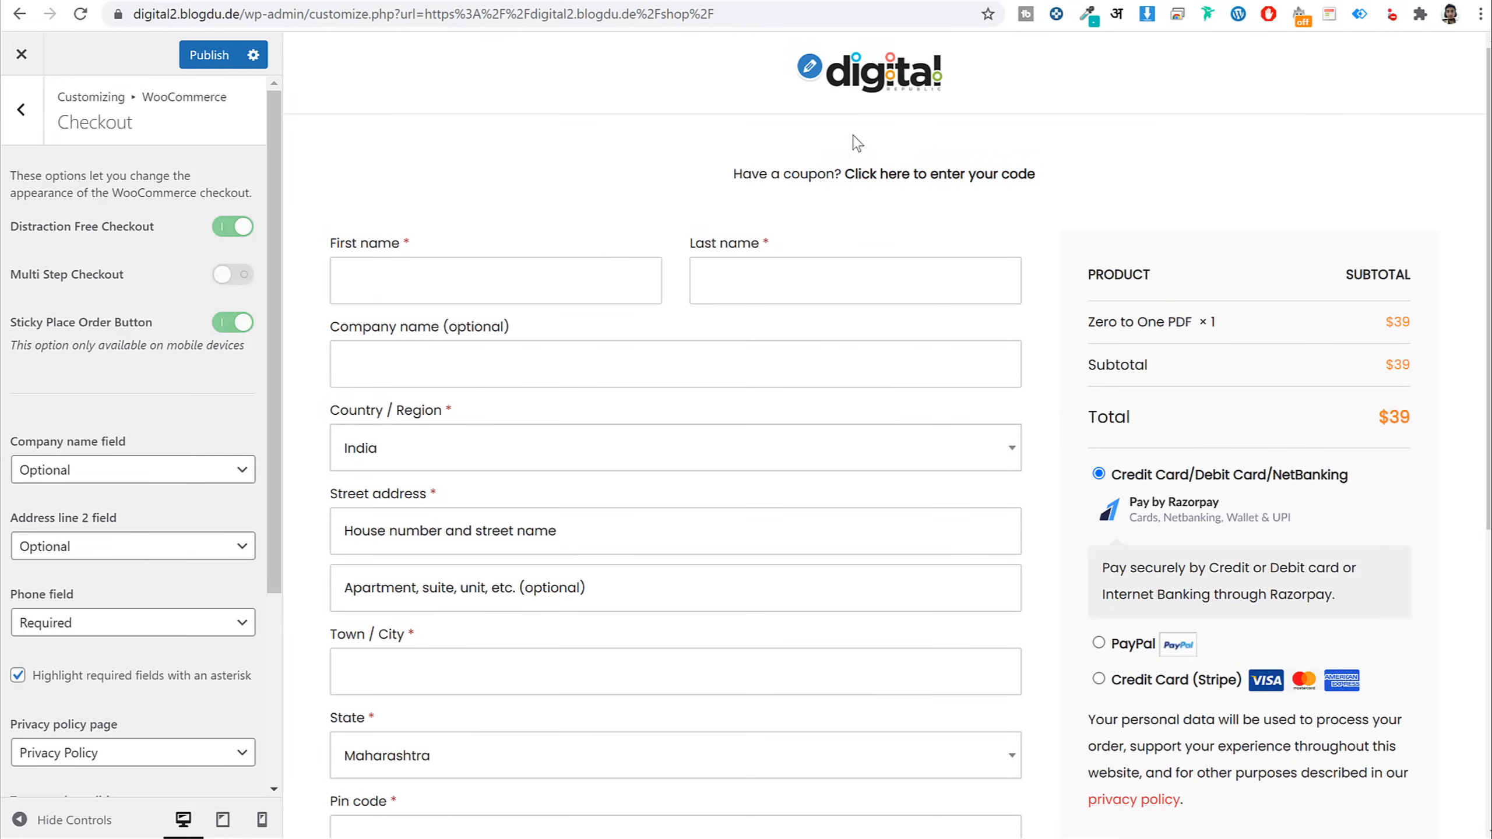
click(200, 59)
Paste the code from the saved CSS file into the Additional CSS editor
click(35, 133)
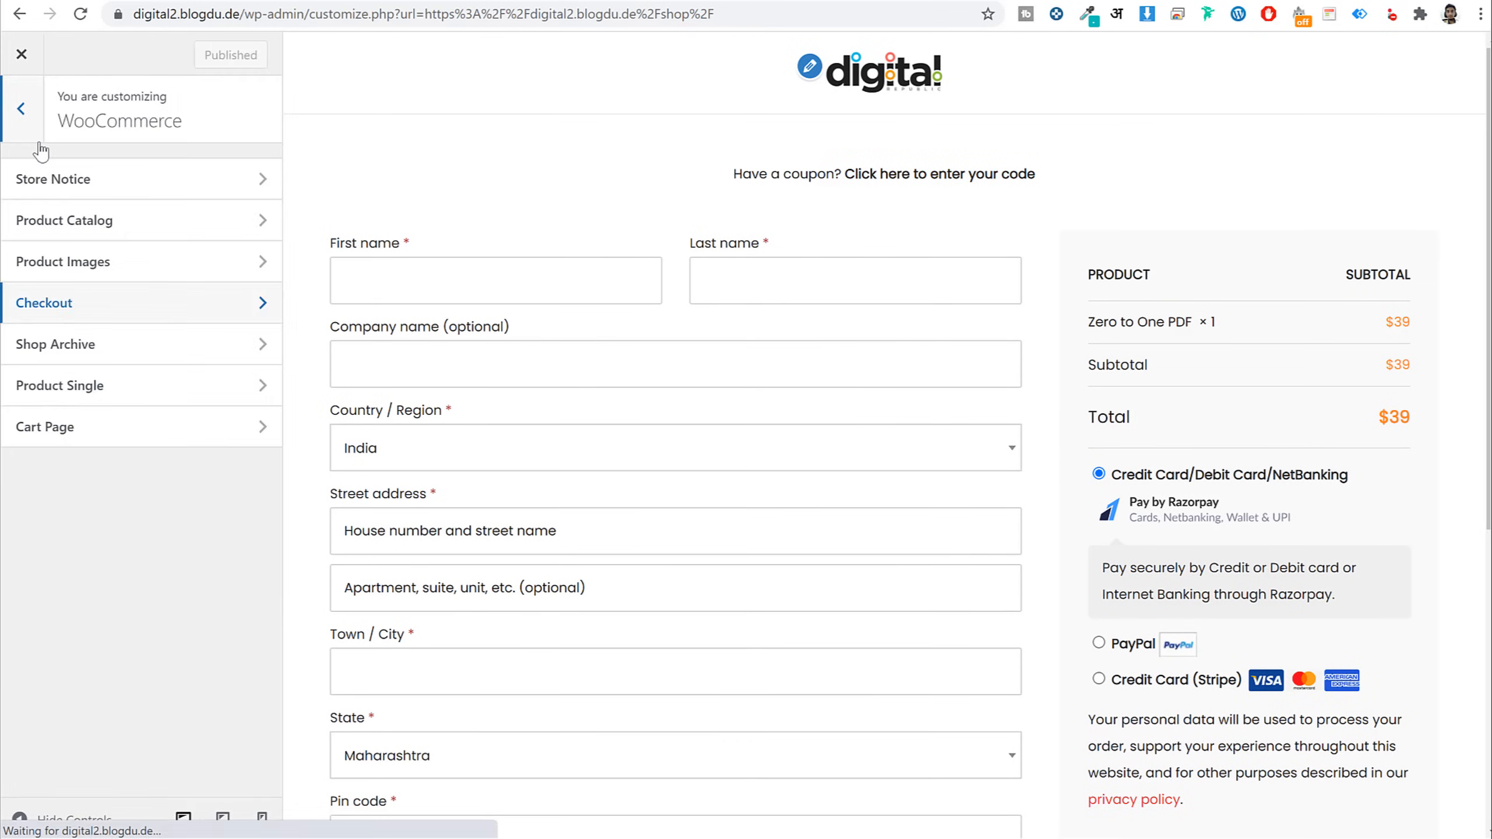
click(21, 109)
click(150, 556)
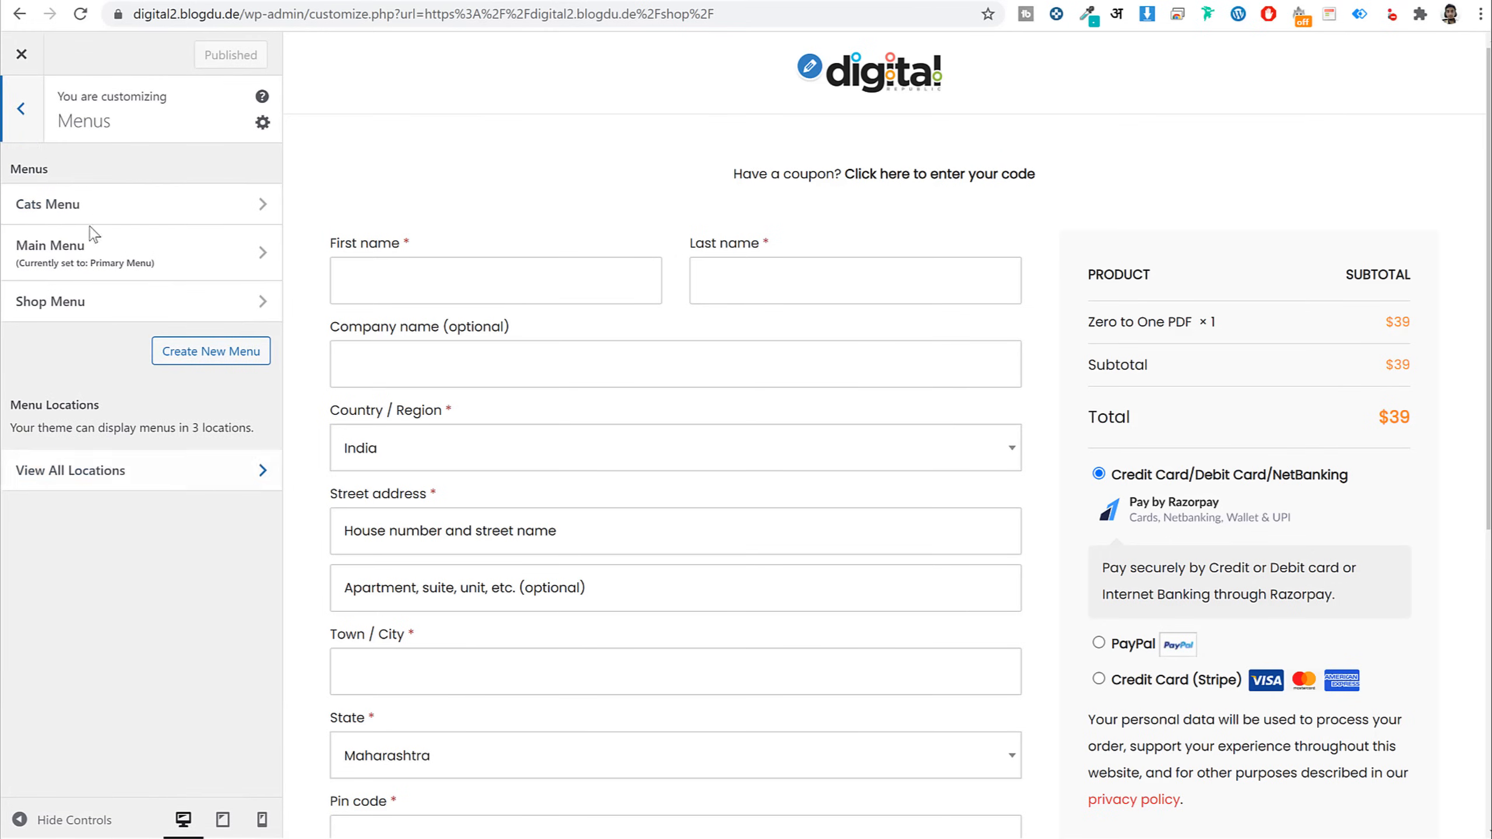
click(21, 108)
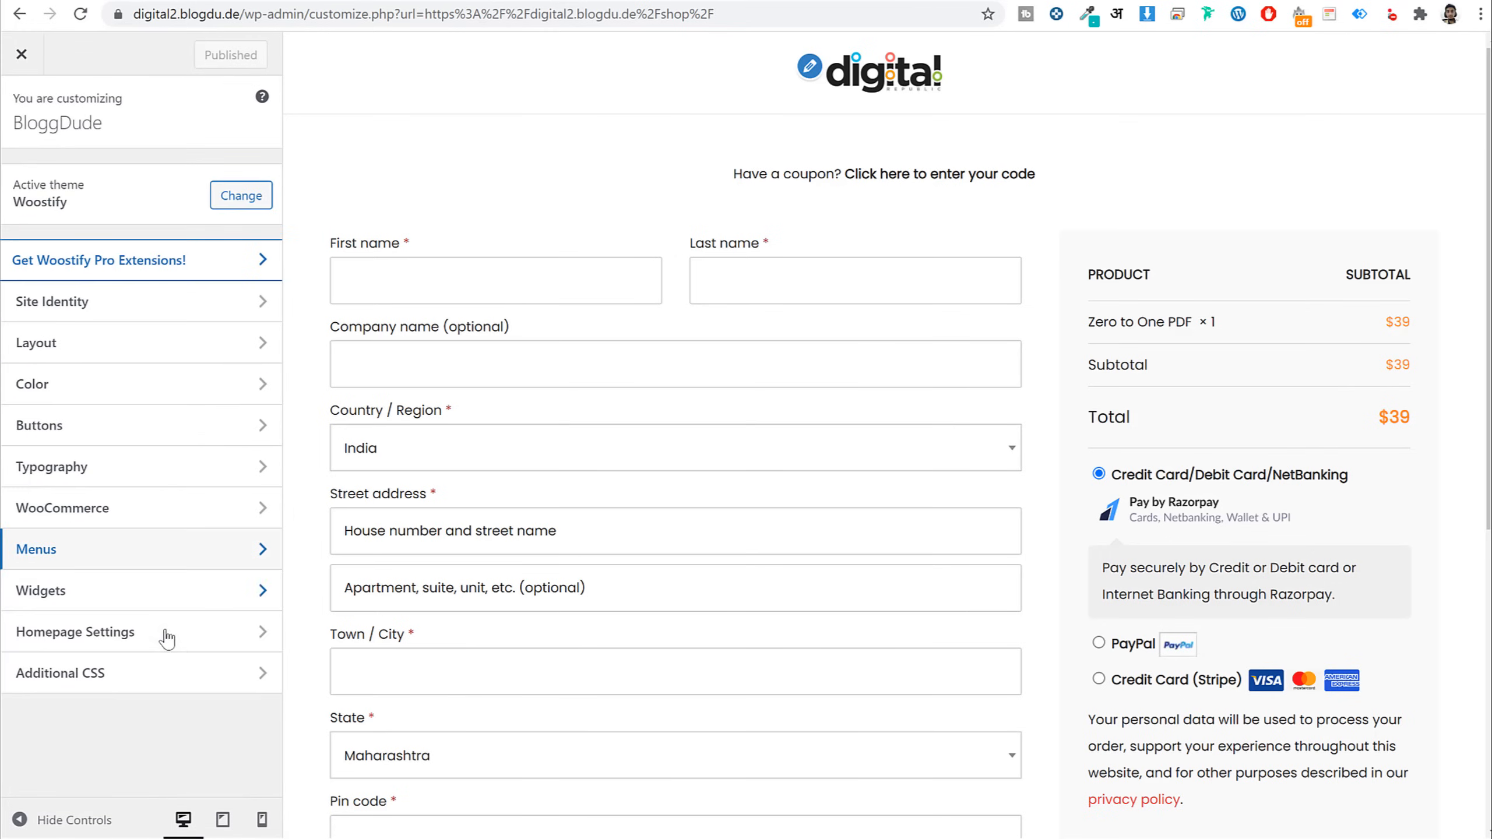
click(167, 684)
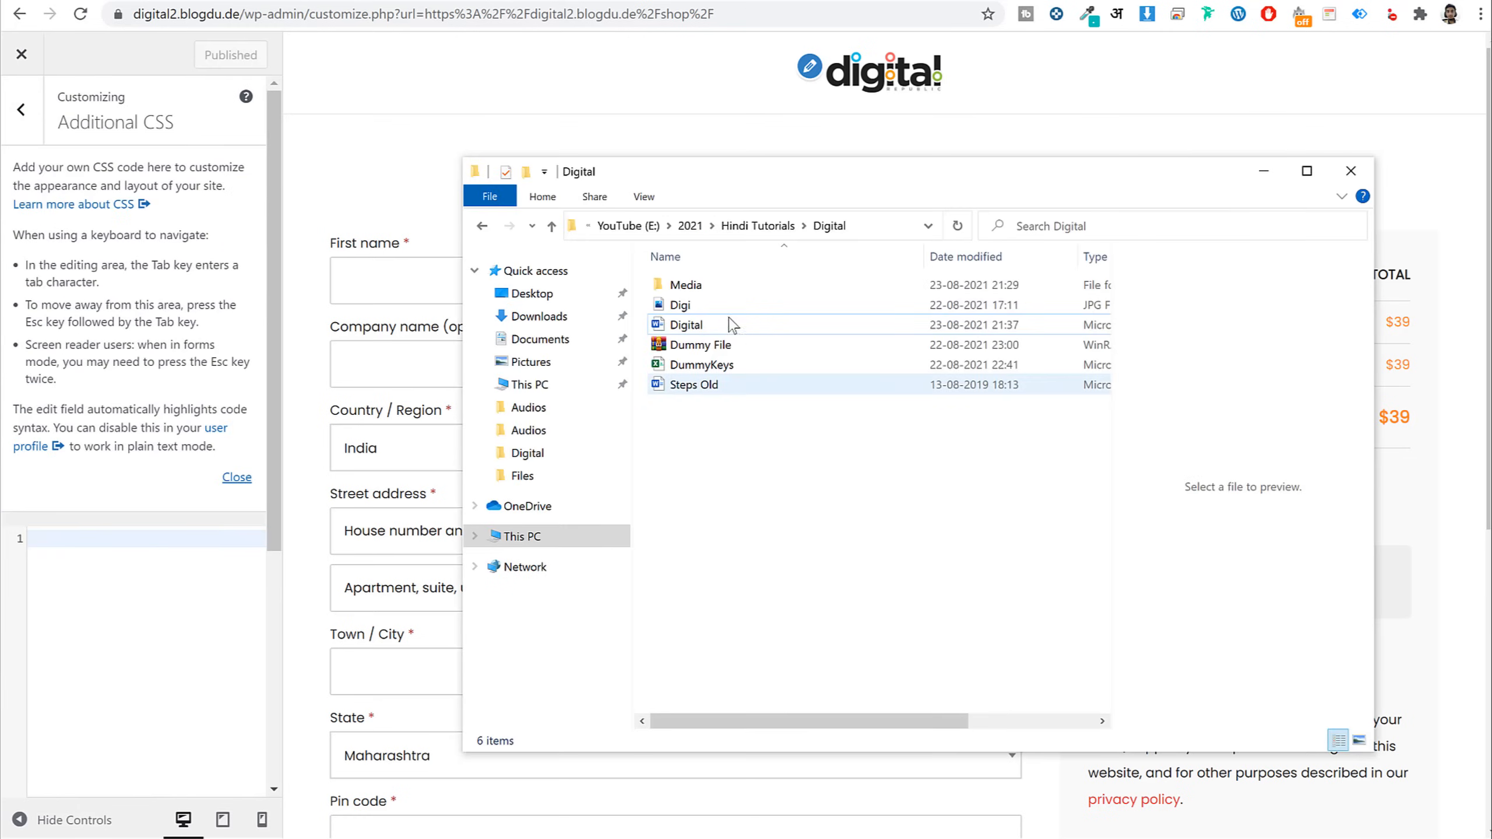
double_click(684, 286)
double_click(693, 282)
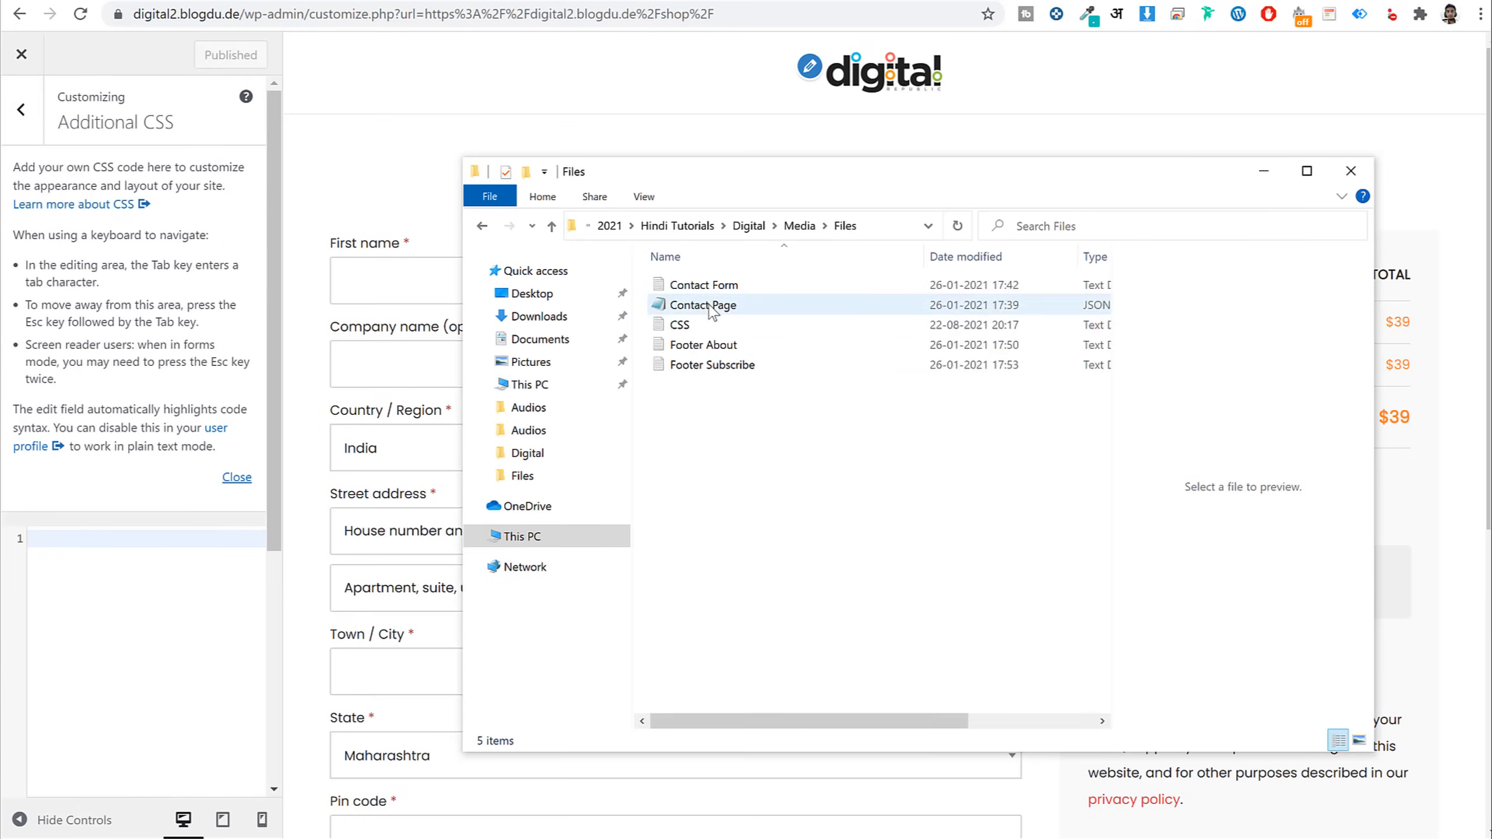
double_click(682, 325)
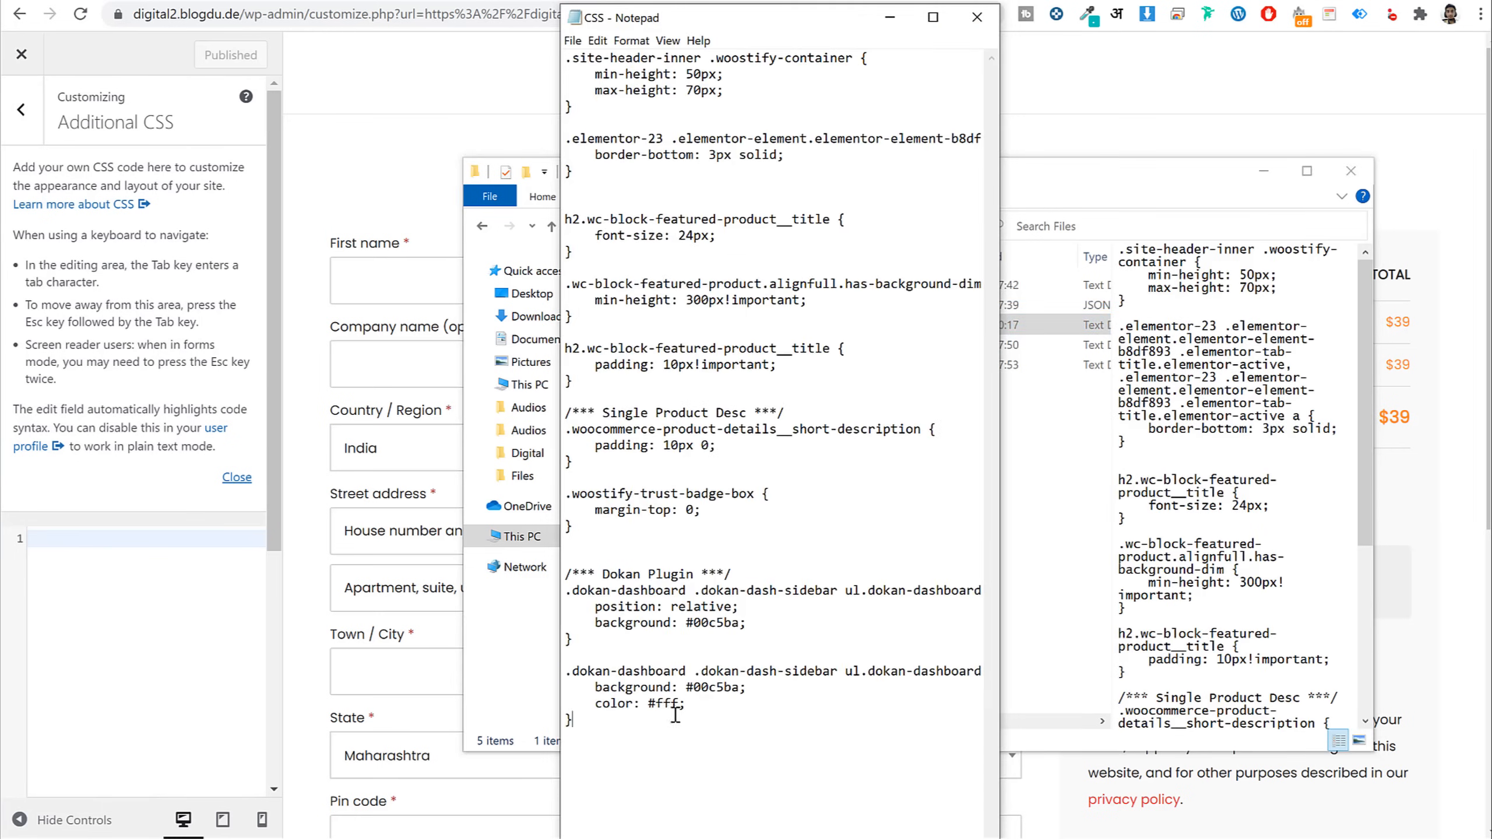
drag(676, 714, 567, 58)
click(114, 678)
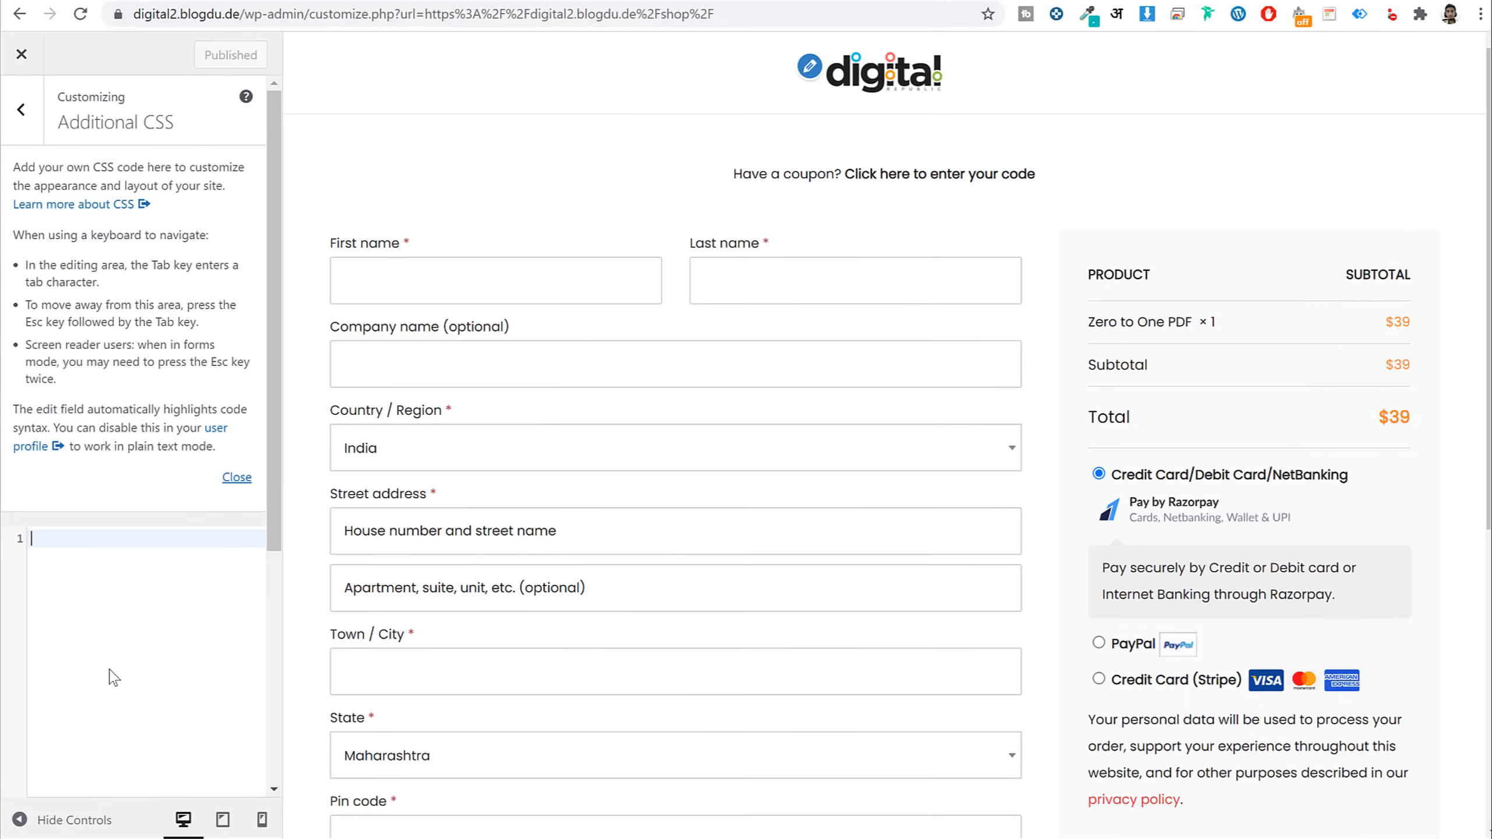
key(ctrl+v)
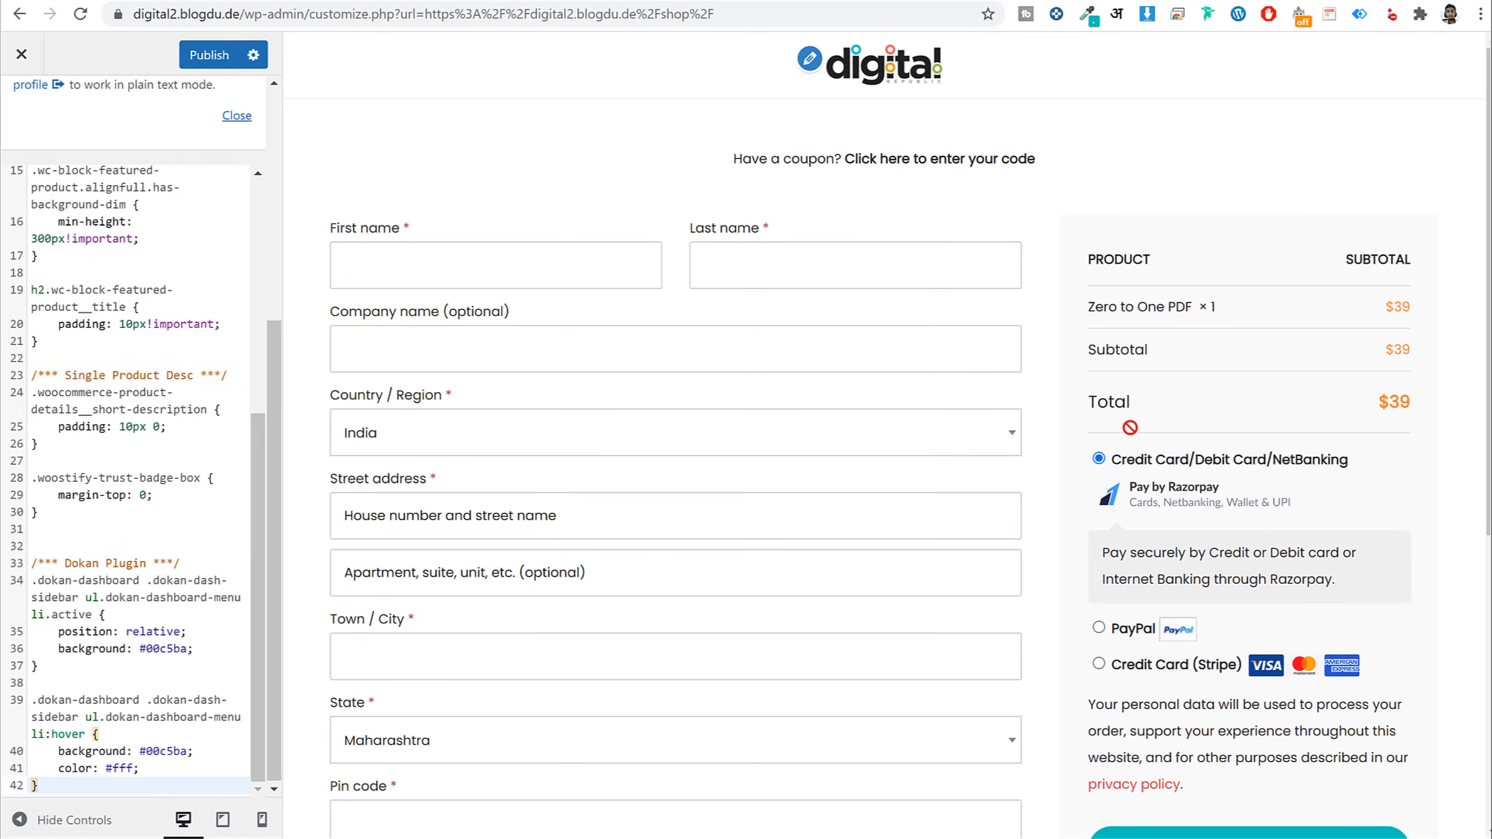
Publish the custom CSS and review its Dokan dashboard menu and product description rules
scroll(158, 361, up, 10)
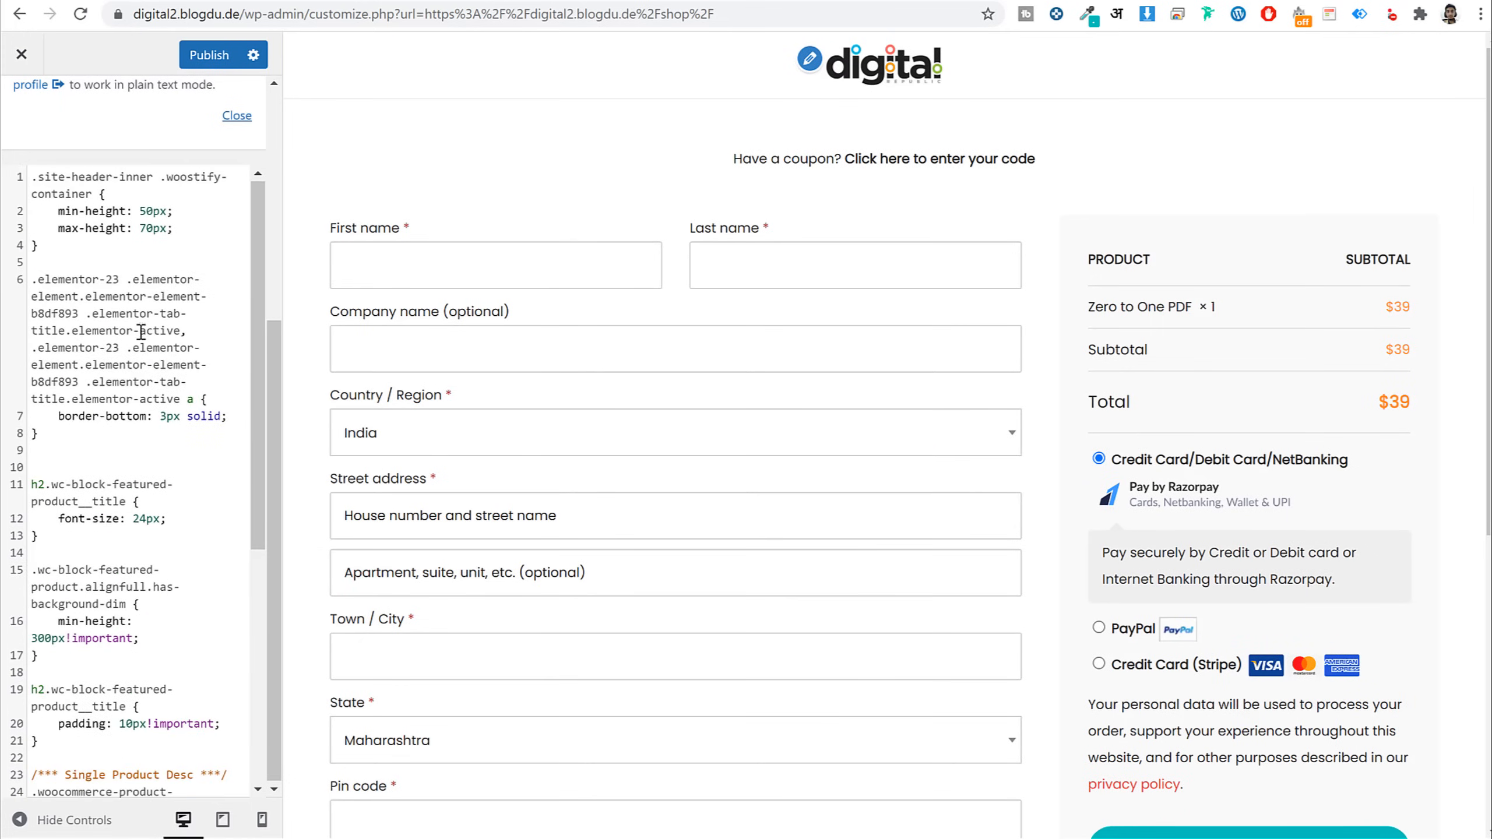
click(200, 56)
scroll(236, 509, down, 10)
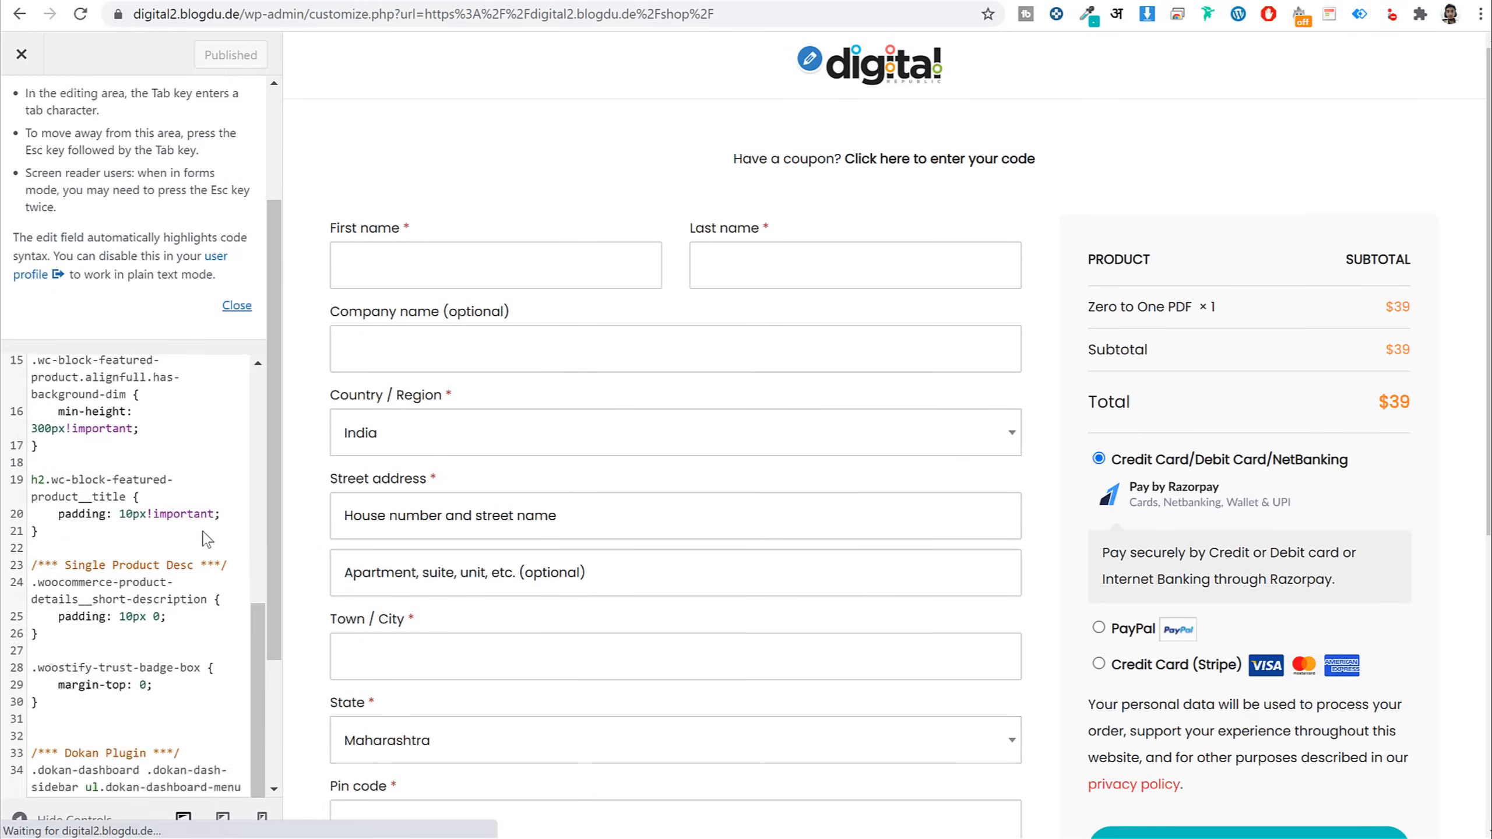
drag(35, 562, 181, 555)
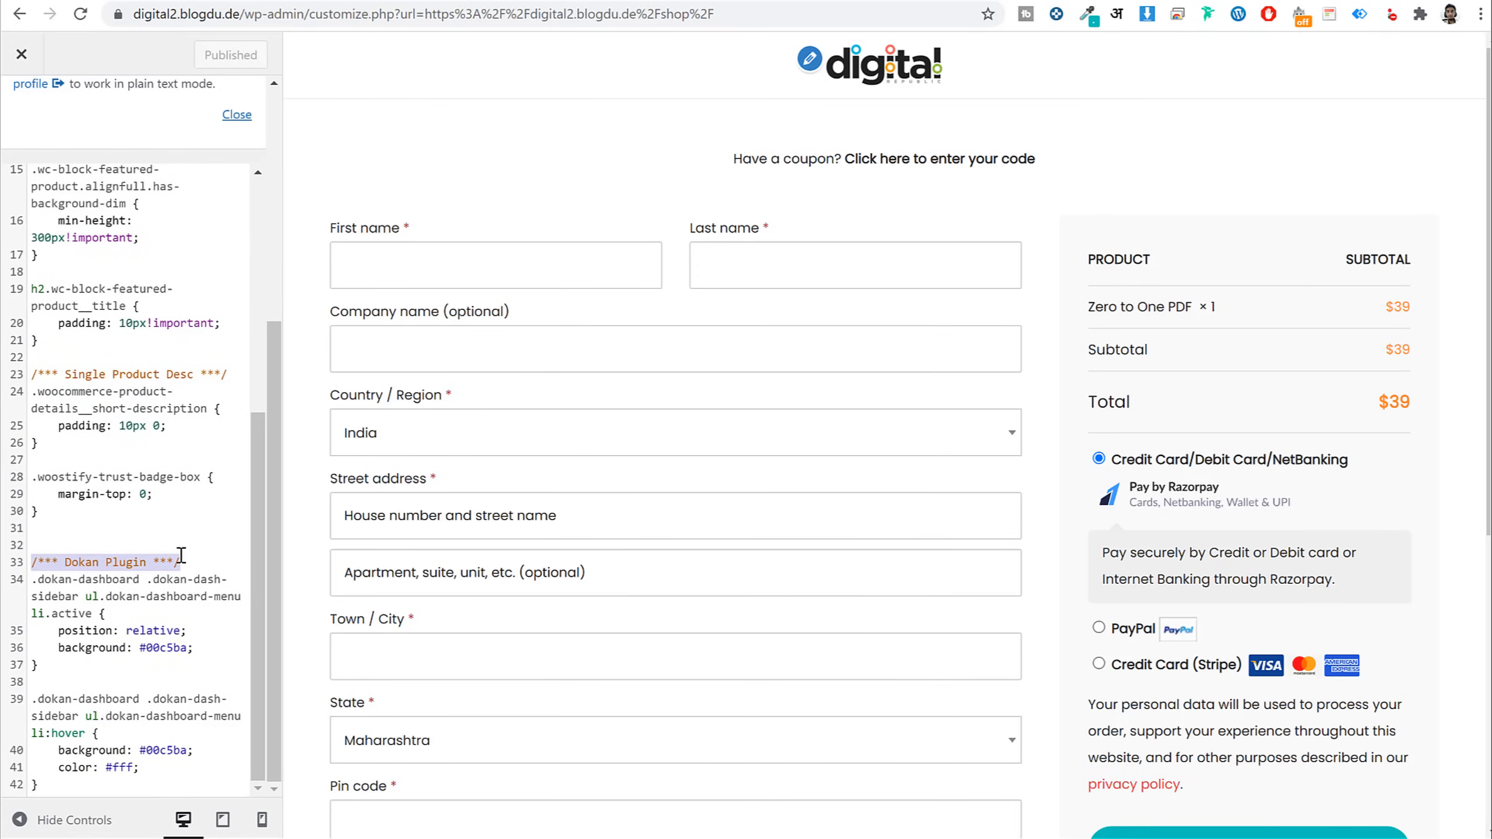
click(166, 562)
drag(32, 582, 108, 796)
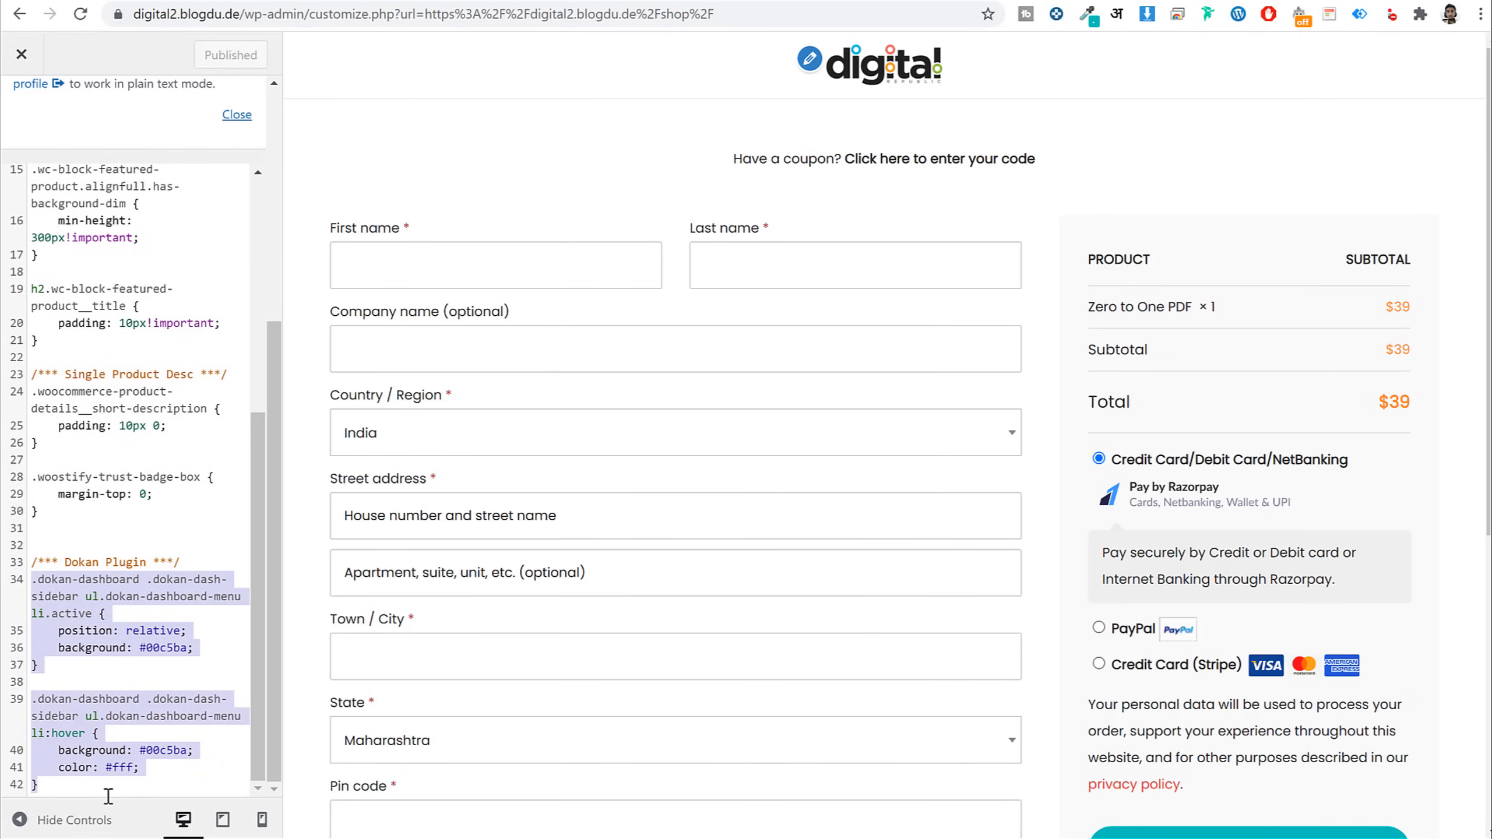
click(113, 699)
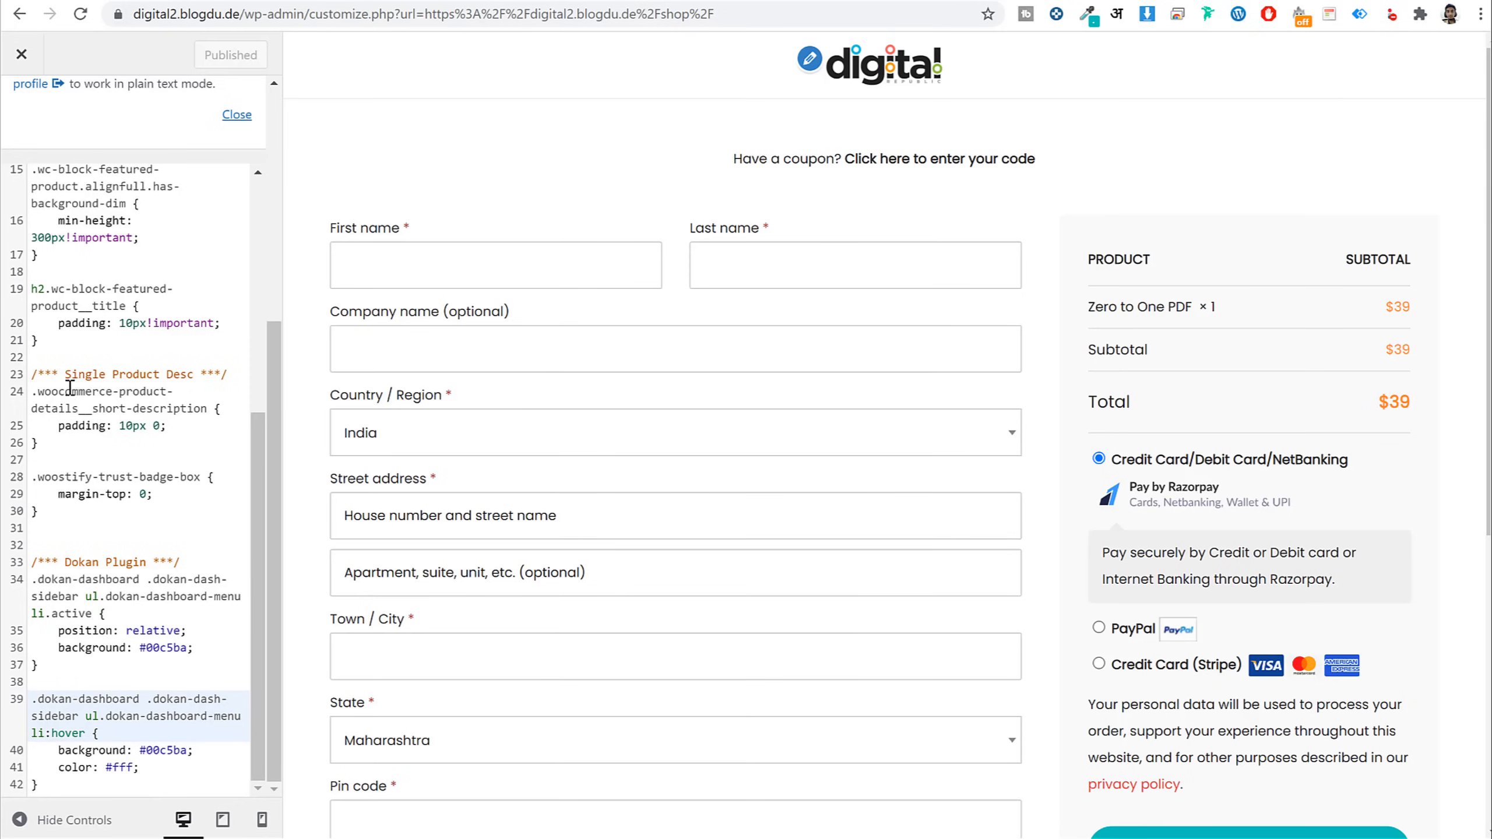
drag(65, 374, 173, 496)
click(173, 495)
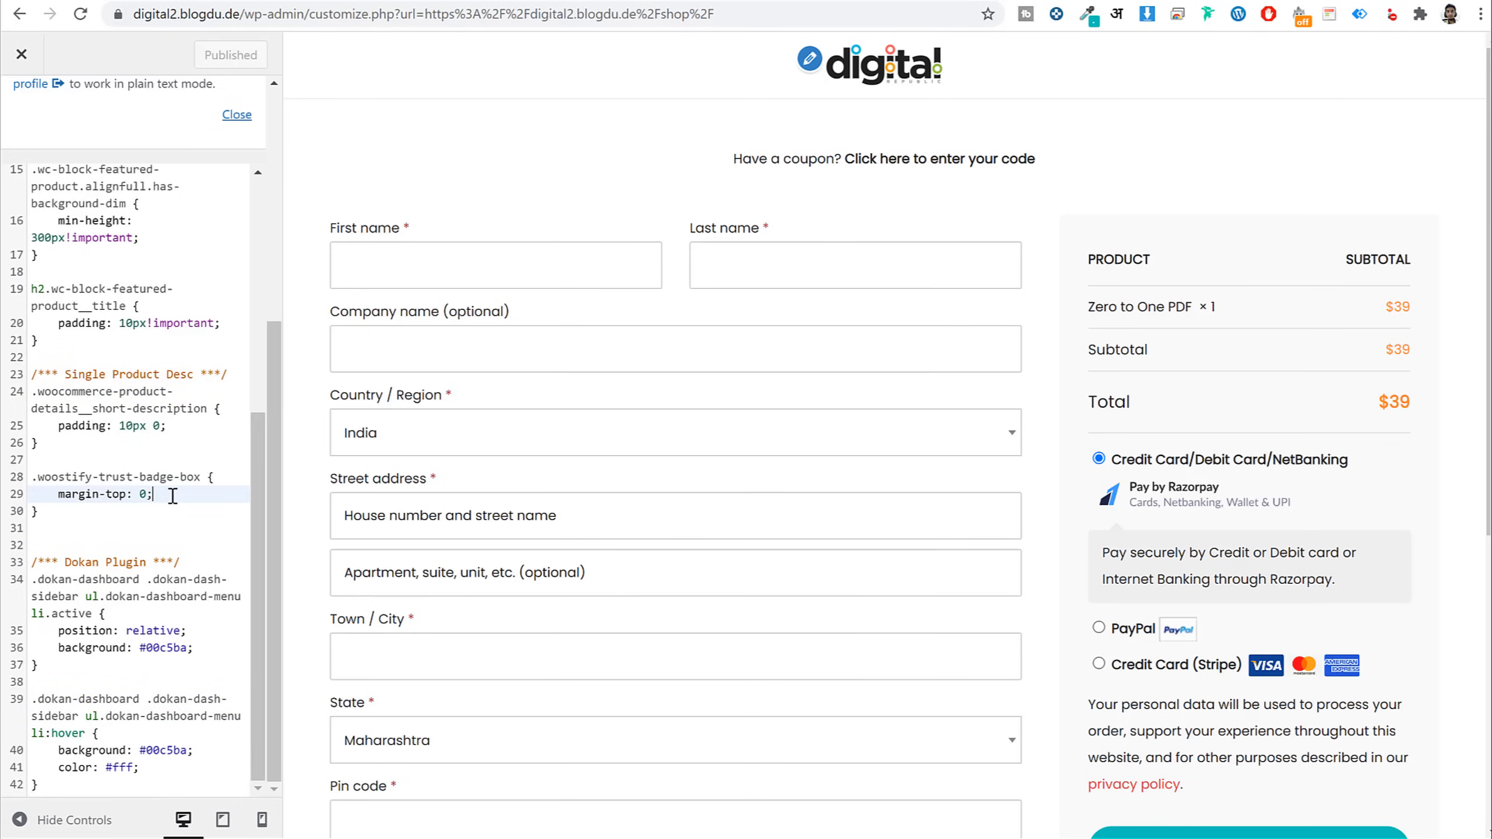
scroll(174, 495, up, 5)
drag(32, 360, 113, 523)
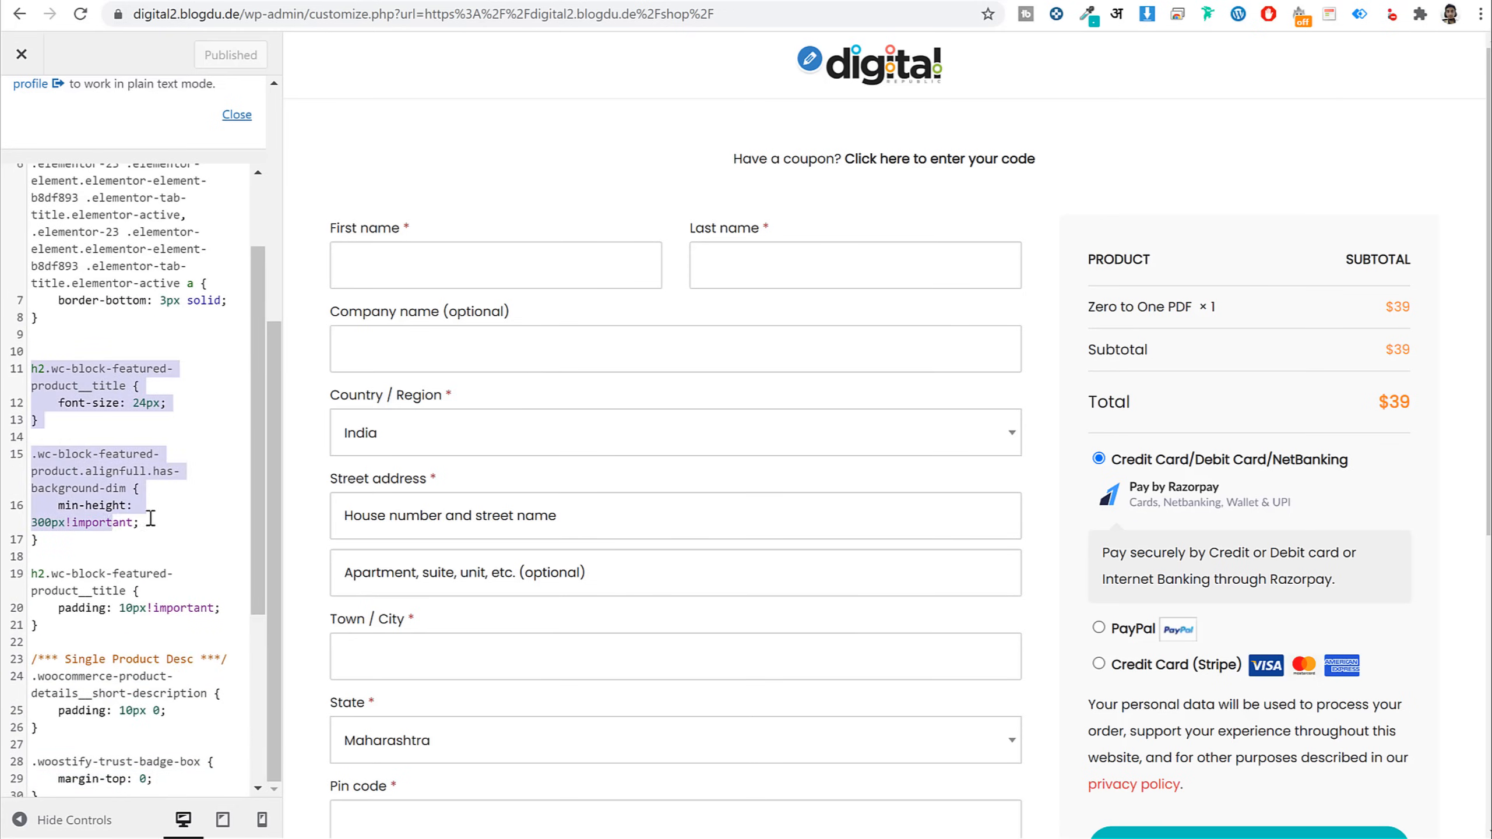
scroll(118, 471, up, 2)
Preview the home and shop pages, then close the customizer and go to the Dashboard
click(859, 77)
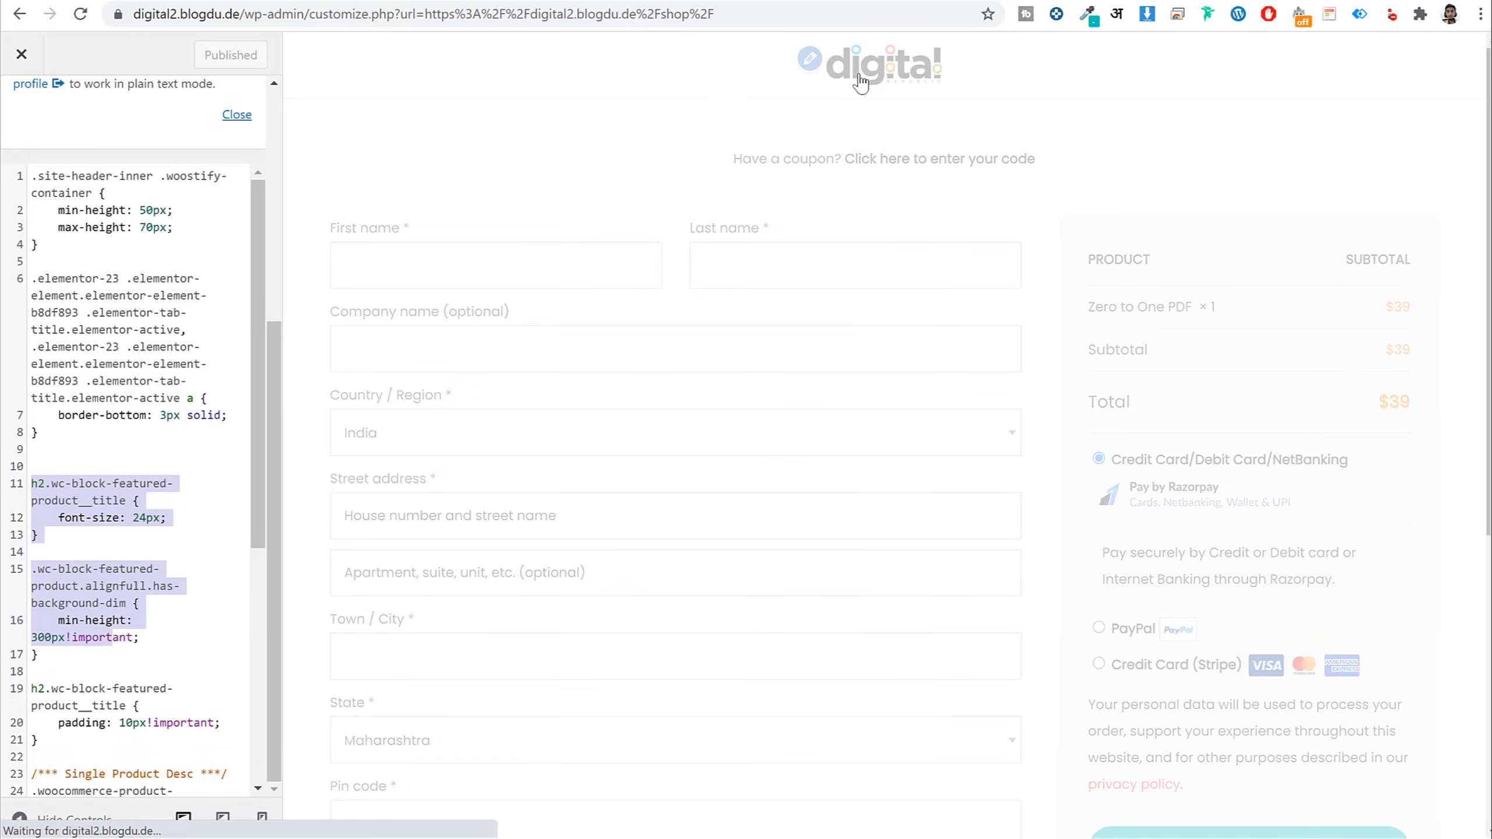
click(1044, 64)
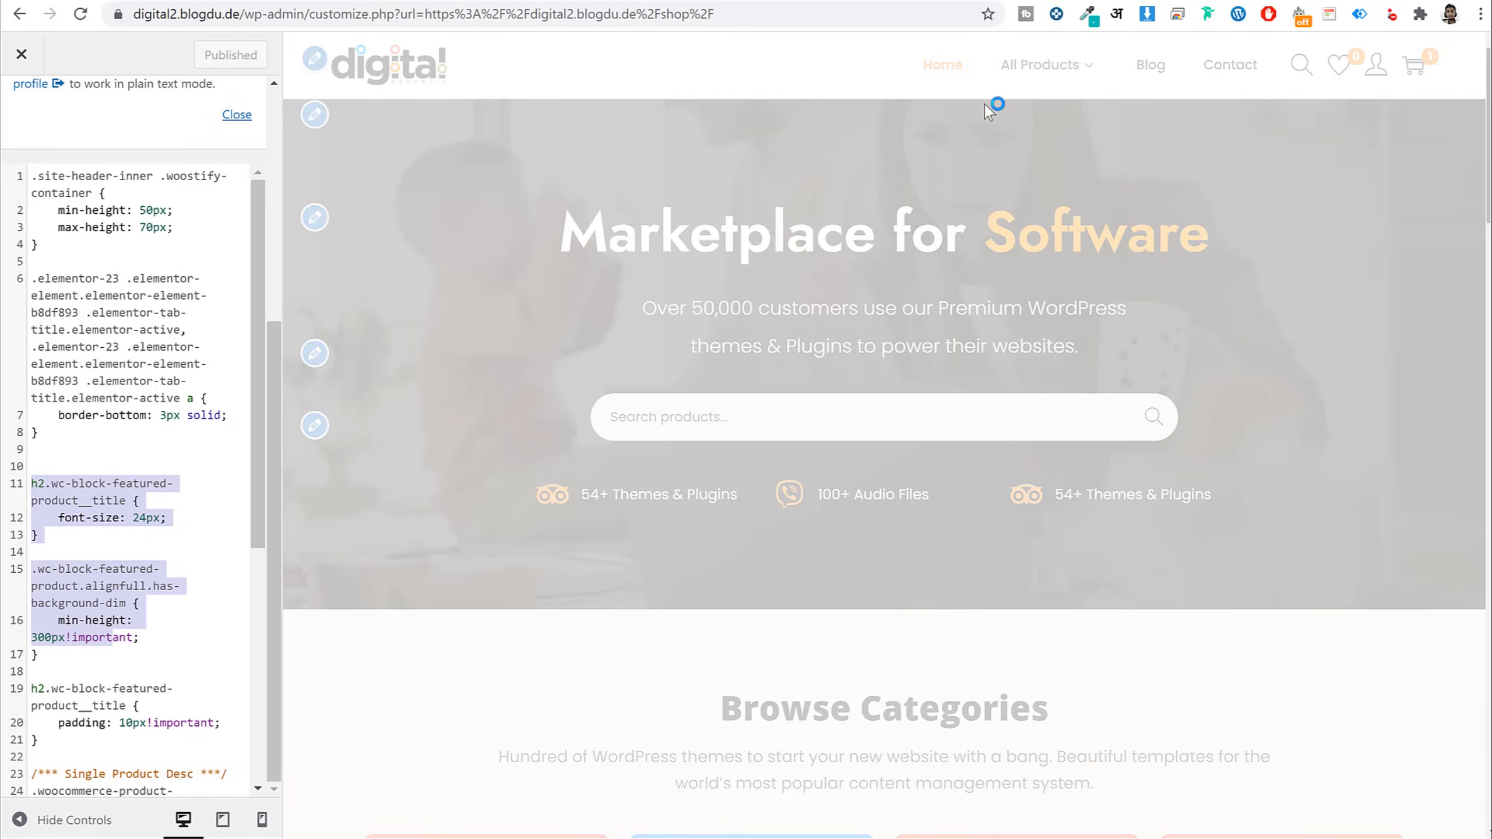
scroll(465, 566, down, 5)
scroll(465, 566, up, 5)
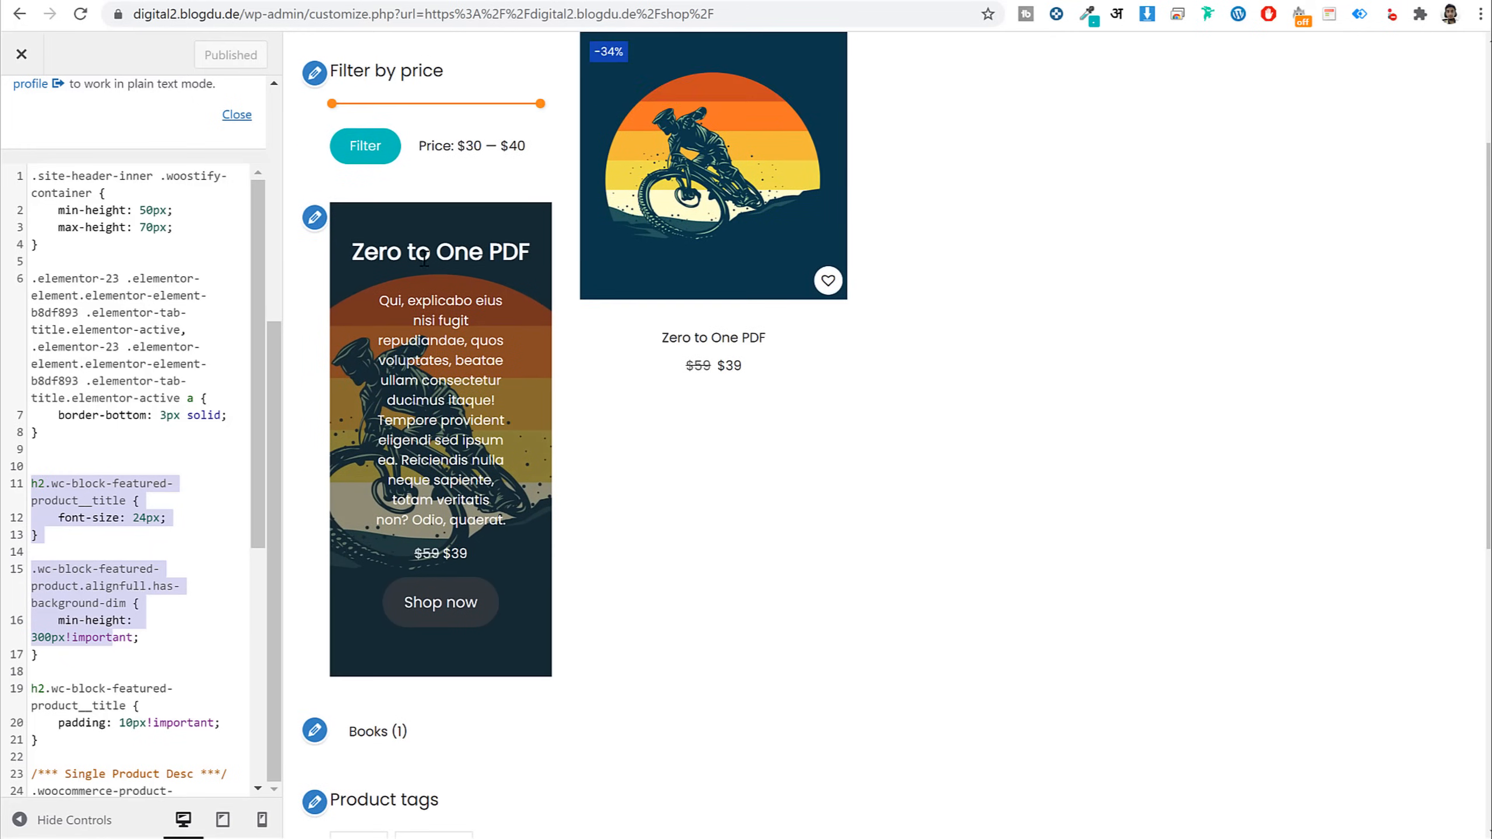
scroll(236, 459, down, 6)
scroll(237, 459, up, 6)
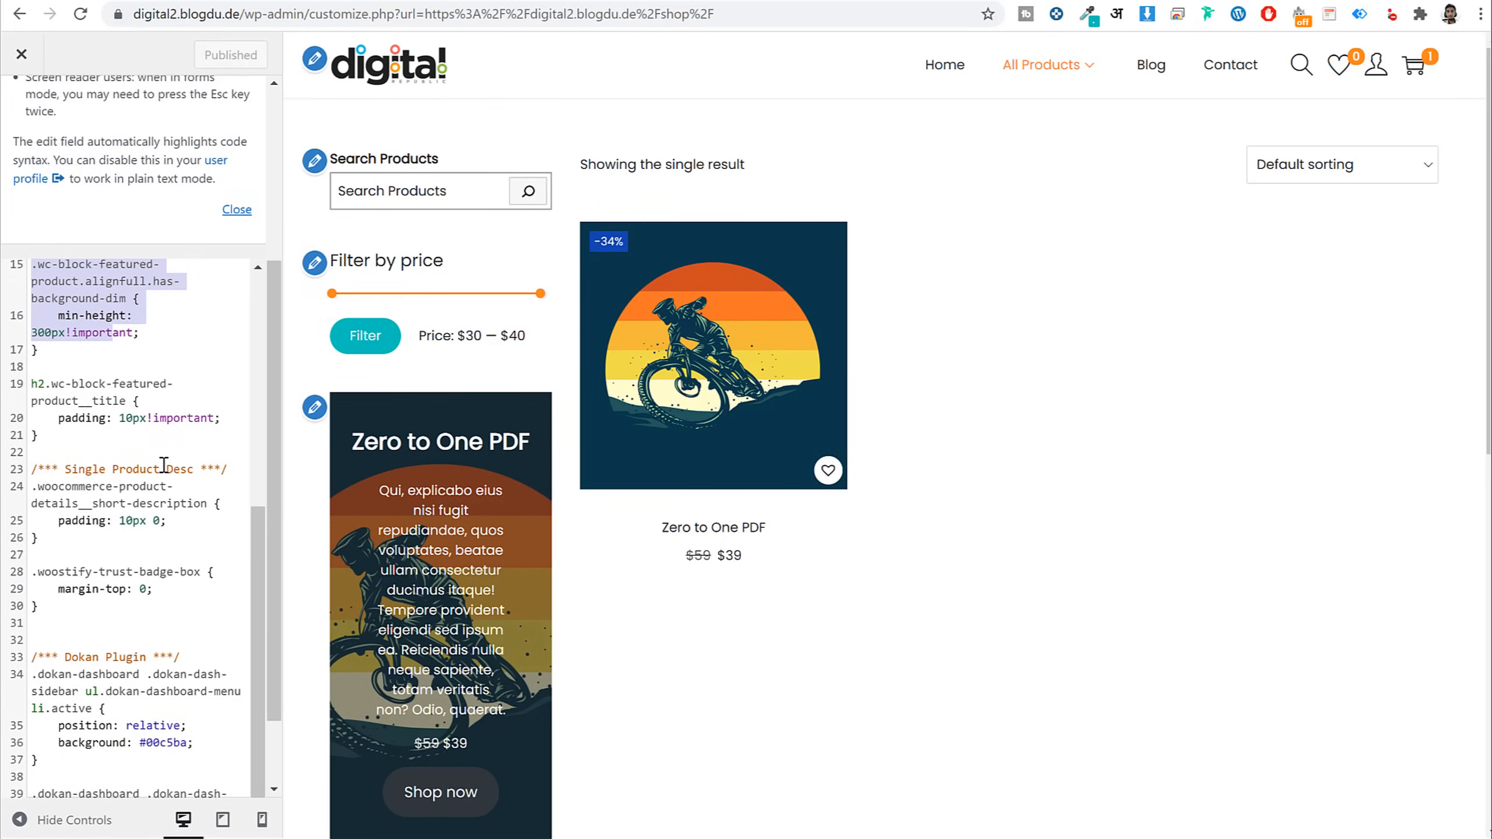
click(22, 55)
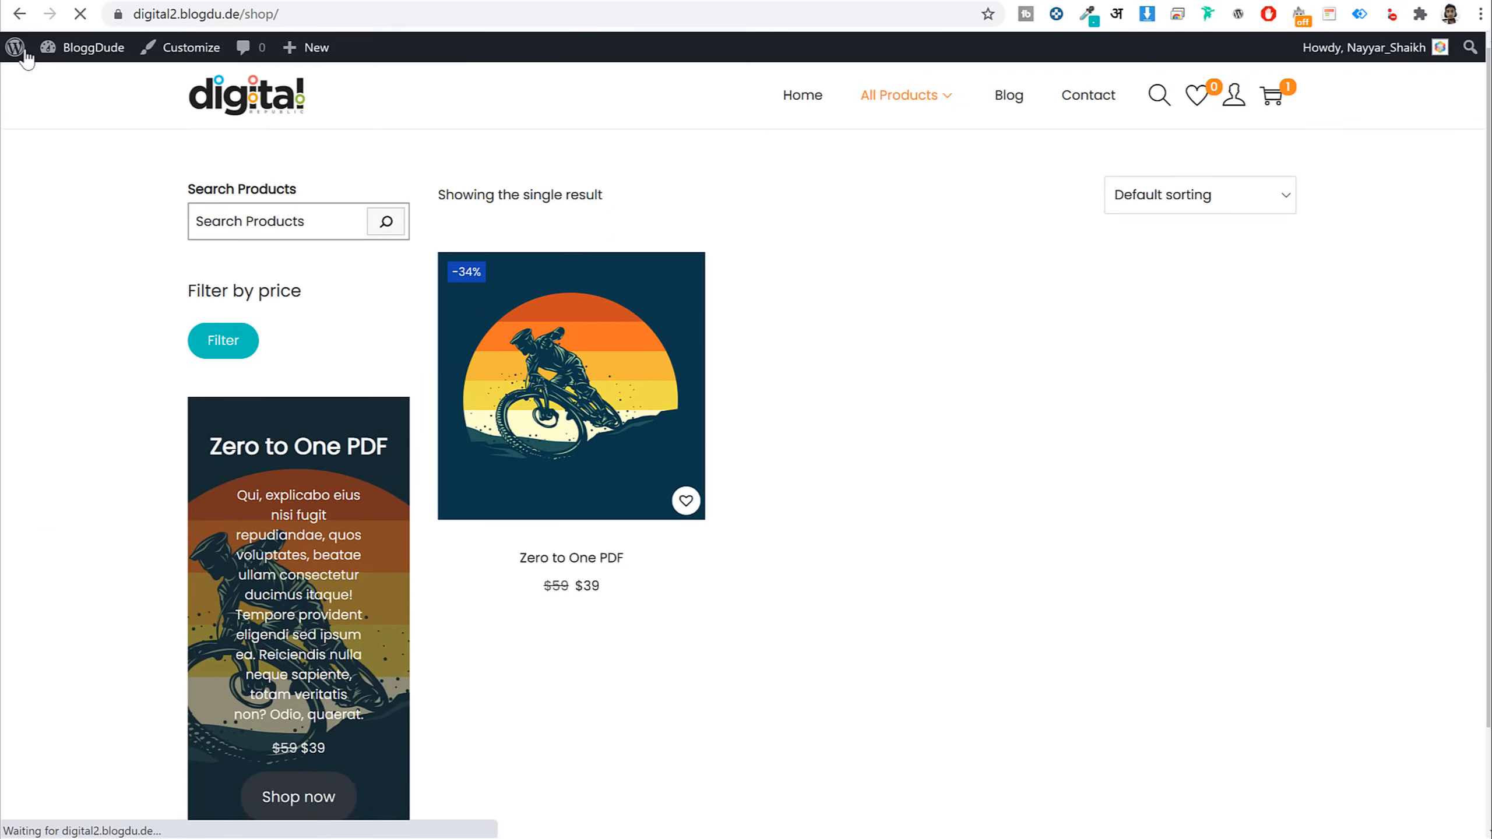
click(81, 48)
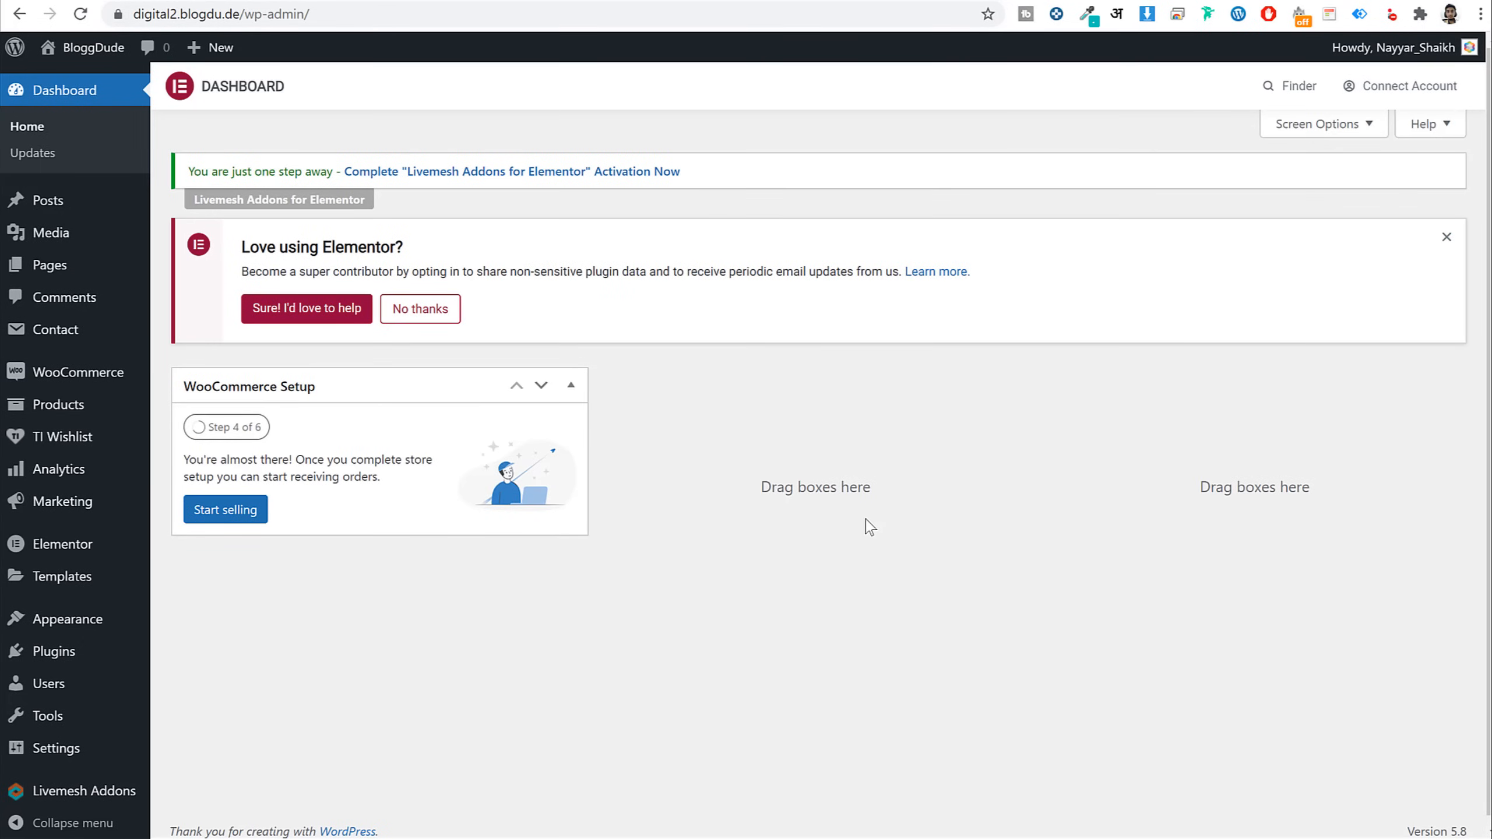
scroll(1031, 461, down, 1)
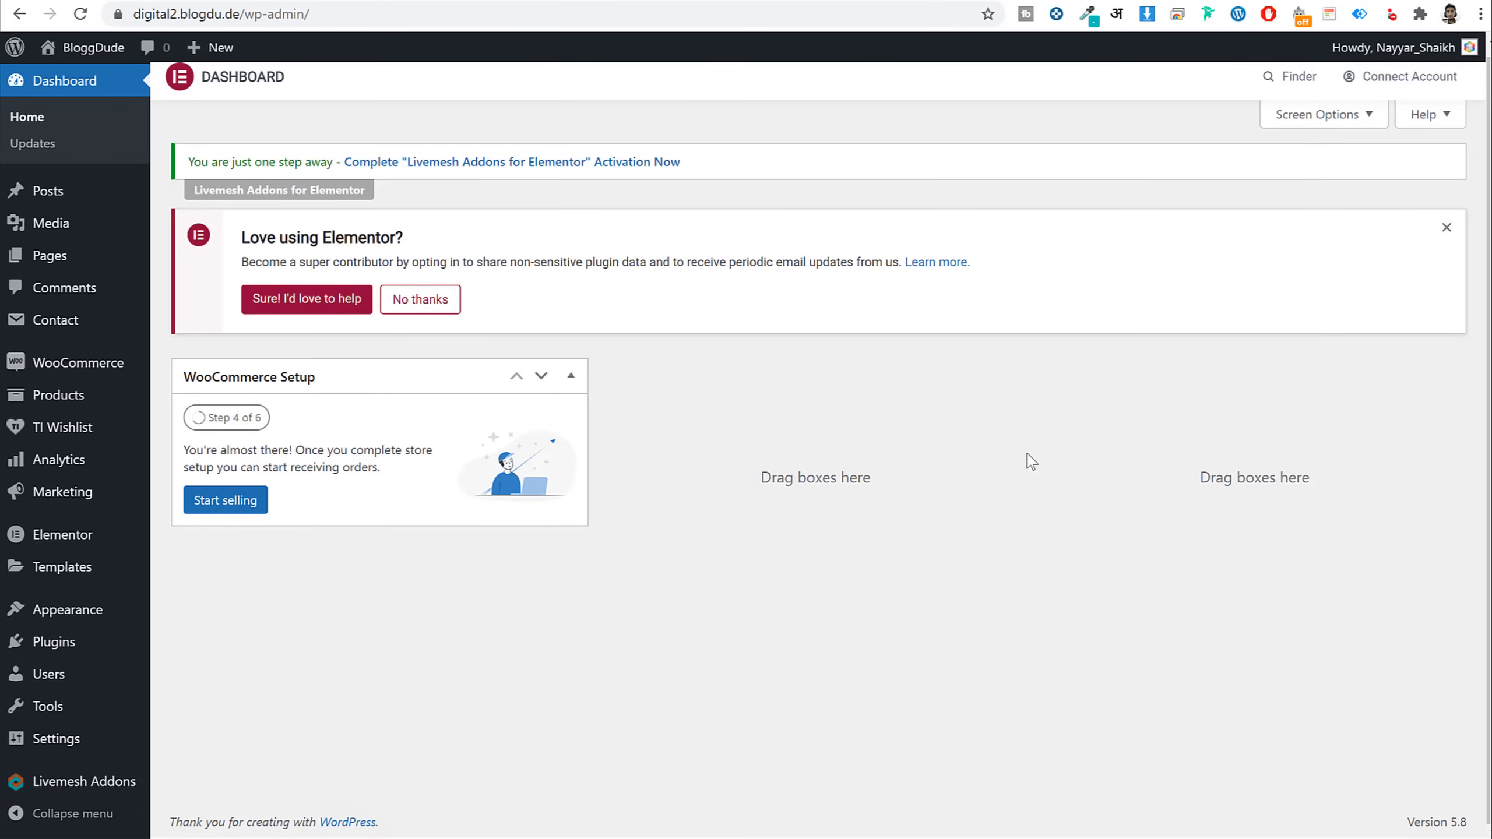
Dismiss the Elementor notice and load bloggdude.com/dokan in a new tab
click(1445, 229)
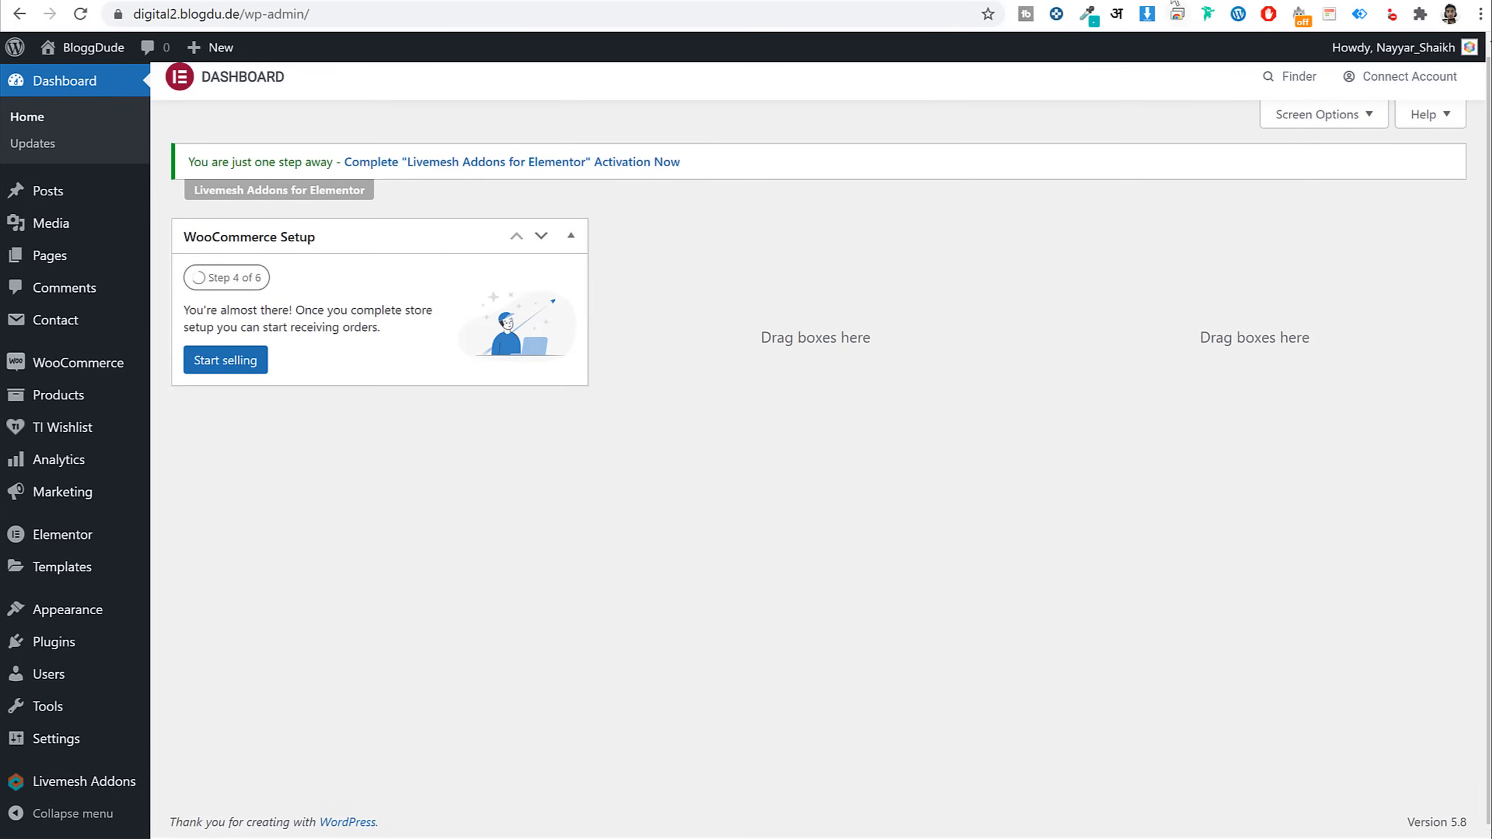
key(ctrl+t)
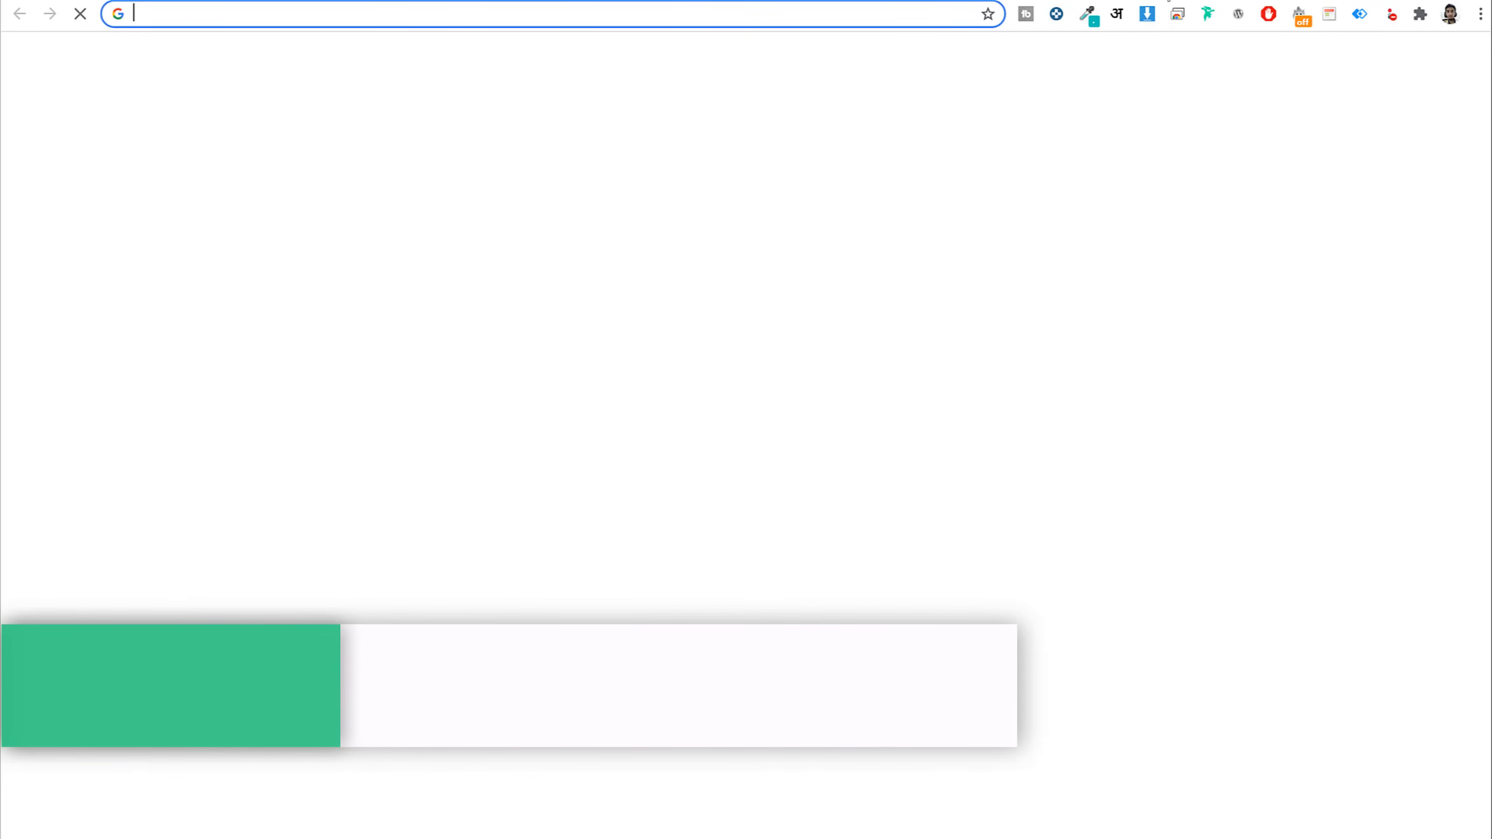
text(bloggdude.com/dokan)
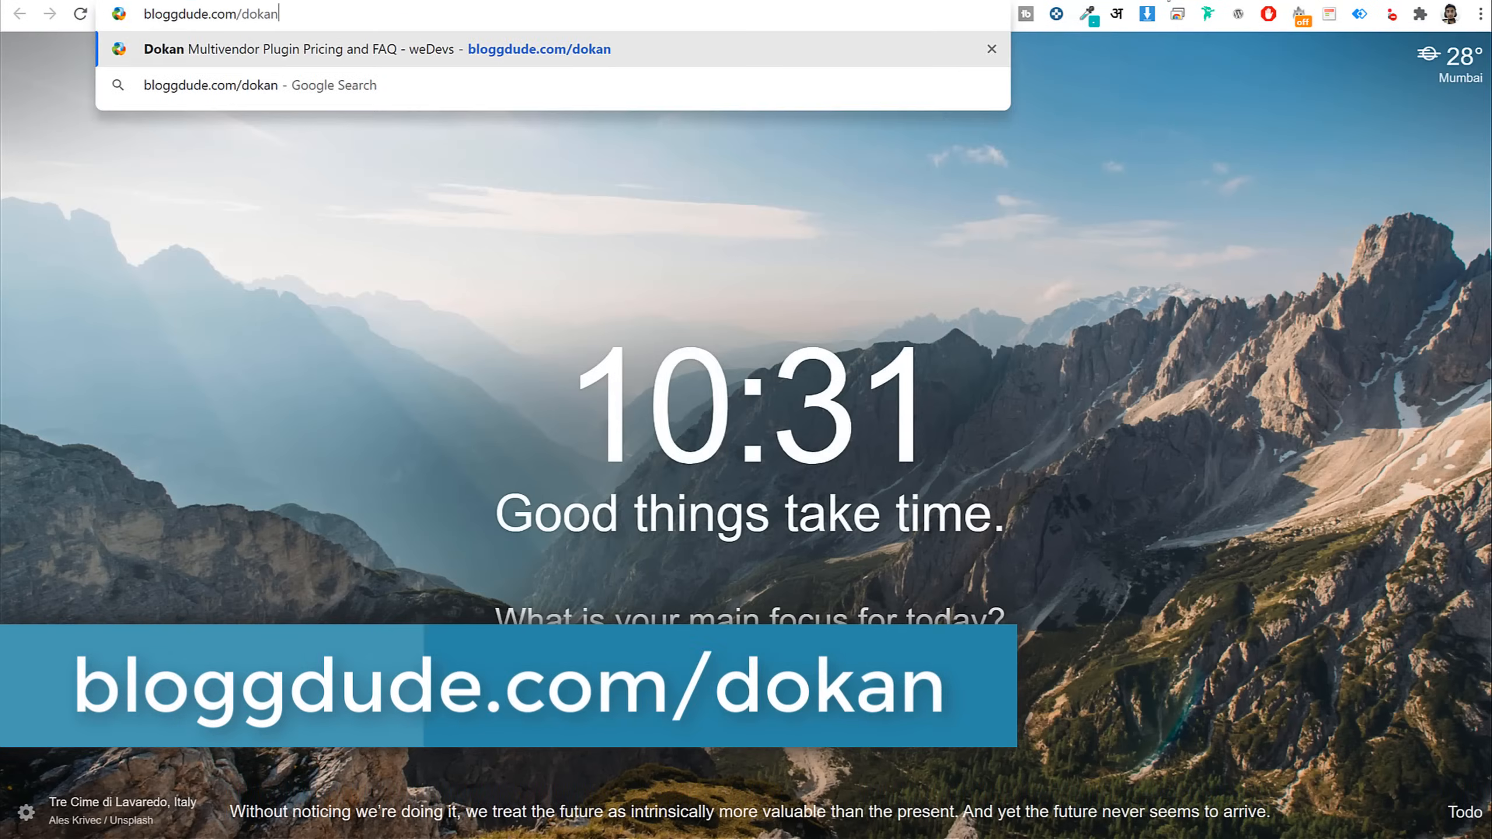
key(Return)
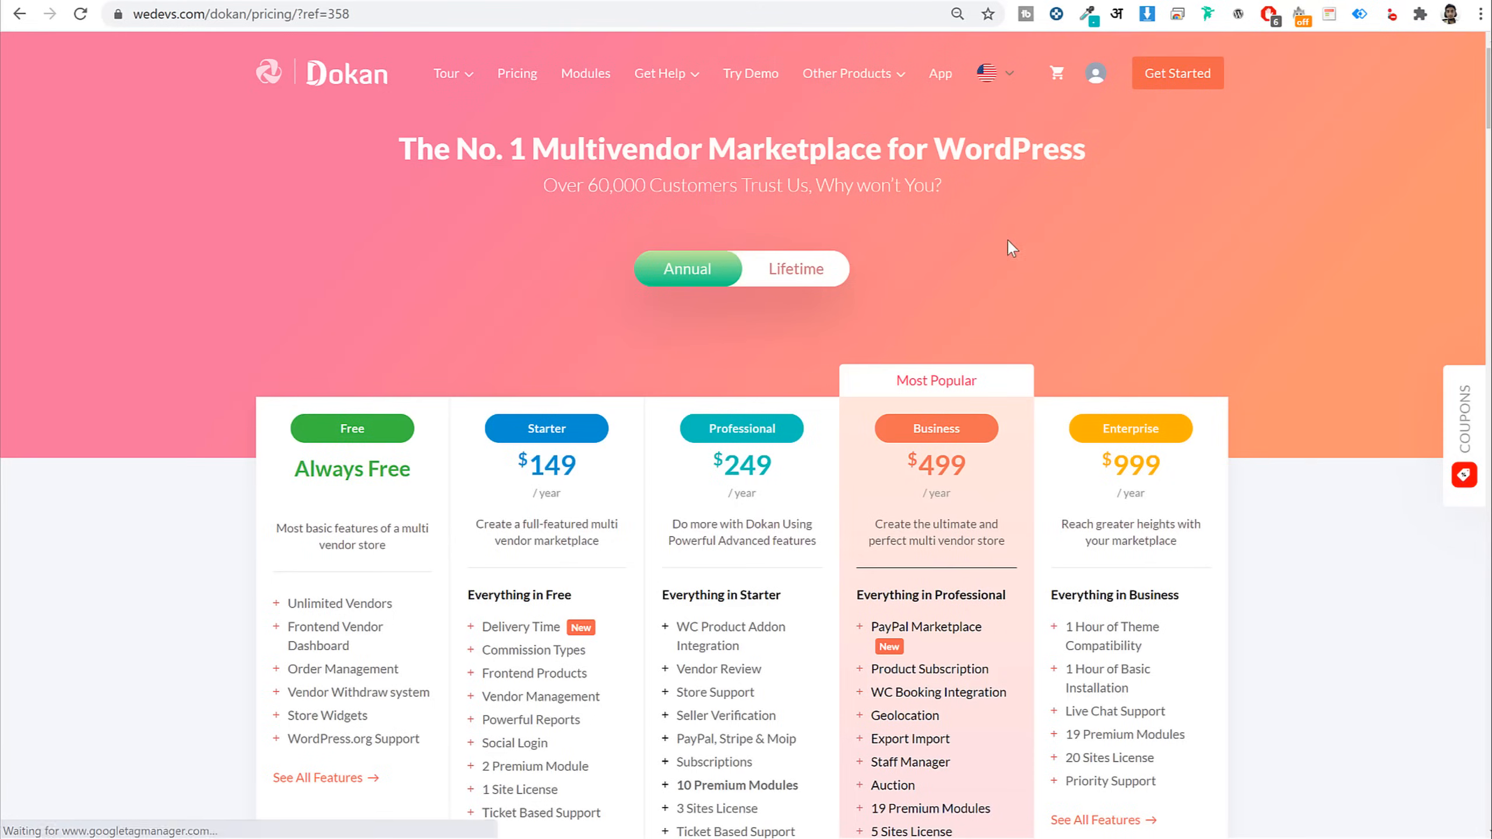
Accept cookies and download the Always Free plan's dokan-lite.3.2.10.zip
scroll(1230, 372, down, 5)
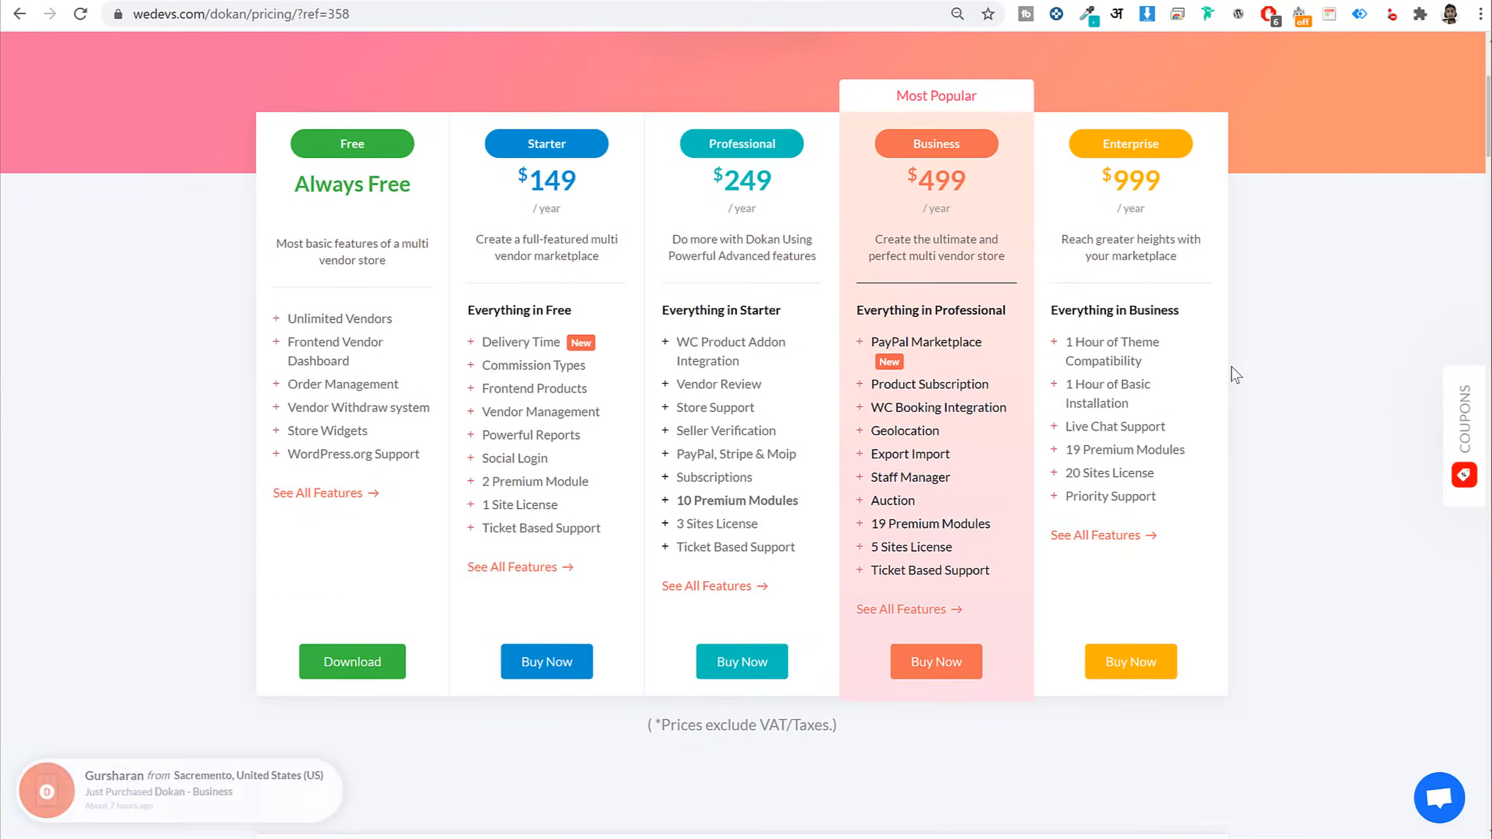
drag(411, 190, 286, 187)
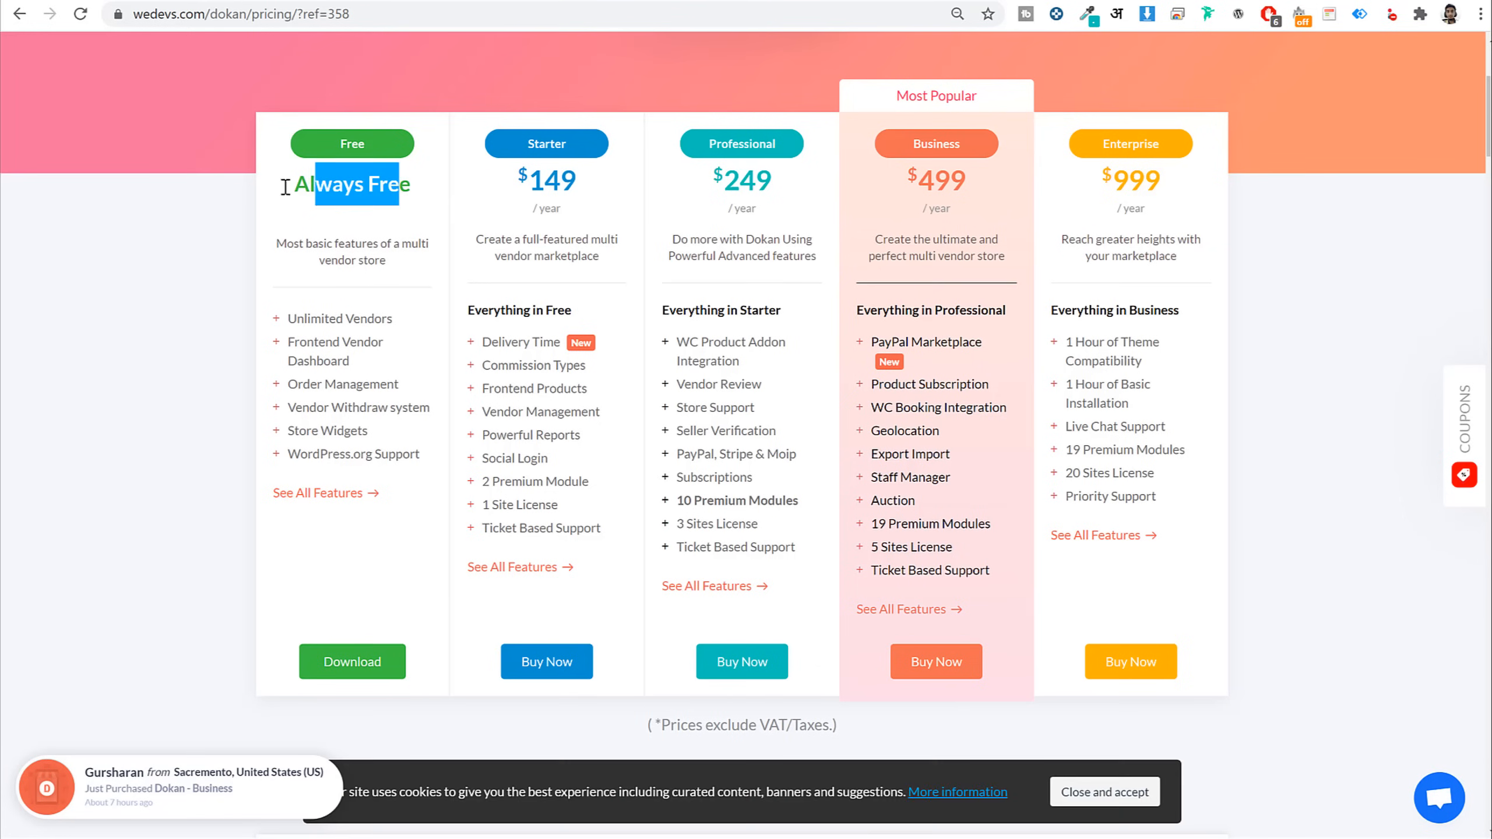
click(314, 186)
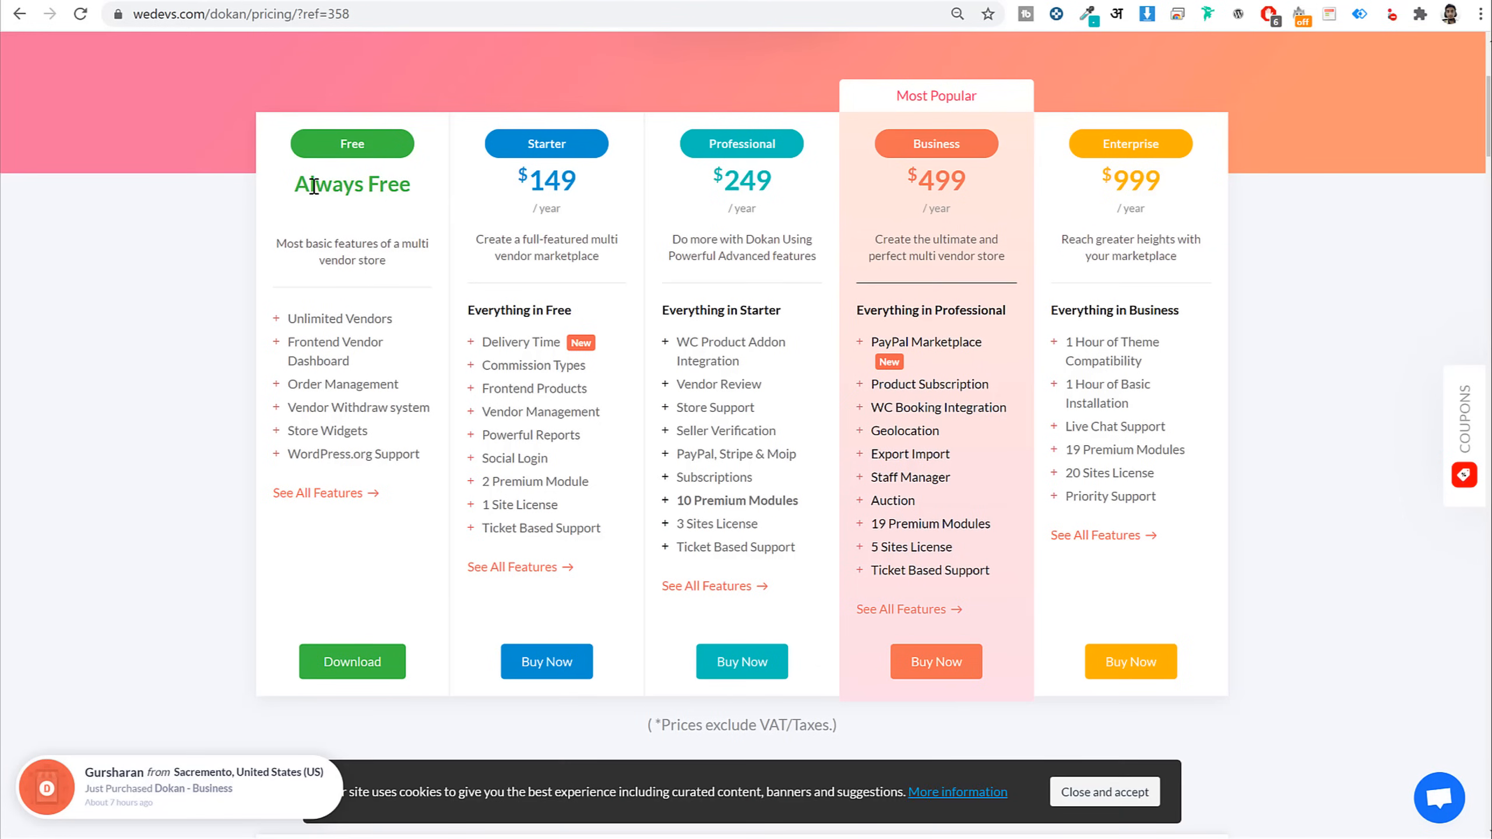
click(1140, 792)
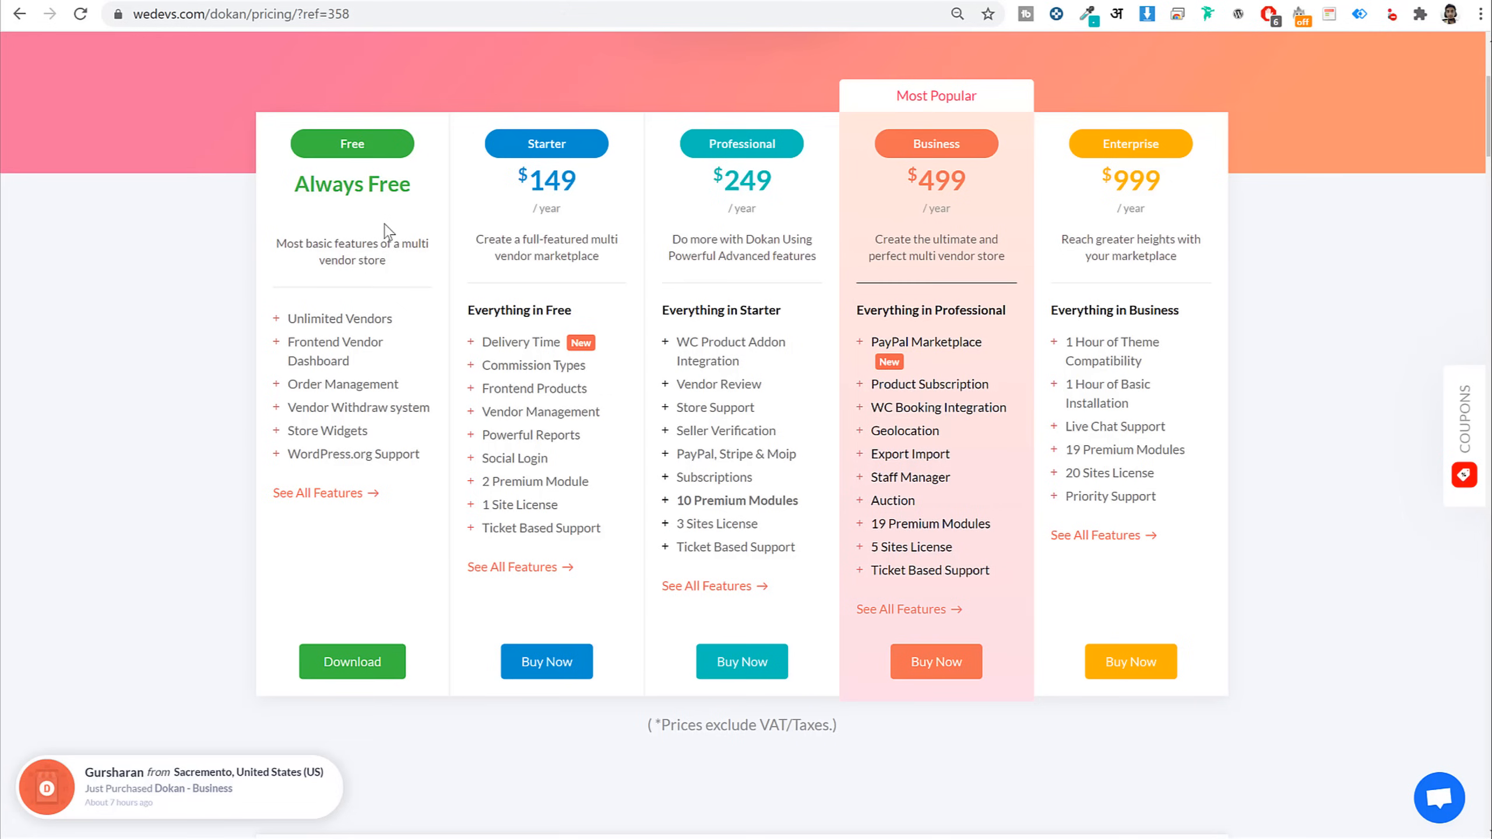
drag(411, 186, 278, 141)
click(324, 182)
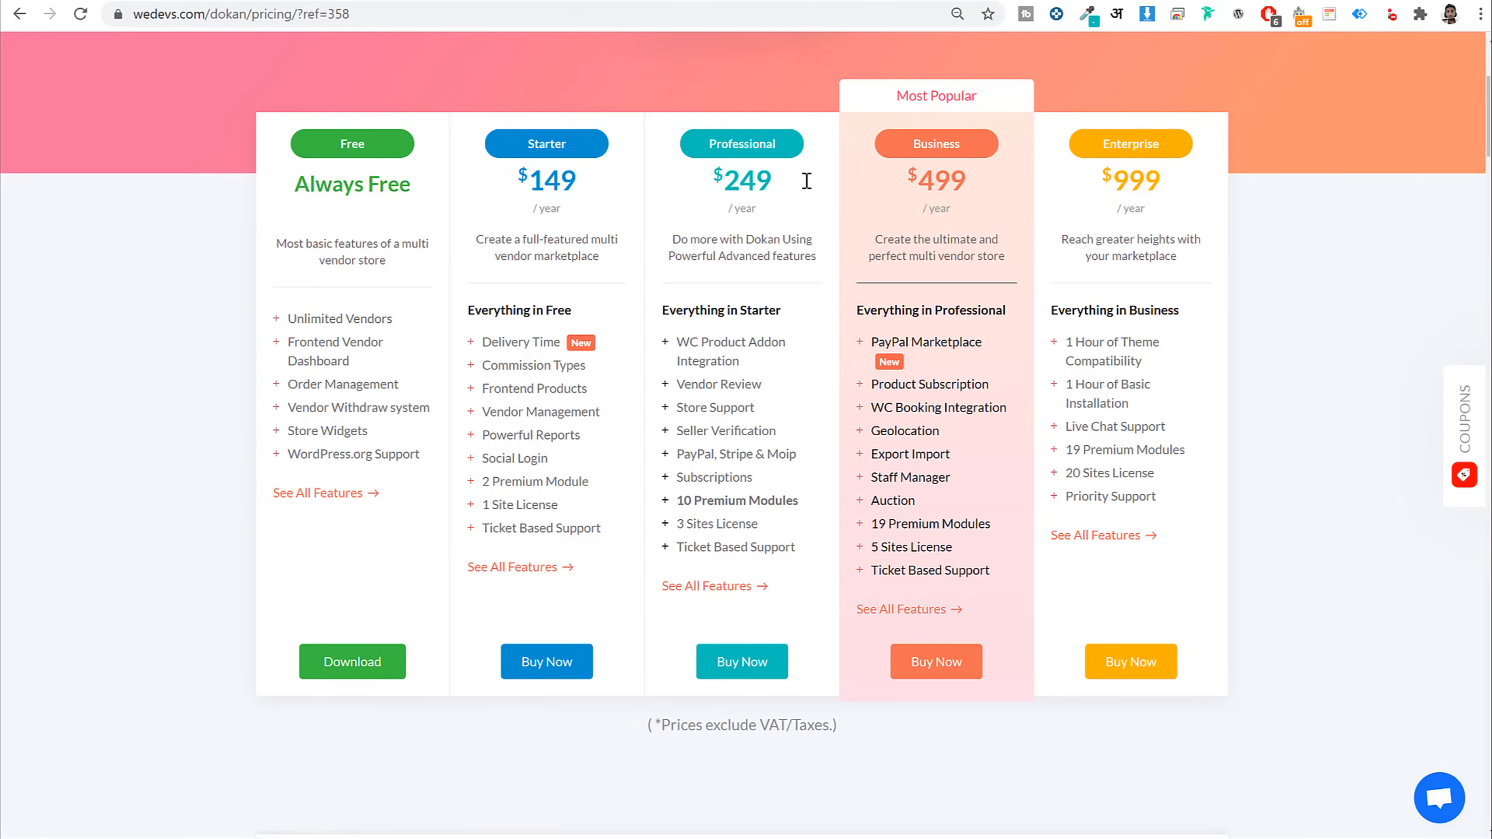
drag(409, 188, 288, 176)
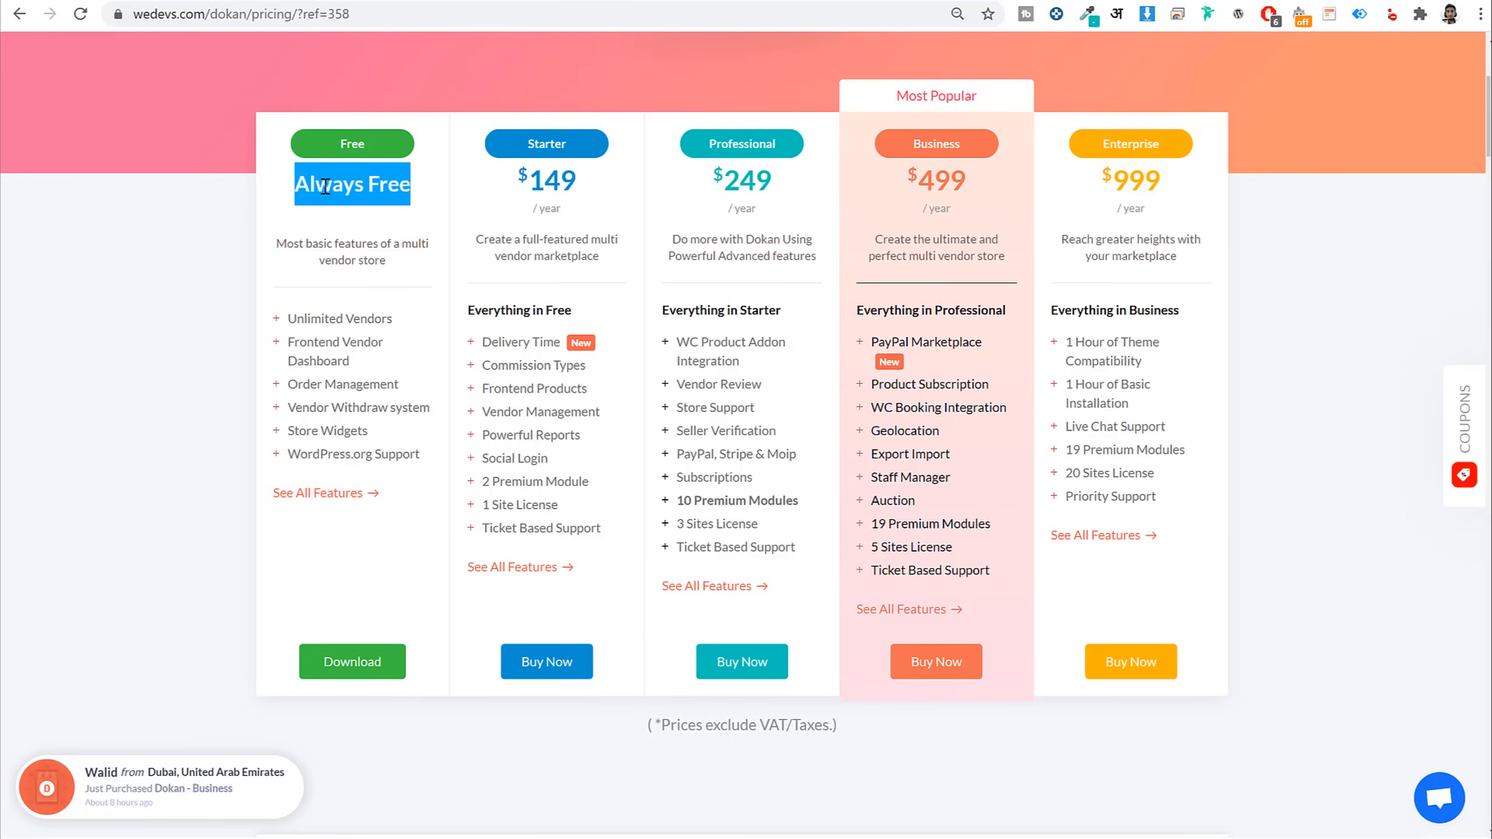
click(326, 188)
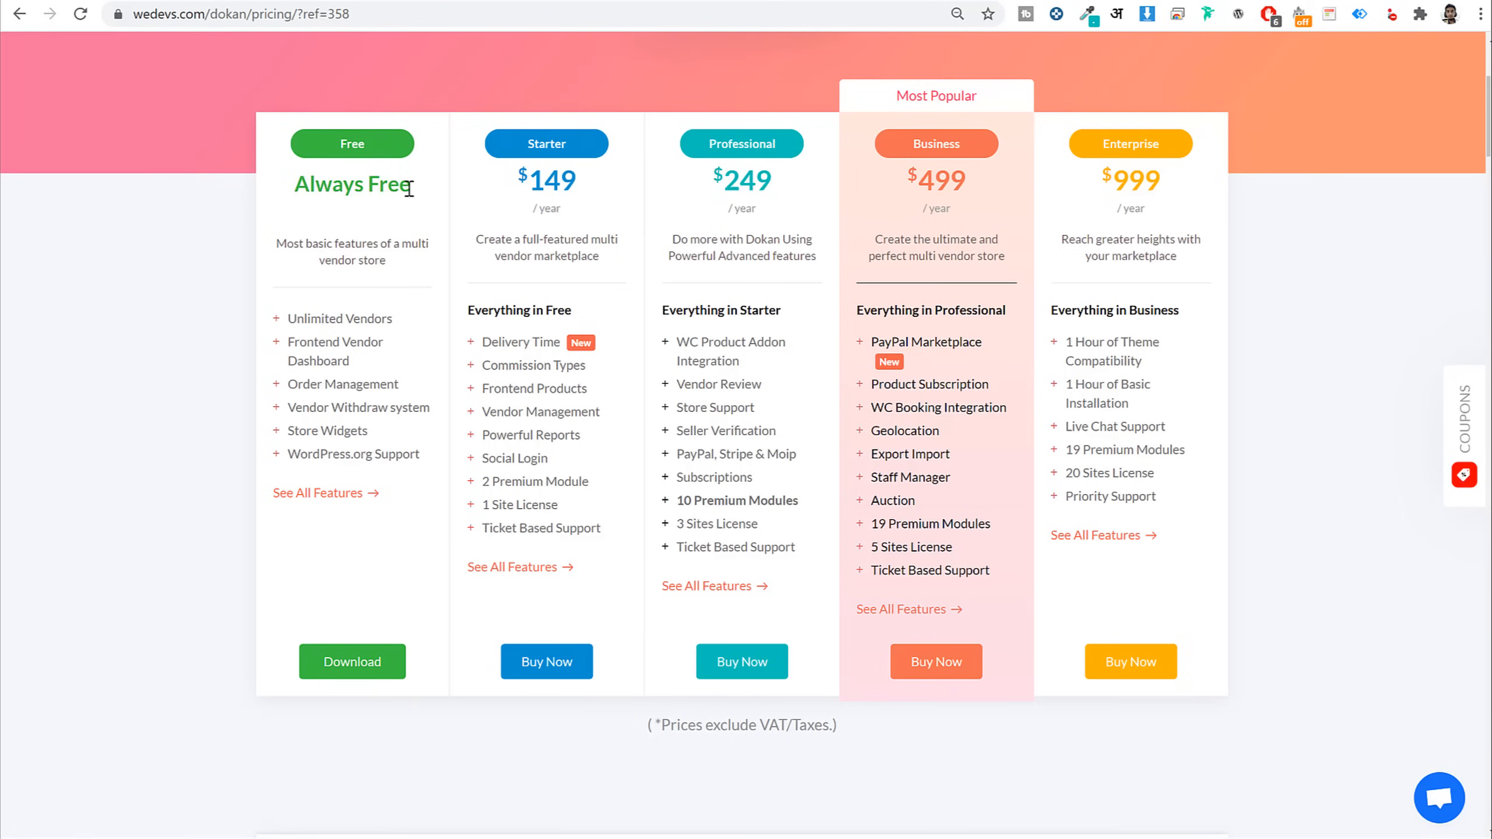
scroll(729, 244, up, 2)
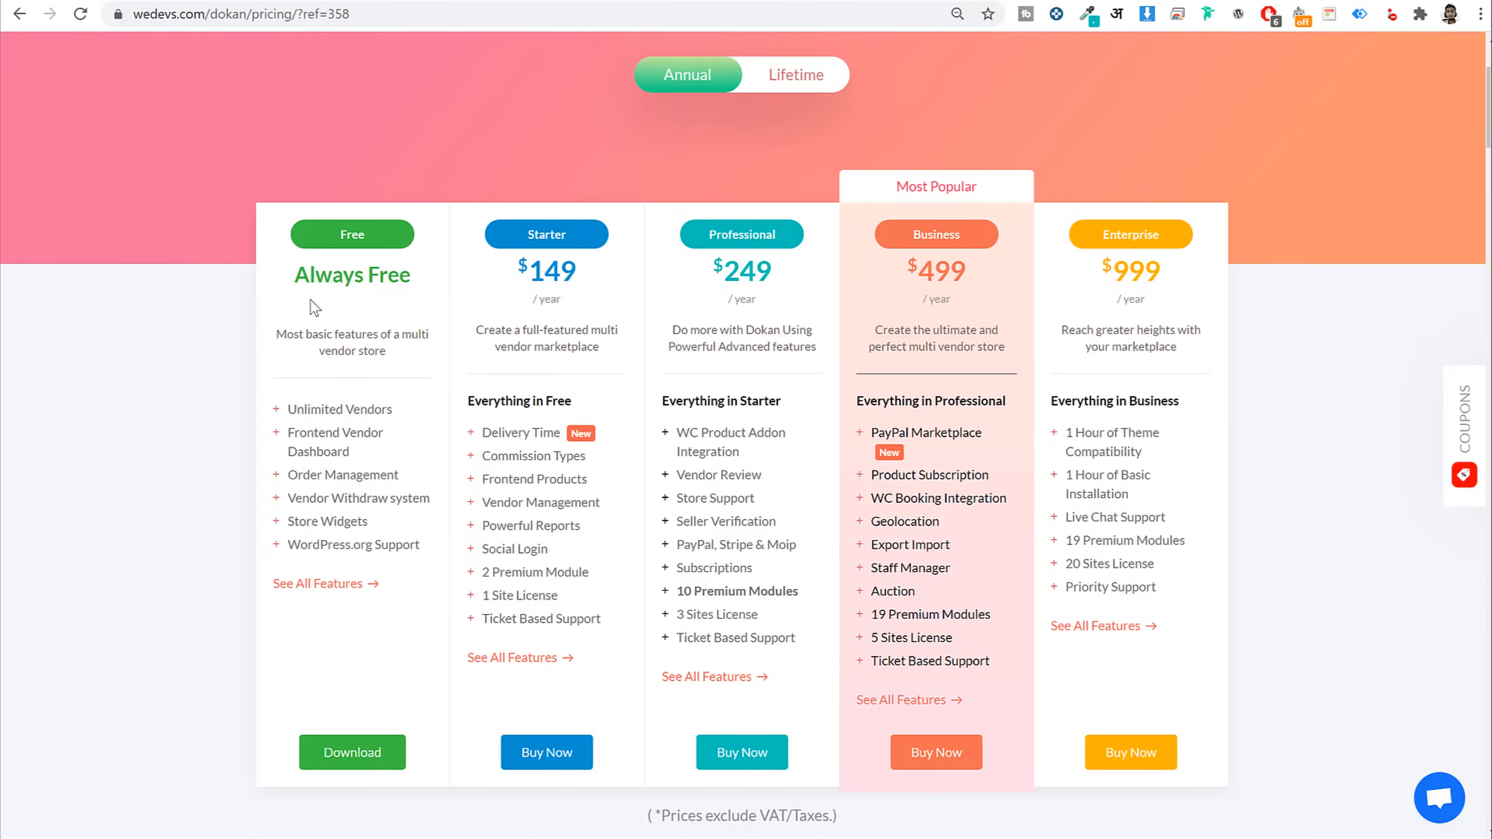
triple_click(317, 268)
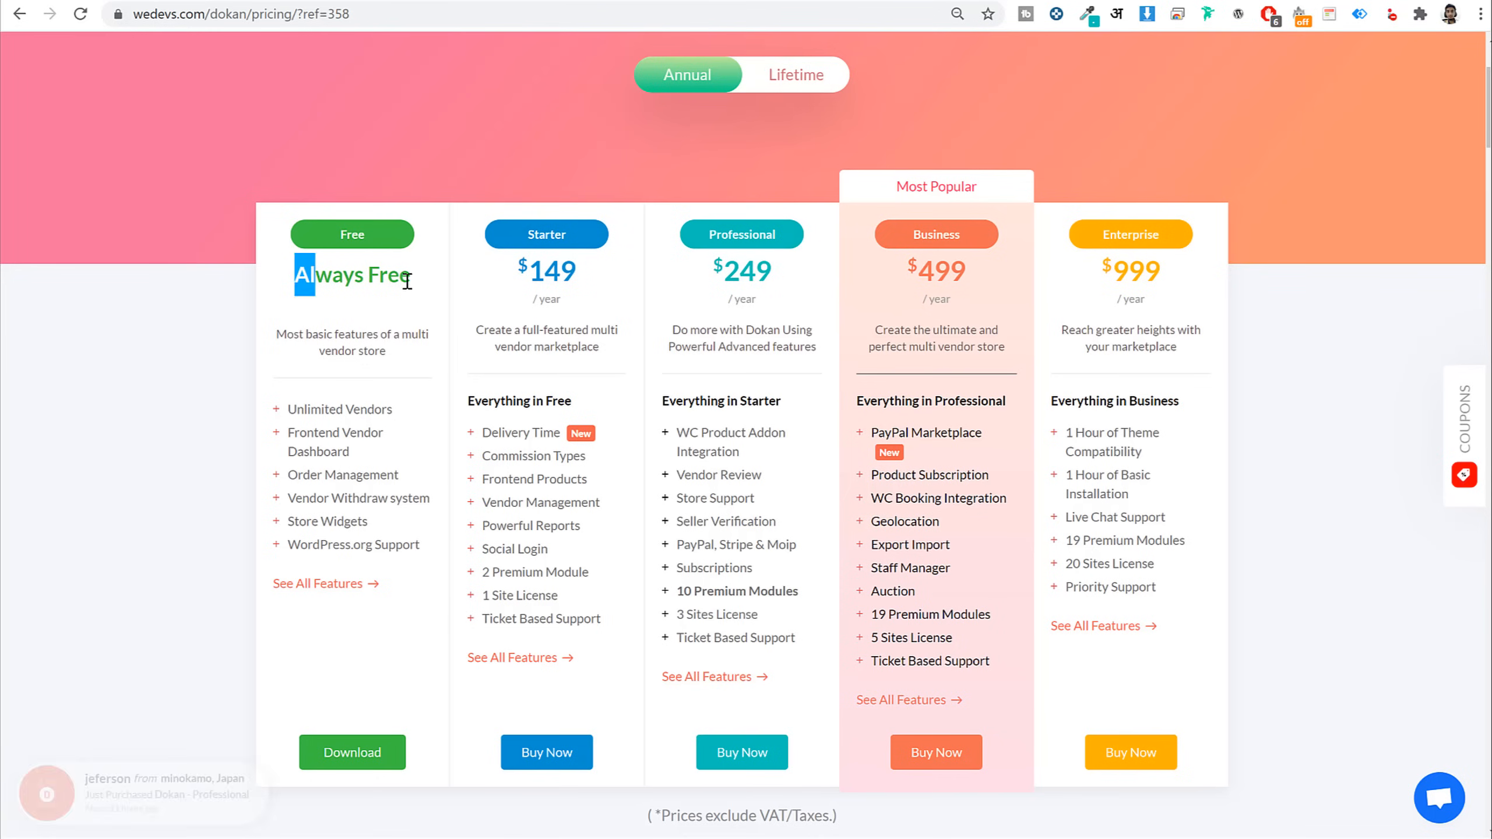
click(370, 762)
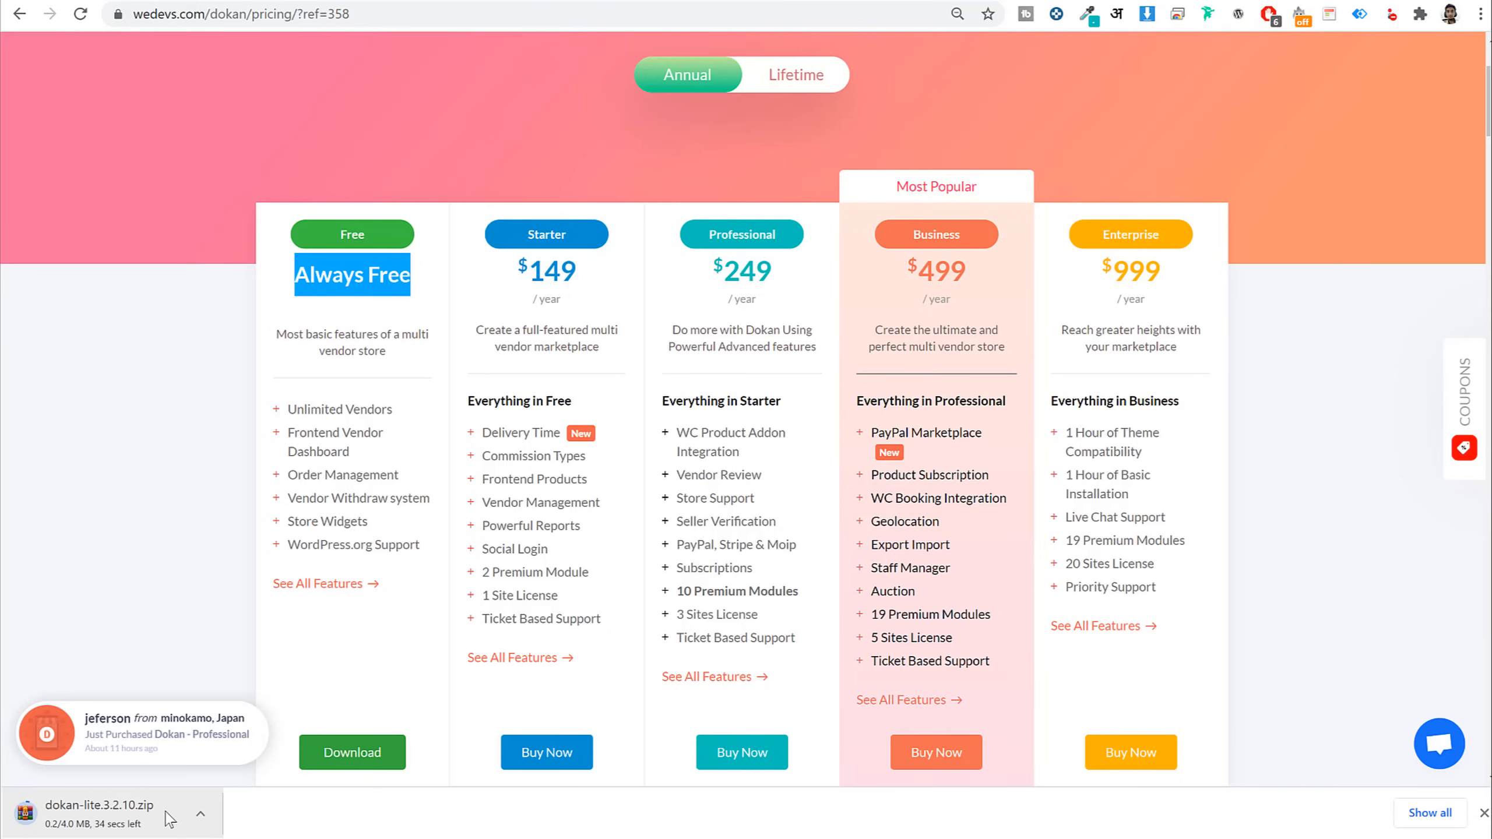
Search YouTube for 'dokan' tutorials, skim the results, and return to the Dokan pricing tab
click(776, 1)
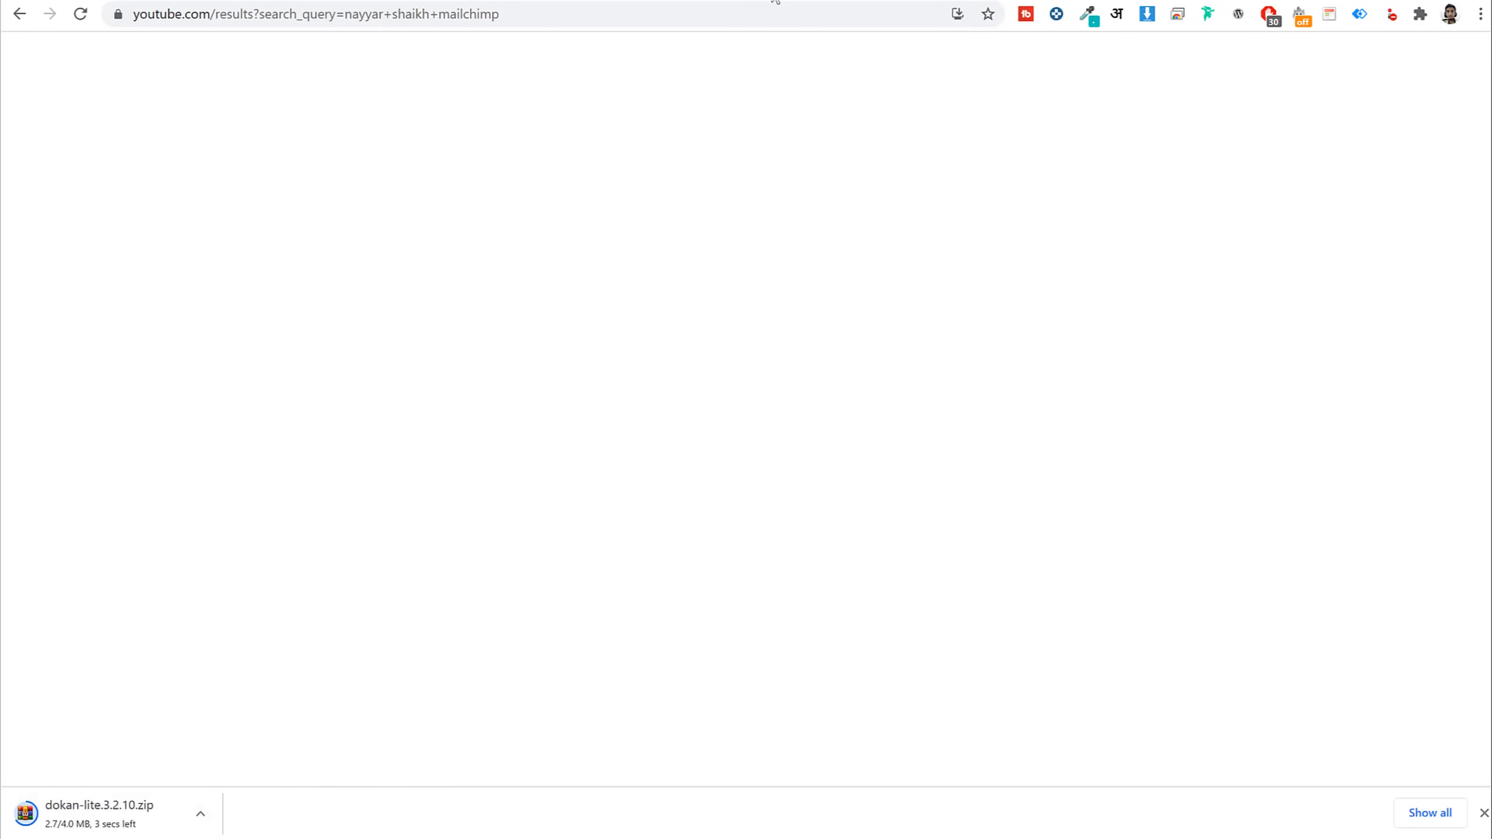
drag(635, 62, 526, 72)
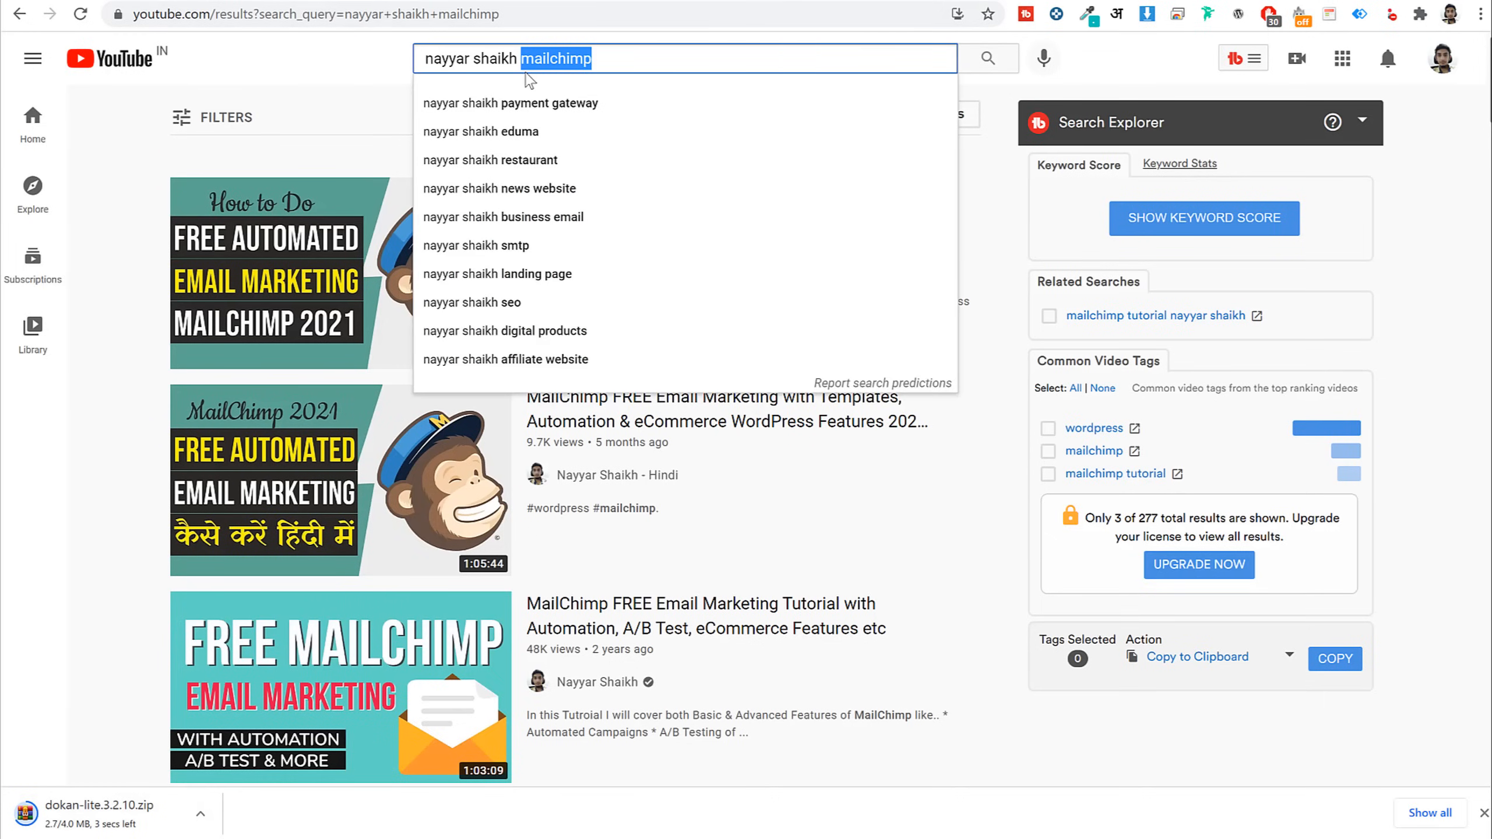
text(dokan)
key(Return)
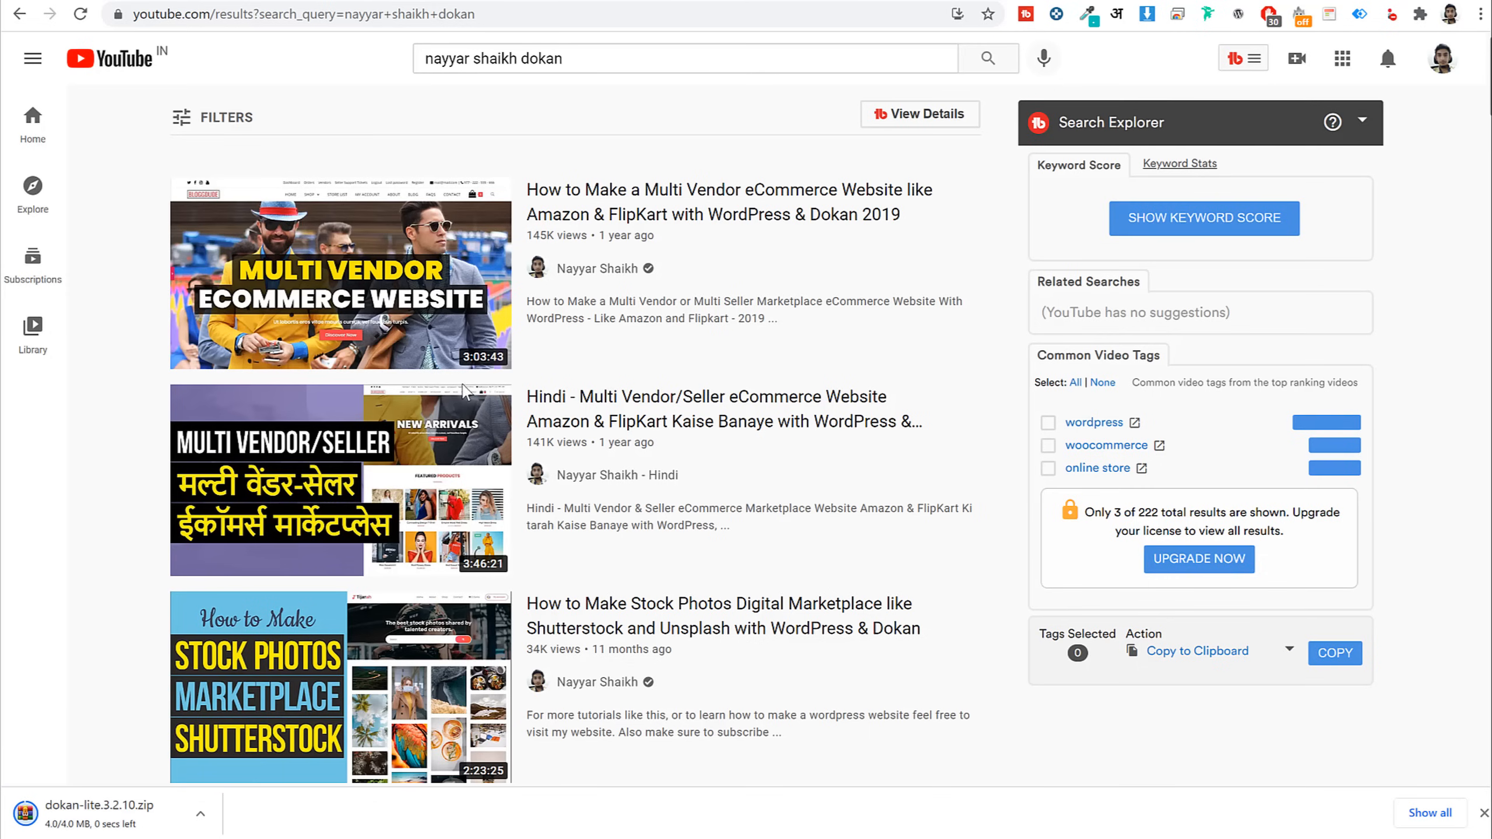
scroll(415, 438, down, 2)
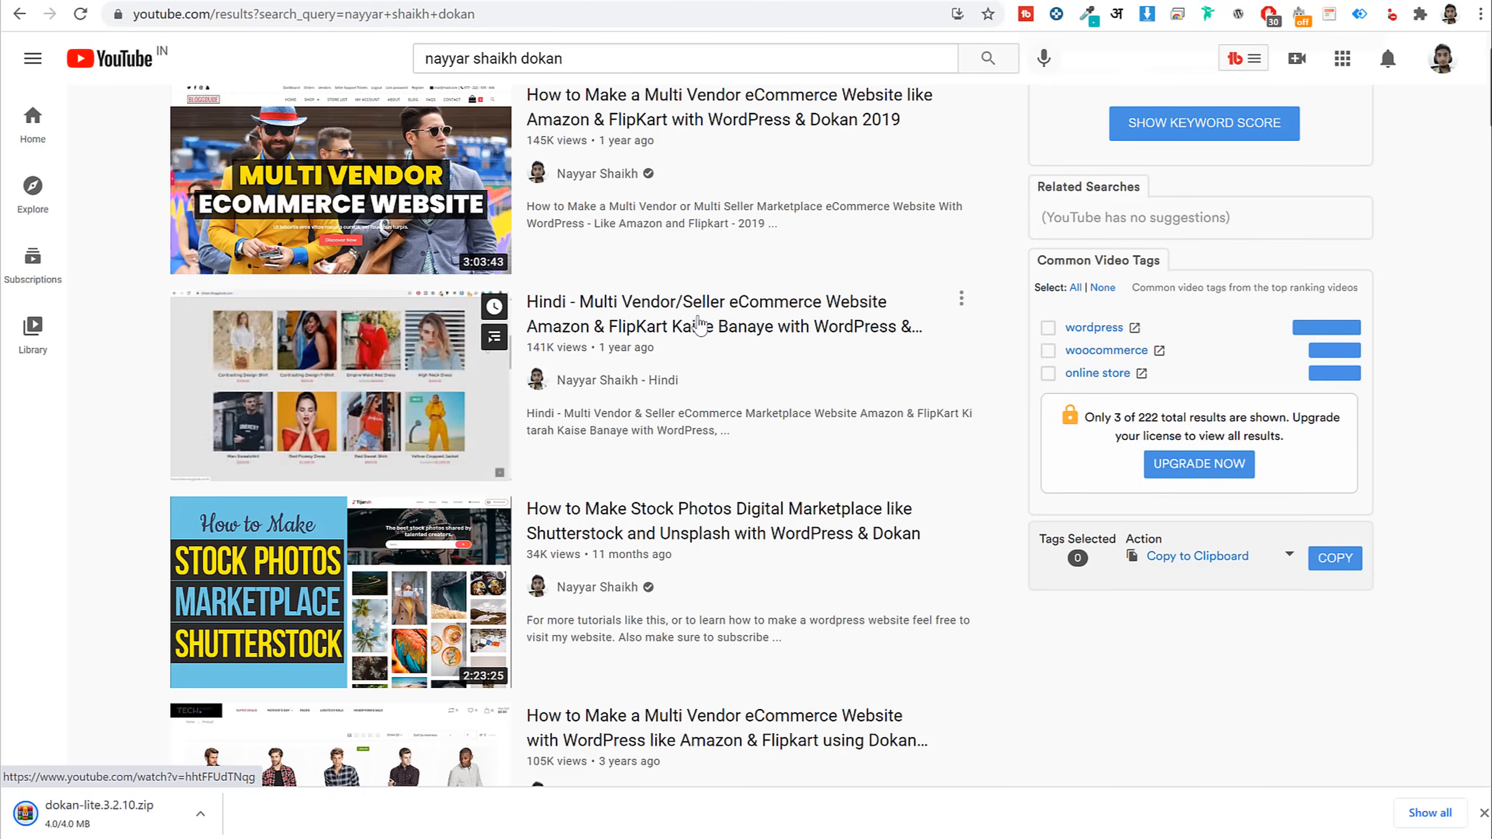
scroll(1006, 388, up, 2)
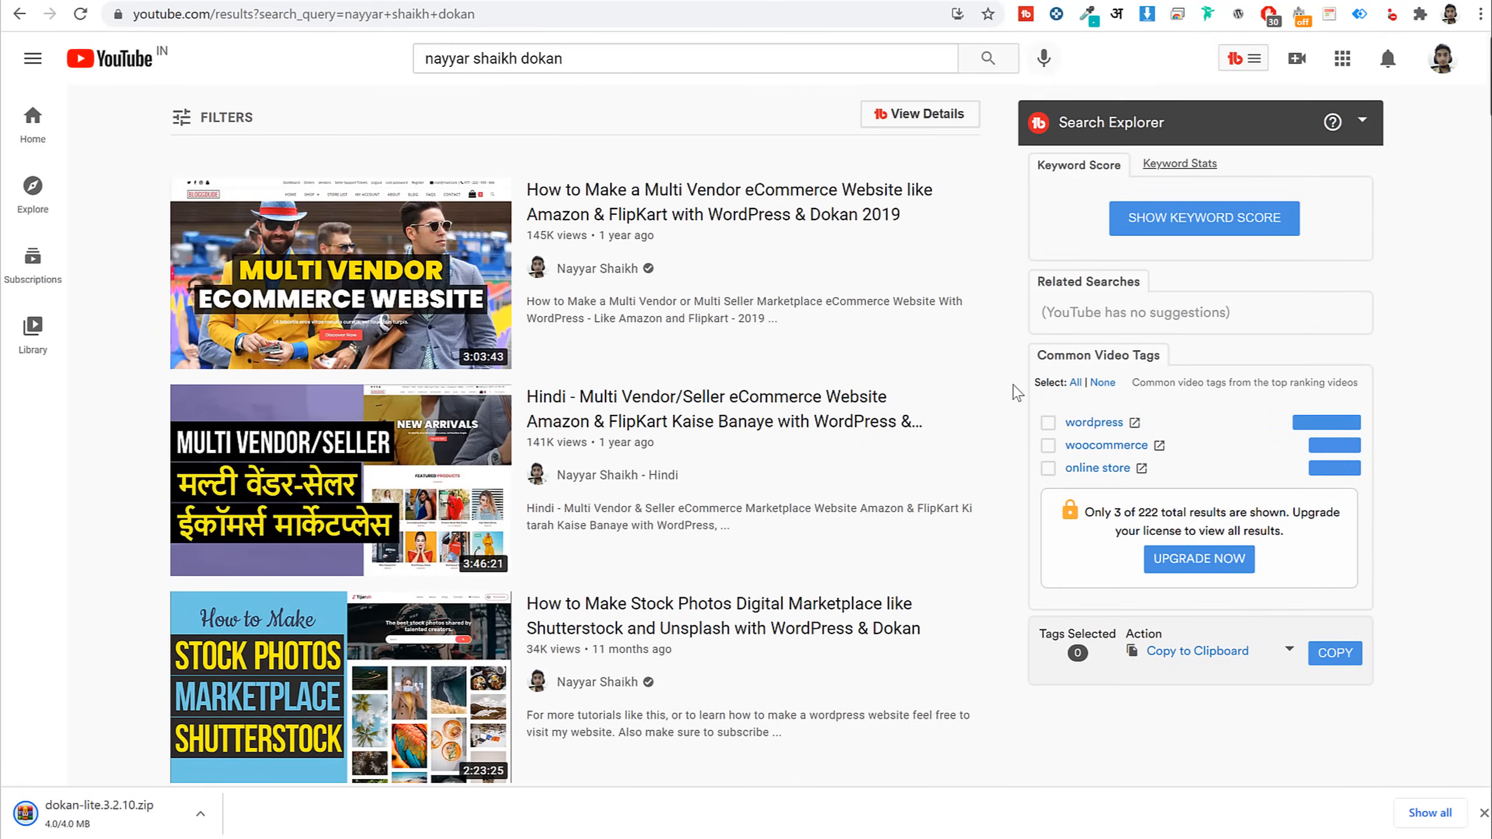
click(1091, 1)
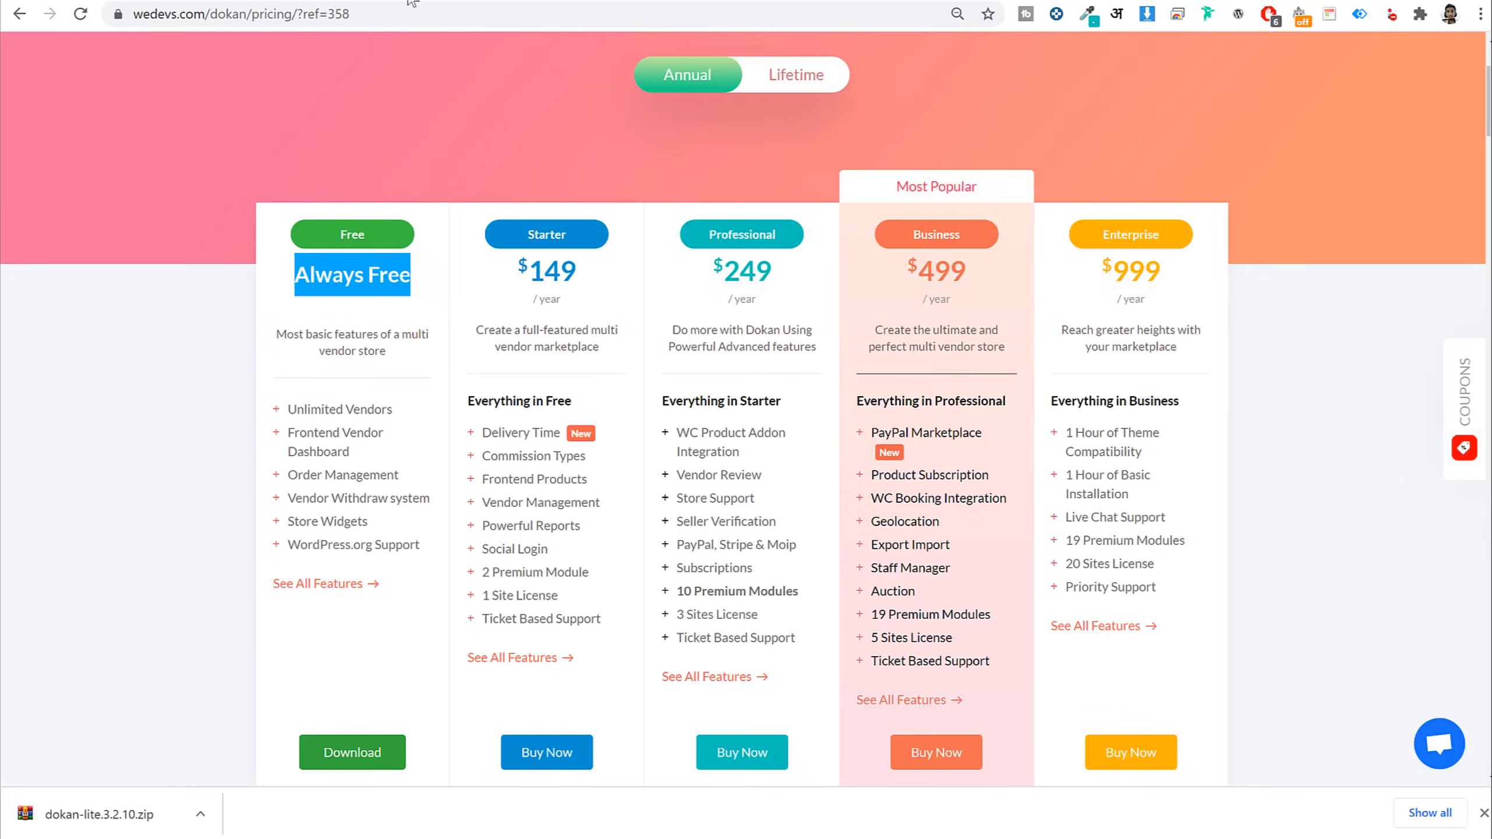
Upload and install the dokan-lite.3.2.10.zip plugin through Plugins > Add New
click(335, 1)
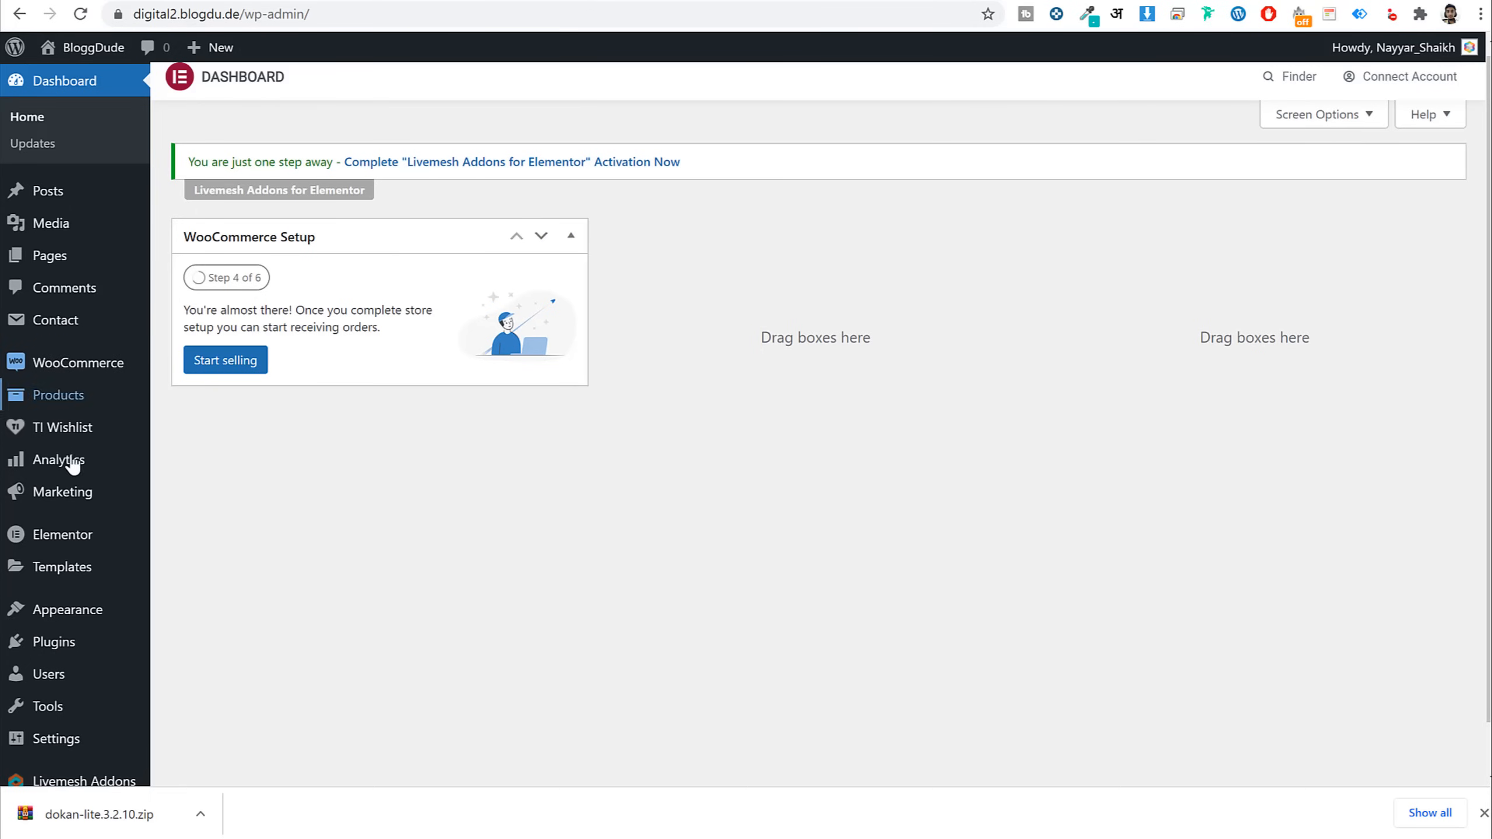
scroll(100, 582, down, 1)
click(94, 590)
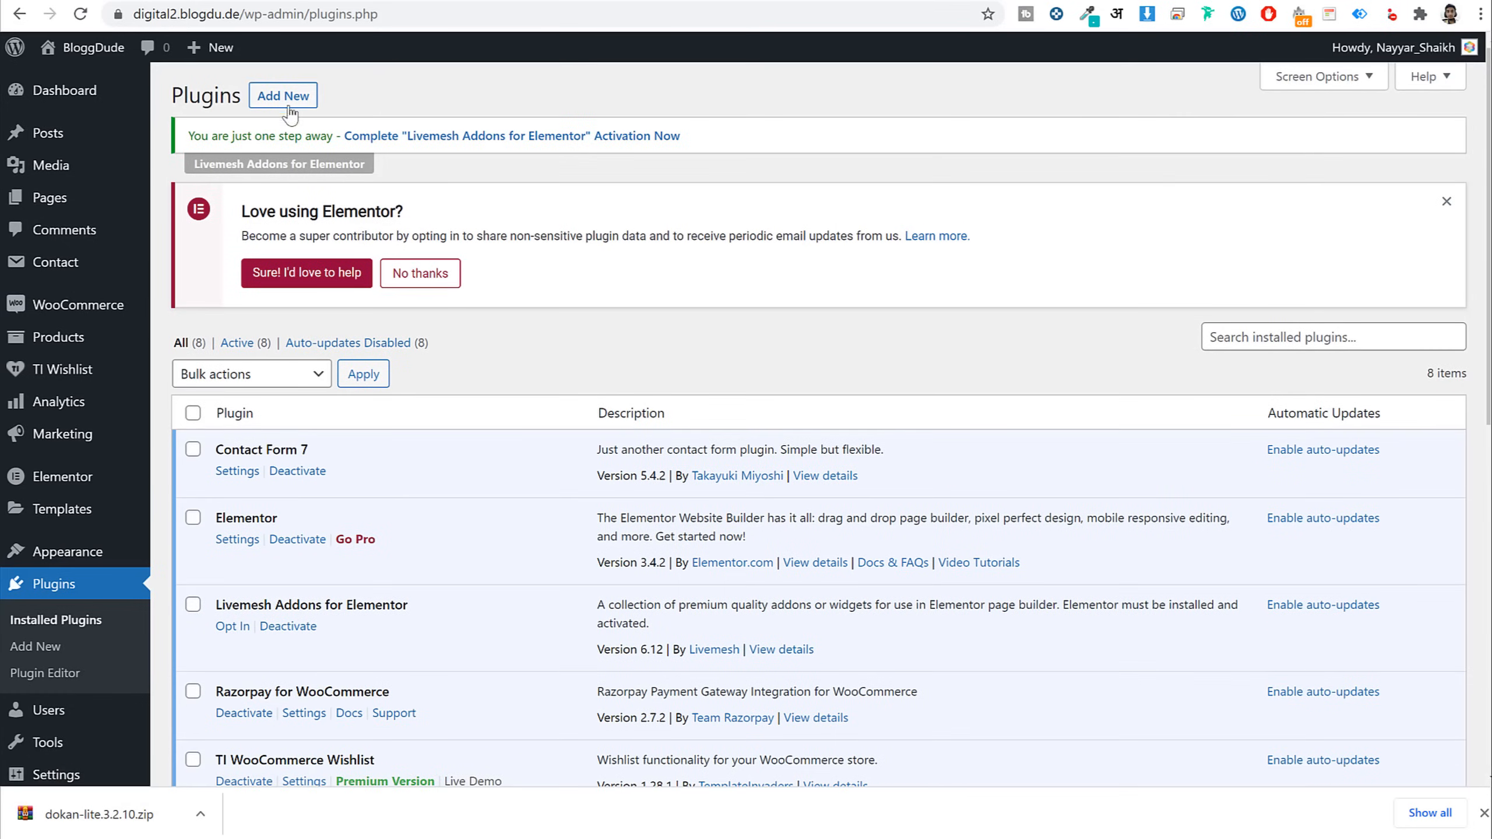
click(282, 96)
click(347, 97)
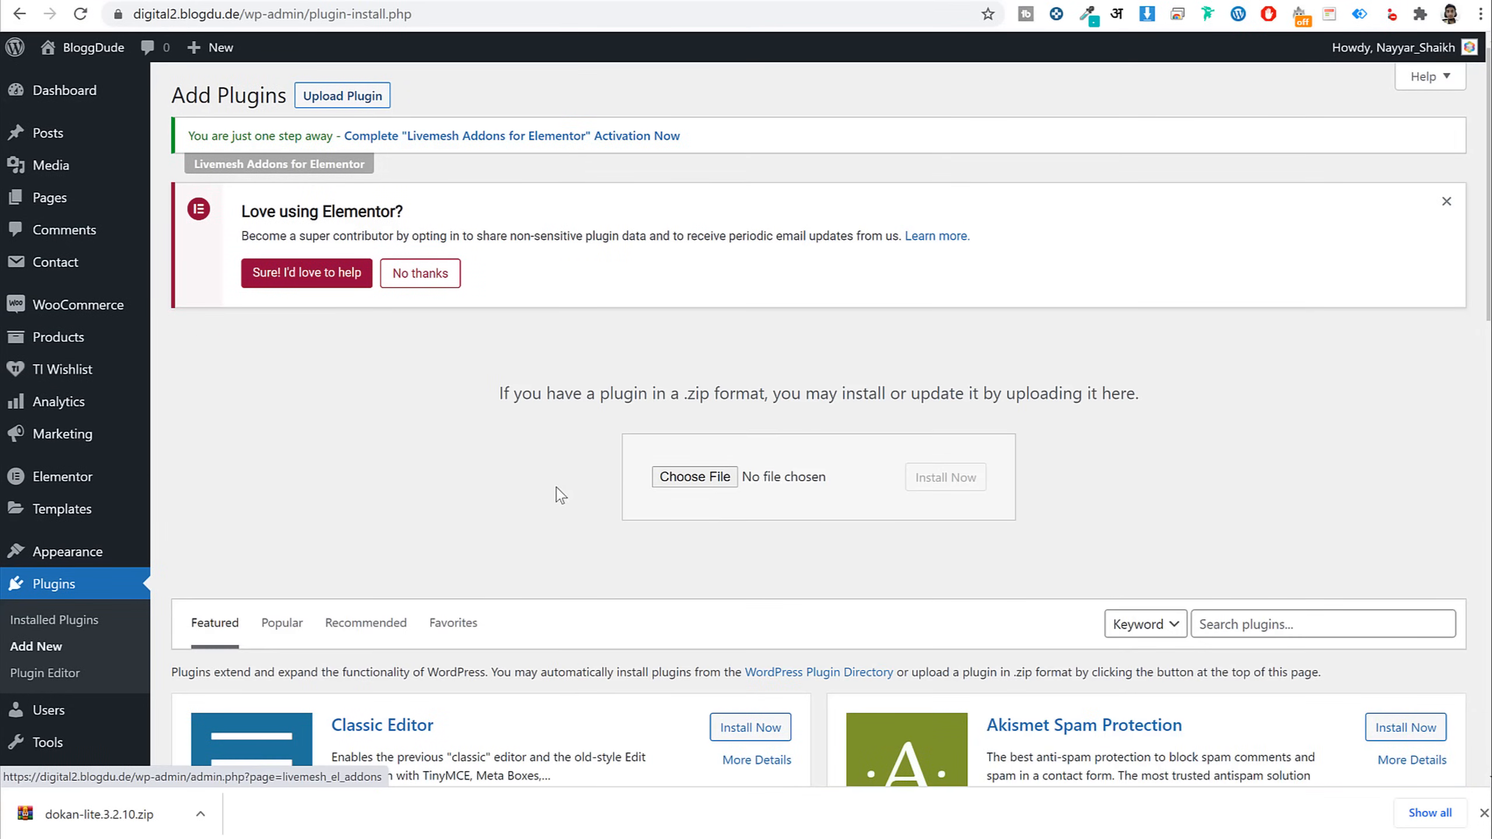
drag(100, 814, 702, 478)
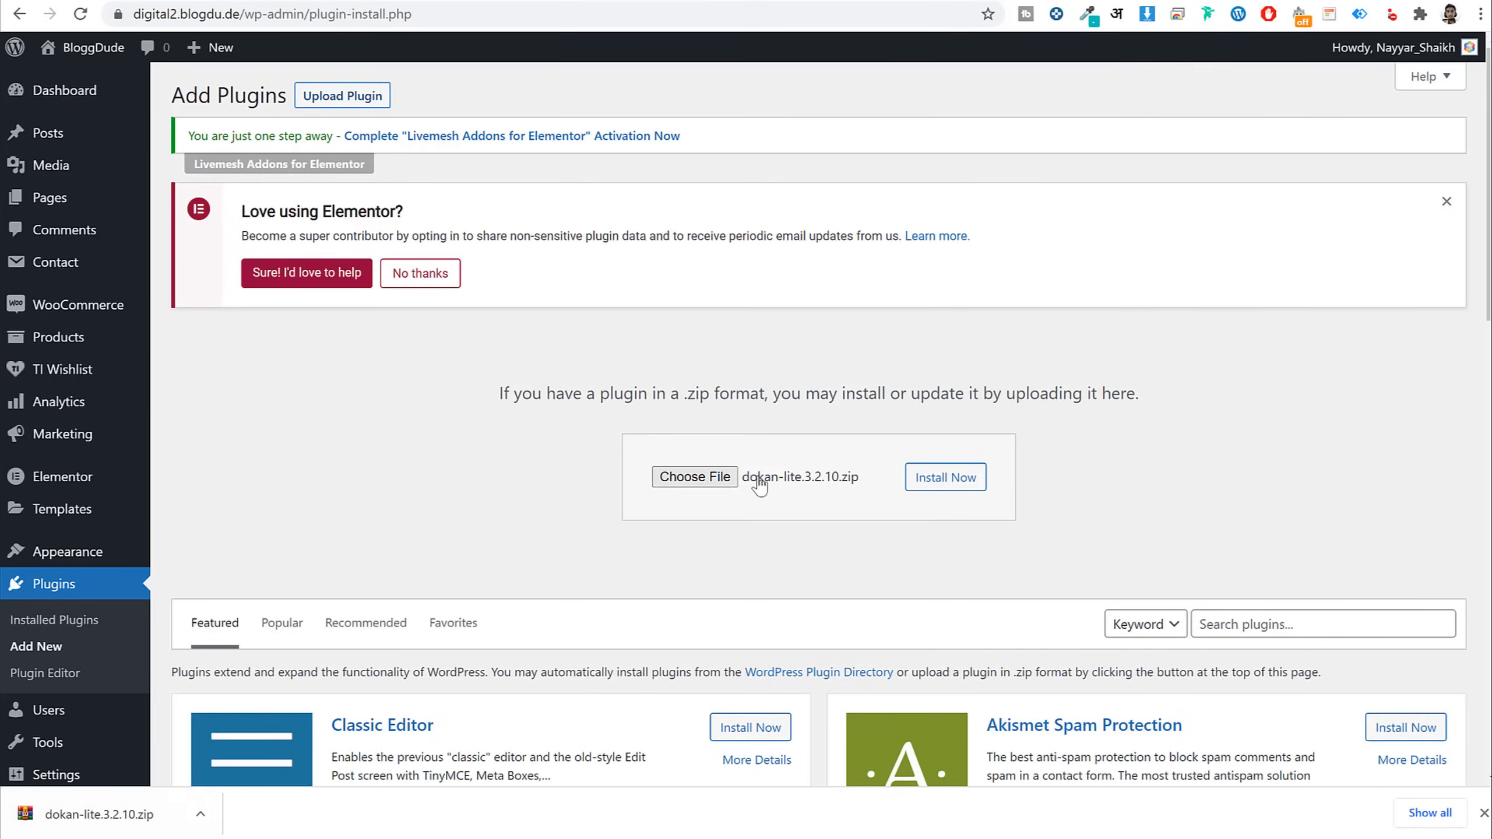
click(943, 479)
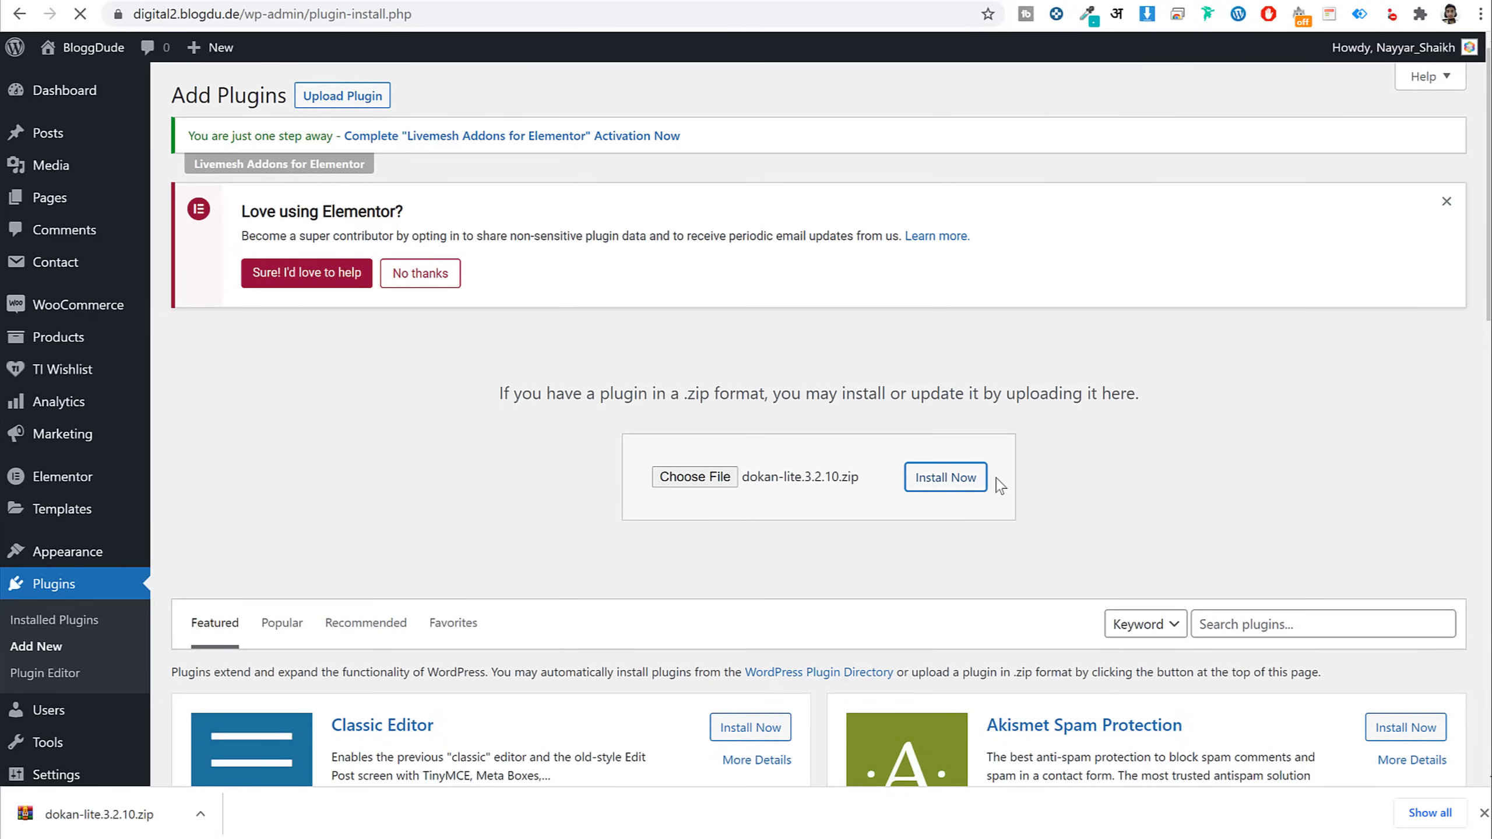
Decline Elementor data sharing and activate Dokan from the Installed Plugins list
click(438, 291)
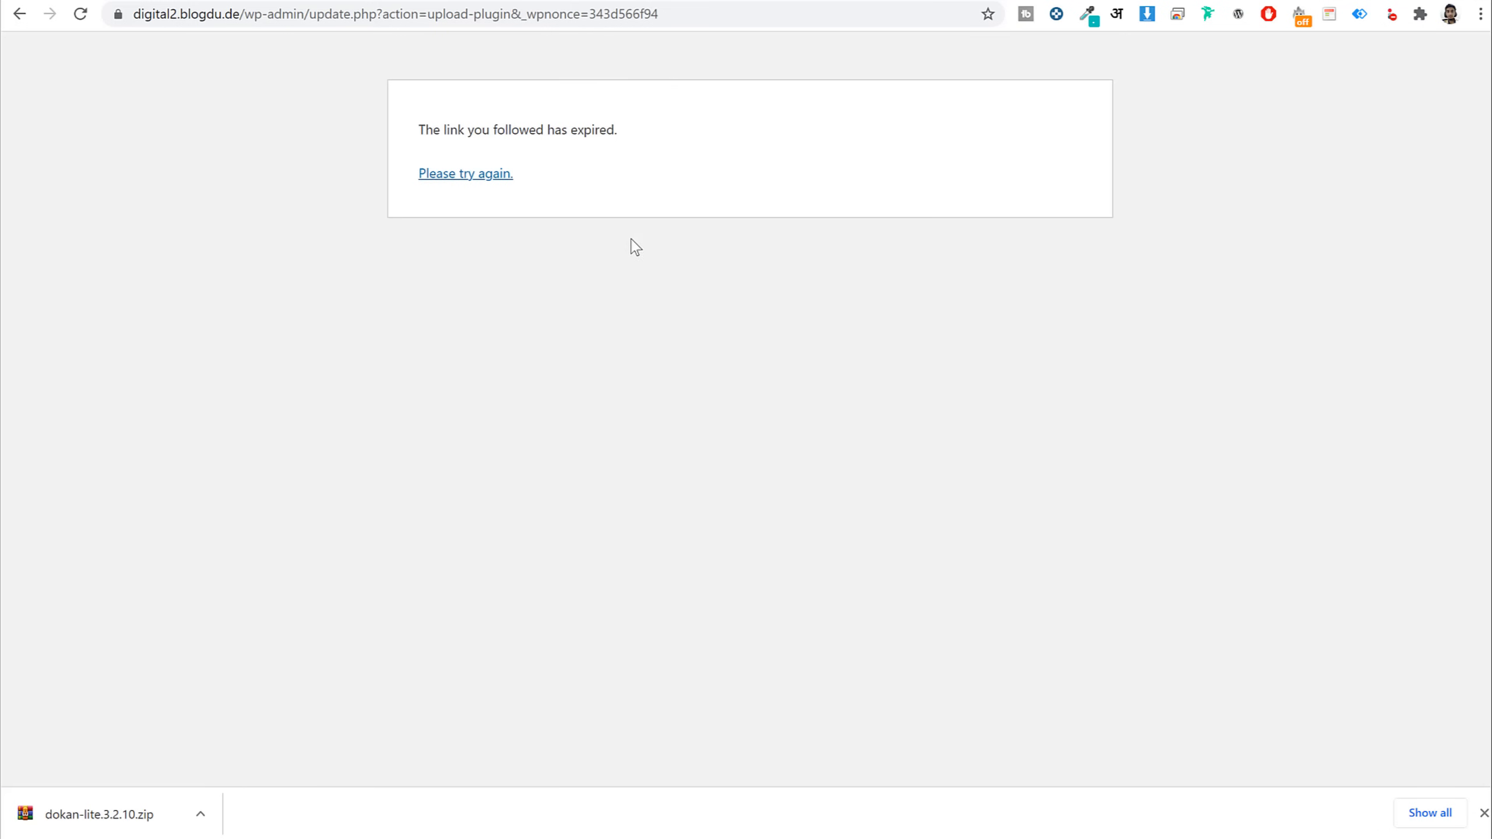
click(449, 176)
click(70, 622)
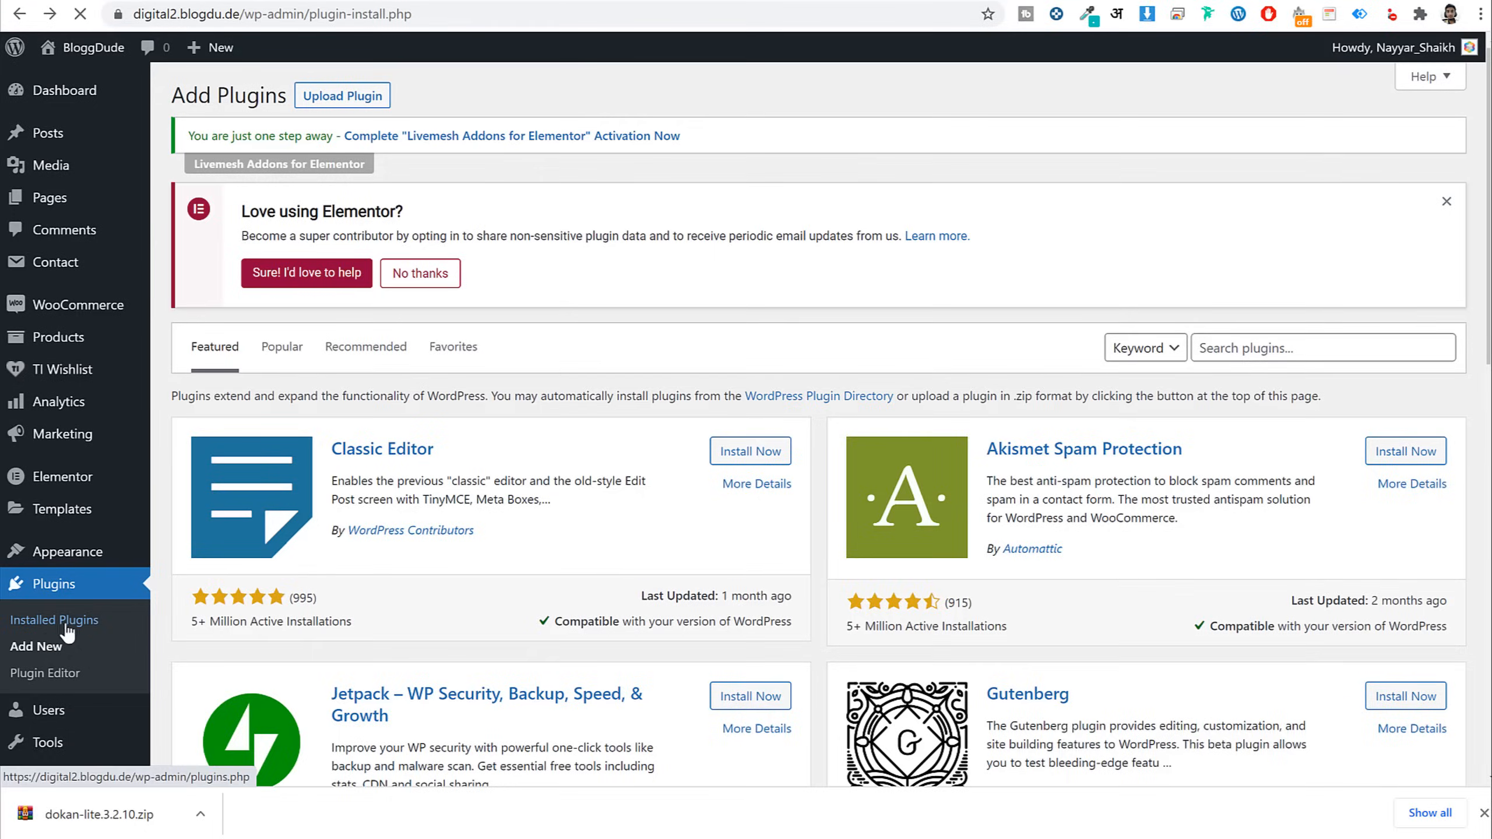
scroll(247, 443, down, 2)
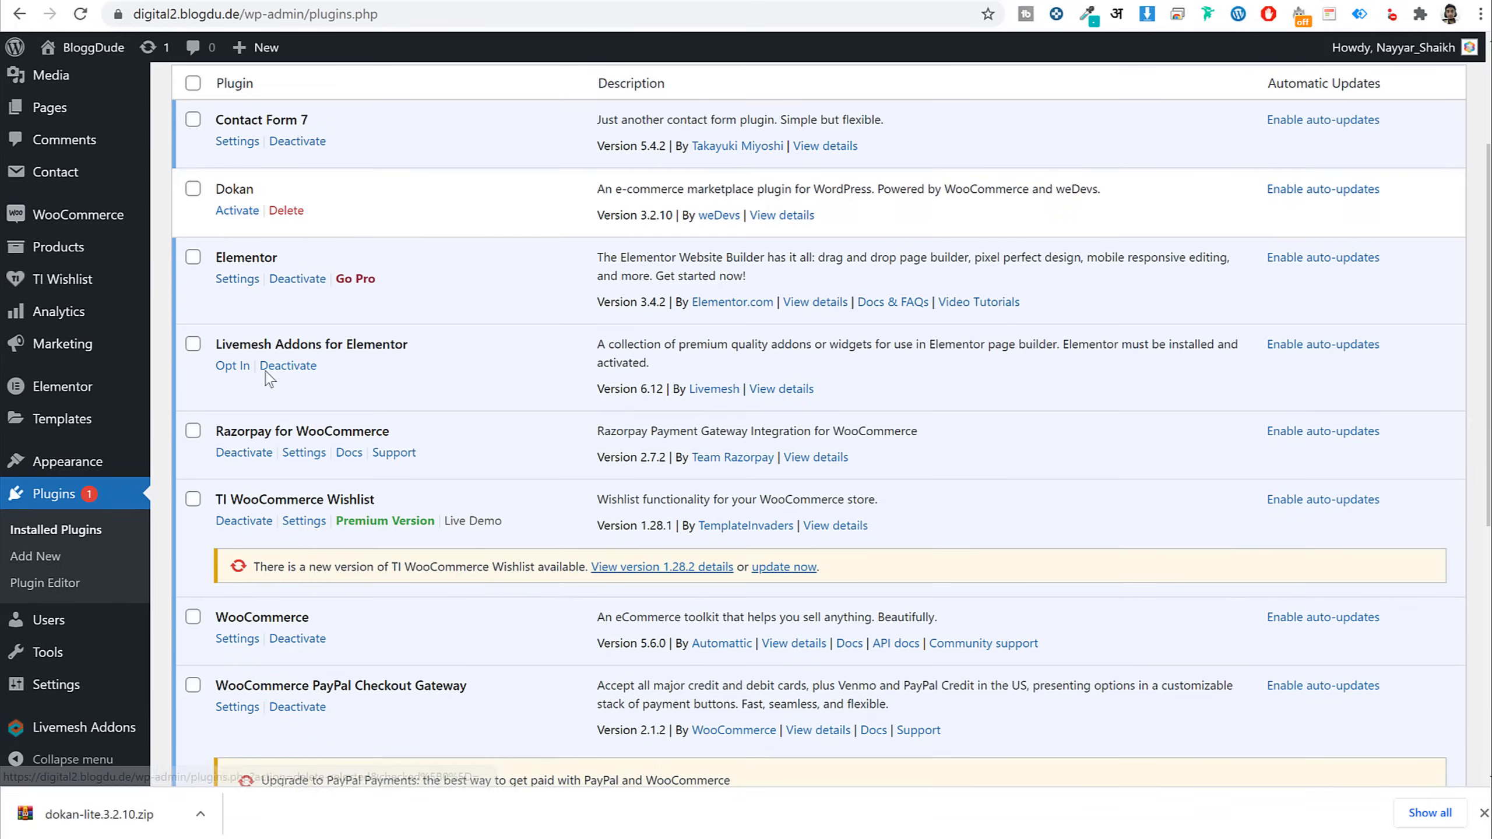
click(246, 212)
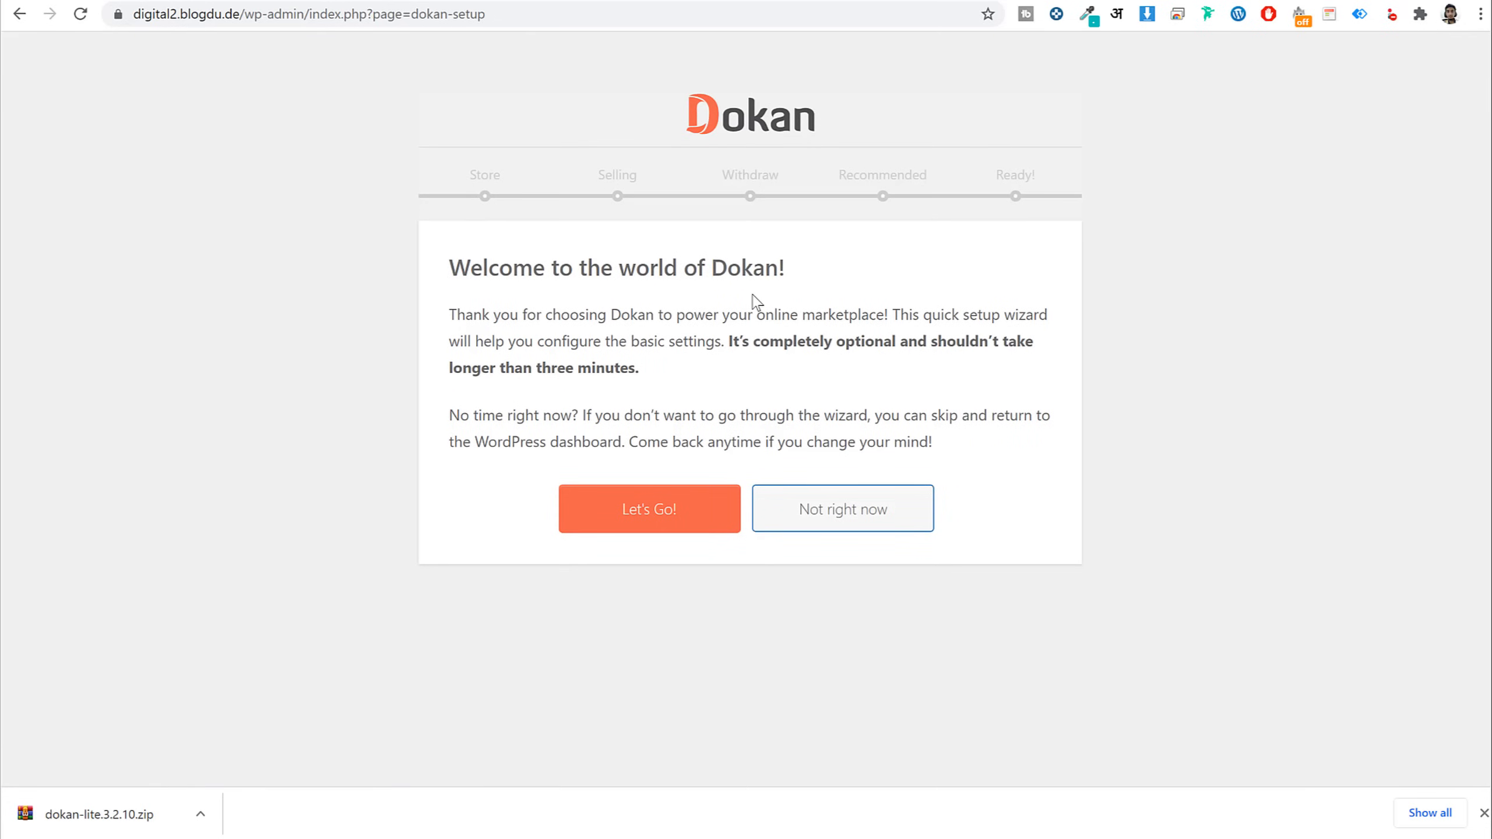
Start the Dokan wizard and change the Vendor Store URL from 'store' to 'seller'
click(676, 521)
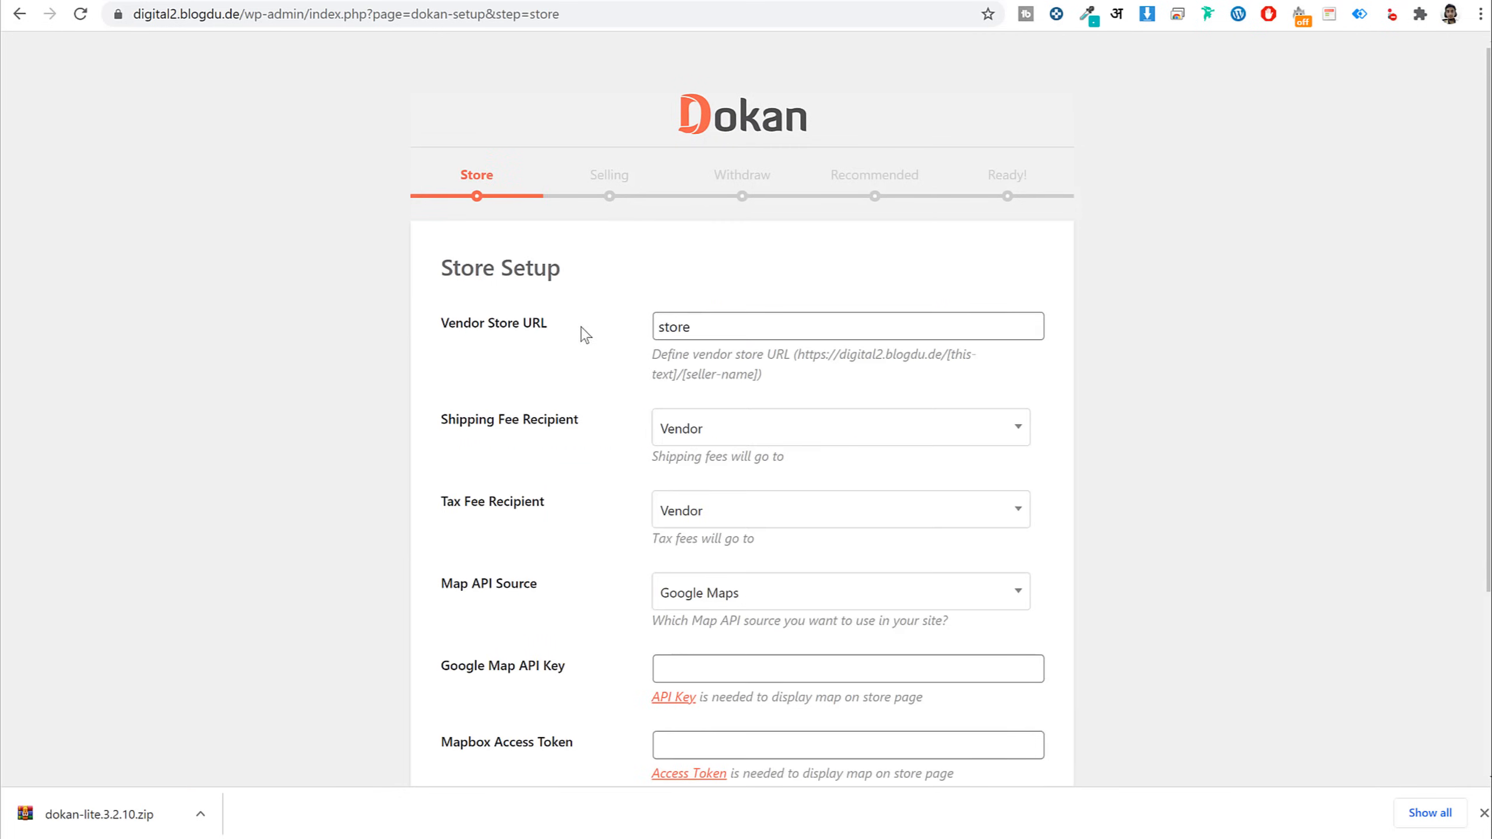
double_click(710, 326)
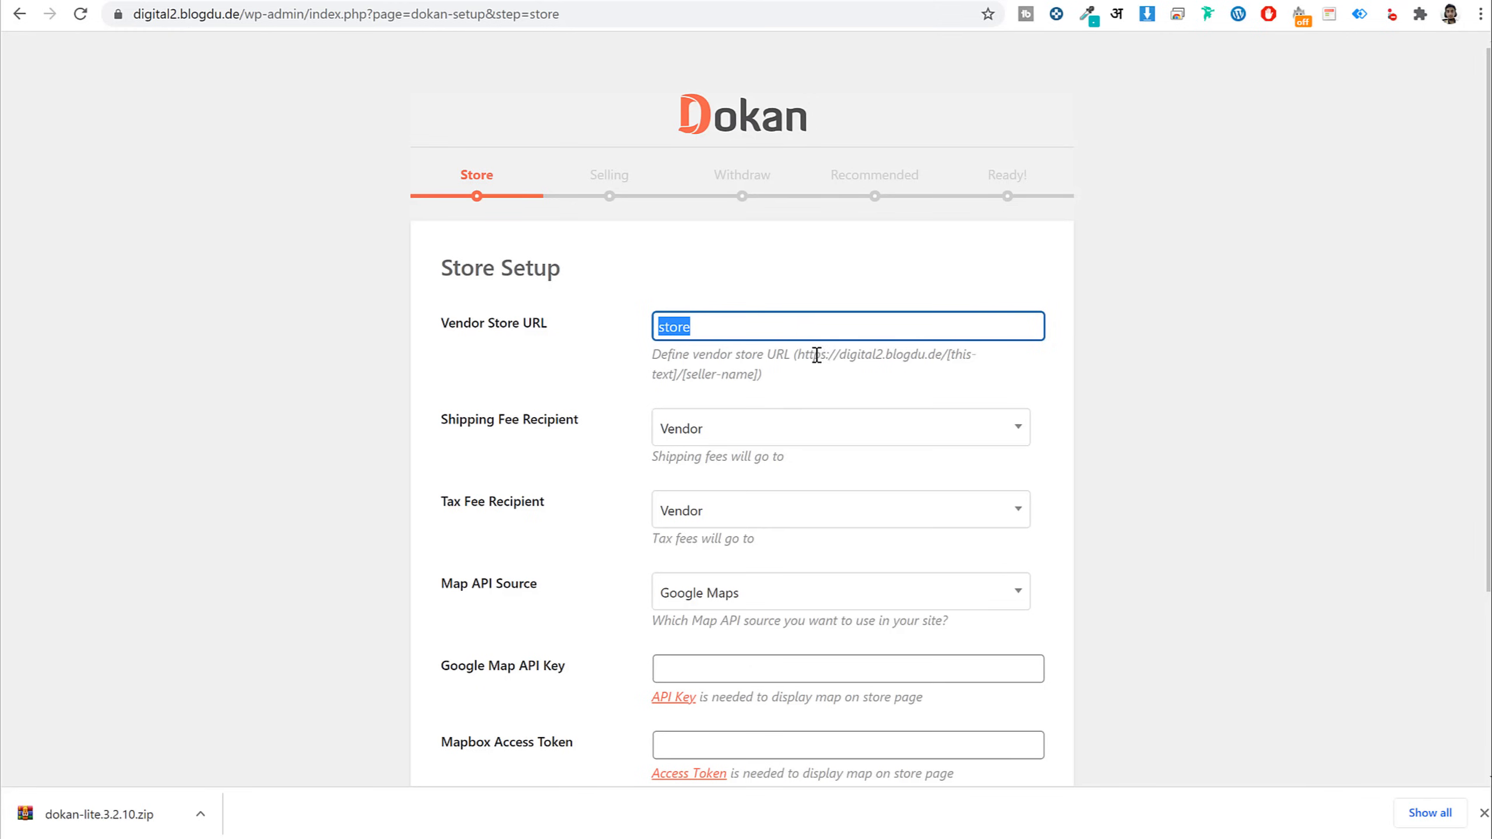
drag(799, 354, 920, 352)
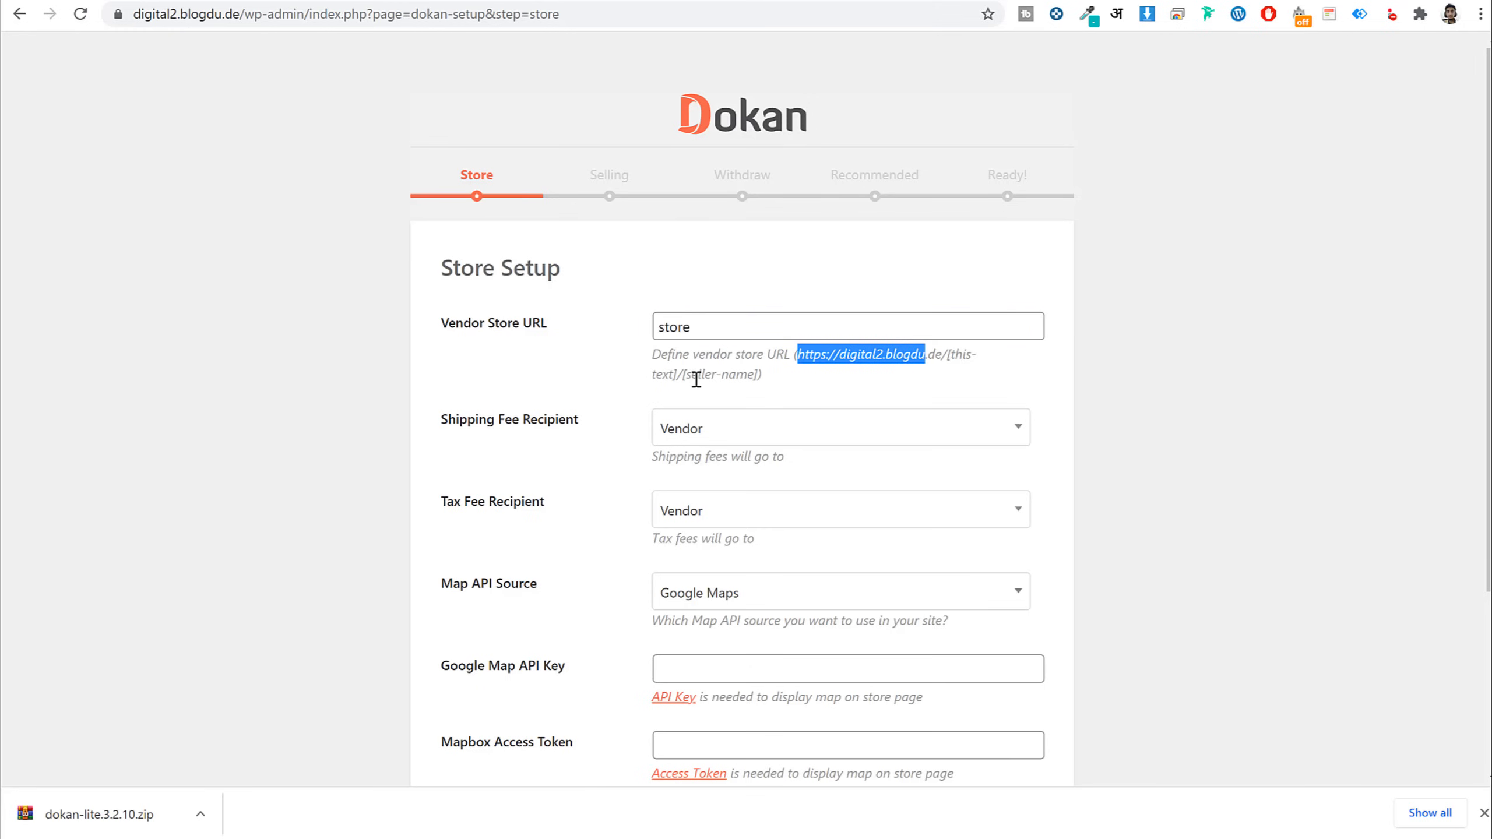
drag(686, 375, 769, 383)
click(768, 377)
drag(742, 330, 588, 340)
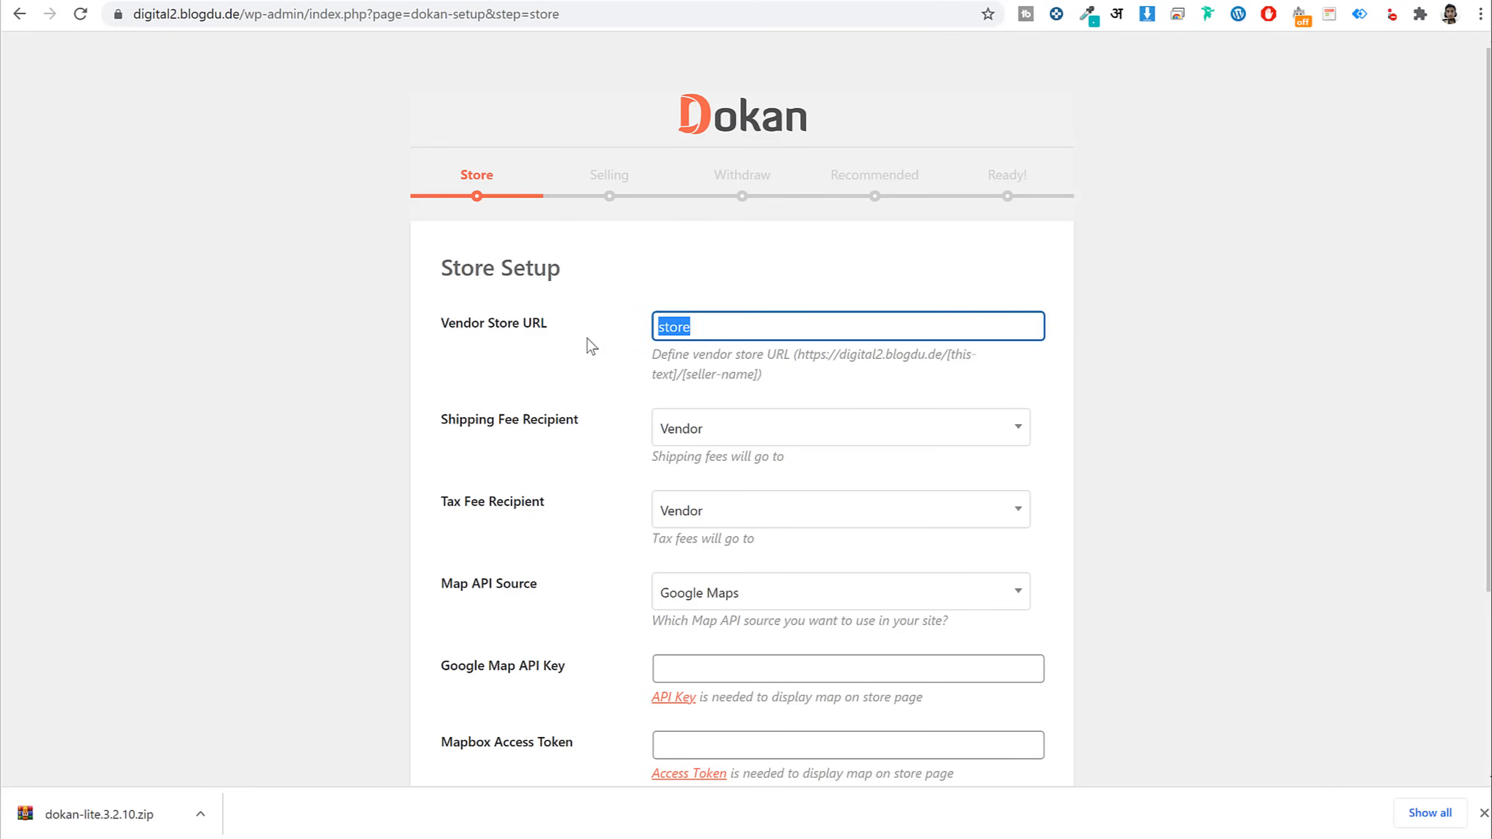
text(seller)
click(774, 380)
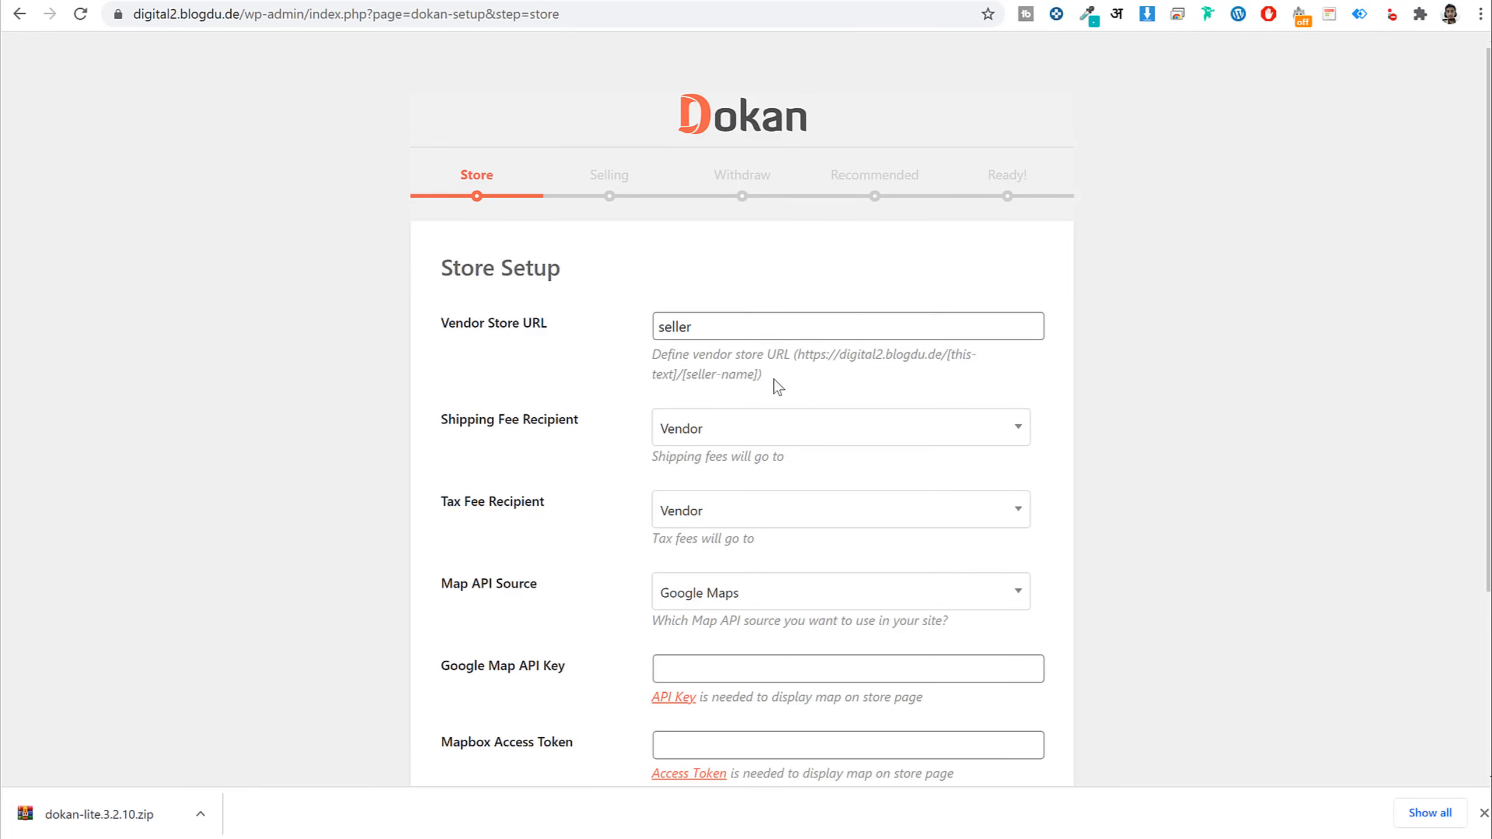
drag(791, 354, 782, 386)
click(683, 374)
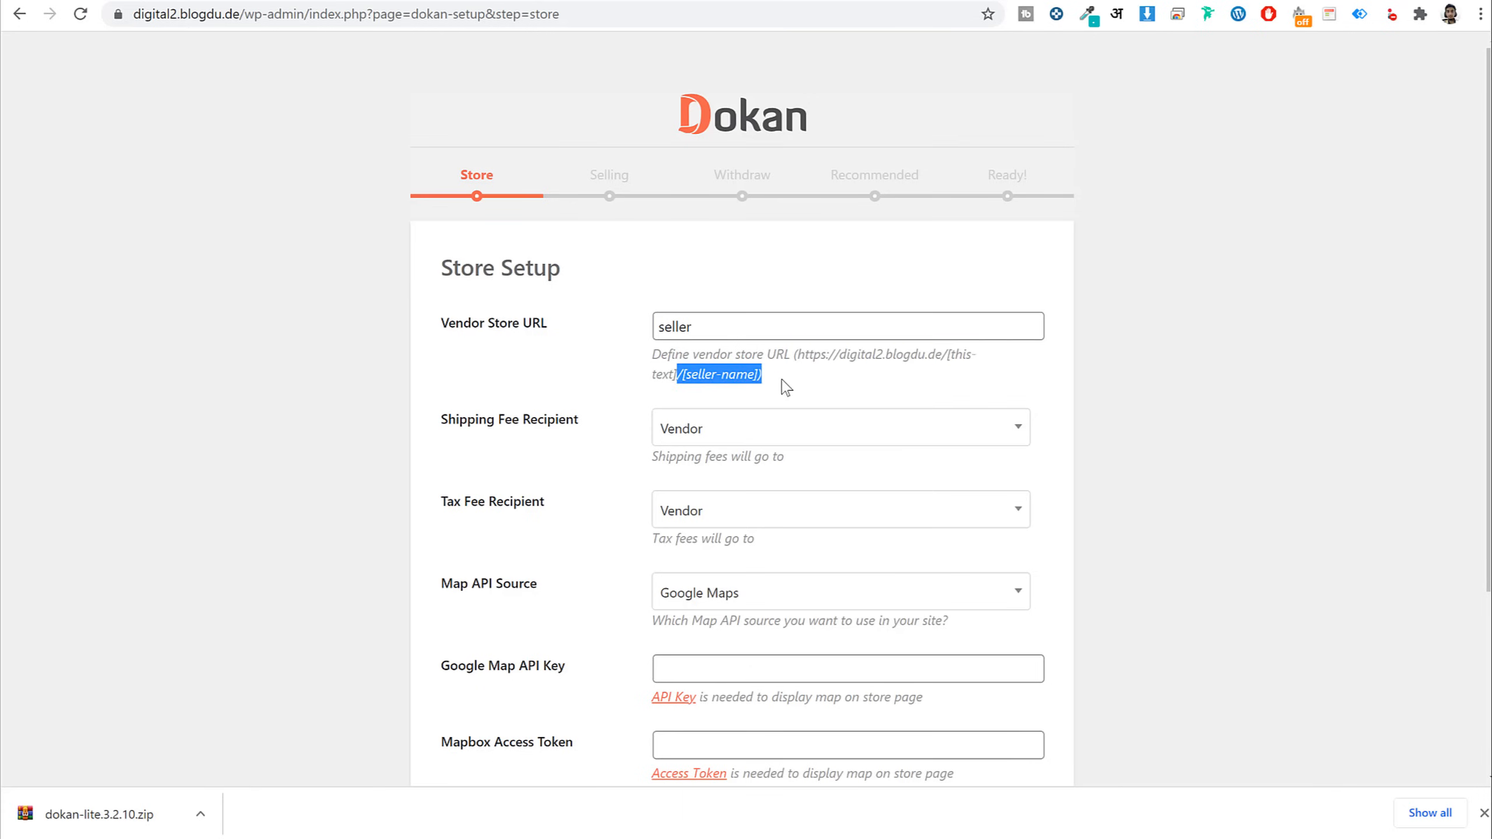
double_click(737, 327)
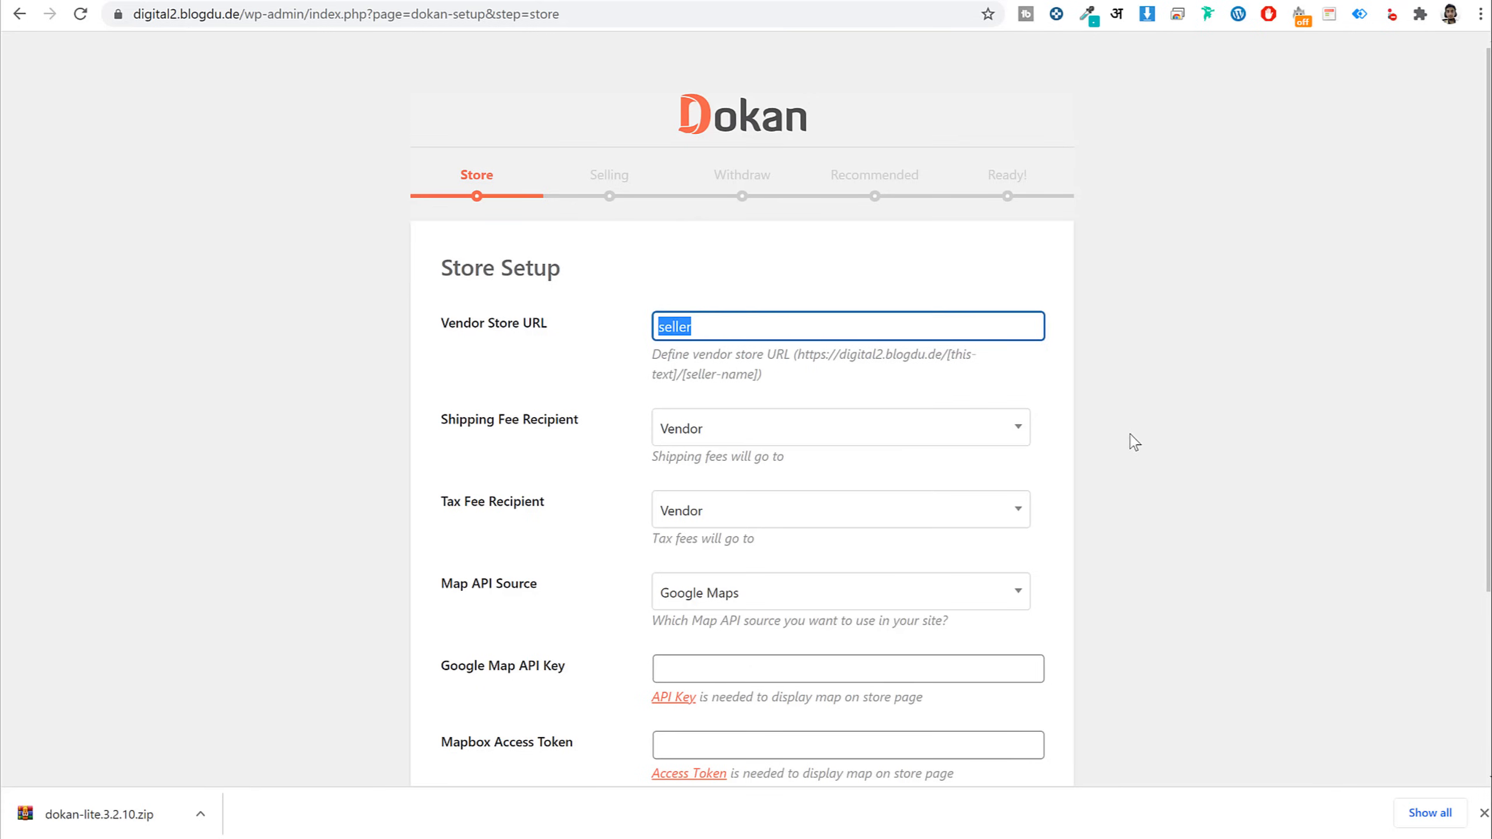
Review the remaining Store Setup fields, such as vendor fee recipients and Google Maps
scroll(1134, 442, down, 3)
drag(443, 233, 609, 243)
click(589, 243)
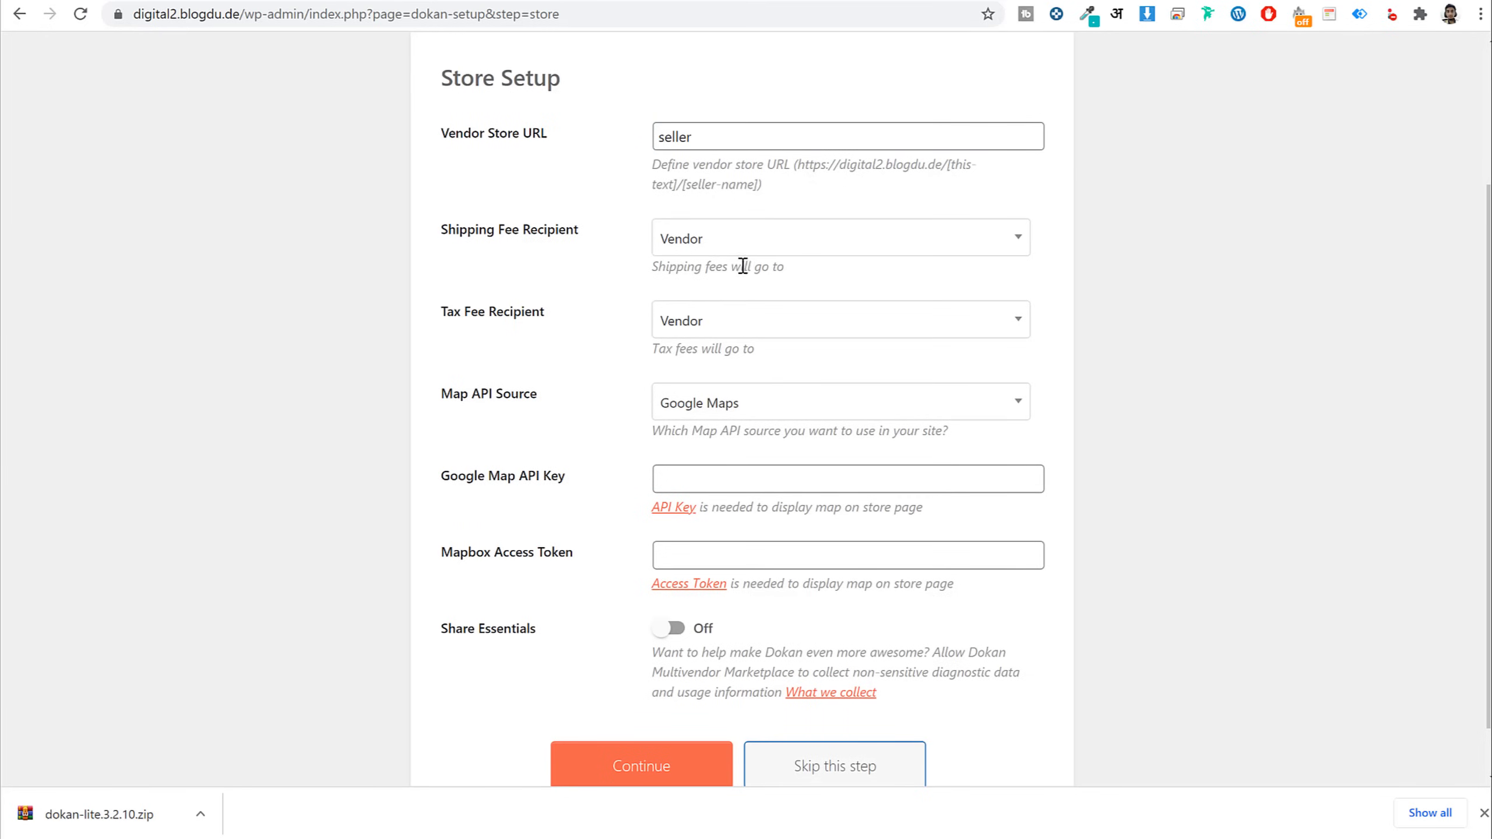
drag(582, 236, 431, 235)
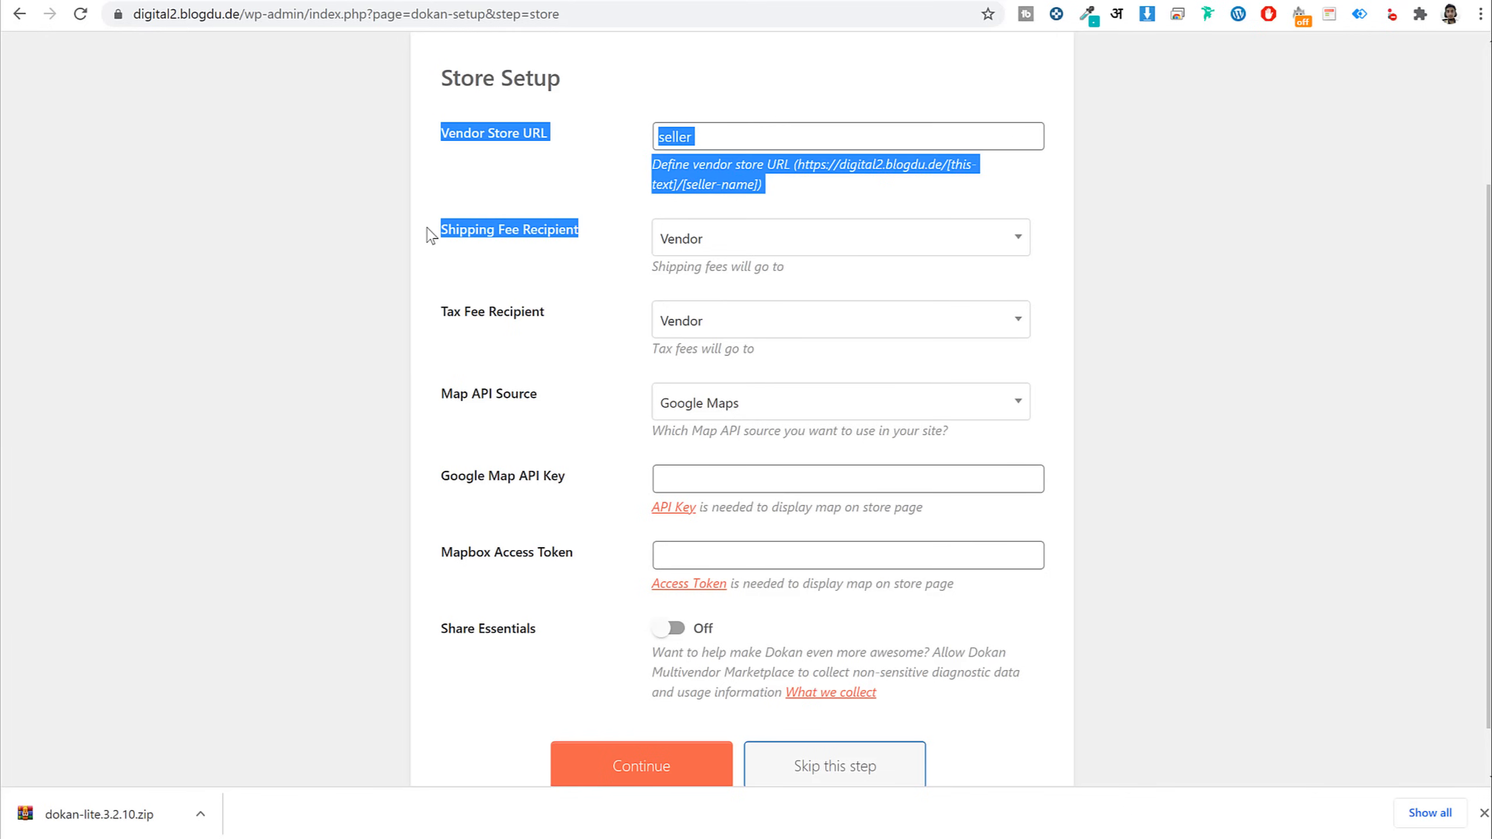
click(1237, 354)
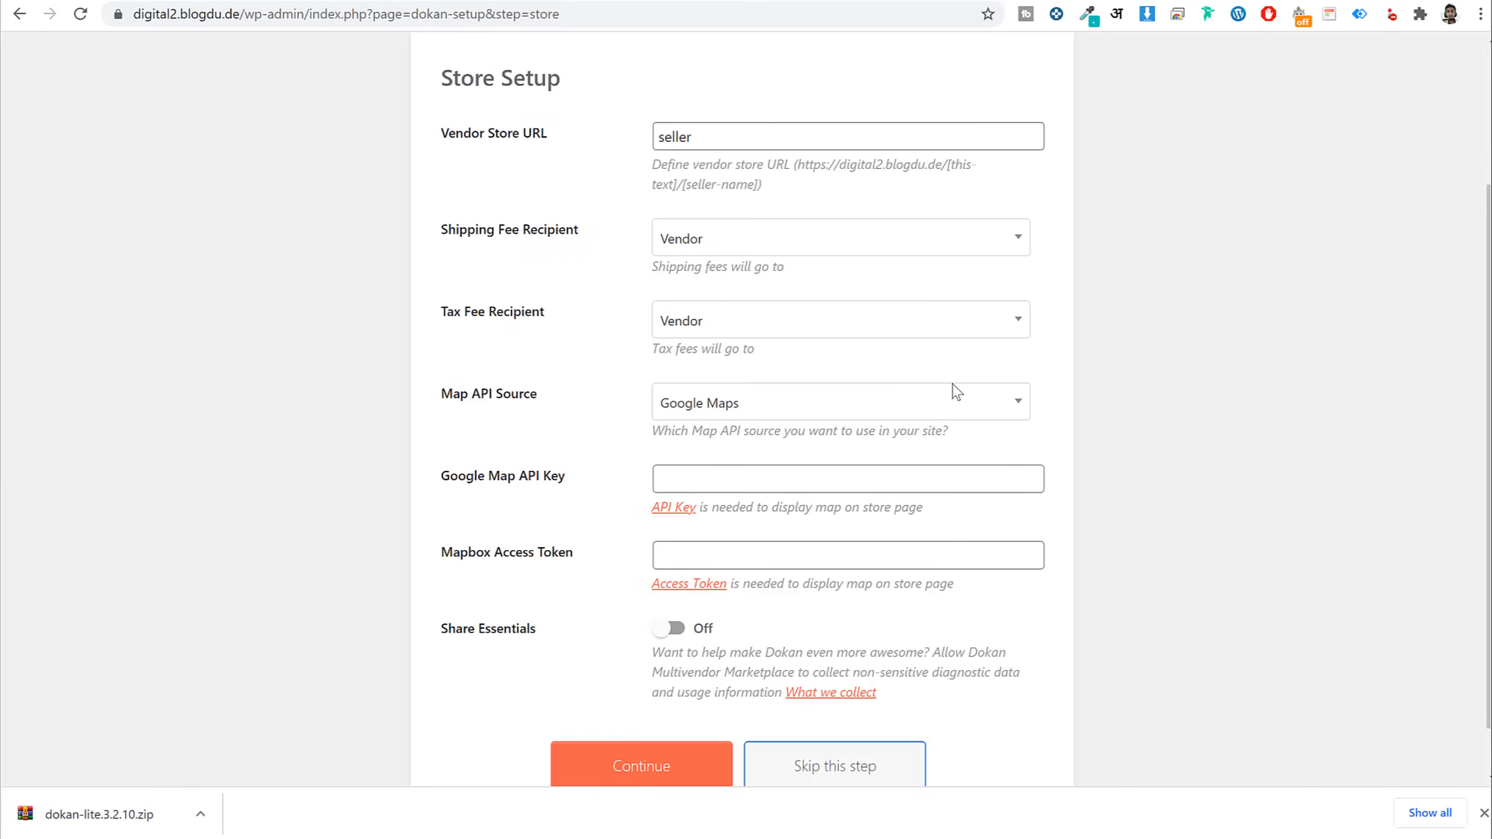
drag(546, 408, 452, 406)
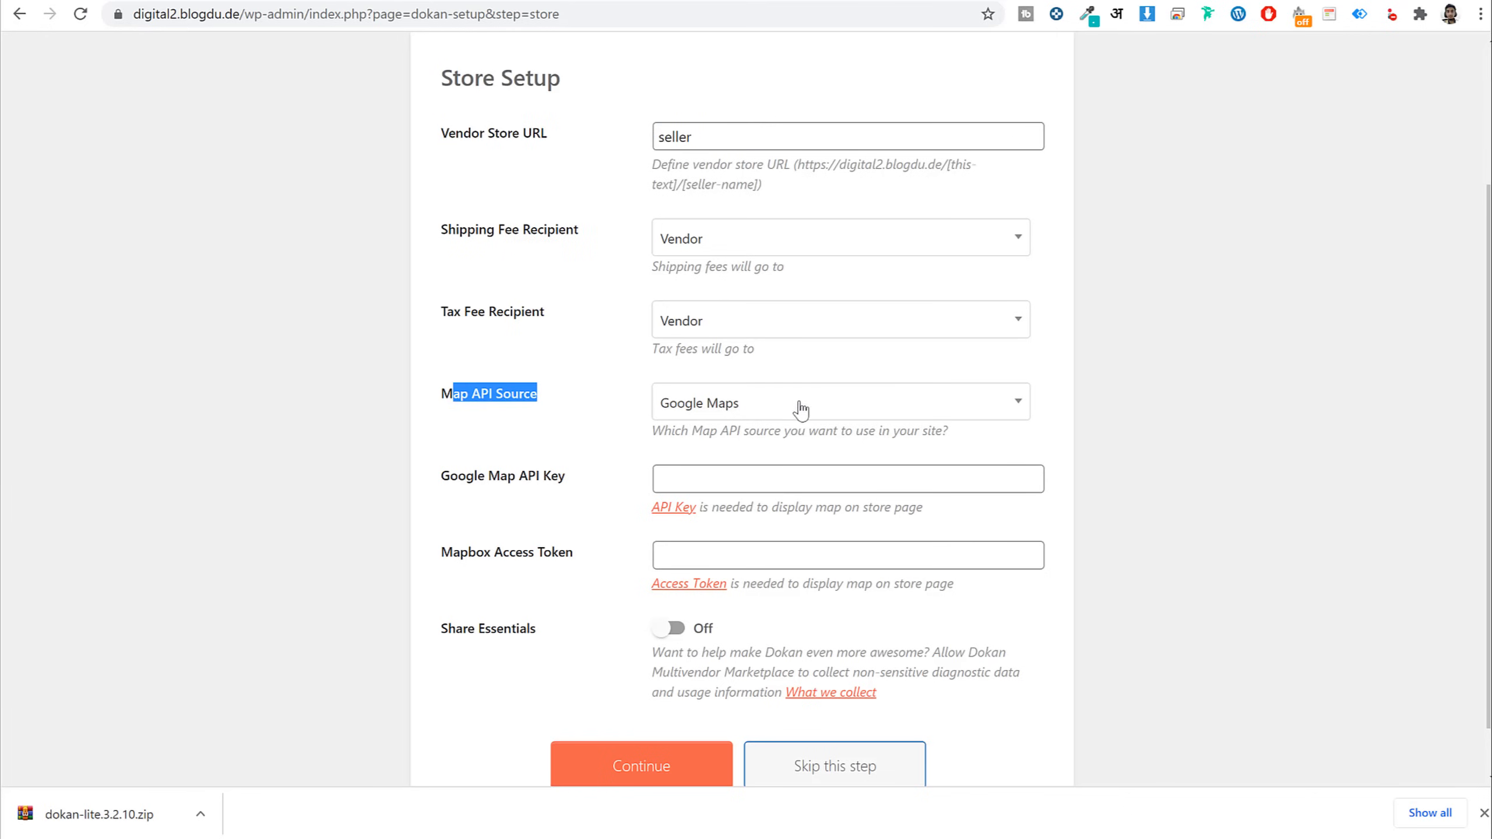
scroll(802, 411, down, 1)
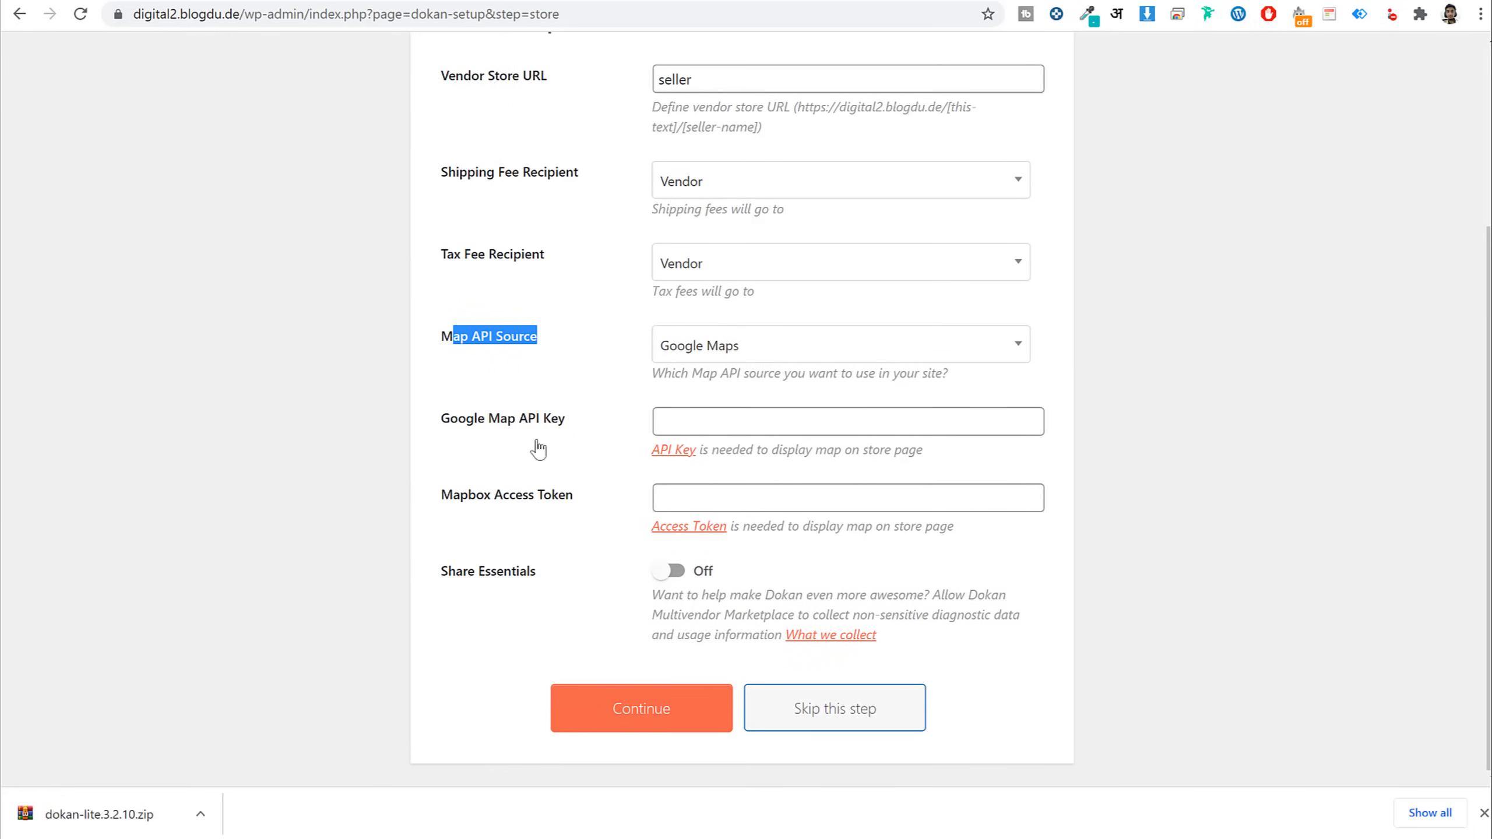
Save the store step and keep selling enabled for newly registered vendors
click(693, 708)
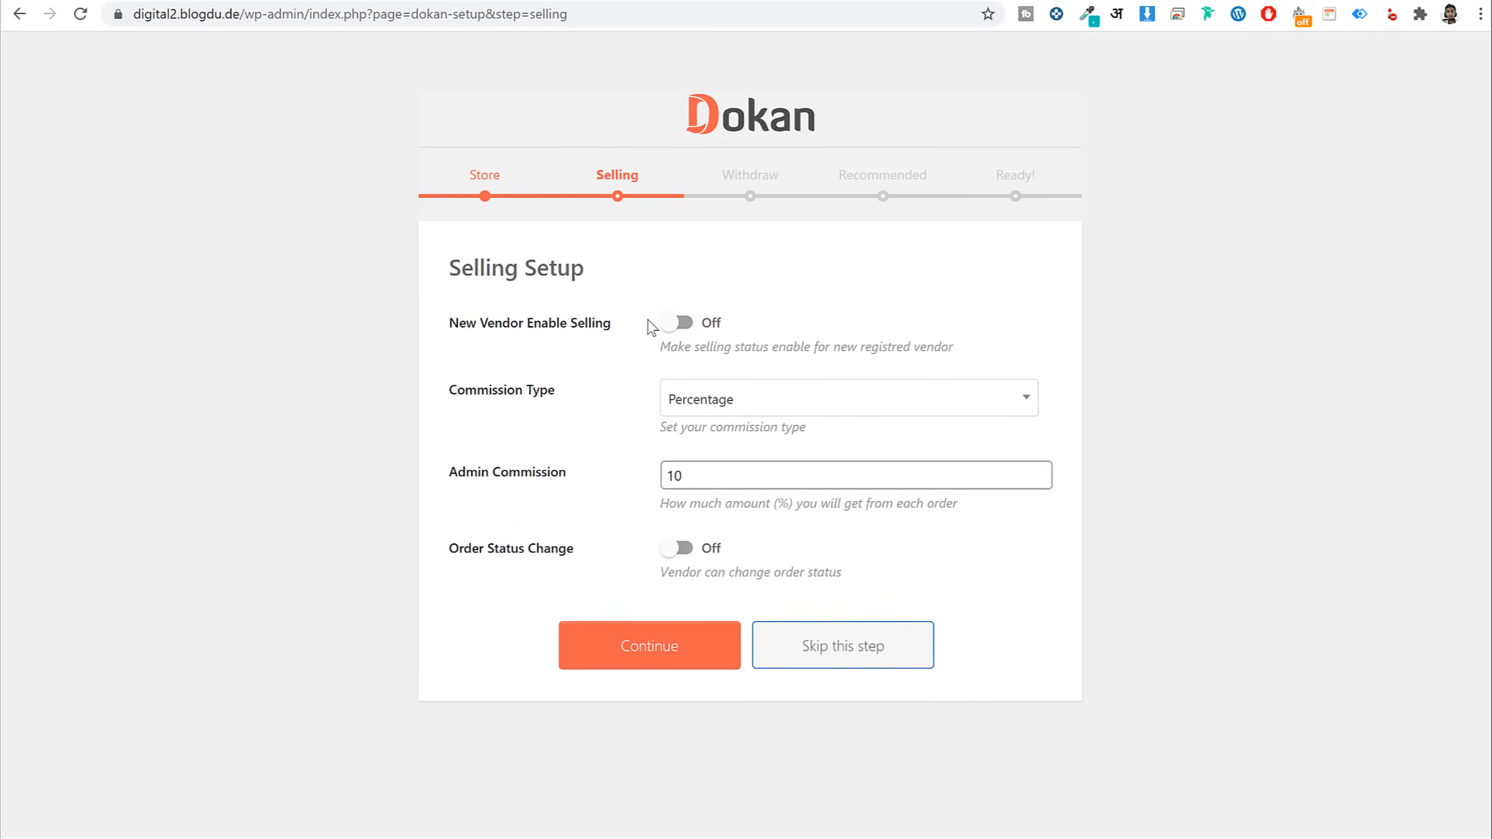
click(680, 324)
drag(953, 350, 696, 352)
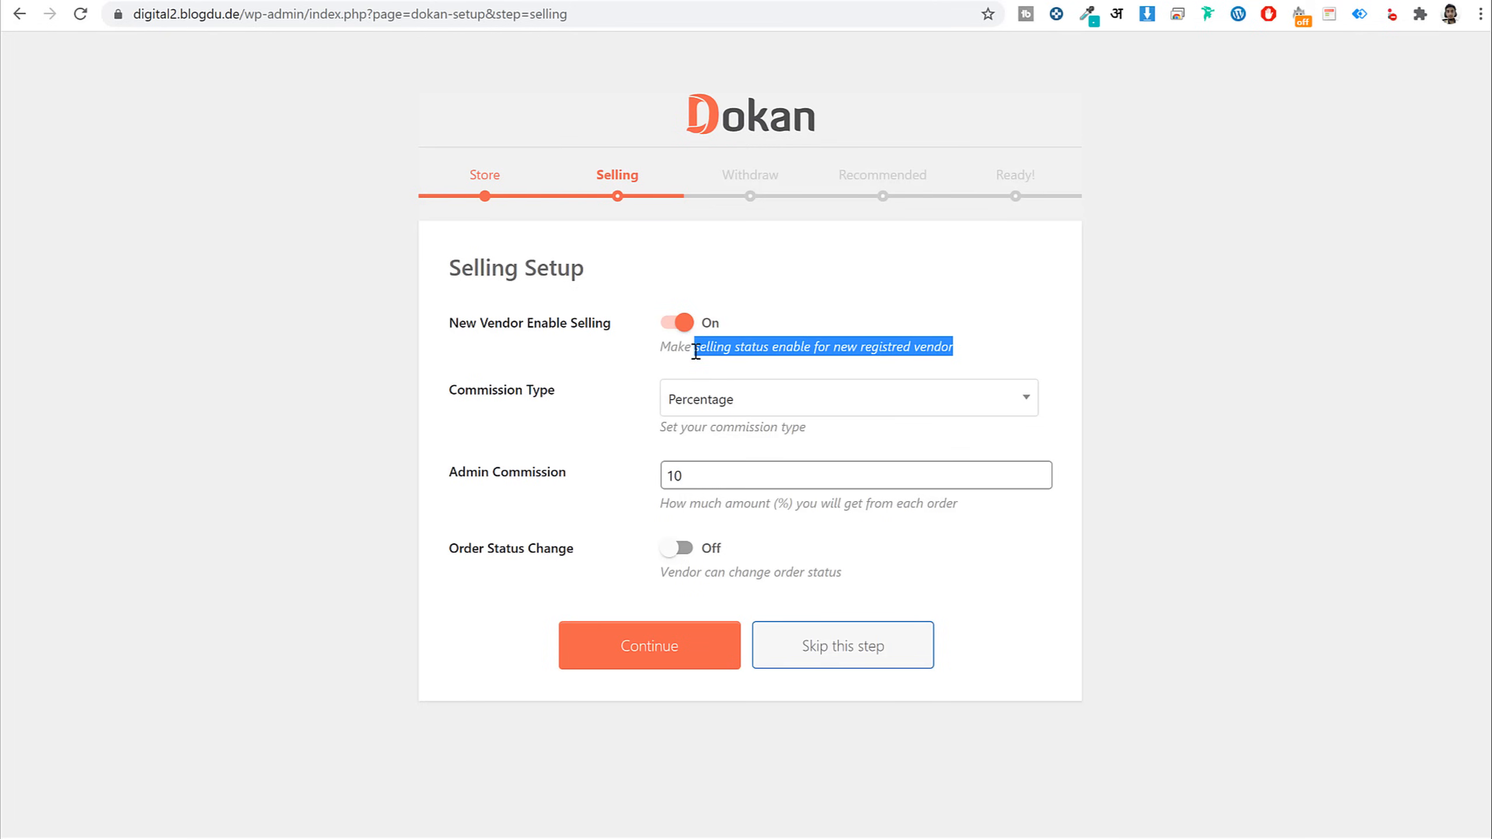
click(695, 352)
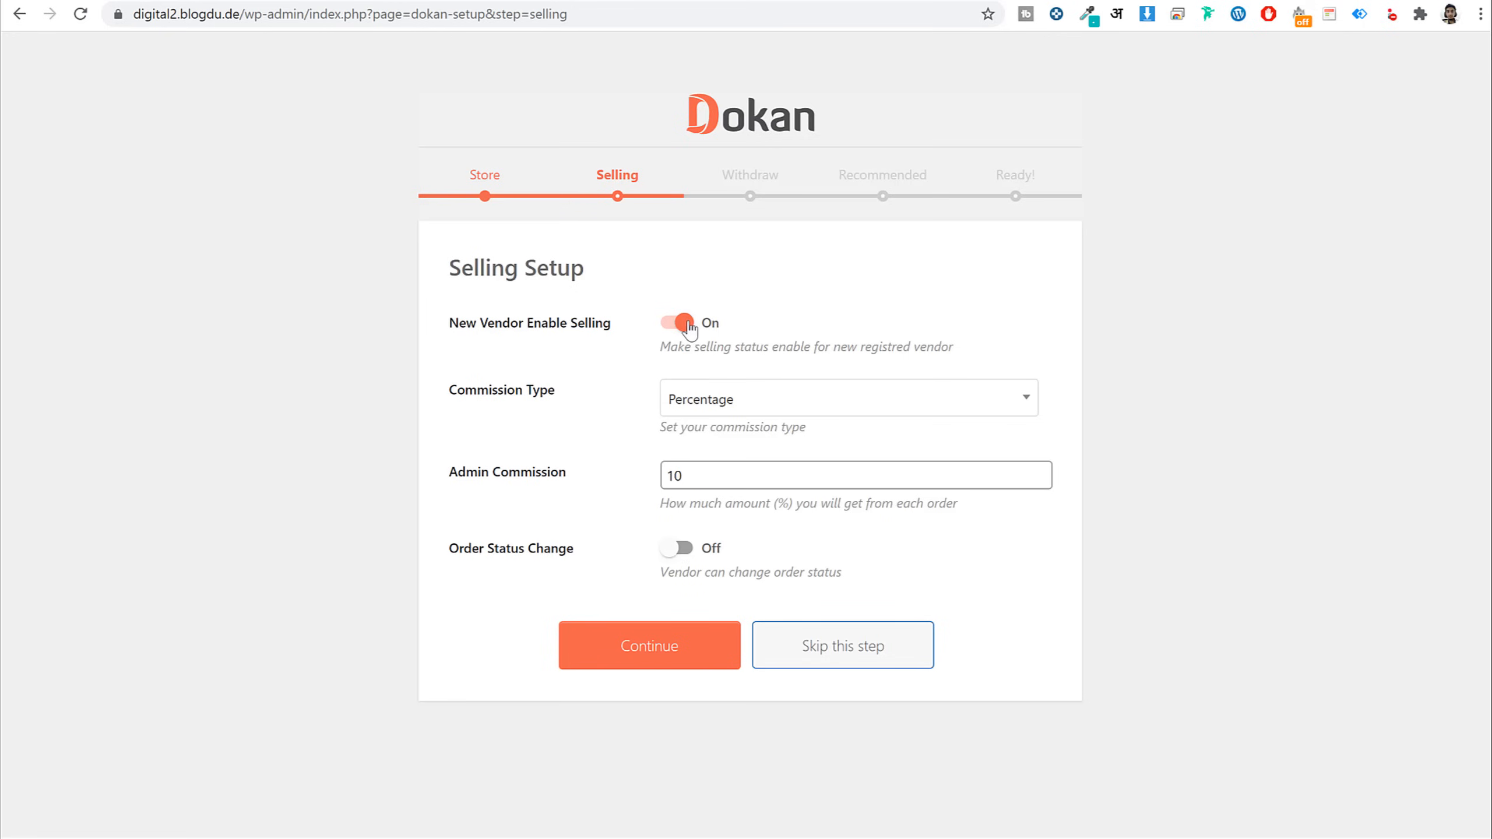
click(710, 325)
click(709, 326)
Set admin commission to 20, allow vendors to change order status, and continue
drag(722, 479, 575, 468)
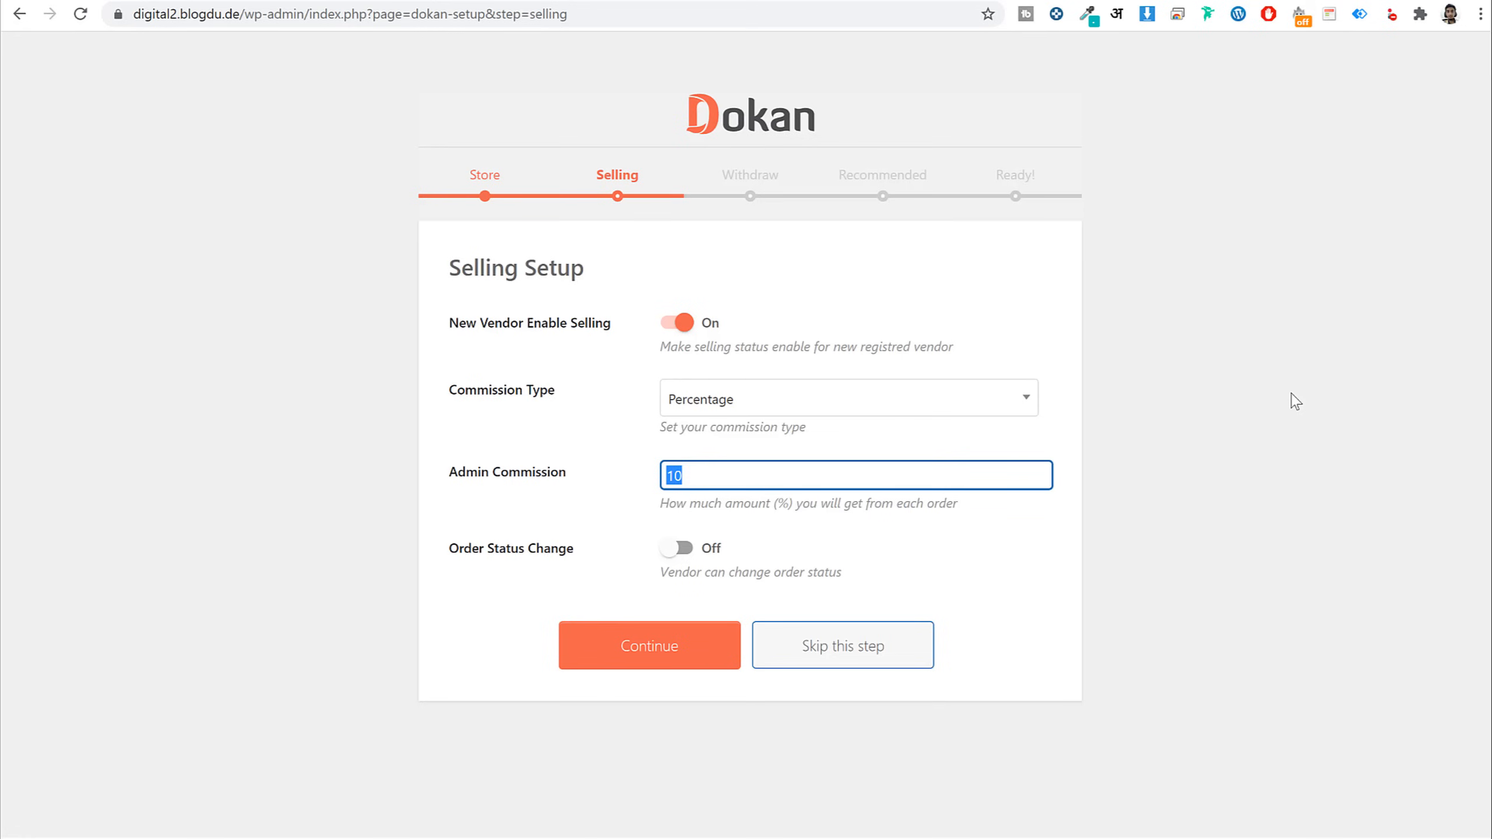
text(2)
click(1404, 393)
click(670, 549)
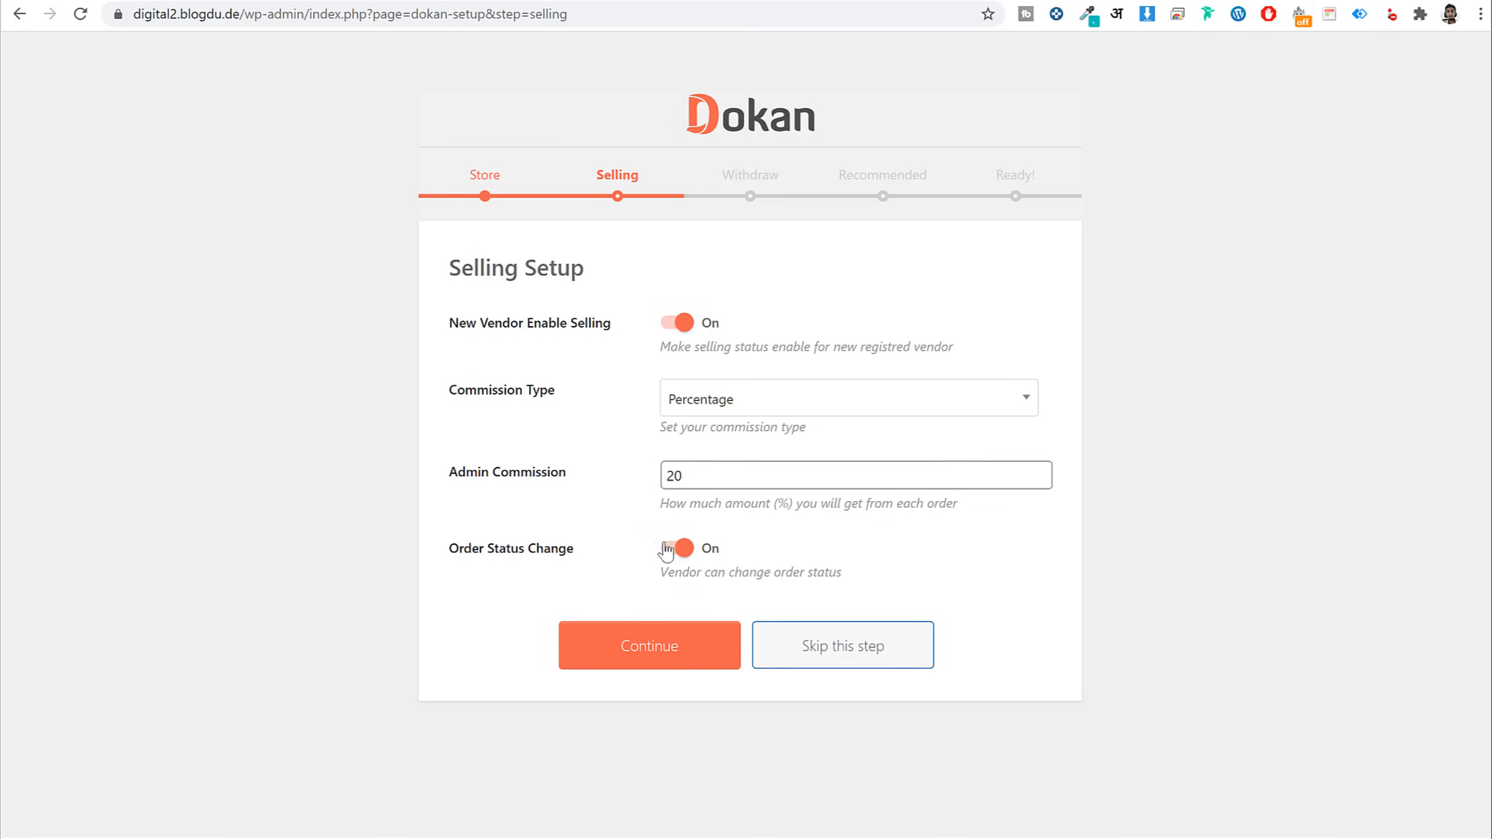
click(605, 658)
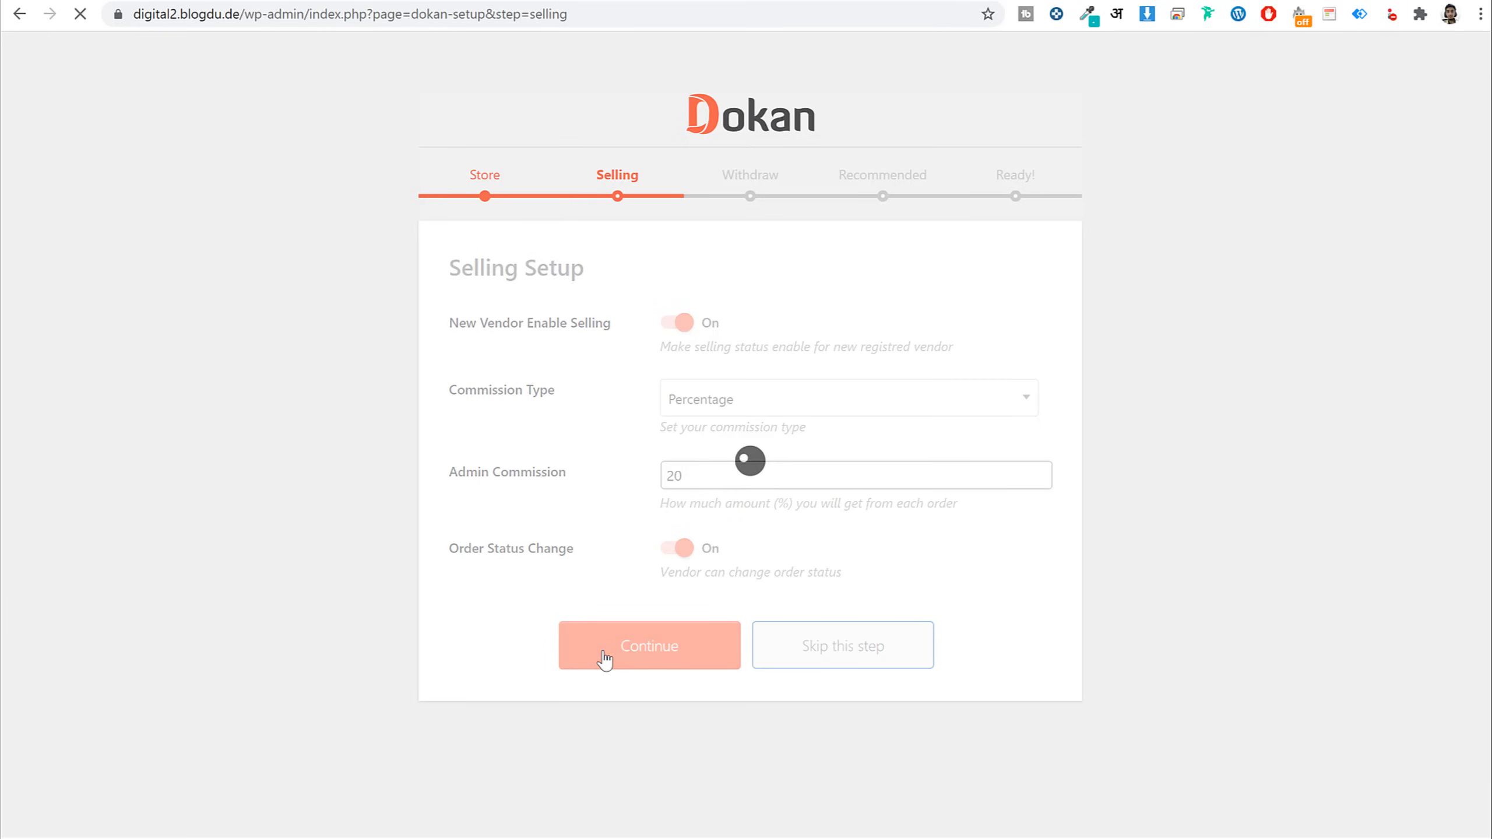
scroll(1163, 417, down, 1)
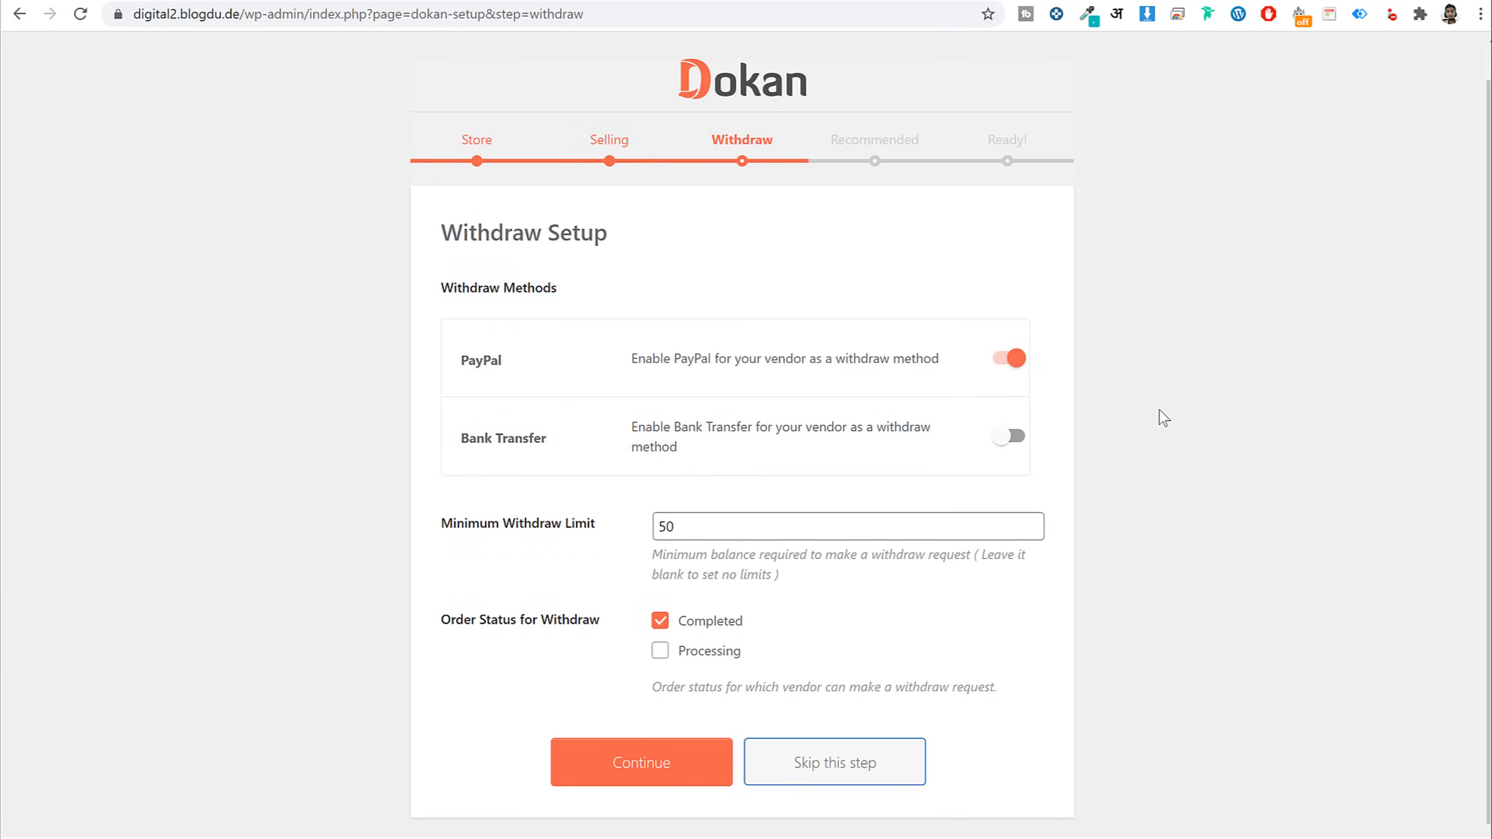
Enable Bank Transfer withdrawals and set the minimum withdraw limit to 10
click(1012, 437)
drag(739, 550, 609, 540)
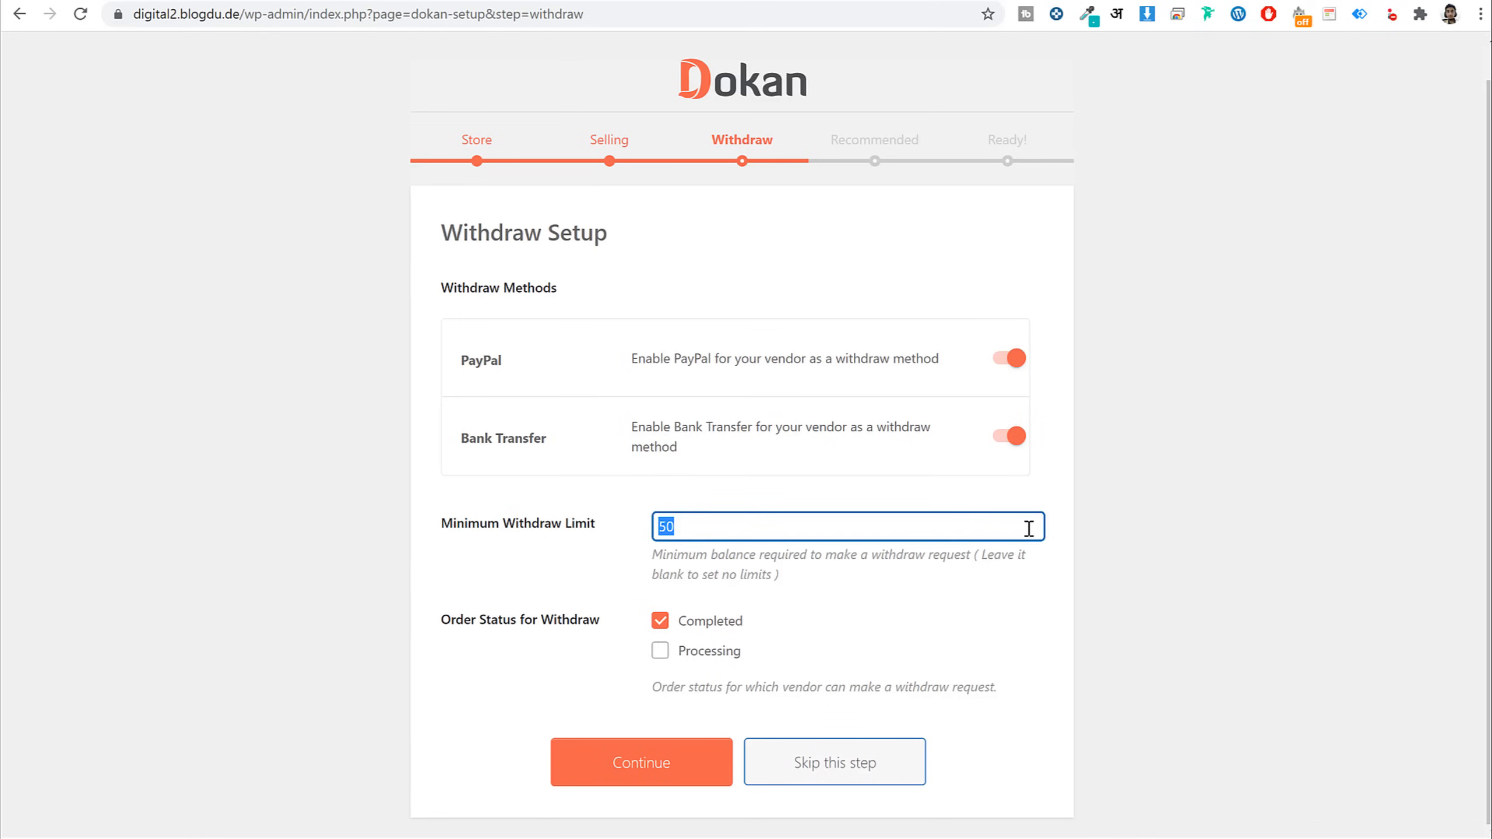
text(0)
click(1123, 566)
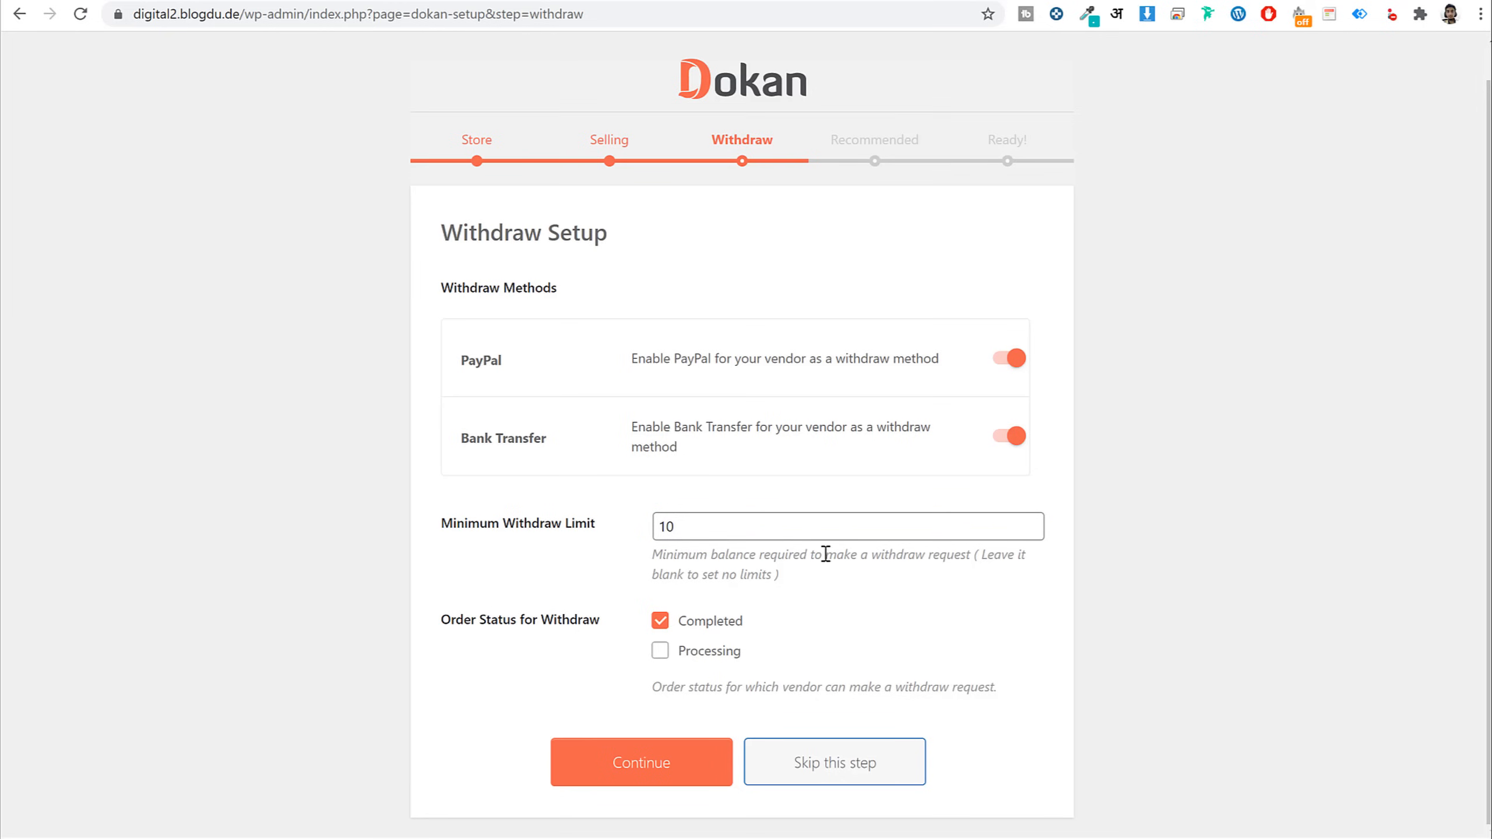
click(766, 530)
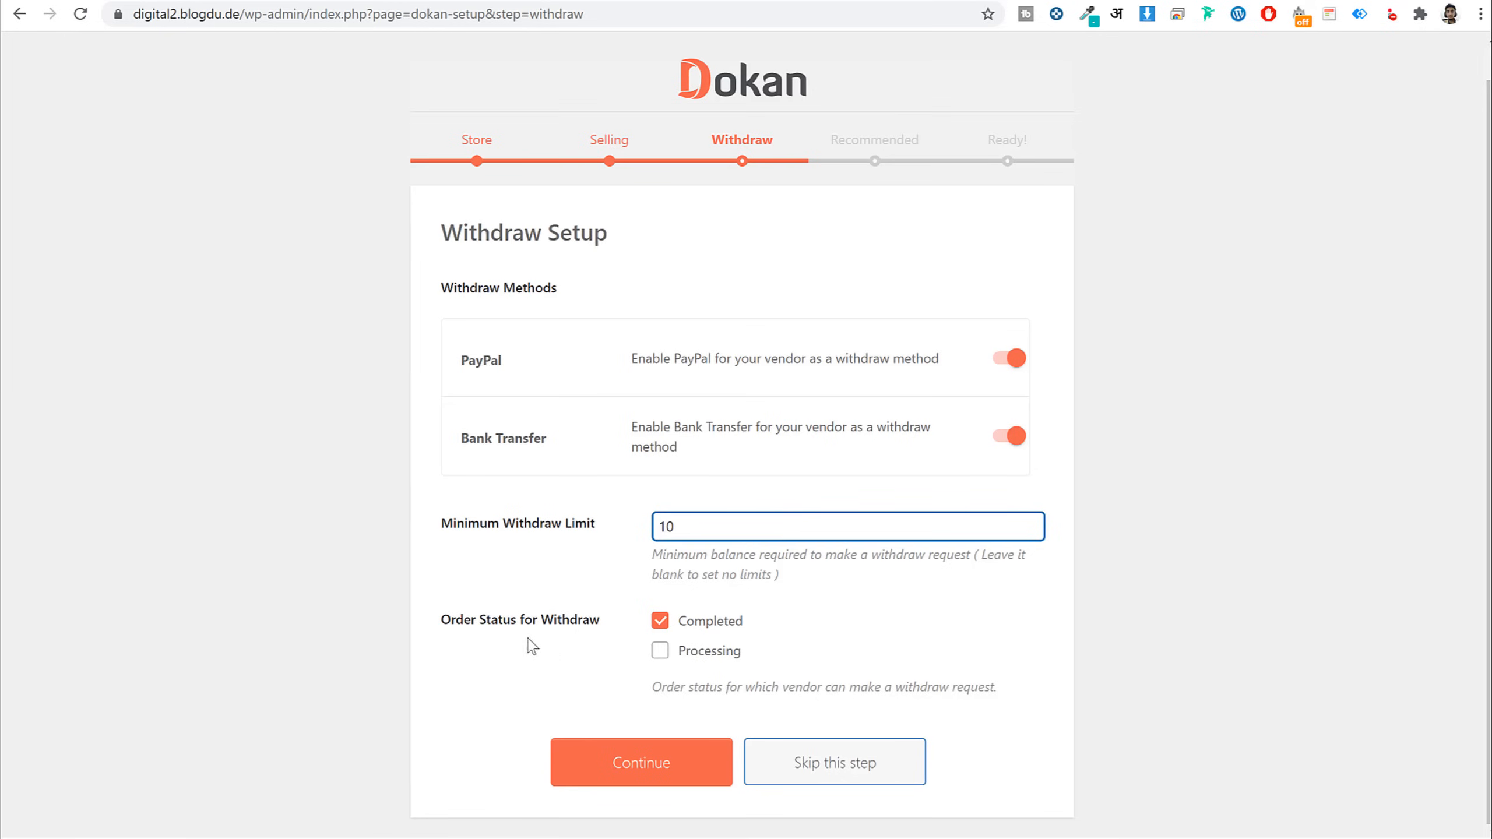
Allow withdrawals for Processing orders alongside Completed, then save the withdraw step
drag(463, 622, 598, 626)
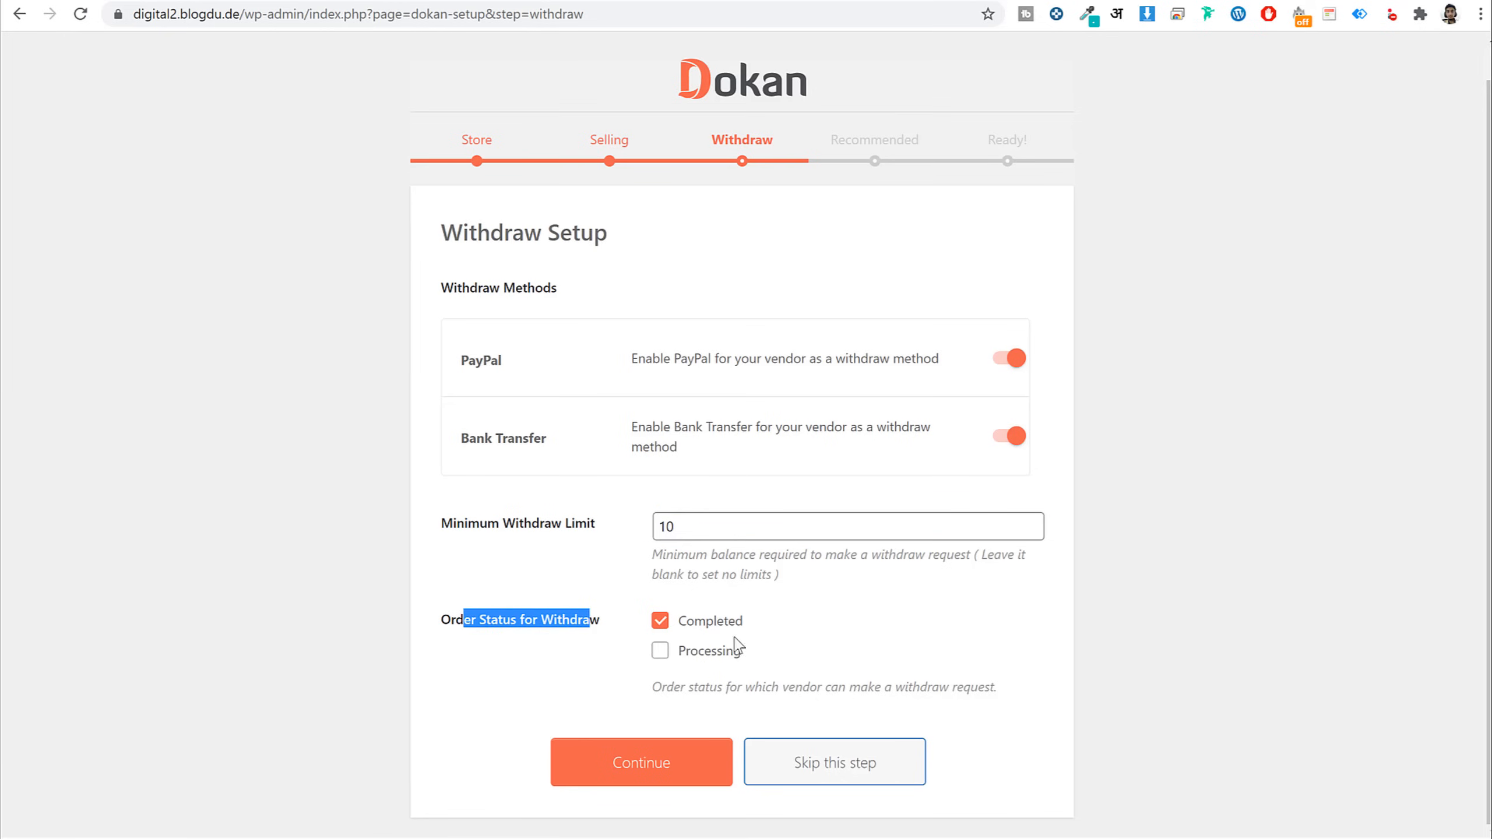
drag(781, 633, 679, 630)
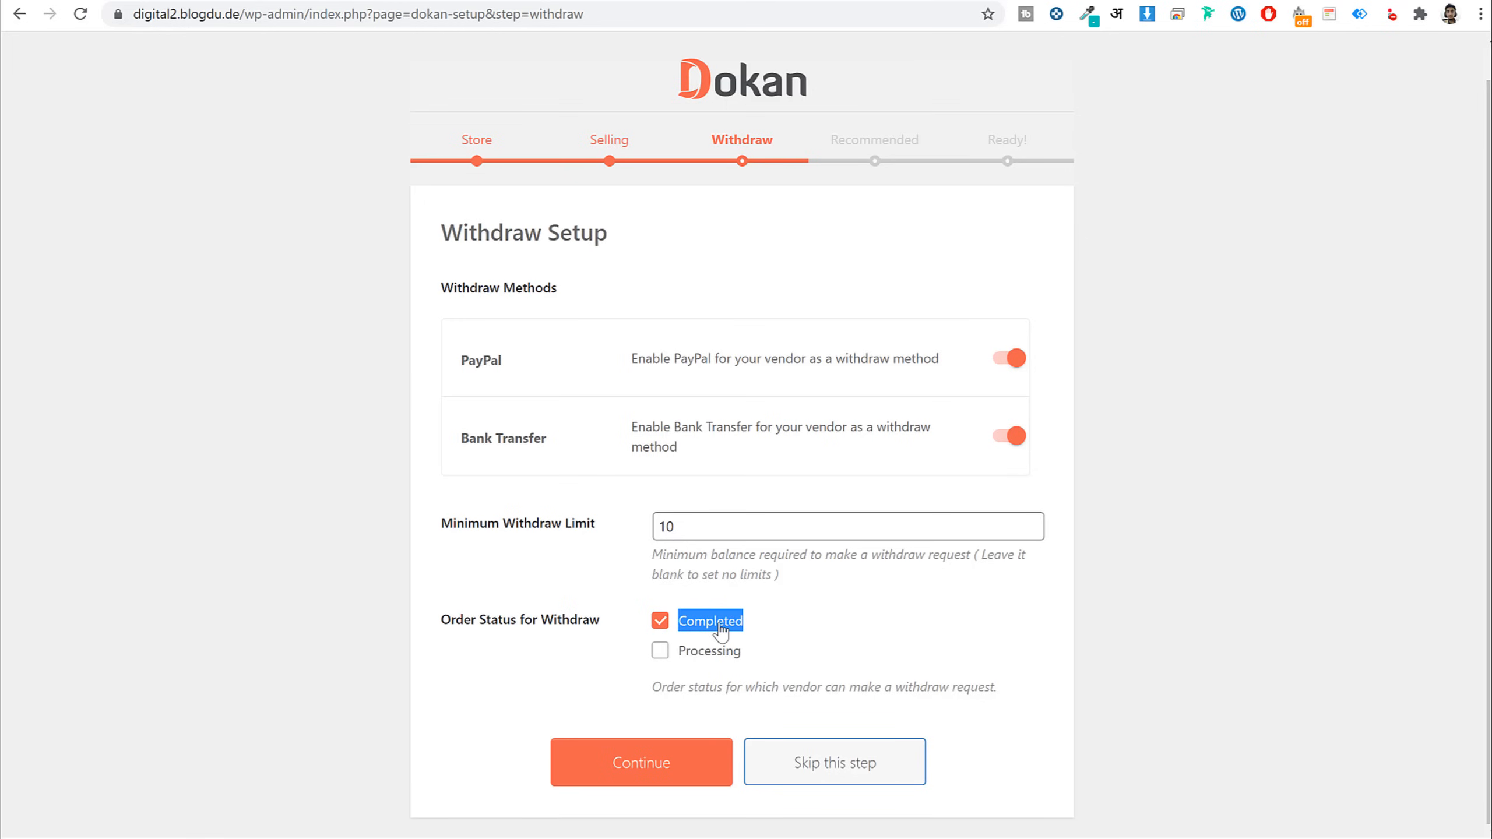
click(660, 651)
drag(773, 664, 678, 622)
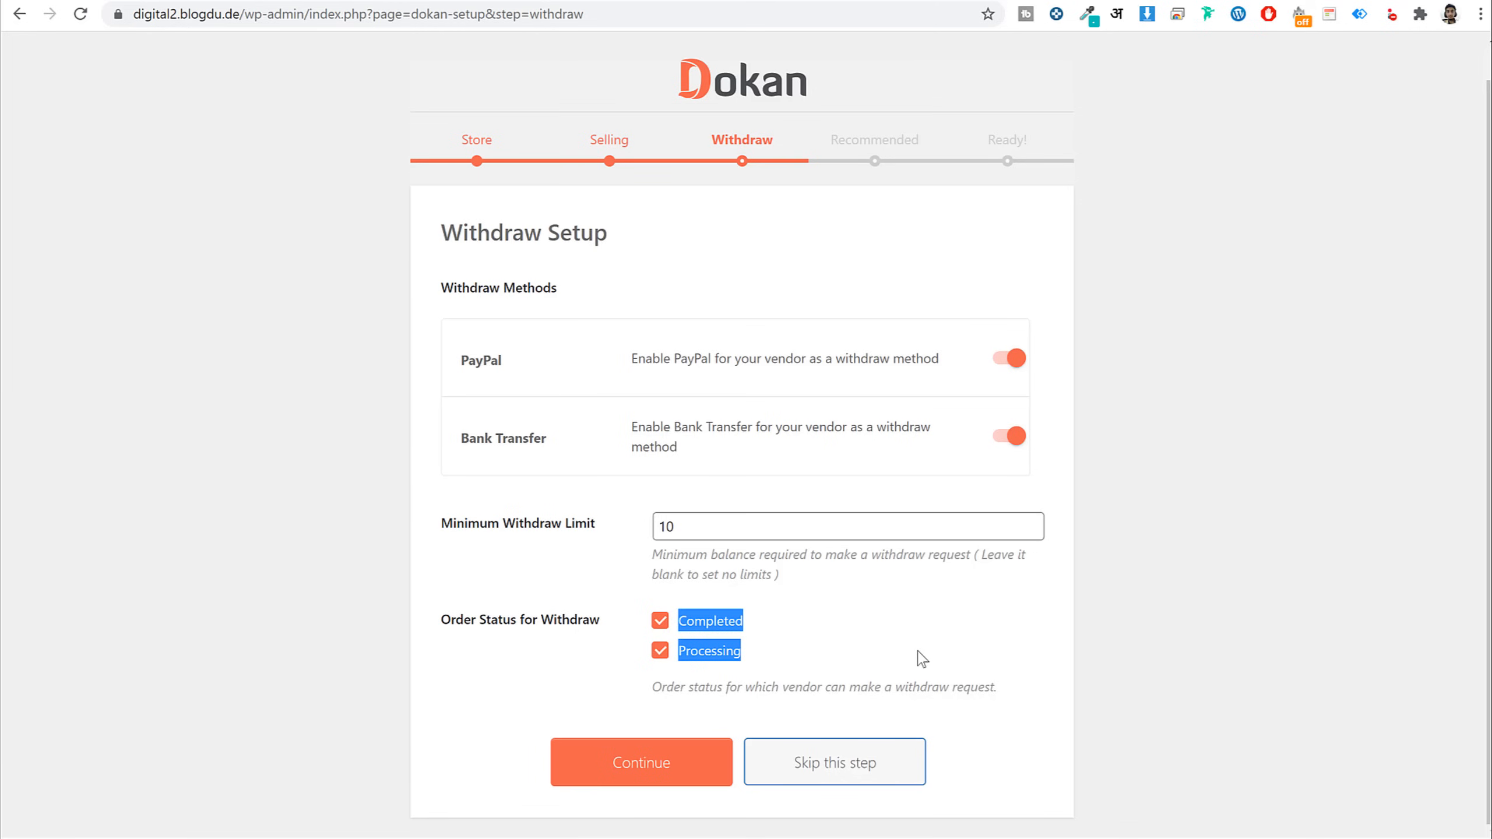
click(827, 668)
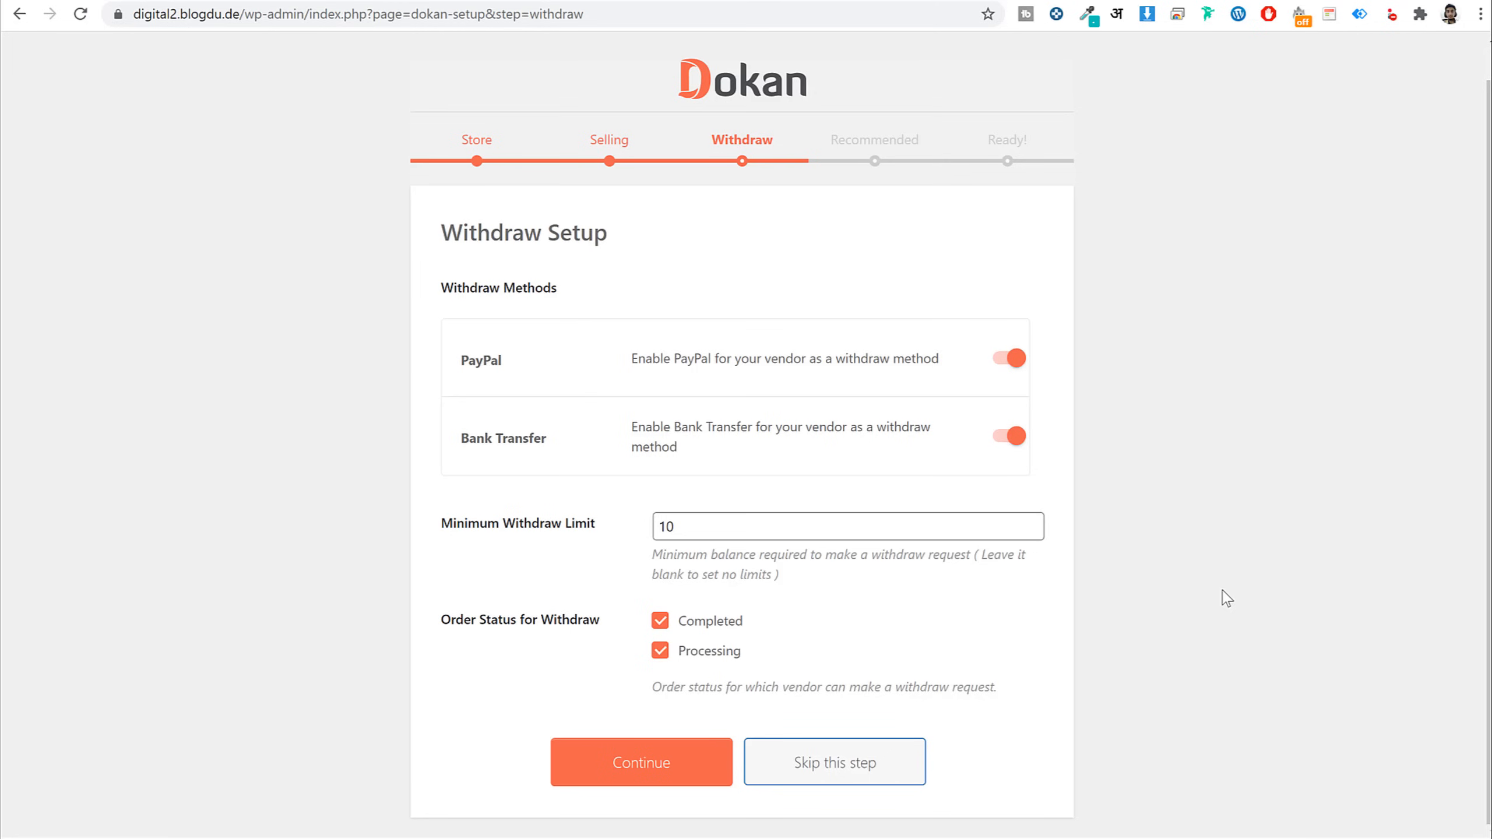
drag(745, 658, 677, 657)
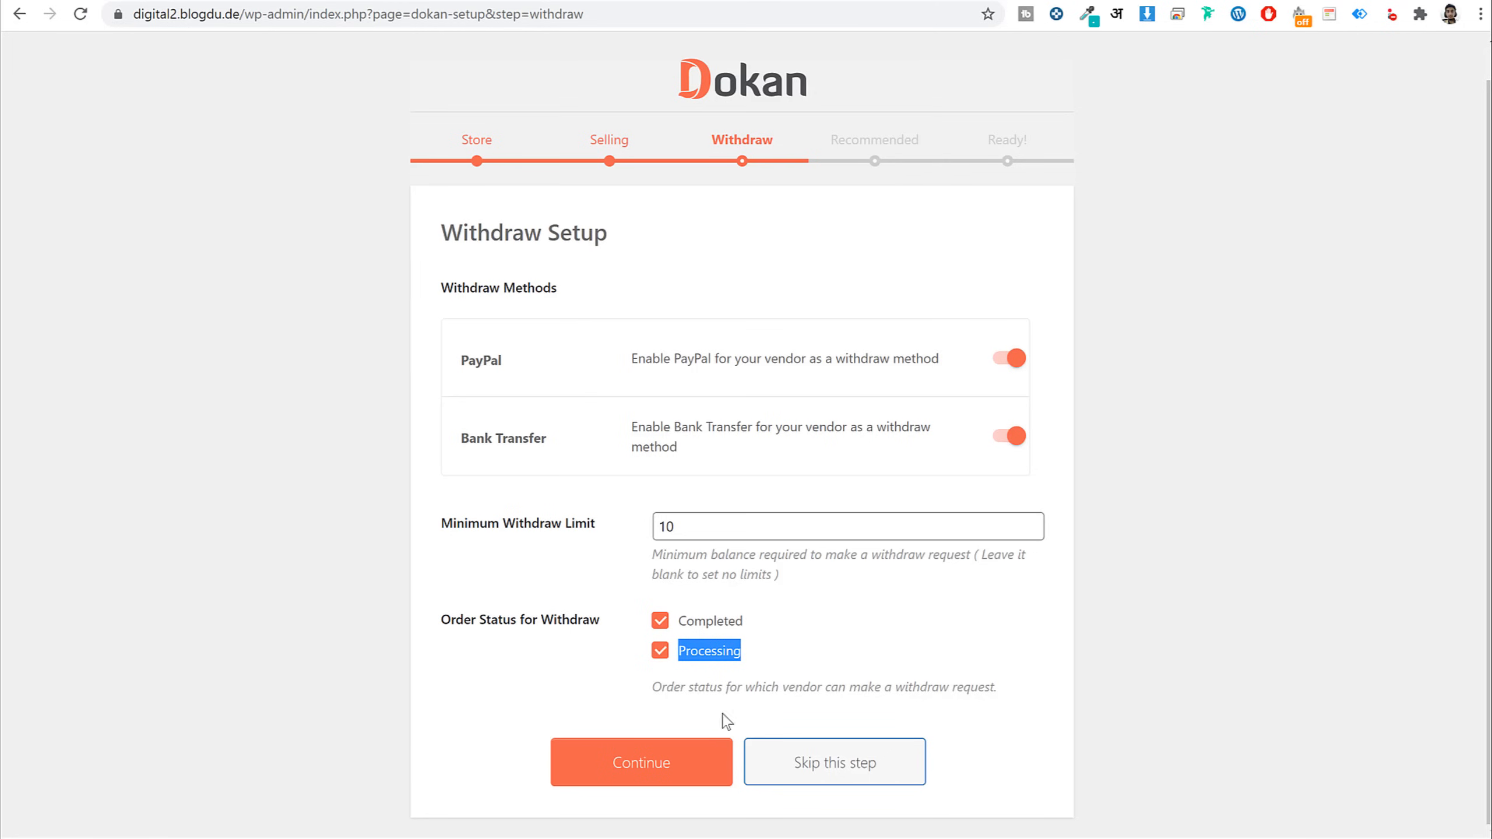
click(668, 761)
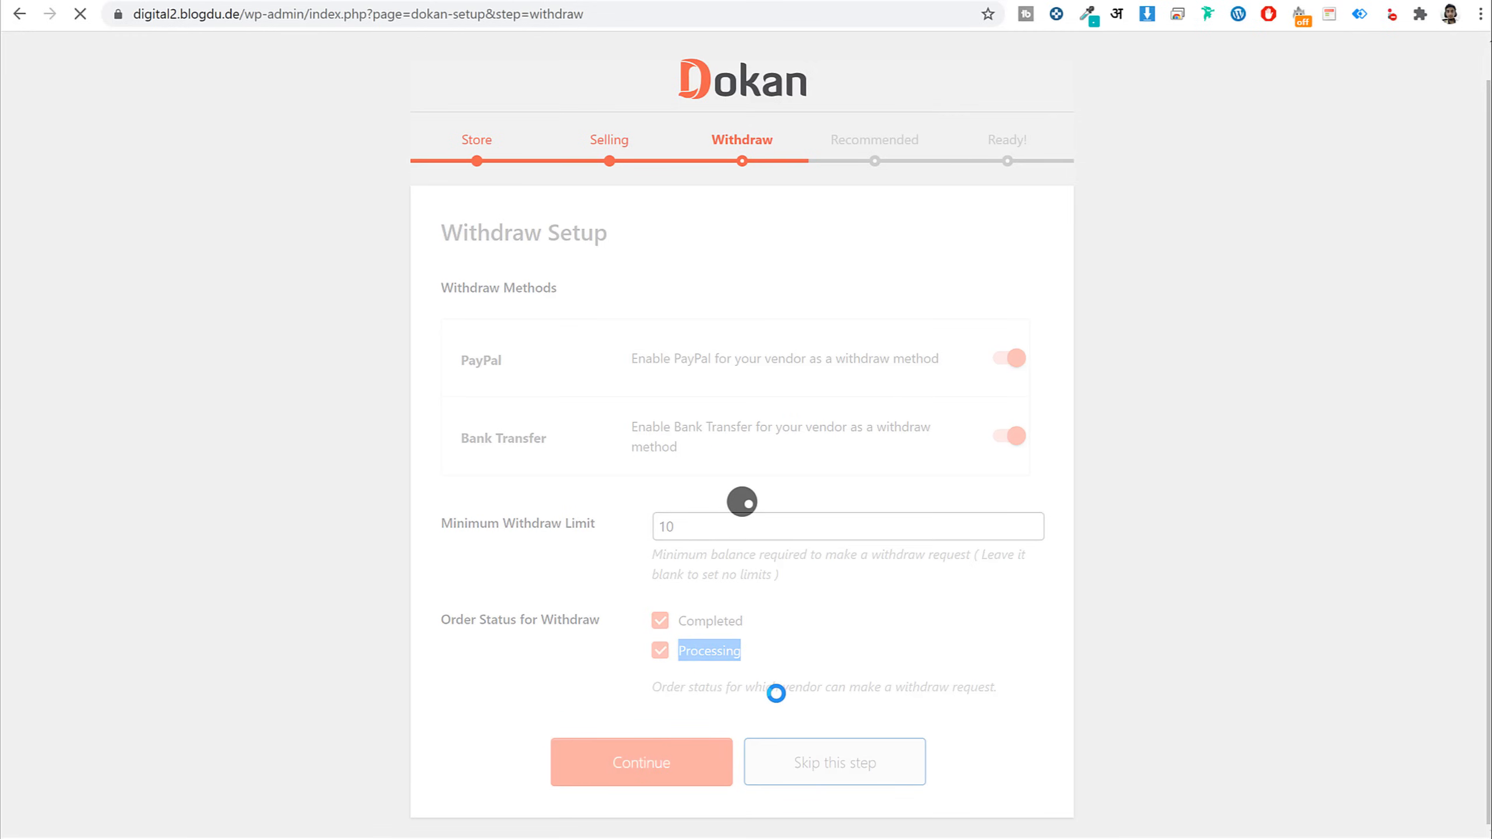
Skip WooCommerce Conversion Tracking and weMail, finish the wizard, and return to the WordPress dashboard
click(497, 410)
click(497, 479)
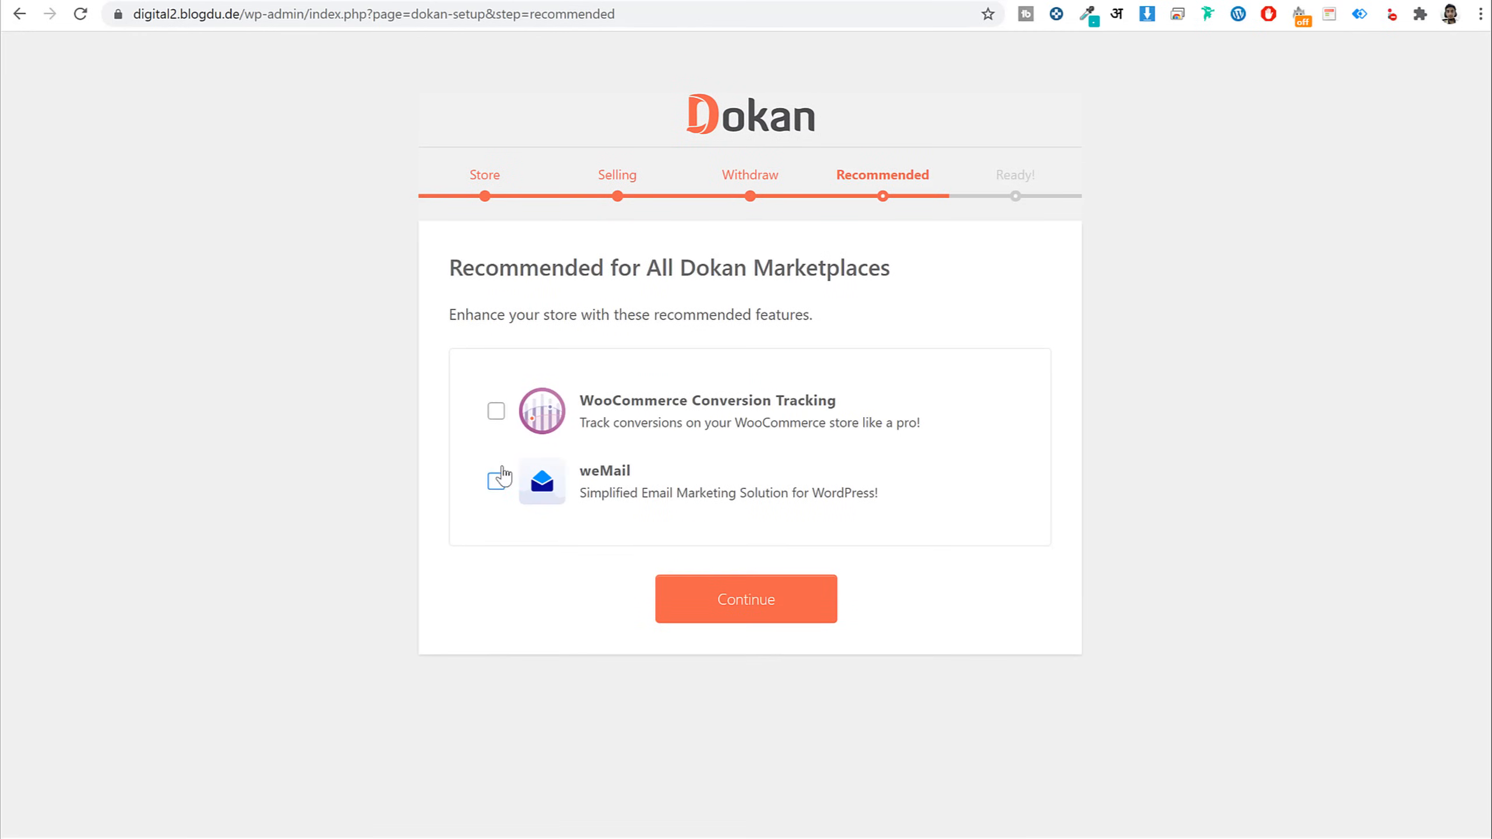
click(765, 605)
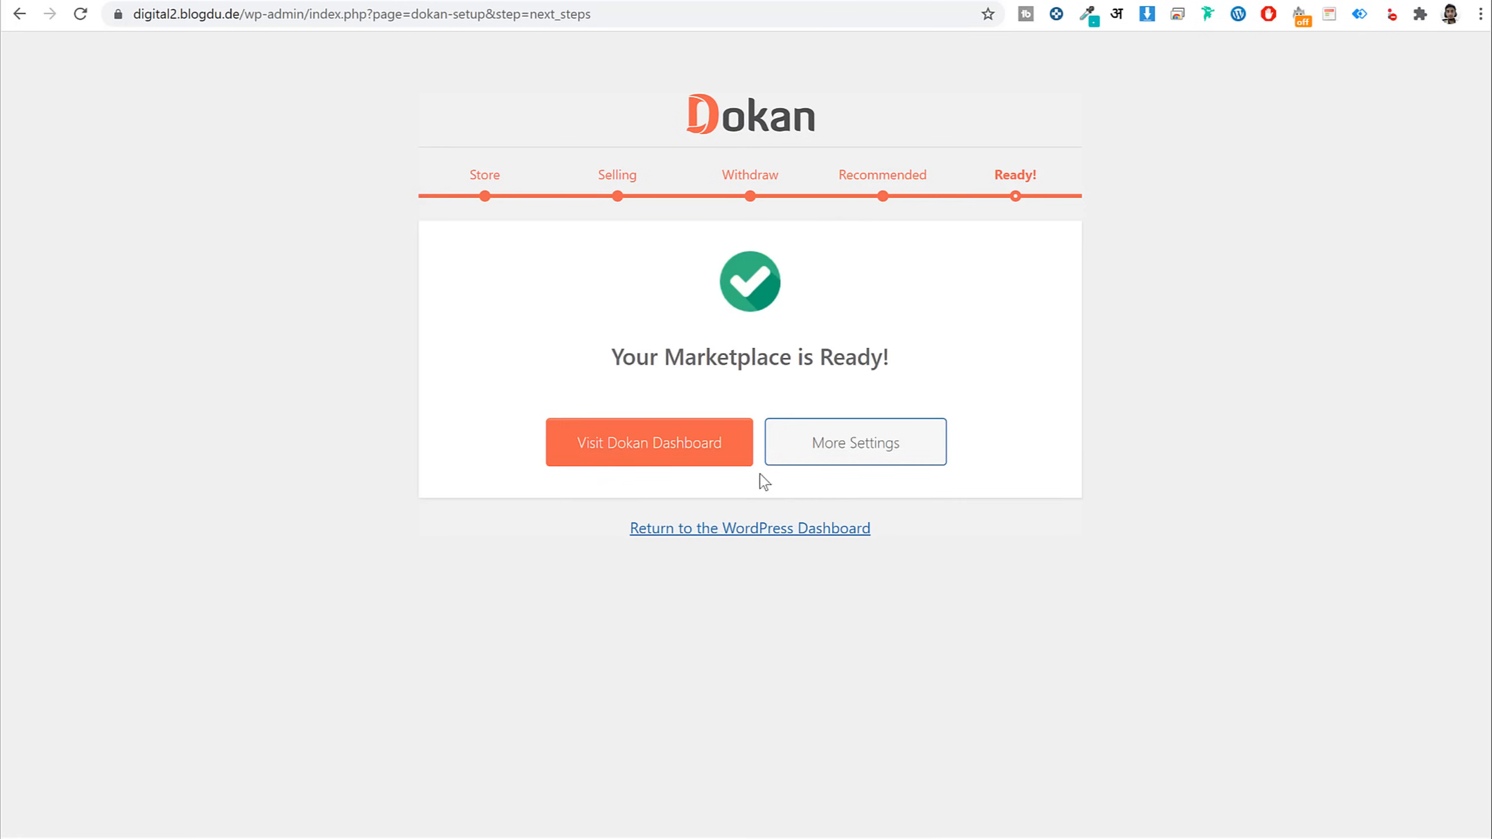
click(700, 529)
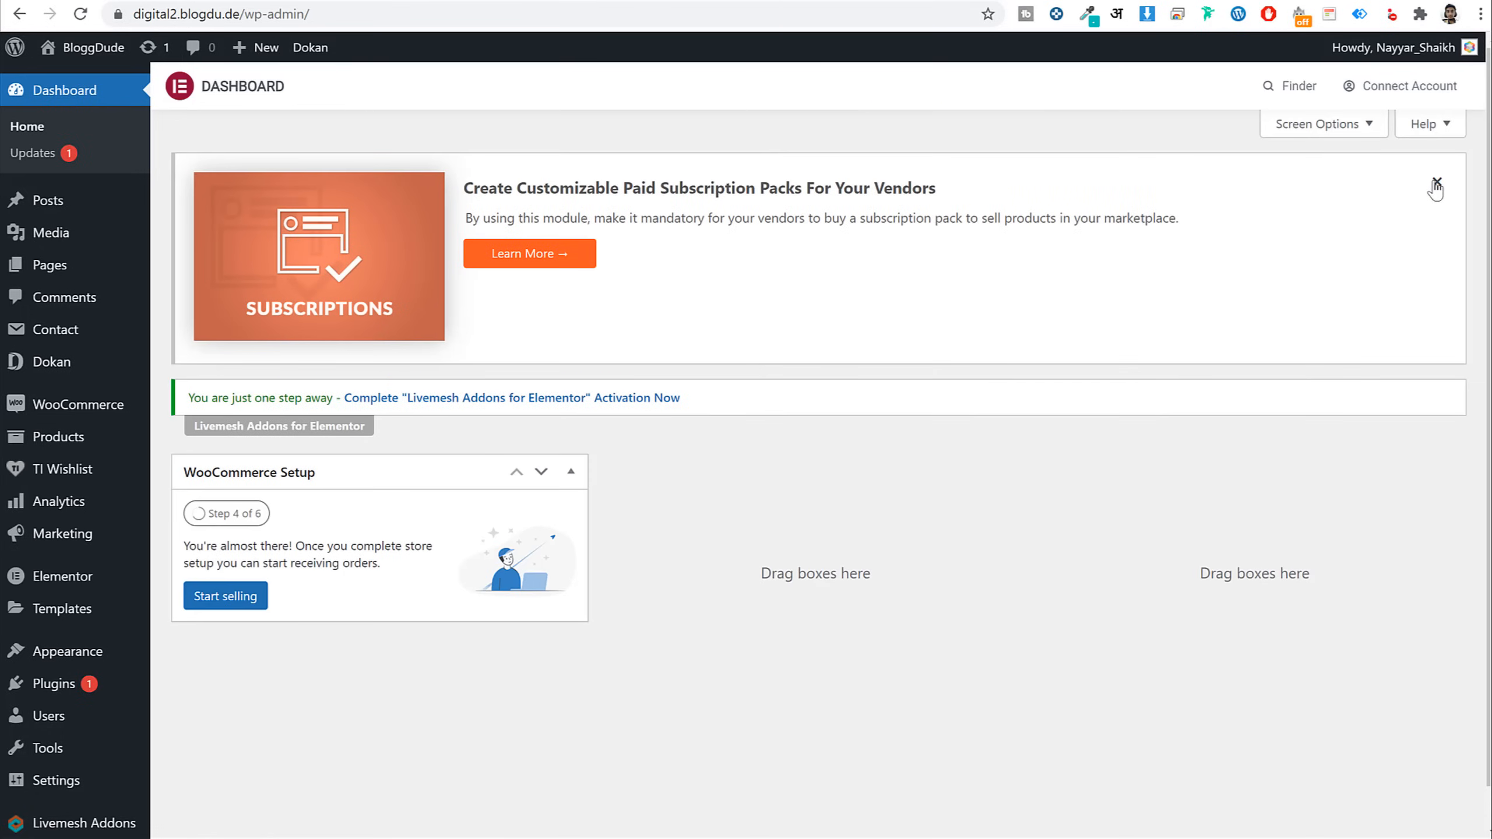
Dismiss the subscription packs banner and view the Dashboard page from the Pages list
click(1436, 185)
click(88, 268)
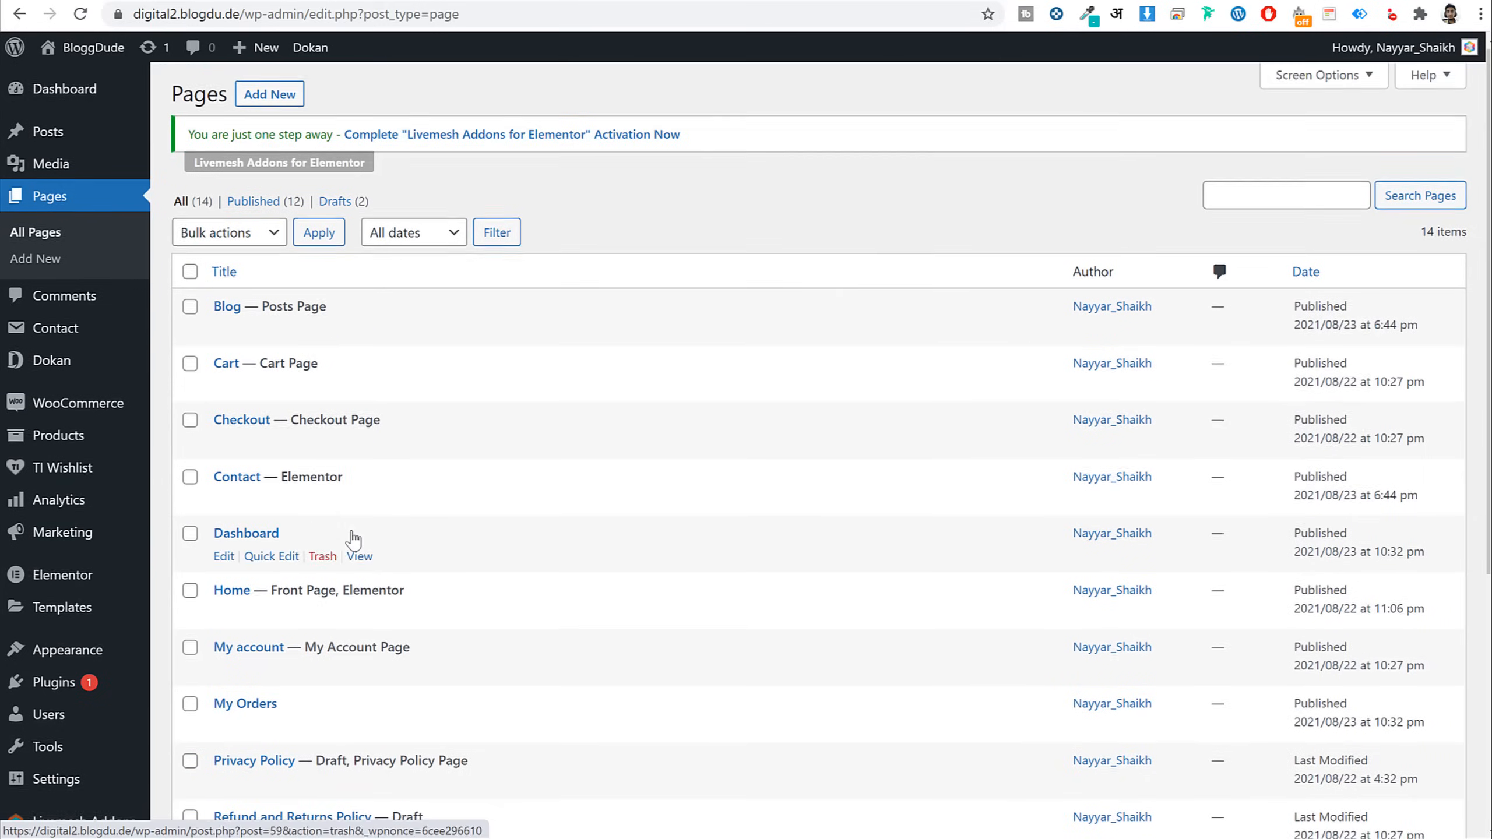
scroll(360, 276, down, 5)
right_click(360, 274)
key(Escape)
click(359, 274)
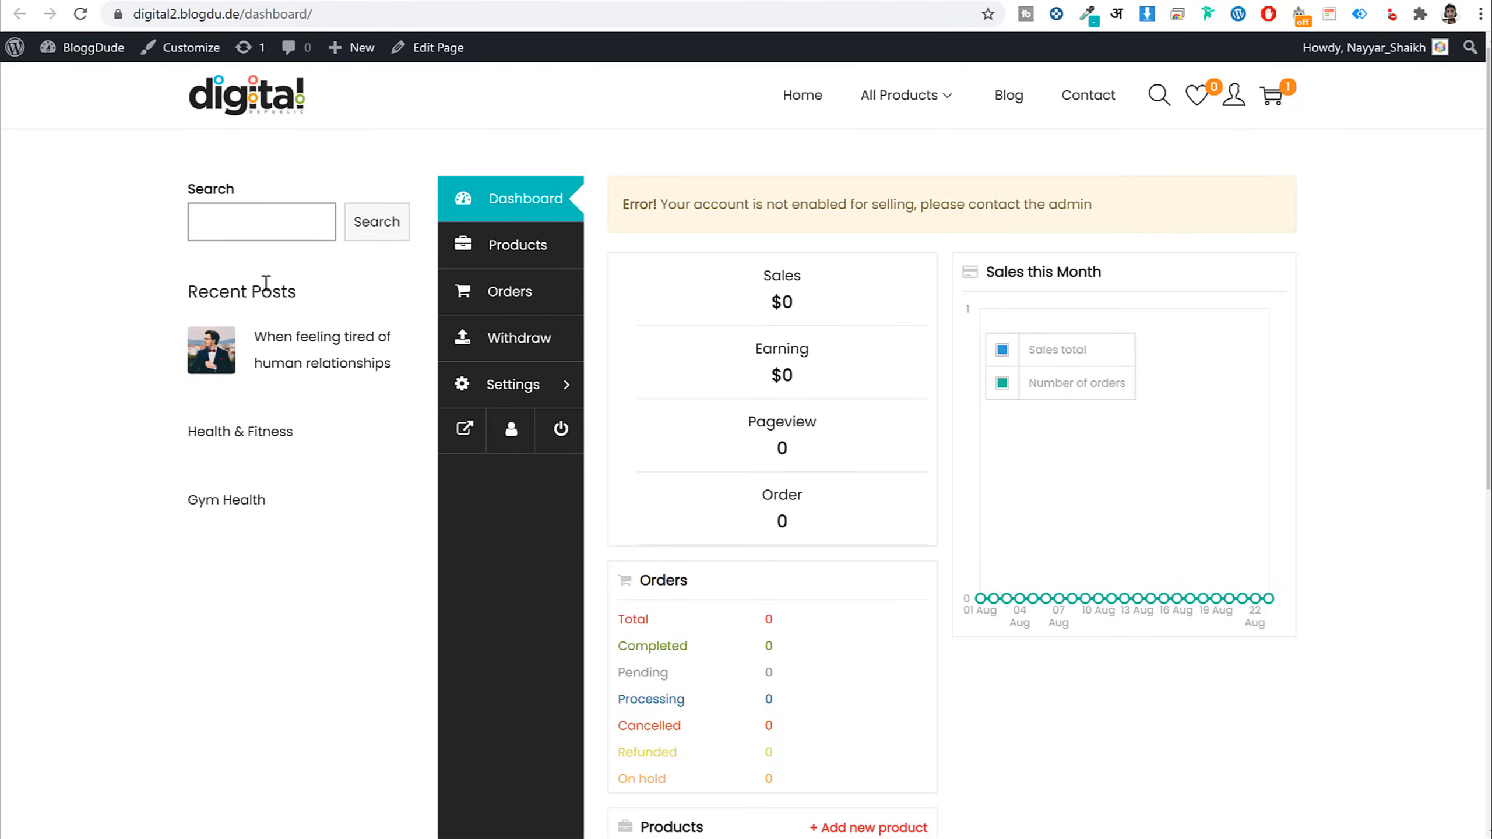
Set the Dashboard page's sidebar layout to No Sidebar and update the page
click(438, 48)
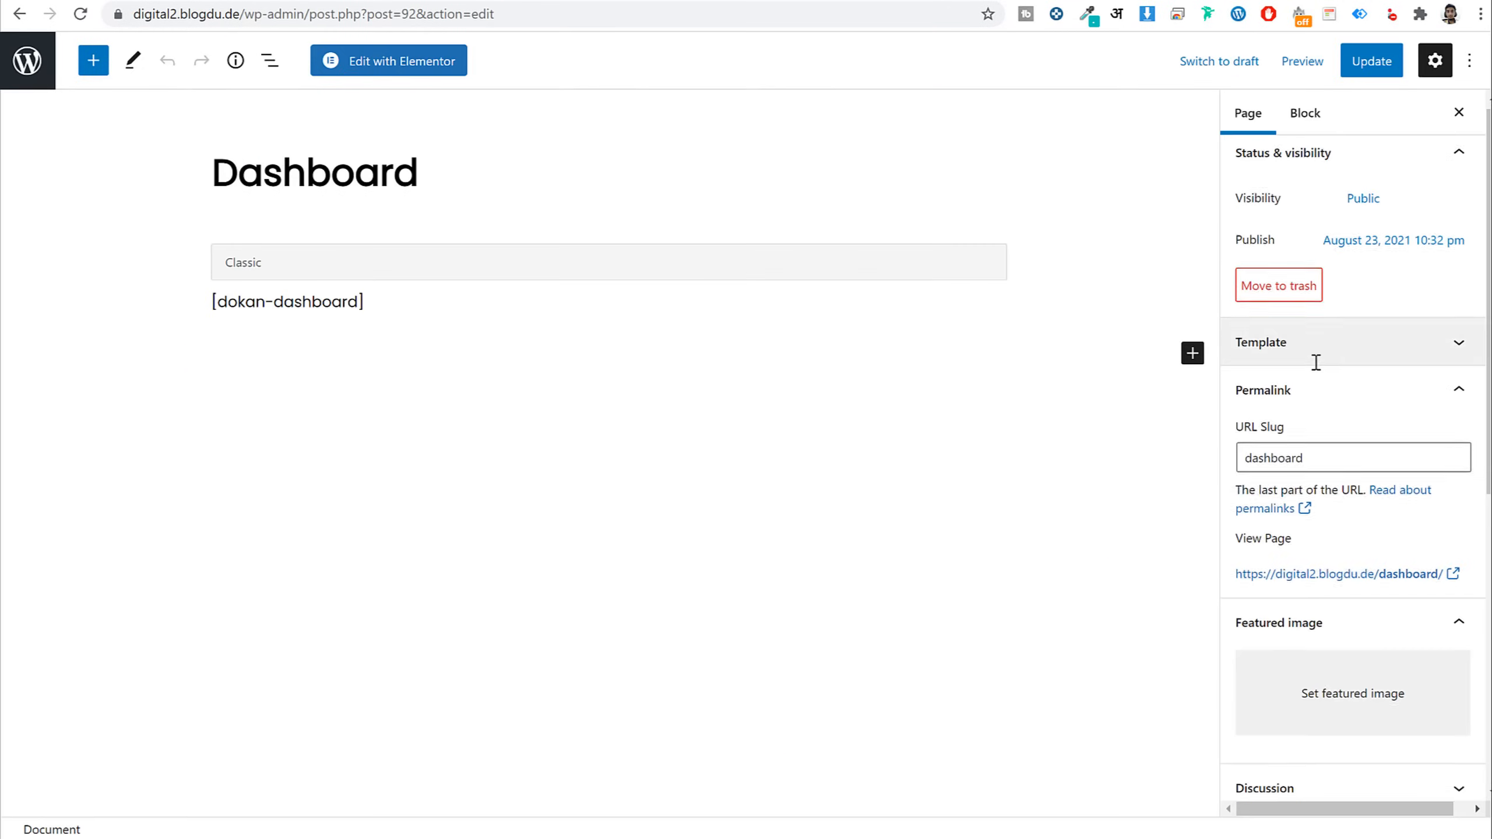
scroll(1315, 363, down, 6)
click(1332, 513)
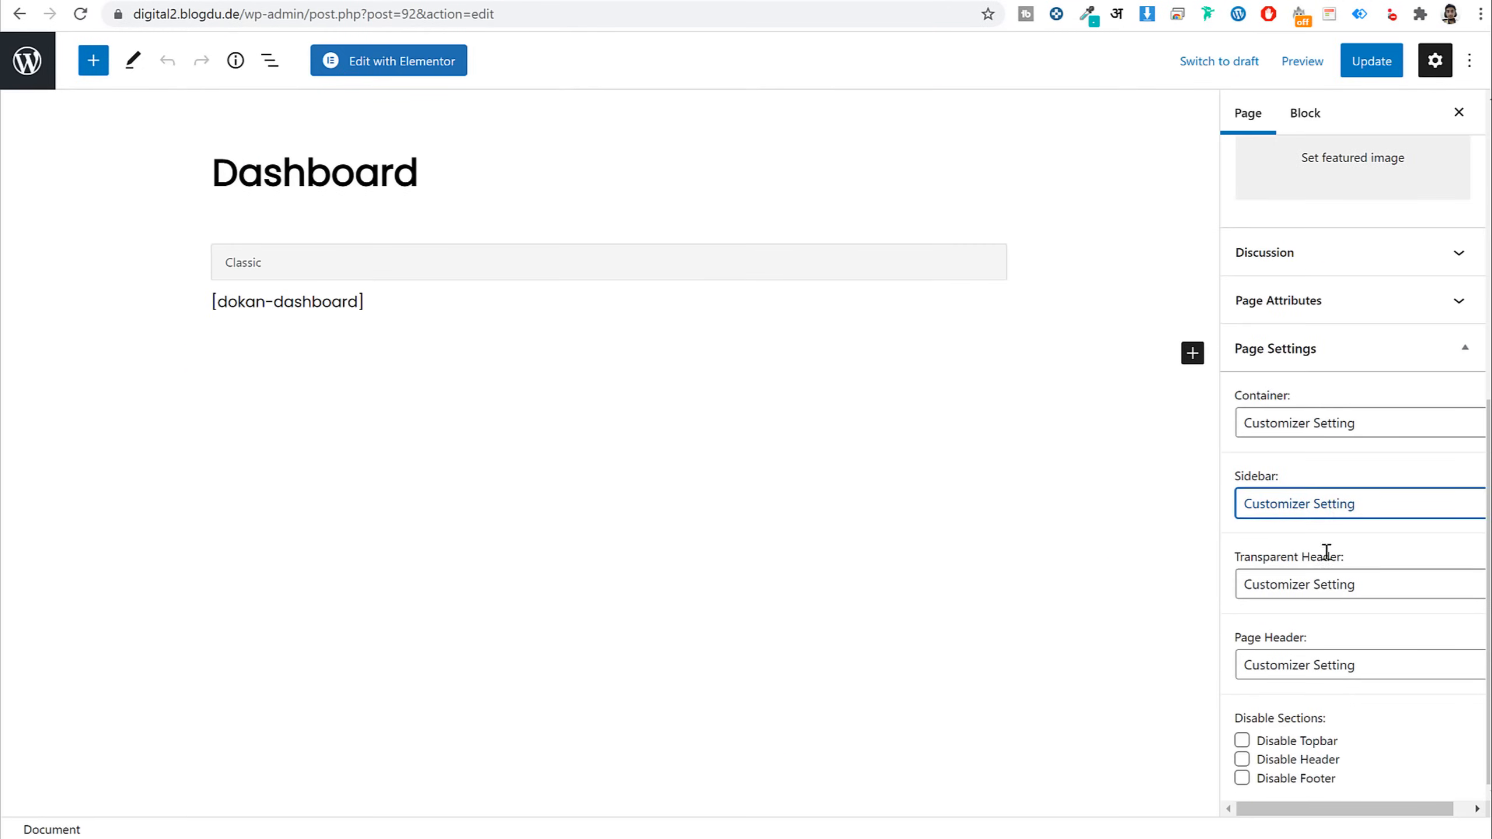
click(1329, 516)
click(1292, 581)
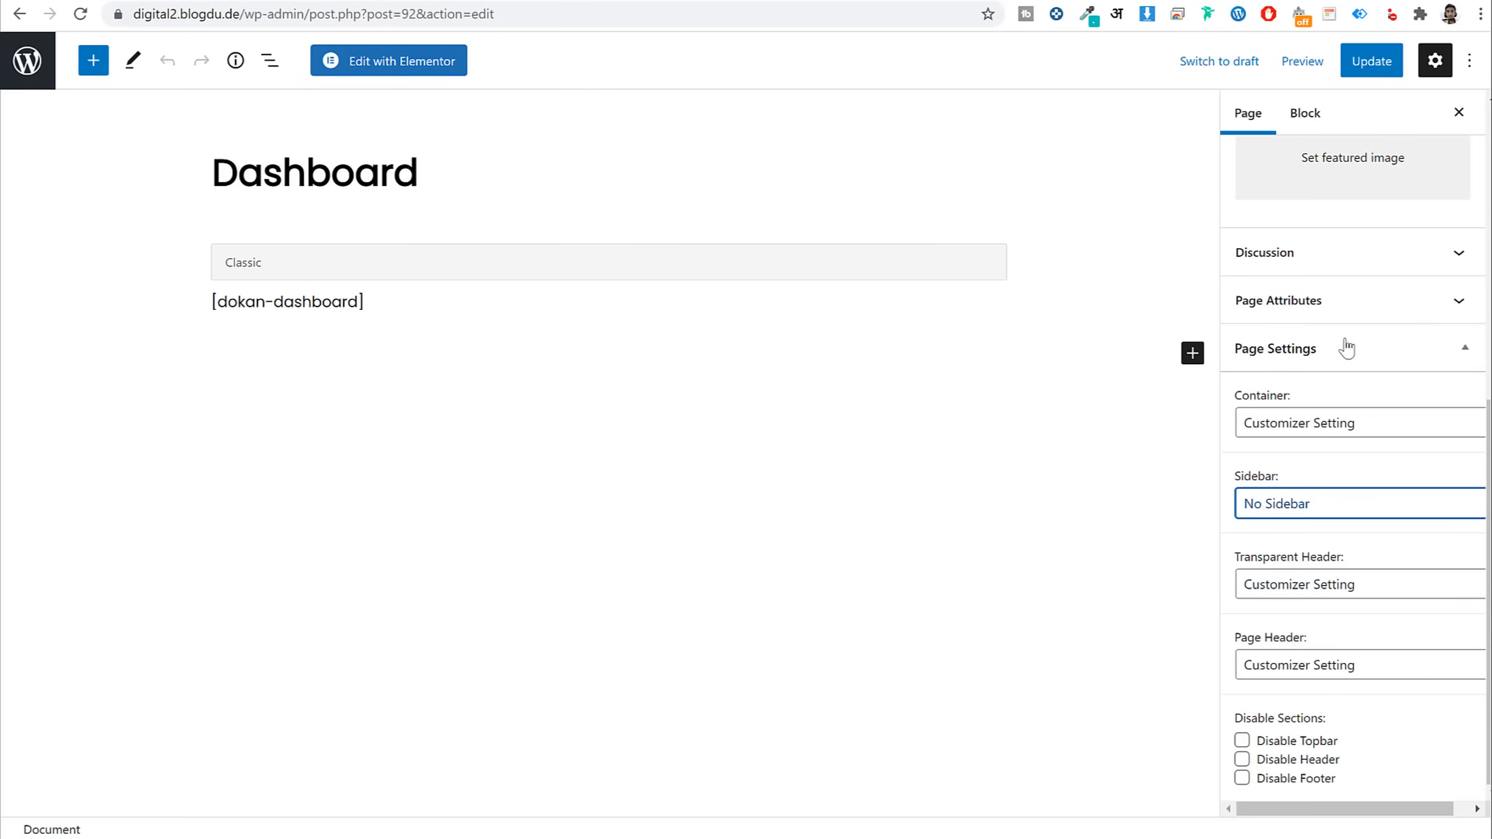
click(1368, 65)
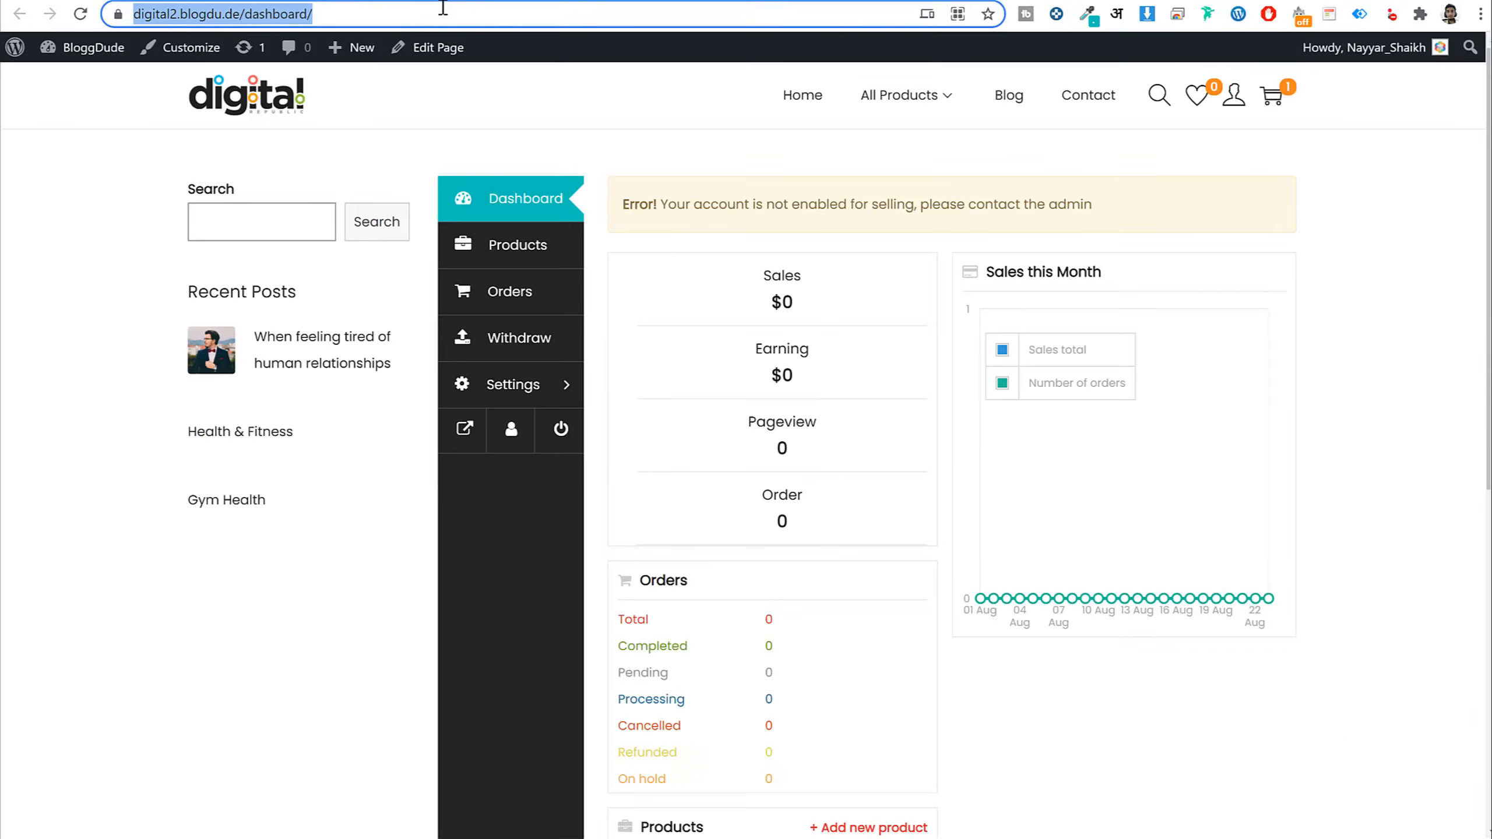
Check the live Dashboard page's selling-not-enabled error, then go back to the Pages list
key(Return)
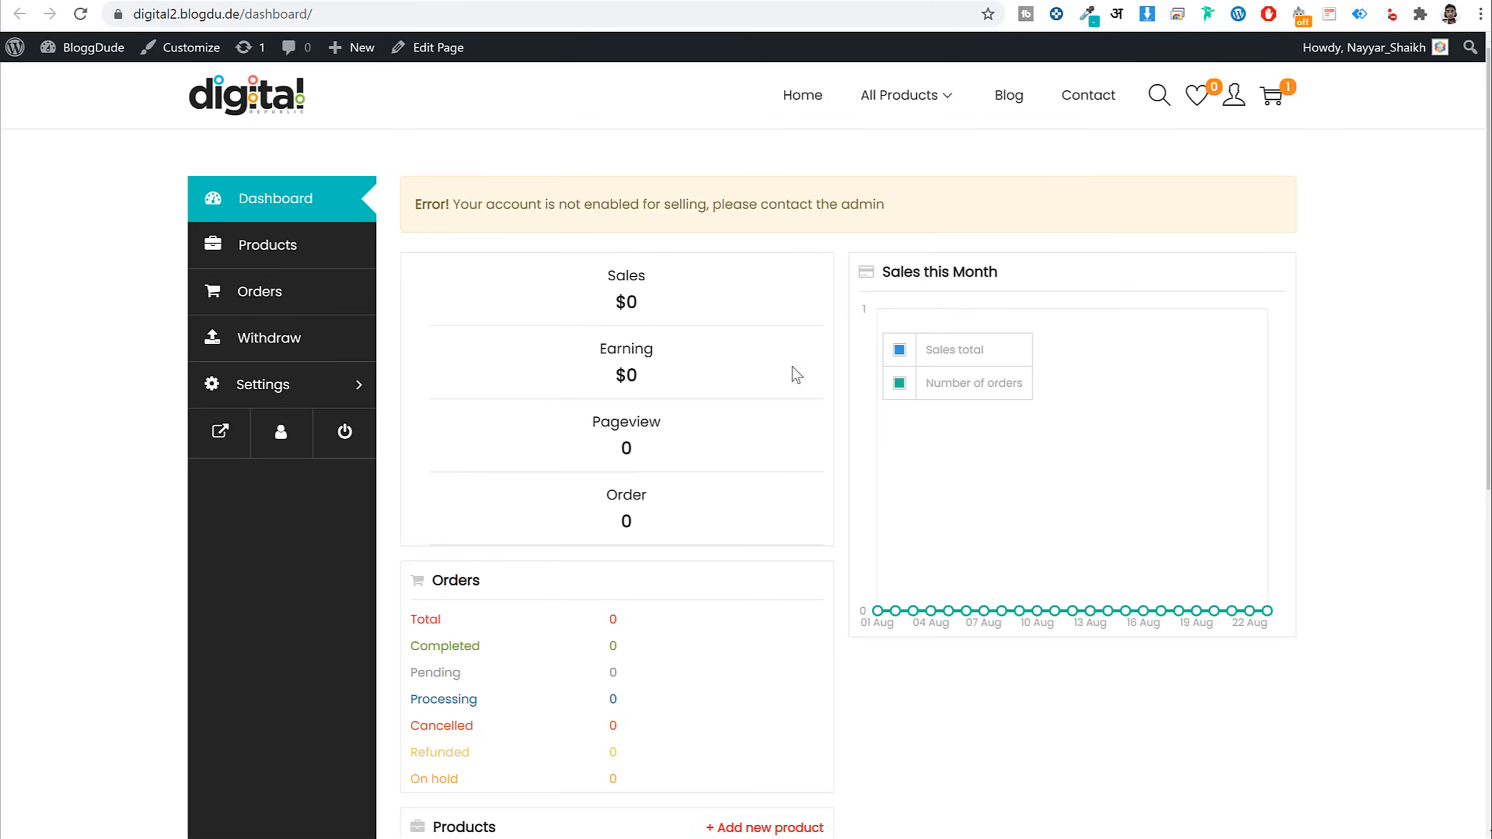
scroll(796, 374, down, 5)
scroll(926, 490, up, 5)
drag(421, 198, 946, 196)
click(1054, 154)
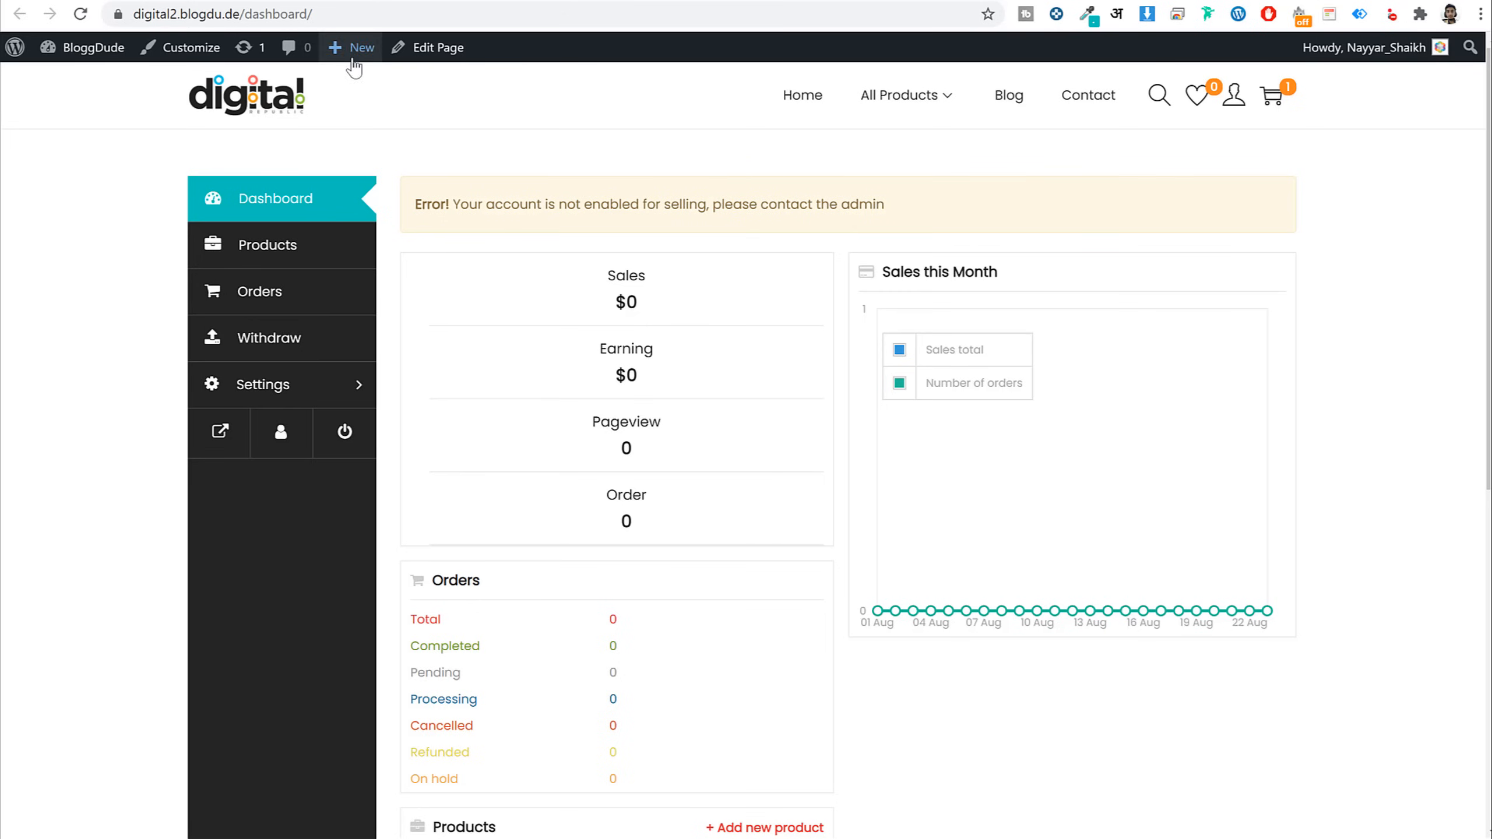
drag(886, 204, 965, 200)
click(446, 202)
click(887, 210)
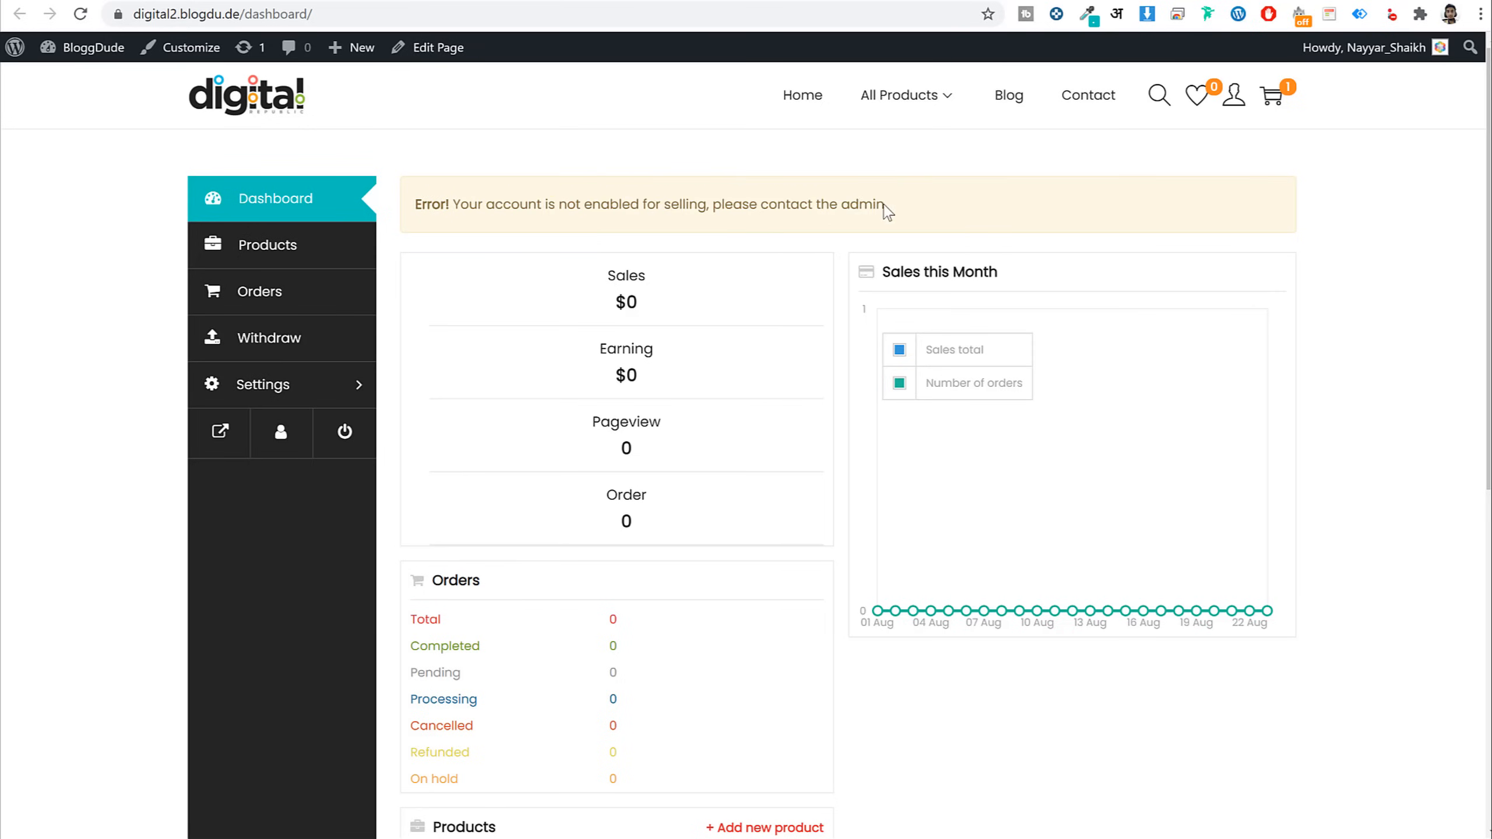
click(332, 1)
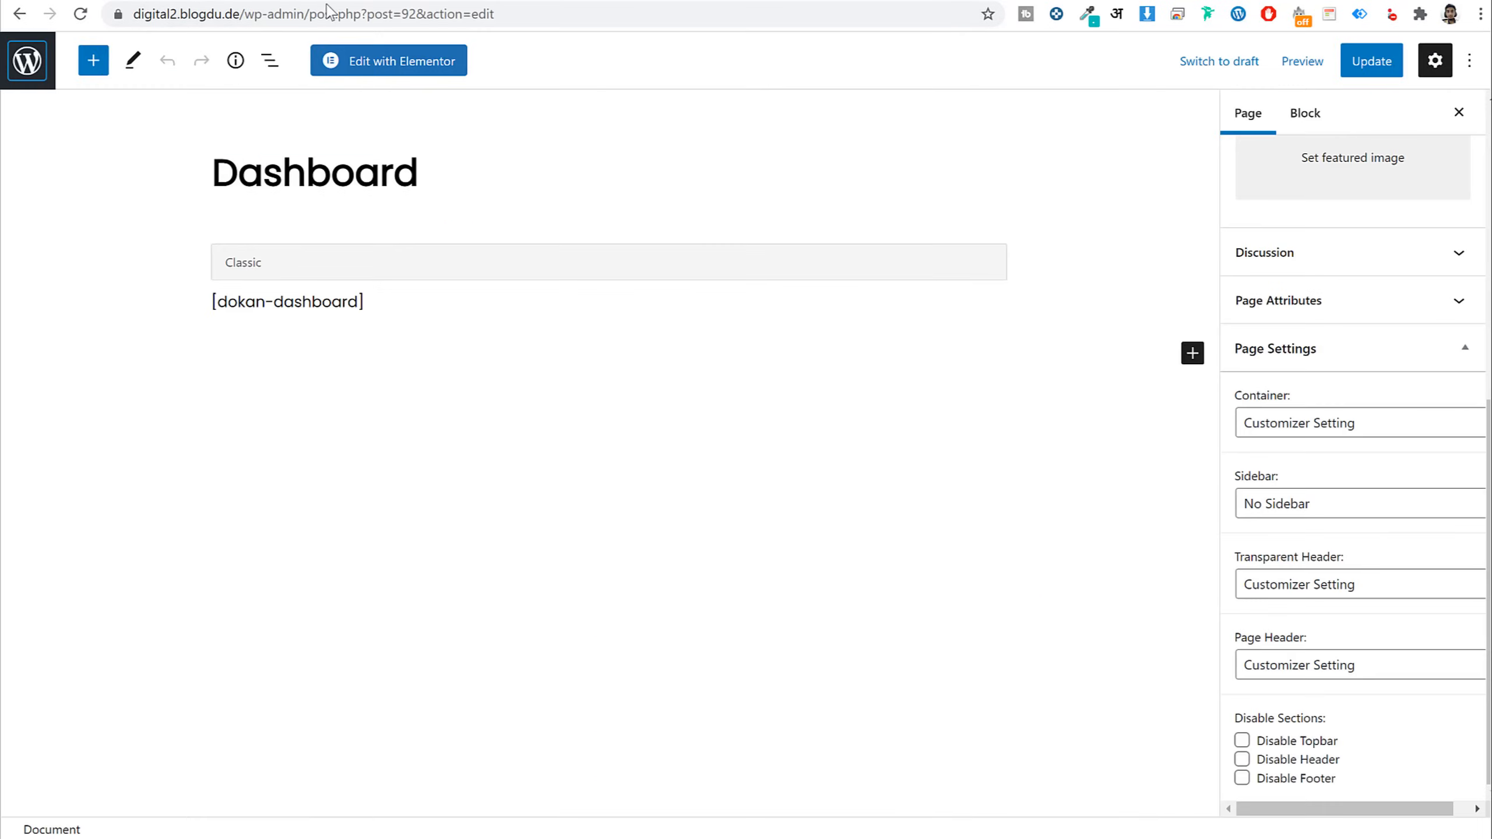
click(24, 63)
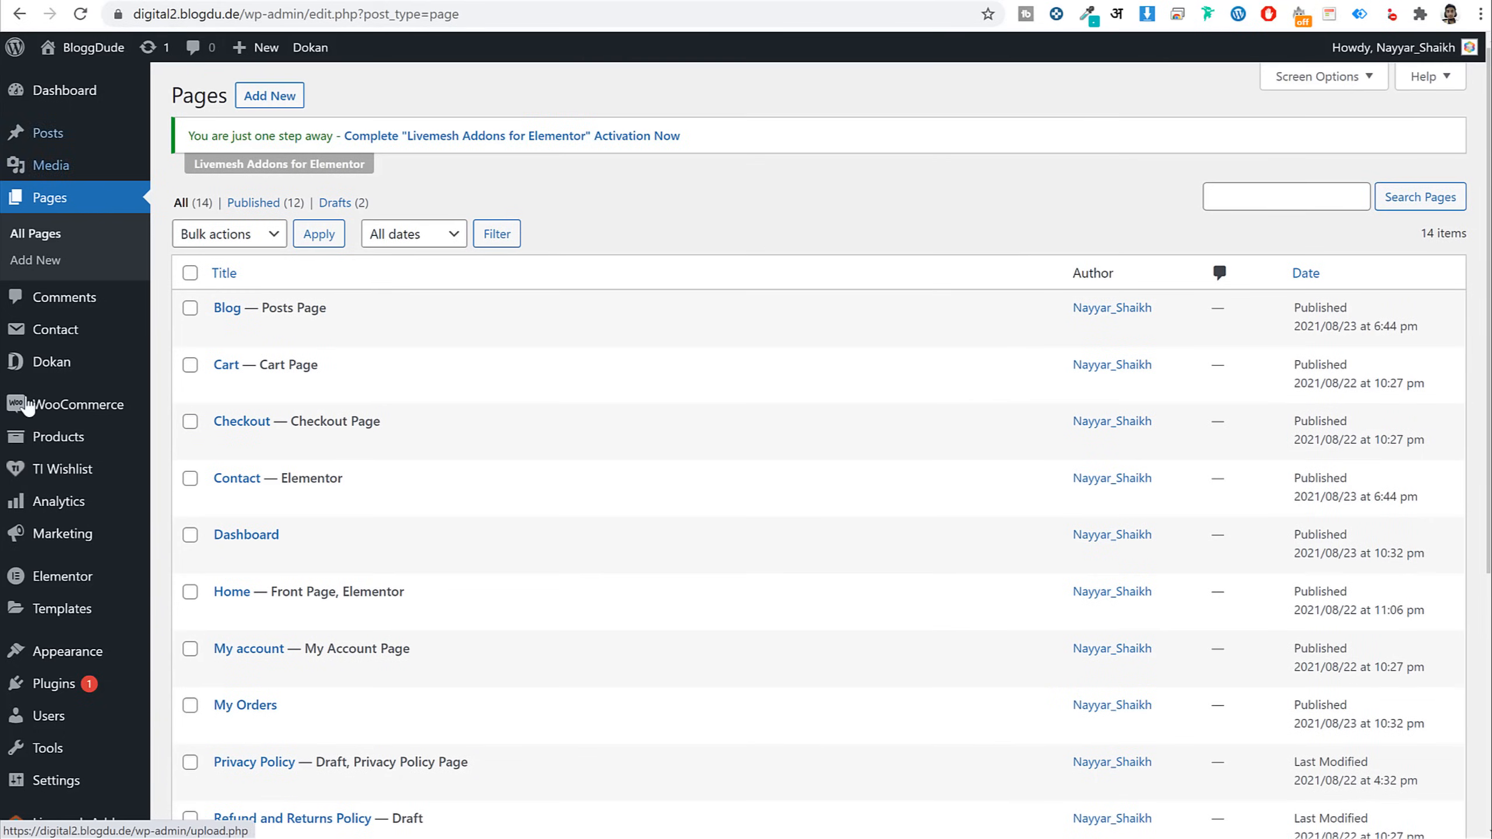
scroll(35, 459, down, 4)
Switch the vendor's Status on in Dokan > Vendors and reload the front-end vendor dashboard
click(62, 676)
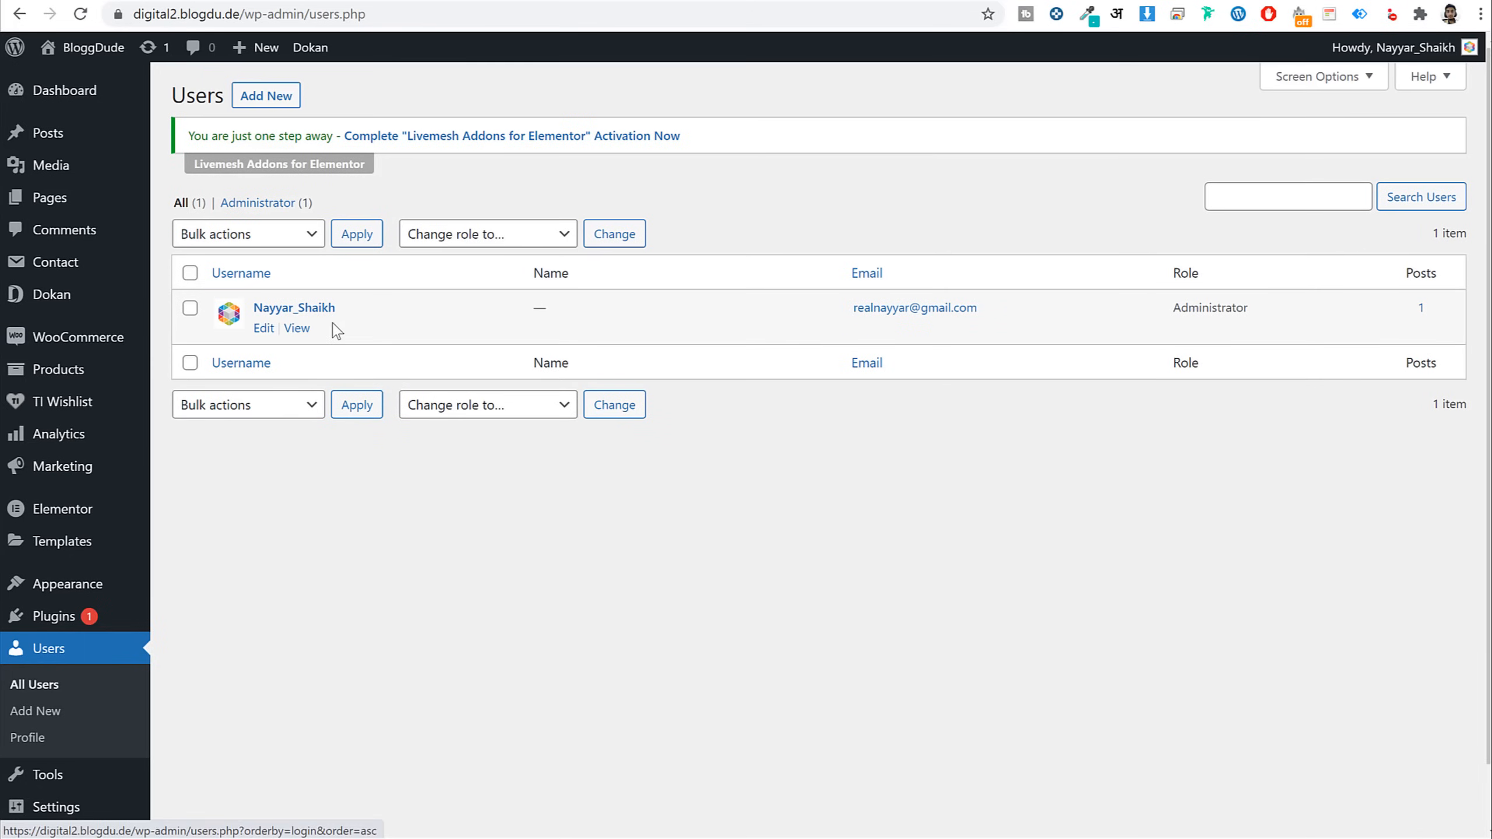
mouse_move(62, 299)
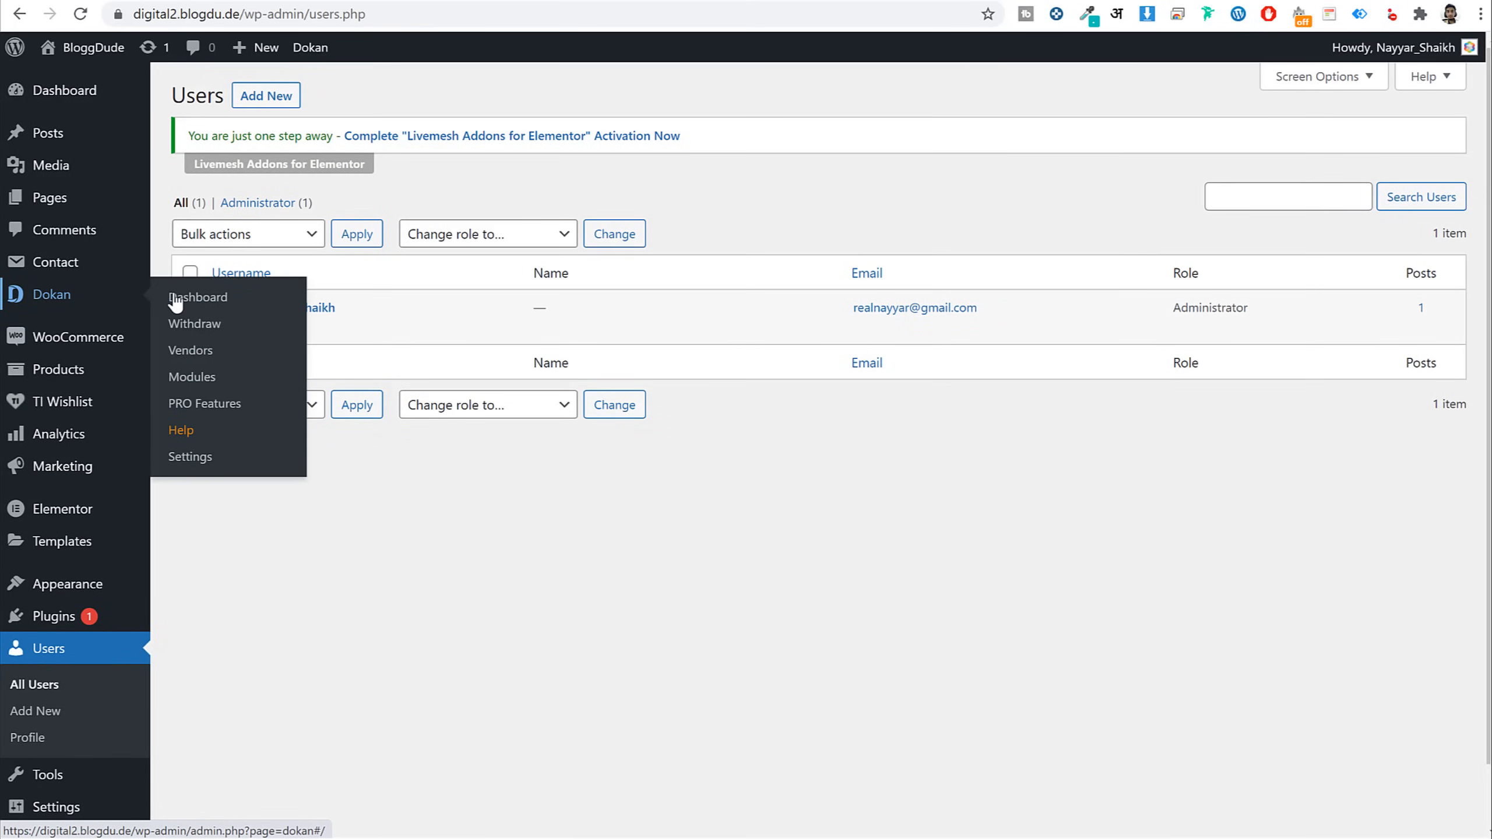
click(189, 362)
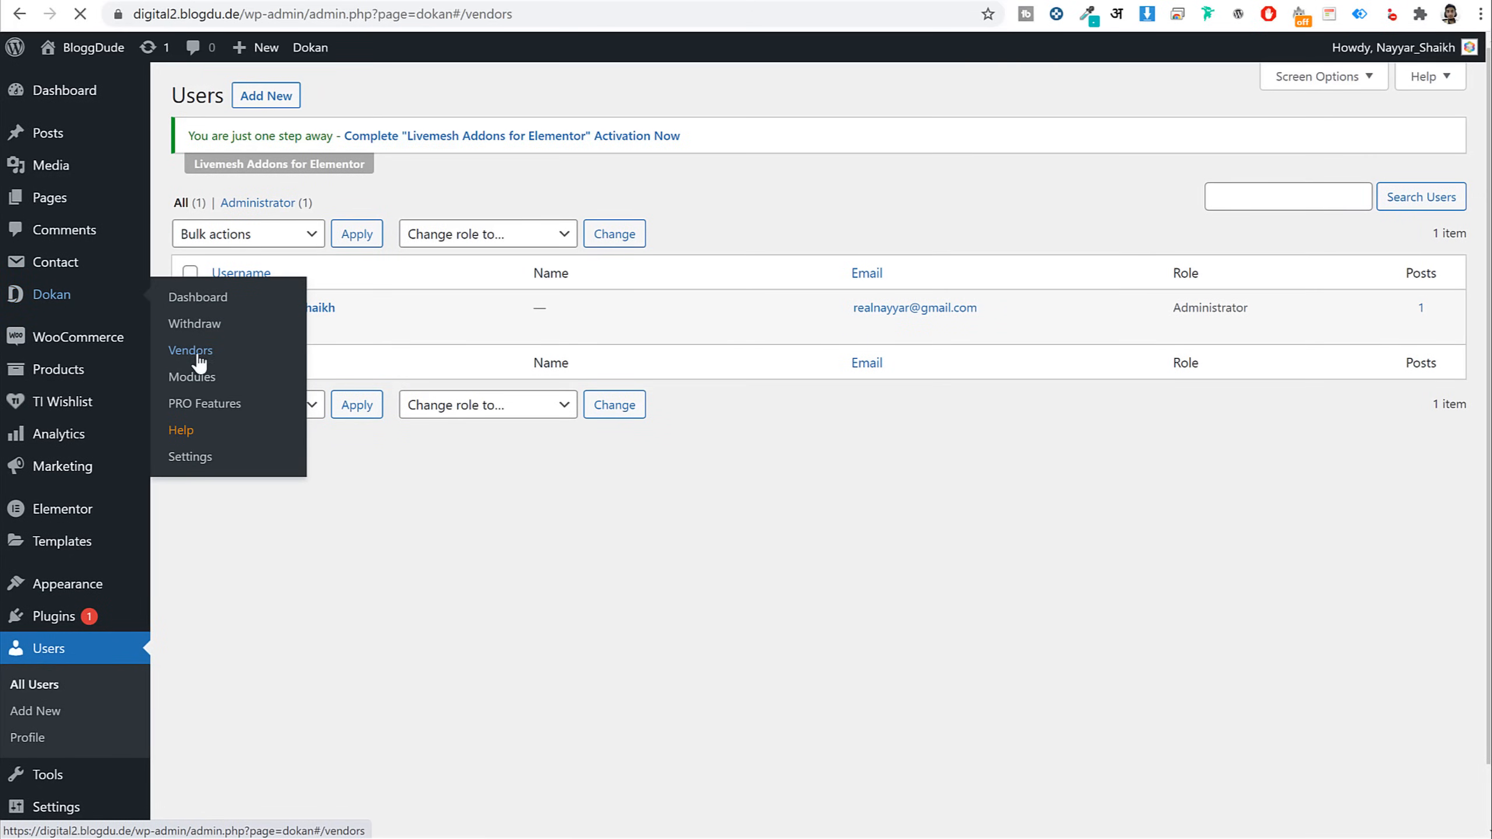
mouse_move(328, 412)
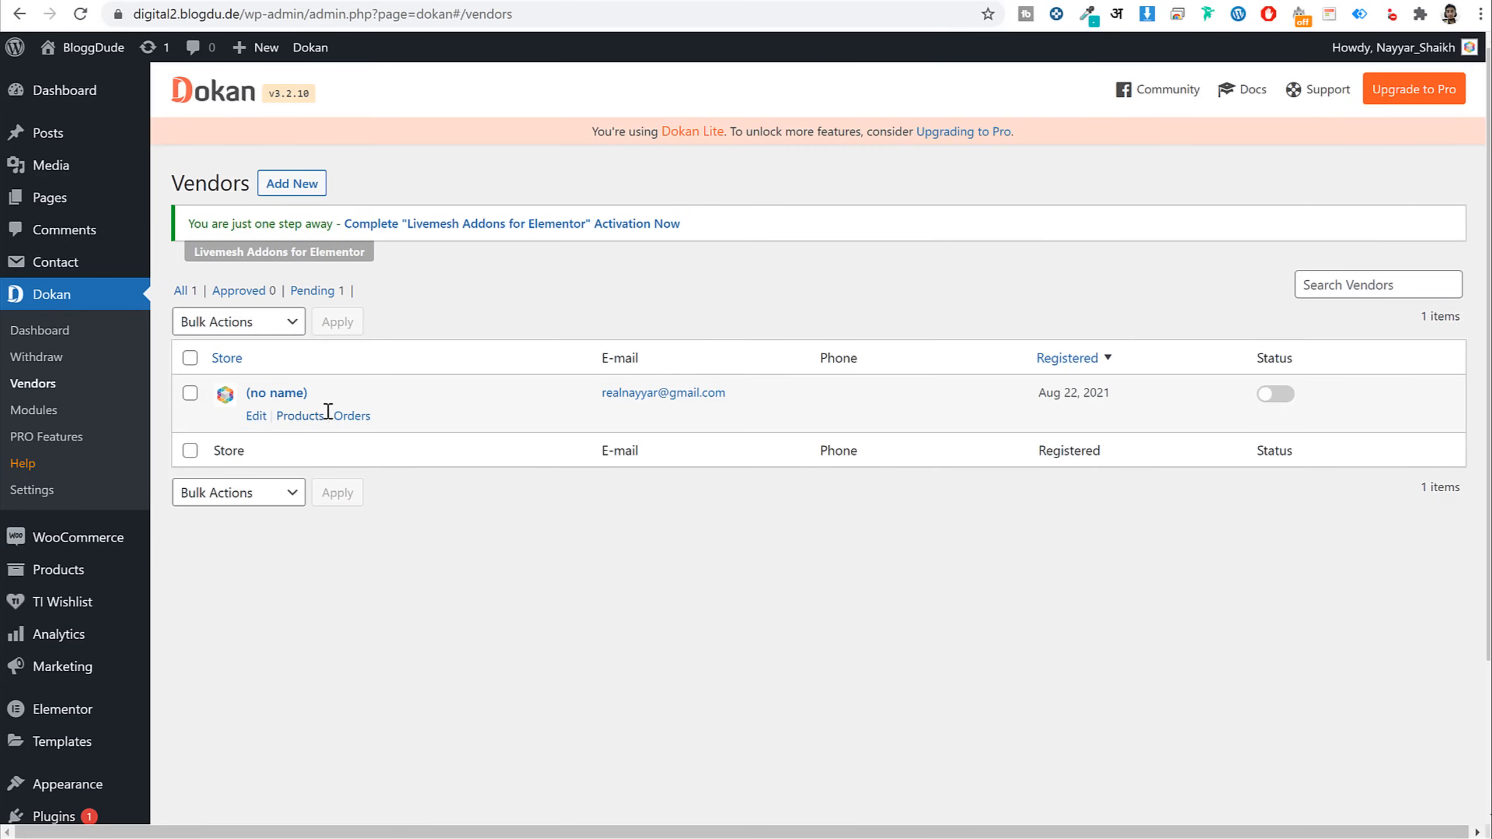
click(1273, 394)
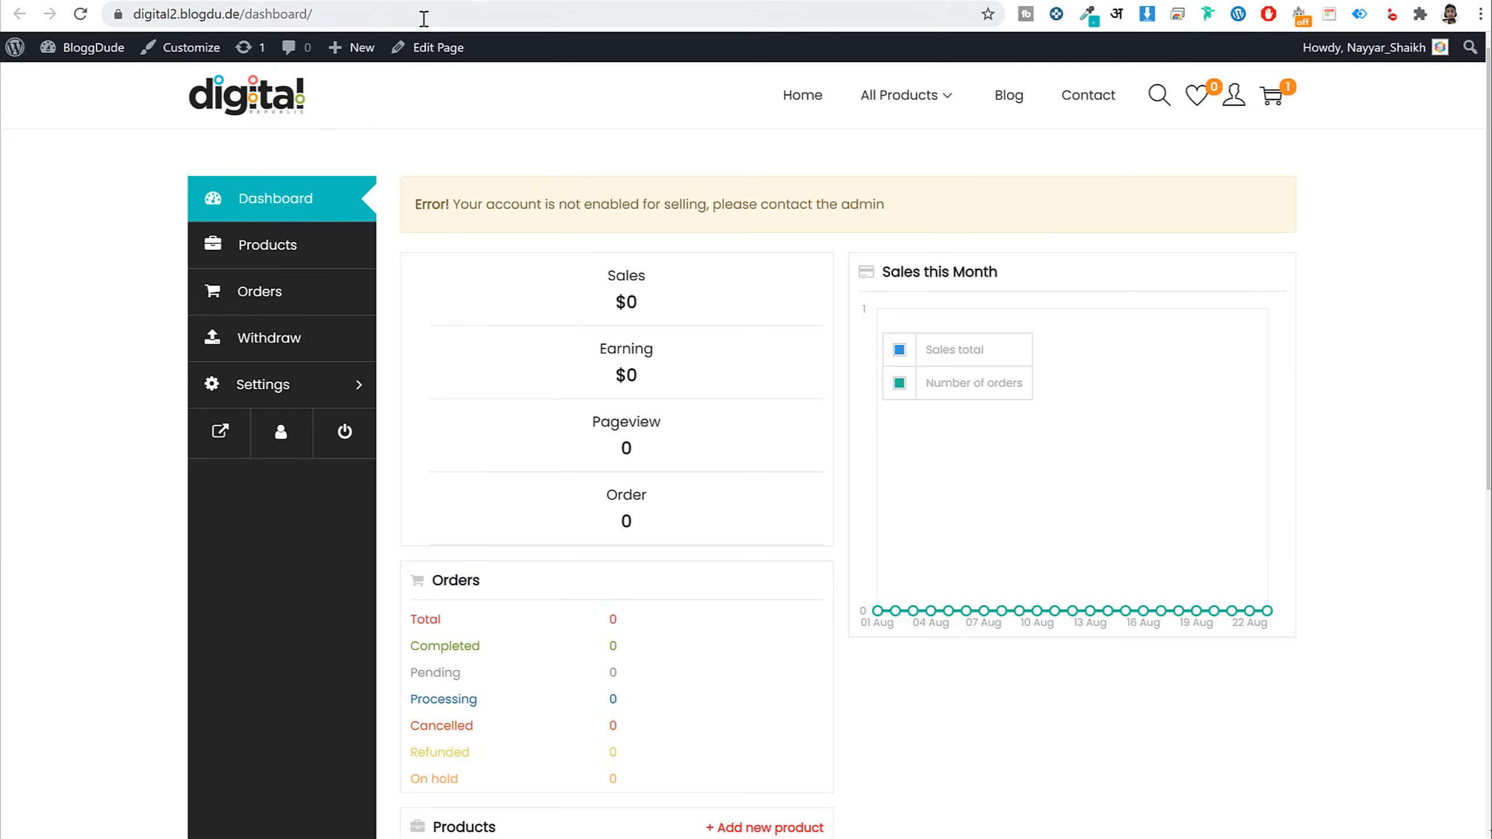
click(425, 14)
key(Return)
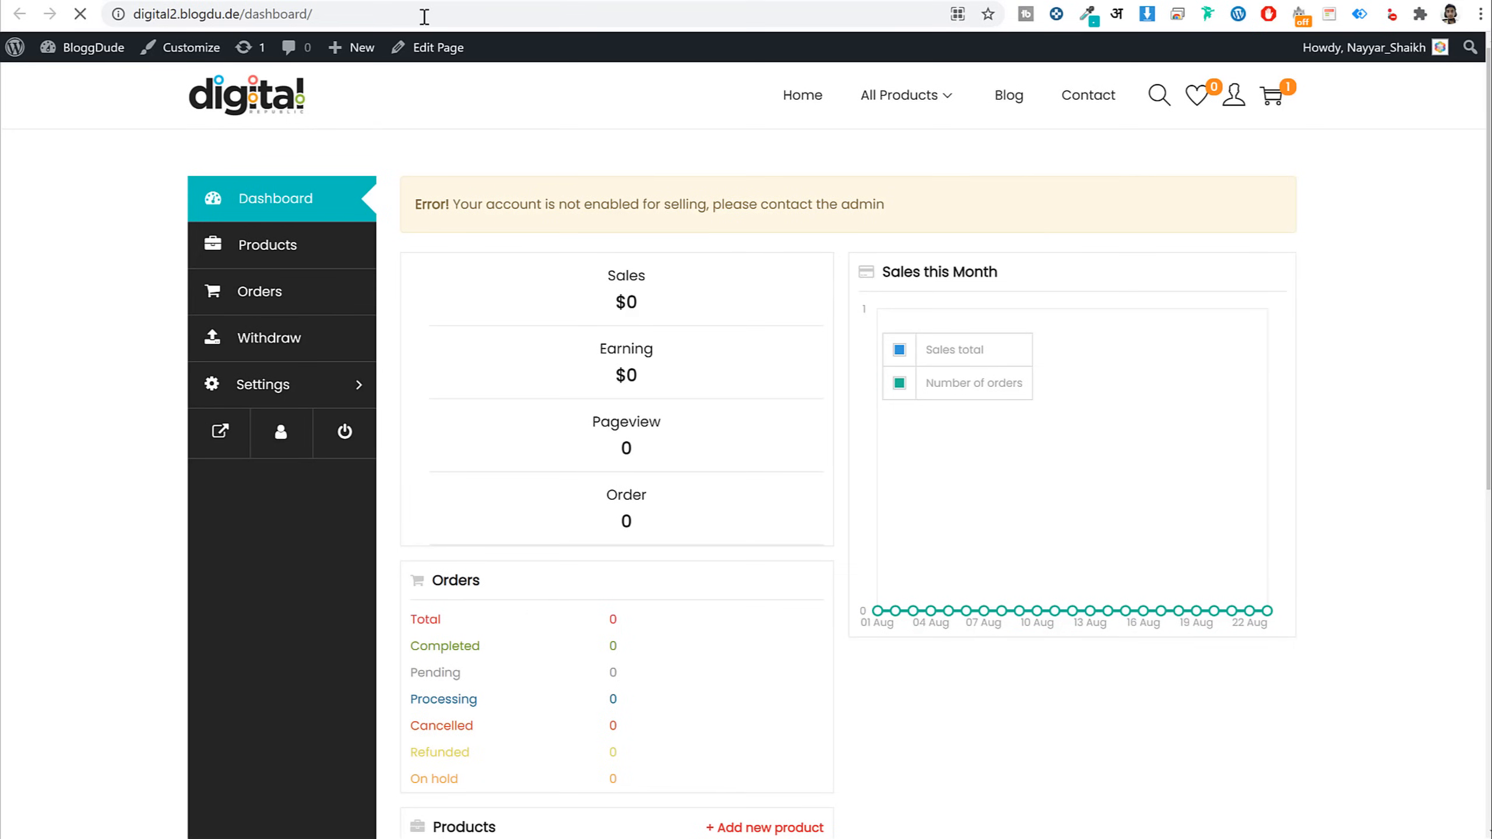
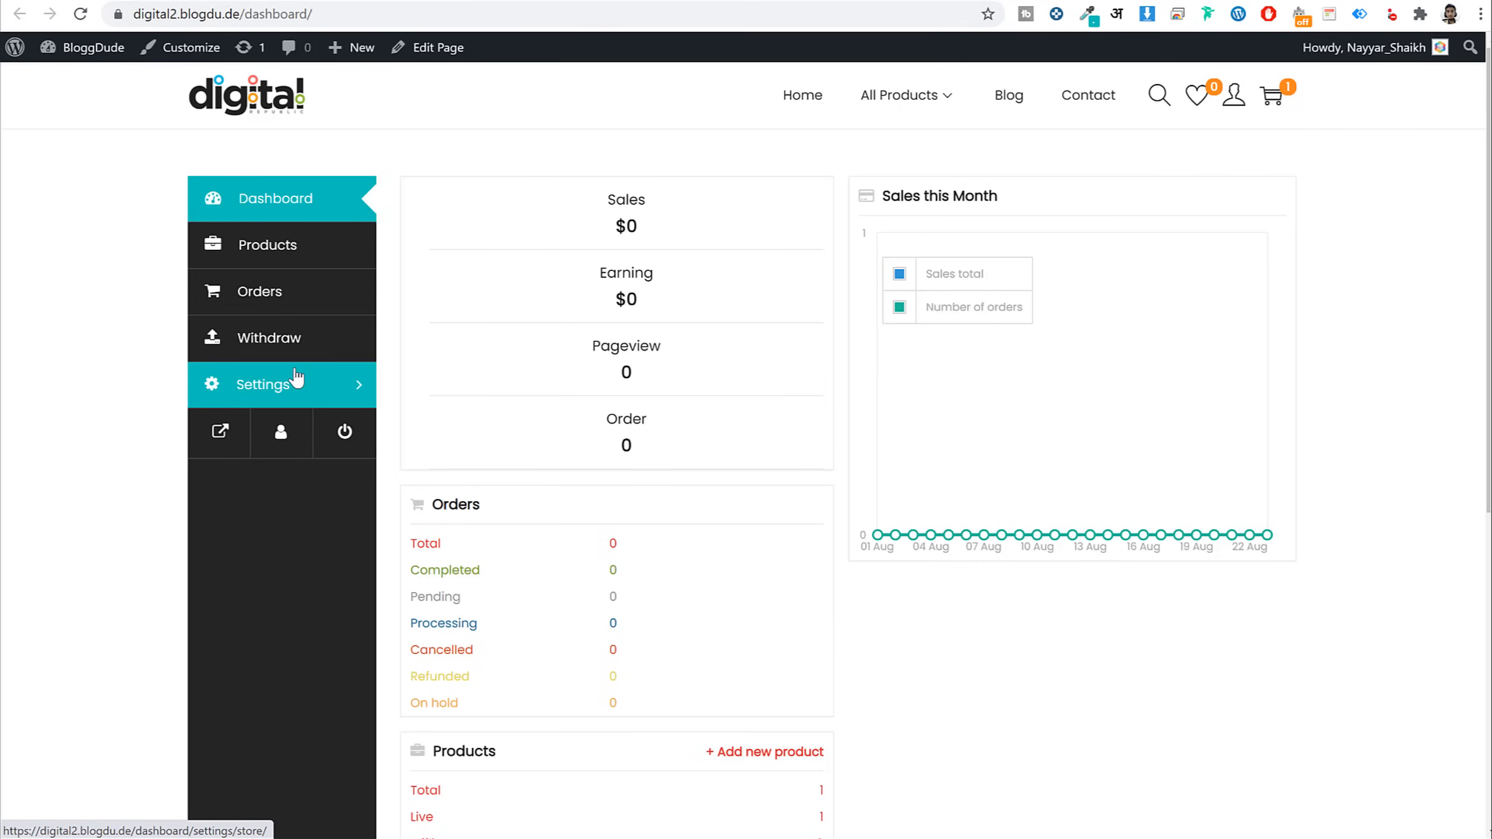
Enter store name Fehem Media, city Mumbai and ZIP code 400001 in store settings
click(297, 381)
scroll(803, 379, down, 5)
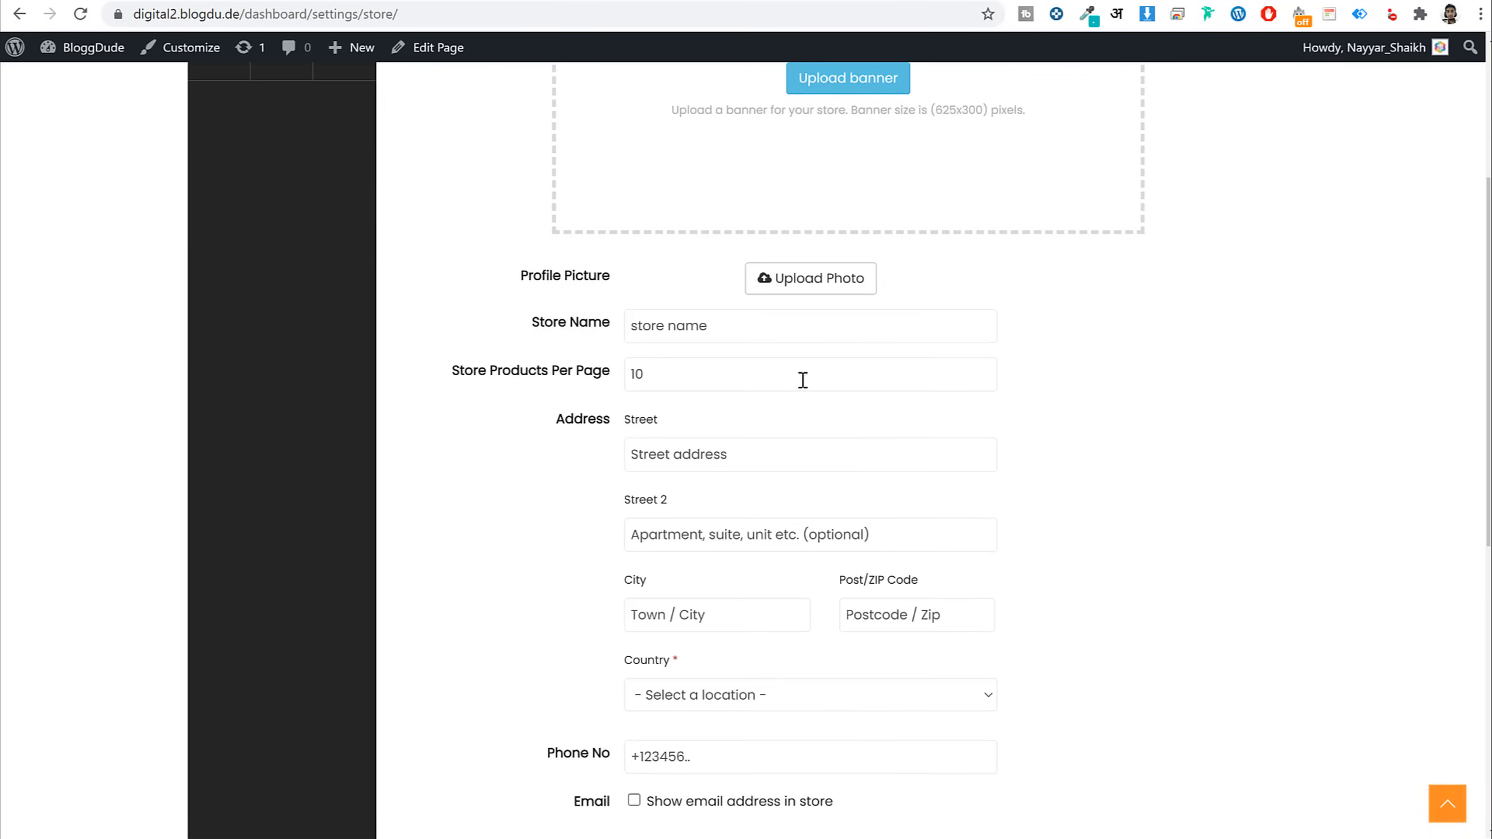
click(784, 327)
text(Fehem Media)
scroll(1155, 440, down, 3)
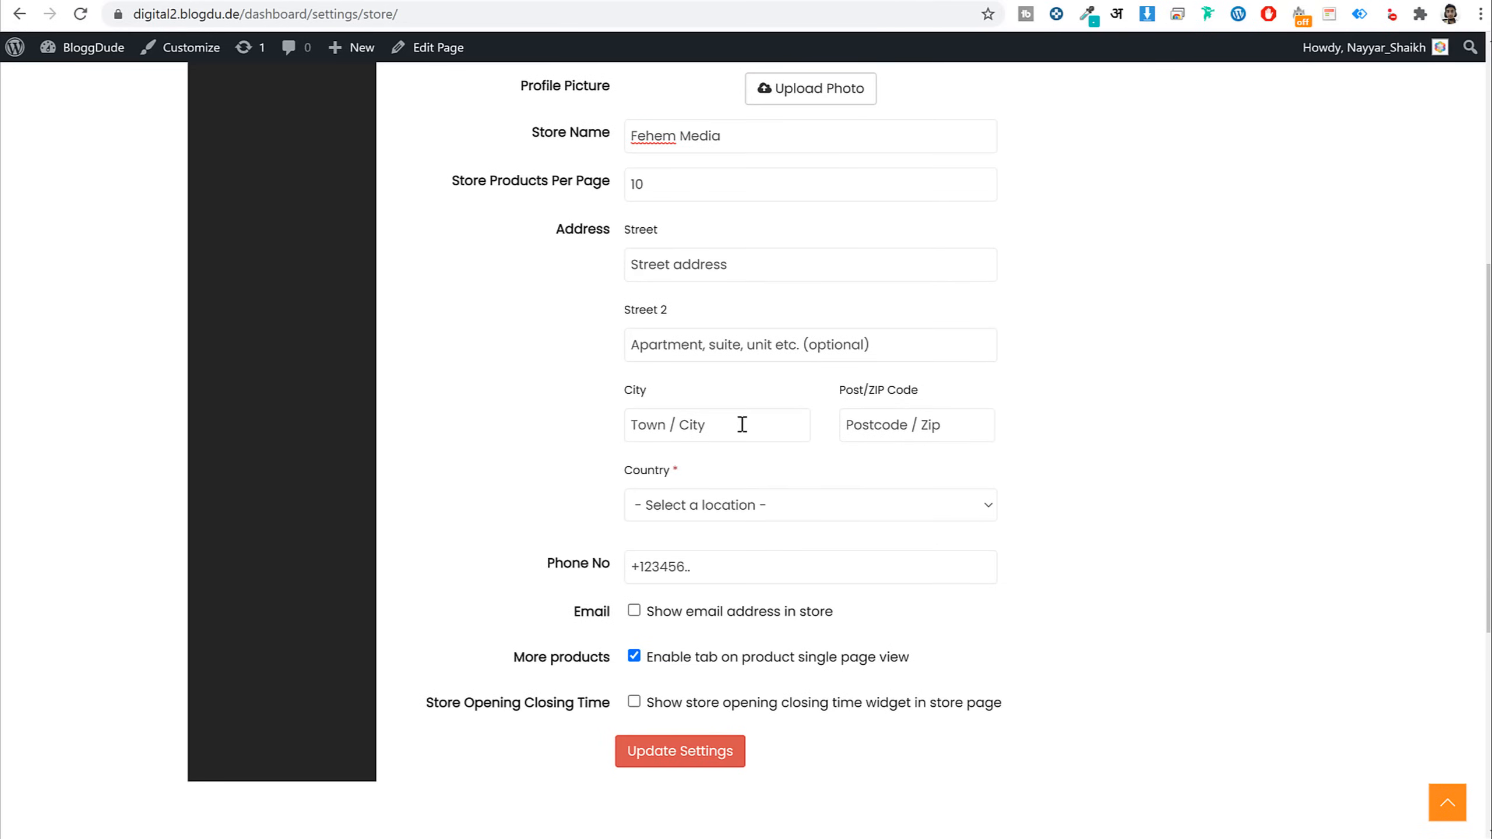
click(742, 424)
text(Mumbai)
key(Tab)
text(400001)
Set country India and state Maharashtra, add the store phone number, and save
click(791, 517)
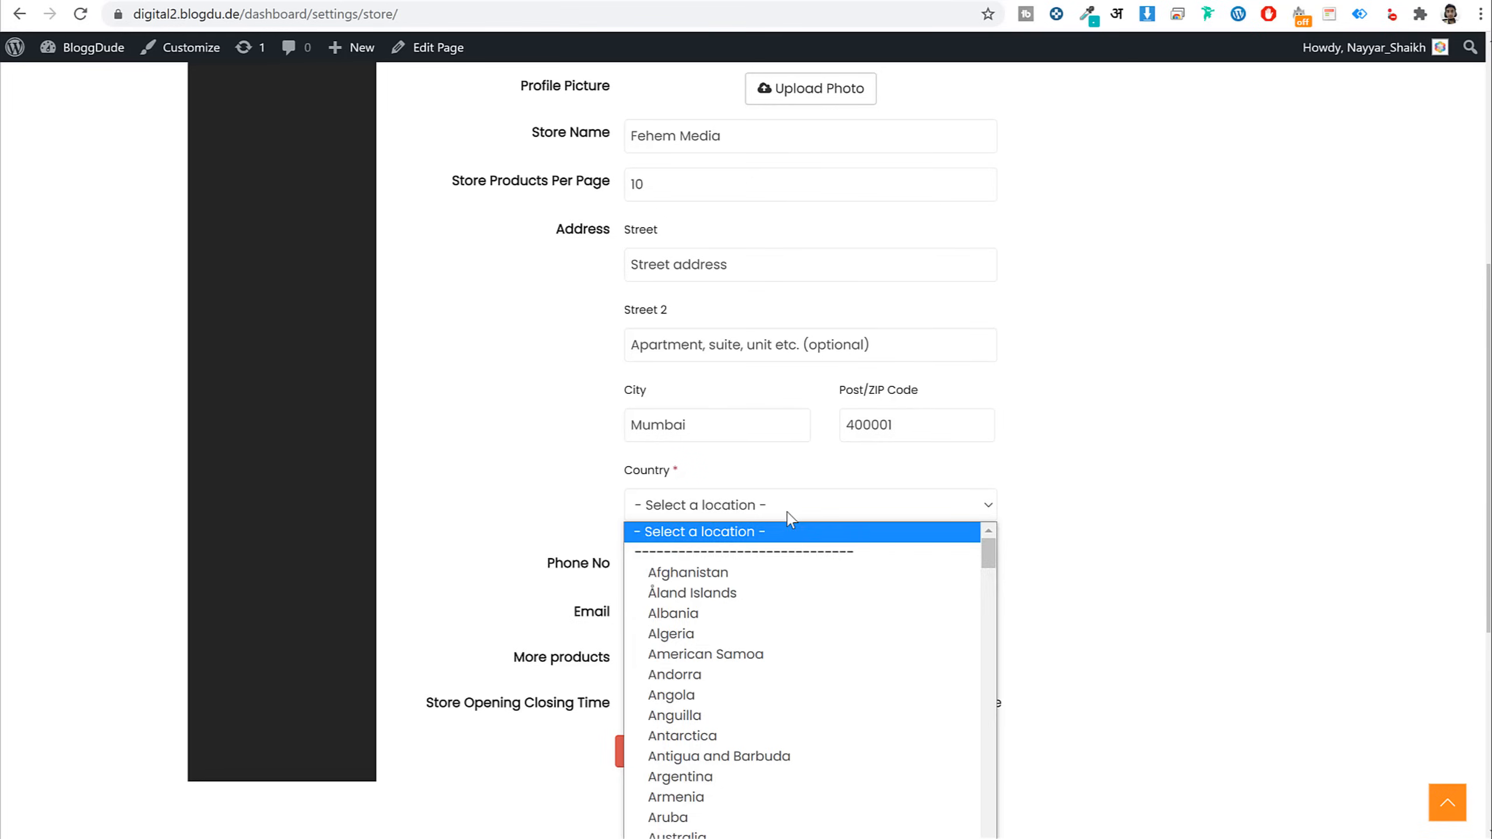
text(india)
key(Return)
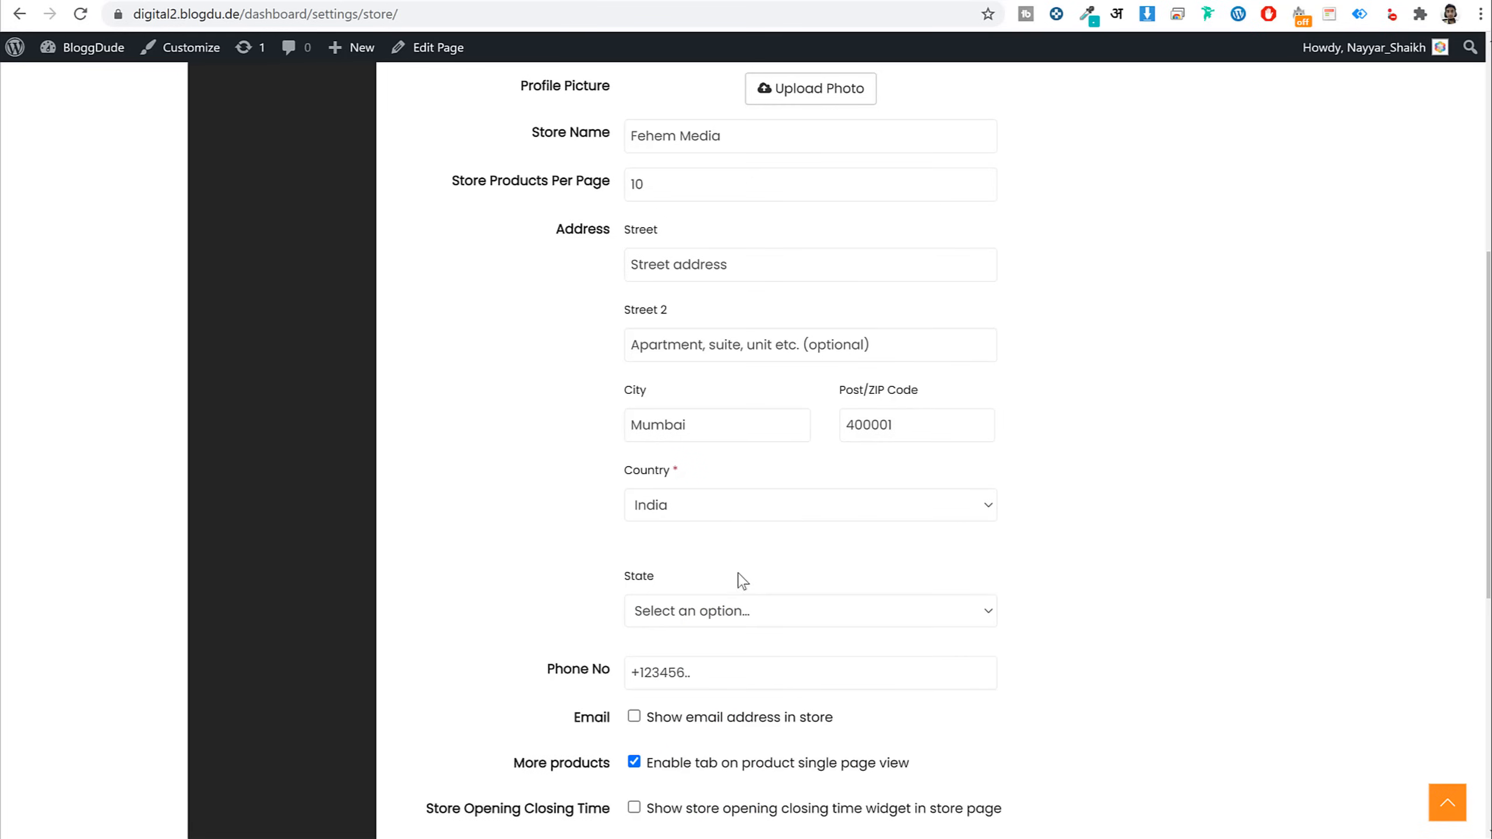
click(737, 608)
text(maha)
key(Return)
click(827, 659)
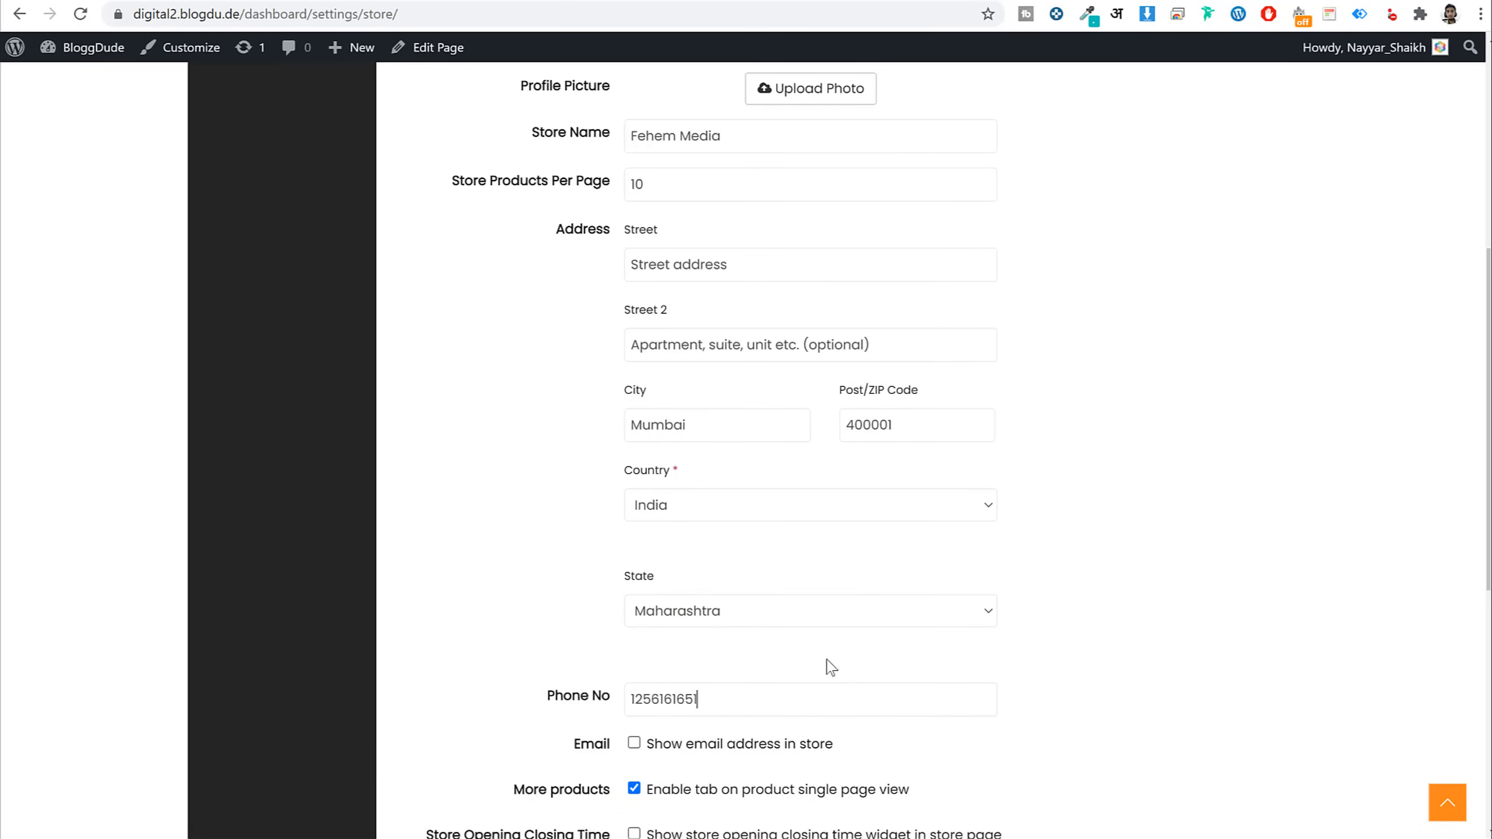
scroll(1105, 652, down, 1)
scroll(1105, 652, down, 5)
click(701, 517)
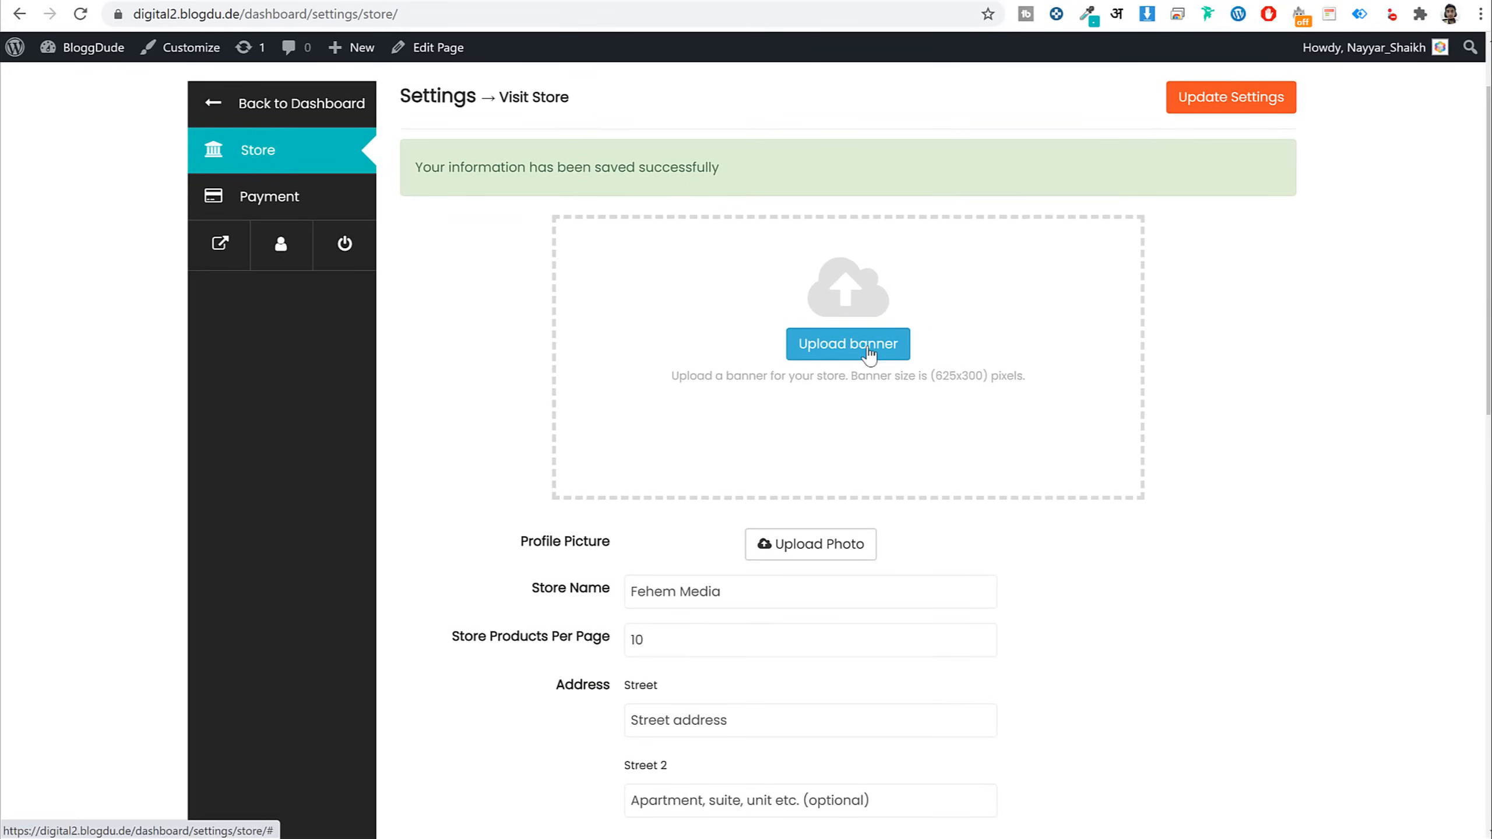
Use the fashion-4 photo as the store banner, with the crop area moved lower
click(868, 354)
click(387, 423)
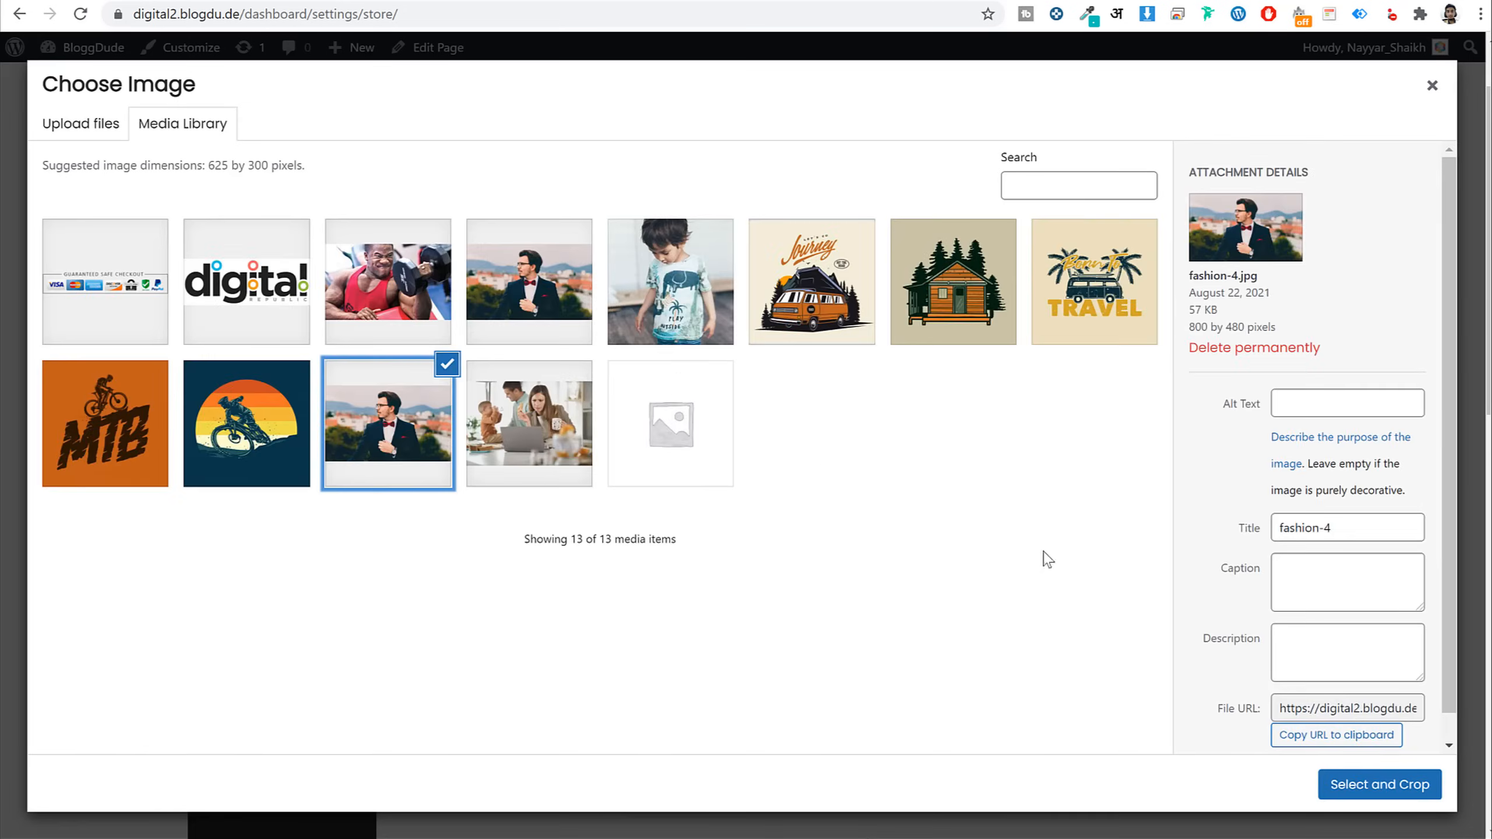
click(1380, 785)
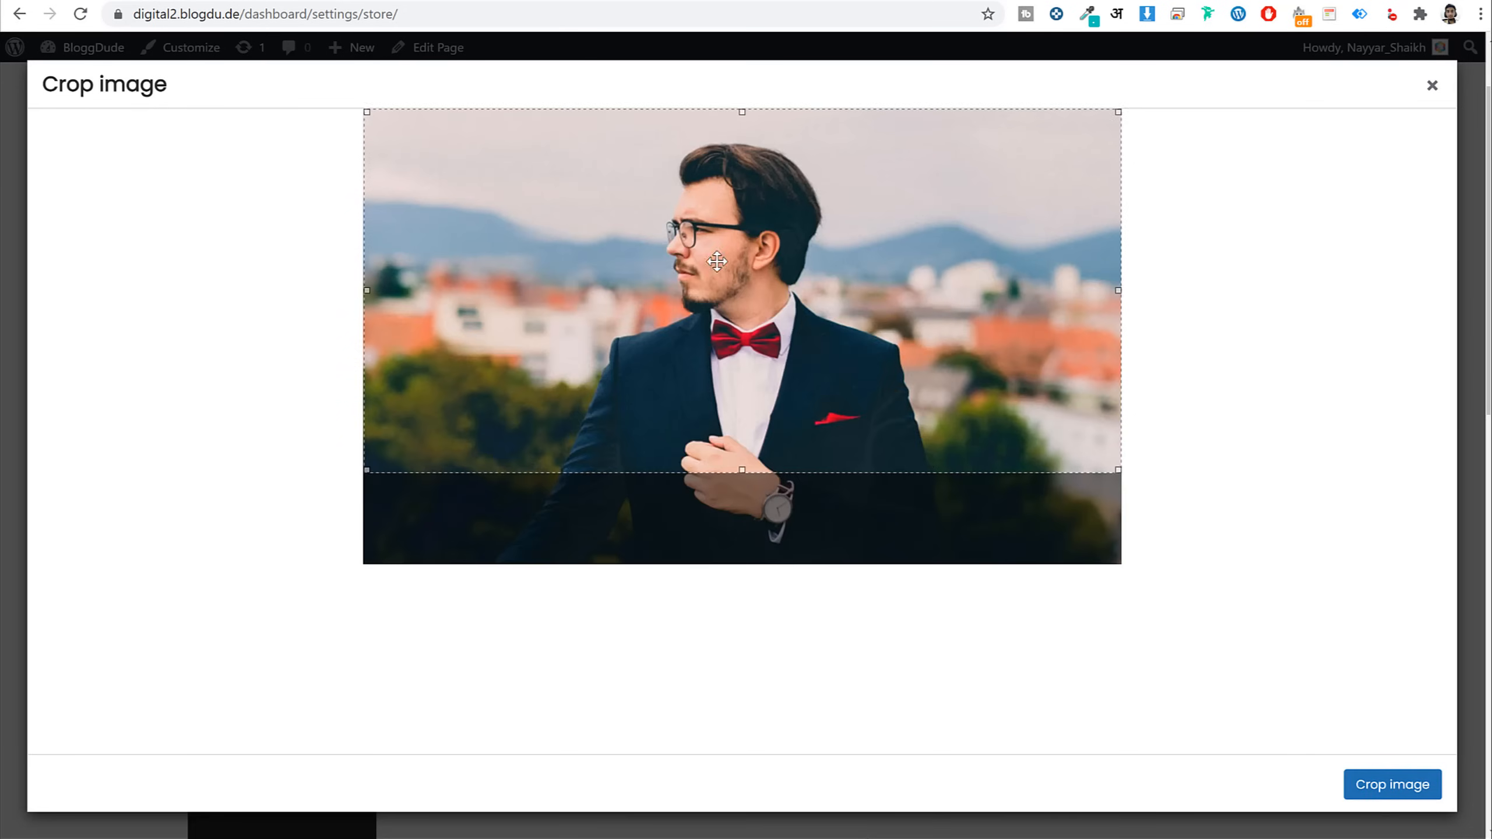
drag(718, 261, 719, 317)
click(1409, 791)
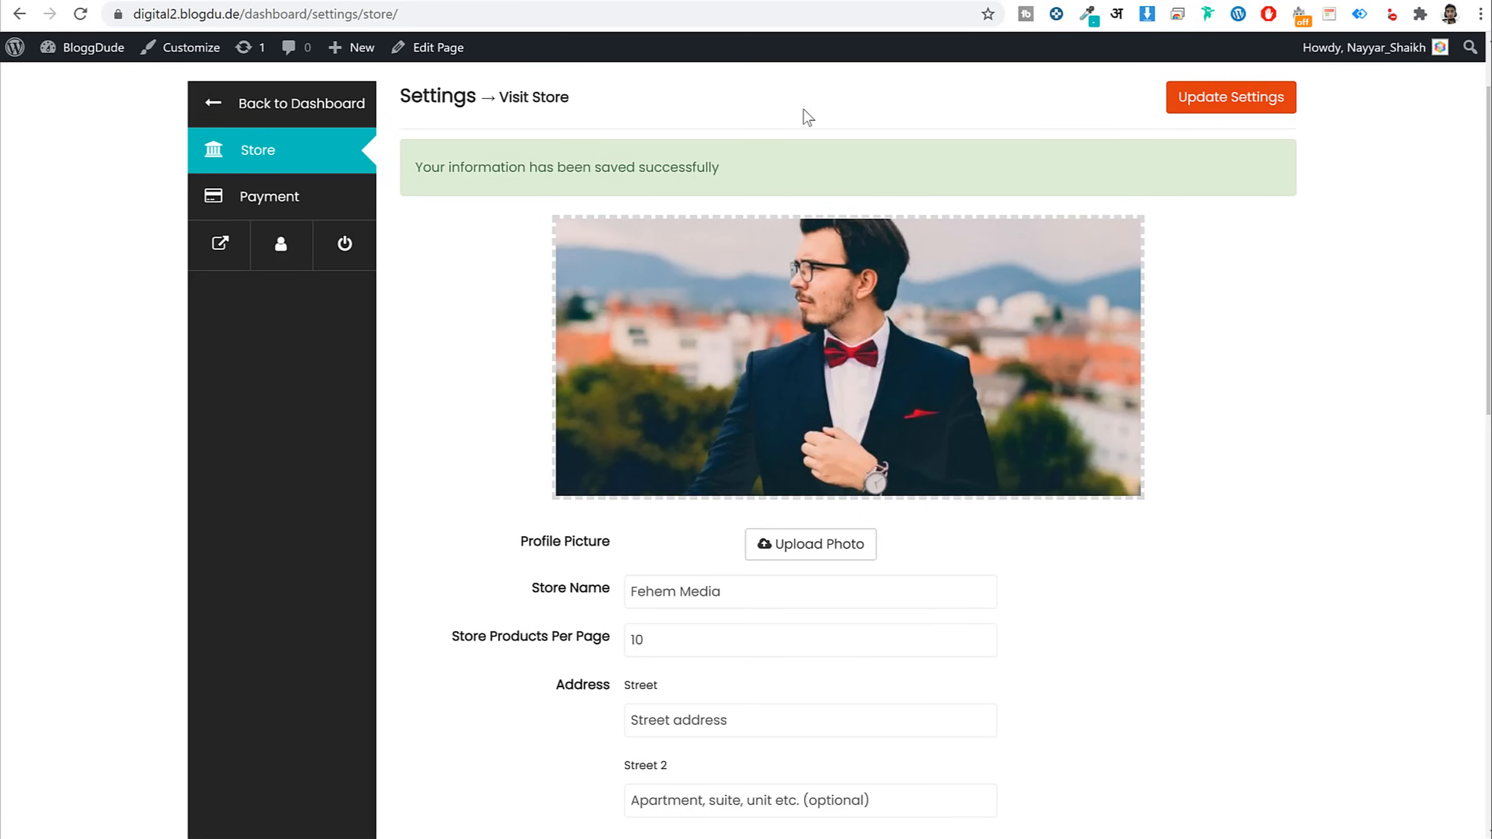
Open the payment settings and select the existing PayPal e-mail address
click(263, 197)
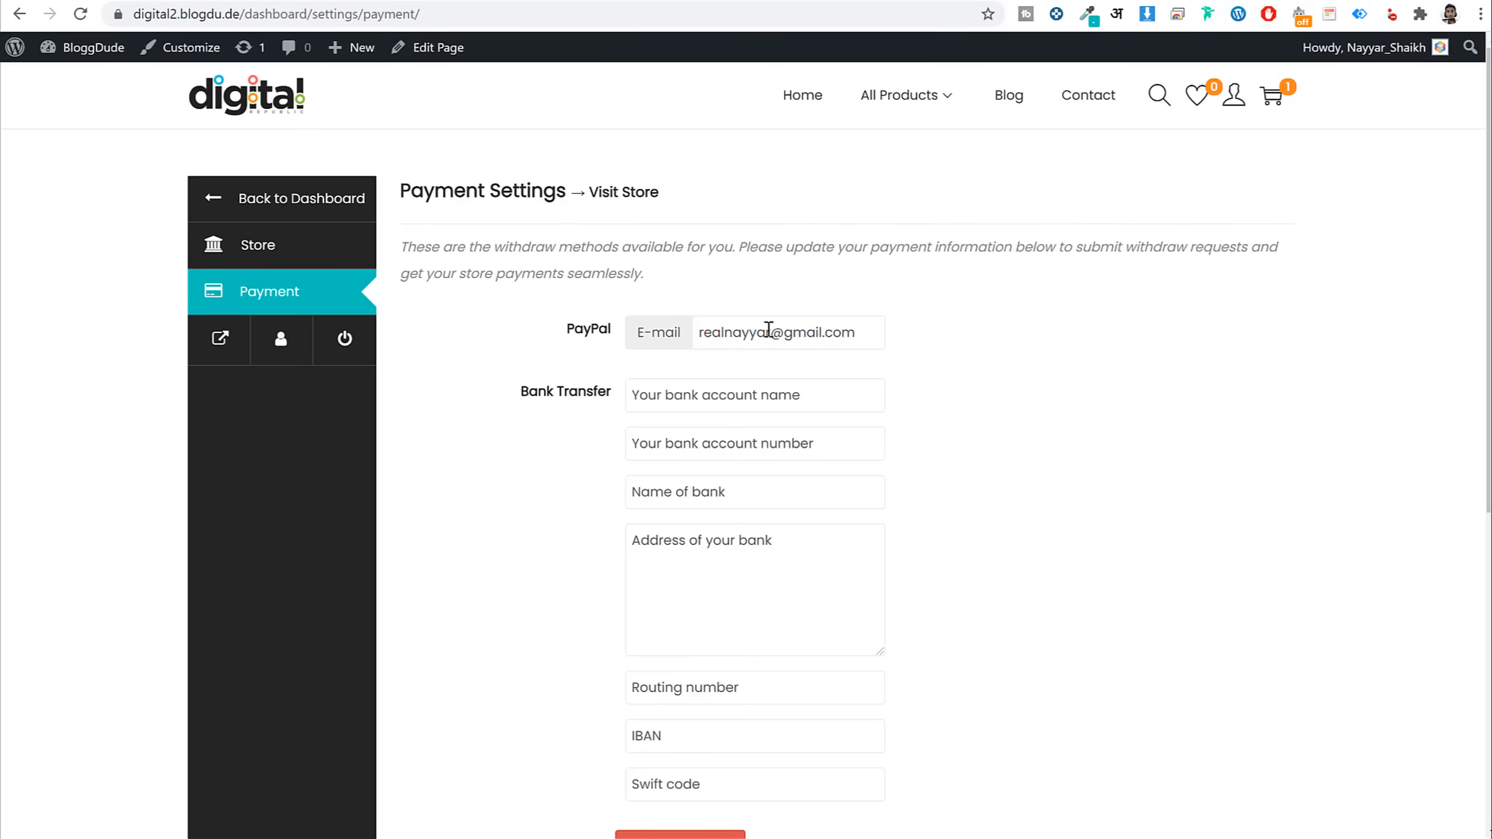
click(810, 347)
key(ctrl+a)
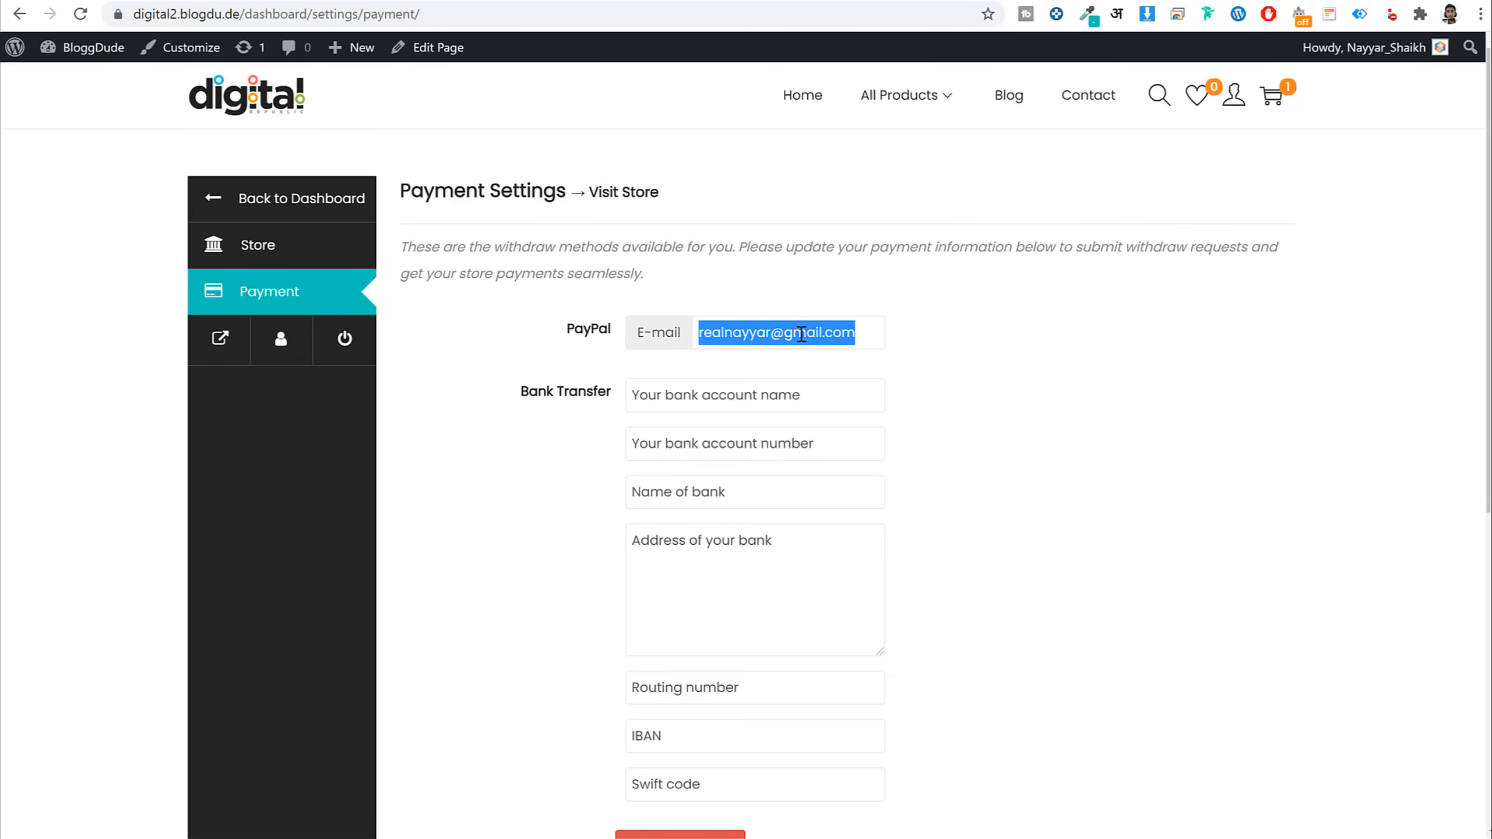
Fill in the bank account holder name, account number and Indian Bank, then save
click(1137, 407)
scroll(1116, 447, down, 3)
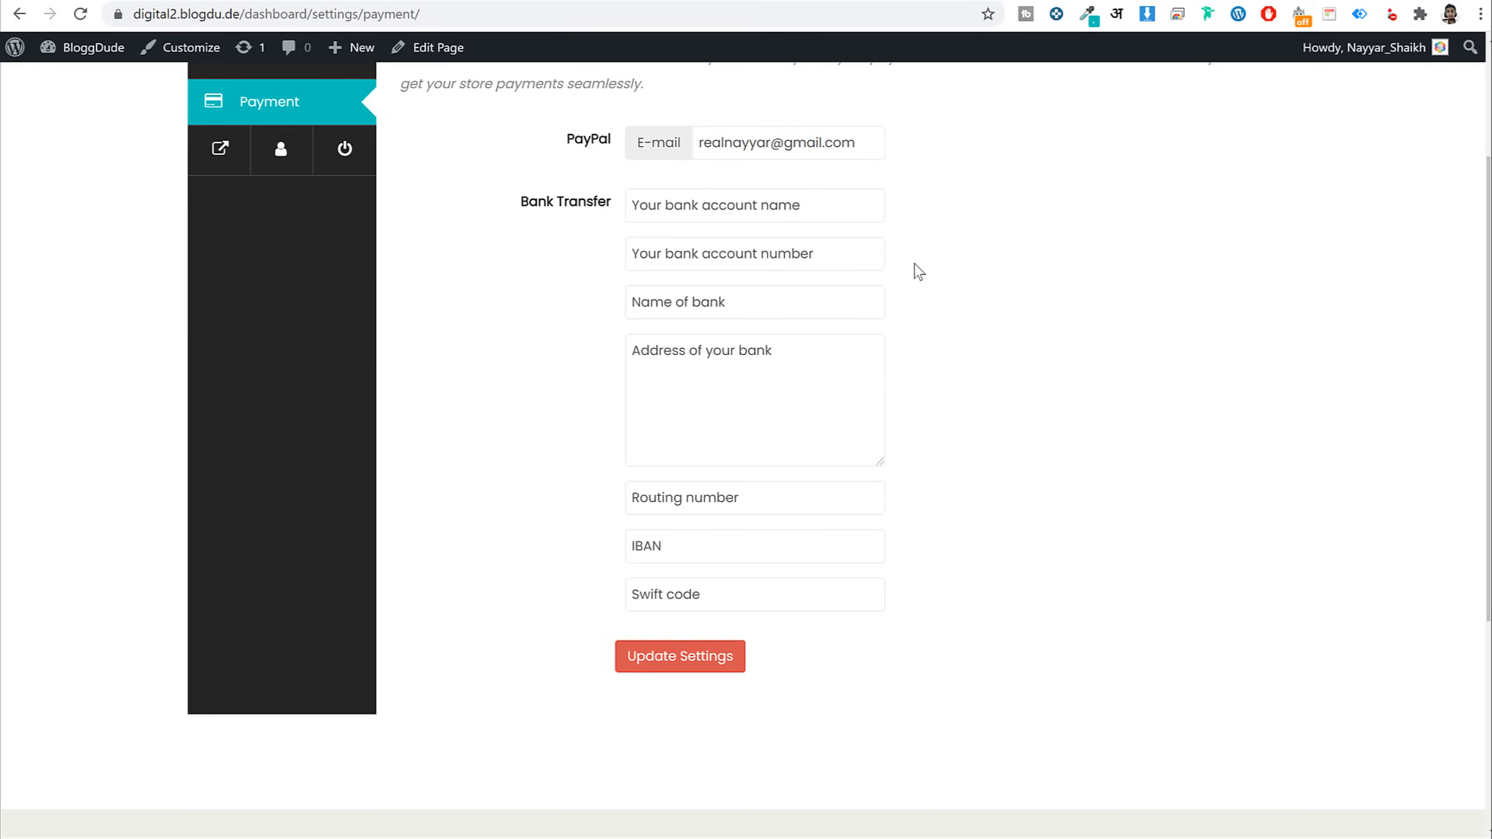
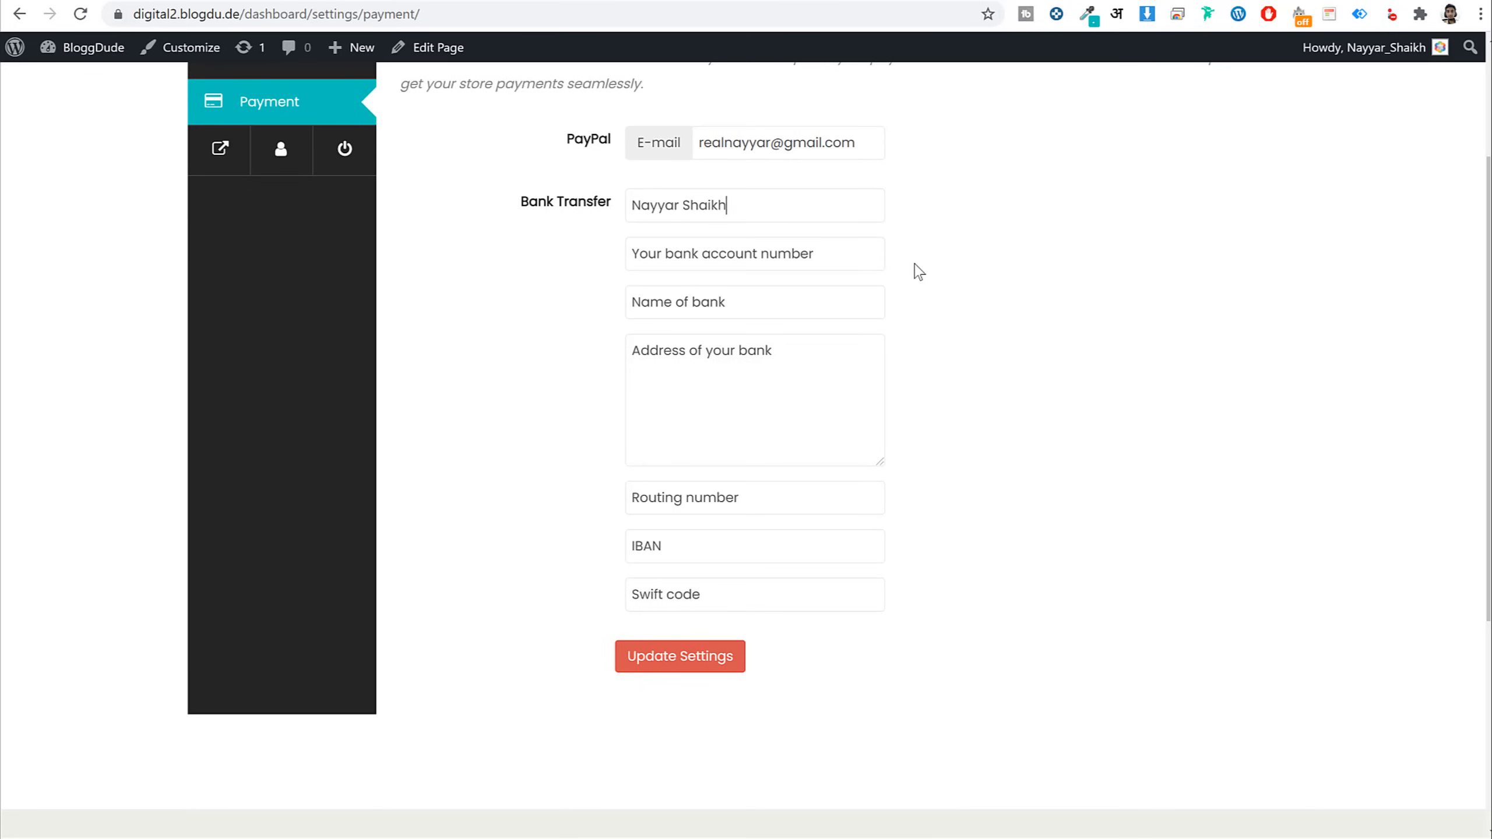
key(Tab)
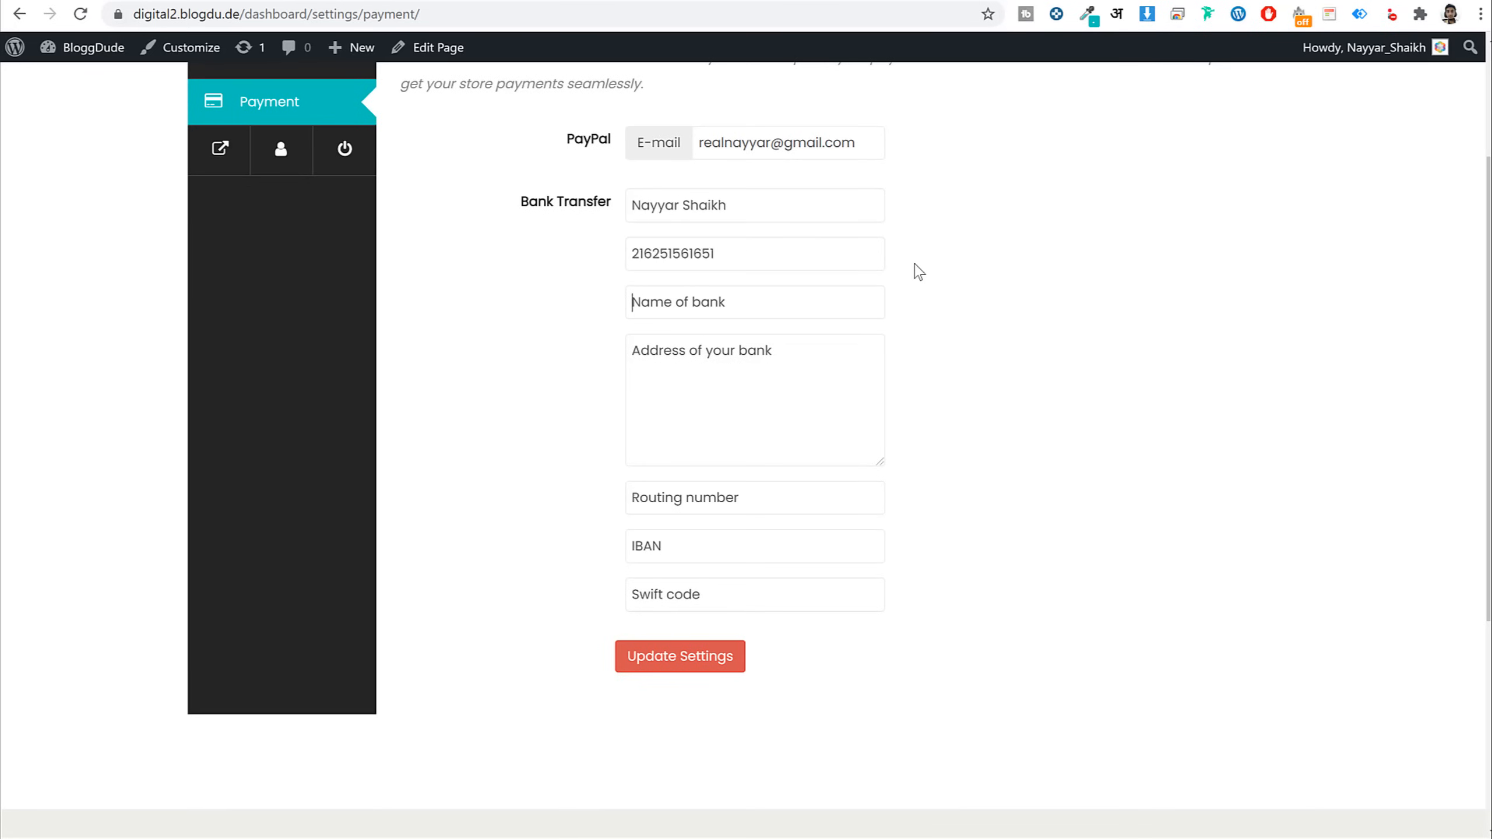
key(Tab)
text(A)
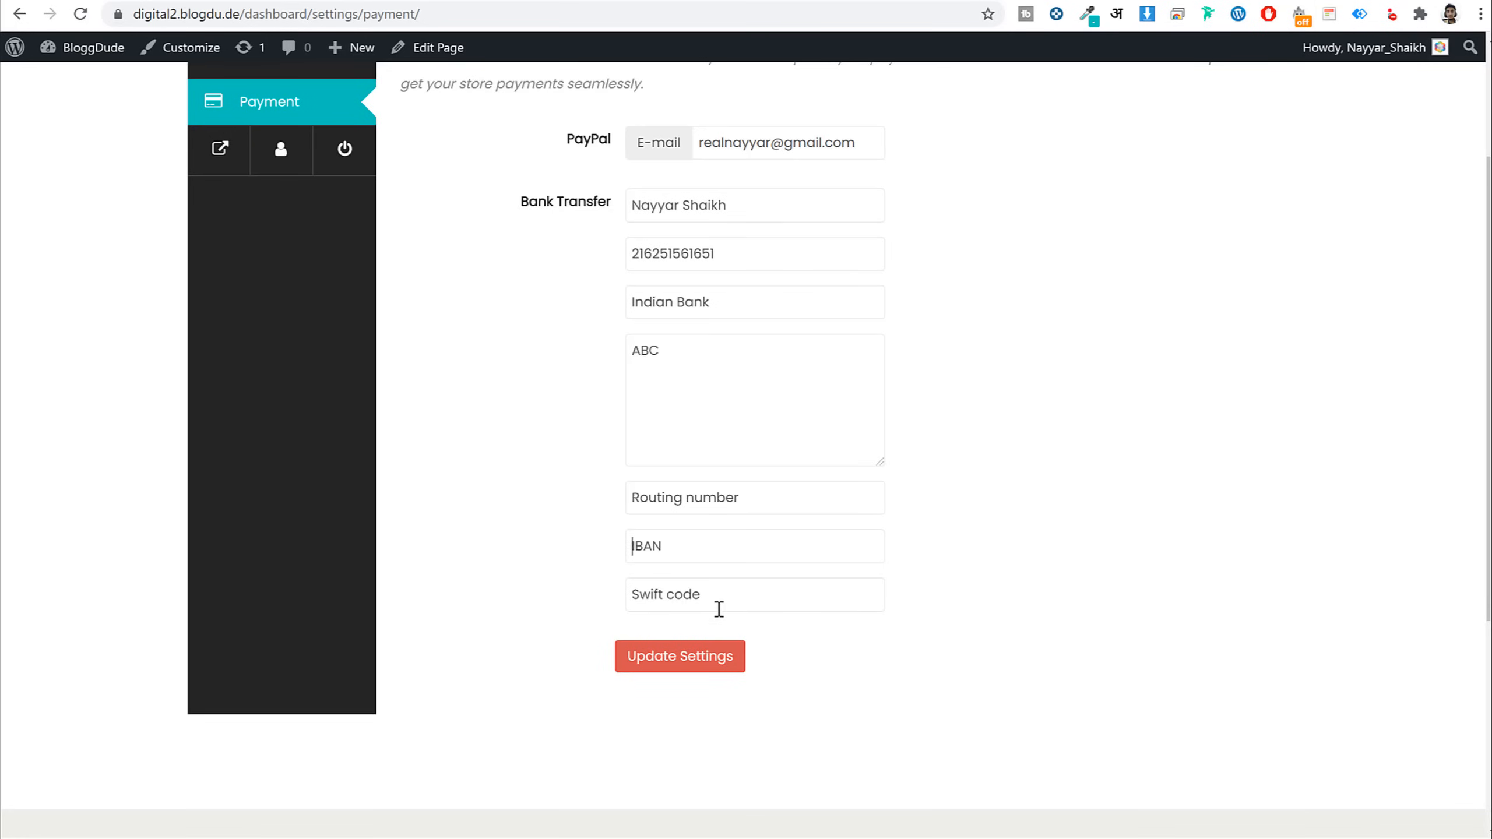
key(Tab)
click(684, 656)
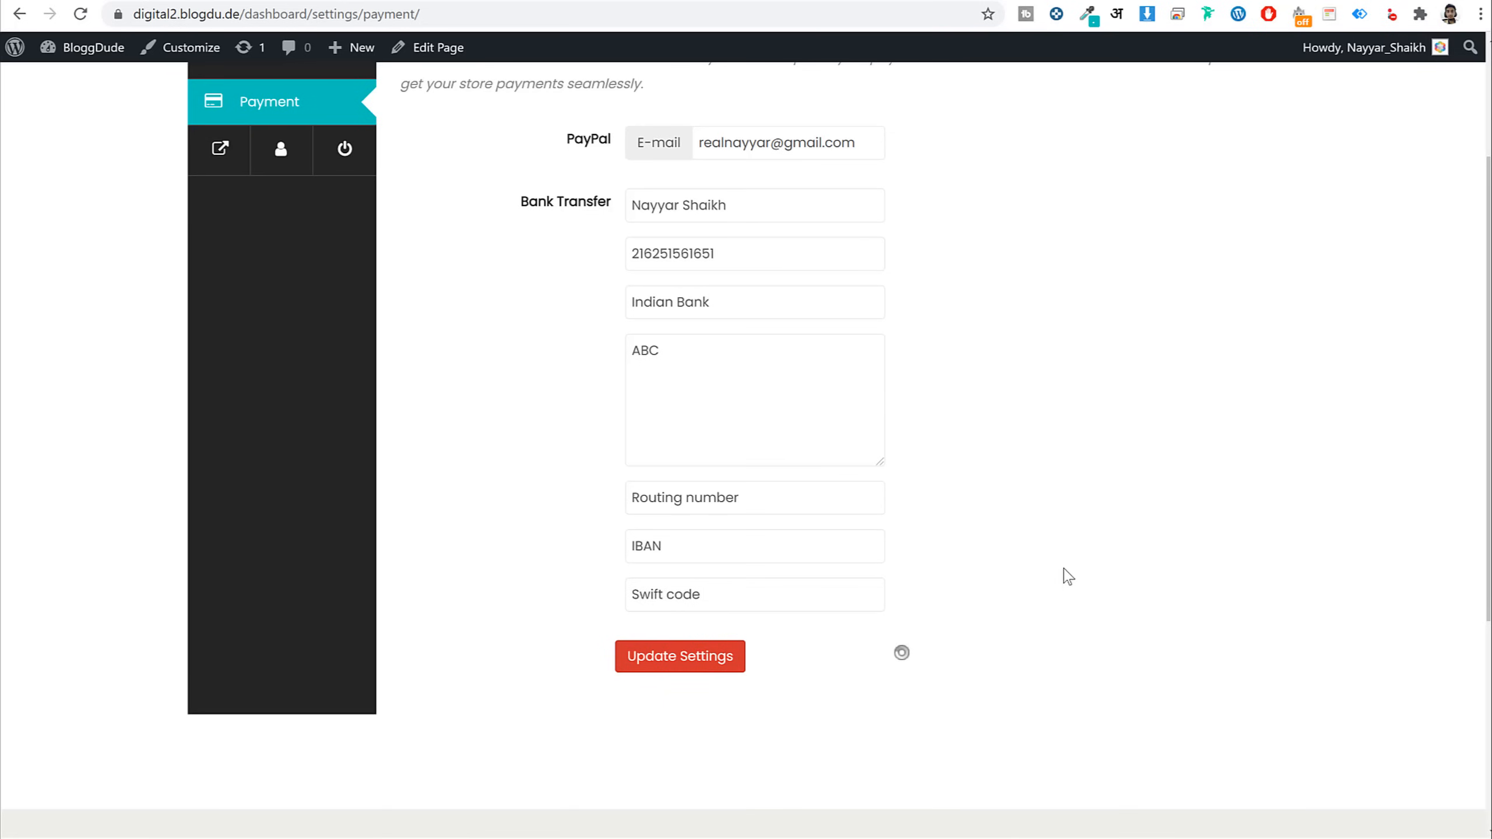
scroll(1068, 576, up, 3)
click(245, 203)
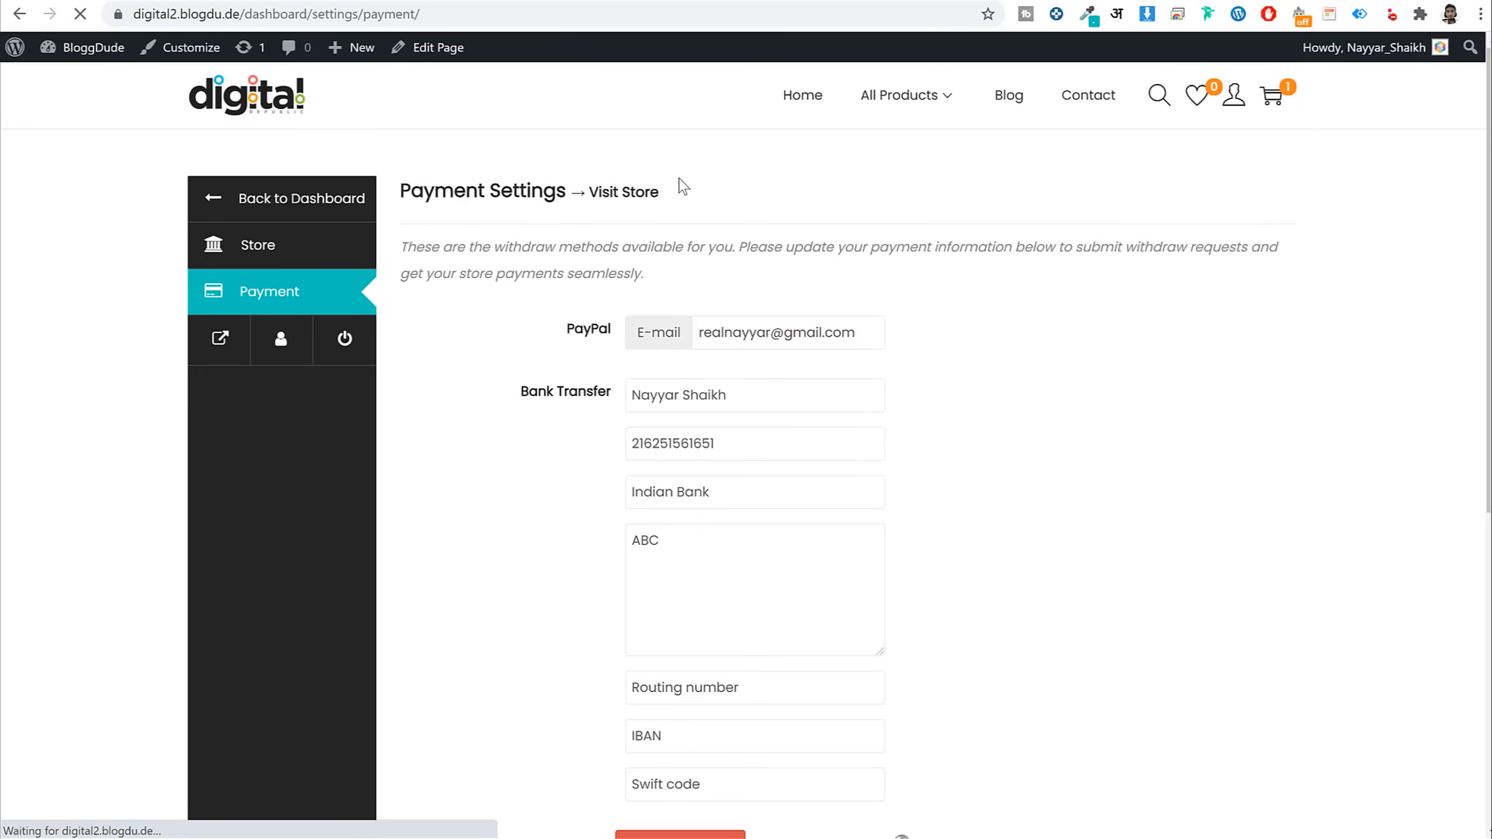
Start a new product named Demo Book with the Born To Travel cover image
click(297, 200)
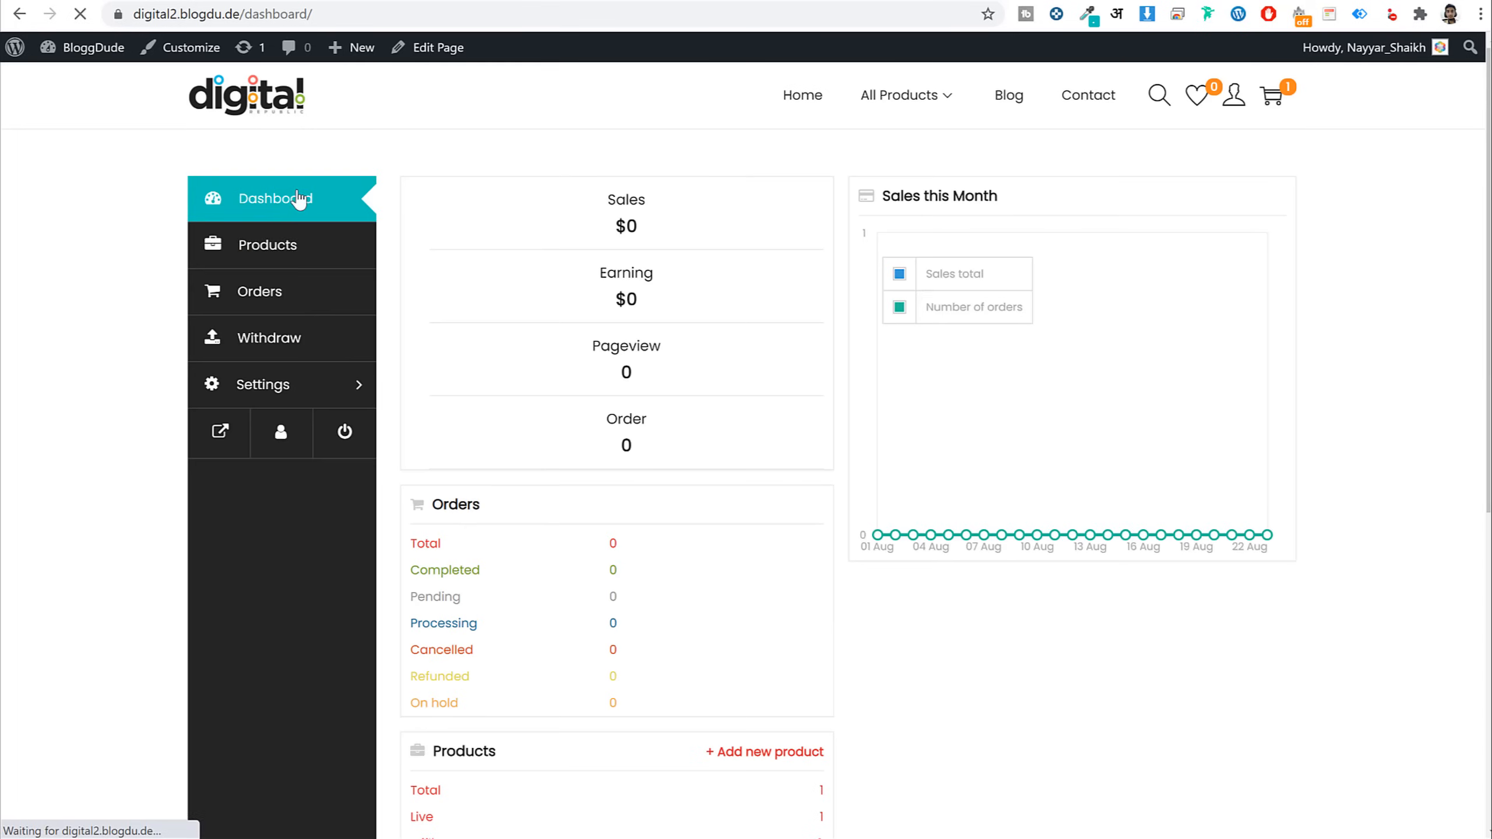
click(315, 259)
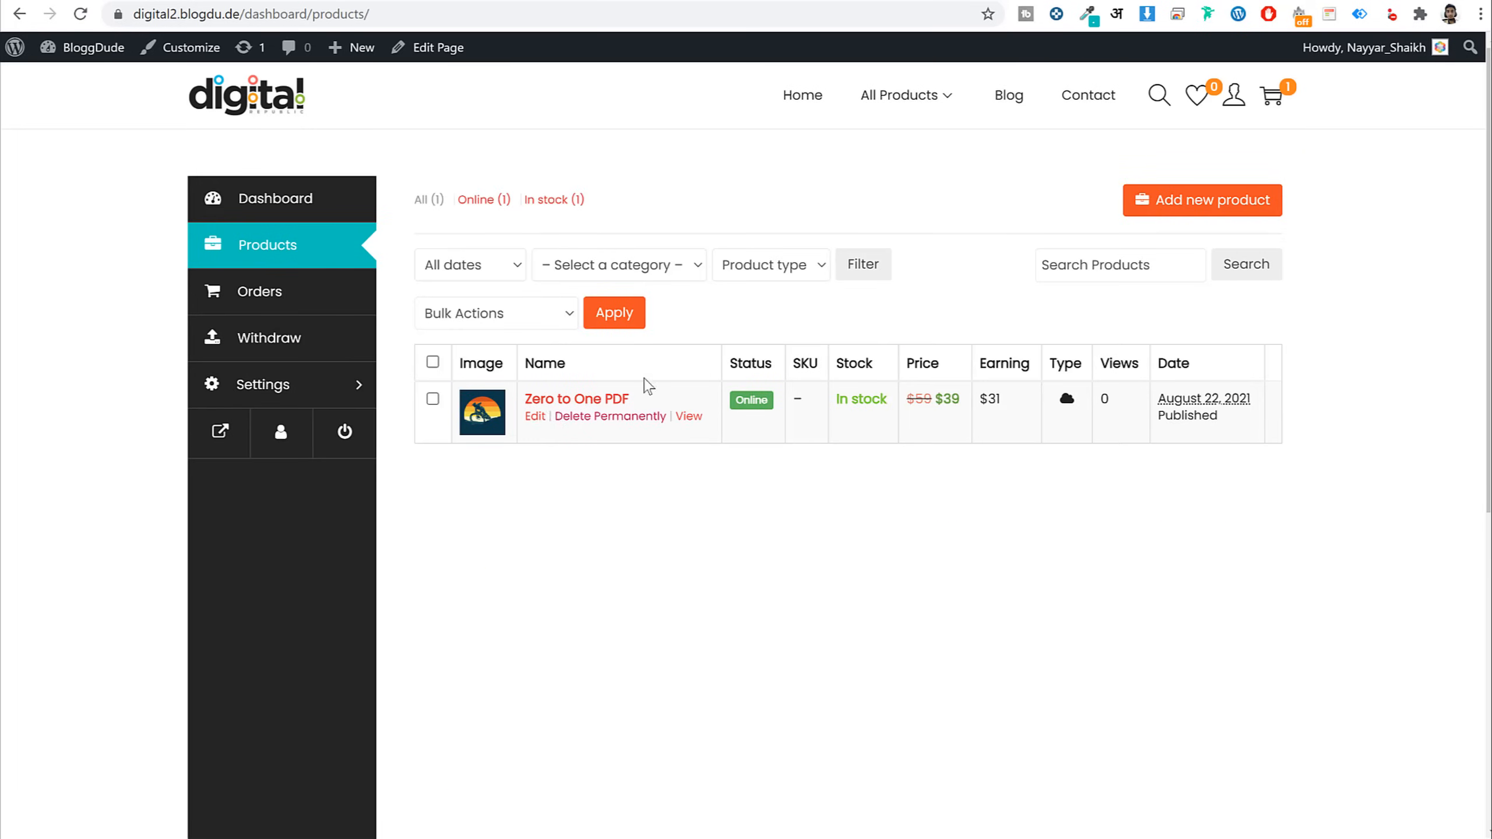
click(1227, 198)
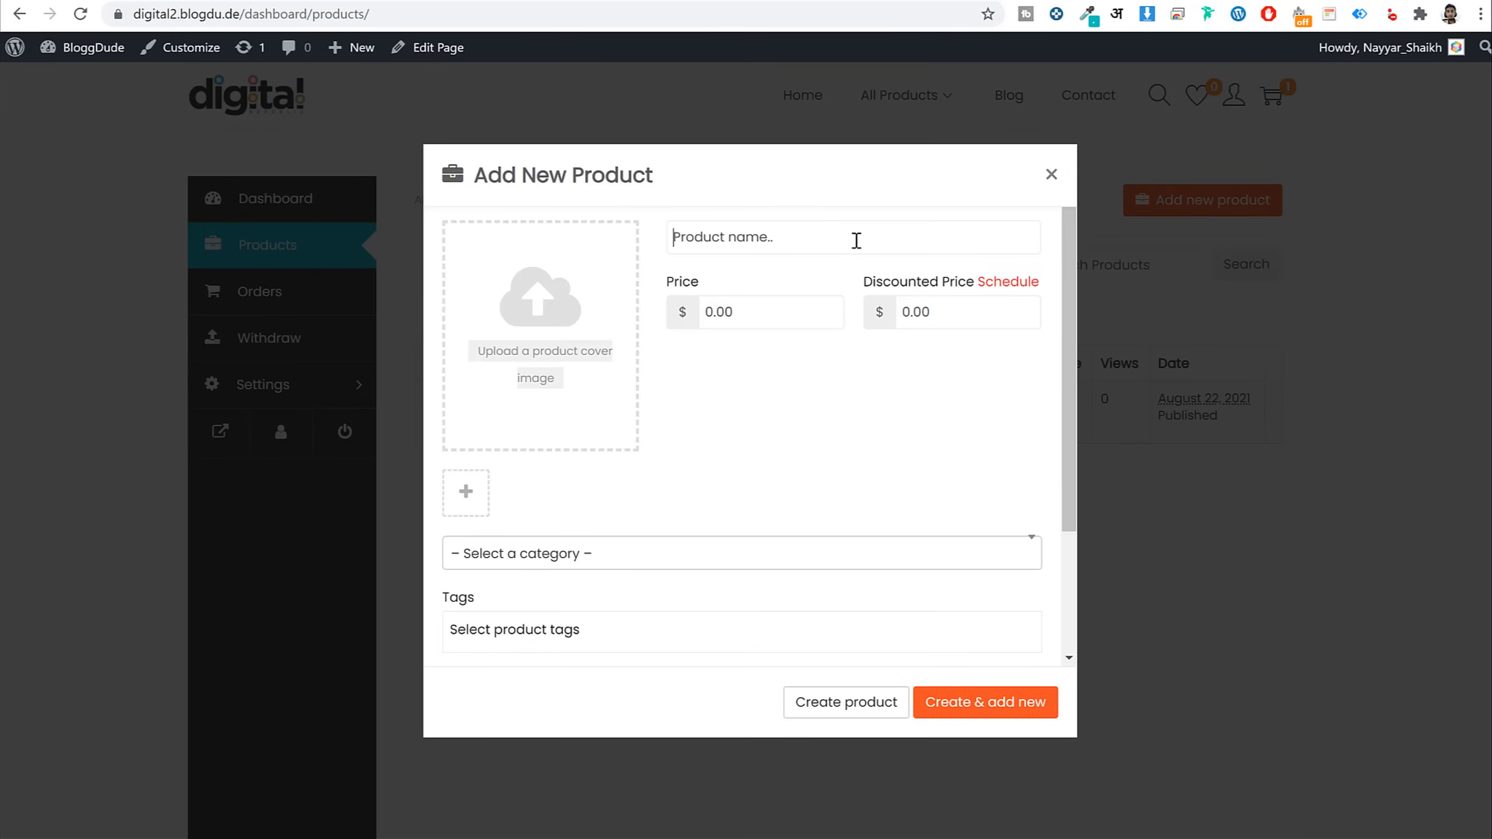
text(Demo Book)
click(605, 360)
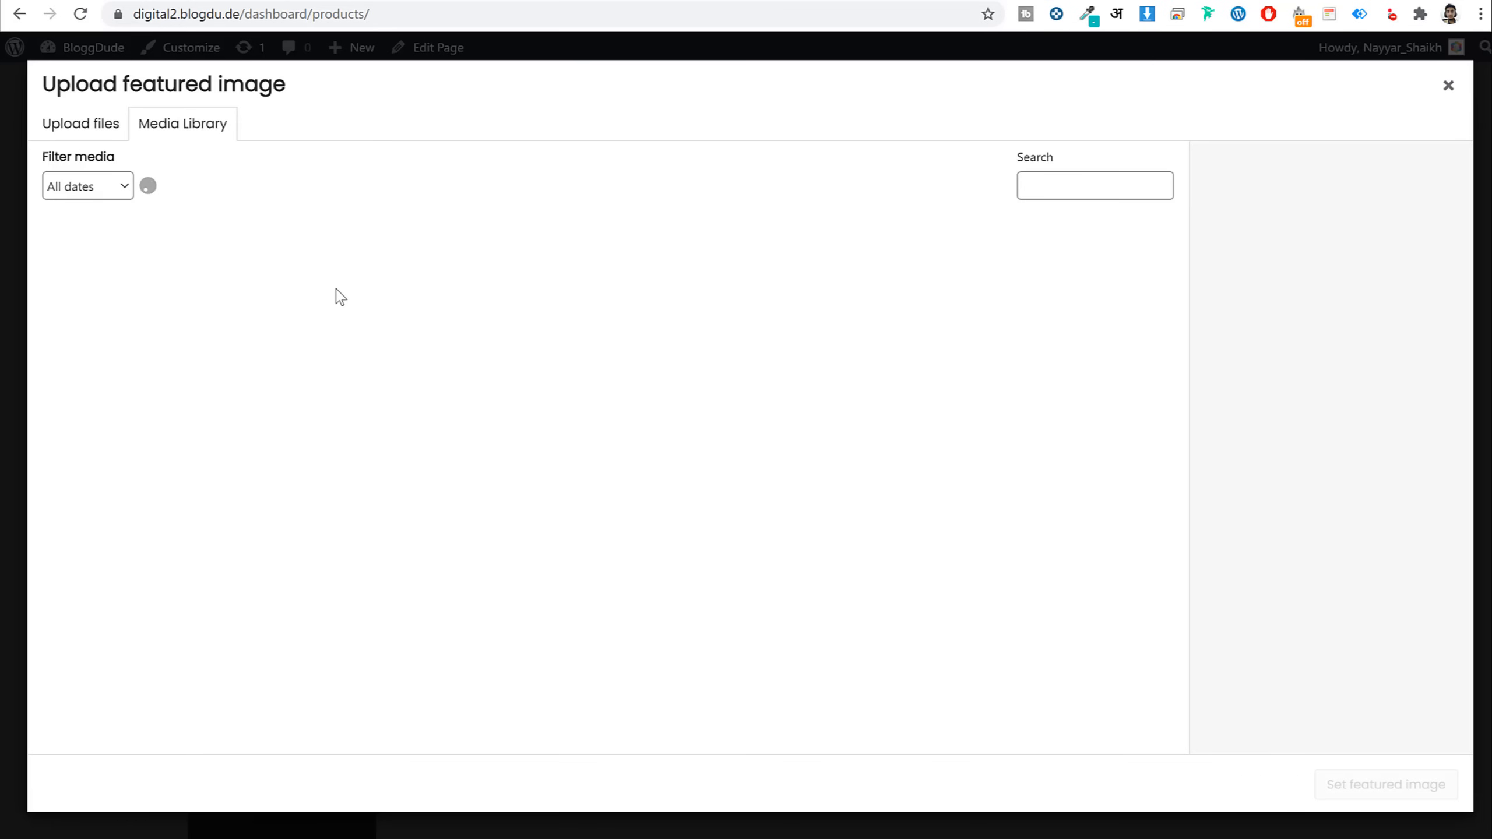
click(939, 294)
click(167, 426)
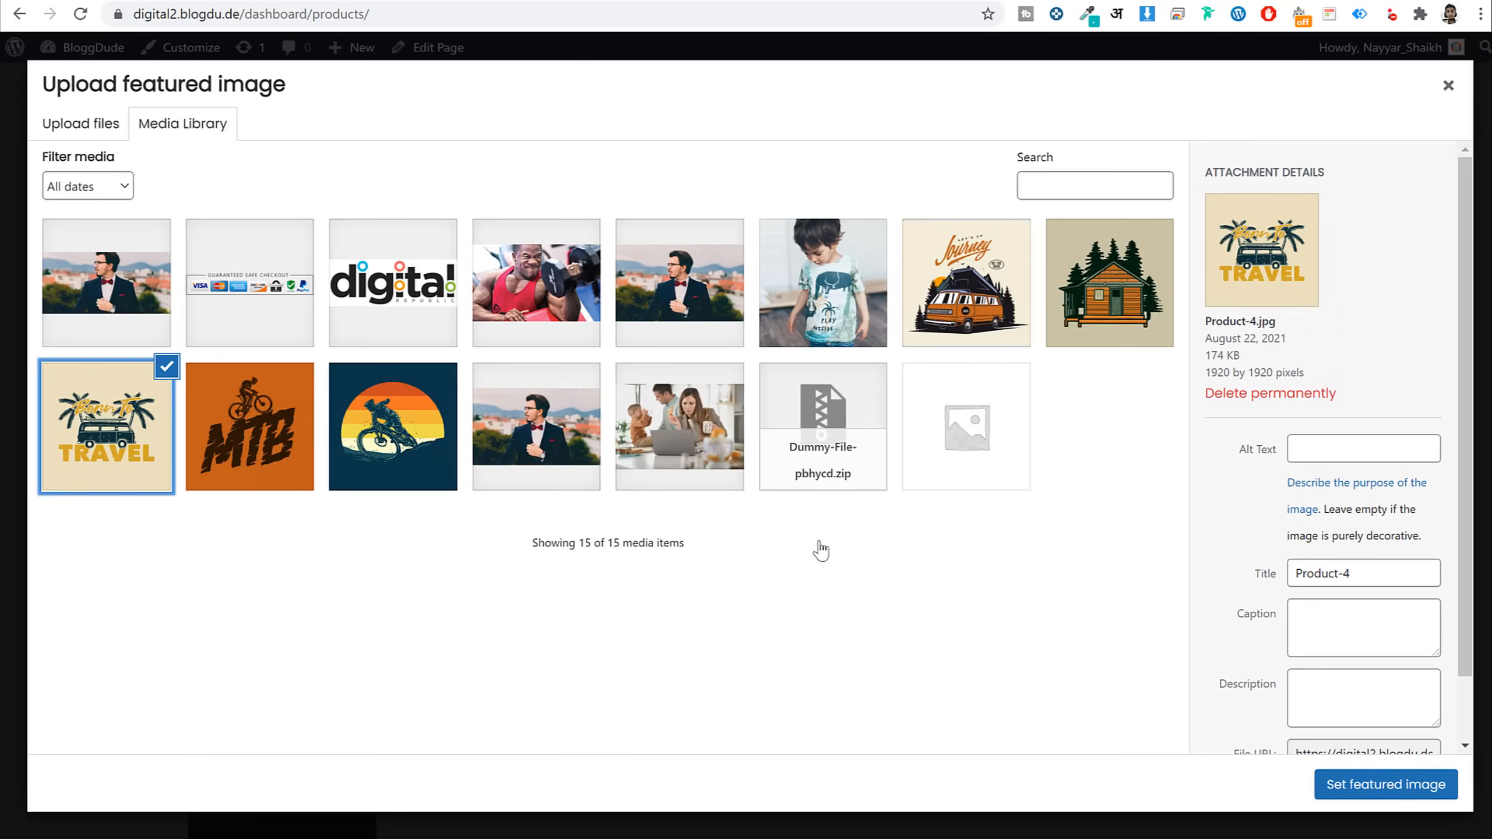
click(1363, 787)
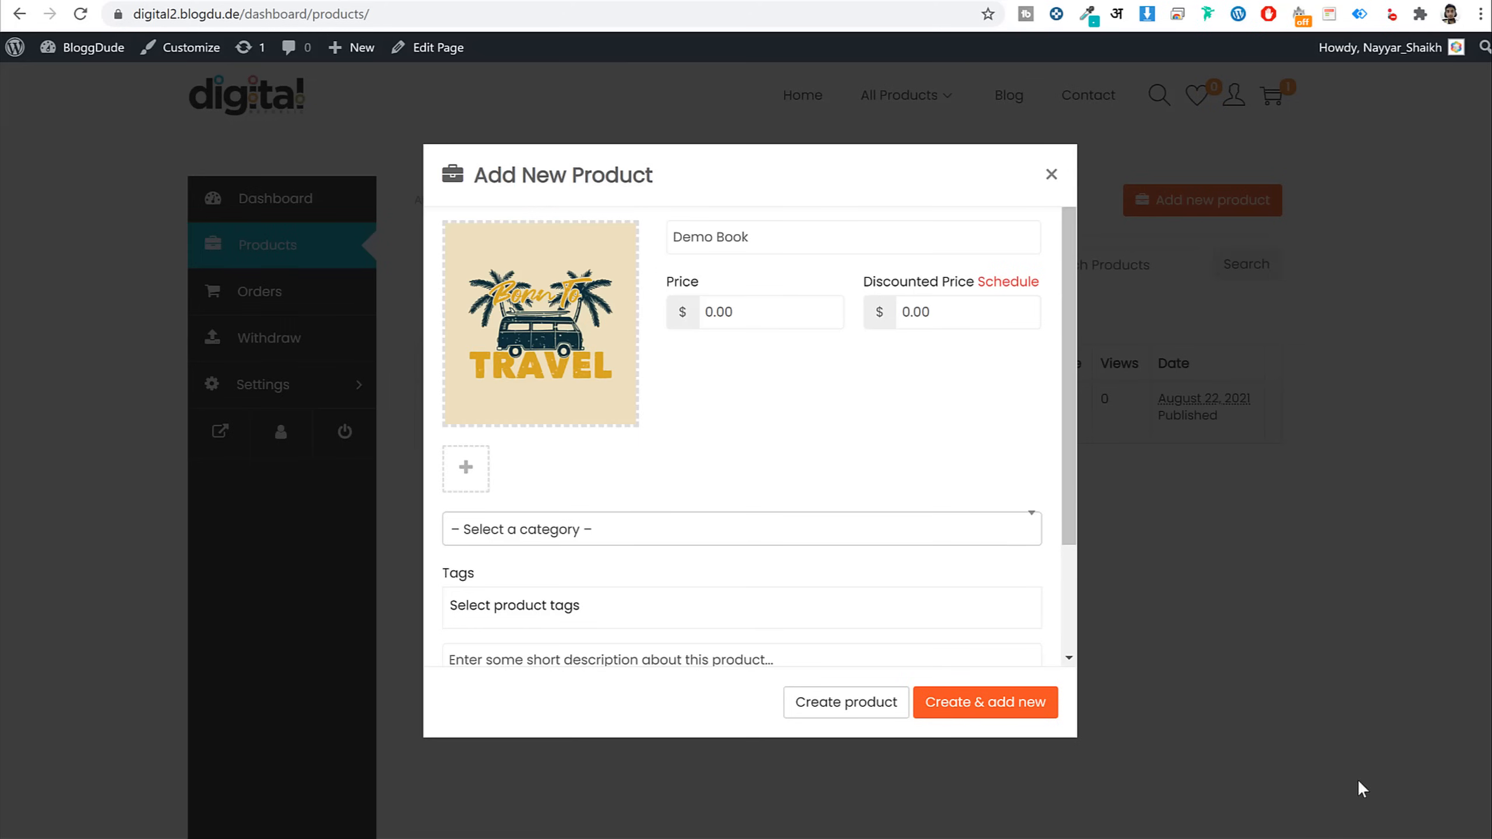
Put Demo Book in Books, tag it Book, paste the description, and create it
click(558, 530)
click(554, 658)
scroll(722, 464, down, 2)
click(679, 471)
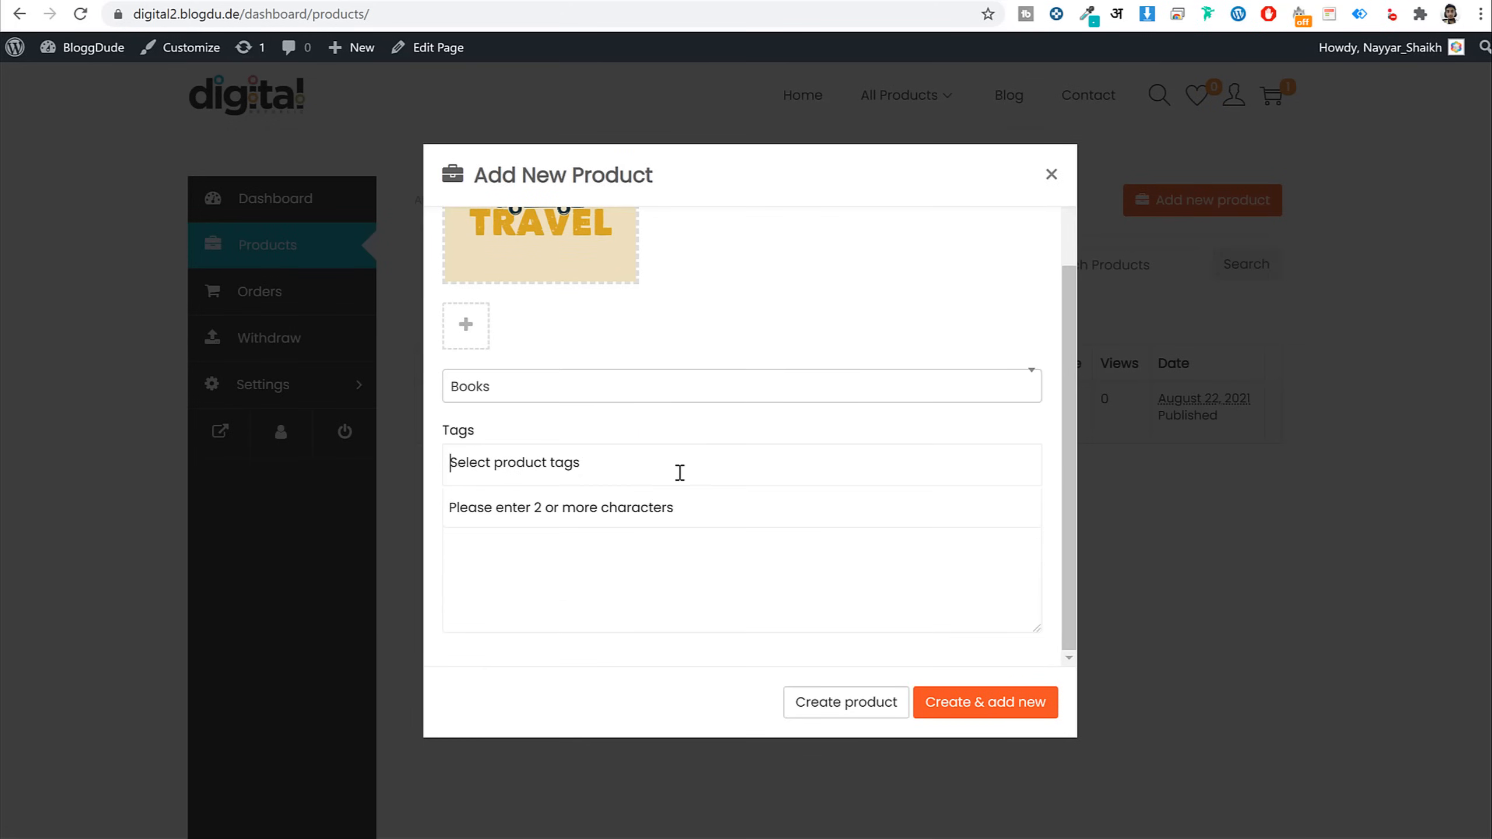
text(bo)
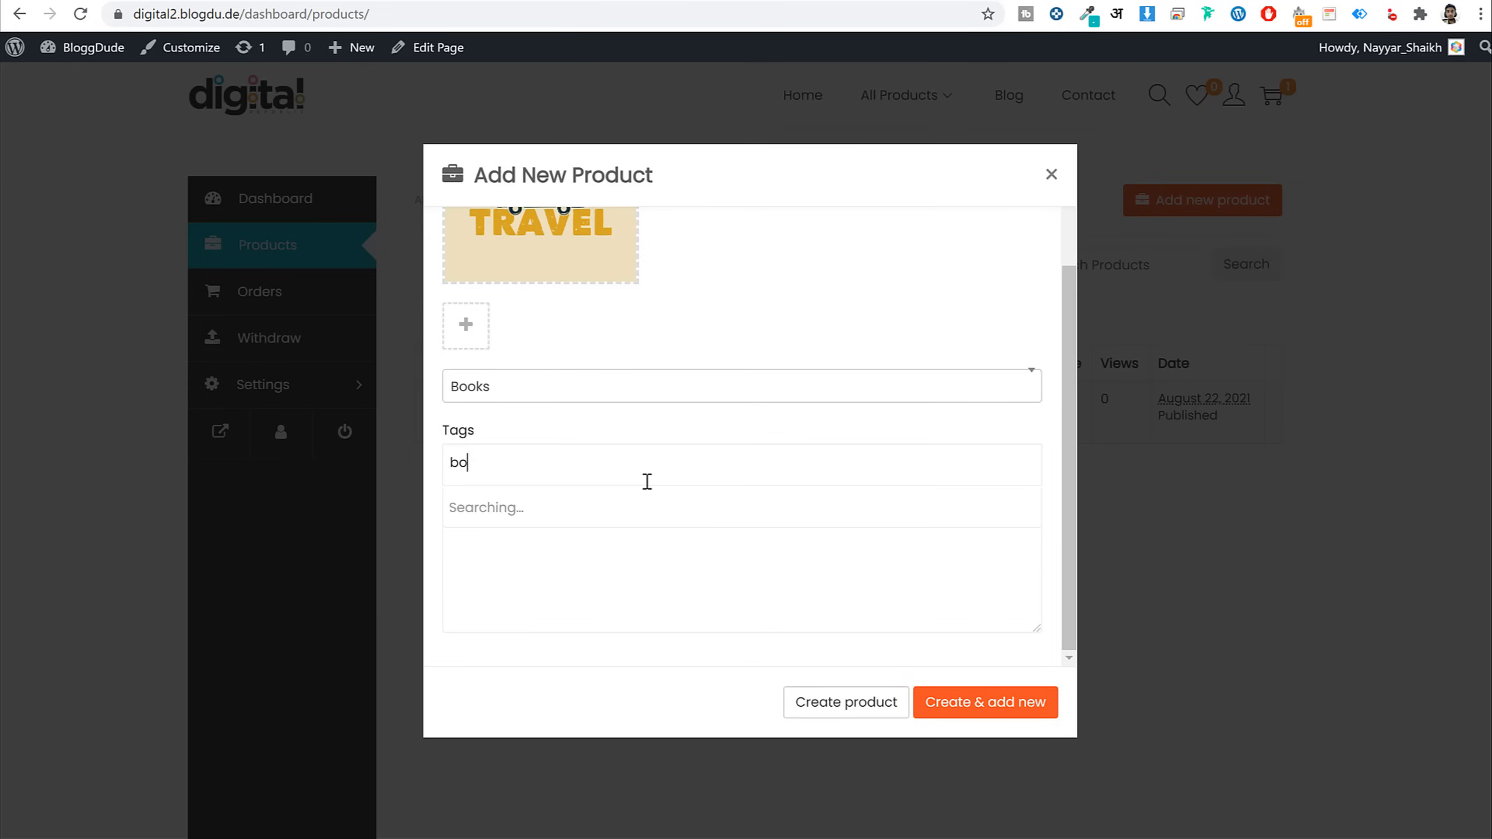
text(o)
click(511, 511)
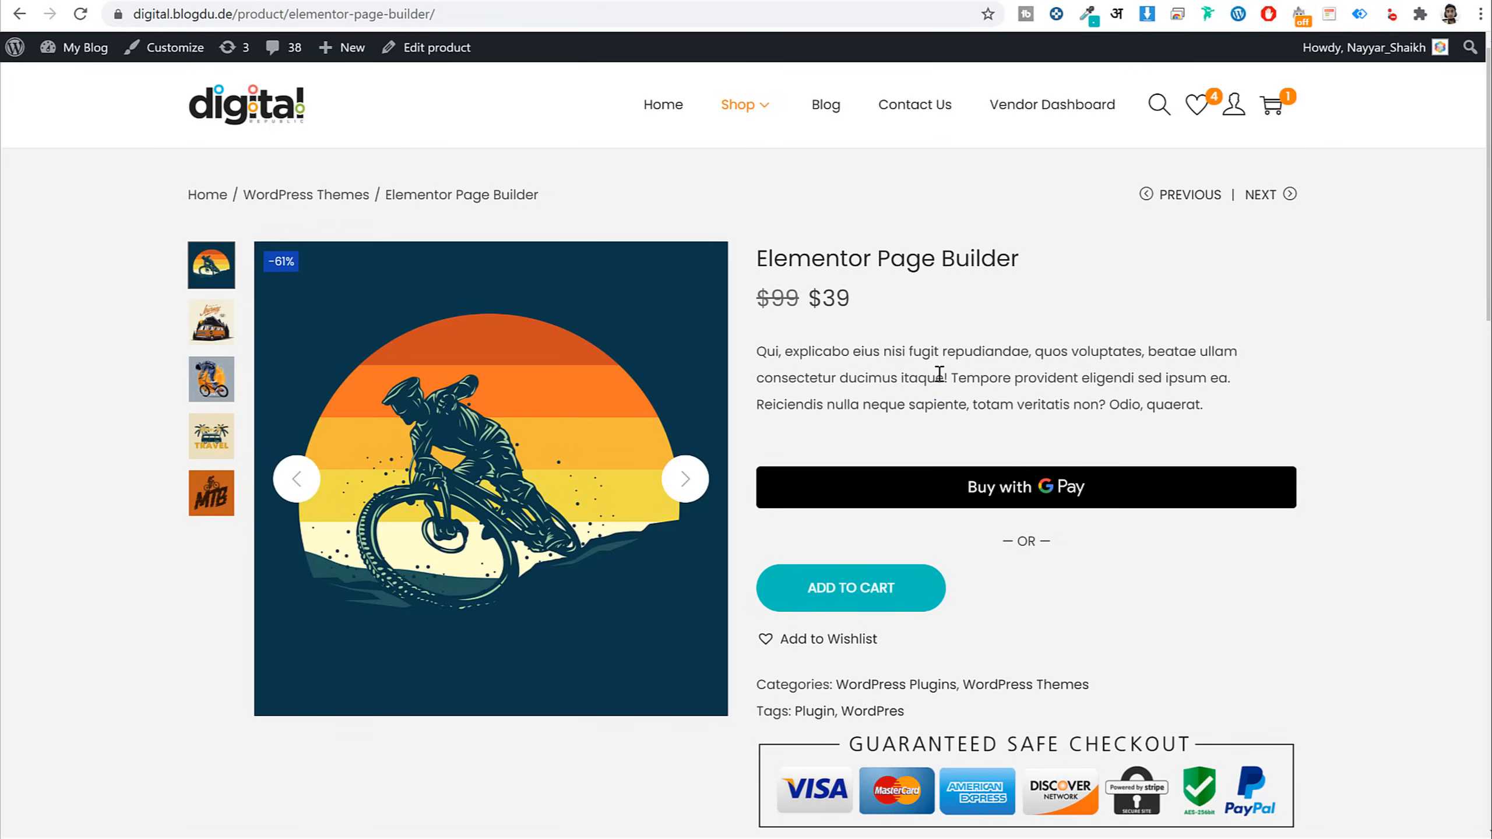
triple_click(939, 373)
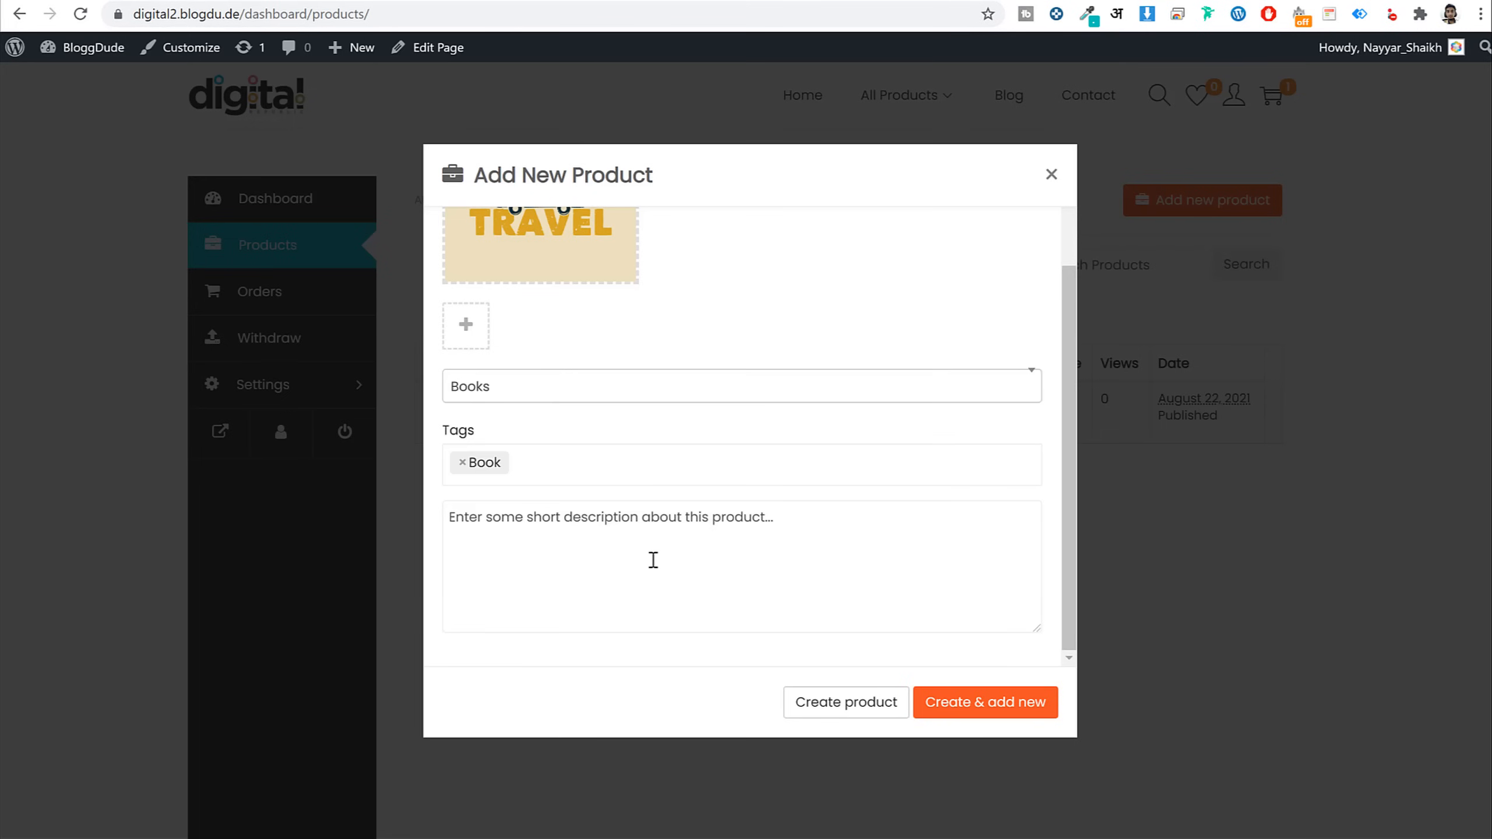
text(Qui, explicabo eius nisi fugit repudiandae, quos voluptates, beatae ullam consectetur ducimus itaque! Tempore provident eligendi sed ipsum ea. Reiciendis nulla neque sapiente, totam veritatis non? Odio, quaerat.)
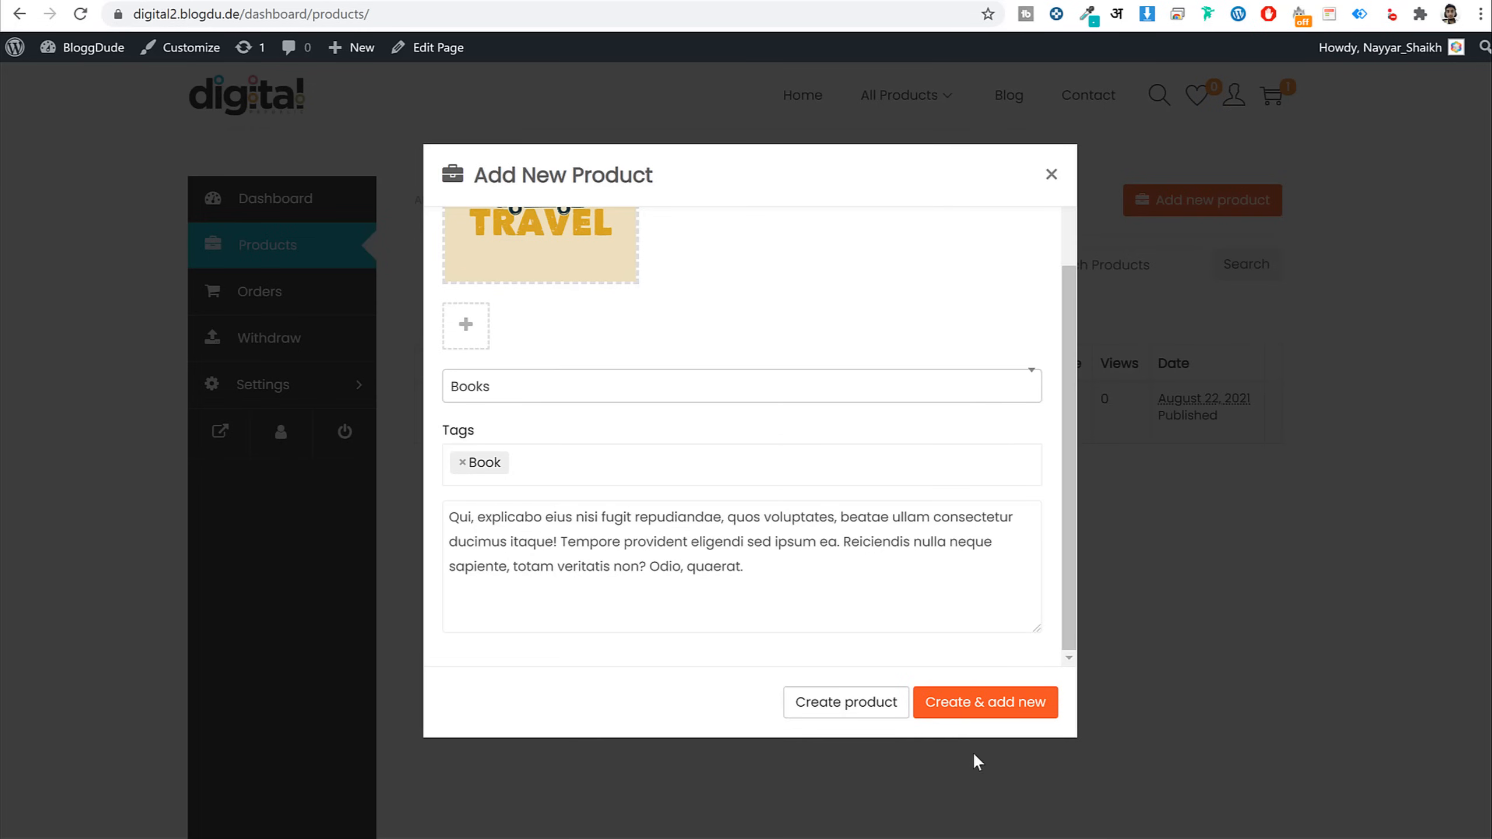
click(838, 702)
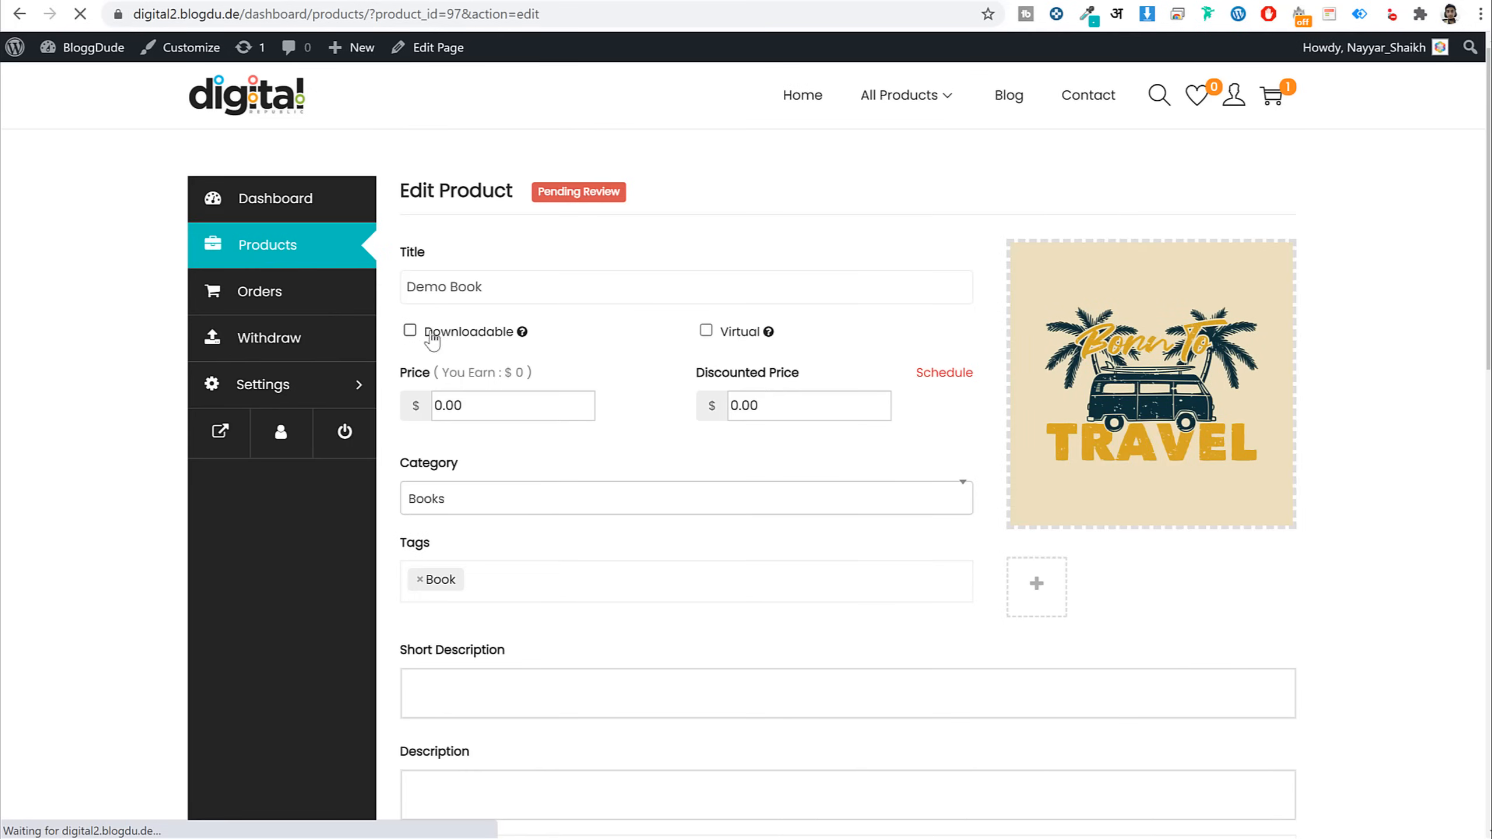
Mark Demo Book as downloadable and virtual, and copy the description paragraphs
click(409, 332)
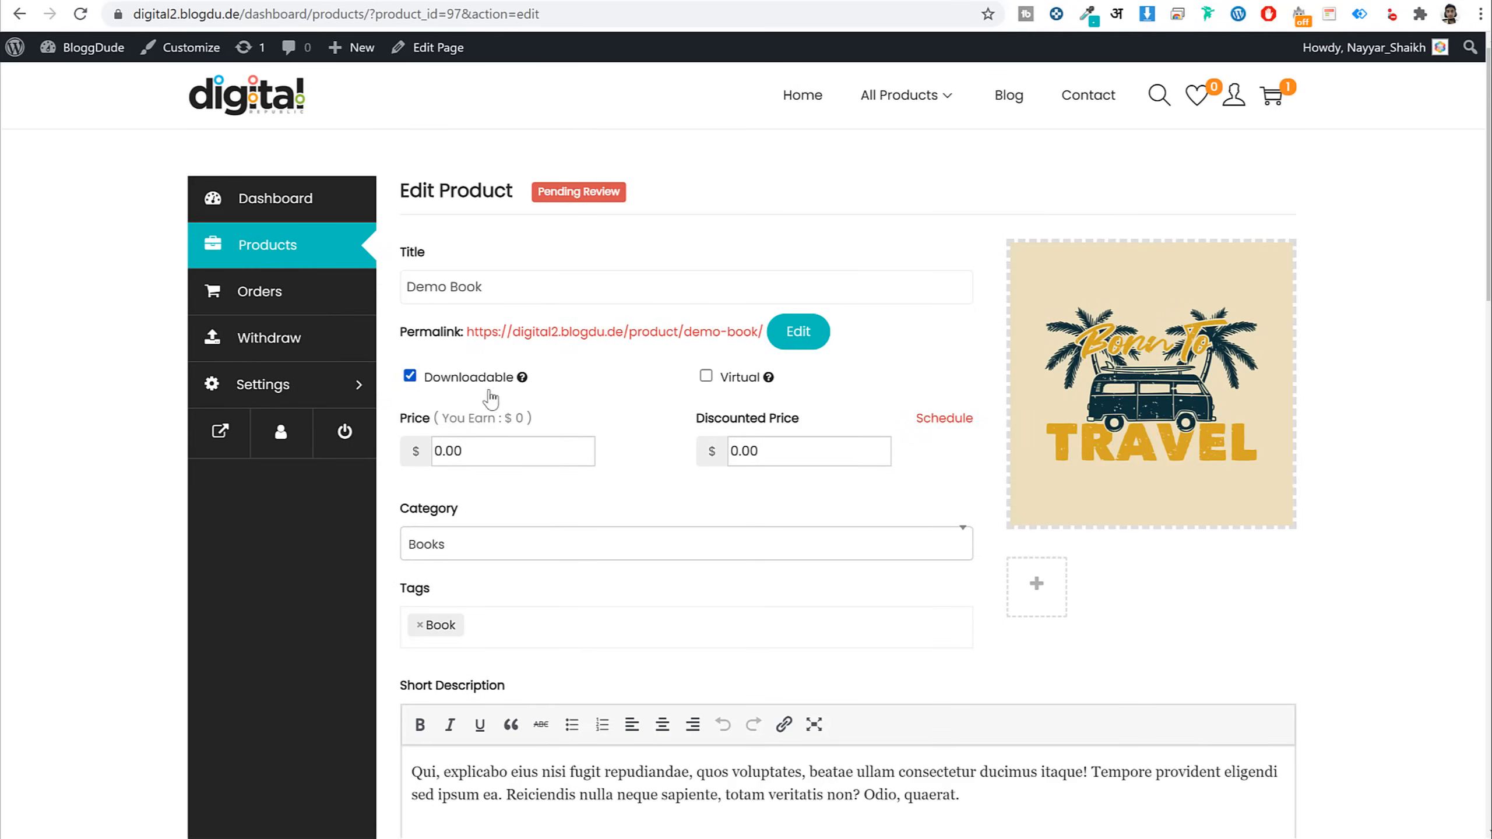
click(707, 379)
scroll(800, 506, down, 8)
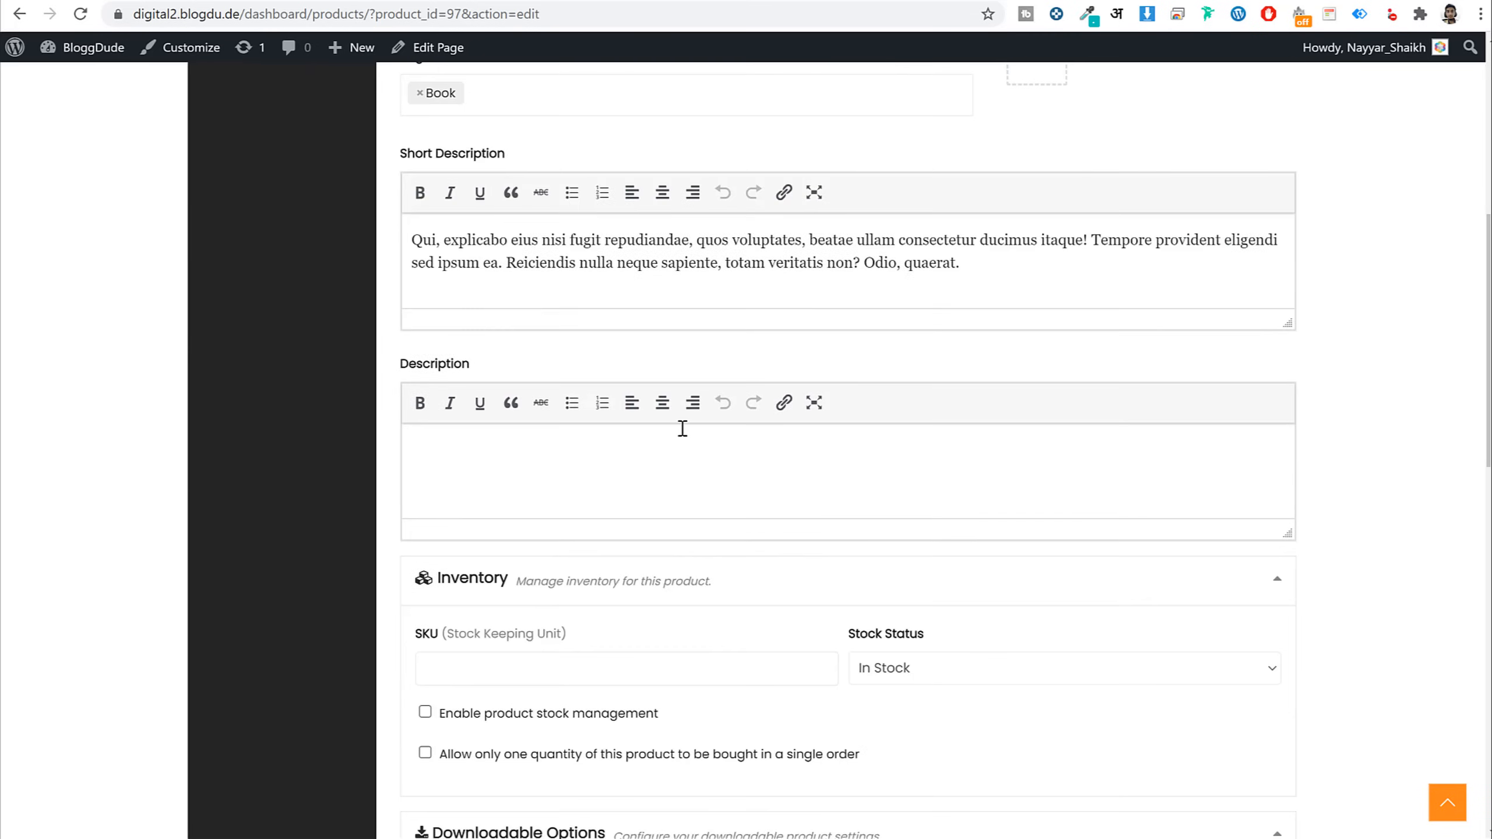
scroll(647, 364, down, 2)
click(606, 300)
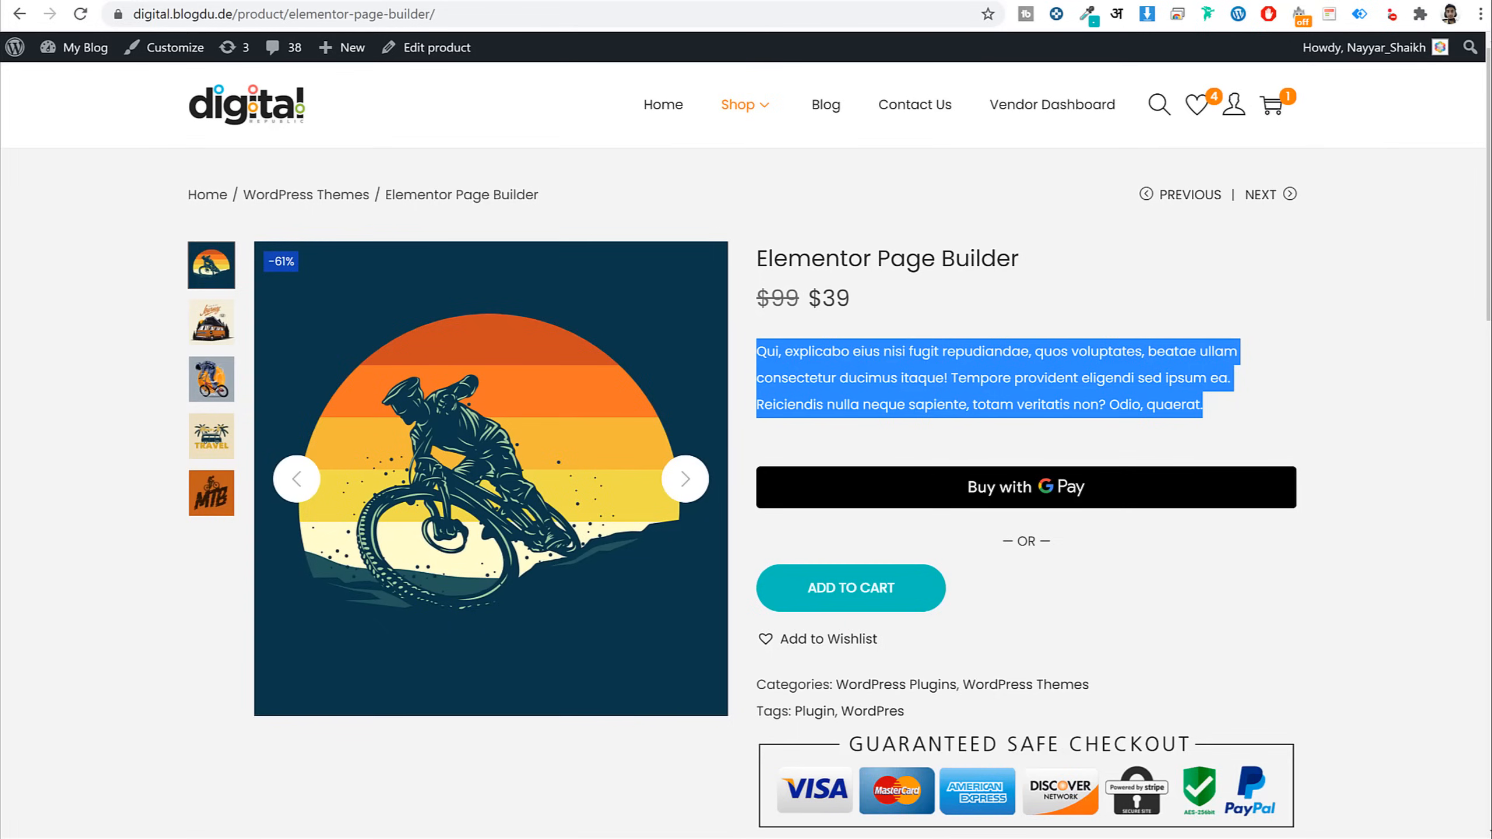
scroll(712, 426, down, 12)
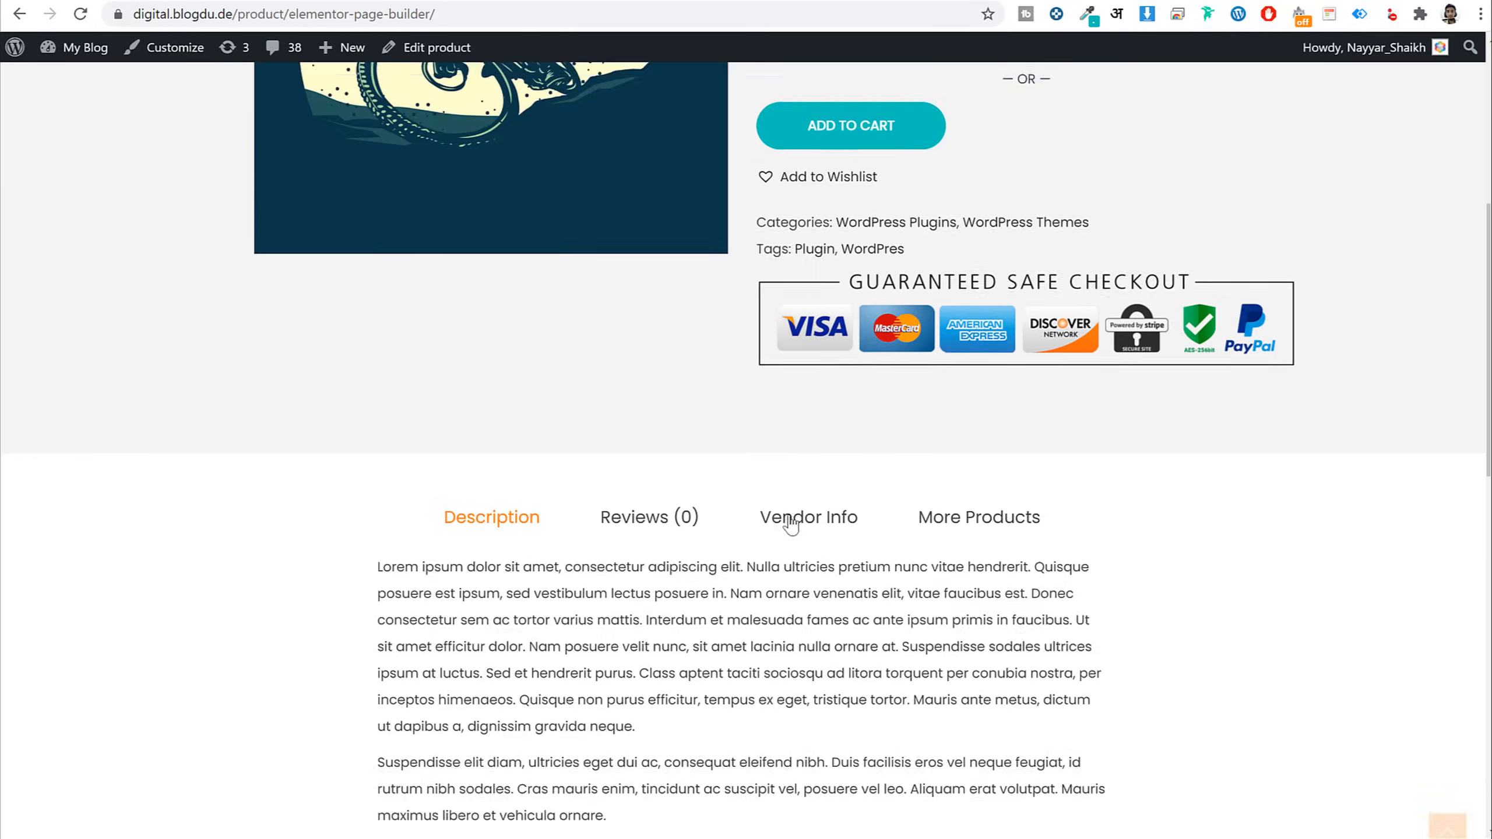
drag(382, 264, 741, 544)
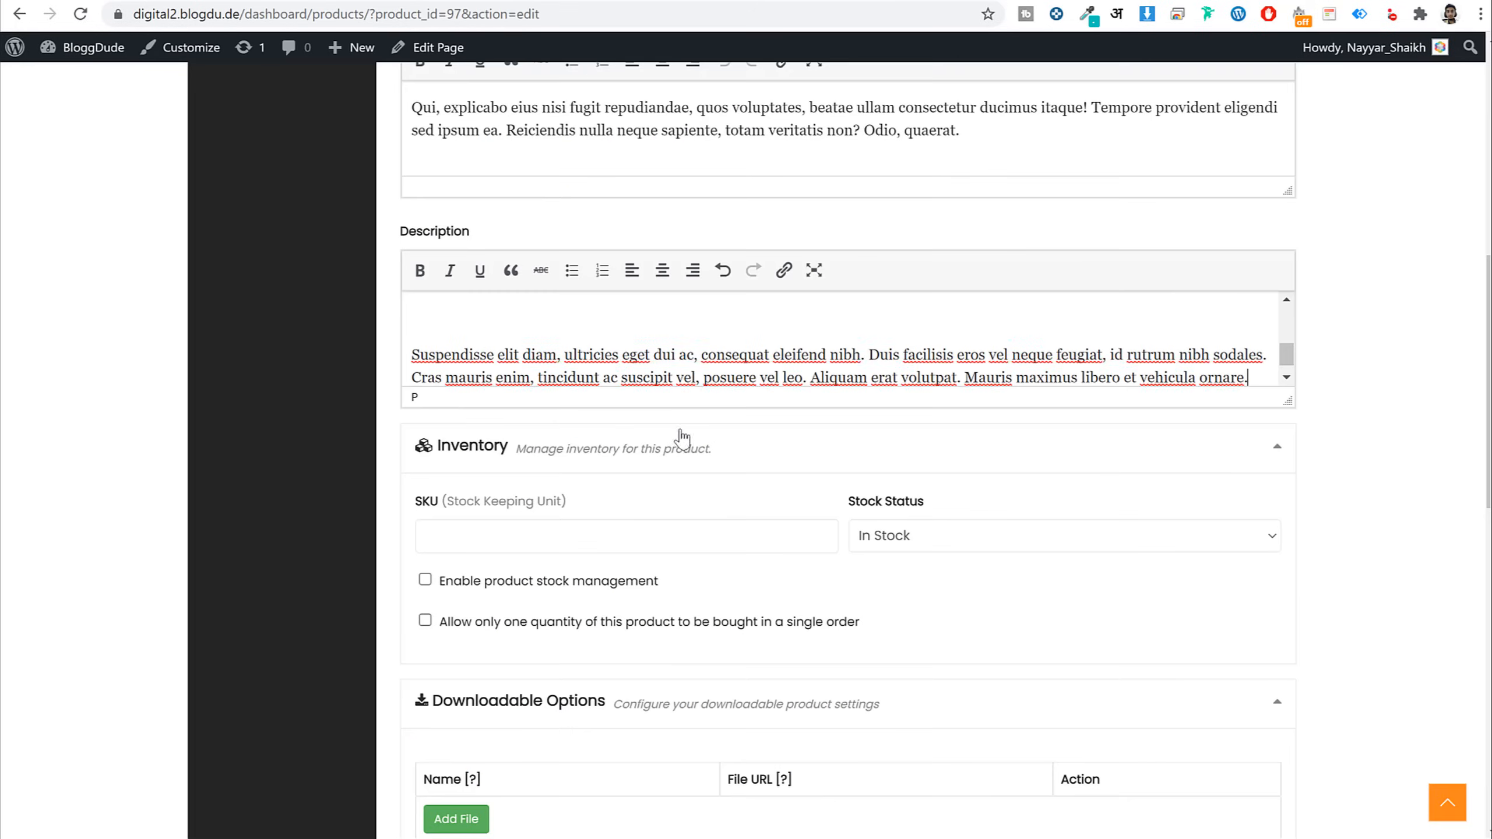
scroll(822, 406, up, 3)
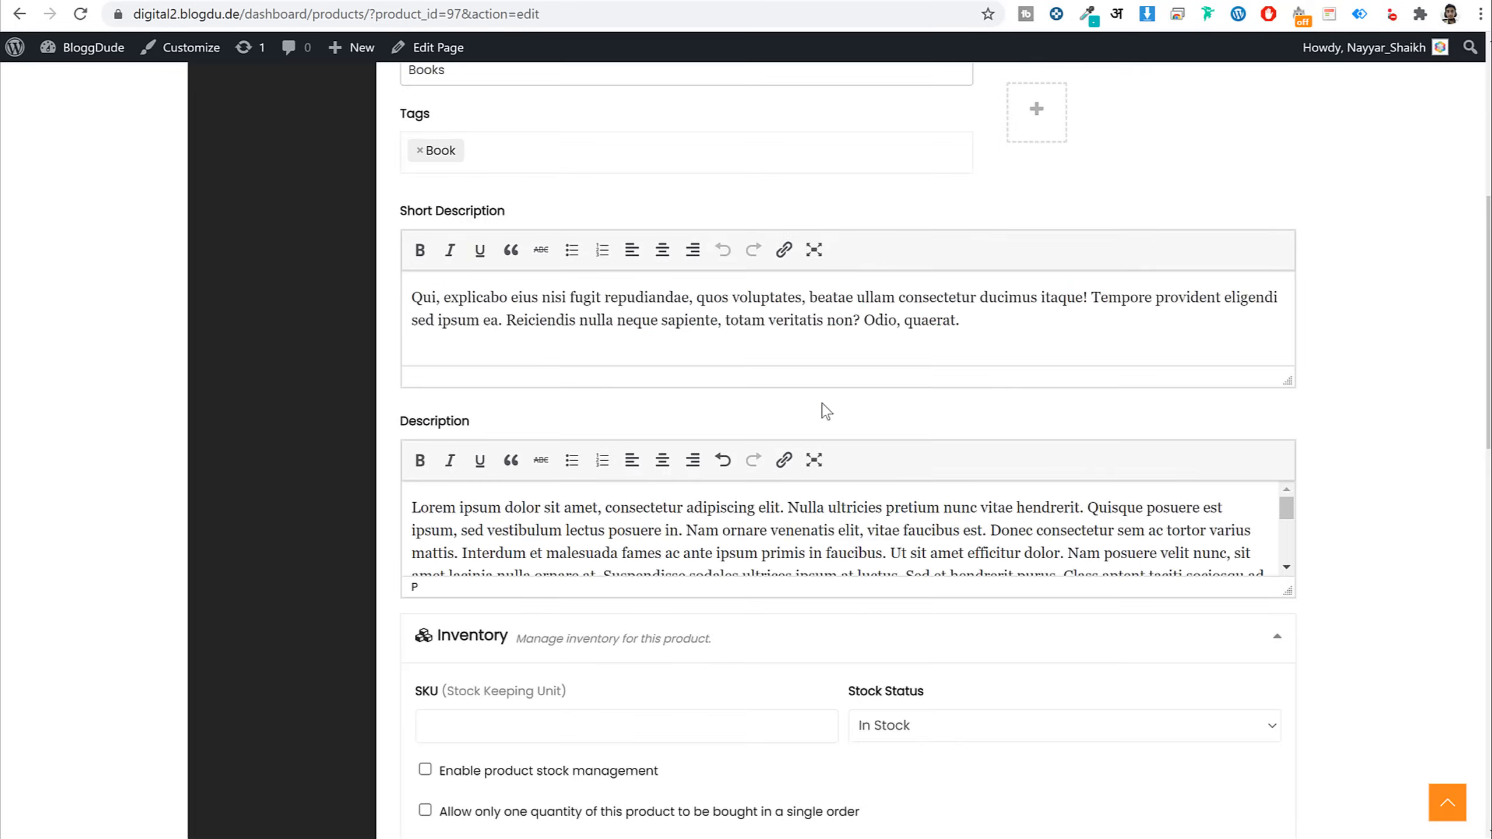
scroll(822, 406, down, 6)
Allow one per order and attach Dummy-File-pbhycd.zip as the downloadable file
drag(475, 340, 847, 353)
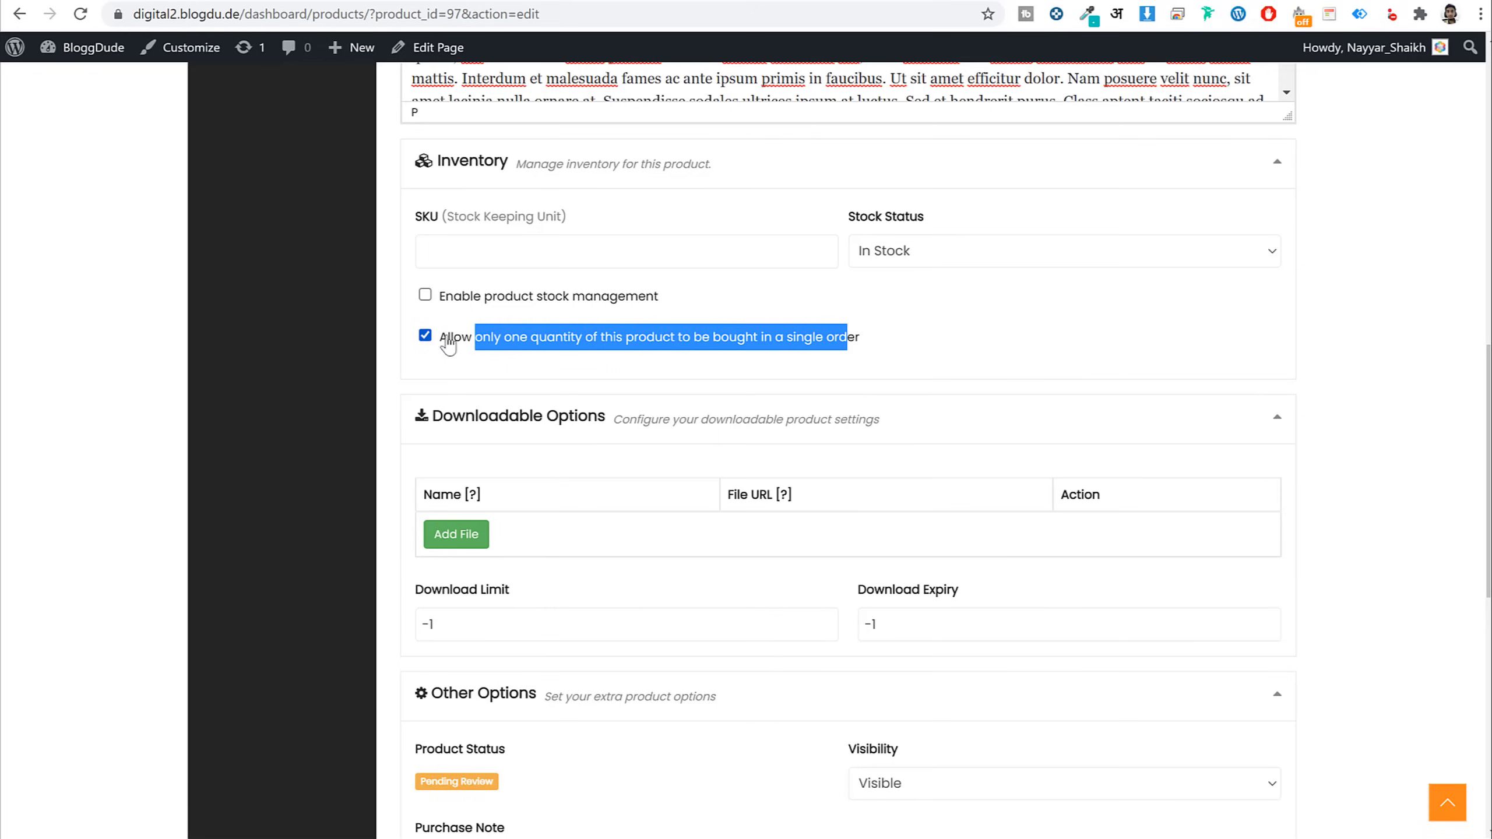
scroll(800, 415, down, 3)
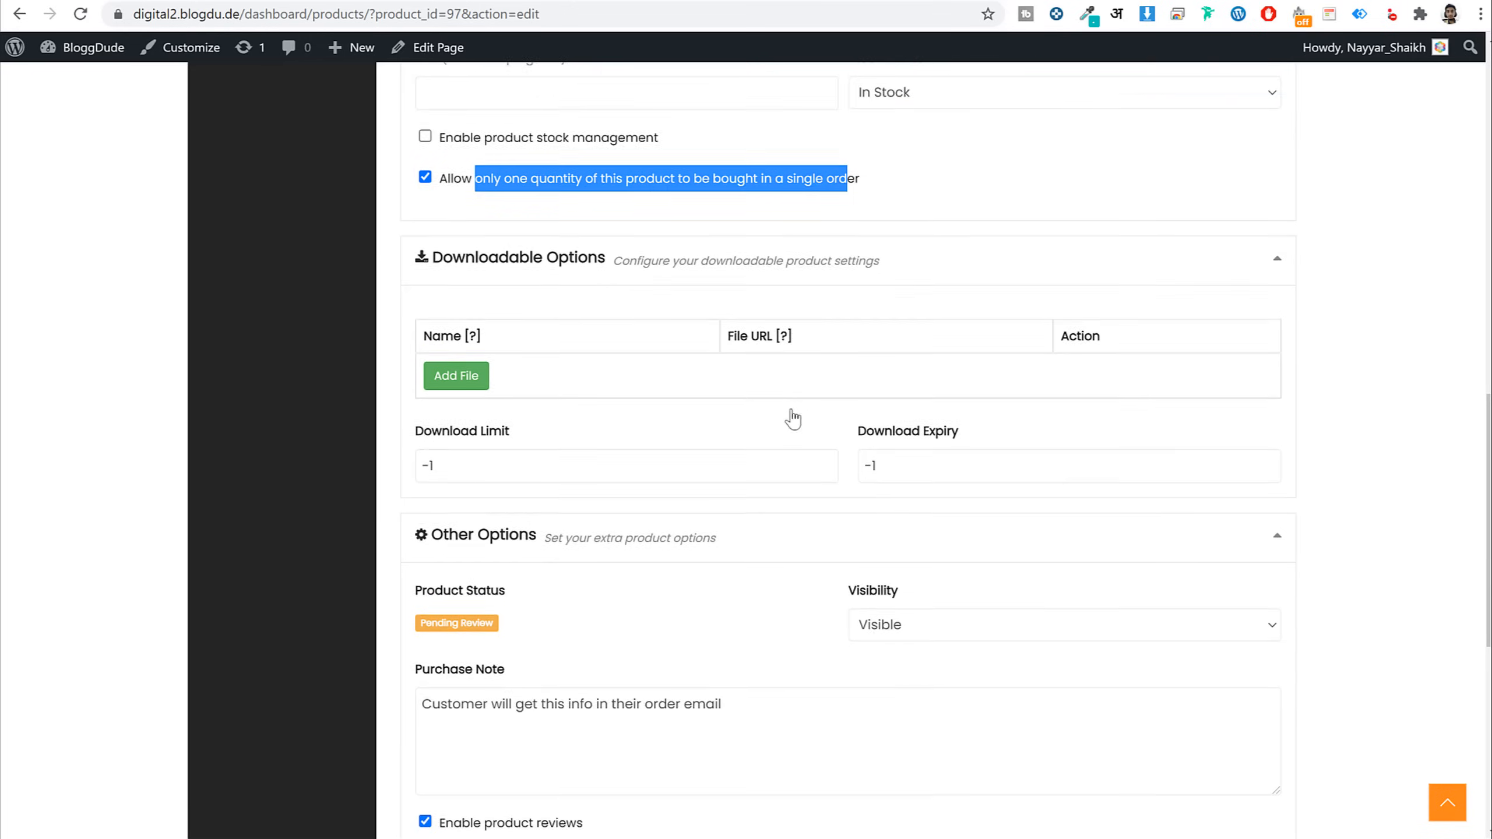
click(464, 353)
click(495, 350)
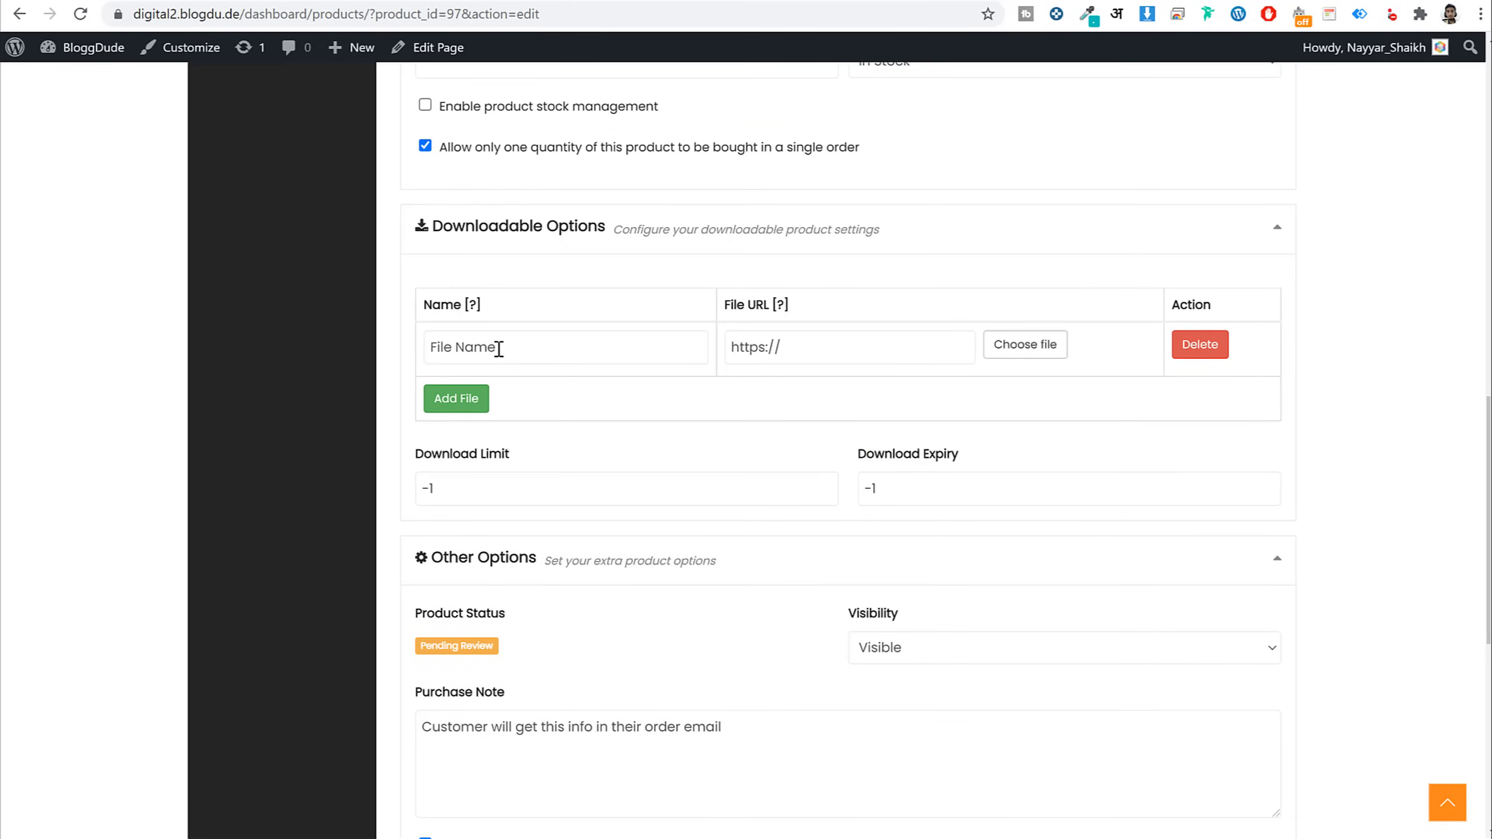
text(file)
click(1043, 344)
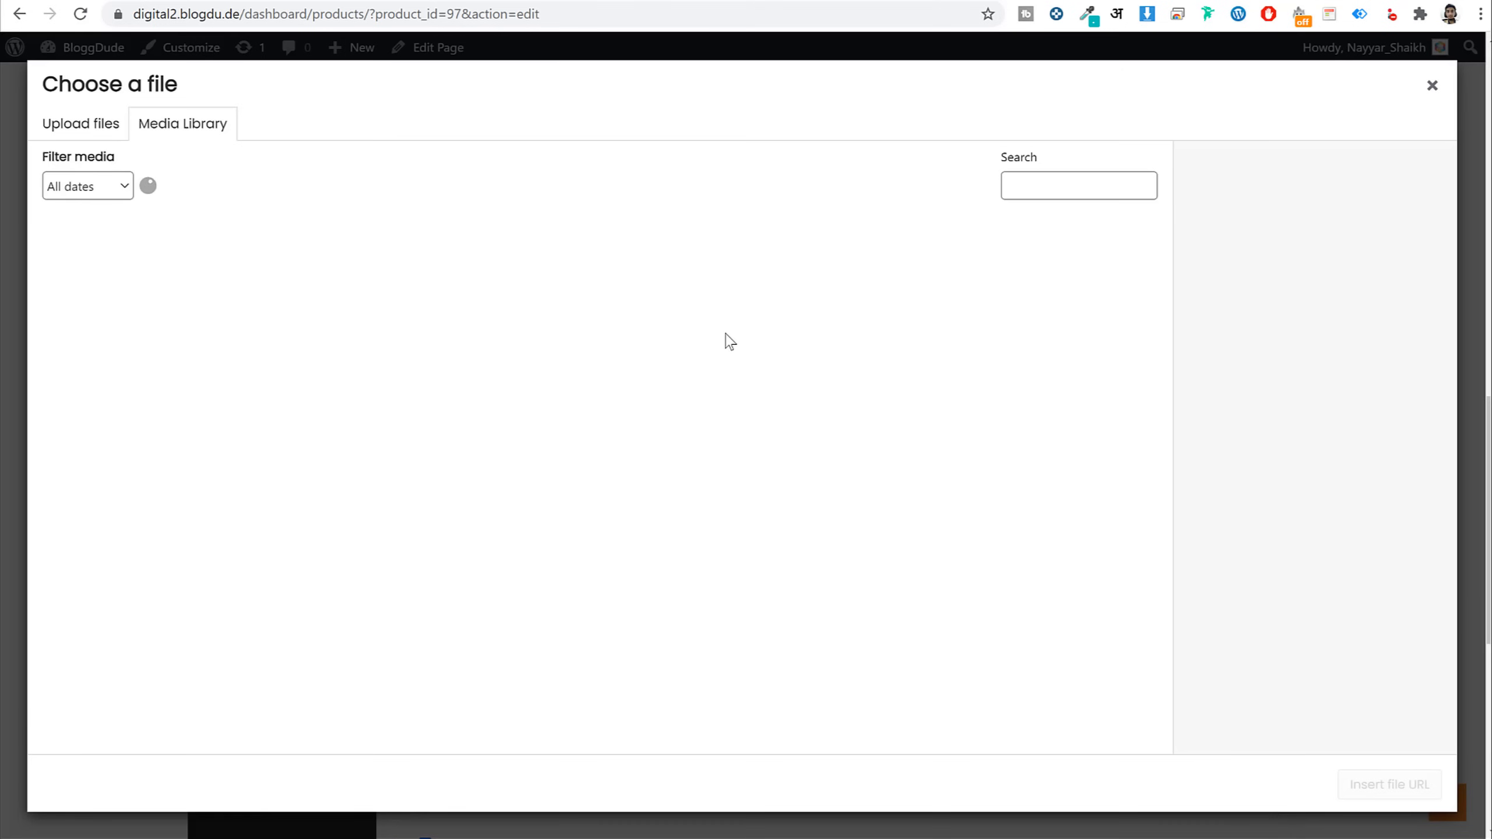
click(818, 418)
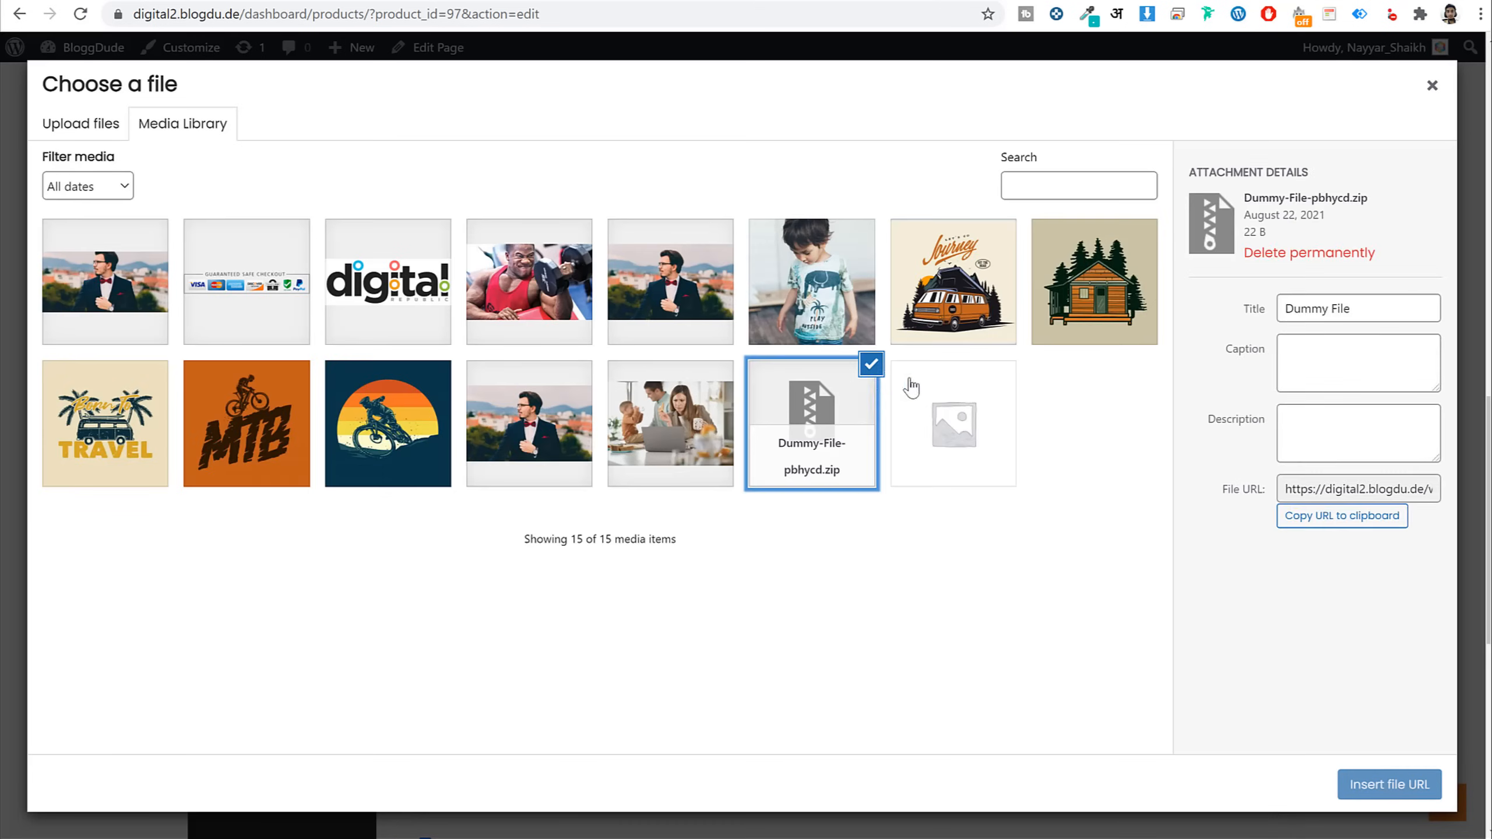
click(1389, 784)
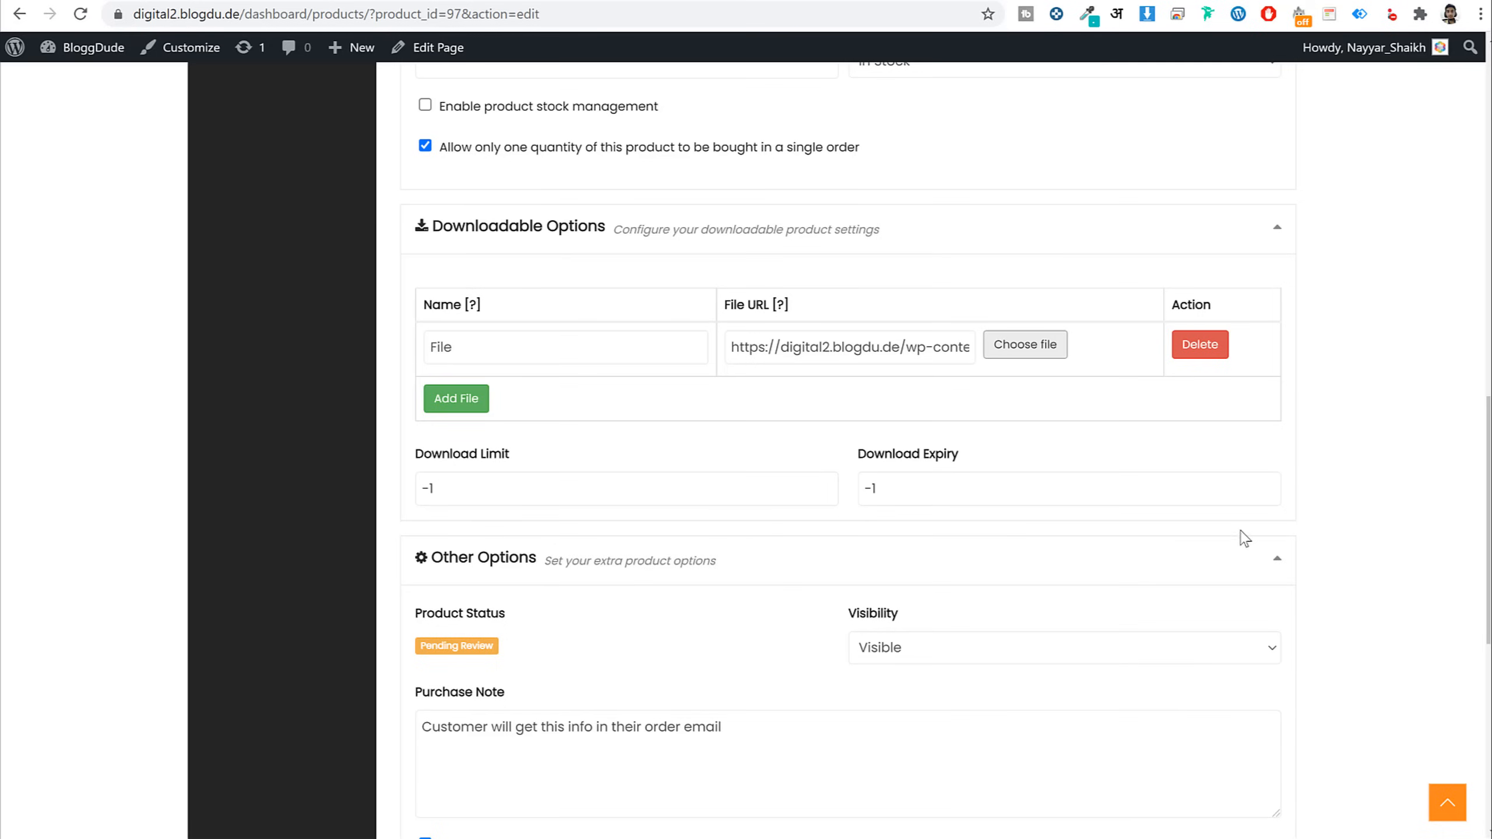
Clear the Download Limit and Download Expiry values and save the product
double_click(548, 492)
key(BackSpace)
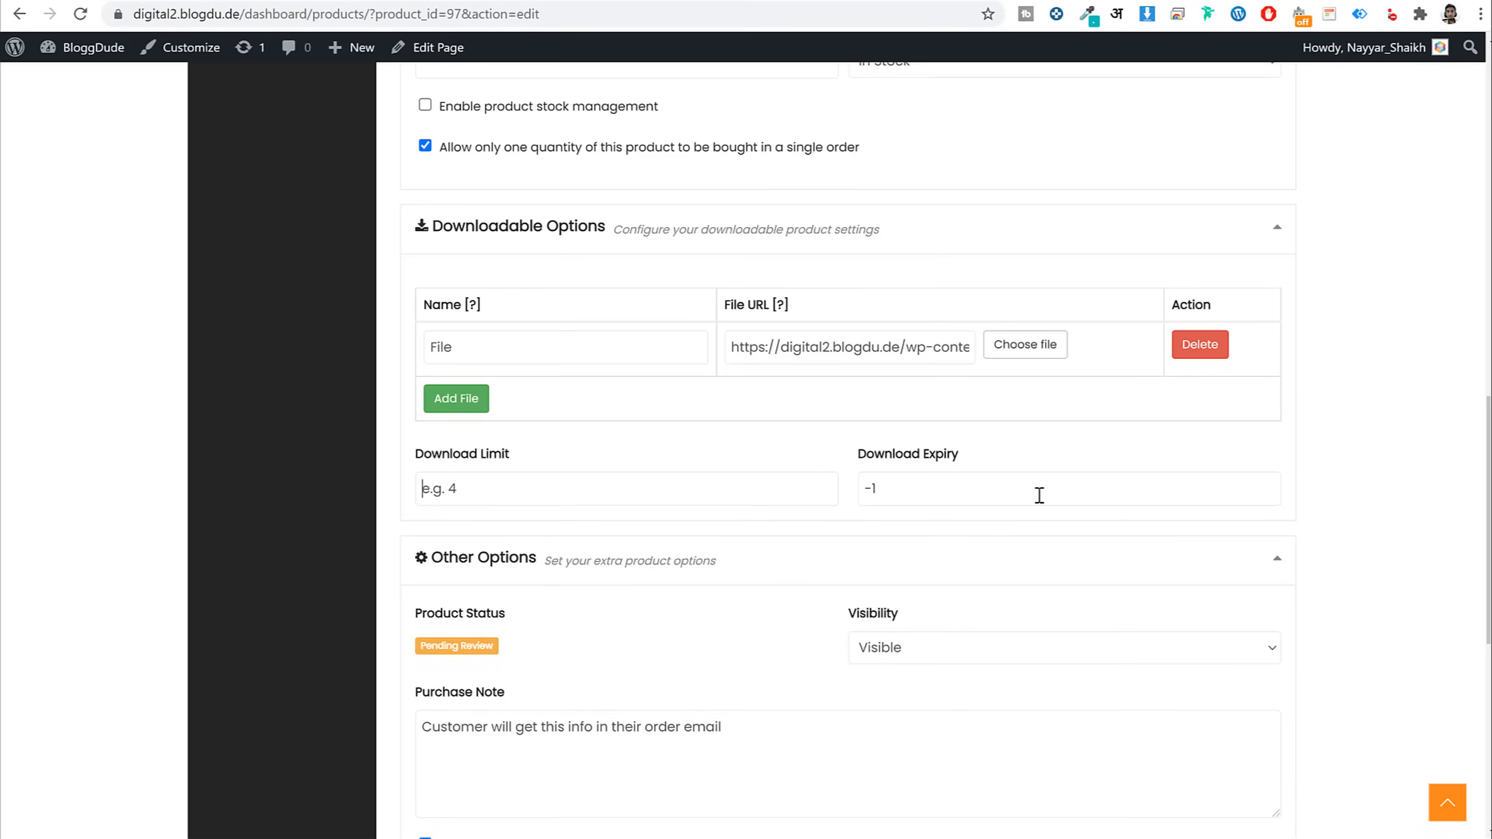
key(Tab)
key(BackSpace)
scroll(893, 594, down, 3)
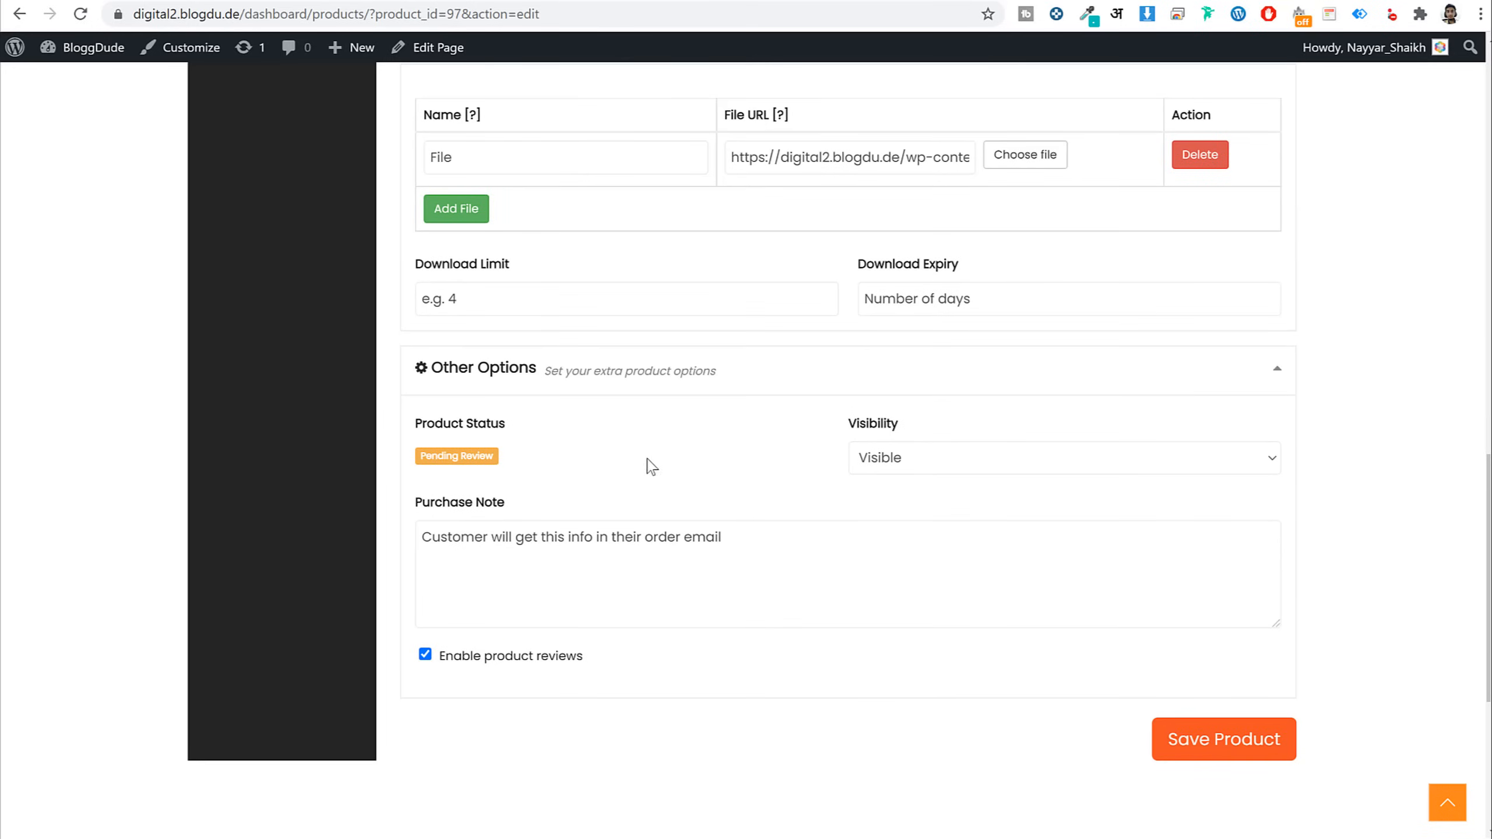
click(1227, 741)
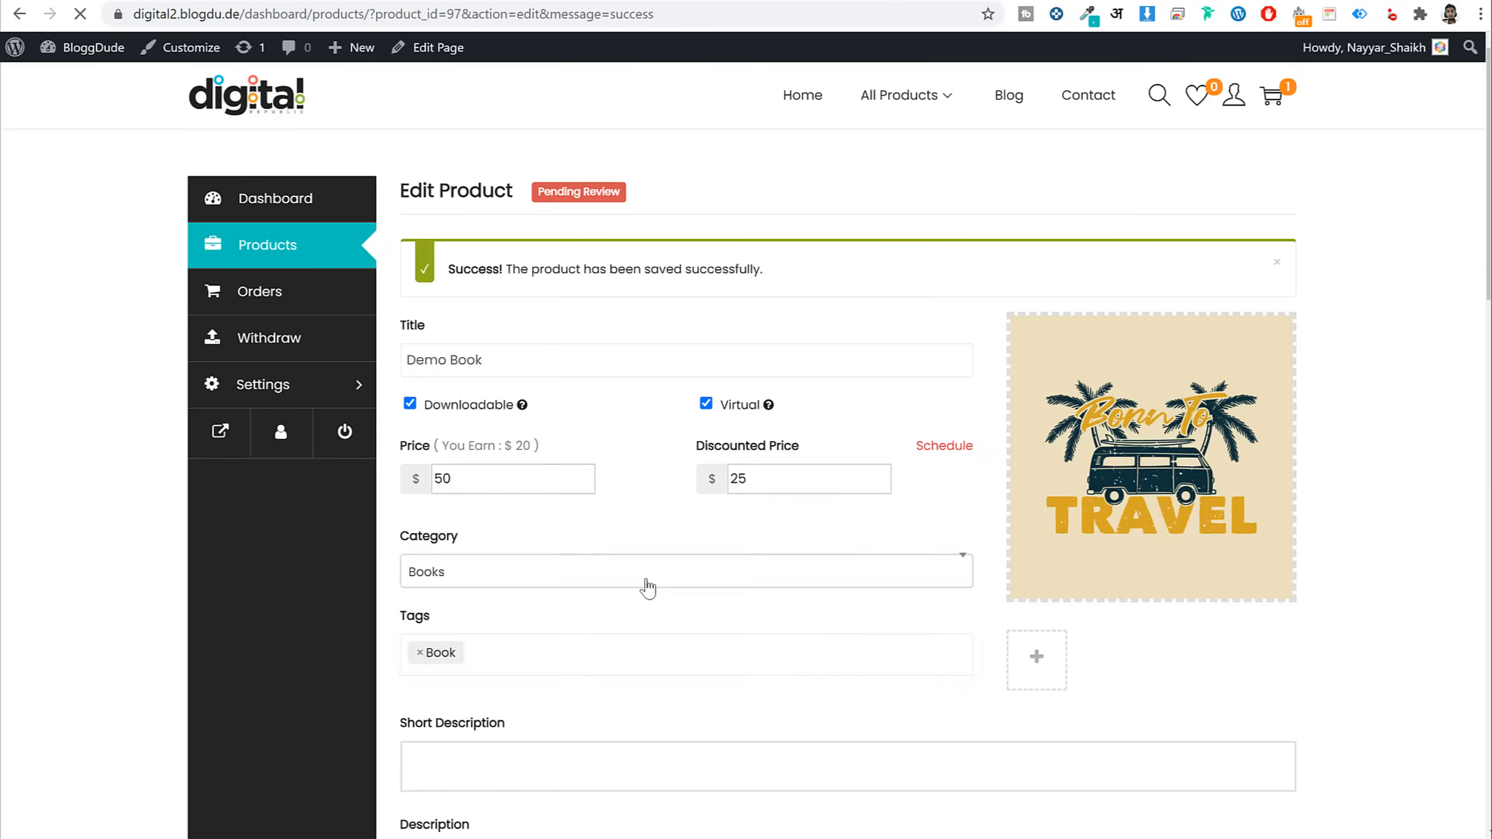
scroll(646, 585, down, 15)
scroll(650, 581, up, 1)
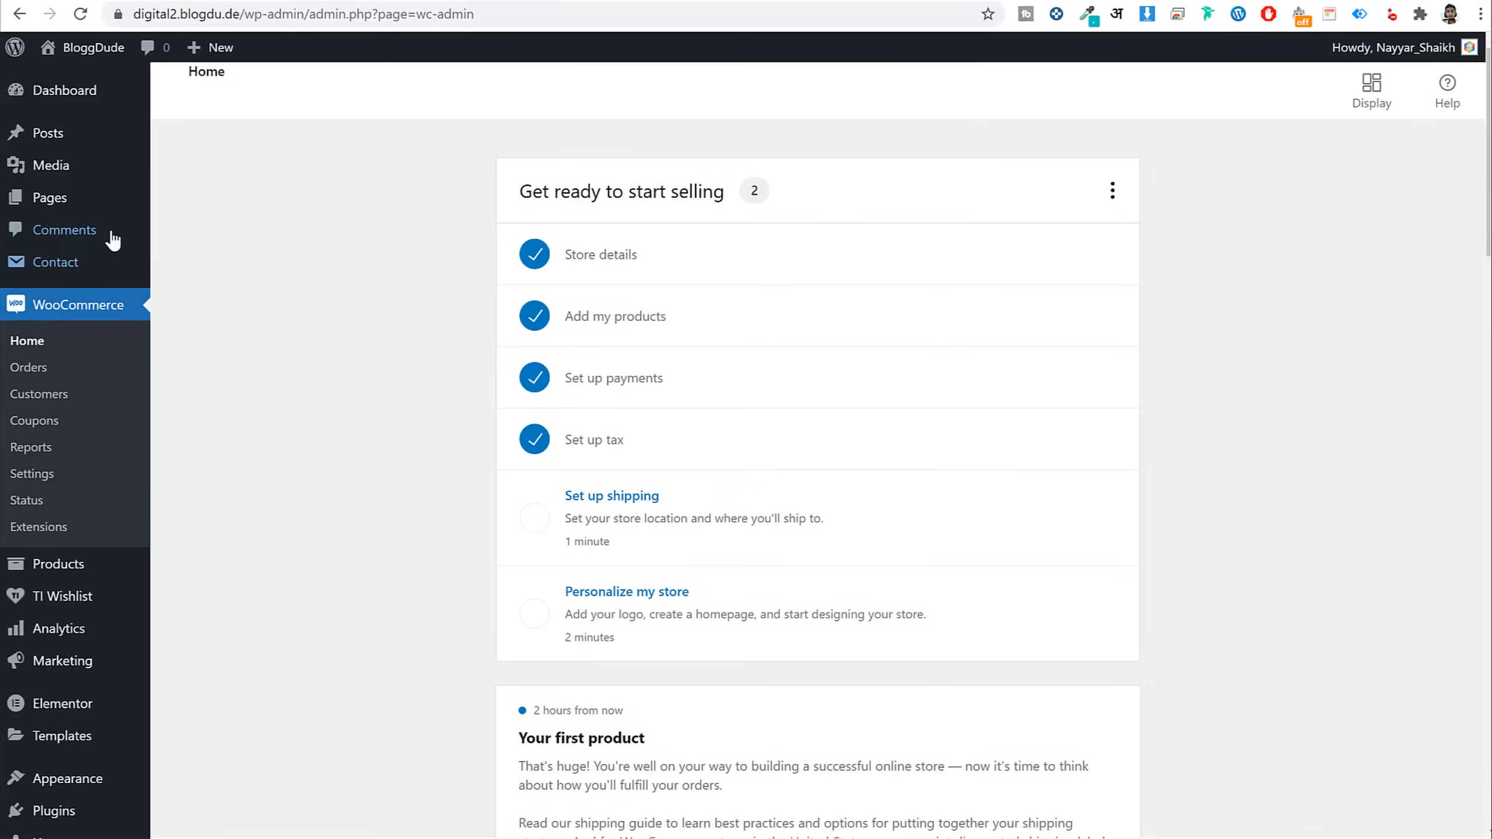
Find Demo Book's Pending status, date and author in the admin product list
click(75, 573)
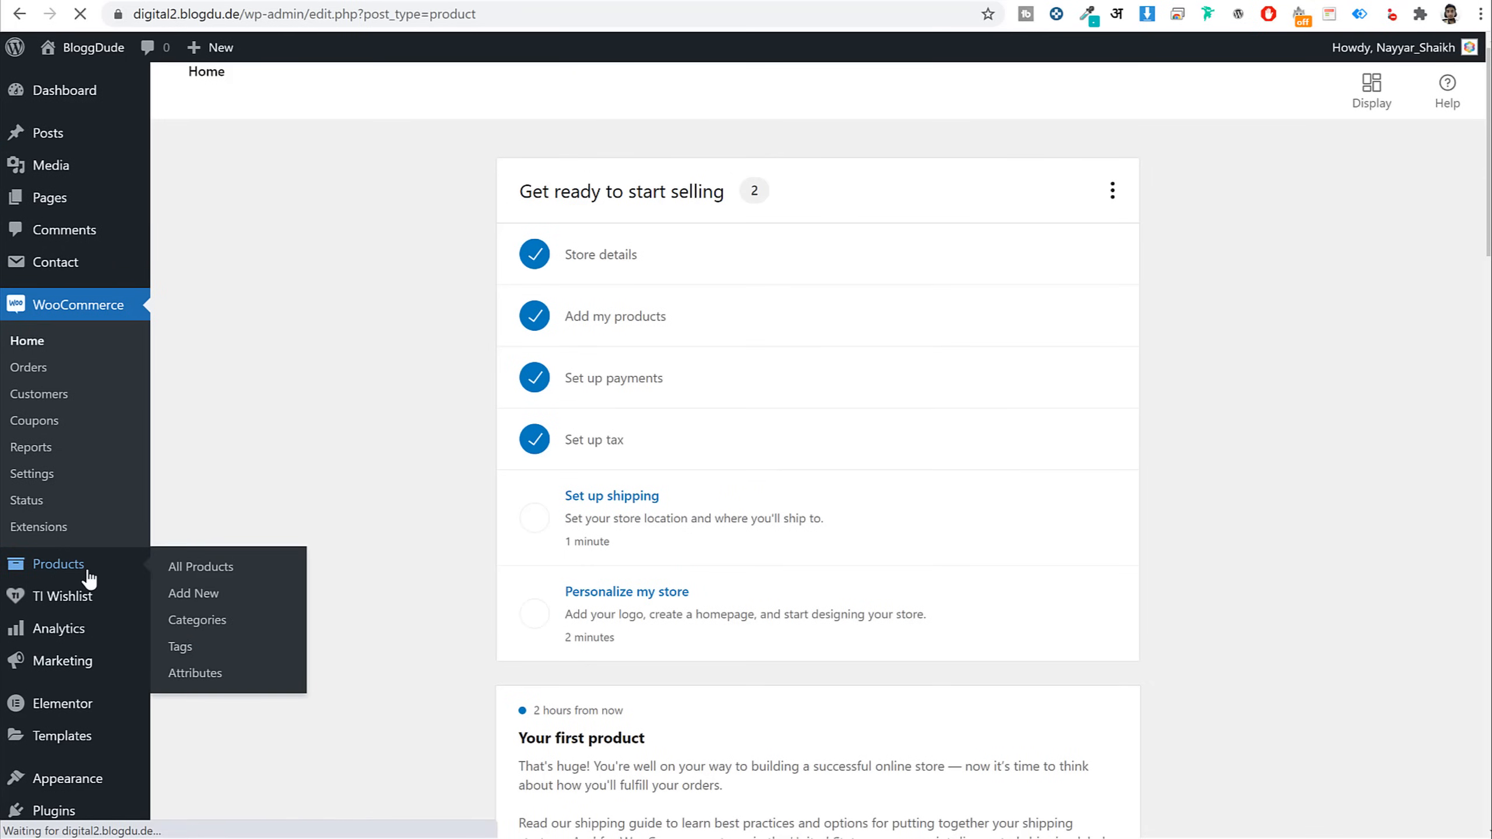
scroll(1375, 206, down, 1)
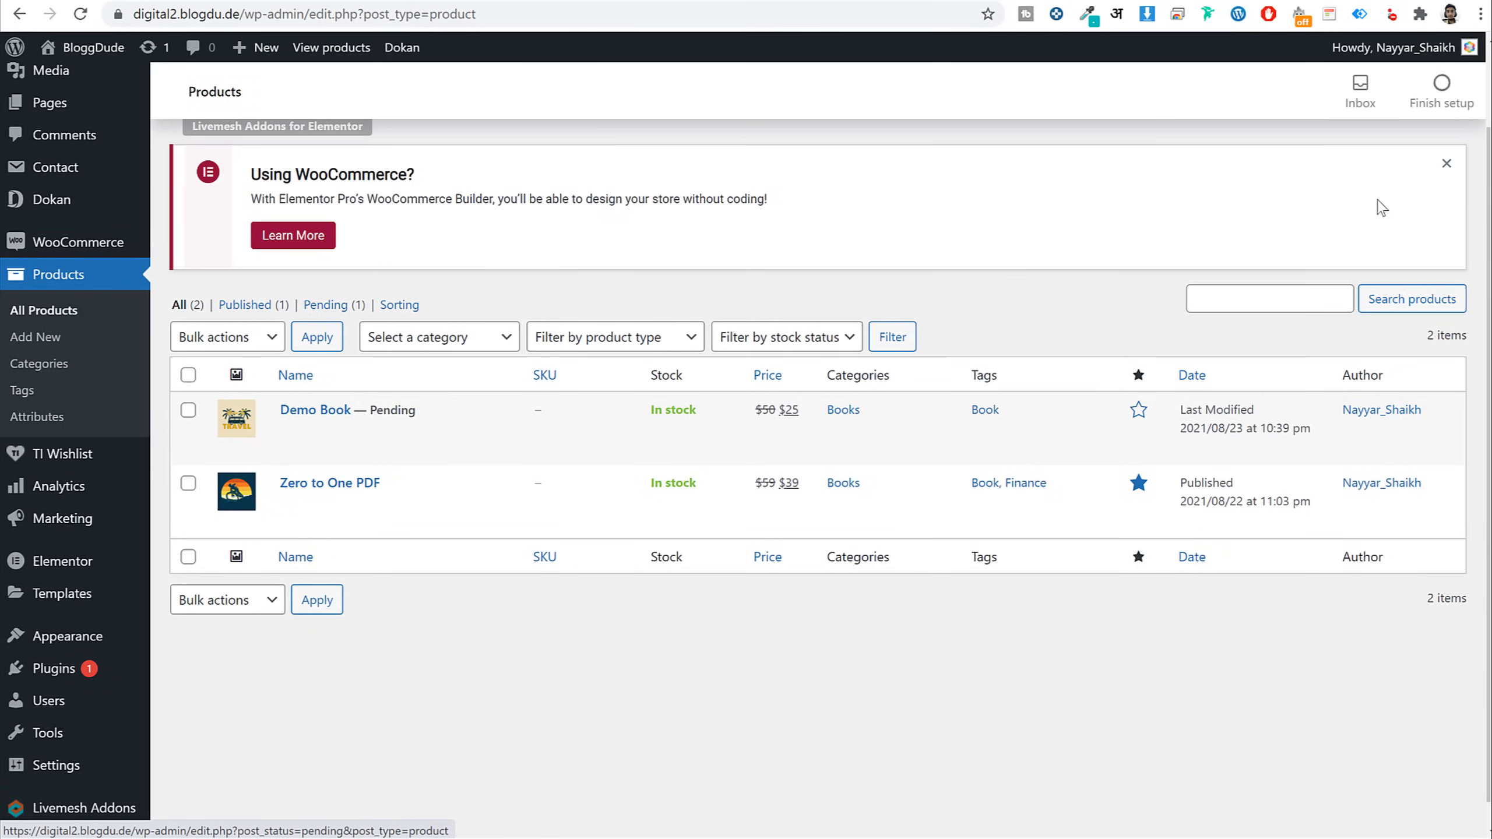
click(1445, 182)
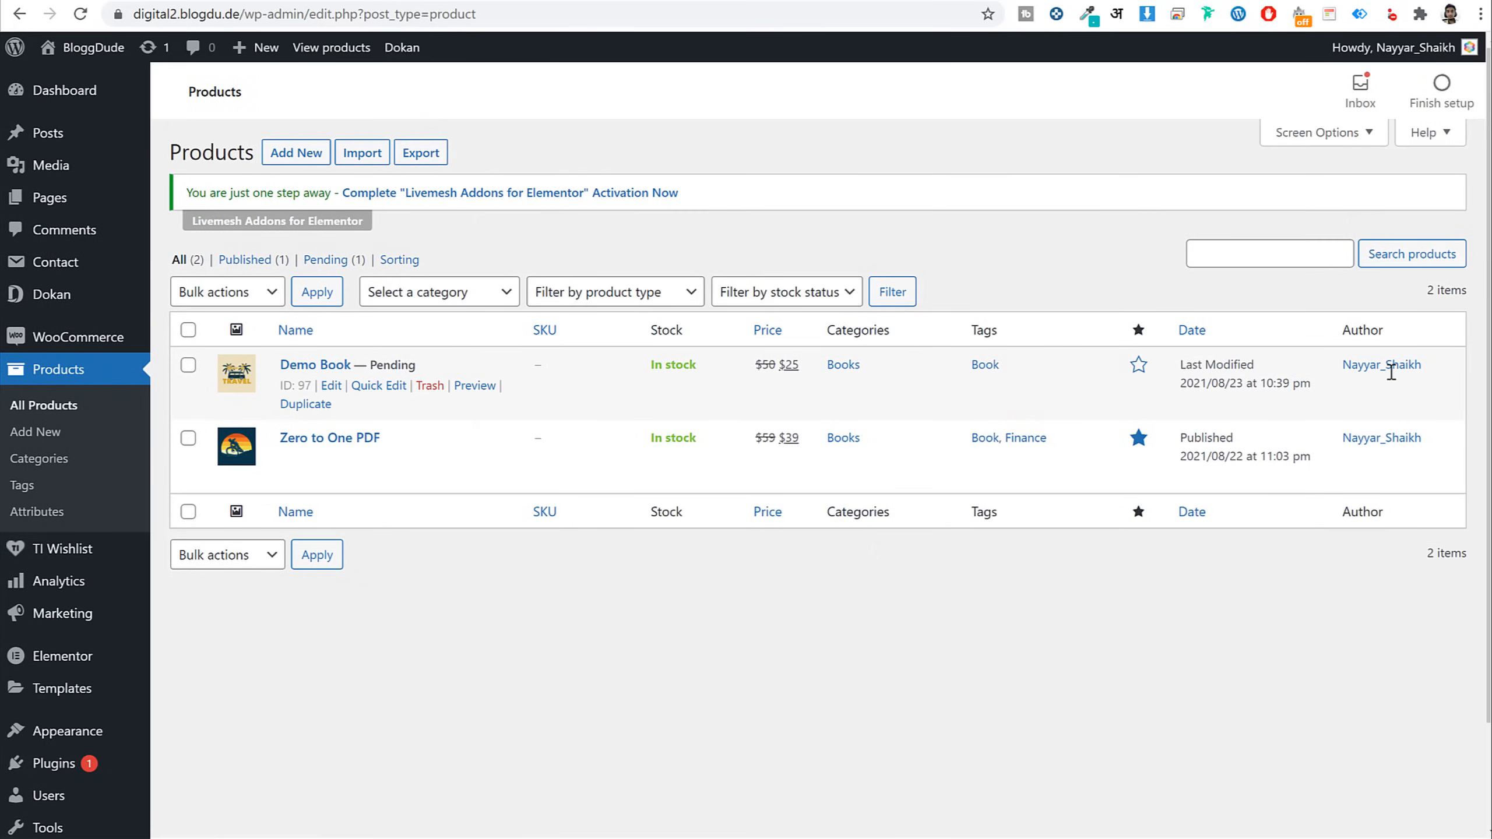
drag(1442, 370, 1325, 405)
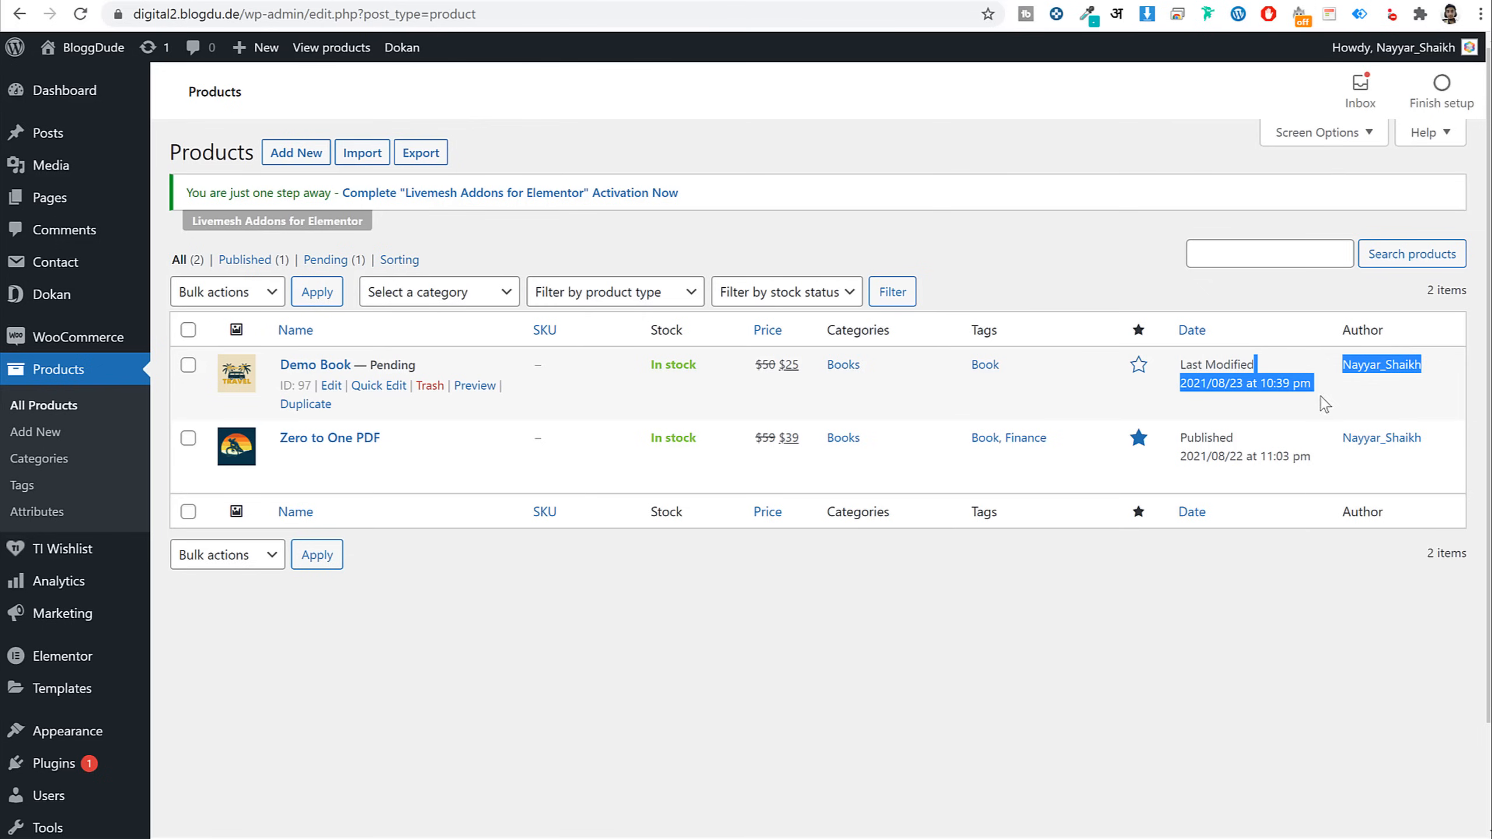
click(518, 383)
drag(420, 364, 373, 364)
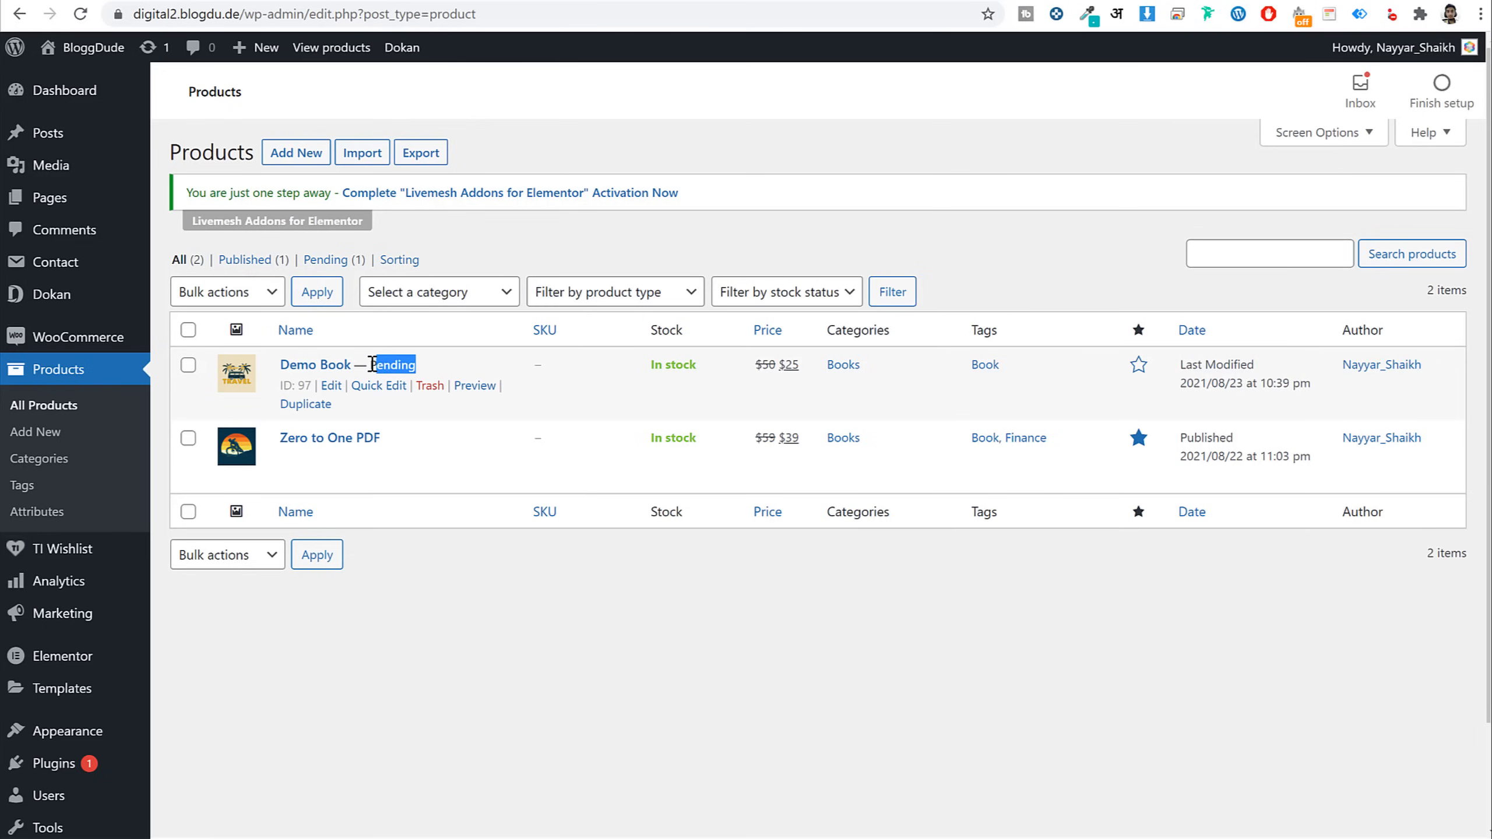
Publish Demo Book and view its live page showing the $25 sale price
click(331, 387)
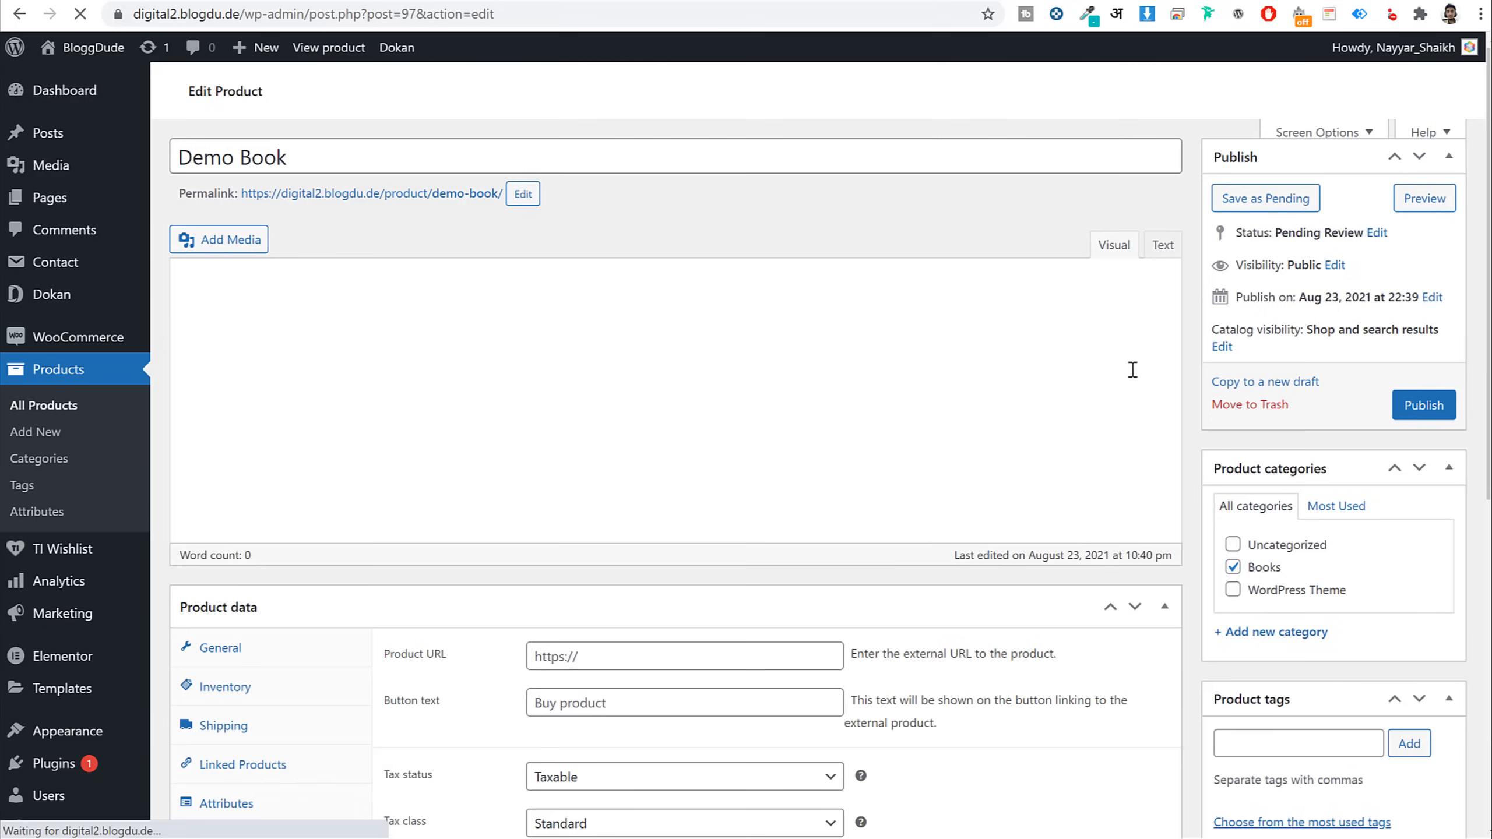
scroll(1224, 500, down, 3)
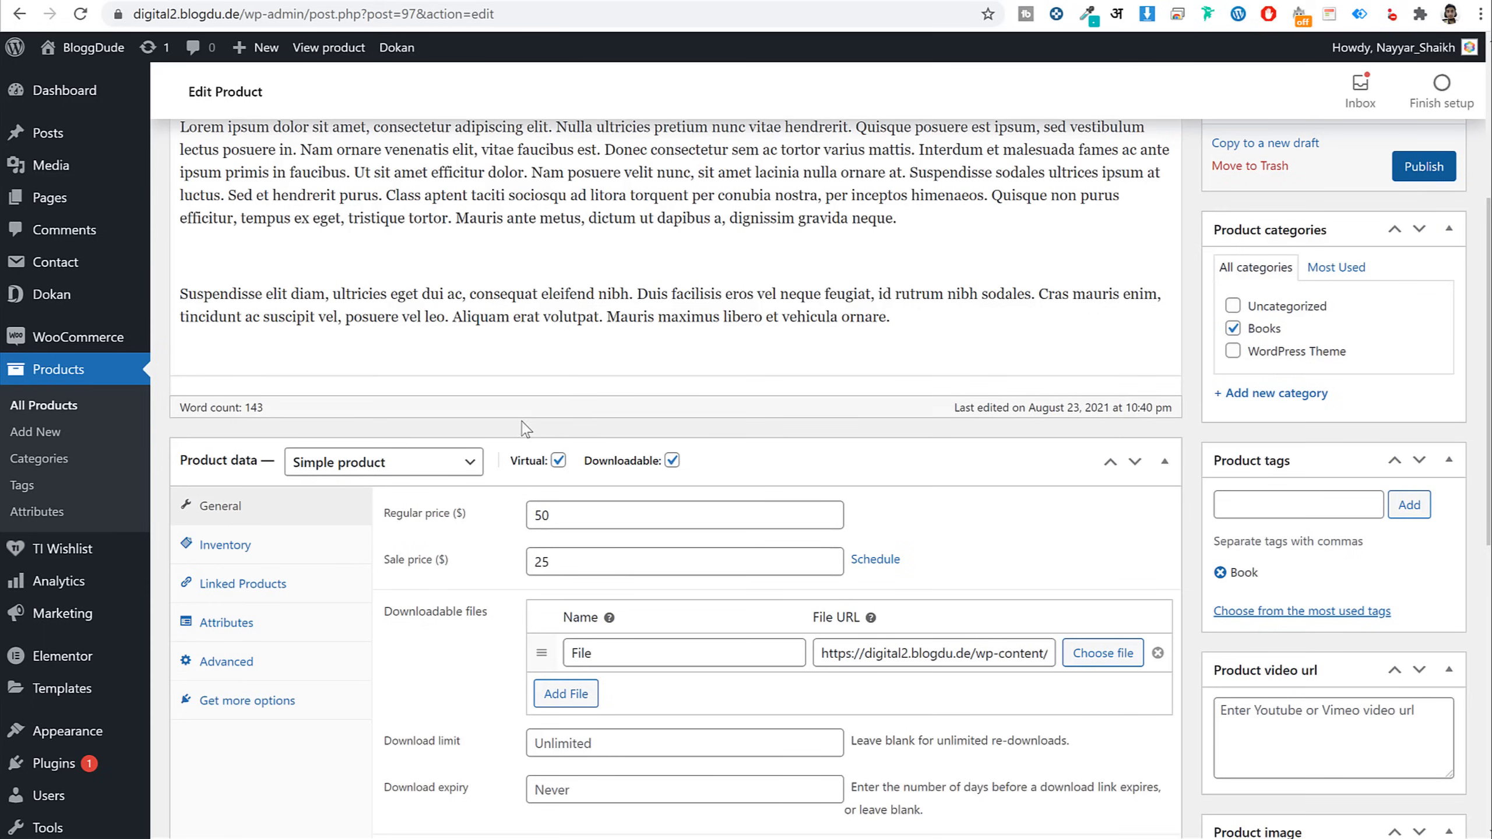
click(1417, 176)
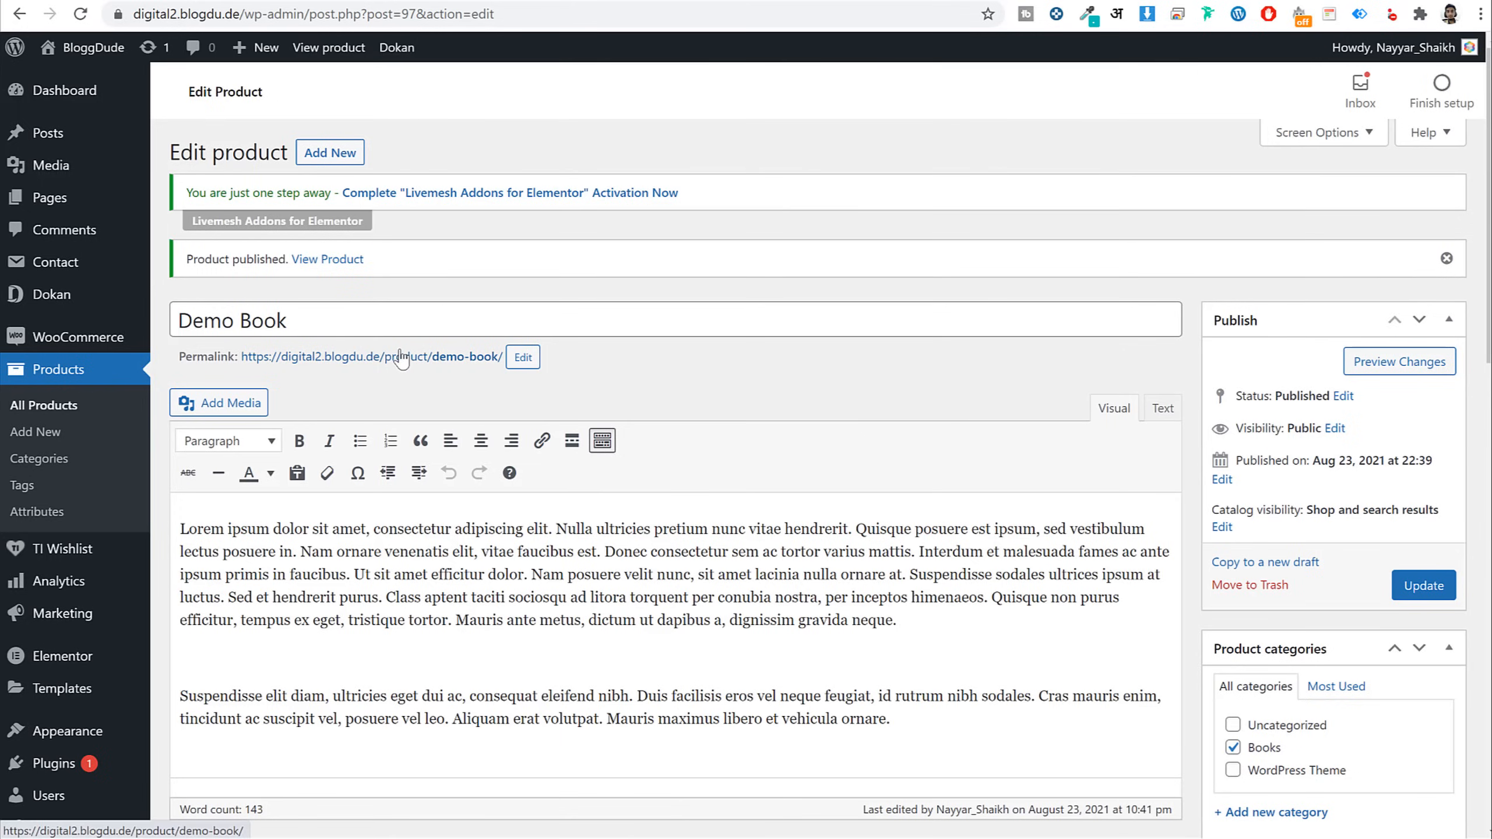
click(401, 358)
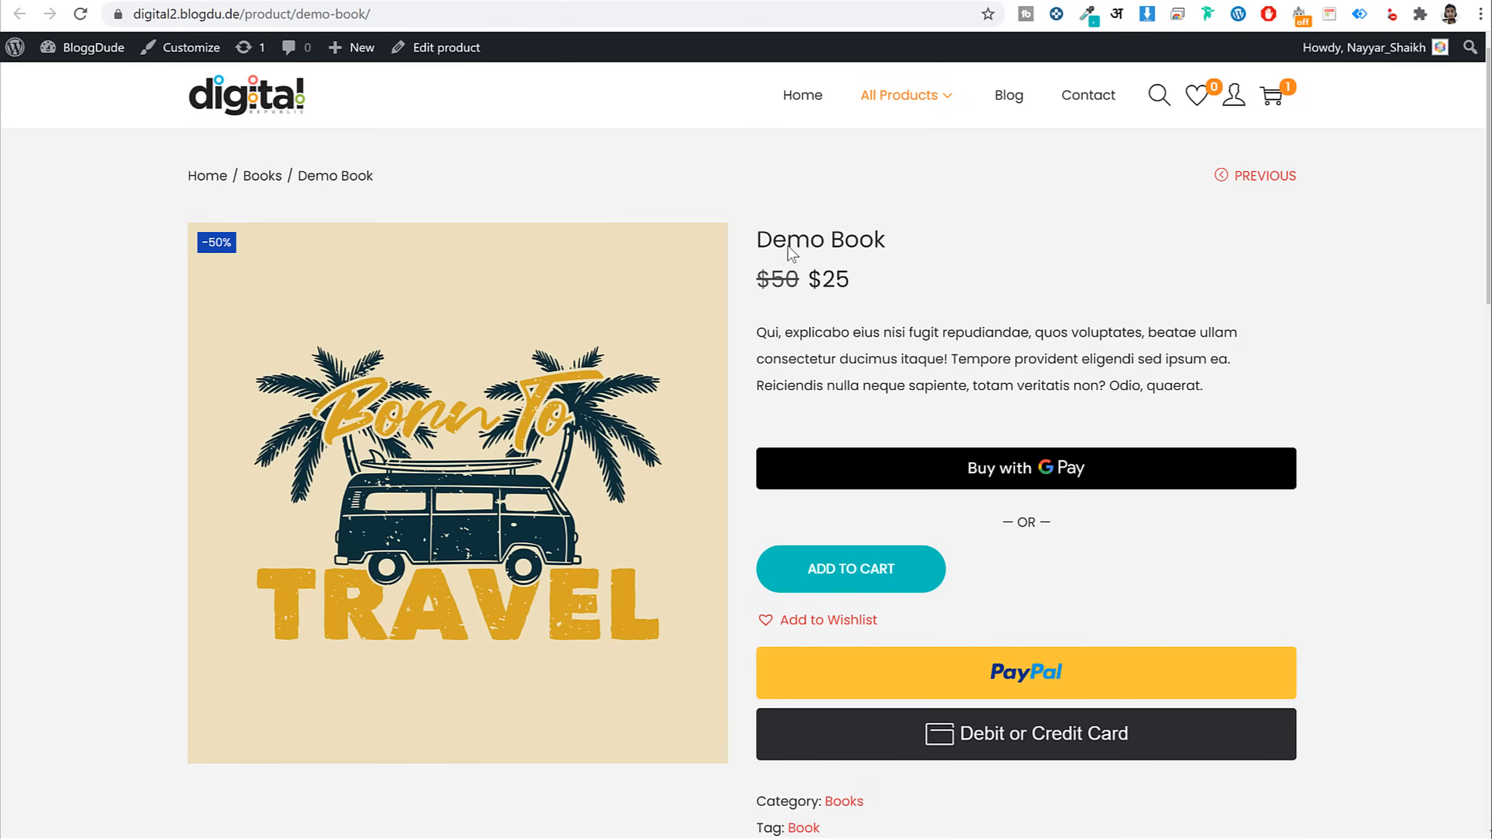
Add Demo Book to the cart, remove Zero to One PDF, and go to checkout
drag(891, 247, 756, 242)
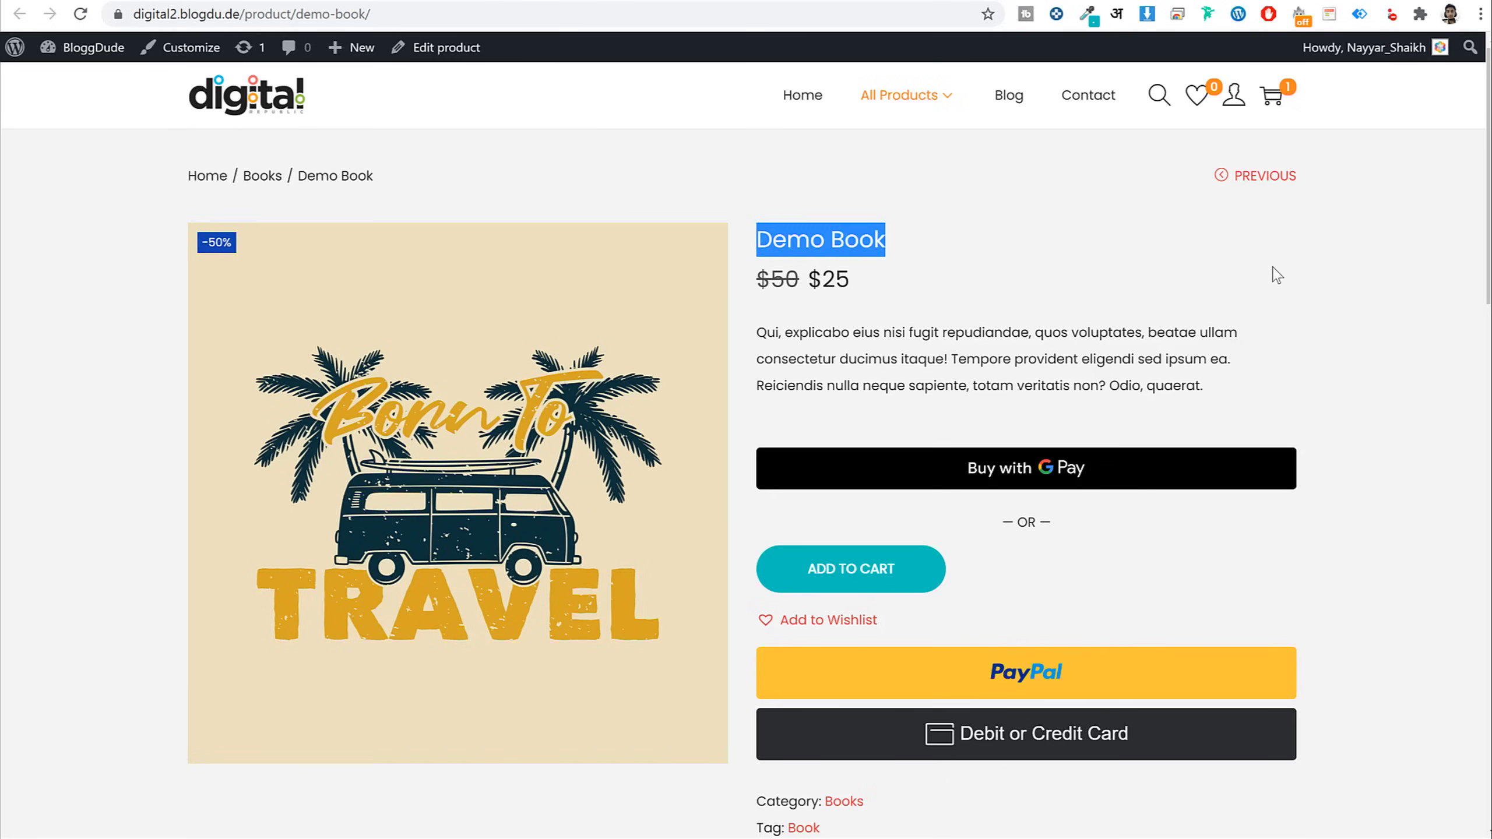
click(1281, 276)
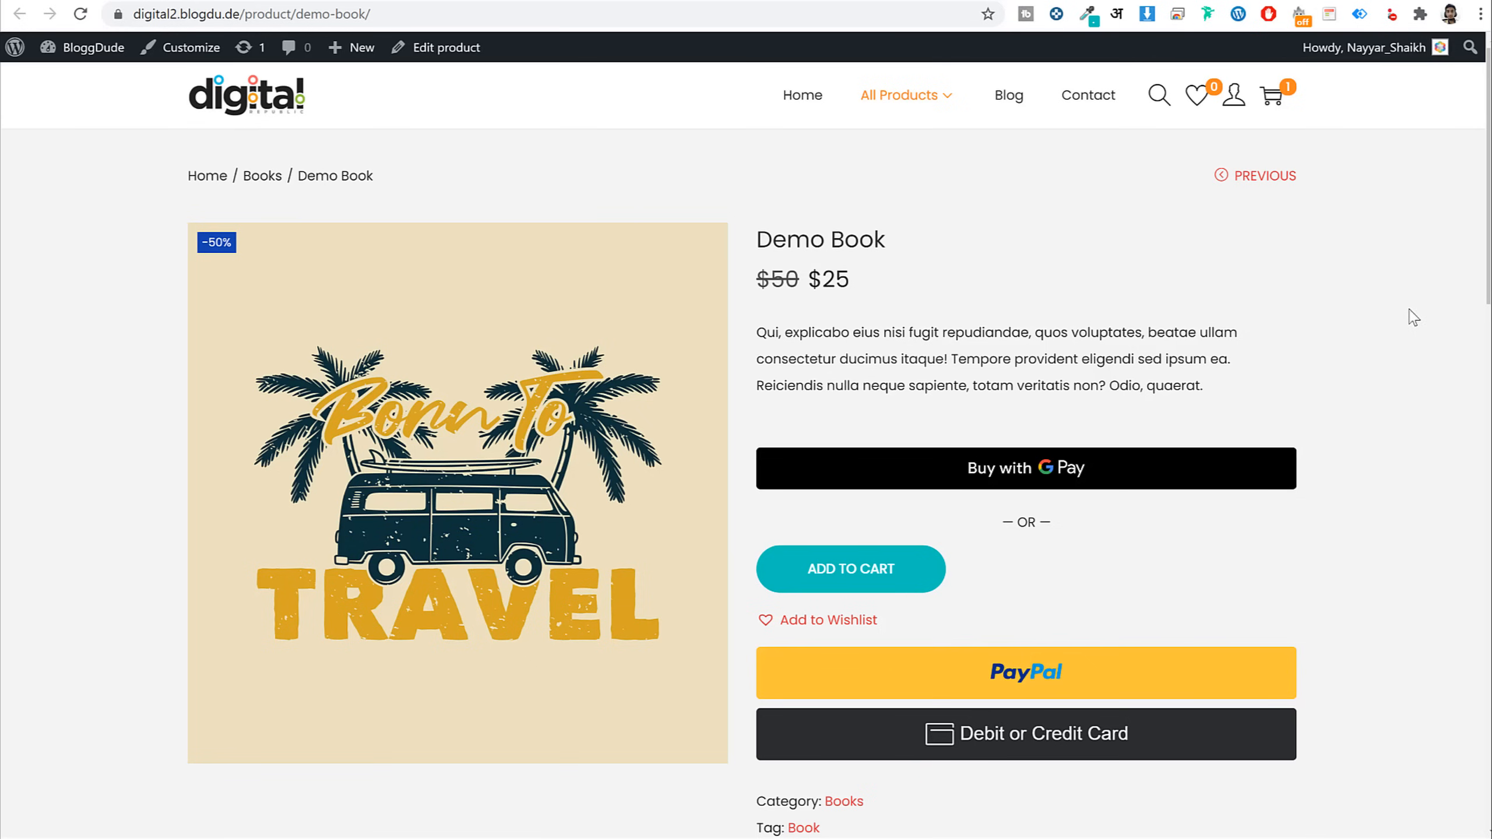
click(905, 569)
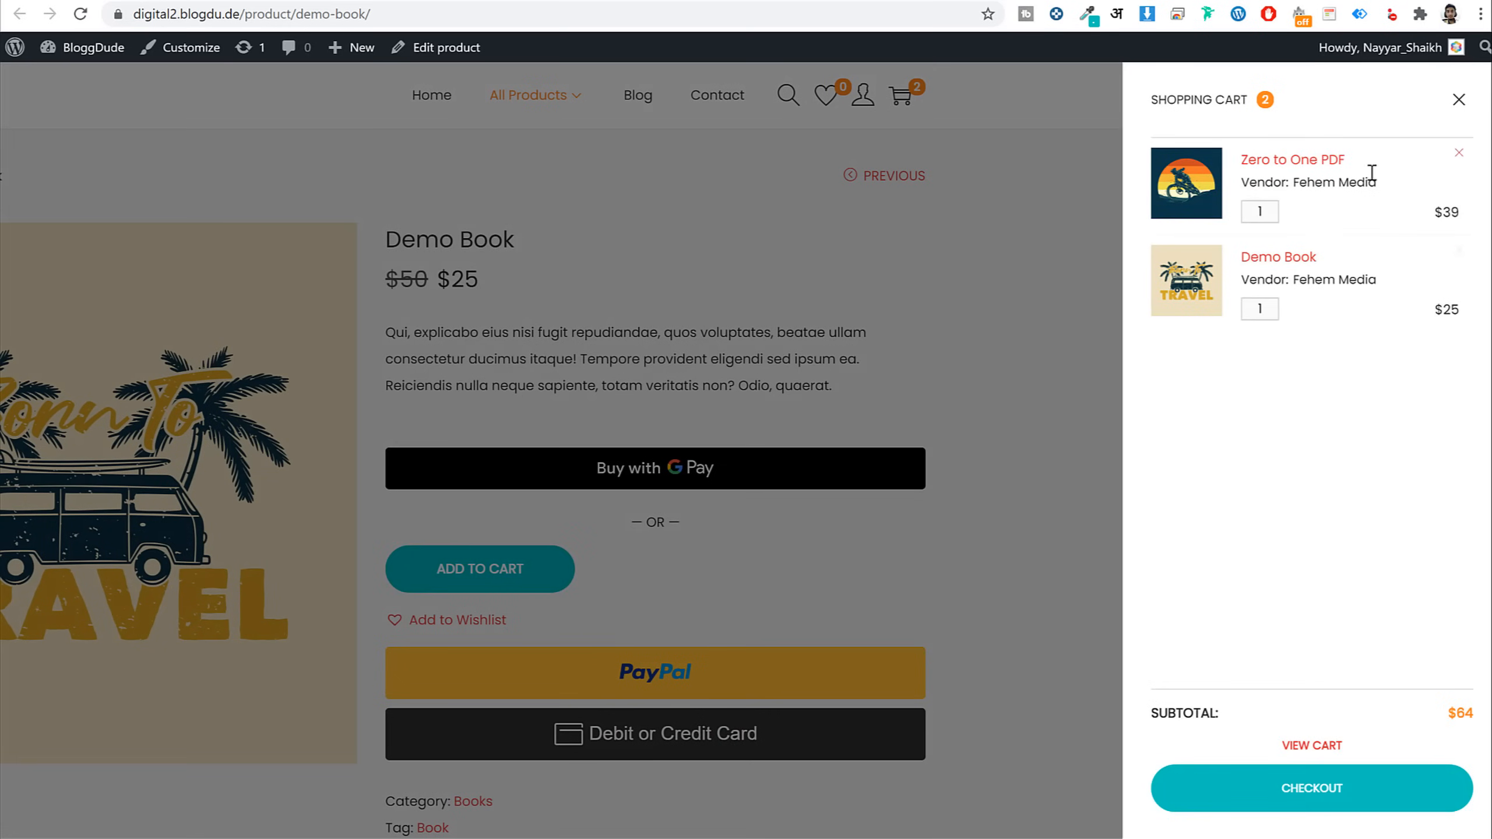
click(1458, 157)
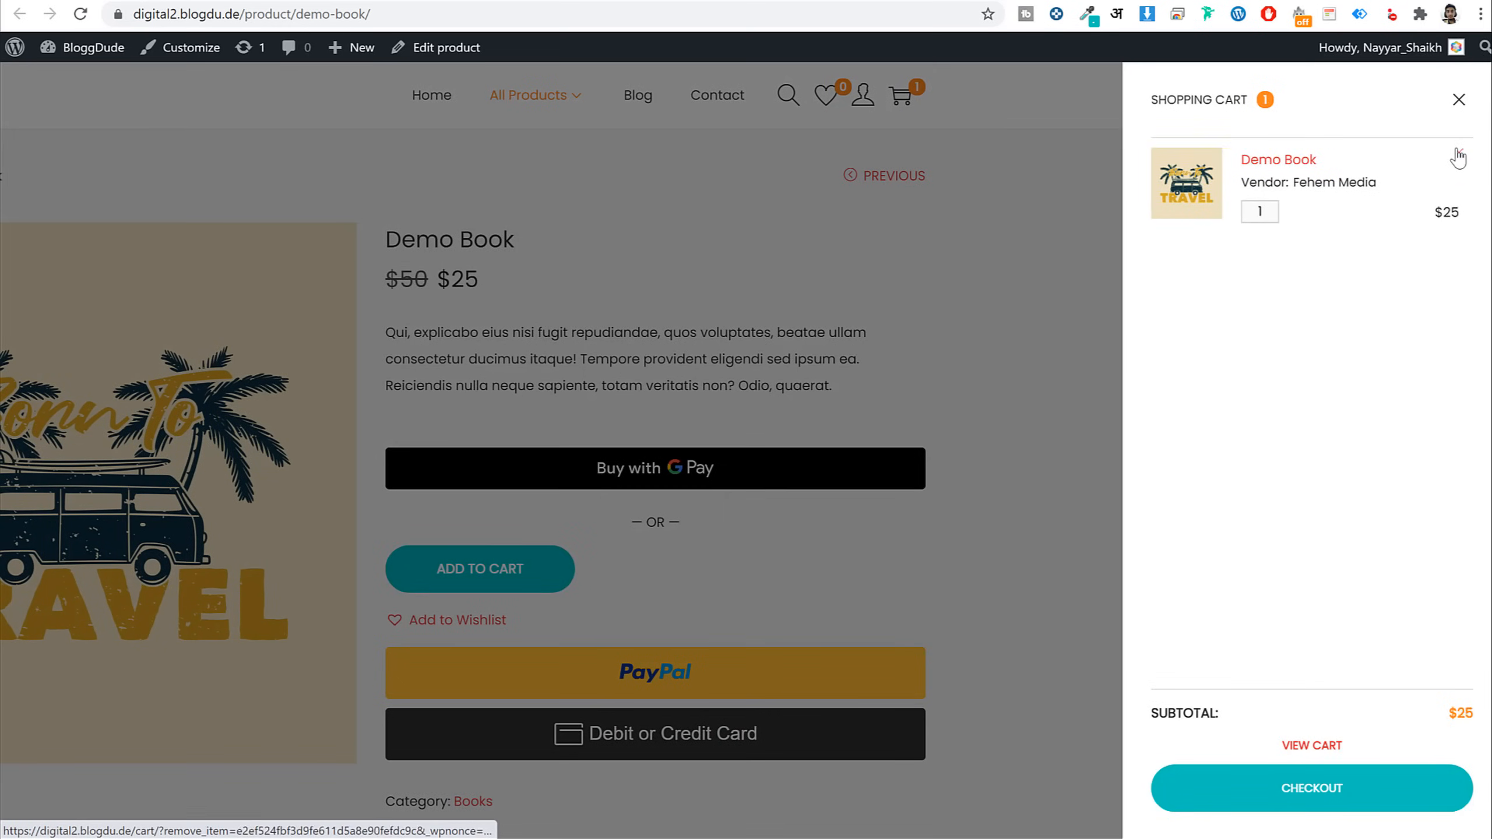
click(1326, 789)
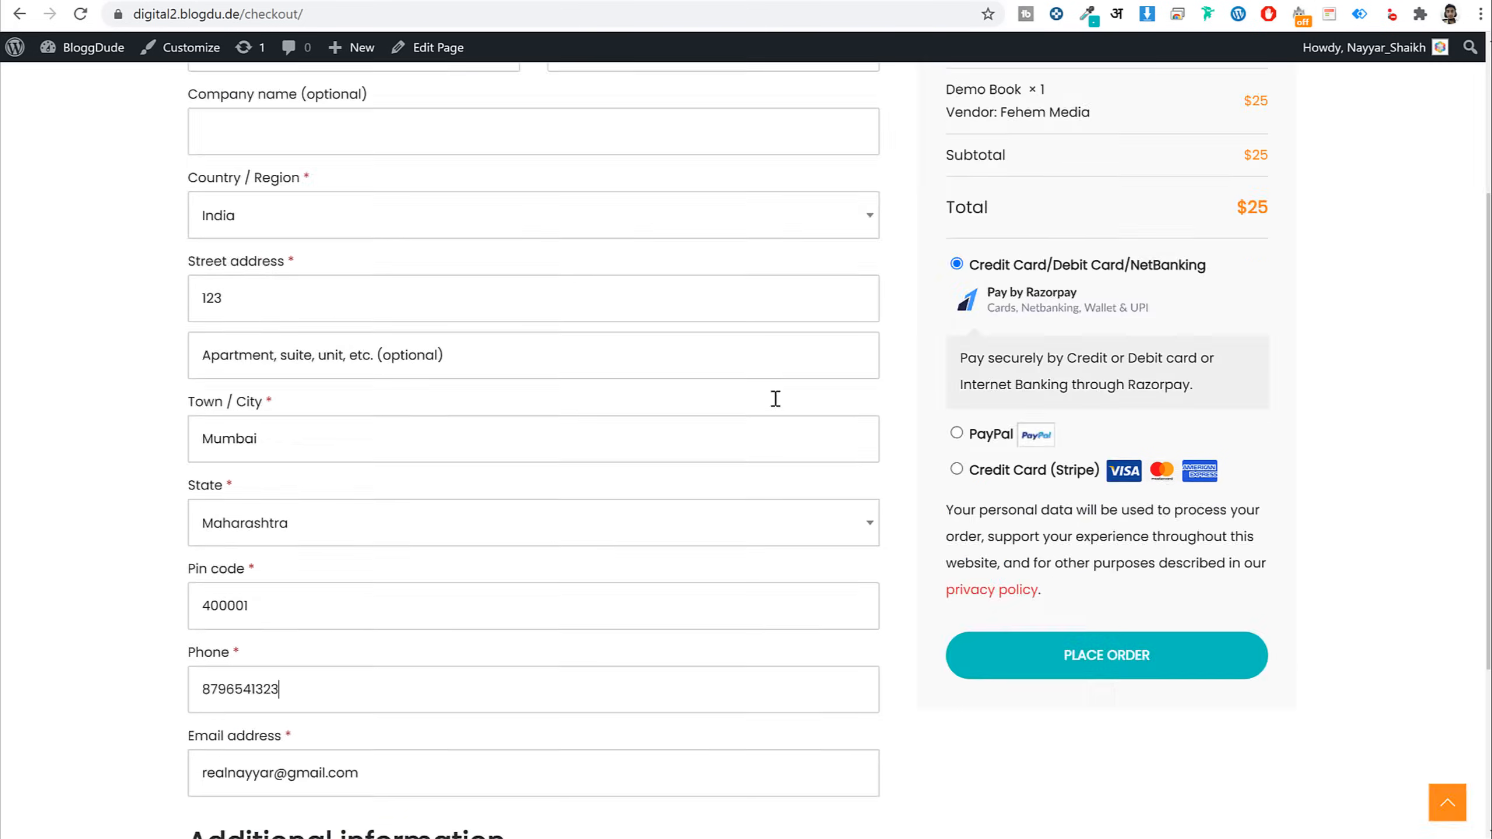
Choose PayPal as the checkout payment method
scroll(1142, 447, up, 4)
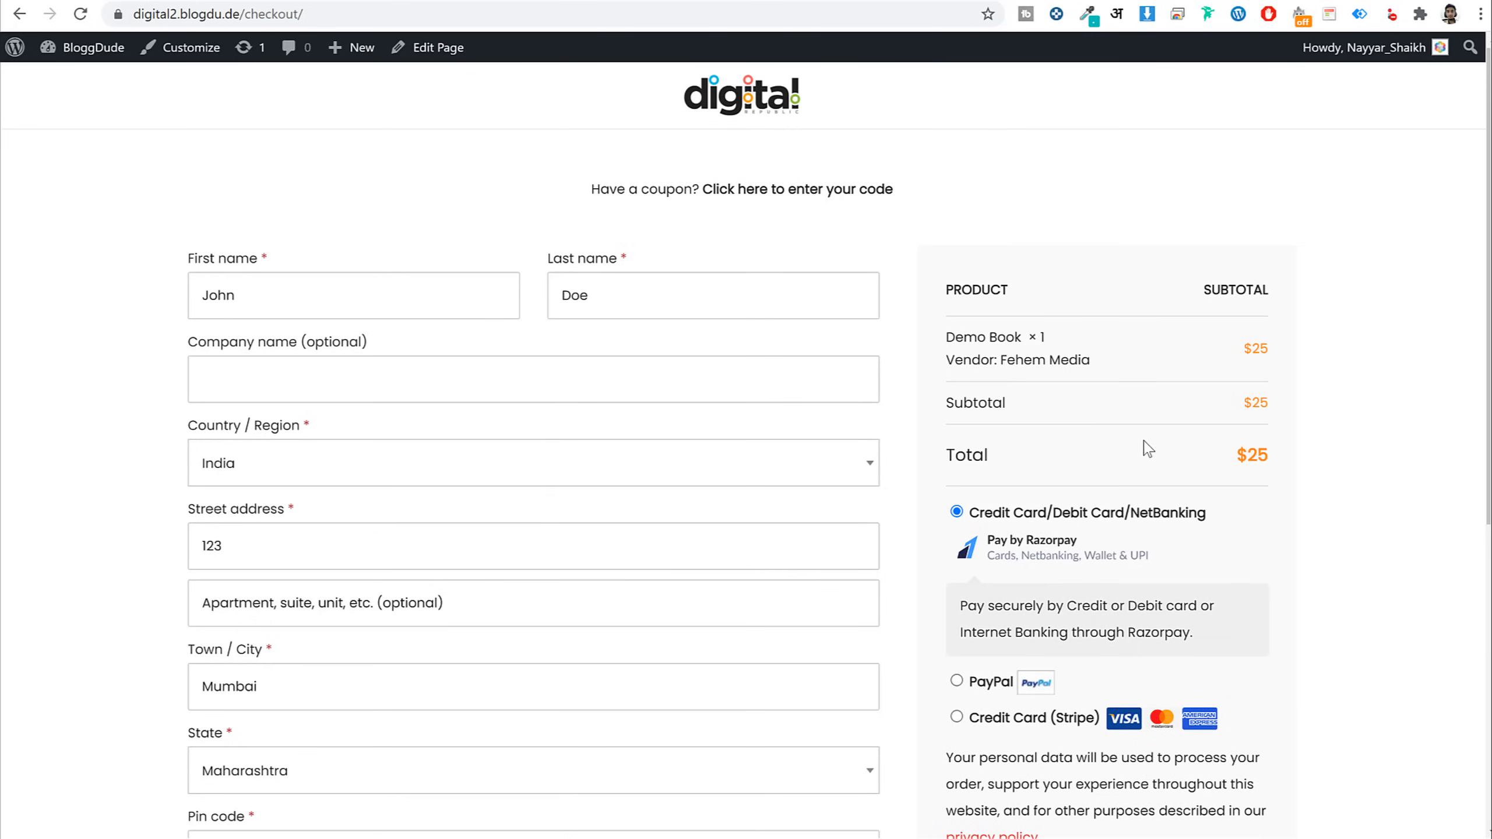
scroll(1104, 353, down, 3)
triple_click(1022, 376)
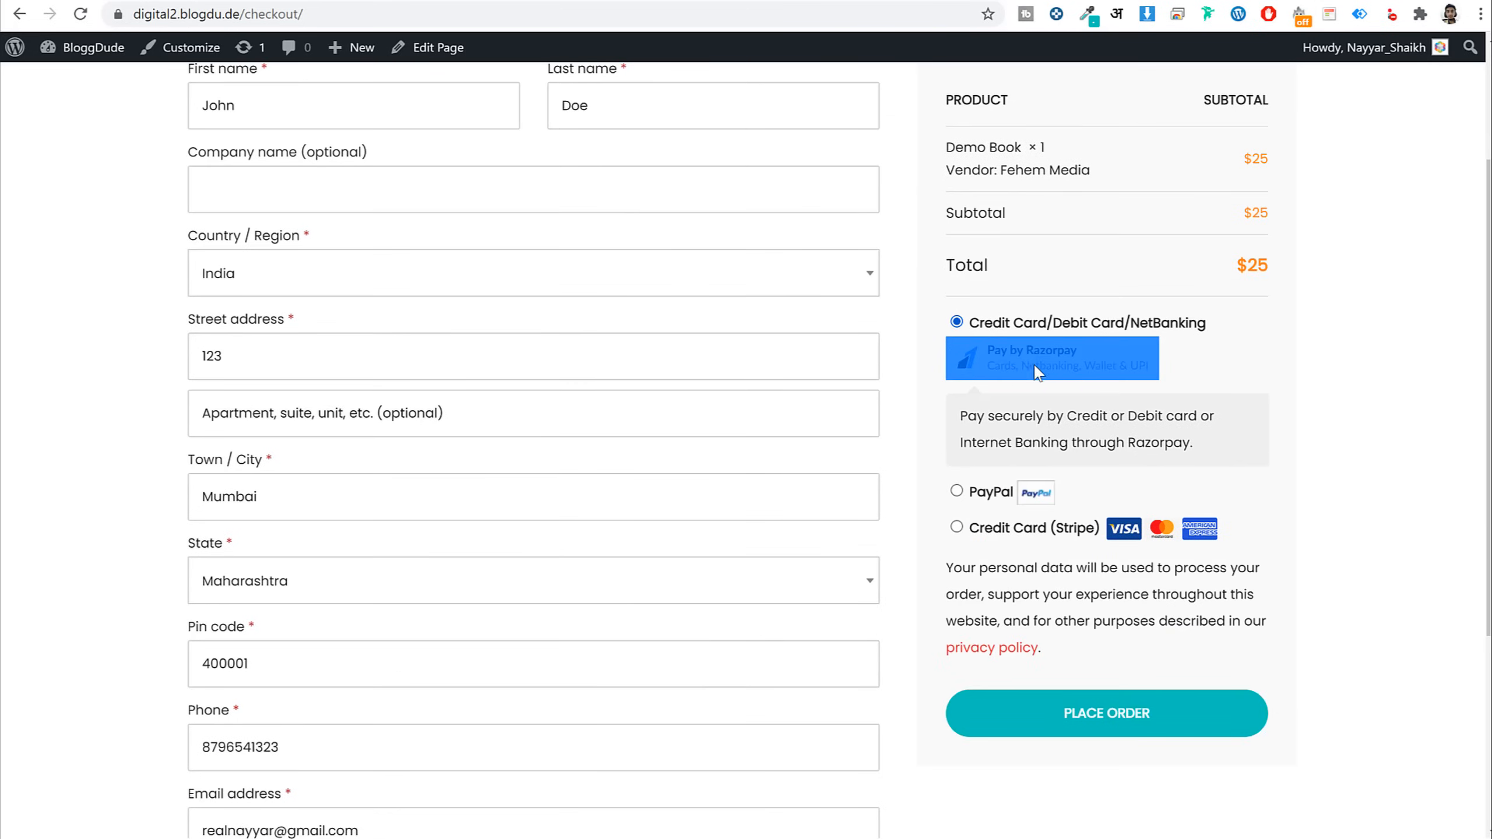
click(957, 527)
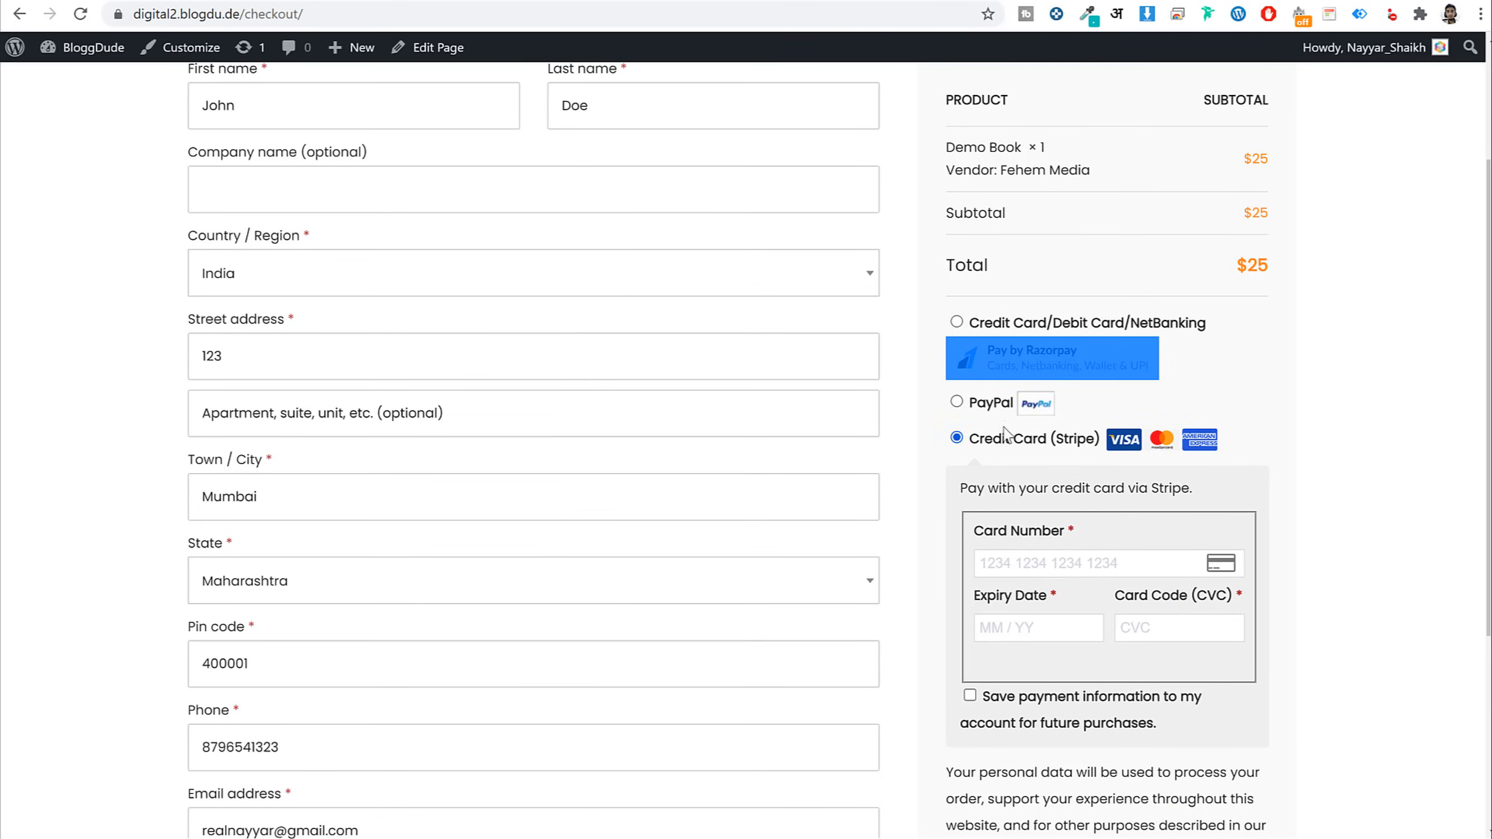
click(957, 402)
click(1300, 478)
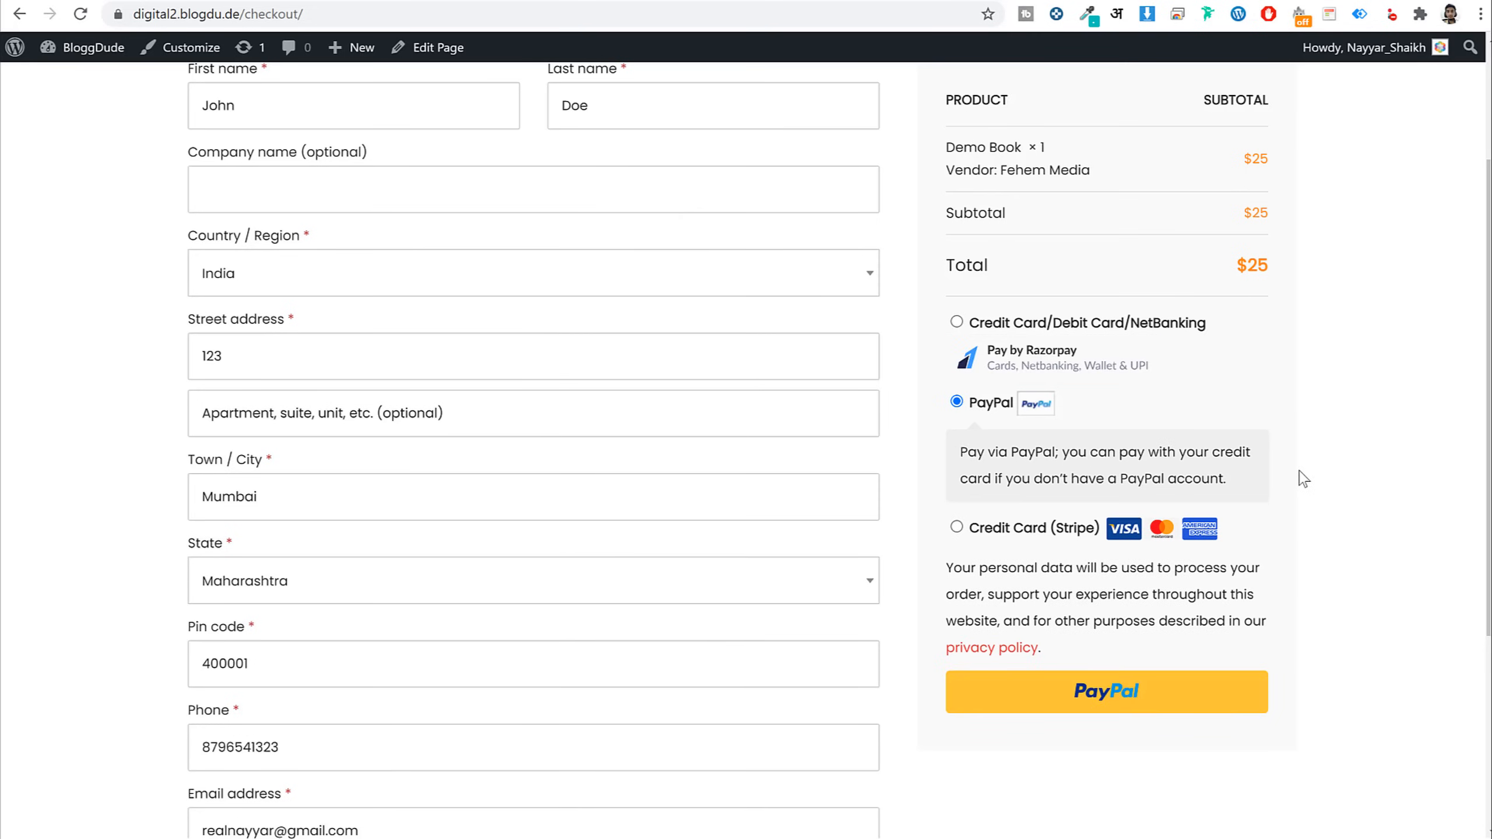
scroll(1303, 479, up, 3)
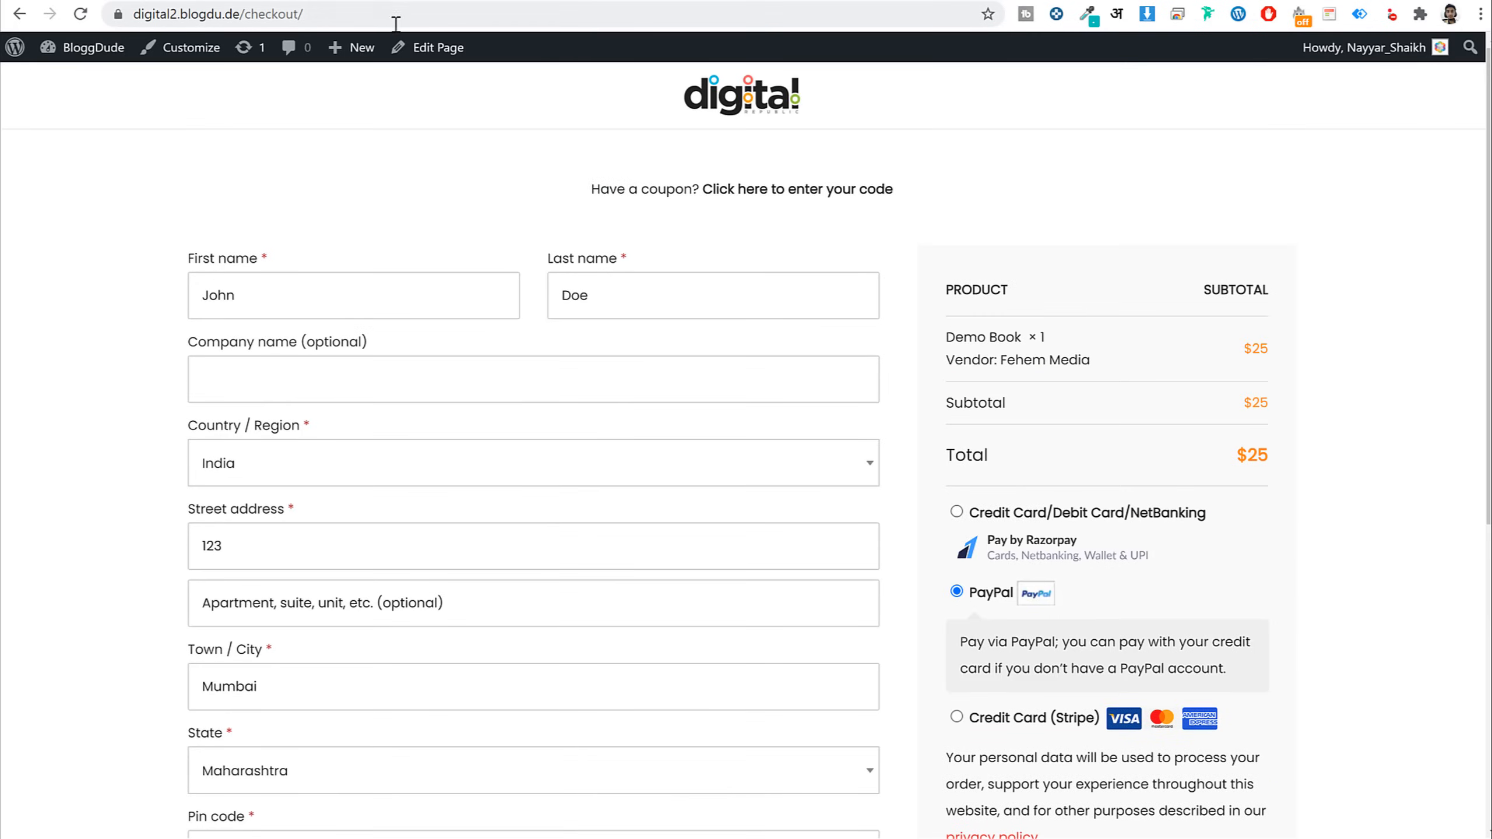
click(364, 1)
Enable Cash on delivery under WooCommerce Payments settings and save the change
mouse_move(95, 331)
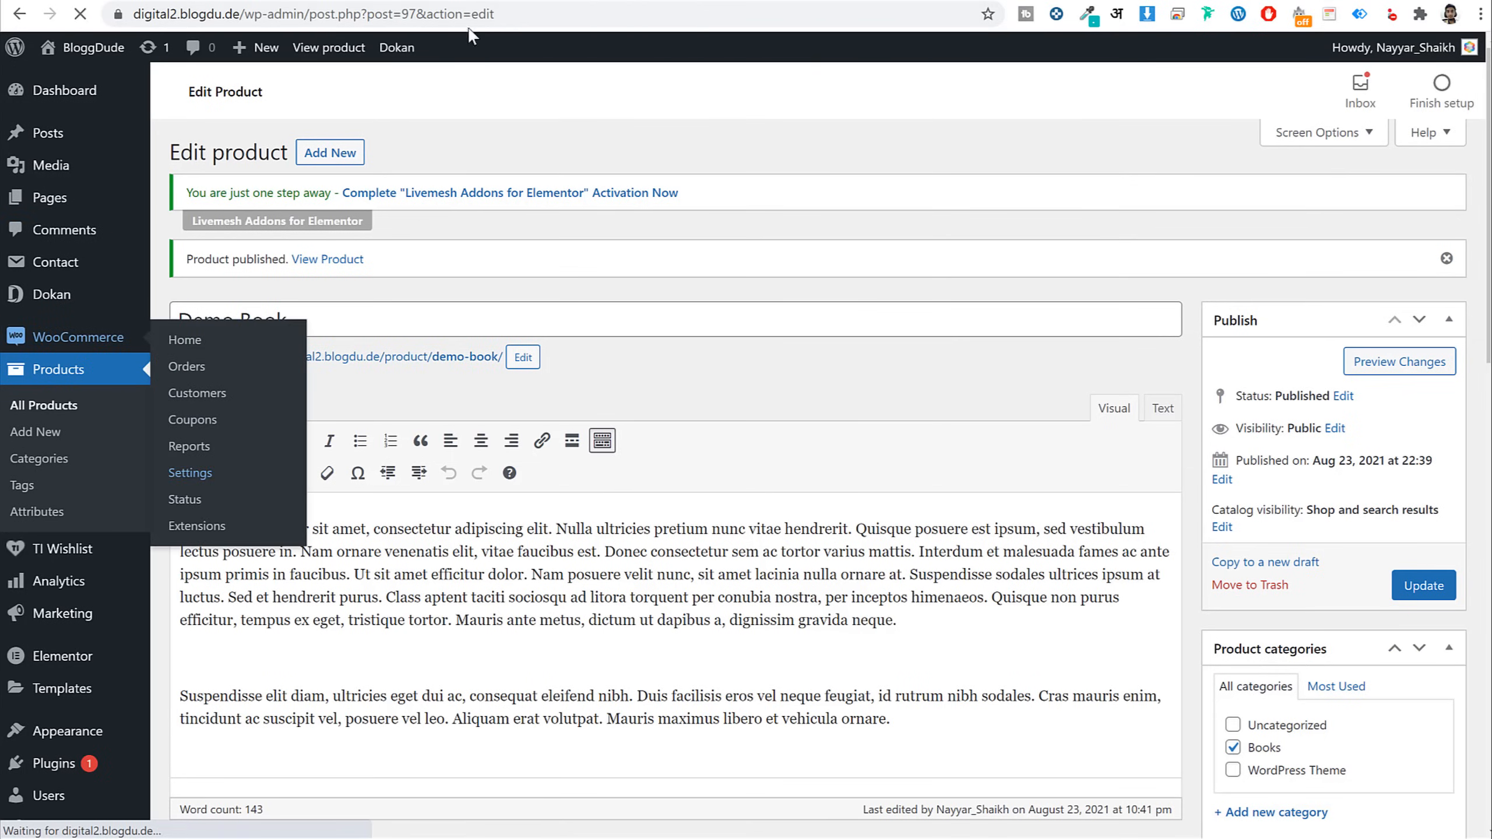
click(395, 1)
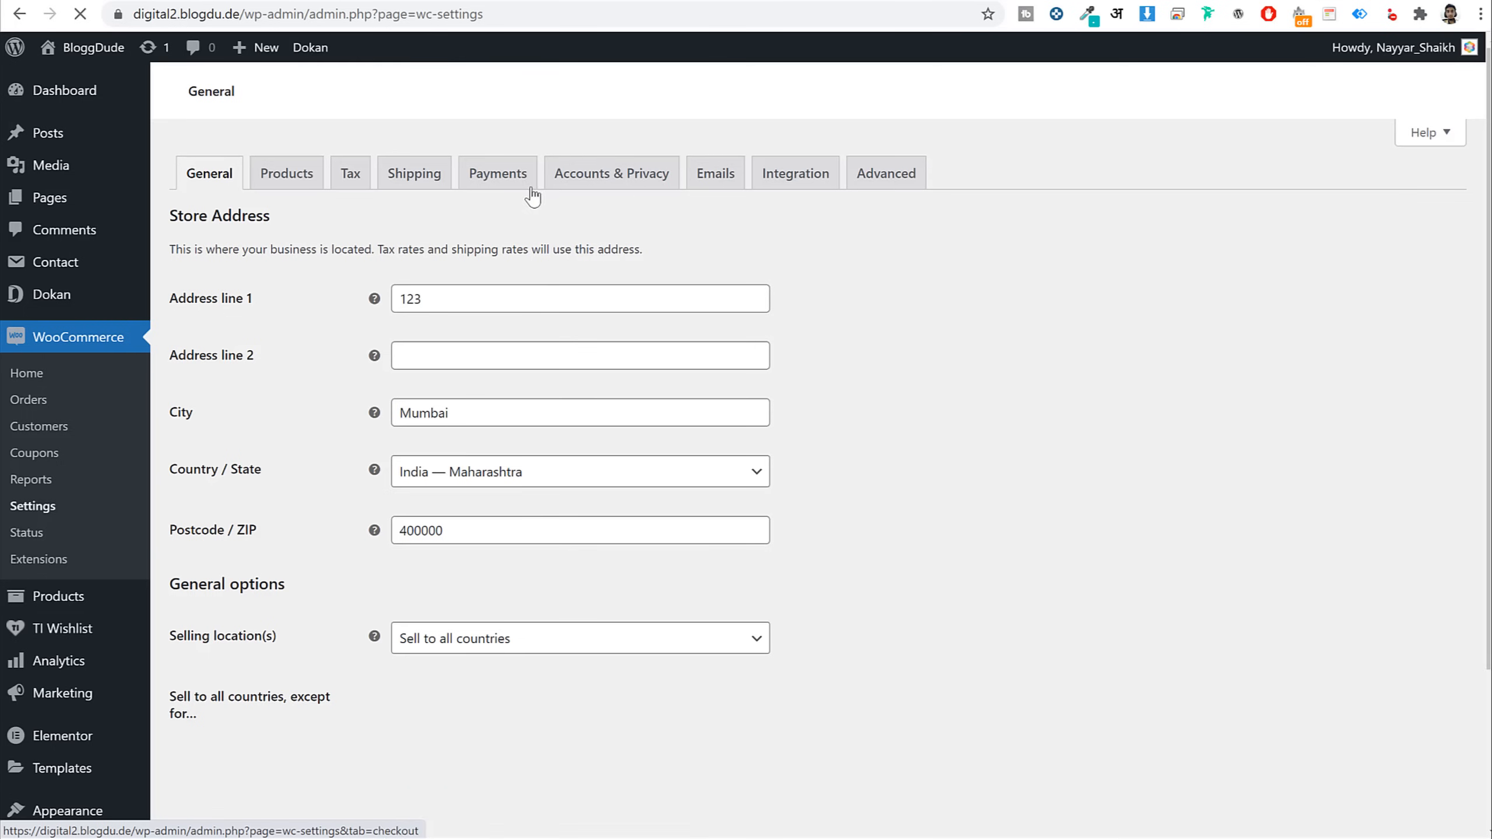
click(470, 176)
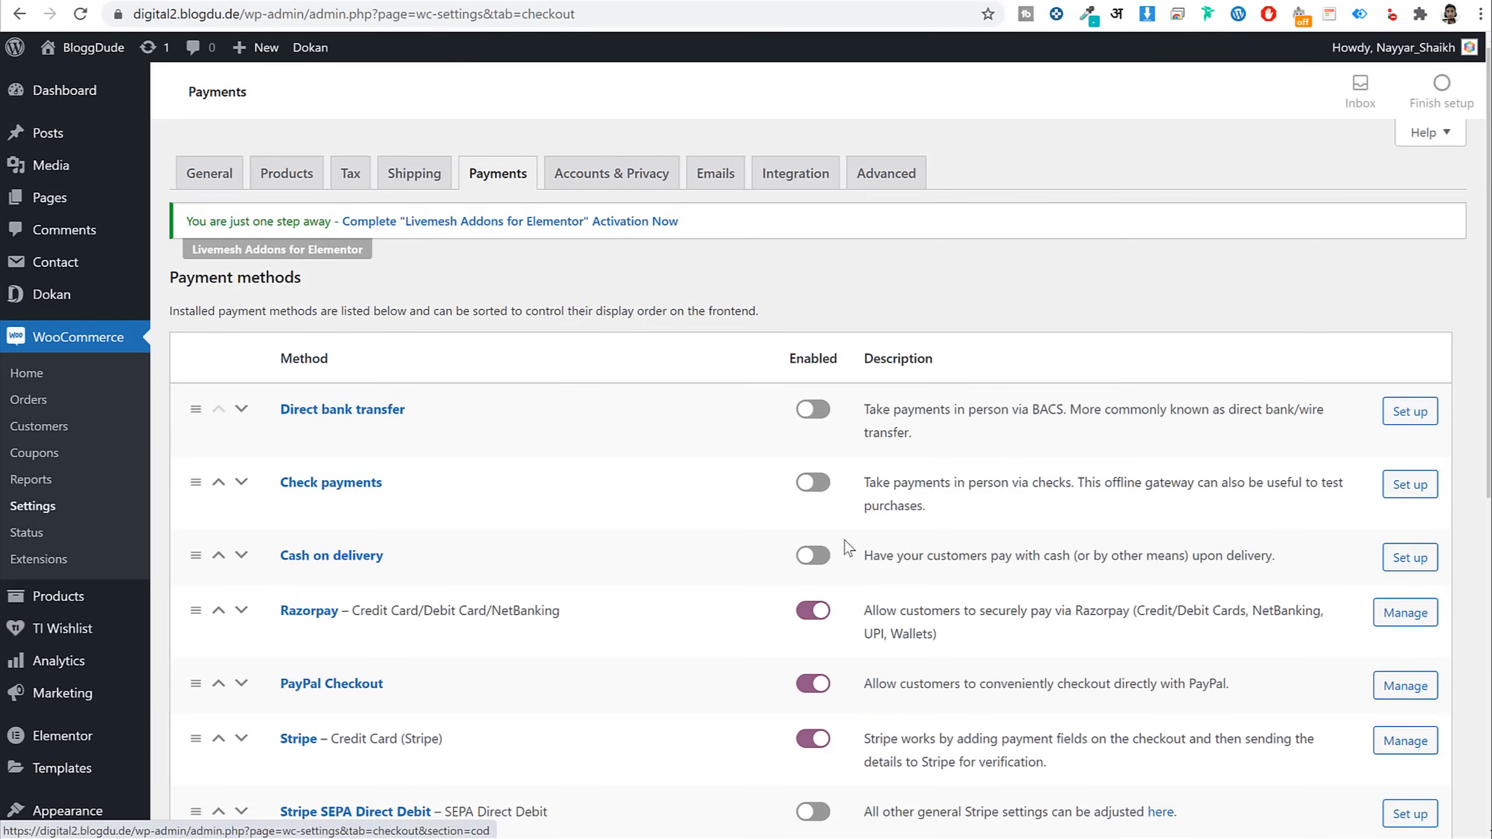
click(825, 561)
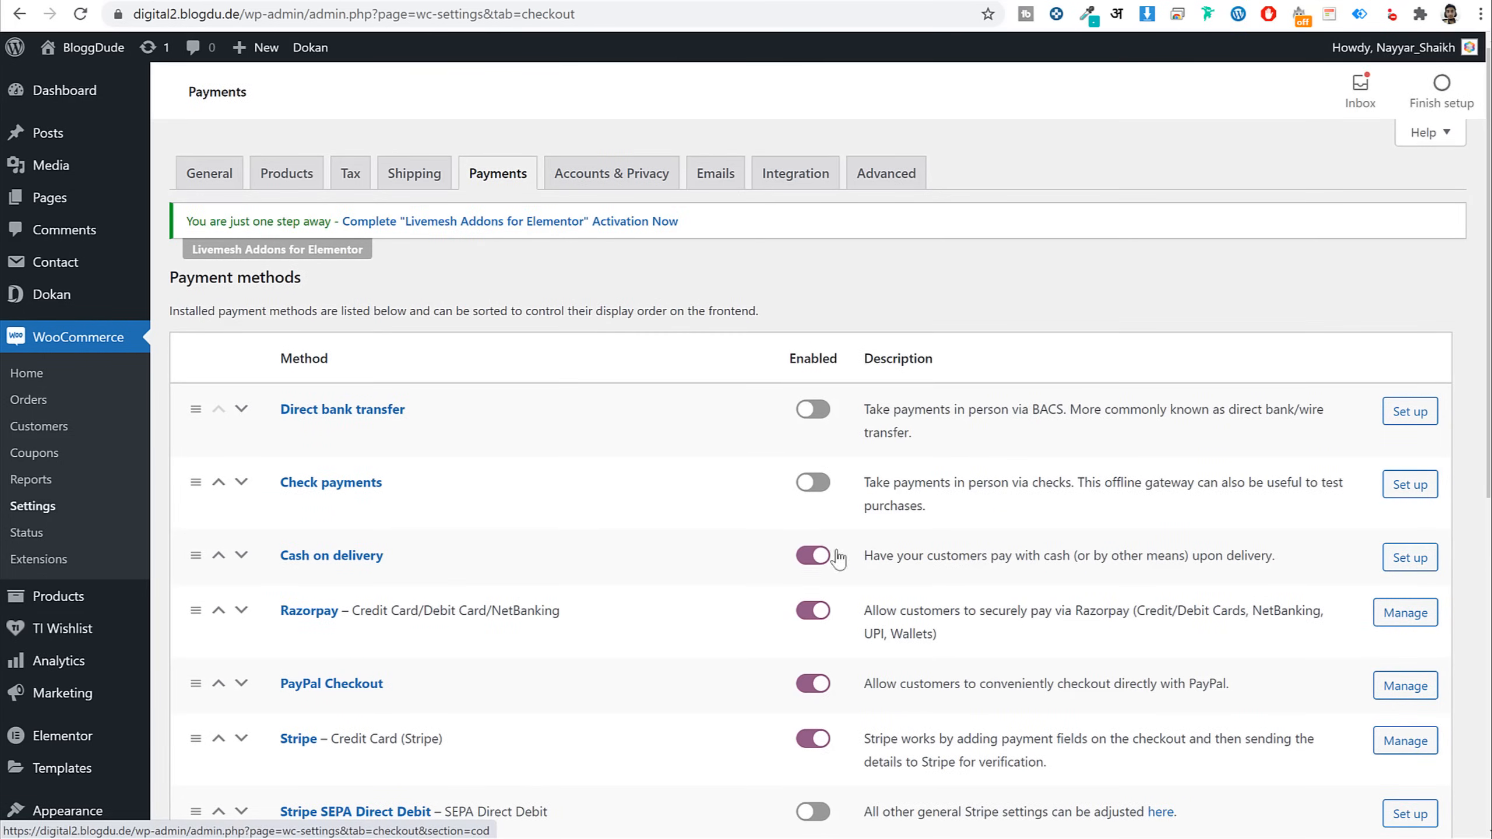
scroll(616, 627, down, 10)
click(216, 739)
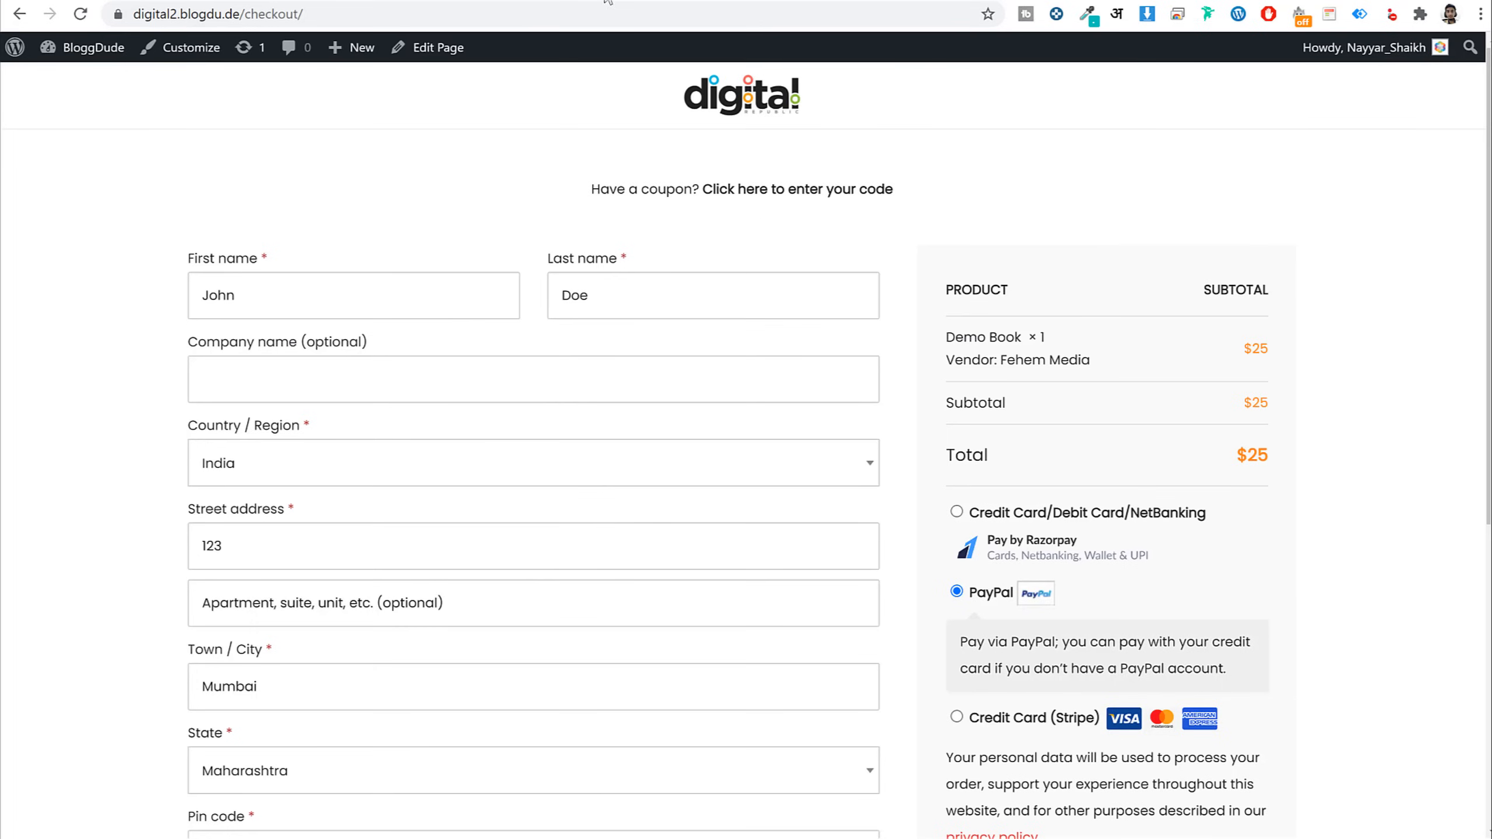
scroll(746, 412, down, 5)
click(957, 381)
Reload checkout, place the $25 Demo Book order with Cash on delivery, and open Orders
scroll(482, 567, down, 3)
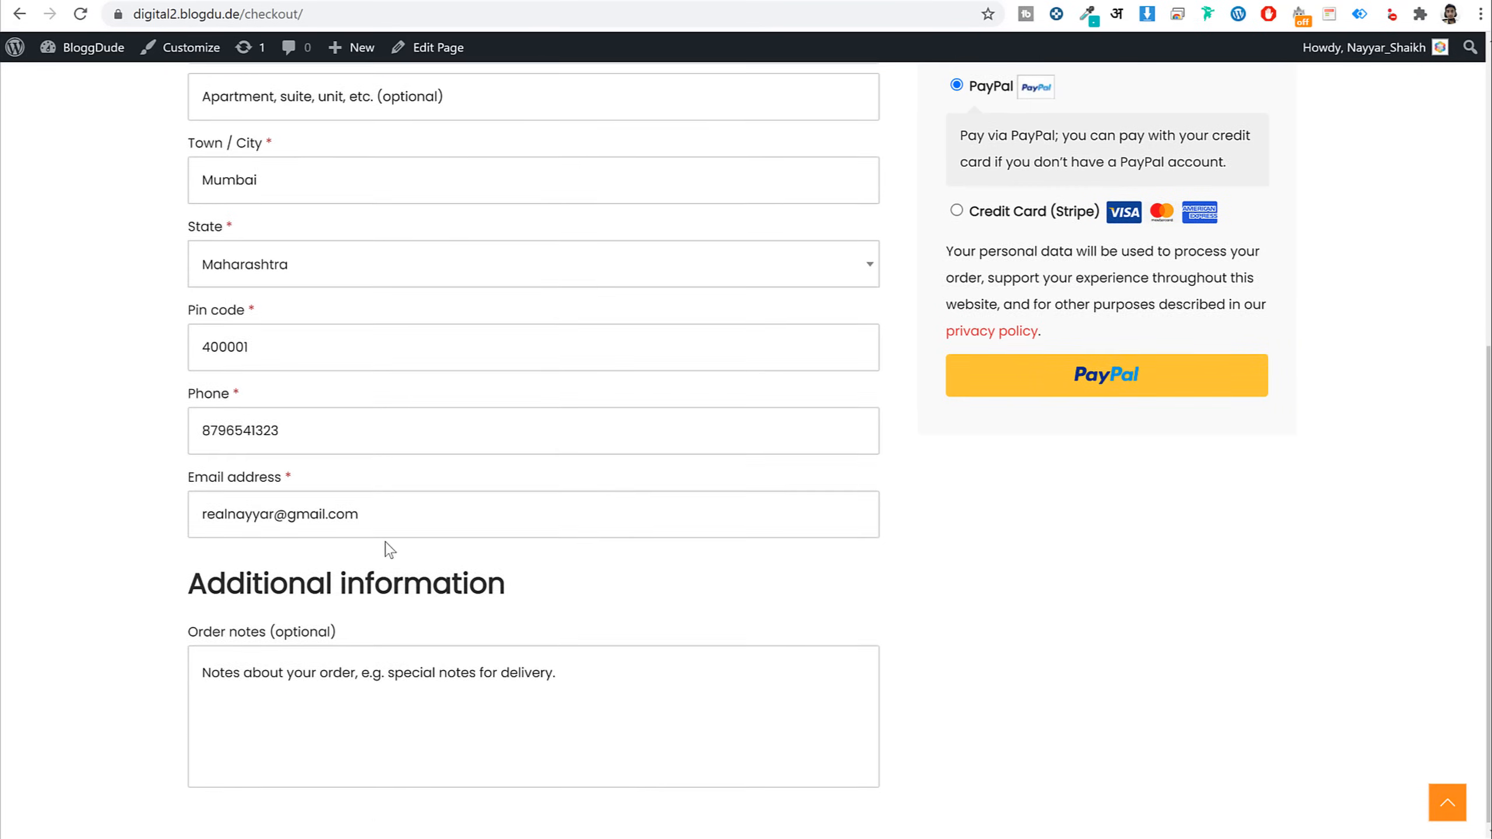
click(79, 13)
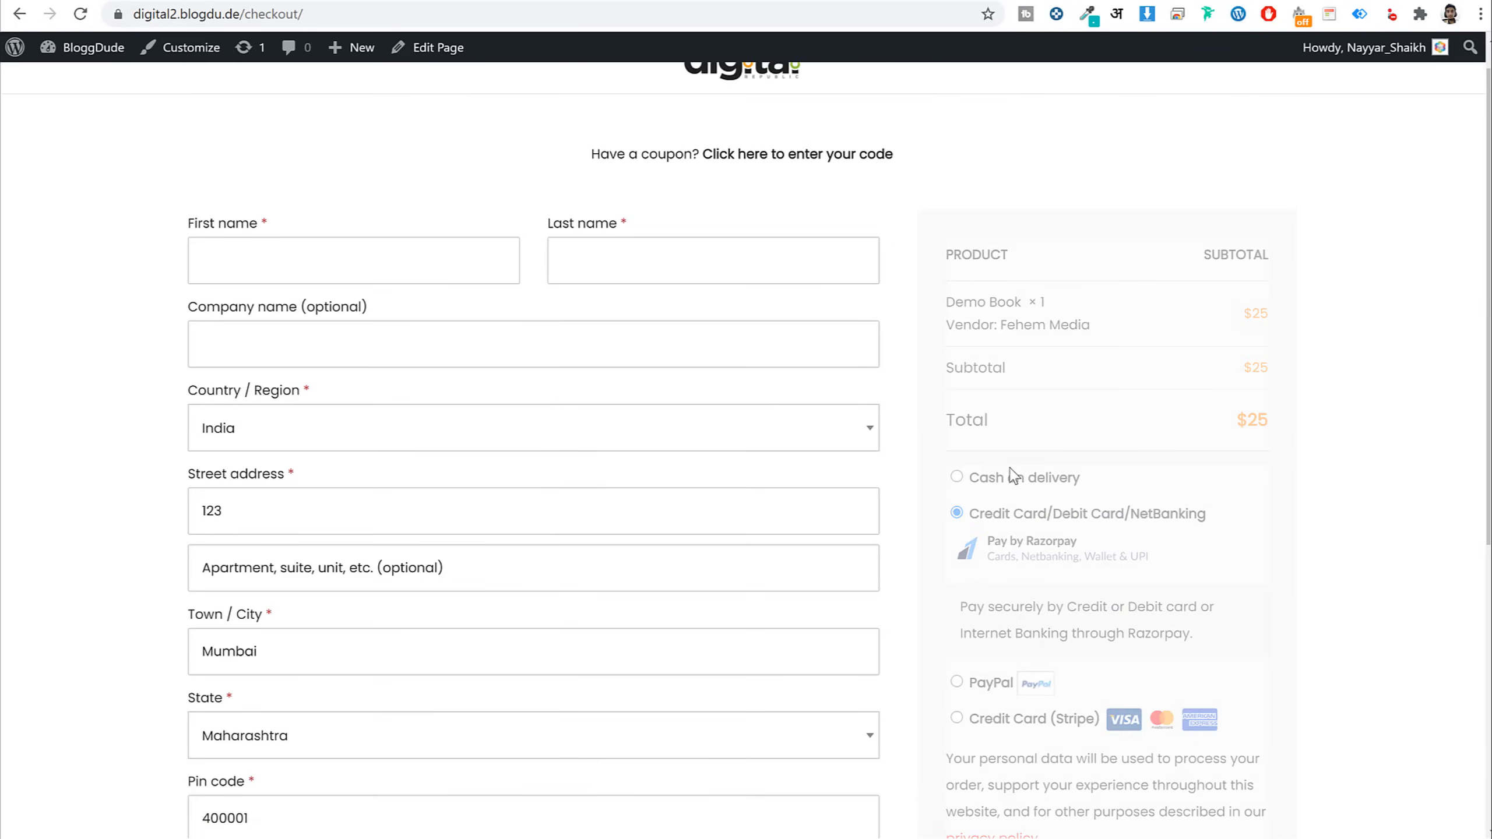
click(402, 263)
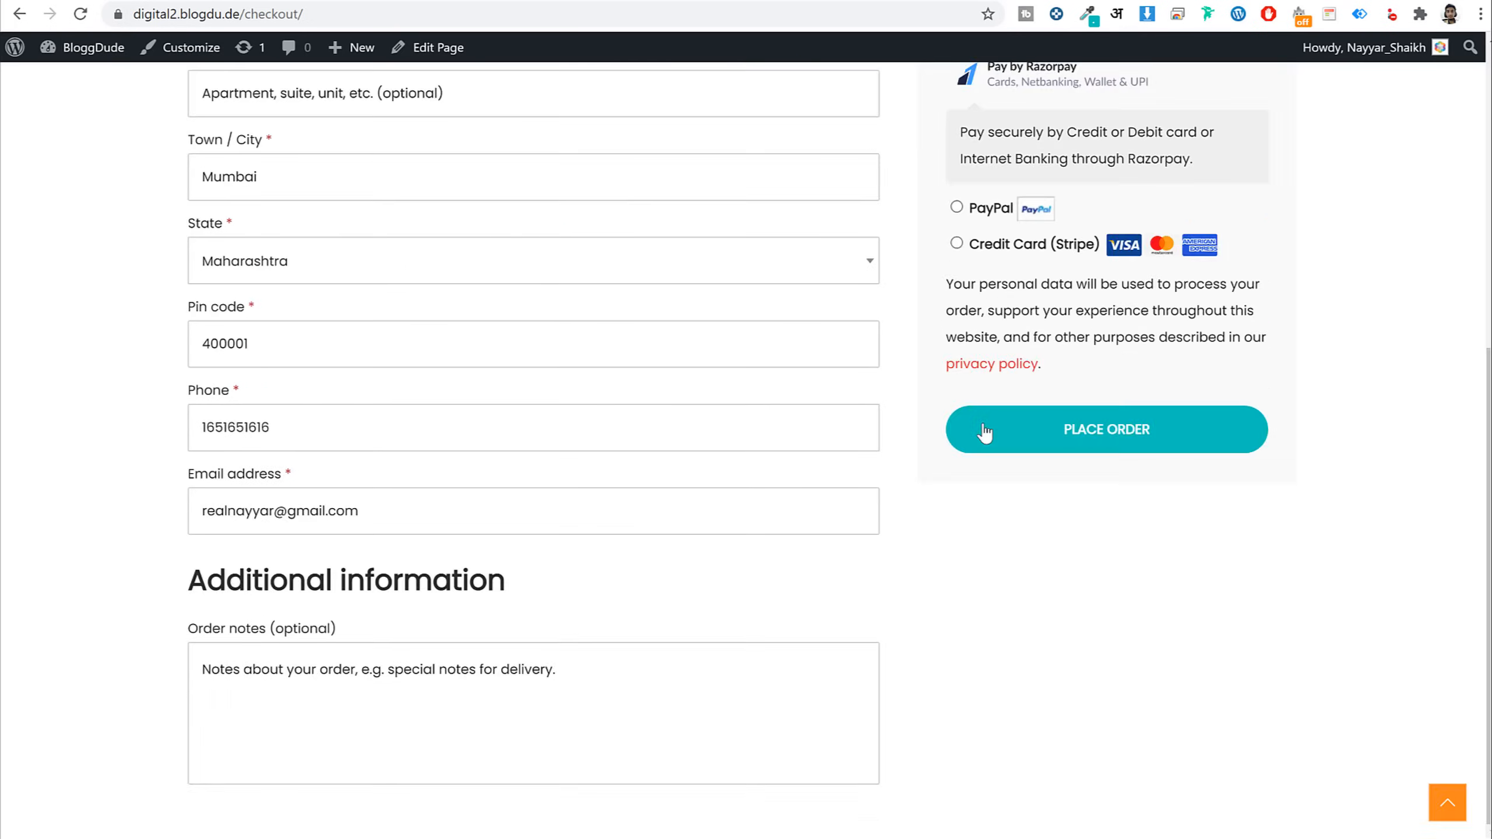
scroll(987, 432, up, 3)
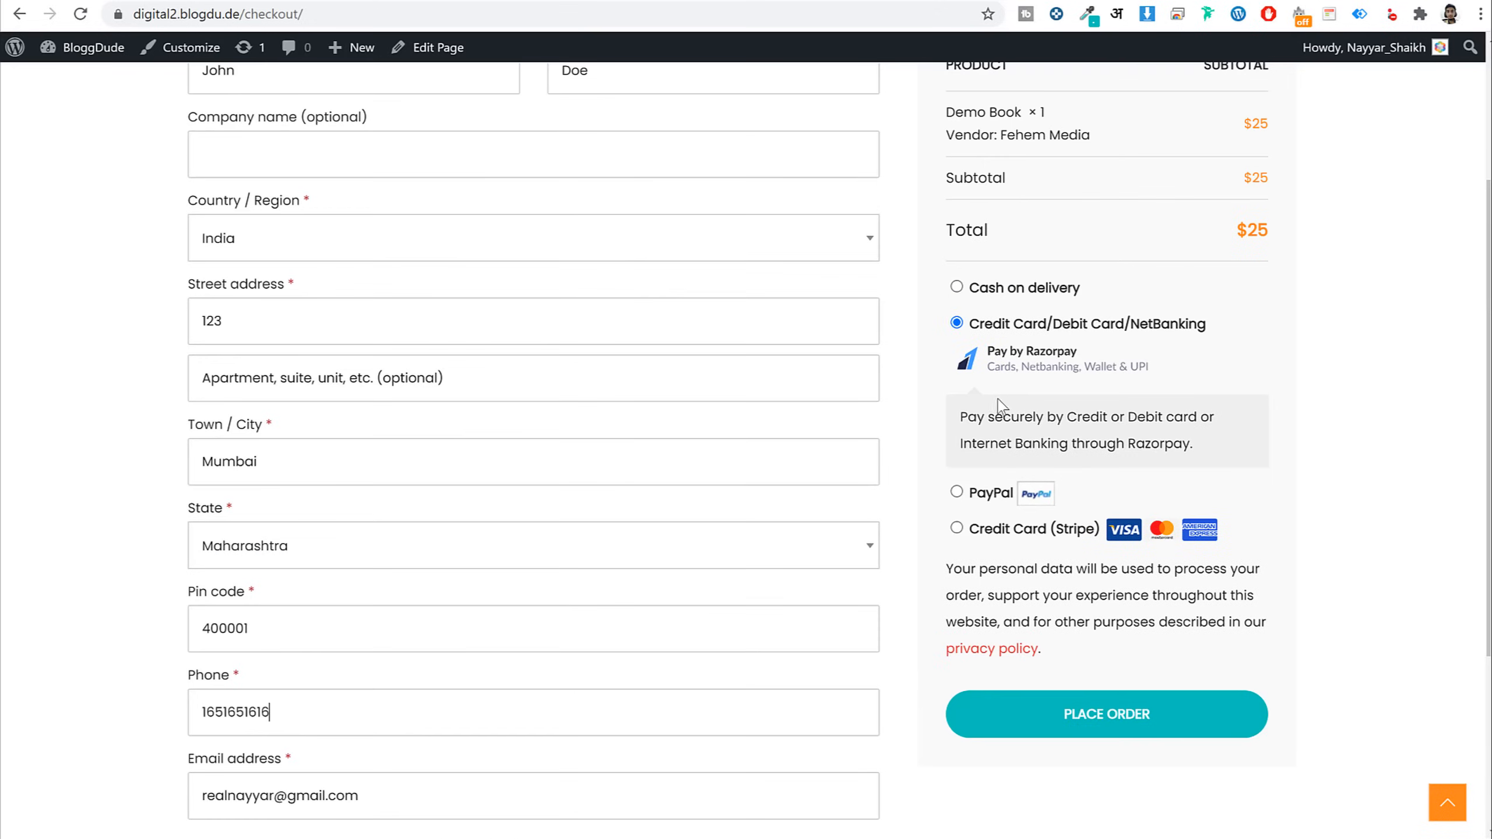
click(1035, 290)
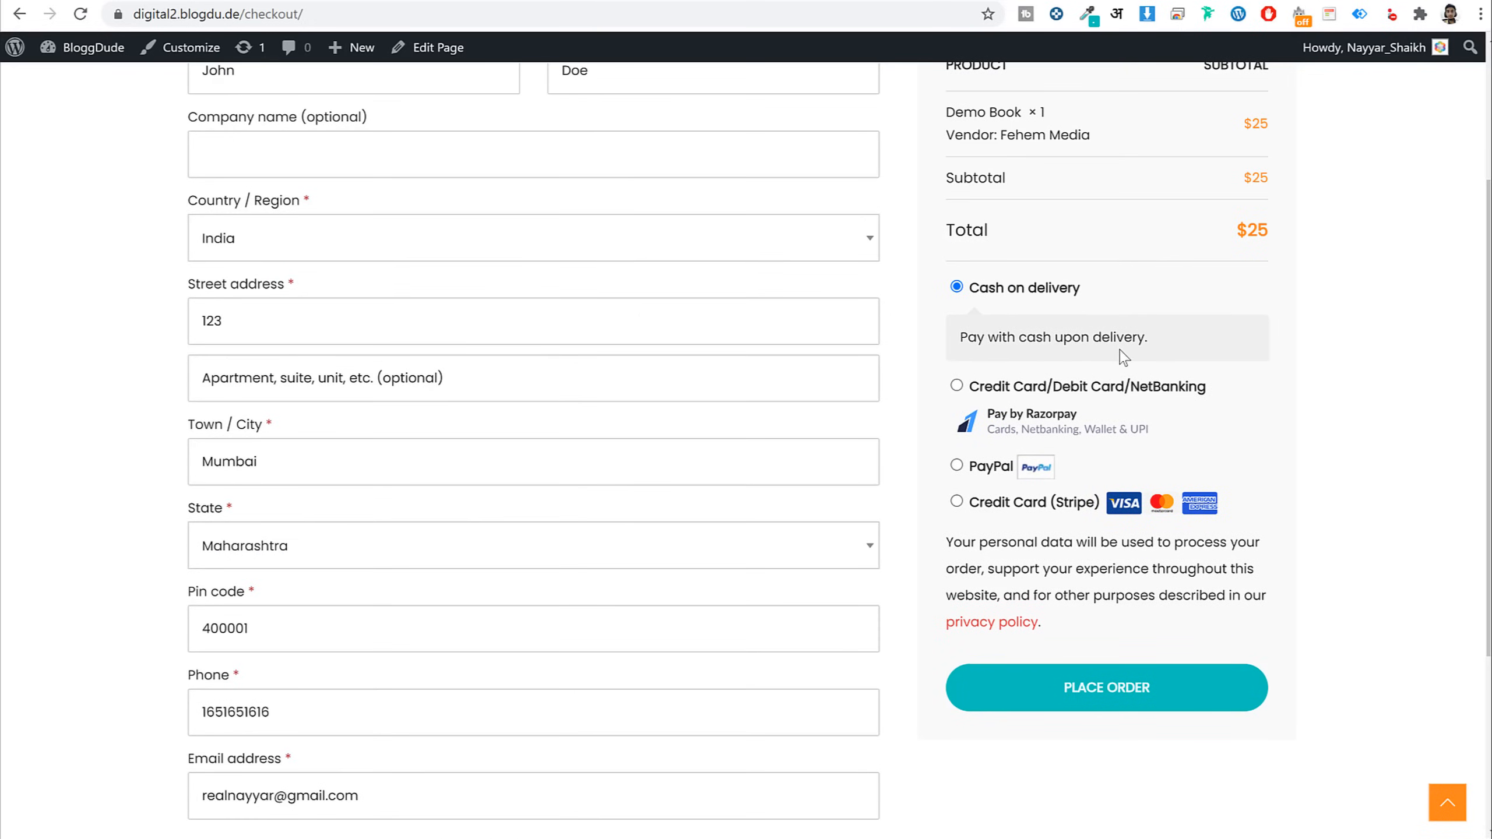
click(1160, 682)
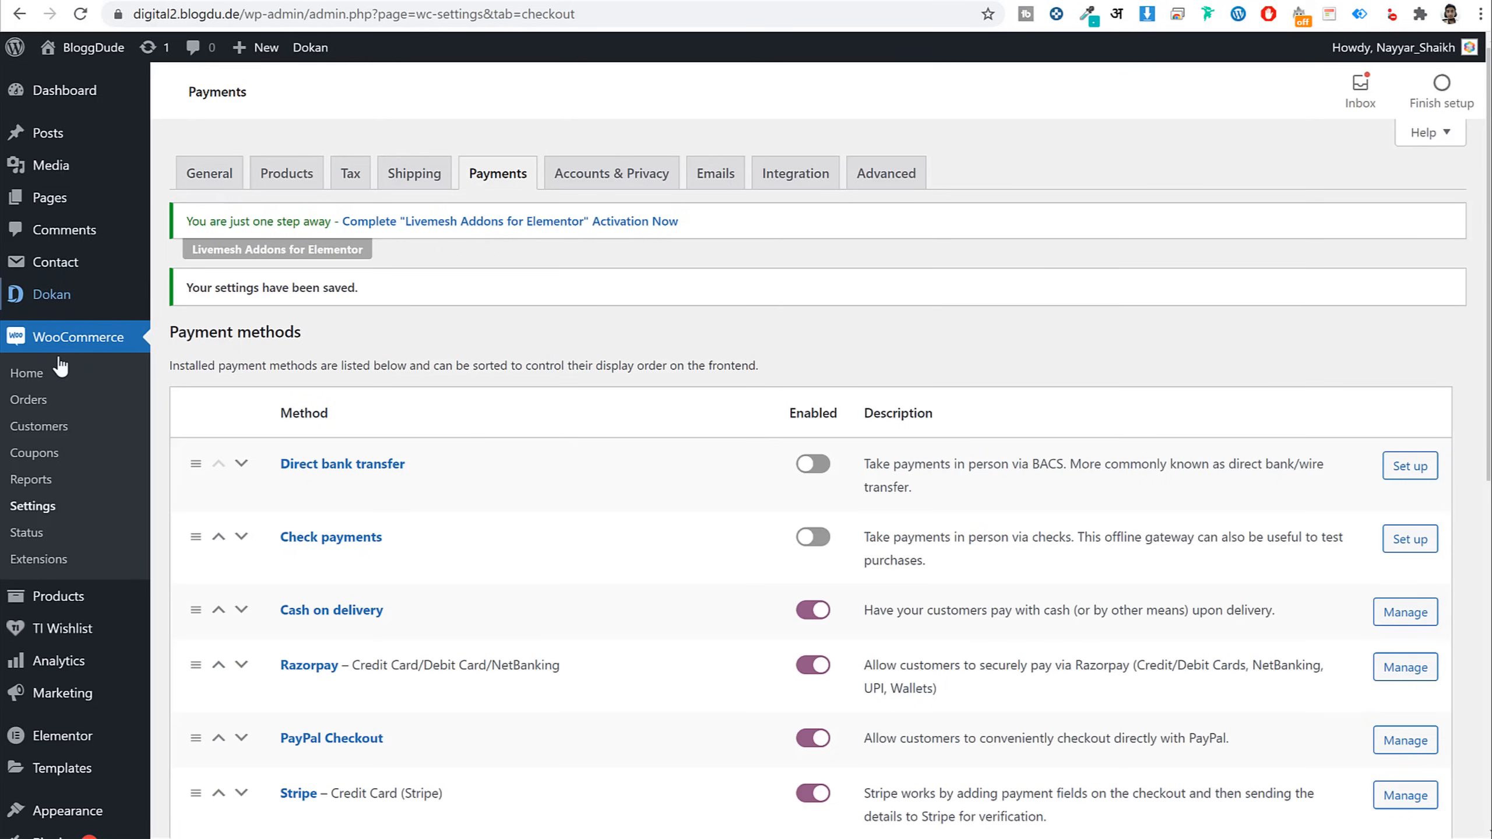
click(47, 406)
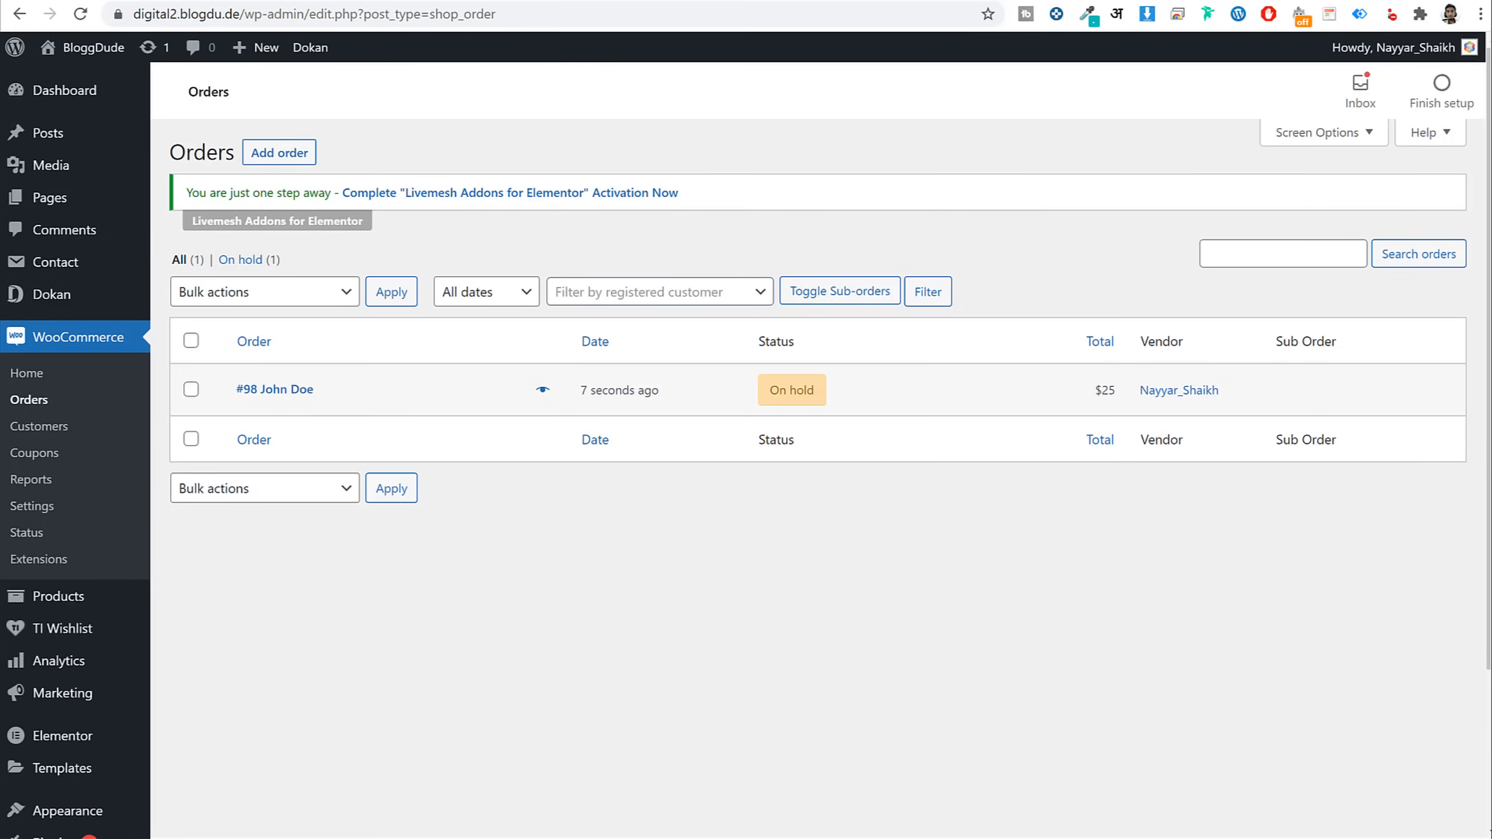
Open the $25 Demo Book order and change its status to Completed
click(279, 396)
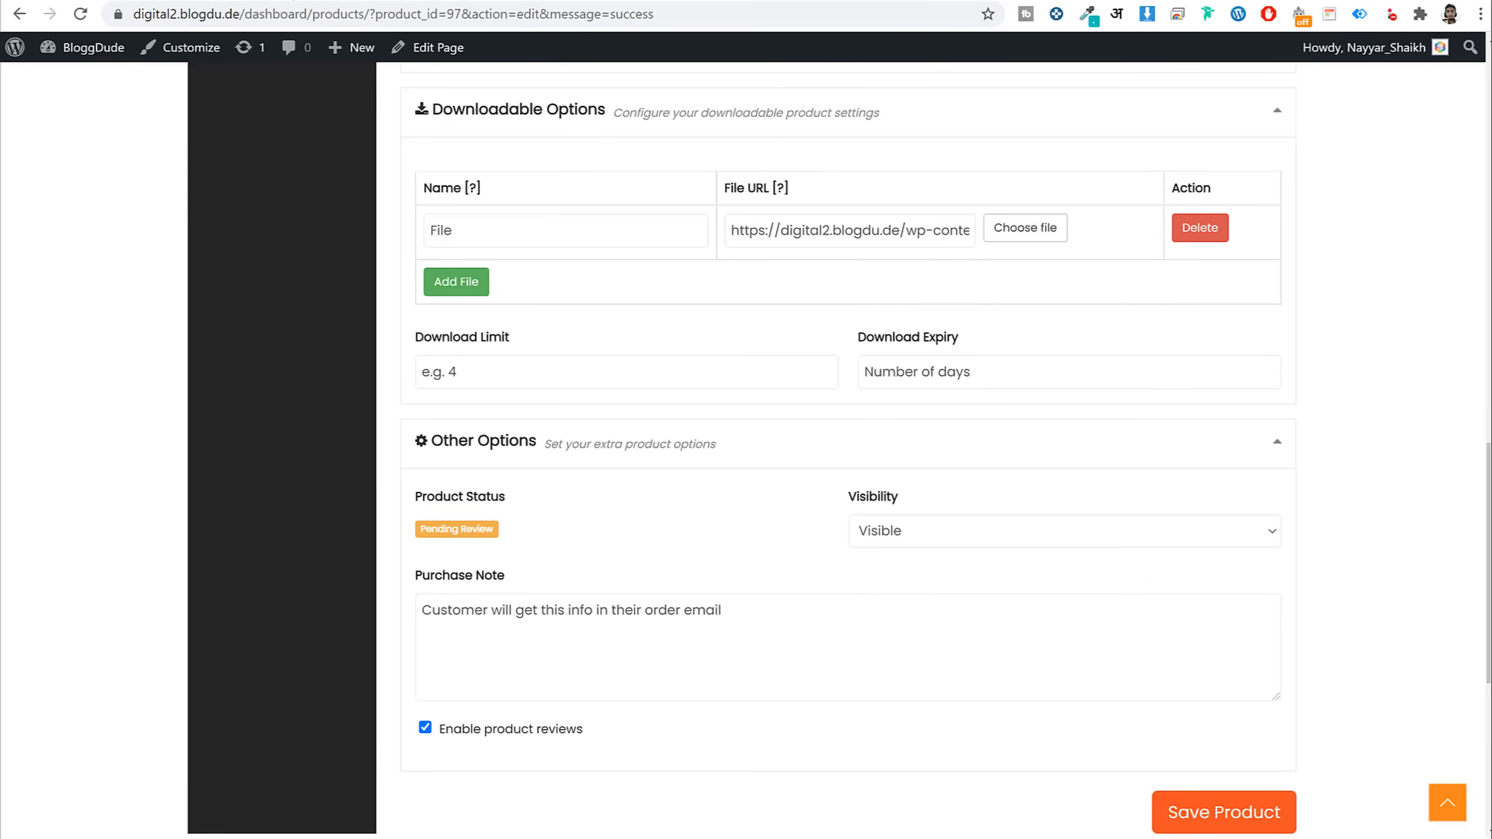
scroll(641, 318, up, 20)
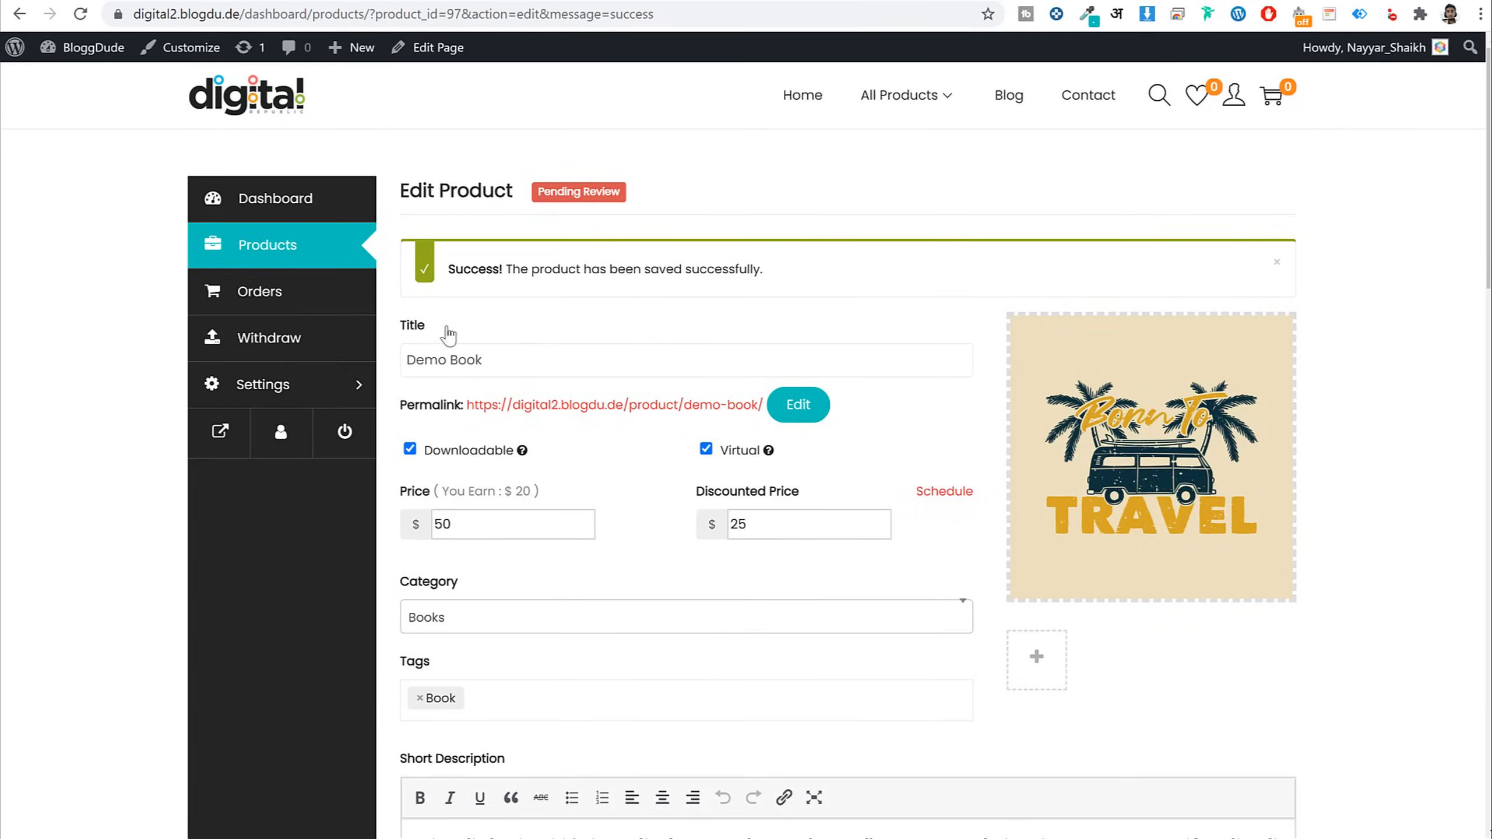
click(290, 309)
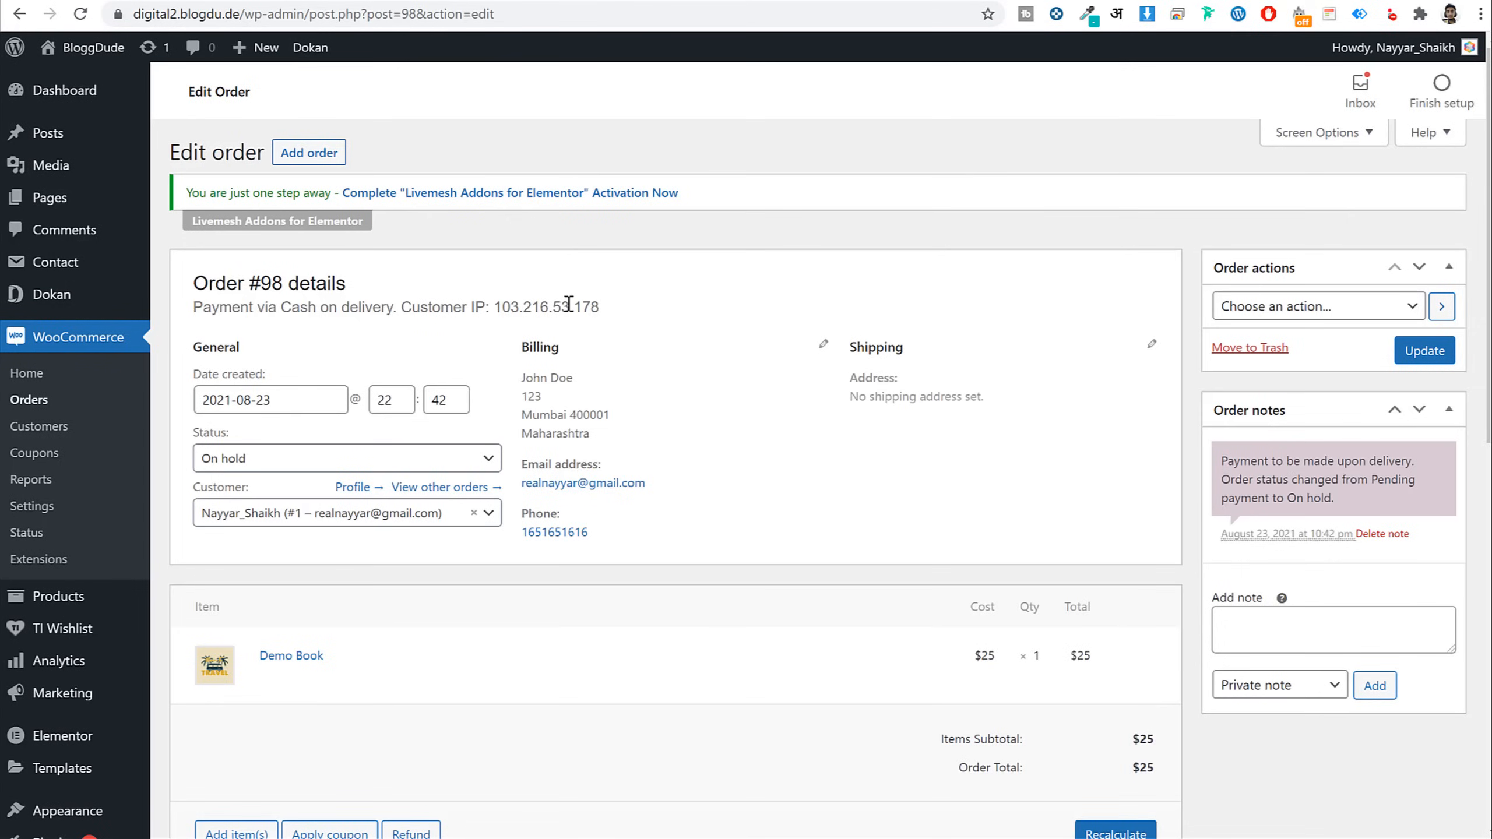
scroll(804, 391, down, 3)
click(262, 270)
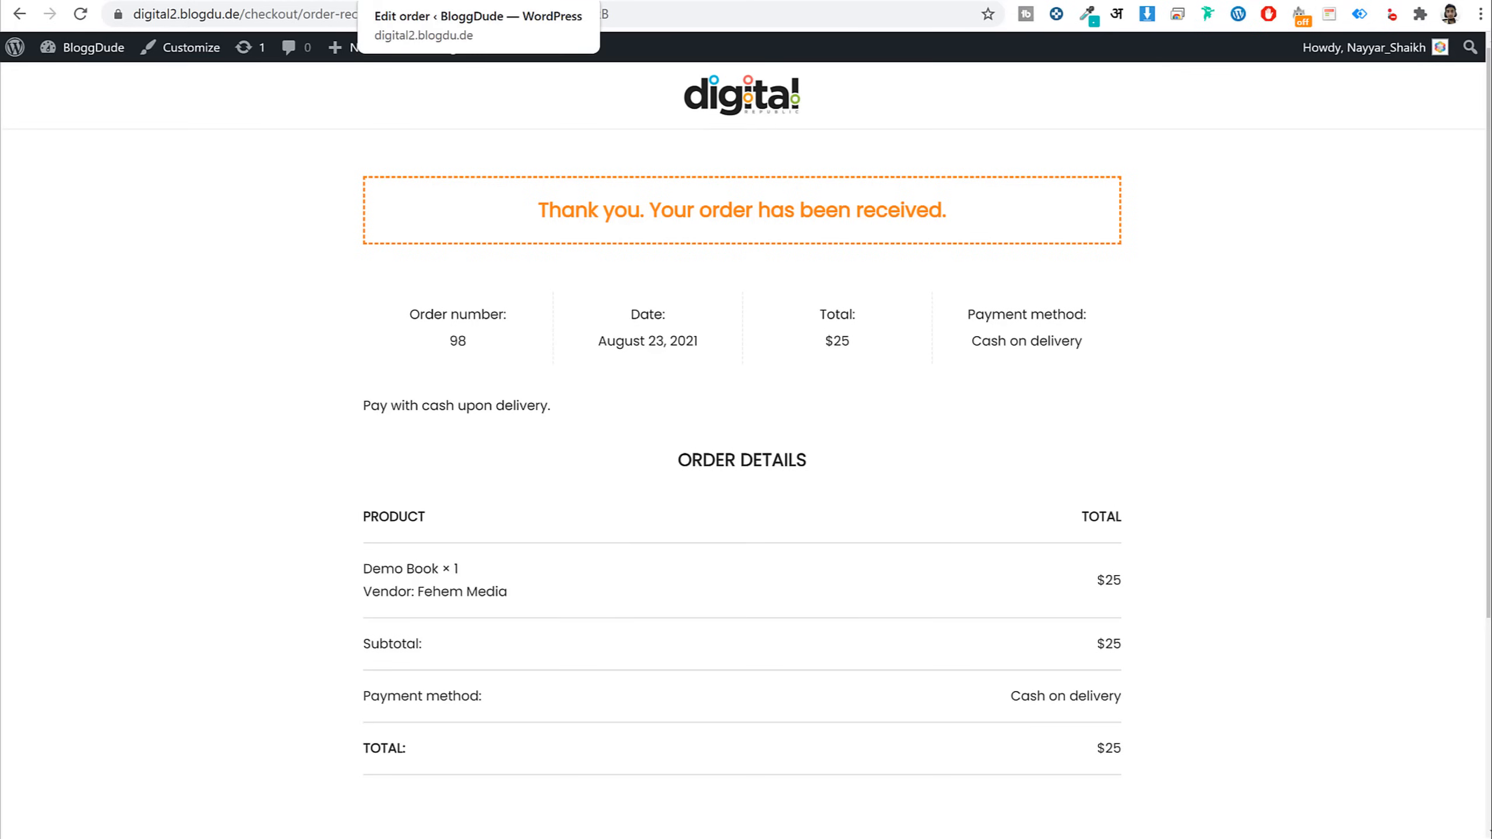
scroll(1075, 462, down, 5)
scroll(1072, 460, up, 5)
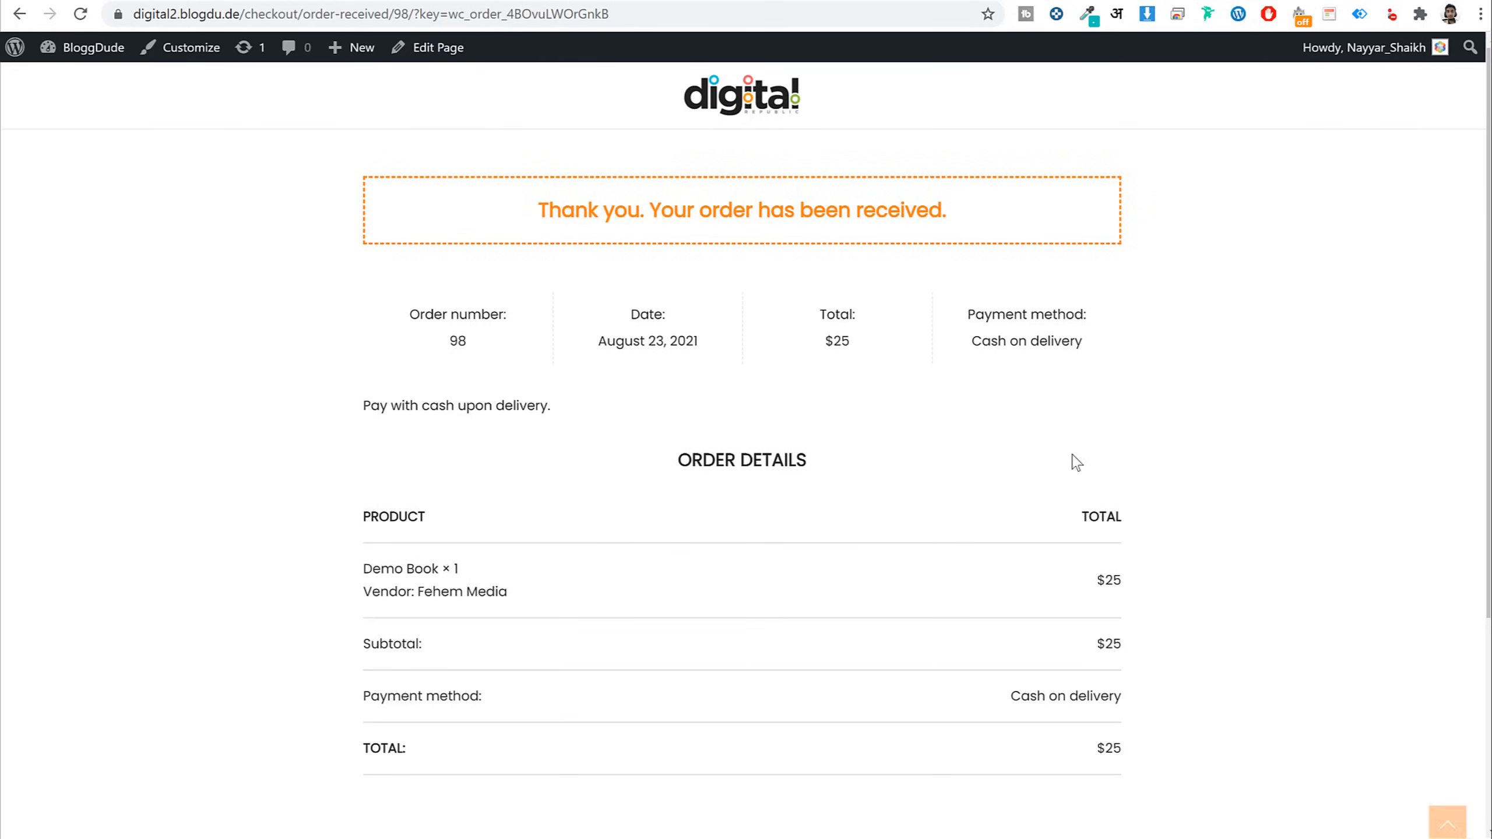
Download Demo Book's Dummy-File-pbhycd.zip from the My Account Downloads page
click(766, 115)
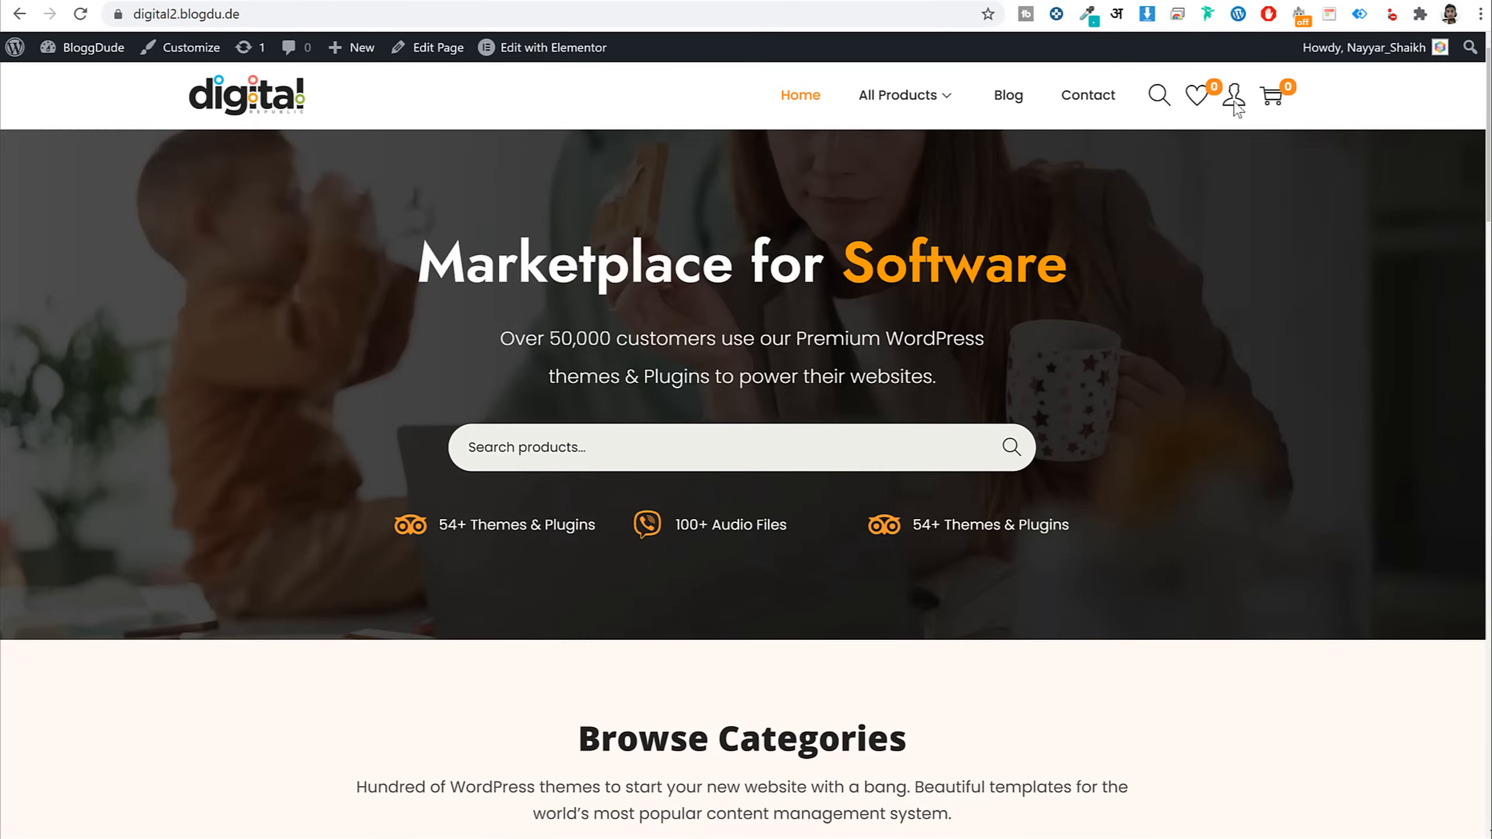
mouse_move(1235, 100)
click(1240, 140)
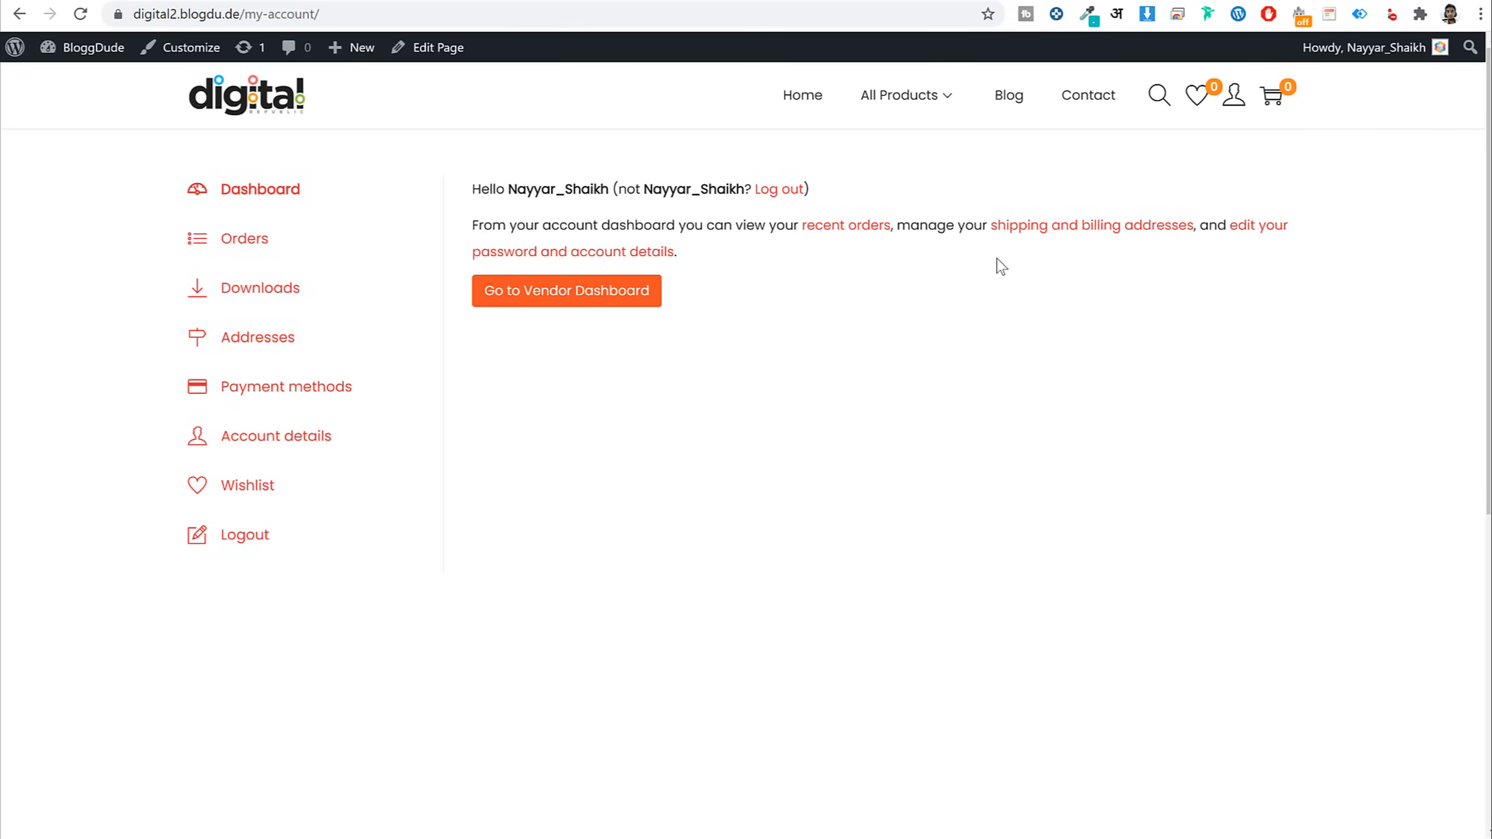
click(252, 289)
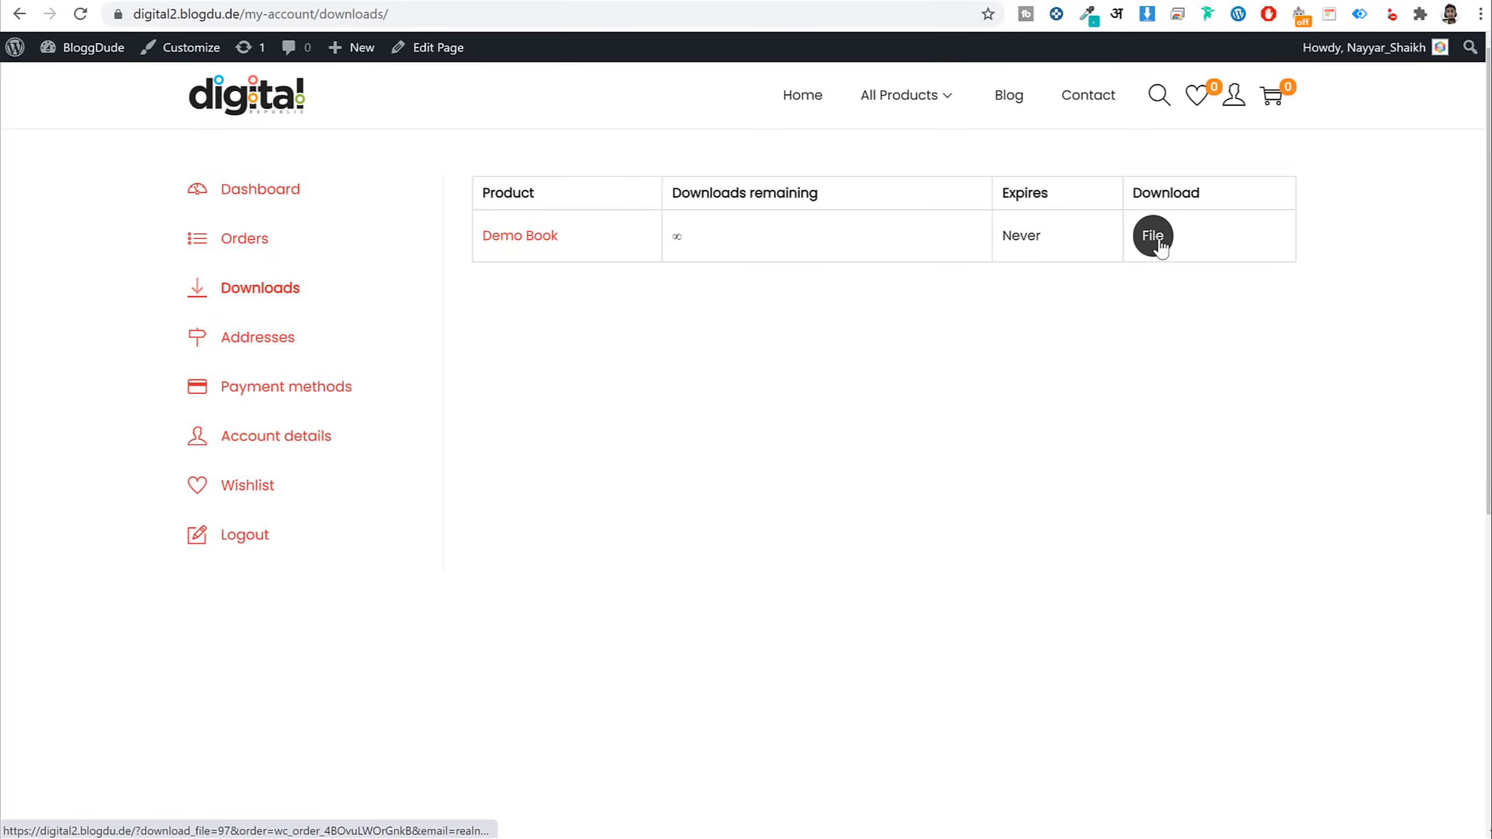
click(1161, 247)
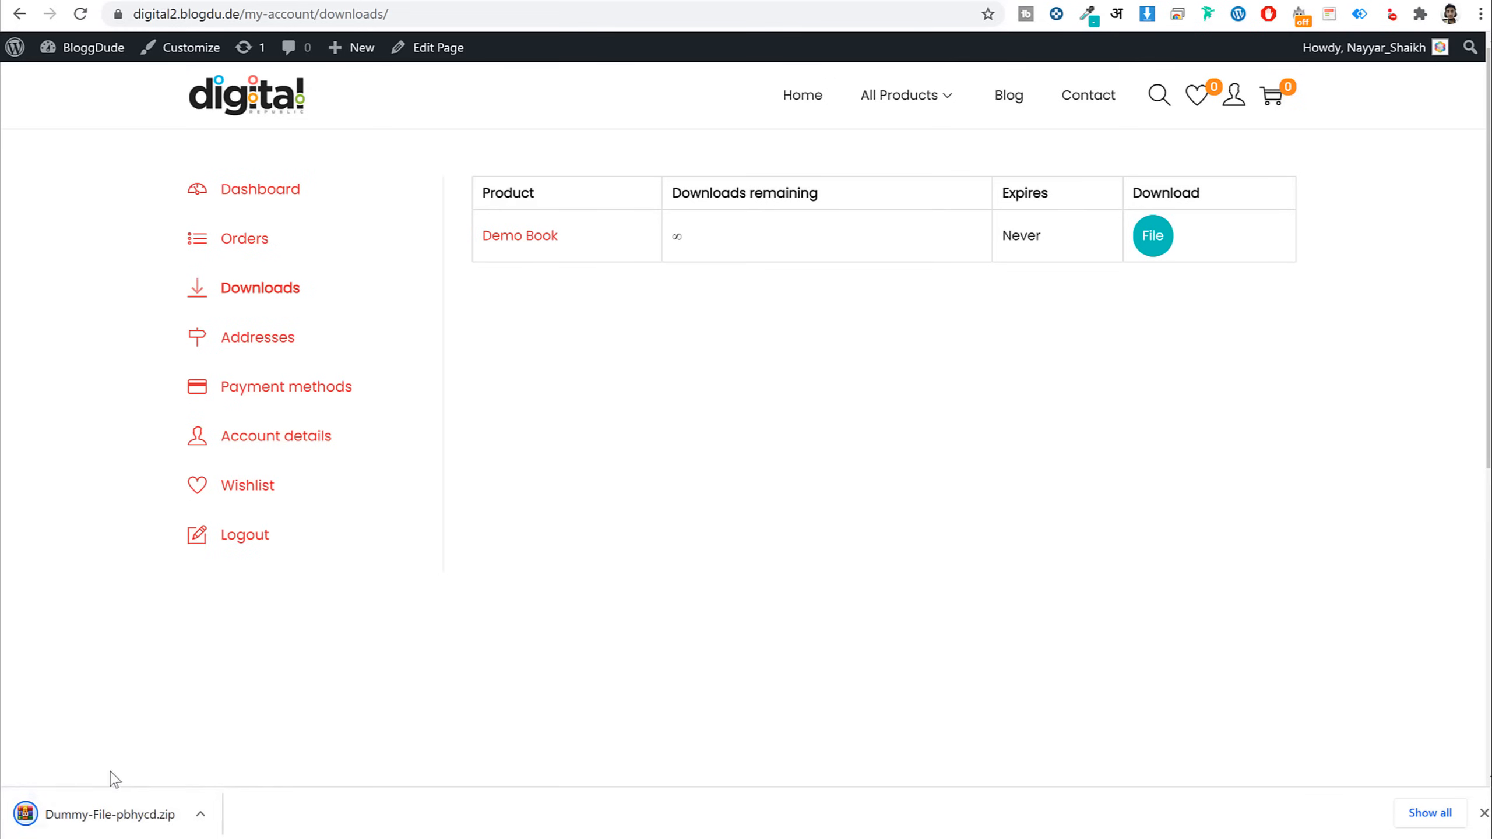
click(1484, 813)
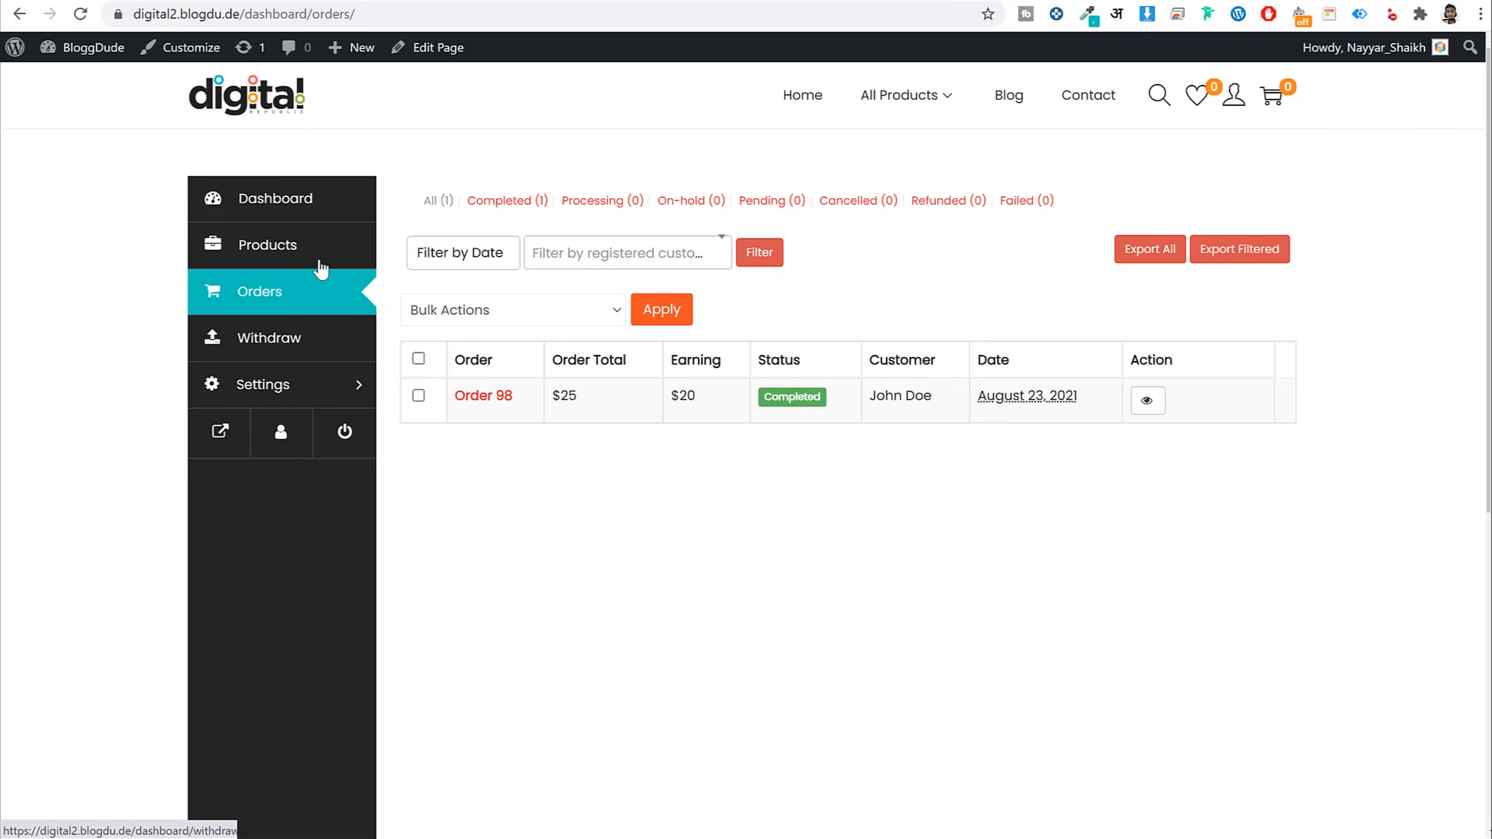
Compare the $20.00 Withdraw balance with Order 98's $25 total and $20 vendor earning
click(298, 347)
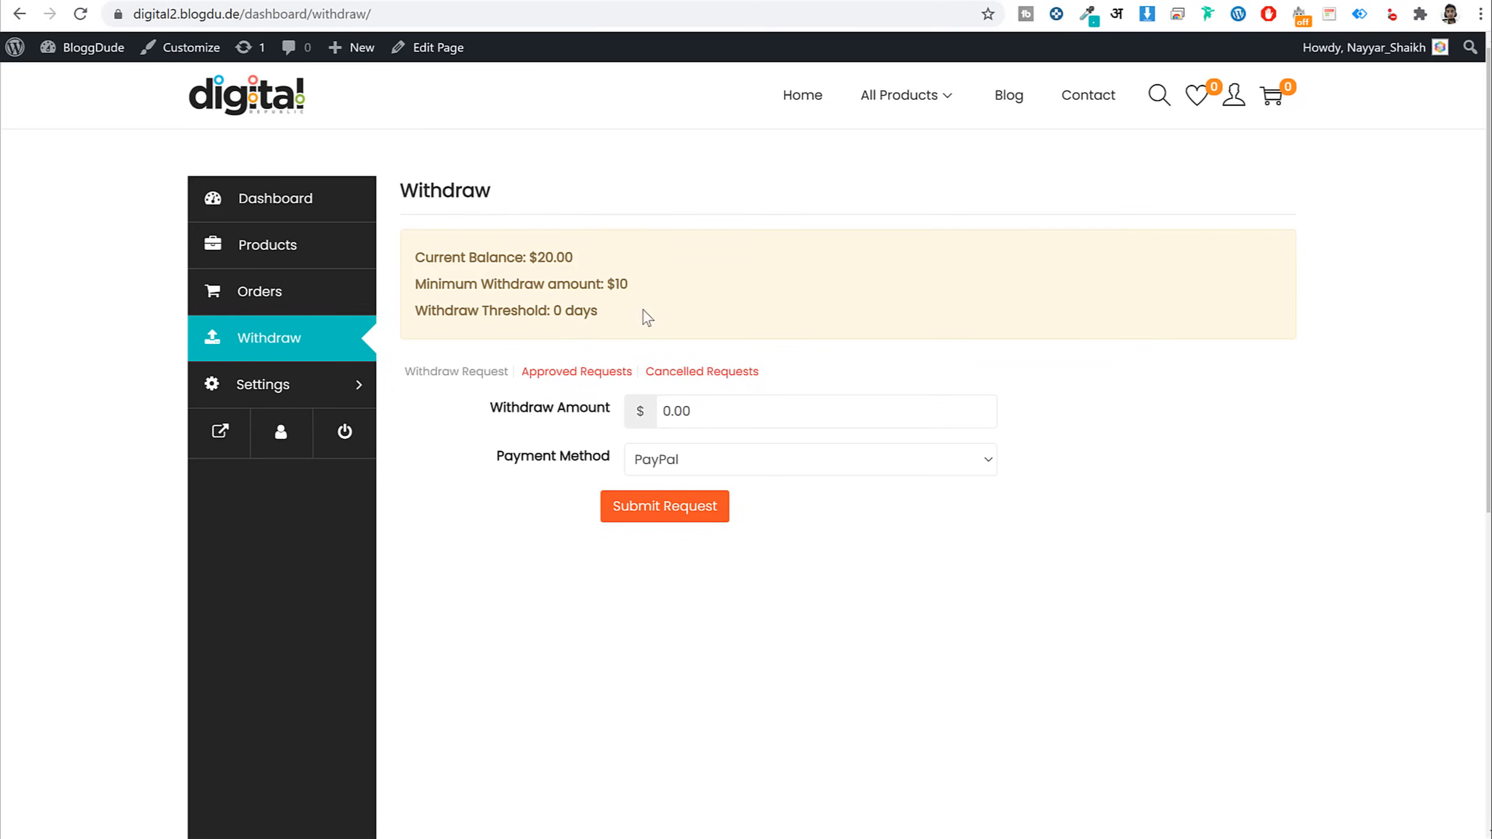
drag(582, 271, 523, 261)
key(alt+Left)
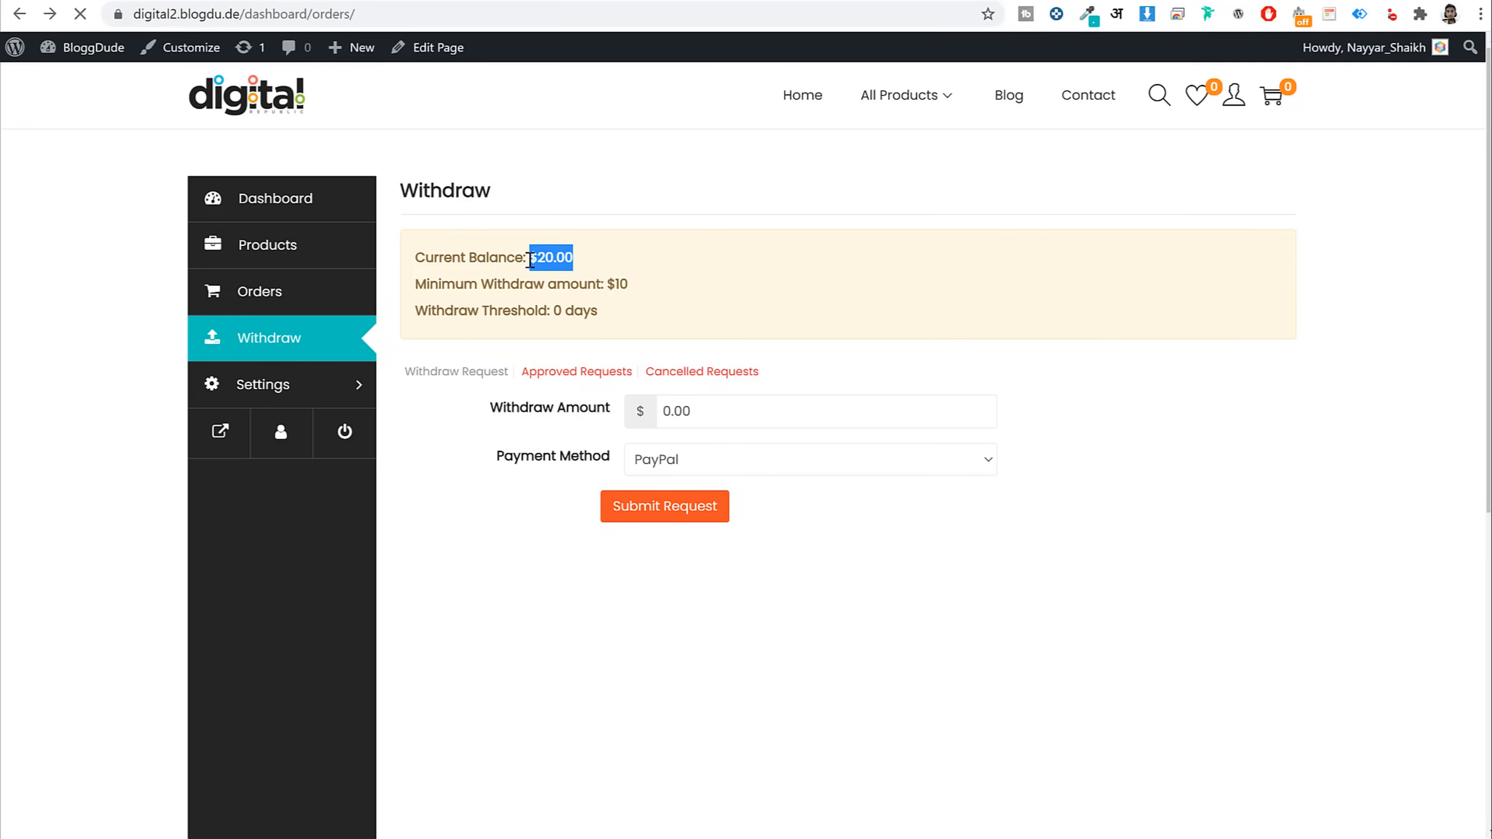
drag(593, 406, 553, 399)
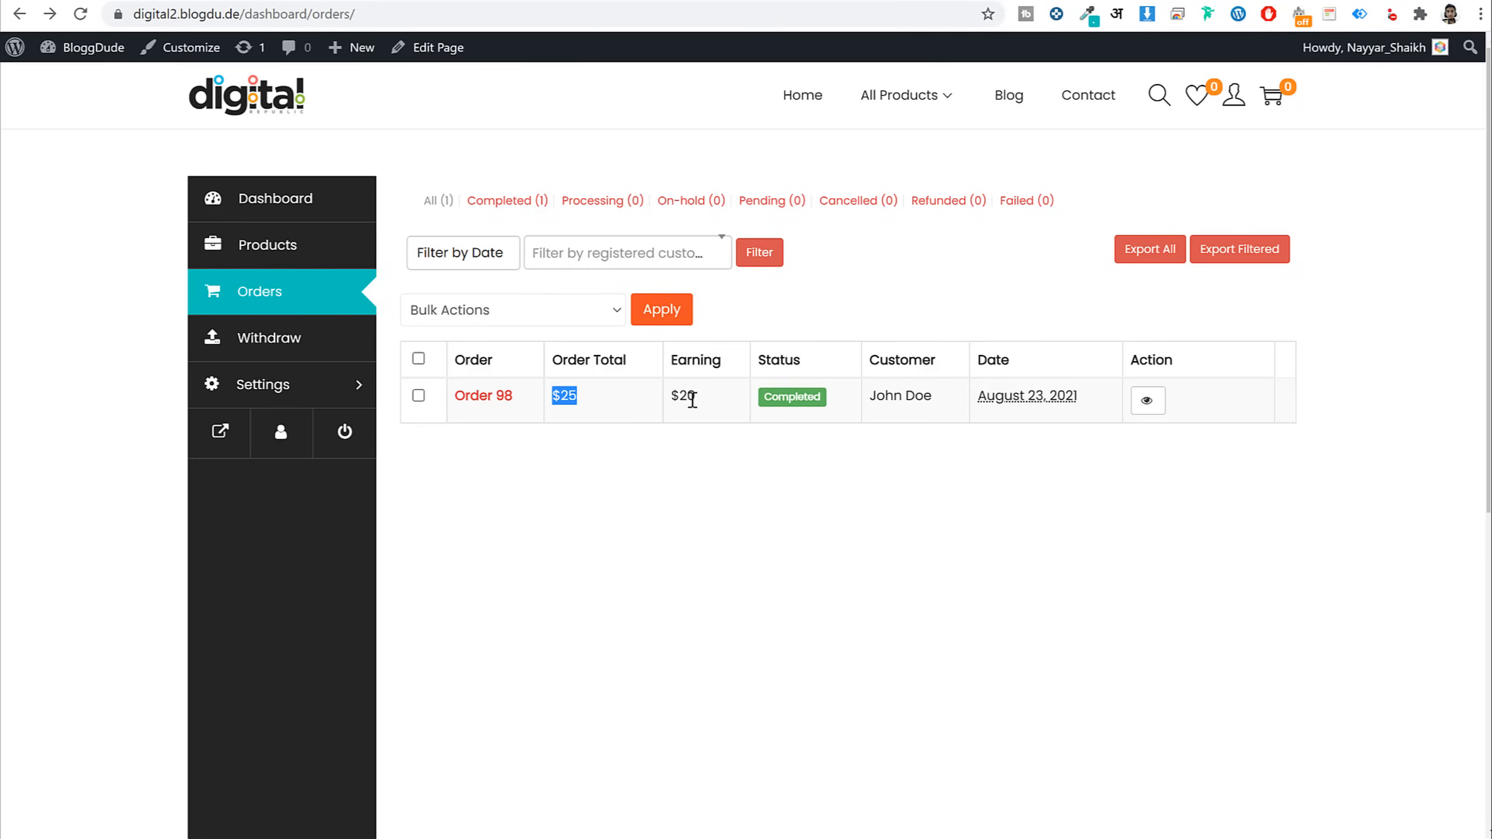
drag(693, 401, 676, 396)
click(290, 345)
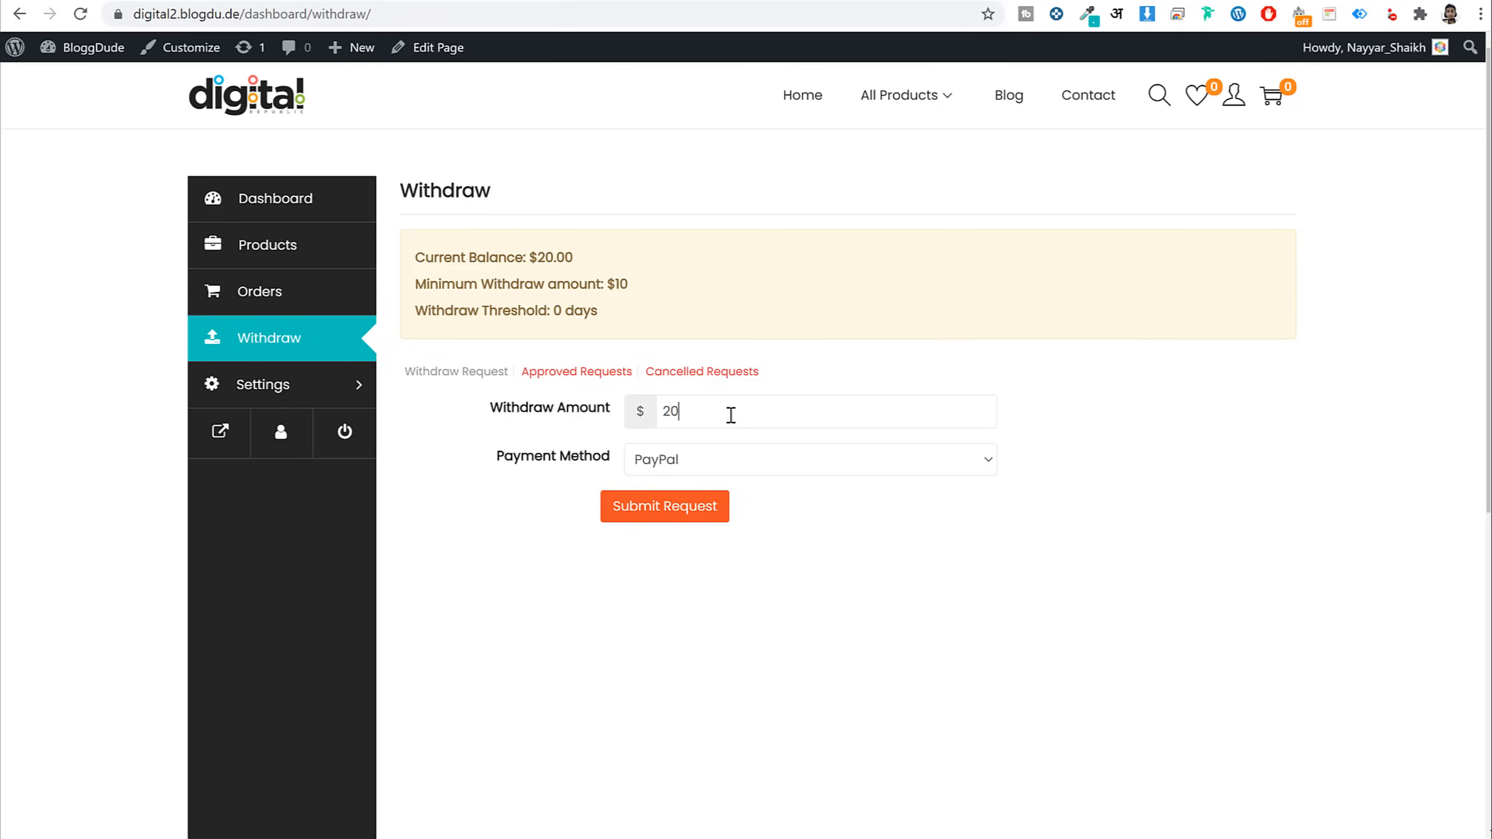
Request a $20 withdrawal paid by Bank Transfer instead of PayPal
click(690, 462)
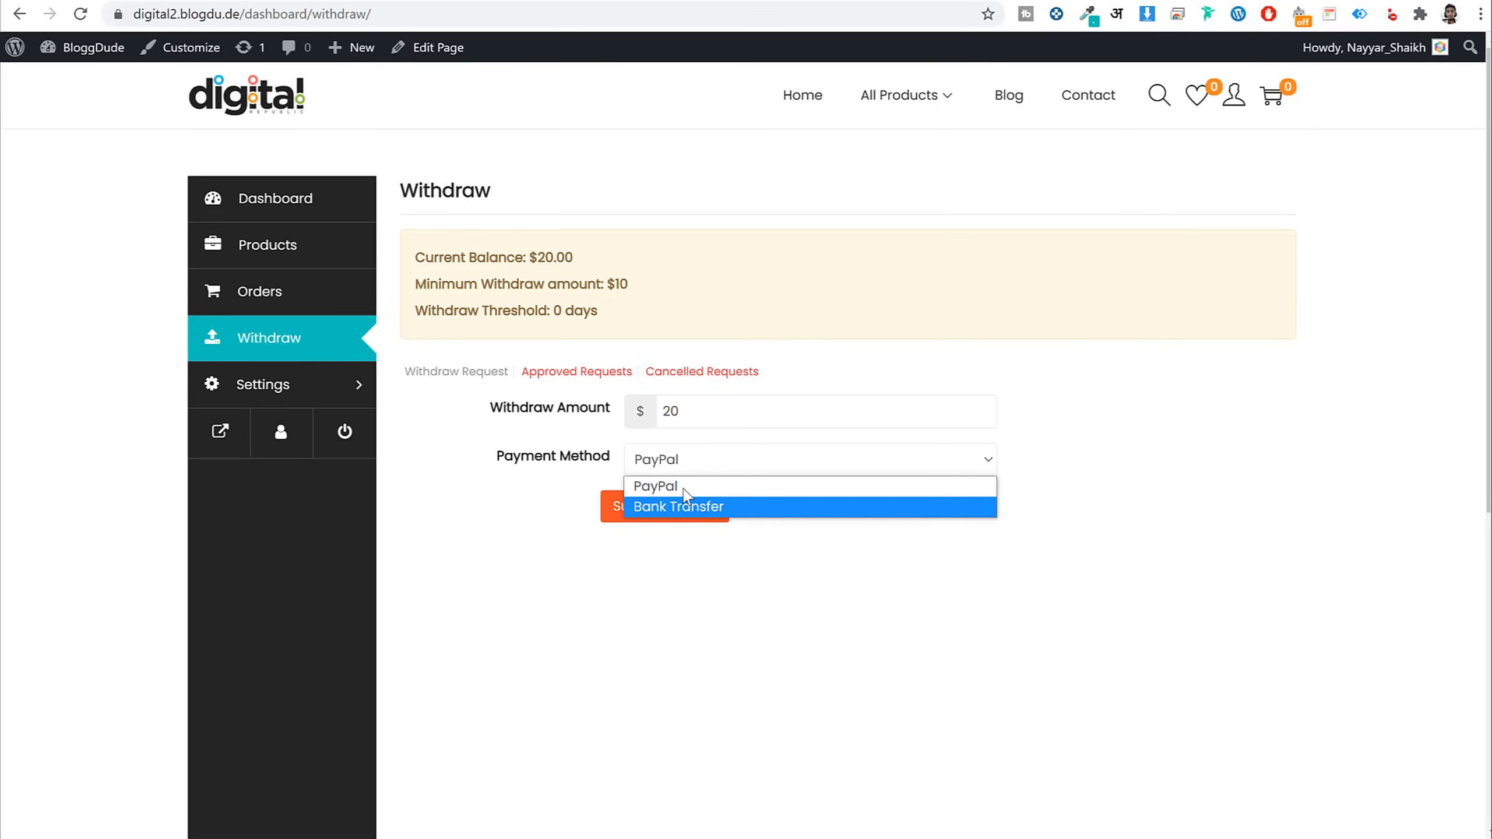
click(702, 491)
click(699, 470)
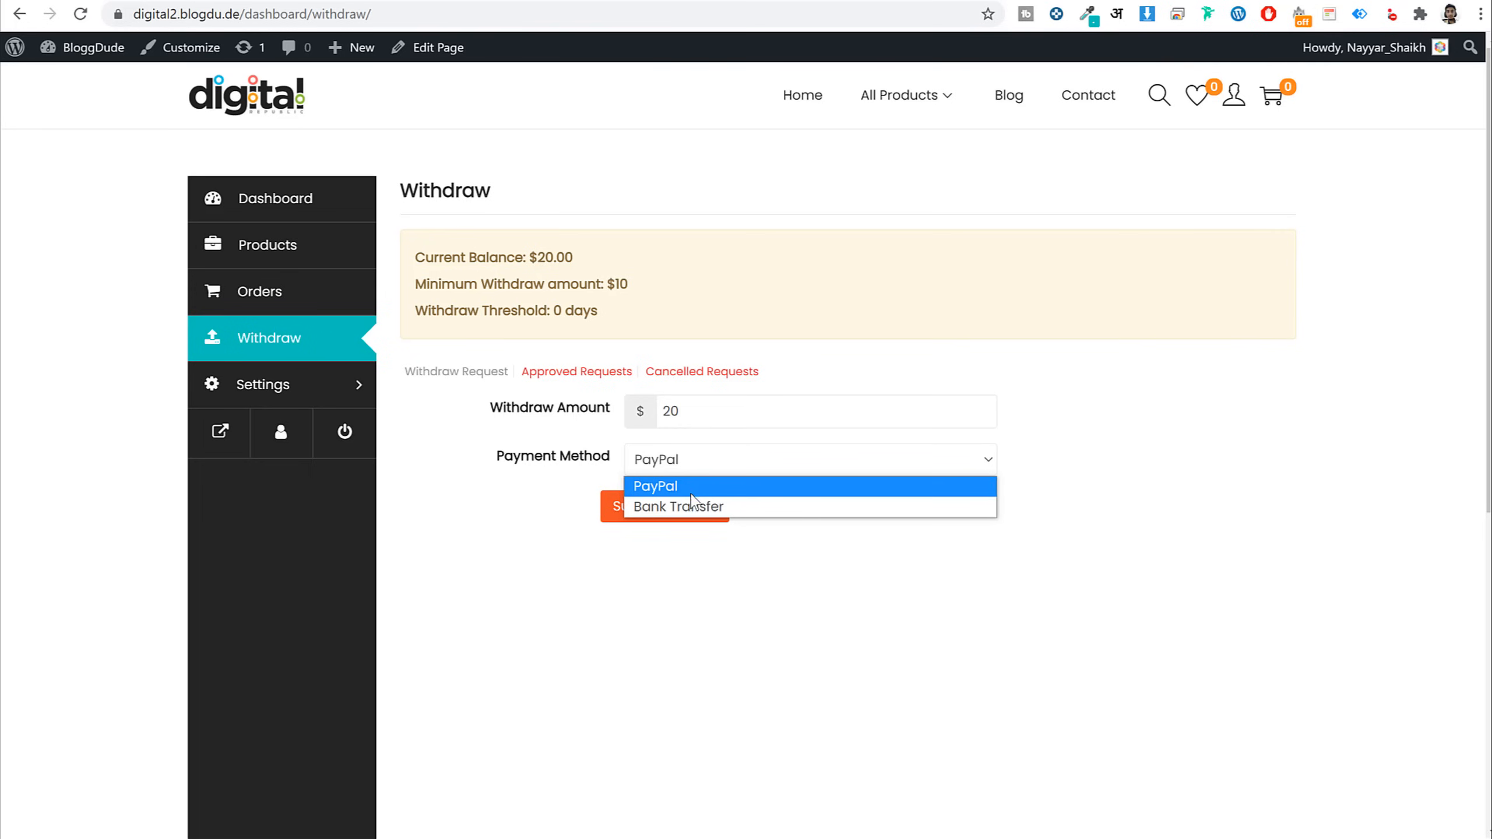
click(681, 506)
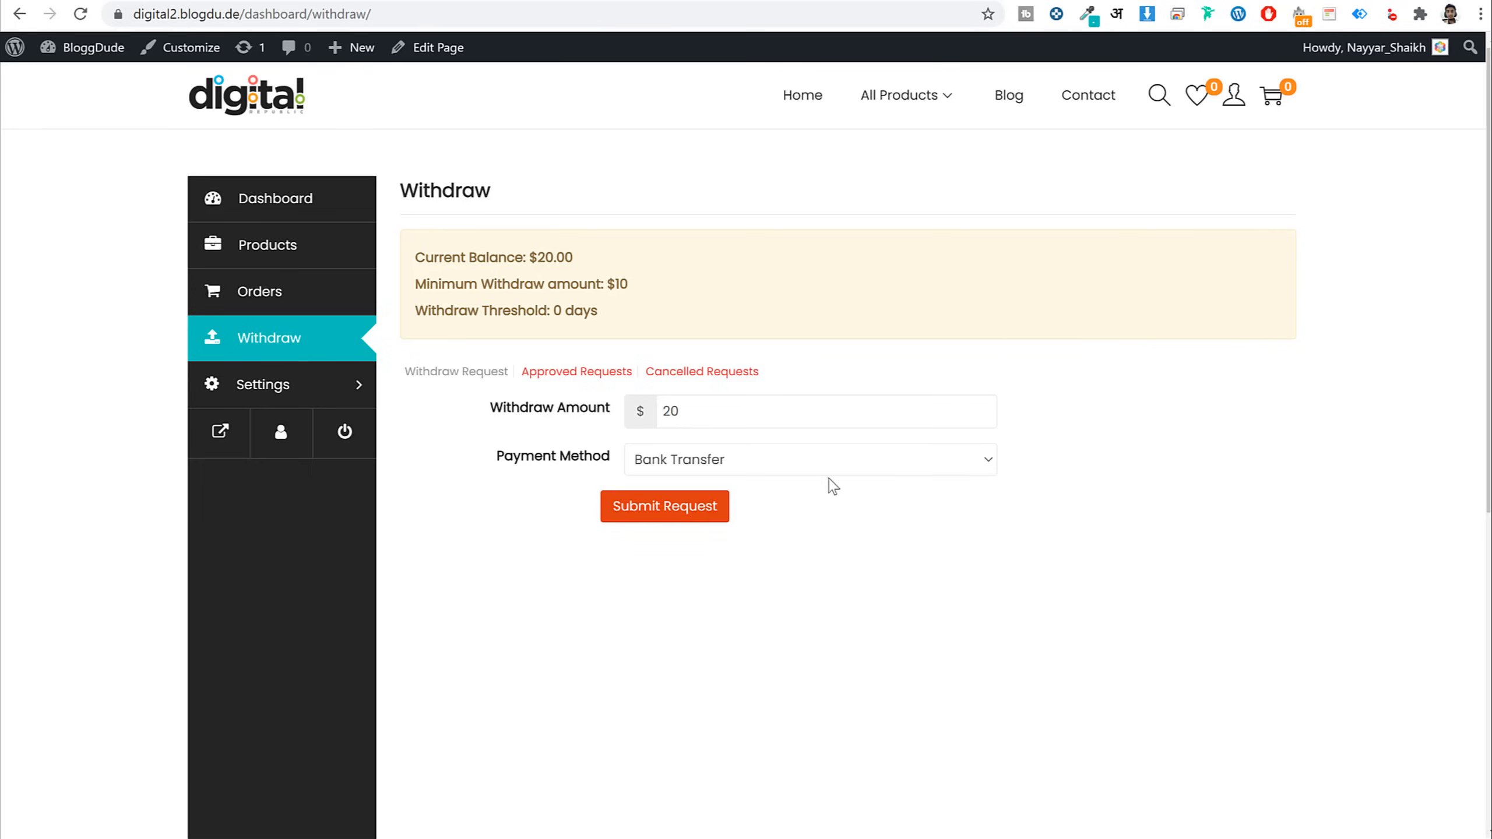
click(683, 520)
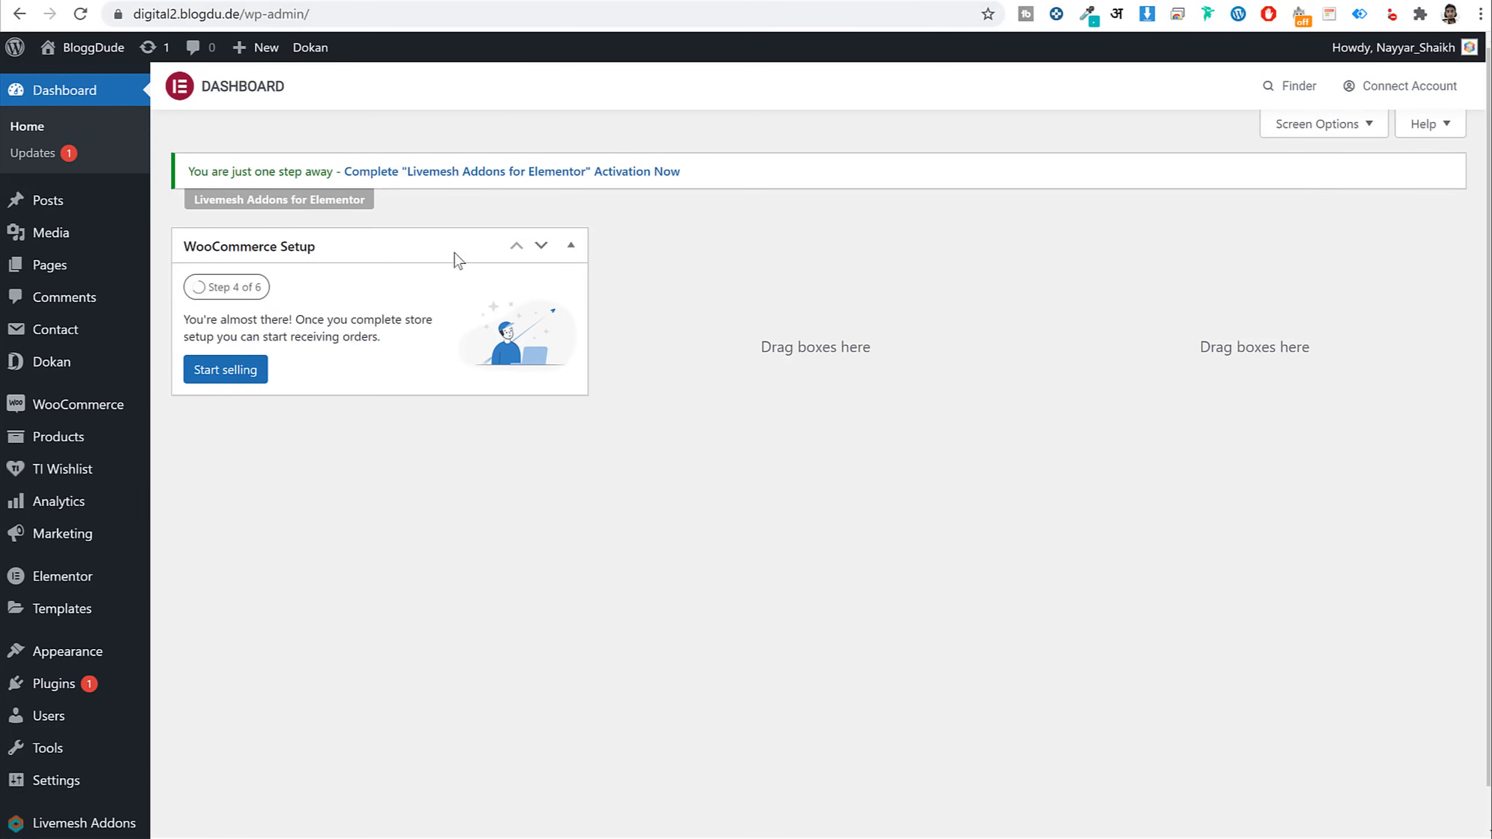
Open Dokan's admin Withdraw list with the pending $20 request, then check Gmail for the notification
mouse_move(53, 366)
click(184, 395)
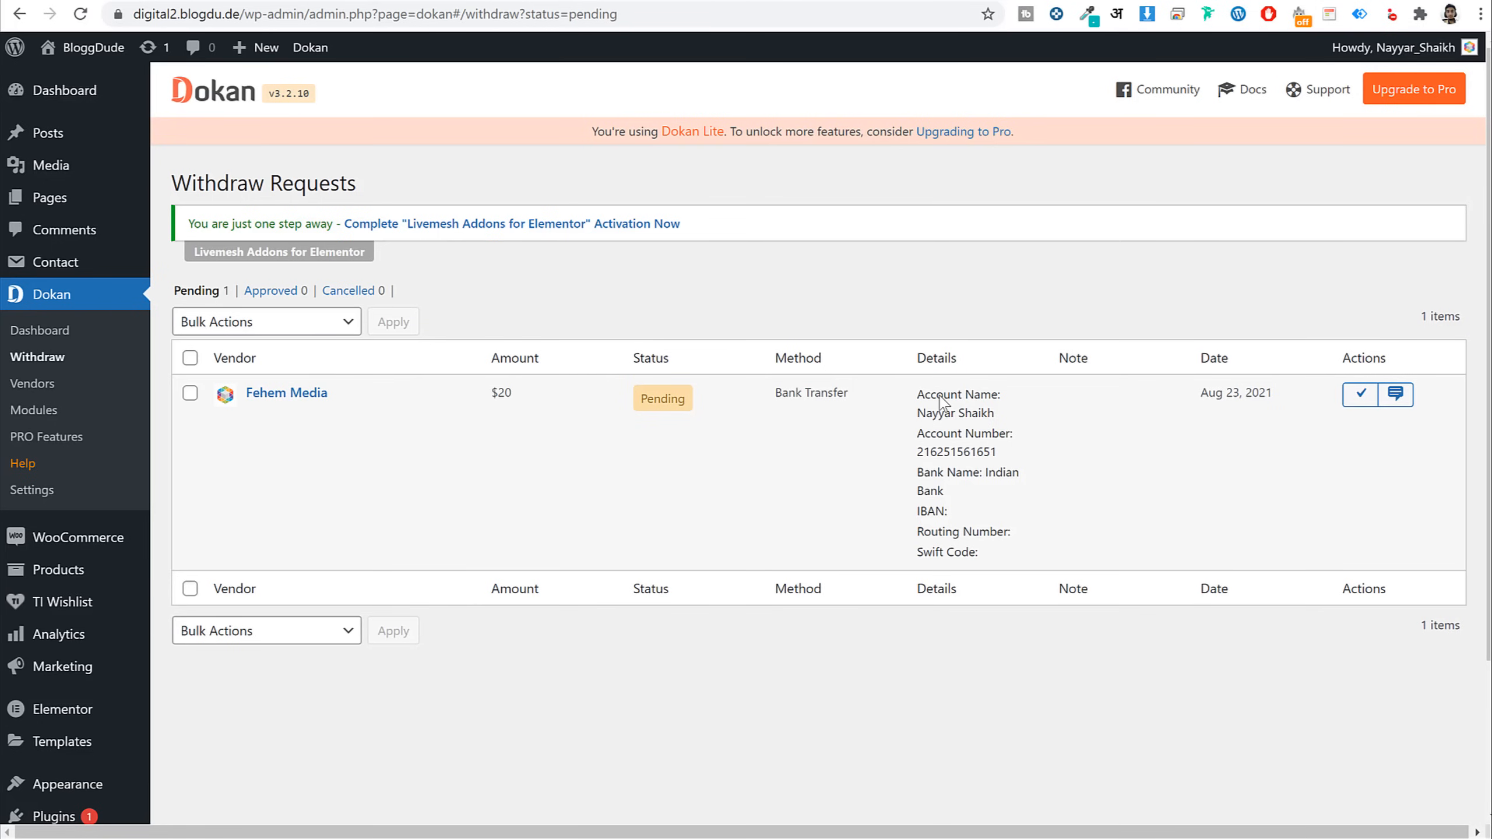
click(1286, 1)
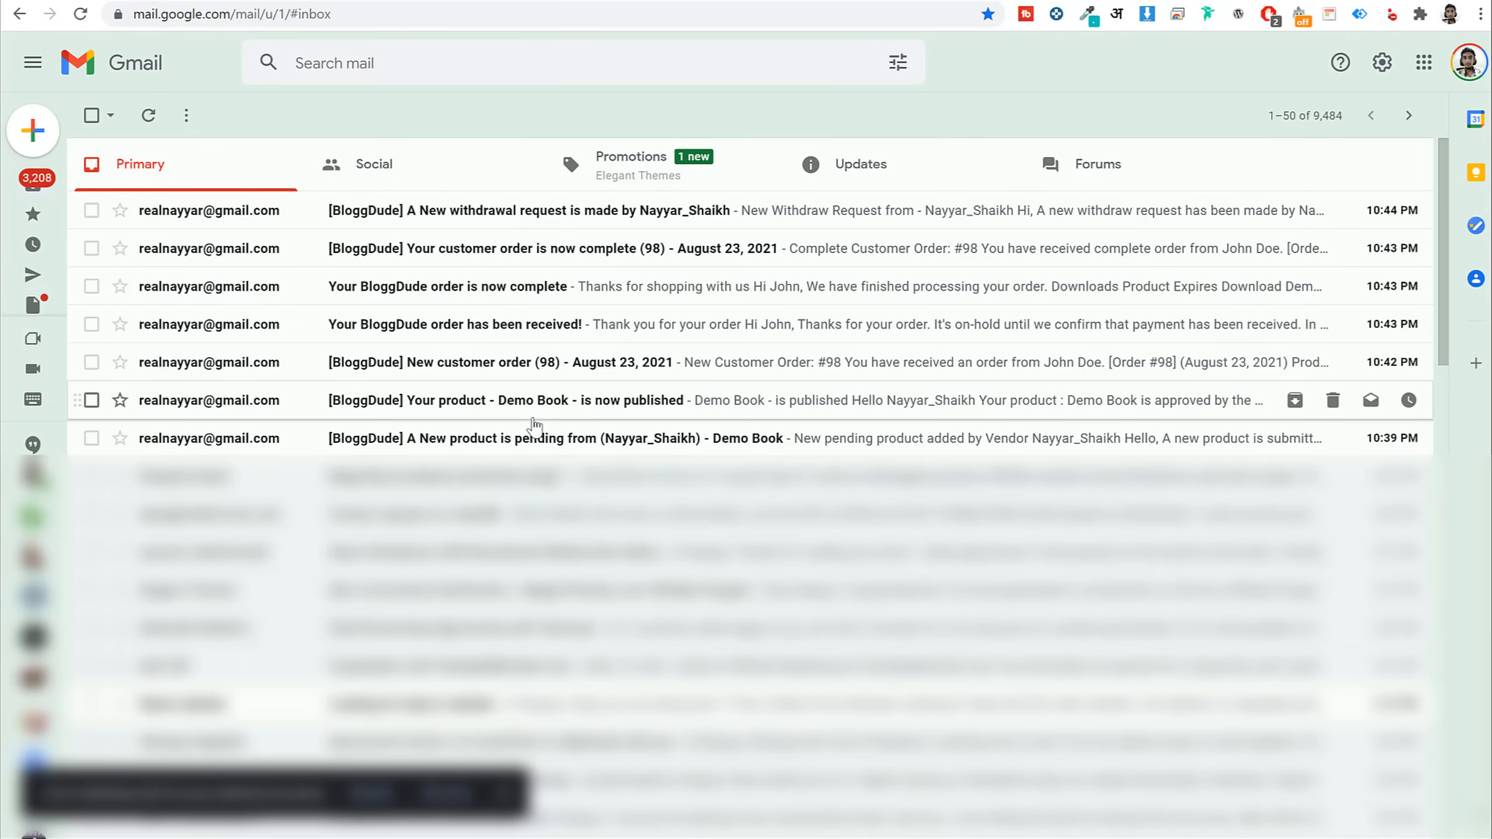
click(282, 0)
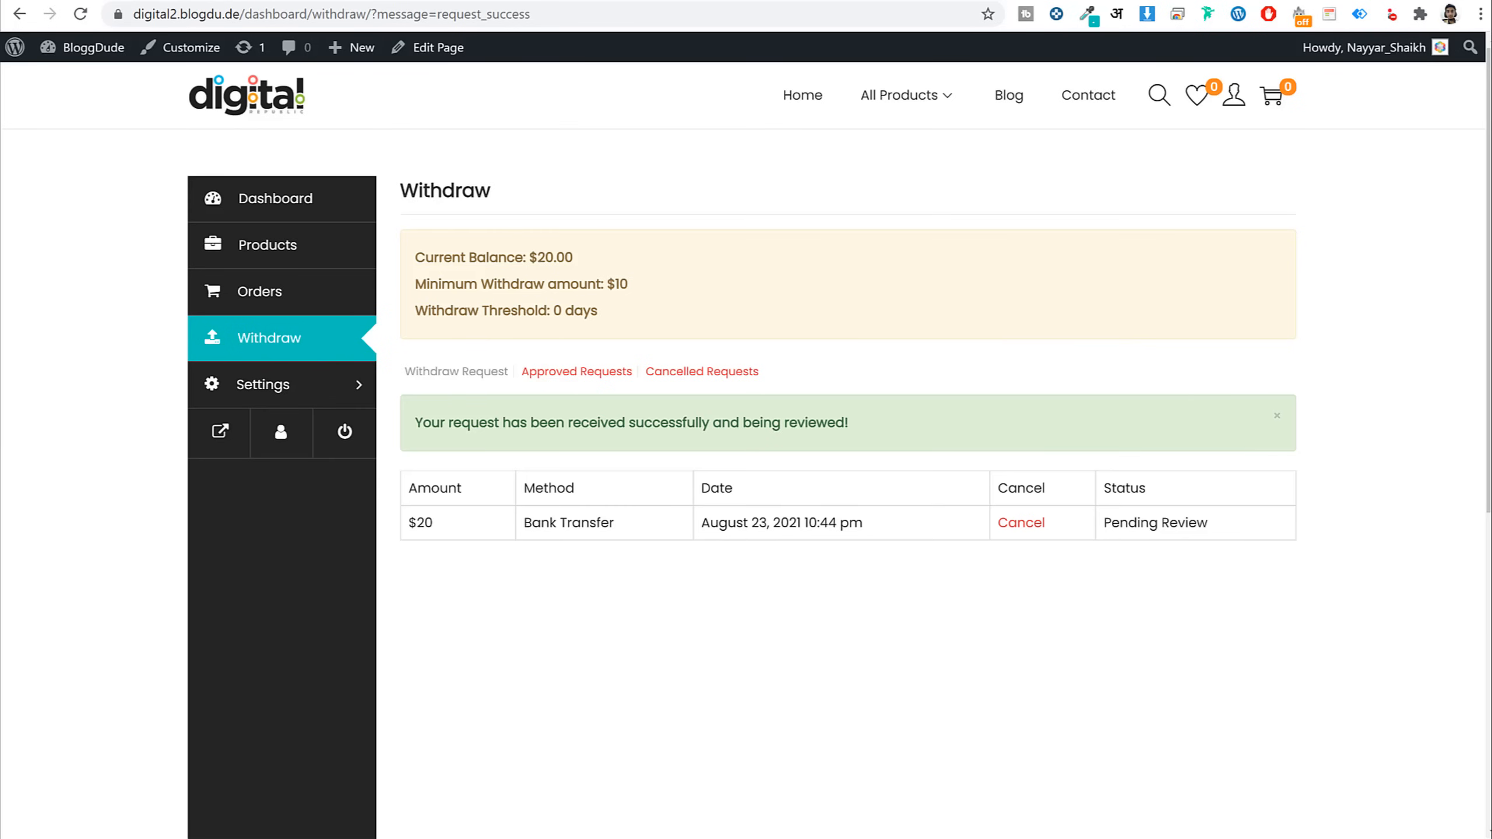
Review the pending request's $20 amount, Bank Transfer method and the vendor's bank details
click(118, 1)
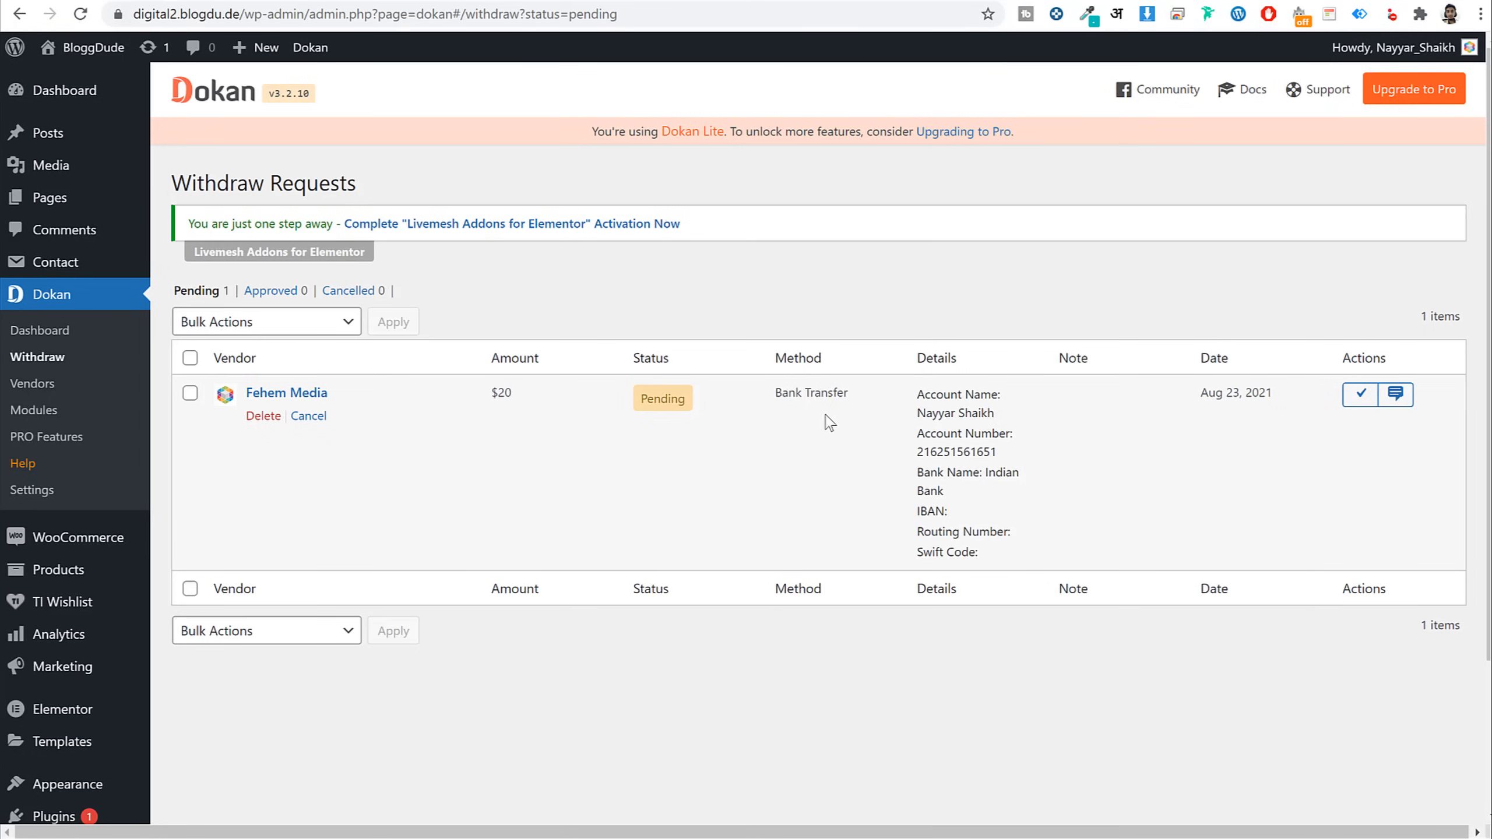
drag(518, 397, 488, 402)
drag(774, 391, 1020, 540)
click(881, 419)
mouse_move(392, 392)
drag(943, 390, 998, 532)
click(966, 490)
drag(914, 436, 1025, 537)
click(900, 504)
Approve the $20 withdrawal and view the vendor's Approved Requests list
click(1361, 394)
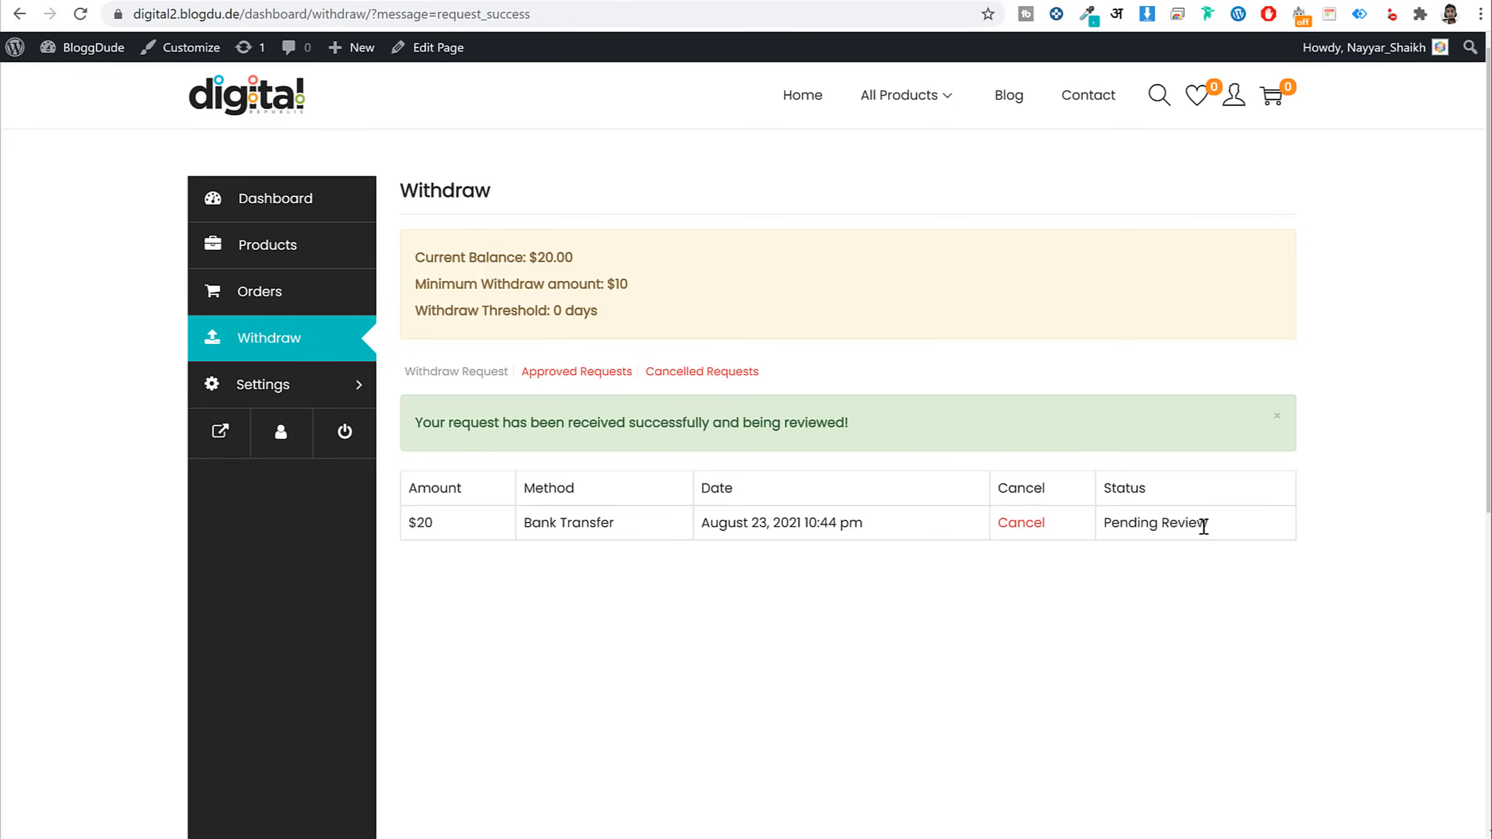
drag(1204, 527, 1102, 523)
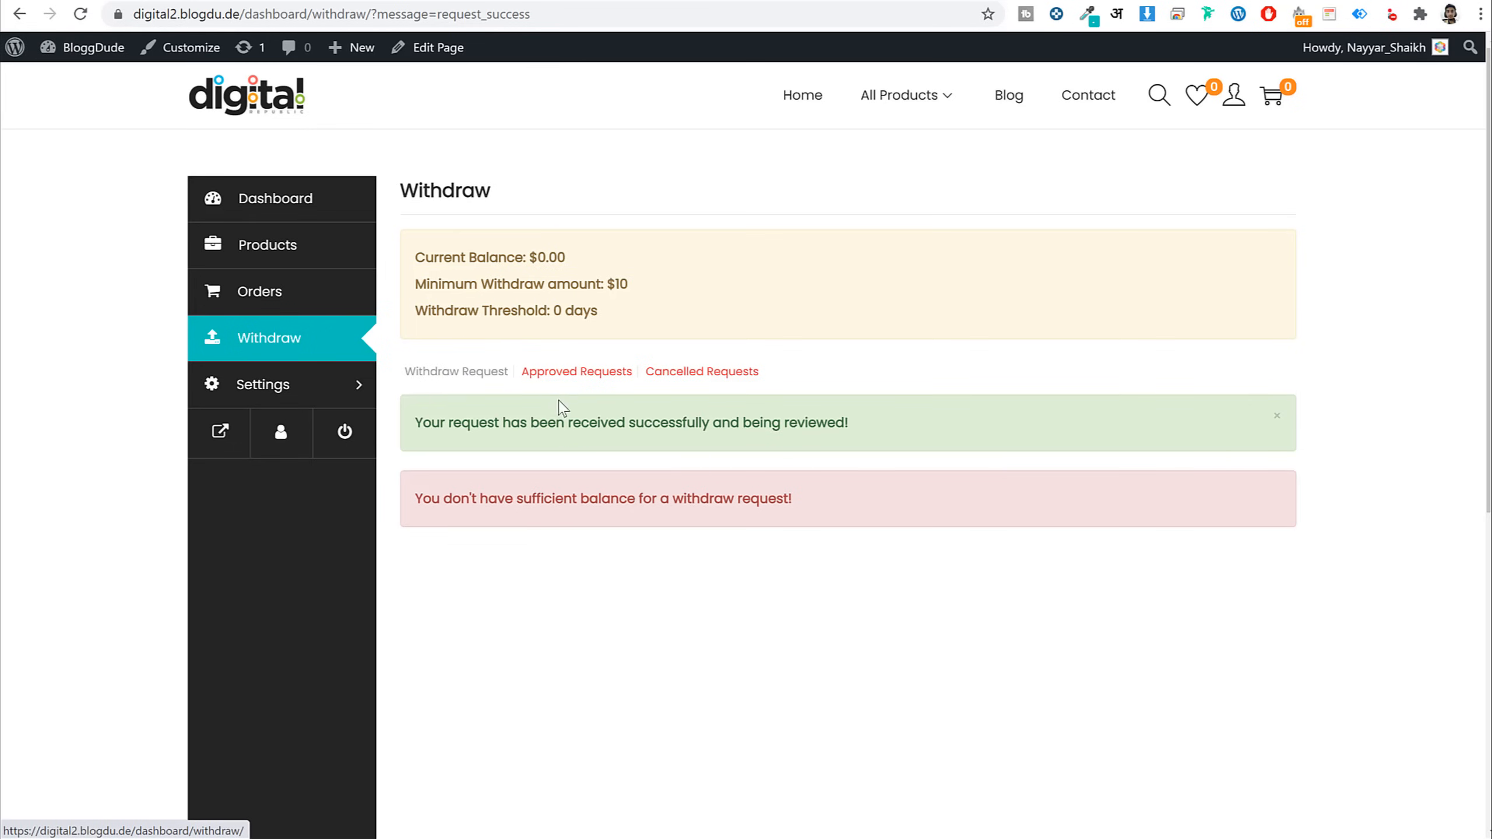
click(575, 377)
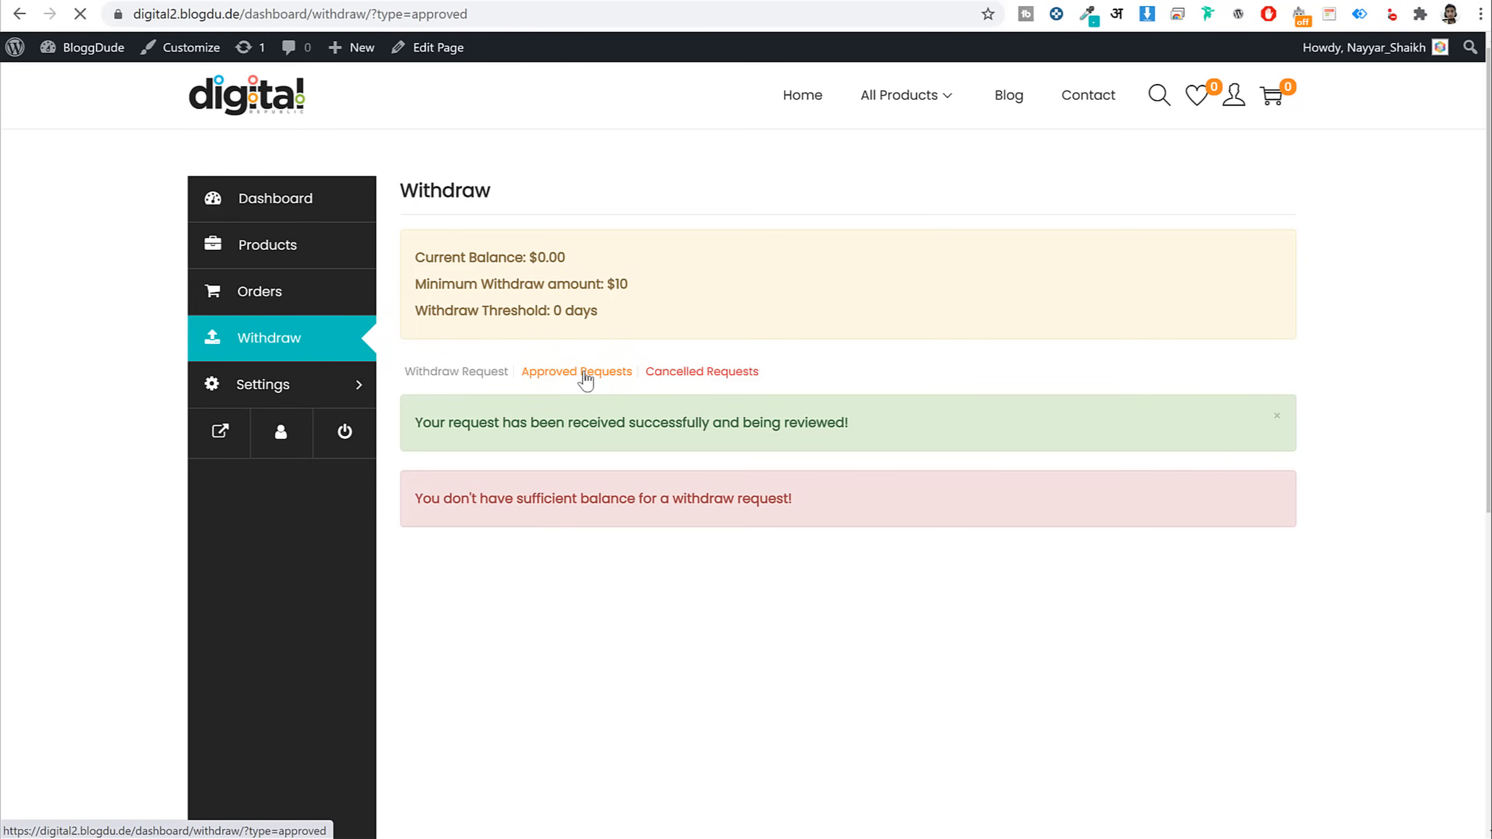
drag(468, 456, 346, 438)
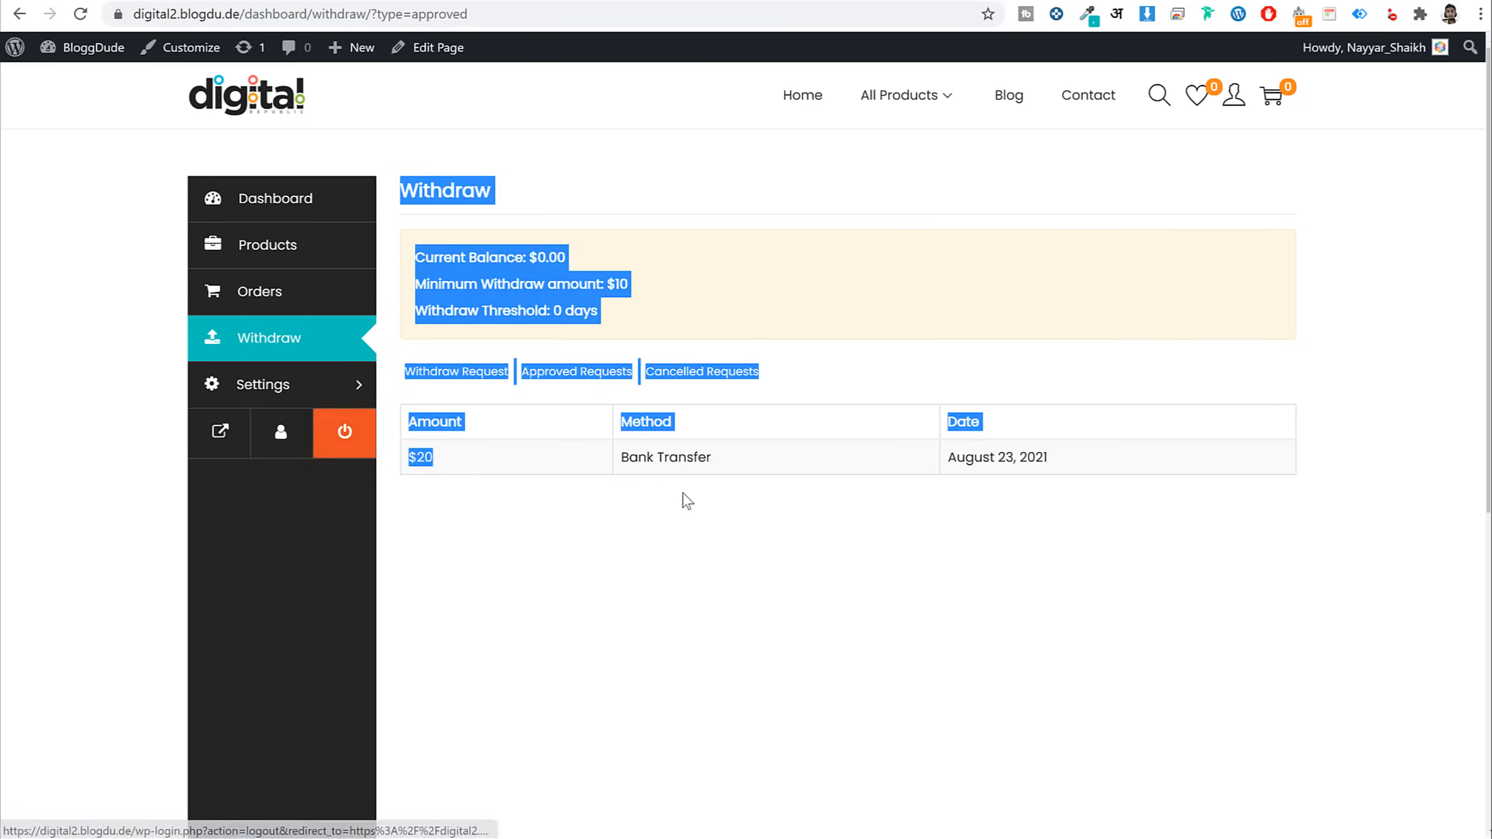
click(698, 482)
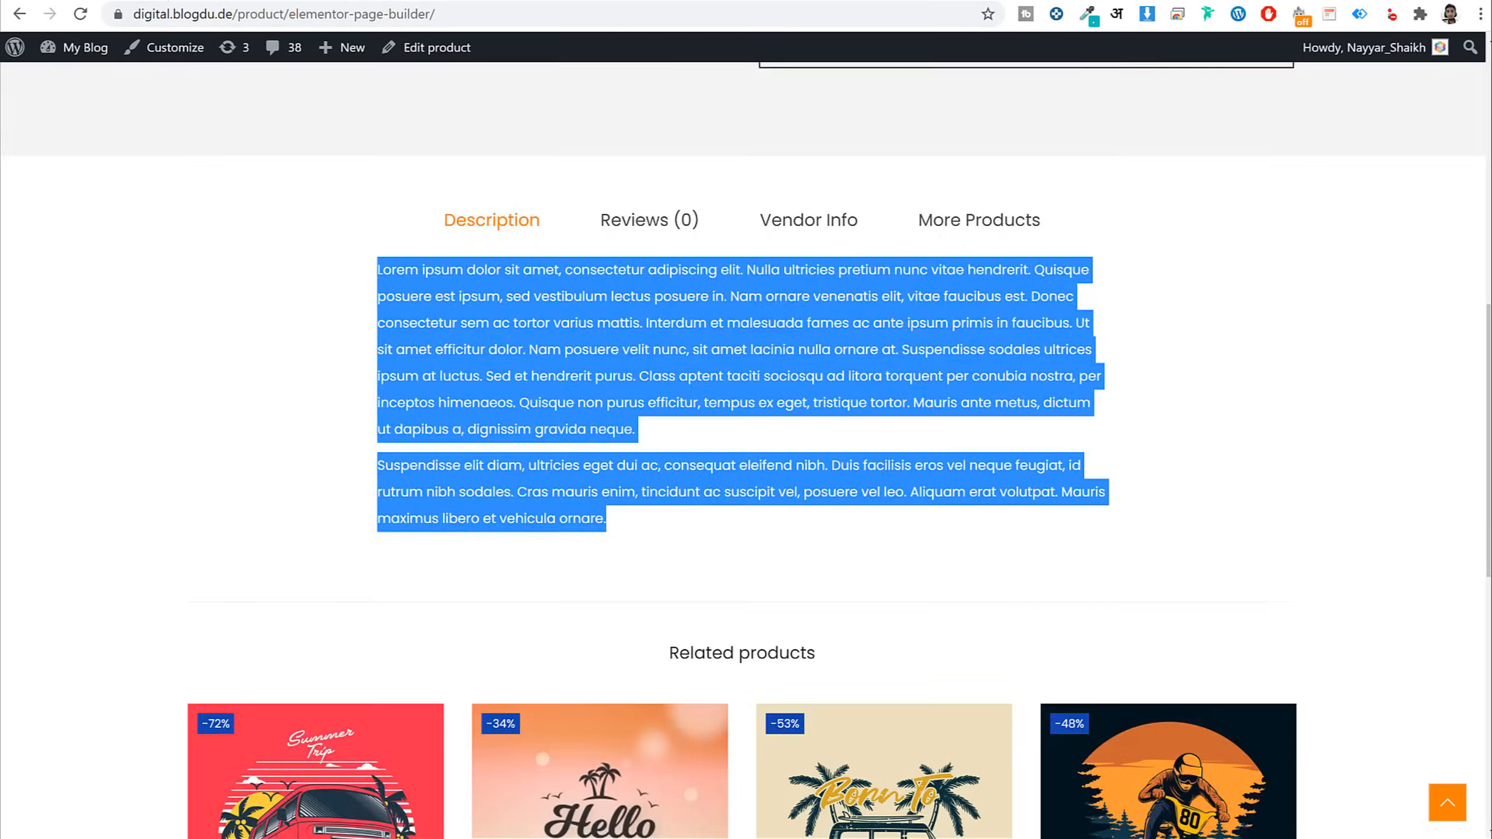
scroll(853, 243, up, 10)
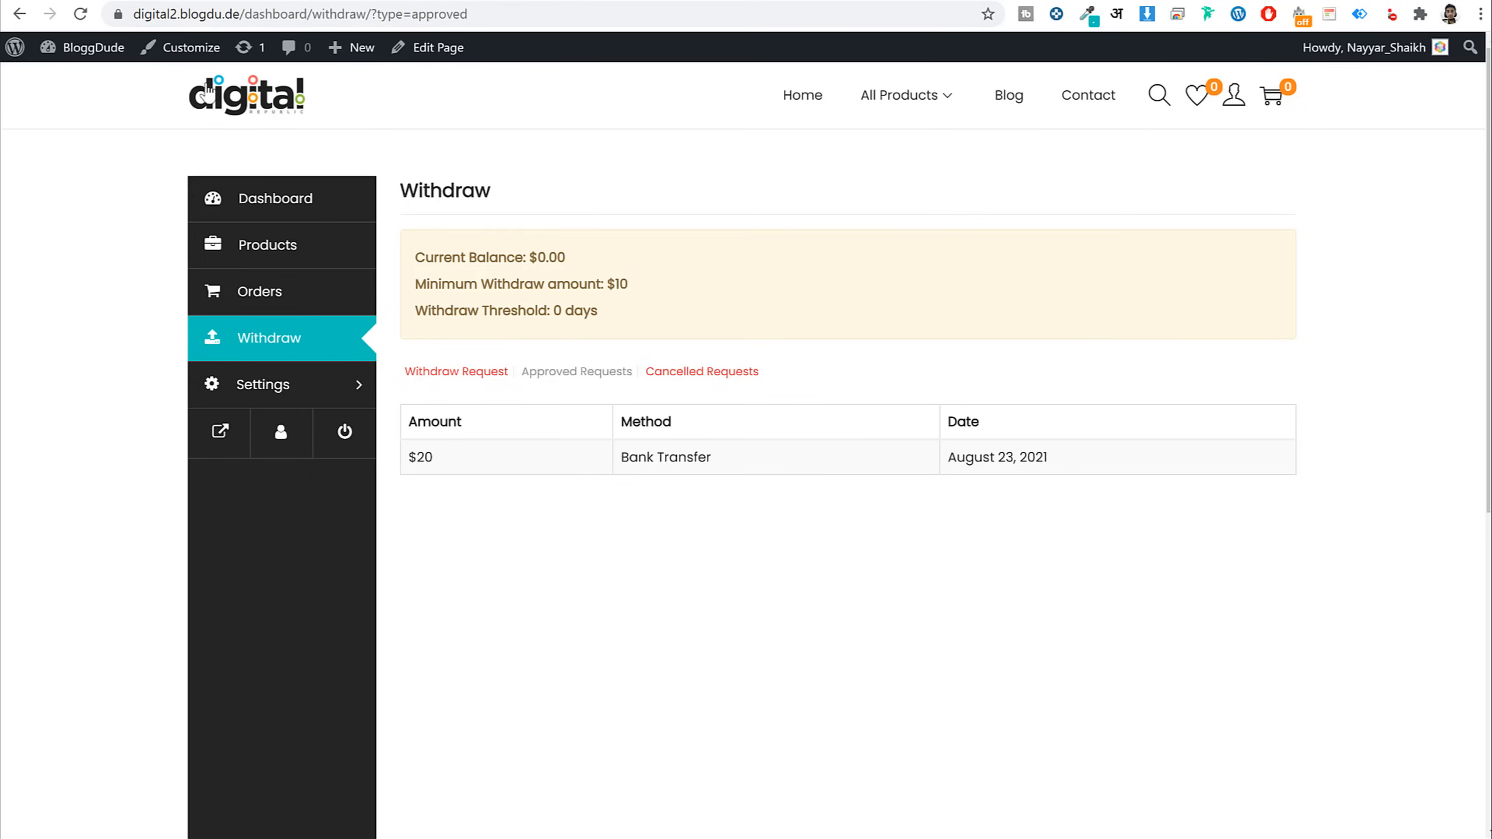
Load the Main Menu for editing in Appearance > Menus
mouse_move(94, 47)
click(77, 157)
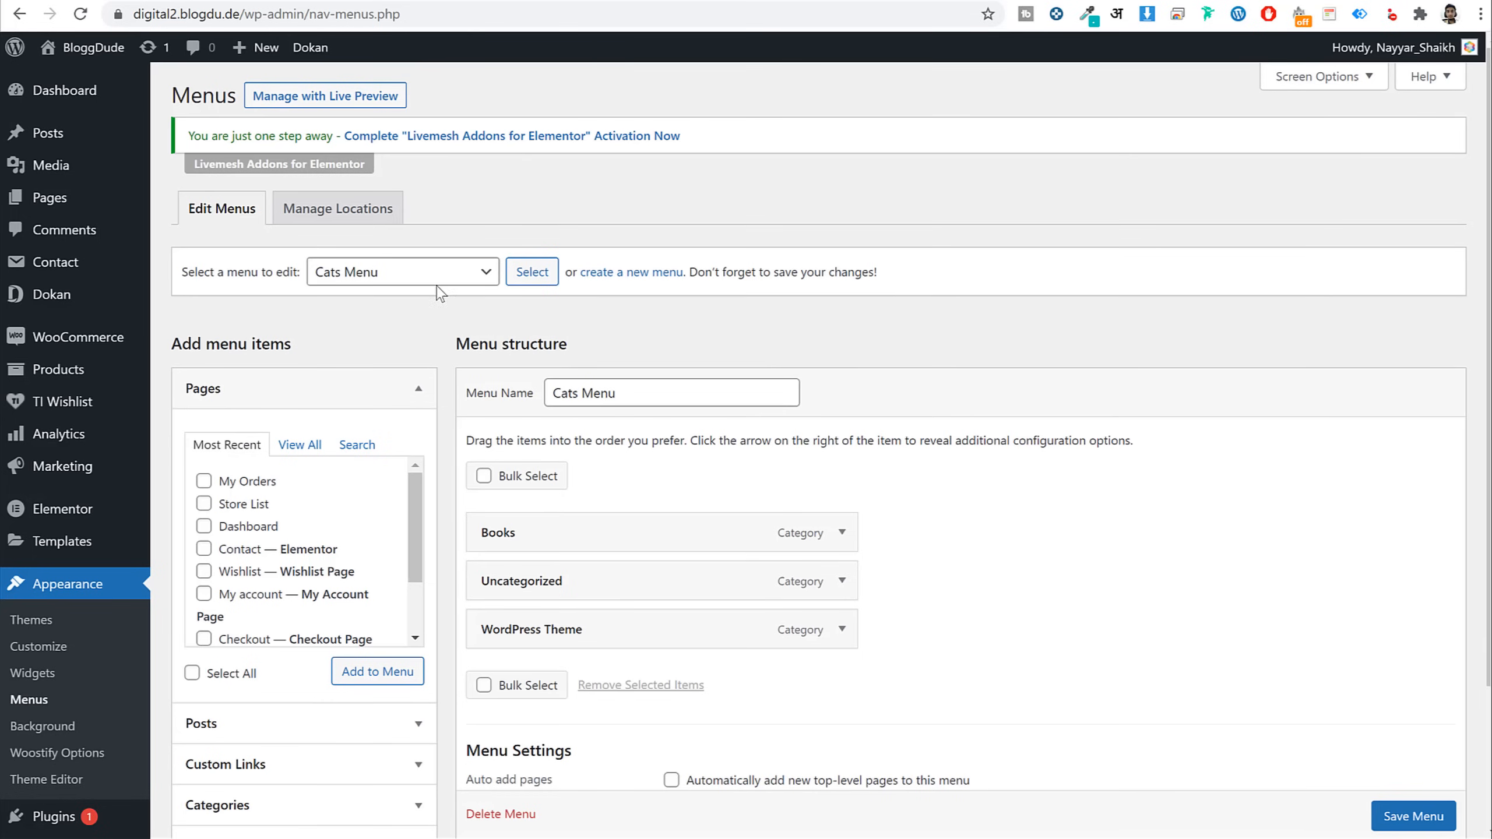
click(439, 279)
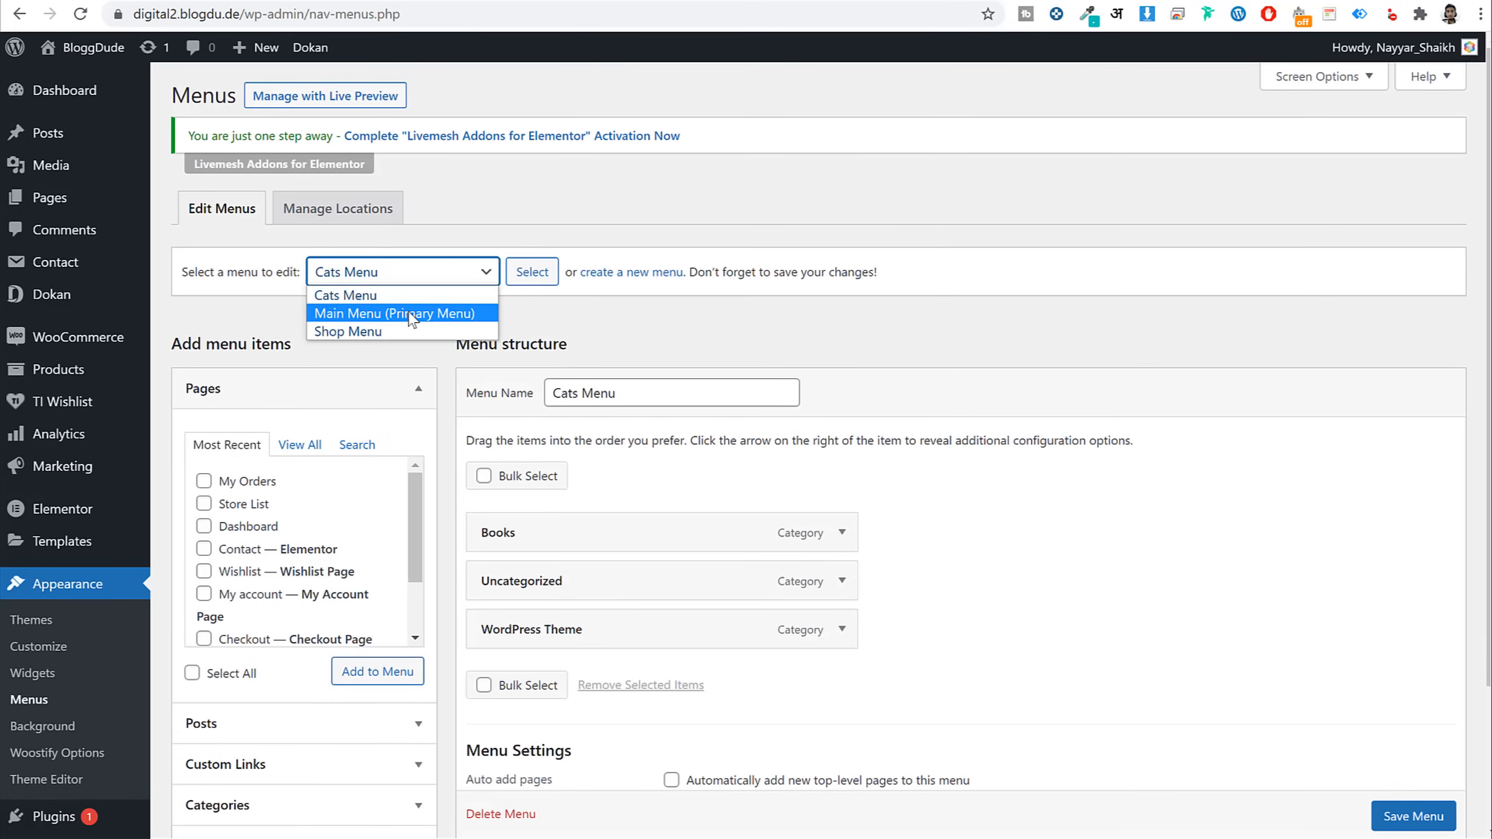
click(409, 314)
click(532, 272)
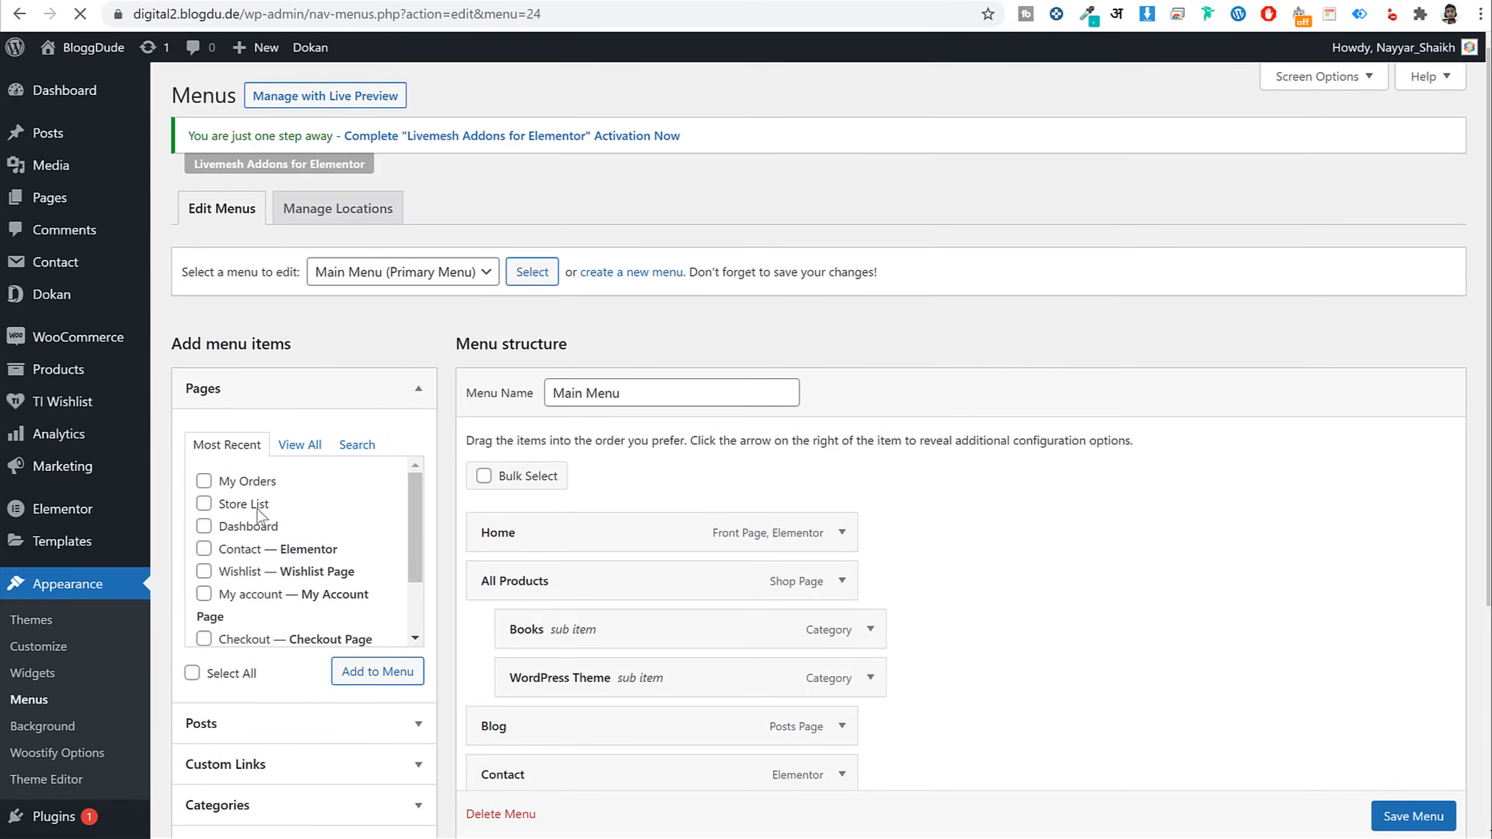
Add the Dashboard page after Contact in the Main Menu and save
click(258, 526)
click(396, 682)
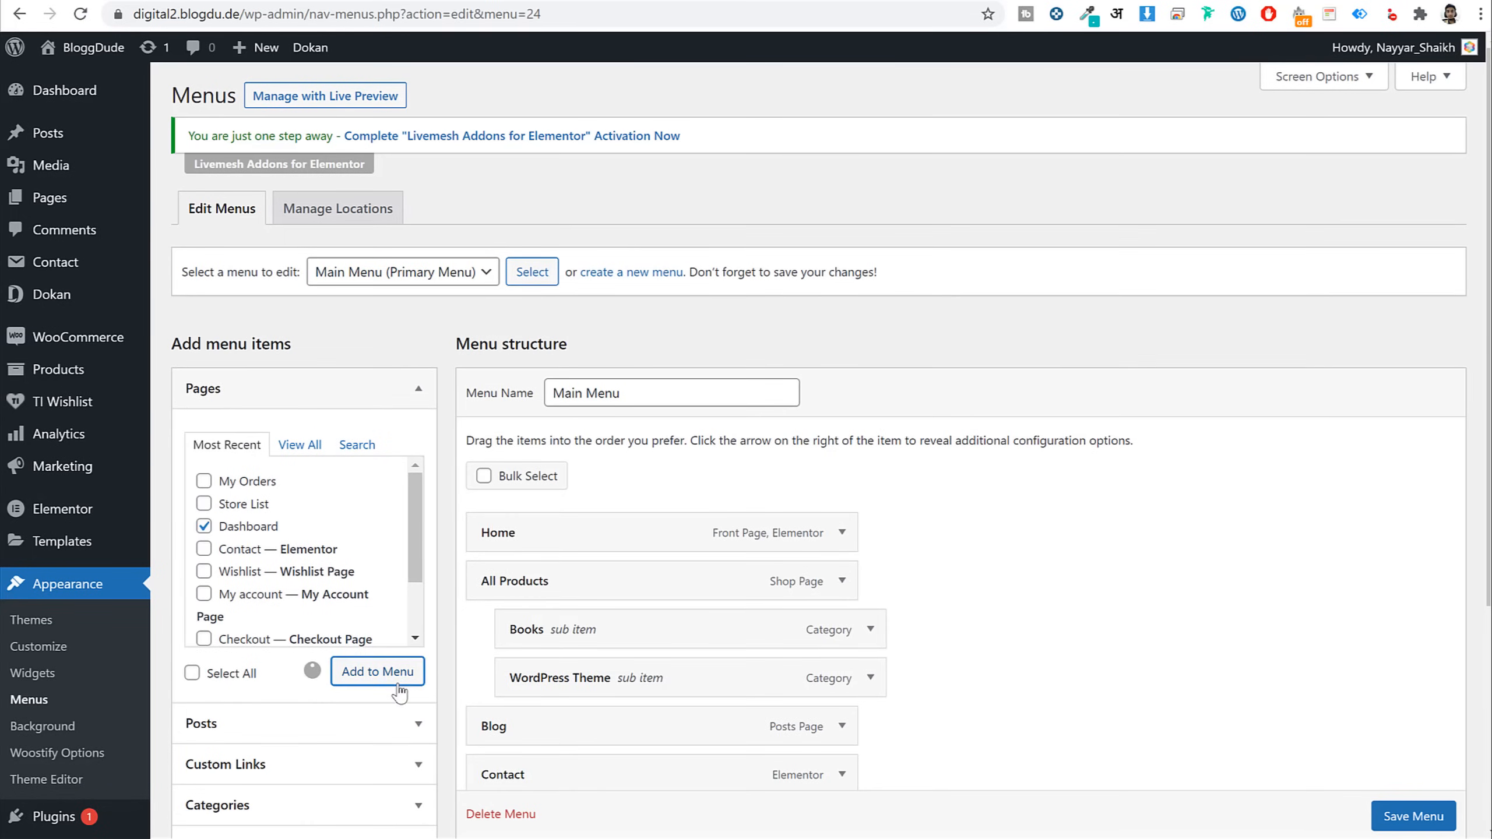
scroll(1128, 535, down, 5)
click(841, 507)
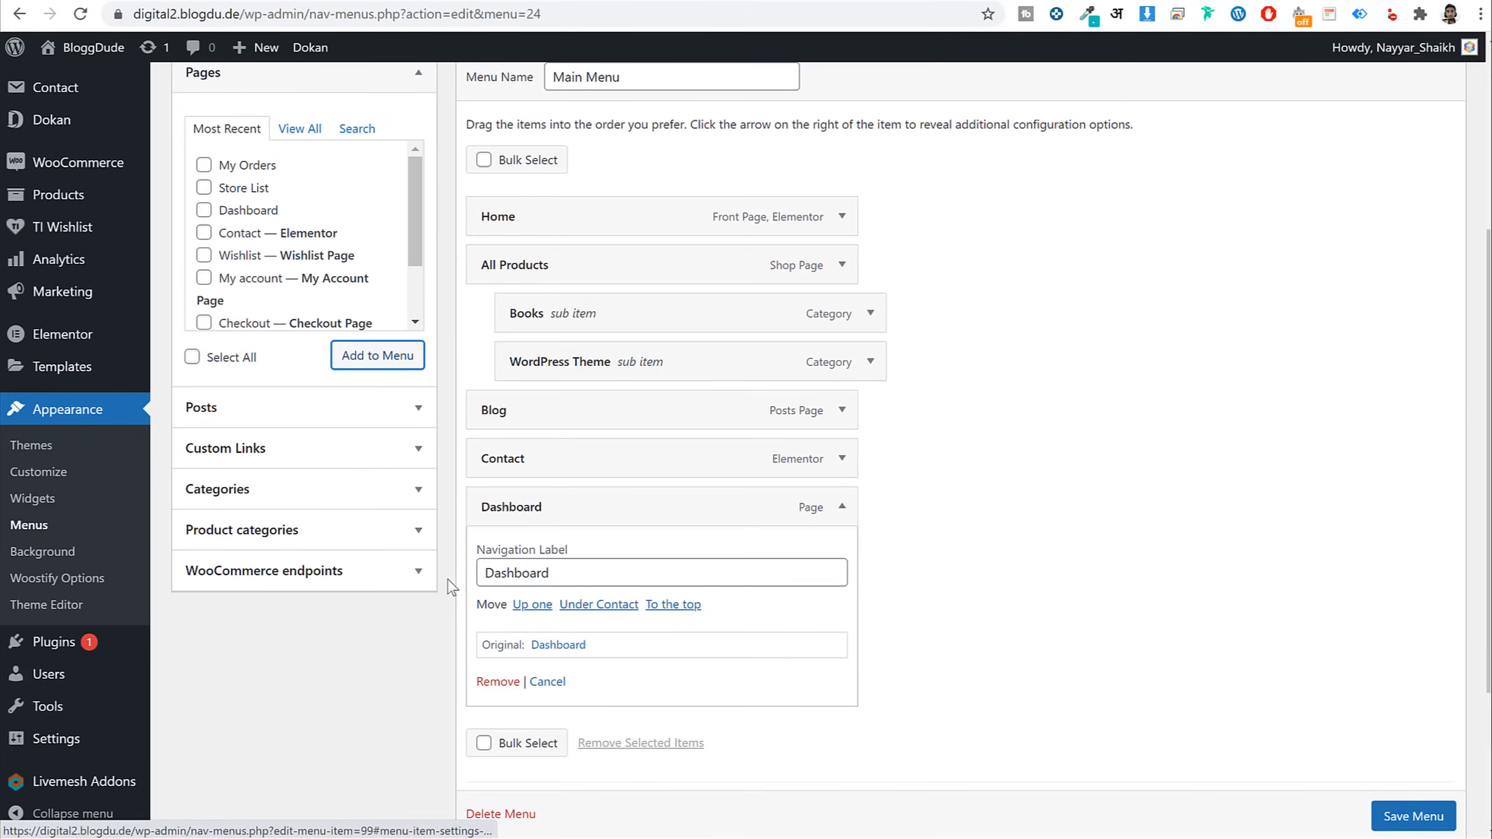
click(1412, 816)
scroll(1429, 819, down, 1)
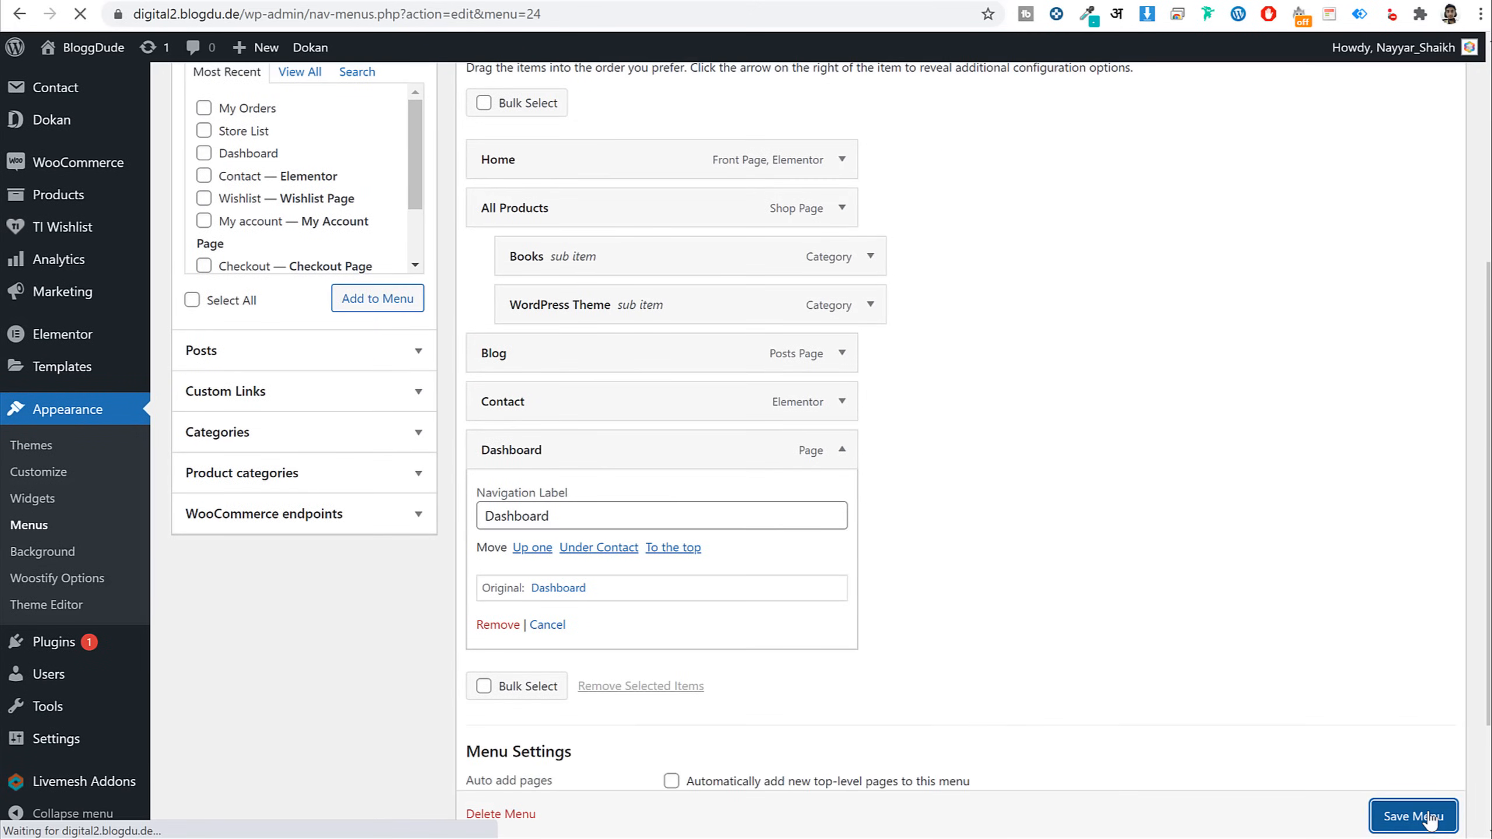